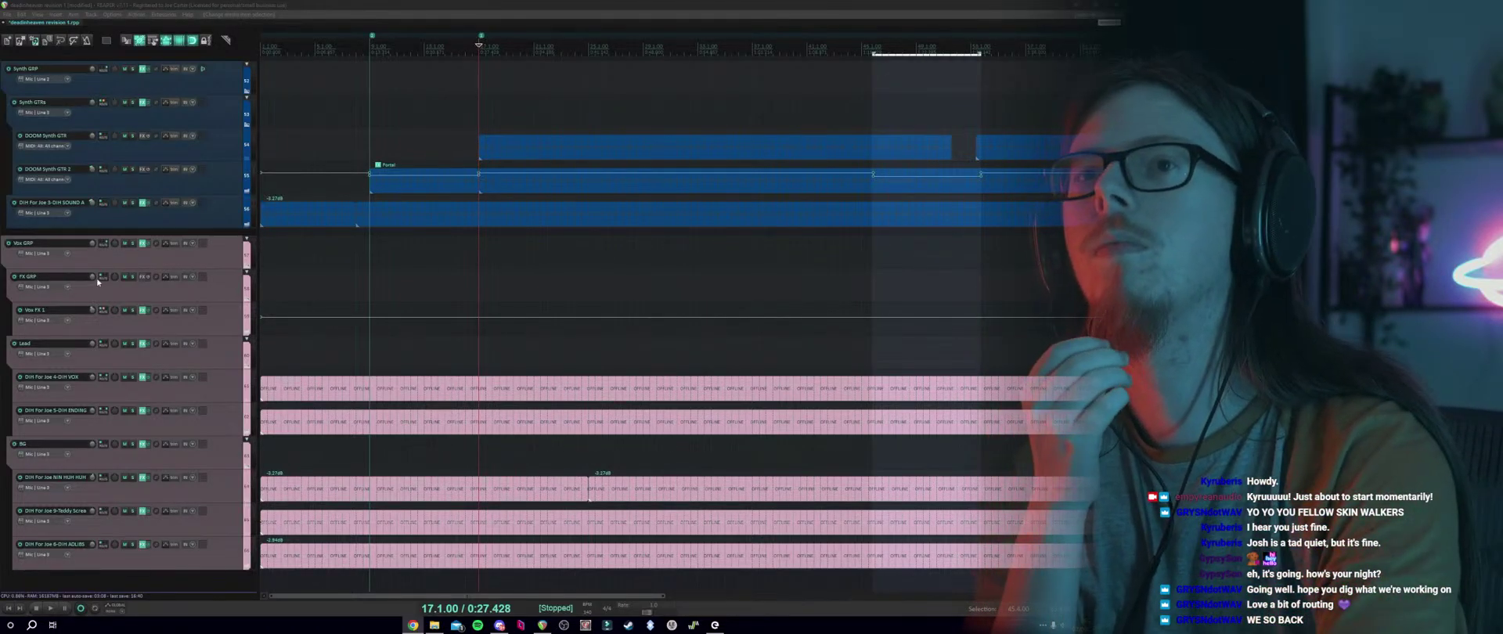
# Insert an empty track directly below the Lead folder track so that it sits inside the vocal group.
pyautogui.click(136, 289)
pyautogui.click(167, 368)
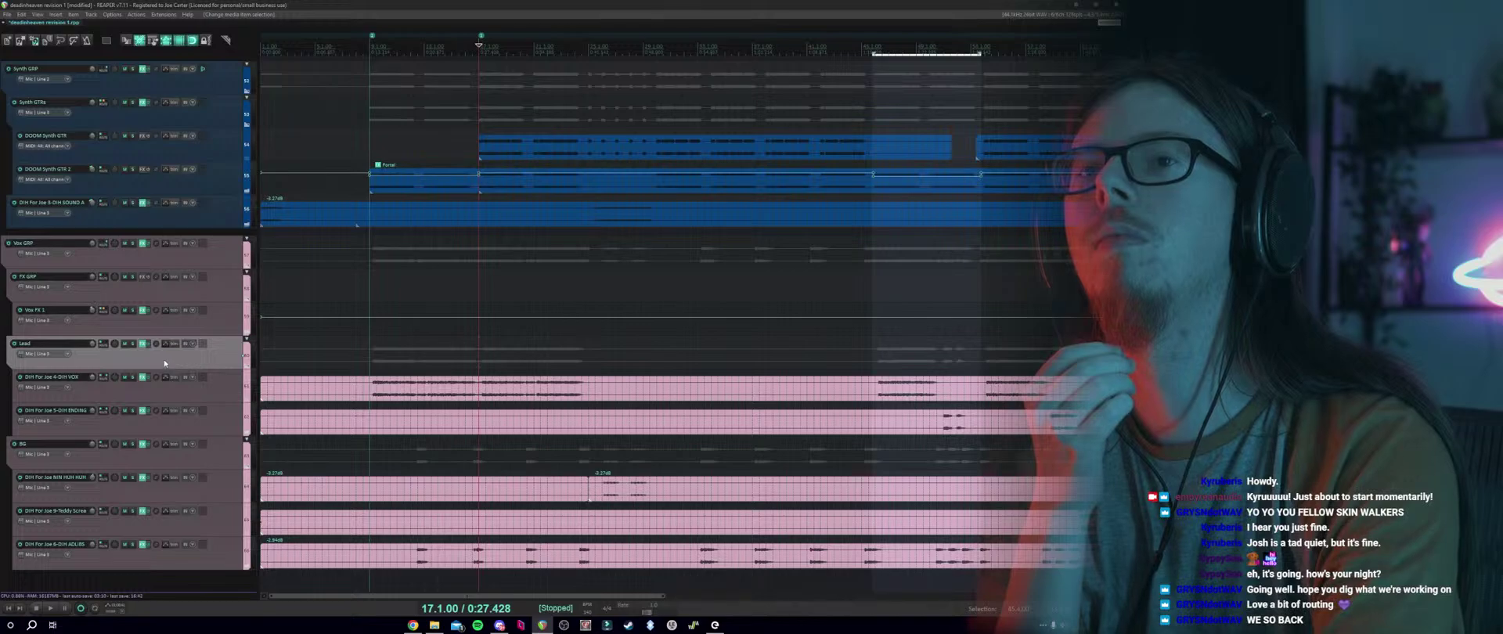
pyautogui.rightClick(165, 362)
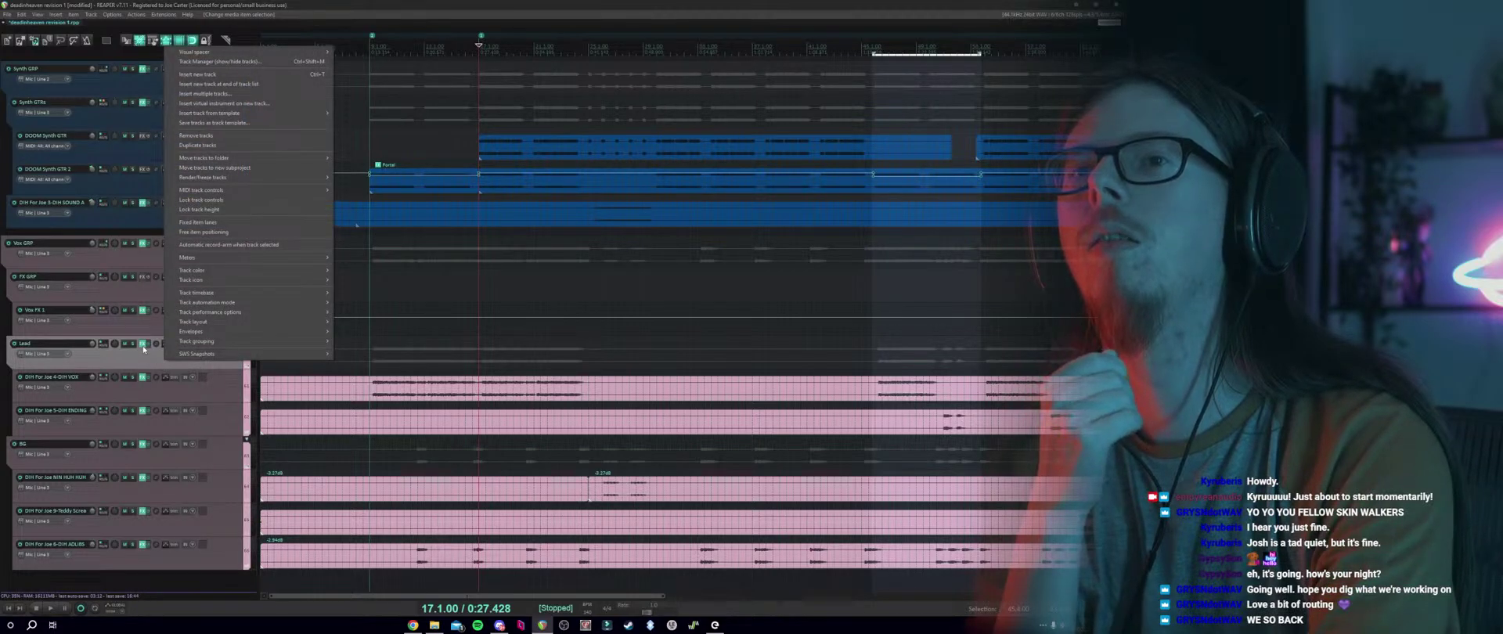
pyautogui.click(142, 350)
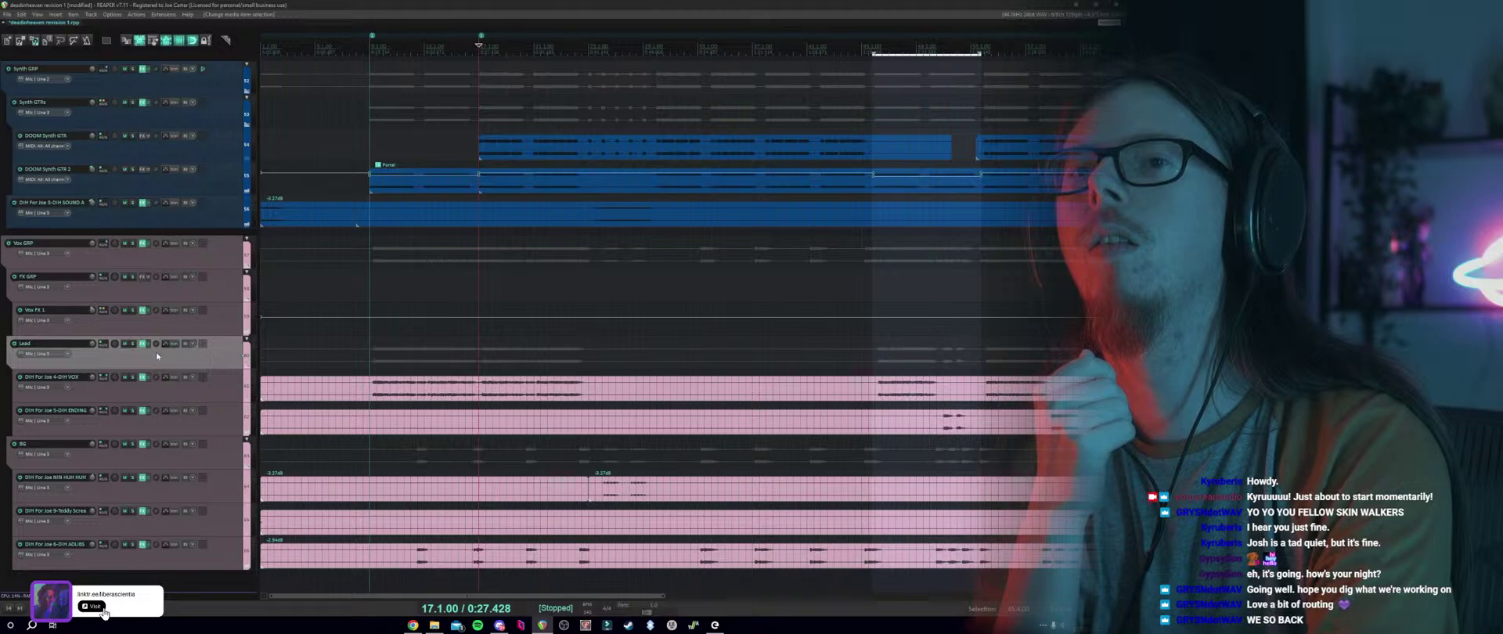
pyautogui.scroll(-1, 159, 356)
pyautogui.rightClick(159, 353)
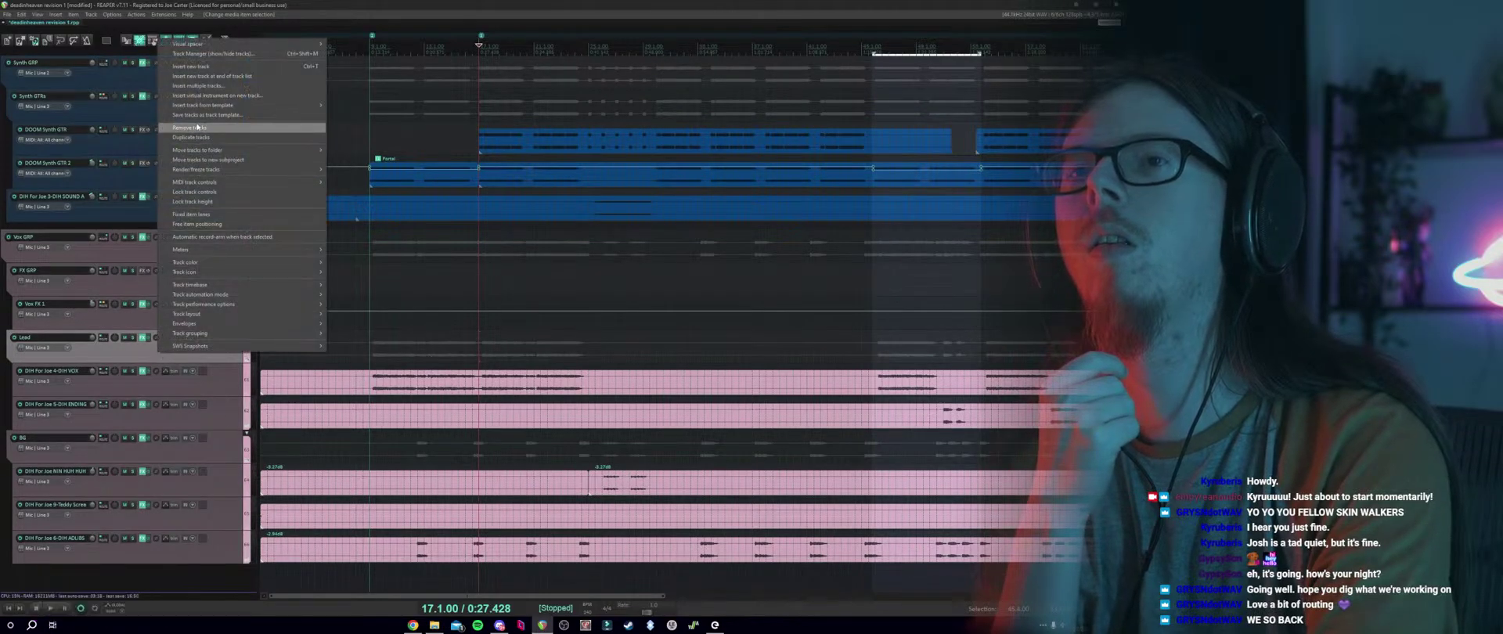
pyautogui.click(191, 67)
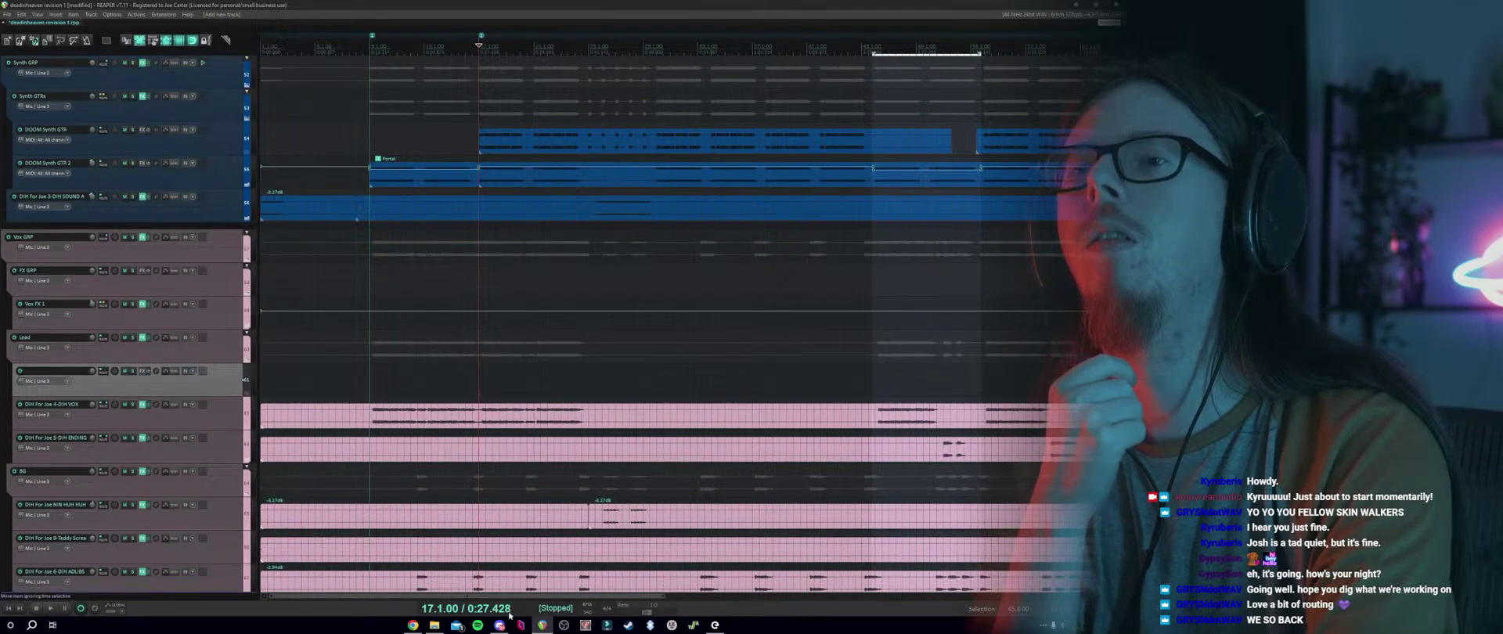
# Import the new full vocal audio file from its folder onto the empty track, starting at the beginning of the project.
pyautogui.click(434, 625)
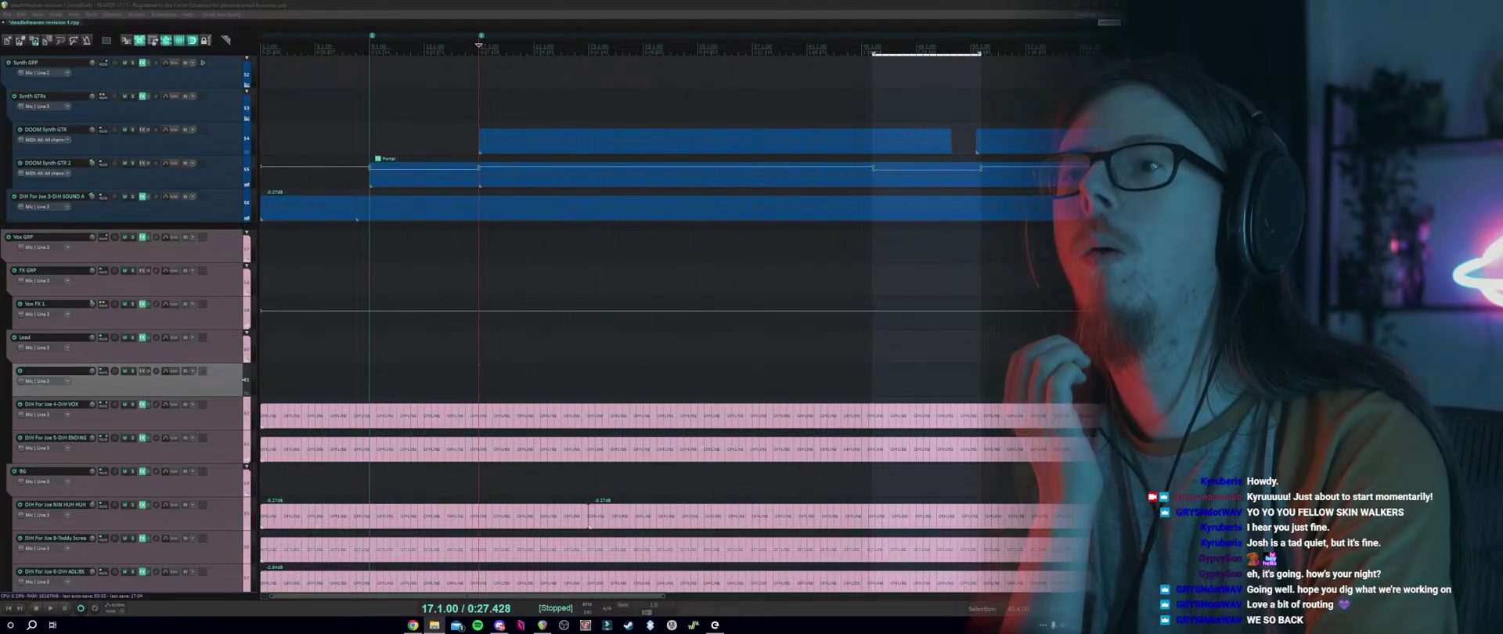
pyautogui.scroll(-5, 593, 416)
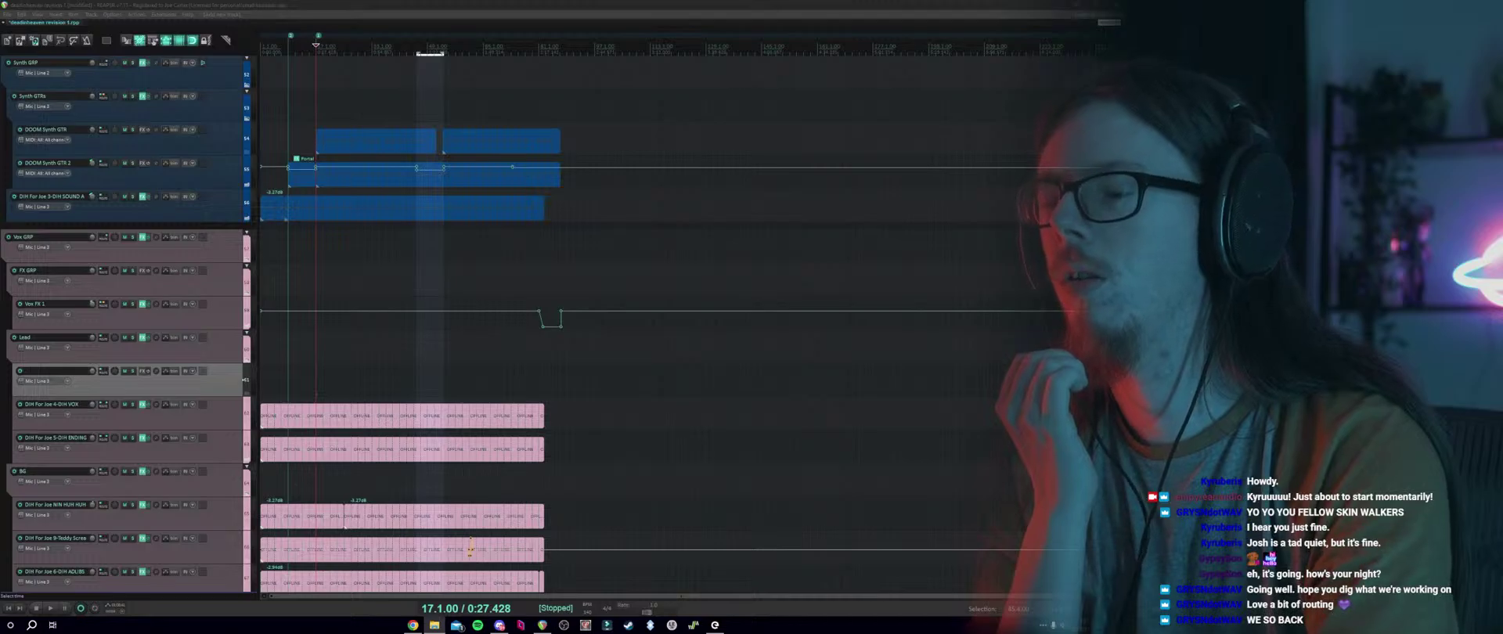
pyautogui.moveTo(606, 313)
pyautogui.mouseDown()
pyautogui.moveTo(323, 313)
pyautogui.moveTo(264, 383)
pyautogui.mouseUp()
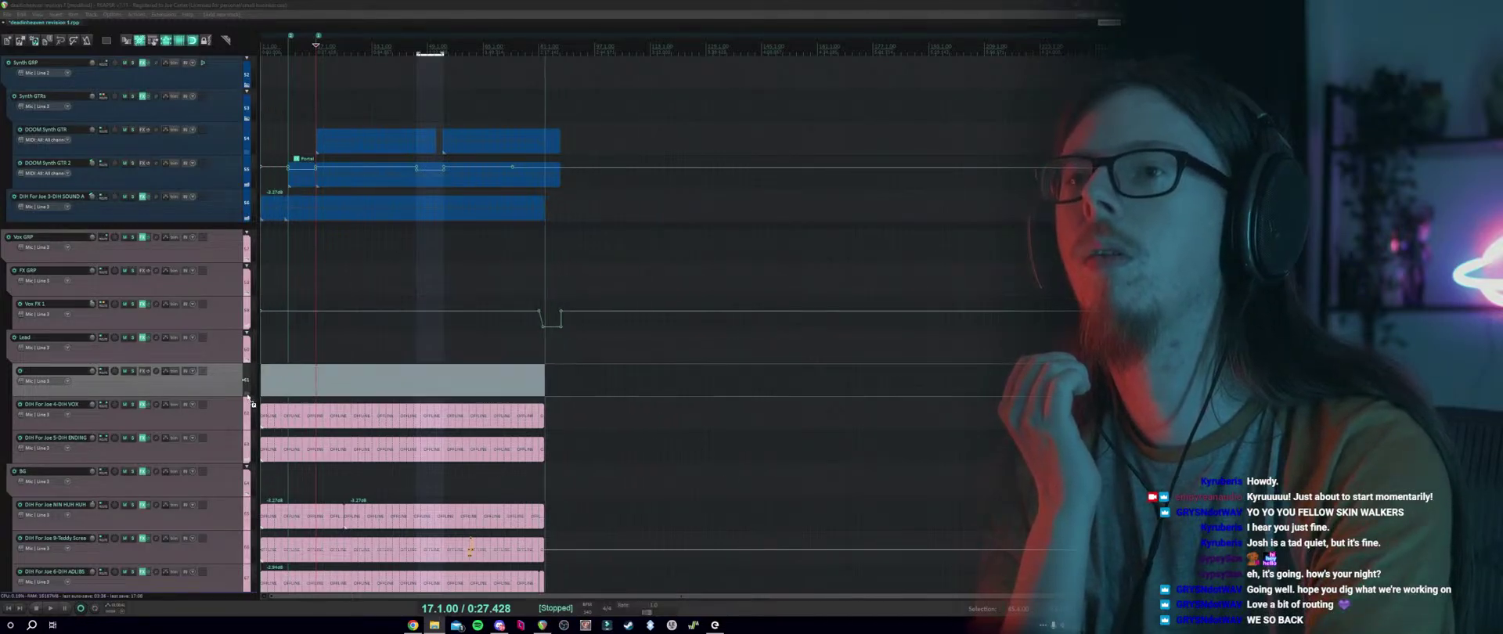
# Mute the two older lead vocal tracks directly below the new full vocal track.
pyautogui.click(171, 415)
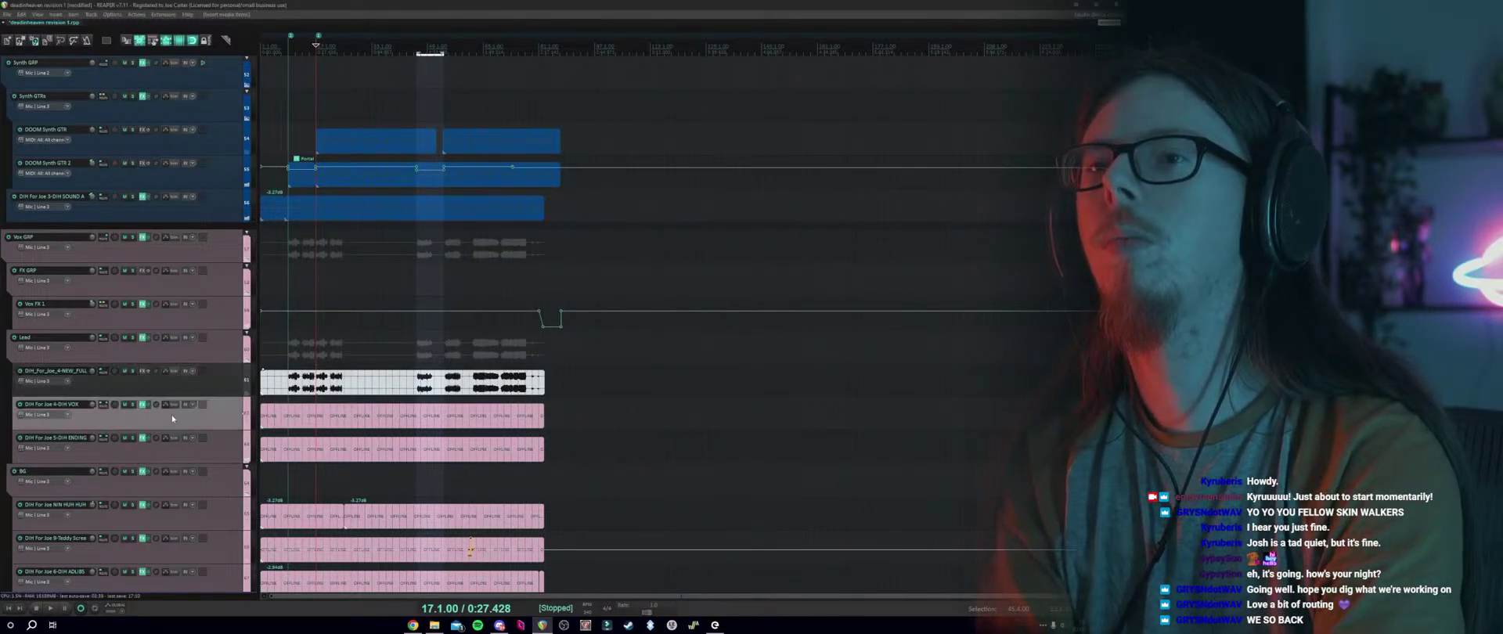
pyautogui.moveTo(124, 406); pyautogui.dragTo(131, 442)
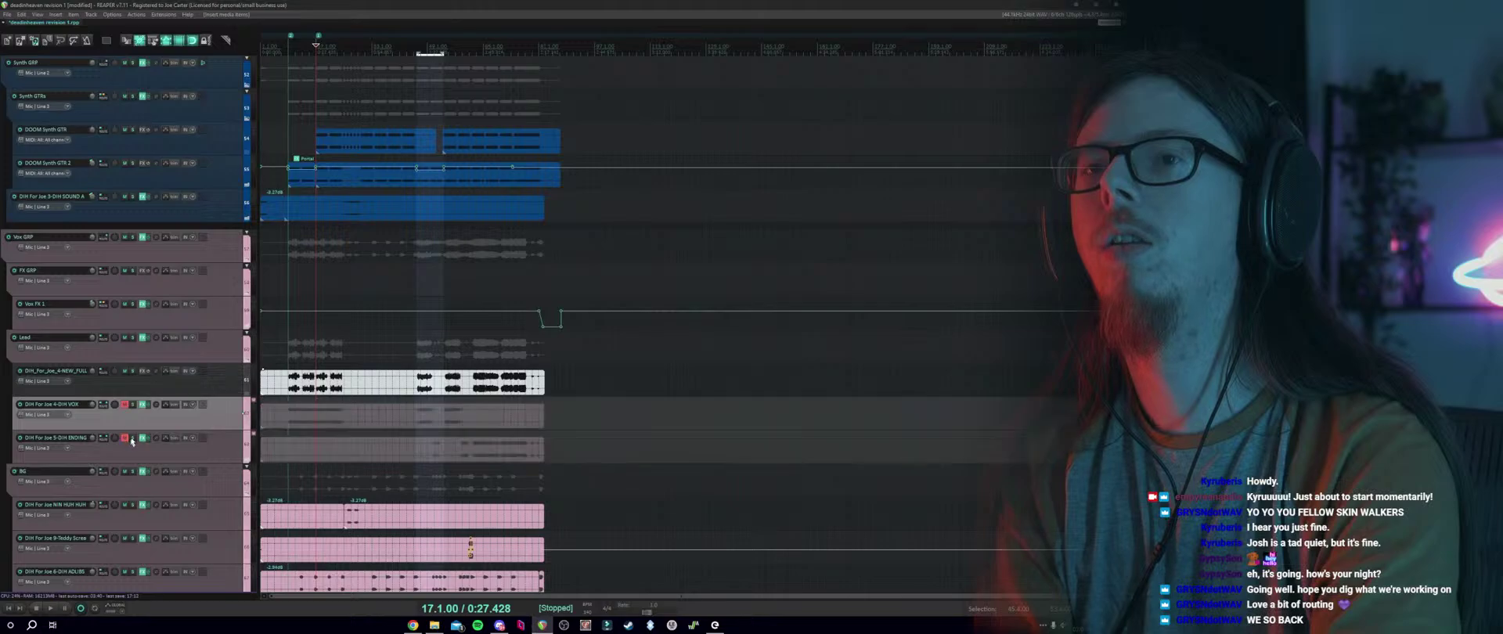
# Split the new full vocal item at 61.1.00, just before its long later section.
pyautogui.doubleClick(370, 382)
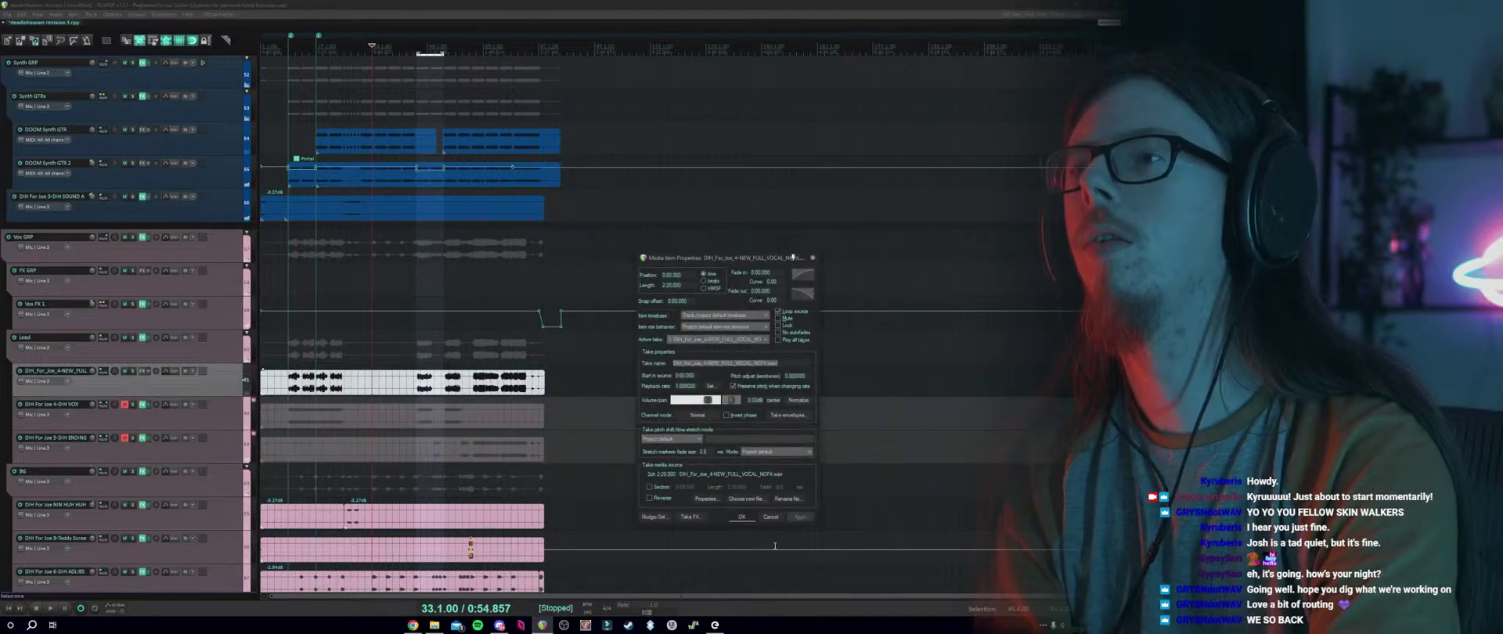
pyautogui.click(768, 518)
pyautogui.scroll(3, 636, 423)
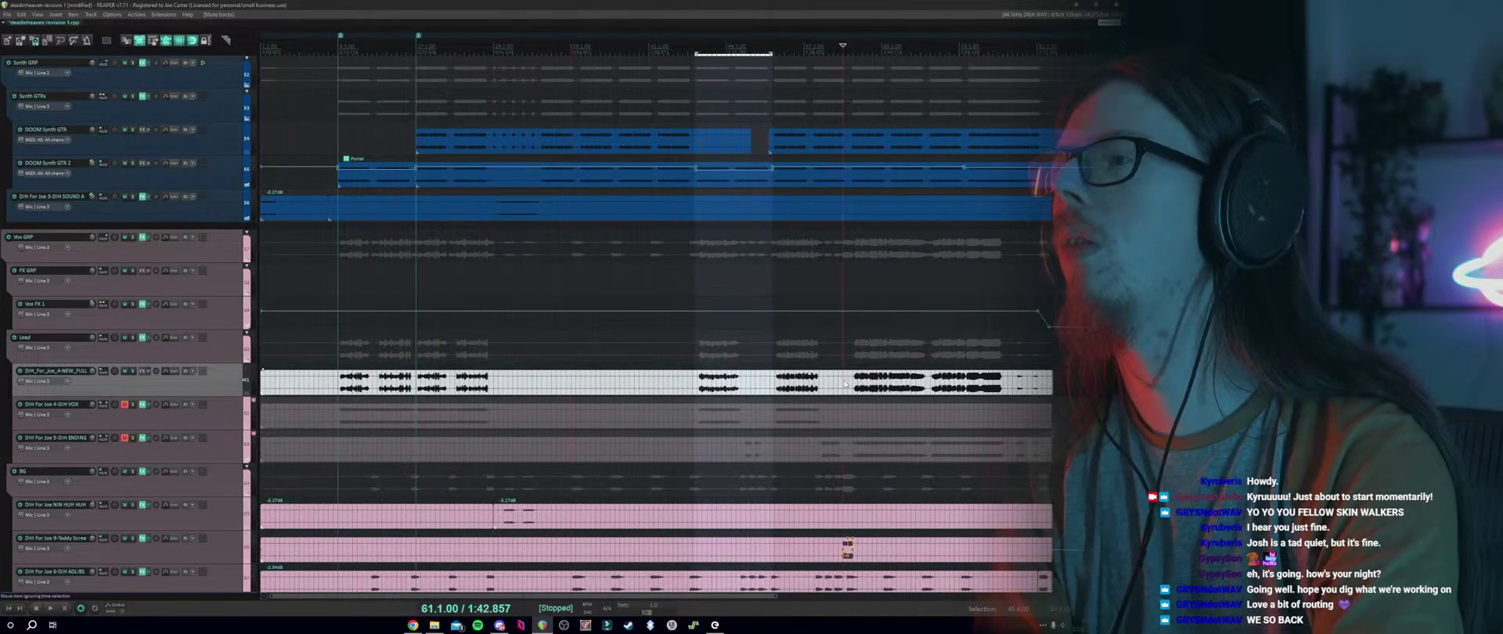
pyautogui.press('s')
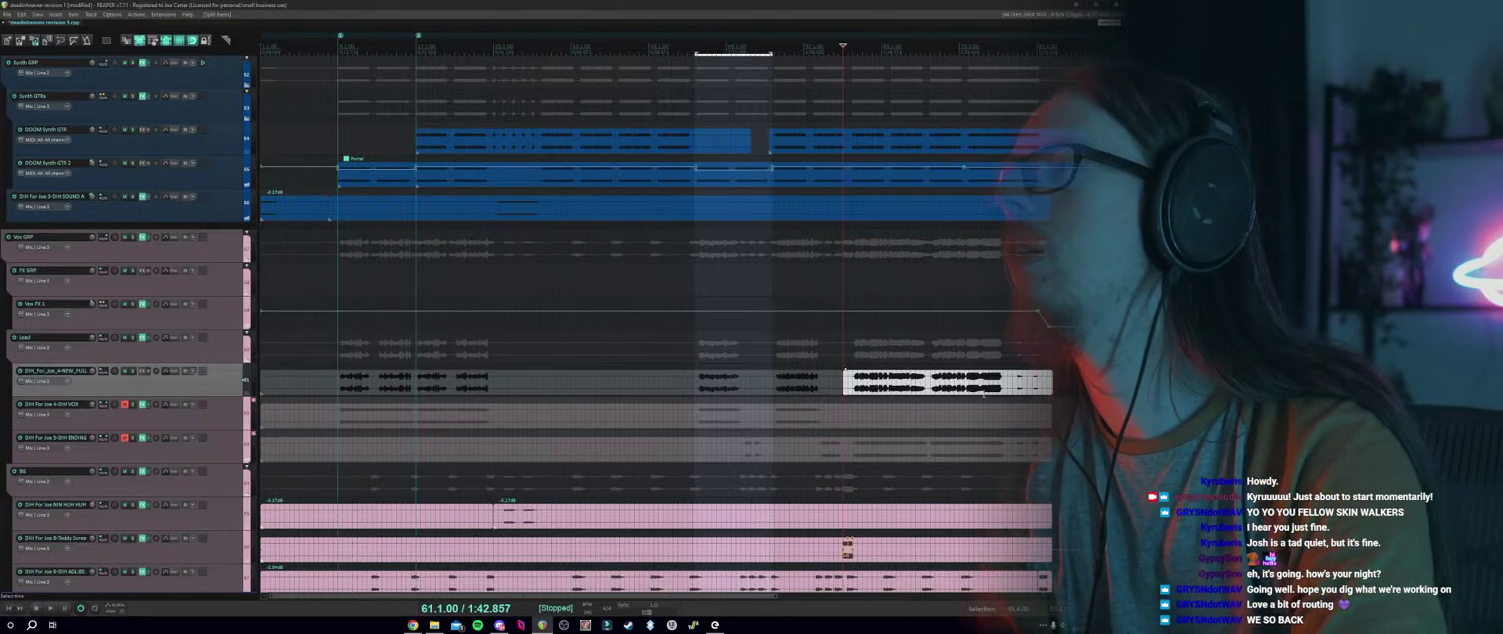
# Lower the item volume of the new vocal's long section that starts at bar 61.
pyautogui.click(917, 387)
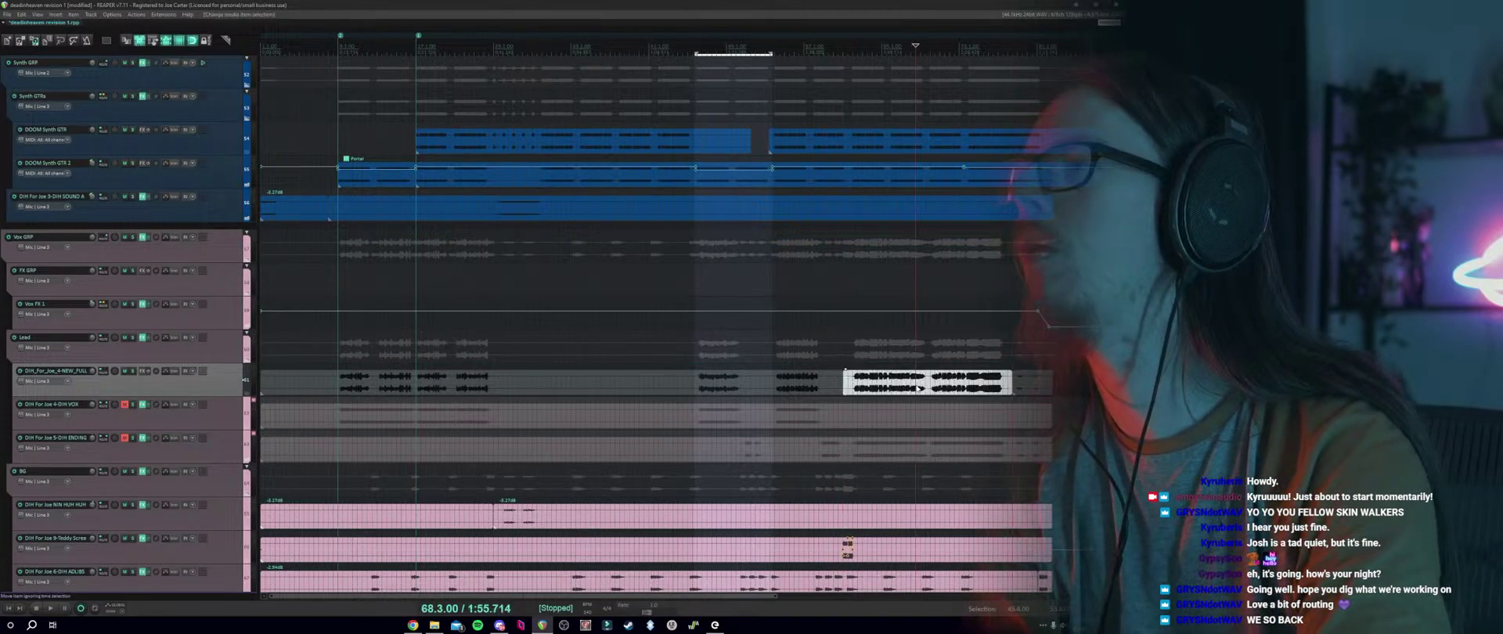
pyautogui.doubleClick(919, 388)
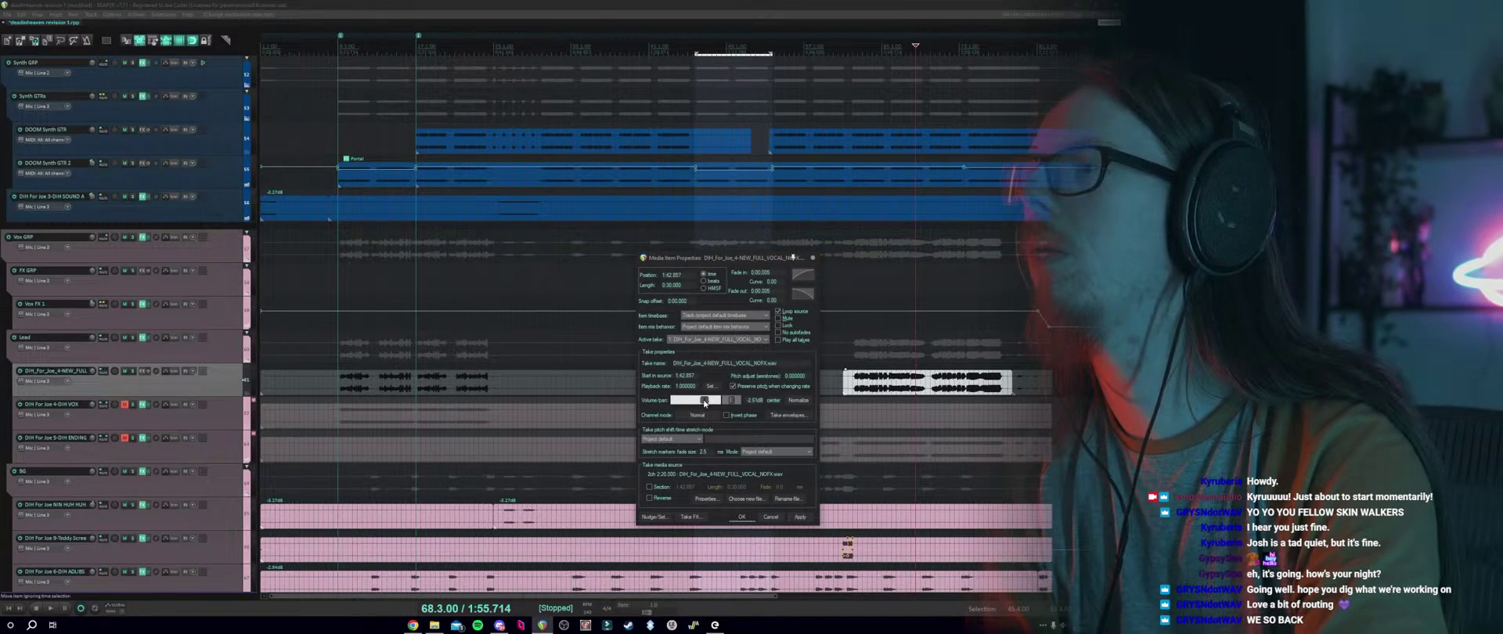
pyautogui.click(738, 518)
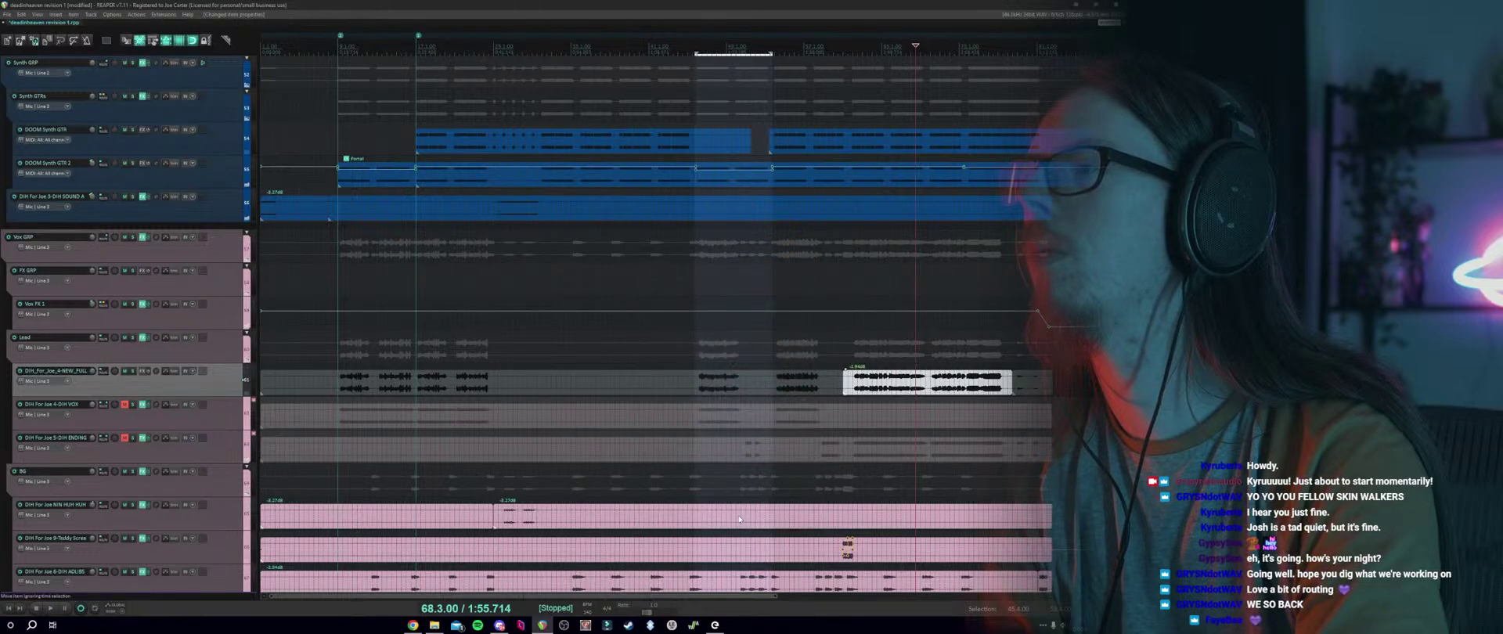
# Clear the time selection and raise the item volume of the new vocal's short final section.
pyautogui.click(806, 387)
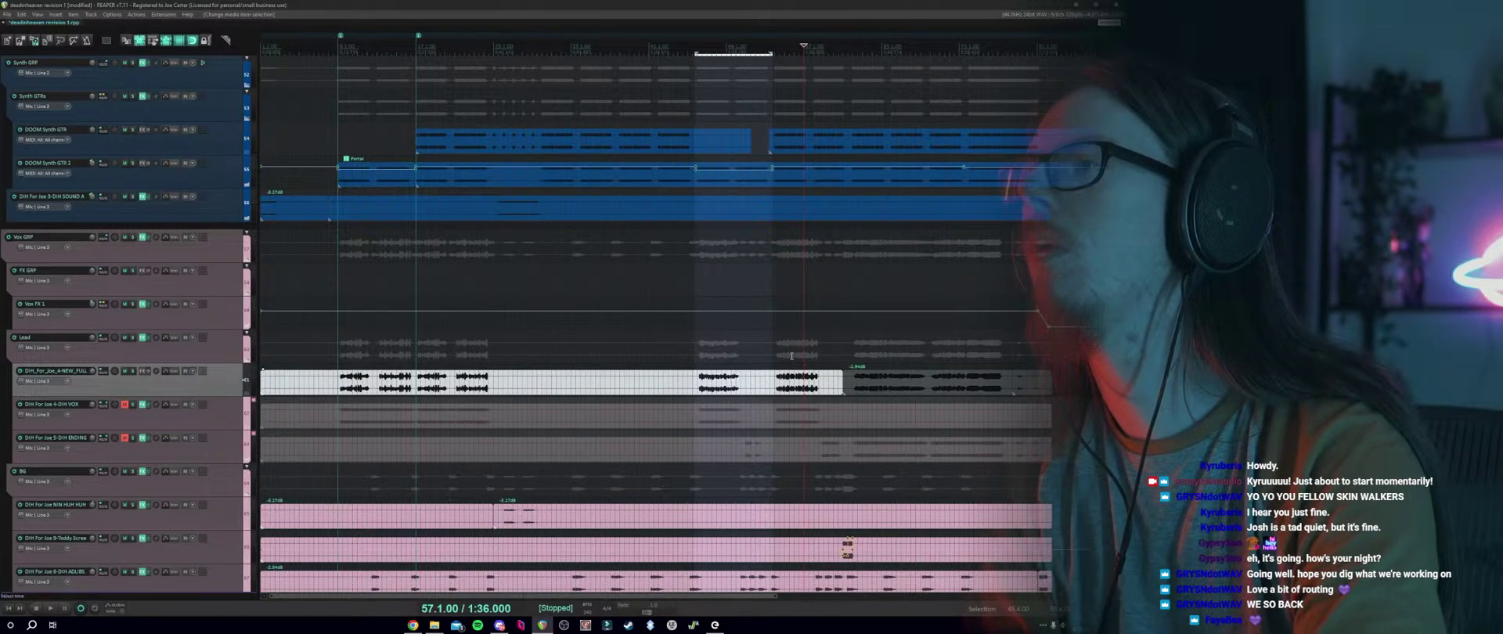
pyautogui.rightClick(791, 357)
pyautogui.click(830, 37)
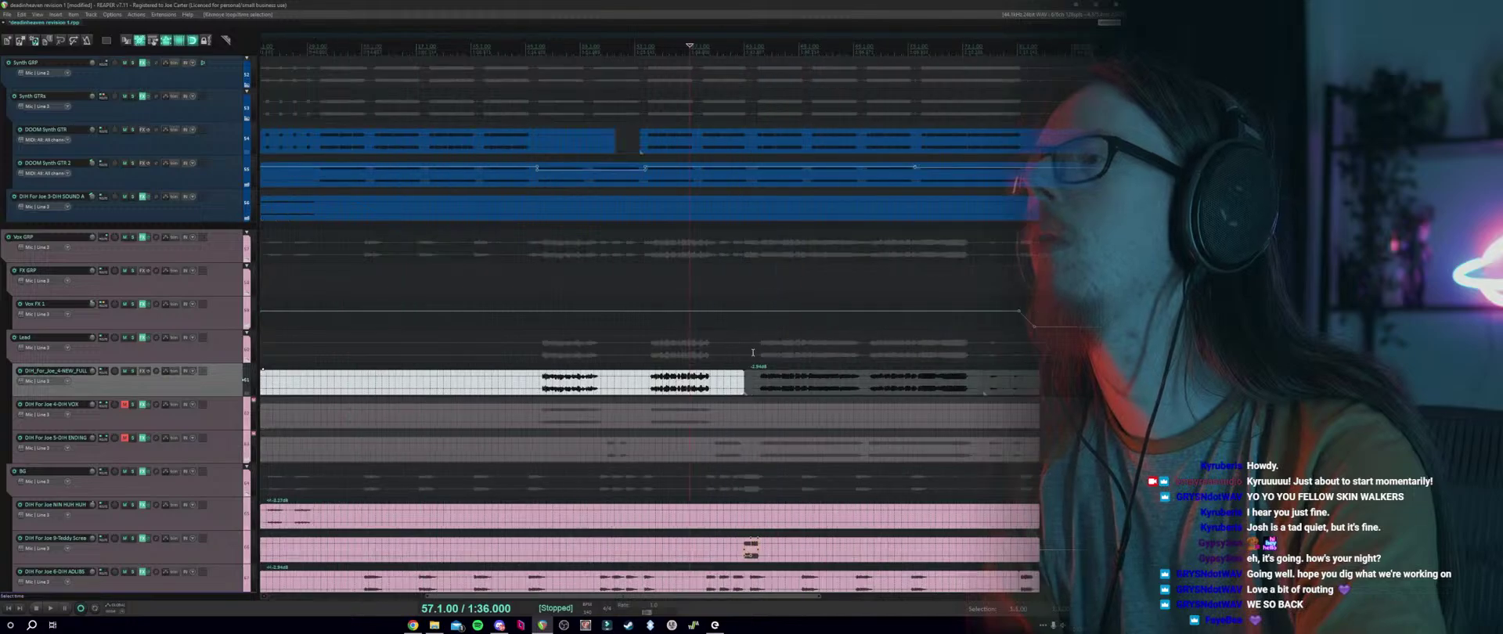
pyautogui.doubleClick(1009, 382)
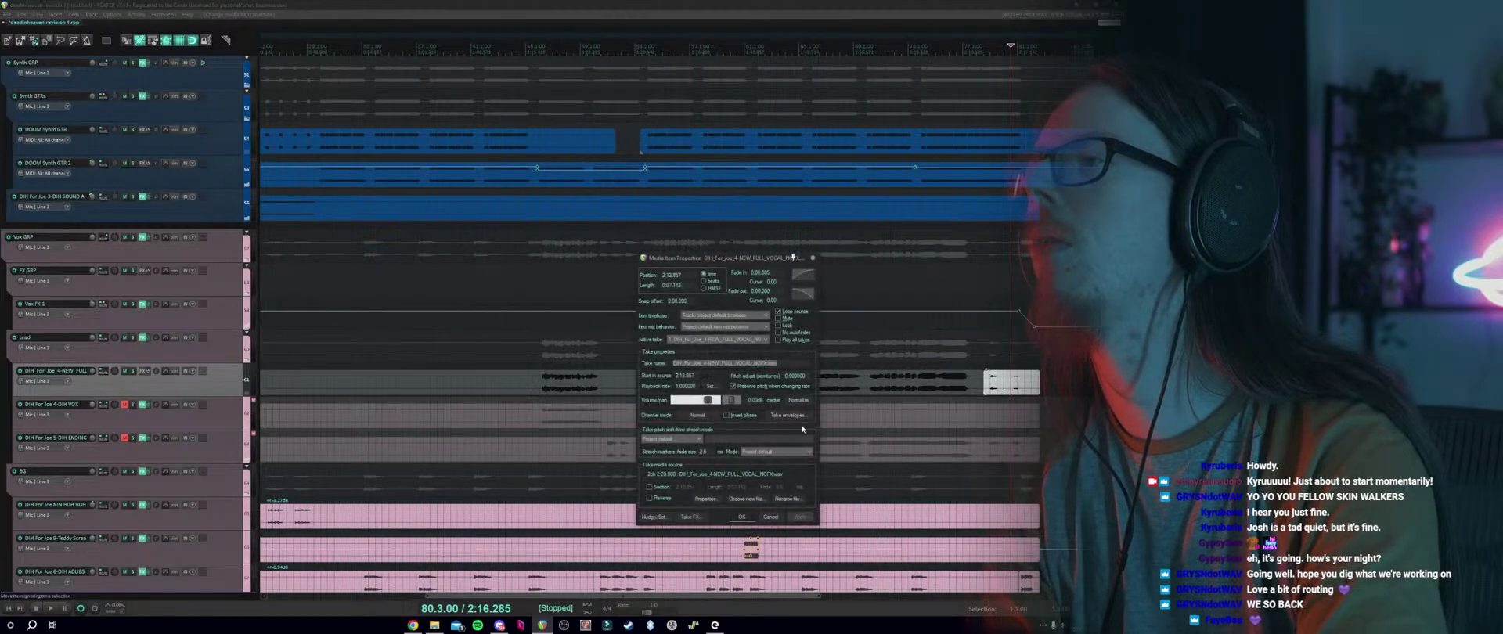
pyautogui.click(715, 400)
pyautogui.click(741, 515)
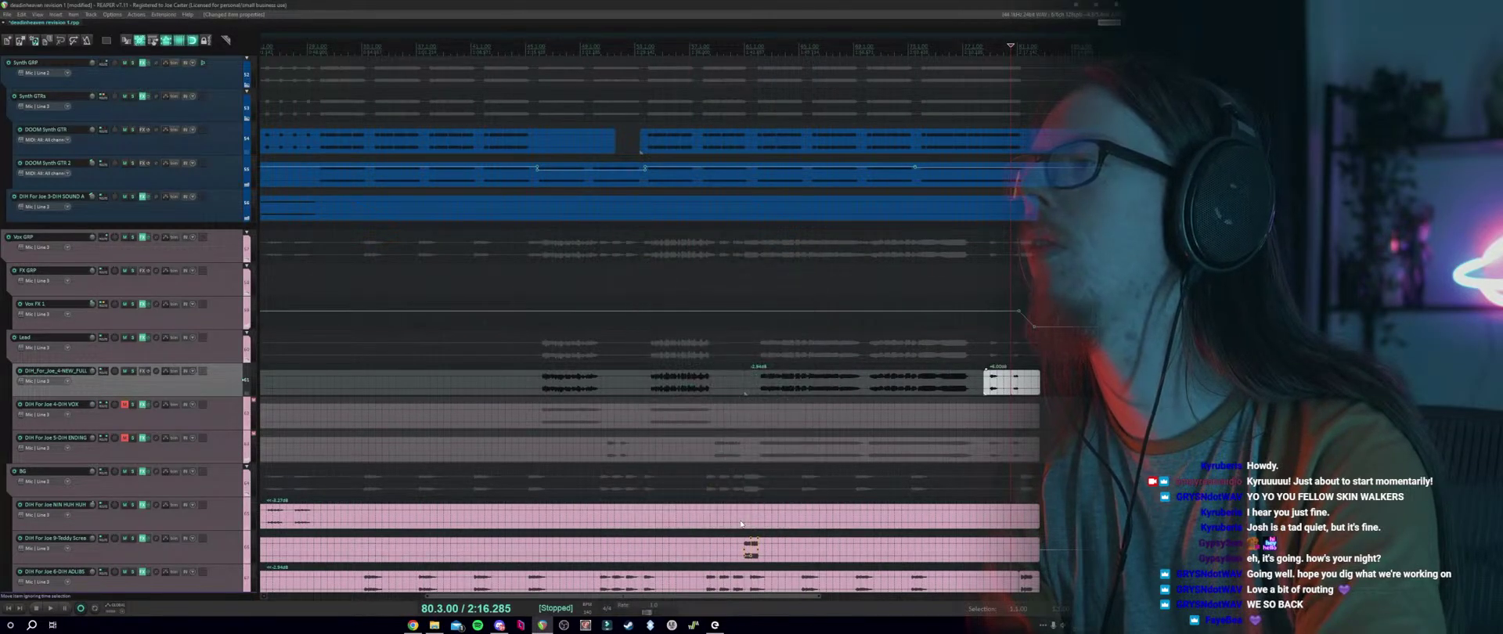
# Examine the waveform levels of the new vocal's opening section against its adjusted later sections.
pyautogui.scroll(-3, 978, 356)
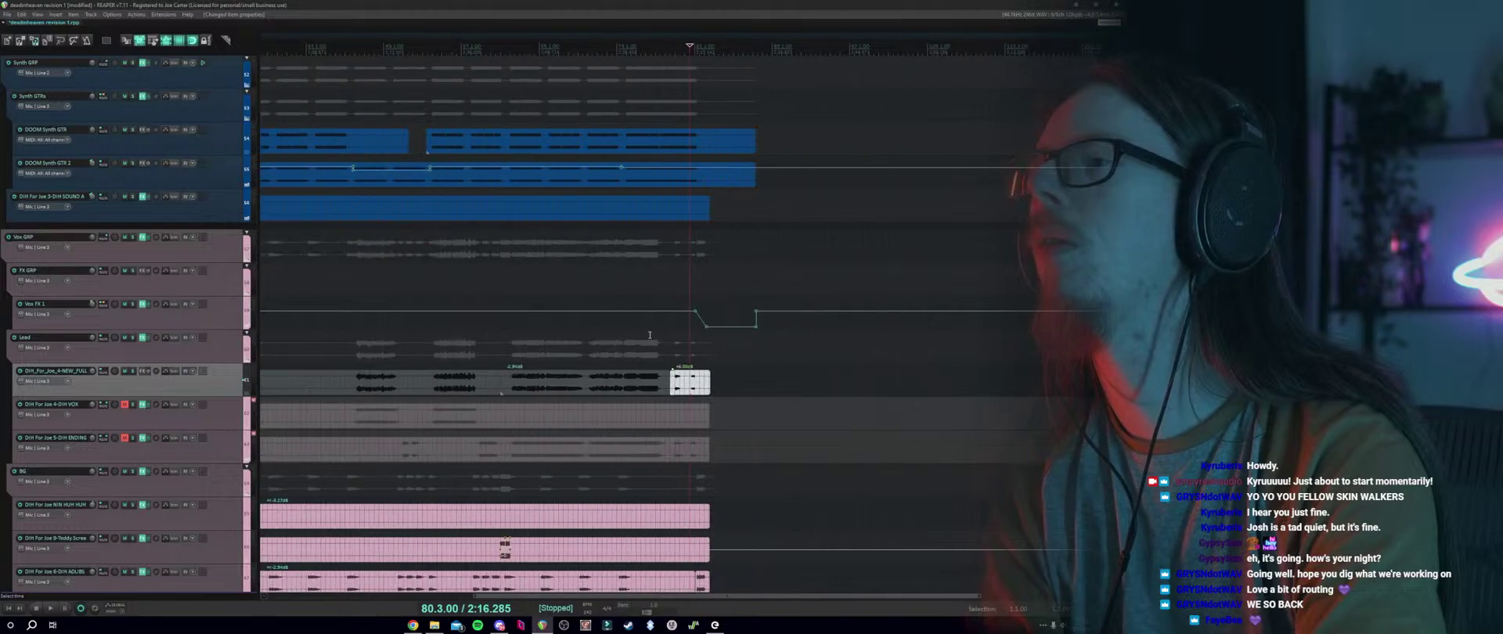
pyautogui.scroll(-2, 672, 360)
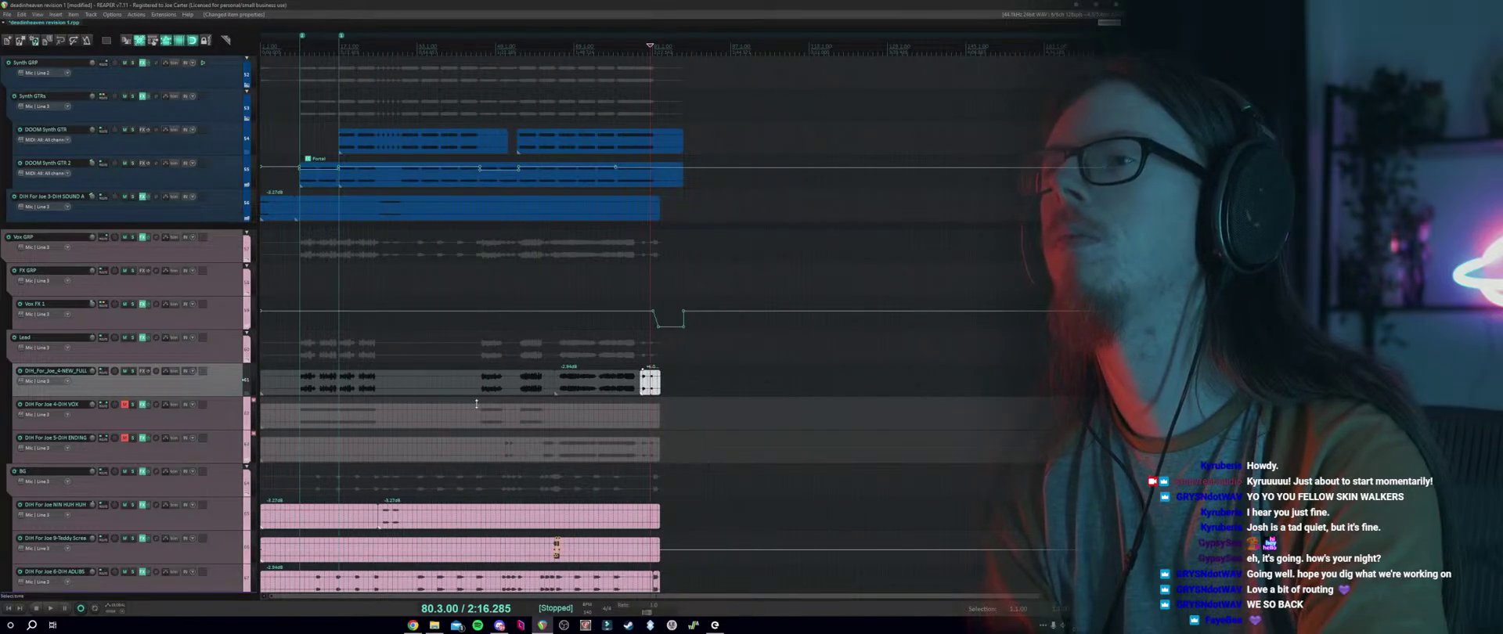
pyautogui.click(345, 391)
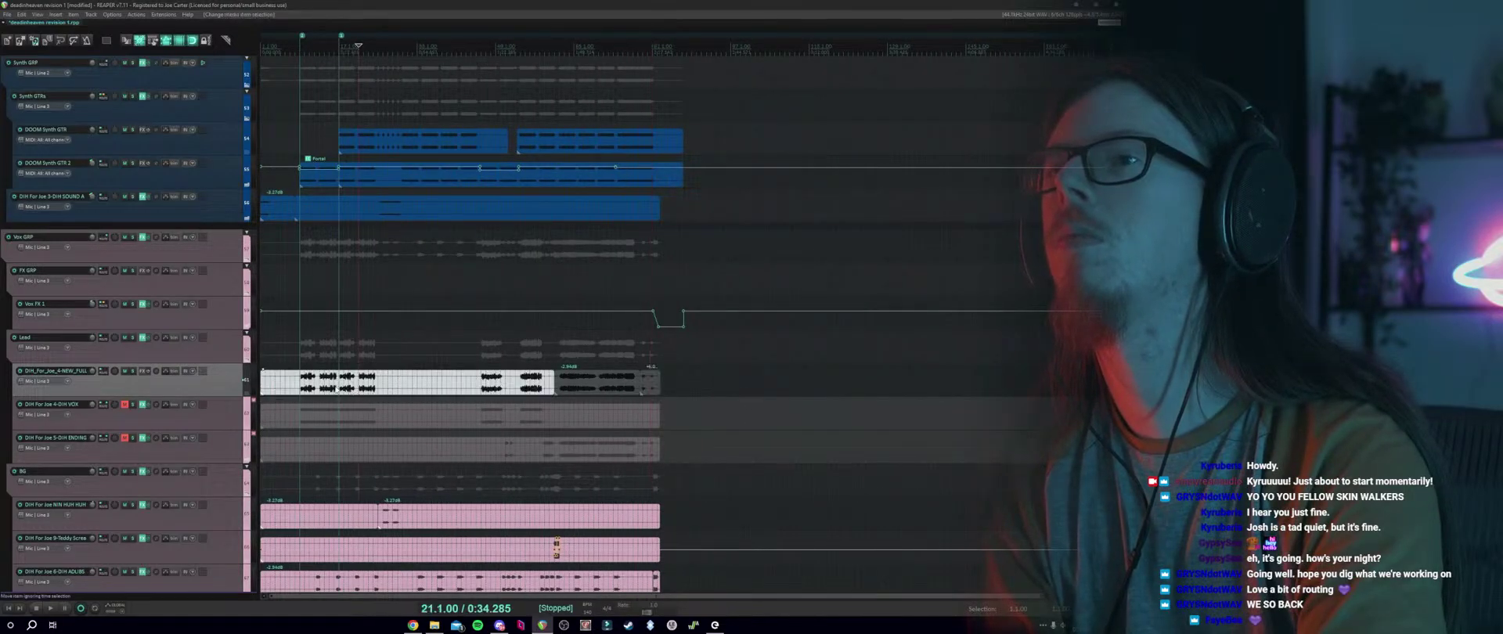
pyautogui.scroll(5, 335, 391)
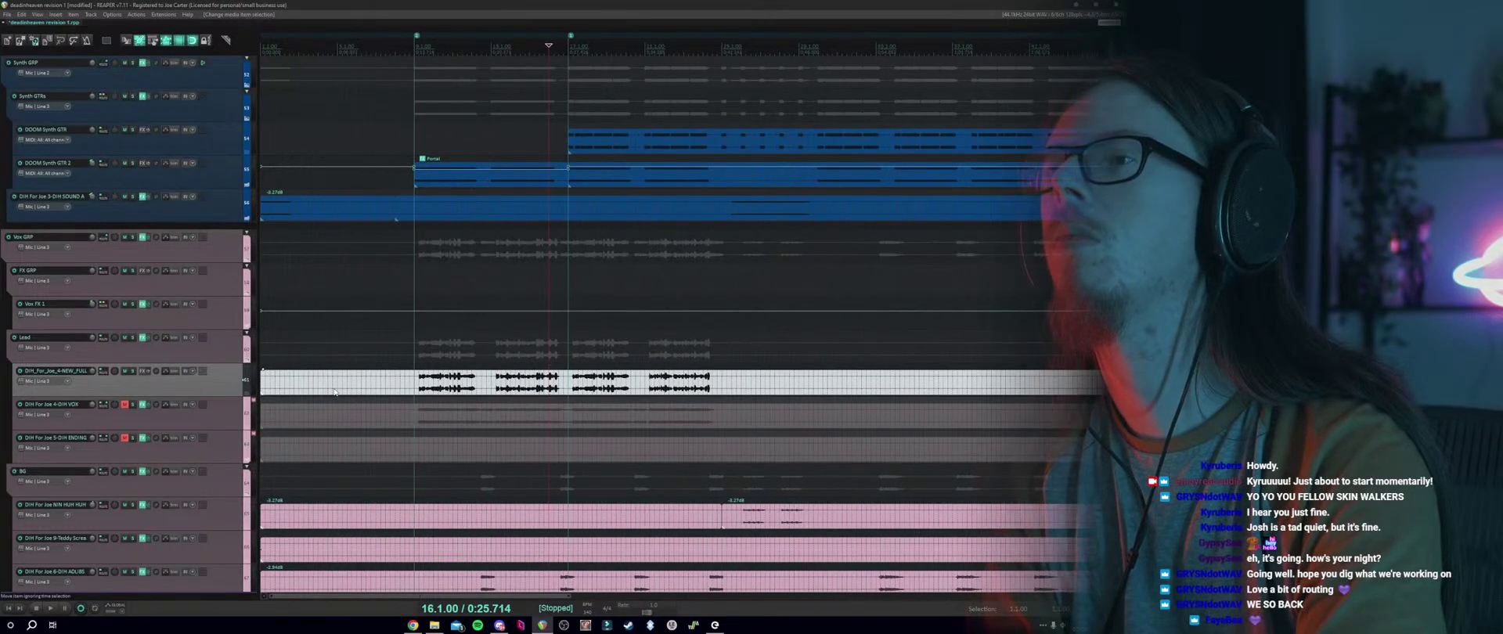
pyautogui.click(537, 389)
pyautogui.scroll(-3, 534, 390)
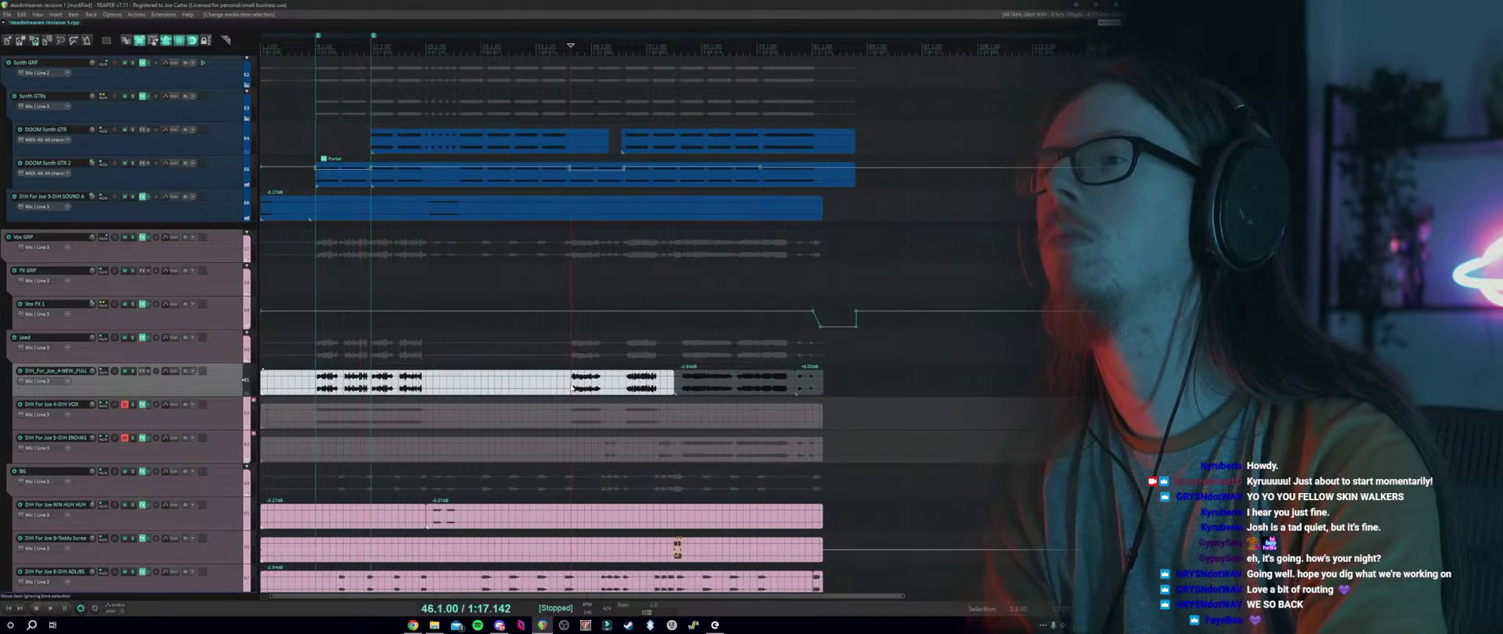
# Solo the new full vocal track and listen to its opening phrases from 9.1.00.
pyautogui.click(314, 365)
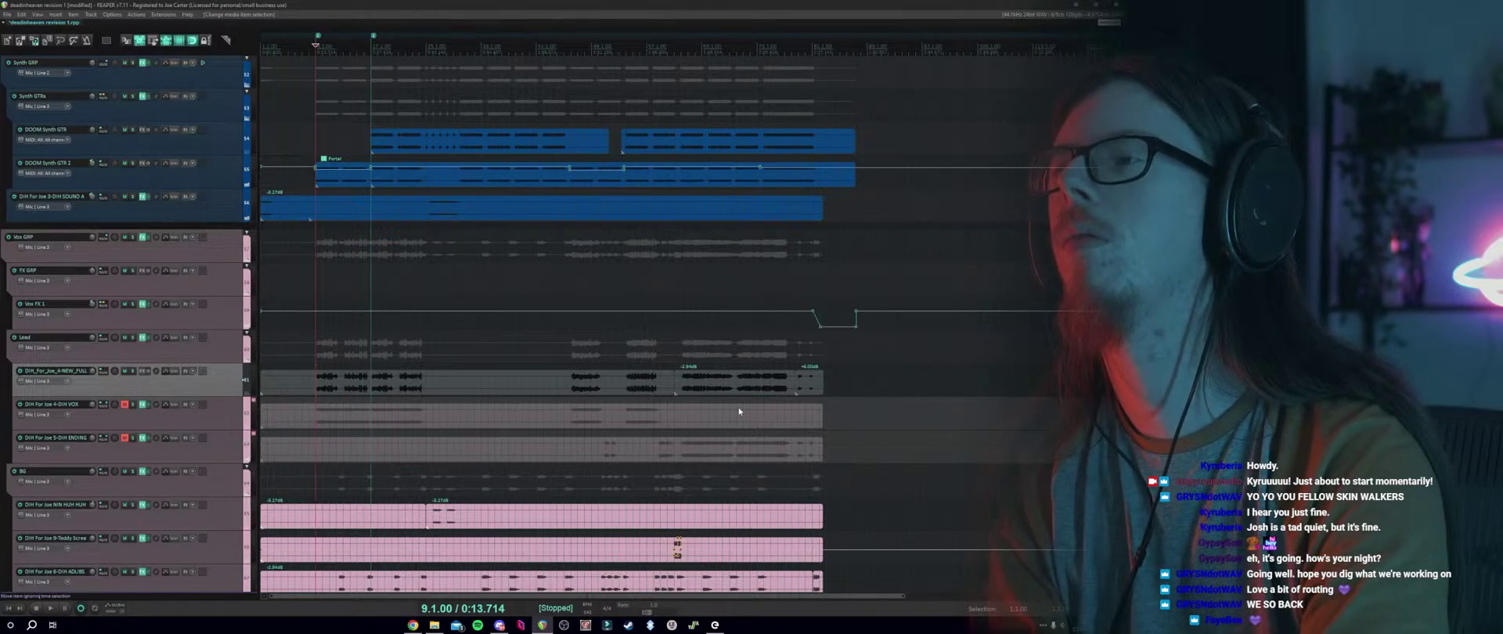
pyautogui.scroll(3, 344, 384)
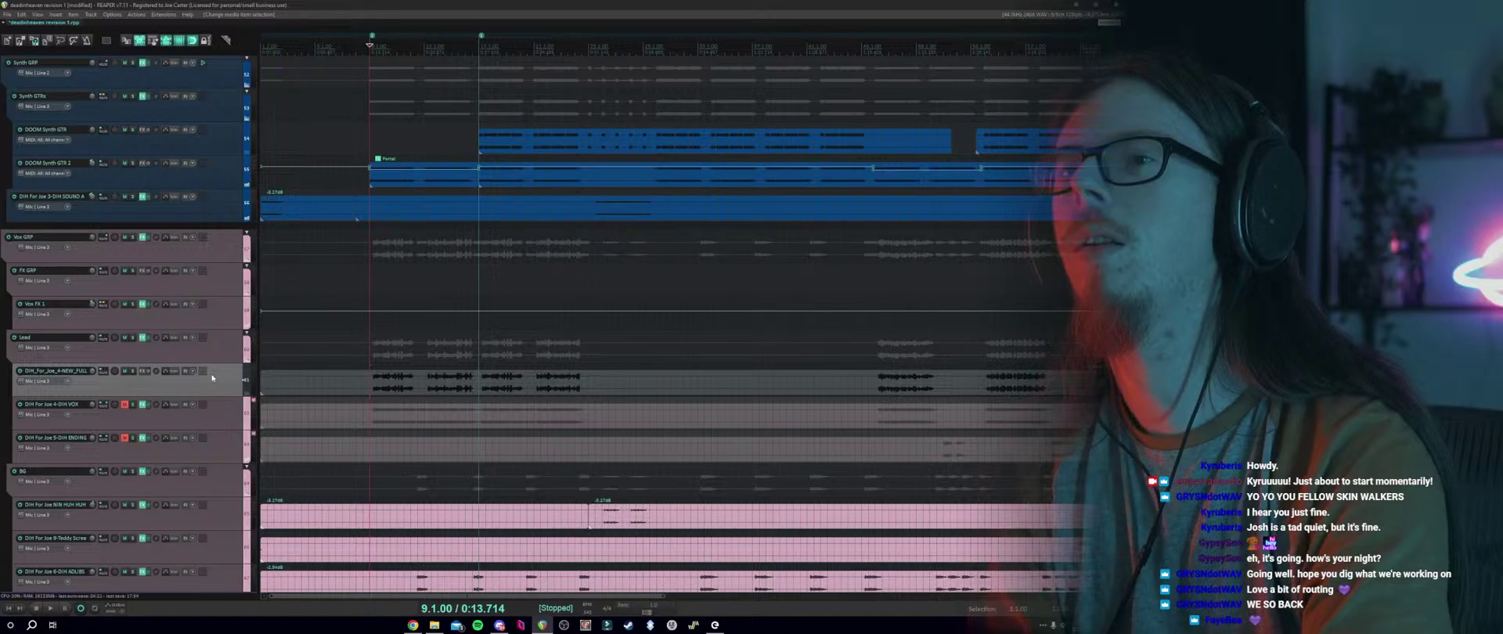
pyautogui.press('space')
pyautogui.click(133, 370)
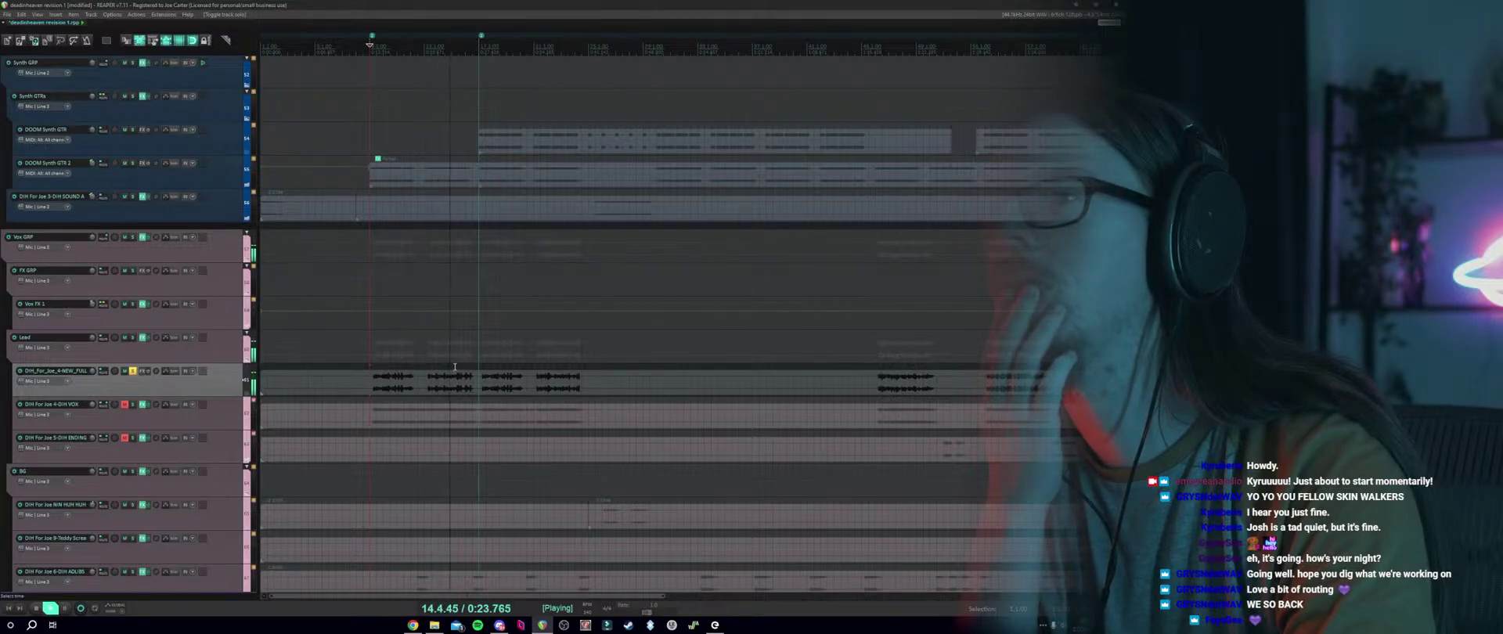
pyautogui.scroll(3, 704, 383)
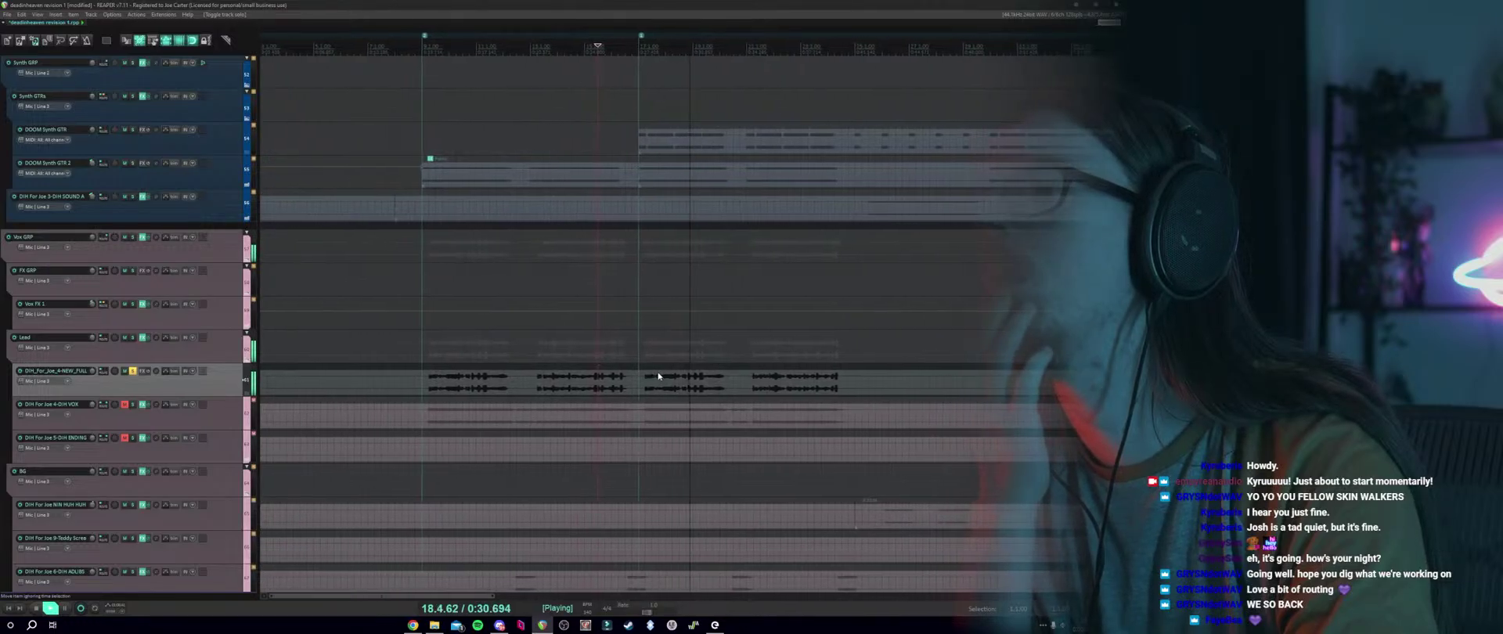
pyautogui.scroll(-5, 729, 366)
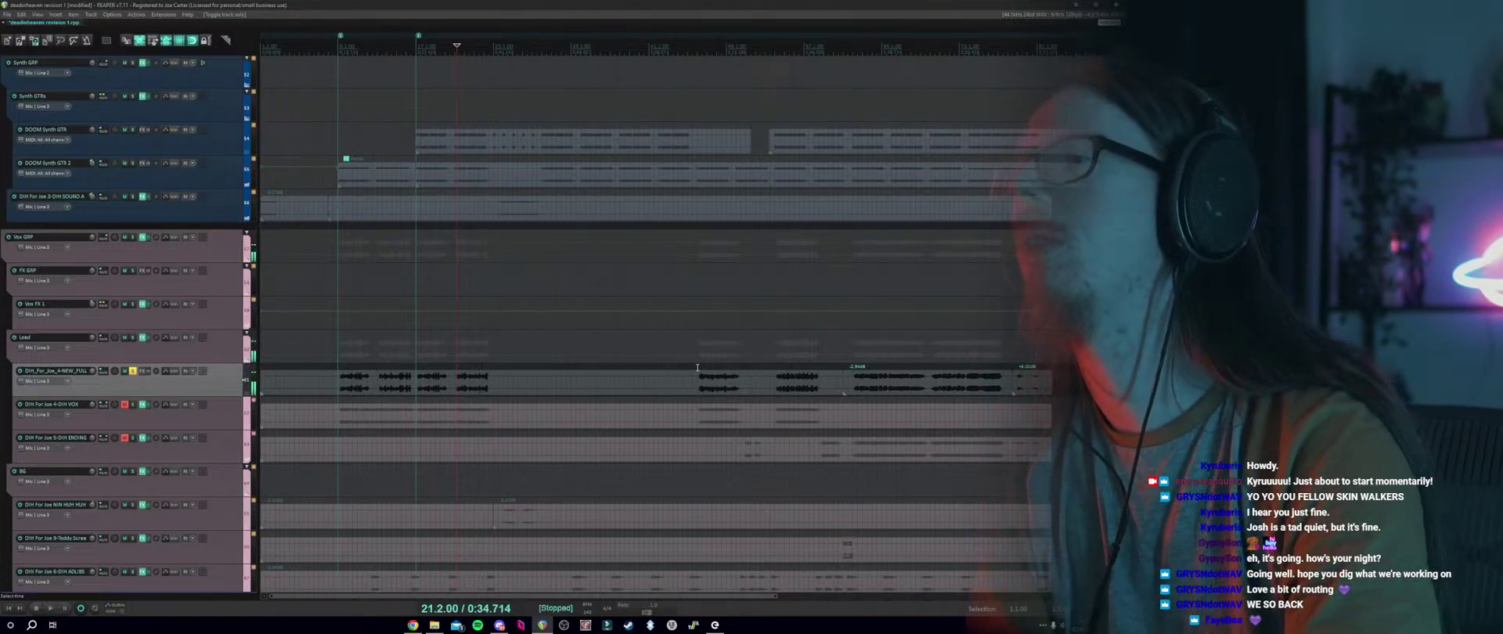
pyautogui.press('space')
# Inspect the start of the new vocal's next phrase around bar 46.
pyautogui.scroll(2, 693, 367)
pyautogui.scroll(2, 692, 367)
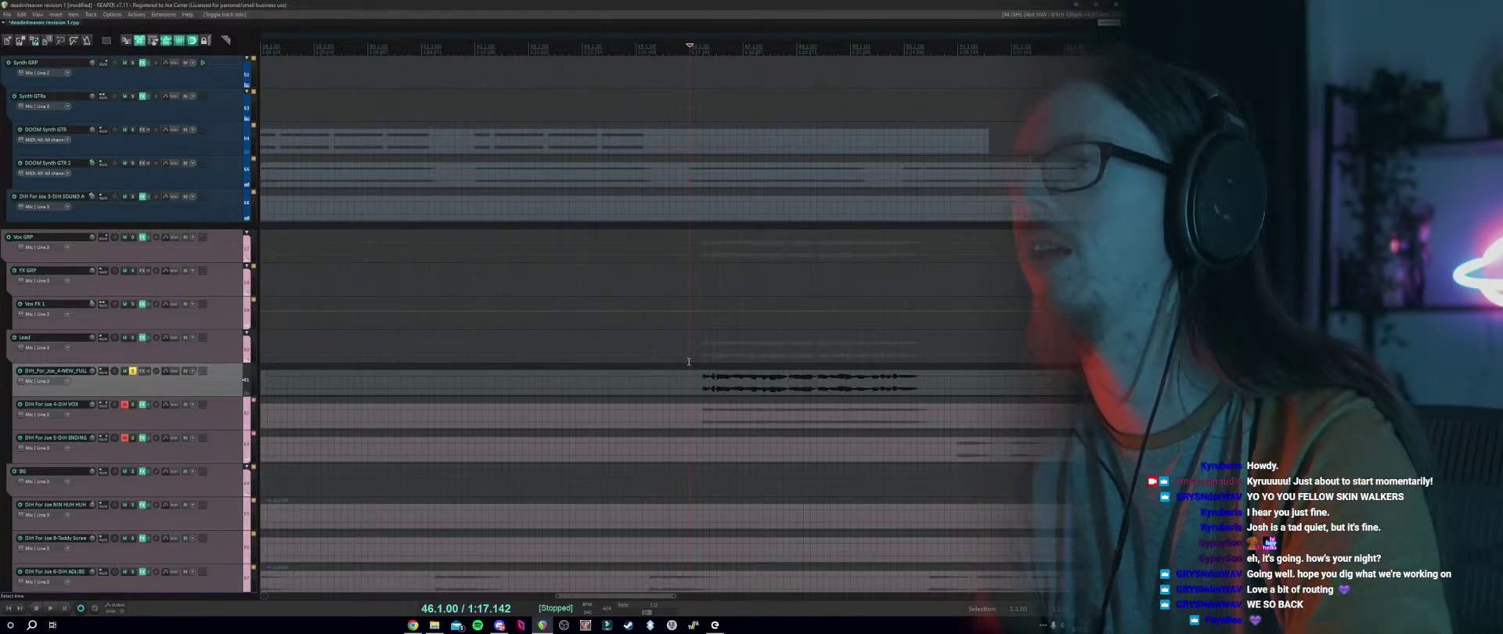
pyautogui.scroll(4, 697, 368)
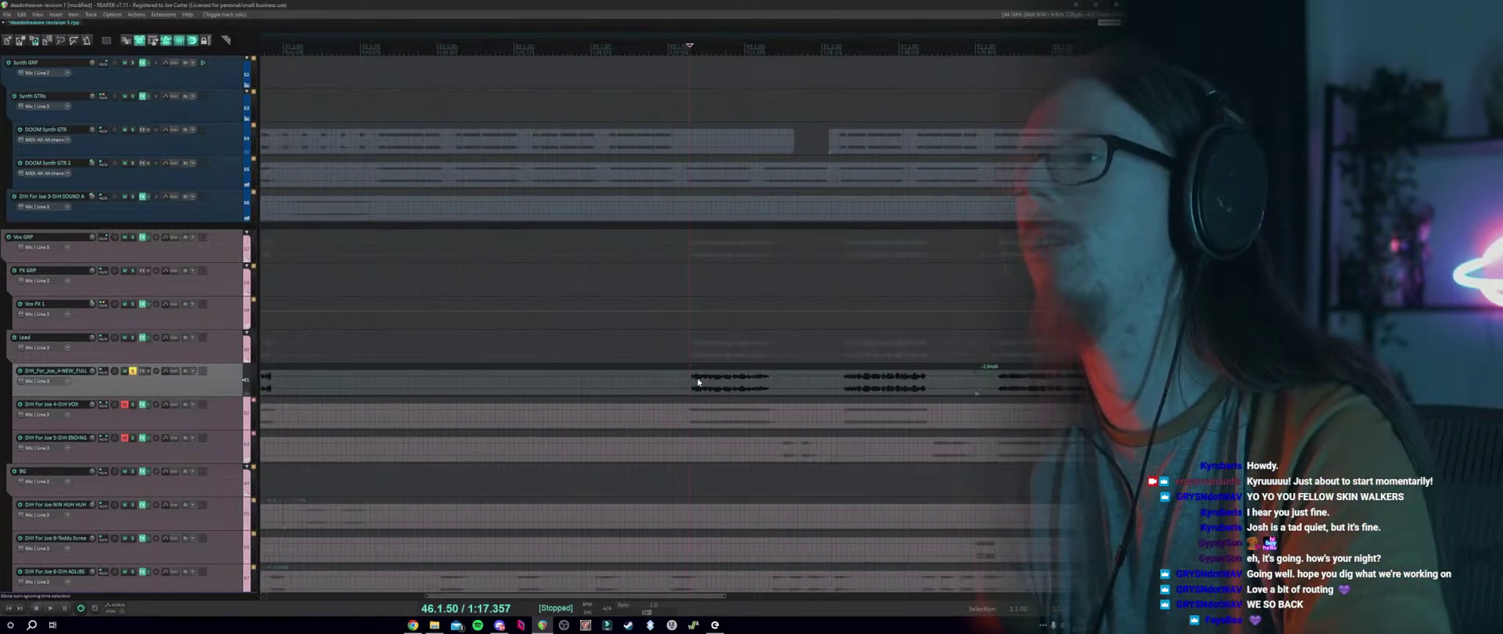
# Switch the solo from the new full vocal track to the older lead vocal track directly below it.
pyautogui.scroll(-5, 699, 377)
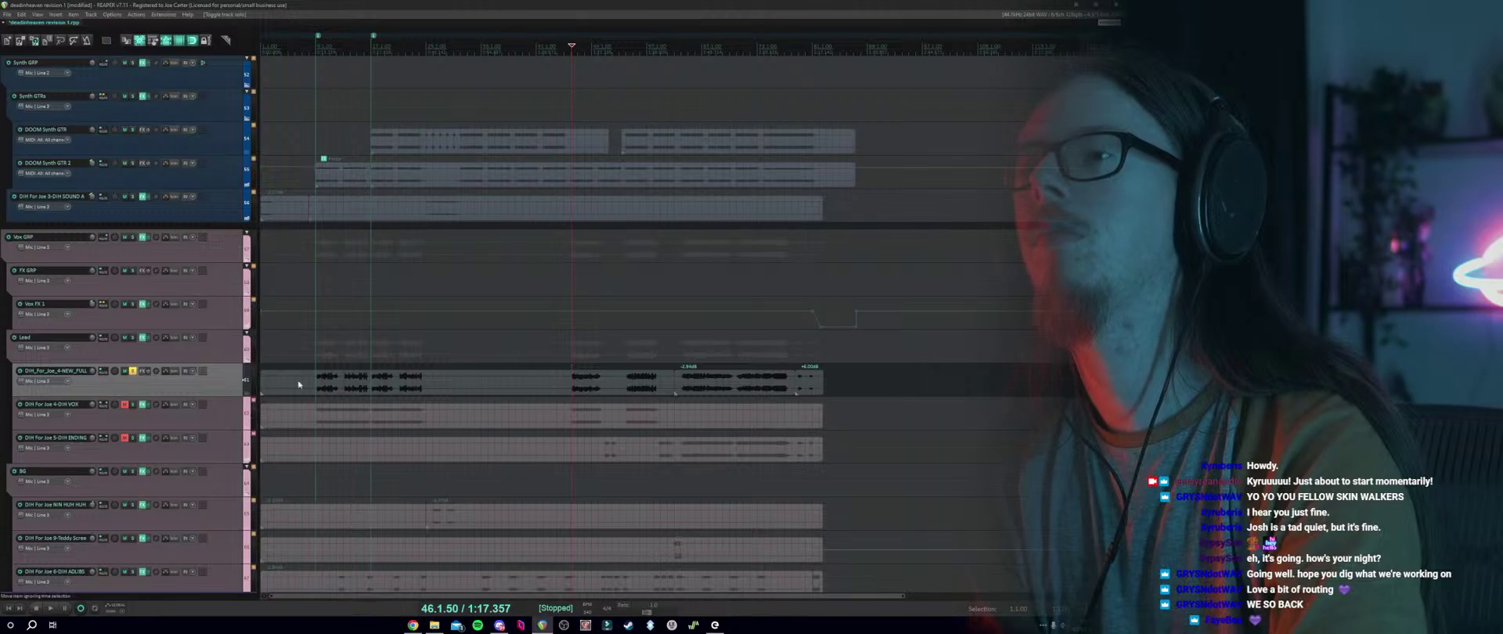
pyautogui.click(135, 372)
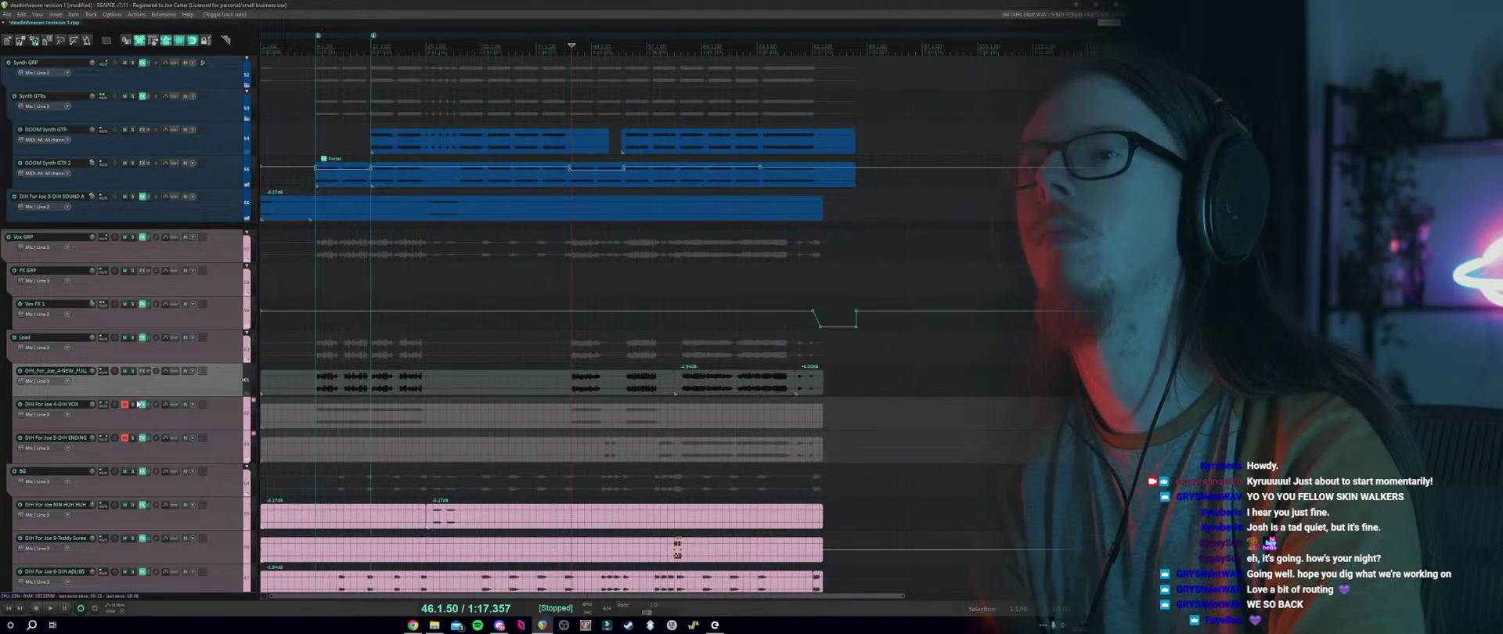
pyautogui.click(133, 405)
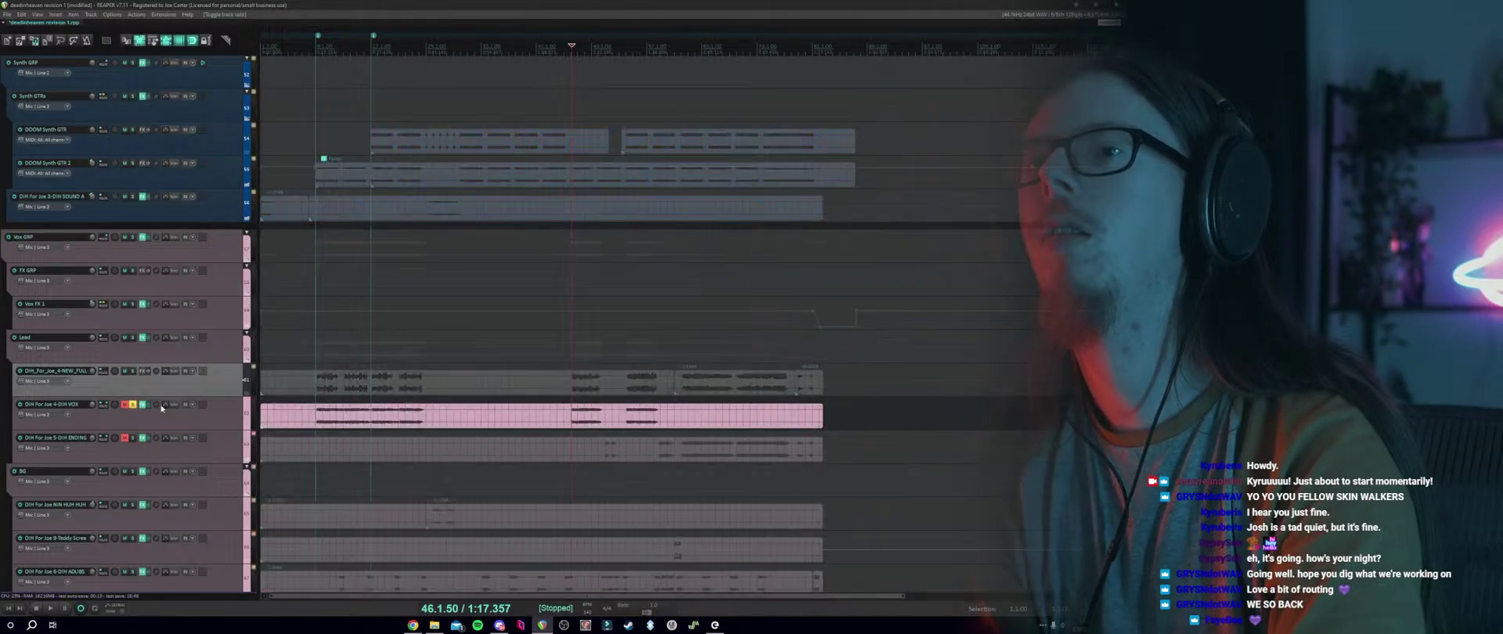
# Play the soloed older lead vocal track from 9.1.00 to hear its opening phrases.
pyautogui.click(315, 402)
pyautogui.press('space')
pyautogui.scroll(2, 312, 401)
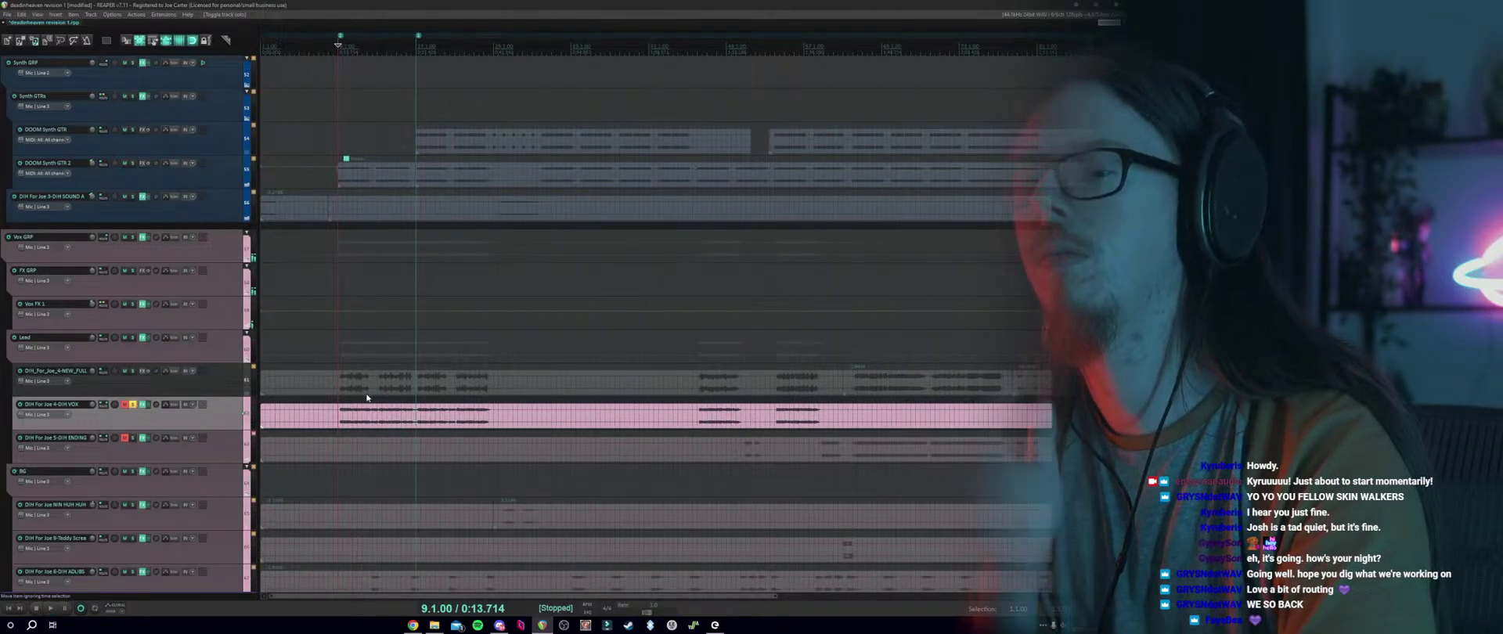
# Unsolo the older lead vocal track and mute the Vox FX 1 track.
pyautogui.click(133, 405)
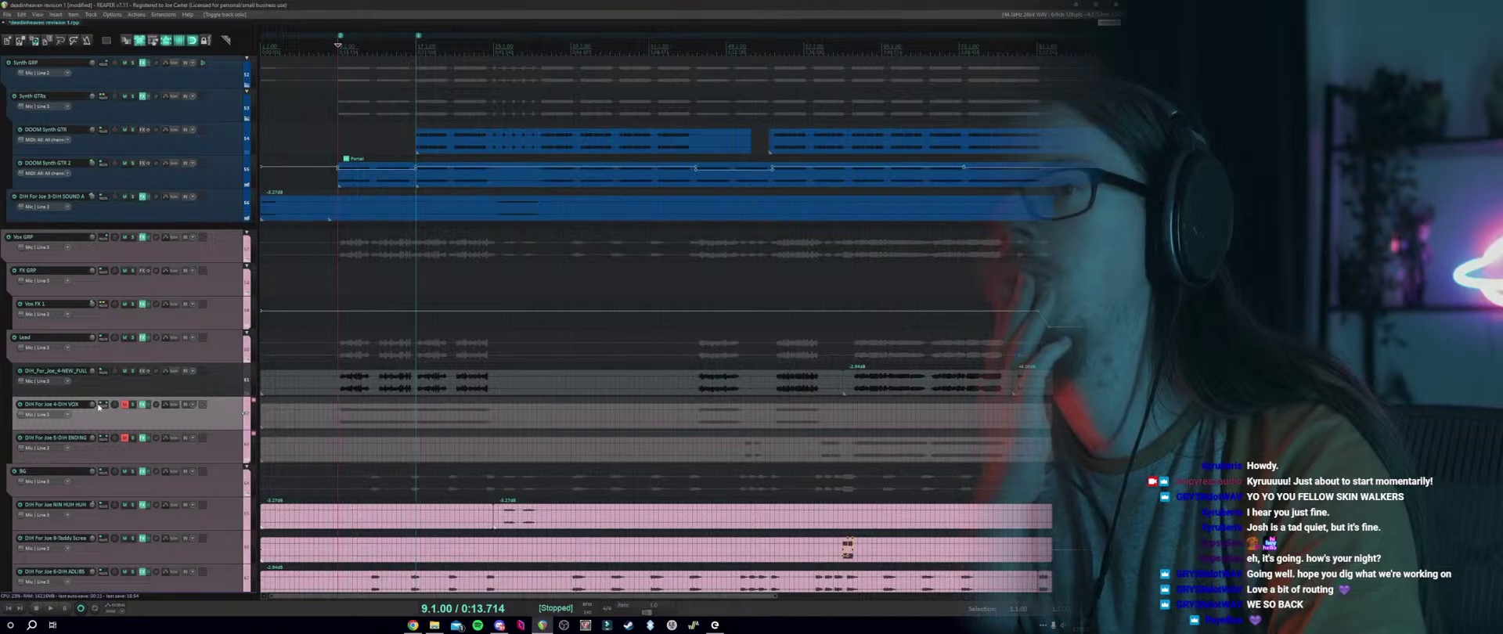
pyautogui.rightClick(96, 410)
pyautogui.click(97, 362)
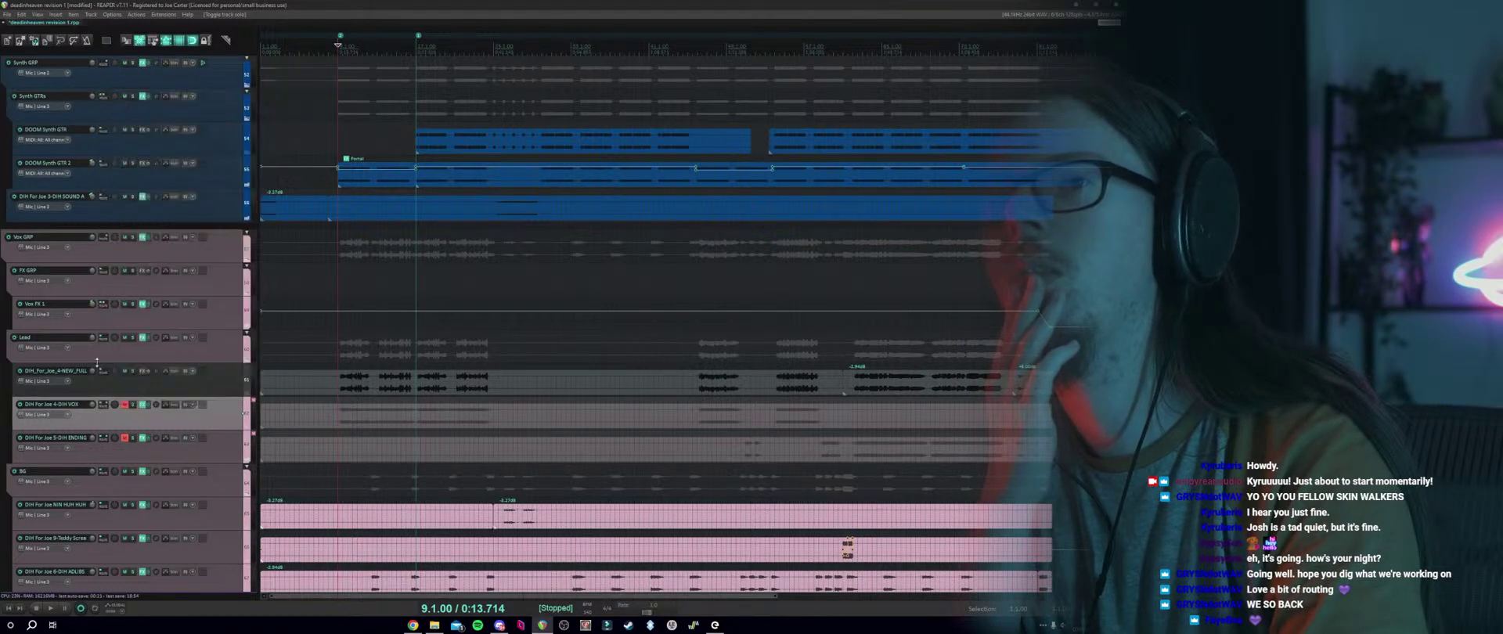
pyautogui.click(125, 305)
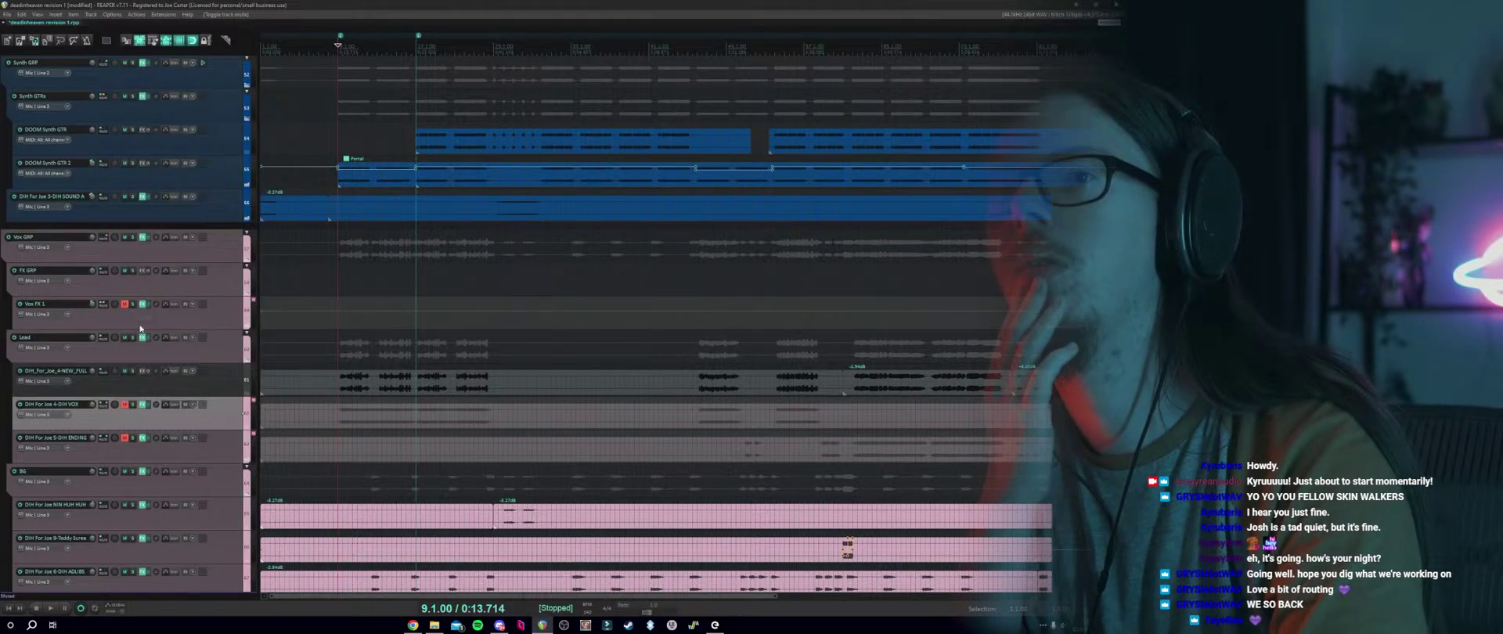
# Play the mix from 46.3.00 and solo the new full vocal track to hear its phrase there.
pyautogui.click(704, 364)
pyautogui.scroll(3, 704, 361)
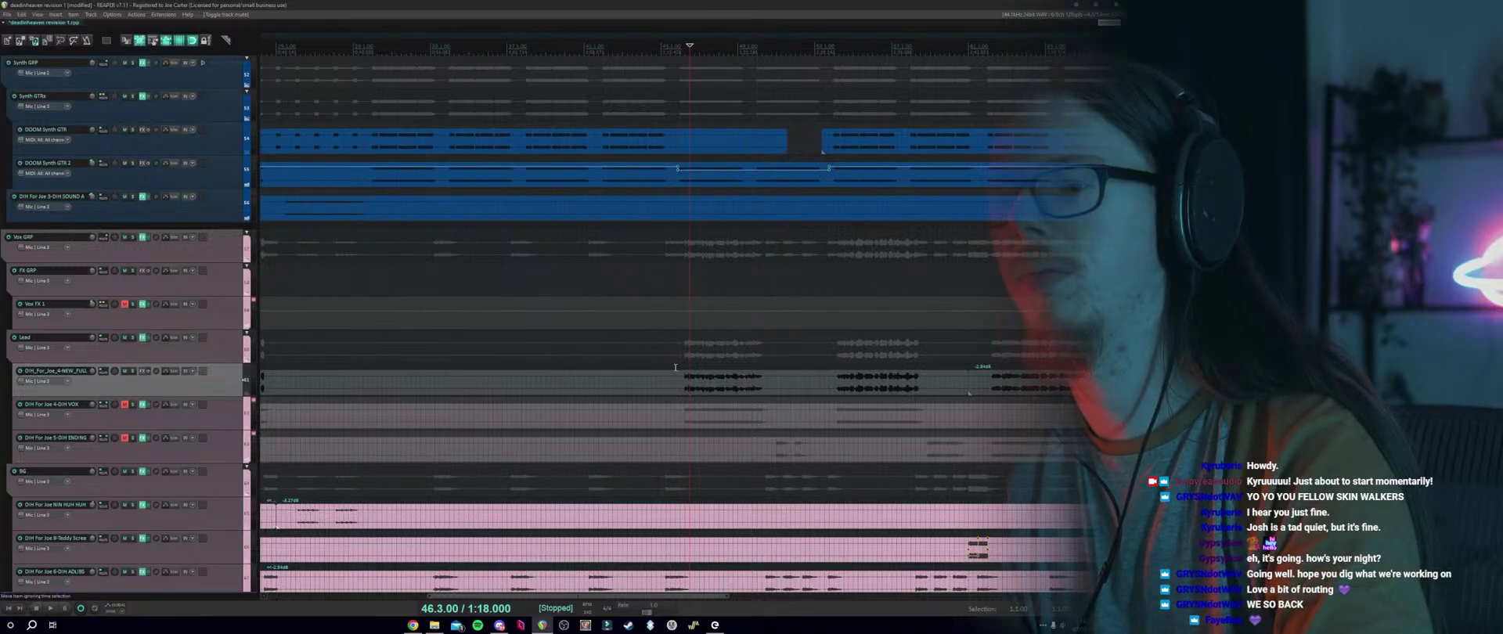
pyautogui.scroll(2, 701, 368)
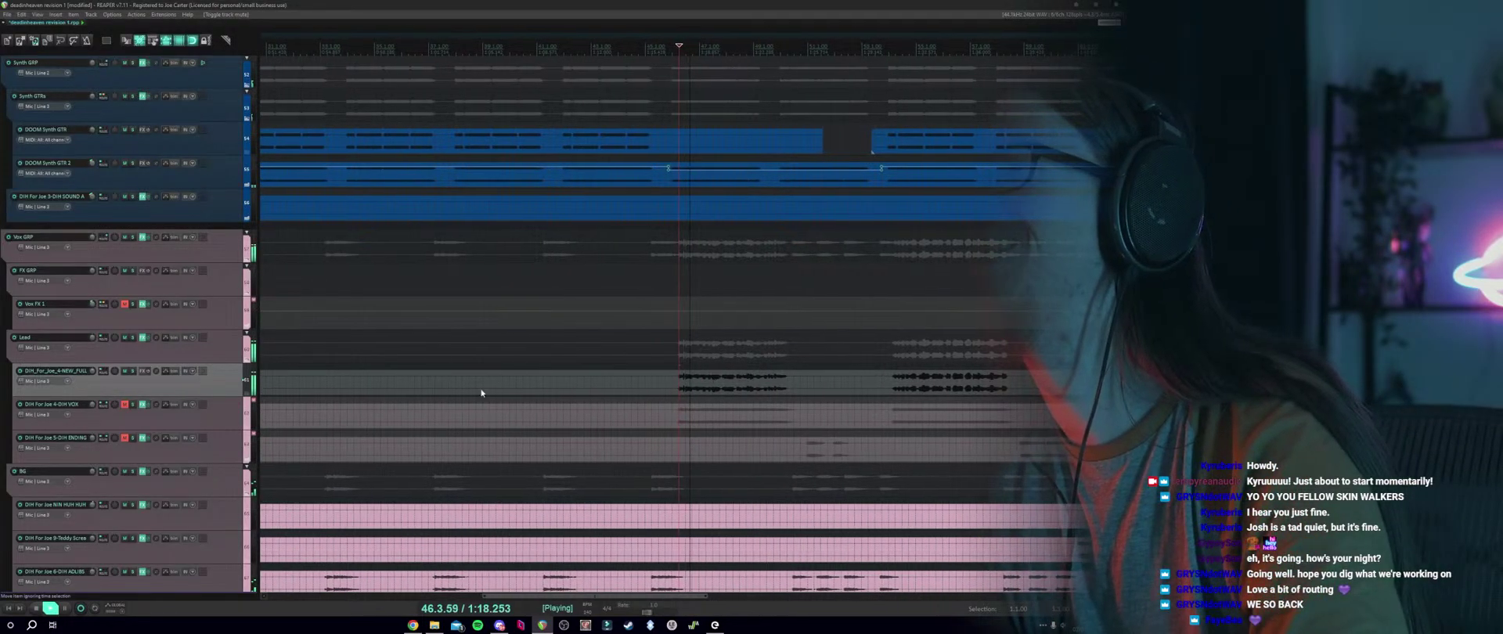
pyautogui.click(248, 381)
pyautogui.press('space')
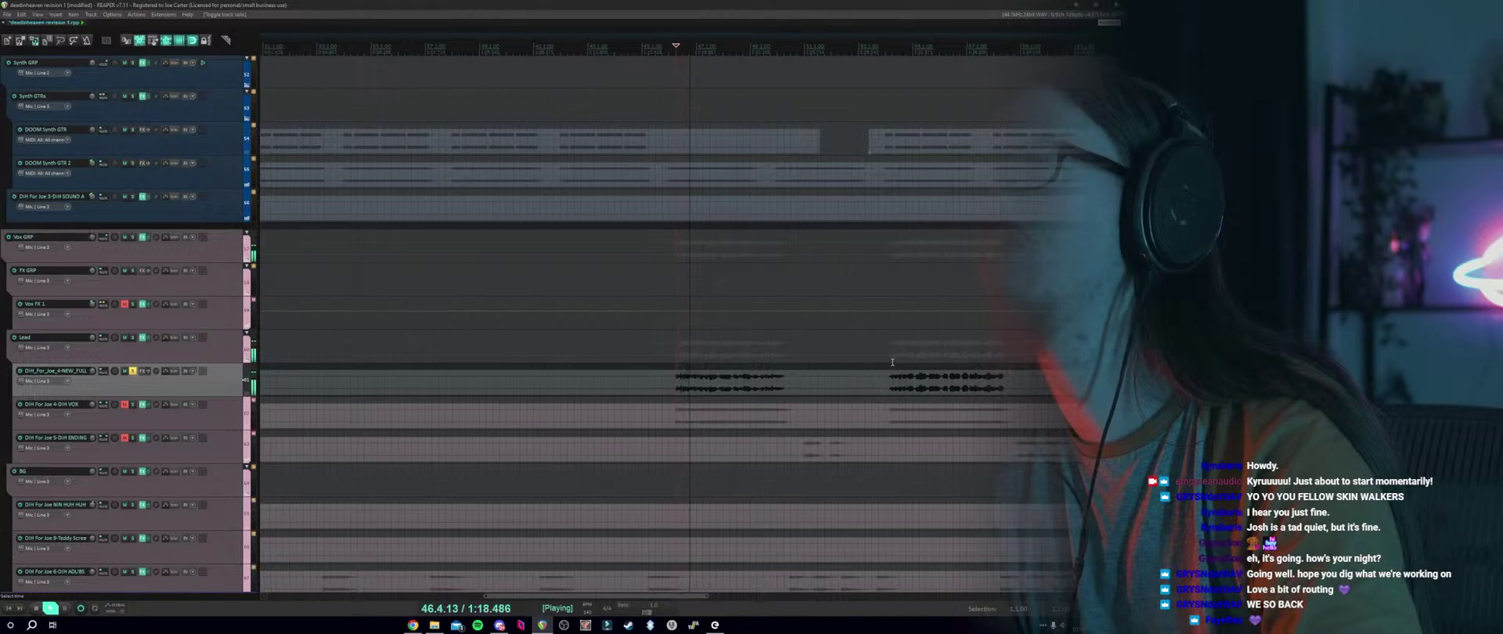
# Listen to the new full vocal's phrase from bar 54 and clear the track's solo.
pyautogui.click(886, 364)
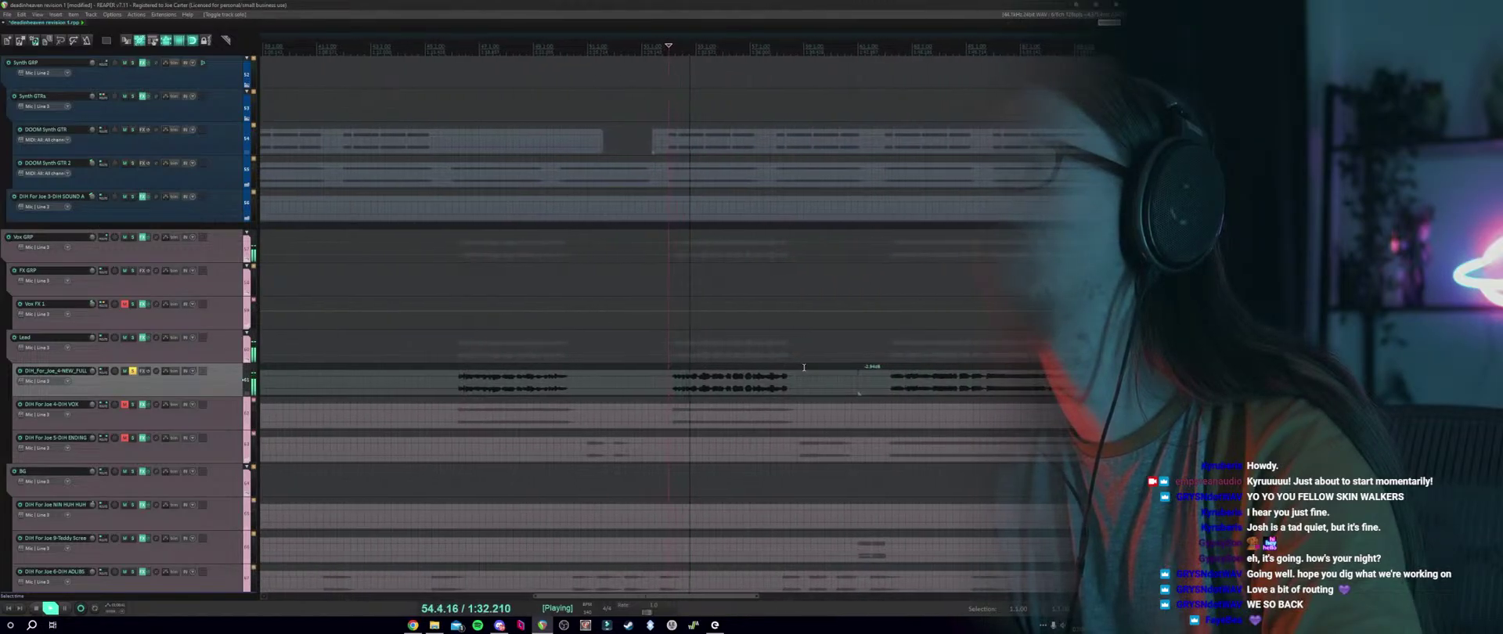
pyautogui.press('space')
pyautogui.click(133, 370)
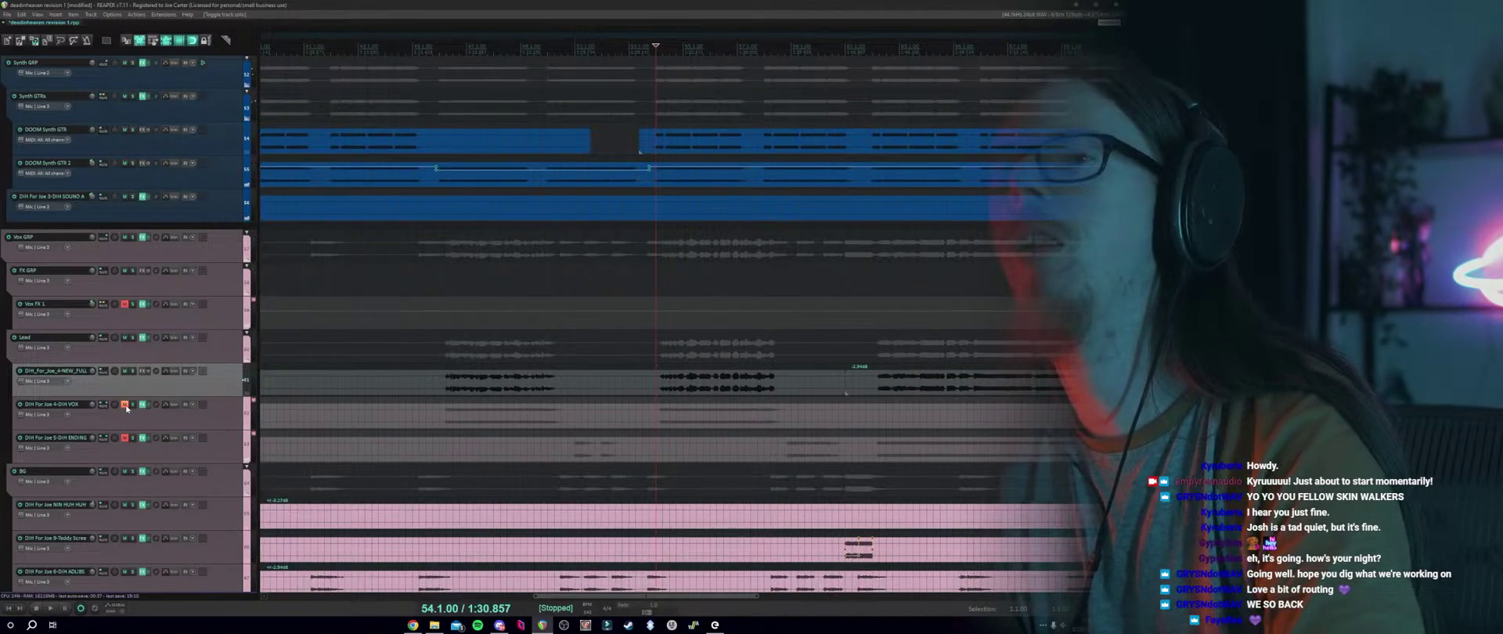
# Unmute and solo the older lead vocal track and listen to it from 9.1.00.
pyautogui.click(133, 404)
pyautogui.scroll(-3, 405, 385)
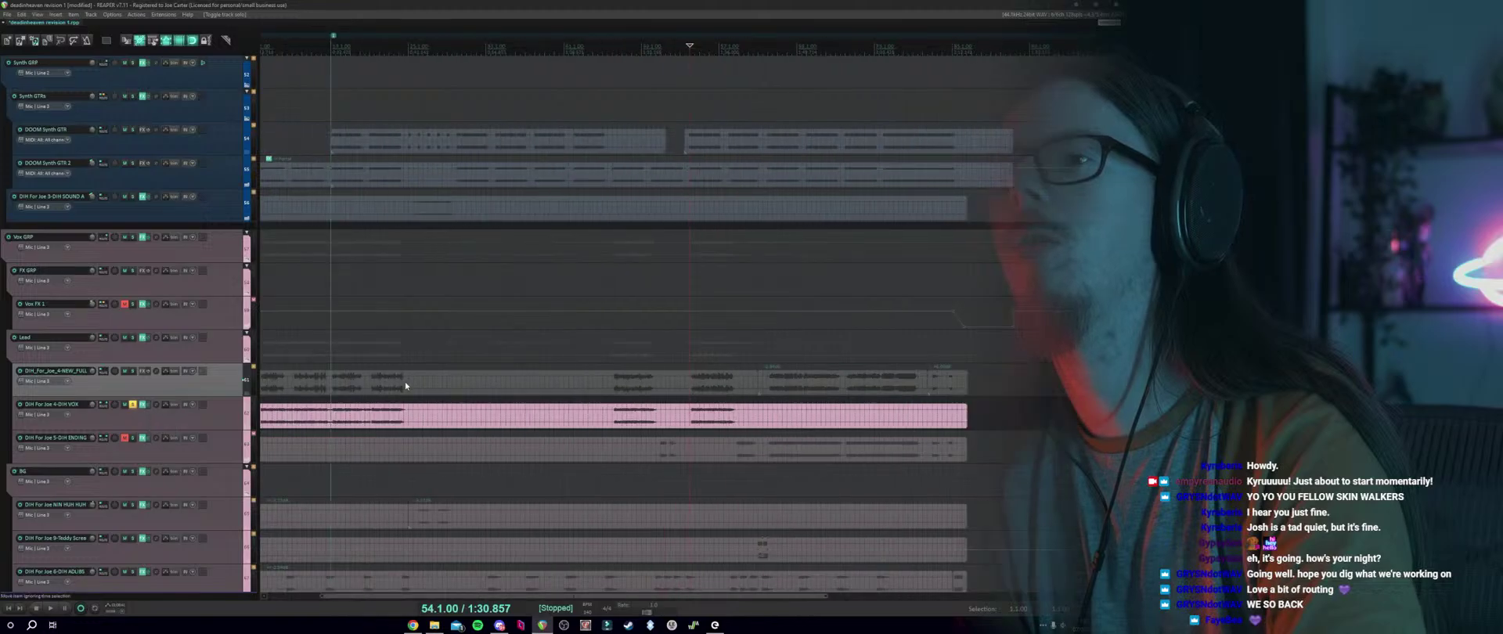
pyautogui.scroll(-3, 281, 393)
pyautogui.click(300, 401)
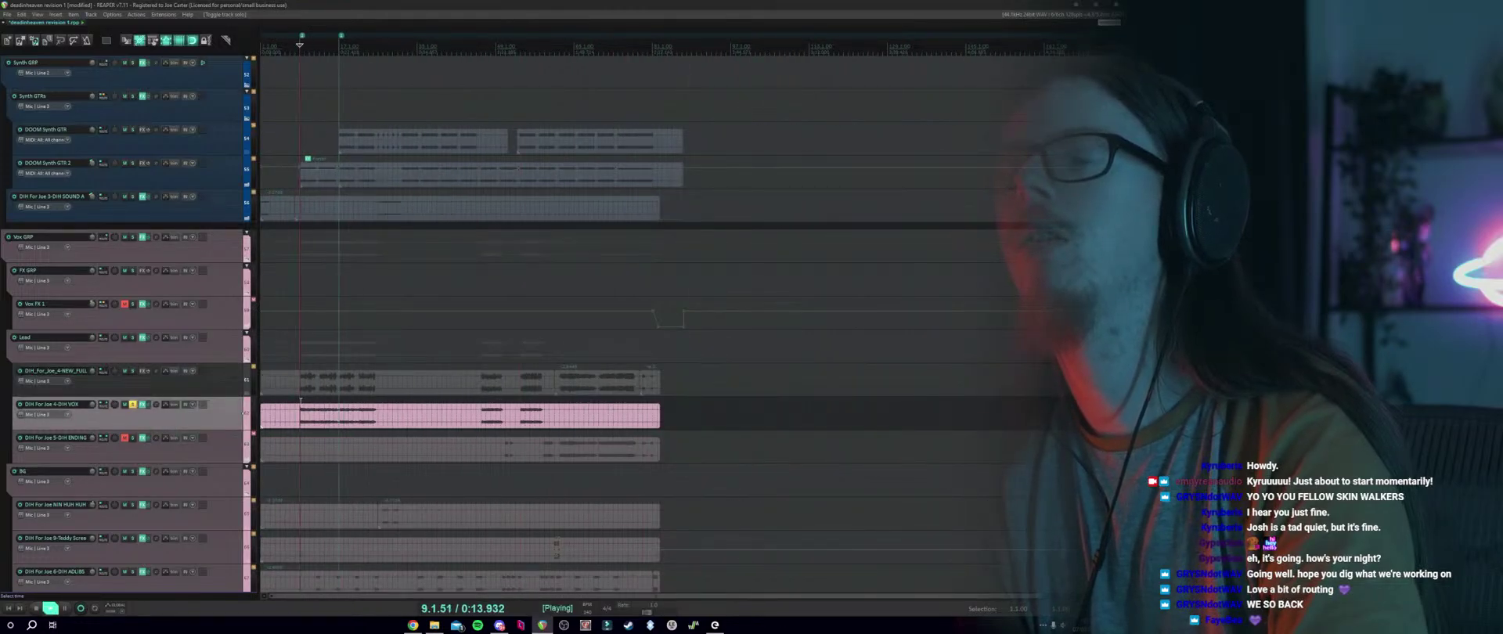
pyautogui.press('space')
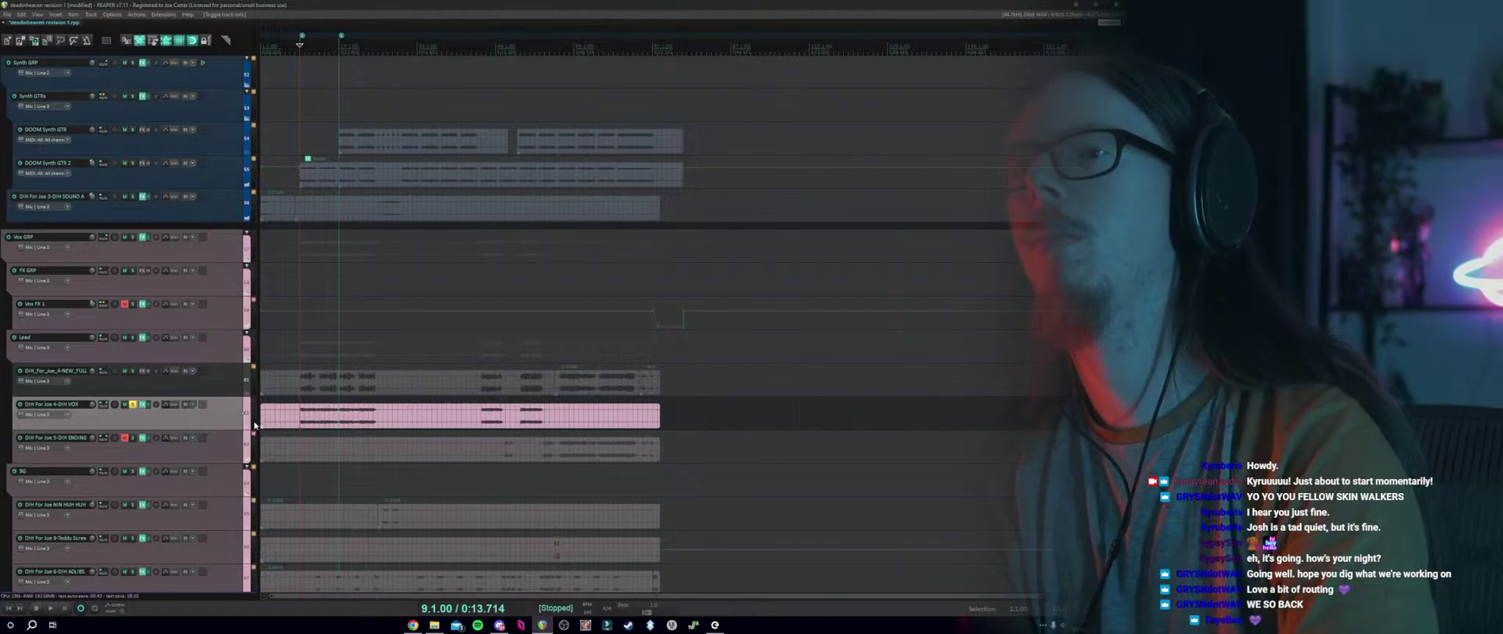
# Check the older lead vocal's phrases around bar 57 and return to its opening at 9.1.00.
pyautogui.click(487, 415)
pyautogui.click(562, 445)
pyautogui.click(535, 416)
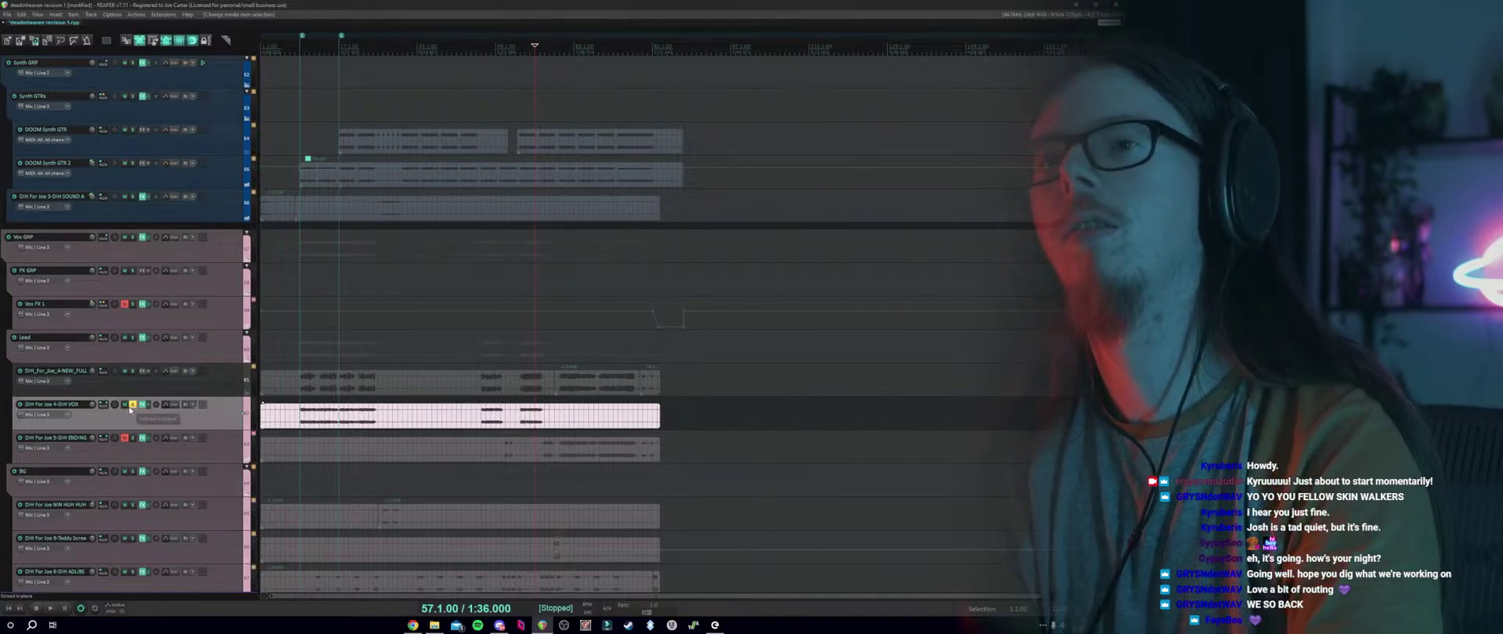
pyautogui.click(300, 415)
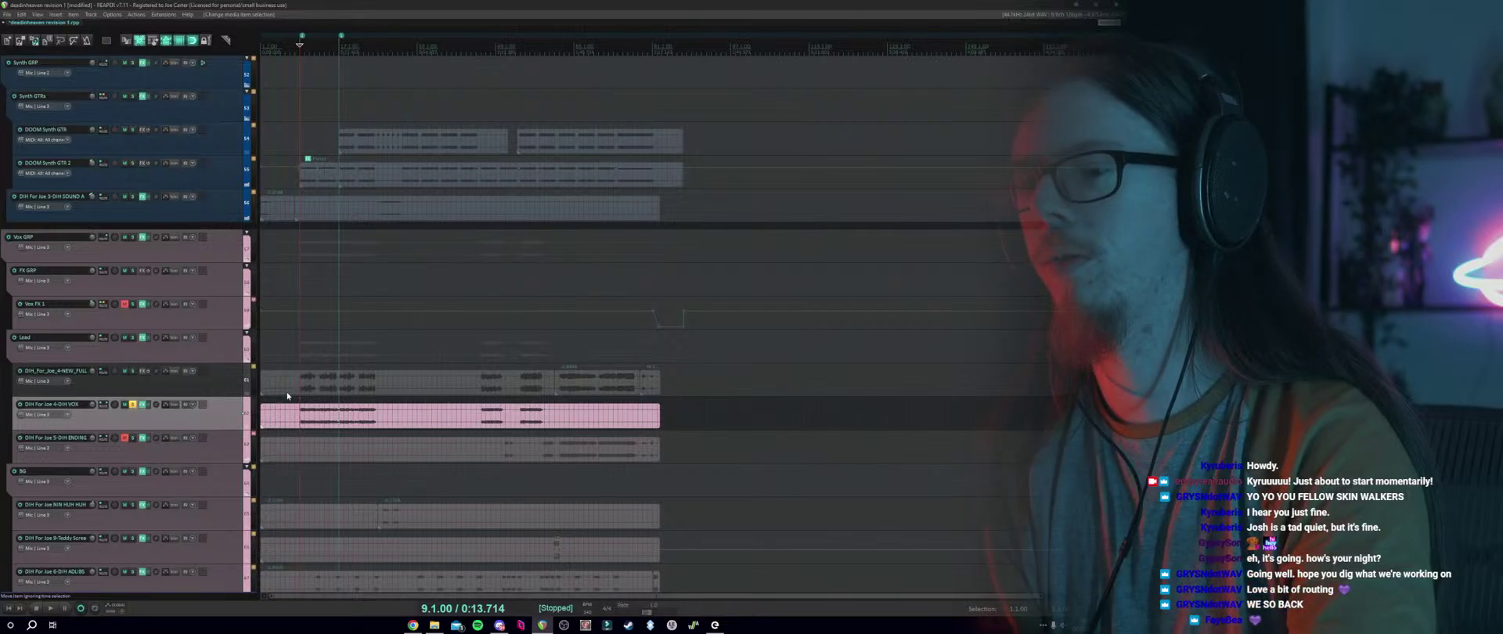
# Switch the solo to the new full vocal track, listen from 54.1.00 through its later sections, and clear the solo.
pyautogui.click(133, 404)
pyautogui.click(135, 374)
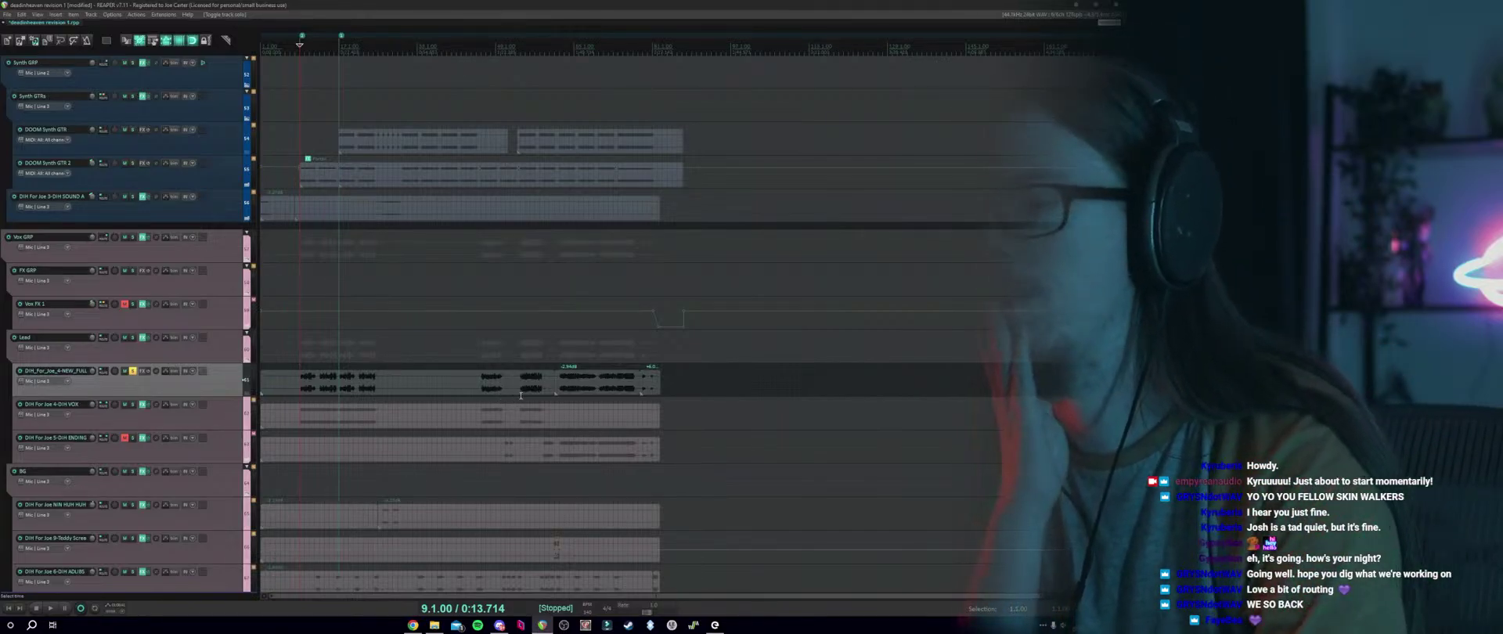
pyautogui.click(520, 368)
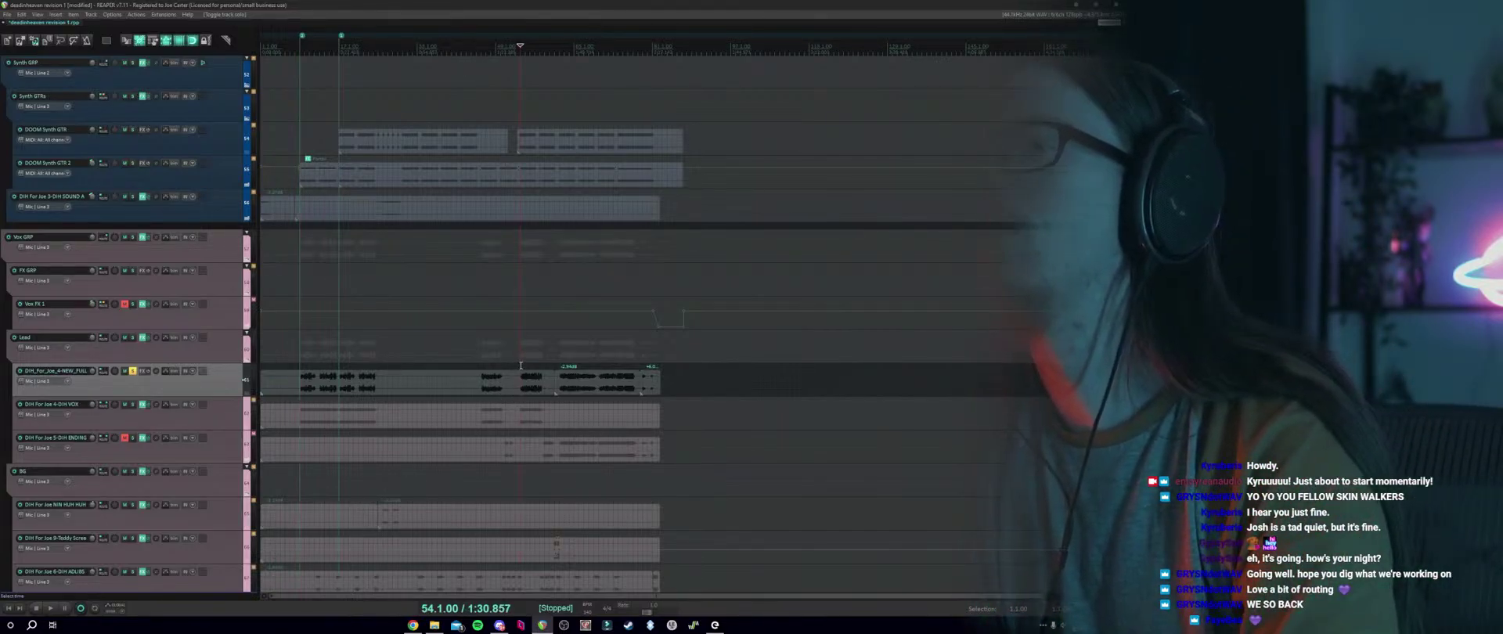
pyautogui.scroll(3, 521, 366)
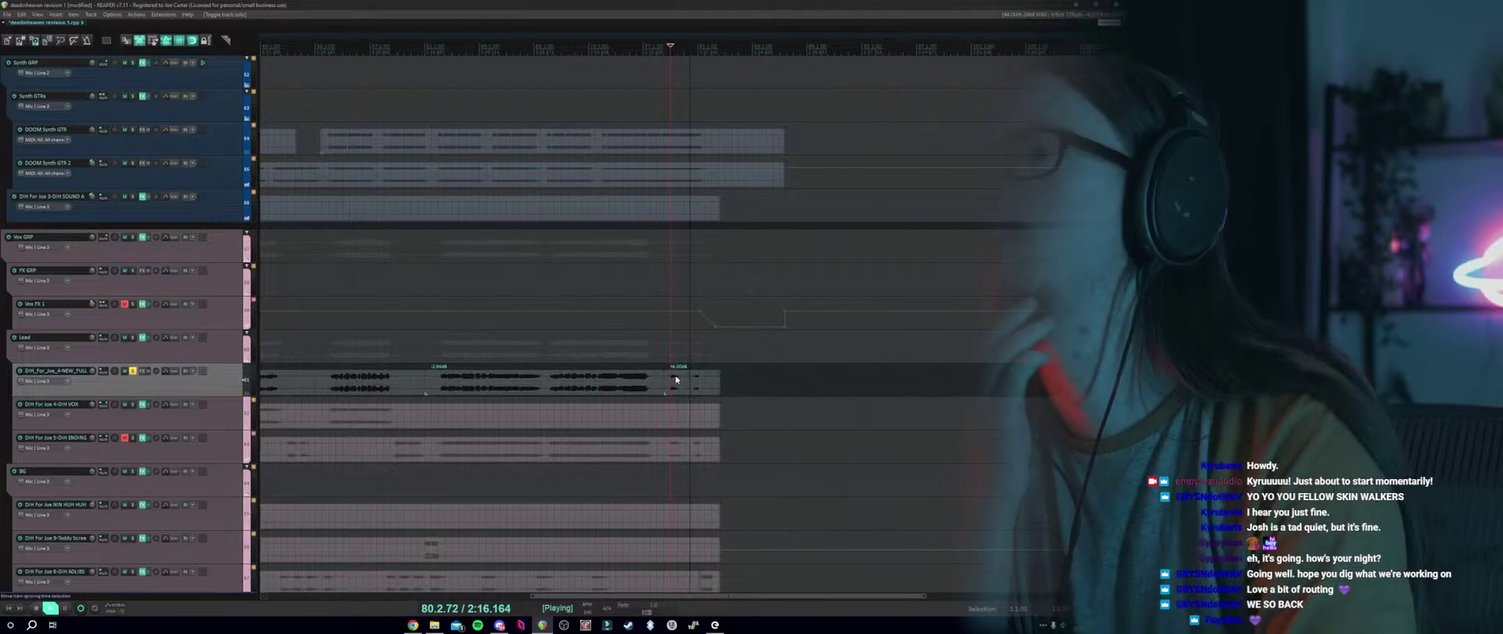
pyautogui.scroll(-8, 349, 387)
pyautogui.press('space')
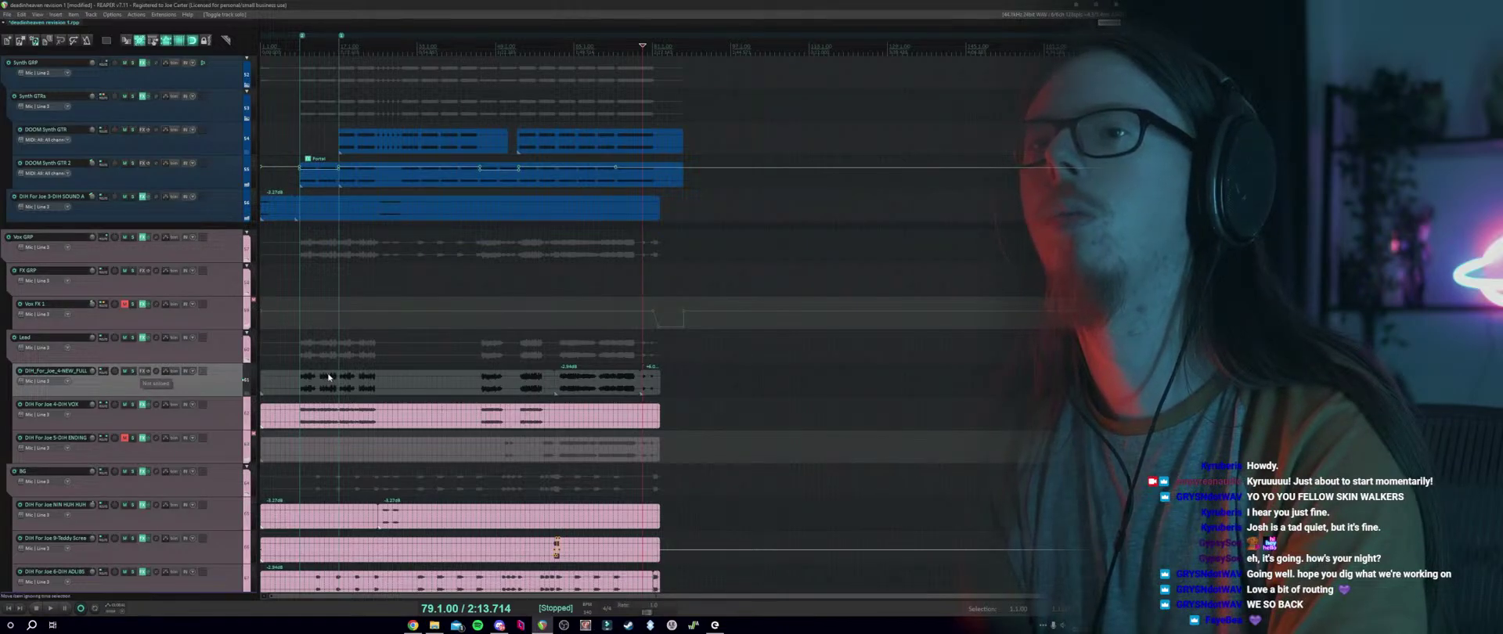
# Insert a new empty track directly below the new full vocal track.
pyautogui.click(295, 362)
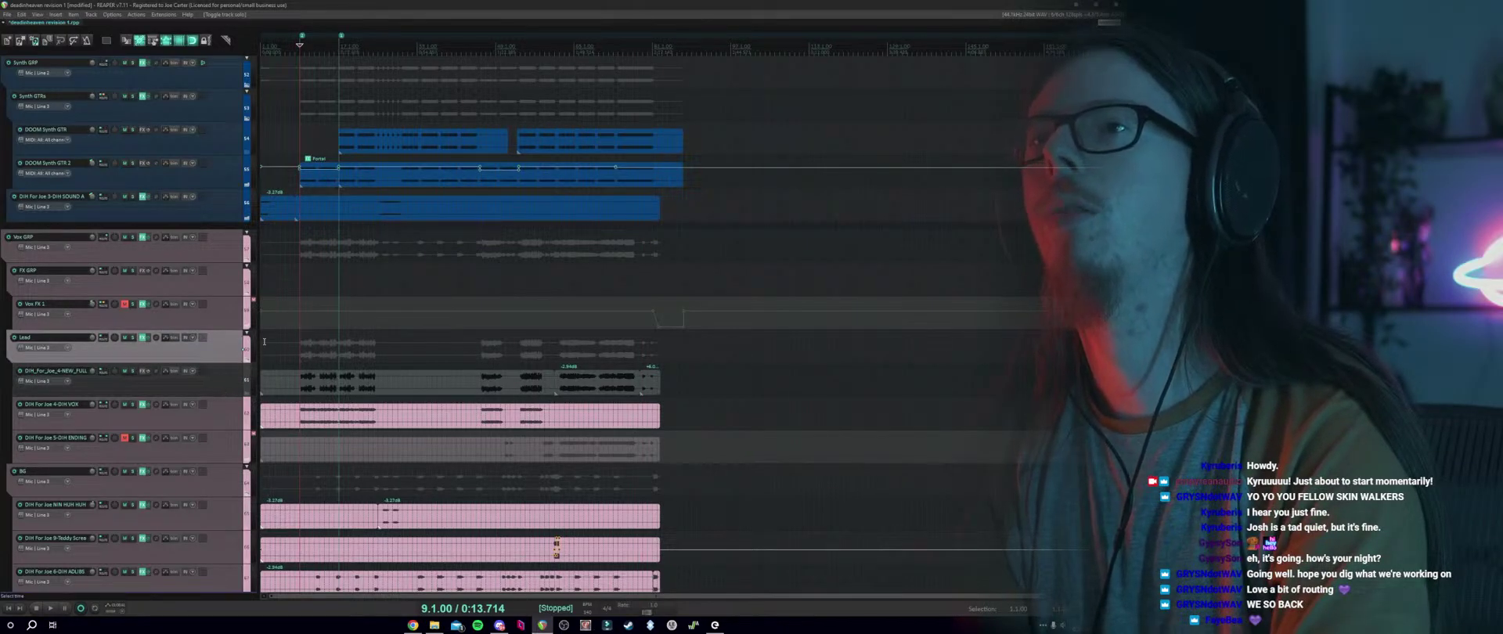
pyautogui.click(337, 366)
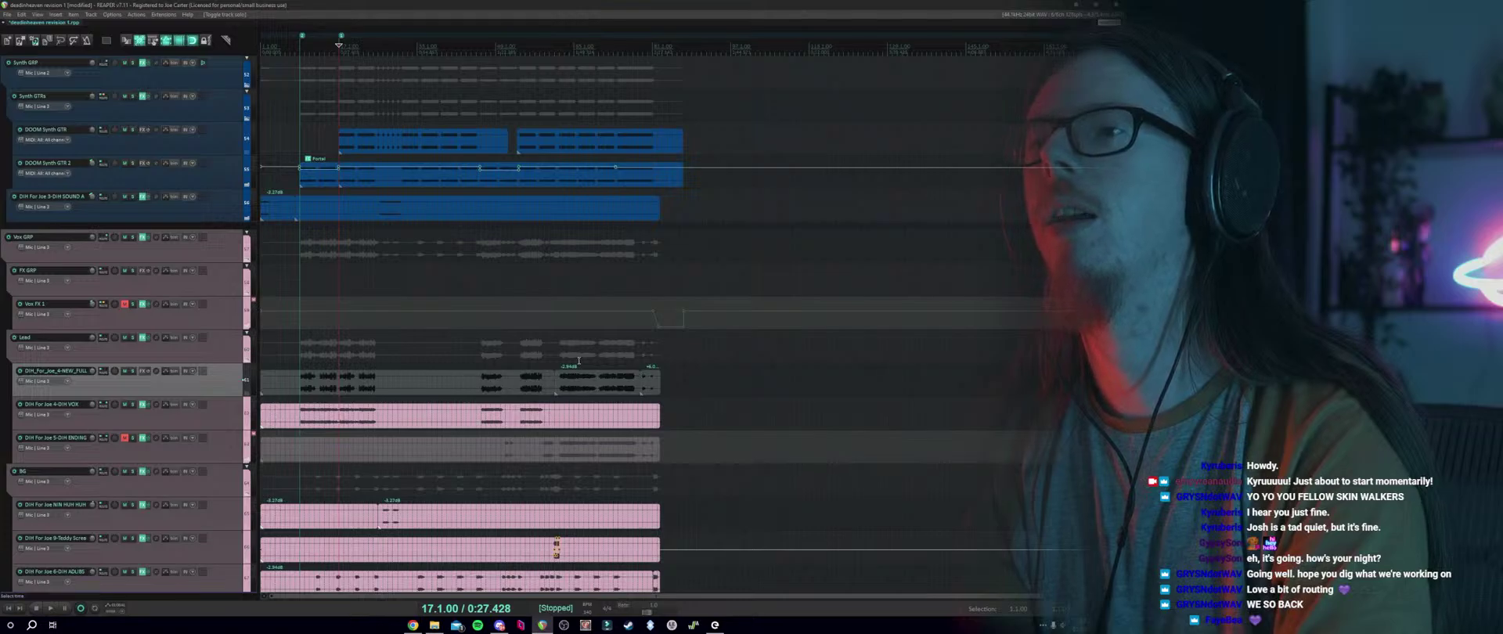
pyautogui.rightClick(206, 69)
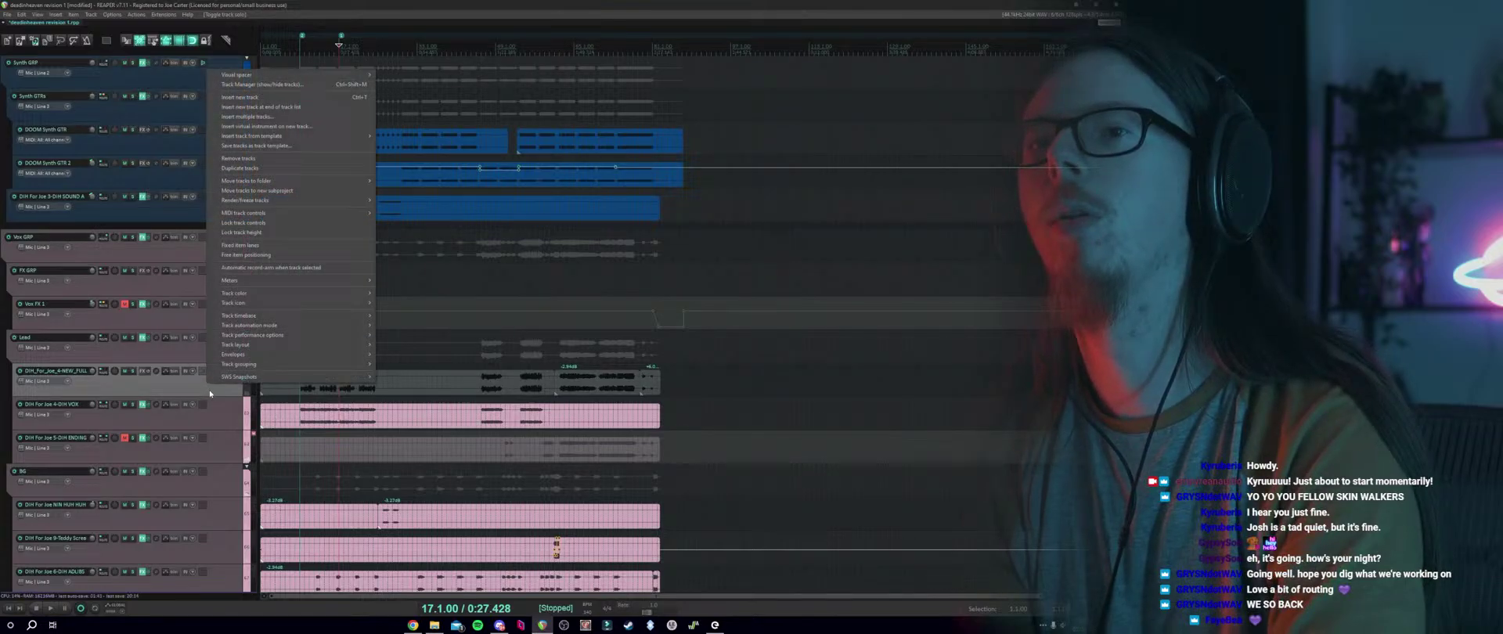
pyautogui.click(277, 98)
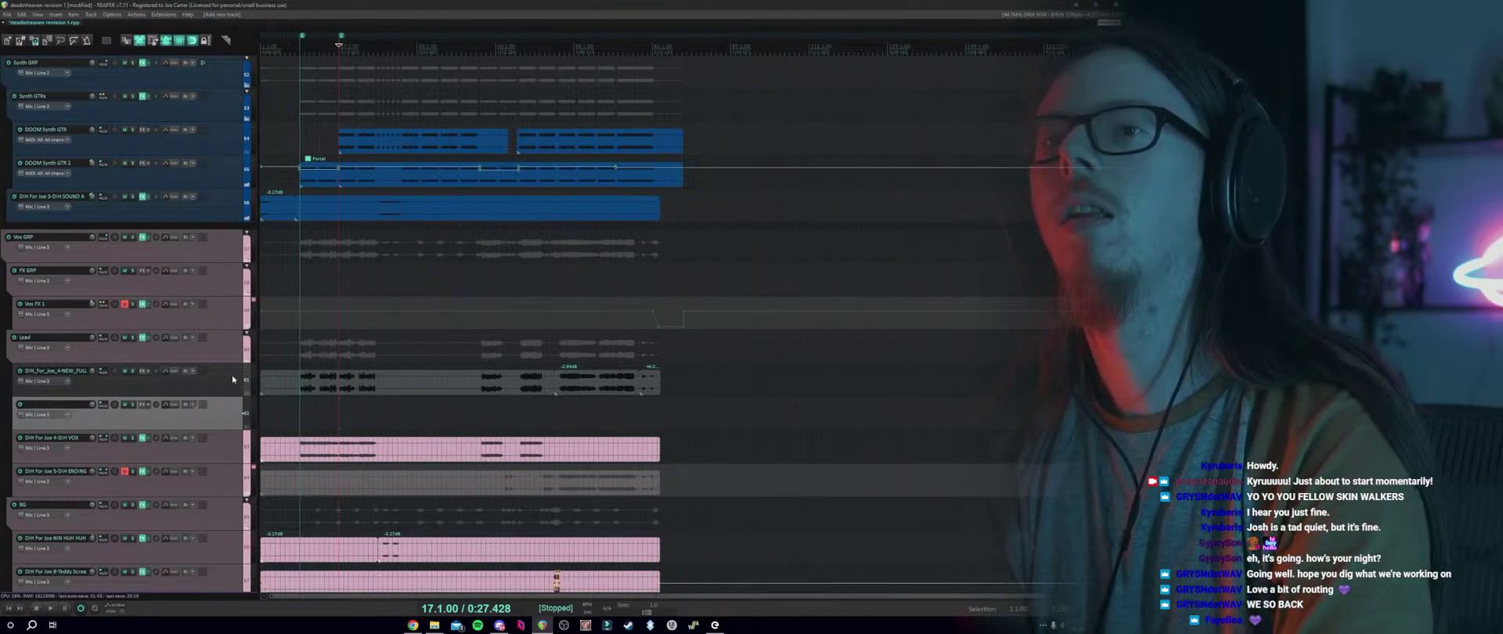
# Solo the new full vocal track and listen to its opening phrases from 9.1.00 and 17.1.00.
pyautogui.click(112, 383)
pyautogui.click(132, 374)
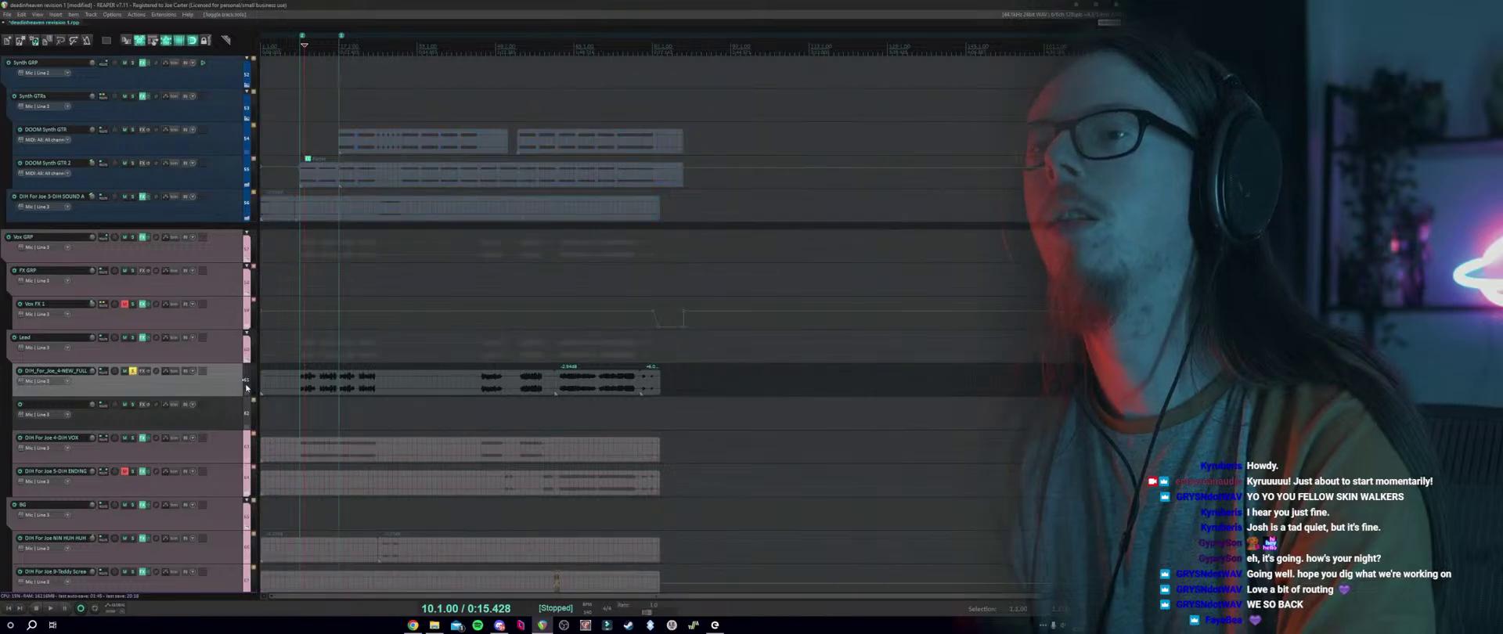
pyautogui.click(300, 365)
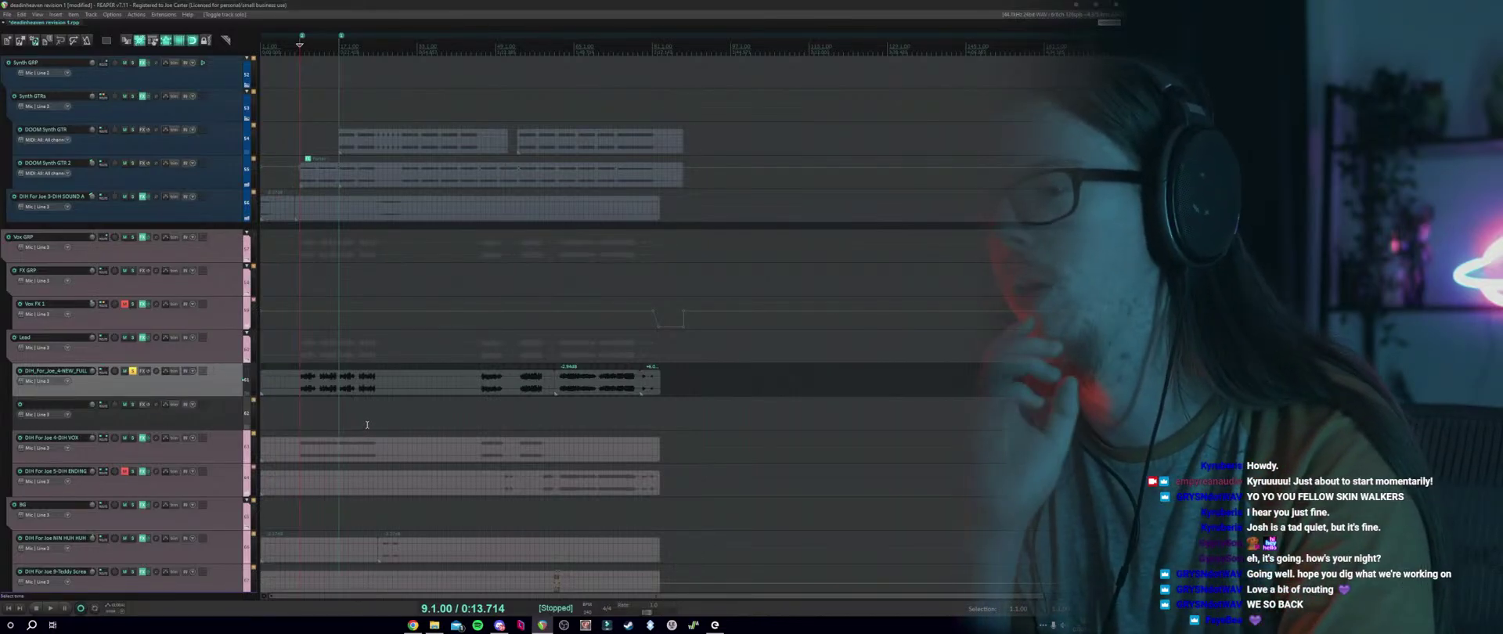
pyautogui.scroll(2, 332, 402)
pyautogui.scroll(2, 336, 403)
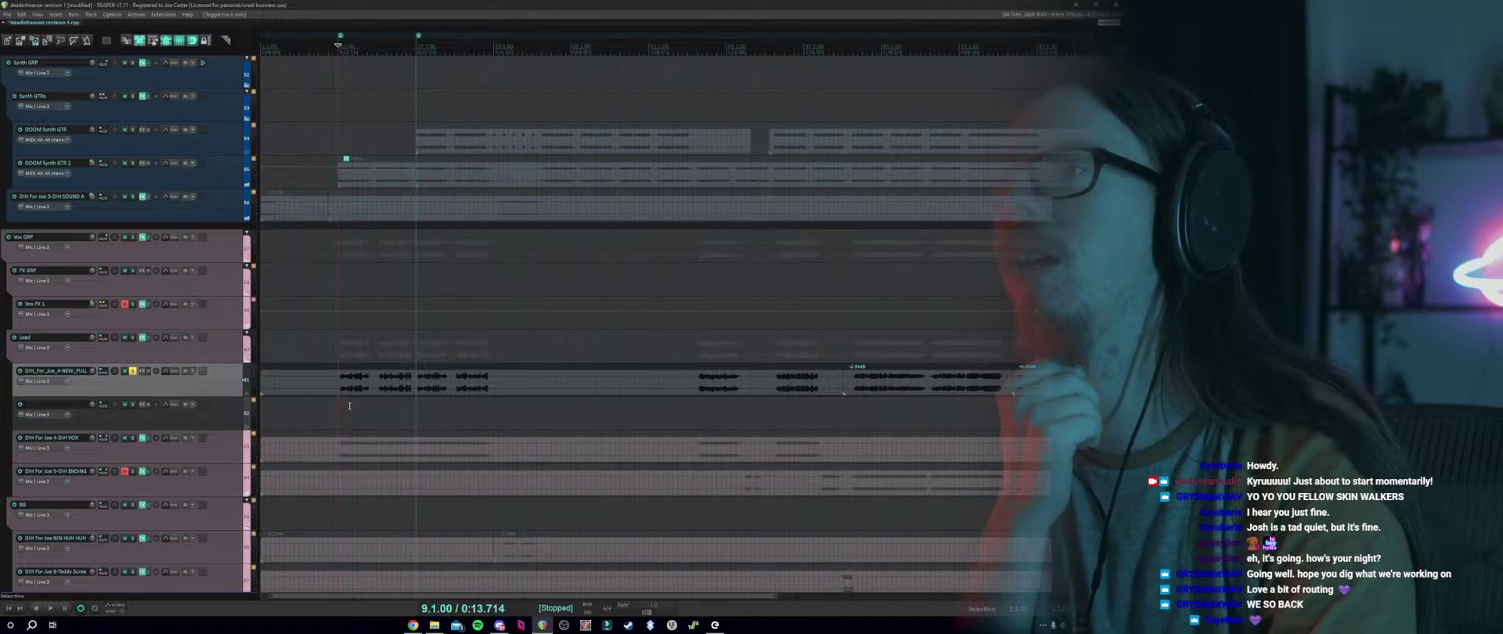
pyautogui.press('space')
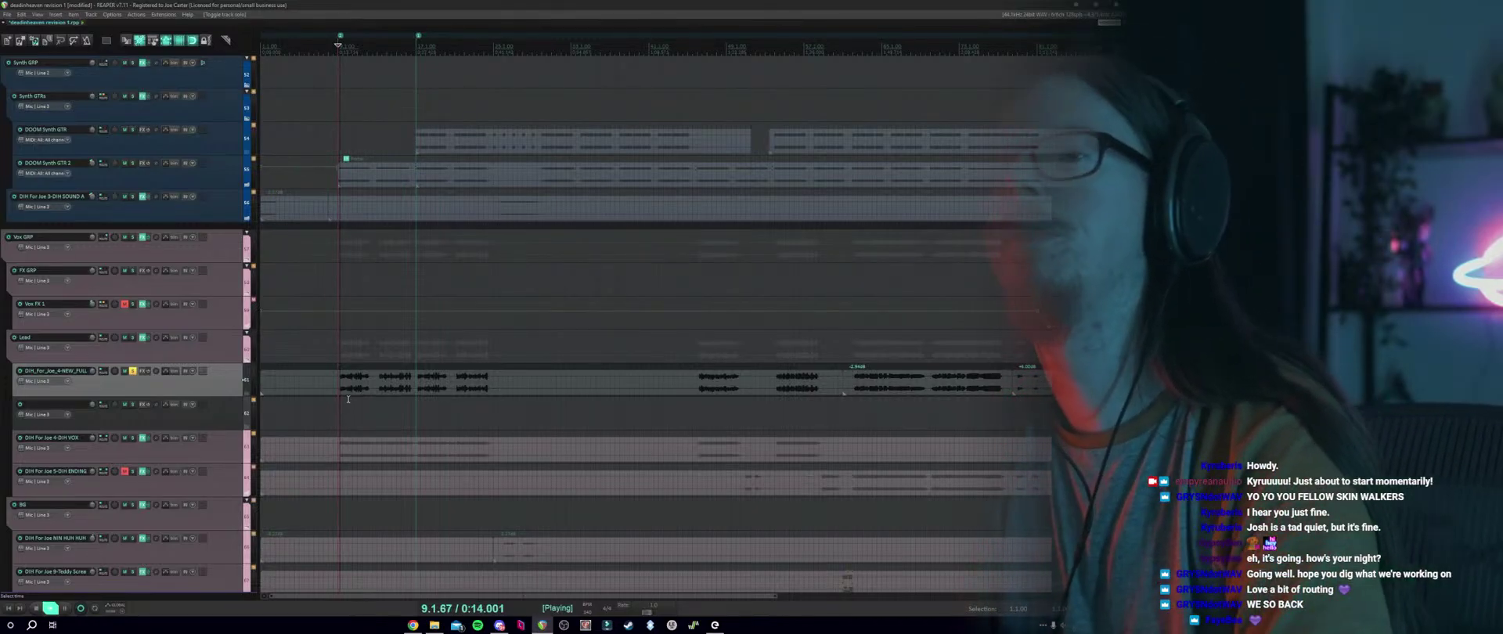
pyautogui.click(382, 403)
pyautogui.click(415, 403)
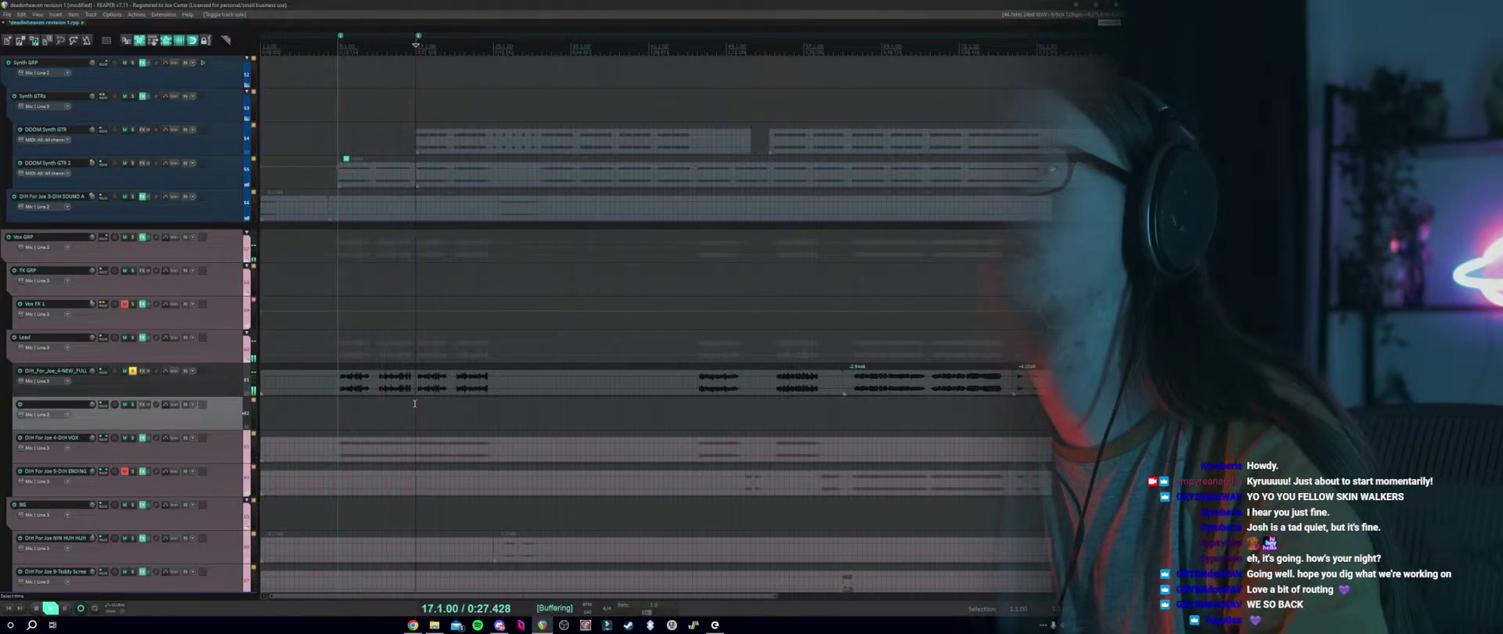
pyautogui.press('space')
# Split the new full vocal at 25.3.00 and move its opening section onto the empty track directly below.
pyautogui.click(701, 400)
pyautogui.hscroll(1, 543, 396)
pyautogui.click(484, 387)
pyautogui.press('s')
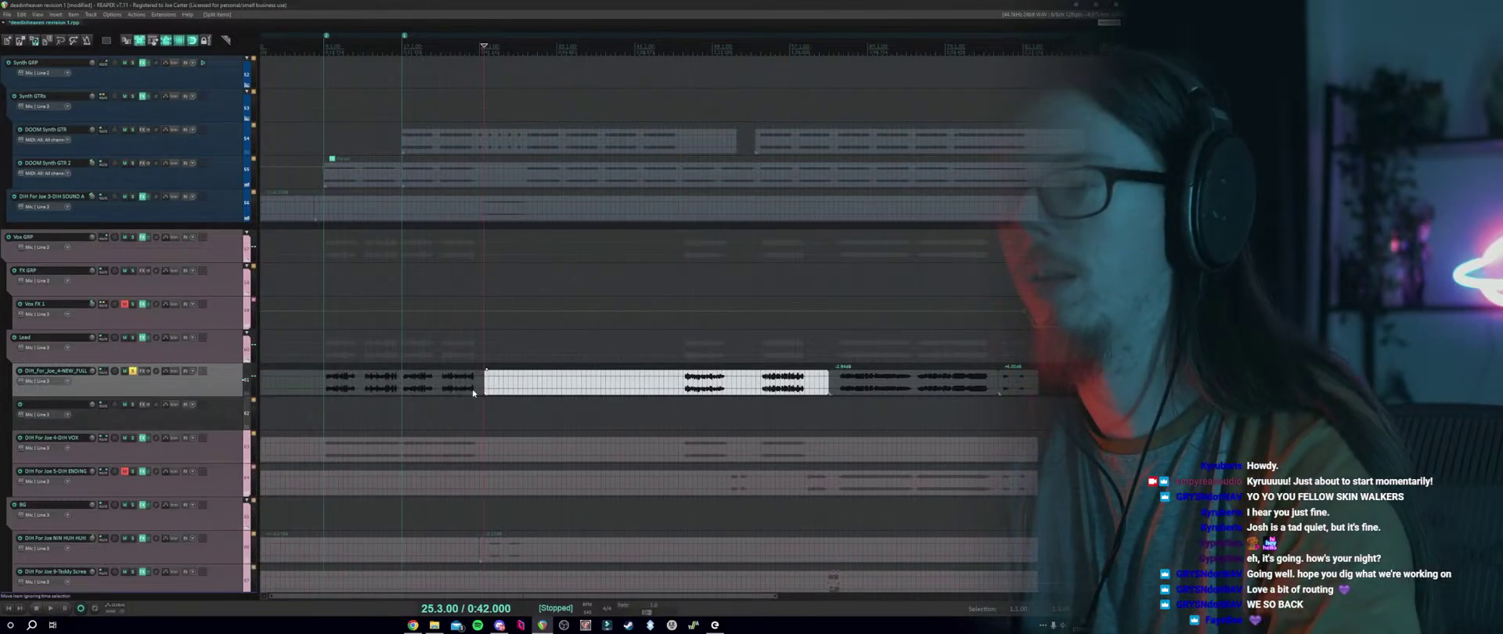
pyautogui.click(436, 383)
pyautogui.moveTo(435, 383); pyautogui.dragTo(435, 417)
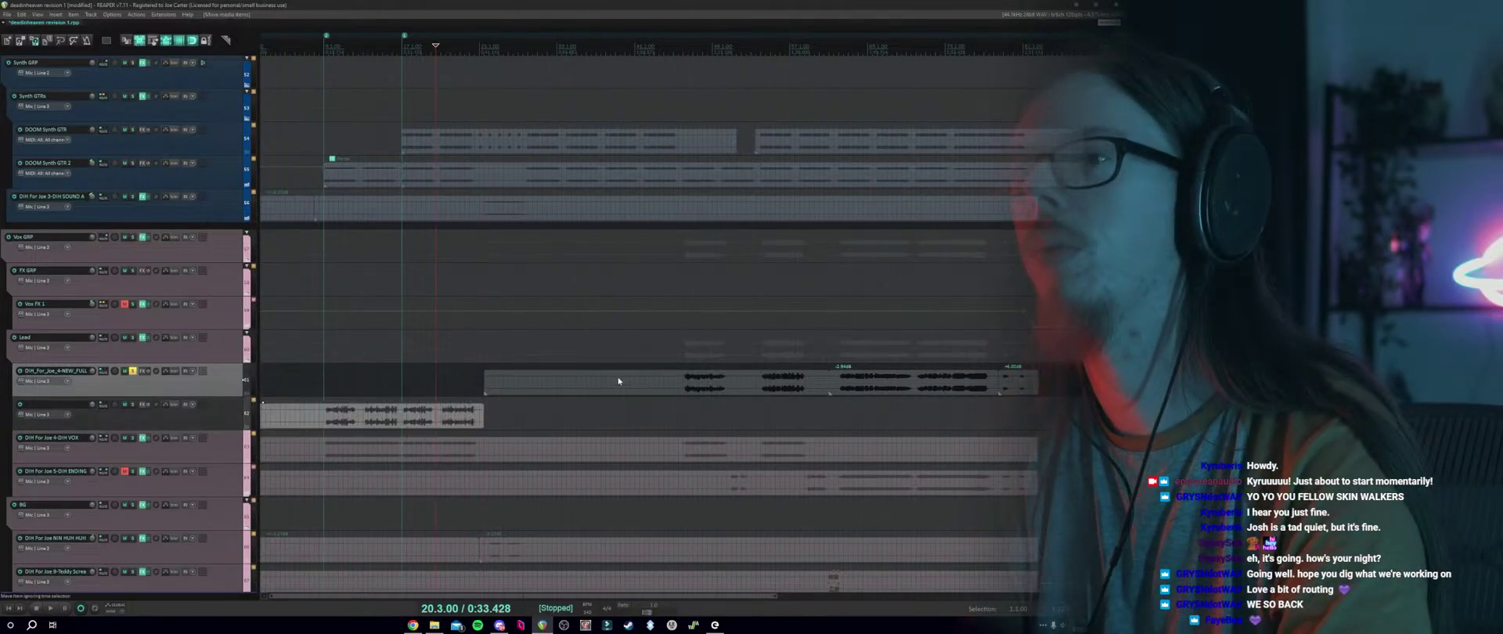
# Listen to the new vocal's phrase near bar 55 and move the section starting at 25.3.00 onto the unnamed track.
pyautogui.click(688, 366)
pyautogui.press('space')
pyautogui.hscroll(1, 696, 372)
pyautogui.click(689, 376)
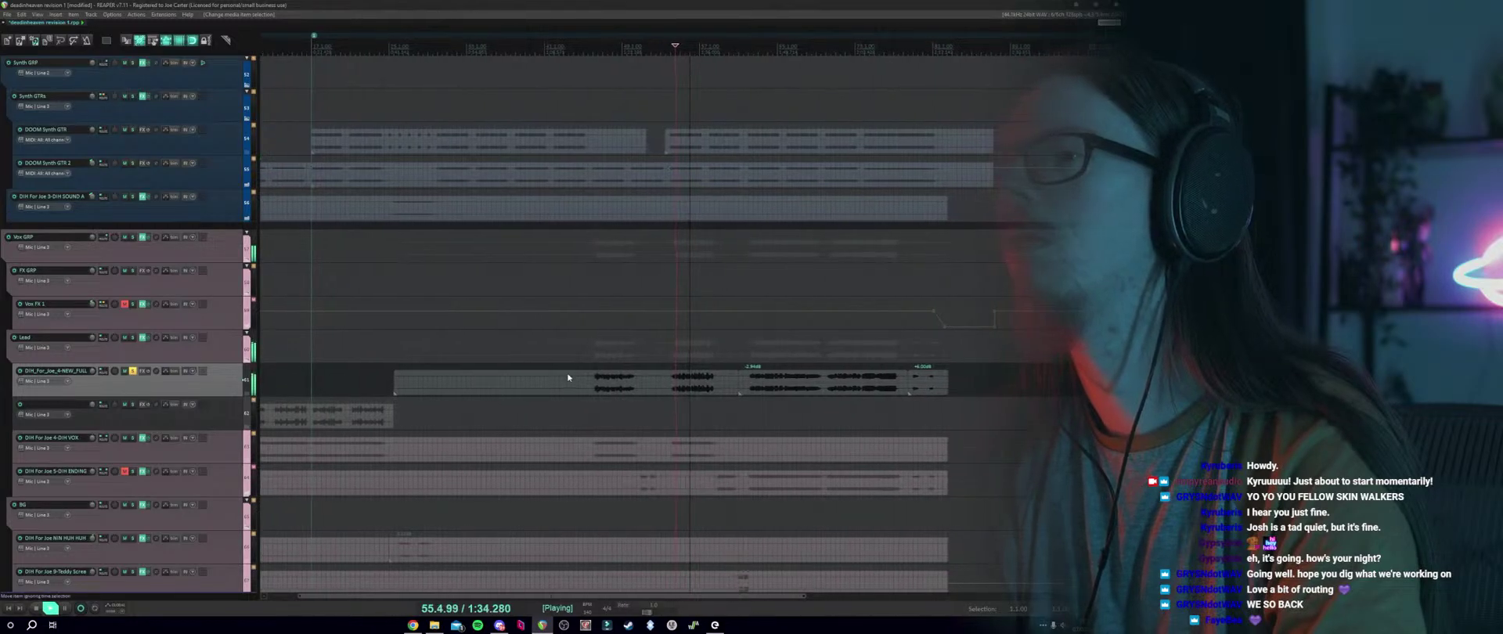
pyautogui.moveTo(569, 377); pyautogui.dragTo(570, 412)
pyautogui.press('space')
pyautogui.scroll(-2, 482, 460)
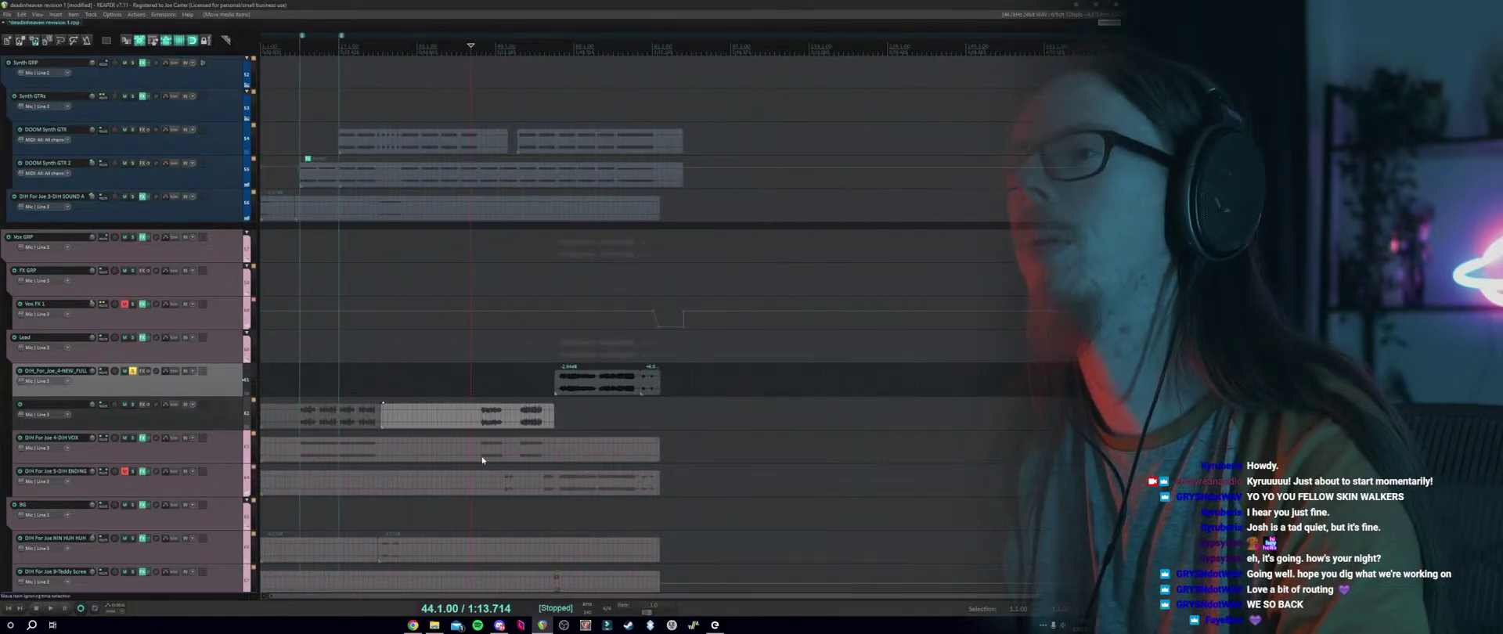
# Clear the new full vocal track's solo, reorder it below the unnamed track, and return the edit cursor to 9.1.00.
pyautogui.click(132, 371)
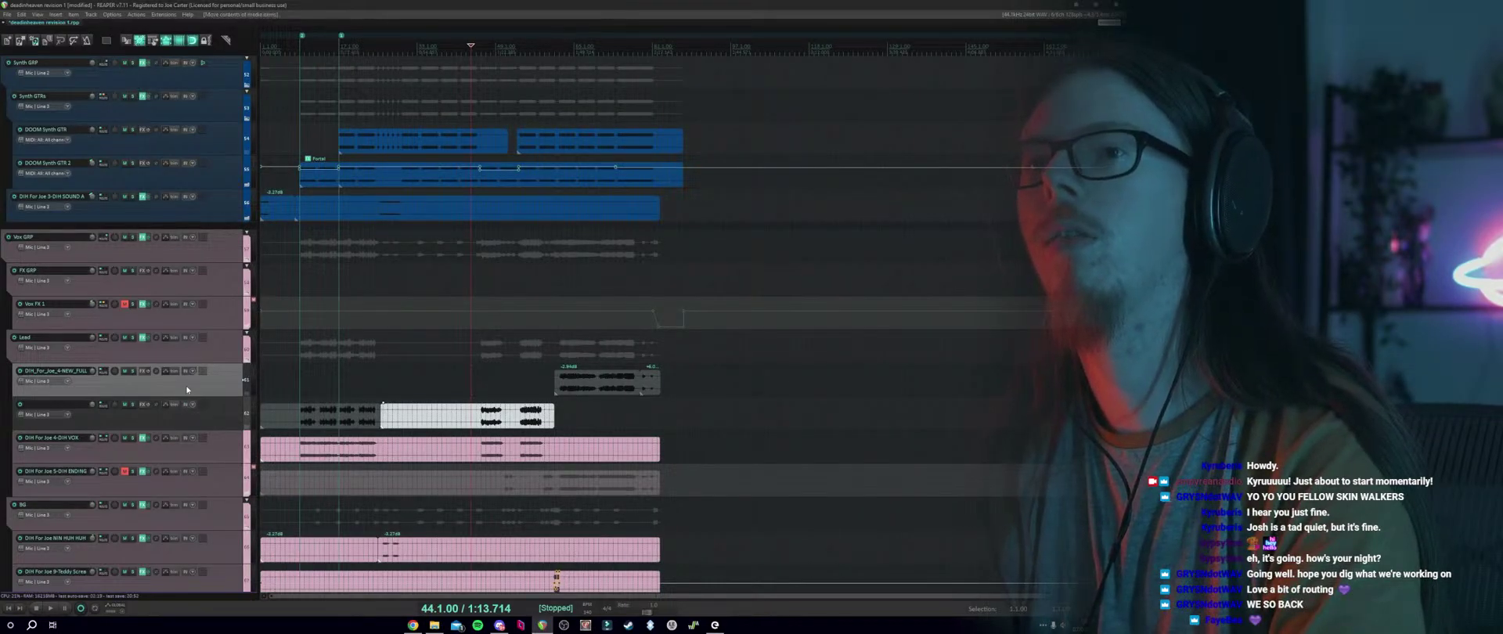
pyautogui.moveTo(186, 389); pyautogui.dragTo(166, 423)
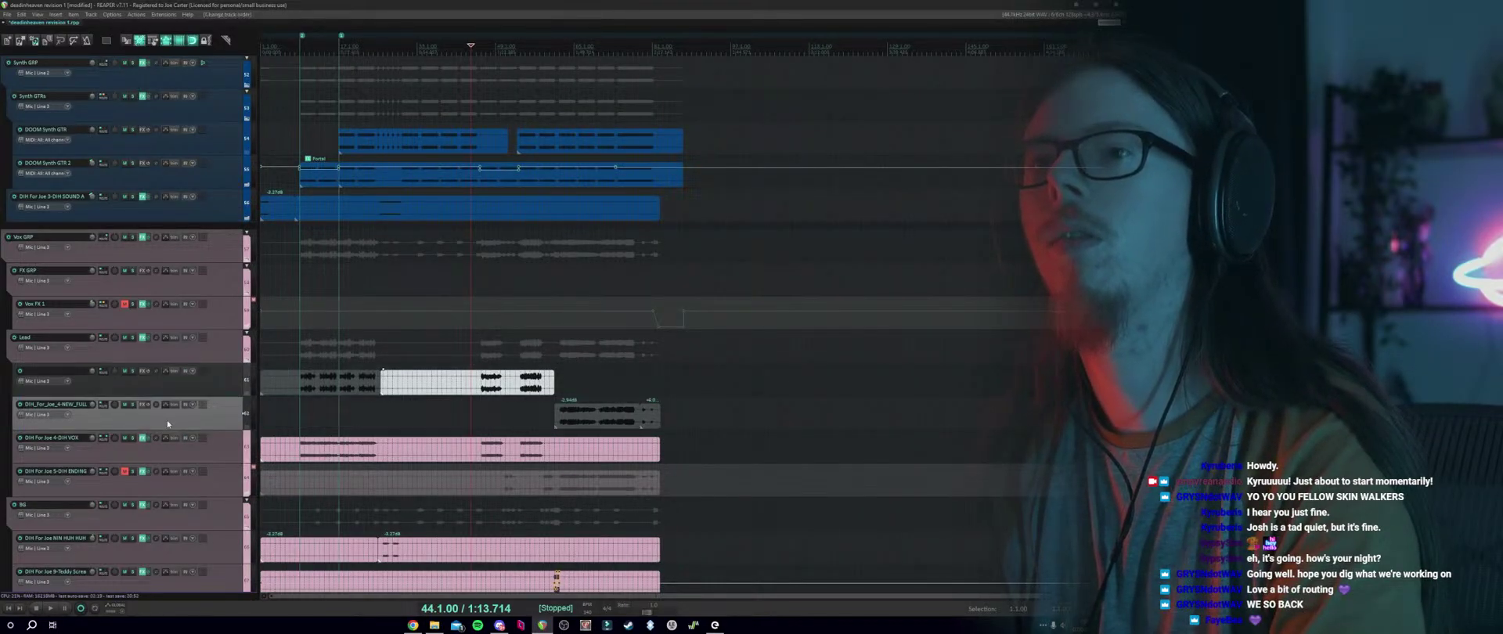
pyautogui.click(560, 393)
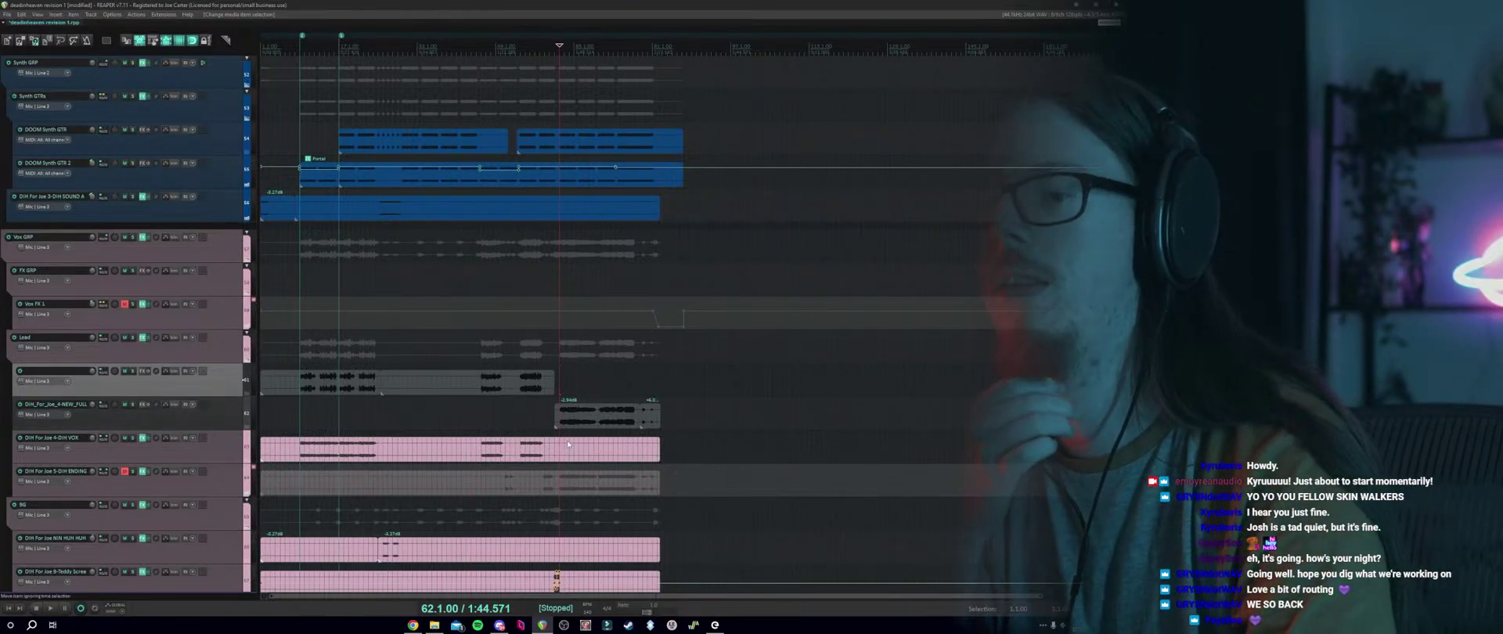
pyautogui.press('1')
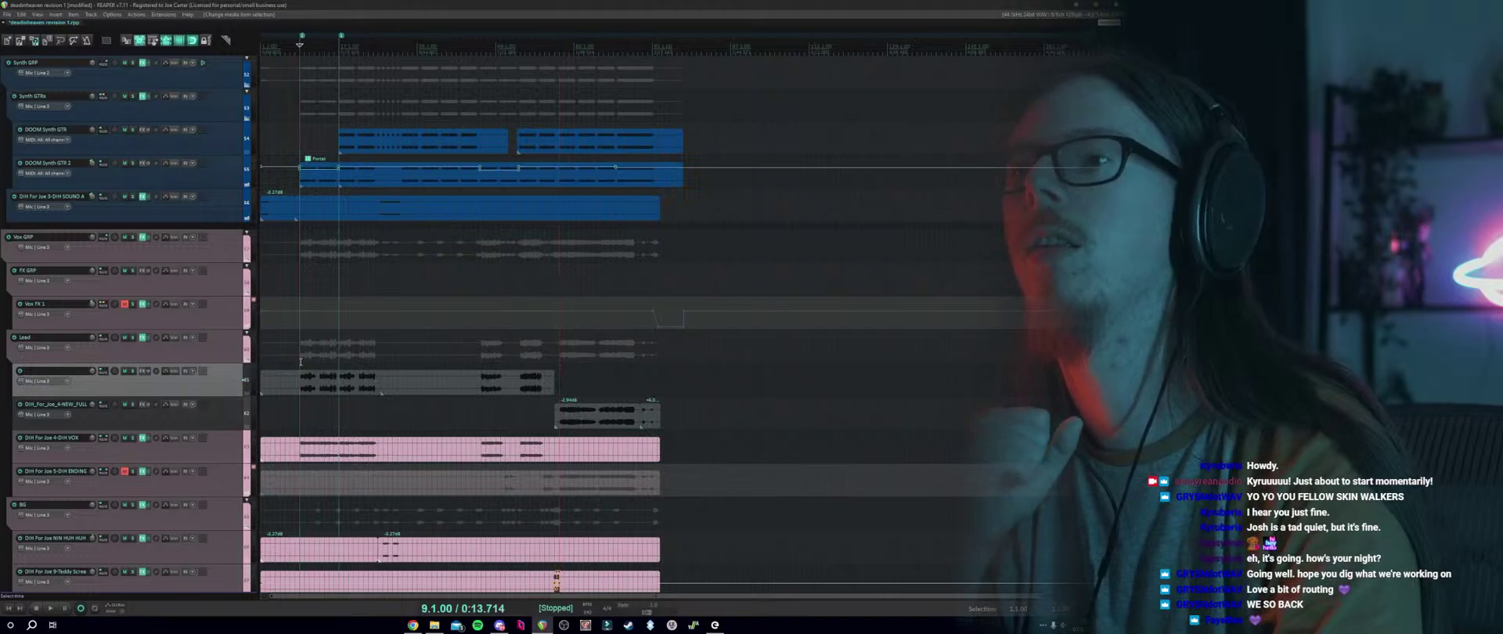
# Save the project, then solo the unnamed vocal track and play it from 9.1.00.
pyautogui.click(7, 14)
pyautogui.click(30, 54)
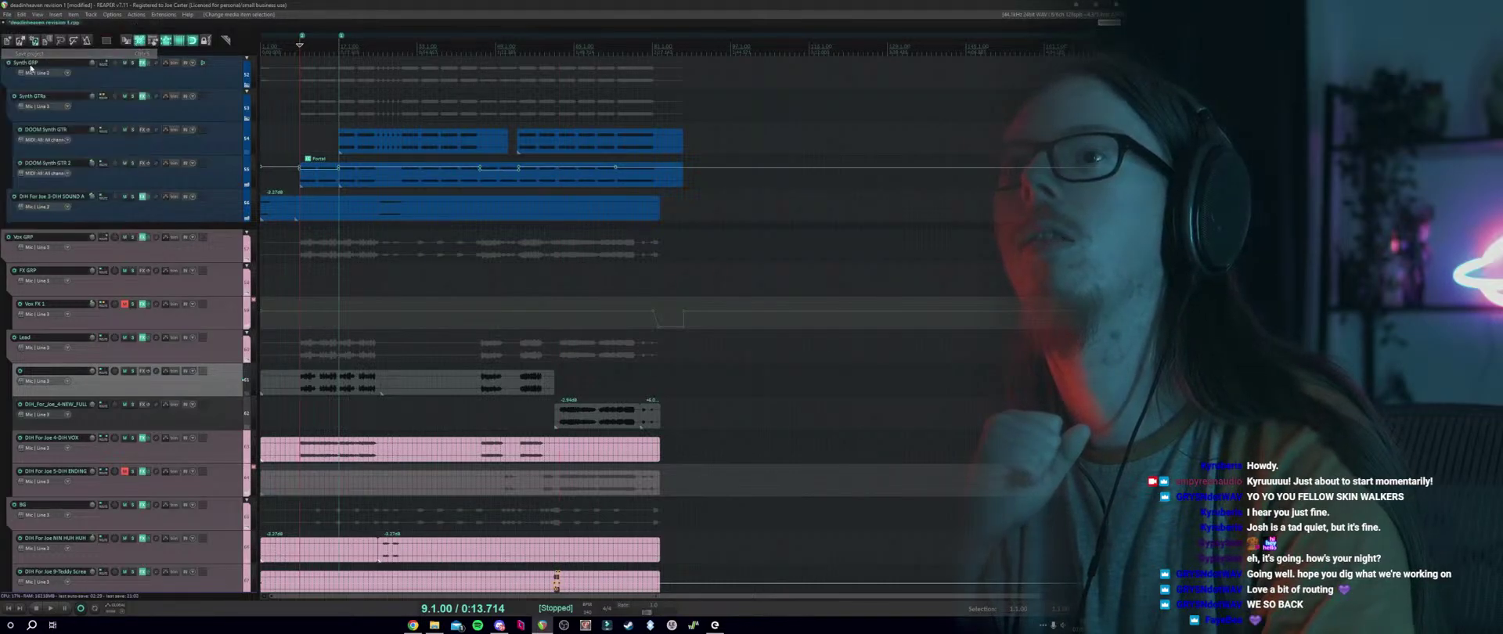
pyautogui.click(133, 371)
pyautogui.scroll(3, 477, 374)
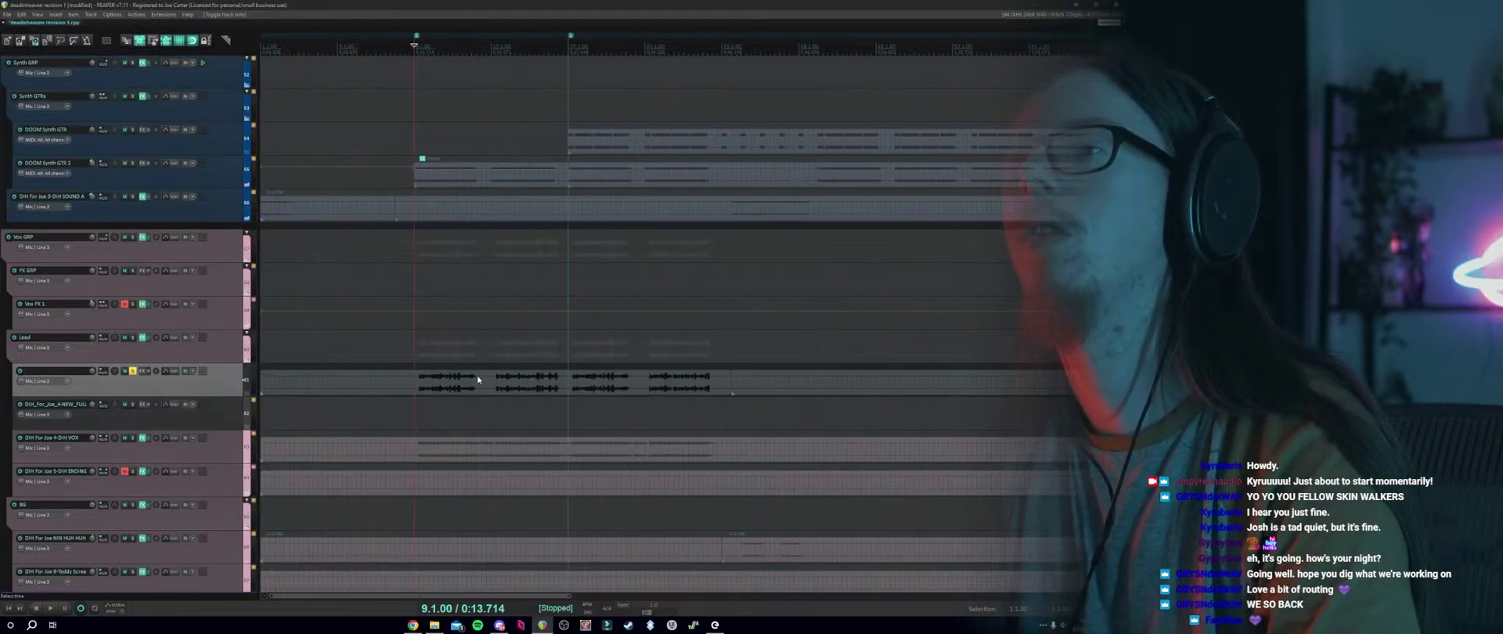
pyautogui.press('space')
pyautogui.click(142, 372)
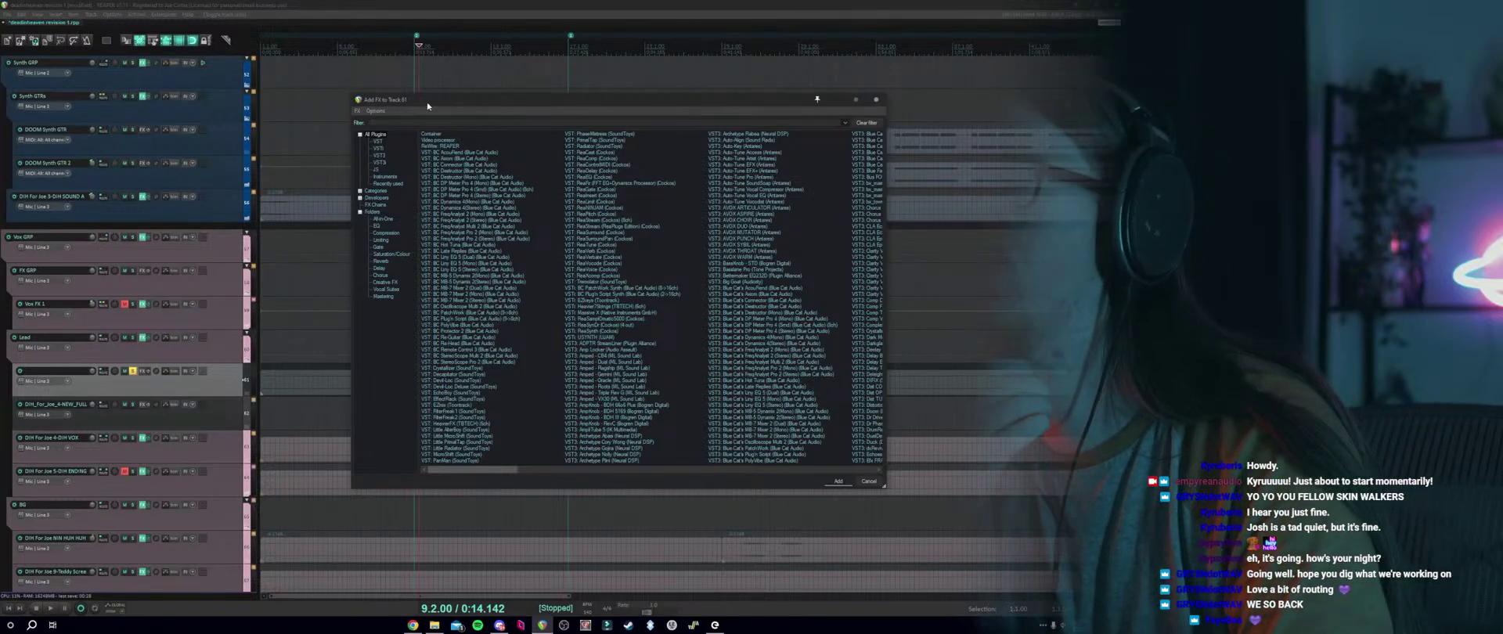
pyautogui.moveTo(426, 102); pyautogui.dragTo(412, 106)
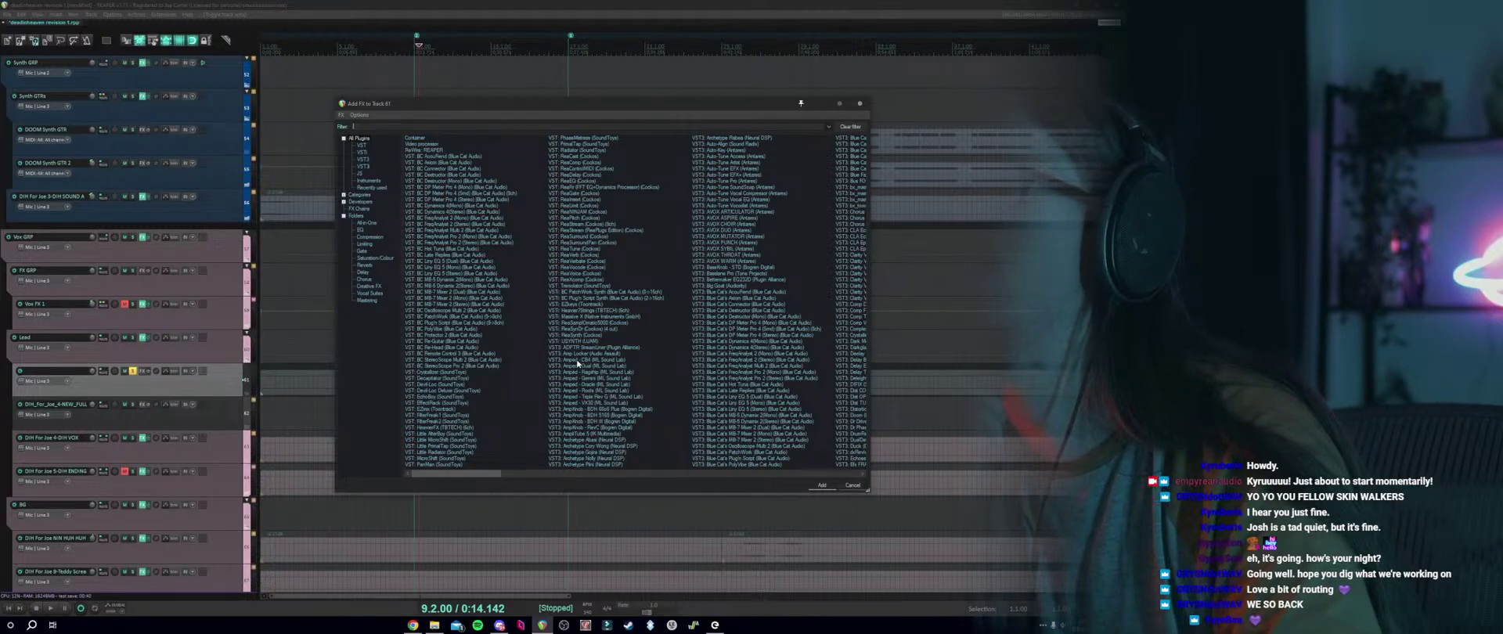
pyautogui.click(834, 488)
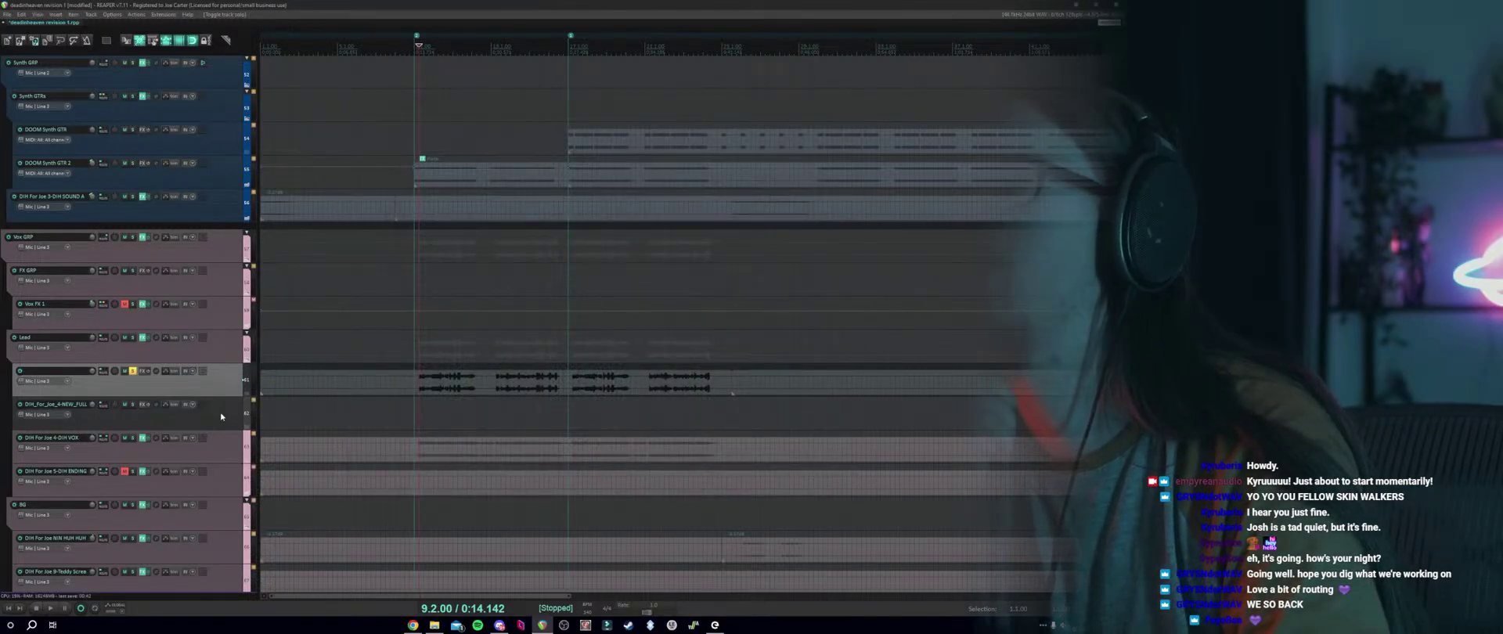
pyautogui.click(132, 371)
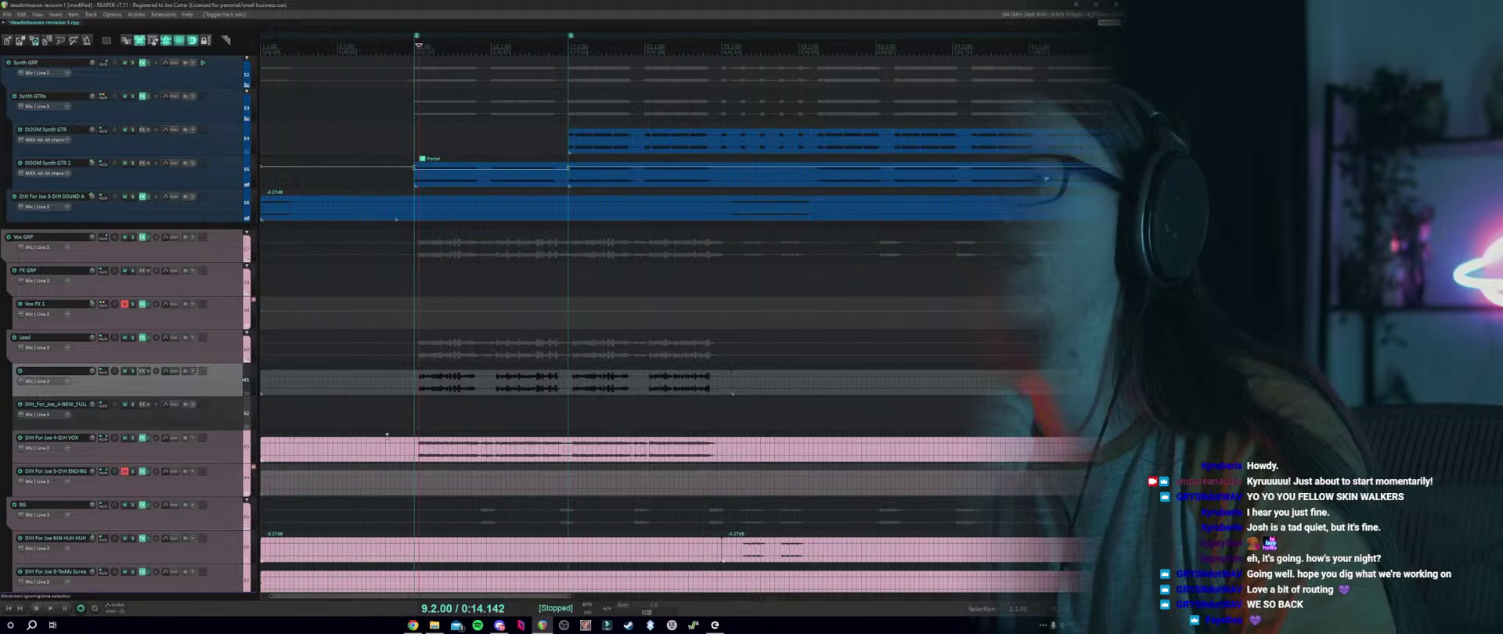
# Return the edit cursor to 9.1.00 and select the opening vocal item on the unnamed track.
pyautogui.press('Down')
pyautogui.scroll(-2, 421, 427)
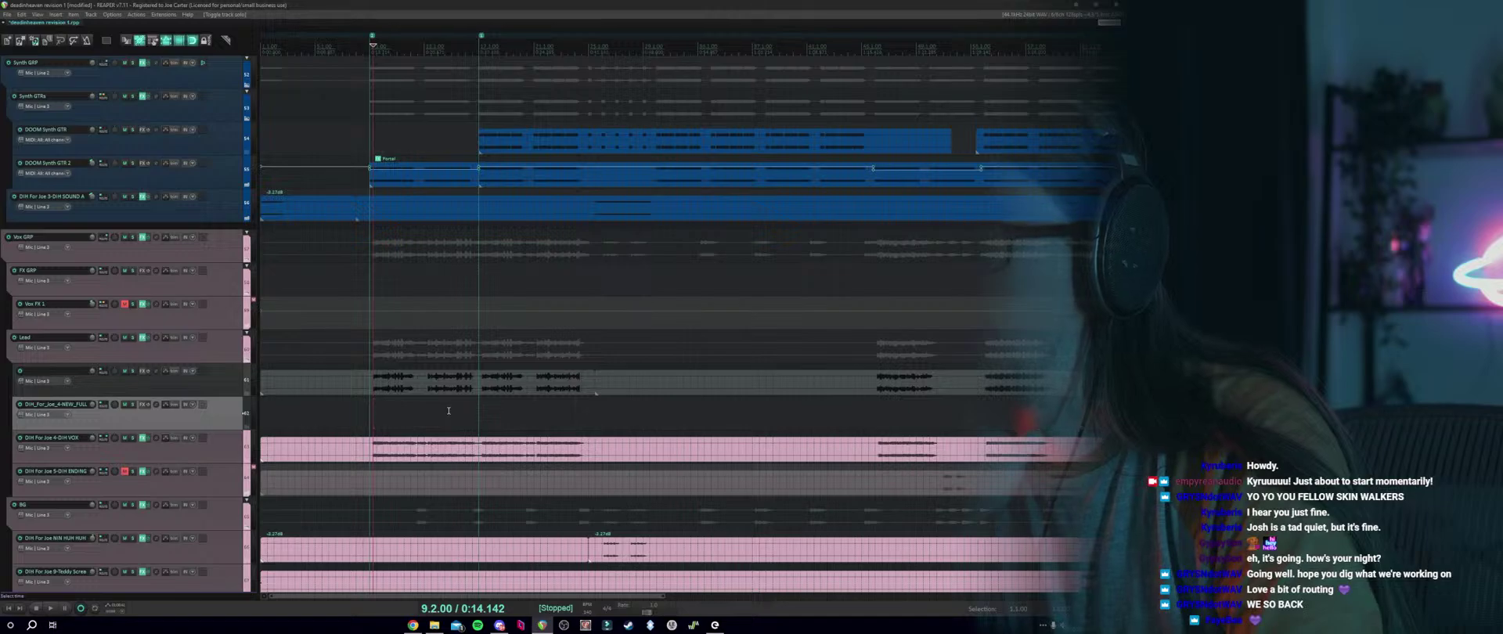
pyautogui.click(371, 428)
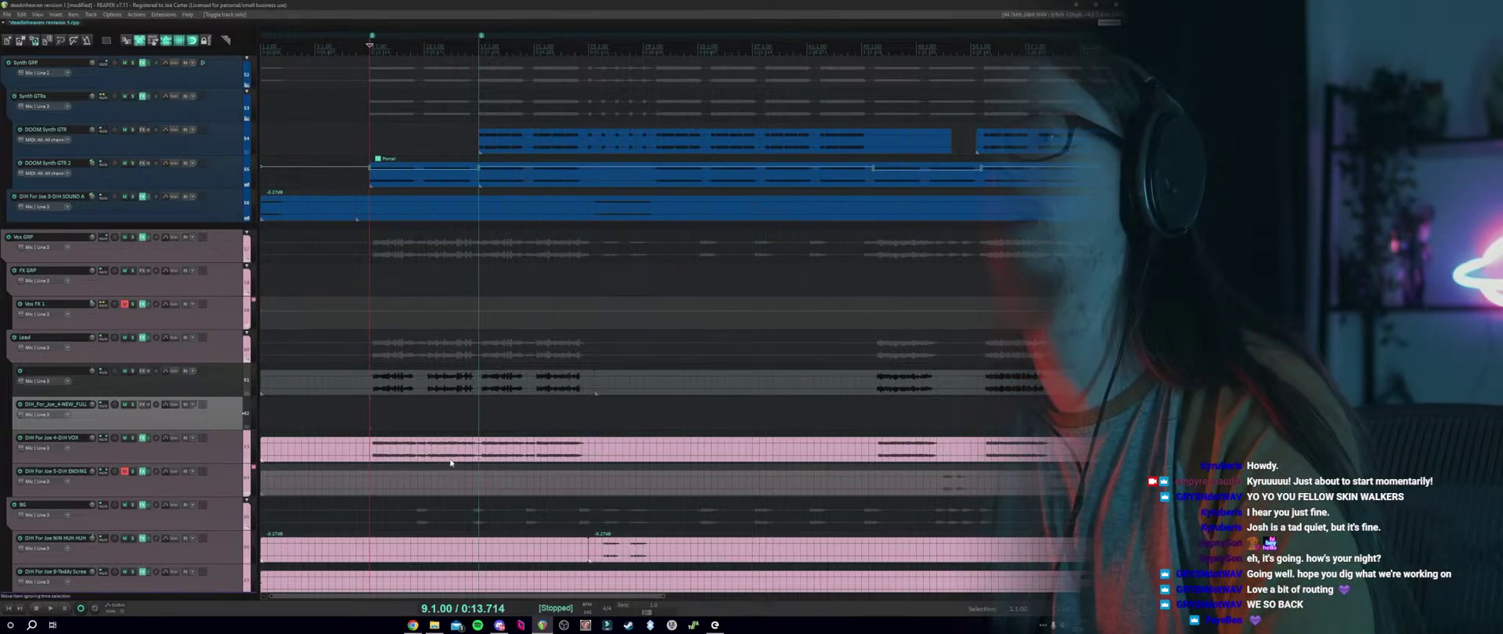
pyautogui.click(133, 444)
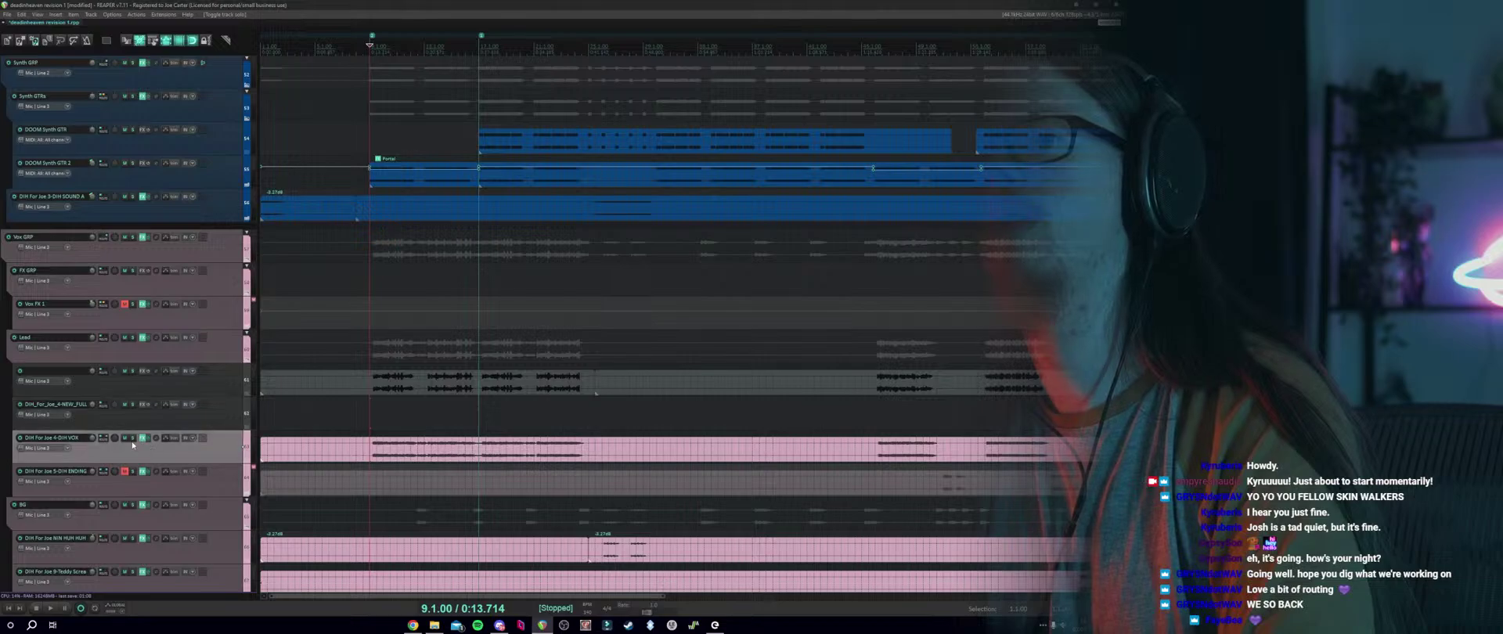
pyautogui.click(368, 392)
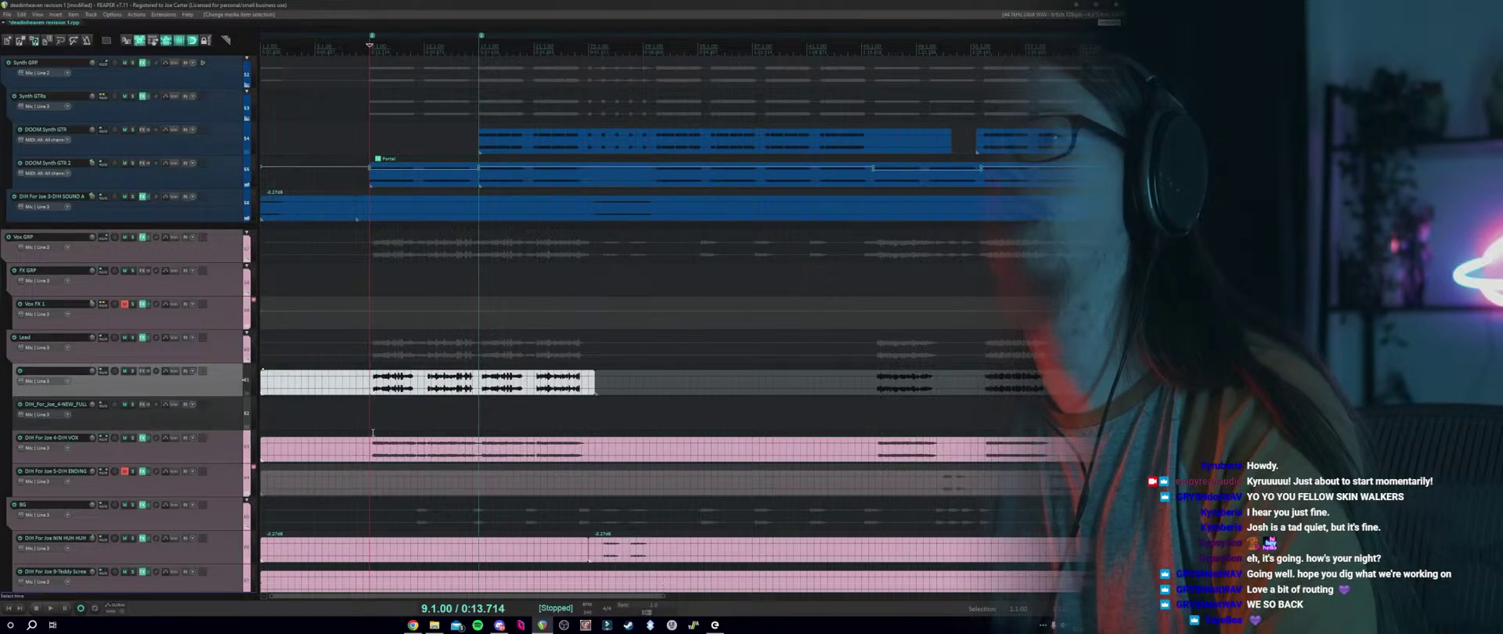
pyautogui.click(374, 455)
pyautogui.click(372, 394)
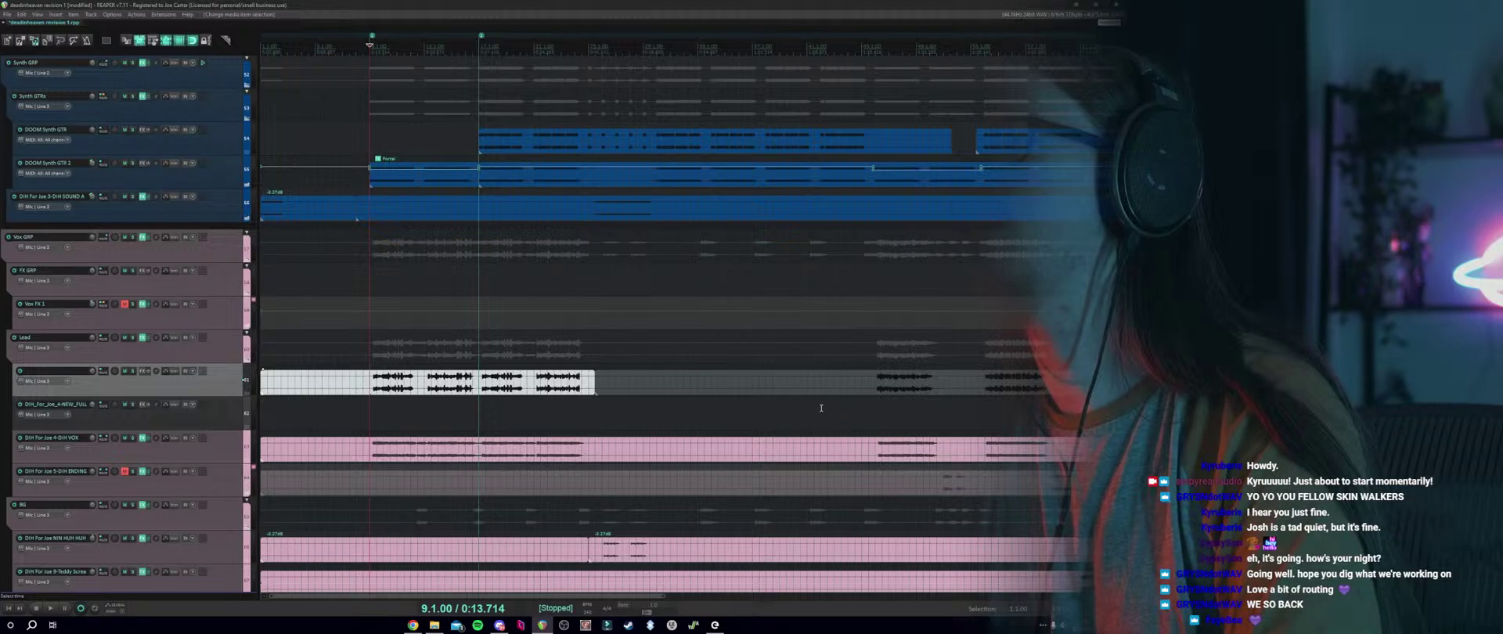
pyautogui.scroll(-2, 864, 378)
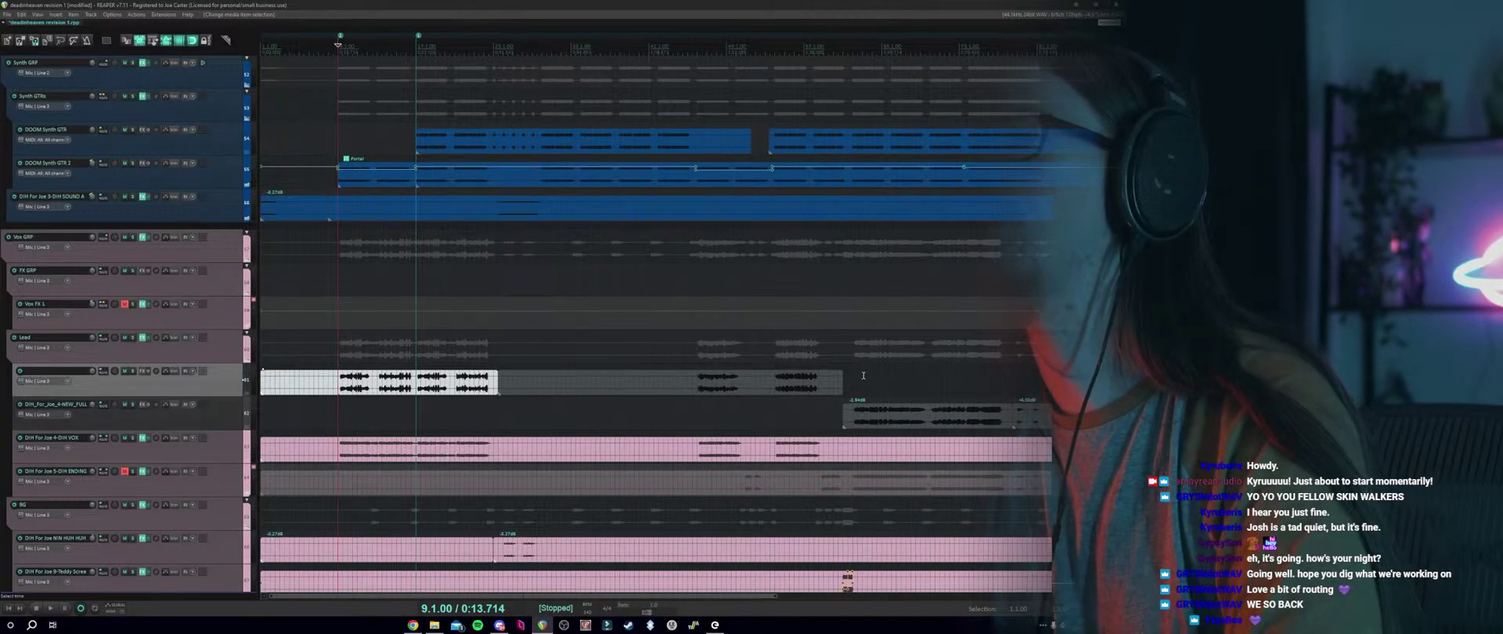
# Solo the unnamed vocal track again and add the Gain Reduction 2 plug-in to it.
pyautogui.click(133, 371)
pyautogui.click(144, 371)
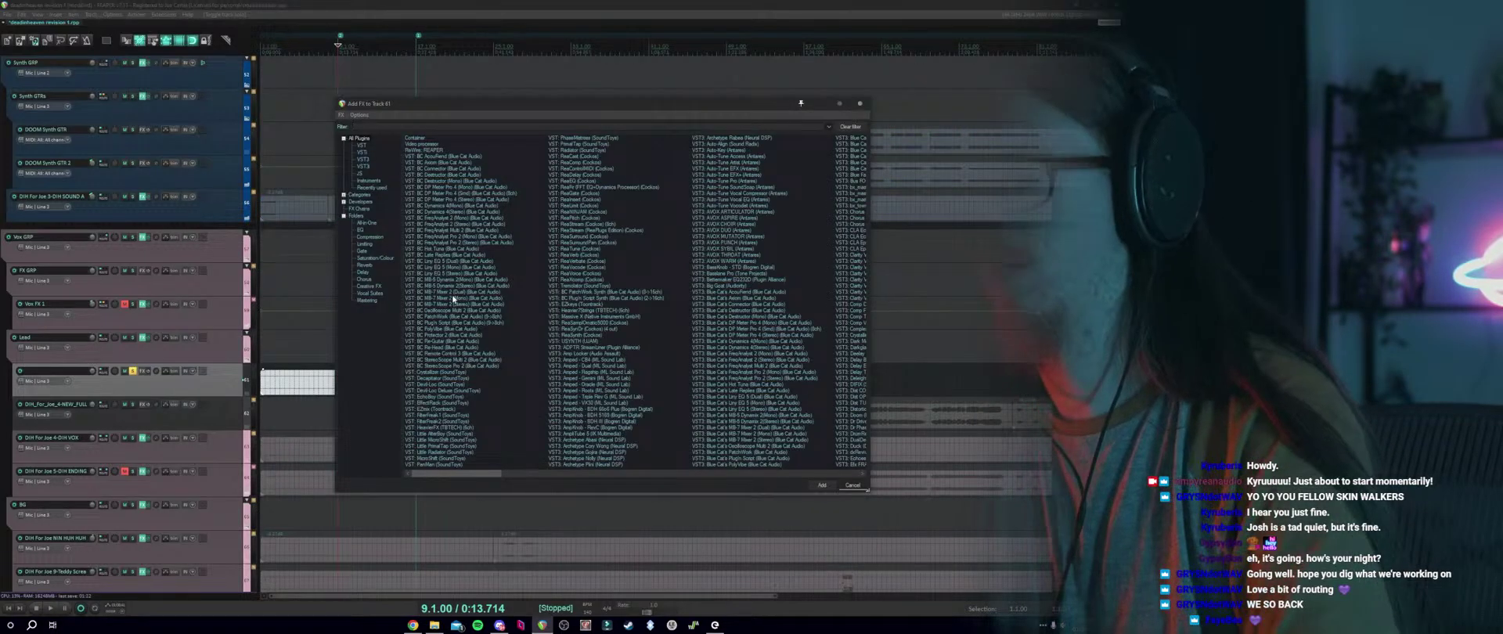
pyautogui.write('gain red')
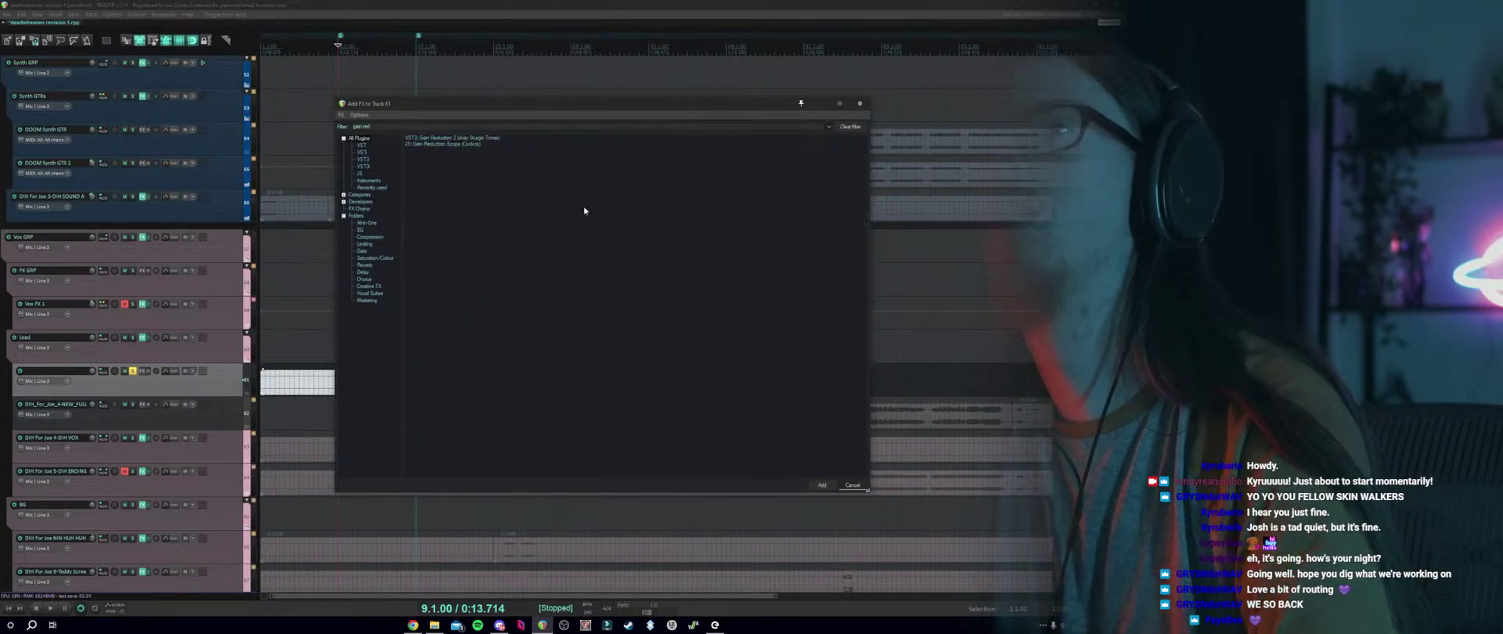
pyautogui.click(429, 139)
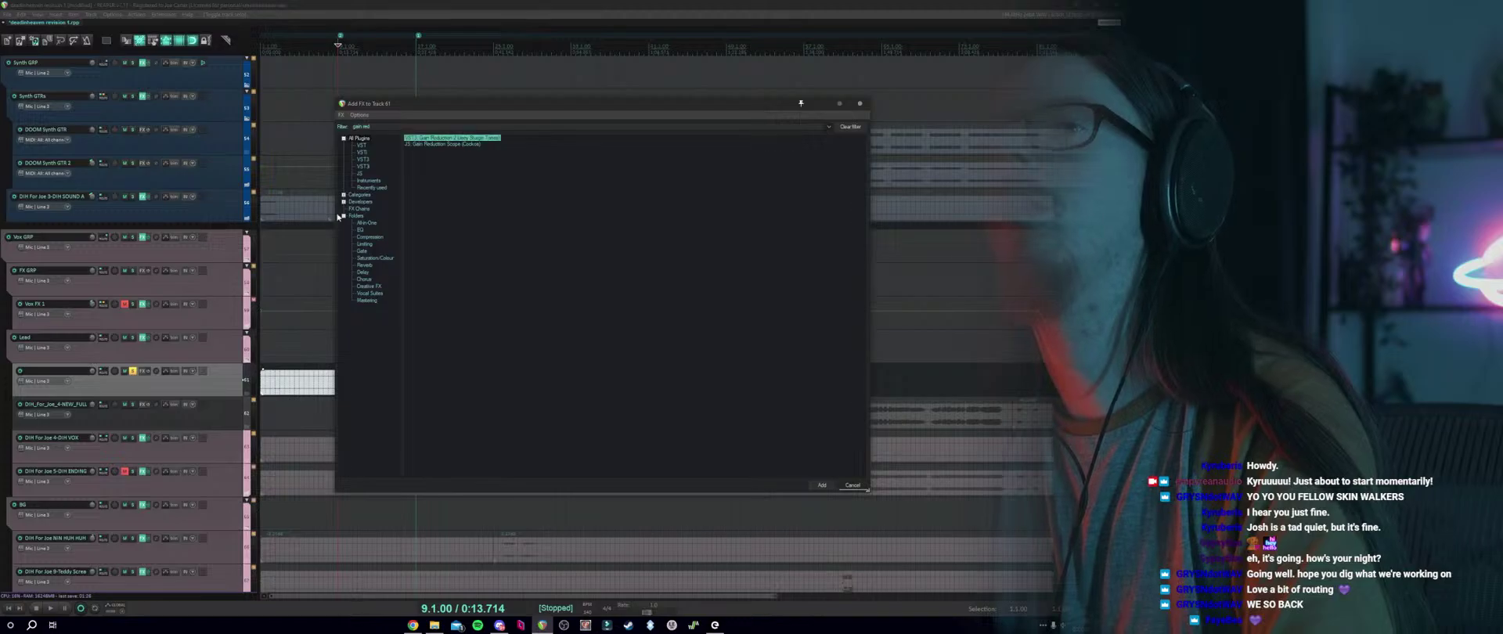
pyautogui.press('Return')
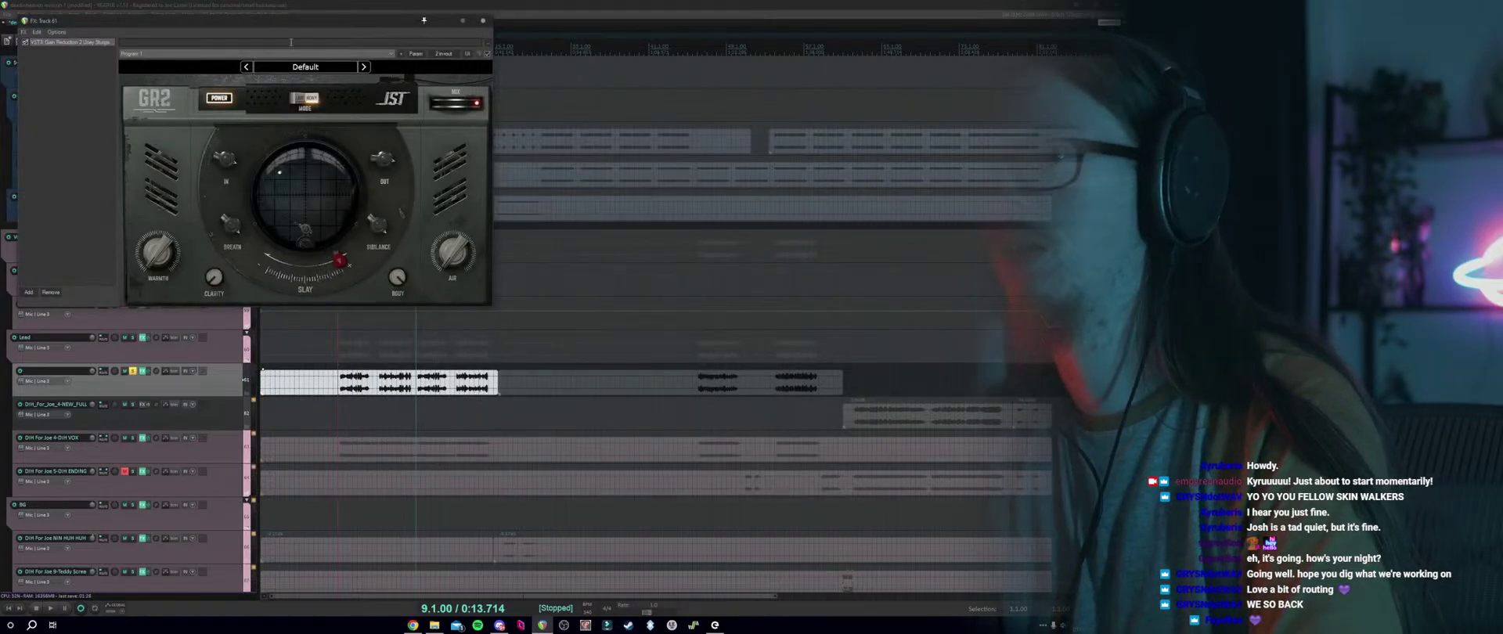
pyautogui.moveTo(268, 15); pyautogui.dragTo(649, 86)
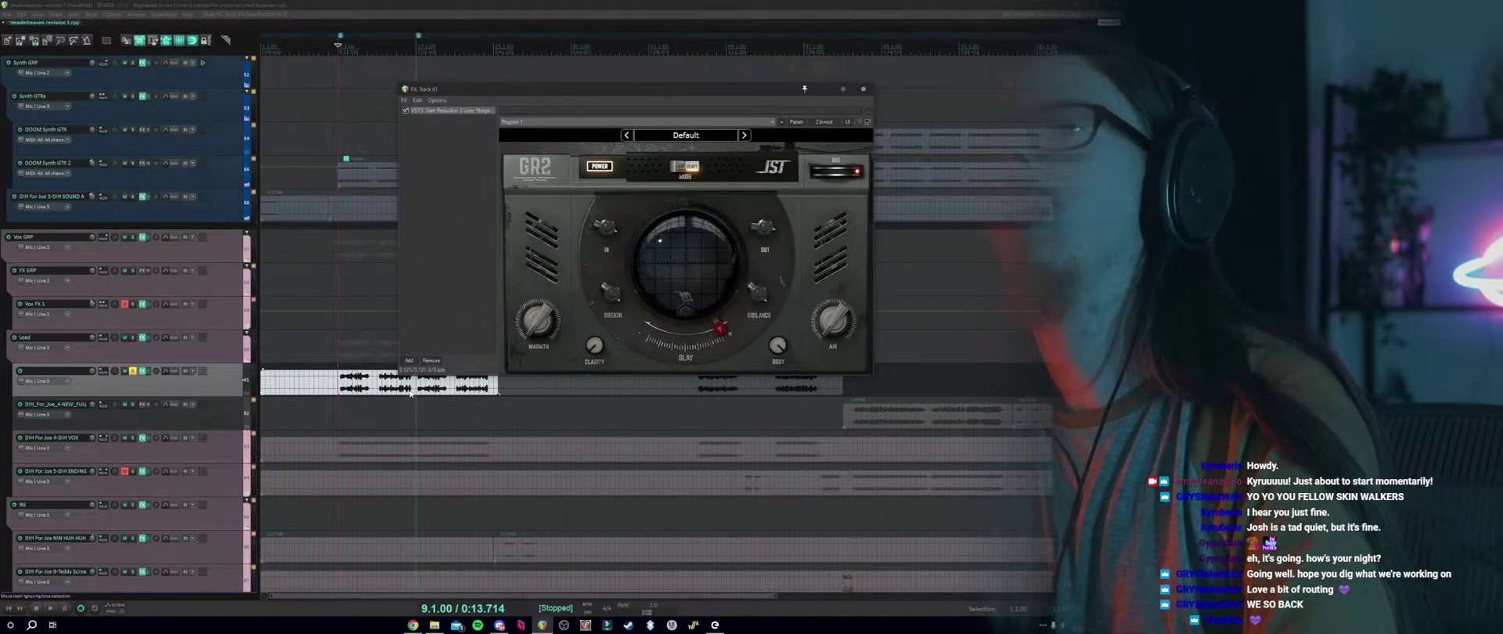
# Play the soloed vocal from 9.1.00 and bypass Gain Reduction 2.
pyautogui.press('space')
pyautogui.click(404, 110)
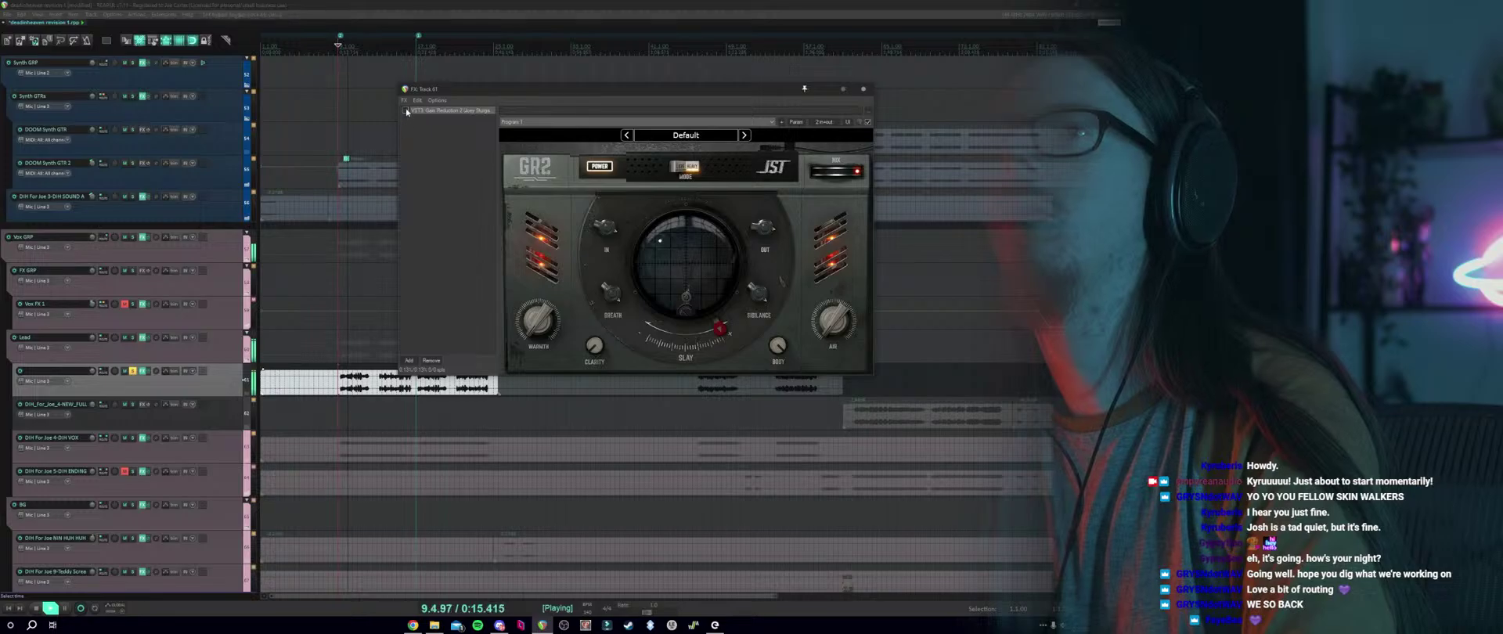
pyautogui.press('space')
# Add FabFilter Pro-Q 3 to the soloed vocal track and place it before Gain Reduction 2.
pyautogui.click(411, 149)
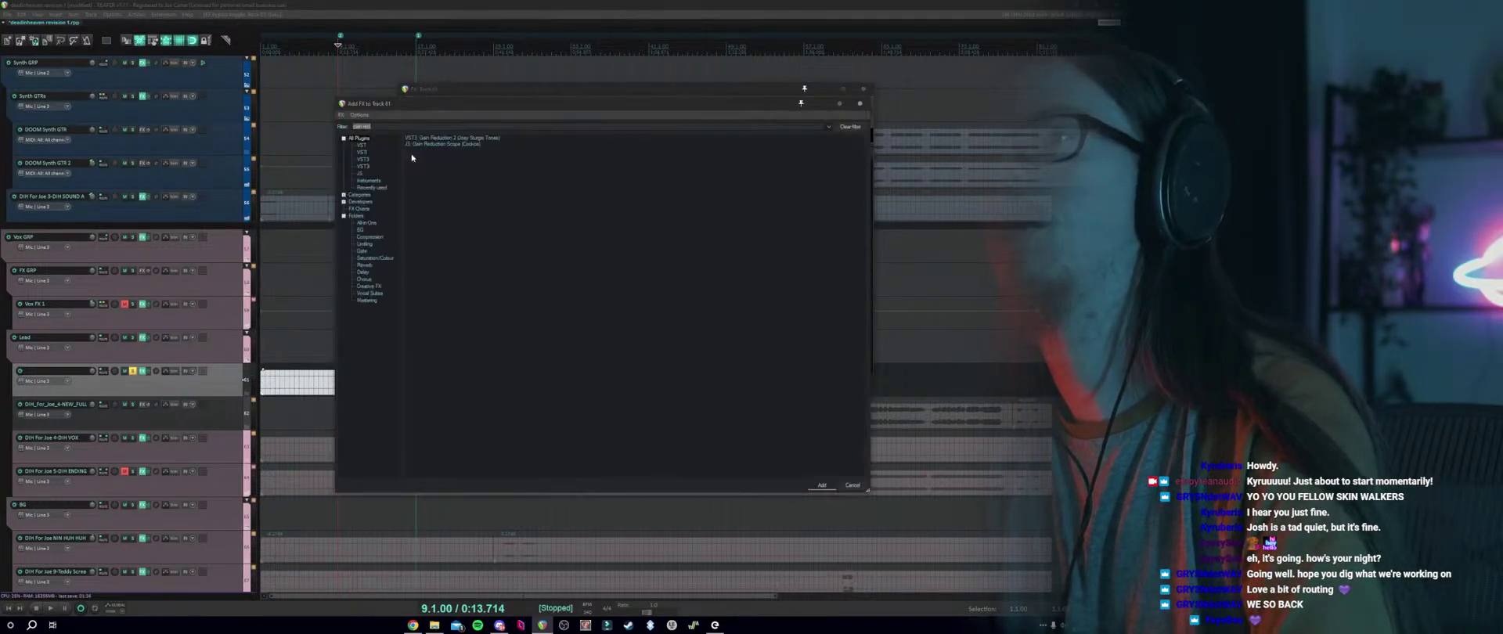
pyautogui.doubleClick(411, 145)
pyautogui.write('pro-q')
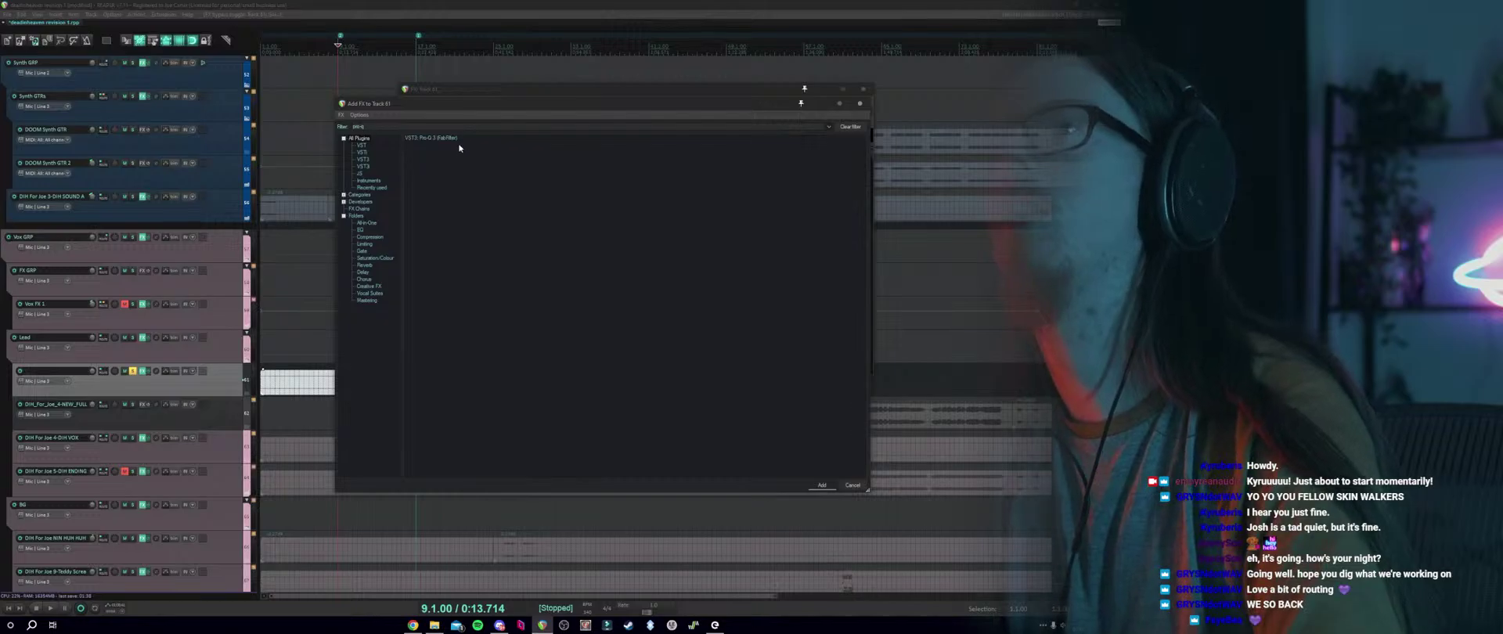
pyautogui.doubleClick(451, 139)
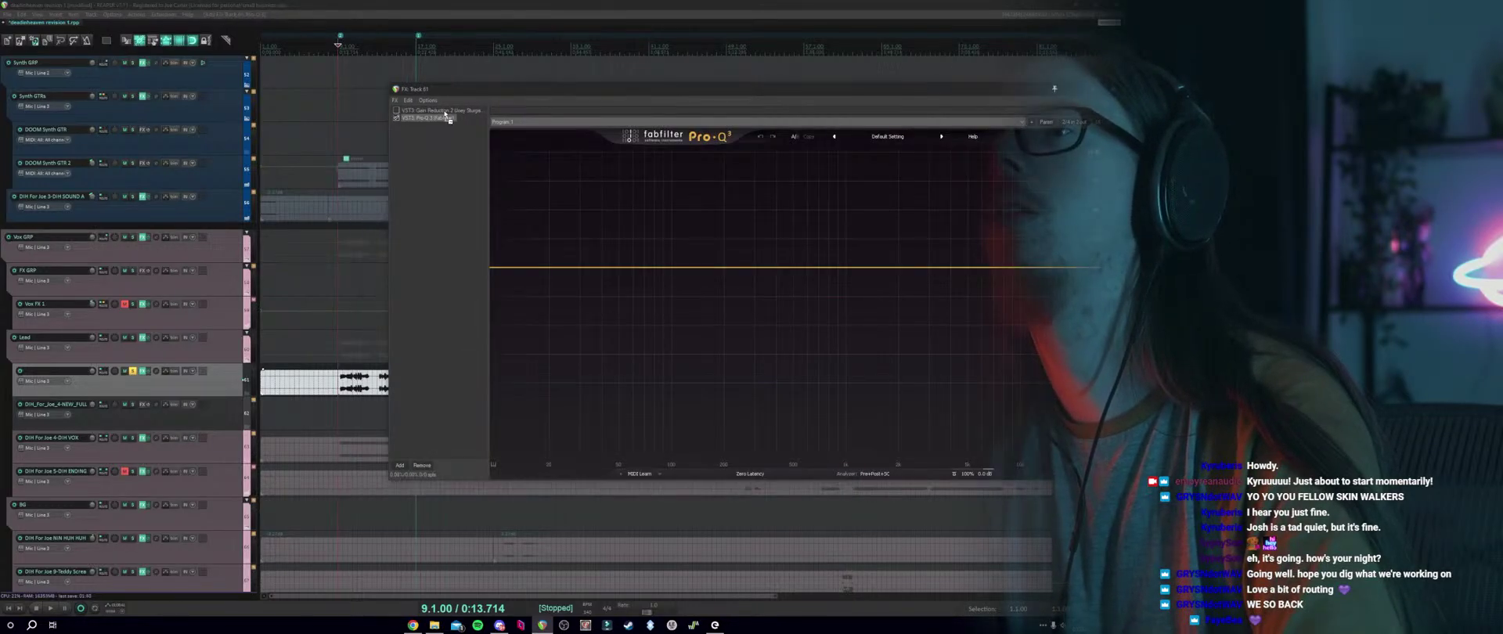
pyautogui.moveTo(447, 115); pyautogui.dragTo(443, 110)
# Check the opening phrase's spectrum during playback, then add a low-cut band with a 24 dB/oct slope in Pro-Q 3.
pyautogui.press('space')
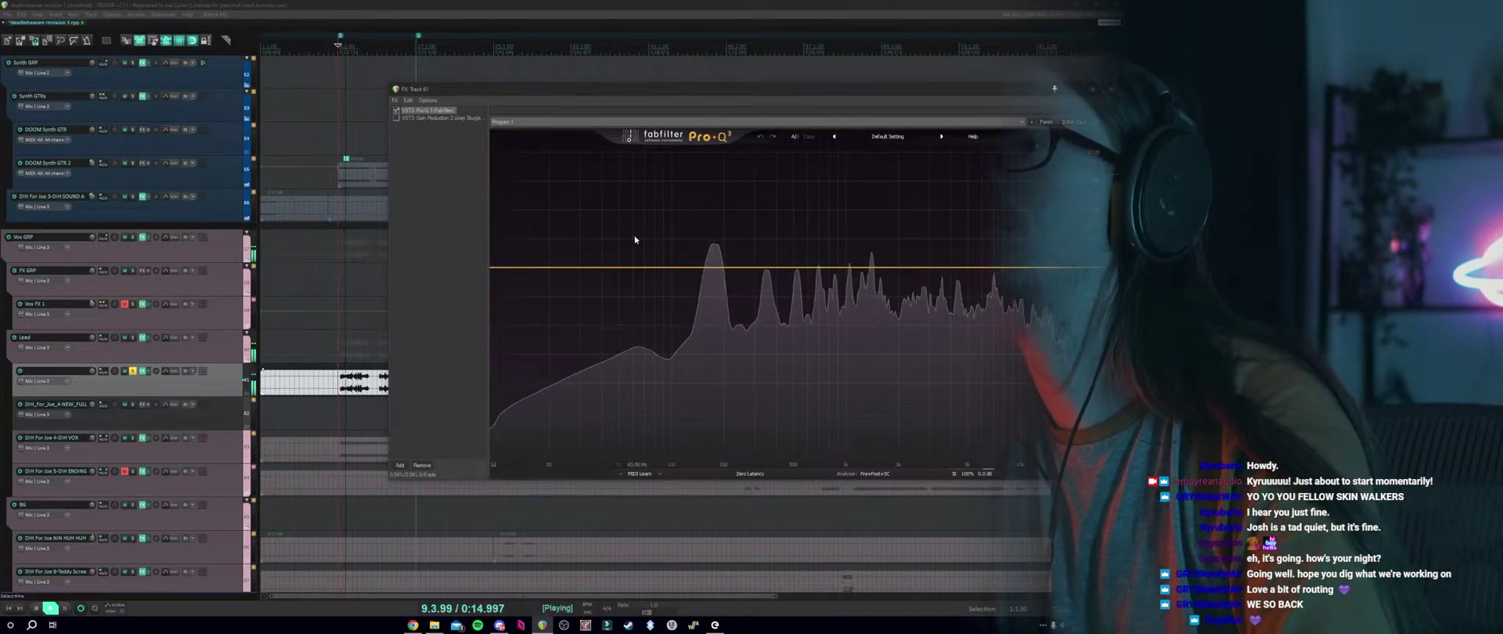
pyautogui.press('space')
pyautogui.click(601, 271)
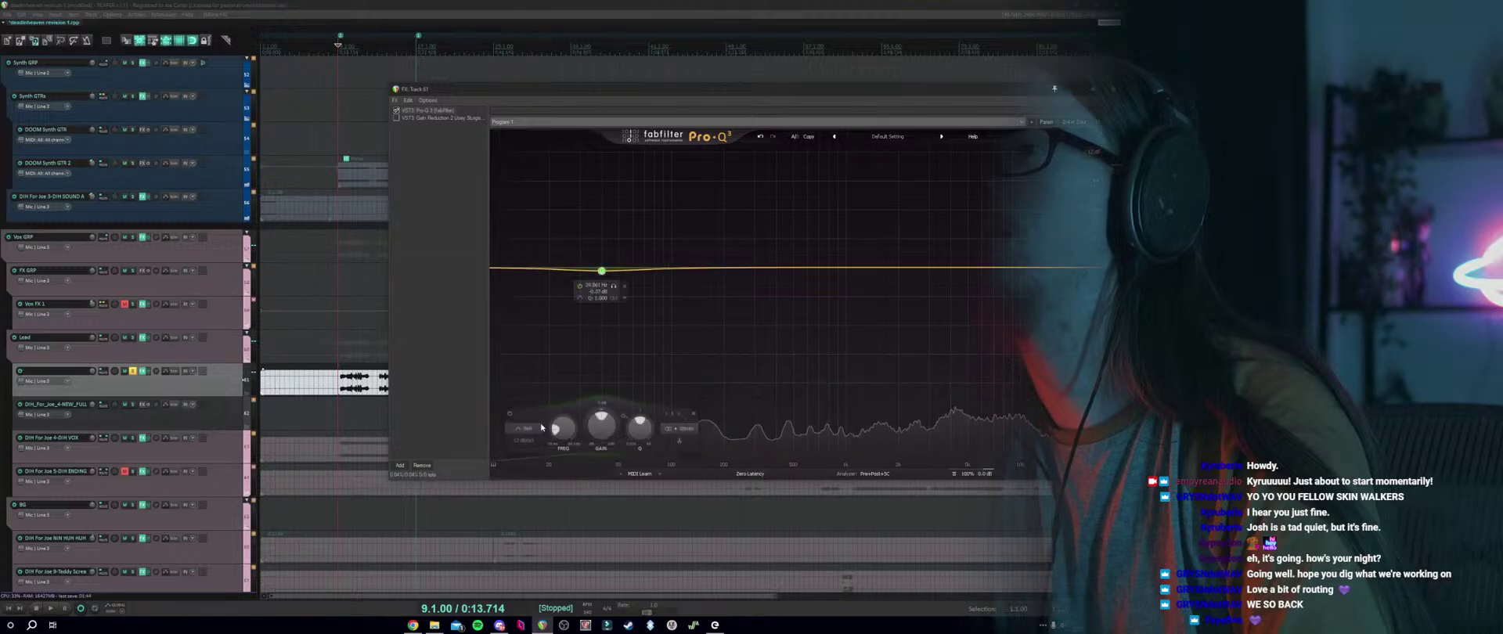
pyautogui.click(541, 428)
pyautogui.click(522, 366)
pyautogui.click(530, 426)
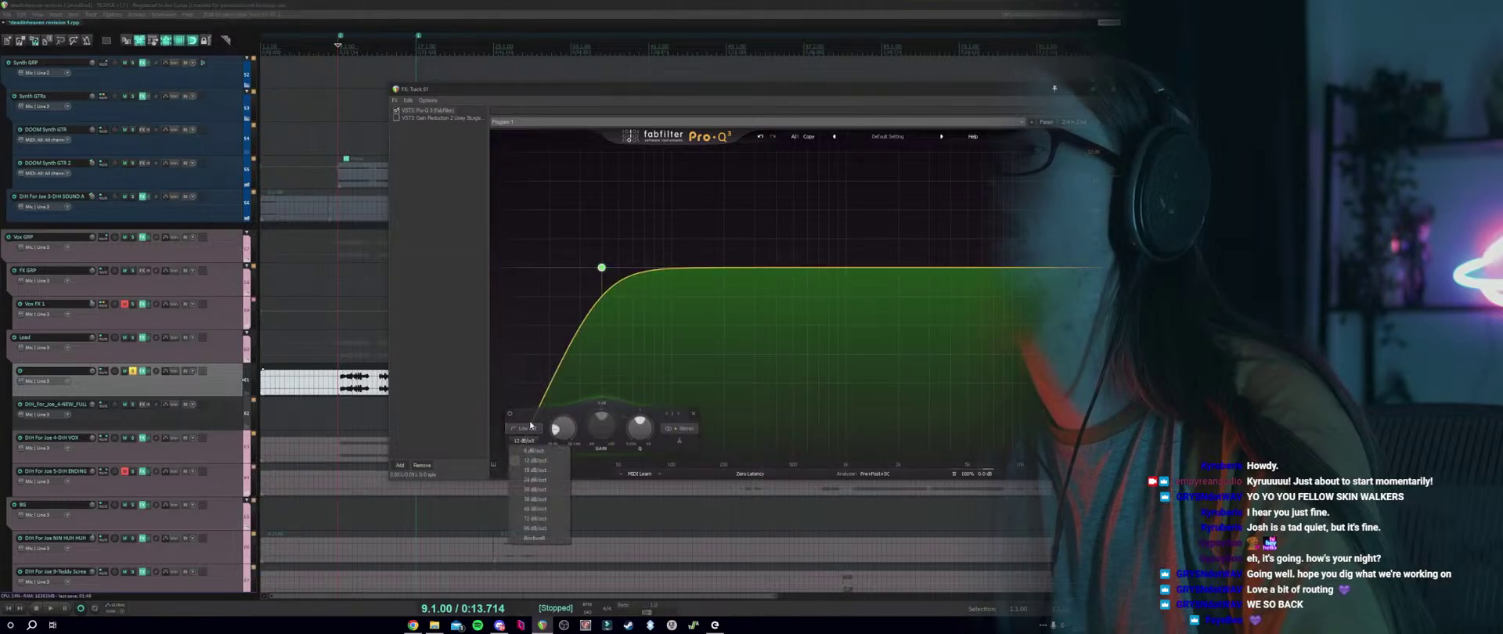
pyautogui.click(535, 479)
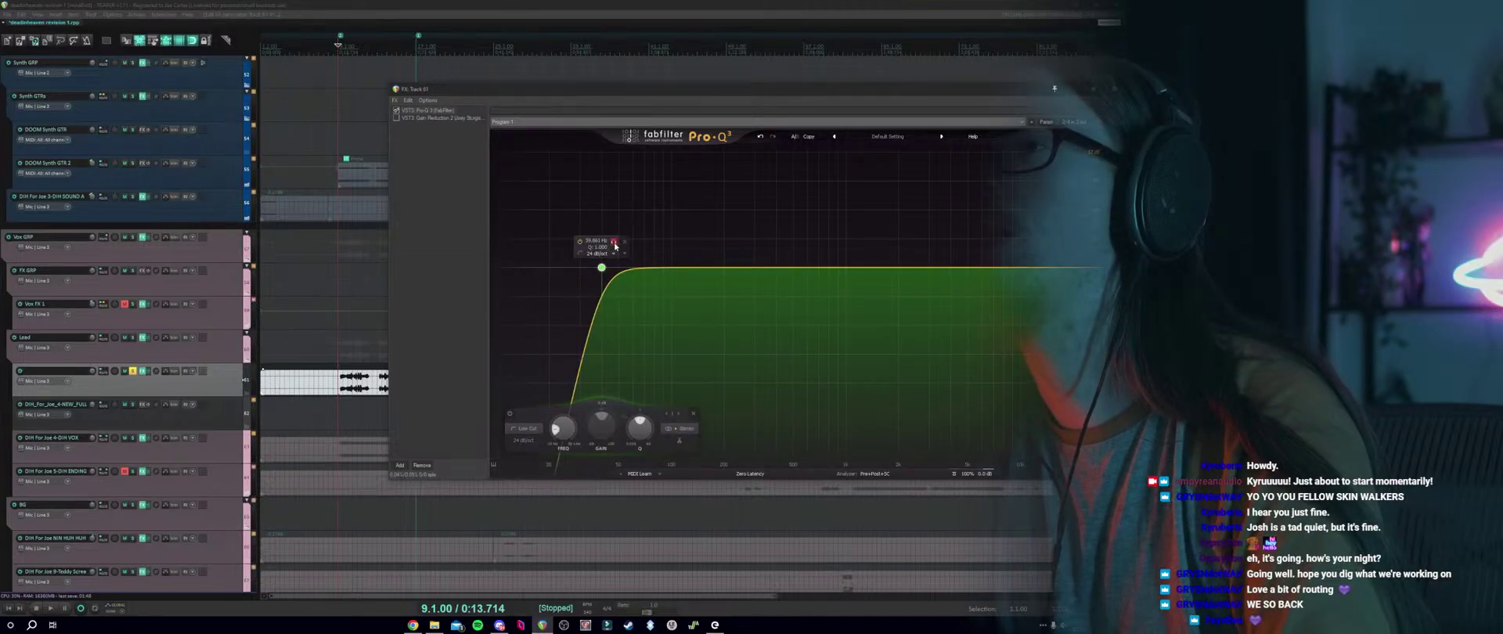
# Raise the low-cut frequency in Pro-Q 3 to just below the vocal's low end while listening from 9.1.00.
pyautogui.moveTo(614, 246); pyautogui.dragTo(627, 245)
pyautogui.press('space')
pyautogui.moveTo(633, 246); pyautogui.dragTo(659, 246)
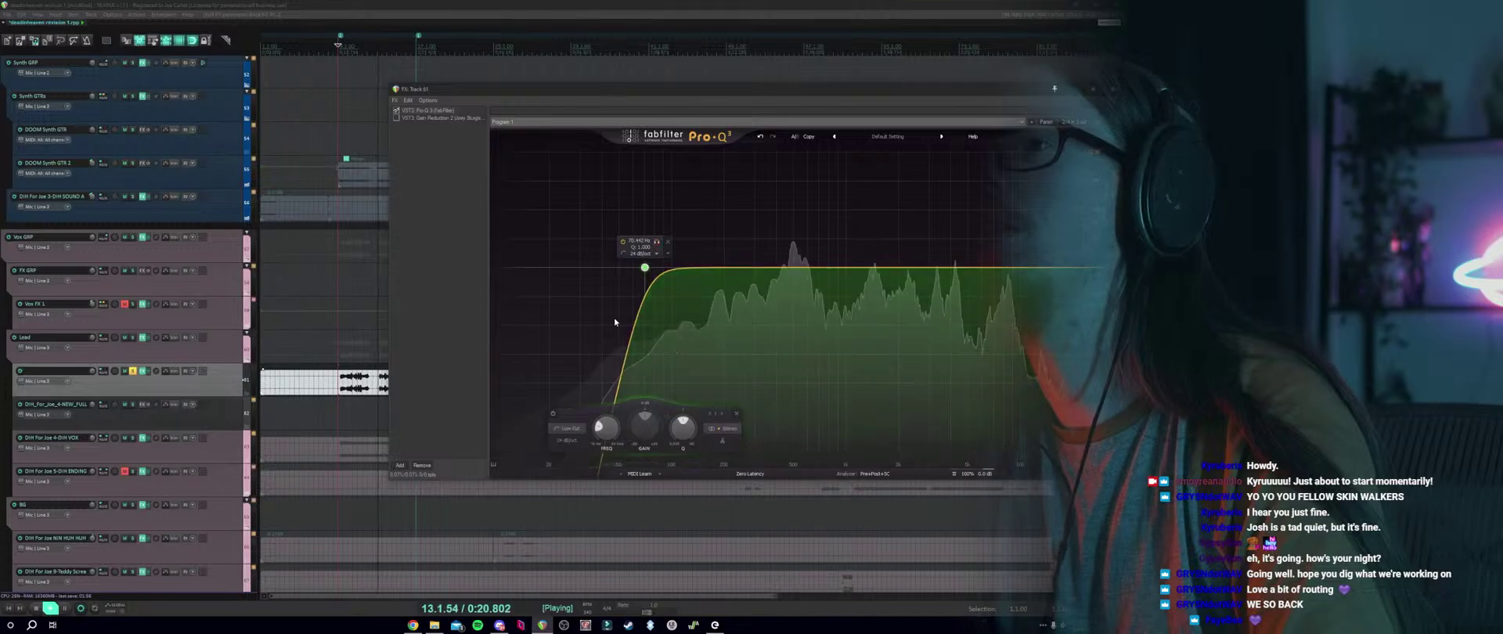
pyautogui.press('space')
# Re-enable Gain Reduction 2, show its controls, and look through its user presets without loading one.
pyautogui.click(397, 118)
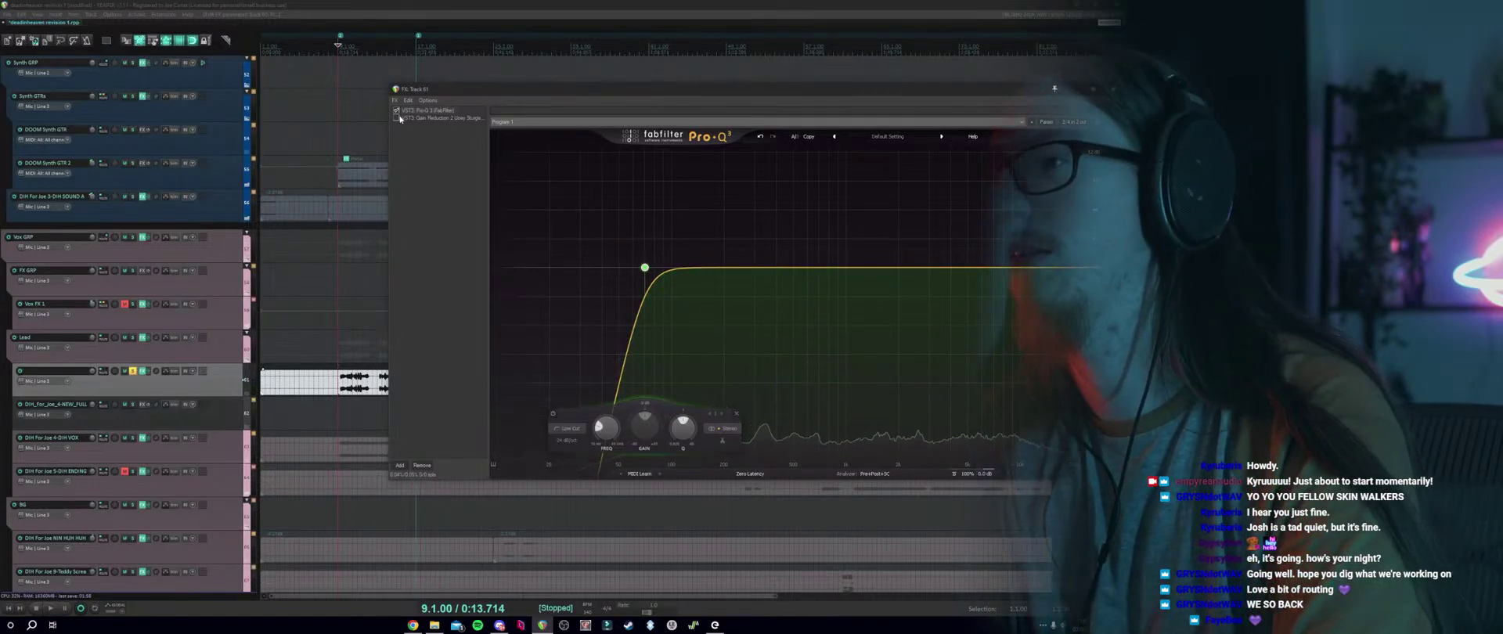
pyautogui.click(420, 118)
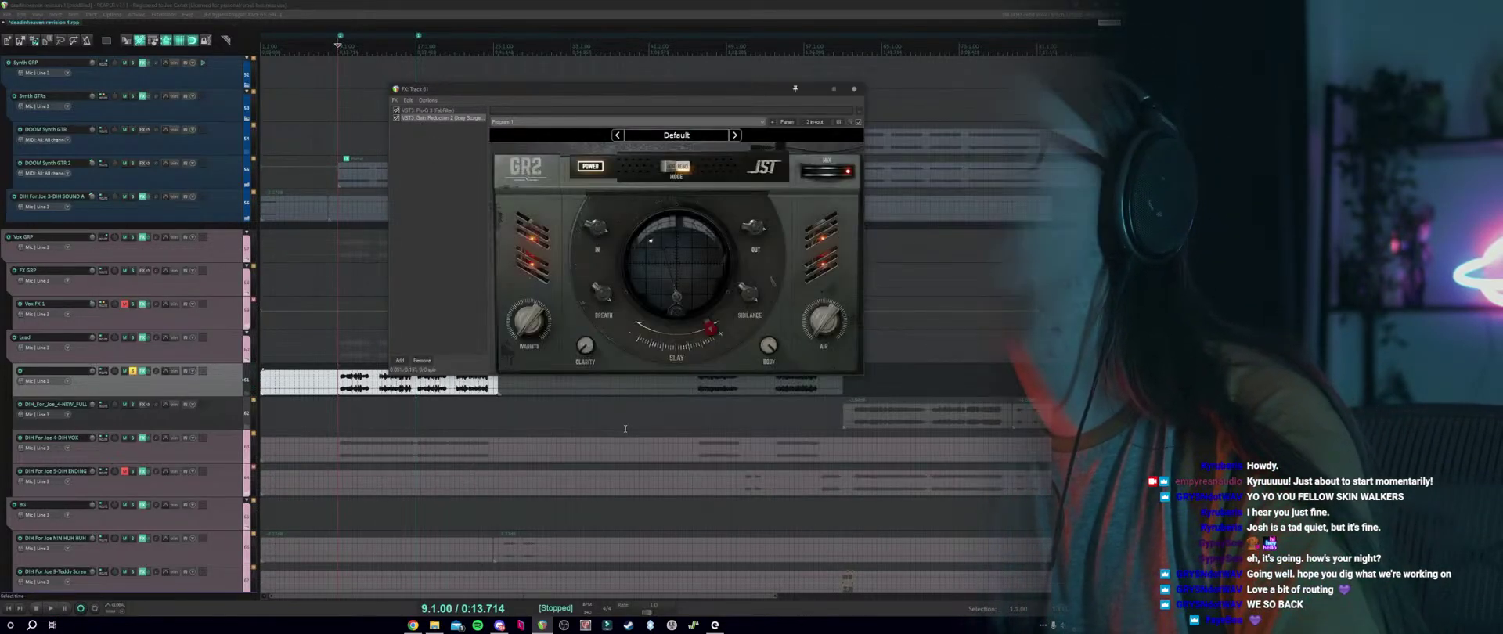
pyautogui.click(678, 136)
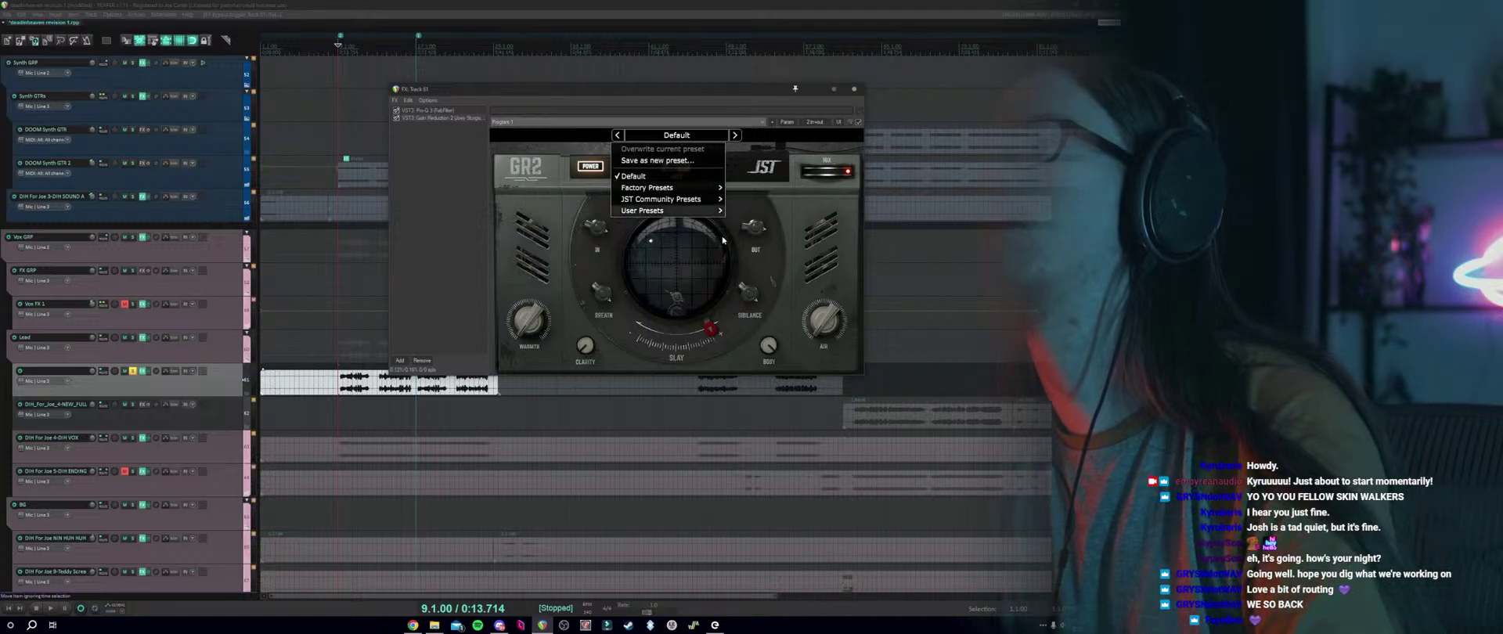
pyautogui.moveTo(709, 210)
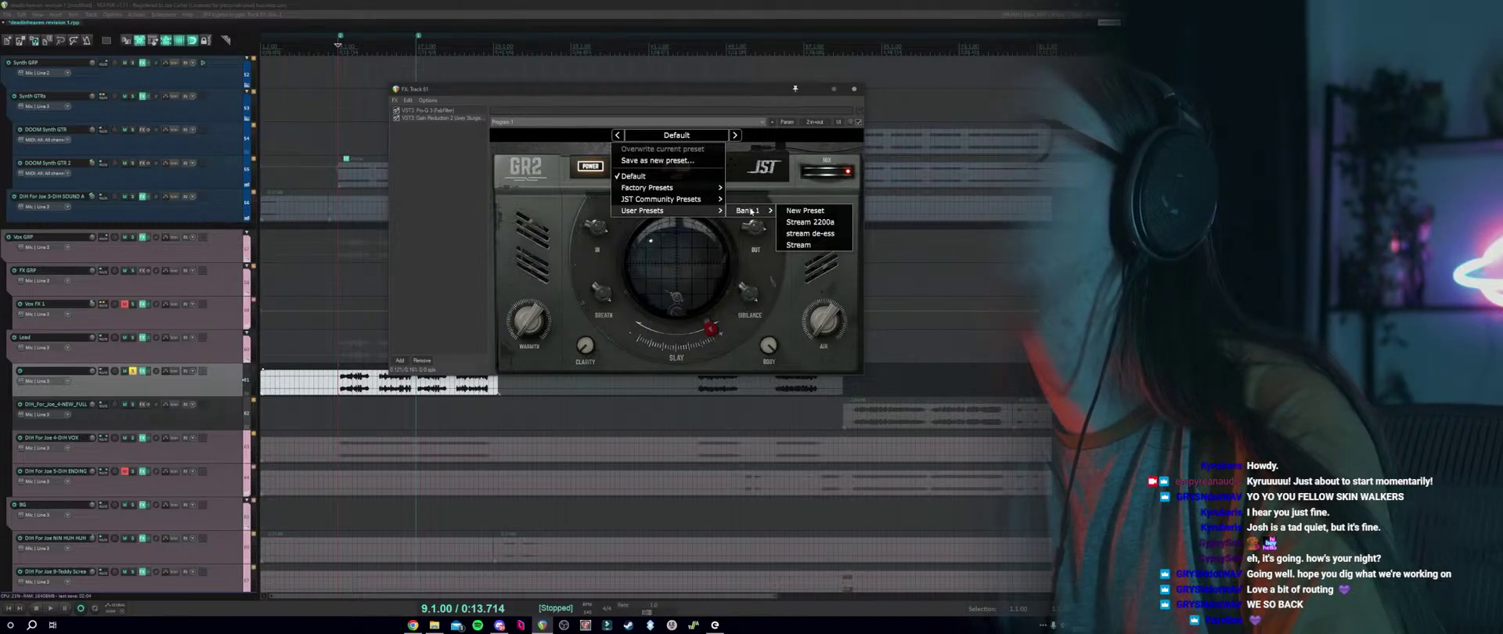
pyautogui.click(475, 286)
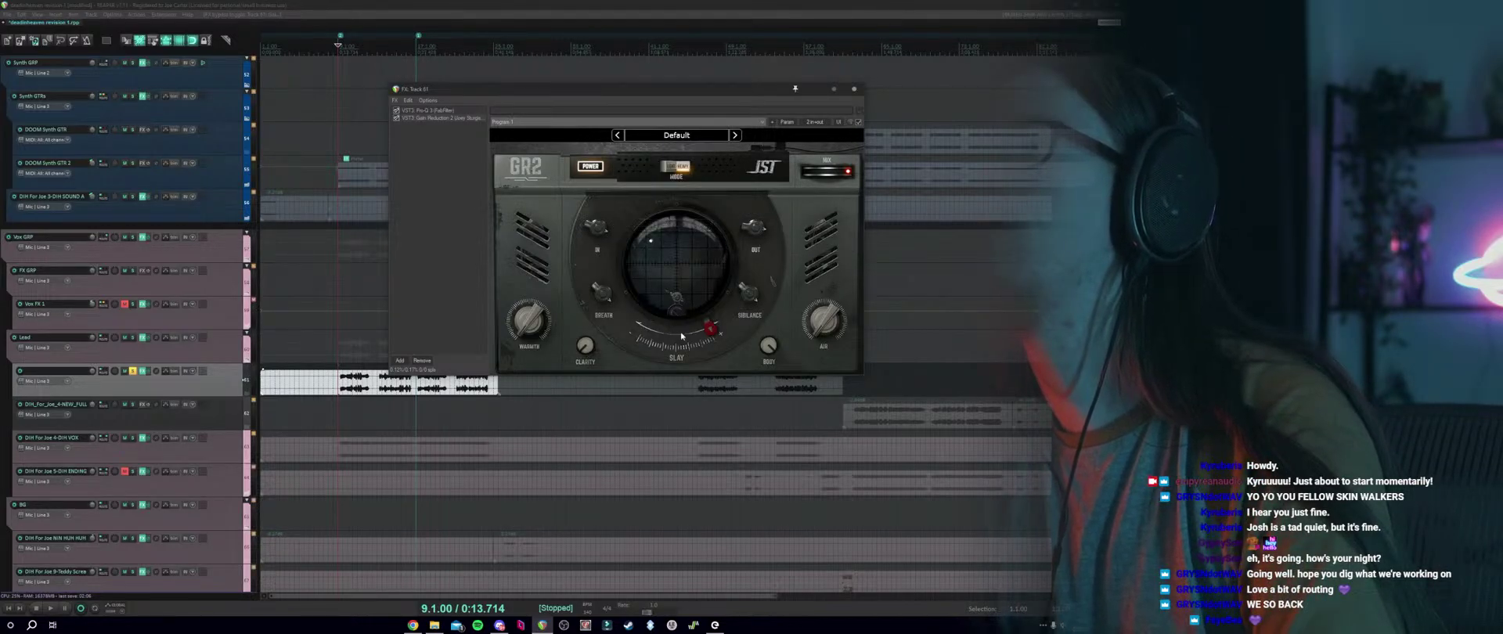
# Reposition the effects window lower over the arrangement and keep the edit cursor at 9.1.00.
pyautogui.moveTo(649, 90); pyautogui.dragTo(756, 161)
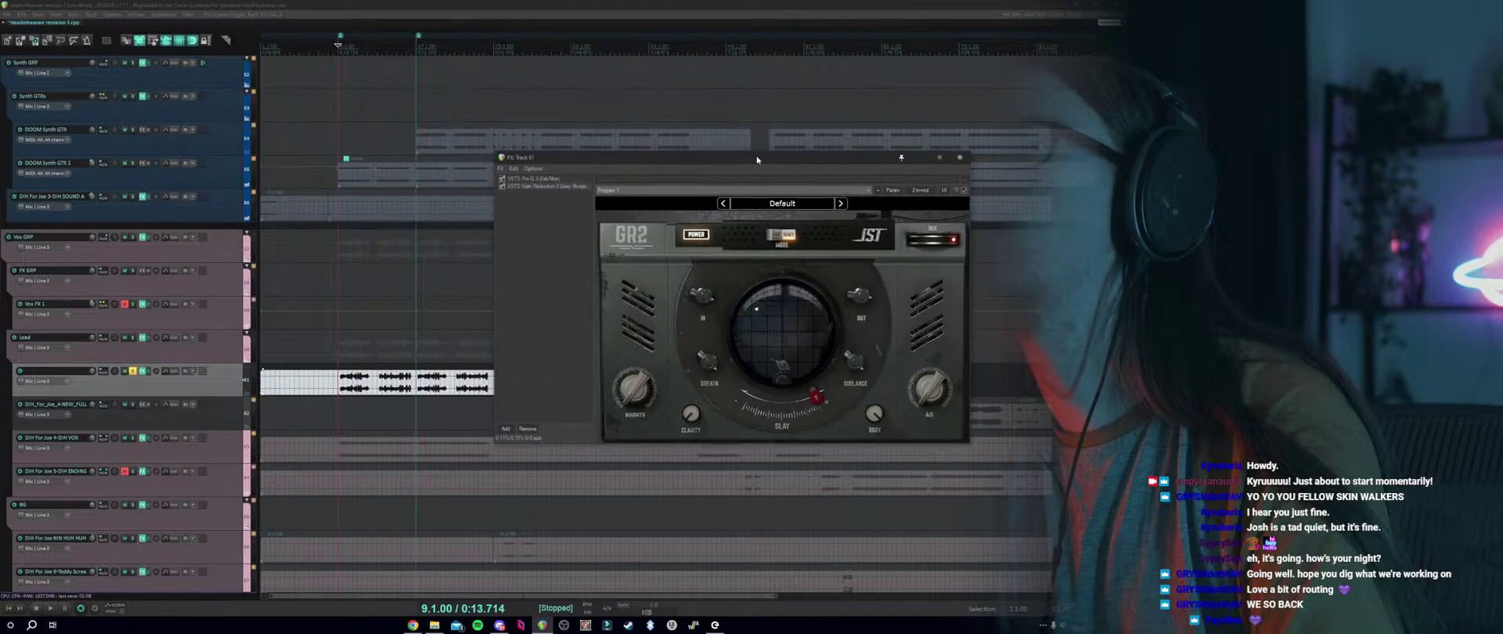
pyautogui.click(340, 350)
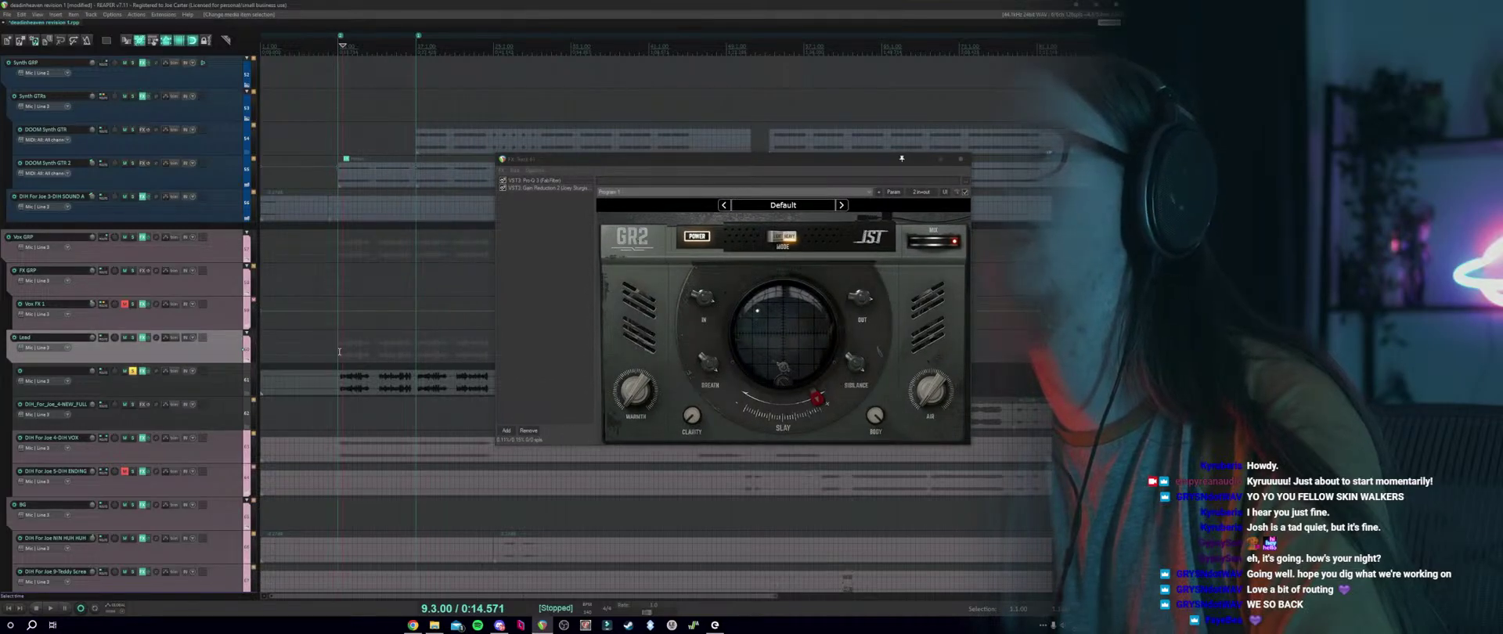
pyautogui.moveTo(759, 158); pyautogui.dragTo(753, 250)
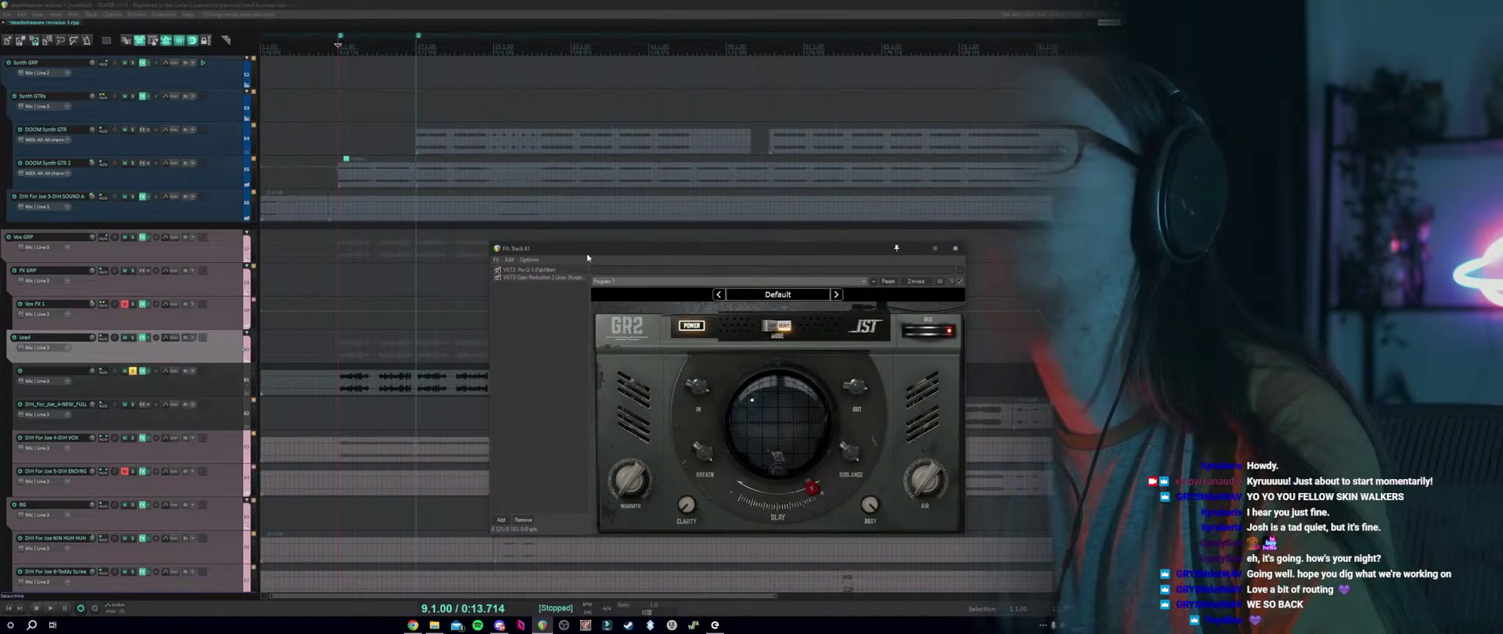
pyautogui.moveTo(613, 251); pyautogui.dragTo(536, 264)
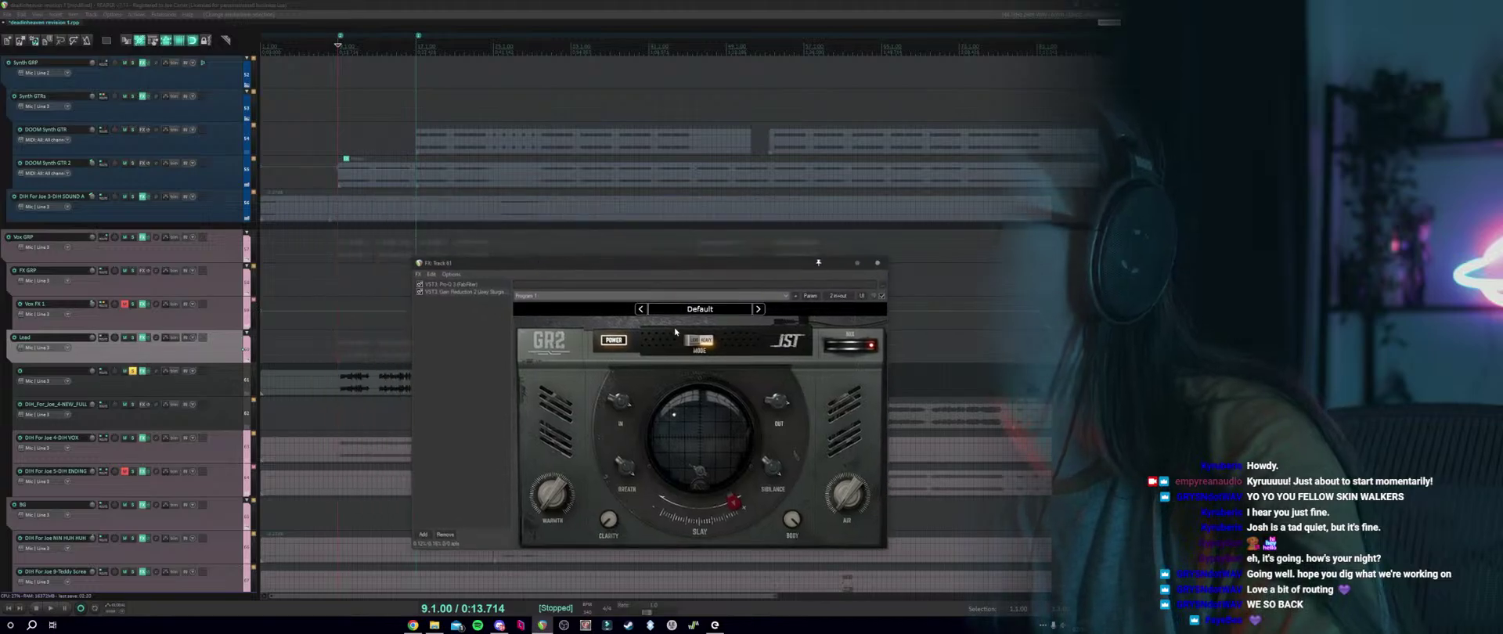
# Switch Gain Reduction 2 to its other mode and move the effects window higher over the arrangement.
pyautogui.click(697, 344)
pyautogui.moveTo(664, 266); pyautogui.dragTo(554, 135)
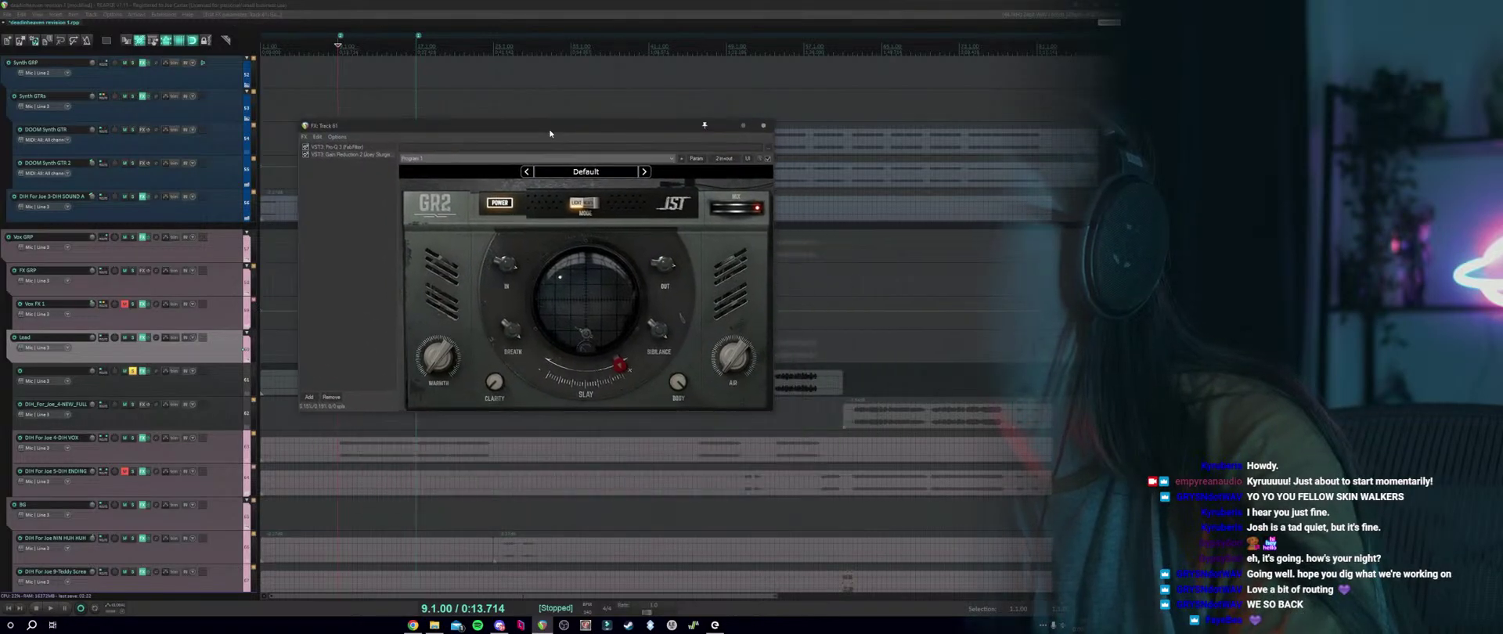
# Clear the existing lead vocal solo, solo the NEW_FULL vocal track, and listen to its section from 65.3.00.
pyautogui.click(133, 439)
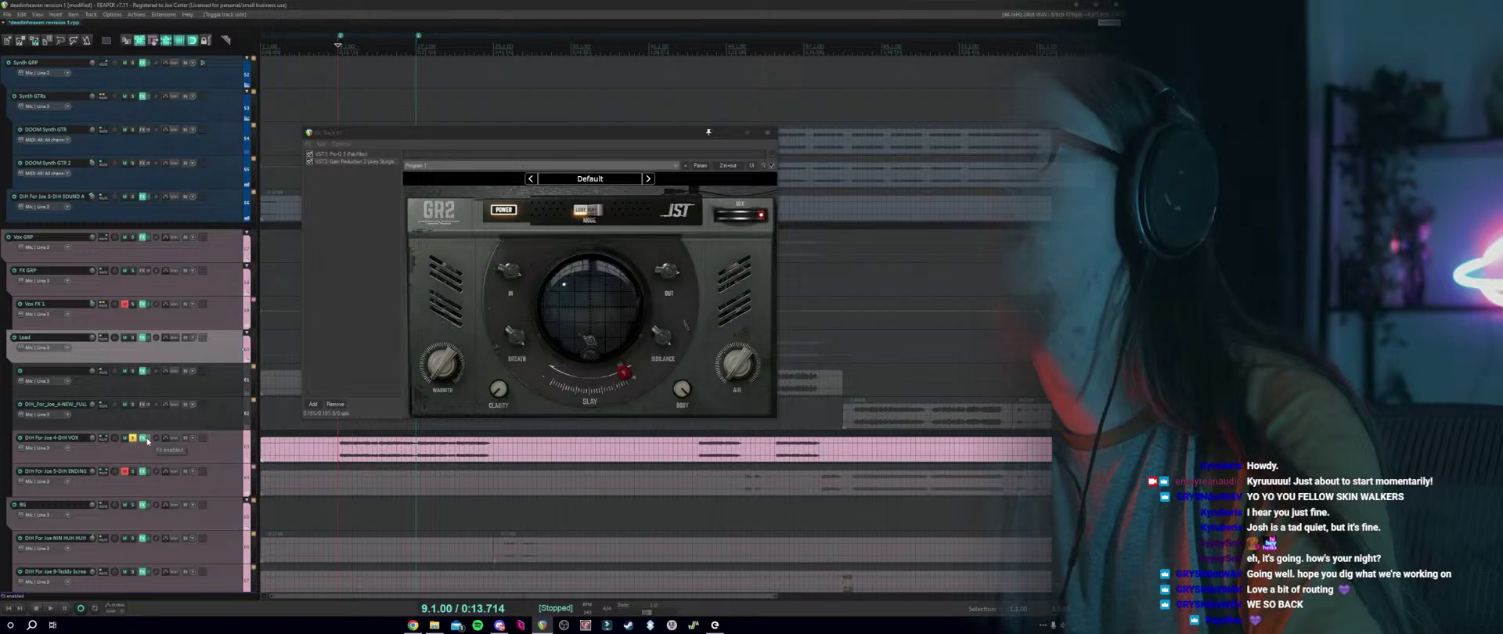
pyautogui.click(133, 438)
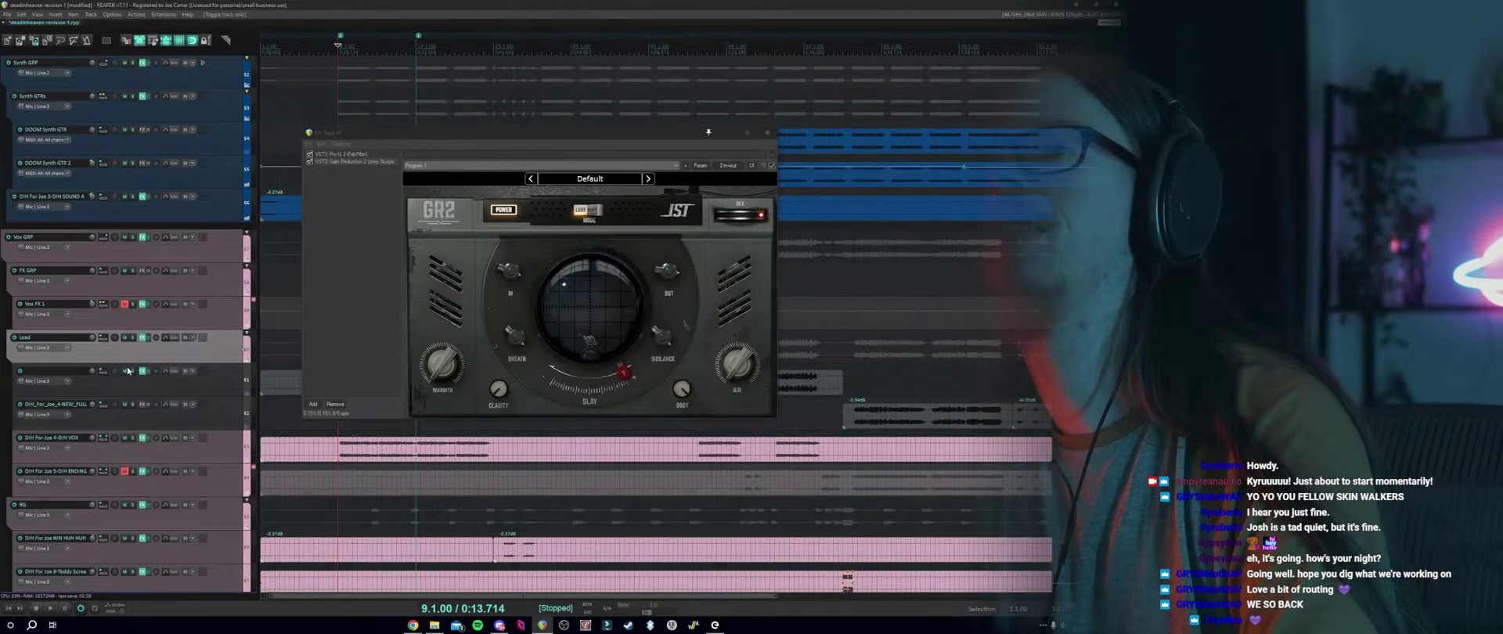
pyautogui.click(133, 371)
pyautogui.click(133, 372)
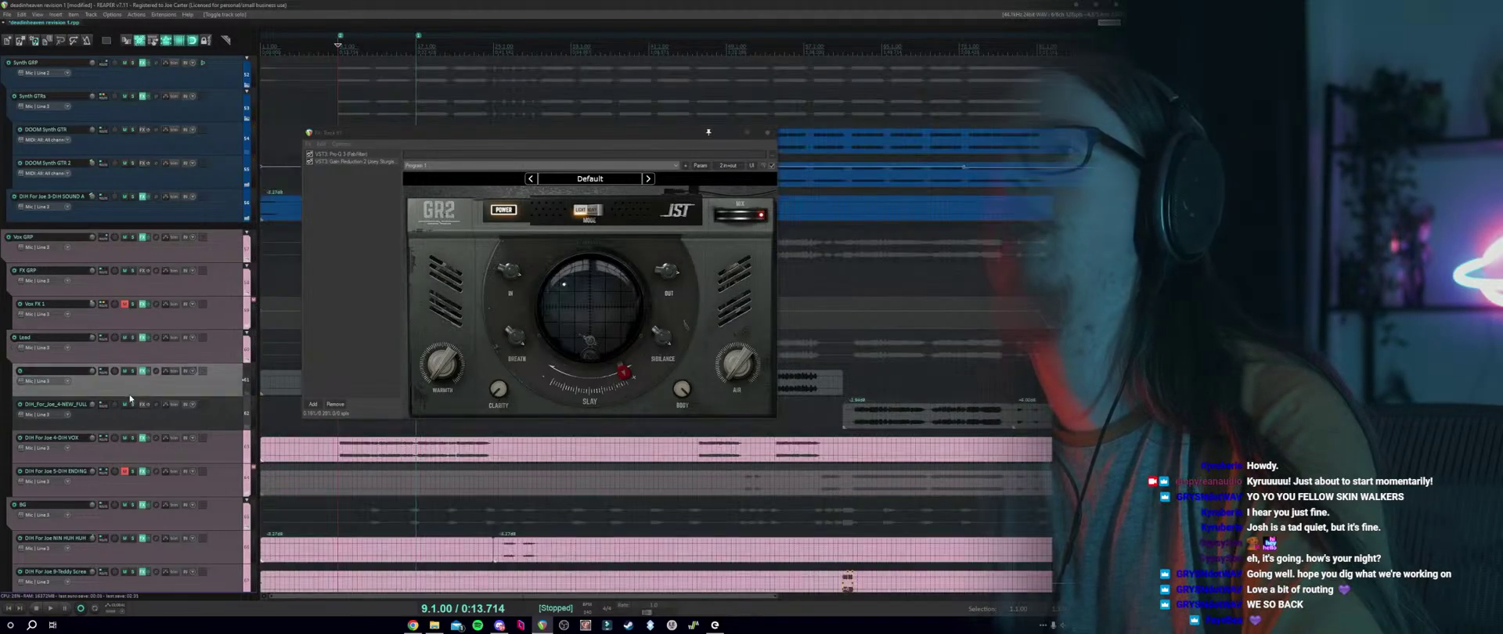
pyautogui.click(133, 405)
pyautogui.click(888, 391)
pyautogui.press('space')
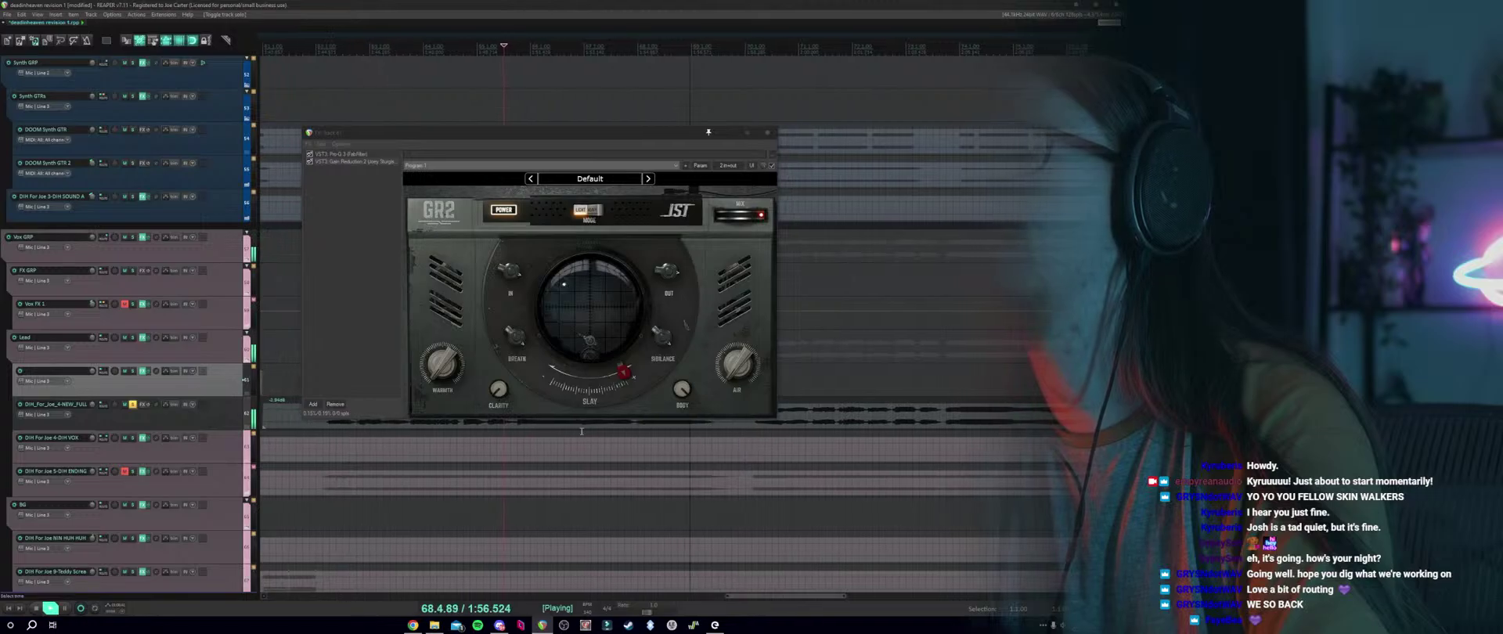
pyautogui.press('space')
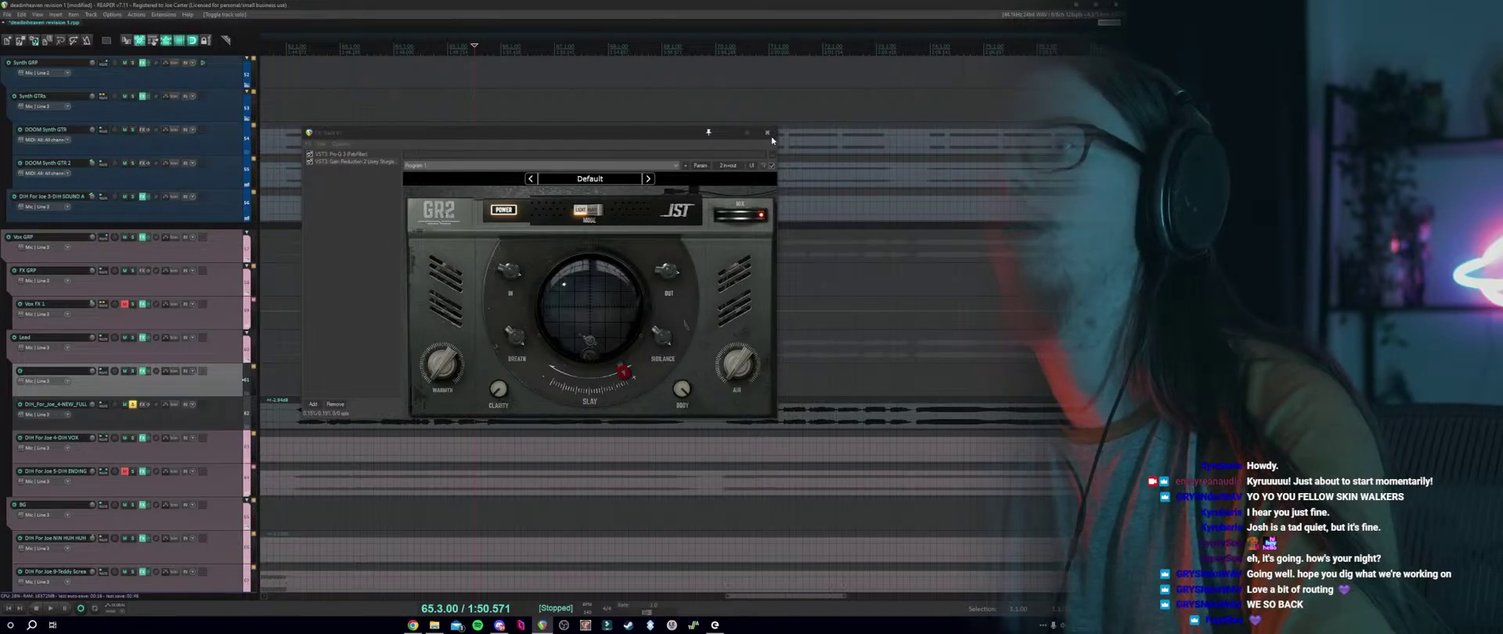
# Close the Gain Reduction 2 window and add iZotope RX 10 De-clip to the NEW_FULL vocal track.
pyautogui.press('Escape')
pyautogui.click(493, 375)
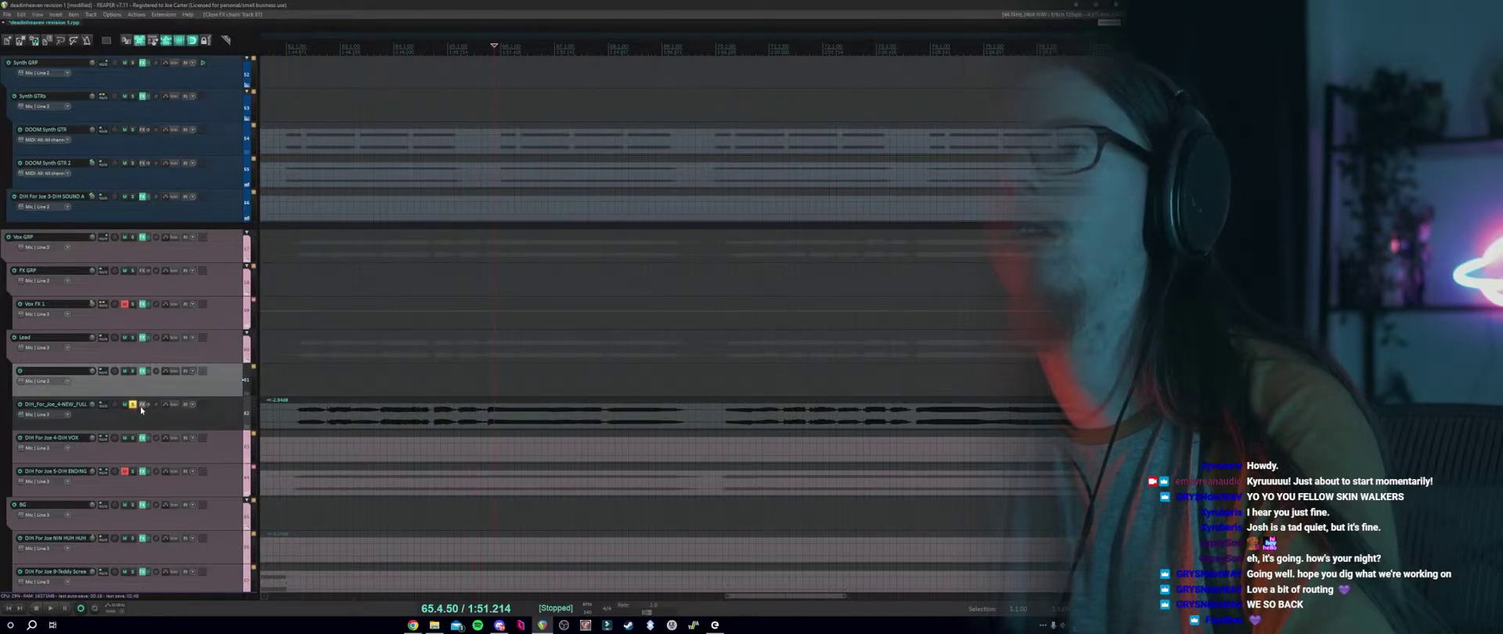
pyautogui.click(142, 405)
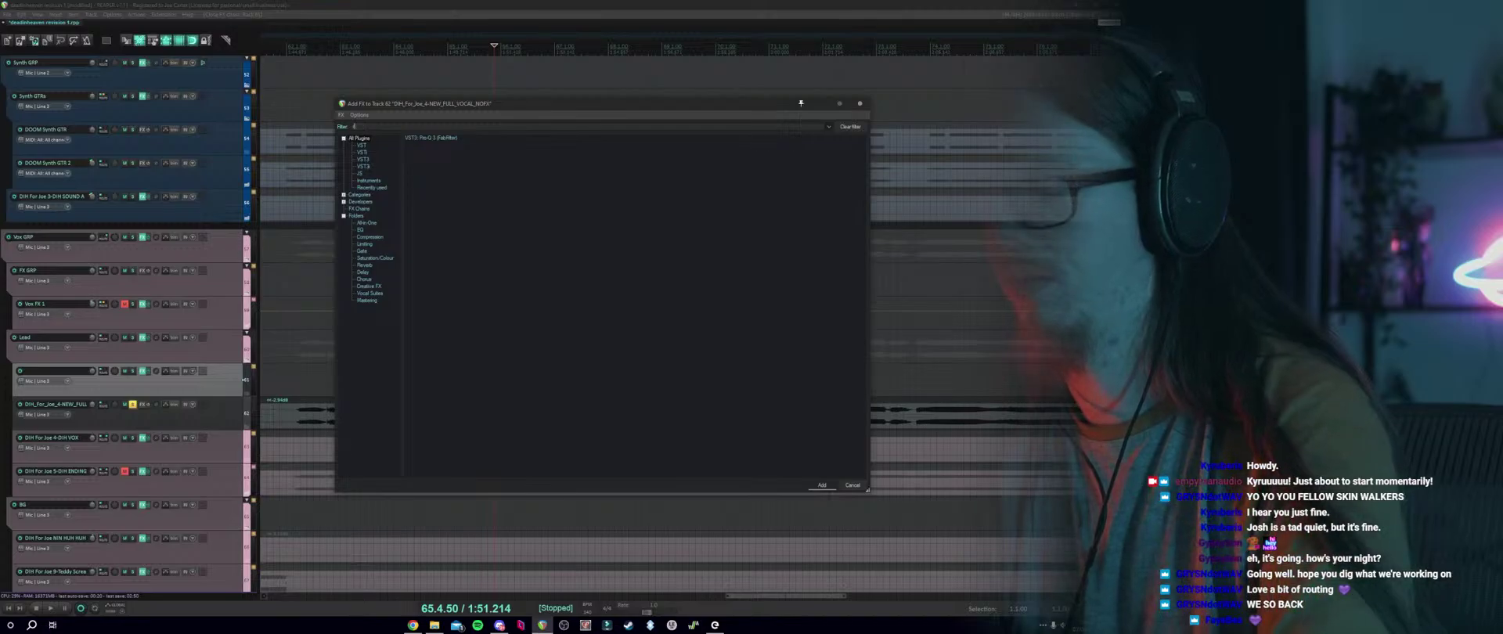
pyautogui.write('rx')
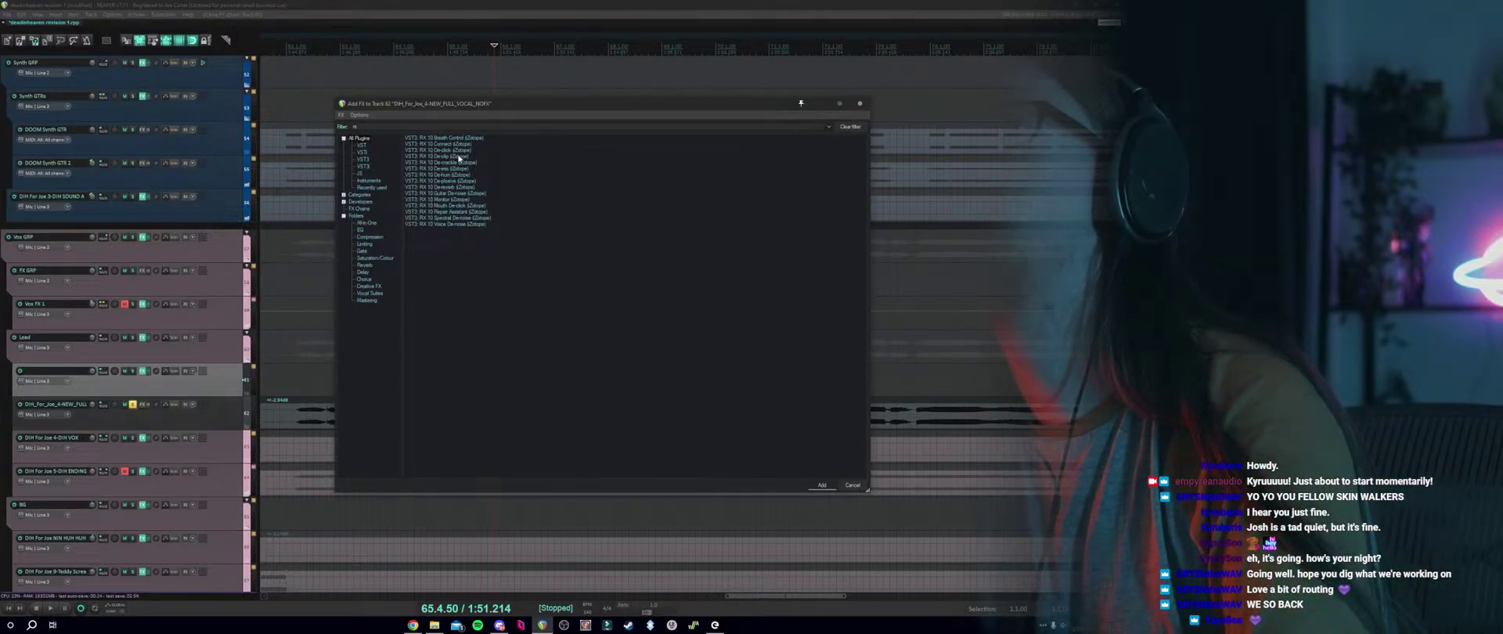
pyautogui.press('Return')
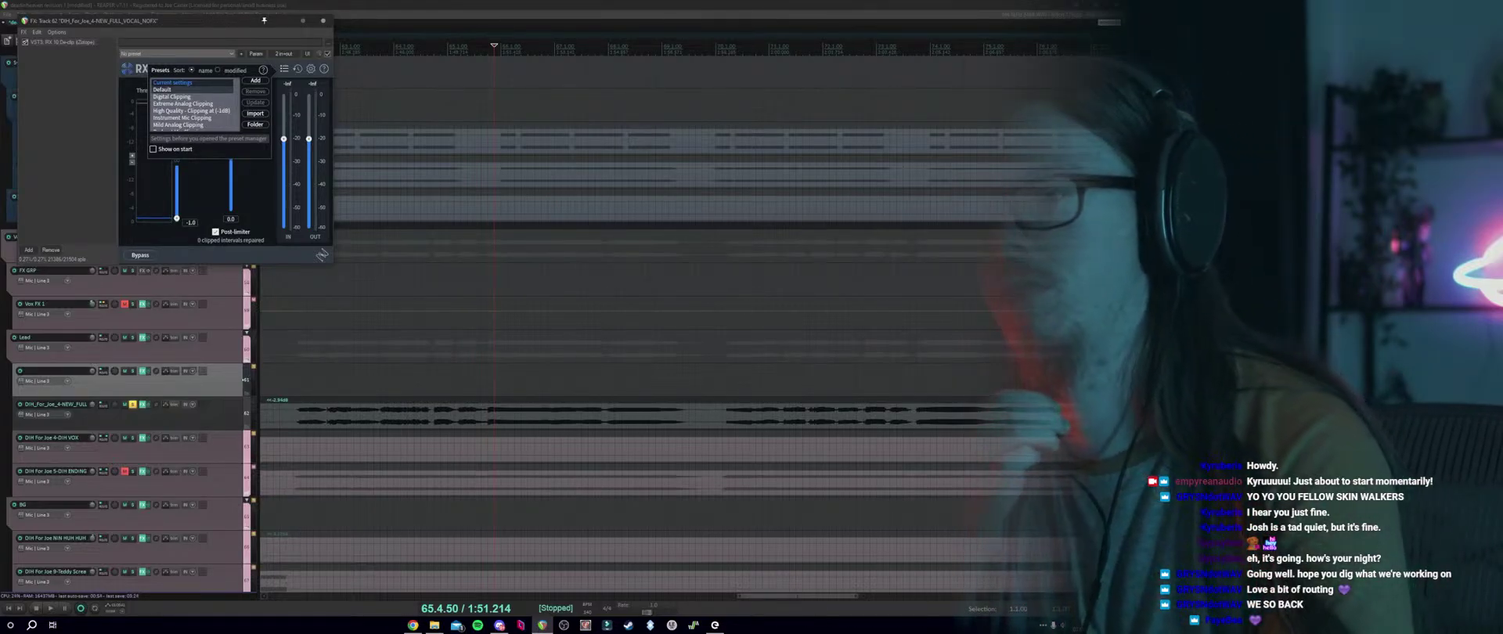
# Place the edit cursor at 65.3.50 in the new full vocal.
pyautogui.click(412, 625)
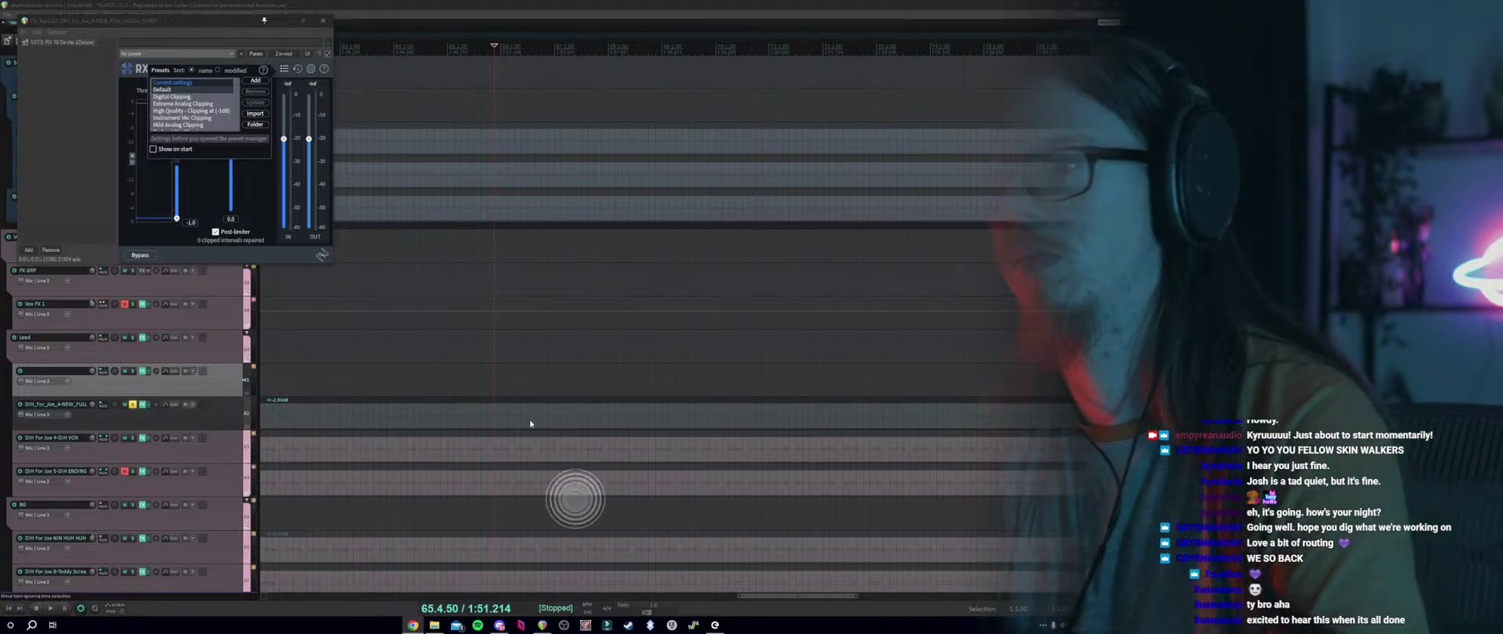
pyautogui.click(480, 423)
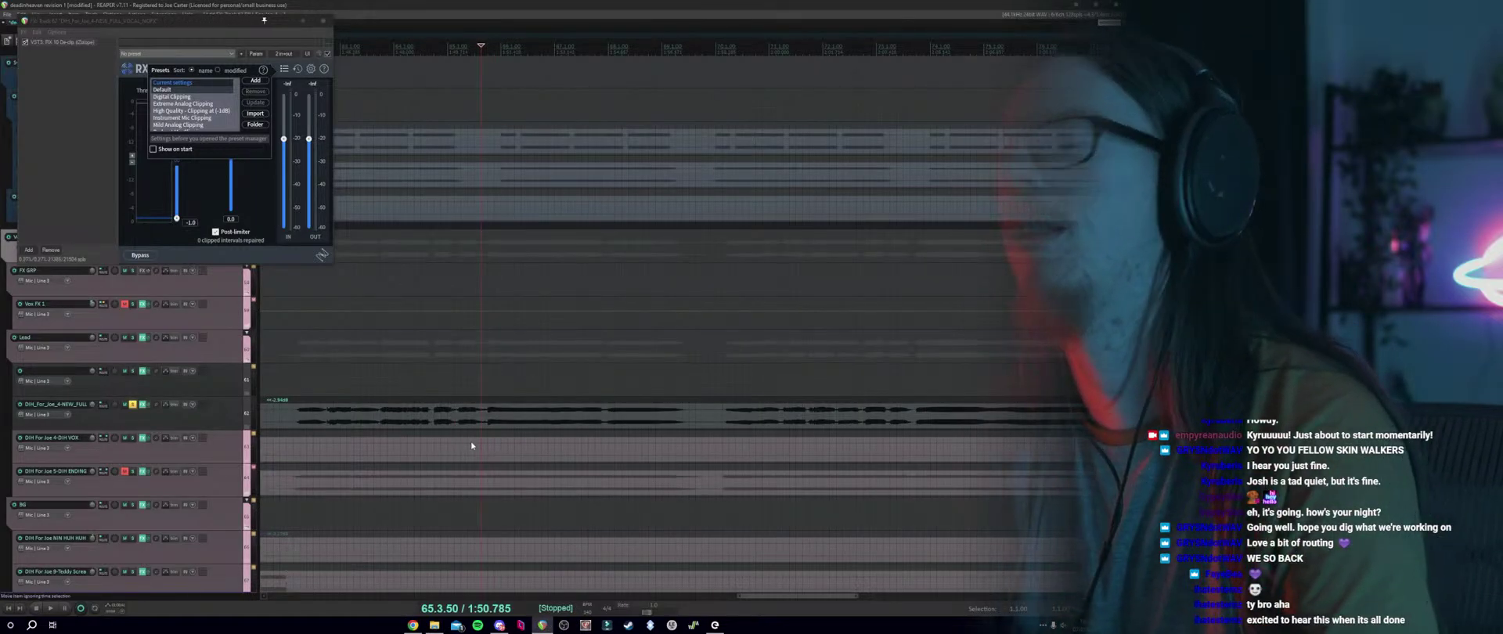
pyautogui.click(484, 393)
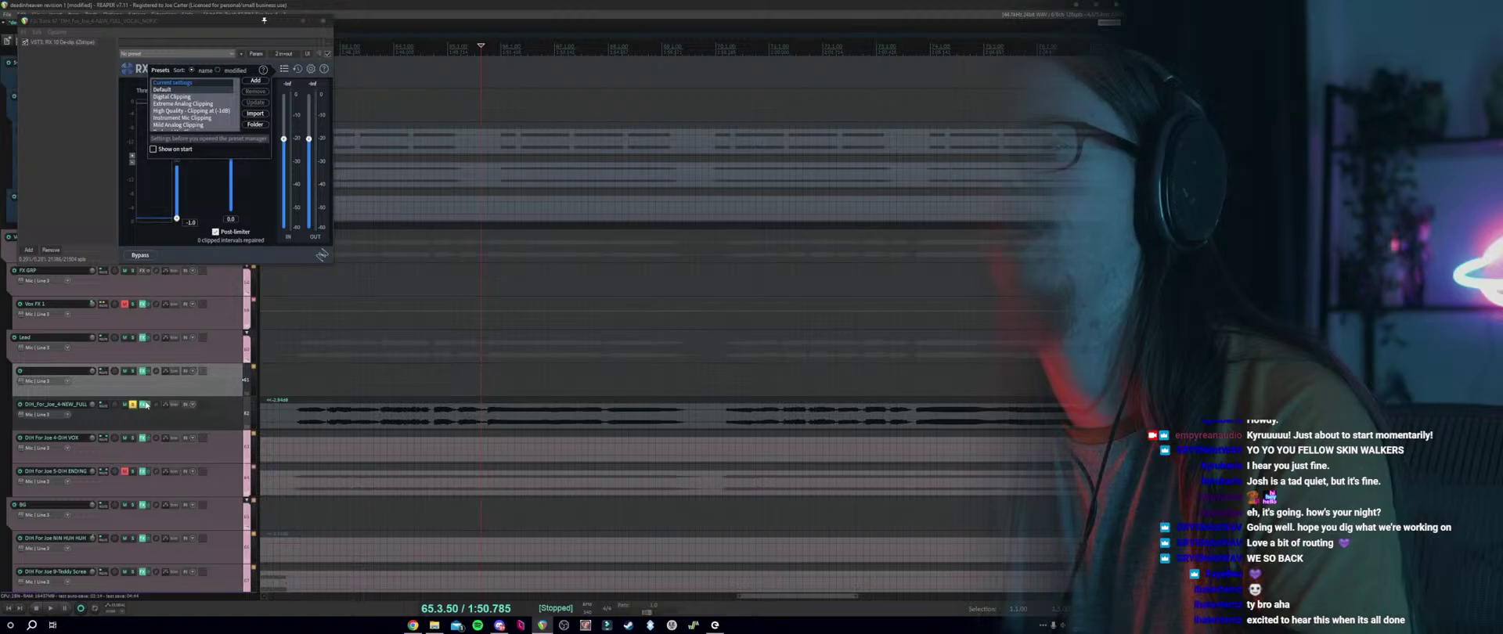
# Browse the De-clip presets, try the last one in the list, and reload the Default preset.
pyautogui.scroll(2, 483, 393)
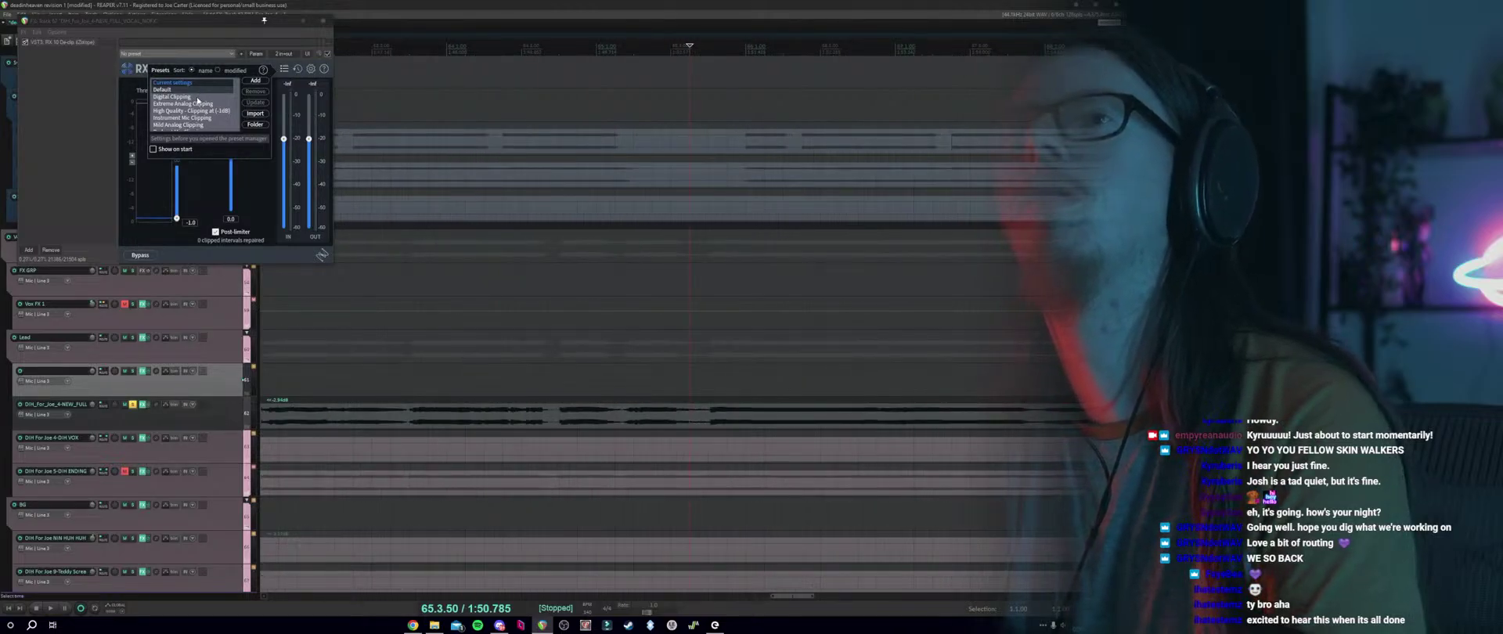
pyautogui.scroll(-2, 207, 117)
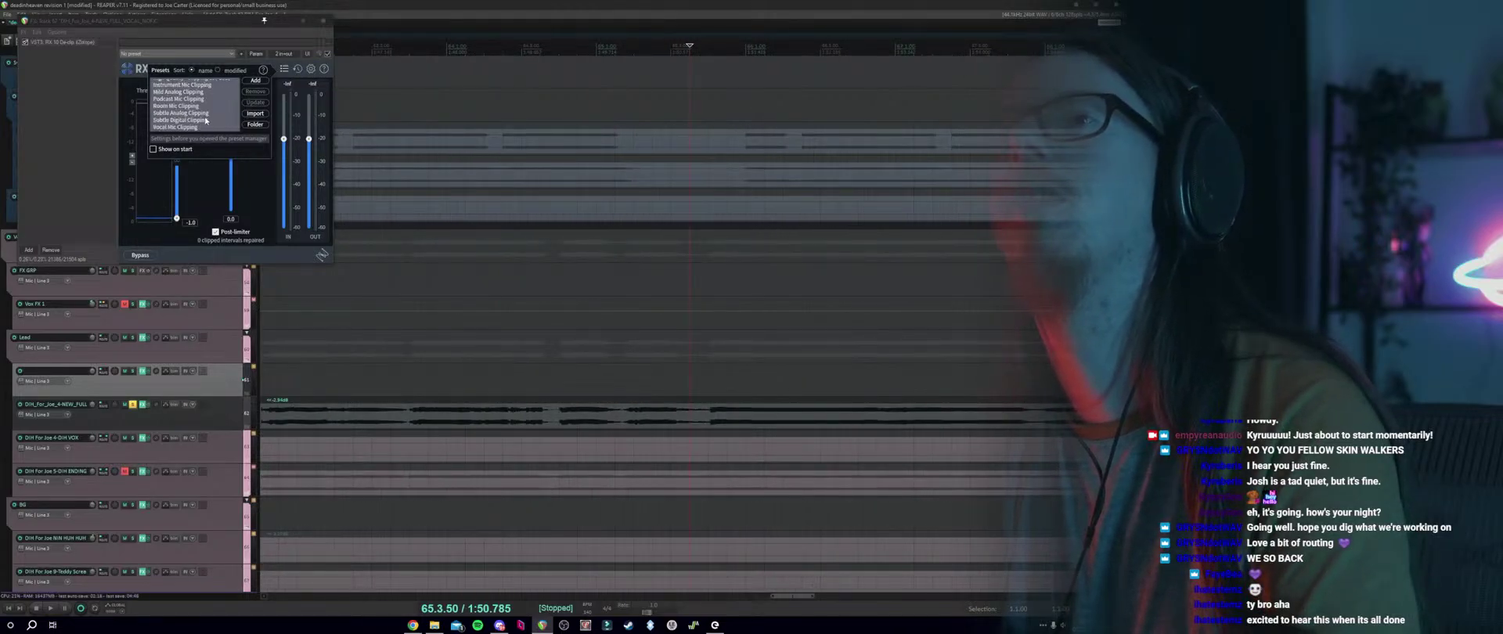
pyautogui.click(189, 128)
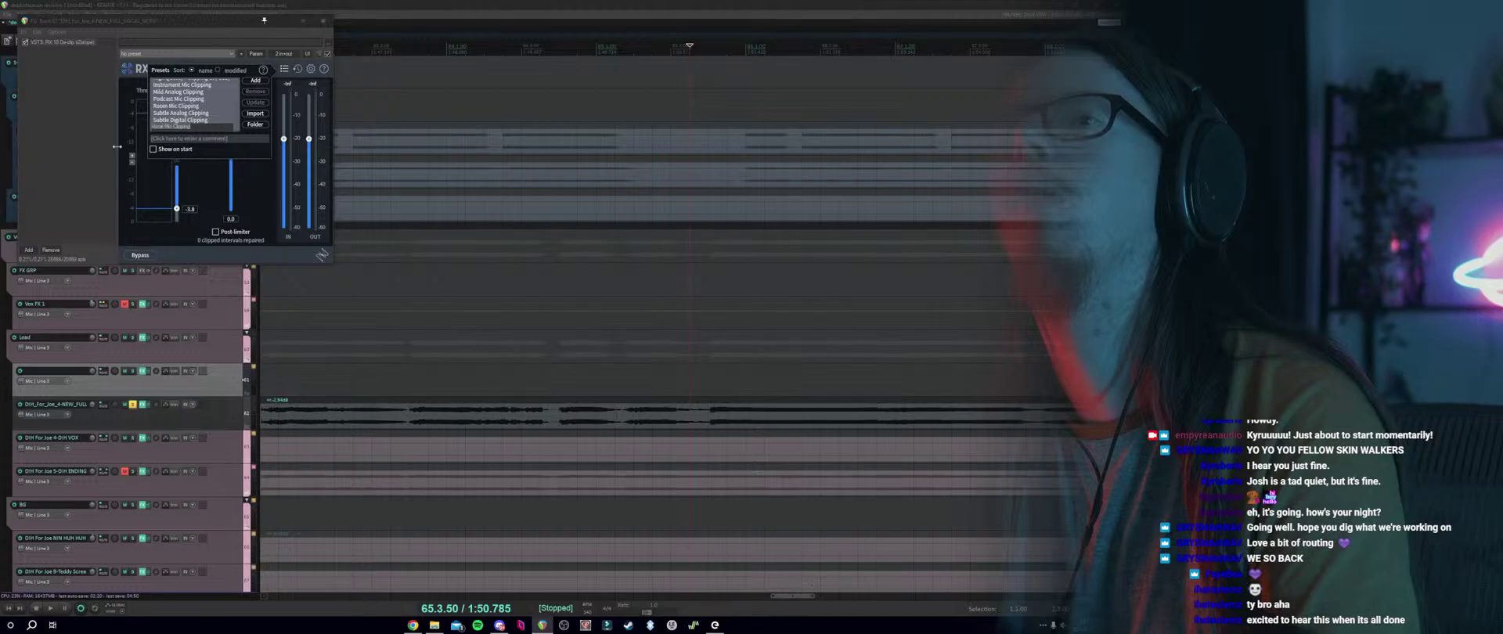
pyautogui.scroll(2, 195, 111)
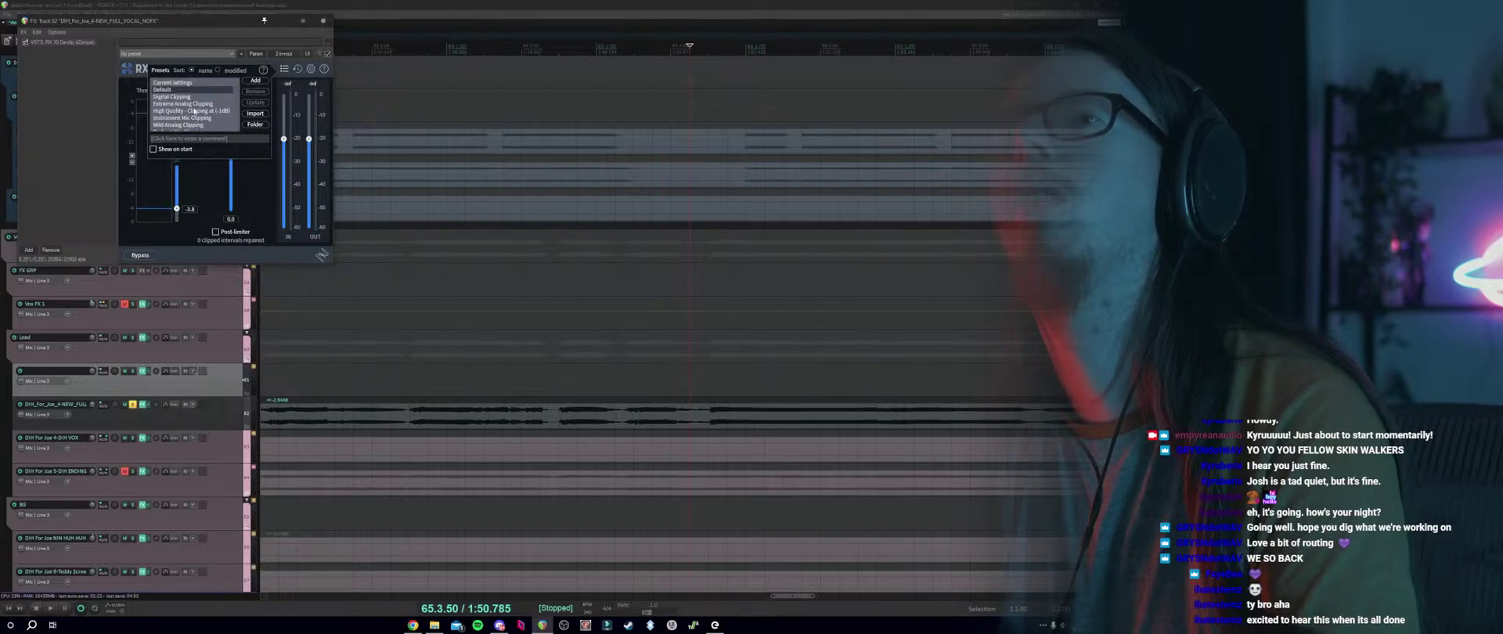
pyautogui.click(183, 90)
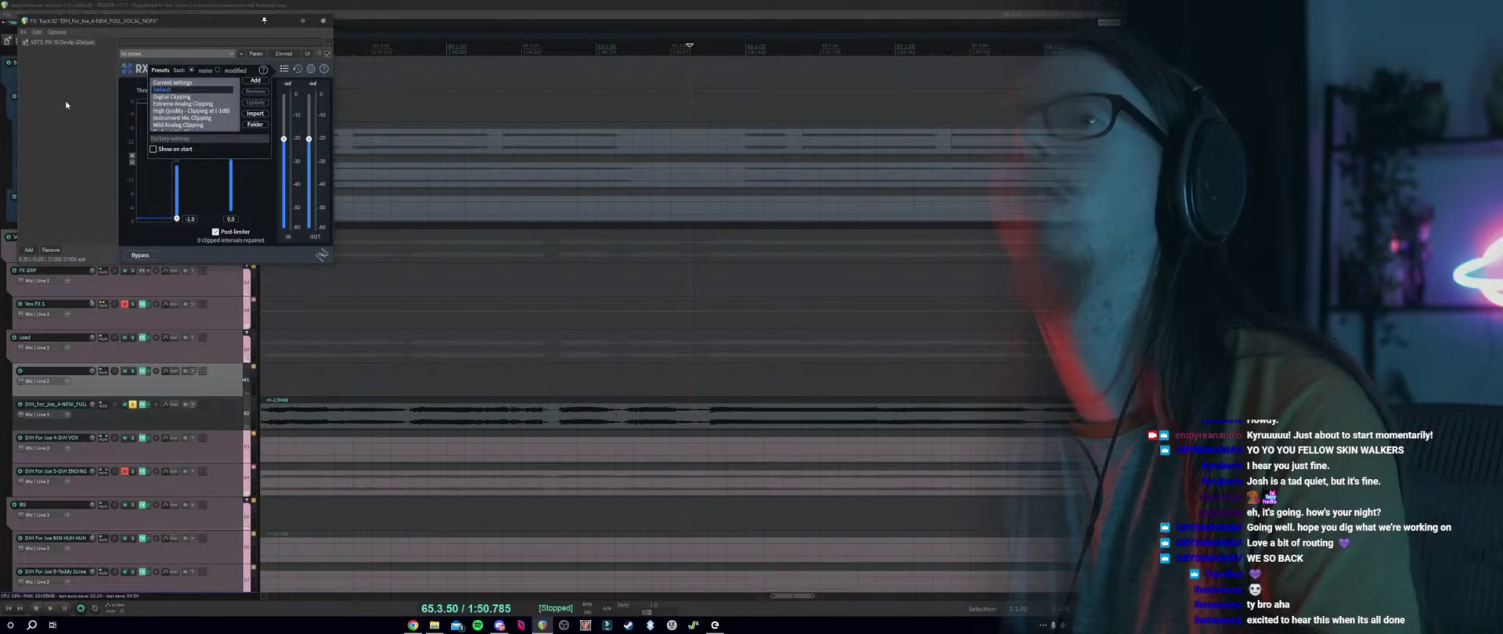
pyautogui.click(692, 369)
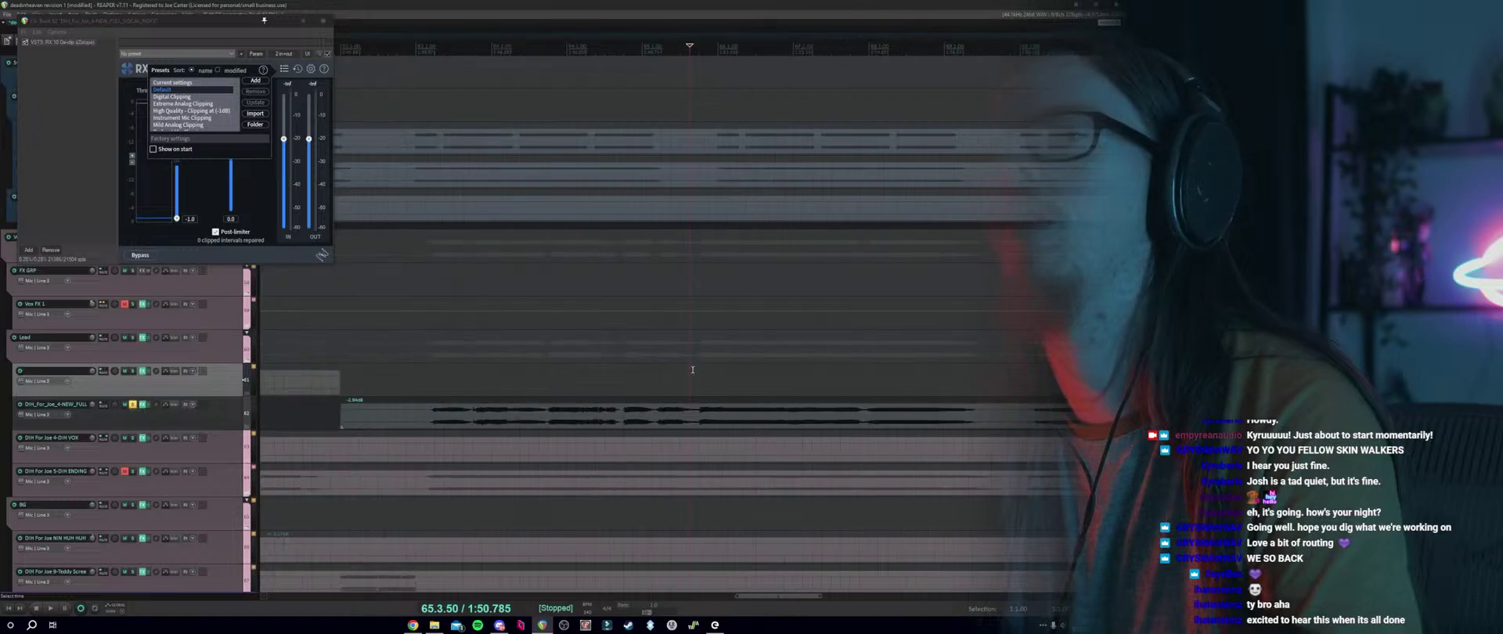
pyautogui.scroll(-3, 679, 381)
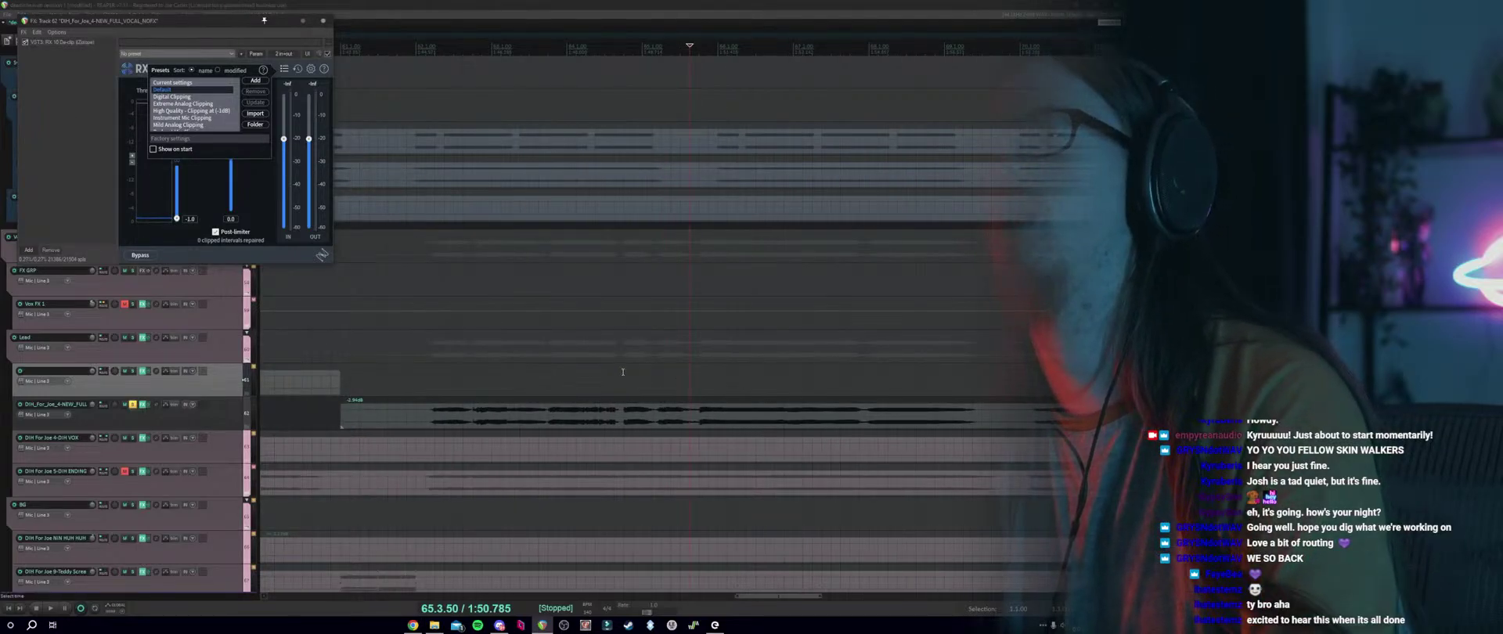
pyautogui.click(694, 395)
pyautogui.click(689, 396)
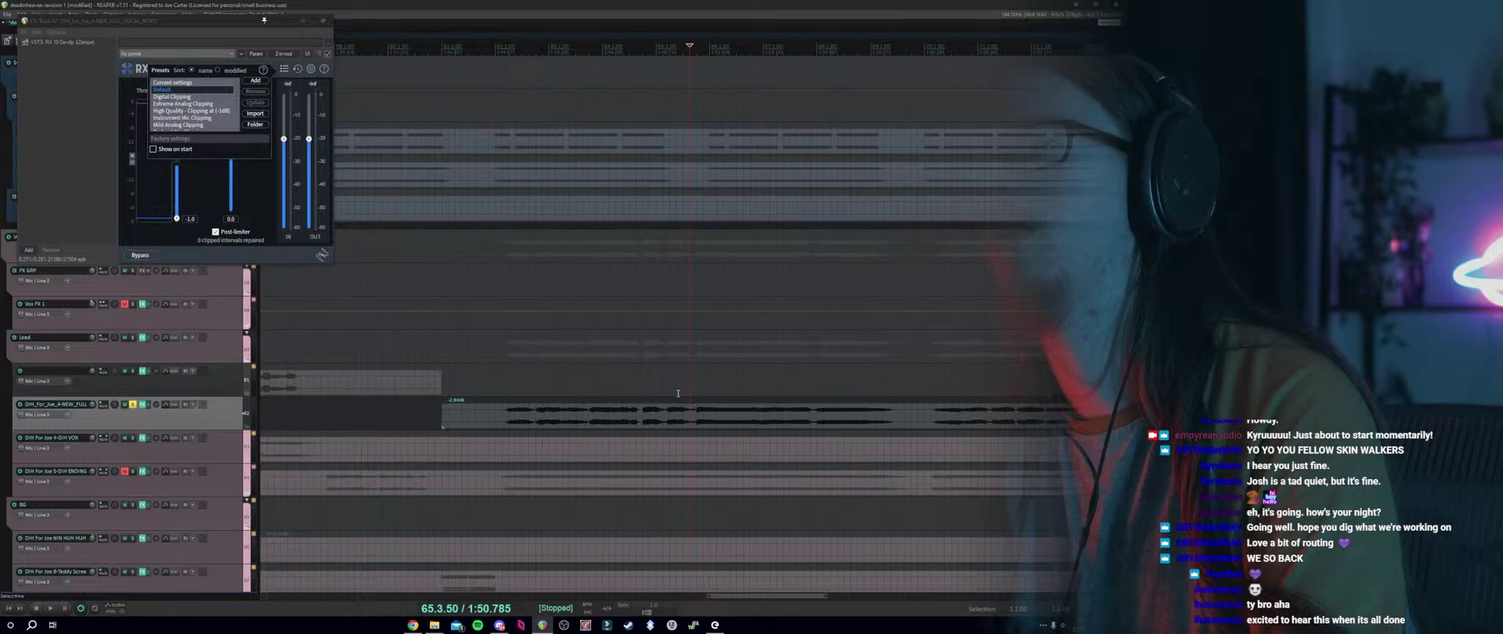
pyautogui.scroll(2, 678, 393)
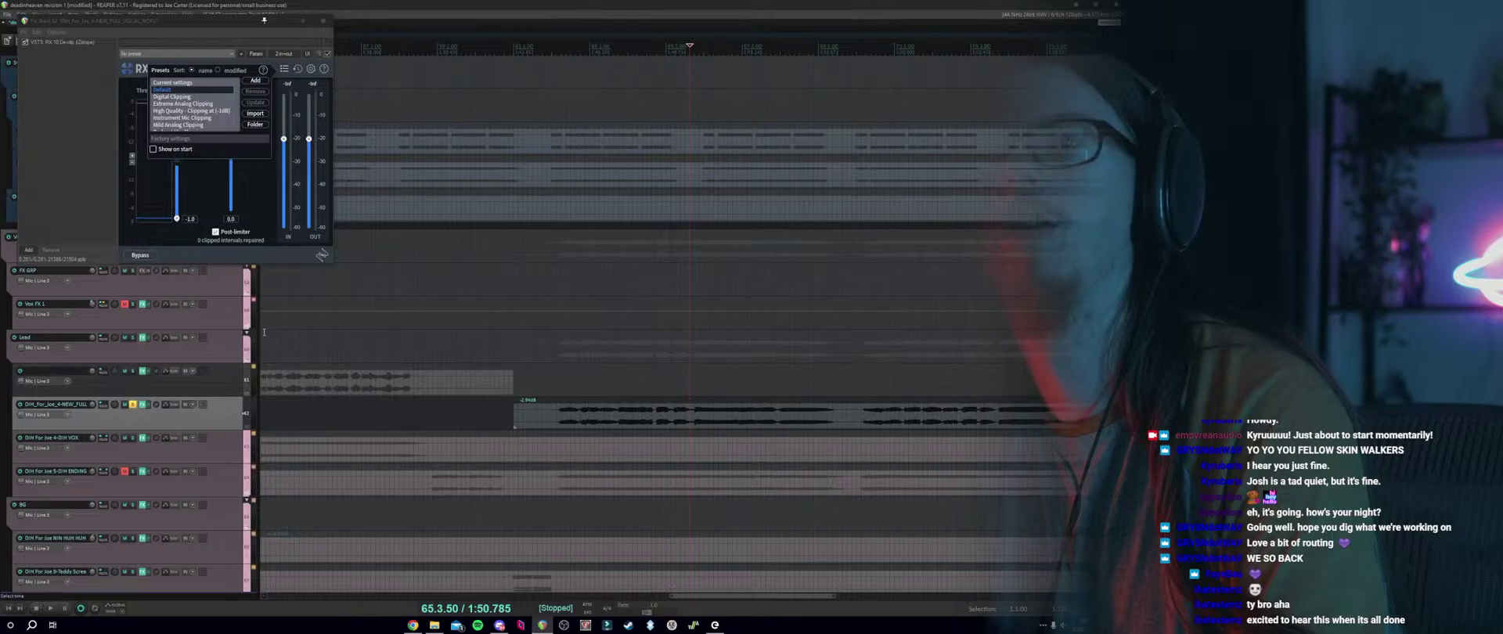
pyautogui.click(50, 185)
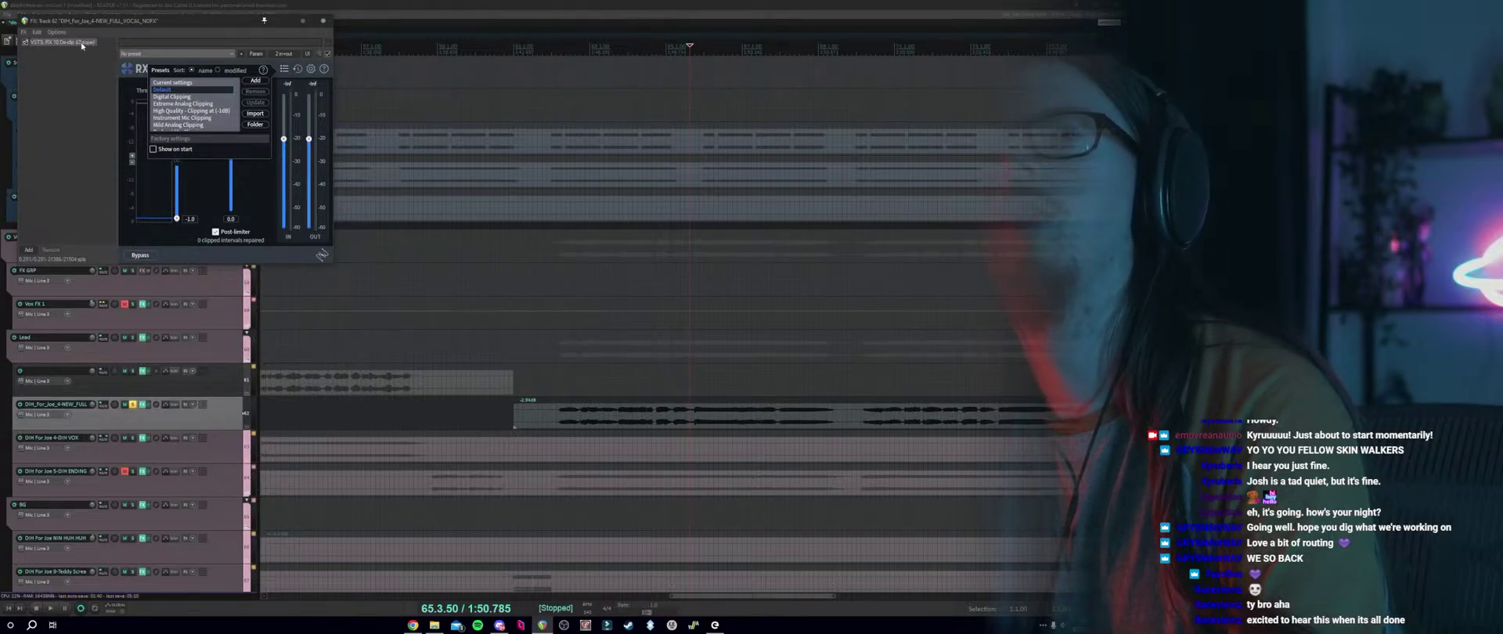
pyautogui.click(689, 390)
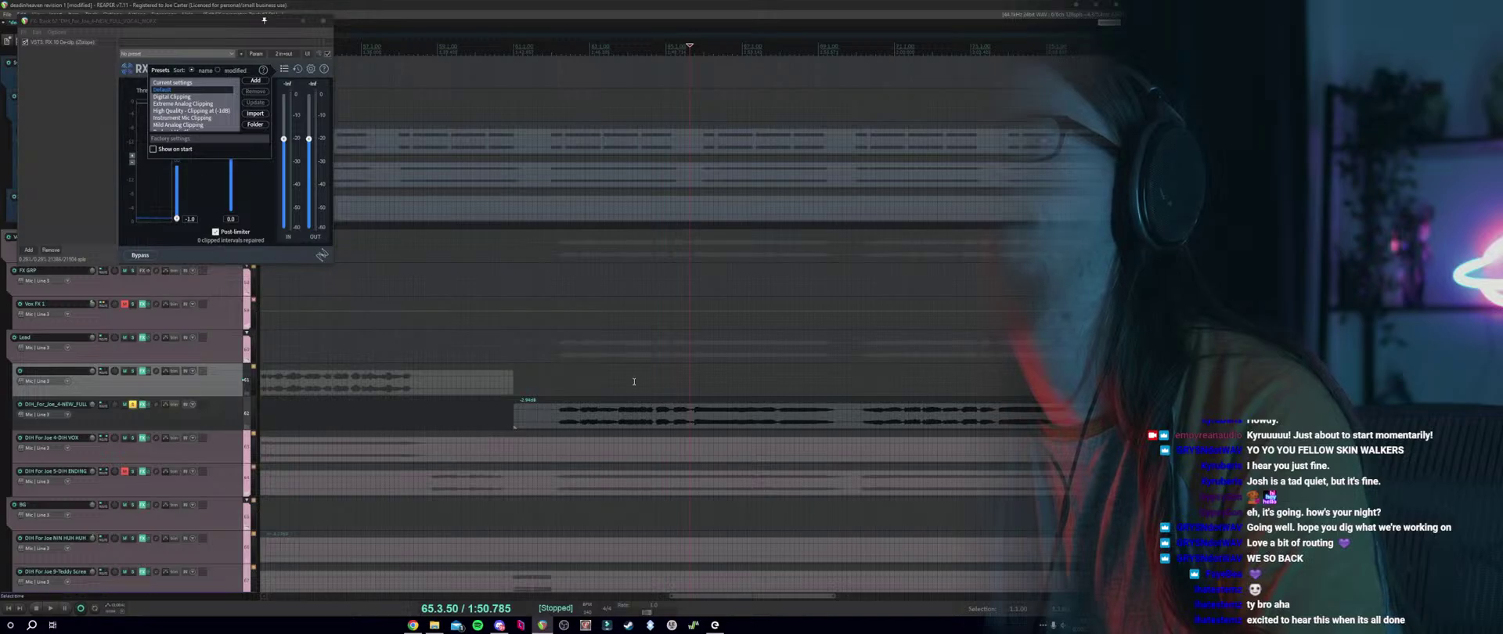
pyautogui.scroll(-3, 628, 378)
pyautogui.scroll(3, 628, 377)
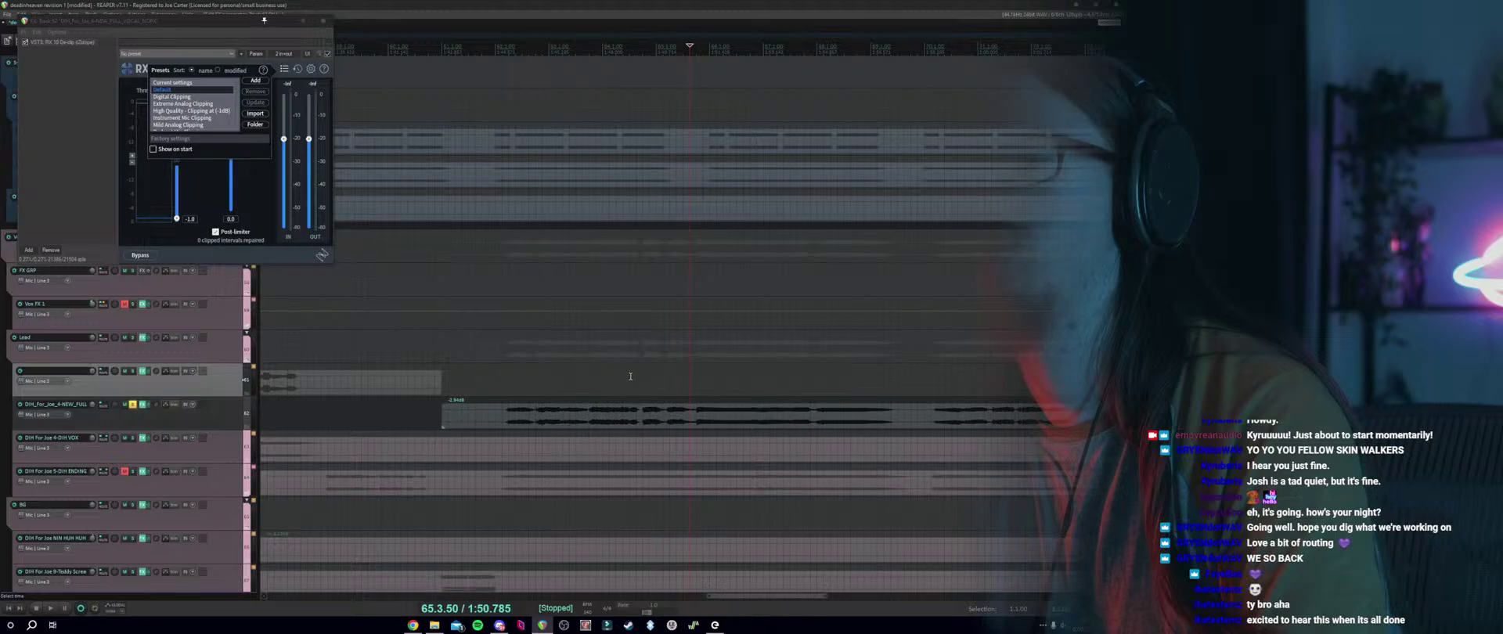
# Hide the De-clip presets, set quality to Medium, and lower the threshold to about -7.8 dB while the vocal plays from 65.3.50.
pyautogui.press('space')
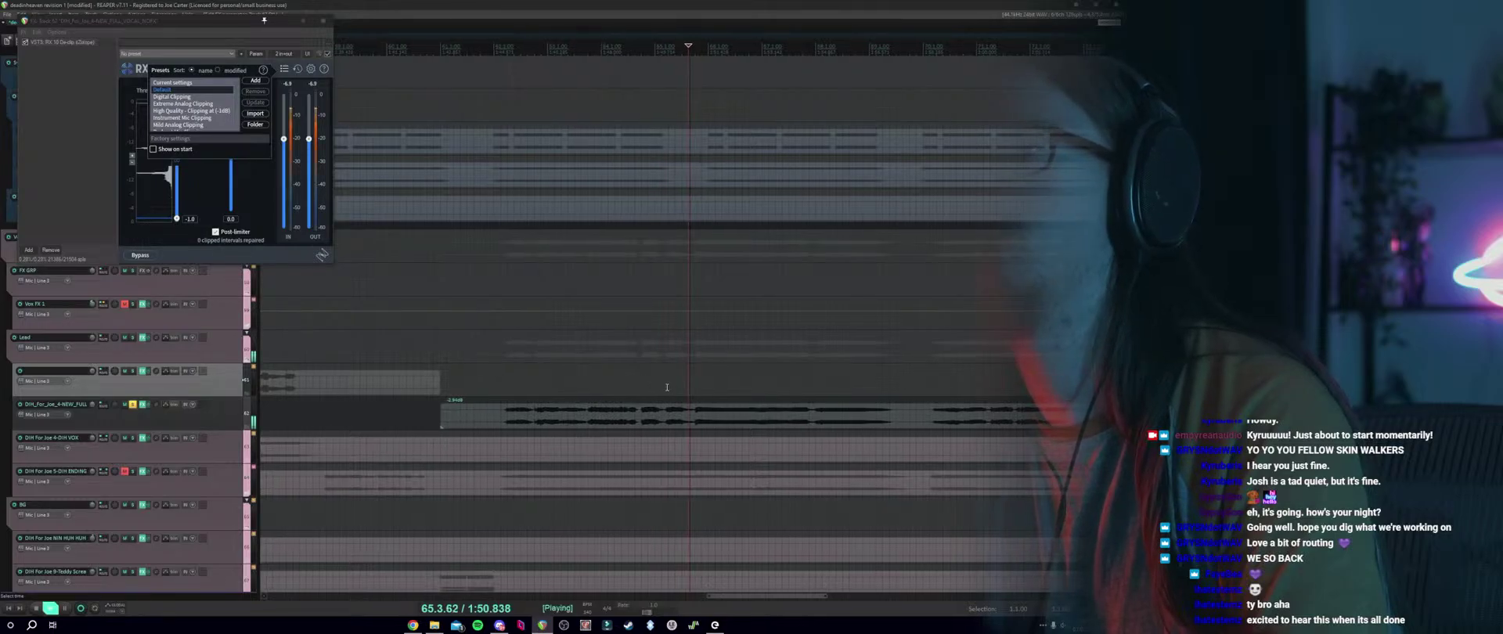
pyautogui.click(284, 70)
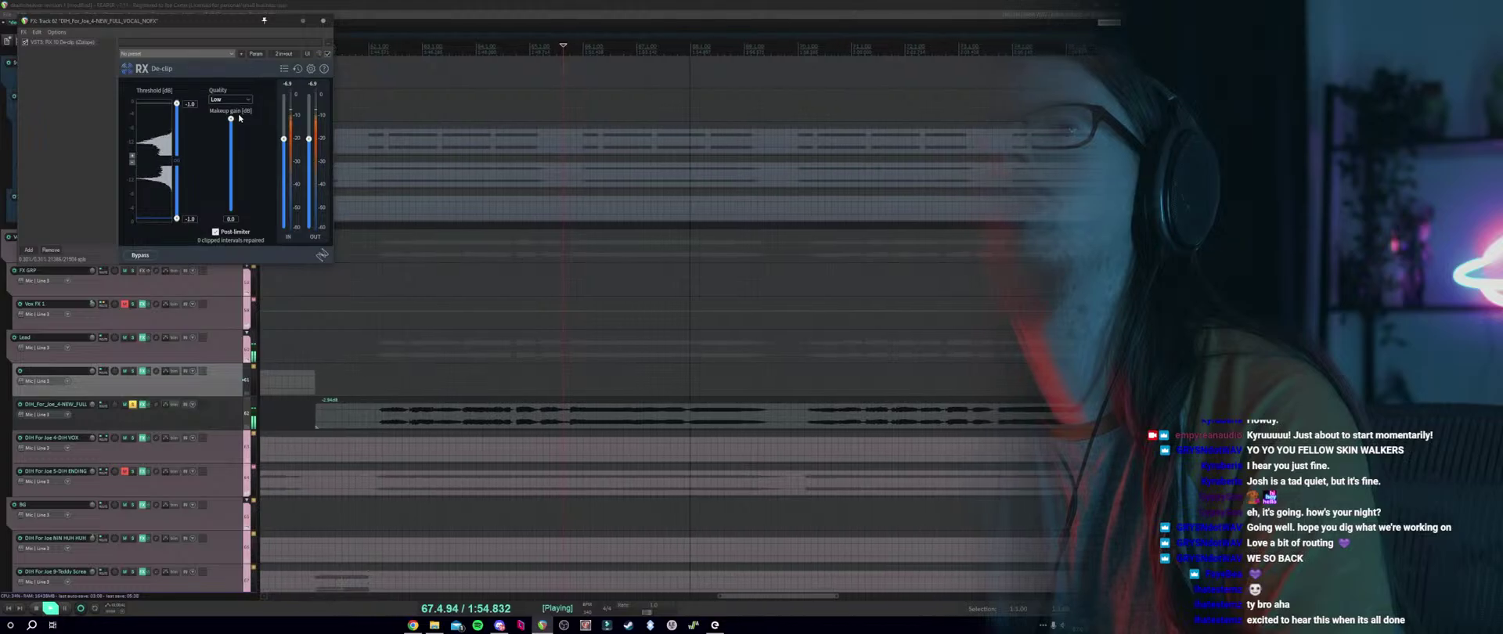
pyautogui.click(234, 99)
pyautogui.click(222, 119)
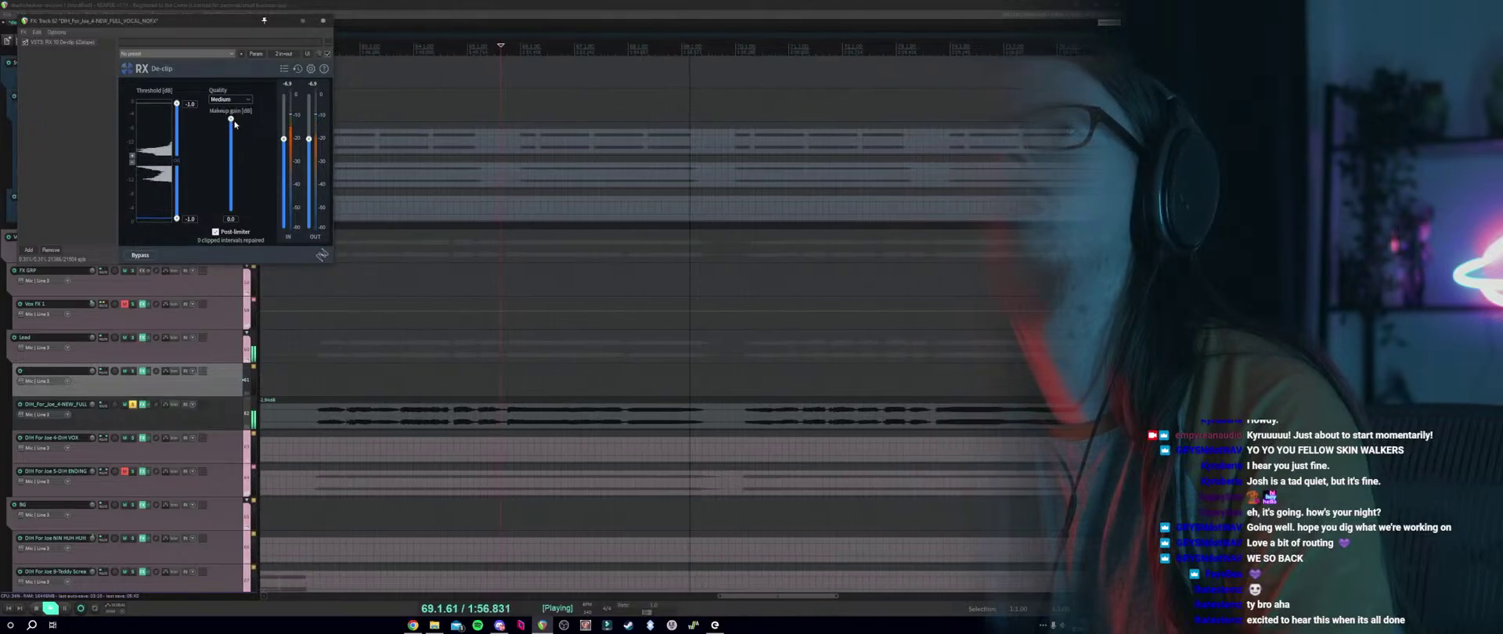
pyautogui.moveTo(178, 105); pyautogui.dragTo(181, 130)
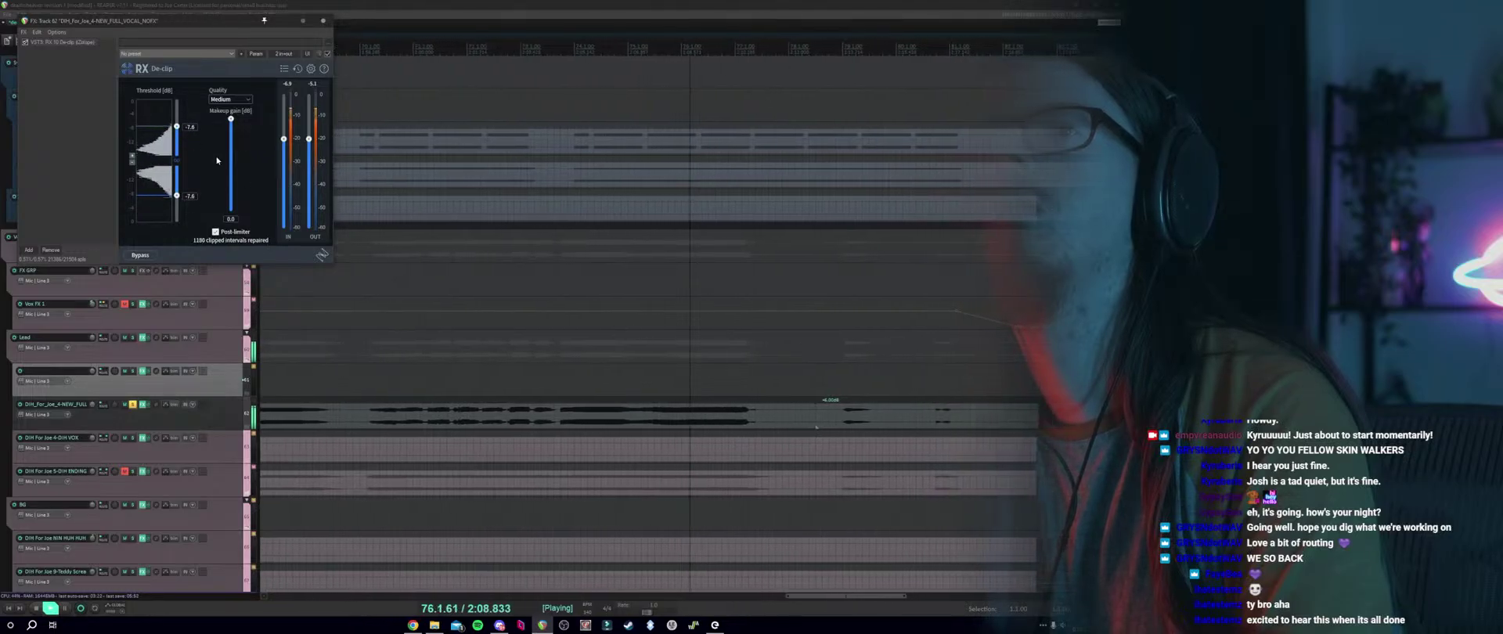
# Replay the vocal phrase around bar 74, then bypass De-clip and play the phrase again for comparison.
pyautogui.click(559, 390)
pyautogui.press('space')
pyautogui.press('space')
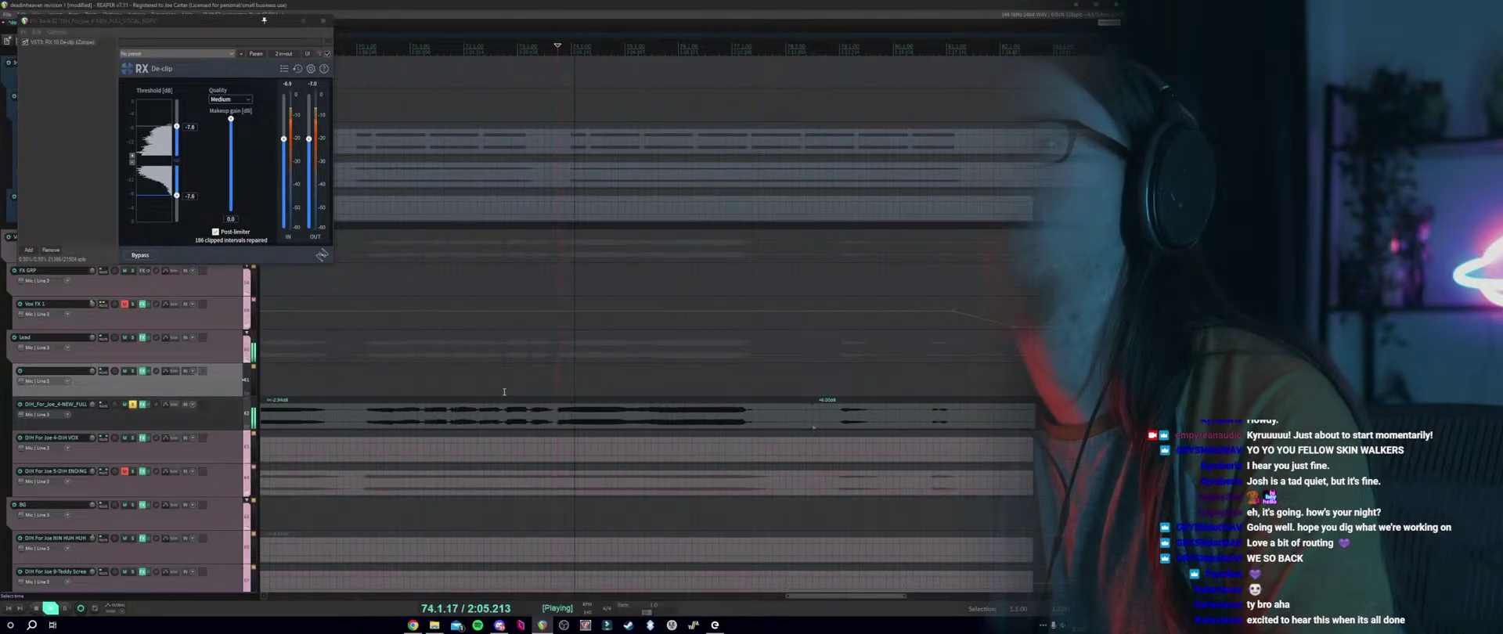
pyautogui.press('space')
pyautogui.click(28, 43)
pyautogui.press('space')
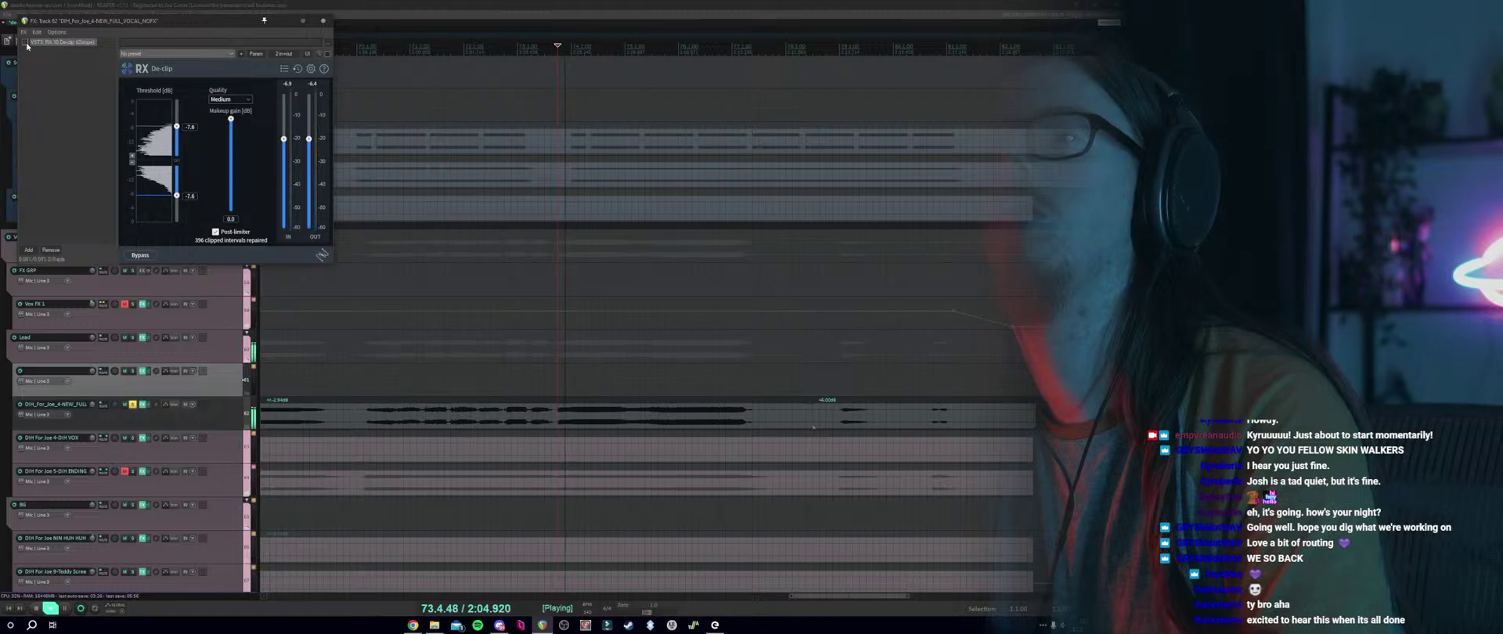
# Listen to earlier phrases of the new full vocal around bars 71, 68 and 66 with De-clip bypassed.
pyautogui.click(423, 386)
pyautogui.press('space')
pyautogui.press('space')
pyautogui.scroll(-2, 421, 386)
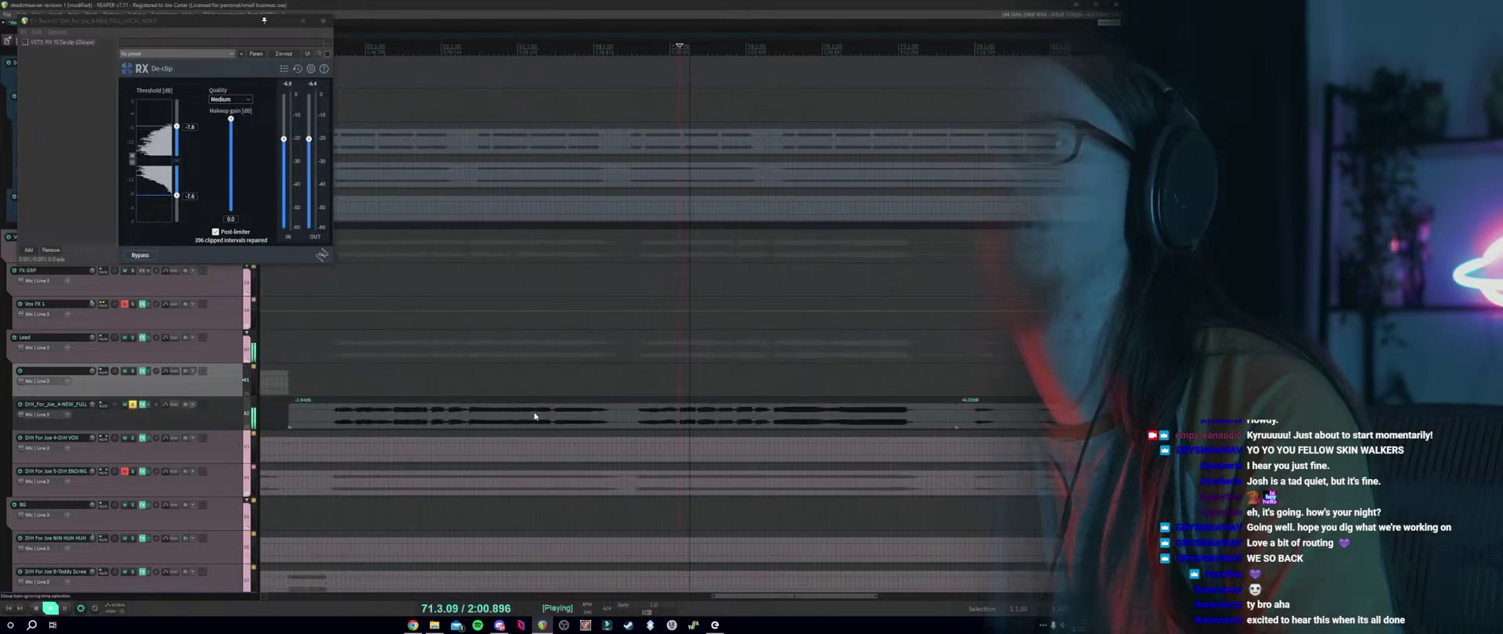
pyautogui.click(551, 395)
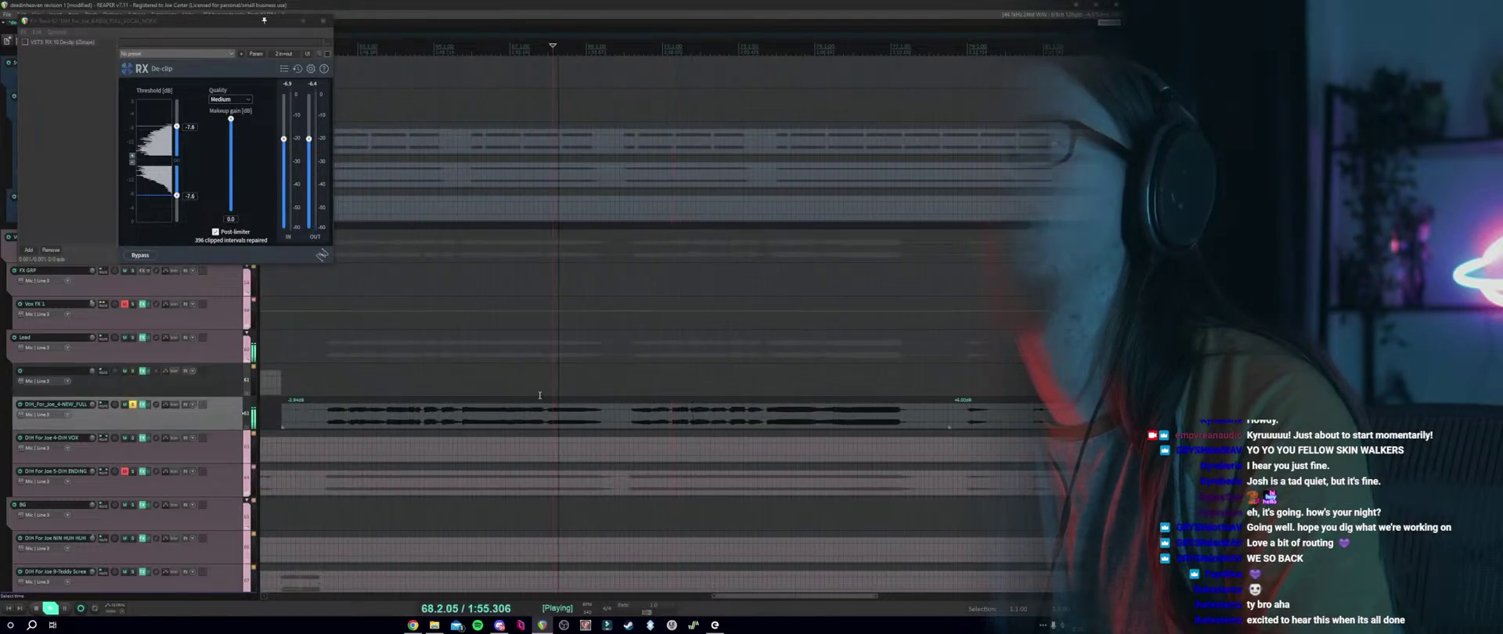
pyautogui.click(472, 389)
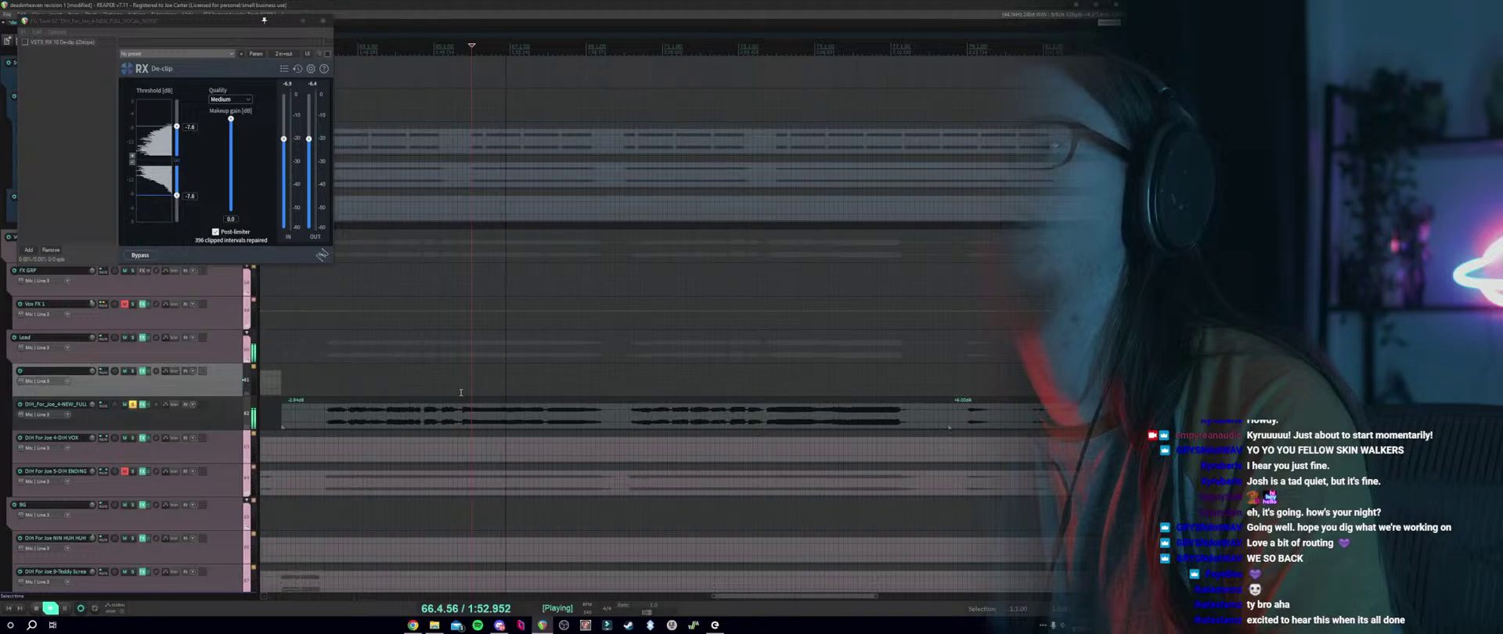
pyautogui.press('space')
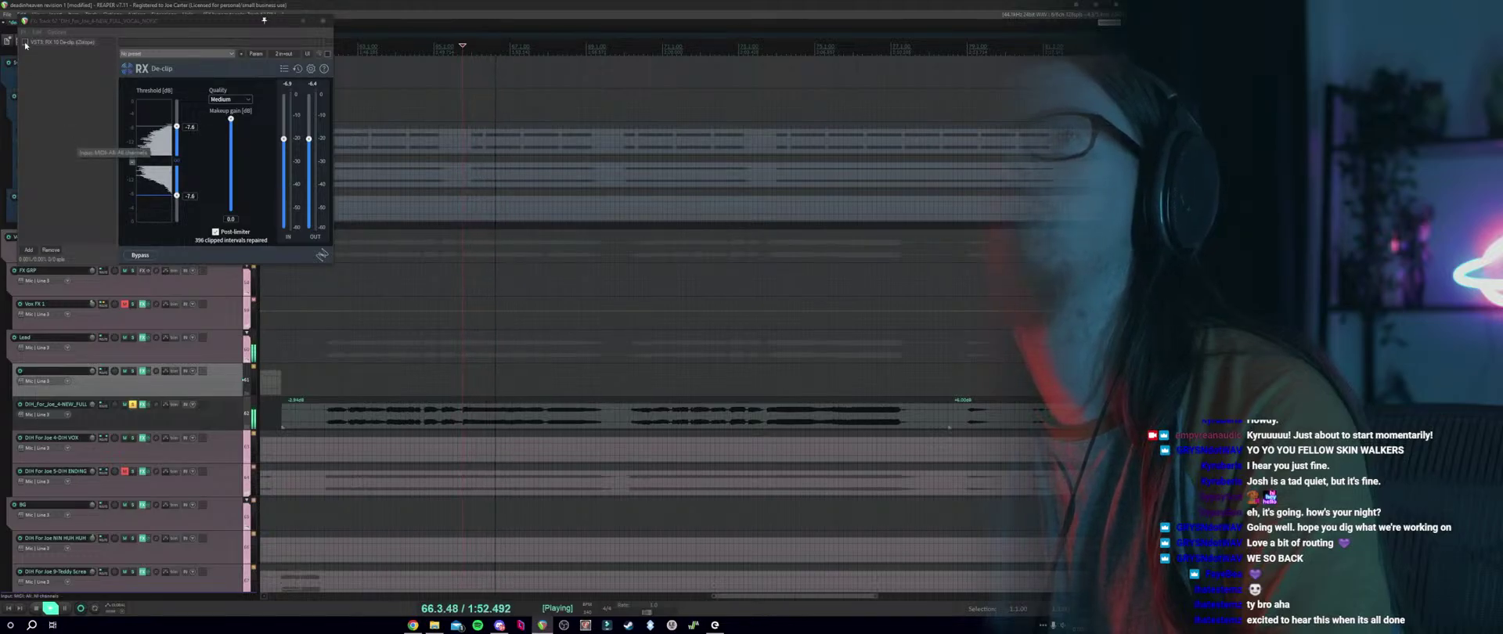
# Re-enable De-clip on the new full vocal, lower its threshold to about -8.7 dB during playback, and close the effect window.
pyautogui.click(29, 55)
pyautogui.press('space')
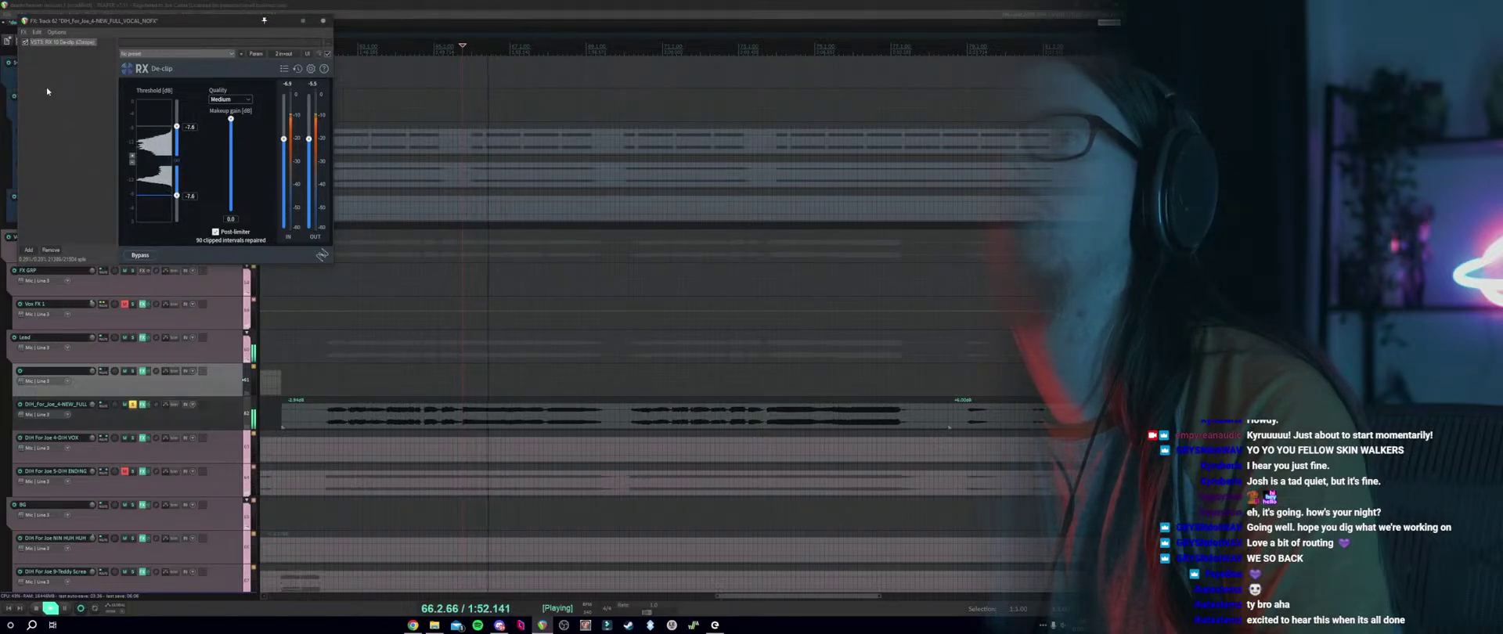
pyautogui.moveTo(165, 124); pyautogui.dragTo(178, 135)
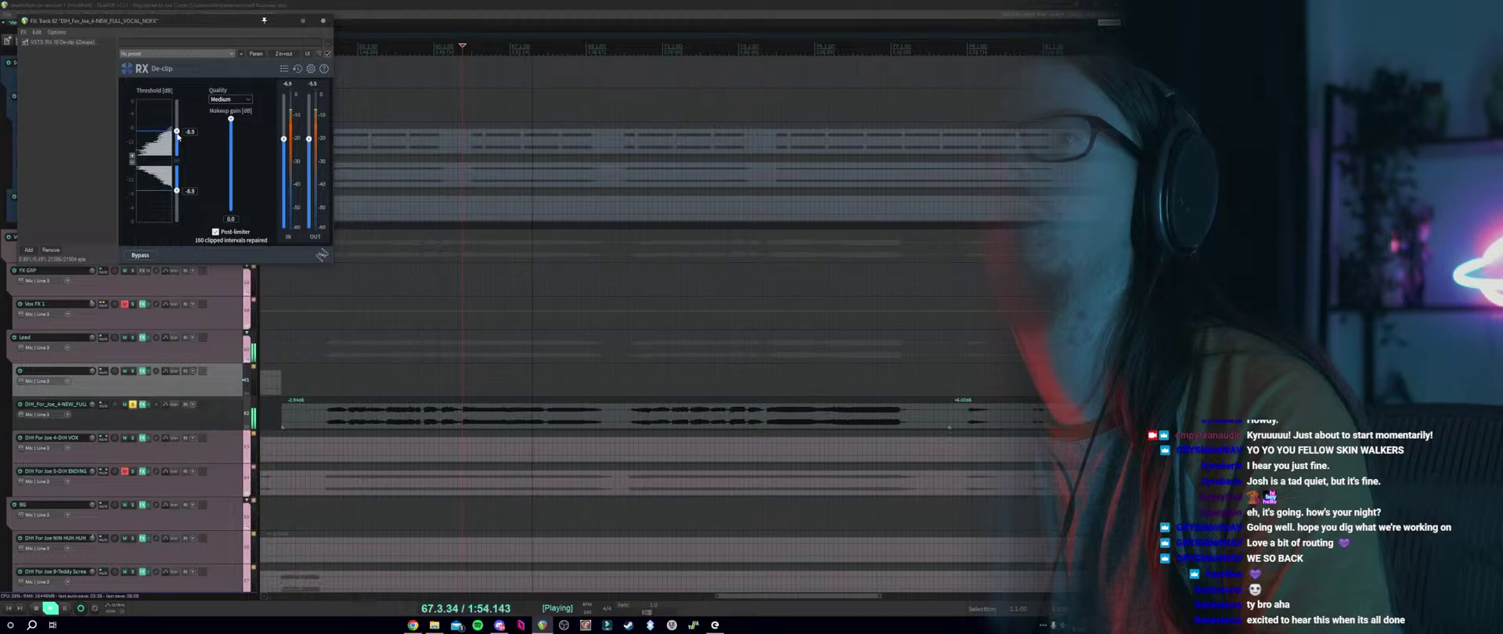
pyautogui.press('space')
pyautogui.press('space')
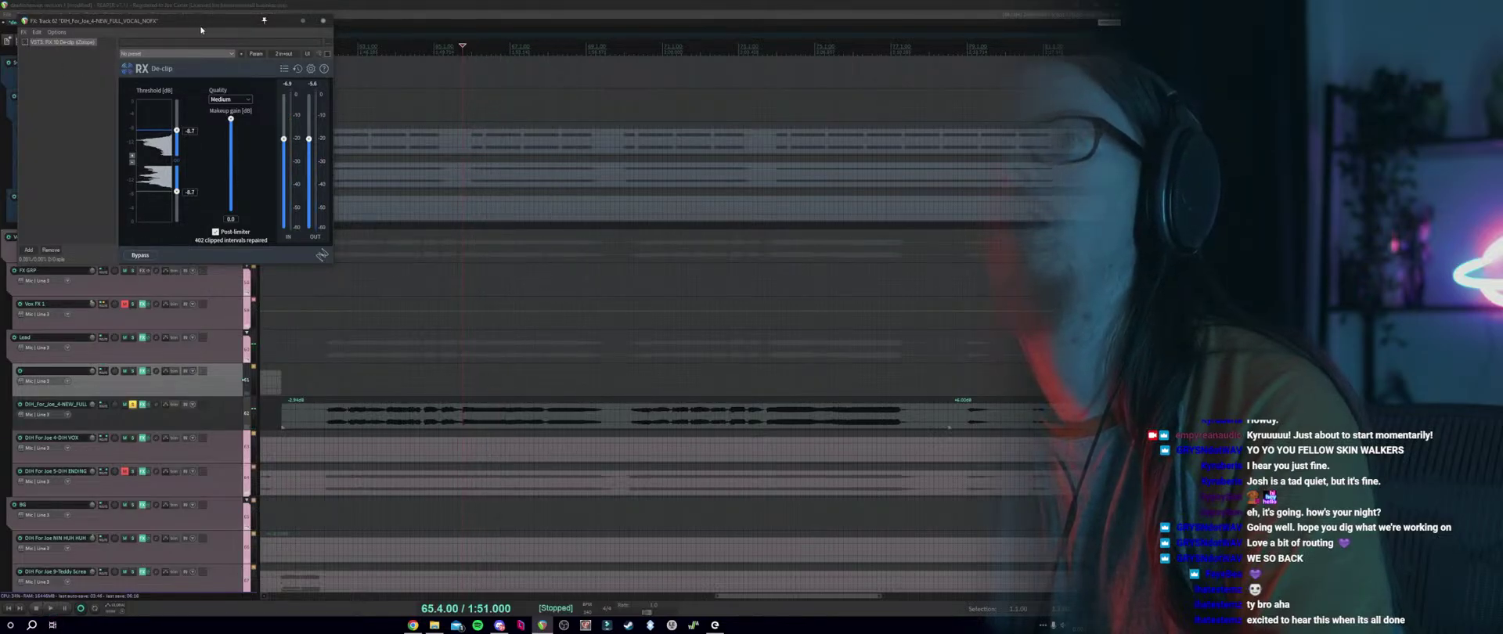
pyautogui.click(323, 20)
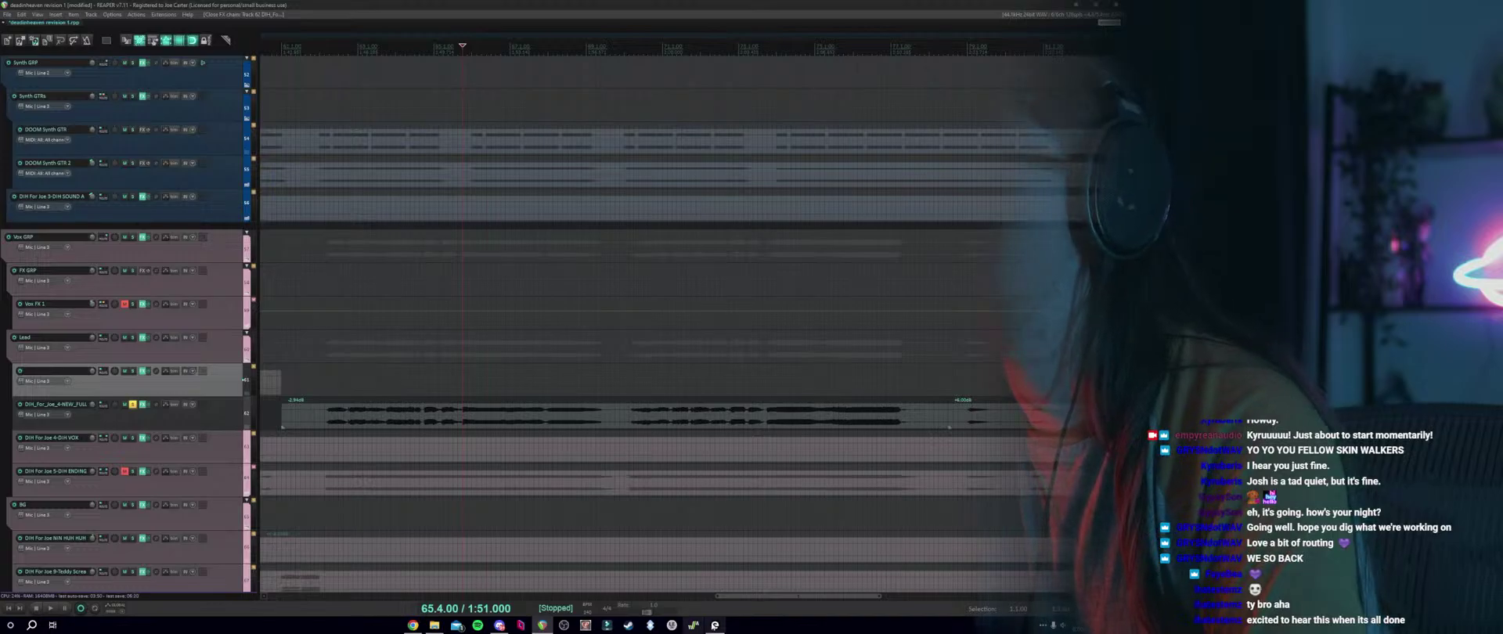
# Unsolo the new full vocal track, solo the unnamed lead vocal track above it, and play from bar 46.
pyautogui.click(132, 404)
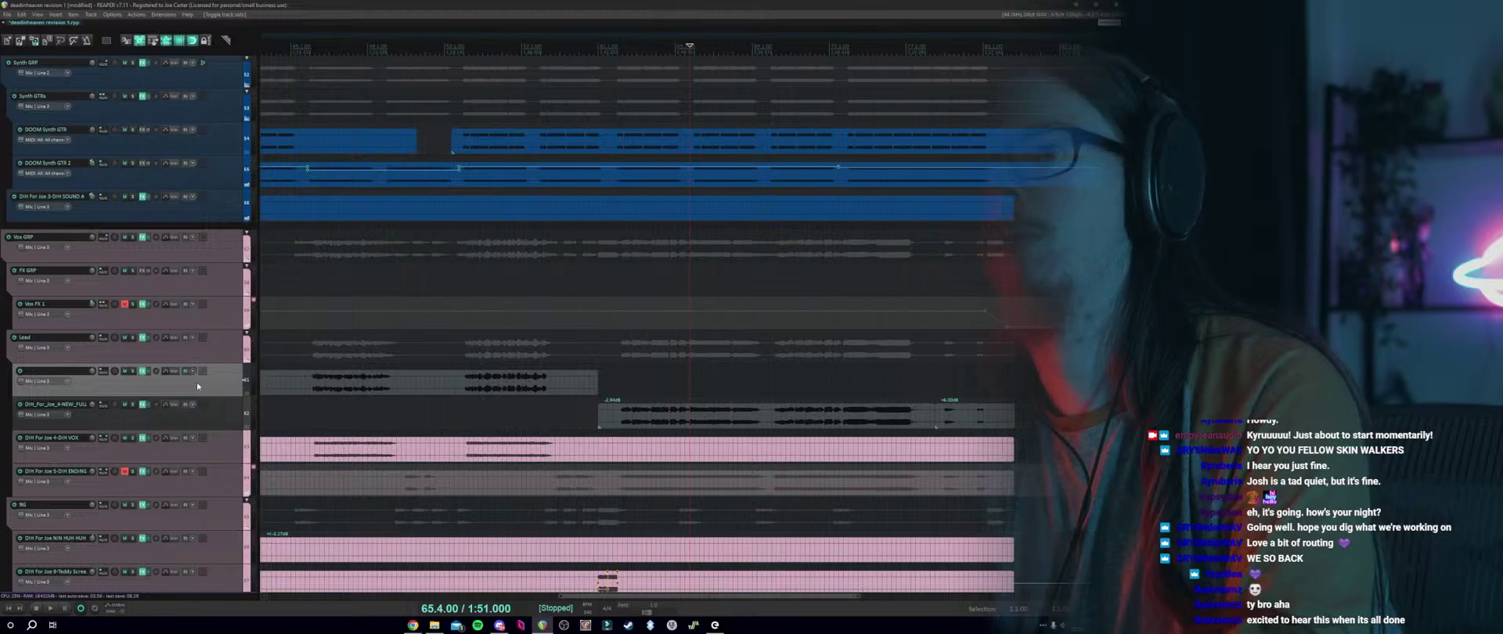
pyautogui.click(312, 403)
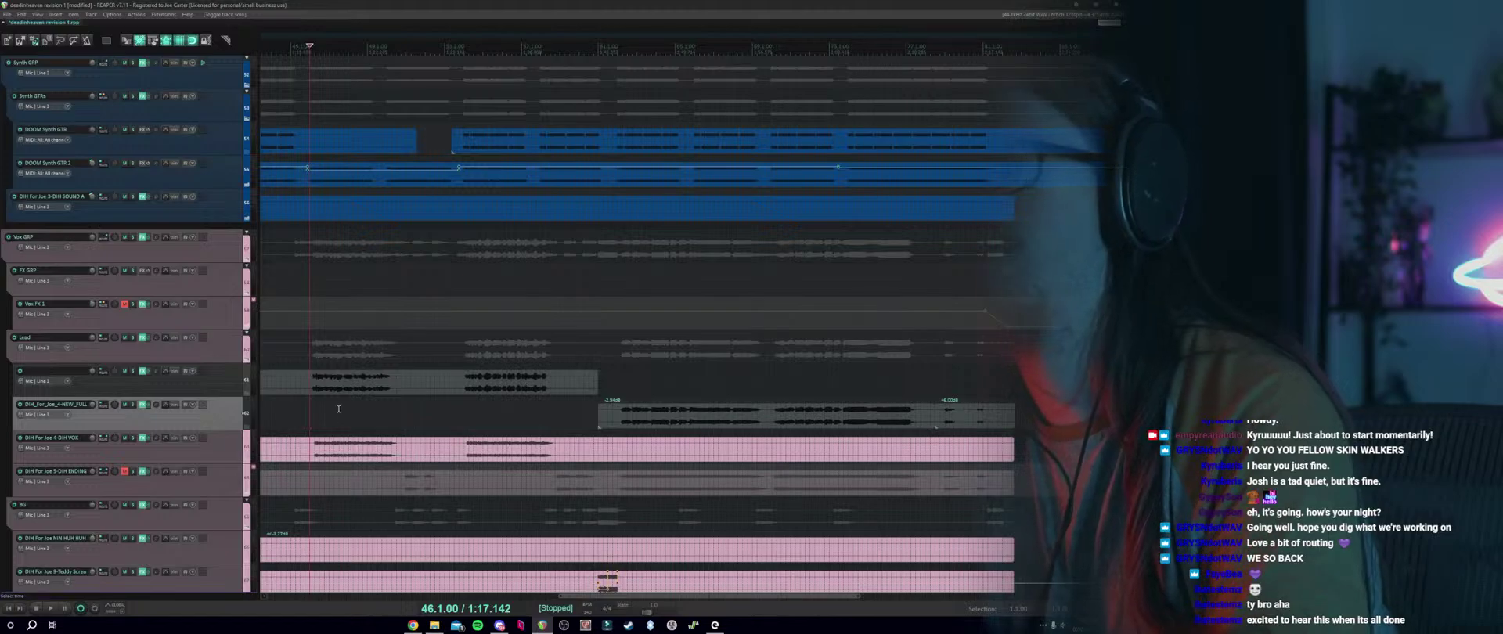
pyautogui.click(163, 385)
pyautogui.click(143, 370)
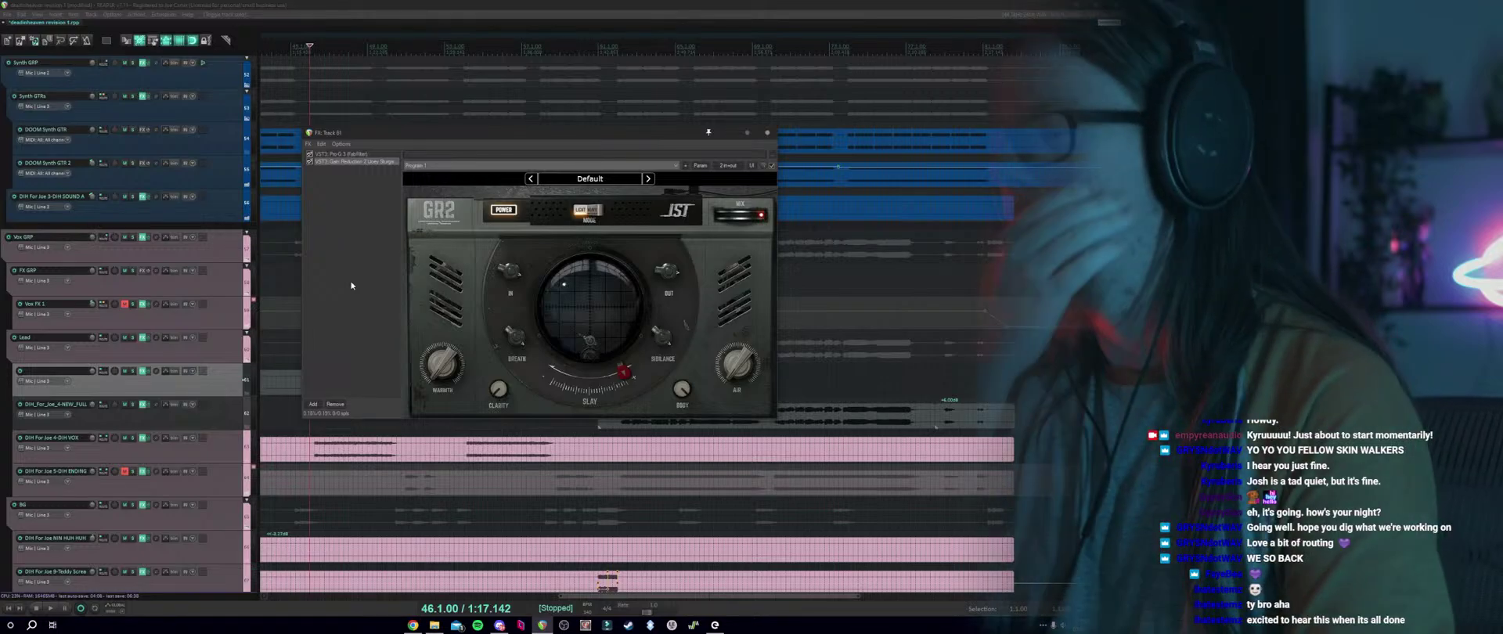
pyautogui.click(767, 132)
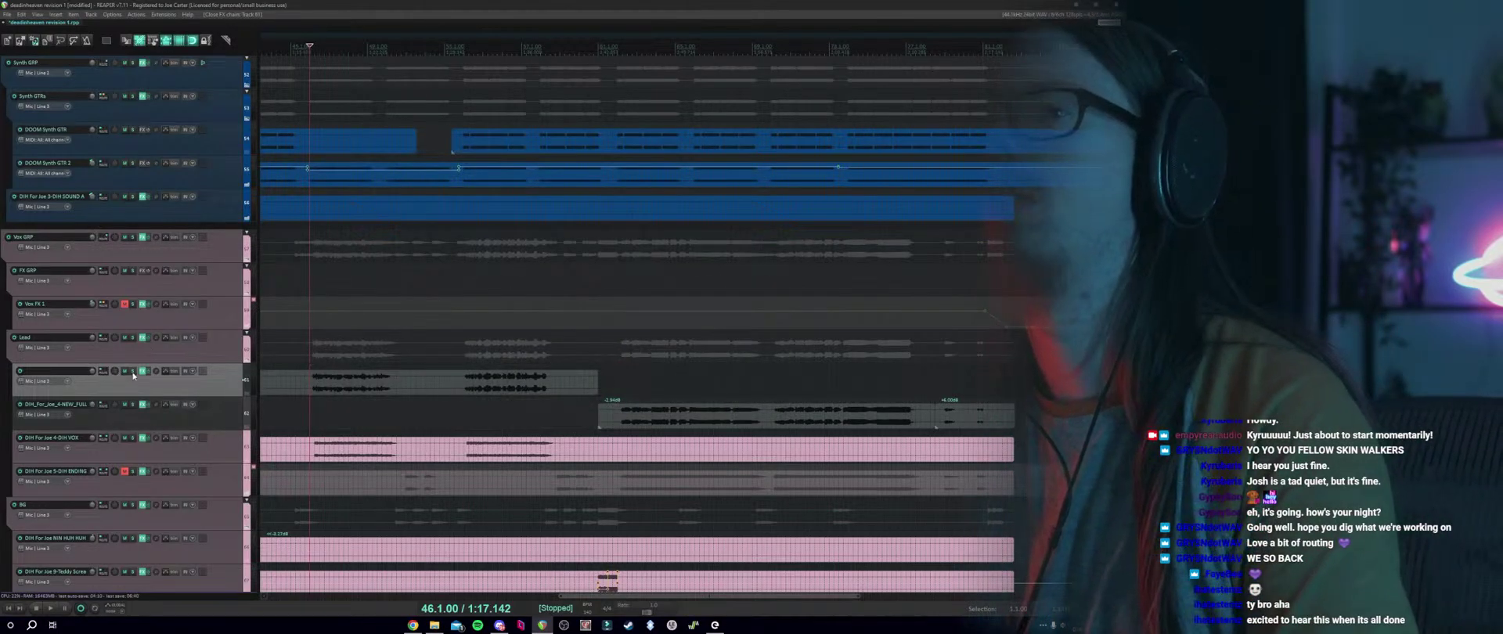
pyautogui.click(615, 487)
pyautogui.press('space')
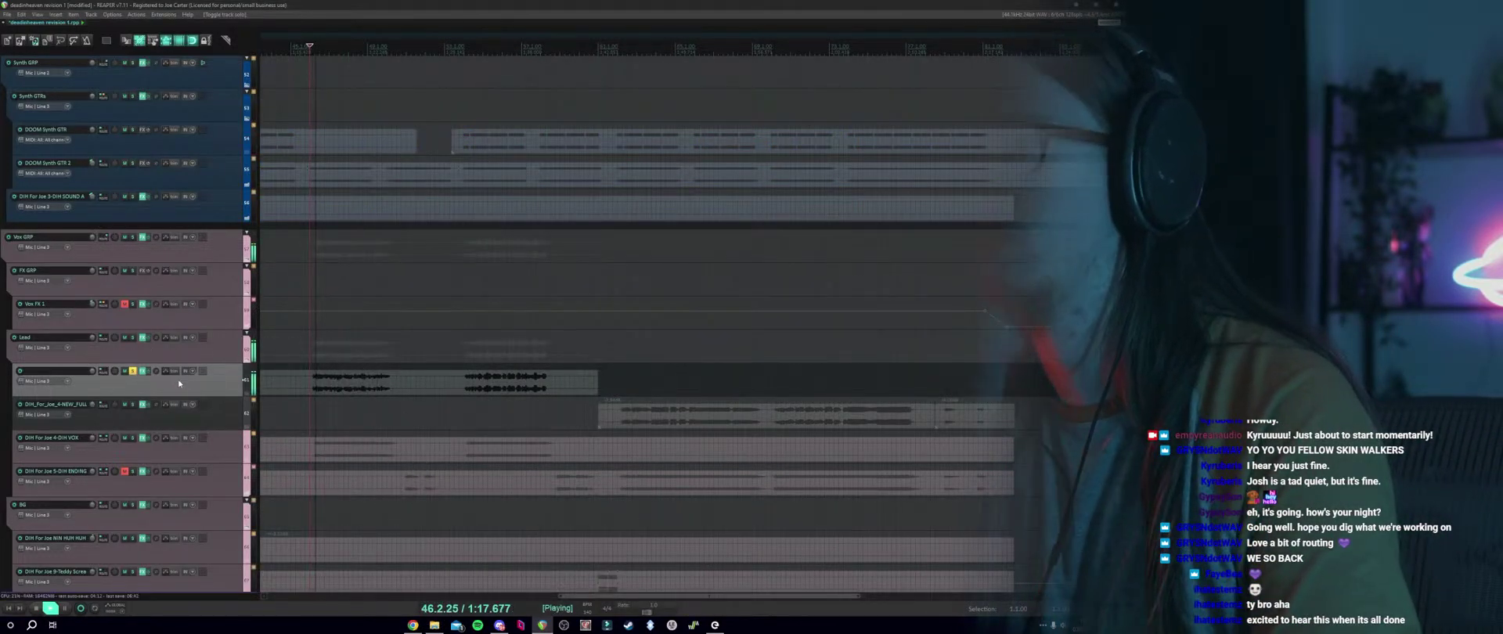
# Load the factory preset "Ld - In The Mix" in the unnamed vocal track's GR2 effect and replay from bar 46.
pyautogui.click(143, 372)
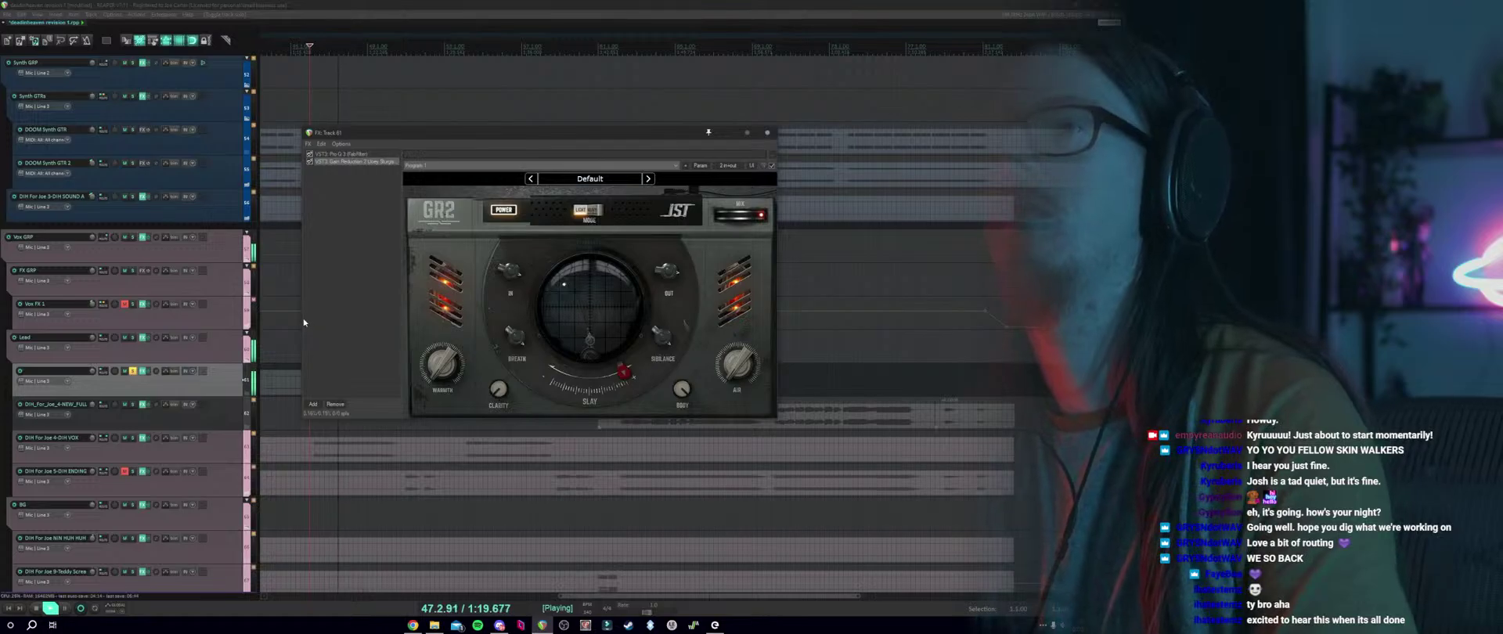
pyautogui.click(565, 180)
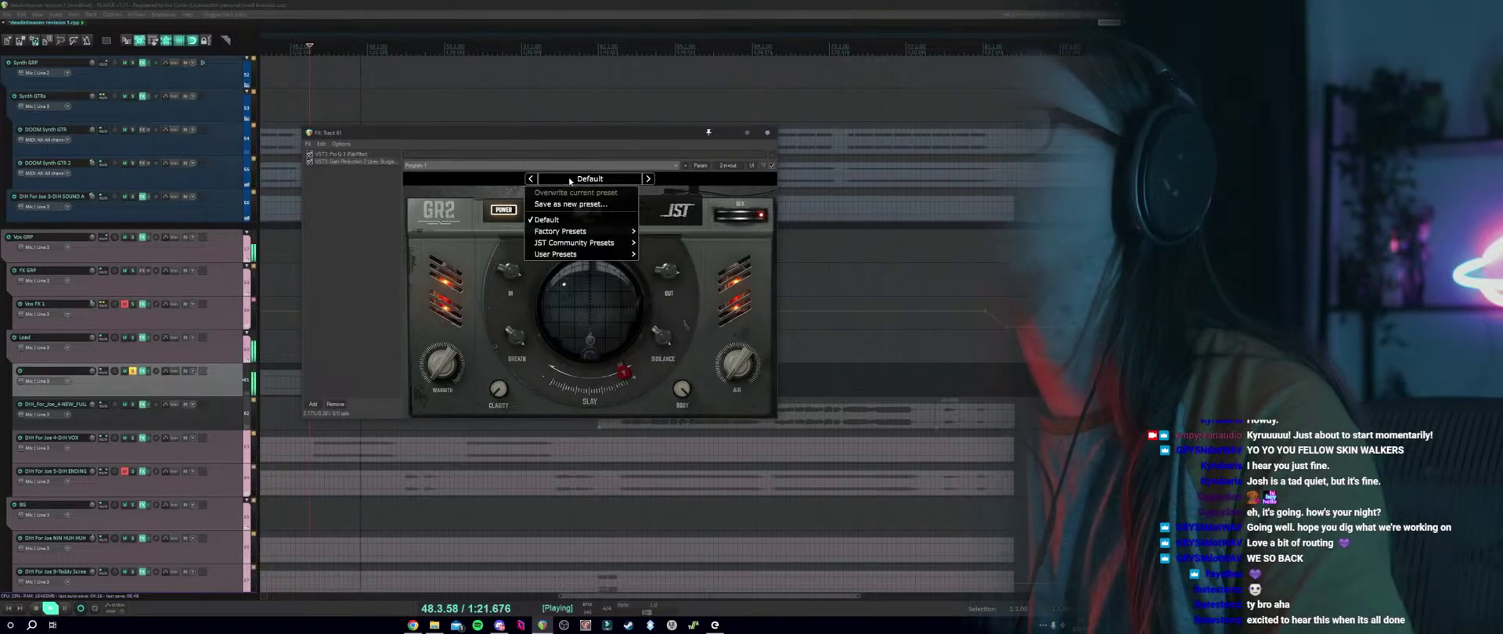
pyautogui.moveTo(608, 233)
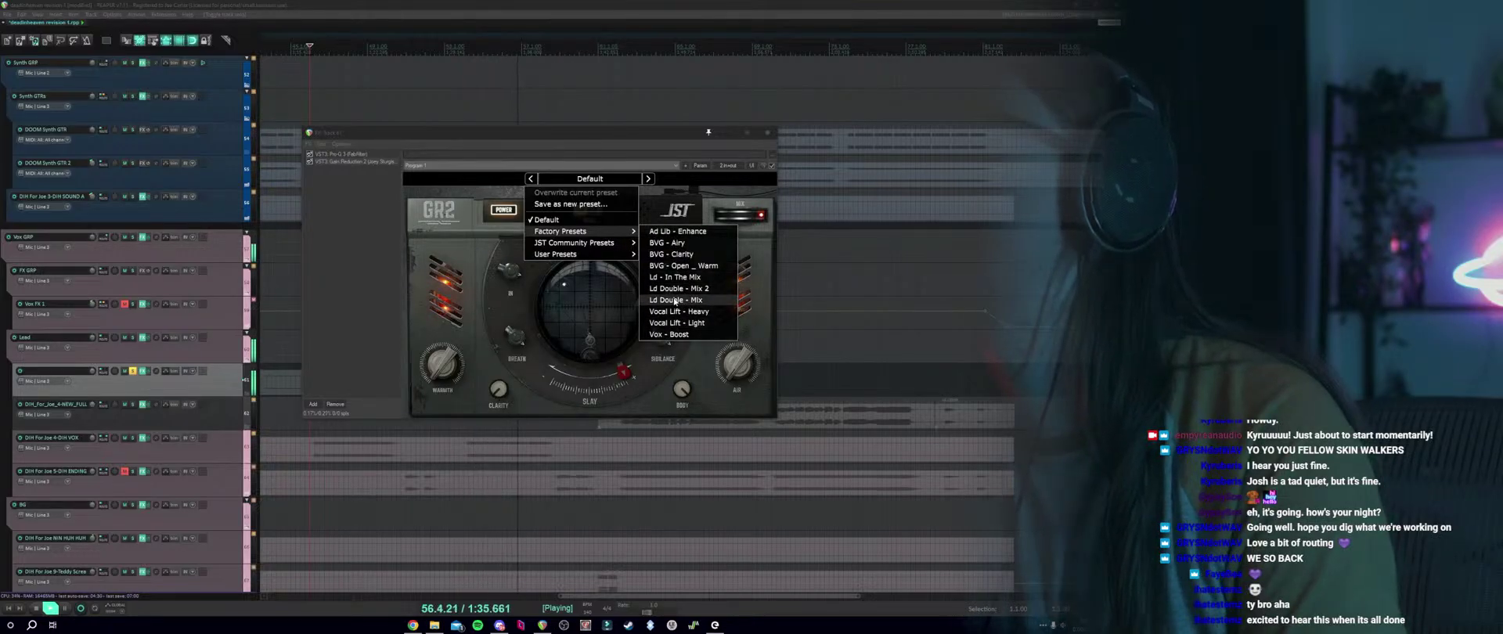
pyautogui.click(676, 277)
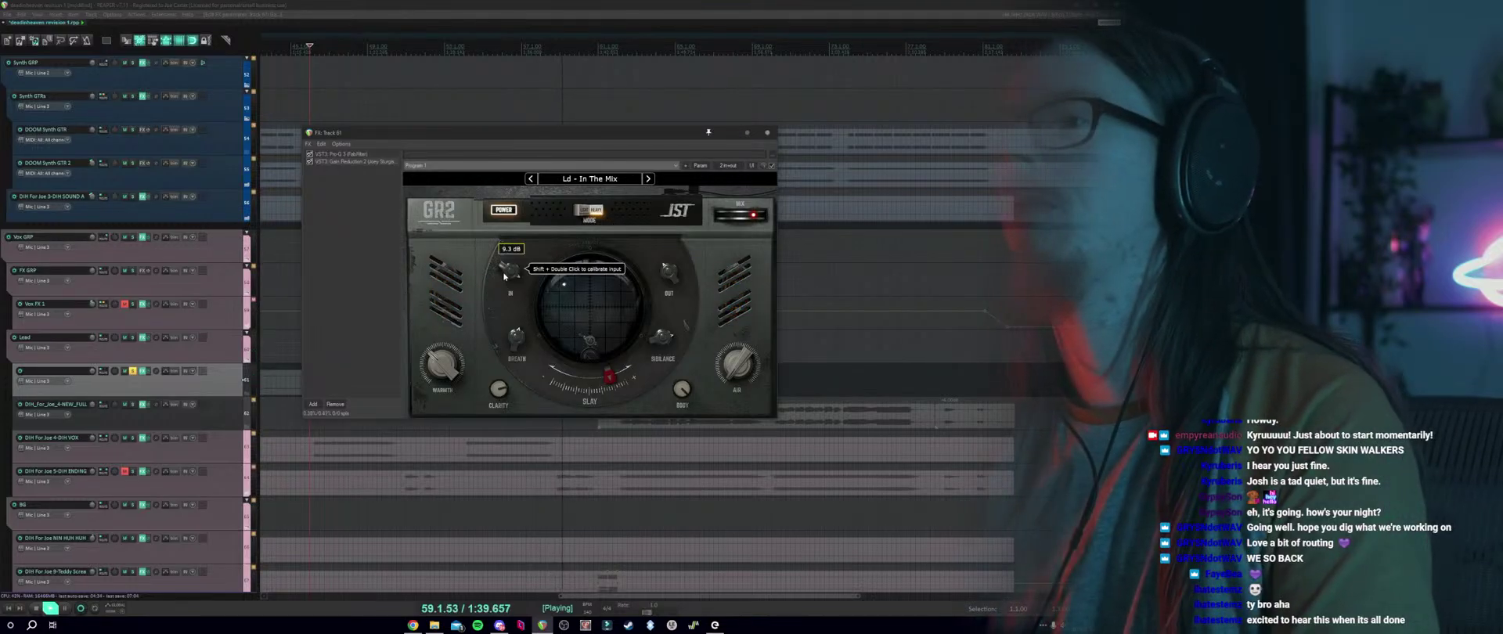
pyautogui.press('space')
pyautogui.press('space')
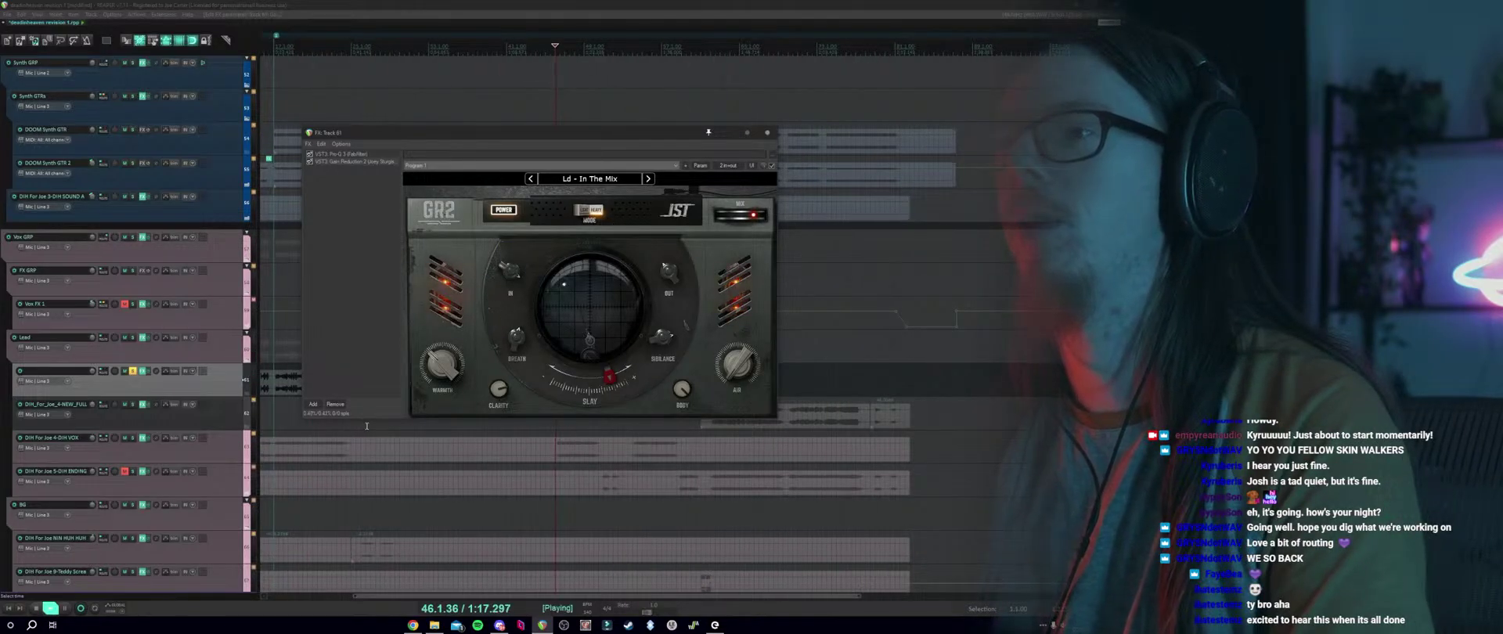
# Calibrate GR2's input level with the vocal playing, moving playback to the early vocal phrases to supply enough signal.
pyautogui.click(501, 269)
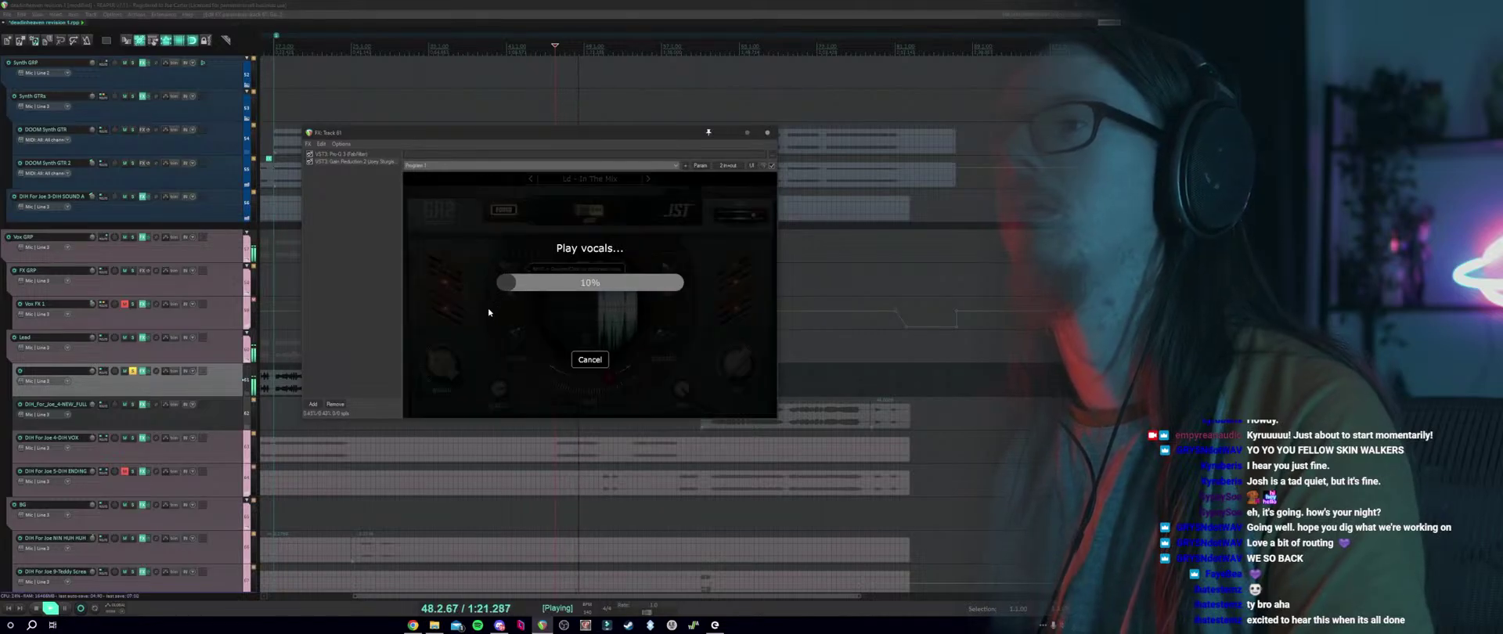
pyautogui.moveTo(510, 133); pyautogui.dragTo(708, 107)
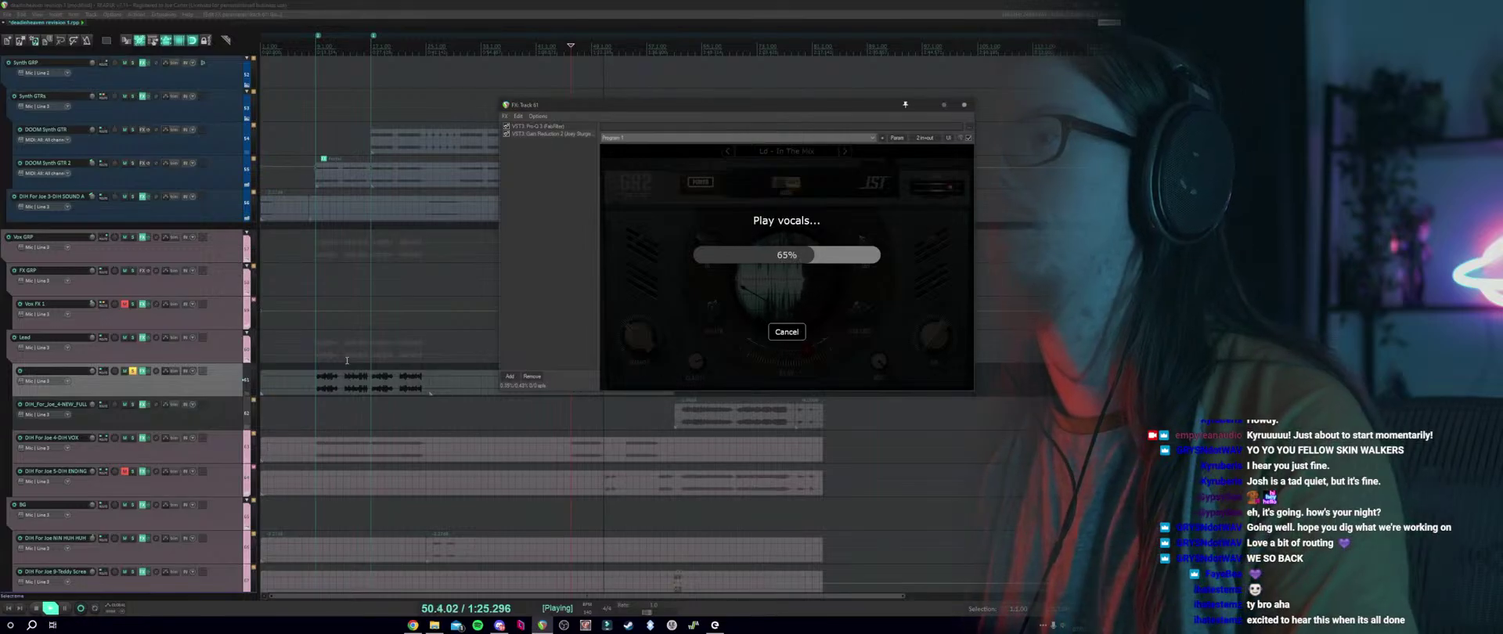
pyautogui.click(346, 363)
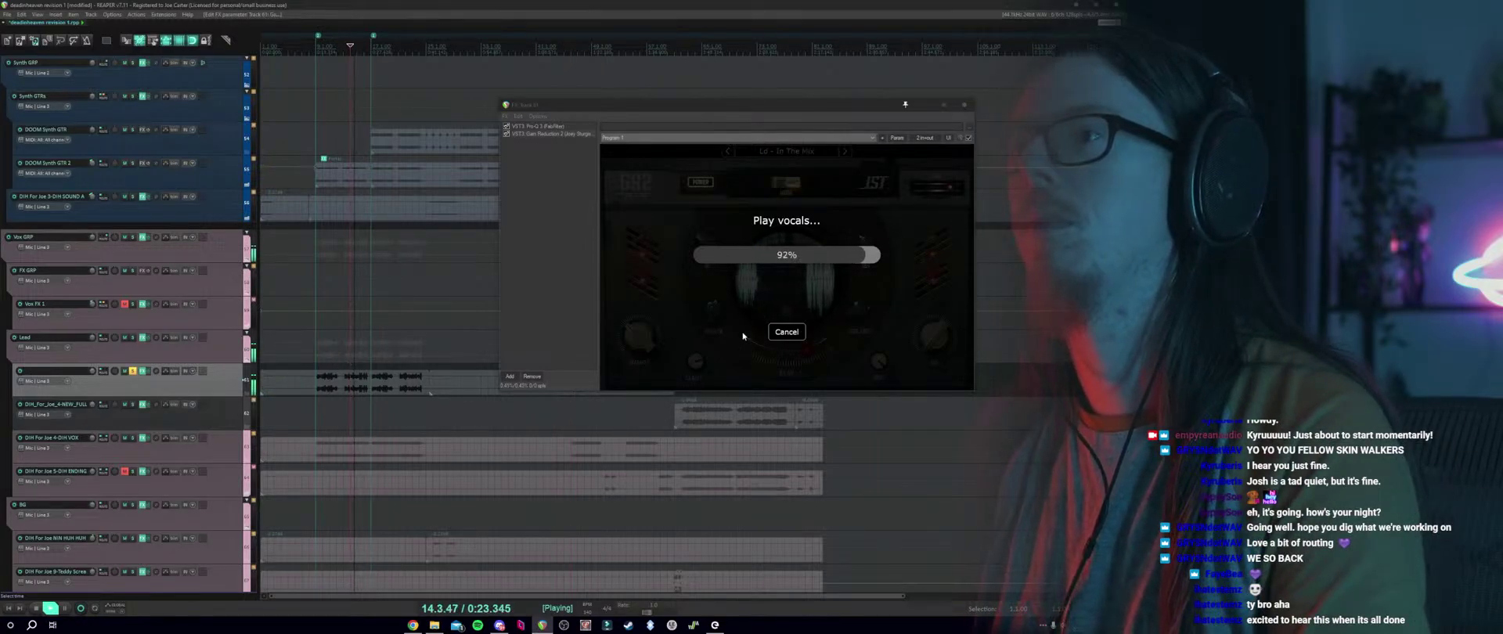
pyautogui.click(562, 298)
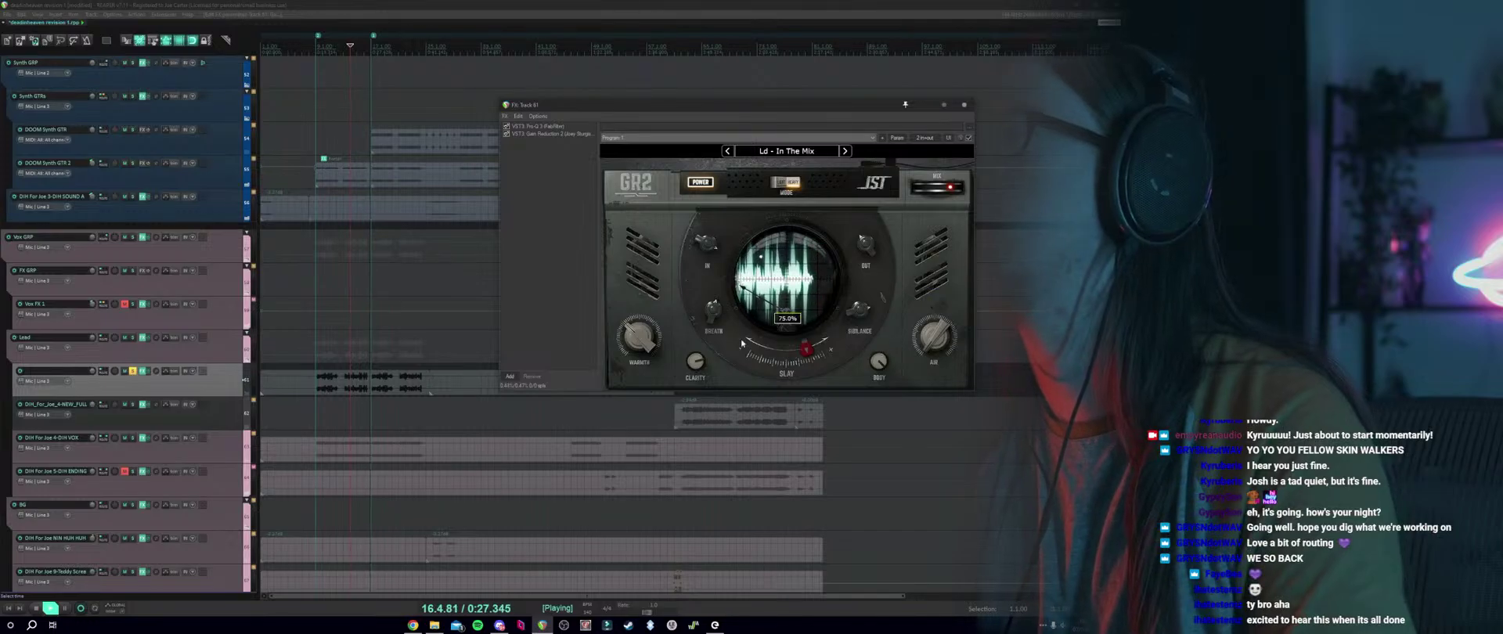
# Play the vocal from bar 9 and raise GR2's Slay amount.
pyautogui.click(316, 363)
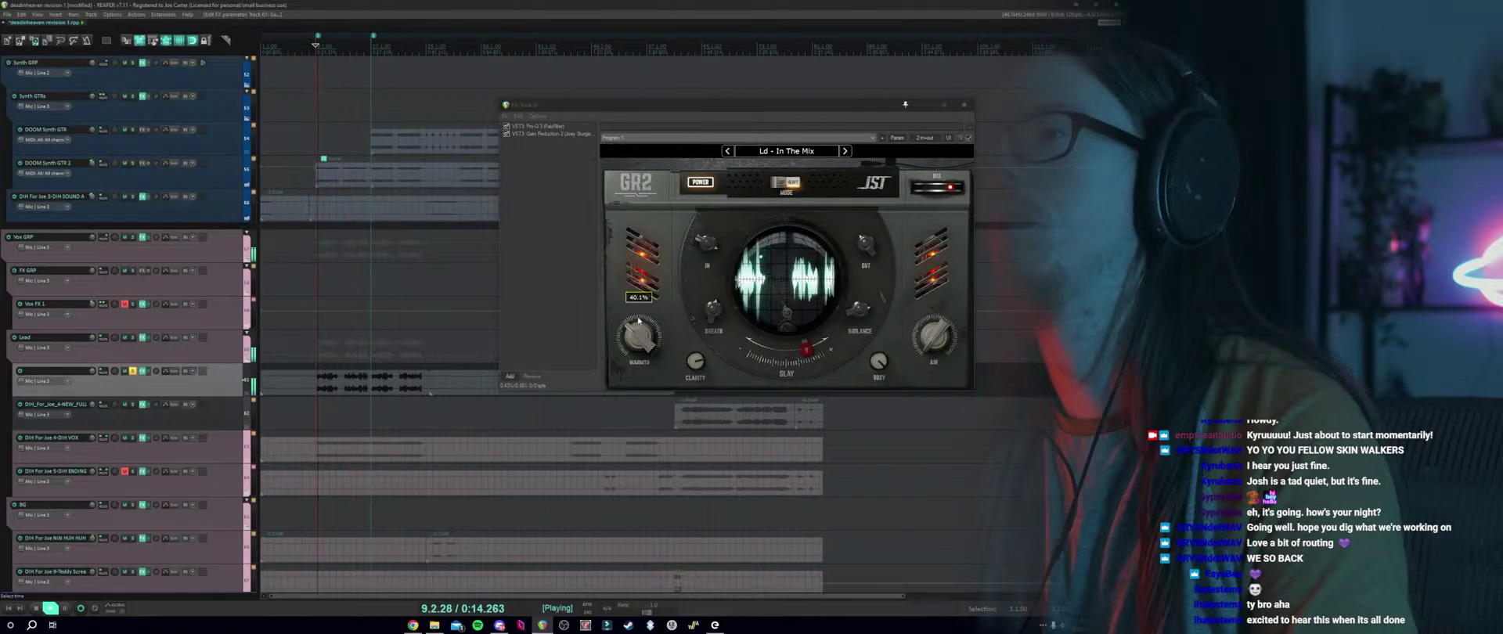
pyautogui.moveTo(807, 352)
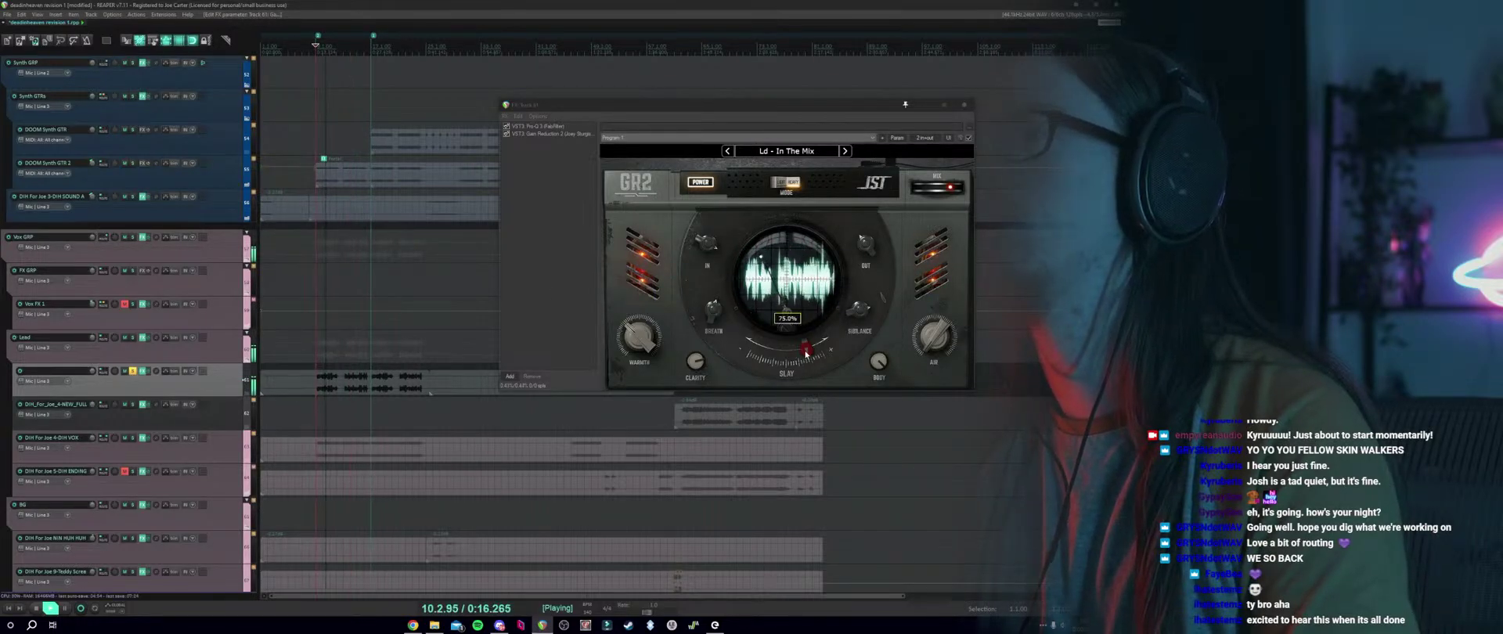
pyautogui.moveTo(806, 352); pyautogui.dragTo(795, 354)
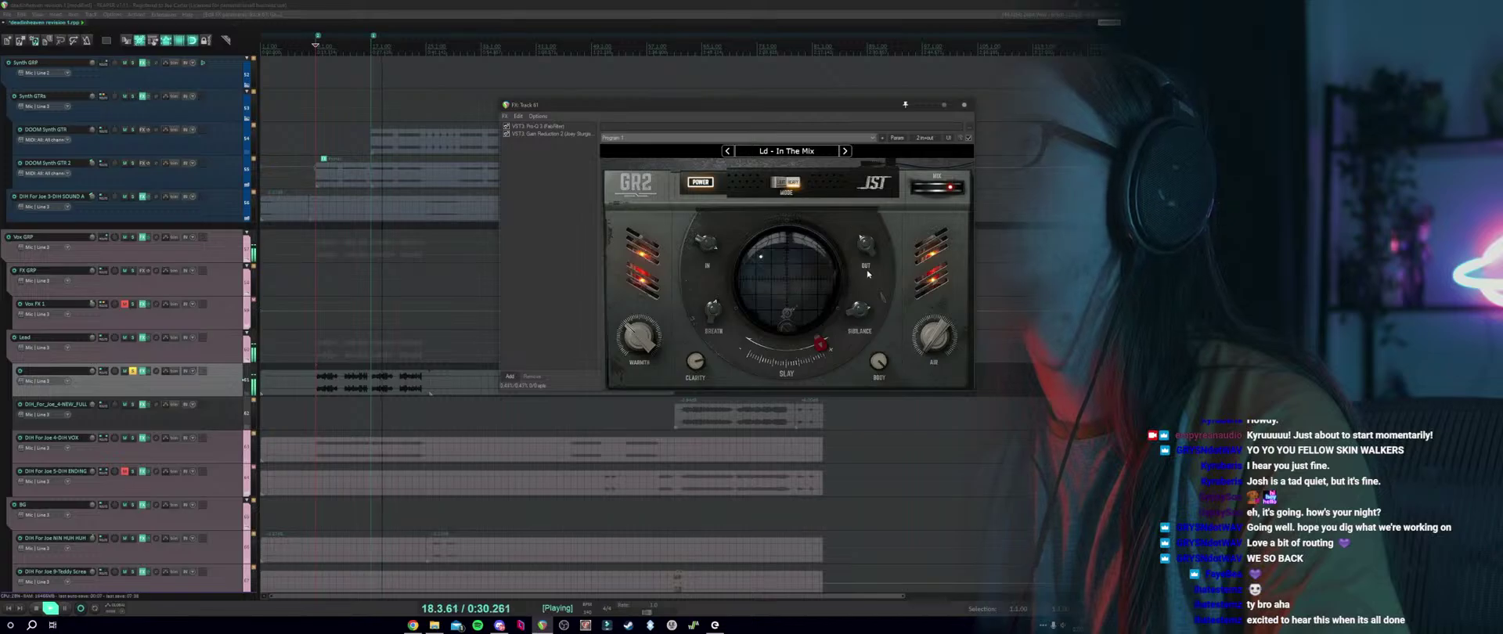
# Name the soloed lead vocal track "1".
pyautogui.moveTo(861, 250)
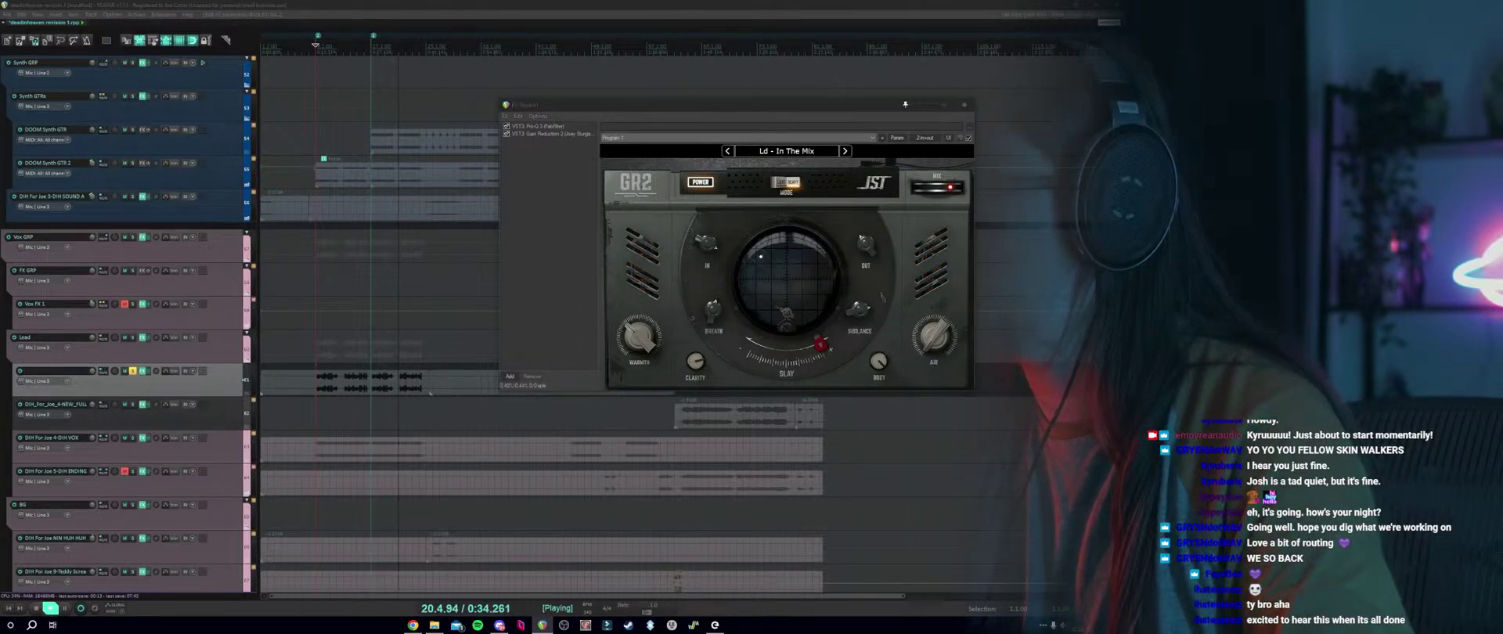
pyautogui.write('1')
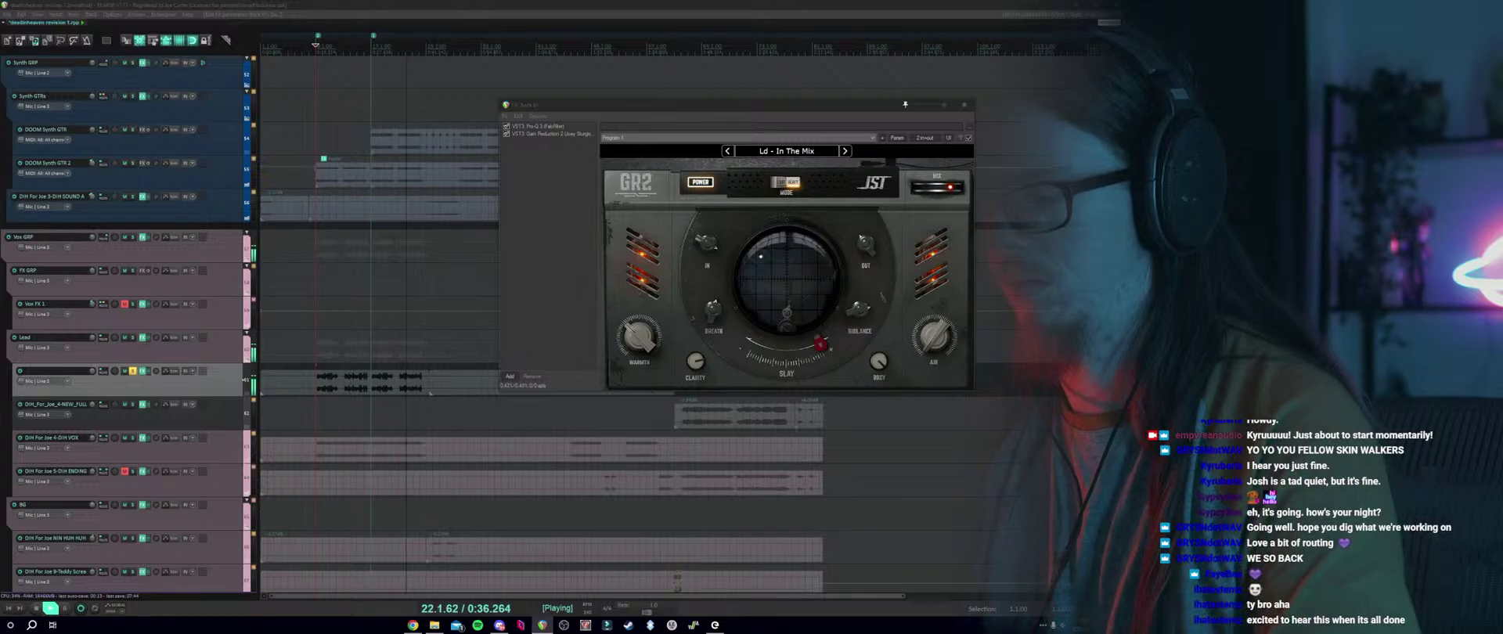
pyautogui.press('Return')
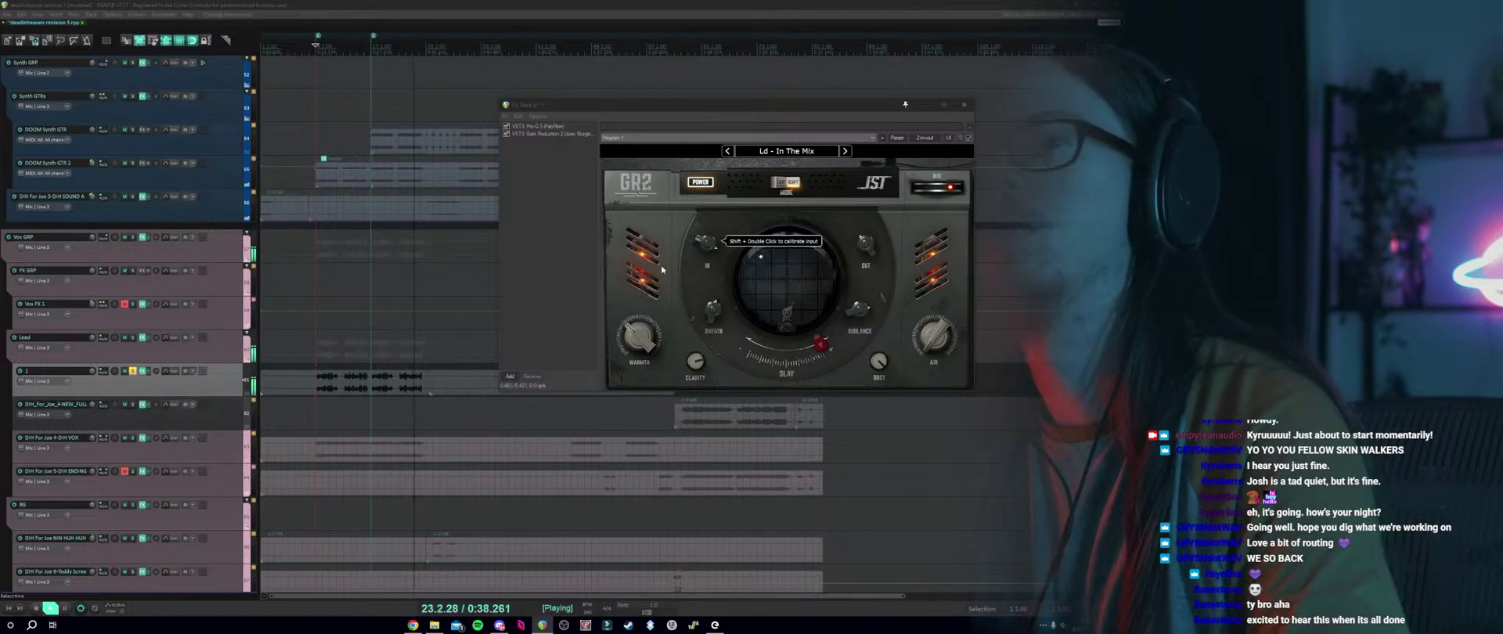
# Replay the vocal from bar 9, adjust GR2's Air amount by ear, and stop playback.
pyautogui.moveTo(864, 310)
pyautogui.moveTo(709, 319)
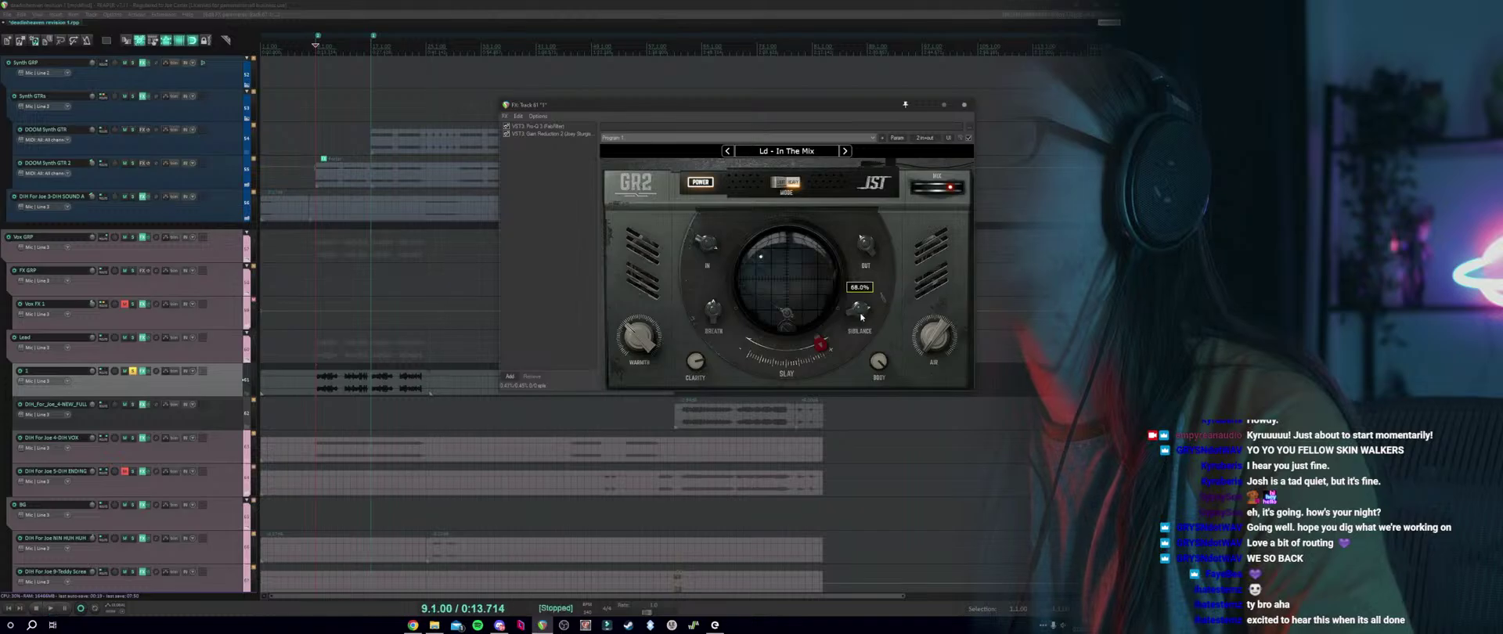
pyautogui.press('space')
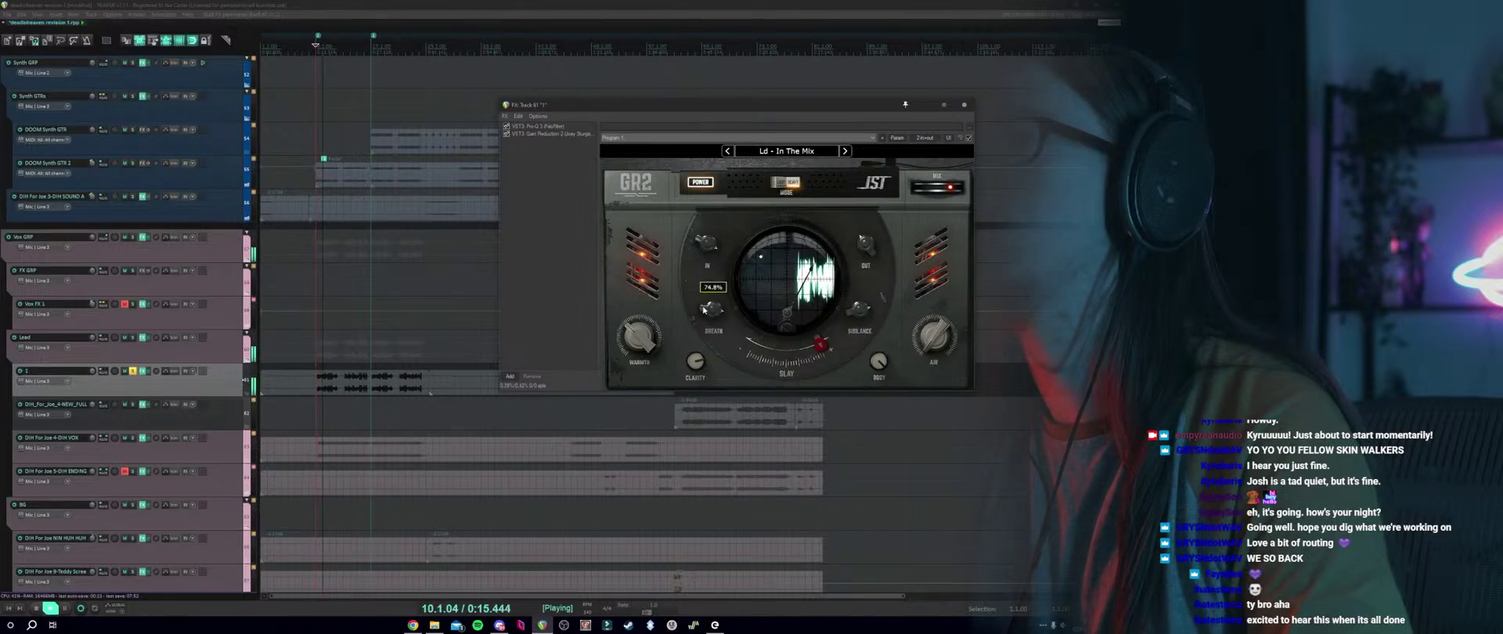
pyautogui.moveTo(648, 348)
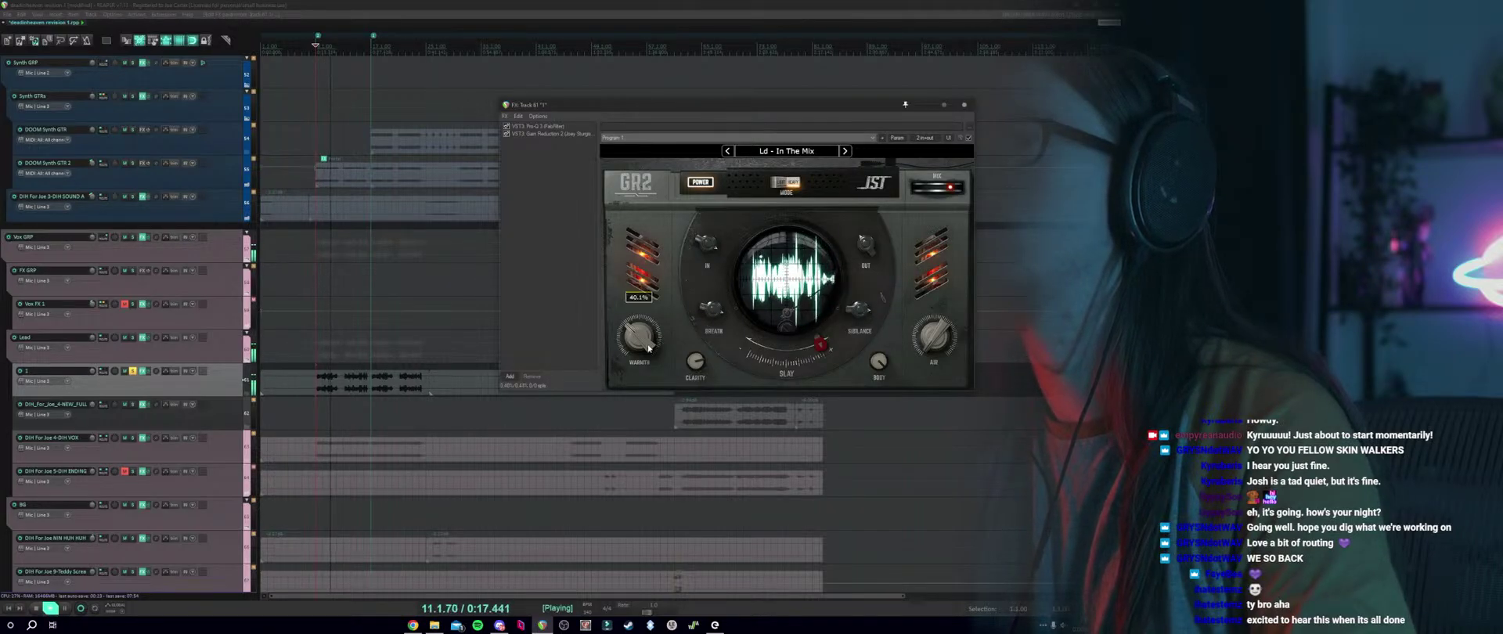
pyautogui.moveTo(934, 343)
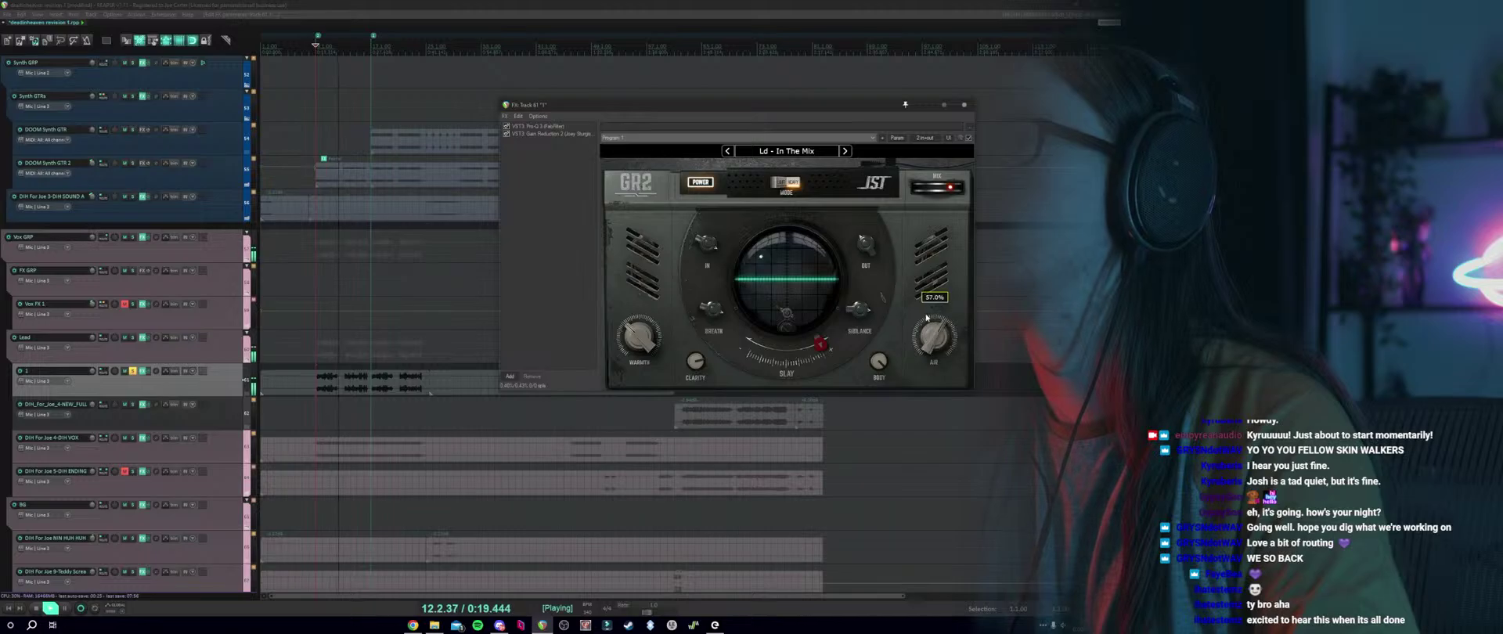
pyautogui.moveTo(925, 319); pyautogui.dragTo(924, 330)
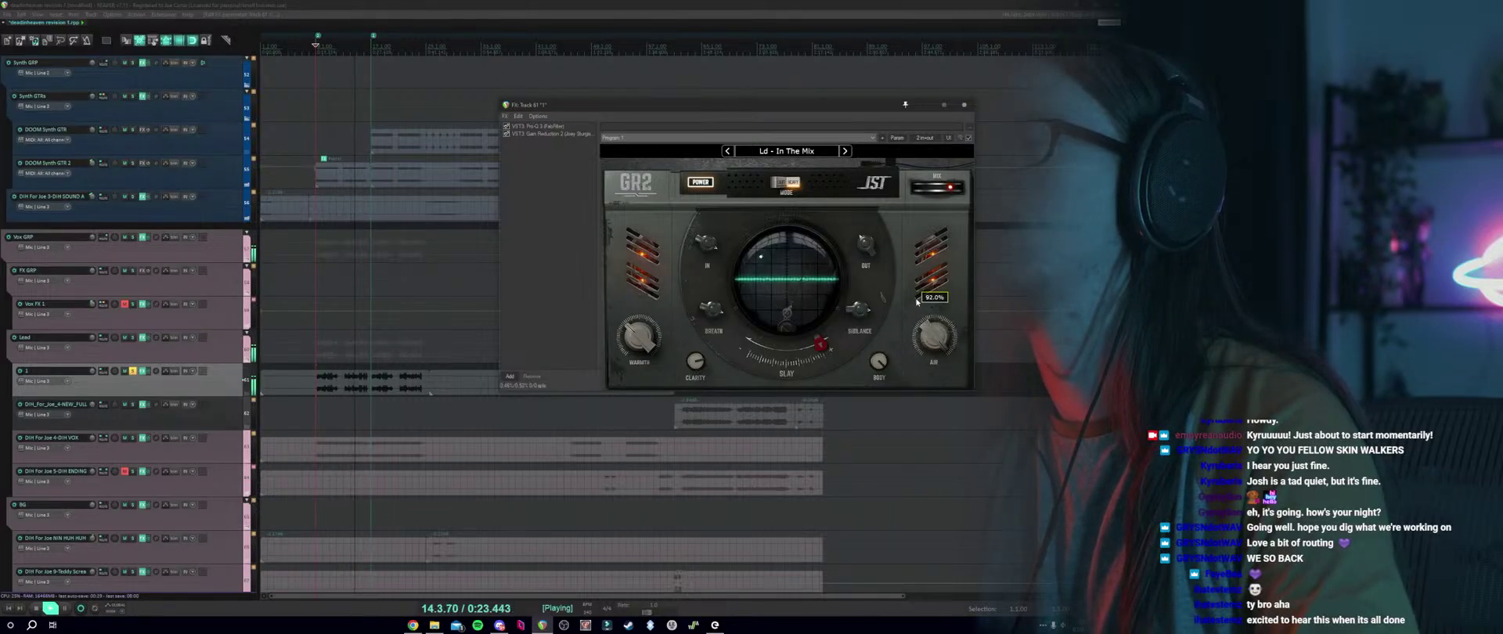
pyautogui.moveTo(917, 300); pyautogui.dragTo(912, 318)
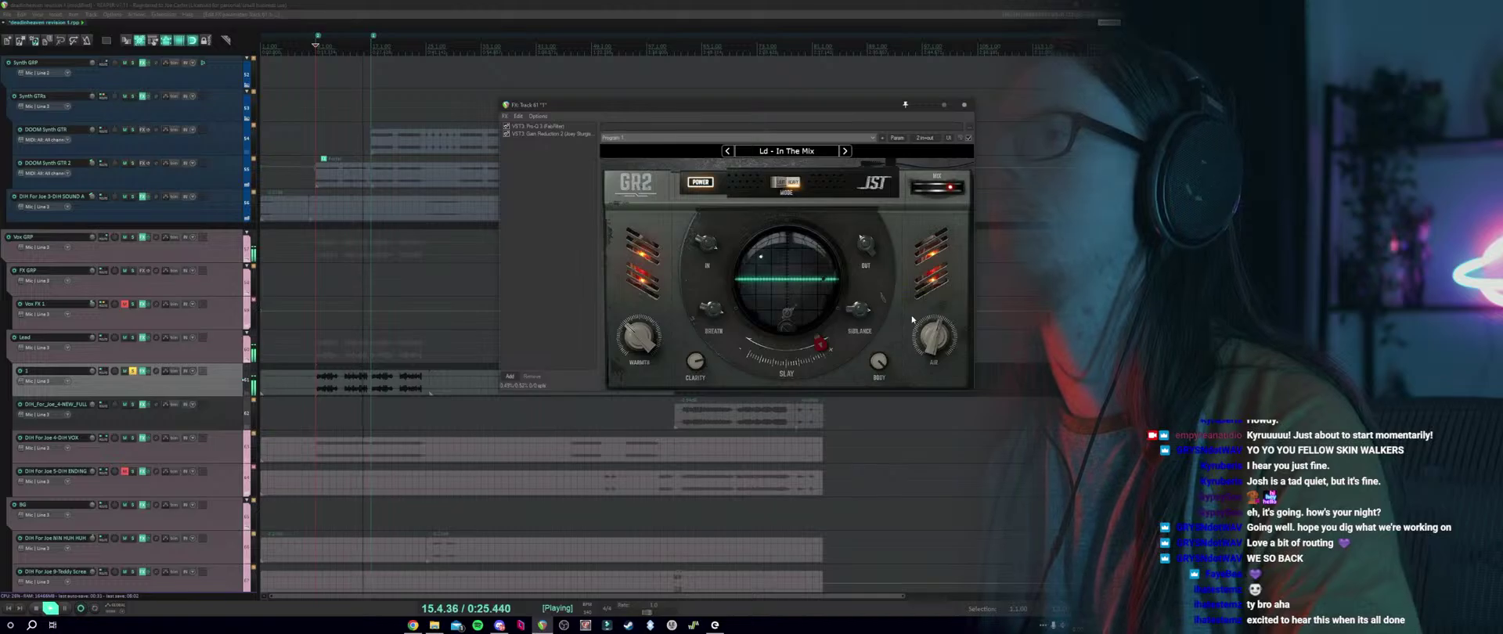
pyautogui.press('space')
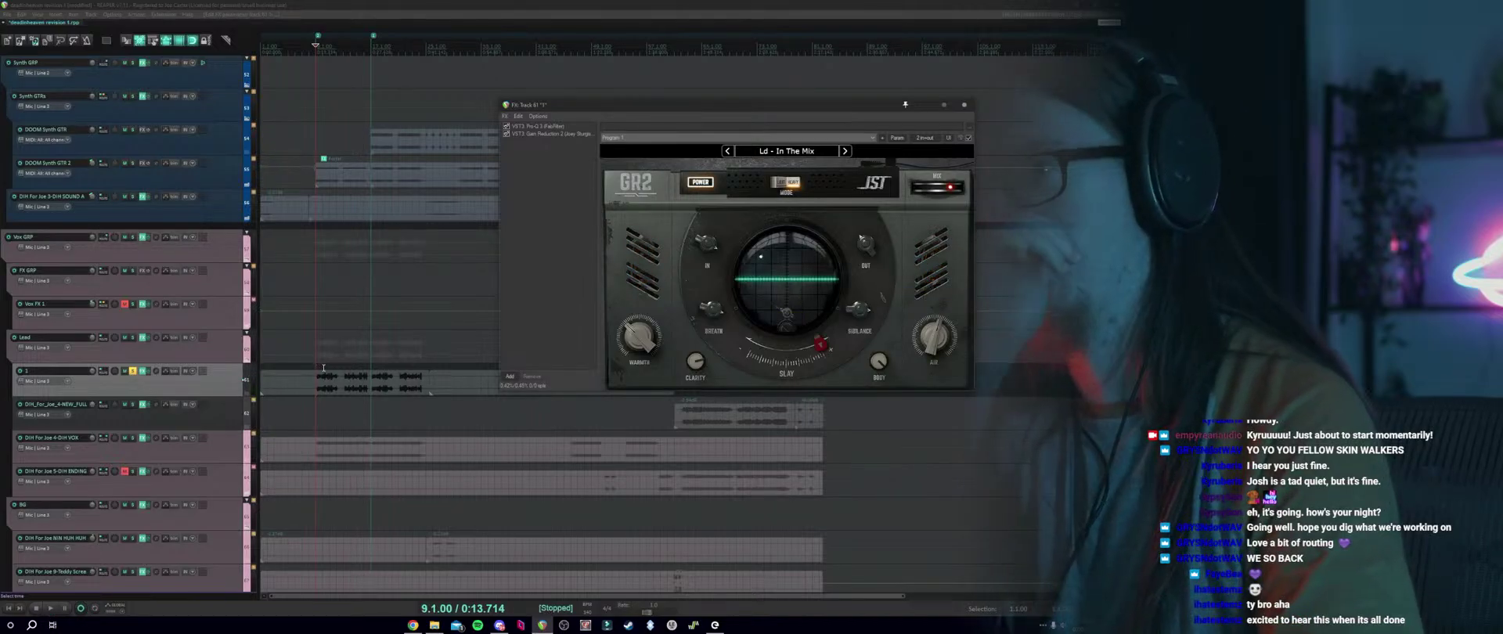
pyautogui.click(329, 368)
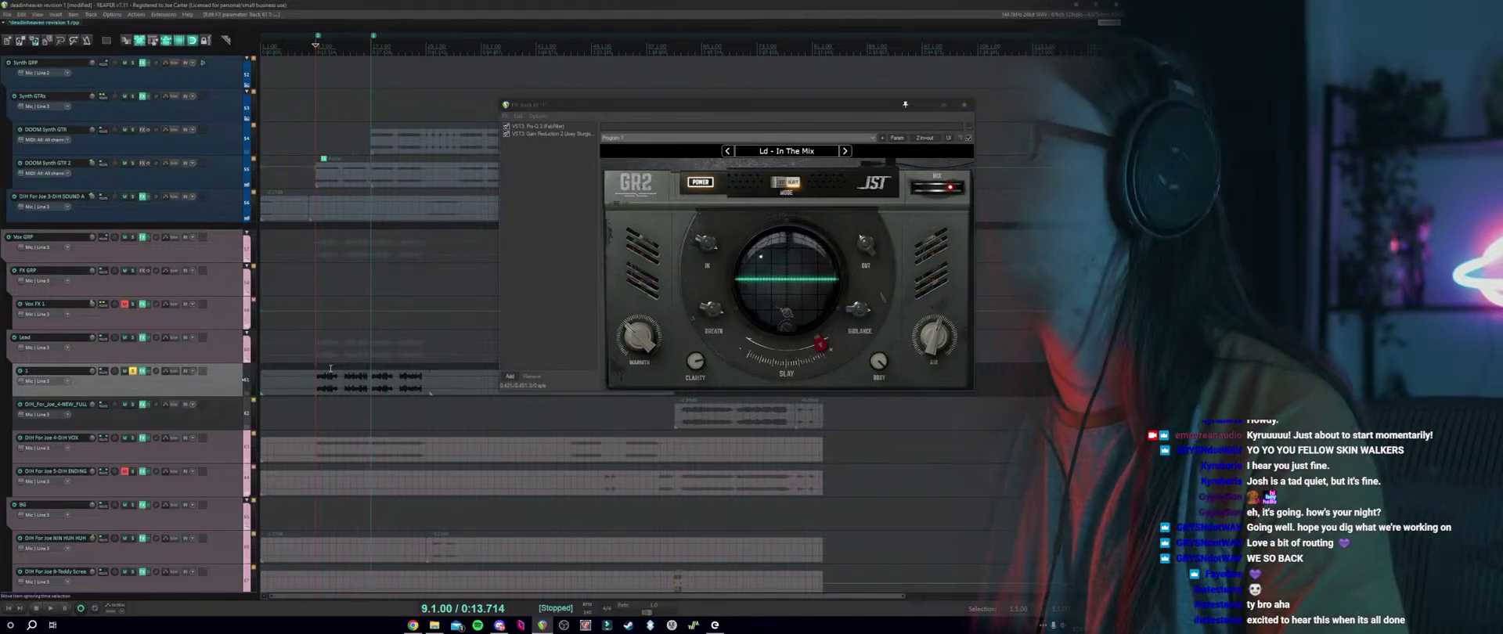
pyautogui.moveTo(689, 106); pyautogui.dragTo(655, 165)
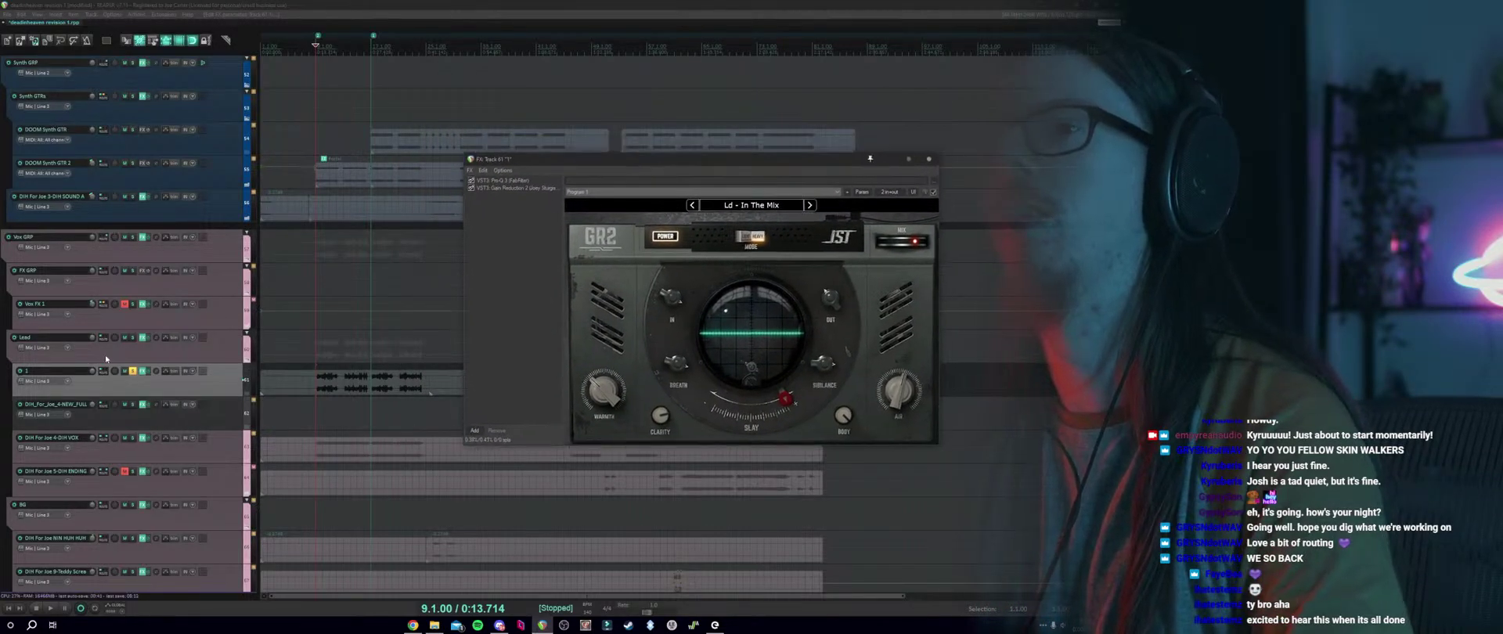
pyautogui.scroll(2, 399, 344)
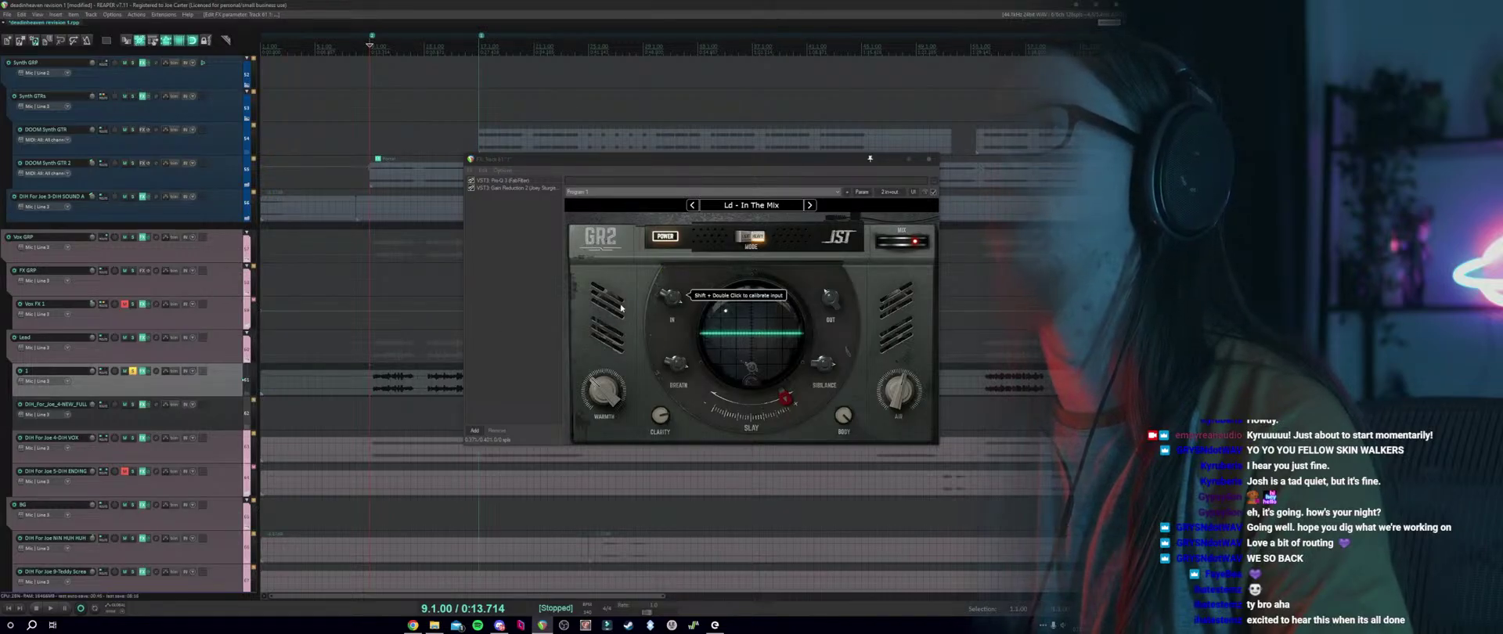
pyautogui.moveTo(638, 157); pyautogui.dragTo(680, 142)
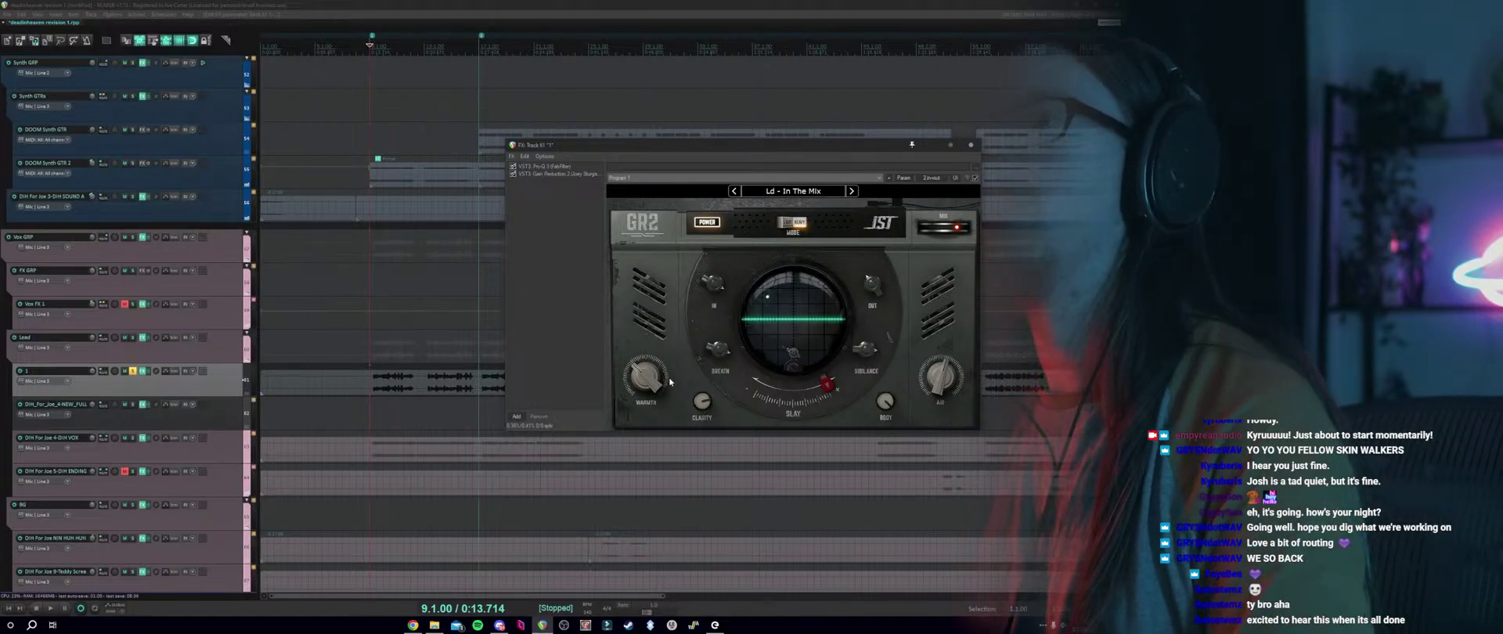
# Play the soloed vocal from bar 9 and audition GR2's current Warmth and Clarity settings.
pyautogui.moveTo(702, 414)
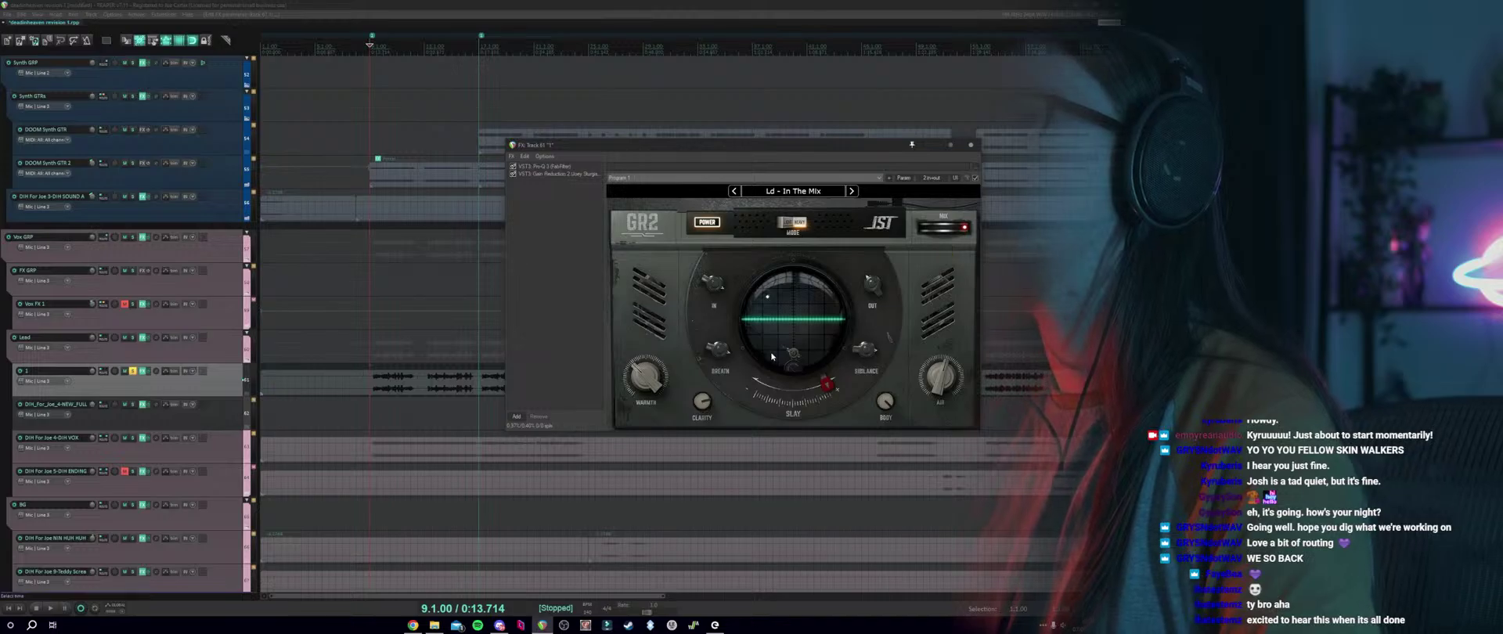
pyautogui.click(375, 356)
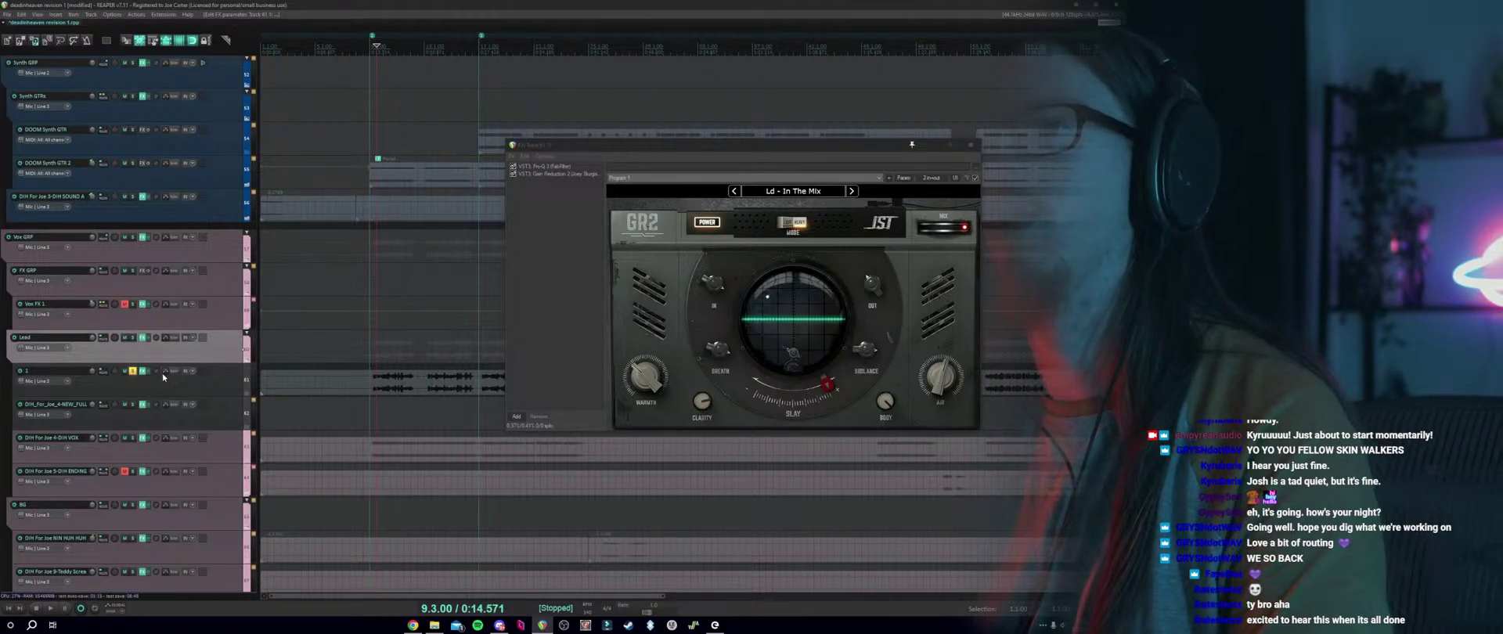
pyautogui.click(370, 362)
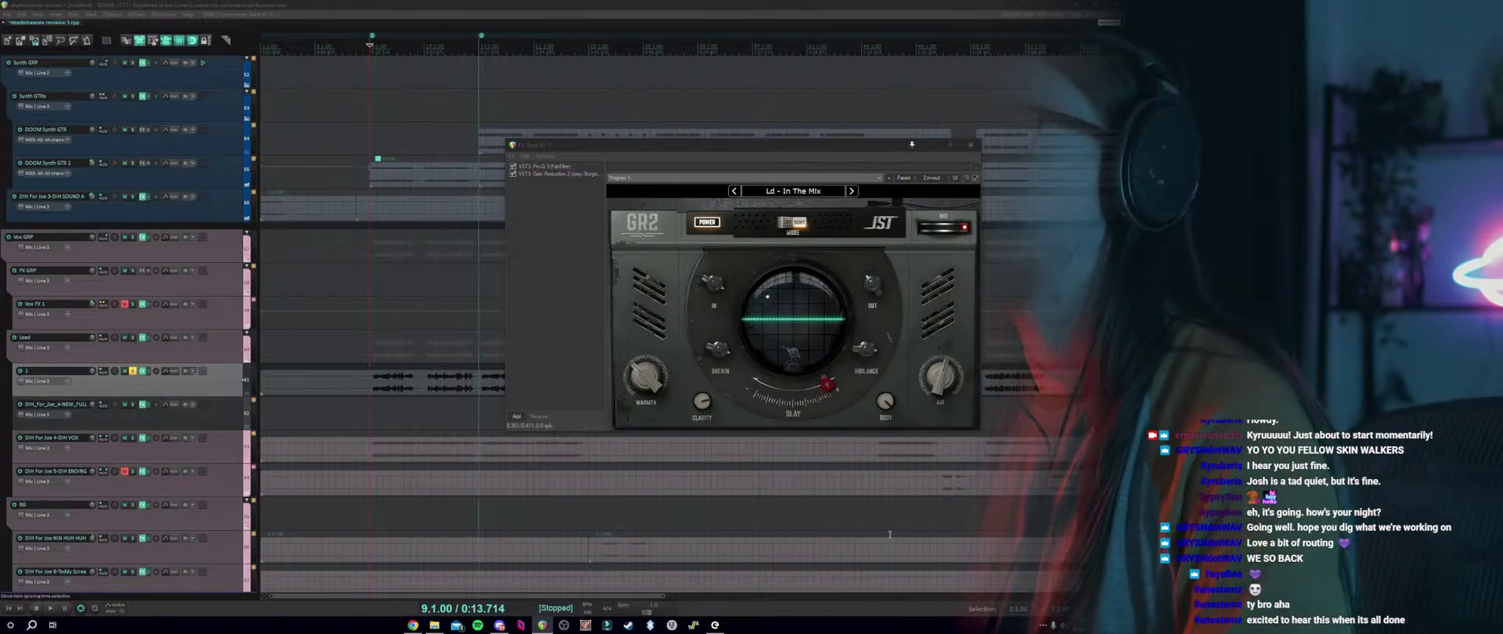
pyautogui.click(141, 416)
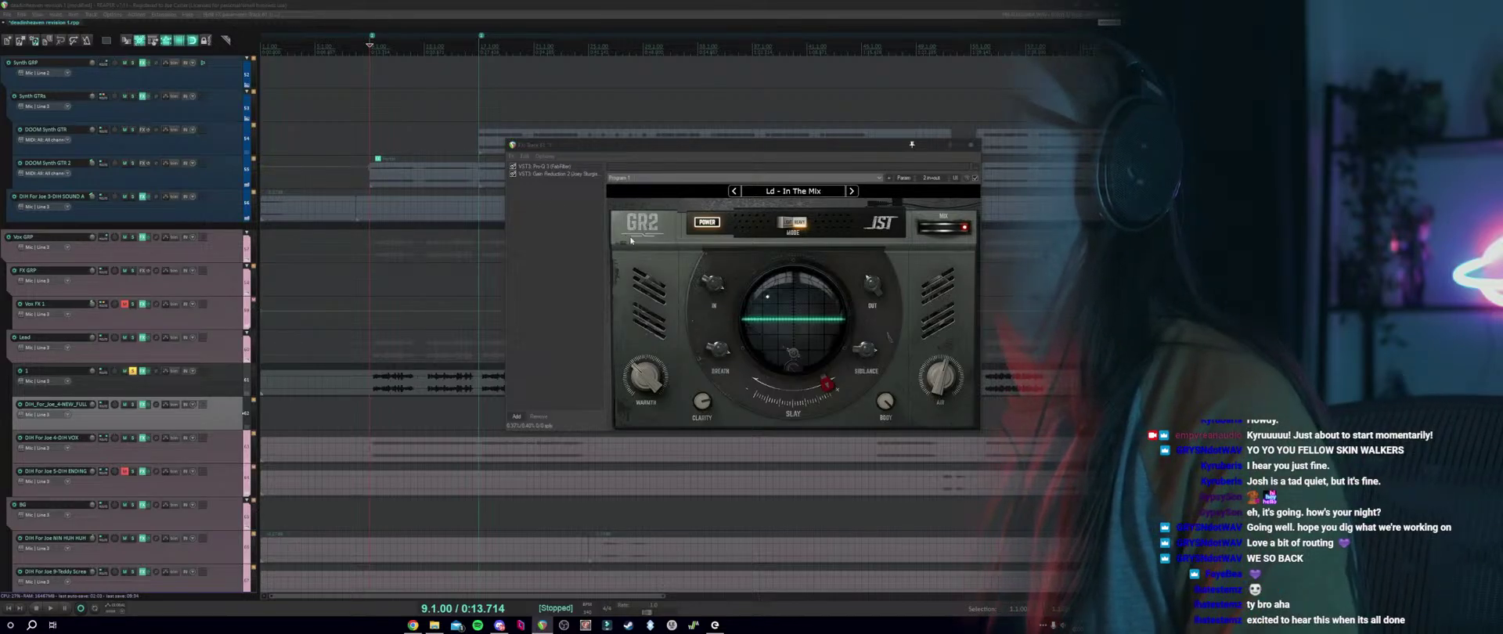
pyautogui.press('space')
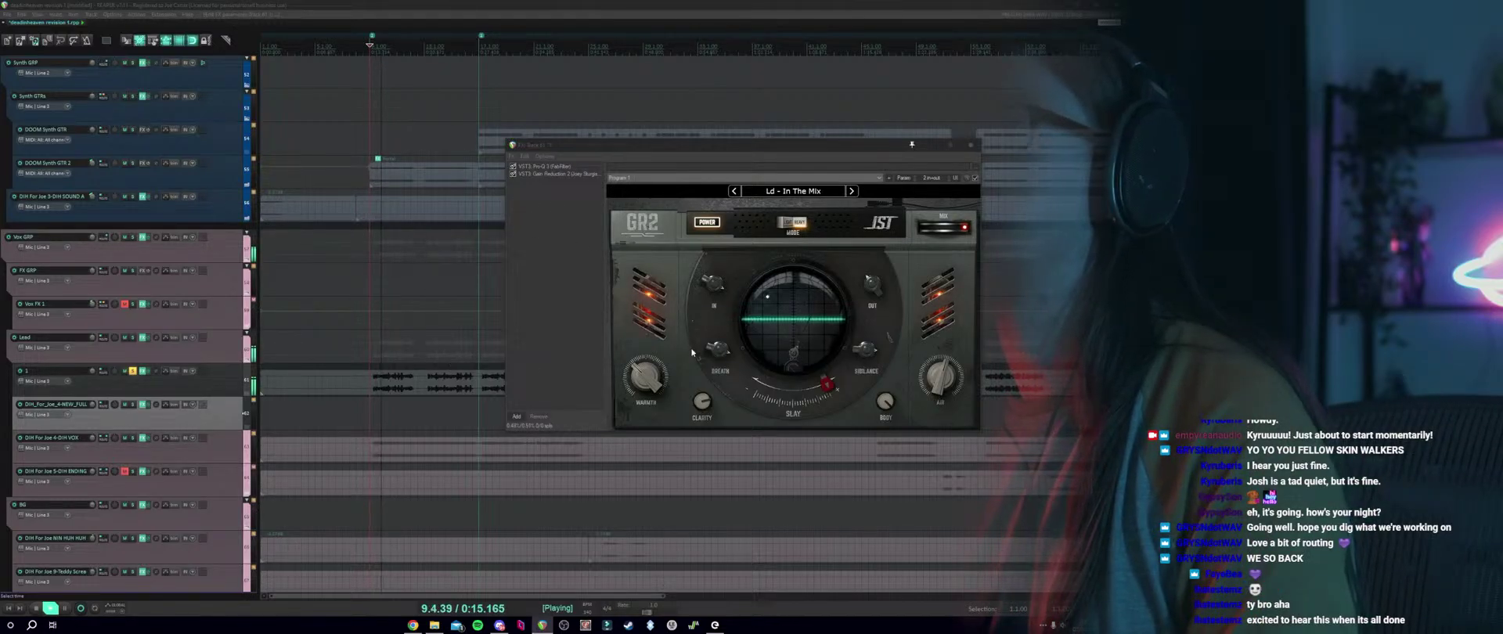
pyautogui.moveTo(656, 378)
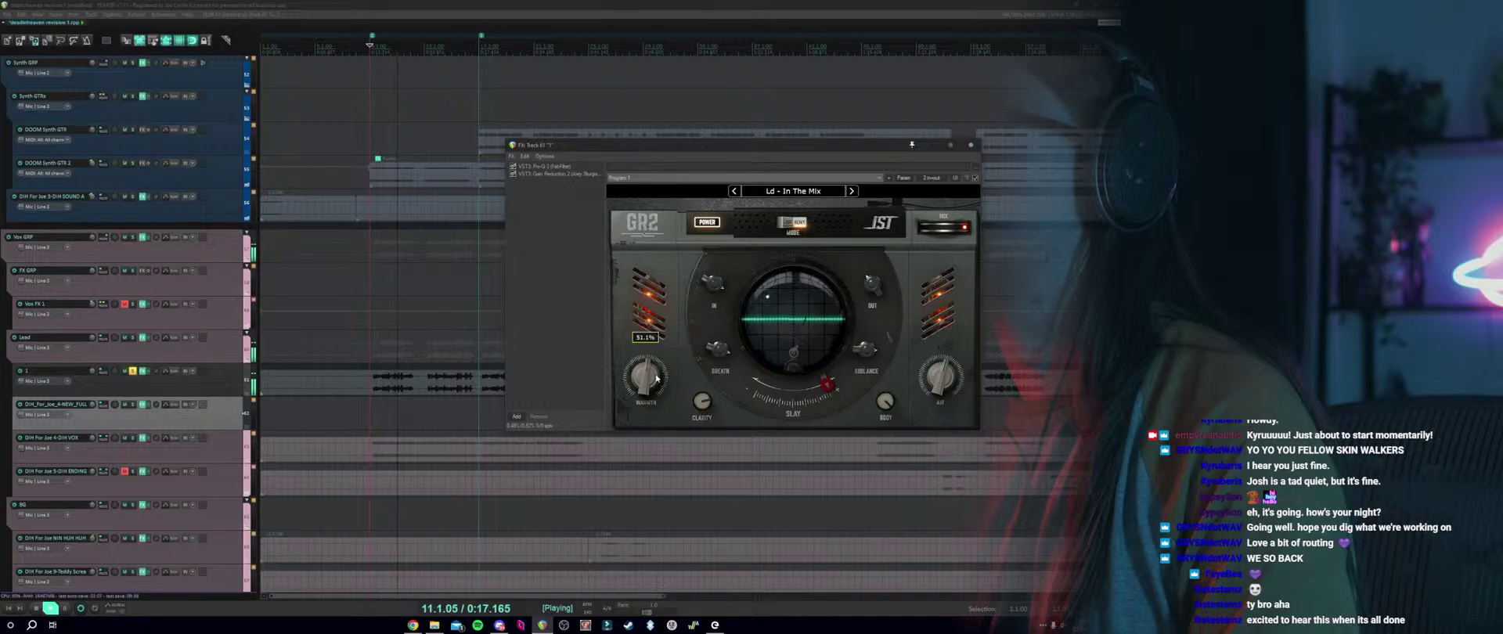
pyautogui.moveTo(704, 403)
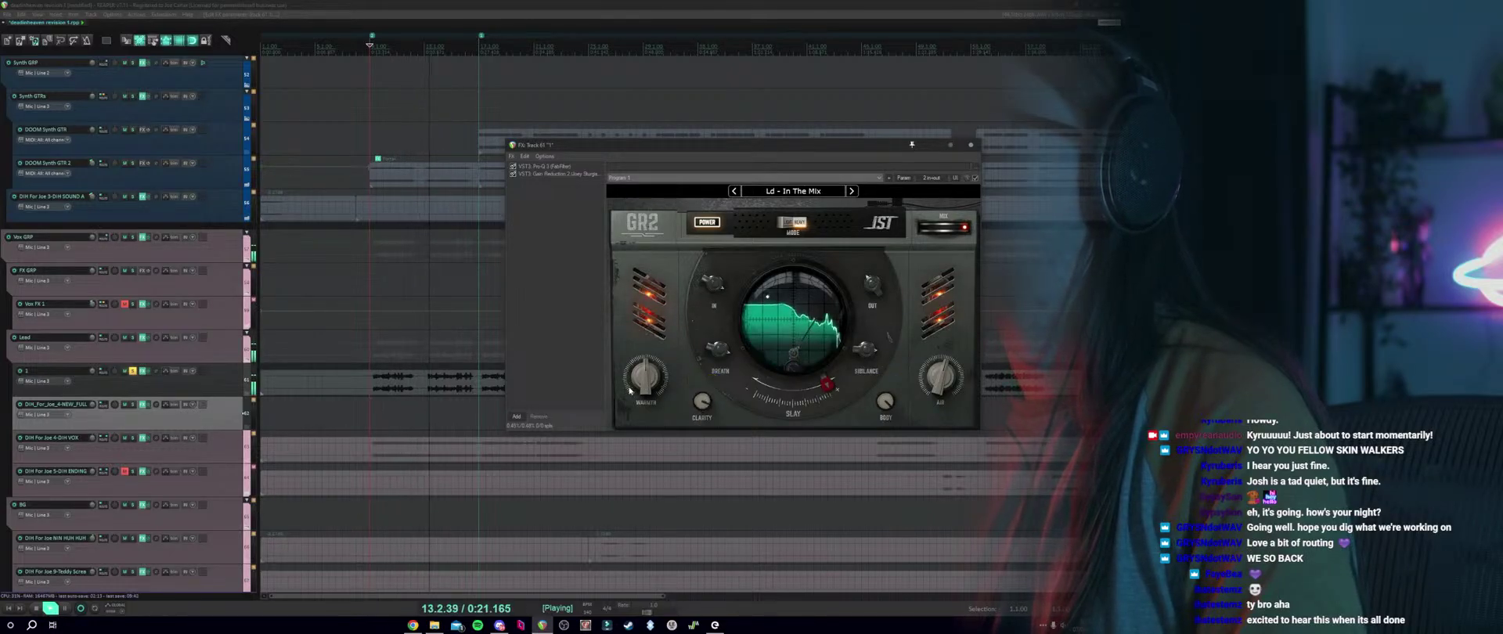
# Replay the vocal from around bar 11, lower GR2's Breath amount by ear, and stop playback.
pyautogui.click(405, 382)
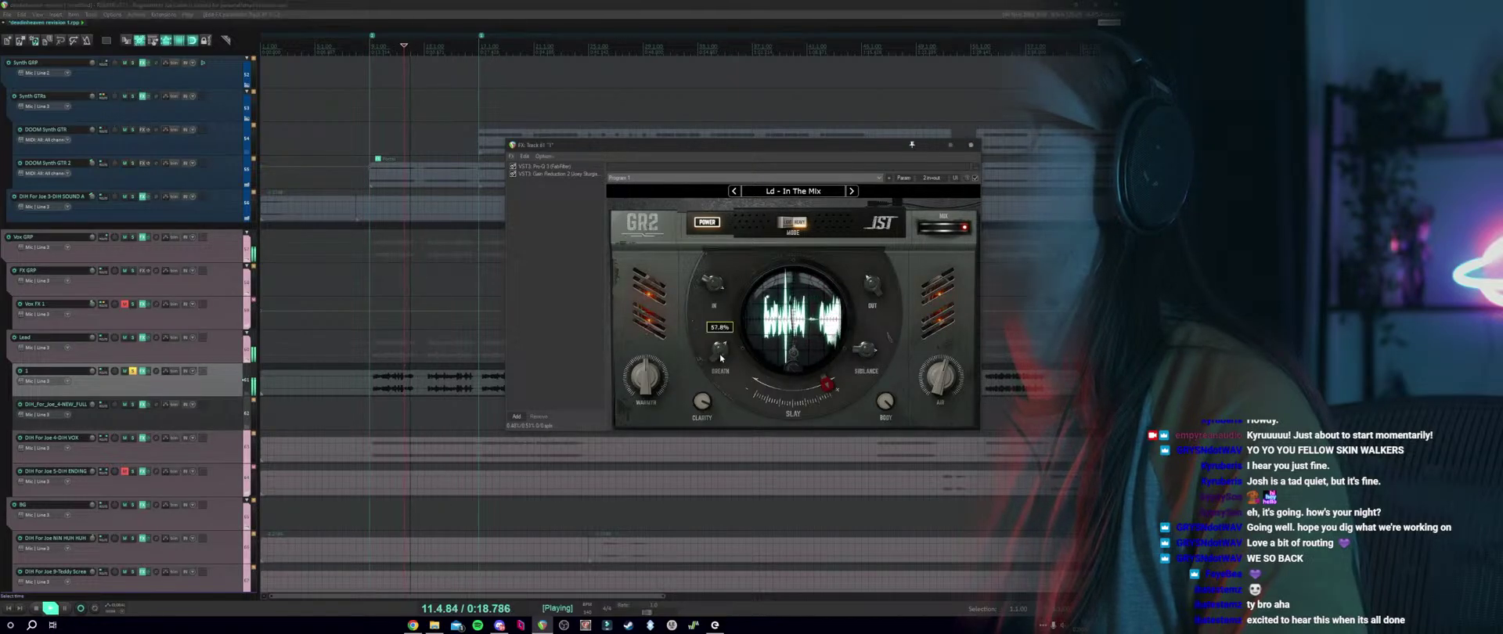
pyautogui.moveTo(719, 354)
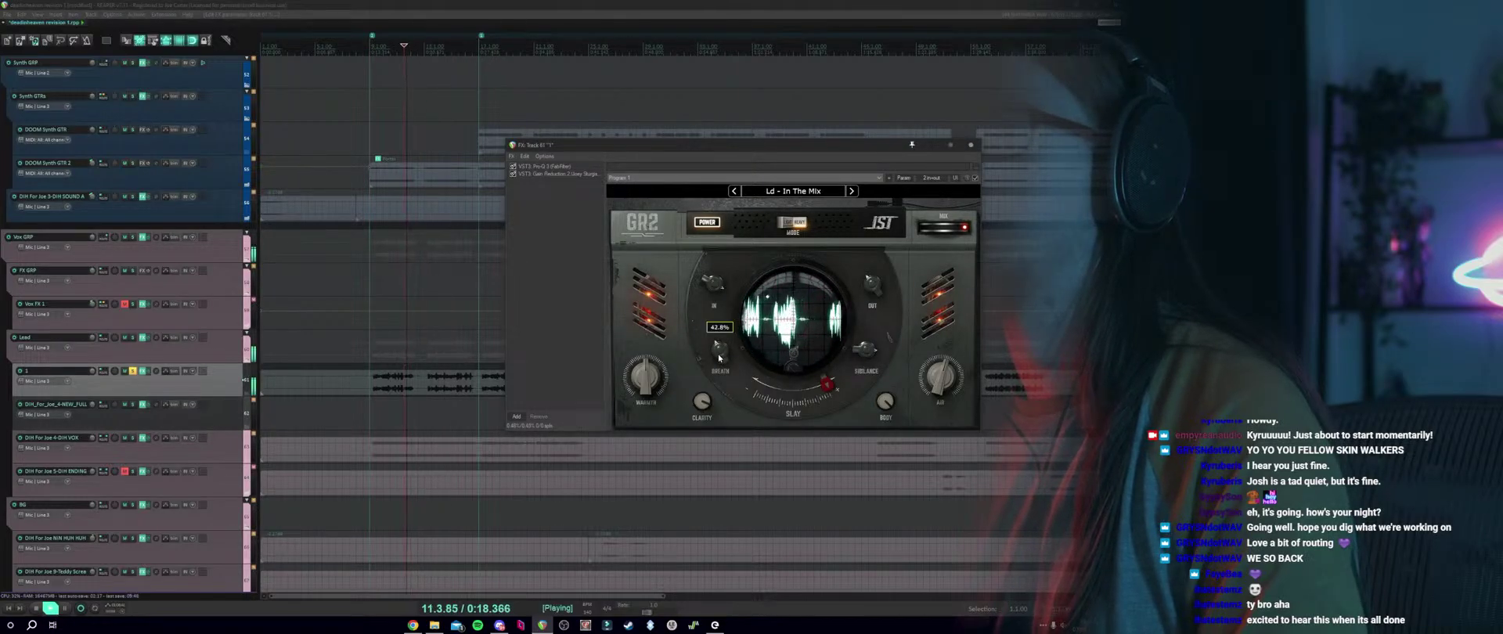
pyautogui.moveTo(718, 354); pyautogui.dragTo(719, 361)
pyautogui.scroll(-1, 719, 359)
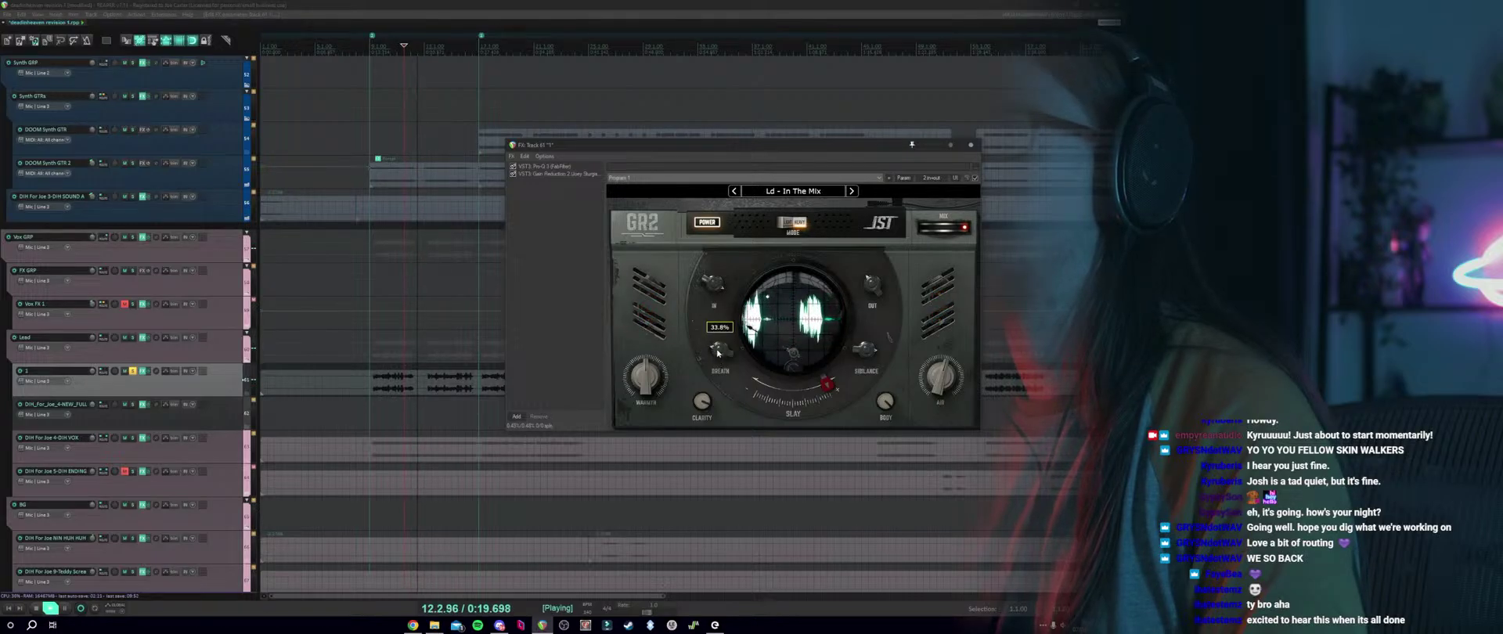
pyautogui.scroll(1, 718, 353)
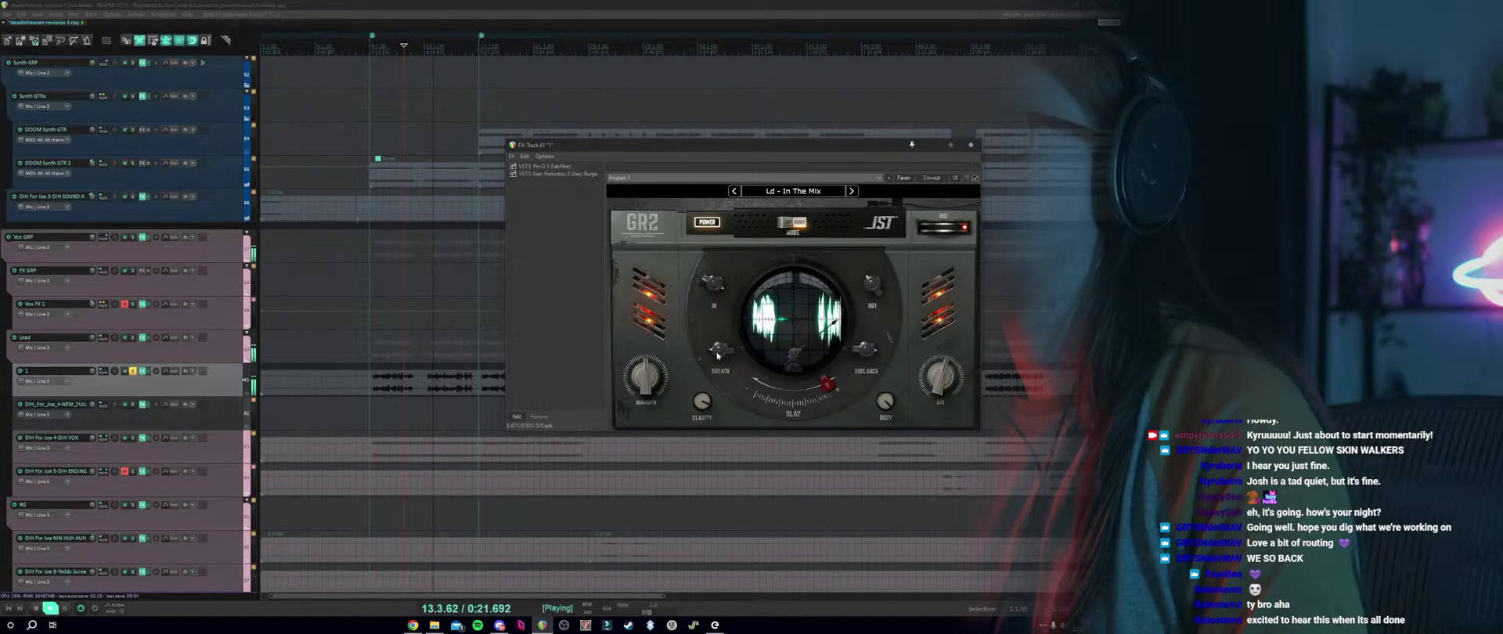
pyautogui.press('space')
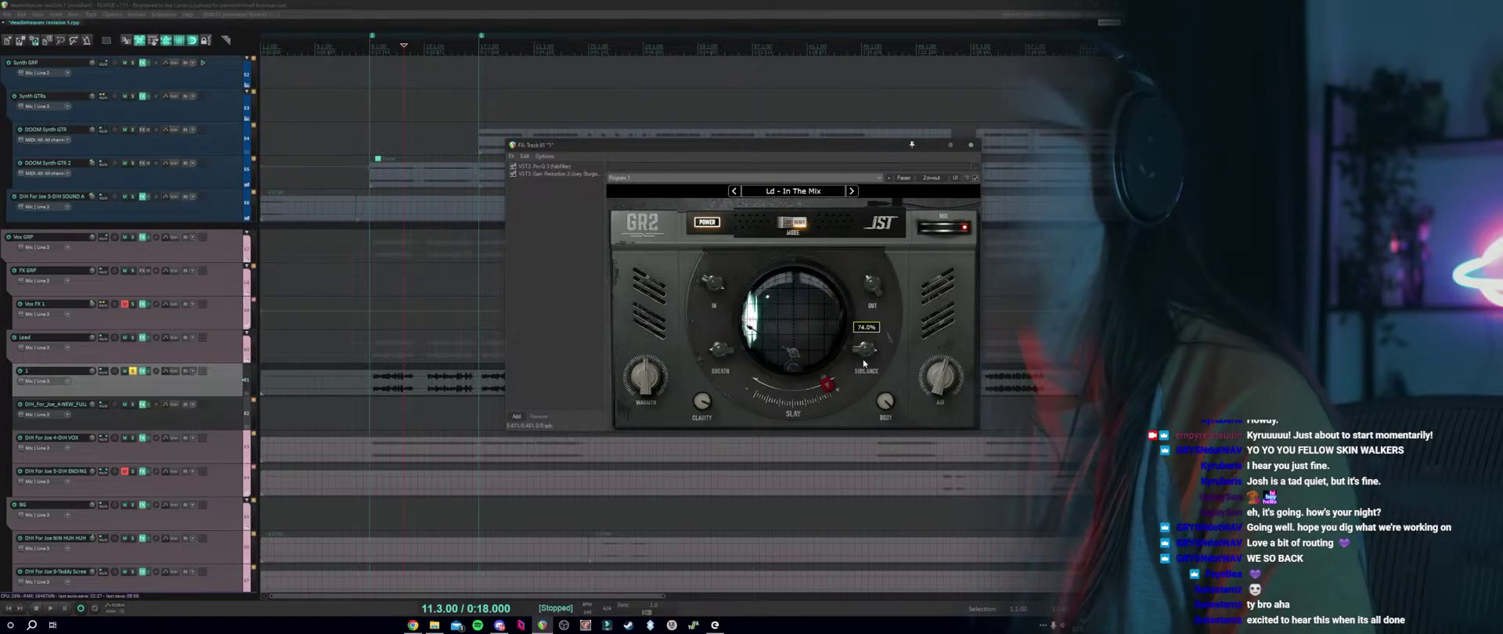
# Lower GR2's Sibilance amount and return the edit cursor to bar 9.
pyautogui.moveTo(856, 362)
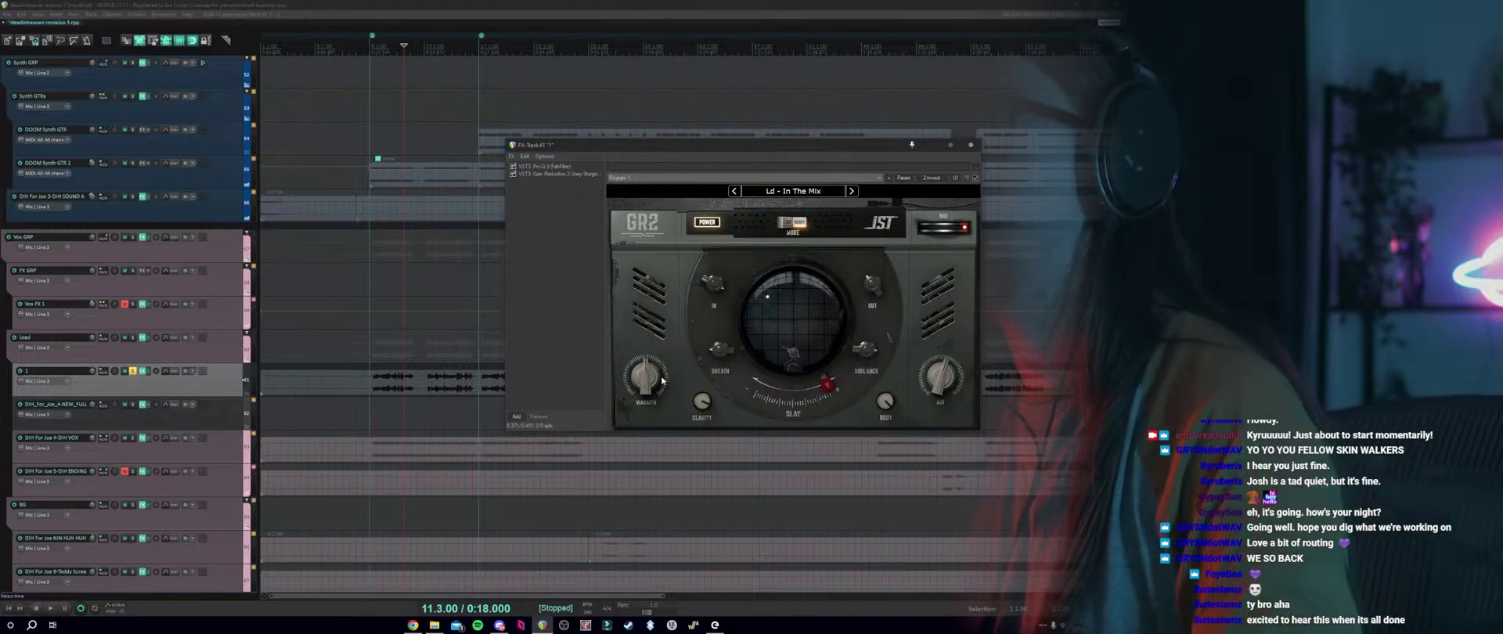
pyautogui.moveTo(859, 356); pyautogui.dragTo(859, 378)
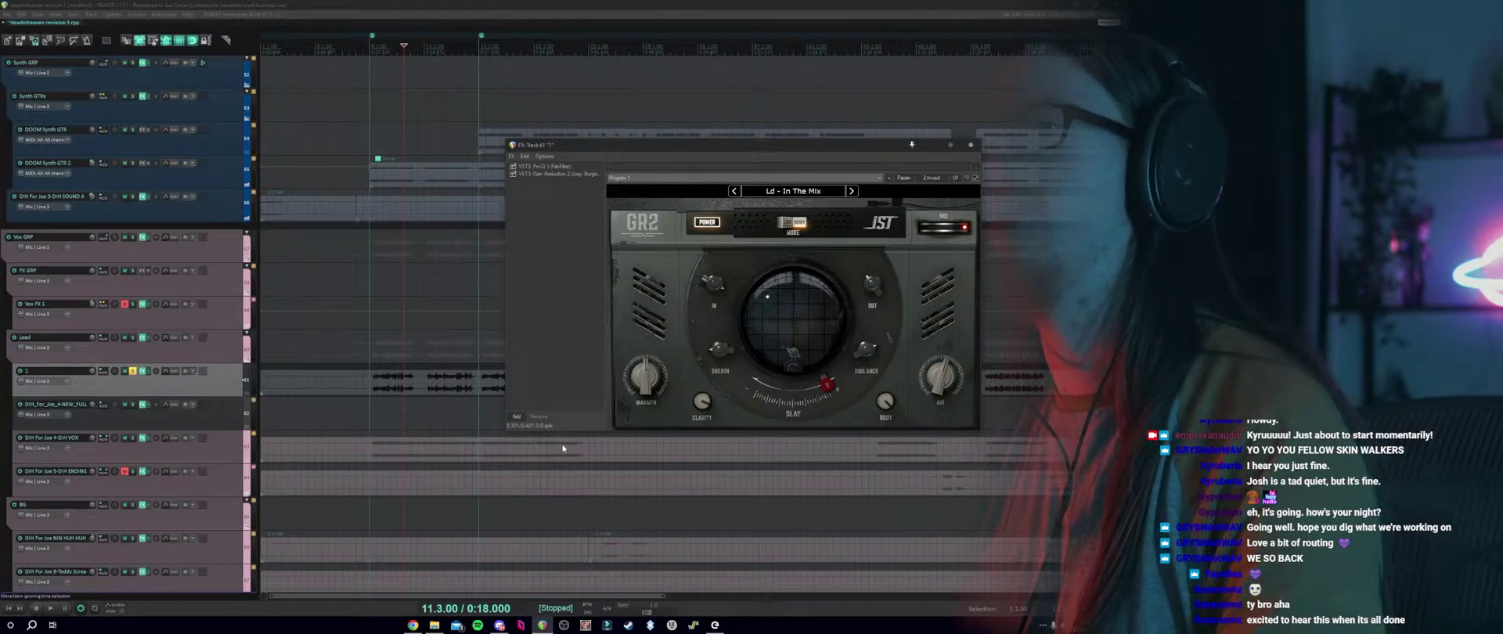
pyautogui.click(396, 381)
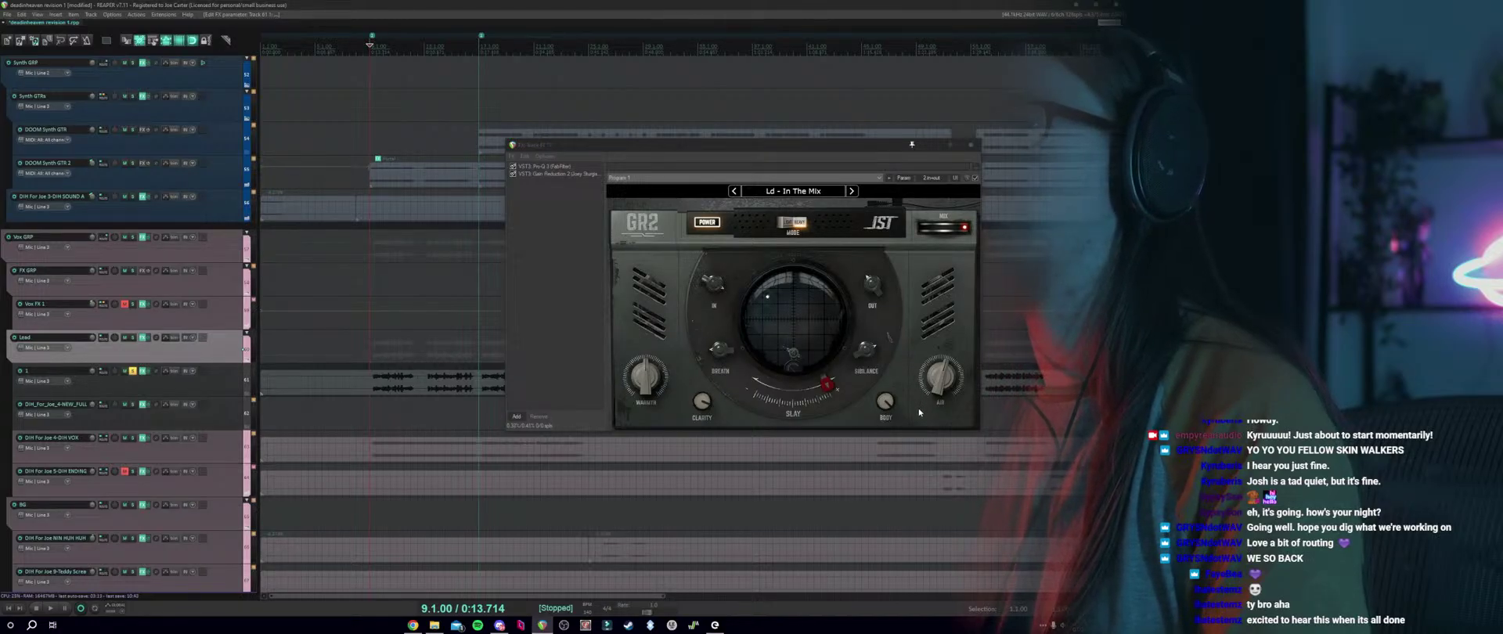
pyautogui.click(575, 280)
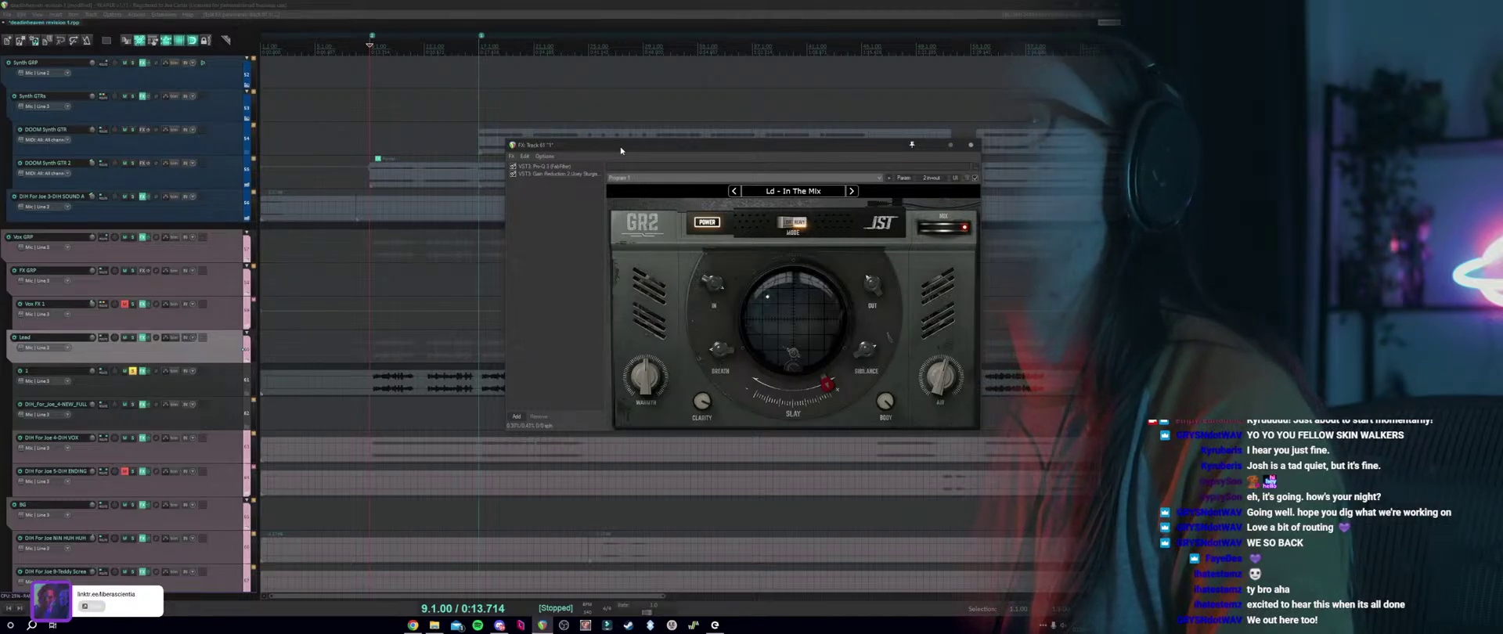
# Reposition the GR2 window and briefly replay the soloed vocal from bar 9.
pyautogui.moveTo(620, 150); pyautogui.dragTo(594, 169)
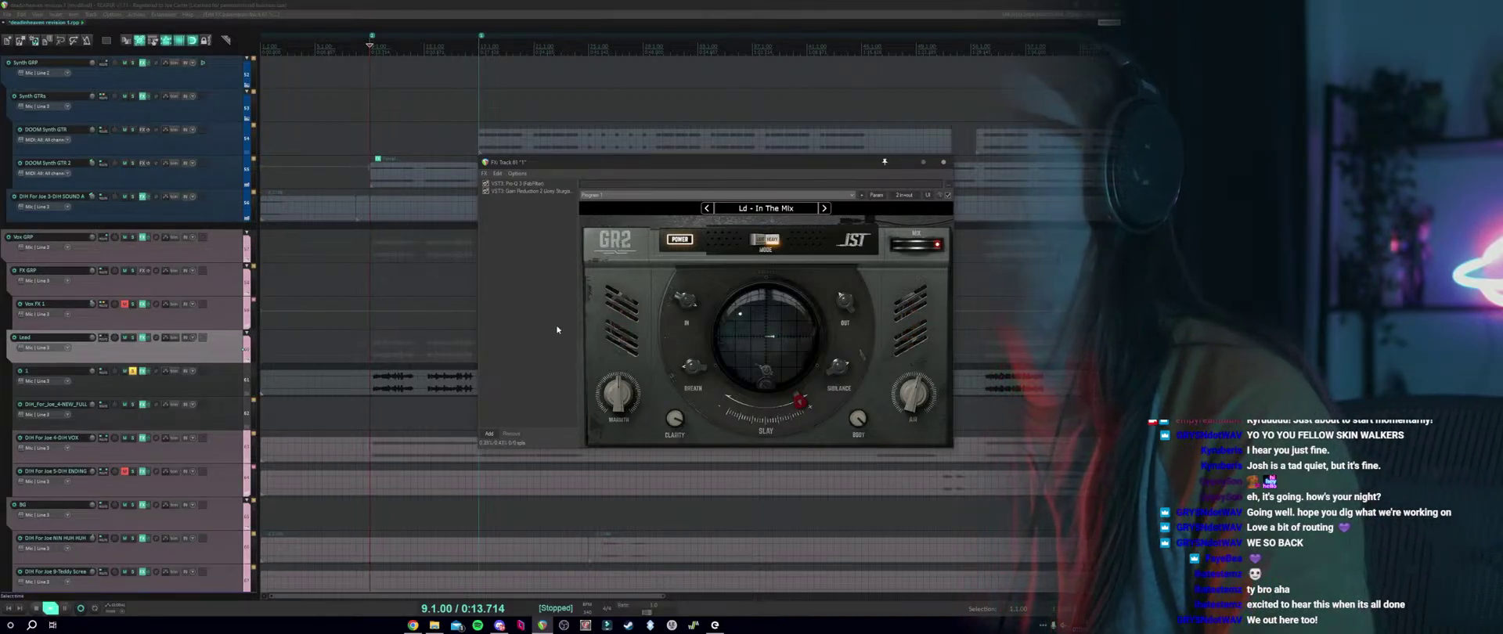
pyautogui.press('space')
pyautogui.moveTo(703, 357)
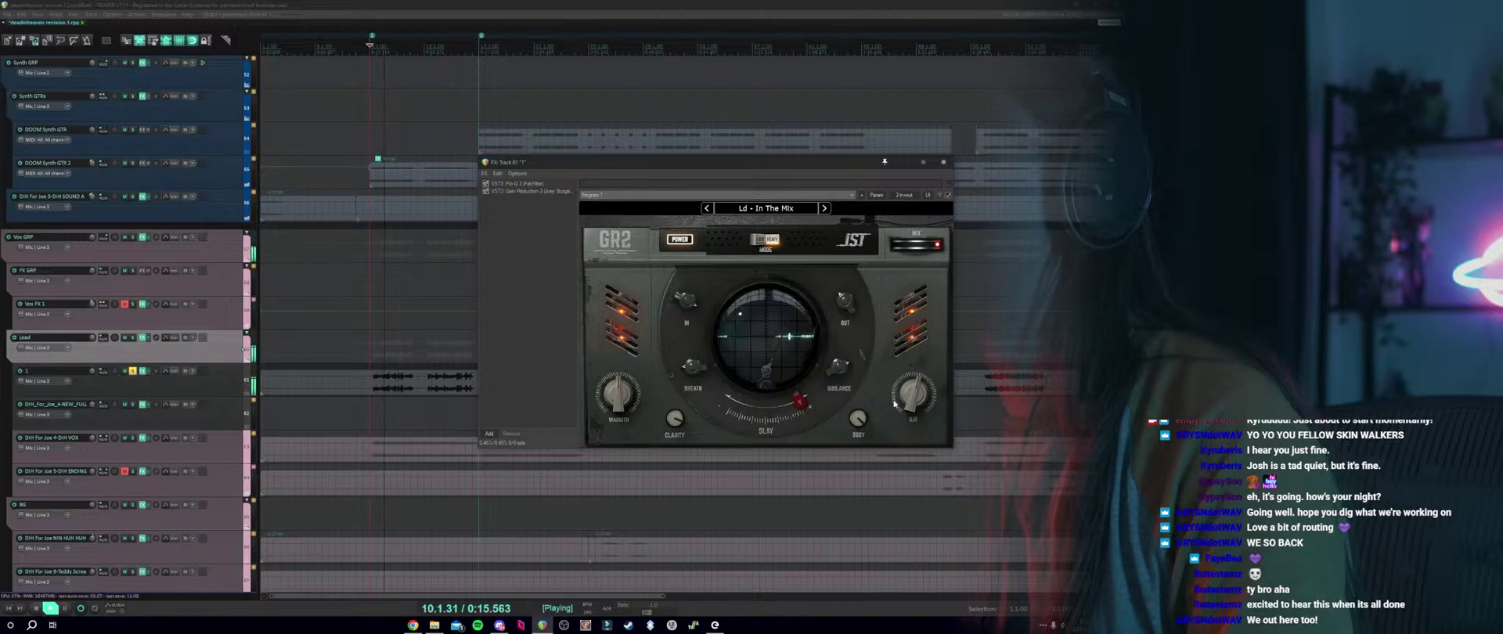
pyautogui.press('space')
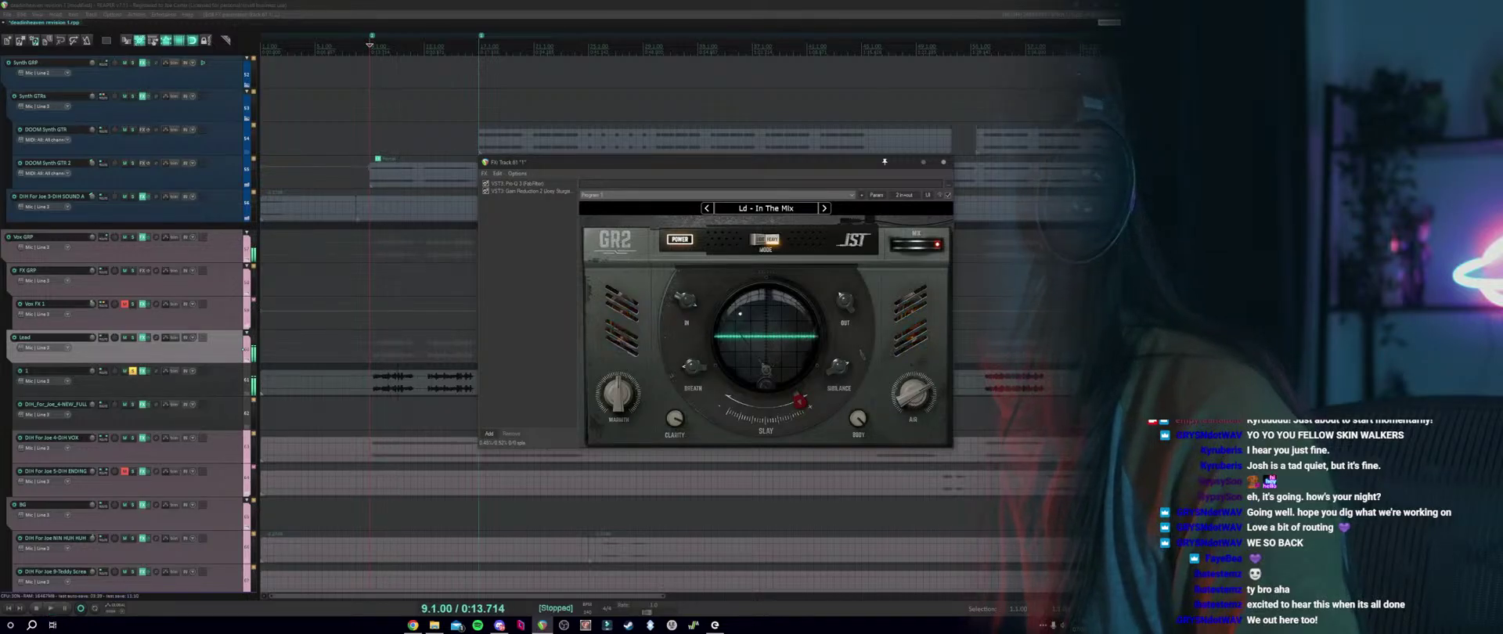
# Unsolo lead vocal track 1 and mute the older DIH VOX track for full-mix playback from bar 9.
pyautogui.click(132, 371)
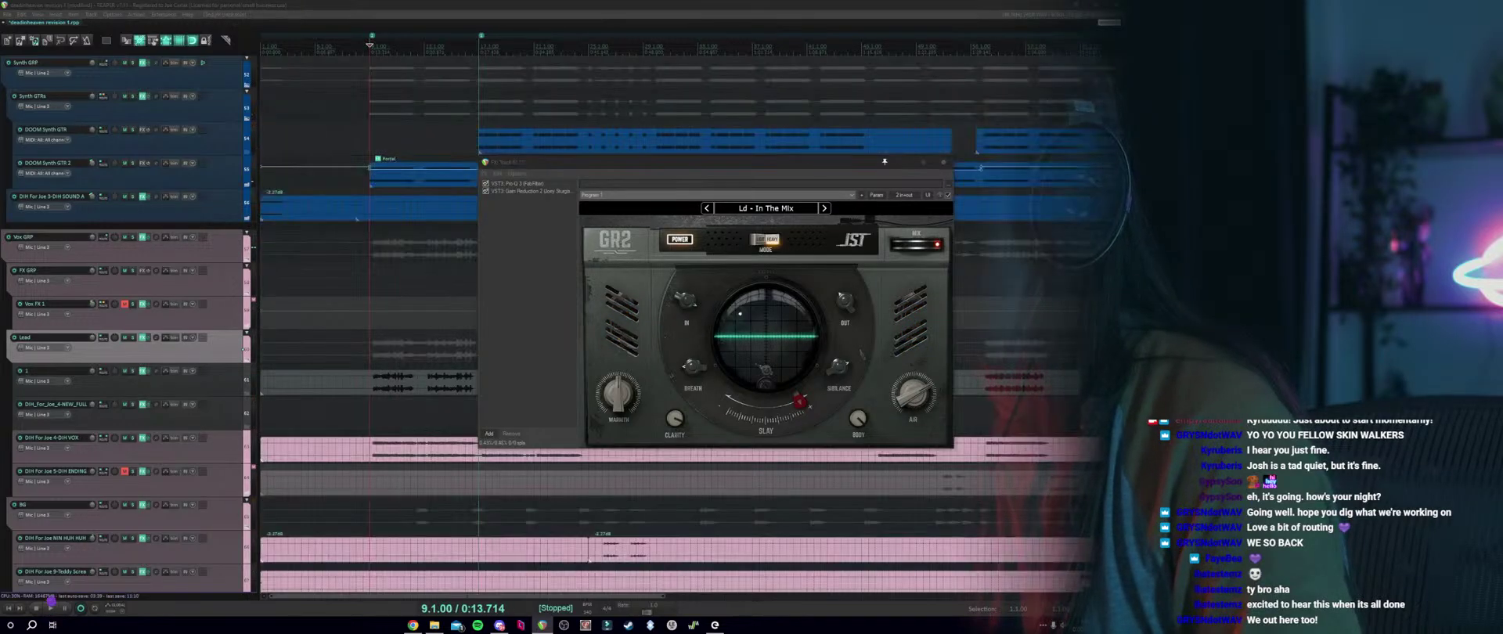
pyautogui.click(128, 438)
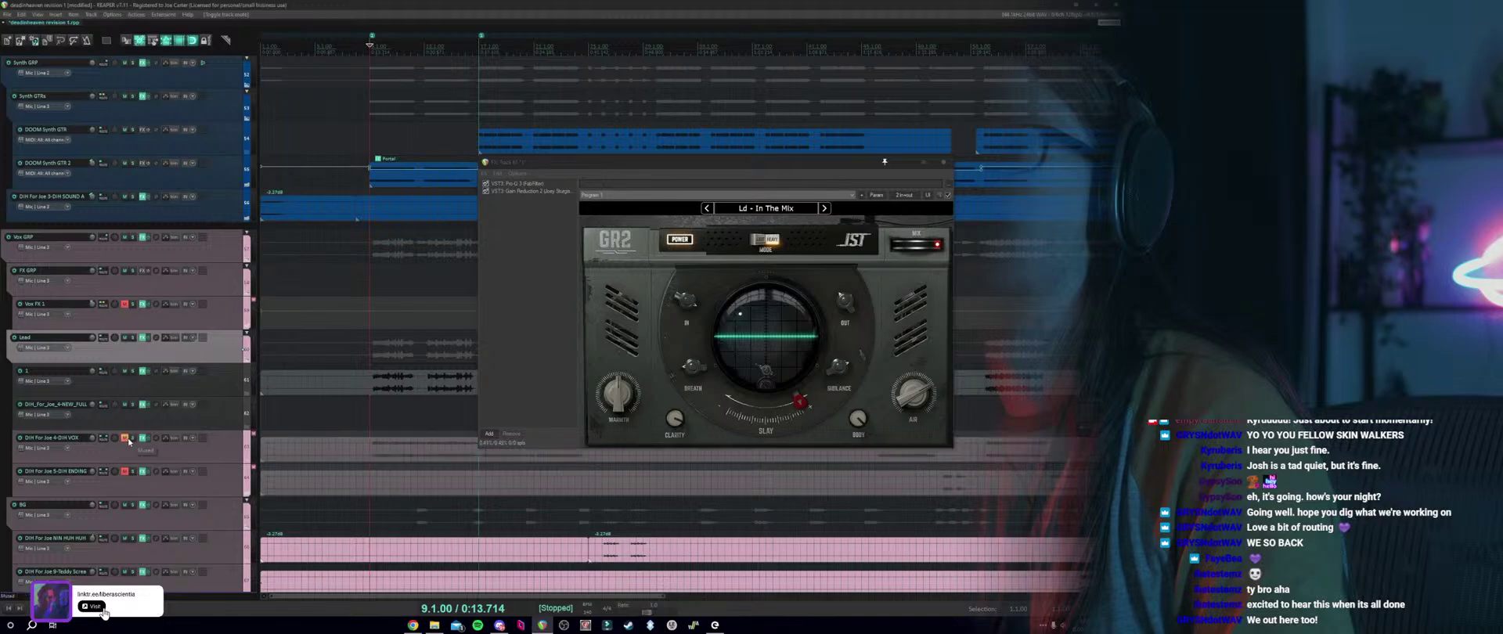
pyautogui.press('space')
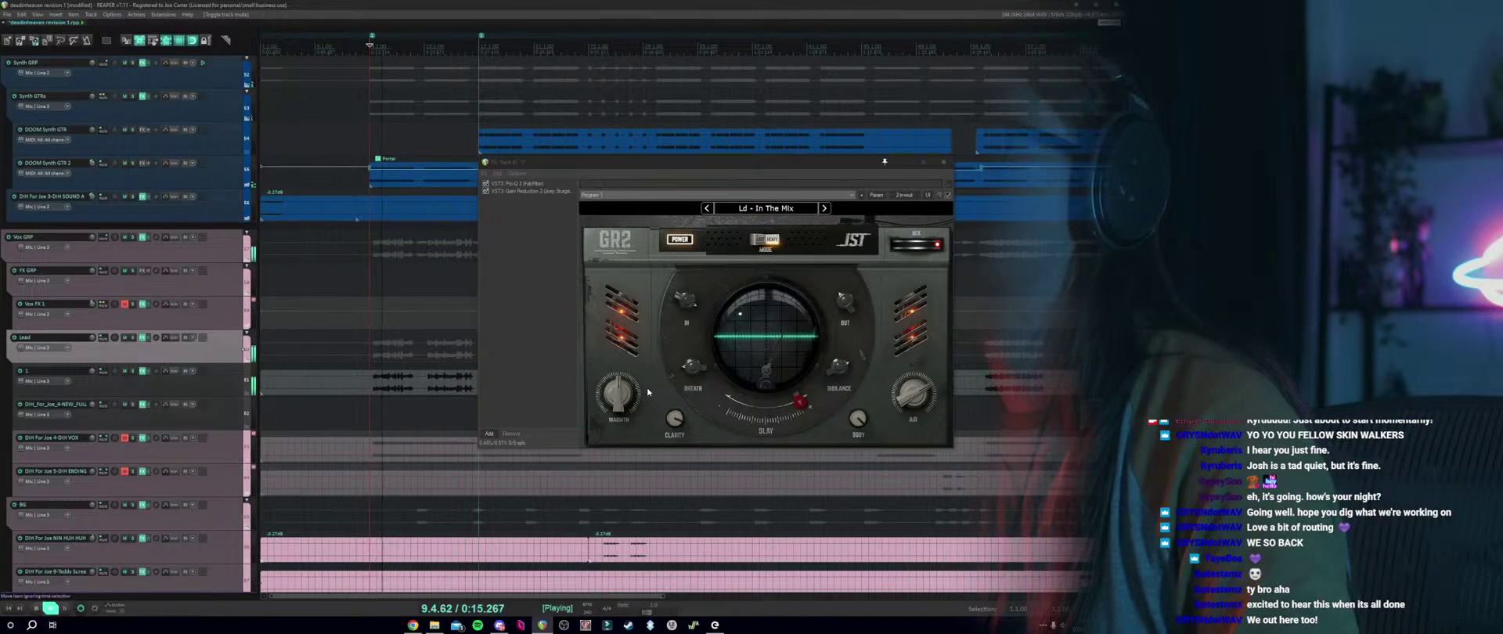
# Adjust GR2's Sibilance amount by ear against the full mix and close the plug-in window.
pyautogui.moveTo(905, 399)
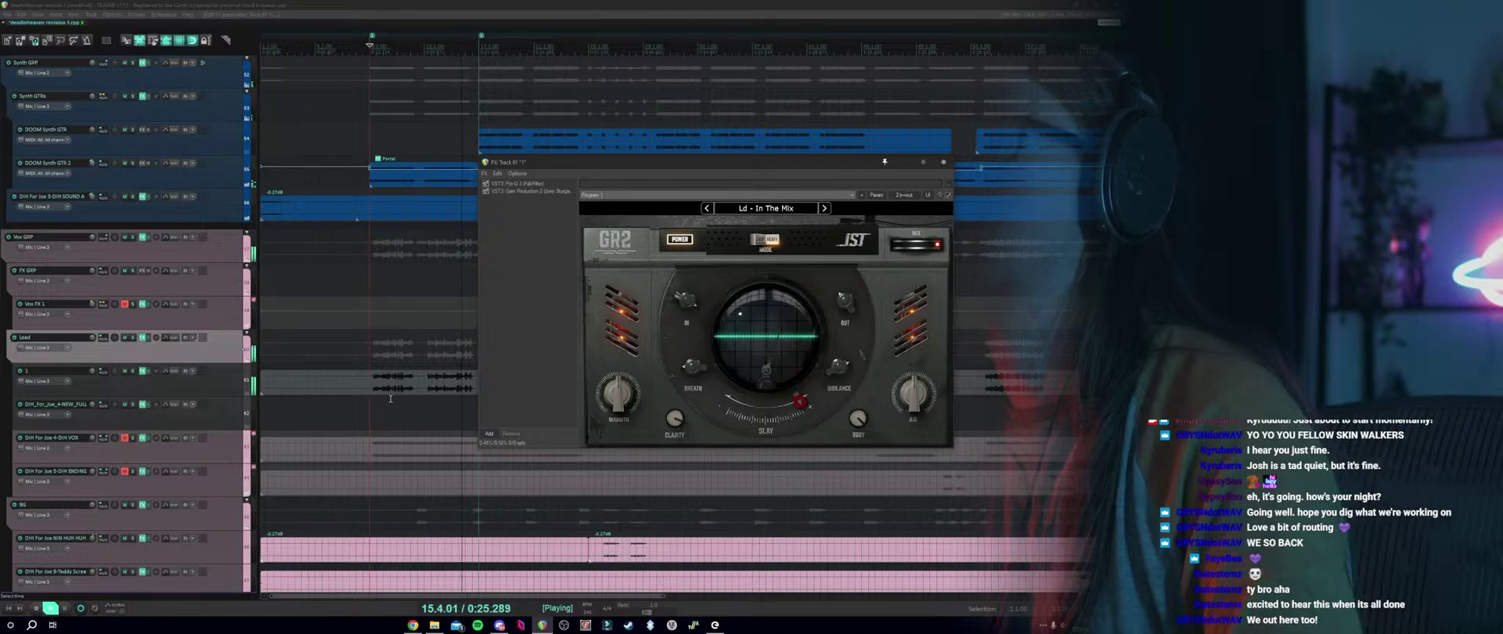
pyautogui.moveTo(811, 407)
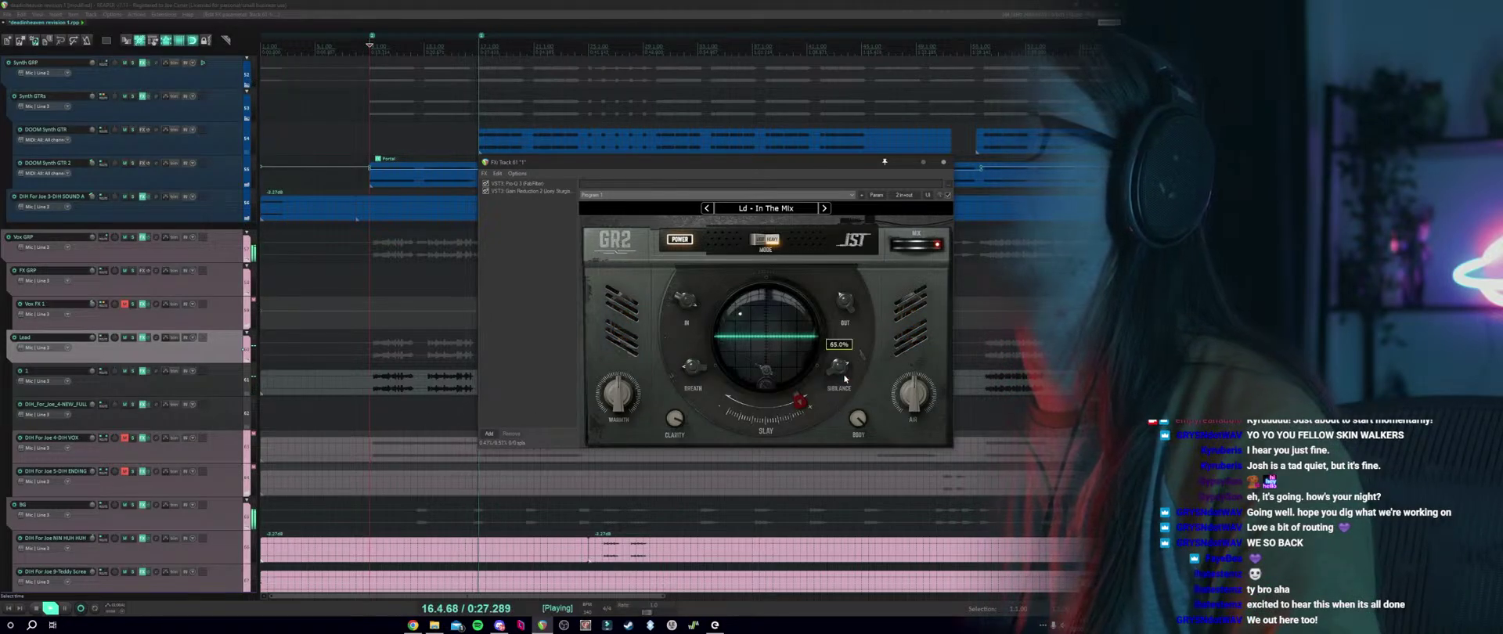
pyautogui.moveTo(839, 374)
pyautogui.scroll(2, 838, 373)
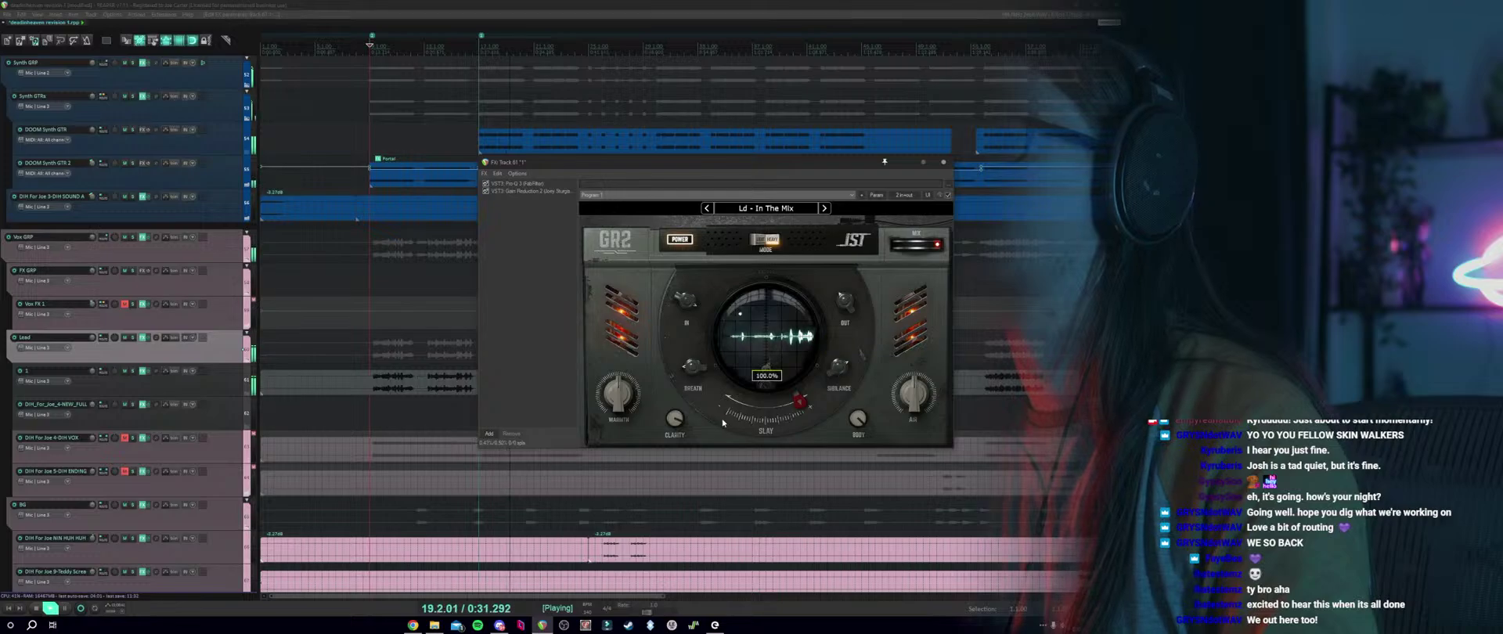
pyautogui.moveTo(682, 431)
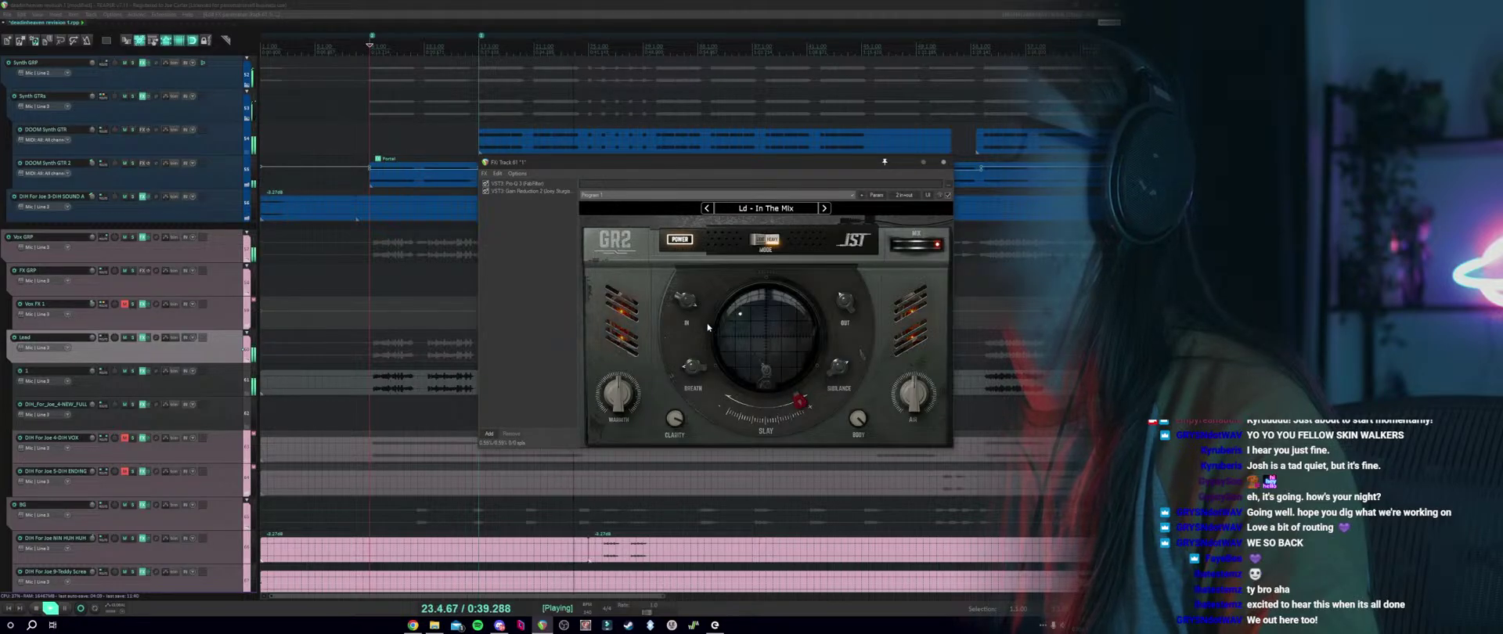
pyautogui.click(943, 166)
pyautogui.scroll(-2, 545, 396)
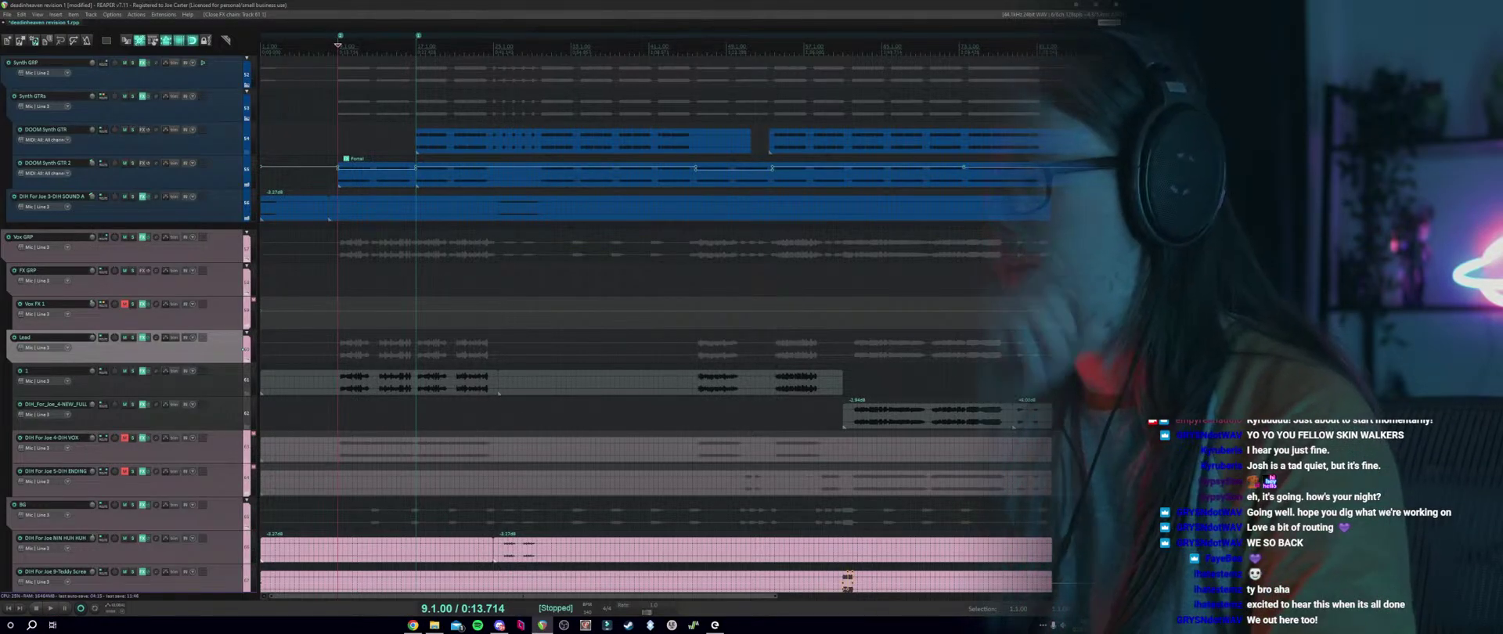
pyautogui.click(160, 367)
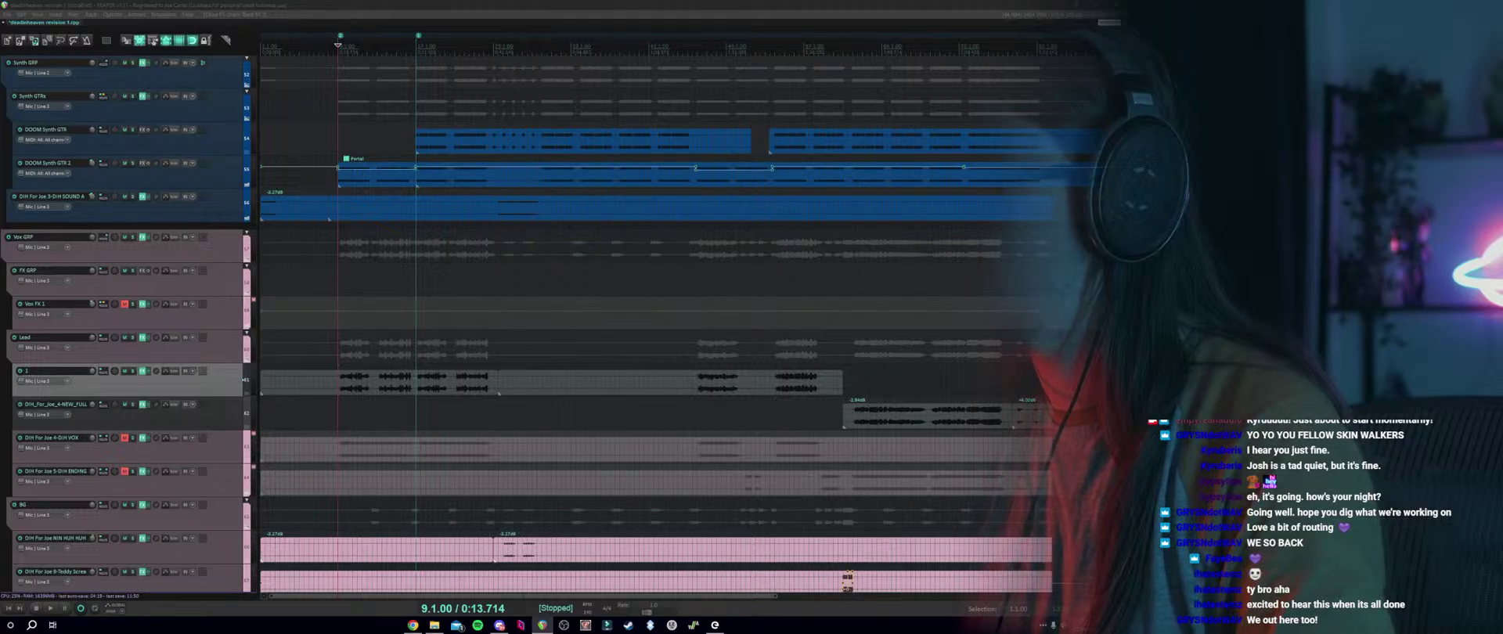
pyautogui.hotkey('shift', 'f')
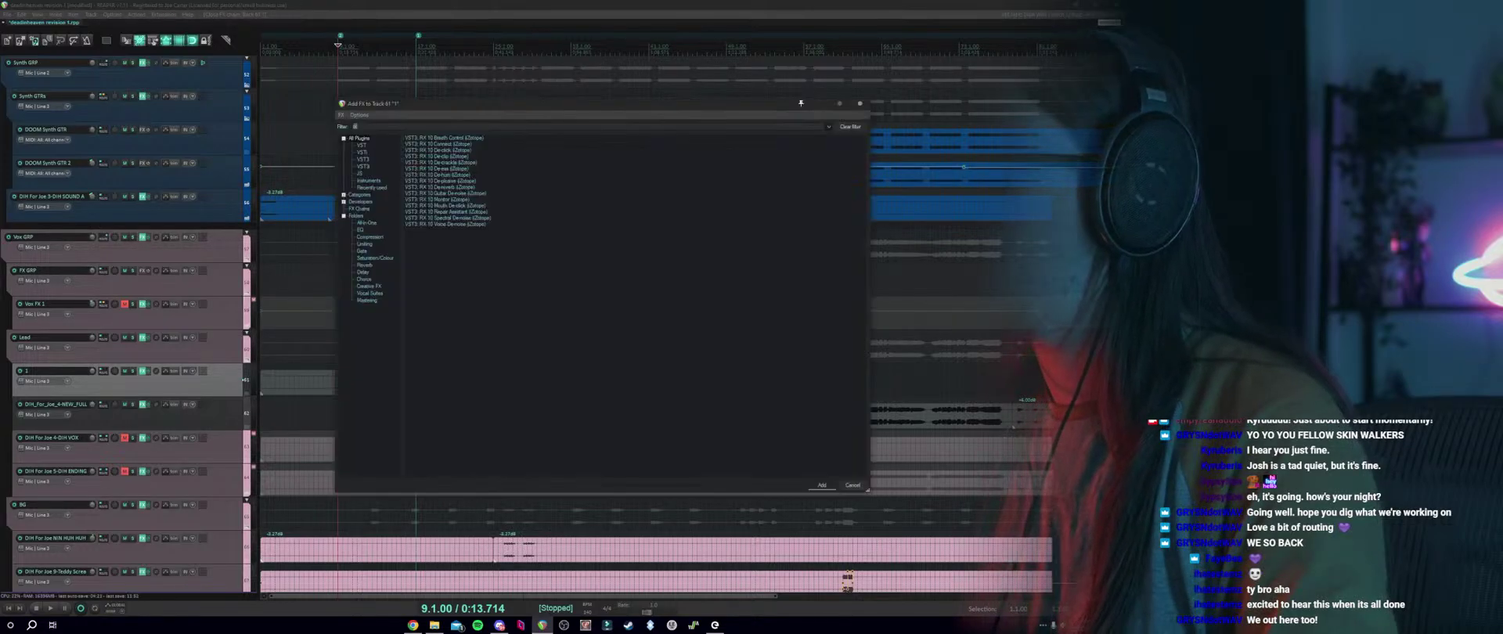
pyautogui.click(853, 486)
# Insert a new track in the FX GRP folder above Vox FX 1.
pyautogui.click(162, 286)
pyautogui.rightClick(162, 289)
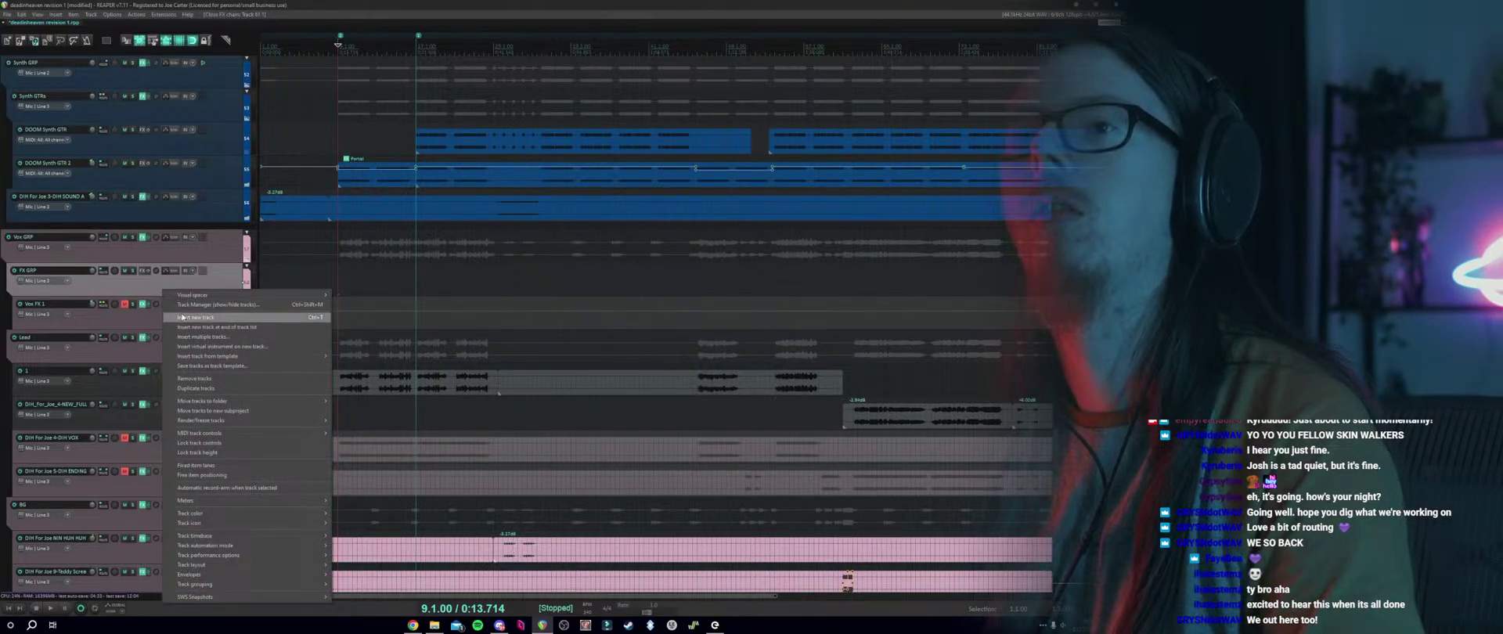
pyautogui.click(183, 317)
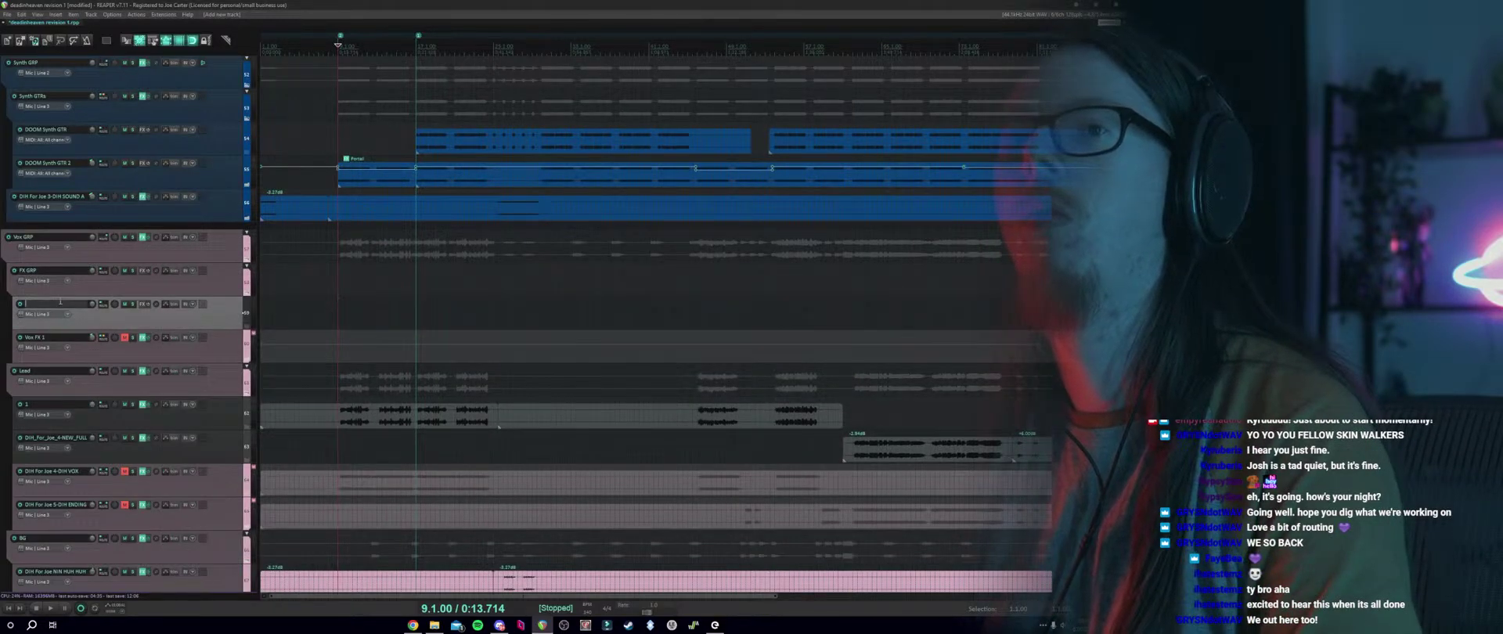
pyautogui.write('VOC')
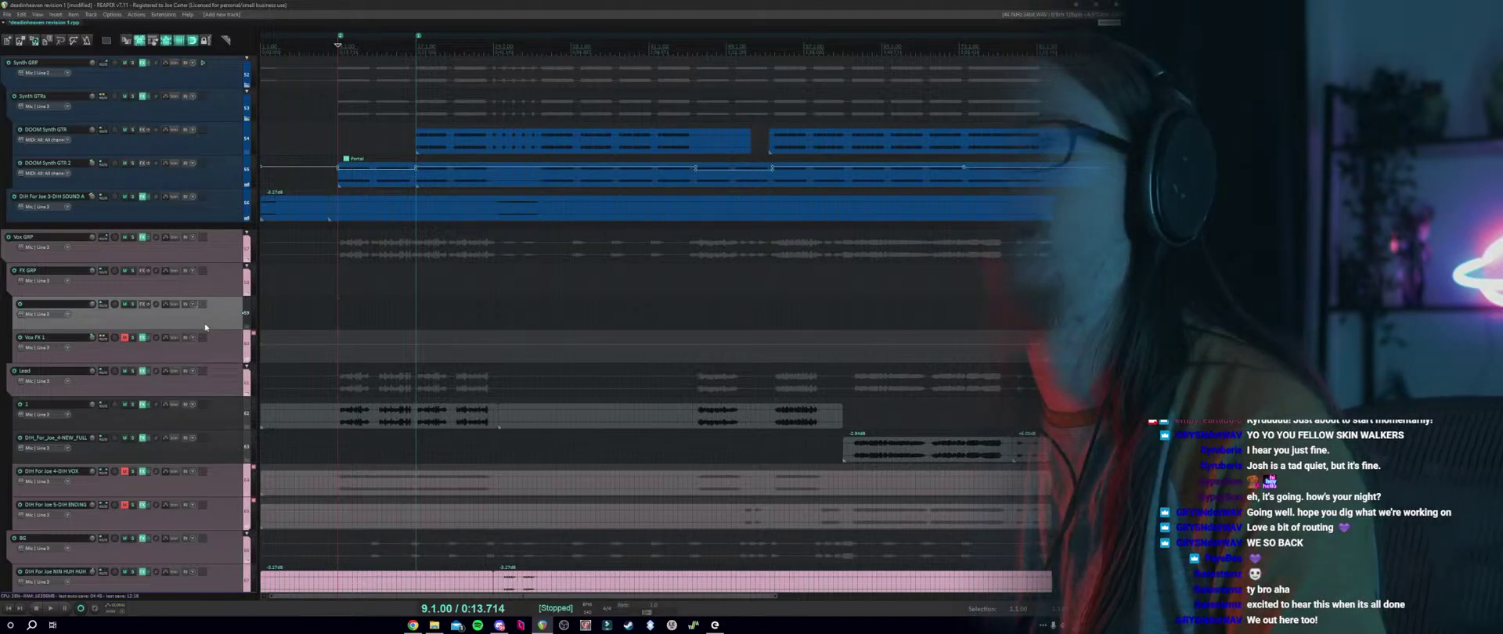
# Select lead vocal track 1 and place the edit cursor at bar 15.
pyautogui.scroll(-3, 196, 319)
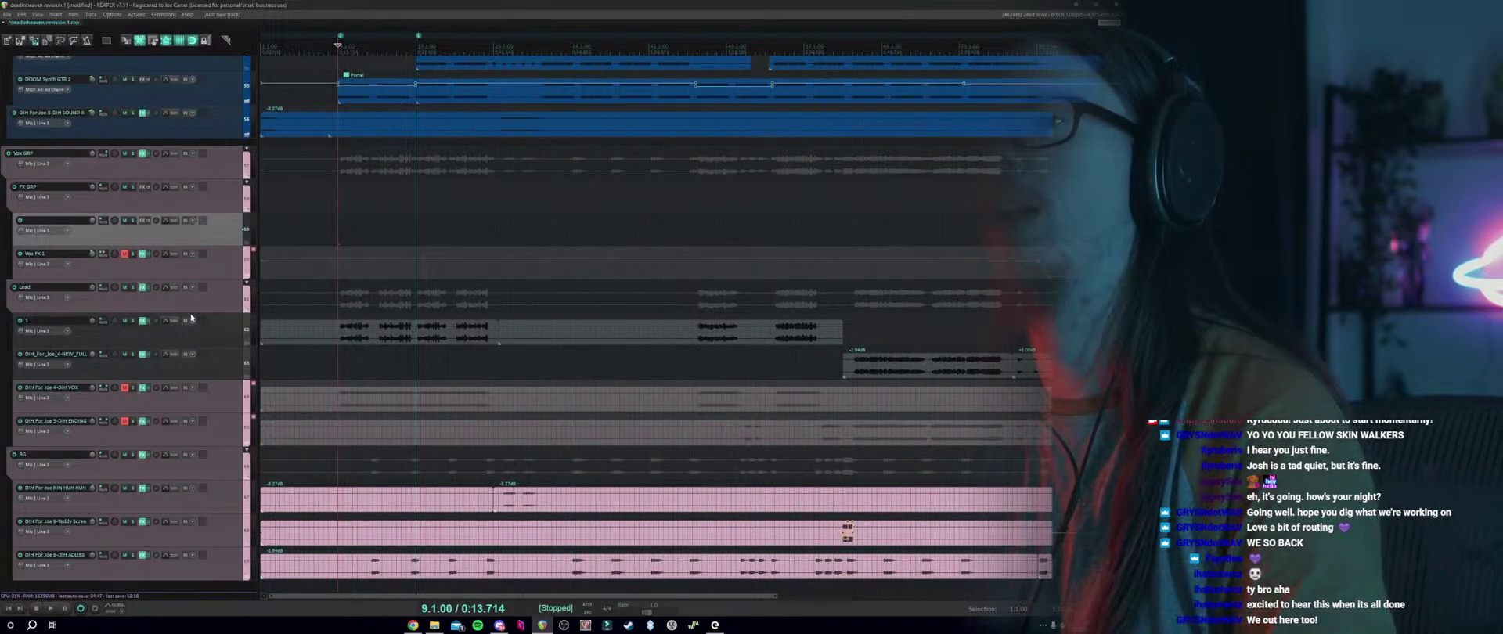
pyautogui.click(382, 314)
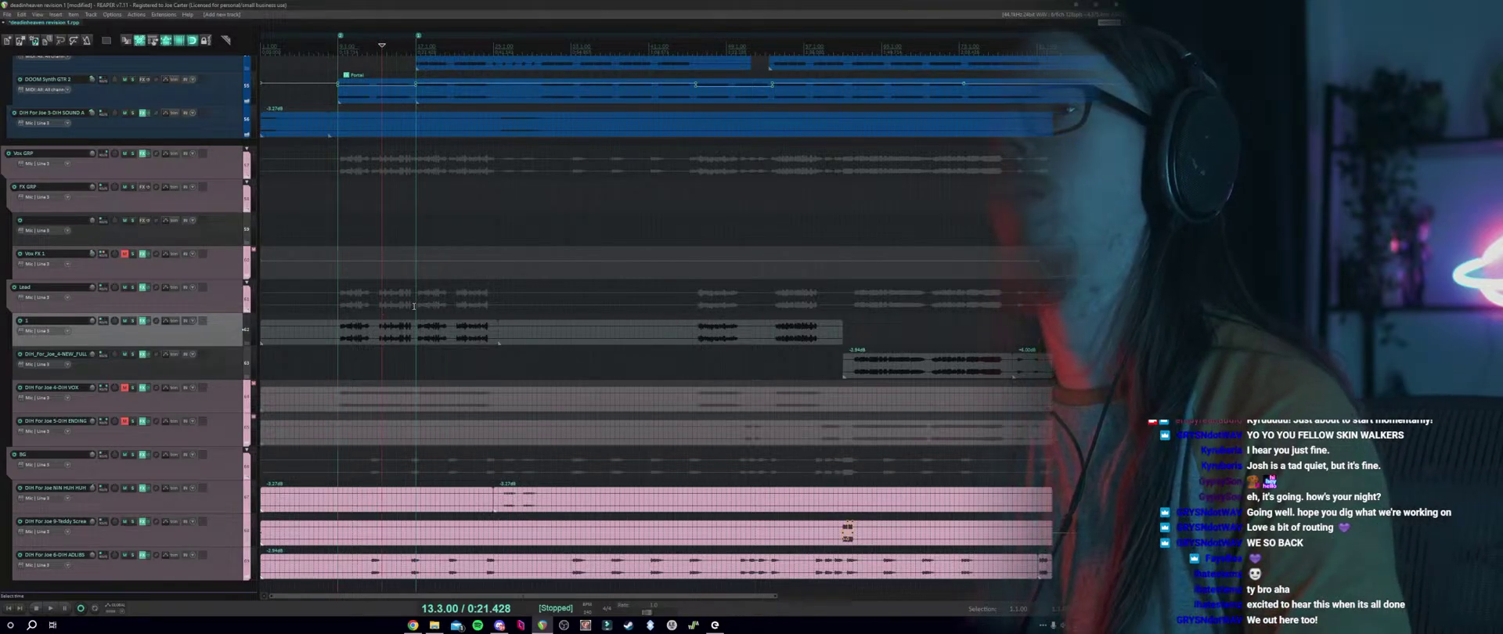
pyautogui.click(402, 312)
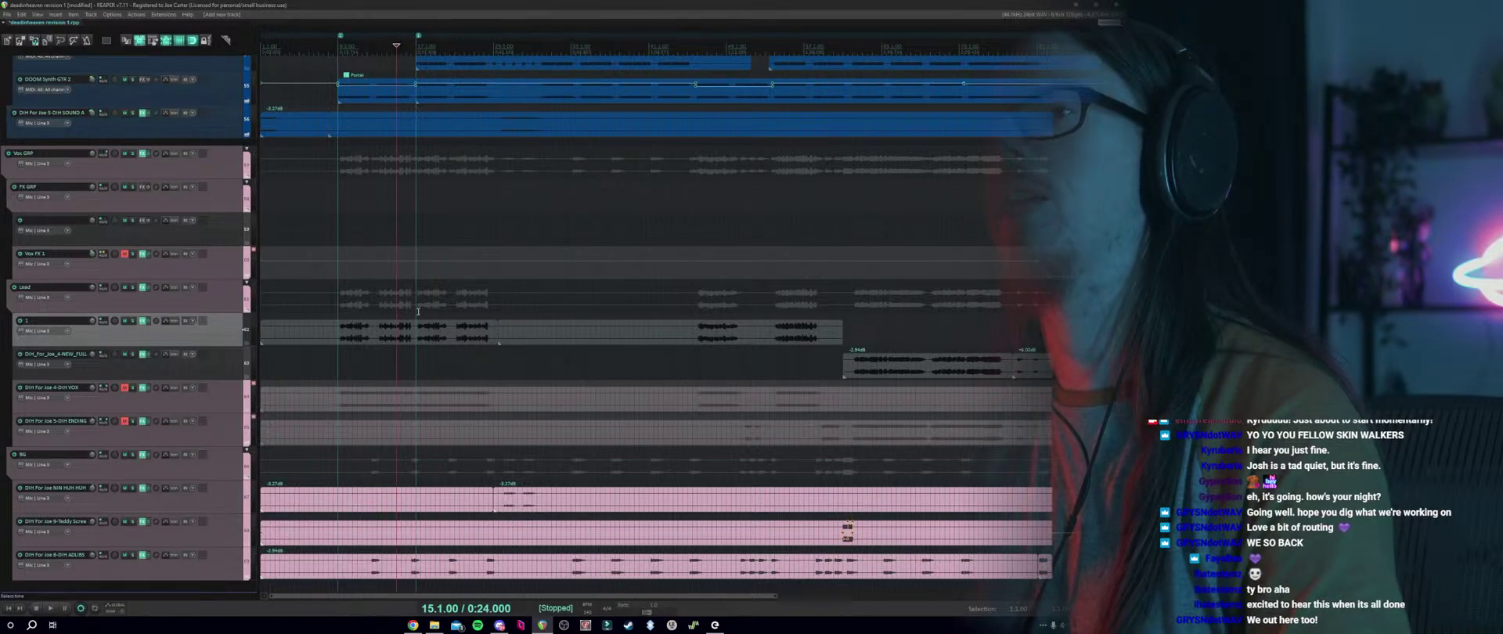
# Play the full mix from bar 17 and stop playback after a short listen.
pyautogui.click(418, 312)
pyautogui.press('space')
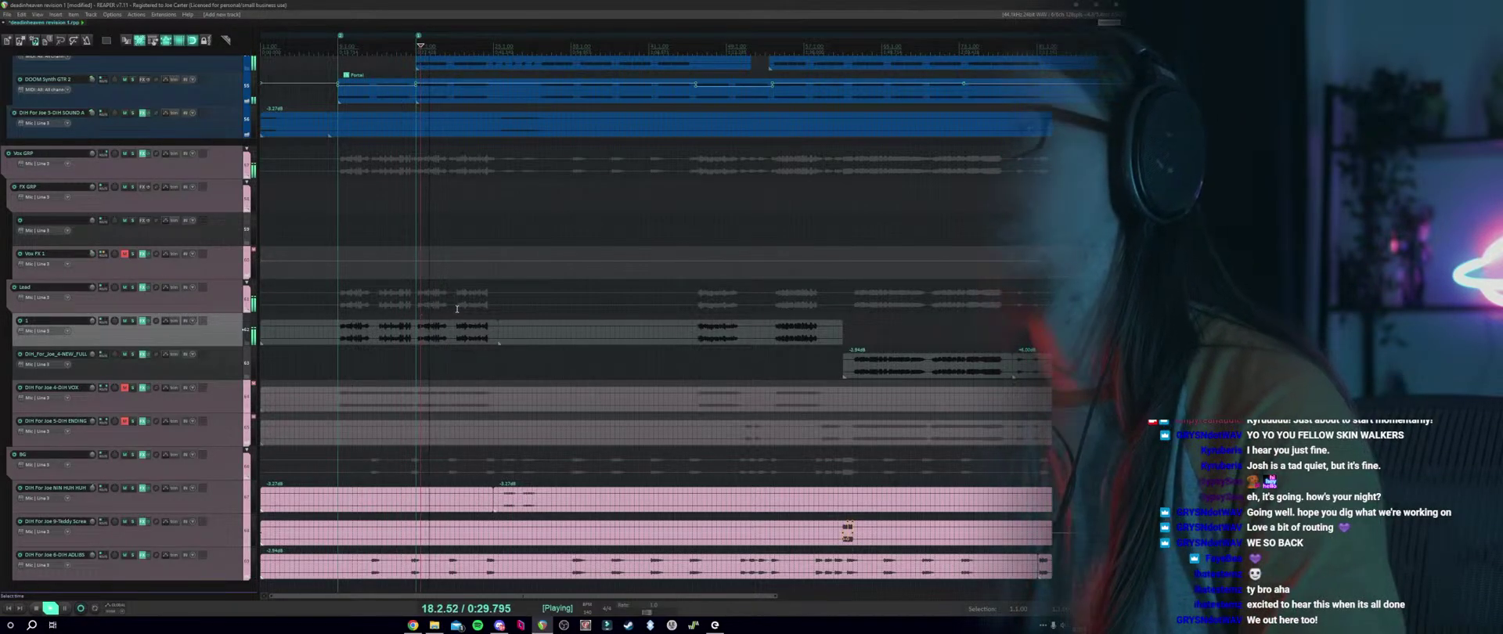
pyautogui.press('space')
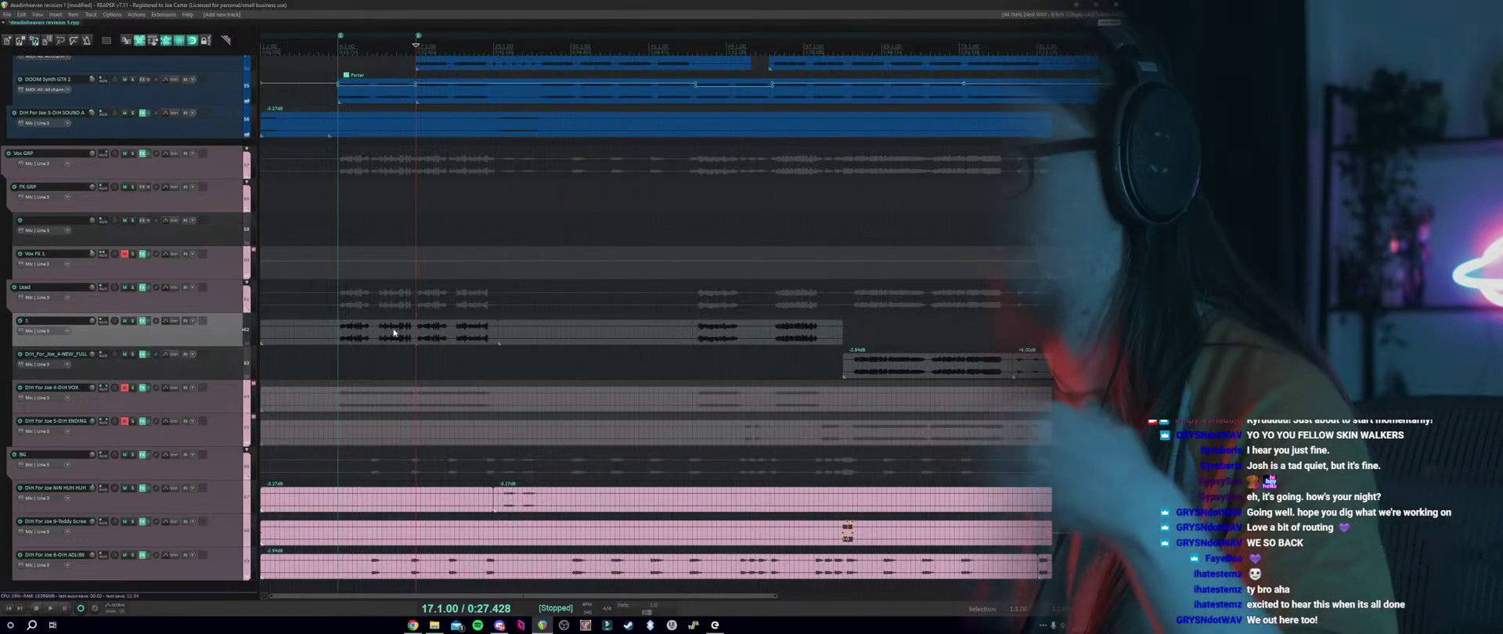
# Unmute the older DIH VOX track, solo it with lead vocal track 1, and lower its volume during playback from bar 17.
pyautogui.scroll(2, 440, 352)
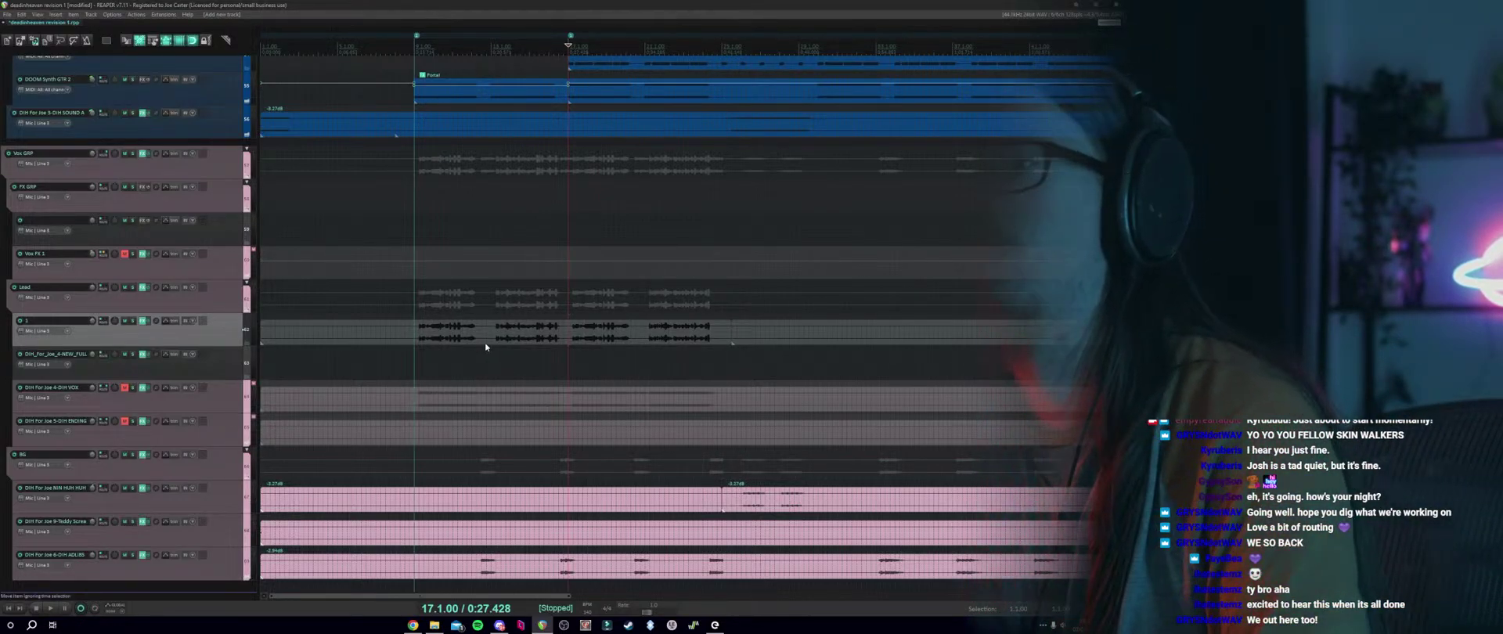
pyautogui.click(125, 388)
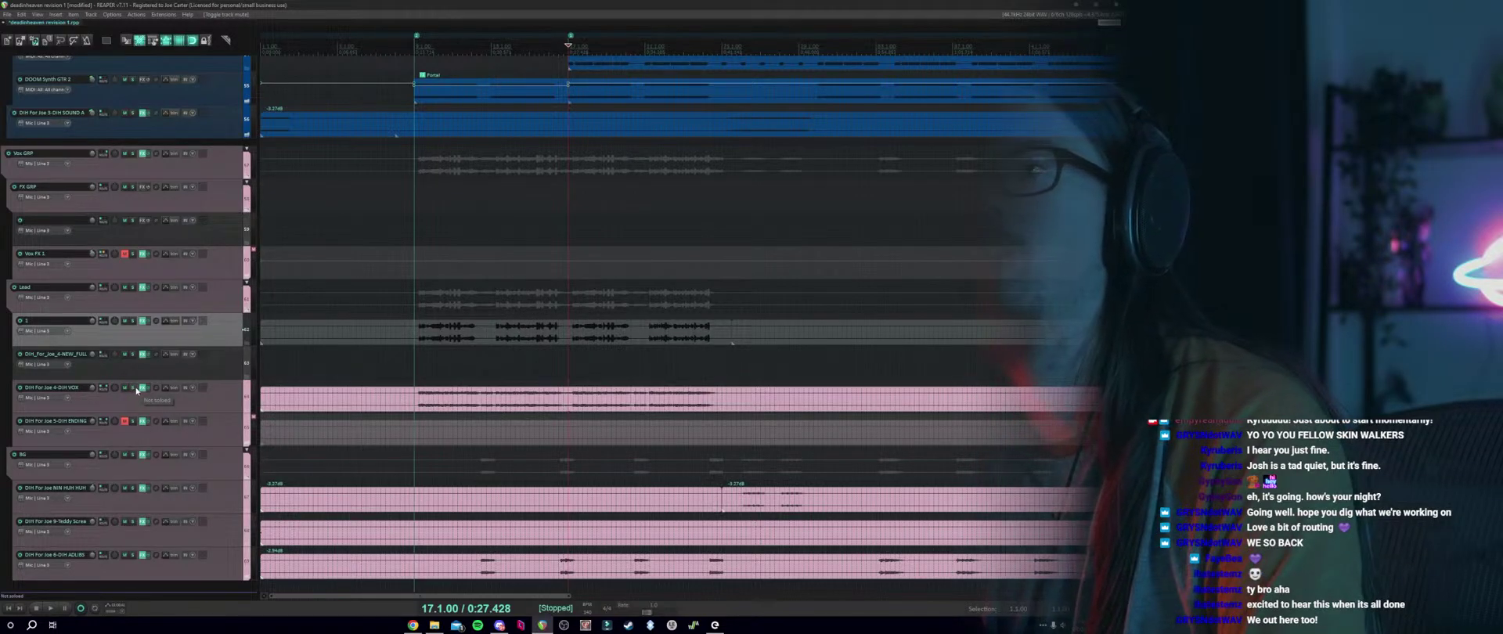
pyautogui.scroll(-5, 699, 391)
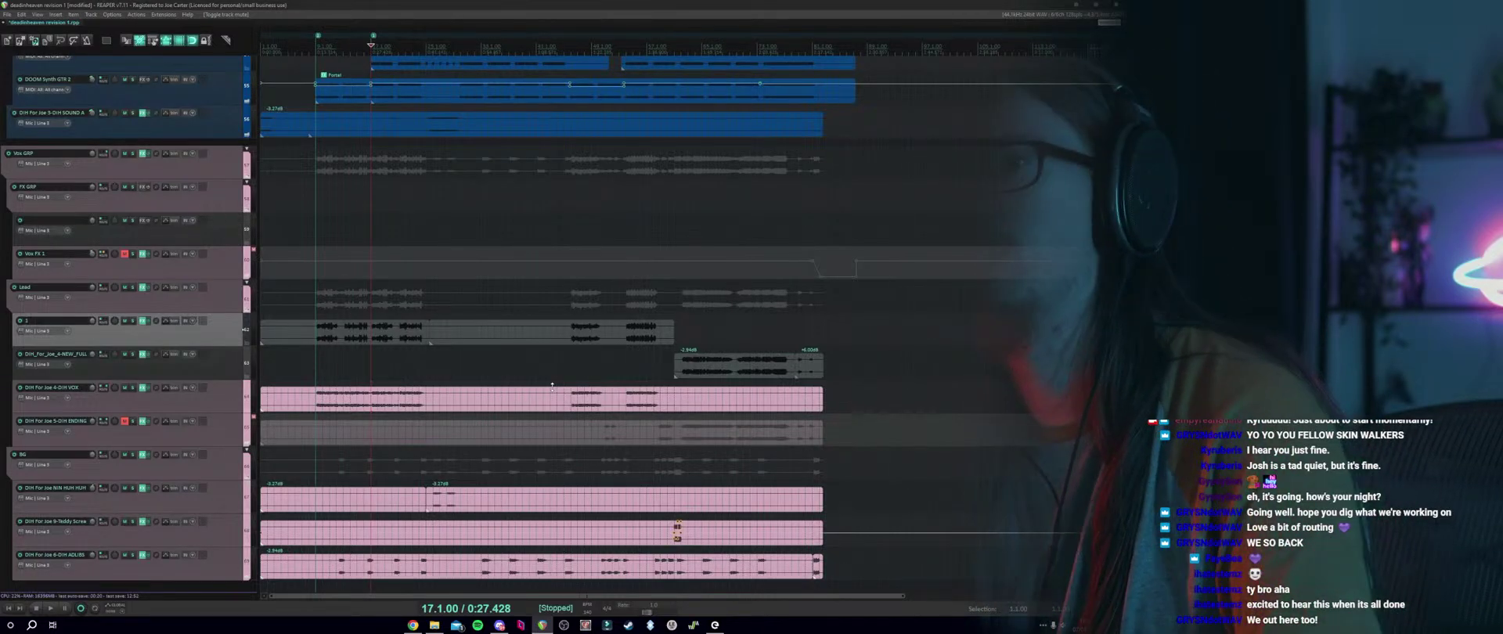
pyautogui.click(133, 321)
pyautogui.press('space')
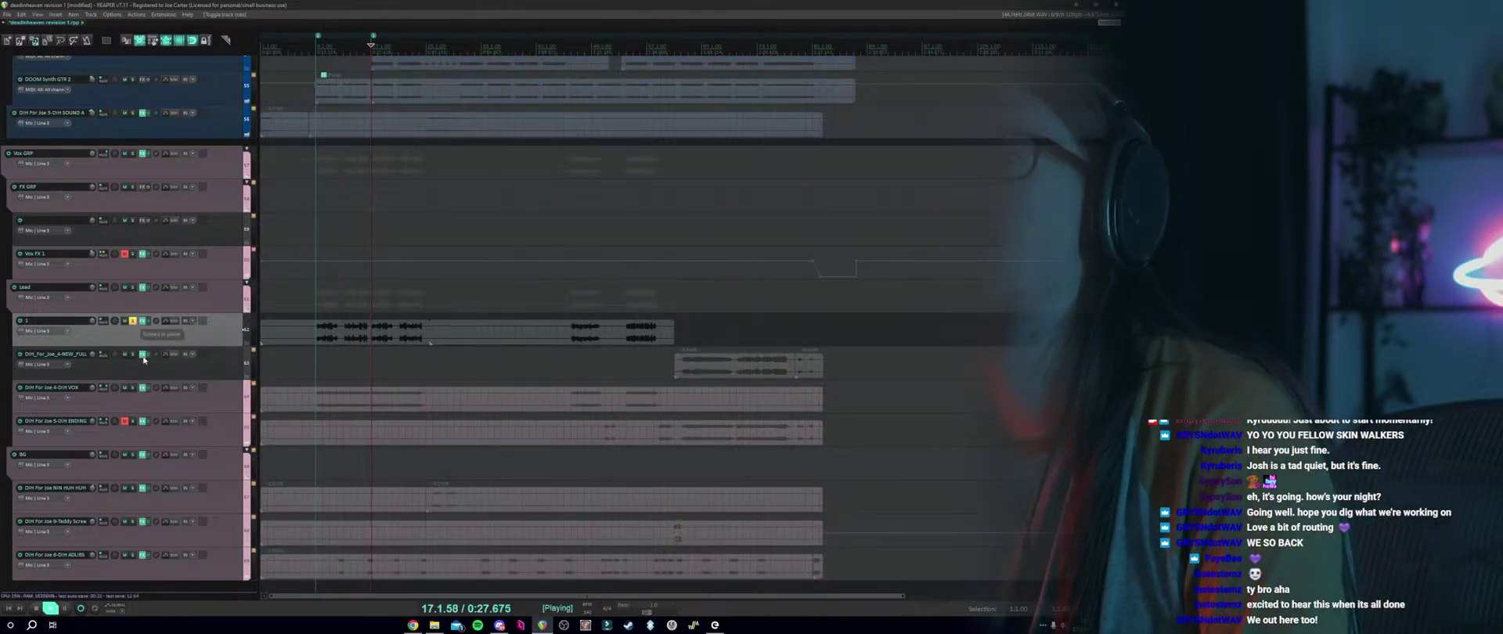
pyautogui.click(131, 388)
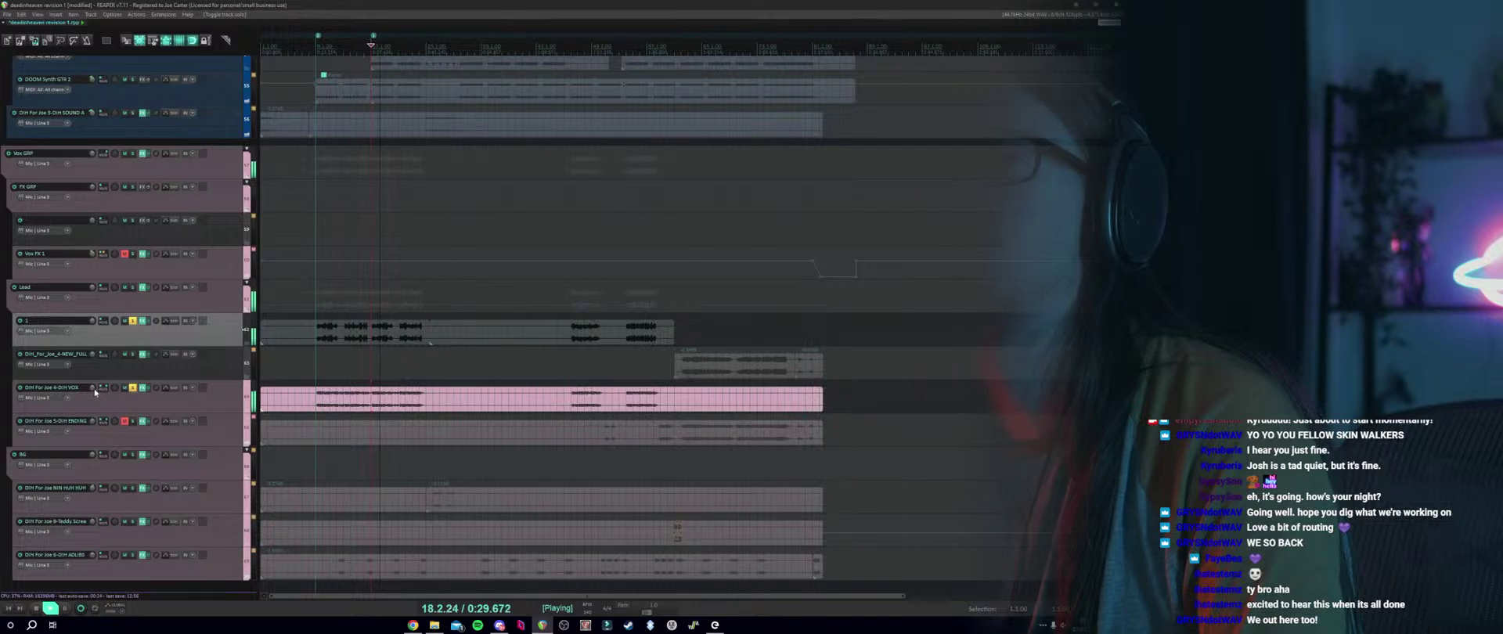
pyautogui.moveTo(94, 389); pyautogui.dragTo(94, 399)
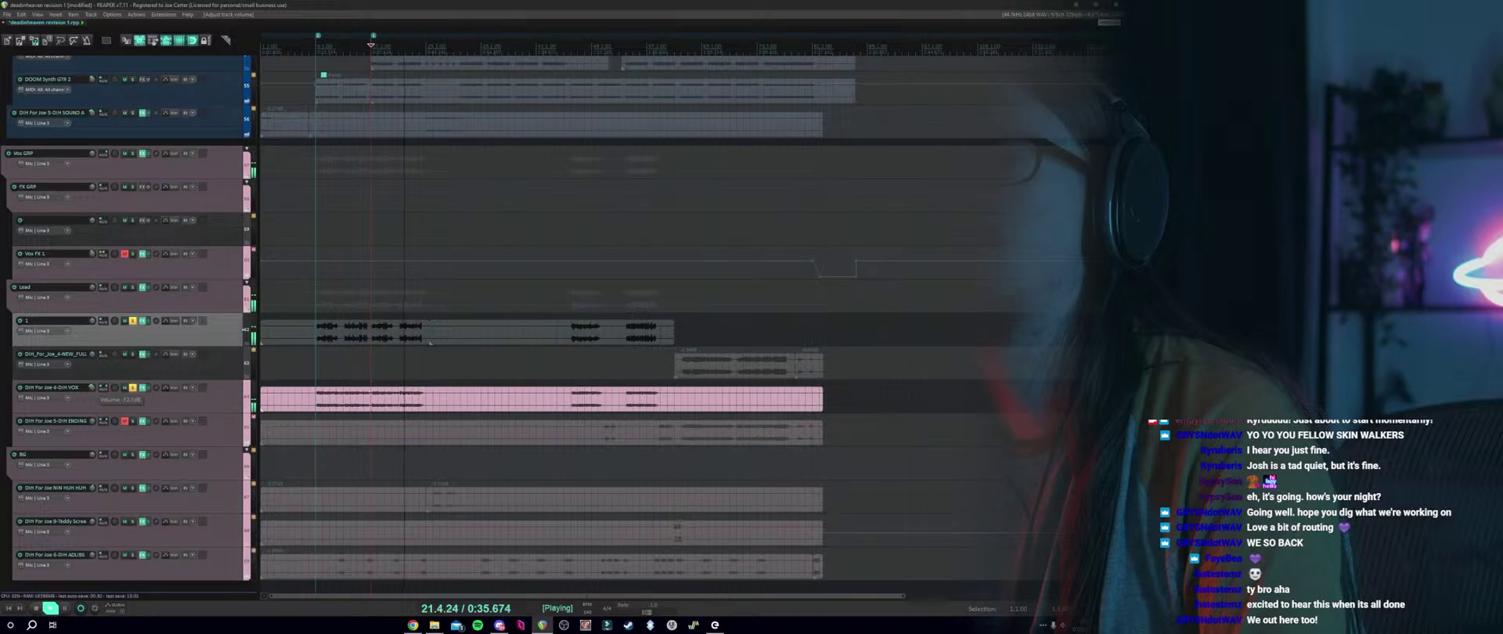
pyautogui.press('space')
# Clear the solos on lead vocal track 1 and the older DIH VOX track, and mute DIH VOX again.
pyautogui.click(132, 387)
pyautogui.click(145, 317)
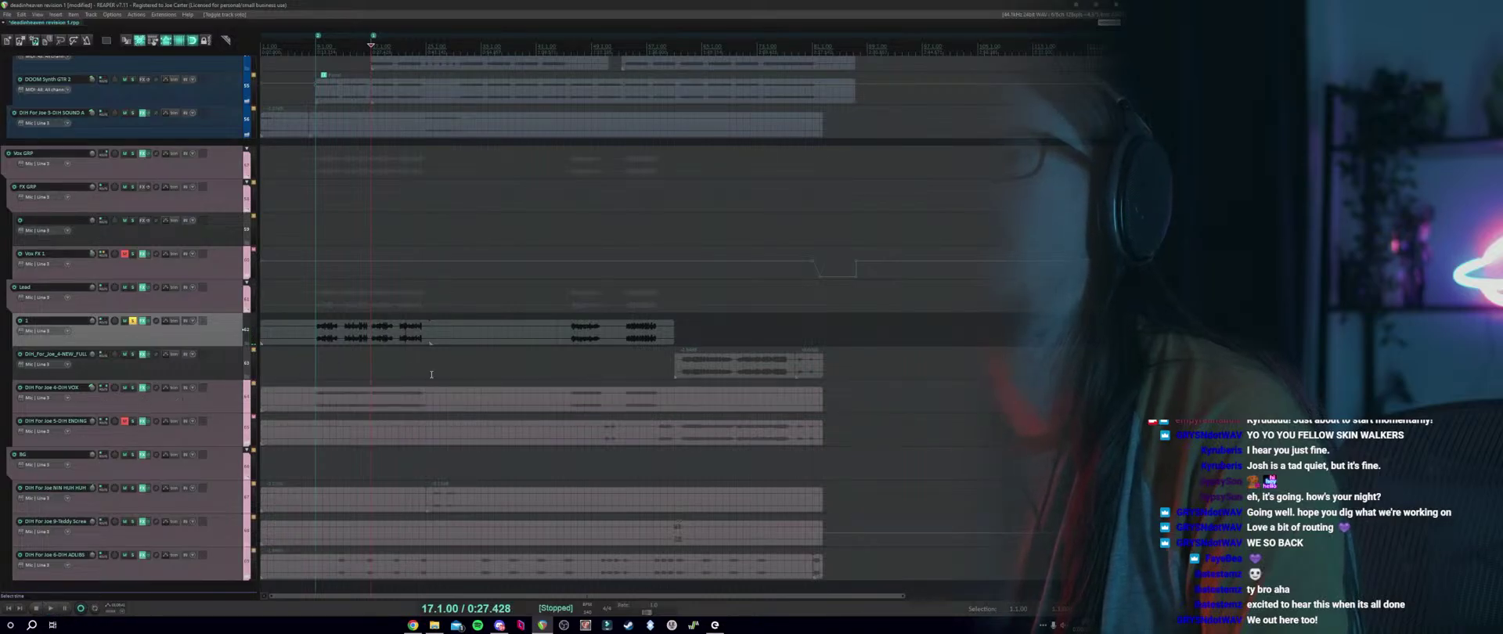
pyautogui.click(132, 320)
pyautogui.click(132, 388)
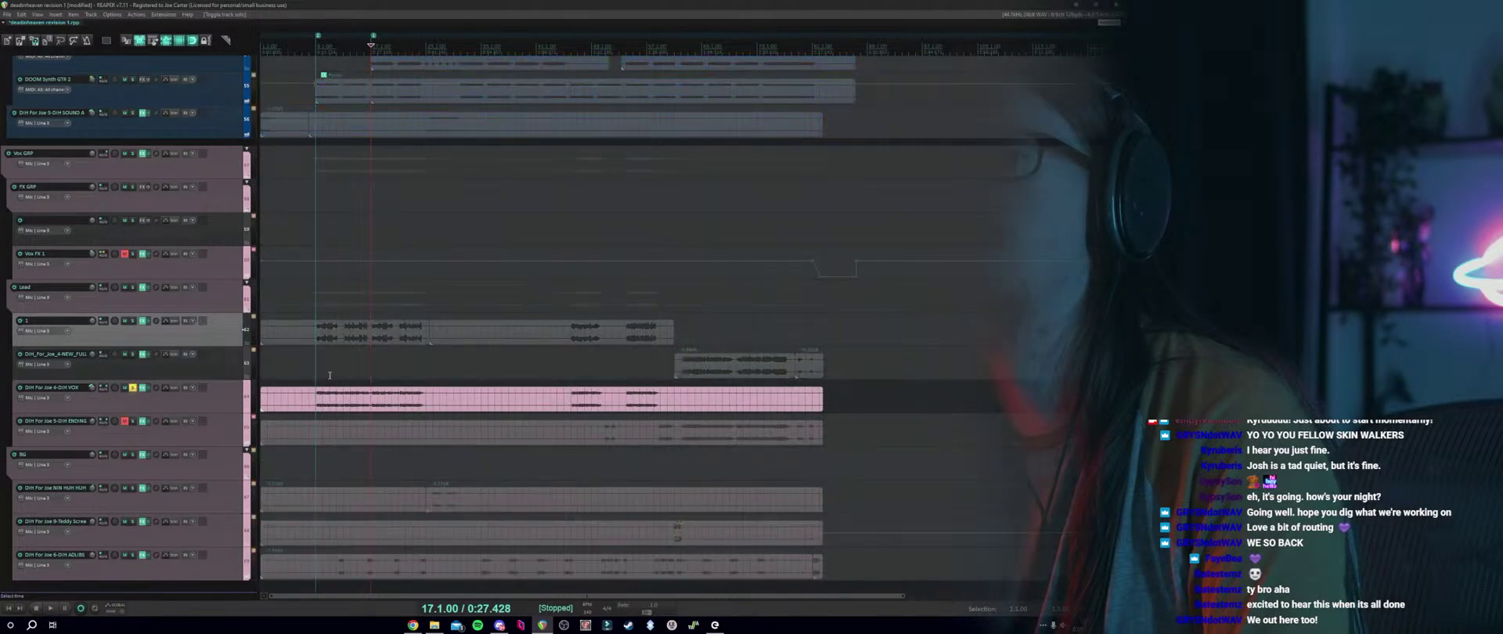
pyautogui.click(329, 364)
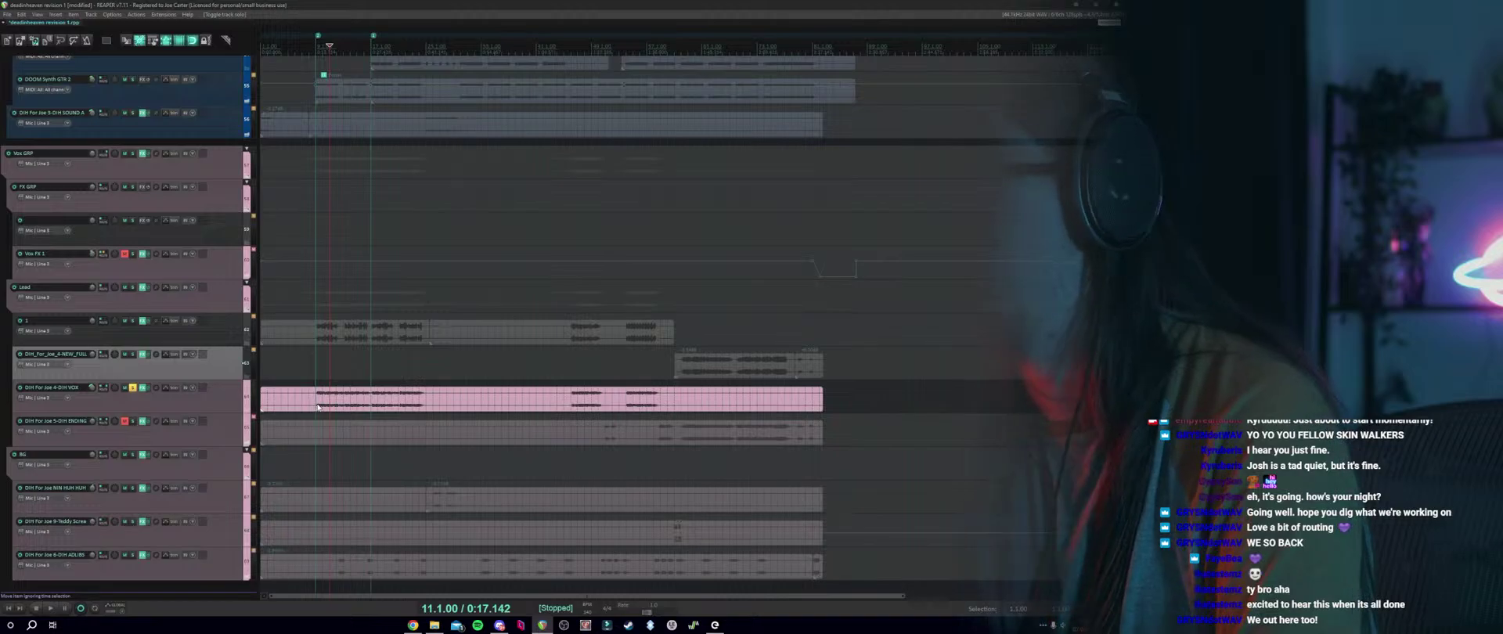
pyautogui.click(132, 388)
pyautogui.click(124, 388)
pyautogui.click(143, 406)
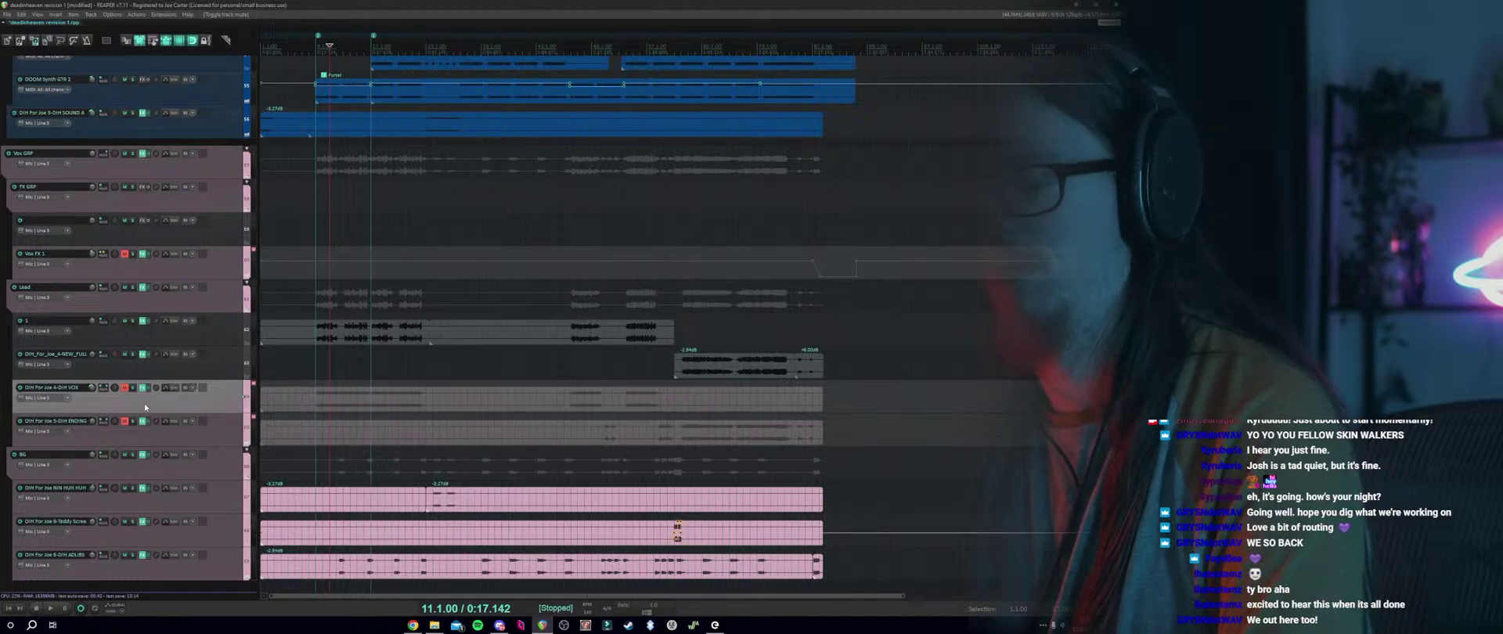
pyautogui.hotkey('ctrl', 'alt', 'x')
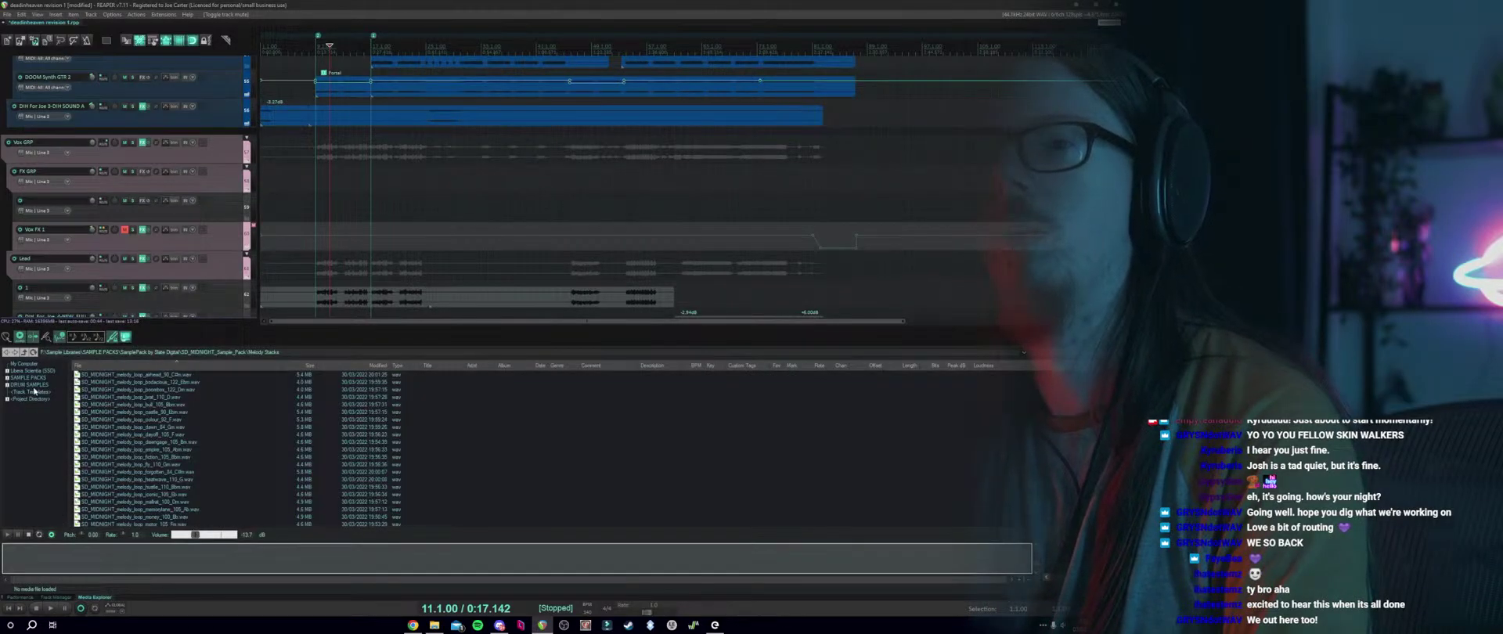
pyautogui.click(52, 597)
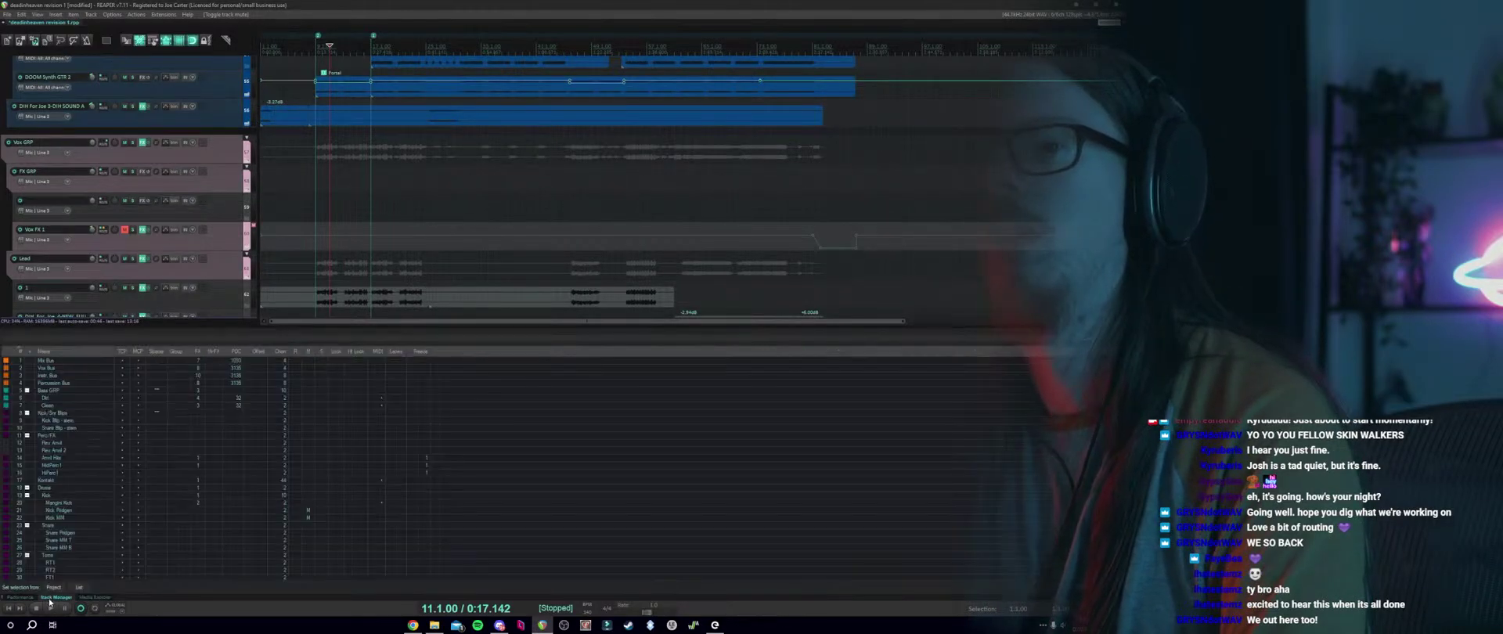
pyautogui.click(48, 599)
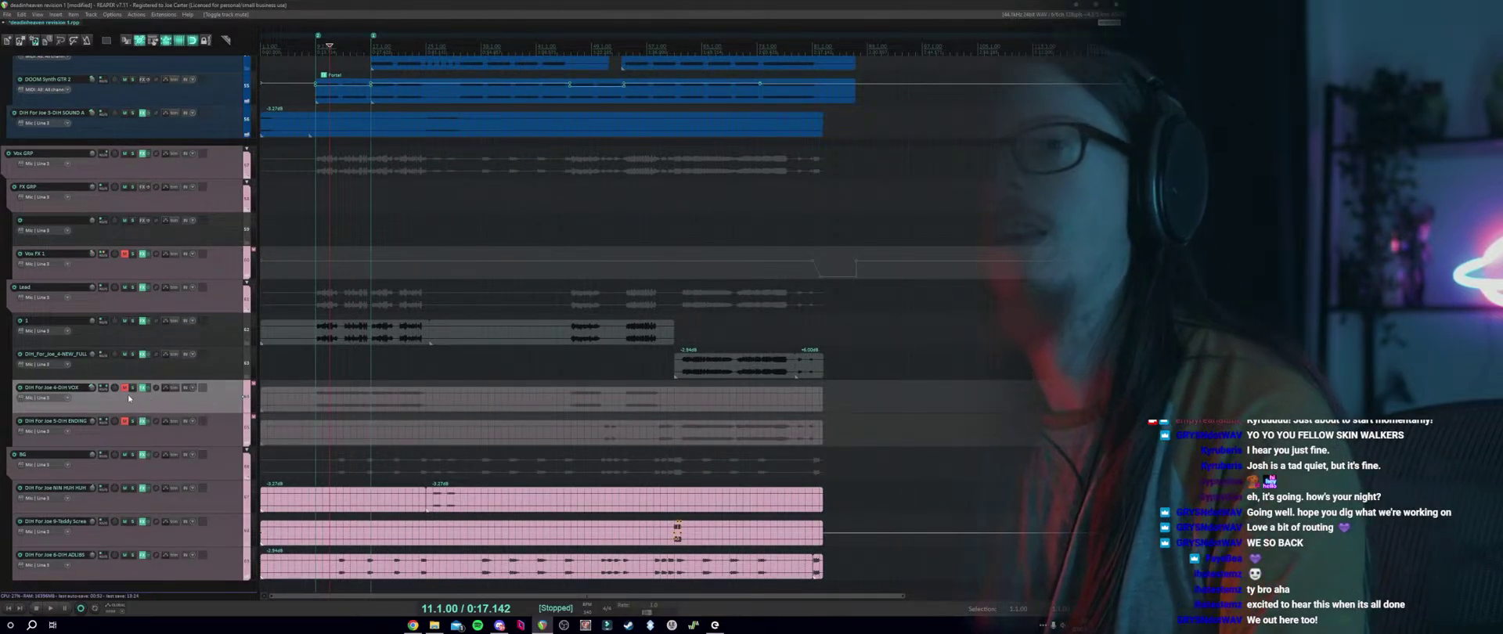
# Name the unnamed track above Vox FX 1 in the FX GRP folder Dist FX.
pyautogui.click(142, 237)
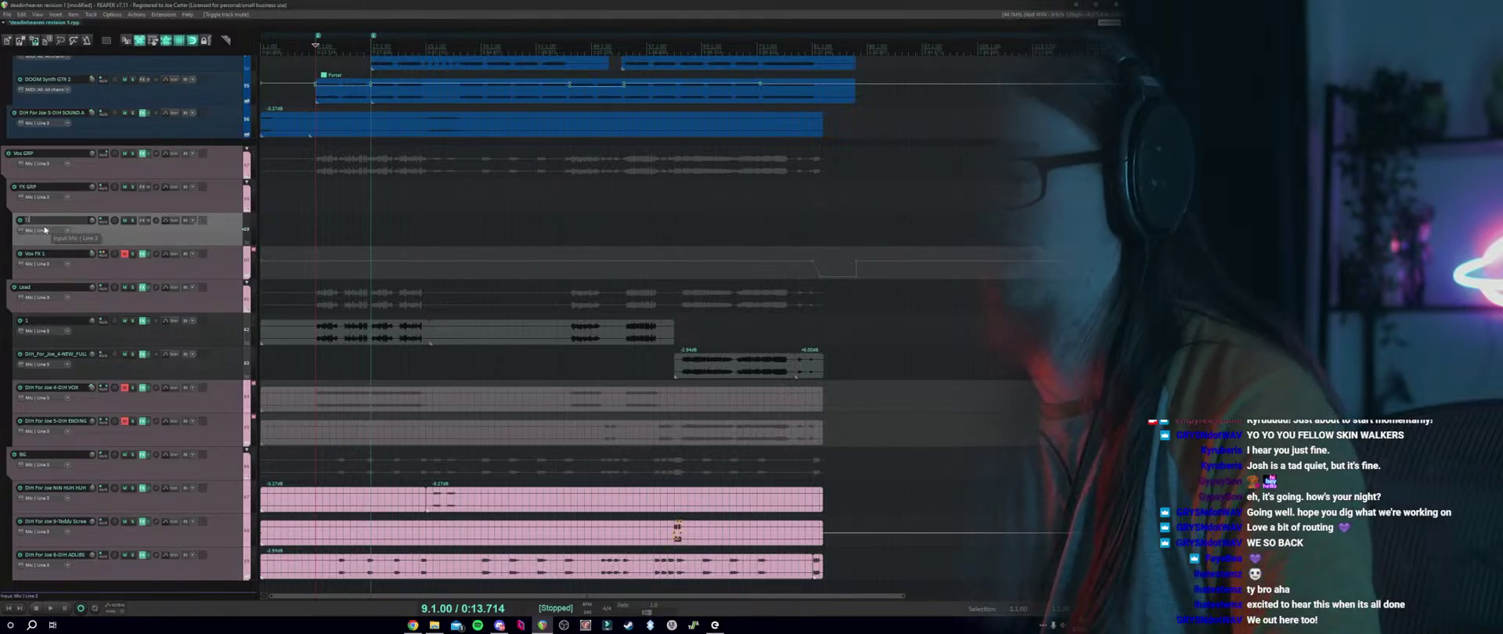
pyautogui.write('t FX')
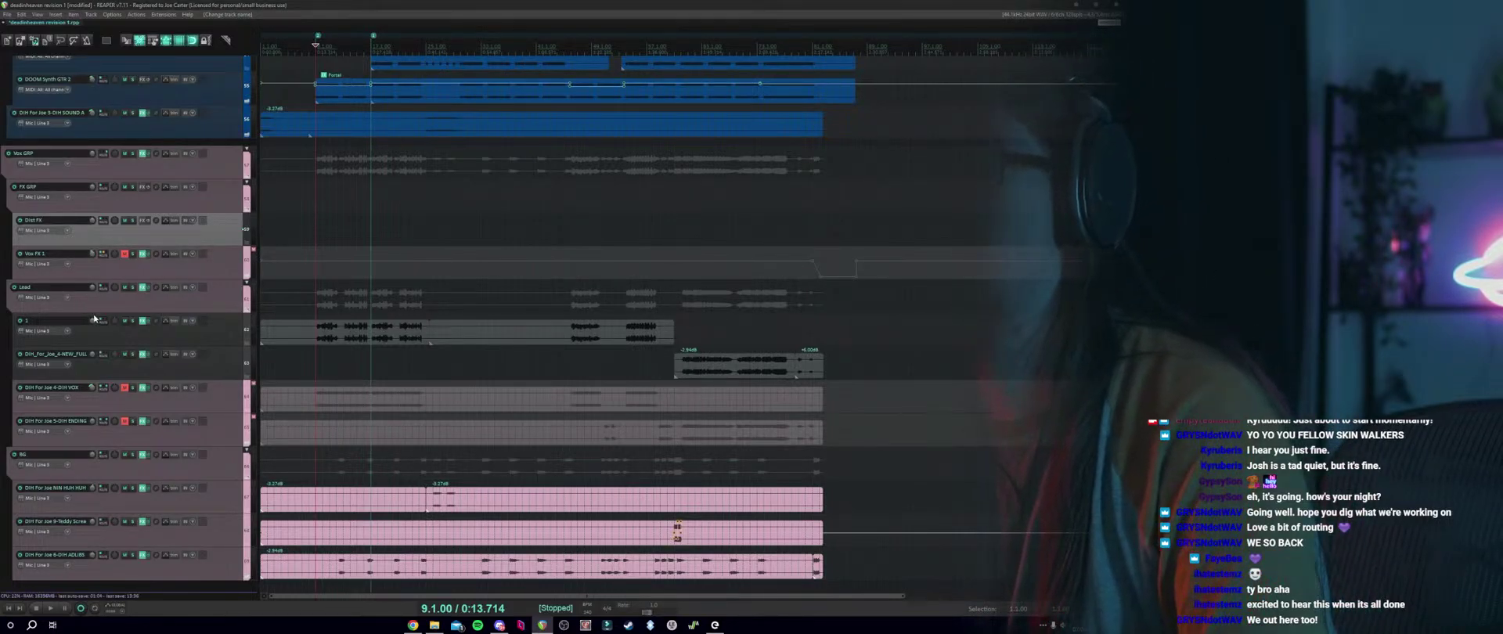
pyautogui.click(572, 316)
pyautogui.click(317, 237)
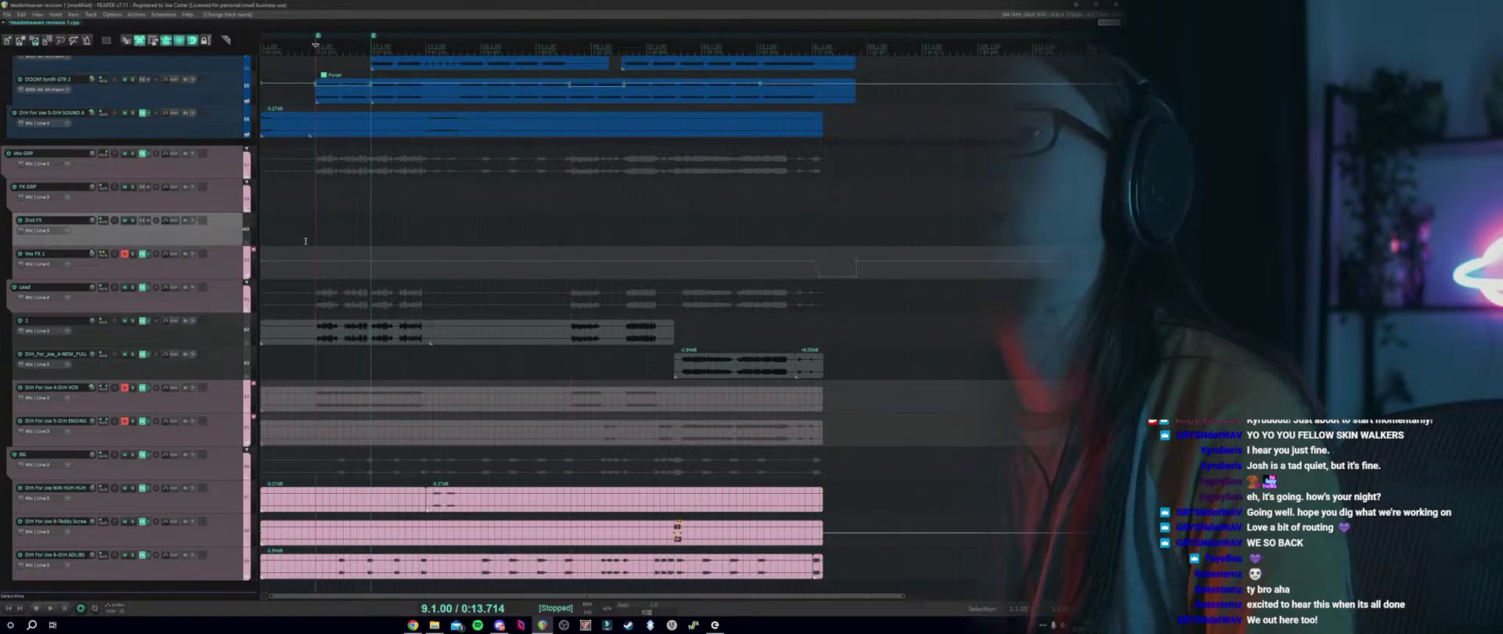
# Add the Dist COLDFIRE plug-in to the Dist FX track and close its window.
pyautogui.click(141, 221)
pyautogui.click(853, 485)
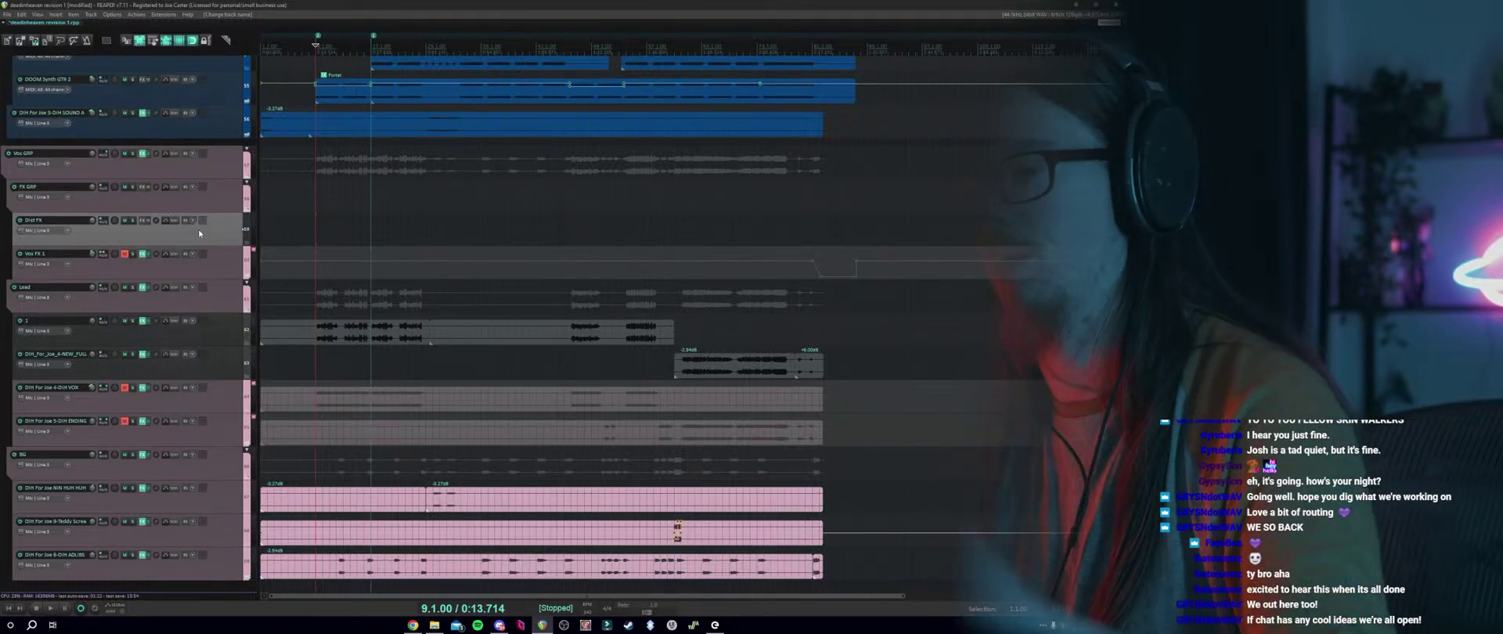
pyautogui.click(142, 221)
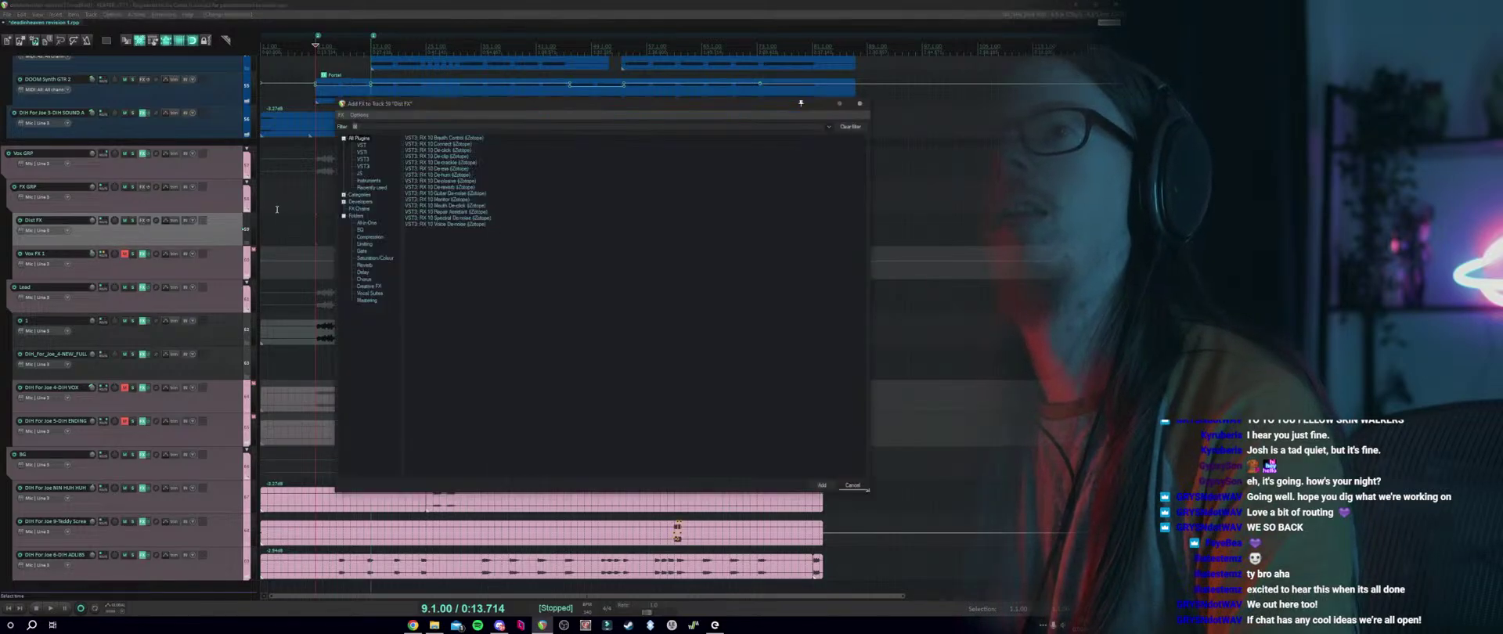
pyautogui.write('COLDFI')
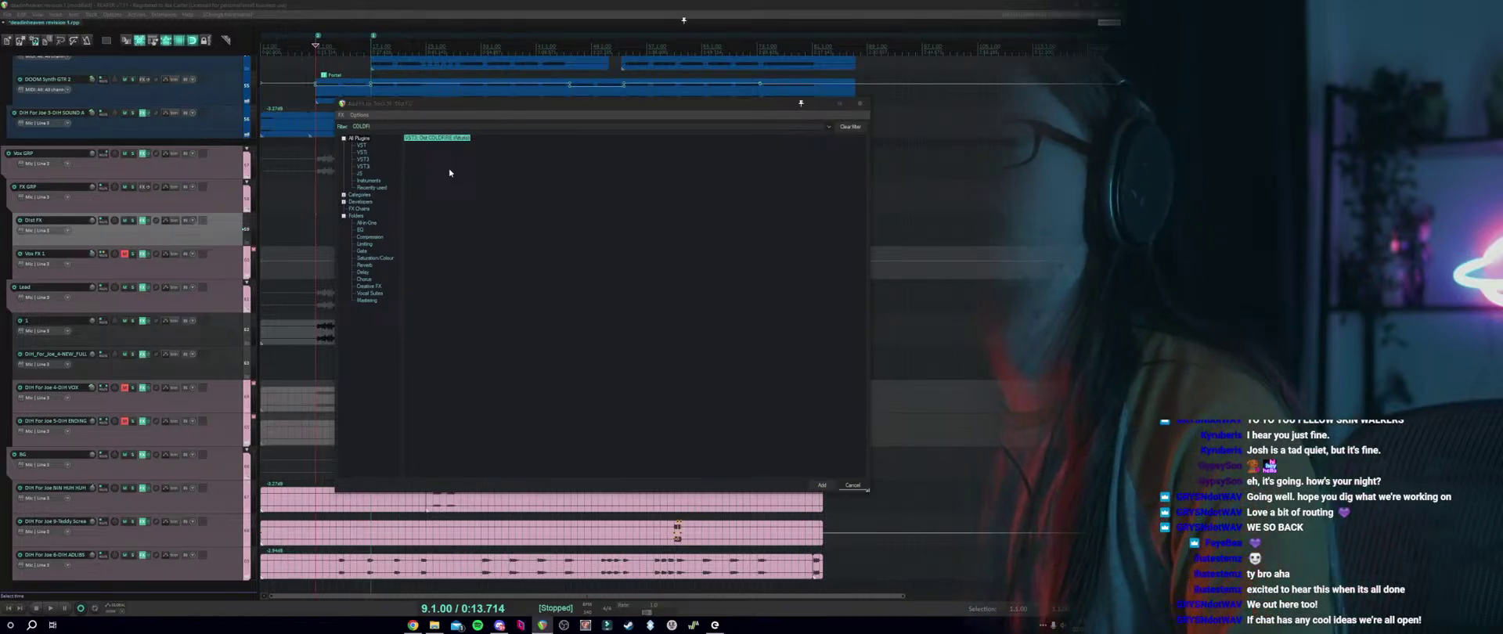
pyautogui.press('Return')
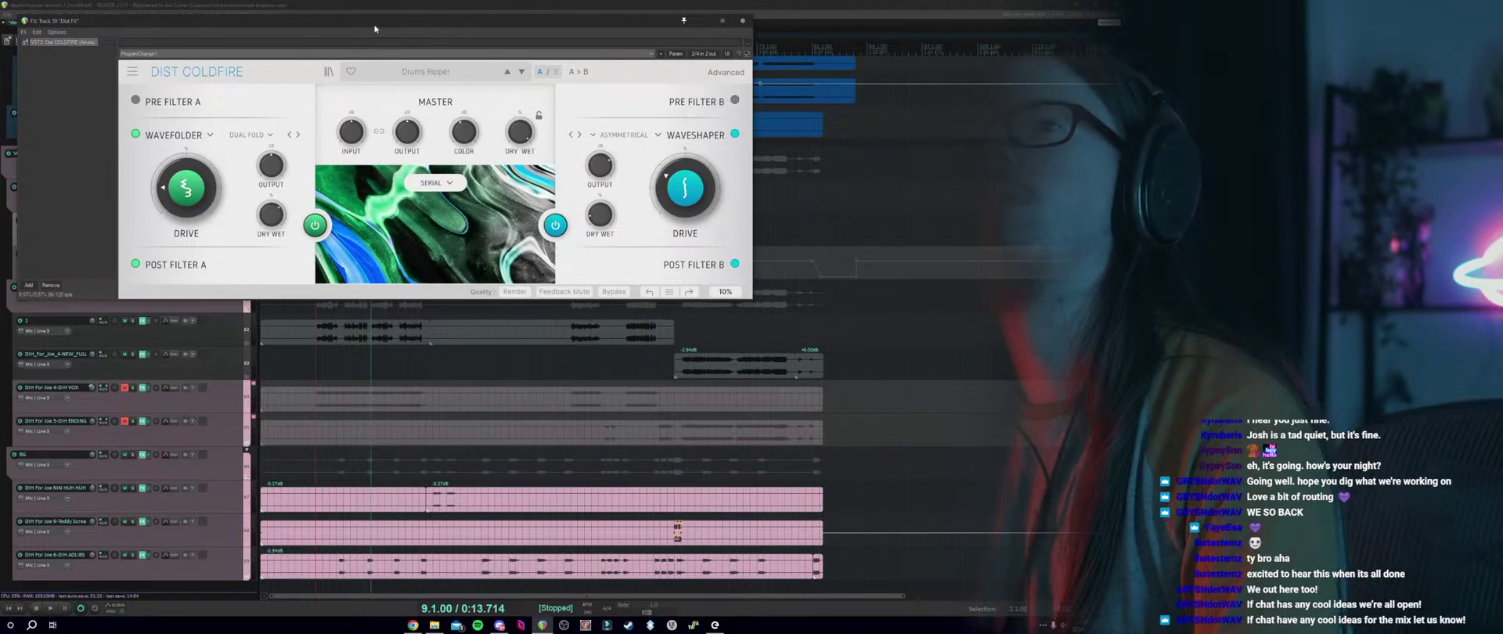
pyautogui.moveTo(372, 30); pyautogui.dragTo(649, 103)
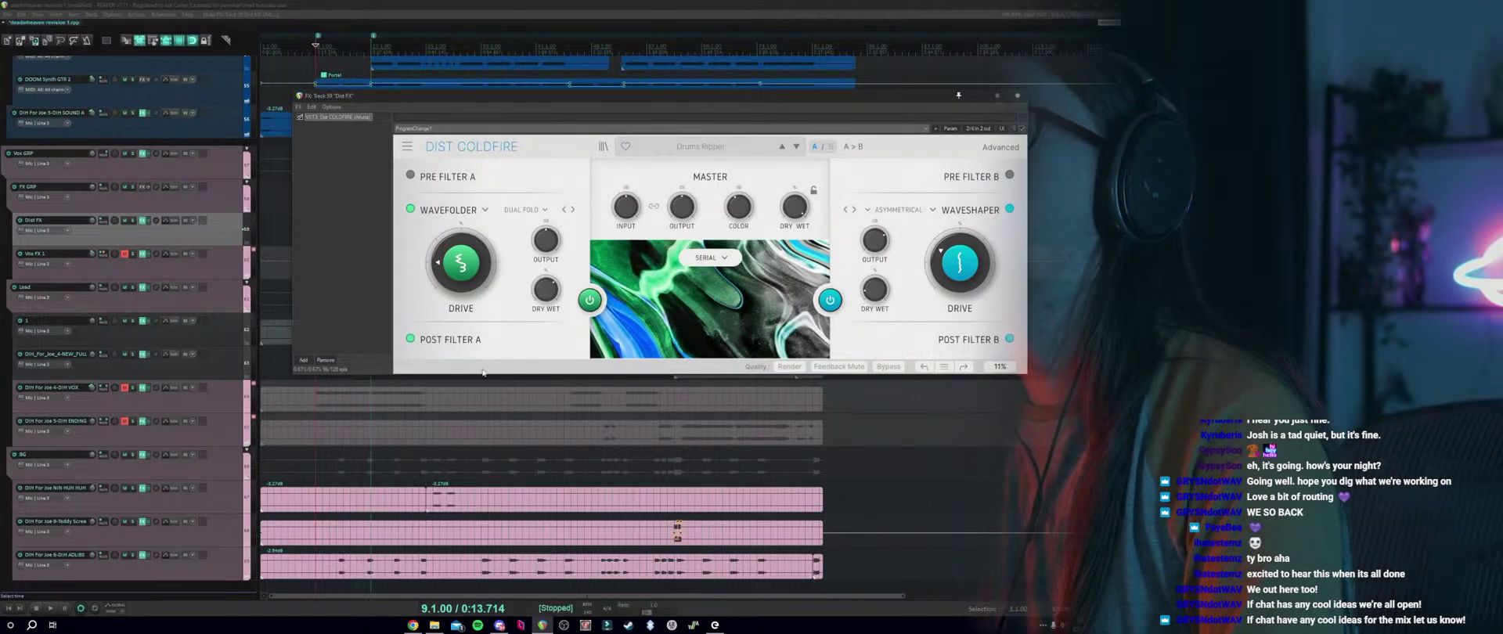
pyautogui.click(1018, 96)
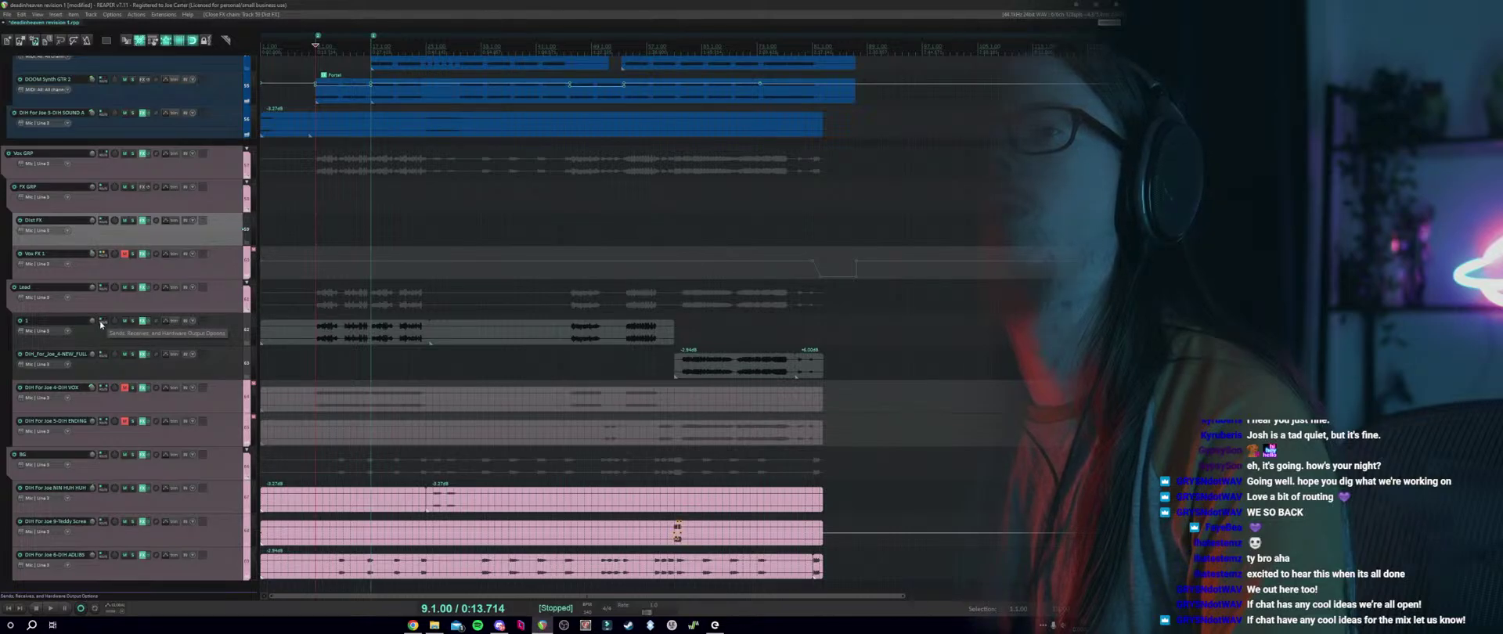
# Duplicate lead vocal track 1.
pyautogui.click(145, 339)
pyautogui.rightClick(144, 338)
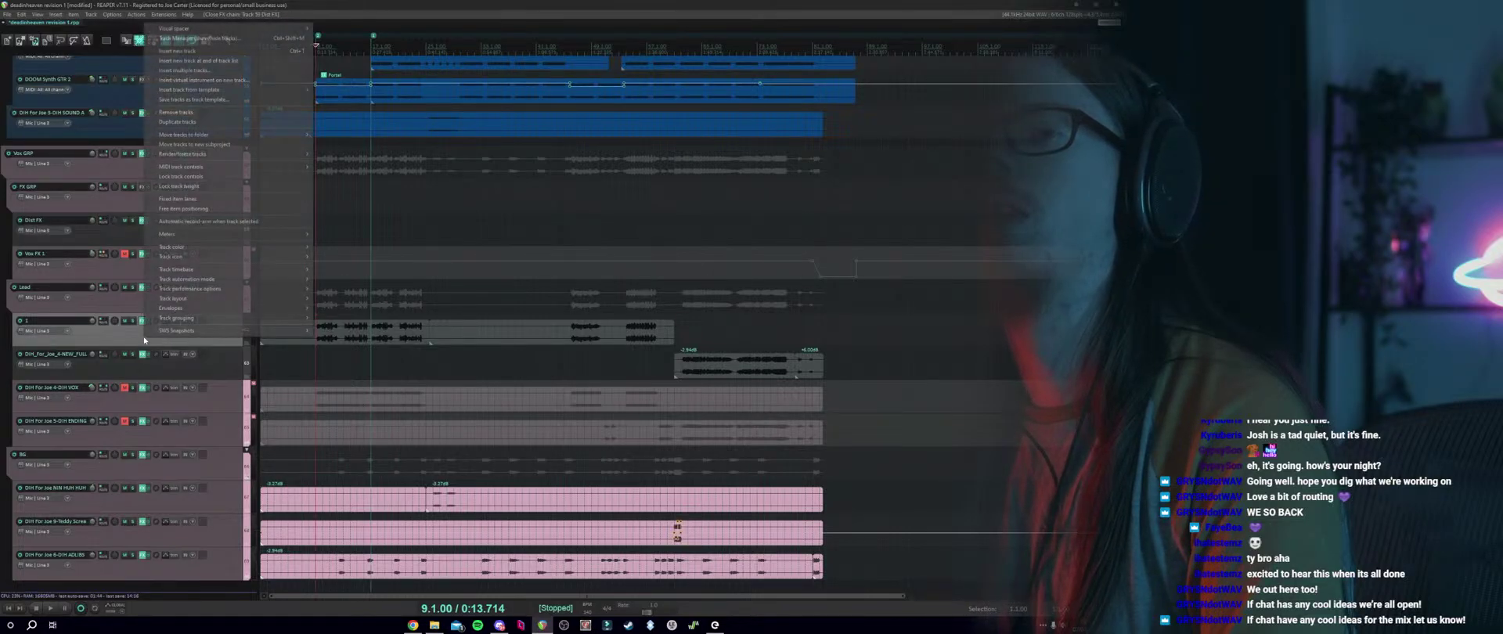
pyautogui.click(209, 122)
# Split the first vocal item at bar 17 on both lead vocal track 1 and its duplicate.
pyautogui.click(370, 338)
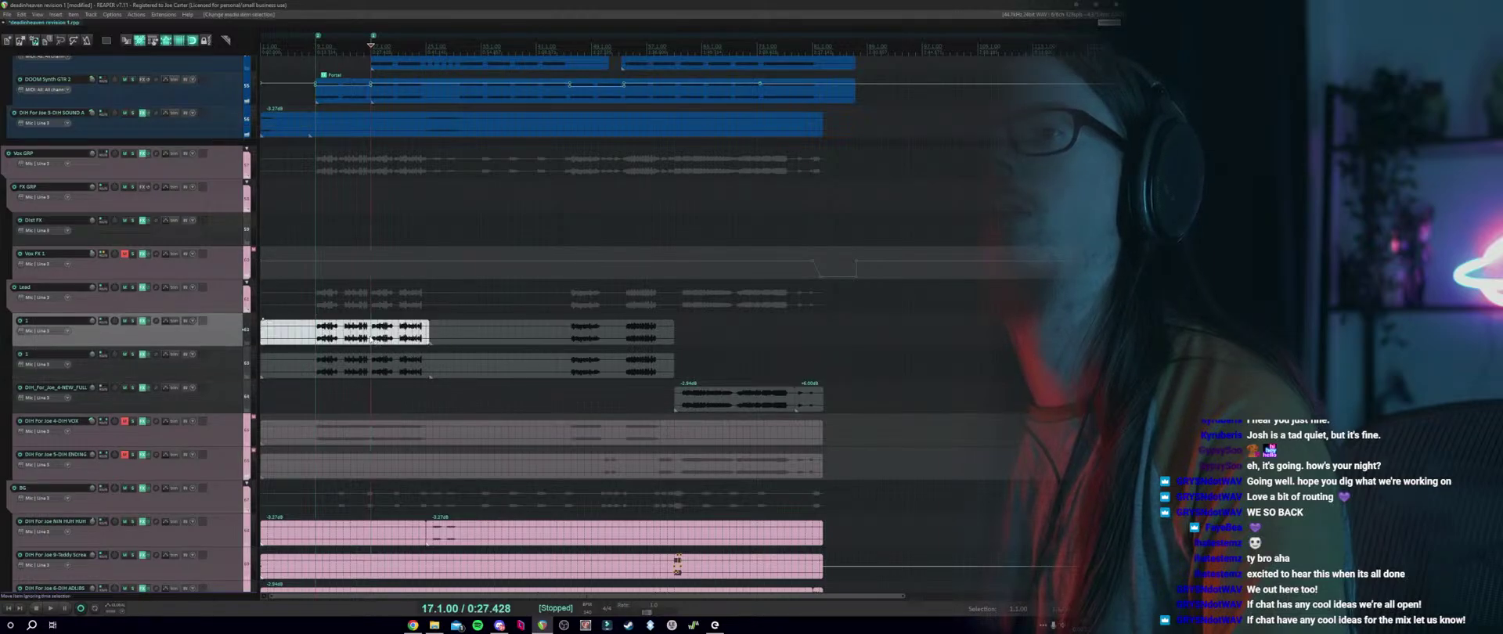
pyautogui.press('s')
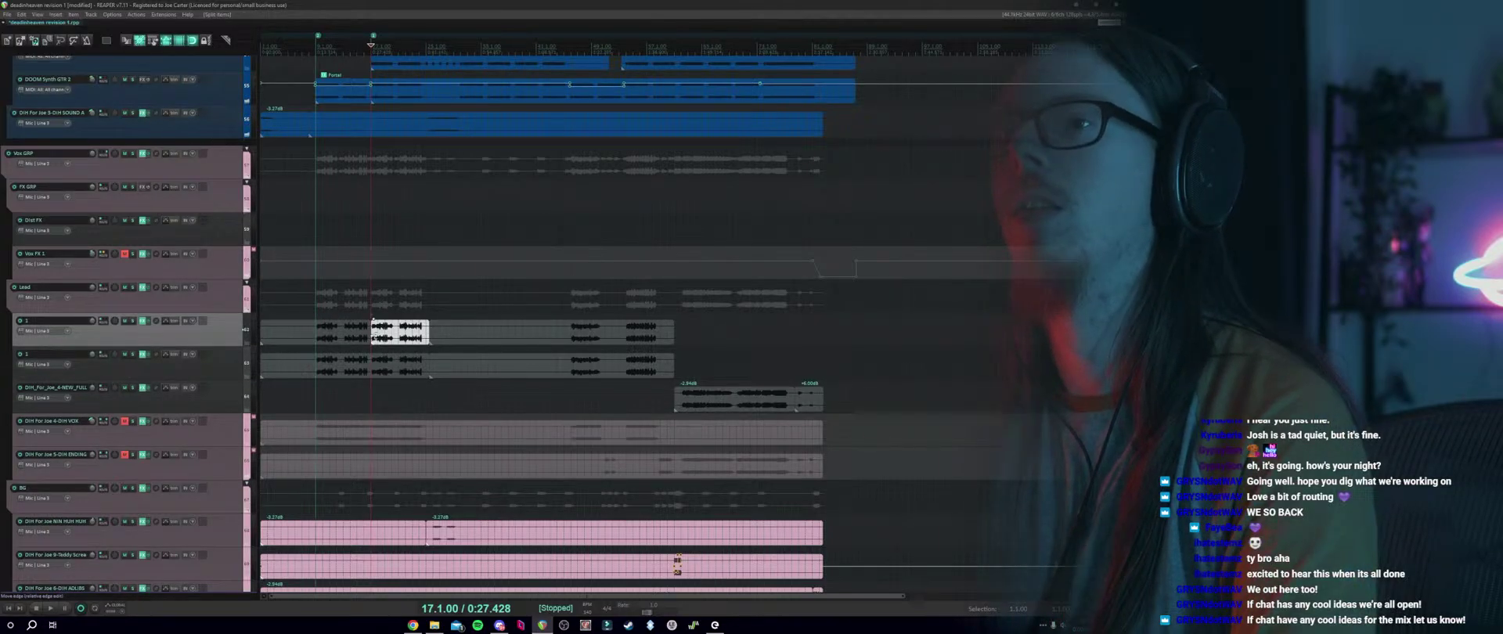
pyautogui.click(371, 375)
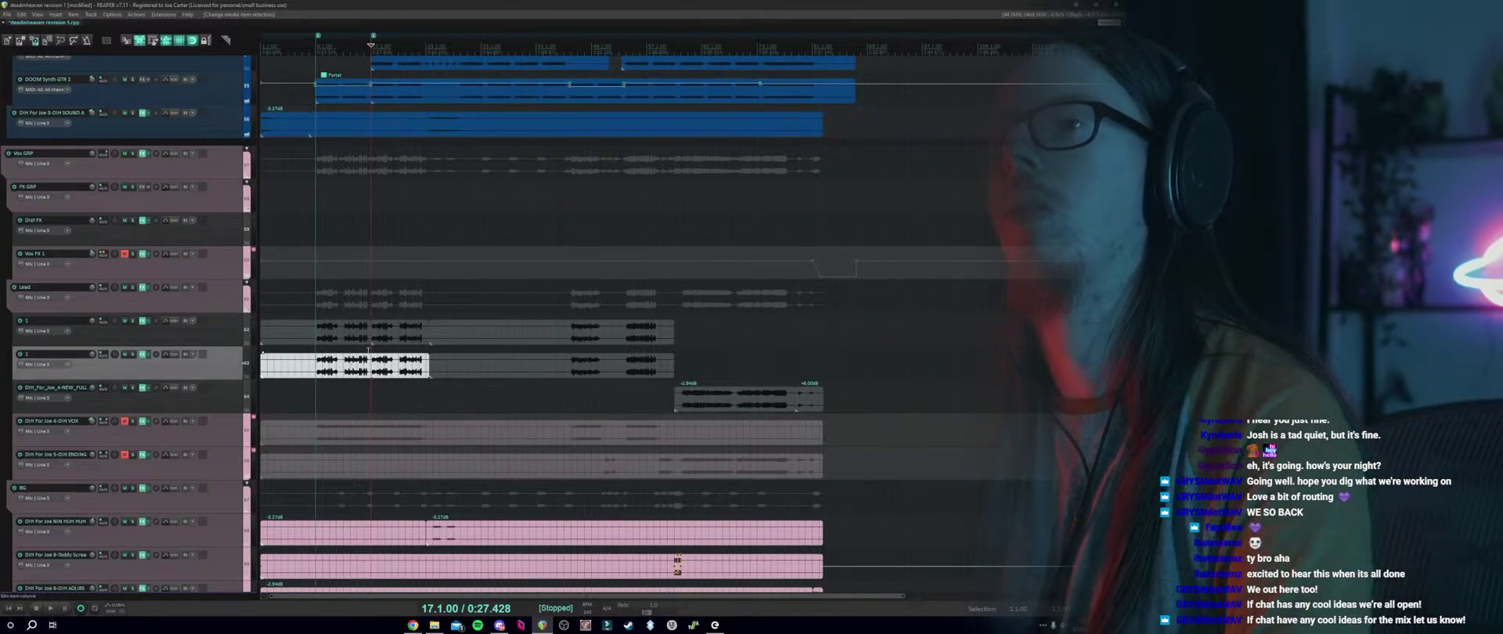
pyautogui.press('s')
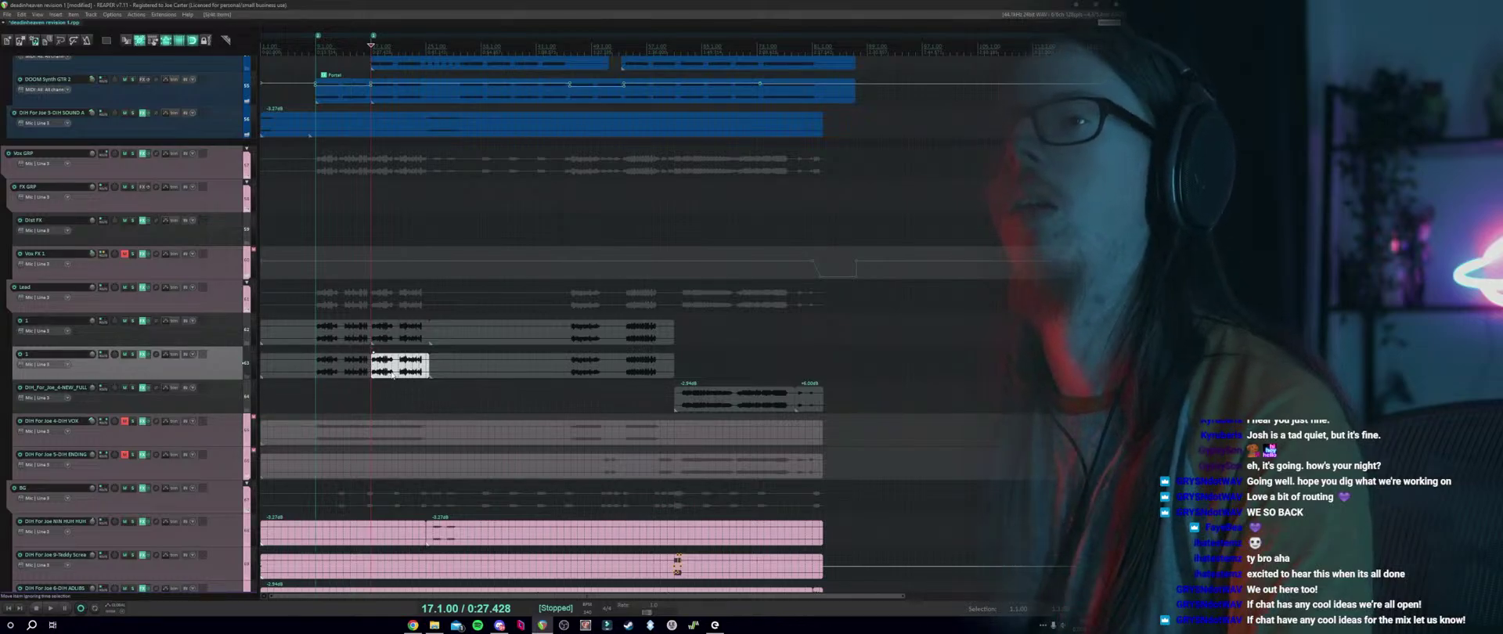
# Delete the items after bar 17 from the duplicate vocal track and the item before bar 17 from the original.
pyautogui.click(400, 335)
pyautogui.click(343, 368)
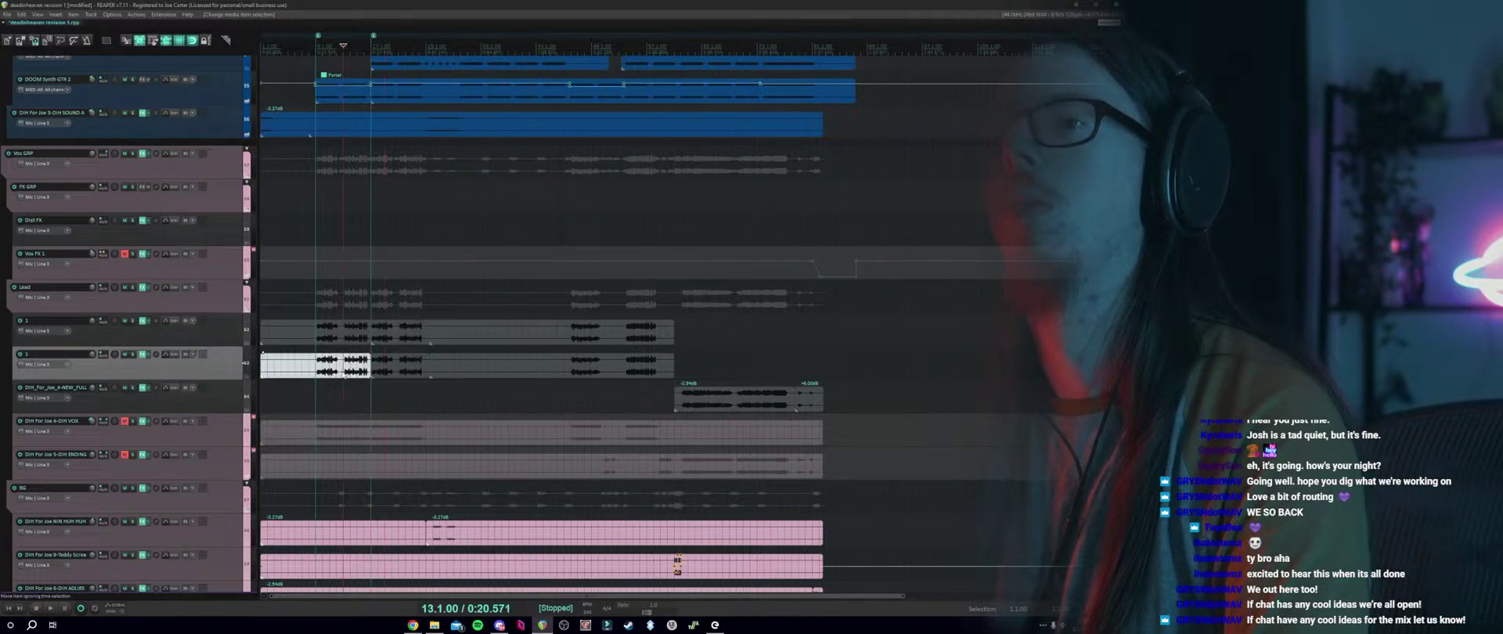
pyautogui.click(626, 364)
pyautogui.press('Delete')
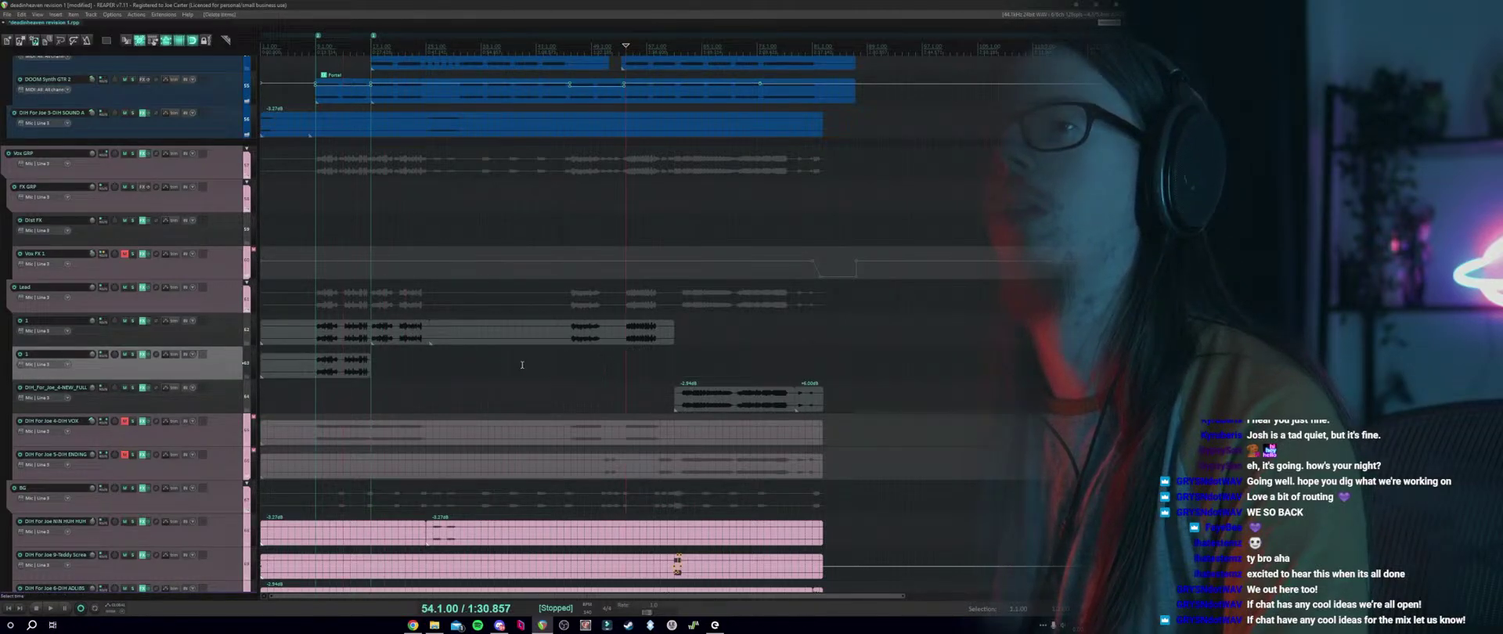
pyautogui.click(351, 342)
pyautogui.press('Delete')
# Rename the duplicate vocal track Intro and the original lead vocal track Main.
pyautogui.click(318, 348)
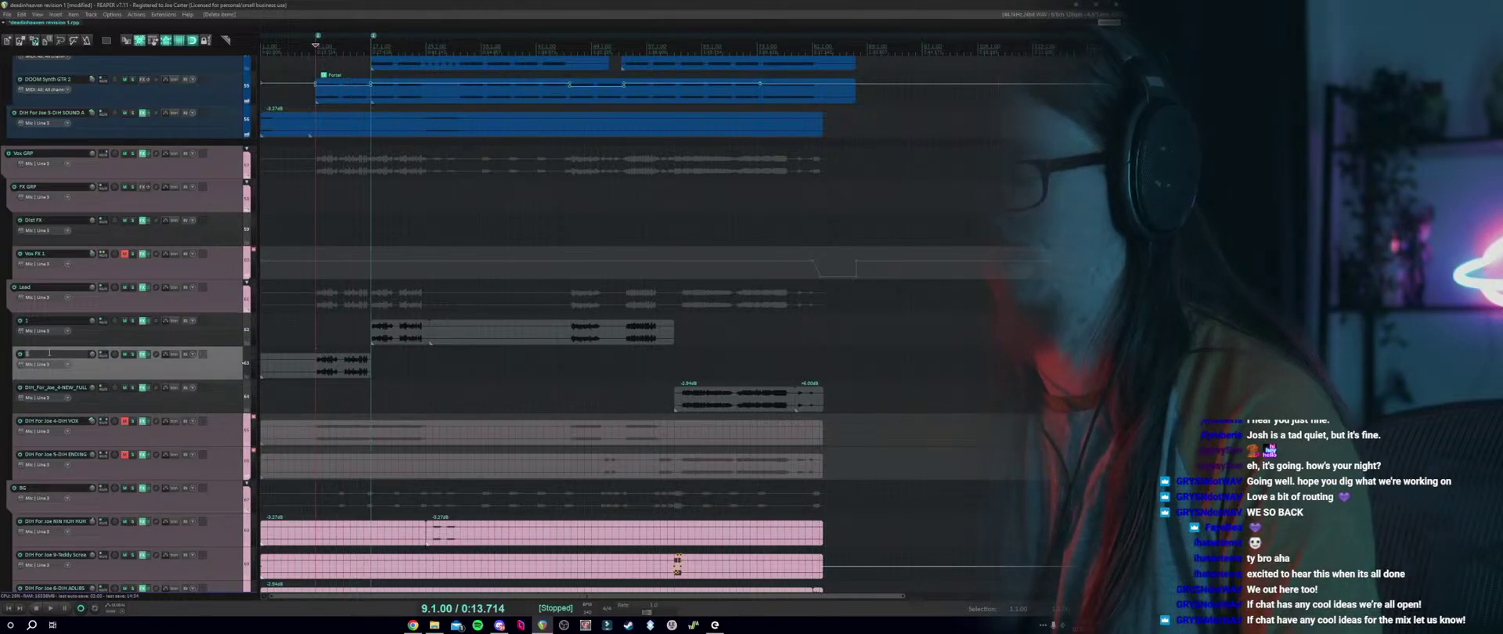
pyautogui.write('Intro')
pyautogui.press('Return')
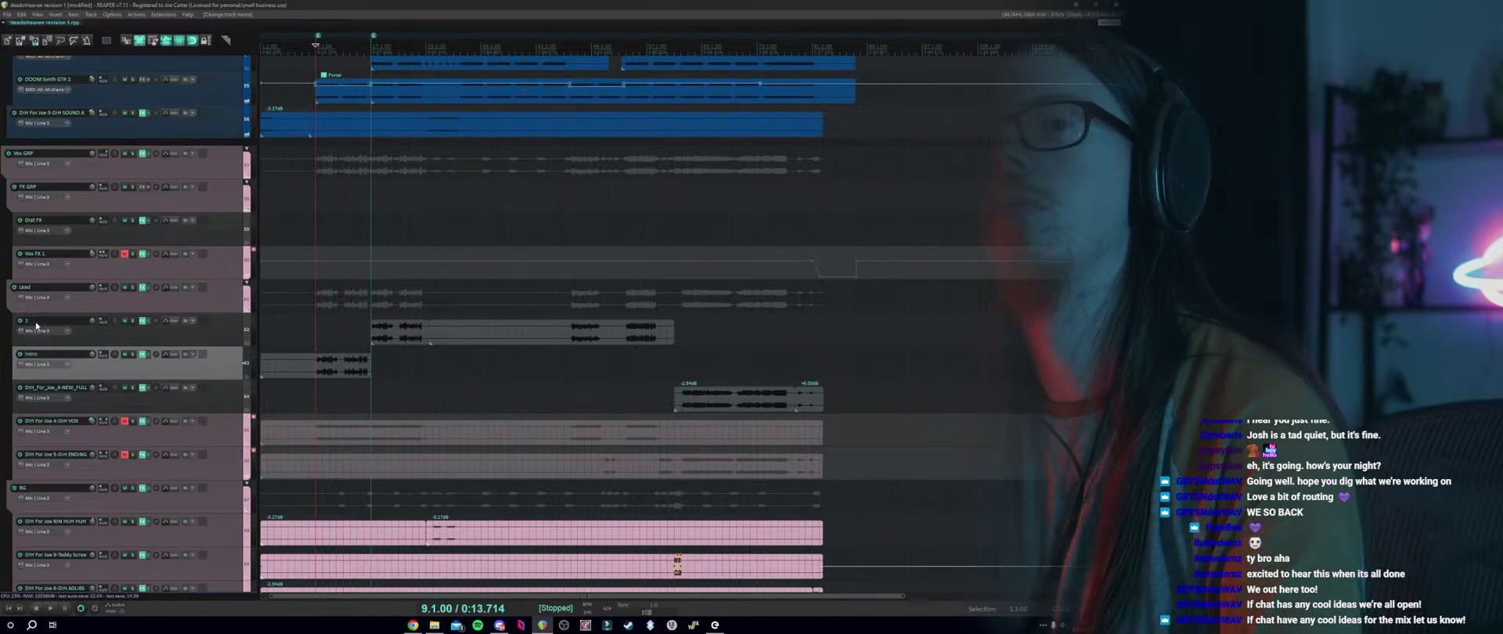
pyautogui.click(35, 324)
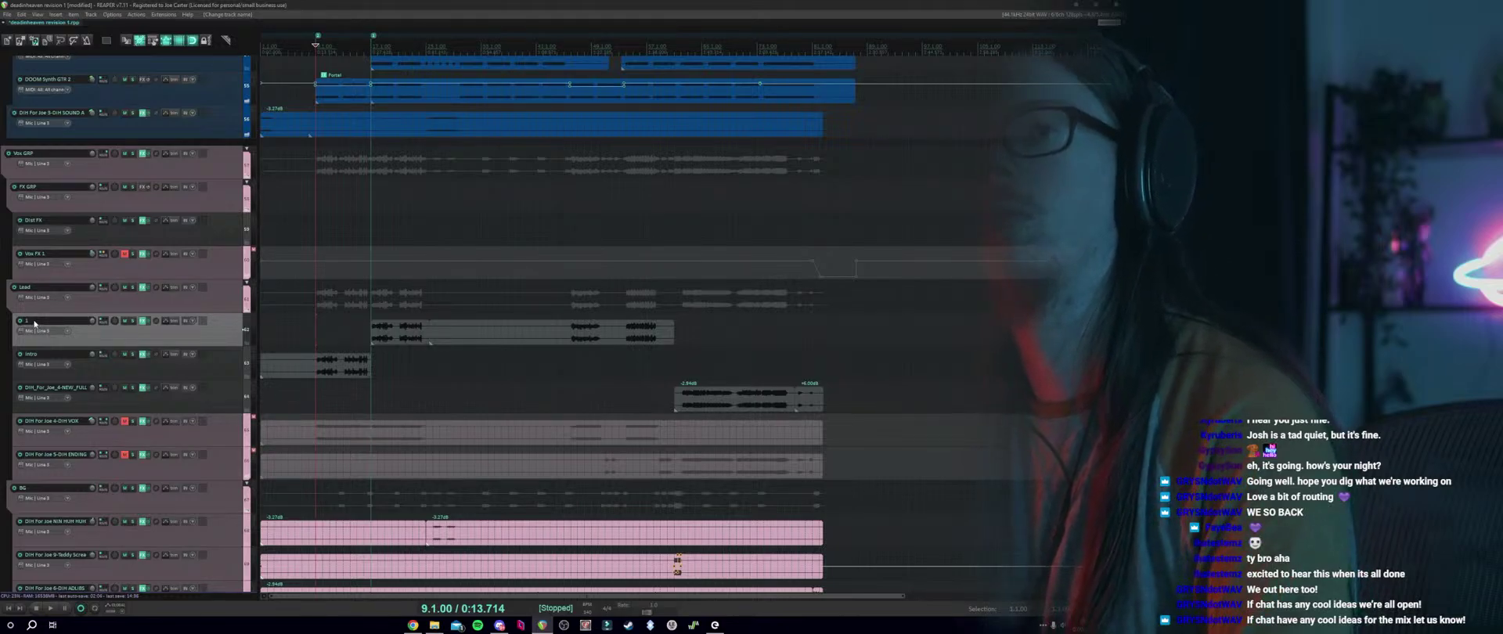
pyautogui.write('Main')
pyautogui.press('Return')
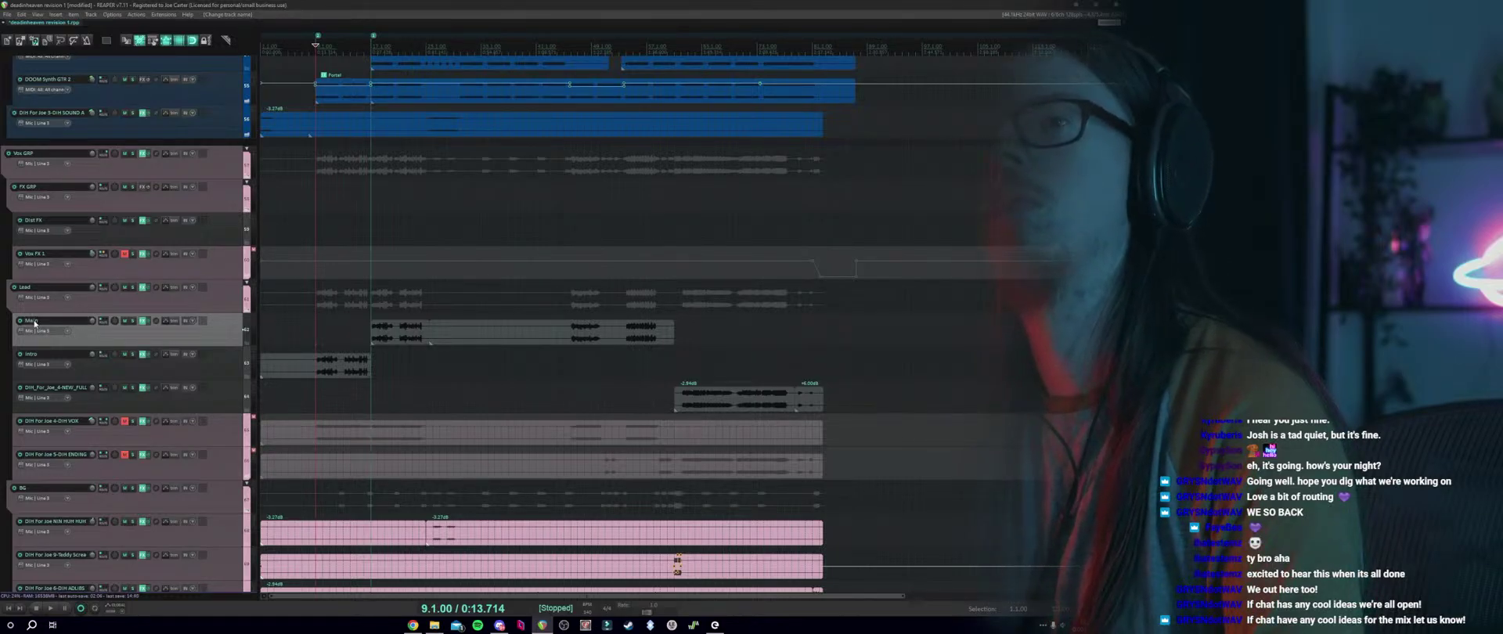
# Create a send from the Main vocal track to the Dist FX track and change the send's mode.
pyautogui.press(']')
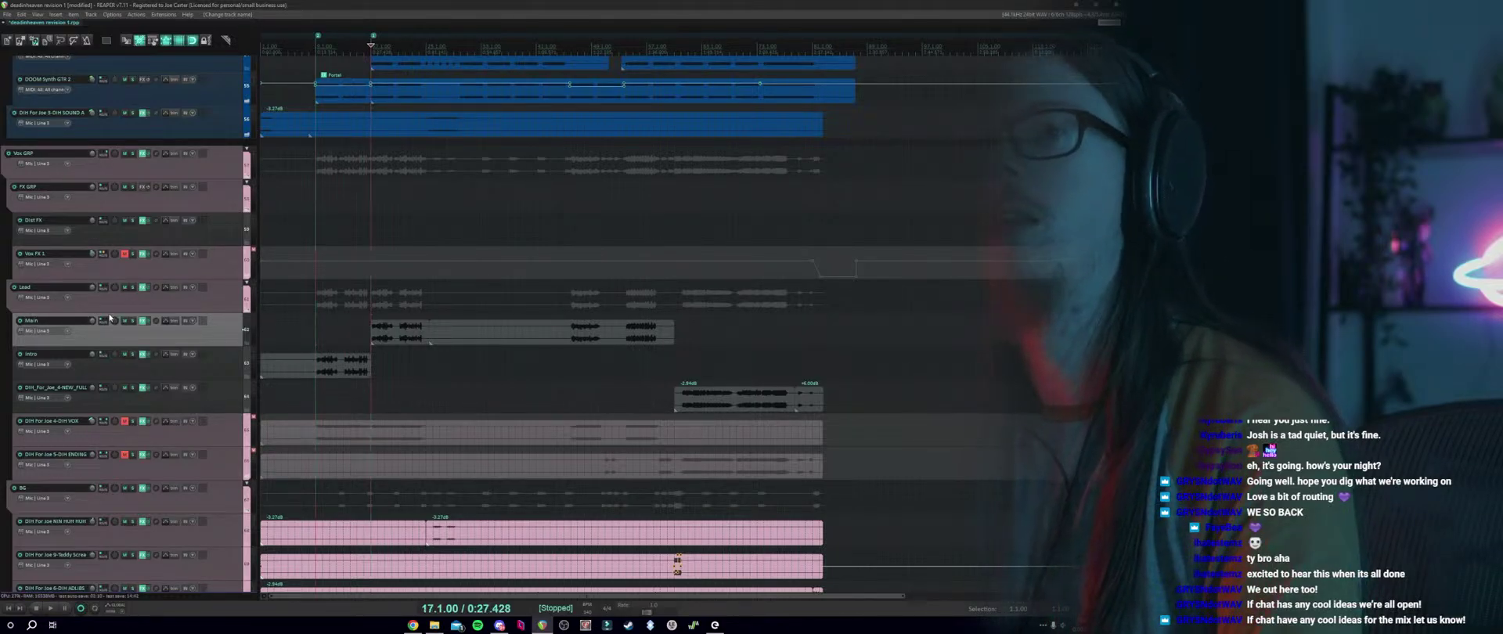
pyautogui.rightClick(106, 324)
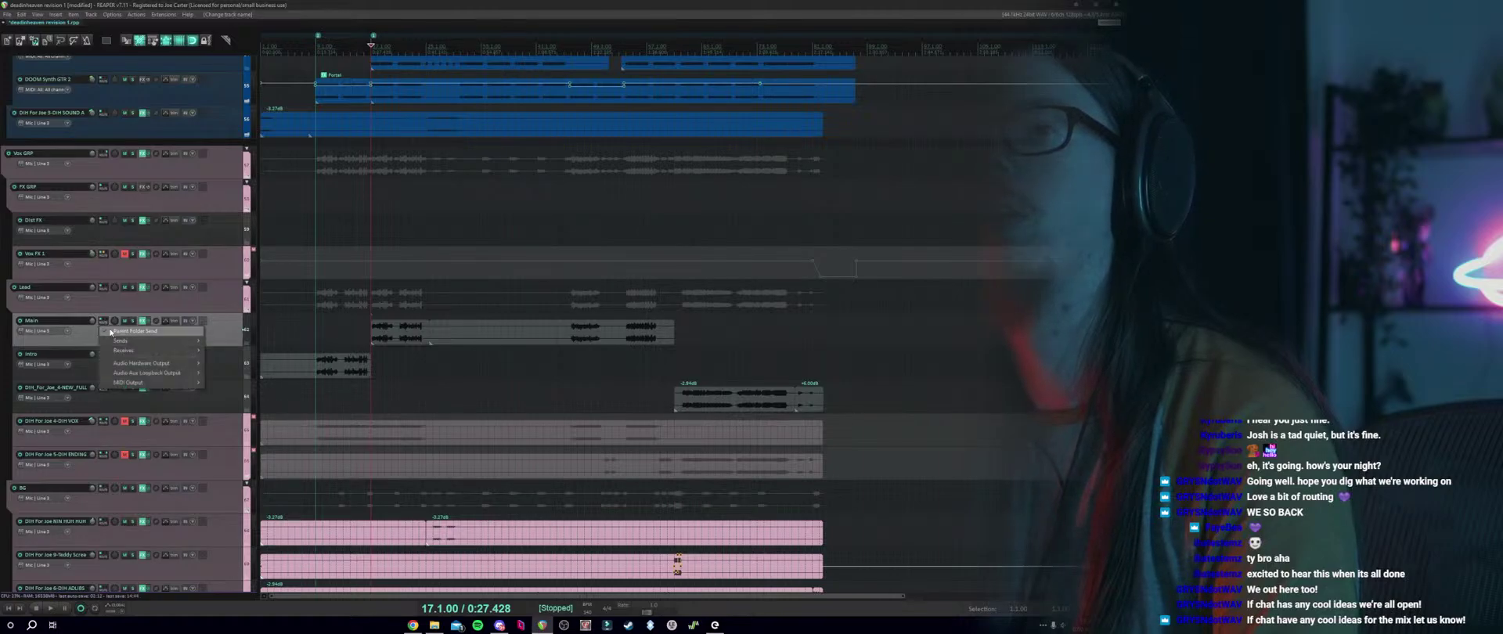
pyautogui.click(108, 331)
pyautogui.rightClick(106, 324)
pyautogui.click(105, 329)
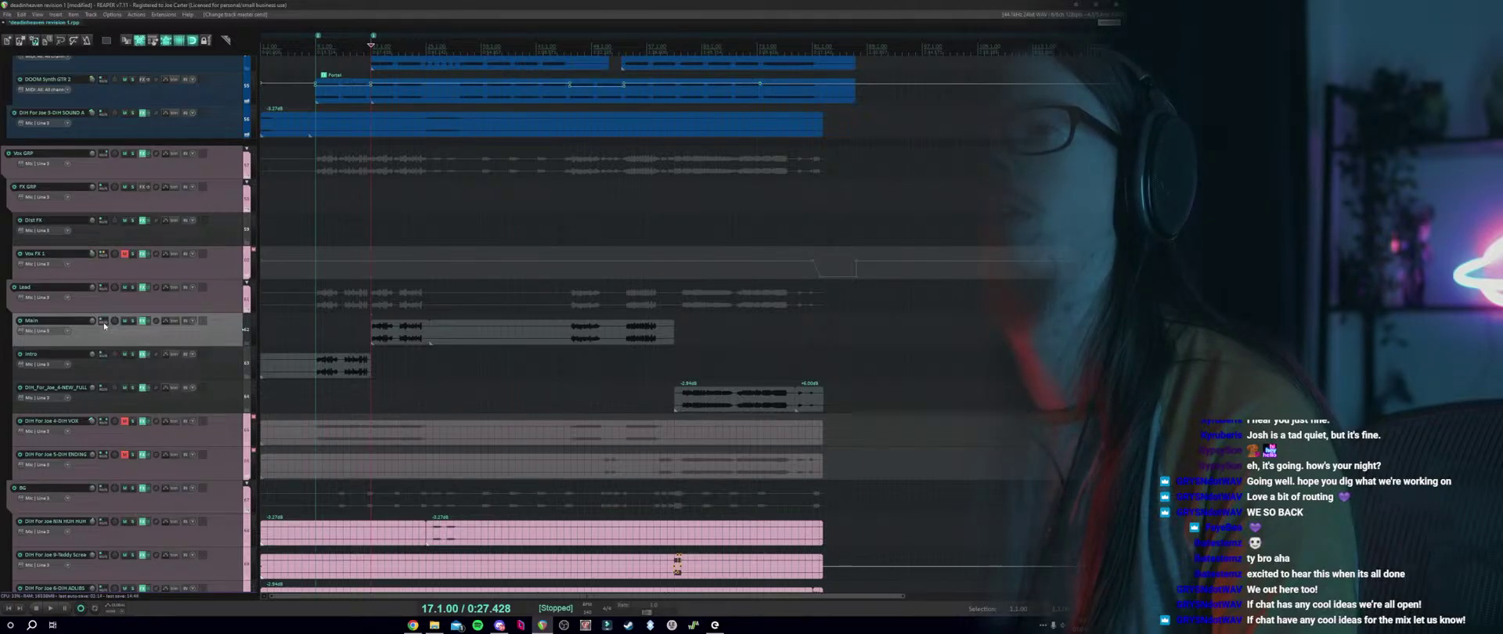
pyautogui.click(105, 222)
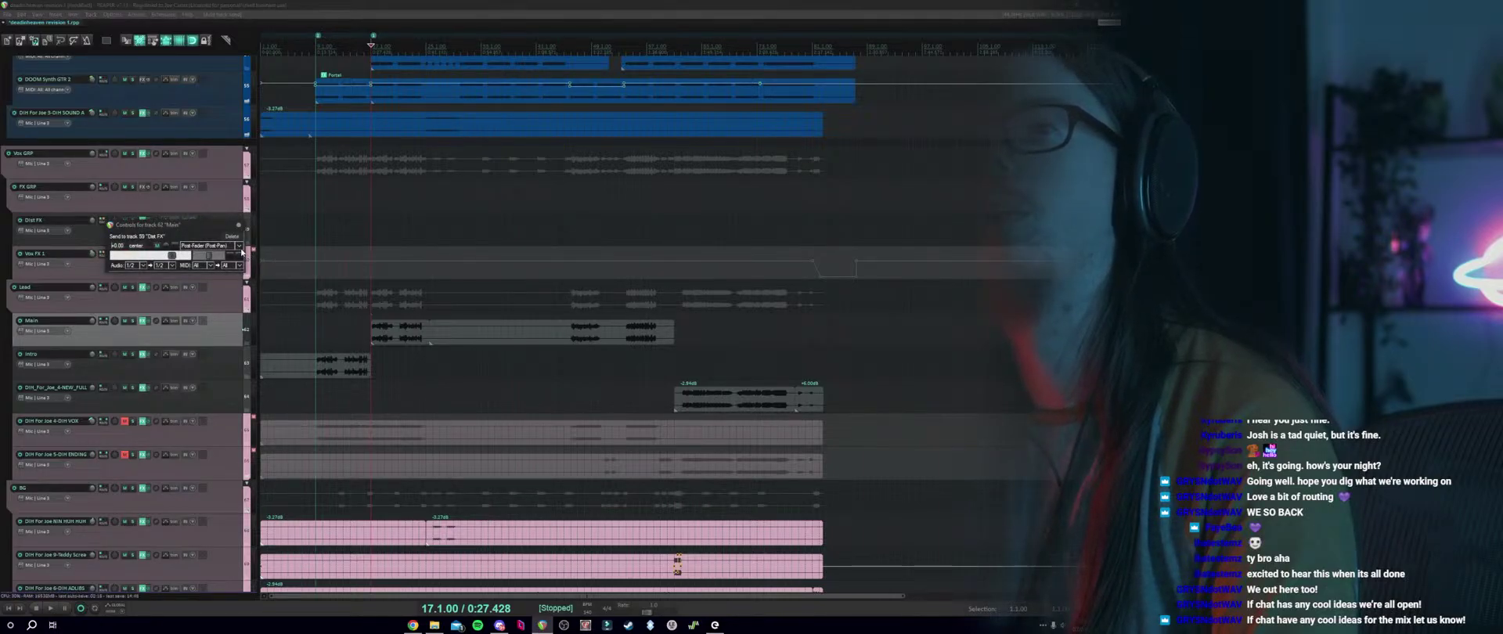
pyautogui.click(227, 246)
pyautogui.click(230, 264)
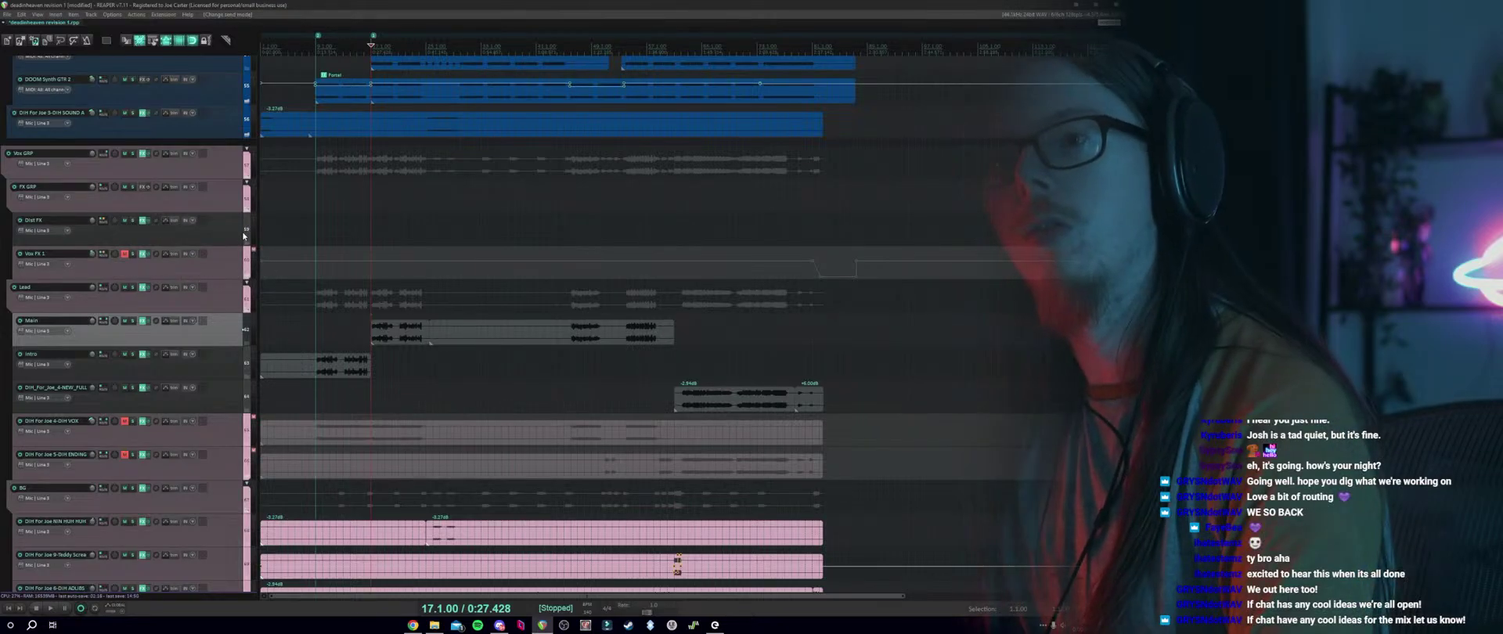
# Solo the Main vocal track and play it from bar 17.
pyautogui.click(132, 220)
pyautogui.click(298, 236)
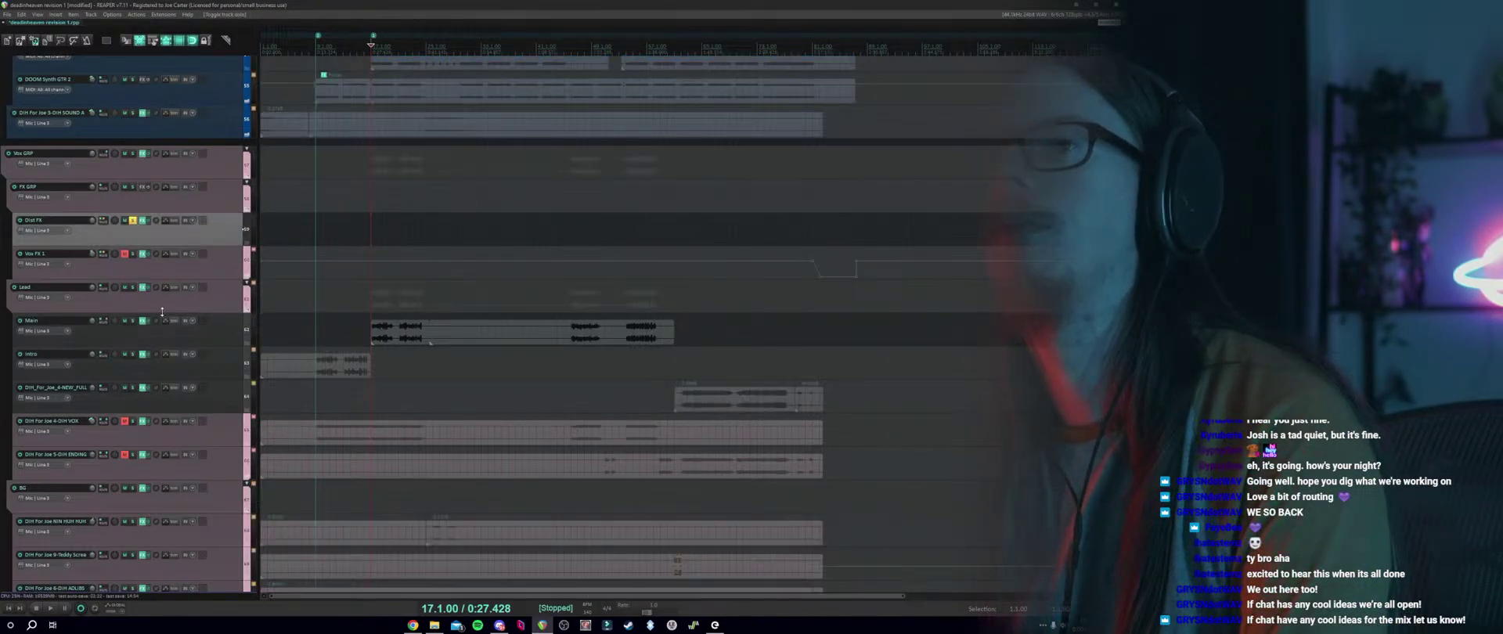
pyautogui.click(131, 221)
pyautogui.click(133, 320)
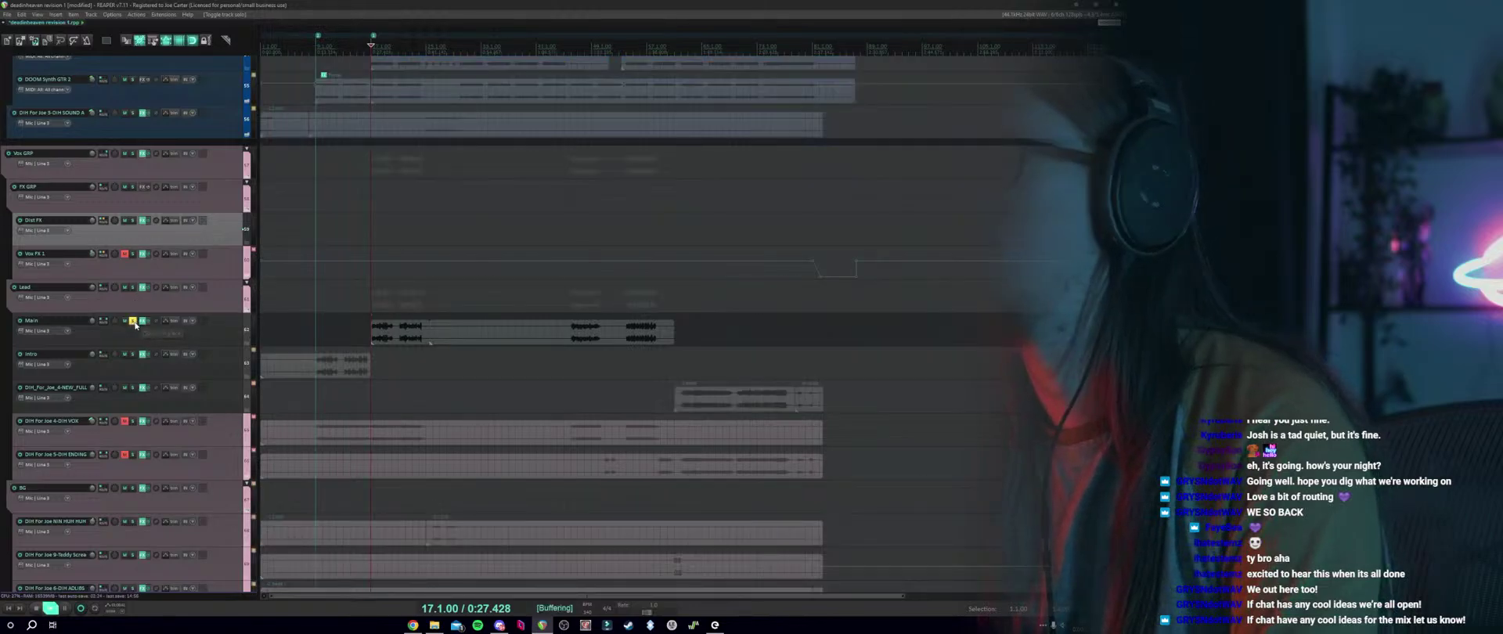
pyautogui.press('space')
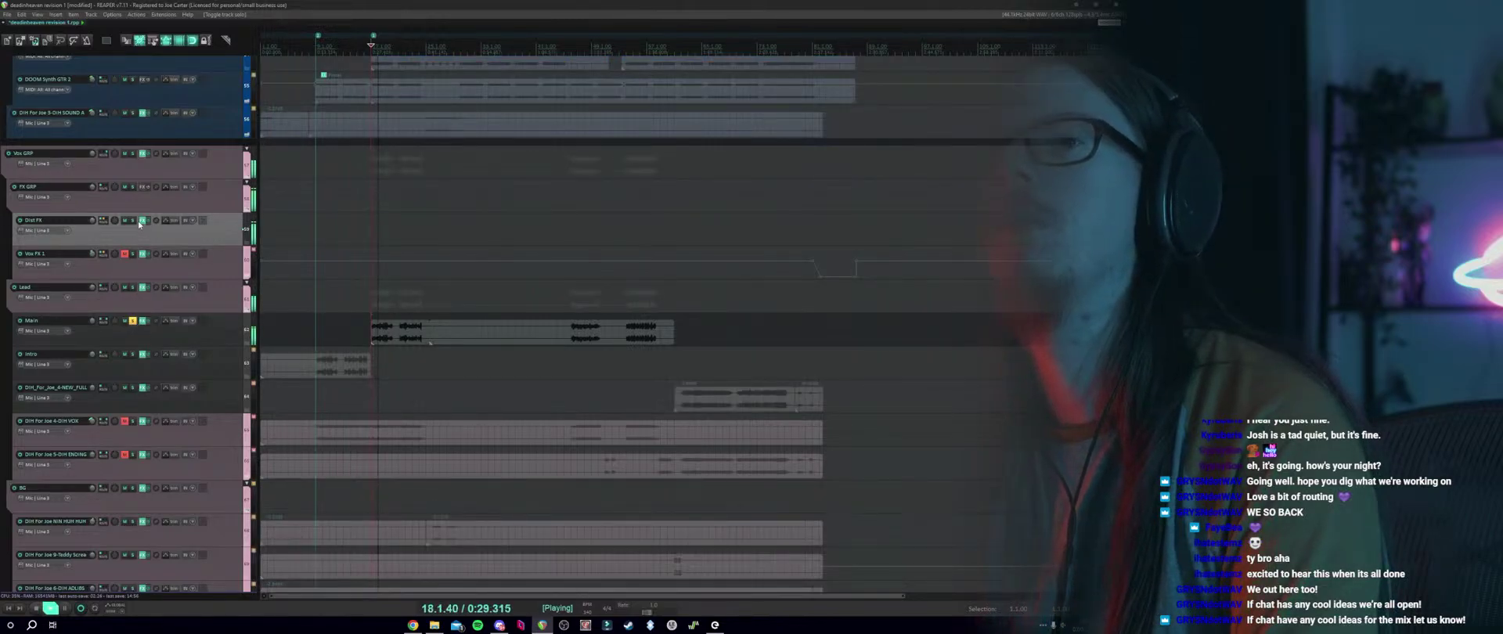
# Open the DIST COLDFIRE effect on the Dist FX track and load the distortion preset The Destroyer.
pyautogui.click(143, 222)
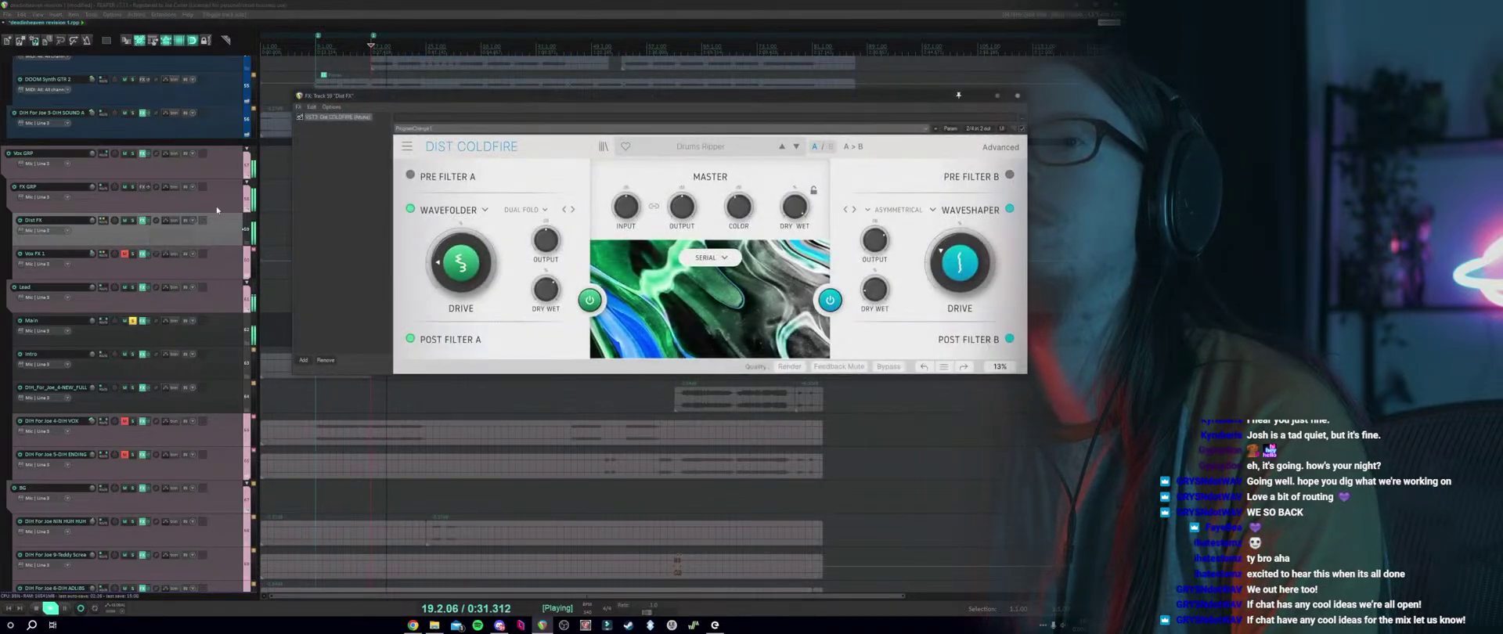
pyautogui.press('space')
pyautogui.click(701, 147)
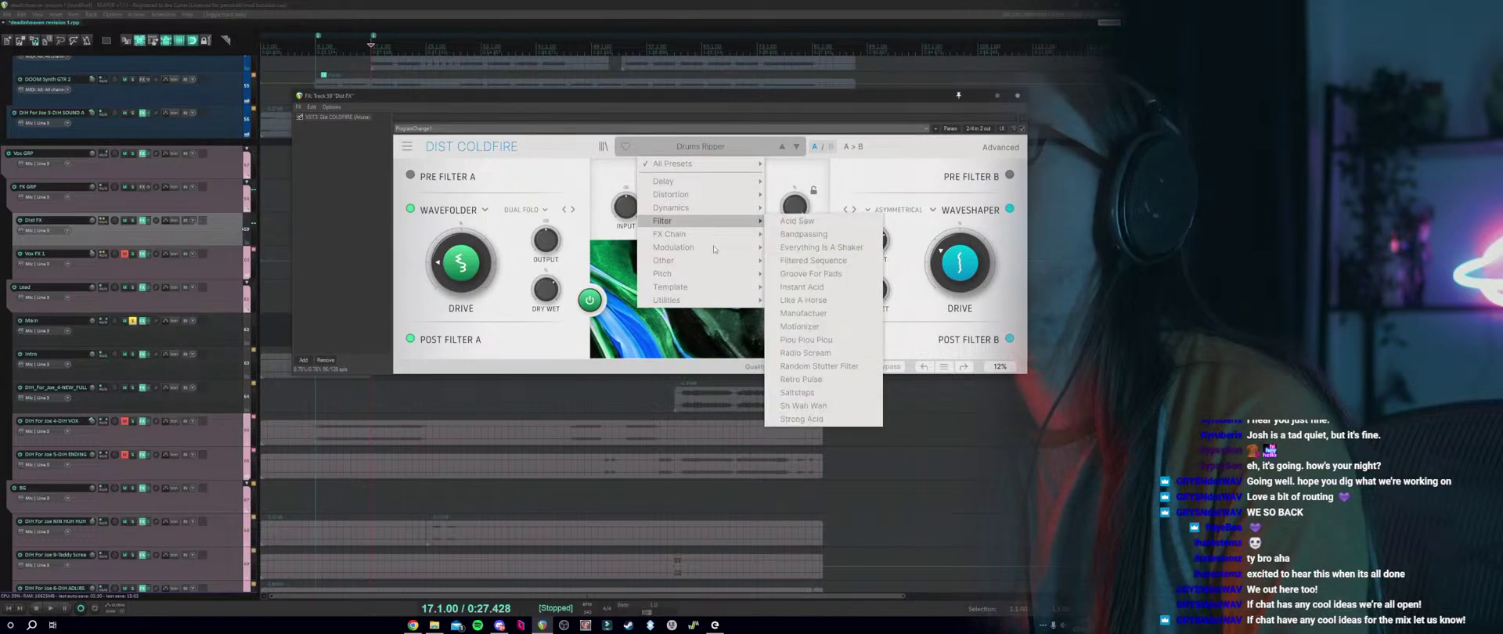
pyautogui.moveTo(703, 196)
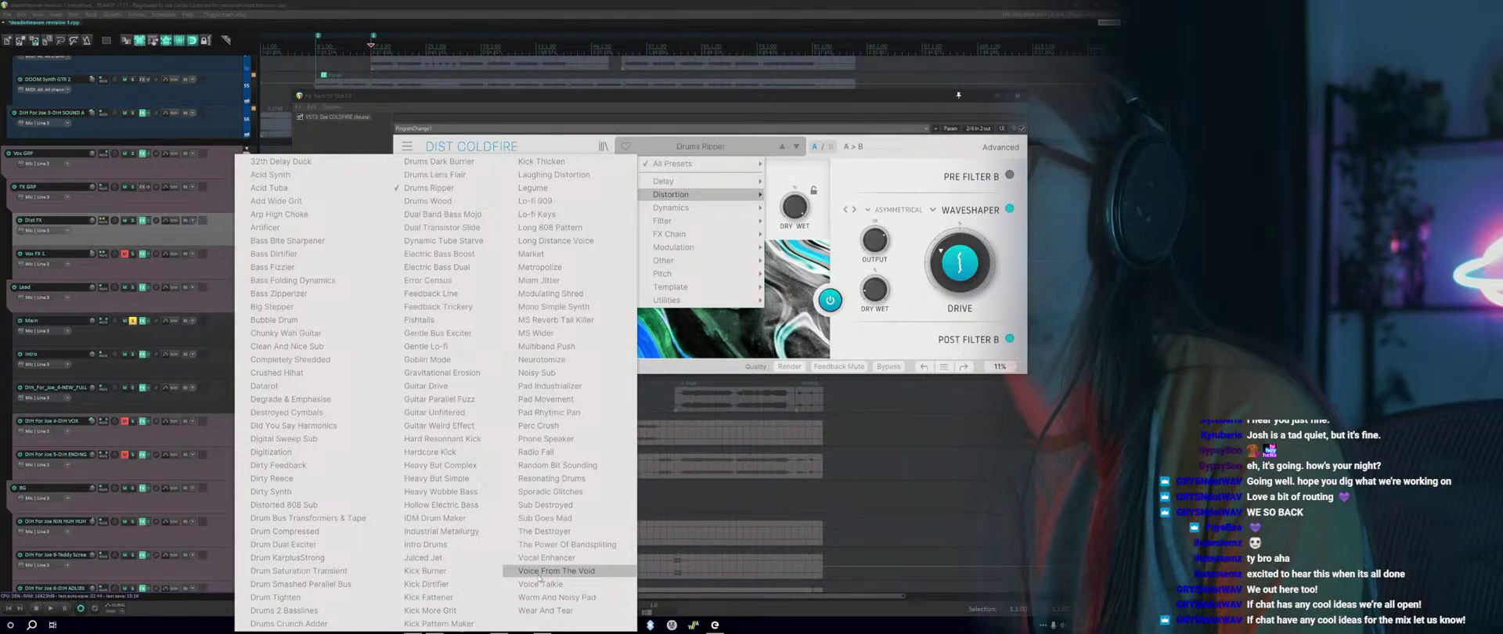
pyautogui.click(540, 531)
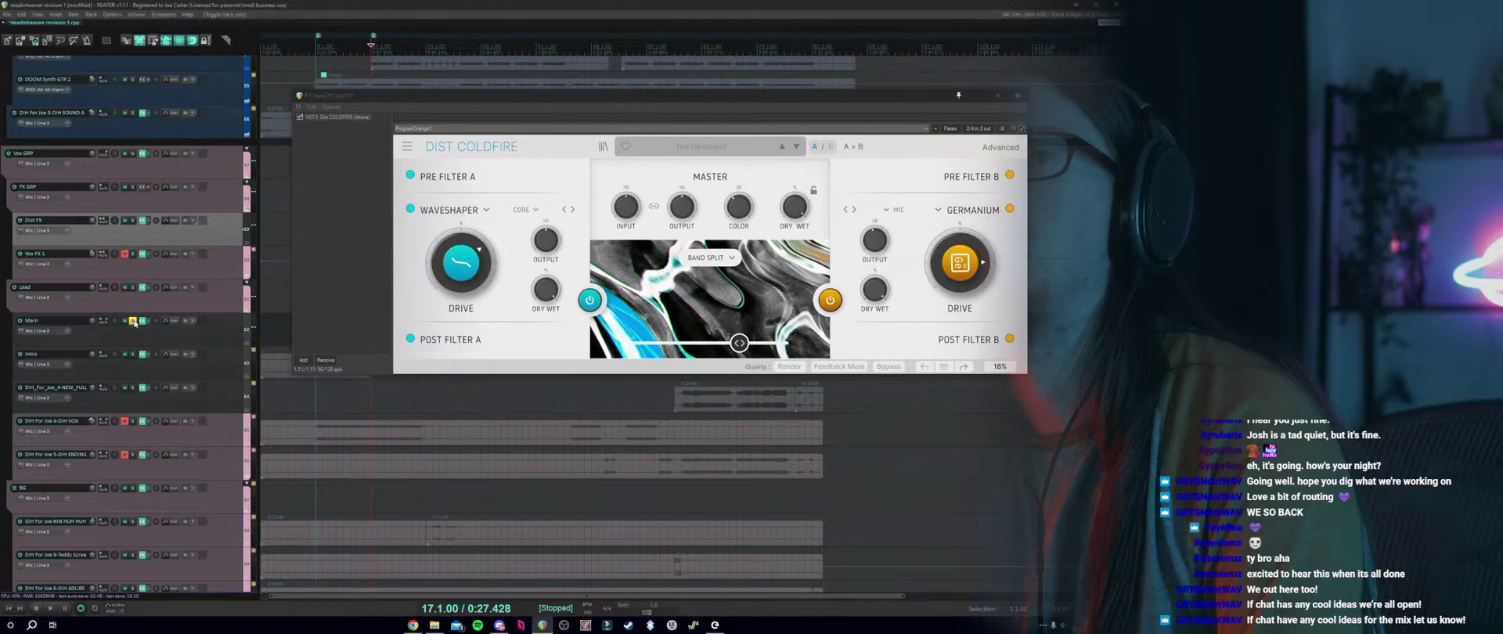
# Solo the Dist FX track and lower its volume while auditioning the vocal from bar 17.
pyautogui.click(134, 222)
pyautogui.press('space')
pyautogui.click(133, 221)
pyautogui.press('space')
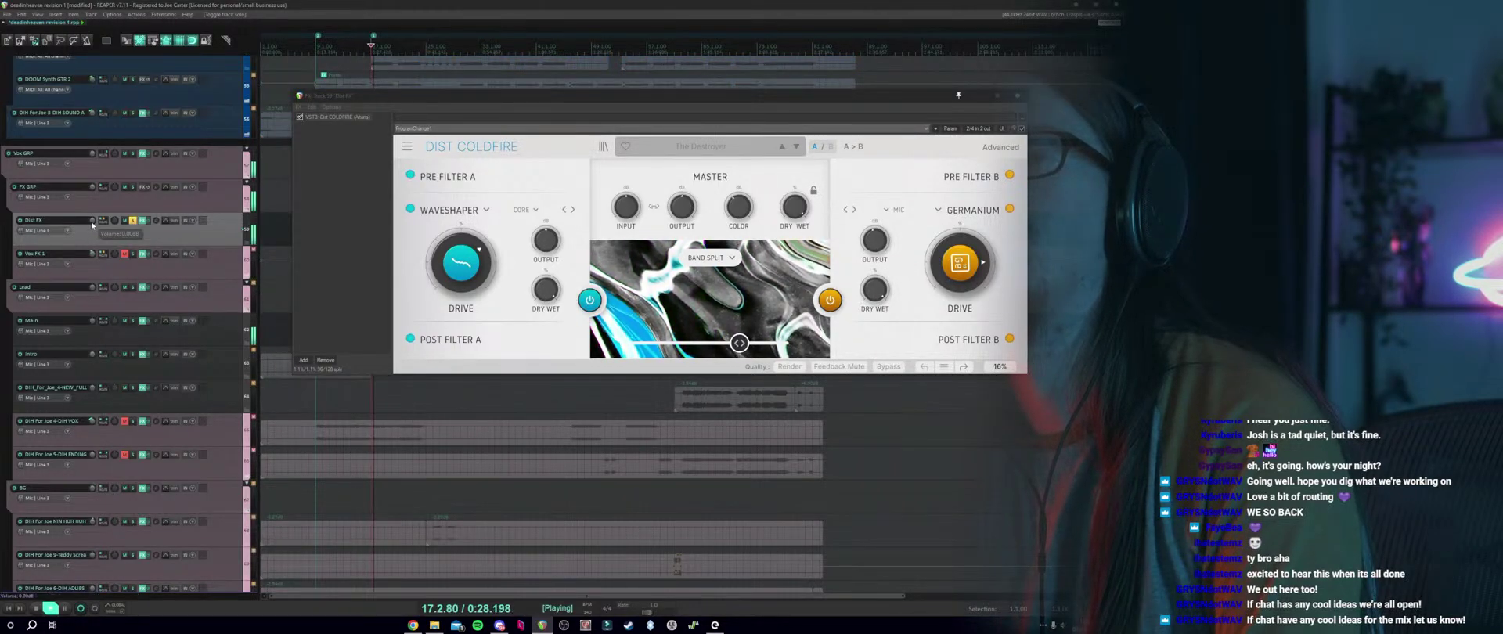
pyautogui.scroll(-3, 92, 221)
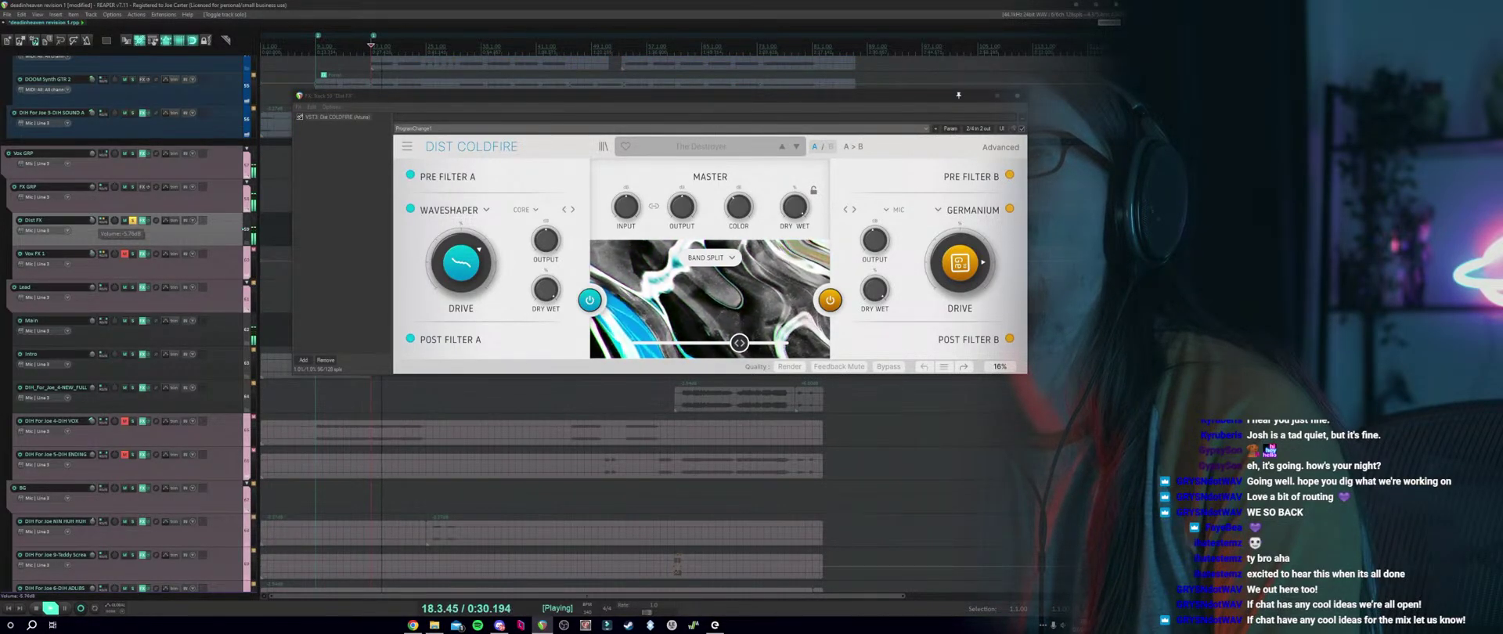
pyautogui.press('space')
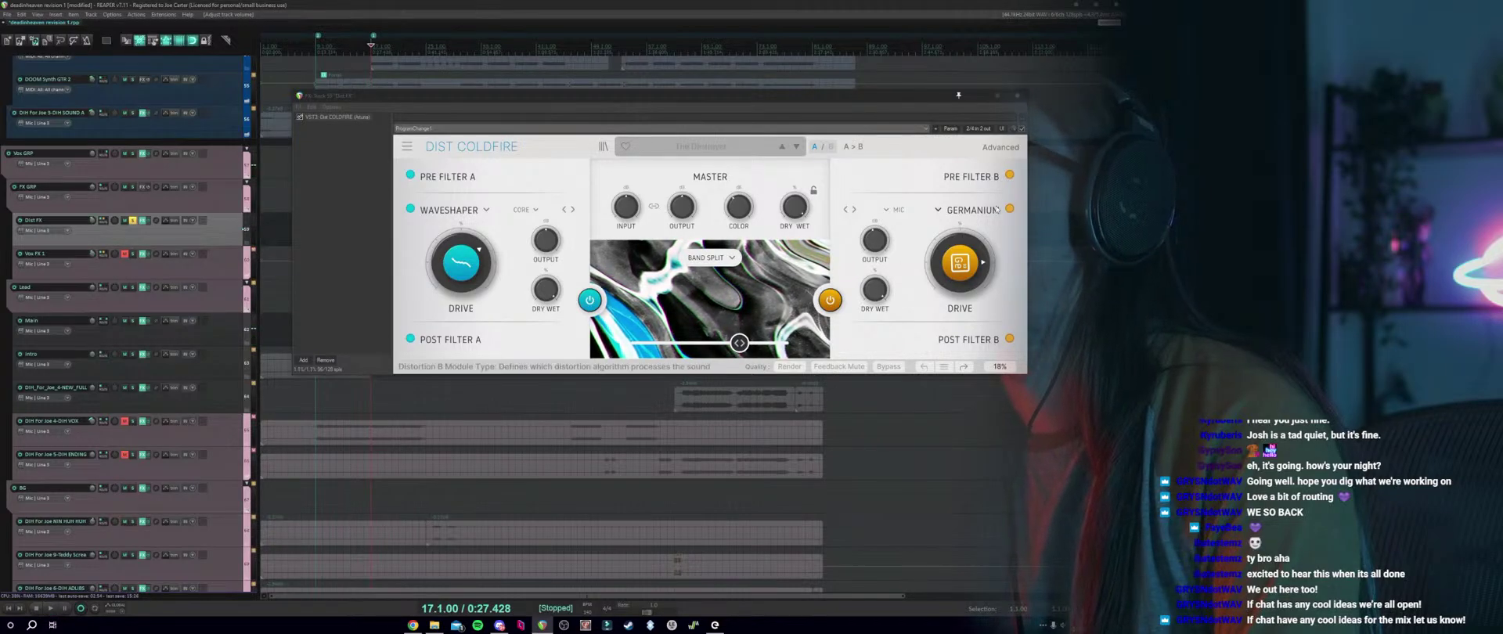
# Load the distortion preset IDM Drum Maker in DIST COLDFIRE and audition it on the vocal.
pyautogui.click(987, 210)
pyautogui.click(800, 208)
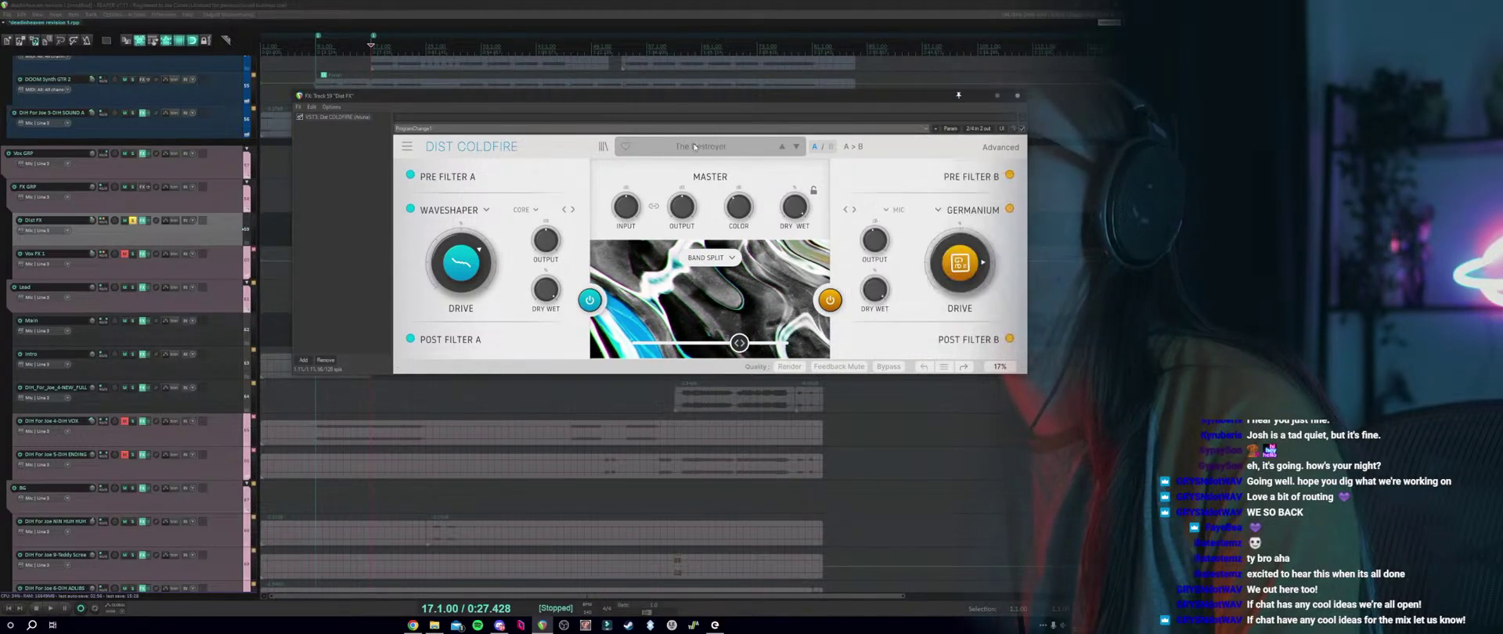
pyautogui.click(700, 147)
pyautogui.moveTo(695, 199)
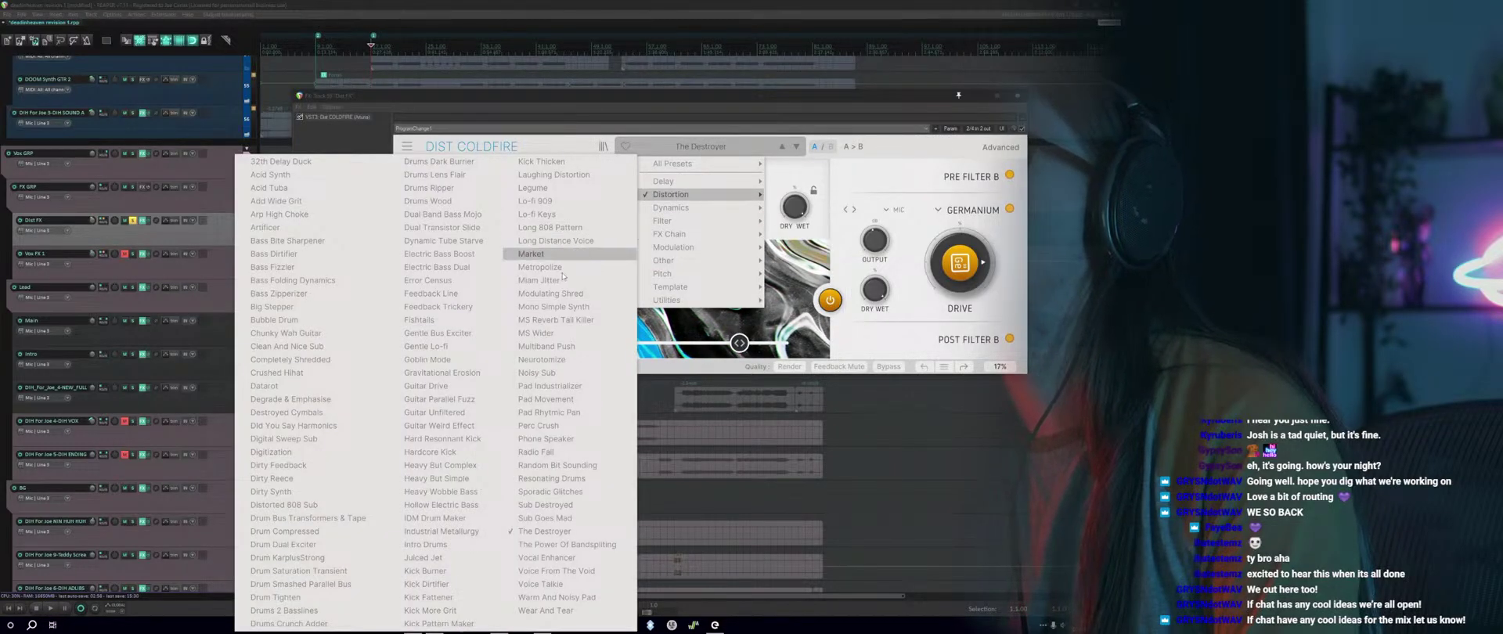
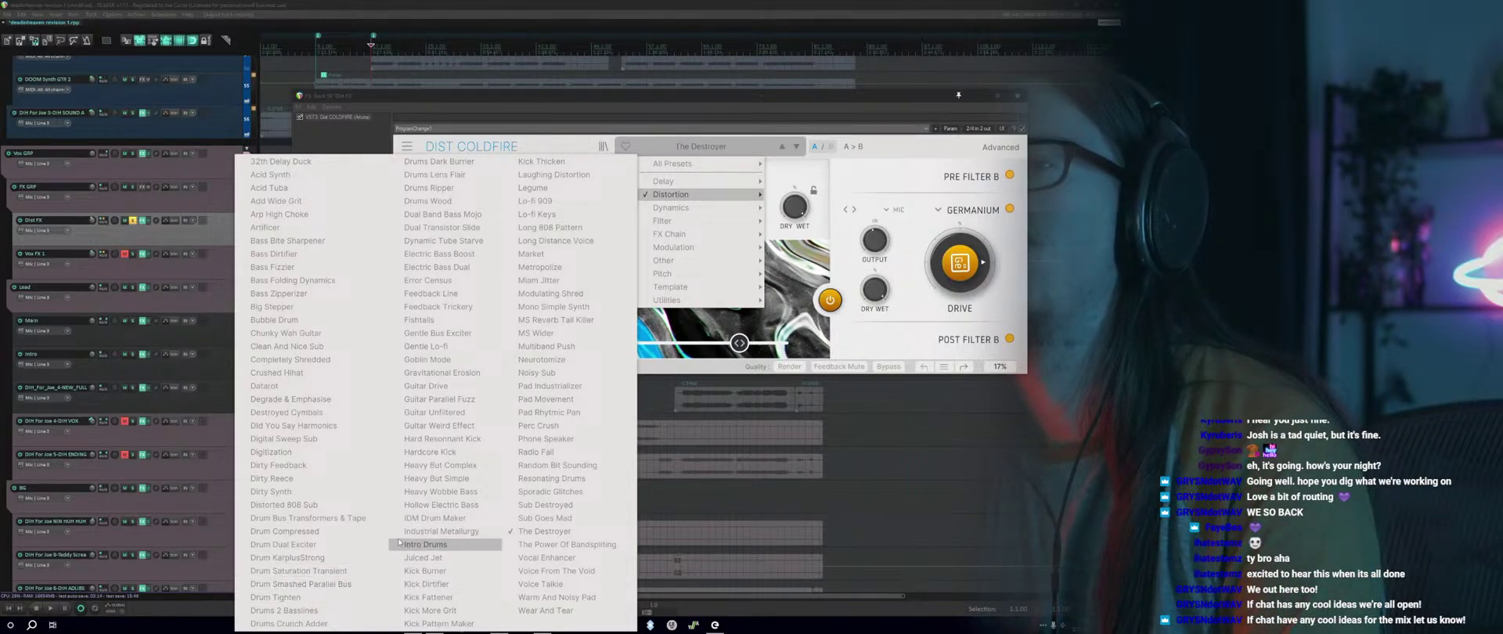
pyautogui.click(416, 518)
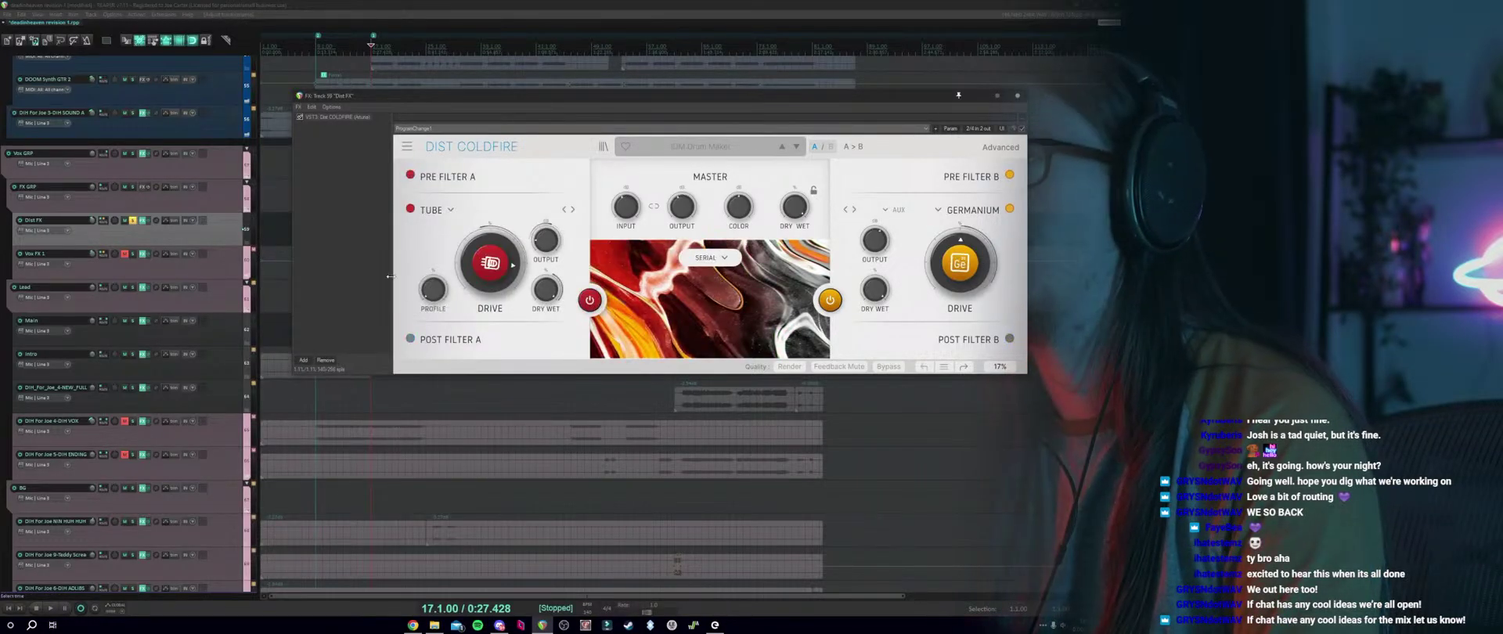
pyautogui.press('space')
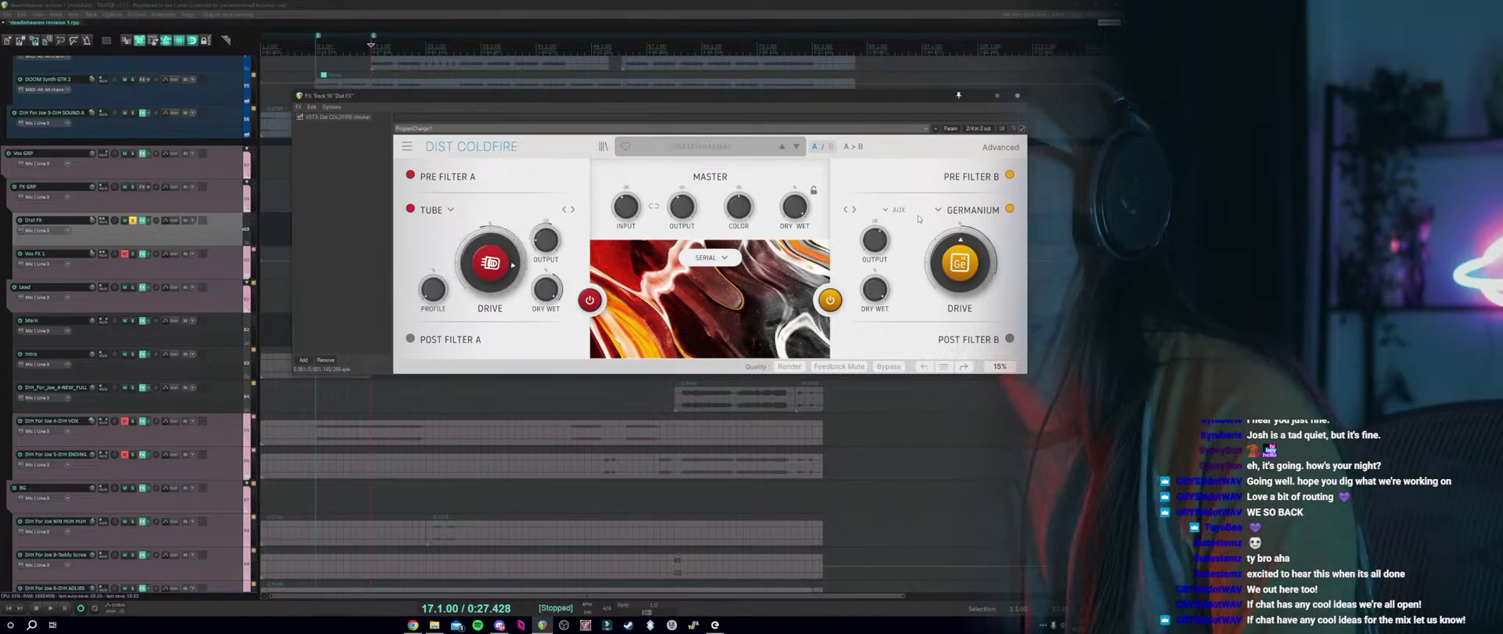
# Expand DIST COLDFIRE to its advanced controls, reposition its window, and audition the current preset.
pyautogui.click(1001, 149)
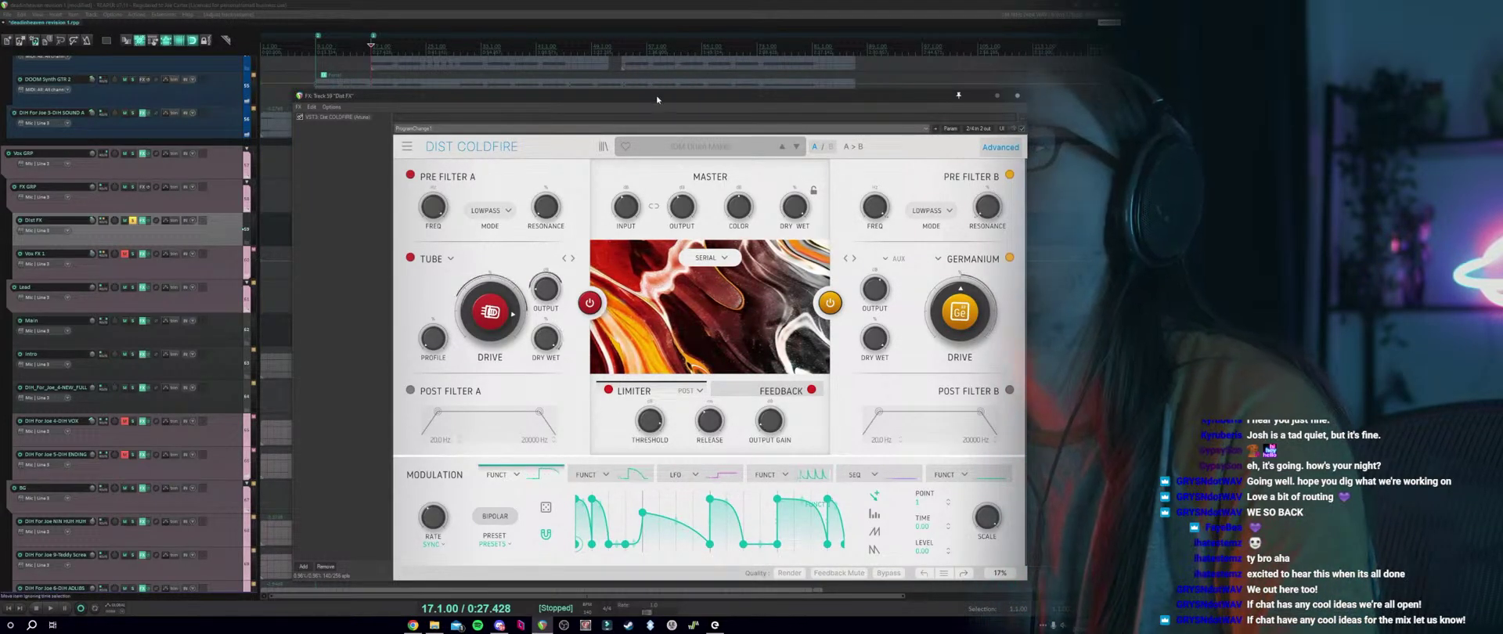
pyautogui.moveTo(657, 100); pyautogui.dragTo(652, 79)
pyautogui.click(660, 133)
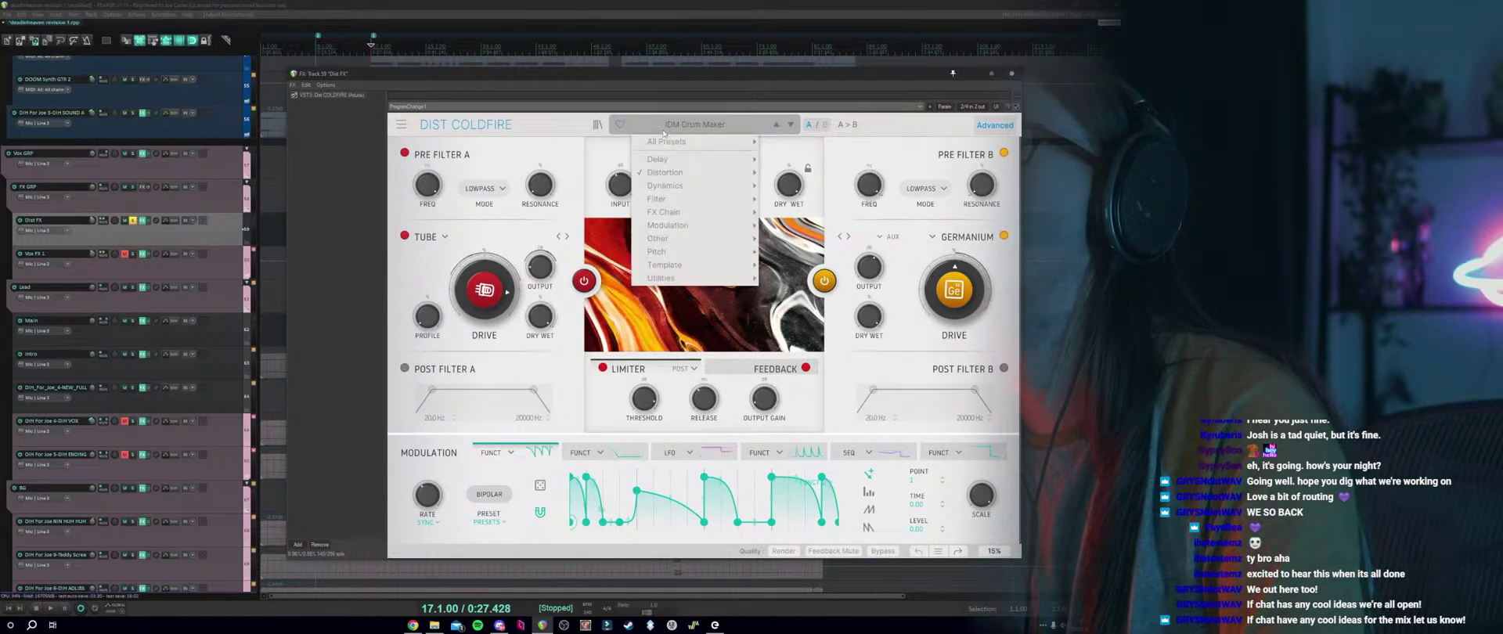
pyautogui.click(660, 133)
pyautogui.click(660, 133)
pyautogui.click(568, 133)
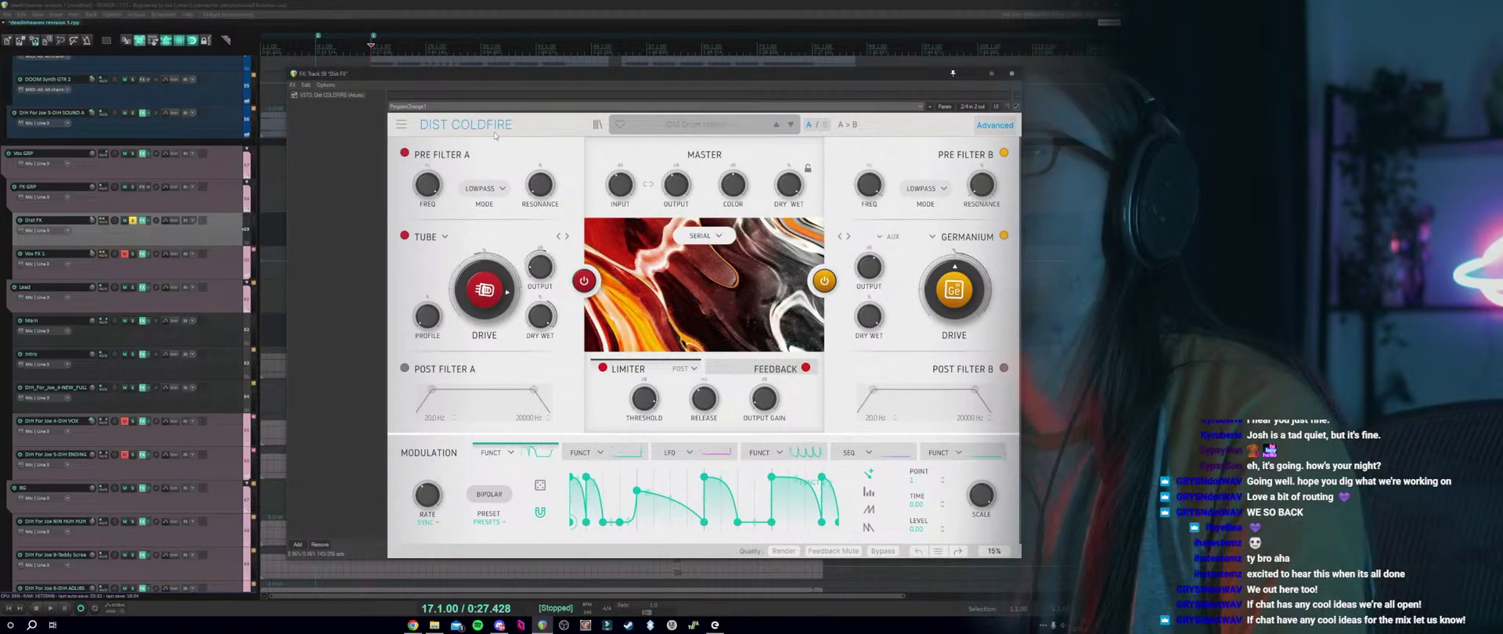
pyautogui.moveTo(475, 78)
pyautogui.mouseDown()
pyautogui.moveTo(643, 170)
pyautogui.moveTo(463, 88)
pyautogui.mouseUp()
pyautogui.press('space')
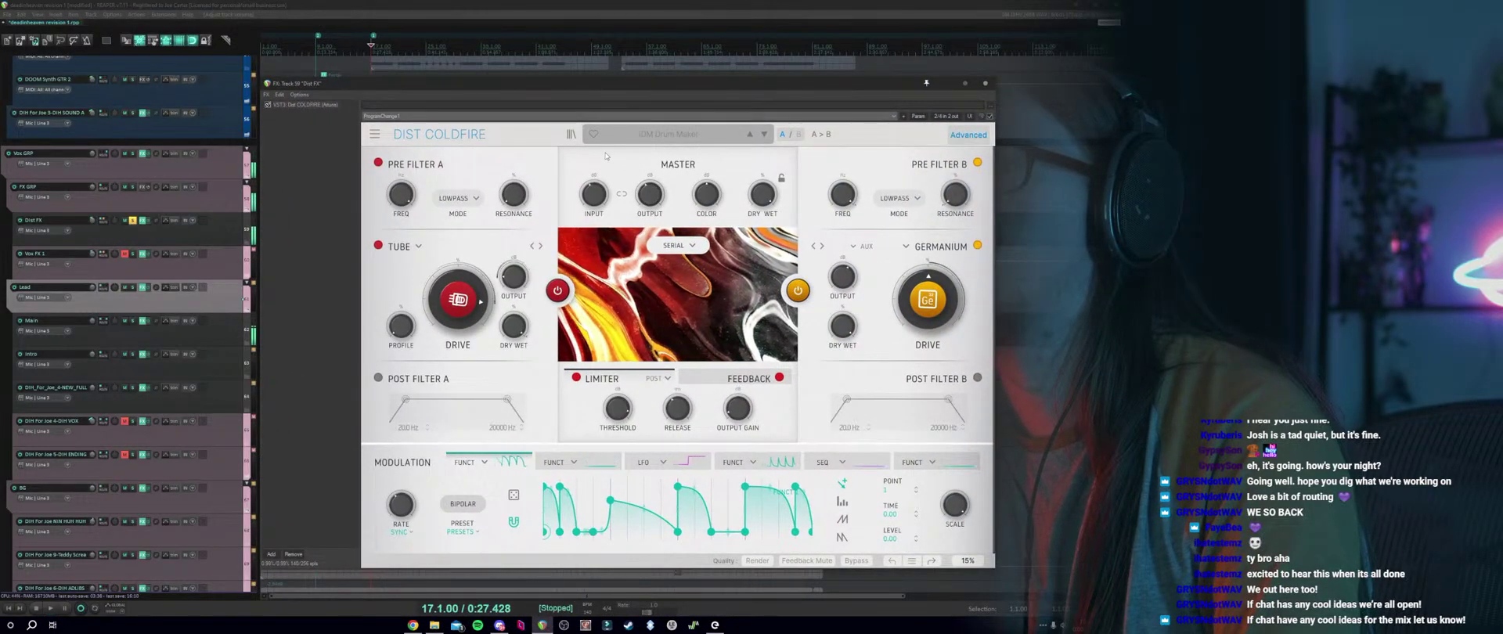
# Load the distortion preset Dirty Synth, change the second distortion module to Bit Inverter, and audition the result.
pyautogui.click(706, 142)
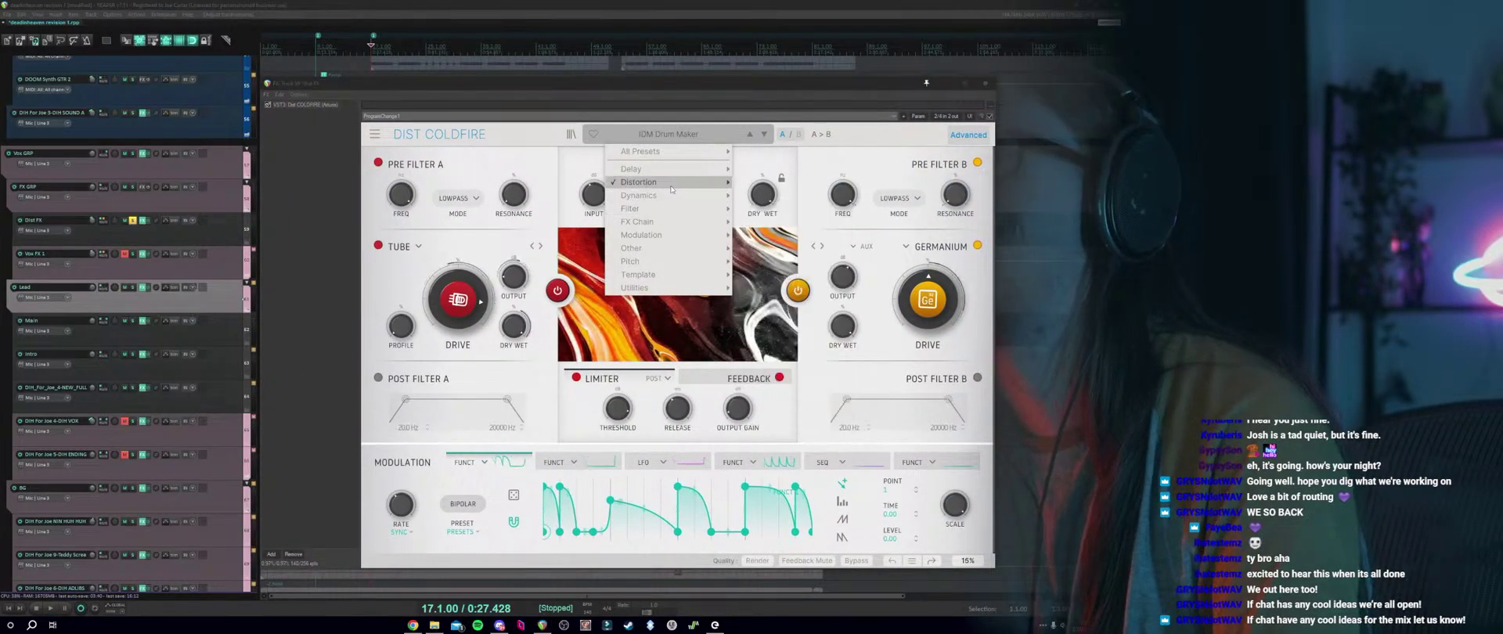
pyautogui.moveTo(638, 181)
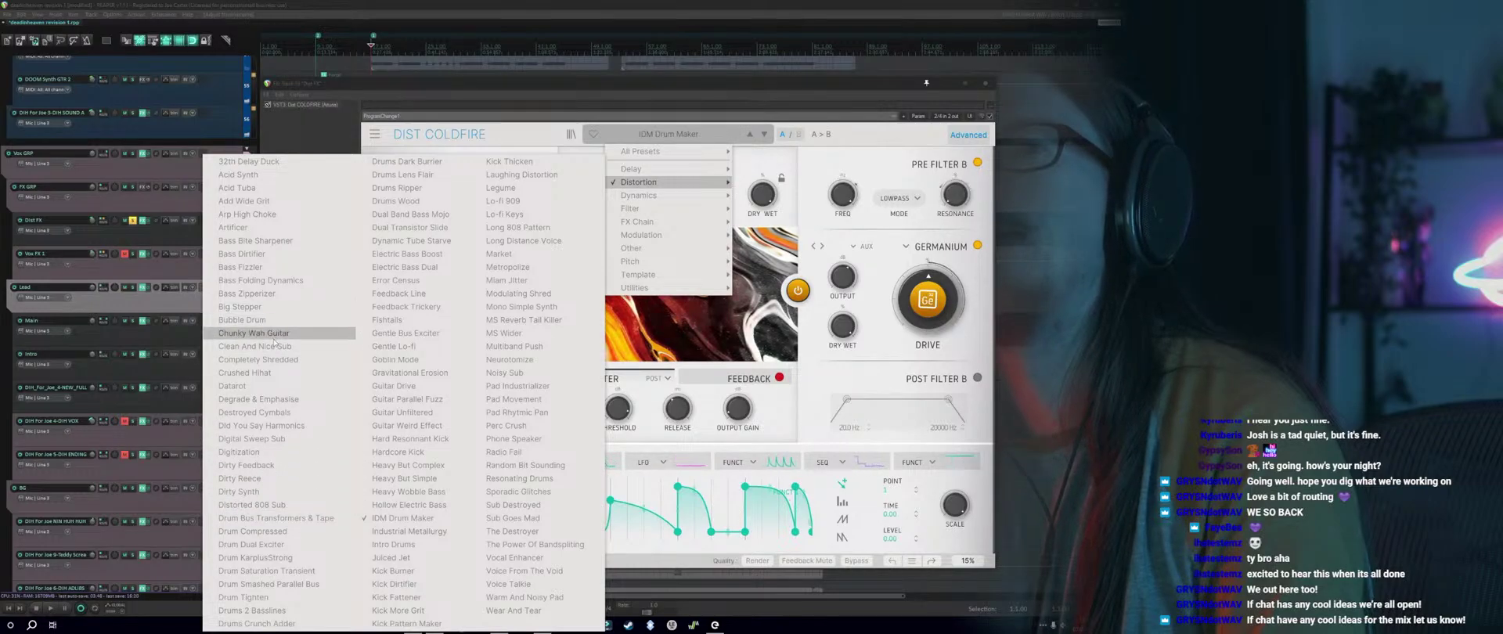
pyautogui.click(263, 493)
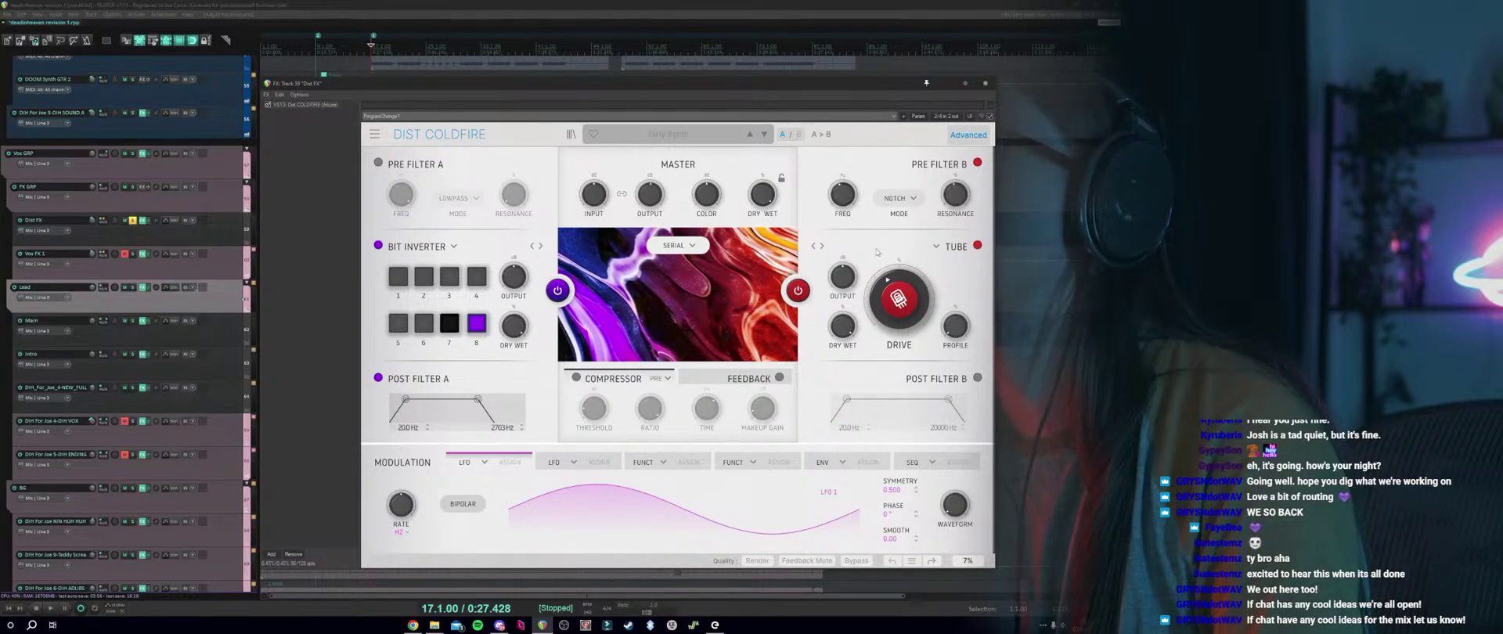
pyautogui.click(936, 246)
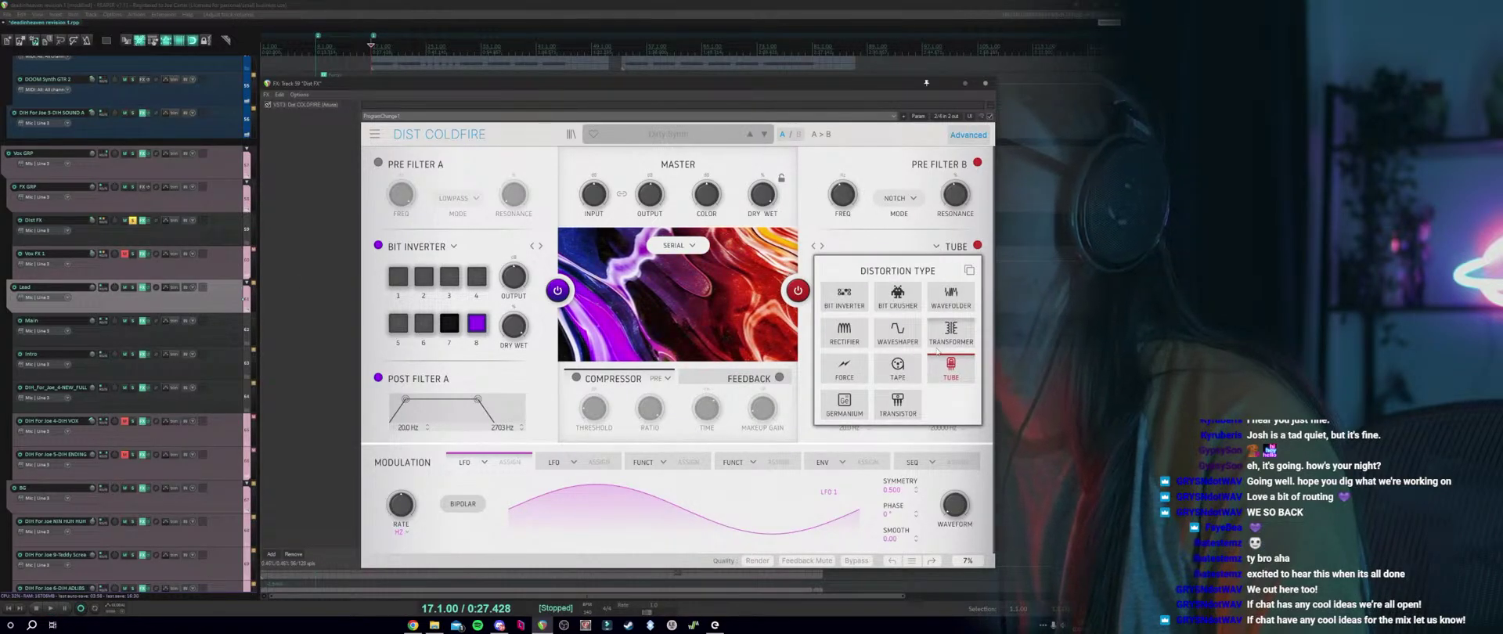
pyautogui.click(847, 305)
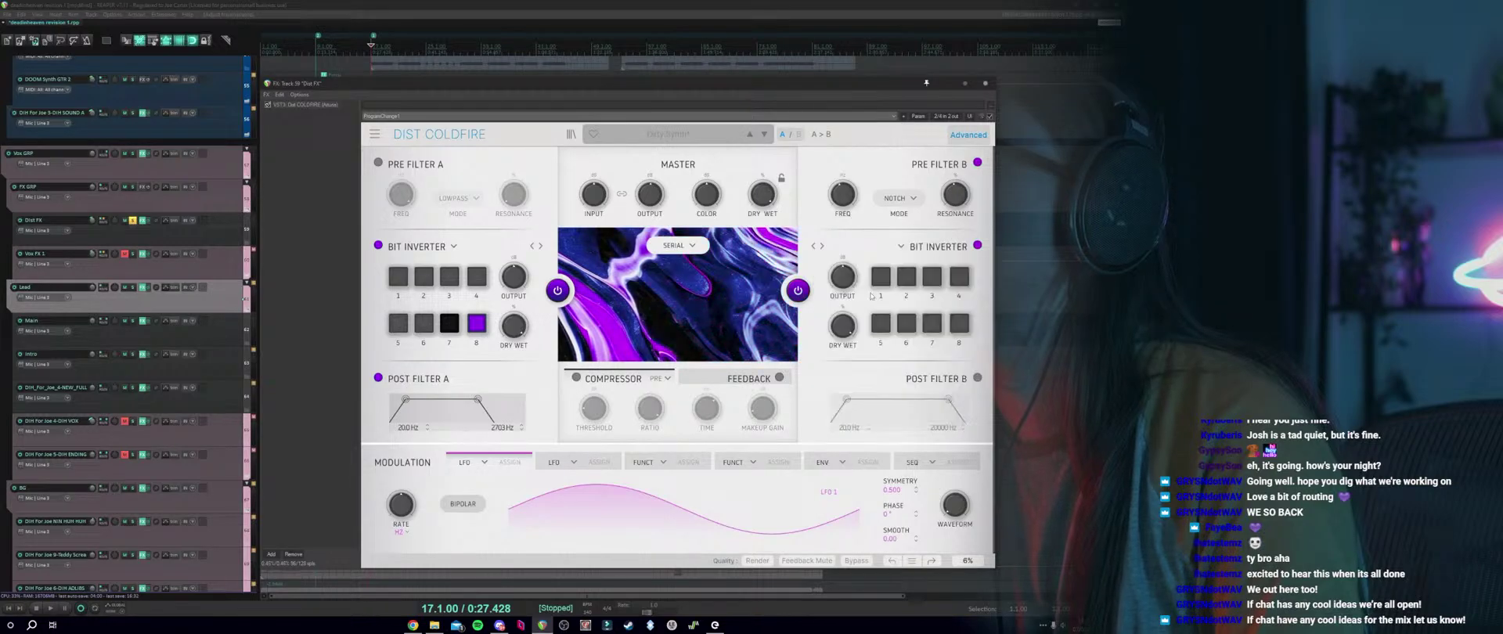
pyautogui.press('space')
pyautogui.click(900, 247)
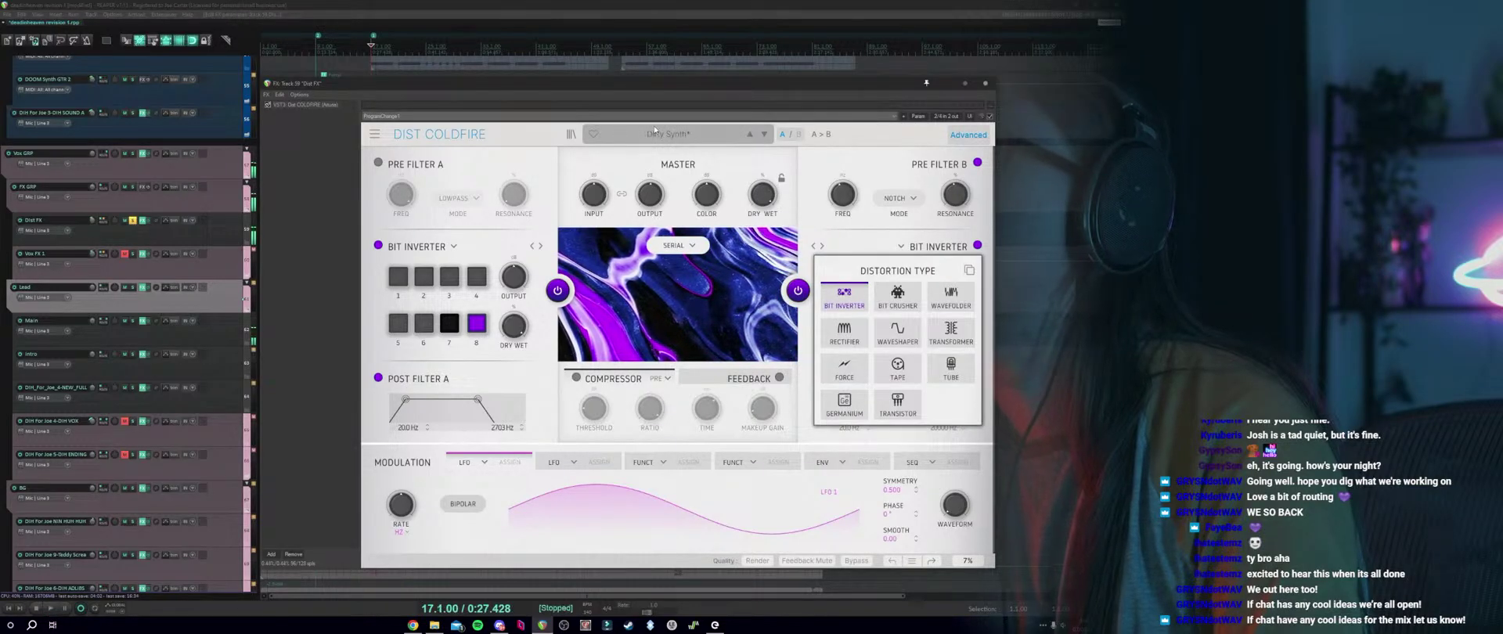
# Load a Template preset with parallel Bit Crusher and Force modules and audition it on the vocal.
pyautogui.click(668, 134)
pyautogui.moveTo(664, 152)
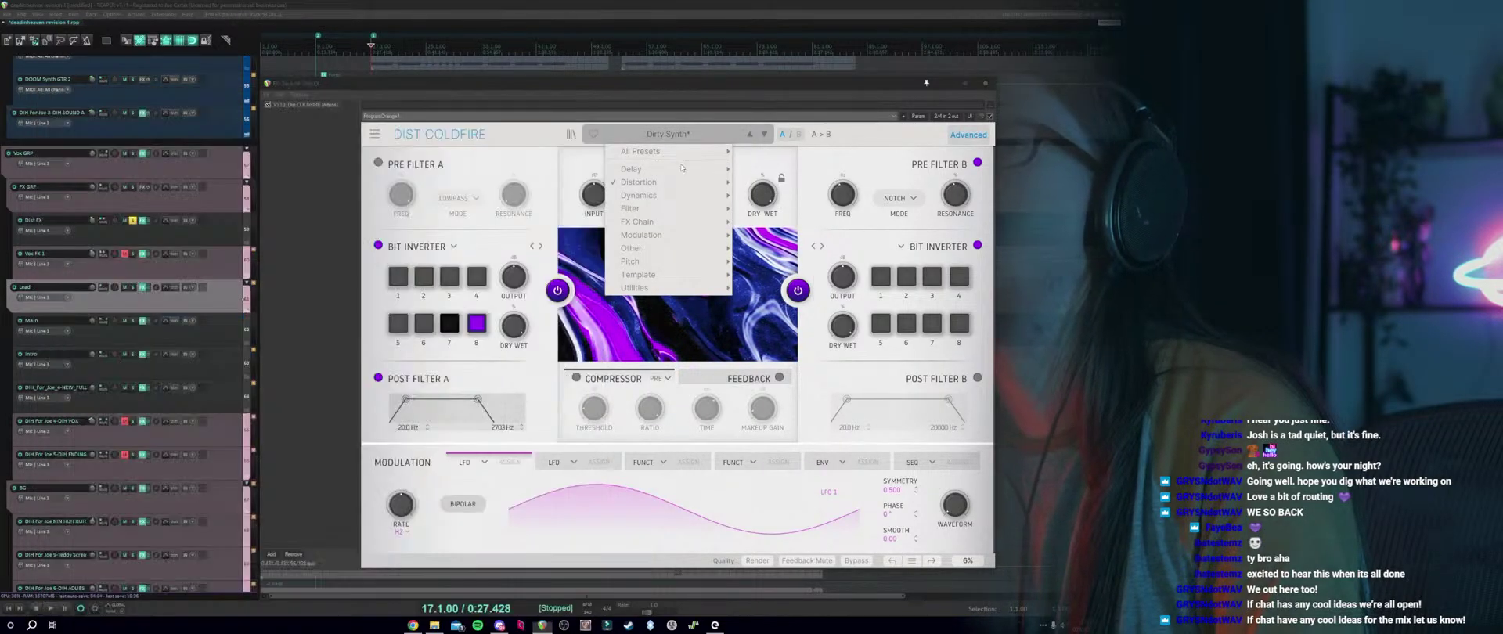
pyautogui.moveTo(694, 269)
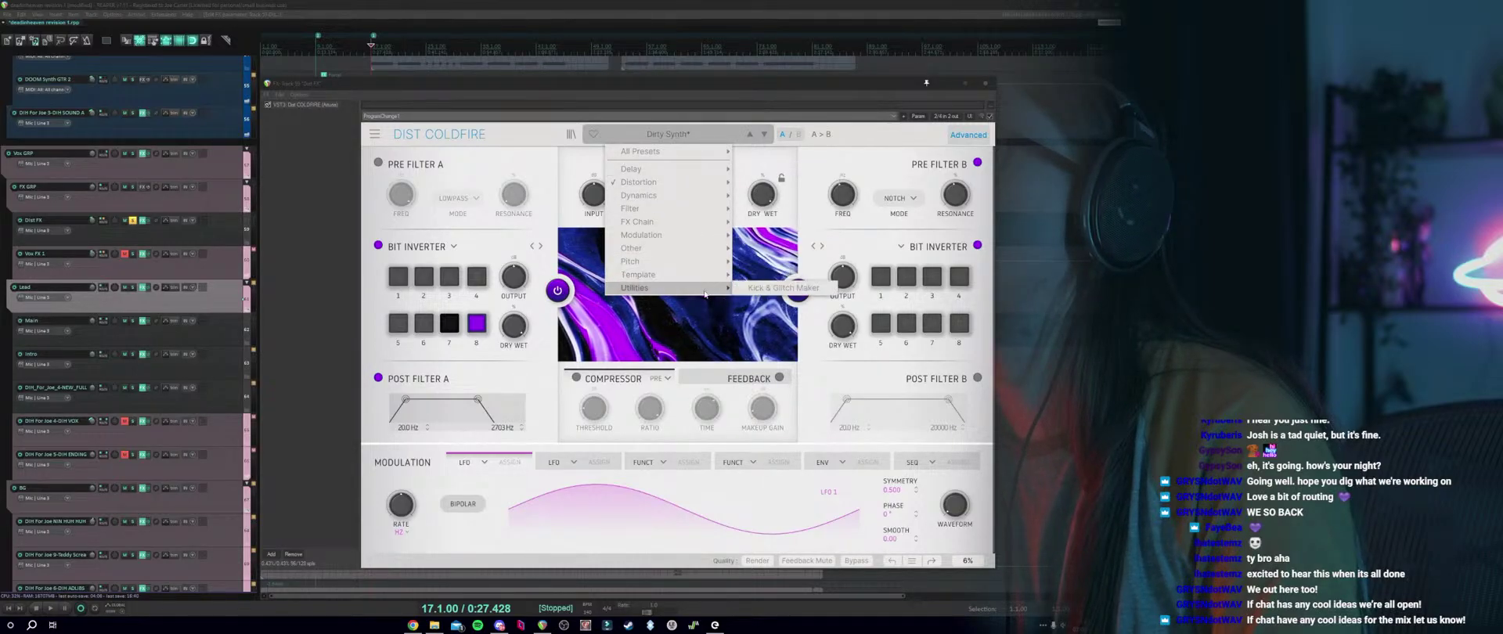
pyautogui.click(753, 275)
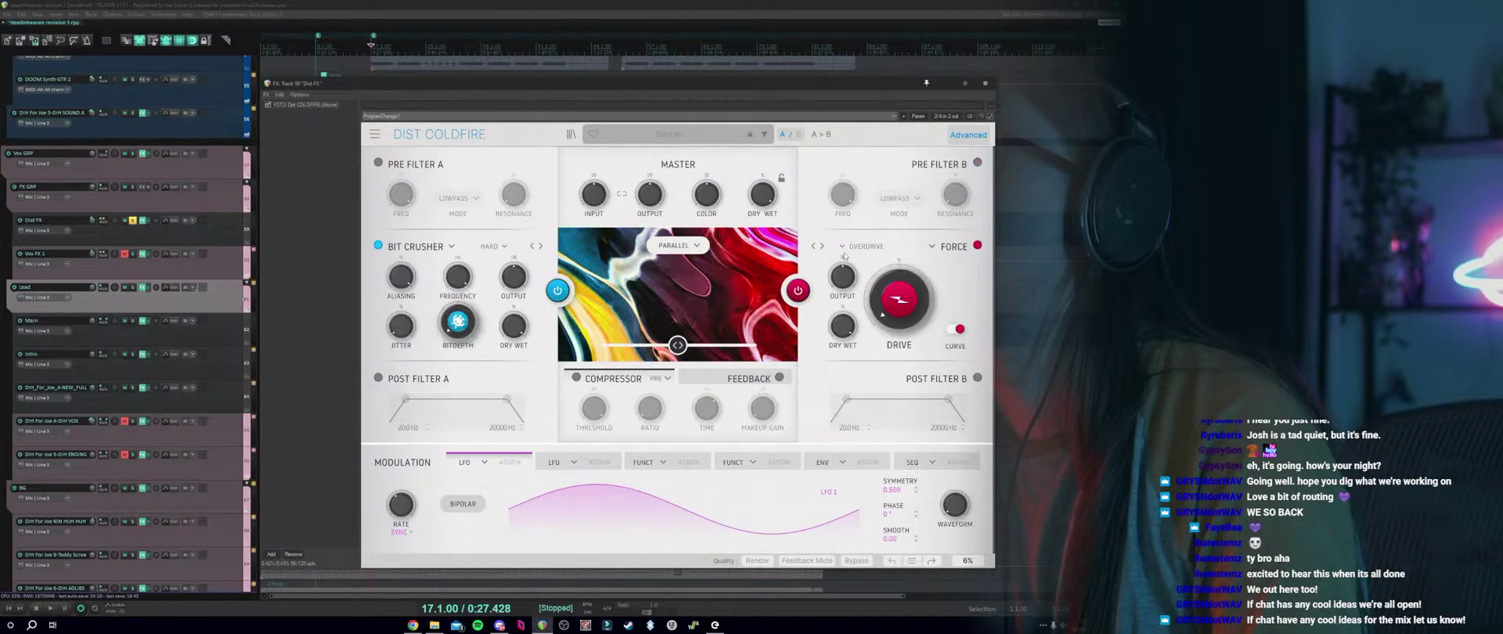
pyautogui.click(933, 246)
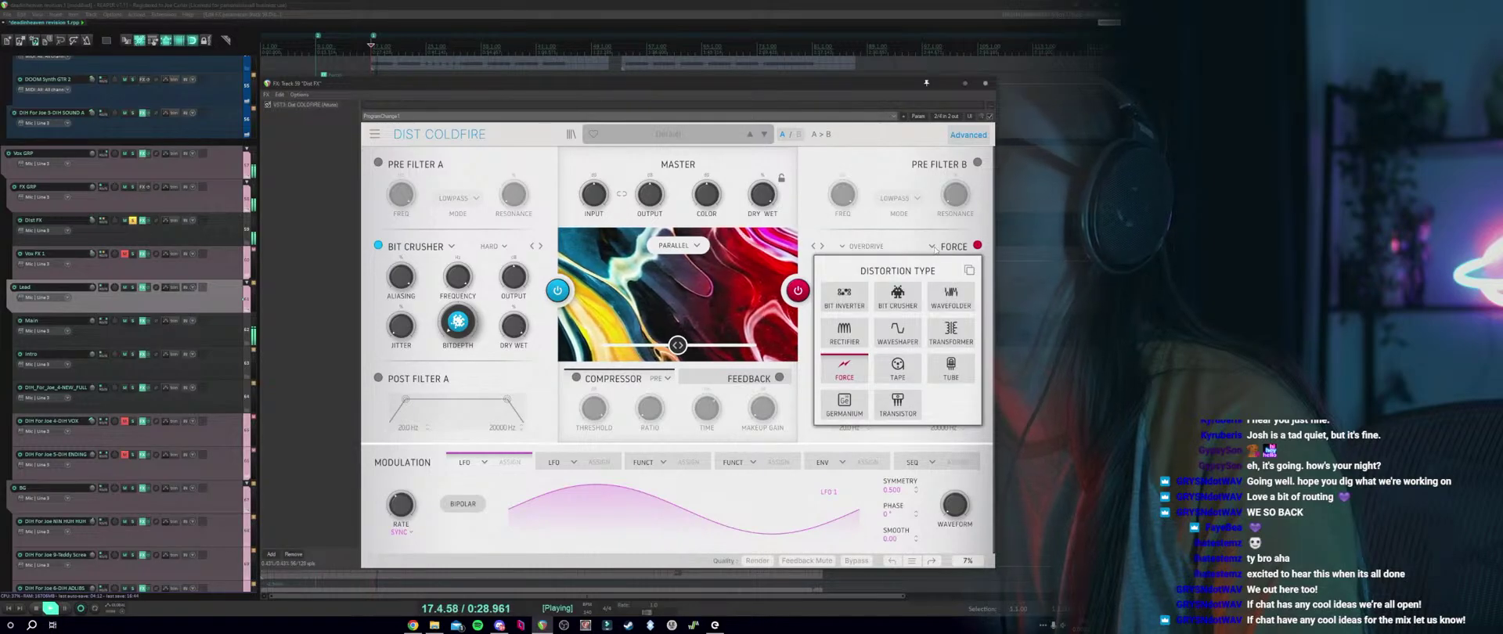
pyautogui.click(935, 248)
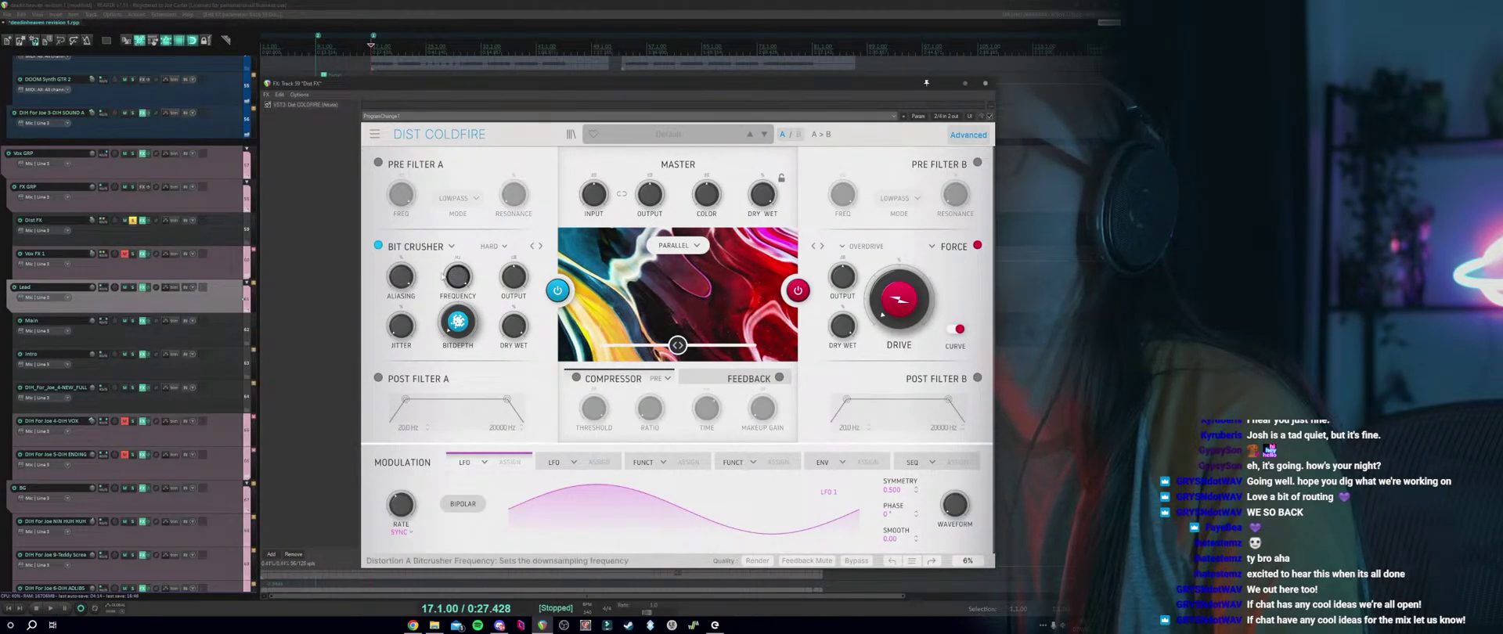
# Audition the parallel Bit Crusher and Force setup on the vocal and inspect its routing options.
pyautogui.press('space')
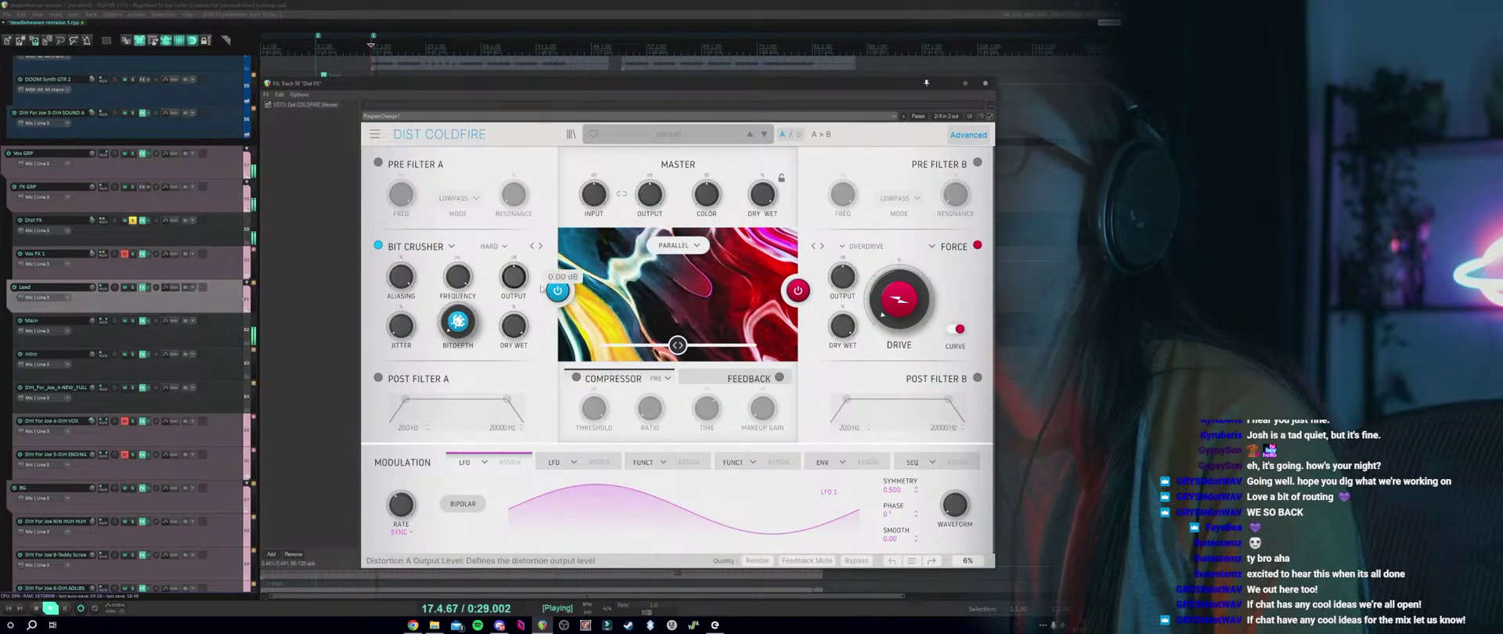
pyautogui.click(678, 245)
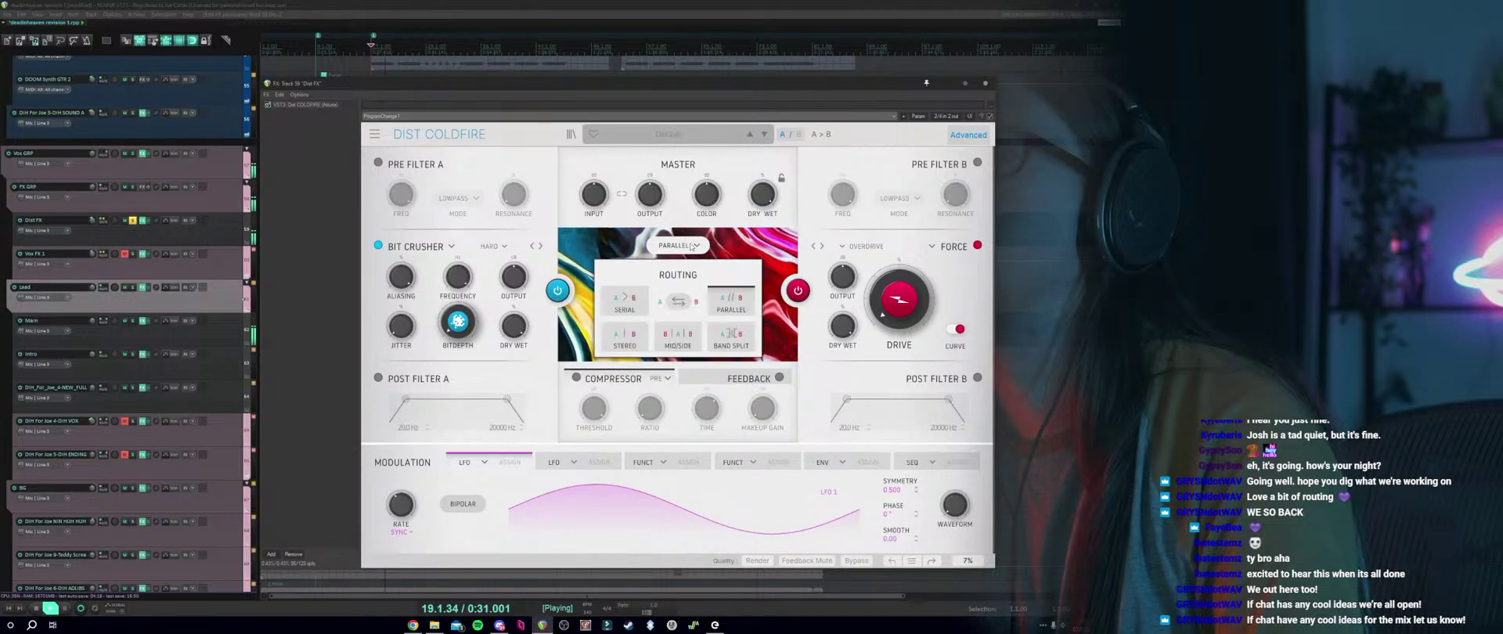
pyautogui.click(781, 296)
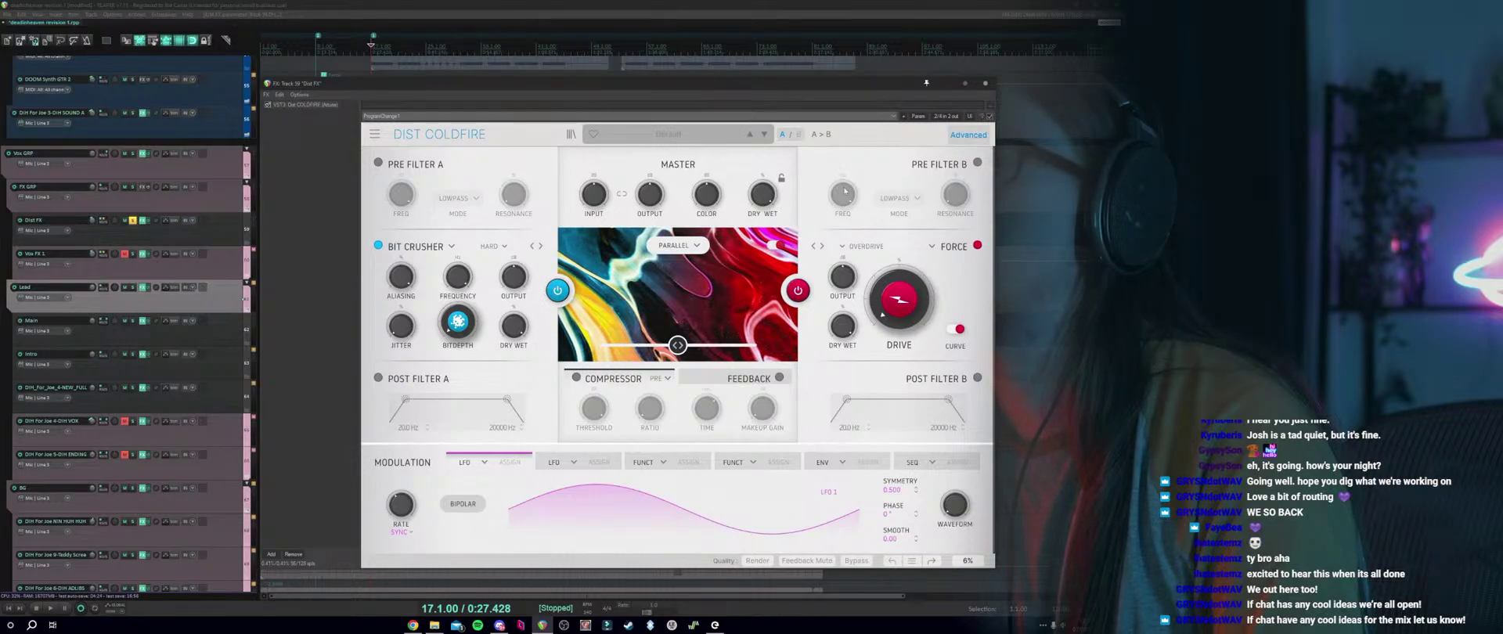
# Collapse the advanced controls of DIST COLDFIRE and load the distortion preset Dynamic Tube Starve.
pyautogui.click(968, 134)
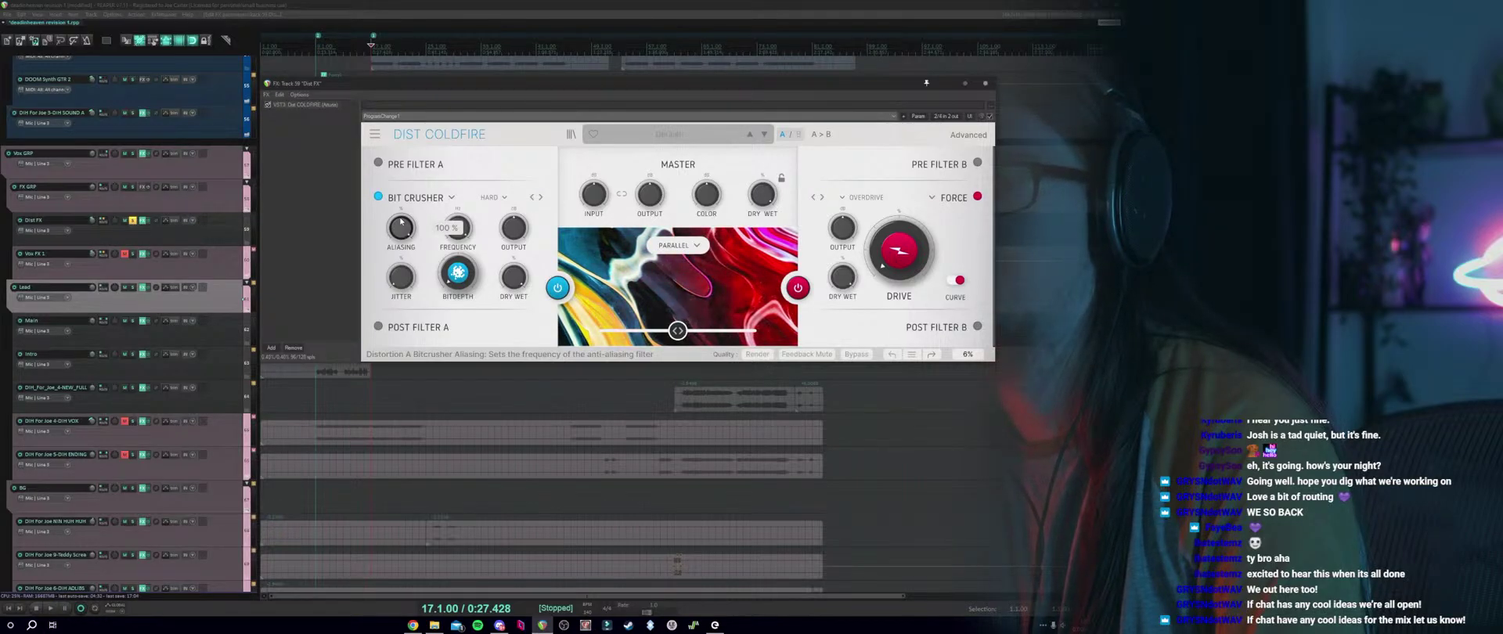
pyautogui.click(666, 133)
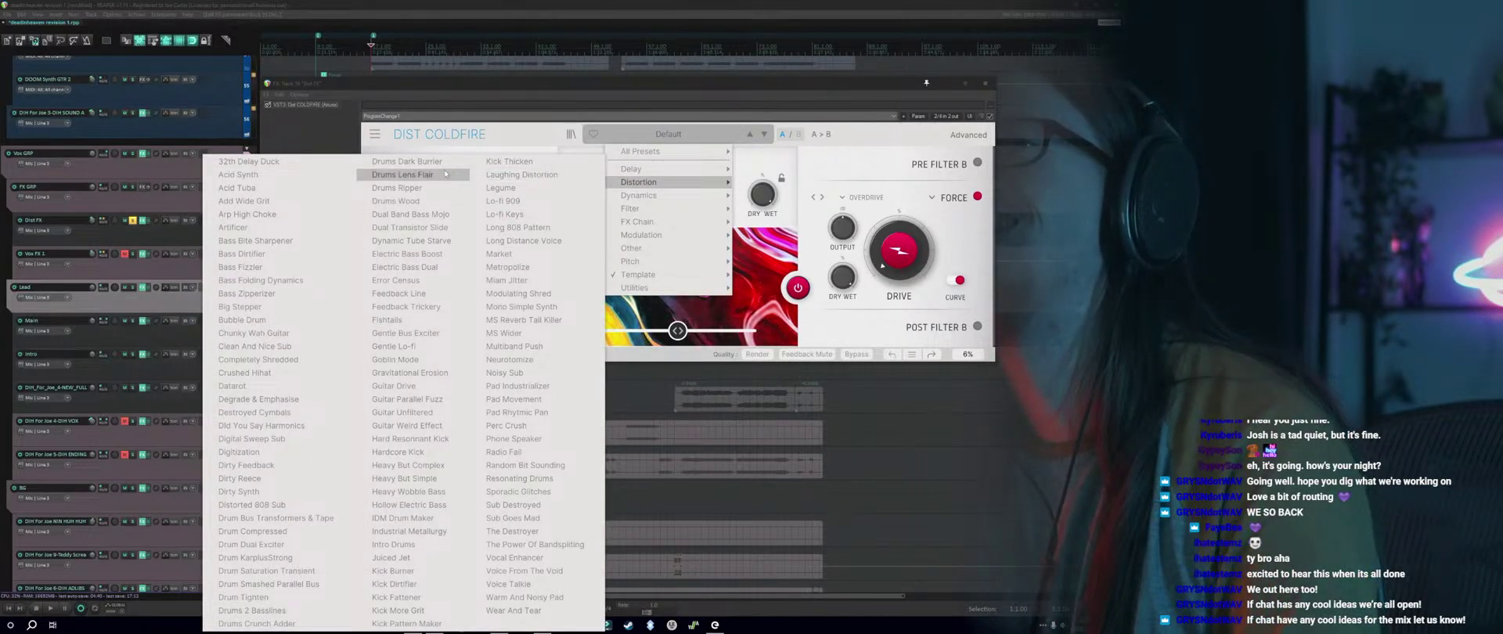
pyautogui.click(424, 240)
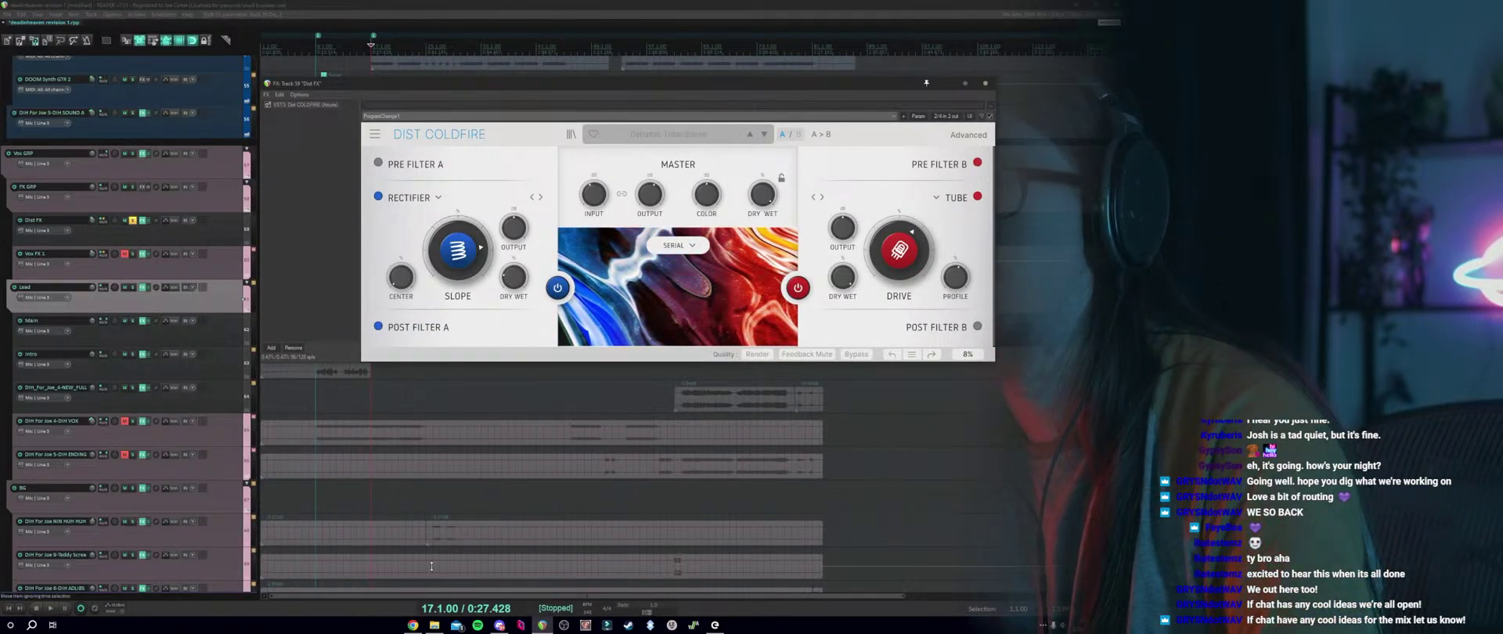
pyautogui.click(457, 626)
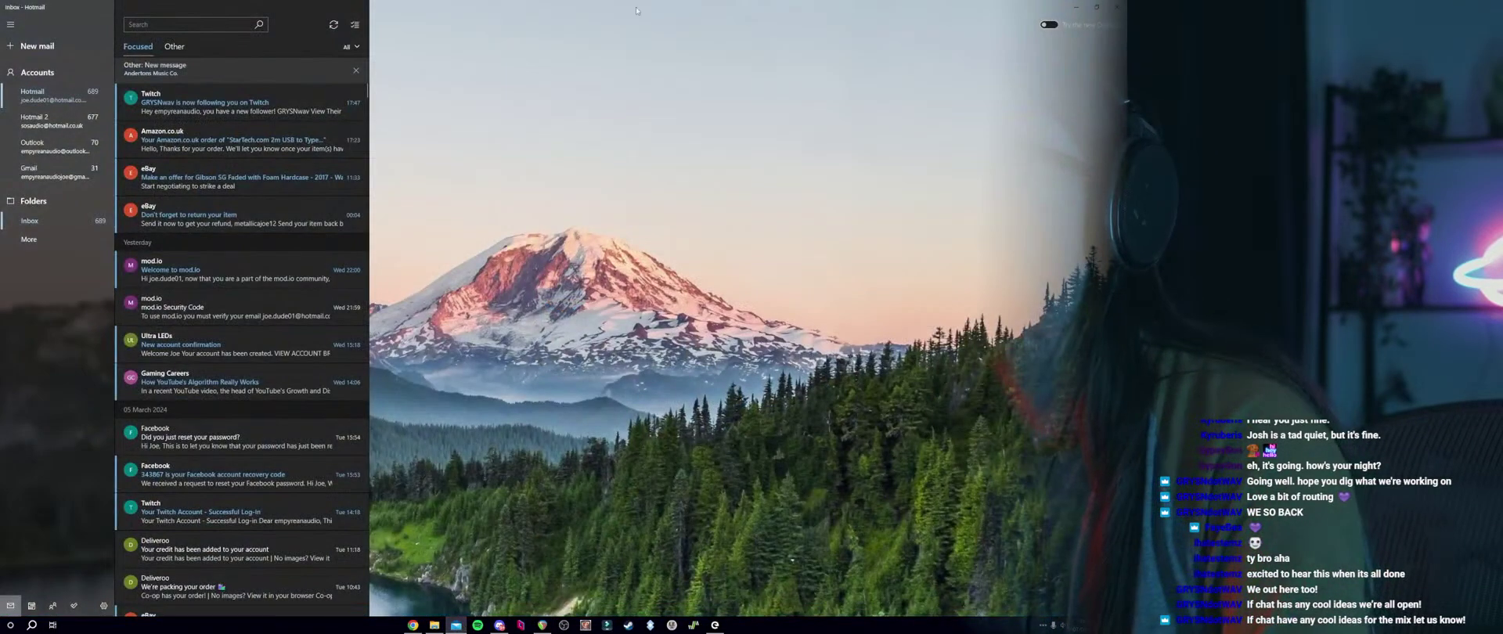
pyautogui.click(456, 626)
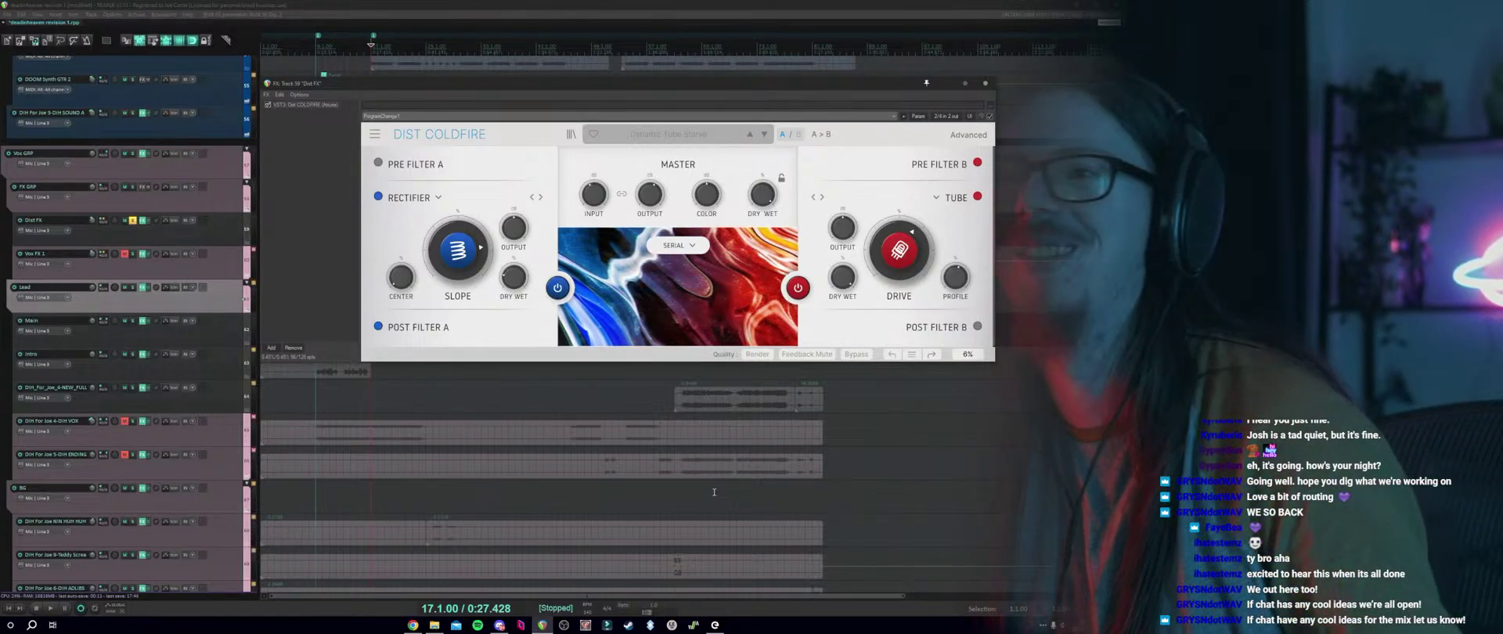
pyautogui.click(663, 86)
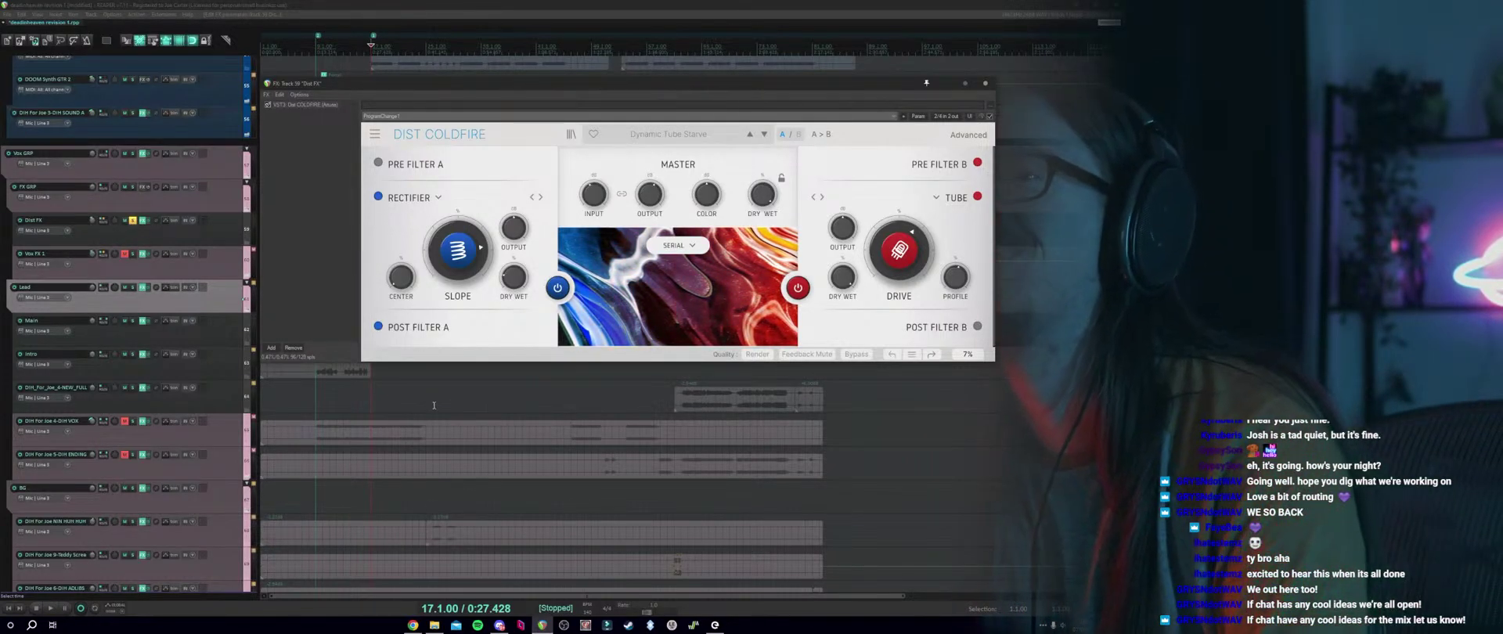
# Move the DIST COLDFIRE window clear of the vocal tracks and place the edit cursor at 17.1.00 on the Lead track.
pyautogui.click(315, 398)
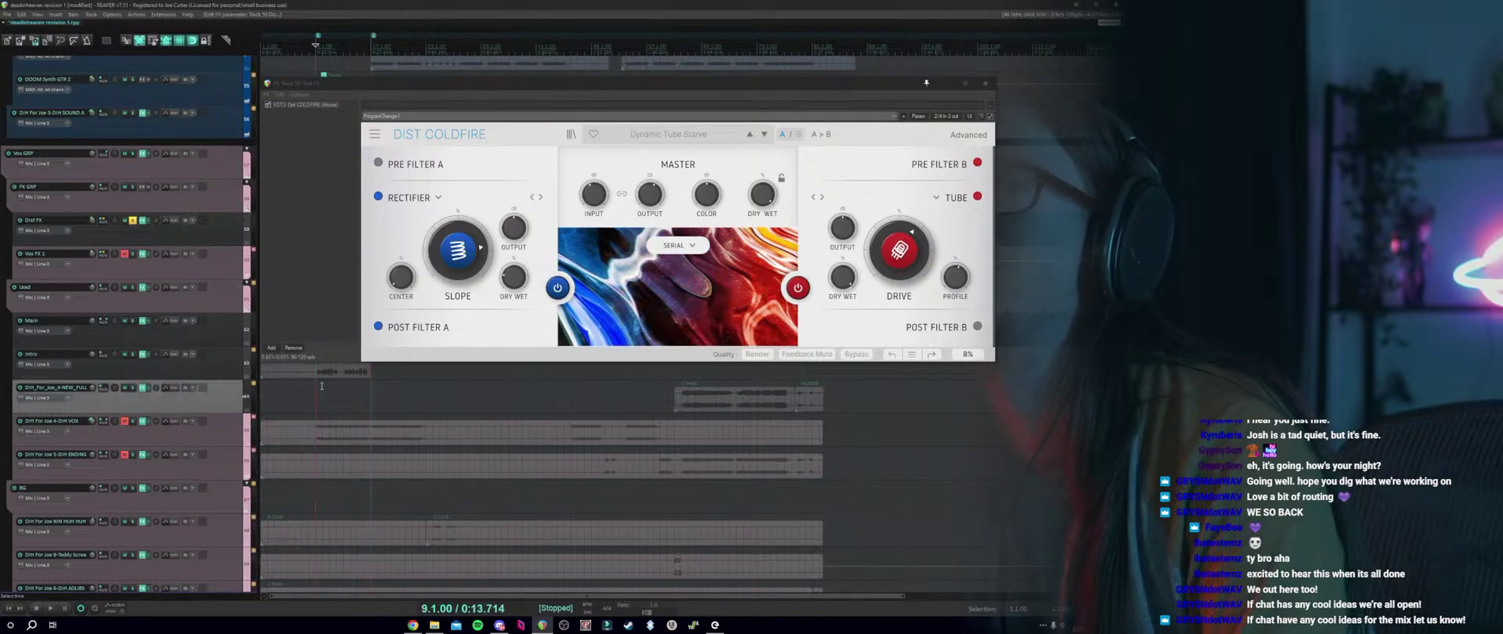
pyautogui.moveTo(462, 90); pyautogui.dragTo(598, 168)
pyautogui.scroll(-2, 164, 273)
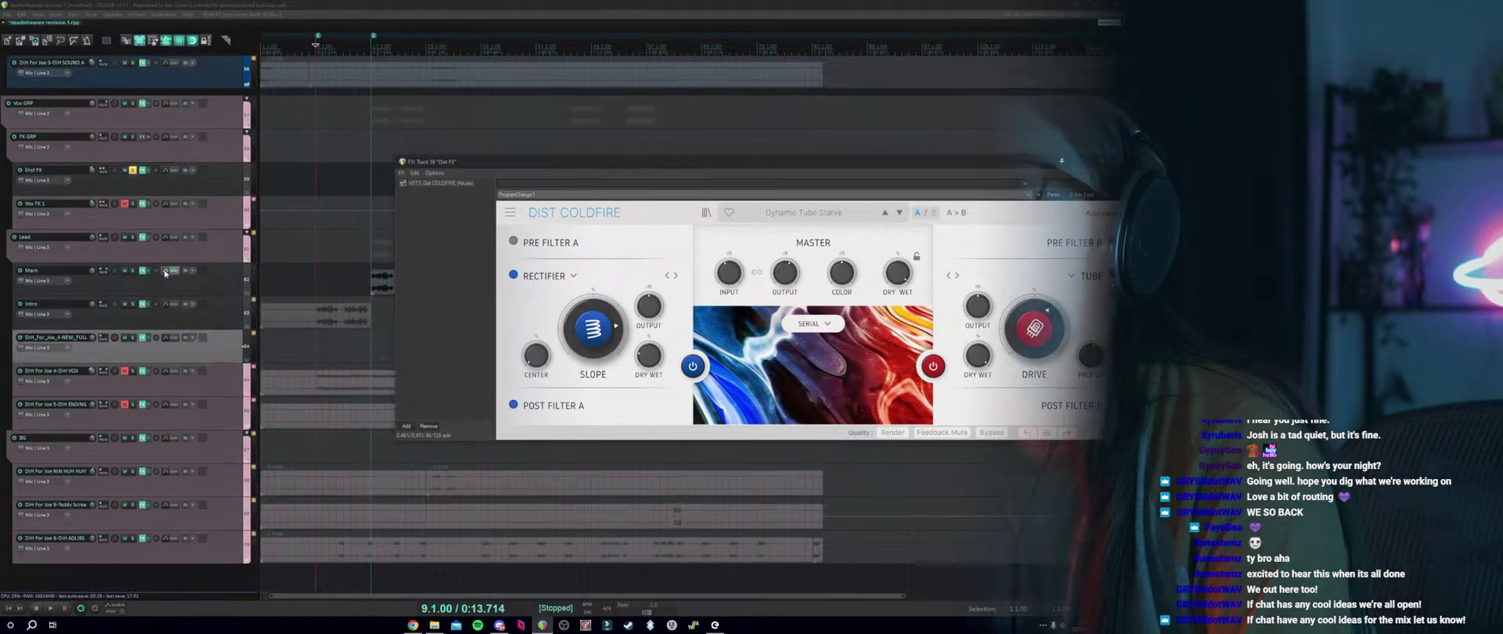
pyautogui.click(370, 257)
pyautogui.moveTo(557, 163); pyautogui.dragTo(483, 147)
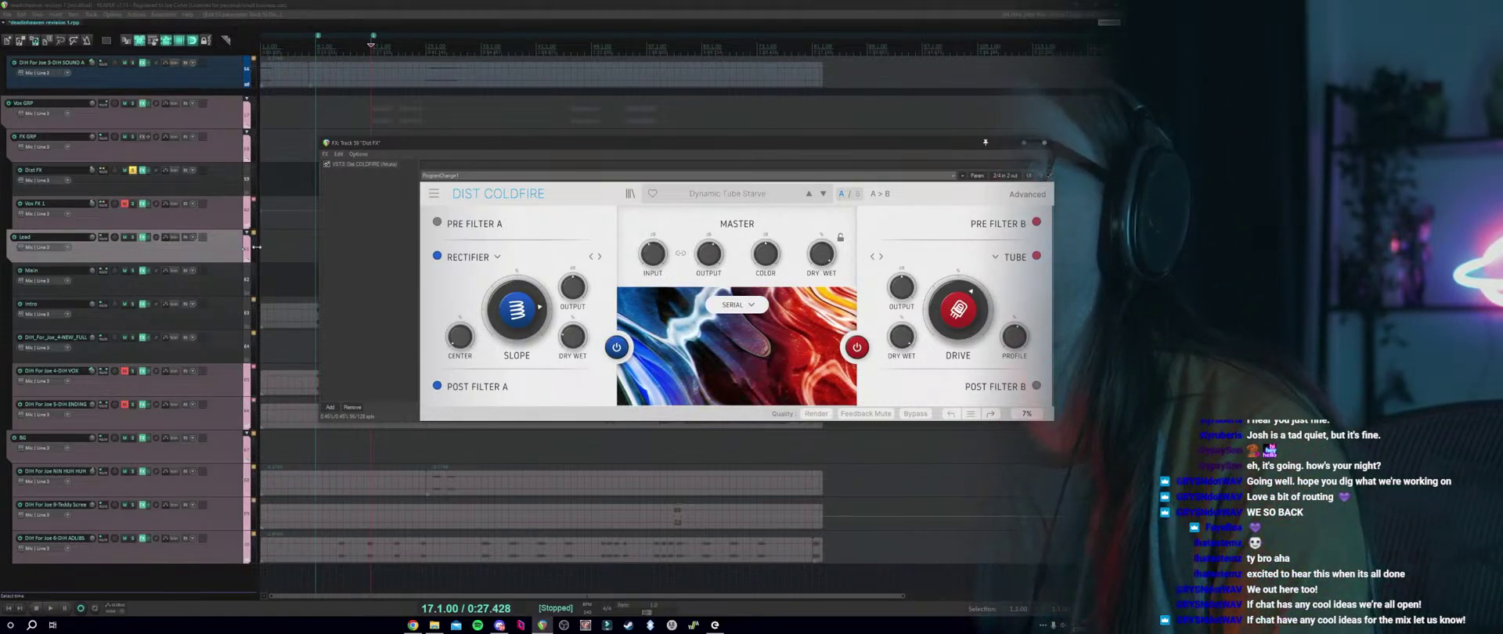
pyautogui.moveTo(395, 151); pyautogui.dragTo(251, 206)
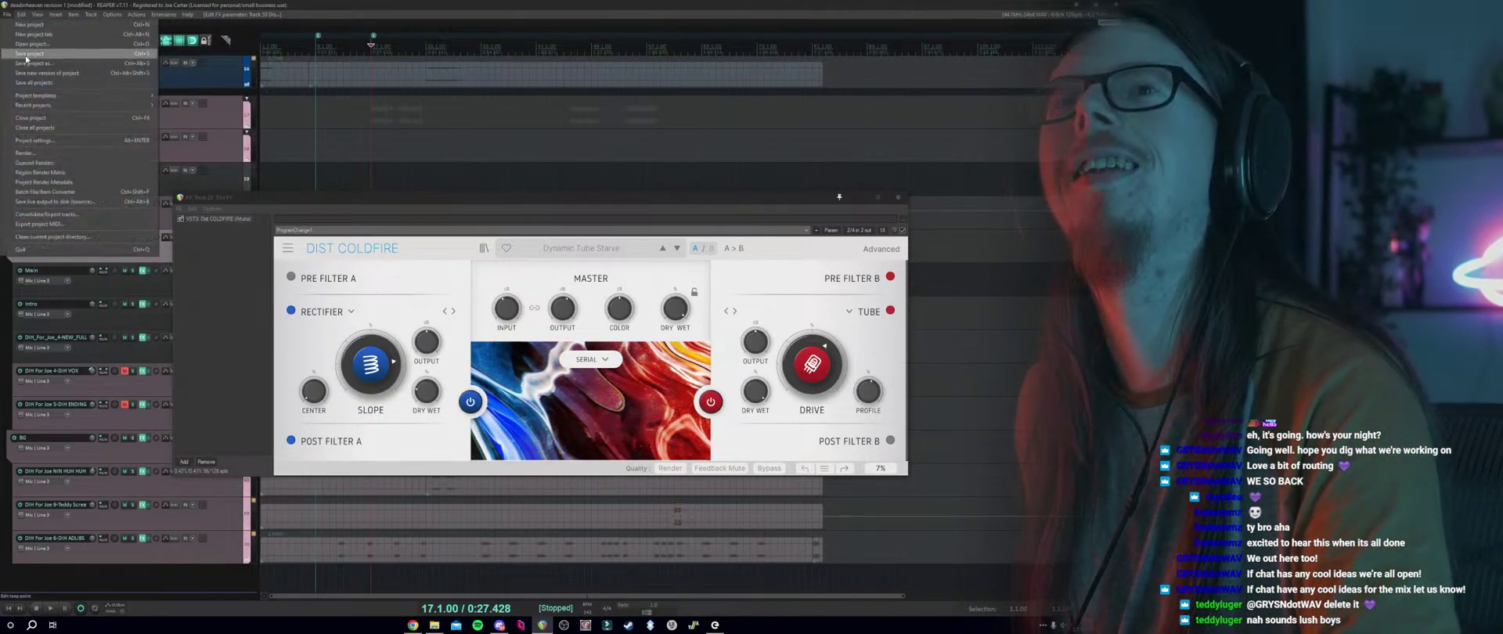
# Save the project.
pyautogui.click(26, 53)
pyautogui.click(5, 14)
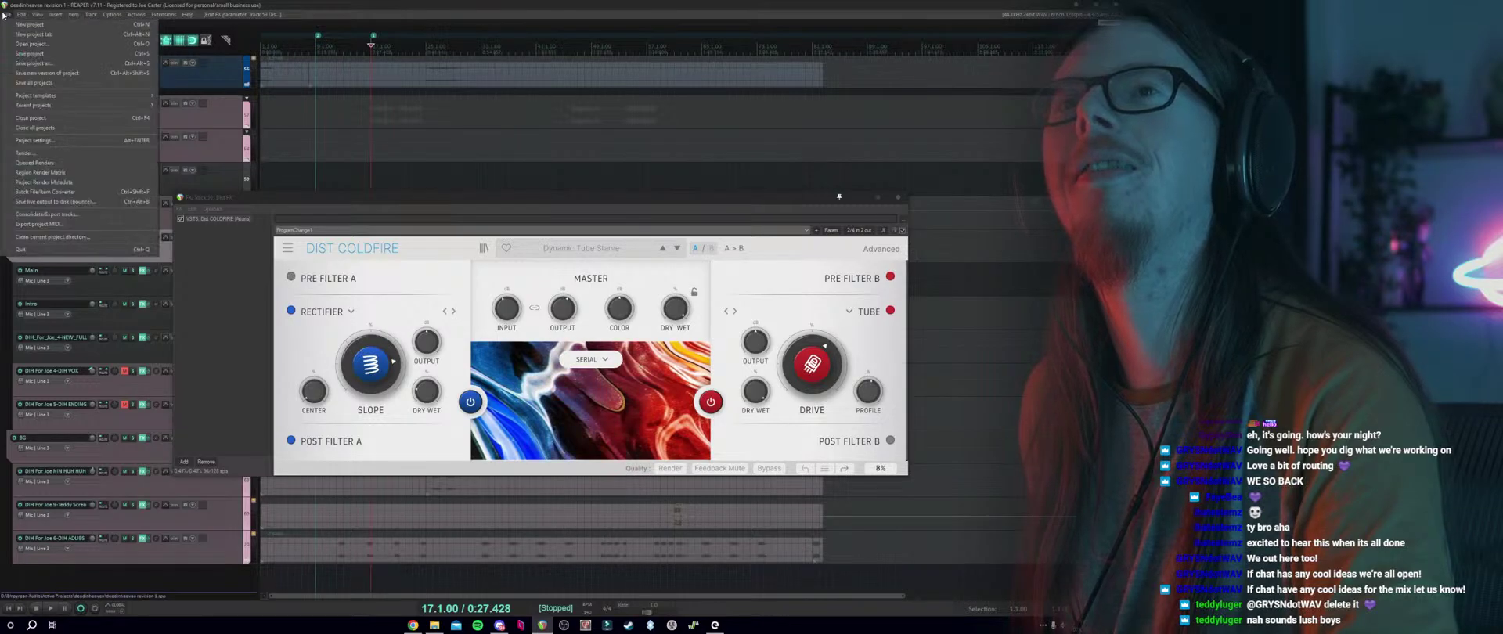
pyautogui.click(215, 67)
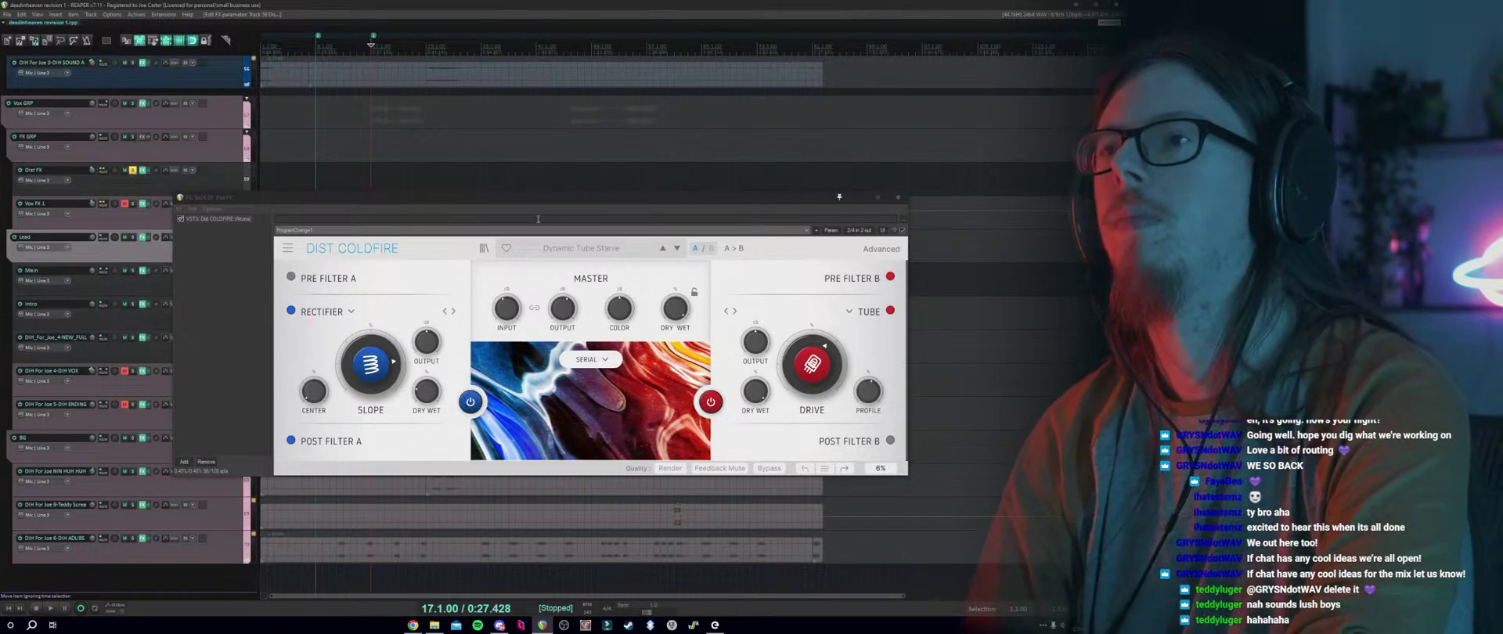
# Solo the Main vocal track, unsolo the Dist FX track, and audition the vocal from 17.1.00.
pyautogui.moveTo(409, 202); pyautogui.dragTo(714, 170)
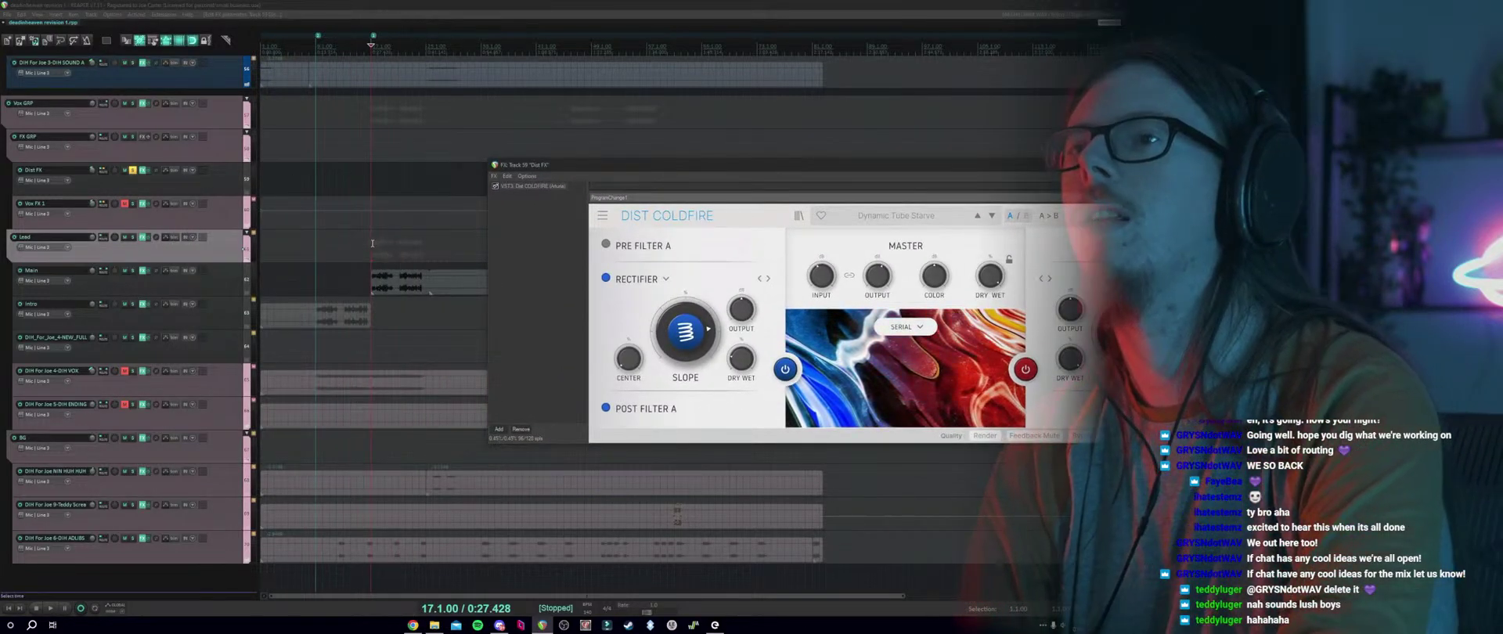
pyautogui.click(173, 237)
pyautogui.press('space')
pyautogui.press('space')
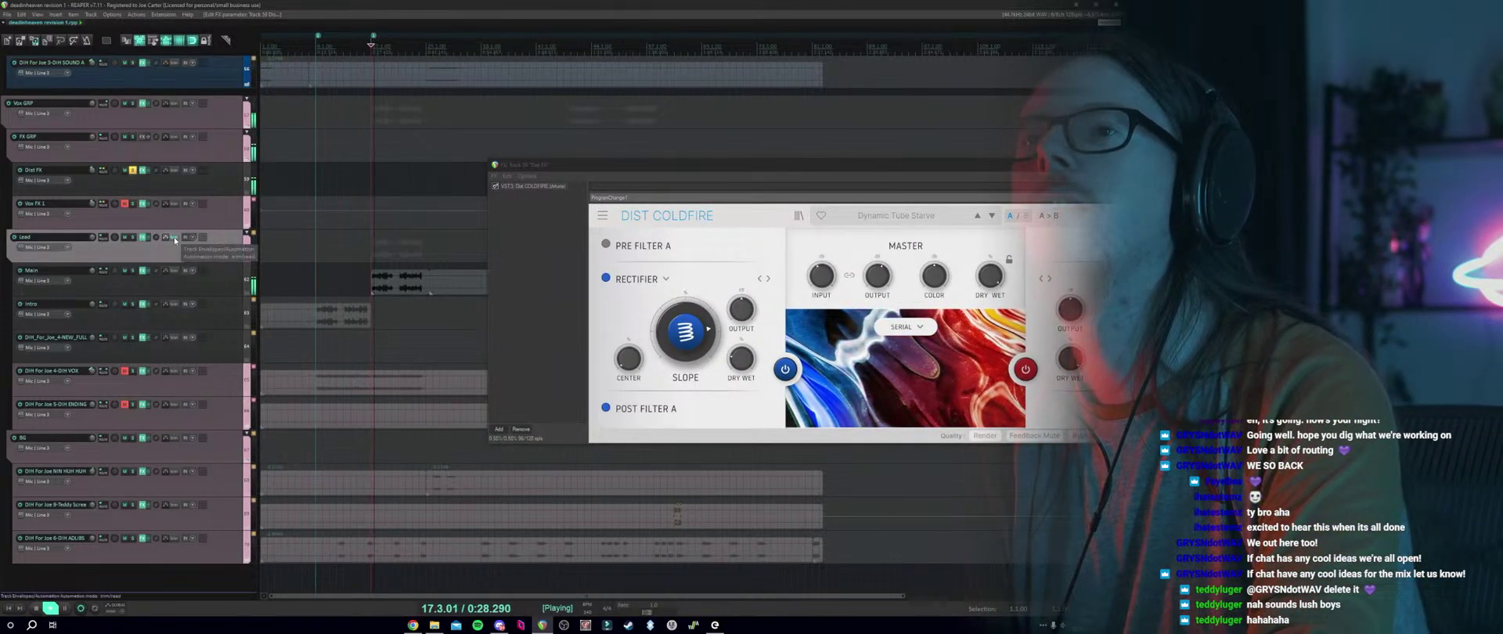
pyautogui.click(132, 270)
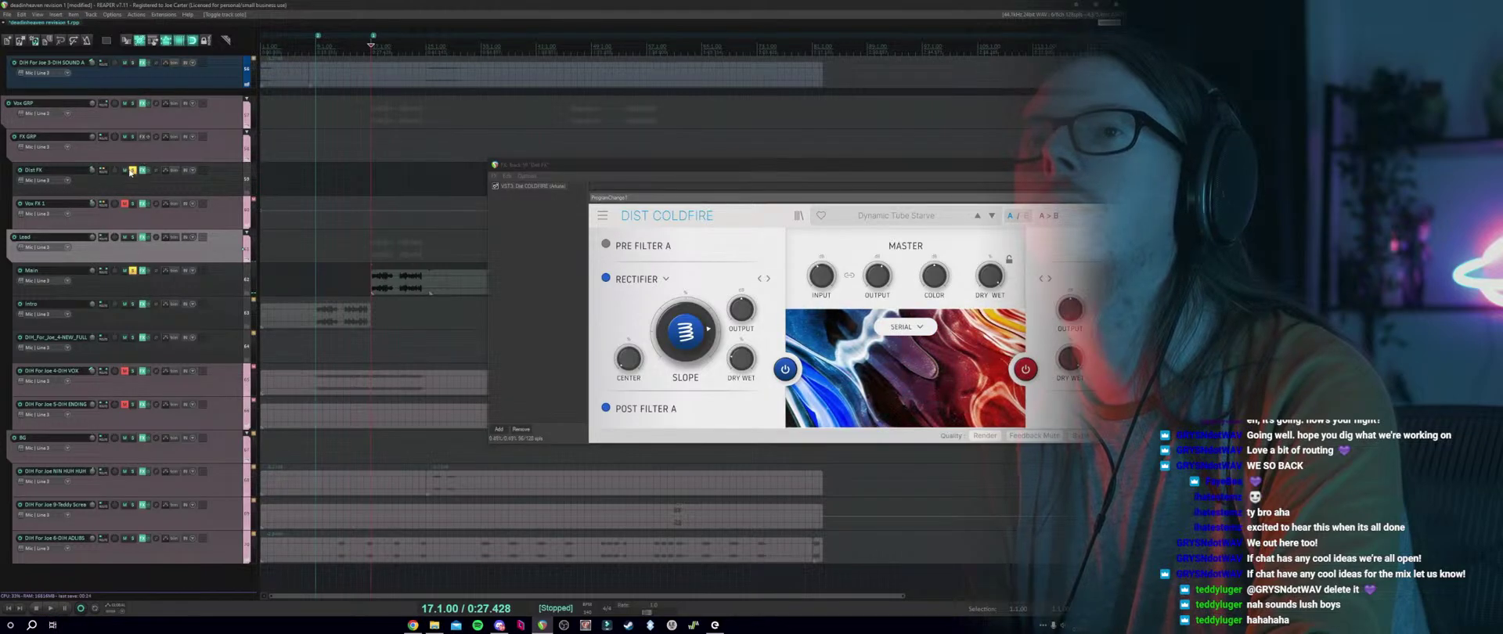
pyautogui.click(132, 170)
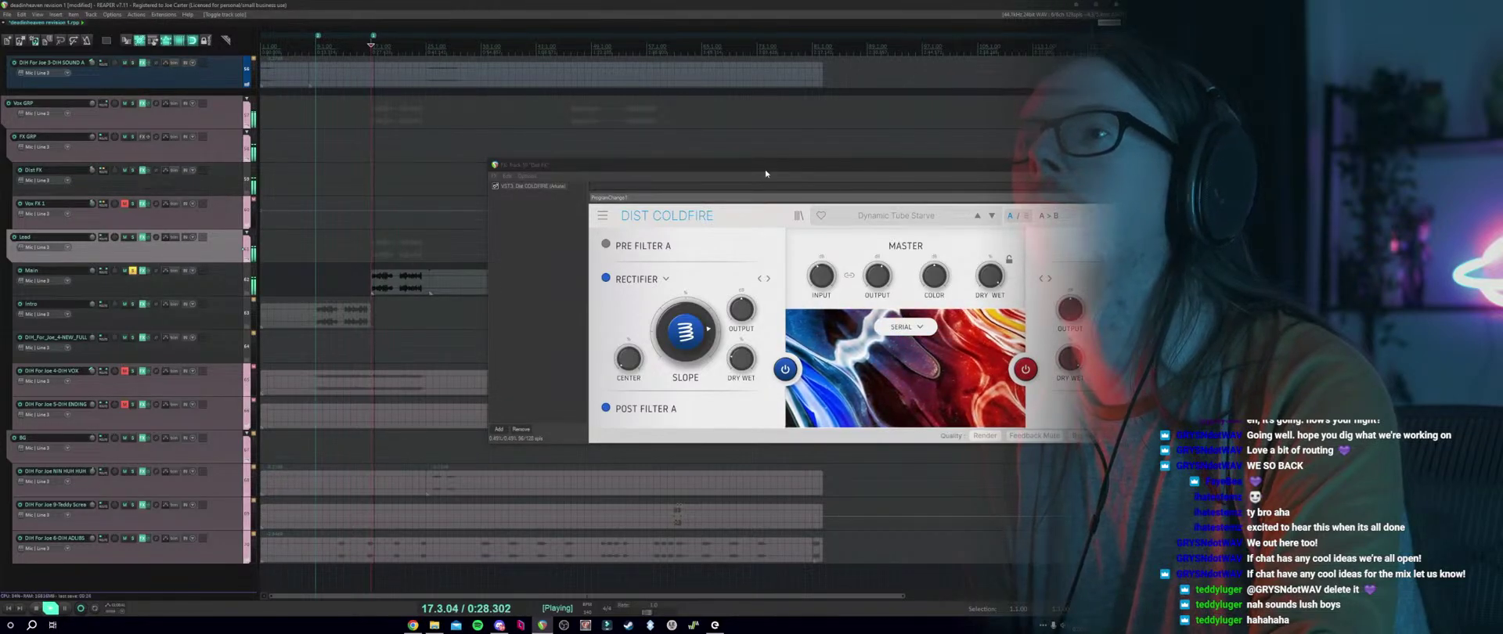
# Load the distortion preset Mono Simple Synth, adjust its master input level, and audition it on the vocal.
pyautogui.moveTo(764, 166); pyautogui.dragTo(569, 190)
pyautogui.click(653, 241)
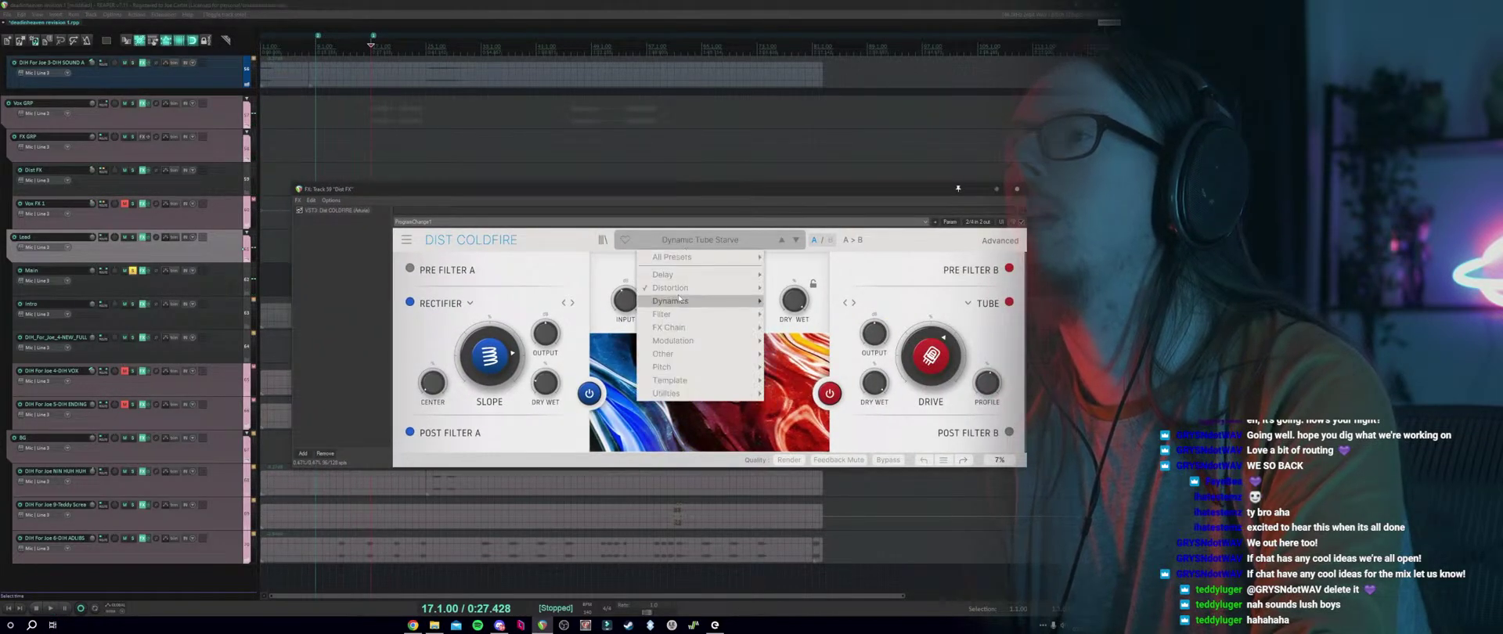
pyautogui.moveTo(681, 287)
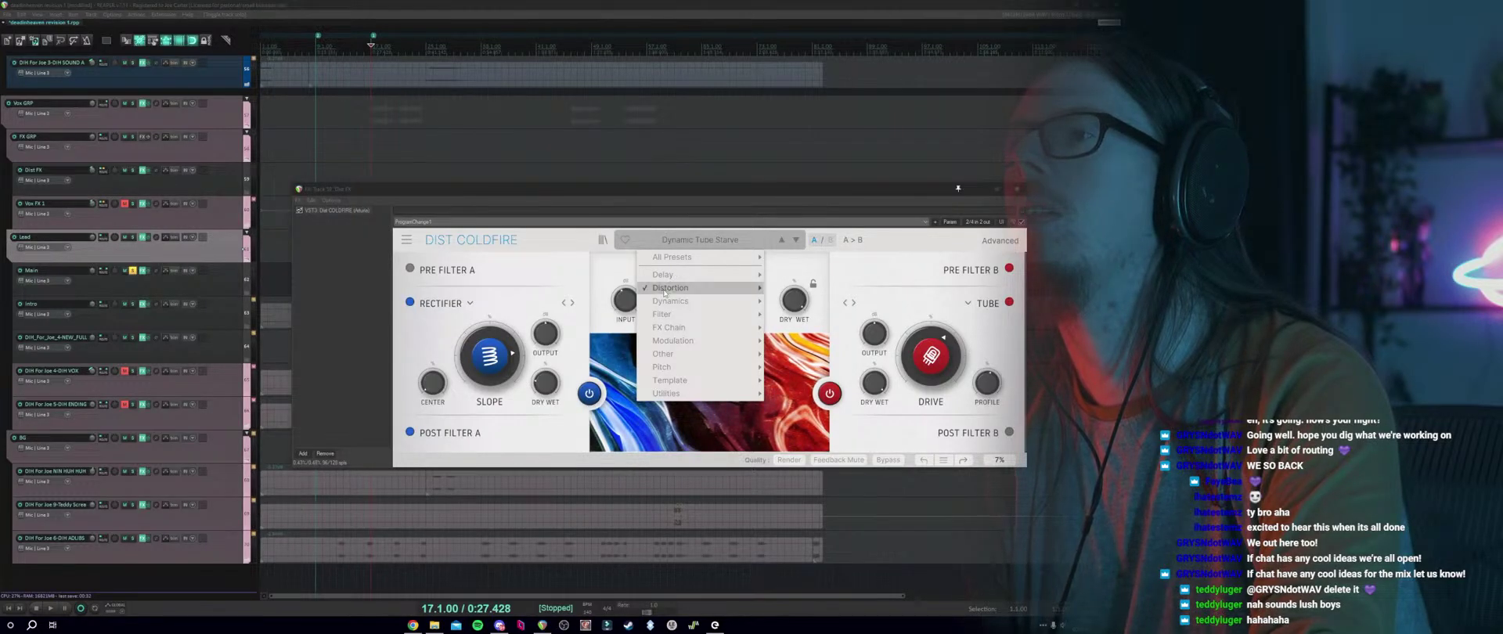
pyautogui.click(569, 307)
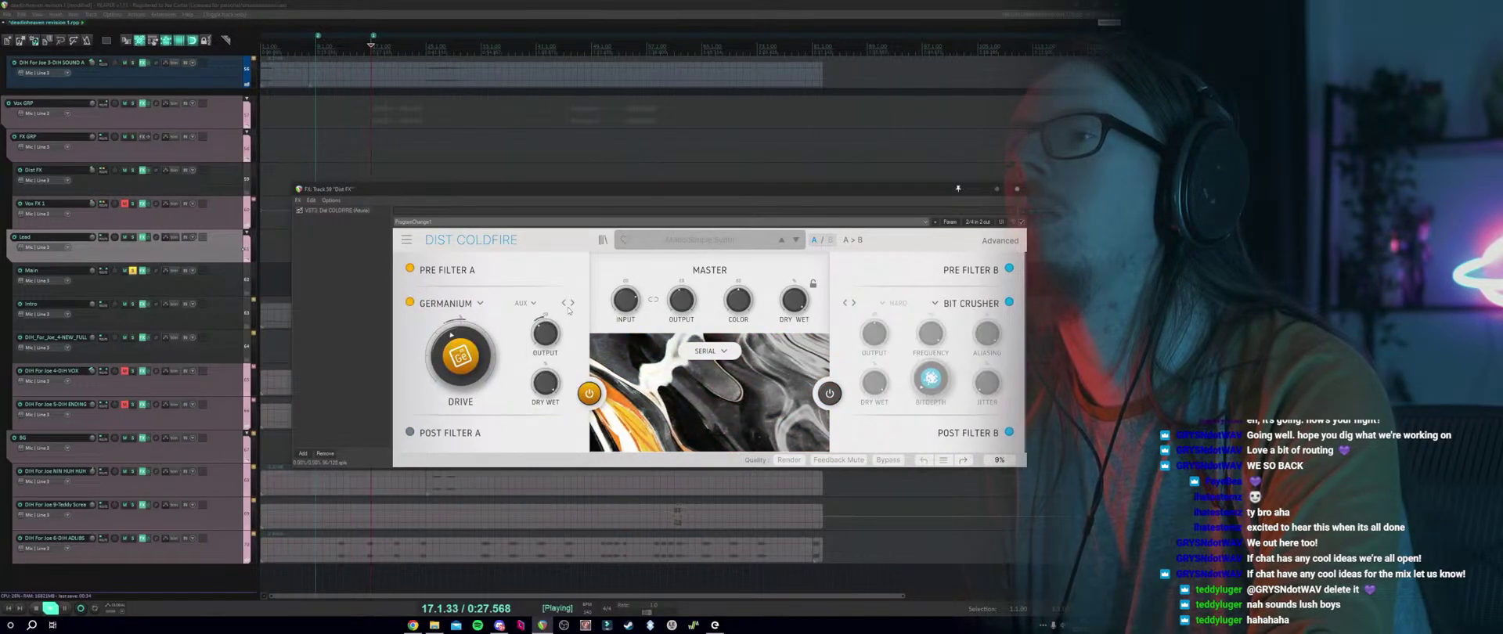
pyautogui.click(623, 303)
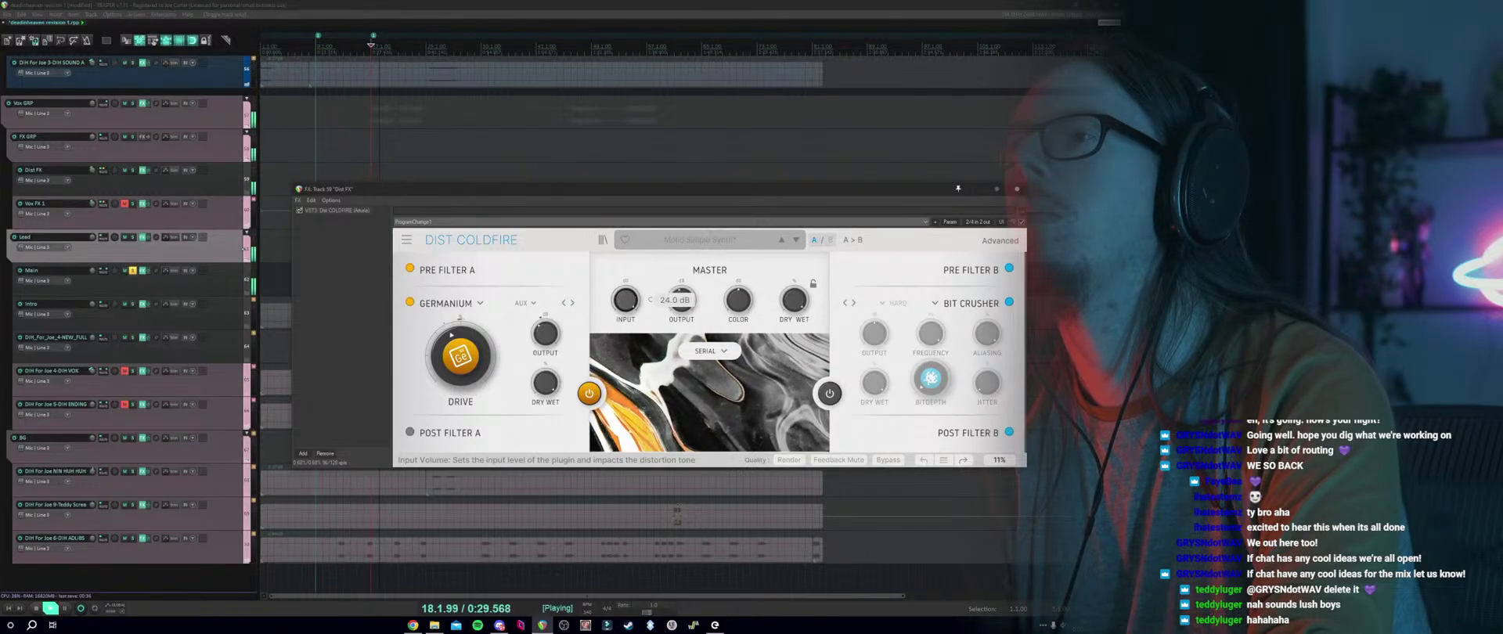
pyautogui.press('space')
# Load the distortion preset Neurotomize and audition it on the soloed Main vocal.
pyautogui.click(699, 240)
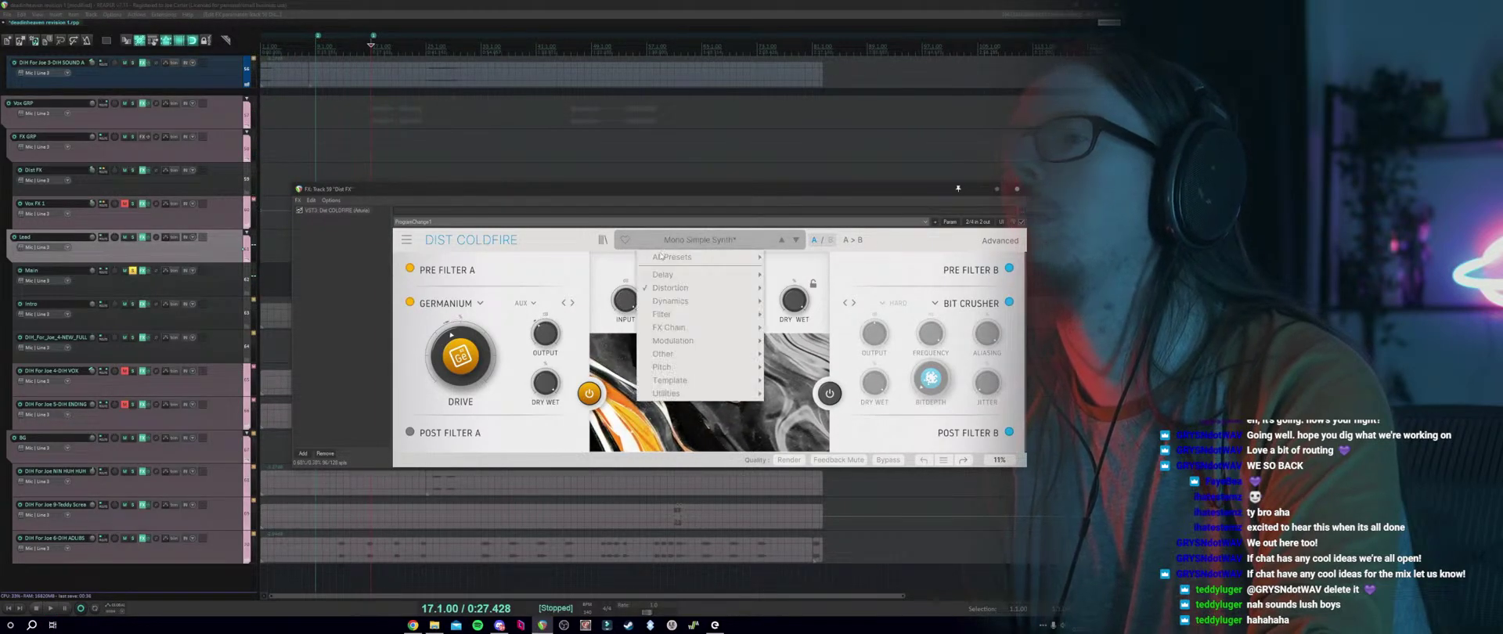
pyautogui.moveTo(678, 288)
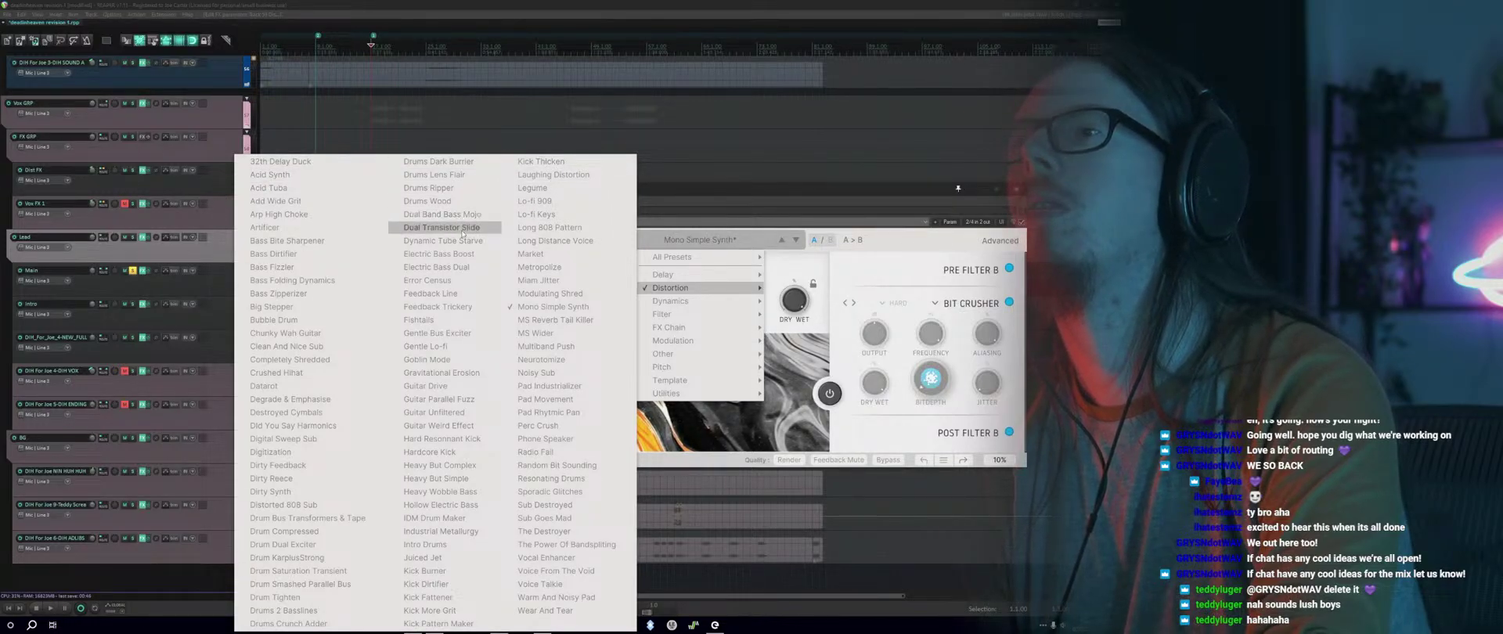
pyautogui.click(564, 371)
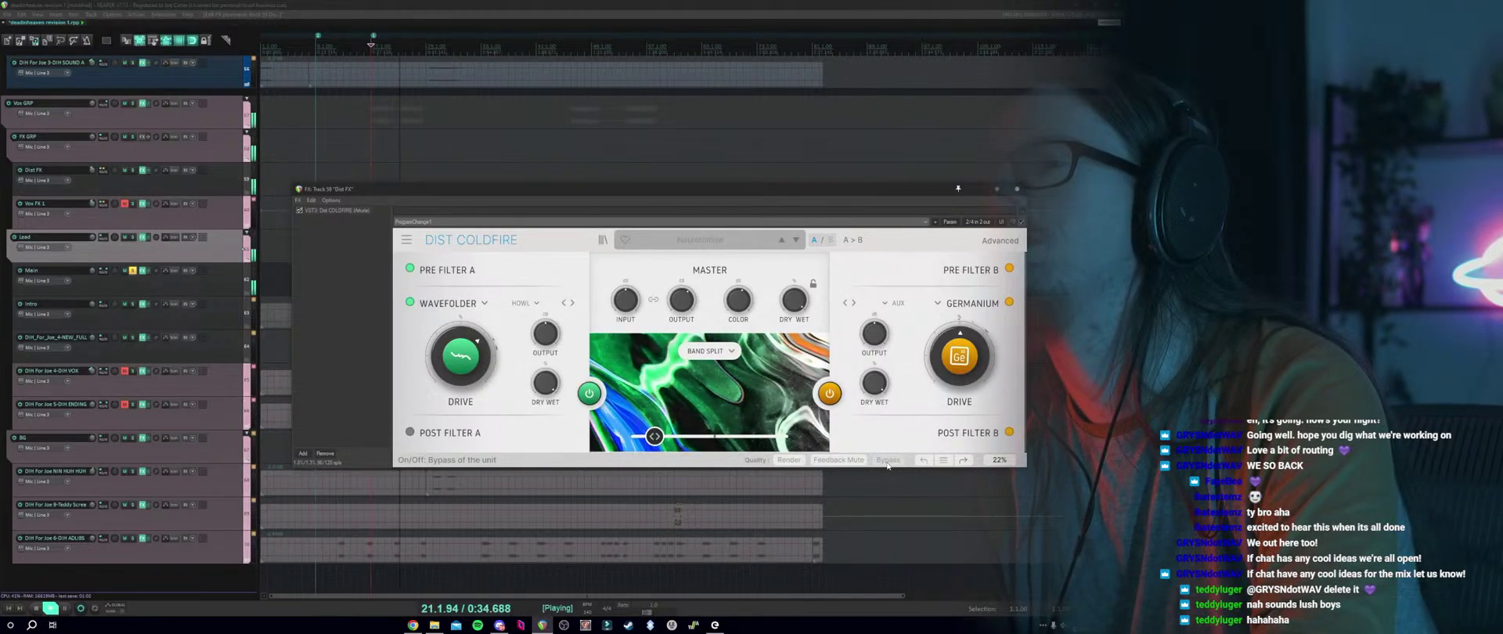
pyautogui.press('space')
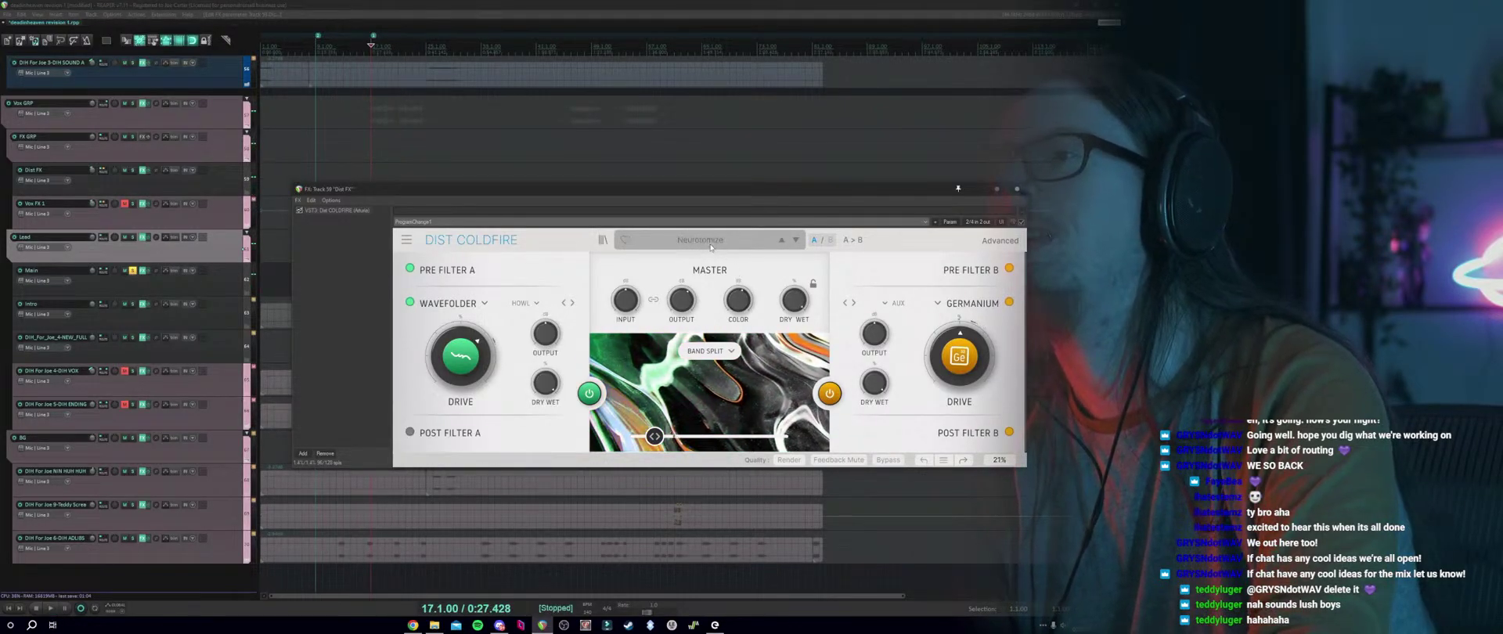
# Load the distortion preset Industrial Metallurgy, raise the Tube module's drive, and audition the result on the vocal.
pyautogui.click(711, 242)
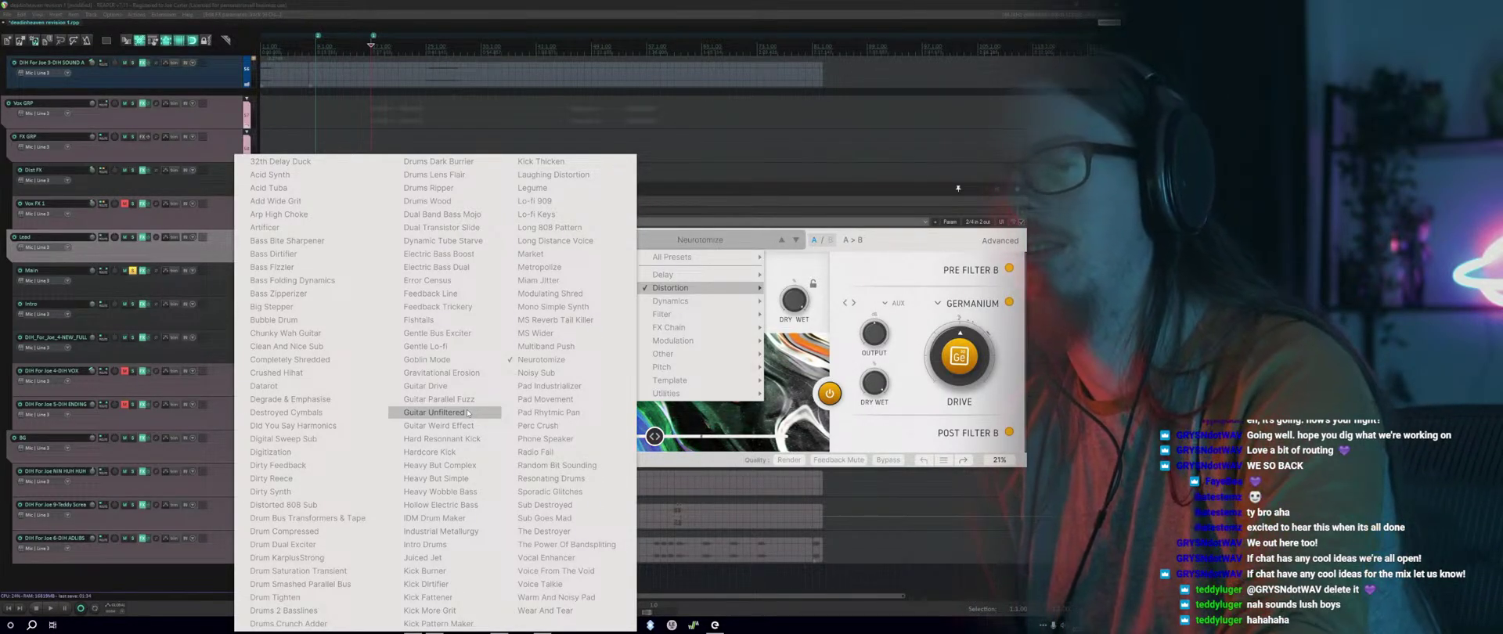
pyautogui.click(454, 532)
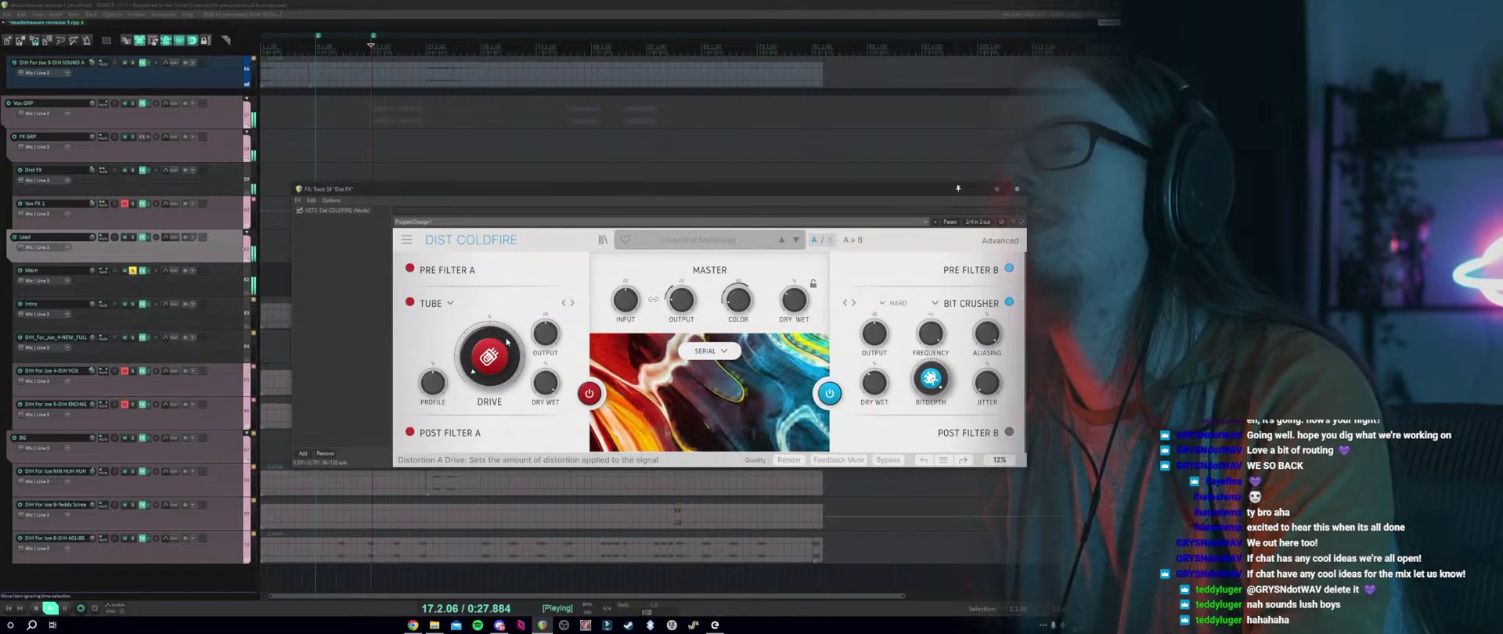
pyautogui.moveTo(506, 341); pyautogui.dragTo(507, 242)
pyautogui.press('space')
# Load the distortion preset Guitar Unfiltered and audition it on the vocal.
pyautogui.click(704, 243)
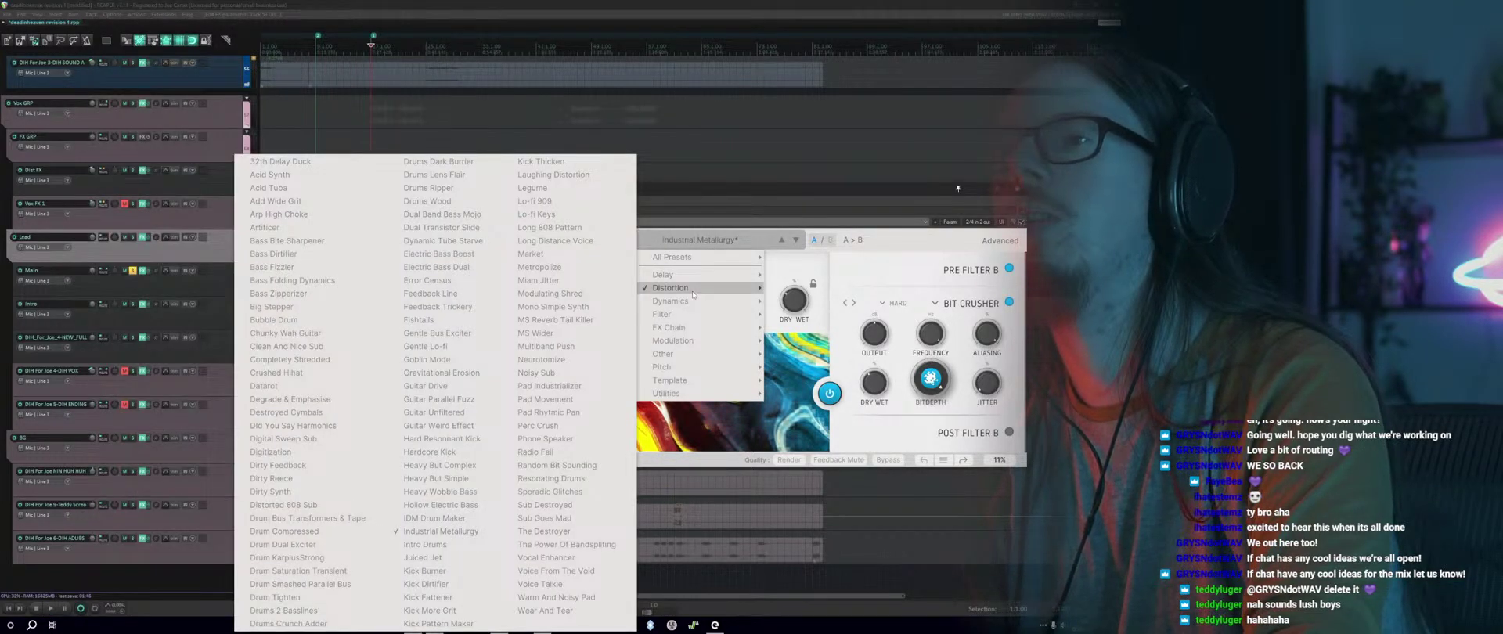
pyautogui.click(468, 425)
pyautogui.press('space')
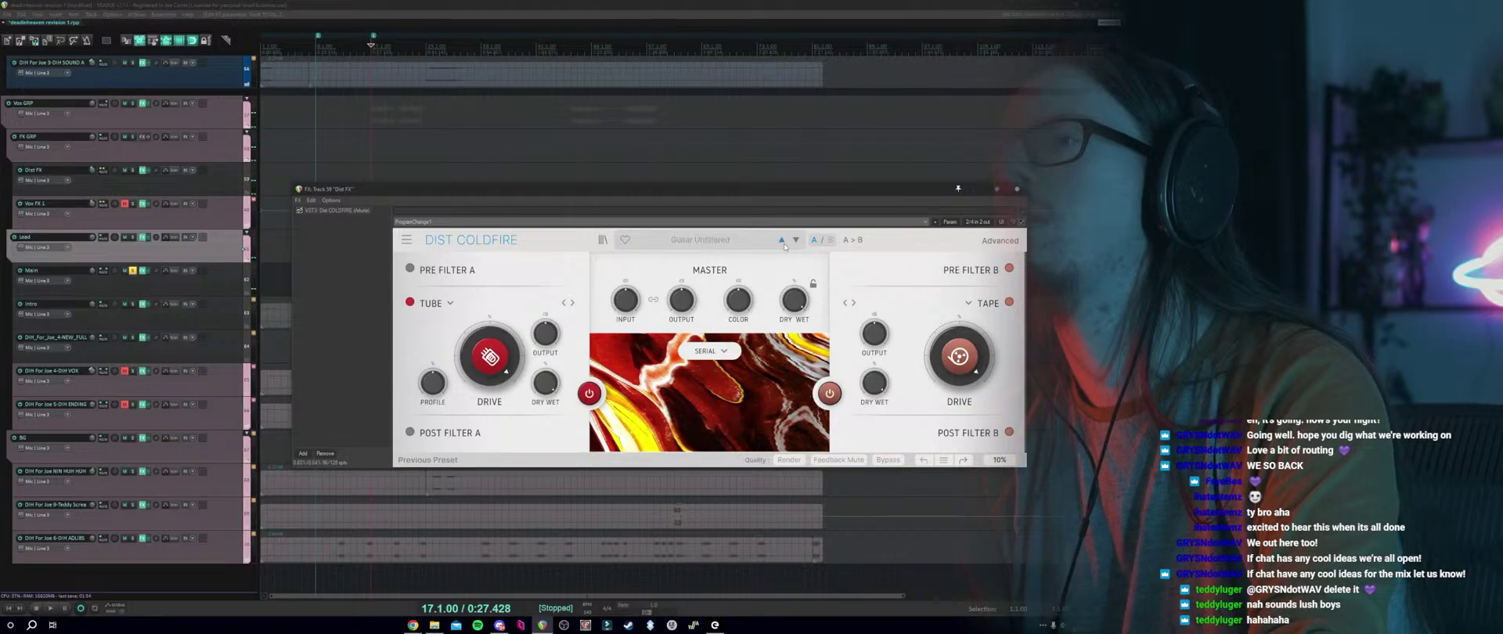
pyautogui.press('space')
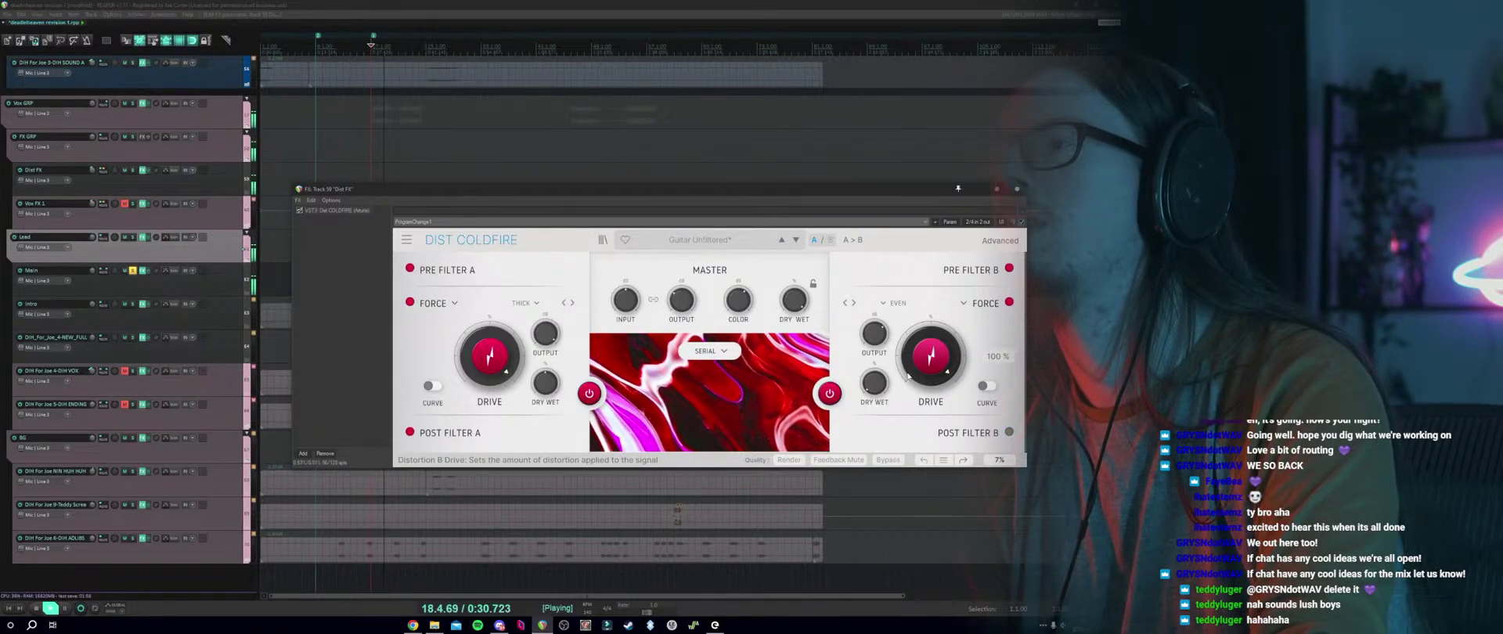
pyautogui.press('space')
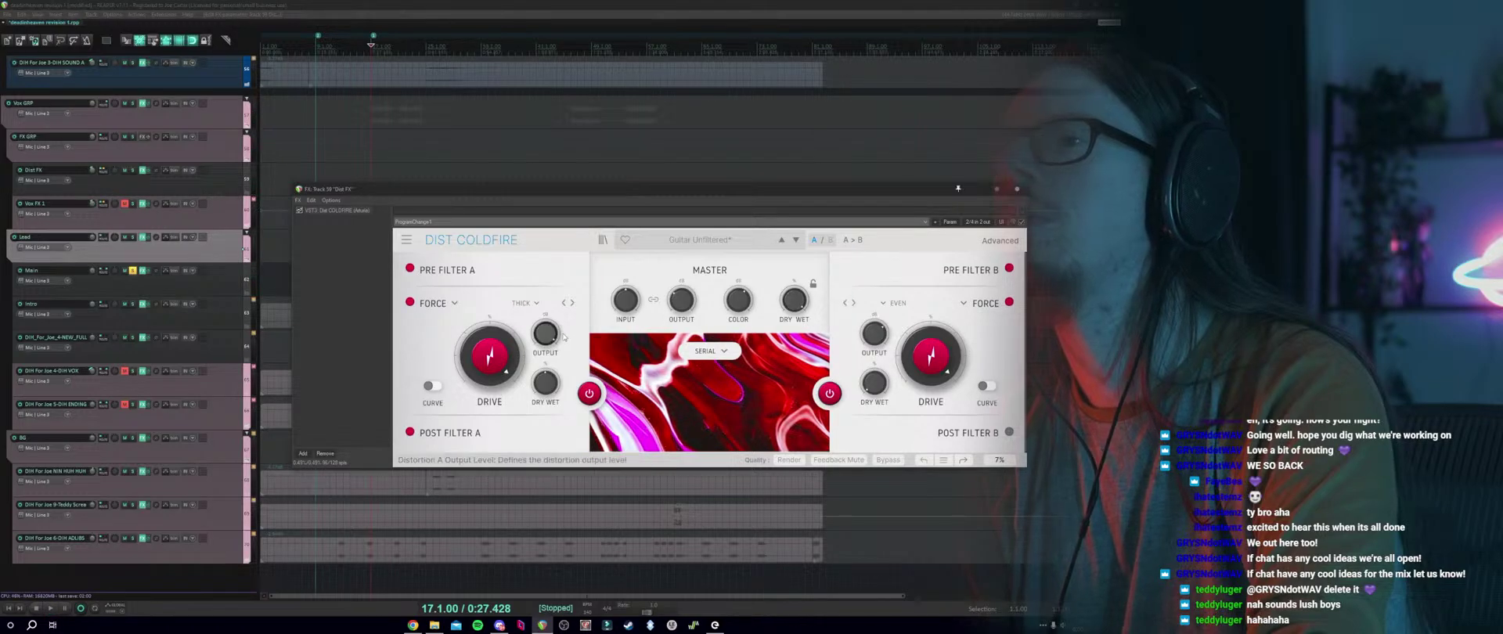
# Audition Guitar Unfiltered and the distortion presets that follow it on the soloed Main vocal.
pyautogui.press('space')
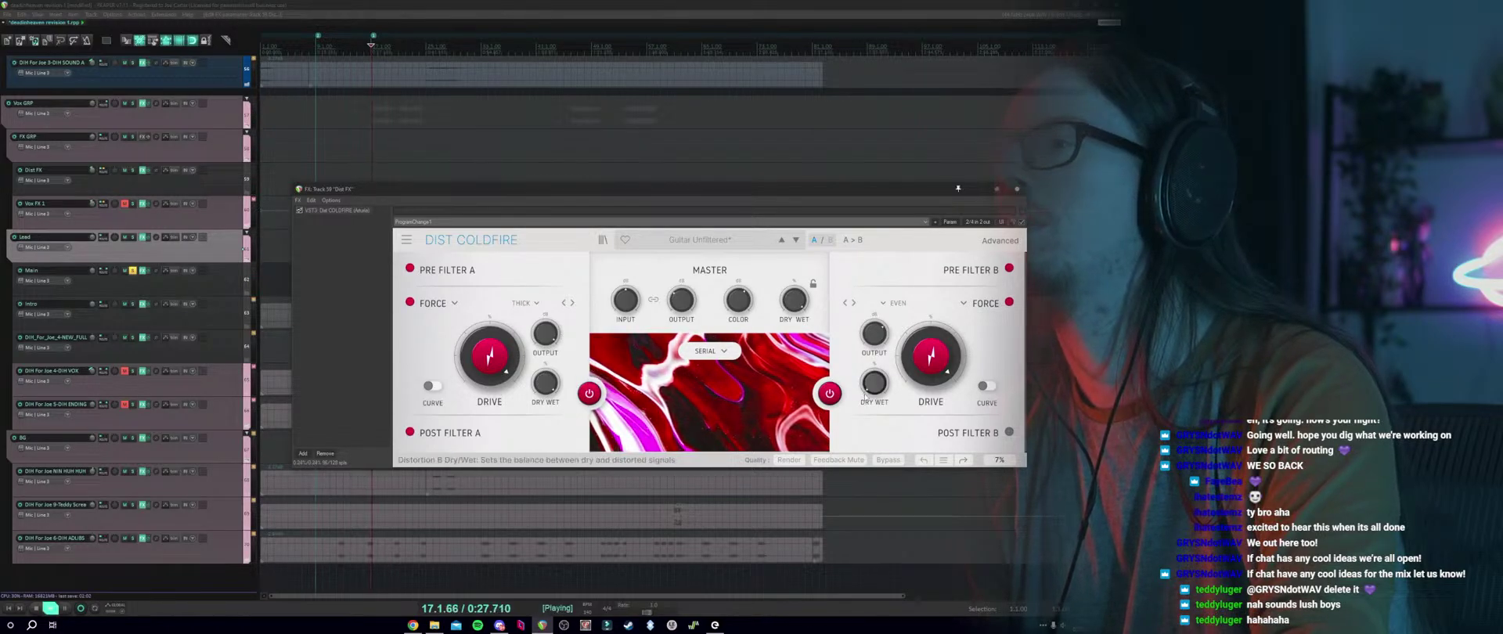
pyautogui.click(784, 239)
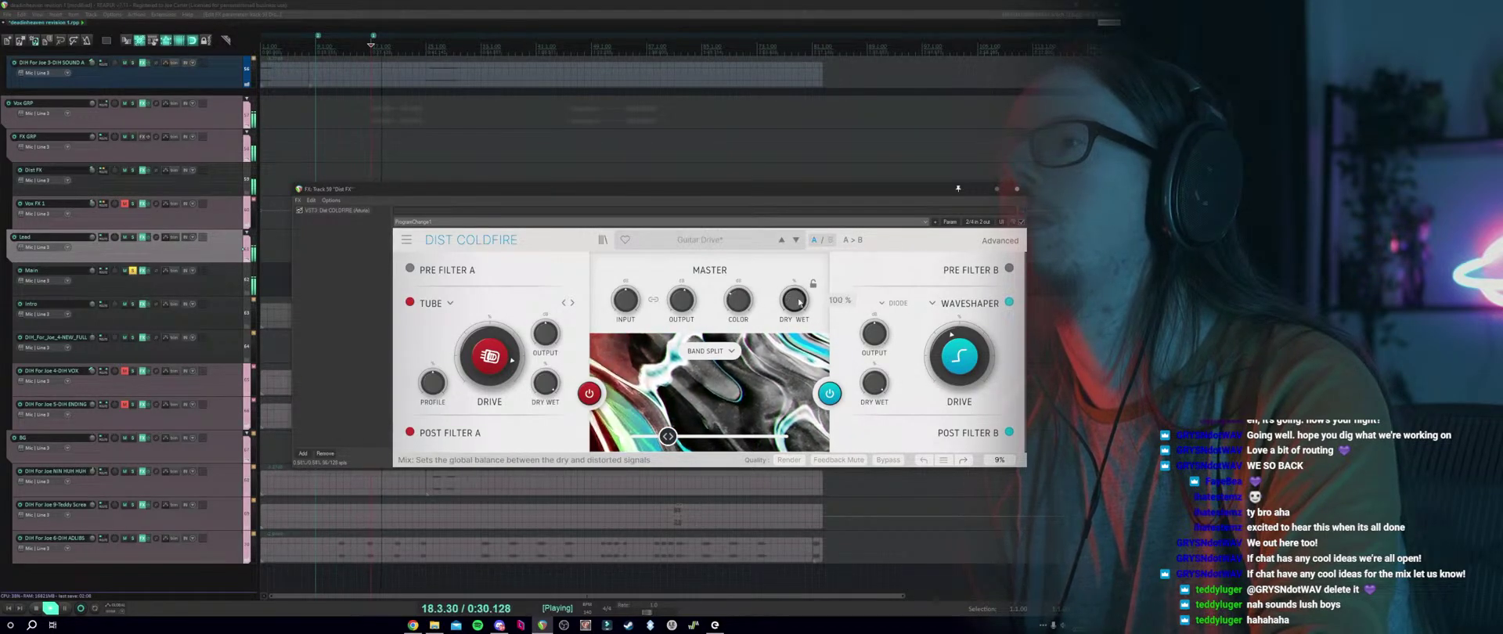
pyautogui.press('space')
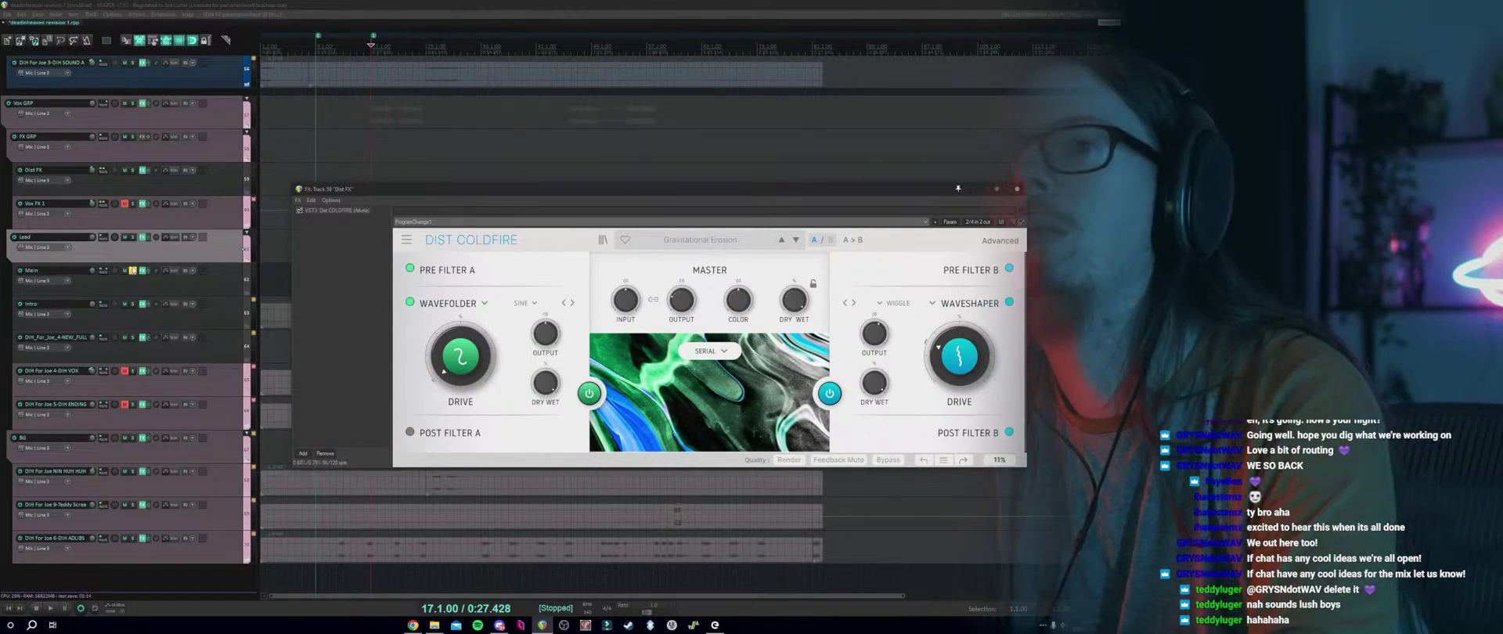
# Remove DIST COLDFIRE from the Dist FX track and insert the Helix Native plug-in instead.
pyautogui.keyDown('alt'); pyautogui.click(142, 170); pyautogui.keyUp('alt')
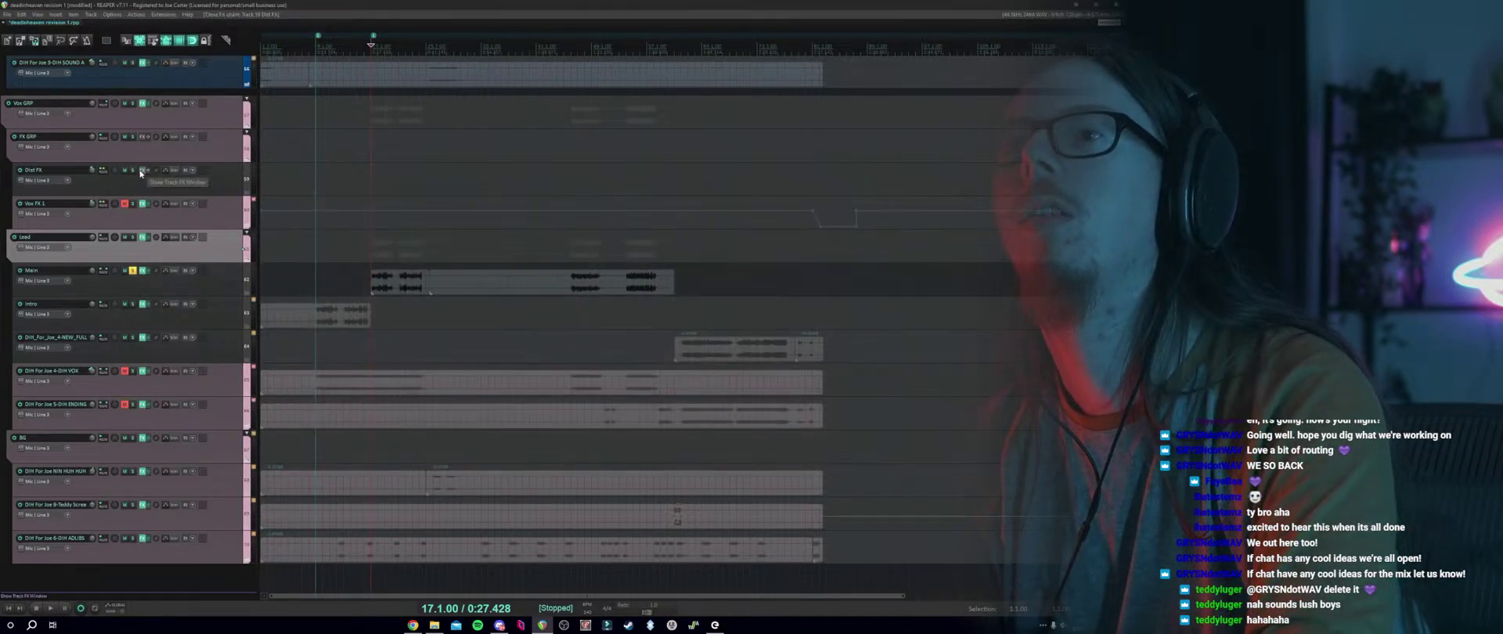
pyautogui.click(142, 170)
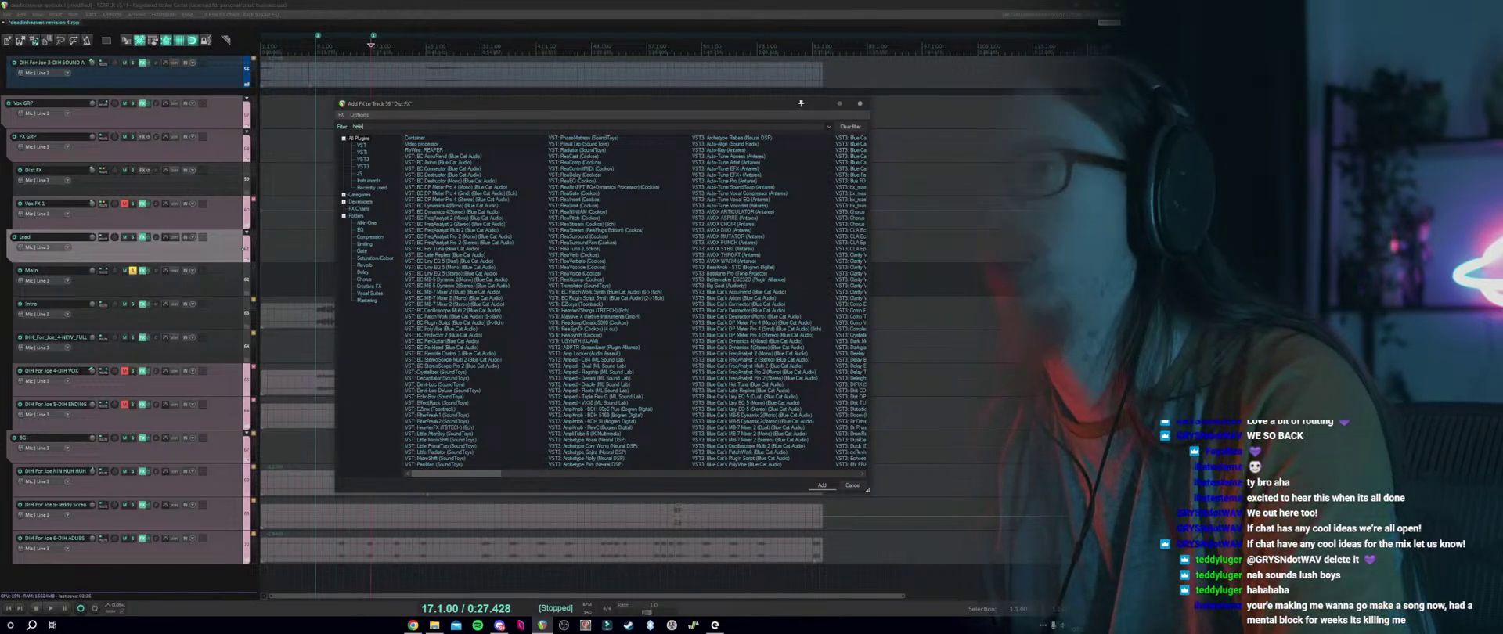
pyautogui.write('helix')
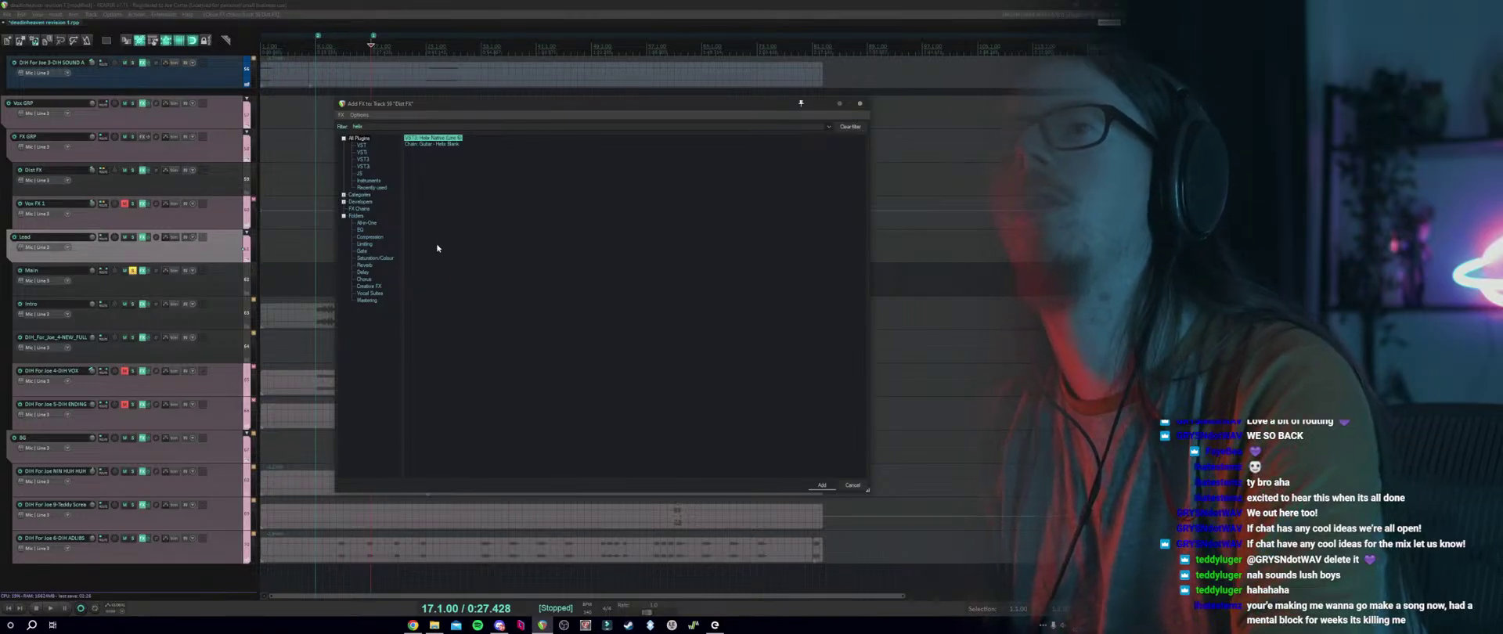
pyautogui.press('Return')
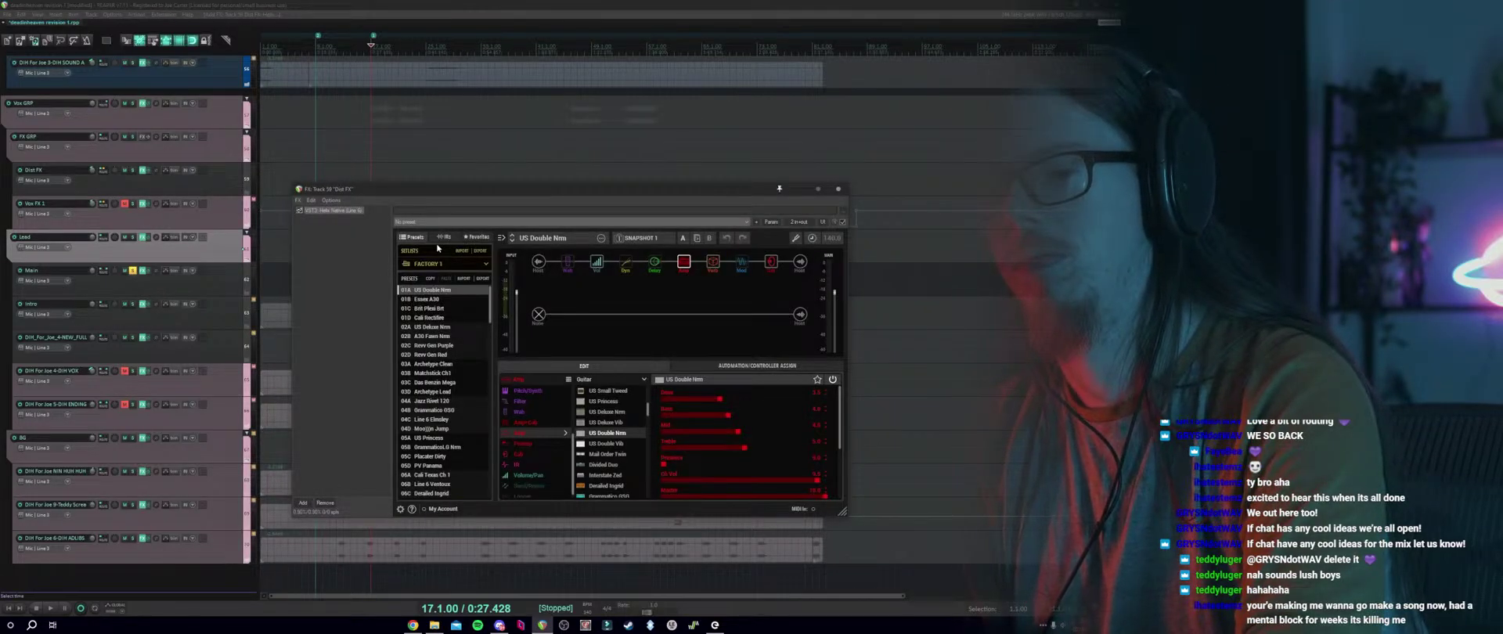
# Load the empty New Preset in slot 02B of Setlist 3 in Helix Native.
pyautogui.click(460, 264)
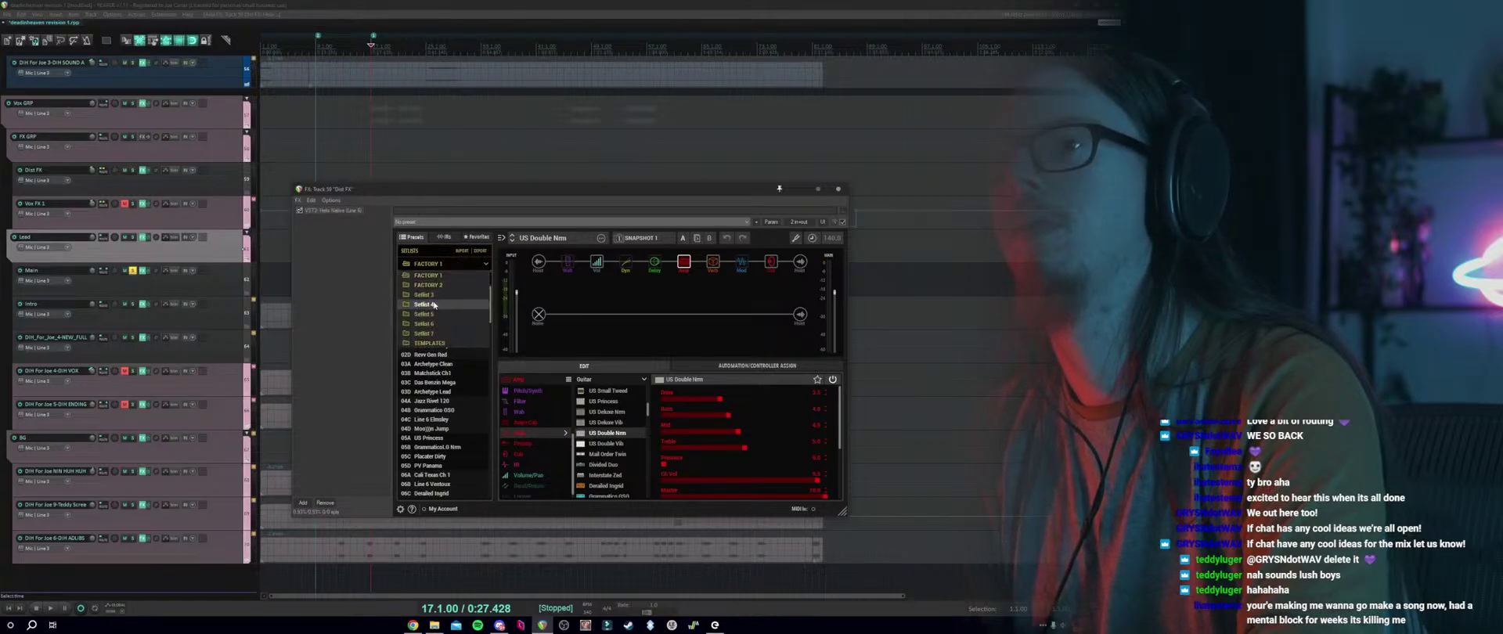
pyautogui.click(431, 301)
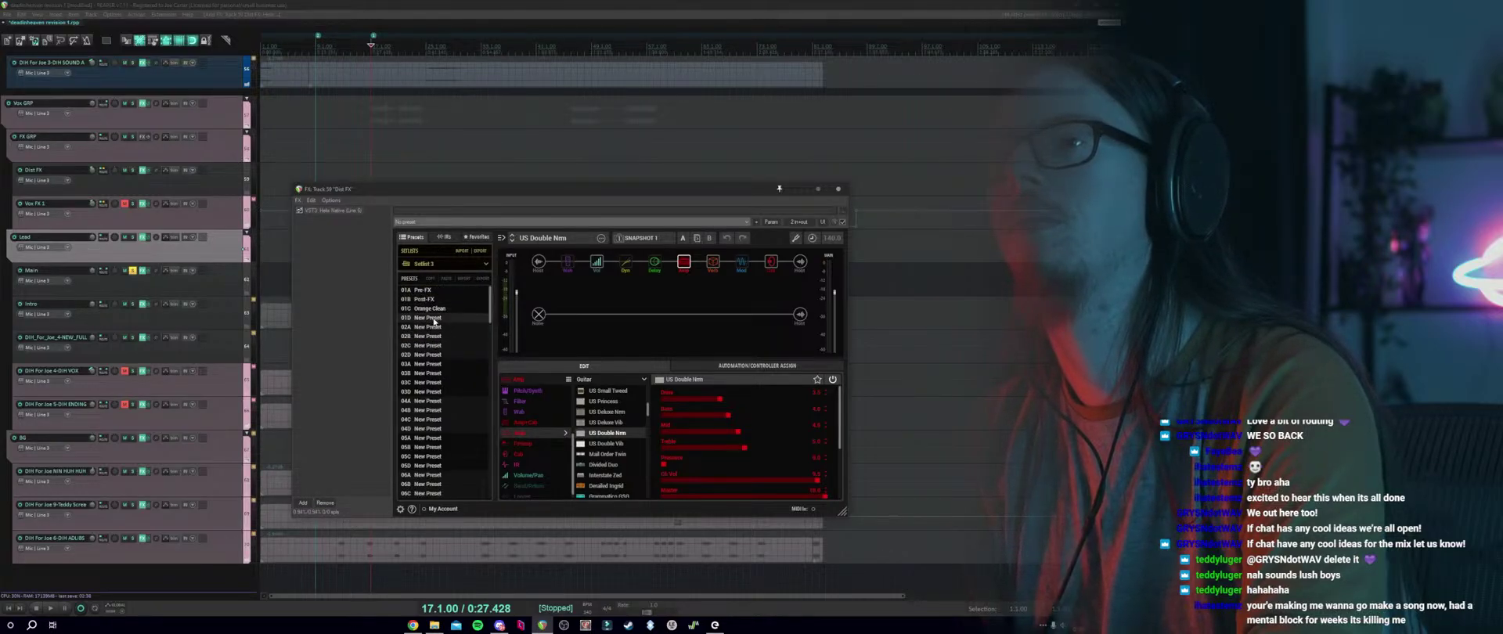
pyautogui.click(427, 336)
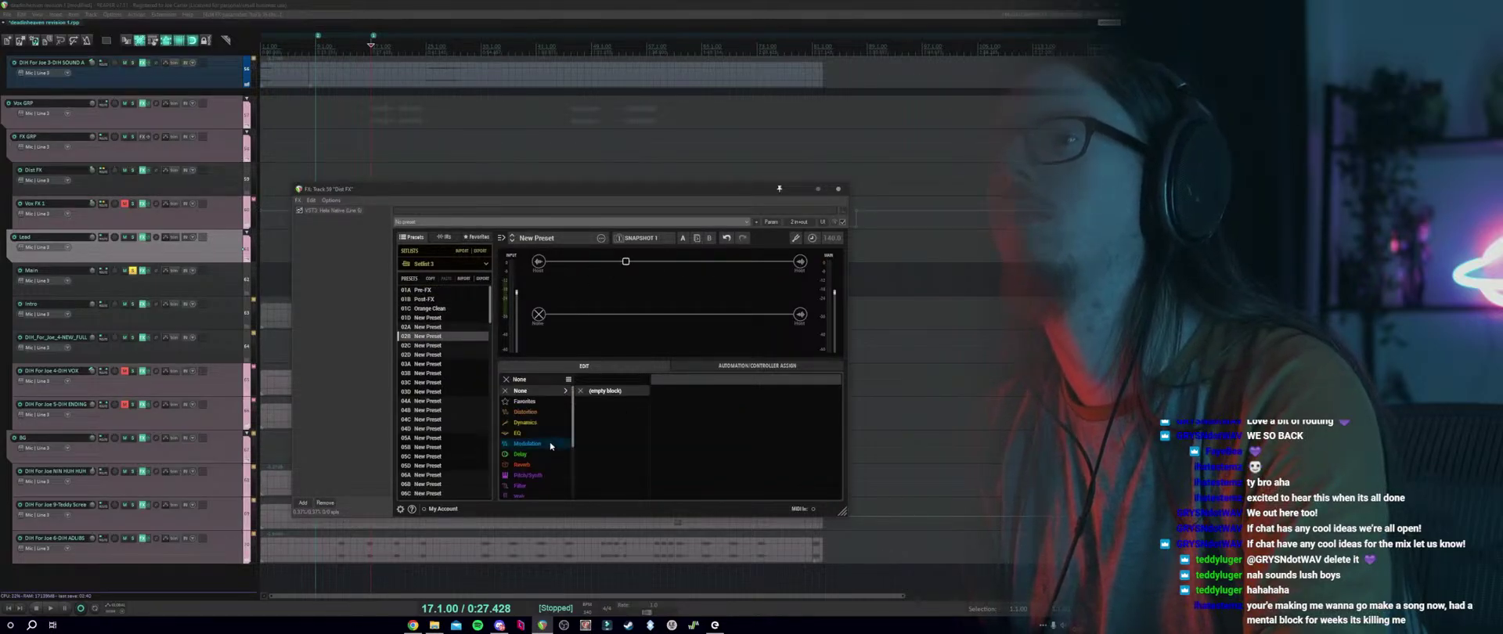
# Add a Vital Dist distortion block to the empty signal chain and set its Gain to 10.0.
pyautogui.click(526, 412)
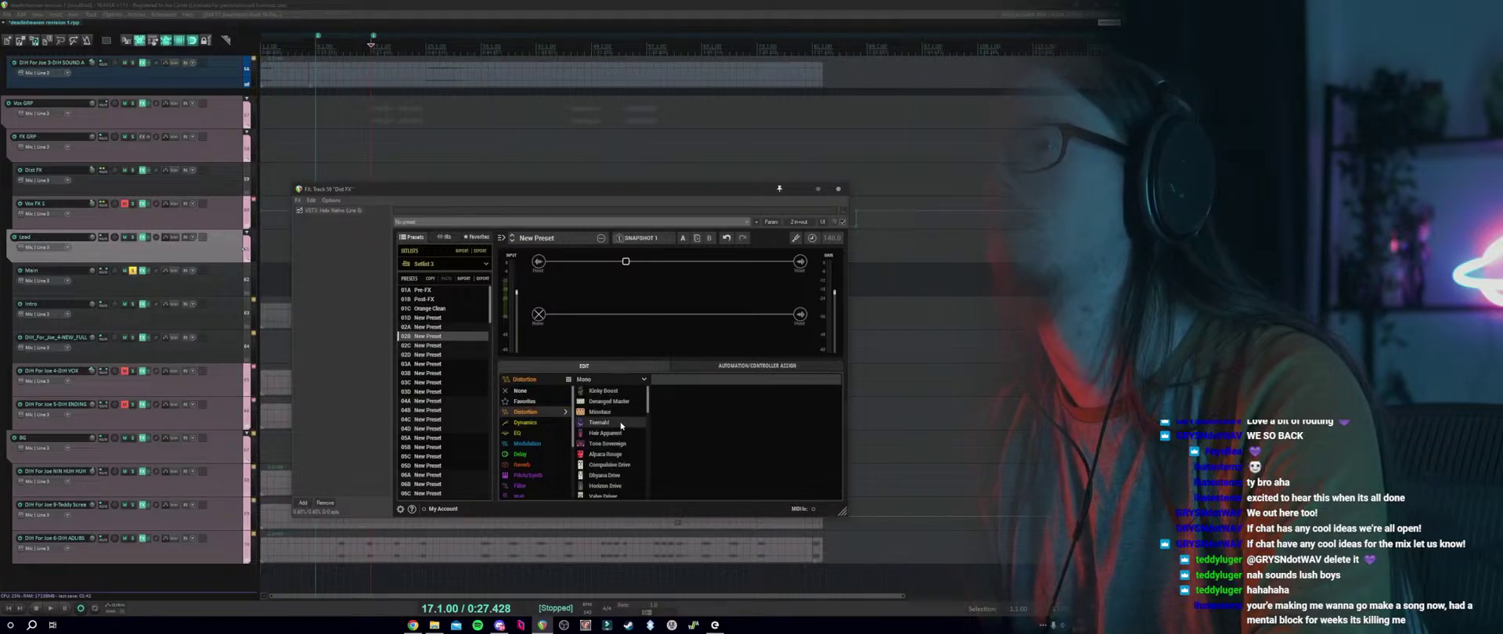
pyautogui.scroll(-4, 620, 425)
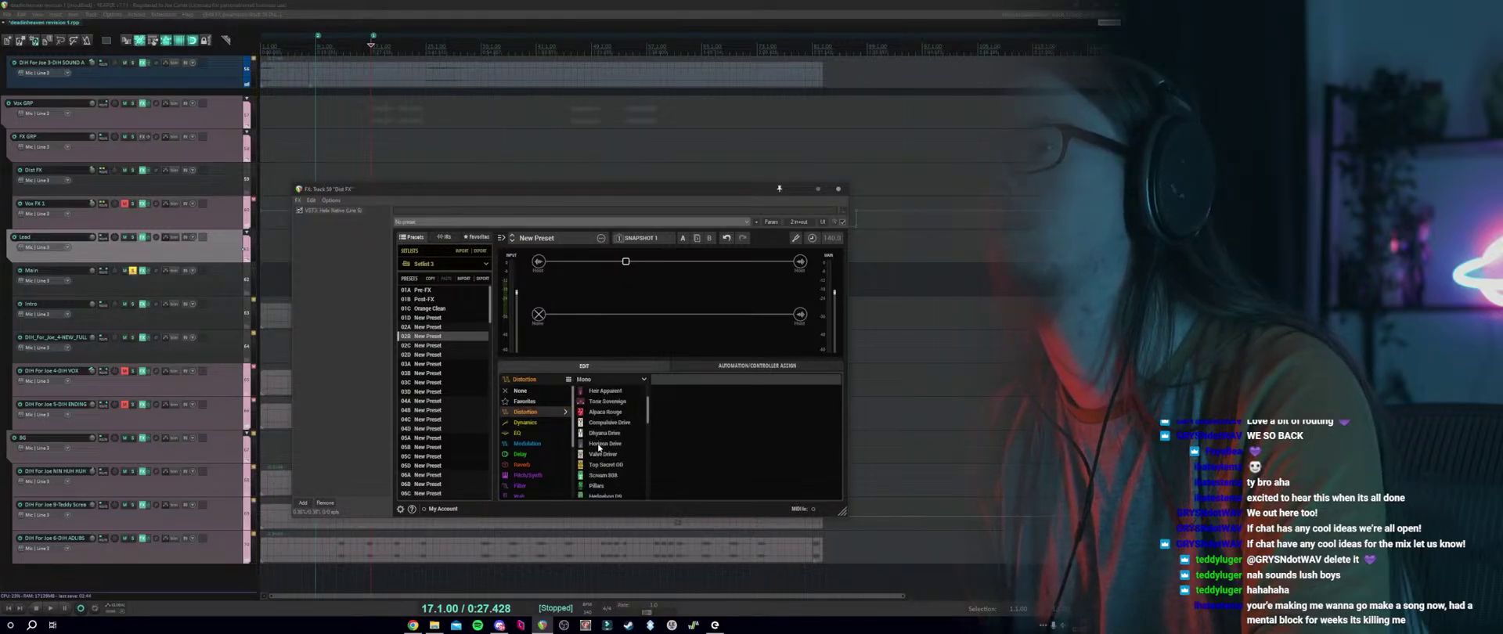
pyautogui.scroll(-1, 600, 448)
pyautogui.scroll(5, 600, 447)
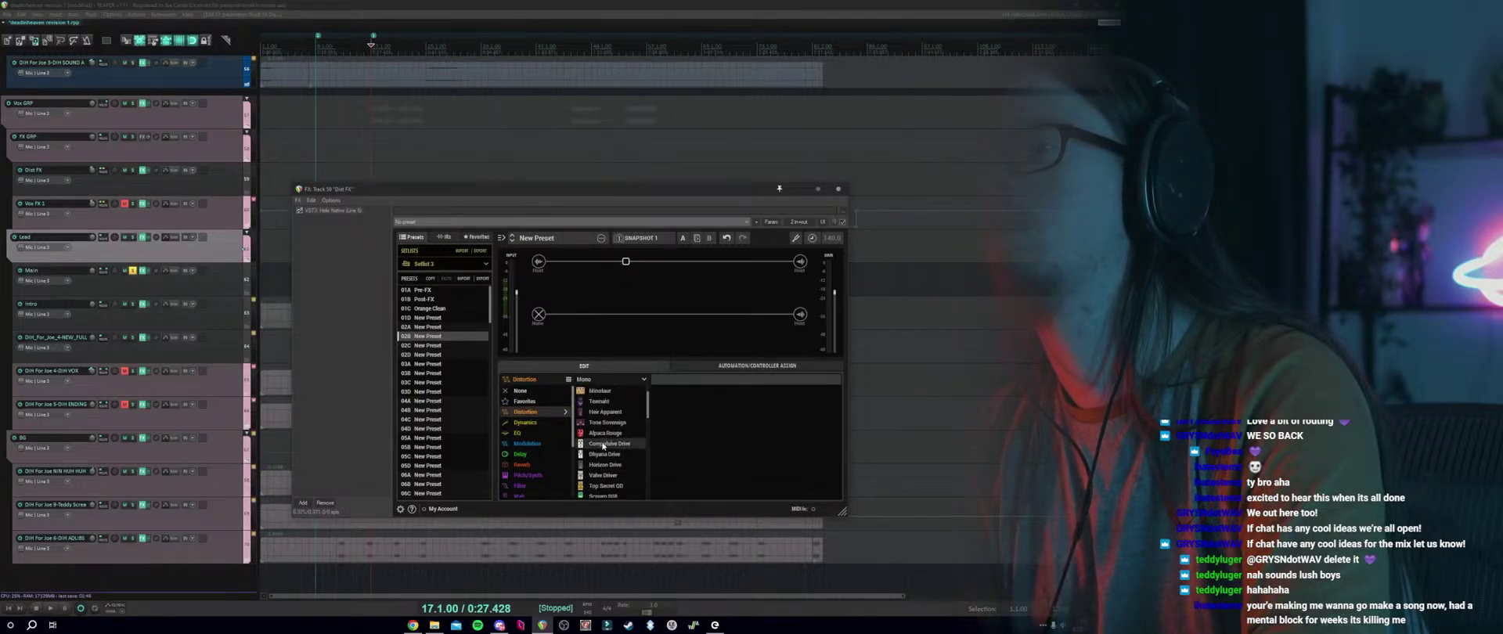
pyautogui.scroll(-14, 608, 439)
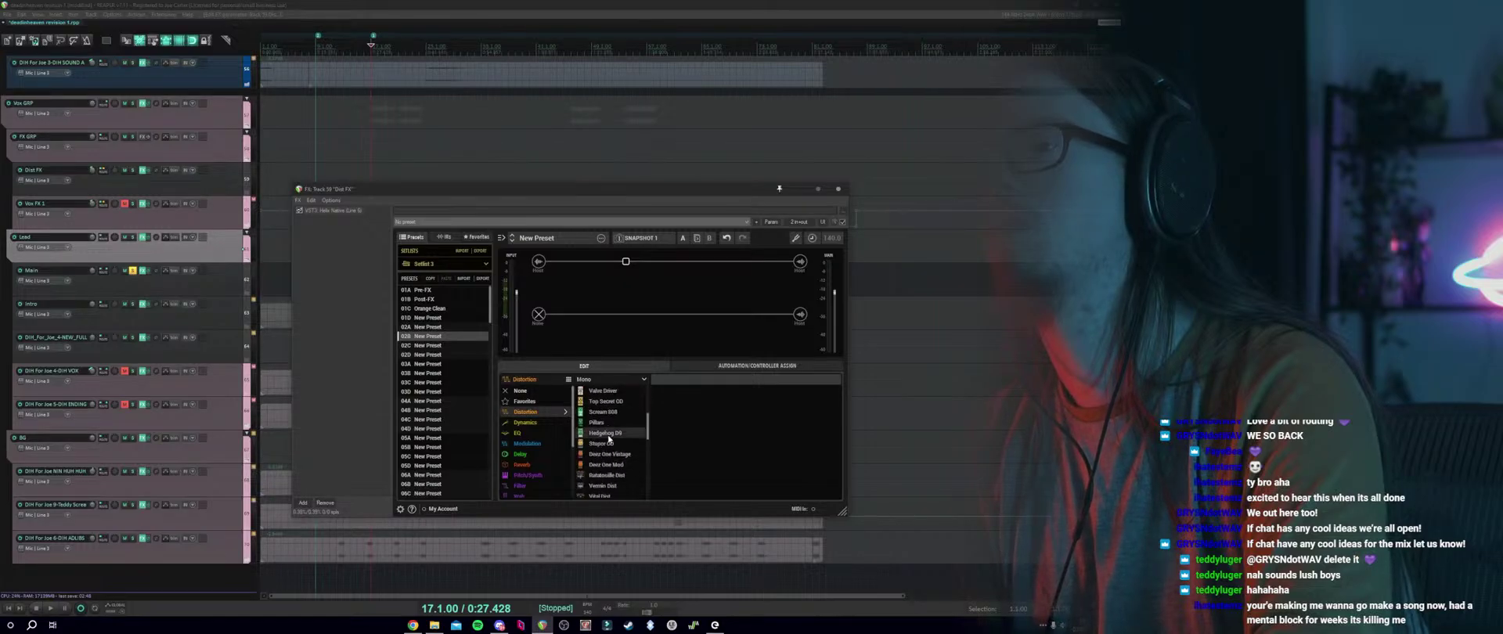
pyautogui.scroll(-2, 609, 439)
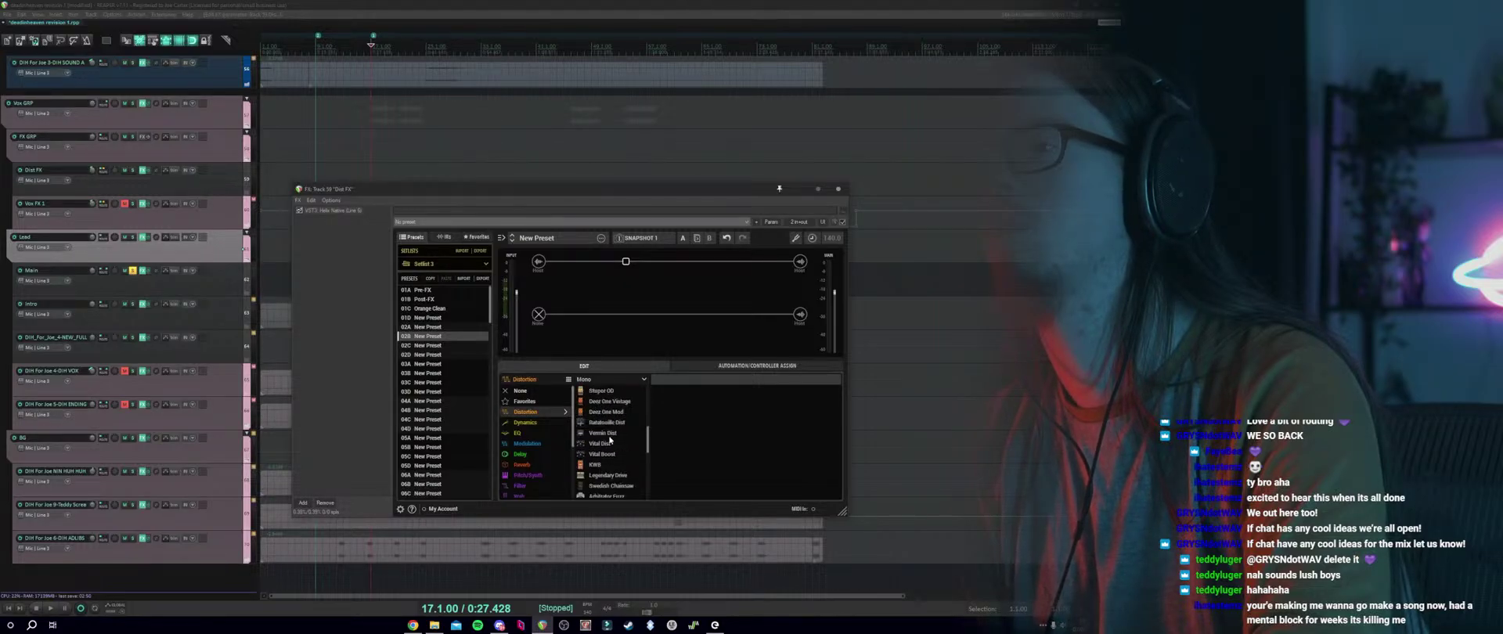
pyautogui.click(618, 446)
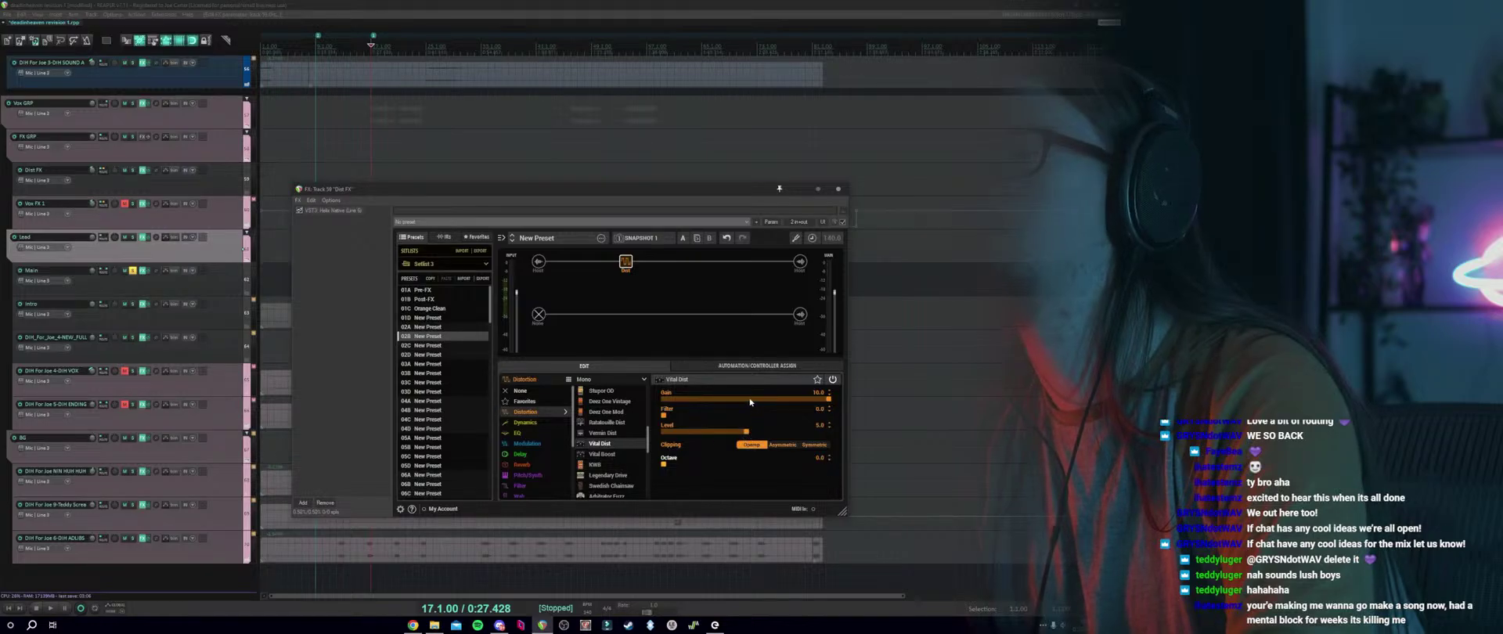
pyautogui.moveTo(752, 402); pyautogui.dragTo(847, 399)
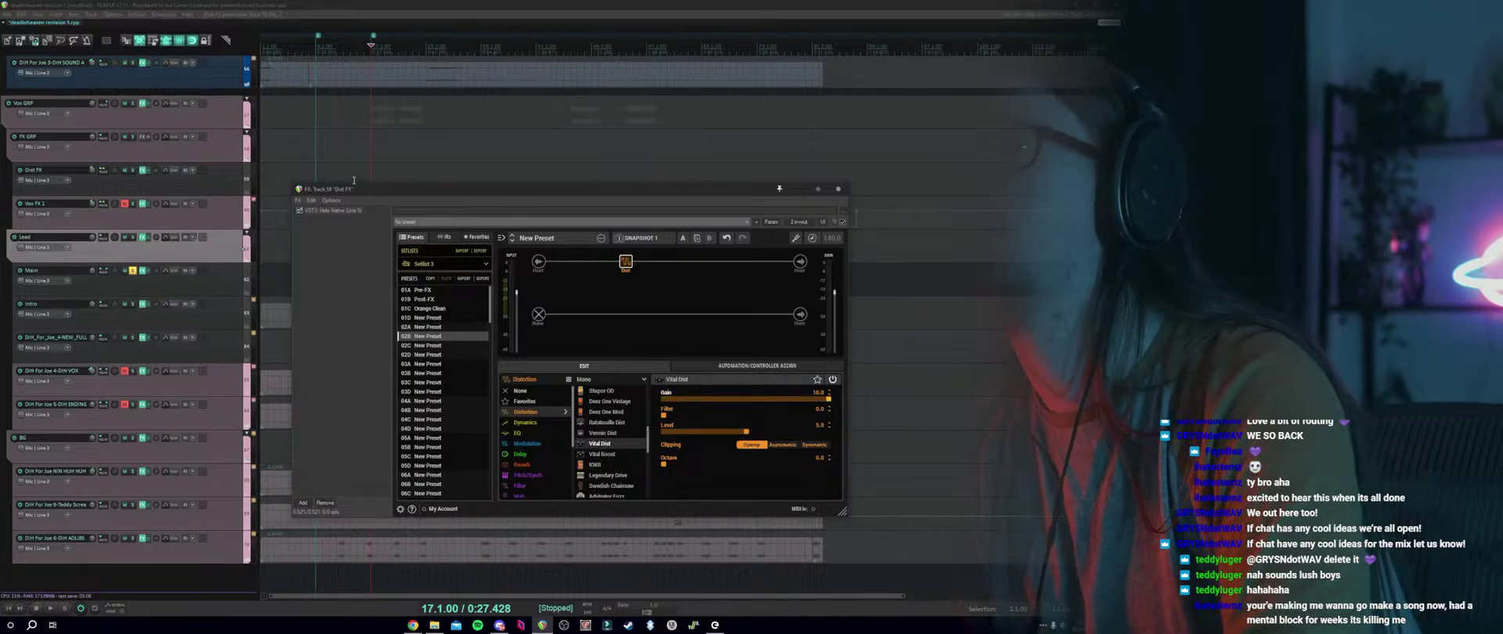
# Audition Vital Dist on the vocal, try another clipping mode, and raise its Octave to 10.0.
pyautogui.press('space')
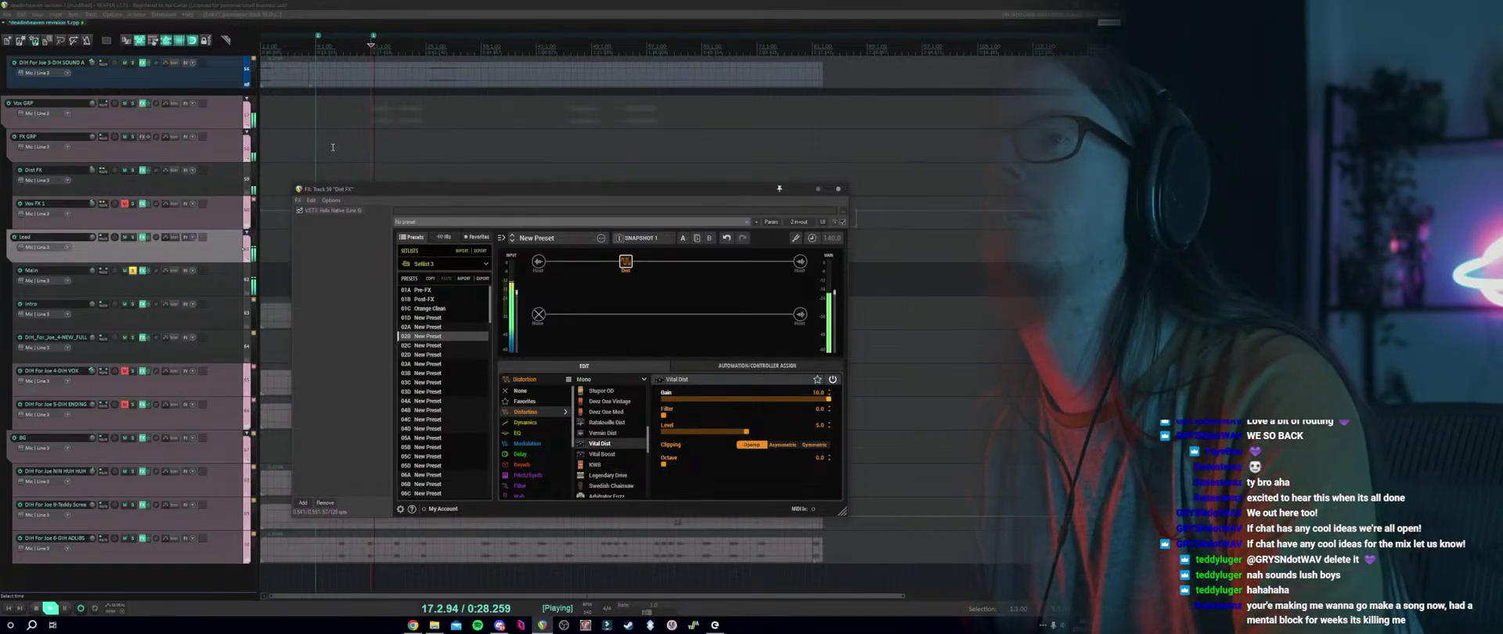
pyautogui.click(131, 188)
pyautogui.press('space')
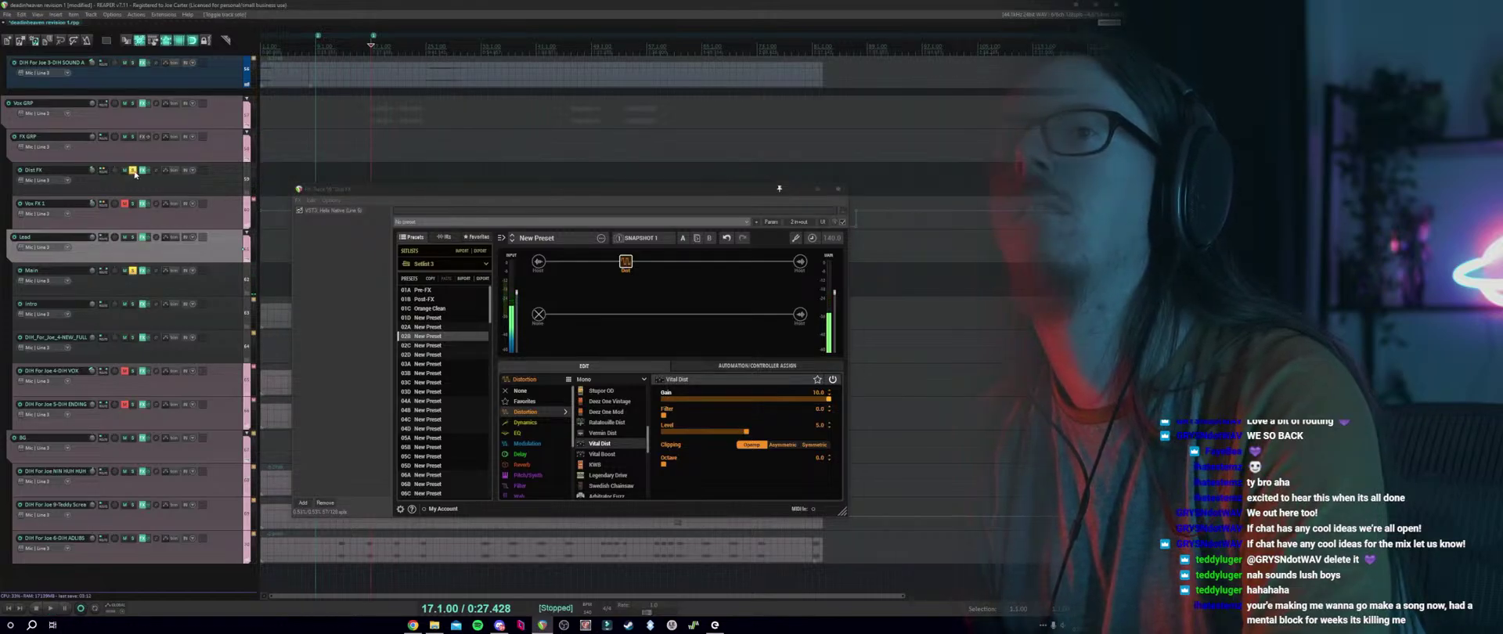
pyautogui.press('space')
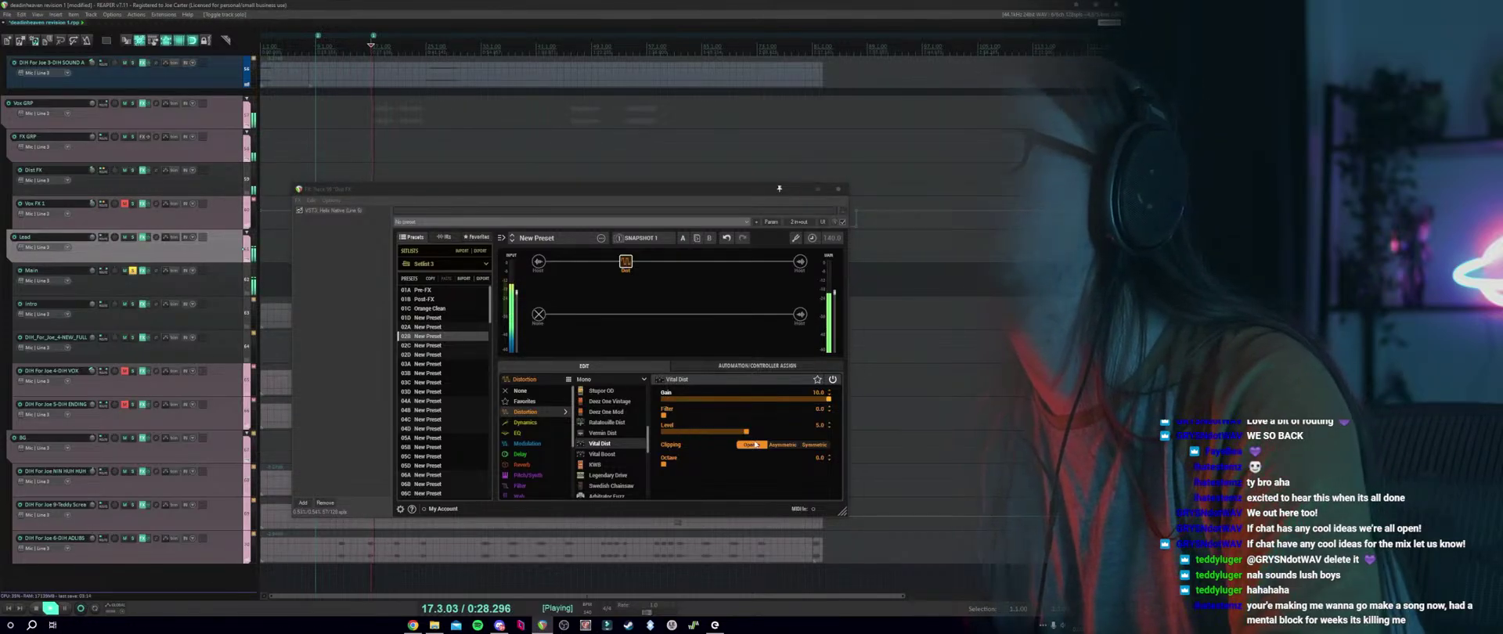
pyautogui.click(782, 445)
pyautogui.moveTo(718, 466); pyautogui.dragTo(781, 467)
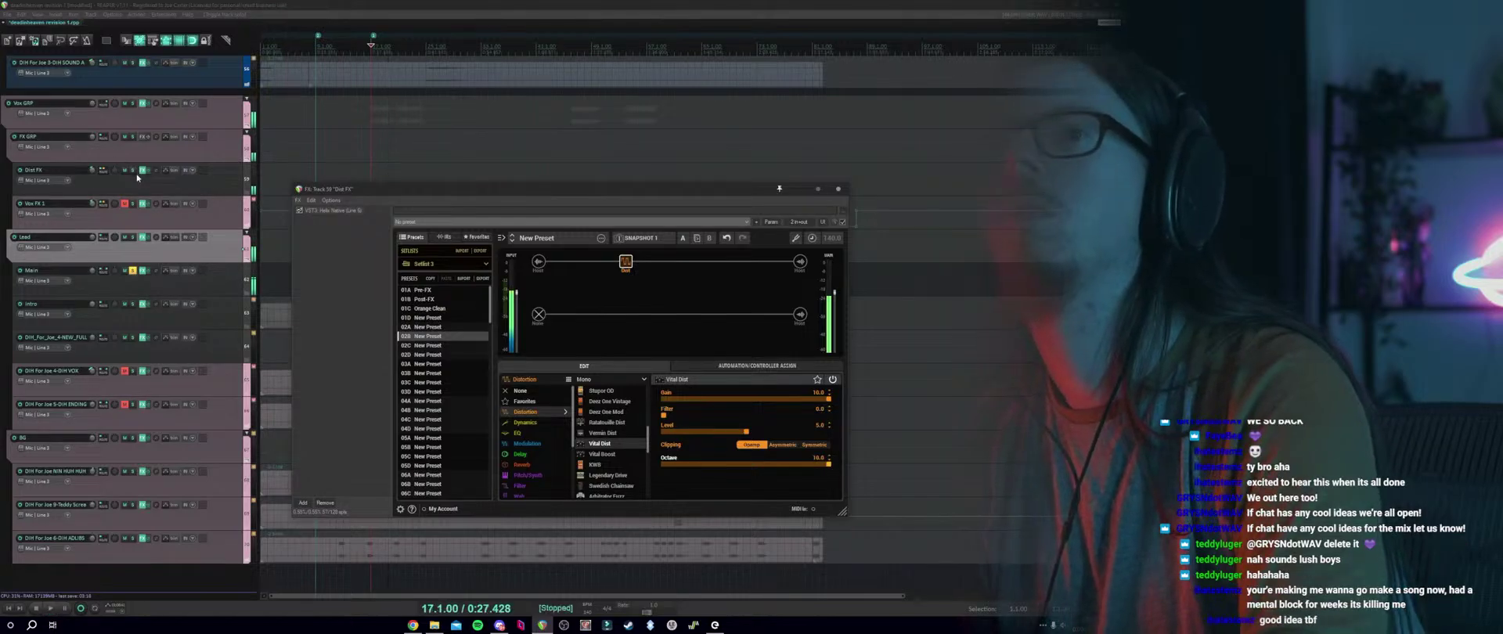
# Solo the Dist FX track instead of Main and compare Vital Dist's clipping modes during playback.
pyautogui.click(132, 169)
pyautogui.click(133, 270)
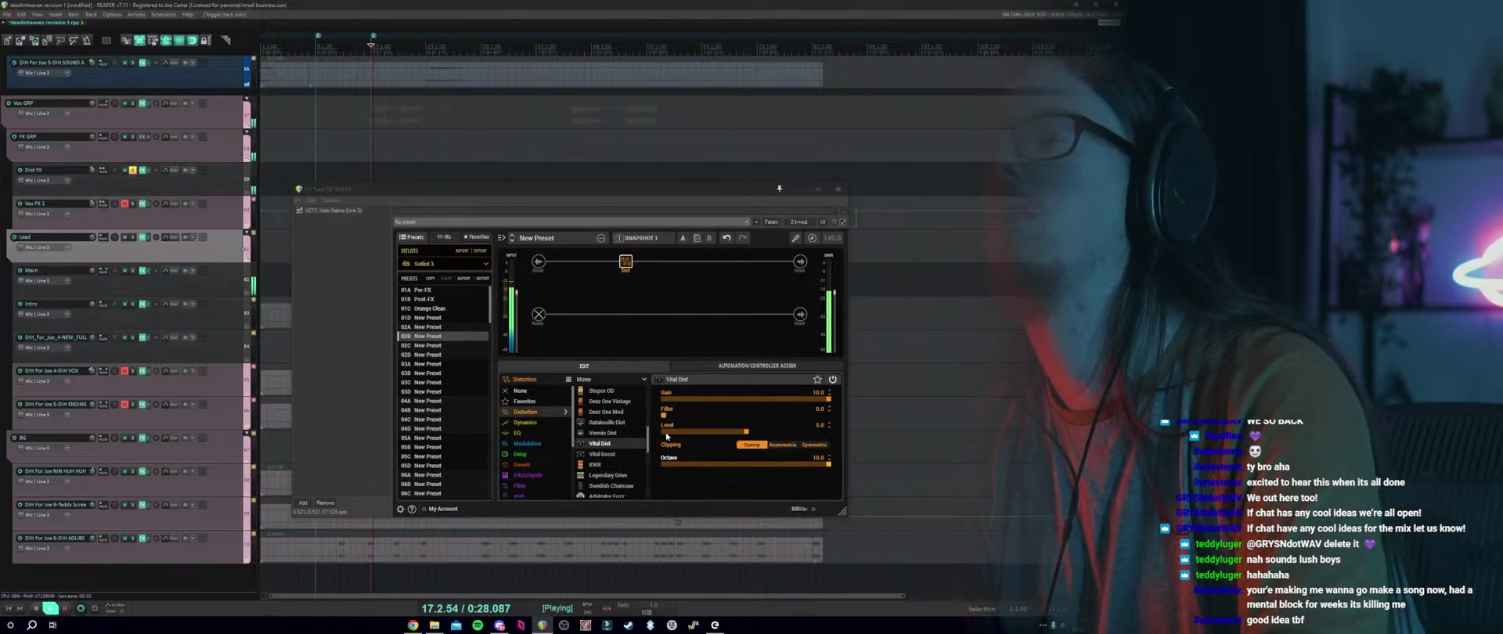
pyautogui.click(774, 445)
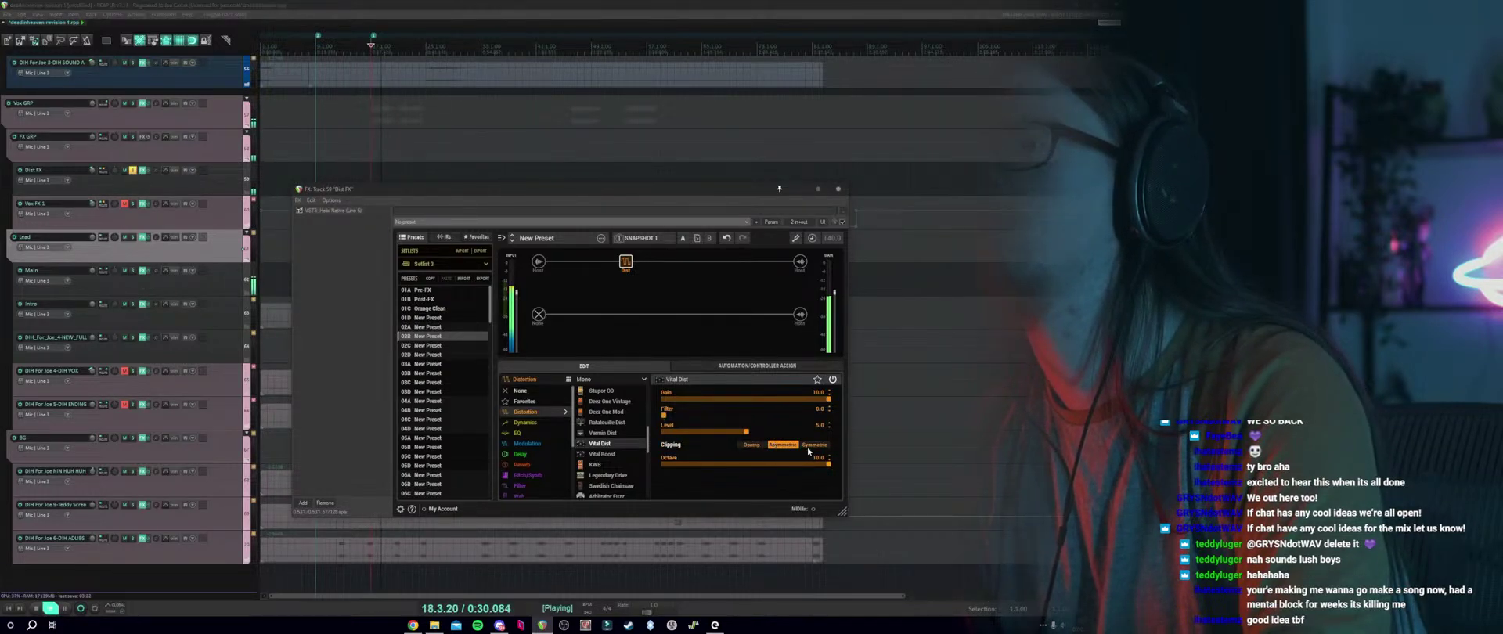
pyautogui.click(753, 444)
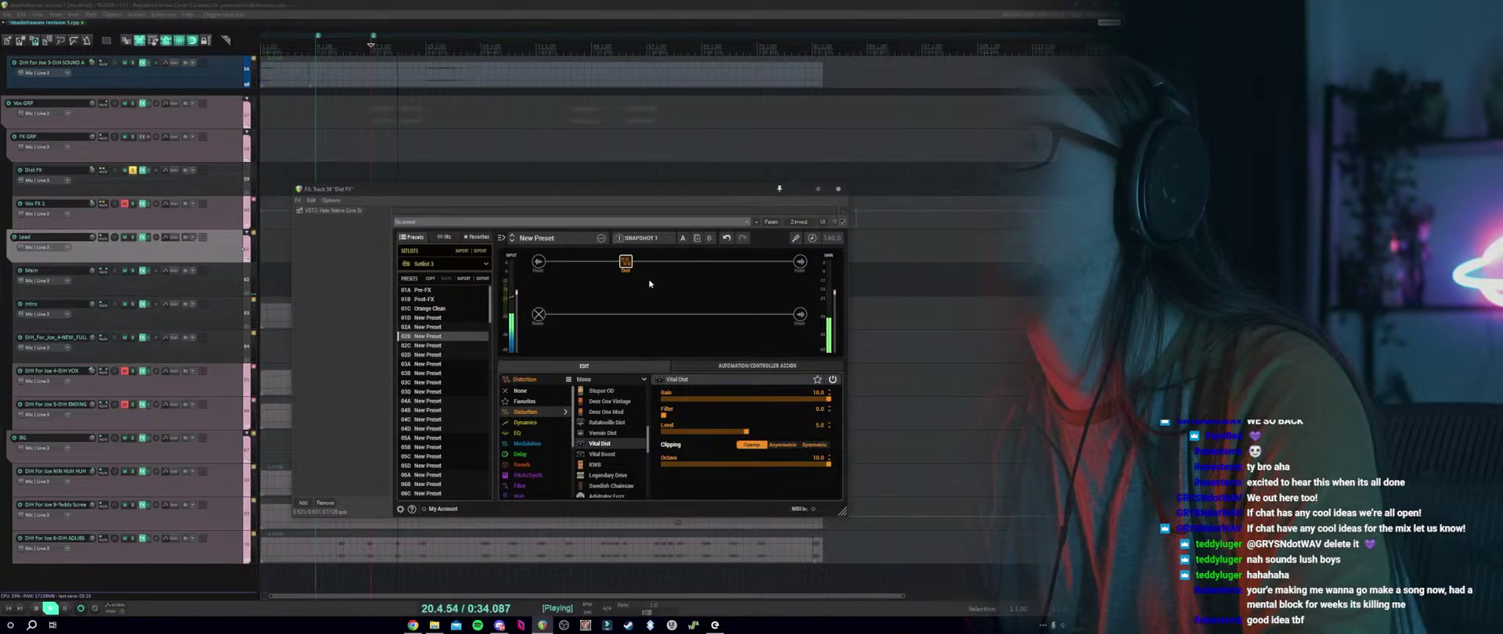
# Add a Dual Pitch block before the distortion block and set its Interval 1 to 0.
pyautogui.click(596, 261)
pyautogui.press('space')
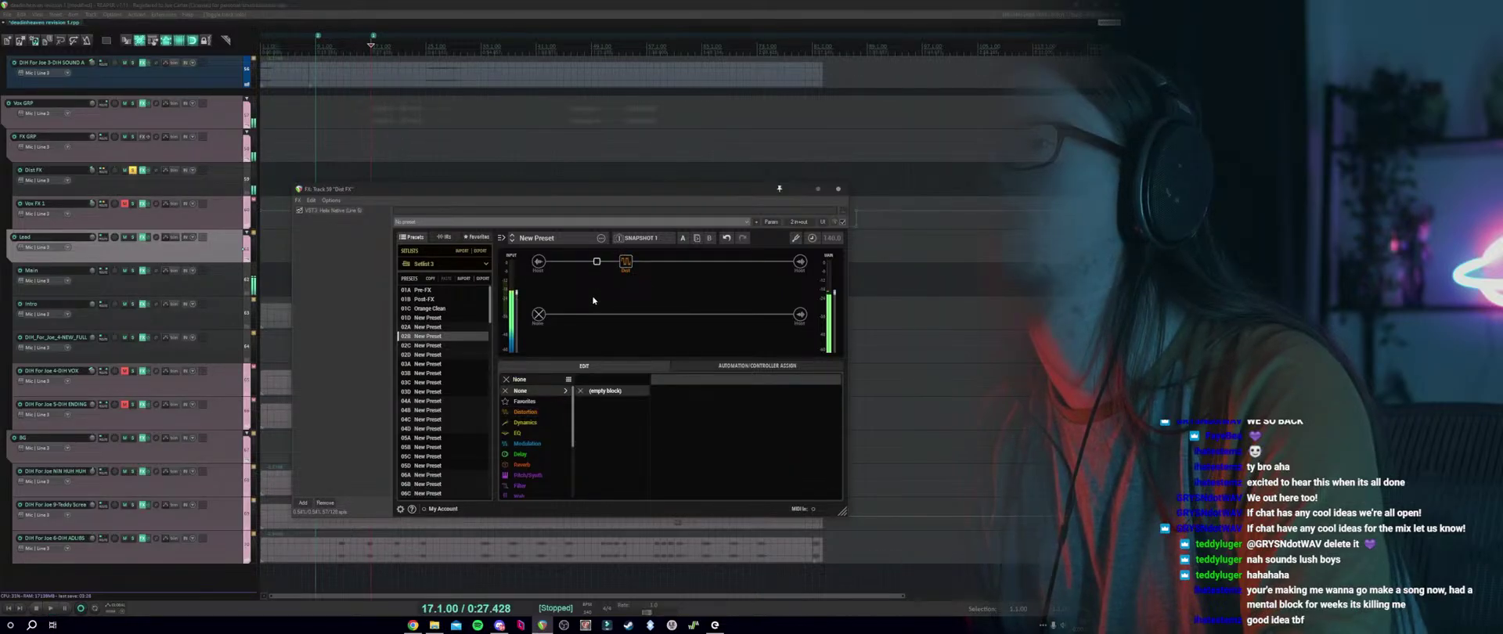
pyautogui.click(527, 475)
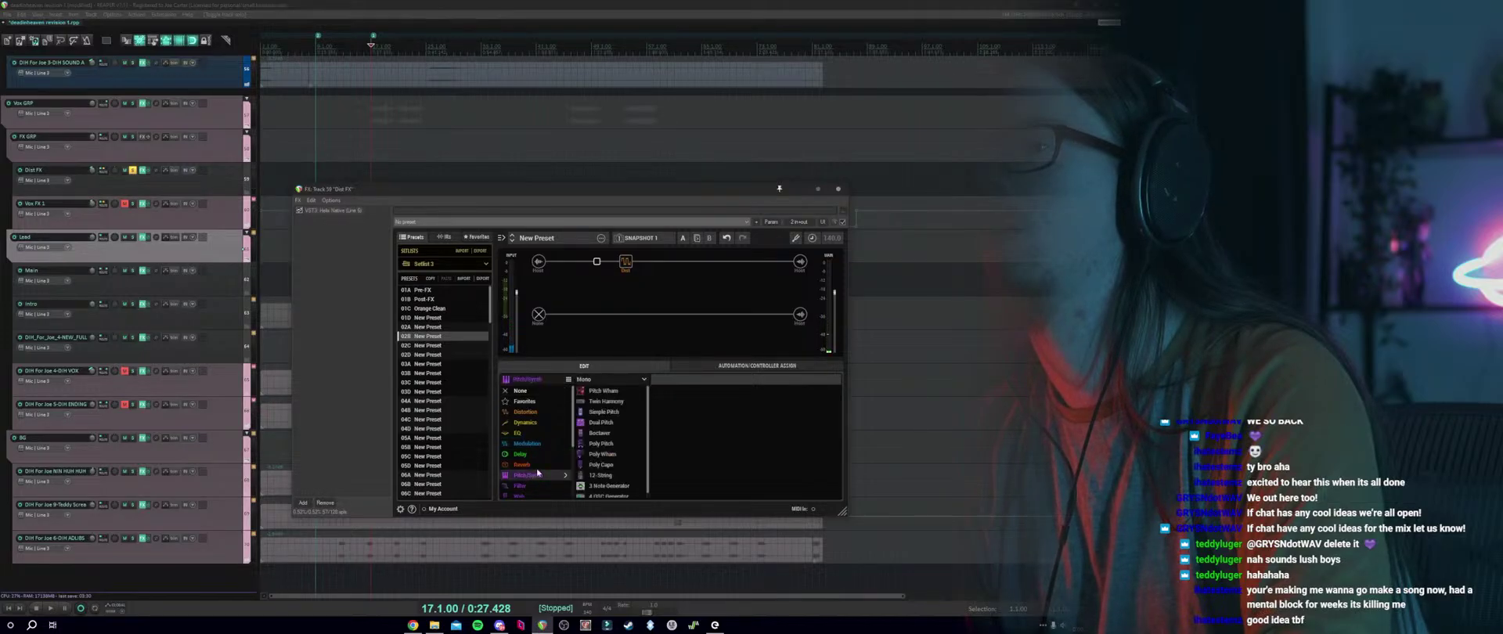
pyautogui.click(604, 424)
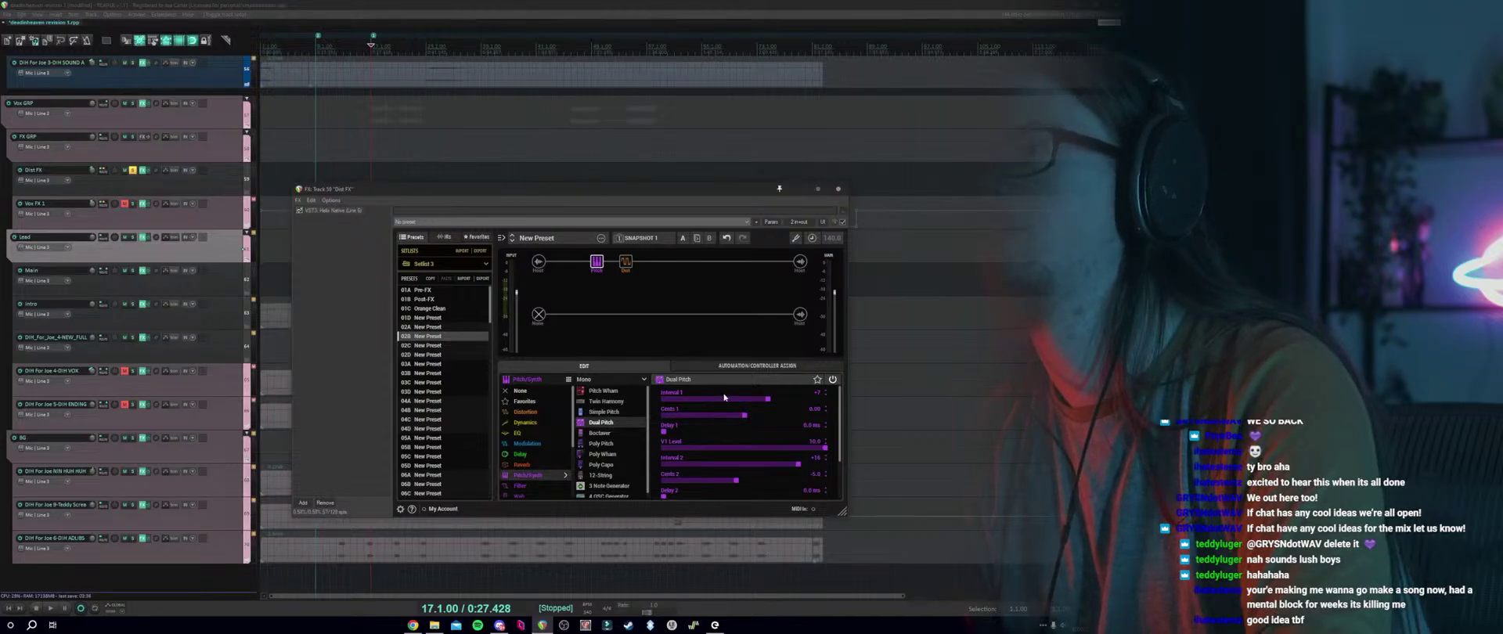
pyautogui.moveTo(724, 396); pyautogui.dragTo(744, 399)
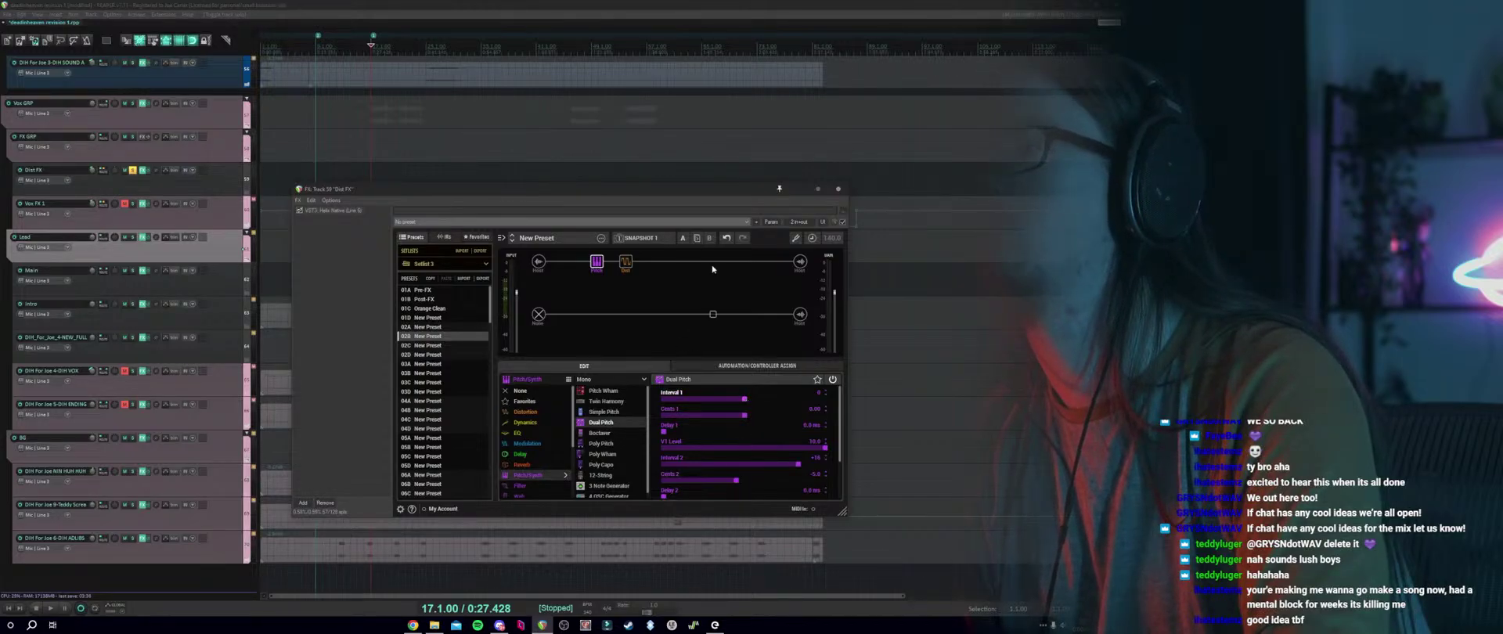
# Enlarge the plug-in window, set Dual Pitch's Interval 1 to -12, and lower its Interval 2.
pyautogui.moveTo(708, 188); pyautogui.dragTo(667, 90)
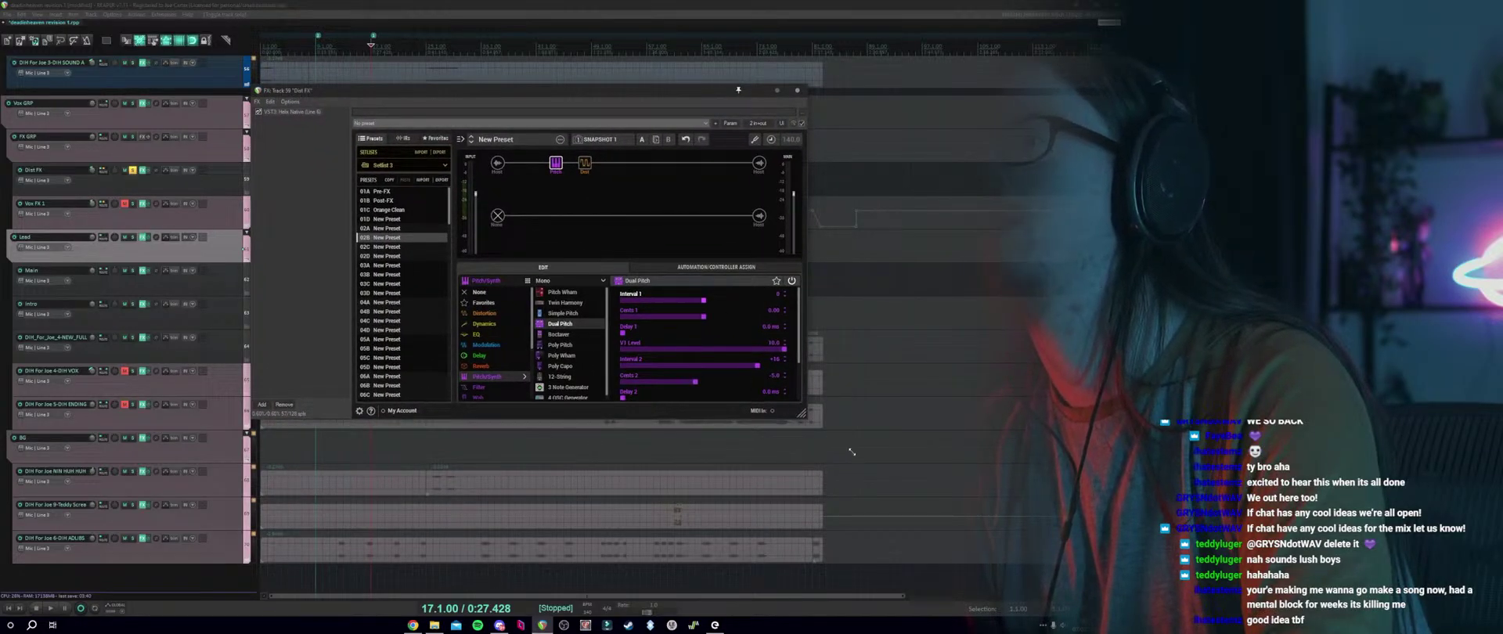
pyautogui.moveTo(851, 452); pyautogui.dragTo(947, 517)
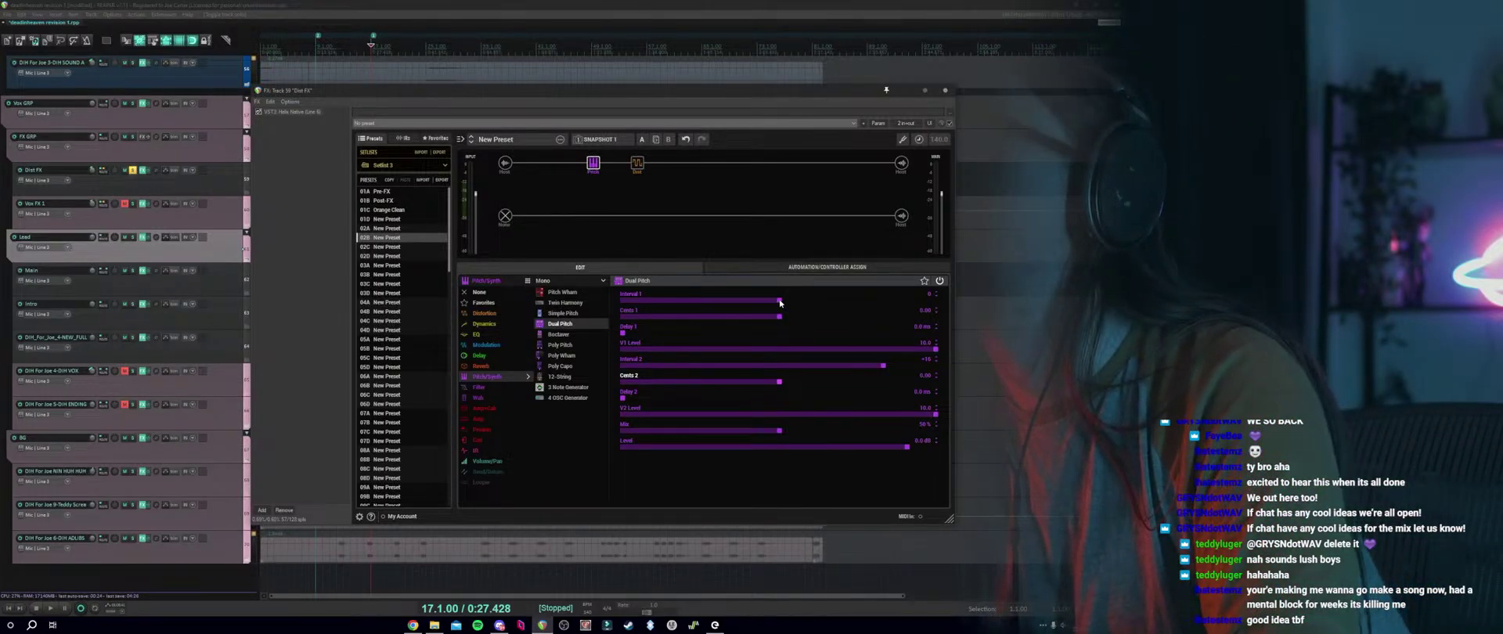
pyautogui.moveTo(780, 303); pyautogui.dragTo(708, 309)
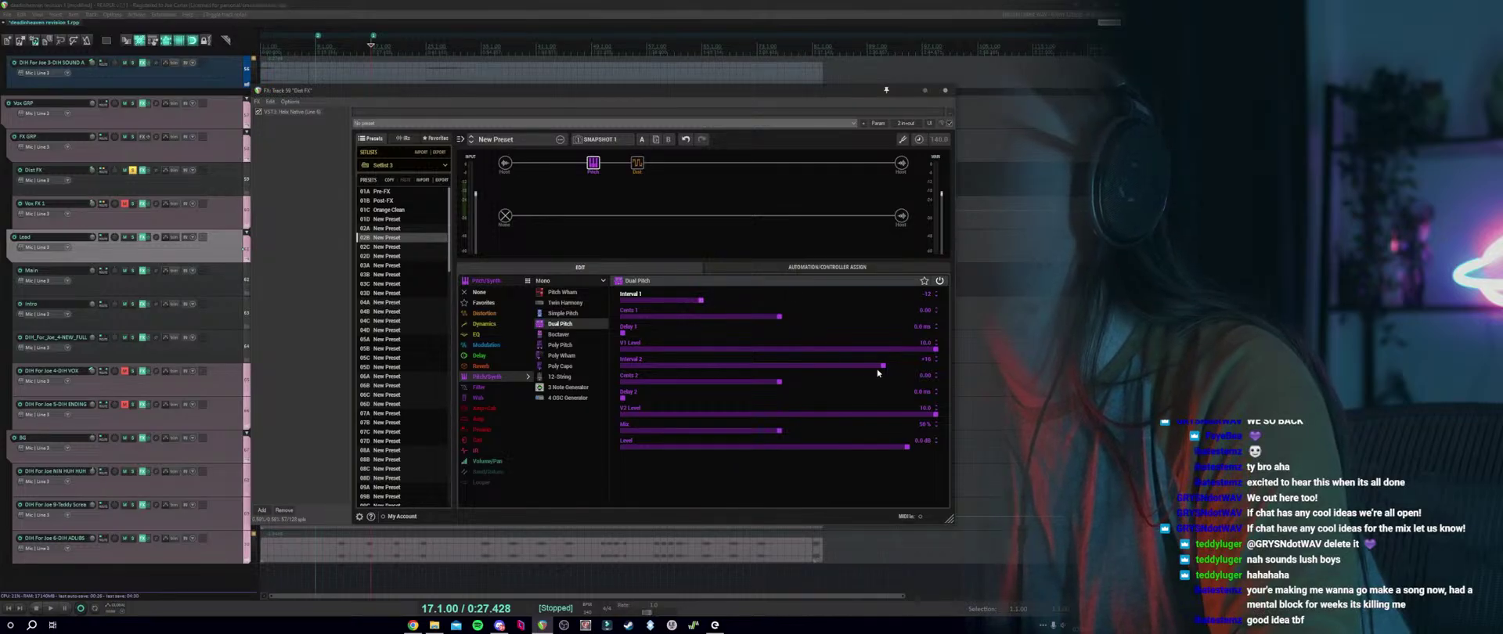
pyautogui.moveTo(878, 370); pyautogui.dragTo(870, 369)
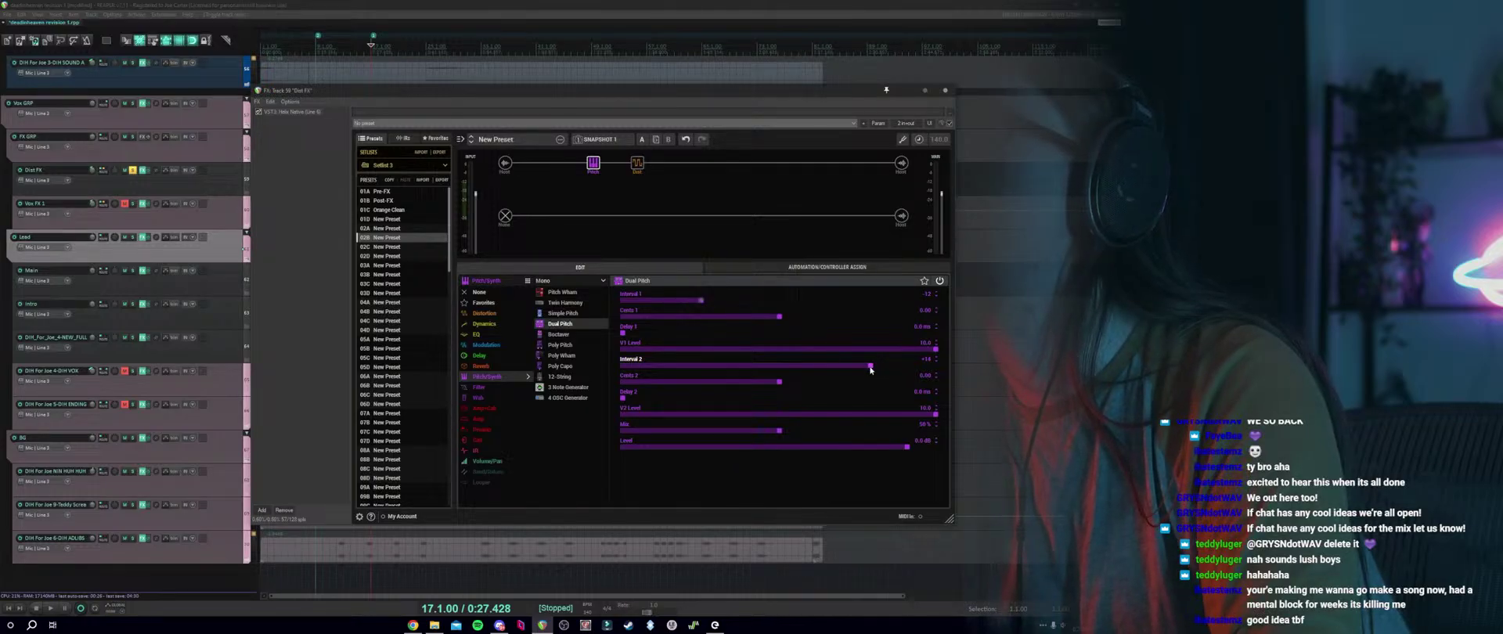
# Set Vital Dist's Octave to 0.0 and audition the pitch and distortion chain on the vocal.
pyautogui.click(644, 165)
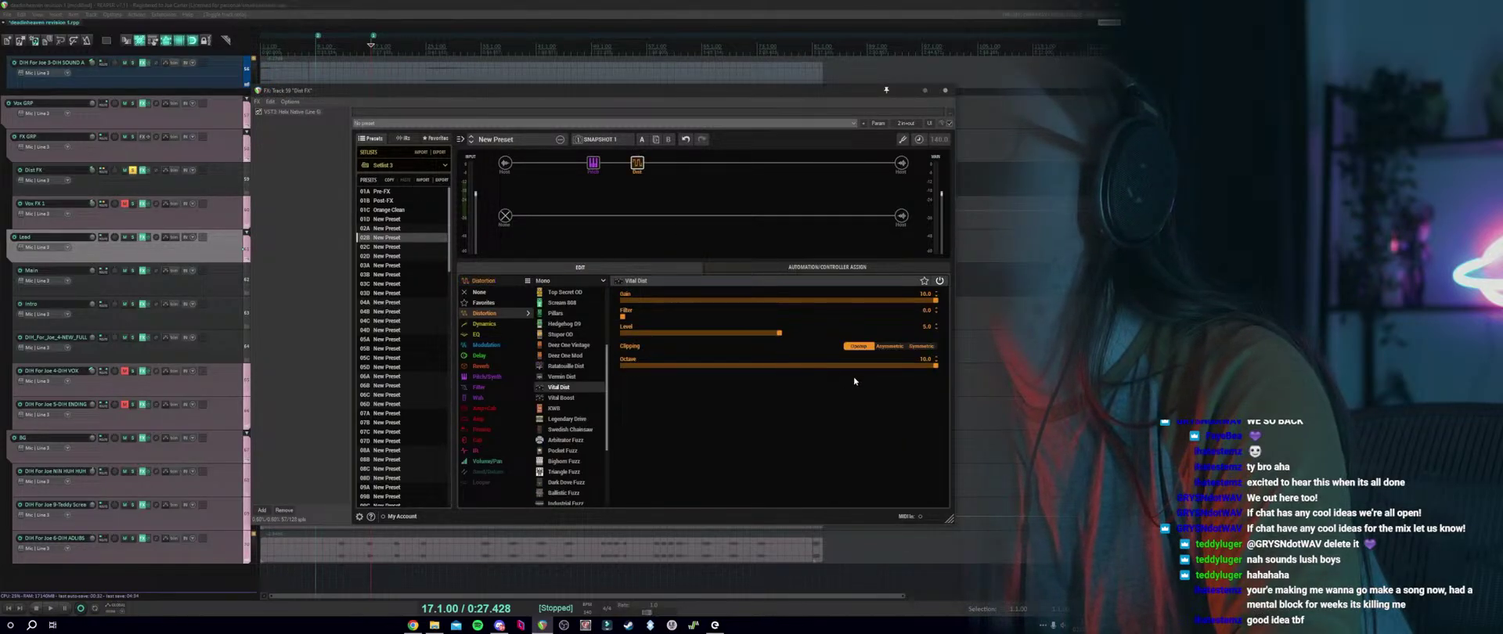
pyautogui.moveTo(855, 365); pyautogui.dragTo(620, 366)
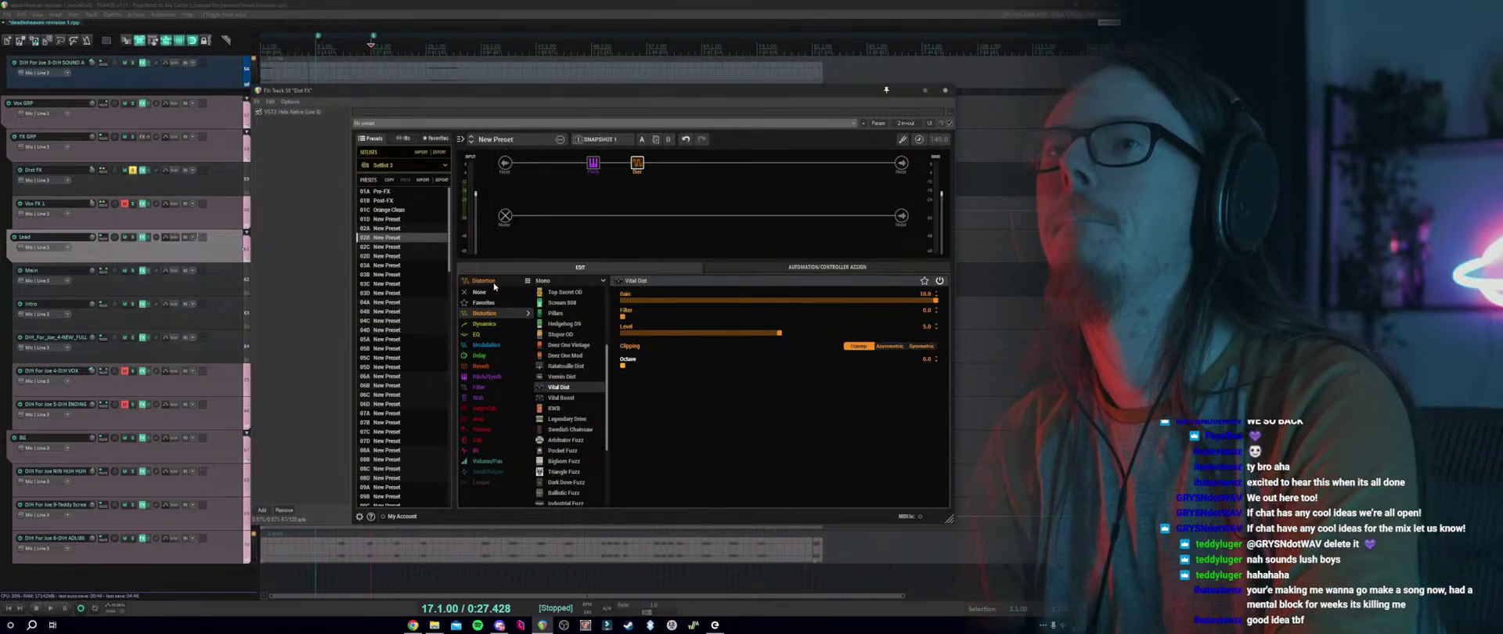
pyautogui.press('space')
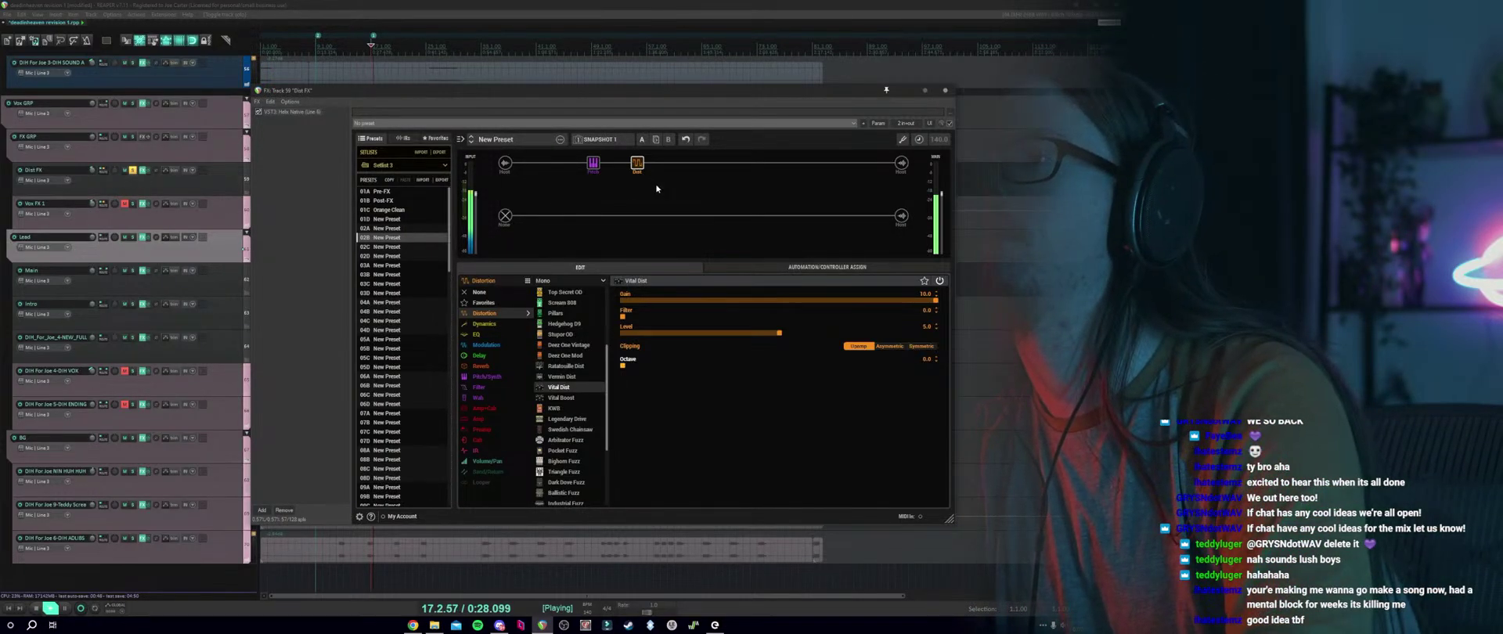
# Lower Dual Pitch's V1 Level to about 2.9 while auditioning the vocal, and try adjusting its Mix.
pyautogui.press('space')
pyautogui.click(592, 162)
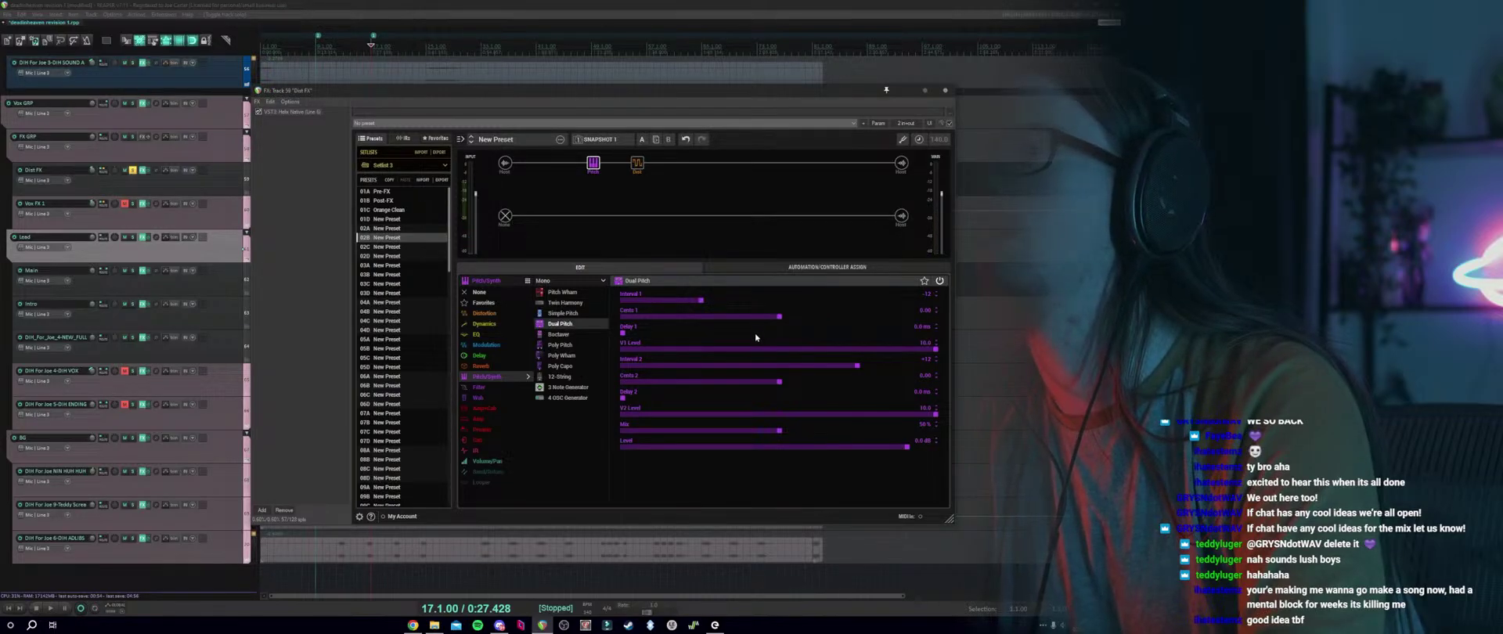
pyautogui.click(789, 349)
pyautogui.moveTo(783, 350); pyautogui.dragTo(779, 349)
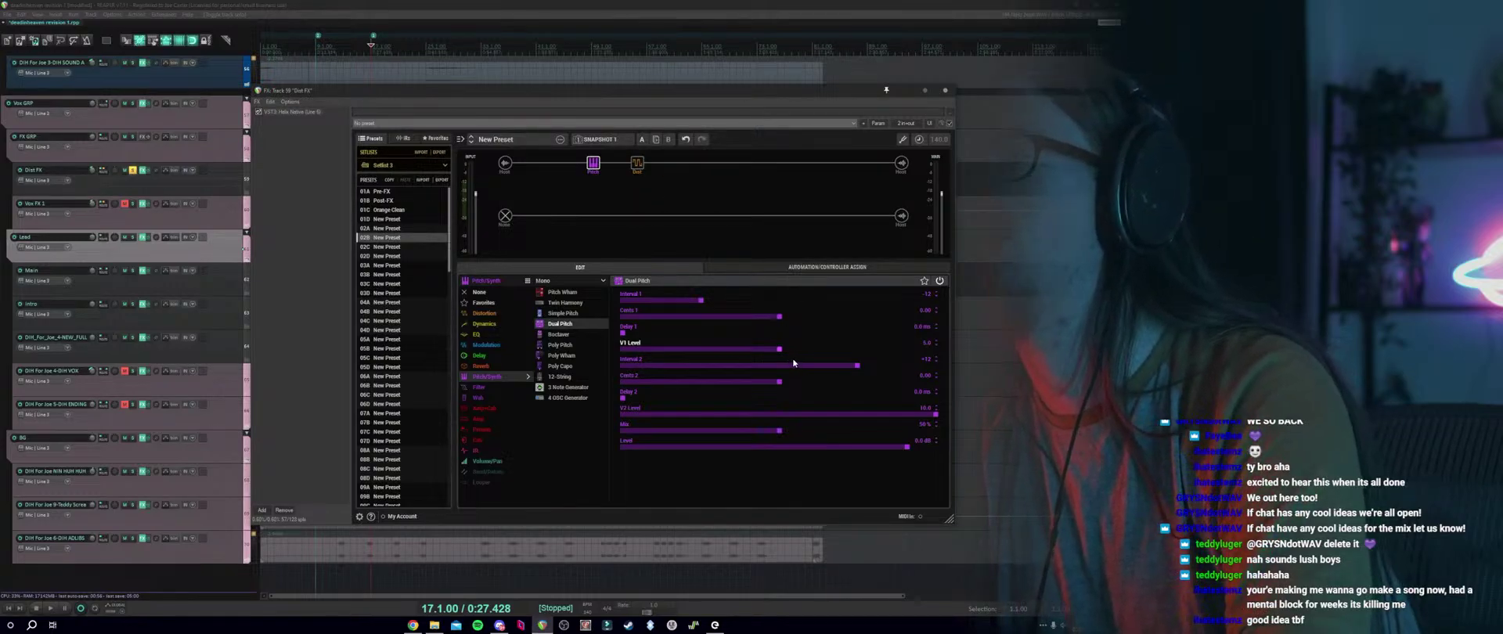
pyautogui.press('space')
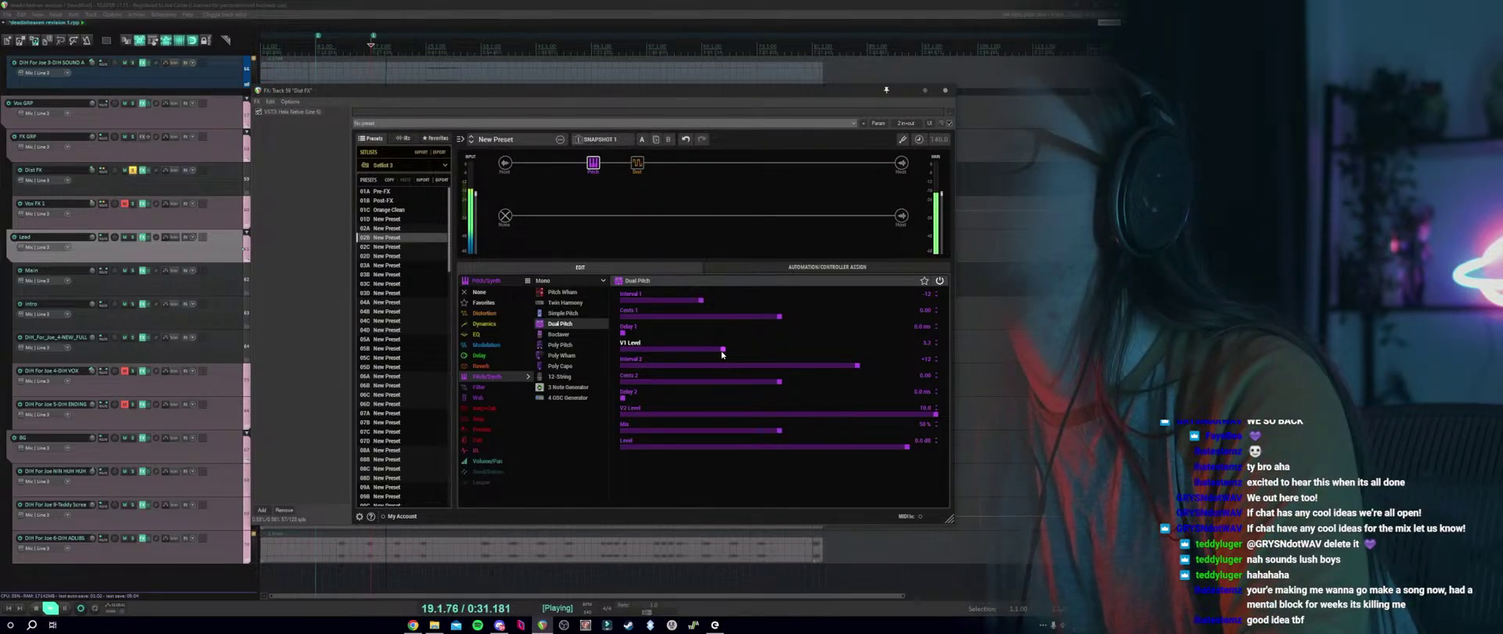
pyautogui.moveTo(714, 354); pyautogui.dragTo(711, 353)
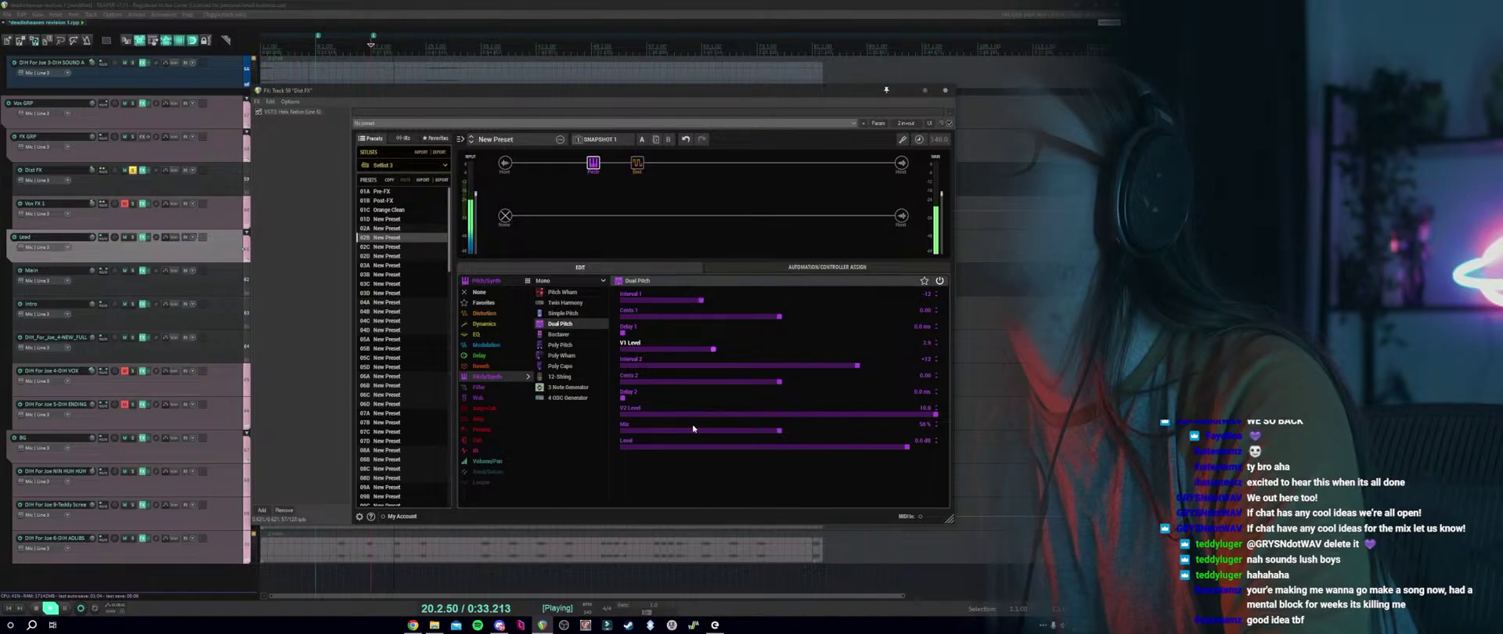
pyautogui.moveTo(782, 431)
pyautogui.mouseDown()
pyautogui.moveTo(950, 444)
pyautogui.moveTo(804, 437)
pyautogui.mouseUp()
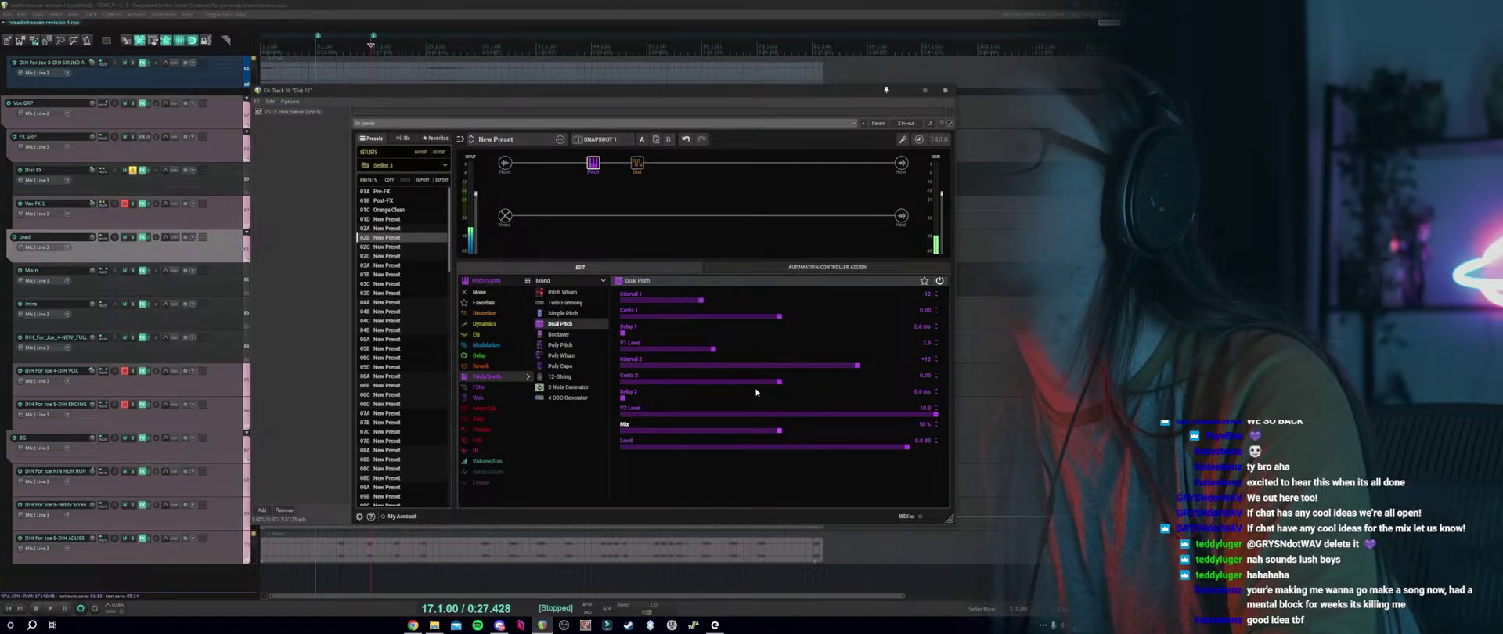
# Lower Dual Pitch's V2 Level to 0.1 during playback, checking the Vital Dist block in between.
pyautogui.click(785, 414)
pyautogui.press('space')
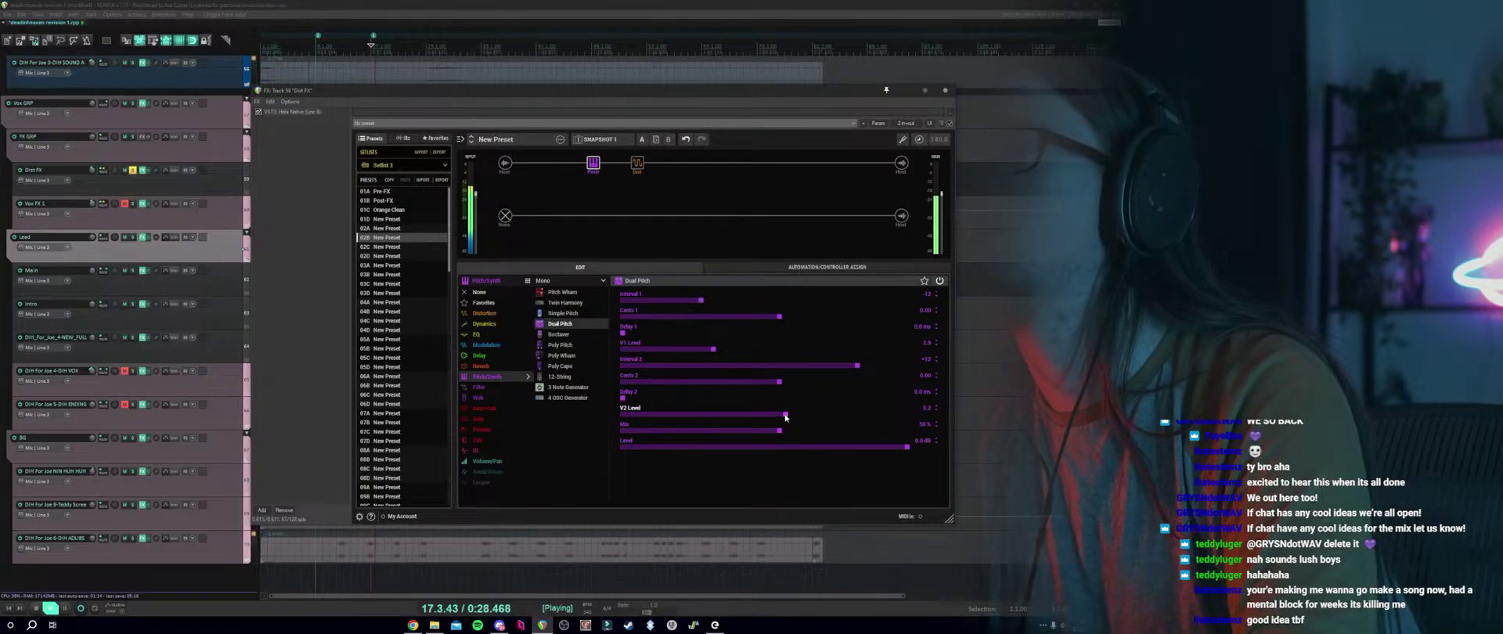
pyautogui.moveTo(780, 418); pyautogui.dragTo(694, 420)
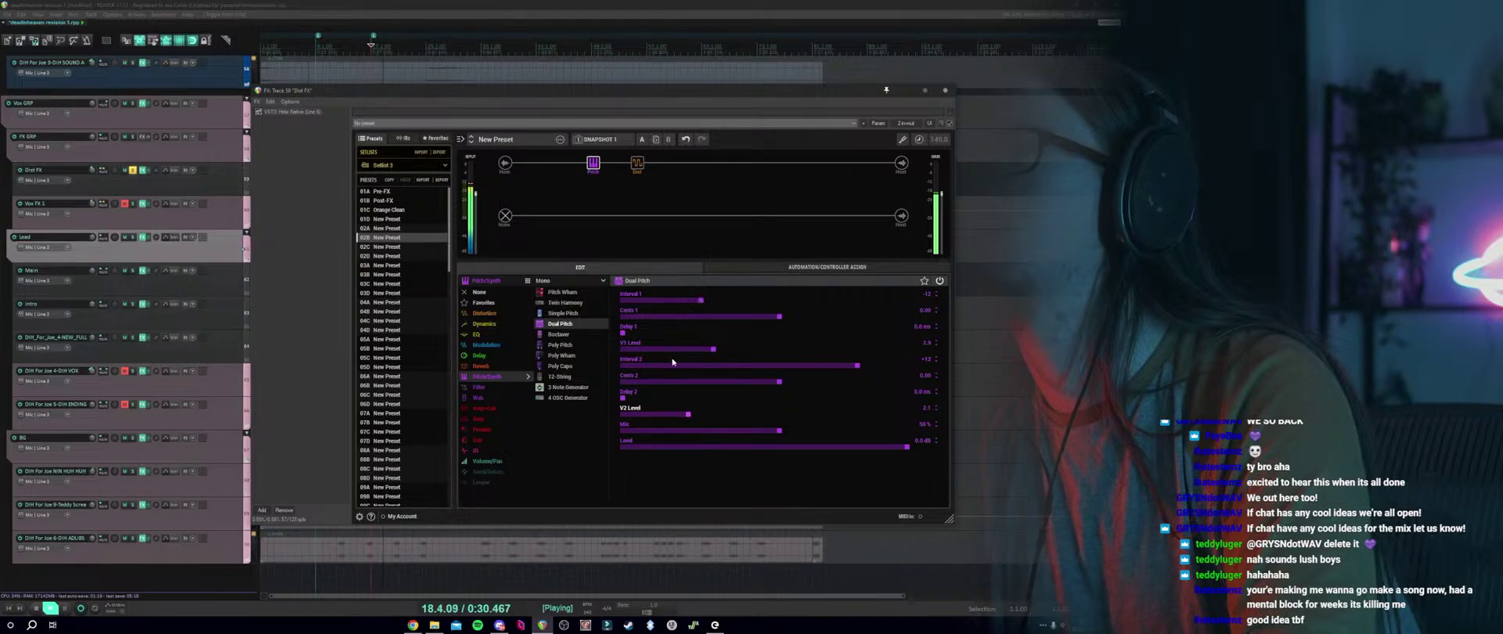
pyautogui.click(637, 163)
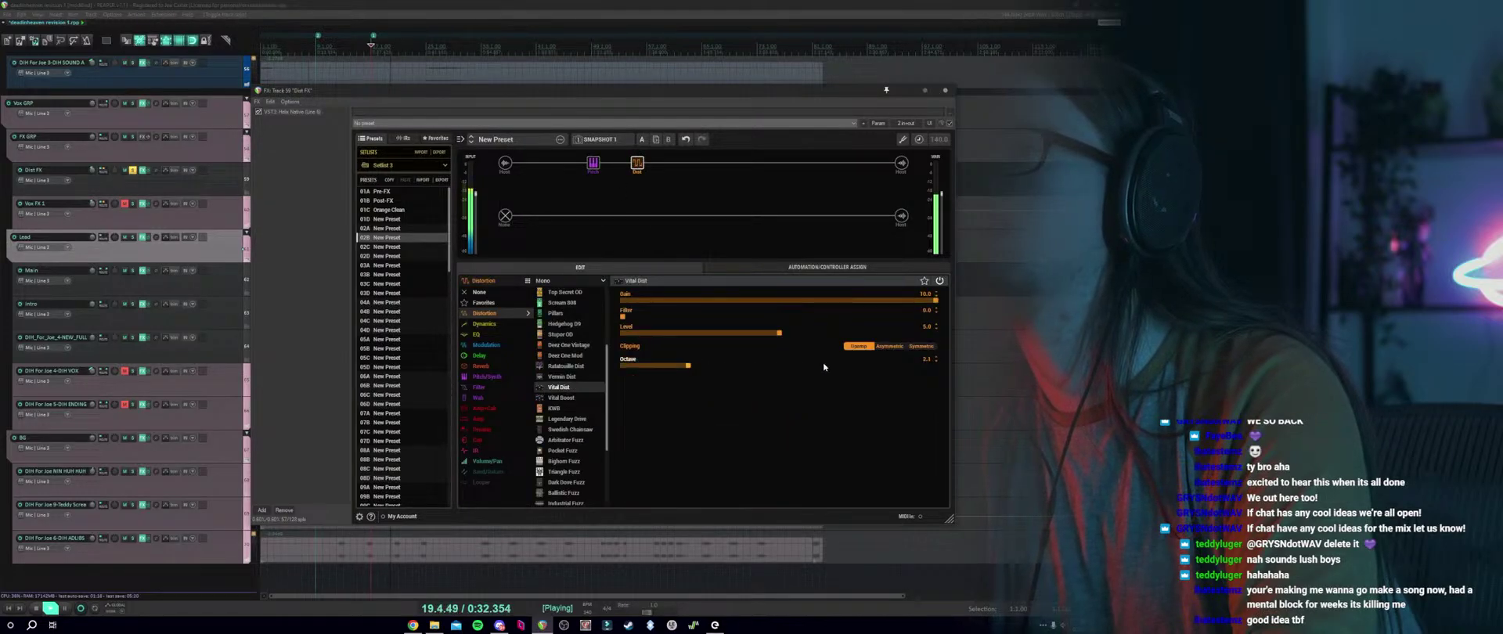
pyautogui.click(593, 163)
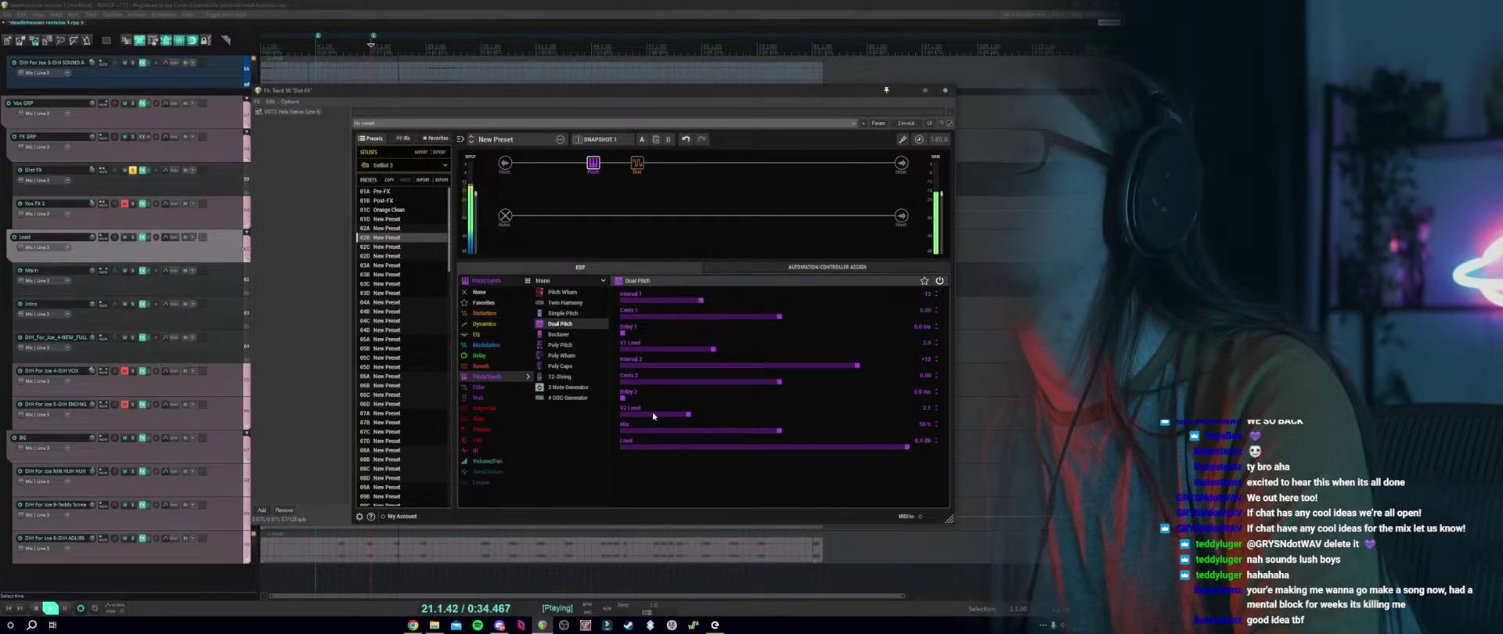
pyautogui.moveTo(665, 418)
pyautogui.mouseDown()
pyautogui.moveTo(588, 418)
pyautogui.moveTo(667, 418)
pyautogui.mouseUp()
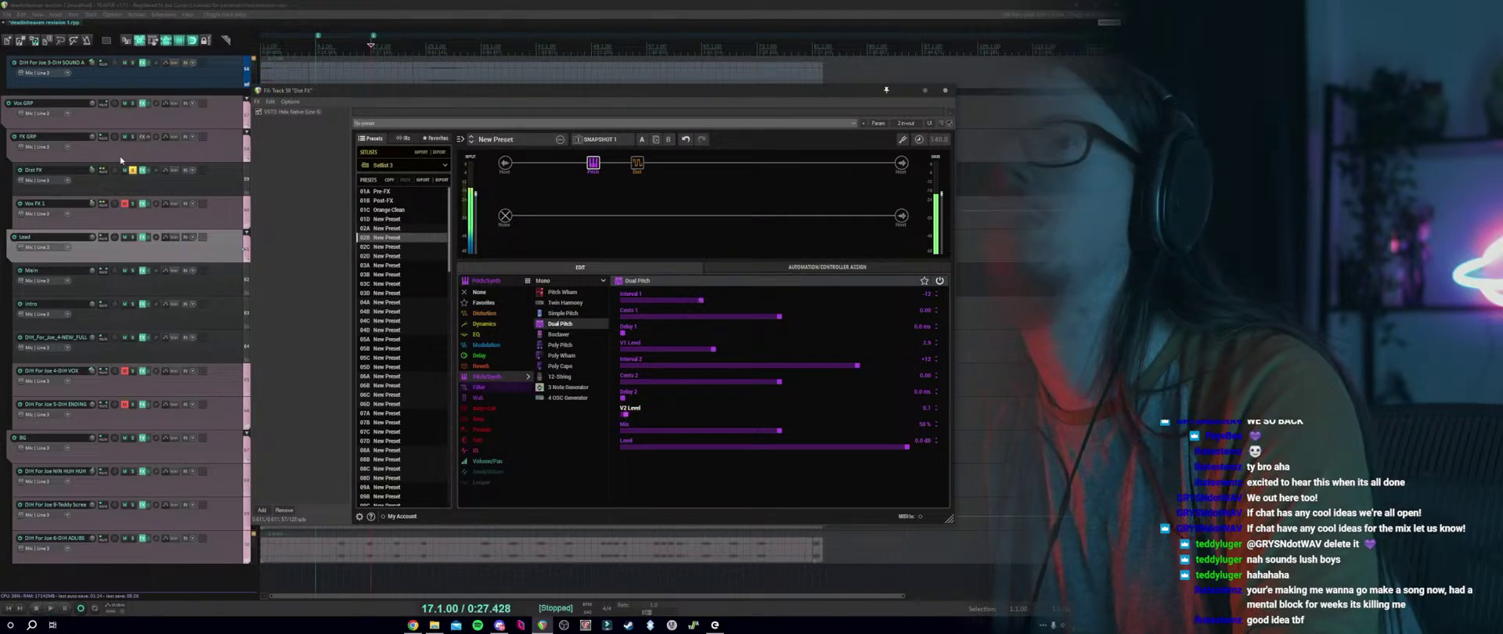
# Compare the Main track, the older muted lead vocal and Dist FX by soloing each one during playback.
pyautogui.press('space')
pyautogui.click(134, 271)
pyautogui.press('space')
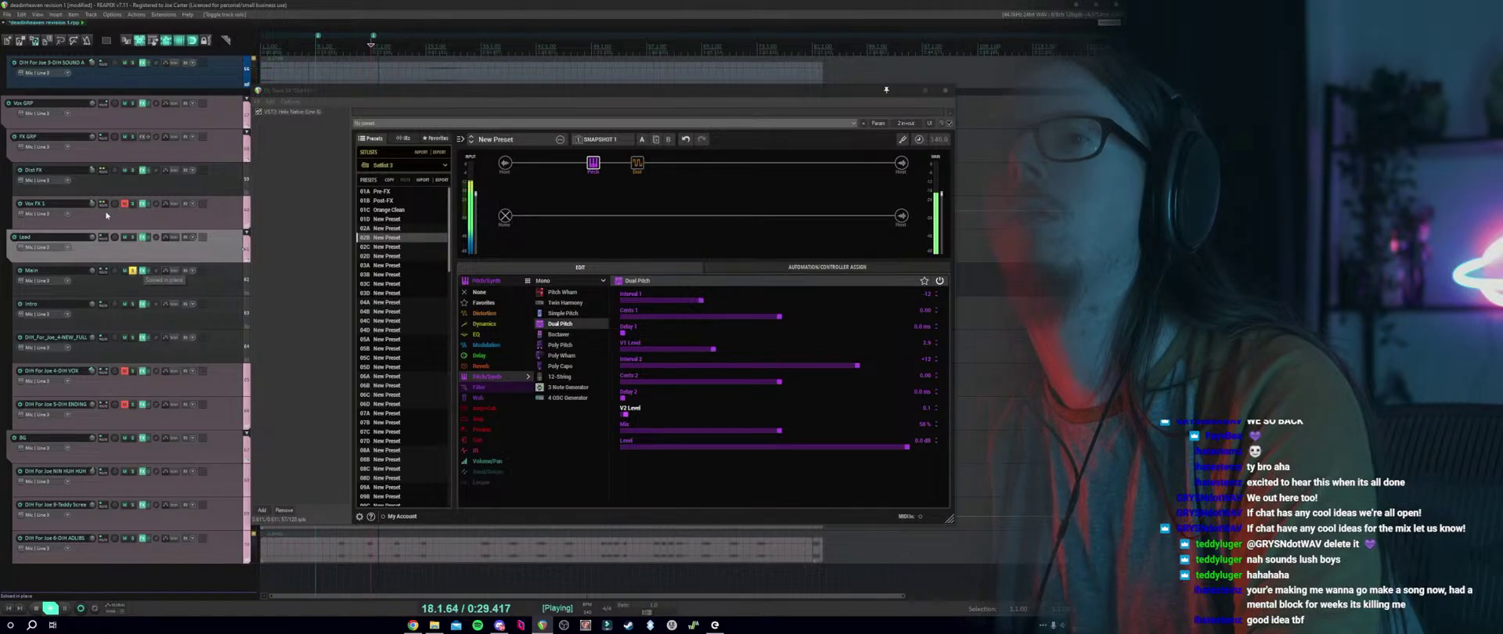
pyautogui.doubleClick(93, 171)
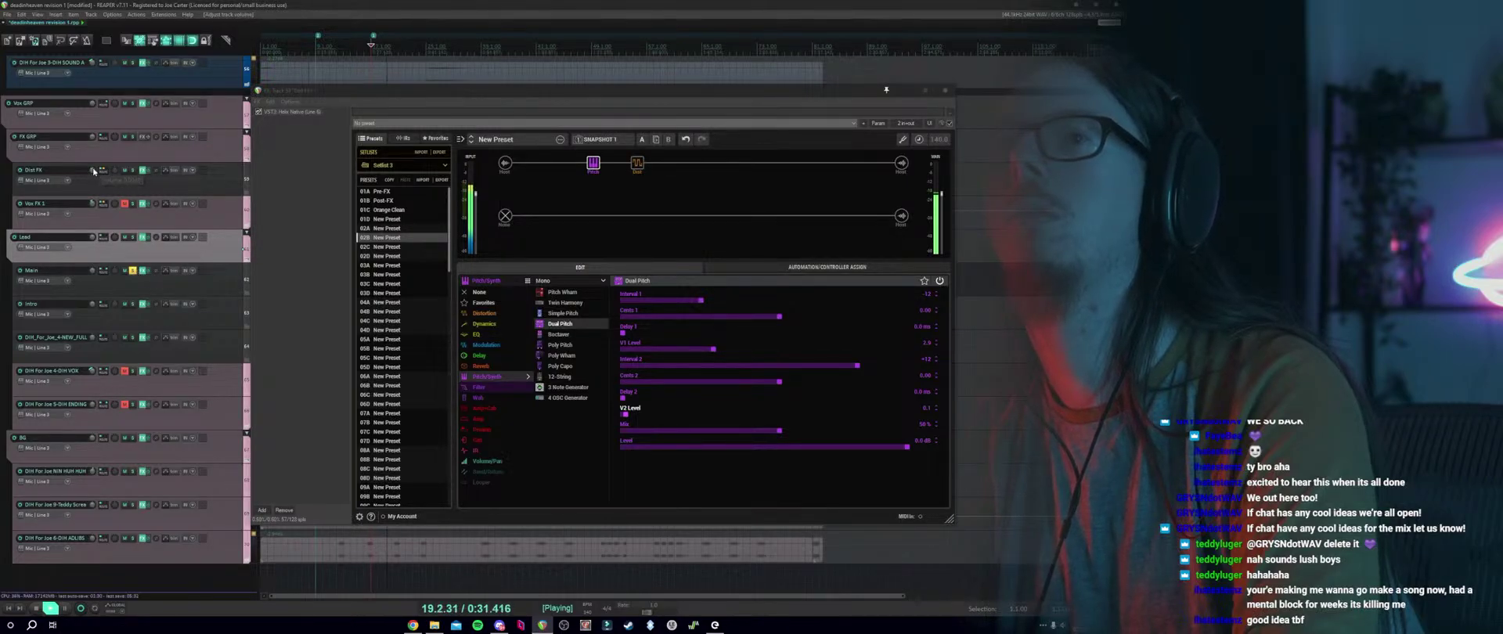
pyautogui.press('space')
pyautogui.click(133, 271)
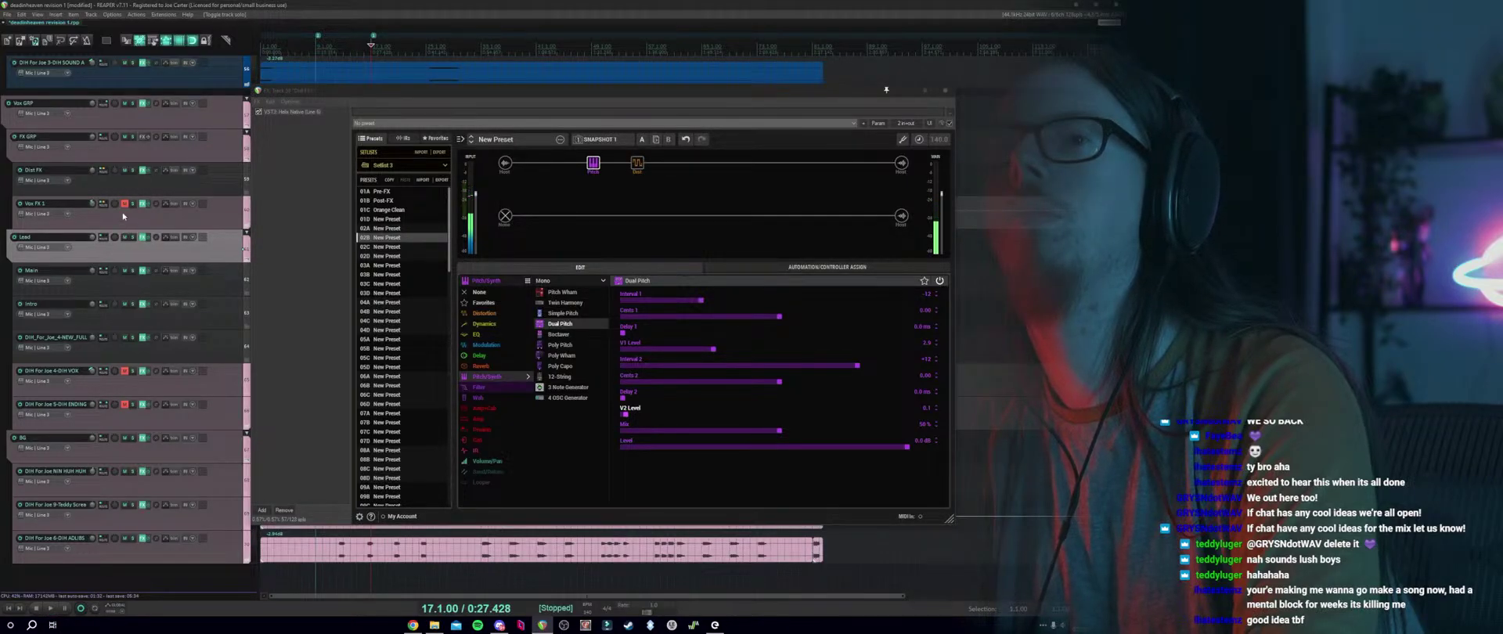
pyautogui.click(133, 371)
pyautogui.press('space')
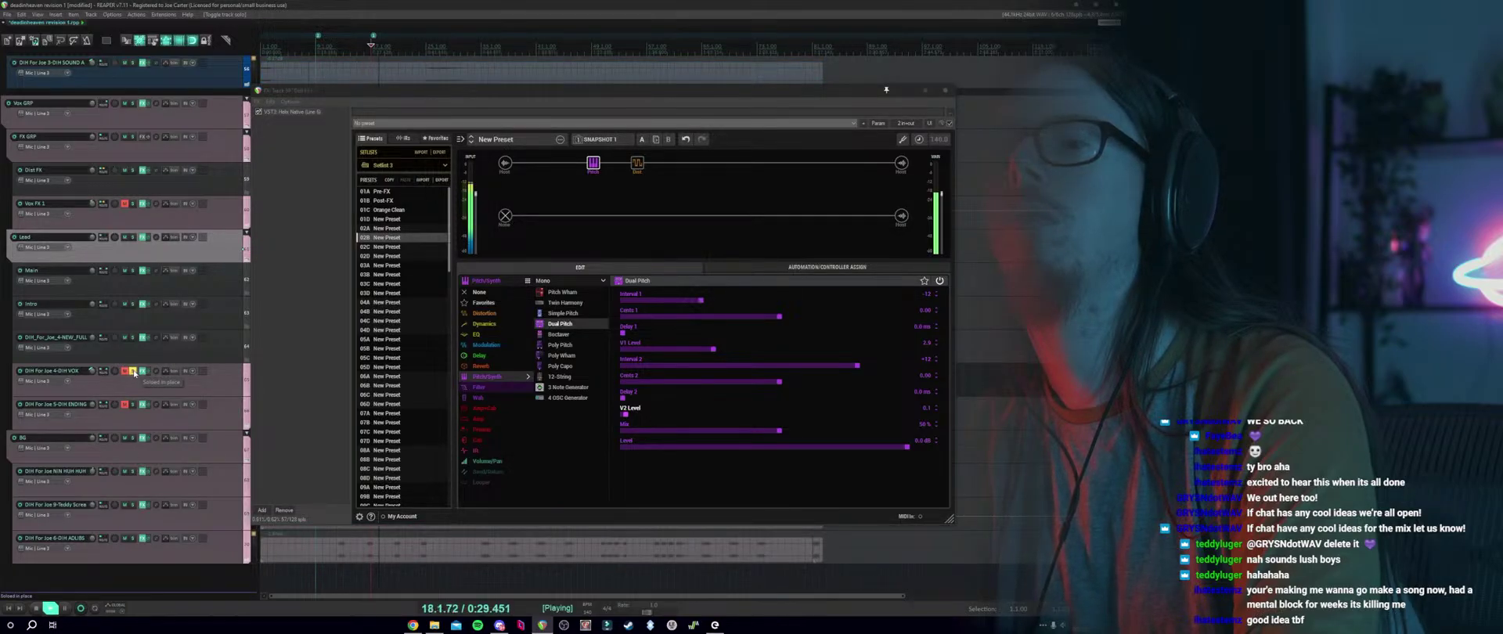
pyautogui.click(133, 371)
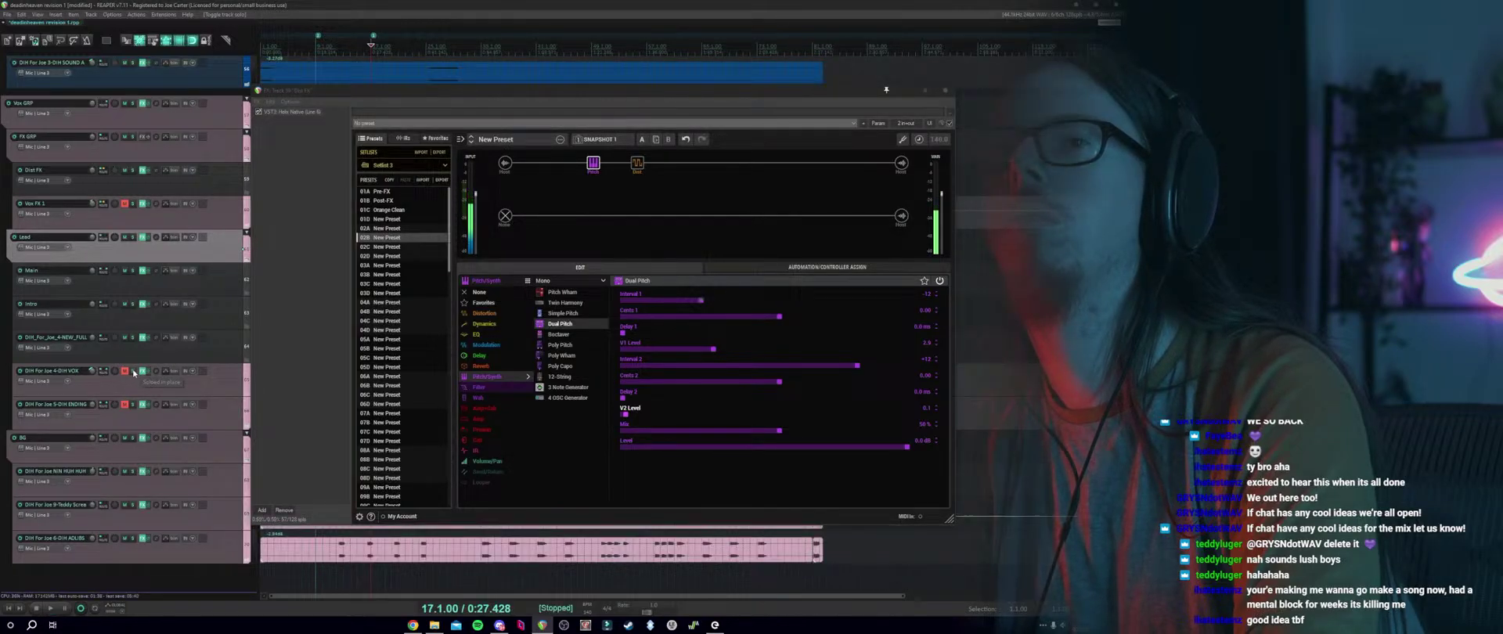
pyautogui.click(133, 170)
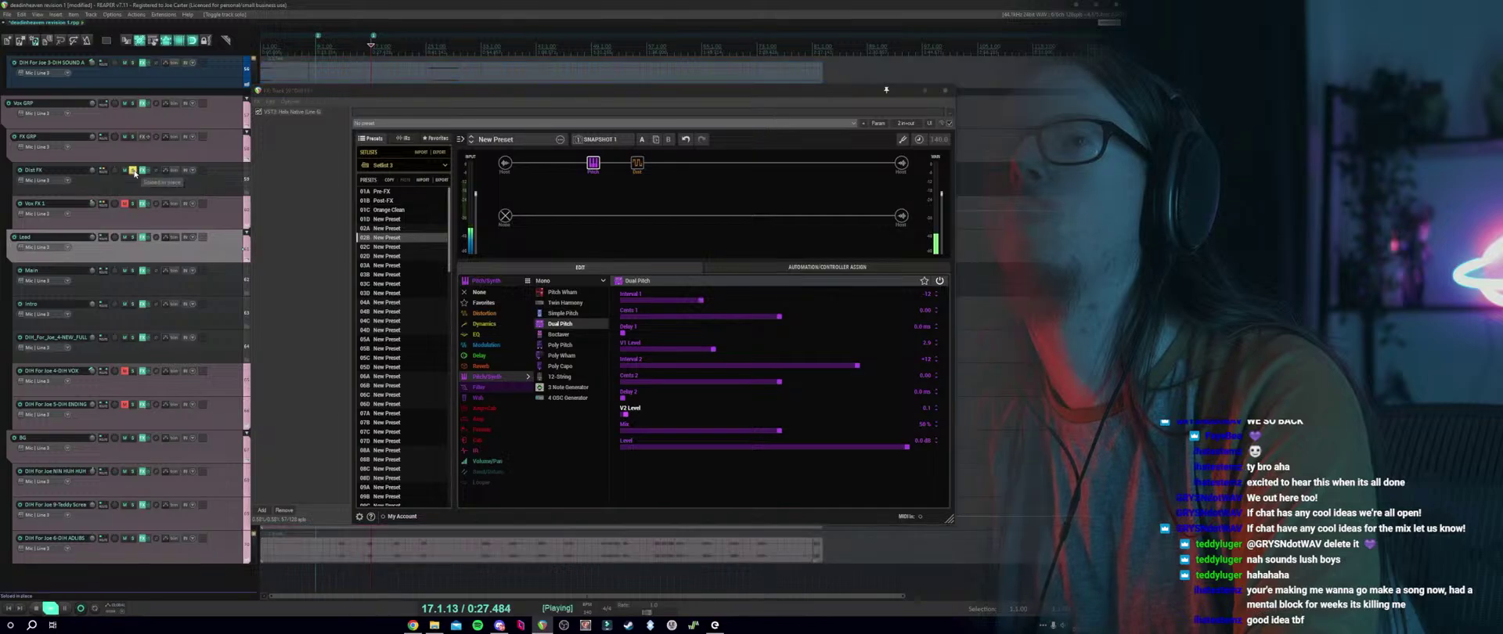
# Compare Vital Dist's other clipping modes on the soloed Dist FX track and set its Gain to 5.0.
pyautogui.click(637, 162)
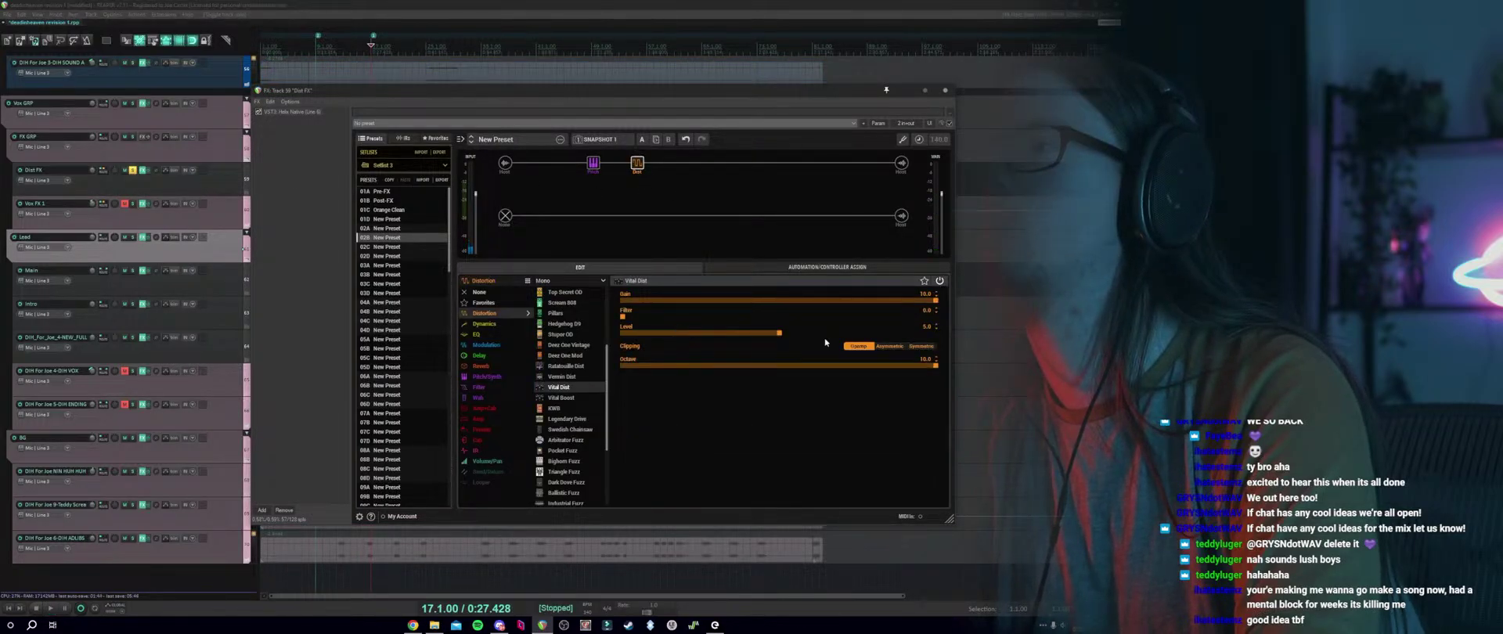
pyautogui.click(889, 346)
pyautogui.press('space')
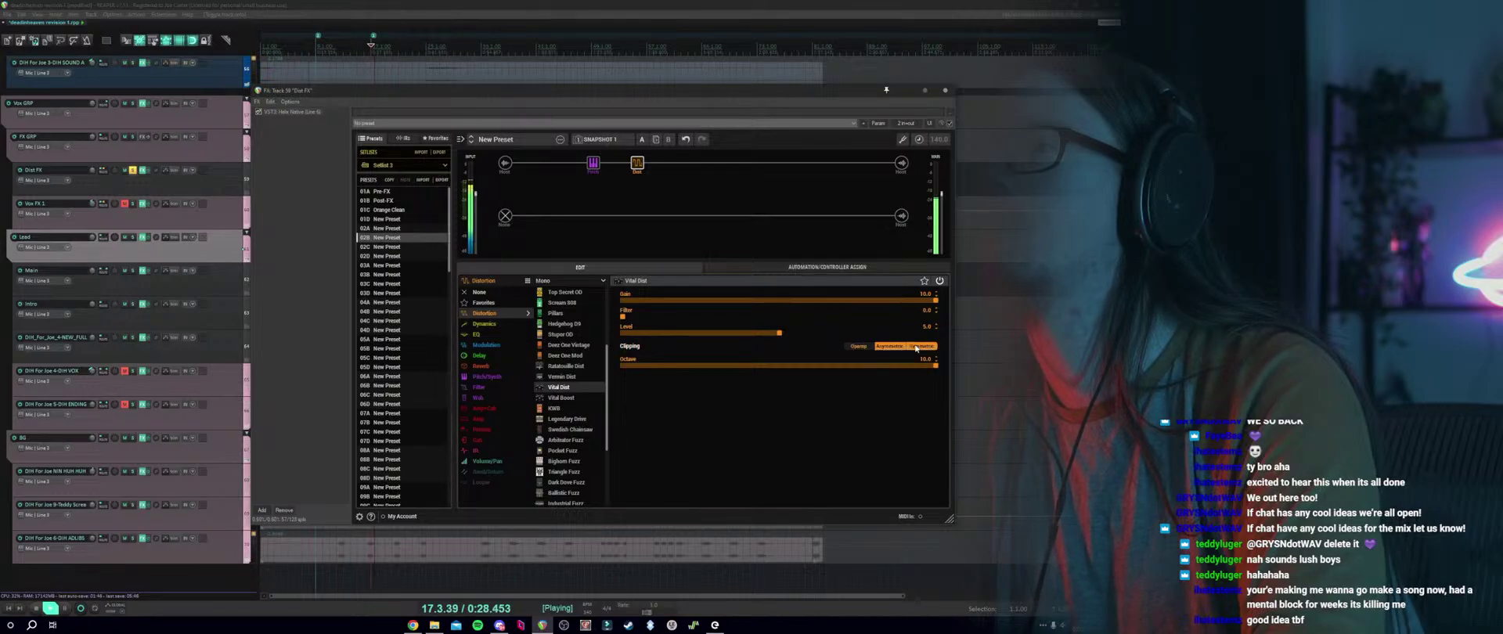
pyautogui.click(916, 348)
pyautogui.moveTo(804, 299); pyautogui.dragTo(754, 309)
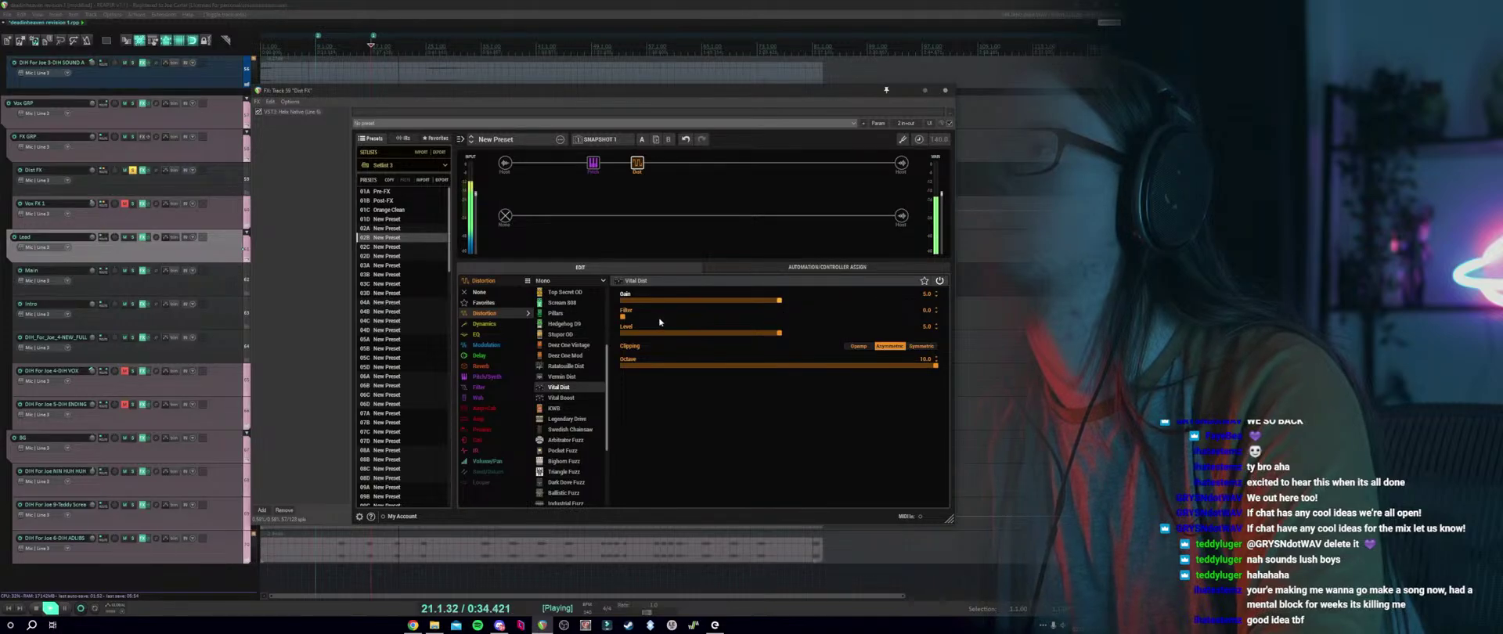
pyautogui.moveTo(622, 316)
pyautogui.mouseDown()
pyautogui.moveTo(782, 320)
pyautogui.moveTo(623, 320)
pyautogui.mouseUp()
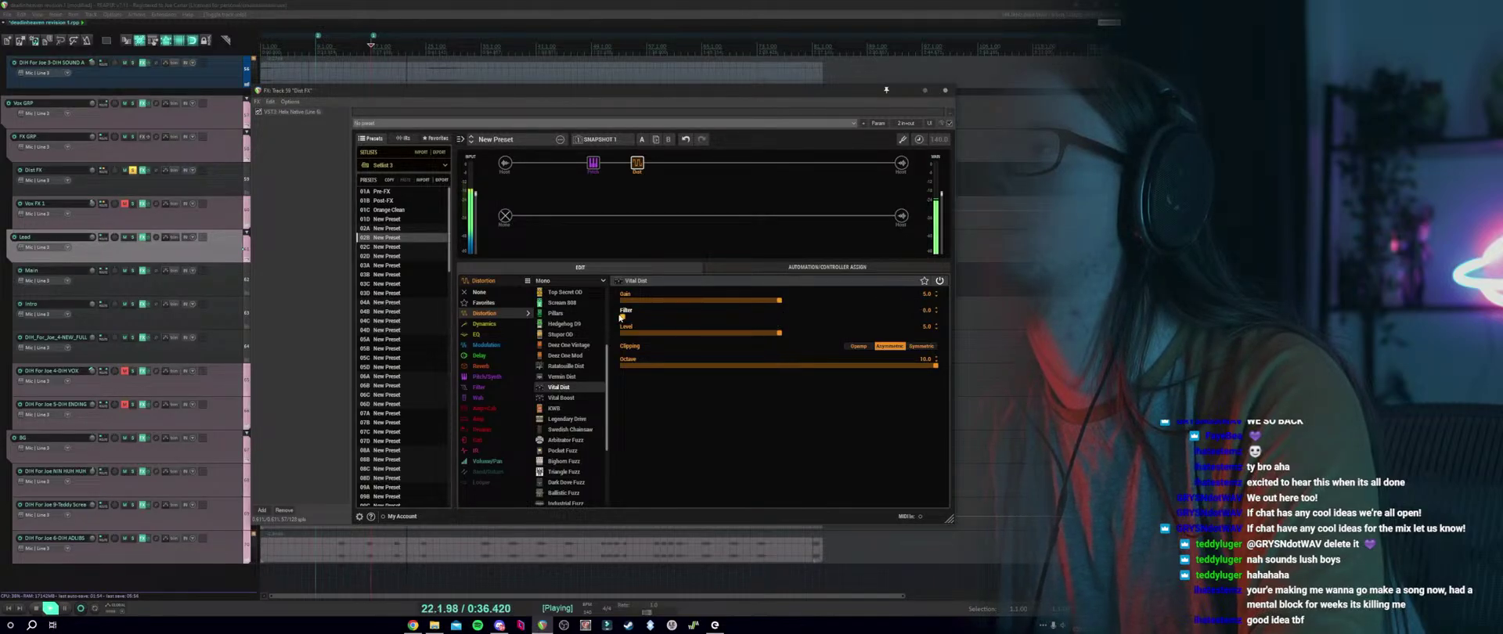
# Solo Main instead of Dist FX and play the section to judge the vocal with its effects send.
pyautogui.press('space')
pyautogui.click(133, 171)
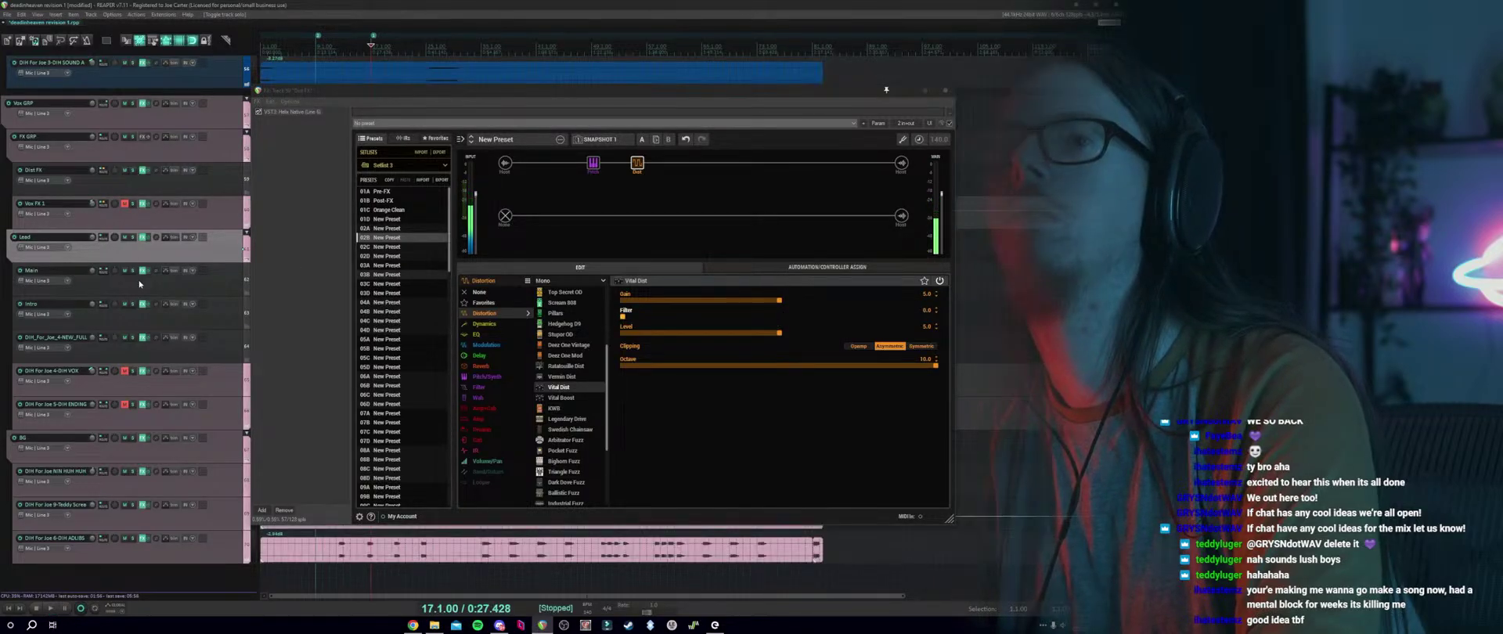
pyautogui.click(133, 271)
pyautogui.press('space')
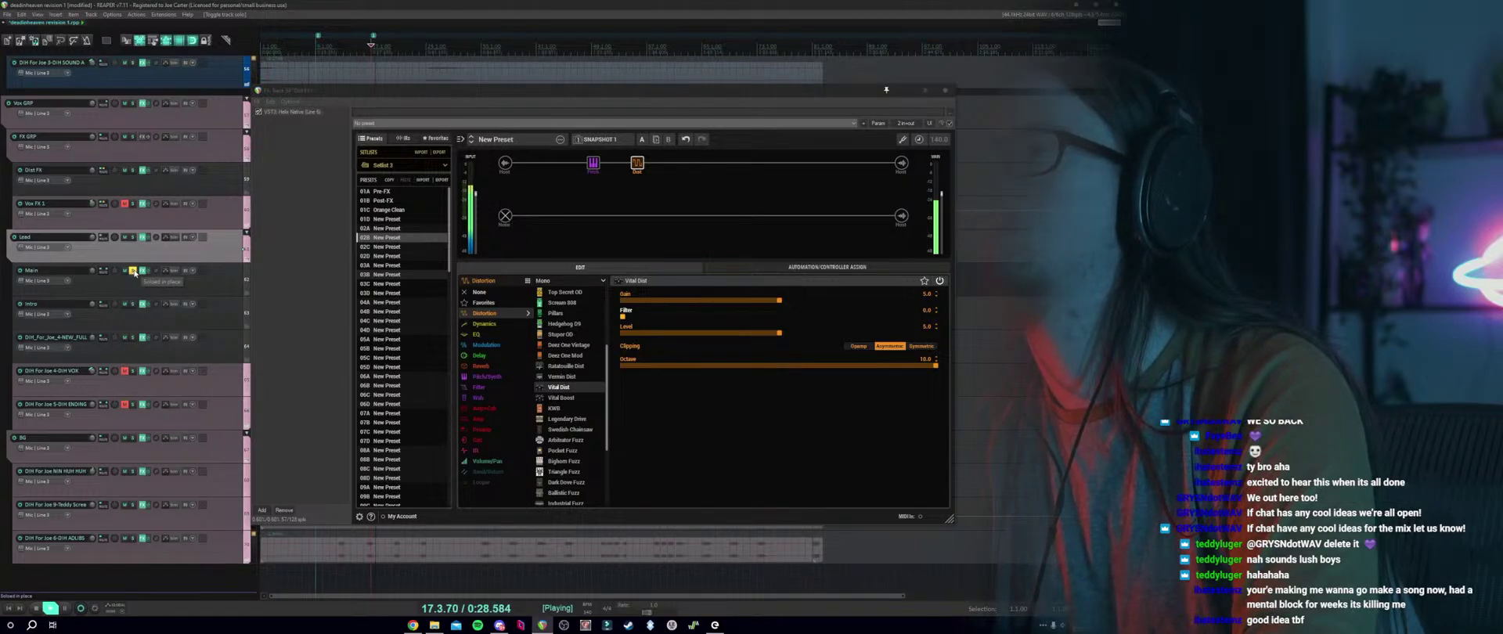
pyautogui.press('space')
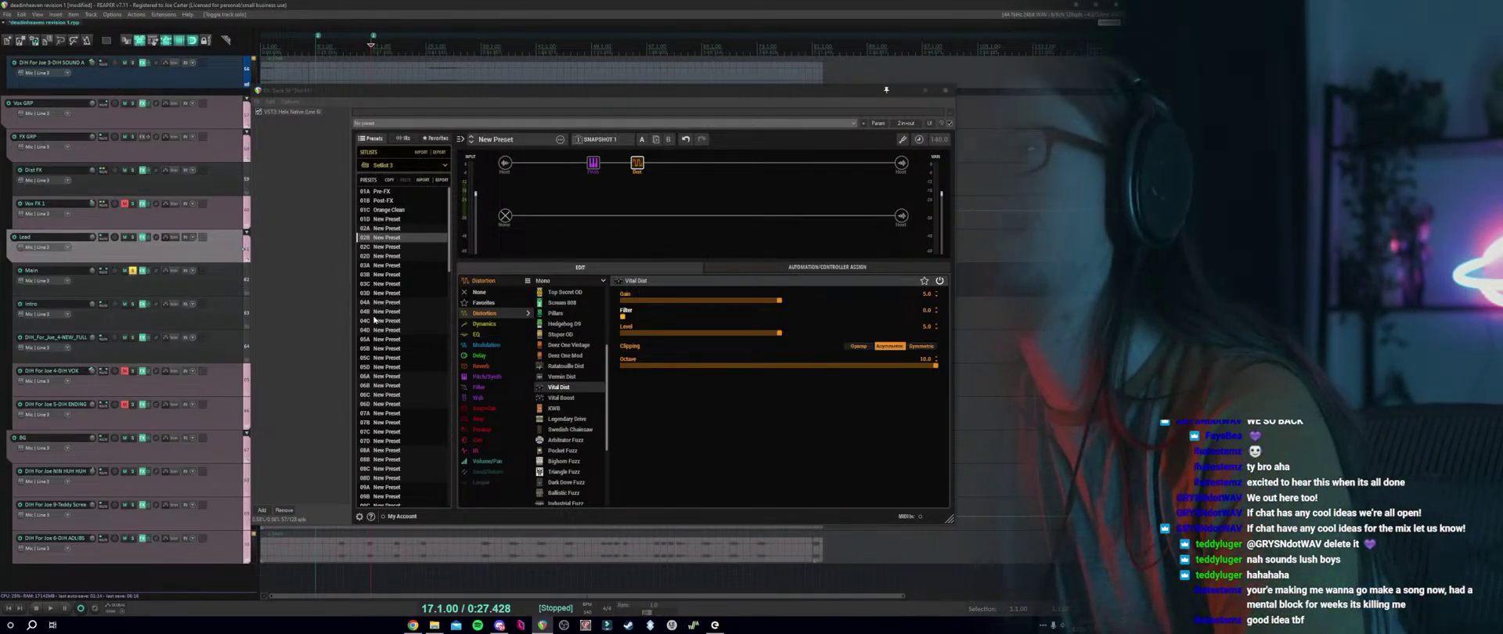
# Reset the distortion block by swapping it to Vital Boost and back to Vital Dist, keep Gain at 5.0 and lower Octave to about 1.9.
pyautogui.click(561, 397)
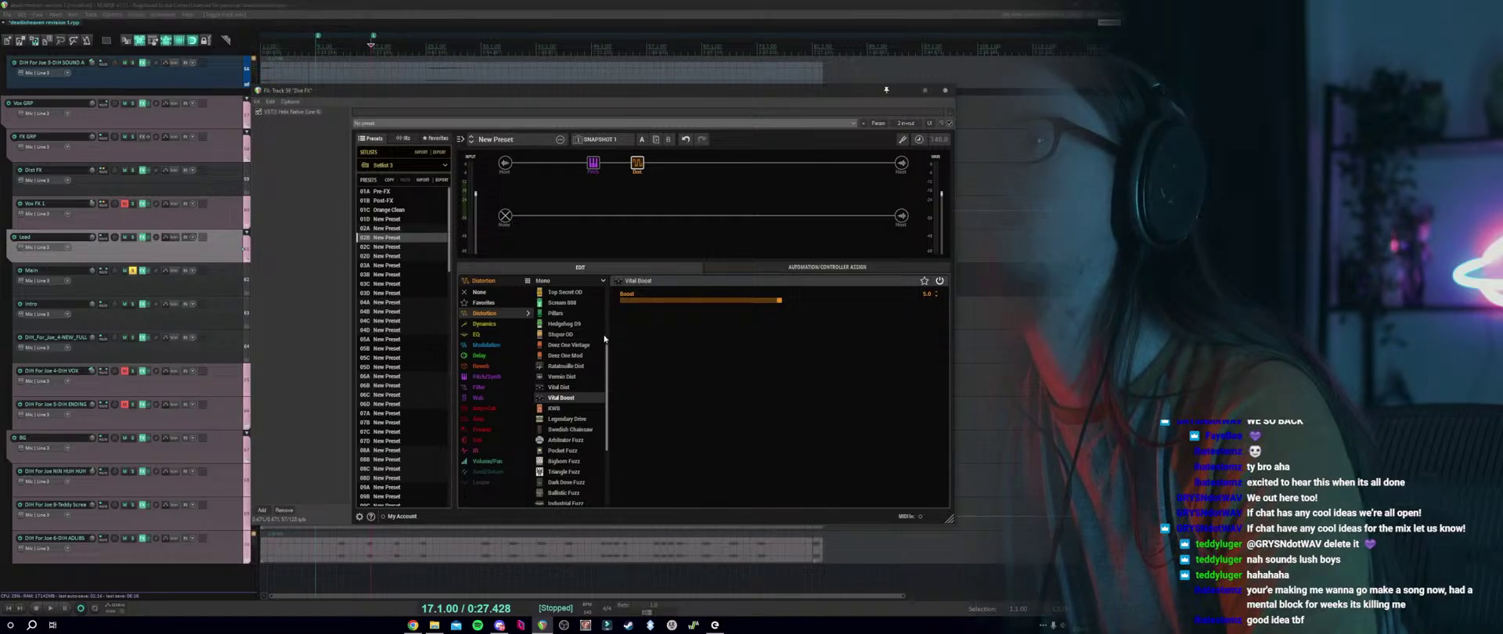
pyautogui.click(559, 387)
pyautogui.click(801, 300)
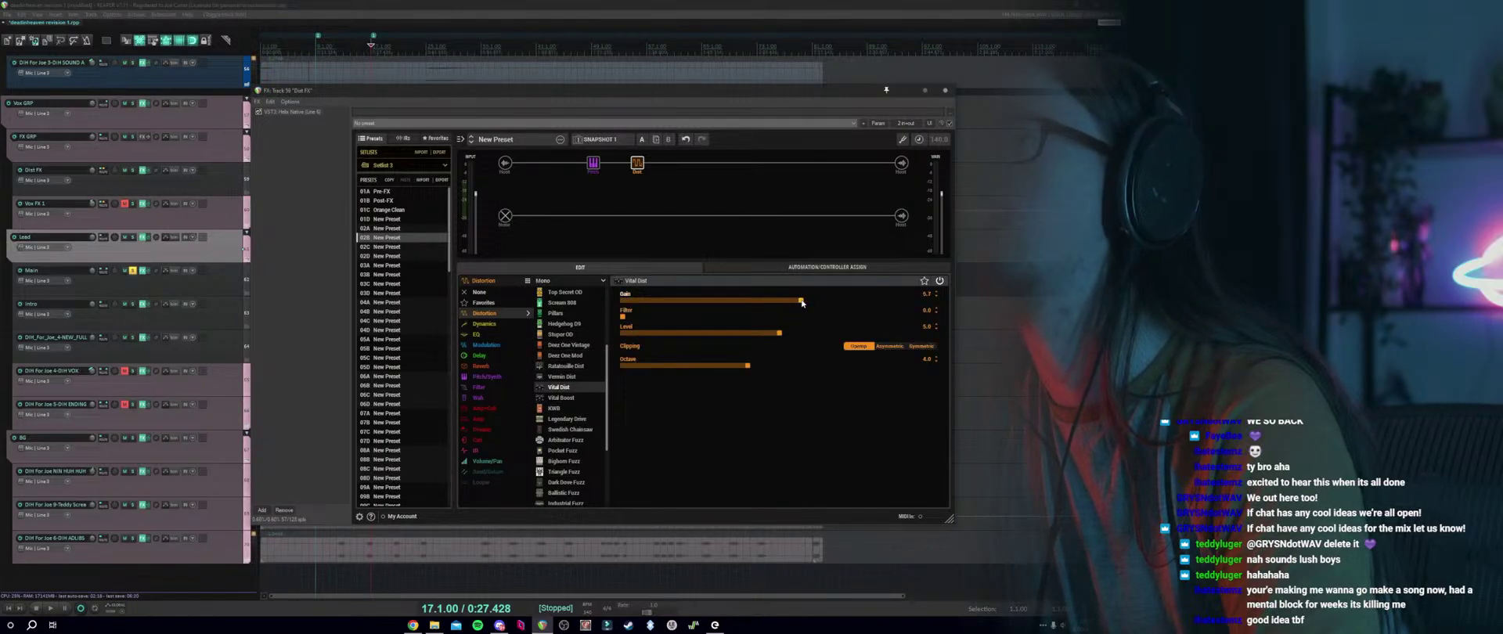
pyautogui.moveTo(785, 305); pyautogui.dragTo(780, 306)
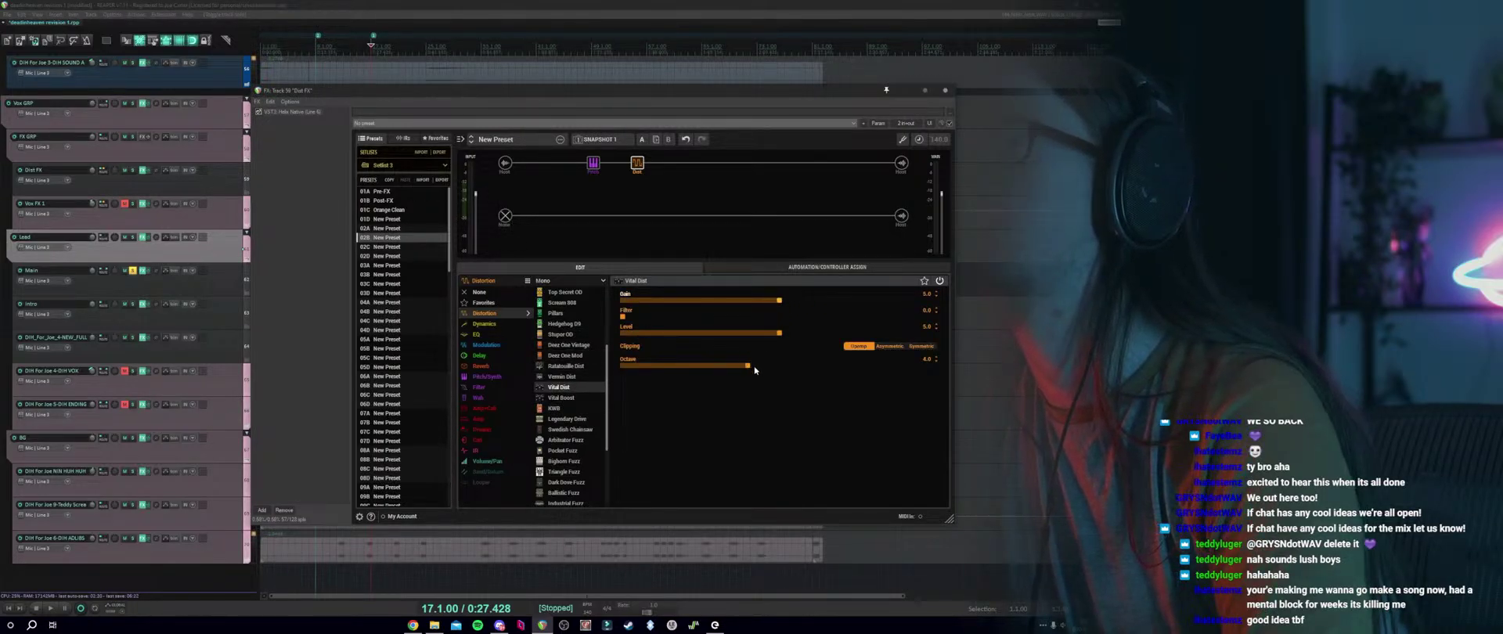
pyautogui.moveTo(752, 369); pyautogui.dragTo(683, 382)
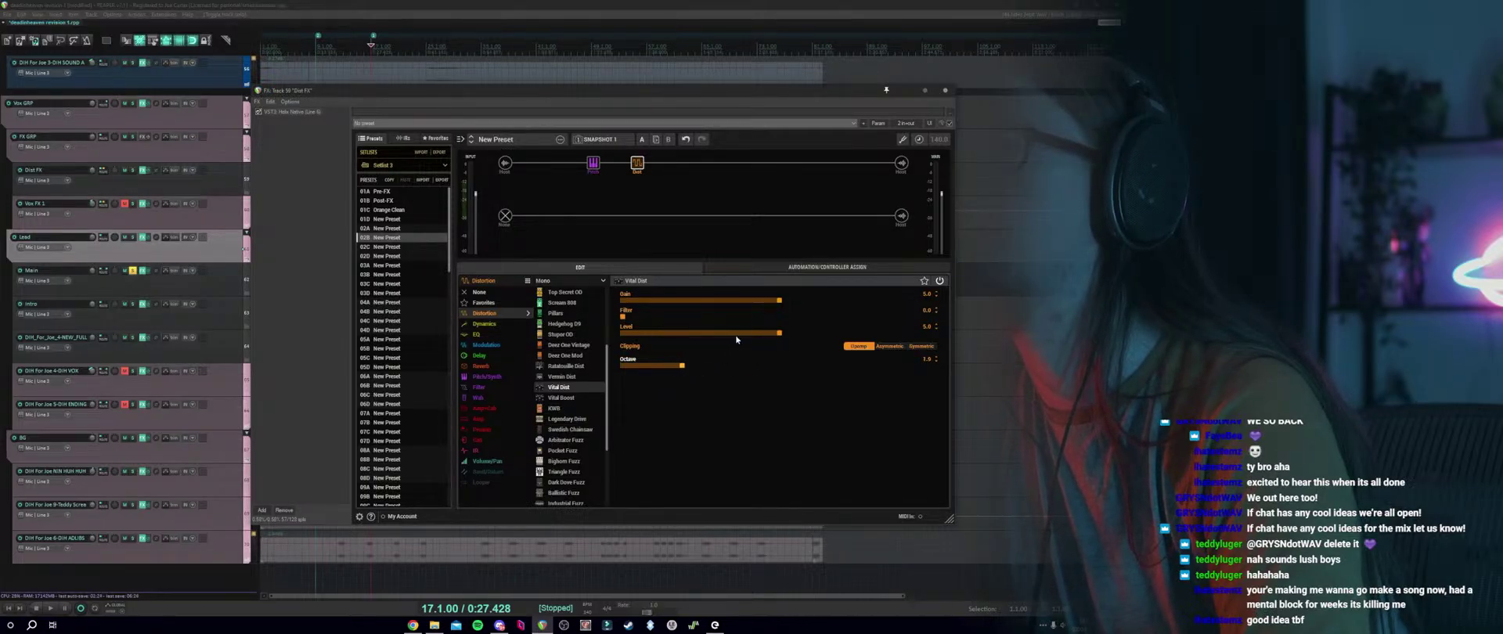
# Compare Vital Dist's three clipping modes during playback, return to the first one and set Octave to 10.0.
pyautogui.press('space')
pyautogui.click(884, 347)
pyautogui.click(918, 346)
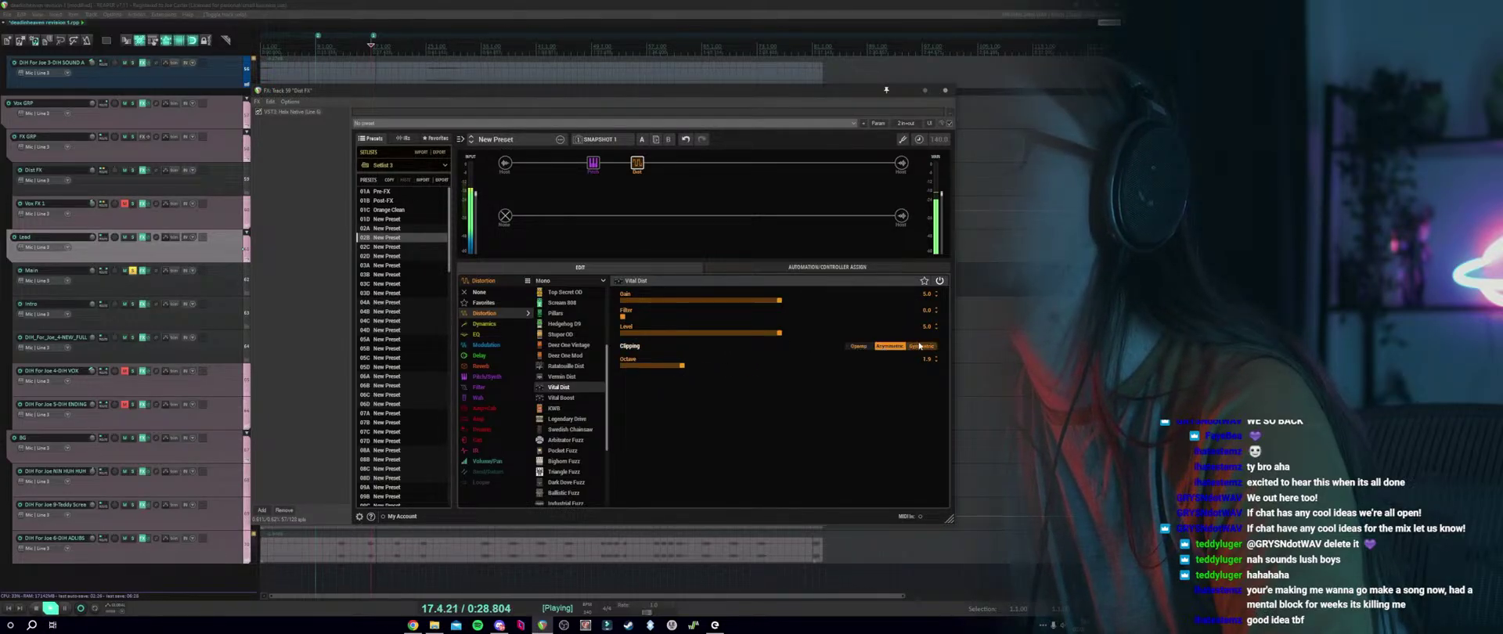
pyautogui.click(861, 346)
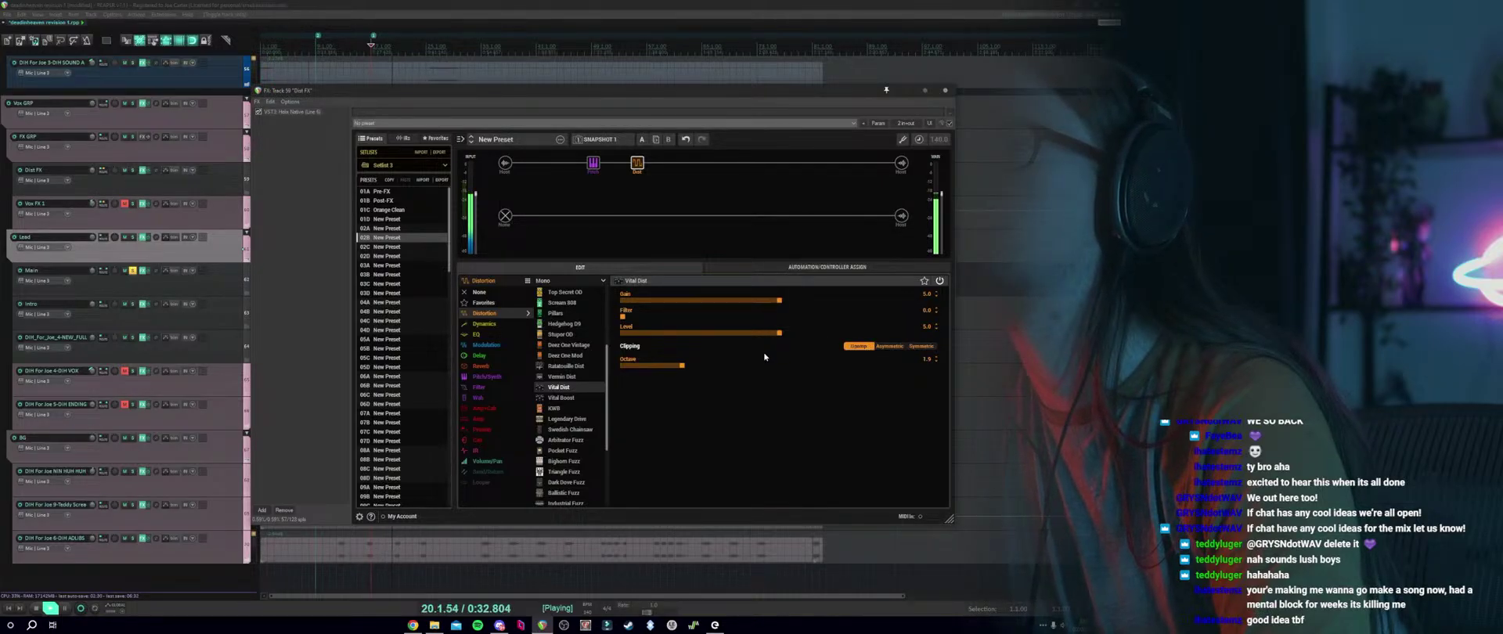
pyautogui.moveTo(728, 366); pyautogui.dragTo(944, 368)
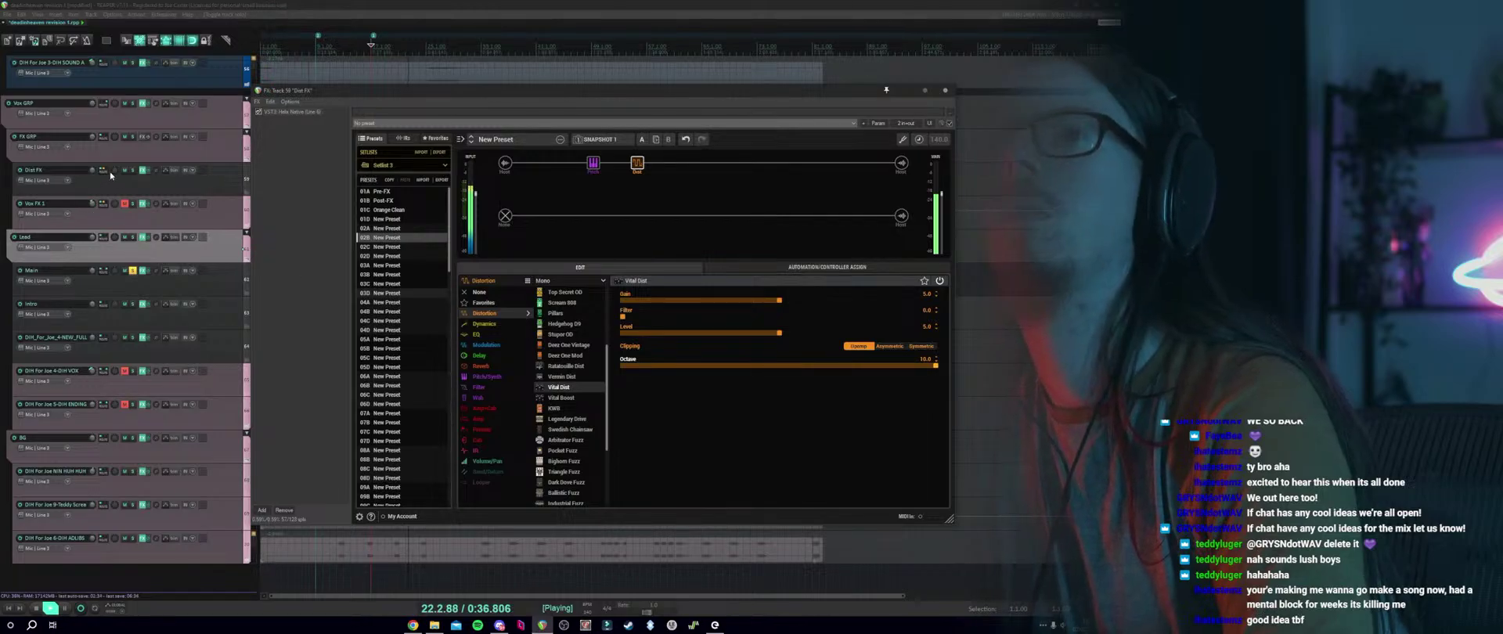
# Audition Dist FX alone and unsoloed in the full mix, and close the plug-in window during playback.
pyautogui.click(135, 174)
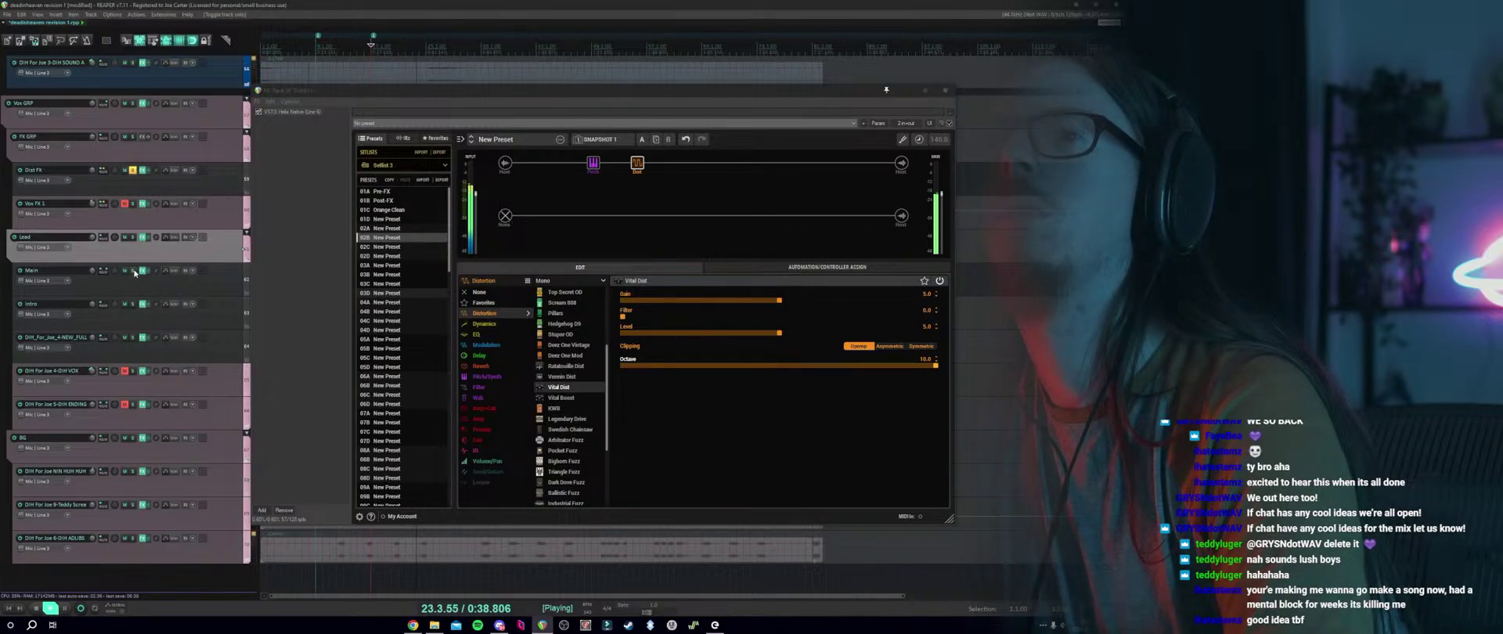
pyautogui.press('space')
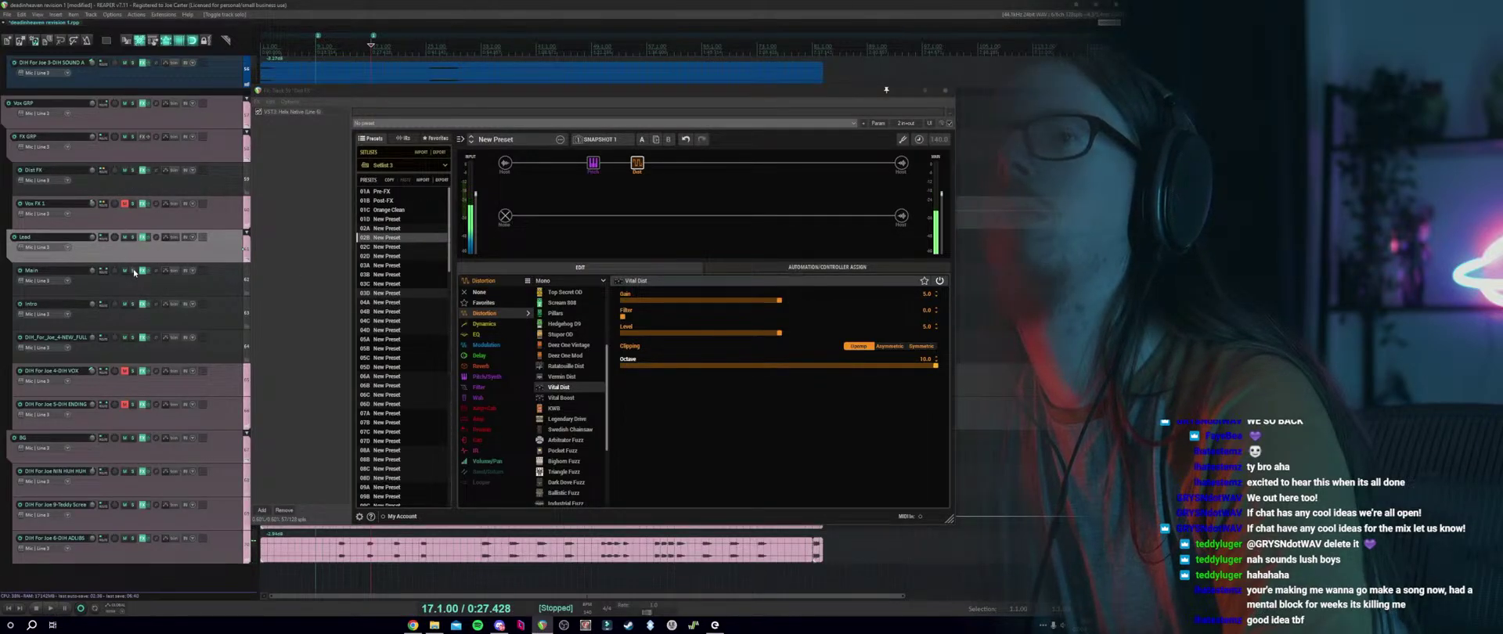
pyautogui.press('space')
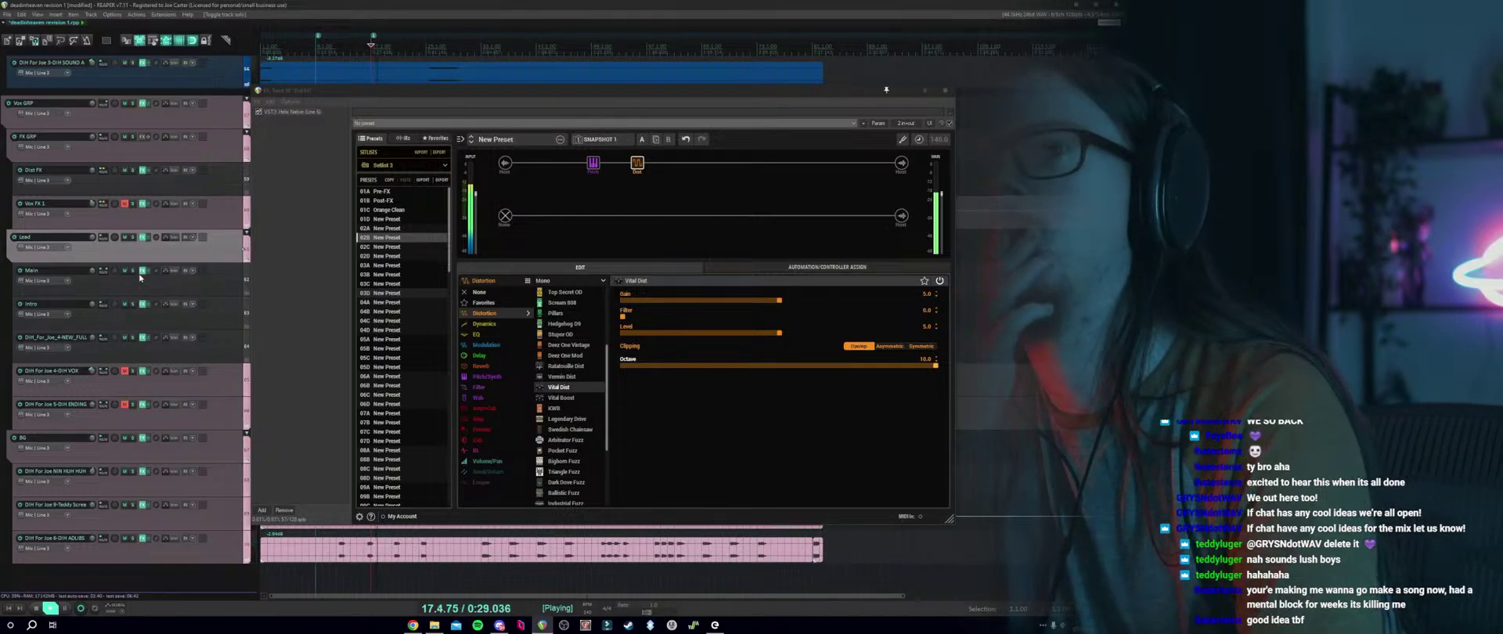
pyautogui.click(950, 93)
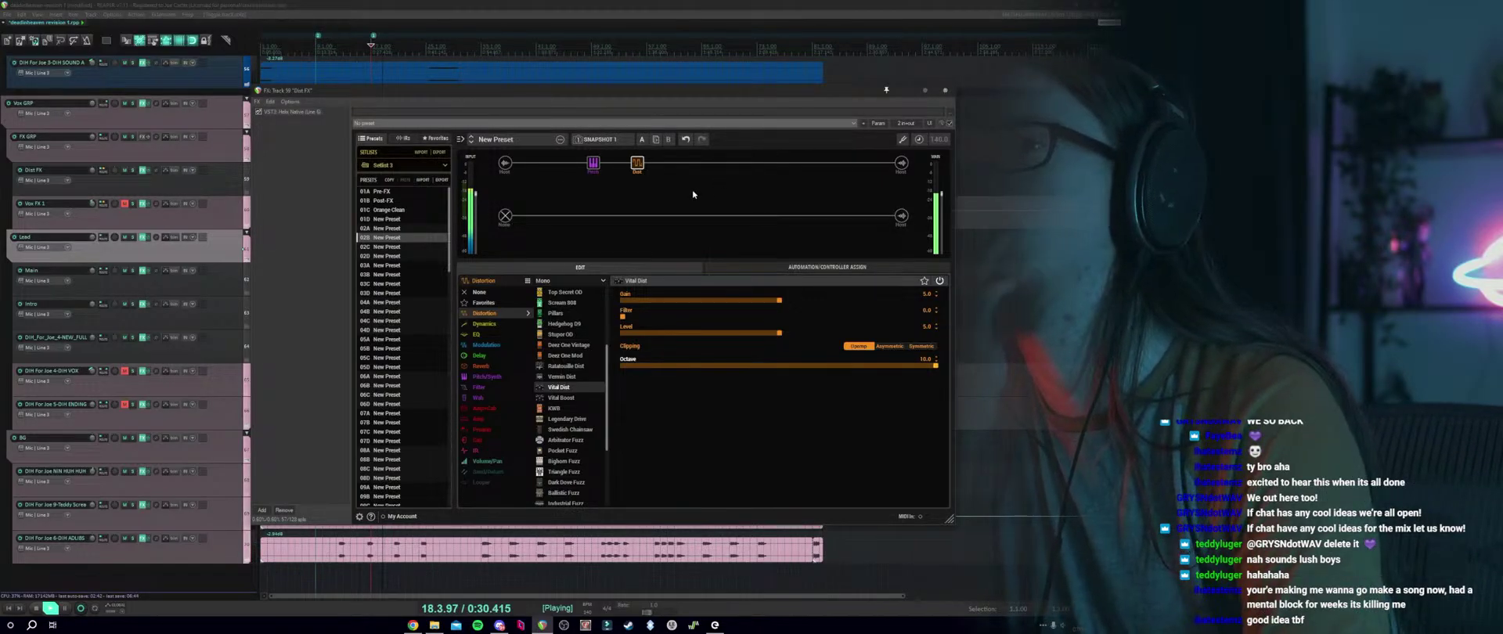
pyautogui.press('Escape')
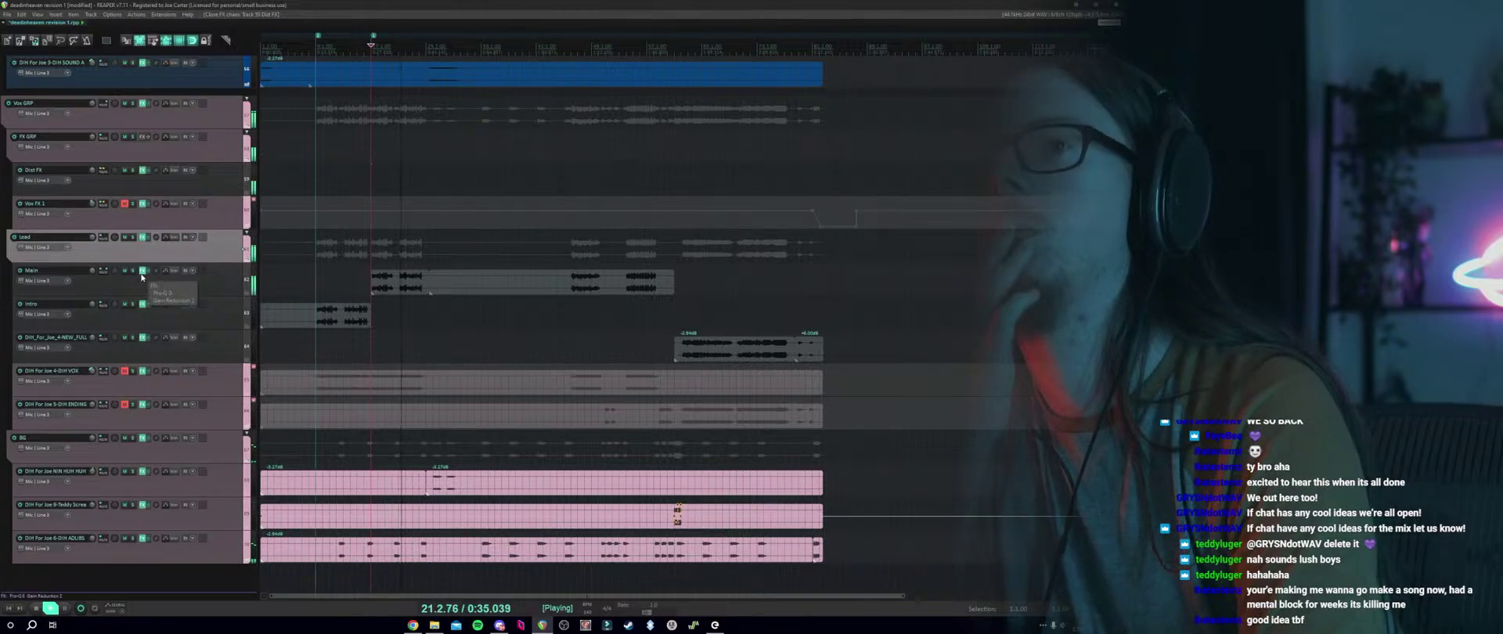
# Reopen the Dist FX track's Helix Native during playback and lower Vital Dist's Octave to about 8.4.
pyautogui.click(142, 176)
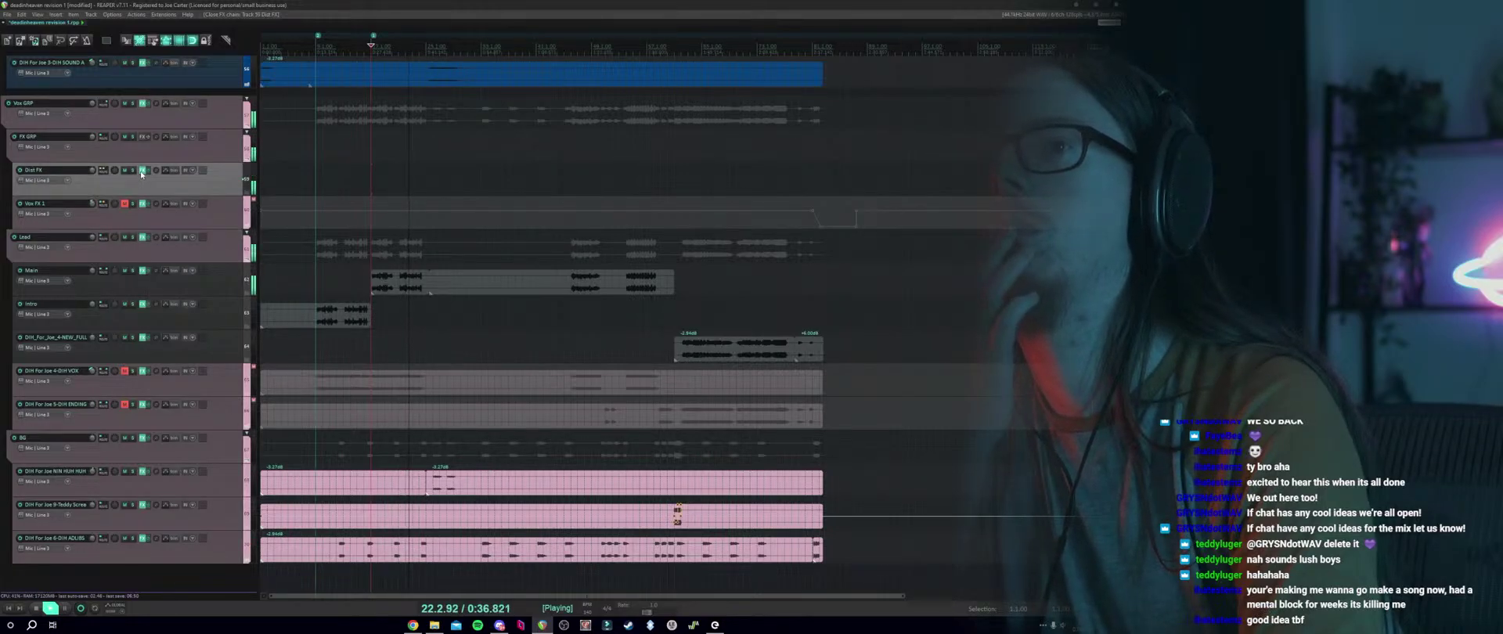
pyautogui.click(142, 170)
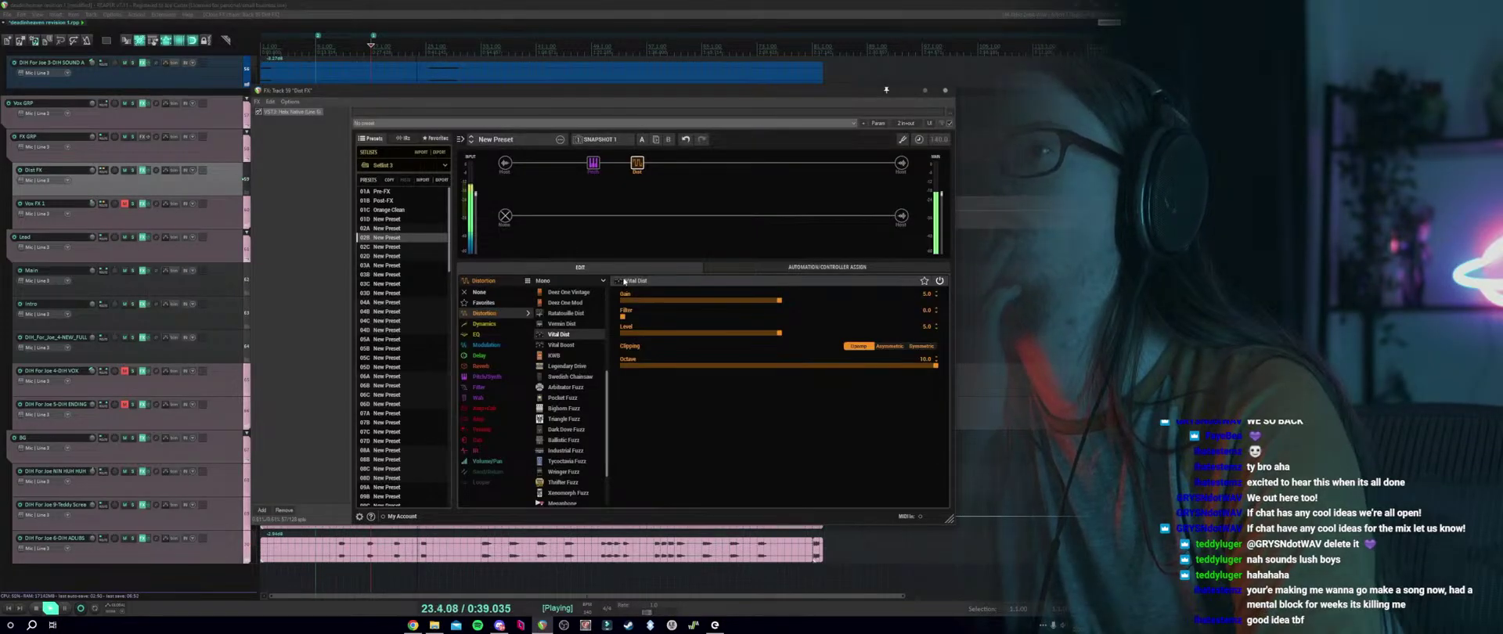
pyautogui.moveTo(878, 370); pyautogui.dragTo(870, 369)
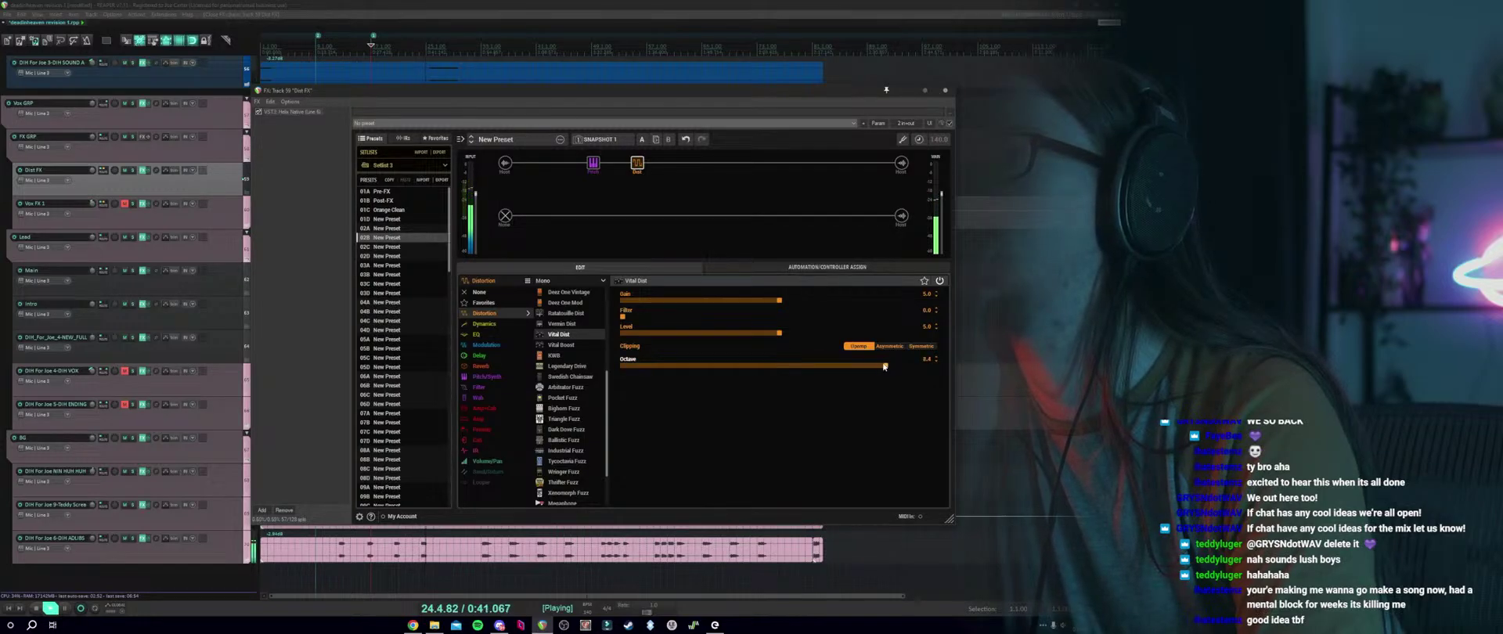
# Stop playback, bypass the Vital Dist block and browse the Distortion models for the empty block after it.
pyautogui.click(677, 174)
pyautogui.press('space')
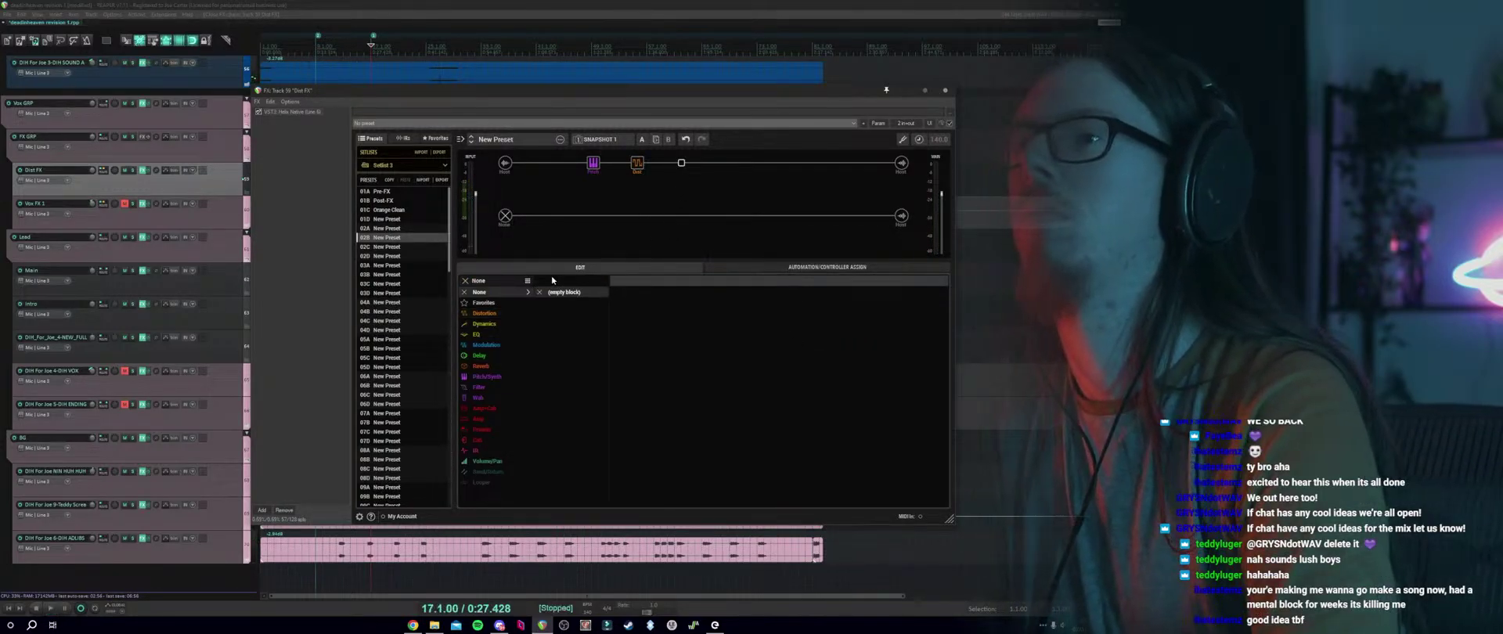
pyautogui.moveTo(639, 160)
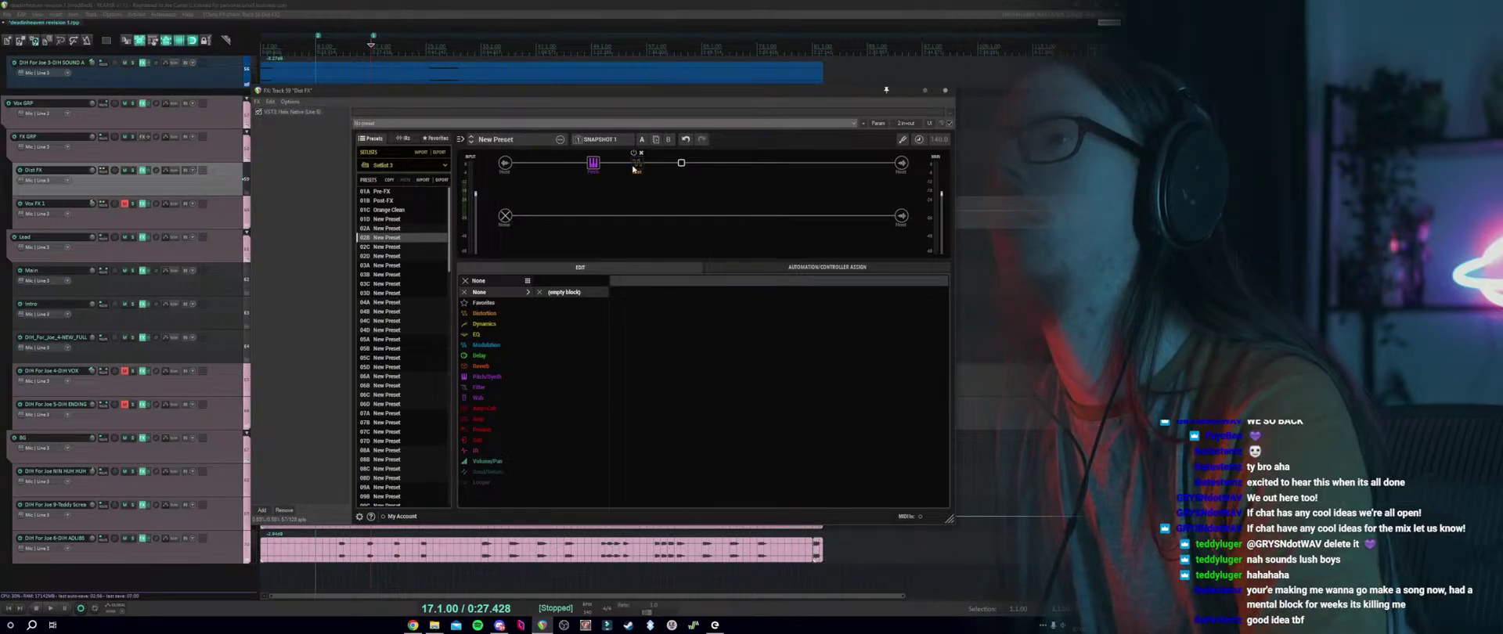
pyautogui.click(485, 313)
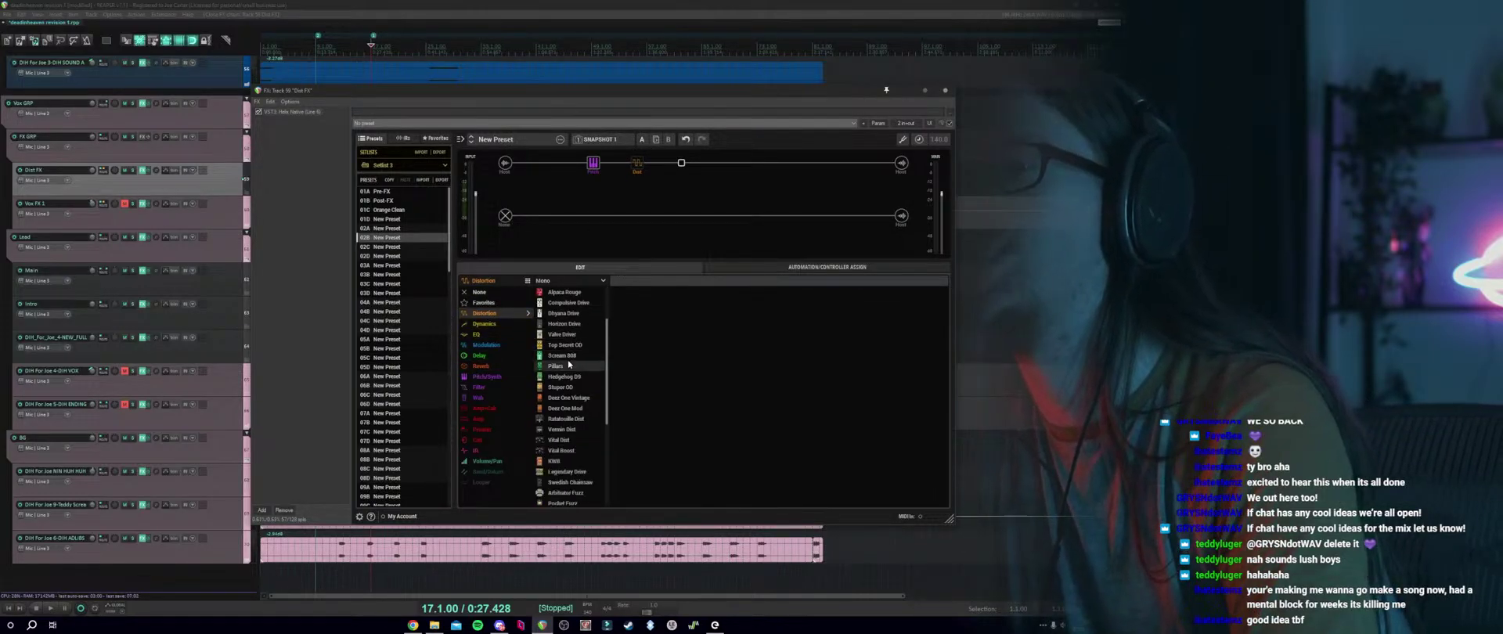
pyautogui.scroll(-2, 569, 364)
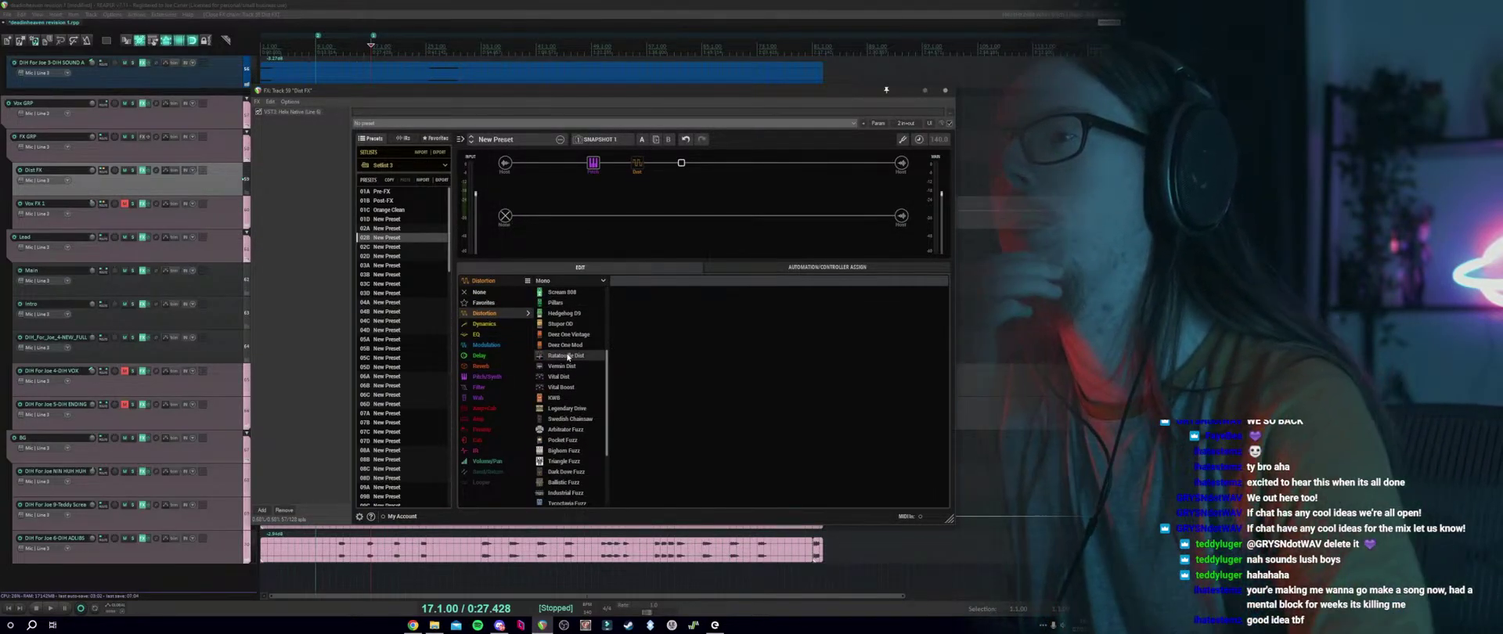
pyautogui.scroll(-1, 575, 431)
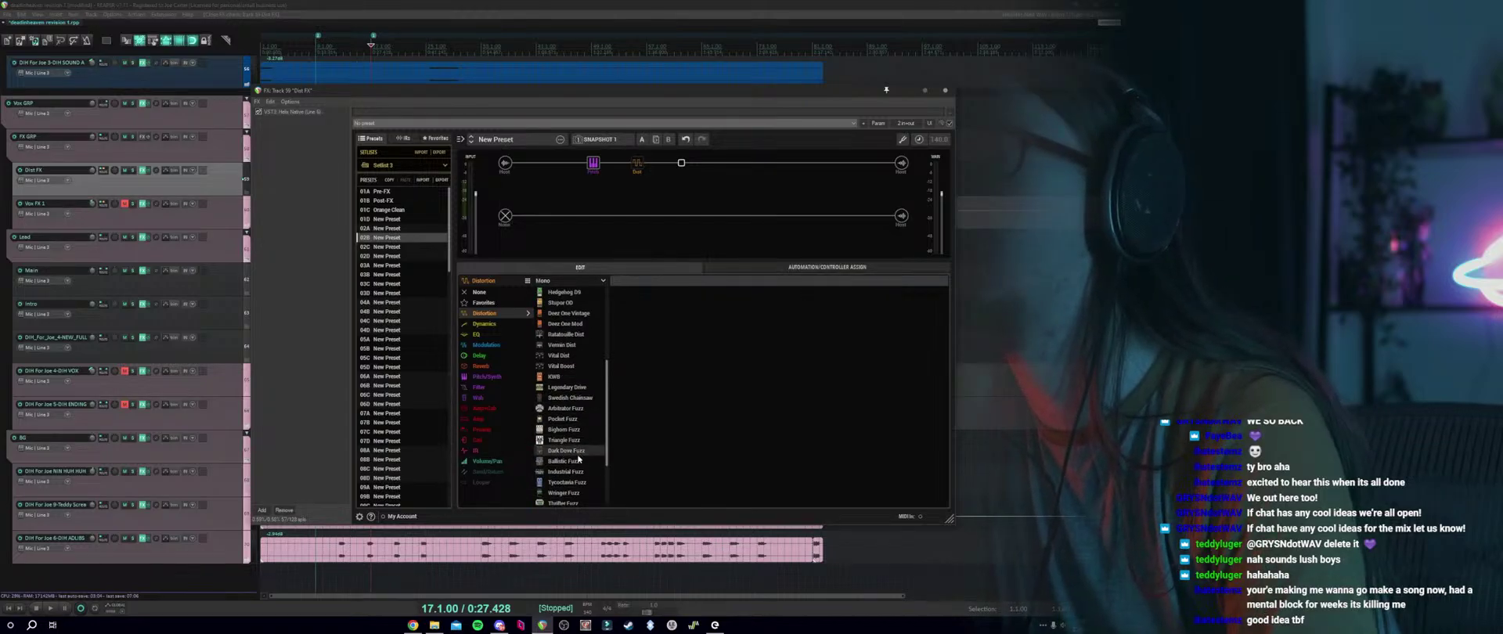
# Try the Dark Dove Fuzz on the soloed Dist FX track, with Tone at 9.0 and Sustain at about 2.0.
pyautogui.click(577, 452)
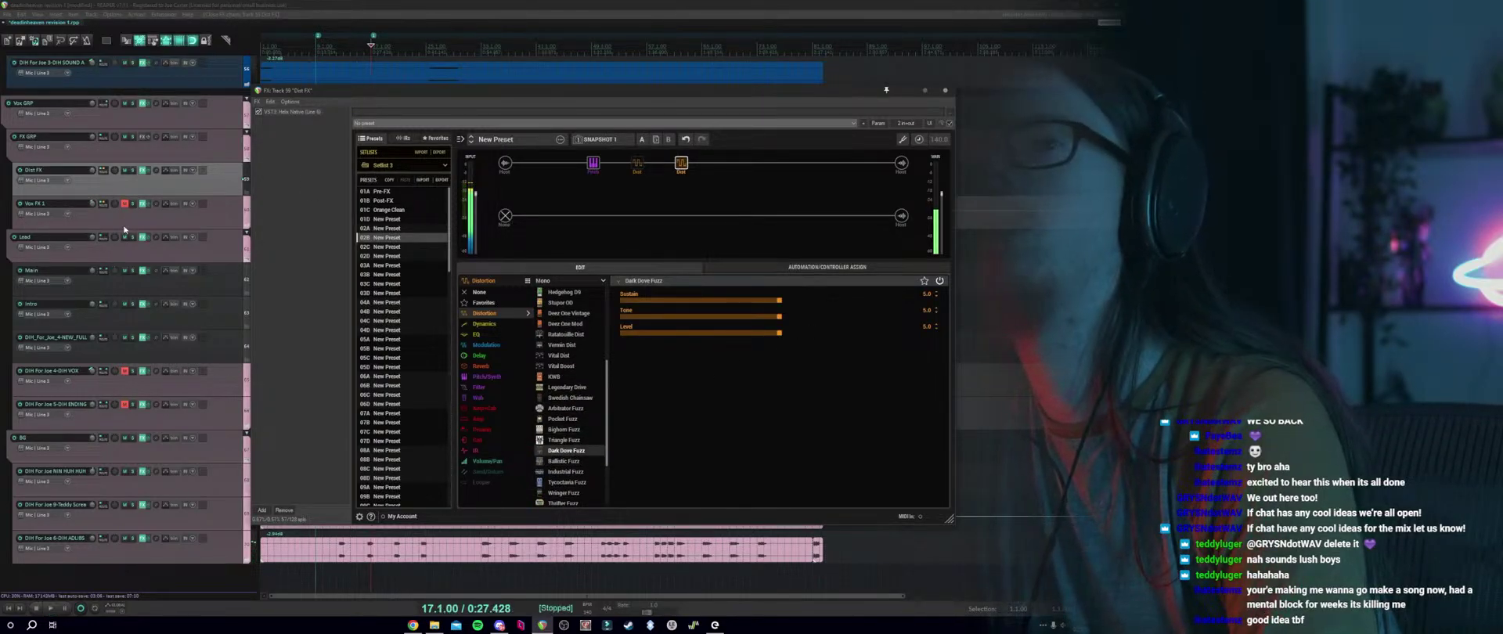
pyautogui.click(133, 170)
pyautogui.press('space')
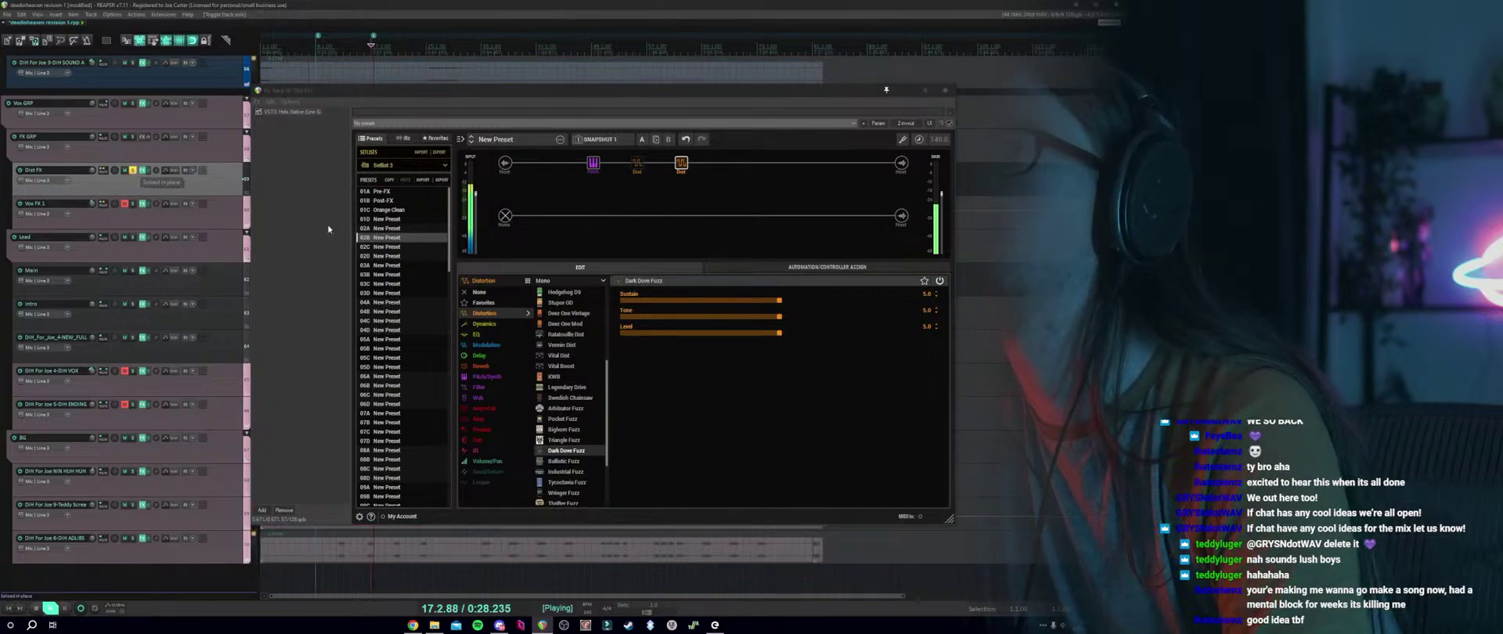
pyautogui.moveTo(779, 317); pyautogui.dragTo(989, 338)
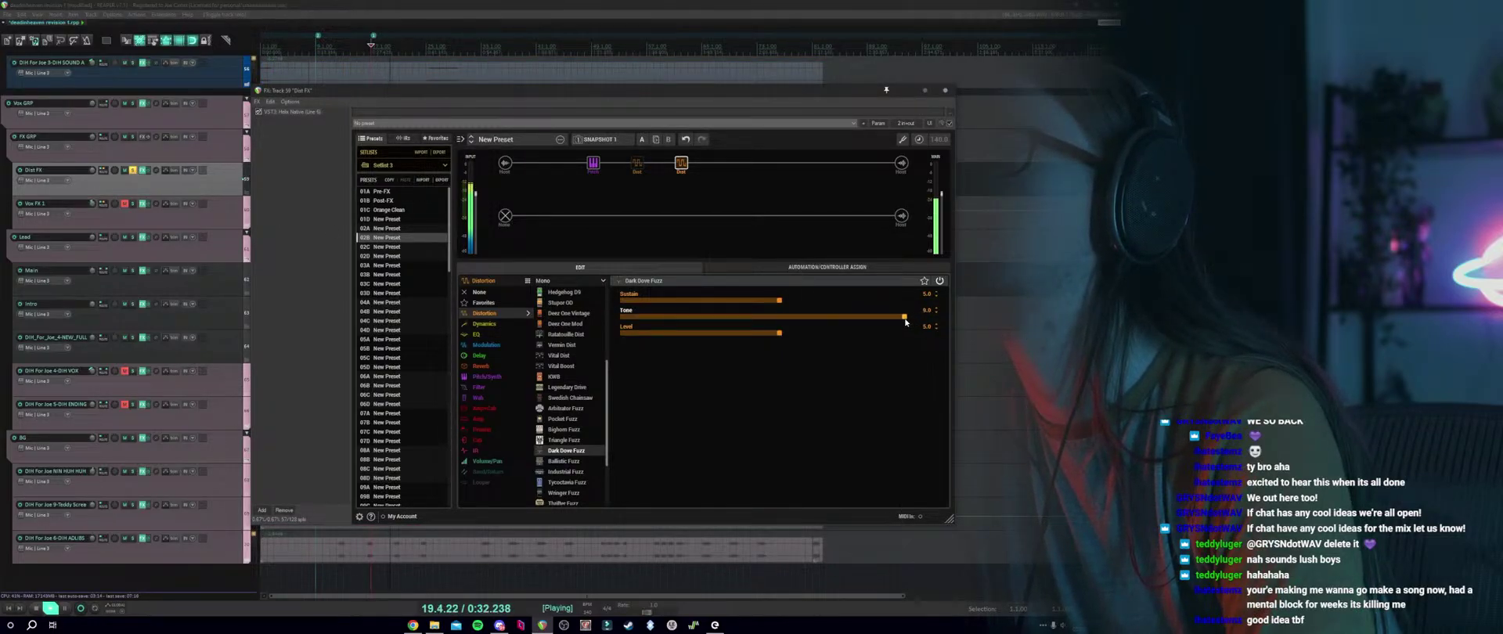
pyautogui.moveTo(725, 305); pyautogui.dragTo(665, 299)
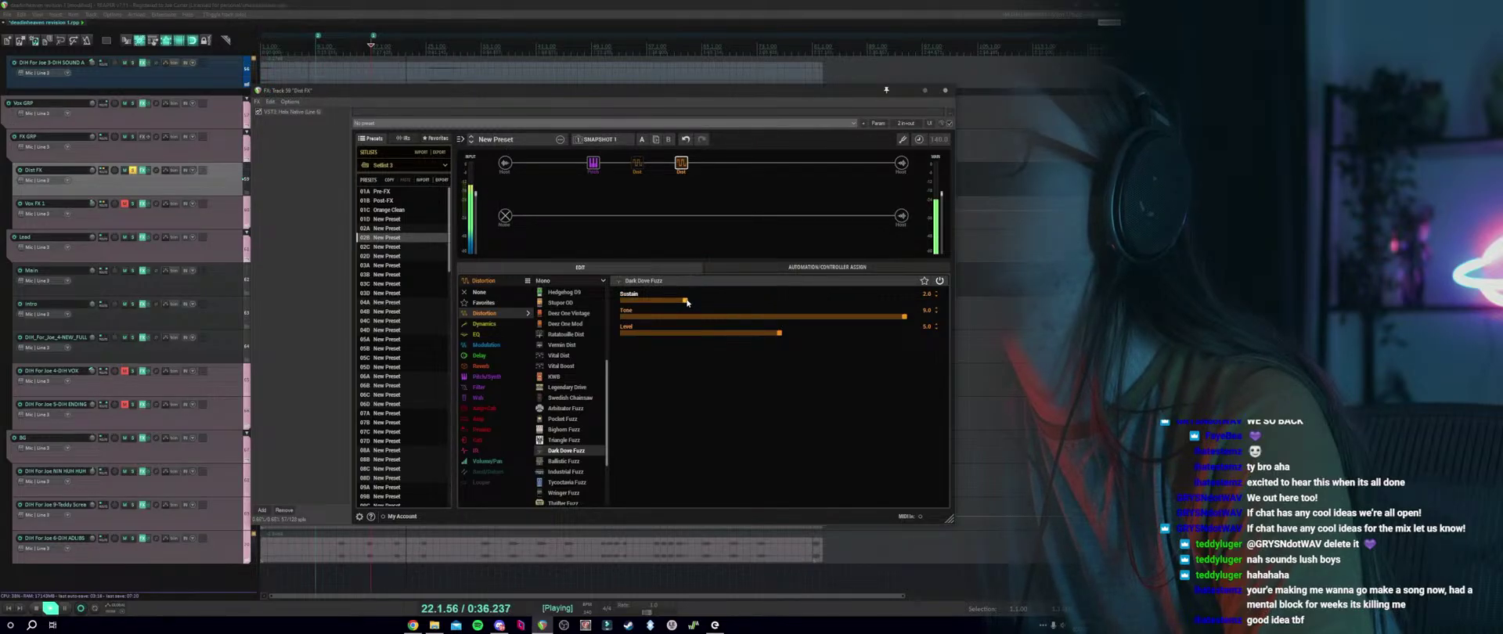
pyautogui.press('space')
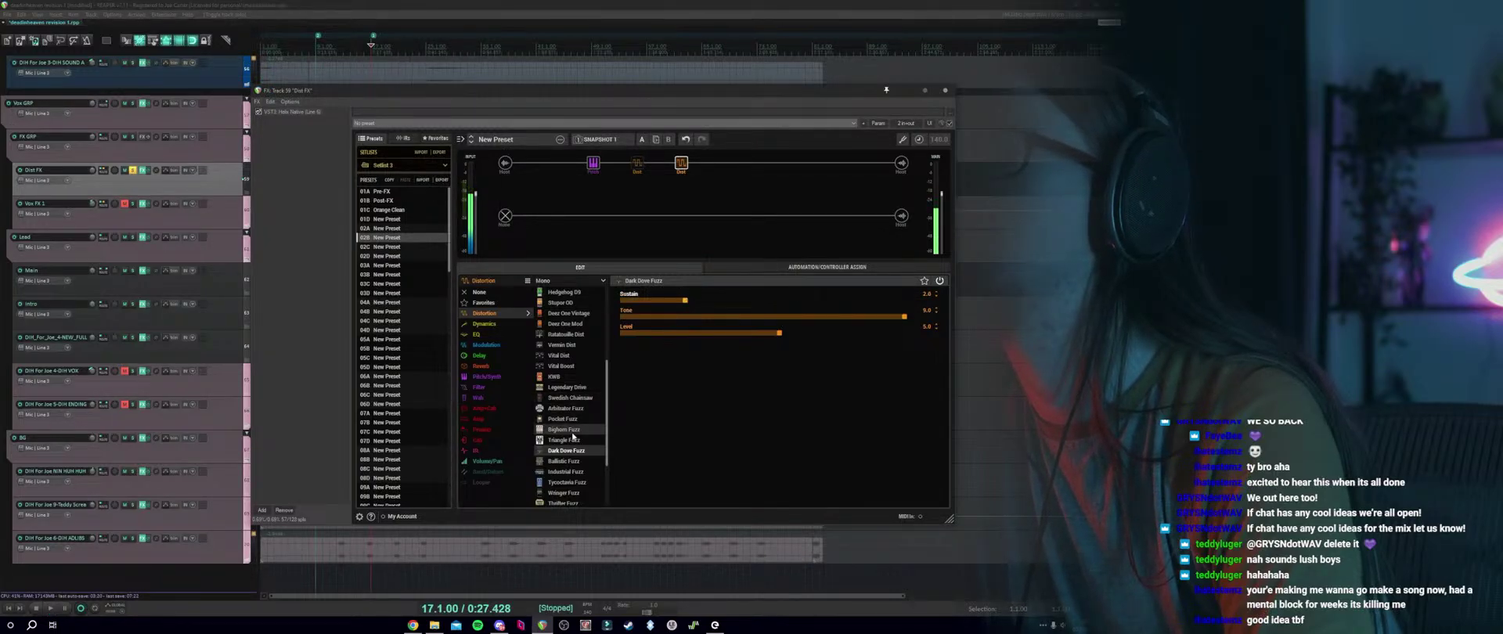
# Try the Bighorn Fuzz in the same block with Sustain at about 2.0 and Tone at 5.9 during playback.
pyautogui.click(572, 432)
pyautogui.press('space')
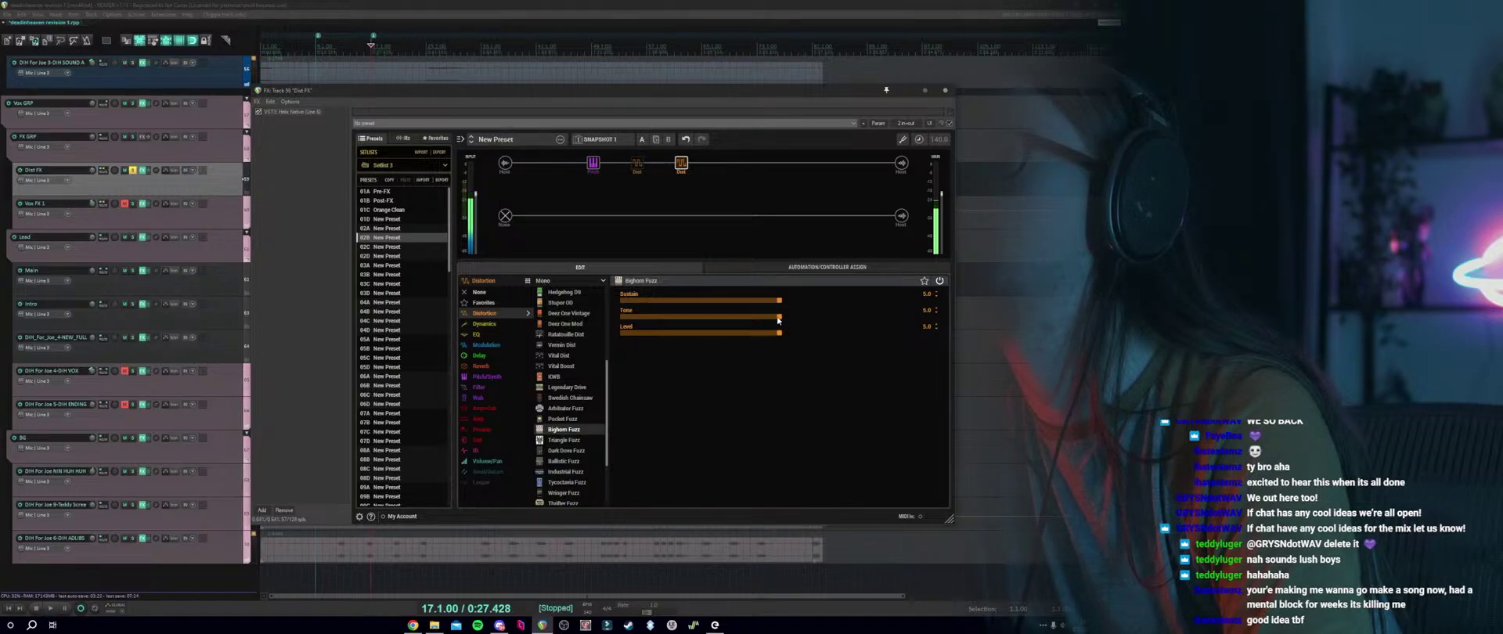
pyautogui.moveTo(777, 320); pyautogui.dragTo(876, 317)
pyautogui.press('space')
pyautogui.moveTo(779, 300); pyautogui.dragTo(687, 305)
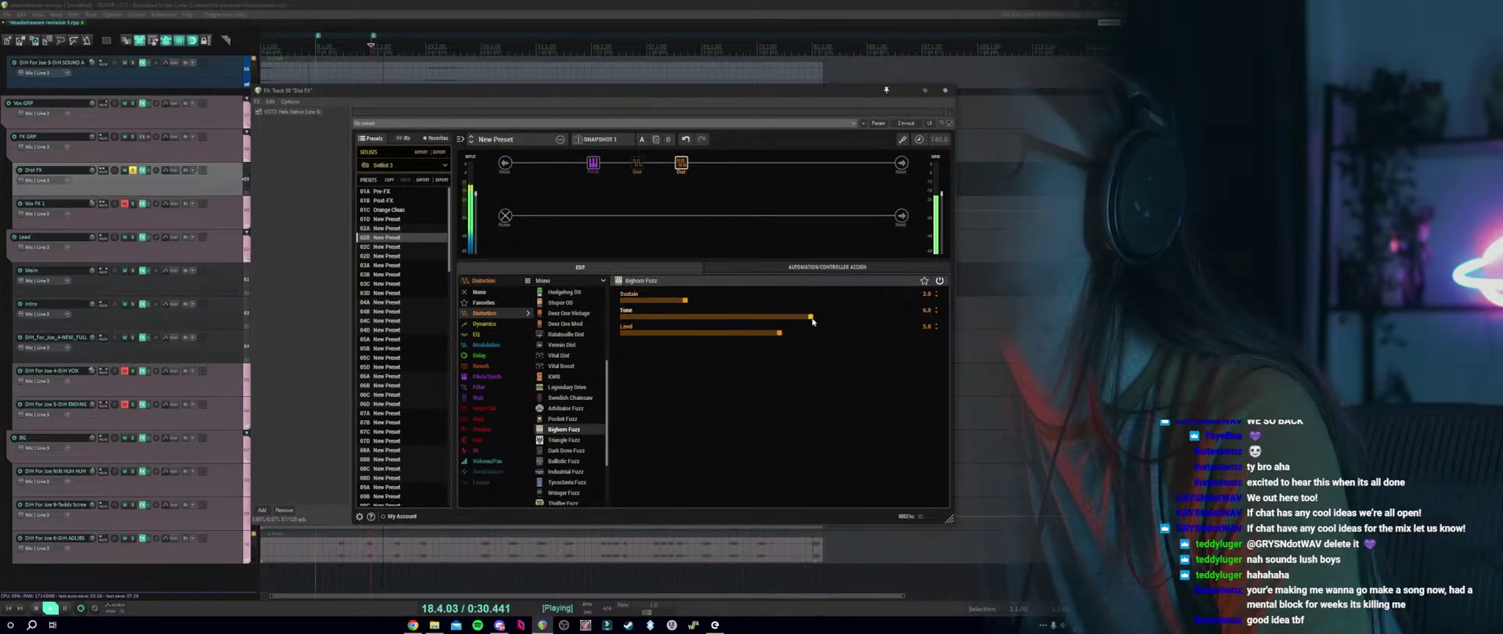
pyautogui.moveTo(813, 321); pyautogui.dragTo(807, 317)
pyautogui.press('space')
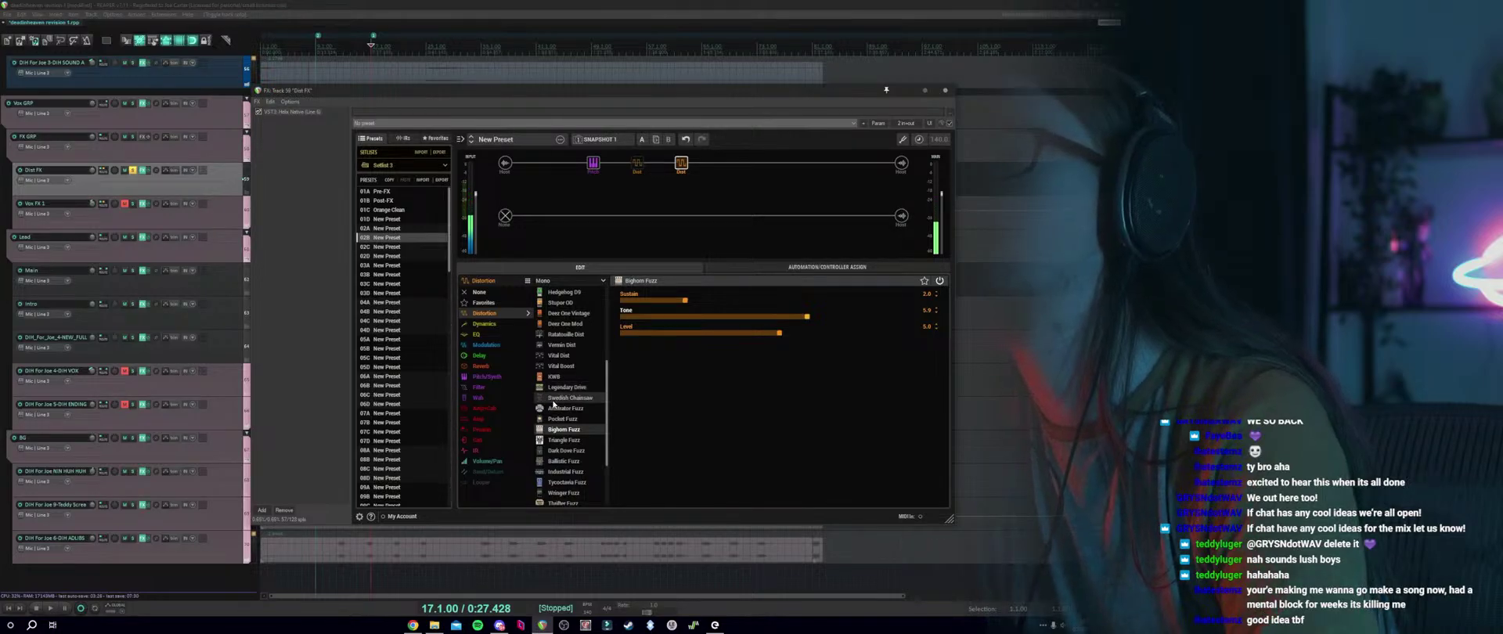
# Try the Swedish Chainsaw distortion with Drive, Bass, Treble and Level all at 10.0 and listen to it.
pyautogui.click(558, 399)
pyautogui.press('space')
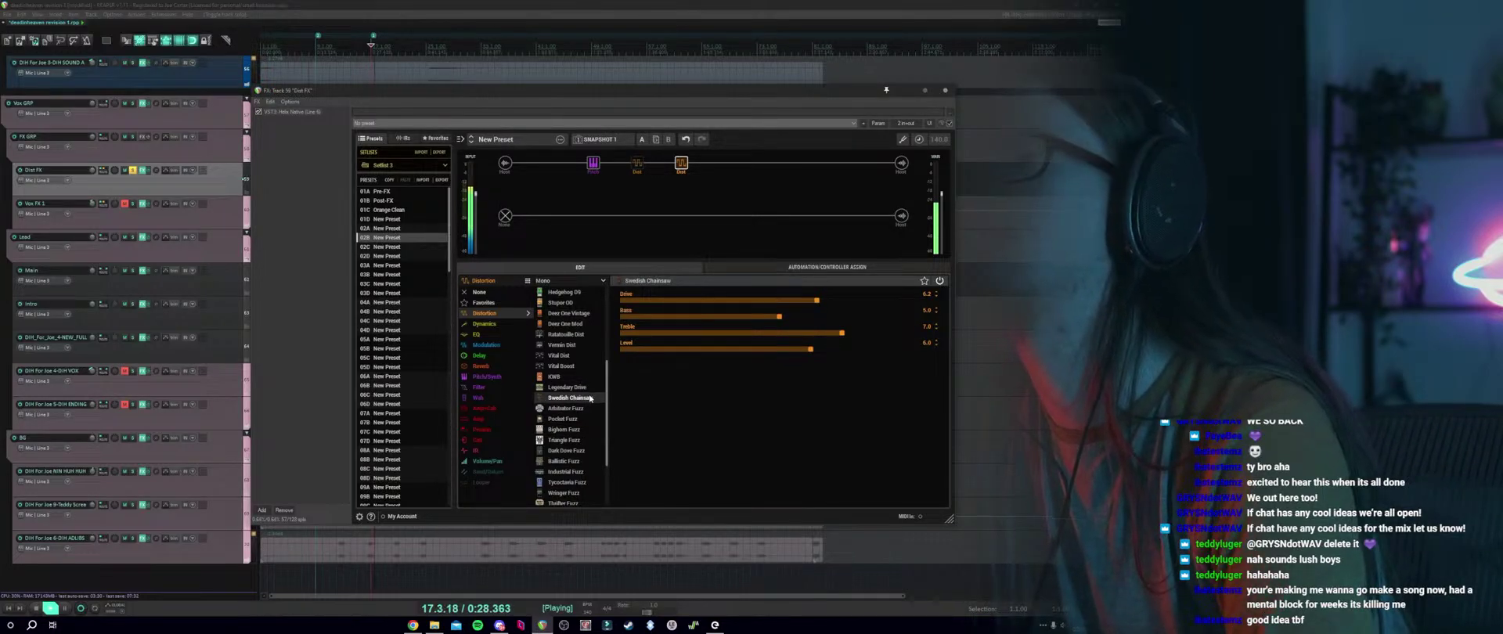
pyautogui.press('space')
pyautogui.moveTo(817, 300); pyautogui.dragTo(913, 300)
pyautogui.moveTo(778, 316); pyautogui.dragTo(936, 332)
pyautogui.moveTo(811, 349); pyautogui.dragTo(948, 356)
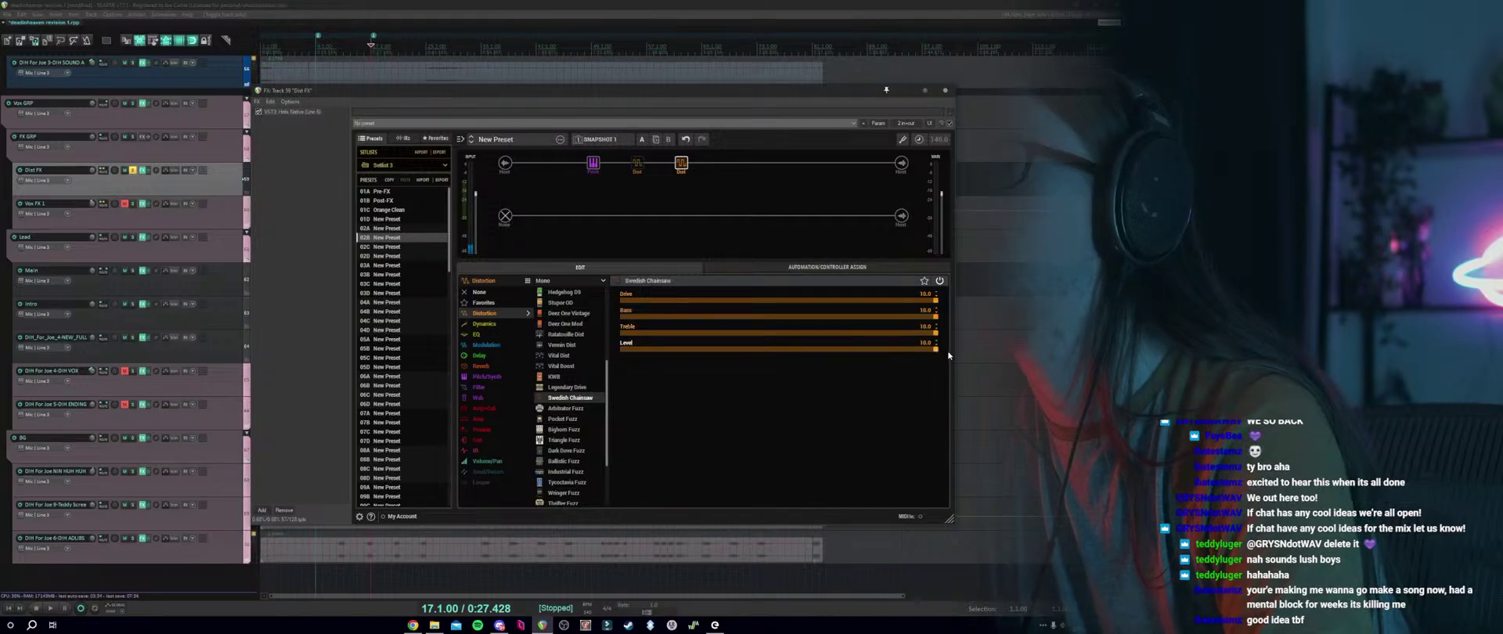
pyautogui.press('space')
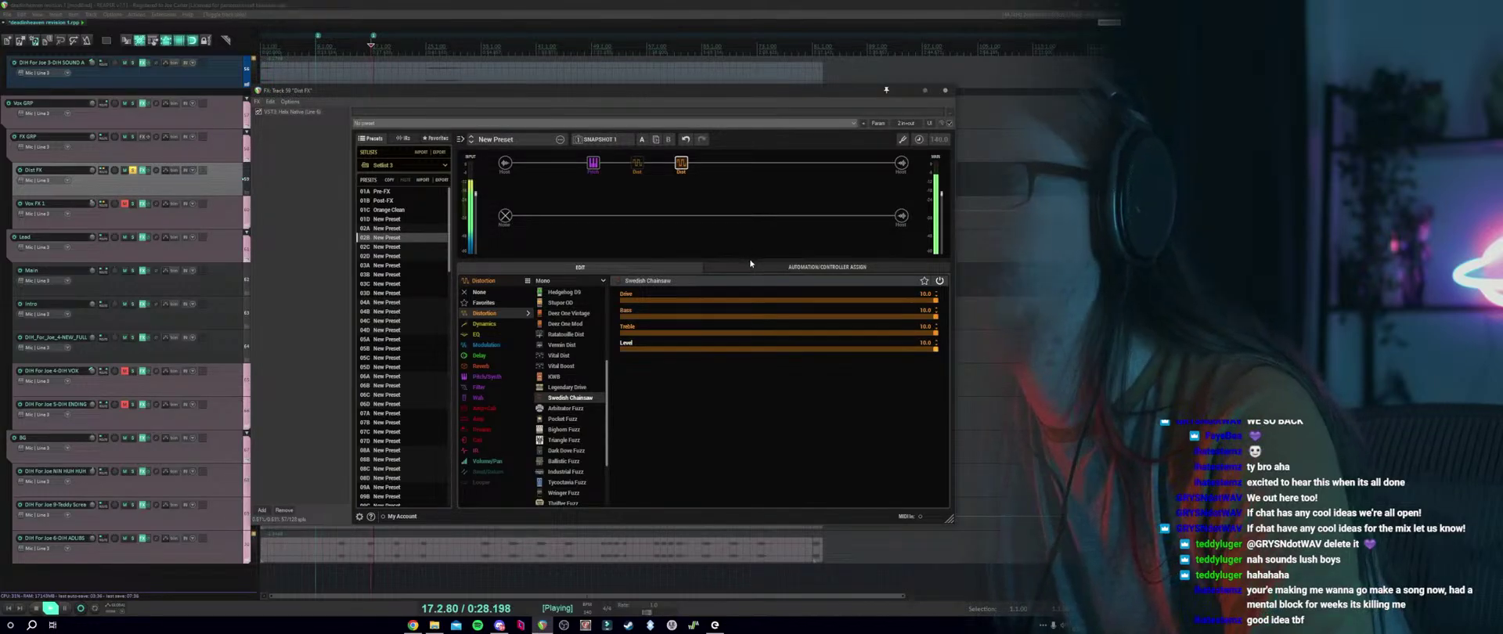
pyautogui.press('space')
# Try the Pocket Fuzz during playback and replace it with the Ballistic Fuzz.
pyautogui.click(576, 420)
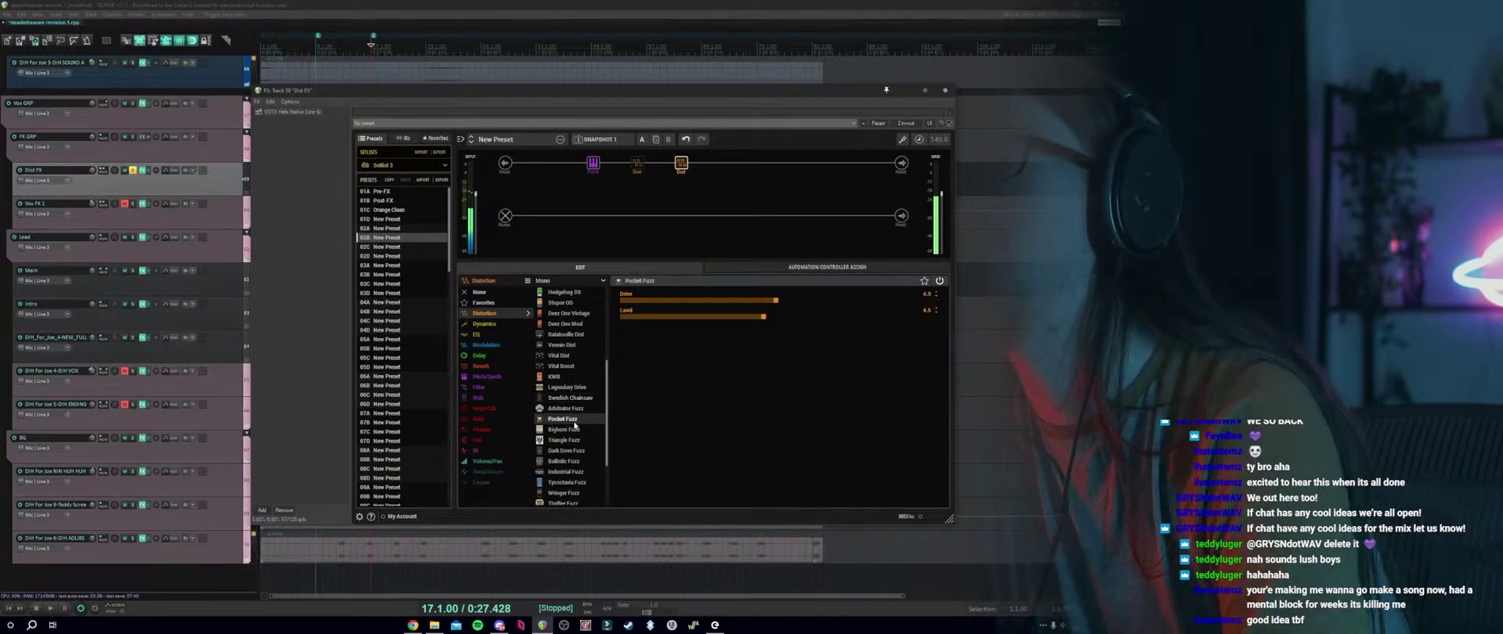
pyautogui.press('space')
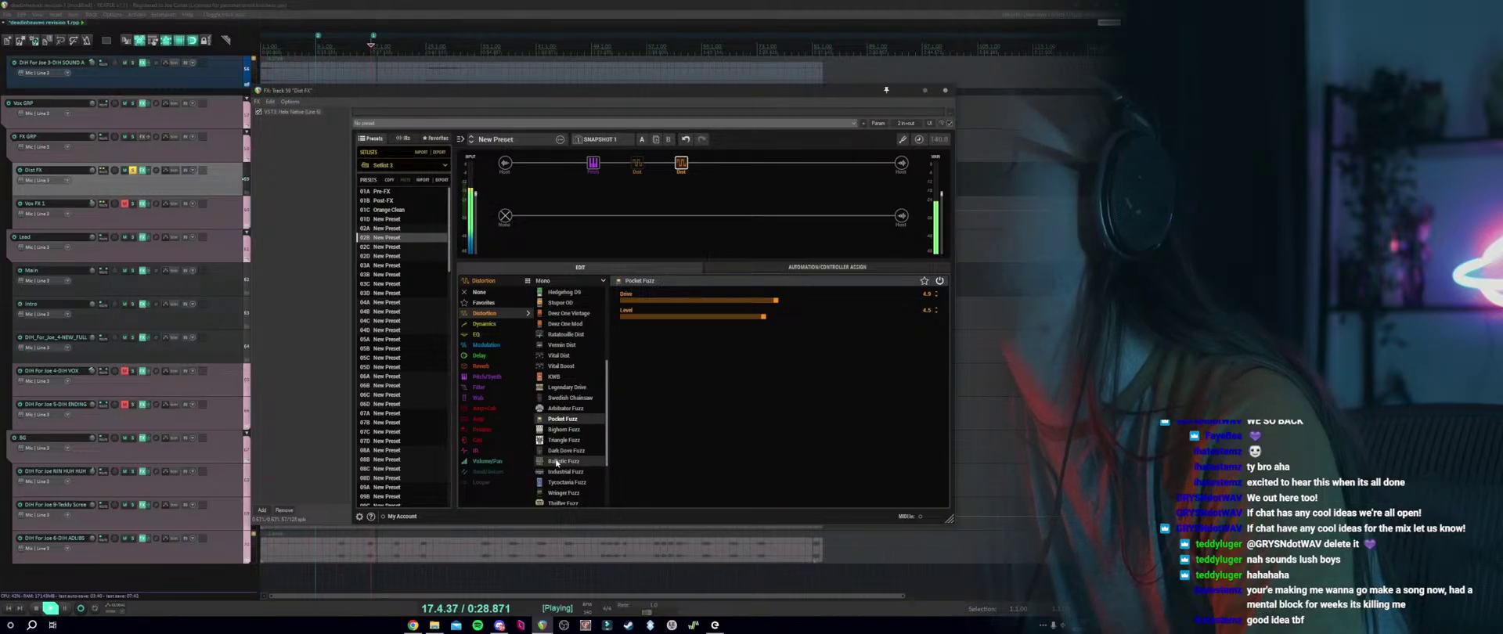
pyautogui.click(556, 462)
# Load the Industrial Fuzz into the last block and set its Compress, Gain and Drive to 5.0.
pyautogui.click(556, 472)
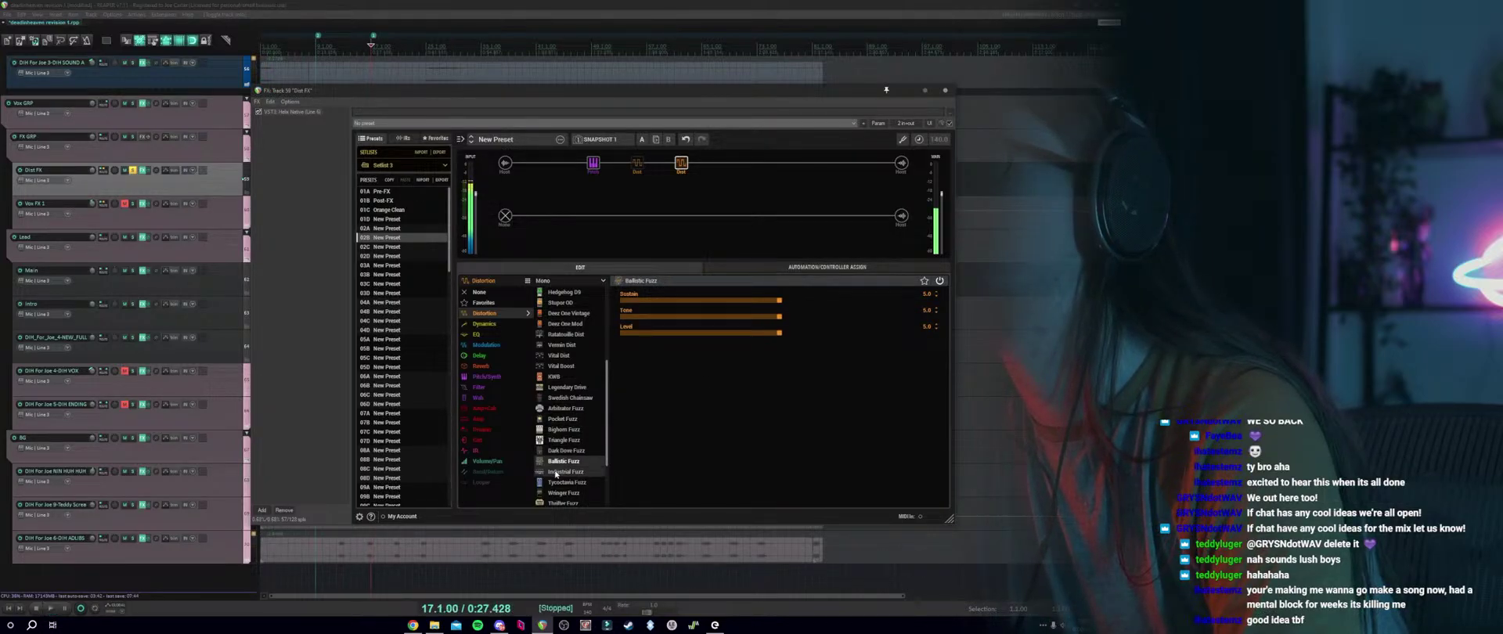
pyautogui.press('space')
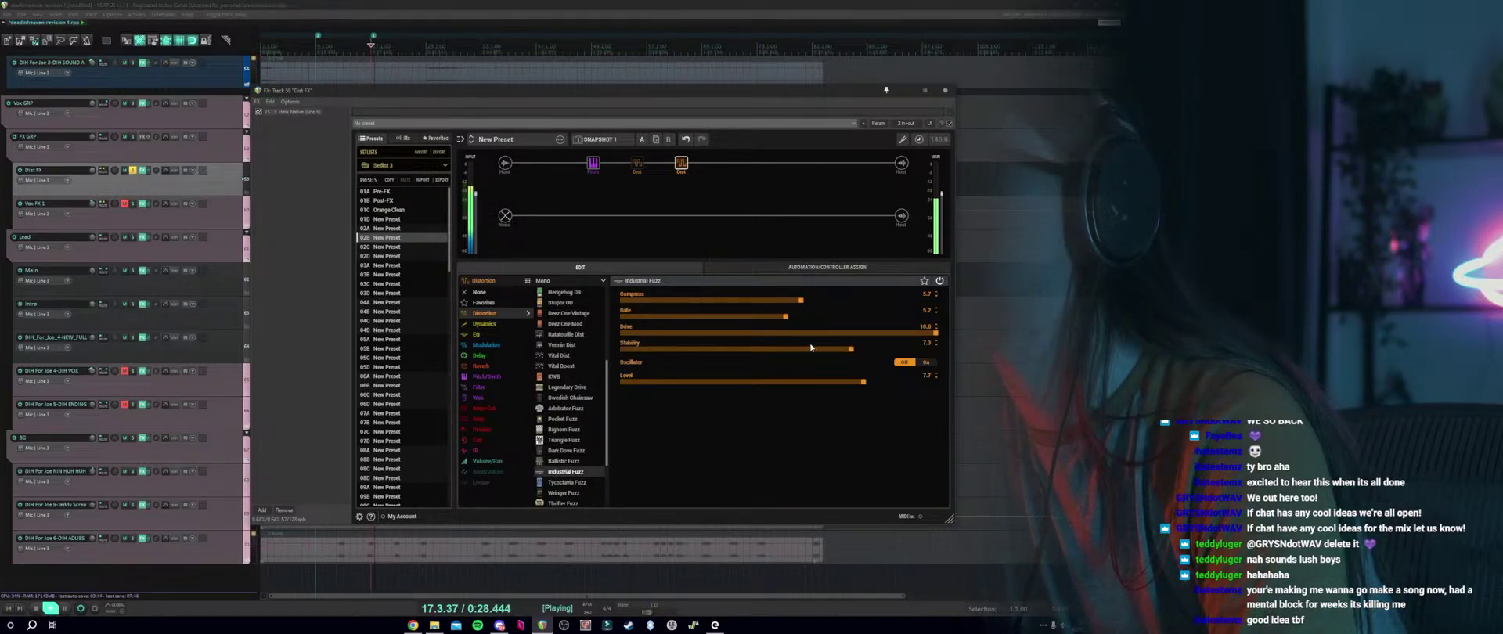
pyautogui.press('space')
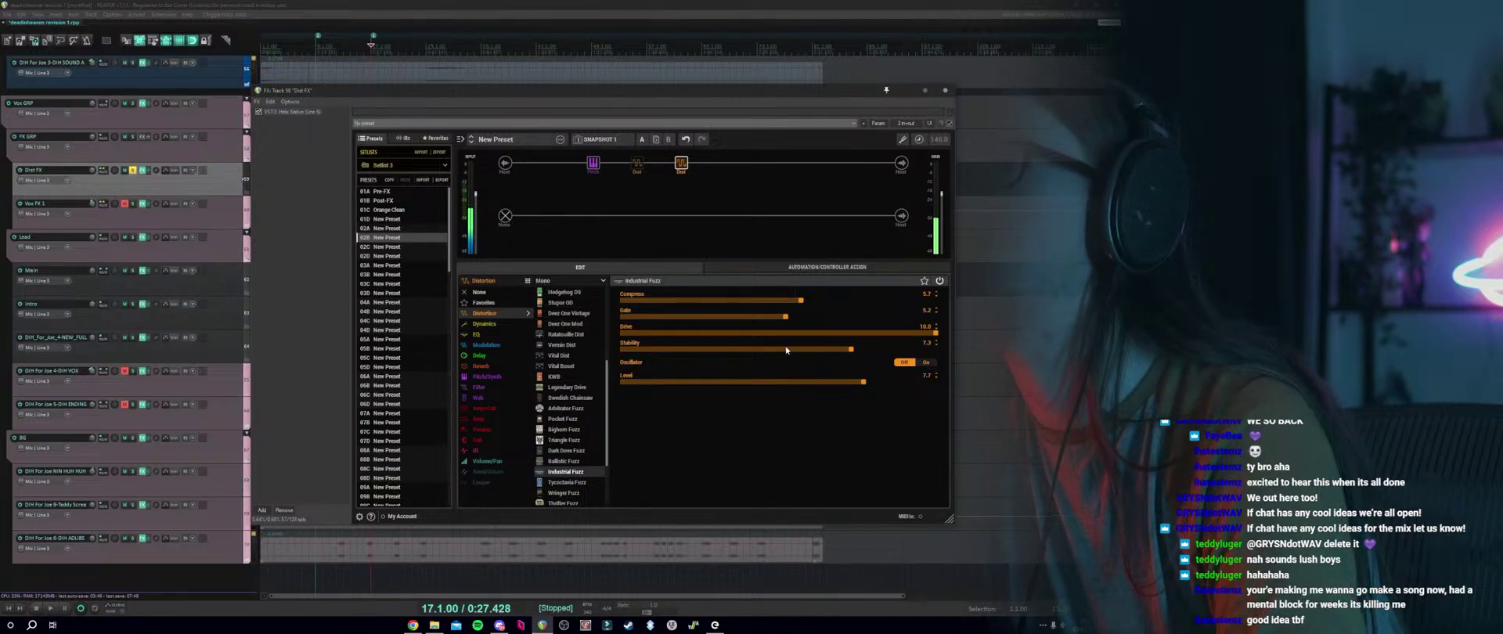
pyautogui.moveTo(798, 303); pyautogui.dragTo(783, 304)
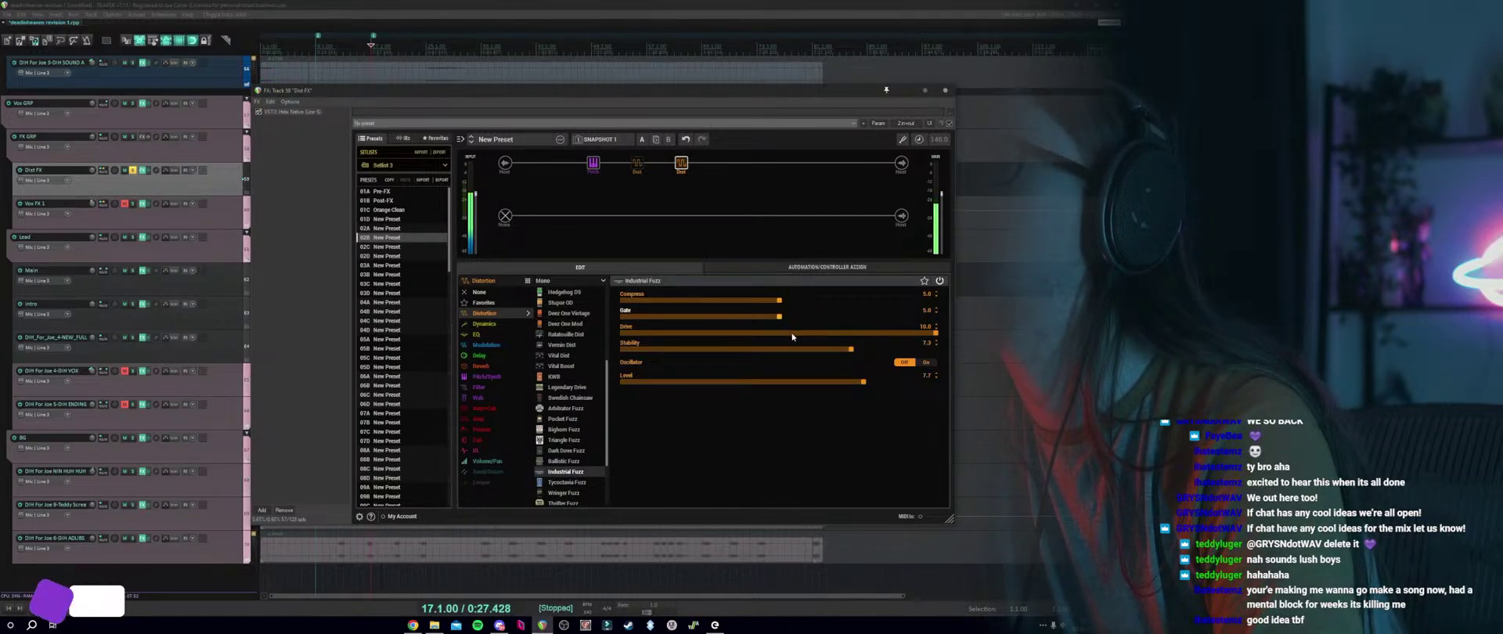
pyautogui.click(783, 332)
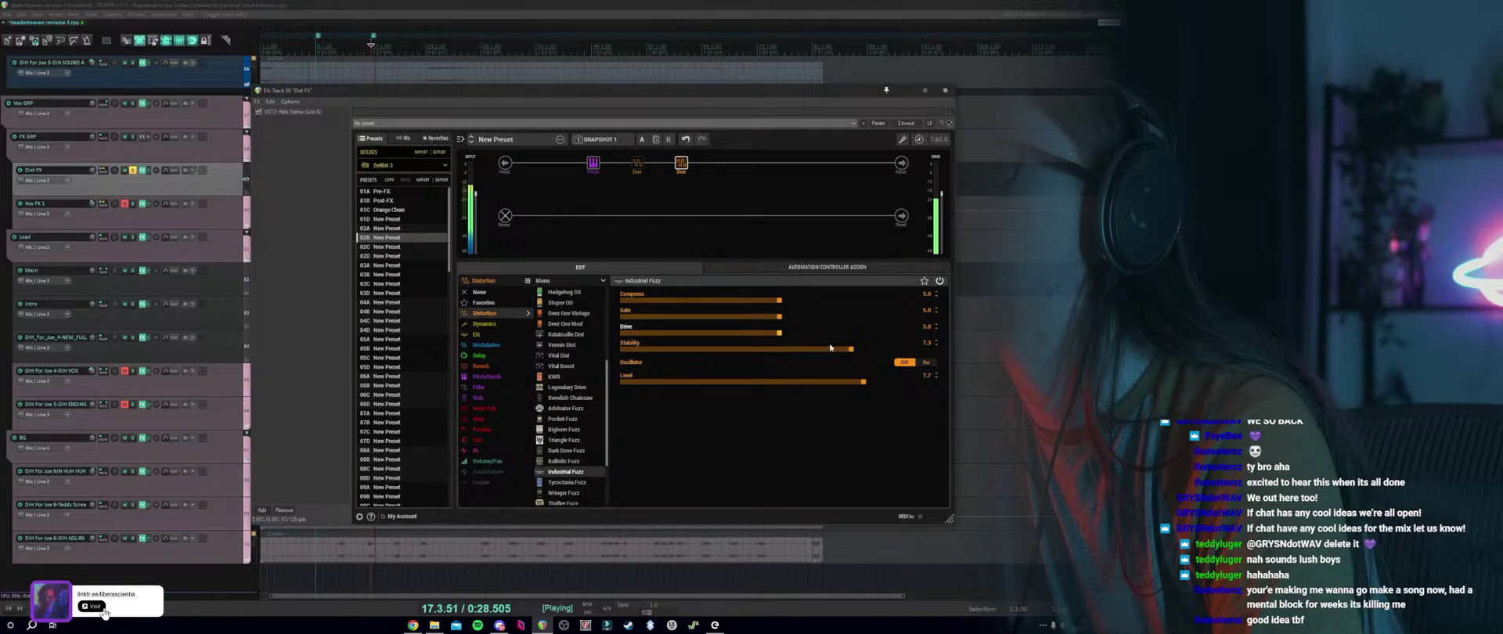
# Set the Industrial Fuzz's Stability to 10.0 and Level to 7.0, with the Oscillator turned on.
pyautogui.moveTo(831, 347); pyautogui.dragTo(931, 352)
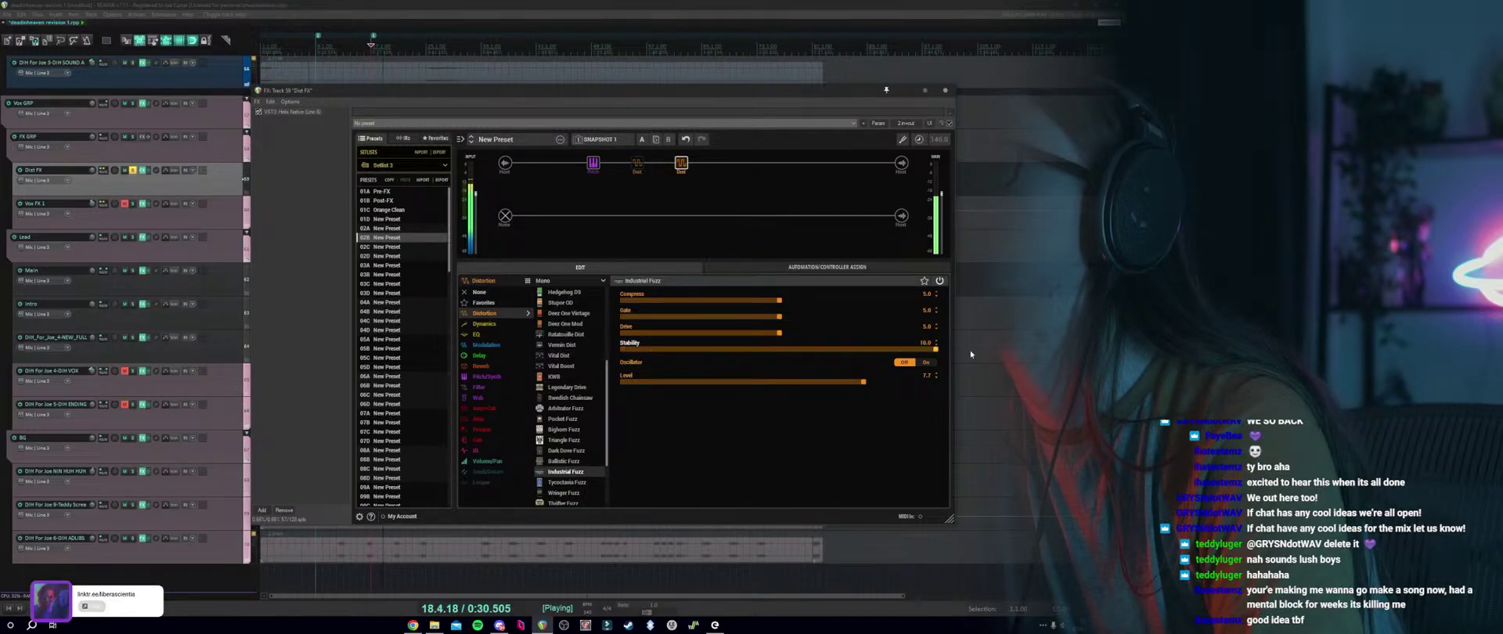
pyautogui.click(925, 363)
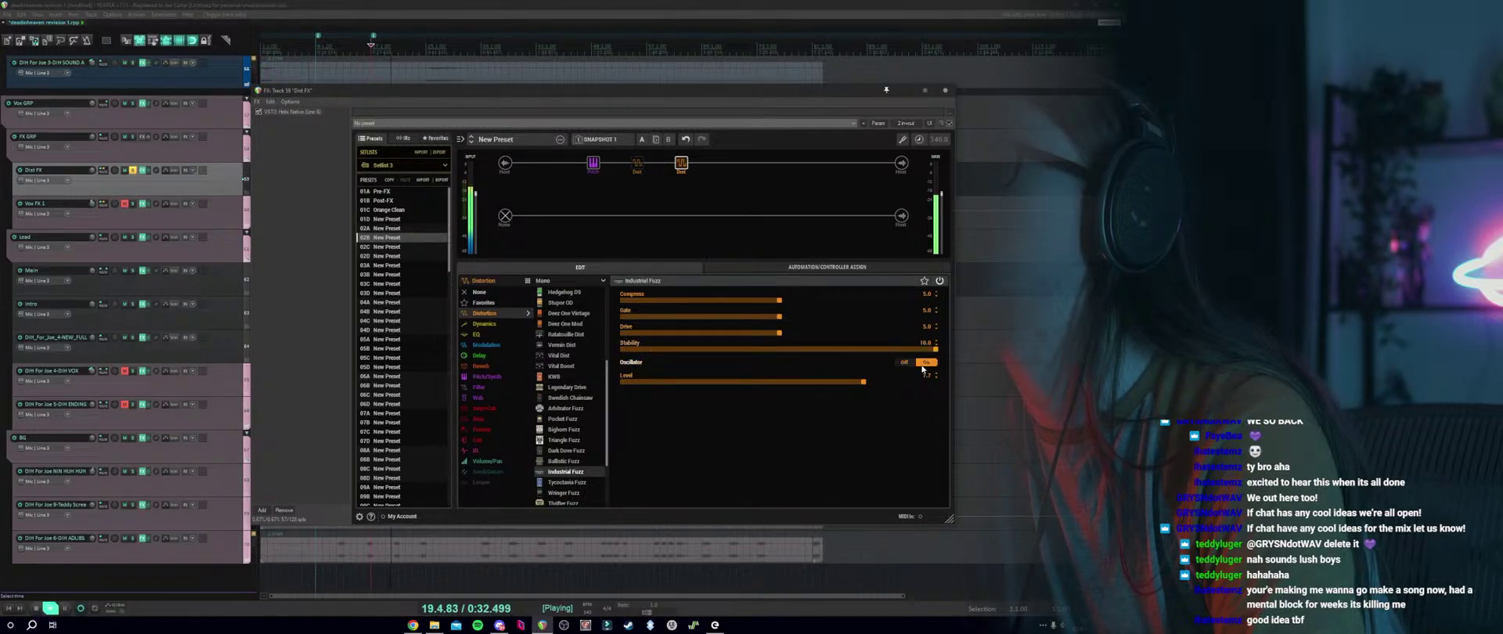
pyautogui.moveTo(861, 383)
pyautogui.mouseDown()
pyautogui.moveTo(792, 383)
pyautogui.moveTo(878, 384)
pyautogui.moveTo(847, 389)
pyautogui.mouseUp()
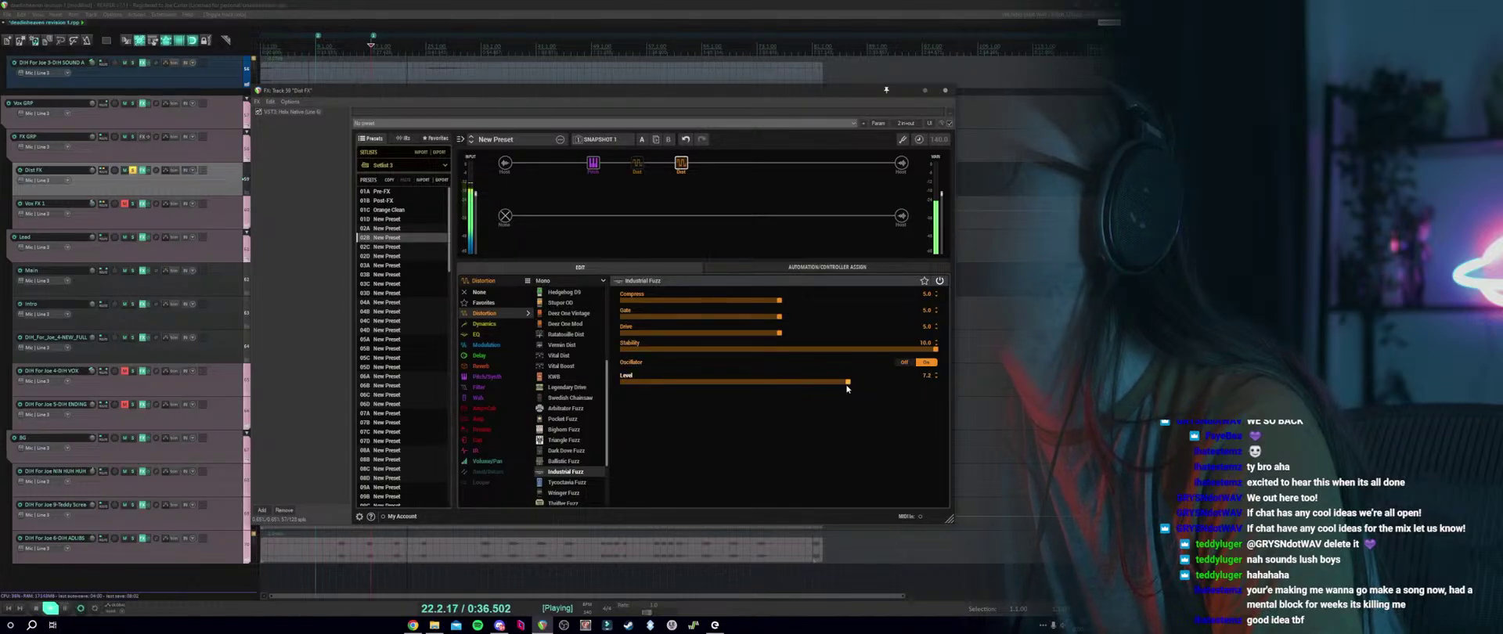
pyautogui.press('space')
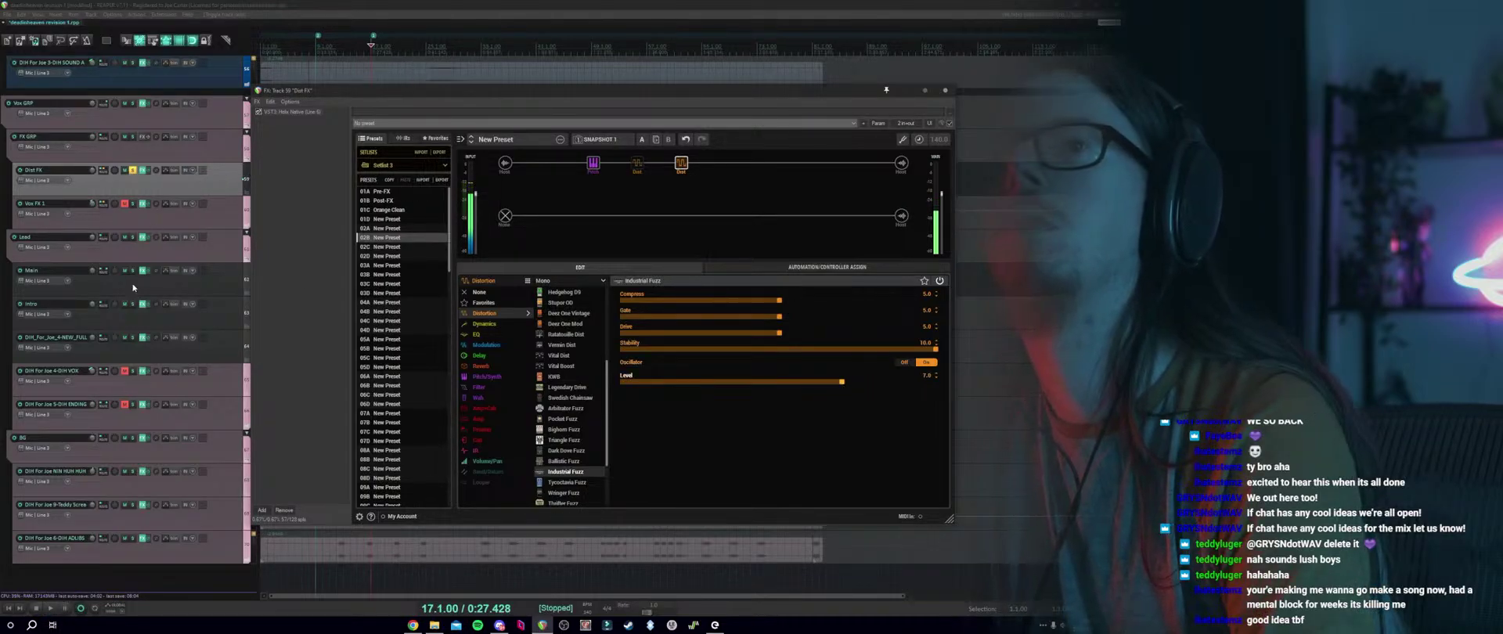
# In the Dual Pitch block, set V1 Level to 6.0 and V2 Level to 0.0 while listening to playback.
pyautogui.click(594, 163)
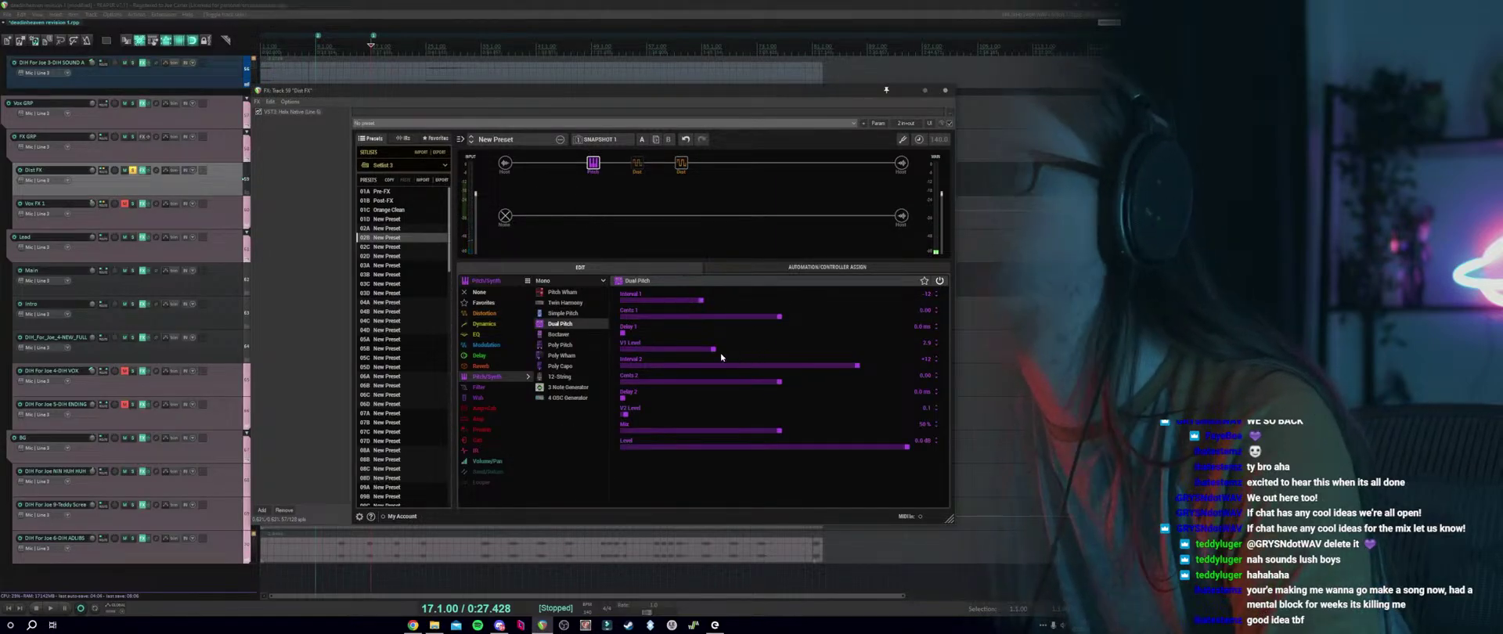
pyautogui.press('space')
pyautogui.moveTo(707, 351); pyautogui.dragTo(819, 351)
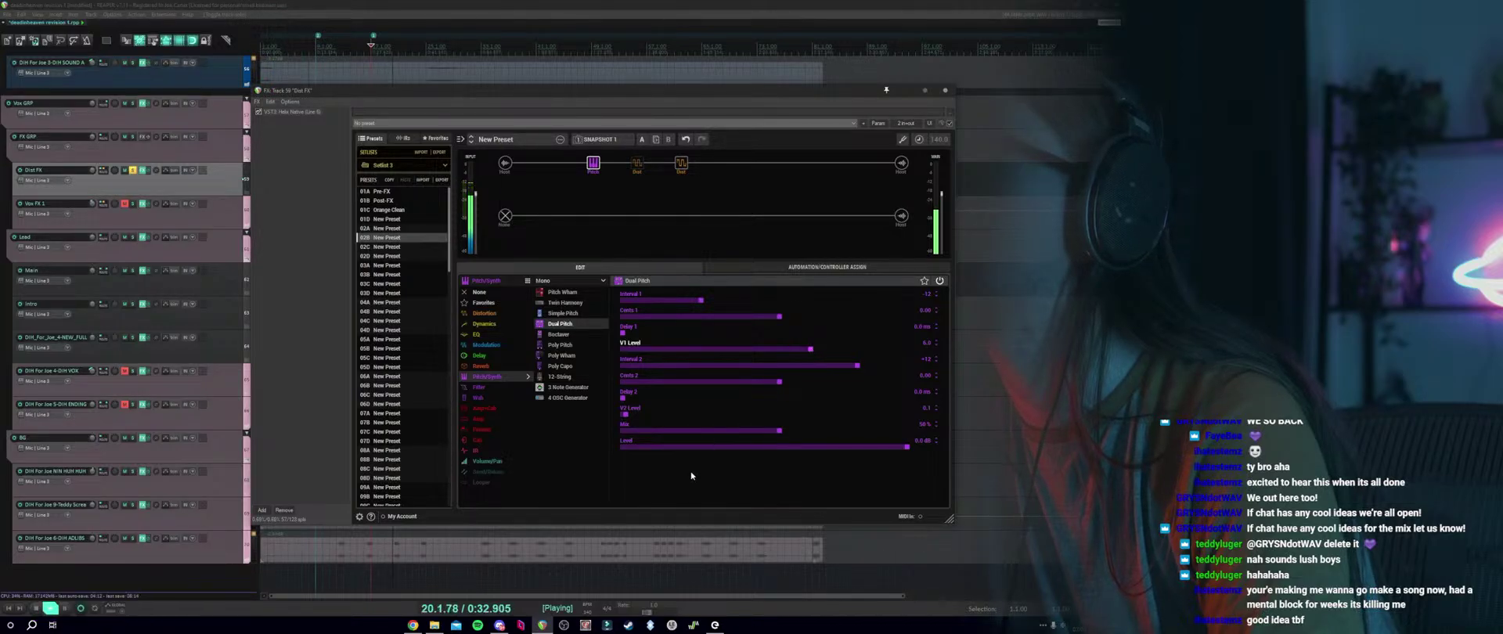
pyautogui.moveTo(626, 419); pyautogui.dragTo(654, 429)
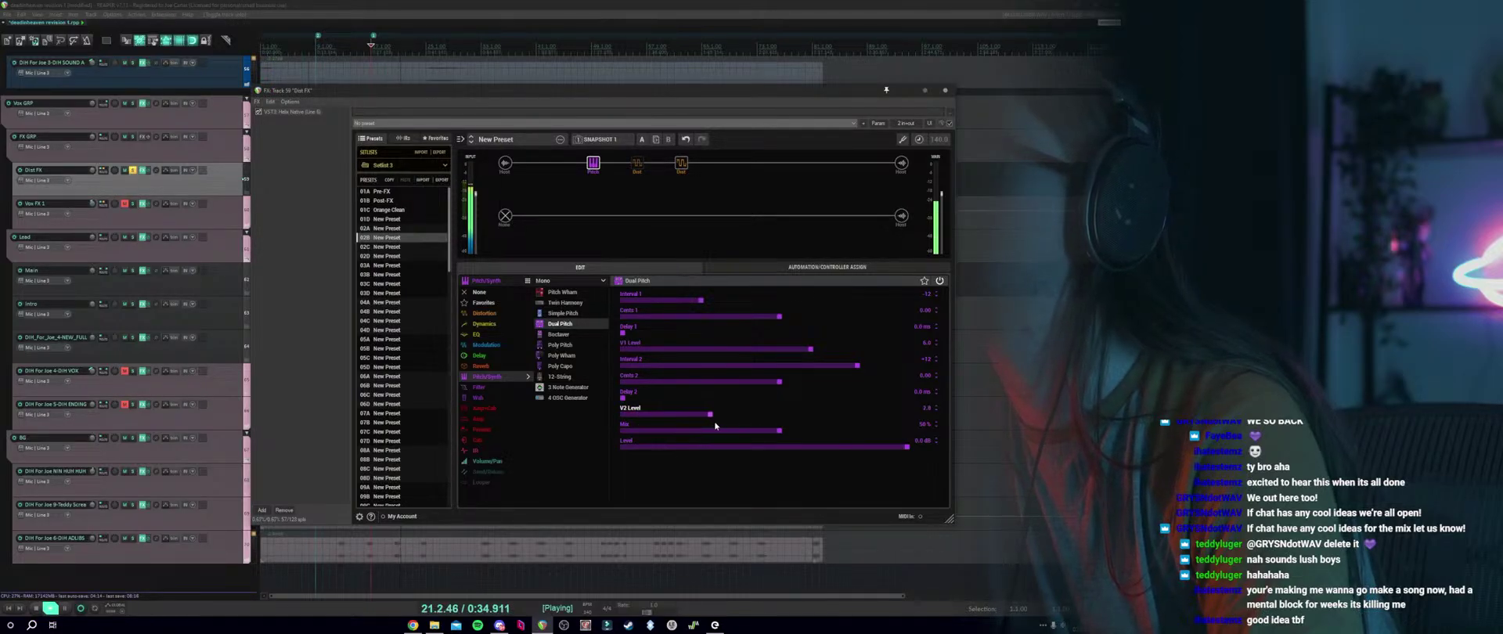
pyautogui.moveTo(770, 427); pyautogui.dragTo(652, 424)
pyautogui.press('space')
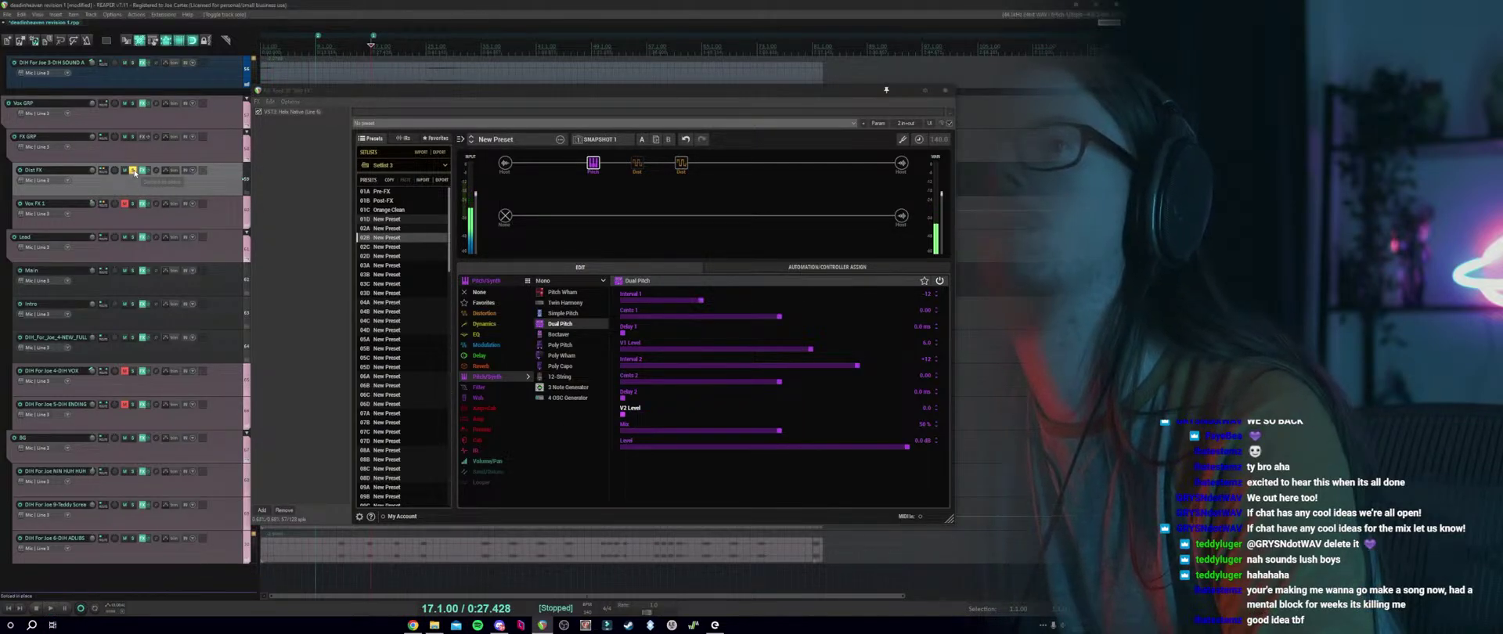
# Compare the Dist FX track alone and within the full mix during playback by toggling its solo.
pyautogui.click(133, 170)
pyautogui.press('space')
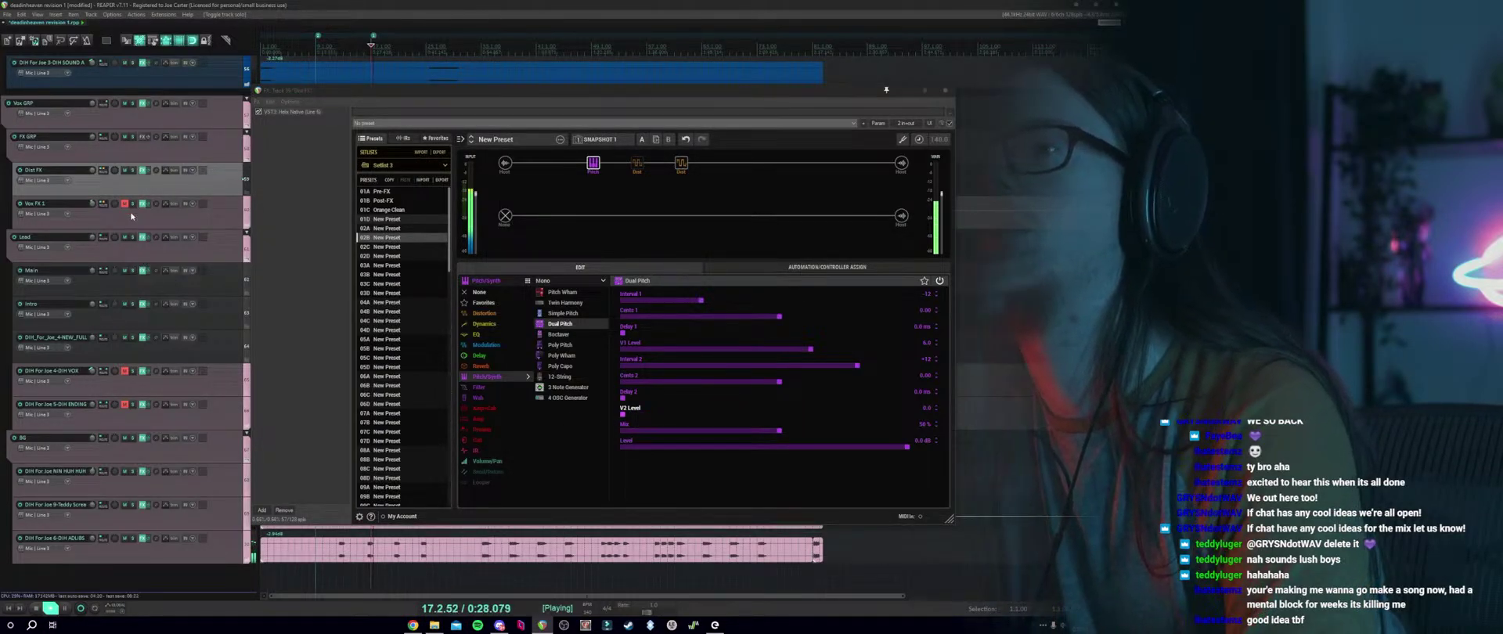
pyautogui.click(132, 170)
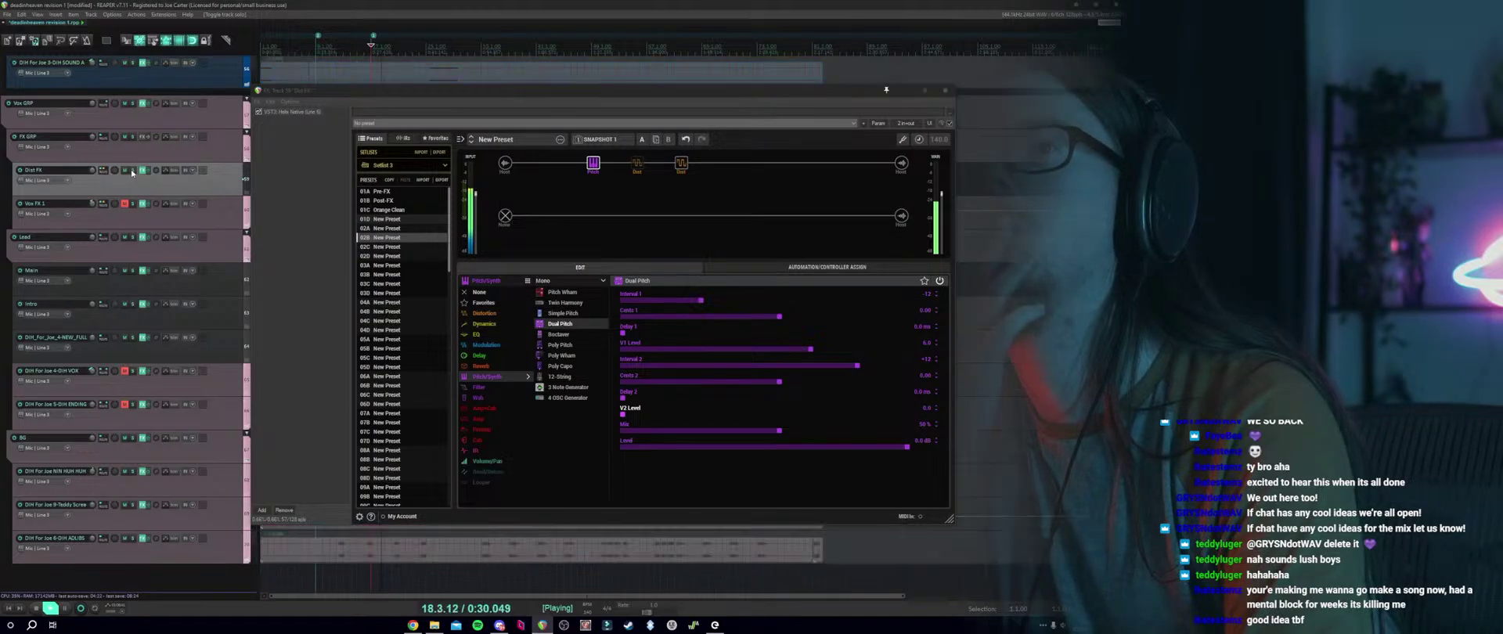
pyautogui.click(132, 171)
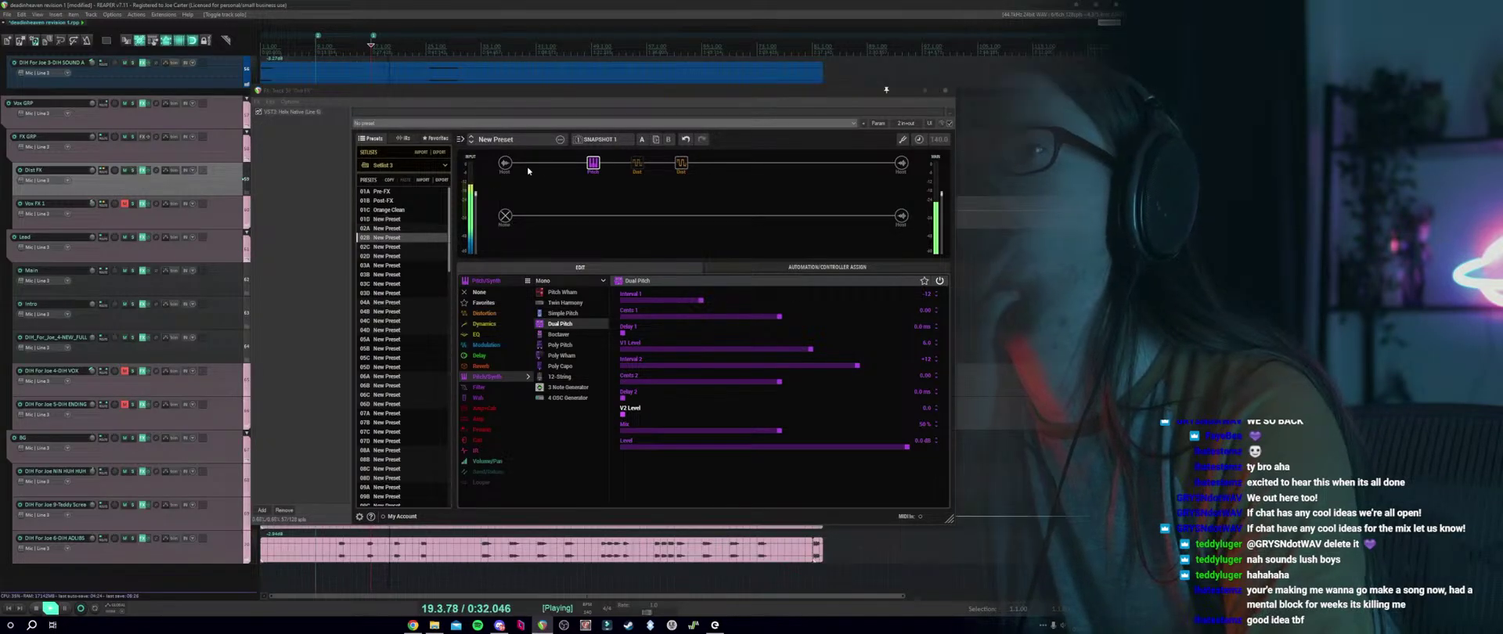
# Solo the Dist FX track, set the Industrial Fuzz's Level to 7.5 and switch its Oscillator off.
pyautogui.click(681, 163)
pyautogui.click(132, 170)
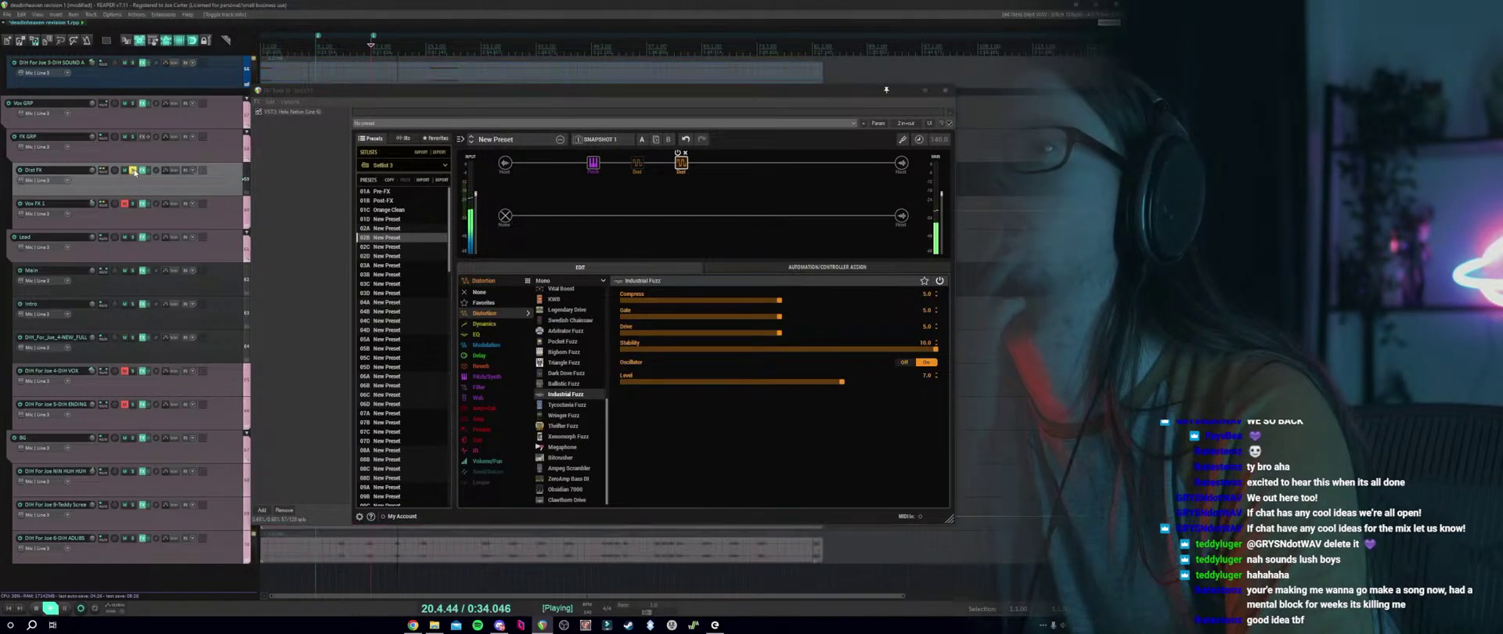
pyautogui.moveTo(843, 382); pyautogui.dragTo(919, 387)
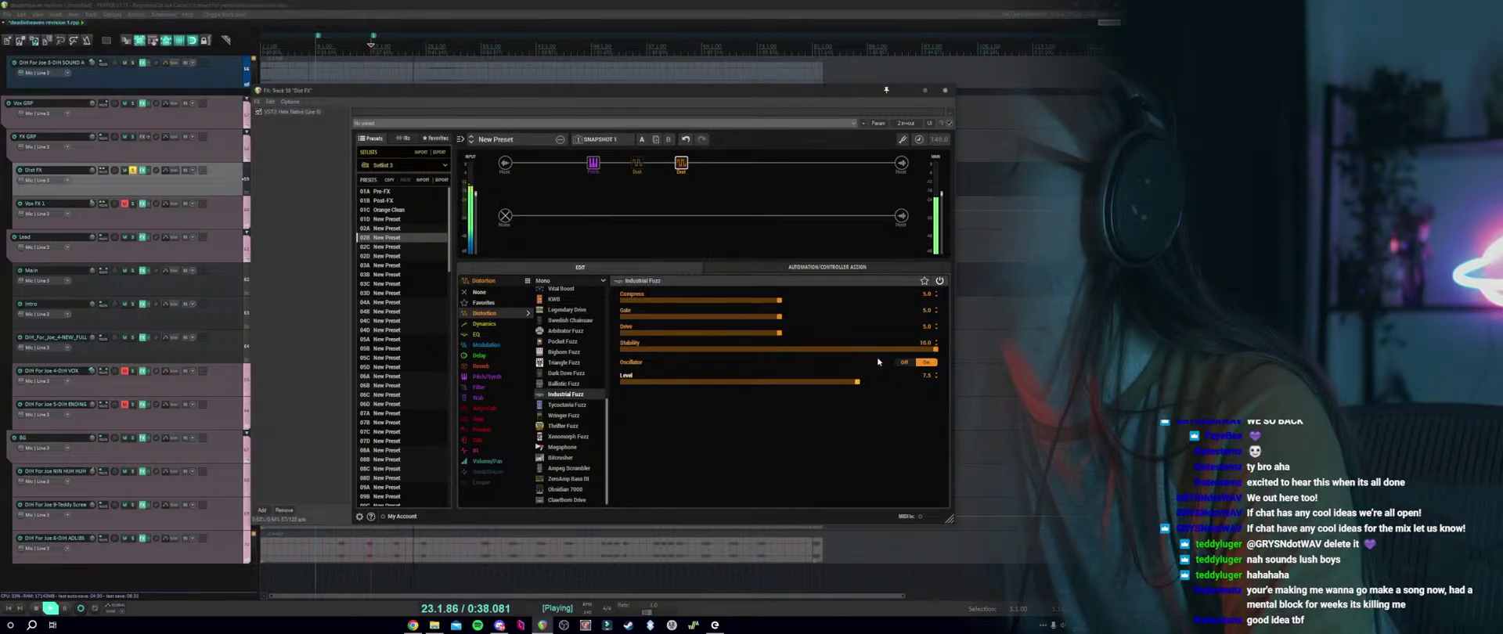
pyautogui.moveTo(804, 353); pyautogui.dragTo(923, 359)
pyautogui.click(904, 362)
pyautogui.press('space')
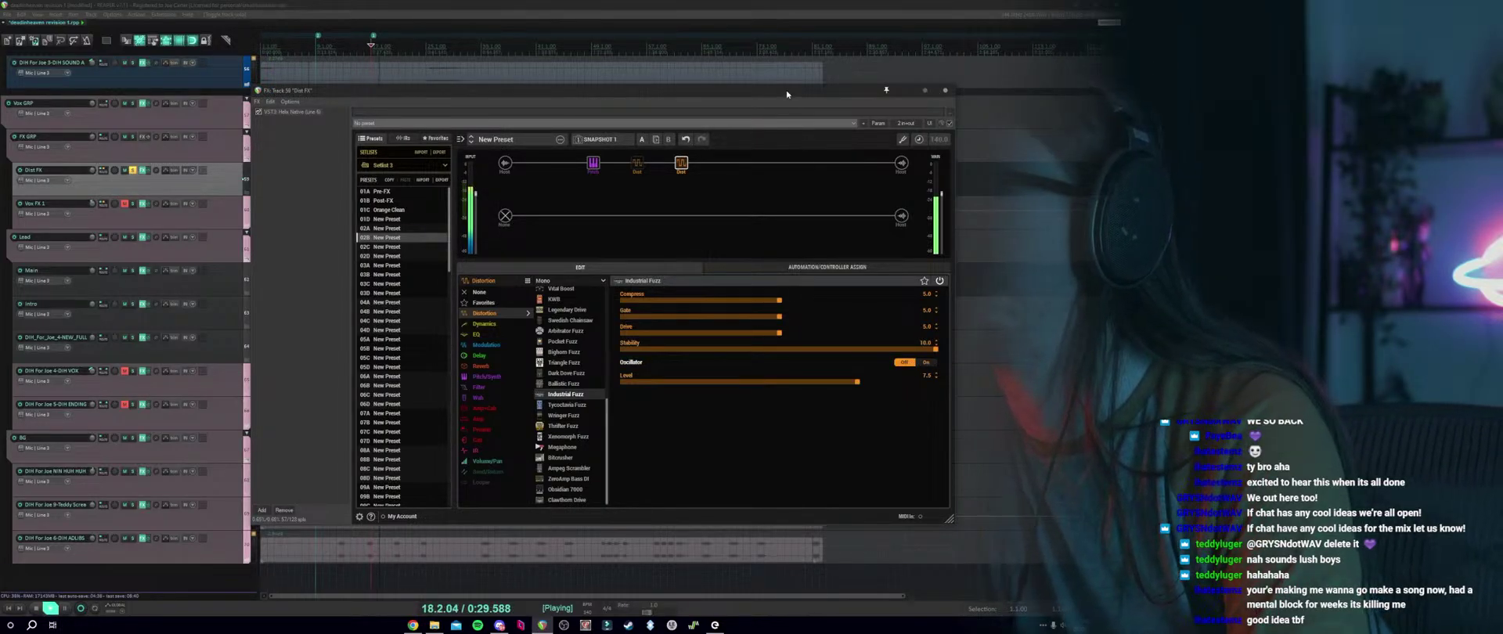
# Reposition the Dist FX plugin window over the tracks and turn the Industrial Fuzz's Oscillator back on.
pyautogui.moveTo(786, 92); pyautogui.dragTo(885, 204)
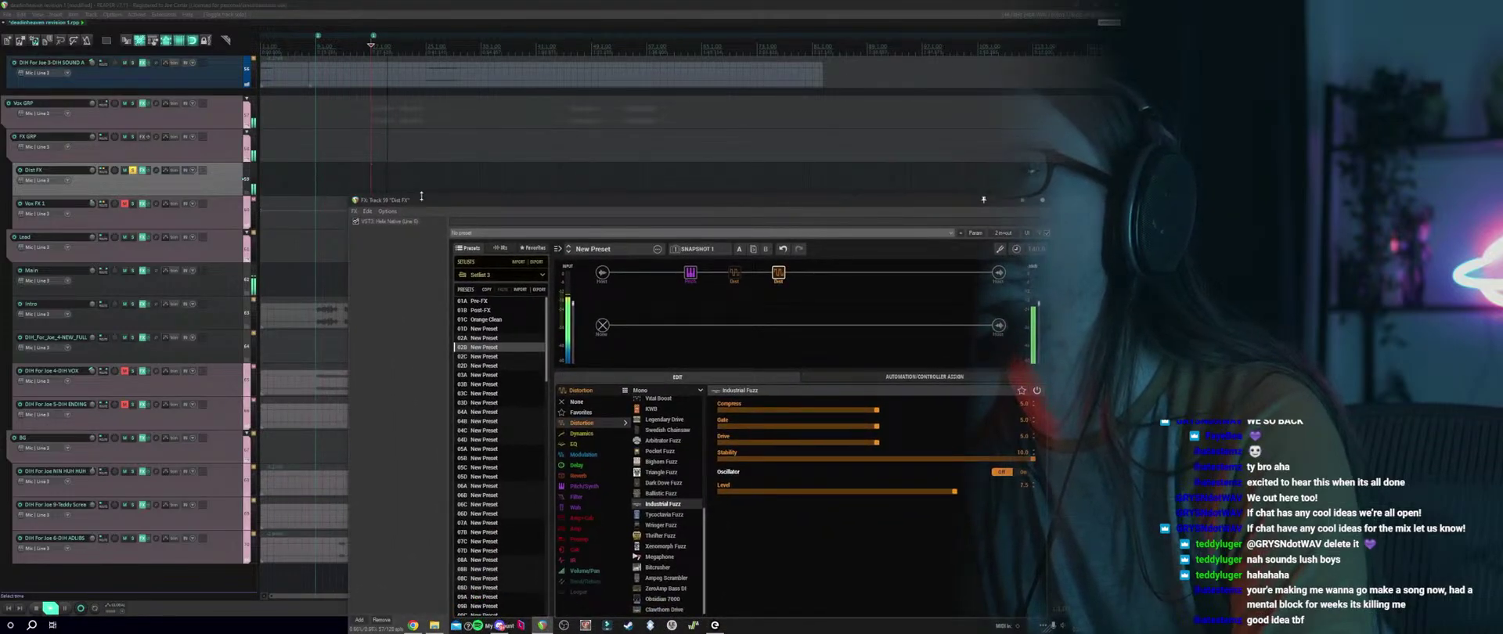
pyautogui.moveTo(422, 196); pyautogui.dragTo(267, 100)
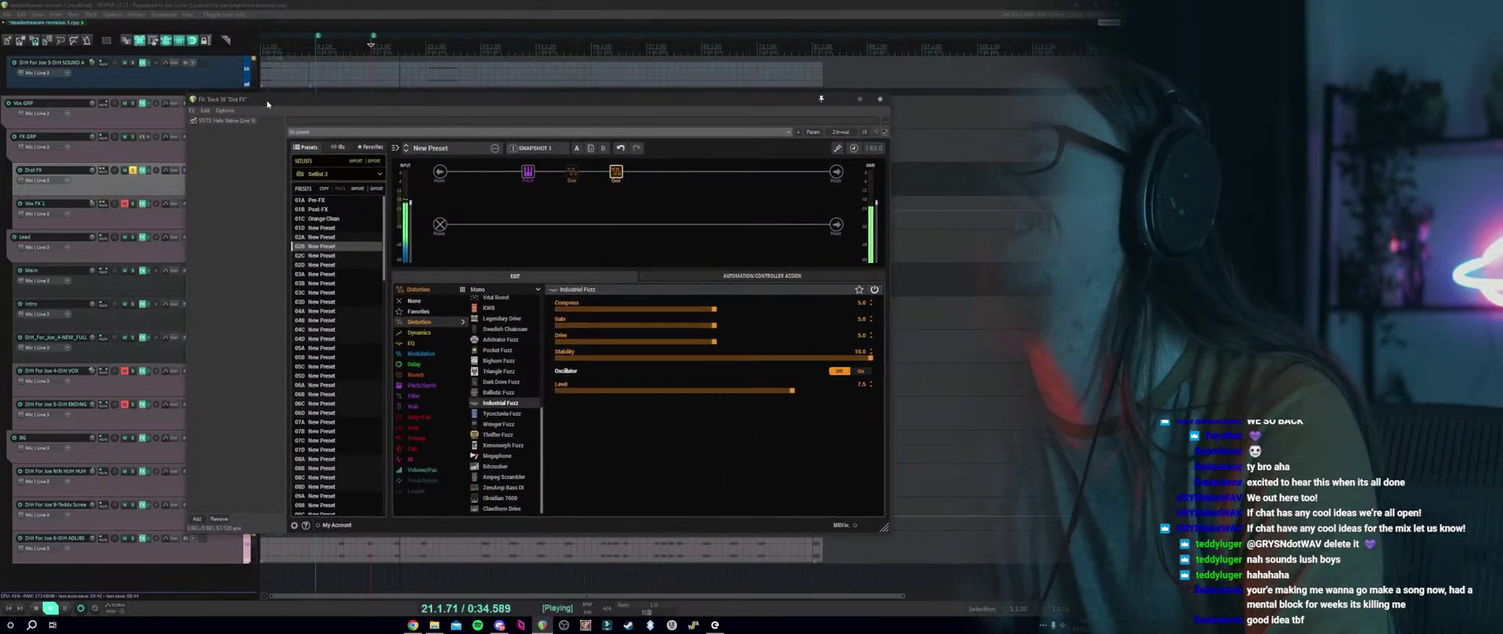
pyautogui.click(860, 374)
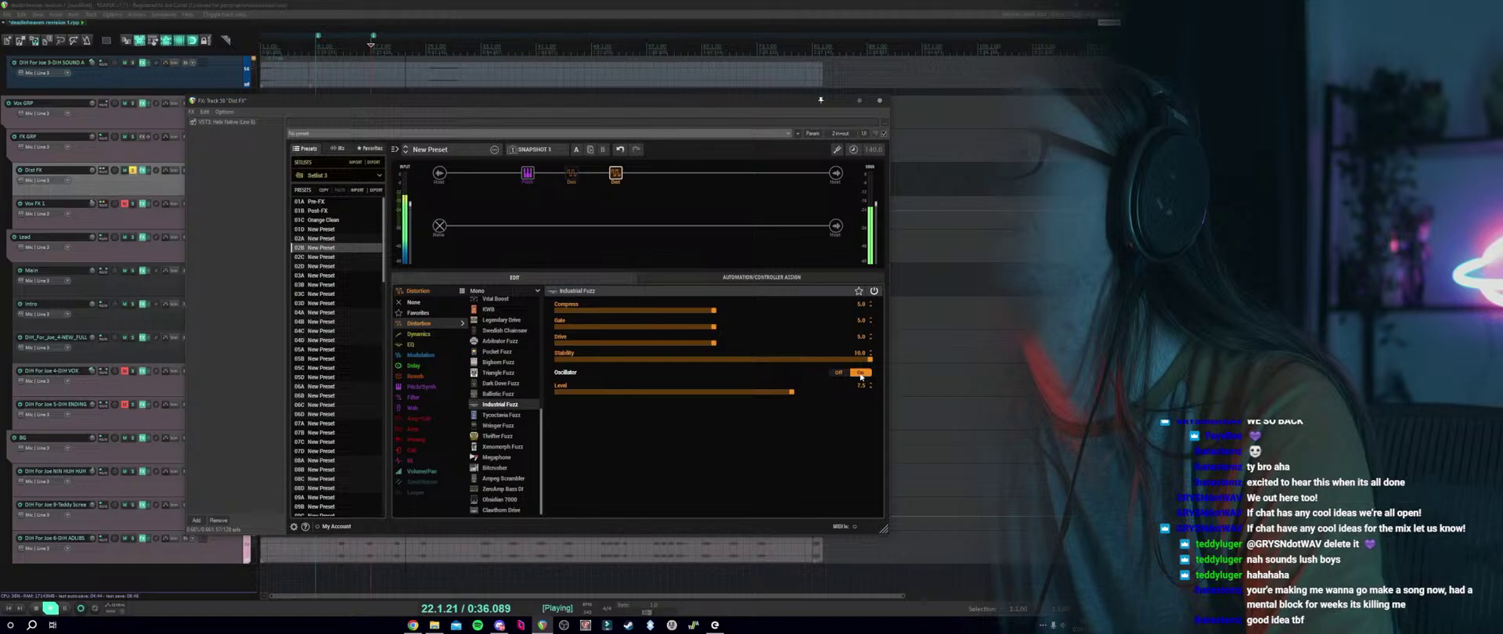
# Stop playback and review the Dual Pitch and Industrial Fuzz settings in the Dist FX track's Helix Native chain.
pyautogui.click(880, 100)
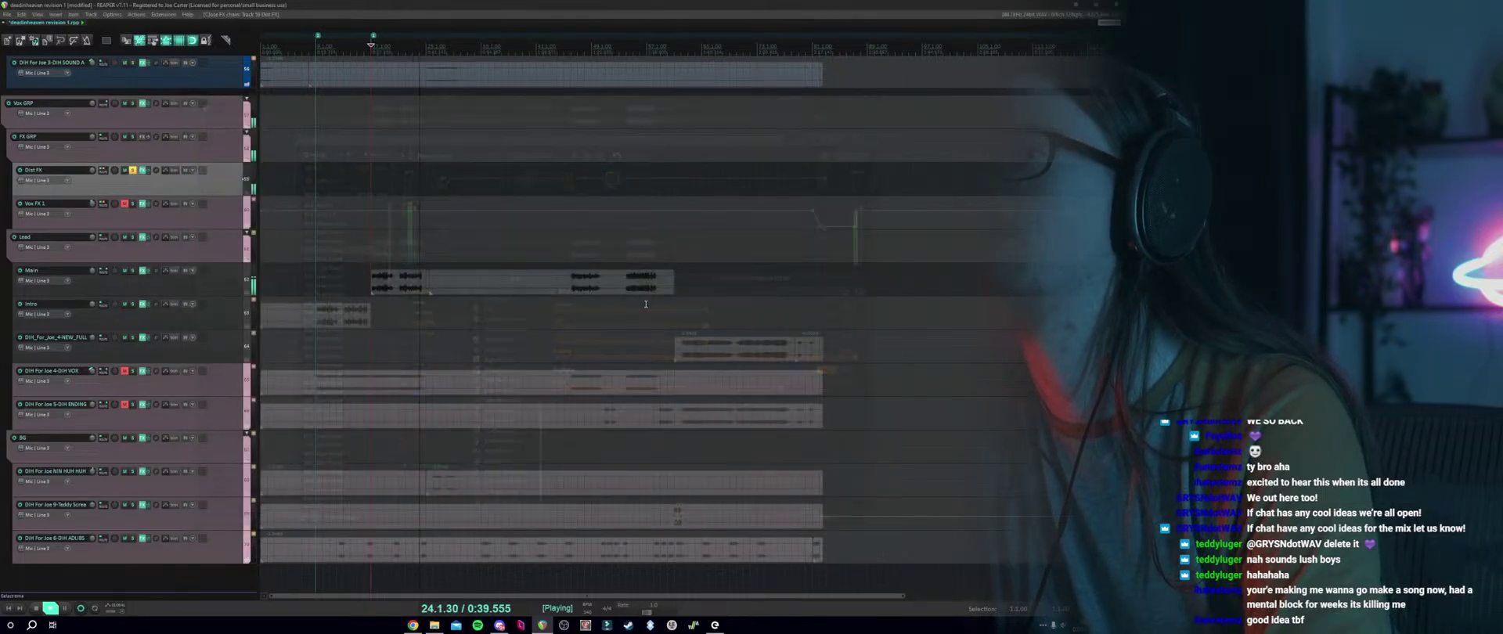
pyautogui.press('space')
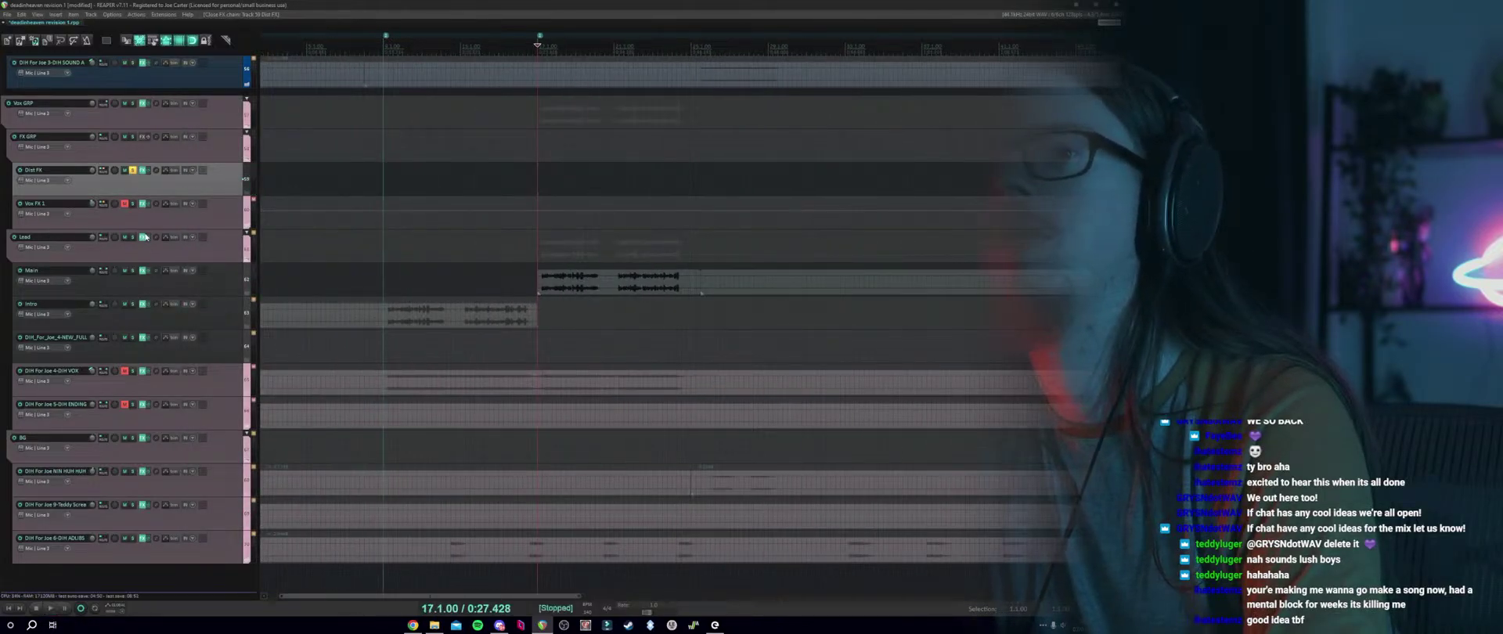
pyautogui.click(142, 171)
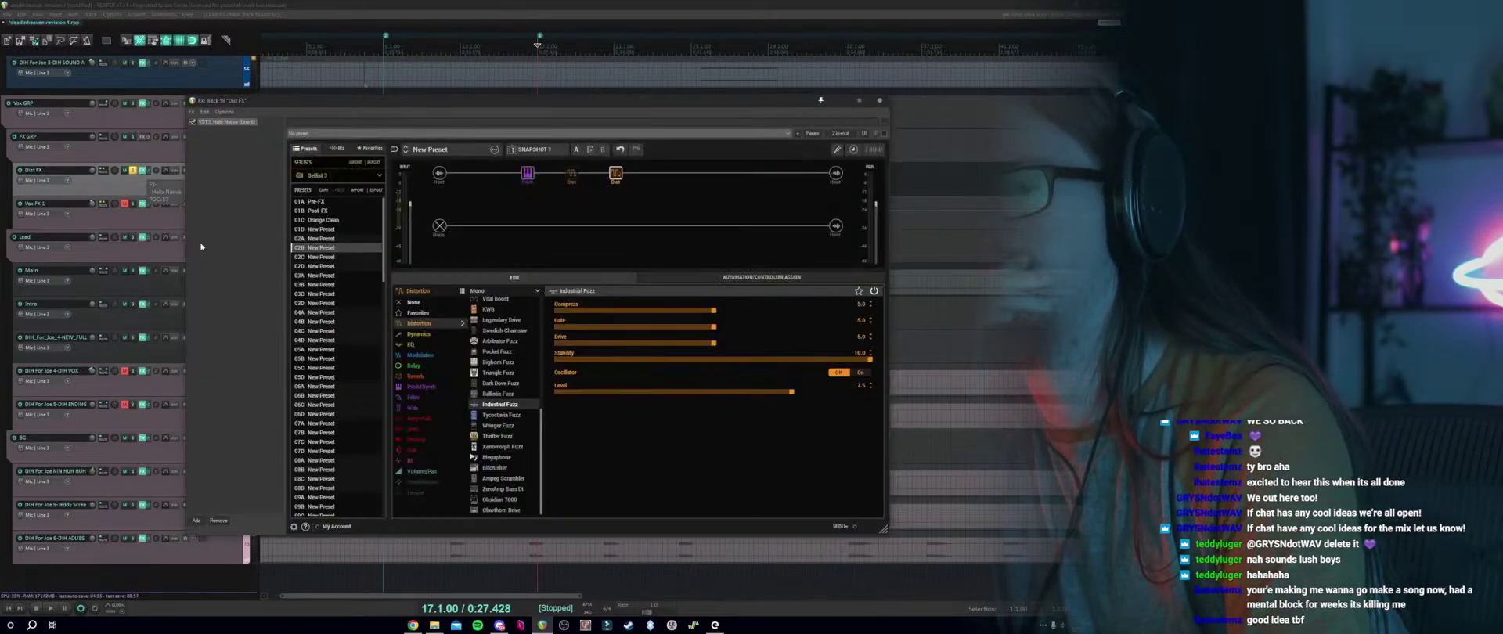
pyautogui.click(522, 181)
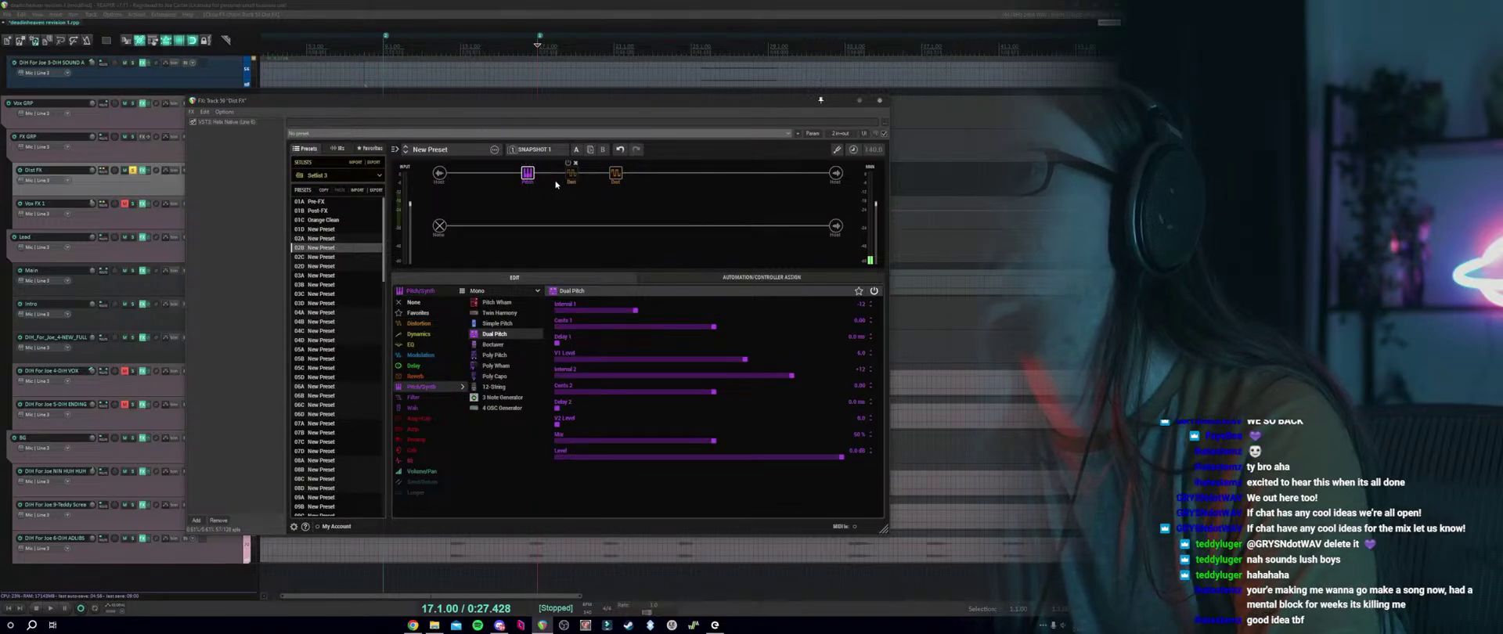
pyautogui.click(614, 178)
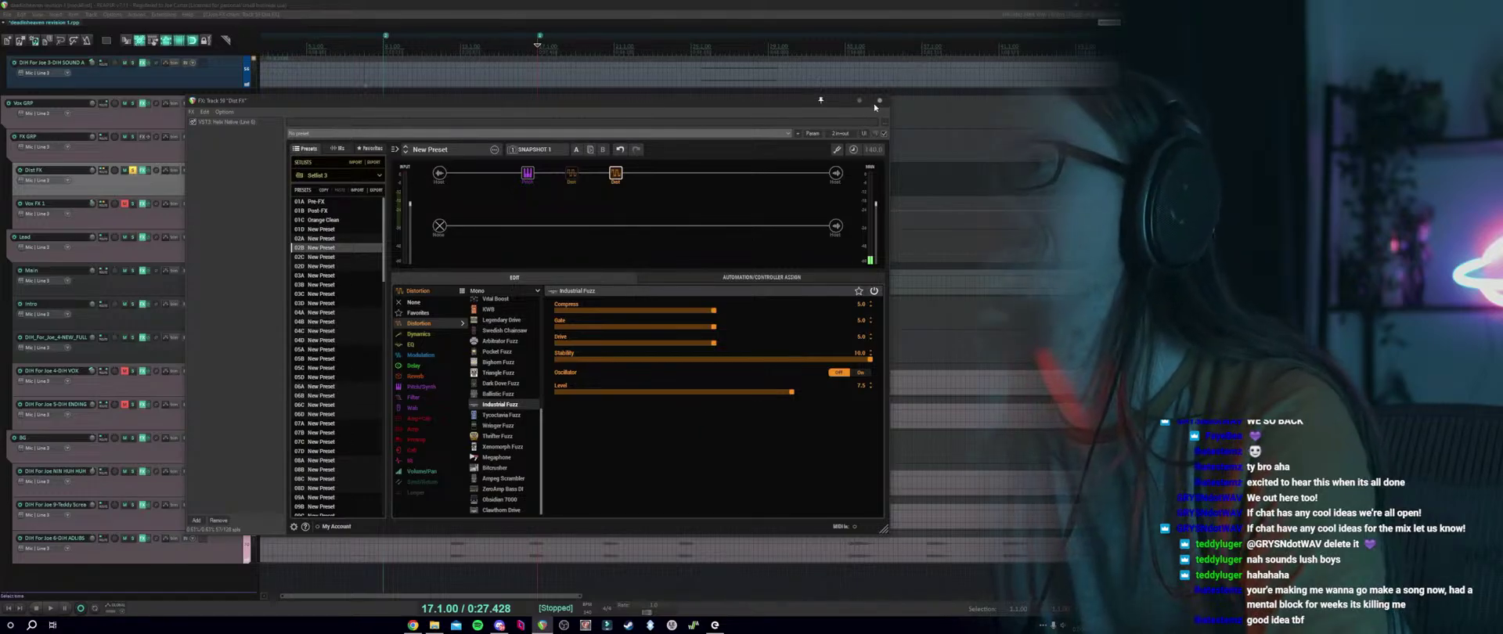
pyautogui.press('Escape')
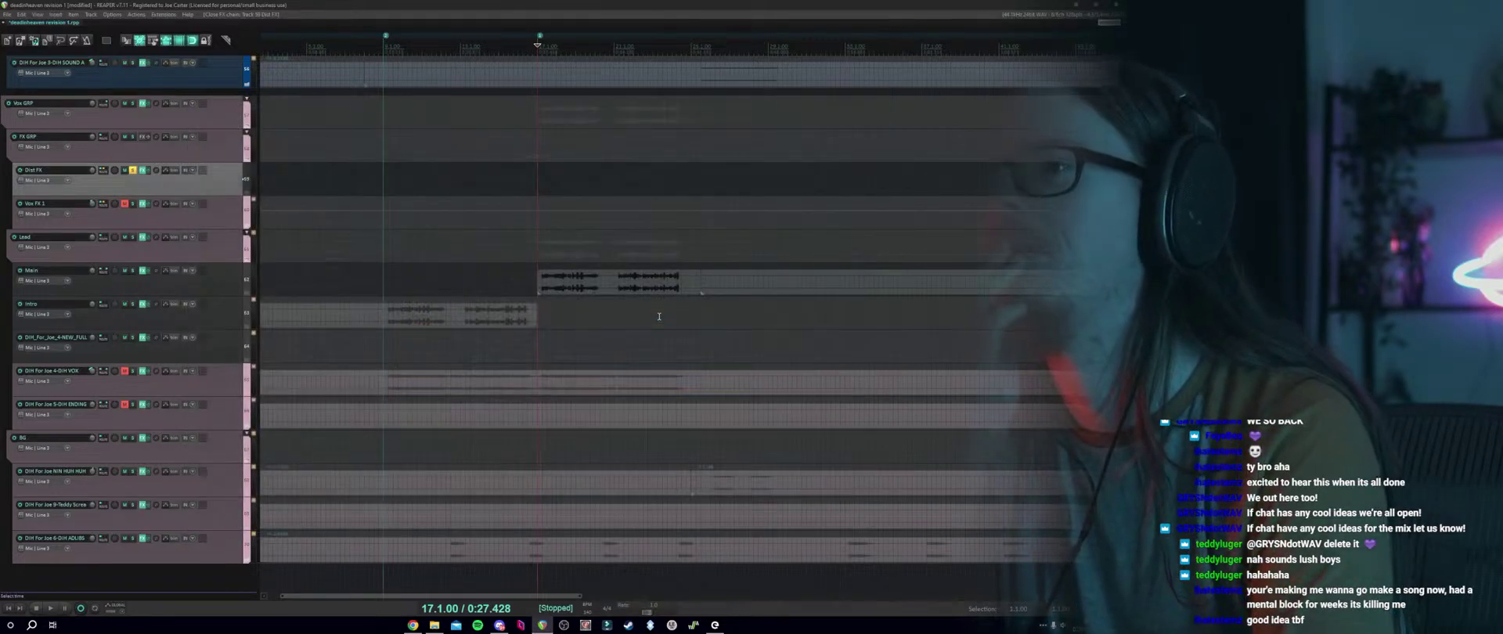
# Return the edit cursor to 17.1.00, reopen the Dist FX track's effect chain and start playback.
pyautogui.doubleClick(527, 288)
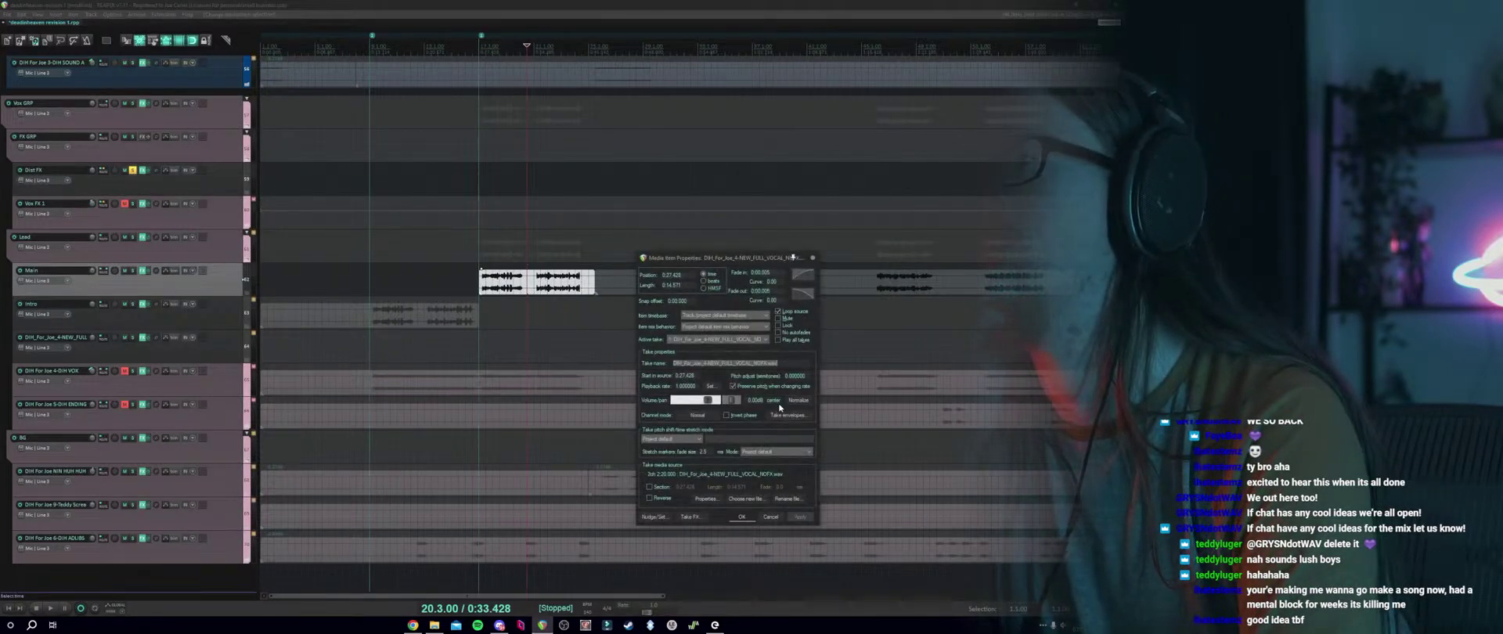
pyautogui.click(771, 517)
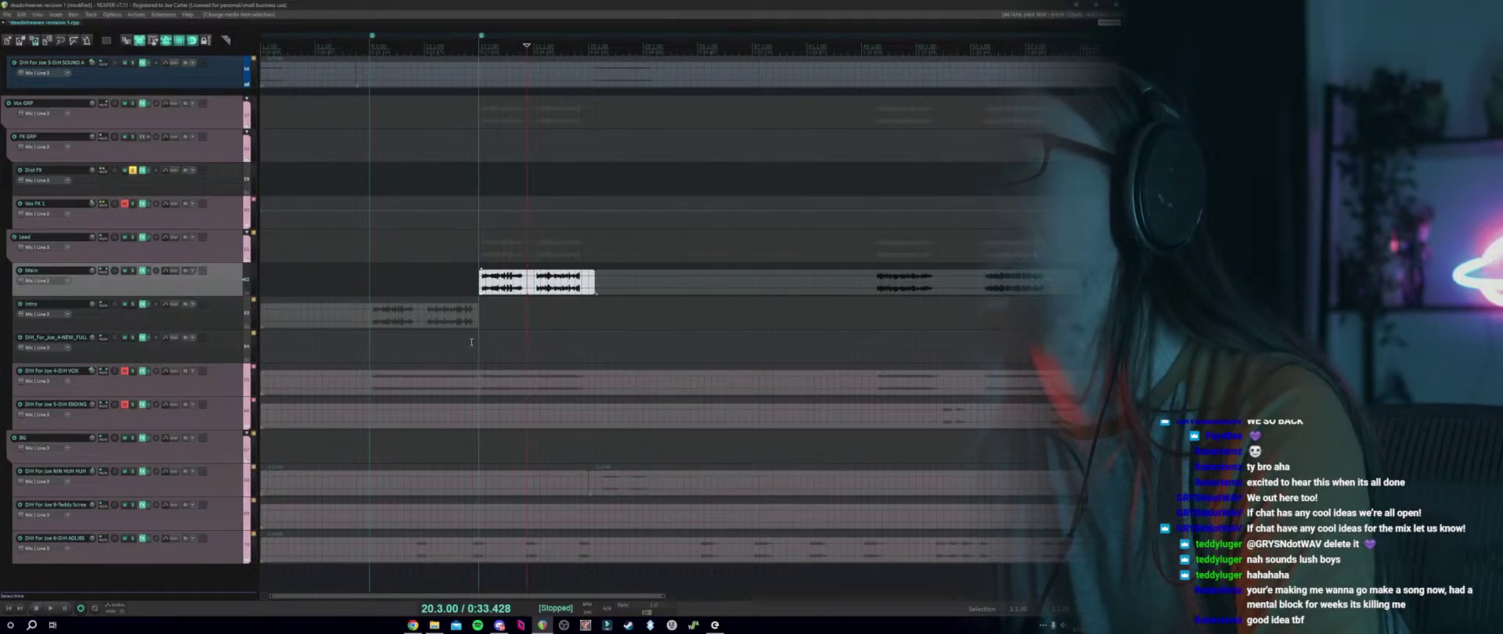
pyautogui.click(478, 298)
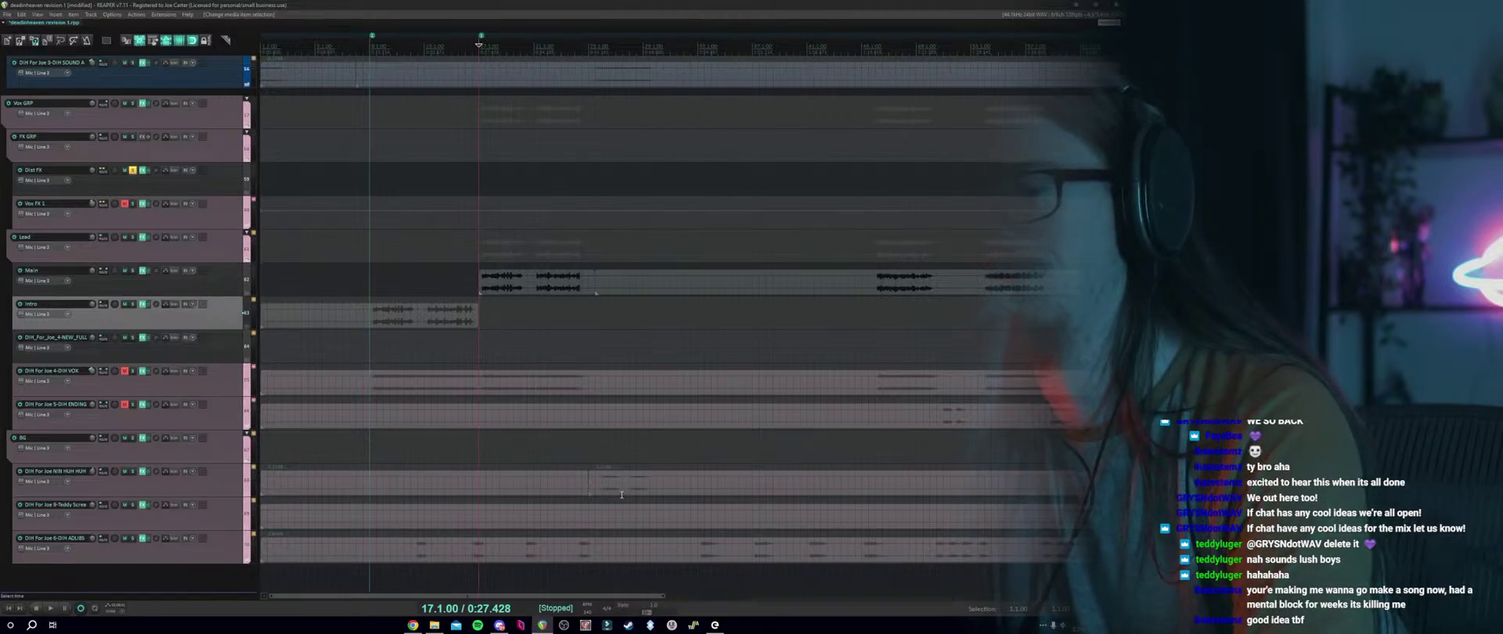
pyautogui.click(141, 171)
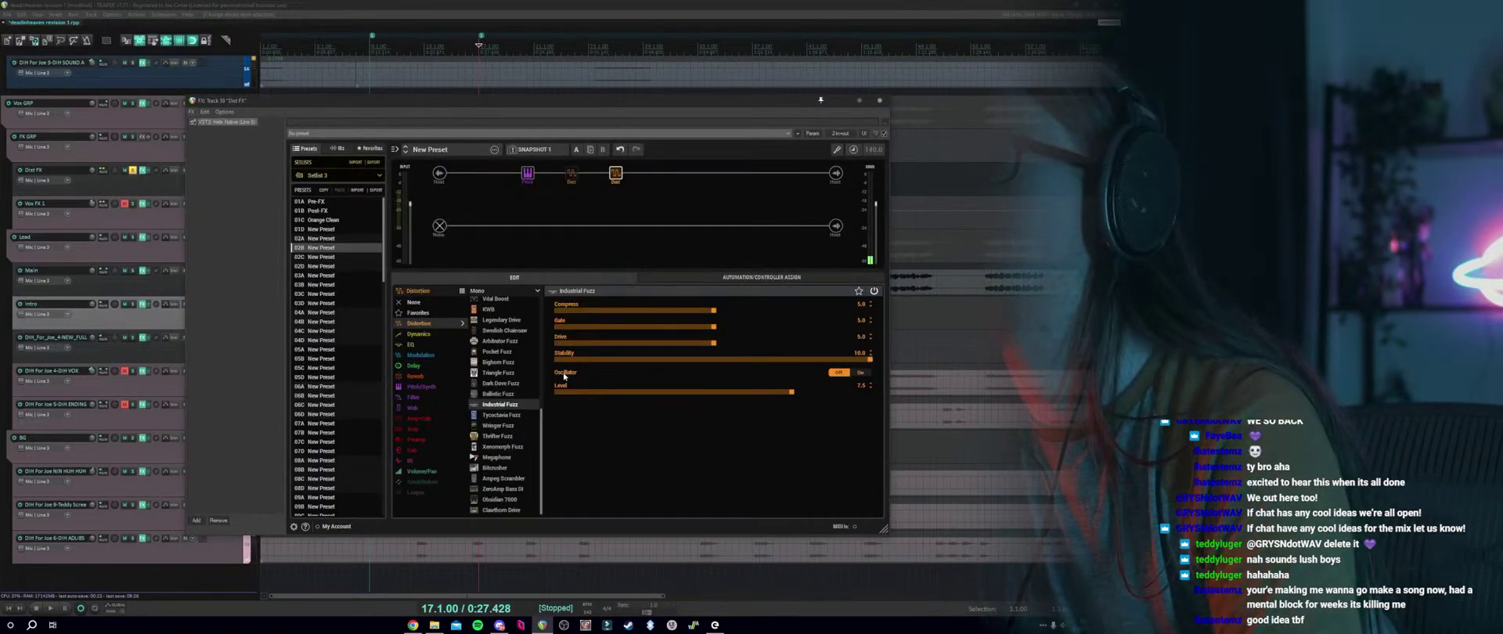
pyautogui.press('space')
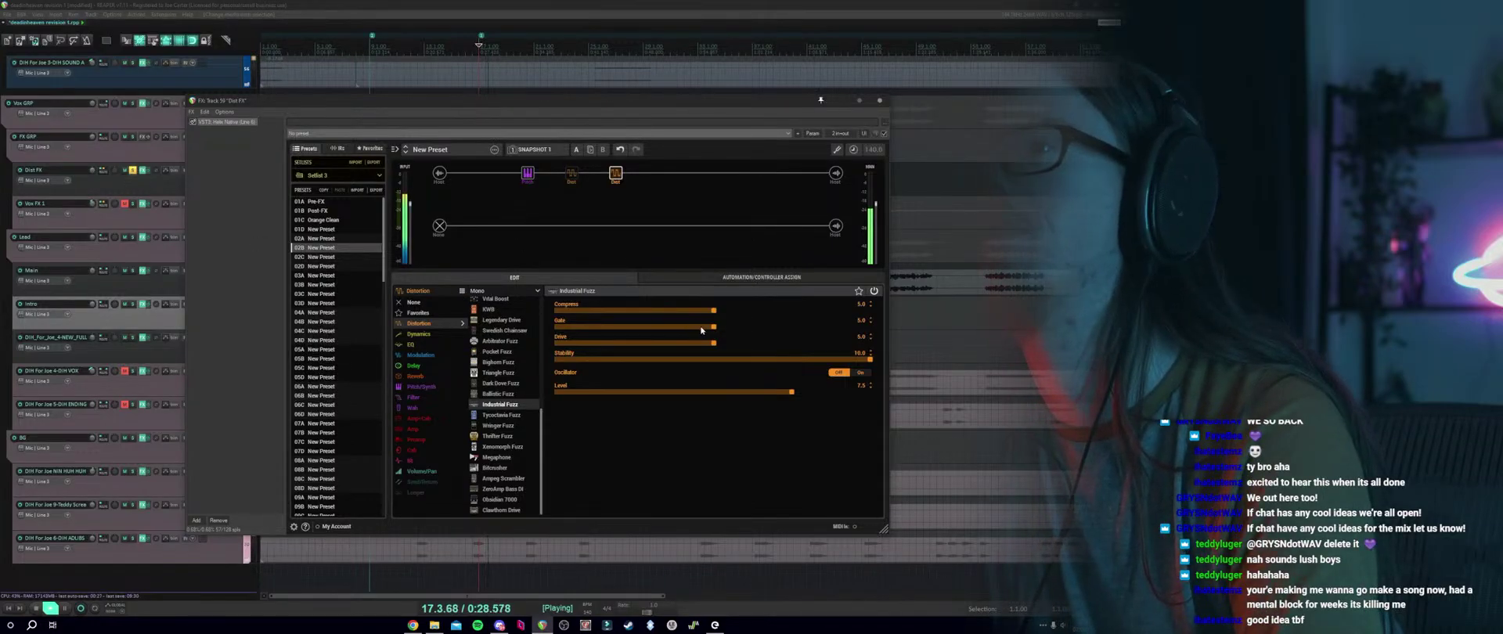
# Audition the Industrial Fuzz with Compress at 10.0 and Gain swept between 0.0 and 9.7 during playback.
pyautogui.moveTo(712, 311); pyautogui.dragTo(807, 323)
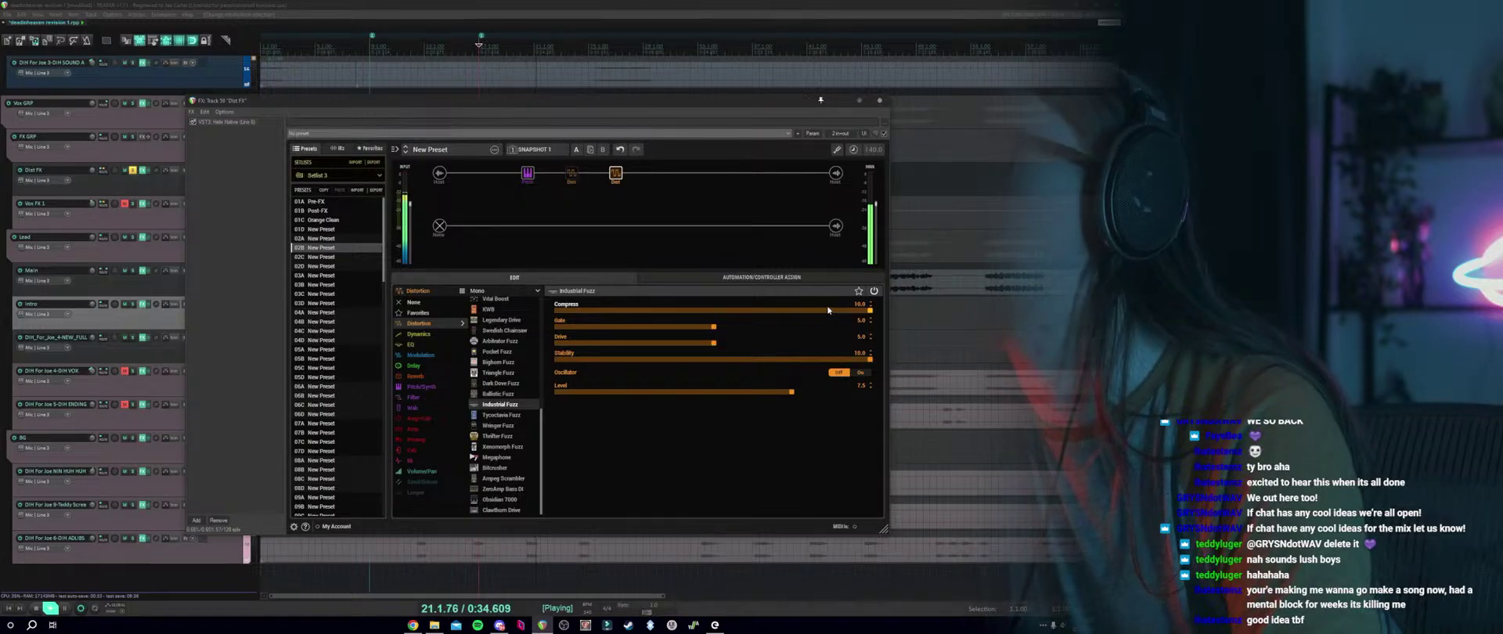
pyautogui.moveTo(728, 325); pyautogui.dragTo(581, 326)
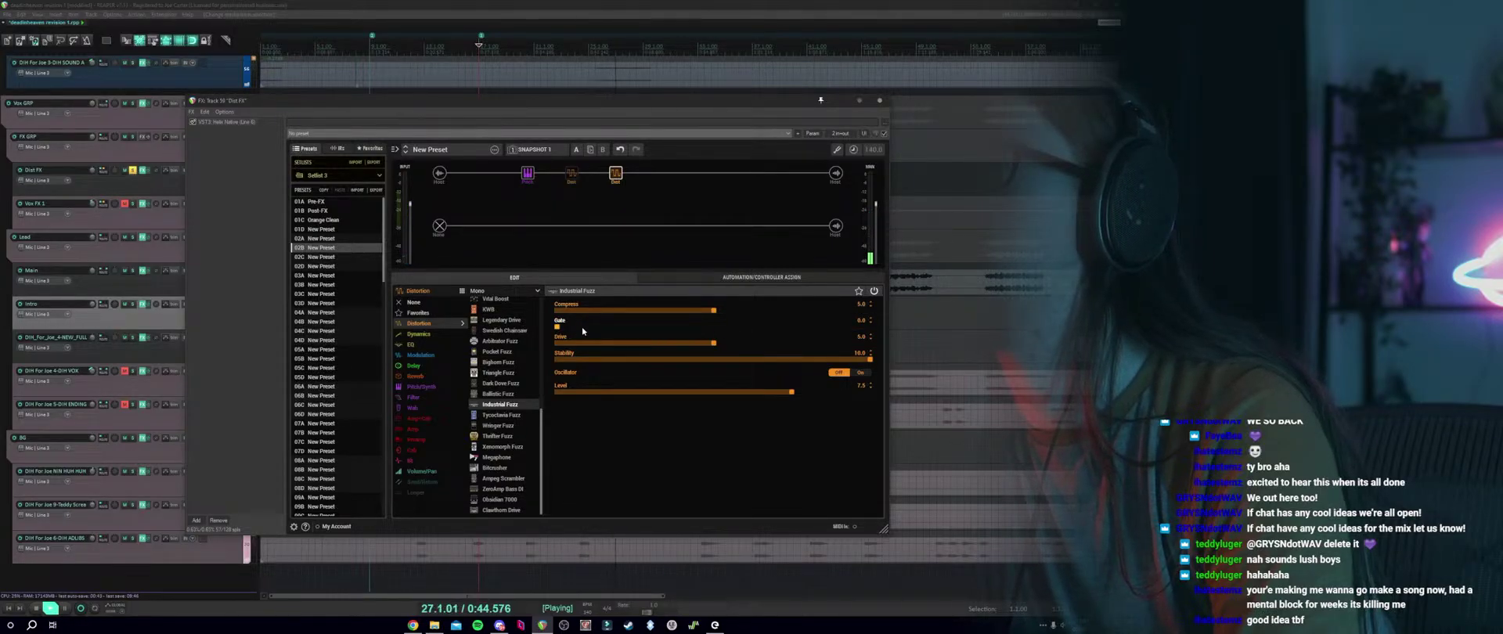
pyautogui.moveTo(581, 326); pyautogui.dragTo(734, 327)
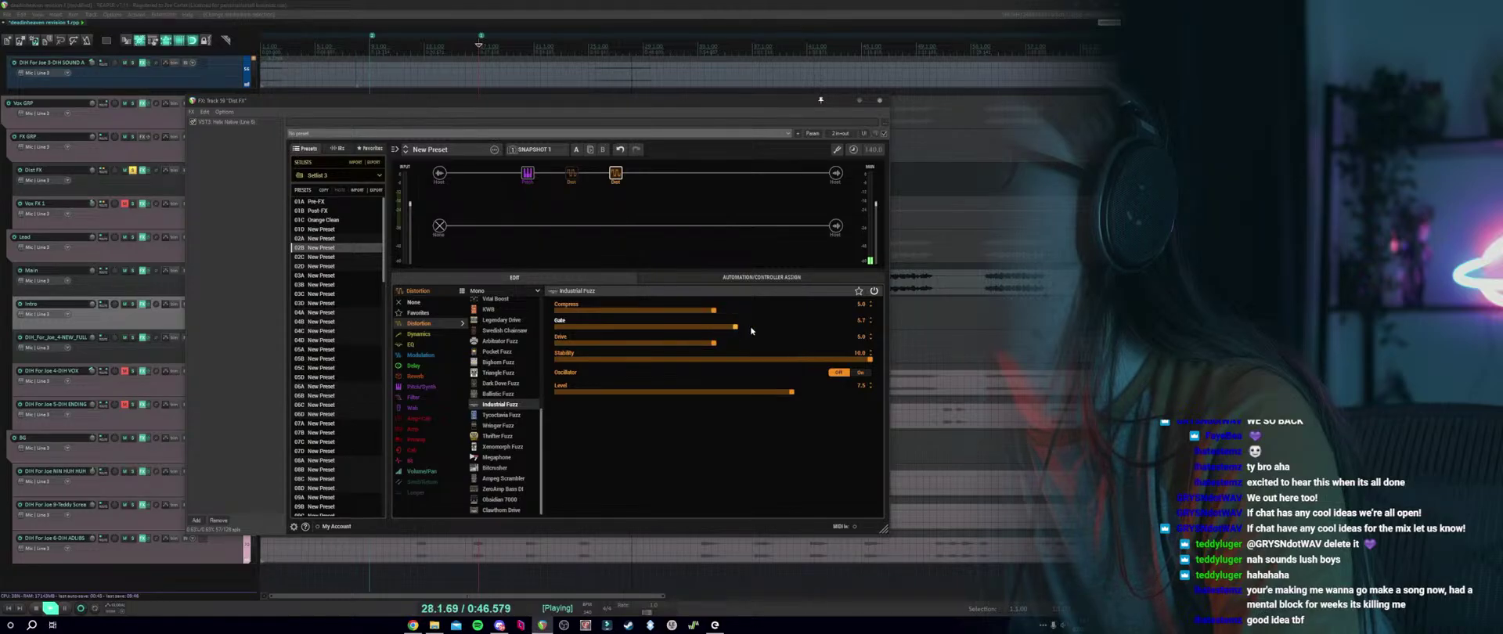
pyautogui.click(480, 75)
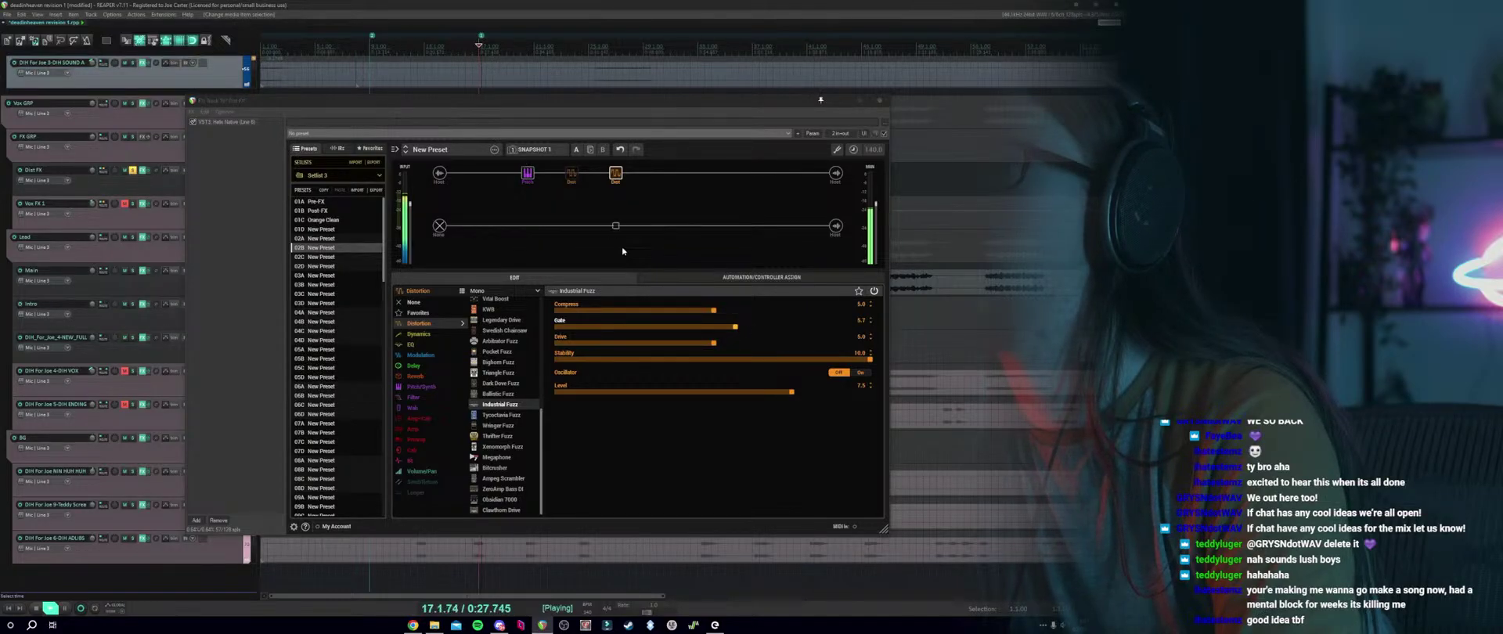
pyautogui.moveTo(721, 328); pyautogui.dragTo(681, 339)
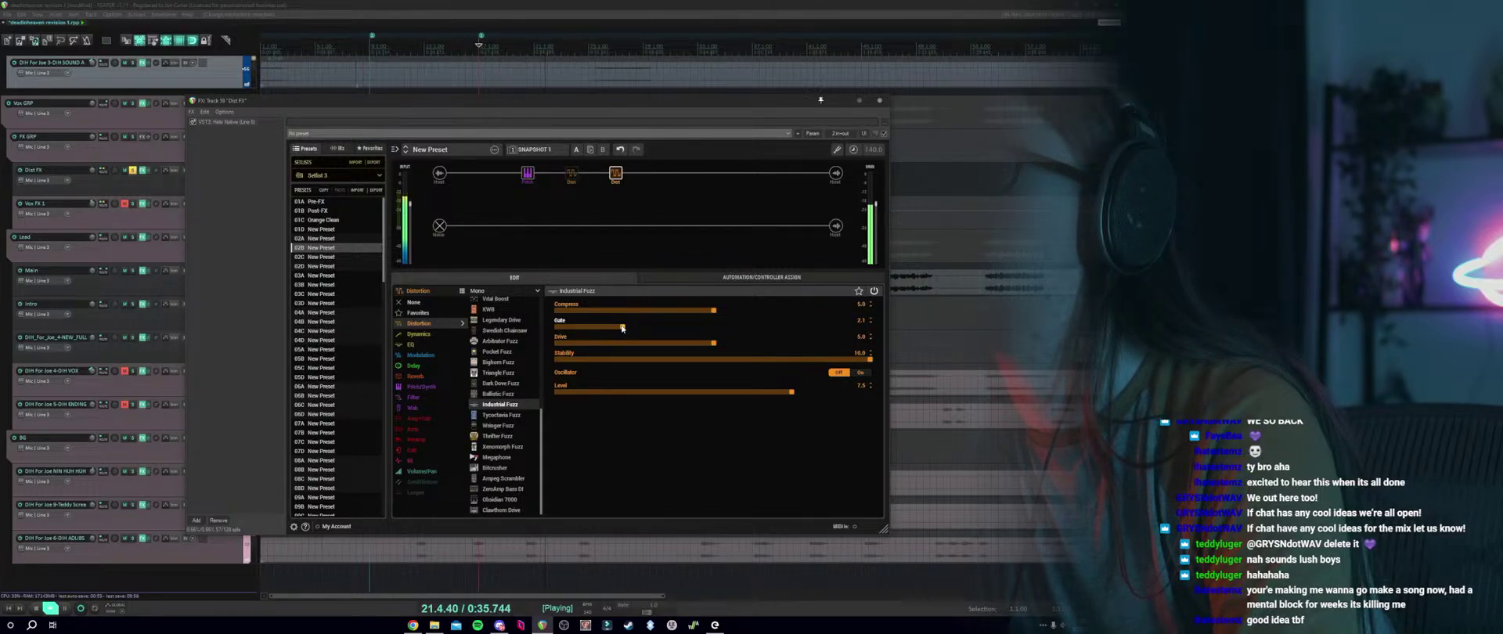
pyautogui.moveTo(623, 327); pyautogui.dragTo(862, 339)
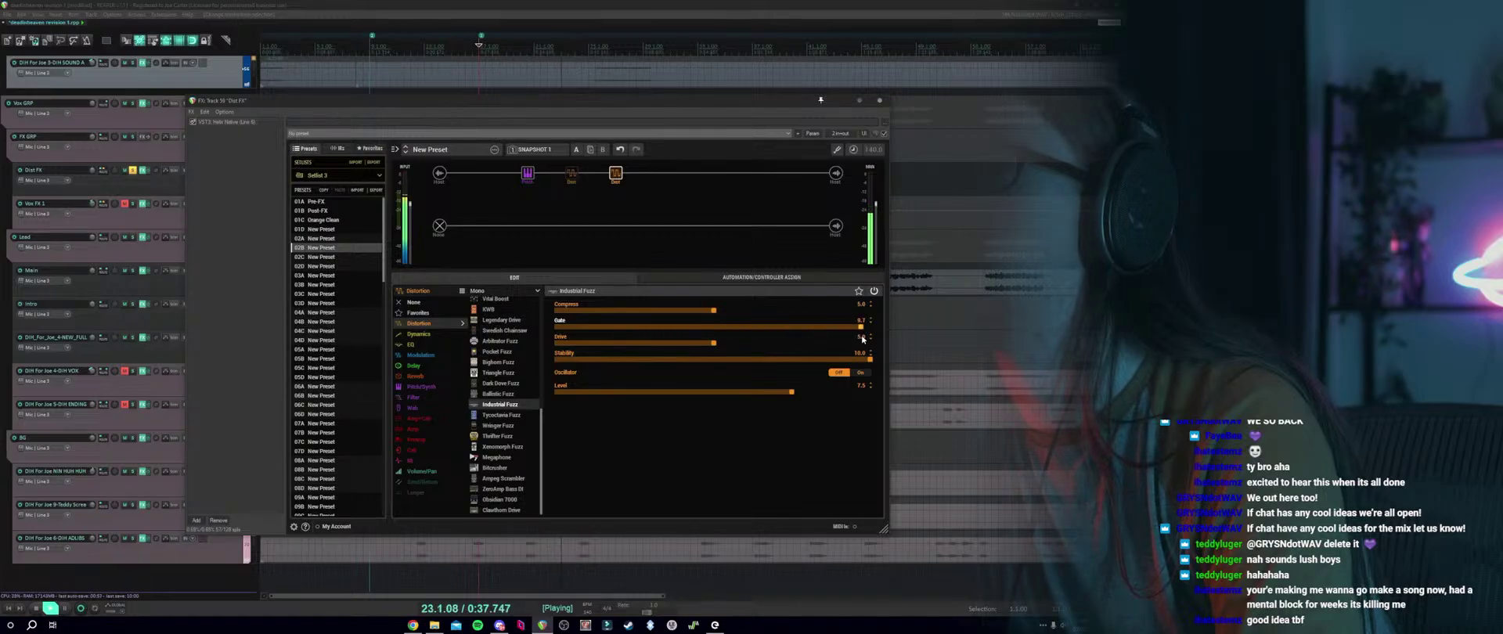
# Set the Industrial Fuzz's Stability and Gain to 5.0 and its Level to 8.0, and close the plugin window.
pyautogui.click(721, 361)
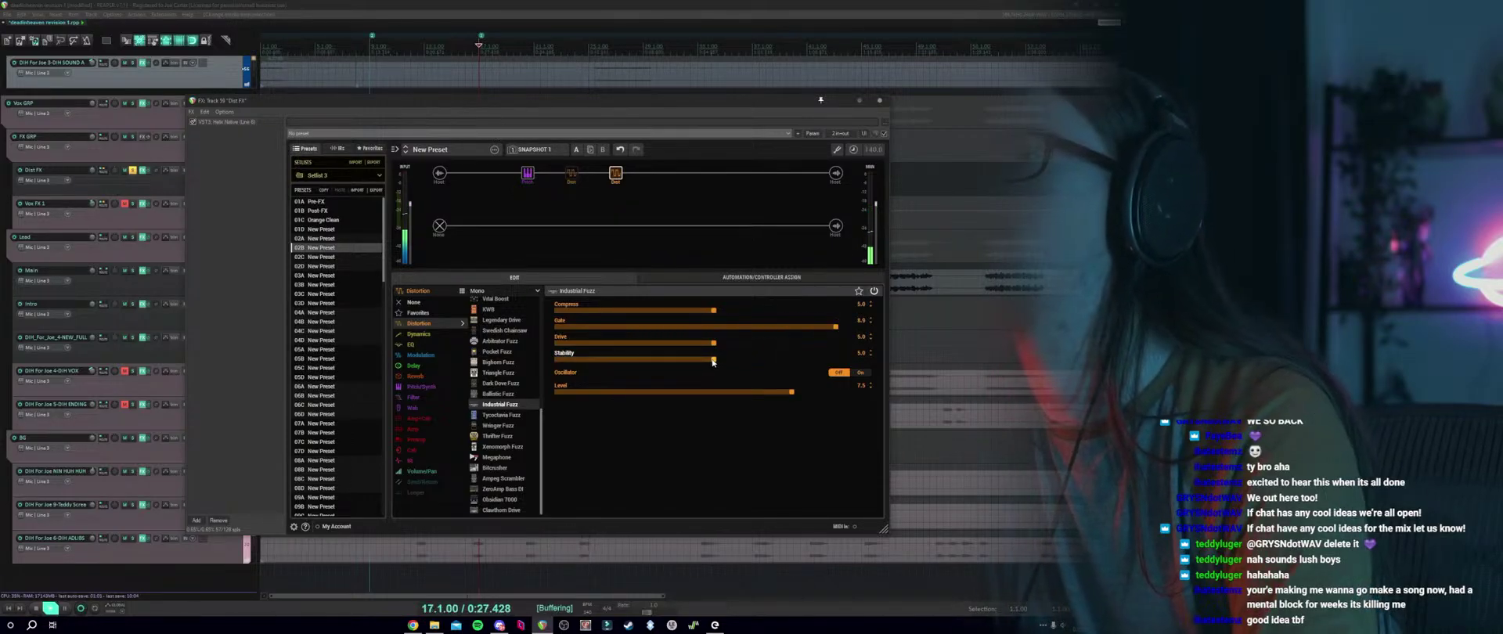
pyautogui.click(713, 328)
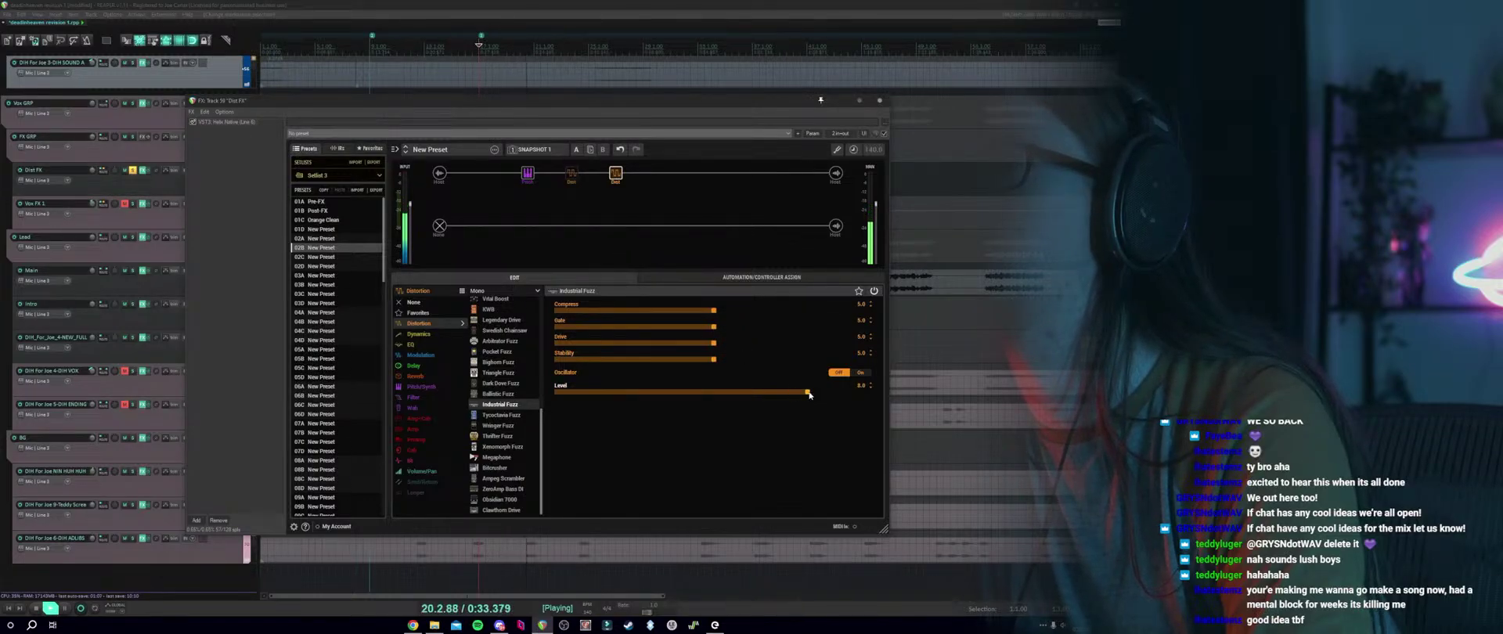
pyautogui.click(879, 100)
# Replay the section from bar 17, comparing the soloed Dist FX track with the full mix.
pyautogui.press('space')
pyautogui.press('space')
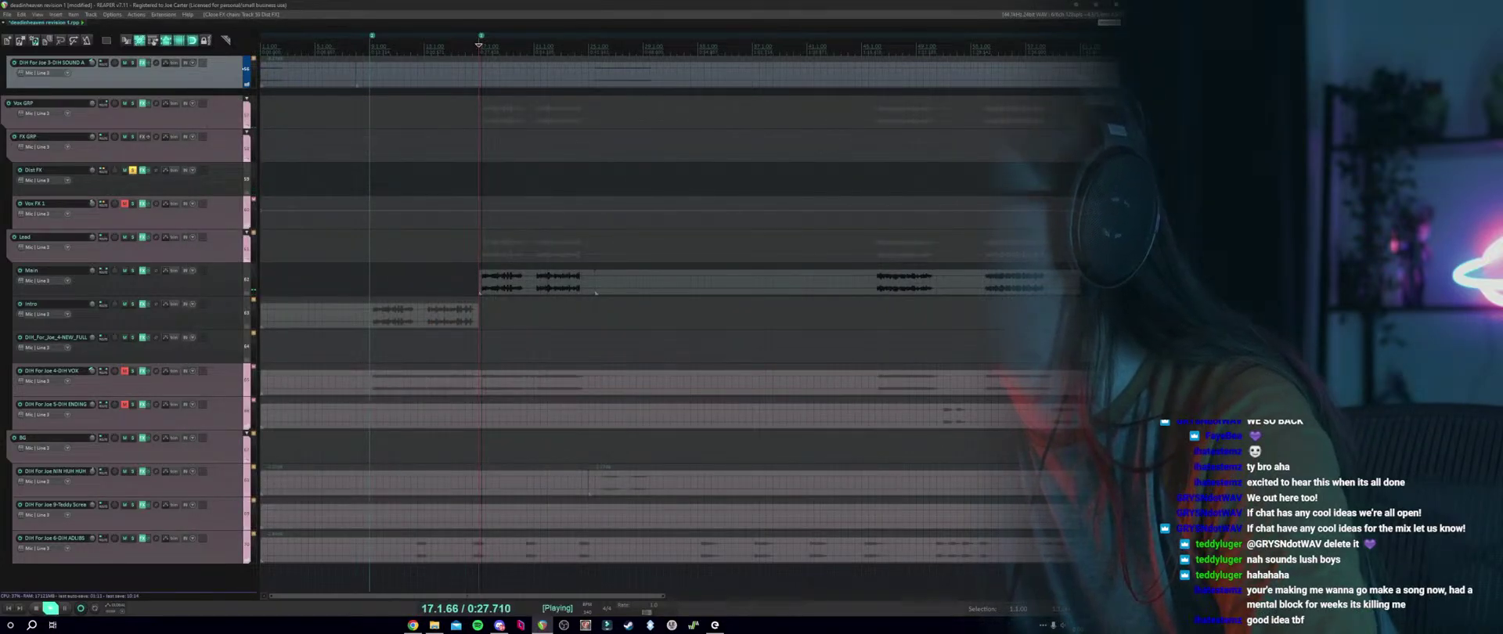
pyautogui.hotkey('alt', 's')
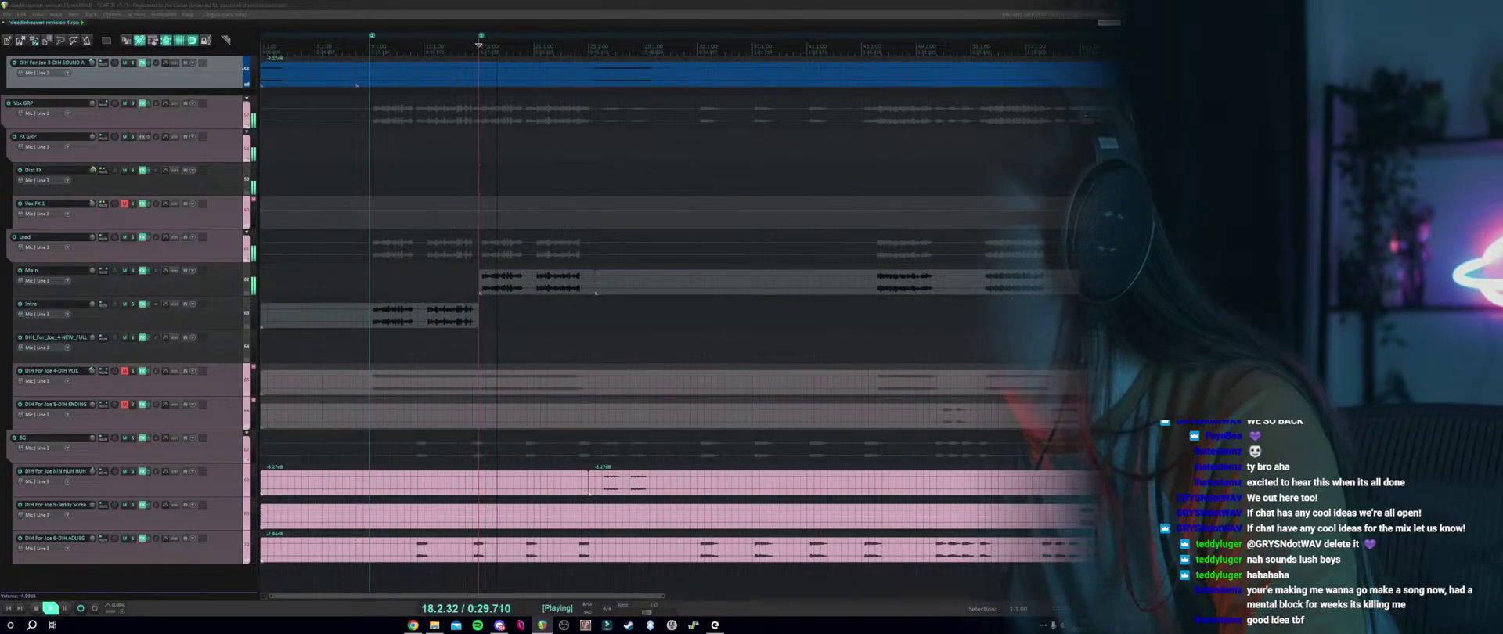
pyautogui.hotkey('alt', 's')
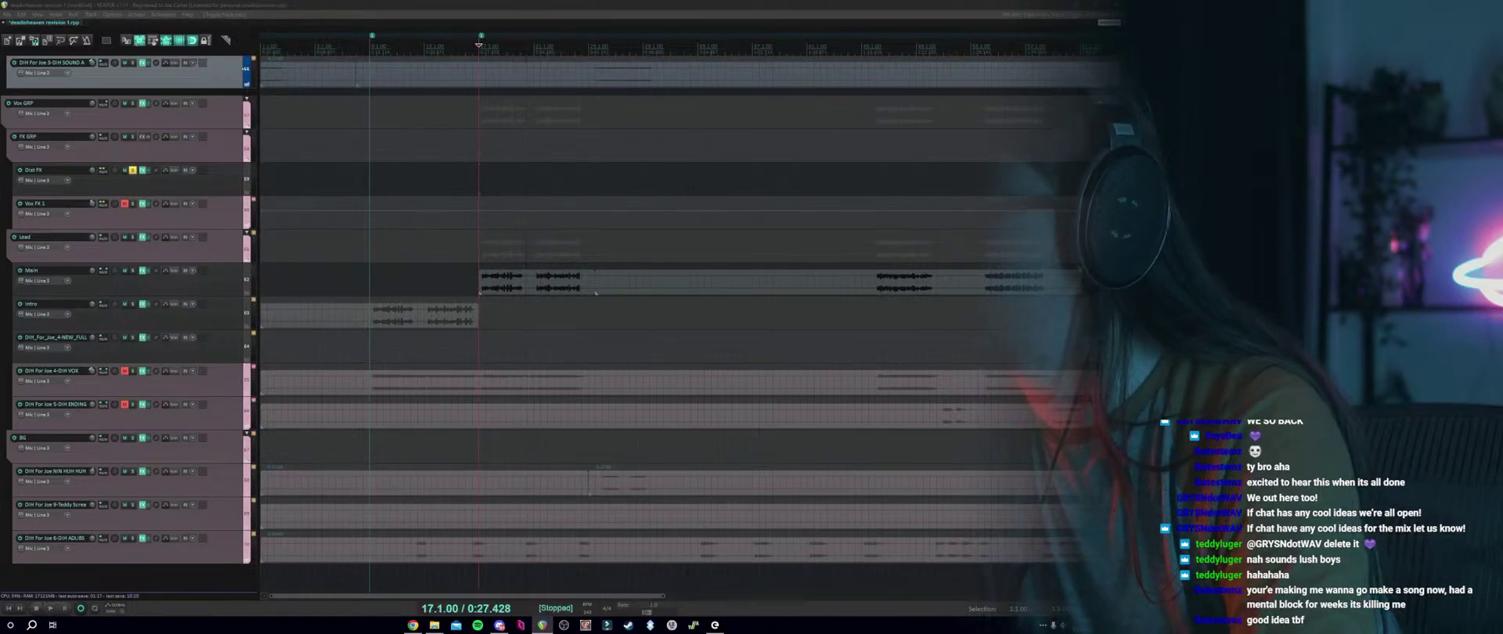
pyautogui.press('space')
pyautogui.hotkey('alt', 's')
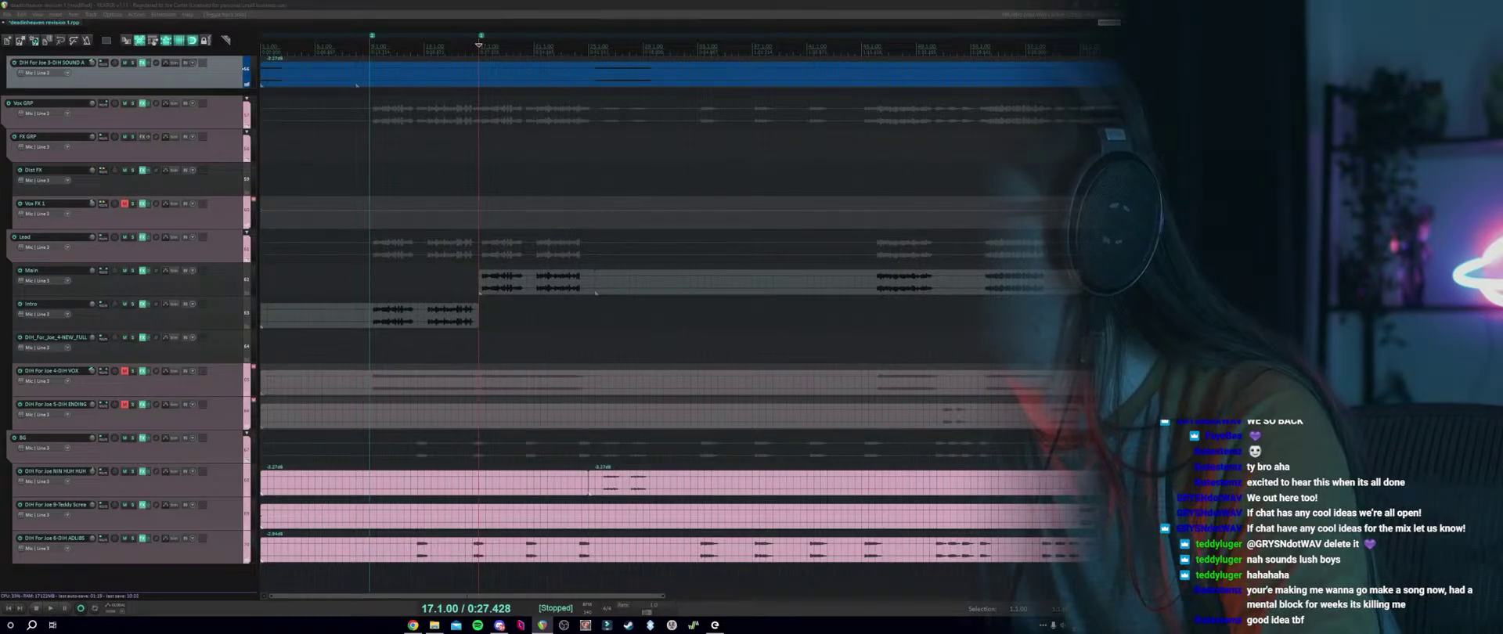
# Solo the muted VOX track, listen to it from bar 17 and clear the solo.
pyautogui.click(704, 382)
pyautogui.hotkey('alt', 's')
pyautogui.press('space')
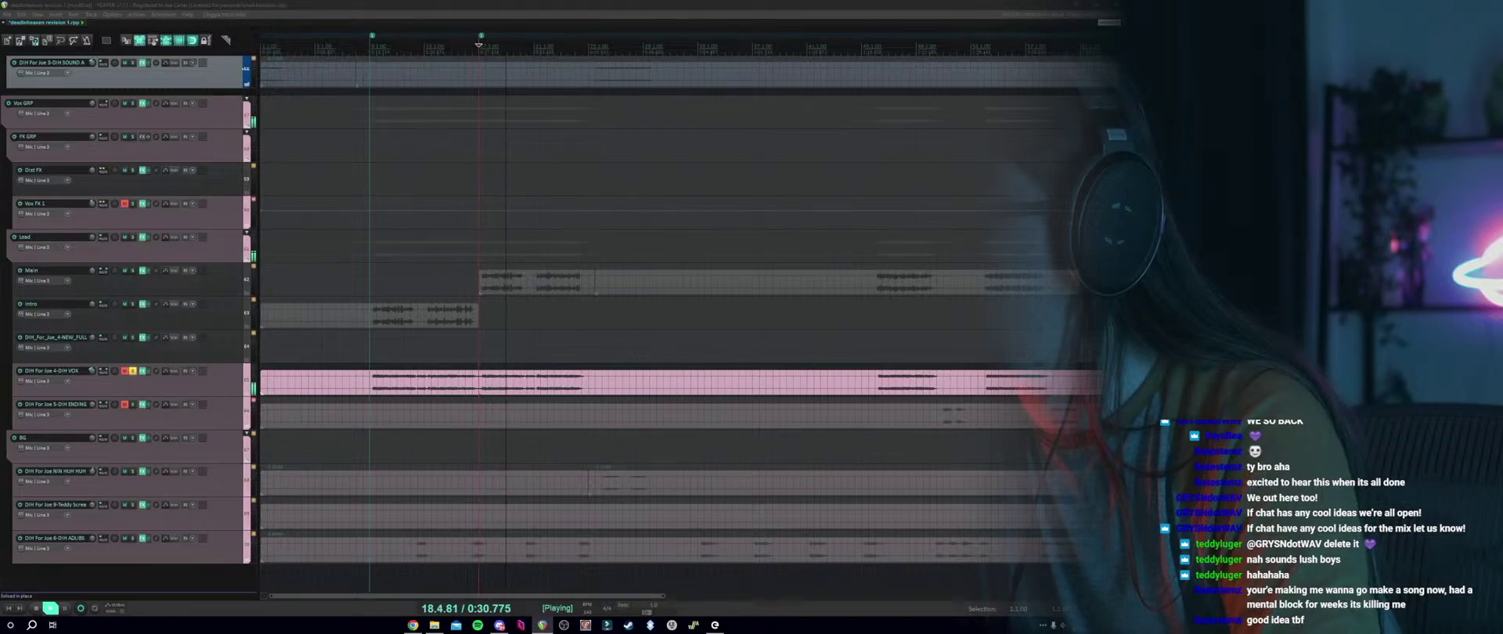
pyautogui.hotkey('alt', 's')
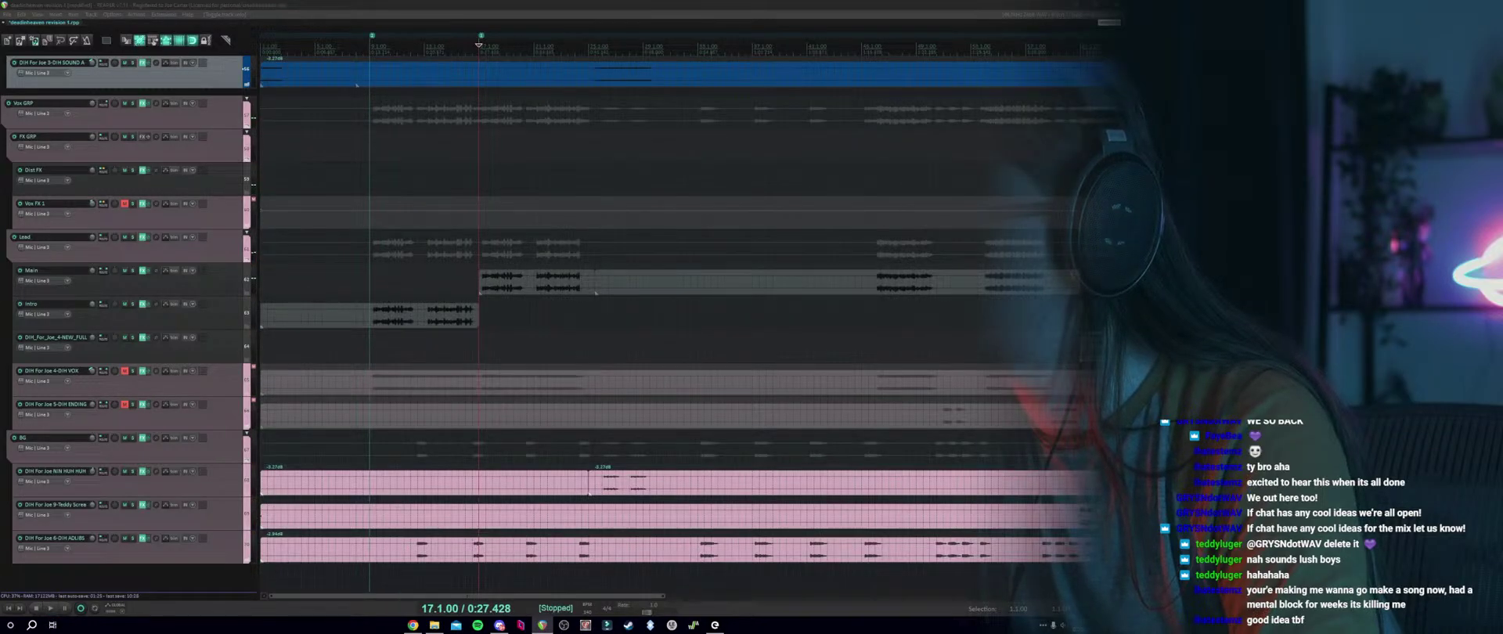
# Compare the soloed Dist FX track, the soloed Main vocal and the full mix from bar 17, finishing with Dist FX soloed.
pyautogui.click(132, 170)
pyautogui.press('space')
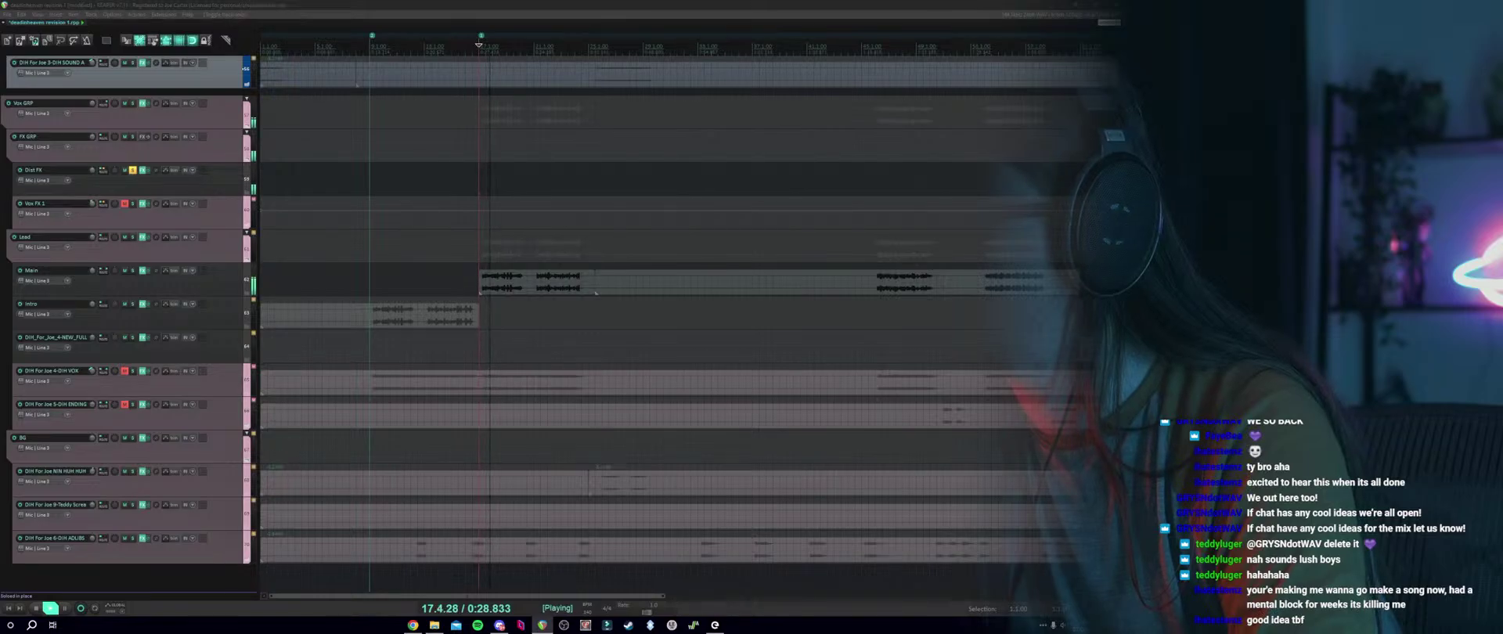
pyautogui.click(132, 270)
pyautogui.press('space')
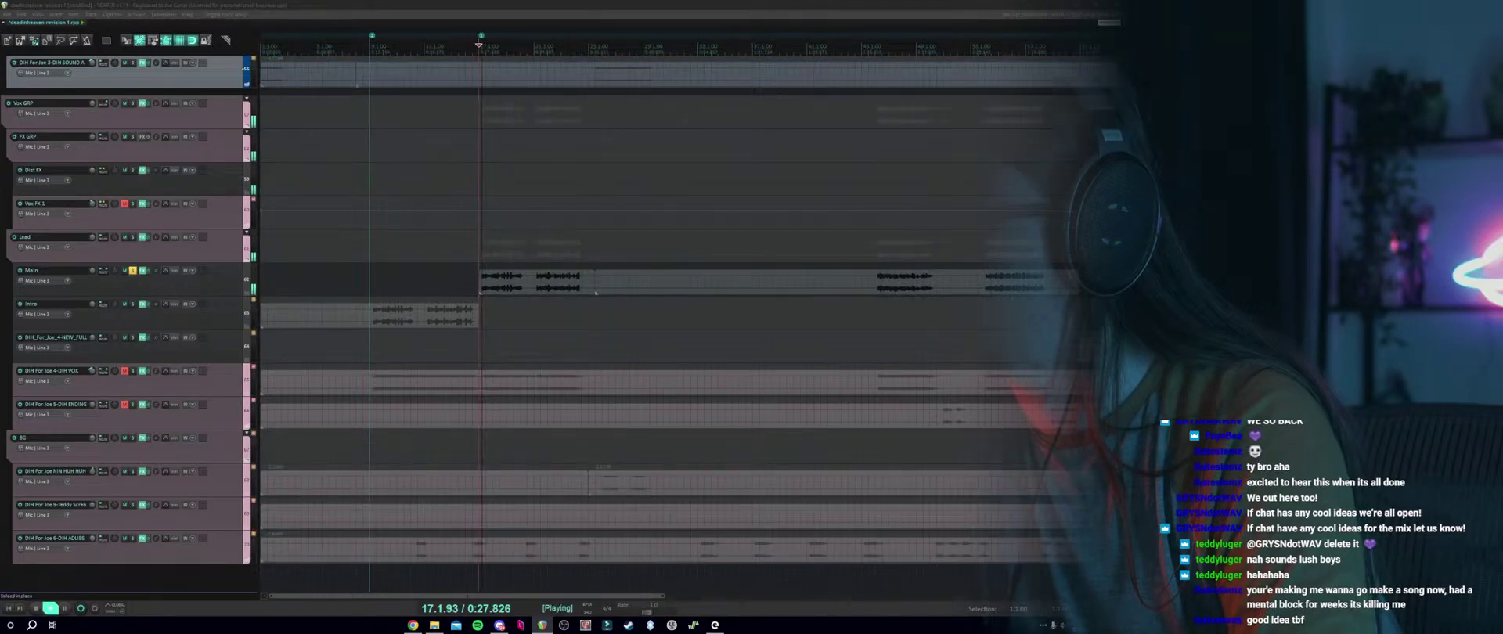
pyautogui.hotkey('alt', 's')
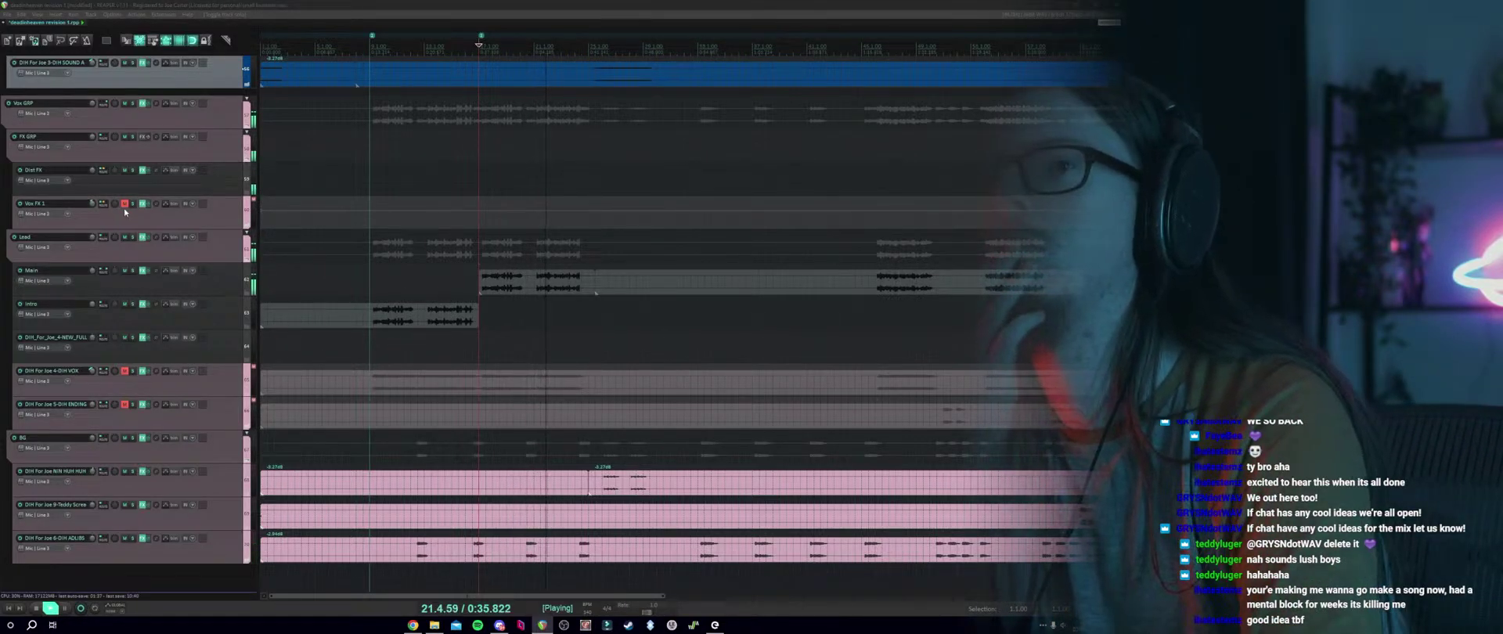
pyautogui.click(132, 170)
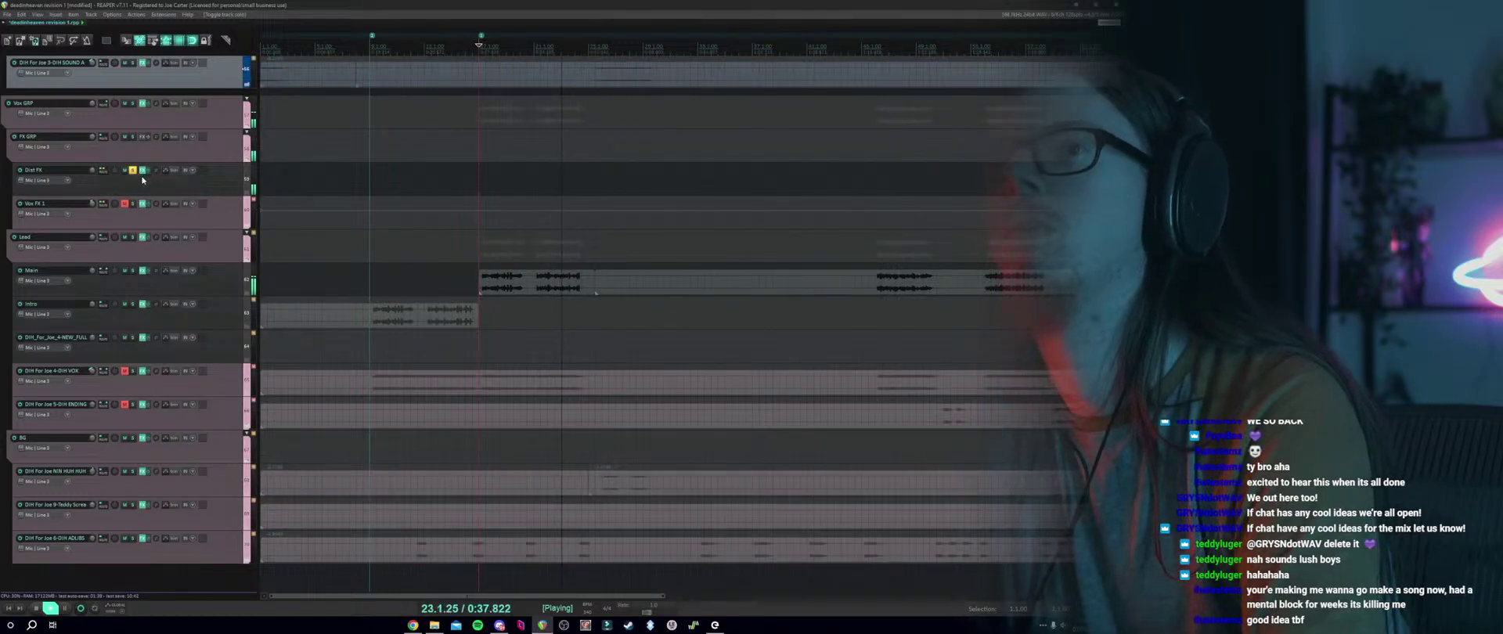
pyautogui.press('space')
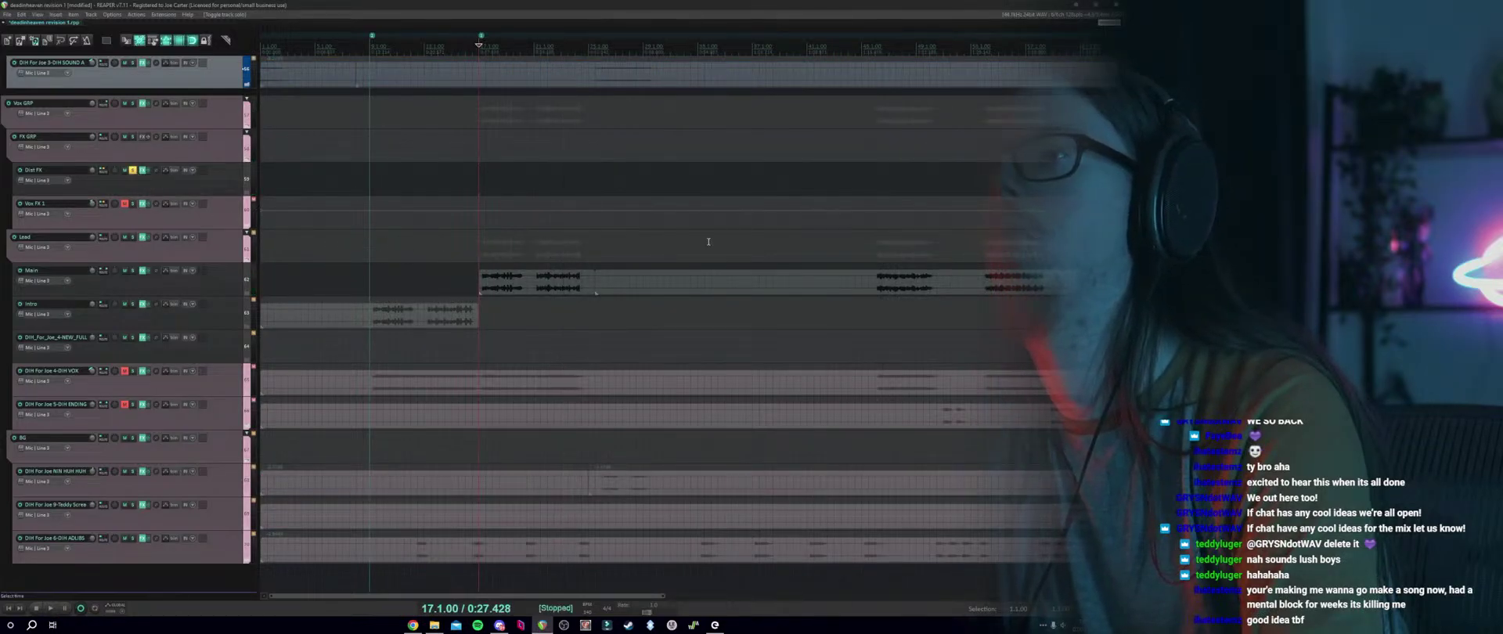
# Play the soloed Dist FX track from bar 54 and remove its solo to hear it in the full mix.
pyautogui.scroll(-2, 709, 242)
pyautogui.click(776, 260)
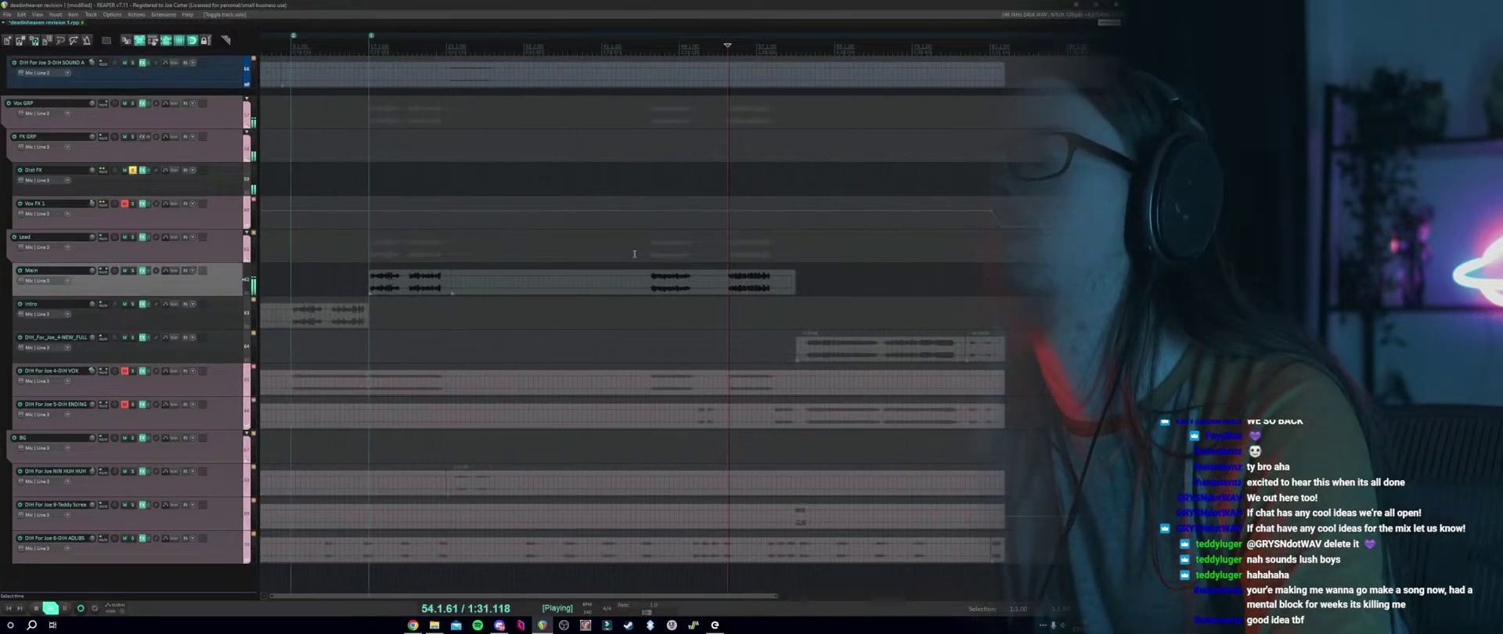
pyautogui.click(133, 171)
pyautogui.press('space')
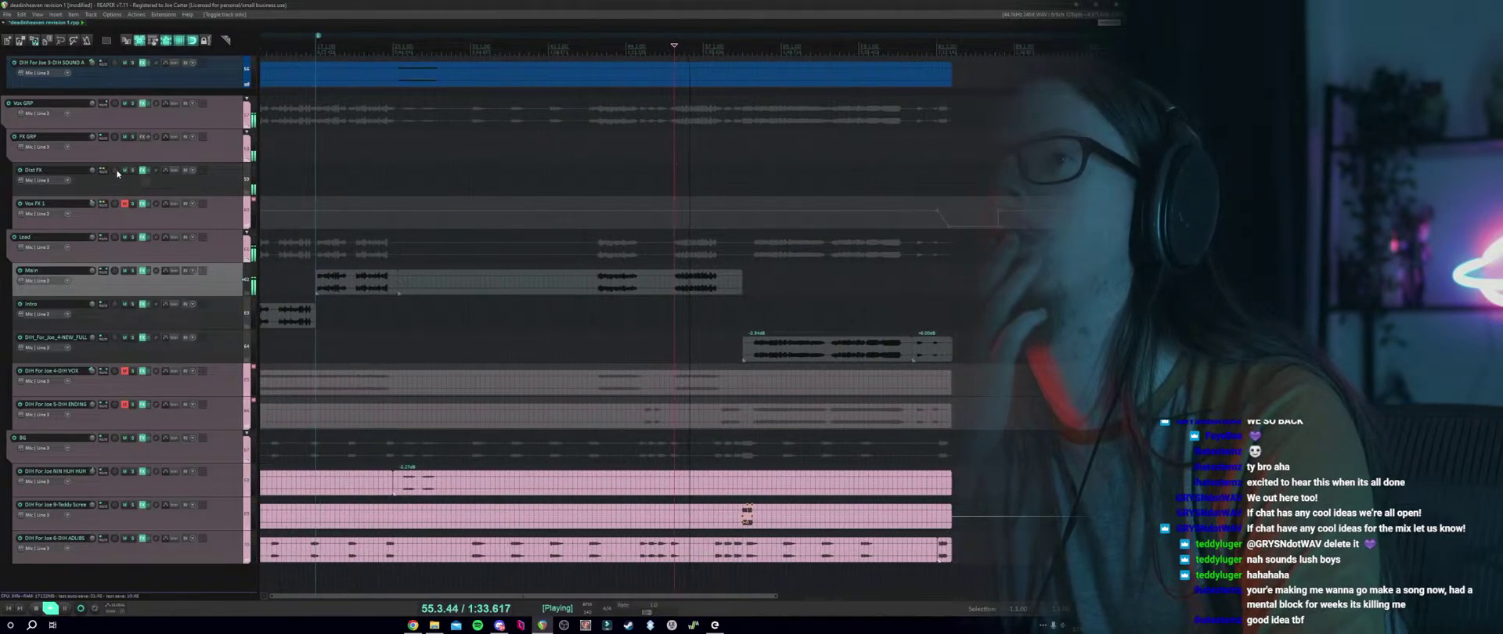
# Stop playback and place the edit cursor at 46.2.00, where the Main vocal's phrase begins.
pyautogui.press('space')
pyautogui.click(599, 274)
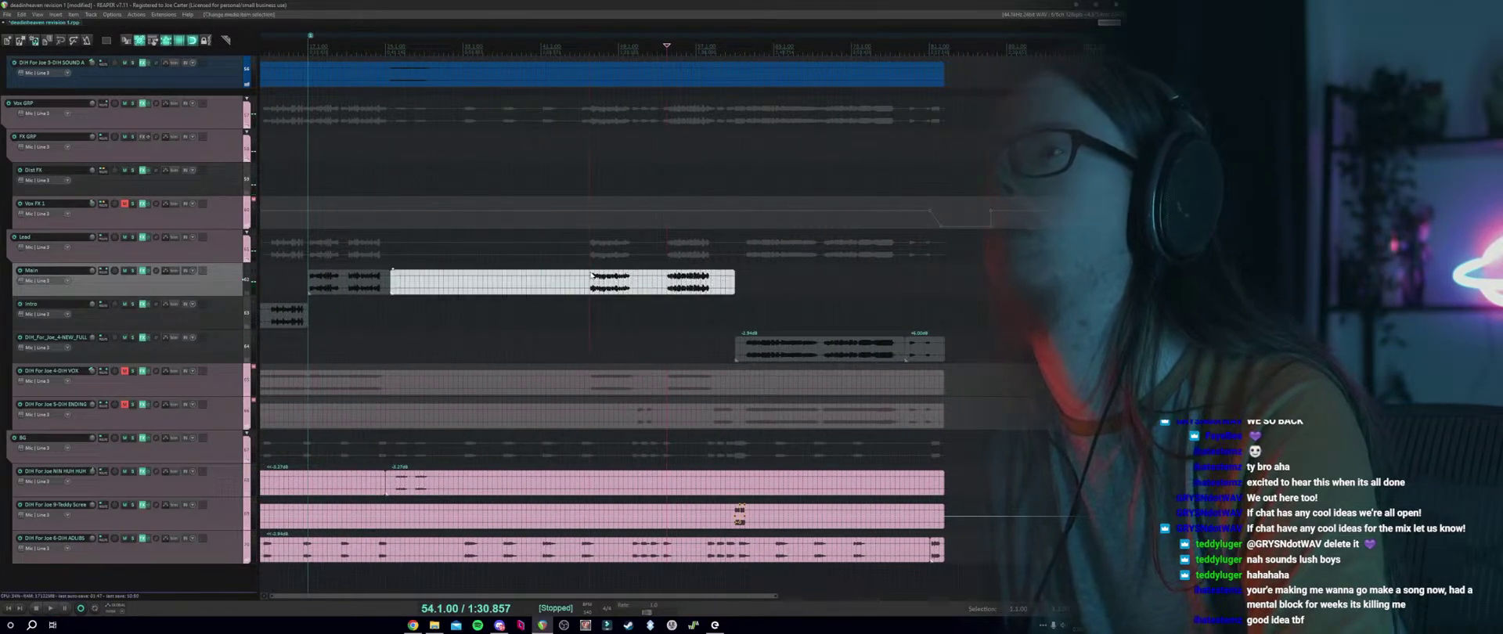
pyautogui.click(592, 257)
pyautogui.scroll(4, 658, 297)
pyautogui.scroll(-4, 654, 319)
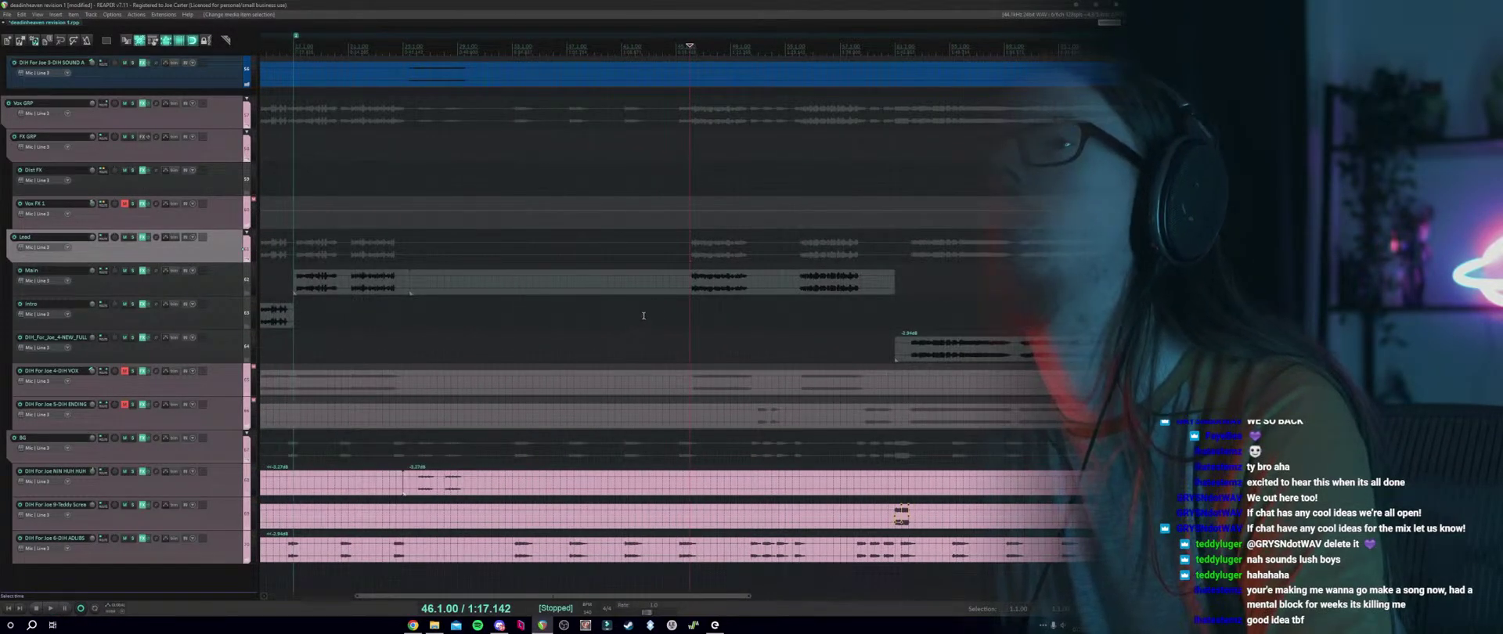
pyautogui.click(710, 288)
pyautogui.scroll(4, 687, 313)
pyautogui.click(687, 340)
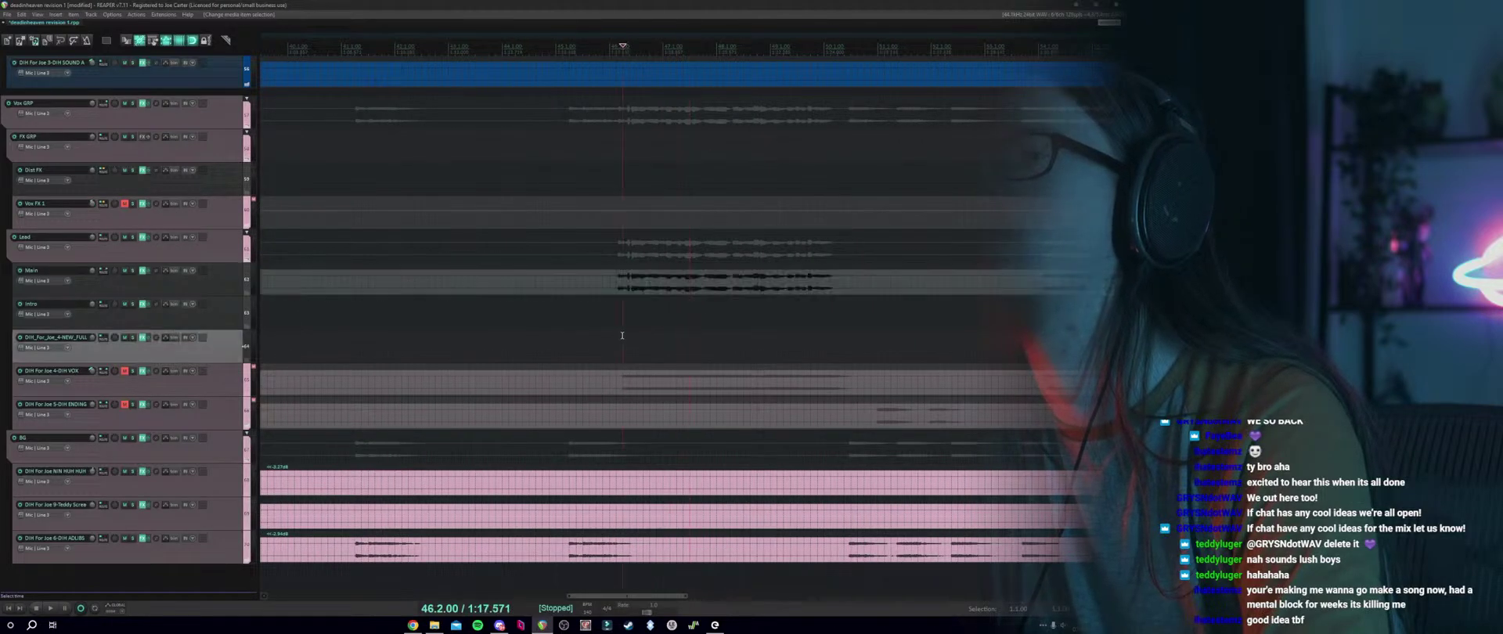
# Try to shift the Main vocal item to line up with 46.2.00 and undo the move.
pyautogui.click(692, 290)
pyautogui.scroll(-4, 695, 291)
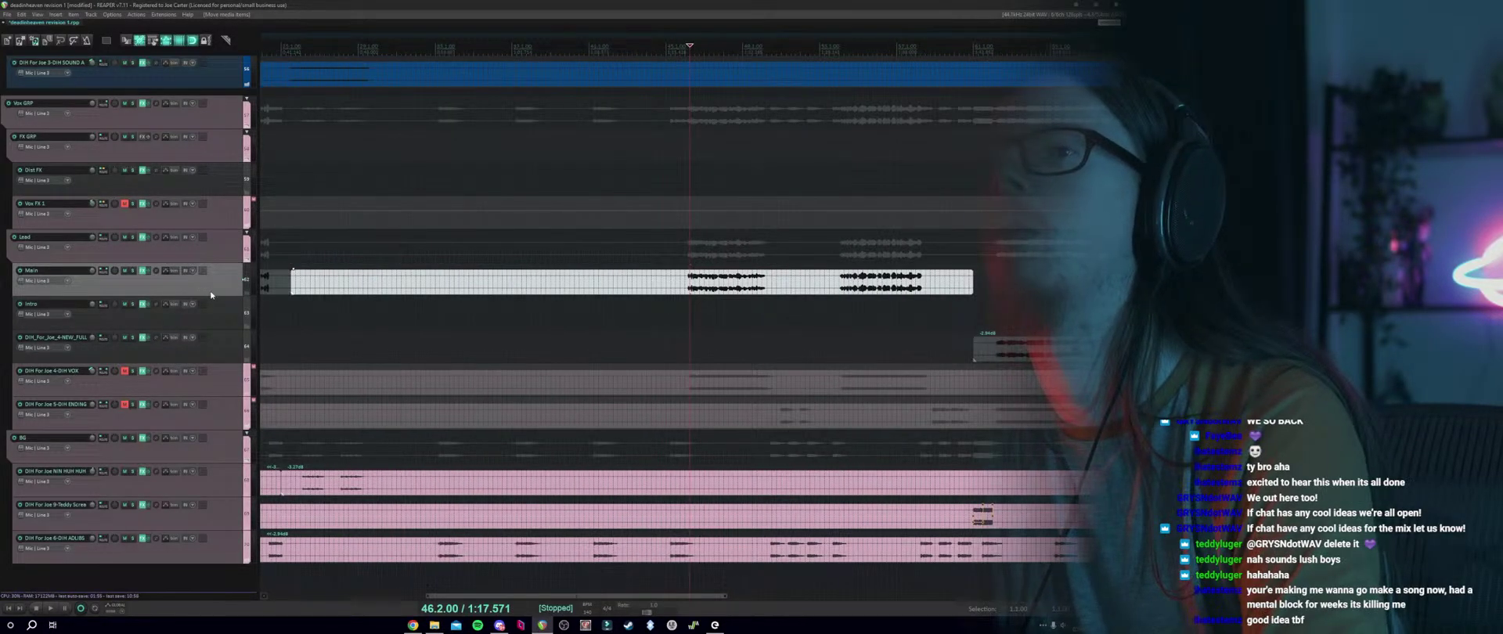
pyautogui.hotkey('ctrl', 'z')
pyautogui.hotkey('ctrl', 'z')
pyautogui.hotkey('ctrl', 'z')
pyautogui.hotkey('ctrl', 'z')
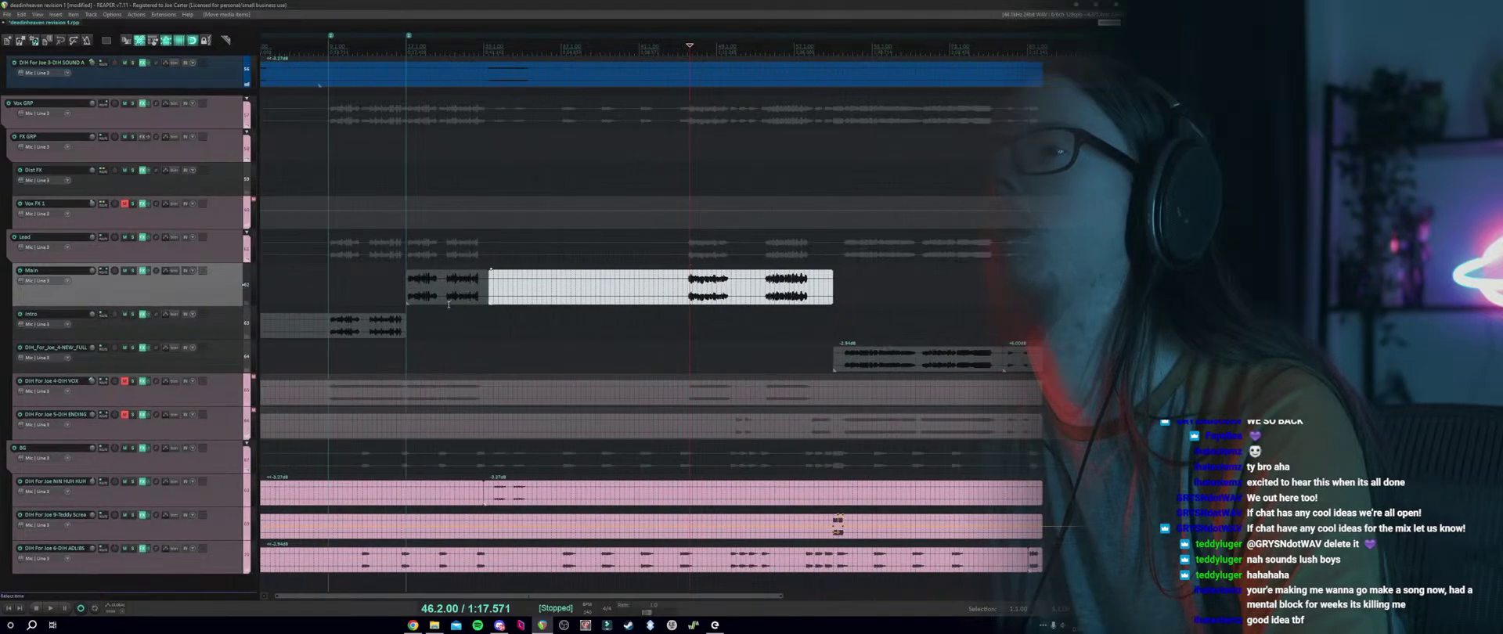
# Play the mix from 17.1.50 and again from just before the Main vocal phrase in bar 46.
pyautogui.scroll(4, 442, 290)
pyautogui.click(572, 258)
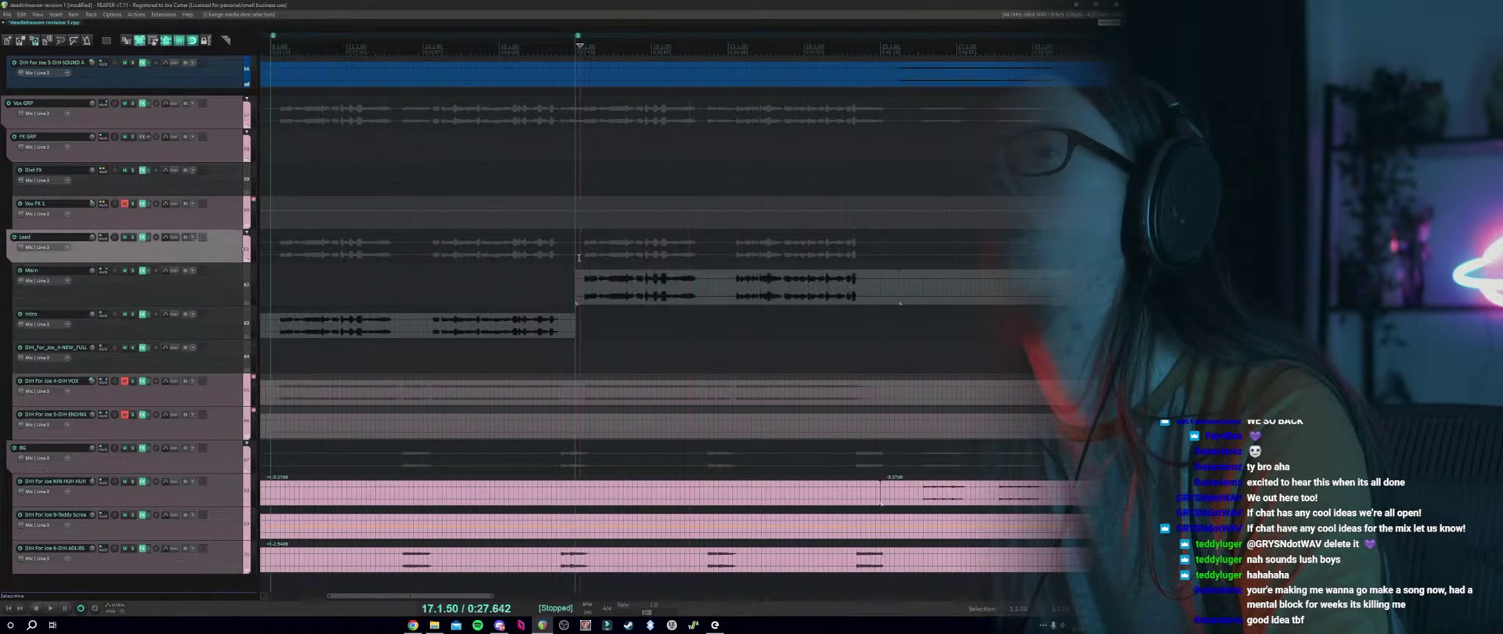
pyautogui.press('space')
pyautogui.scroll(-2, 715, 274)
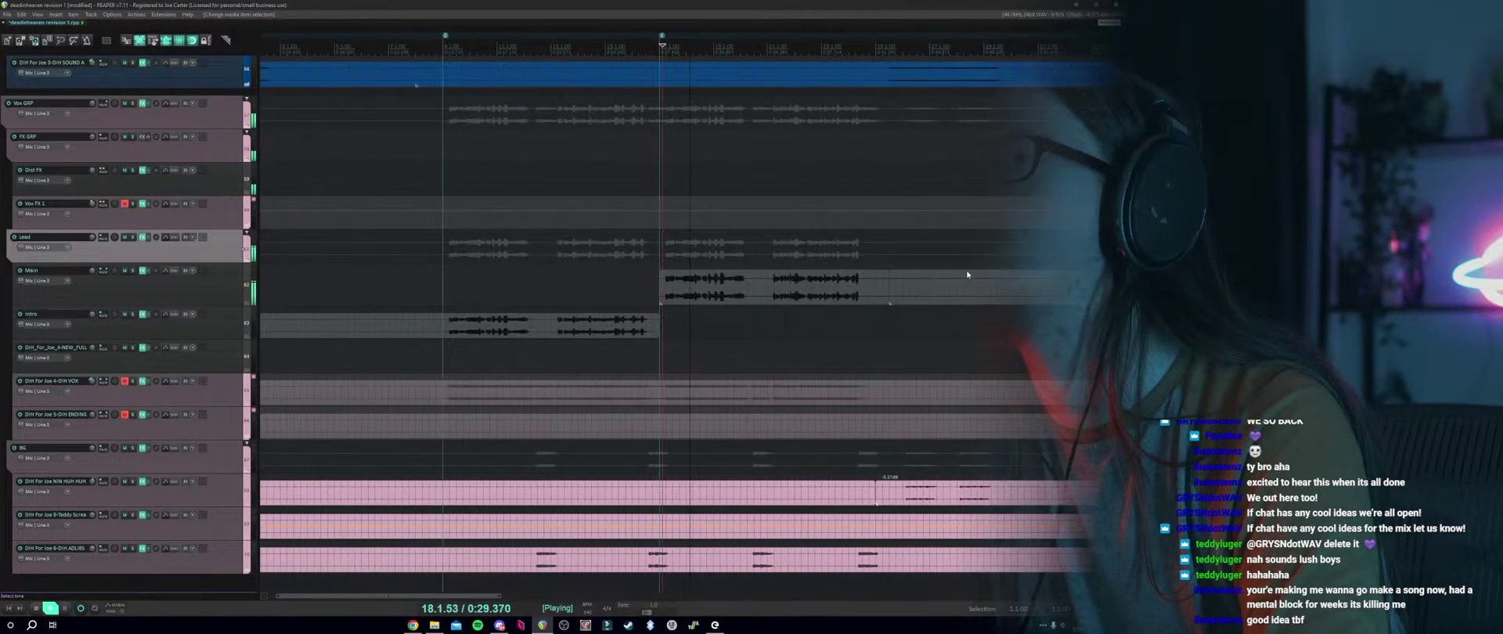
pyautogui.scroll(-4, 563, 325)
pyautogui.click(563, 325)
pyautogui.scroll(4, 564, 325)
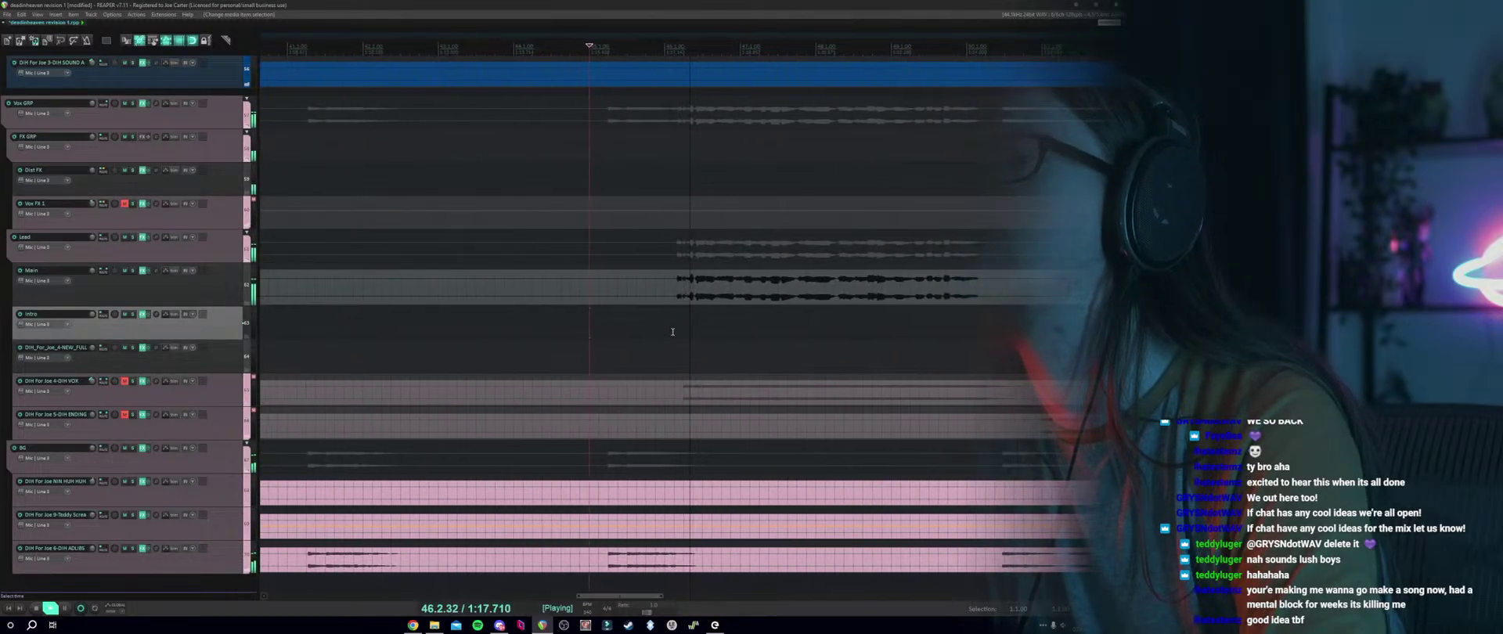
pyautogui.press('space')
# Split the Main vocal item at 45.4.50 and shift the part after the split slightly later.
pyautogui.click(595, 296)
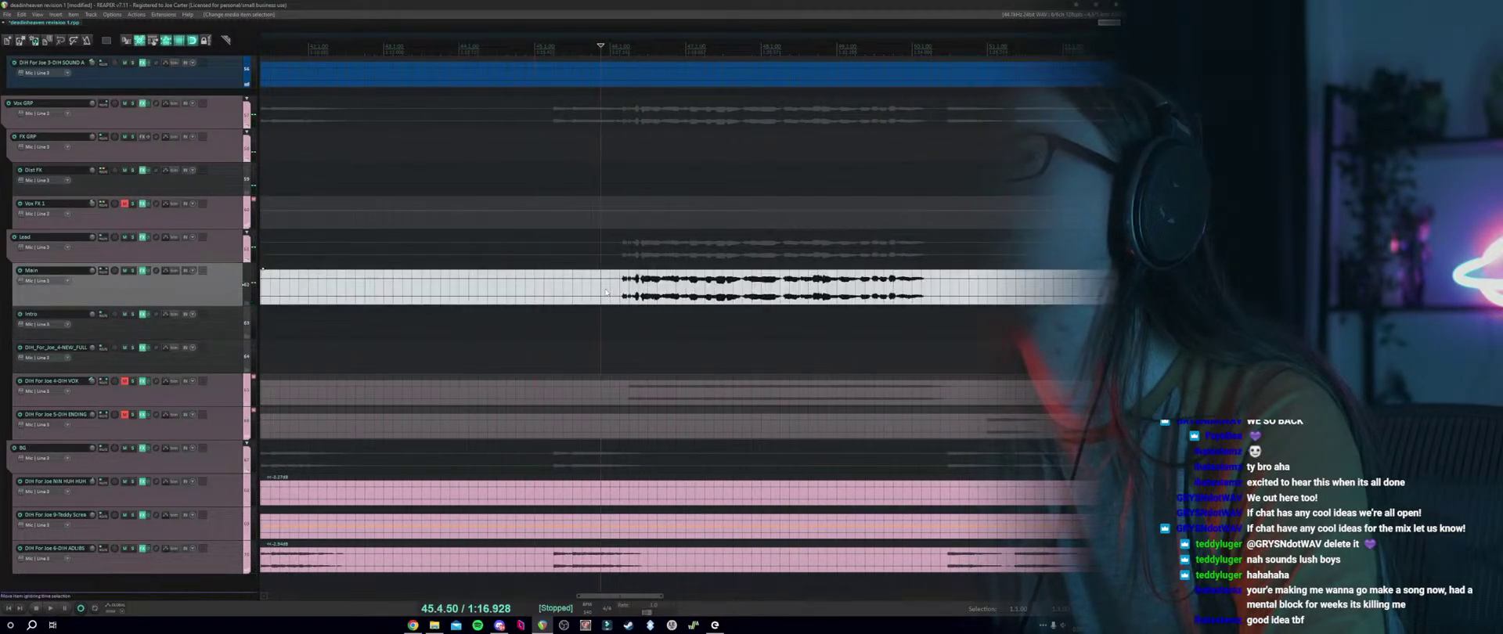
pyautogui.press('s')
pyautogui.scroll(1, 724, 299)
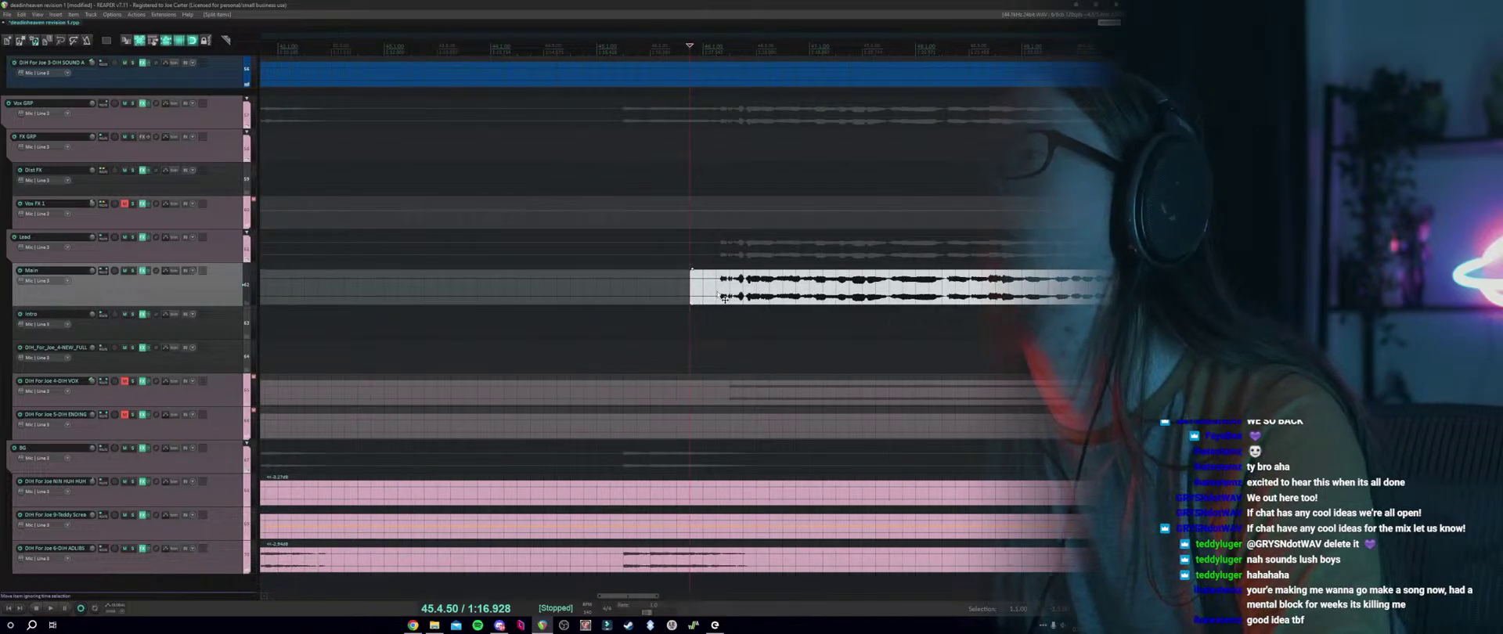
pyautogui.moveTo(724, 299); pyautogui.dragTo(738, 299)
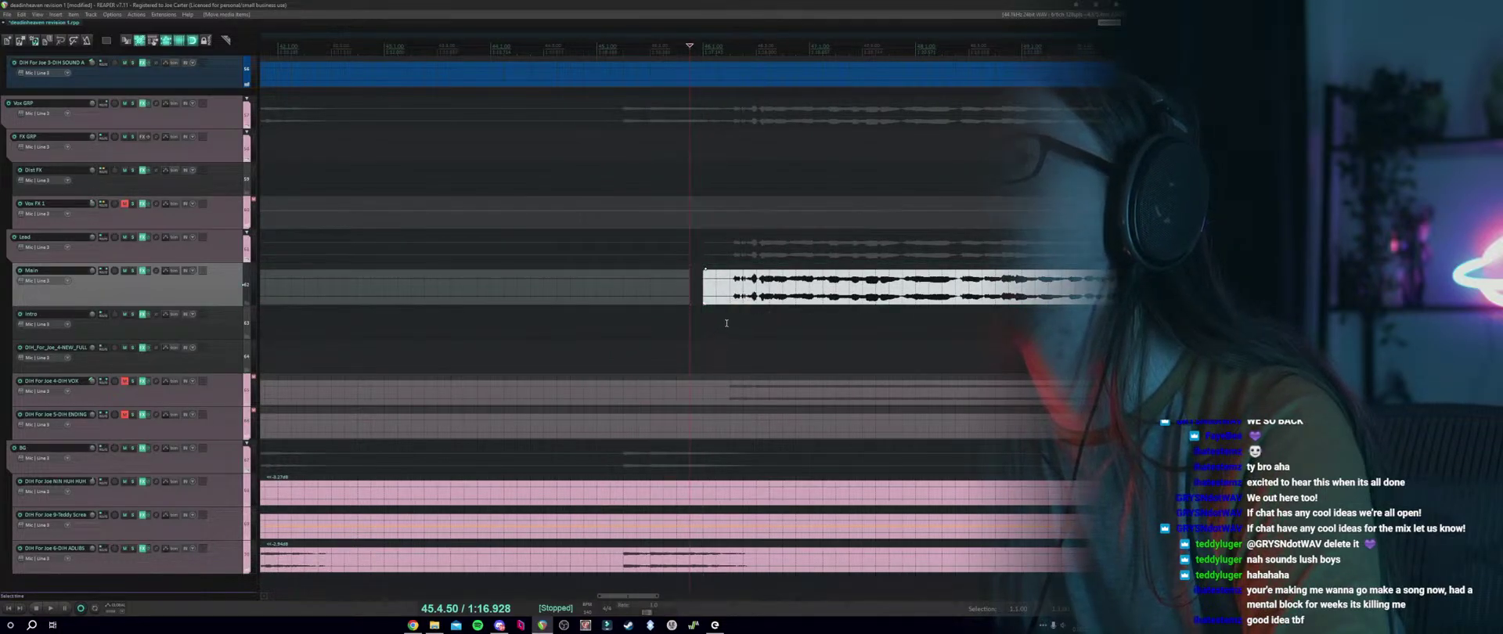
# Play the shifted Main vocal phrase and move its item slightly earlier so the phrase begins at 46.2.00.
pyautogui.click(726, 323)
pyautogui.press('space')
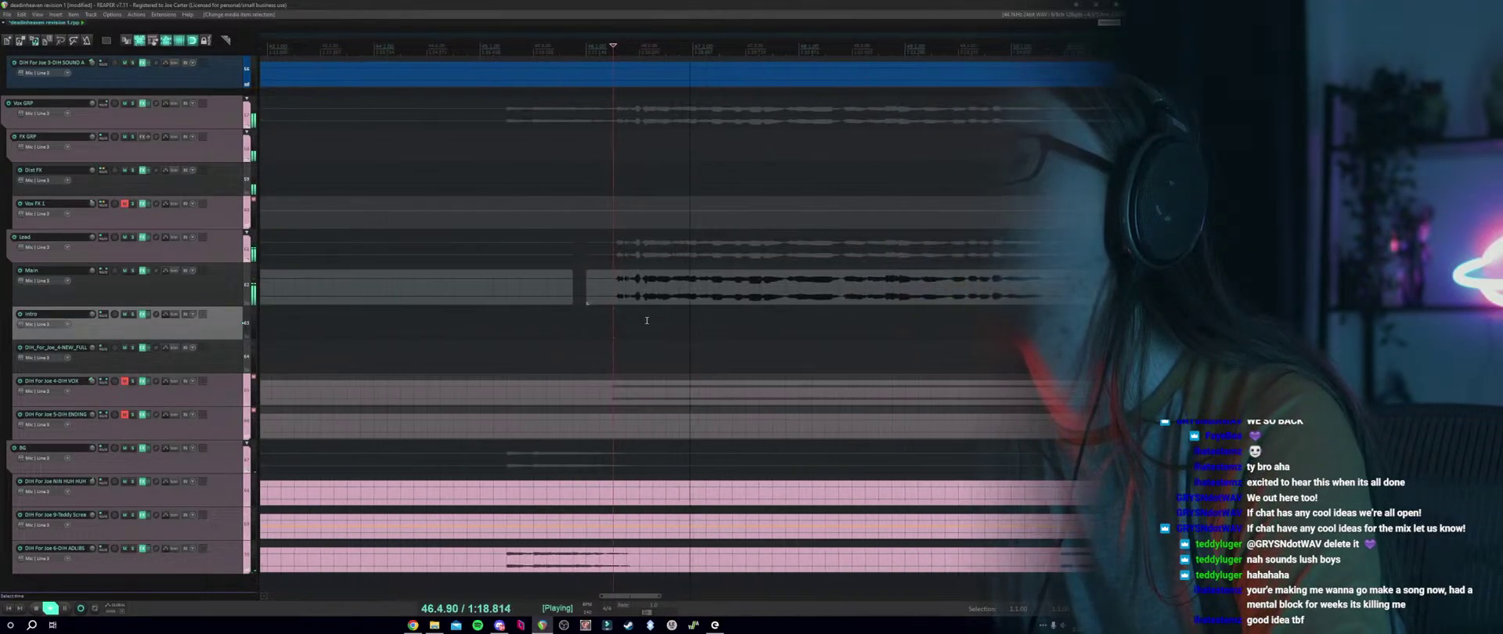
pyautogui.click(613, 295)
pyautogui.press('space')
pyautogui.scroll(1, 624, 288)
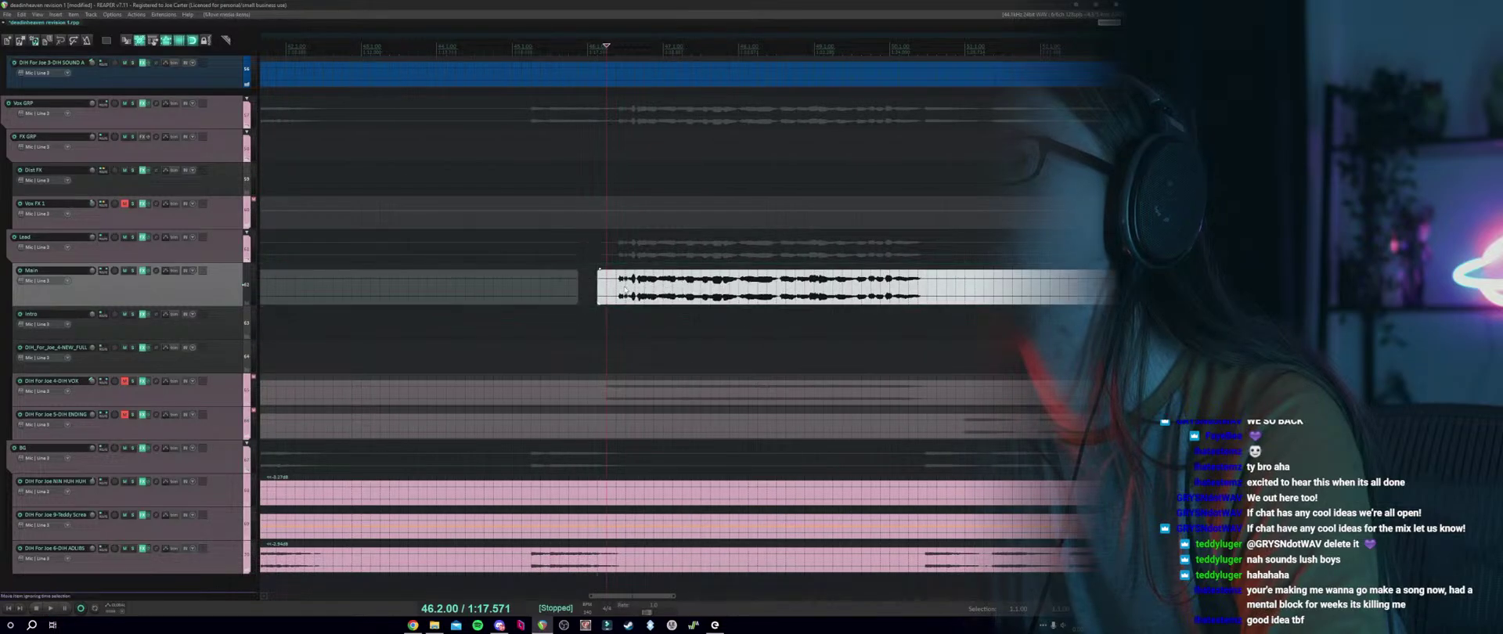
pyautogui.press('space')
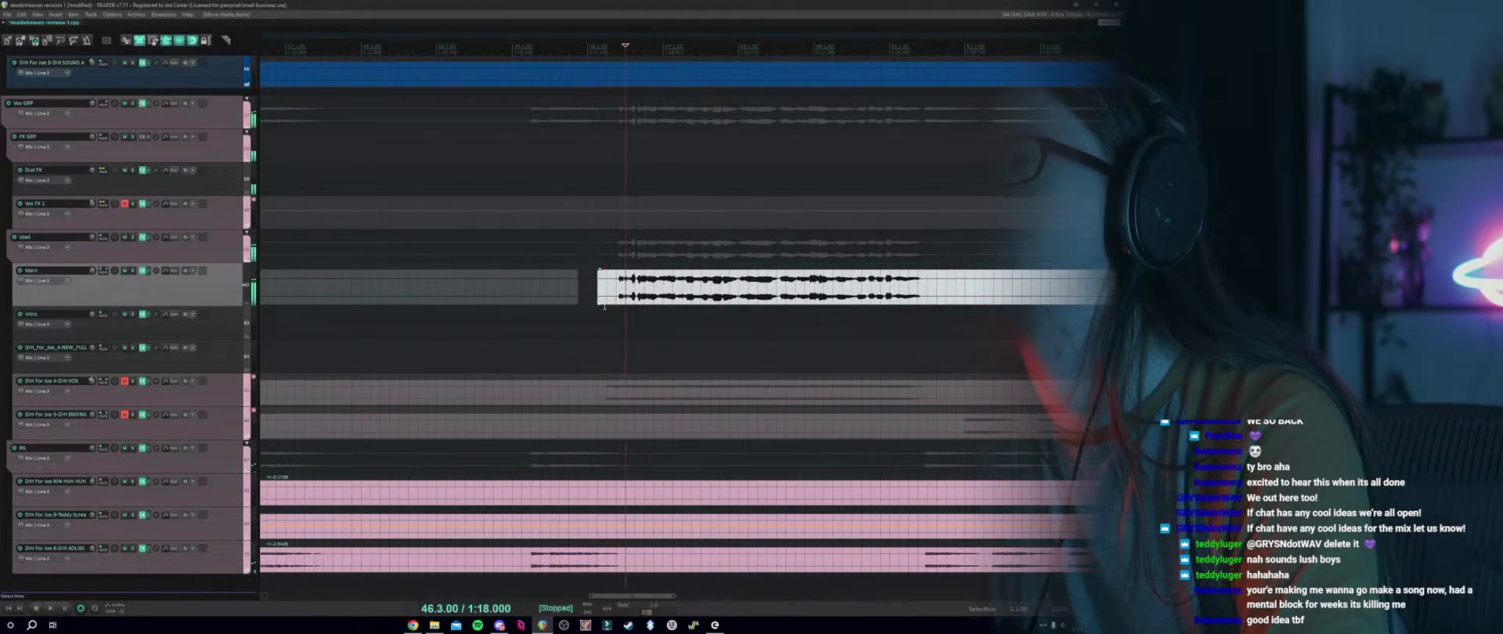
pyautogui.click(604, 307)
pyautogui.moveTo(617, 297); pyautogui.dragTo(608, 297)
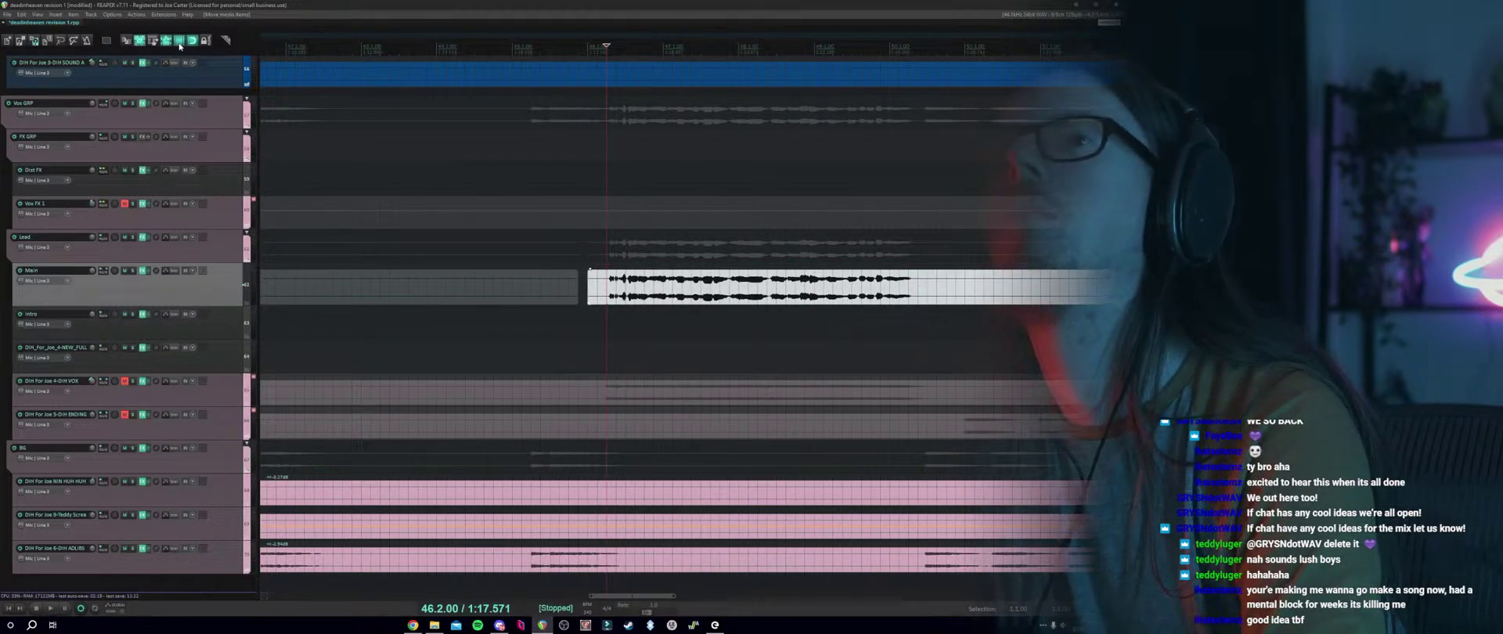
# Change the grid line spacing, nudge the split Main vocal item slightly earlier and play the phrase from 46.2.00.
pyautogui.rightClick(180, 45)
pyautogui.click(176, 100)
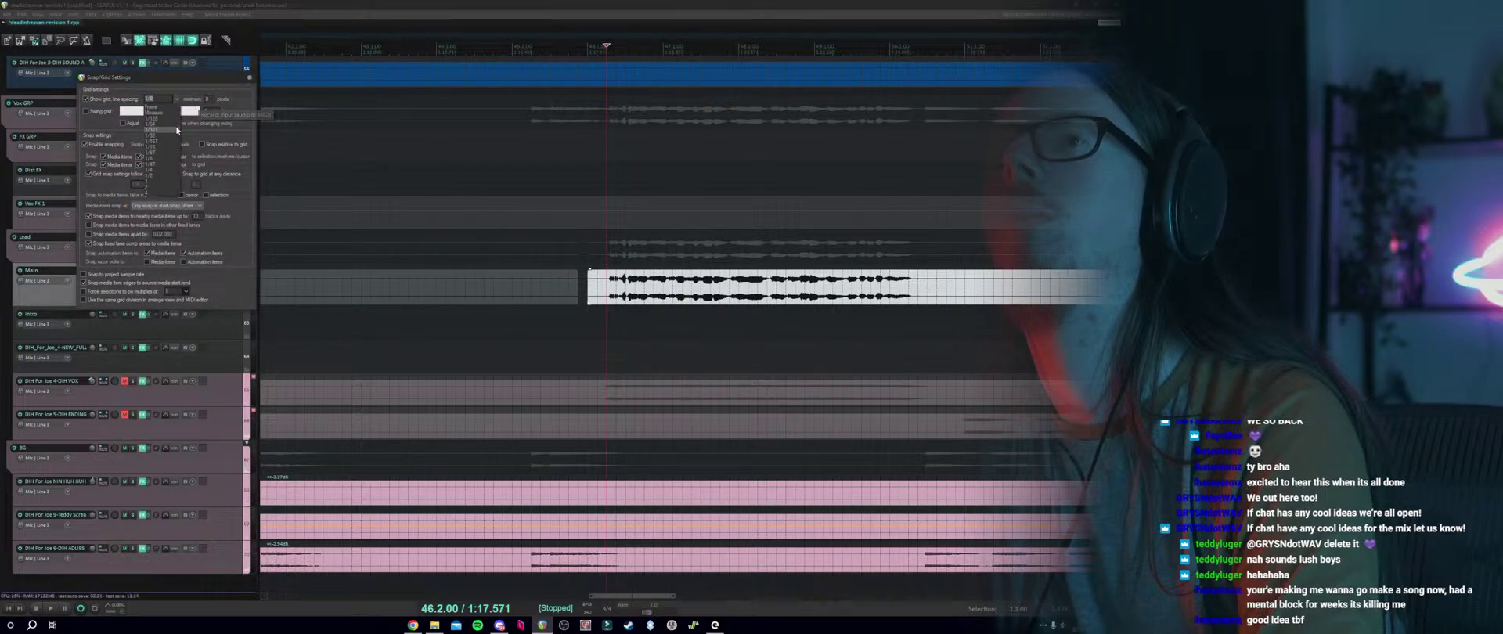
pyautogui.click(170, 142)
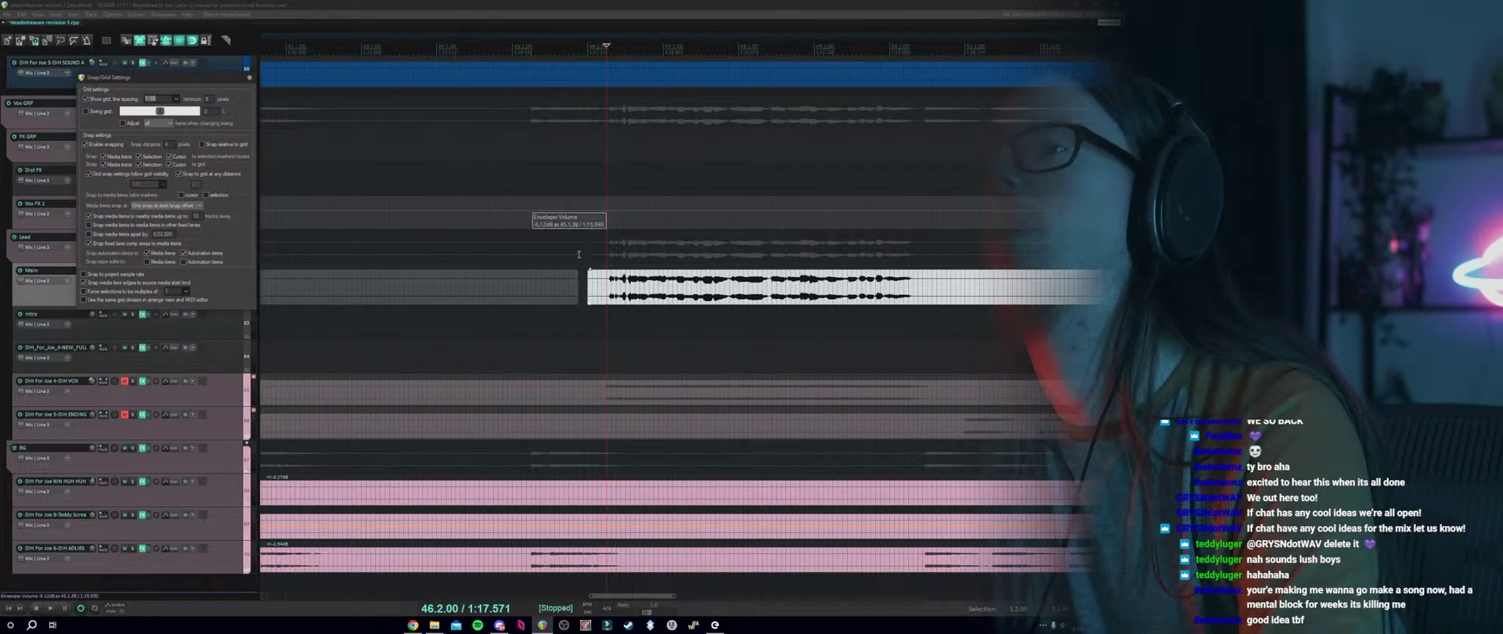
pyautogui.scroll(5, 595, 297)
pyautogui.moveTo(695, 301); pyautogui.dragTo(678, 303)
pyautogui.press('space')
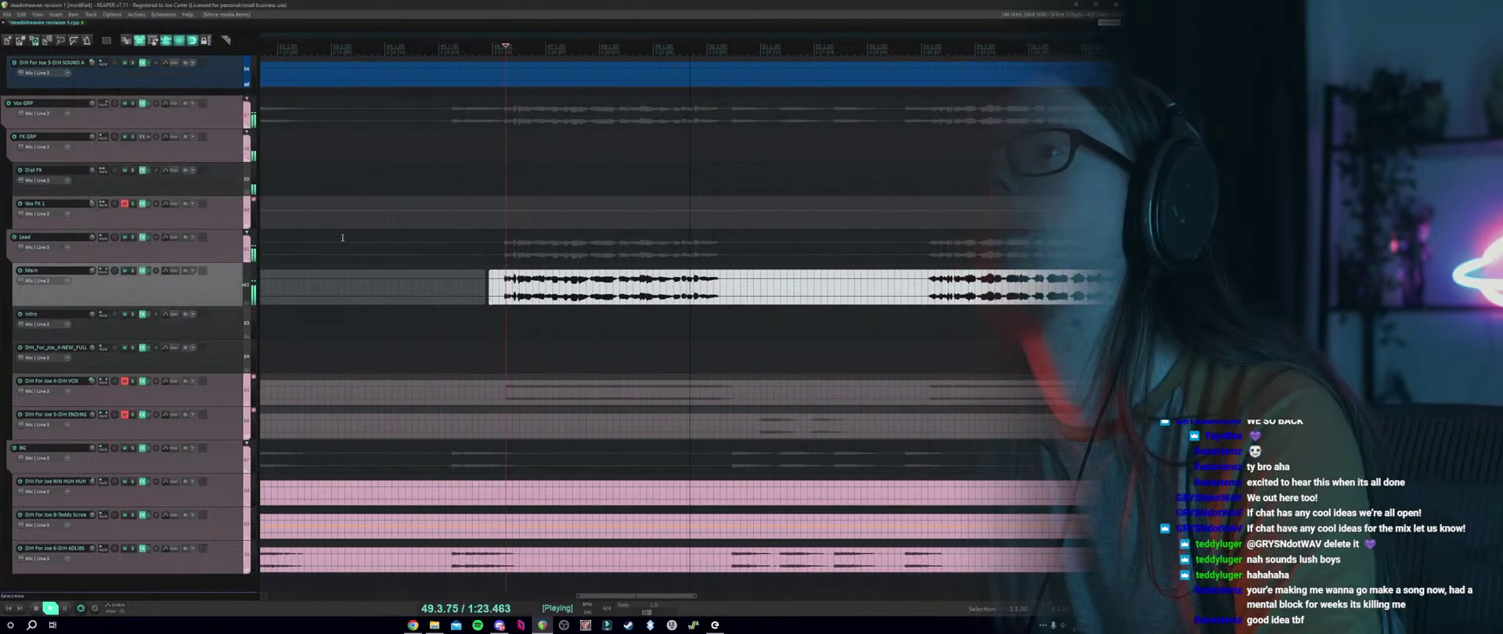
pyautogui.click(421, 323)
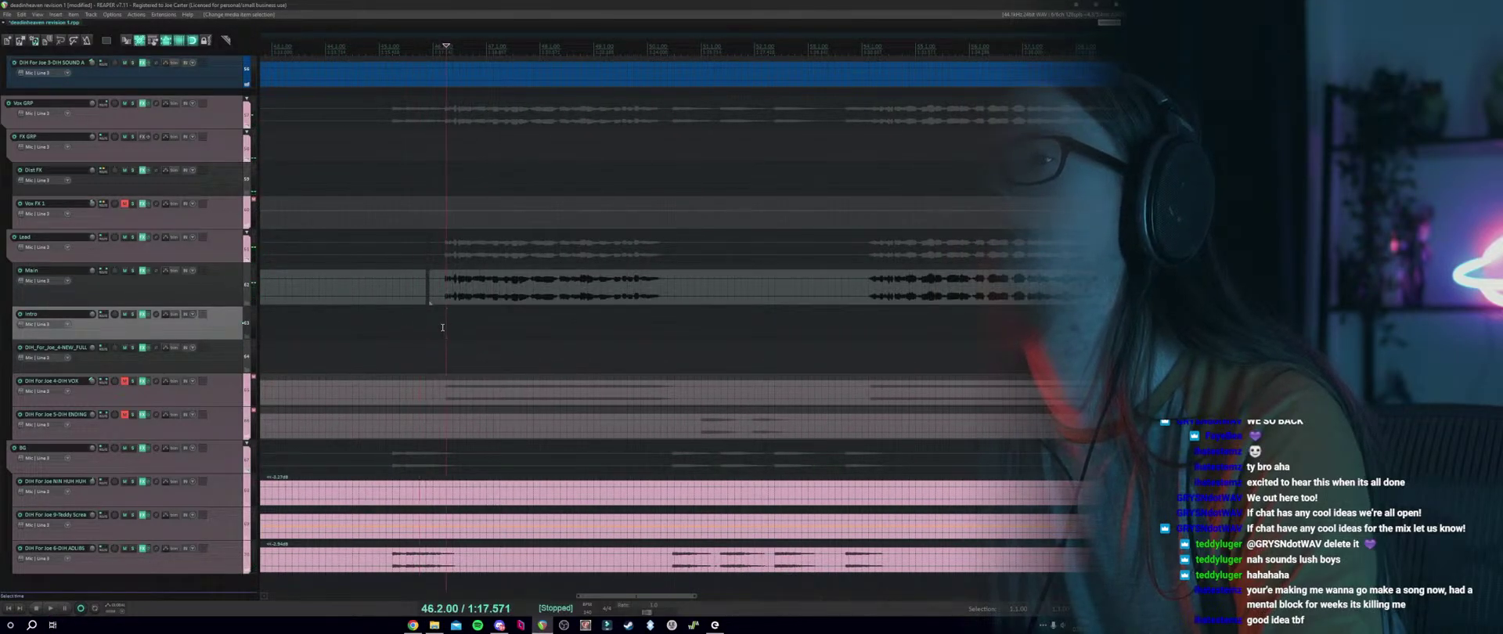
# Fine-tune the split Main vocal item slightly later so its first waveform peak starts exactly at 46.2.00.
pyautogui.scroll(2, 446, 327)
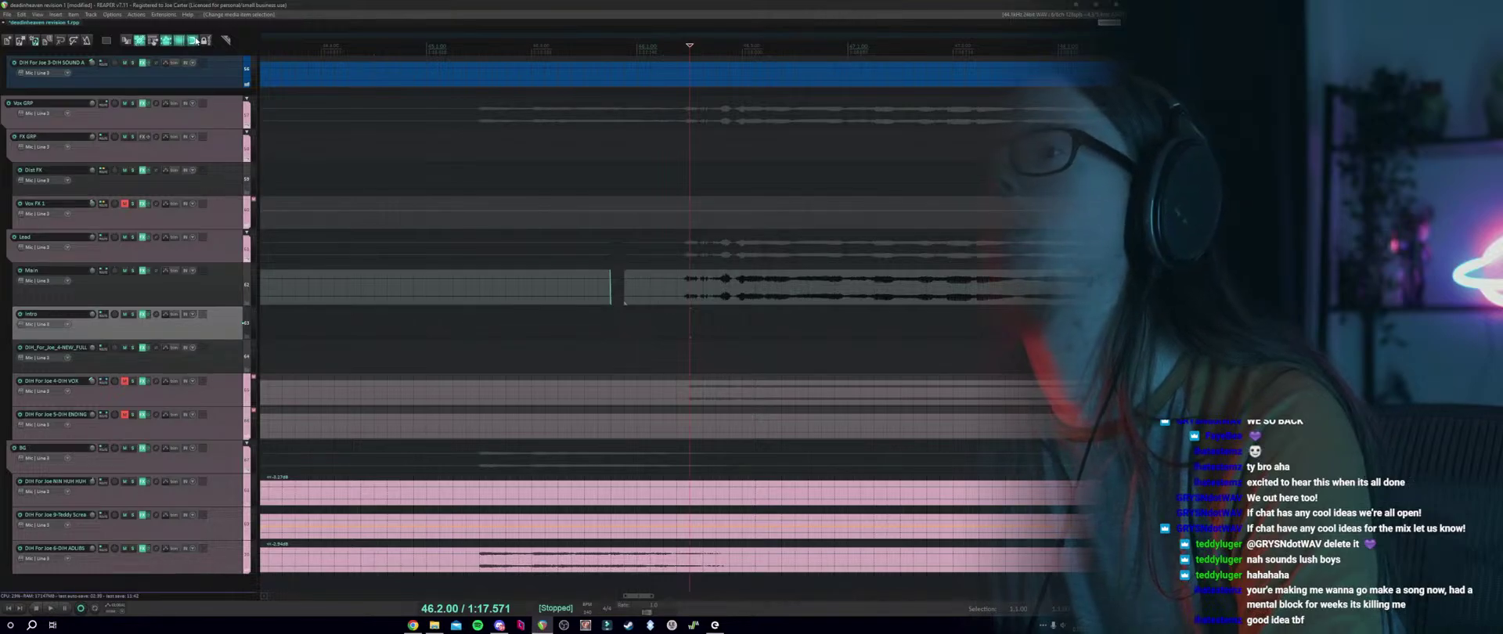
pyautogui.scroll(-2, 705, 297)
pyautogui.moveTo(716, 301); pyautogui.dragTo(720, 300)
pyautogui.scroll(2, 158, 187)
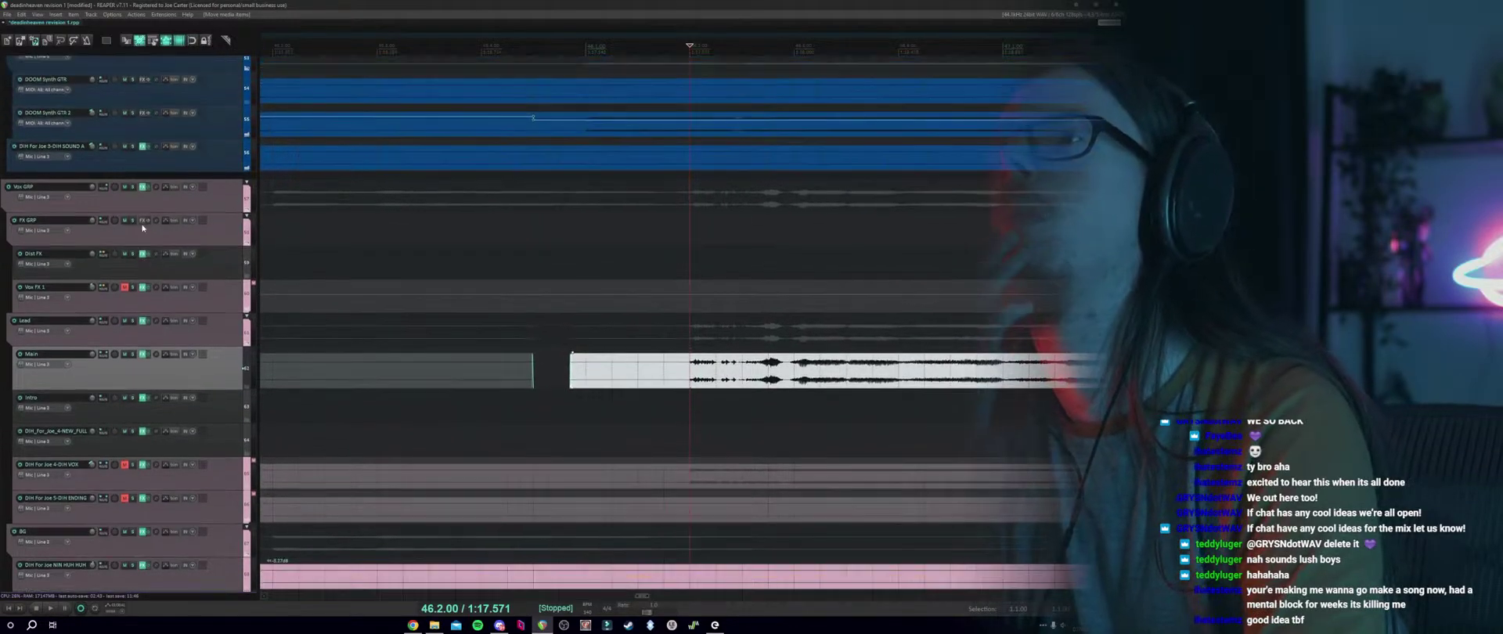
# Go to the master track and look through its view, track and routing options.
pyautogui.scroll(-1, 142, 227)
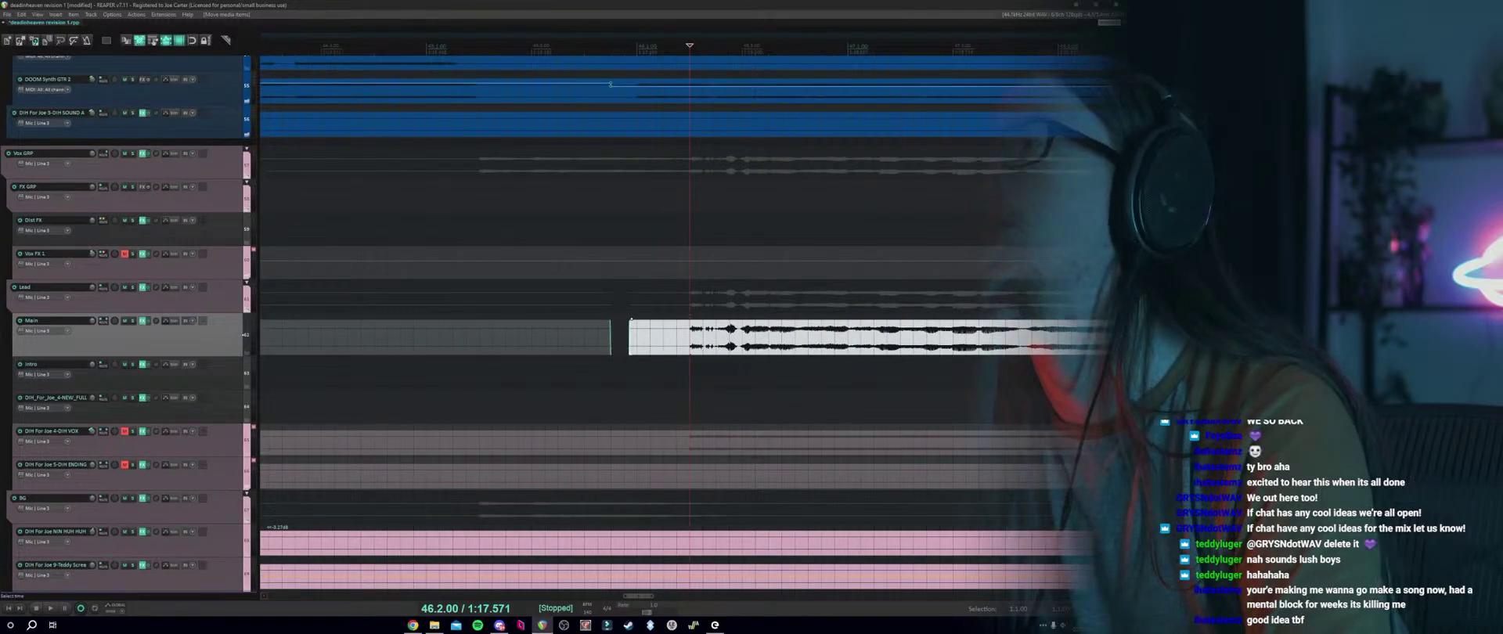
pyautogui.scroll(15, 200, 144)
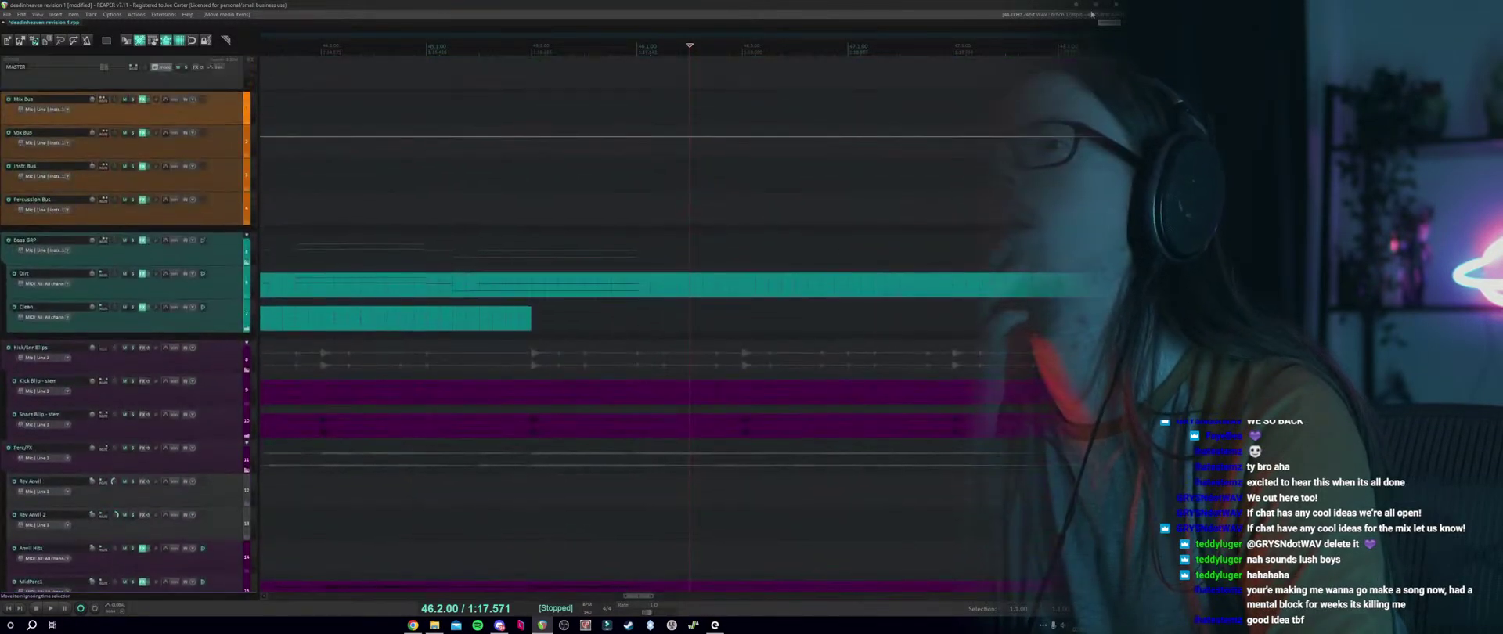
pyautogui.click(37, 14)
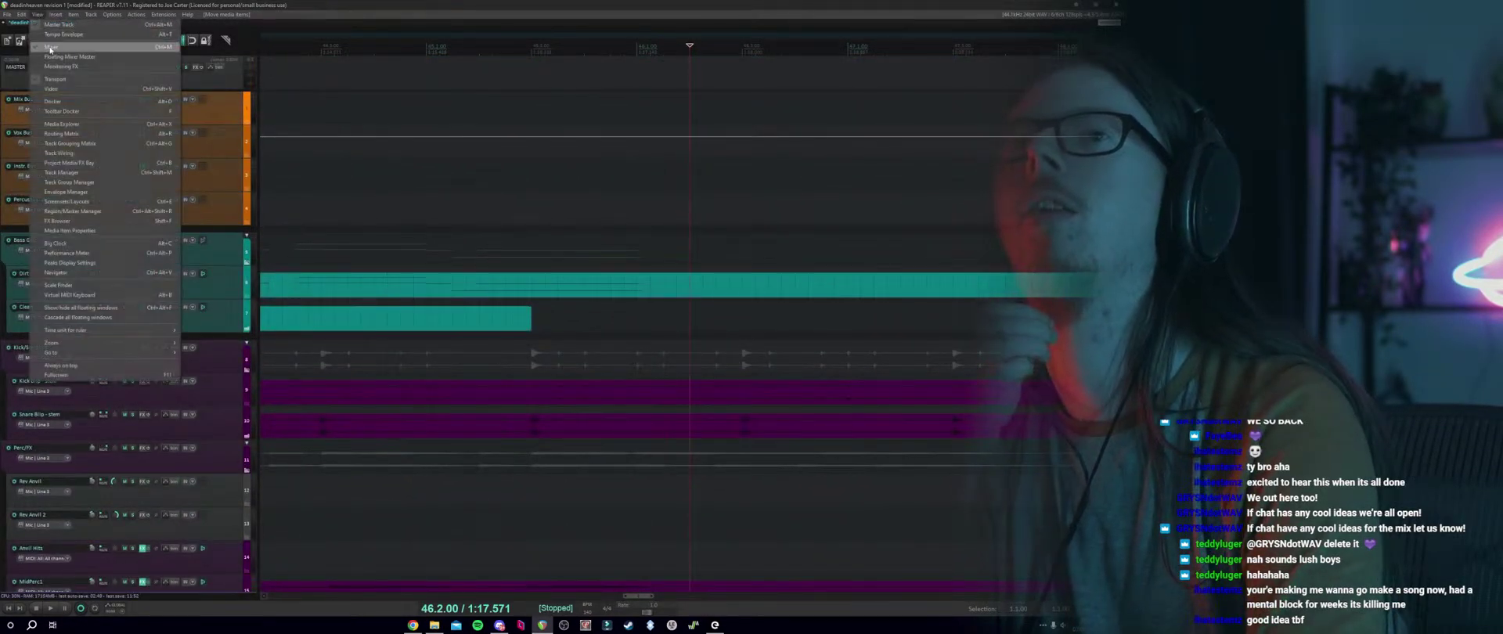
pyautogui.click(90, 14)
pyautogui.click(107, 85)
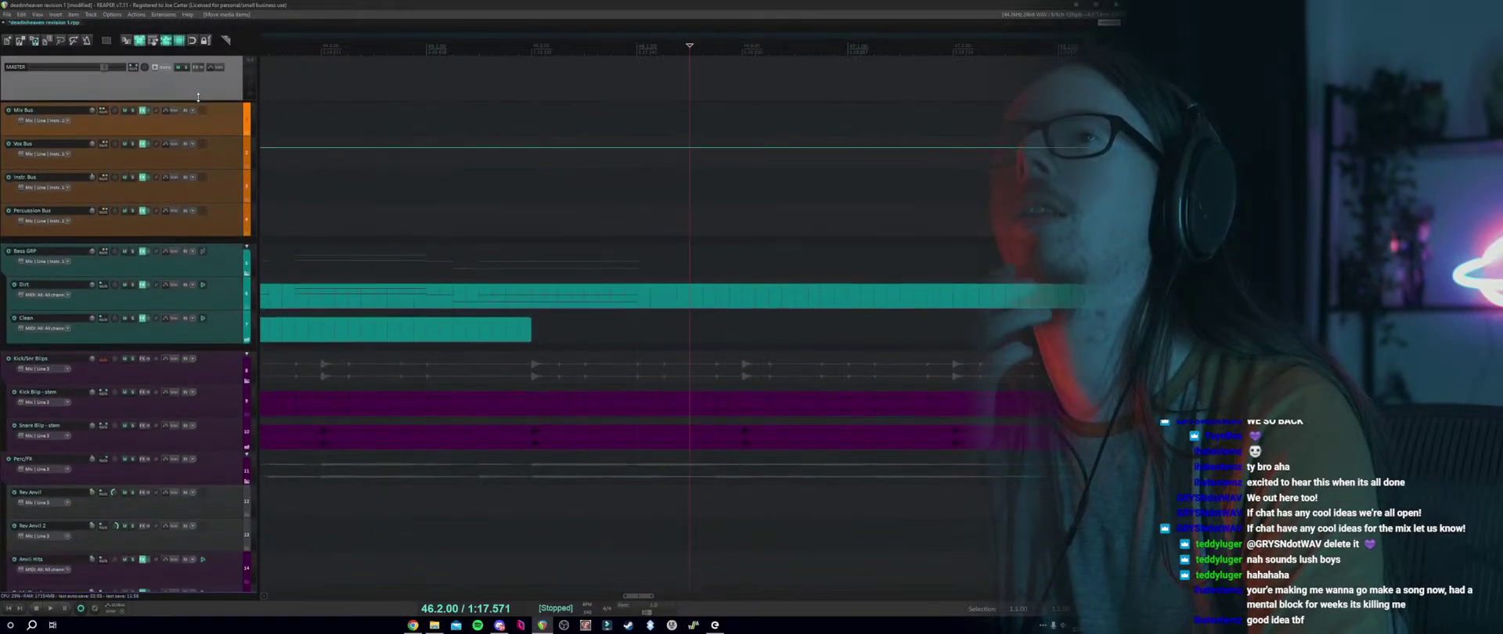
pyautogui.moveTo(199, 88); pyautogui.dragTo(196, 95)
pyautogui.scroll(-3, 460, 86)
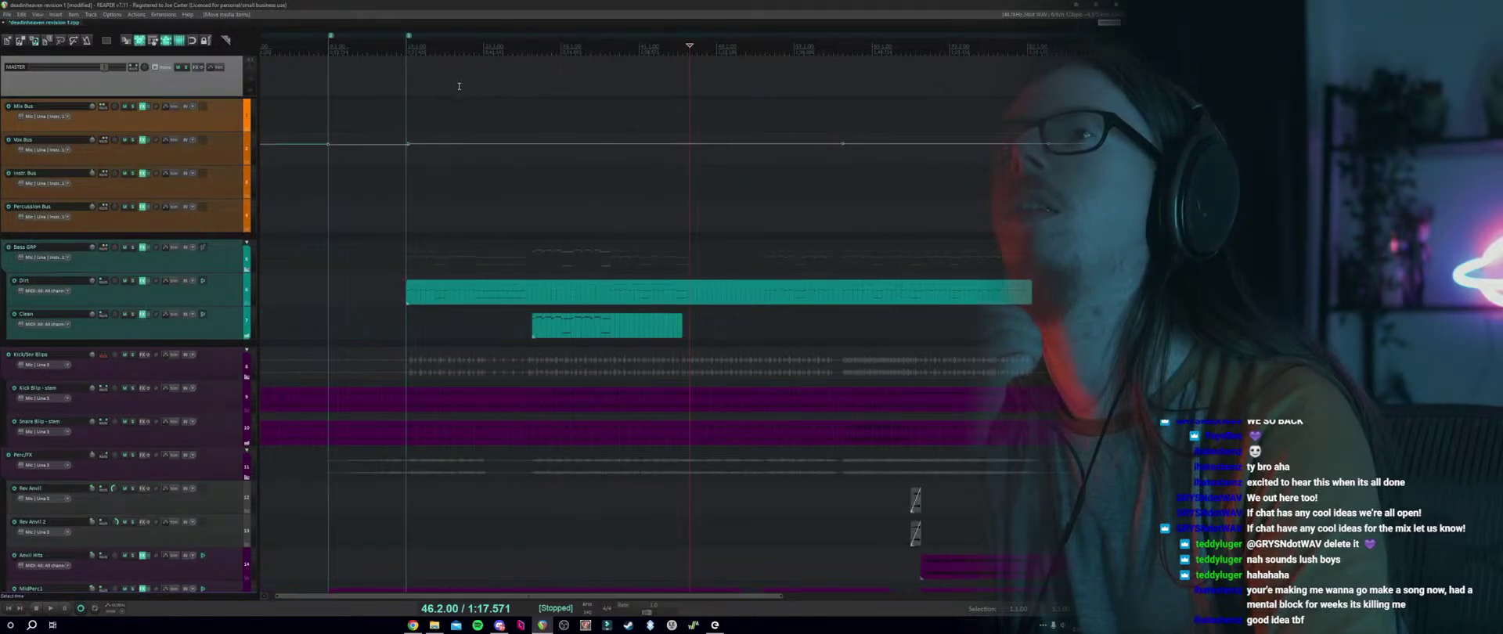
pyautogui.click(37, 15)
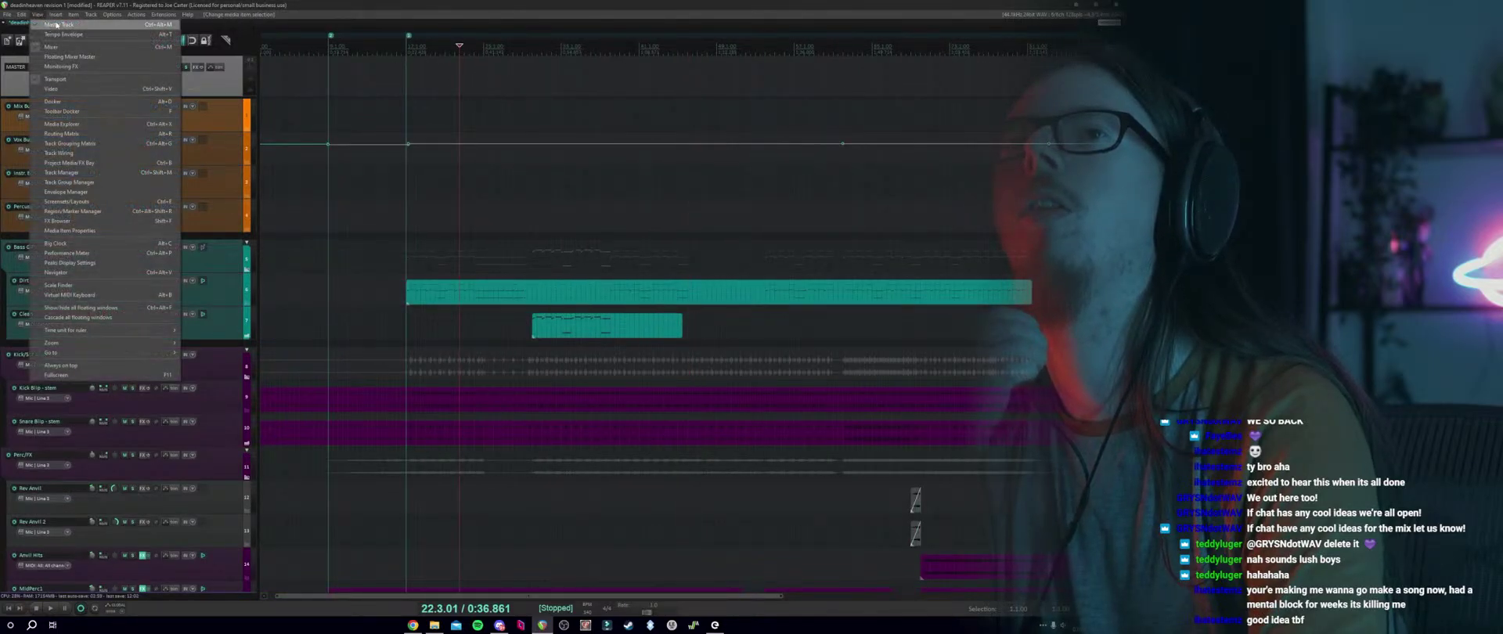
pyautogui.click(343, 49)
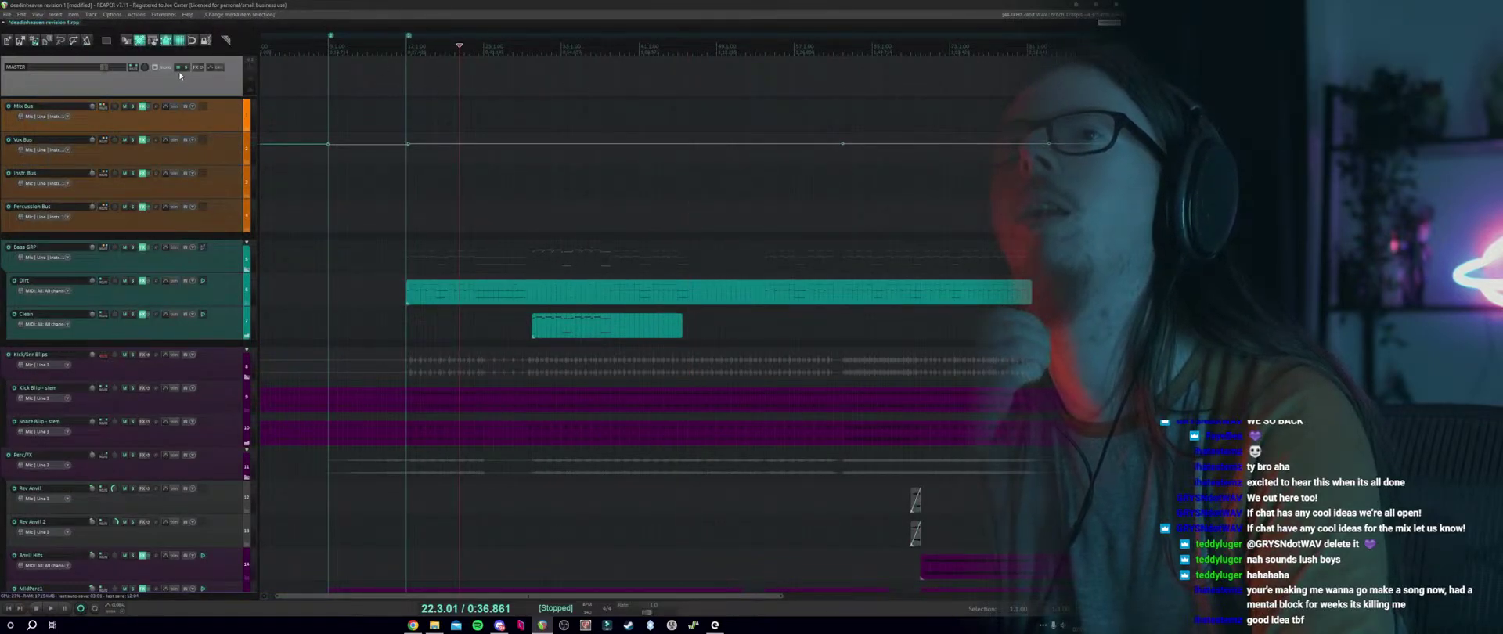
pyautogui.click(133, 68)
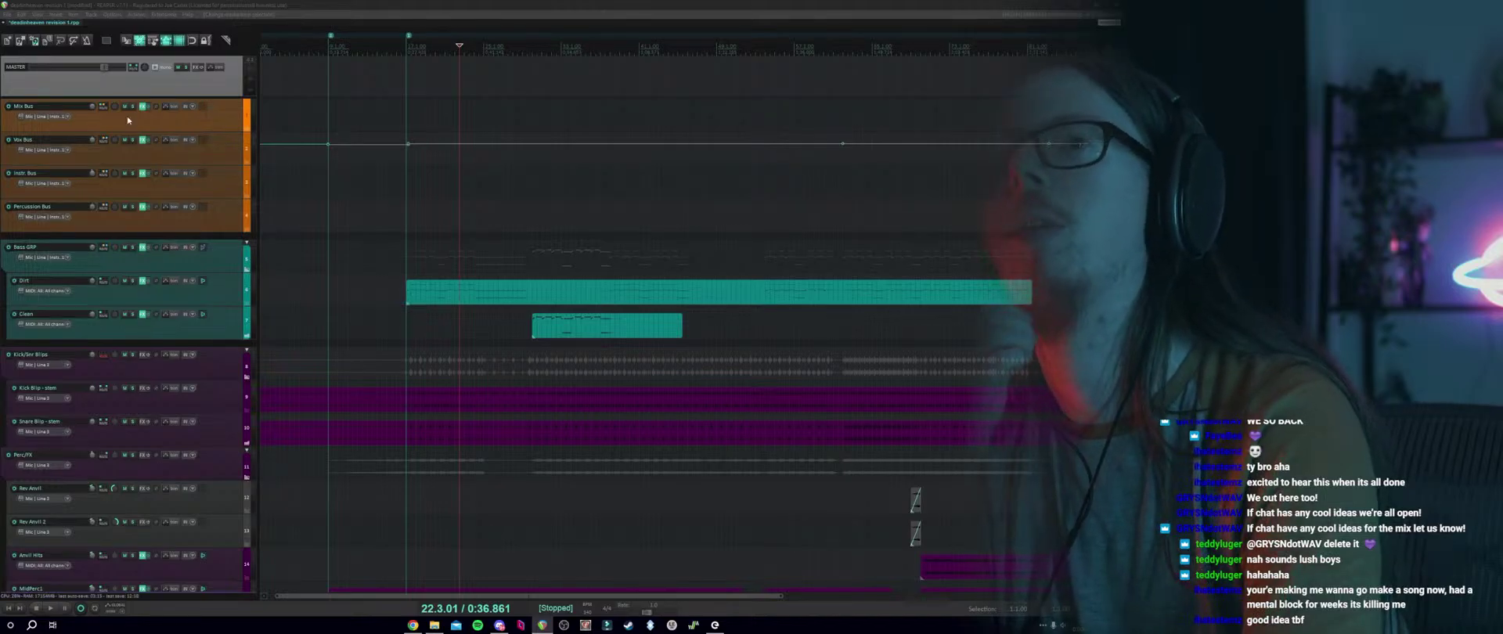
pyautogui.scroll(-1, 157, 92)
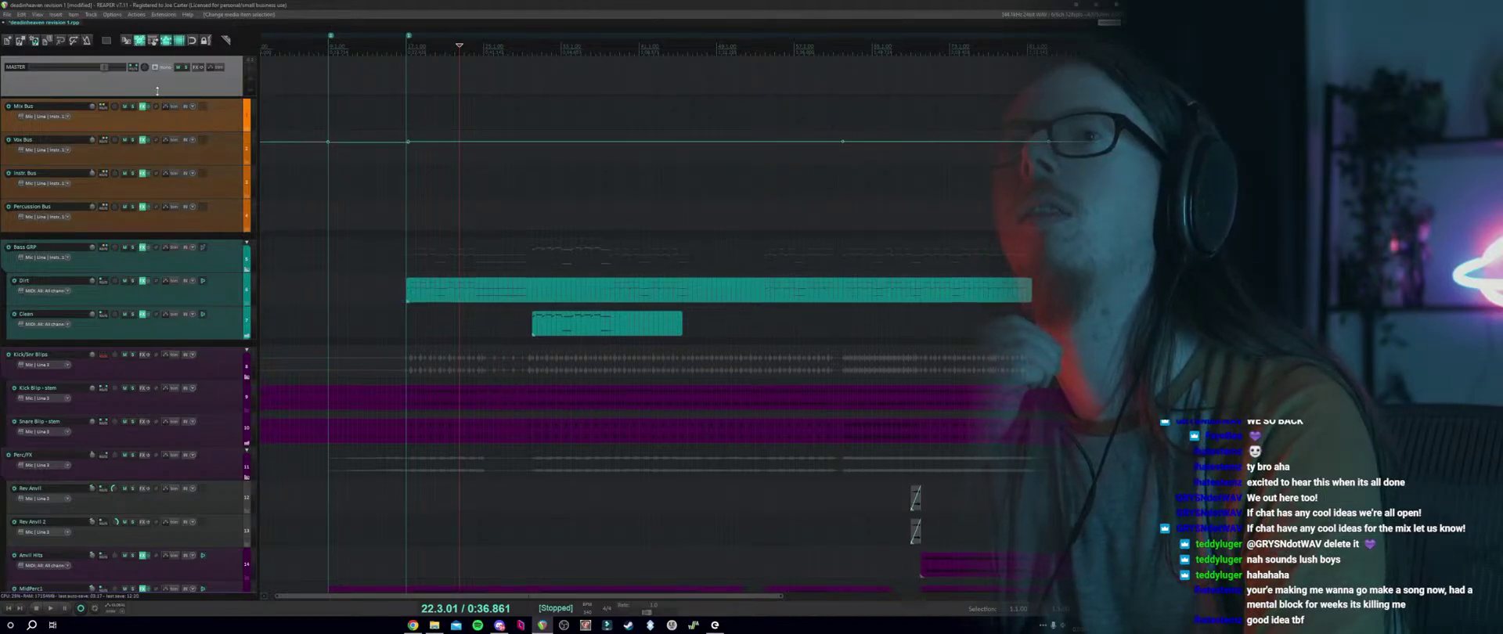
pyautogui.rightClick(157, 86)
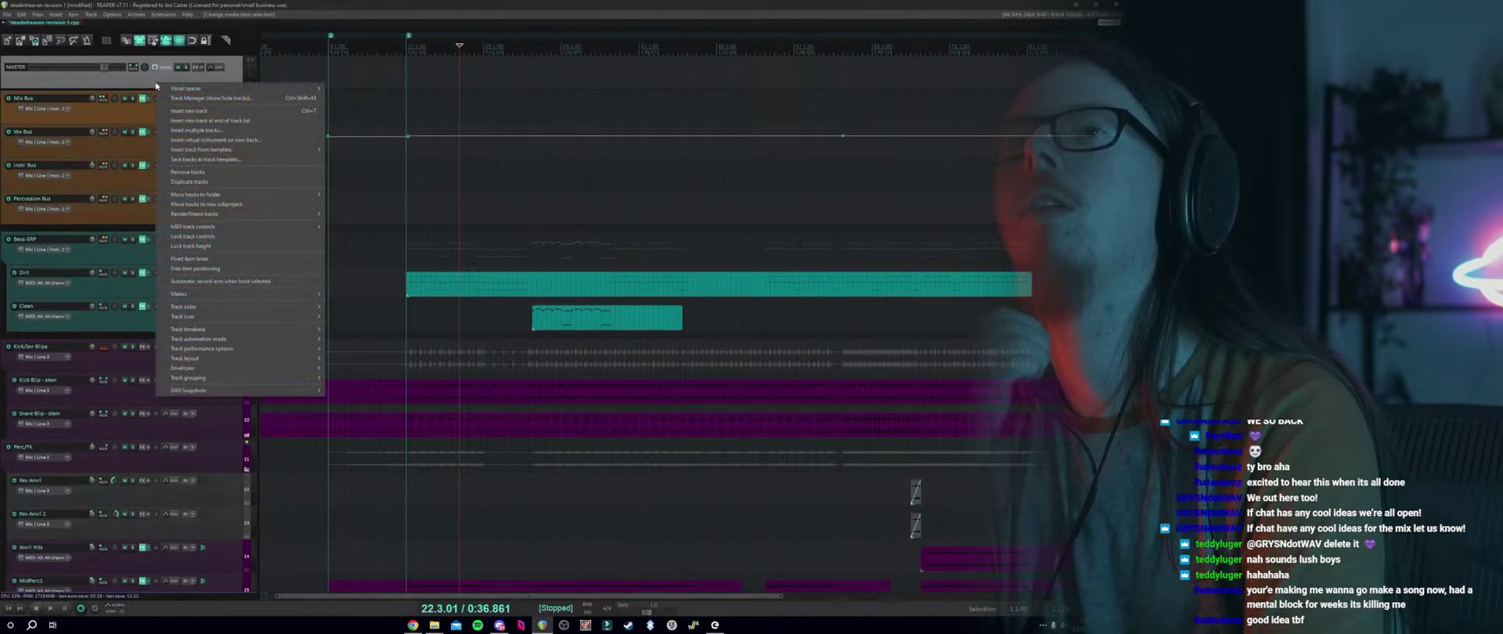
pyautogui.click(146, 86)
# Examine the full song arrangement from the master track and buses down to the drum tracks.
pyautogui.scroll(-5, 523, 93)
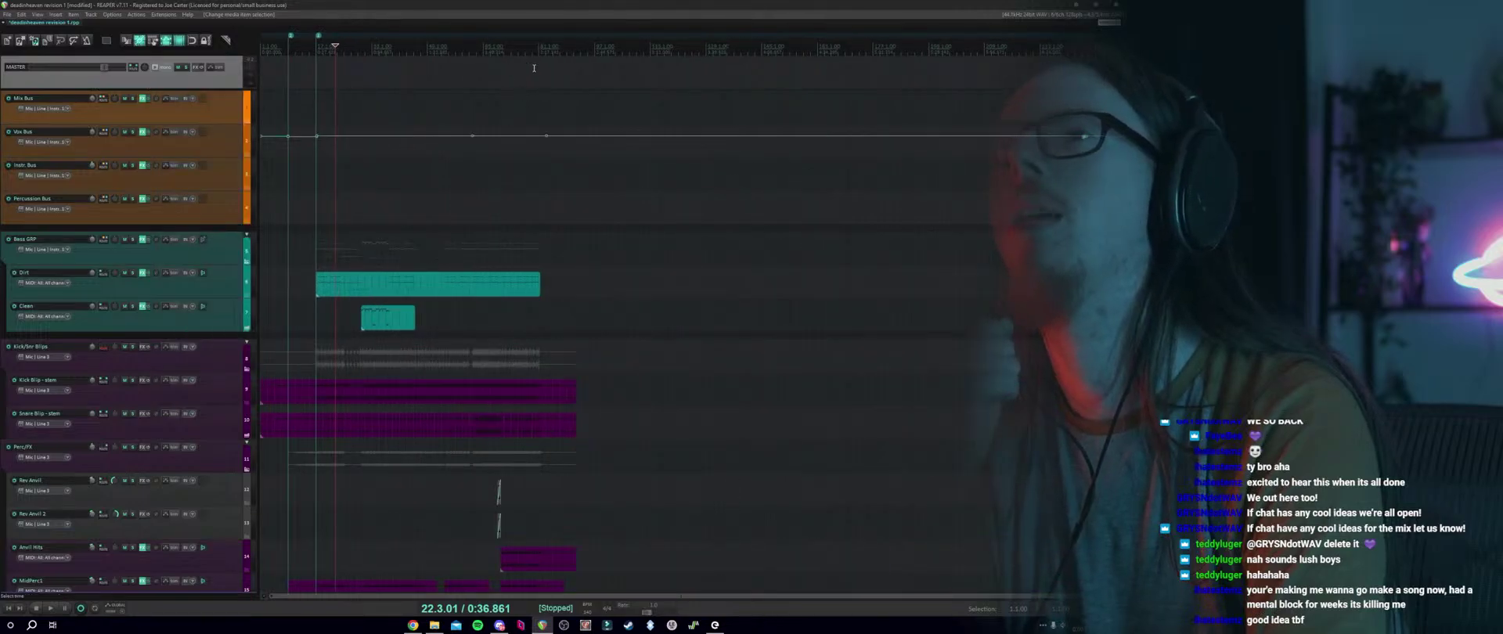
pyautogui.scroll(3, 393, 80)
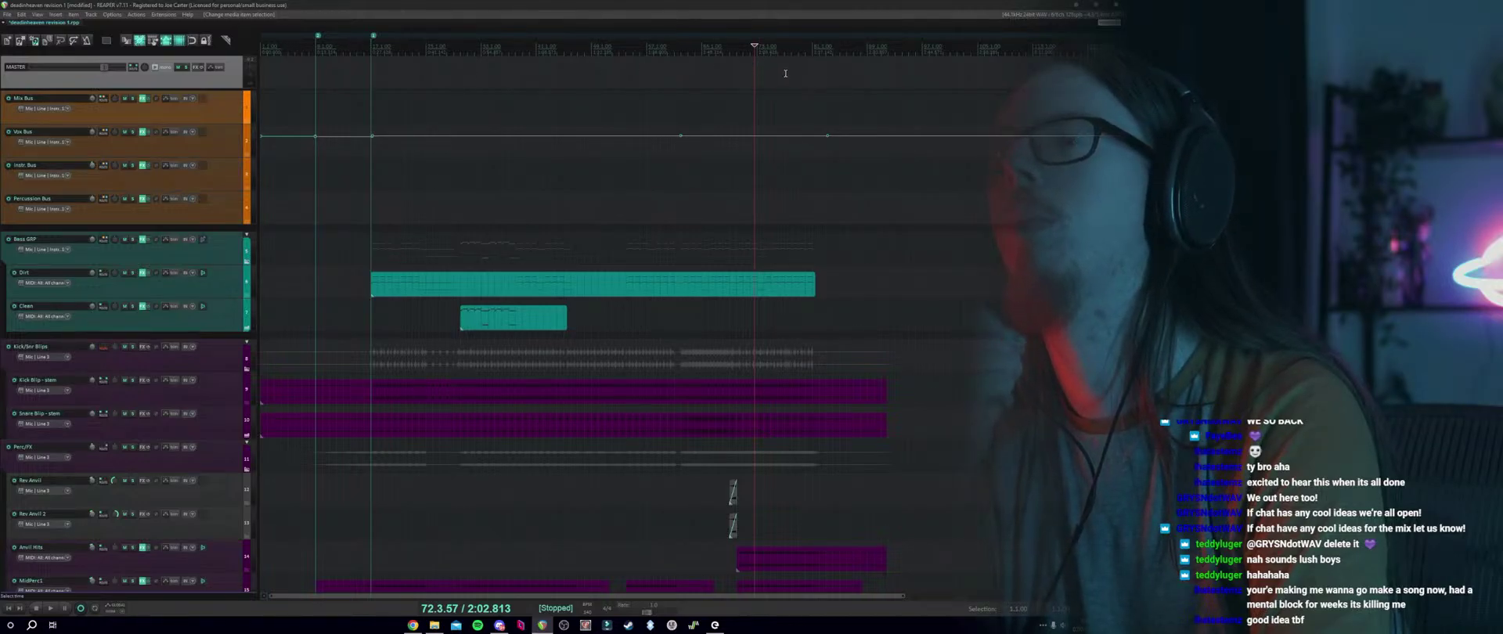
pyautogui.click(661, 86)
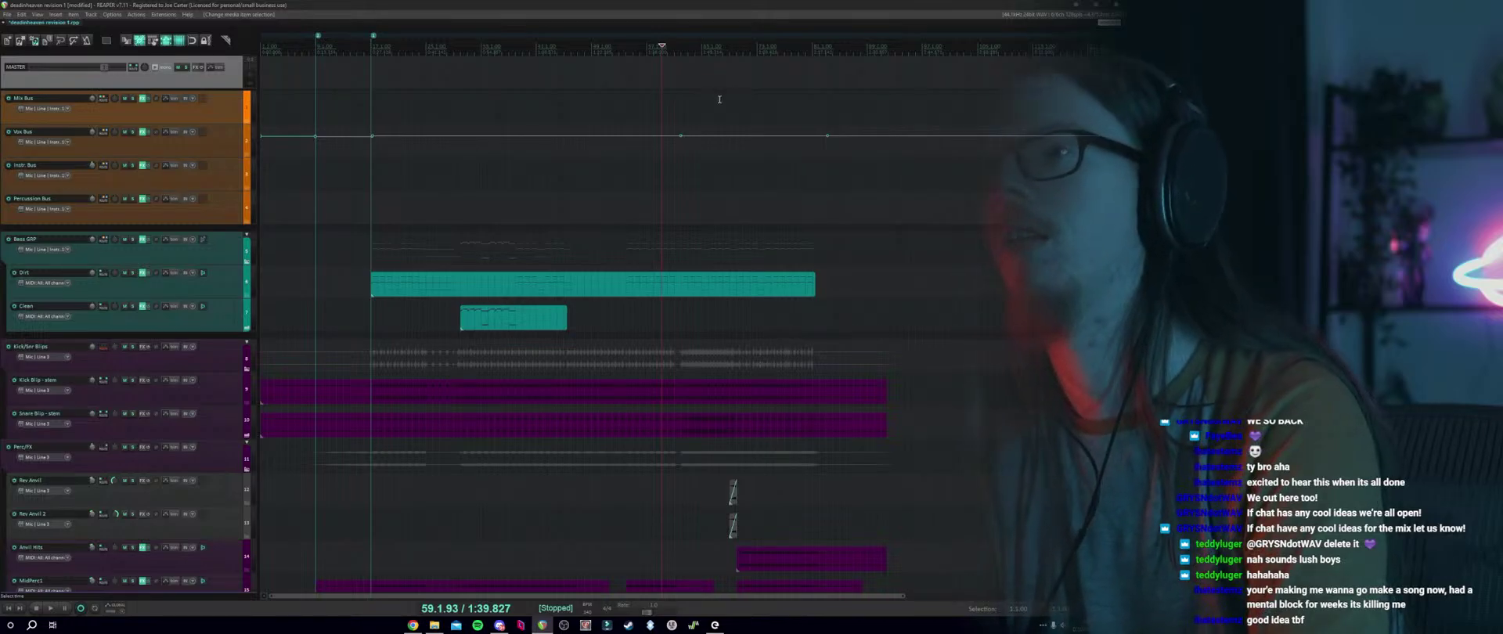
pyautogui.click(543, 98)
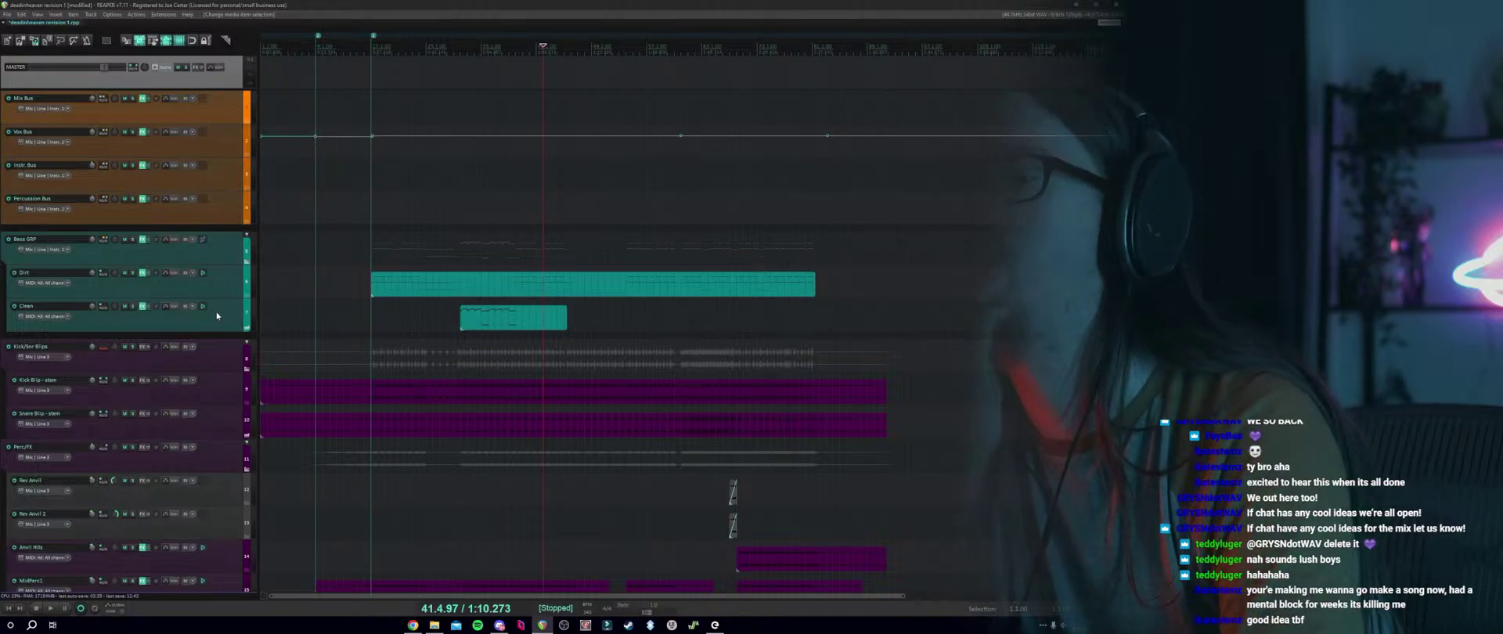
pyautogui.scroll(-8, 218, 315)
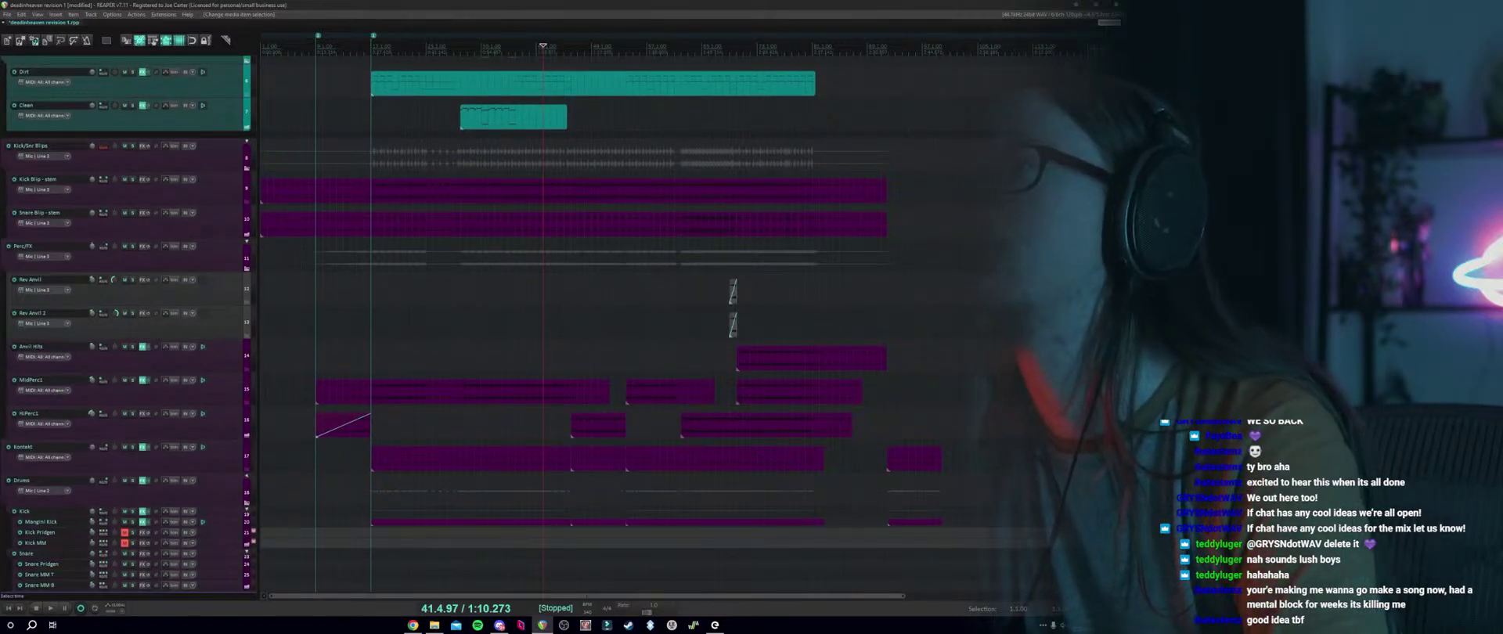
pyautogui.scroll(8, 217, 315)
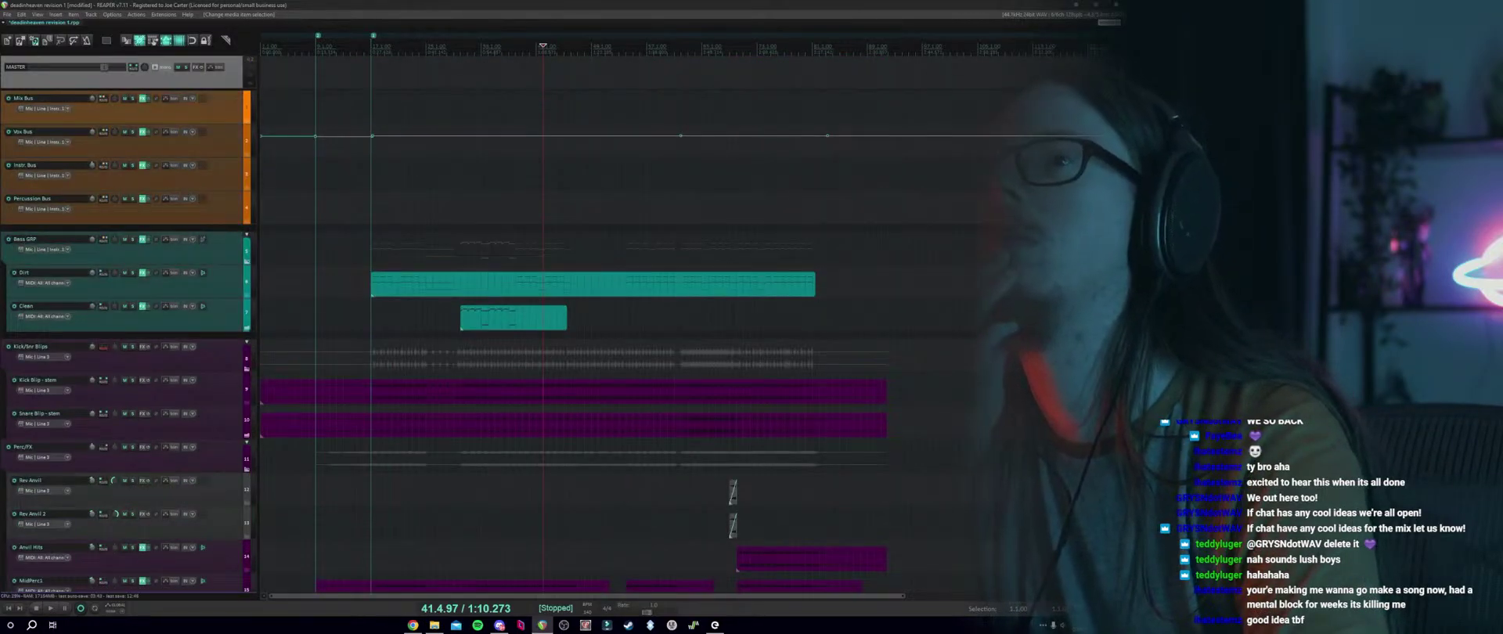
pyautogui.scroll(-4, 218, 316)
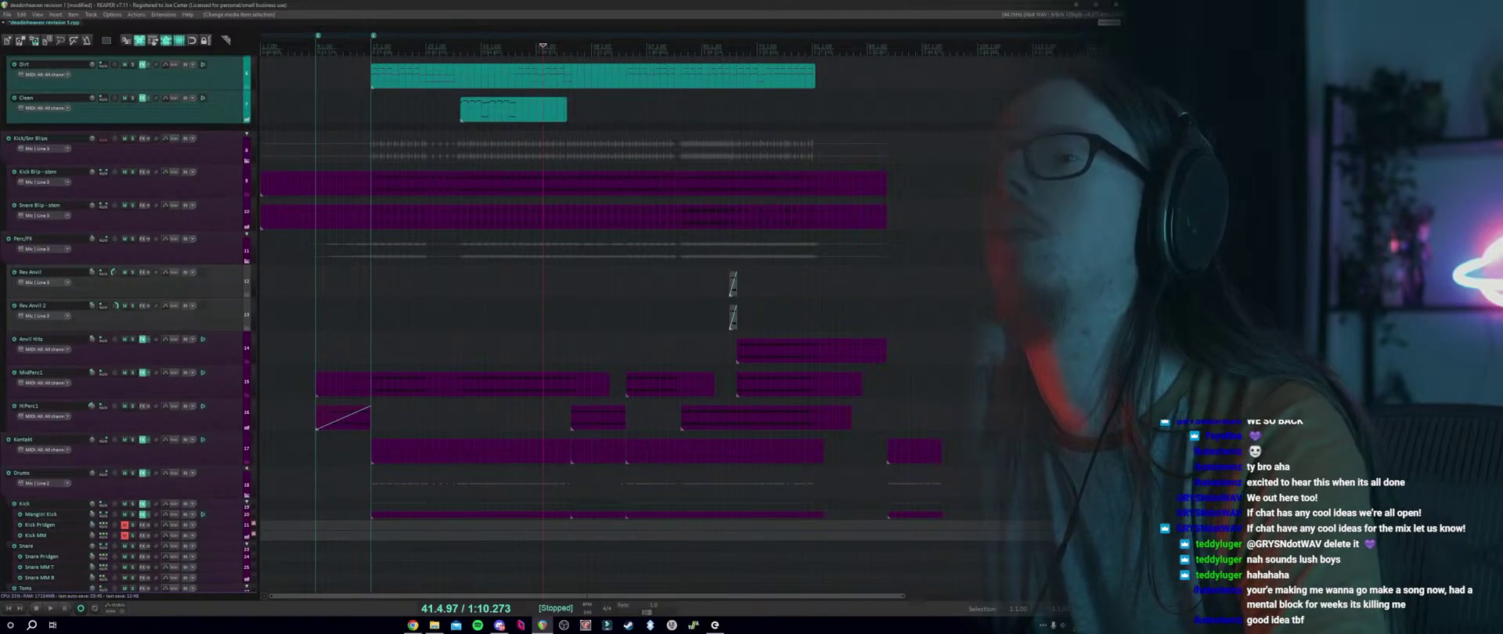
# Review the track layout from the master track down to the guitar tracks and look through the track and view options.
pyautogui.scroll(-1, 218, 316)
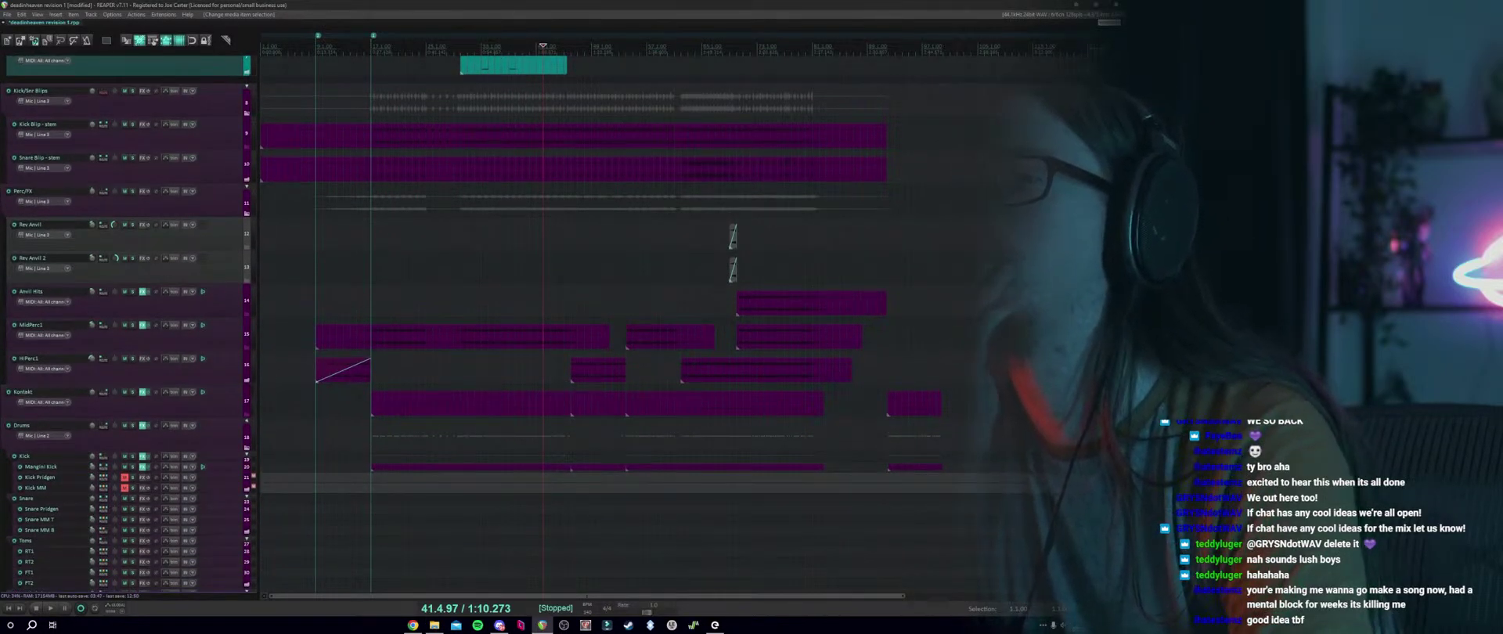
pyautogui.scroll(-10, 218, 315)
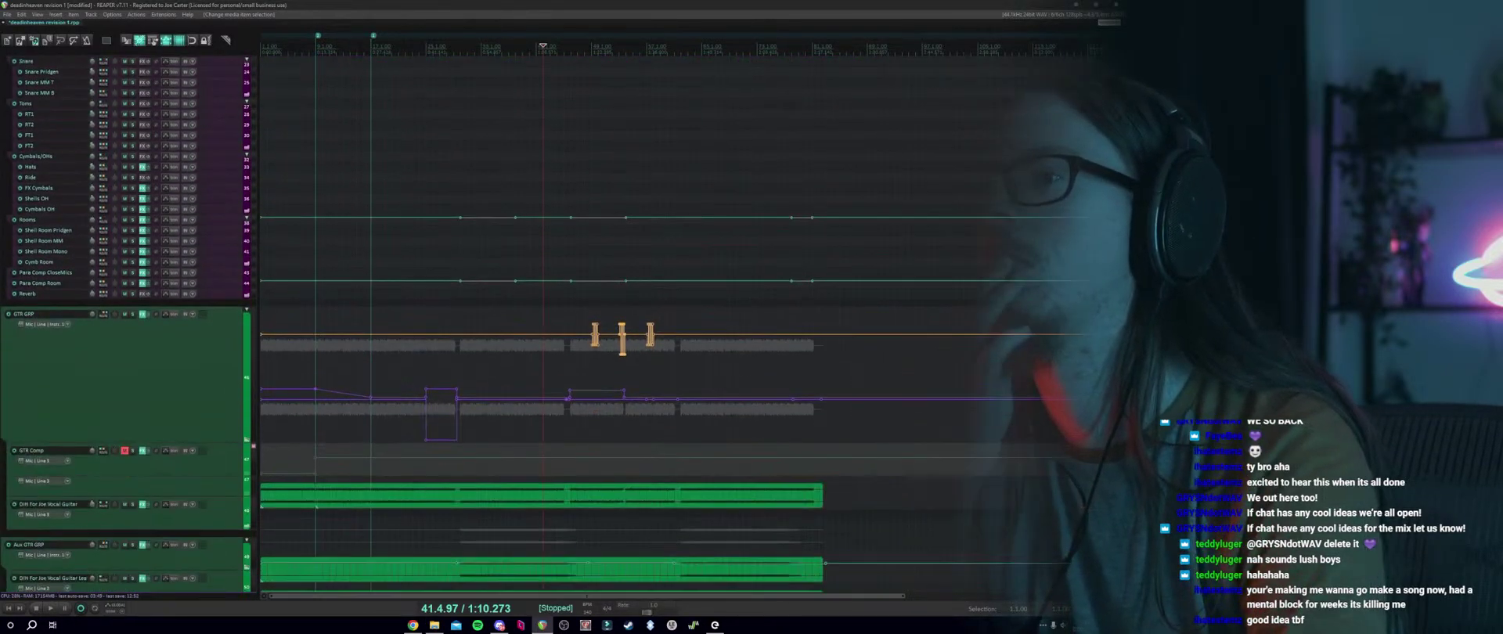
pyautogui.scroll(15, 218, 315)
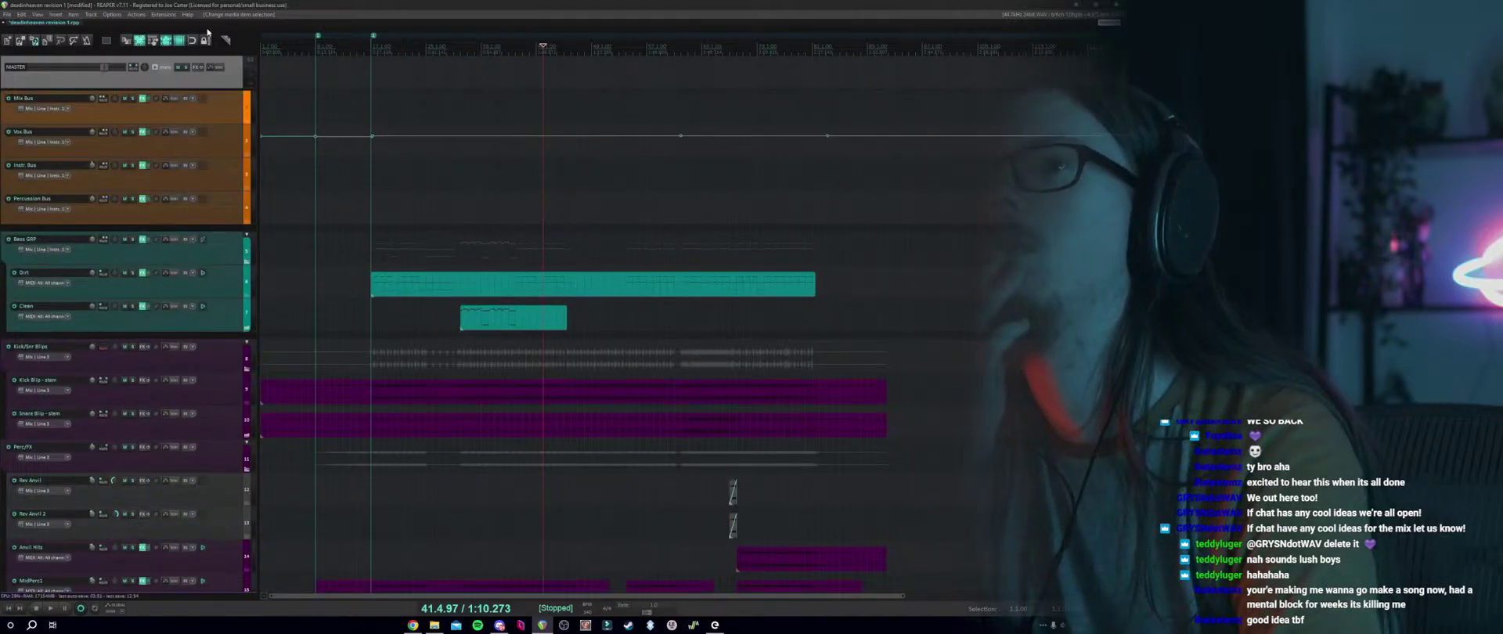
pyautogui.rightClick(173, 79)
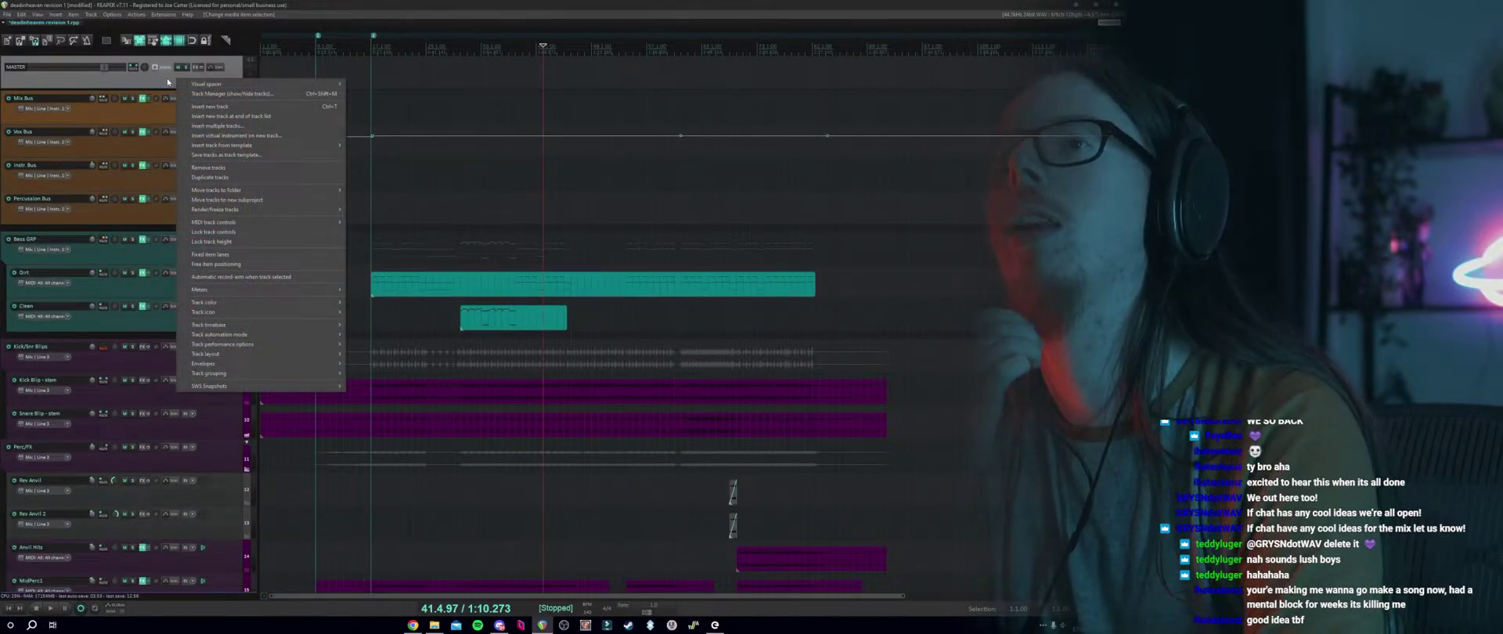
pyautogui.click(168, 81)
pyautogui.rightClick(187, 81)
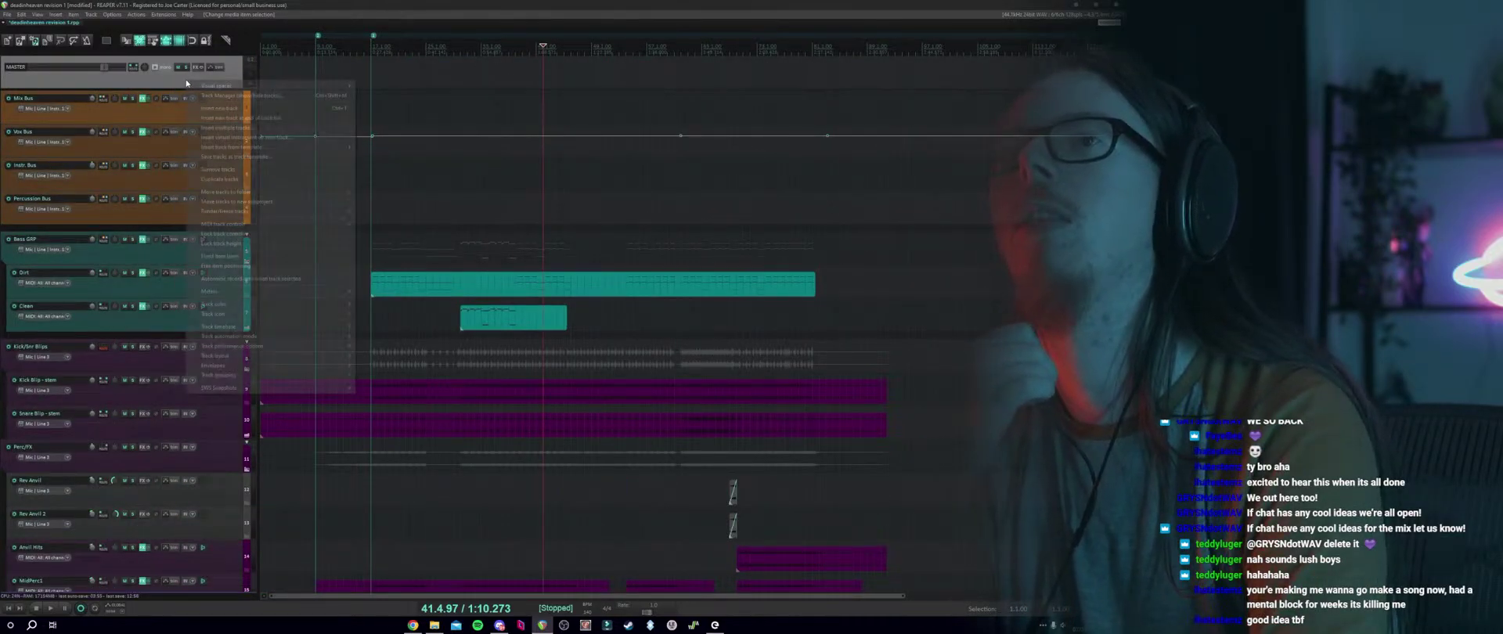
pyautogui.click(39, 14)
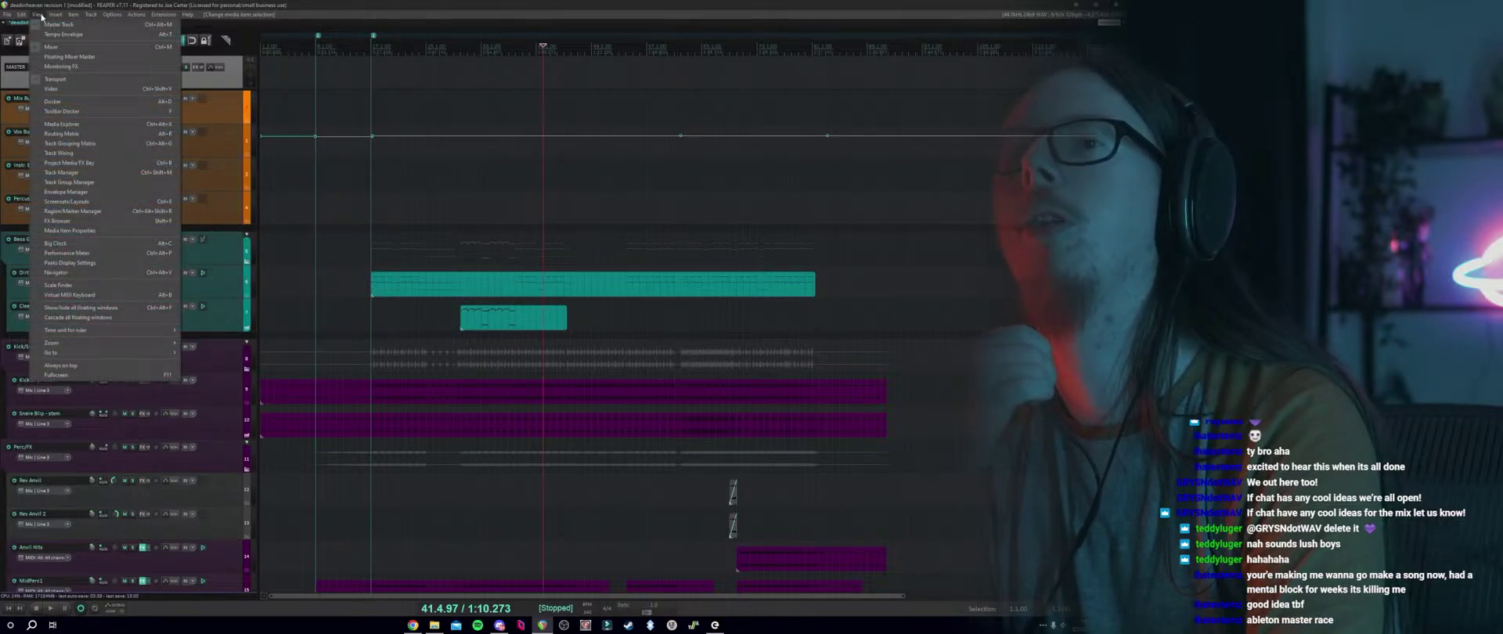
pyautogui.click(41, 14)
pyautogui.scroll(-5, 107, 200)
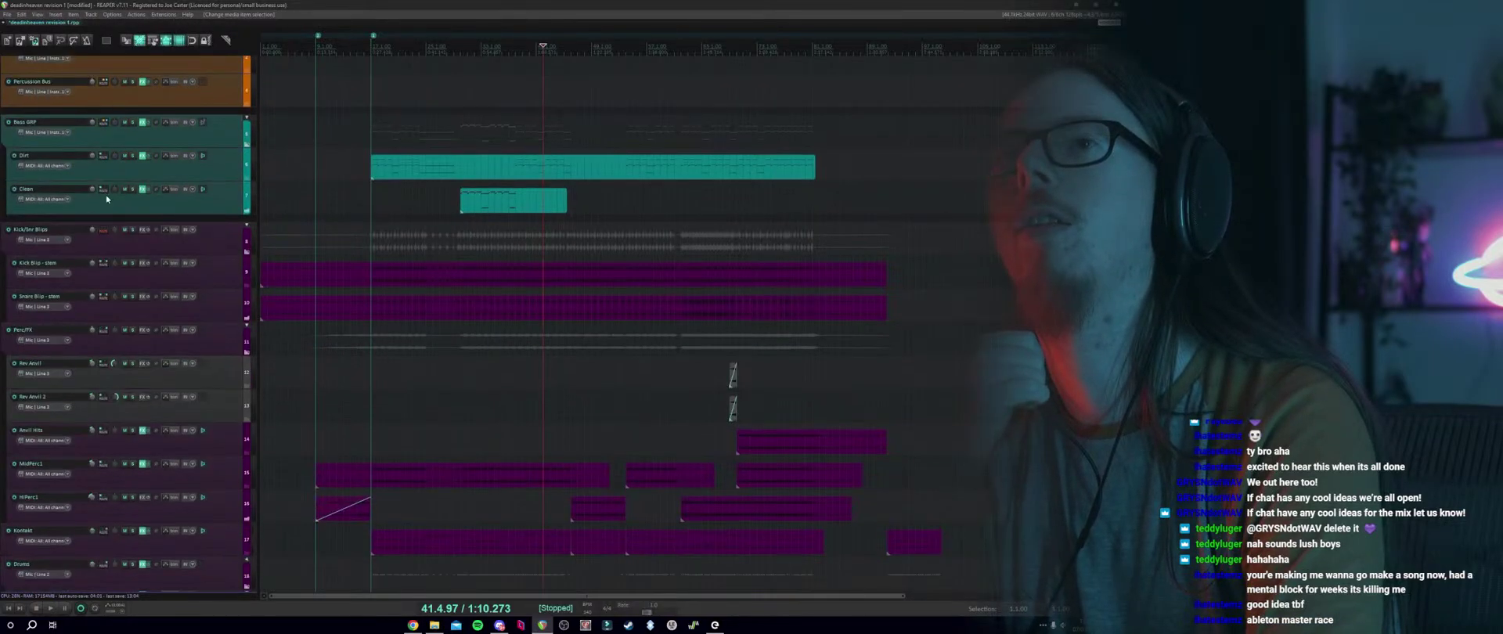
pyautogui.scroll(5, 107, 199)
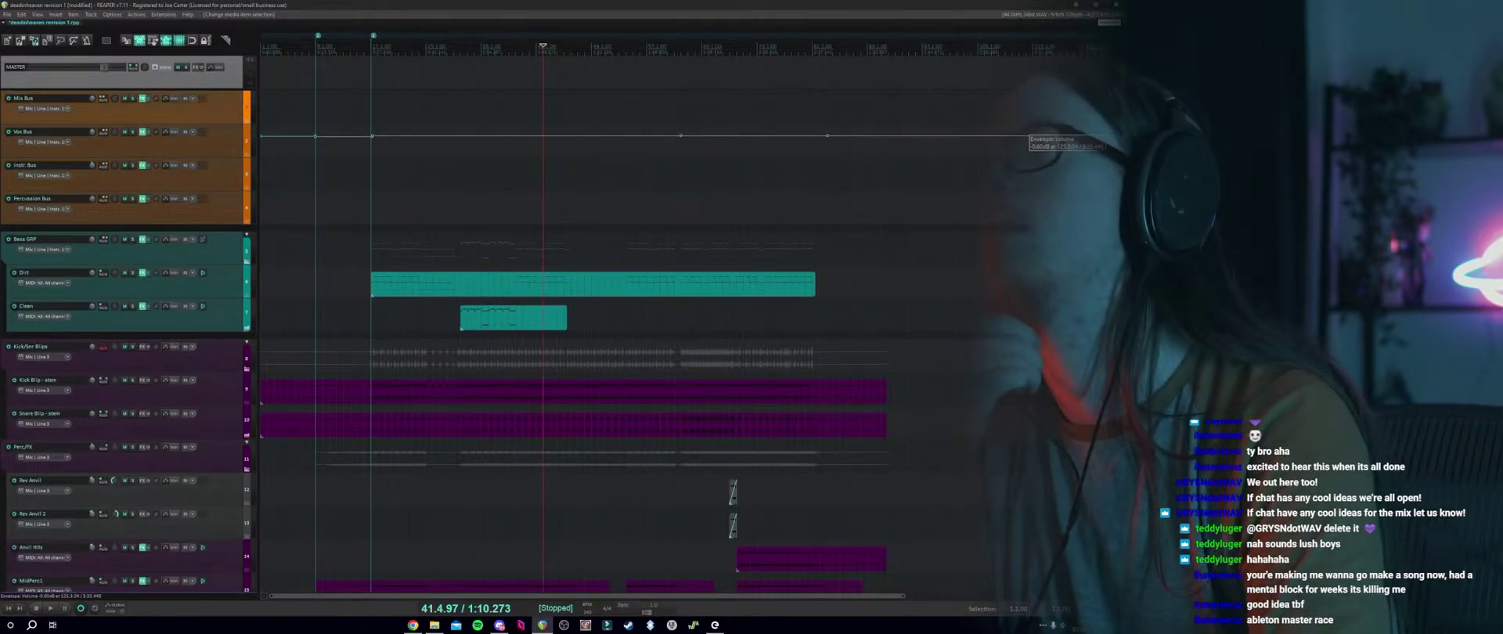
# Go to the vocal tracks and nudge the split Main vocal item slightly earlier so its phrase starts at 46.2.00.
pyautogui.scroll(-20, 1027, 135)
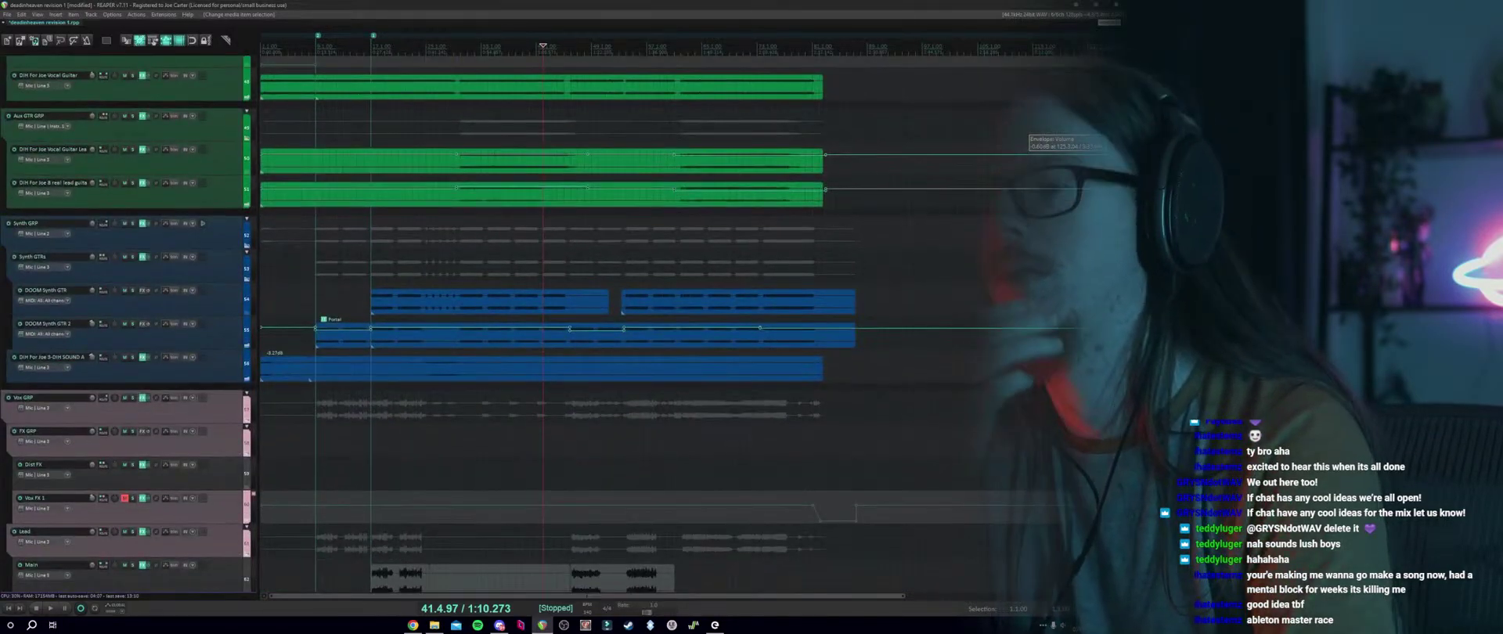
pyautogui.scroll(-9, 1027, 136)
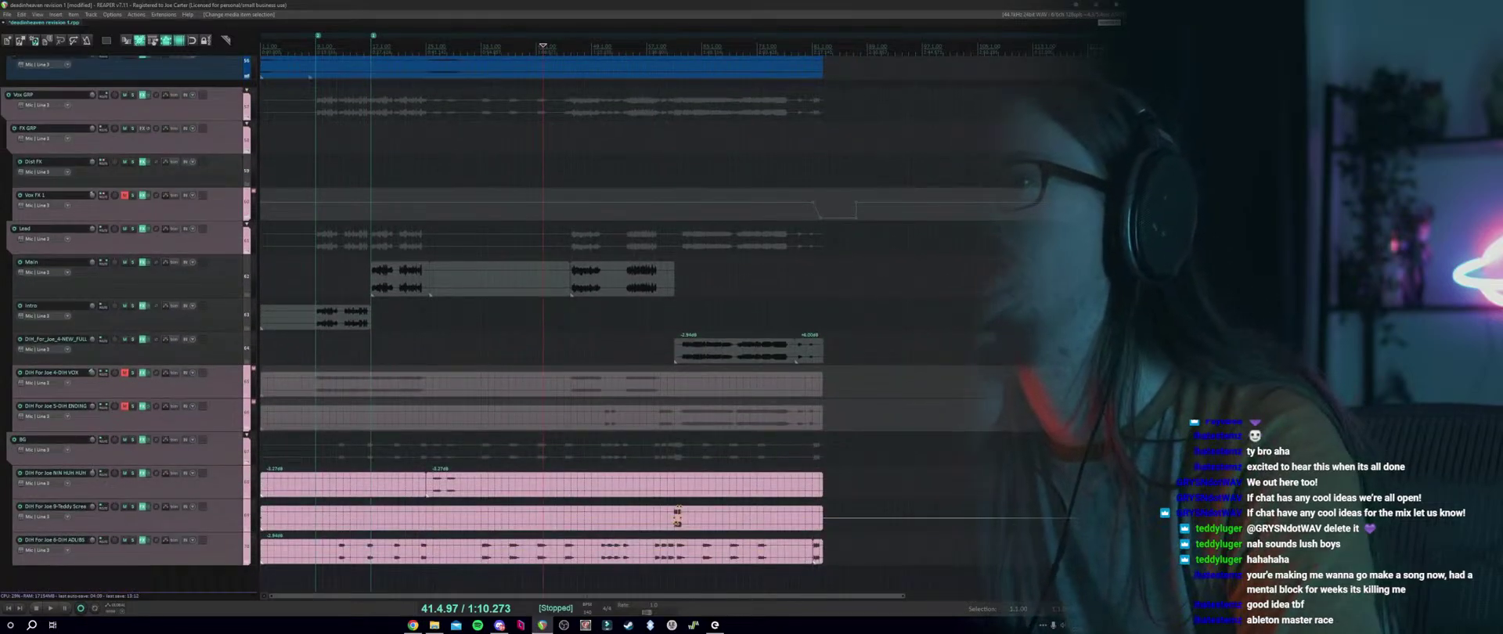
pyautogui.click(570, 315)
pyautogui.scroll(3, 570, 315)
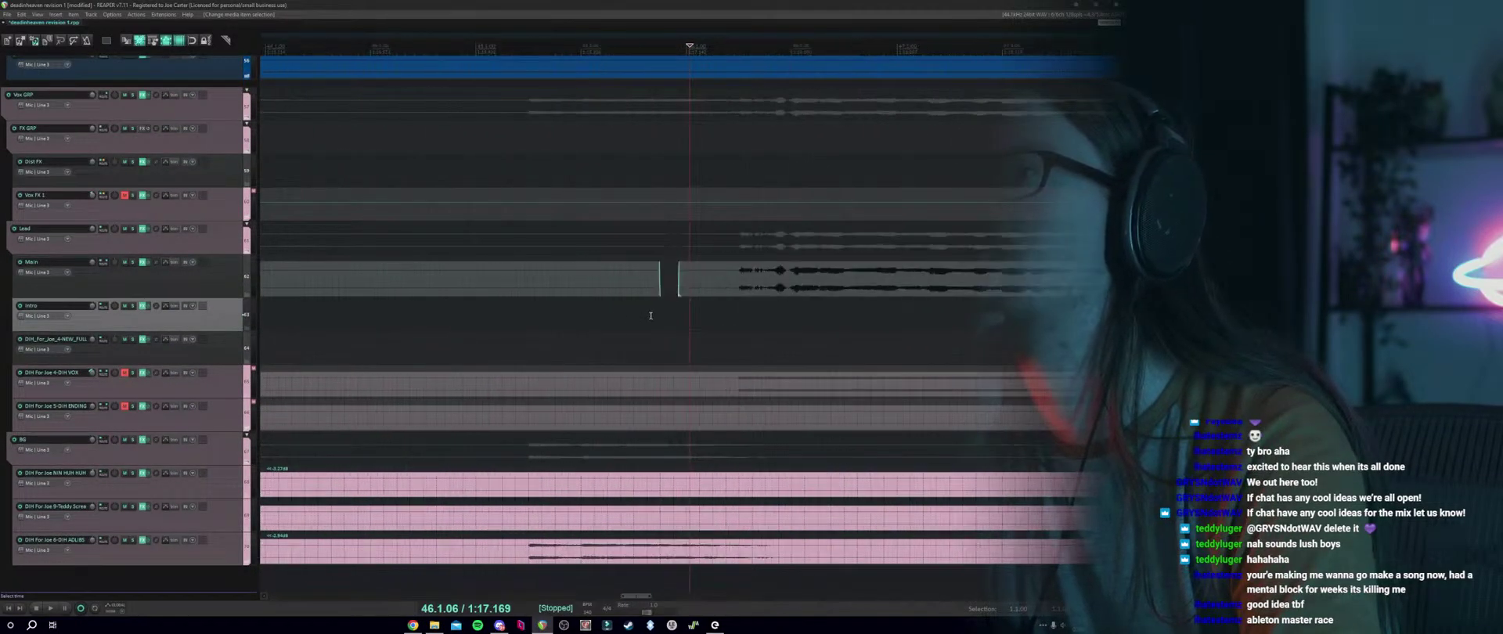
pyautogui.click(736, 332)
pyautogui.scroll(4, 682, 306)
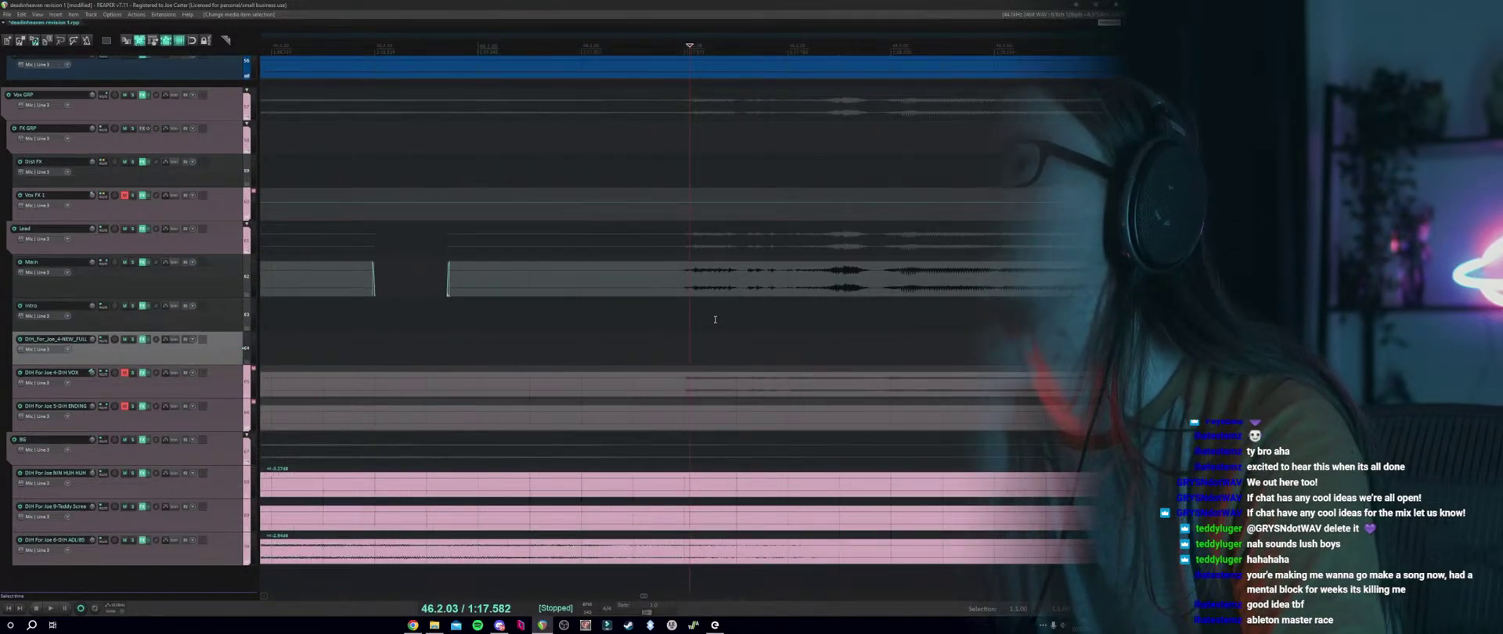
pyautogui.click(684, 306)
pyautogui.moveTo(707, 291); pyautogui.dragTo(703, 295)
pyautogui.click(513, 319)
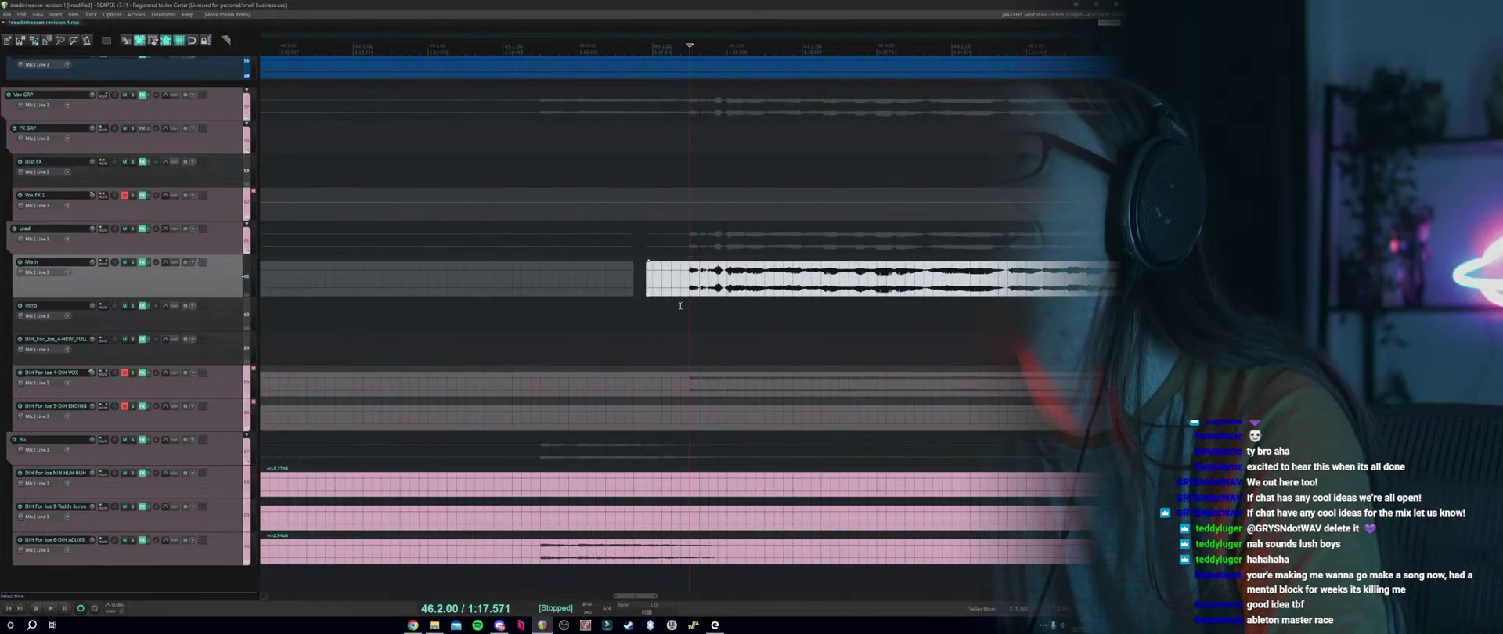
# Audition the moved Main vocal phrase from just before its entry, at about 46.1.50.
pyautogui.scroll(-3, 514, 319)
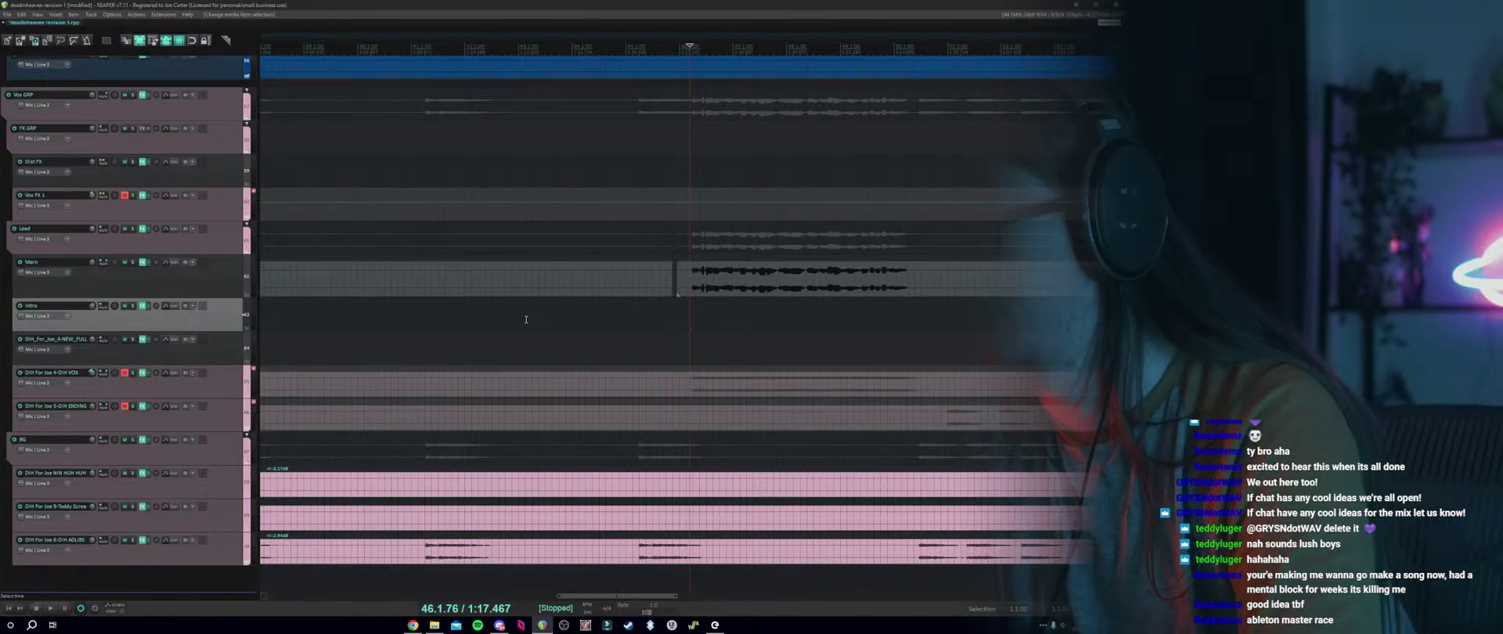
pyautogui.scroll(3, 674, 321)
pyautogui.click(675, 305)
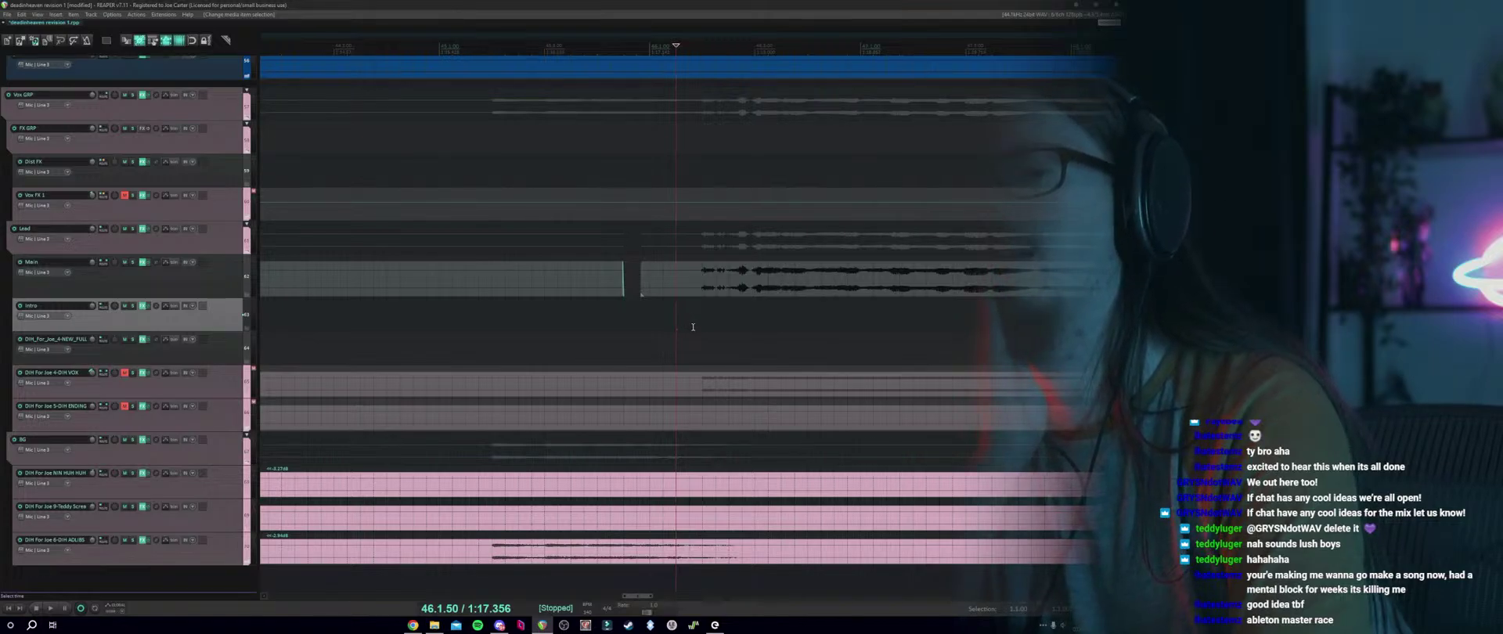
pyautogui.click(676, 317)
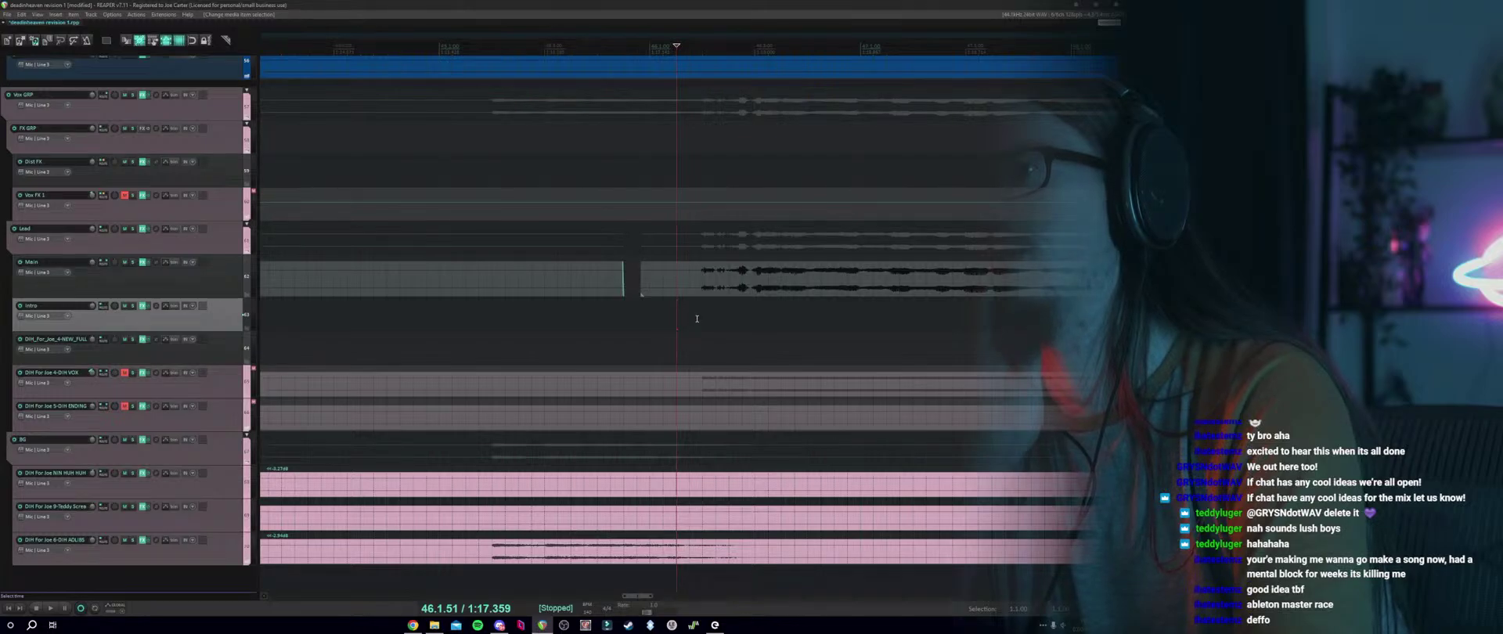
# Fine-tune the position of the split Main vocal item so its first waveform peak starts at 46.2.01.
pyautogui.scroll(4, 665, 327)
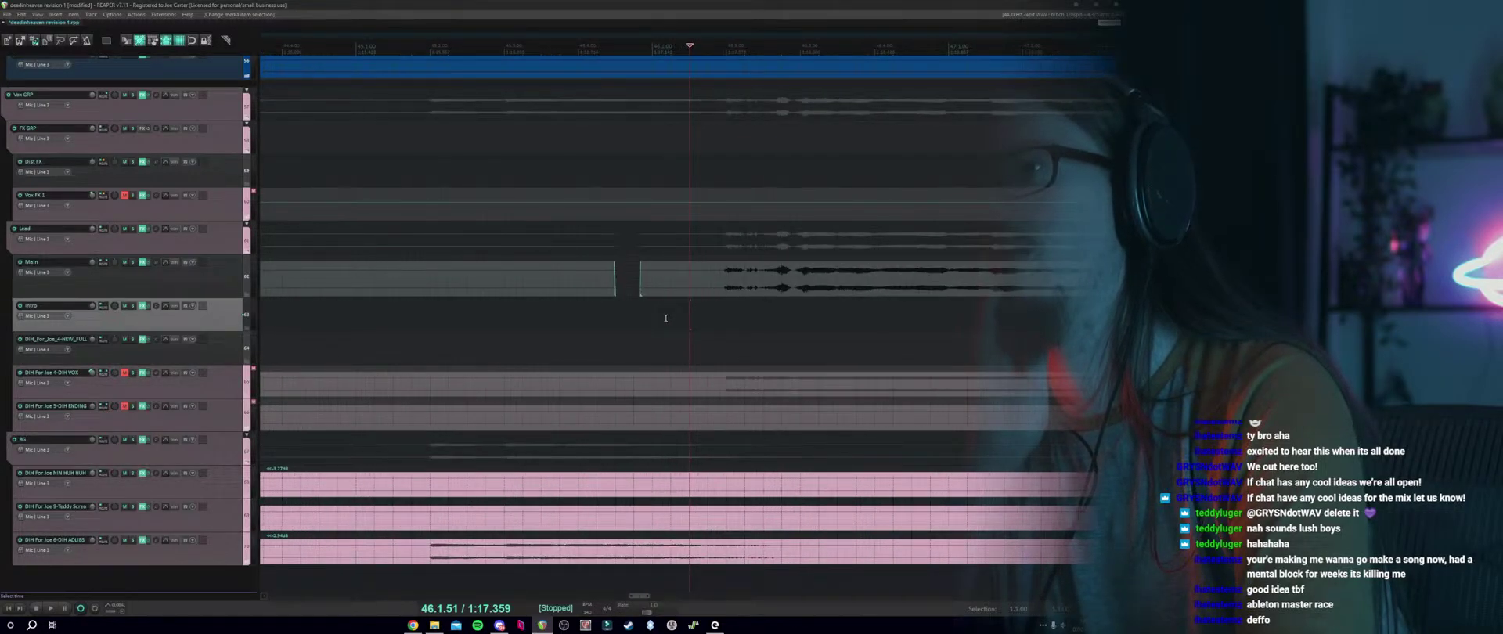
pyautogui.scroll(4, 665, 317)
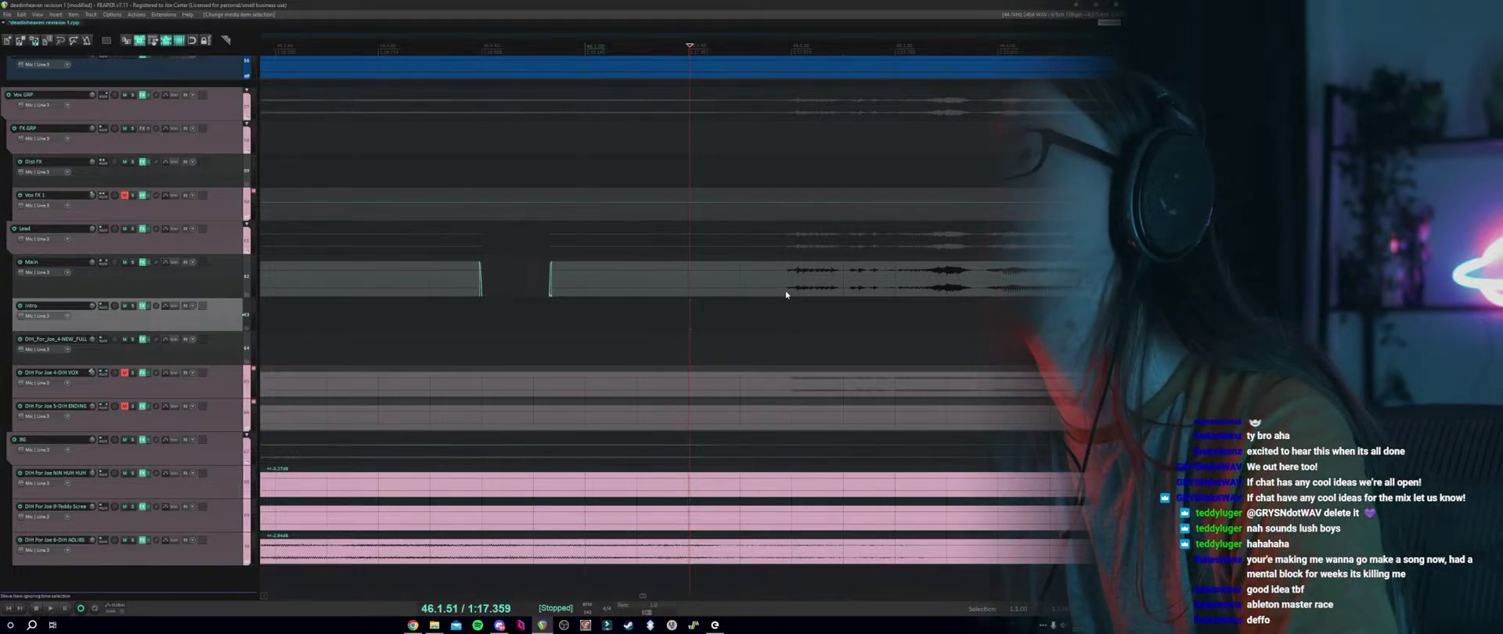
pyautogui.moveTo(785, 295); pyautogui.dragTo(727, 296)
pyautogui.click(770, 315)
pyautogui.scroll(3, 769, 315)
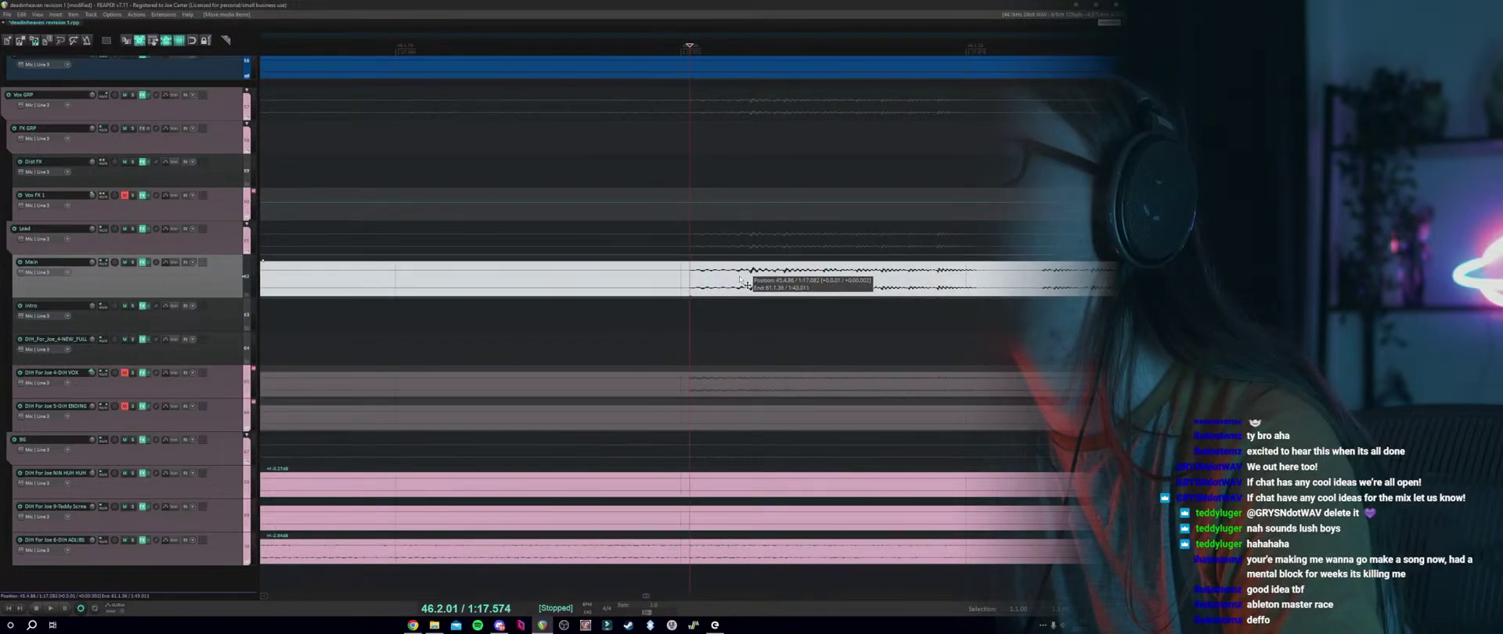
pyautogui.scroll(-1, 655, 384)
pyautogui.scroll(3, 655, 388)
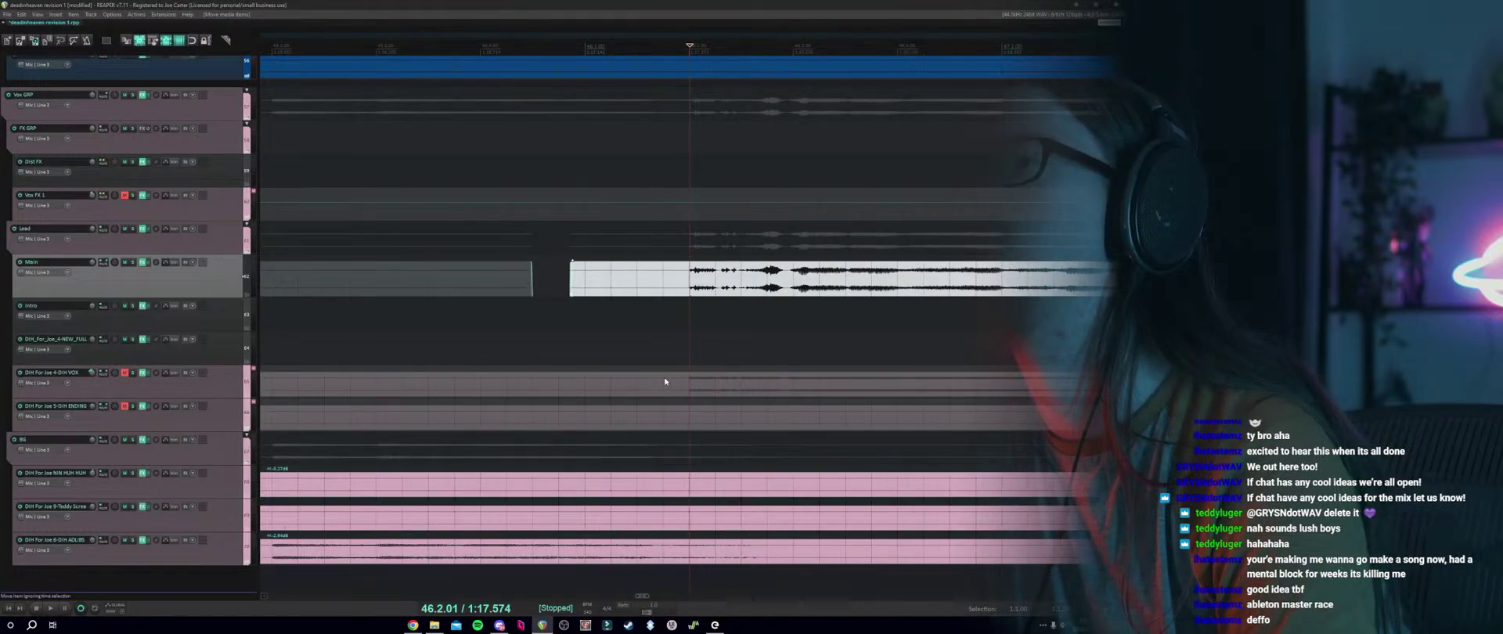
pyautogui.scroll(-3, 664, 381)
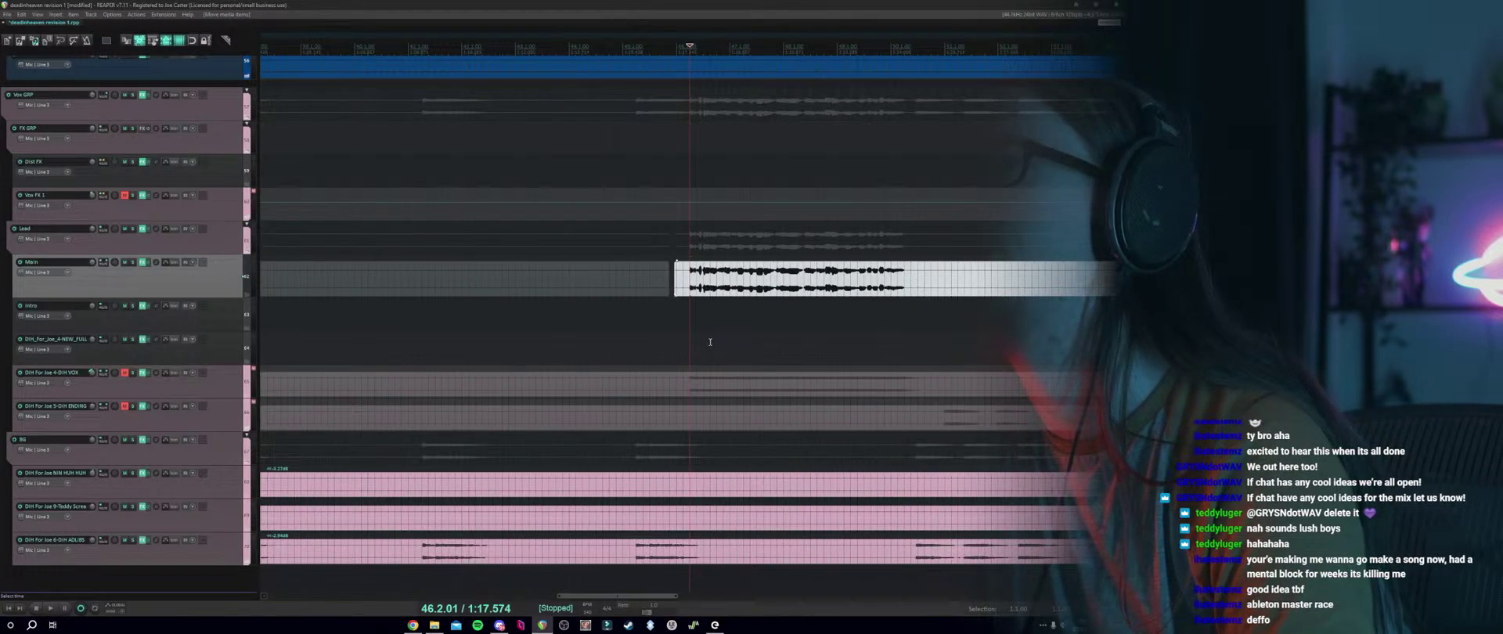
# Check the end of the Main vocal phrase around 50.1.47, return to its entry and save the project.
pyautogui.click(875, 317)
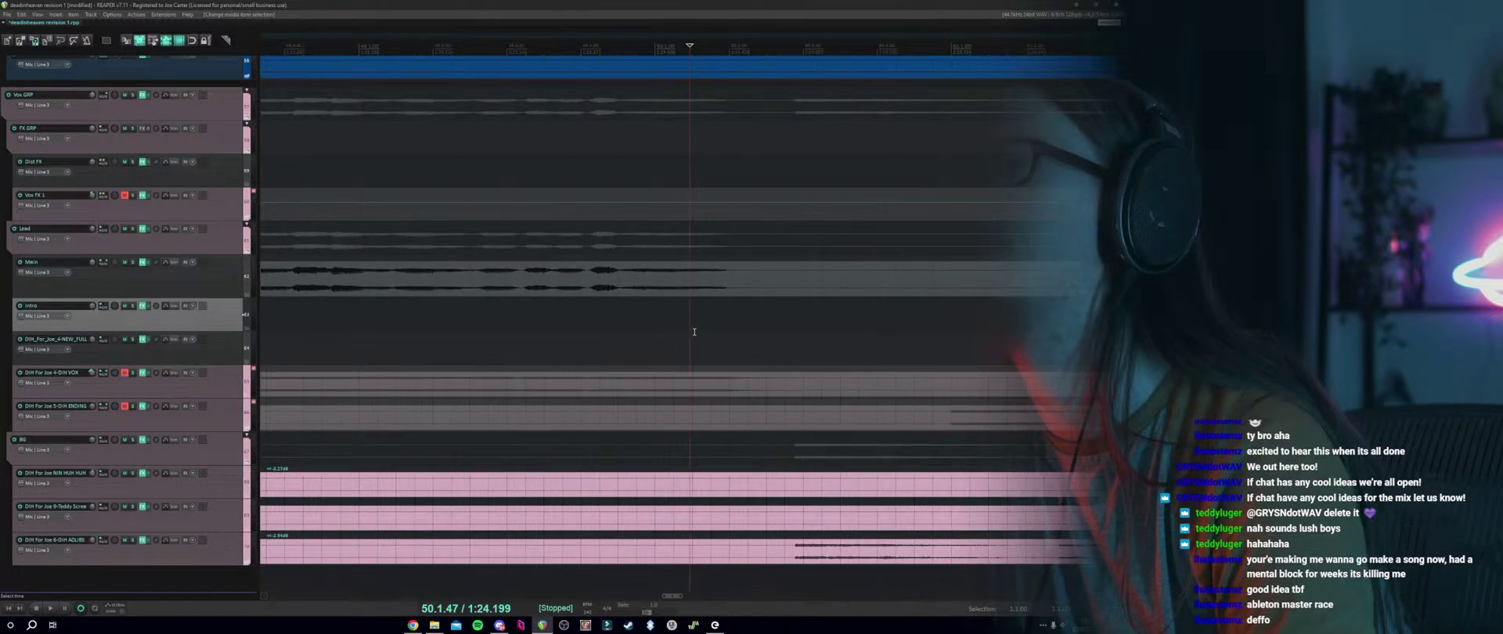
pyautogui.scroll(-4, 595, 329)
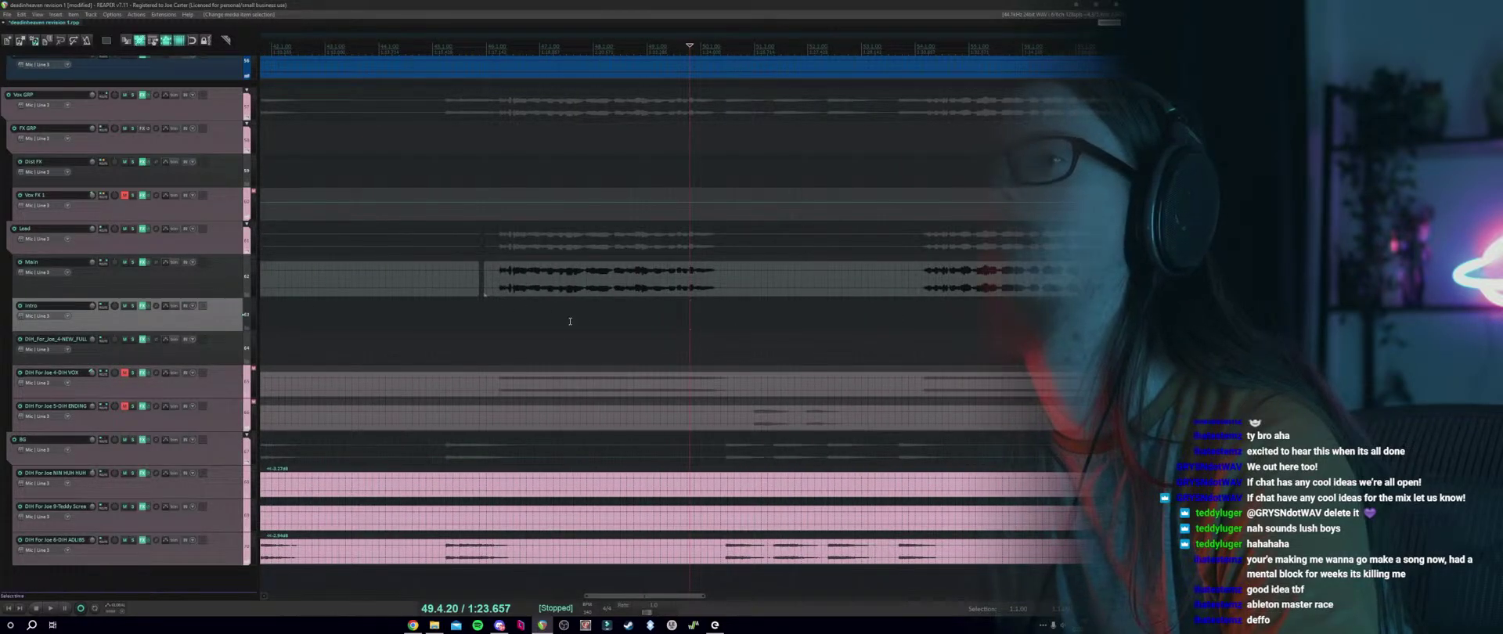
pyautogui.scroll(-4, 571, 321)
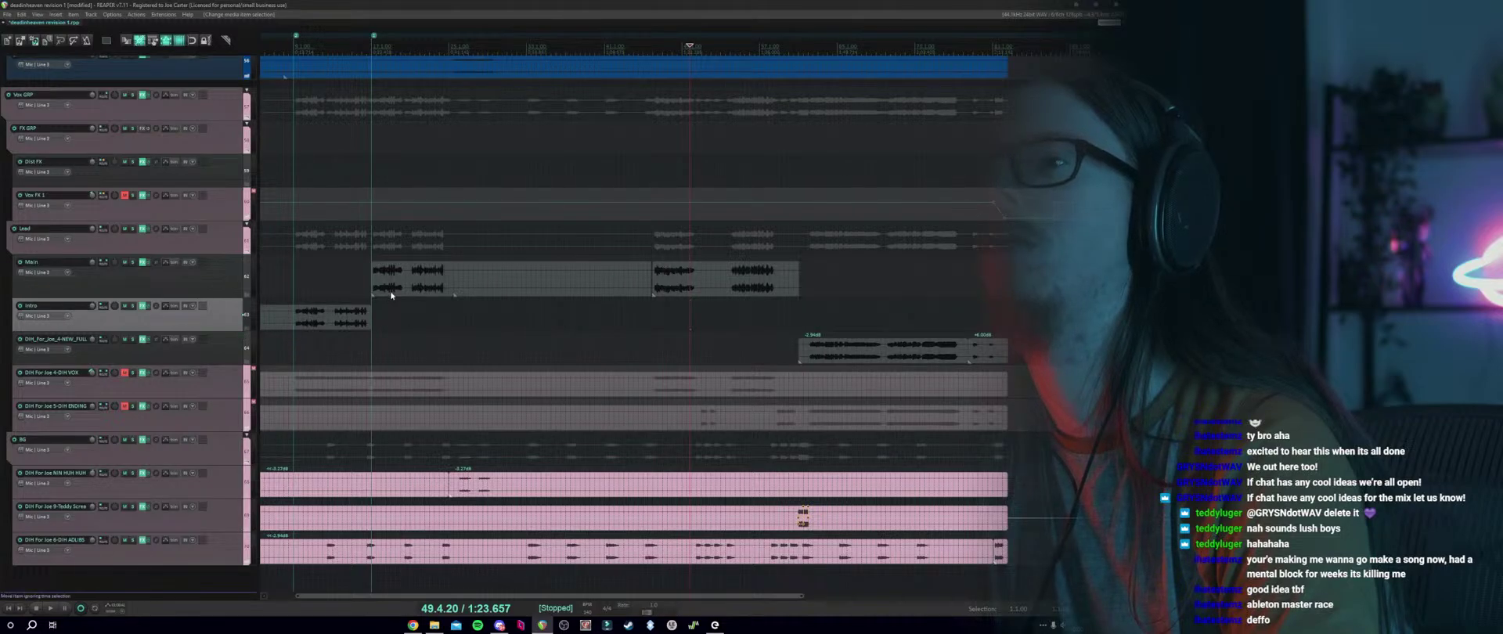
pyautogui.scroll(4, 655, 305)
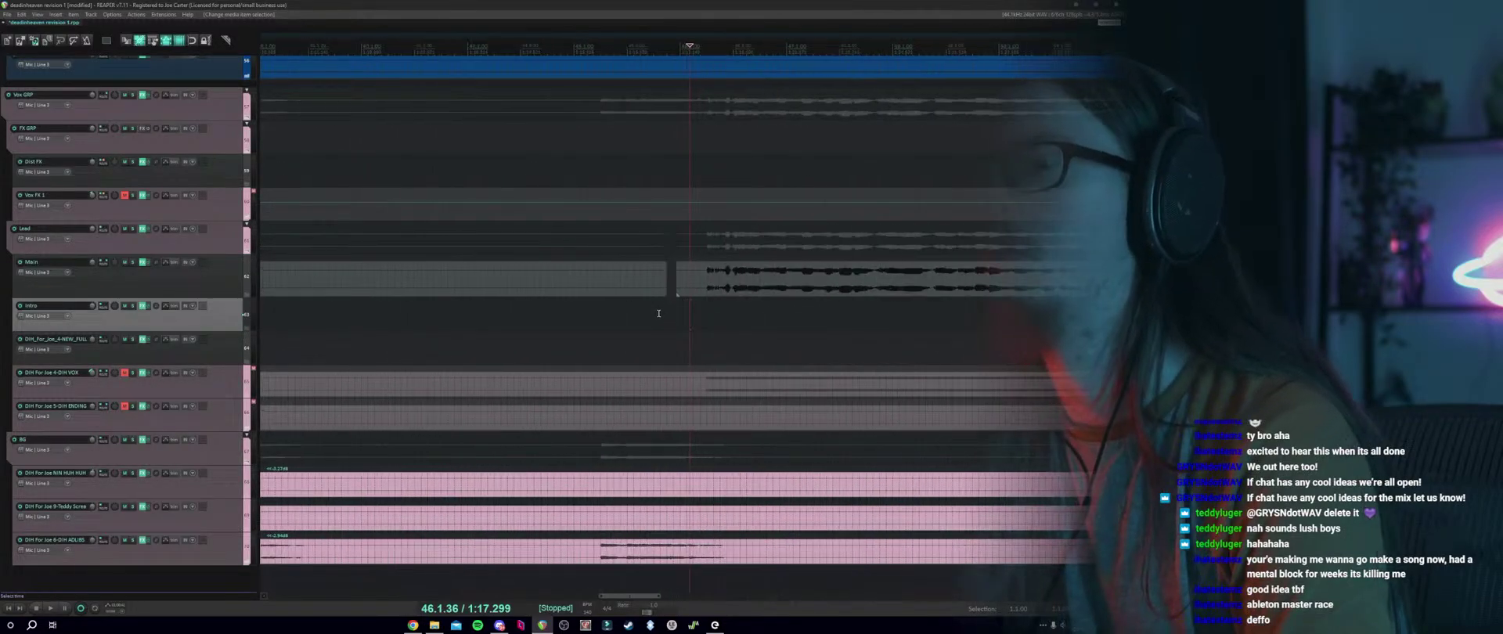
pyautogui.hotkey('ctrl', 's')
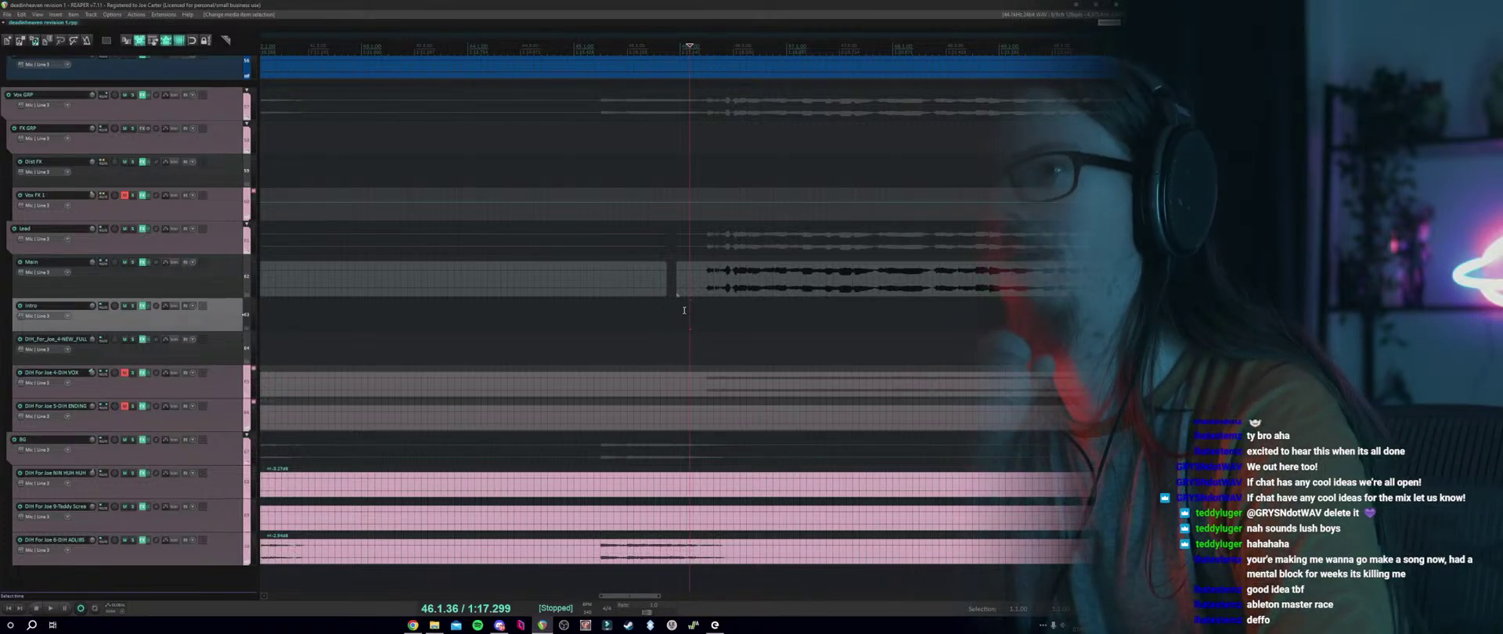
# Audition the Main vocal phrase's entry from several start points between 45.3.30 and 46.1.56.
pyautogui.click(676, 310)
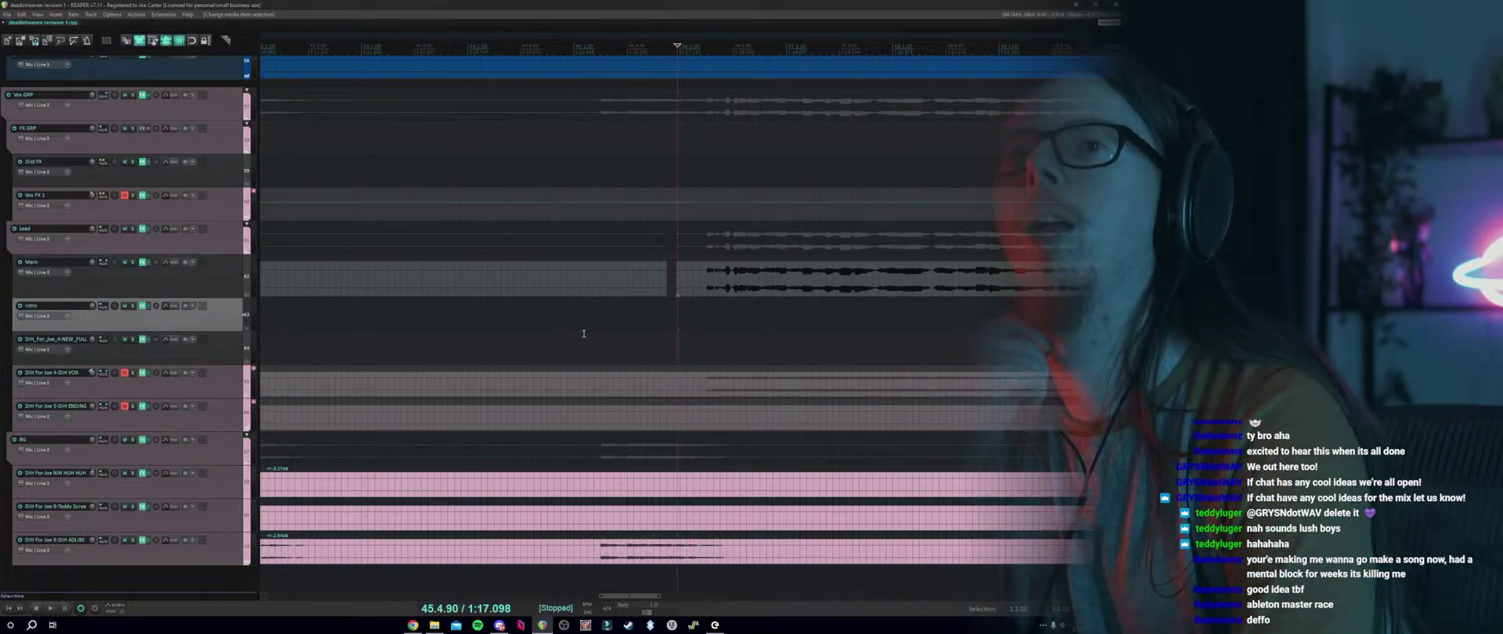
pyautogui.click(644, 320)
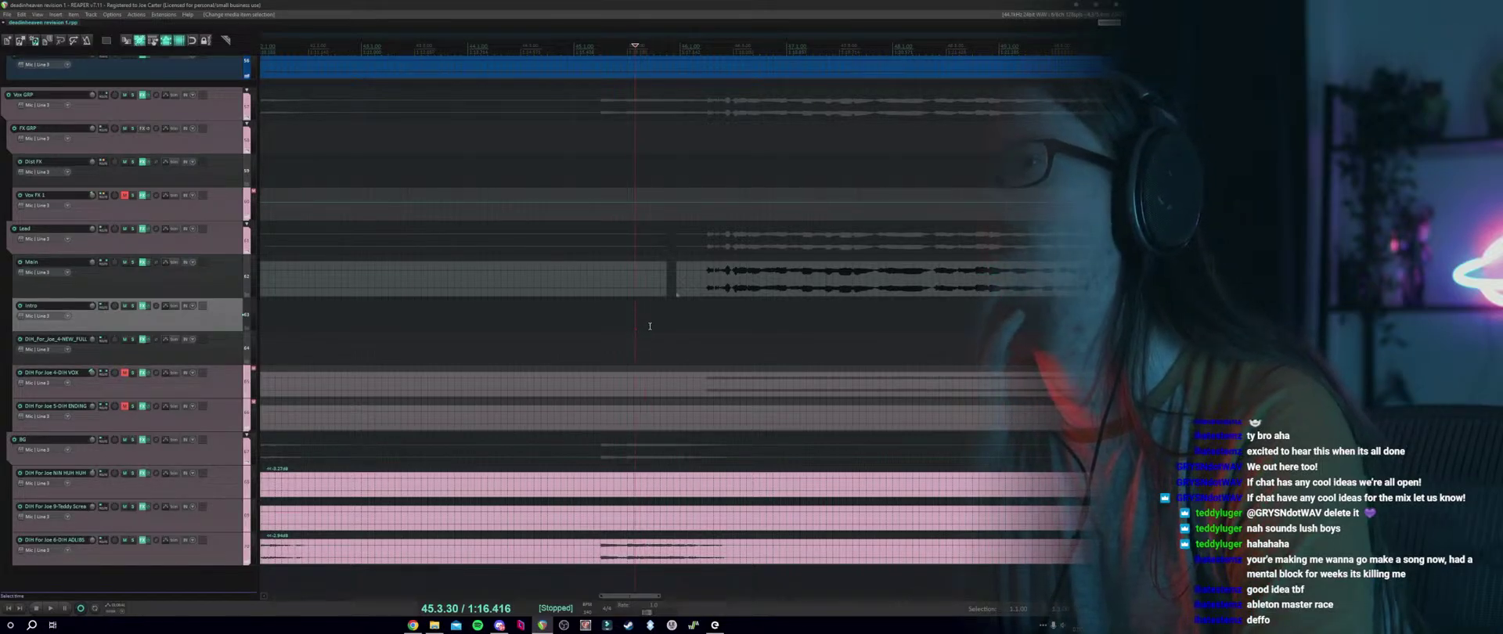
pyautogui.click(680, 320)
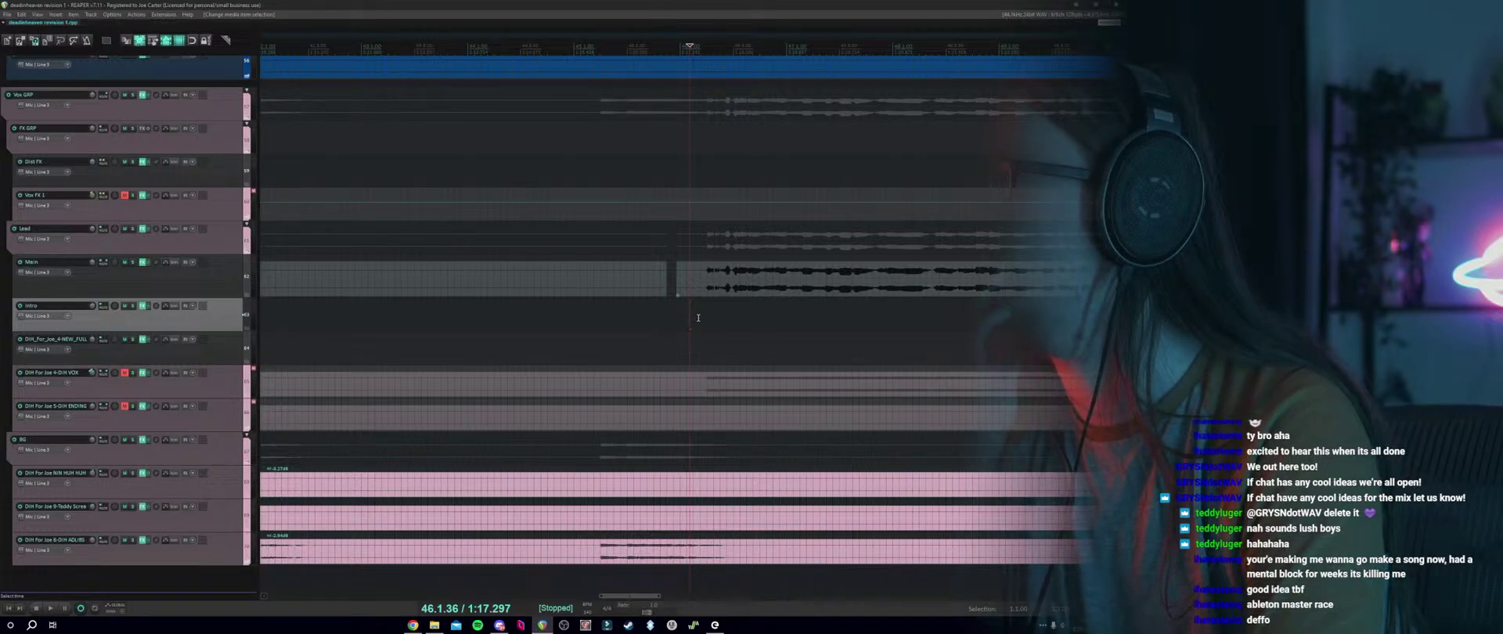
pyautogui.click(695, 310)
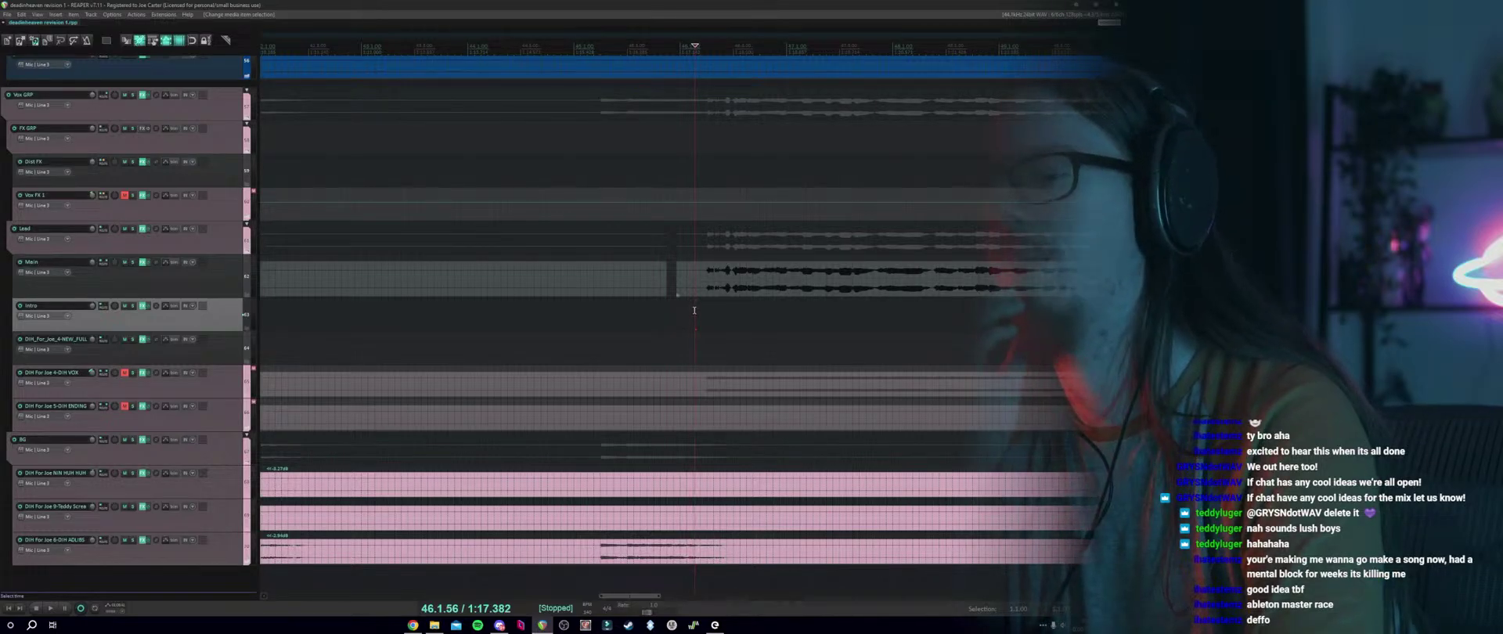
pyautogui.click(691, 311)
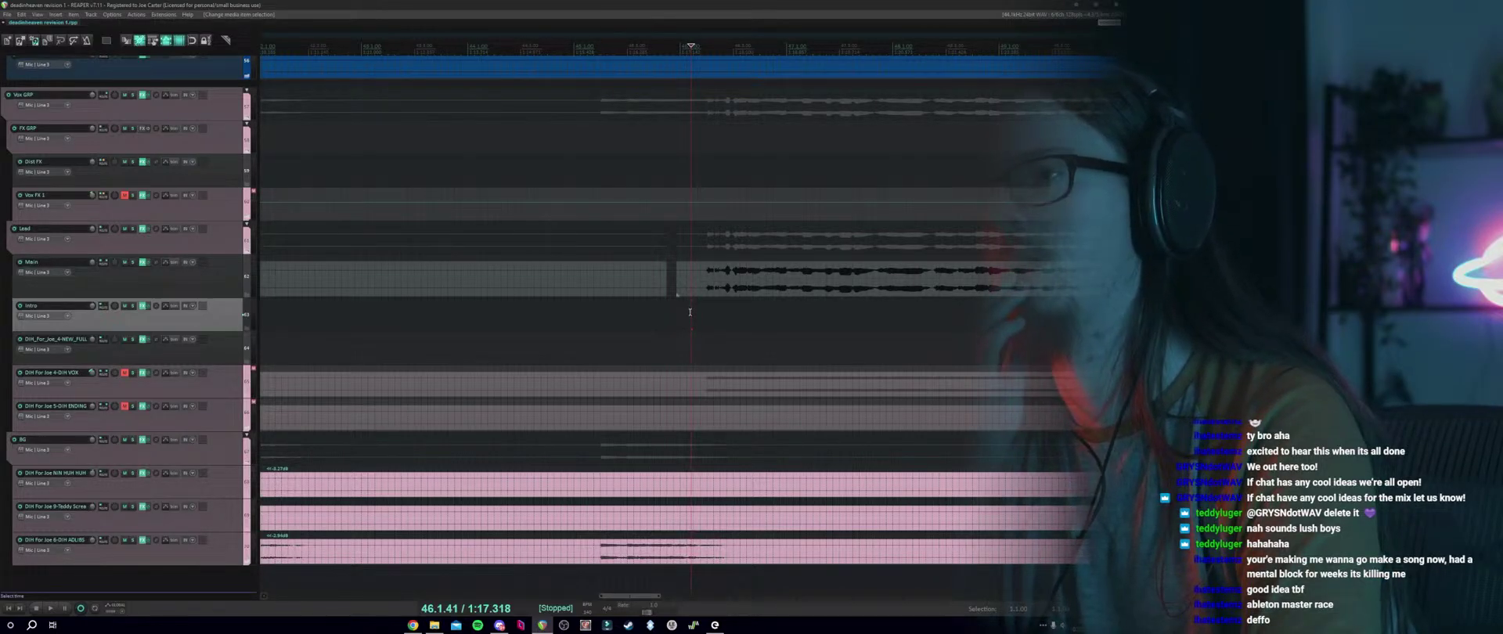
pyautogui.click(688, 312)
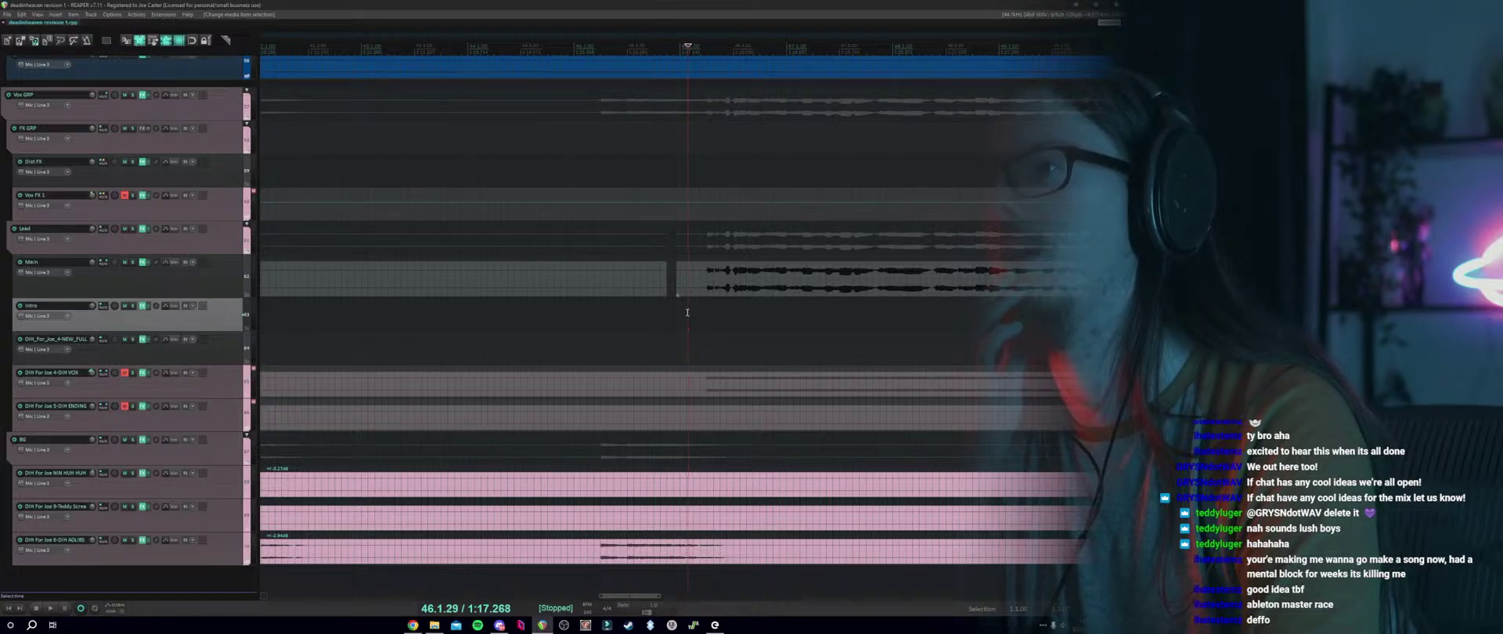
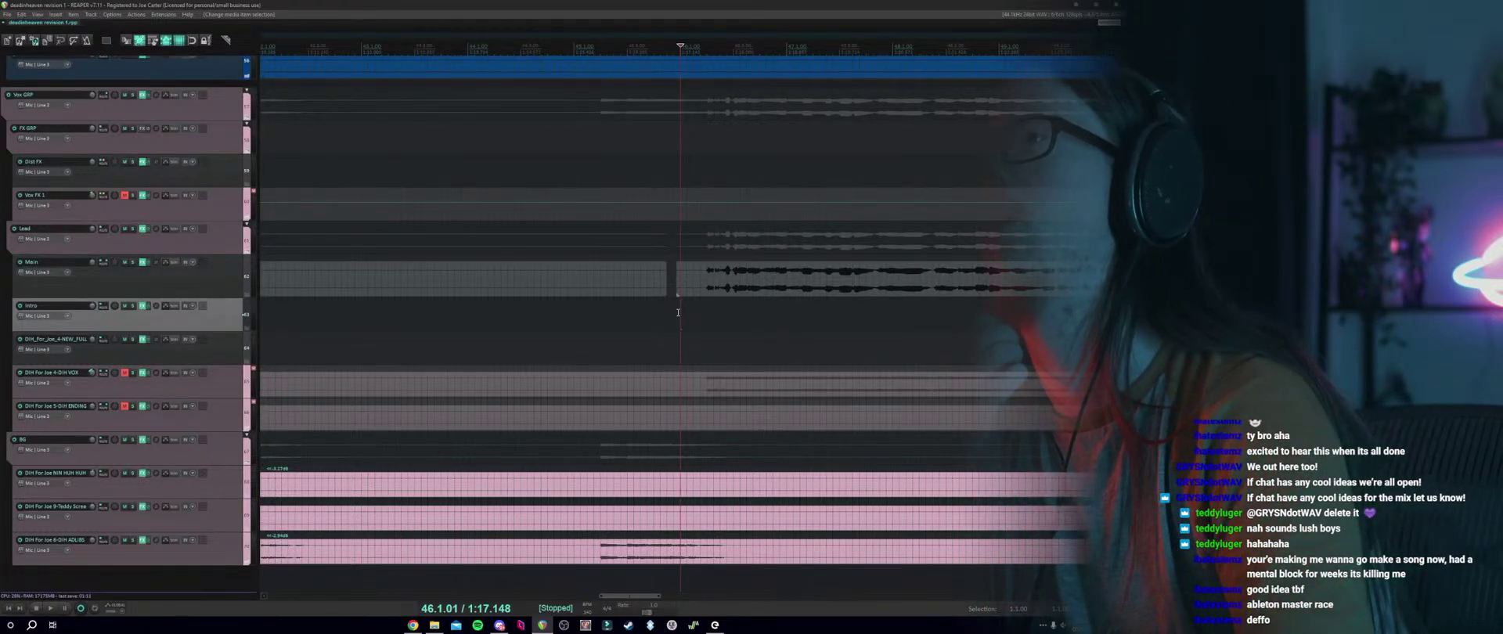
pyautogui.click(678, 313)
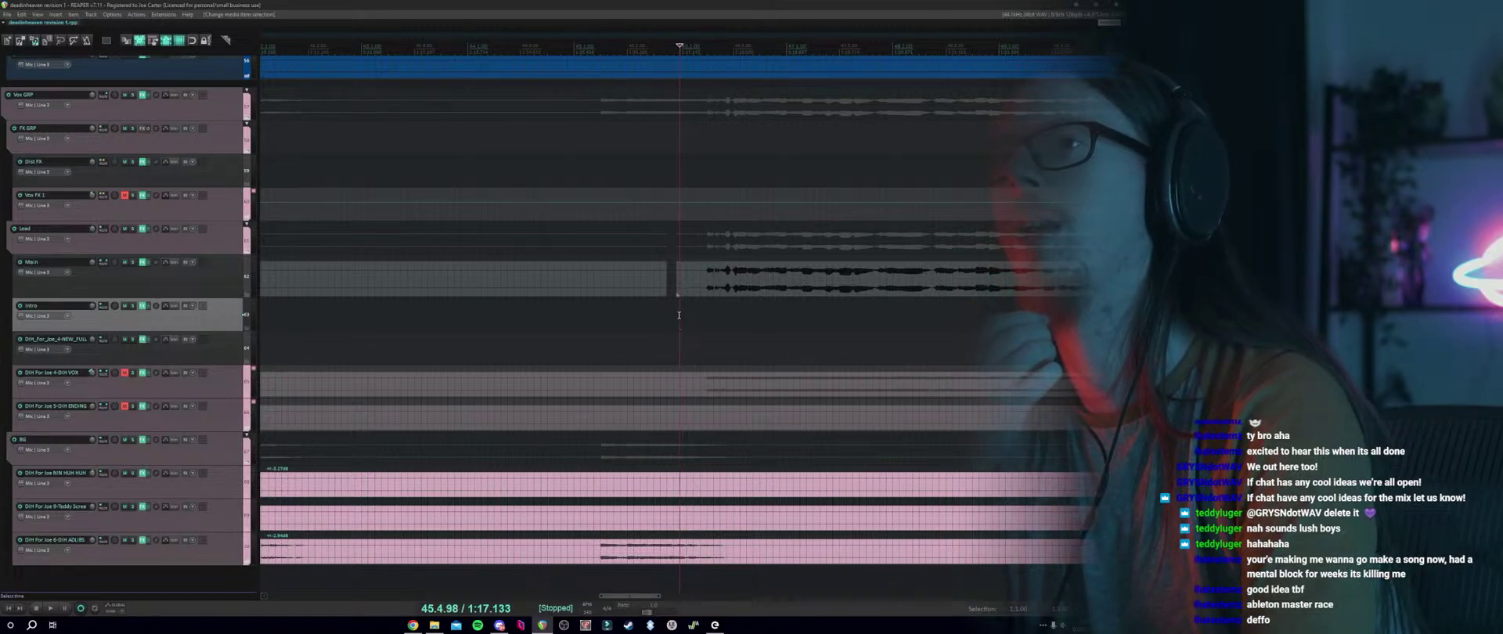
pyautogui.click(677, 315)
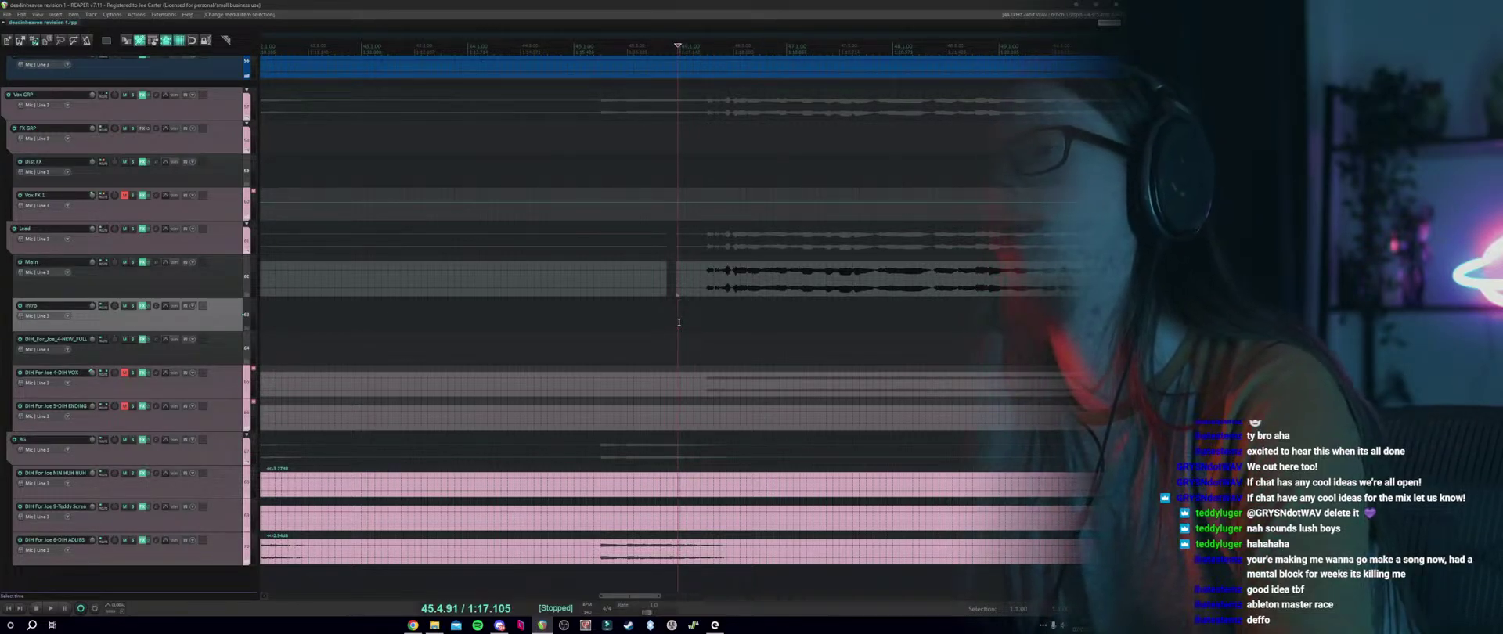
# Inspect the gap before the moved Main vocal item, checking positions between about 45.4.76 and 46.1.07.
pyautogui.click(678, 321)
pyautogui.click(678, 321)
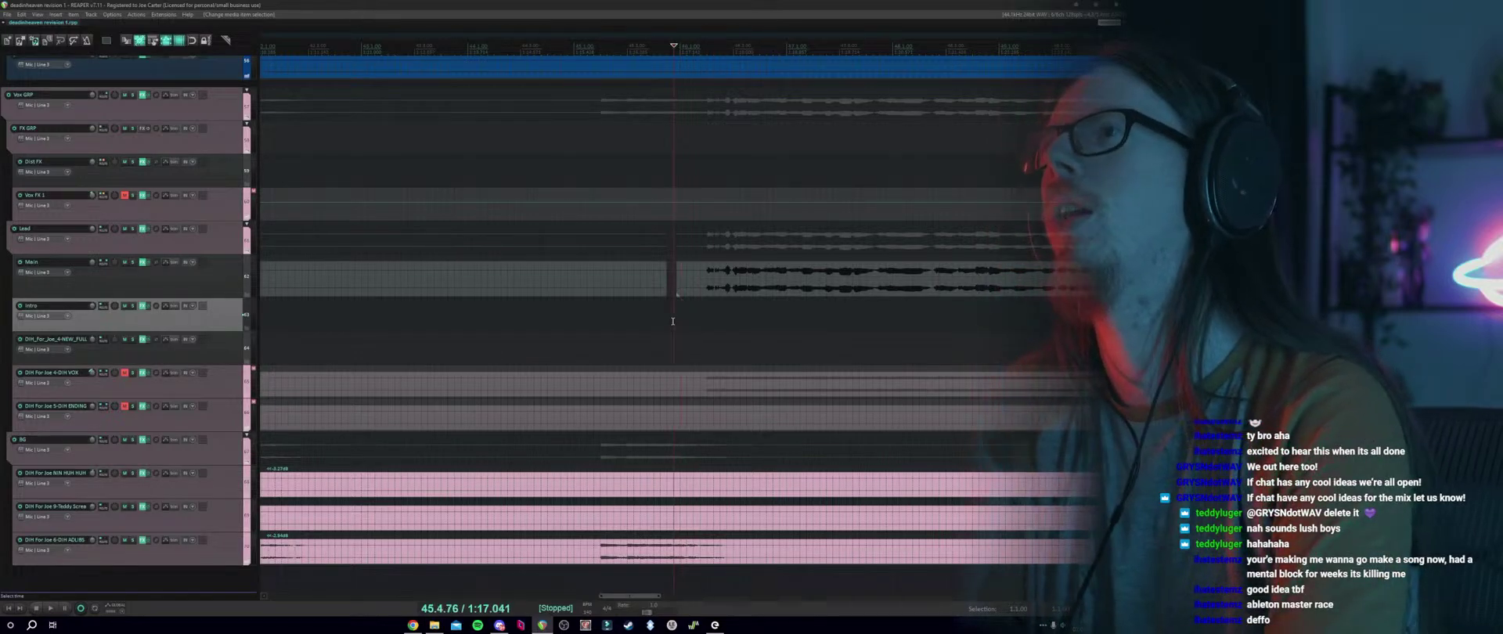
pyautogui.scroll(3, 681, 321)
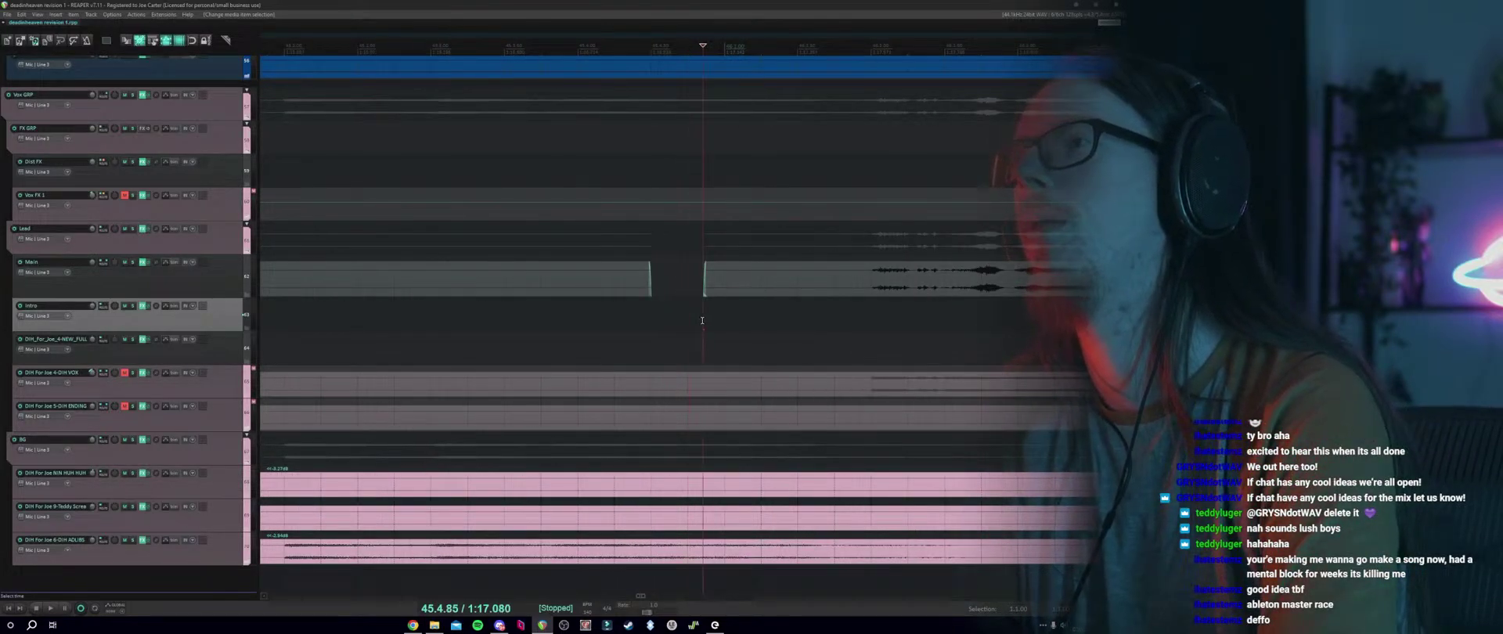
pyautogui.click(687, 306)
pyautogui.scroll(-2, 688, 306)
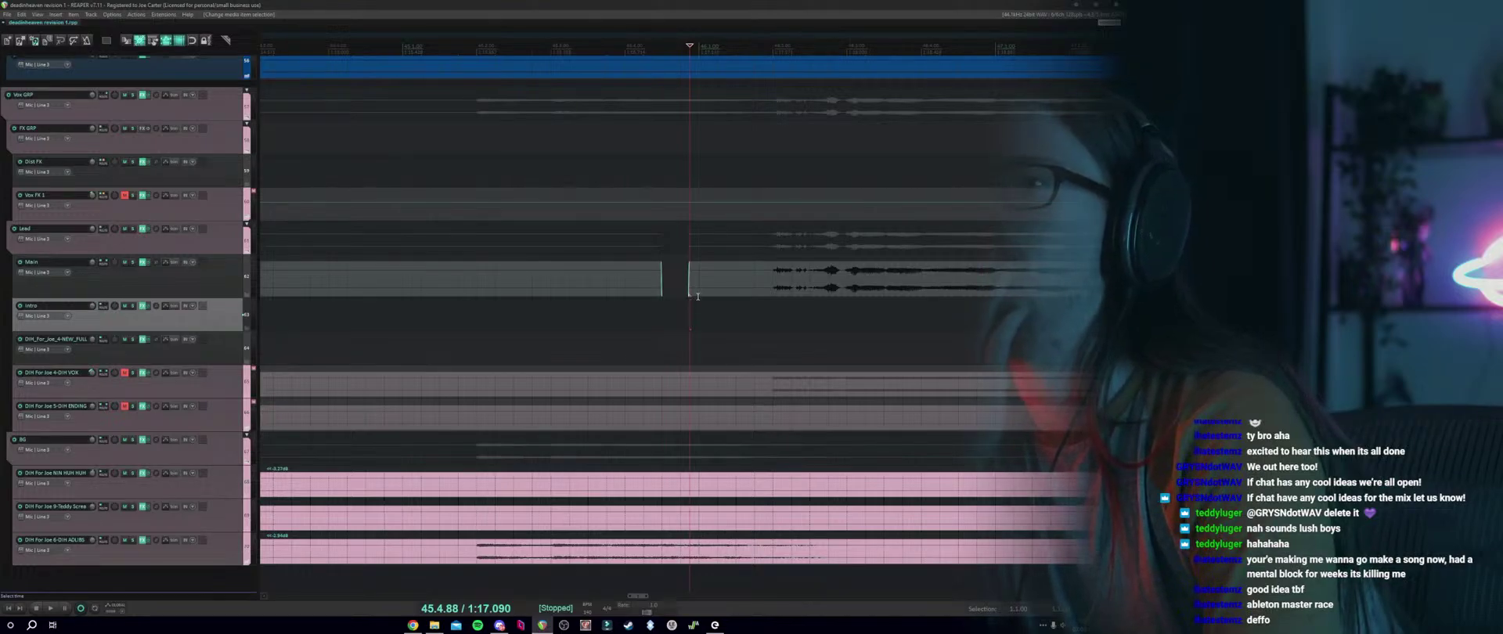
pyautogui.click(702, 309)
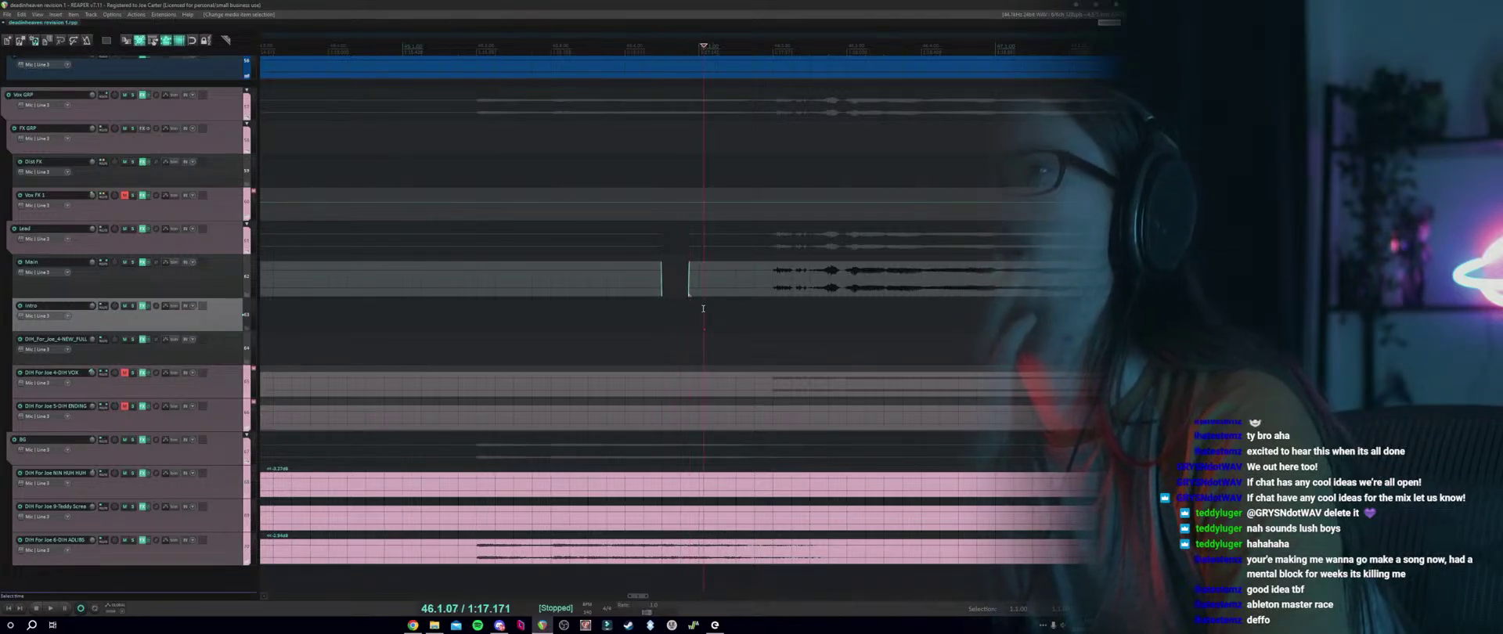
pyautogui.click(701, 316)
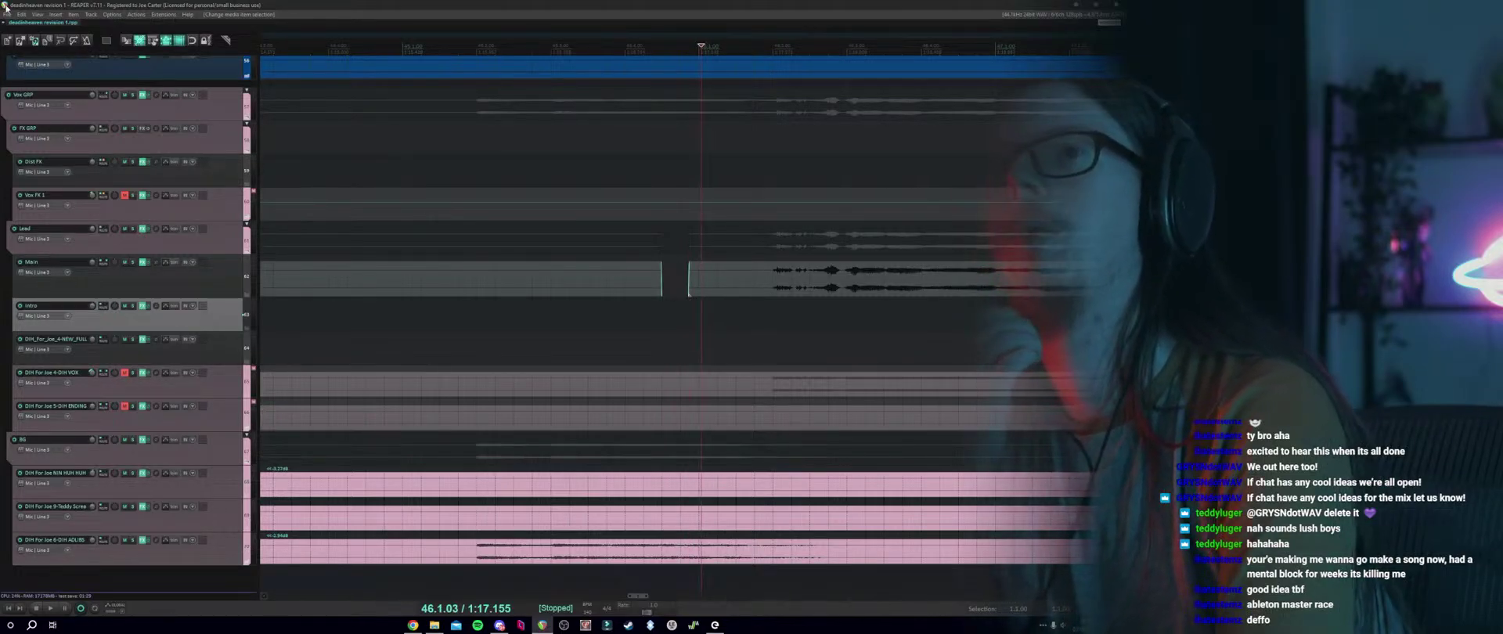
pyautogui.click(6, 14)
pyautogui.click(25, 152)
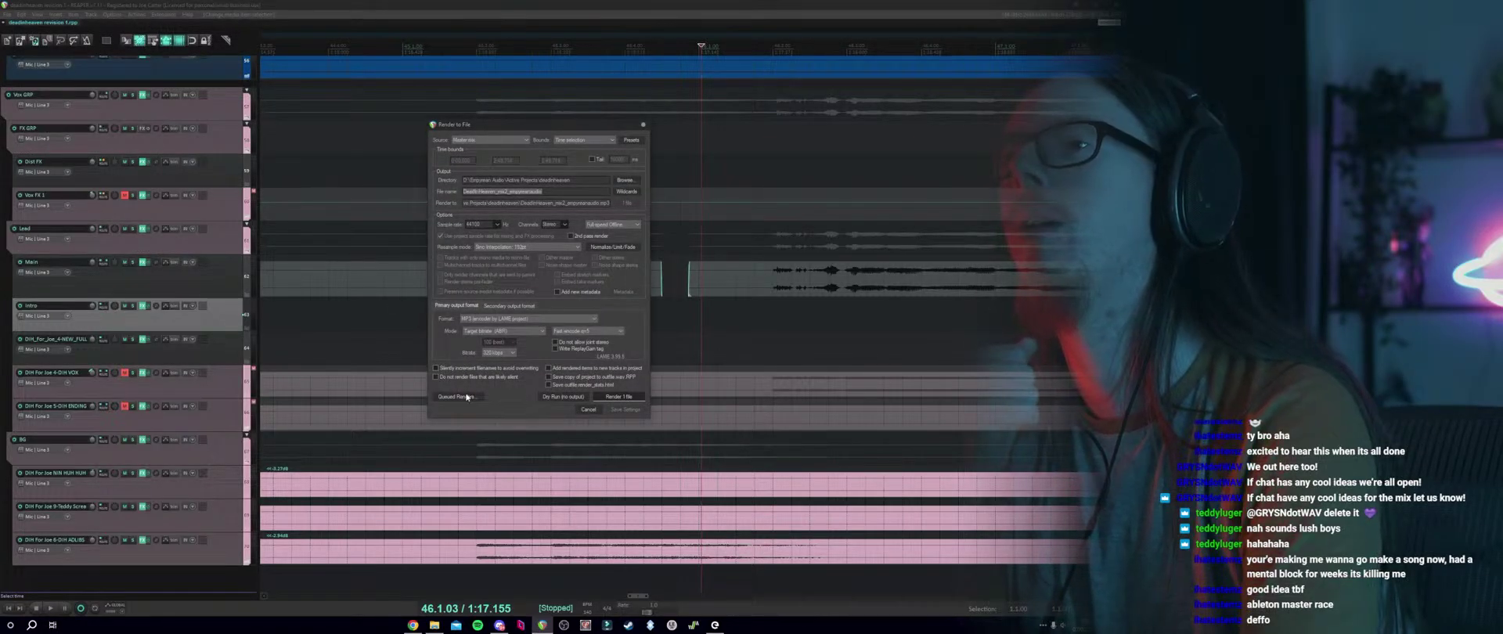
pyautogui.click(457, 397)
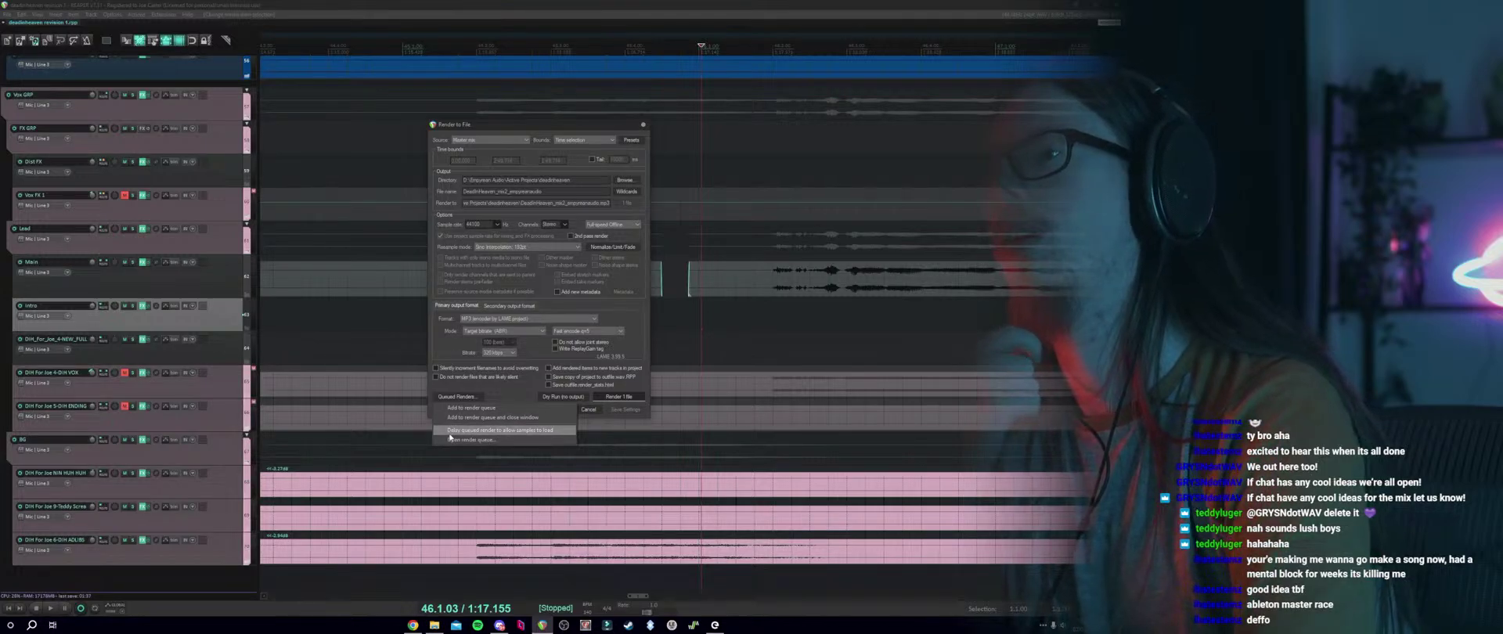
pyautogui.click(577, 426)
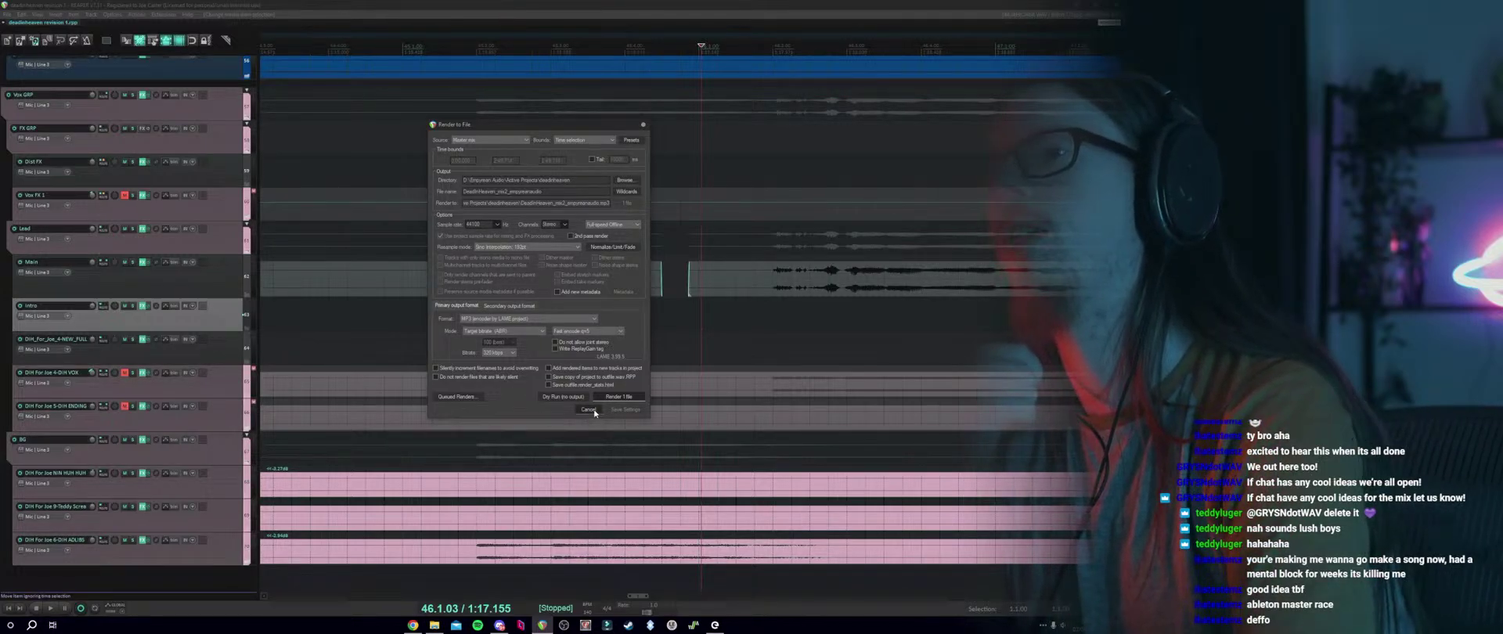
pyautogui.click(588, 409)
pyautogui.click(7, 14)
pyautogui.click(268, 3)
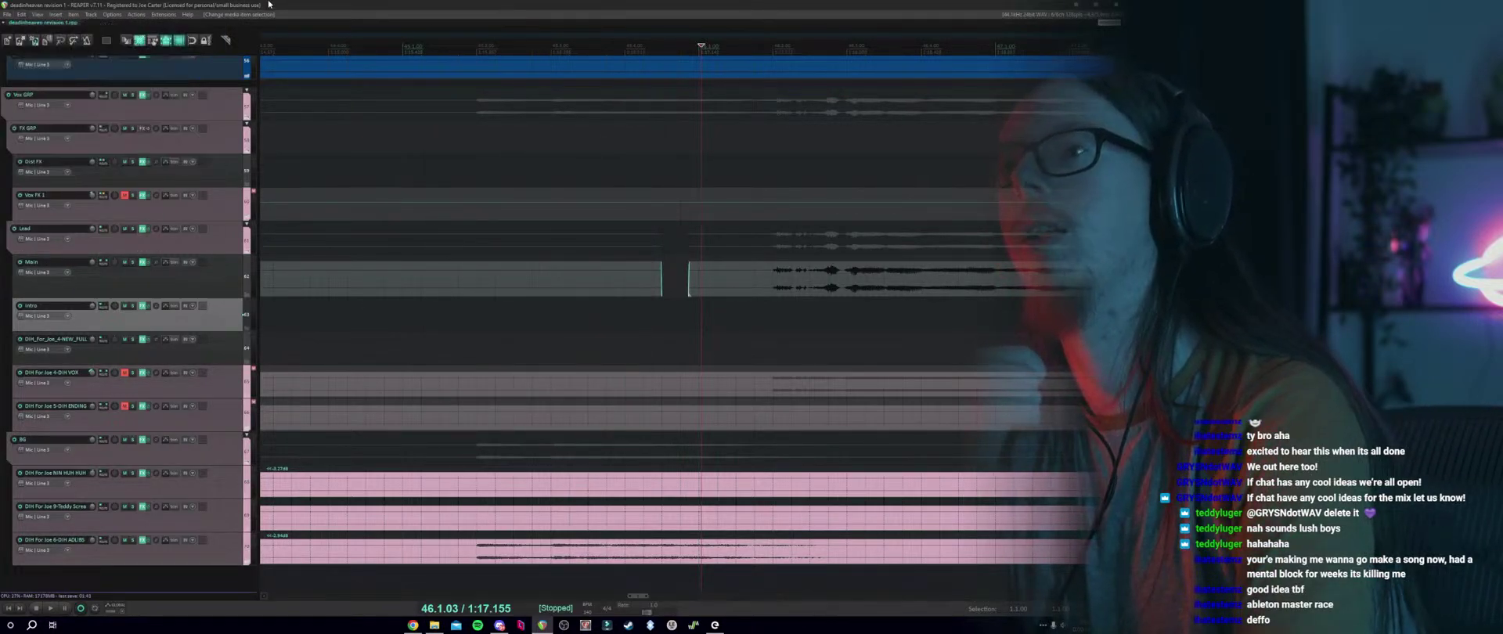
# Set a time selection over the late vocal section, starting at about bar 62, and place the edit cursor past the song's end.
pyautogui.scroll(-6, 497, 285)
pyautogui.moveTo(289, 138); pyautogui.dragTo(515, 145)
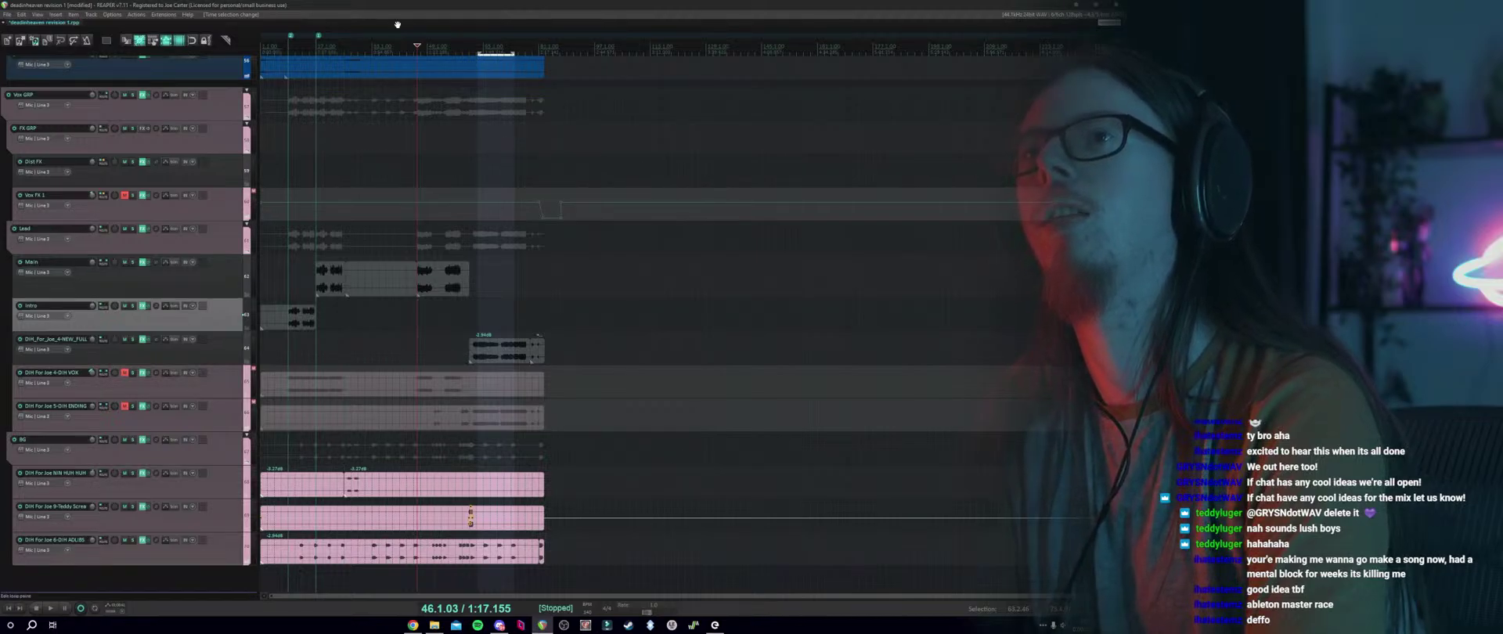
pyautogui.click(597, 62)
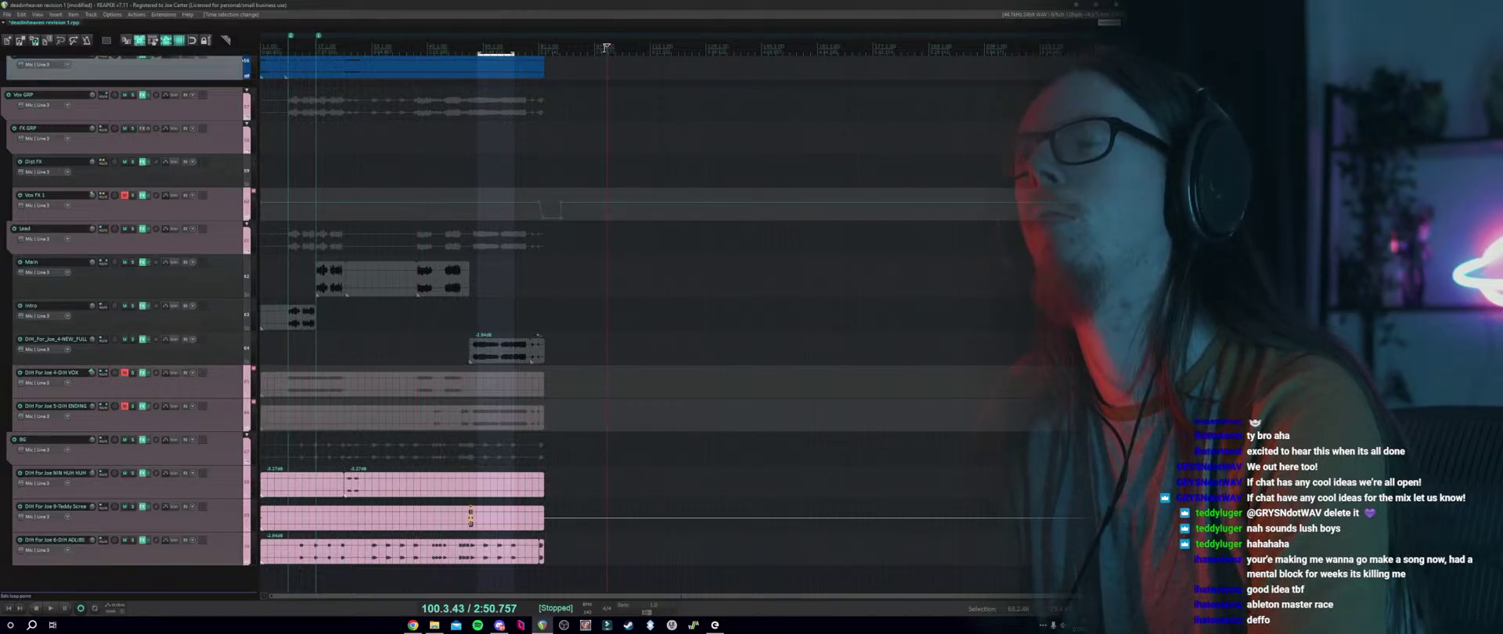
pyautogui.rightClick(606, 47)
pyautogui.click(584, 44)
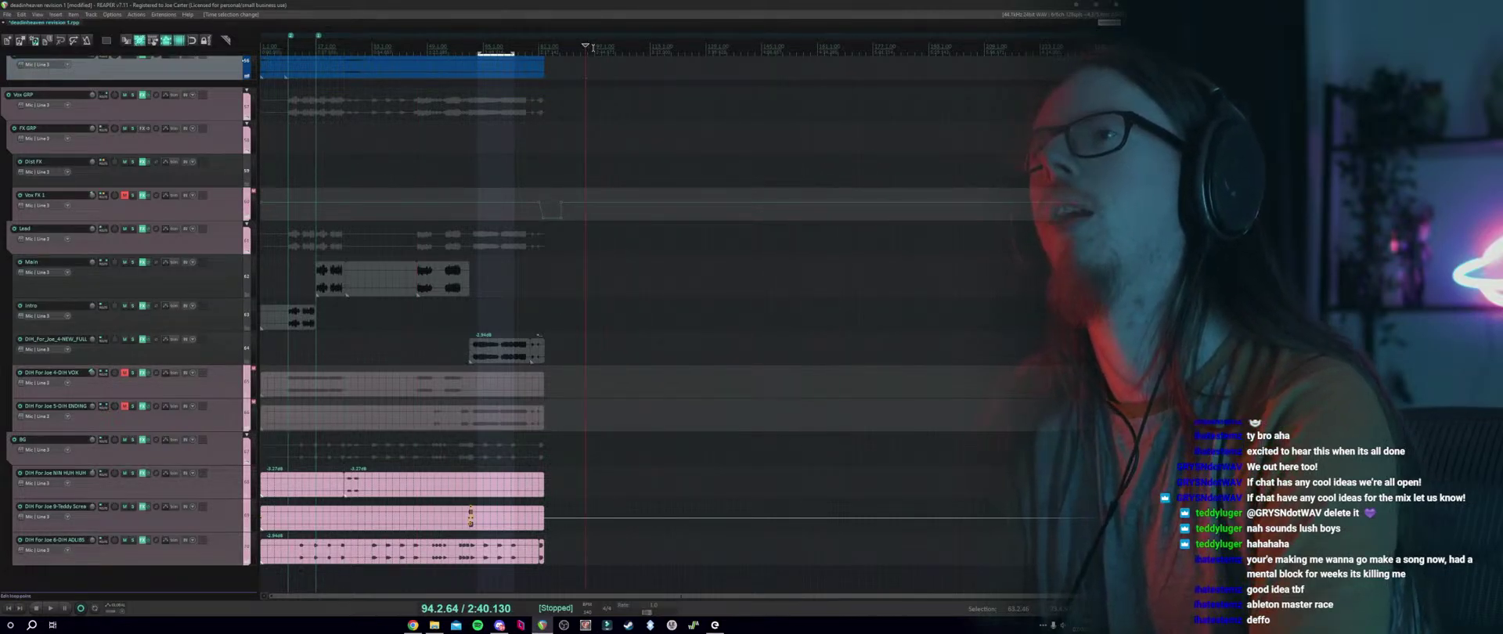
pyautogui.click(594, 47)
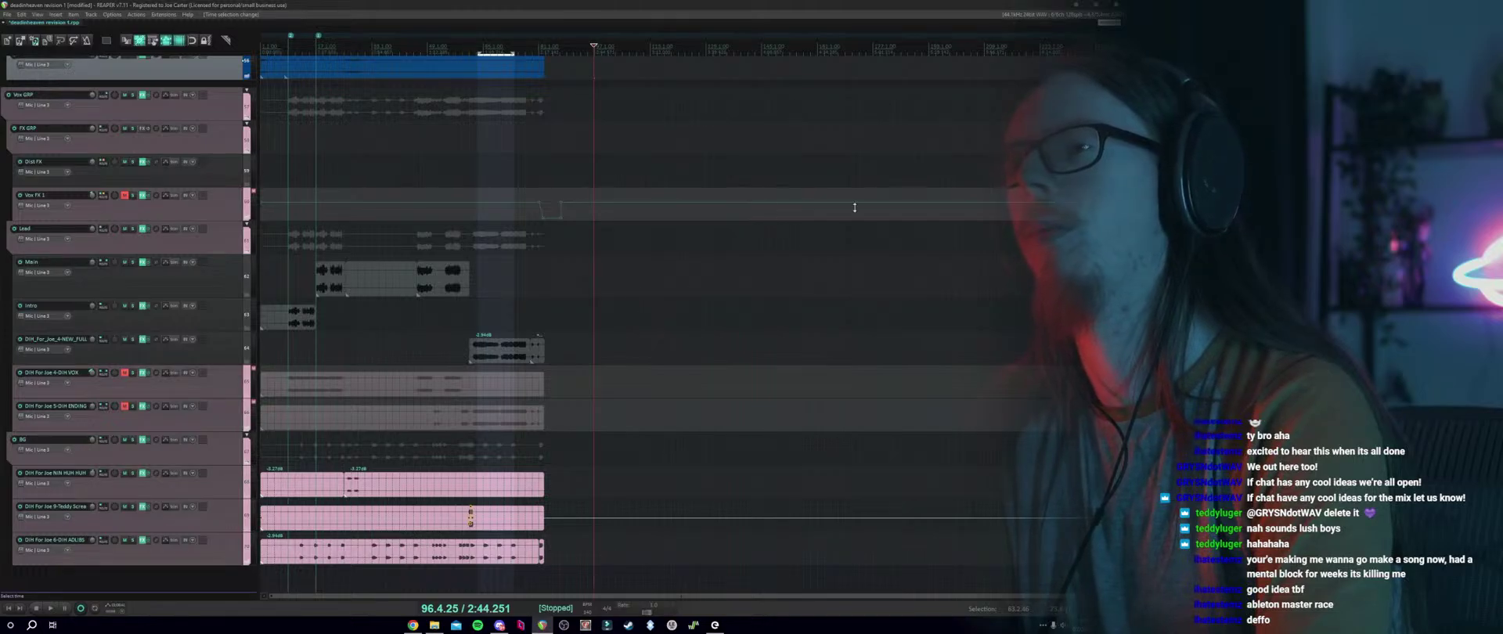
pyautogui.click(592, 269)
pyautogui.click(572, 285)
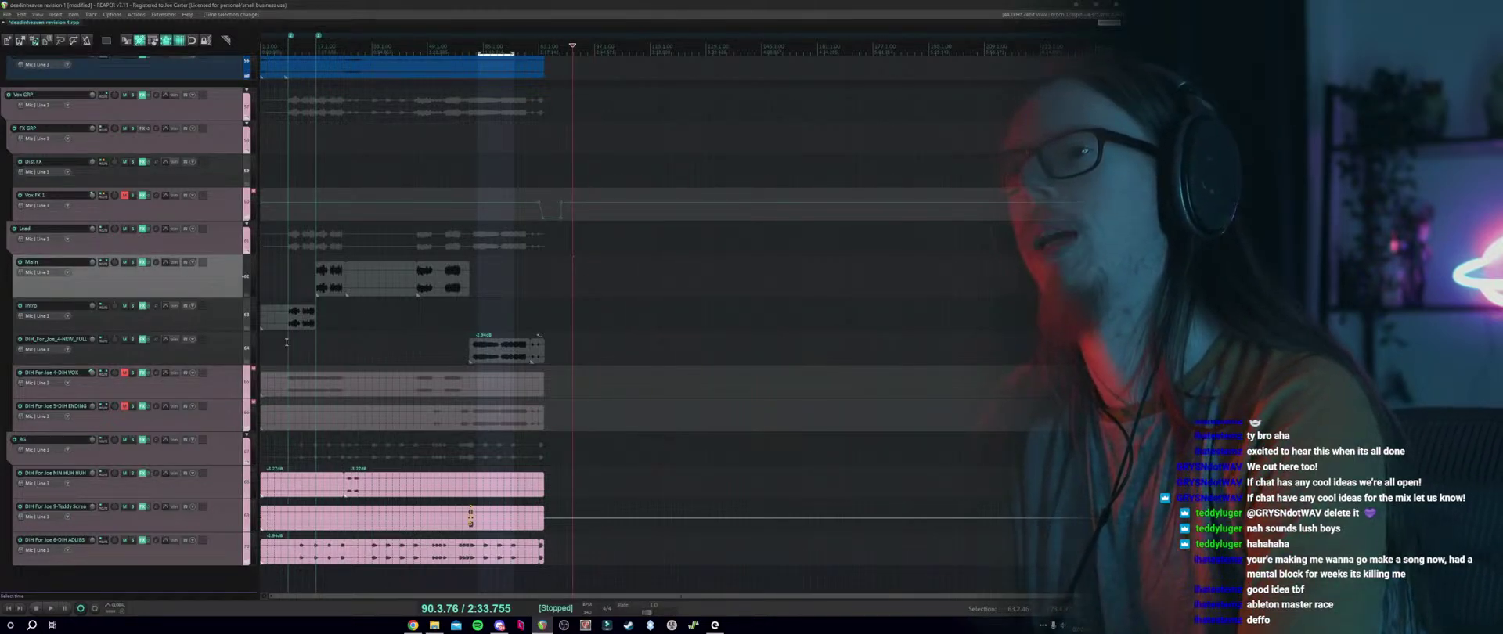
# Examine the Intro vocal phrases and the first Main vocal phrases, from the song's start to about bar 23.
pyautogui.click(339, 338)
pyautogui.scroll(4, 339, 337)
pyautogui.click(548, 319)
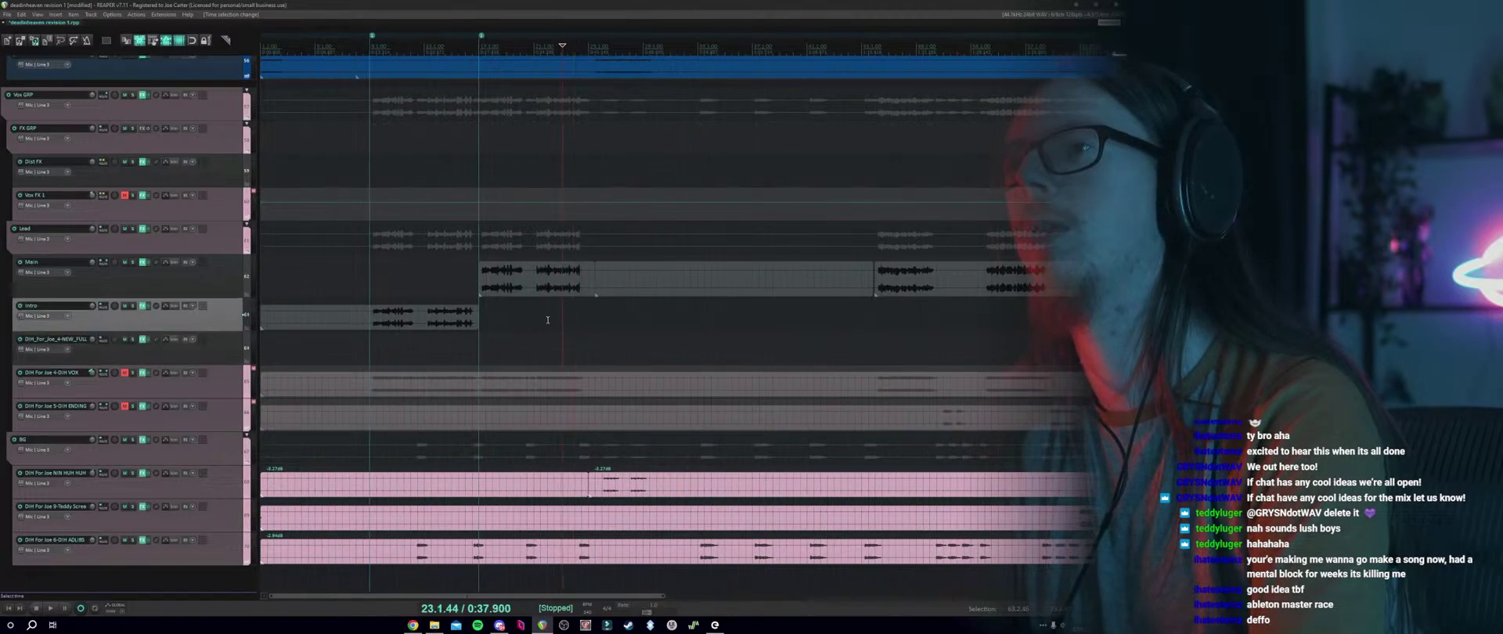
pyautogui.click(534, 316)
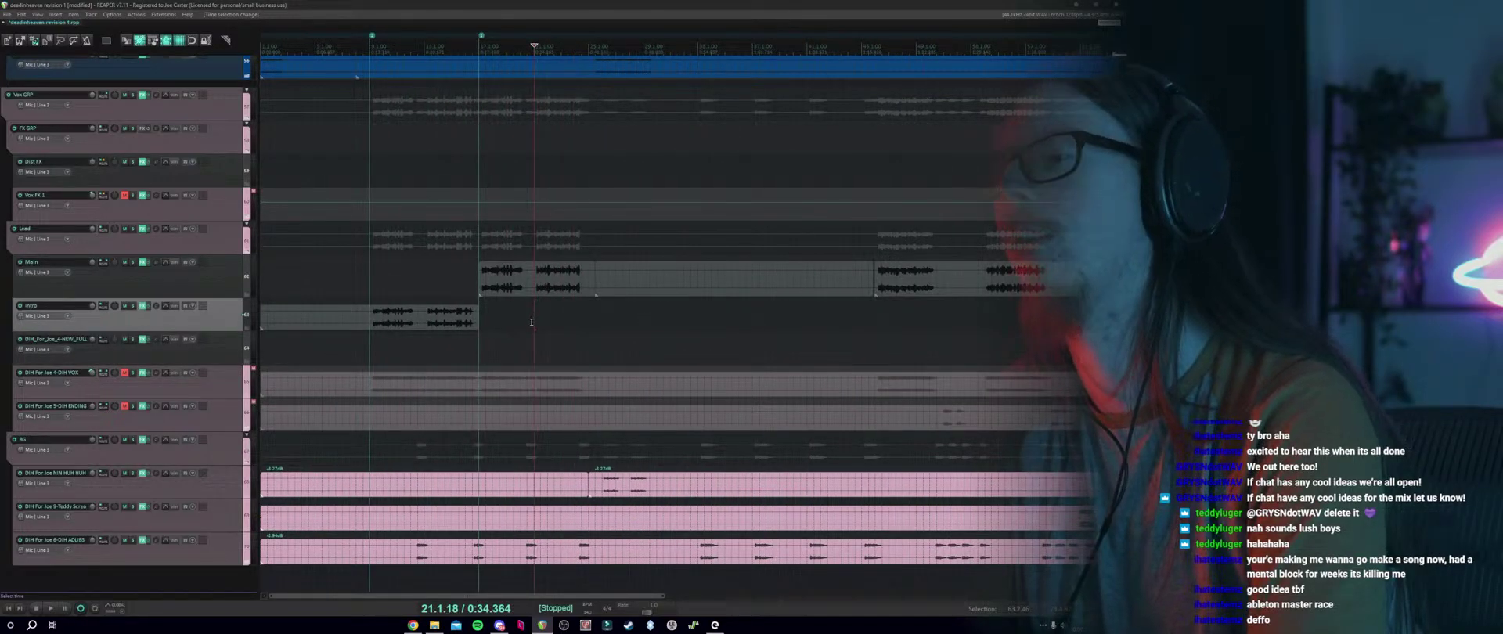
pyautogui.scroll(2, 532, 322)
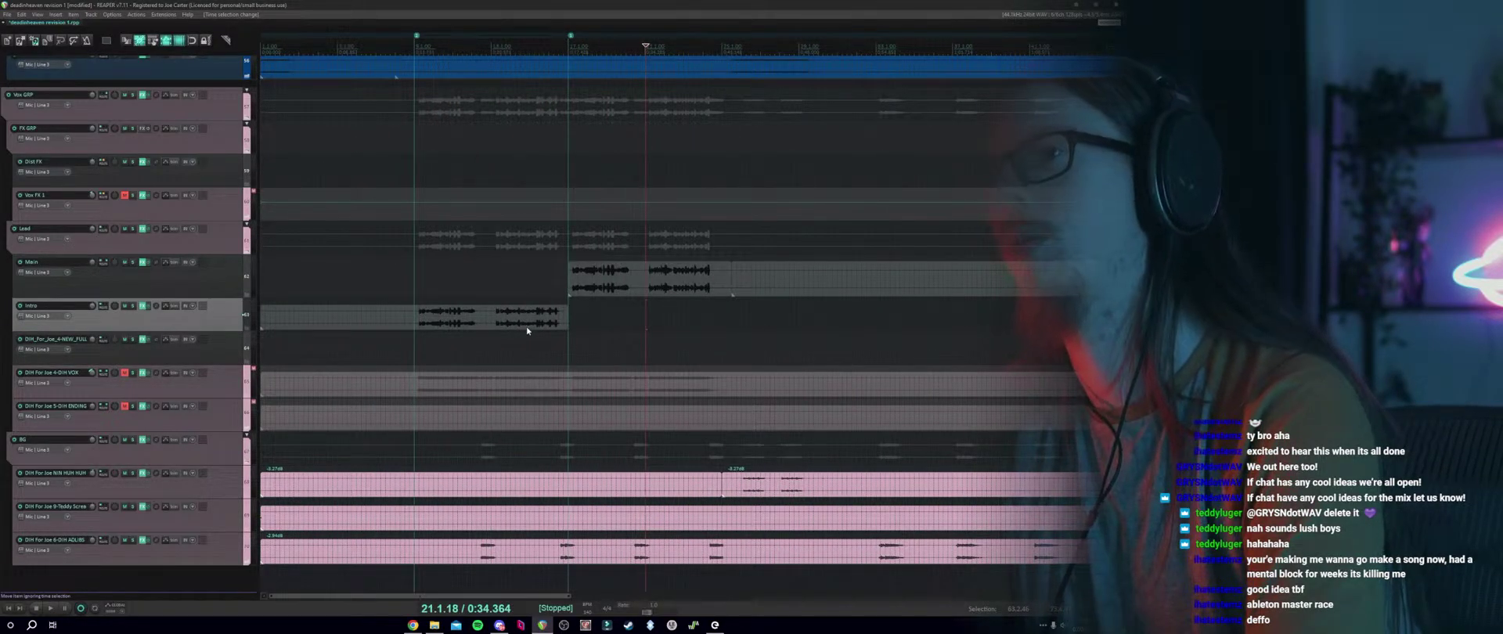
pyautogui.click(275, 343)
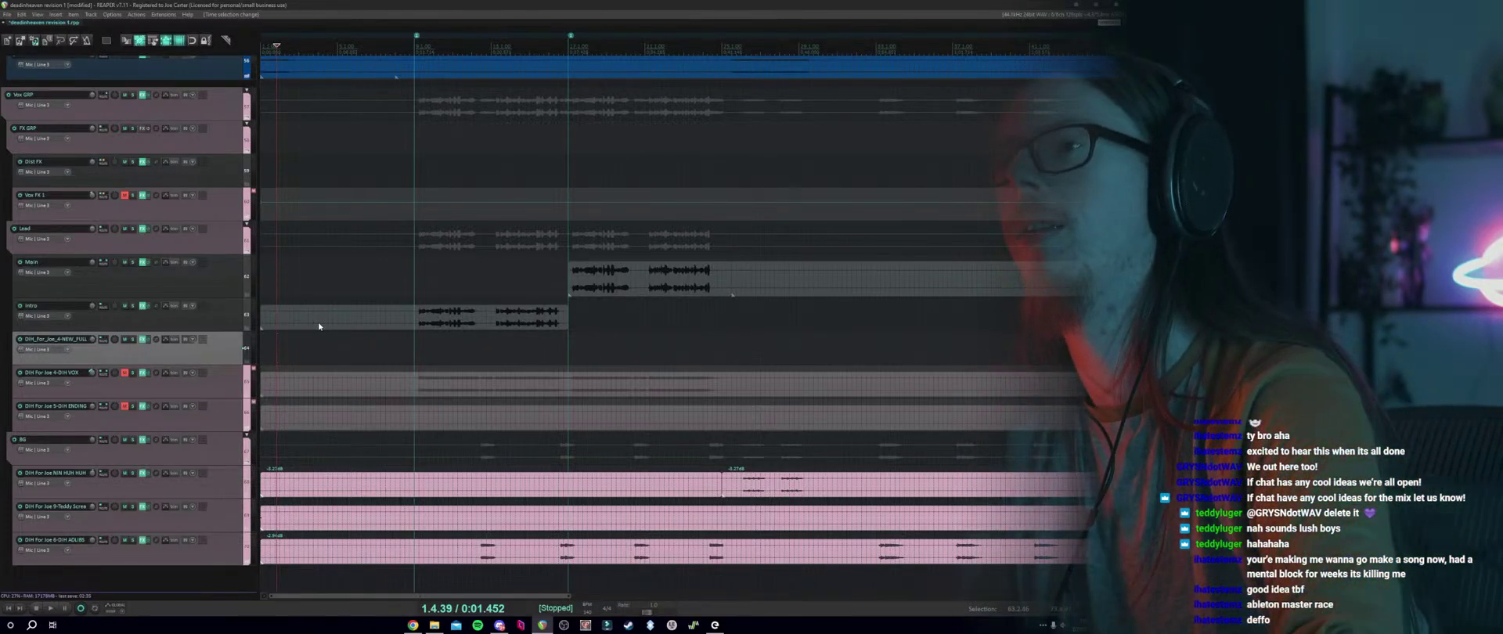
pyautogui.click(515, 270)
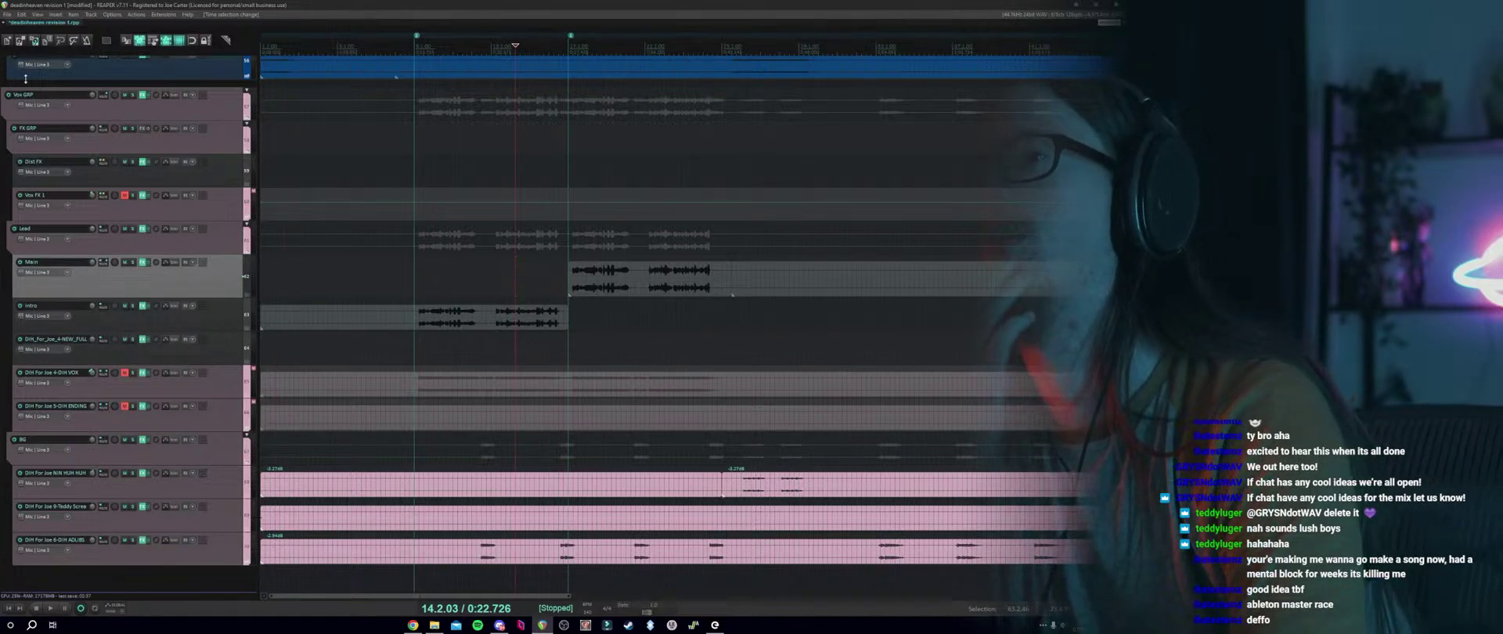
# Open the project's render settings and set the primary output format to WAV.
pyautogui.click(7, 14)
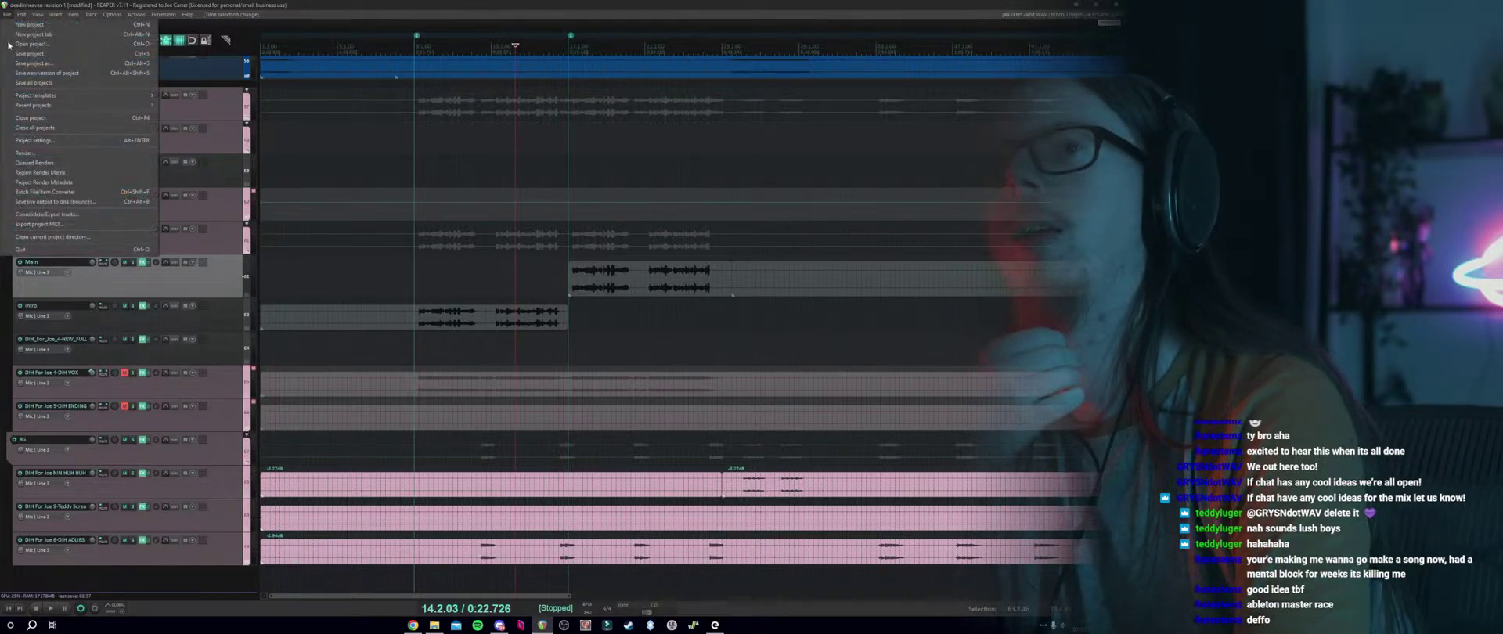
pyautogui.click(56, 152)
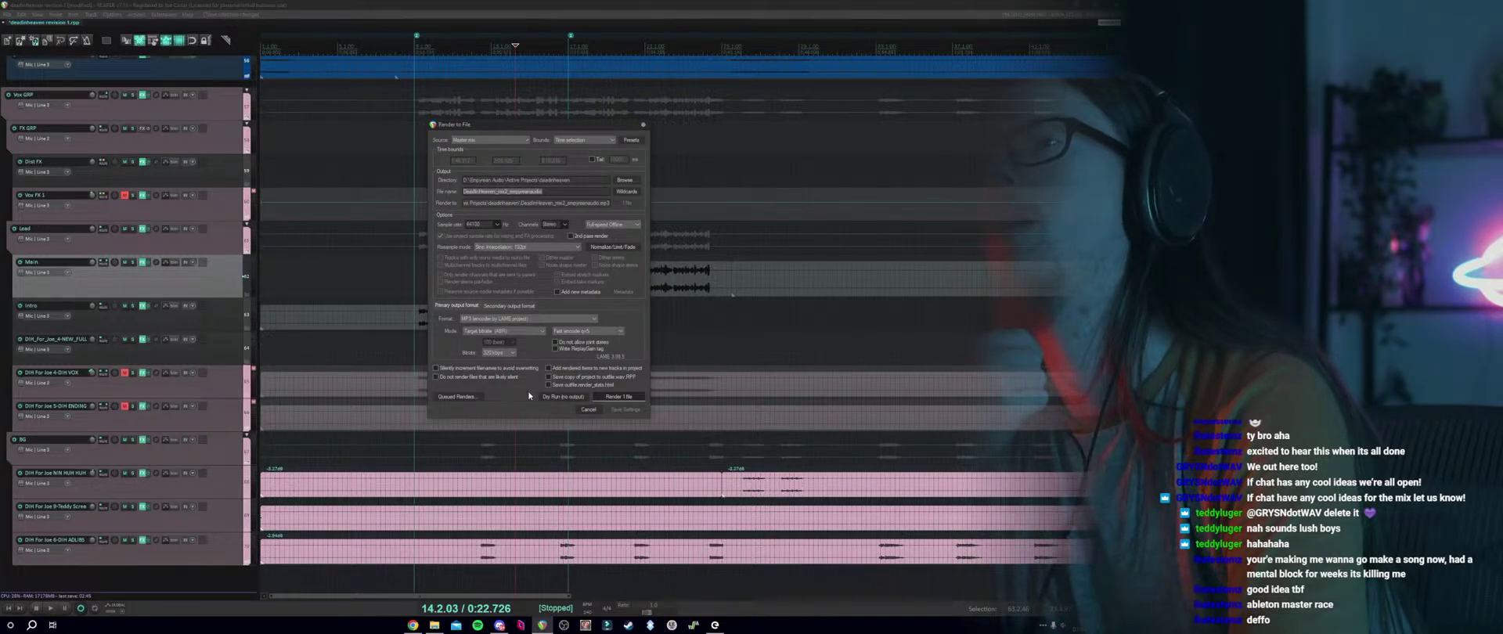
pyautogui.click(514, 320)
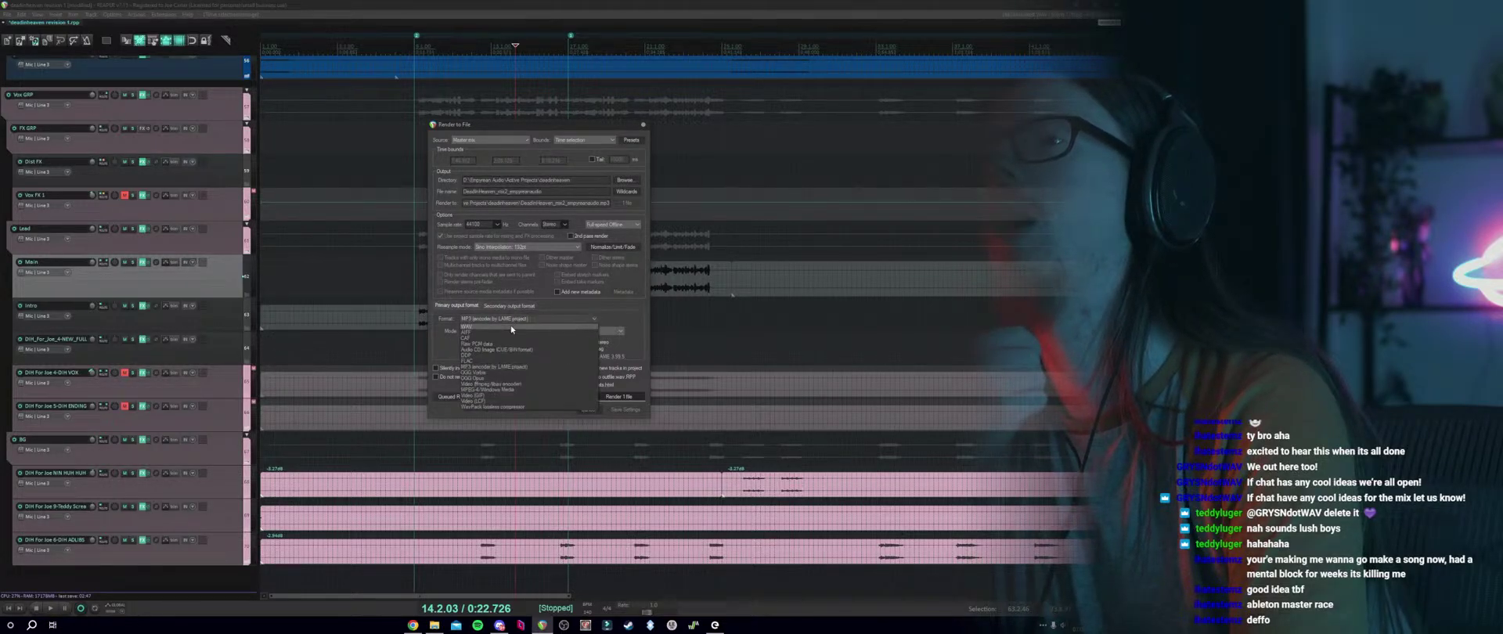
pyautogui.click(510, 325)
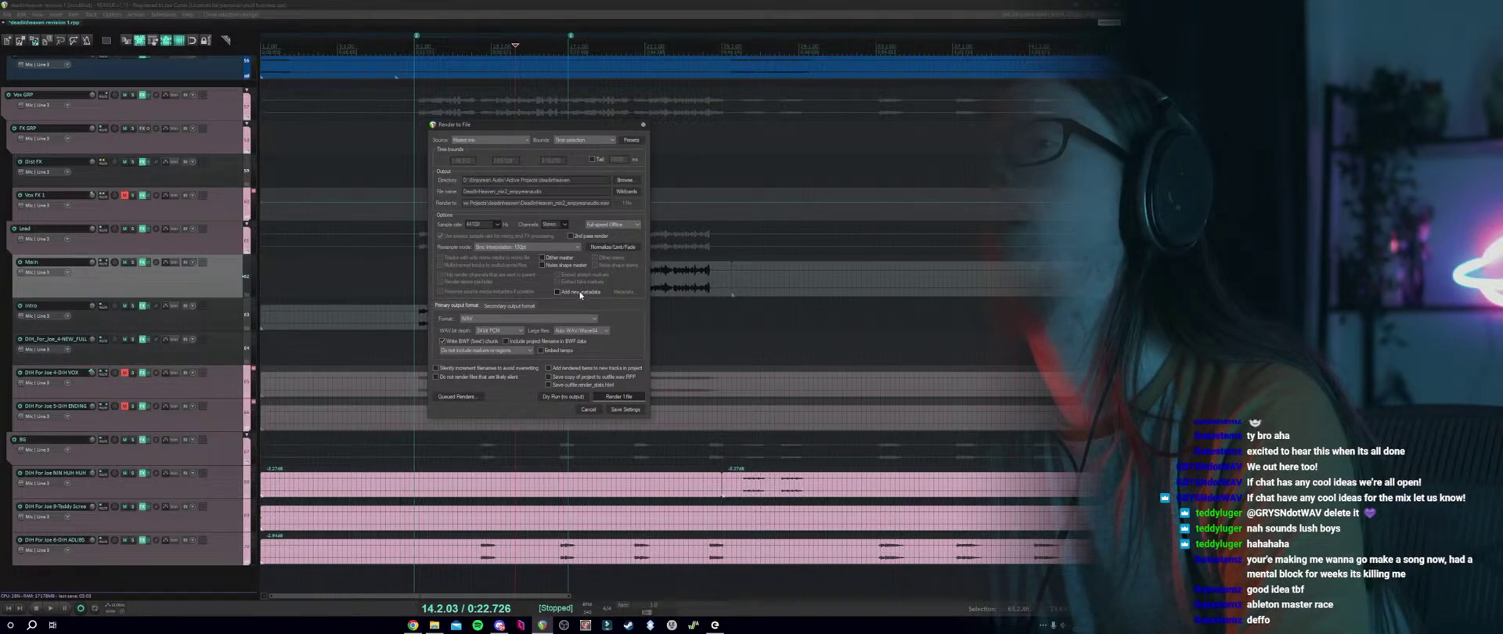
# Review the common project render metadata fields, including title, description, artist, date, recording time and genre, and leave the metadata settings.
pyautogui.click(623, 291)
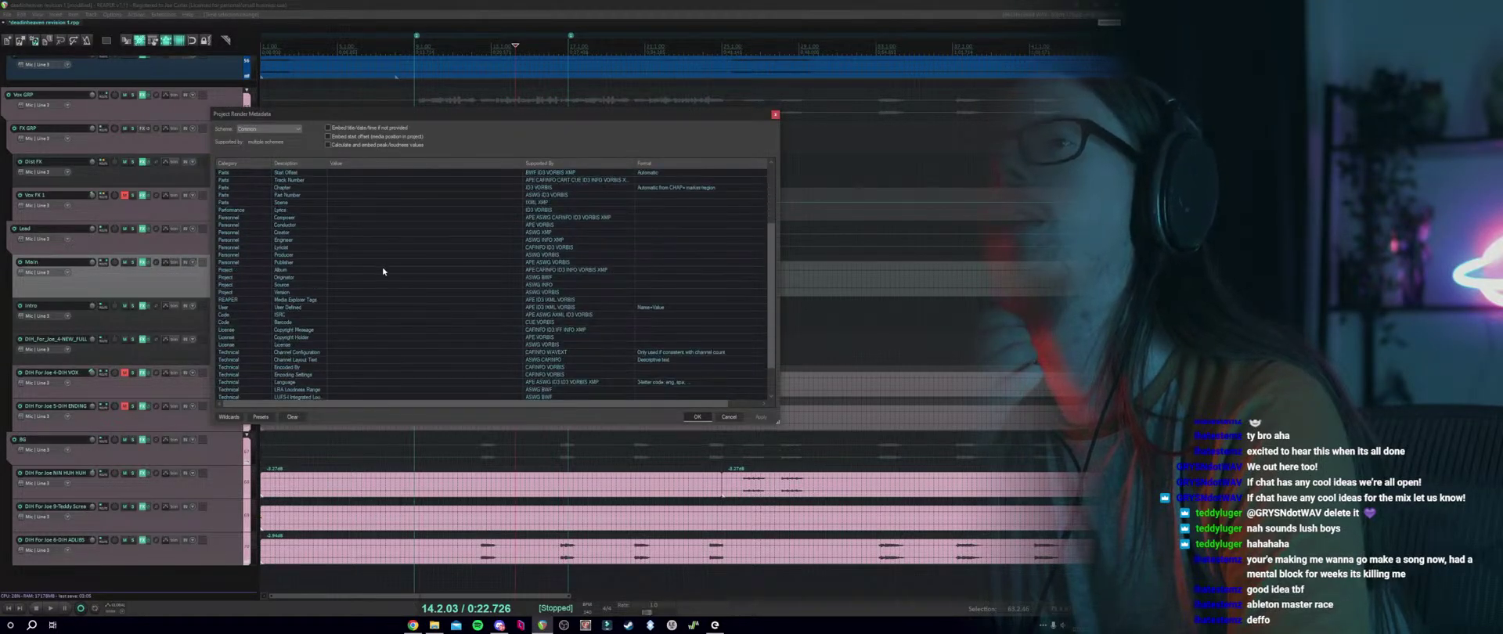
pyautogui.click(335, 195)
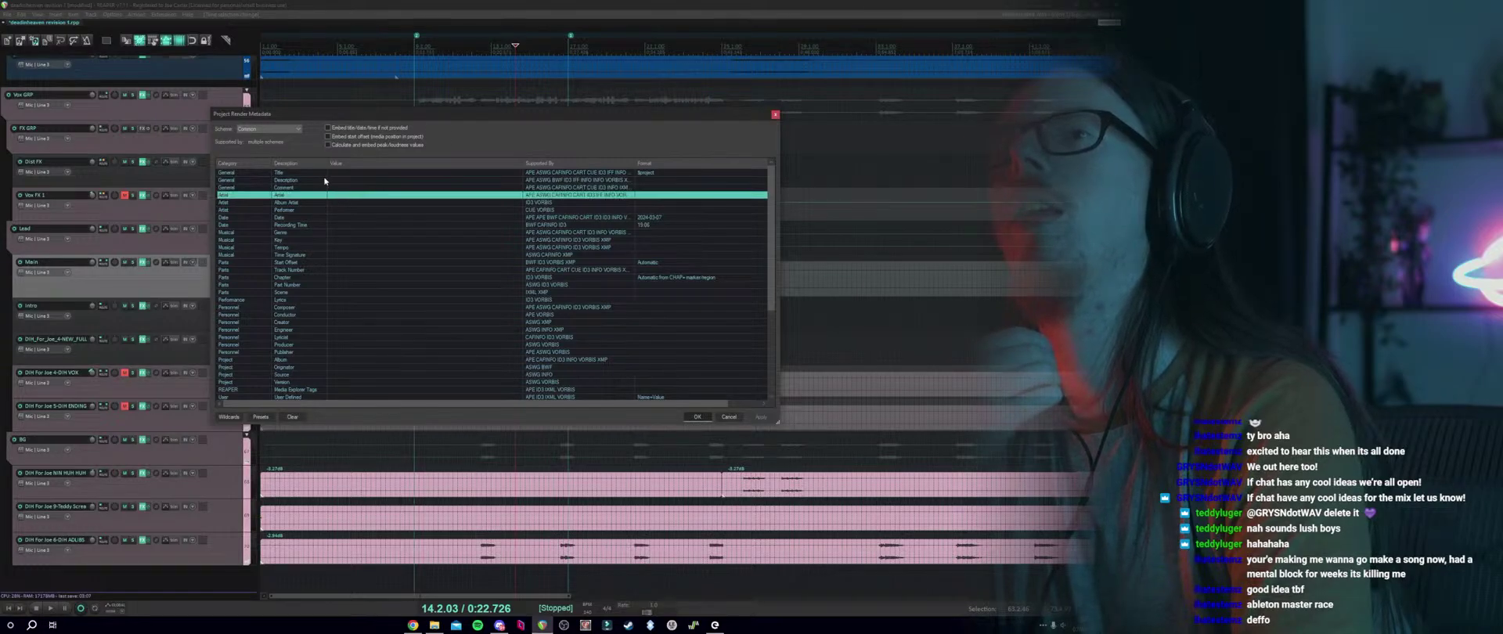
pyautogui.click(345, 173)
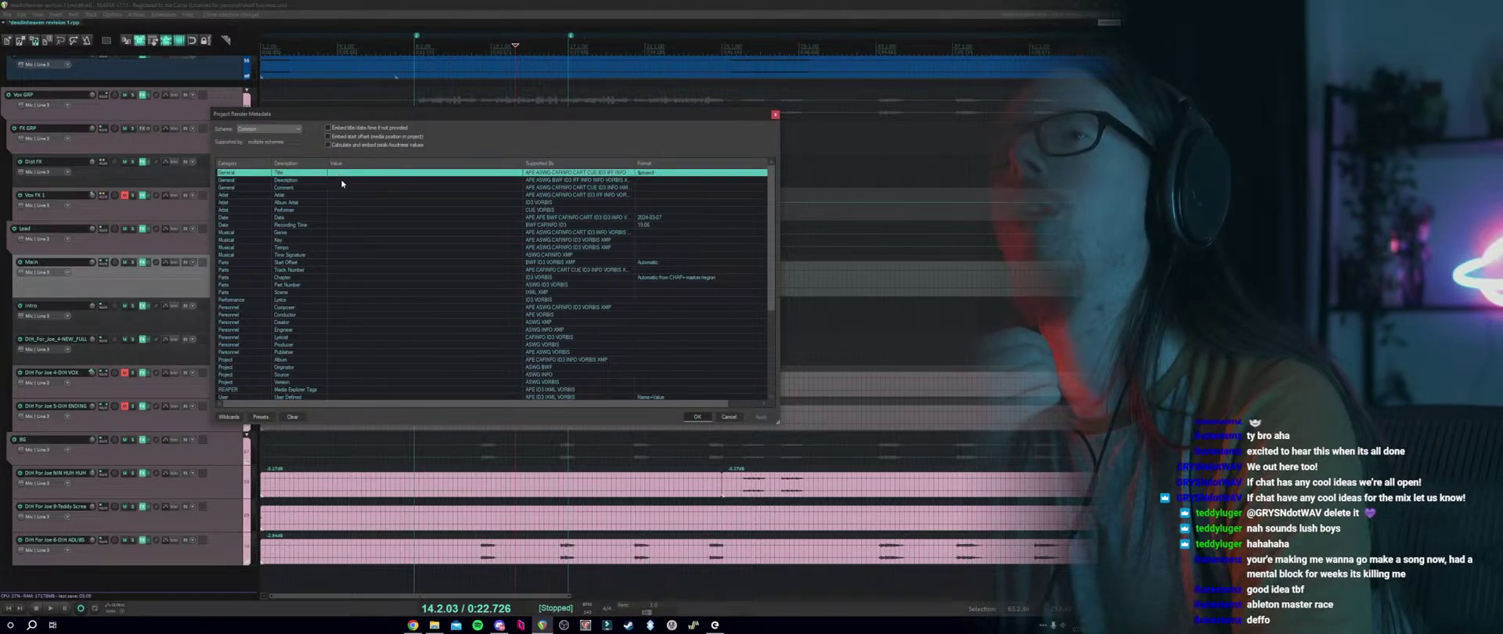
pyautogui.click(342, 181)
pyautogui.click(341, 195)
pyautogui.click(337, 202)
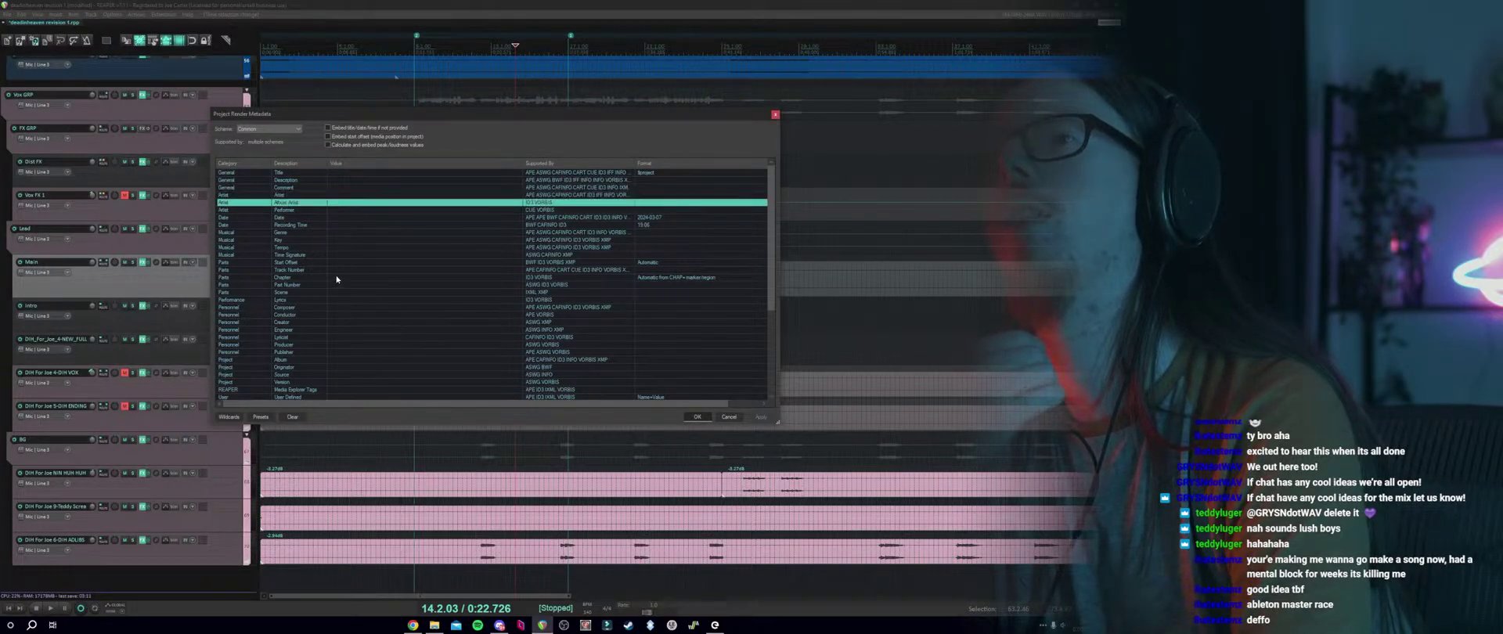
pyautogui.click(338, 232)
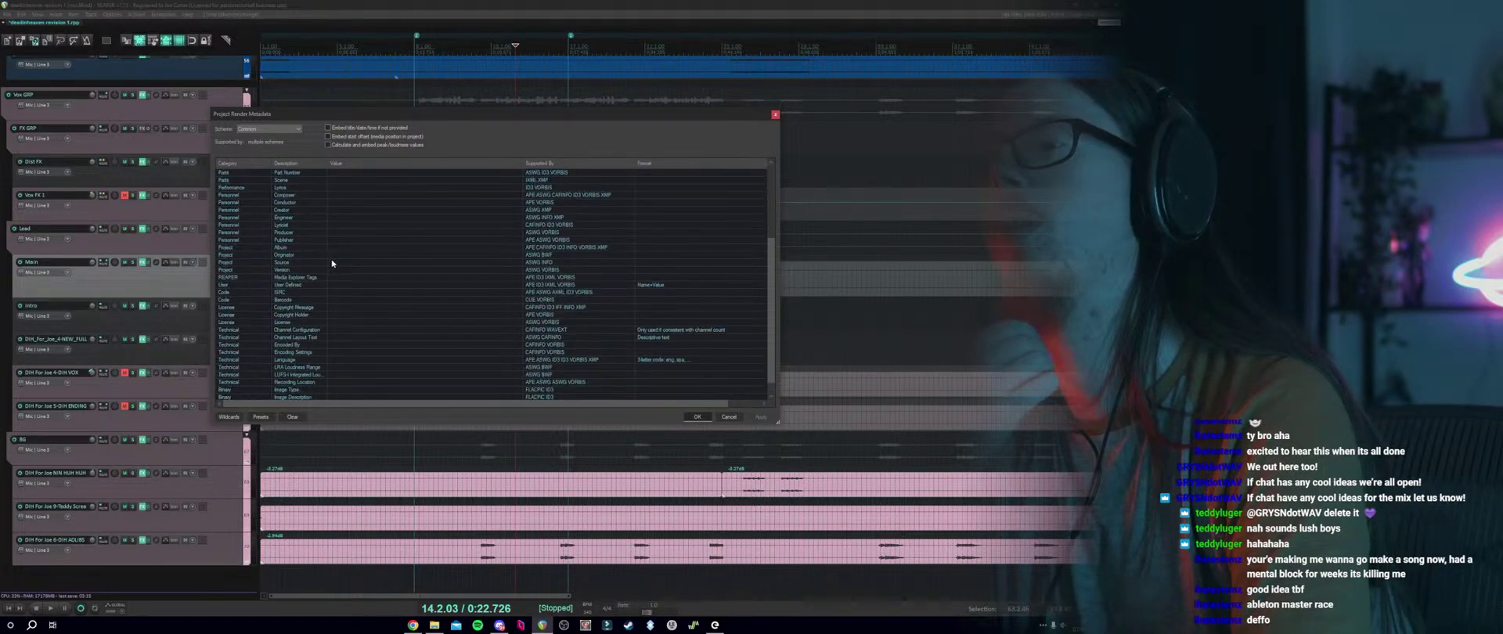
pyautogui.click(316, 217)
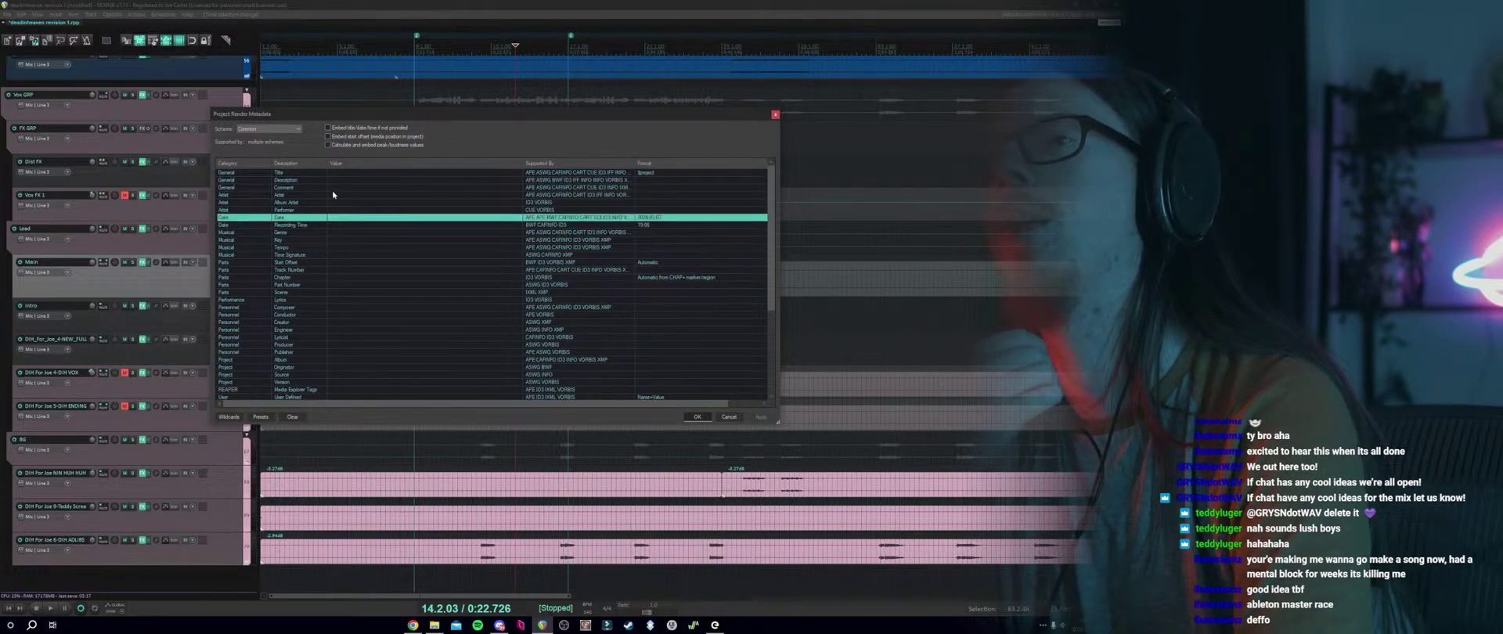
pyautogui.click(338, 210)
pyautogui.click(338, 225)
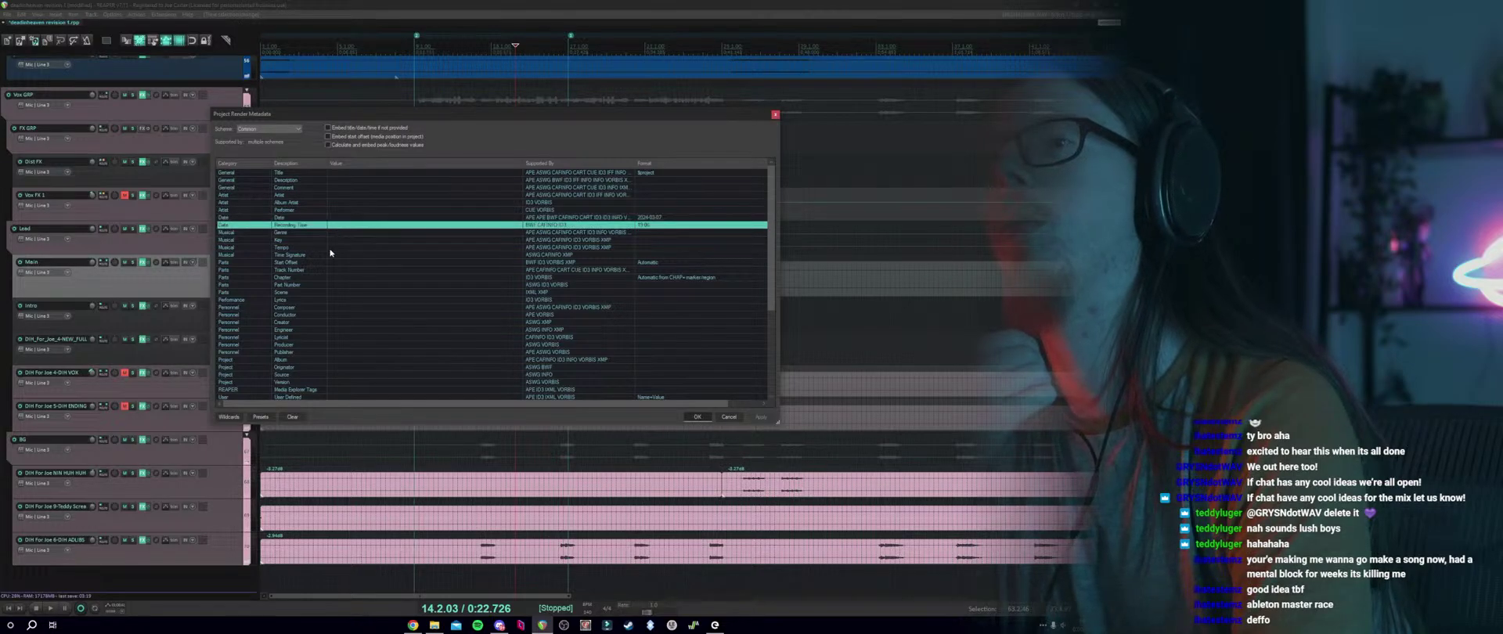
pyautogui.click(330, 190)
pyautogui.press('Up')
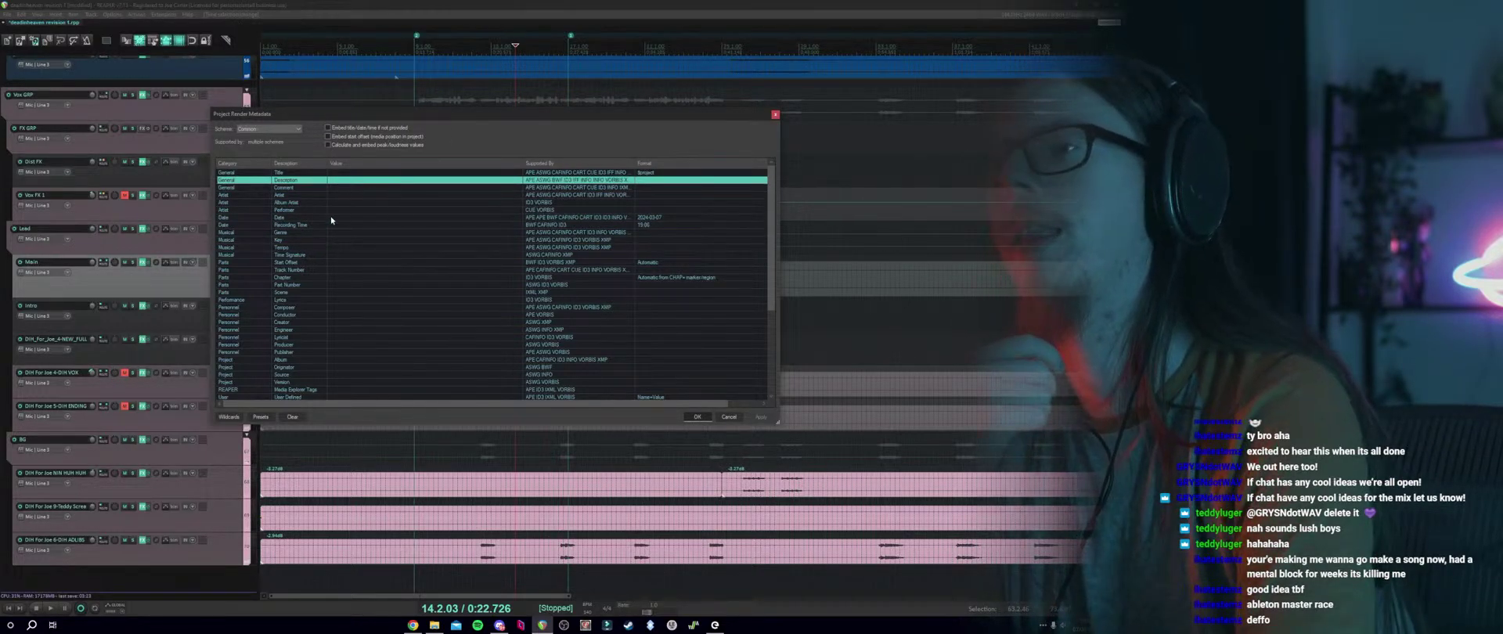
pyautogui.click(727, 418)
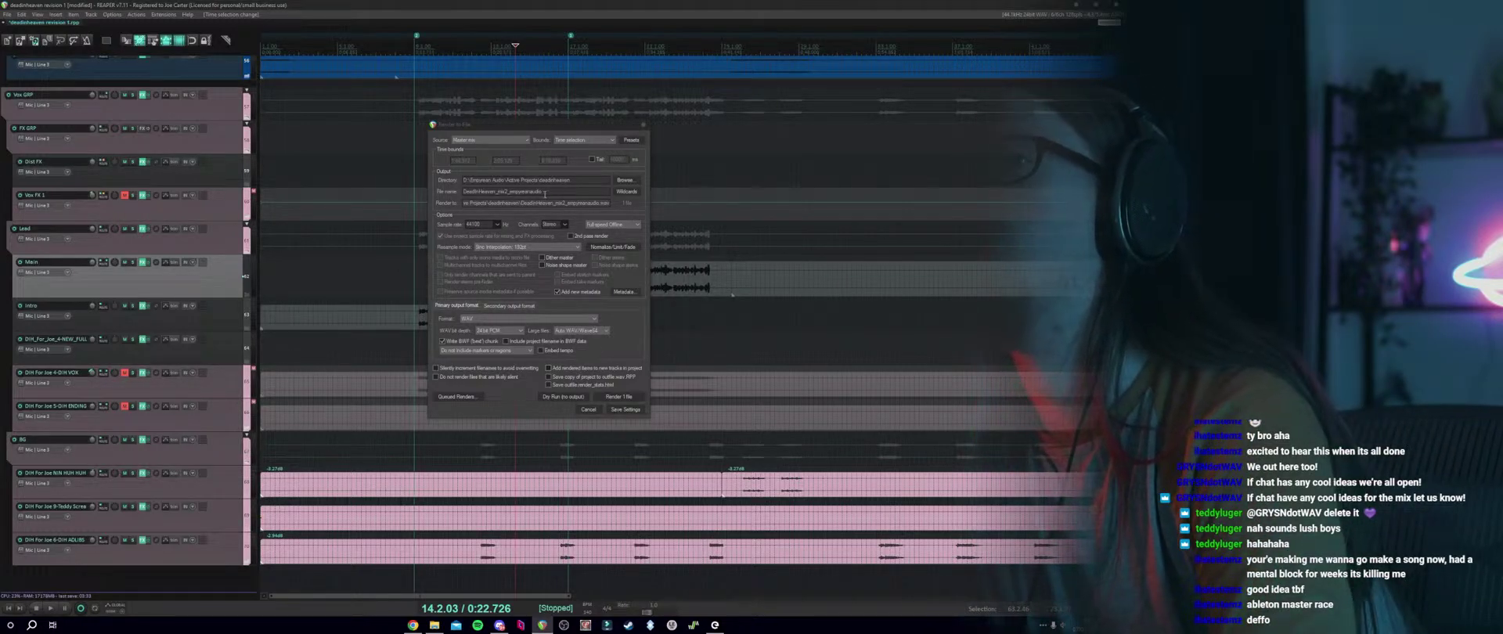
# Examine the wildcards available for the render file name, including the project information entries, and leave the file name as it is.
pyautogui.click(590, 193)
pyautogui.click(620, 193)
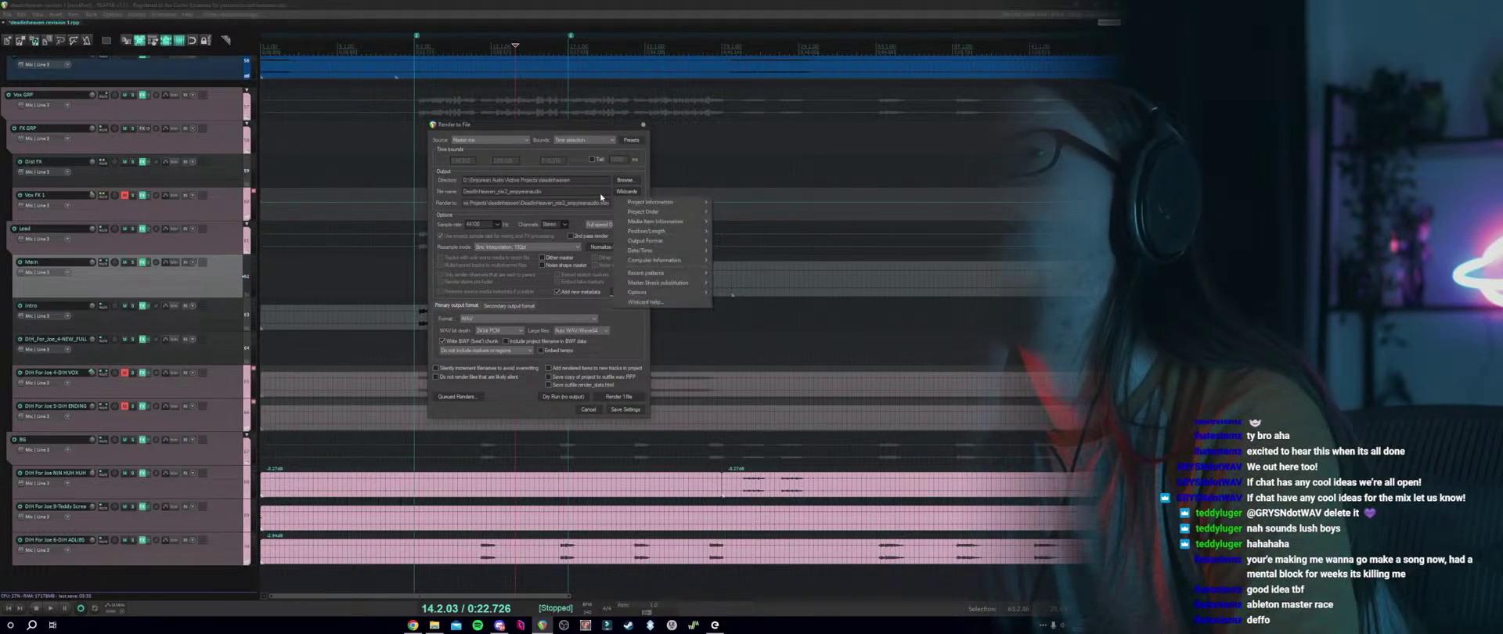
pyautogui.click(594, 192)
pyautogui.click(619, 193)
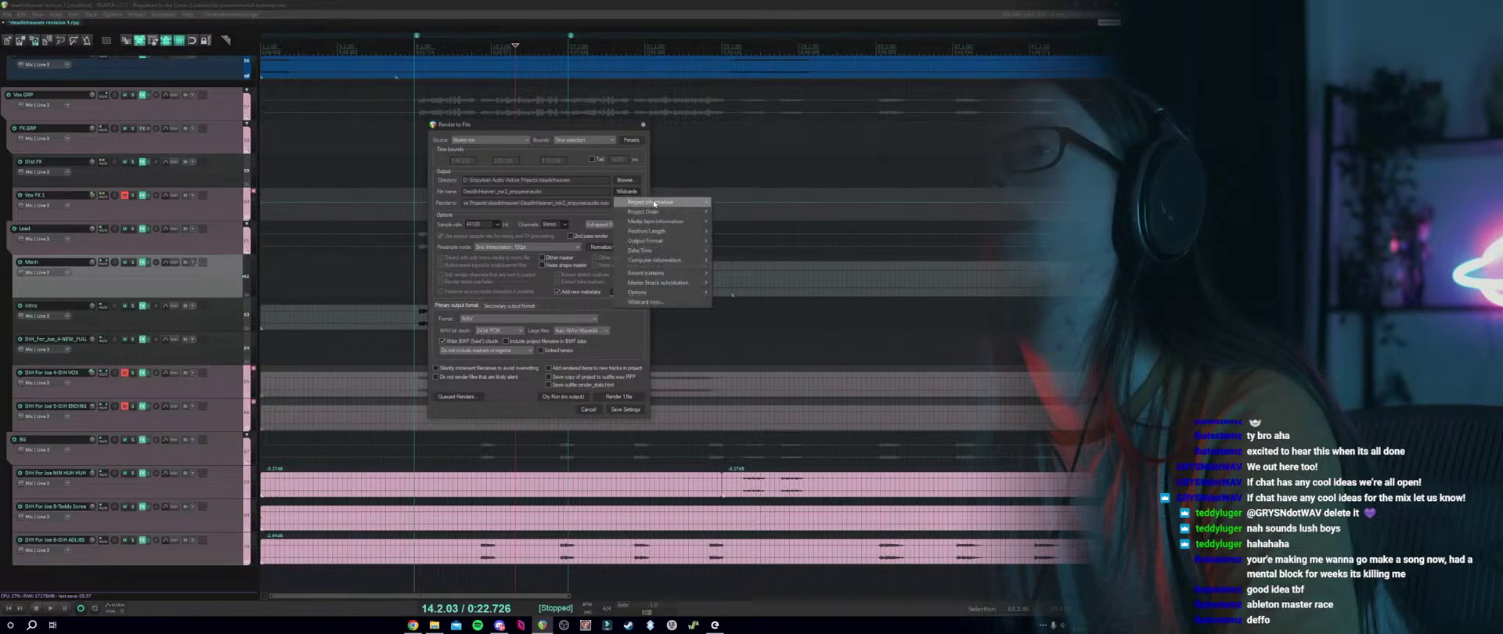
pyautogui.moveTo(692, 203)
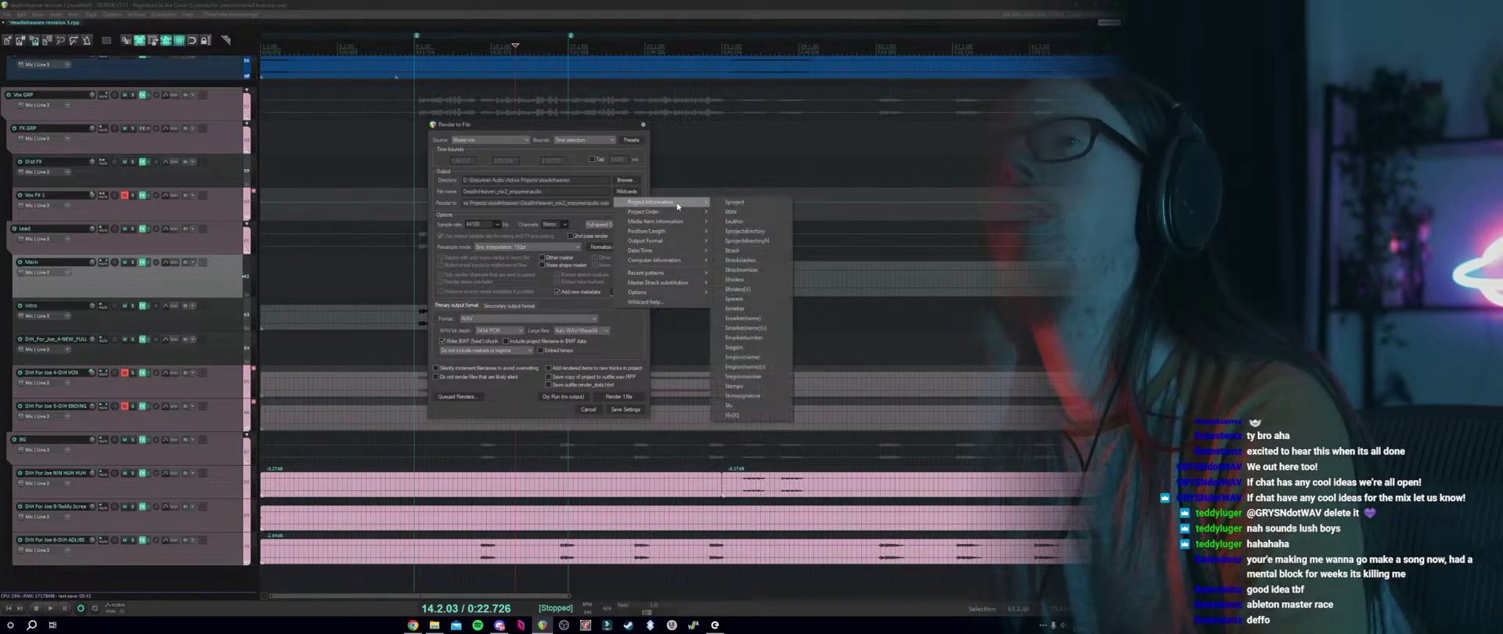
pyautogui.click(555, 193)
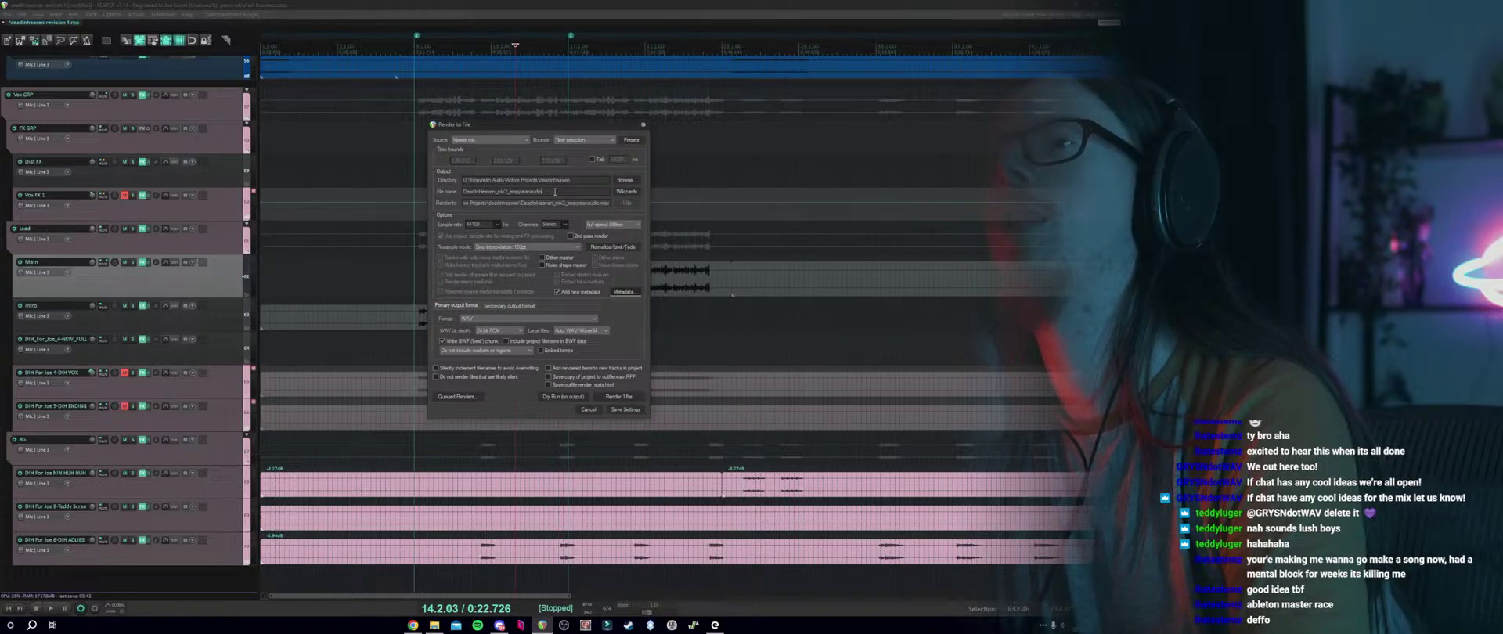
# Look over the synth and vocal tracks, and cancel the render settings without rendering.
pyautogui.scroll(4, 100, 285)
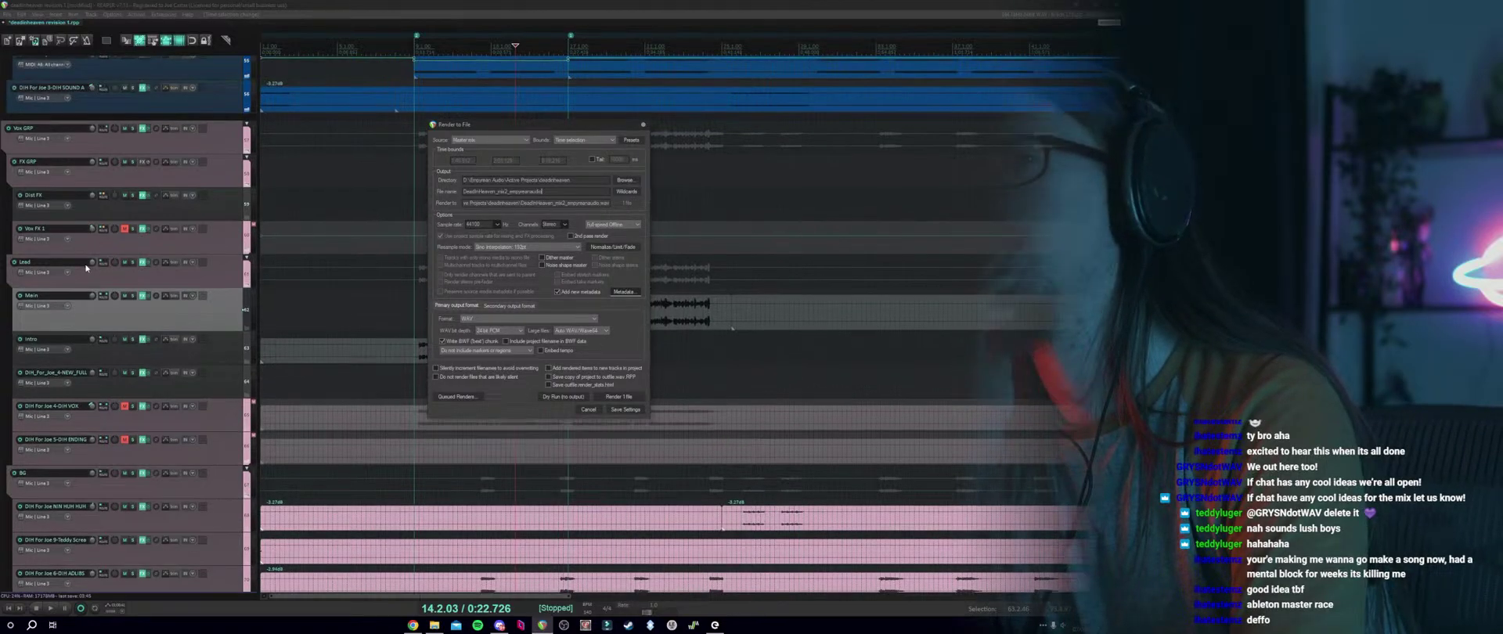
pyautogui.scroll(1, 101, 285)
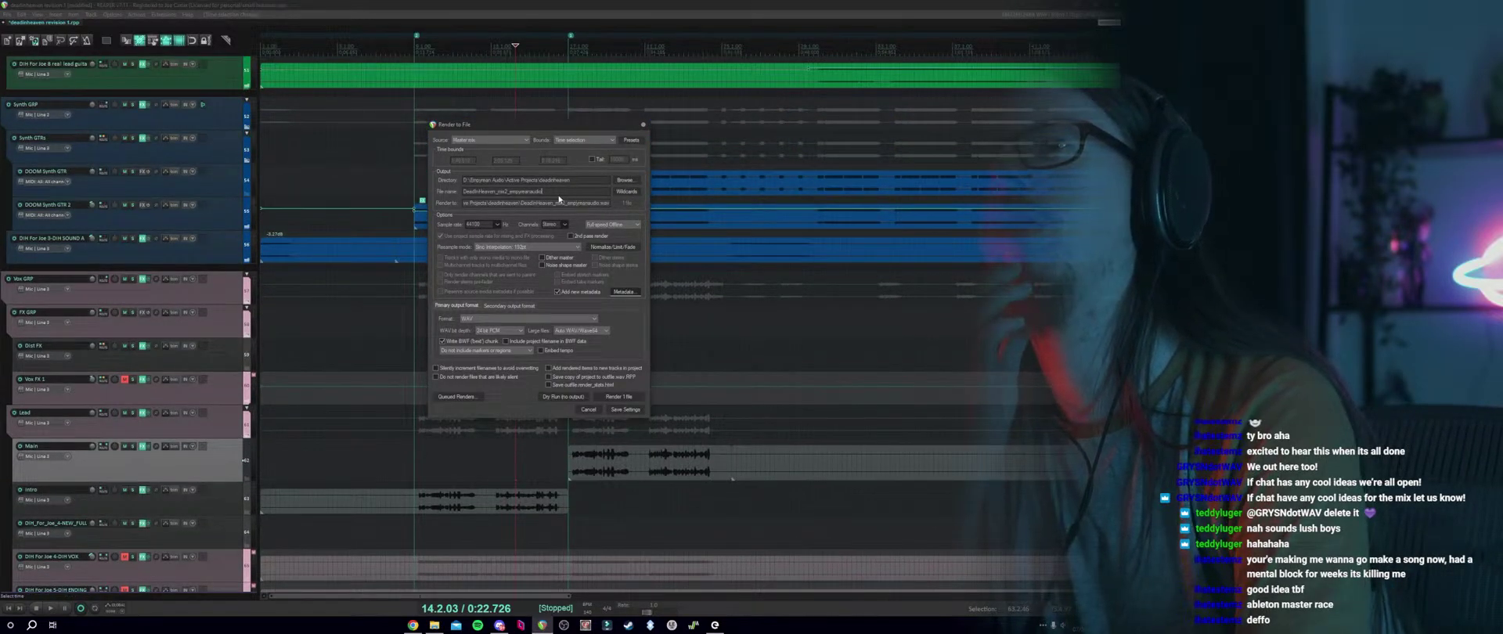
pyautogui.scroll(-5, 122, 416)
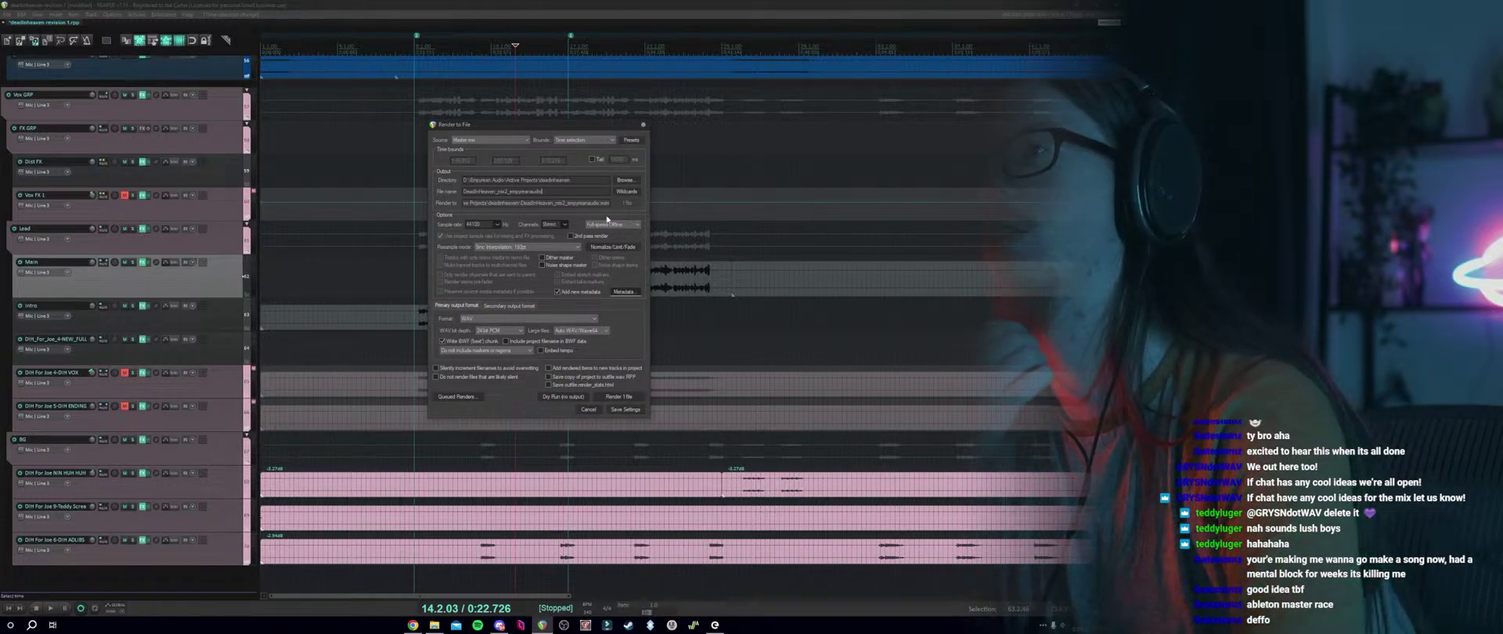
pyautogui.click(120, 558)
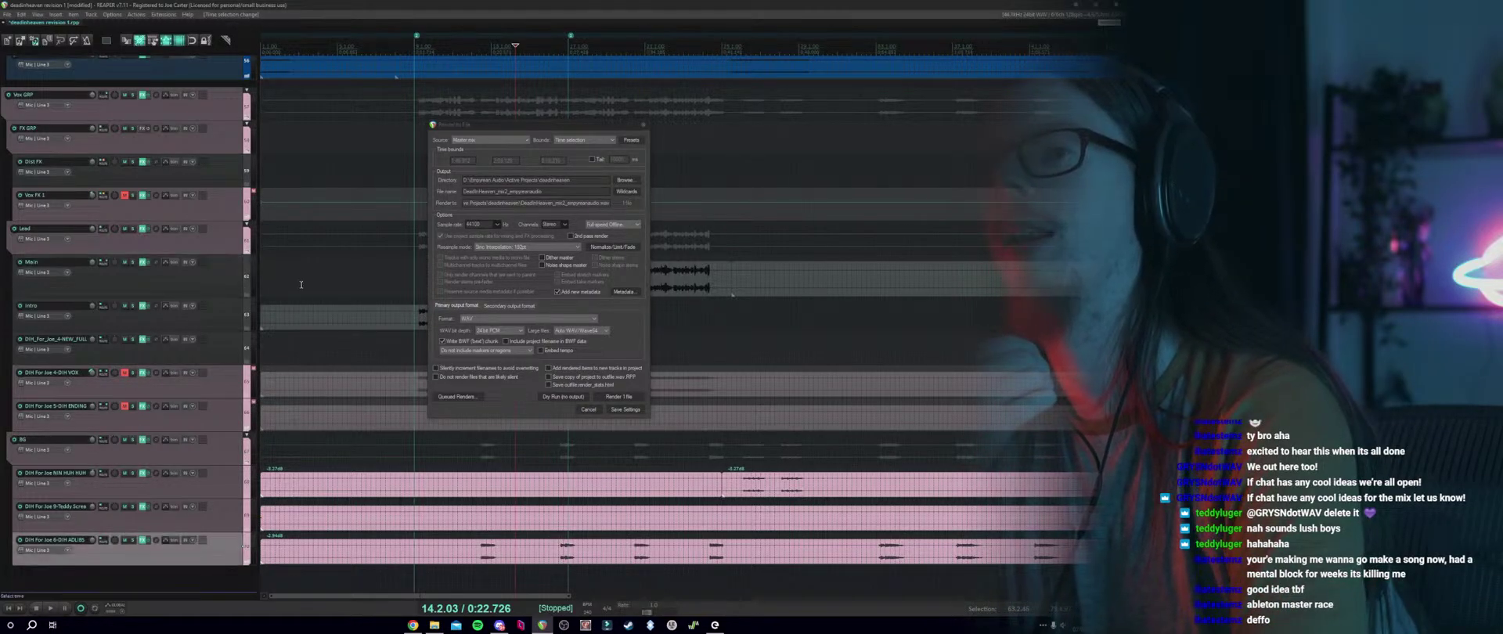
pyautogui.click(598, 410)
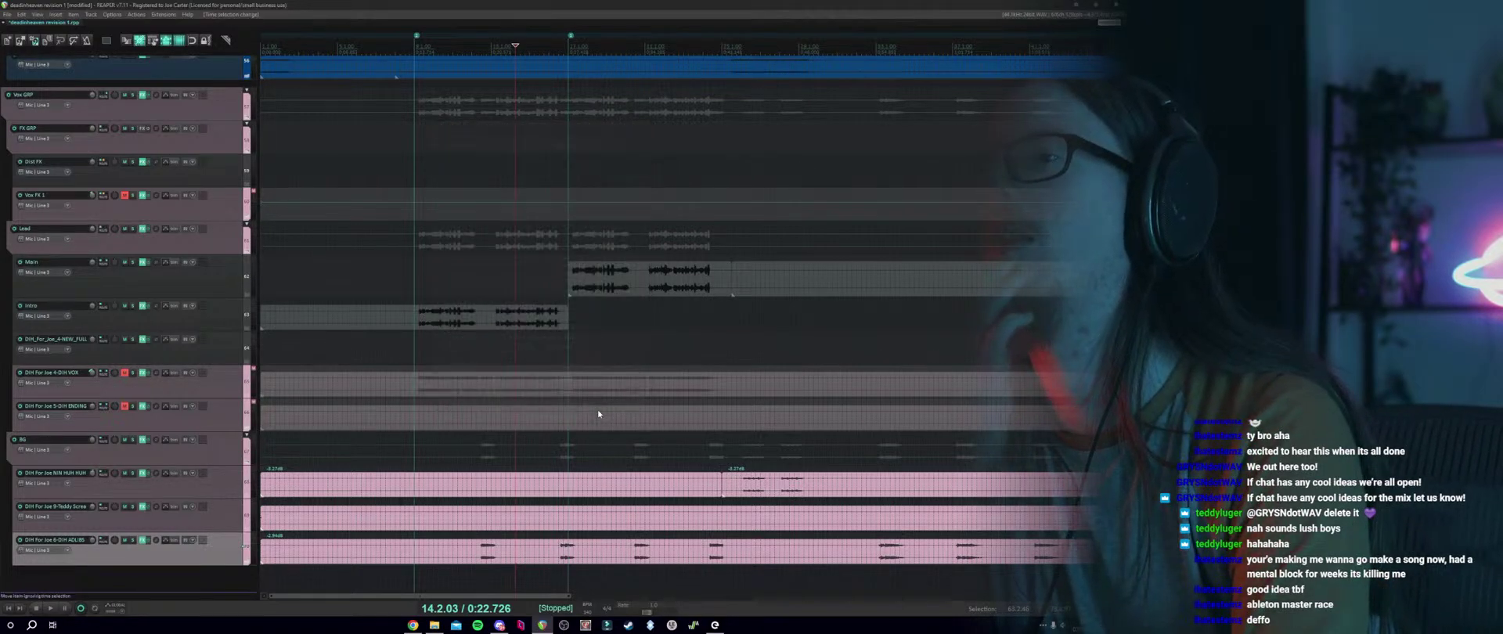
# Place the edit cursor at 46.1.44, at the start of the later Main vocal phrase.
pyautogui.click(485, 457)
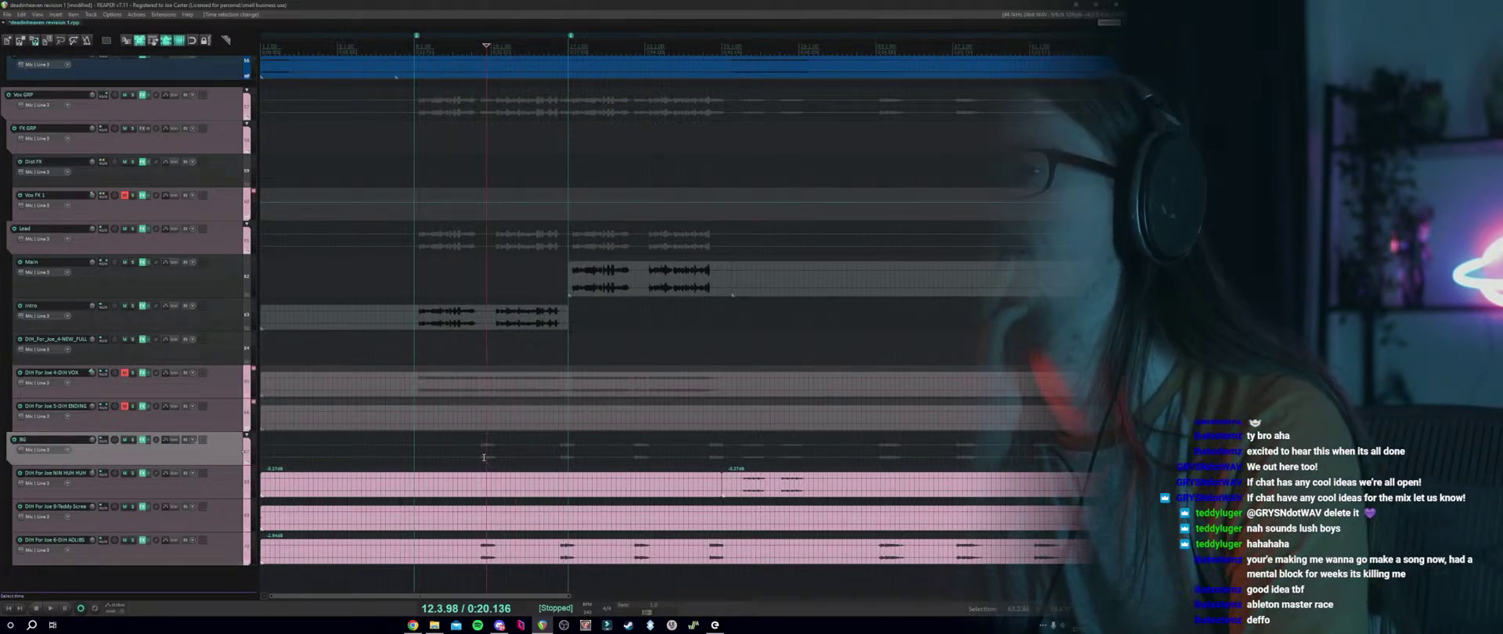
pyautogui.click(480, 457)
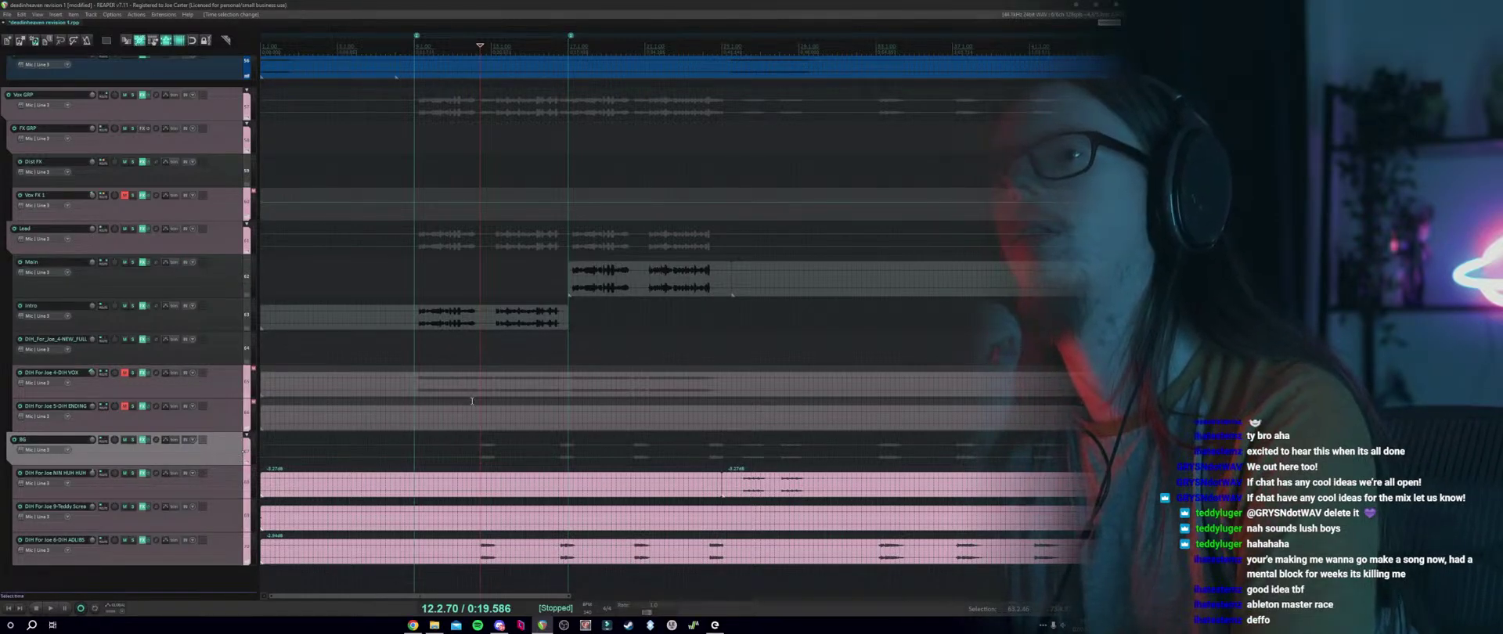
pyautogui.scroll(-1, 269, 443)
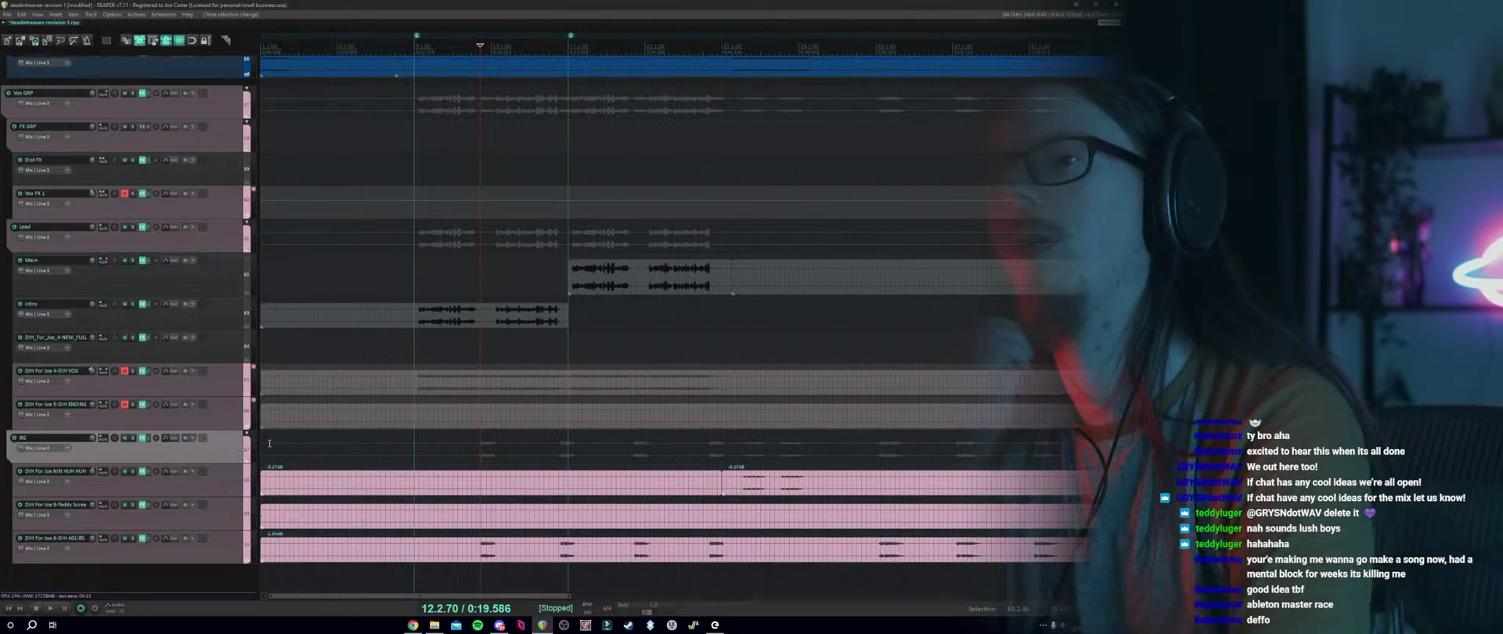
pyautogui.click(568, 347)
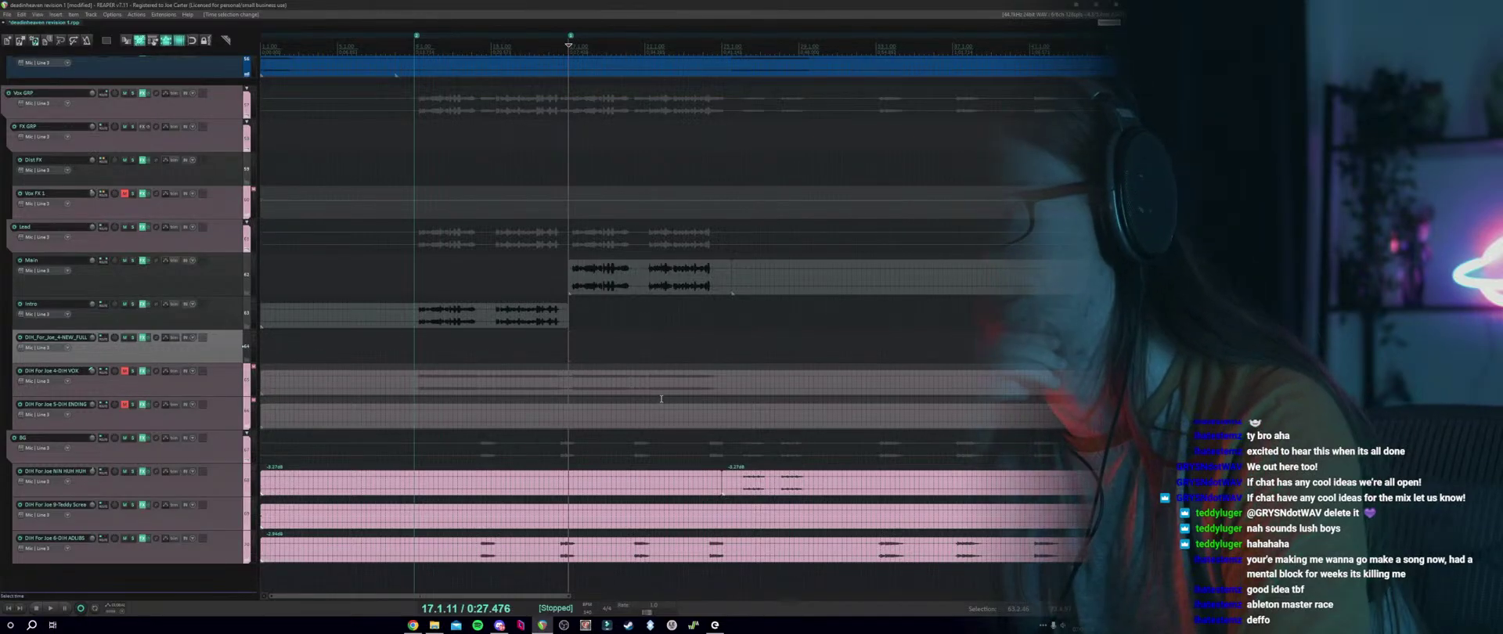
pyautogui.scroll(-2, 720, 338)
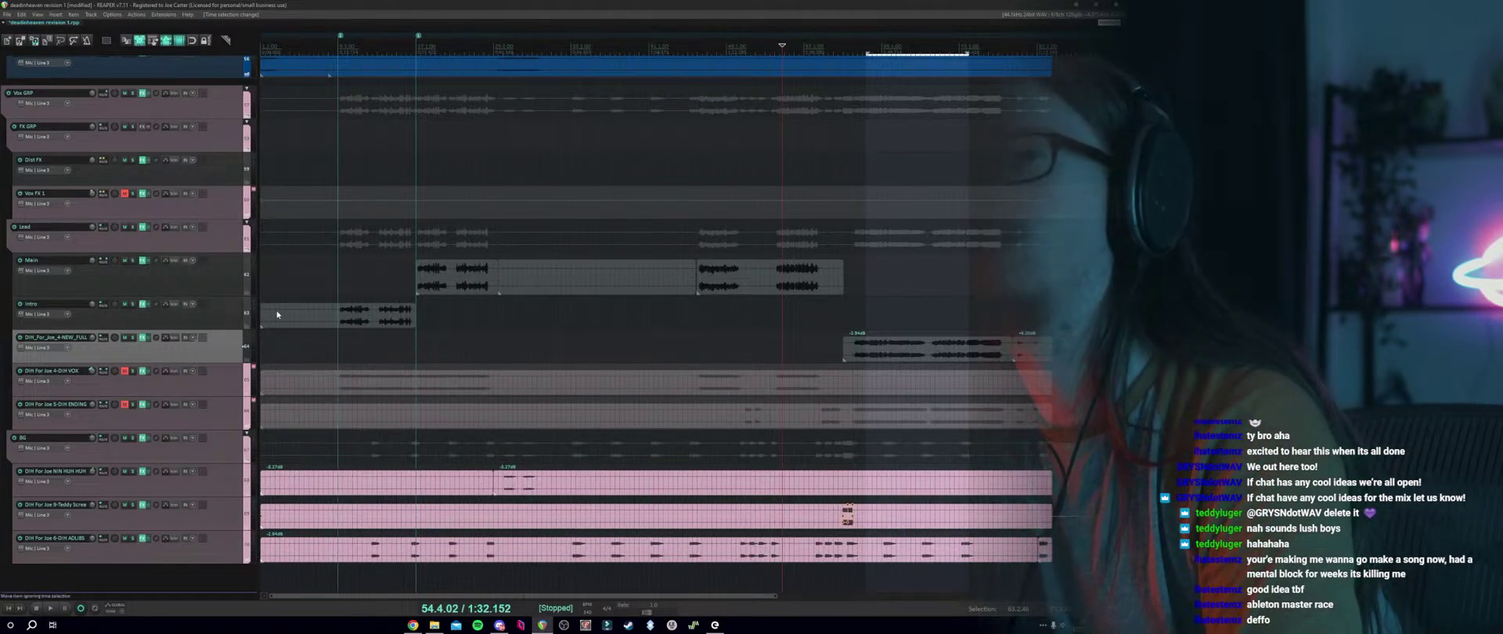
pyautogui.click(780, 340)
pyautogui.scroll(3, 780, 340)
pyautogui.click(454, 305)
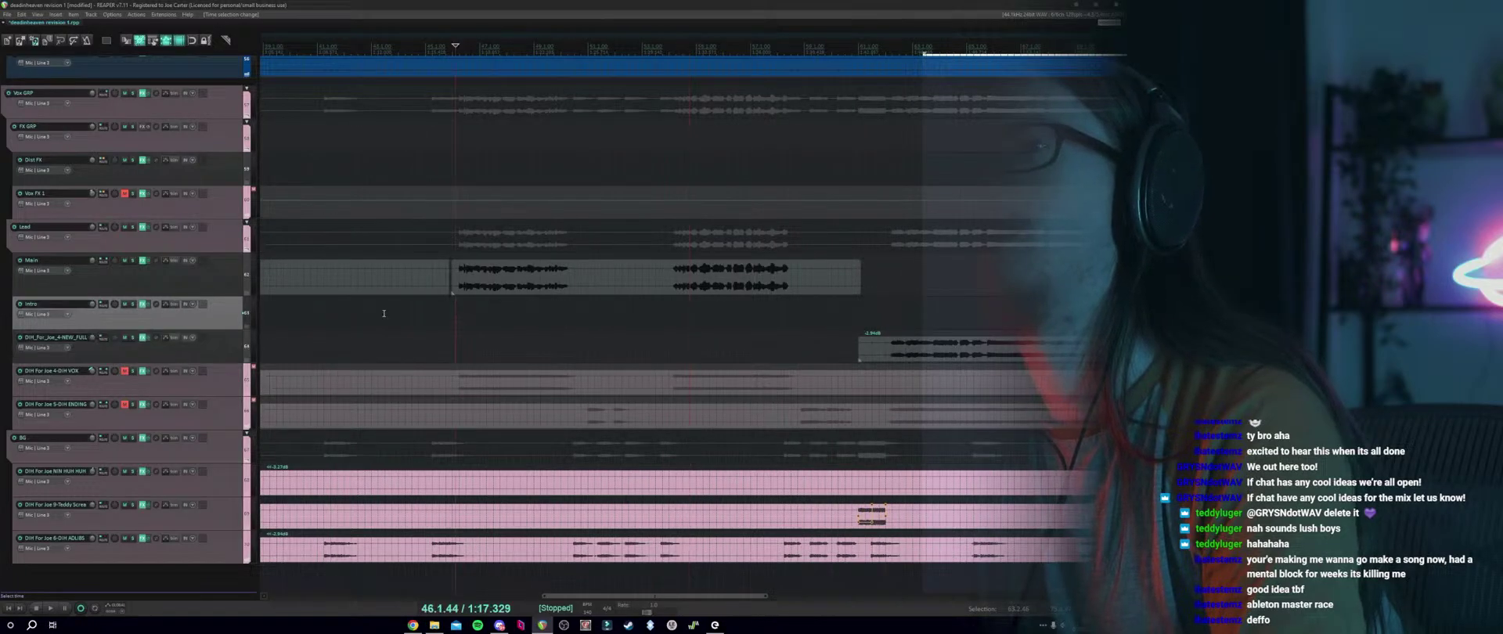
# Solo the Main and Dist FX tracks while playing the Main vocal phrase from 46.1.44.
pyautogui.scroll(1, 186, 322)
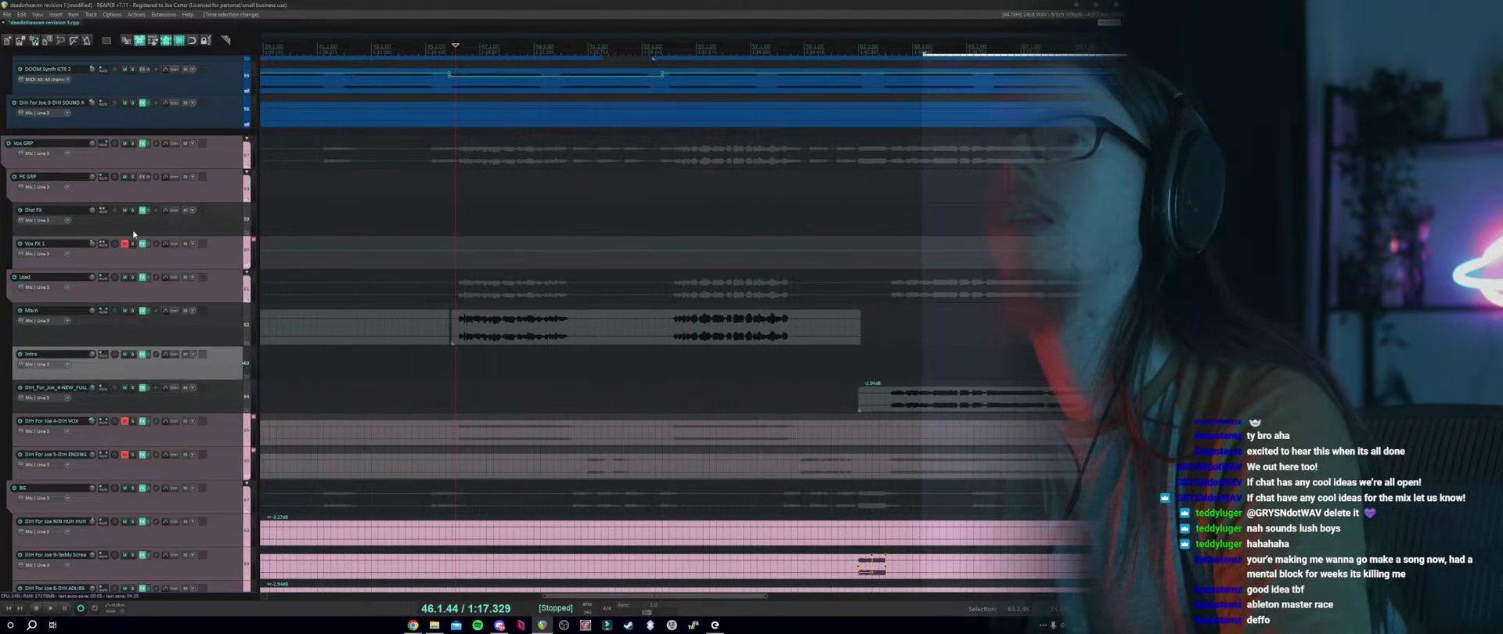
pyautogui.click(133, 310)
pyautogui.press('space')
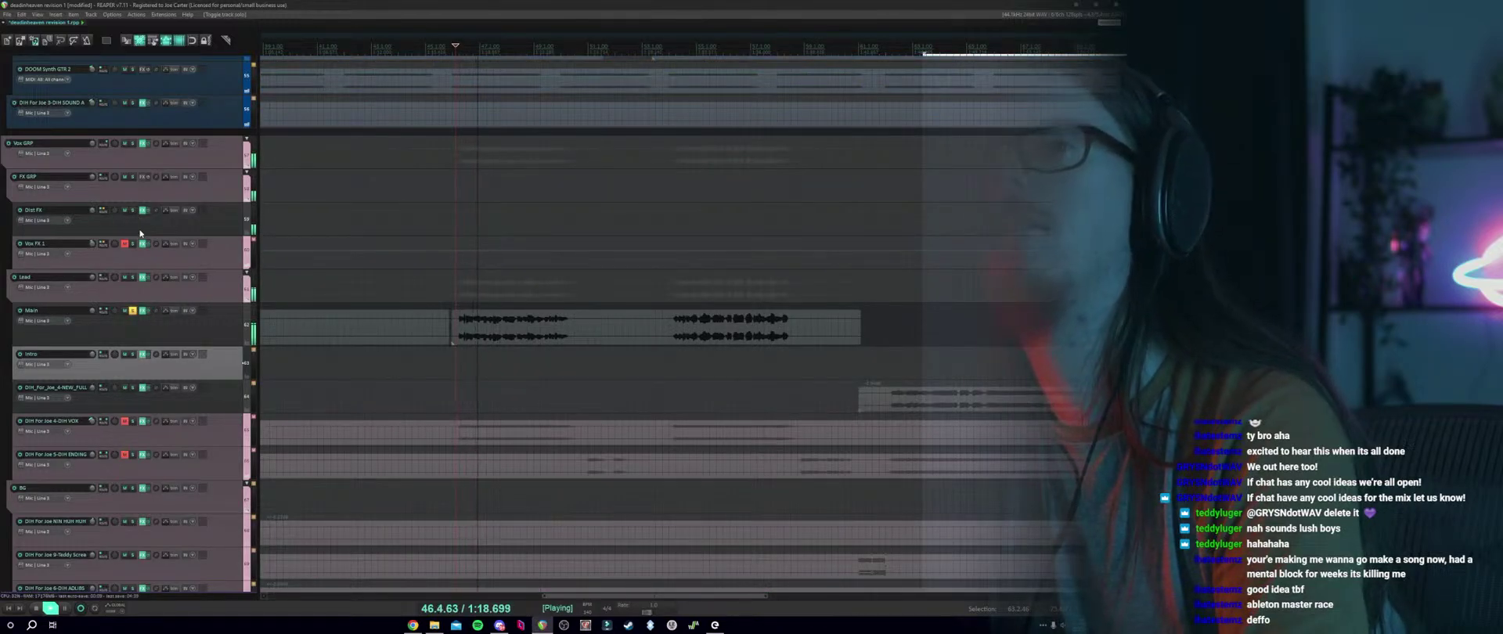
pyautogui.click(133, 210)
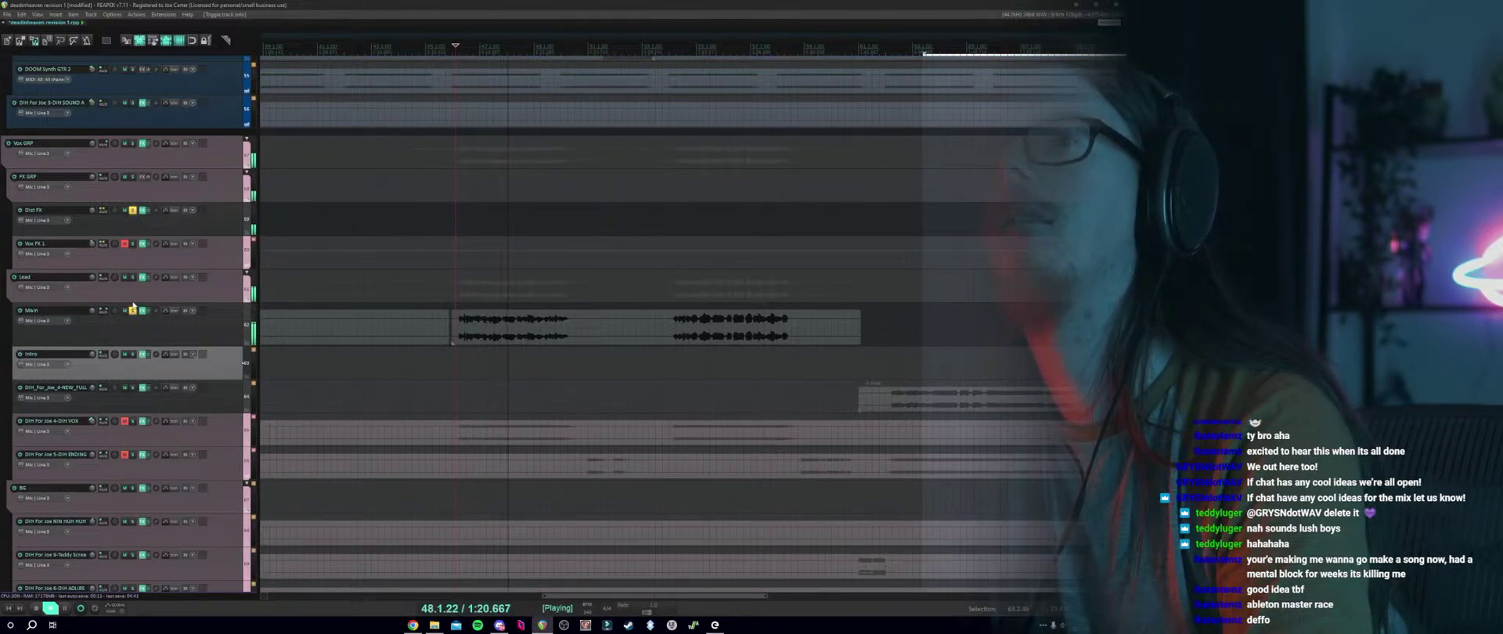
# Open the Dist FX track's effects, bypass Industrial Fuzz and enable Vital Dist in its place, auditioning the vocal.
pyautogui.click(143, 211)
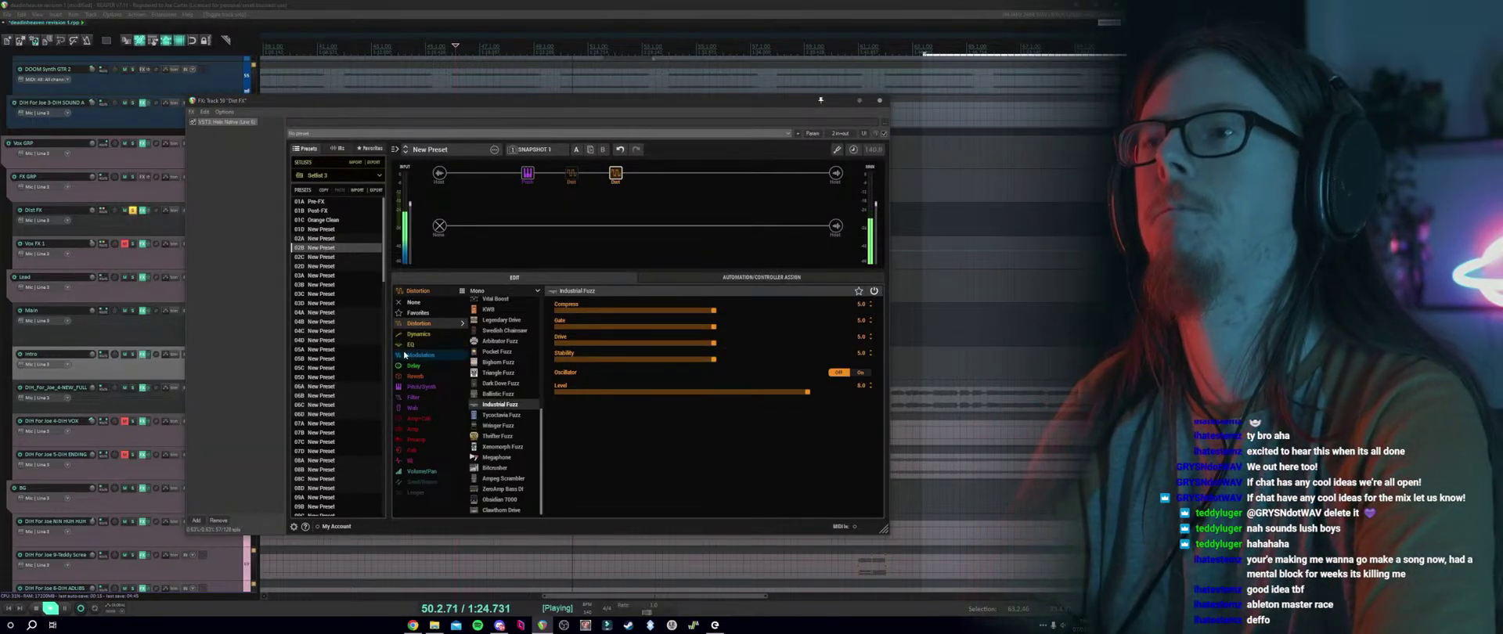
pyautogui.press('space')
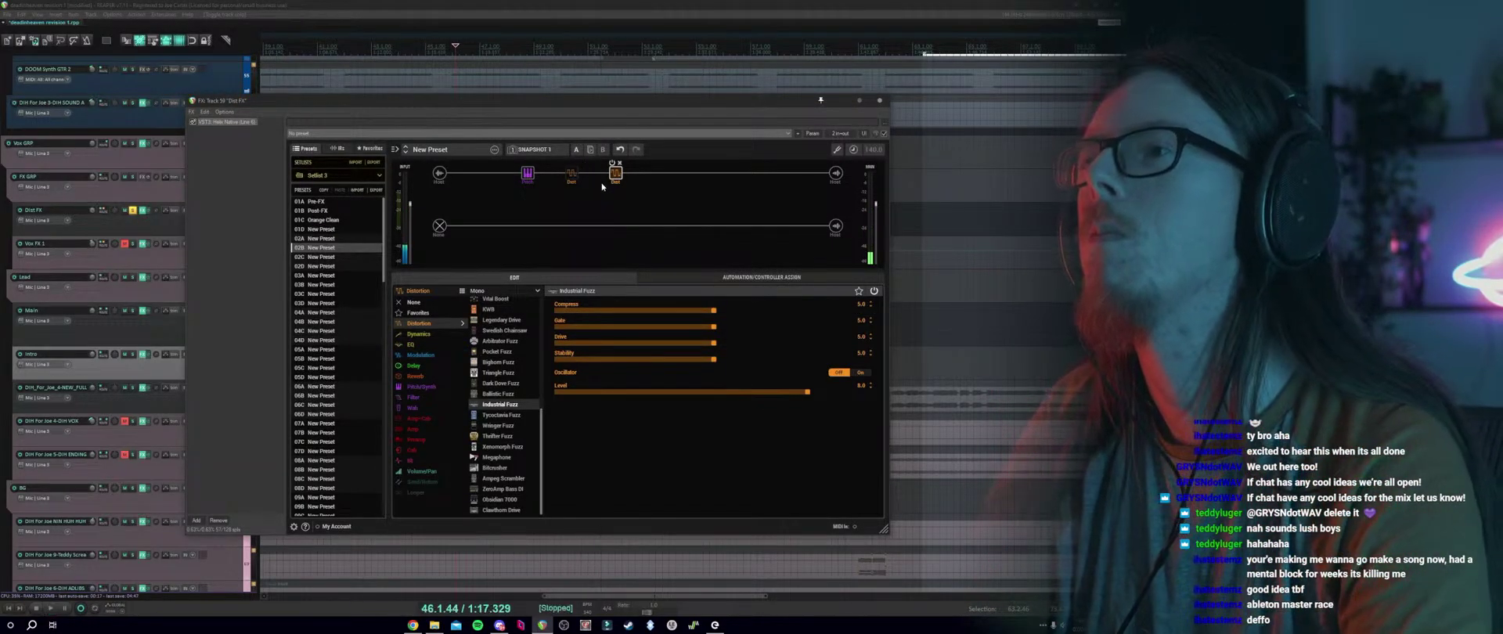
pyautogui.click(575, 168)
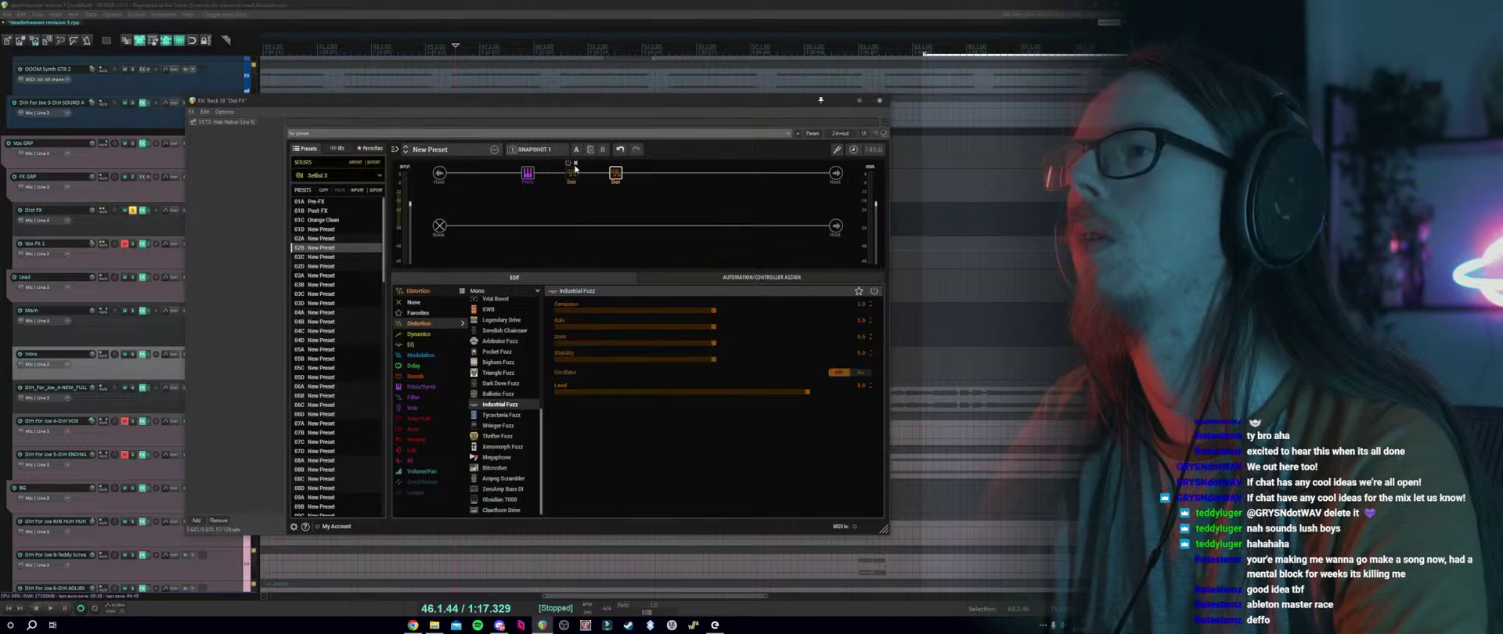
pyautogui.click(568, 165)
pyautogui.press('space')
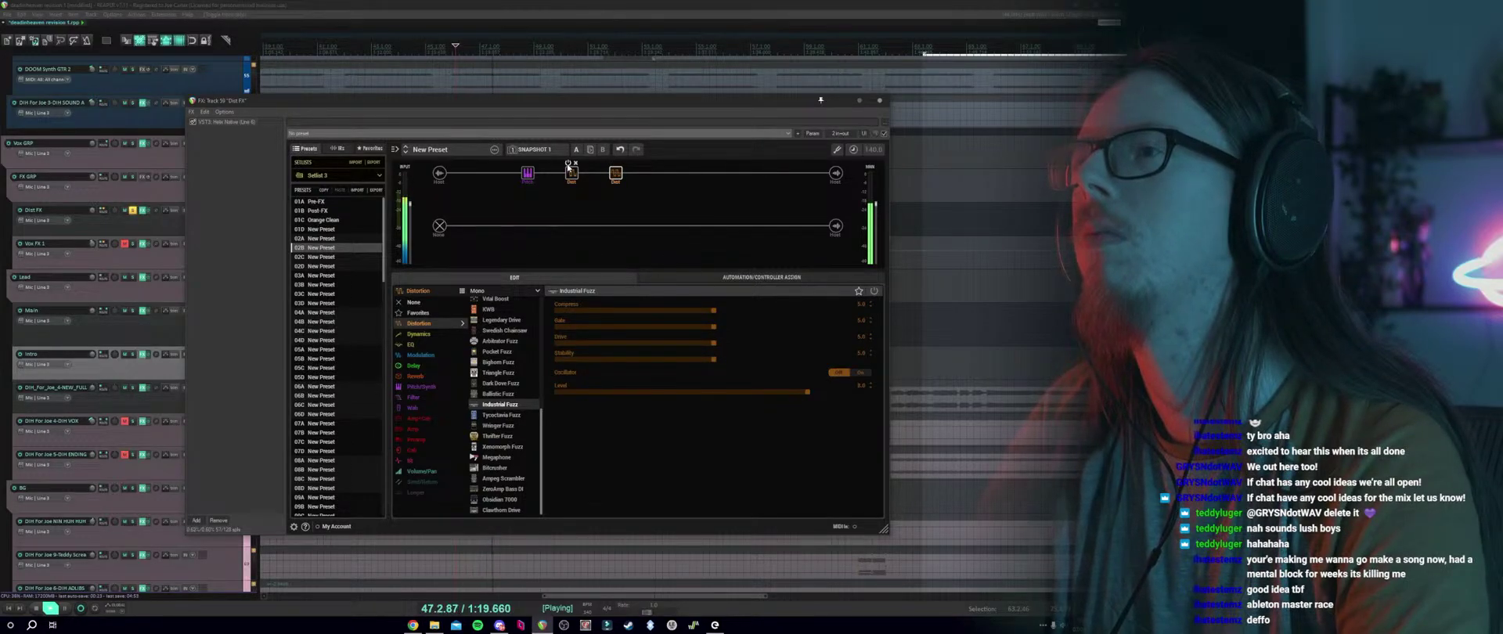
pyautogui.press('space')
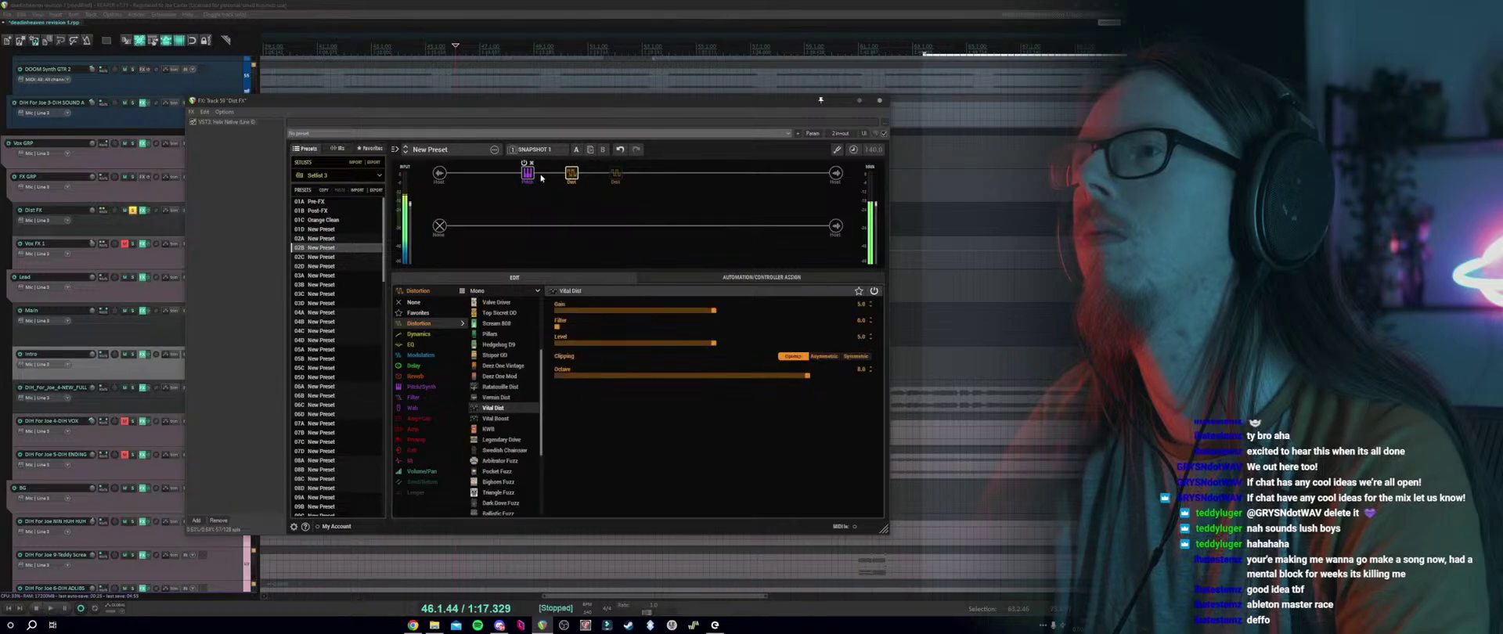
# Set Vital Dist's Octave to 0.0 and its clipping to Asymmetric, comparing it with Symmetric during playback.
pyautogui.moveTo(696, 372); pyautogui.dragTo(572, 381)
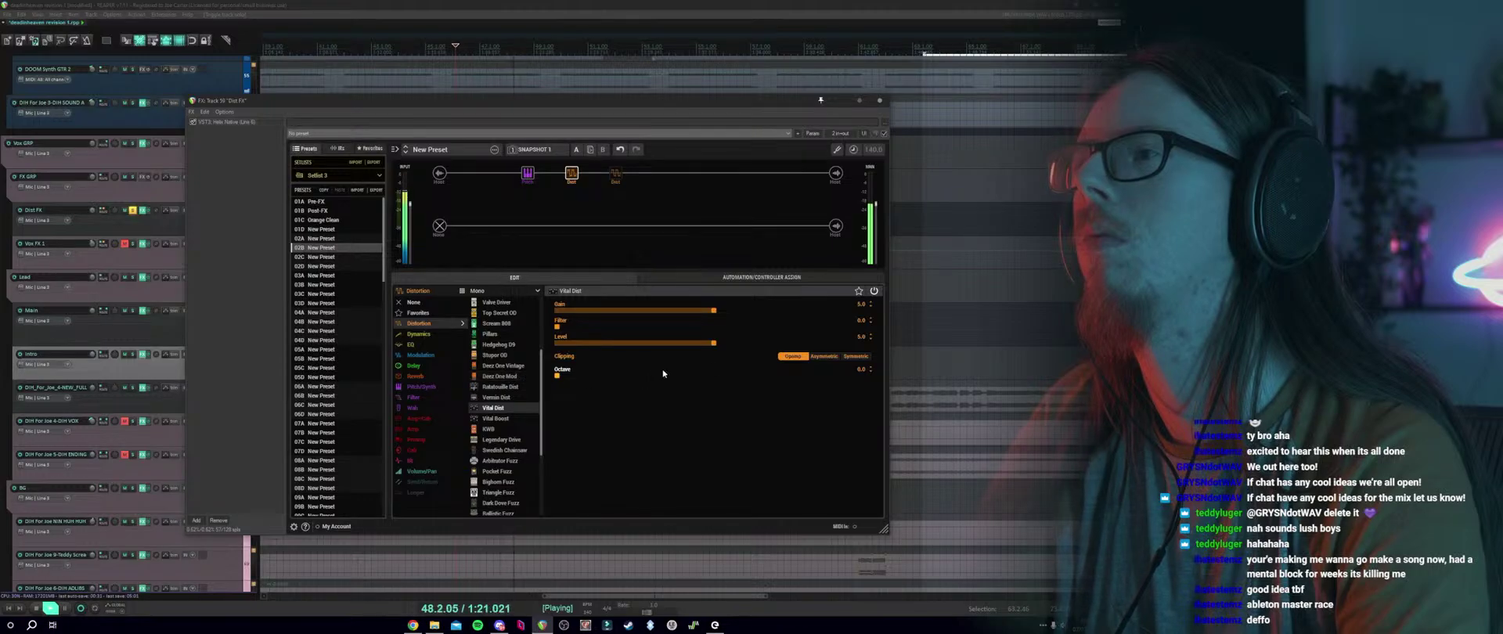
pyautogui.click(809, 360)
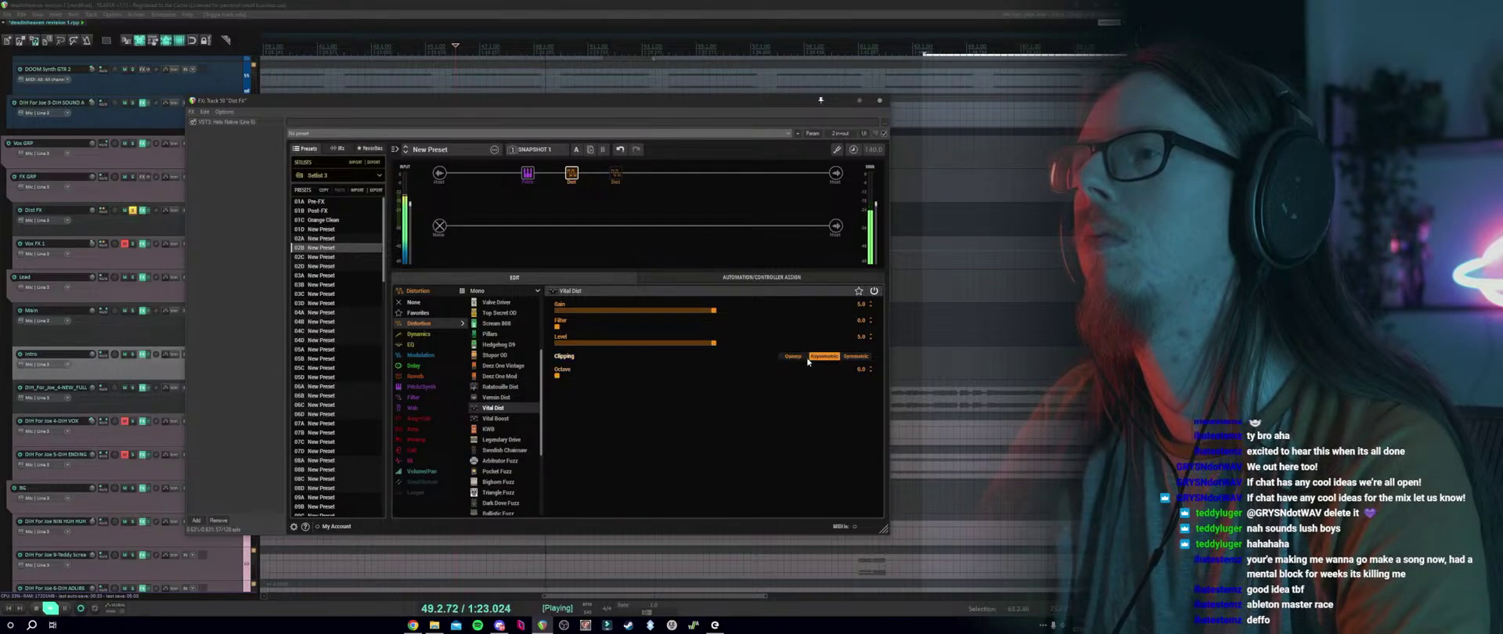
pyautogui.click(849, 359)
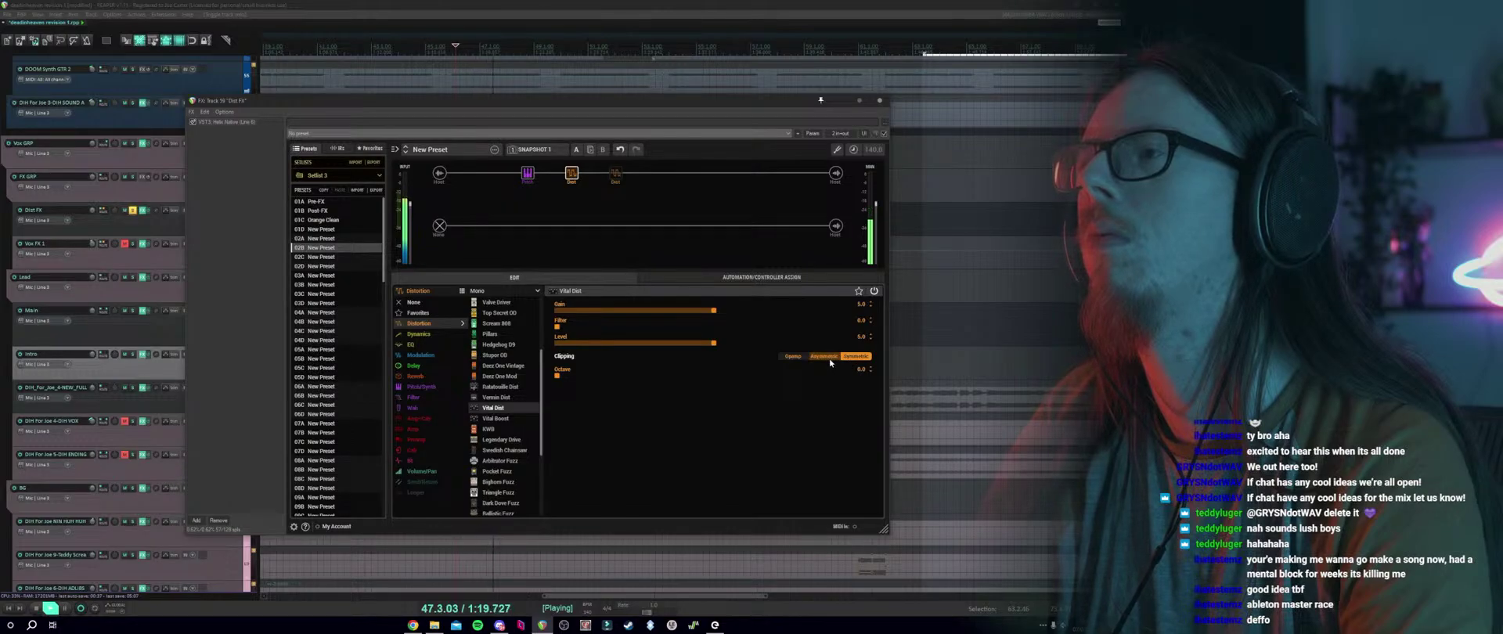
pyautogui.click(831, 362)
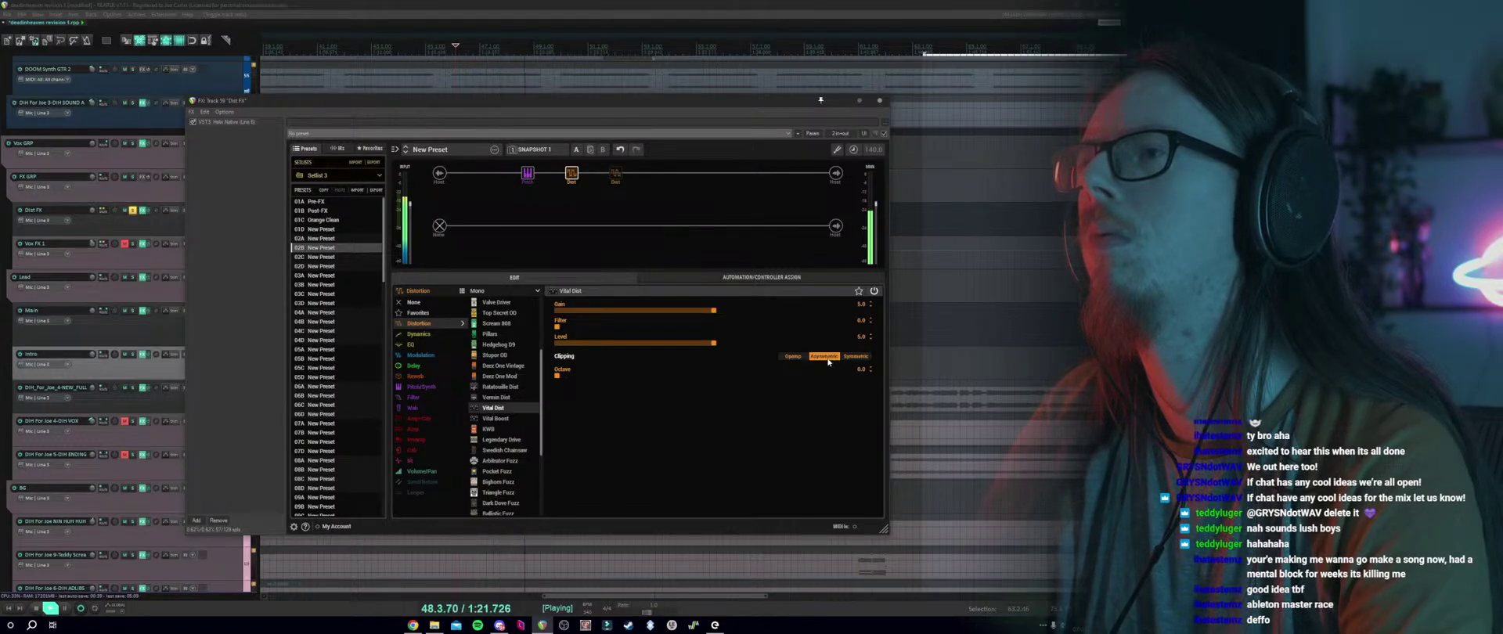
pyautogui.press('space')
# Bypass Vital Dist and re-enable Industrial Fuzz on Dist FX, audition the vocal, and close the effects window.
pyautogui.click(614, 171)
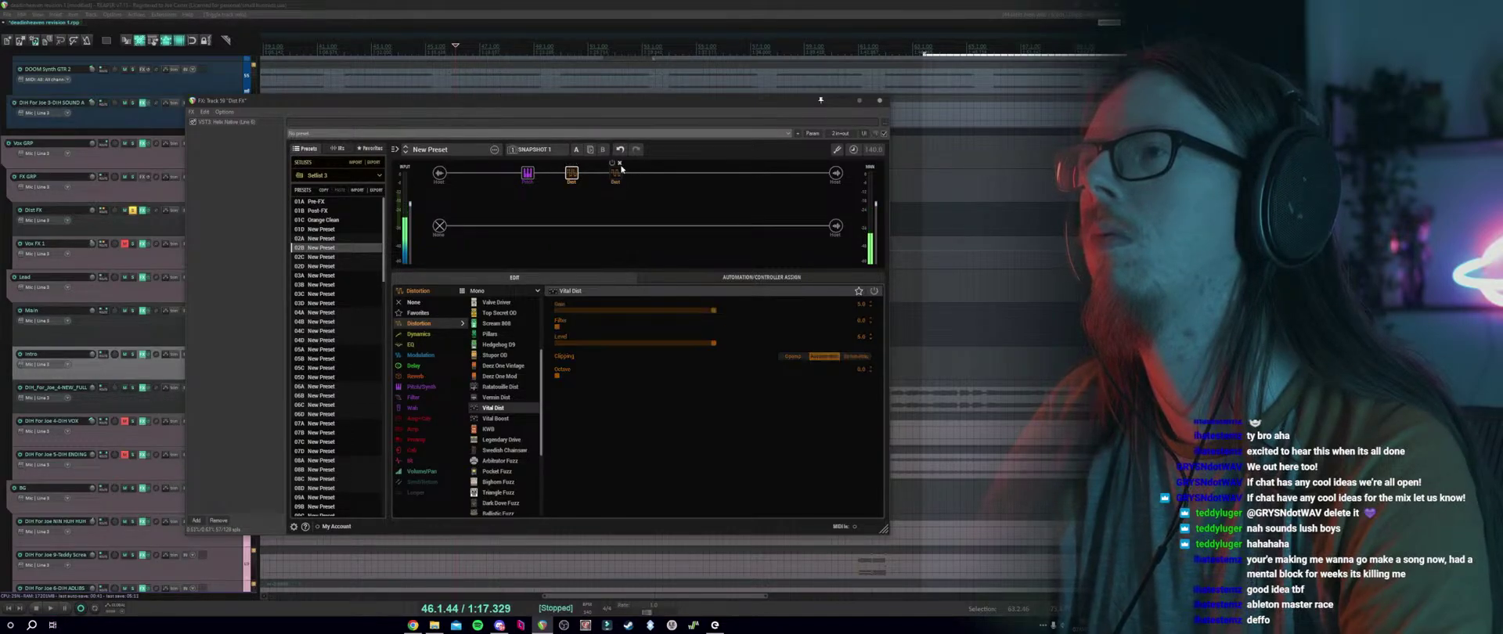
pyautogui.click(612, 165)
pyautogui.press('space')
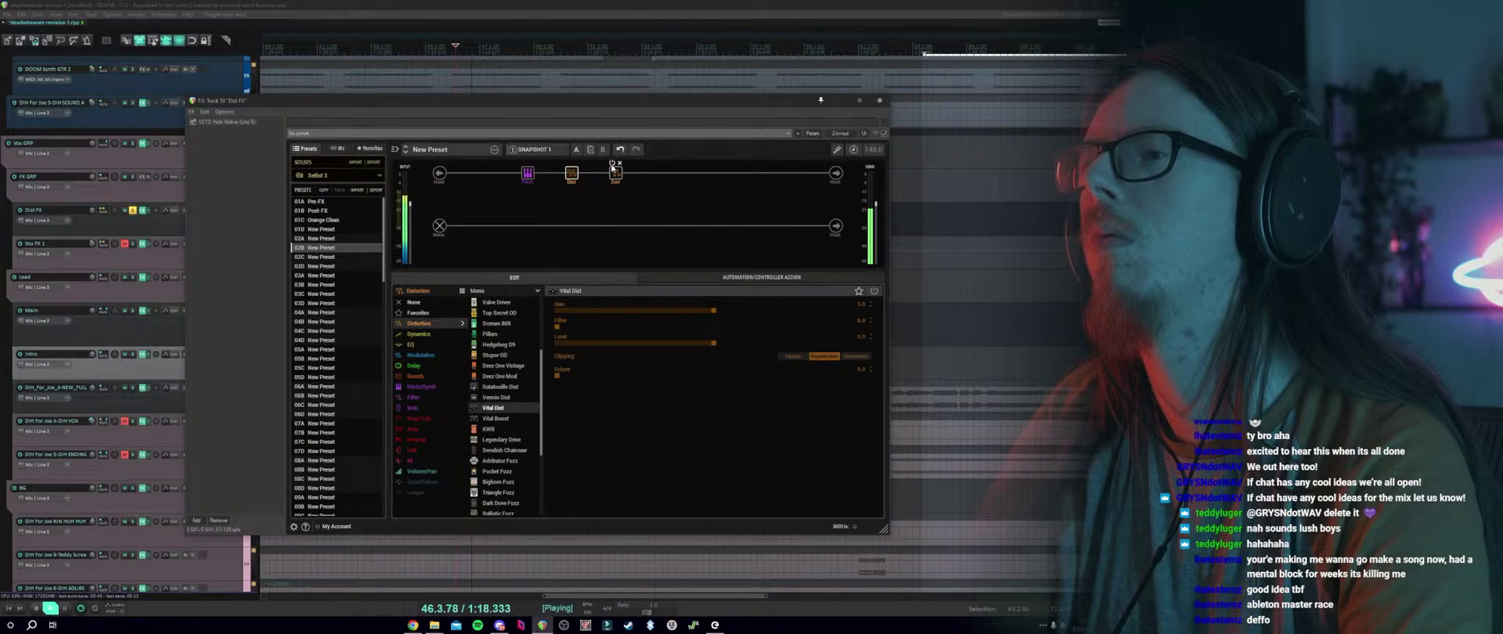
pyautogui.click(615, 172)
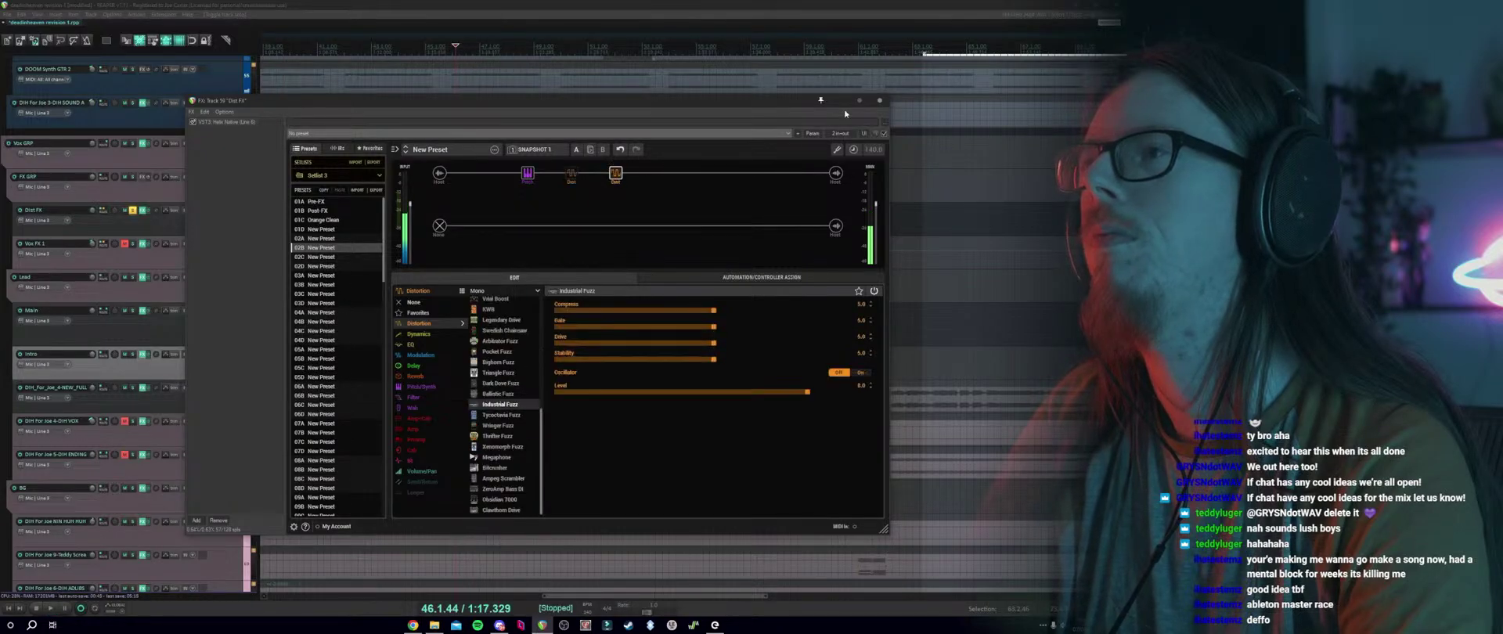
pyautogui.click(142, 210)
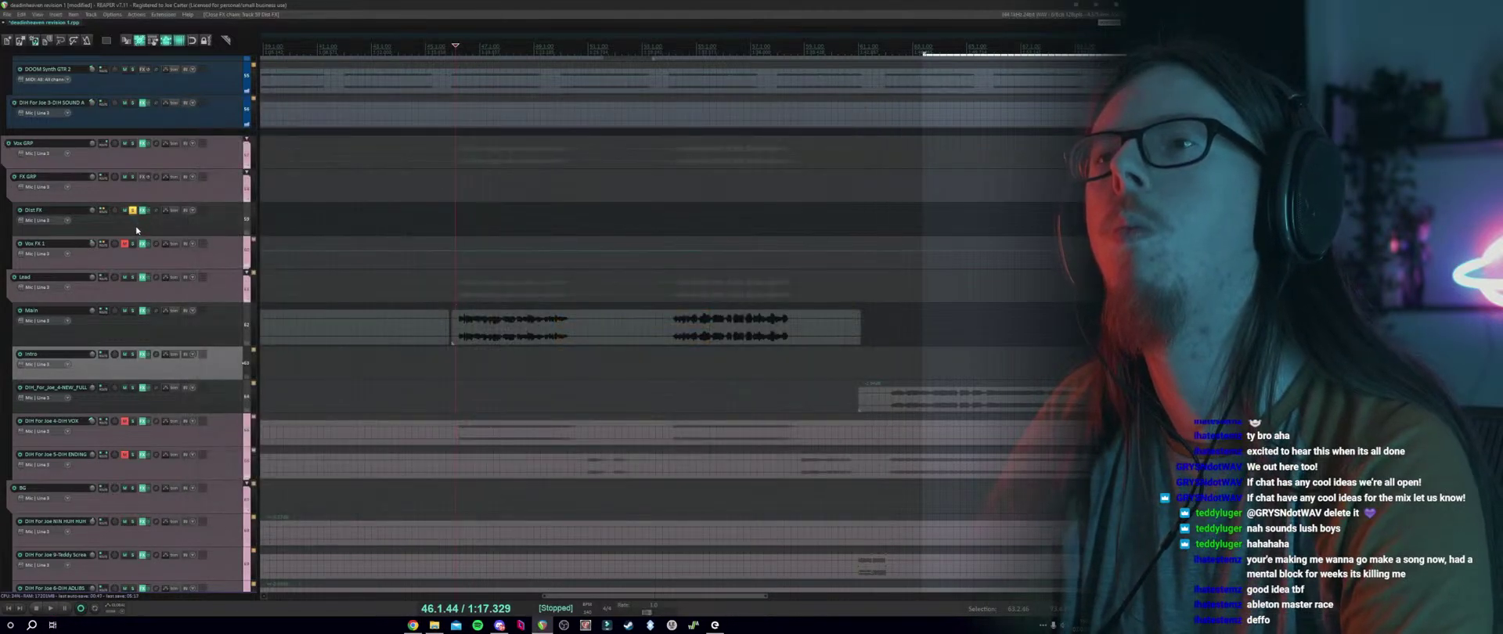
# Duplicate the Dist FX track.
pyautogui.rightClick(138, 228)
pyautogui.press('Escape')
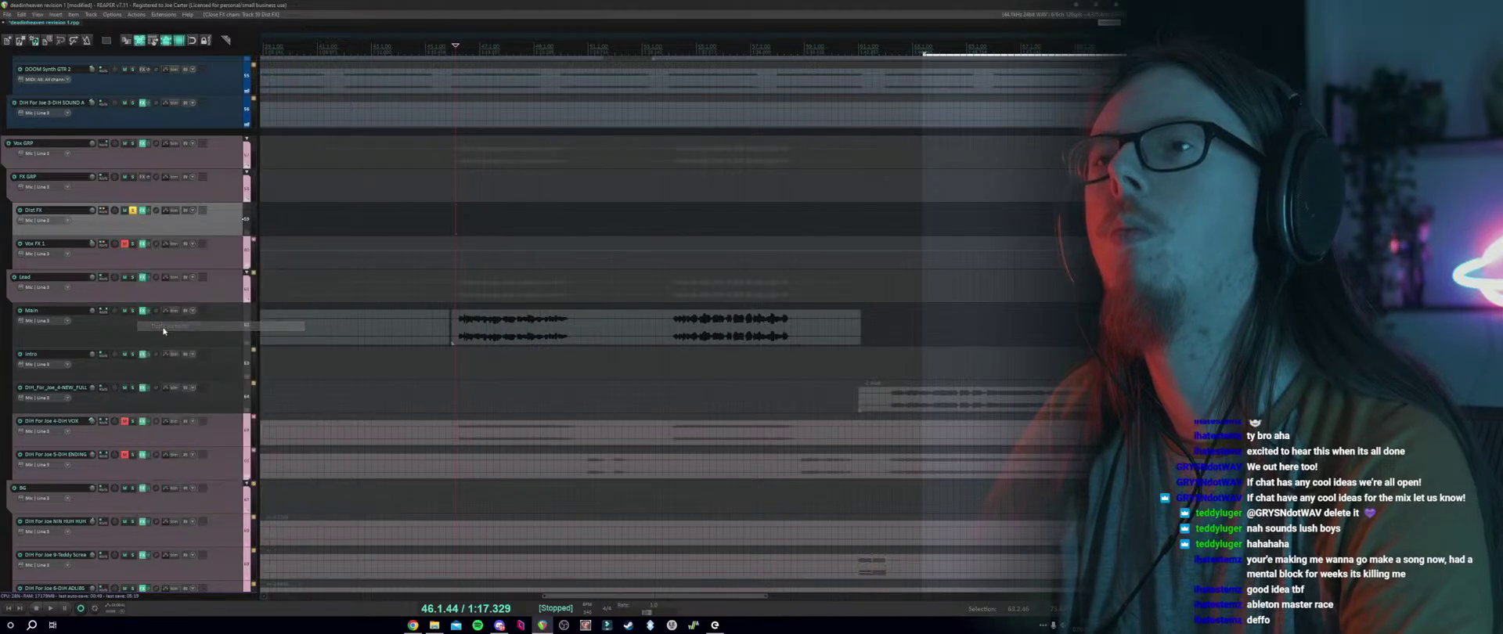
pyautogui.hotkey('ctrl', 'd')
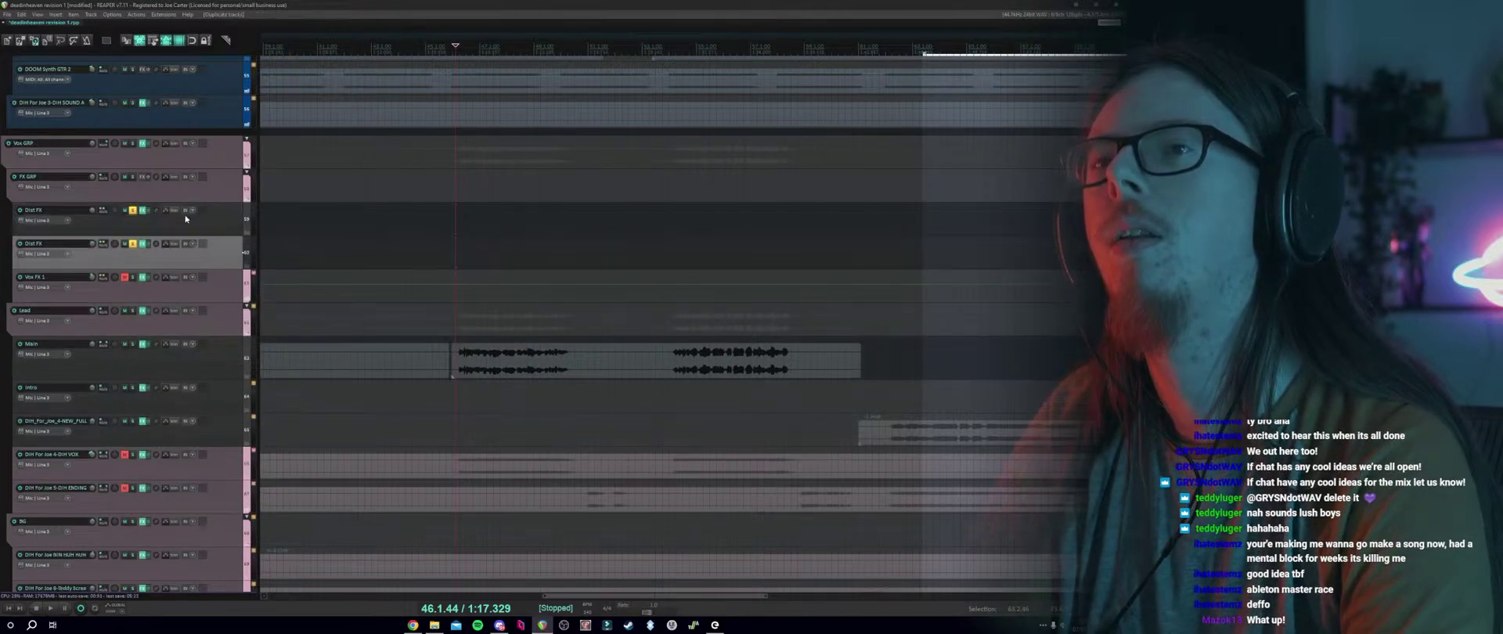
# Open the duplicated Dist FX track's effects, bypass Industrial Fuzz, enable Vital Dist in its place and play the vocal.
pyautogui.click(141, 245)
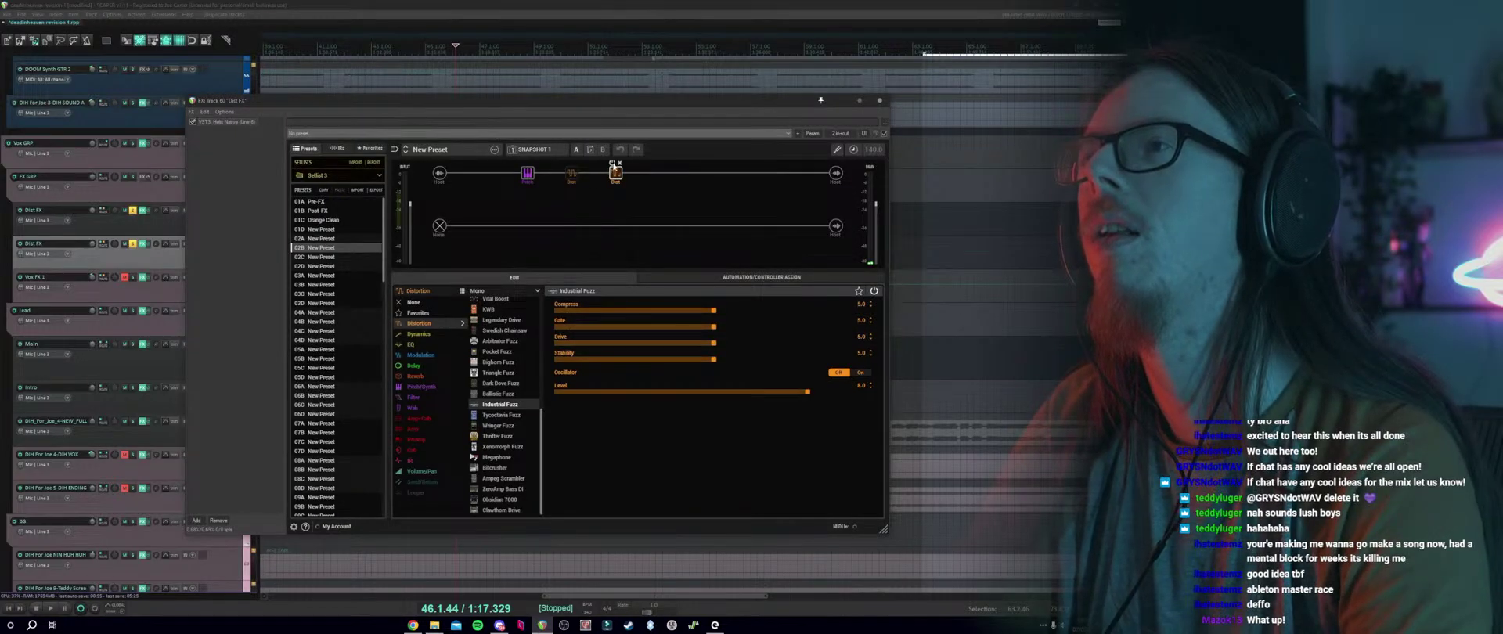
pyautogui.click(612, 163)
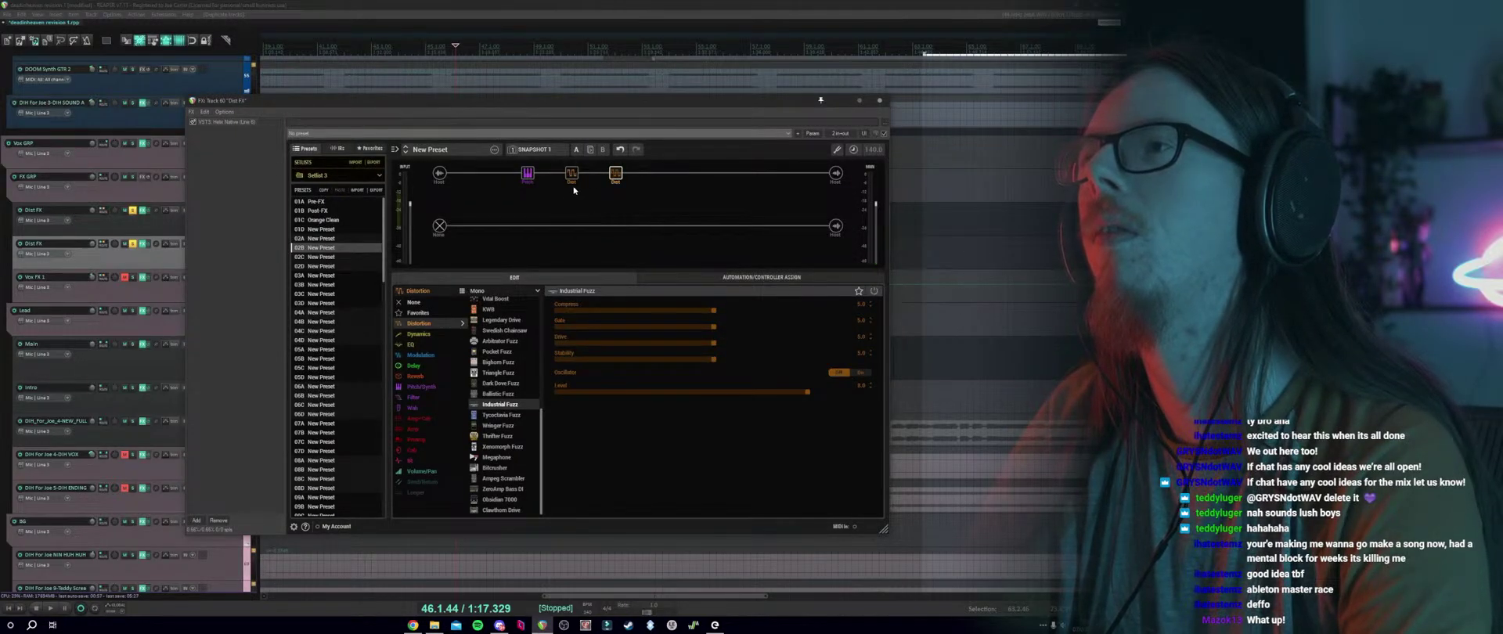
pyautogui.click(571, 175)
pyautogui.press('space')
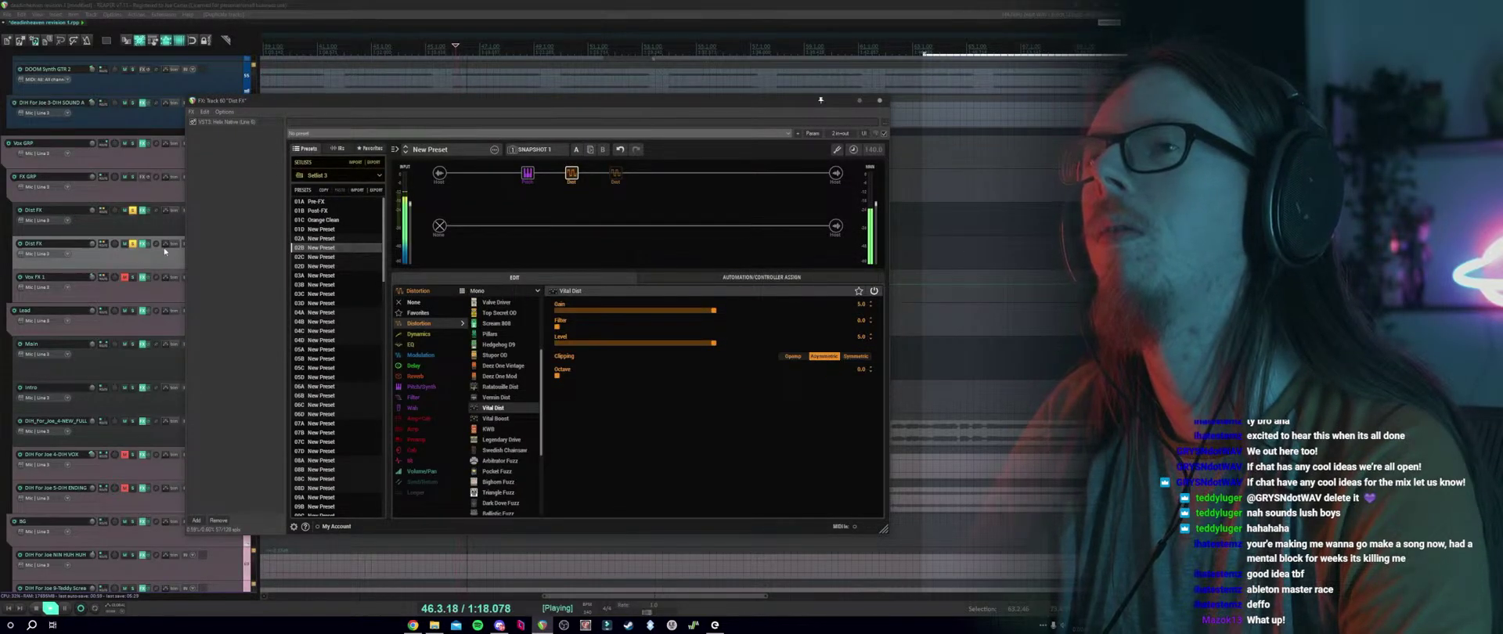
# Invert the phase of the duplicated Dist FX track, toggling the solos of both Dist FX tracks to compare them during playback.
pyautogui.click(134, 245)
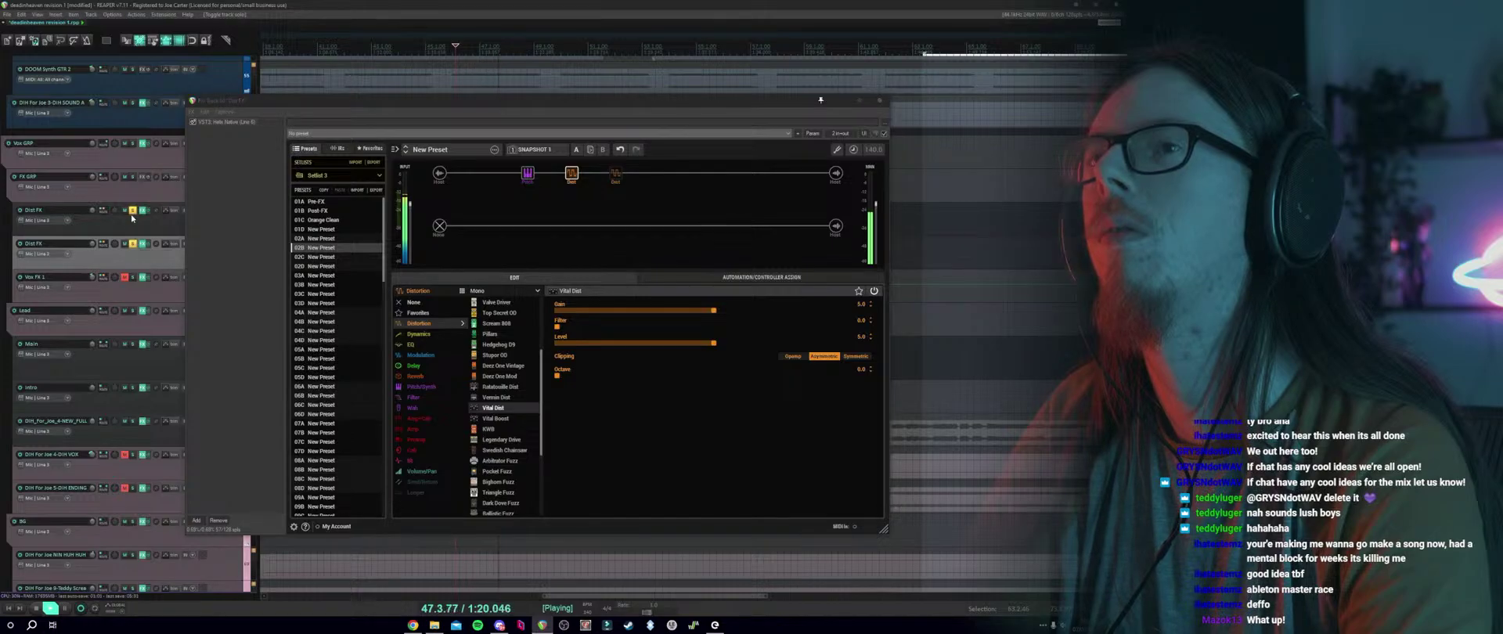
pyautogui.click(133, 211)
pyautogui.click(133, 210)
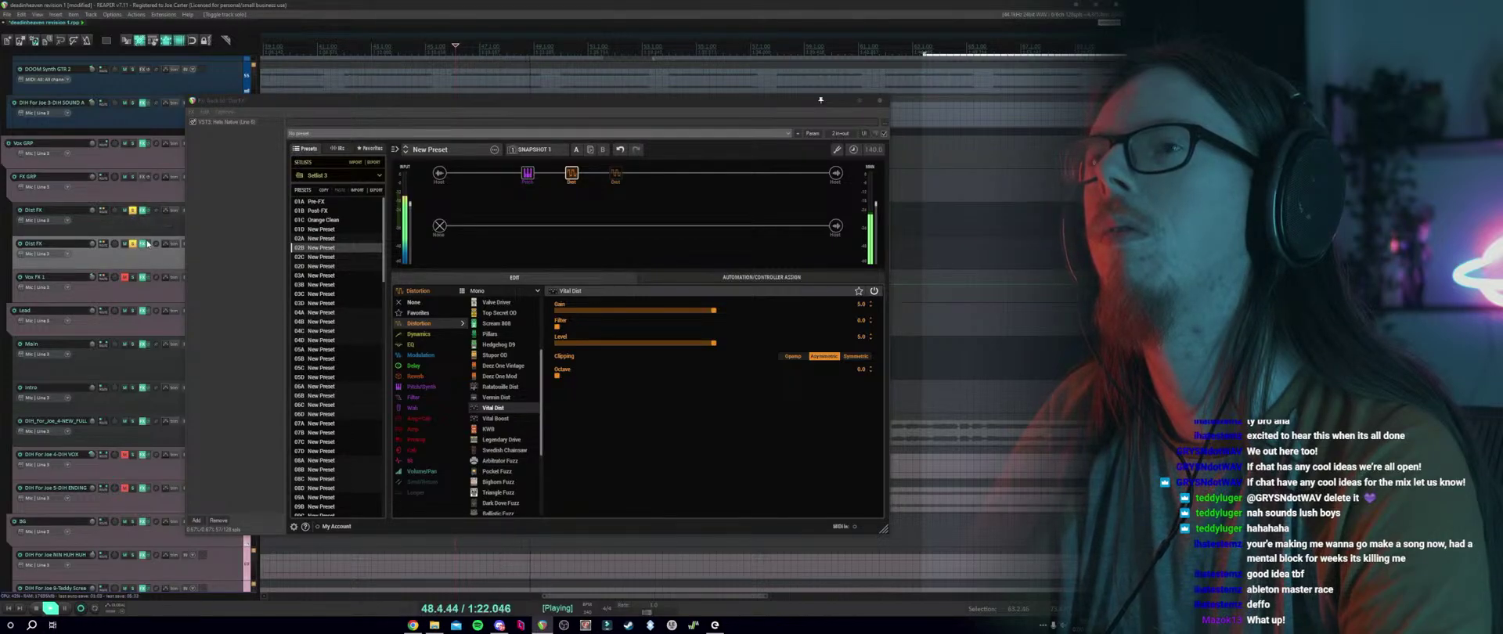
pyautogui.click(156, 244)
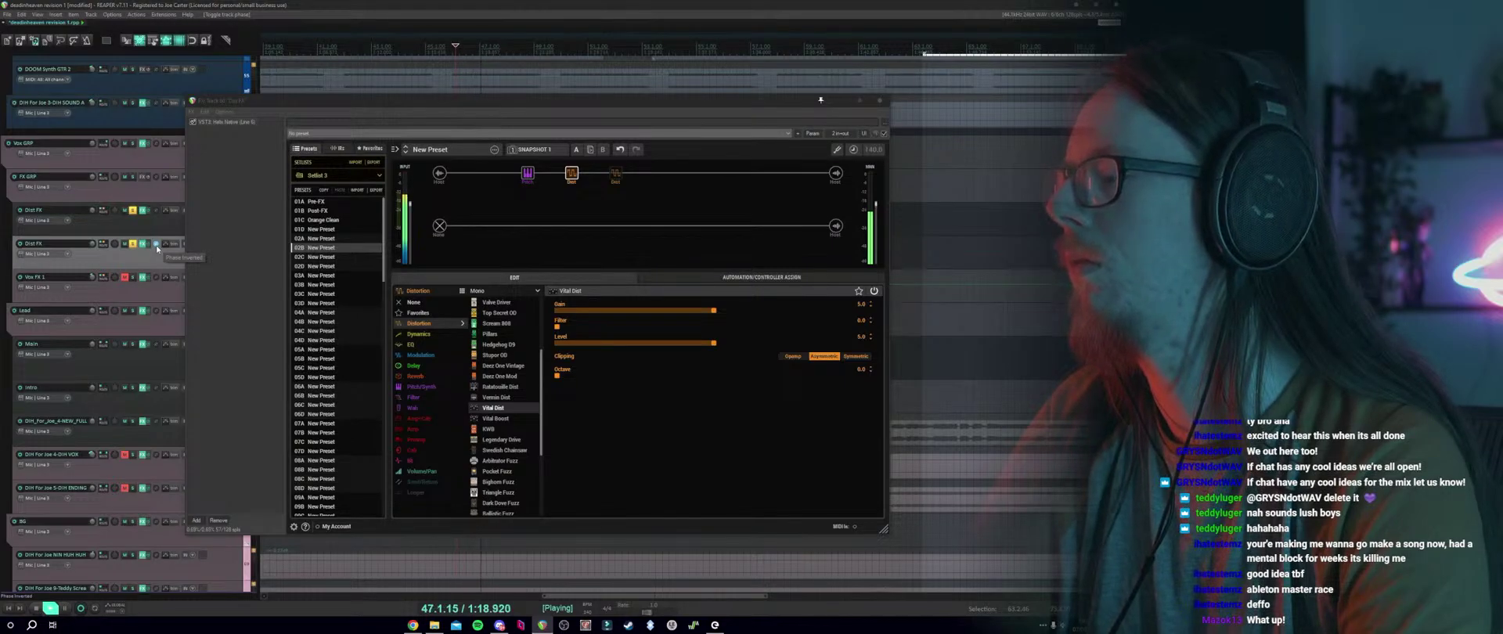
pyautogui.click(133, 243)
pyautogui.press('space')
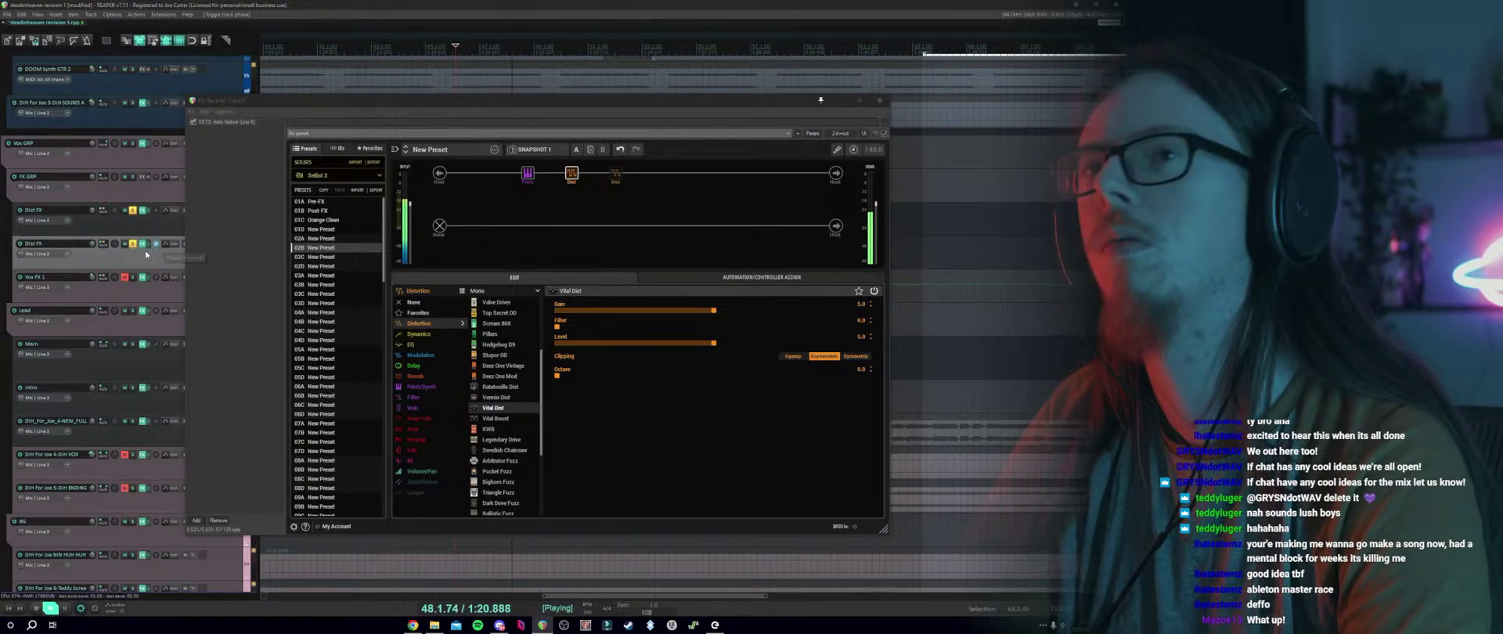
# Clear the Dist FX solos, mute the track directly below Intro, and compare the duplicate's normal and inverted phase in the full mix.
pyautogui.click(133, 244)
pyautogui.press('space')
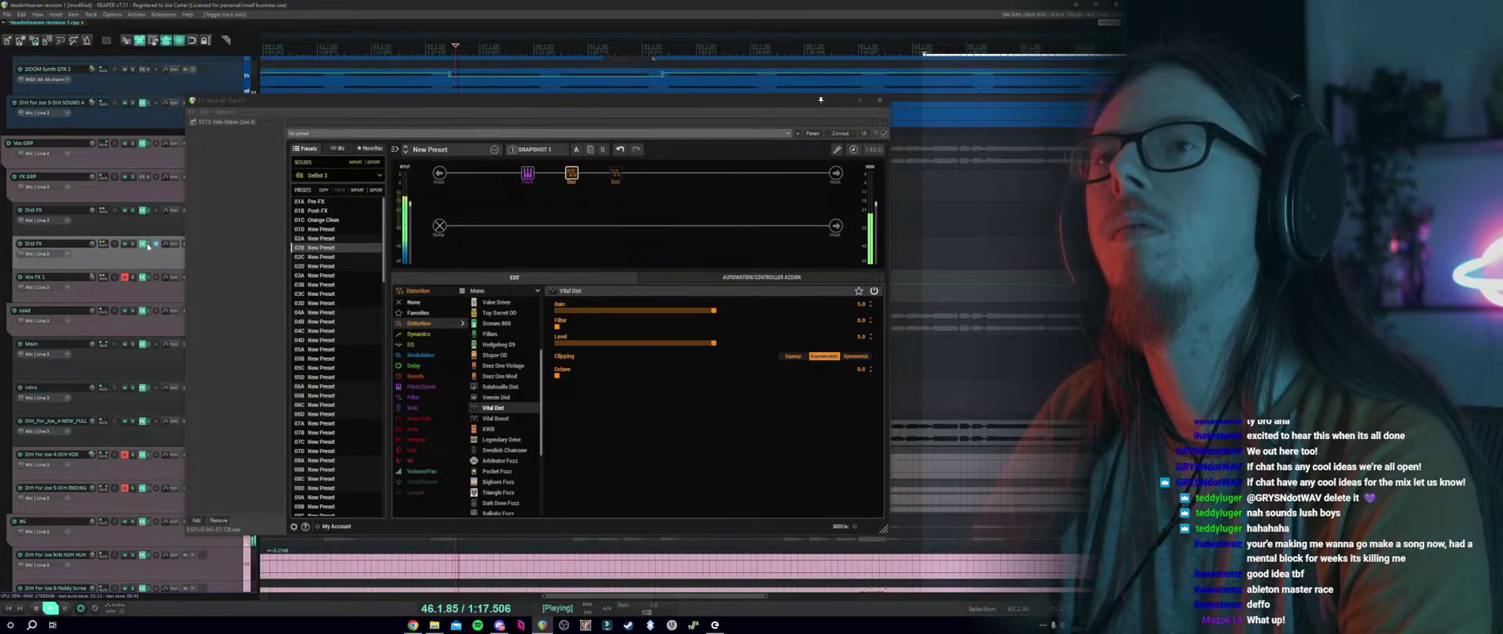
pyautogui.press('space')
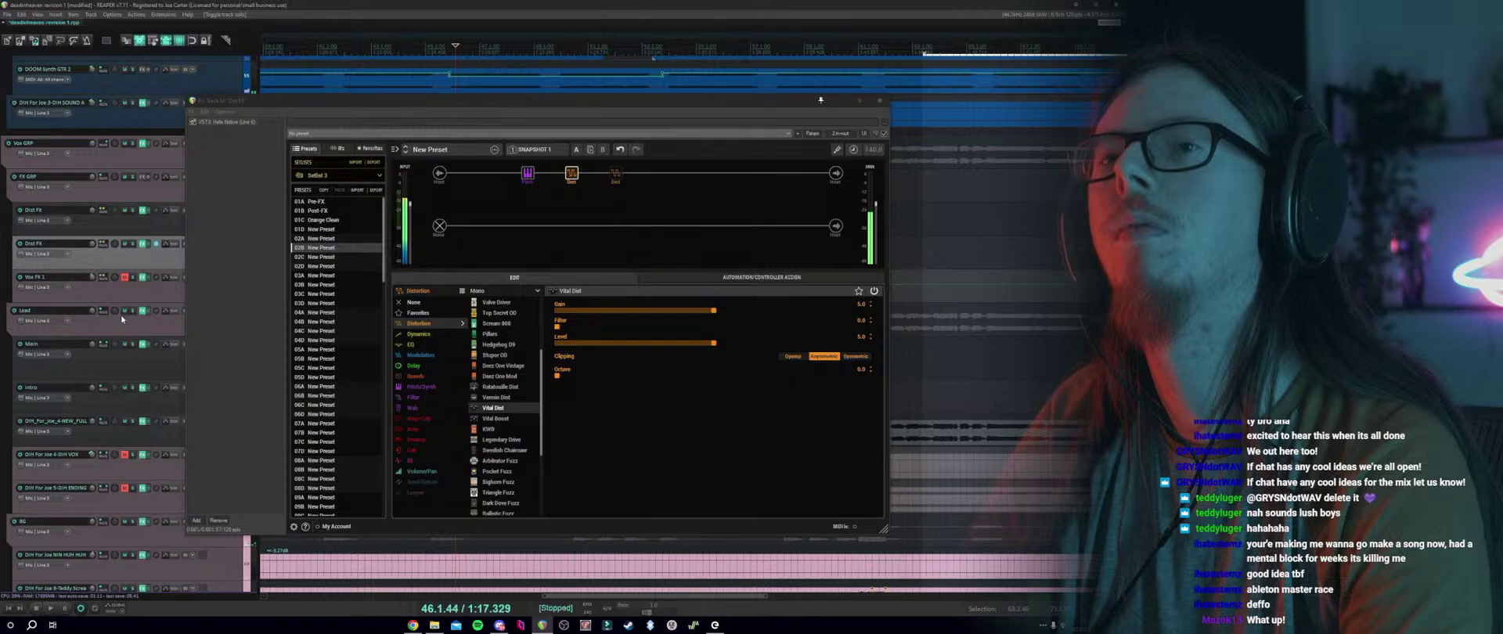
pyautogui.click(124, 421)
pyautogui.press('space')
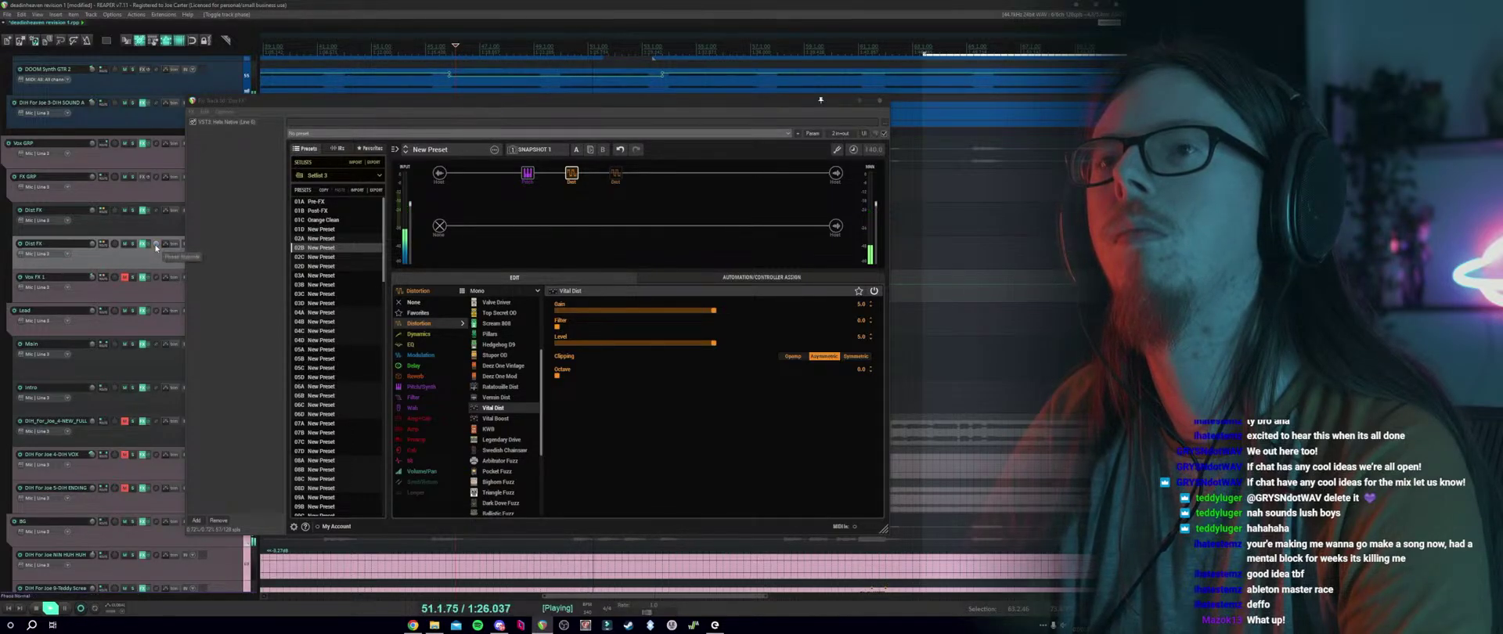
pyautogui.click(155, 246)
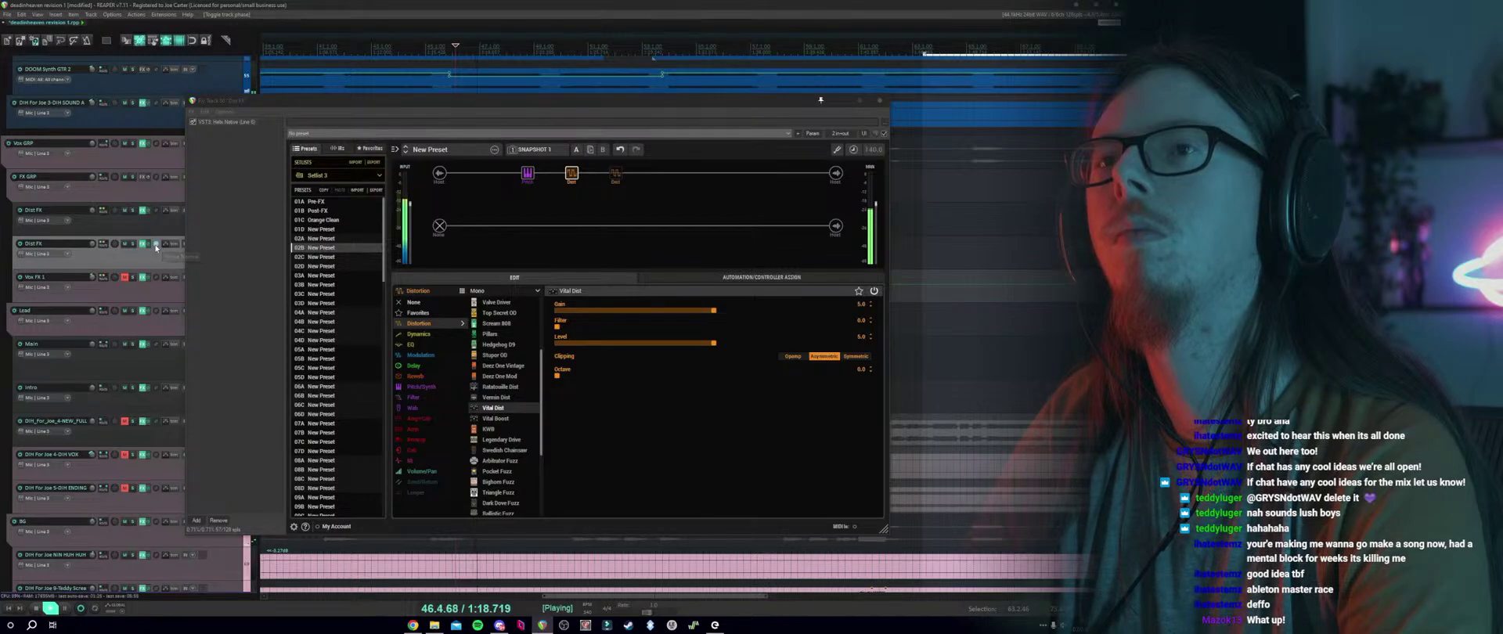
# Close the effects window and play the full mix from the start of the Main vocal at bar 17.
pyautogui.click(873, 104)
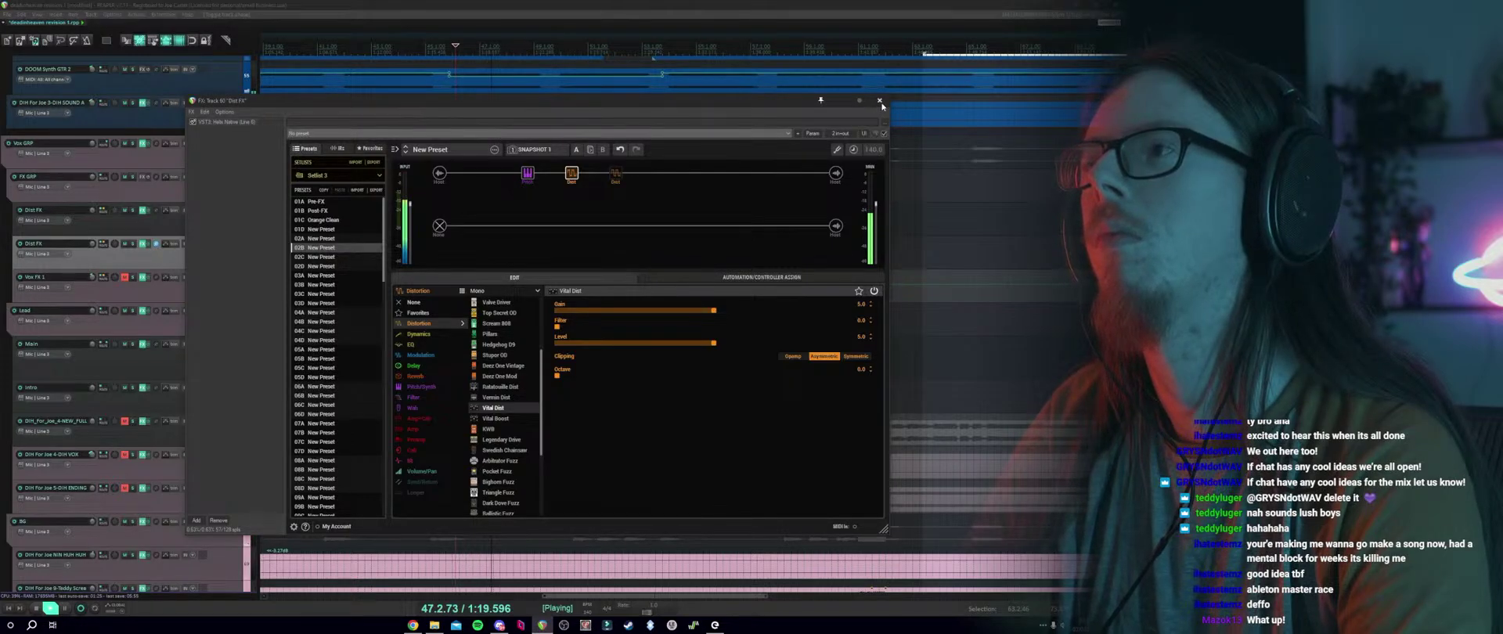
pyautogui.click(879, 101)
pyautogui.scroll(-3, 321, 377)
pyautogui.press('space')
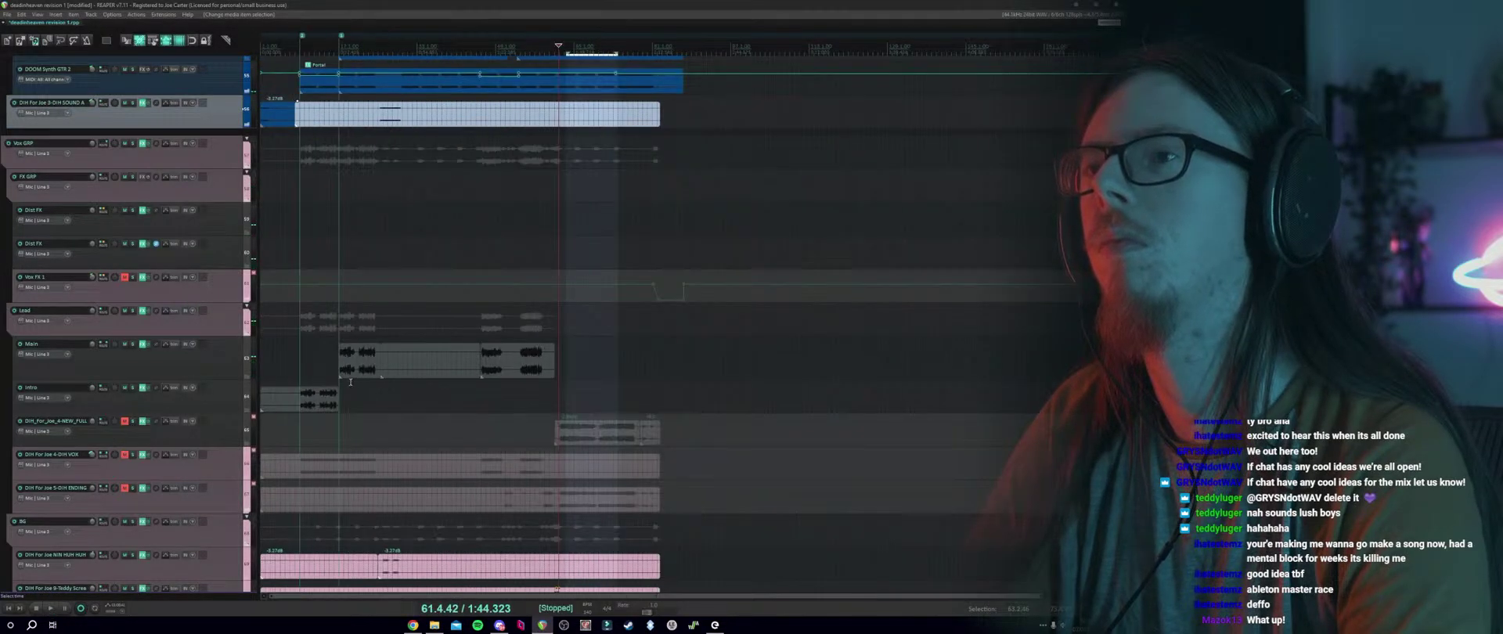
pyautogui.click(339, 381)
pyautogui.press('space')
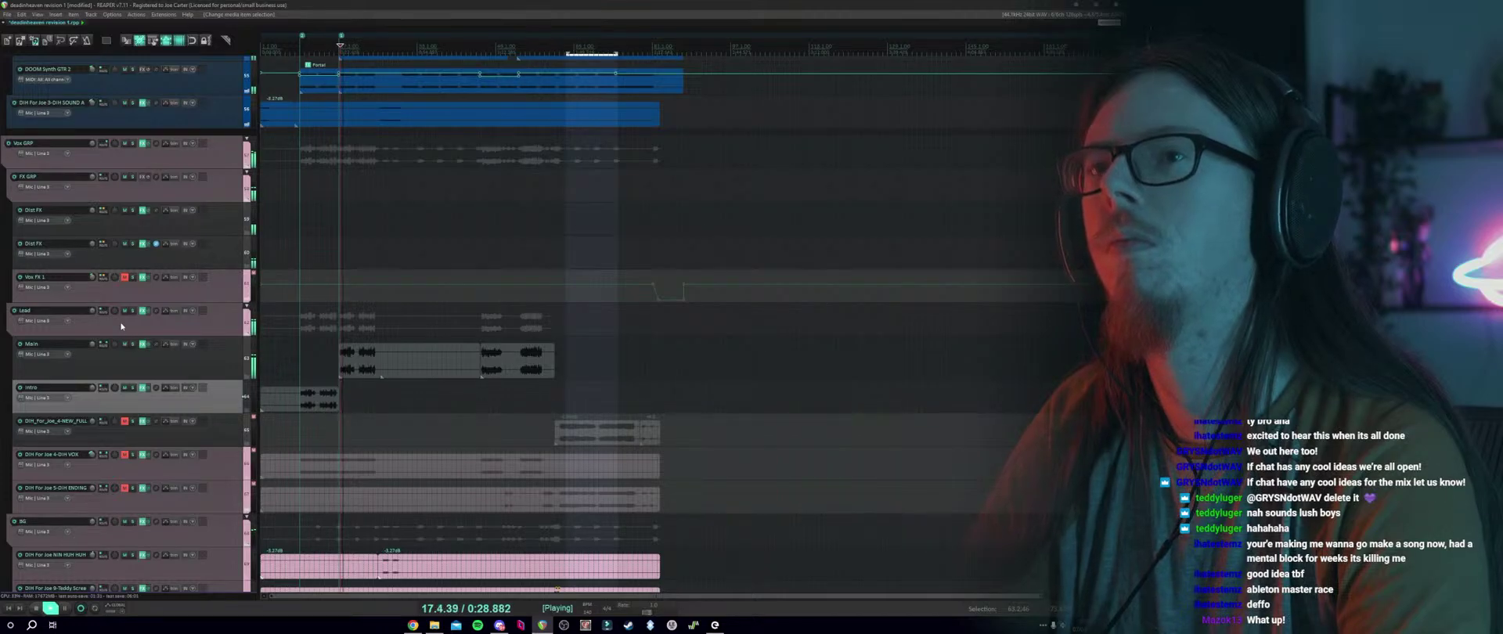
# Audition FX GRP soloed, return the second Dist FX track's phase to normal, and clear the solo.
pyautogui.click(133, 177)
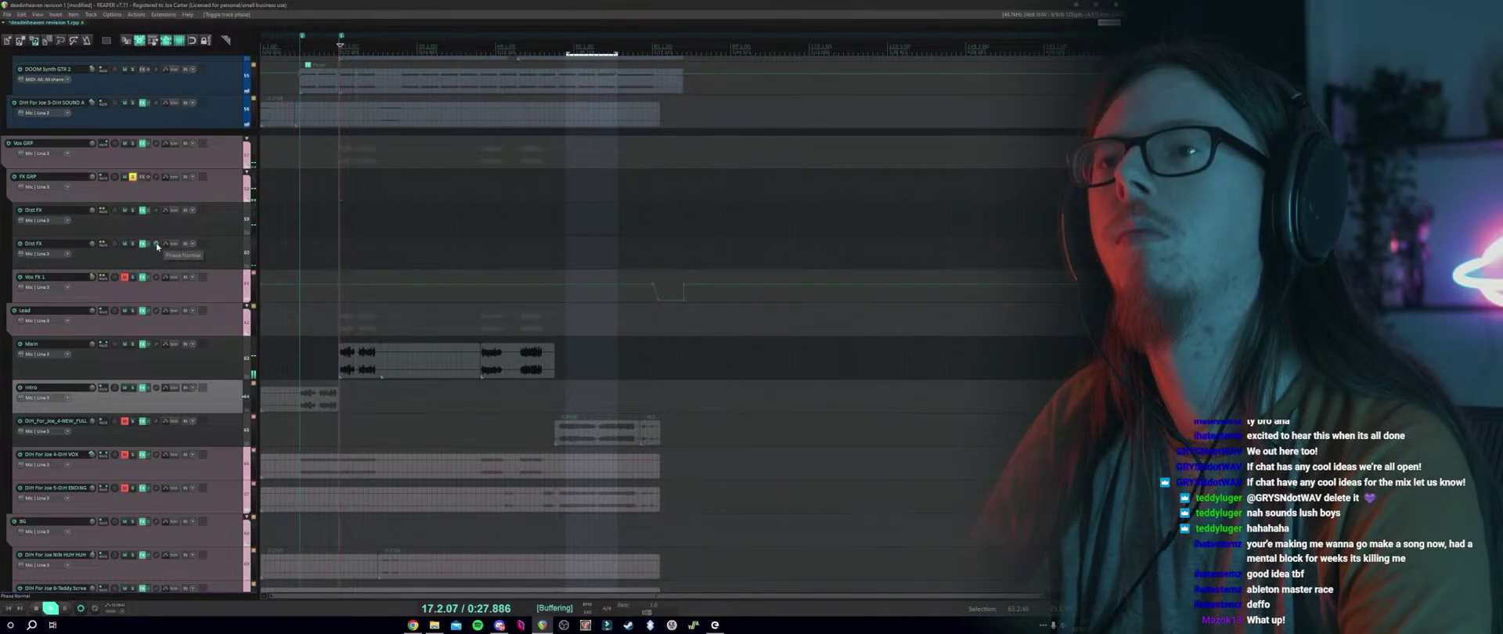
pyautogui.press('space')
pyautogui.click(133, 178)
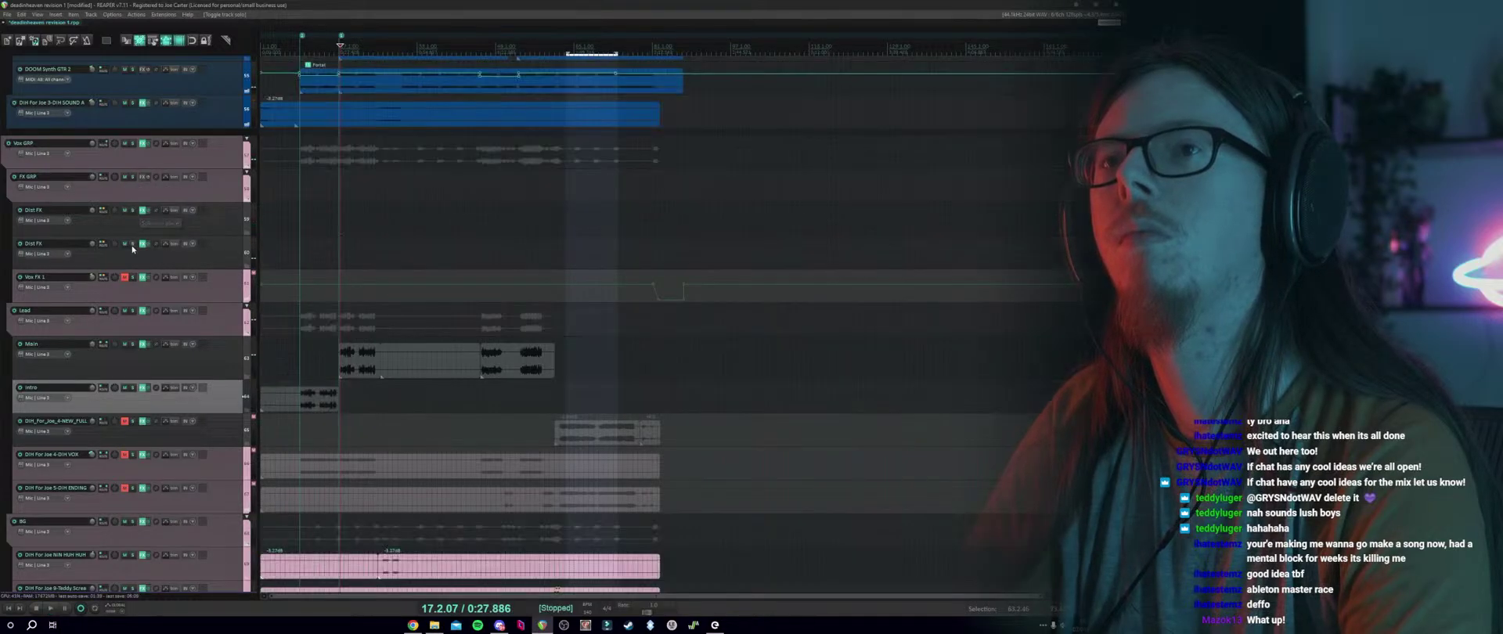
pyautogui.click(132, 244)
pyautogui.click(132, 244)
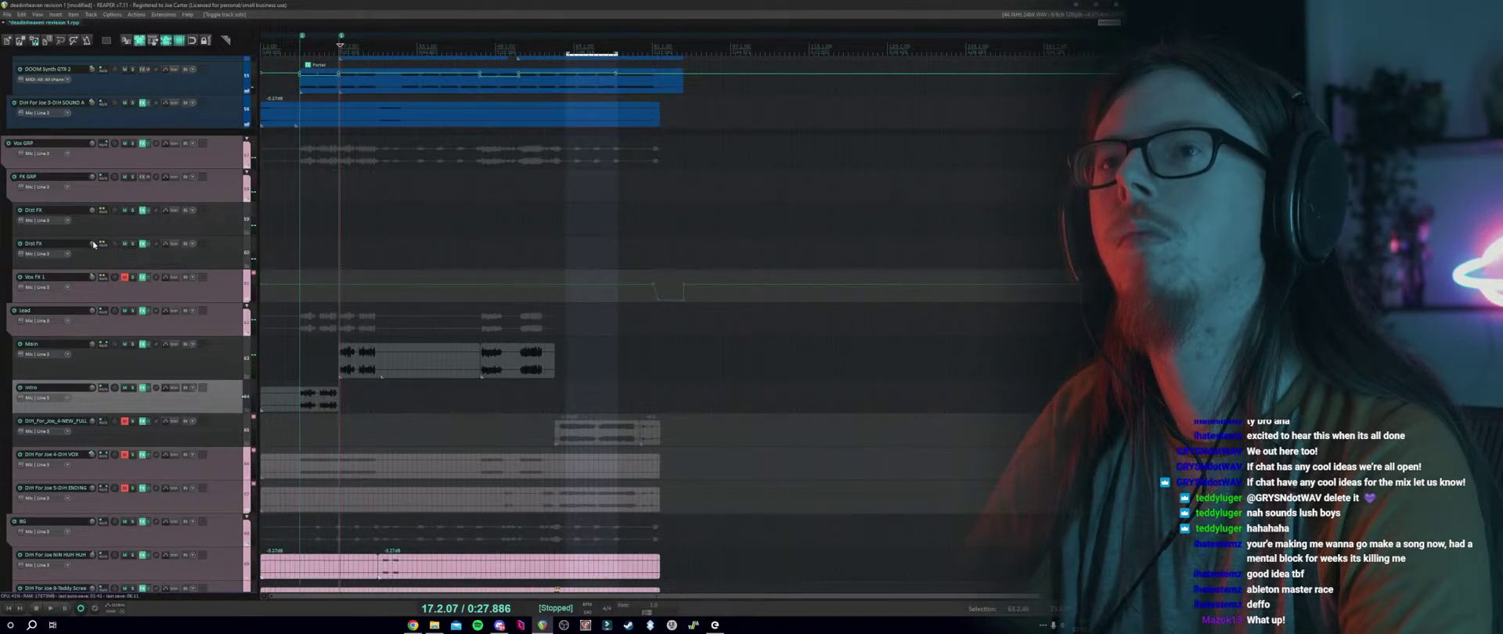
# Solo the two Dist FX tracks in turn, adjust the second one's volume, and audition the unsoloed mix from bar 17.
pyautogui.click(132, 211)
pyautogui.press('space')
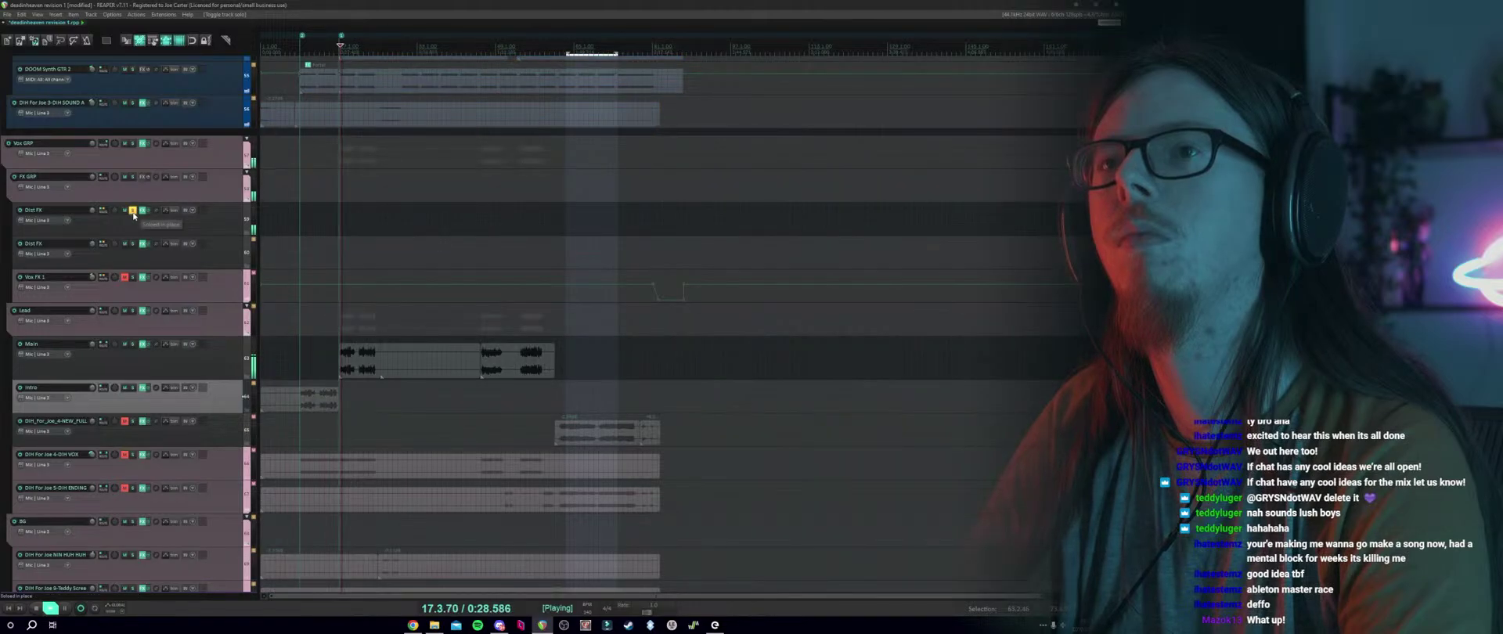
pyautogui.click(132, 211)
pyautogui.click(133, 243)
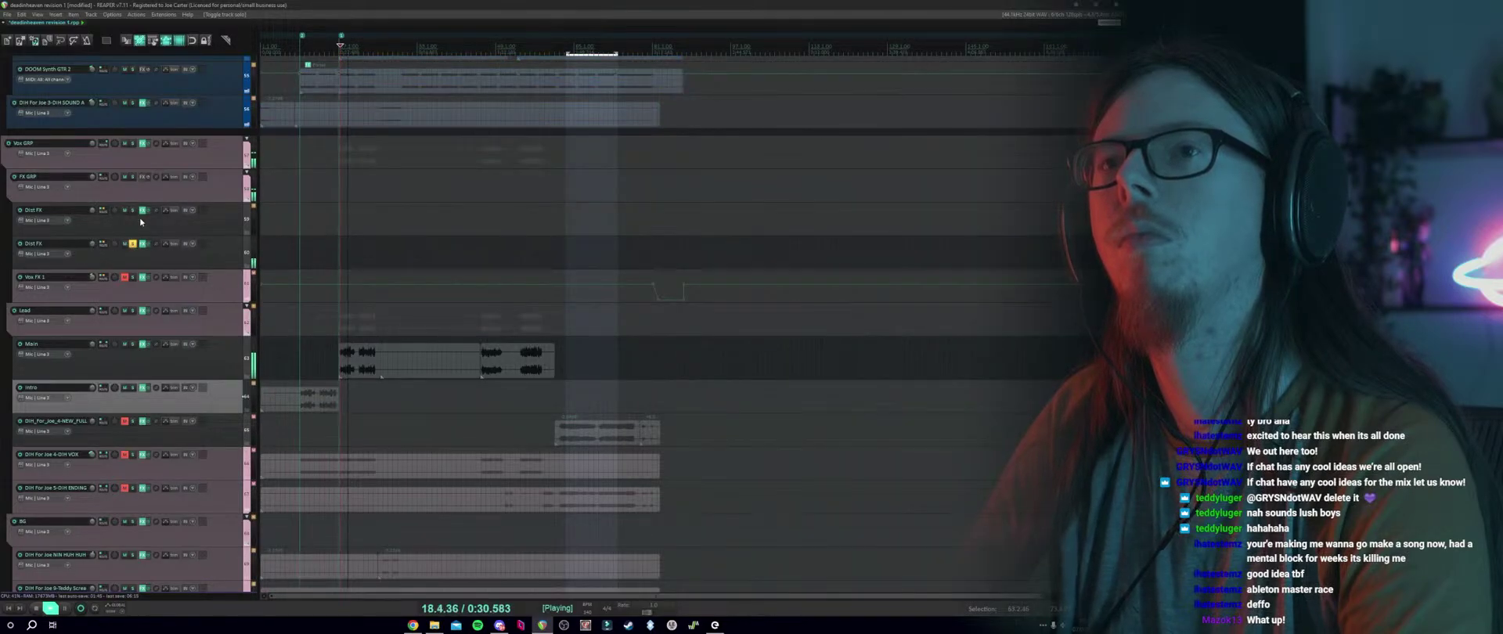
pyautogui.moveTo(91, 246); pyautogui.dragTo(91, 246)
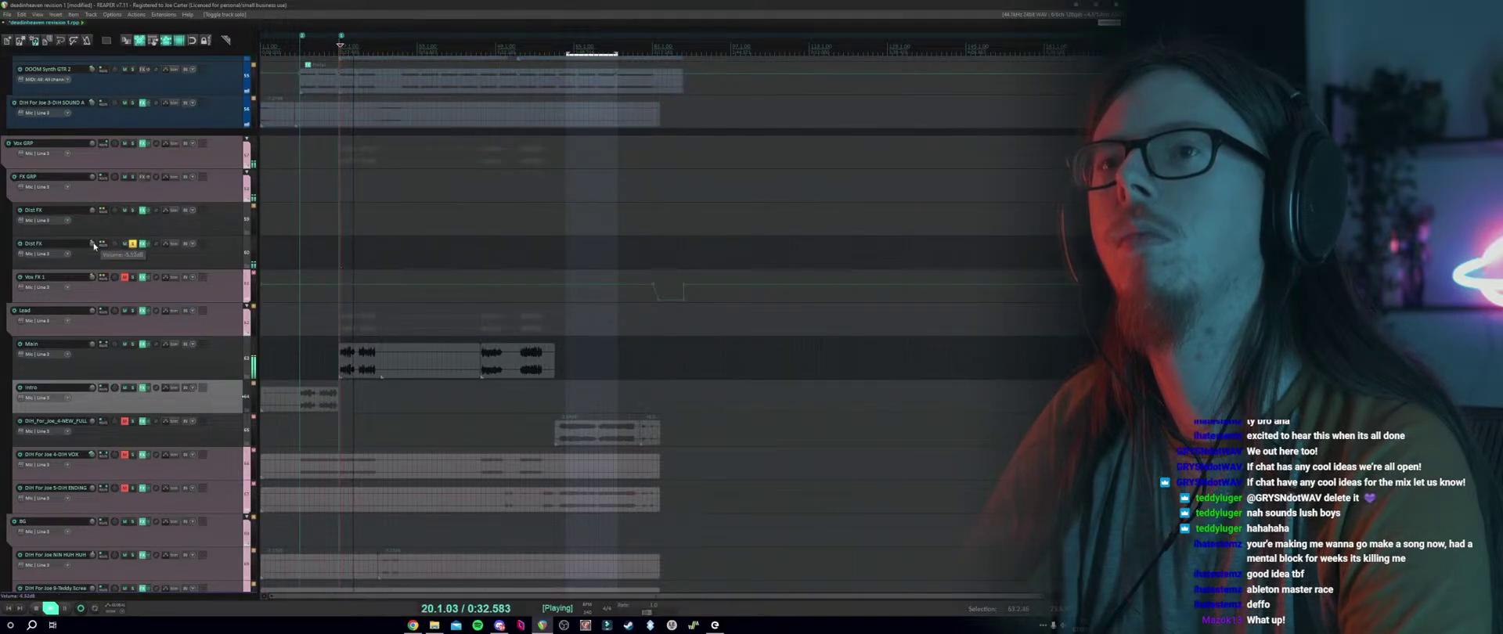
pyautogui.press('space')
pyautogui.press('space')
pyautogui.click(132, 243)
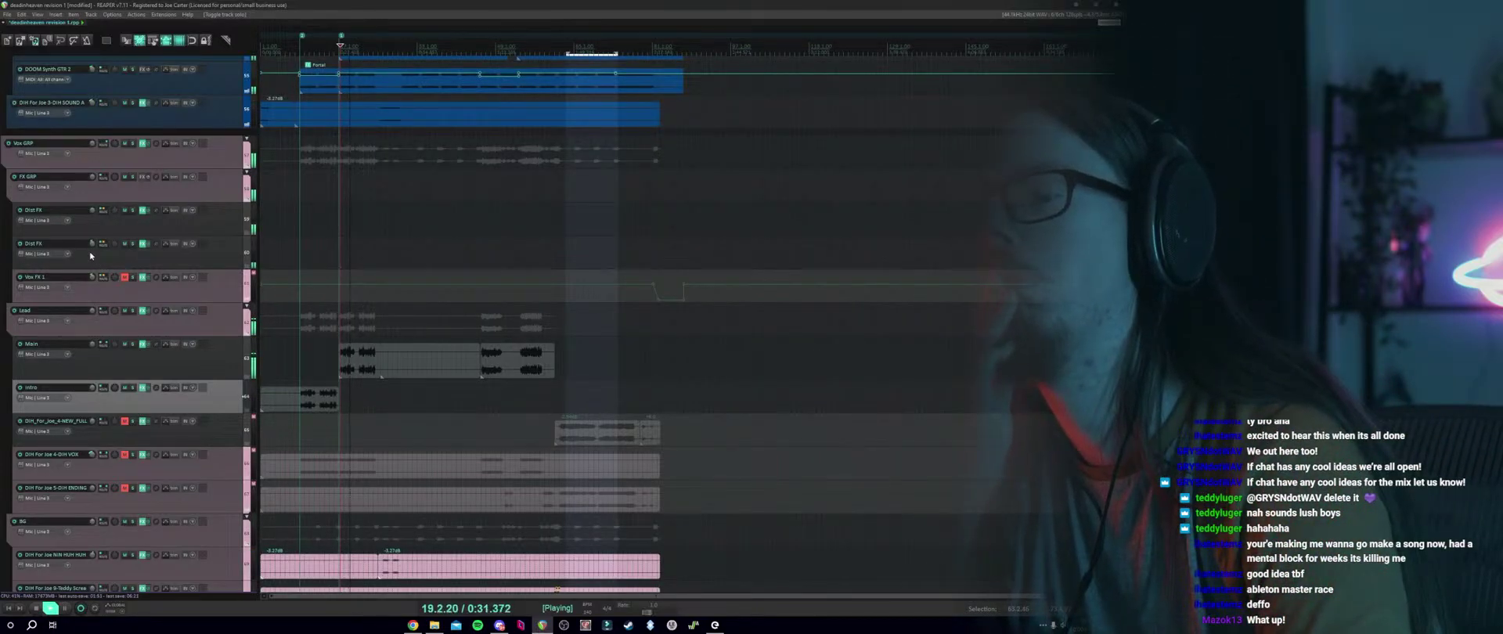
pyautogui.press('space')
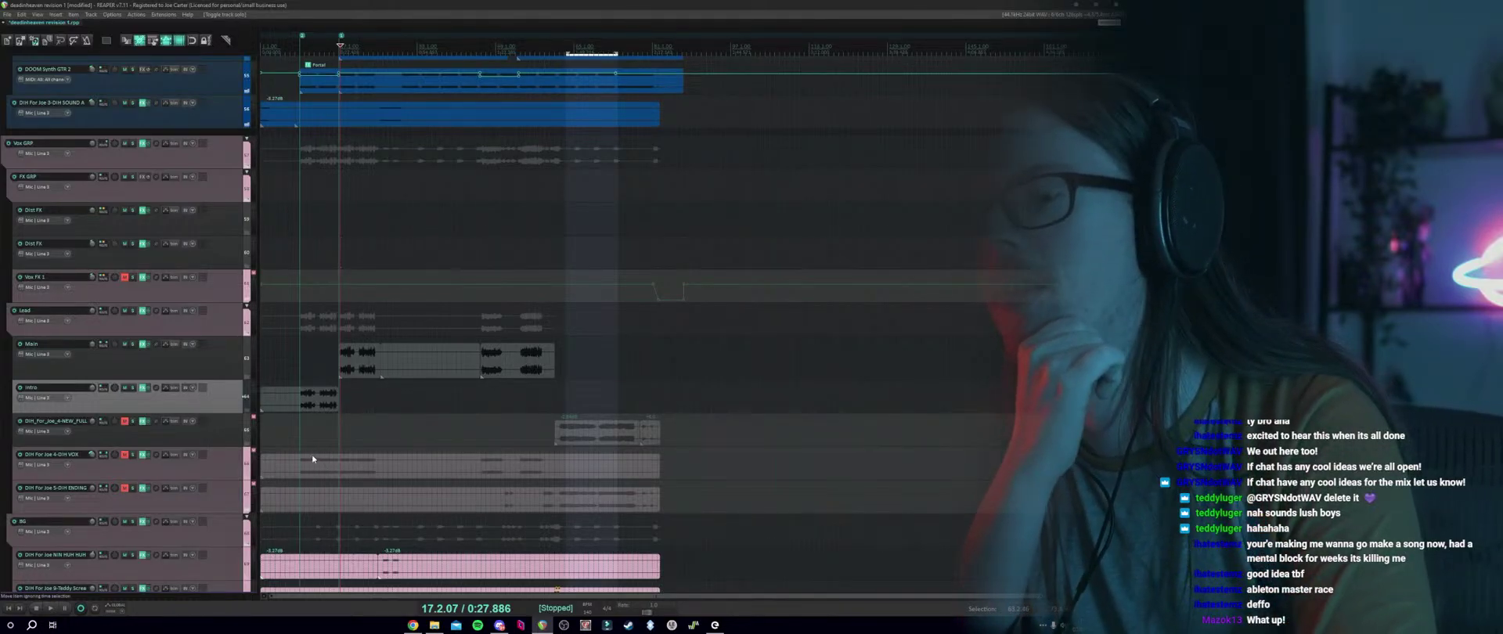
# Place the edit cursor in the late Main vocal phrase at bar 53 and delete the first Dist FX track.
pyautogui.scroll(3, 417, 393)
pyautogui.click(478, 377)
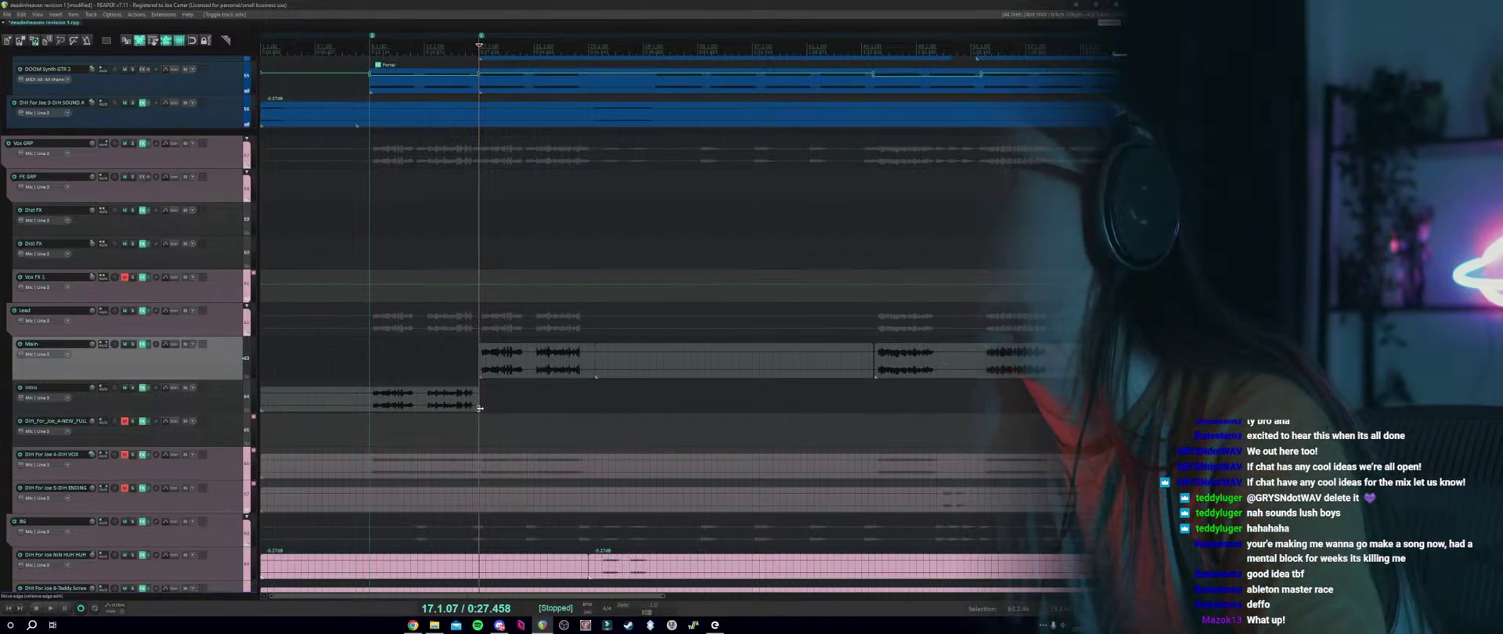
pyautogui.scroll(1, 492, 399)
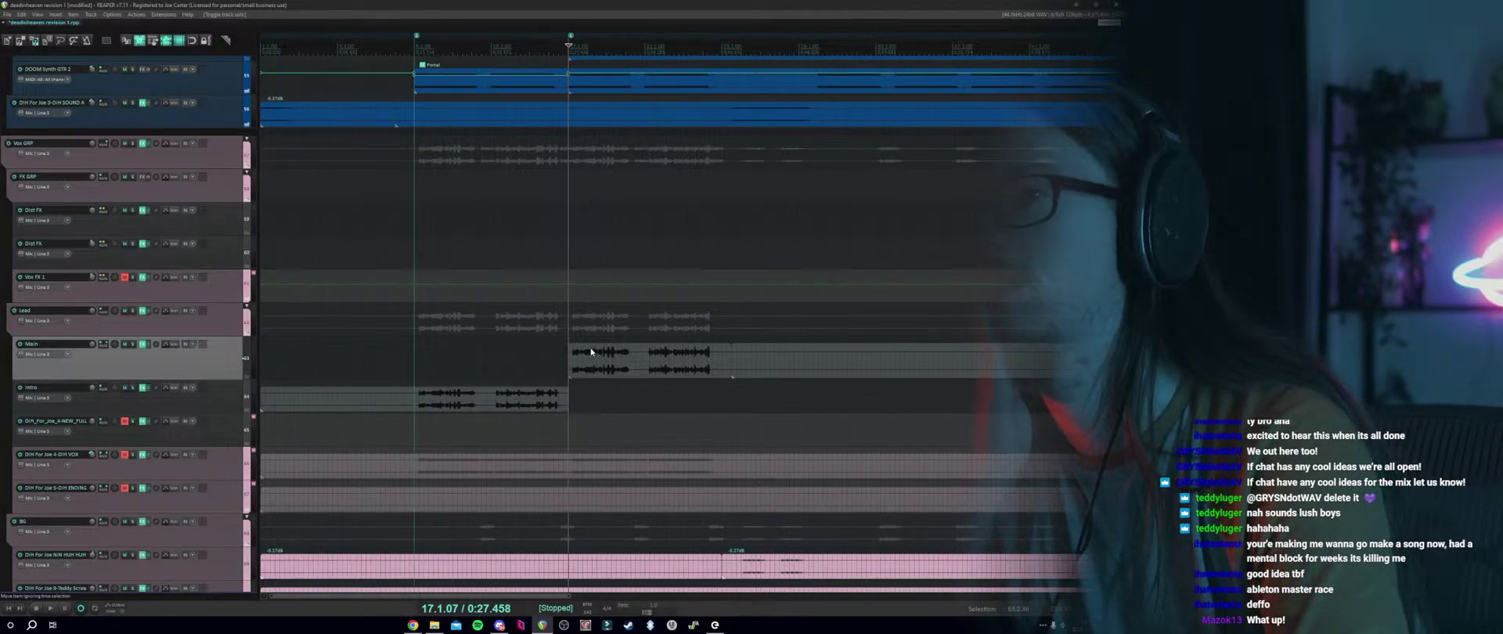
pyautogui.scroll(-3, 591, 351)
pyautogui.click(624, 332)
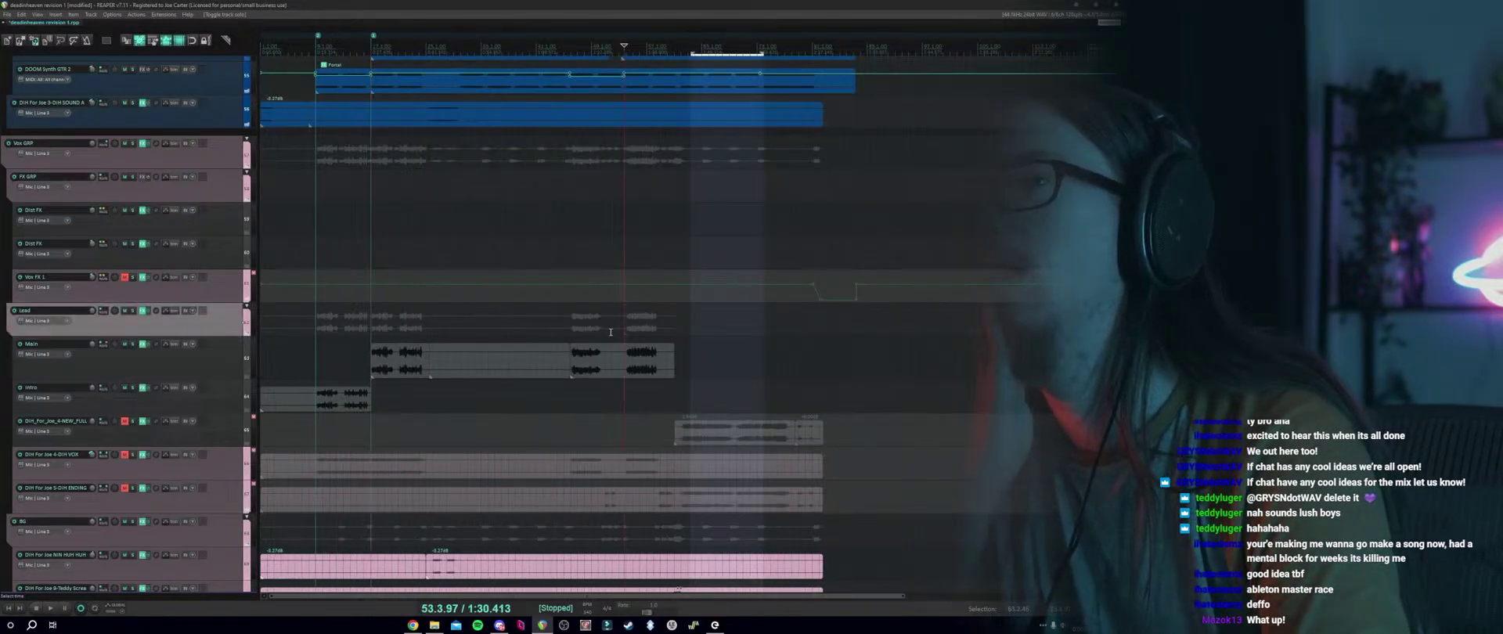
pyautogui.click(174, 225)
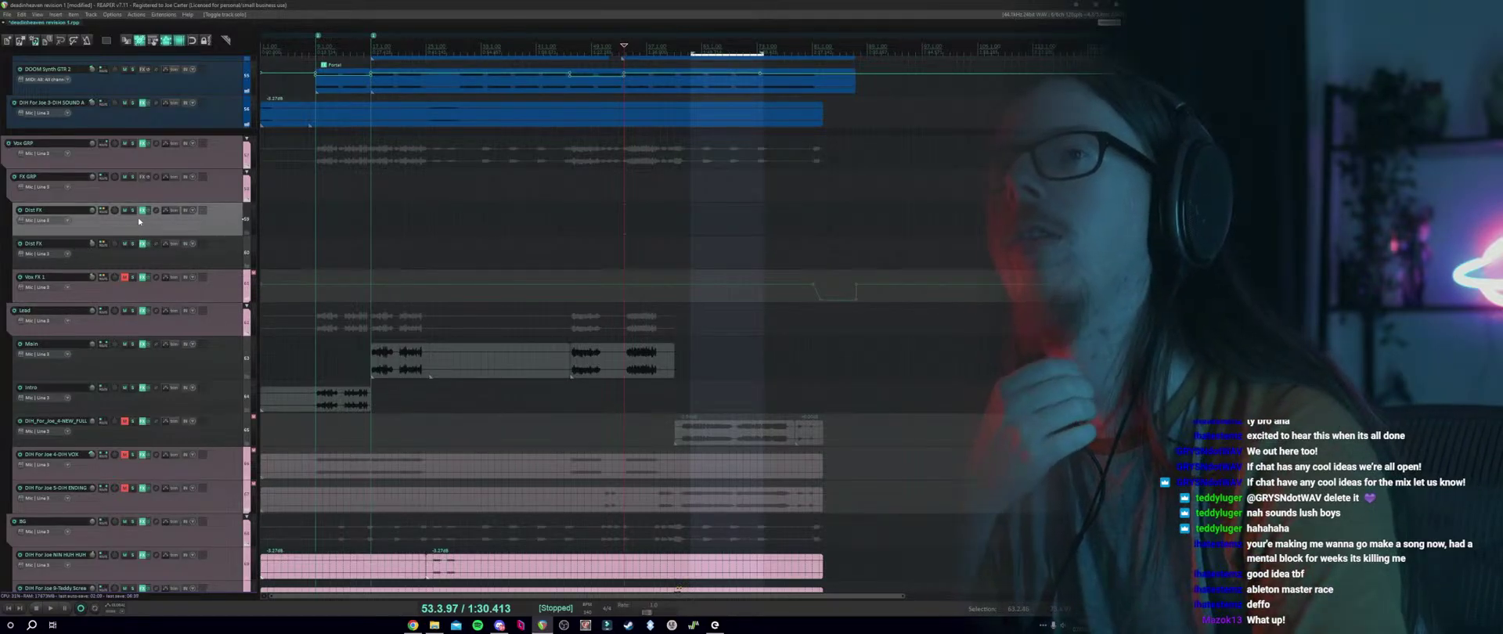
pyautogui.press('Delete')
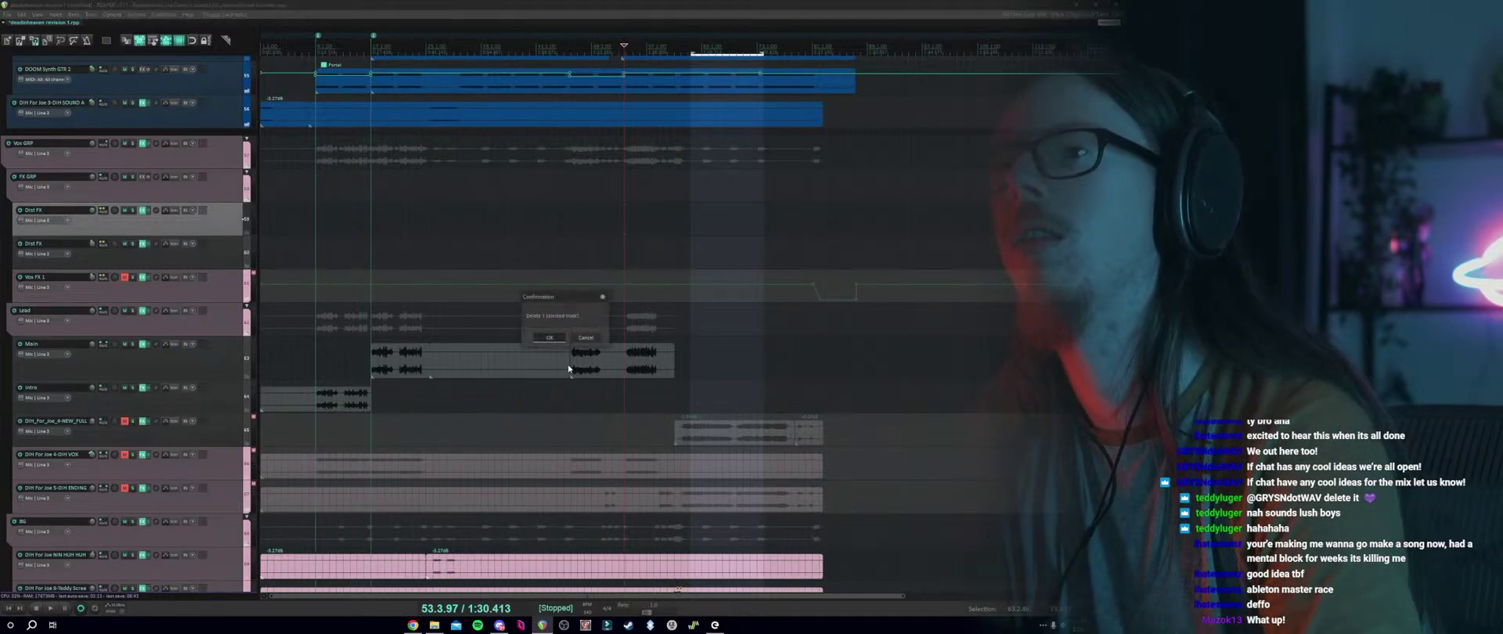
pyautogui.click(557, 339)
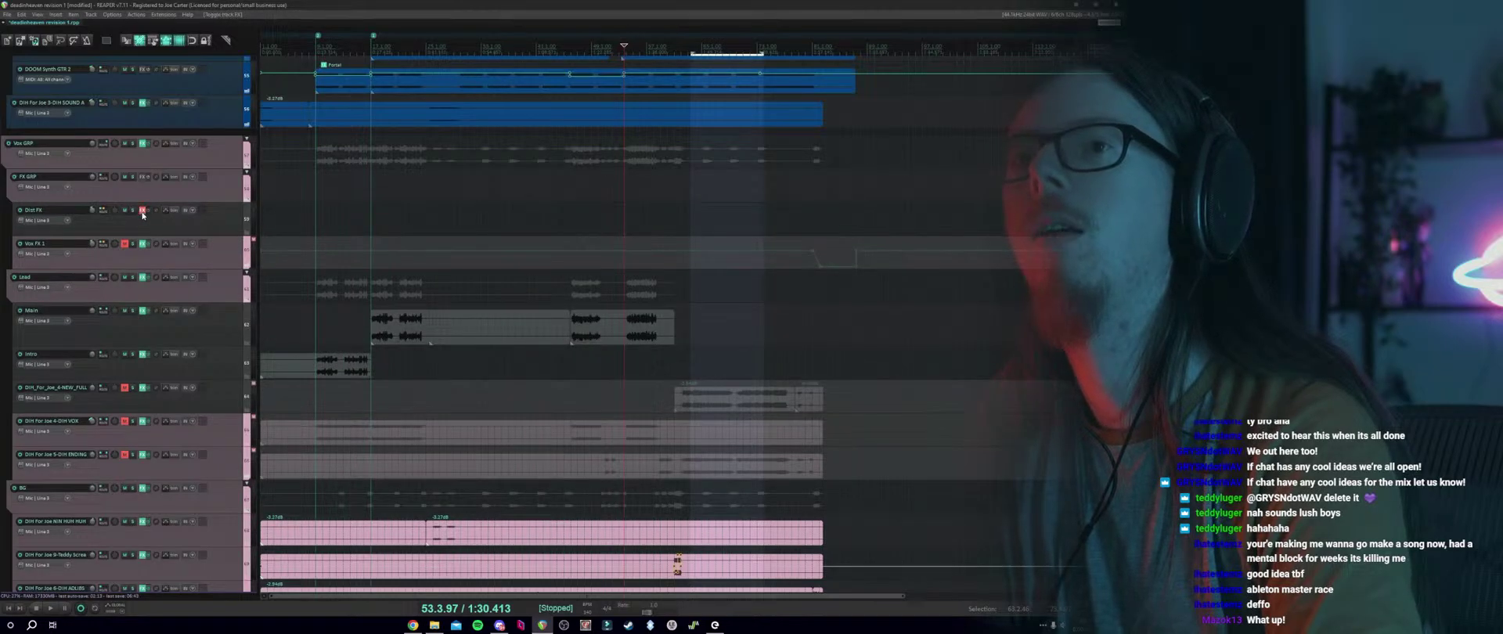
# Remove the existing effect from the remaining Dist FX track and add Decapitator from the saturation plugins.
pyautogui.click(141, 225)
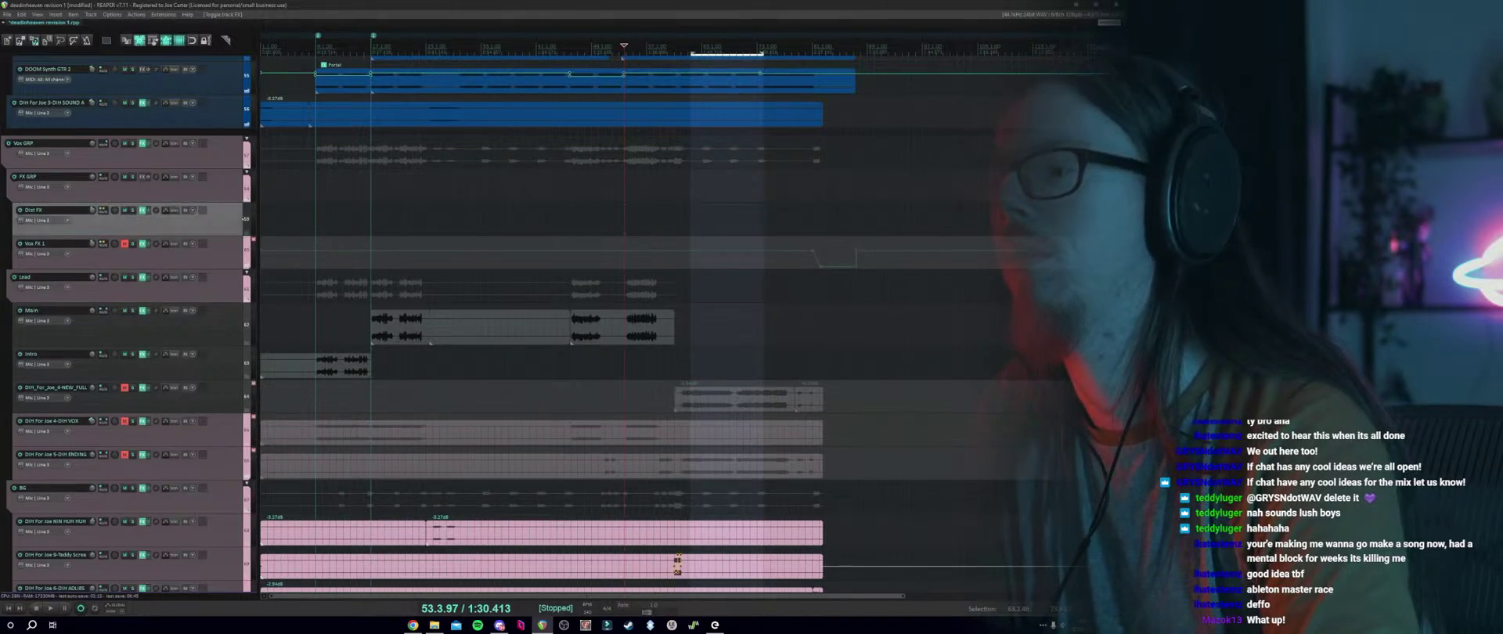
pyautogui.press('Delete')
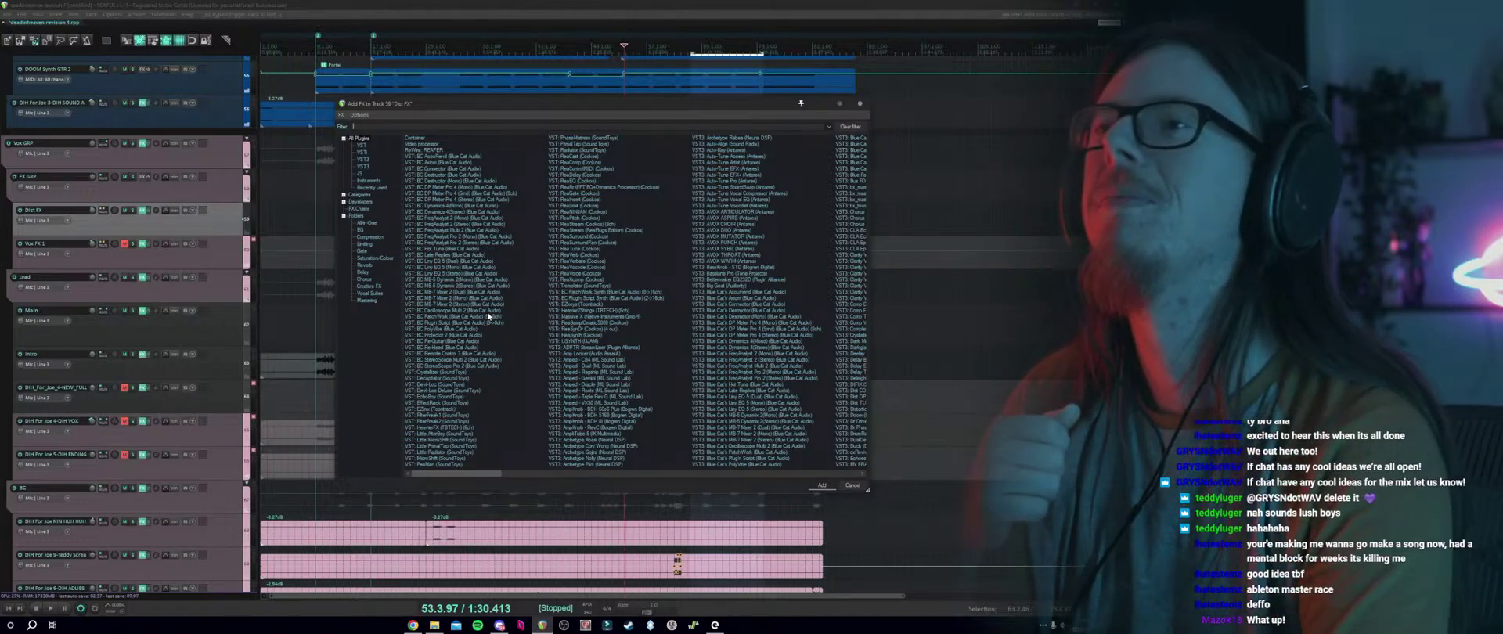
pyautogui.click(367, 258)
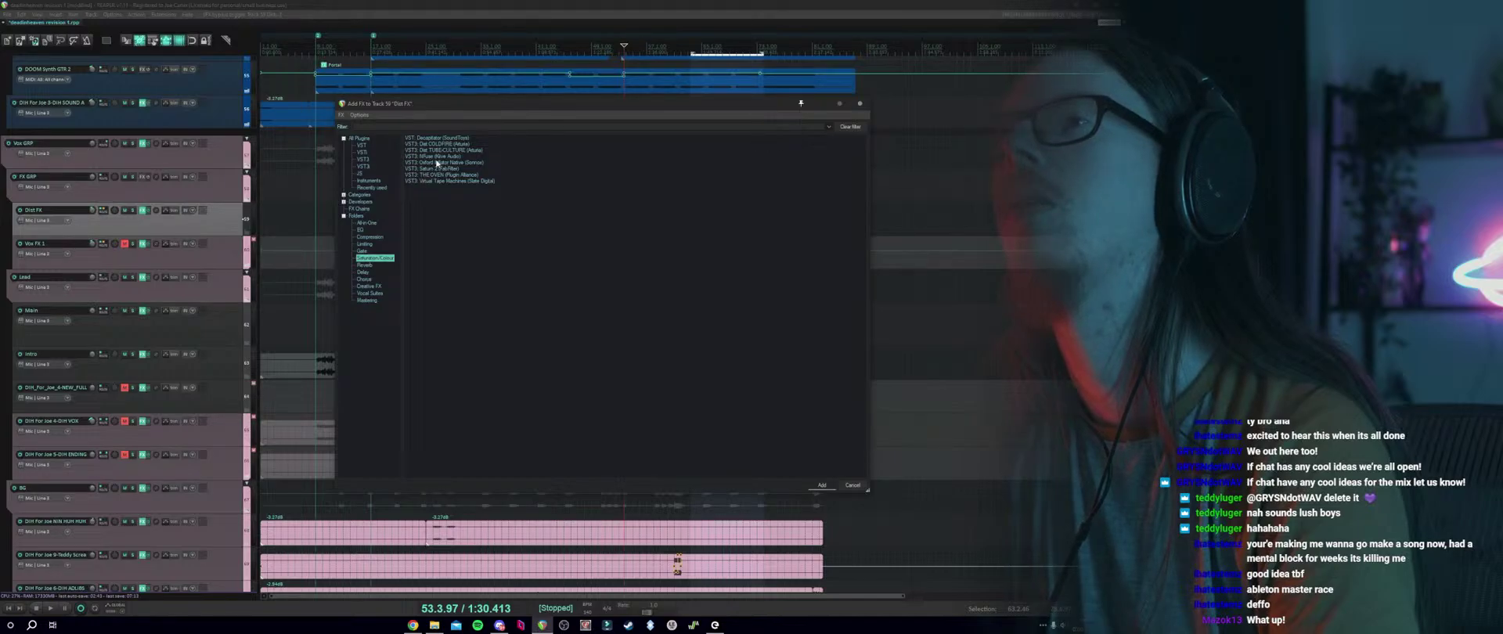
pyautogui.doubleClick(436, 138)
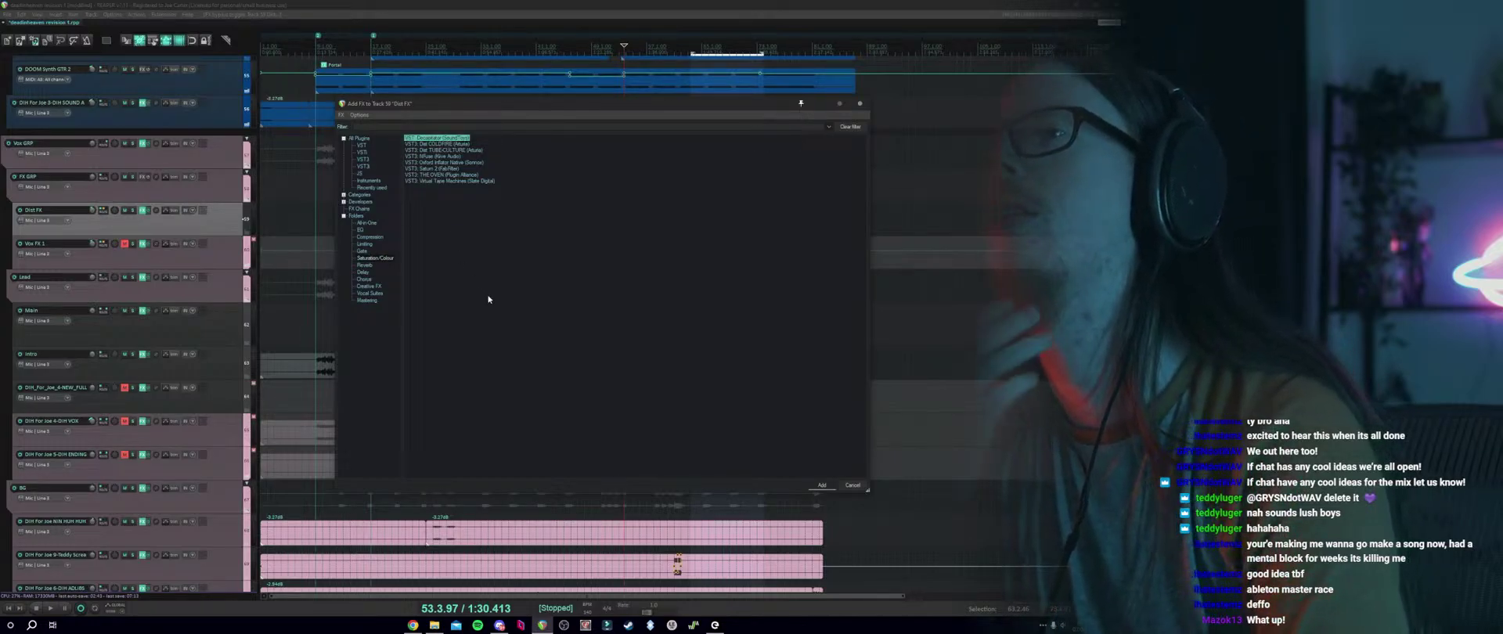
# Load Decapitator's AngryVox preset from the Vocals category and start playback from bar 53 to audition it.
pyautogui.moveTo(227, 408); pyautogui.dragTo(725, 273)
pyautogui.click(595, 291)
pyautogui.moveTo(642, 325)
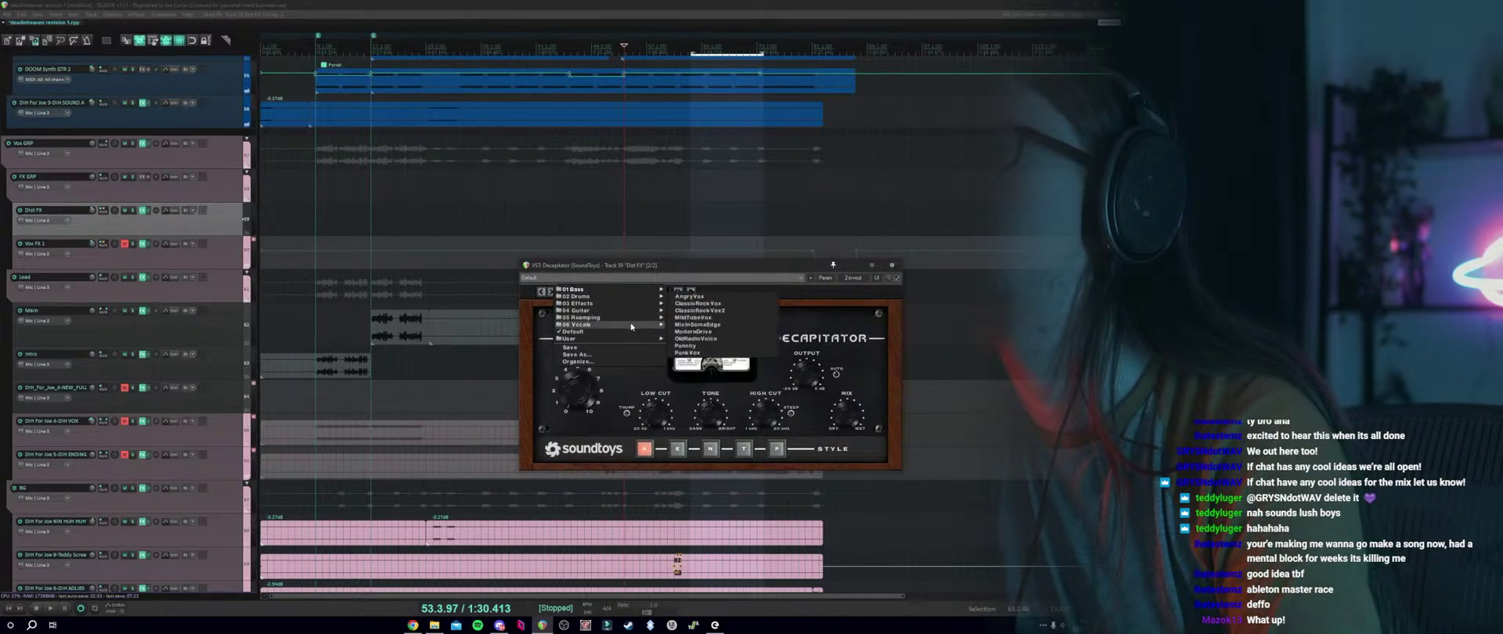
pyautogui.click(688, 296)
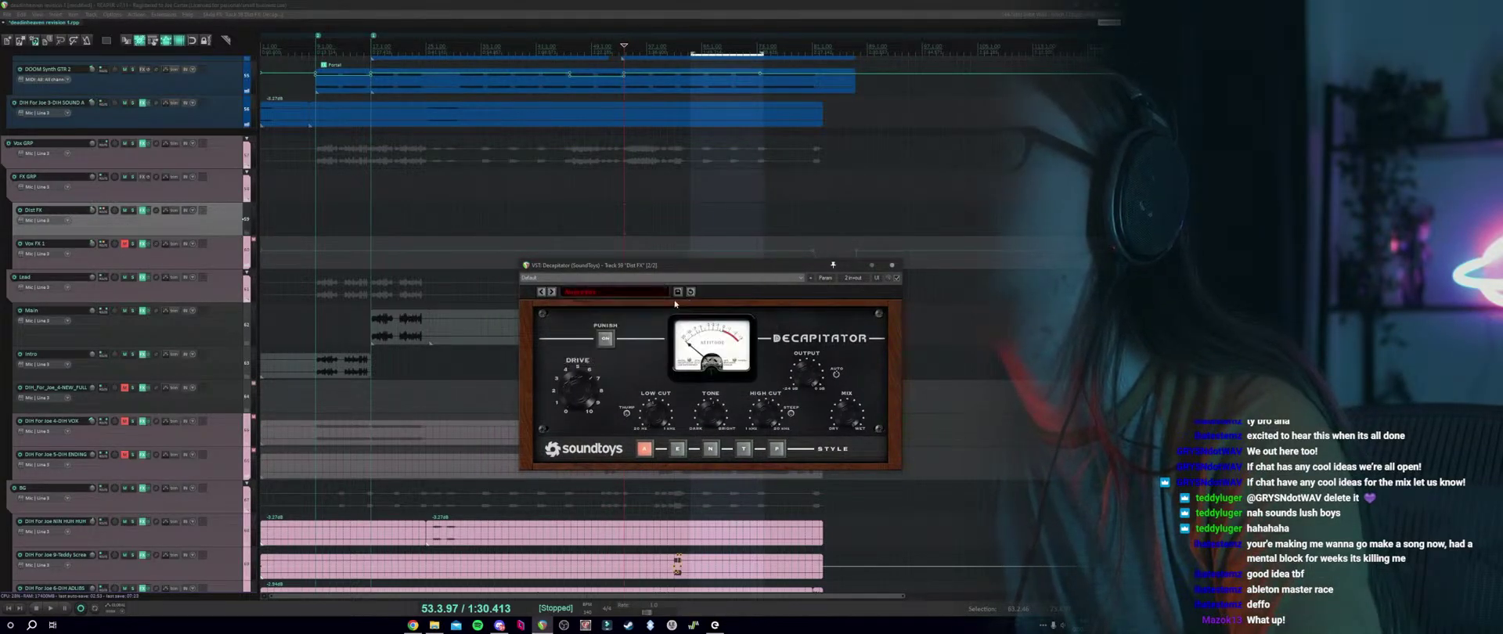
pyautogui.press('space')
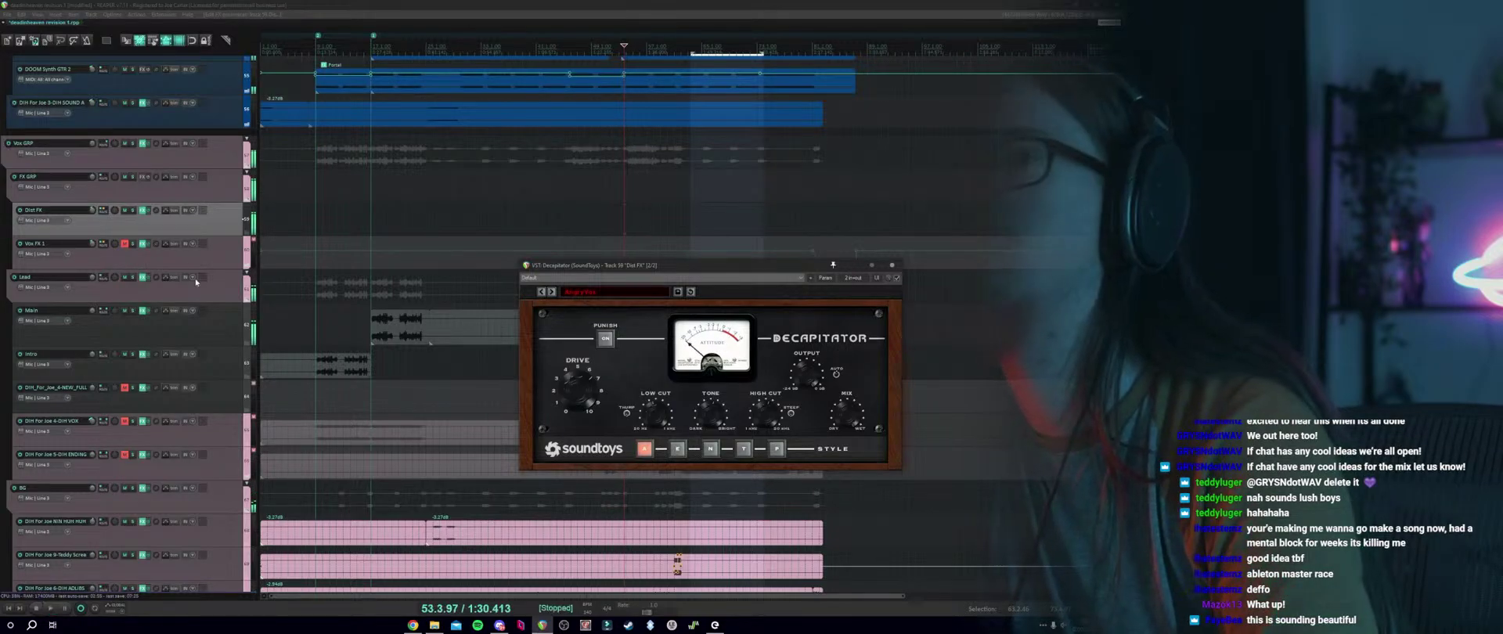
# Solo the Dist FX track and audition its Decapitator distortion from bar 53.
pyautogui.click(133, 214)
pyautogui.press('space')
pyautogui.click(133, 210)
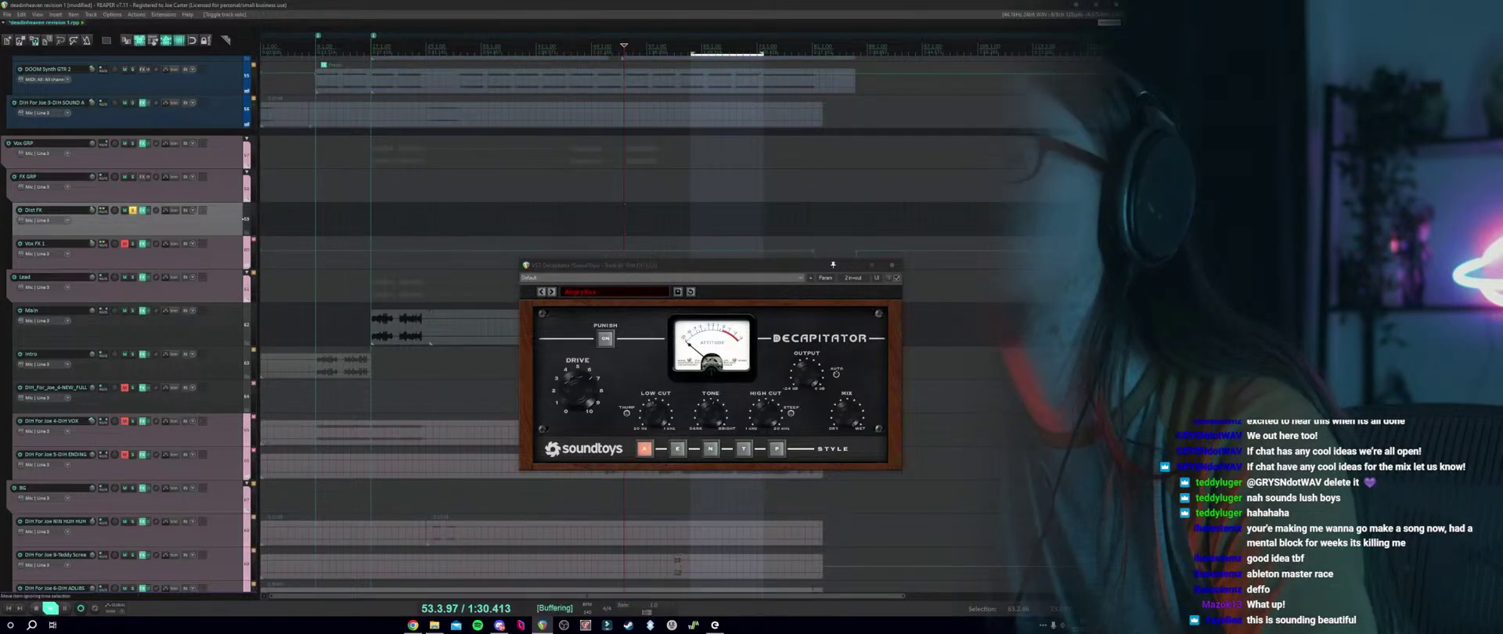
pyautogui.press('space')
pyautogui.click(610, 375)
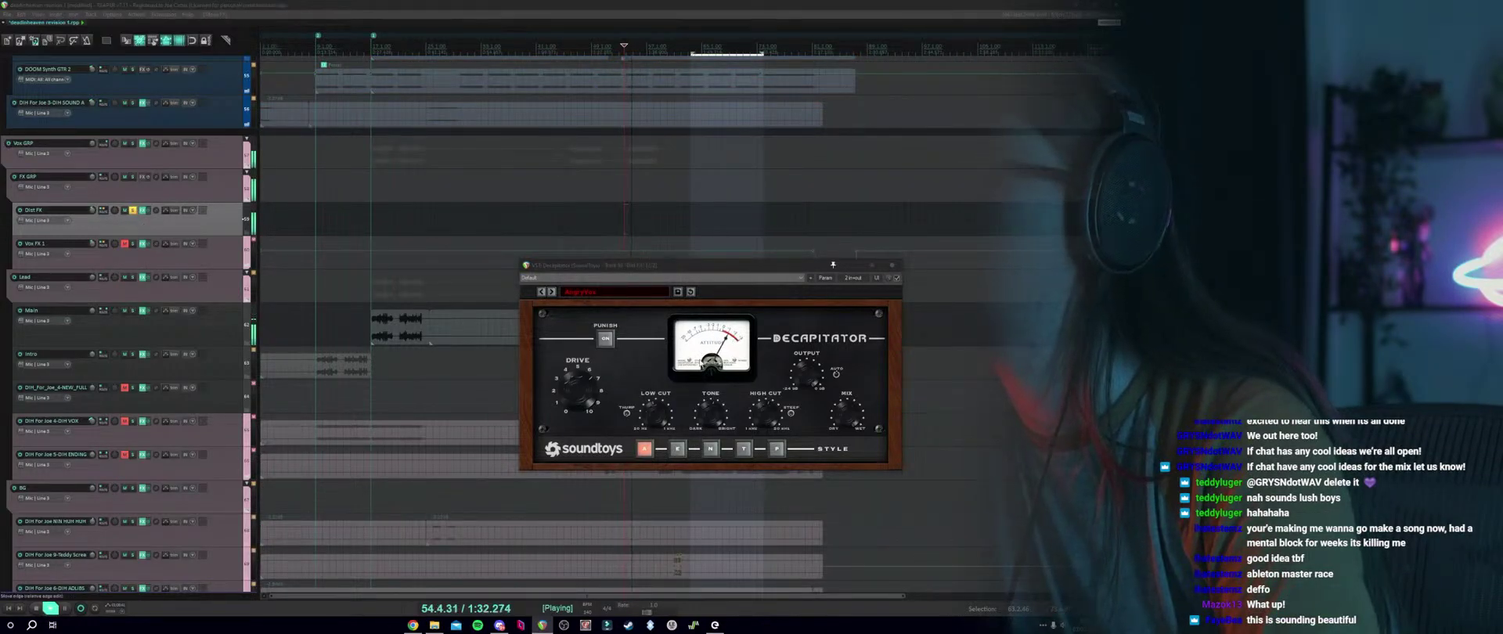
pyautogui.press('space')
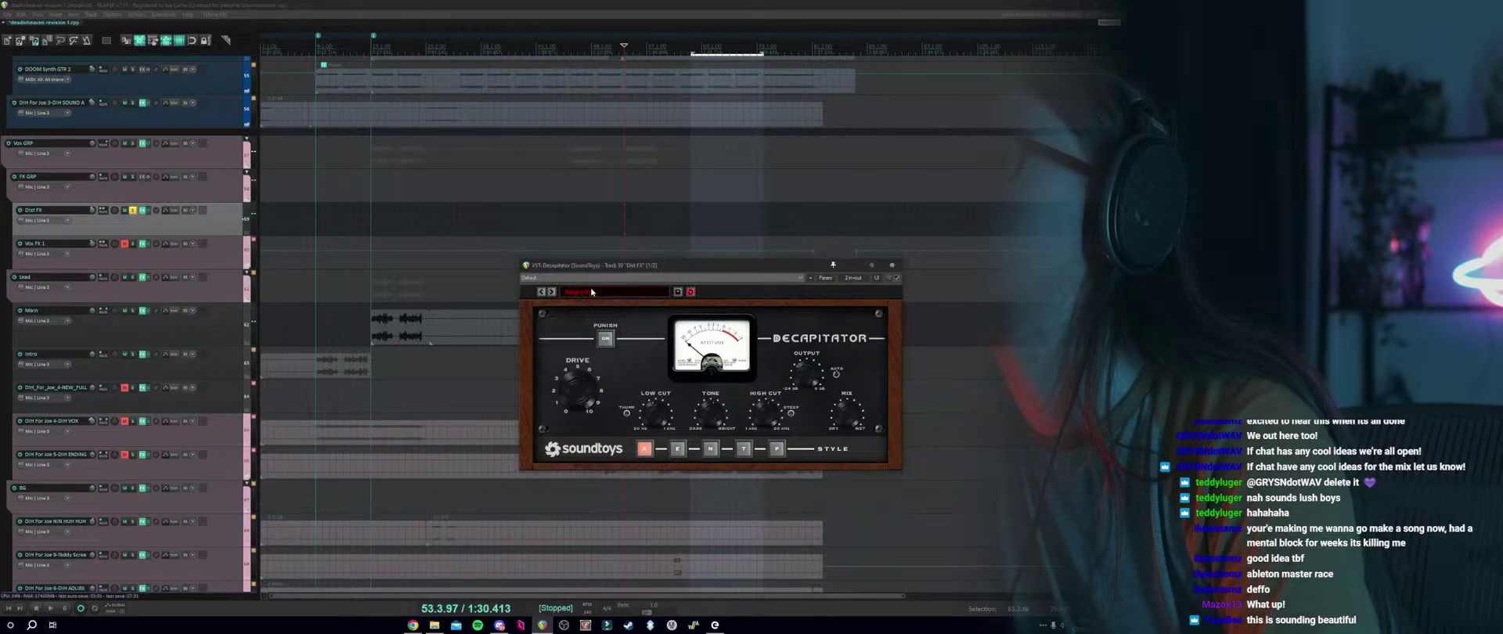
# Enable Punish in Decapitator on the Dist FX track and audition the soloed vocal from bar 53.
pyautogui.press('space')
pyautogui.click(605, 338)
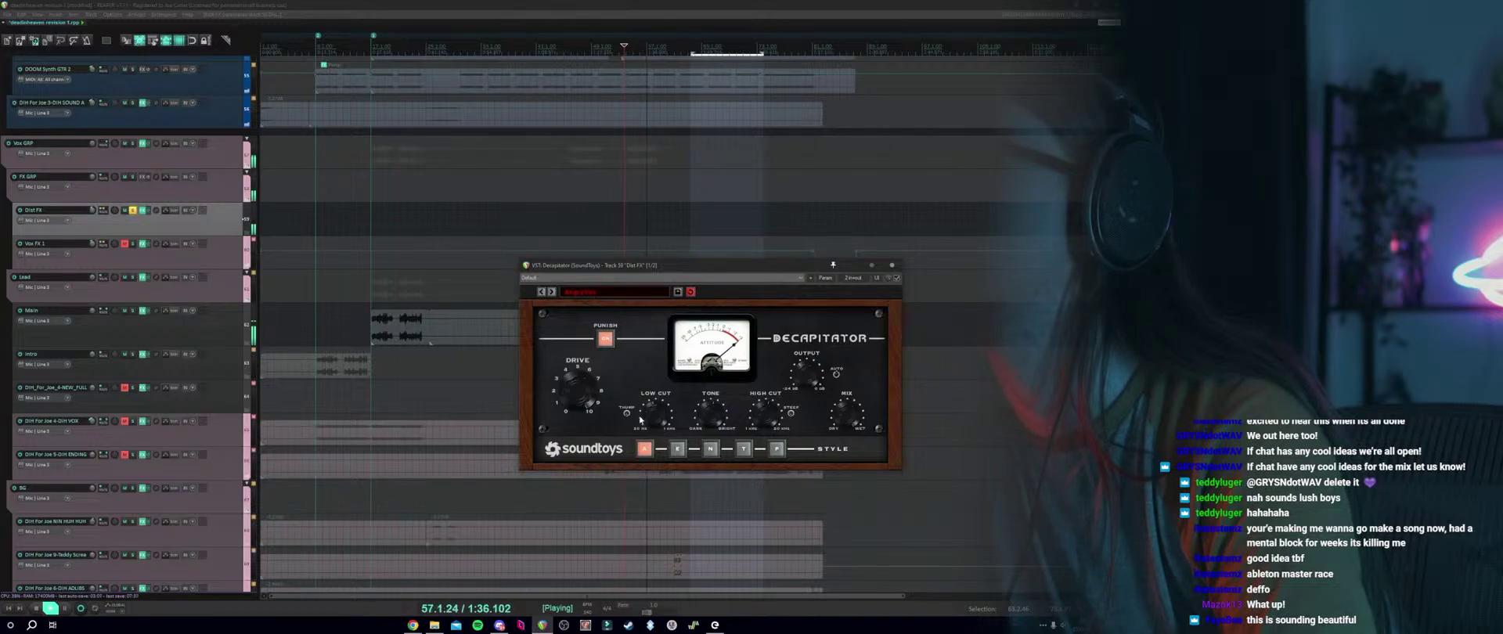
pyautogui.press('space')
pyautogui.press('space')
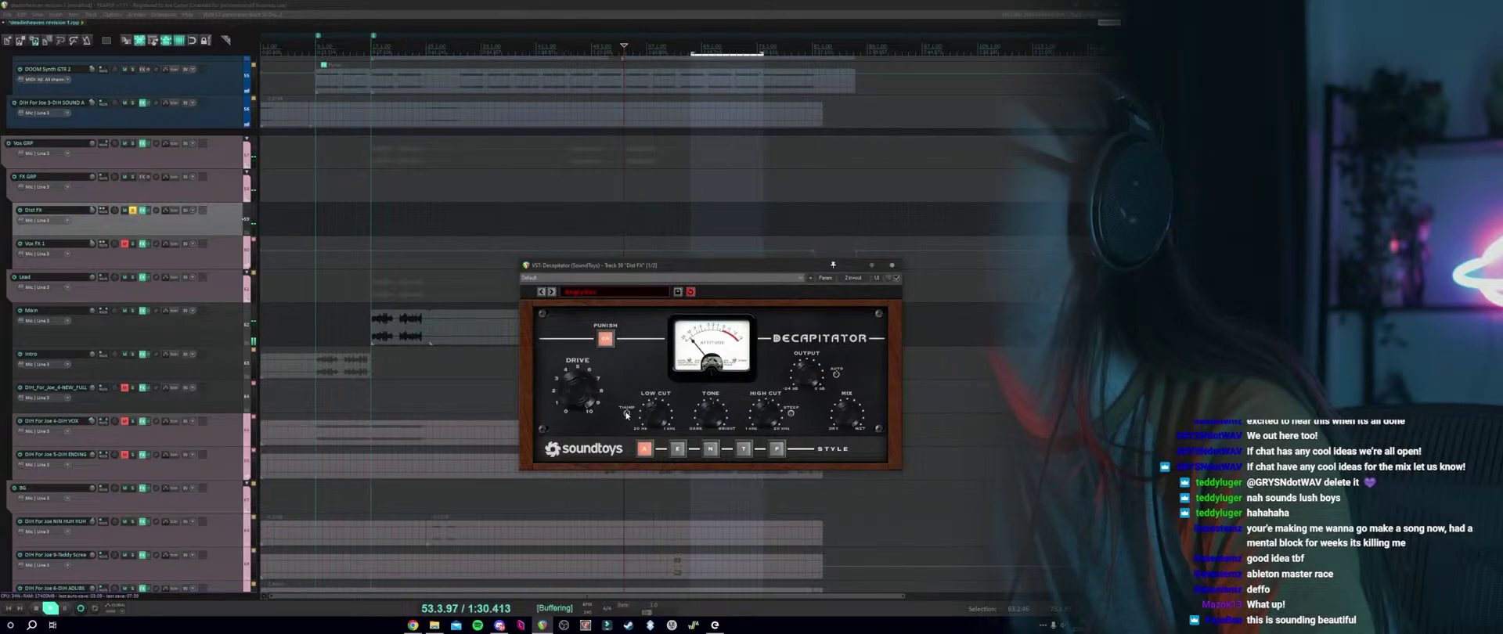
pyautogui.press('space')
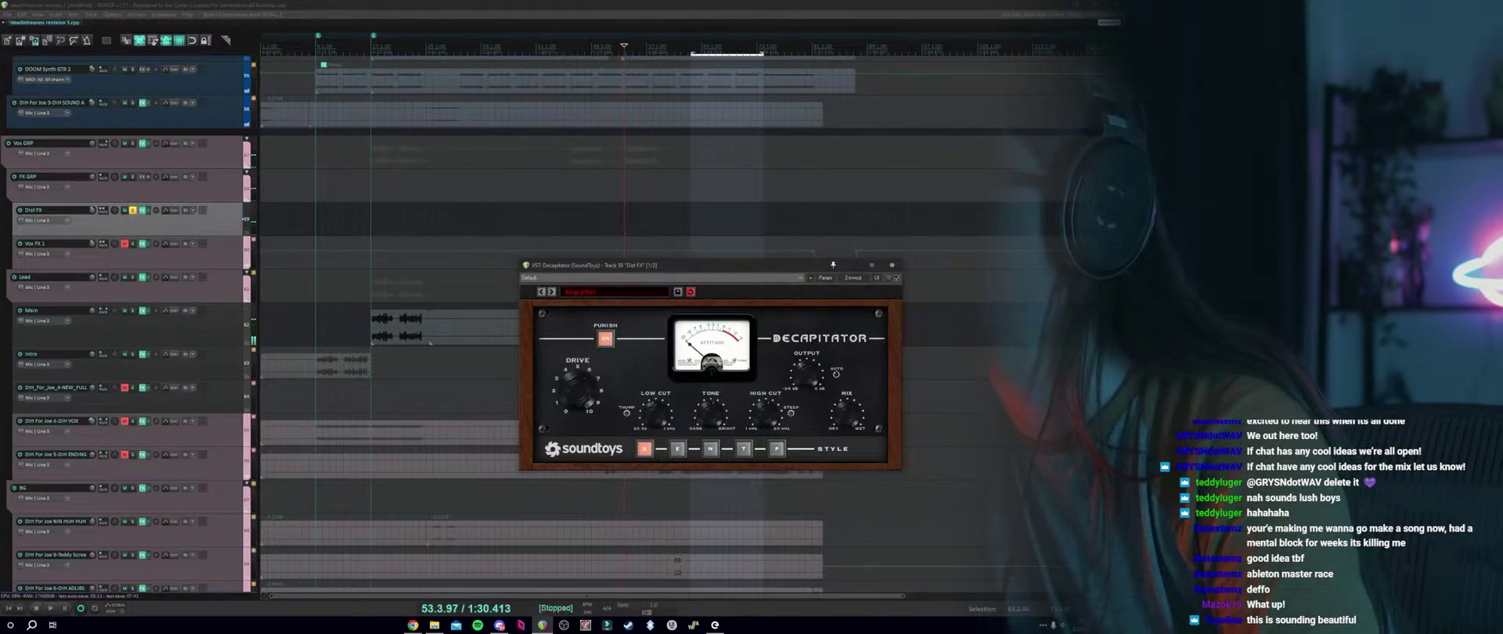
# Search all plugins for "sound", add Little AlterBoy to the Dist FX track, and place its window beside Decapitator.
pyautogui.press('f')
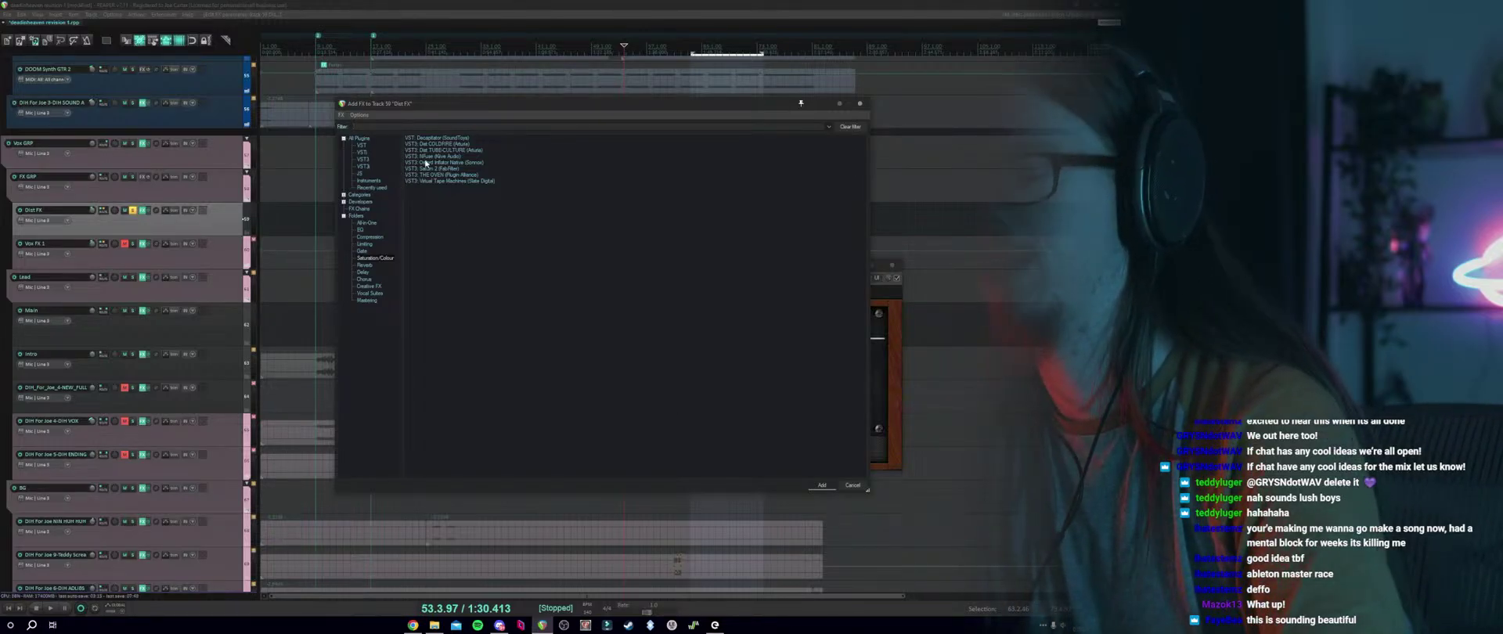
pyautogui.write('sound')
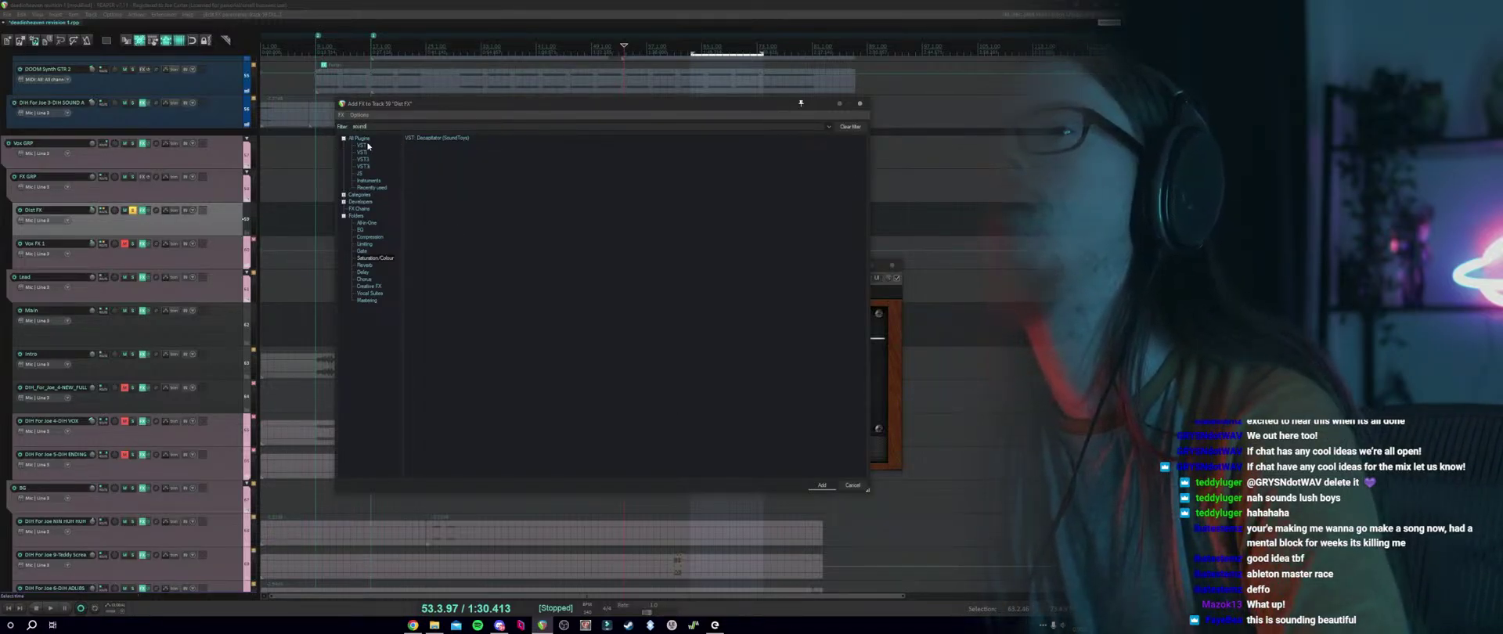
pyautogui.click(363, 139)
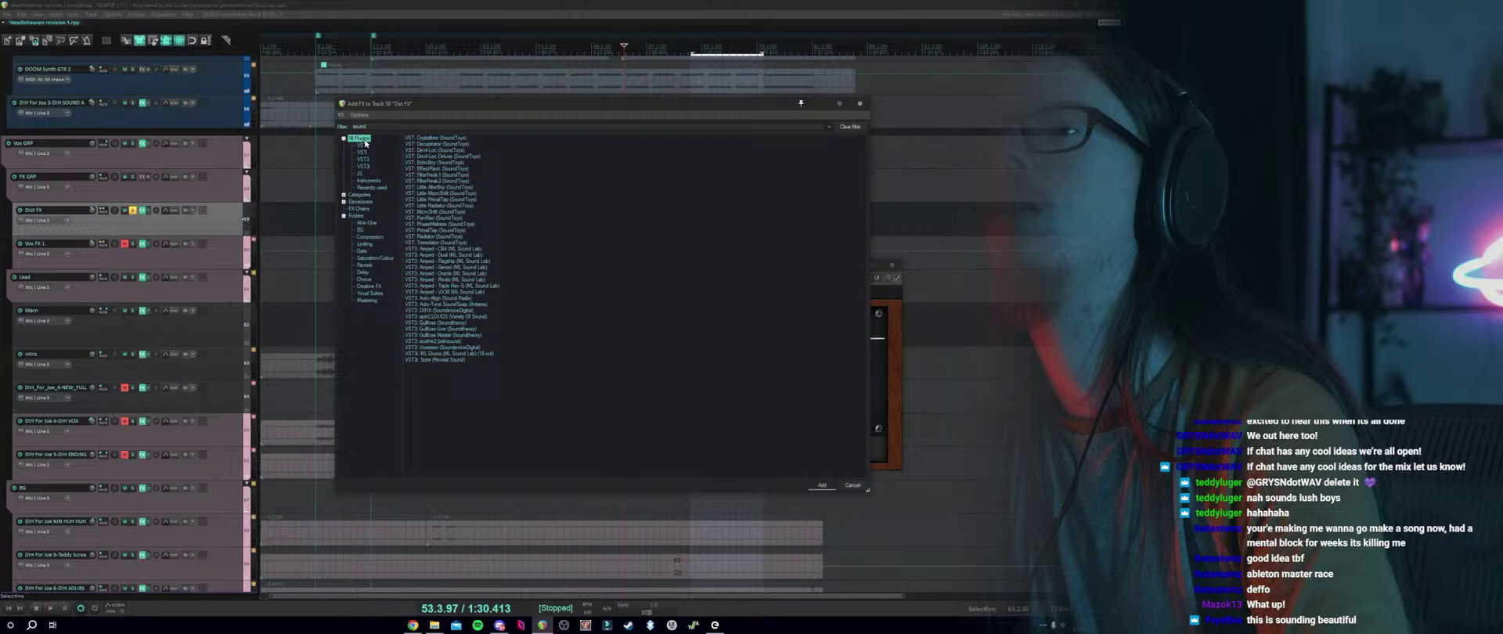
pyautogui.click(440, 188)
pyautogui.press('Return')
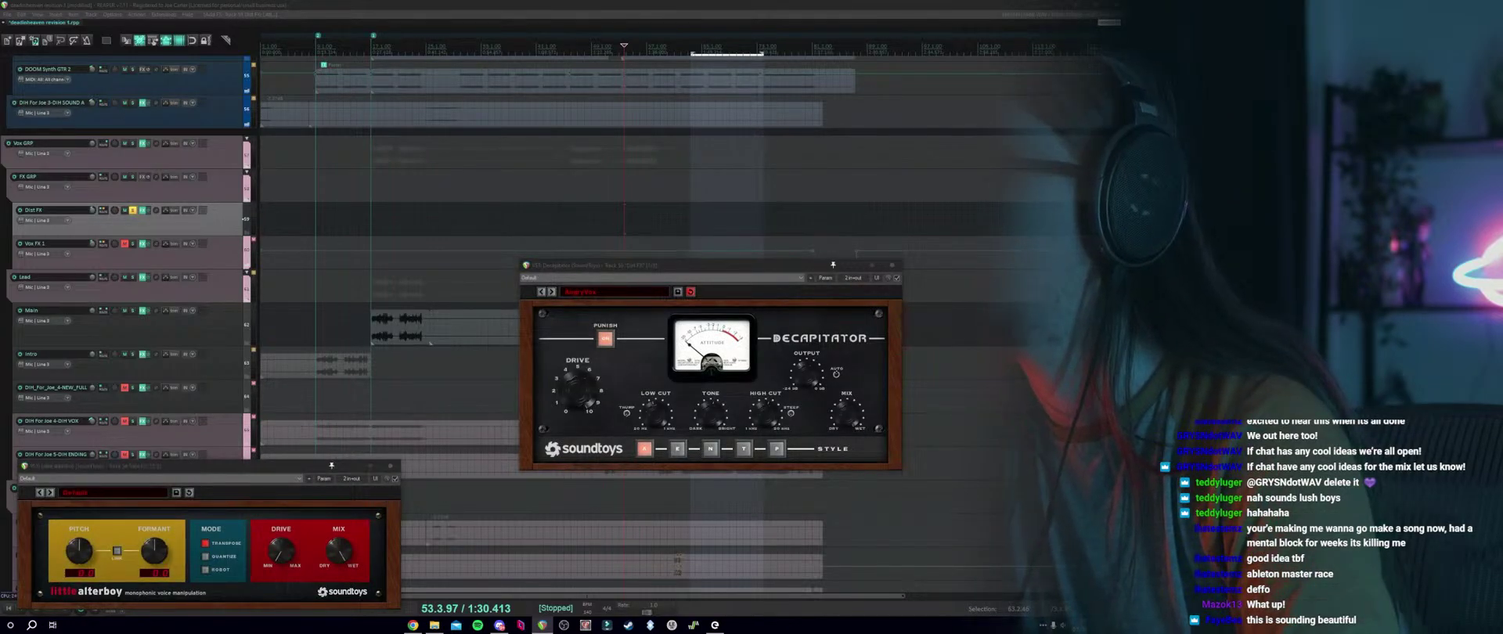
pyautogui.moveTo(156, 467); pyautogui.dragTo(458, 392)
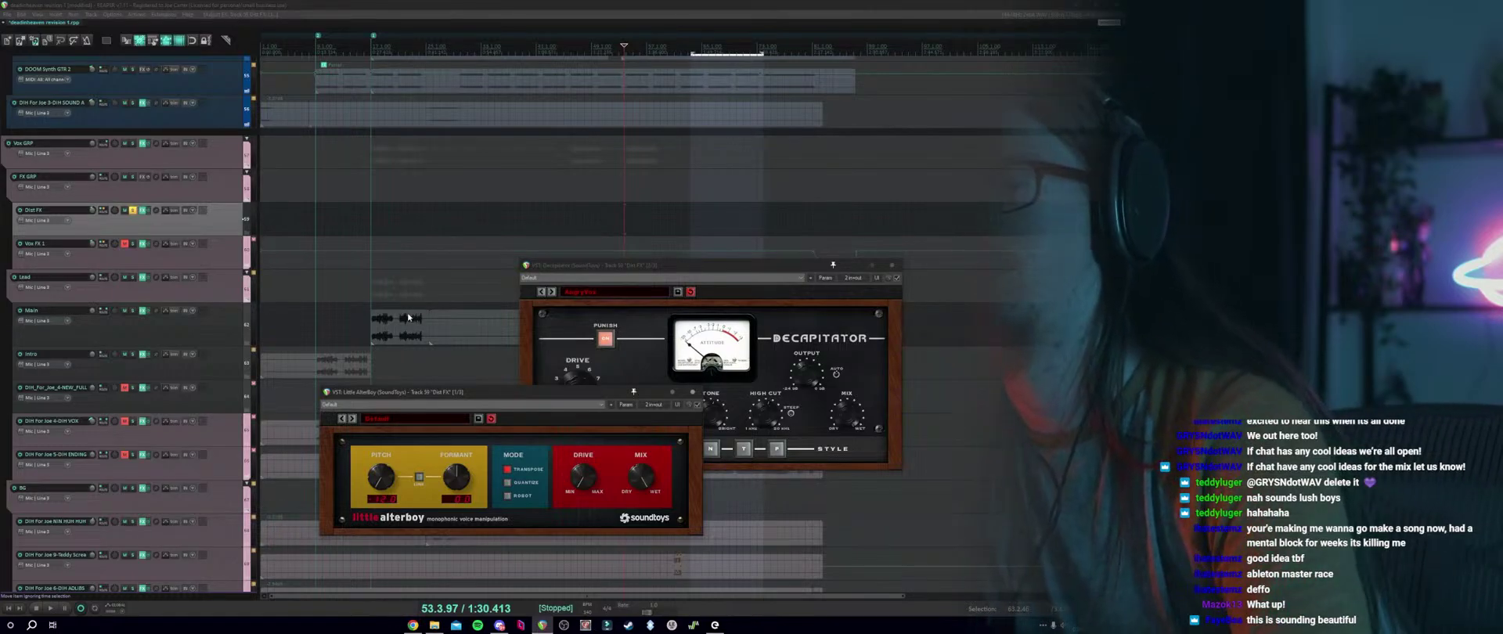
# Place the edit cursor at bar 17, where the Main vocal begins.
pyautogui.click(369, 297)
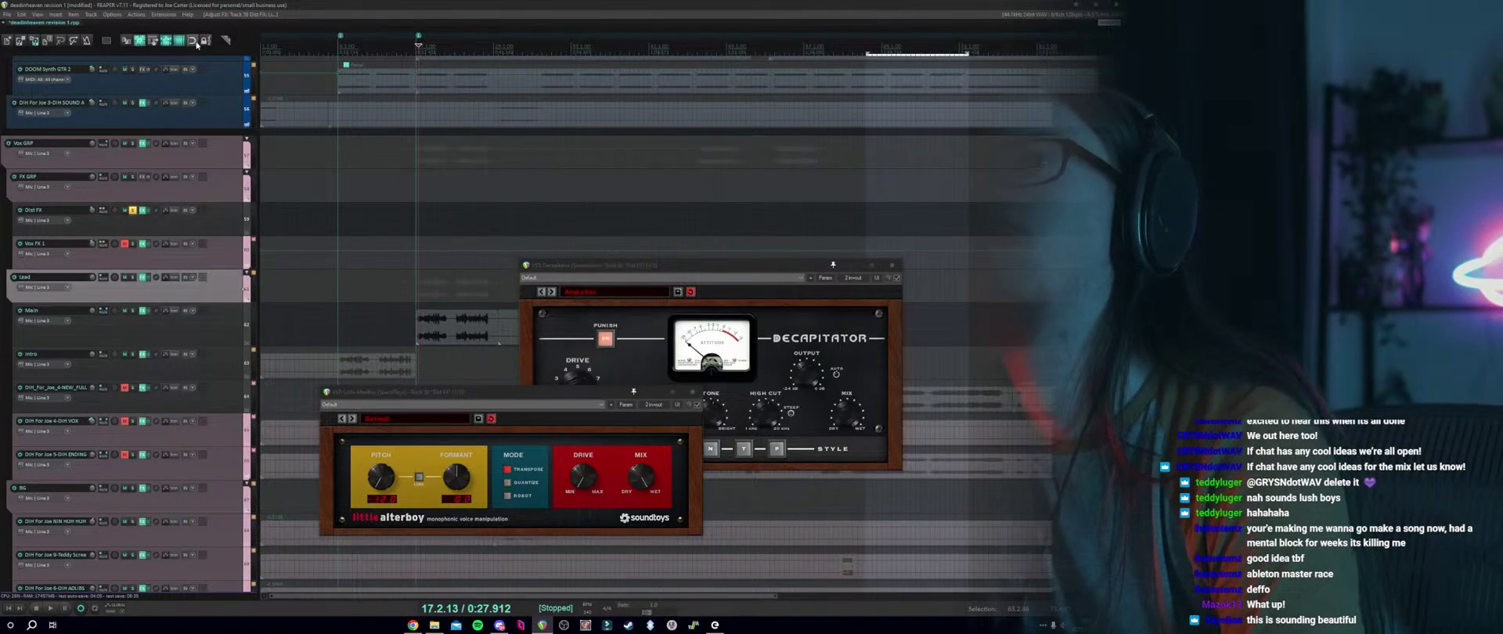
pyautogui.scroll(5, 493, 289)
pyautogui.scroll(-4, 428, 304)
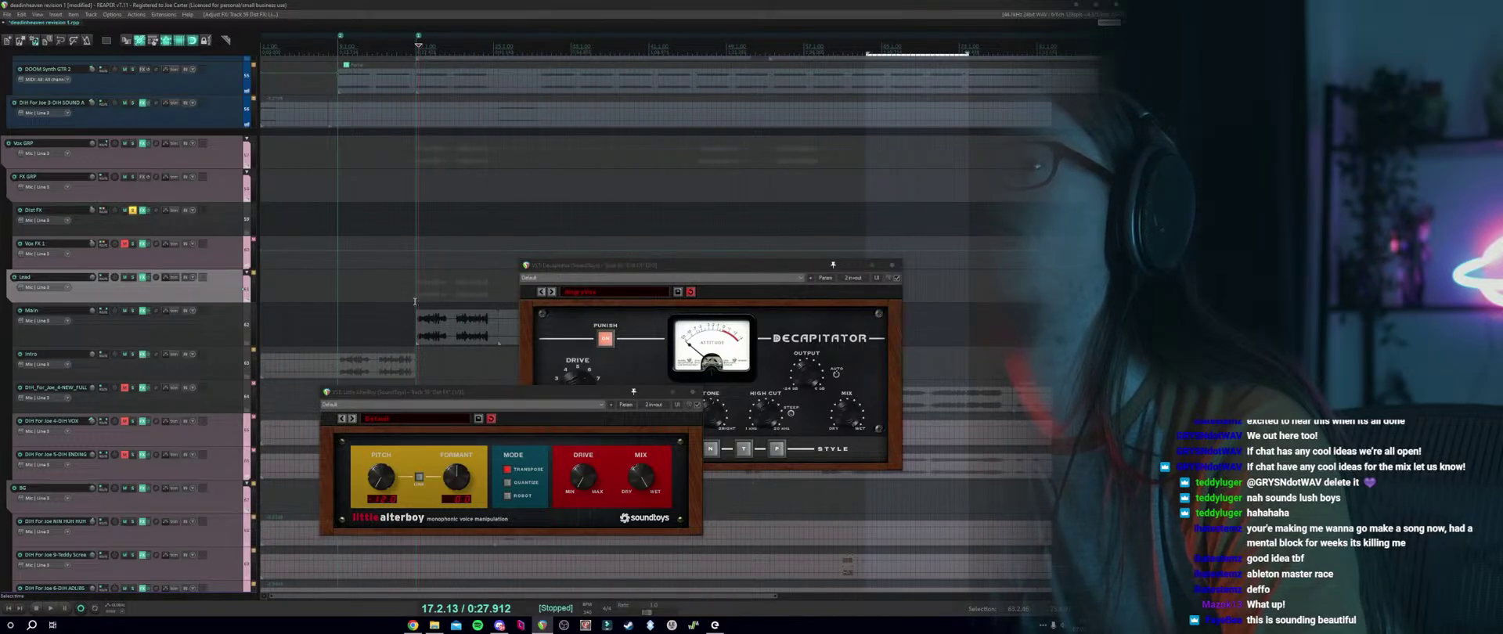
pyautogui.click(416, 302)
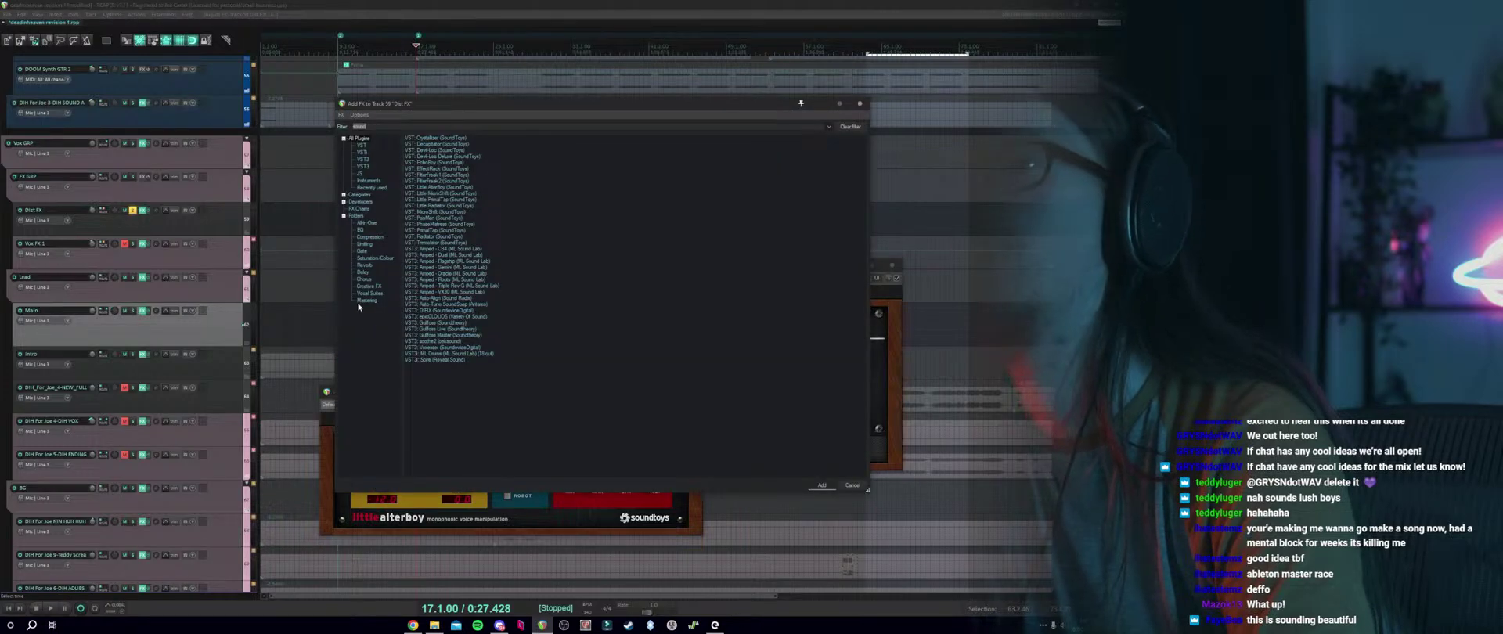
# Try adding a Container to the Dist FX track and check its options for holding effects.
pyautogui.click(359, 138)
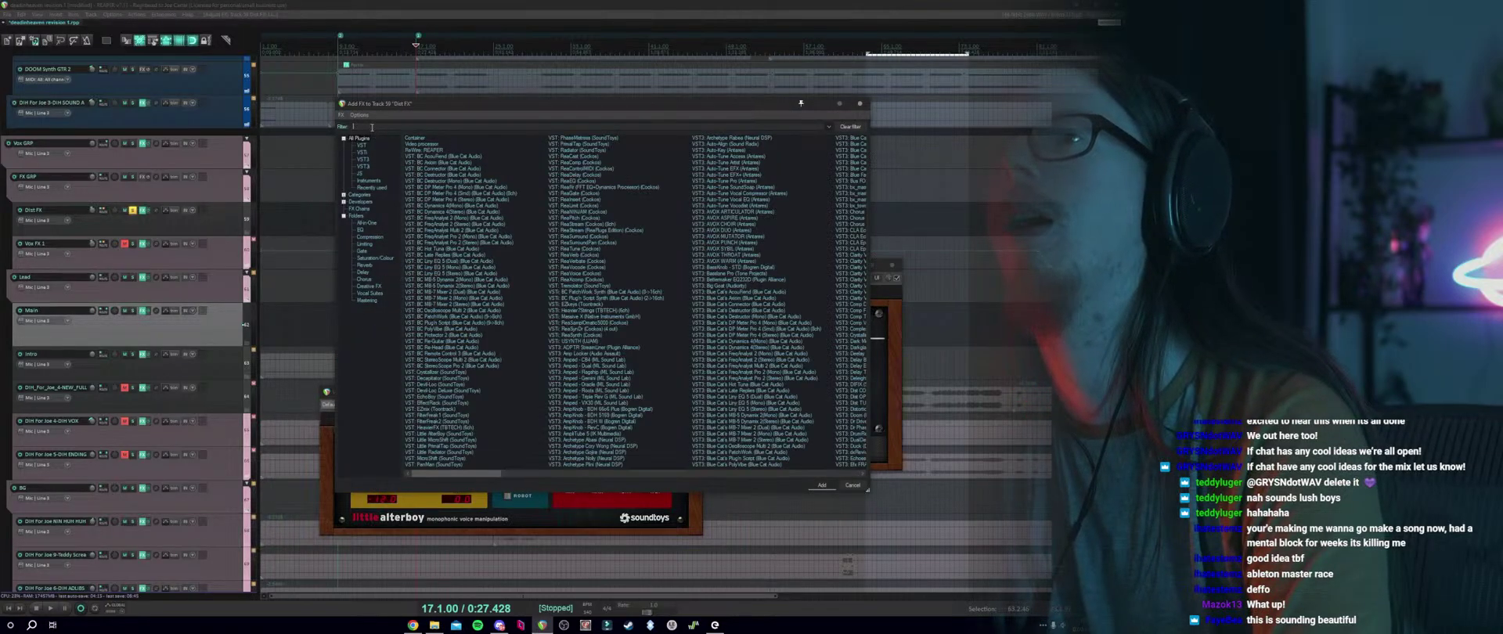
pyautogui.write('cont')
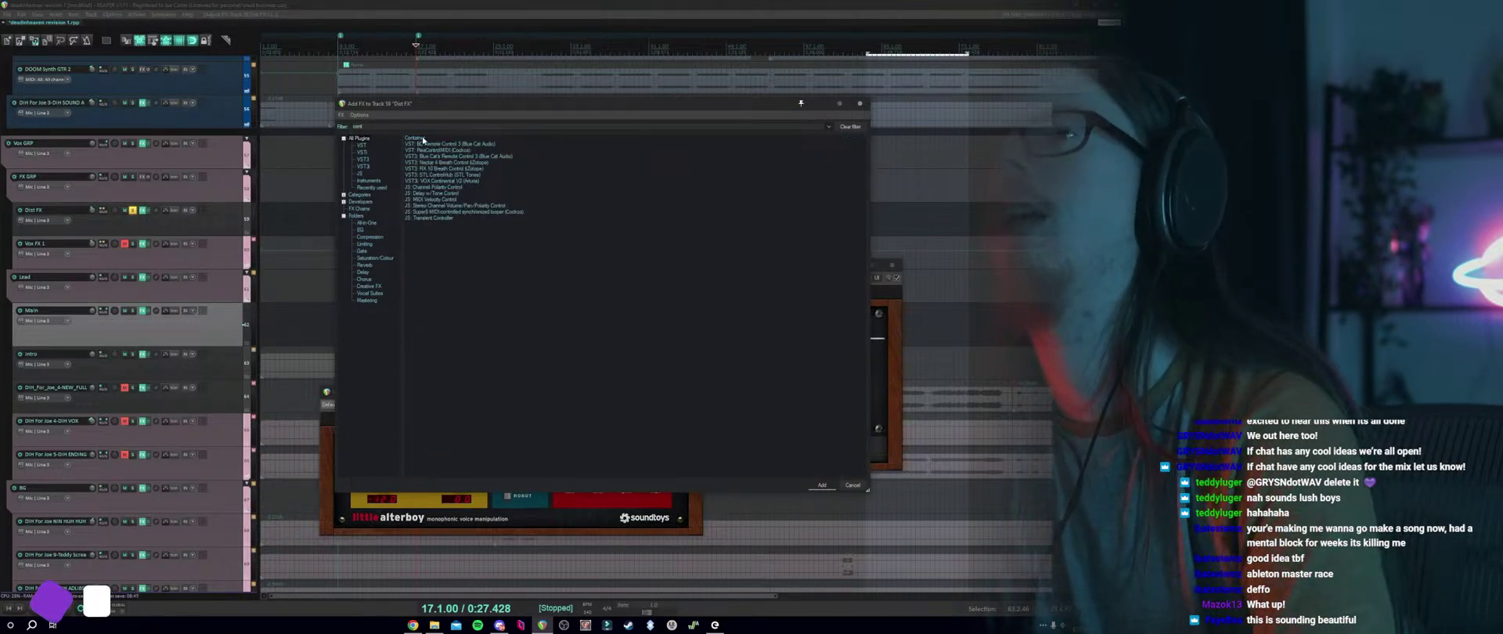
pyautogui.press('Return')
pyautogui.rightClick(59, 77)
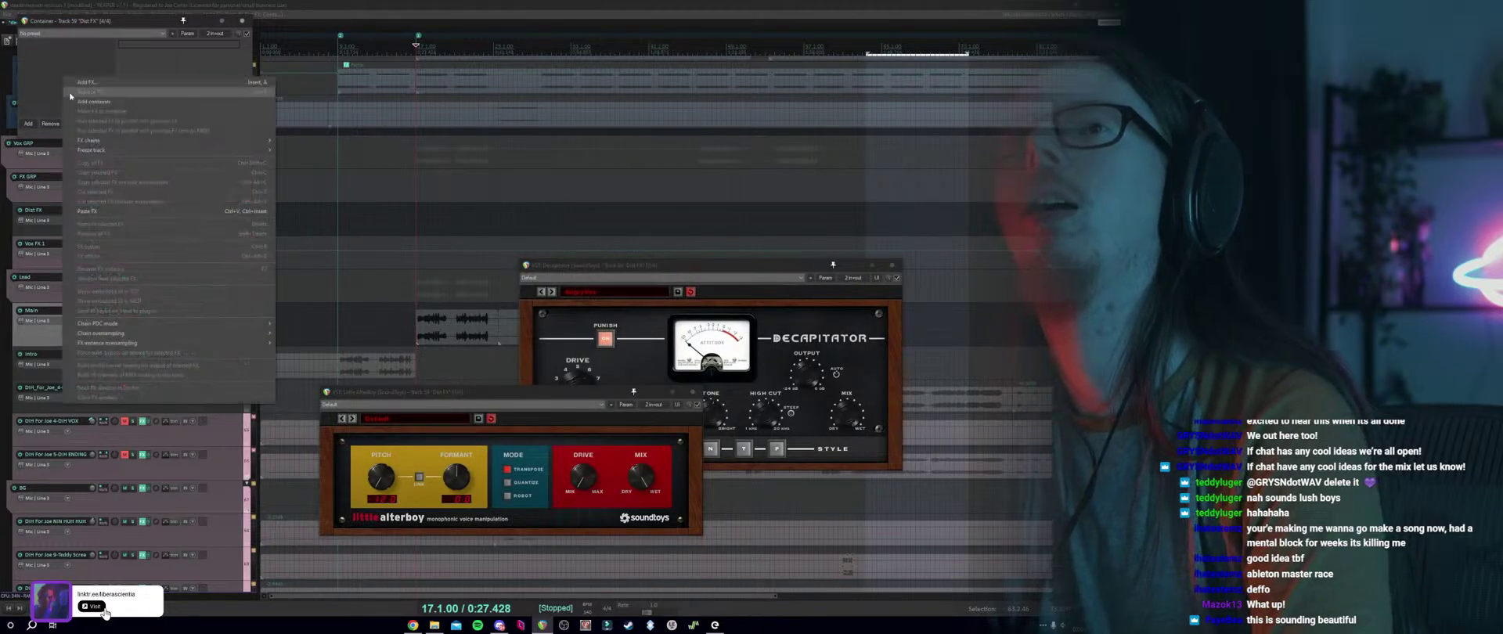
pyautogui.rightClick(54, 82)
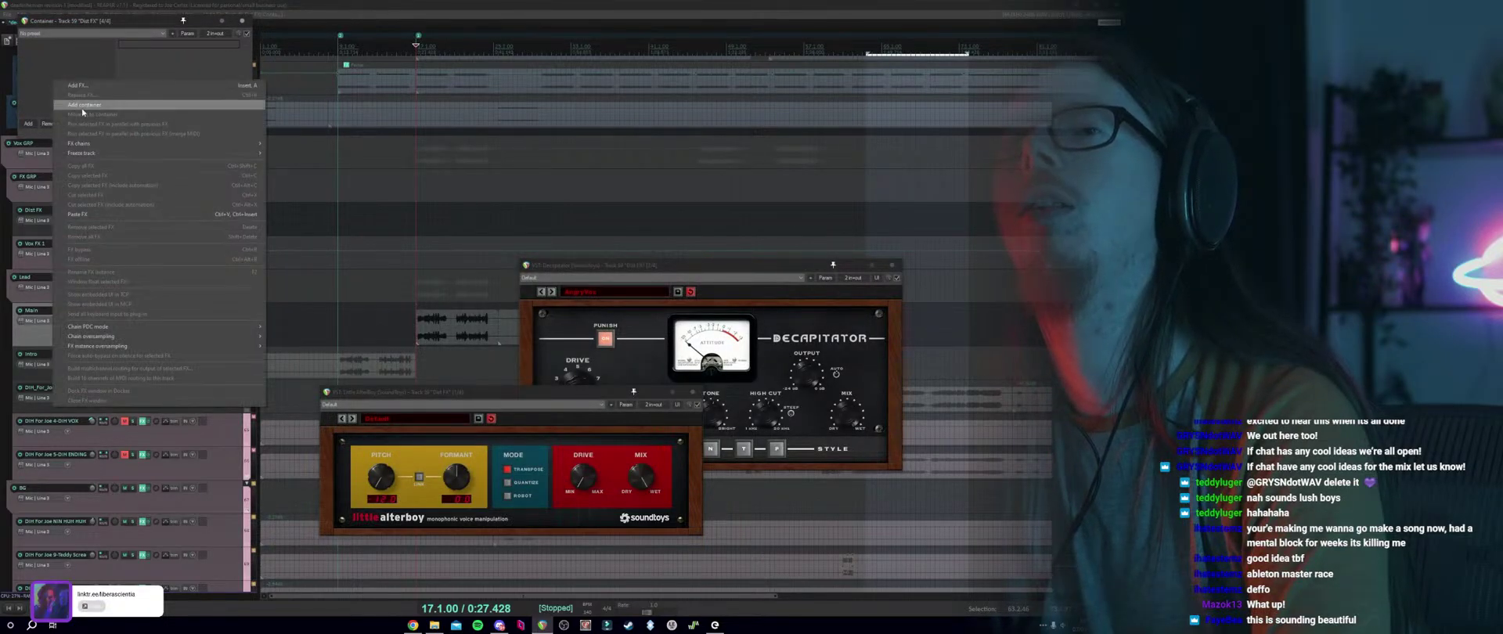
pyautogui.click(42, 80)
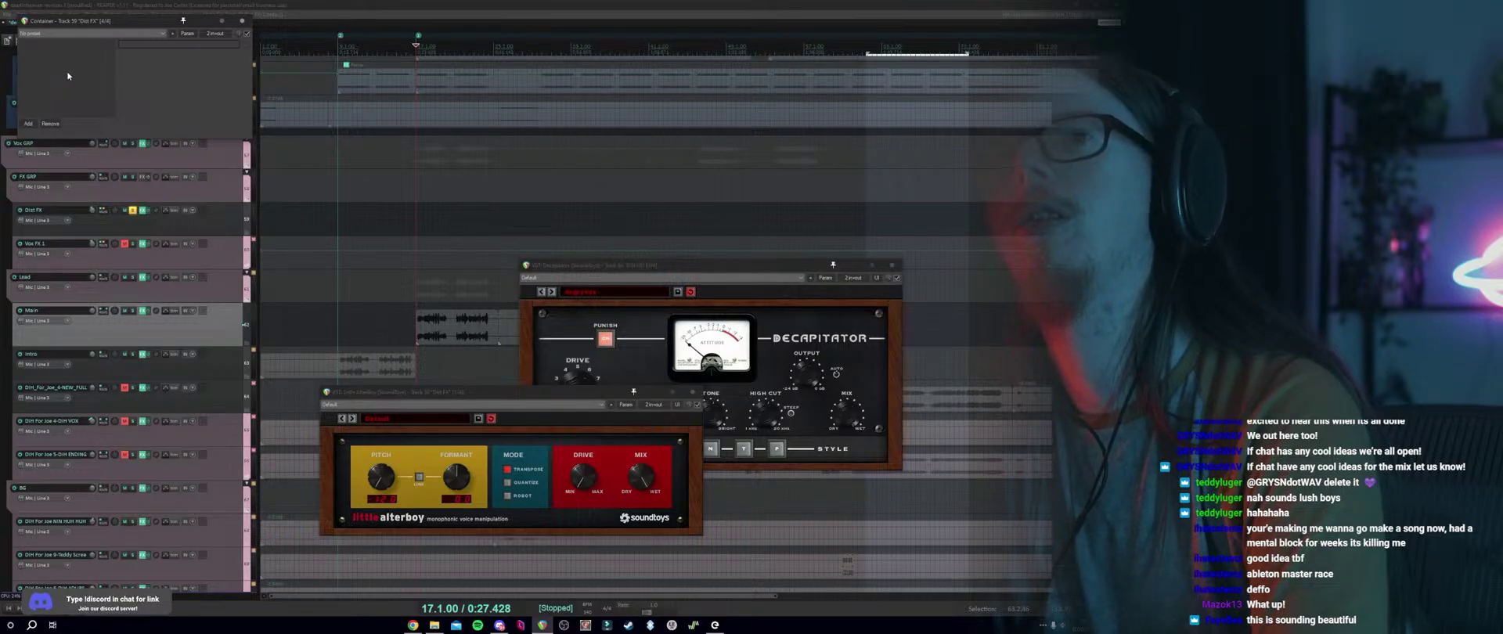
pyautogui.rightClick(67, 76)
pyautogui.click(63, 72)
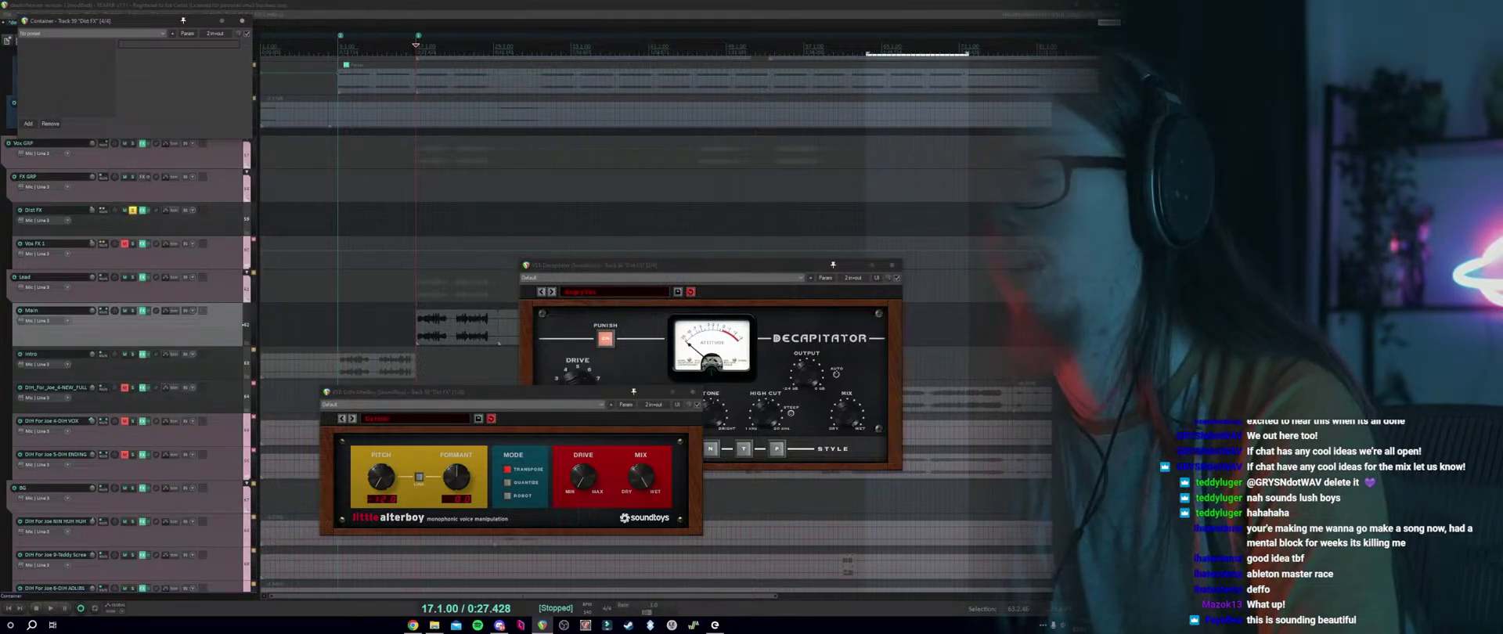
pyautogui.press('Escape')
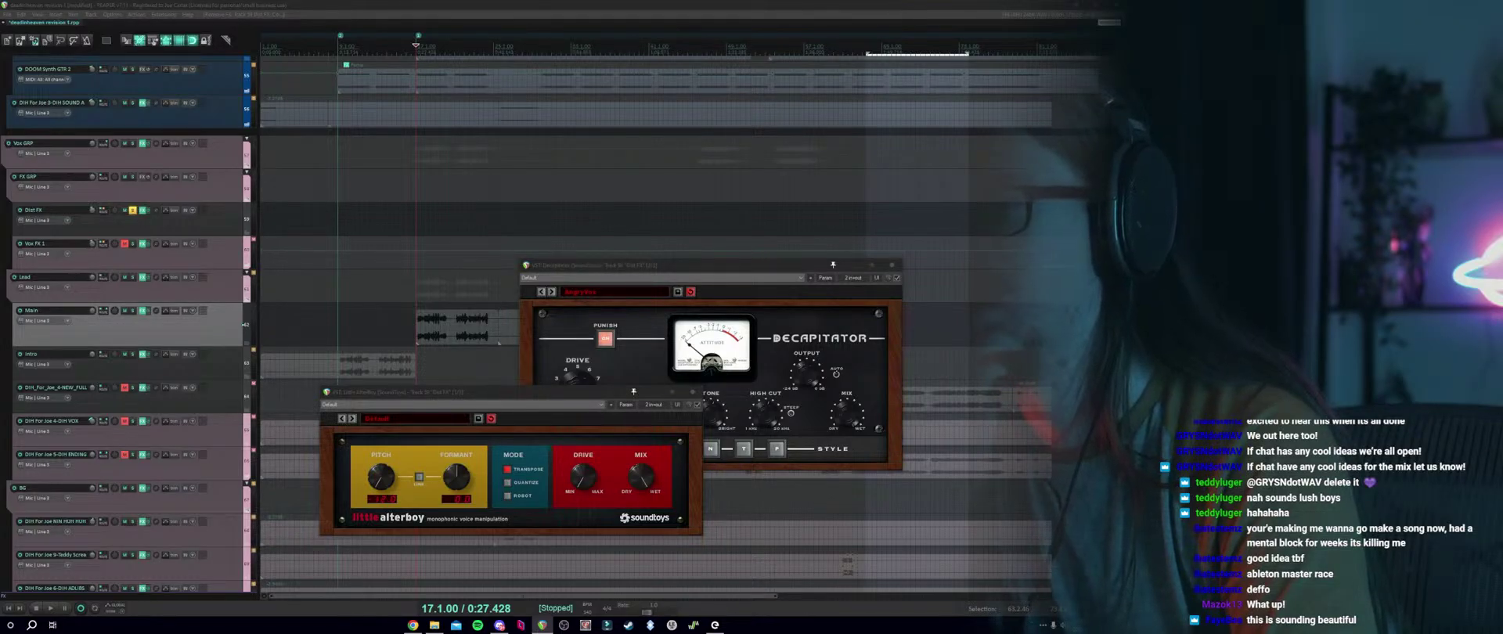
# Switch Little AlterBoy to Quantize mode and adjust its formant while auditioning the soloed Dist FX track from bar 17.
pyautogui.doubleClick(525, 264)
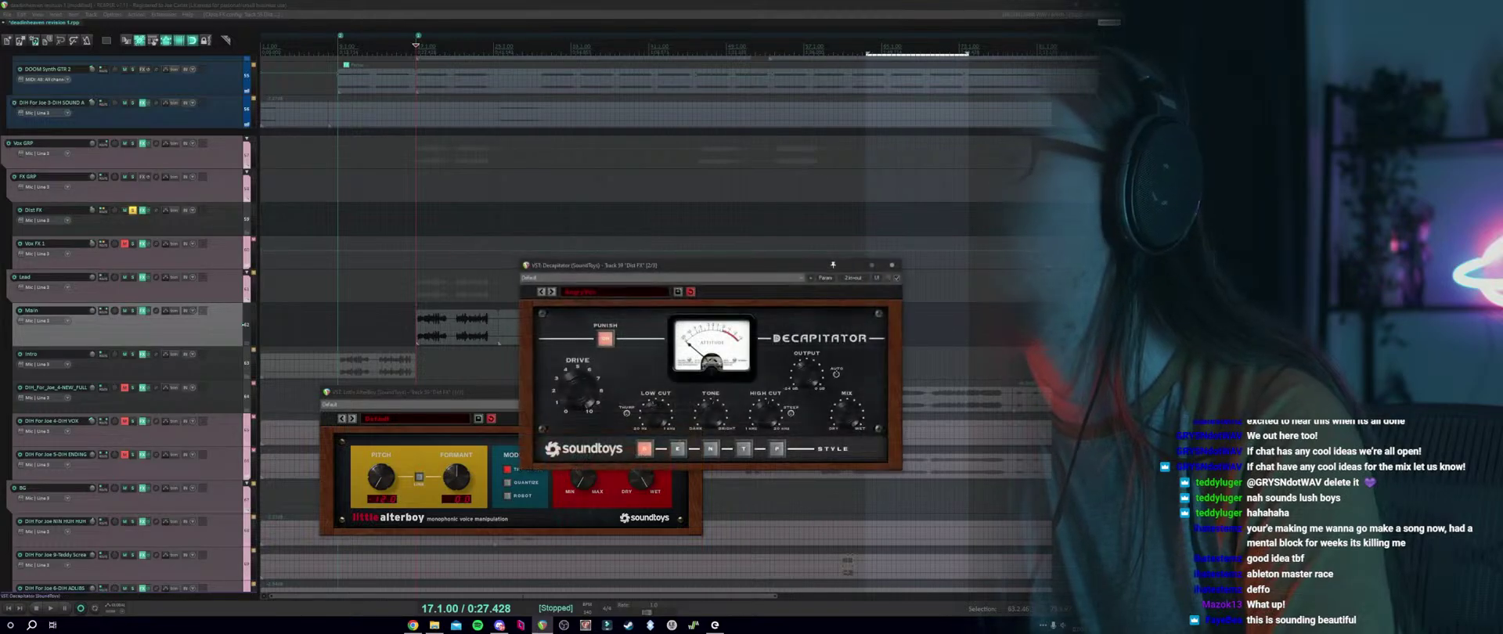
pyautogui.press('space')
pyautogui.press('space')
pyautogui.click(624, 498)
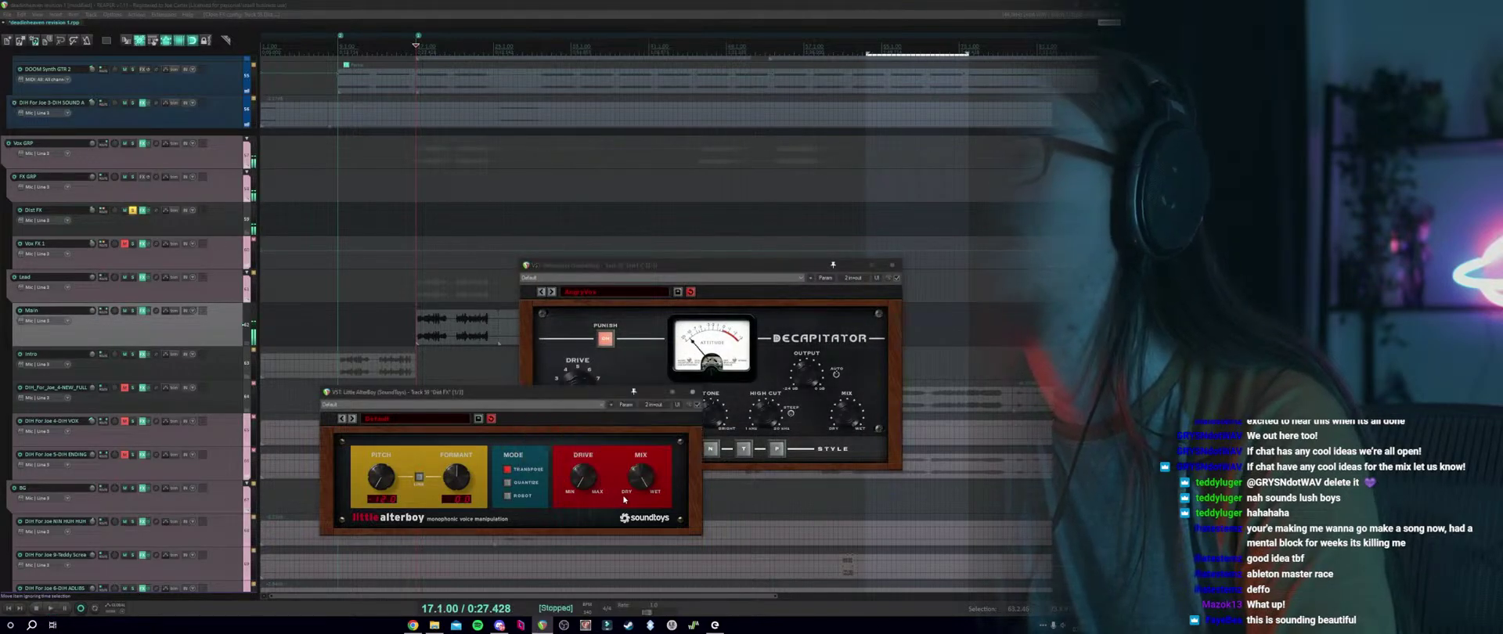
pyautogui.press('space')
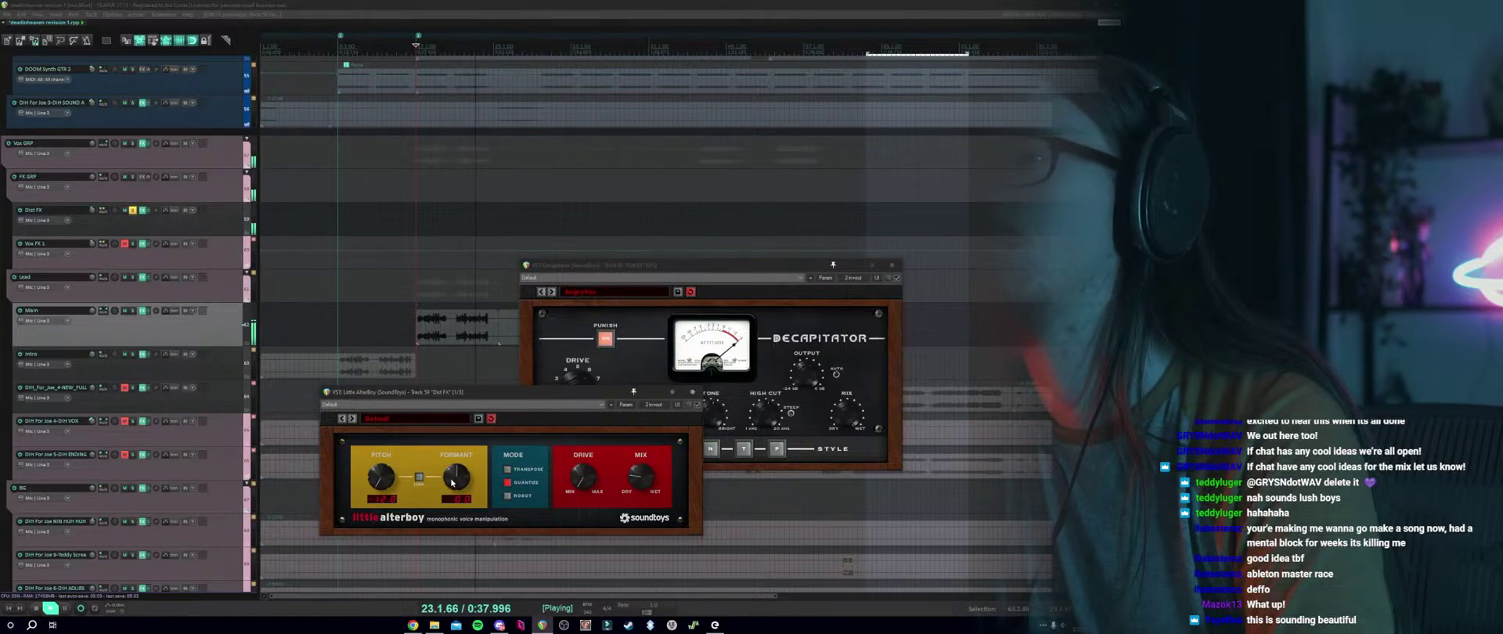
pyautogui.moveTo(446, 496); pyautogui.dragTo(447, 501)
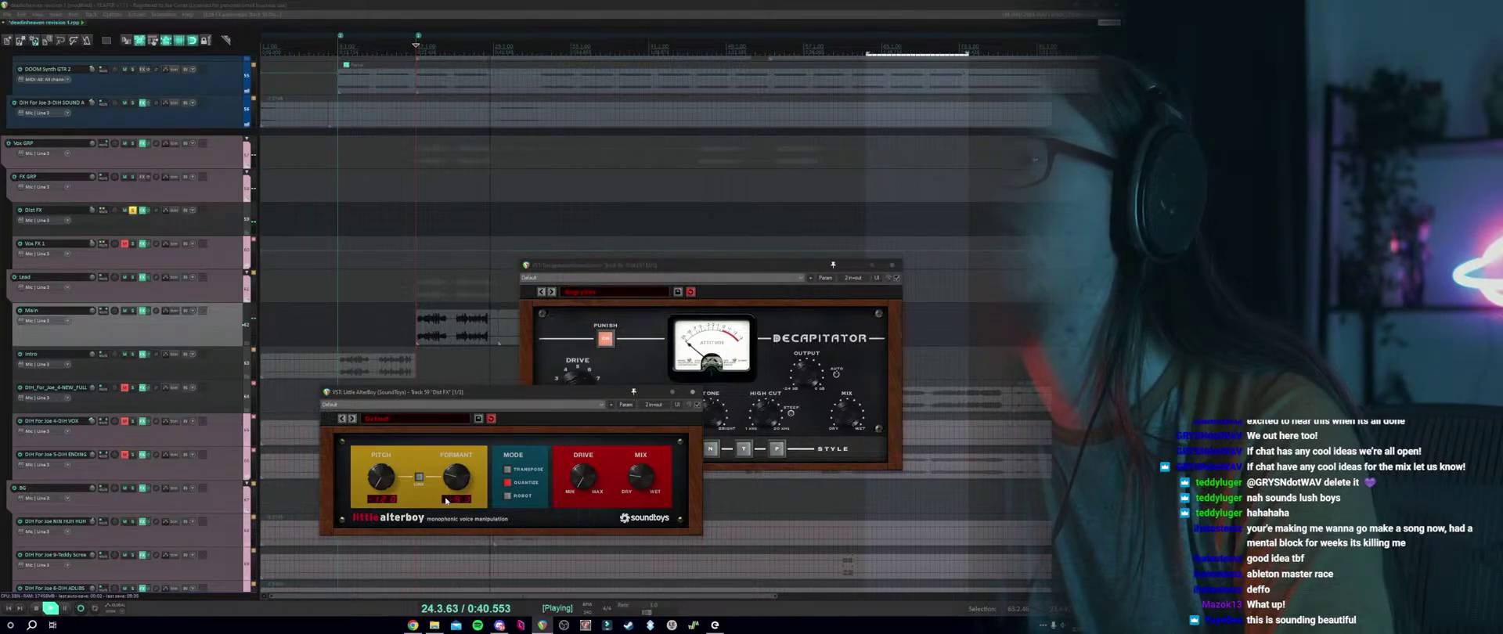
pyautogui.press('space')
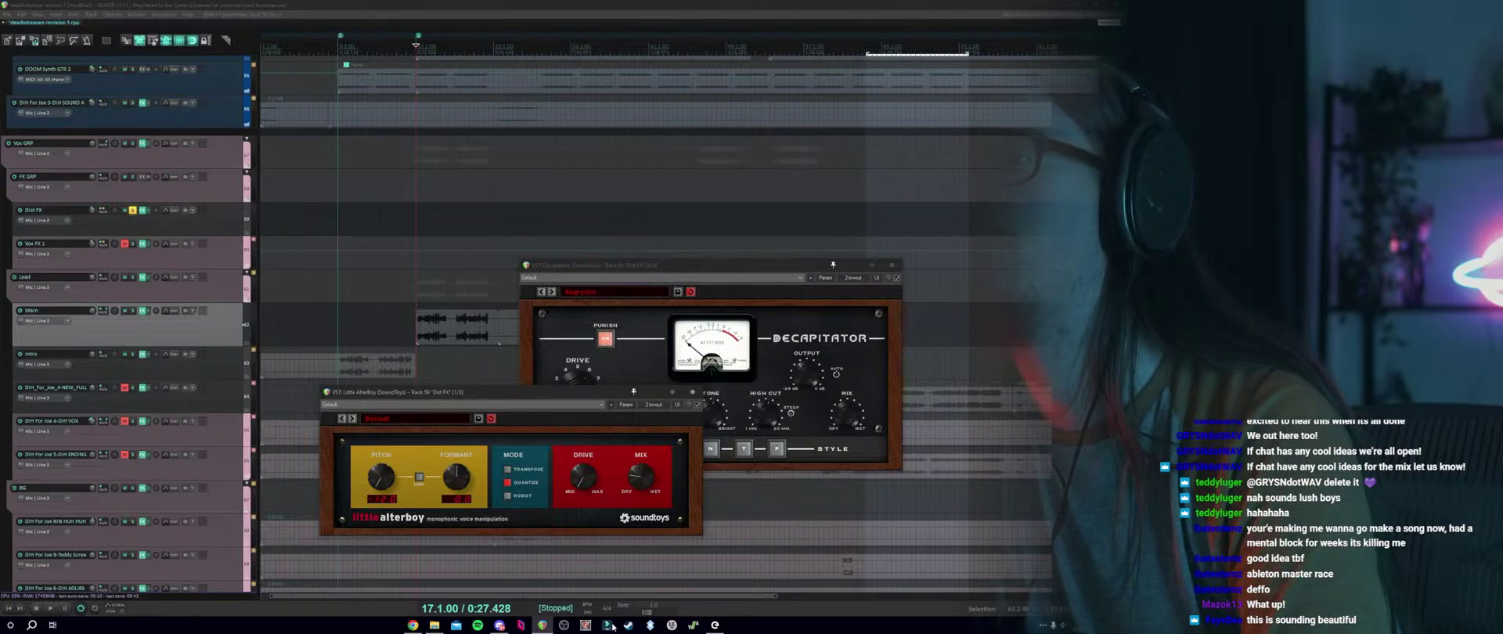
# Reposition the Decapitator window above Little AlterBoy to uncover the vocal items further along the timeline.
pyautogui.click(499, 625)
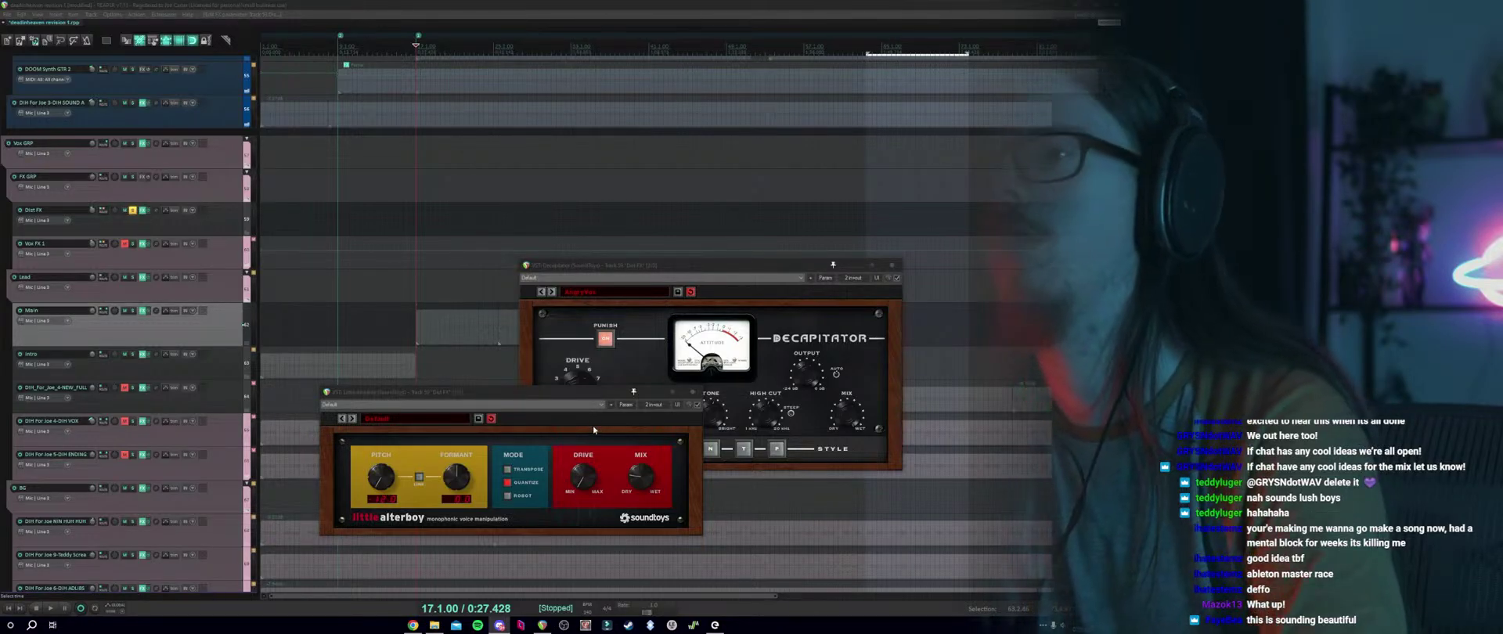
pyautogui.click(404, 299)
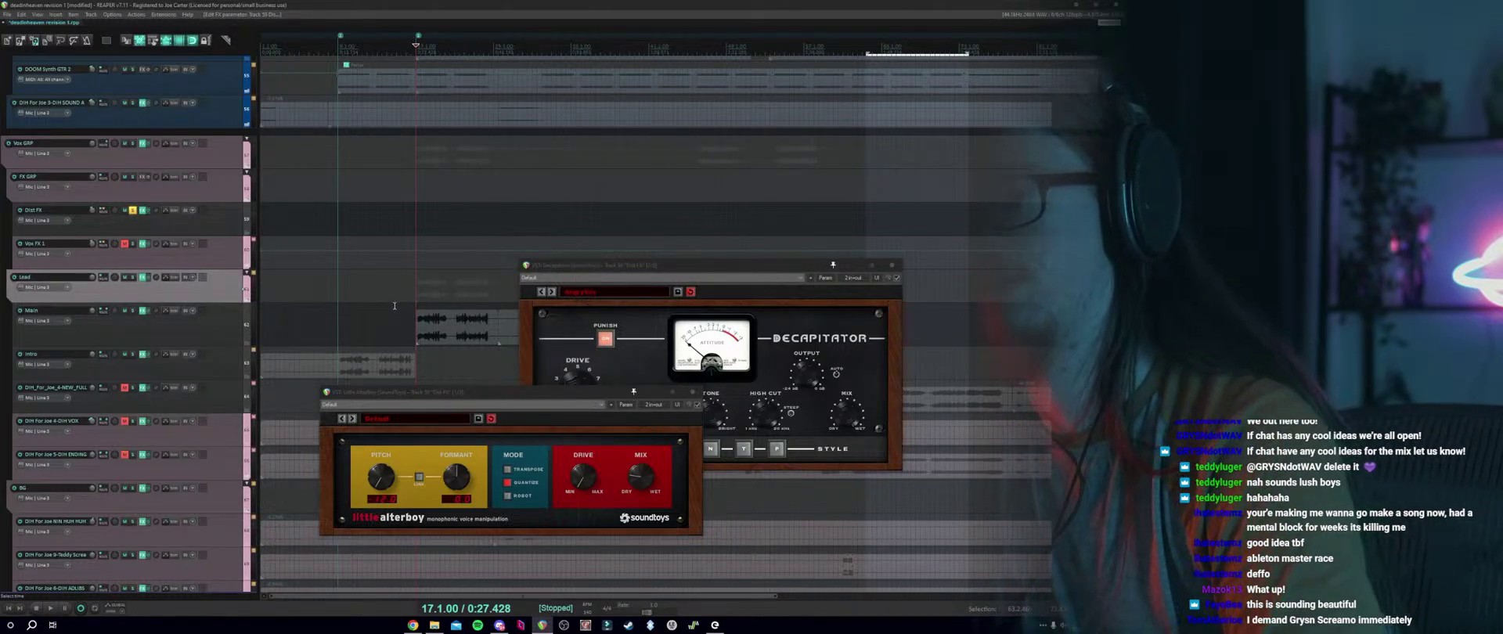
pyautogui.click(787, 260)
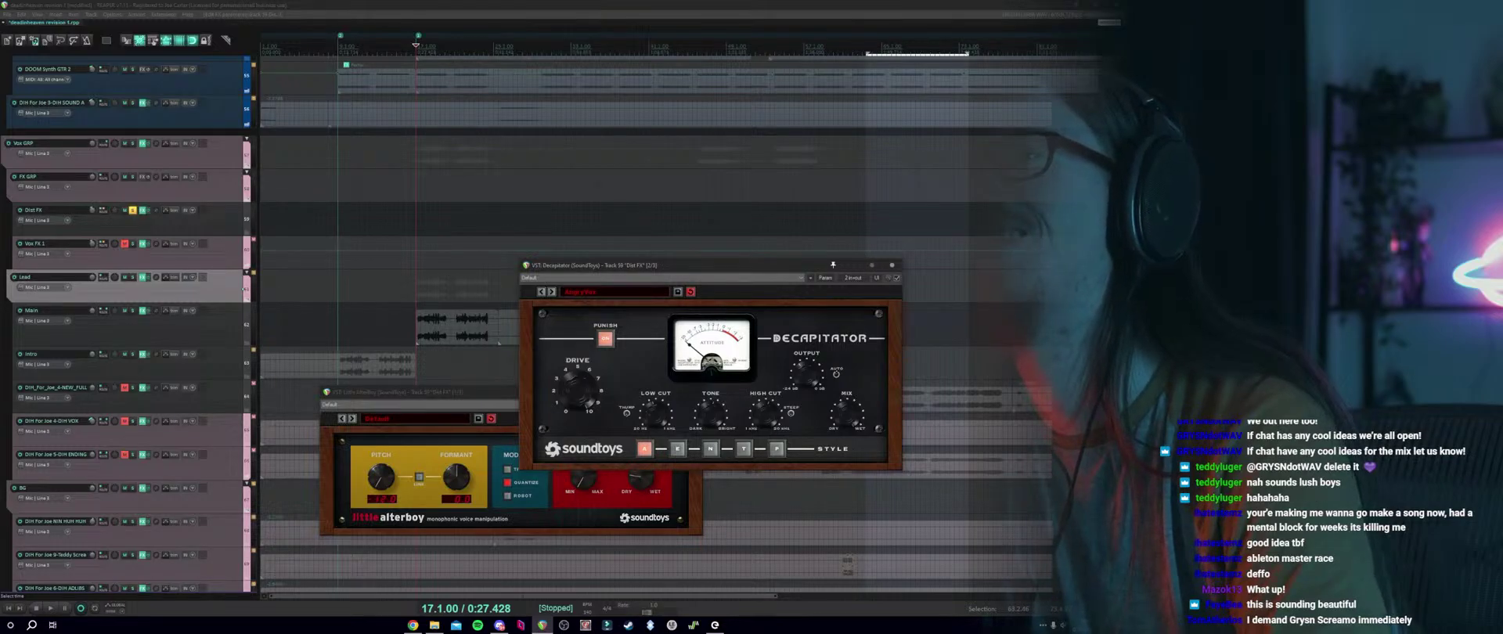
pyautogui.moveTo(595, 265); pyautogui.dragTo(365, 227)
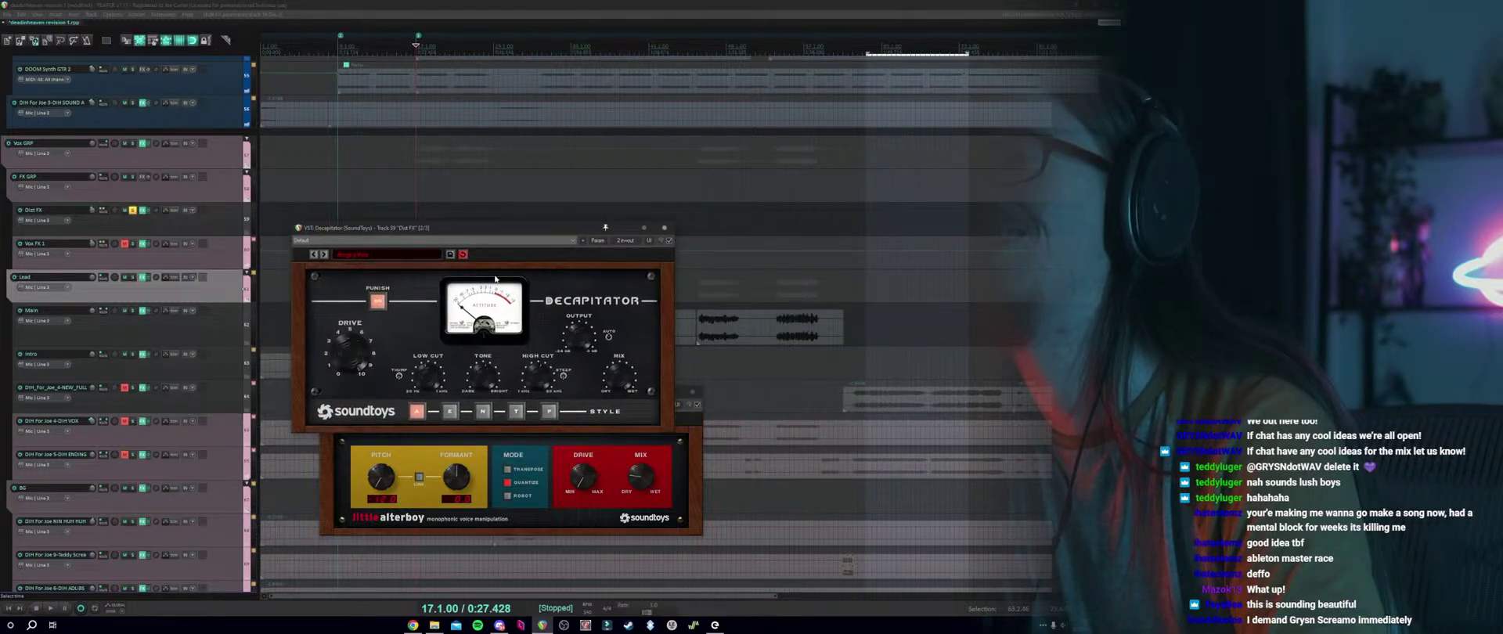
# Unsolo Dist FX, solo the vocal track directly below Intro instead, and audition it from bar 74.
pyautogui.click(137, 228)
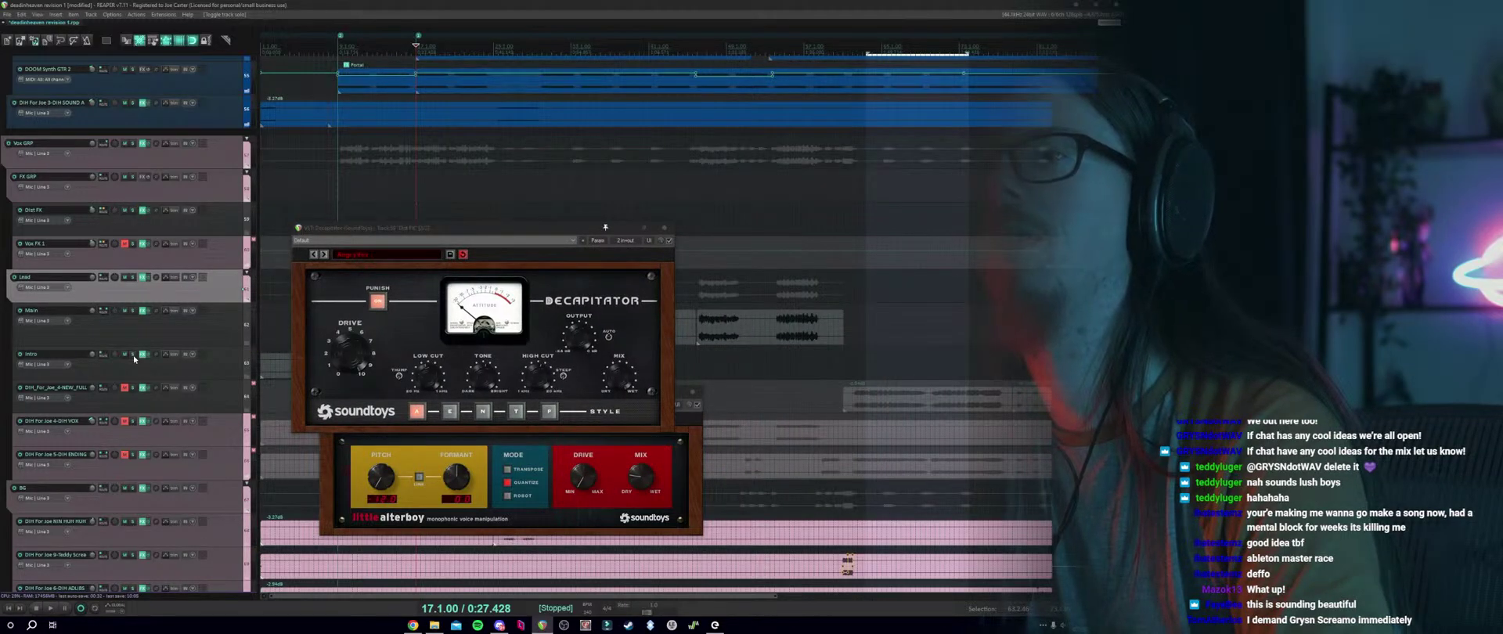
pyautogui.click(134, 356)
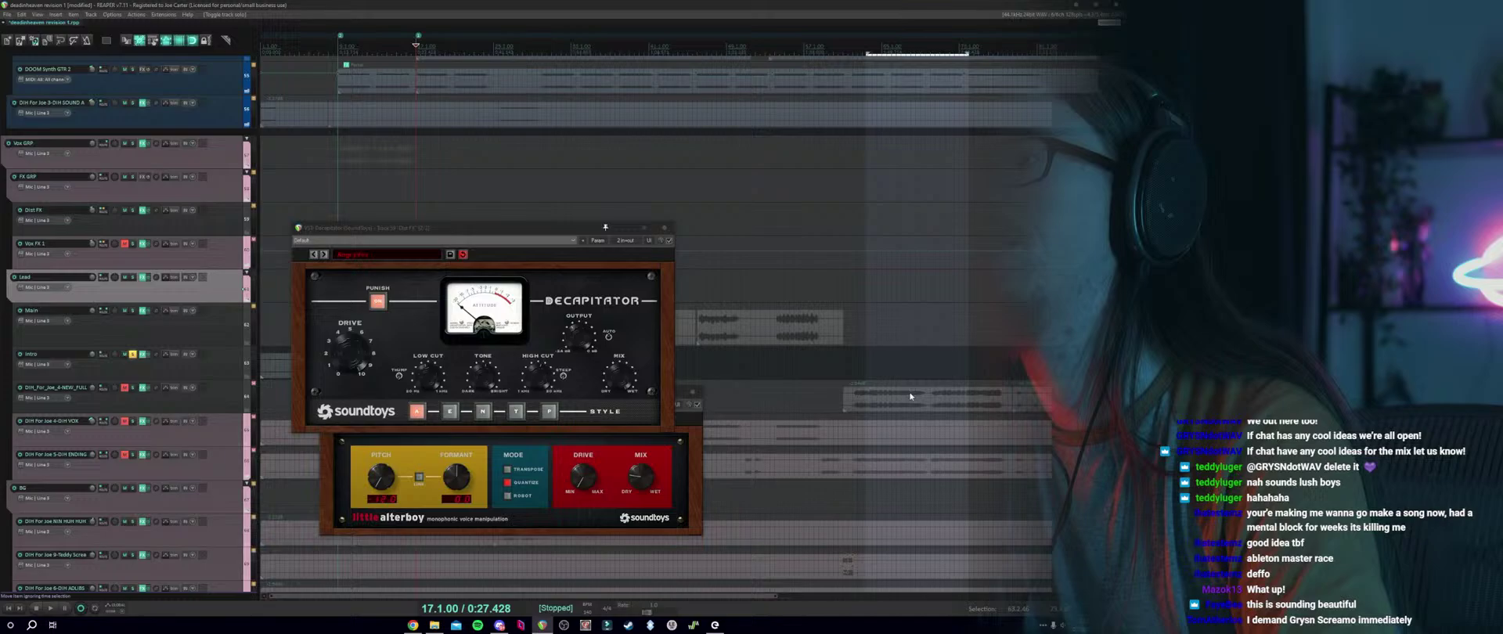
pyautogui.click(132, 354)
pyautogui.click(132, 386)
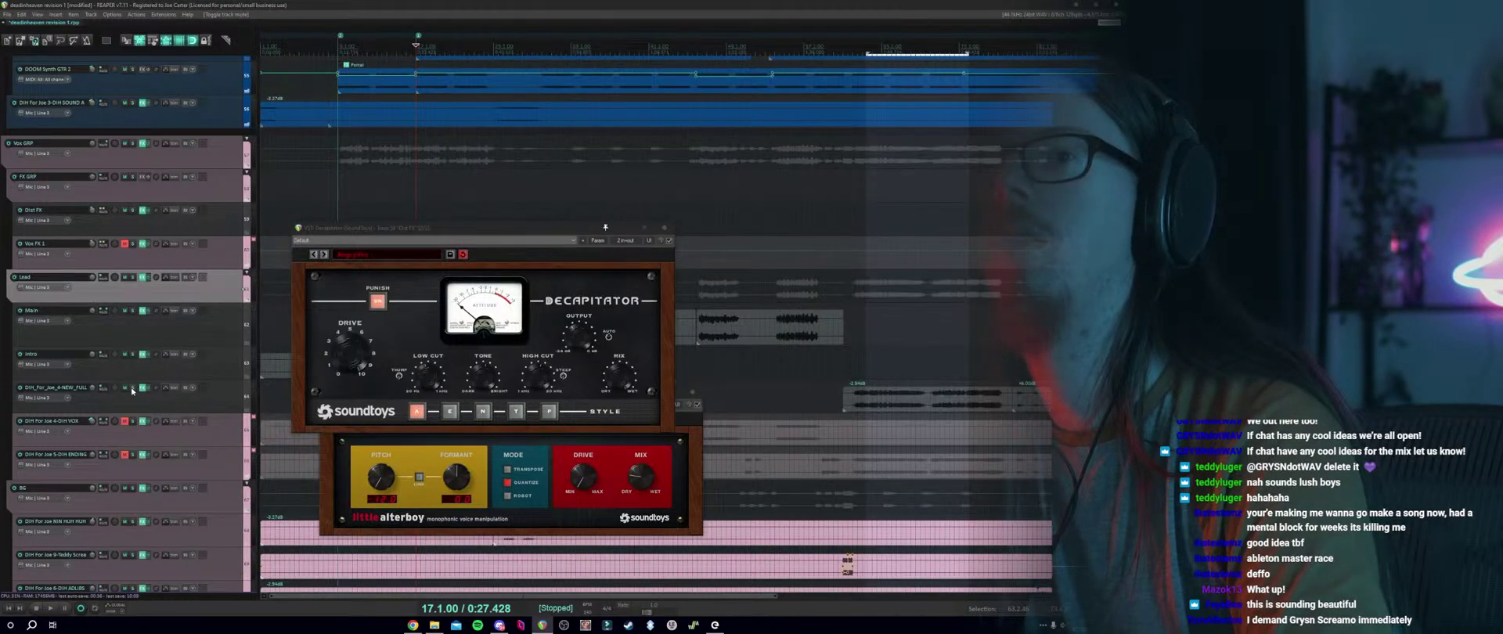
pyautogui.click(968, 377)
pyautogui.press('space')
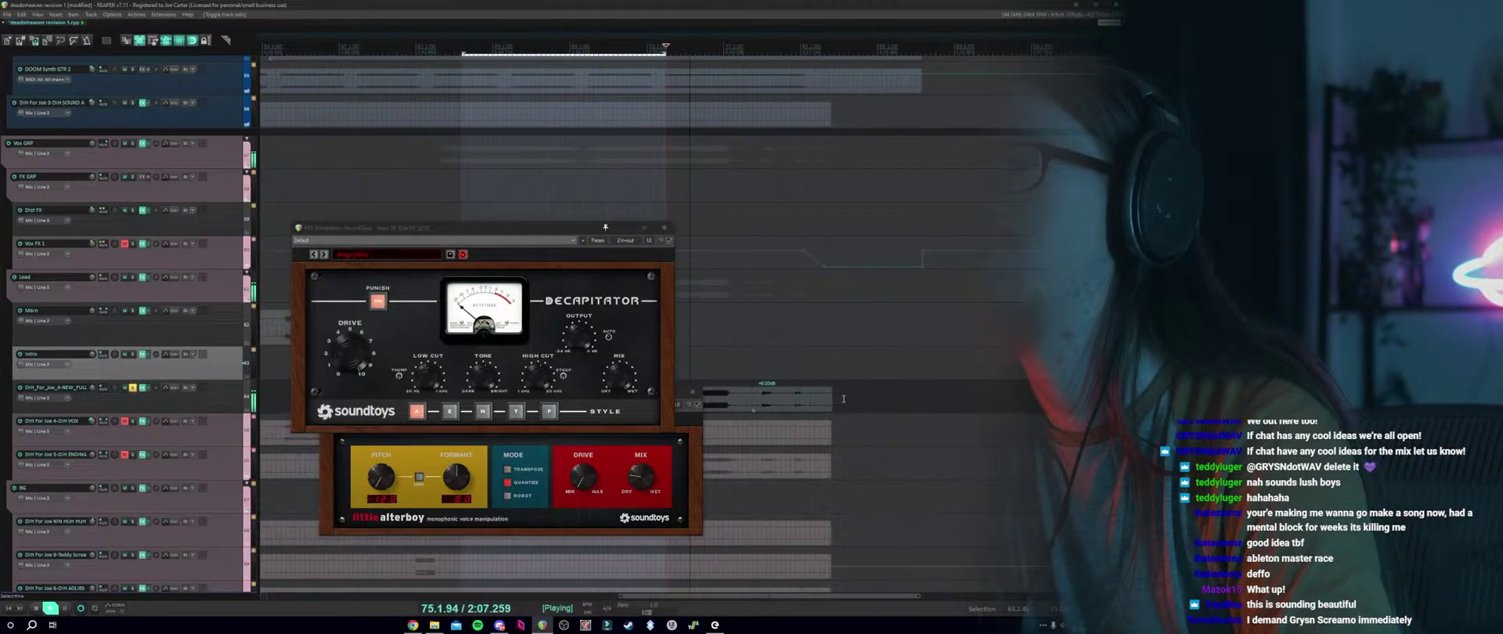
pyautogui.press('space')
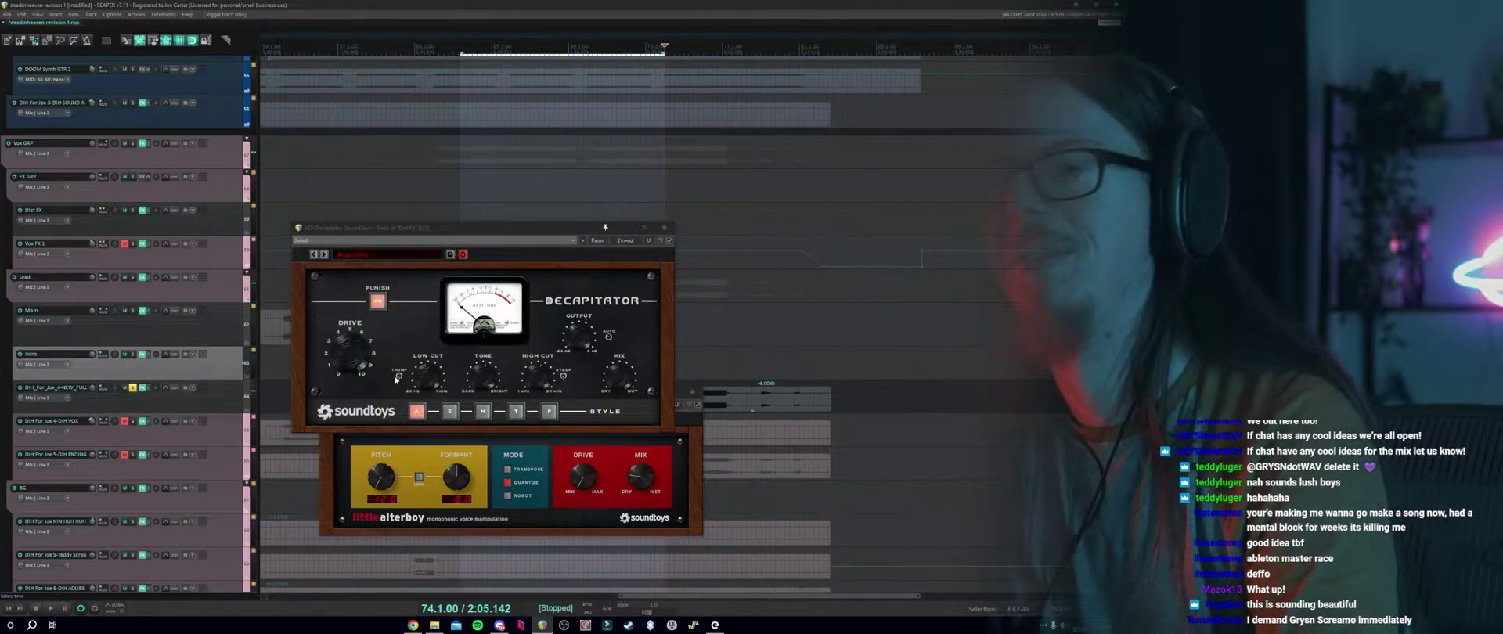
# Check the solo on Dist FX briefly, return it to the vocal track directly below Intro, and audition that track from bar 74.
pyautogui.click(133, 386)
pyautogui.click(134, 211)
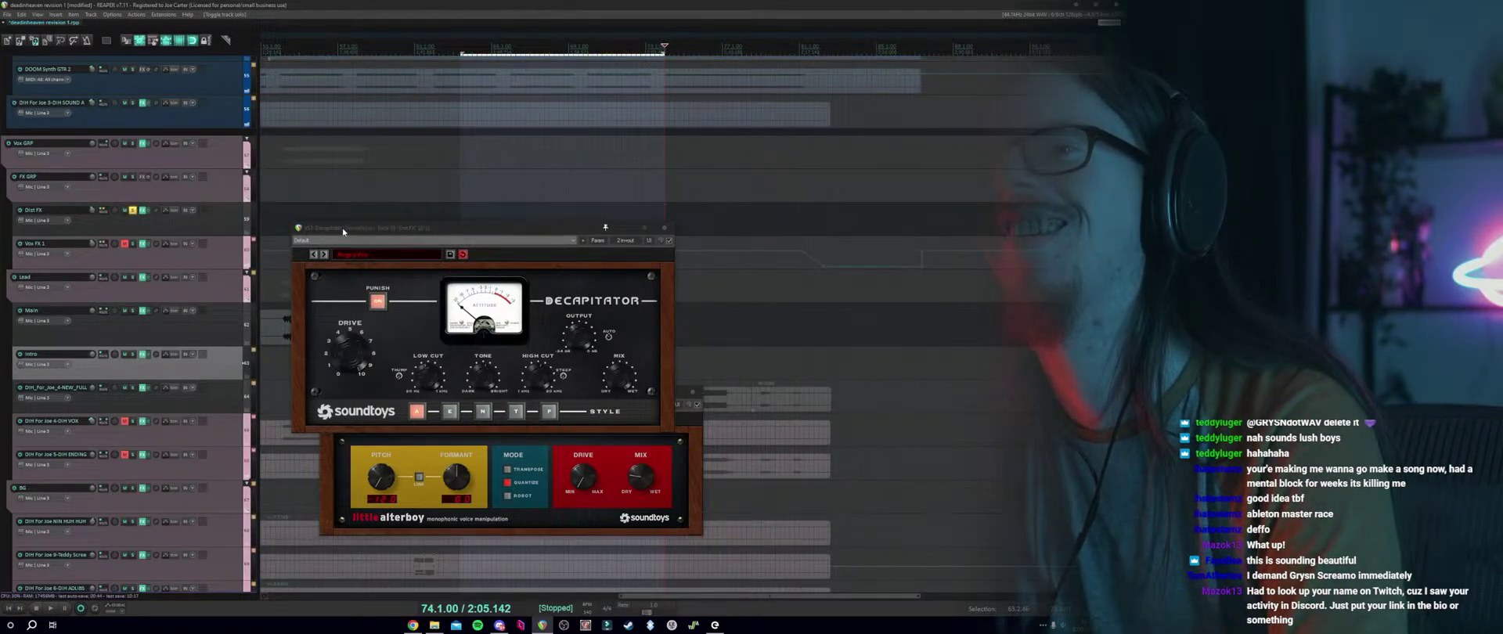
pyautogui.moveTo(343, 231); pyautogui.dragTo(481, 230)
pyautogui.click(135, 212)
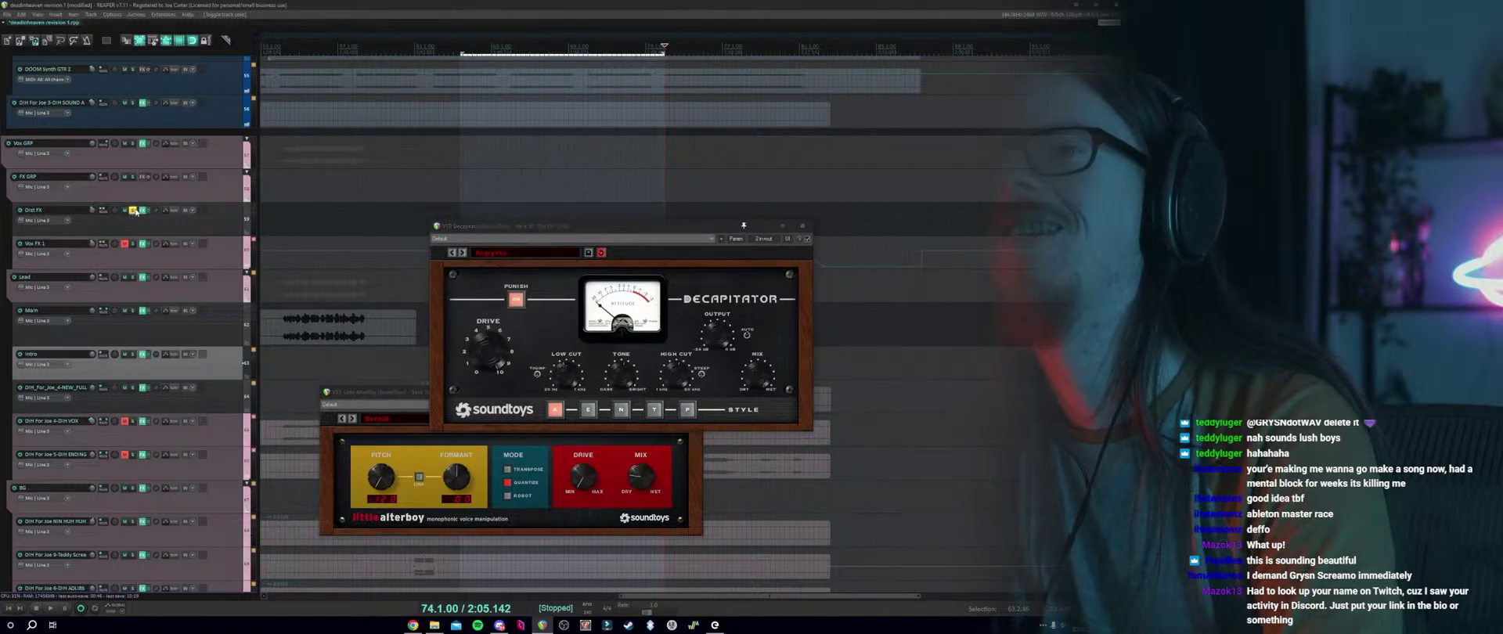
pyautogui.click(134, 211)
pyautogui.click(133, 389)
pyautogui.press('space')
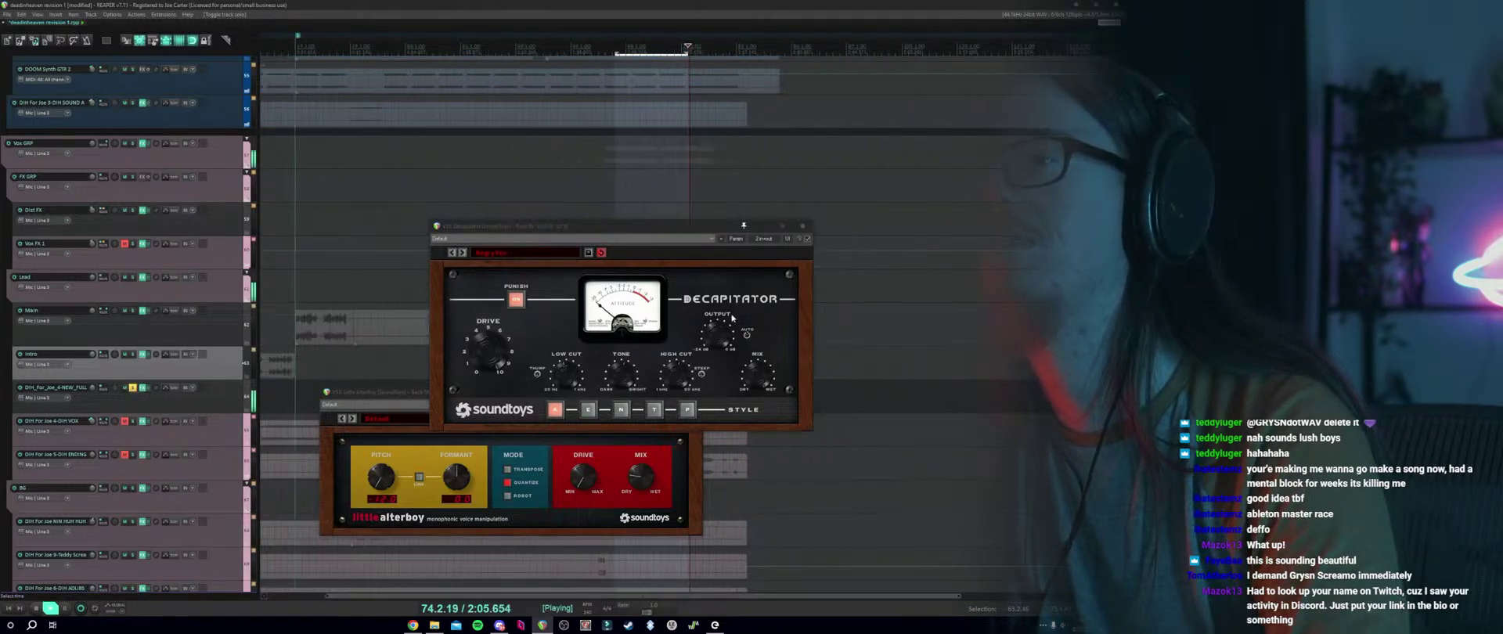
# Reposition the Decapitator and Little AlterBoy windows to uncover the vocal items on the timeline, and stop playback.
pyautogui.moveTo(709, 227); pyautogui.dragTo(426, 199)
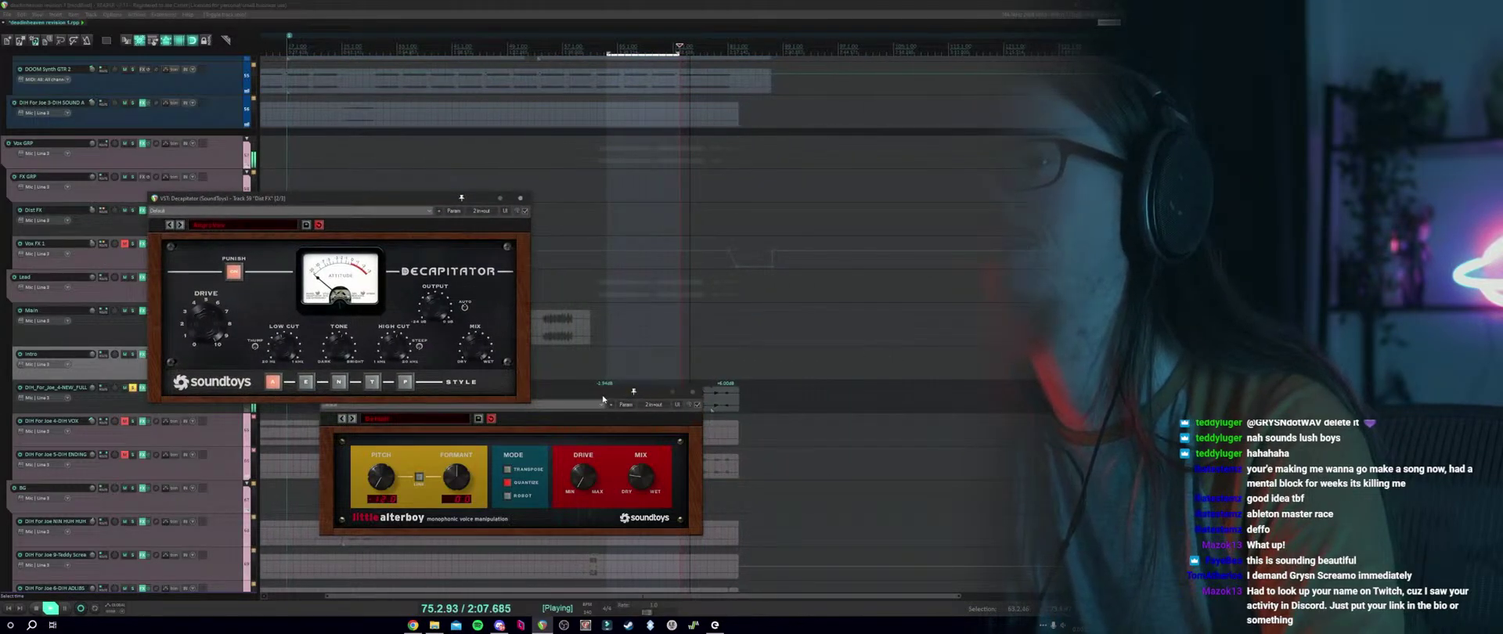
pyautogui.moveTo(603, 396); pyautogui.dragTo(549, 408)
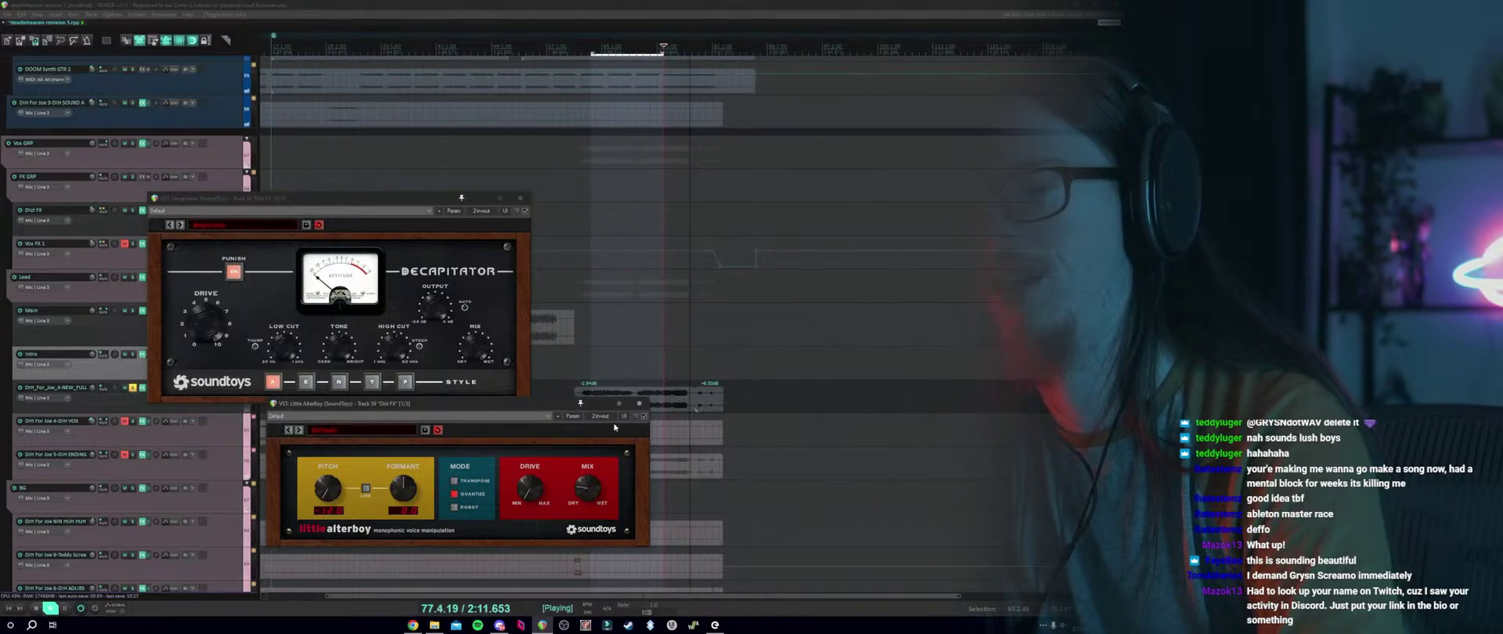
pyautogui.press('space')
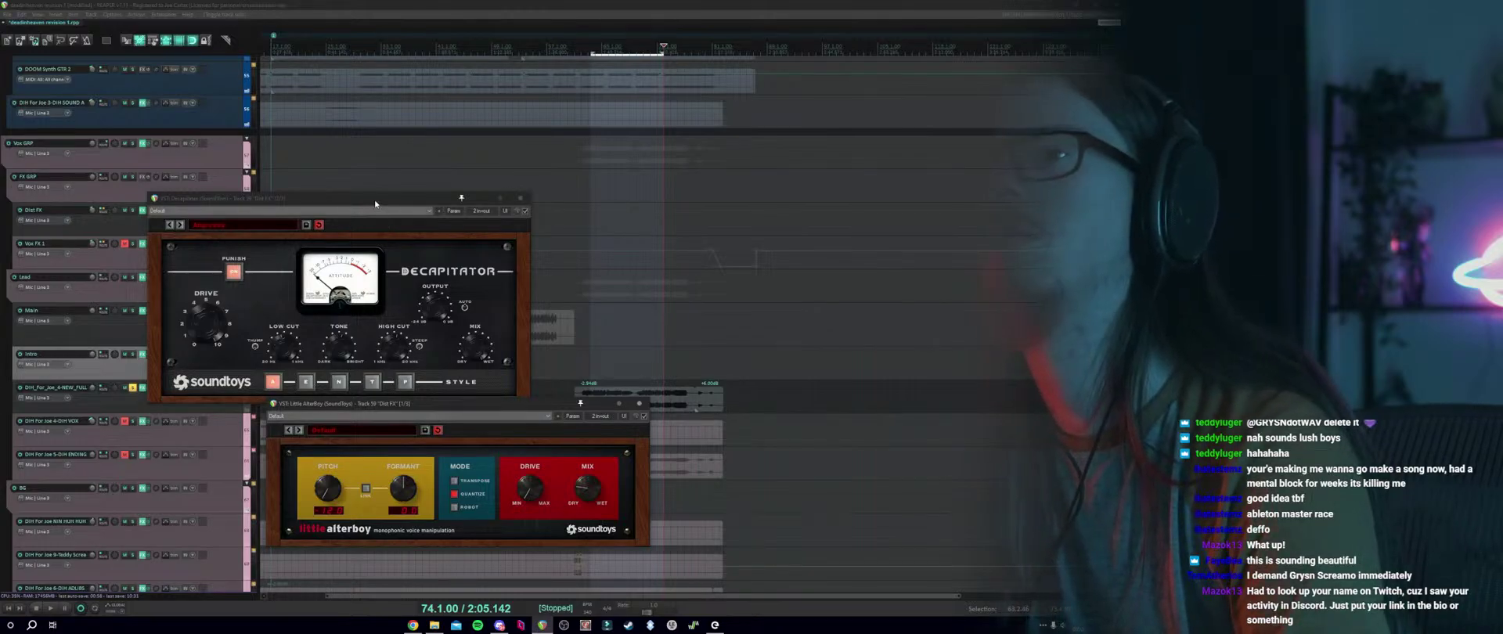
pyautogui.moveTo(375, 203); pyautogui.dragTo(589, 127)
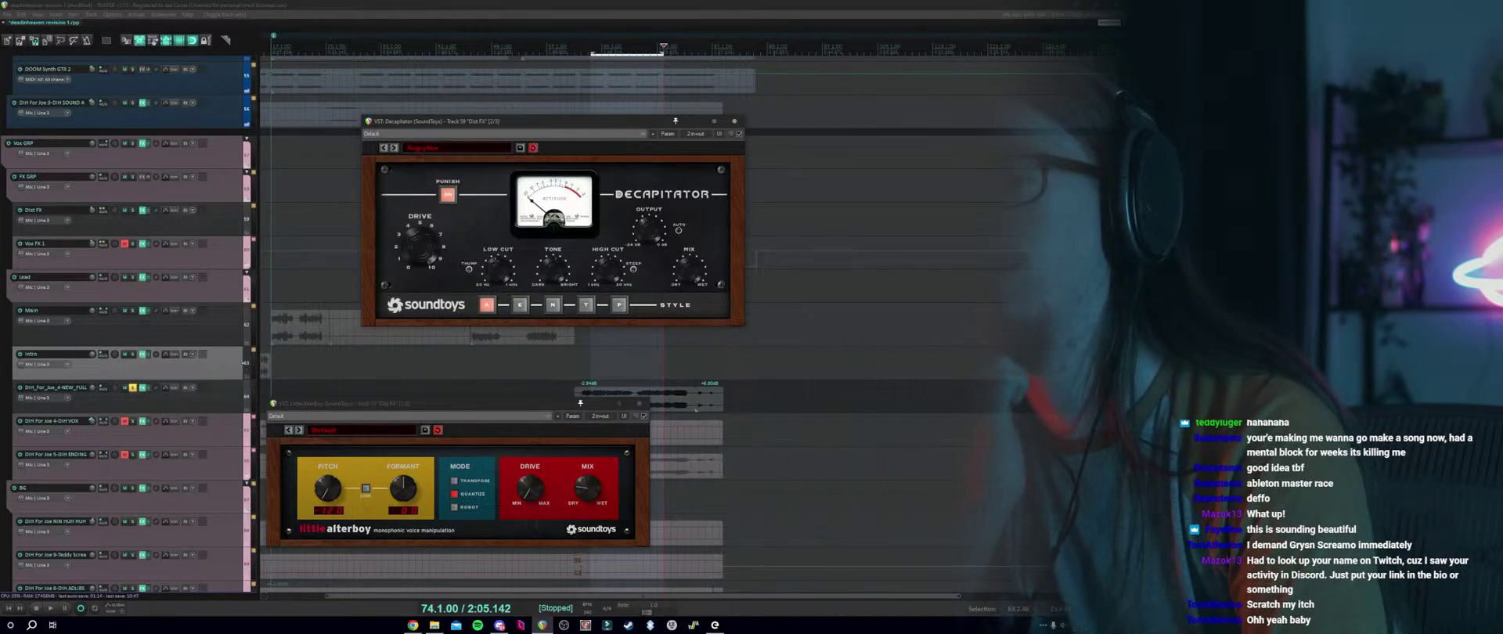
# Switch to the Discord window.
pyautogui.moveTo(500, 628)
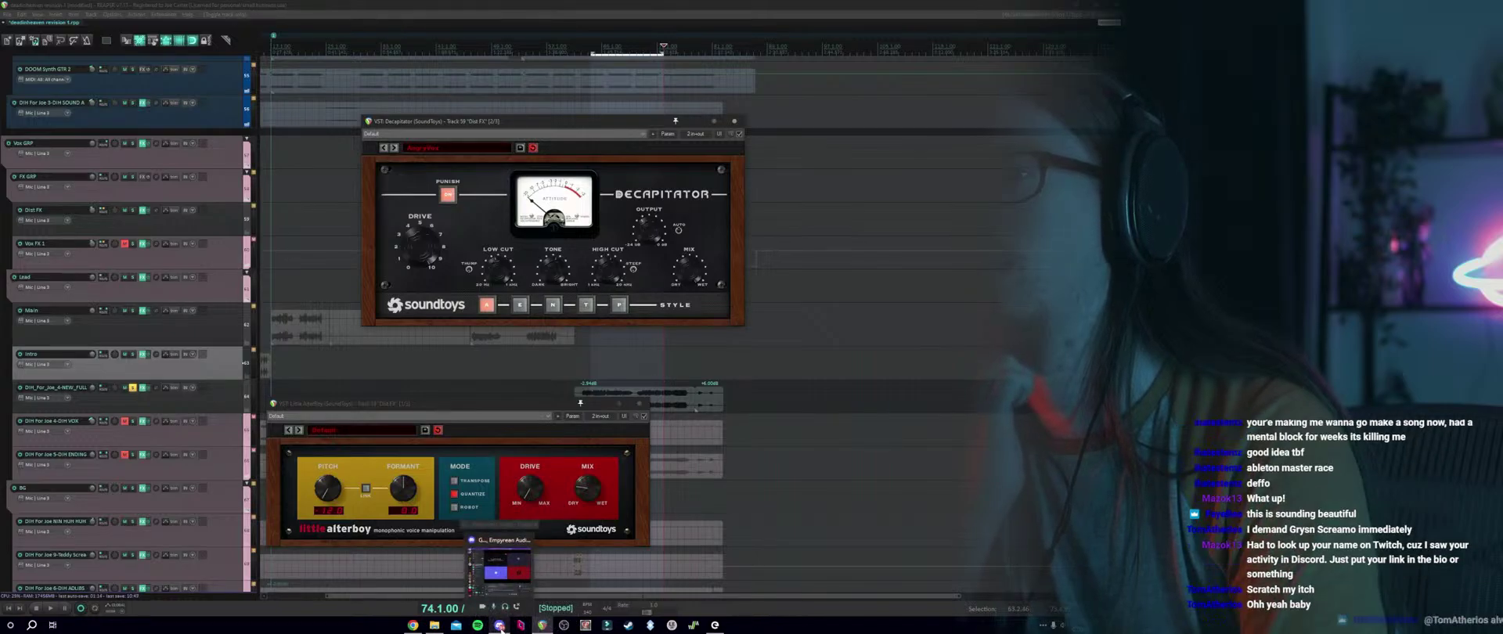
pyautogui.click(501, 626)
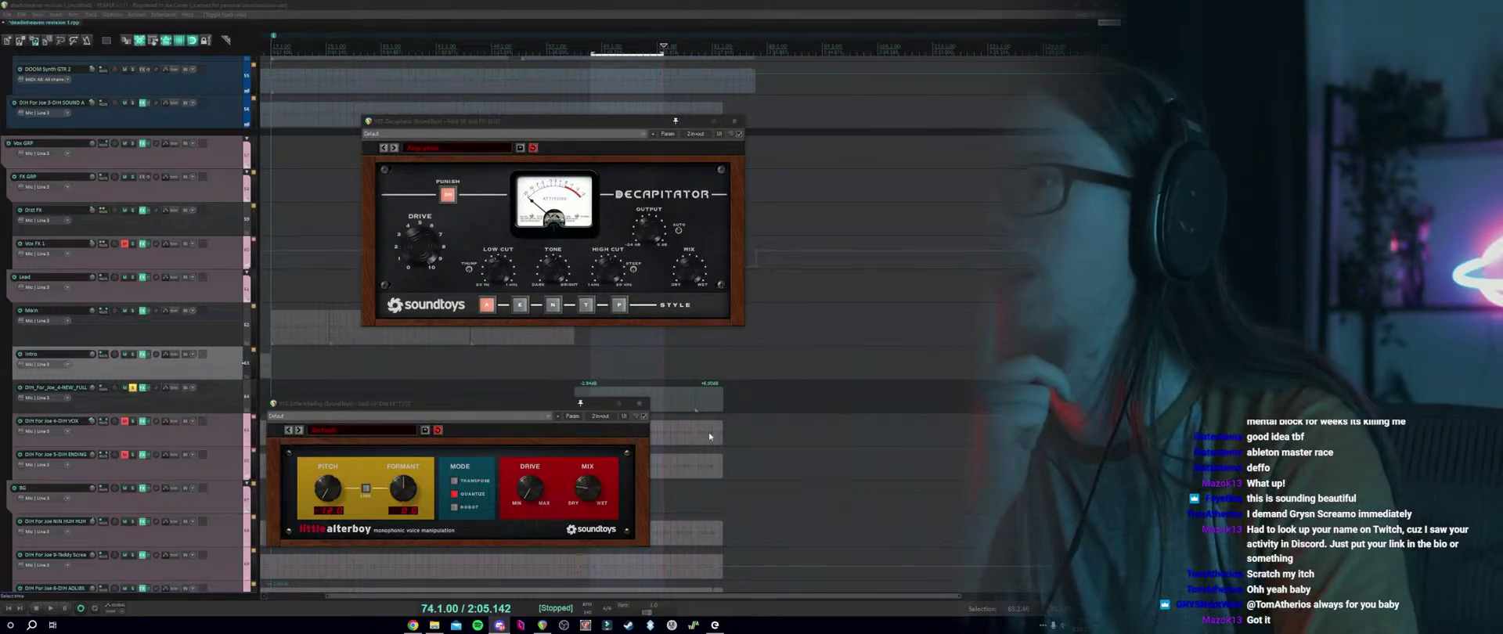
# Move Little AlterBoy clear of the vocal item below Intro and audition the soloed vocal from bar 62.
pyautogui.click(588, 391)
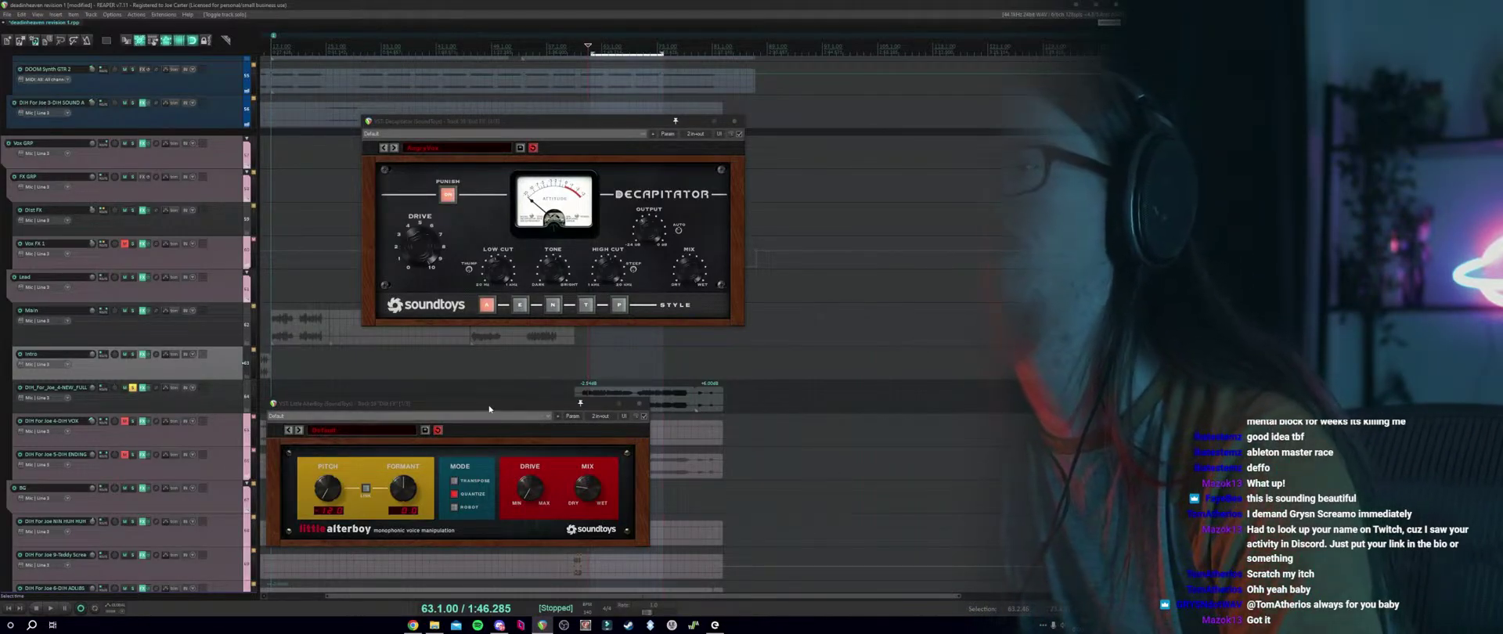
pyautogui.moveTo(490, 408); pyautogui.dragTo(454, 438)
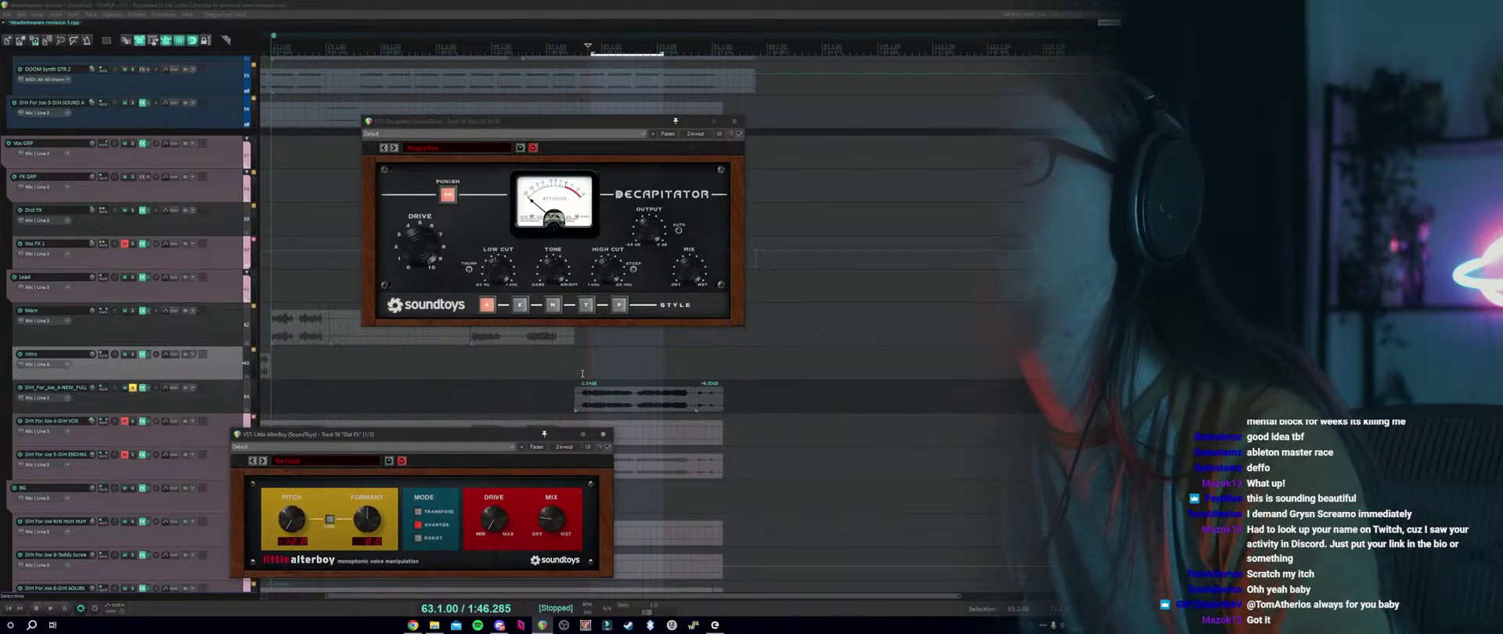
pyautogui.click(582, 374)
pyautogui.press('space')
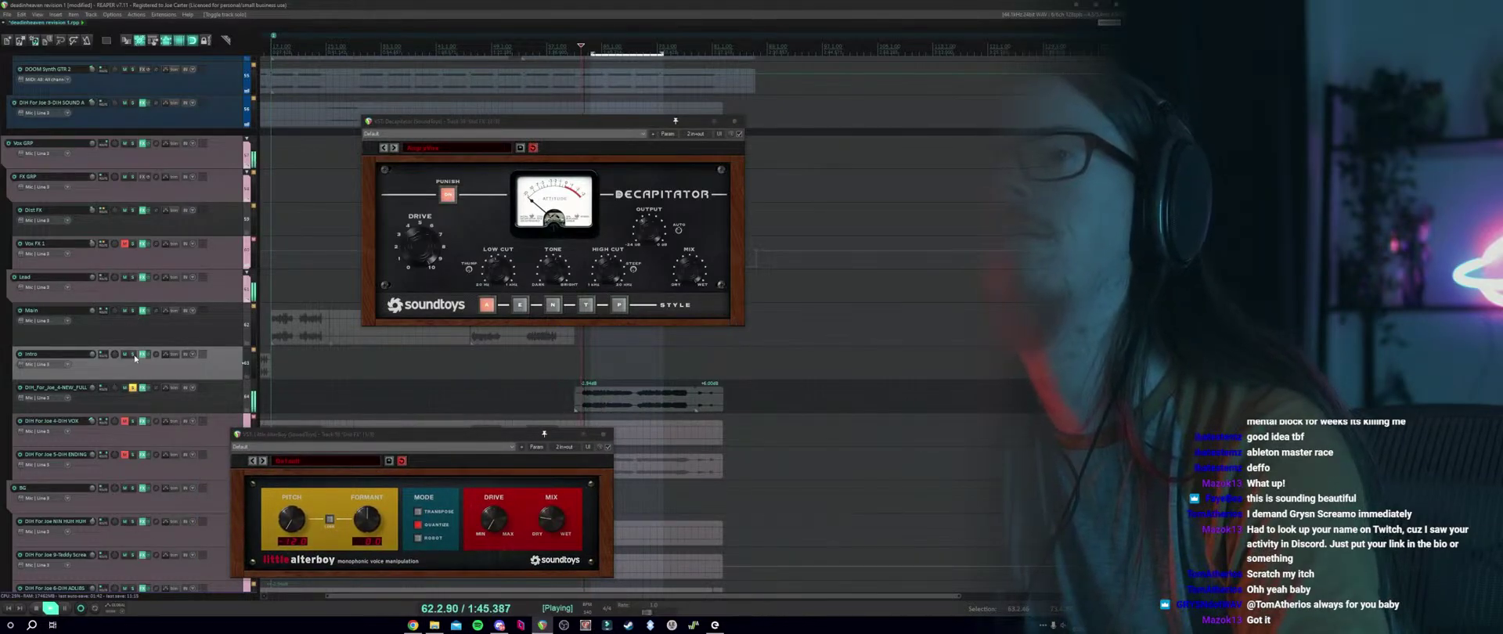
pyautogui.press('space')
# Solo Dist FX instead of the vocal track below Intro, audition it from bar 21, and close Little AlterBoy.
pyautogui.click(133, 210)
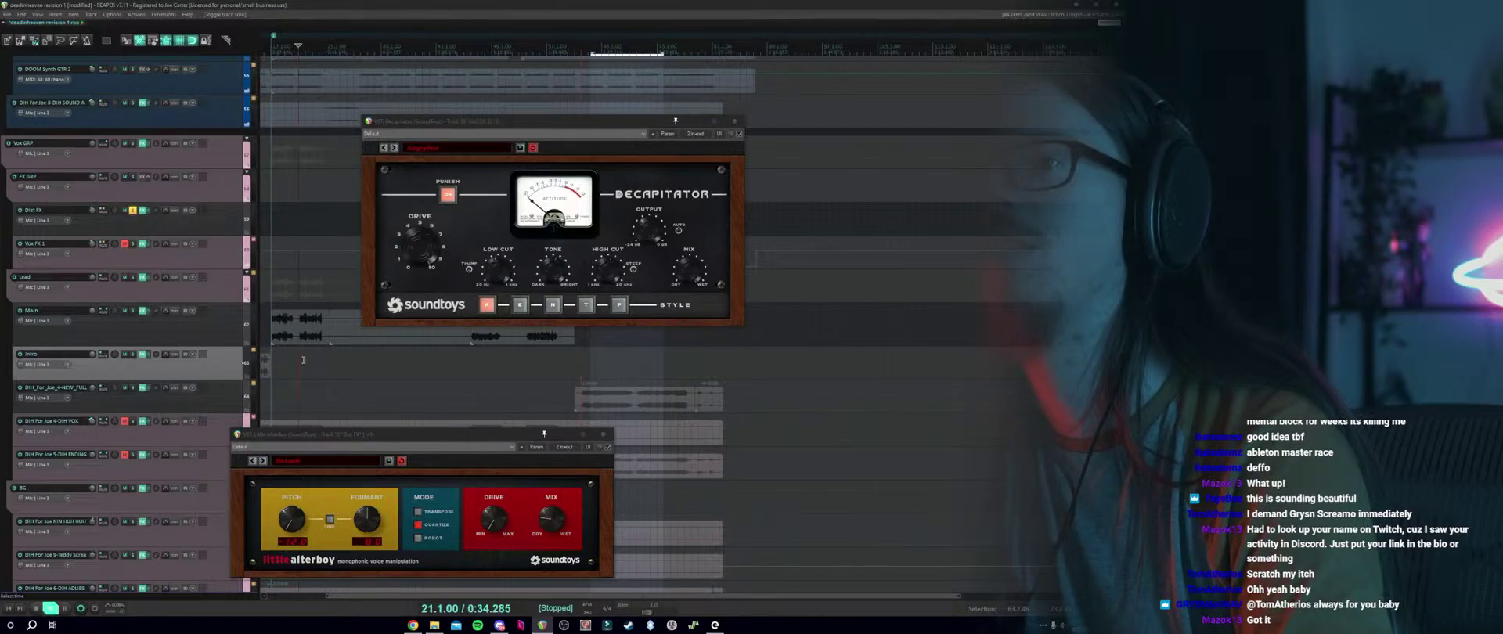
pyautogui.press('space')
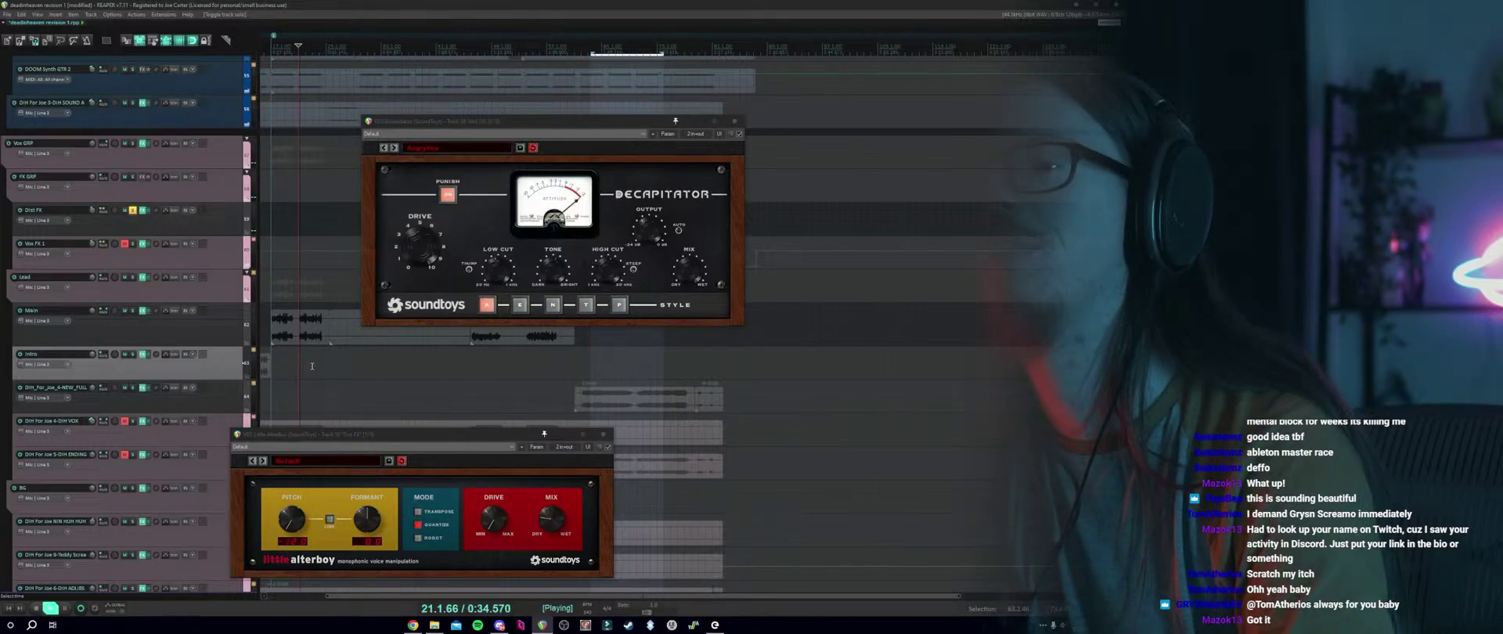
pyautogui.click(547, 526)
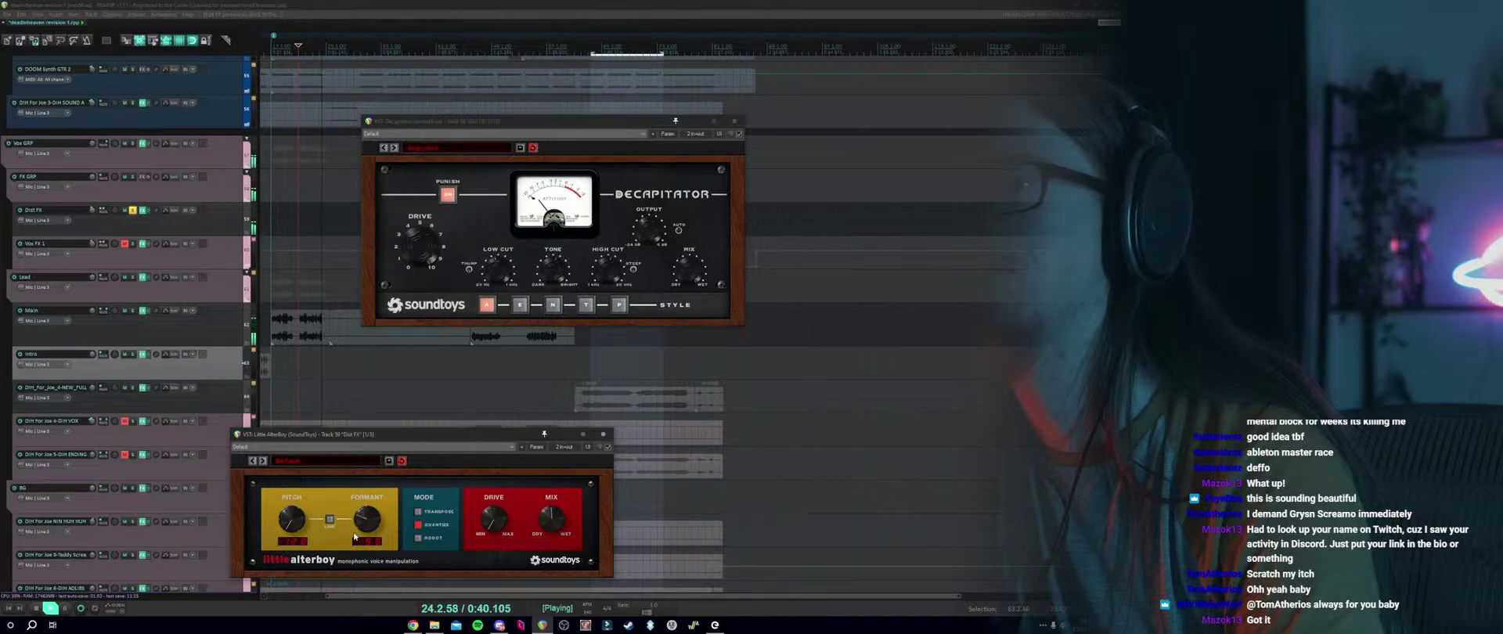
pyautogui.press('space')
pyautogui.press('space')
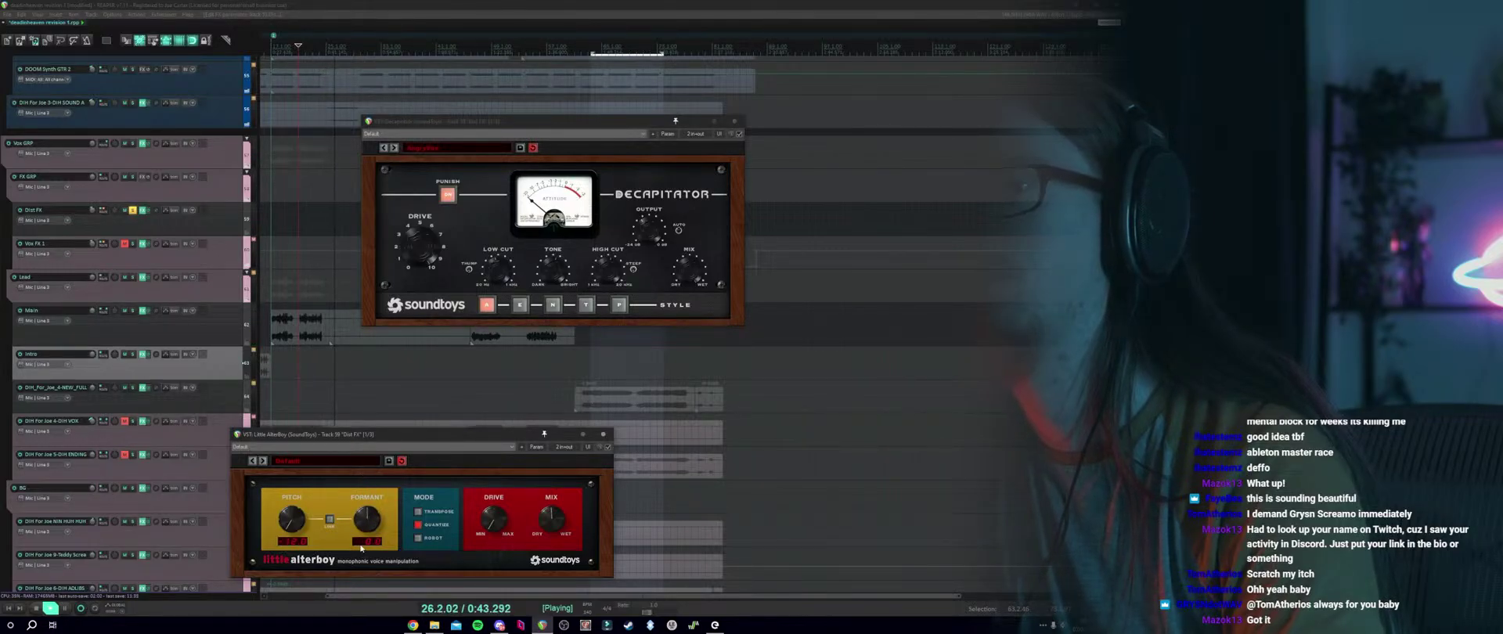
pyautogui.press('space')
pyautogui.press('Escape')
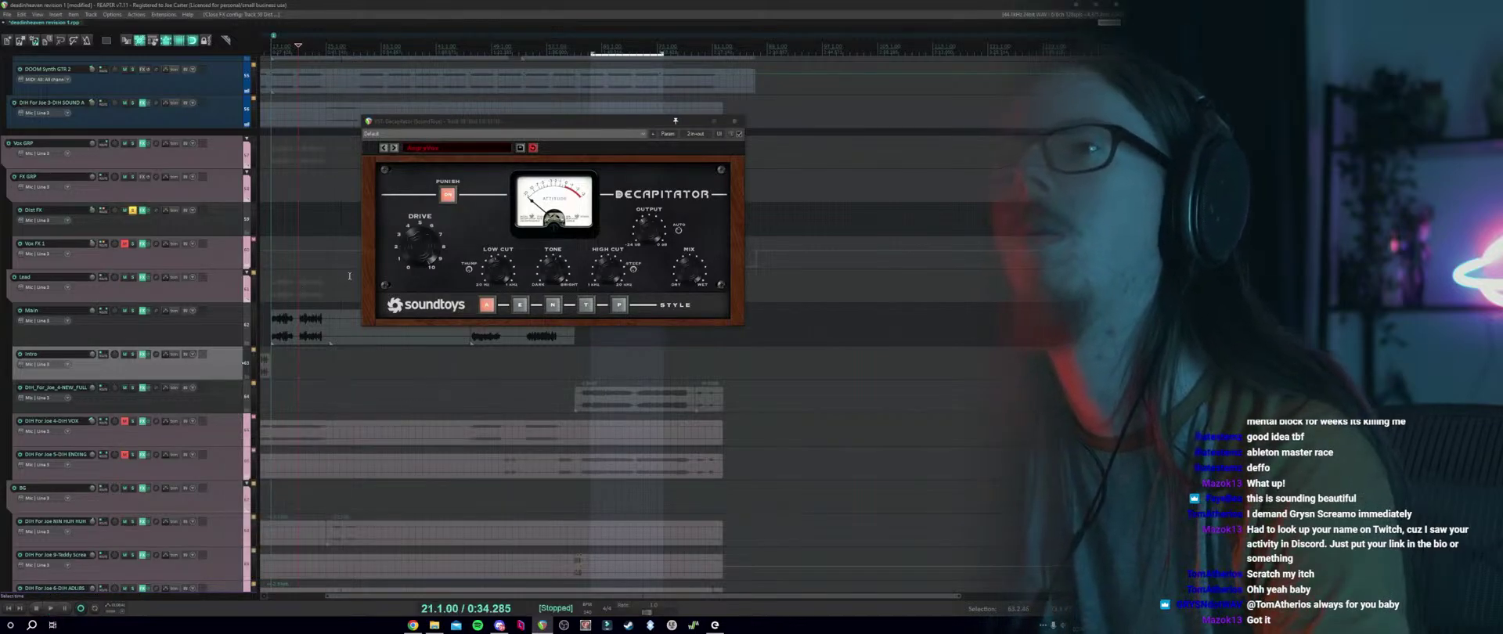
# Move Decapitator clear of the Main vocal item and audition the soloed Dist FX phrase from bar 21.
pyautogui.moveTo(461, 122); pyautogui.dragTo(532, 368)
pyautogui.scroll(3, 646, 320)
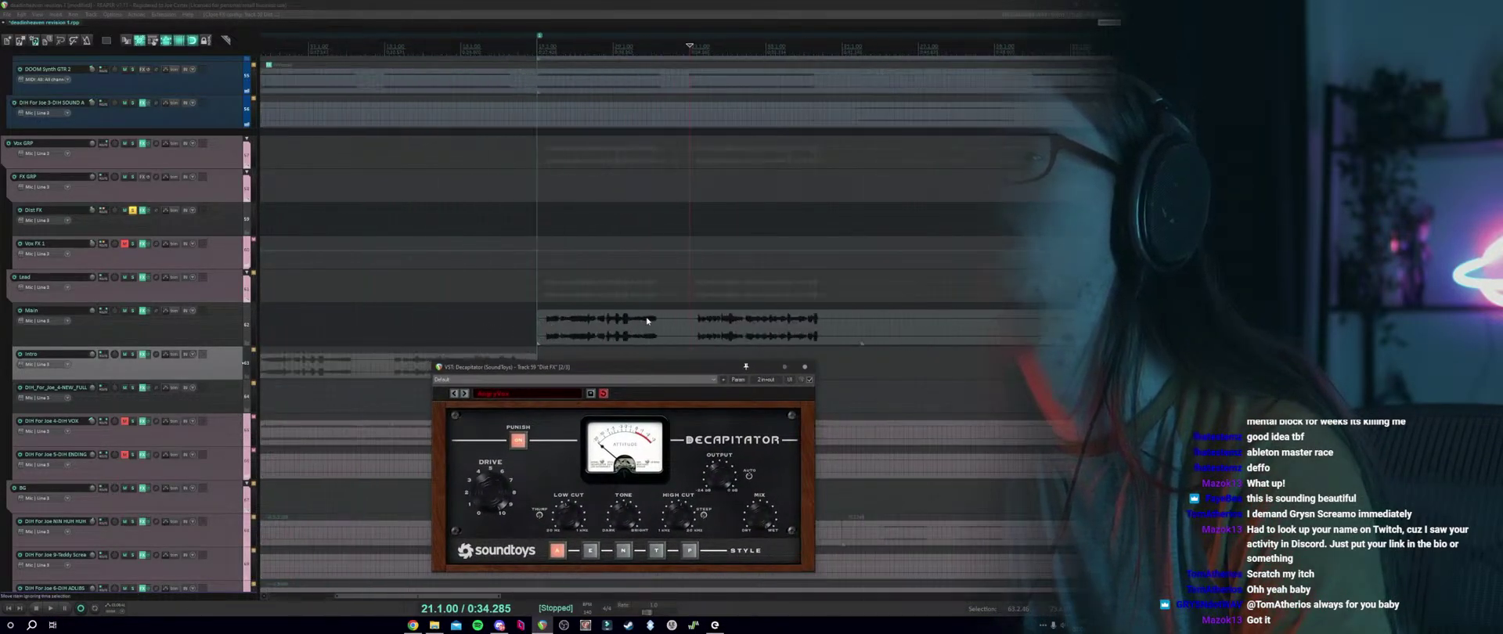
pyautogui.click(696, 300)
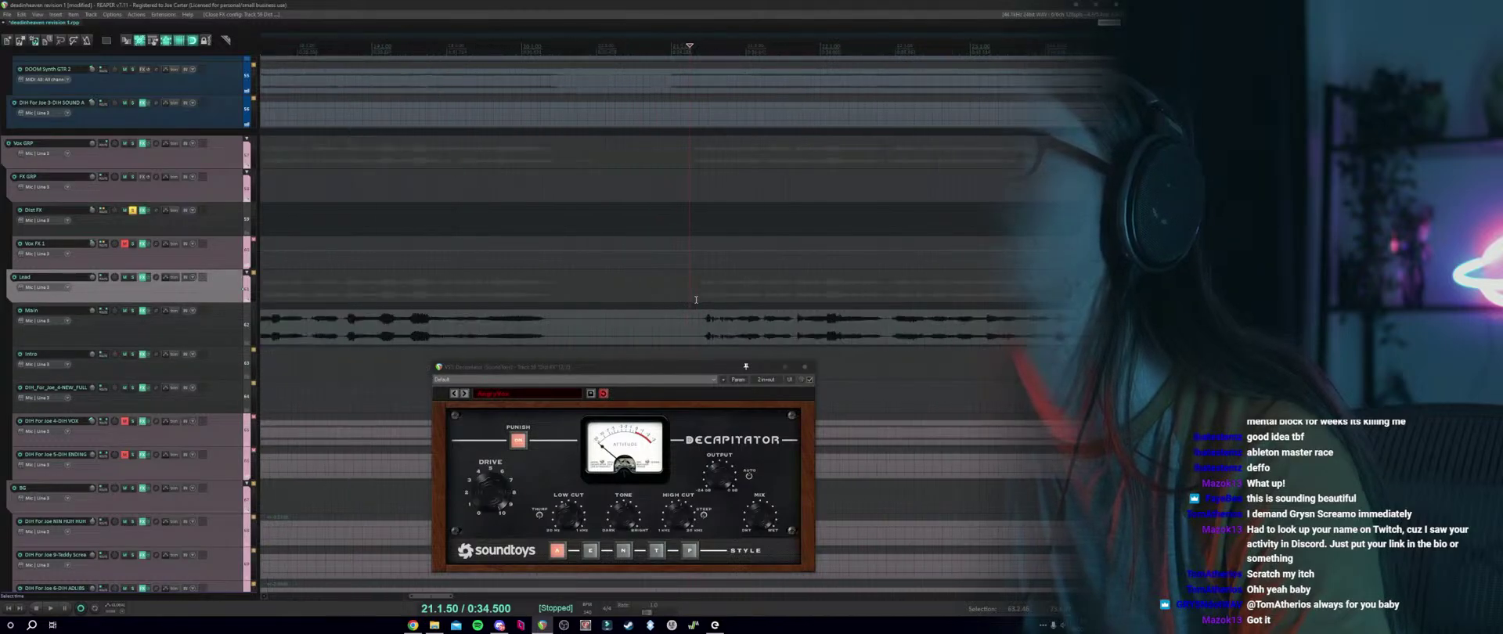
pyautogui.press('space')
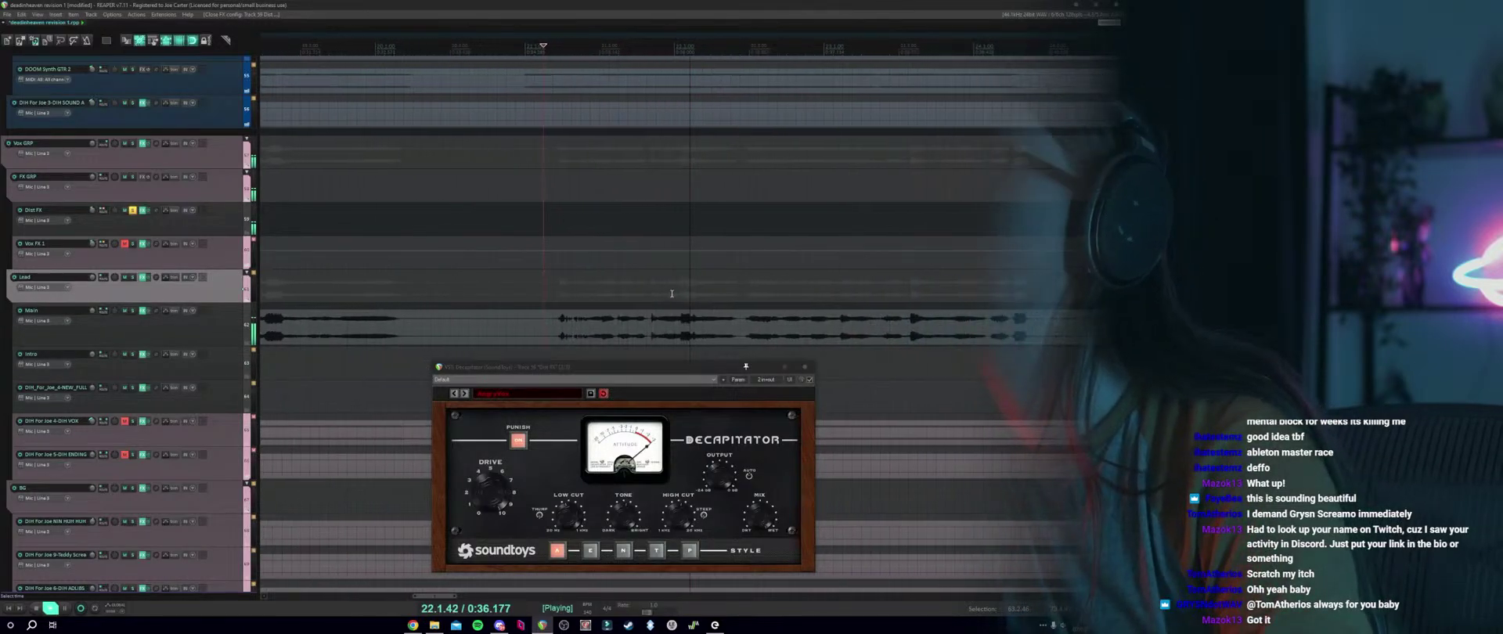
pyautogui.click(717, 330)
pyautogui.press('space')
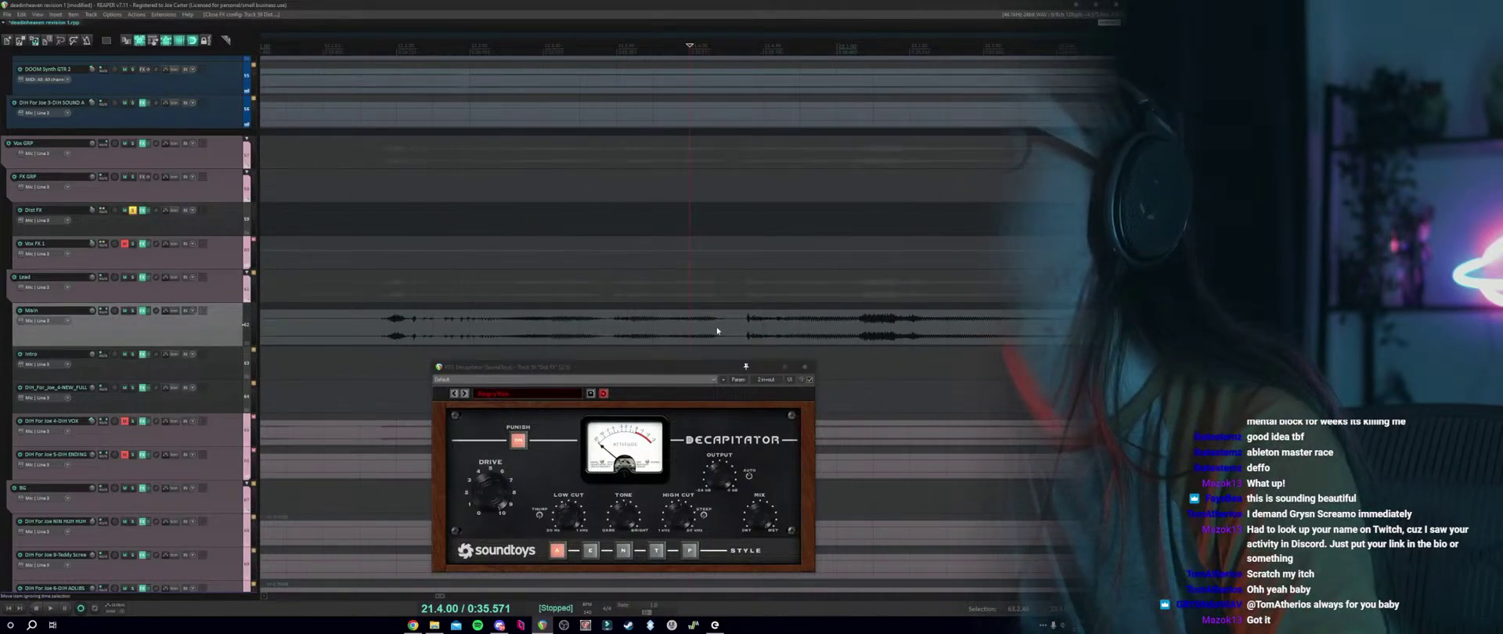
# Bypass Decapitator on Dist FX and audition the Main vocal from the end of bar 21.
pyautogui.click(727, 329)
pyautogui.moveTo(657, 367); pyautogui.dragTo(709, 243)
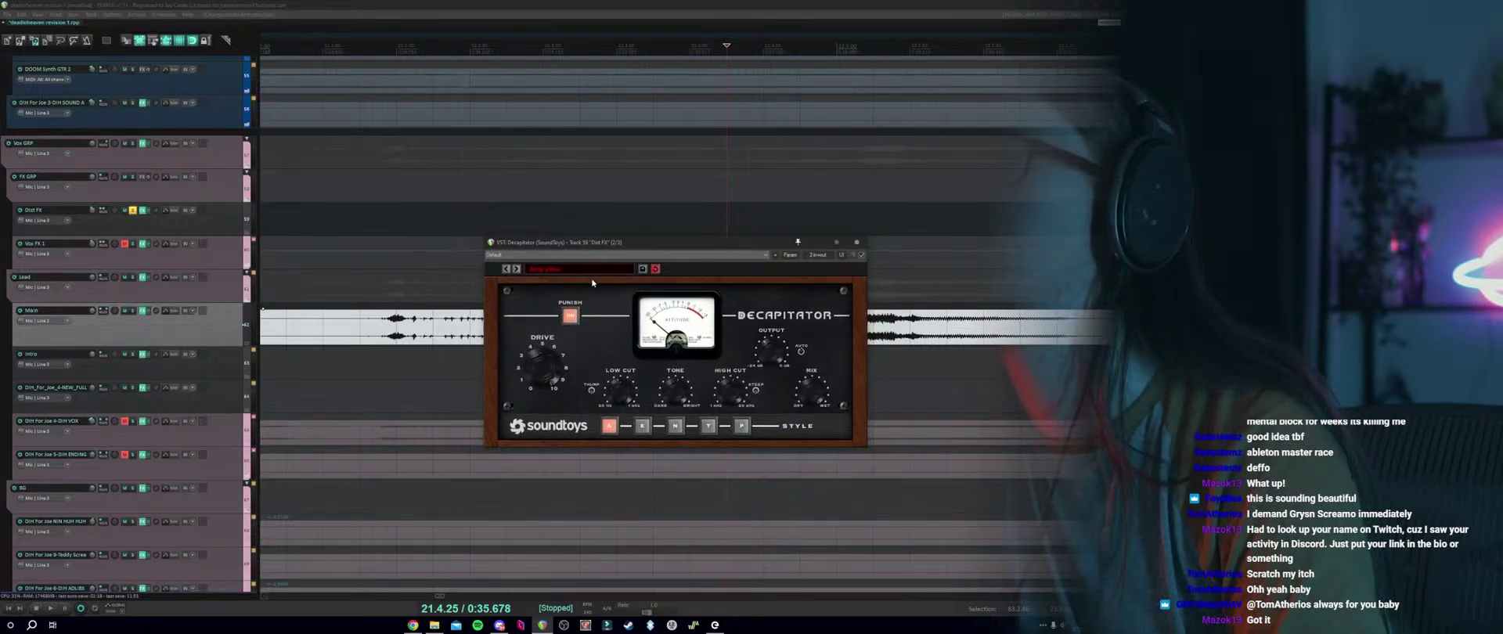
pyautogui.moveTo(600, 249); pyautogui.dragTo(630, 294)
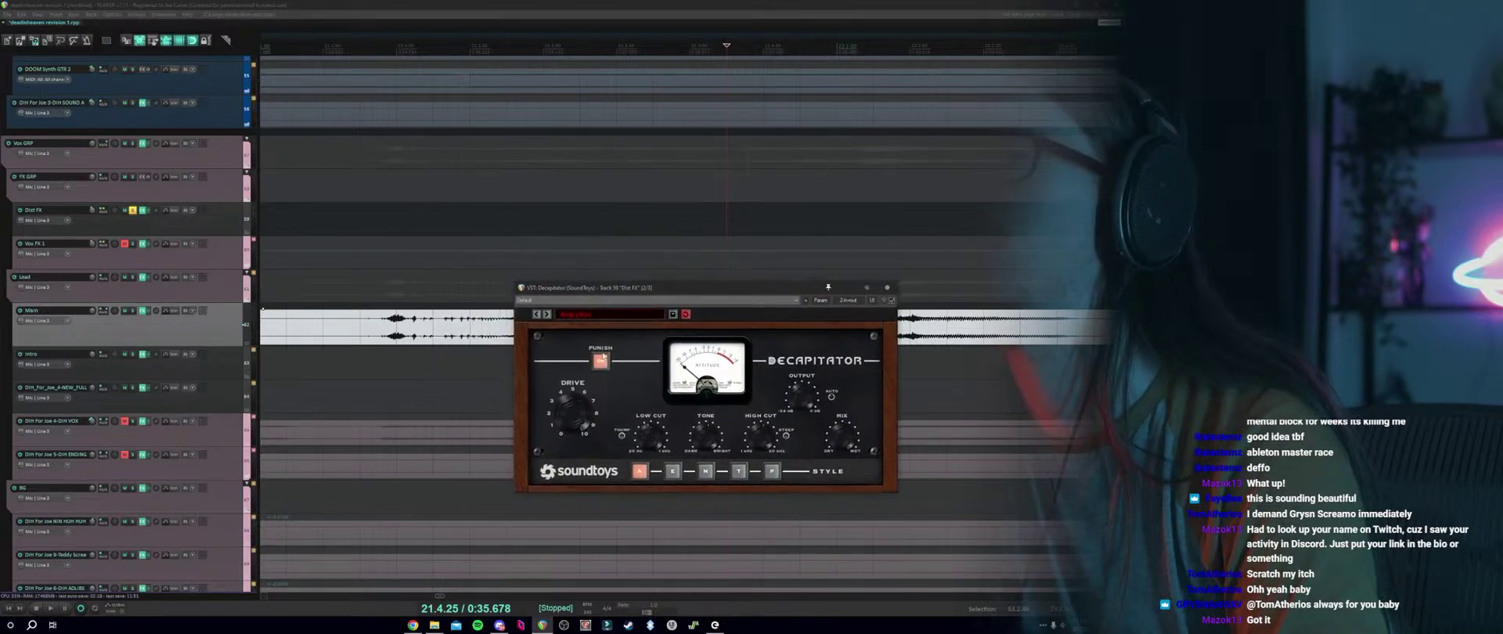
pyautogui.click(892, 300)
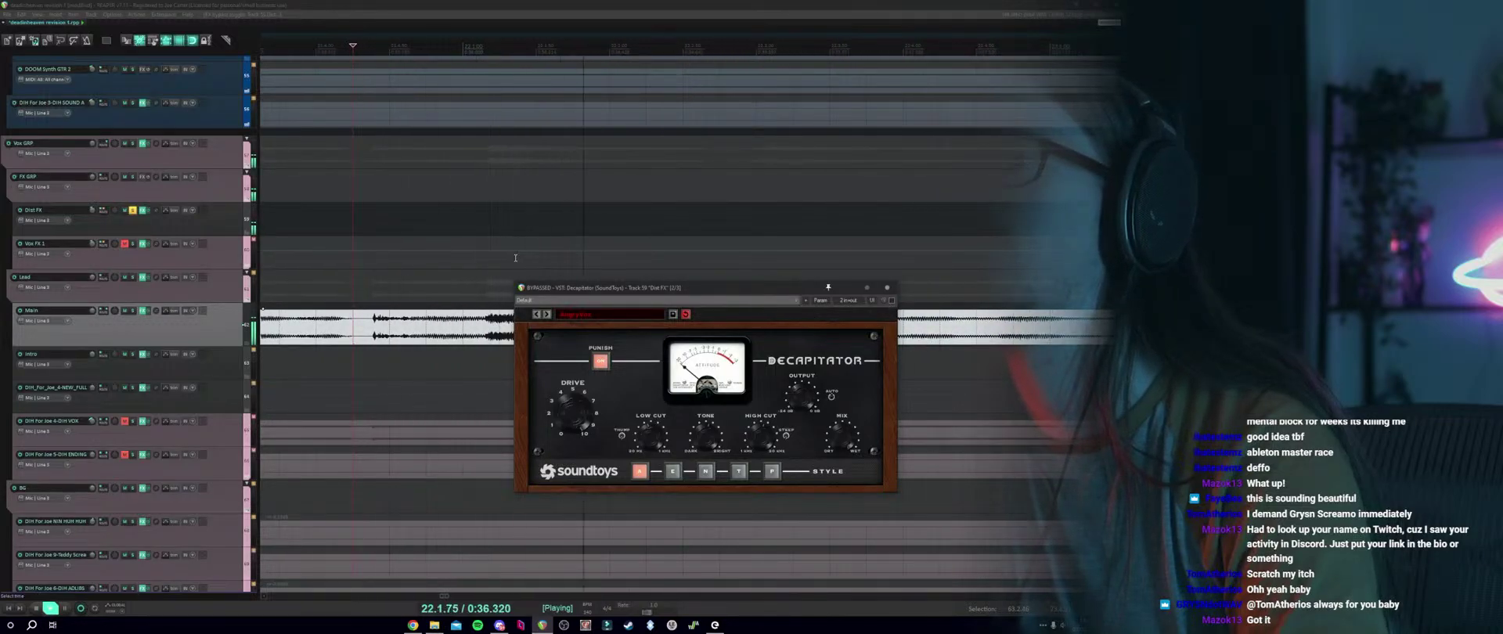
pyautogui.scroll(2, 321, 294)
pyautogui.click(320, 294)
pyautogui.press('space')
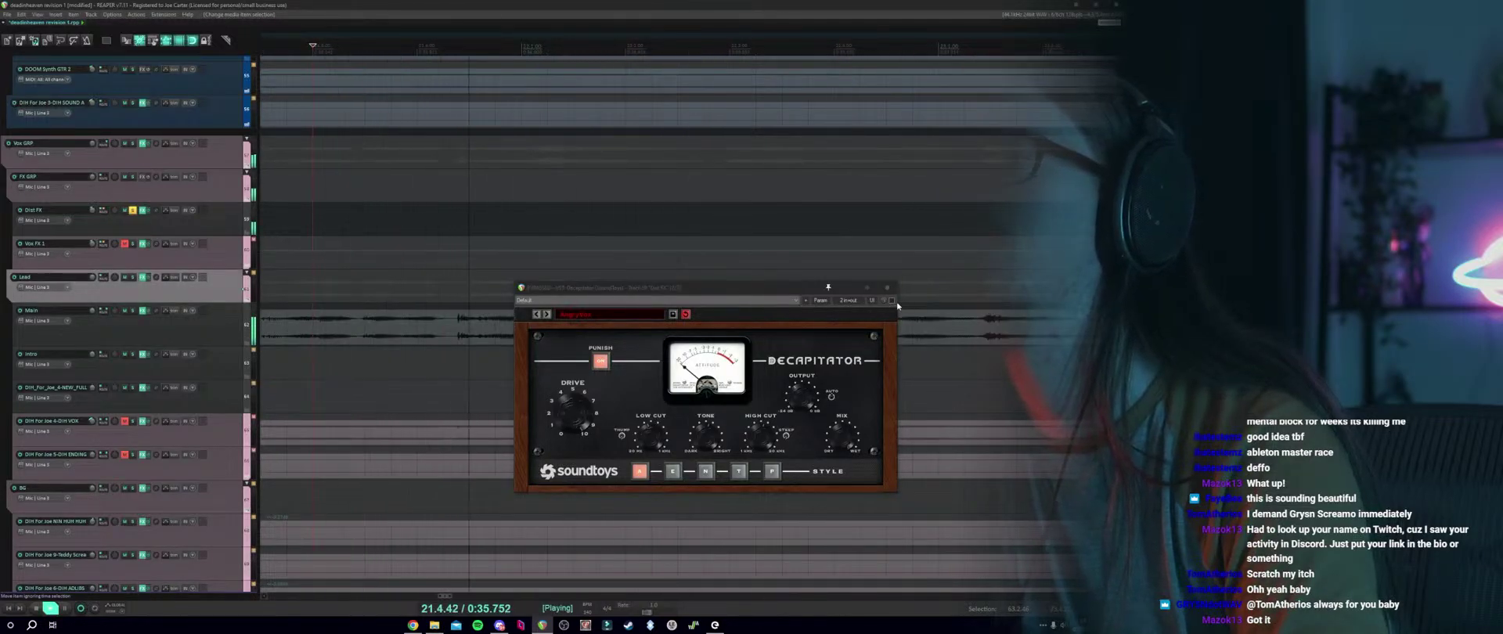
# Place the bypassed Decapitator window beneath the Main vocal item and audition the phrase around bar 22.
pyautogui.moveTo(705, 287); pyautogui.dragTo(724, 390)
pyautogui.press('space')
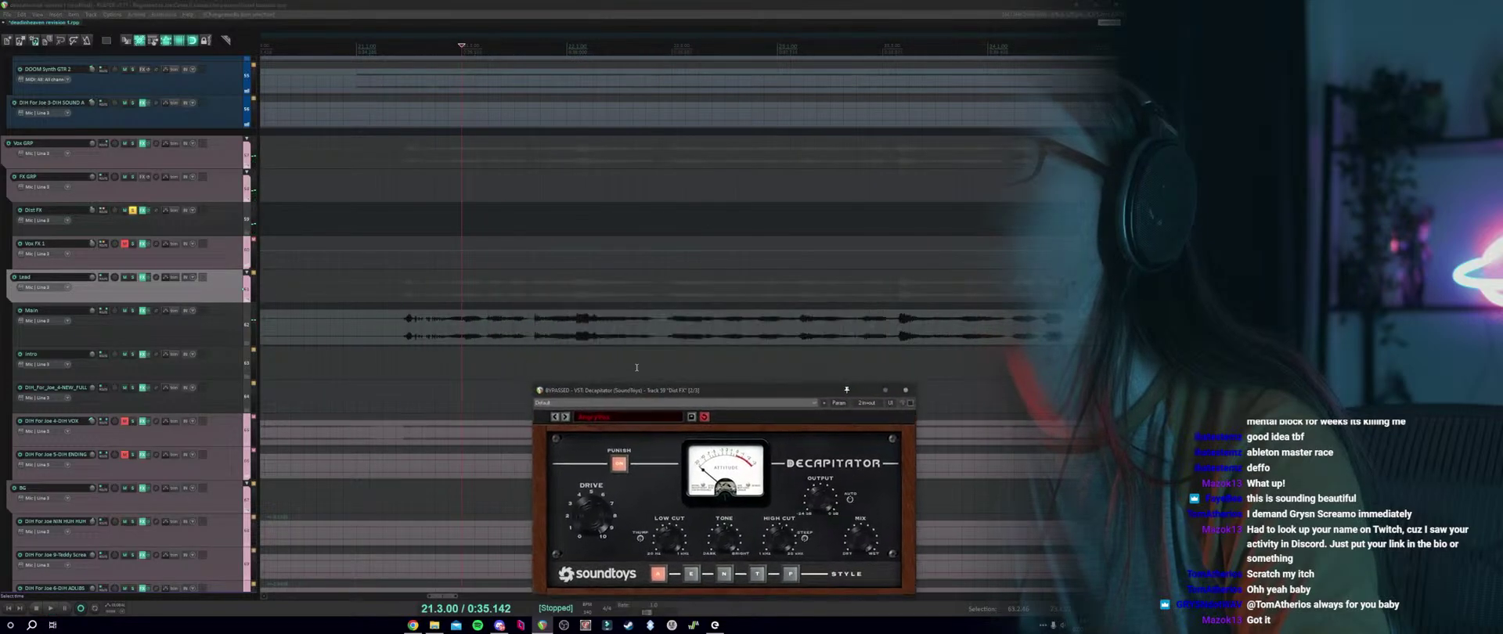
pyautogui.click(634, 296)
pyautogui.press('space')
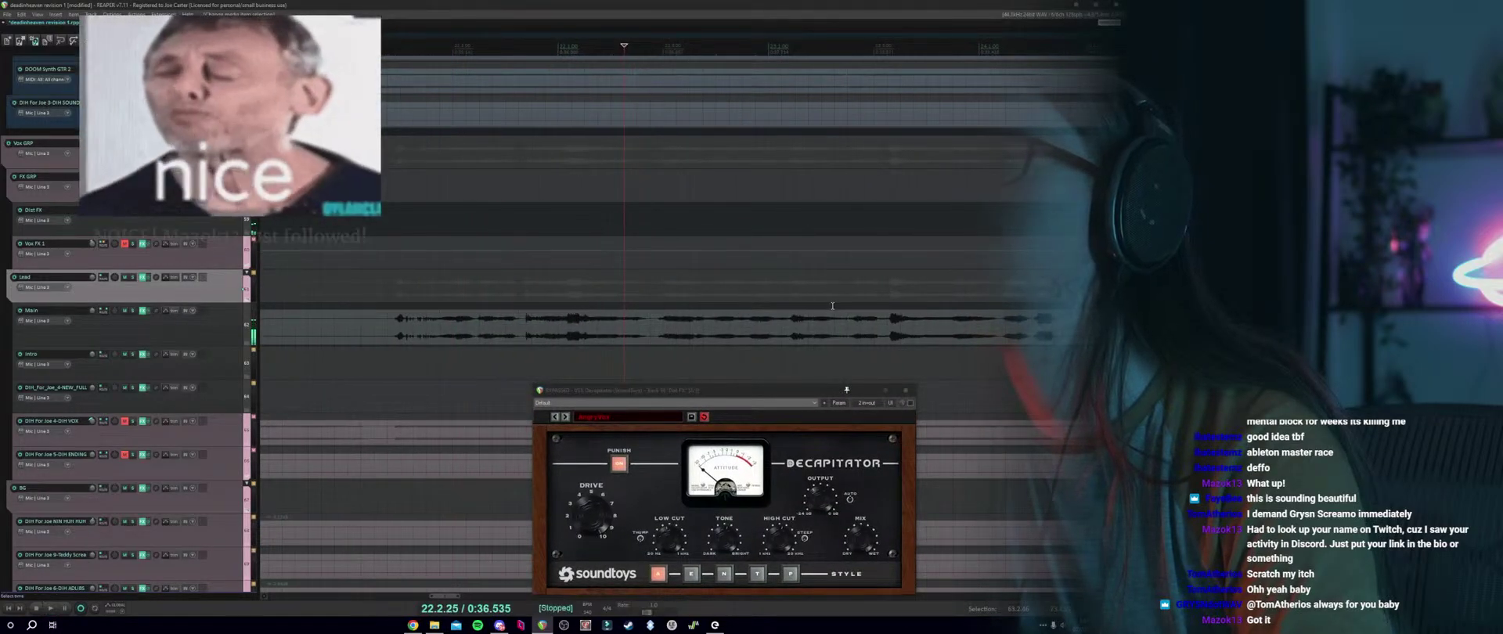
pyautogui.press('space')
pyautogui.scroll(-3, 430, 302)
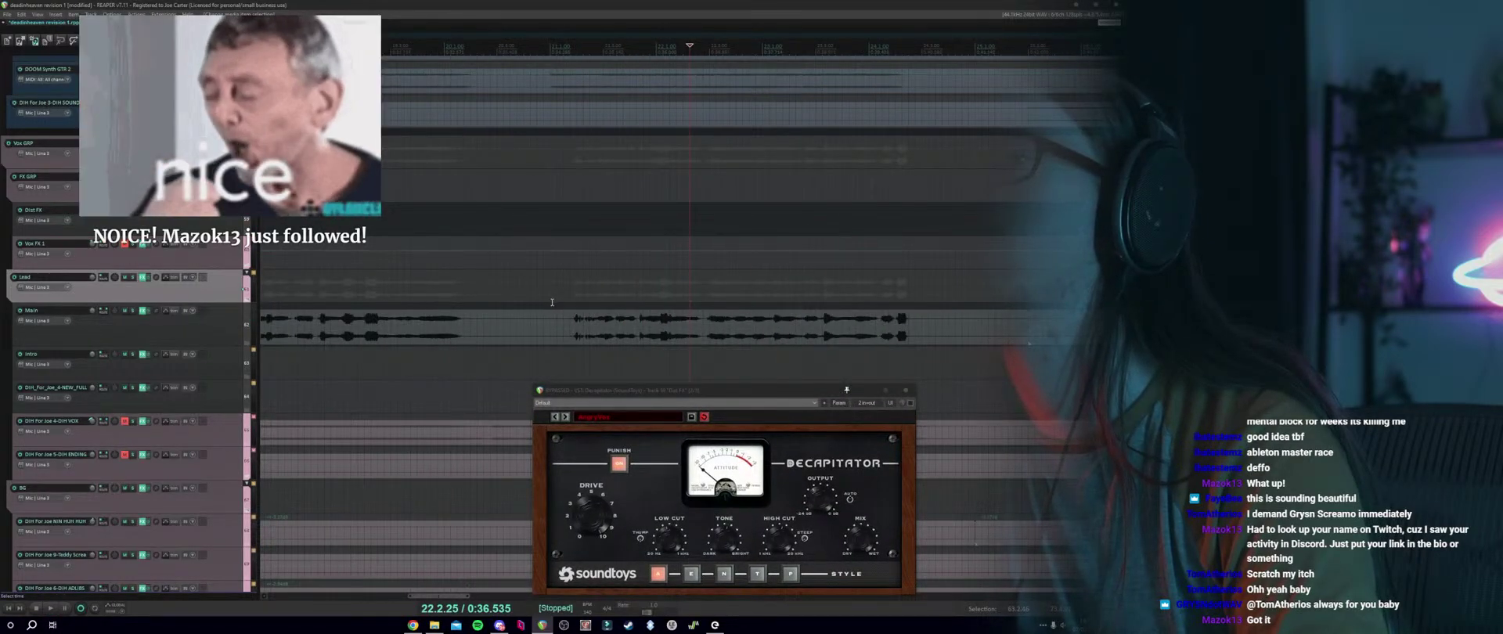
pyautogui.click(569, 306)
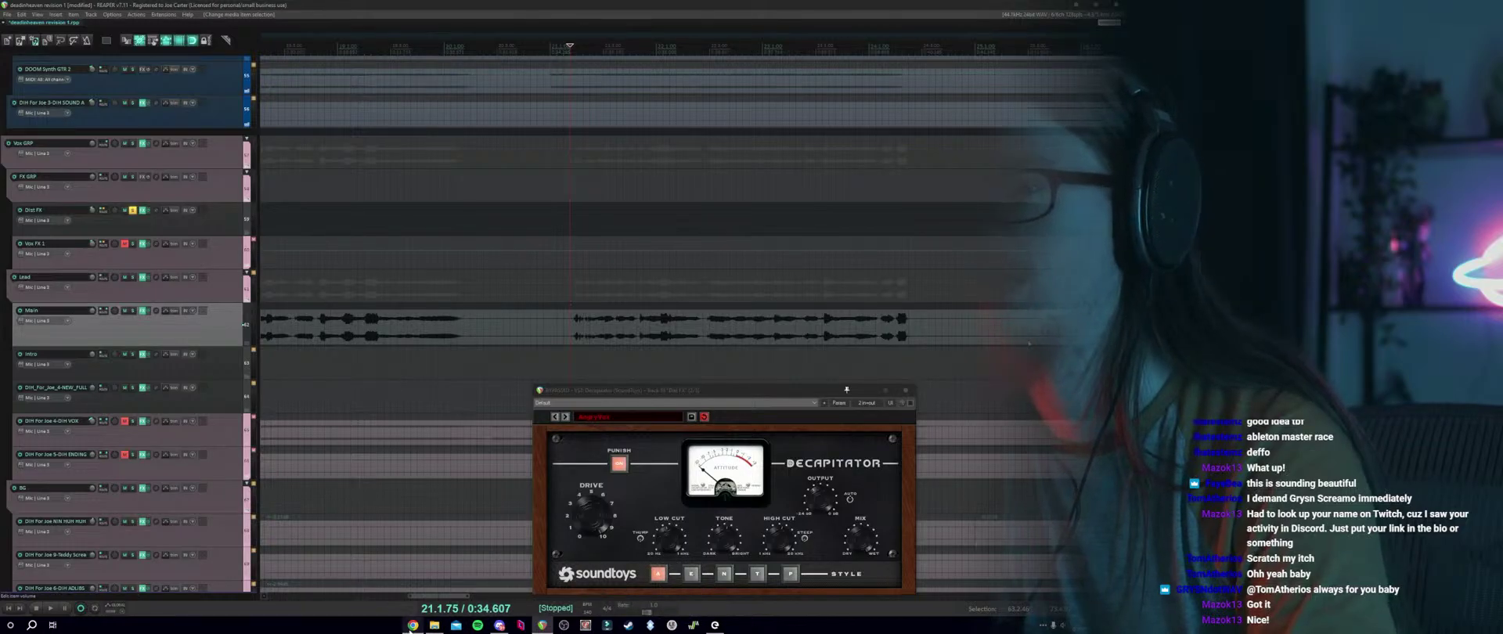
# Return to REAPER and close the Add FX window without adding a plugin.
pyautogui.press('Delete')
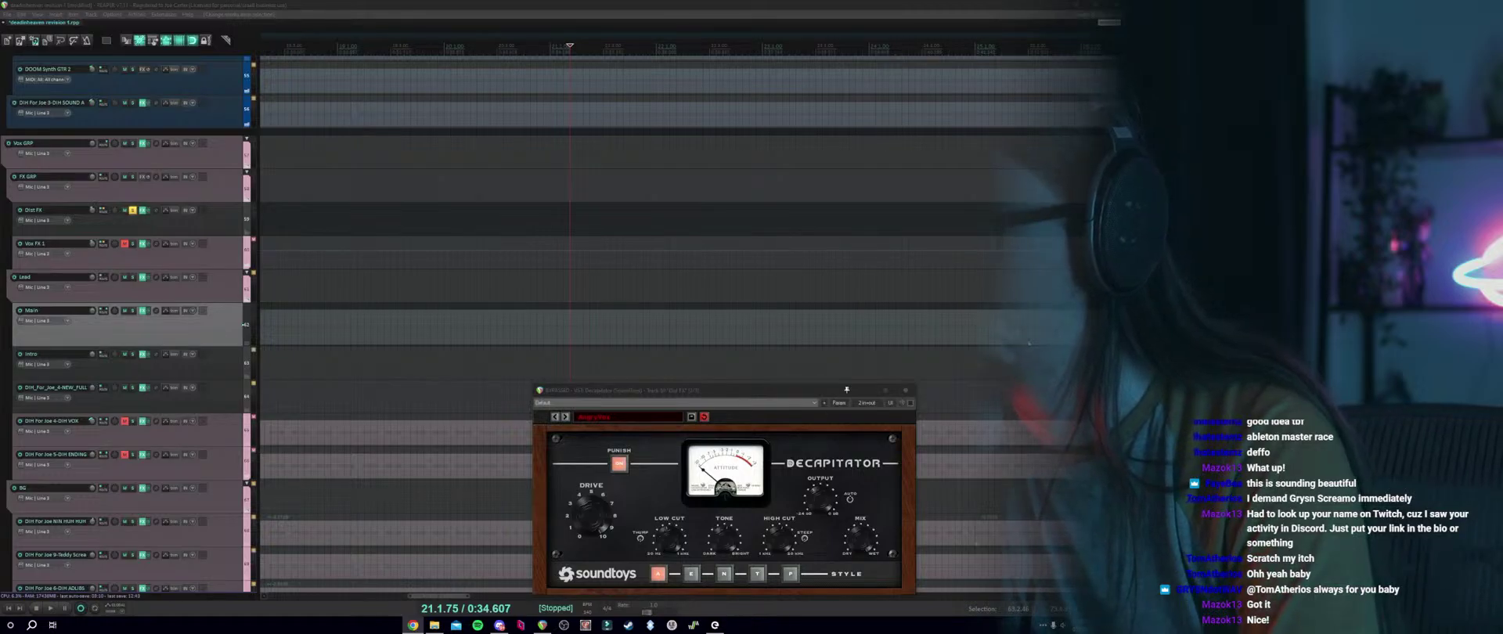
pyautogui.click(542, 625)
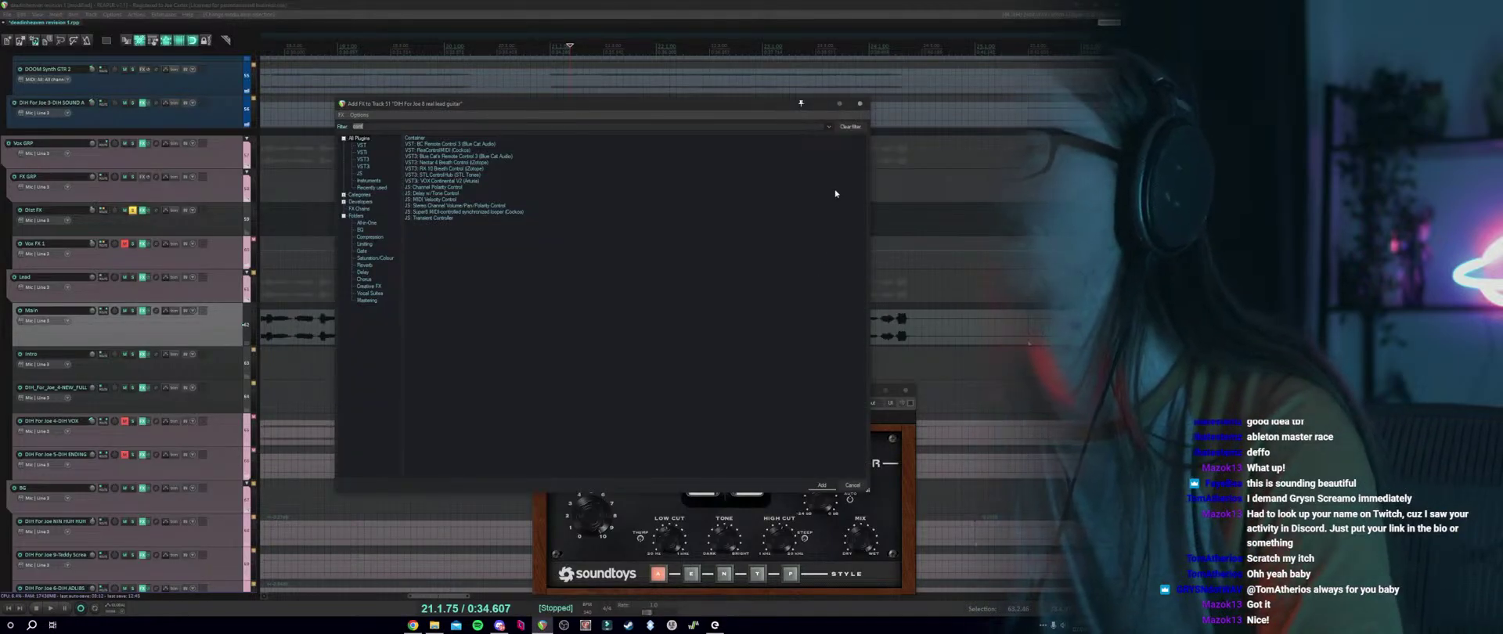
pyautogui.click(859, 103)
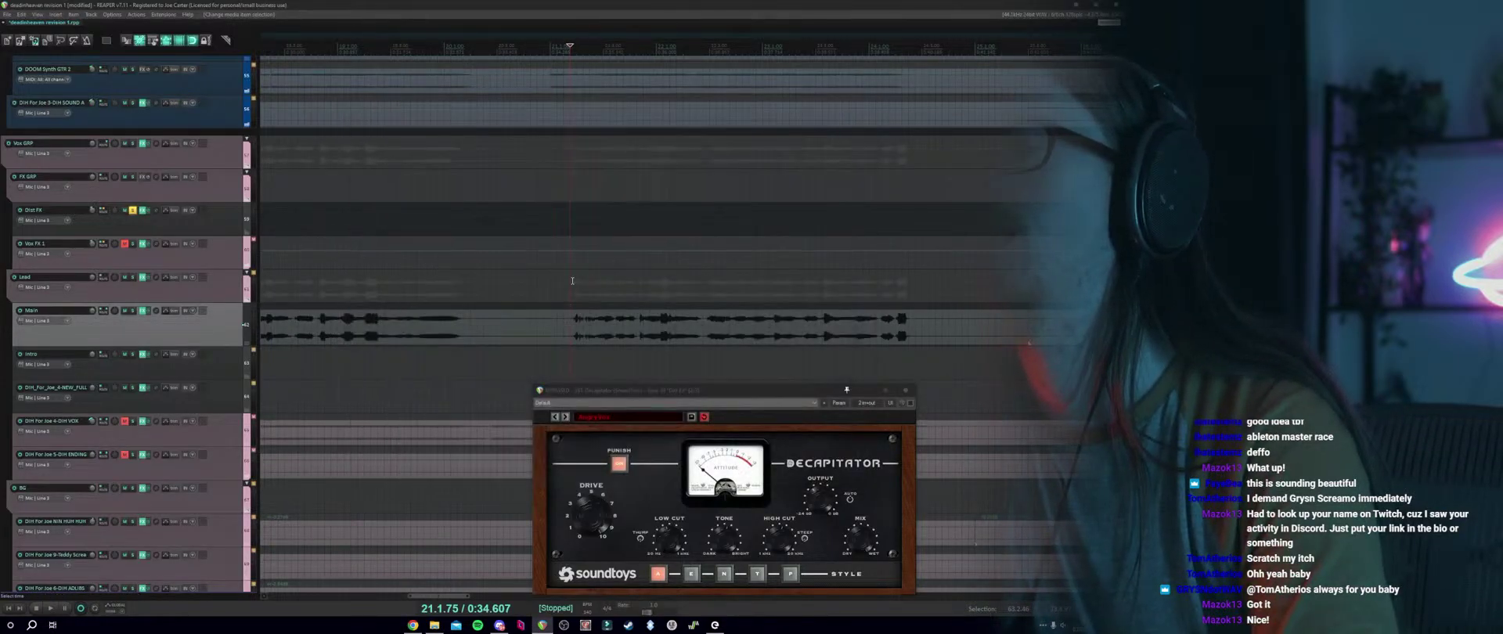
# Compare the Main vocal from bar 20 with Decapitator bypassed and re-enabled, continuing the audition at the second phrase.
pyautogui.scroll(-2, 595, 298)
pyautogui.click(595, 298)
pyautogui.press('space')
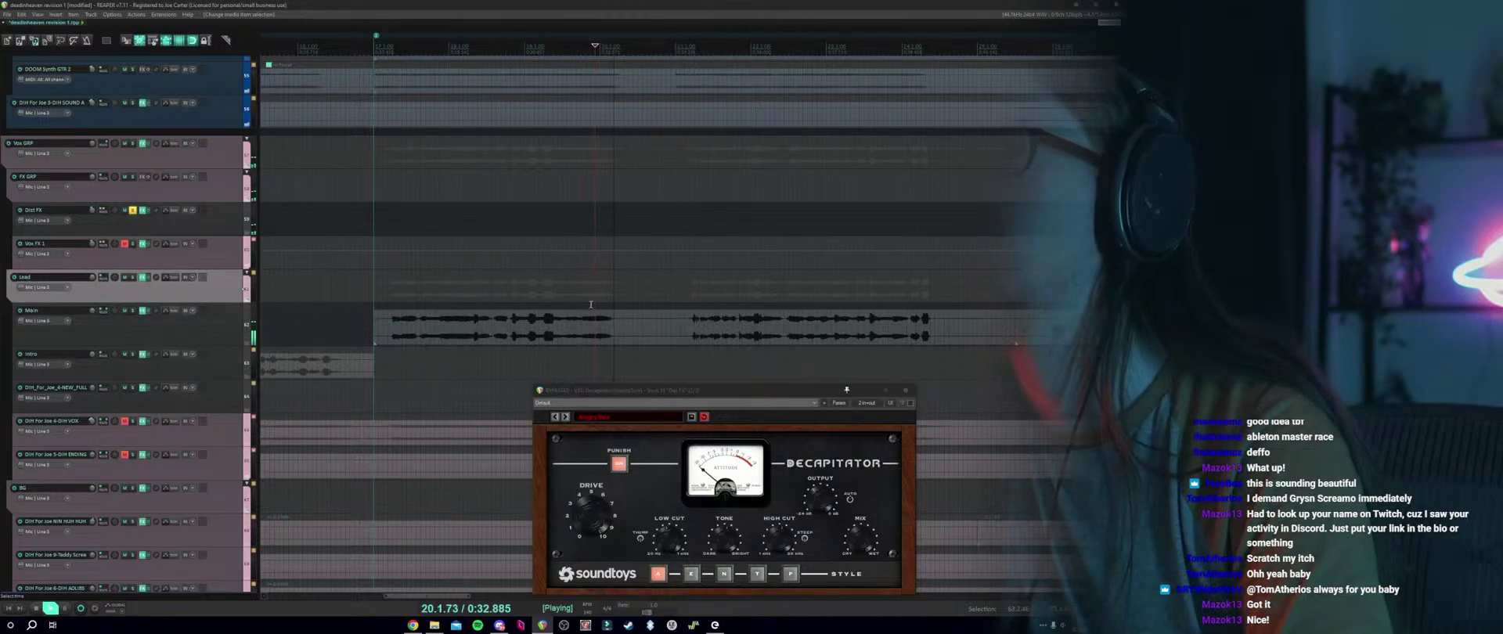
pyautogui.press('space')
pyautogui.click(911, 402)
pyautogui.press('space')
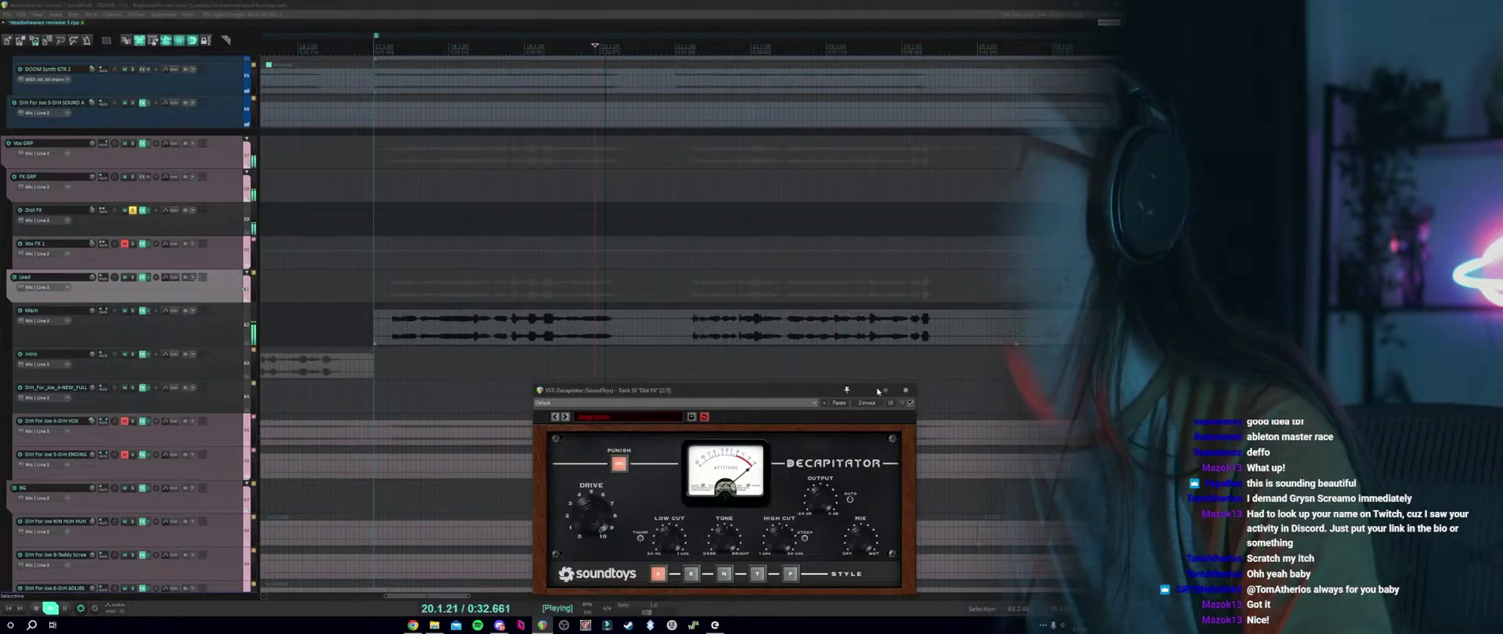
pyautogui.click(705, 335)
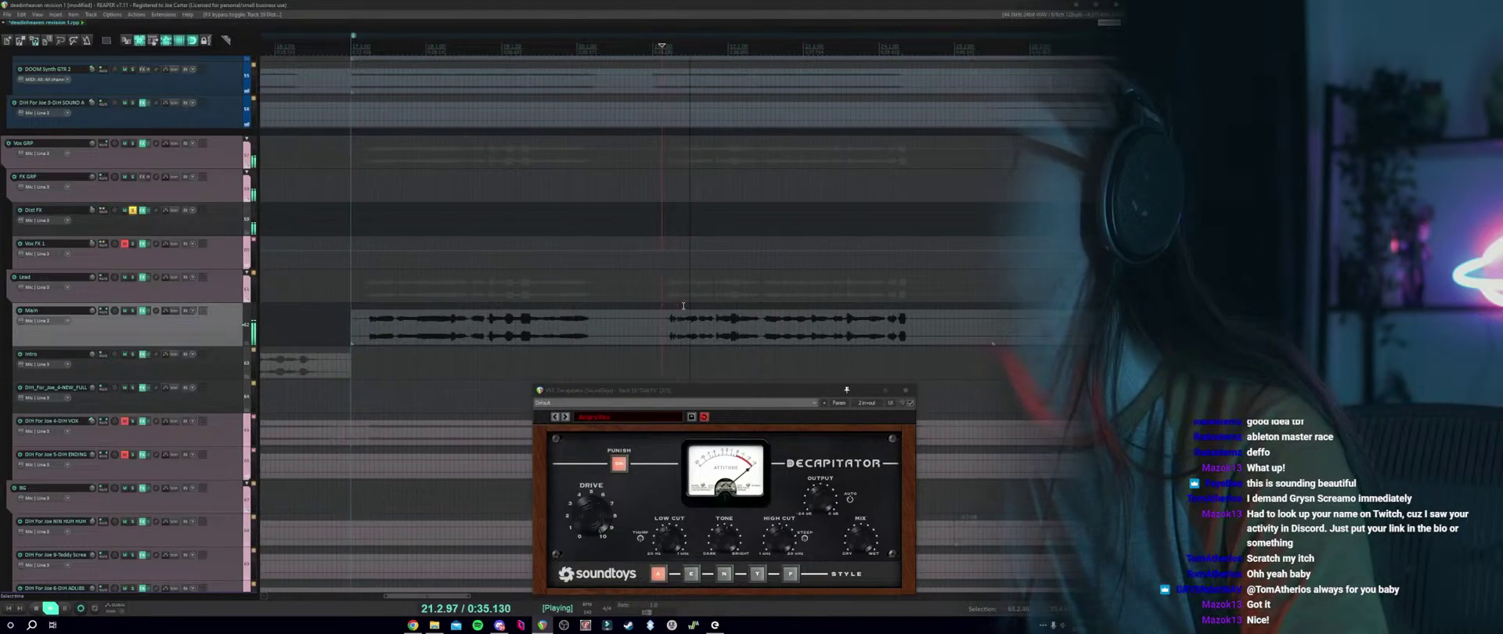
# Audition the opening words of the Main vocal's second phrase, from bar 21 into bar 22.
pyautogui.press('space')
pyautogui.scroll(2, 785, 296)
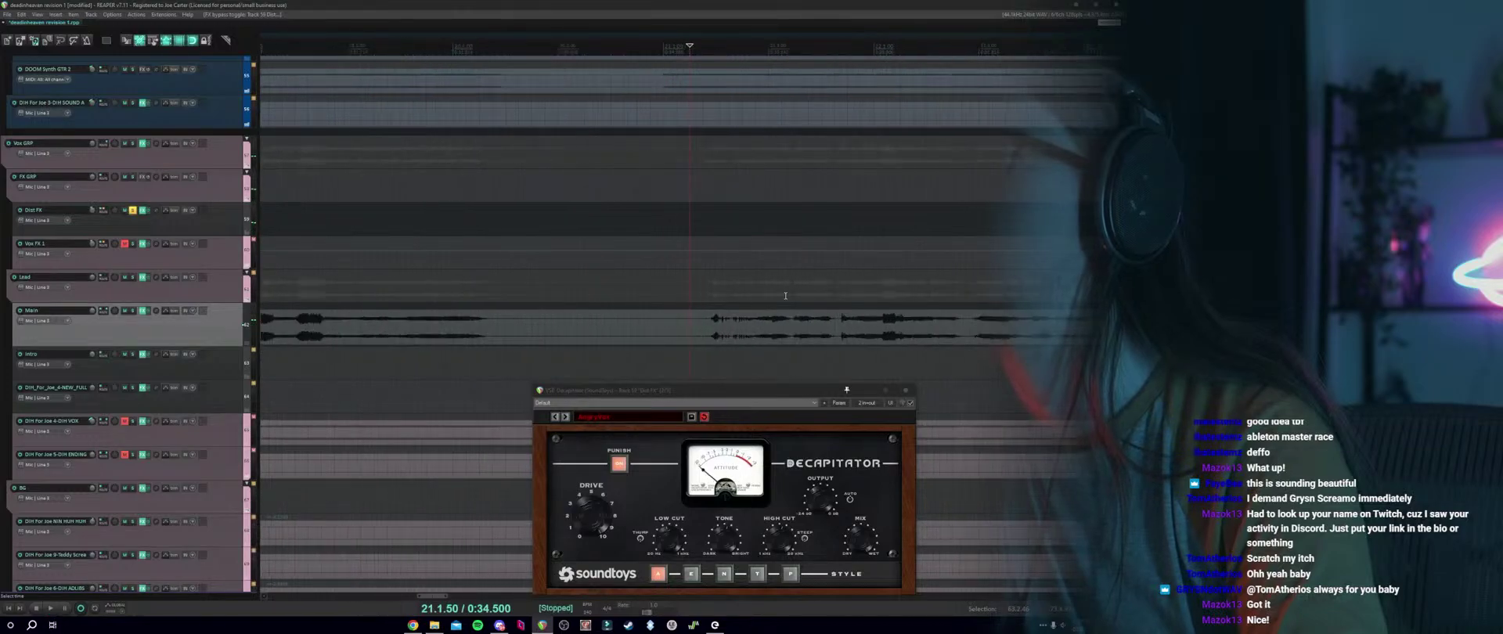
pyautogui.scroll(-1, 761, 336)
pyautogui.click(734, 330)
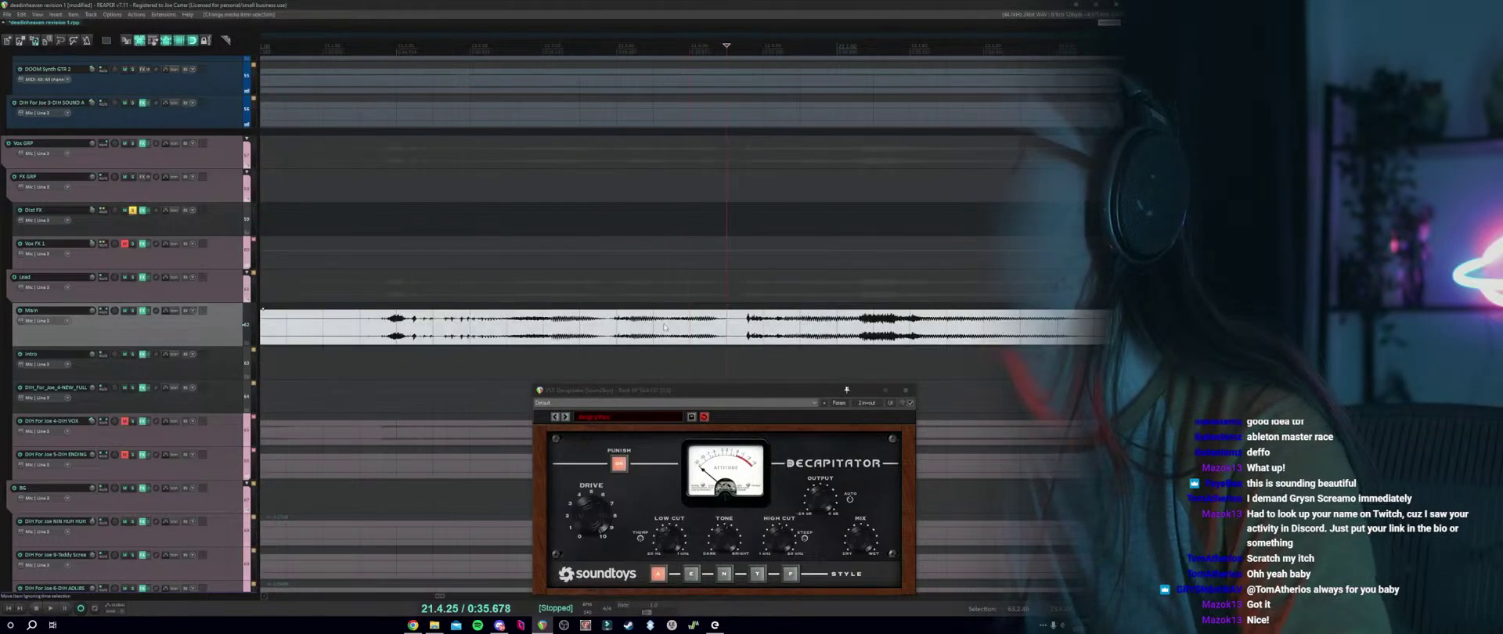
pyautogui.scroll(1, 448, 281)
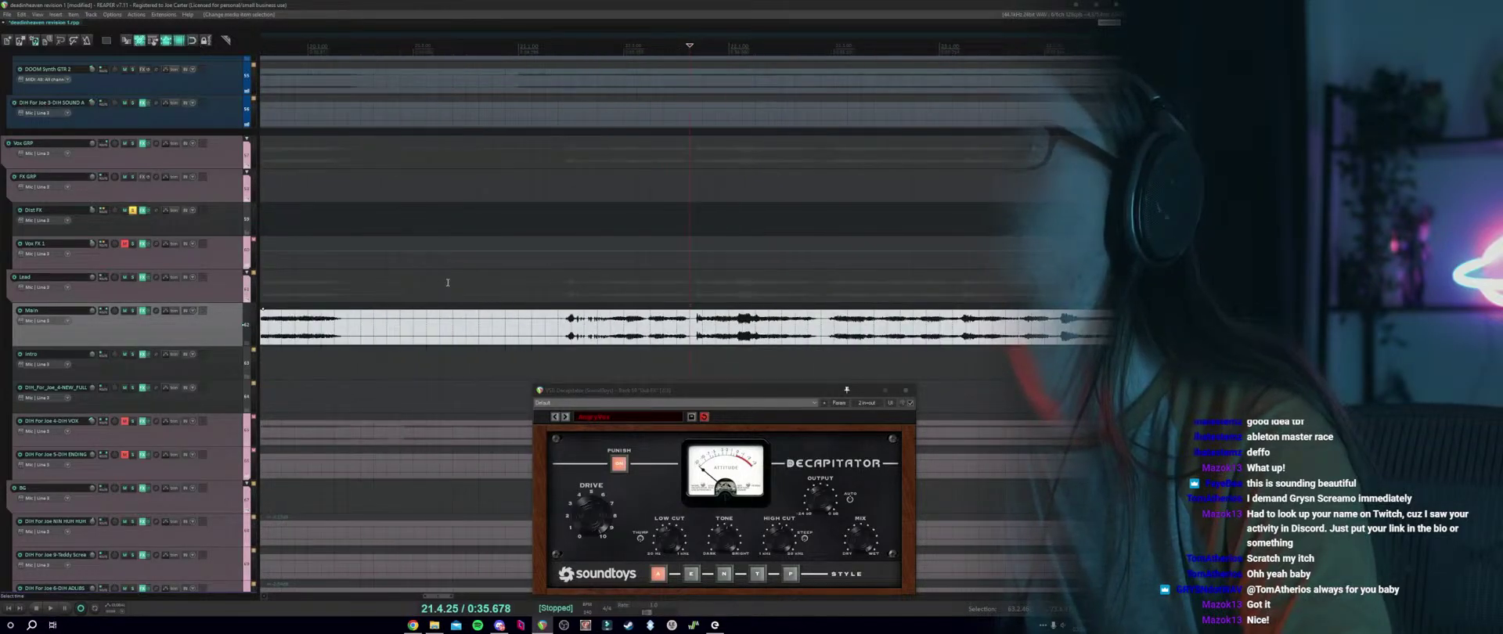
pyautogui.click(538, 302)
pyautogui.press('space')
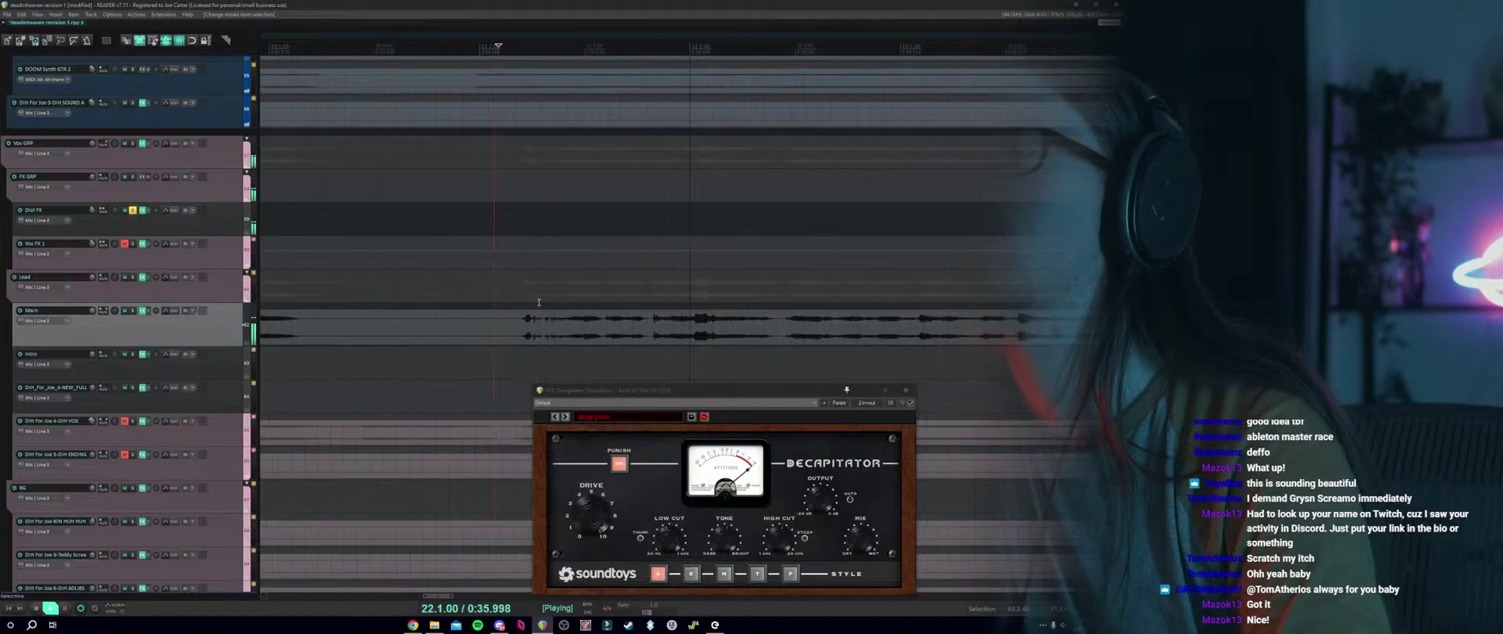
# Split the Main vocal item between words at 21.4.34 and trim the end of the earlier piece back, leaving a gap.
pyautogui.press('space')
pyautogui.click(711, 331)
pyautogui.scroll(1, 712, 332)
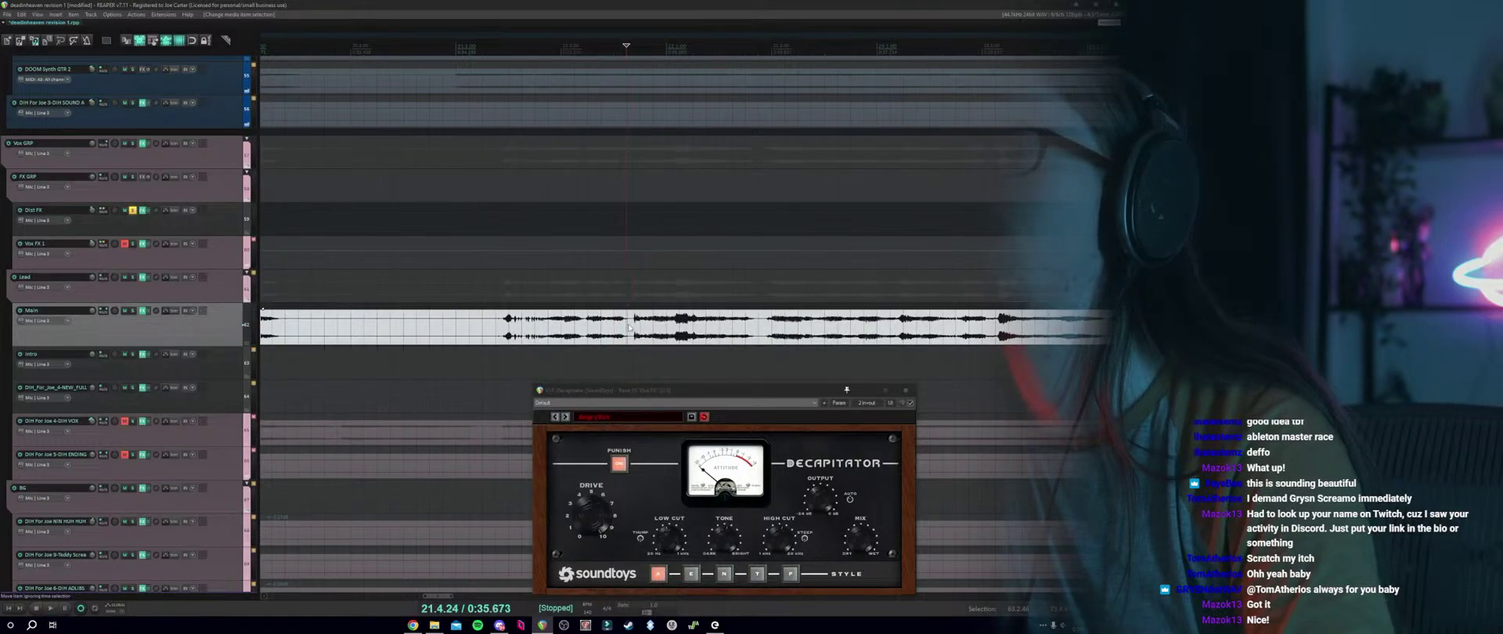
pyautogui.press('s')
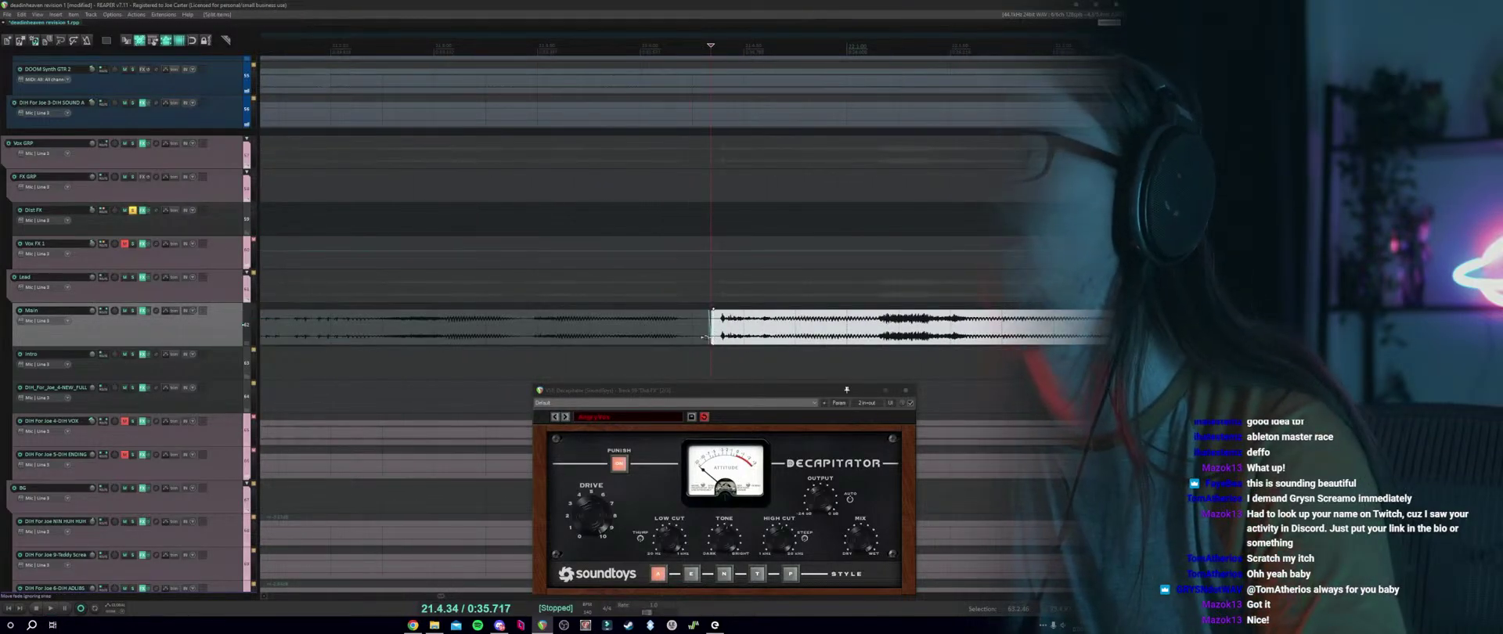
pyautogui.moveTo(709, 335); pyautogui.dragTo(675, 328)
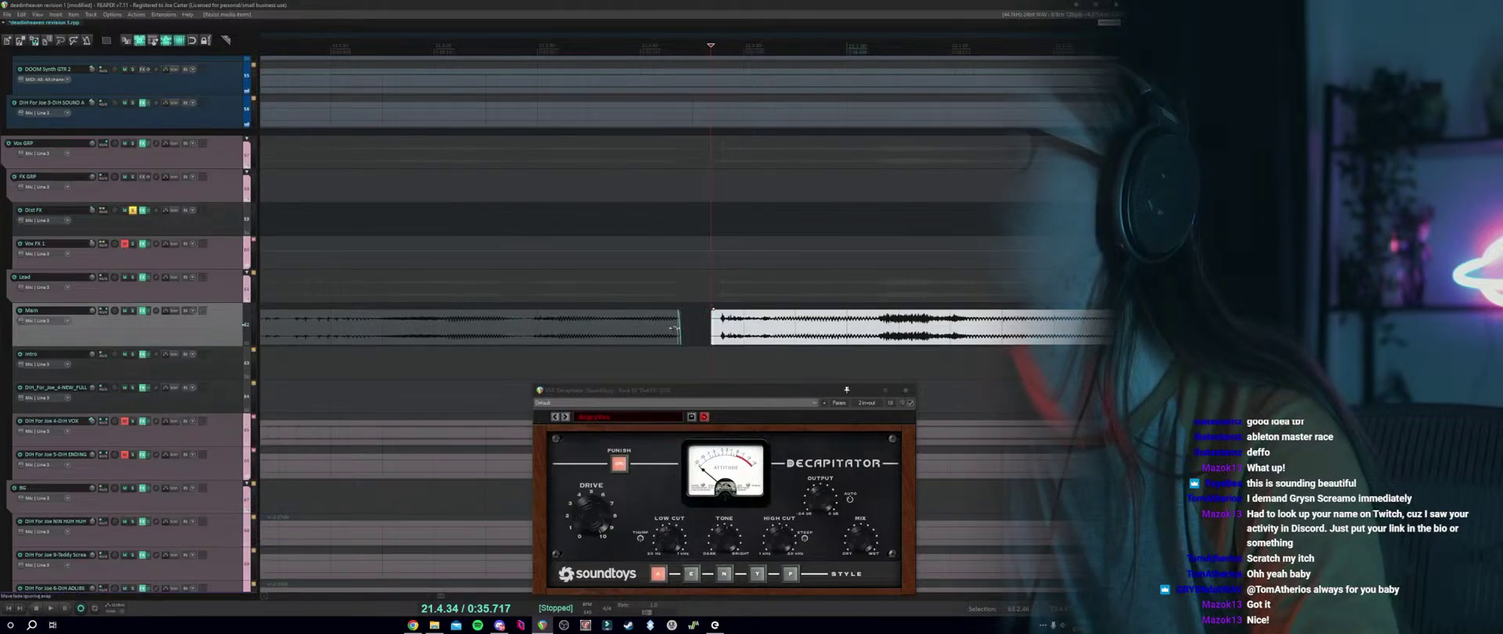
# Extend the earlier Main vocal piece almost to the split, leaving a sliver of gap, and audition from 21.3.42.
pyautogui.click(522, 315)
pyautogui.hscroll(2, 548, 325)
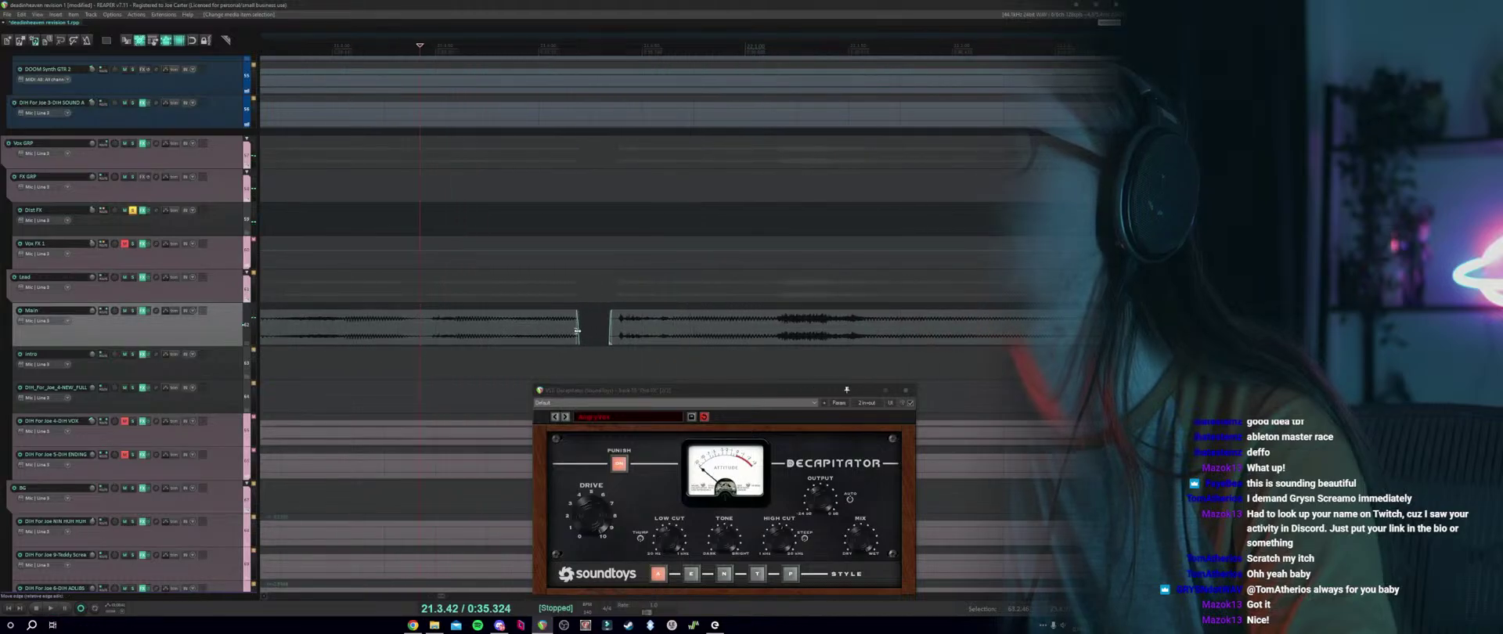
pyautogui.moveTo(577, 330); pyautogui.dragTo(602, 325)
pyautogui.press('space')
pyautogui.press('space')
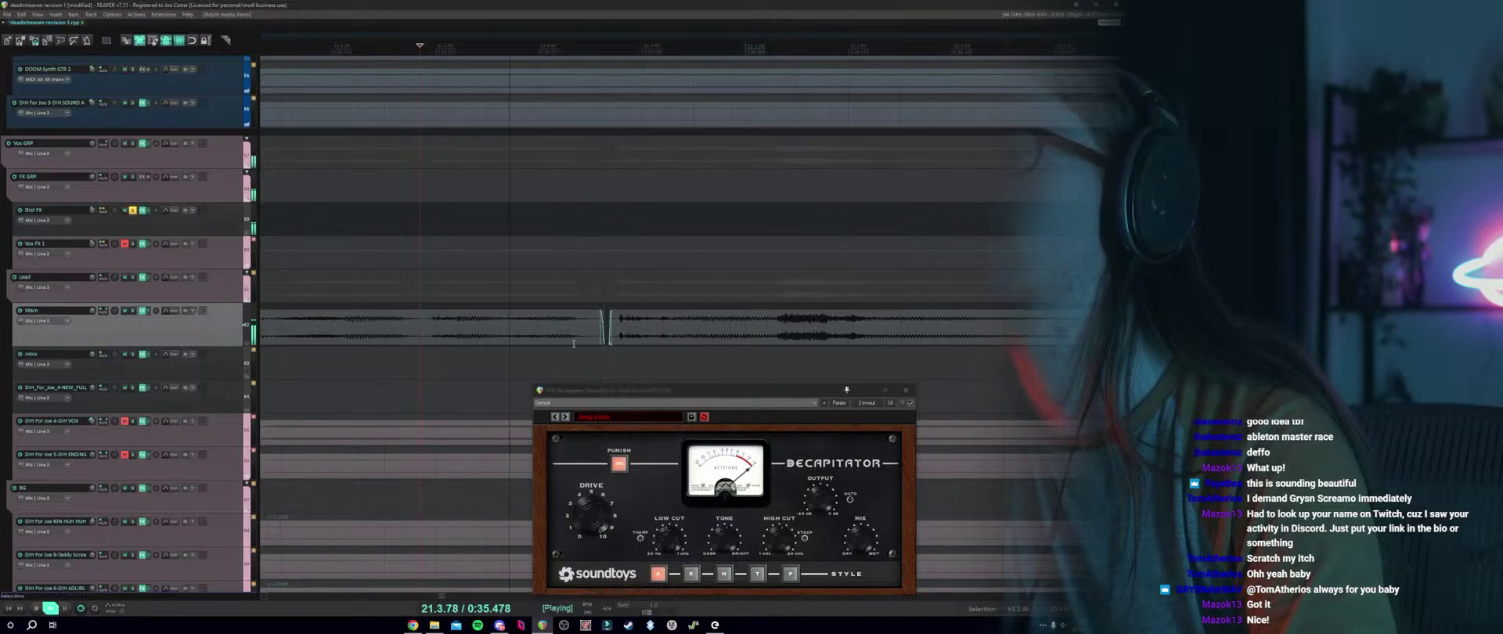
# Try Decapitator's E style on Dist FX and audition the Main vocal's second phrase around bar 21.
pyautogui.moveTo(622, 390); pyautogui.dragTo(610, 277)
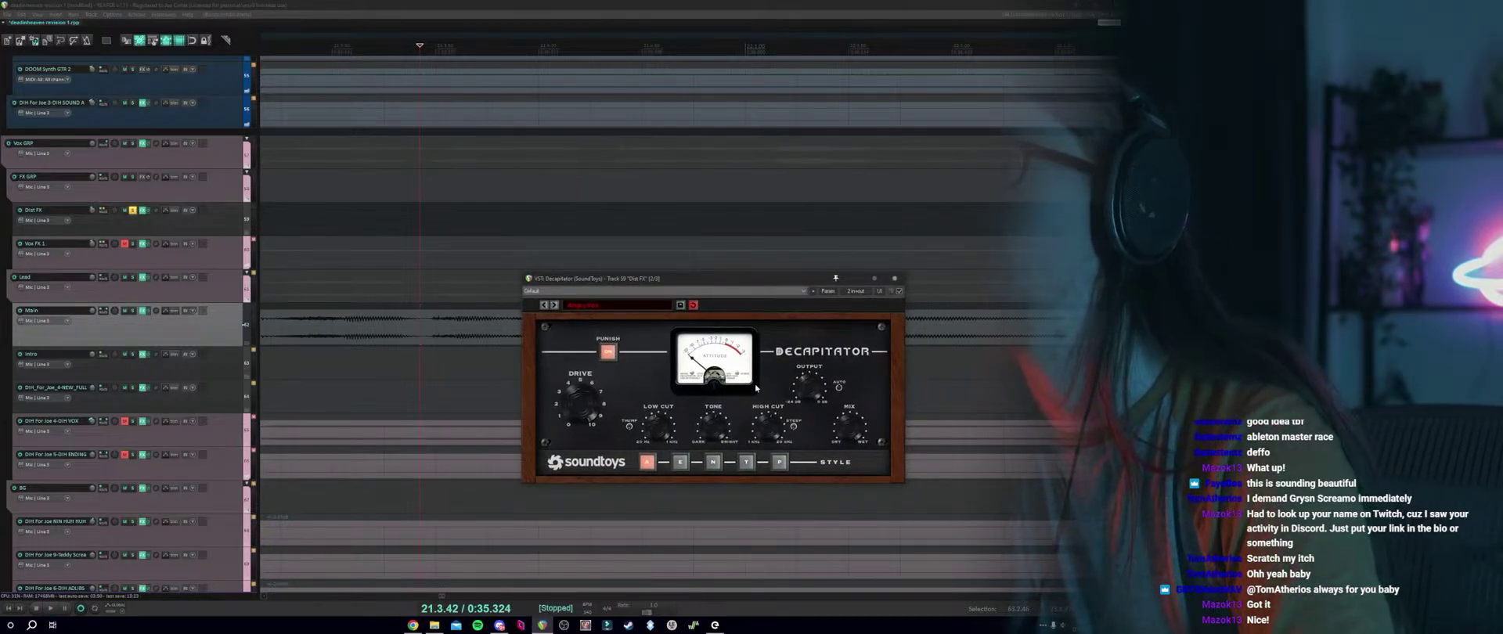
pyautogui.click(679, 461)
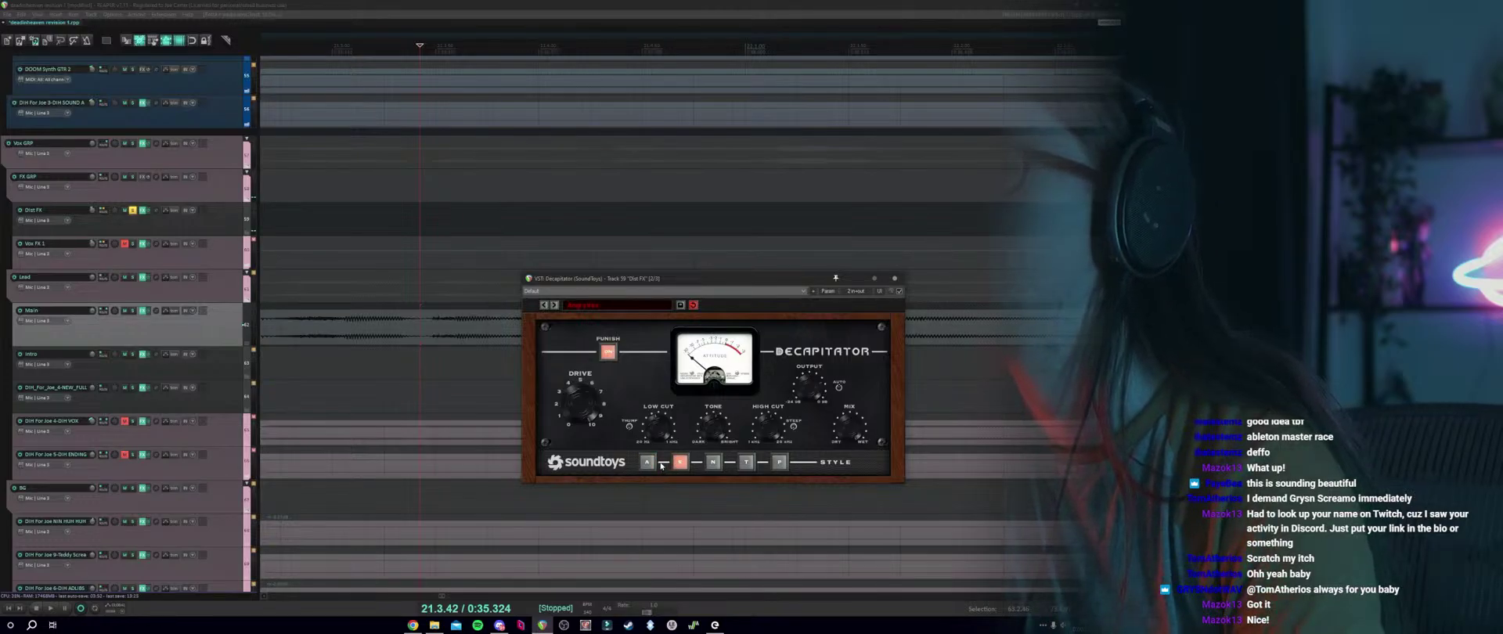
pyautogui.moveTo(602, 288); pyautogui.dragTo(651, 315)
pyautogui.press('space')
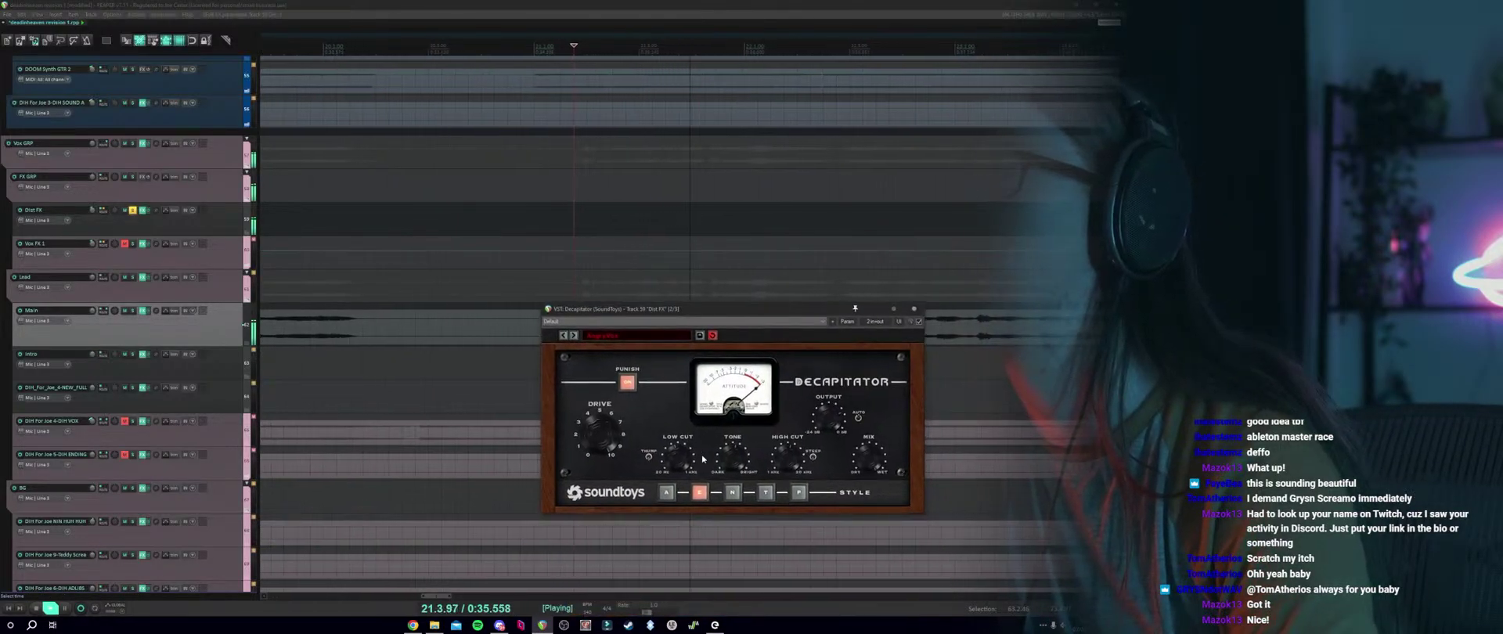
pyautogui.press('space')
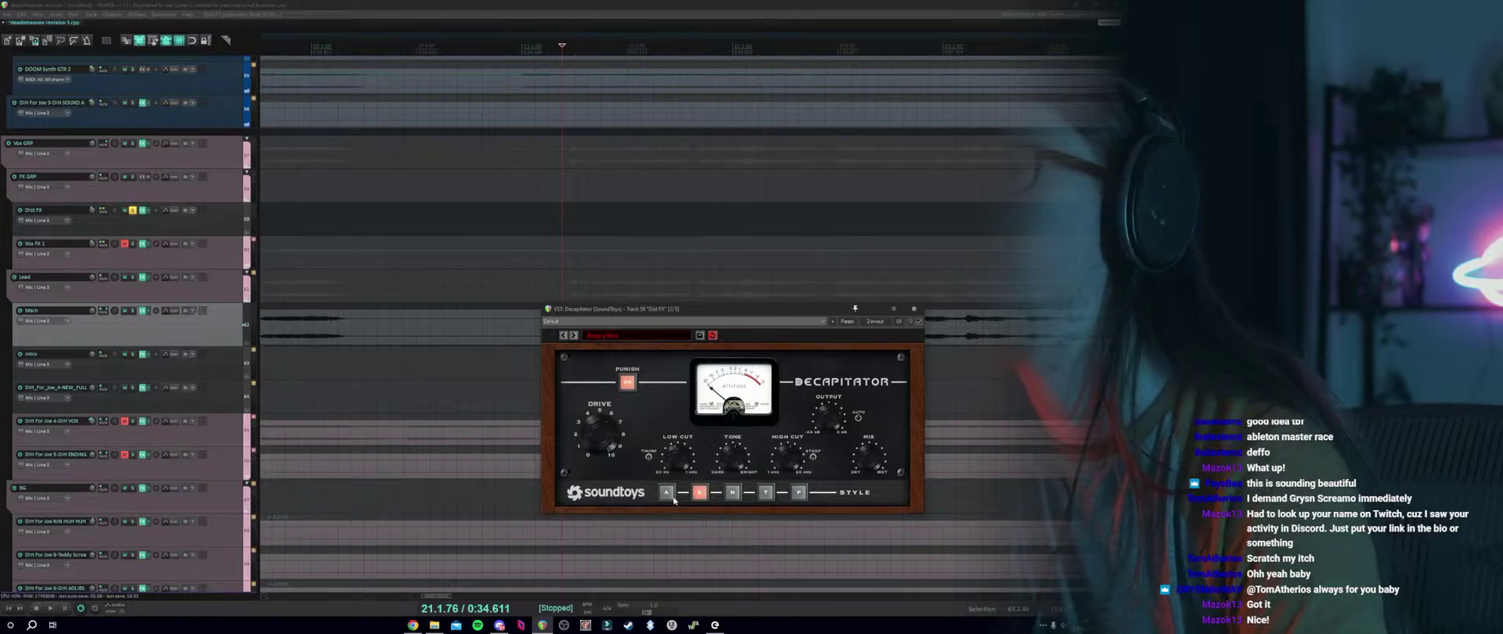
# Compare Decapitator's N, T, A and E styles while playing the Main vocal's second phrase from bar 21.
pyautogui.click(731, 493)
pyautogui.press('space')
pyautogui.click(764, 494)
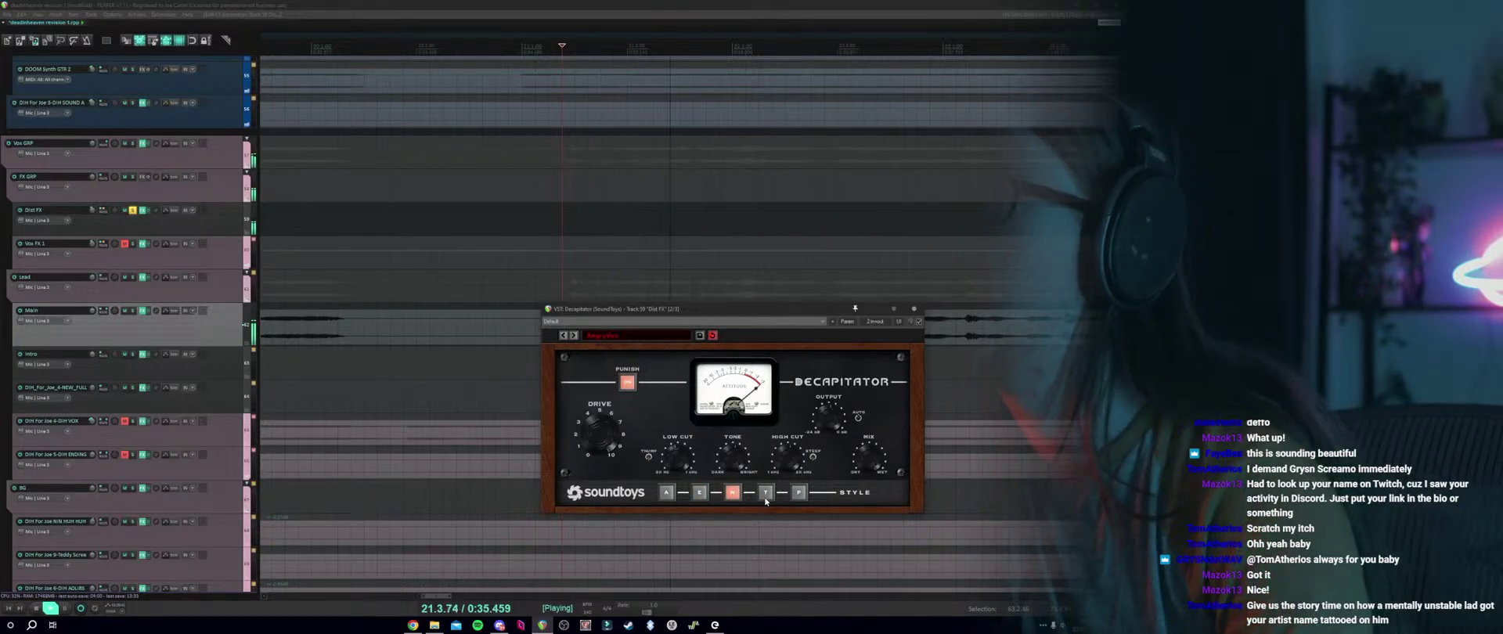
pyautogui.click(666, 493)
pyautogui.click(700, 492)
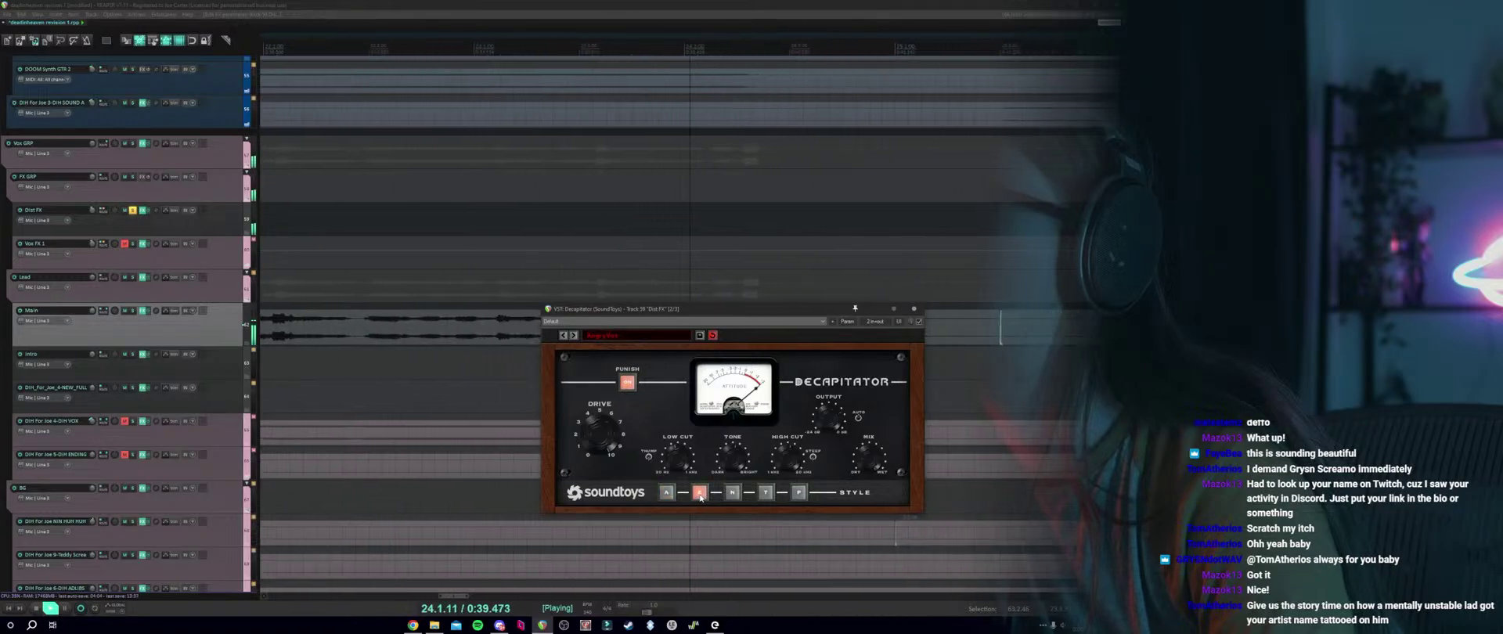
# Compare Decapitator's N and T styles from the Main vocal's start at bar 17, choose style A, and audition it.
pyautogui.scroll(-5, 477, 304)
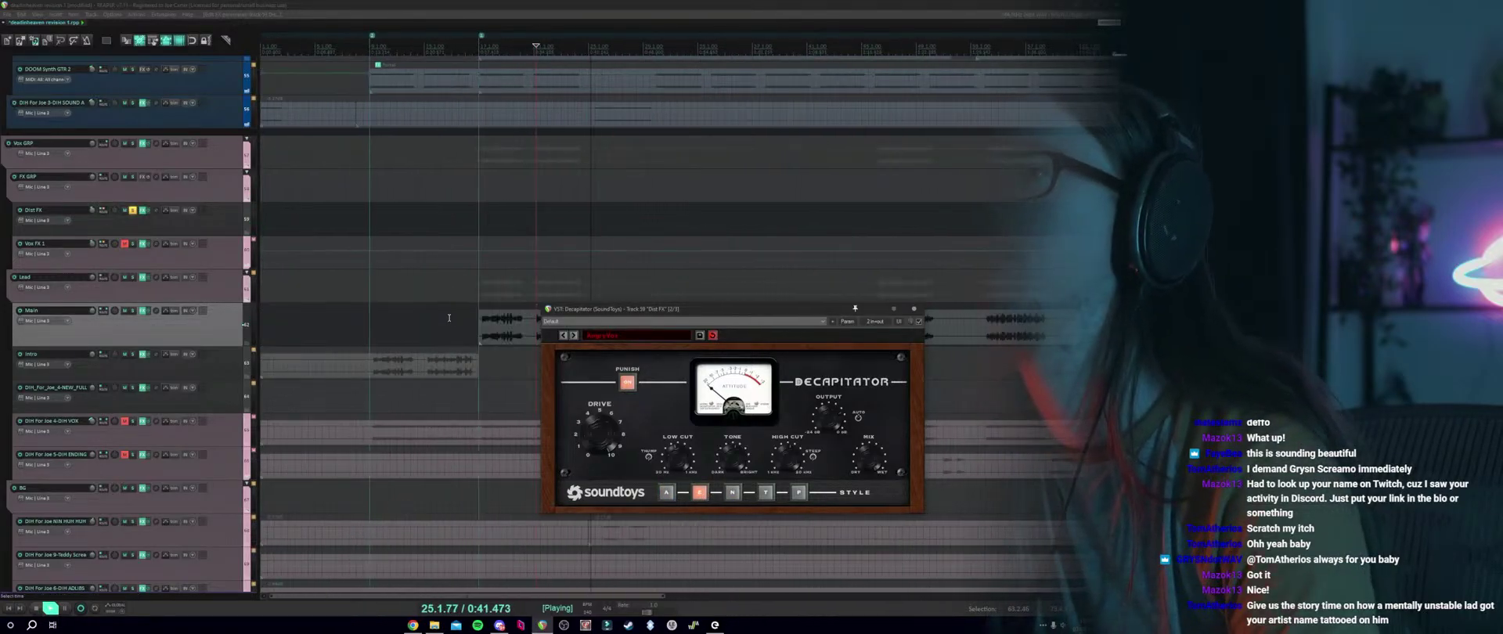
pyautogui.click(478, 303)
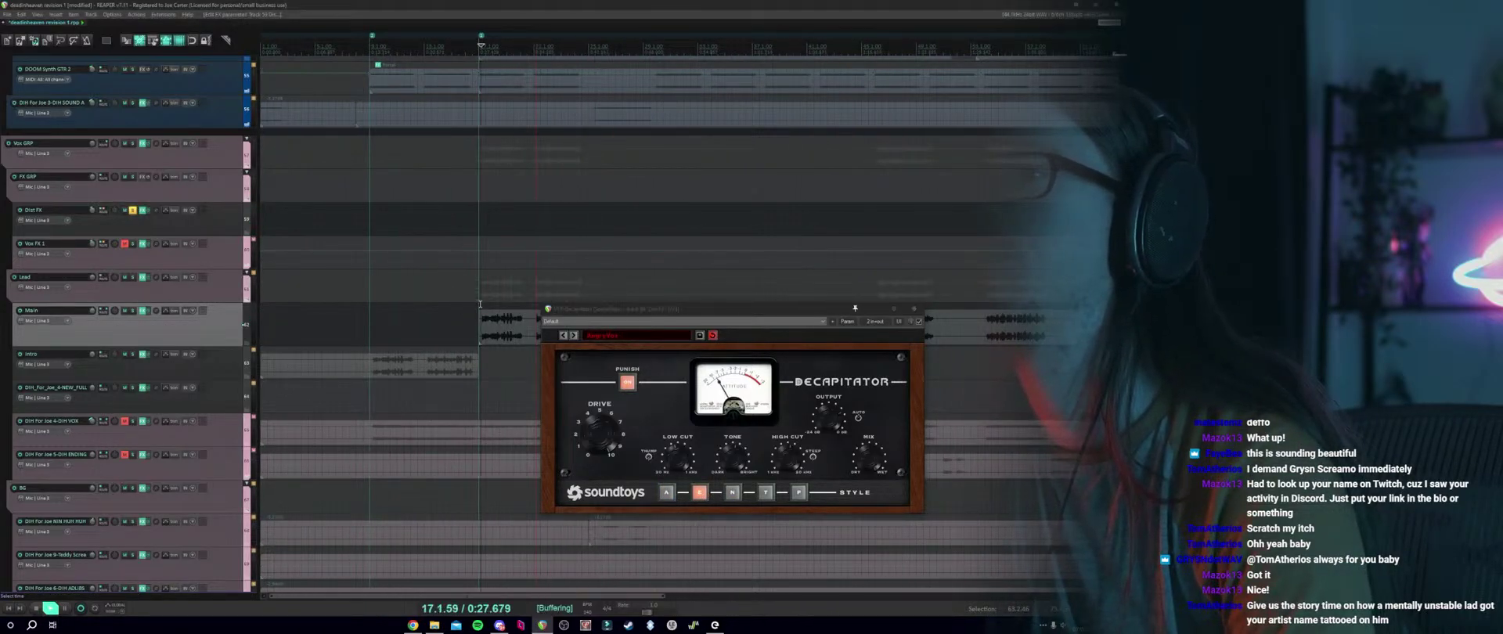
pyautogui.click(732, 493)
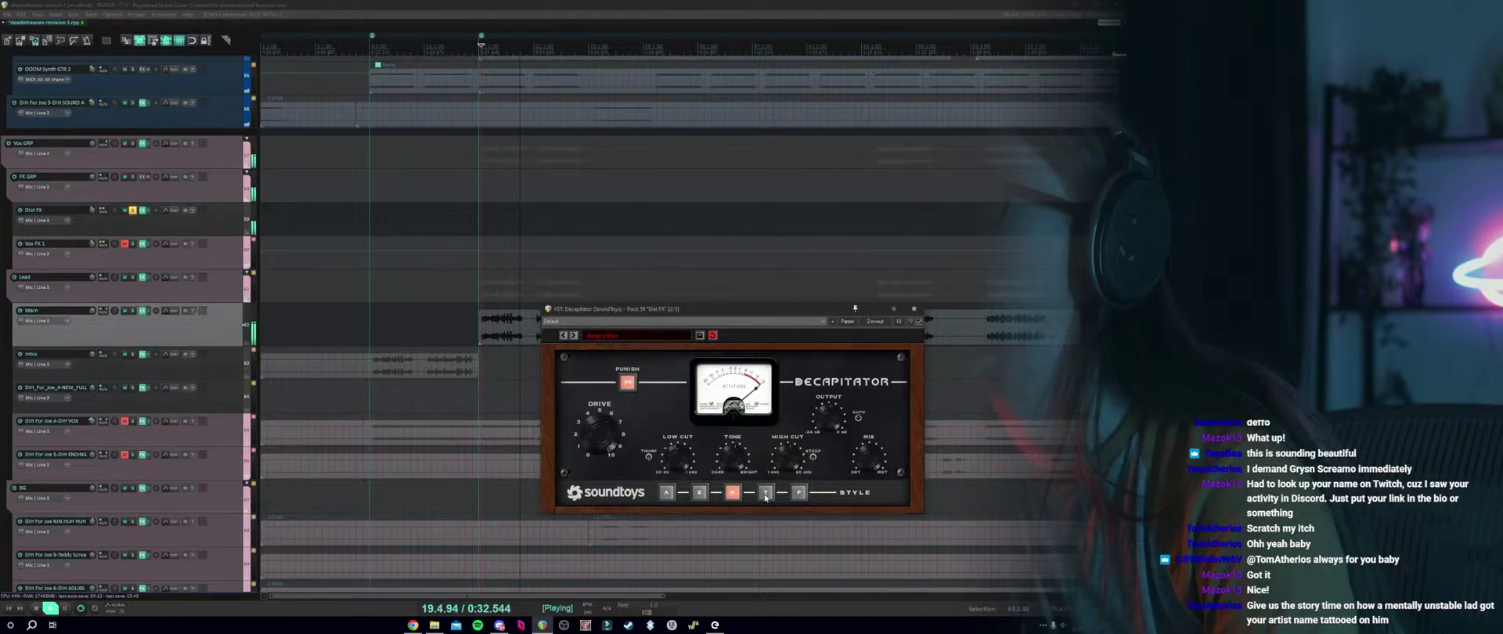
pyautogui.click(764, 493)
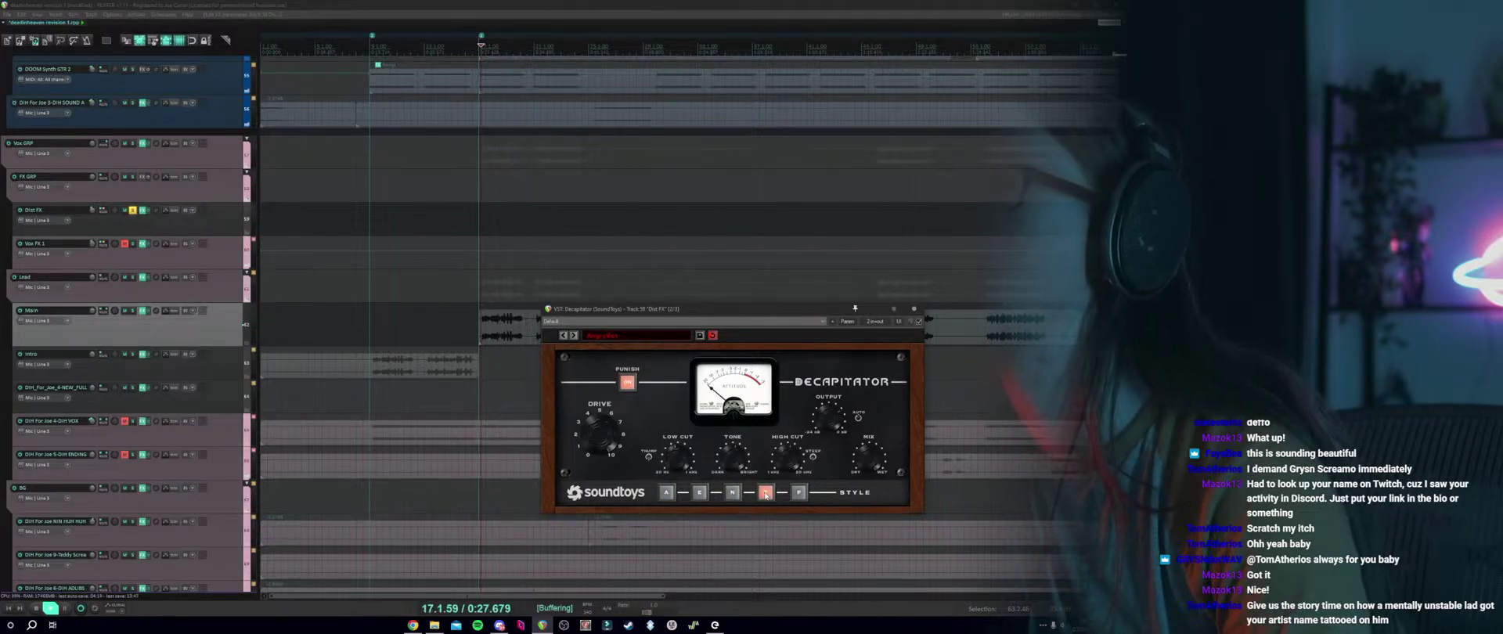
pyautogui.click(668, 493)
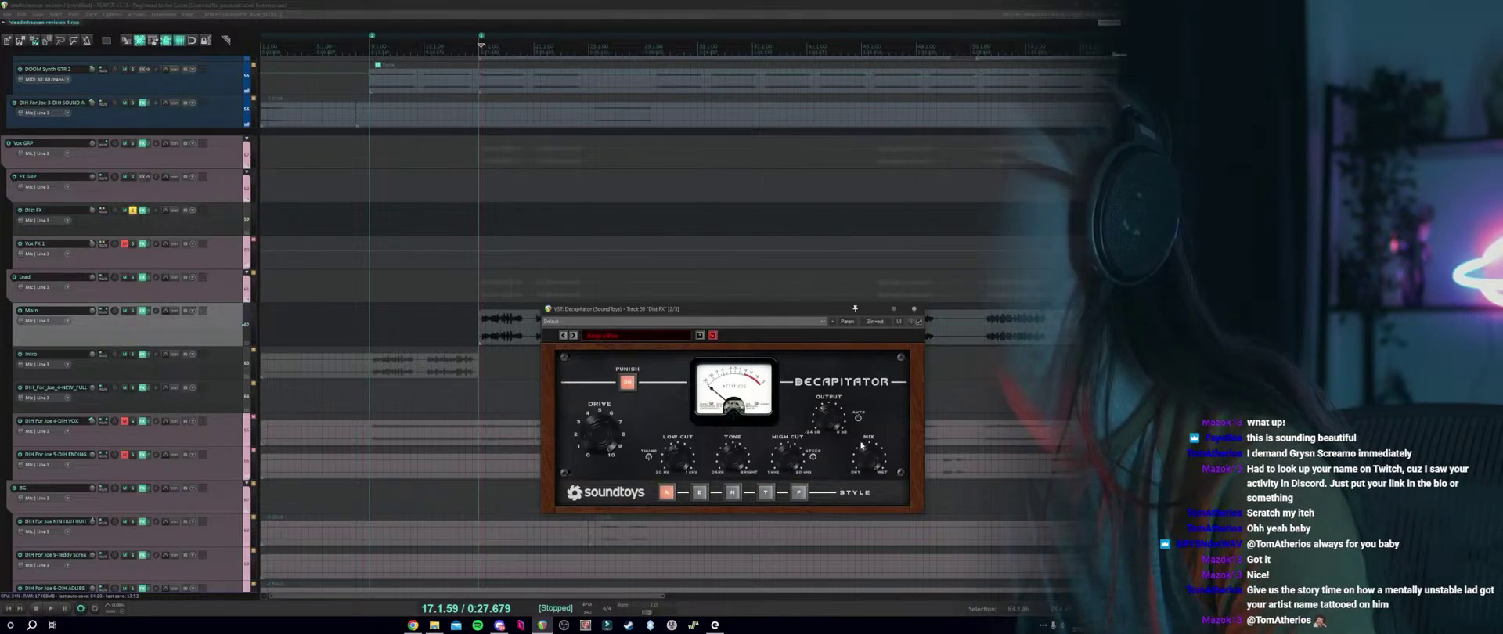
pyautogui.press('space')
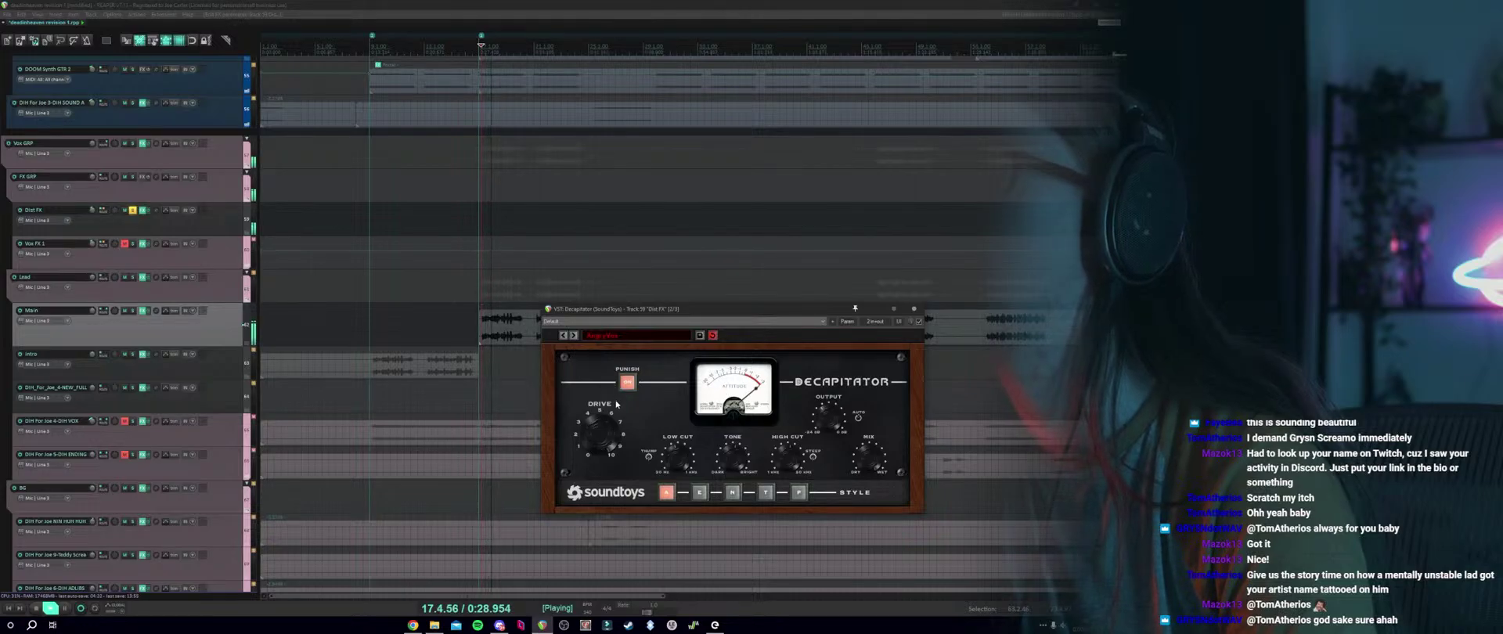
pyautogui.press('space')
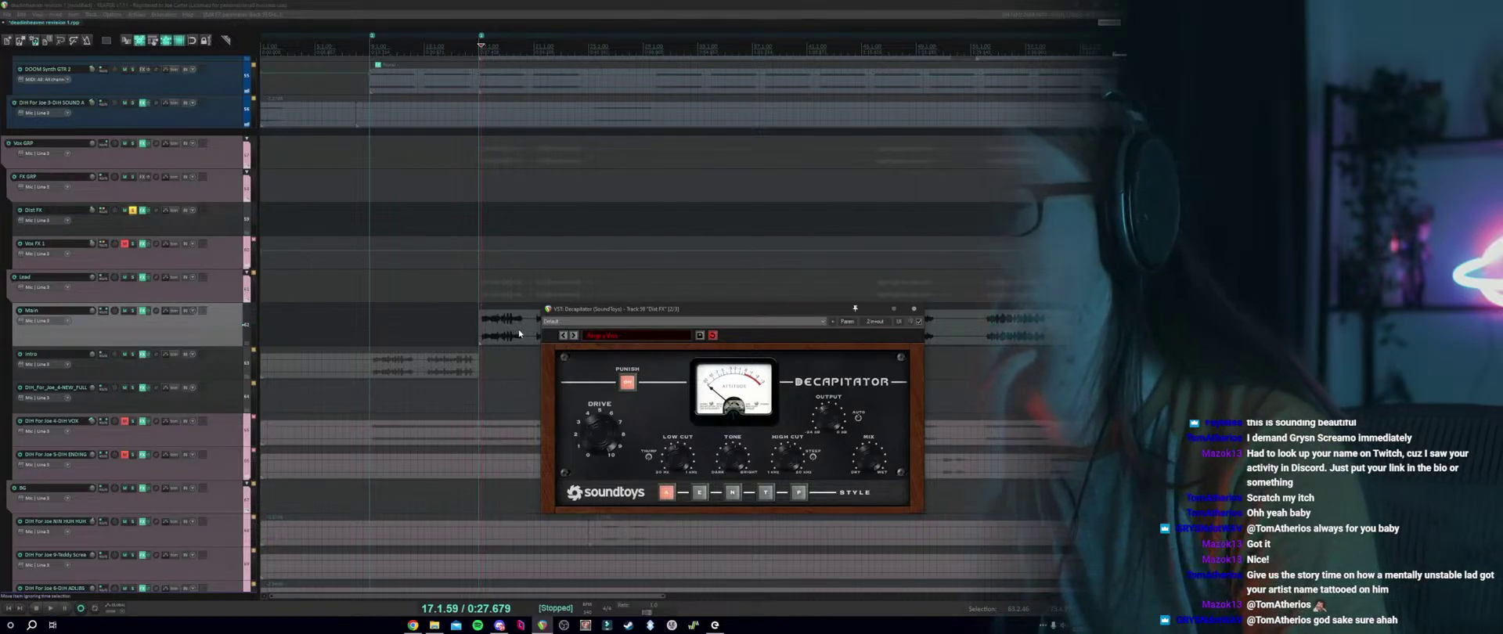
pyautogui.click(479, 287)
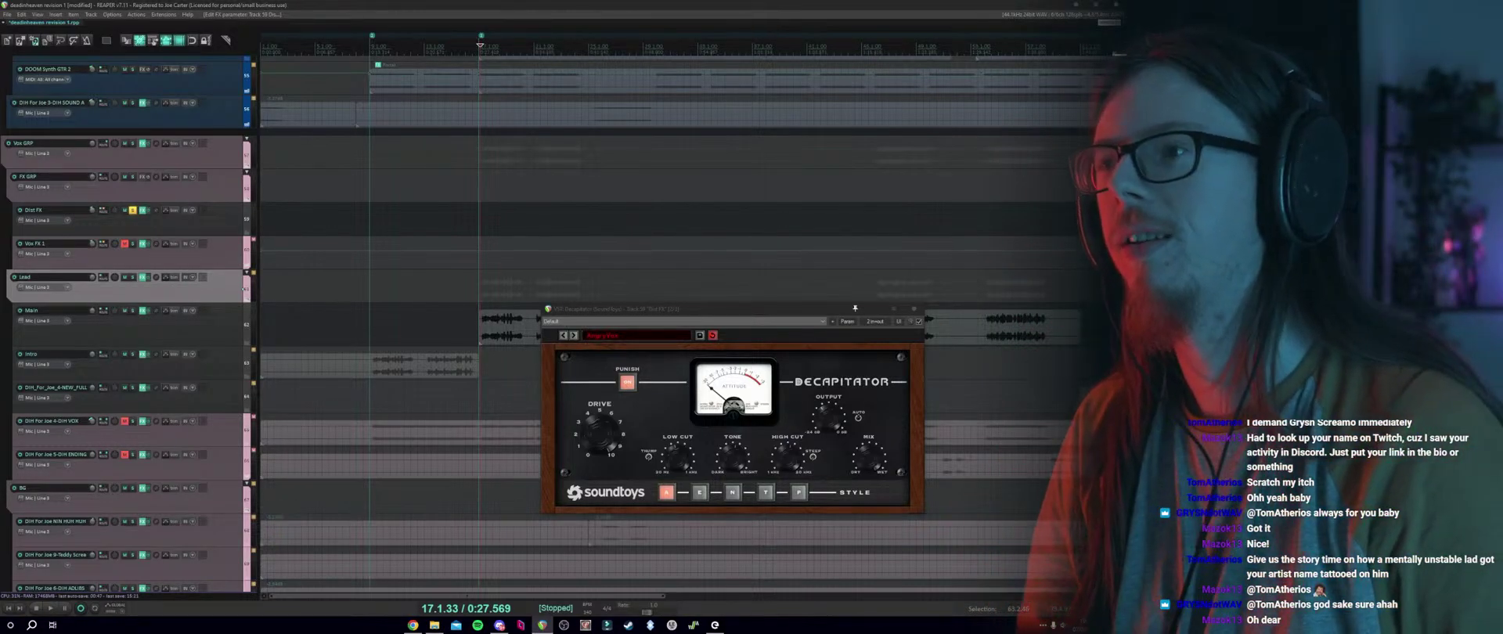
pyautogui.click(237, 475)
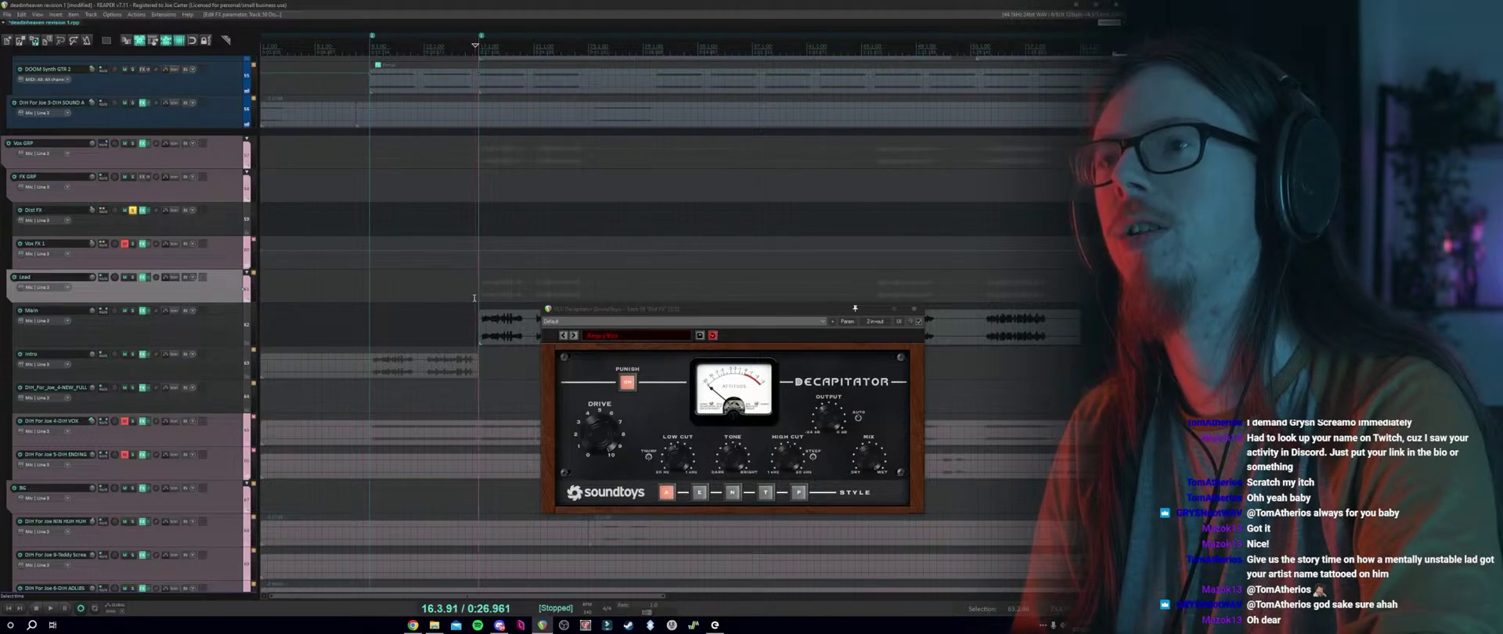
pyautogui.scroll(2, 474, 298)
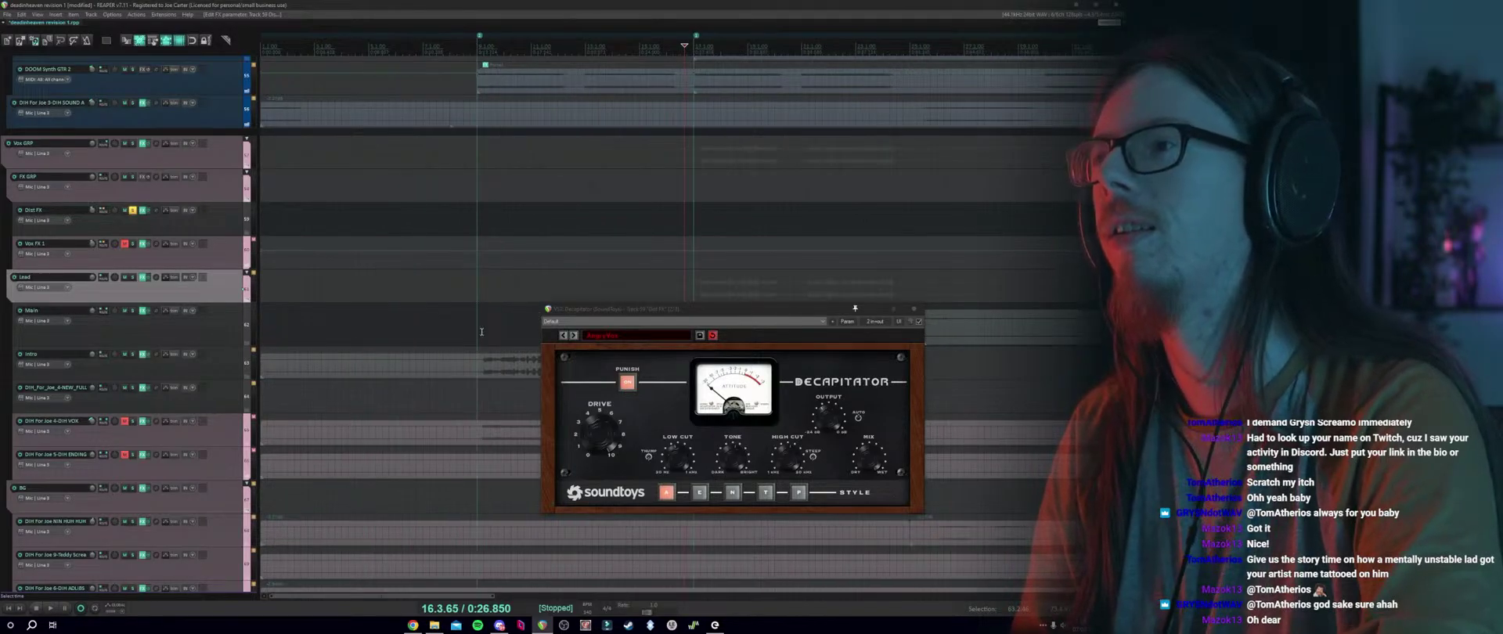
pyautogui.scroll(-2, 482, 331)
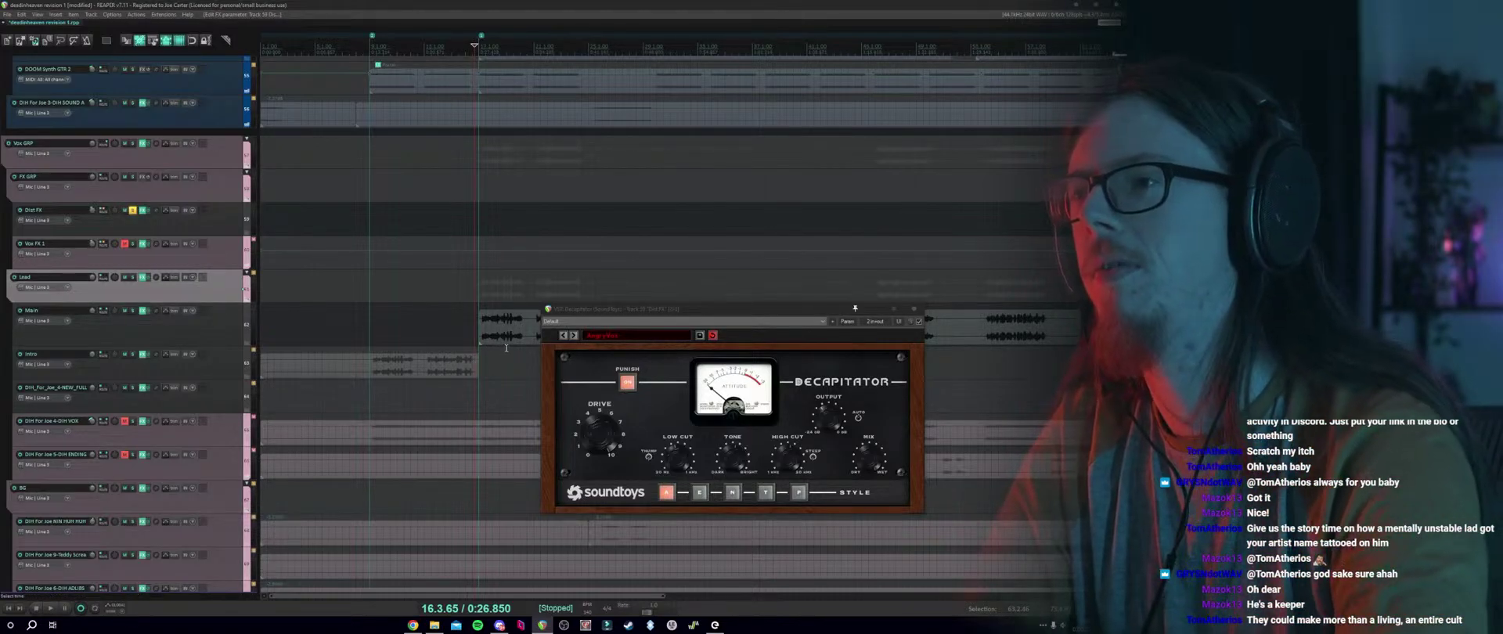
# Move the Decapitator window below the Main vocal items and play from the vocal's start at bar 17.
pyautogui.moveTo(637, 313); pyautogui.dragTo(669, 381)
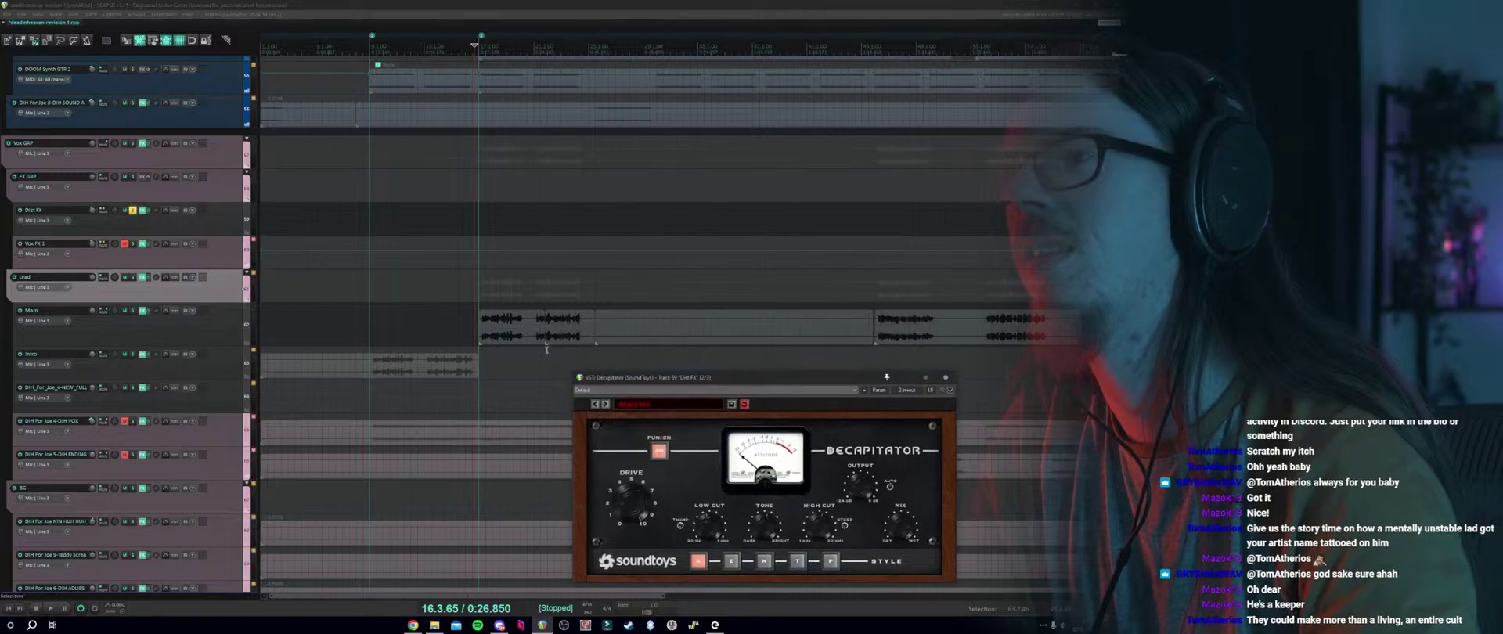
pyautogui.click(477, 302)
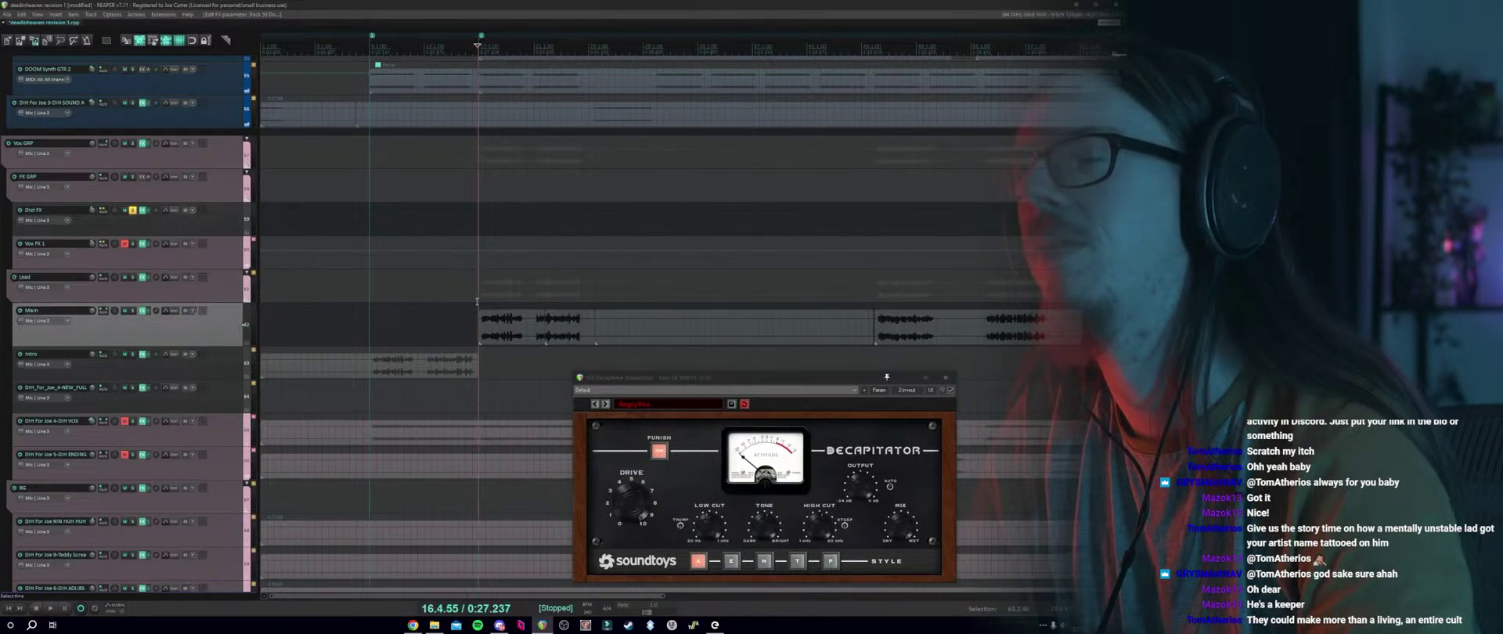
pyautogui.click(475, 301)
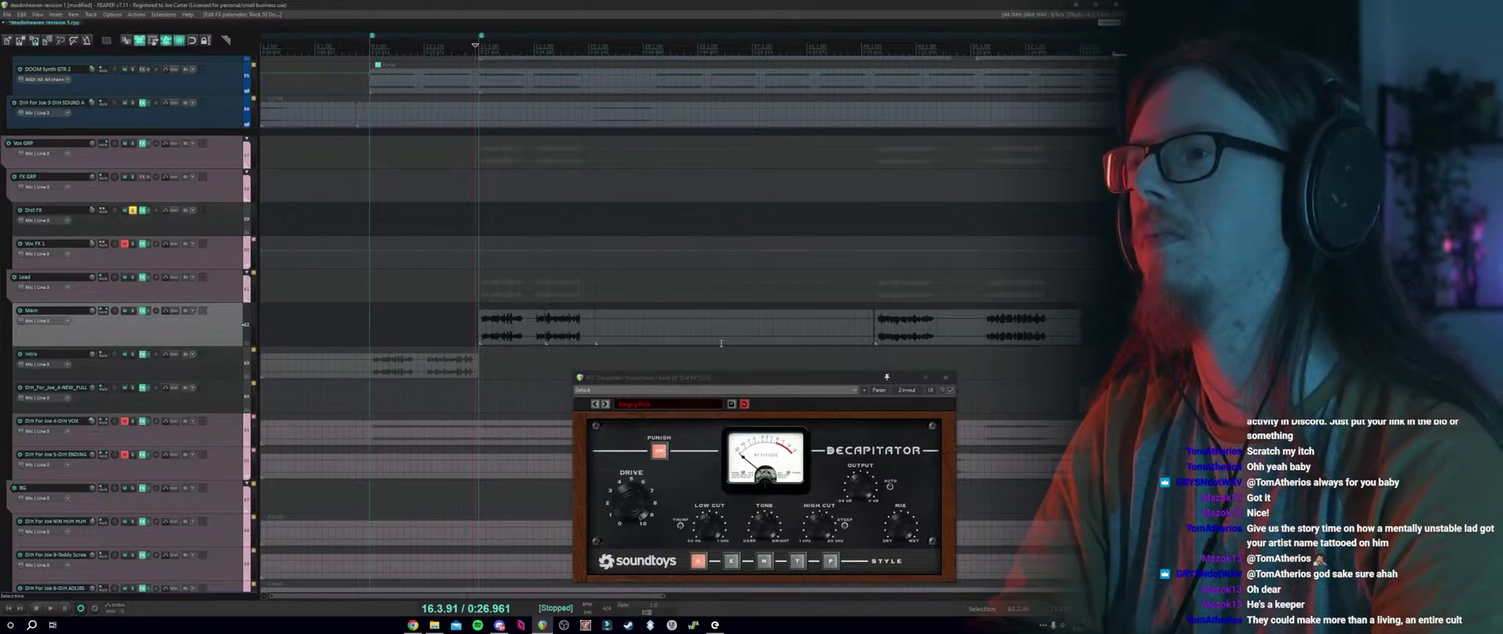
pyautogui.click(872, 306)
pyautogui.scroll(-3, 373, 301)
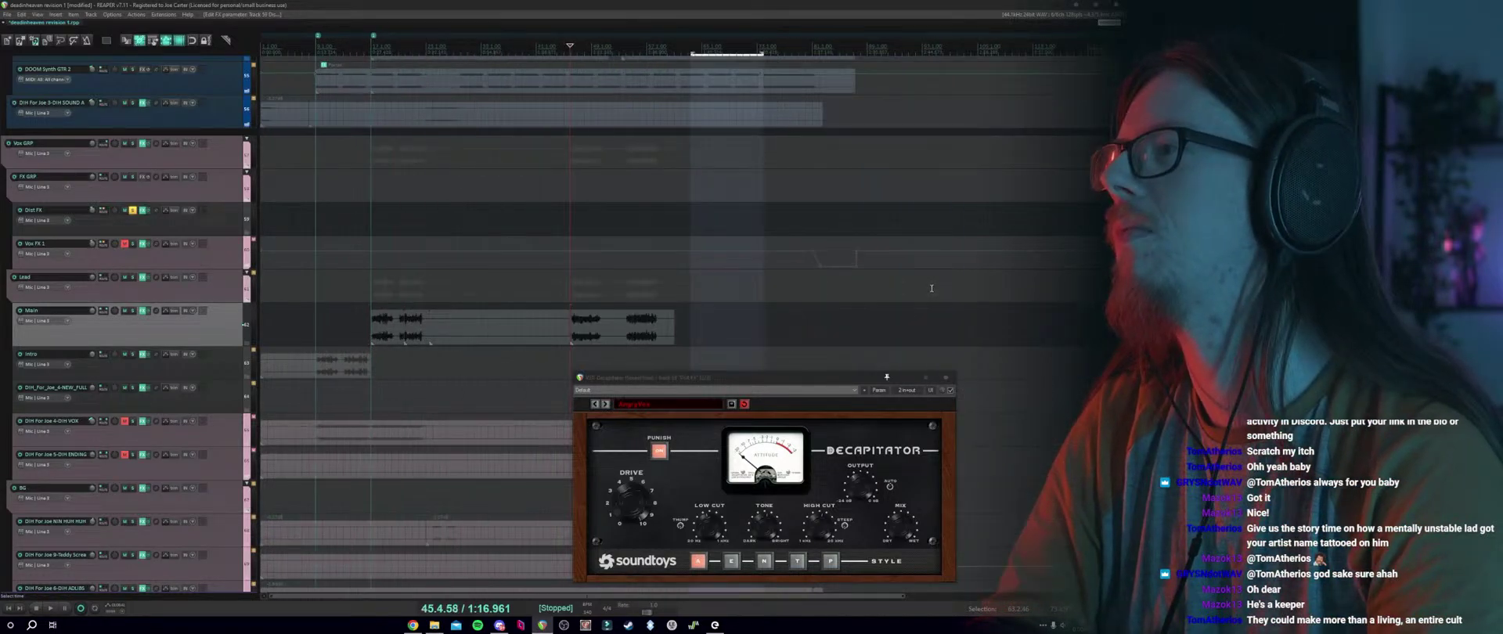
pyautogui.click(373, 301)
pyautogui.press('space')
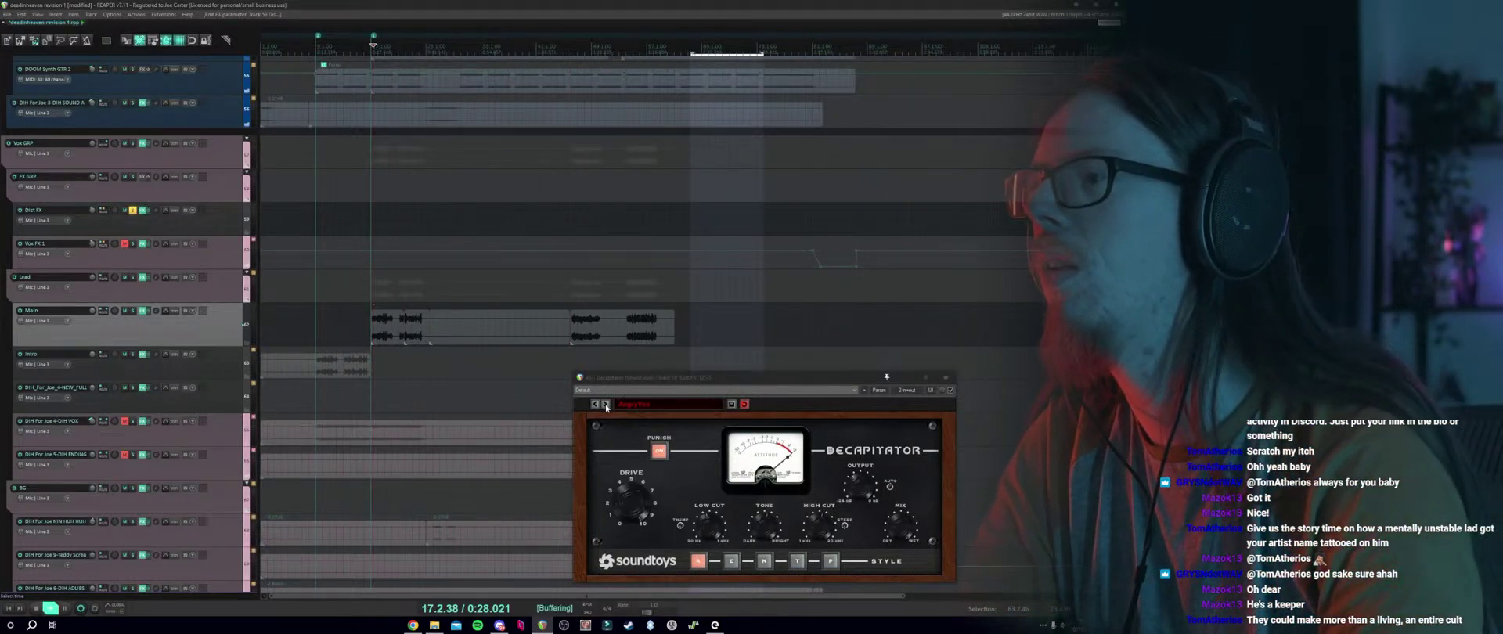
# Replay the opening of the Main vocal from bar 17 several times to assess Decapitator's style A and Low Cut.
pyautogui.click(714, 519)
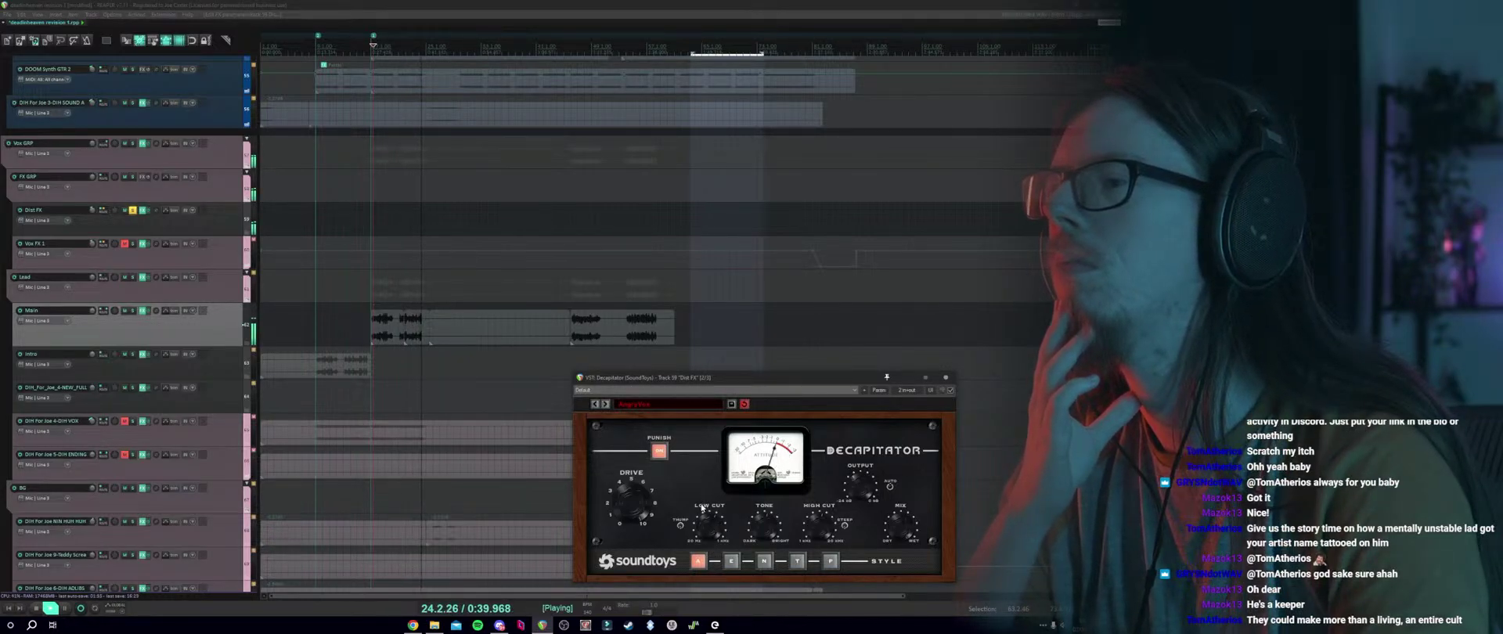
pyautogui.press('space')
pyautogui.press('space')
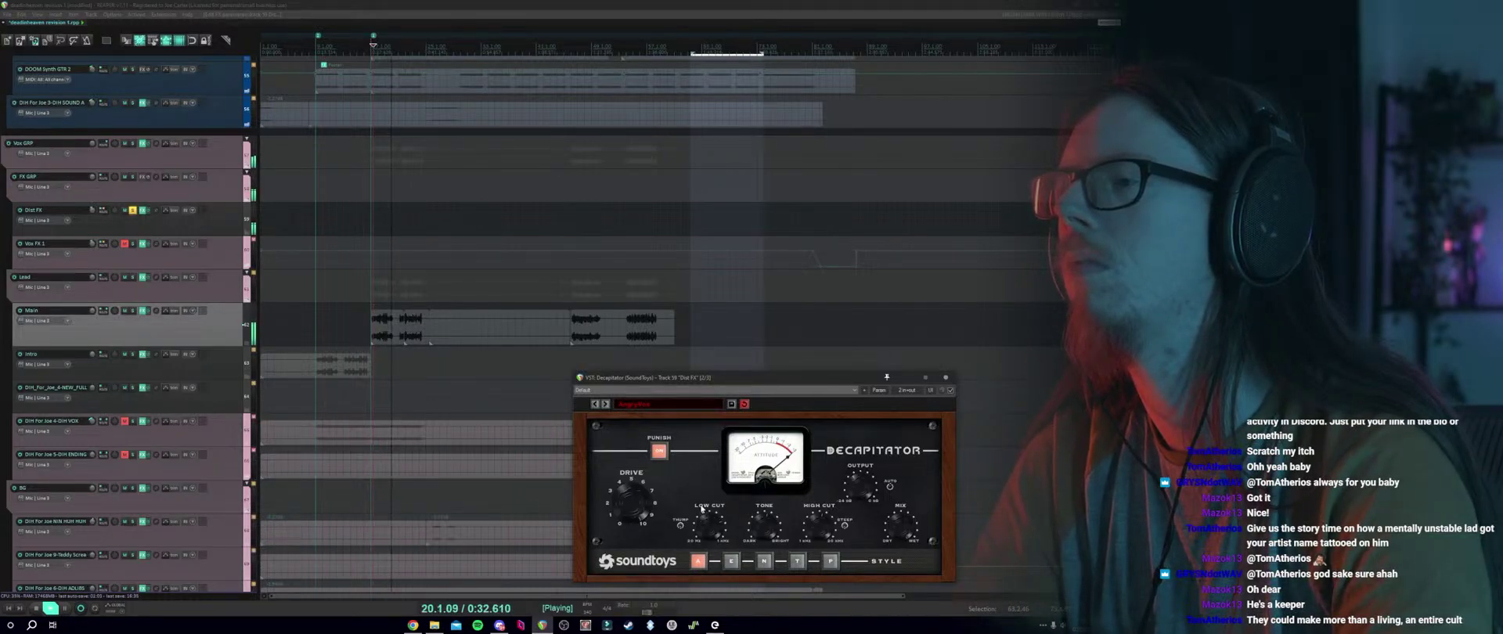
pyautogui.press('space')
pyautogui.press('space')
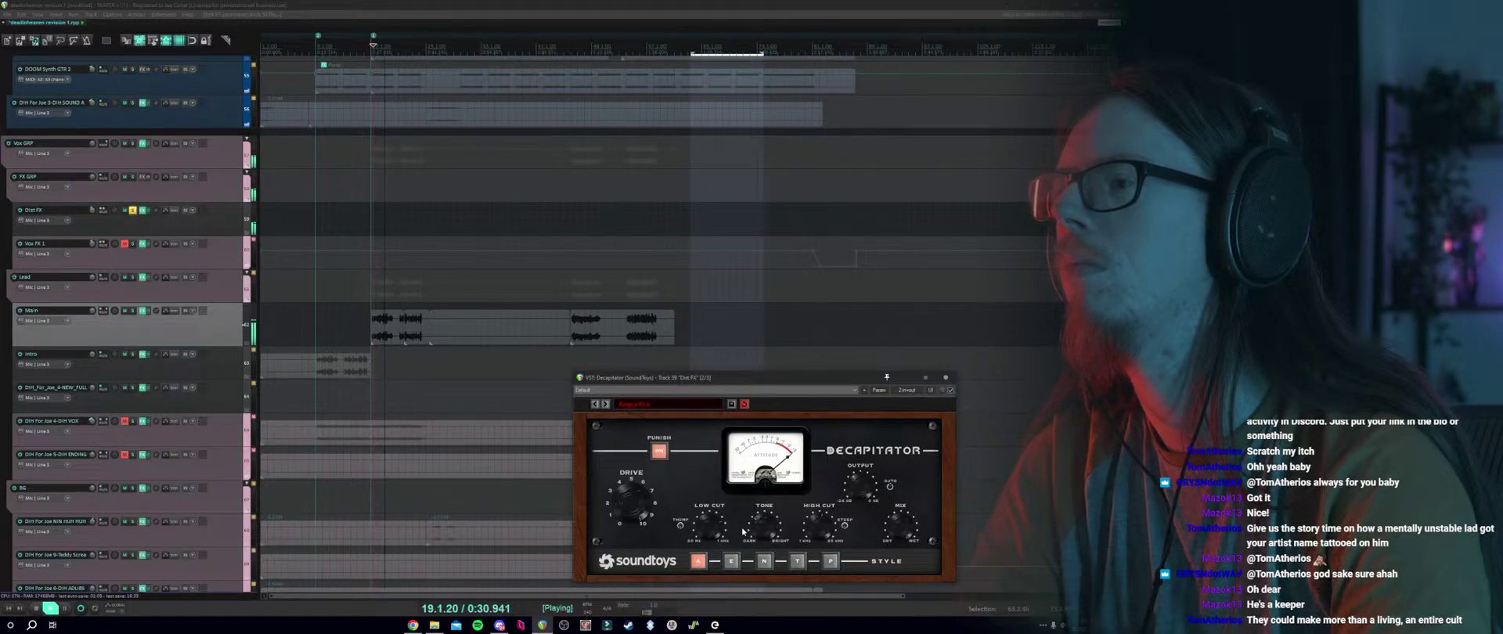
pyautogui.press('space')
pyautogui.press('space')
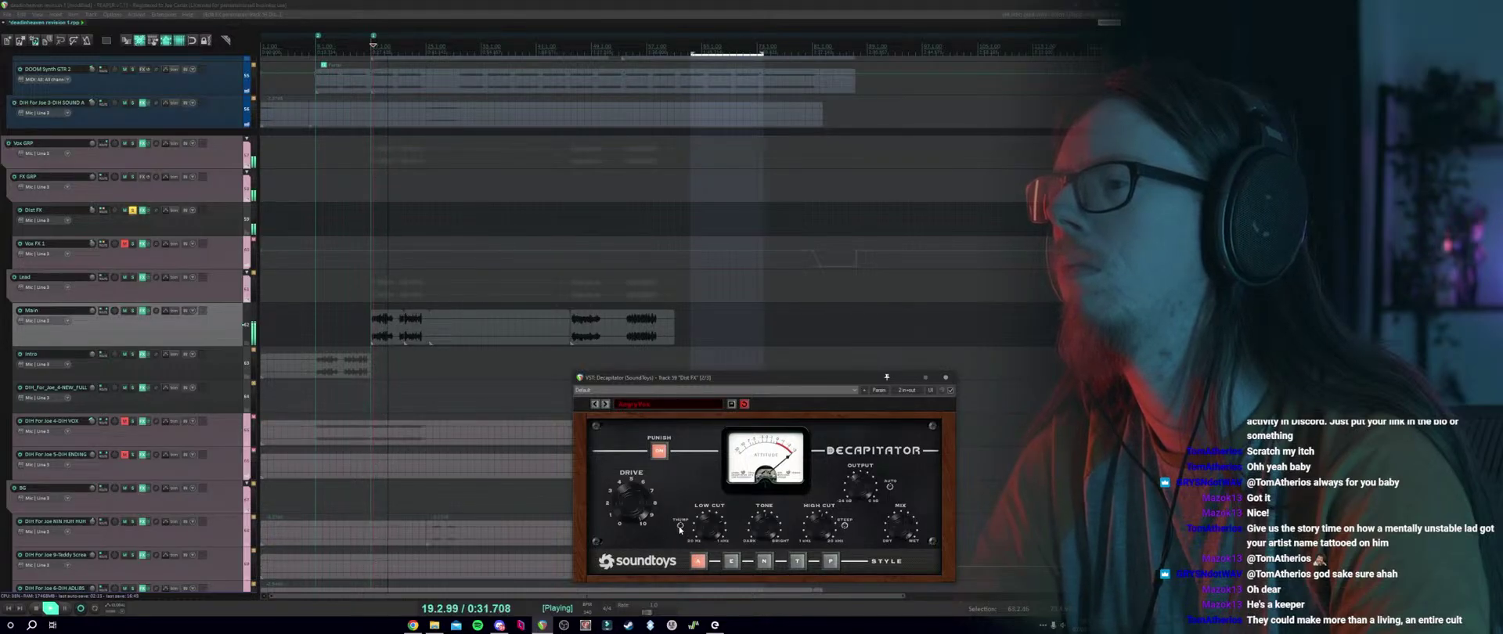
# Replay the Main vocal's opening from bar 17 with Dist FX soloed to assess its Decapitator and Little AlterBoy processing.
pyautogui.press('space')
pyautogui.press('space')
pyautogui.press('space')
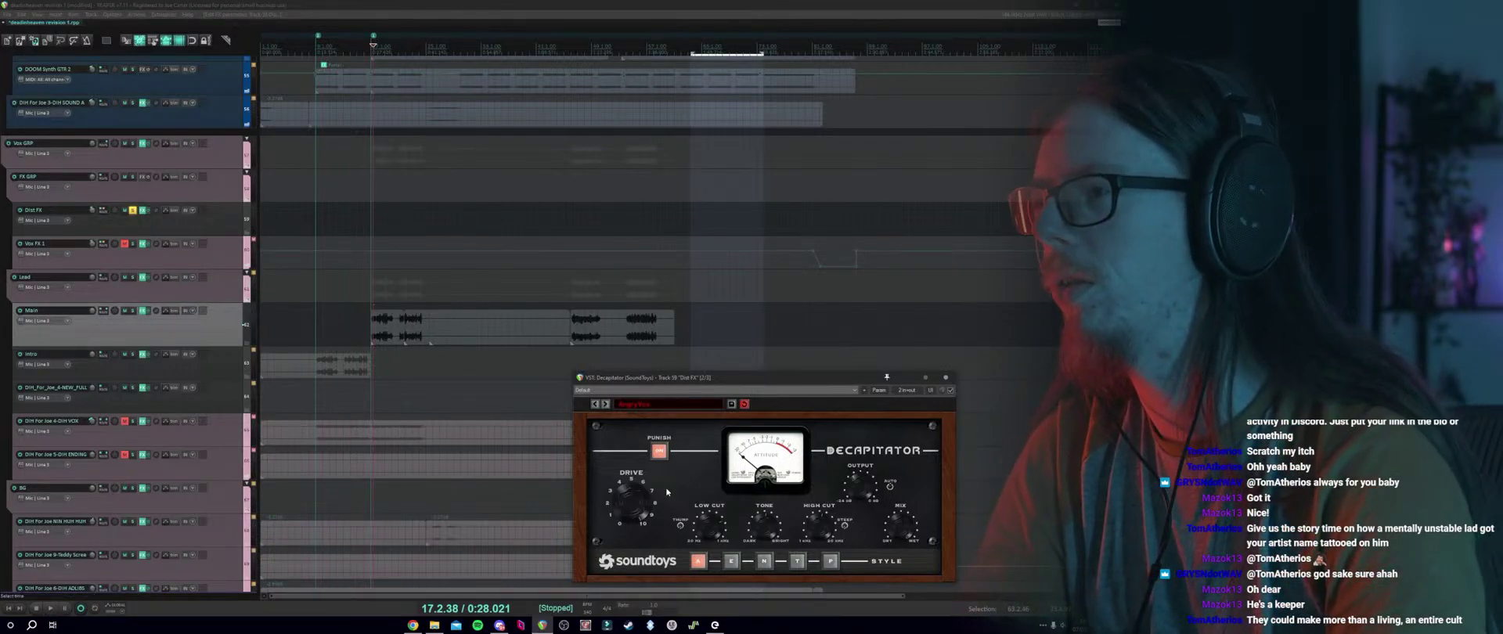
pyautogui.press('space')
pyautogui.press('space')
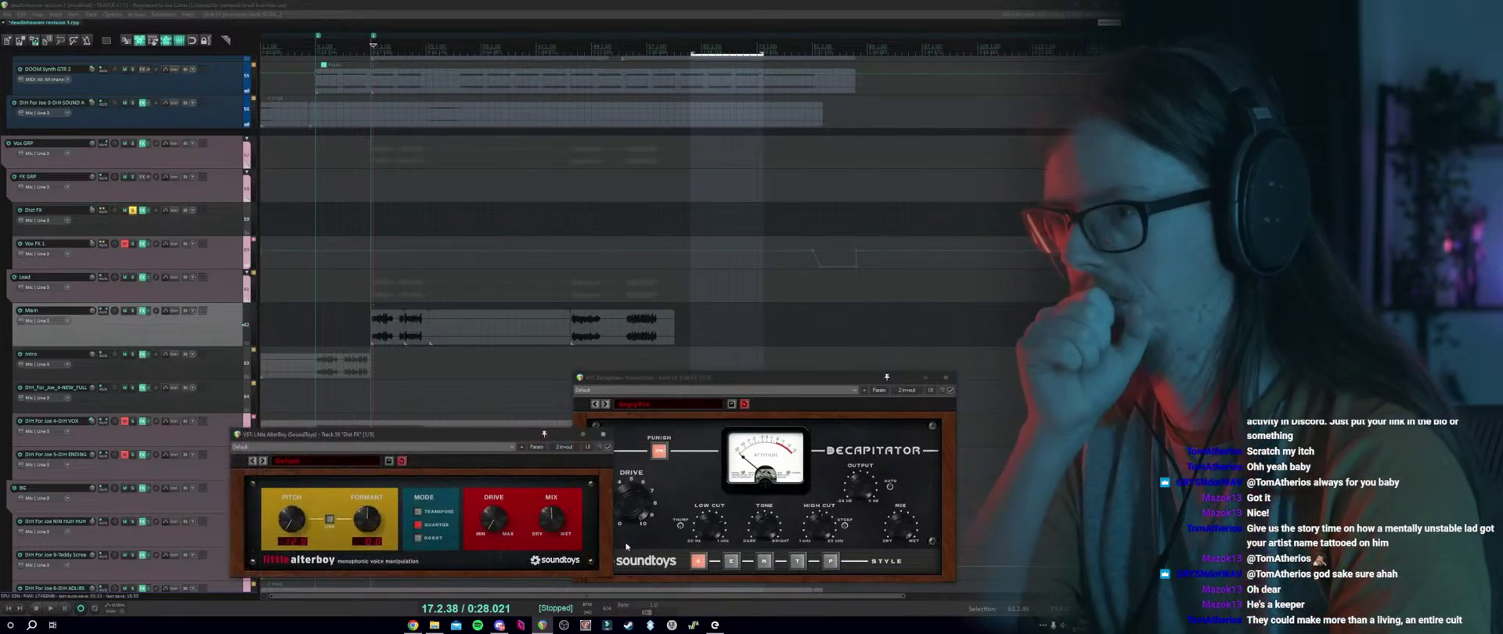
pyautogui.press('space')
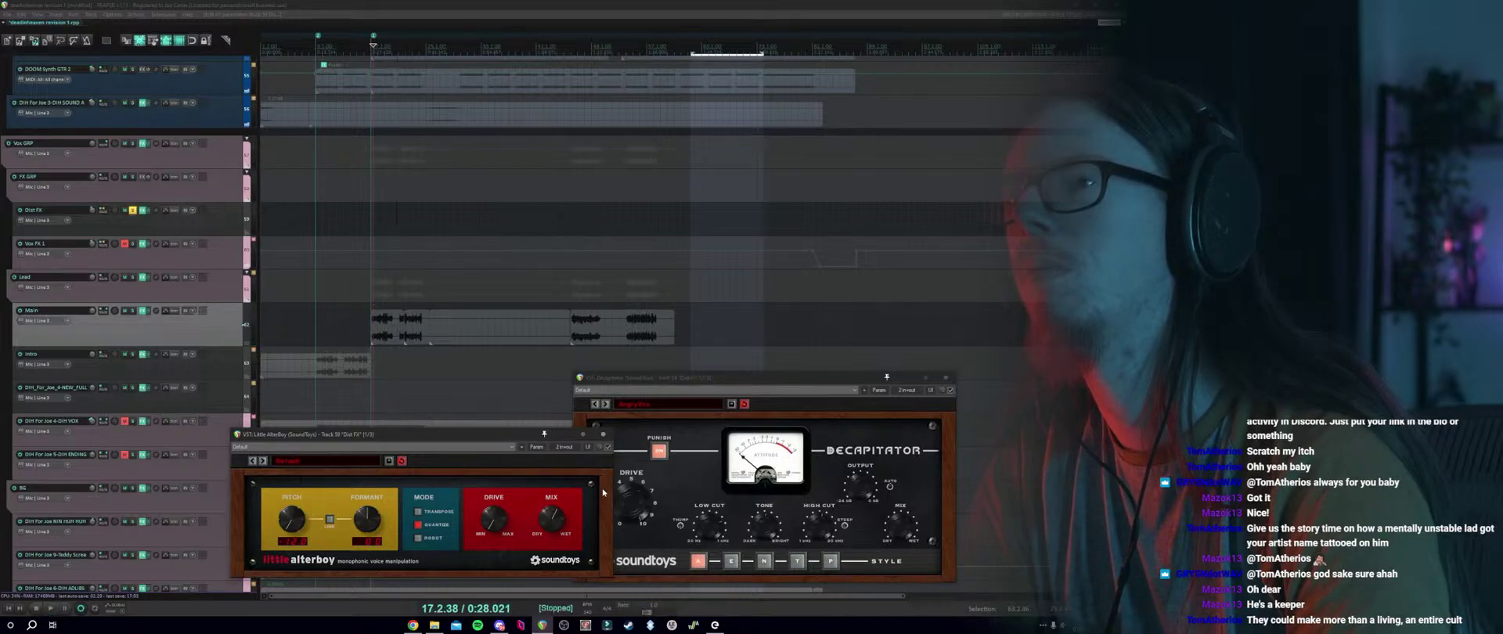
# Play the Main vocal's opening from bar 17 in the full mix and soloed, then clear the Main solo.
pyautogui.press('space')
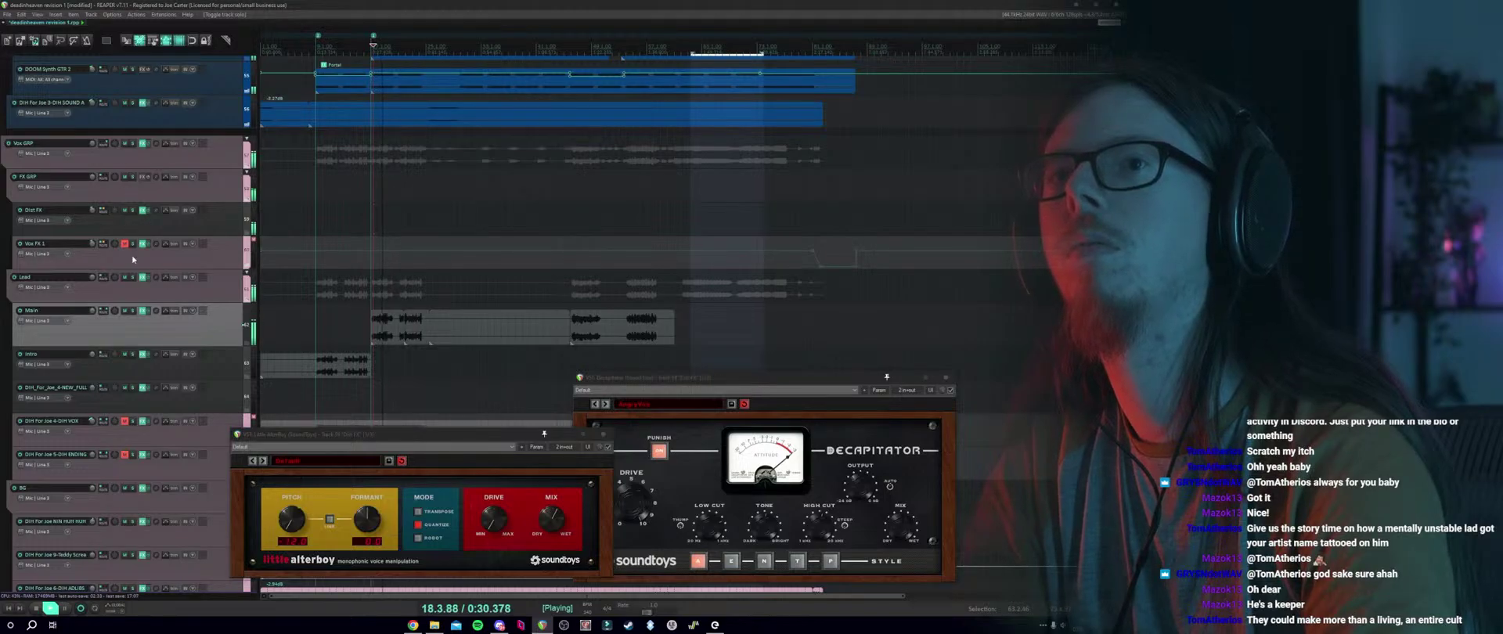
pyautogui.click(132, 311)
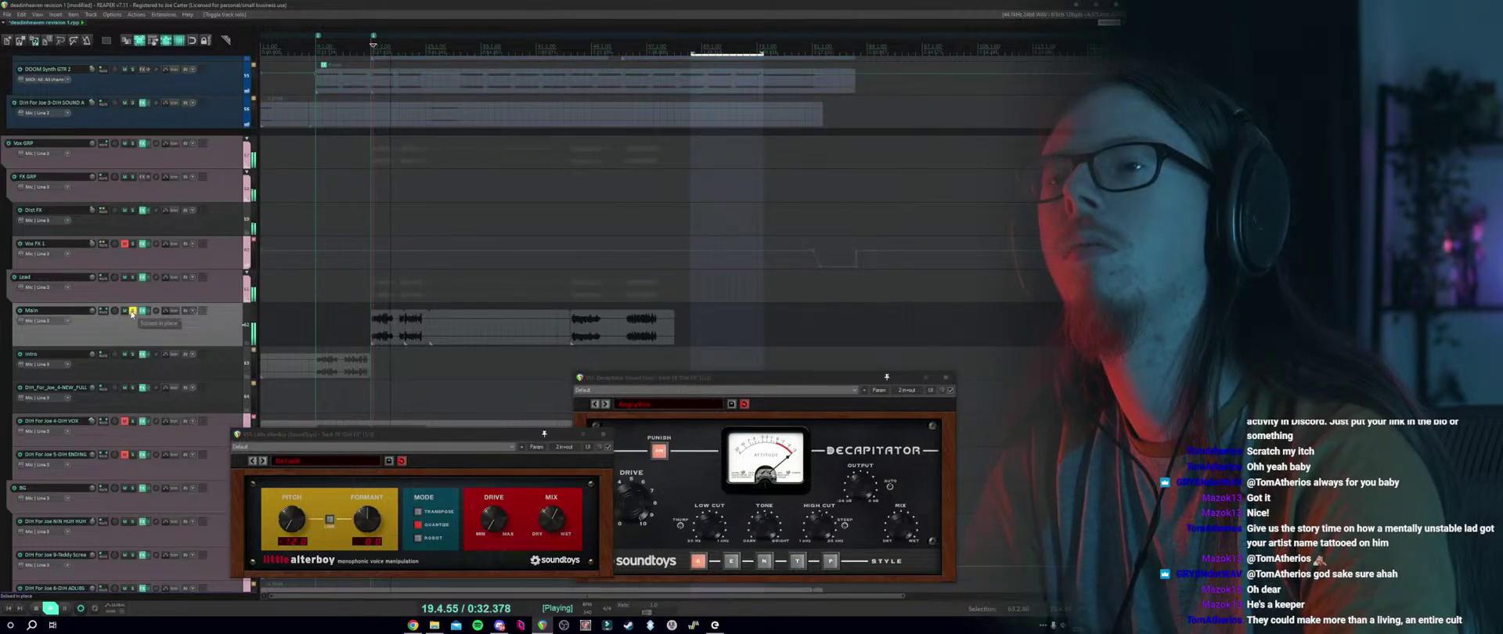
pyautogui.click(625, 503)
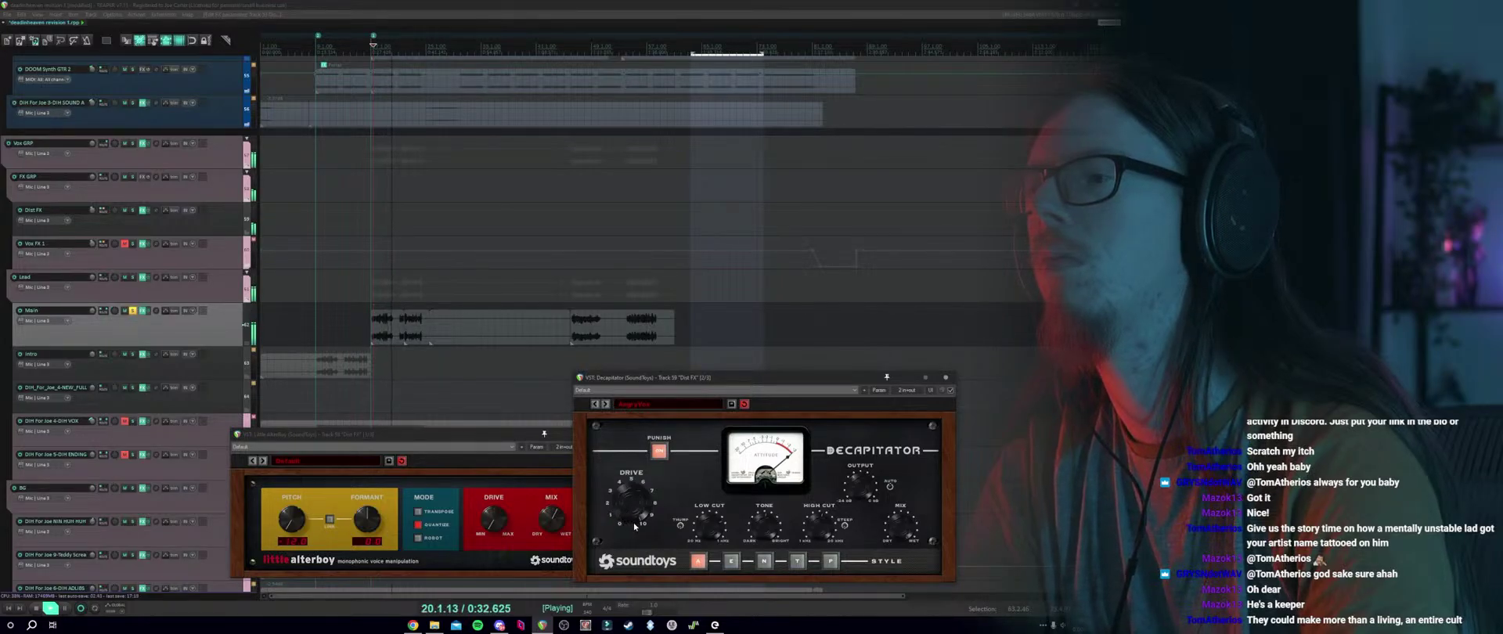
pyautogui.press('space')
pyautogui.click(133, 311)
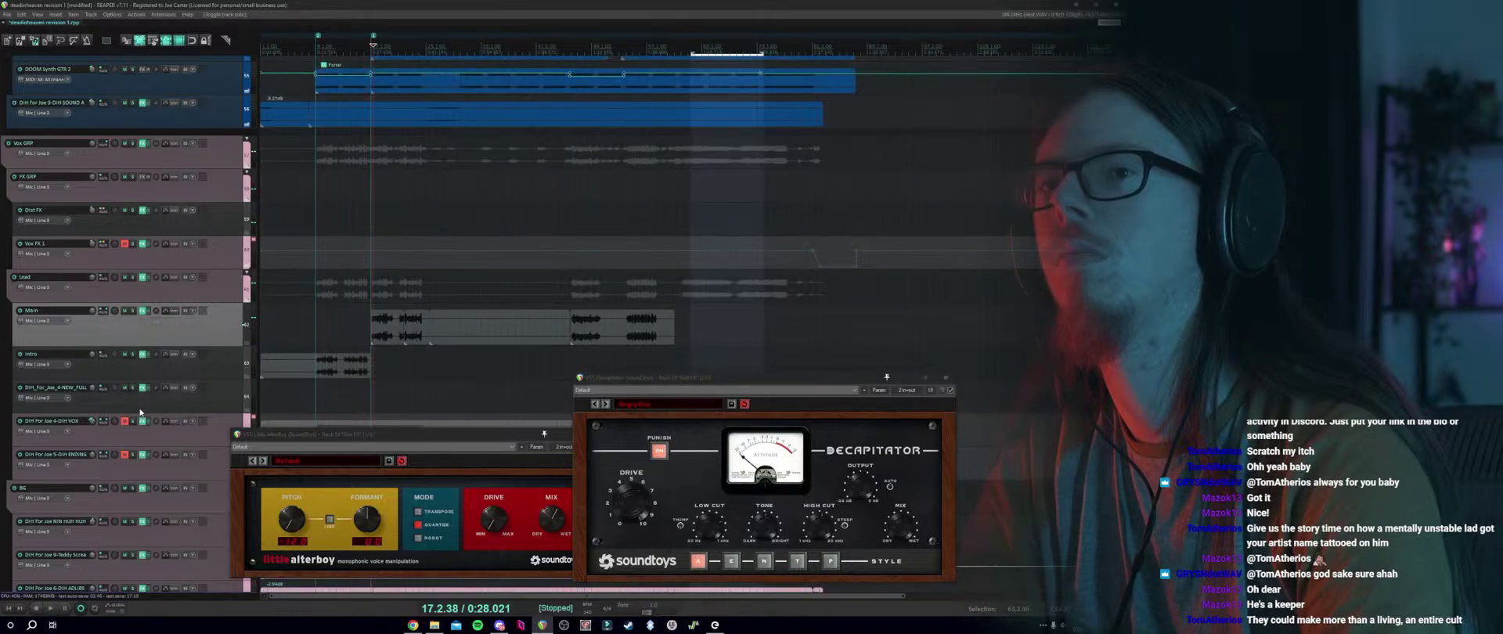
# Compare the soloed DrH VOX track with the soloed Main vocal from bar 17 and clear the solo.
pyautogui.click(133, 426)
pyautogui.press('space')
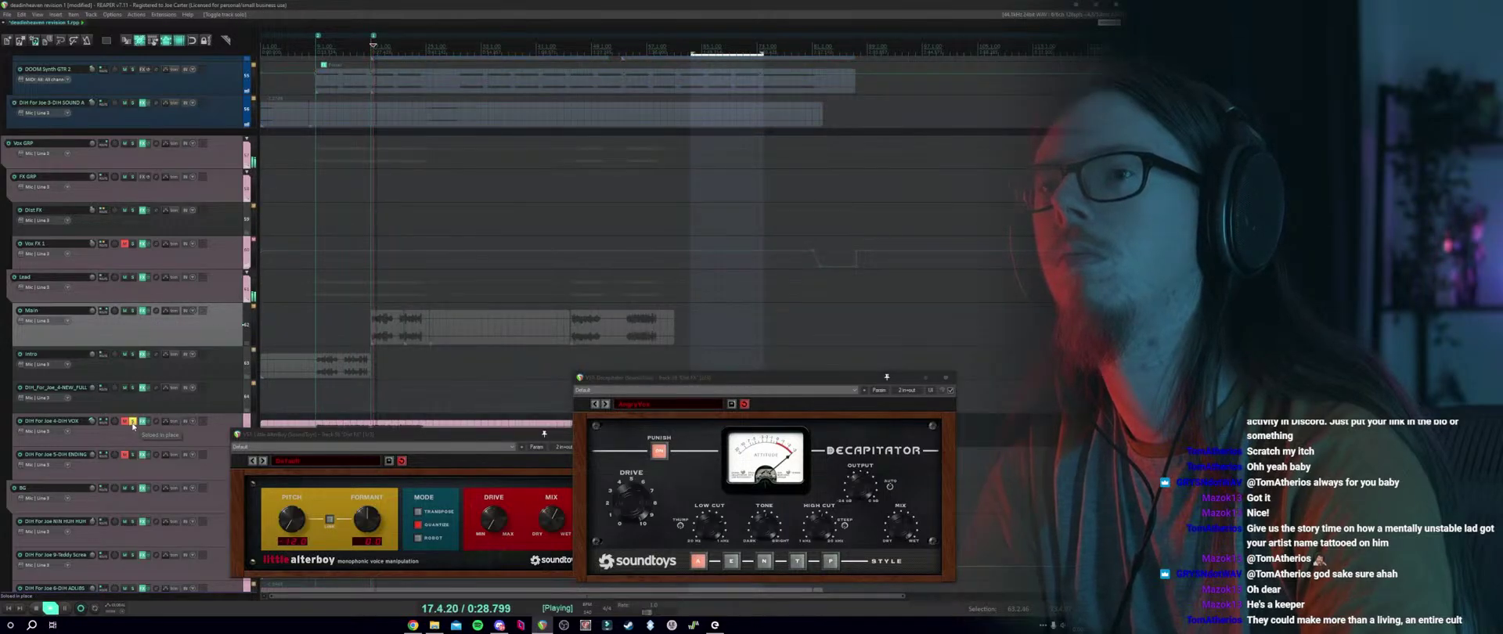
pyautogui.click(133, 312)
pyautogui.press('space')
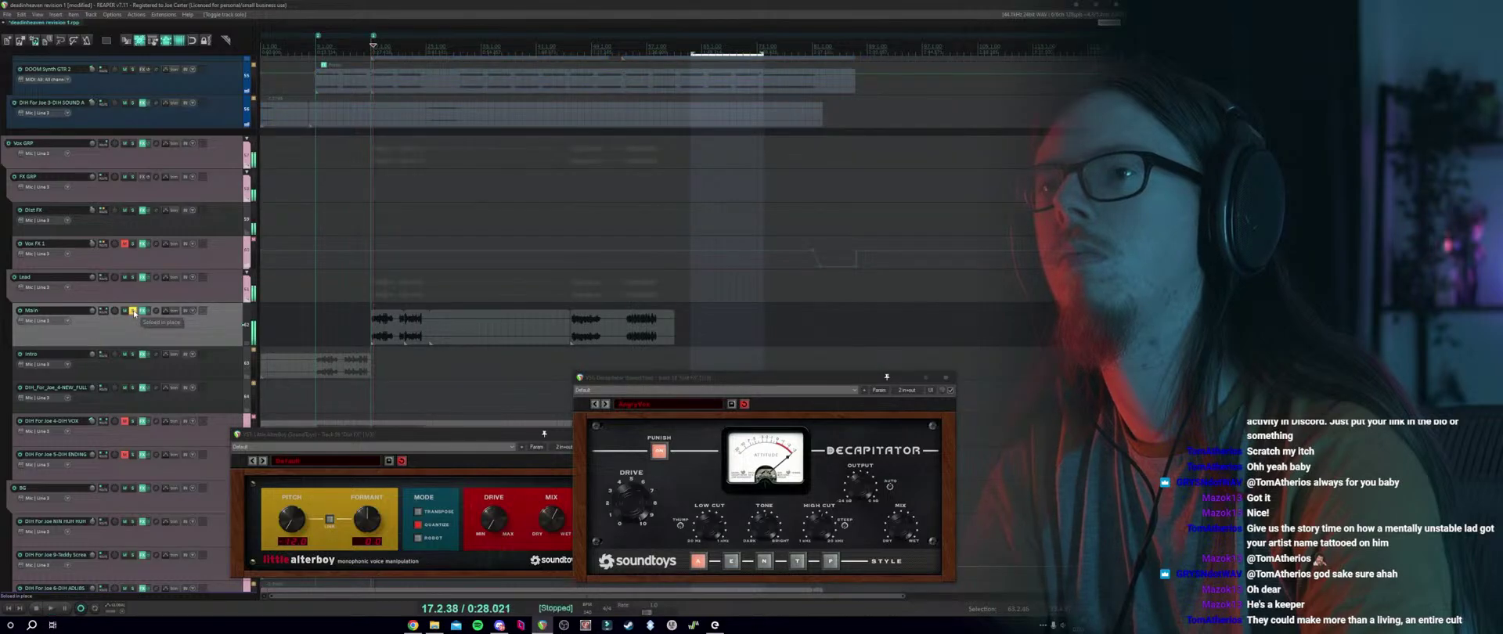
pyautogui.click(133, 312)
# Close the Decapitator and Little AlterBoy windows and play the Main vocal's later phrases from bar 45.
pyautogui.click(945, 378)
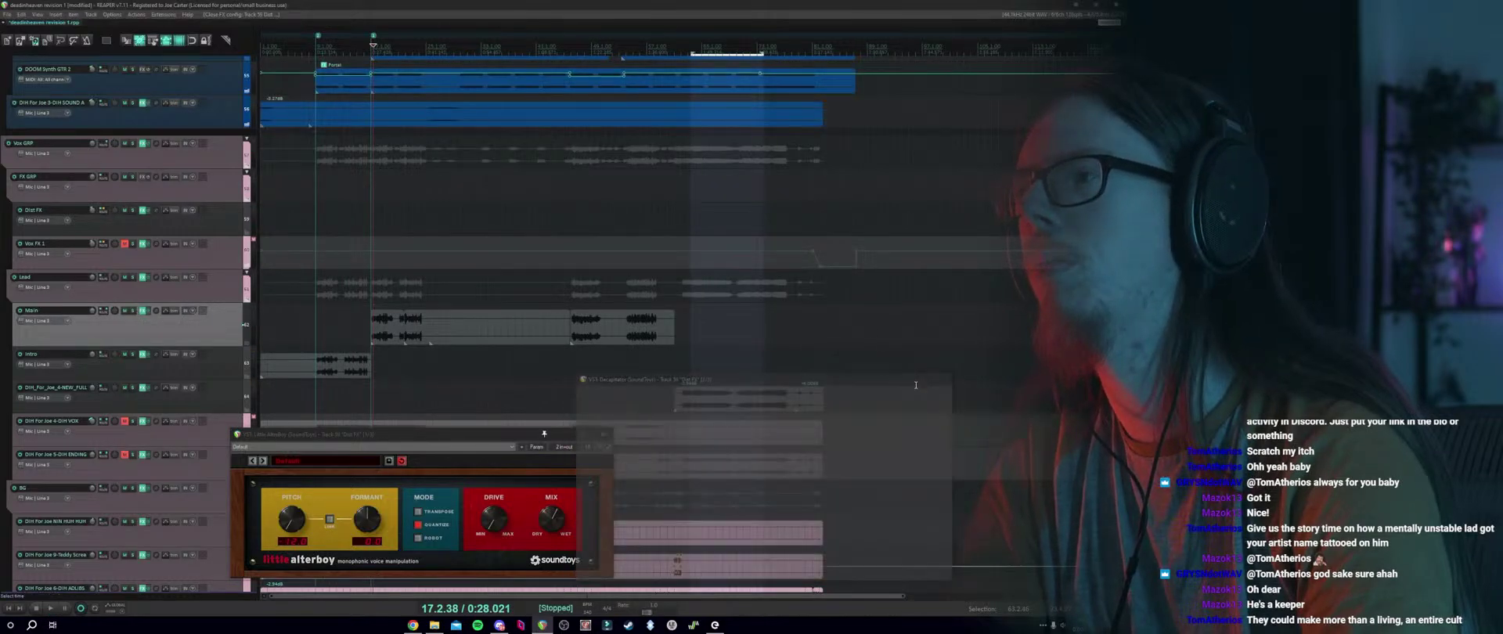
pyautogui.click(604, 434)
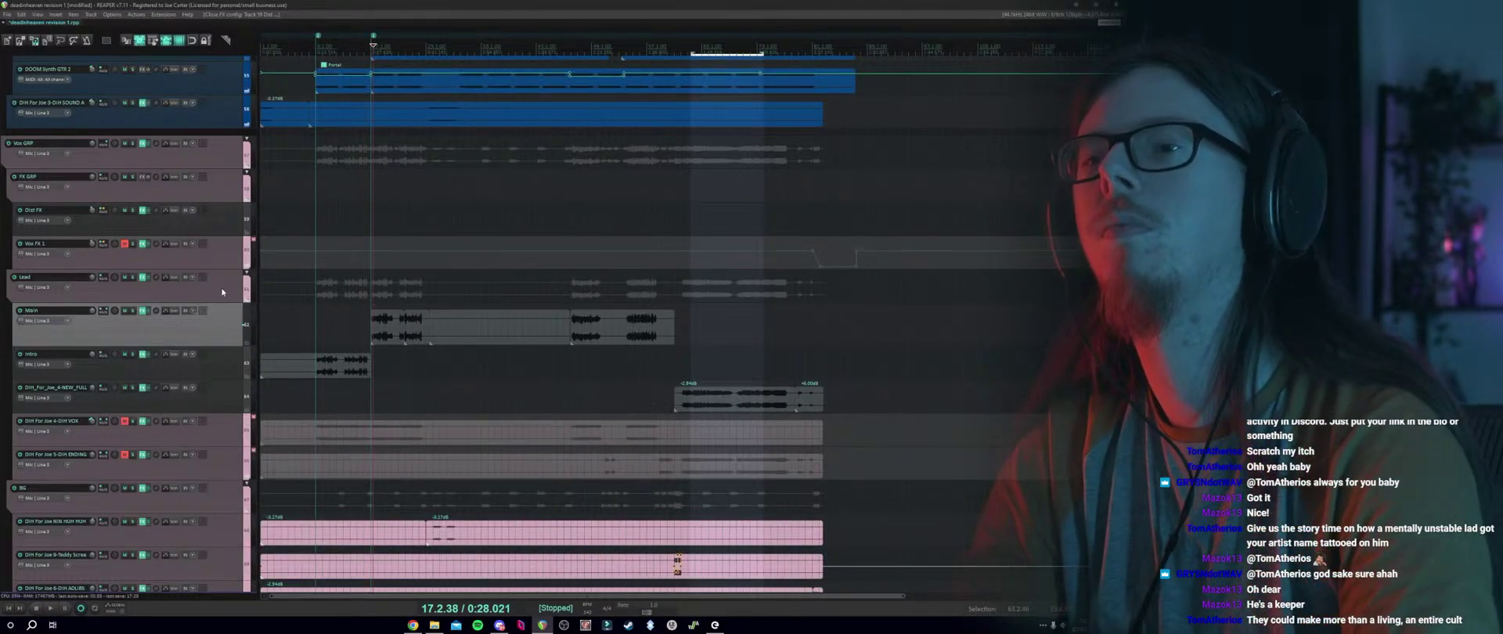
pyautogui.click(573, 305)
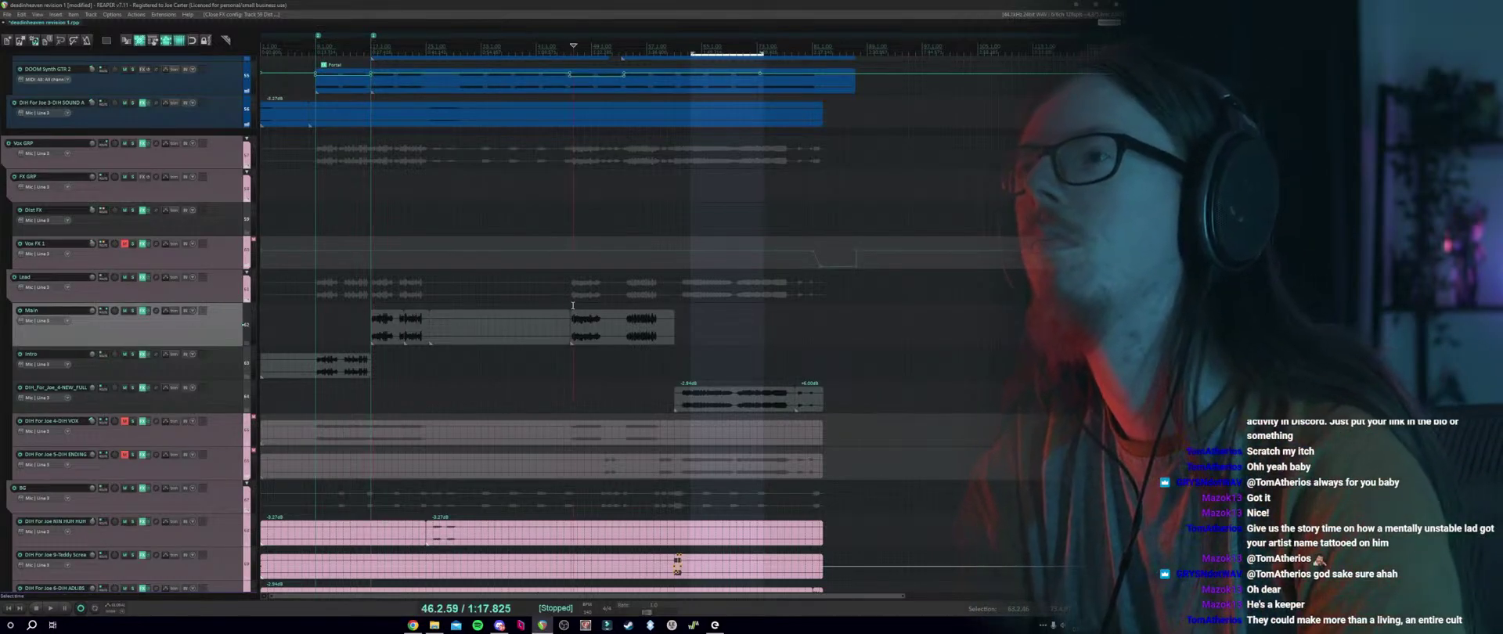
pyautogui.click(569, 305)
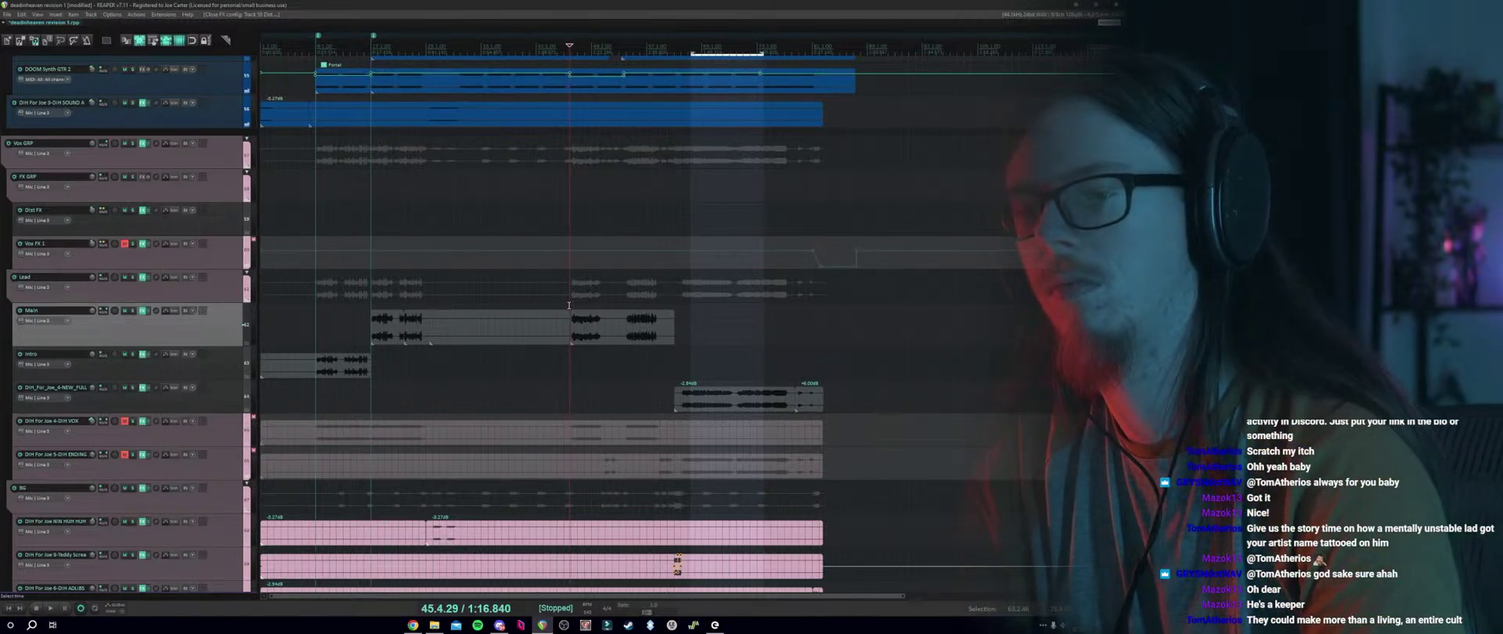
pyautogui.press('space')
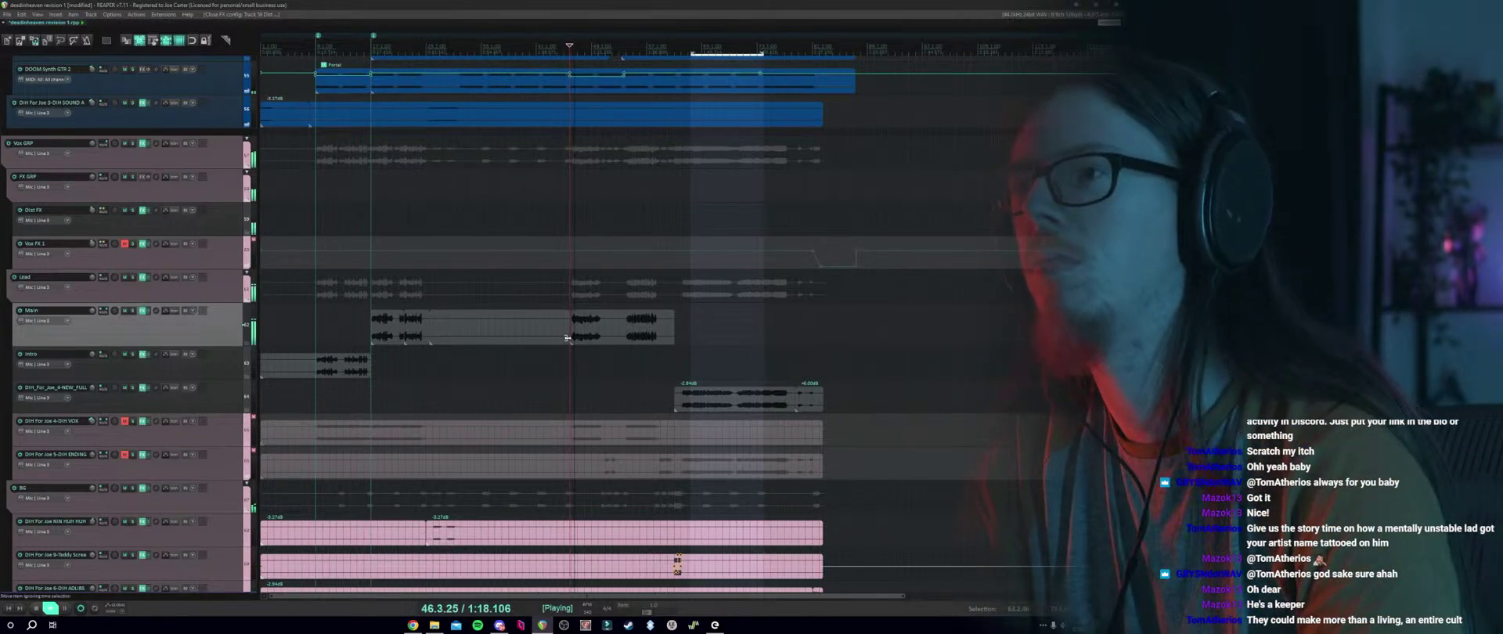
pyautogui.scroll(3, 571, 345)
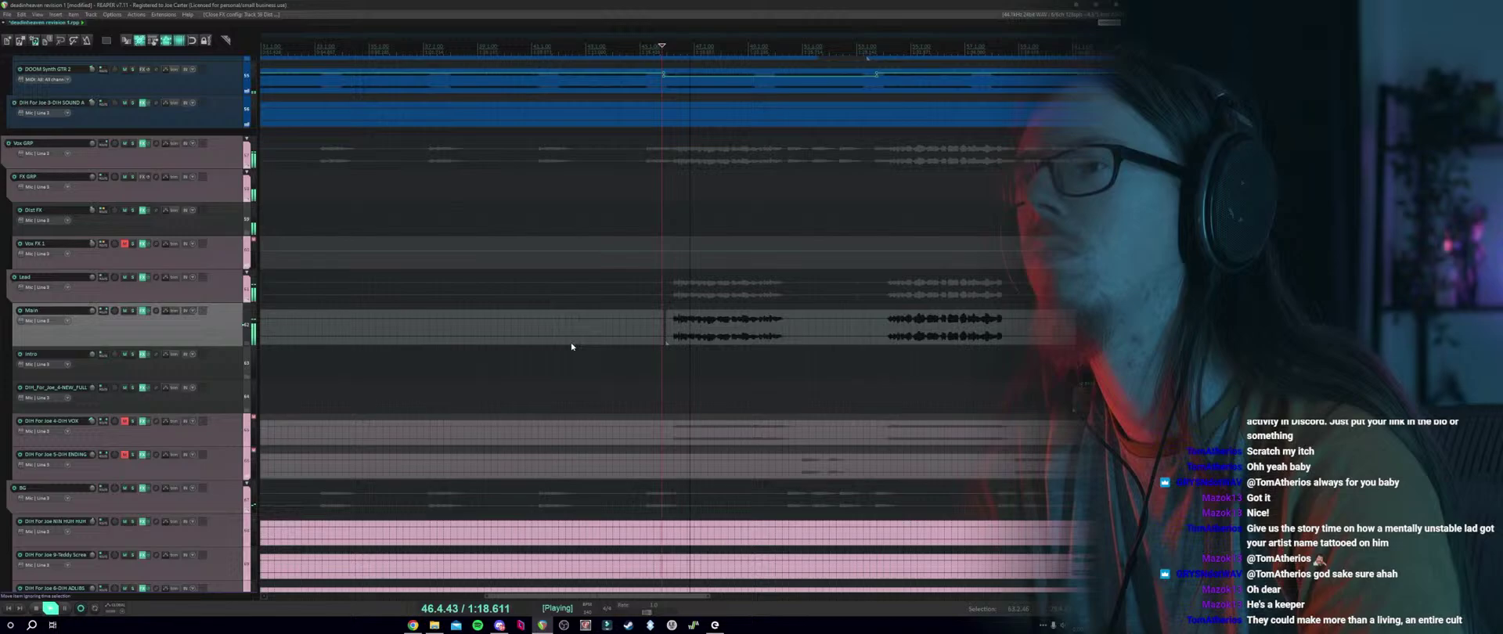
# Solo the Dist FX track to audition the Main vocal's later phrases around bars 49 to 54, and clear the solo.
pyautogui.click(133, 212)
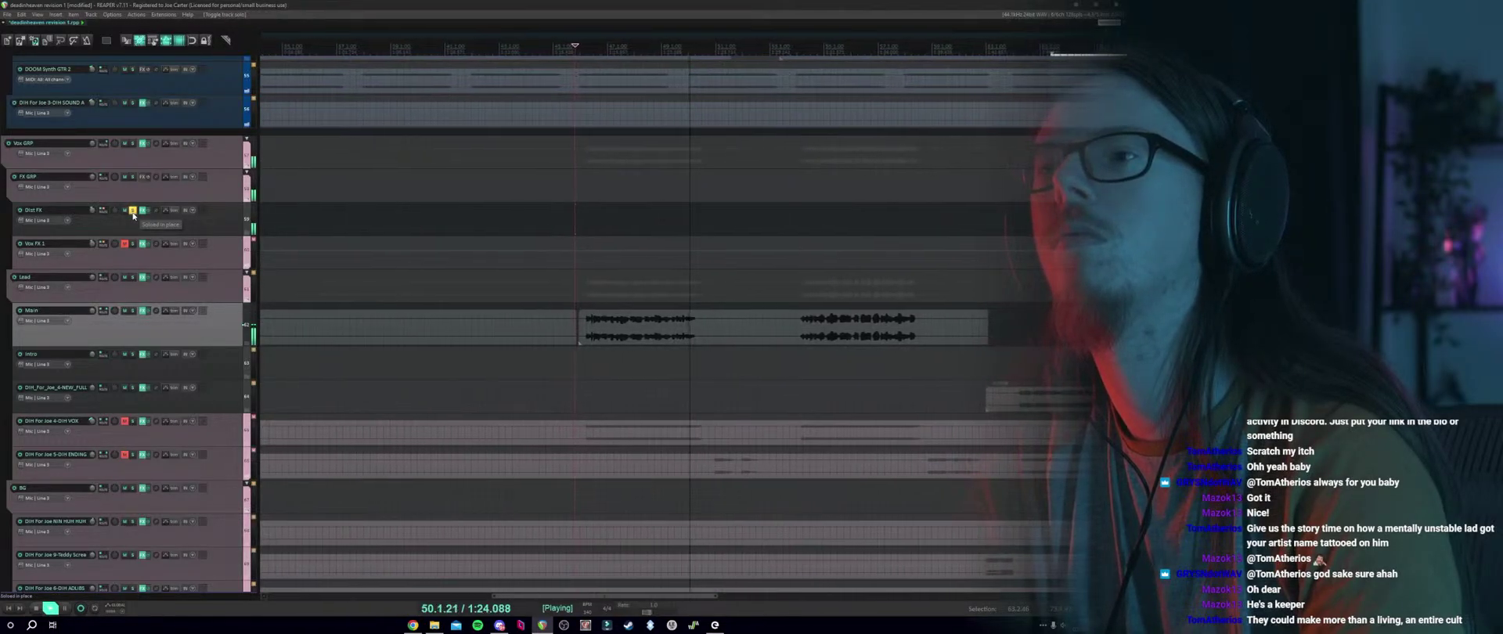
pyautogui.click(647, 297)
pyautogui.press('space')
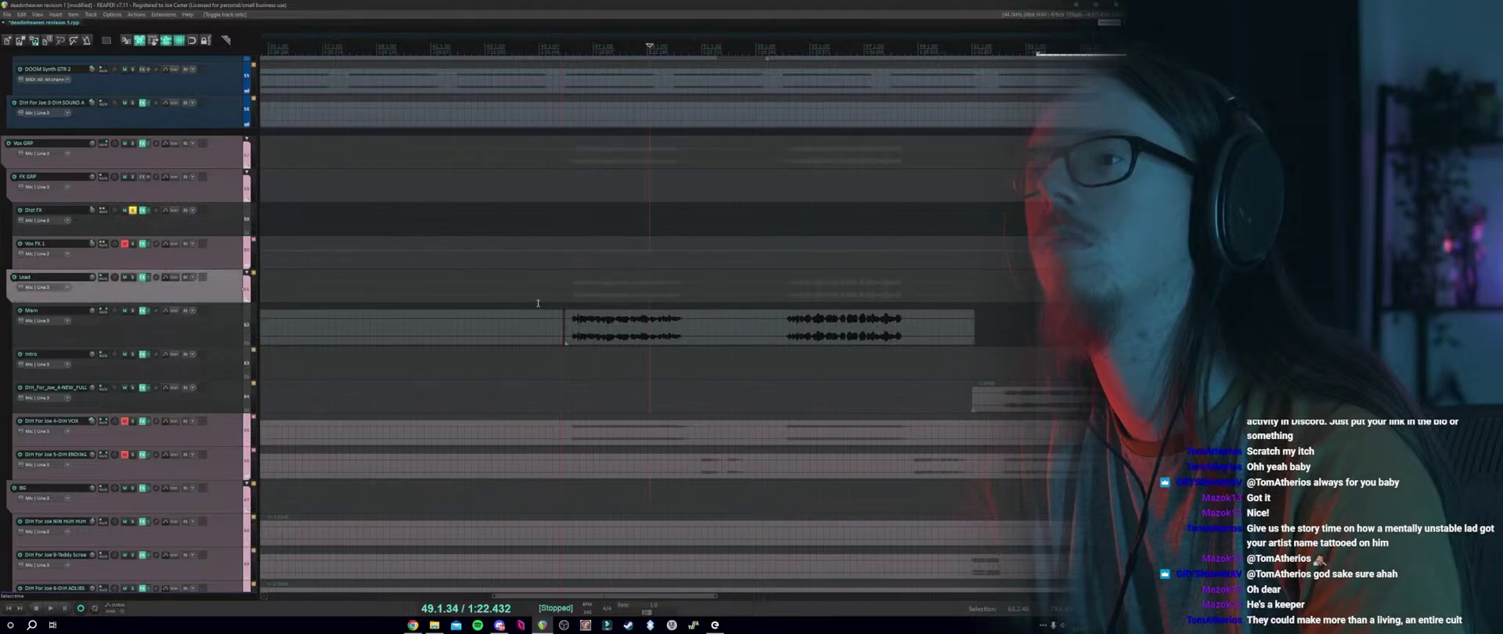
pyautogui.press('space')
pyautogui.click(686, 350)
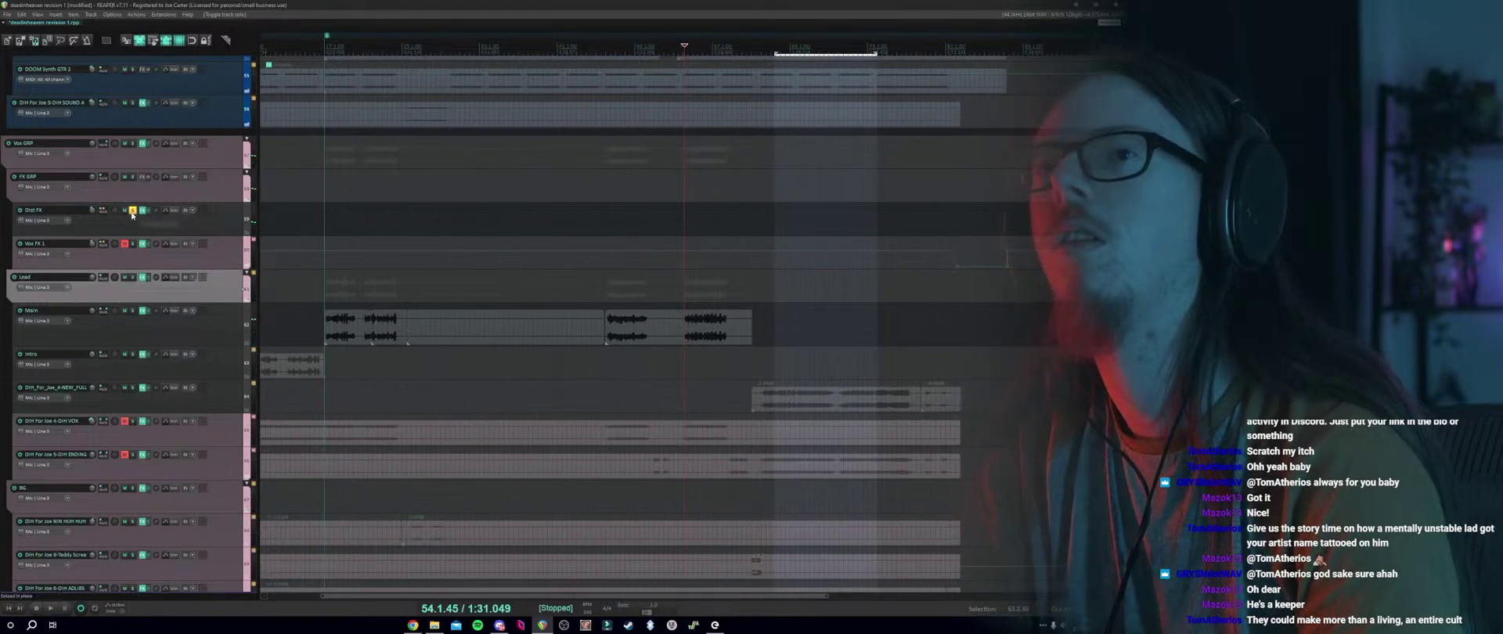
pyautogui.press('space')
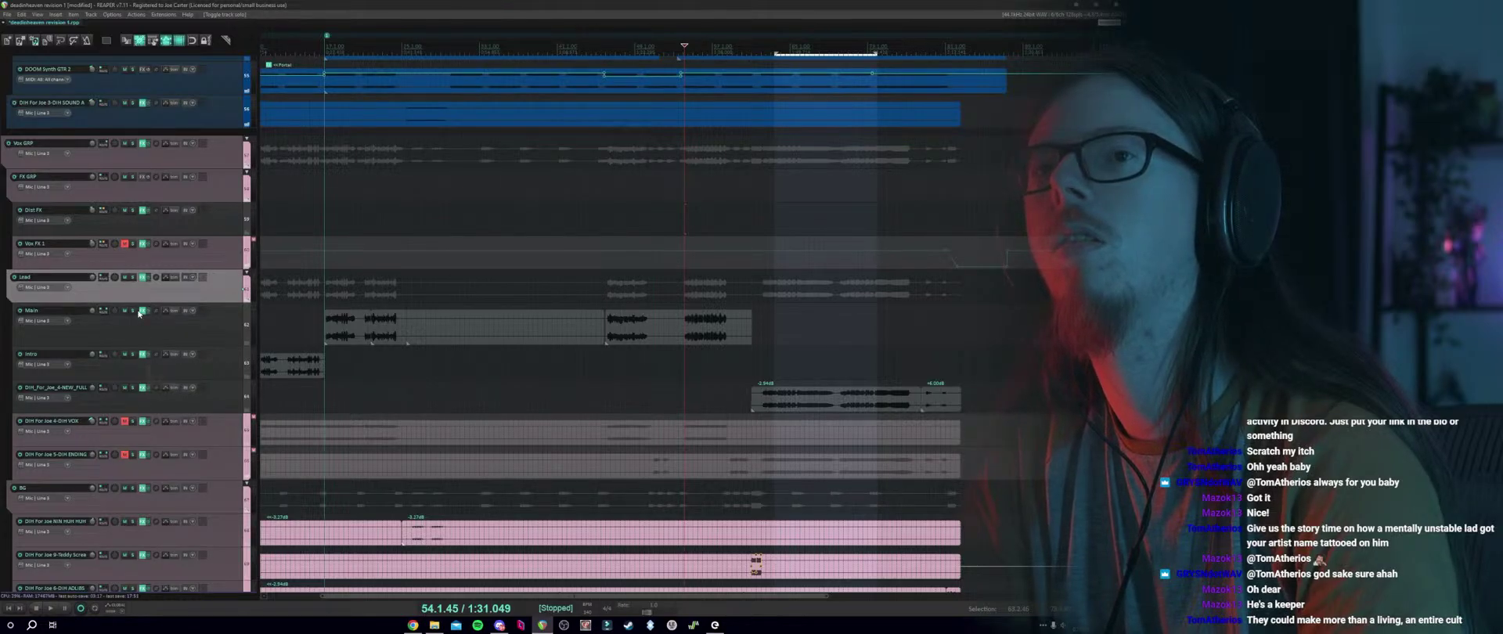
# Create a send from the Intro track to Dist FX and set it to Pre-Fader (Post-FX).
pyautogui.rightClick(105, 357)
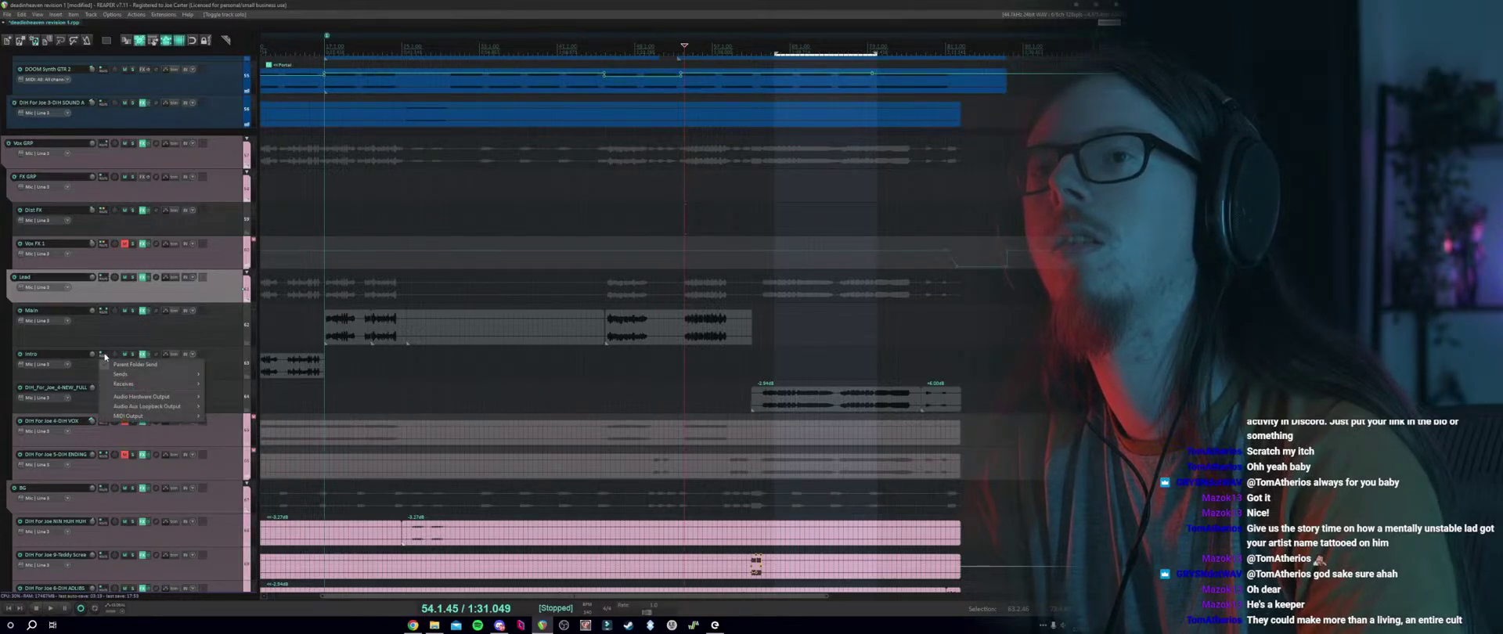
pyautogui.click(111, 342)
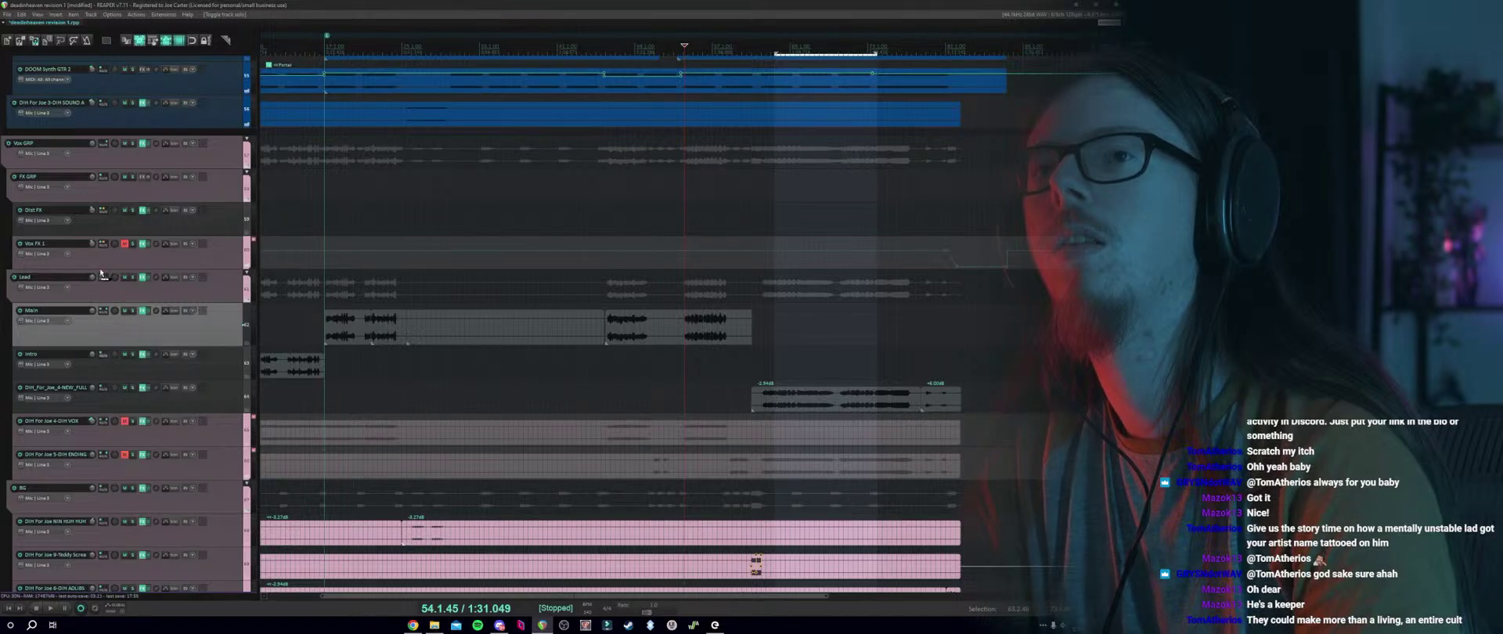
pyautogui.moveTo(107, 217); pyautogui.dragTo(106, 217)
pyautogui.click(208, 235)
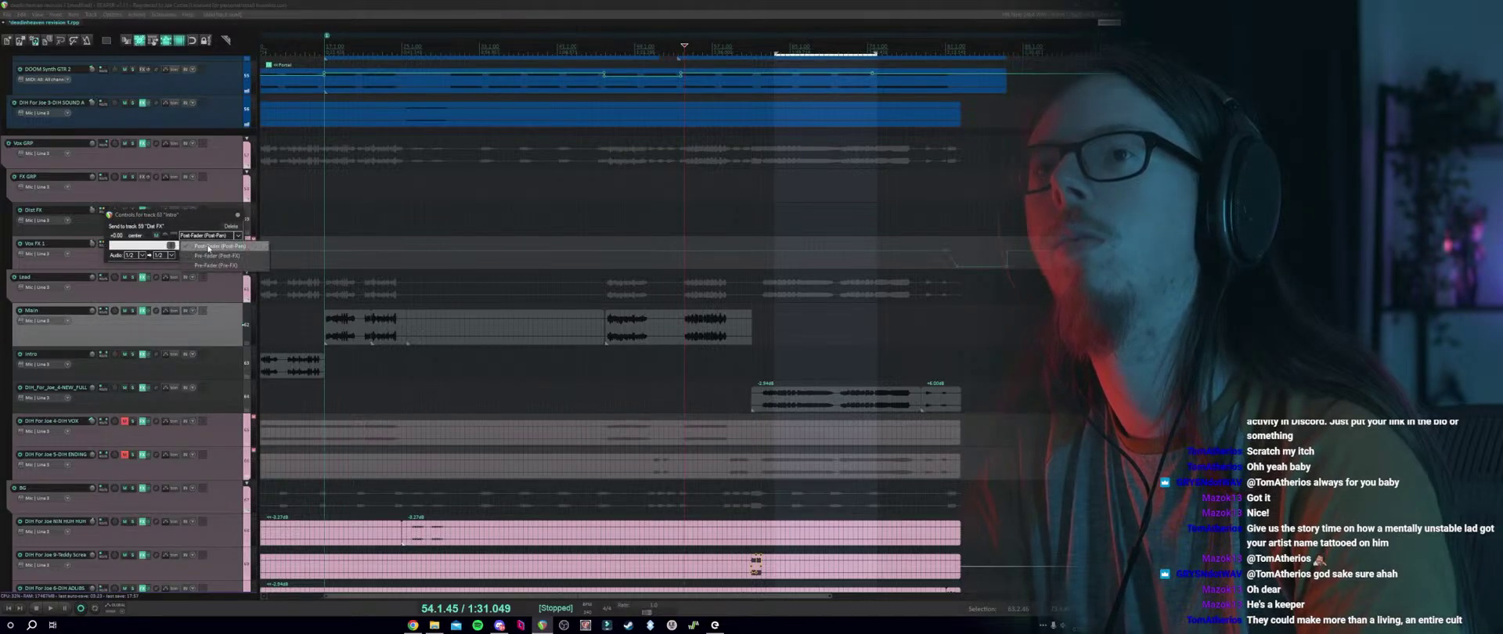
pyautogui.click(214, 259)
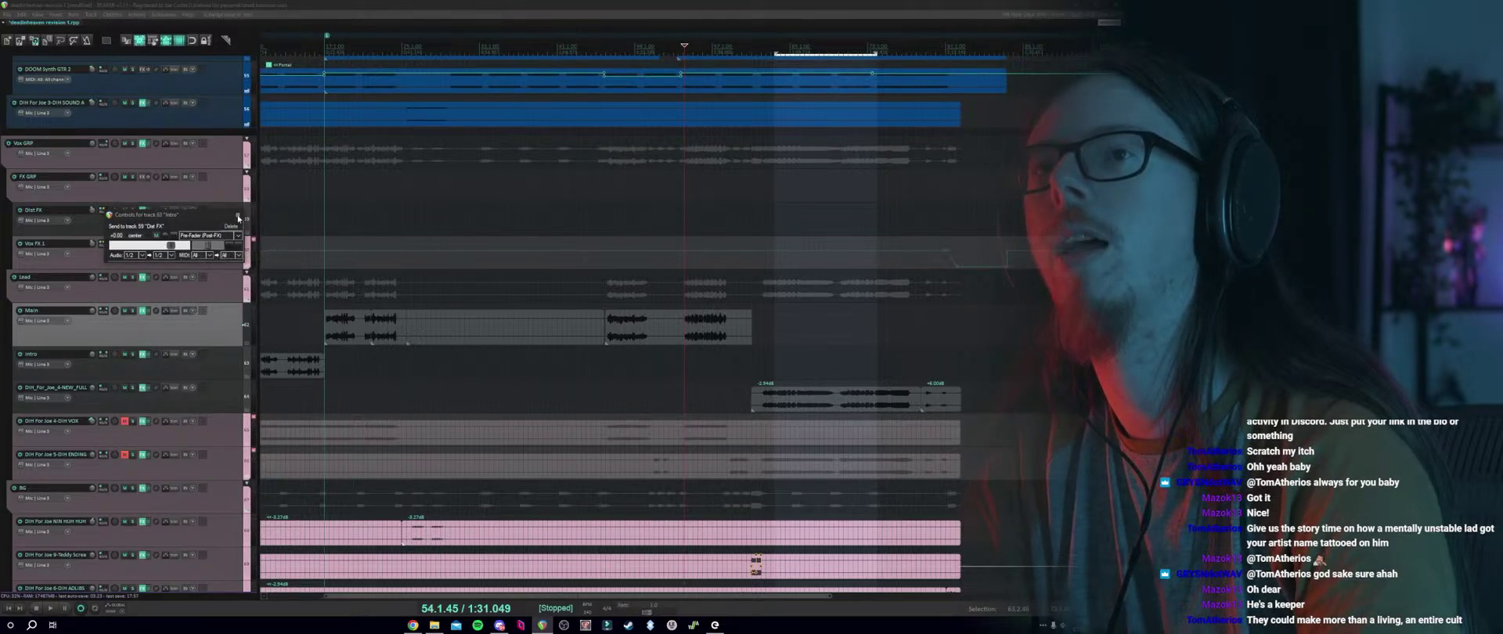
# Briefly solo the Intro track and open its routing window to check the Dist FX send.
pyautogui.click(133, 354)
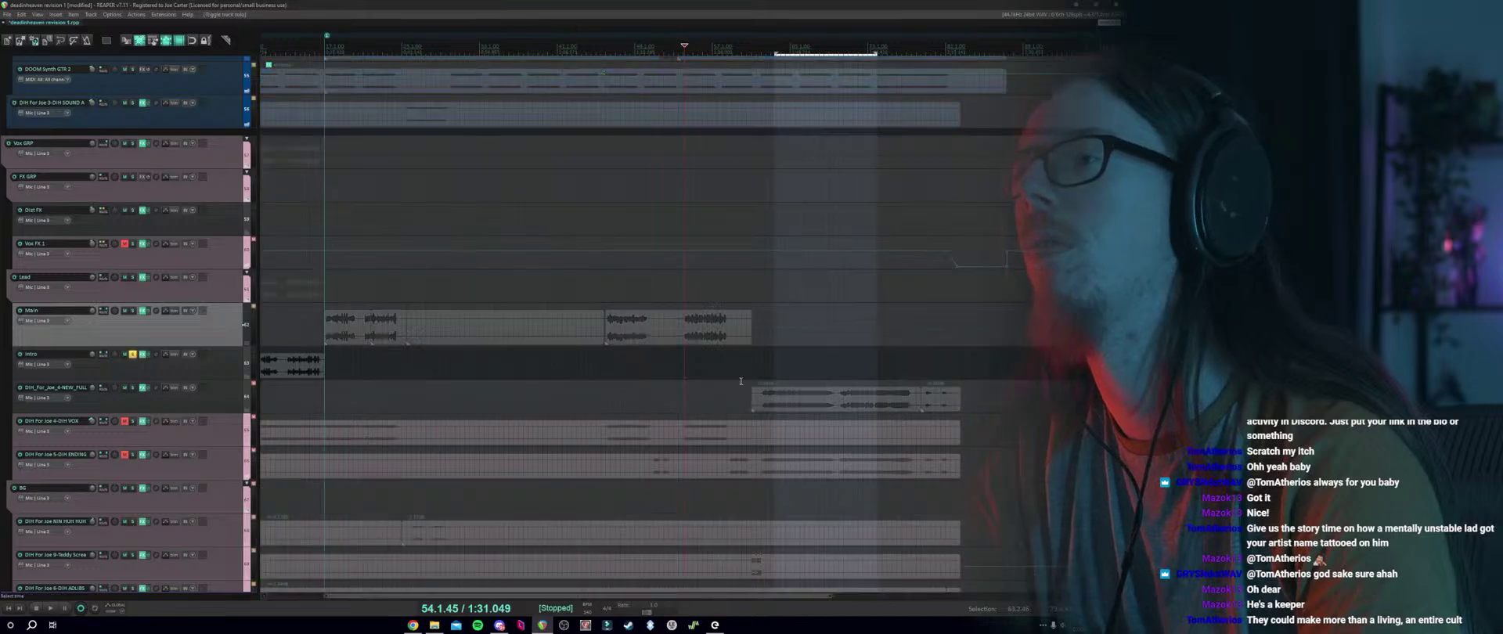
pyautogui.click(135, 356)
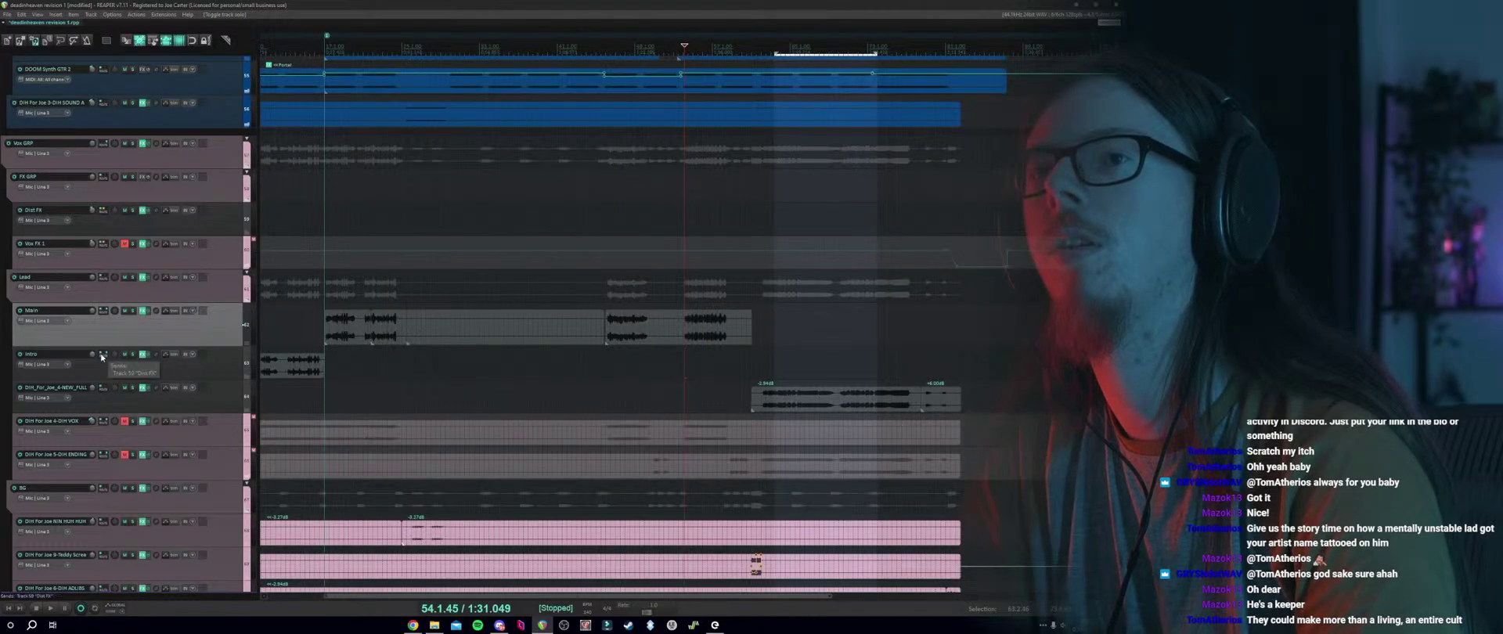
pyautogui.rightClick(102, 357)
pyautogui.click(102, 356)
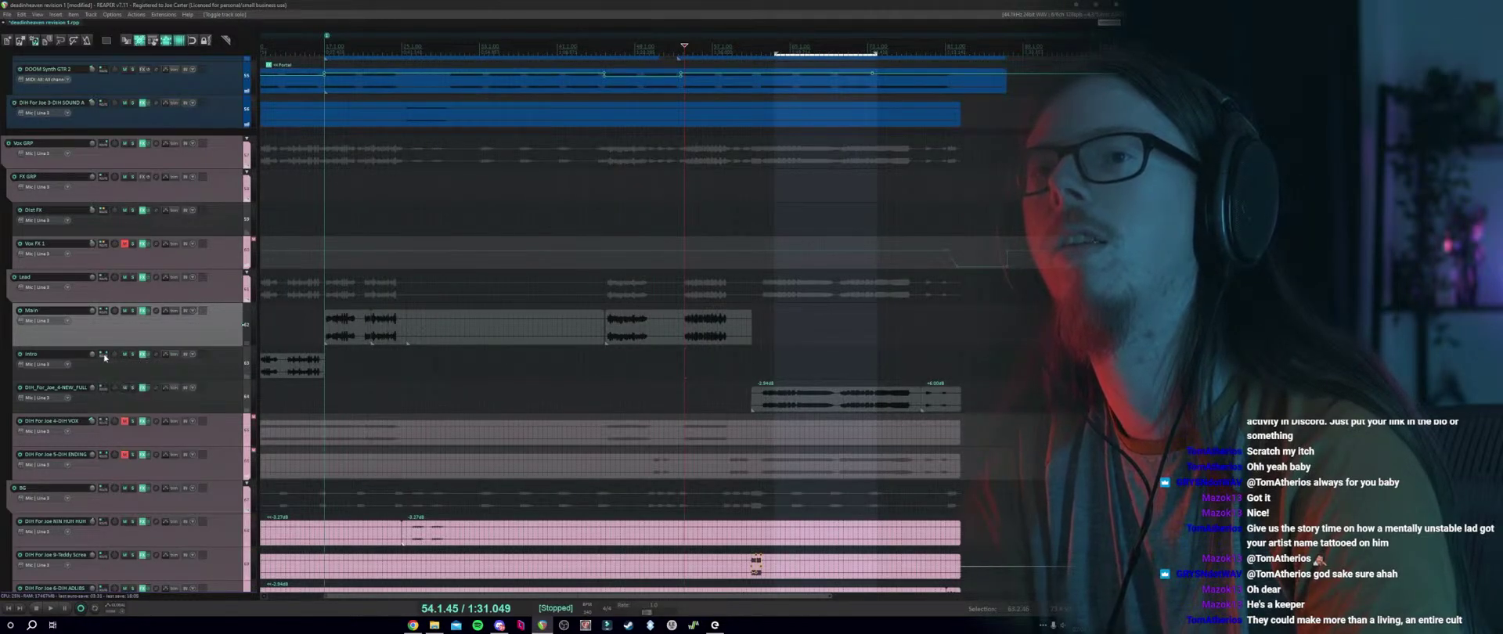
pyautogui.click(102, 357)
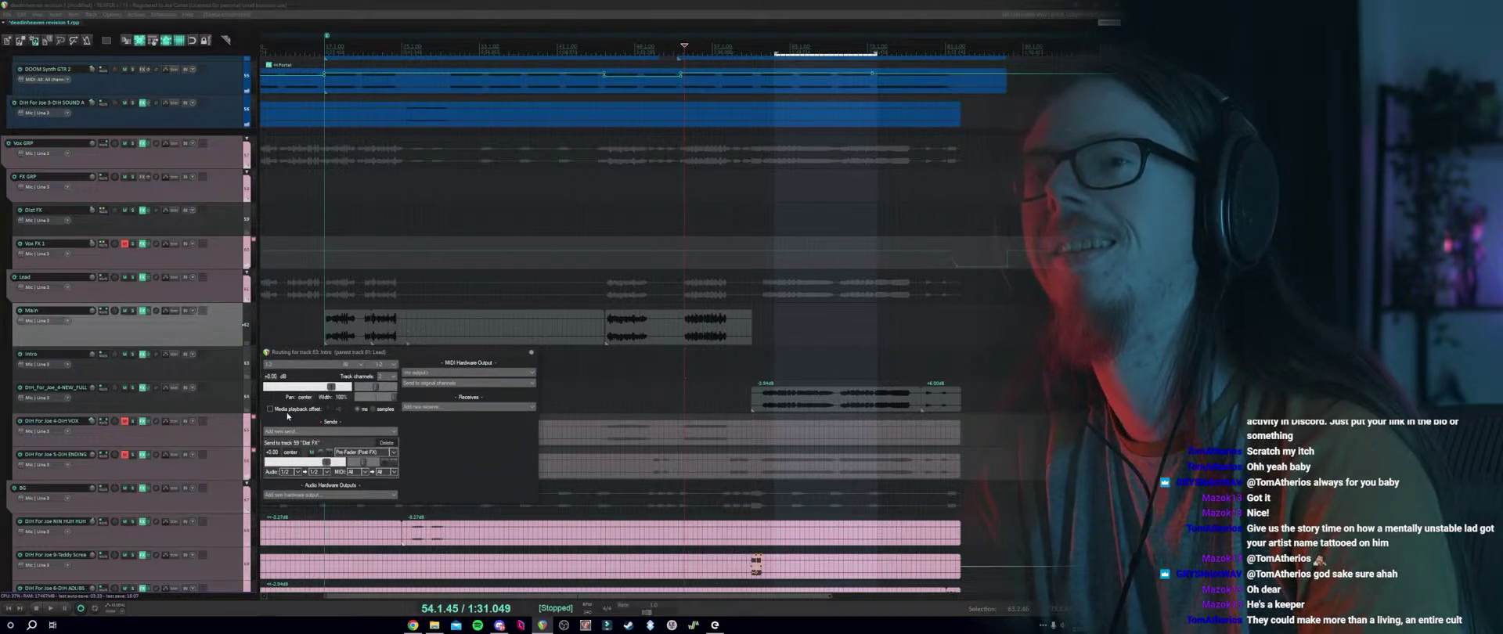
# Rename the vocal track directly below Intro as Ending.
pyautogui.doubleClick(84, 389)
pyautogui.write('Endi')
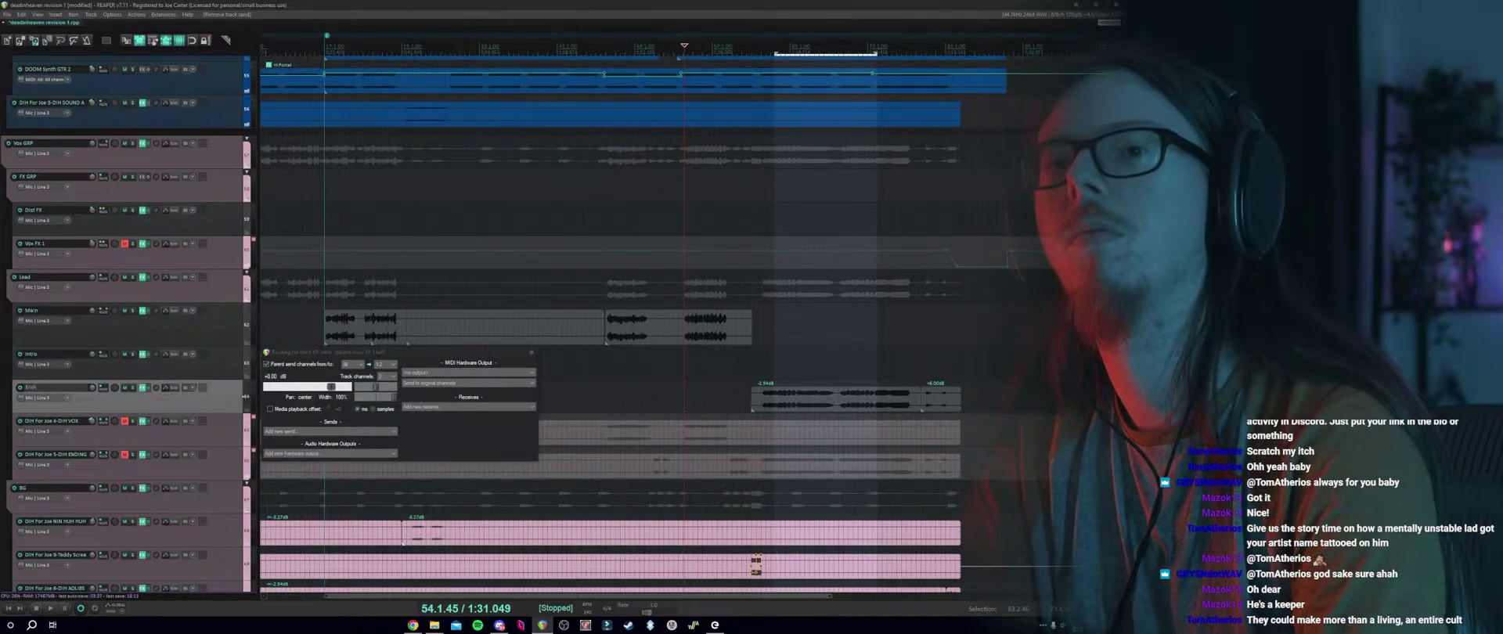
pyautogui.write('ng')
pyautogui.press('Return')
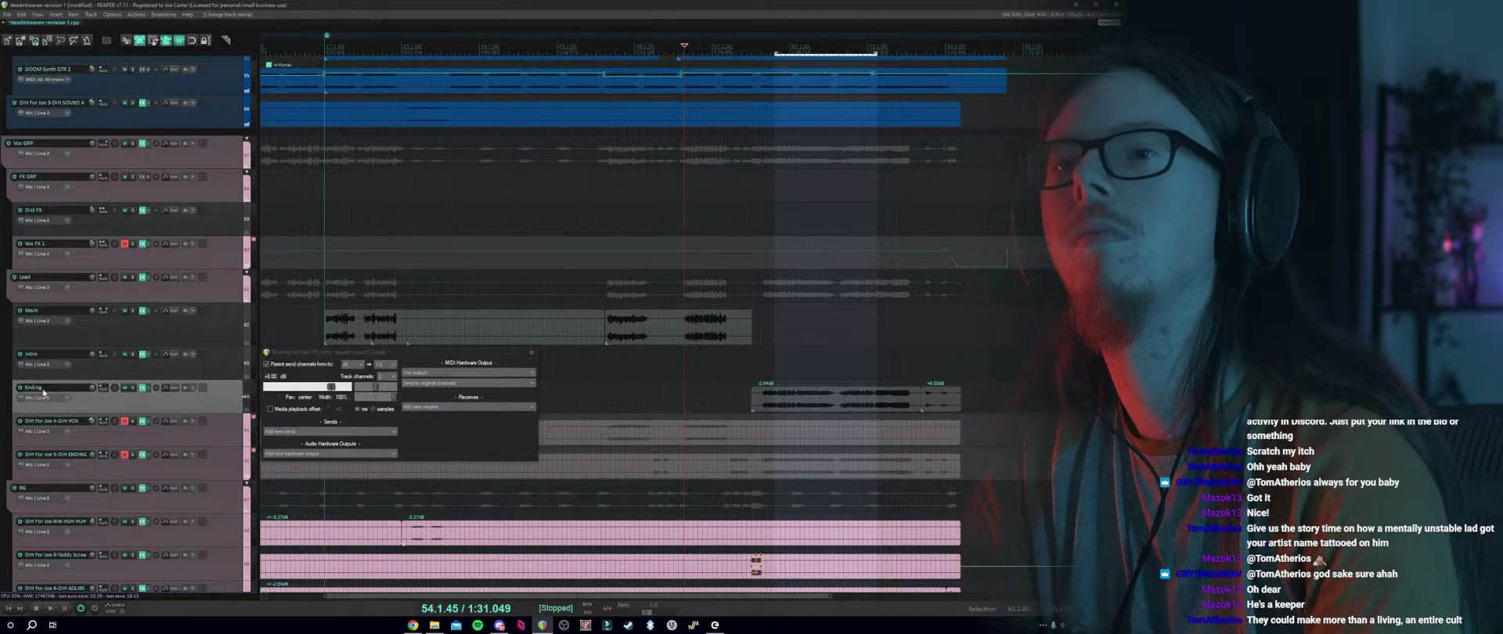
# Inspect the Ending track's FX chain with the GR2 plugin and close it.
pyautogui.keyDown('alt'); pyautogui.click(143, 390); pyautogui.keyUp('alt')
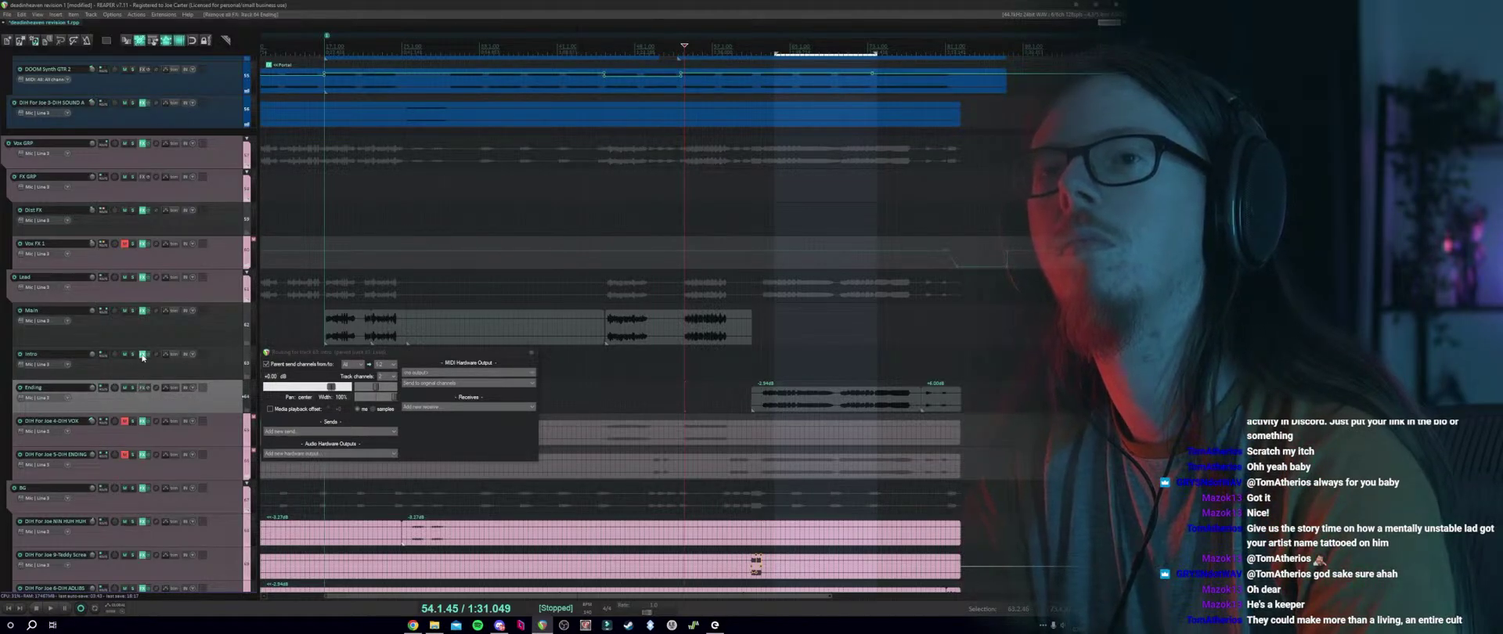
pyautogui.click(144, 389)
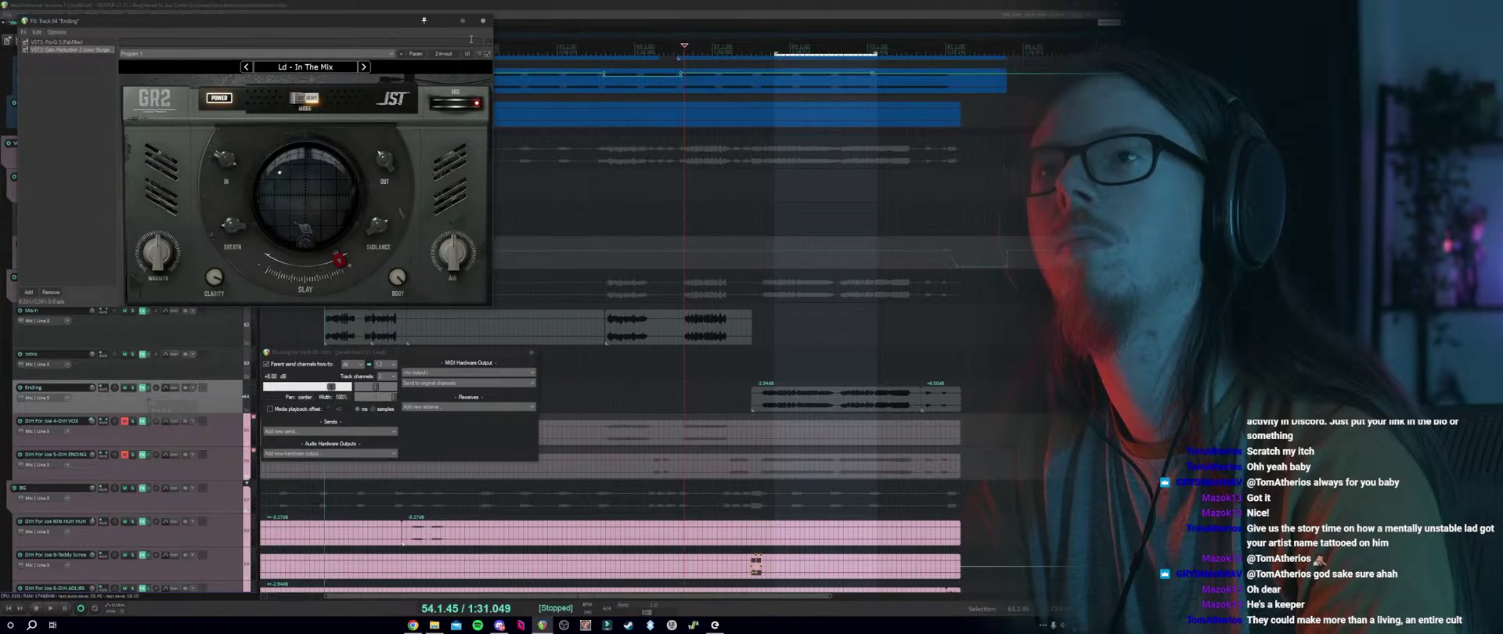
pyautogui.click(479, 28)
pyautogui.rightClick(100, 390)
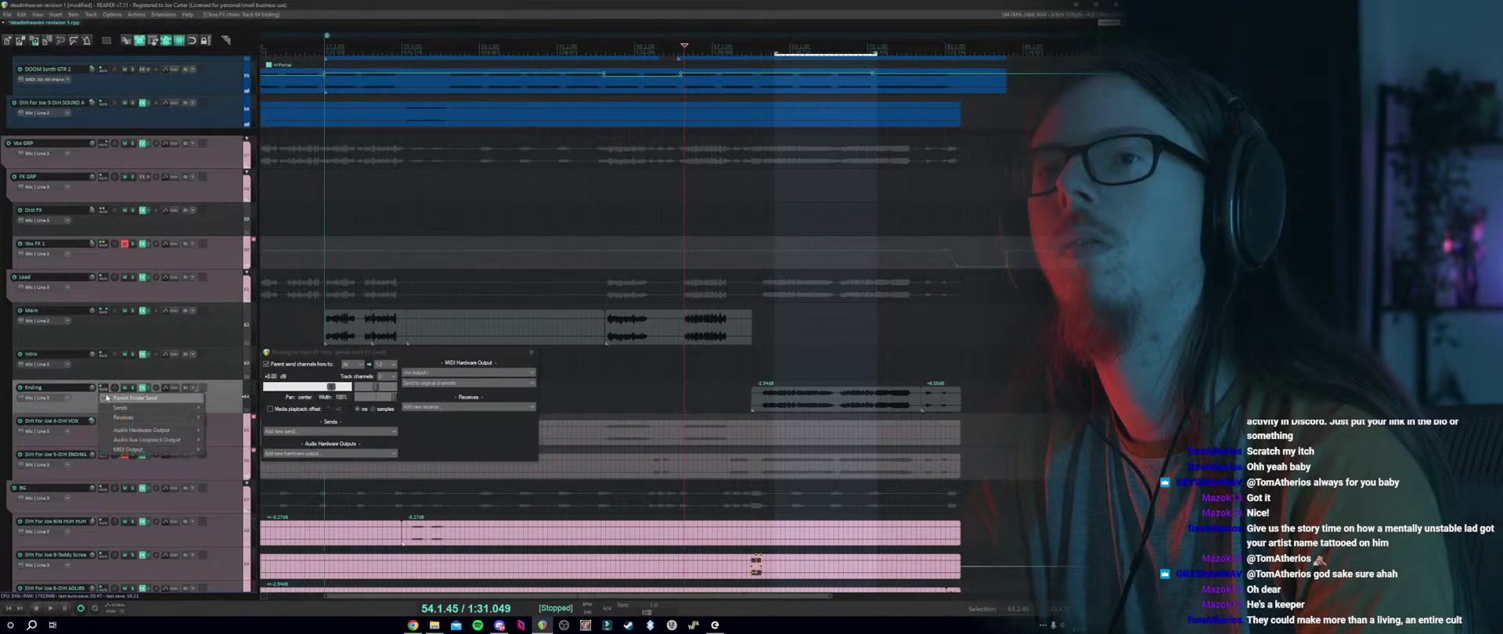
pyautogui.click(117, 399)
pyautogui.rightClick(101, 392)
pyautogui.click(114, 399)
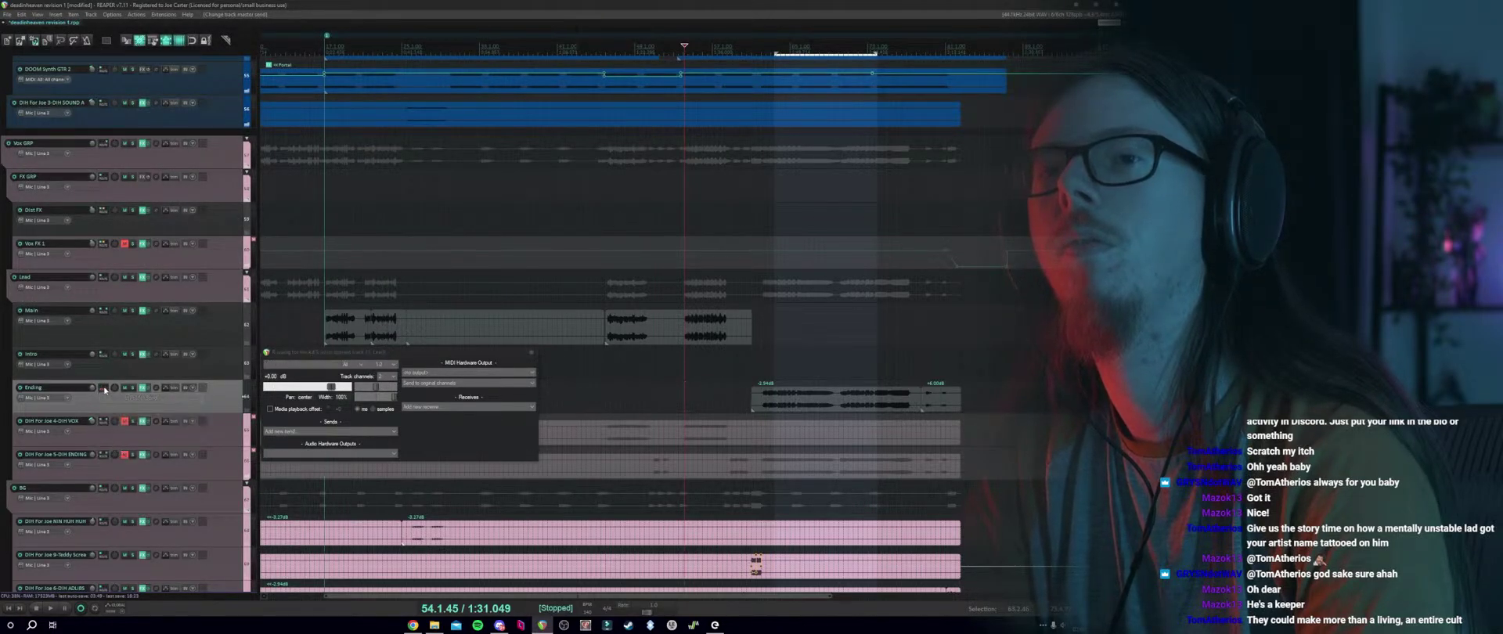
# Create a send from the Ending track to Dist FX, set it to Pre-Fader (Post-FX), and close the routing windows.
pyautogui.moveTo(110, 216); pyautogui.dragTo(108, 214)
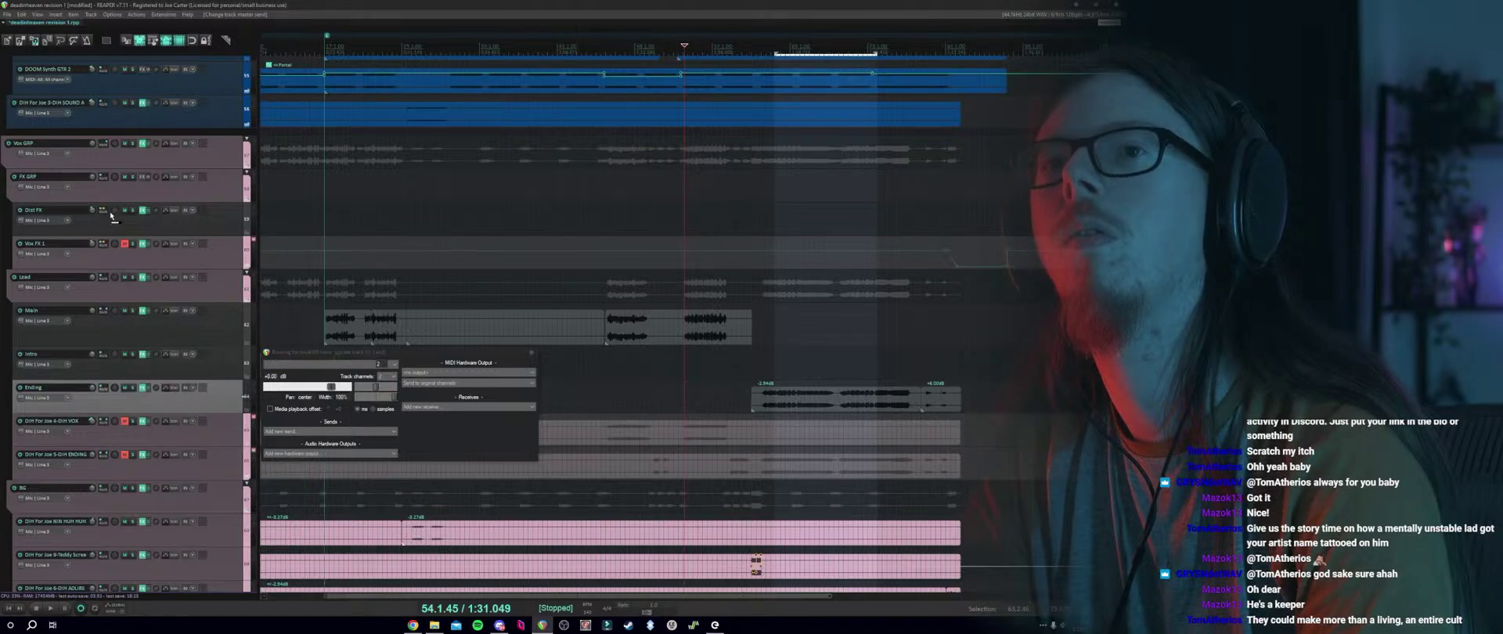
pyautogui.click(433, 314)
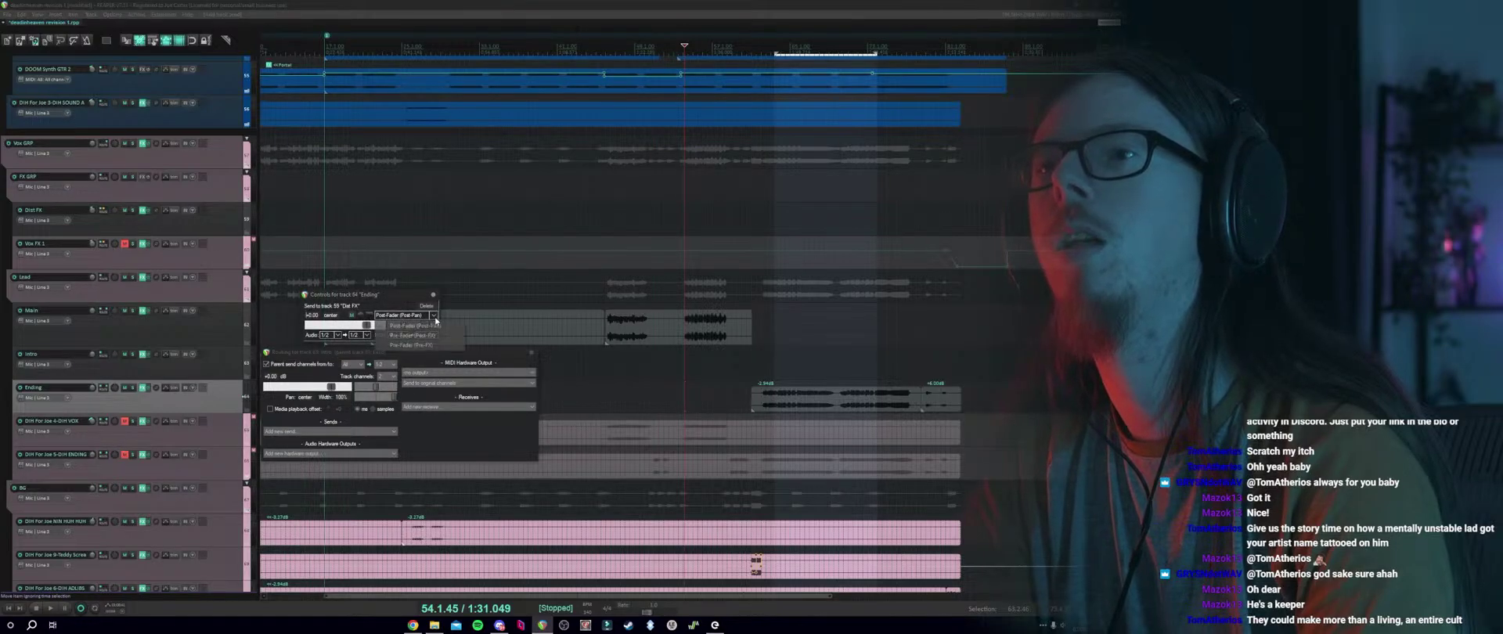
pyautogui.click(415, 336)
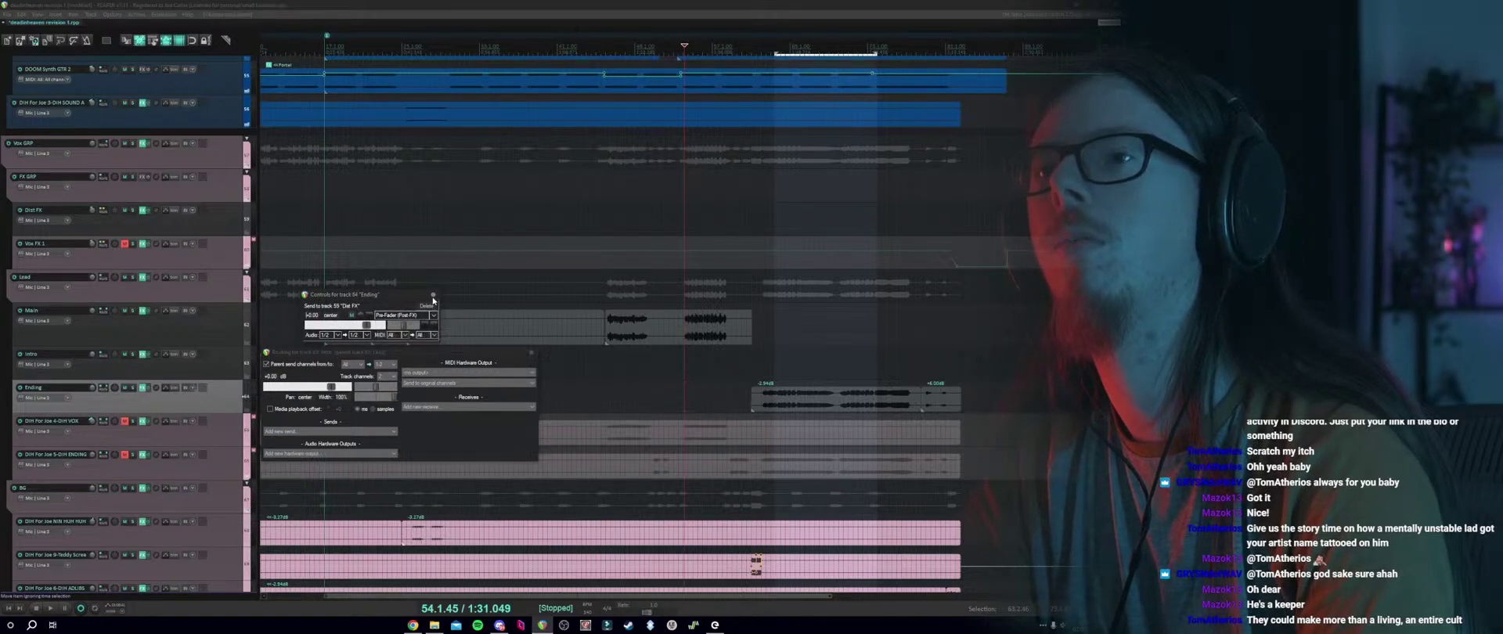
pyautogui.click(531, 352)
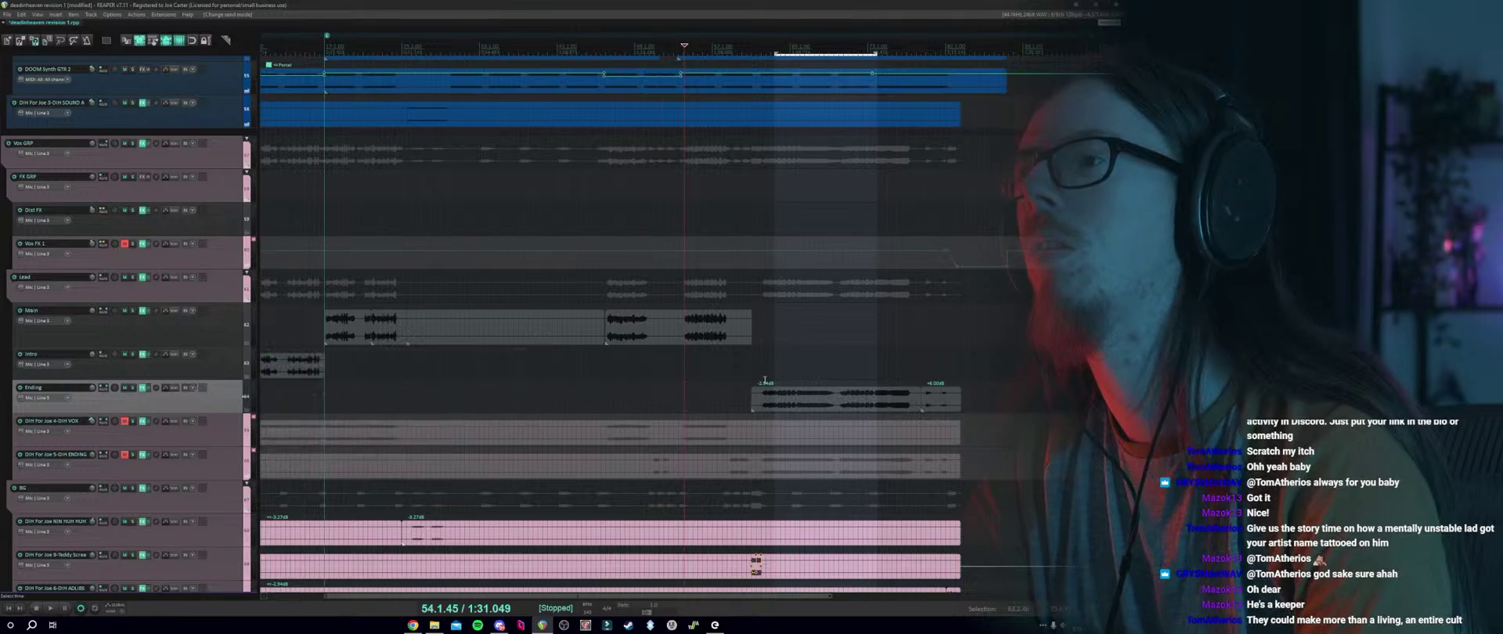
# Solo the Ending track, open its FX chain and routing window, and mute its send to Dist FX.
pyautogui.click(133, 388)
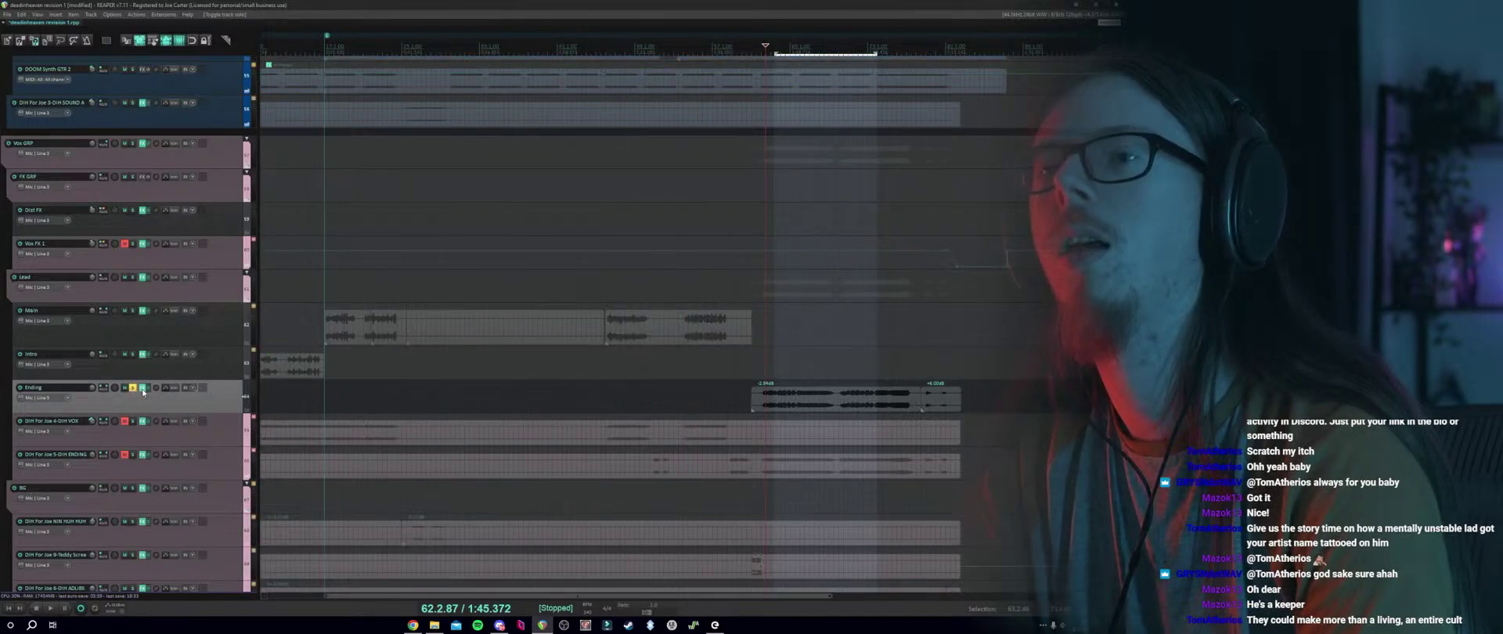
pyautogui.click(143, 388)
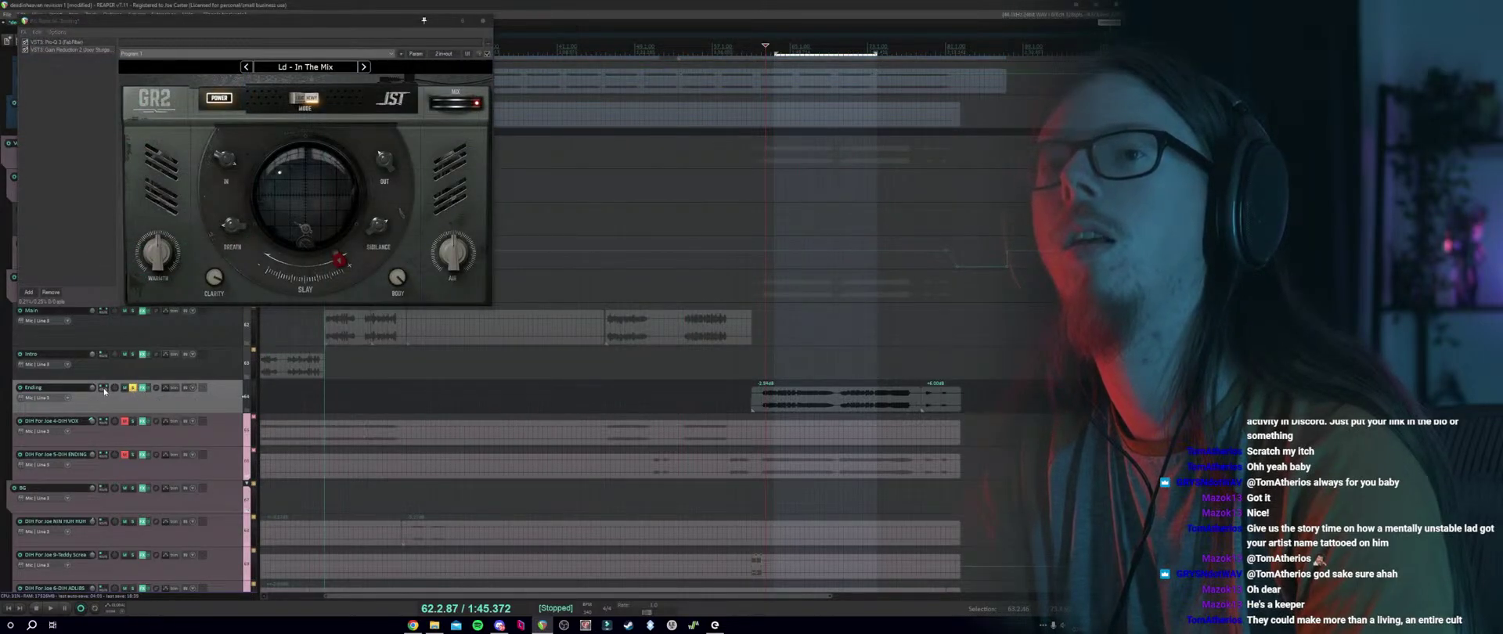
pyautogui.hotkey('alt', 'r')
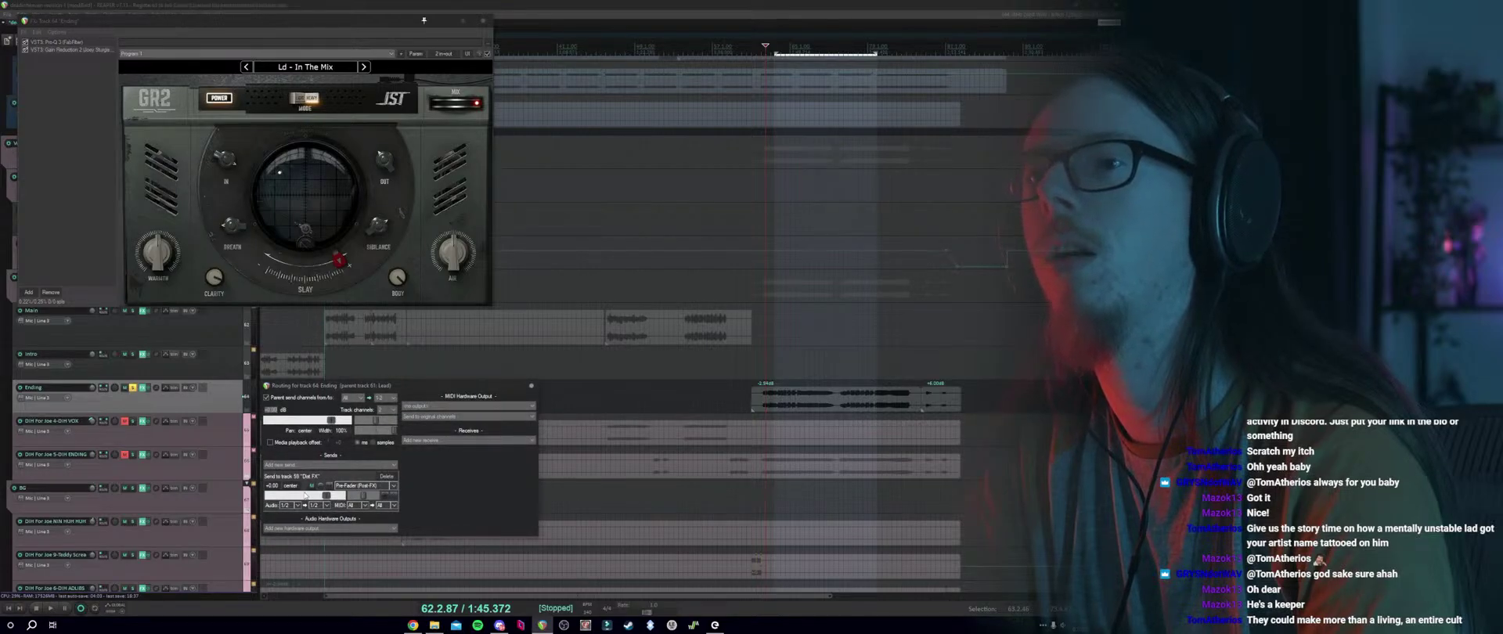
pyautogui.click(310, 485)
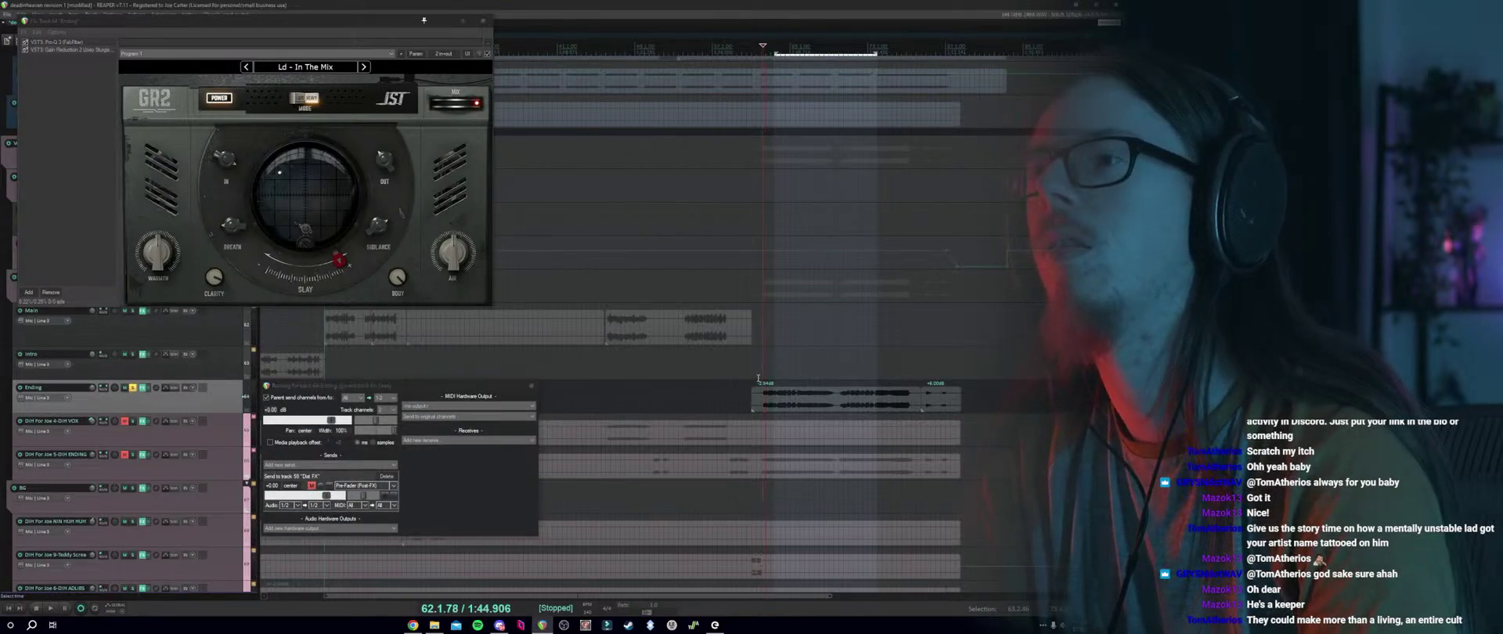
# Play the soloed Ending vocal from its start, then replay it, to examine how the GR2 plugin shapes the sound.
pyautogui.press('space')
pyautogui.moveTo(167, 254)
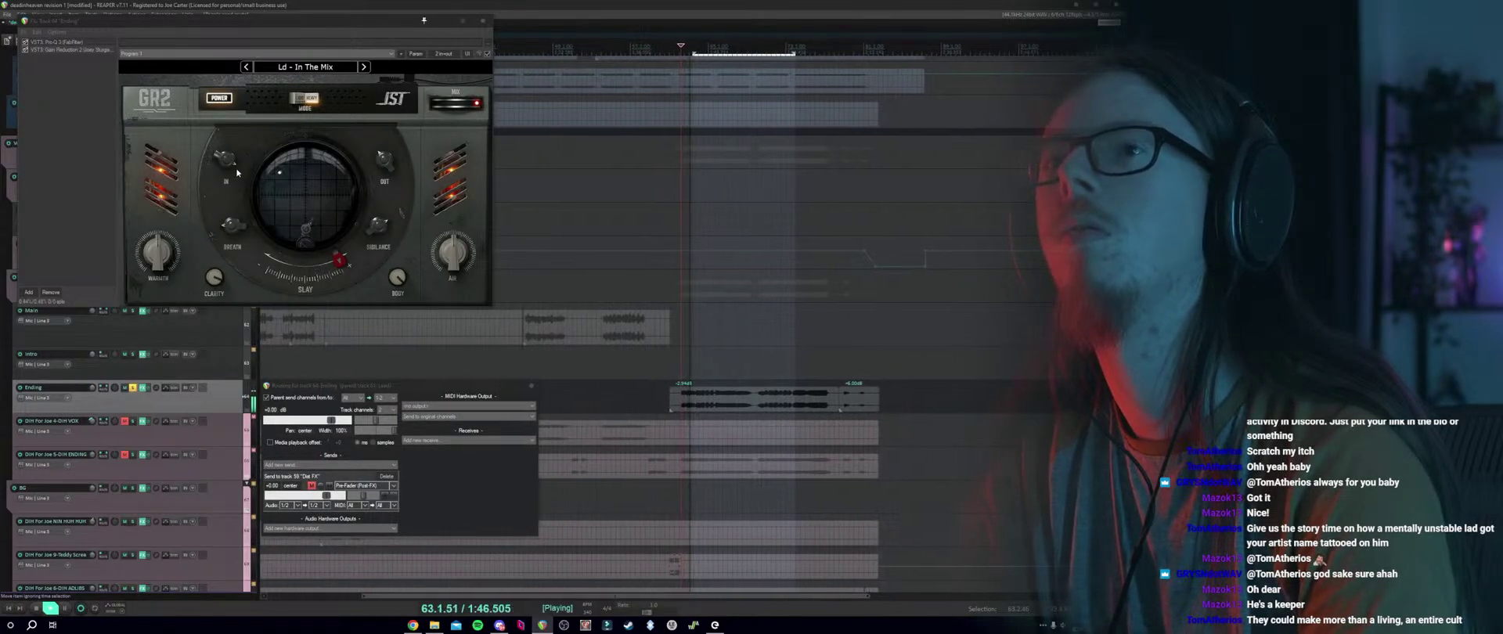
pyautogui.click(305, 168)
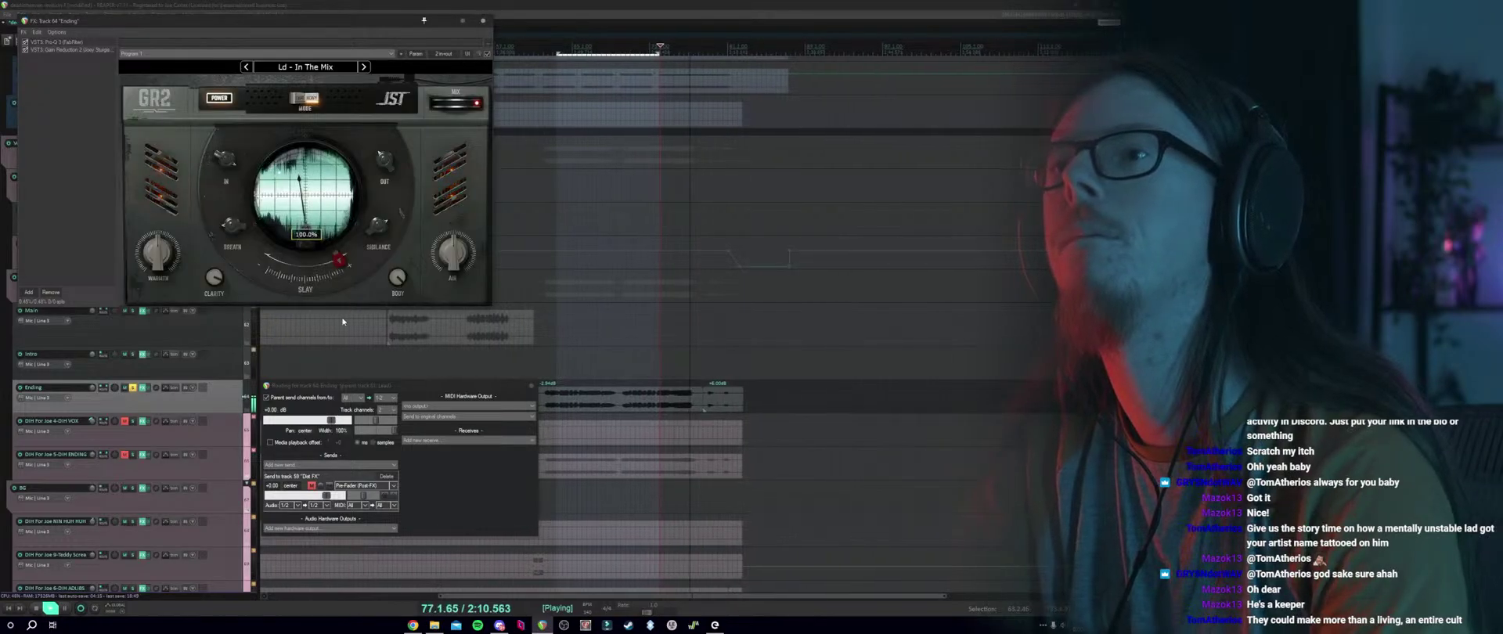
pyautogui.click(544, 376)
pyautogui.press('space')
pyautogui.press('space')
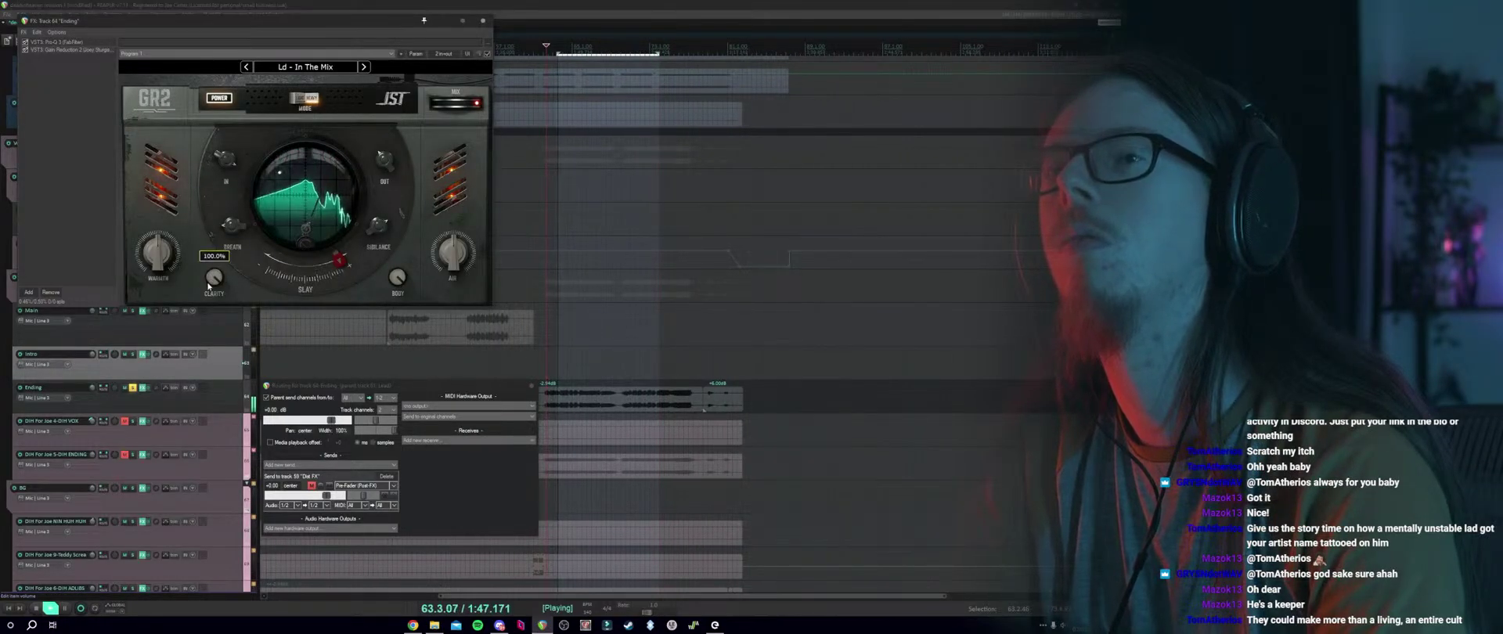
pyautogui.moveTo(399, 284)
pyautogui.moveTo(301, 262)
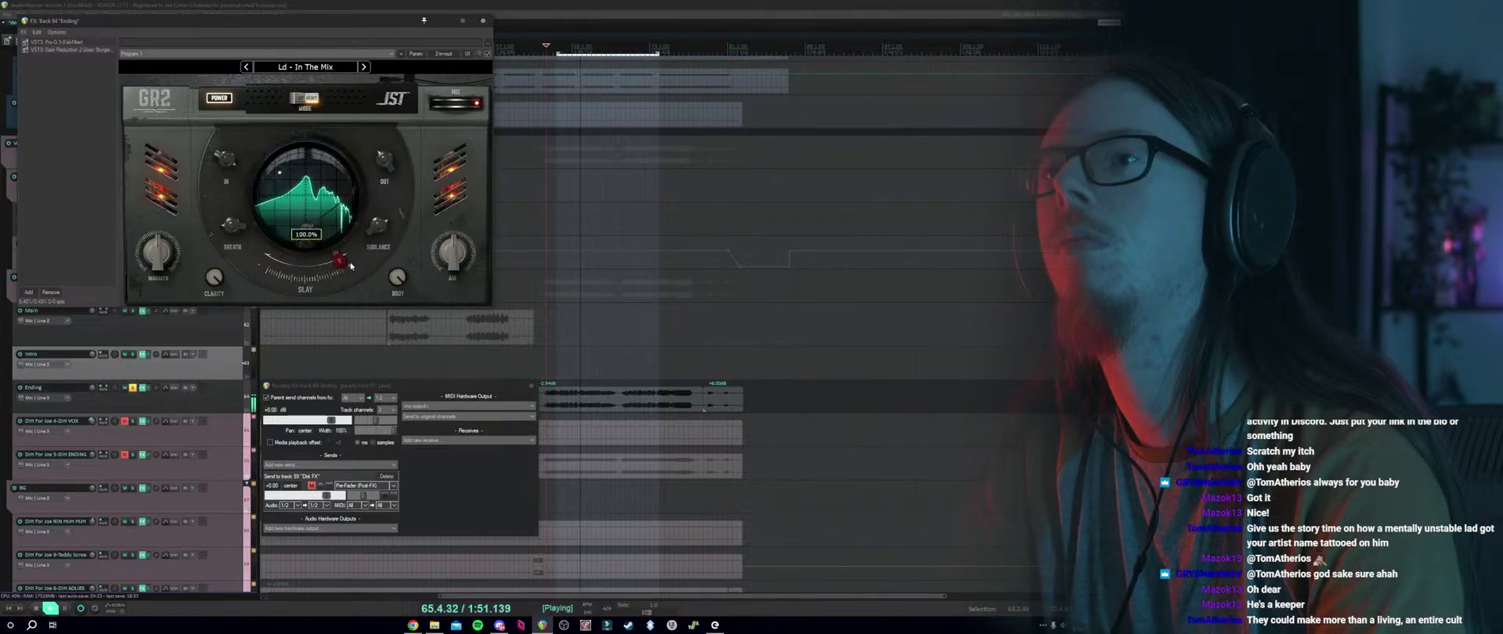
# Close the Ending track's effects and routing windows, and clear its solo to play the full mix.
pyautogui.click(483, 22)
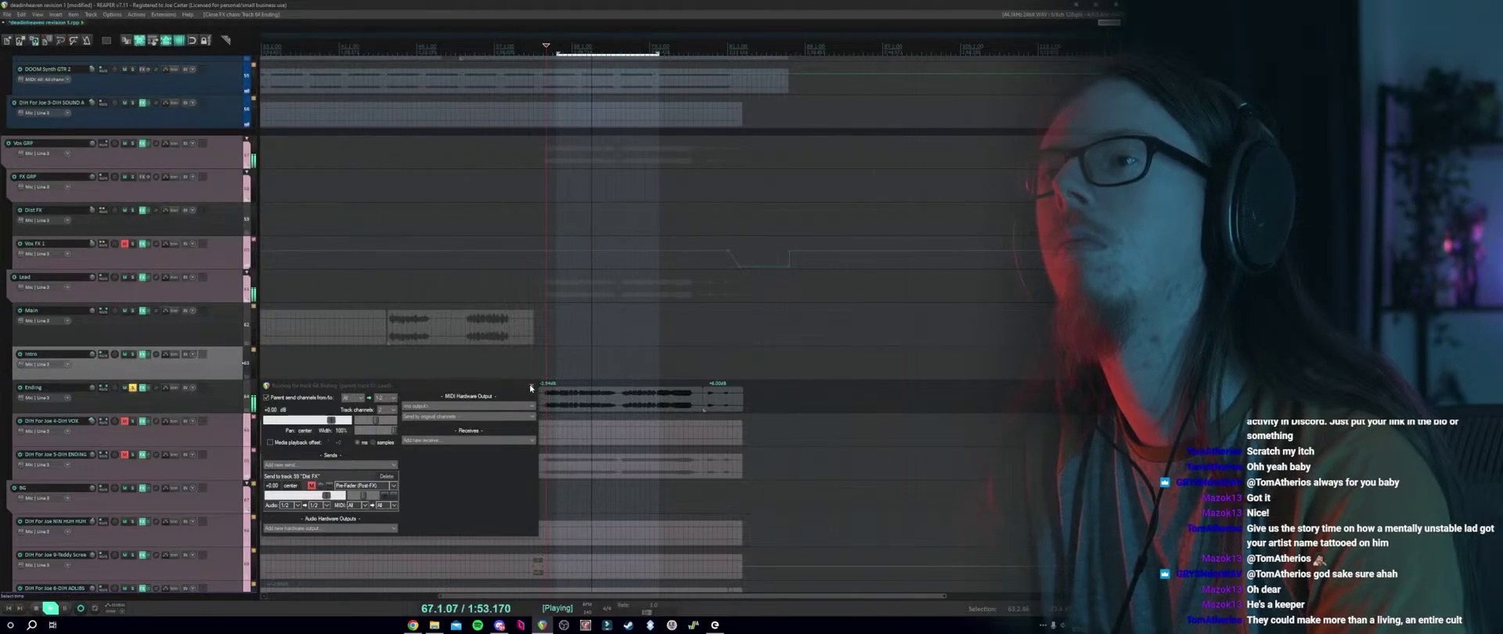
pyautogui.click(105, 388)
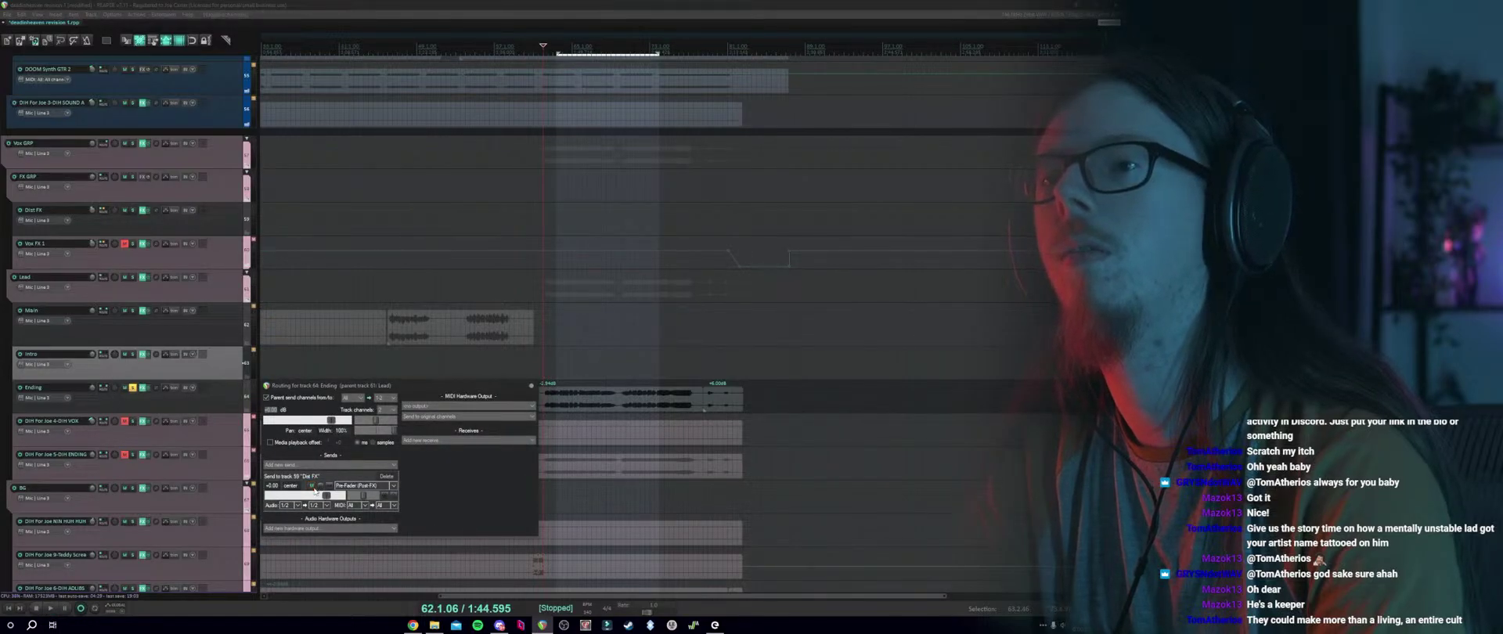
pyautogui.click(133, 388)
pyautogui.press('space')
# Remove the time selection over the Ending vocal section.
pyautogui.rightClick(783, 51)
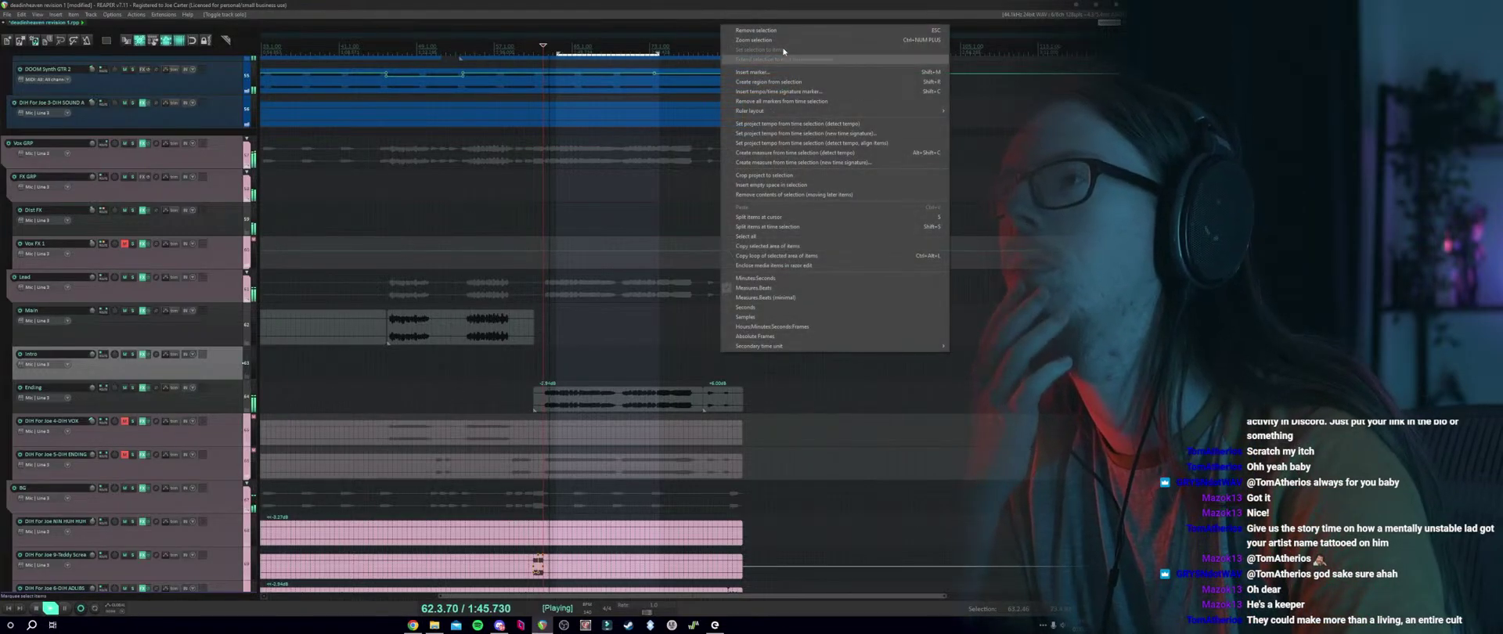
pyautogui.click(758, 29)
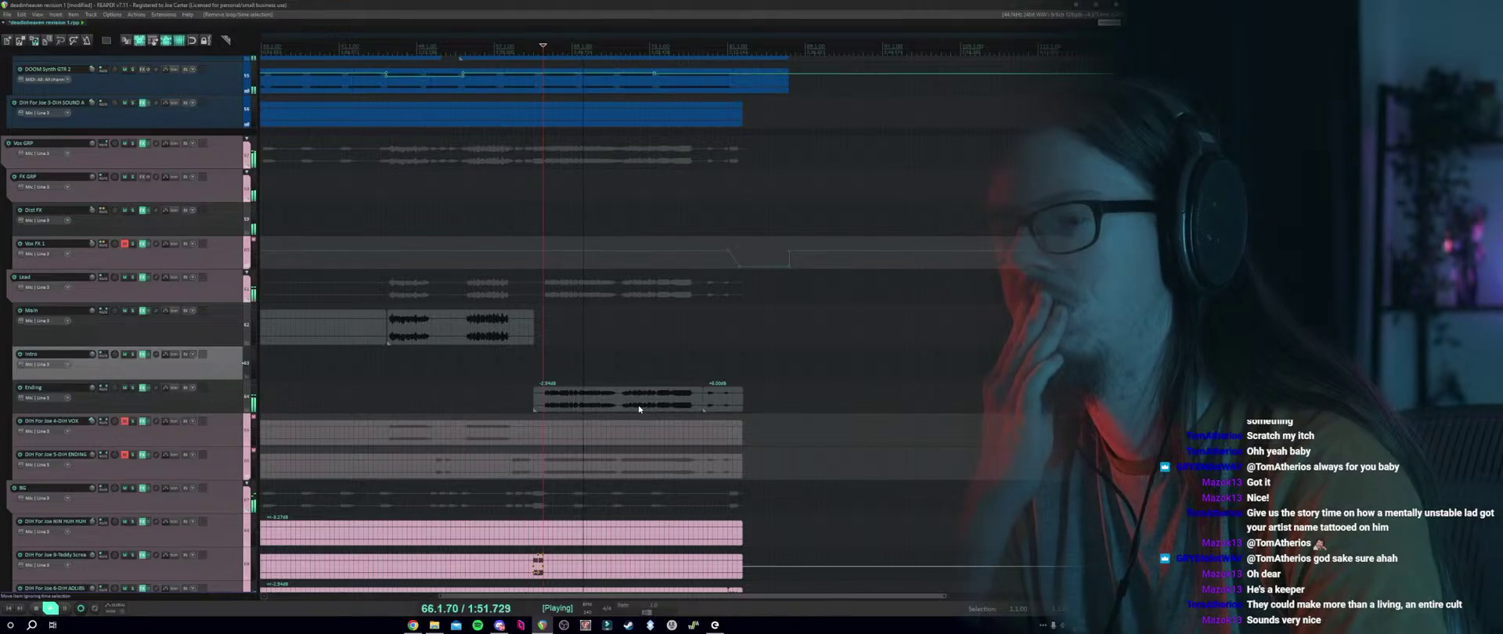
# Stop playback, solo the Dist FX track briefly and clear the solo.
pyautogui.click(133, 210)
pyautogui.press('space')
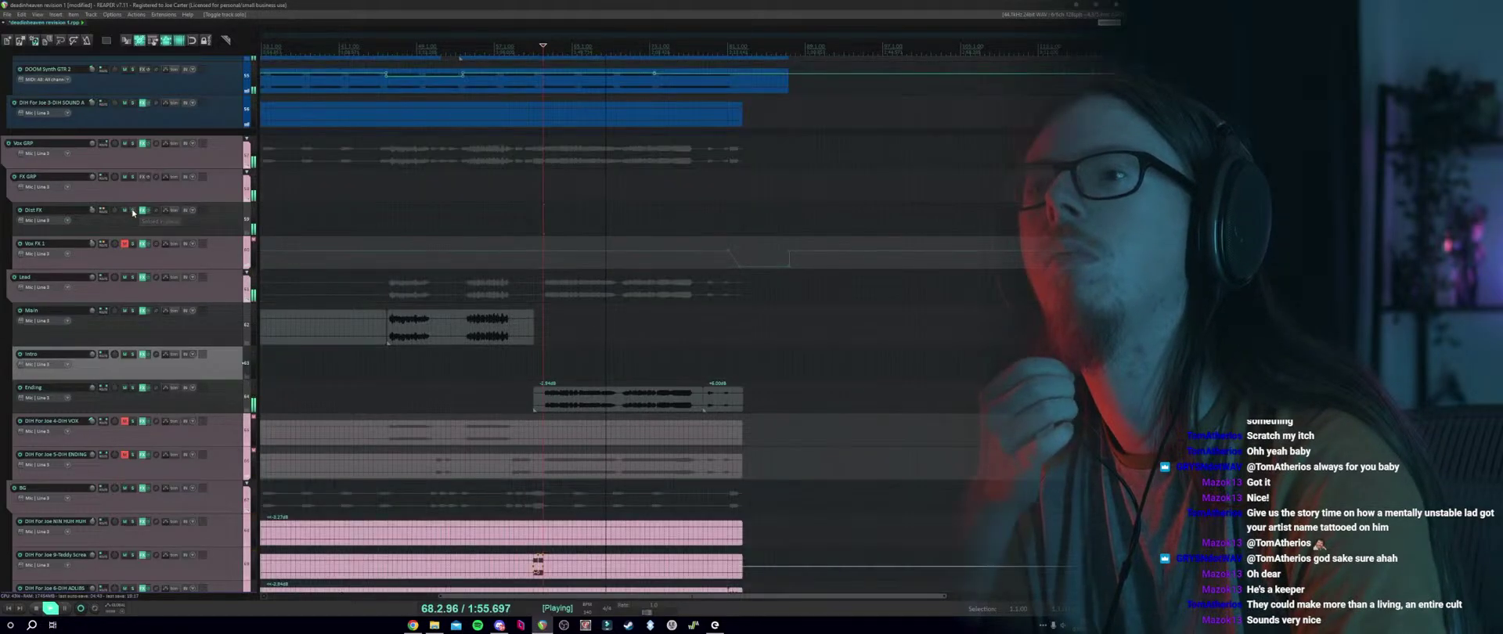
pyautogui.click(134, 210)
pyautogui.click(133, 211)
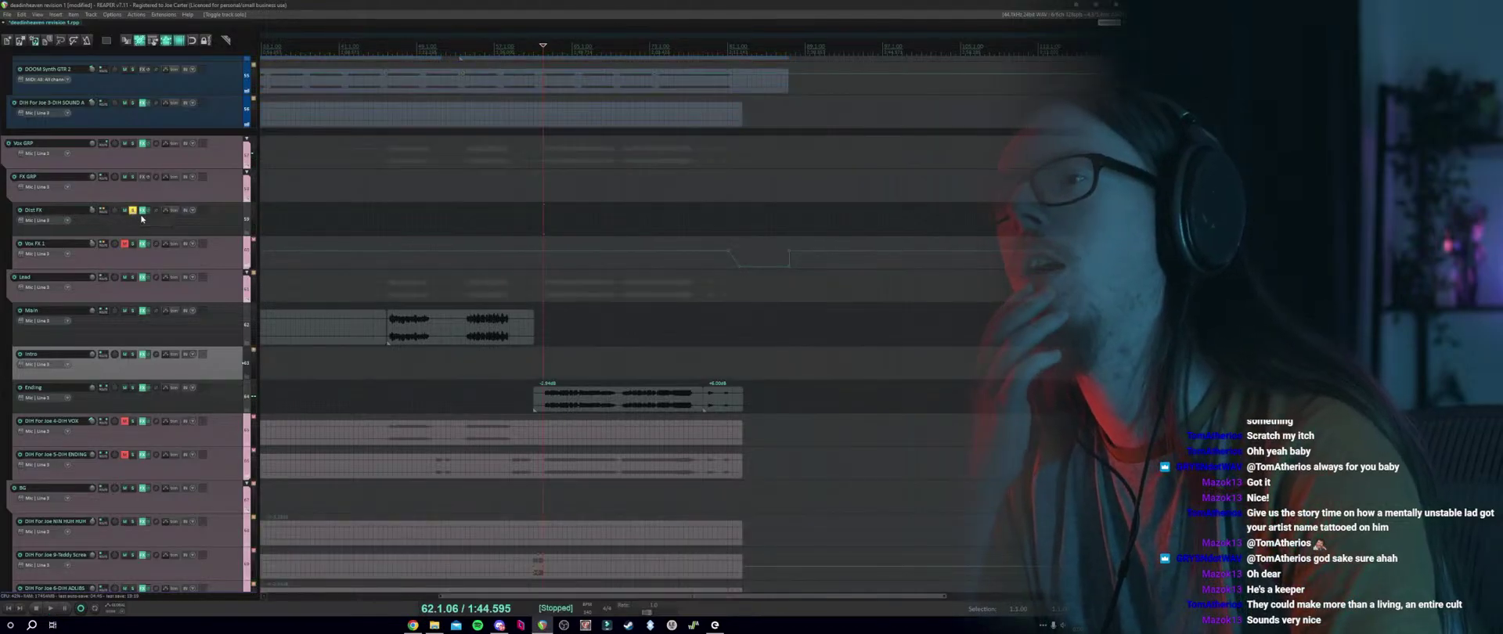
pyautogui.click(128, 217)
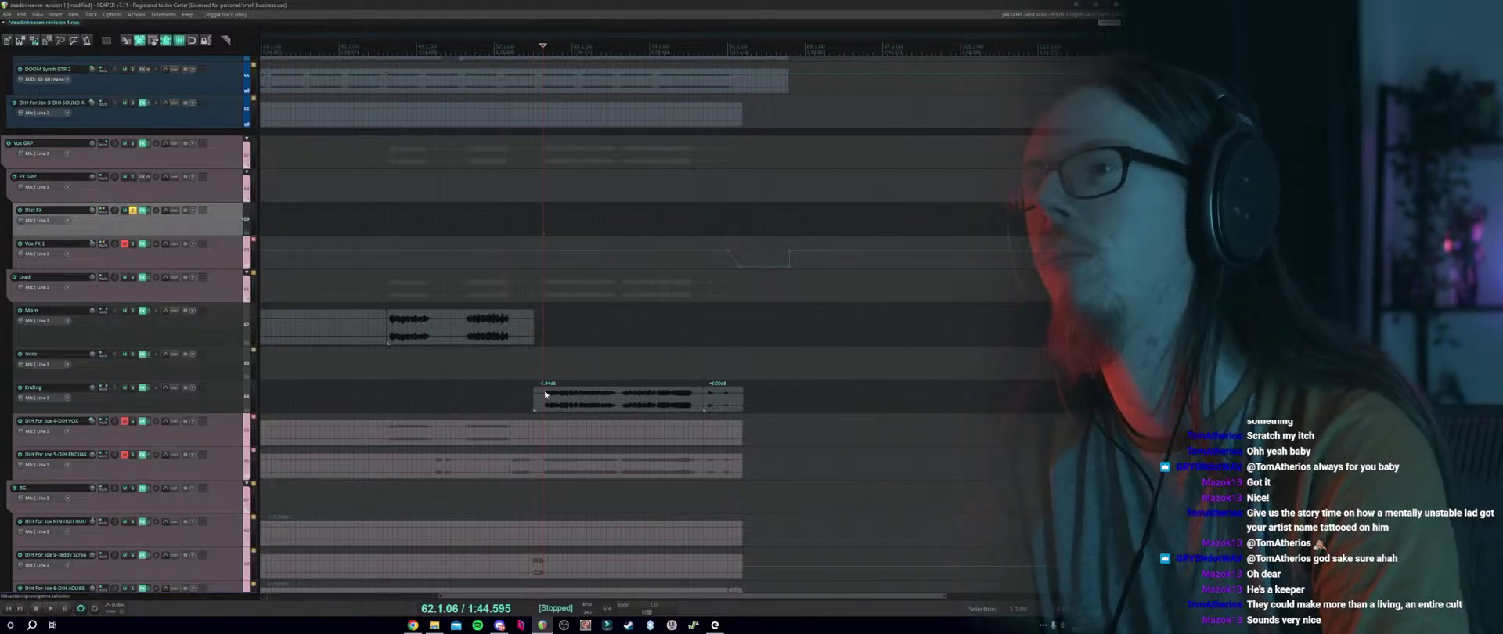
pyautogui.click(133, 214)
# Play the full mix from just before the Ending vocal, and stop at the final held notes near bar 73.
pyautogui.scroll(3, 462, 352)
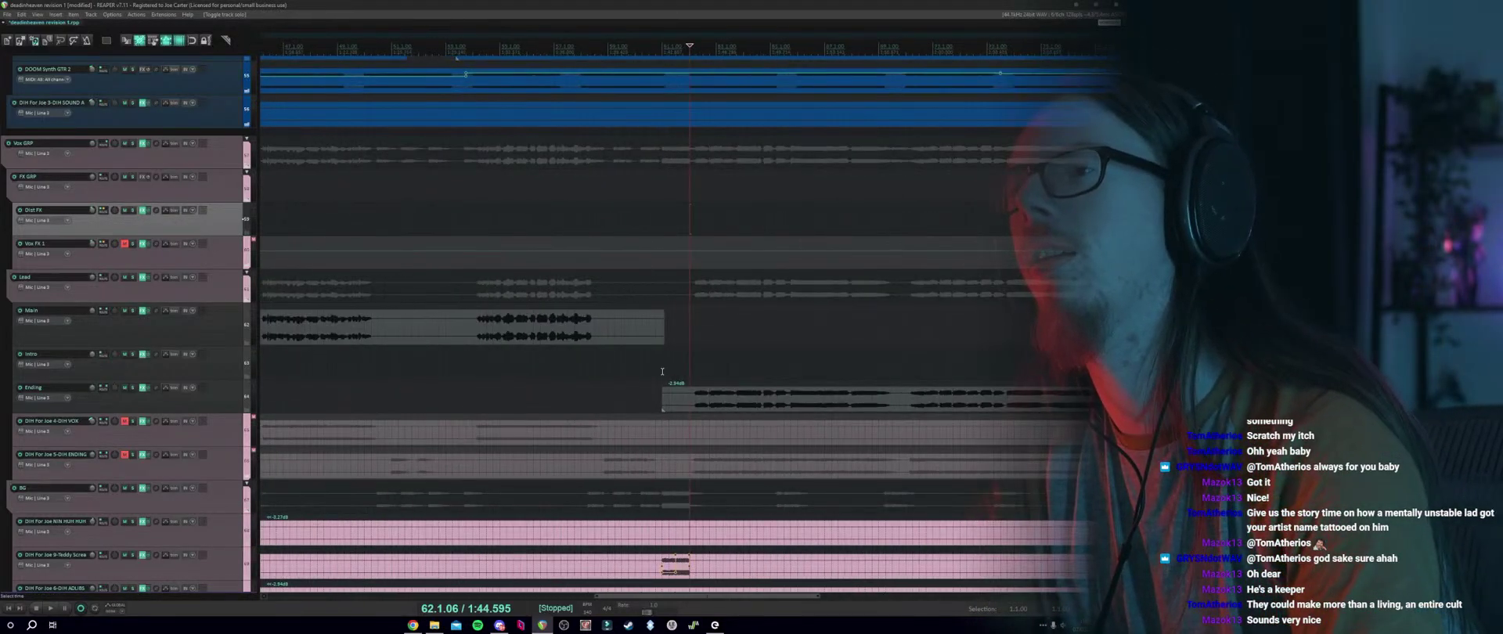
pyautogui.click(669, 369)
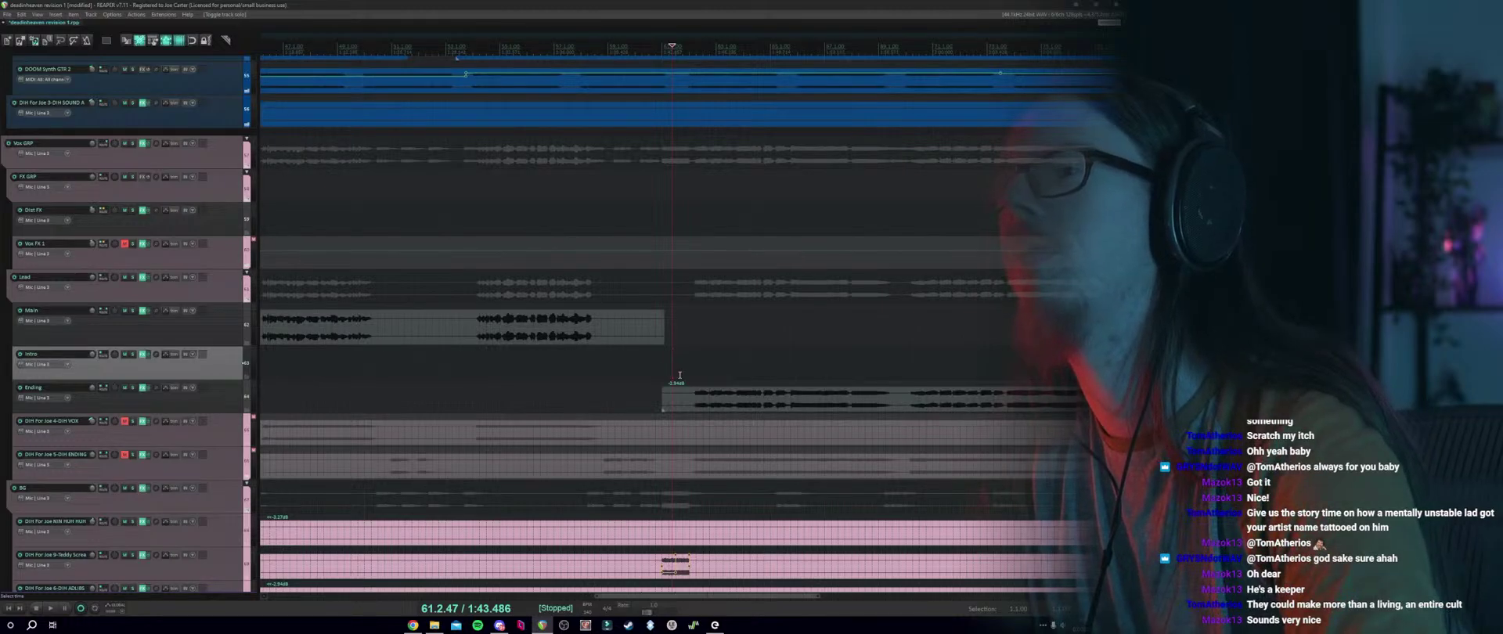
pyautogui.scroll(2, 681, 373)
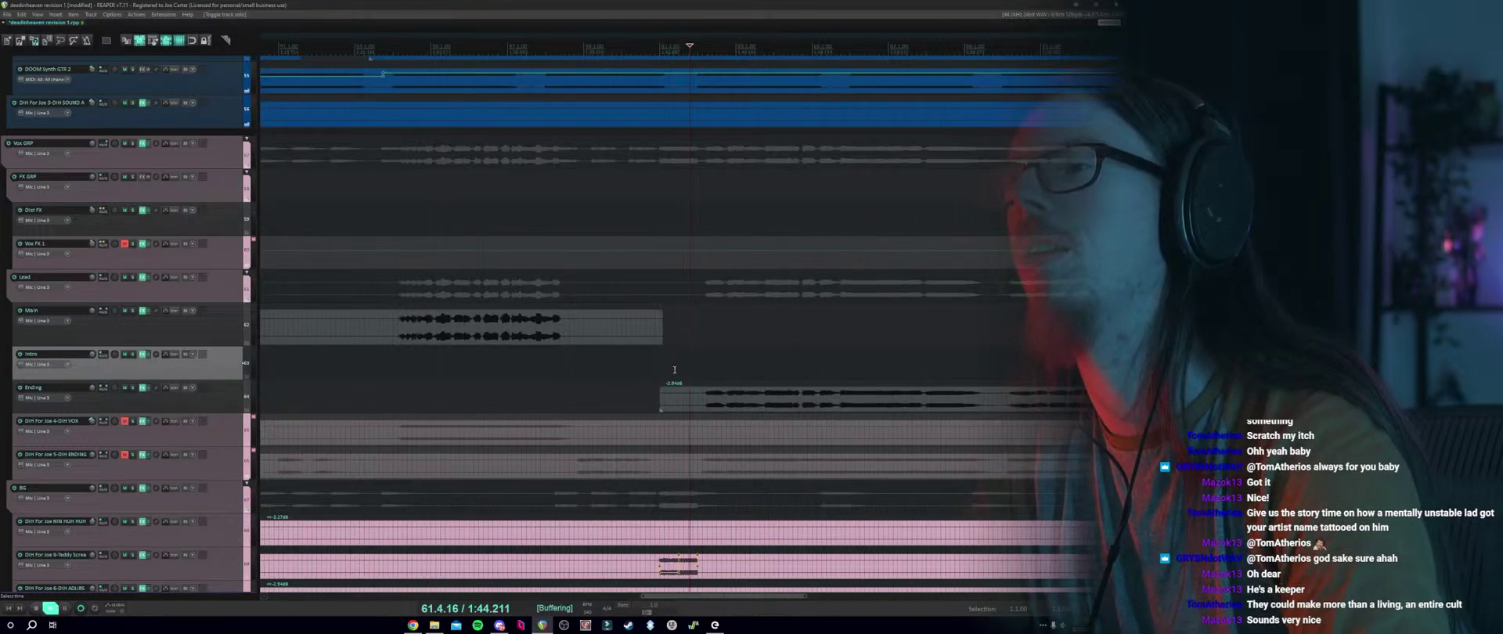
pyautogui.press('space')
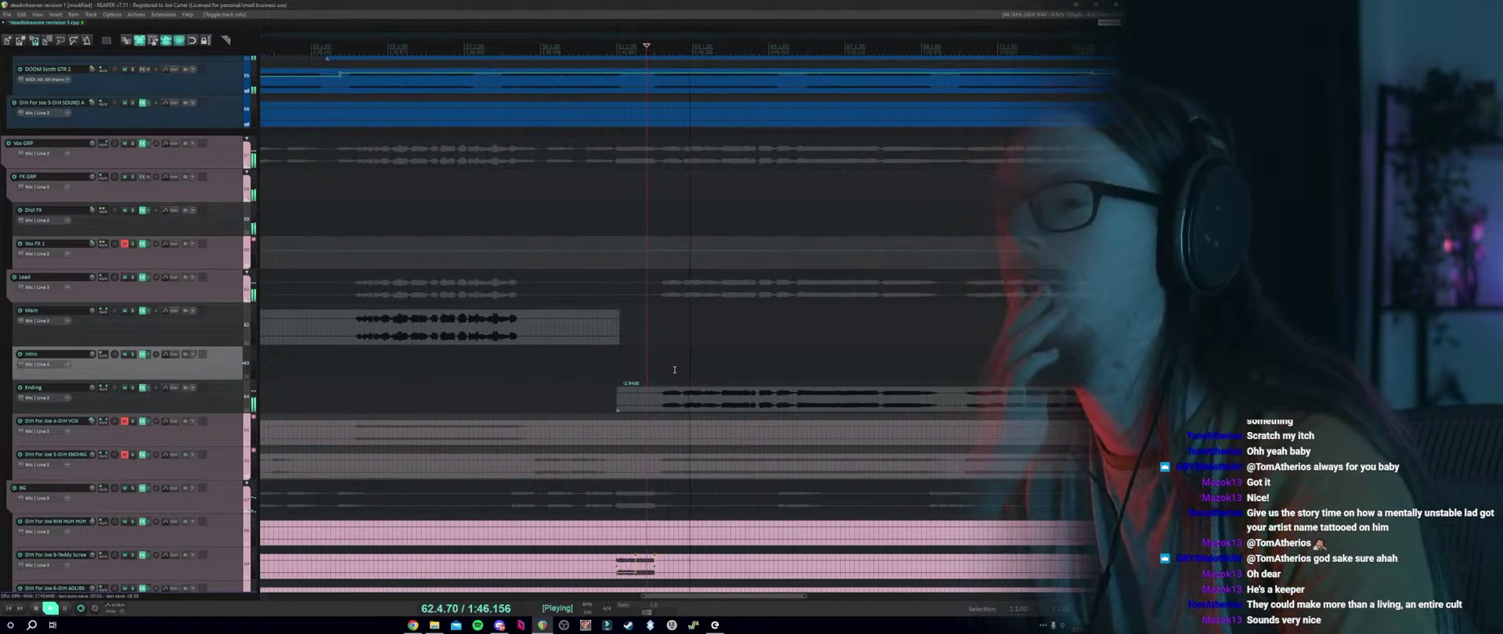
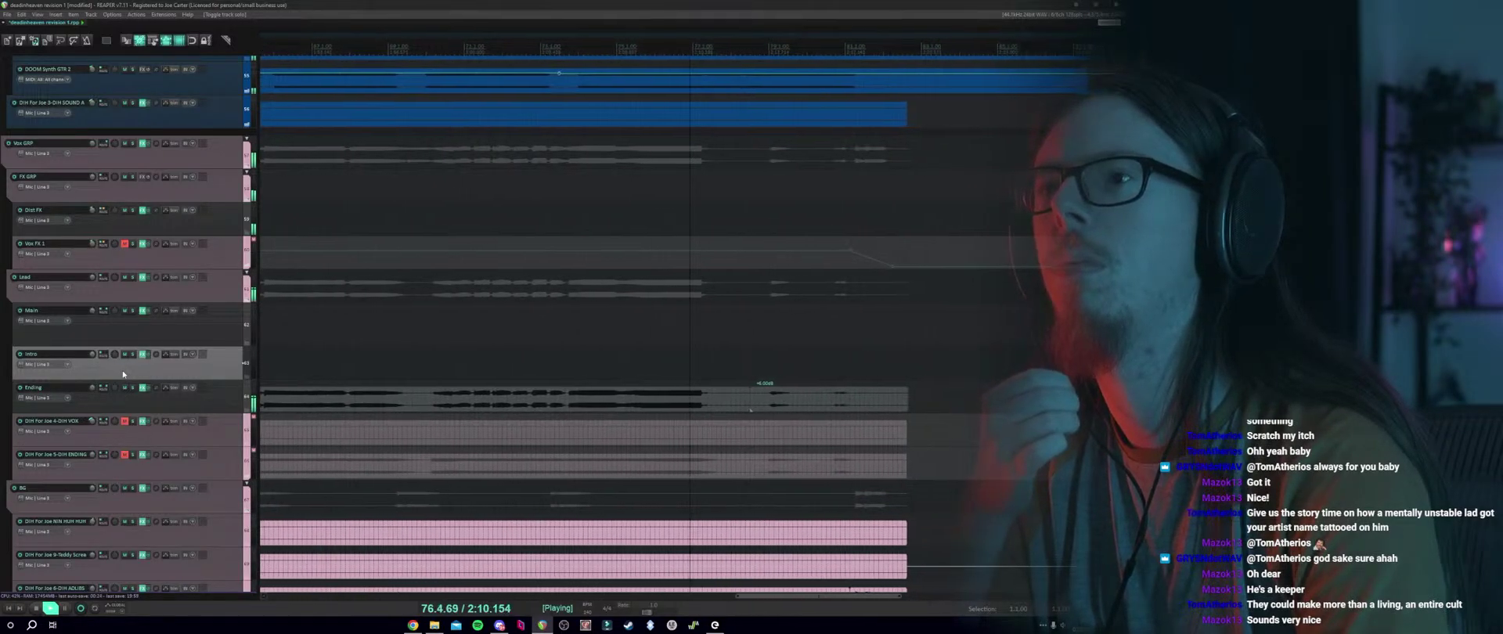
pyautogui.click(451, 373)
pyautogui.click(454, 372)
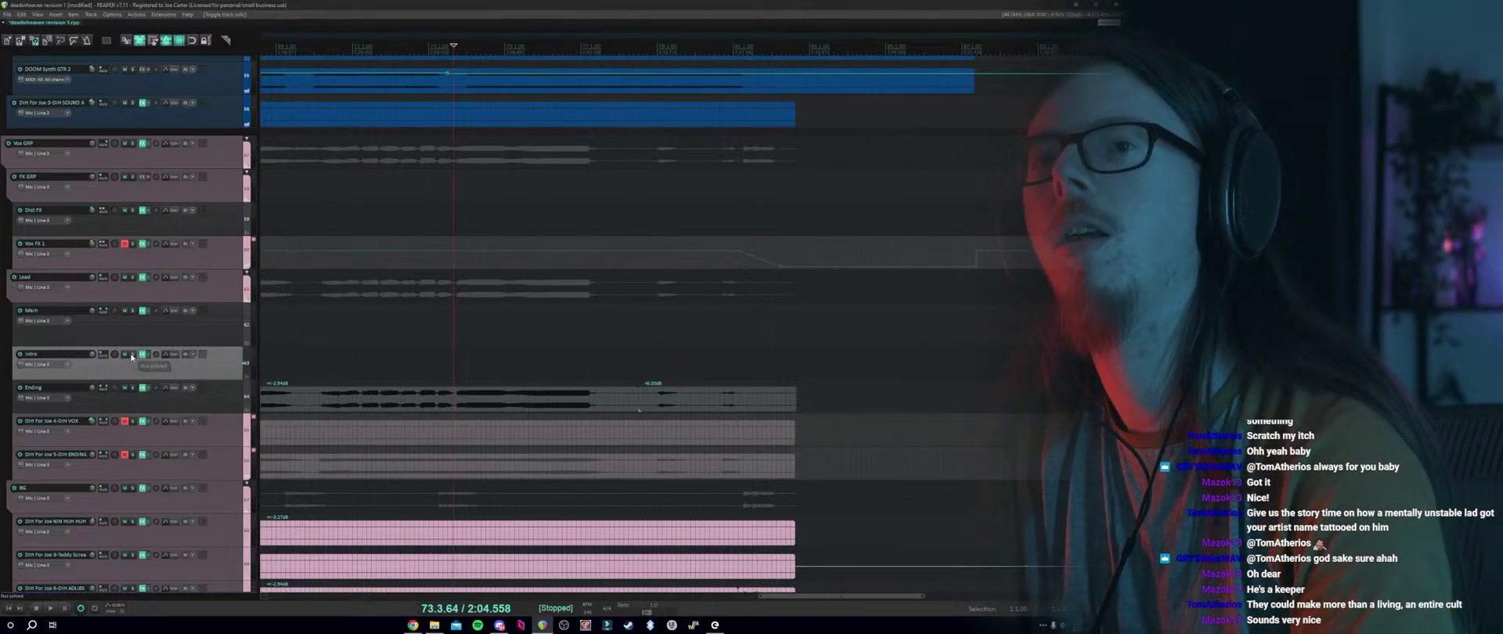
# Show the Dist FX send volume envelope on the Ending track.
pyautogui.click(132, 400)
pyautogui.click(166, 391)
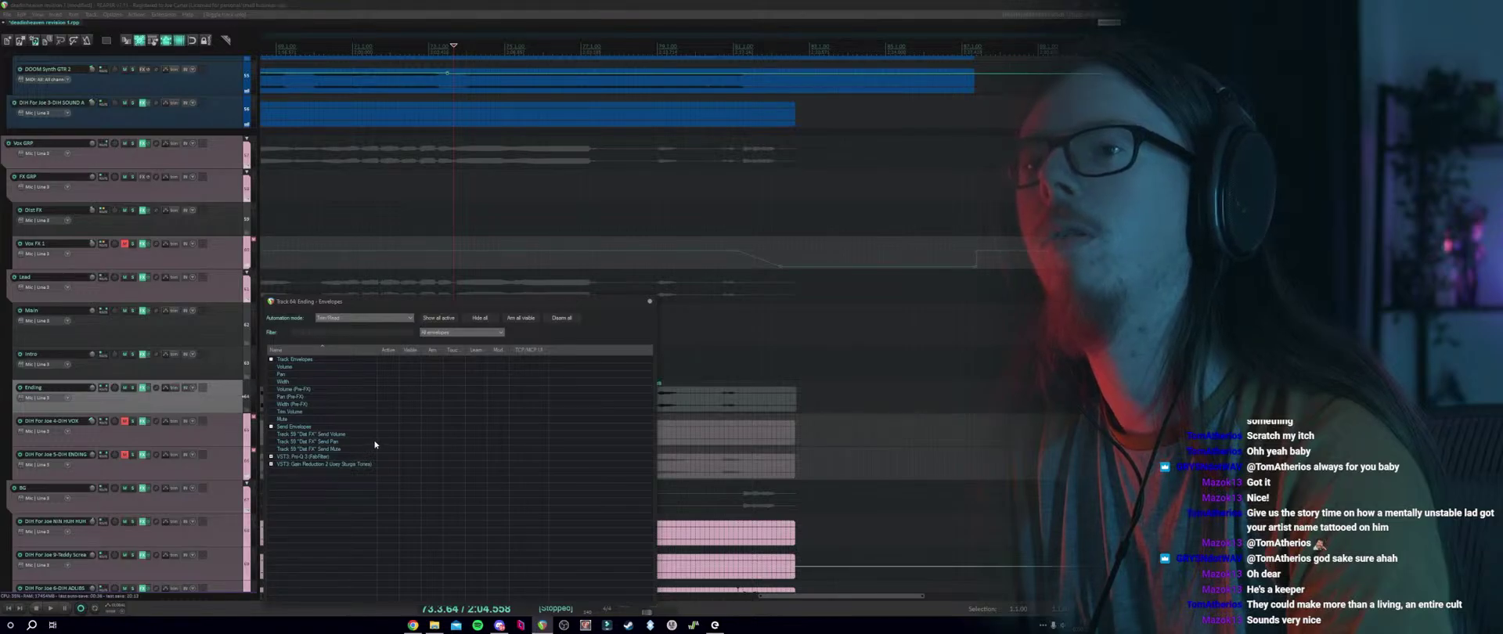
pyautogui.click(382, 435)
pyautogui.click(649, 301)
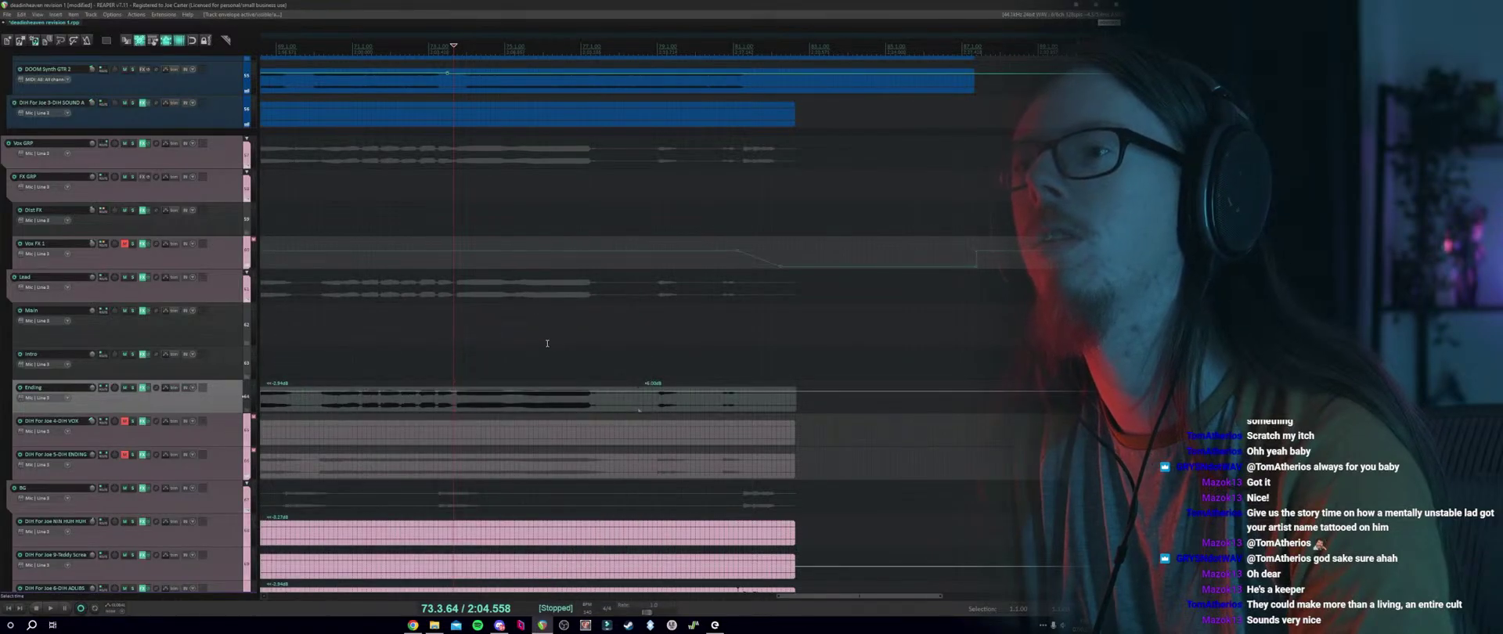
# Play the Ending vocal's last long held note to judge where the send automation should rise.
pyautogui.scroll(5, 458, 378)
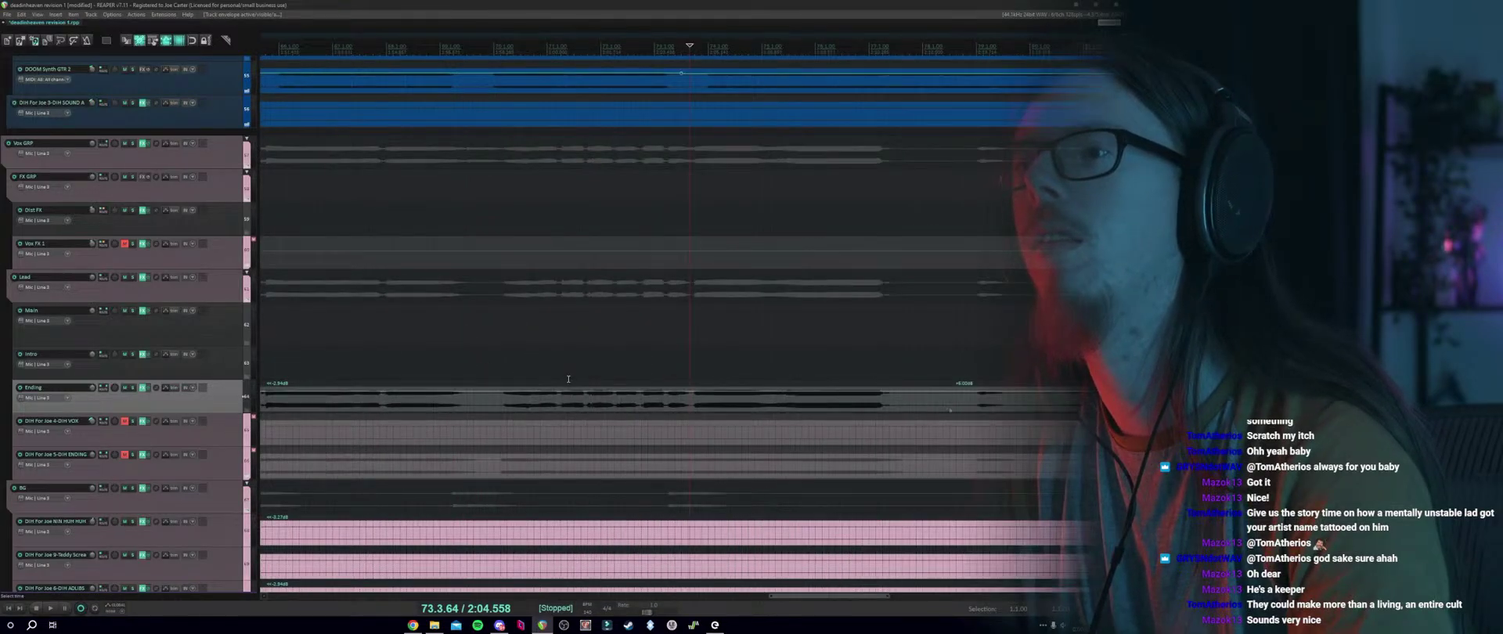
pyautogui.click(697, 377)
pyautogui.press('space')
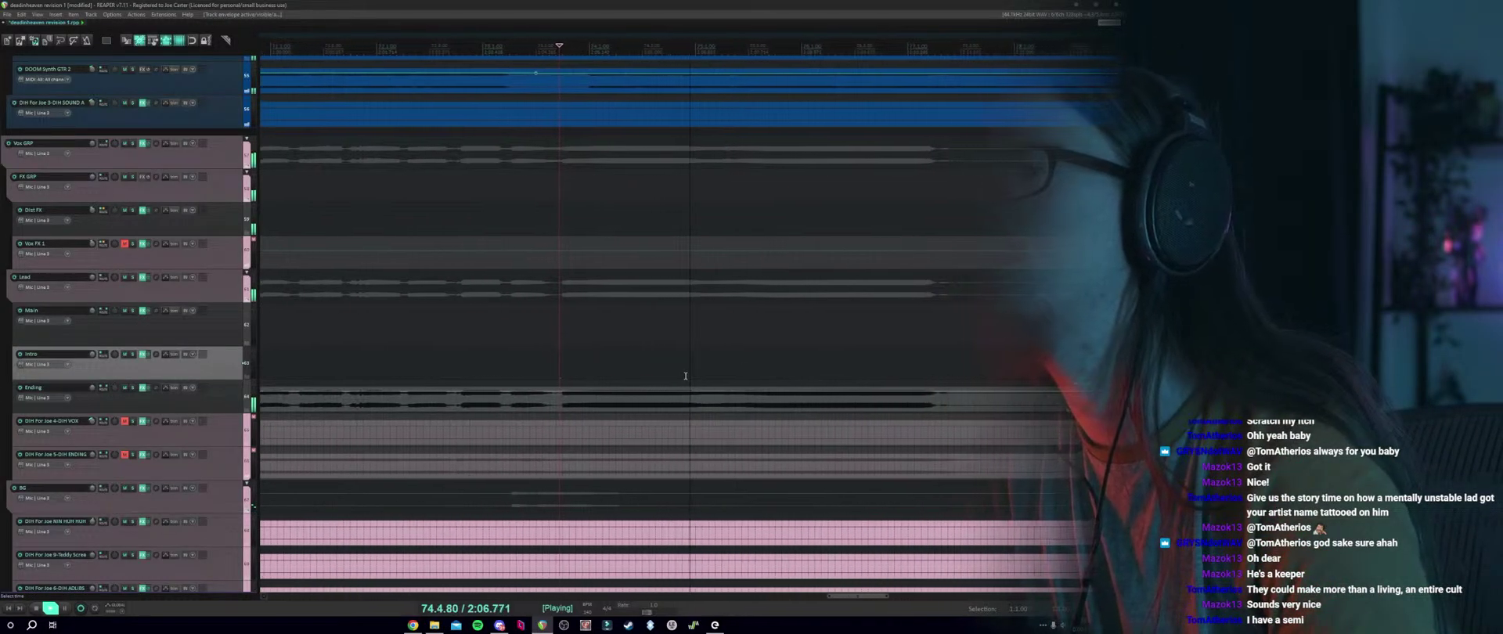
pyautogui.press('space')
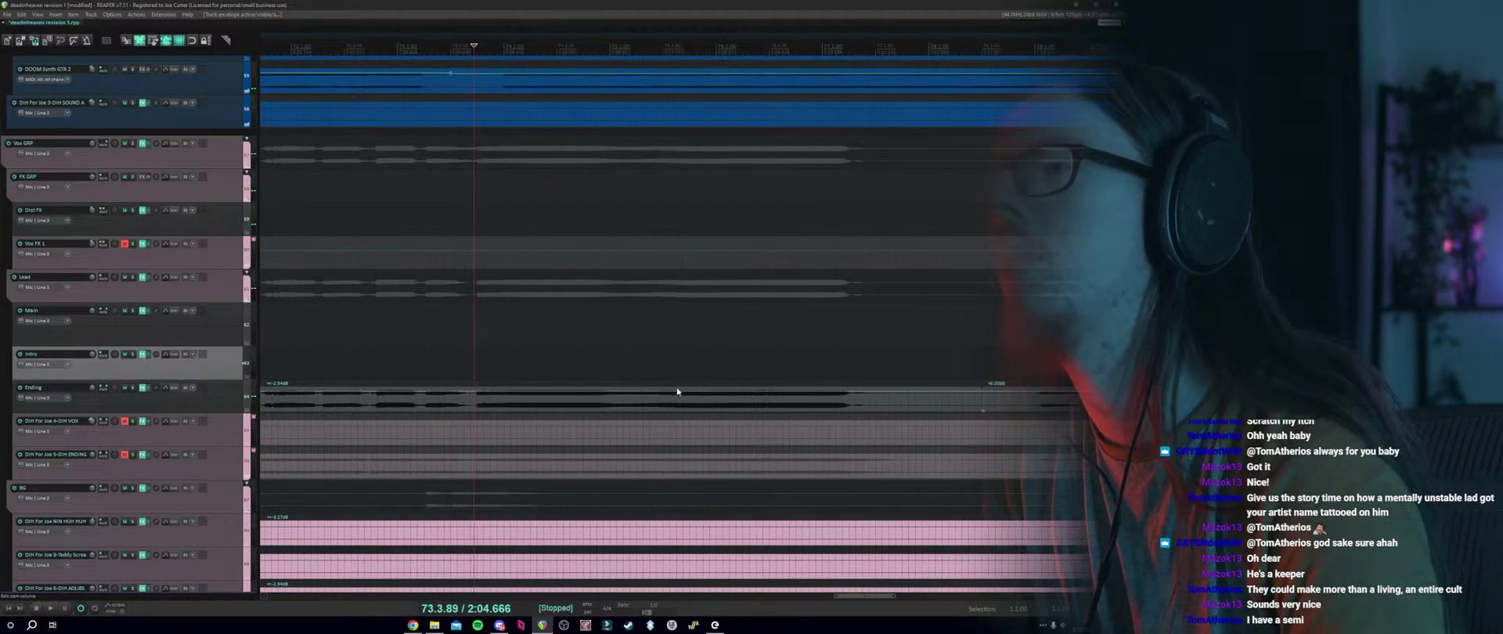
# Automate the Ending track's Dist FX send volume to rise through the last held note to 0.00 dB at 77.2.10, and audition it.
pyautogui.click(682, 391)
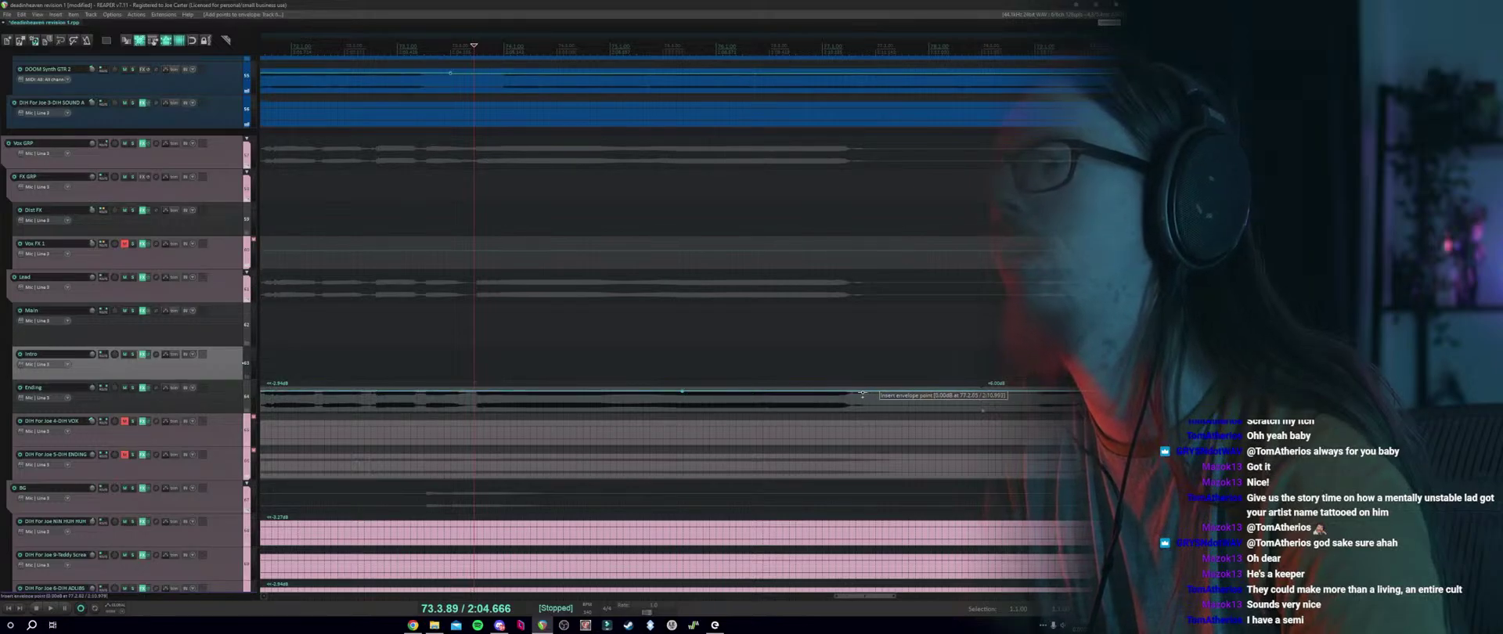
pyautogui.moveTo(853, 390)
pyautogui.mouseDown()
pyautogui.moveTo(850, 350)
pyautogui.moveTo(851, 388)
pyautogui.mouseUp()
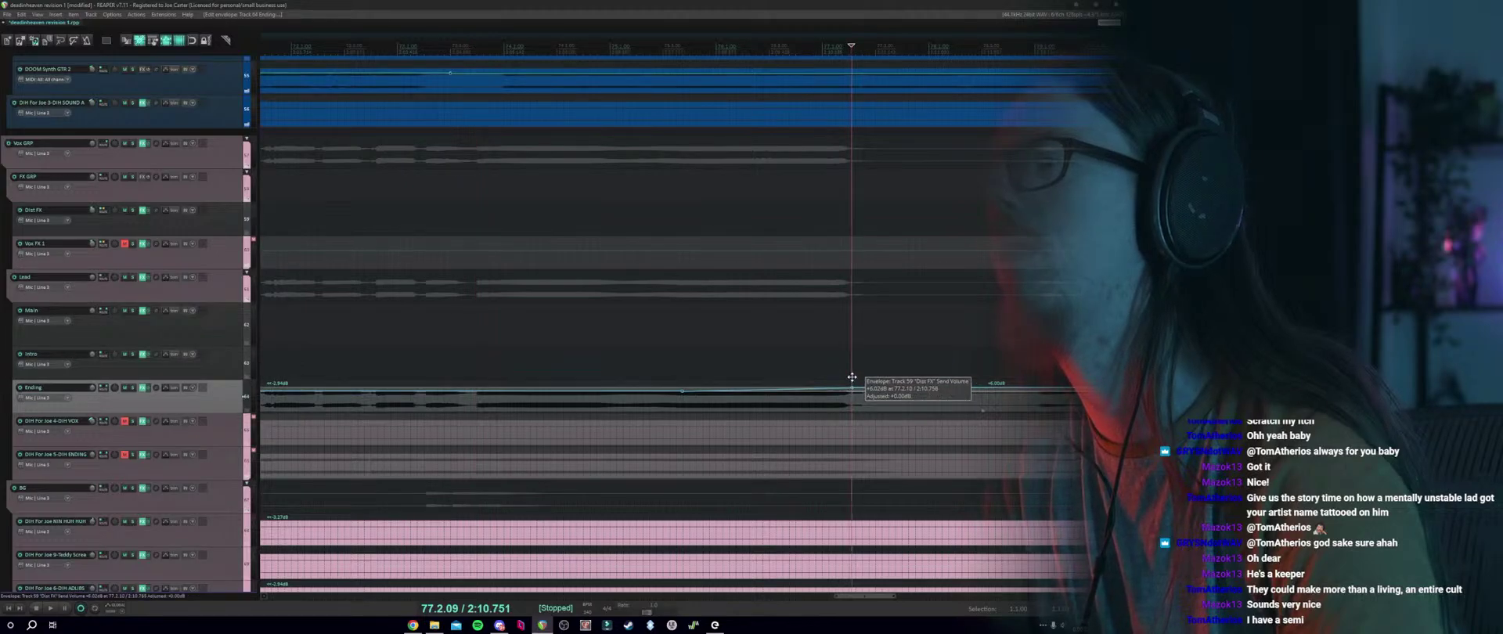
pyautogui.click(673, 377)
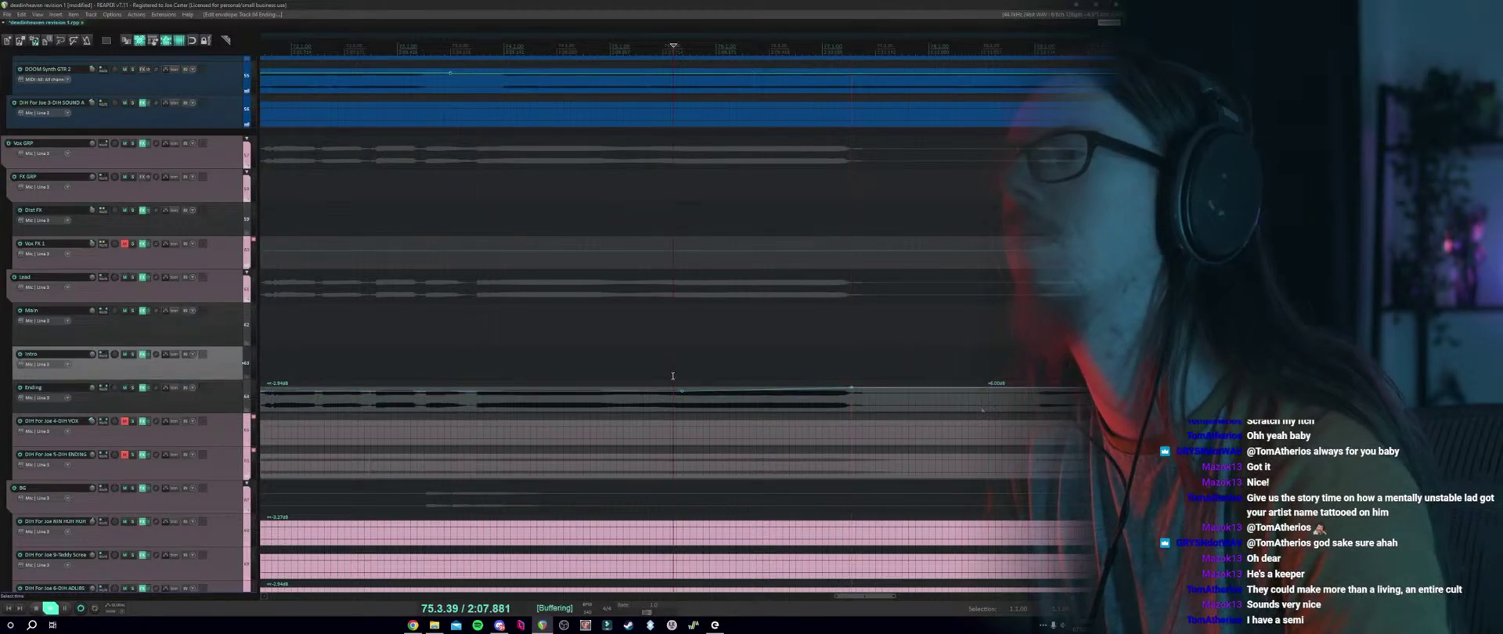
pyautogui.press('space')
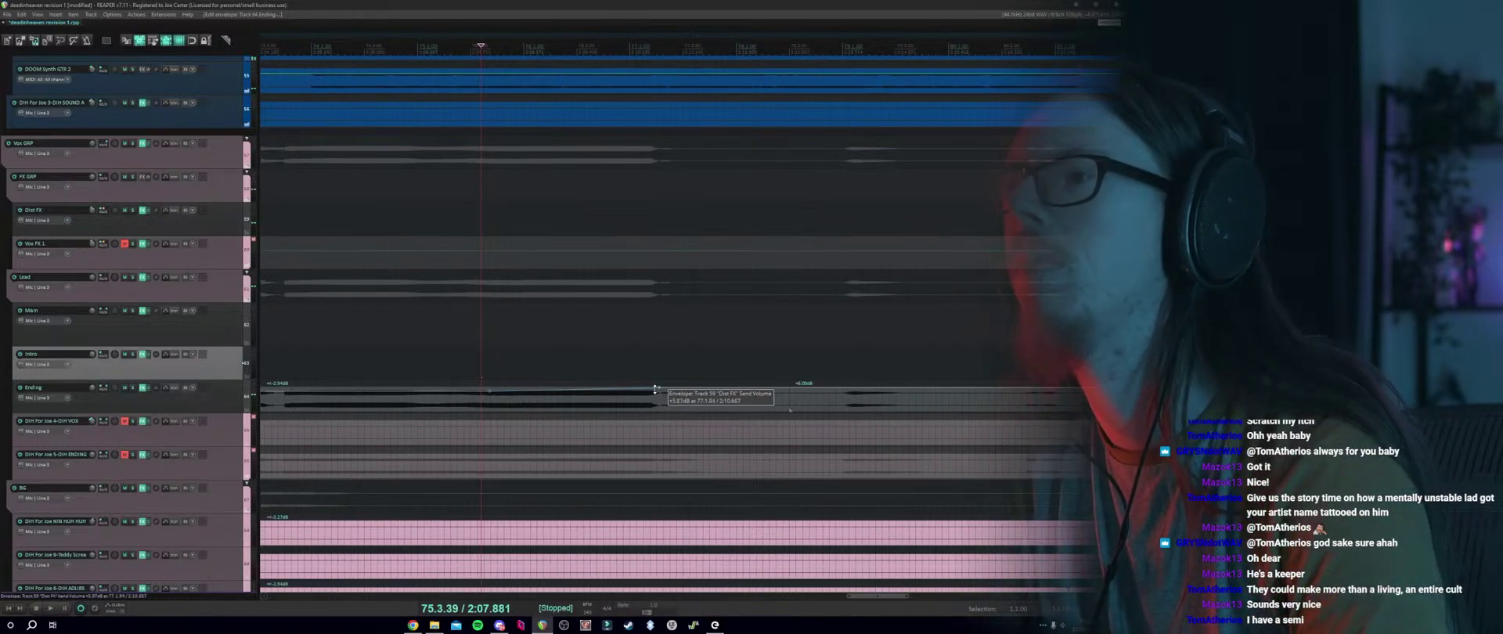
pyautogui.press('space')
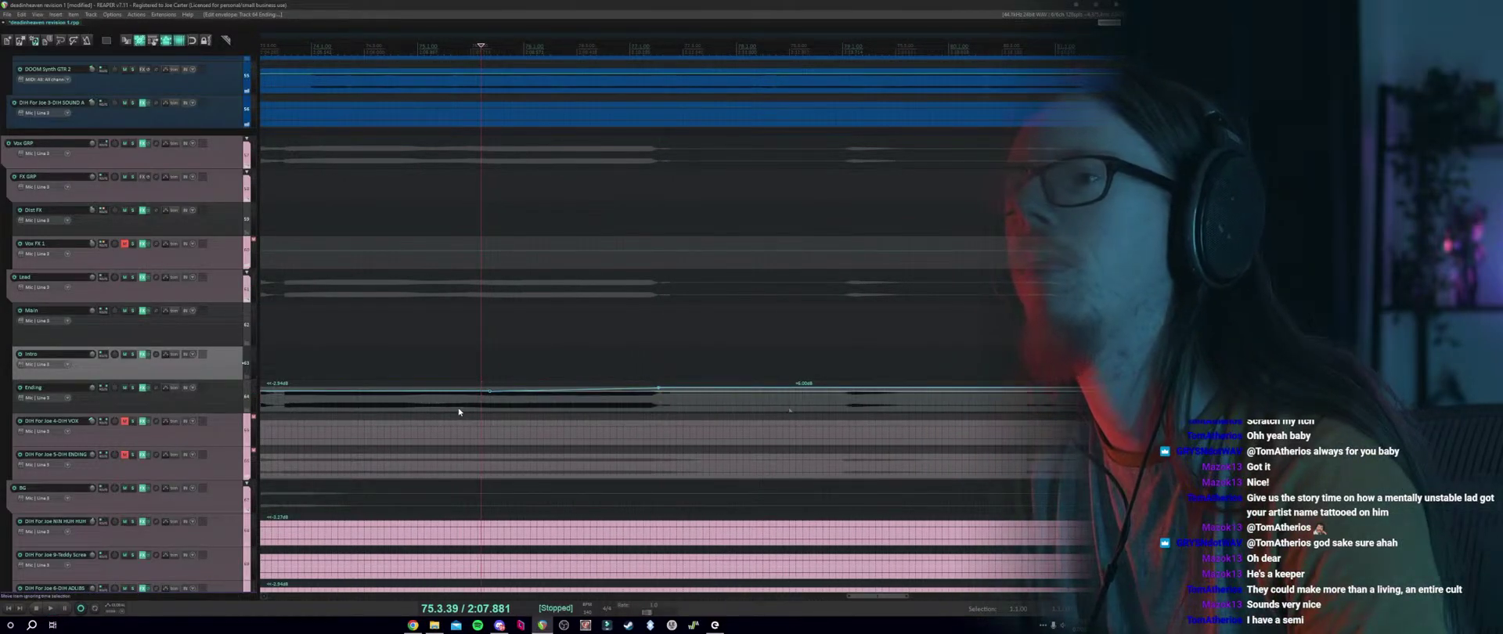
# Make the Ending track much taller to view its send automation, and check its envelope list.
pyautogui.click(188, 404)
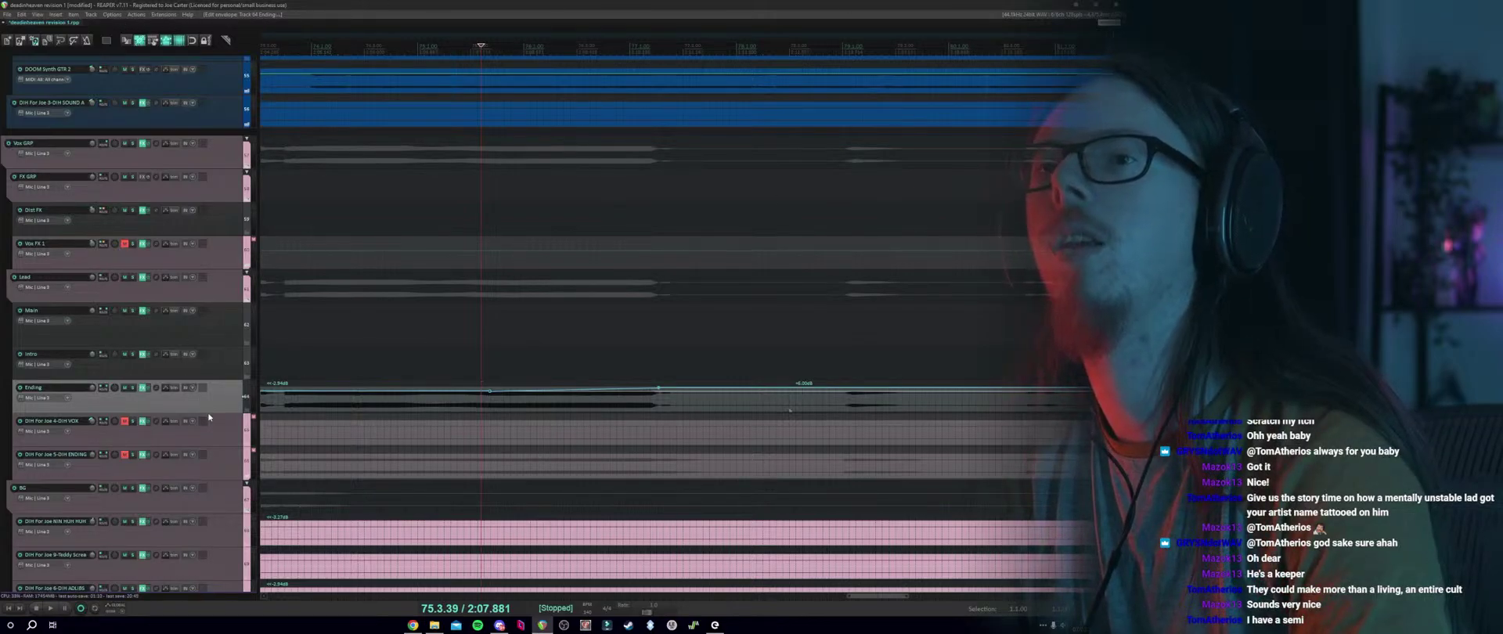
pyautogui.moveTo(208, 417); pyautogui.dragTo(208, 534)
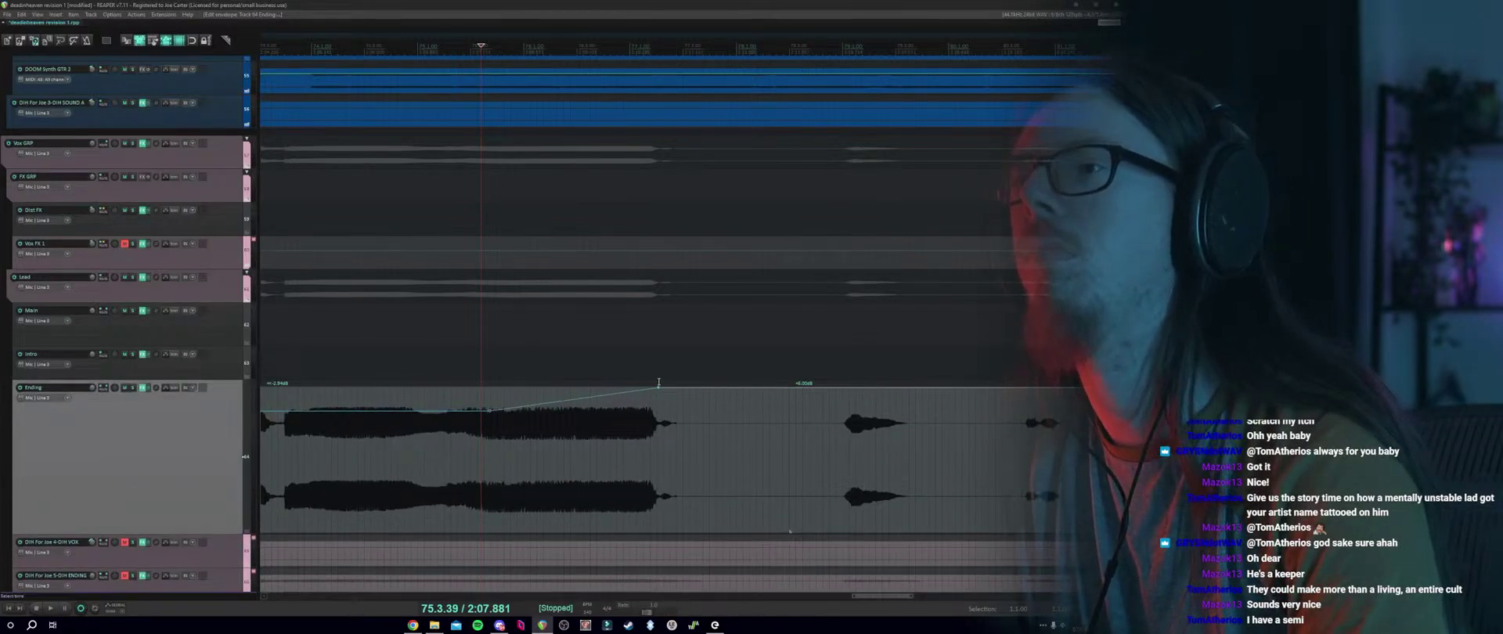
pyautogui.click(170, 388)
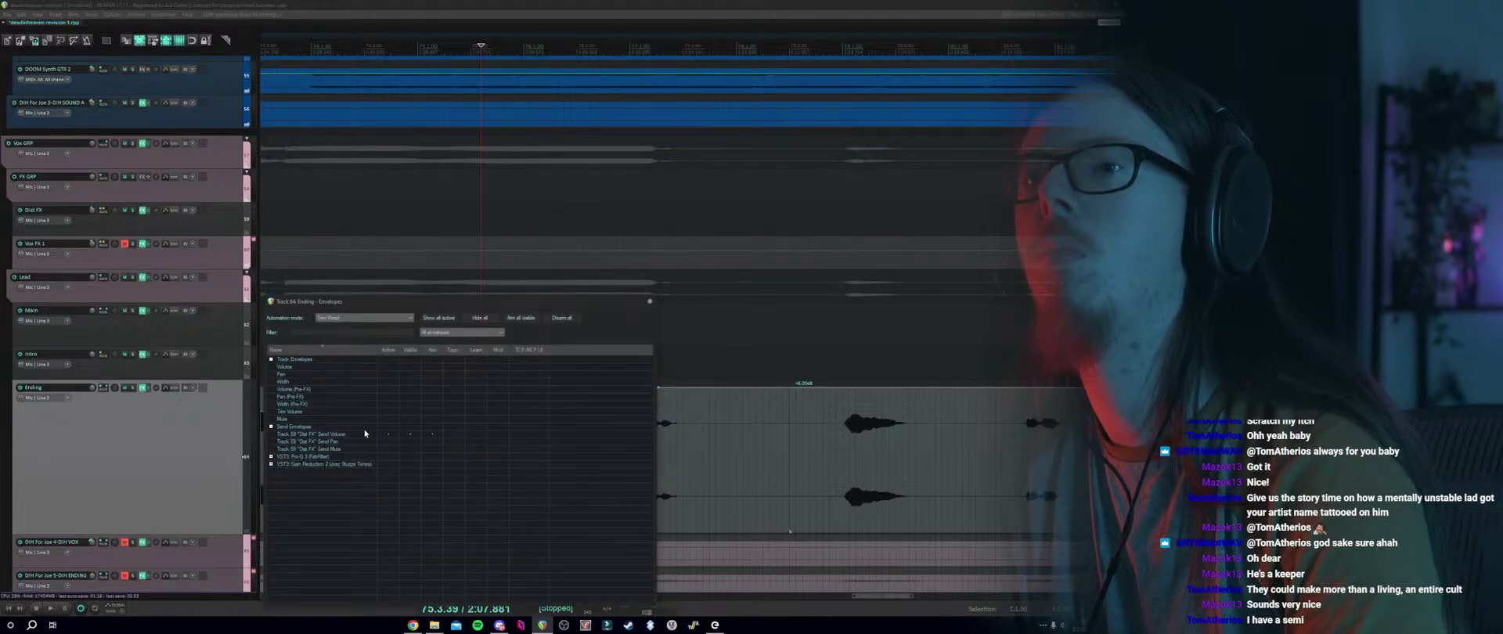
pyautogui.click(649, 302)
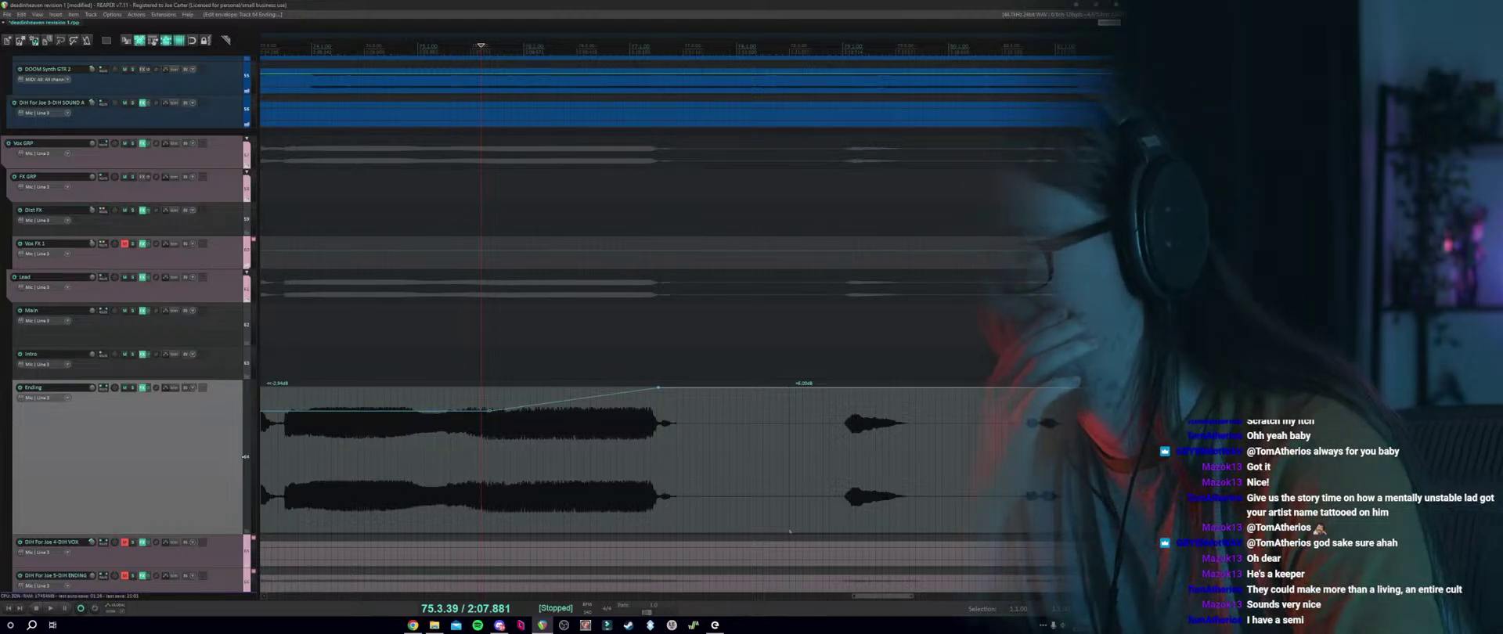
pyautogui.click(559, 507)
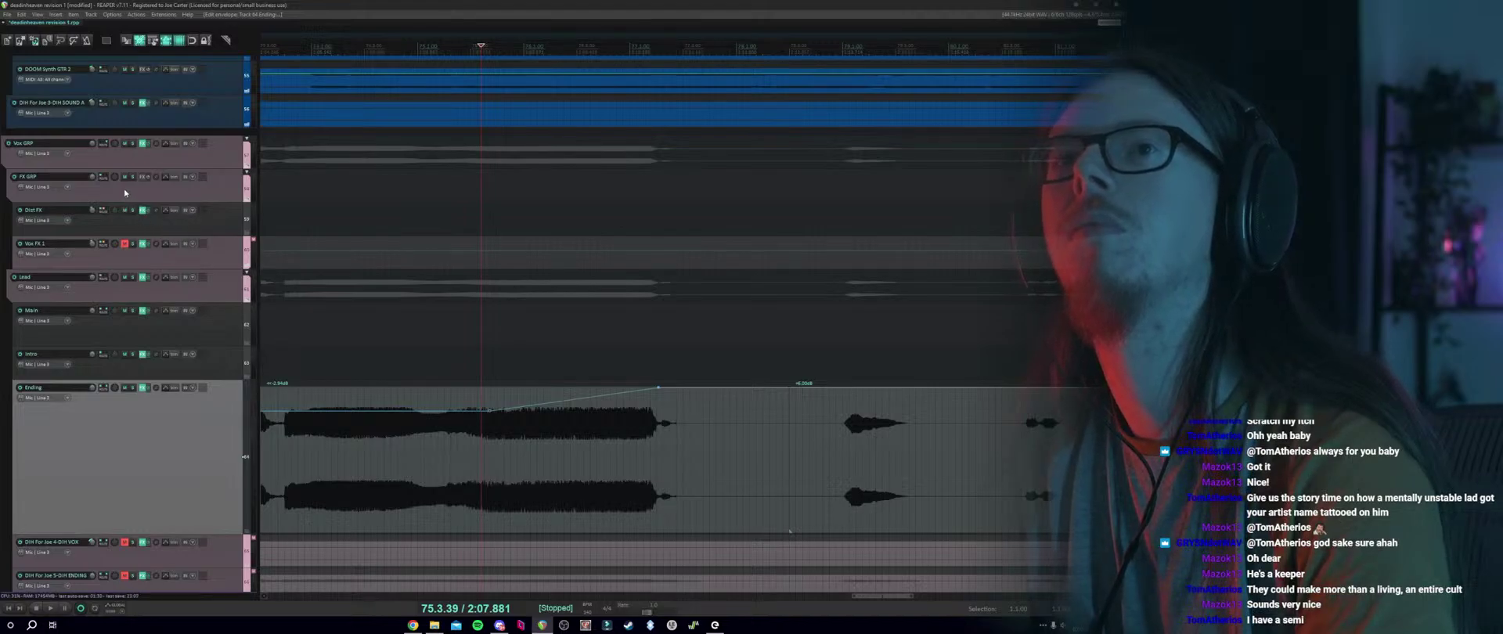
pyautogui.click(142, 224)
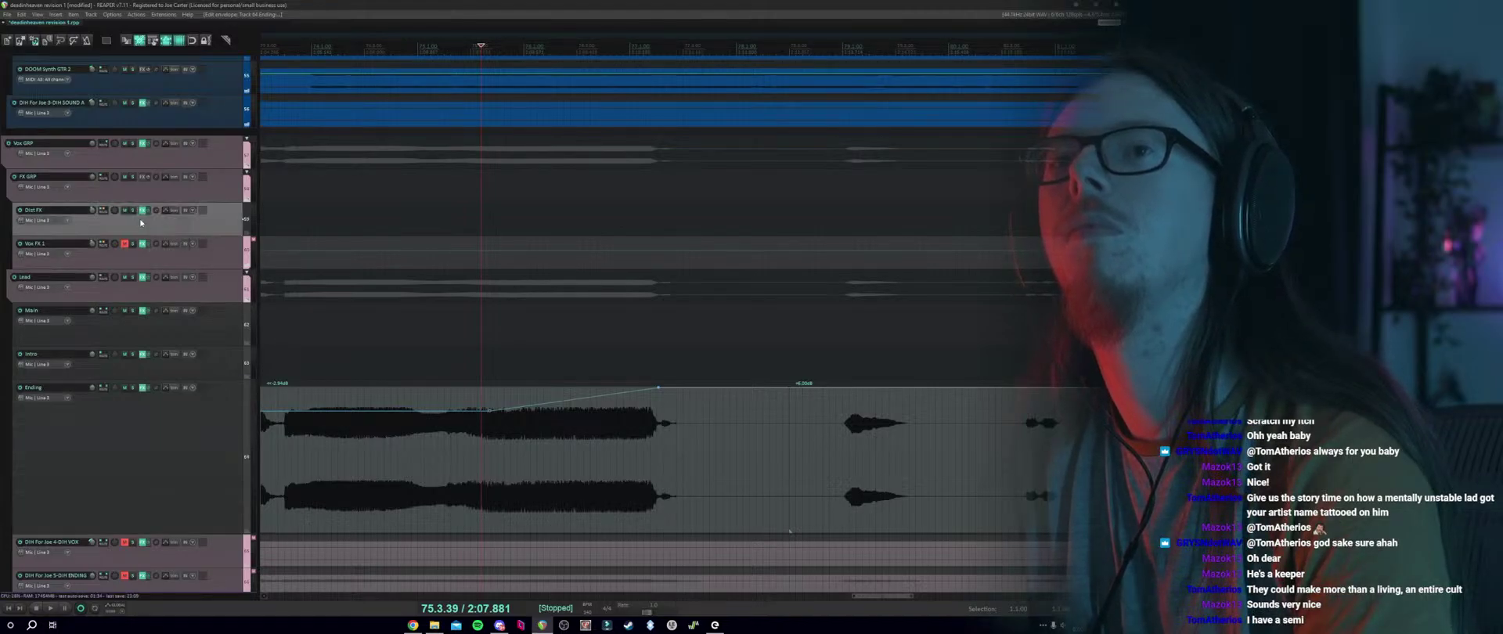
pyautogui.moveTo(105, 212)
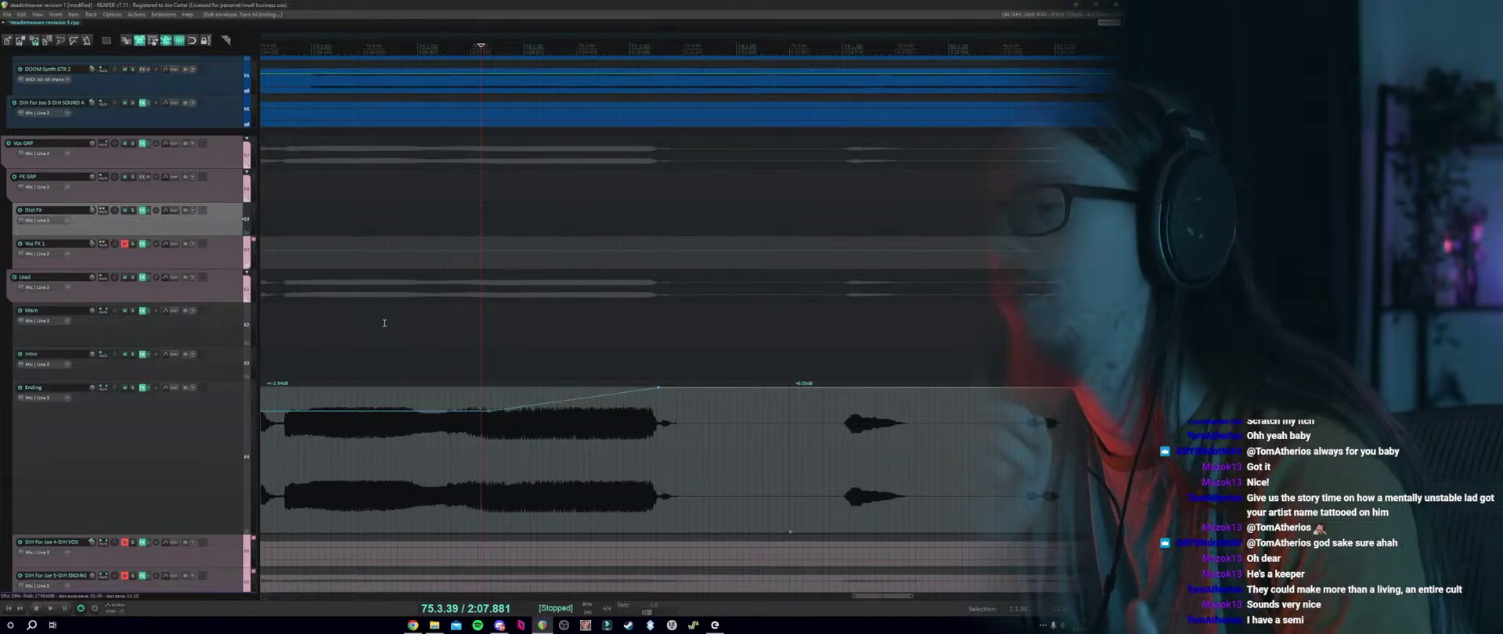
pyautogui.click(436, 366)
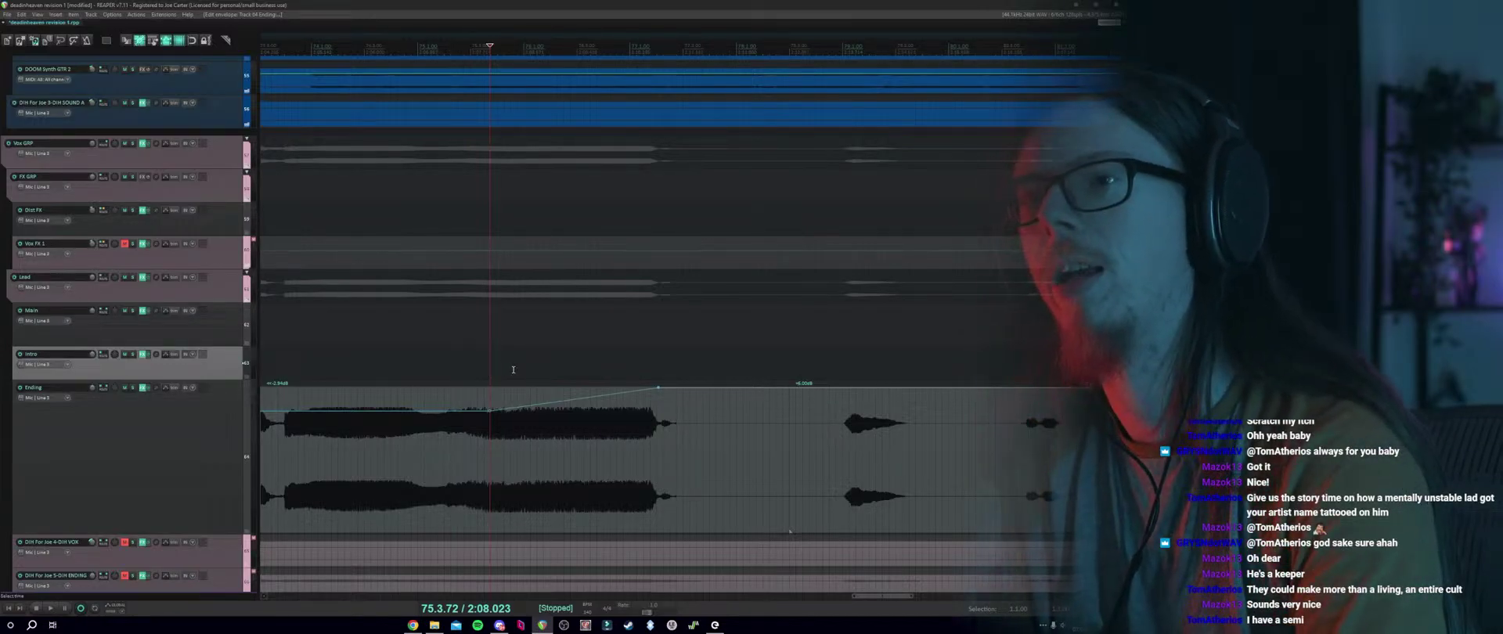
pyautogui.click(488, 367)
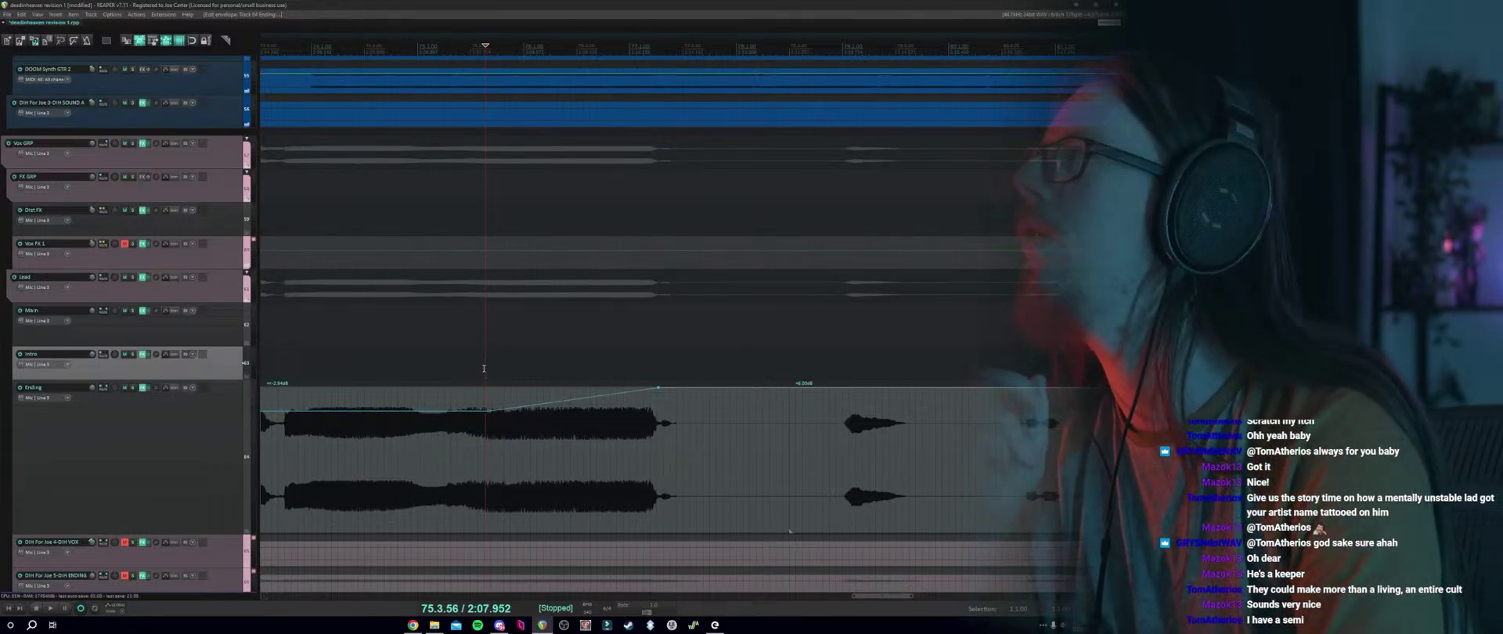
pyautogui.click(484, 365)
pyautogui.click(483, 364)
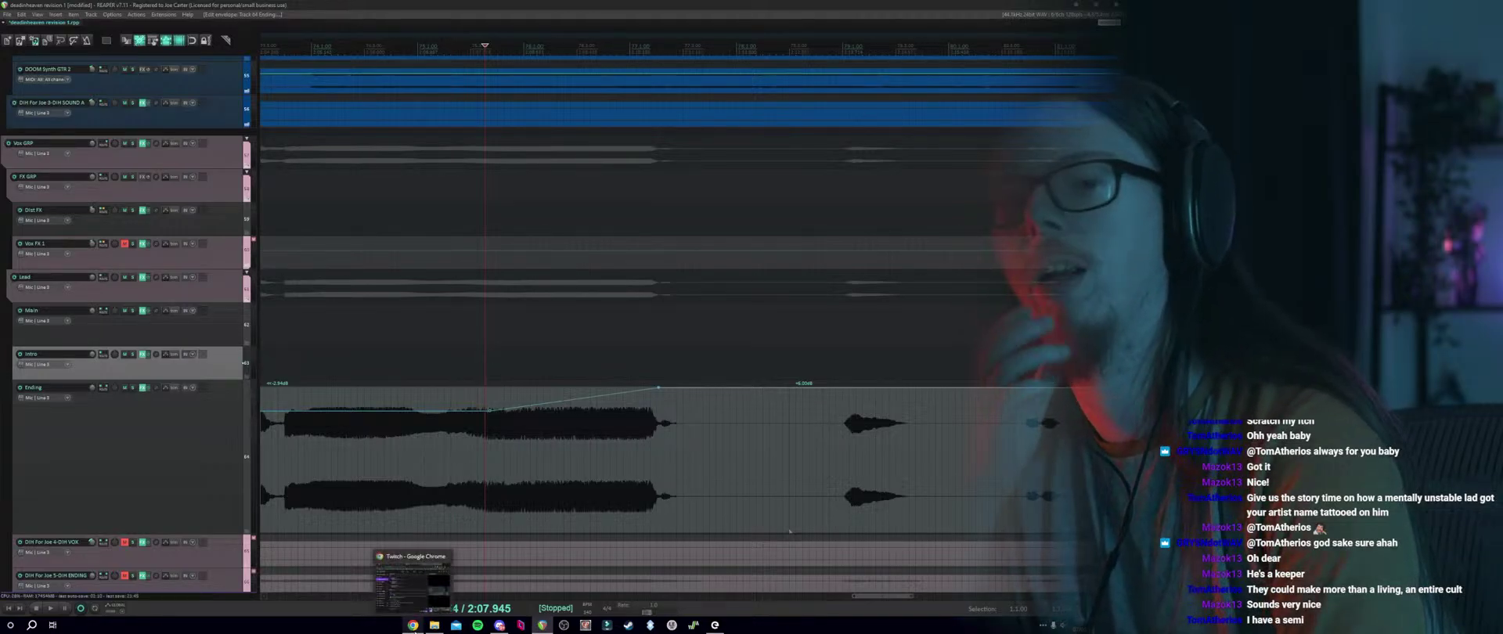
# Switch to a new Chrome window, maximized, with the Quay West Studios photo gallery open.
pyautogui.press('Delete')
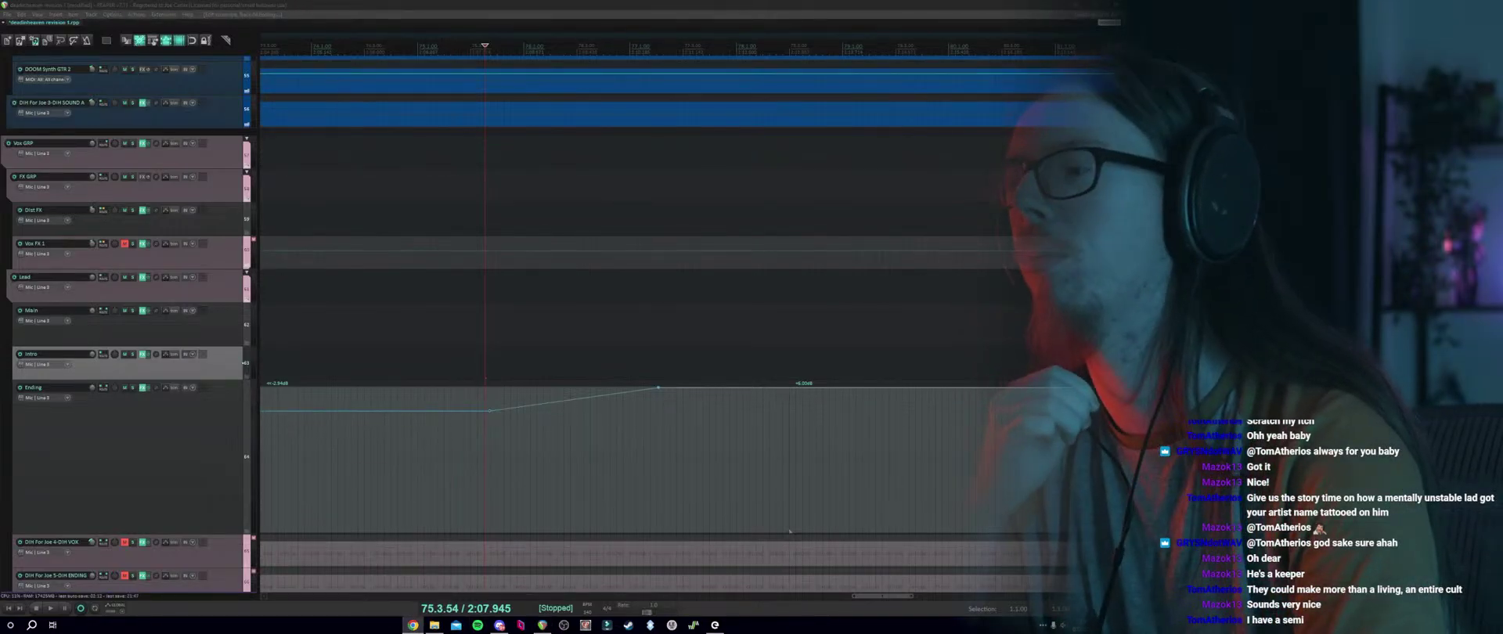
pyautogui.rightClick(413, 625)
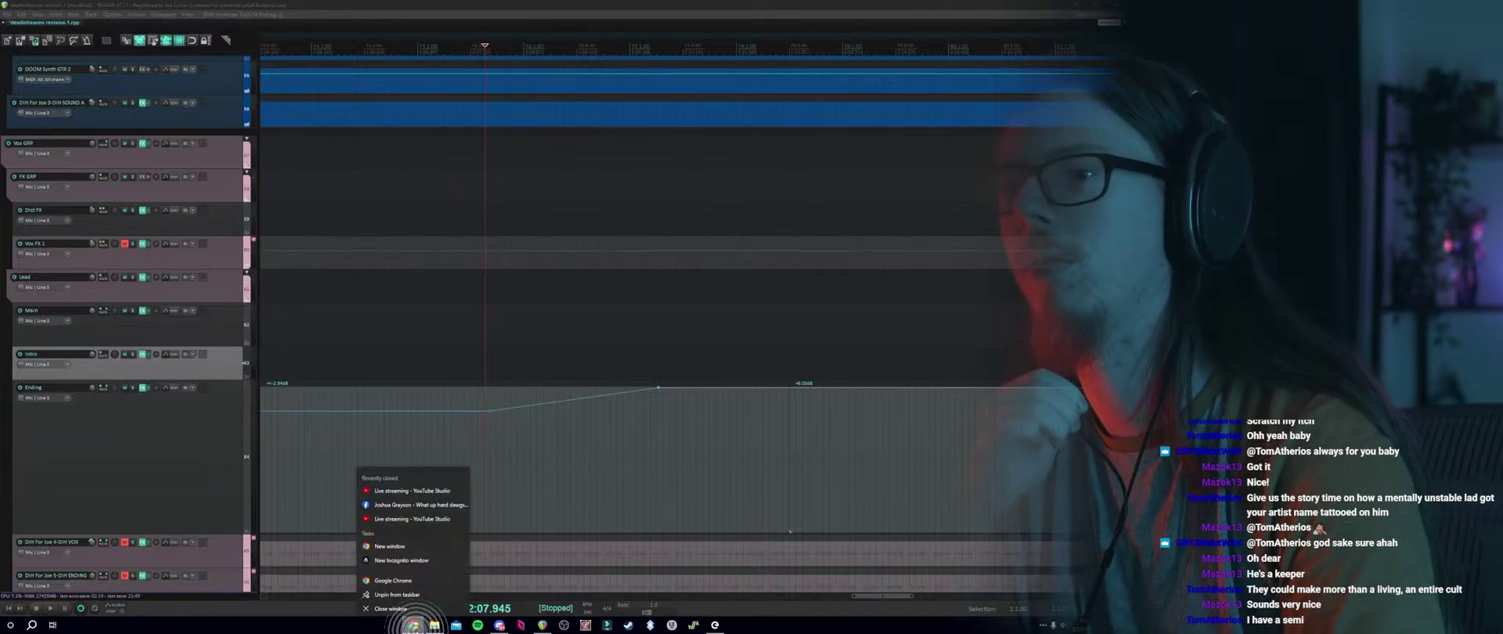
pyautogui.click(411, 547)
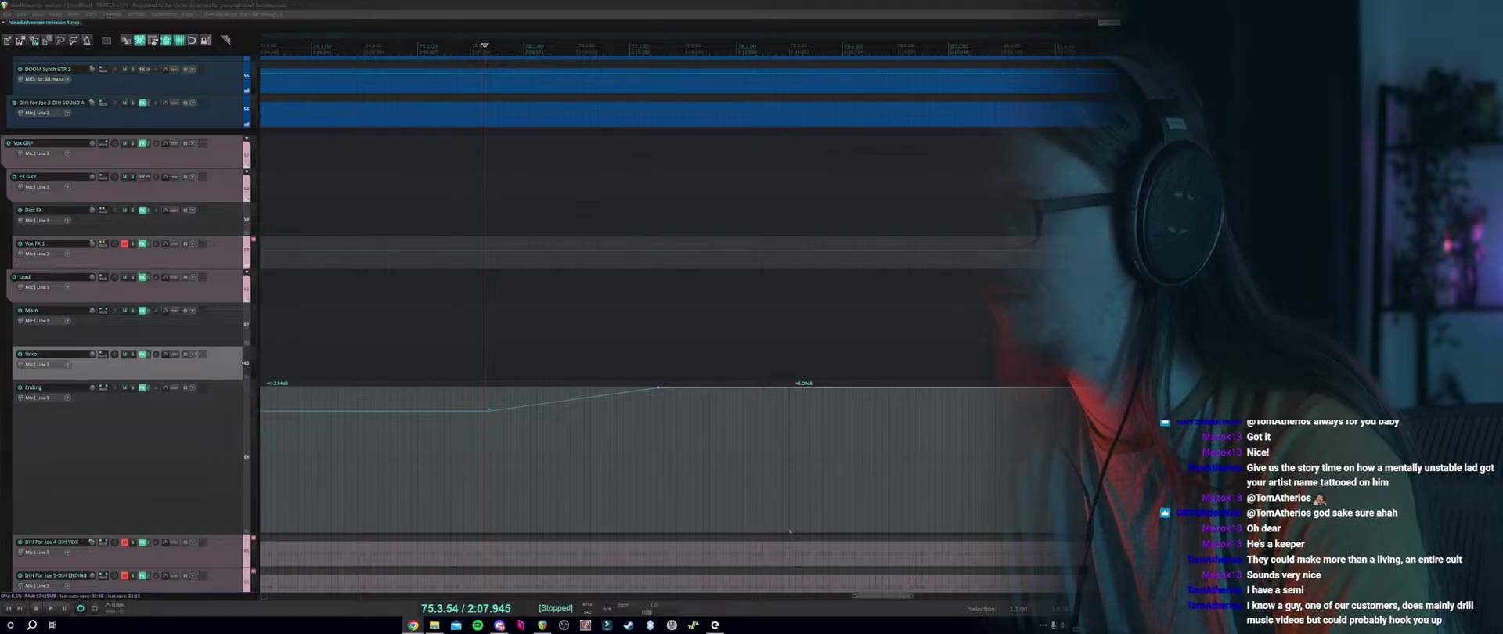
pyautogui.hotkey('alt', 'Tab')
pyautogui.doubleClick(868, 127)
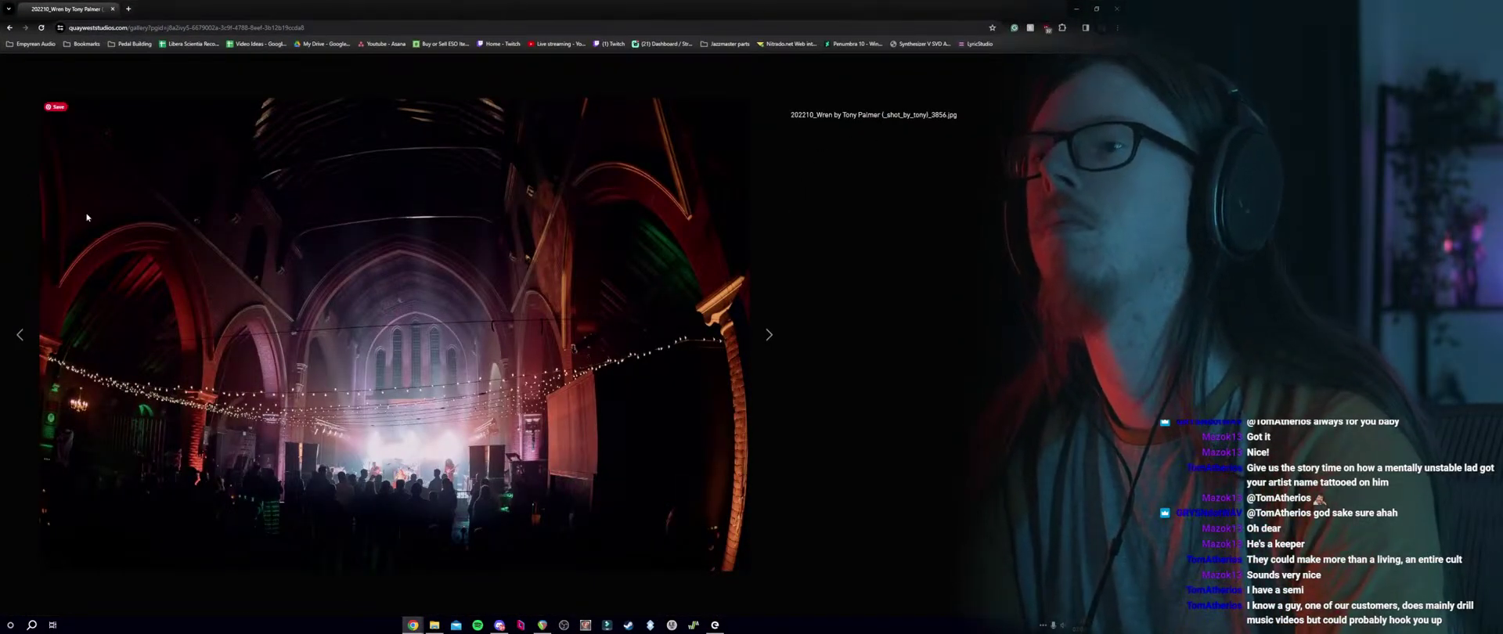
# Browse the event photos in the Quay West Studios gallery in both directions, and return to the site's home page.
pyautogui.press('Right')
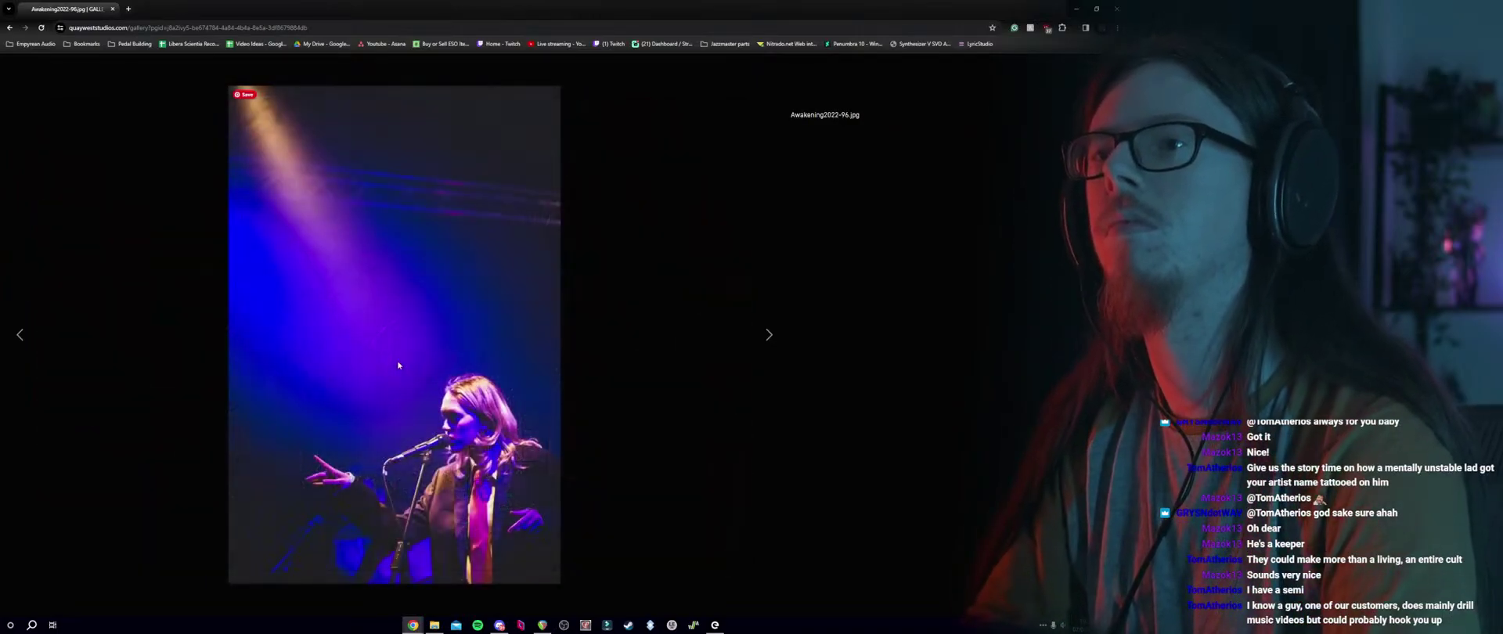
pyautogui.press('Right')
pyautogui.press('Right')
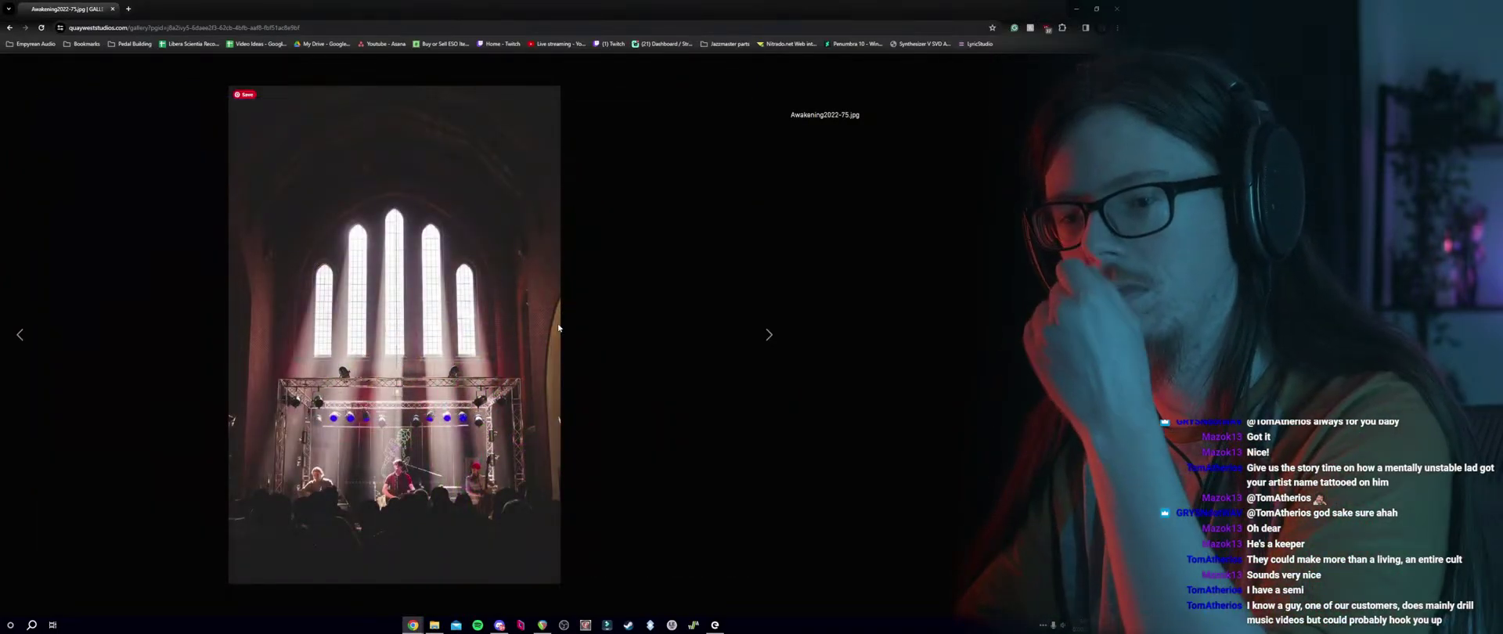
pyautogui.press('Right')
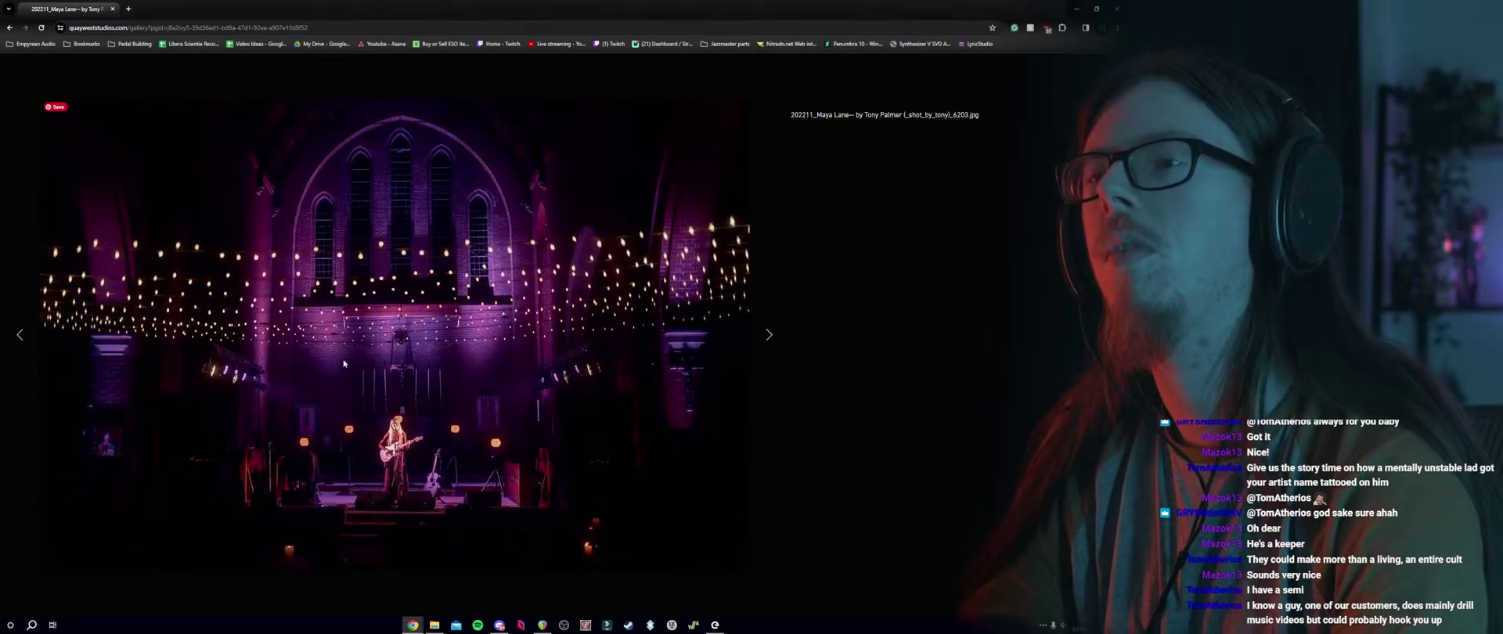
pyautogui.press('Right')
pyautogui.press('Left')
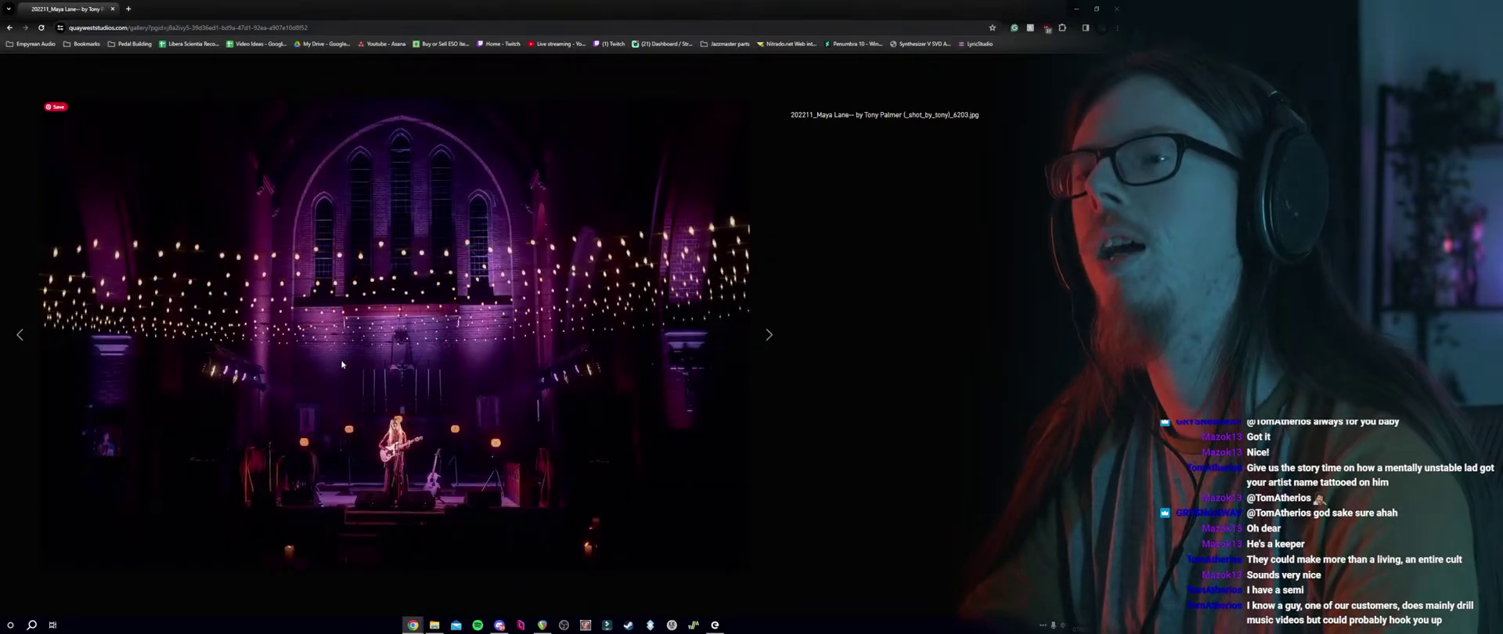
pyautogui.press('Right')
pyautogui.press('Right')
pyautogui.press('Right')
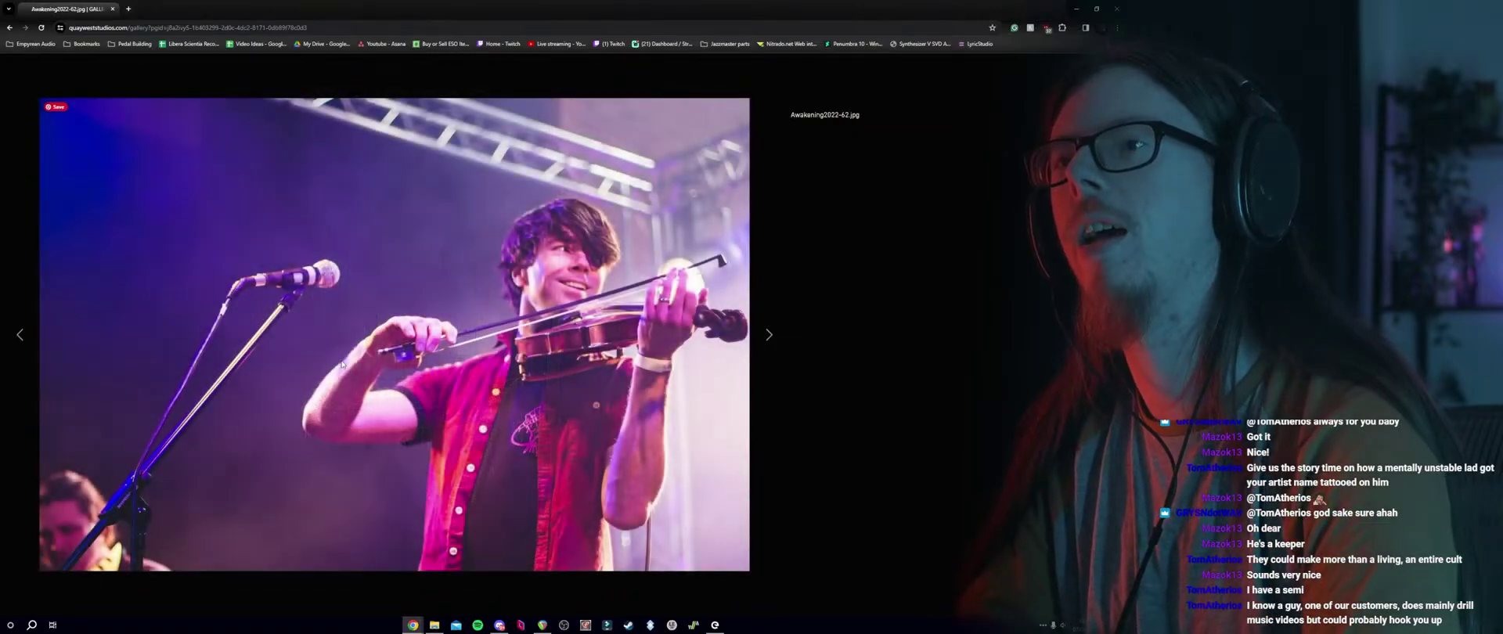
pyautogui.press('Right')
pyautogui.press('Left')
pyautogui.press('Left')
pyautogui.press('Left')
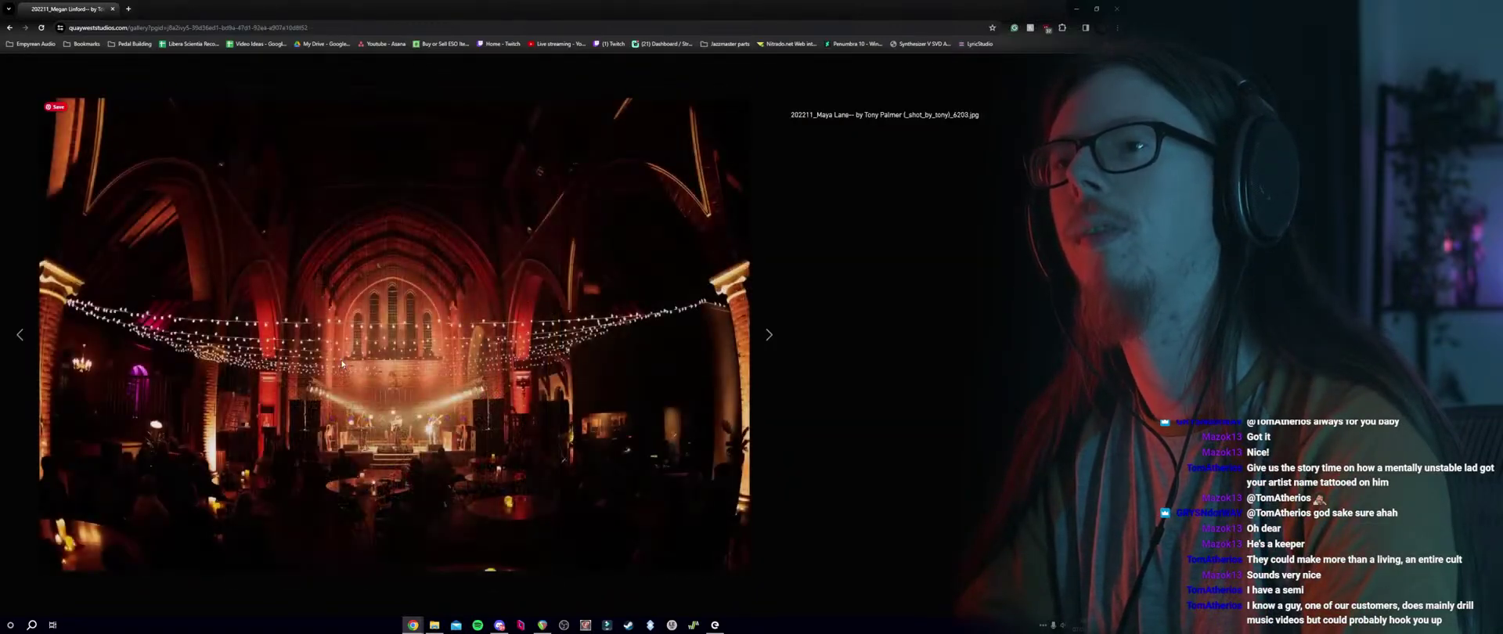
pyautogui.press('Left')
pyautogui.press('Left')
pyautogui.press('Left')
pyautogui.press('Left')
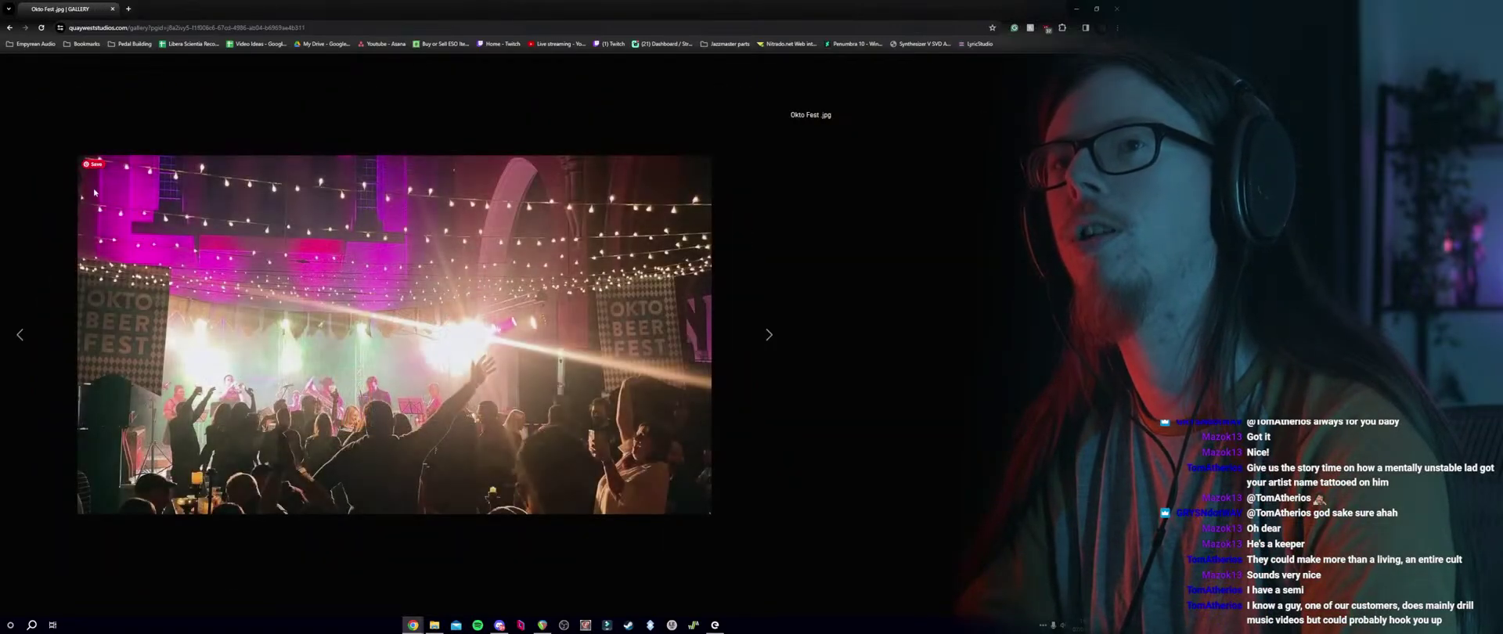
pyautogui.press('Left')
pyautogui.press('Left')
pyautogui.press('Left')
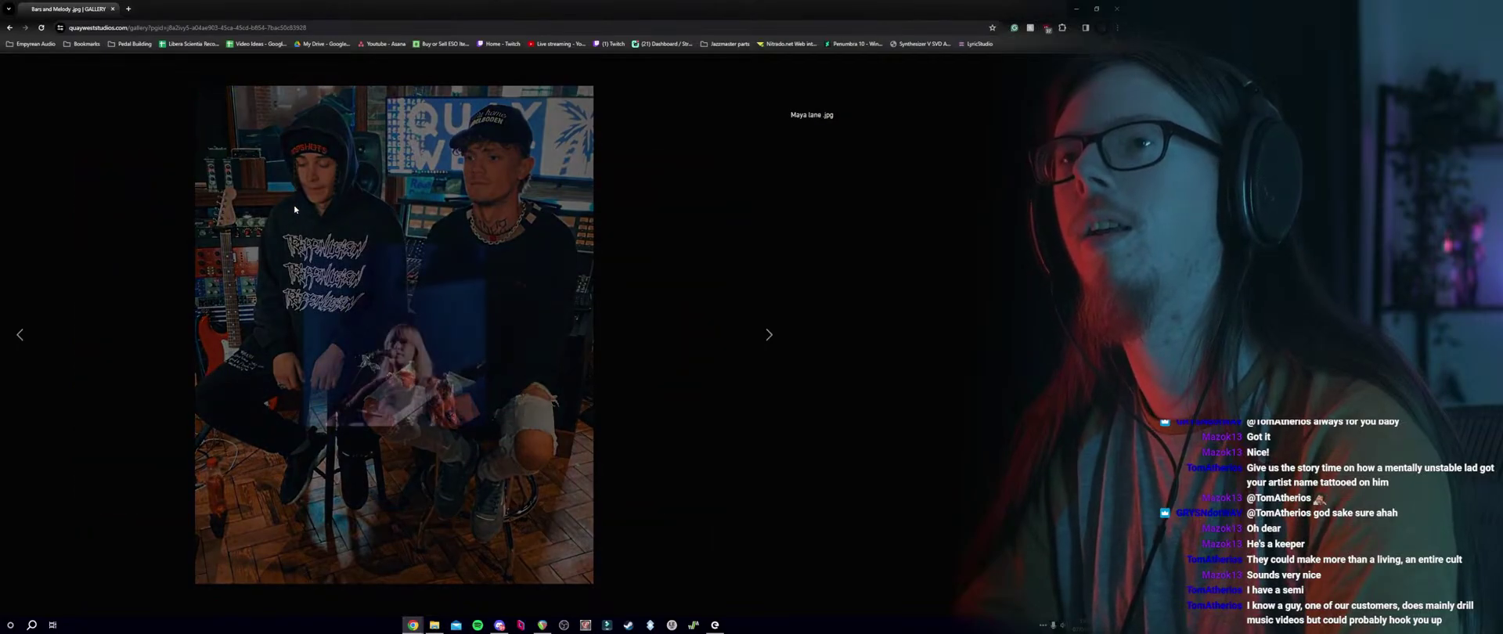
pyautogui.press('Left')
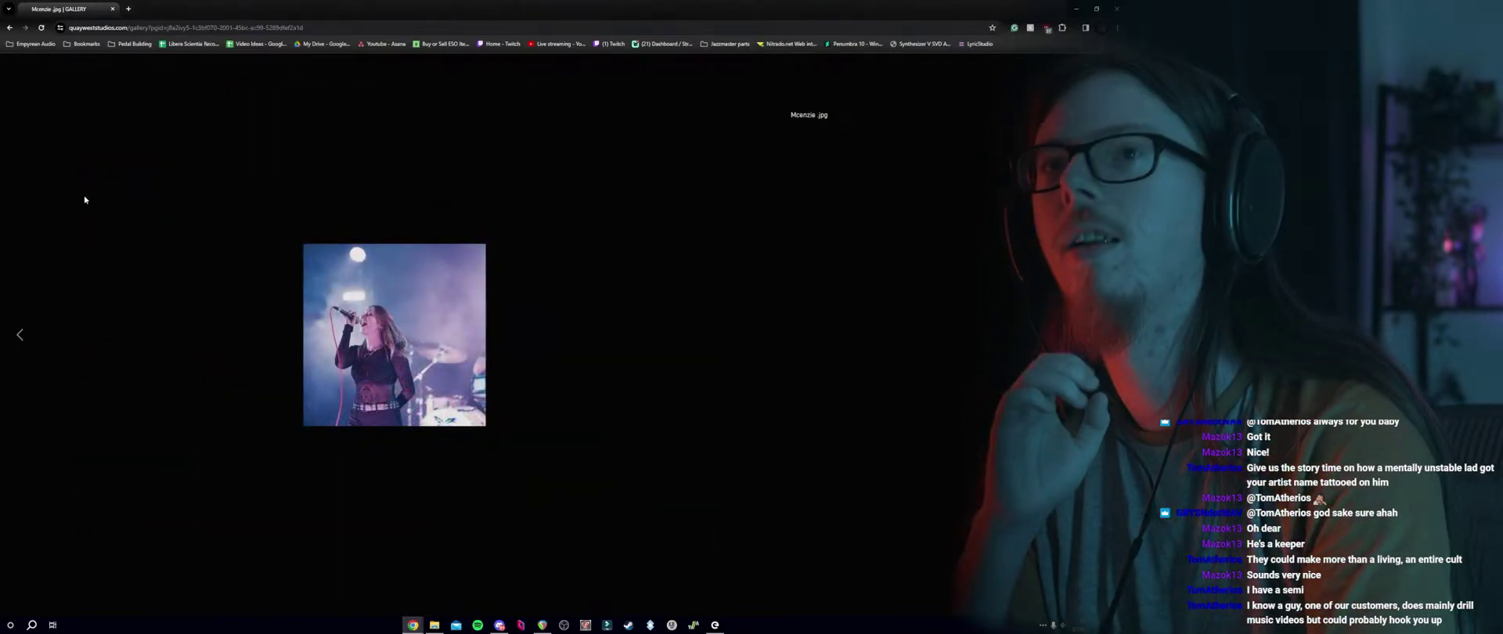
pyautogui.click(9, 29)
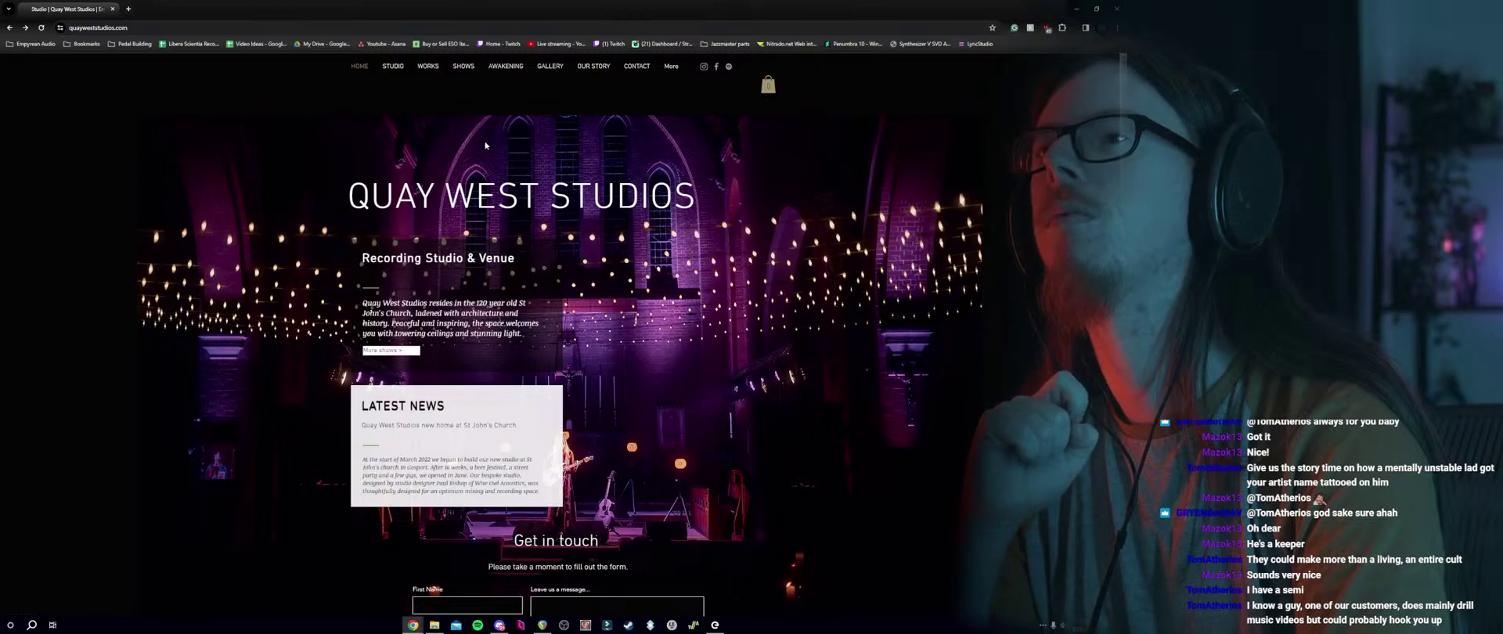
# Search Google for "st john's gosport", show the image results, and refine the query to "st john's church gosport".
pyautogui.click(453, 29)
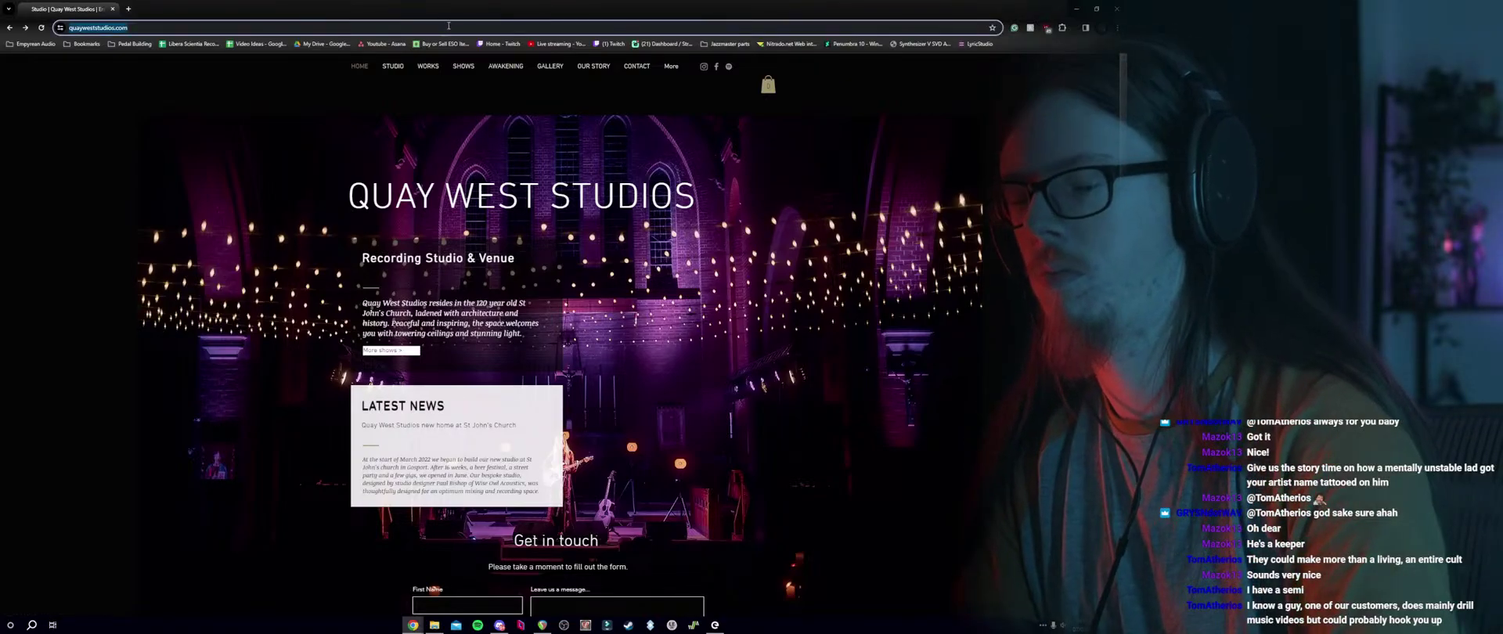
pyautogui.write("st john's gosport")
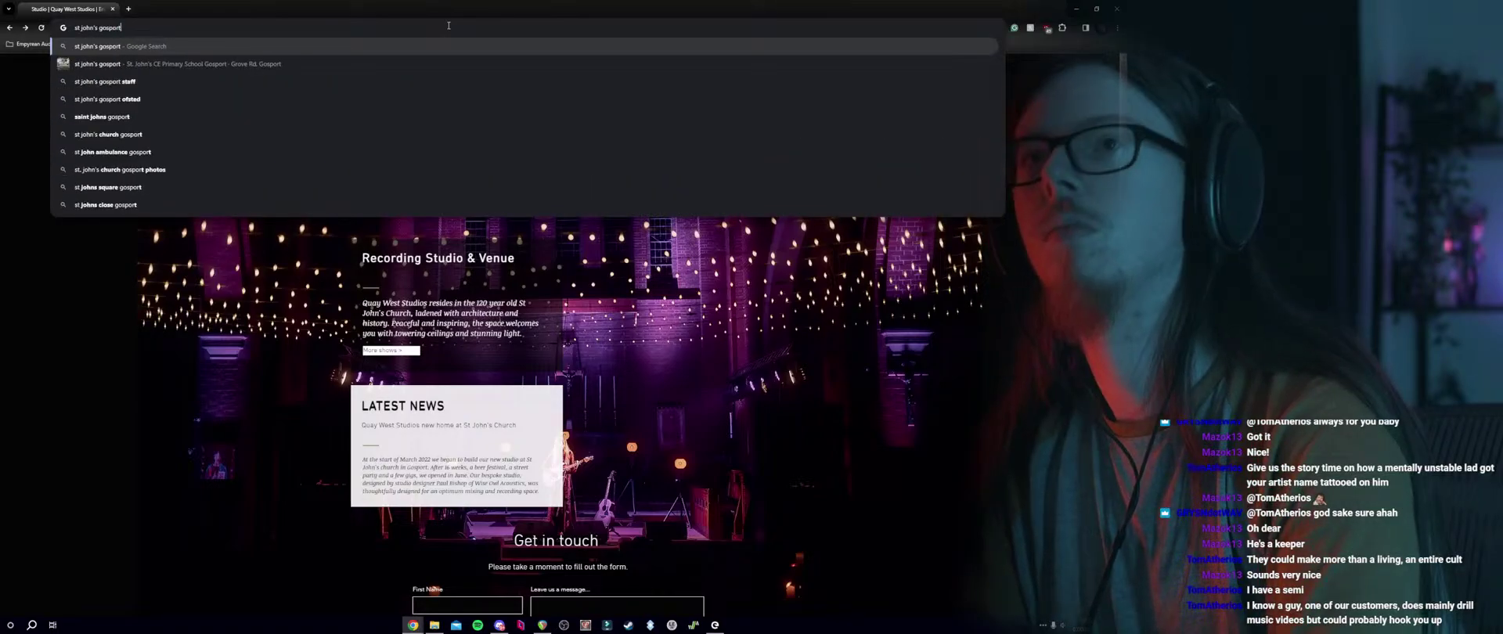
pyautogui.press('Return')
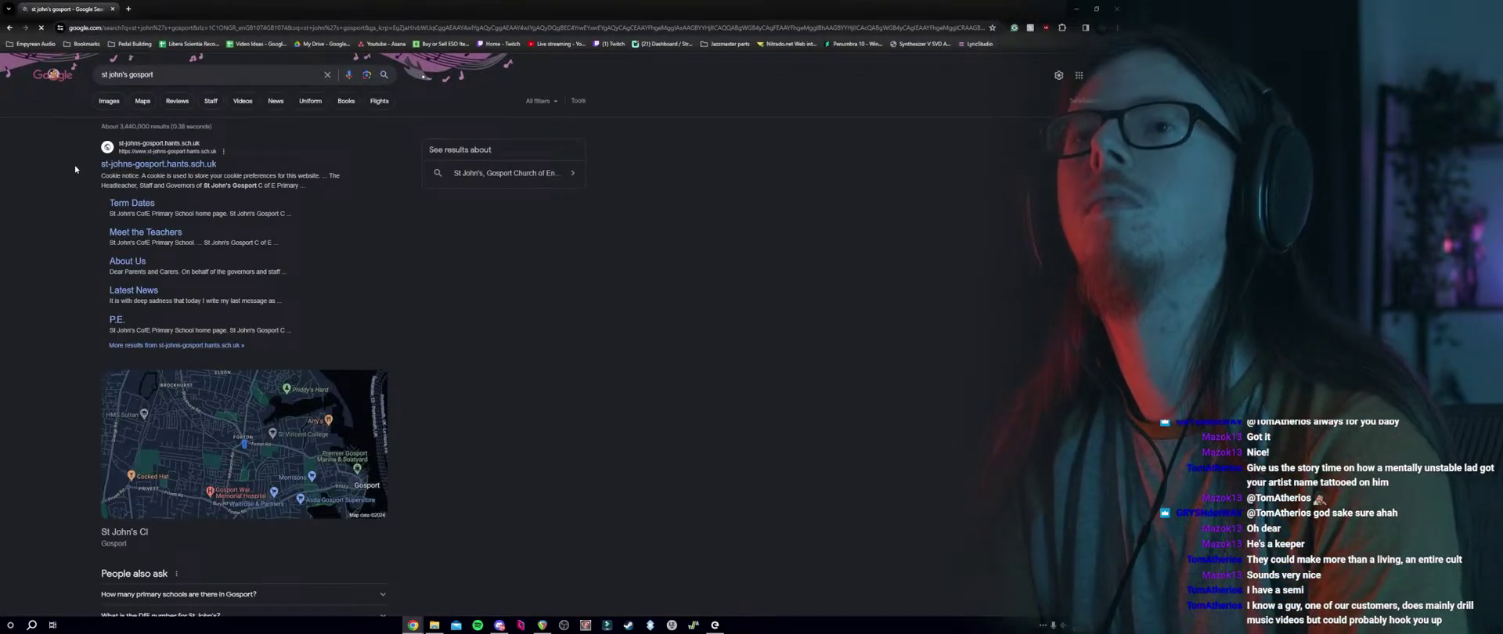
pyautogui.click(108, 101)
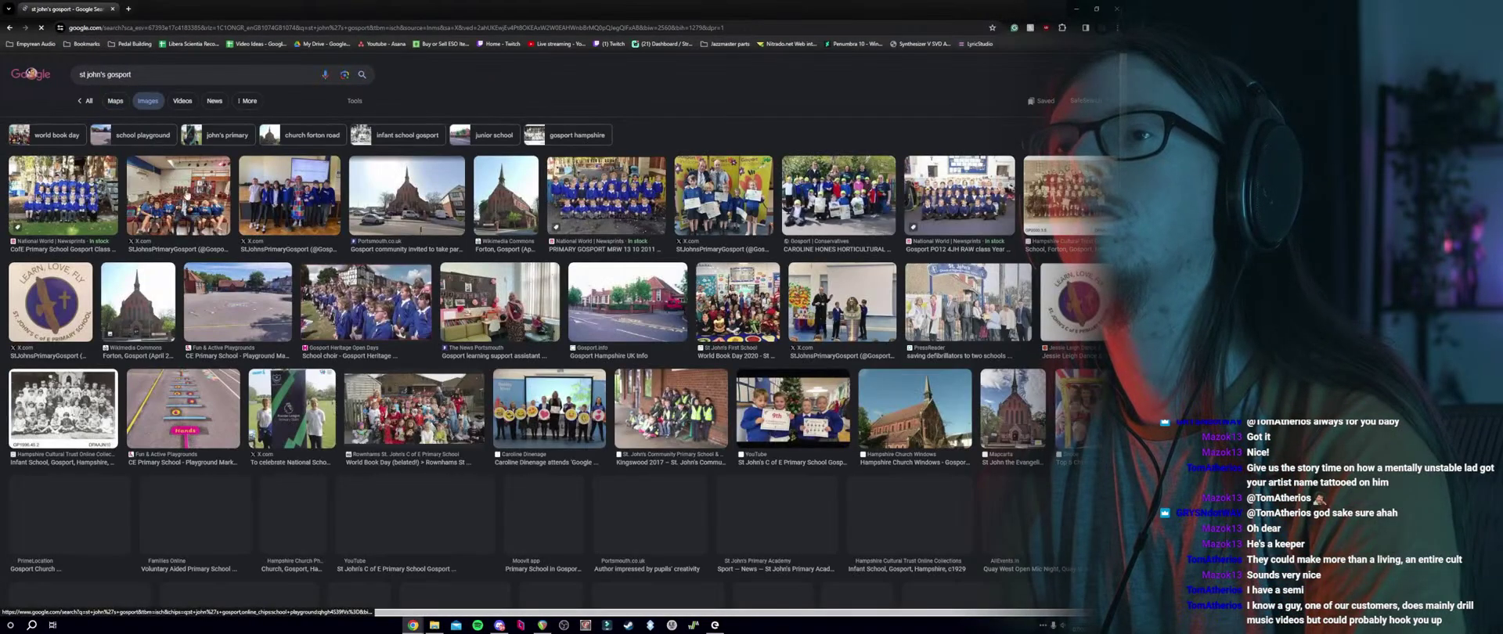
pyautogui.click(104, 73)
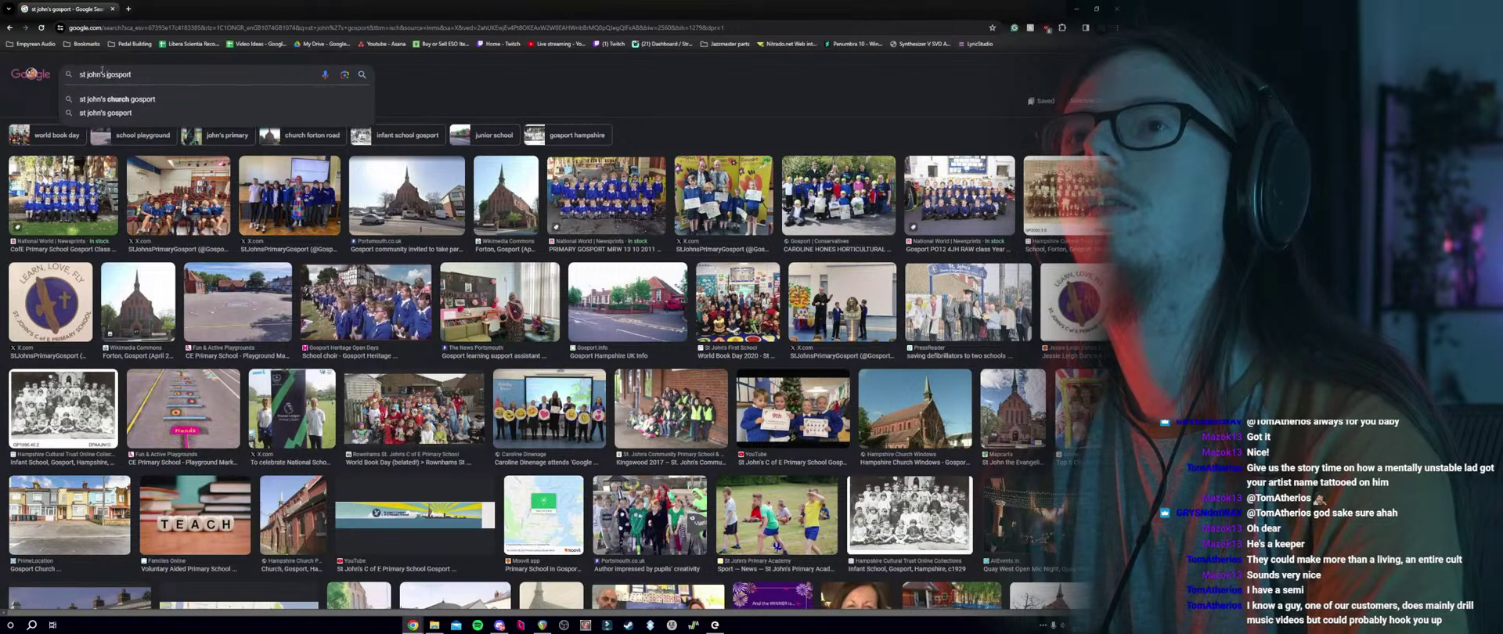
pyautogui.write('church')
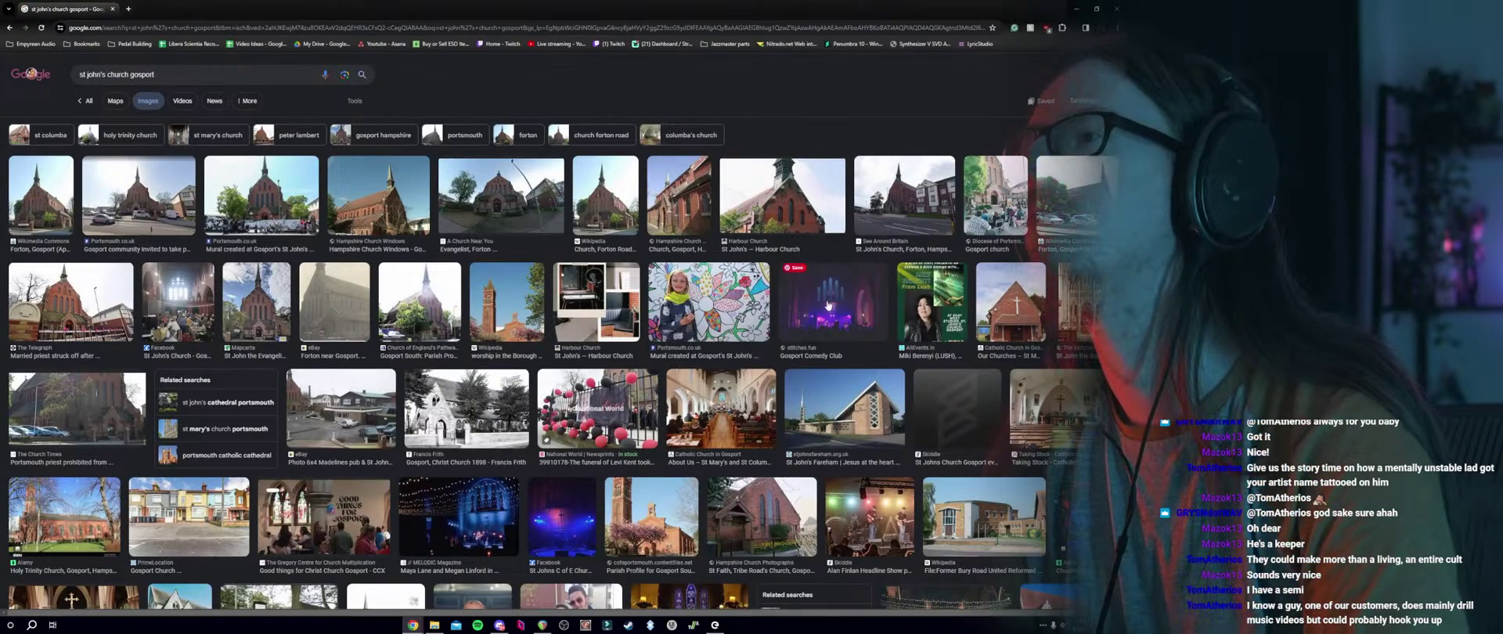
# Preview the Gosport Comedy Club and St Johns C of E Church stage photos, and close the browser to return to REAPER.
pyautogui.click(828, 305)
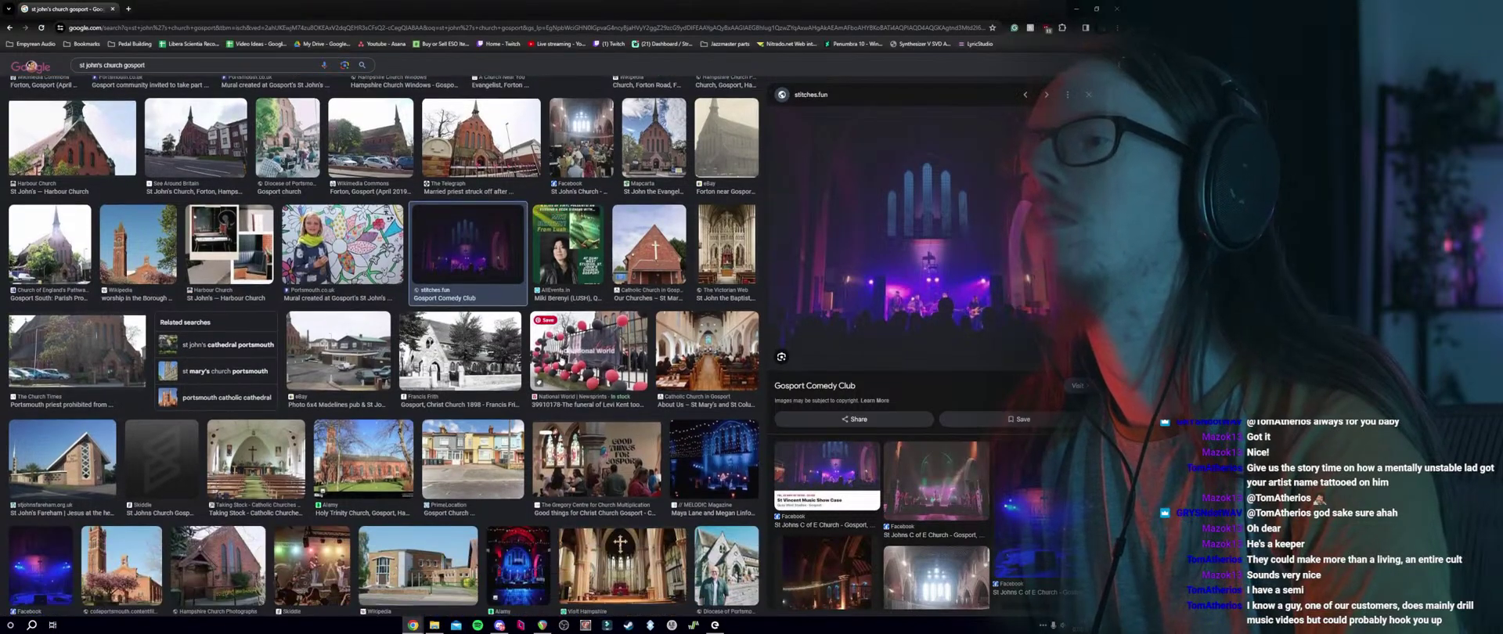
pyautogui.scroll(-2, 190, 407)
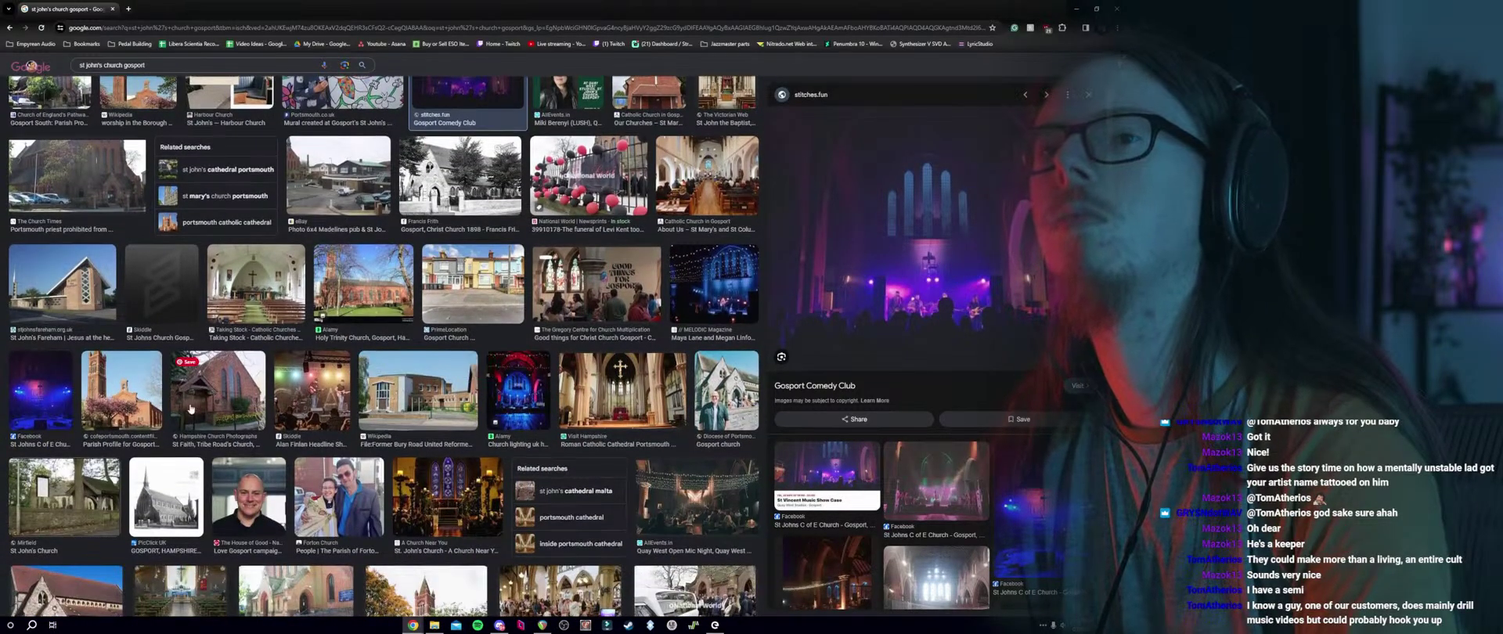
pyautogui.click(35, 408)
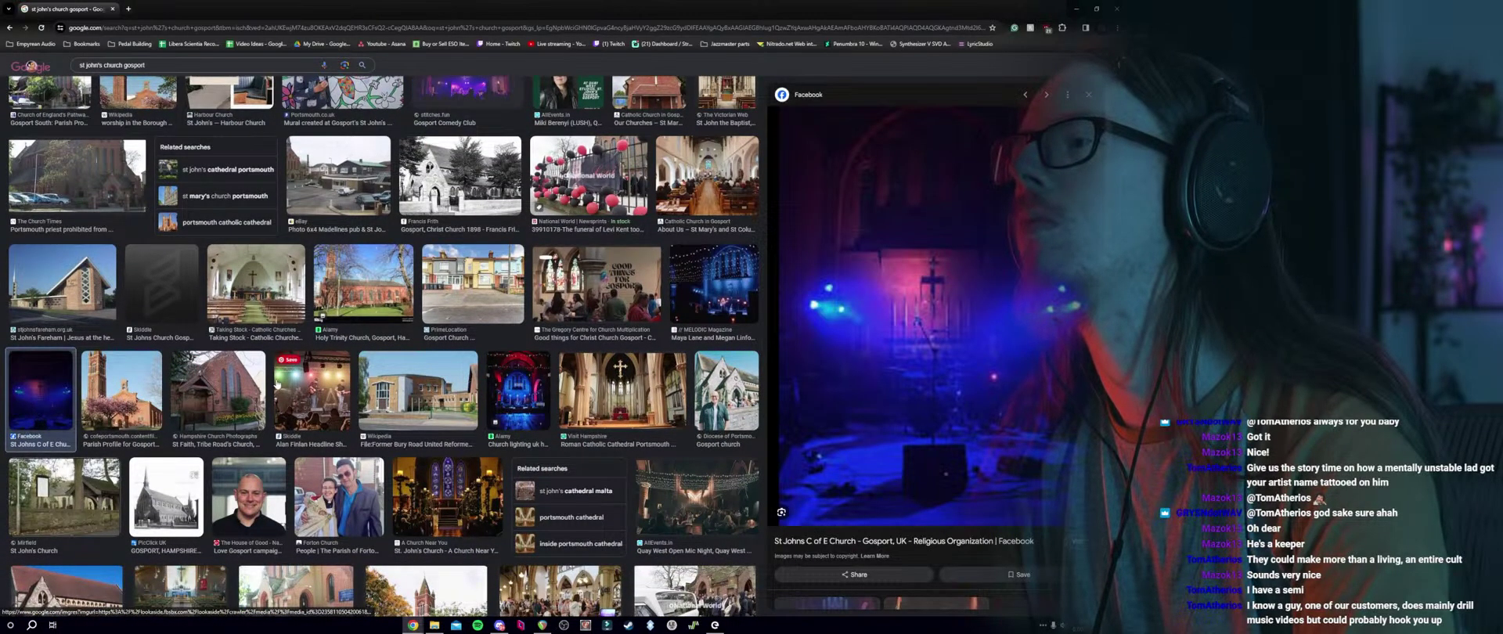
pyautogui.scroll(4, 224, 374)
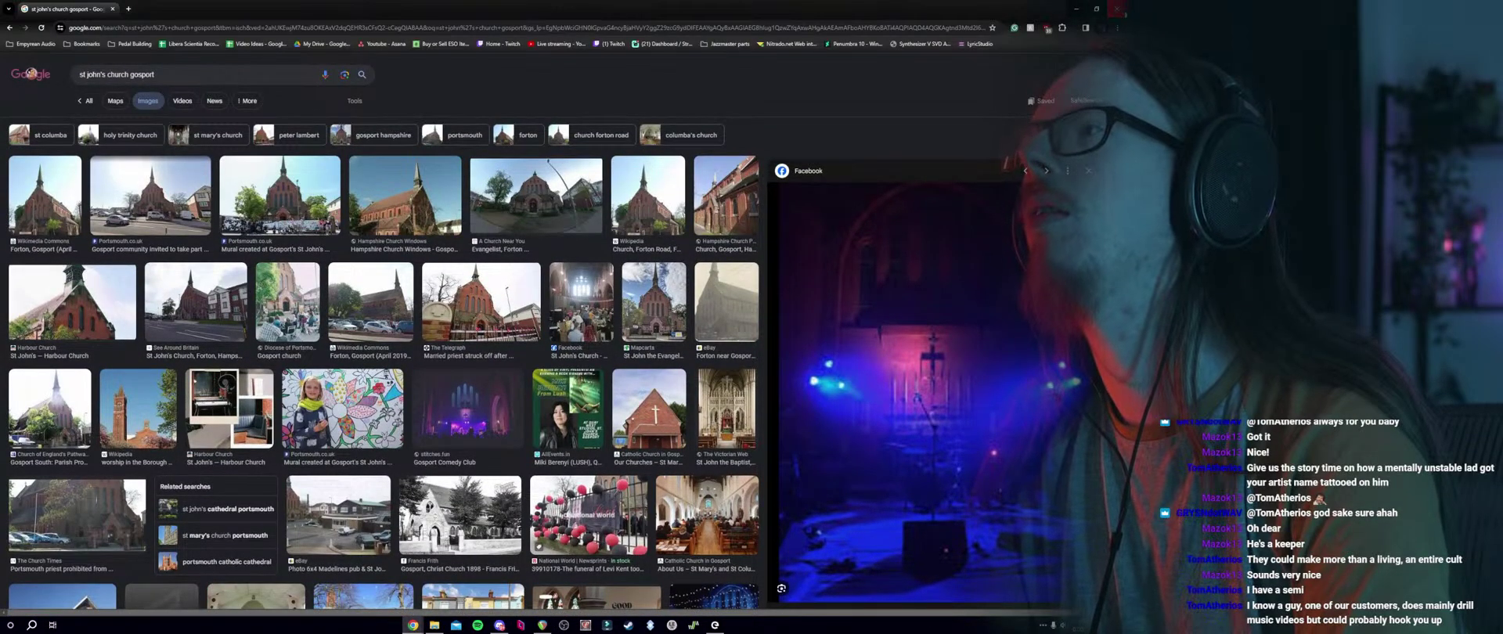
pyautogui.click(1117, 9)
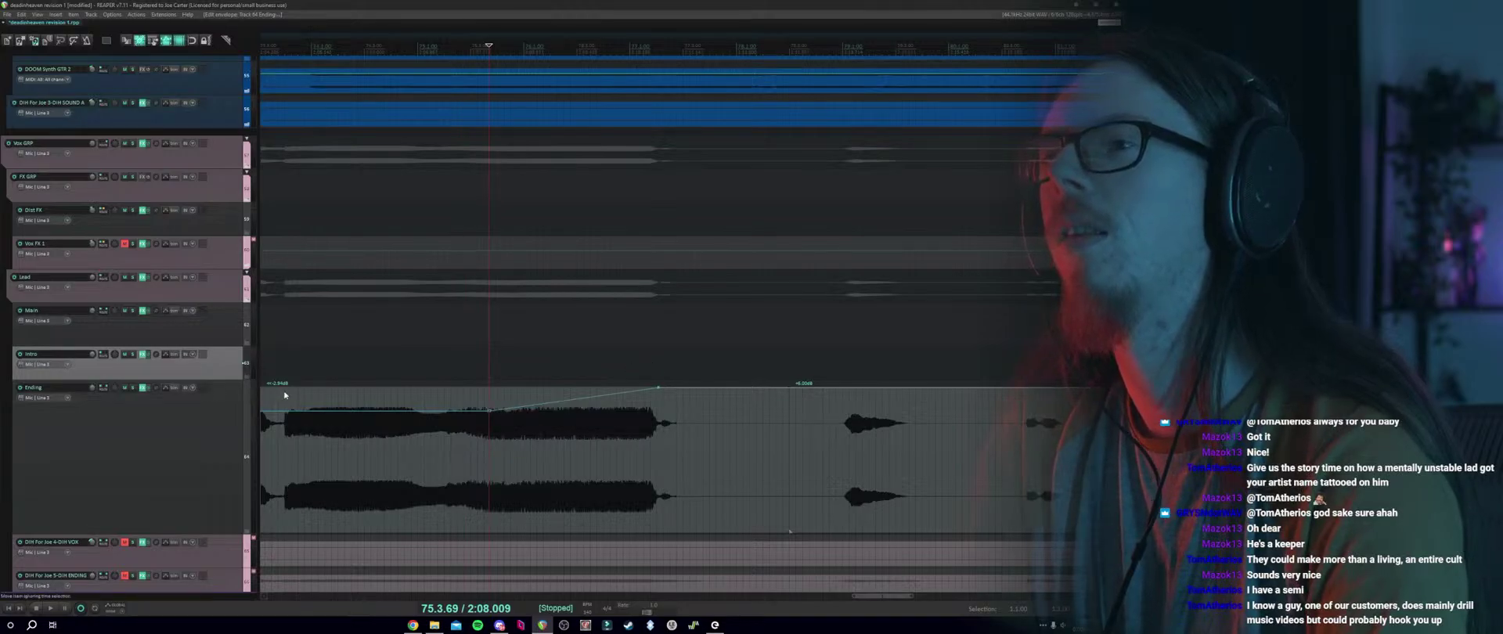
# Check the Dist FX track's envelope list for the Decapitator and Little AlterBoy parameters, and close the list.
pyautogui.click(167, 212)
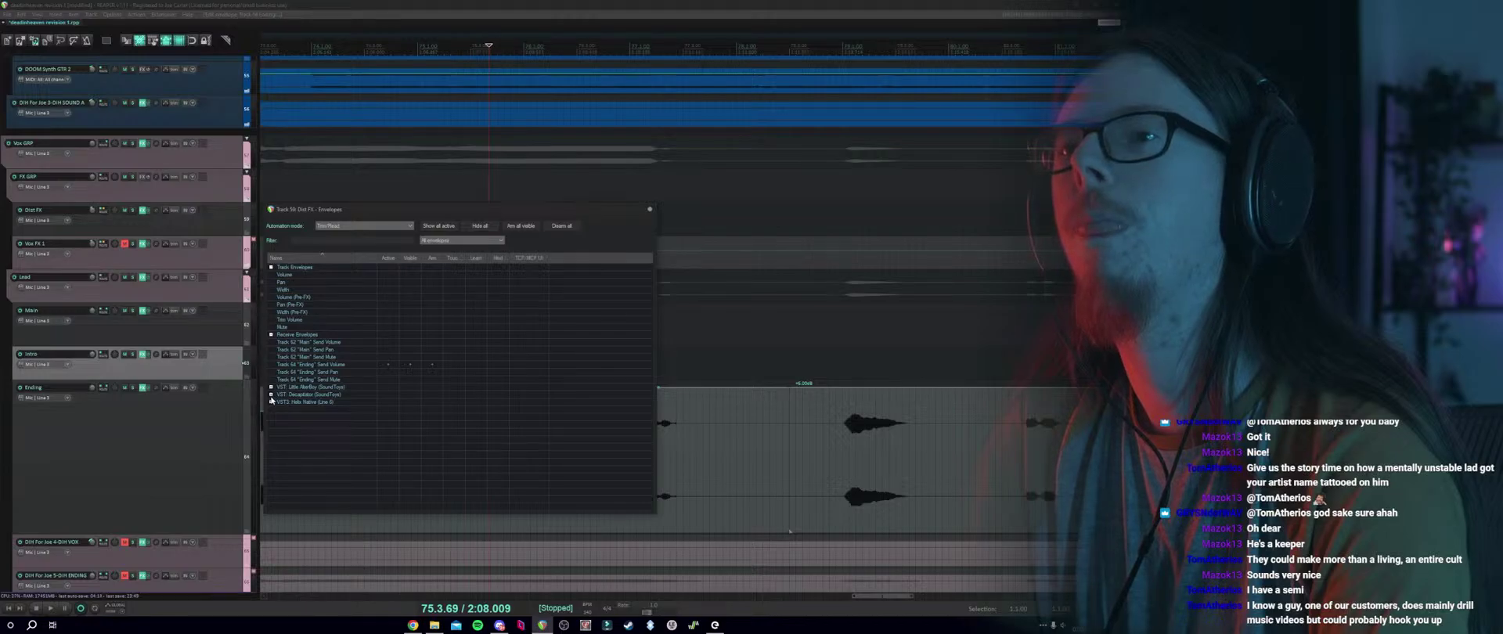
pyautogui.click(271, 396)
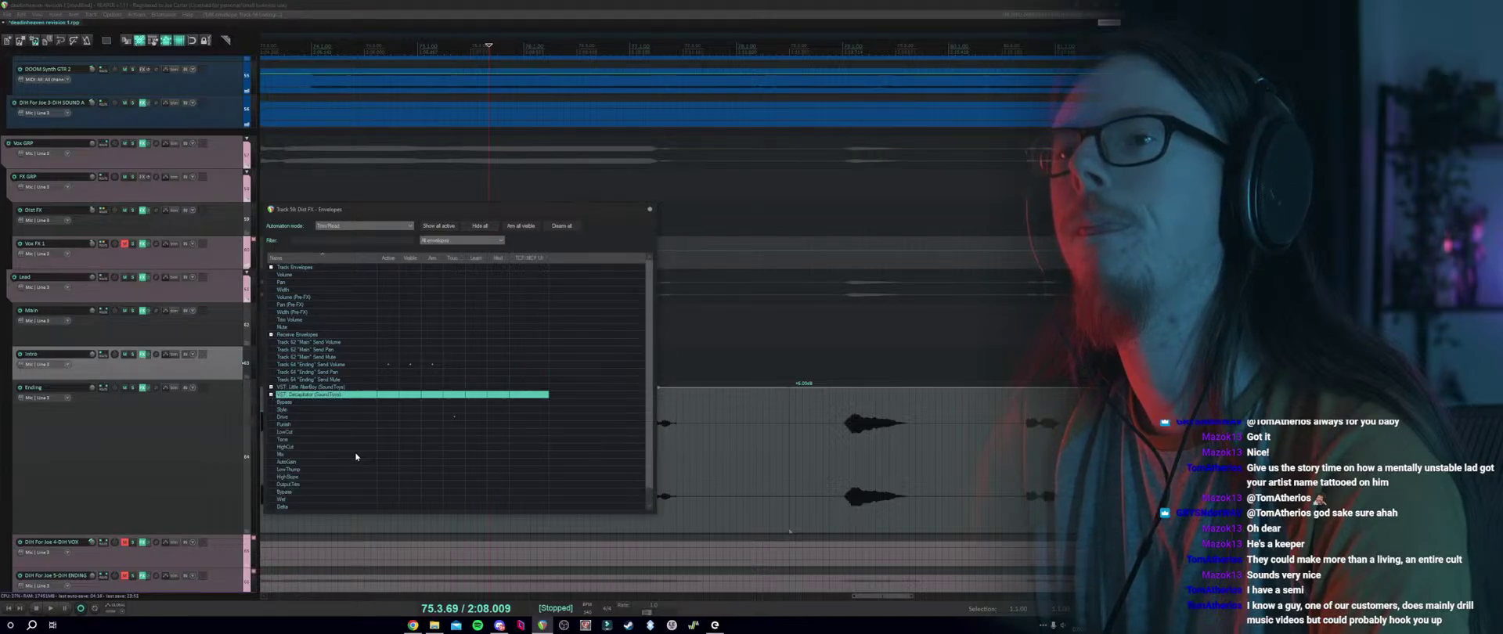
pyautogui.scroll(-1, 356, 457)
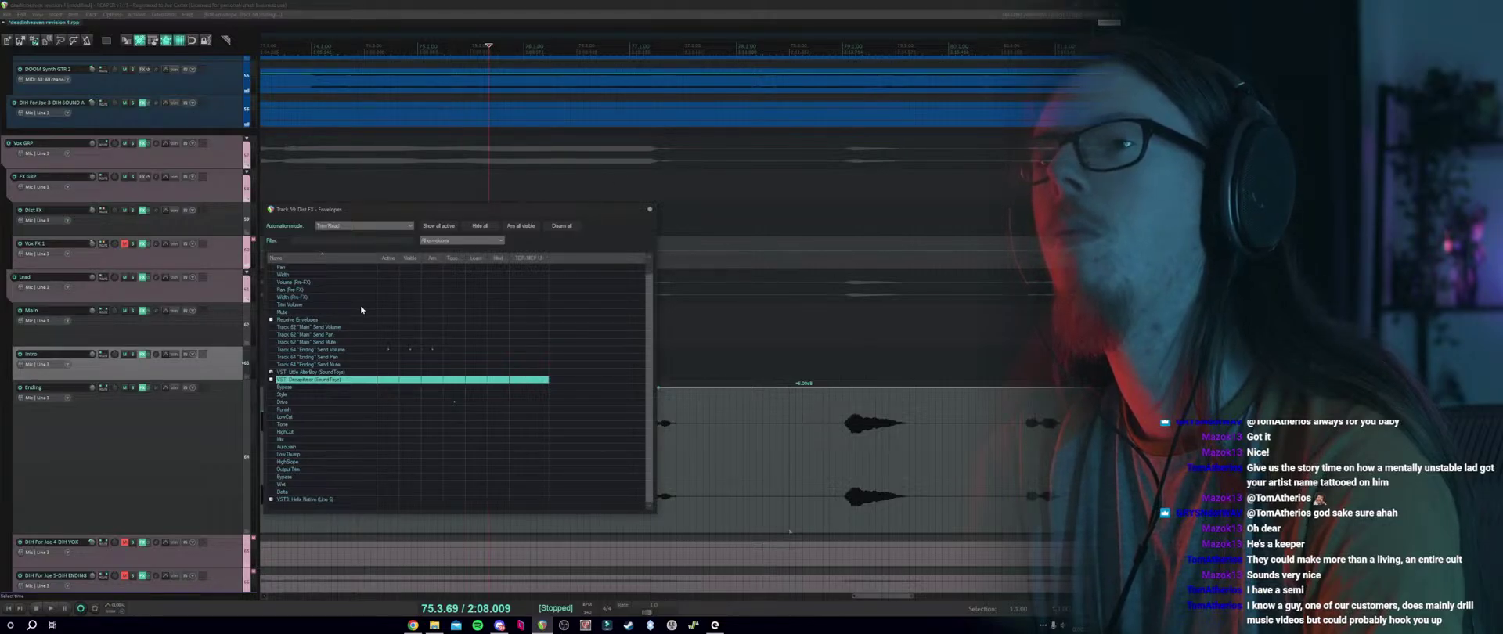
pyautogui.click(272, 373)
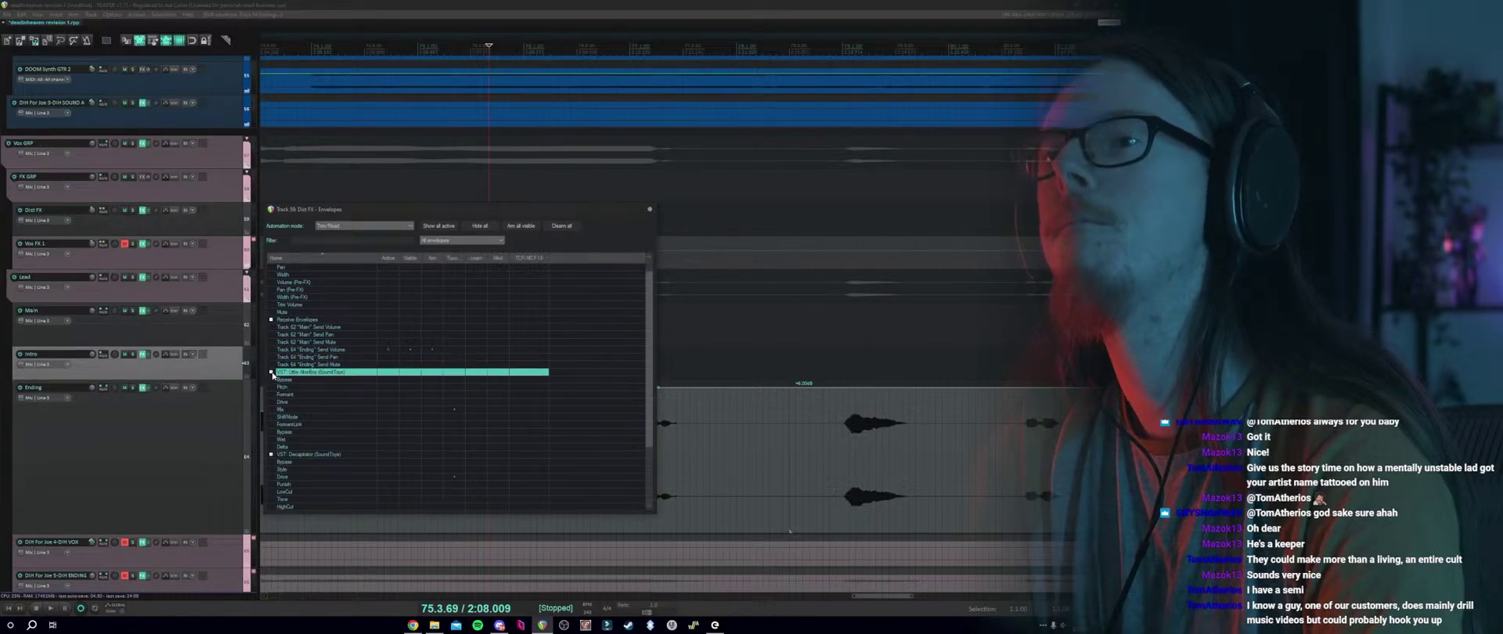
pyautogui.click(272, 373)
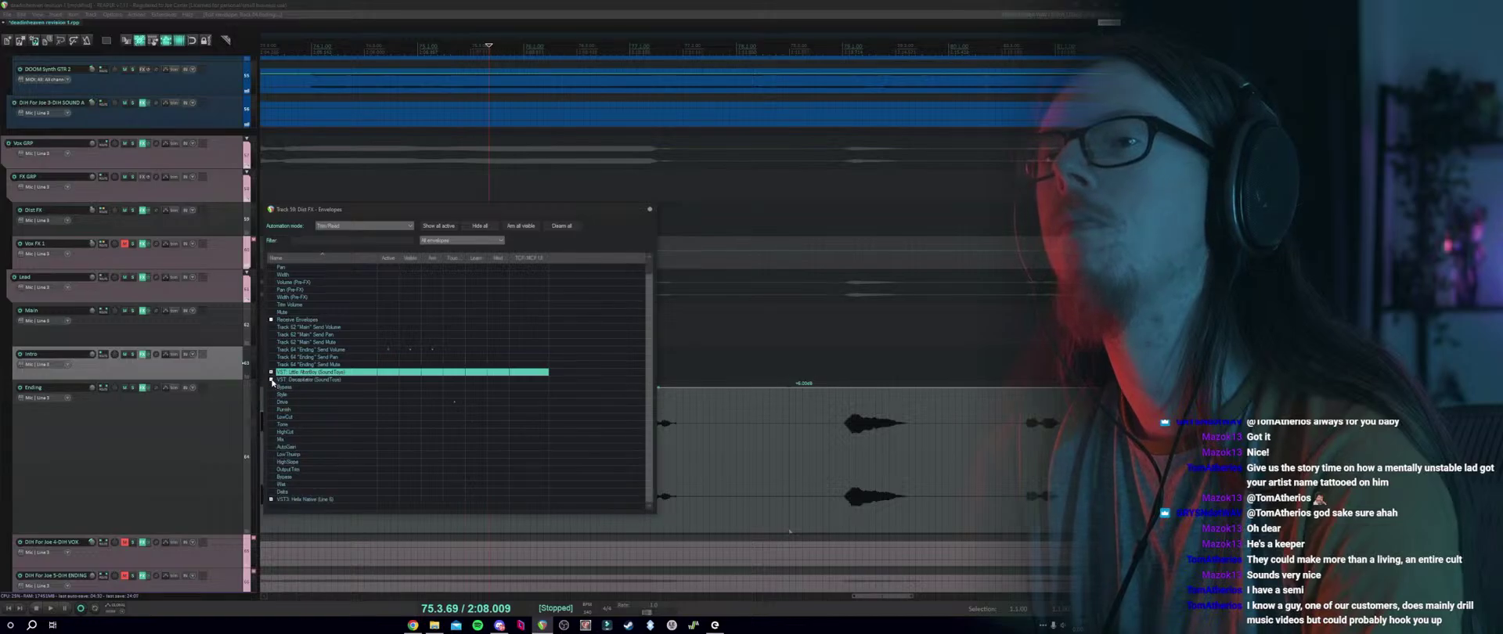
pyautogui.click(271, 381)
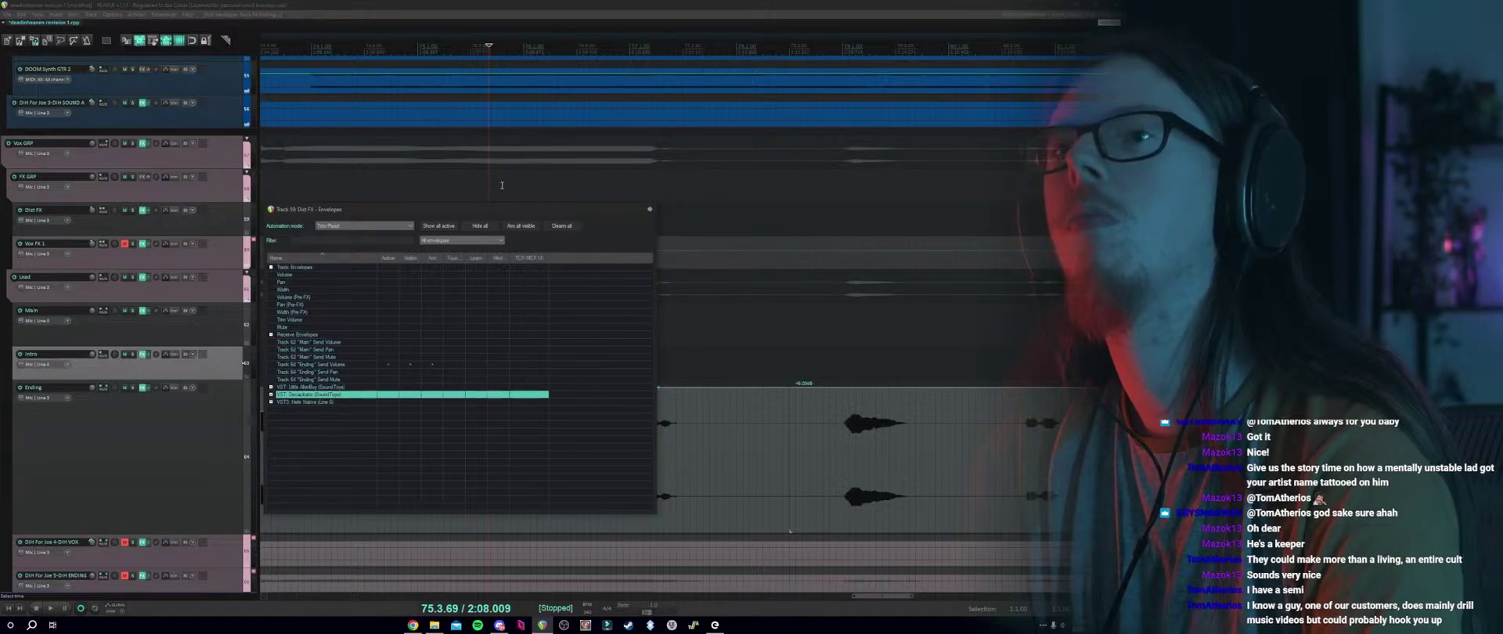
pyautogui.click(648, 208)
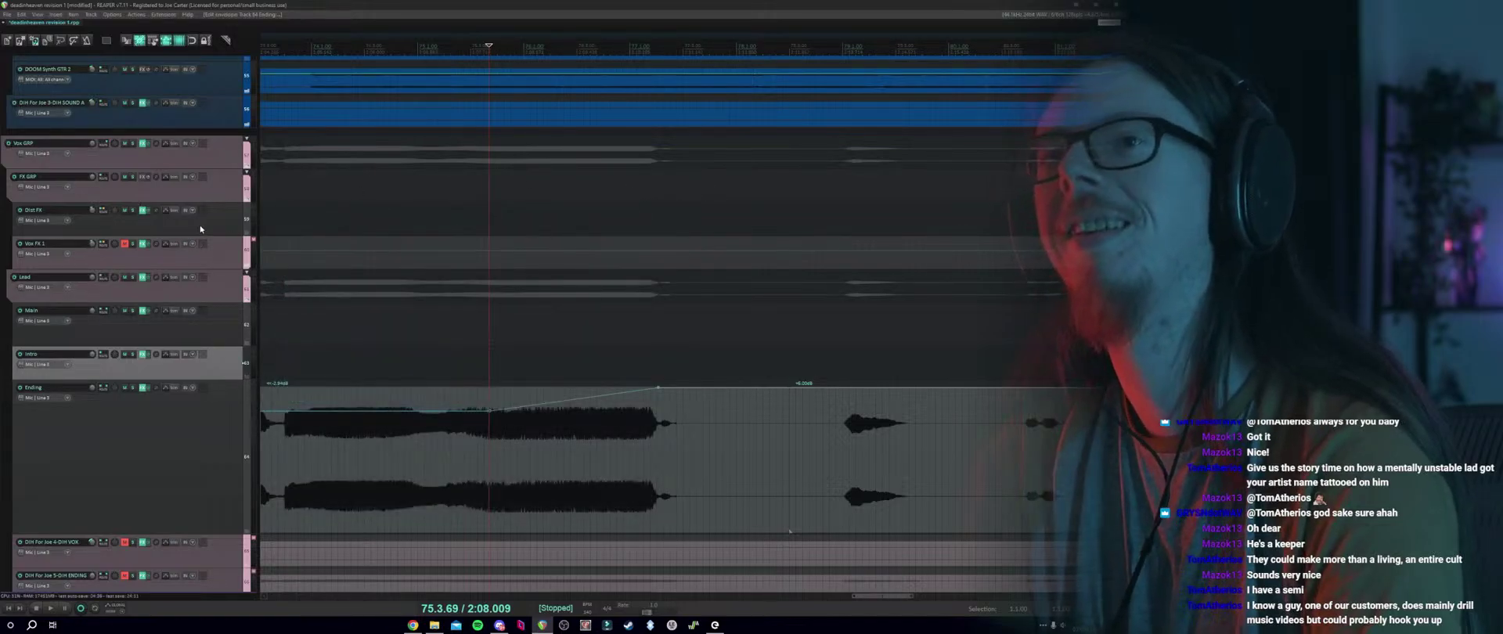
# Add the Slate Digital Virtual Mix Rack plug-in to the Dist FX track, finding it with the filter "virt".
pyautogui.click(335, 233)
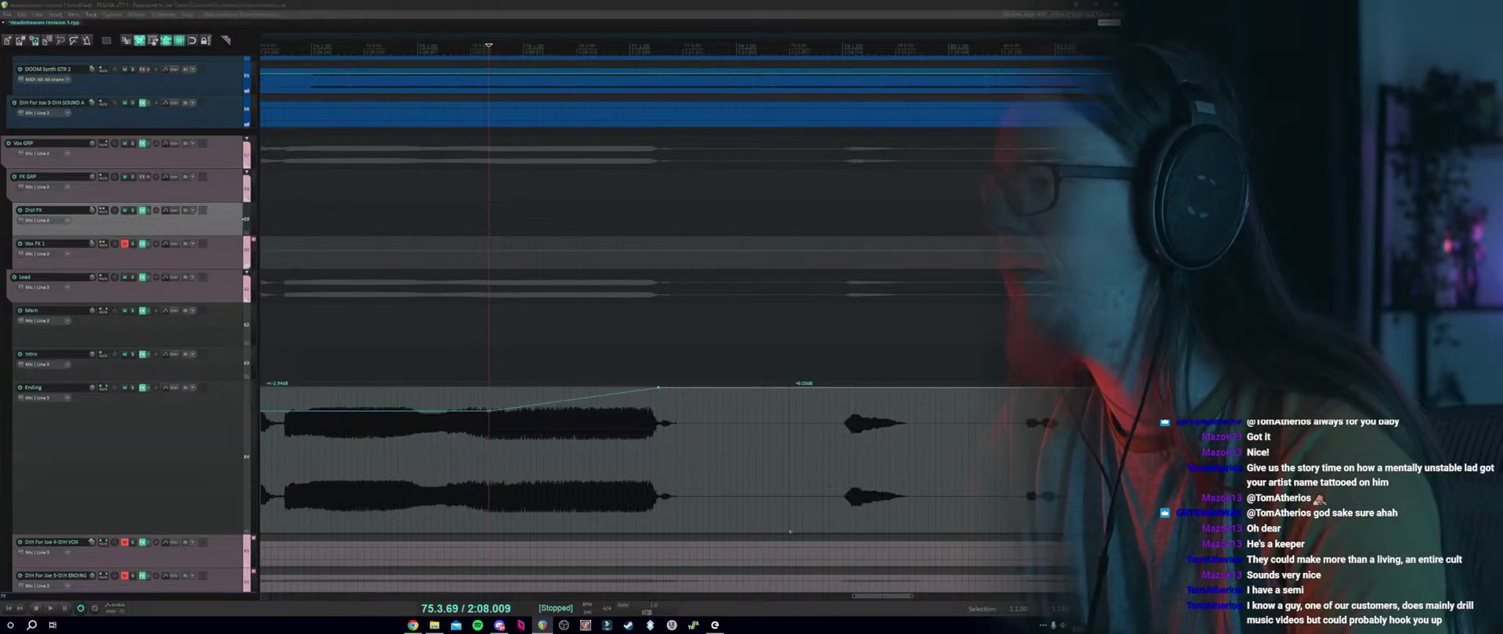
pyautogui.press('f')
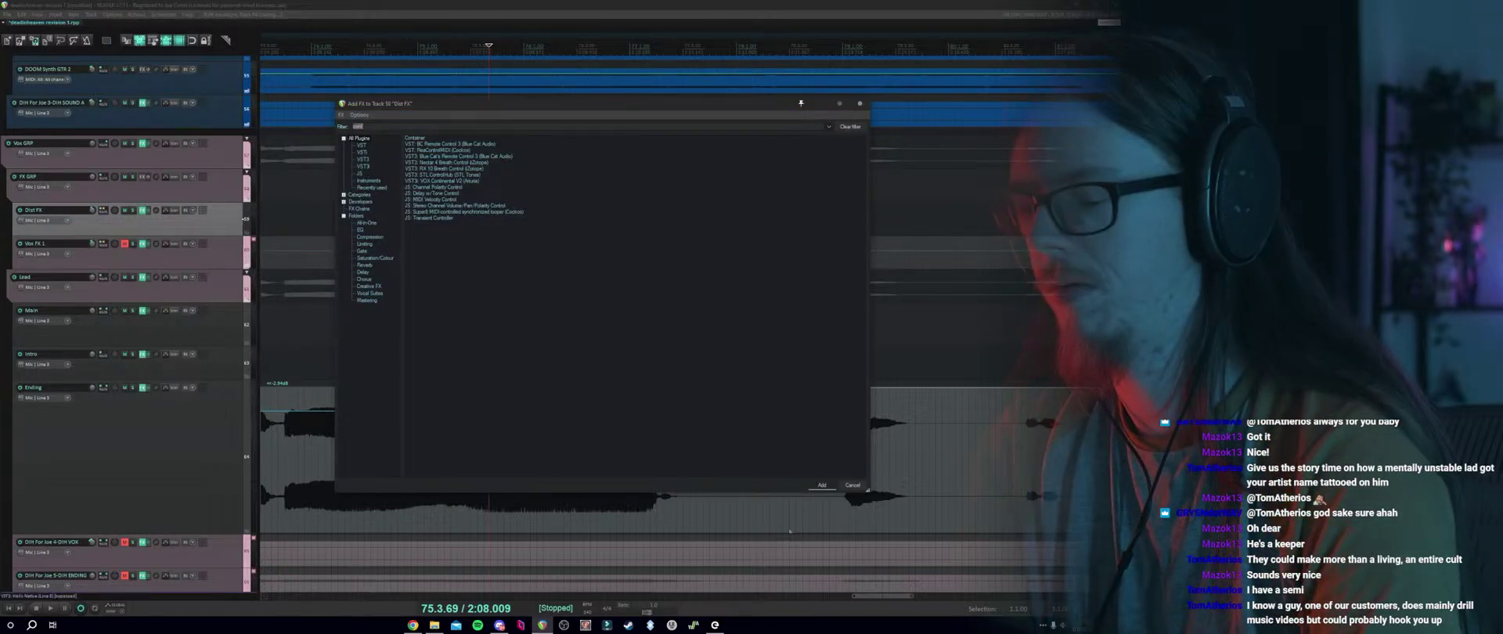
pyautogui.click(406, 127)
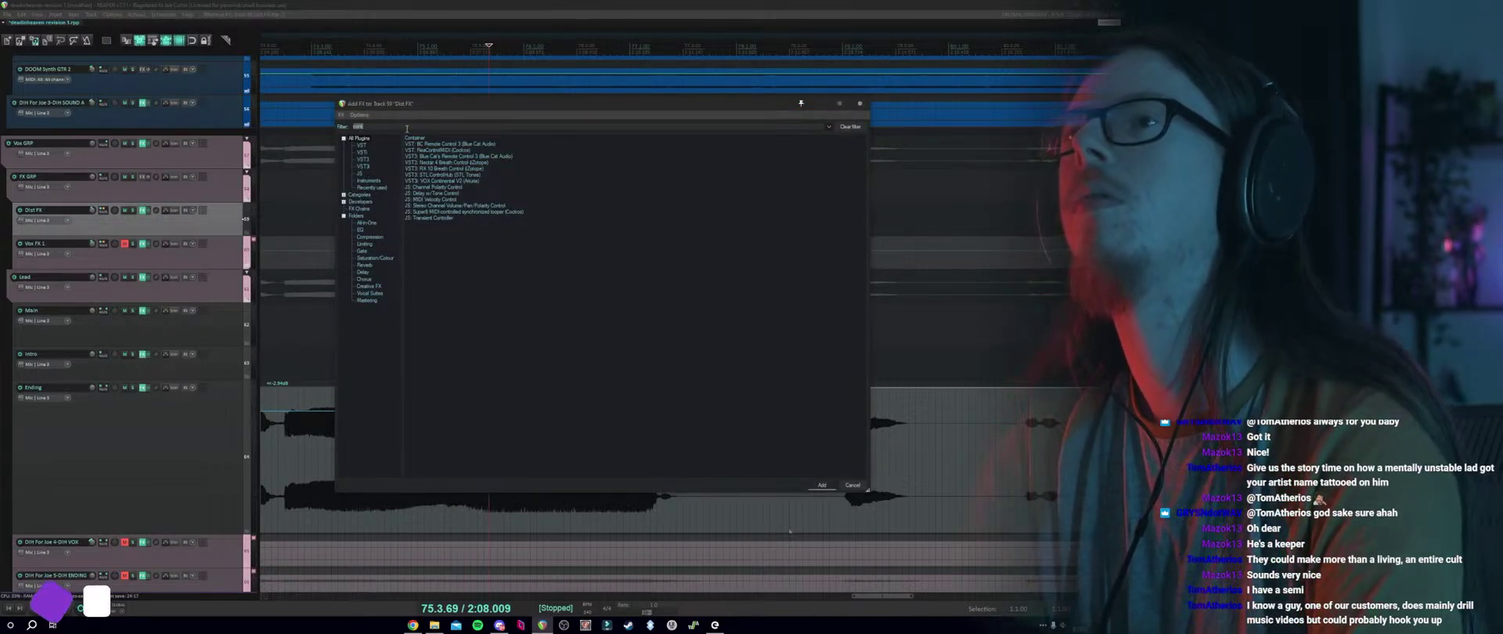
pyautogui.write('virt')
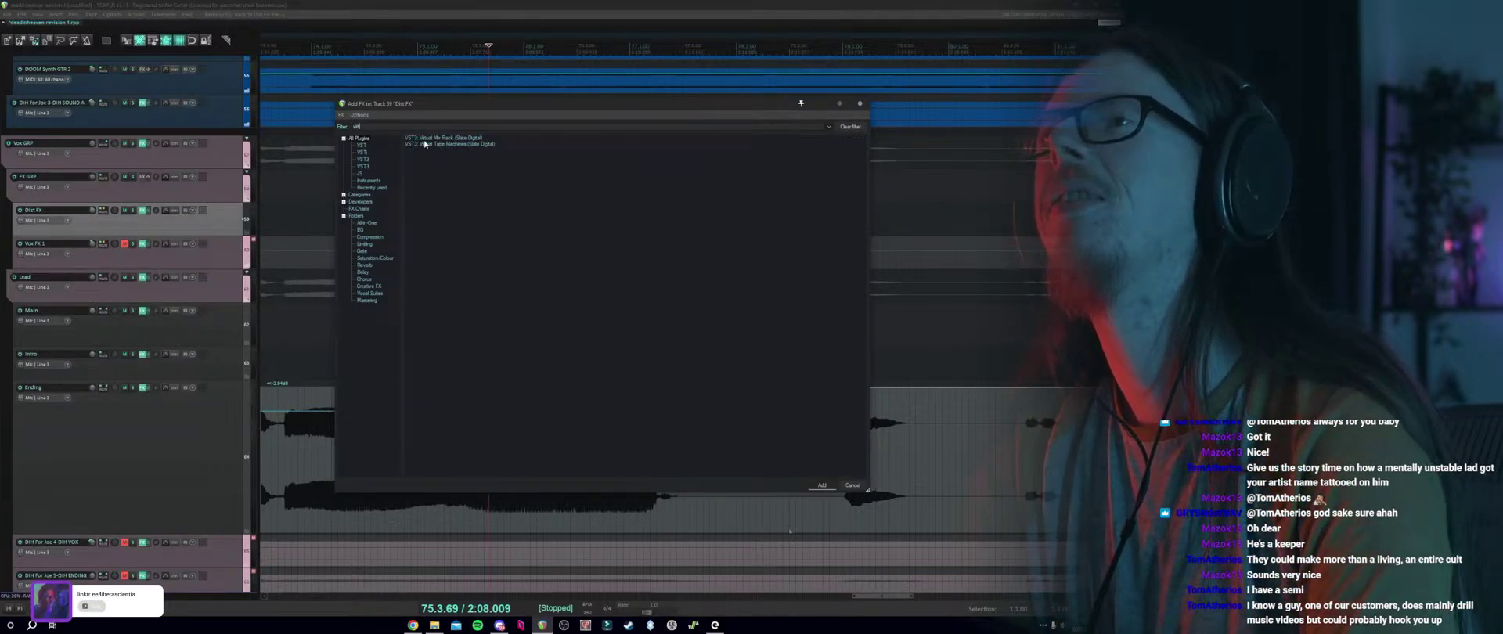
pyautogui.doubleClick(425, 139)
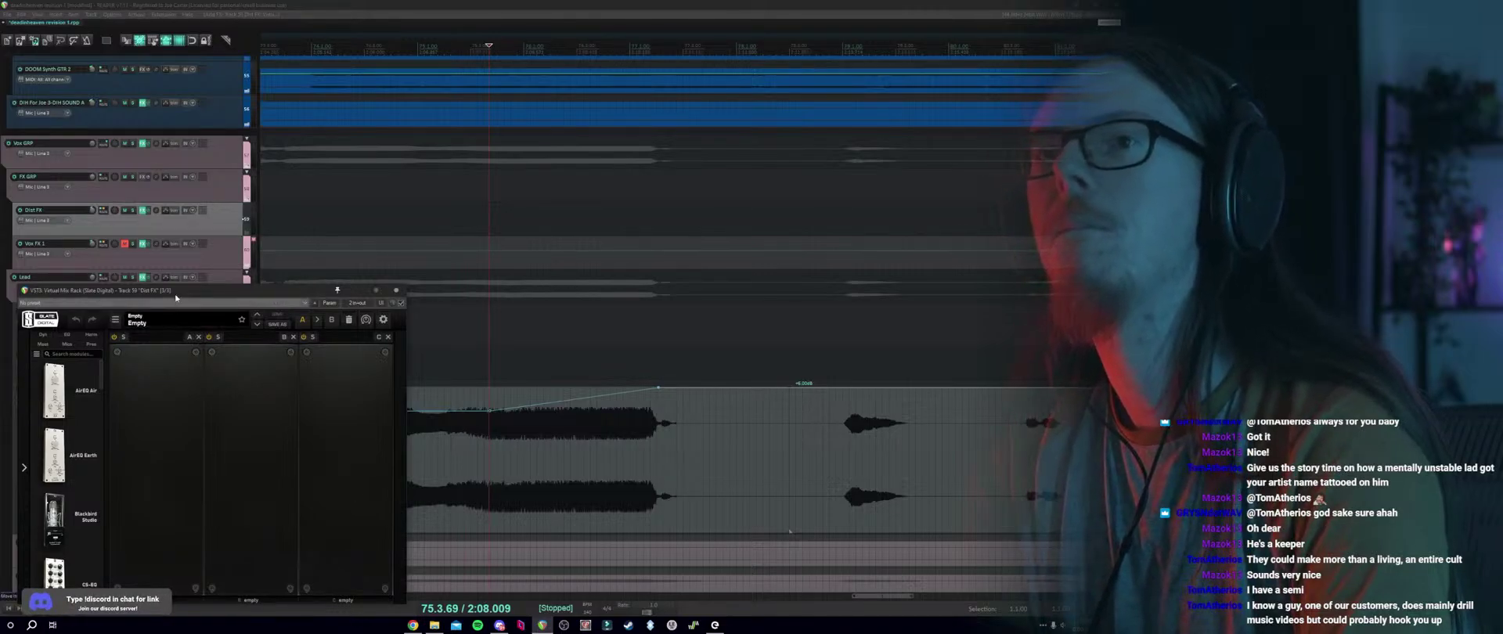
# Load the Trimmer module into the first slot of the Virtual Mix Rack and close the plug-in window.
pyautogui.moveTo(175, 297); pyautogui.dragTo(502, 277)
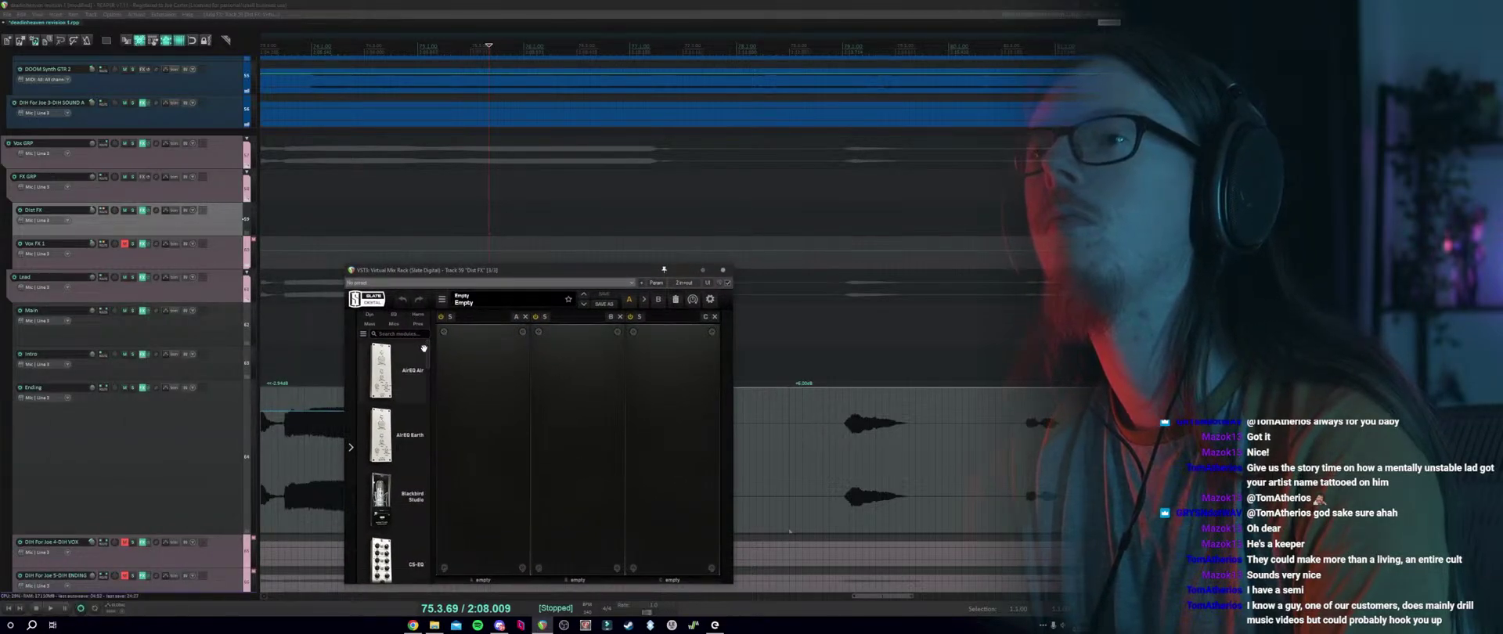
pyautogui.scroll(-10, 400, 439)
pyautogui.scroll(2, 403, 489)
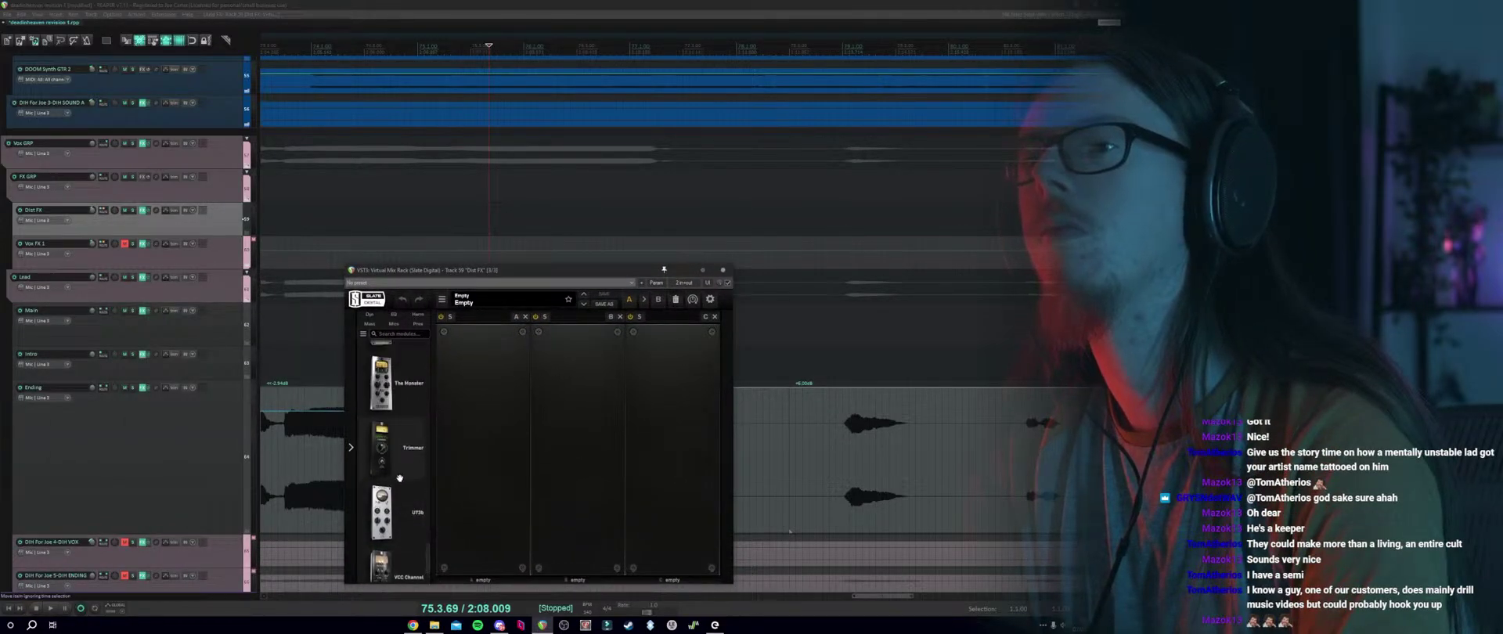
pyautogui.moveTo(382, 446); pyautogui.dragTo(491, 496)
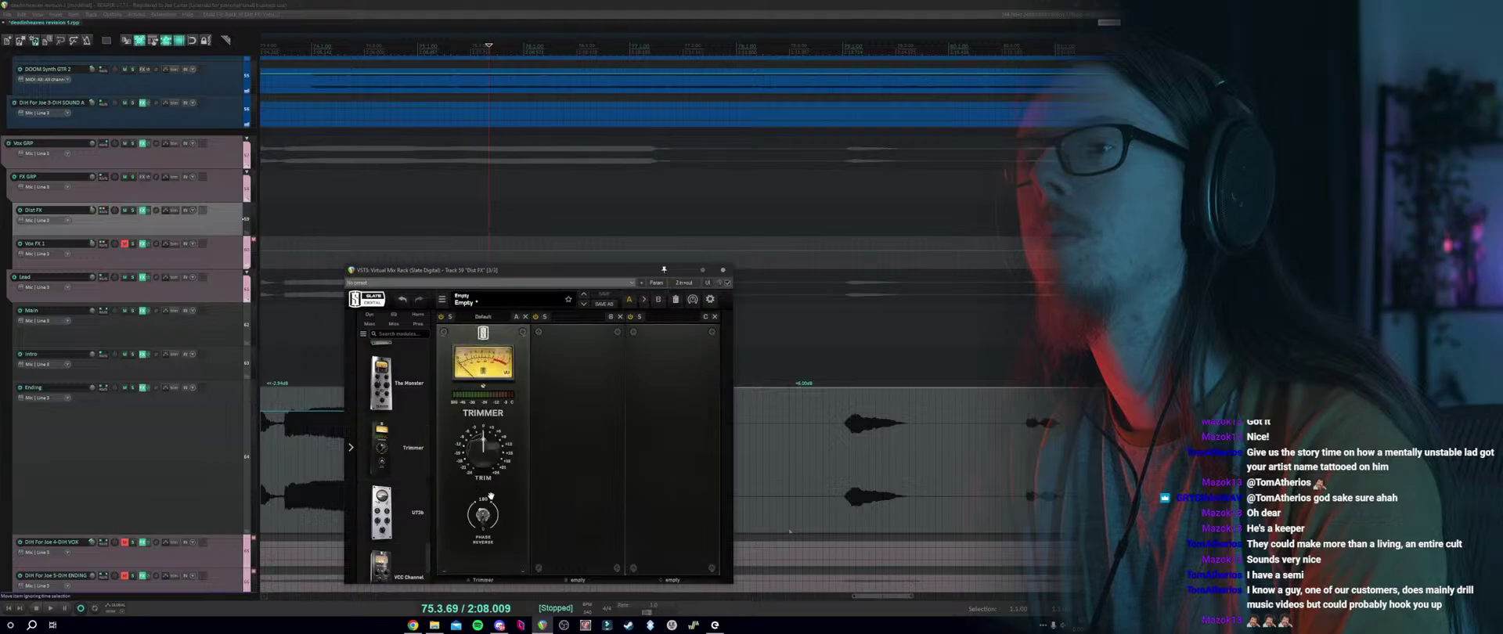
pyautogui.click(724, 270)
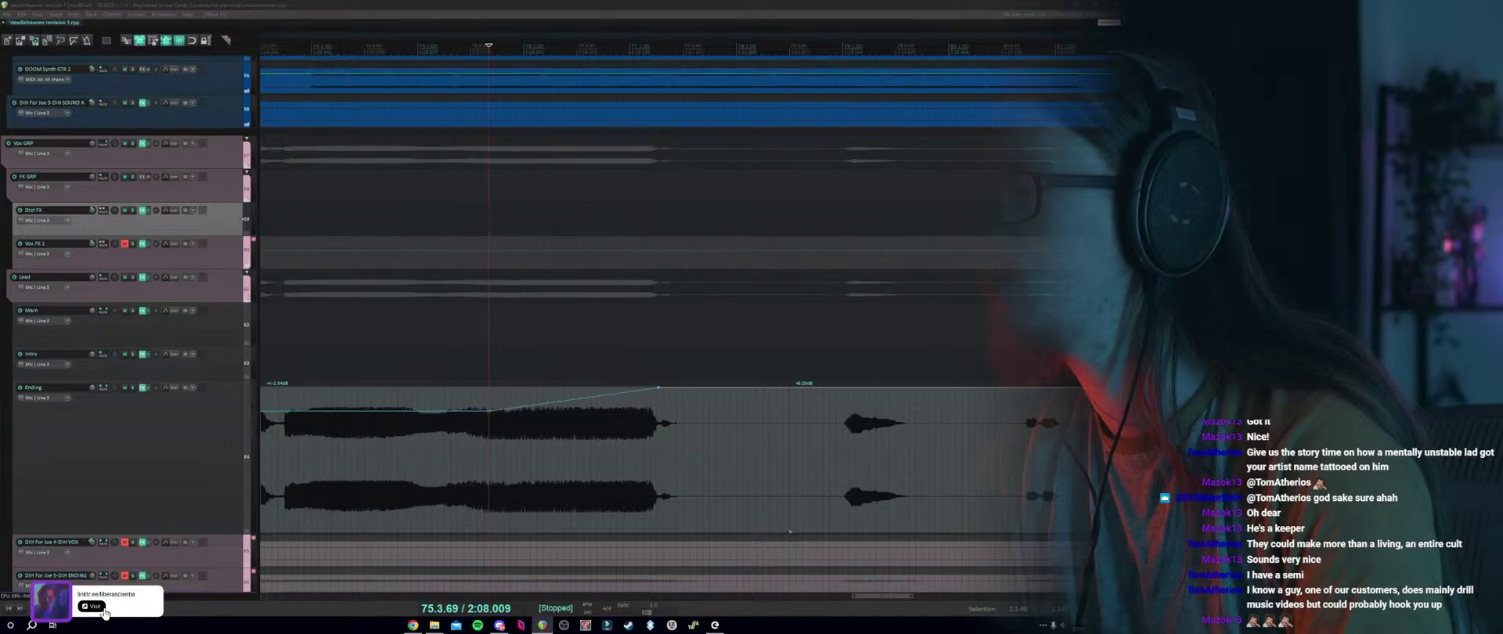
# Show the Virtual Mix Rack's A-Trim envelope on the Dist FX track and close the envelope list.
pyautogui.click(166, 210)
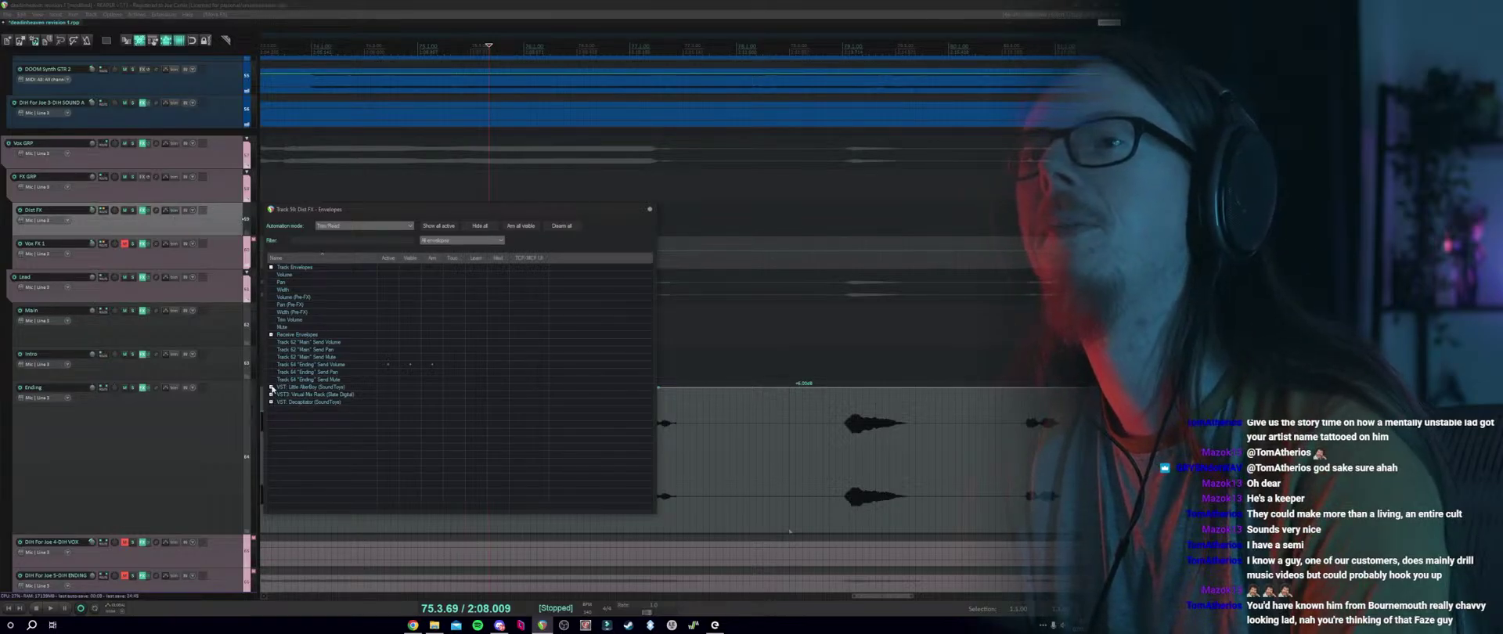
pyautogui.click(271, 394)
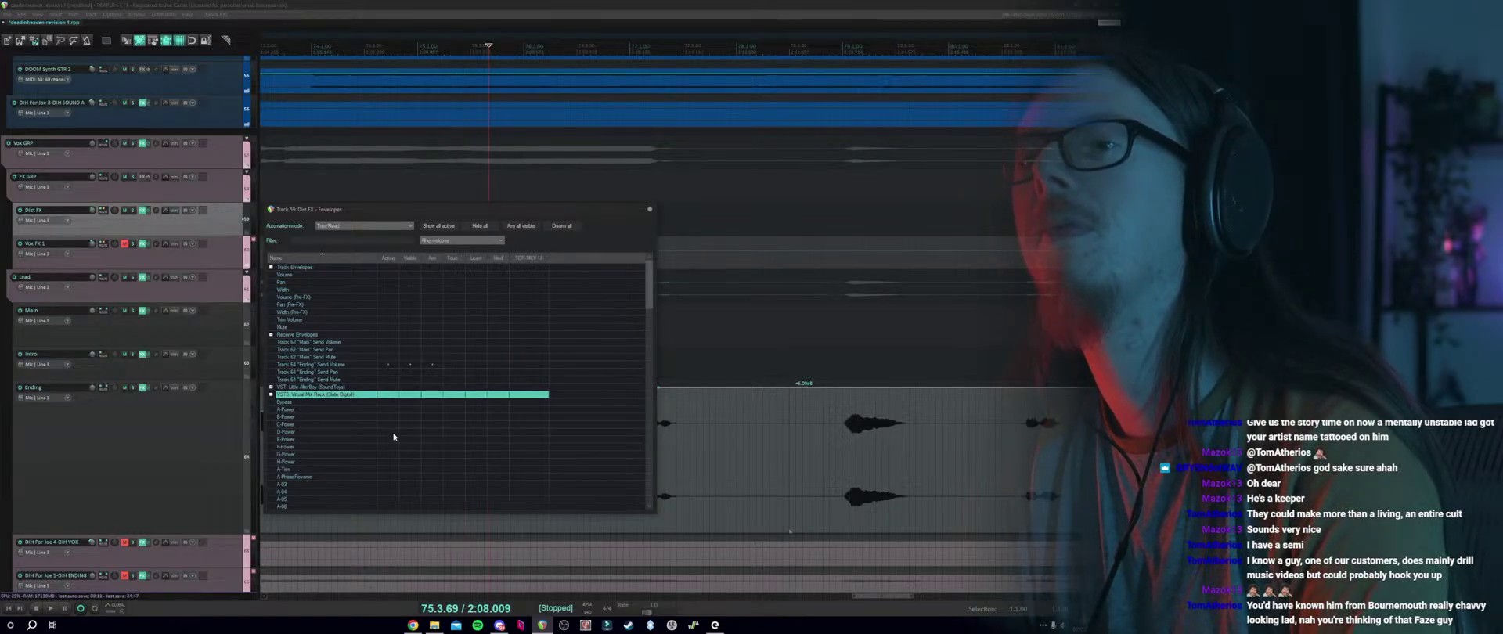
pyautogui.scroll(-2, 394, 437)
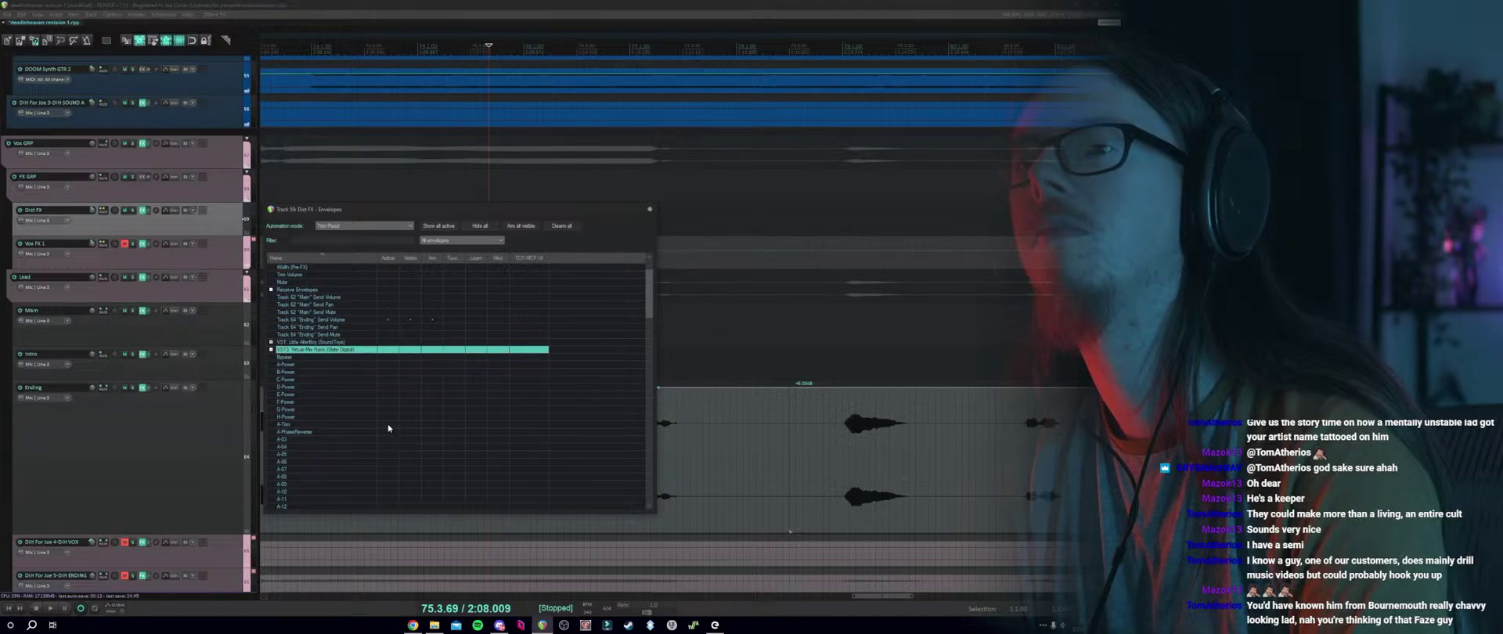
pyautogui.click(387, 424)
pyautogui.click(650, 210)
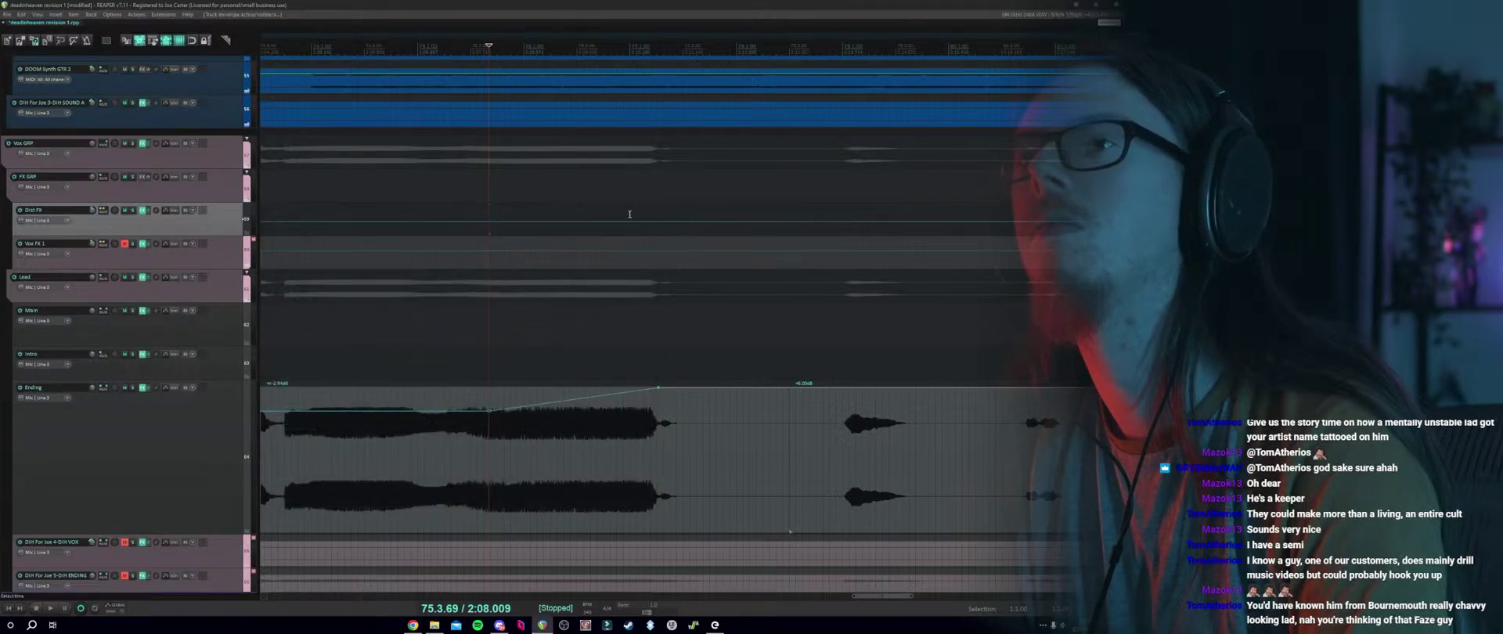
# Ramp the Dist FX trim envelope upward from the edit cursor to the end of the held note, and play it back.
pyautogui.click(487, 222)
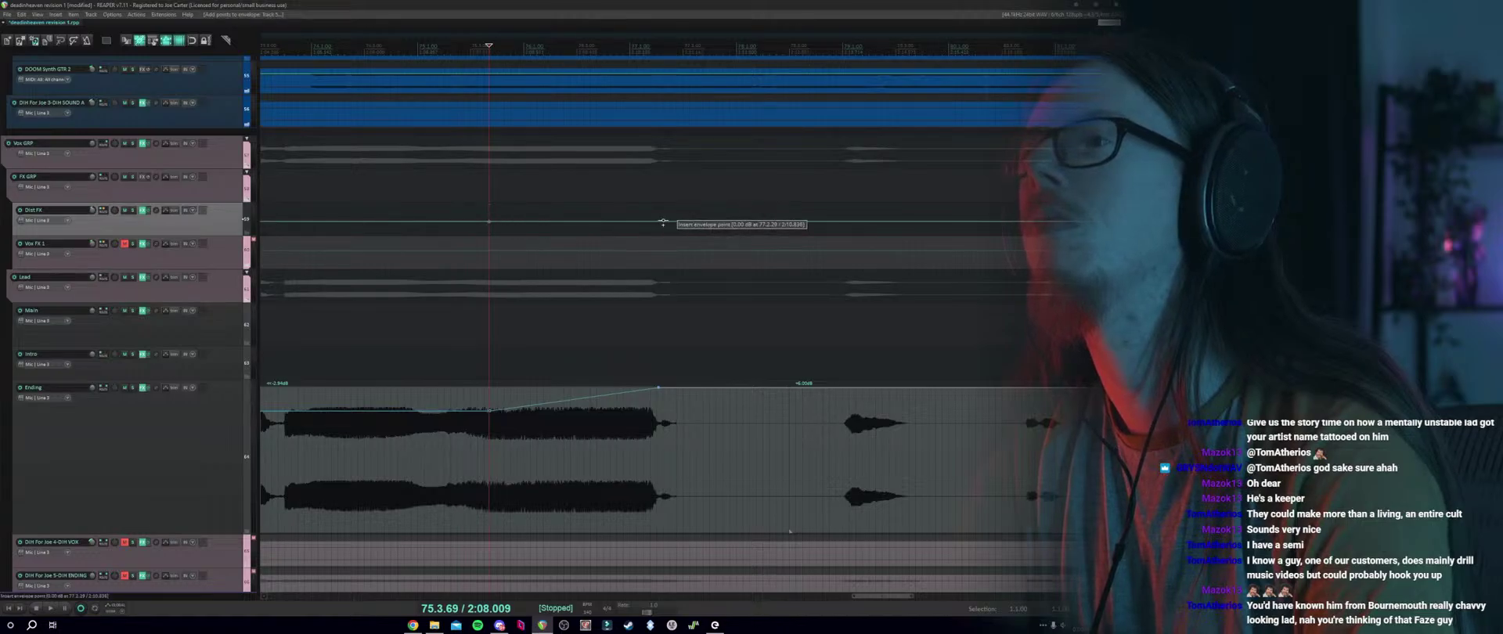
pyautogui.moveTo(662, 223); pyautogui.dragTo(661, 202)
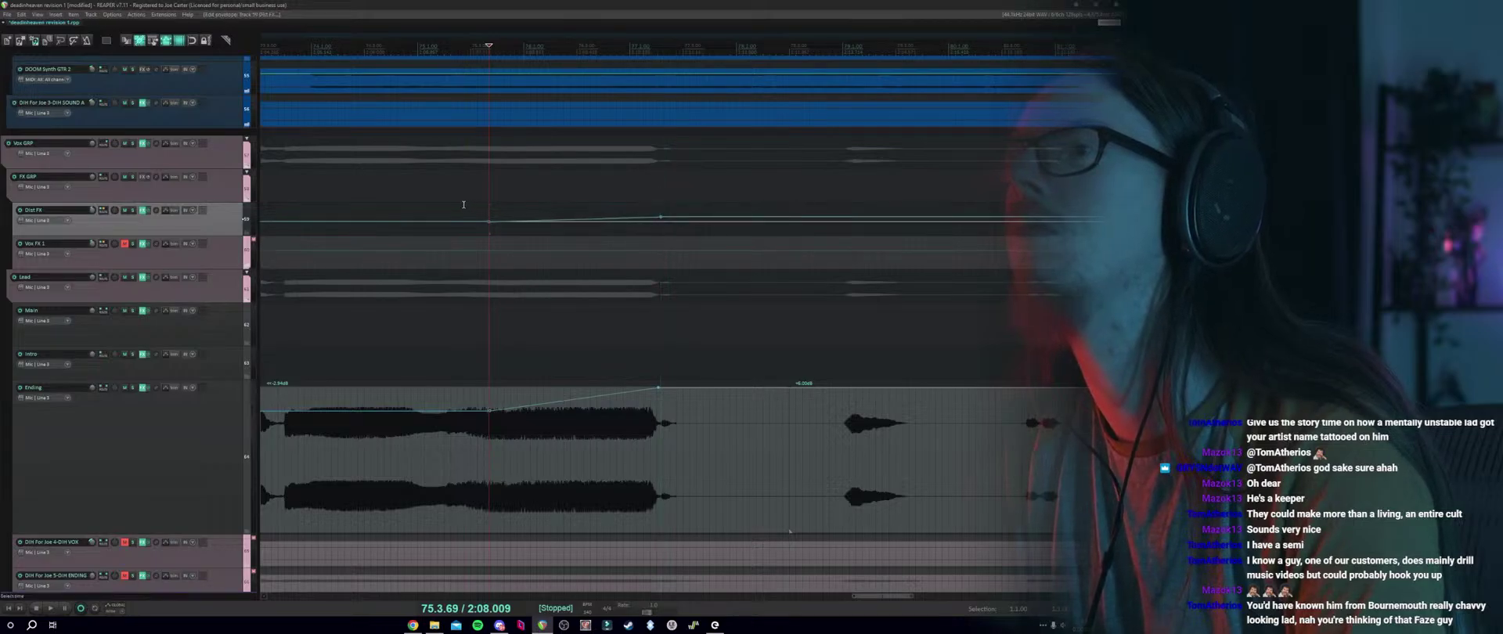
pyautogui.press('space')
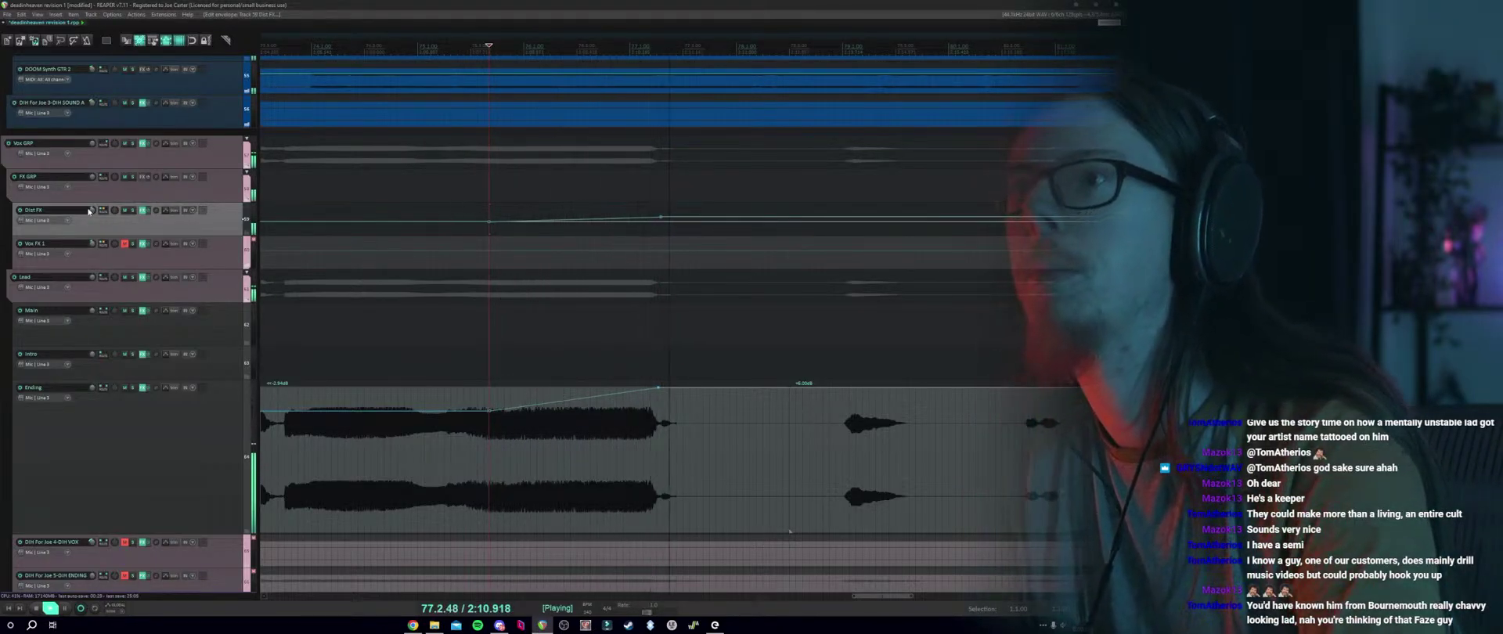
pyautogui.press('space')
# Audition the held note with Dist FX soloed, unsolo it, and replay from slightly earlier into the following phrases.
pyautogui.click(133, 211)
pyautogui.press('space')
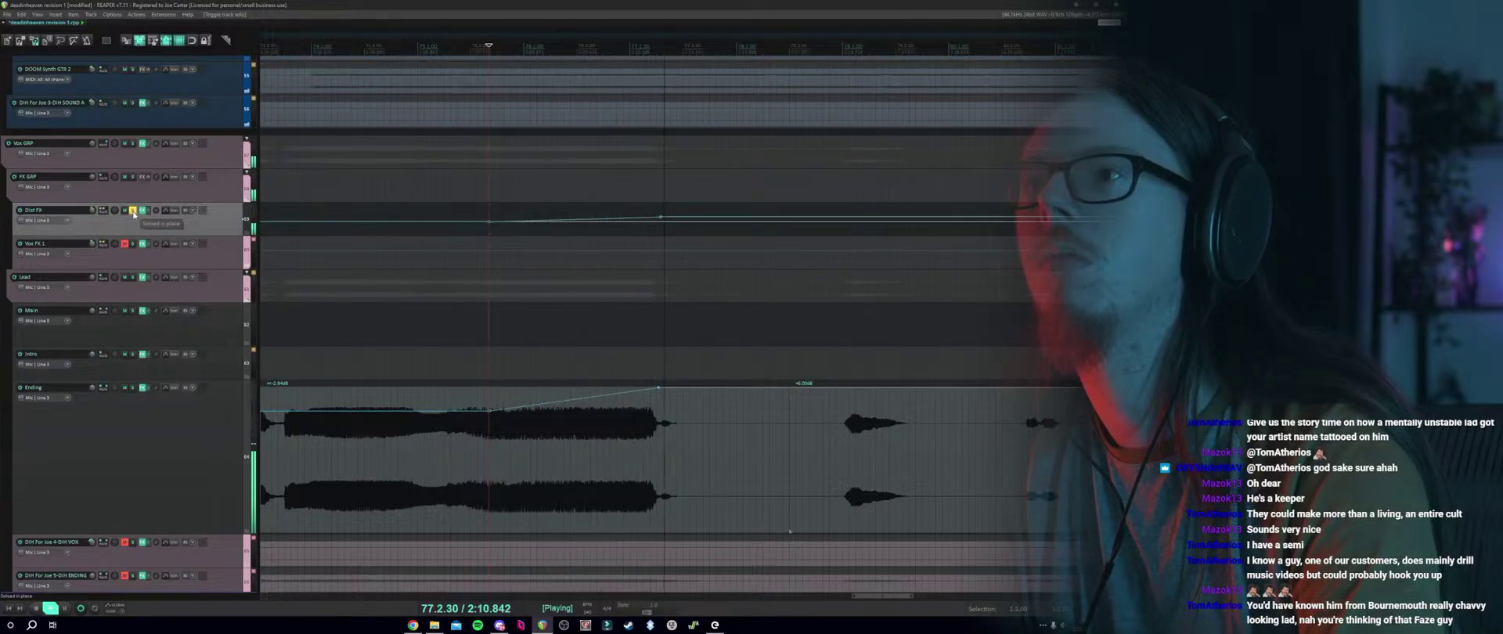
pyautogui.click(133, 210)
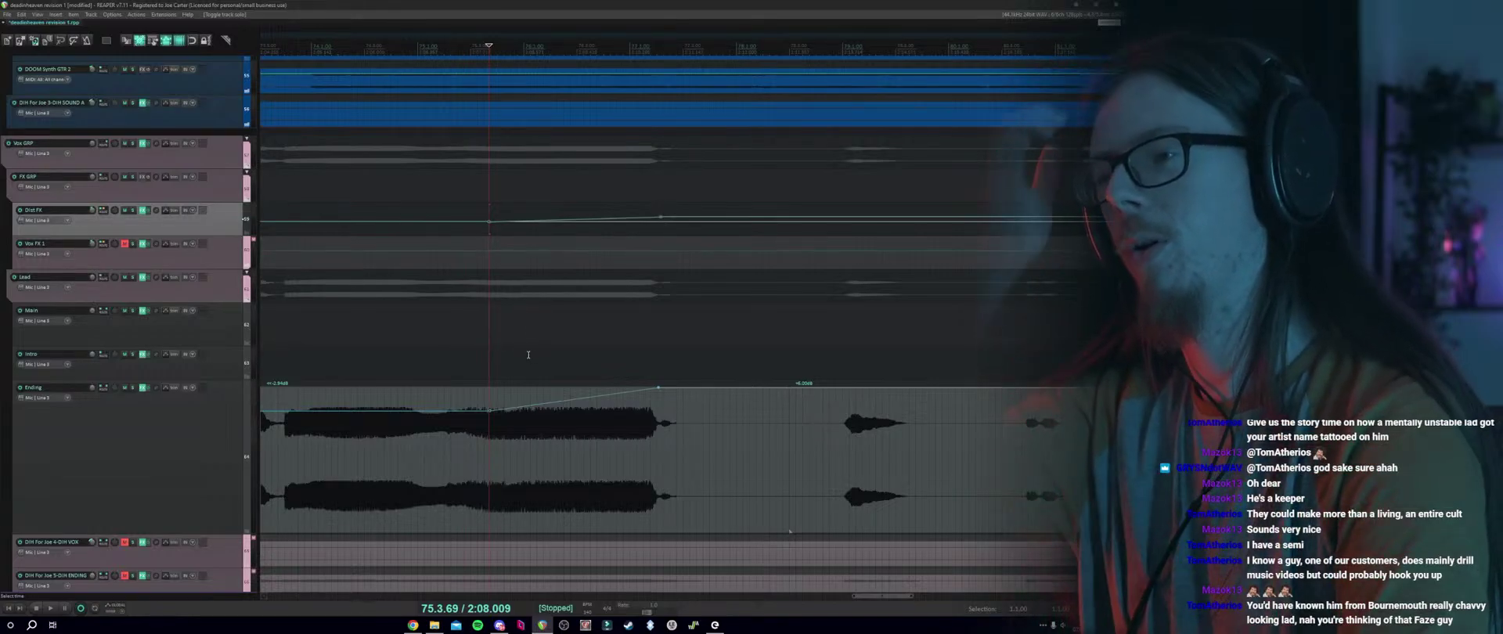
pyautogui.scroll(-2, 548, 345)
pyautogui.click(645, 361)
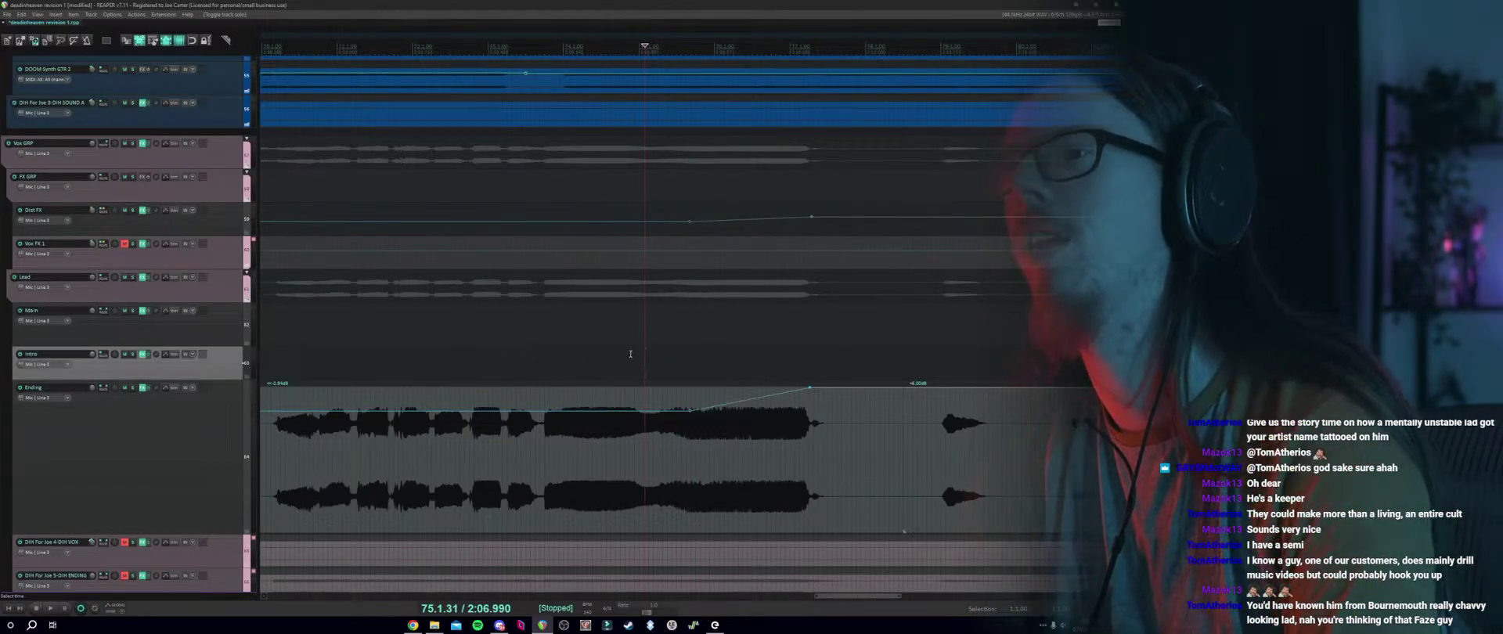
pyautogui.press('space')
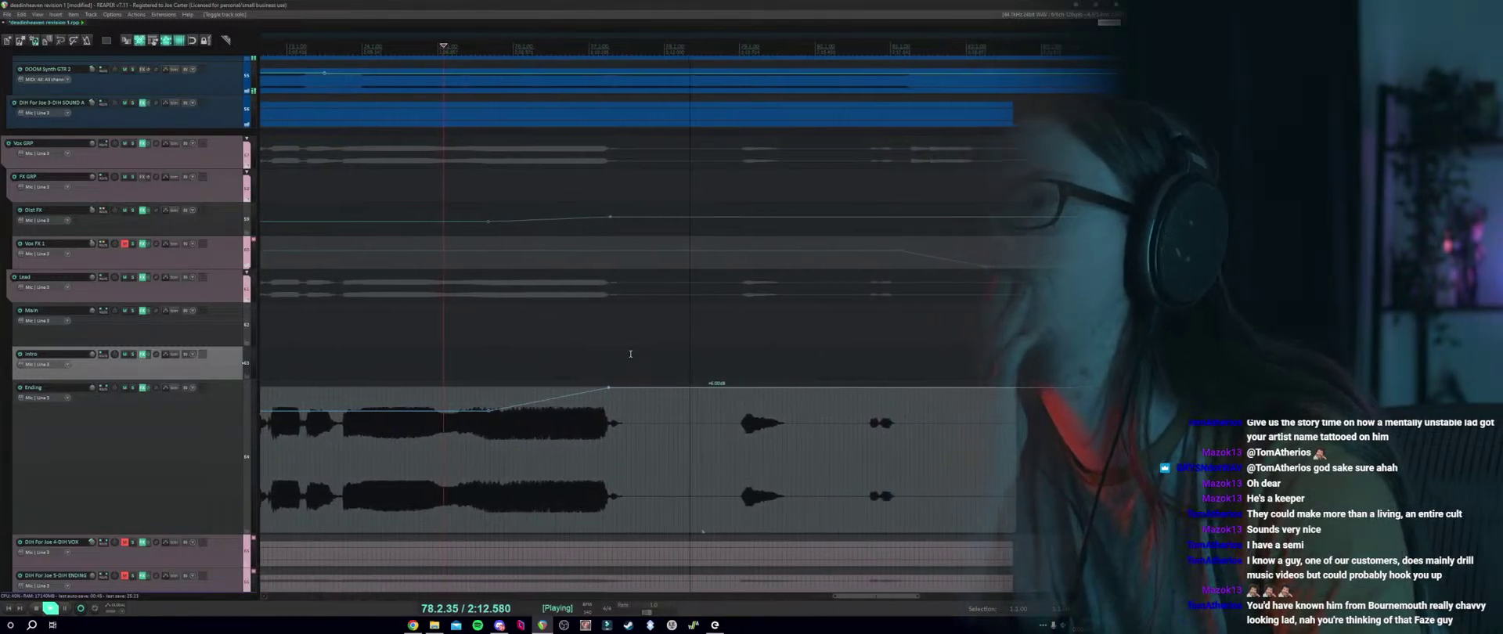
pyautogui.press('space')
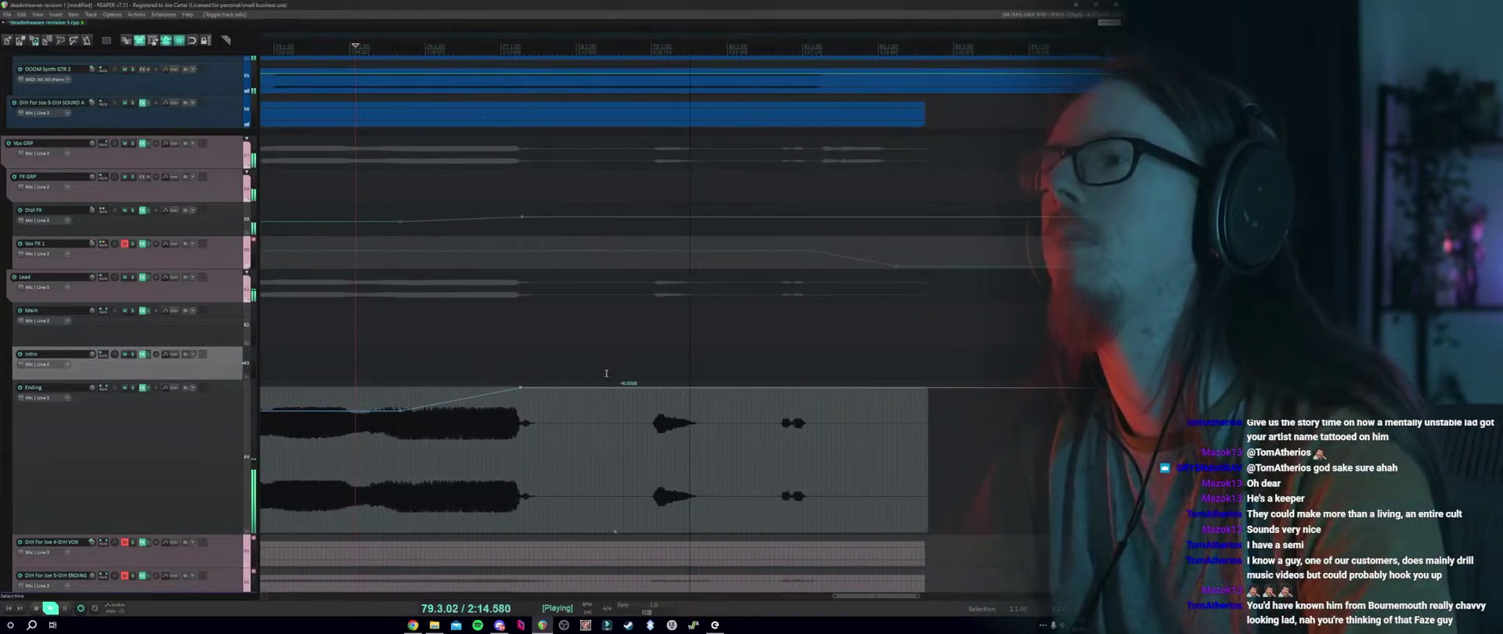
# Select the time range around the short phrases after the held note, and lower the Ending send and Dist FX trim envelopes there.
pyautogui.moveTo(627, 365); pyautogui.dragTo(900, 370)
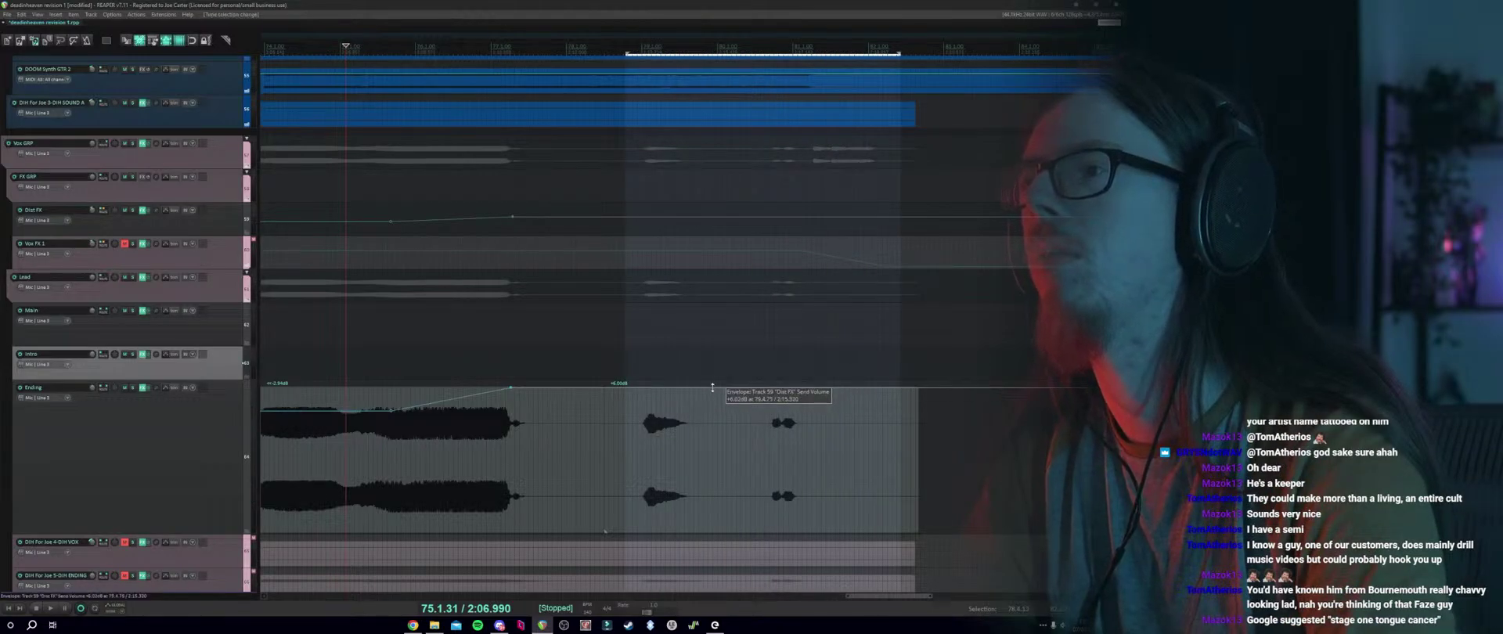
pyautogui.moveTo(719, 386)
pyautogui.mouseDown()
pyautogui.moveTo(719, 413)
pyautogui.moveTo(719, 401)
pyautogui.mouseUp()
pyautogui.moveTo(680, 220); pyautogui.dragTo(680, 235)
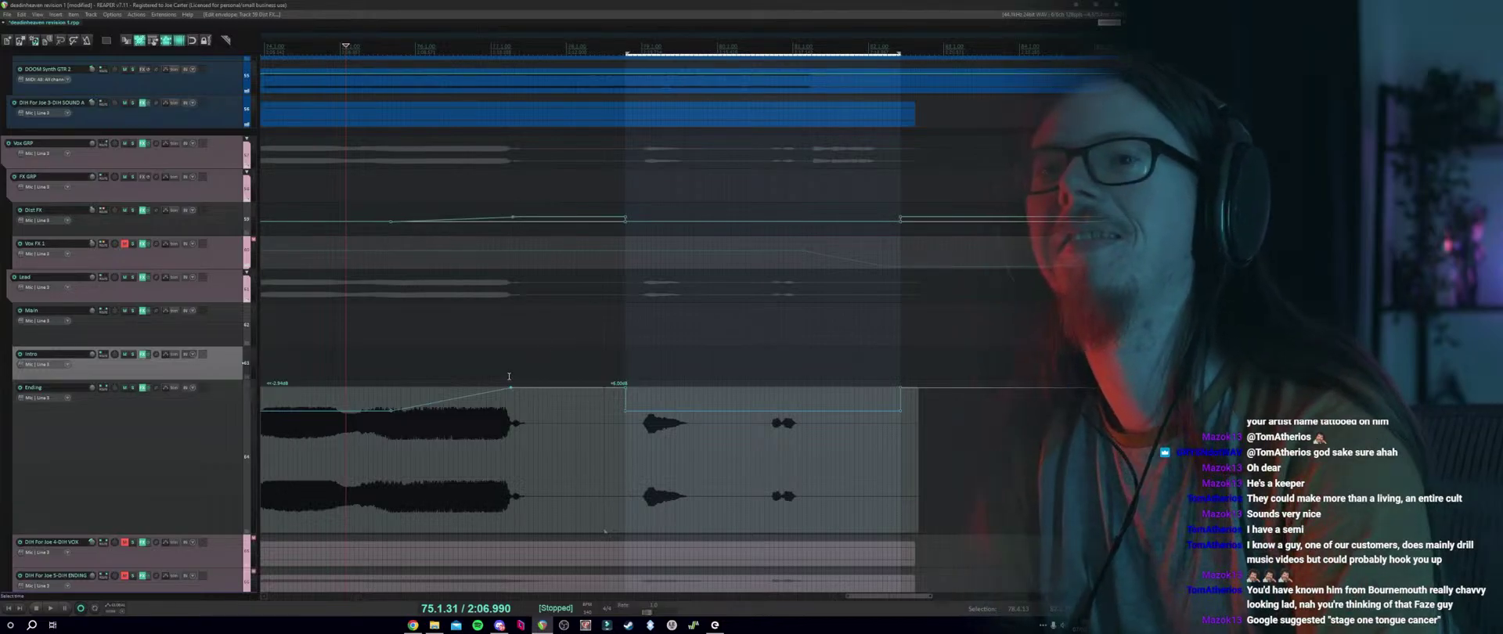
# Place the edit cursor near the start of the Ending vocal and reduce the Ending track's height.
pyautogui.scroll(-3, 475, 346)
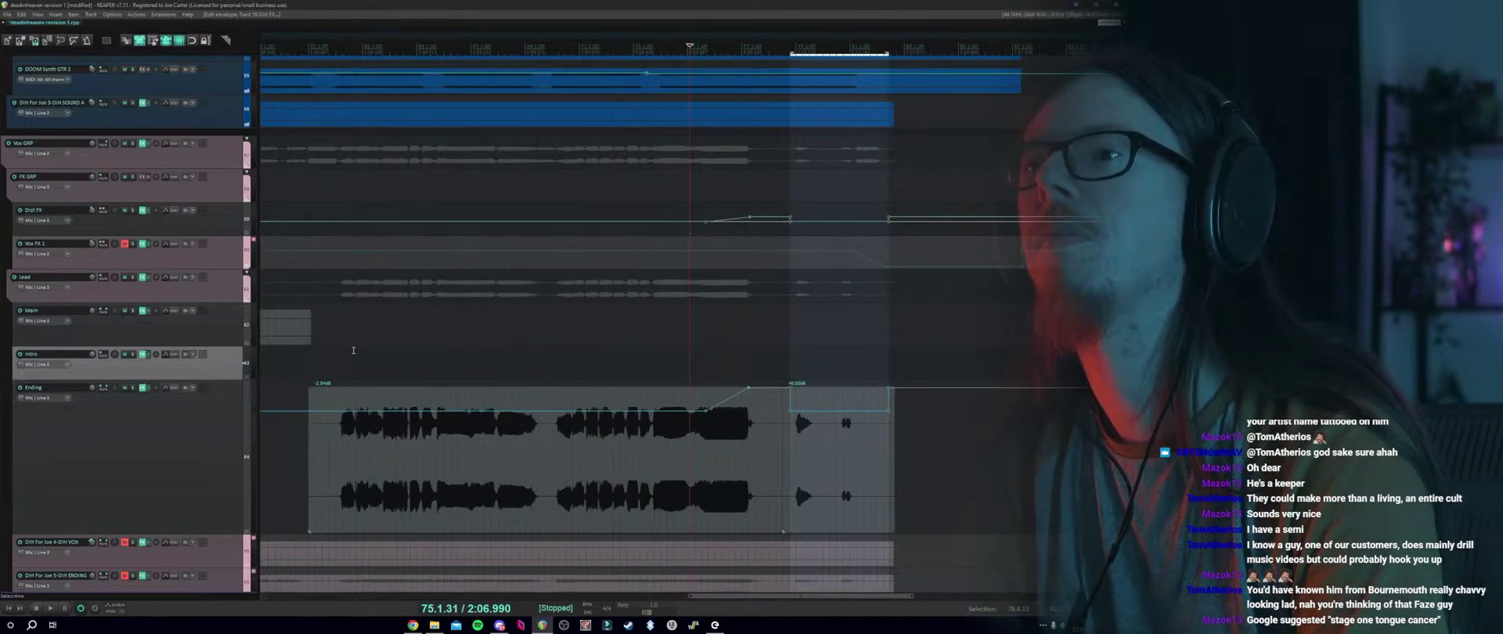
pyautogui.click(326, 356)
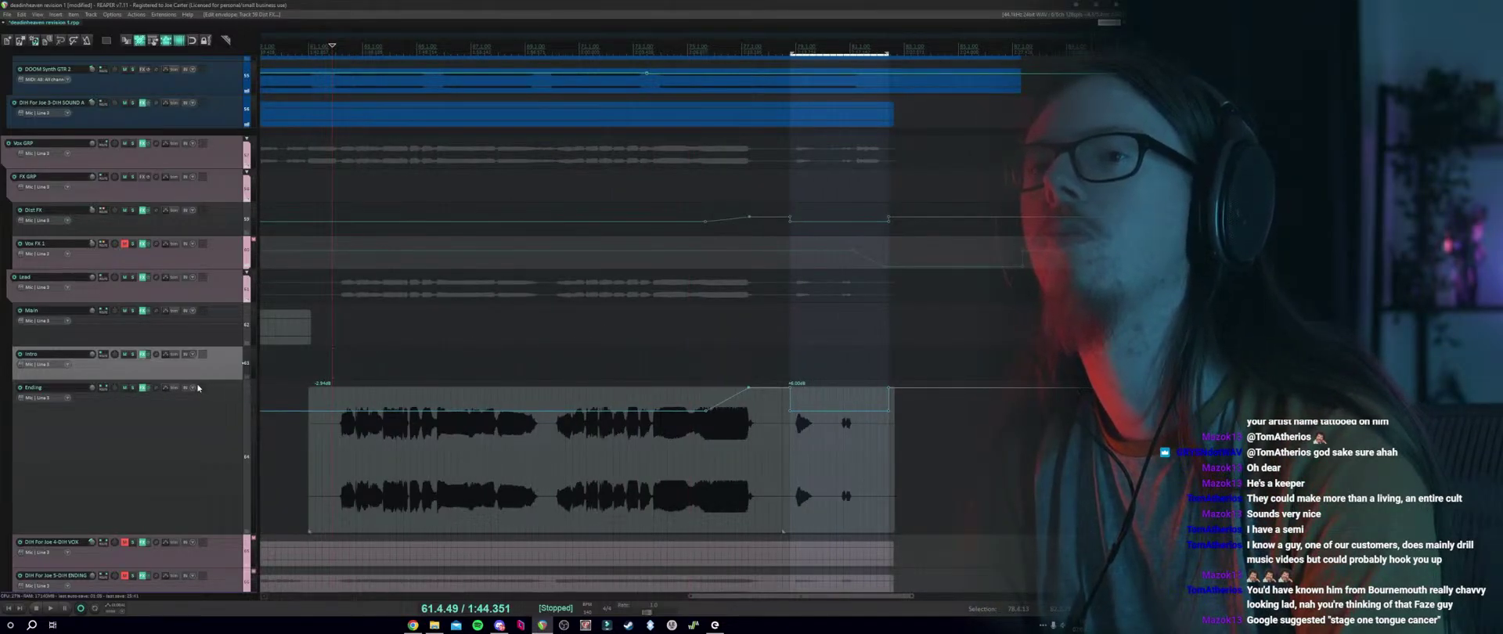
pyautogui.moveTo(227, 535); pyautogui.dragTo(227, 444)
pyautogui.scroll(-2, 567, 401)
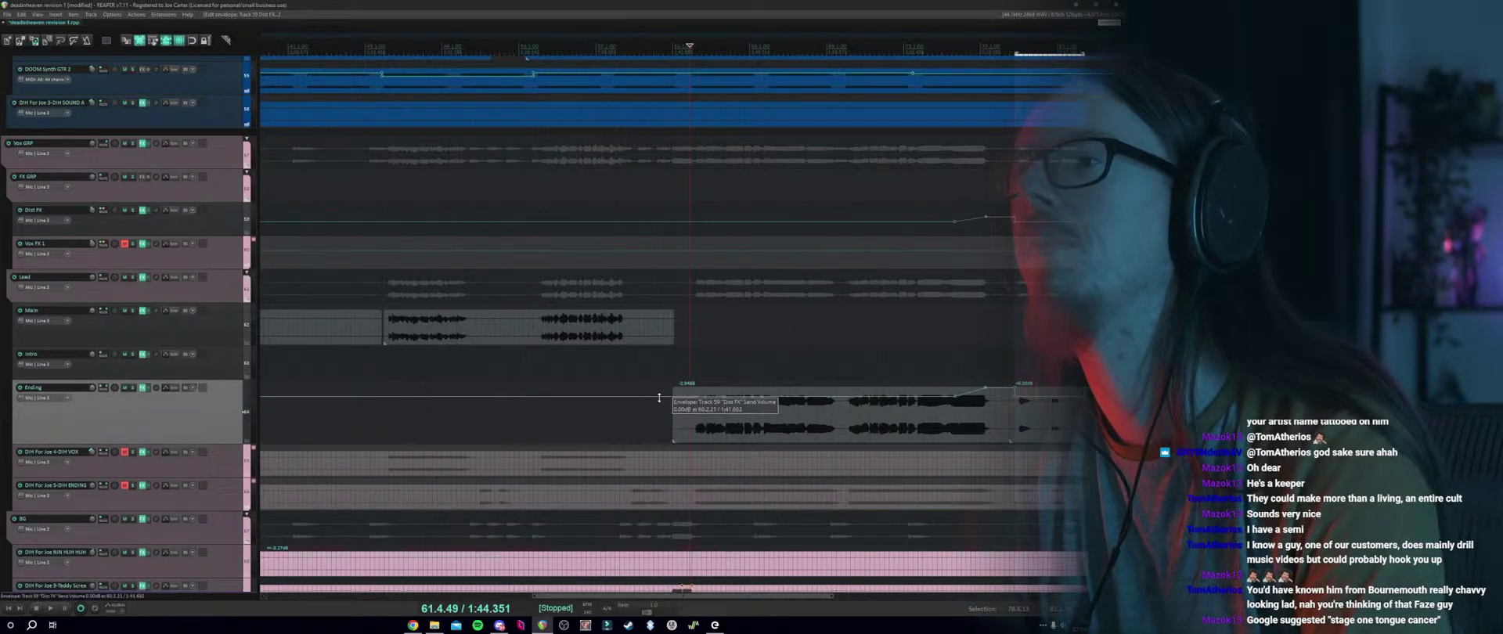
# Play from the last vocal section on the Main track, briefly solo Dist FX to check it, and save the project.
pyautogui.scroll(-2, 599, 345)
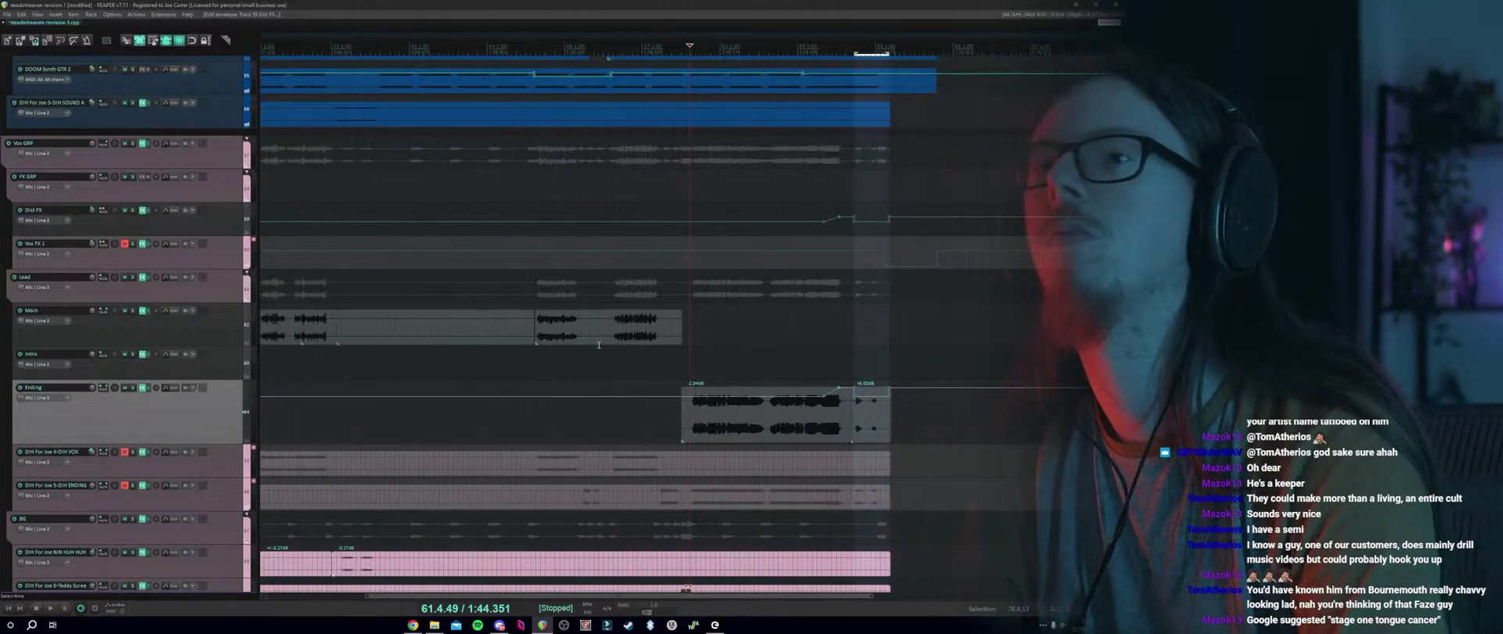
pyautogui.click(536, 352)
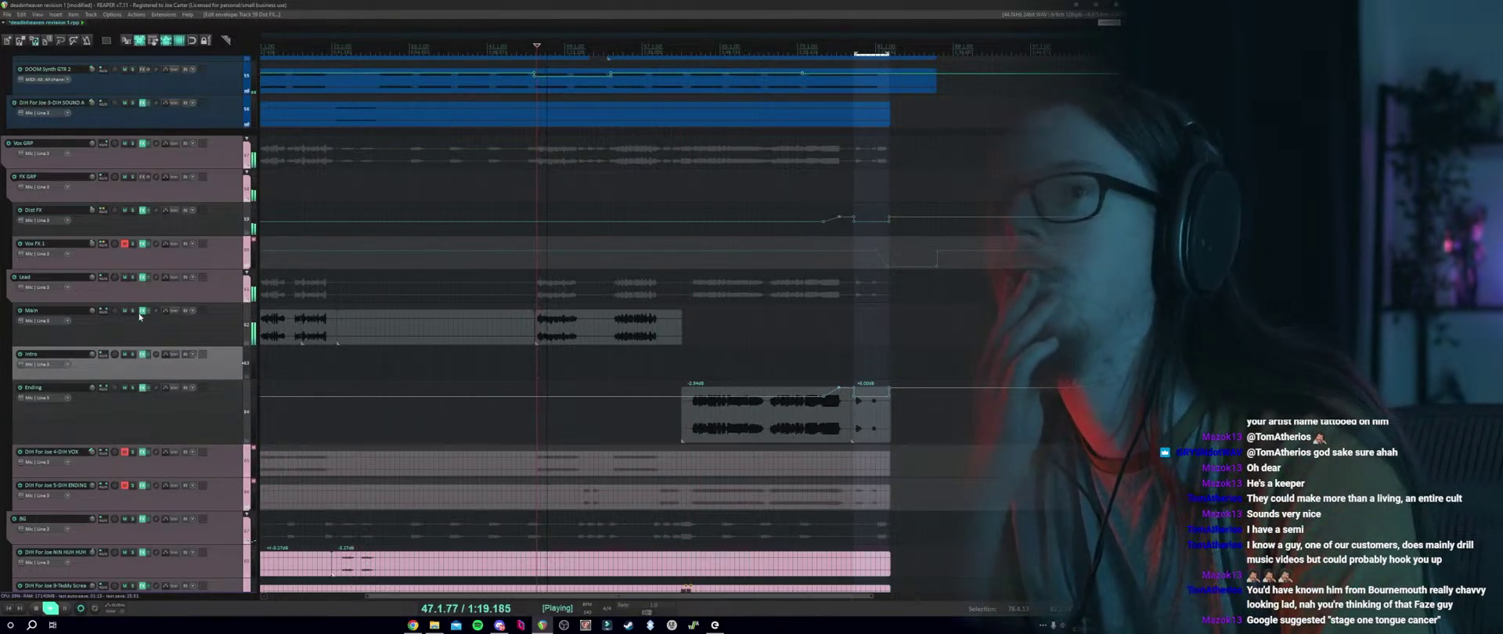
pyautogui.click(132, 210)
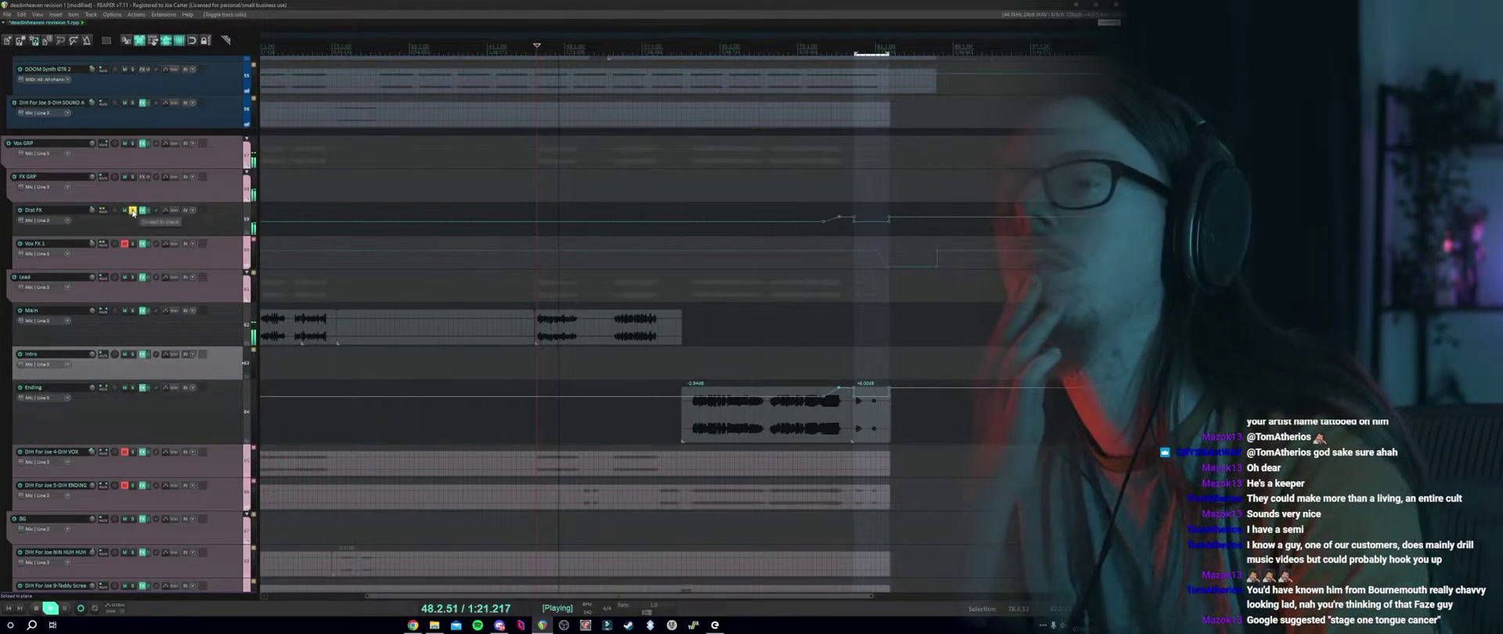
pyautogui.click(132, 211)
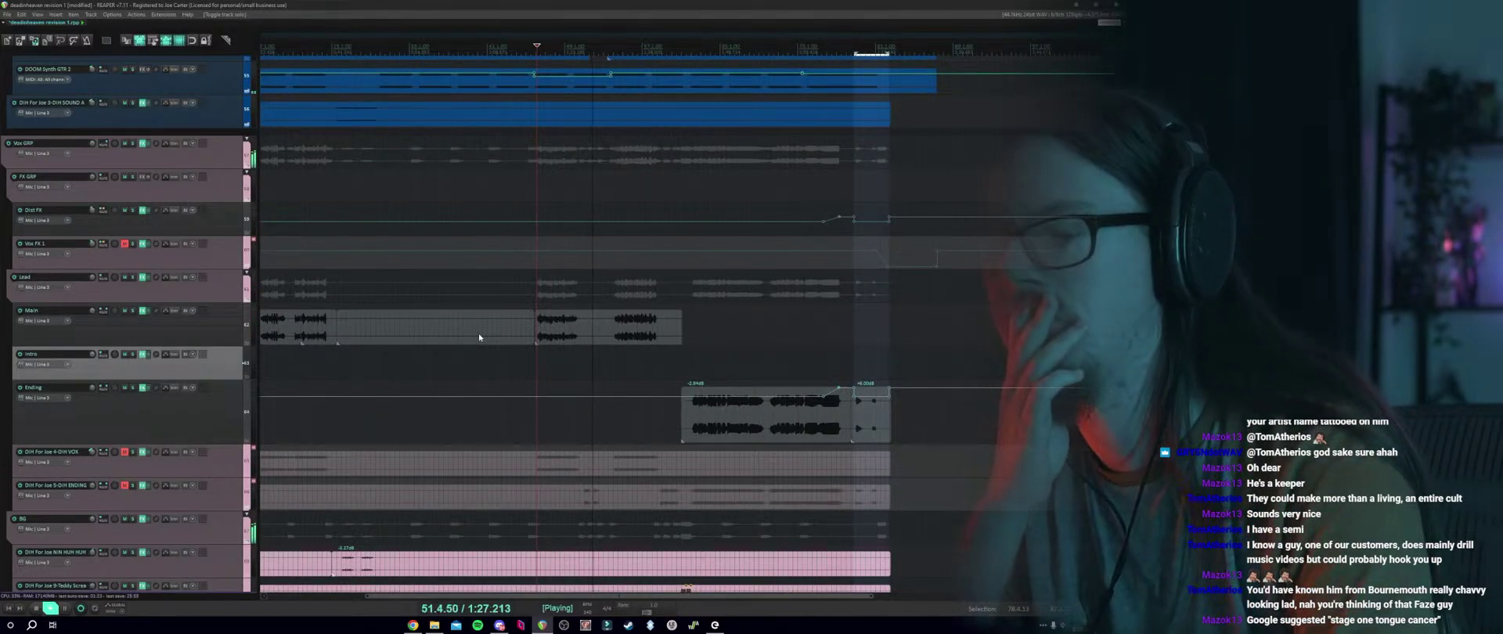
pyautogui.hotkey('ctrl', 's')
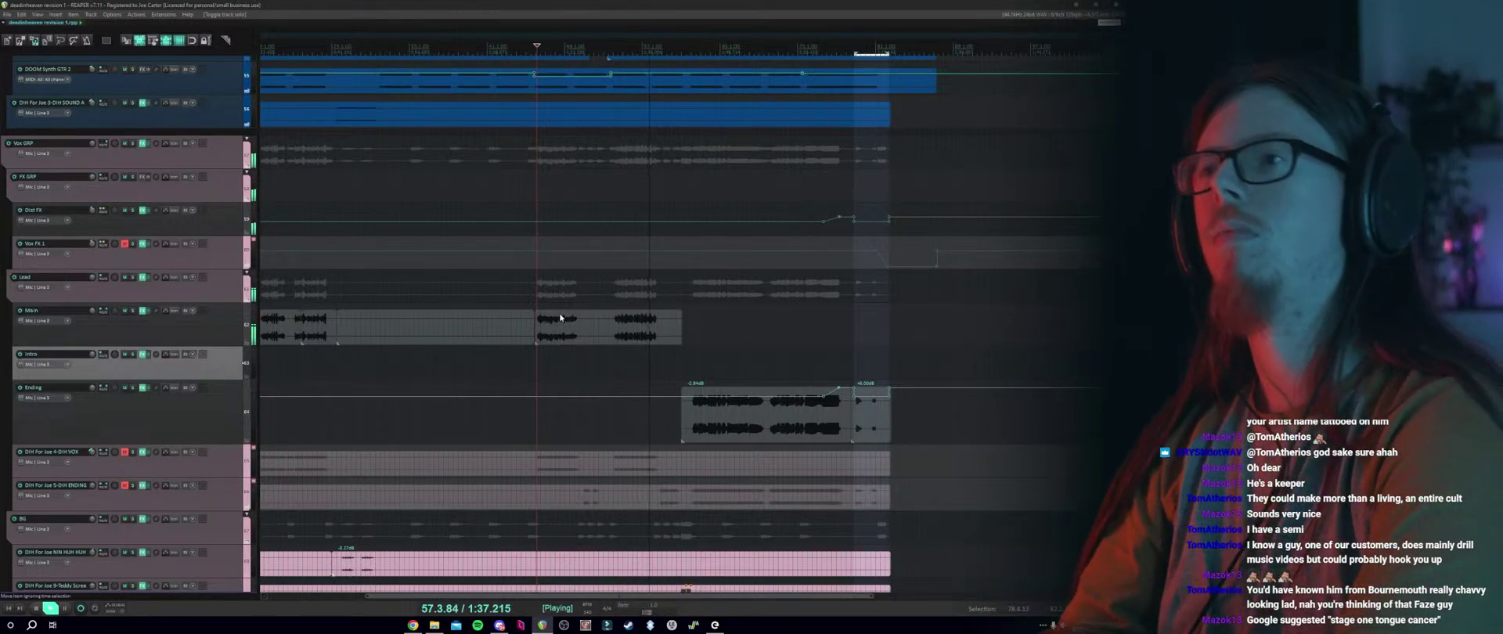
# Listen on into the ending vocals, stop playback, and return the edit cursor to the start of the Ending item.
pyautogui.scroll(-2, 615, 344)
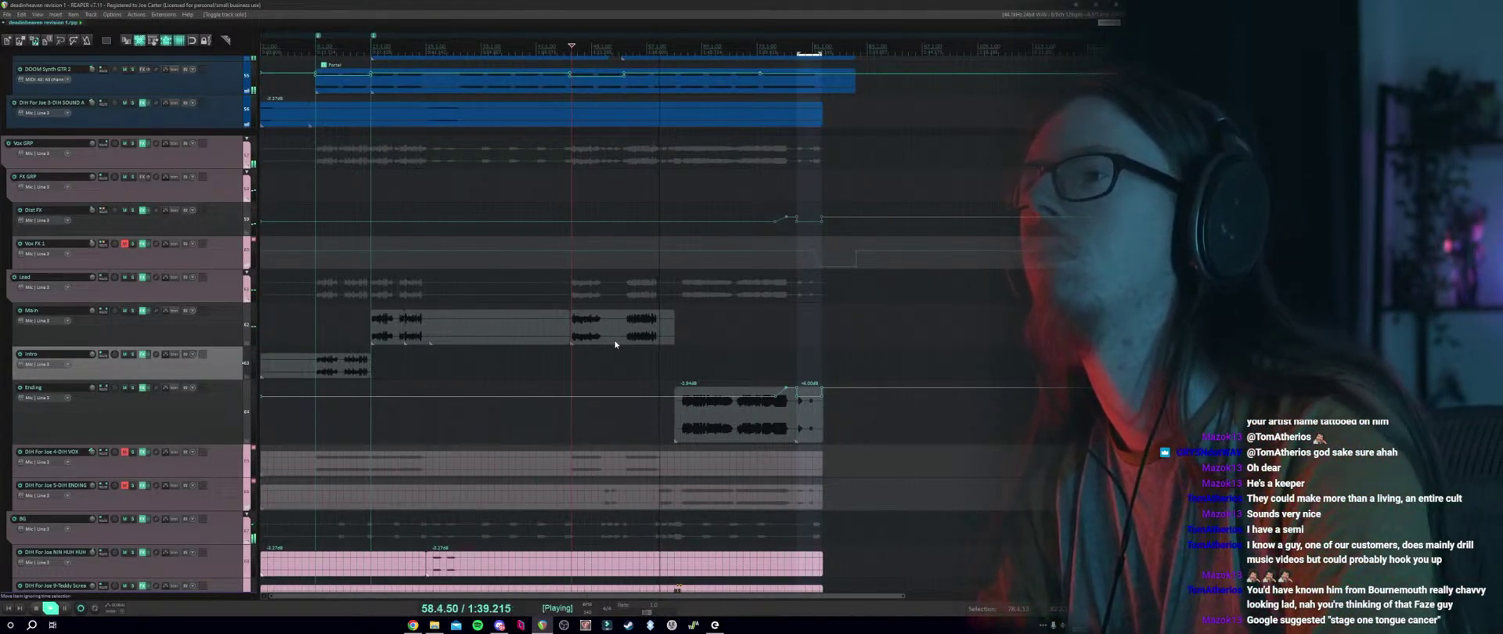
pyautogui.scroll(-2, 620, 343)
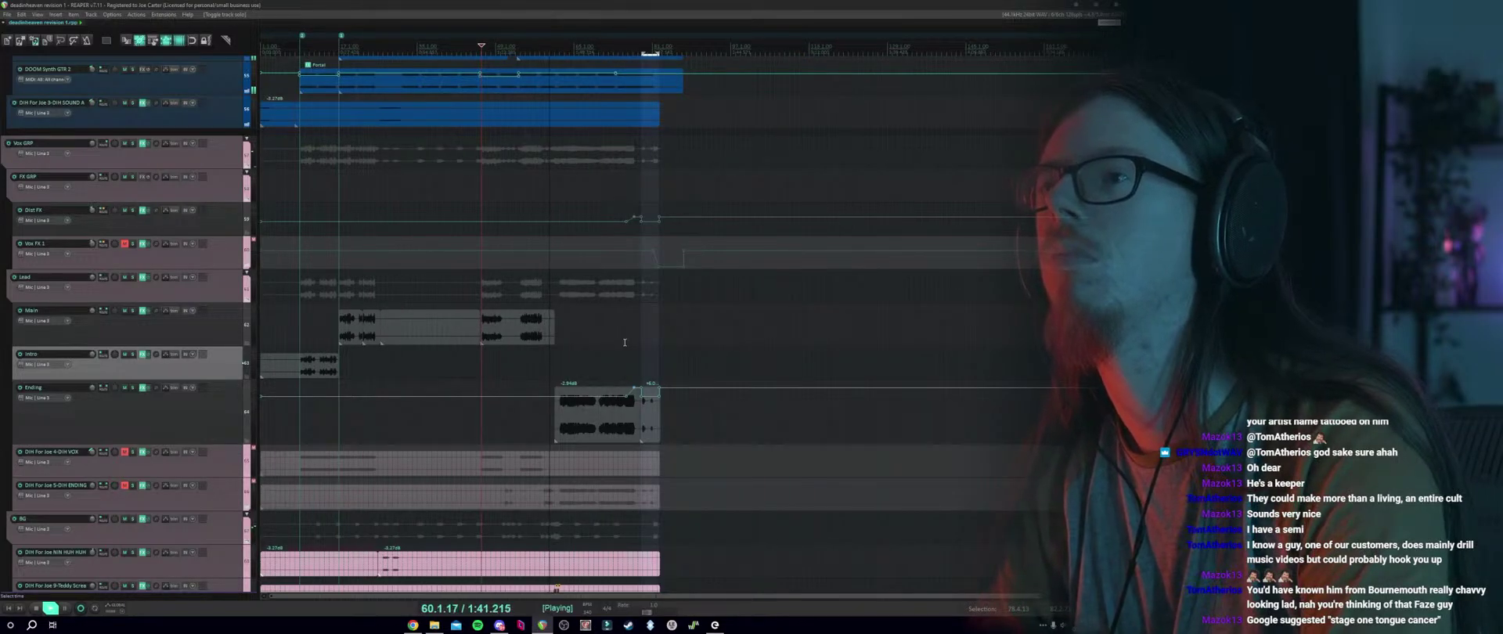
pyautogui.scroll(2, 624, 342)
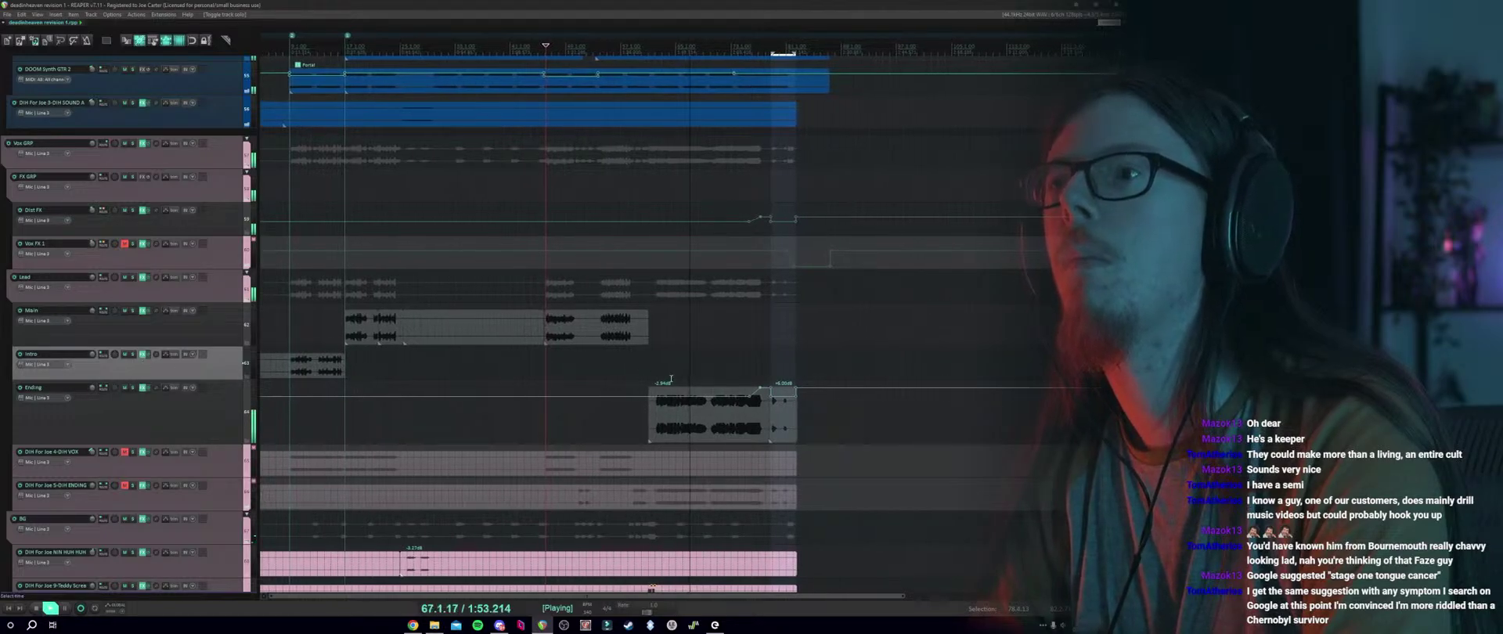
pyautogui.press('space')
pyautogui.click(647, 374)
pyautogui.scroll(5, 647, 374)
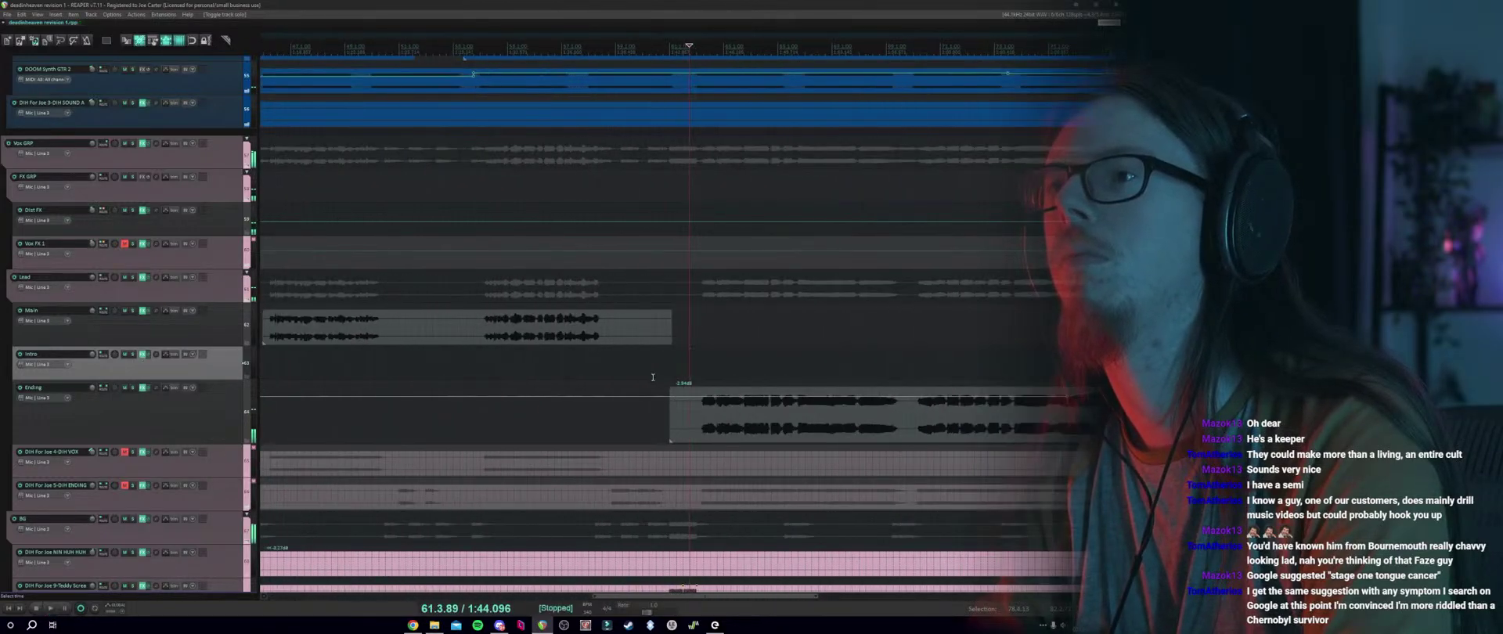
# Select the time range from the first Ending phrase into the held note and raise the Dist FX send volume envelope there.
pyautogui.moveTo(686, 374); pyautogui.dragTo(904, 373)
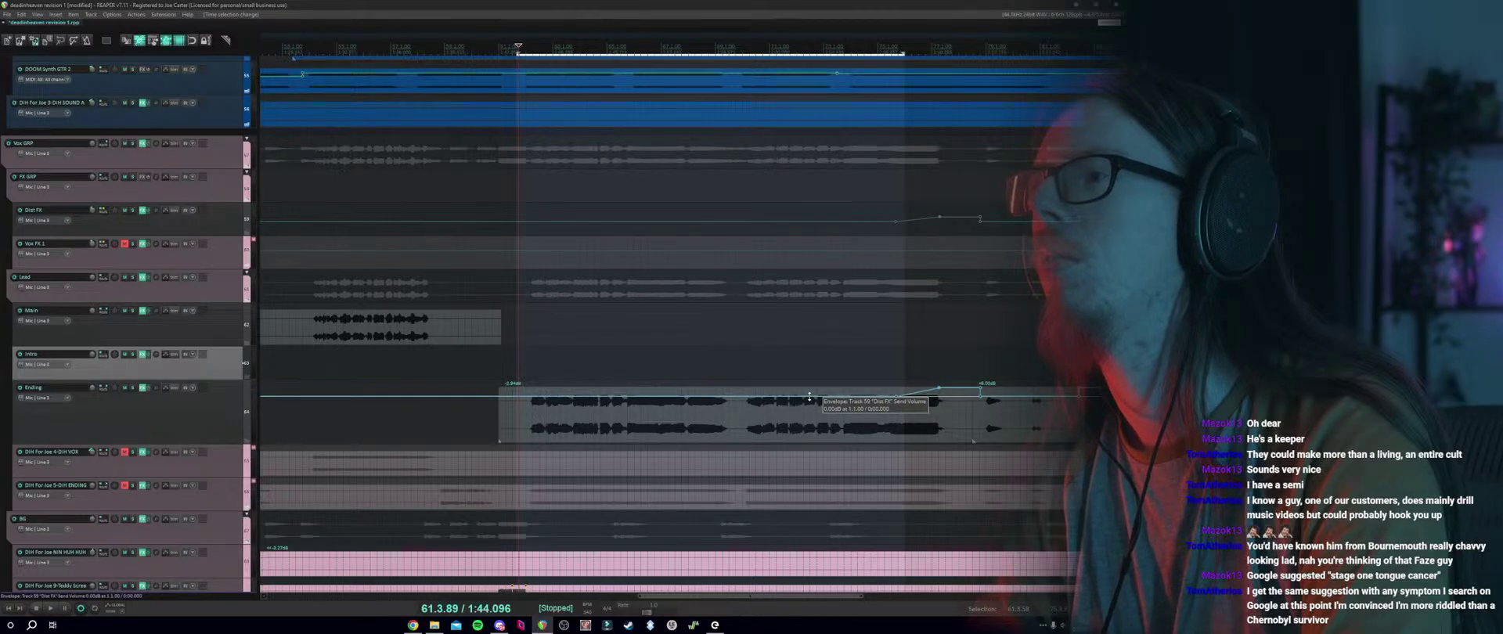
pyautogui.moveTo(809, 397); pyautogui.dragTo(809, 378)
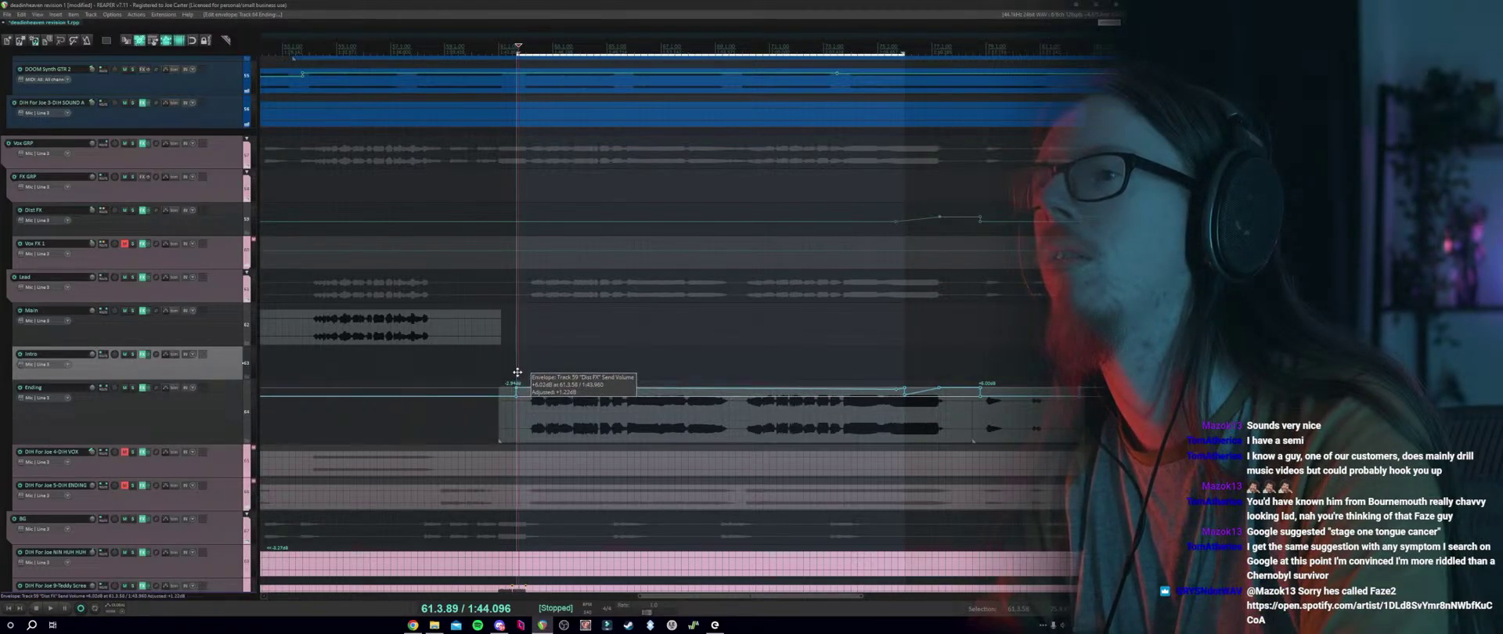
# Play the ending vocals from their start and toggle solo and mute on Dist FX to compare the sound with and without it.
pyautogui.press('space')
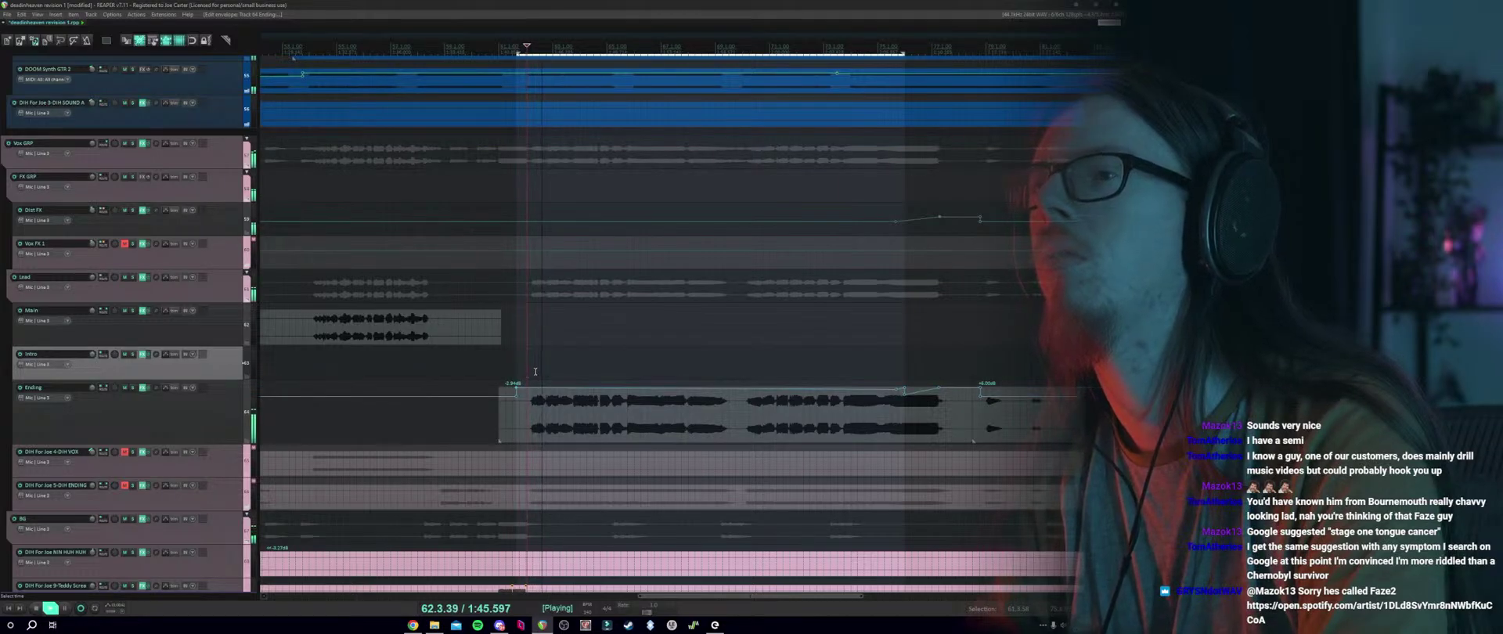
pyautogui.click(131, 211)
pyautogui.click(132, 212)
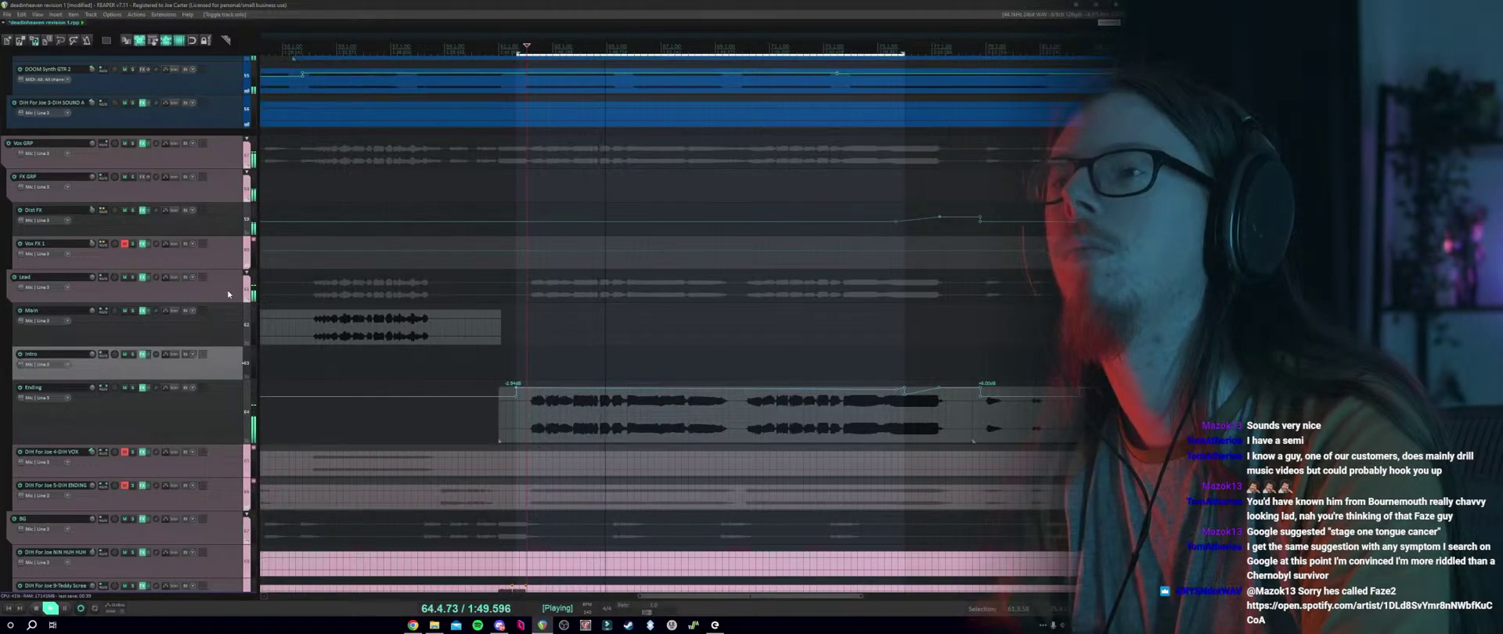
pyautogui.click(126, 211)
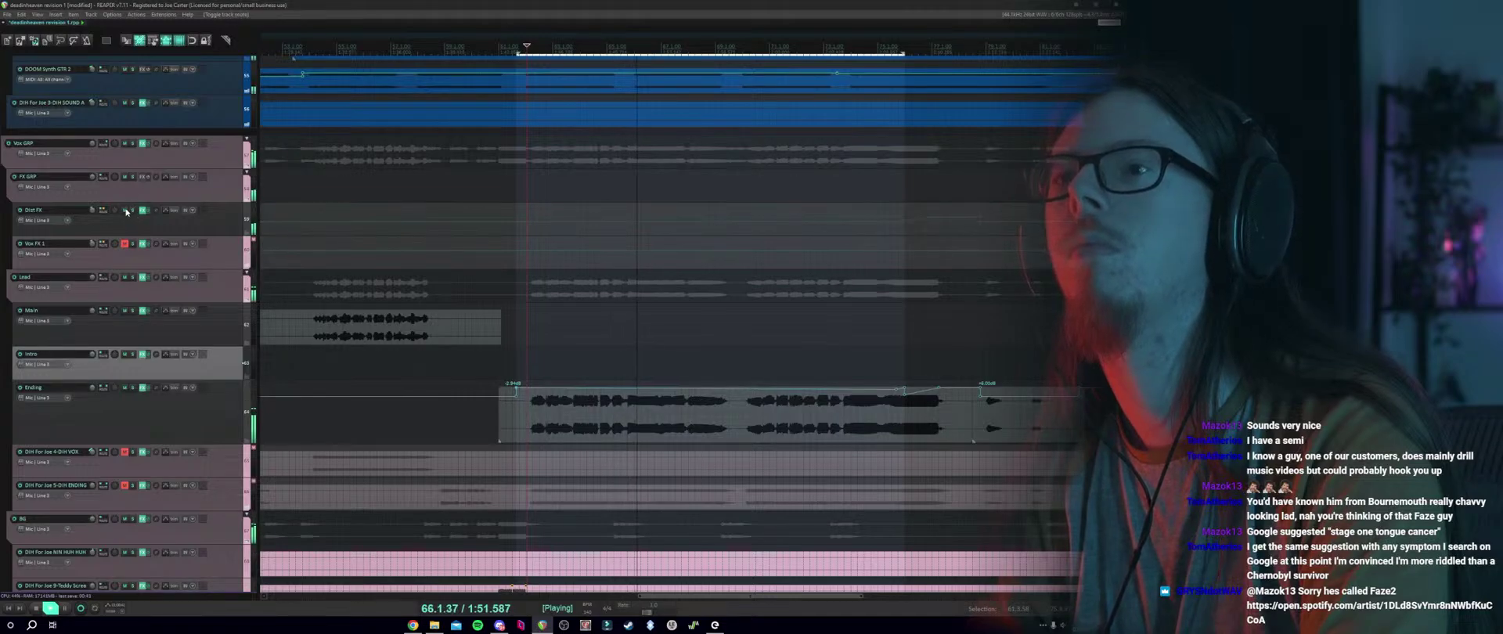
pyautogui.click(126, 212)
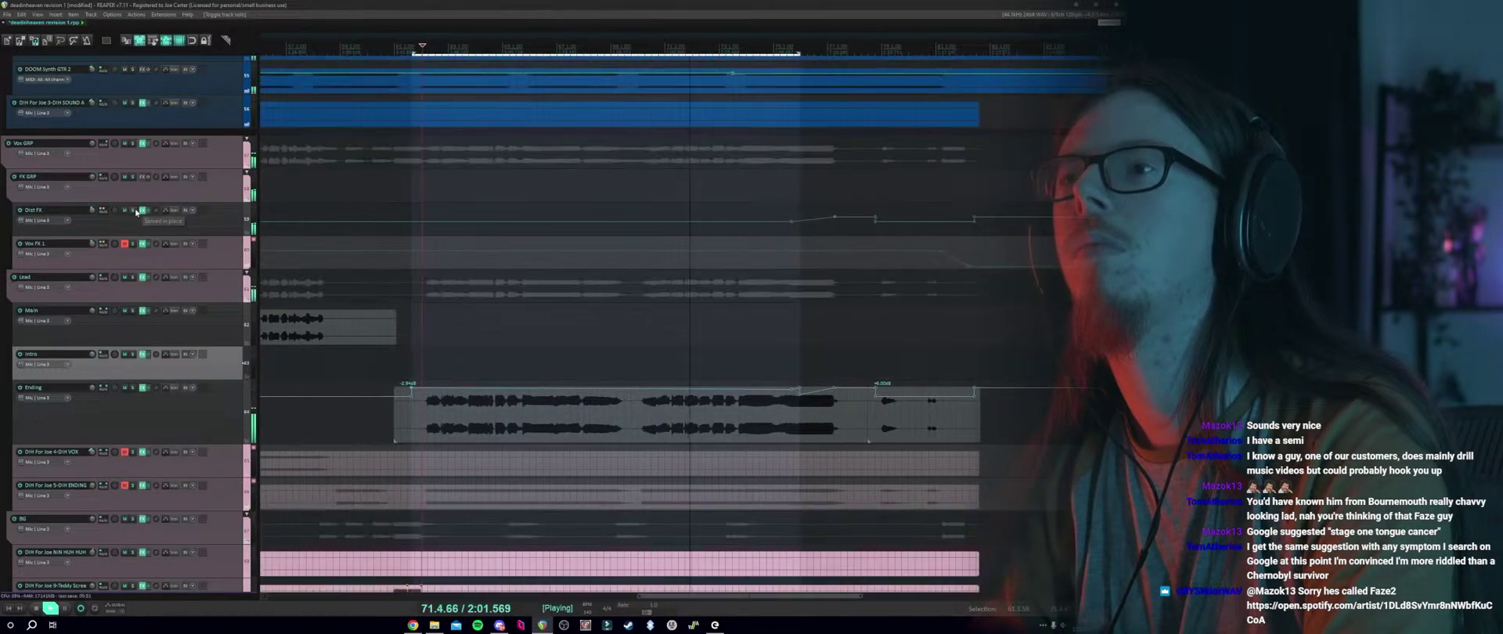
# Review the Gain Reduction plug-in on the Ending track while listening to the end of the song, and close its FX window.
pyautogui.click(143, 388)
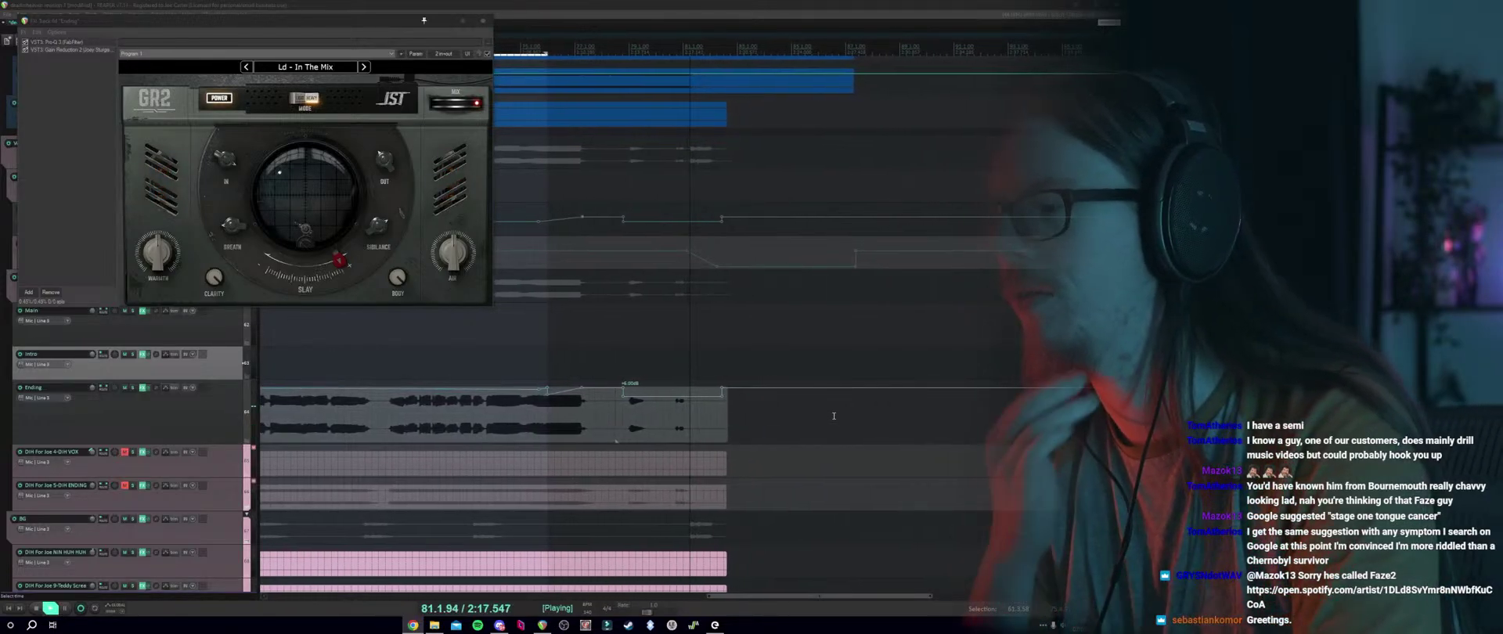
pyautogui.click(750, 494)
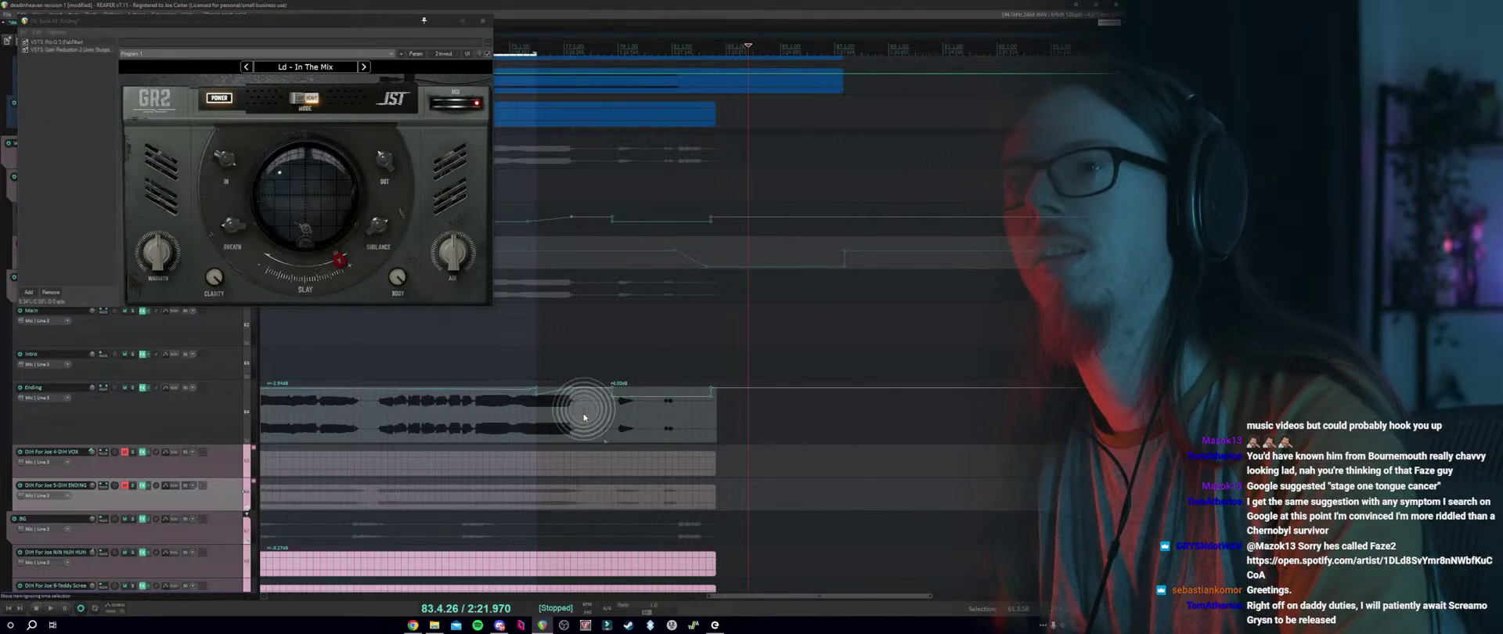
pyautogui.press('Escape')
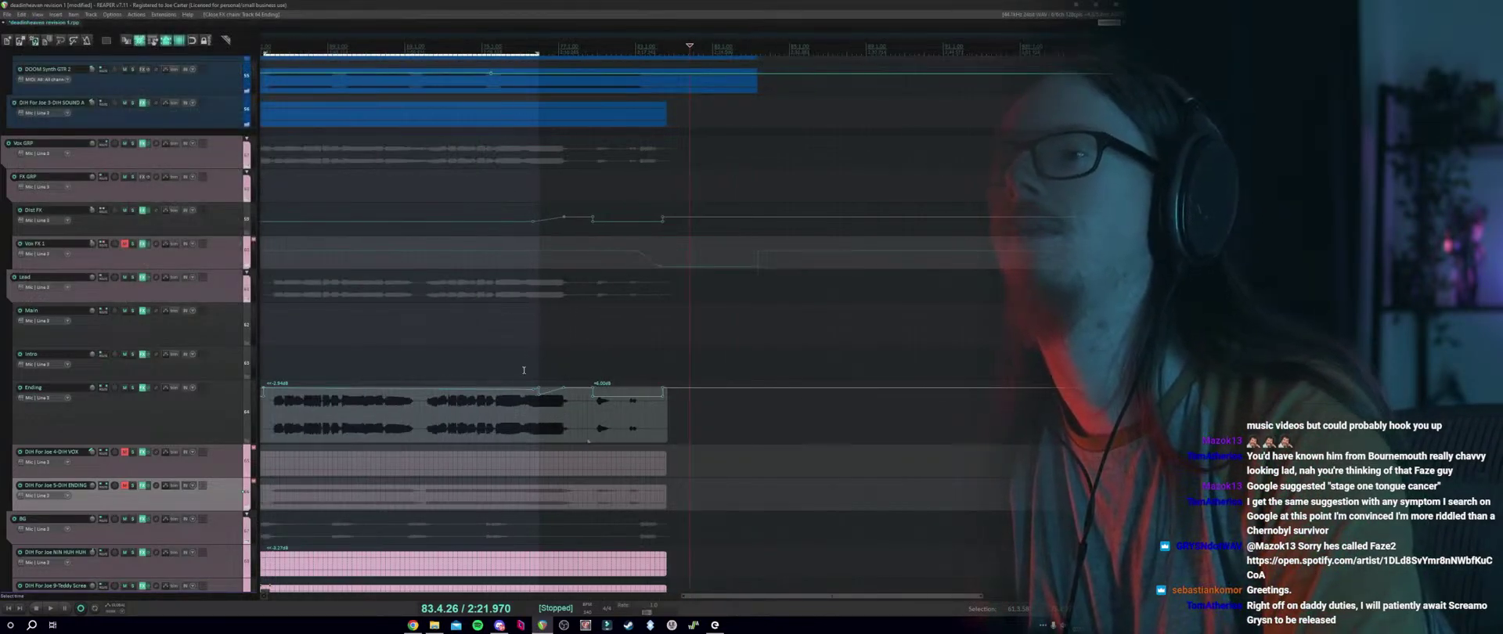
# Raise the Ending track's Dist FX send envelope point at the end of the time selection, during the held note.
pyautogui.click(690, 368)
pyautogui.scroll(2, 696, 384)
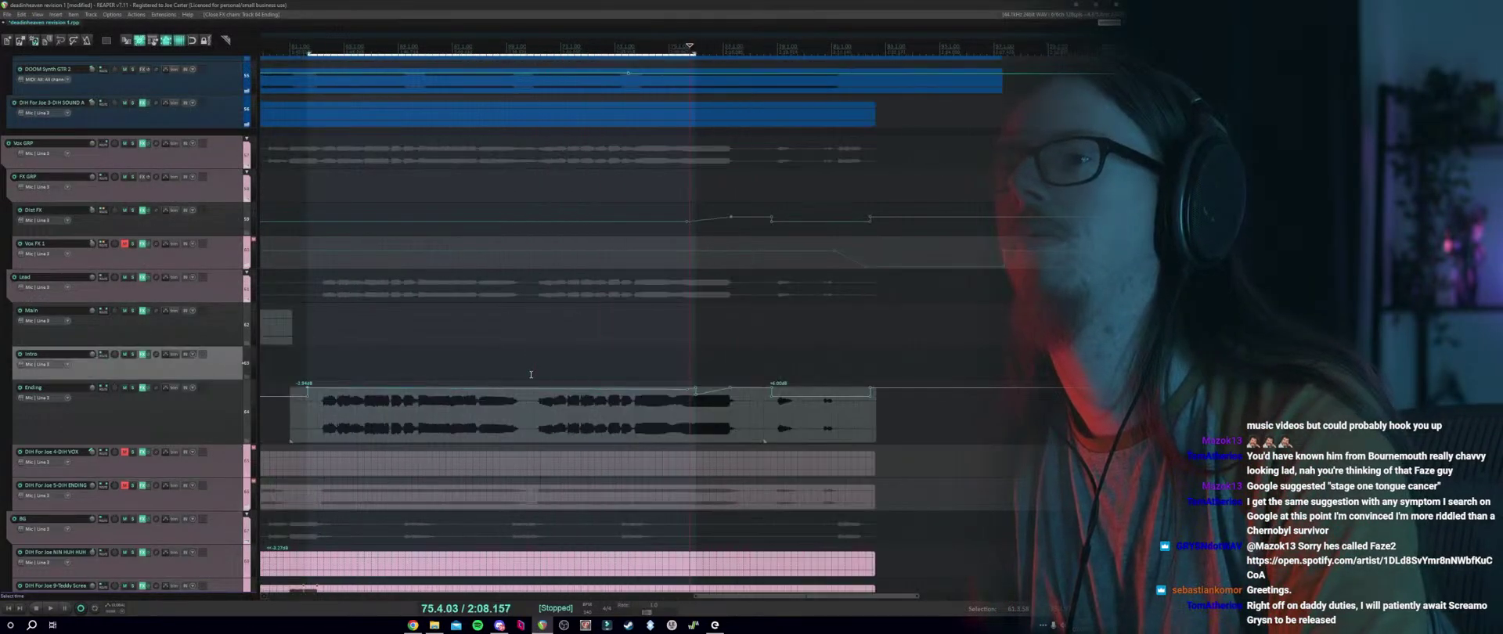
pyautogui.click(692, 385)
pyautogui.scroll(2, 692, 384)
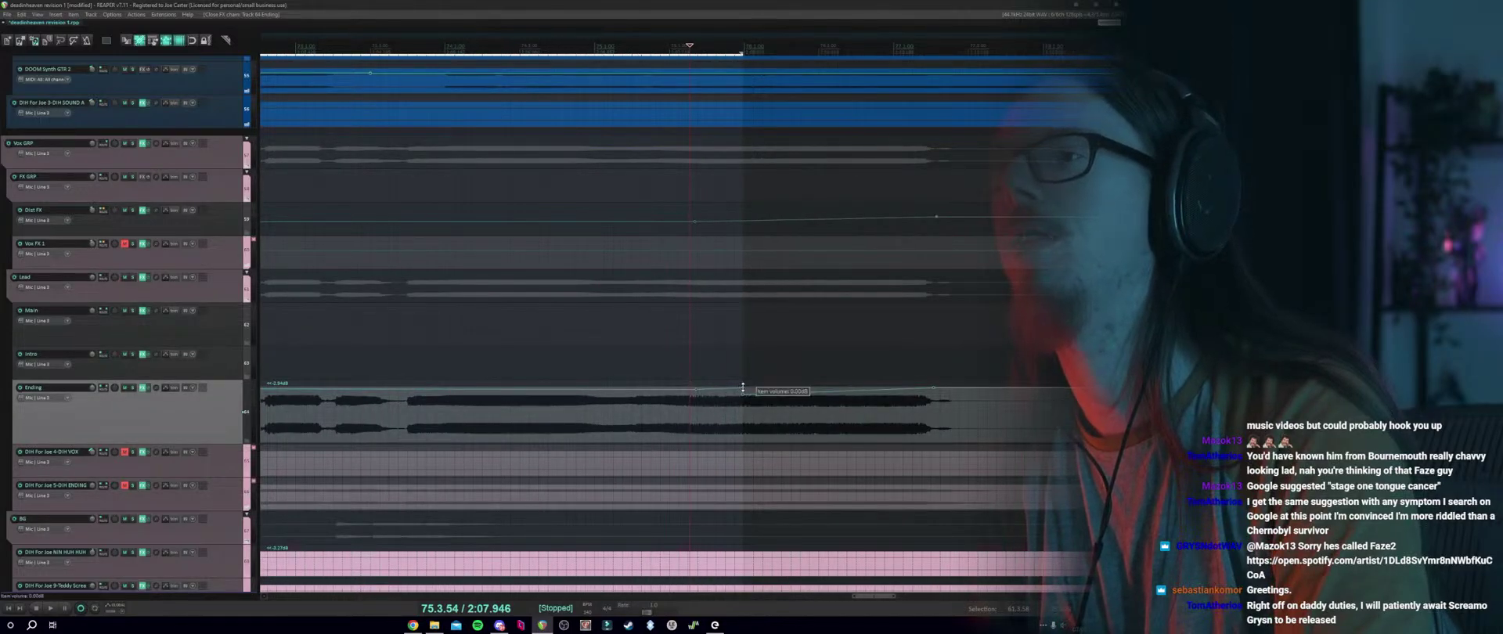
pyautogui.click(743, 392)
pyautogui.scroll(-2, 685, 371)
pyautogui.click(685, 371)
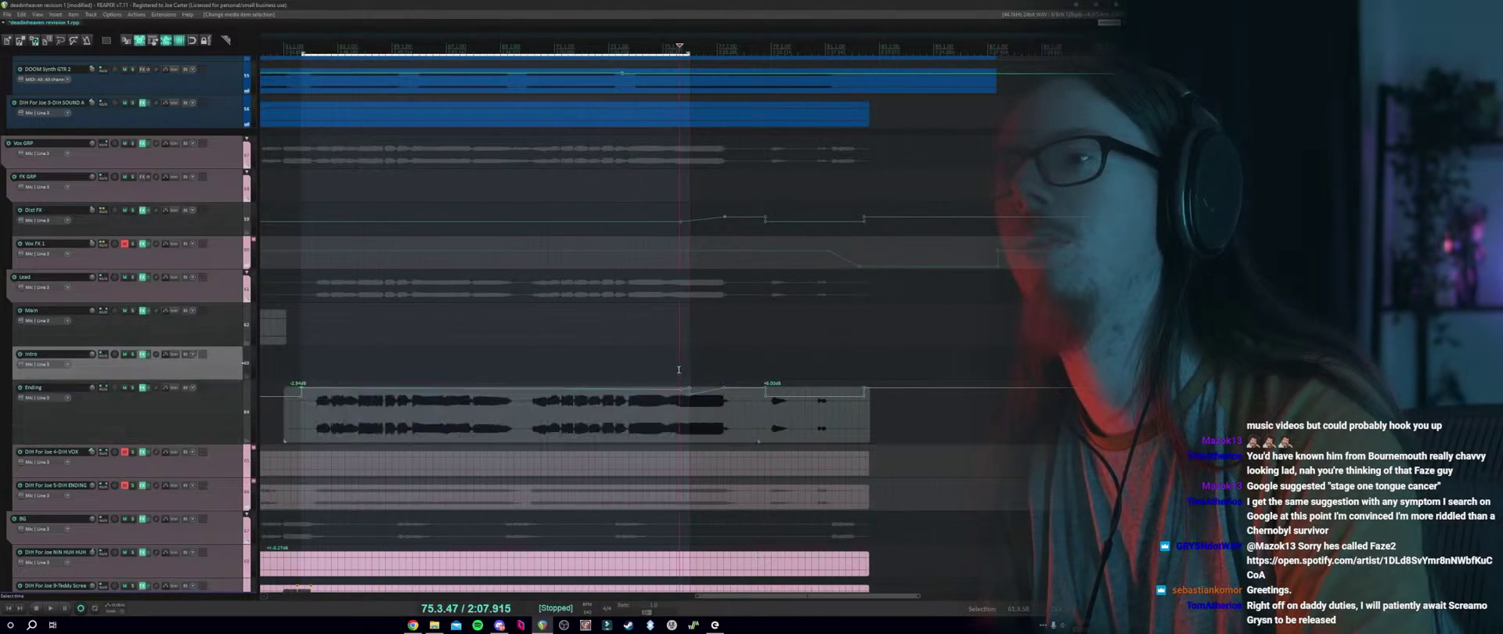
pyautogui.scroll(2, 684, 371)
pyautogui.moveTo(746, 389); pyautogui.dragTo(743, 342)
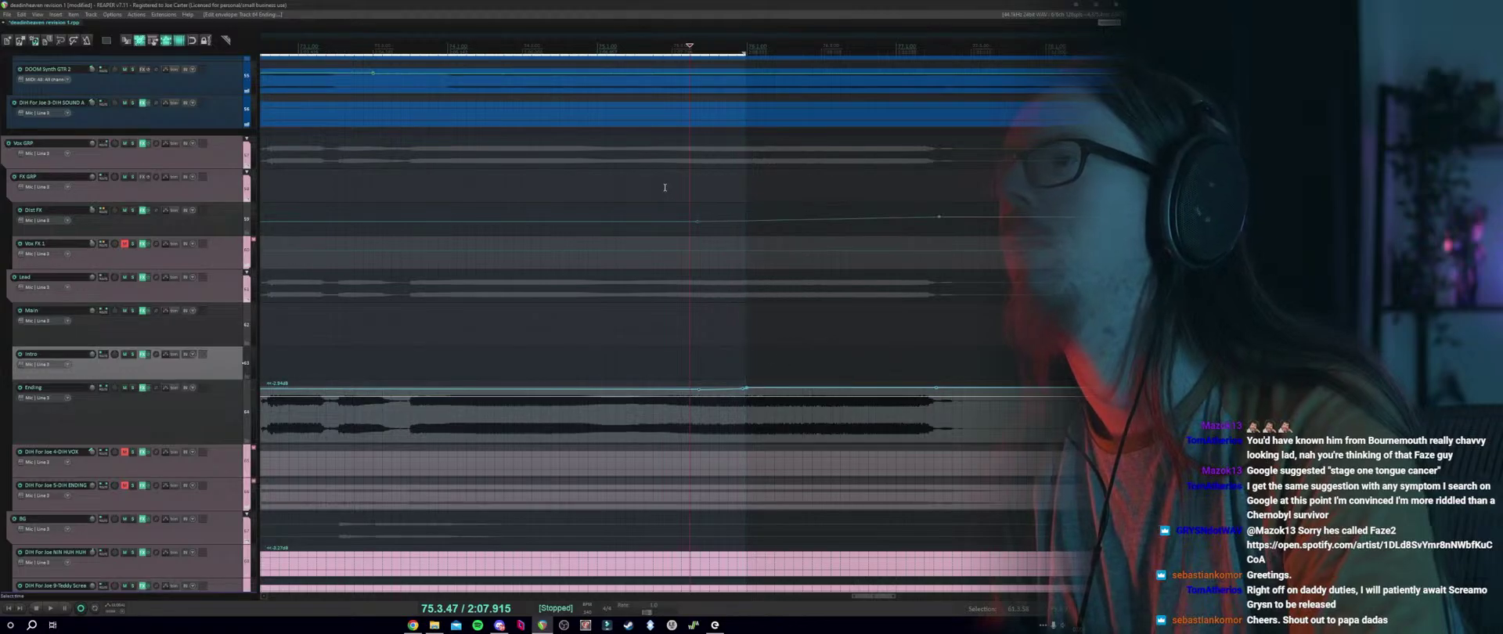
pyautogui.scroll(-3, 648, 353)
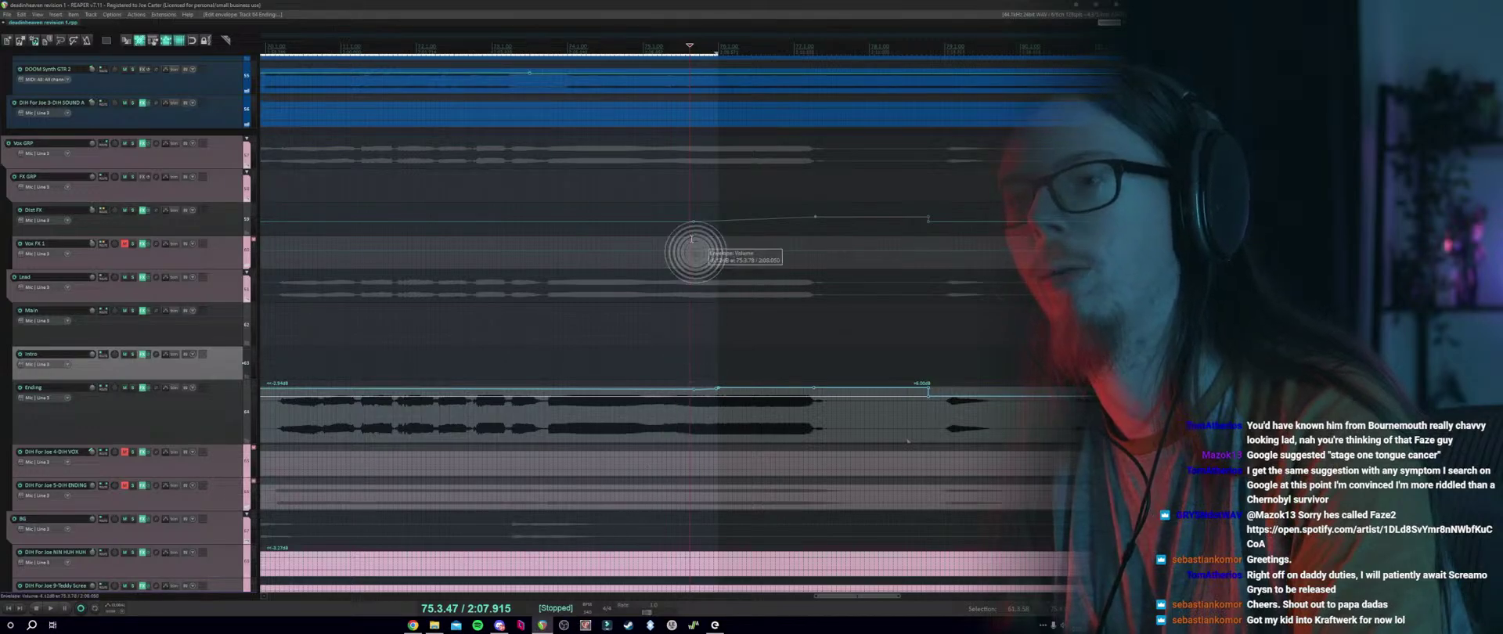
pyautogui.scroll(-3, 604, 335)
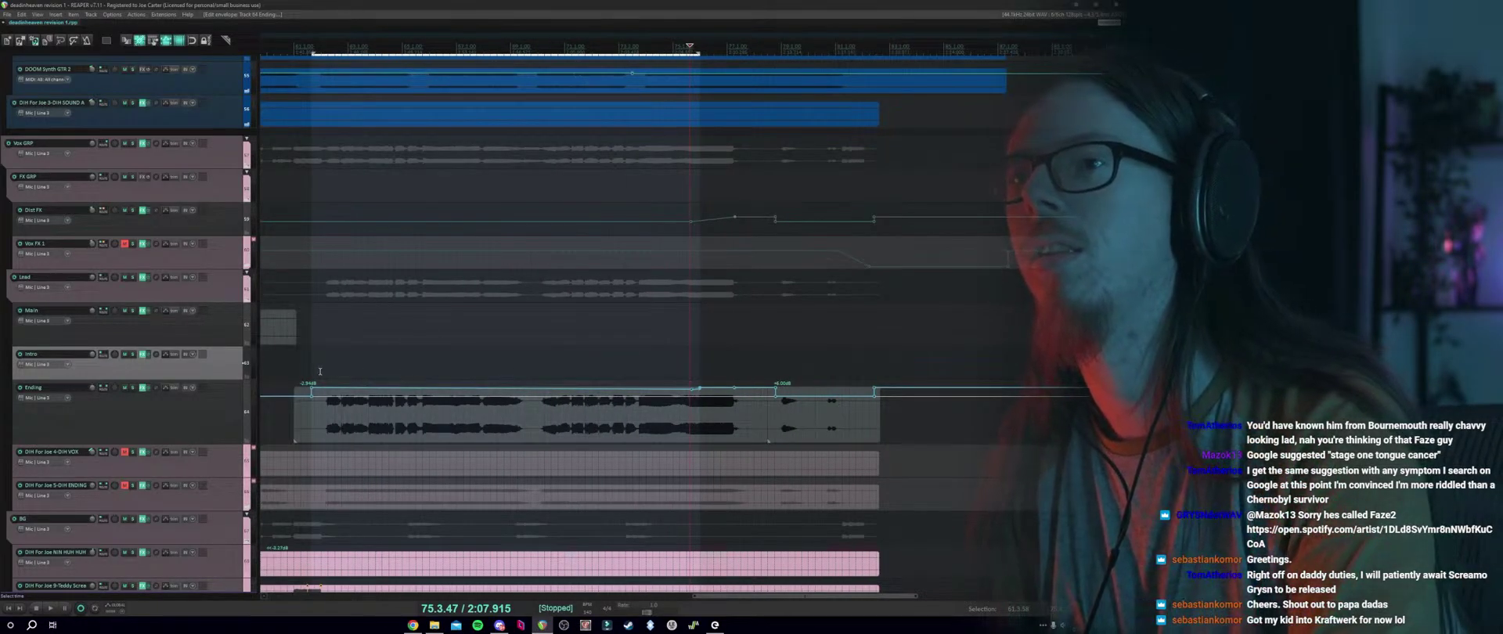
# Go back to the early vocal sections and place the edit cursor at the start of the Intro phrases.
pyautogui.click(312, 373)
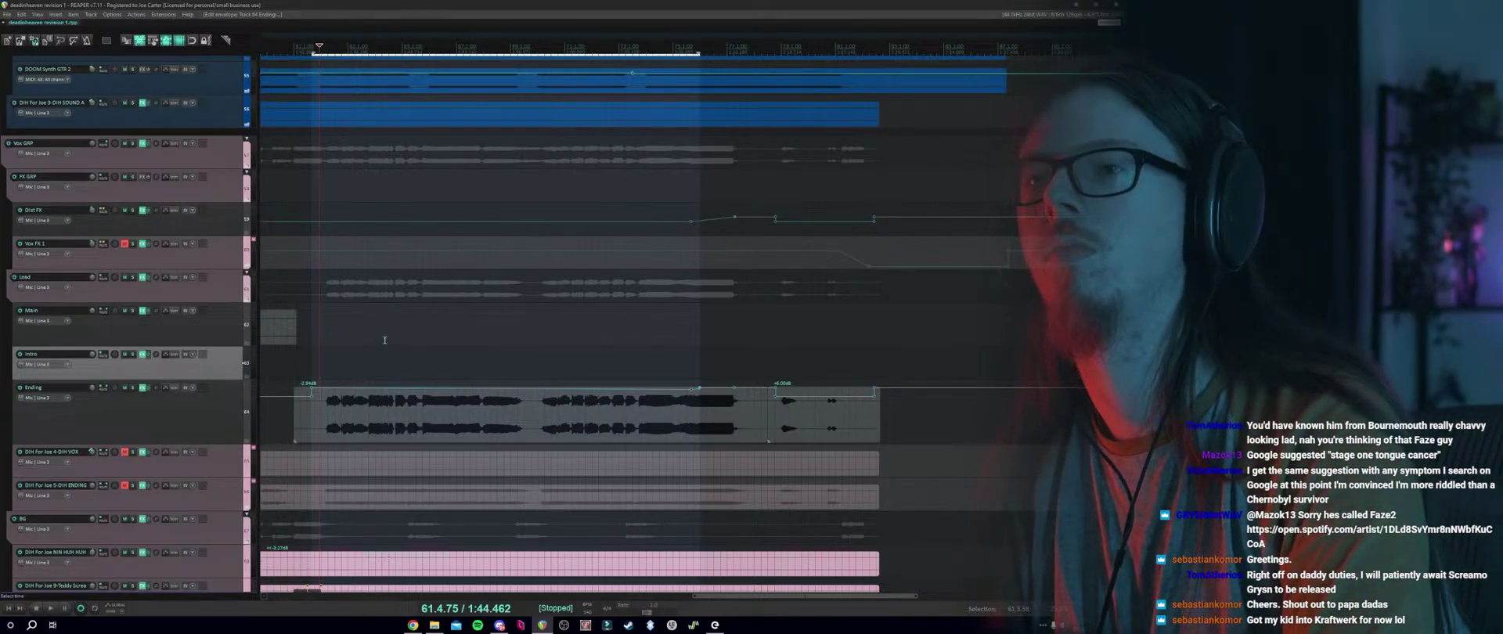
pyautogui.scroll(-3, 384, 339)
pyautogui.scroll(-2, 387, 337)
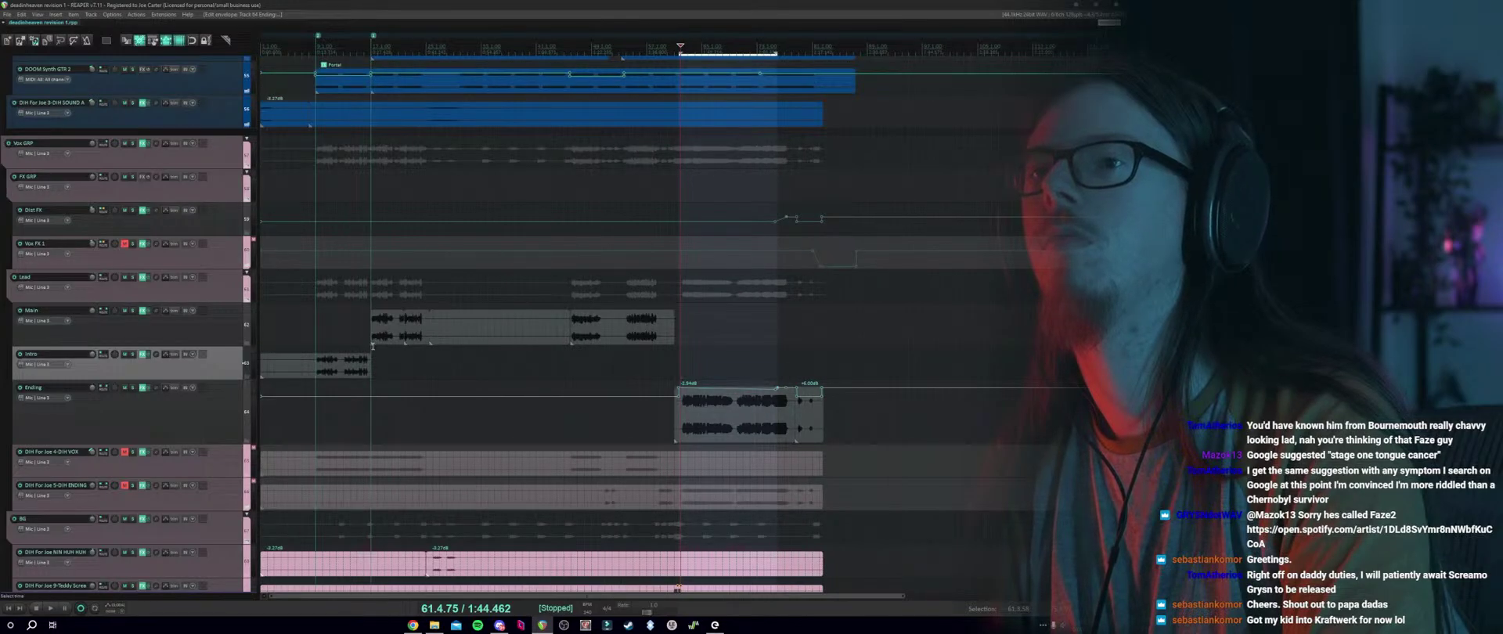
pyautogui.scroll(4, 371, 346)
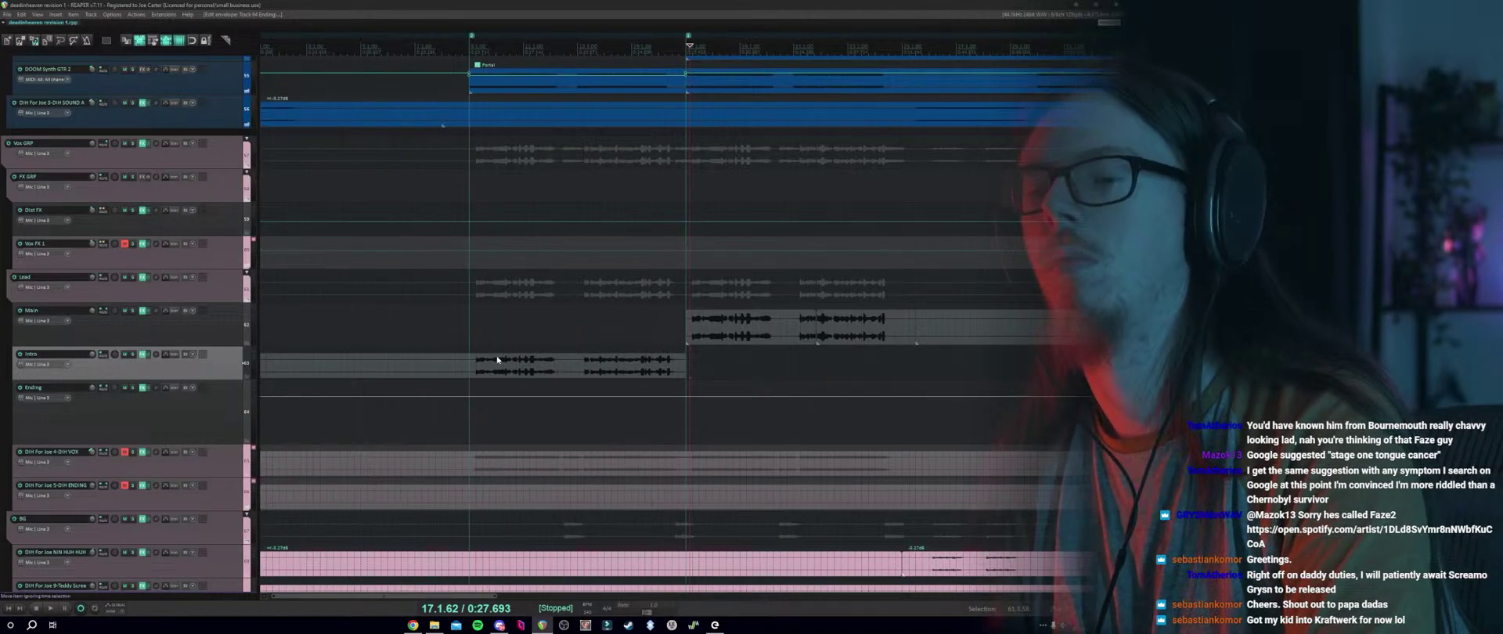
pyautogui.scroll(2, 541, 349)
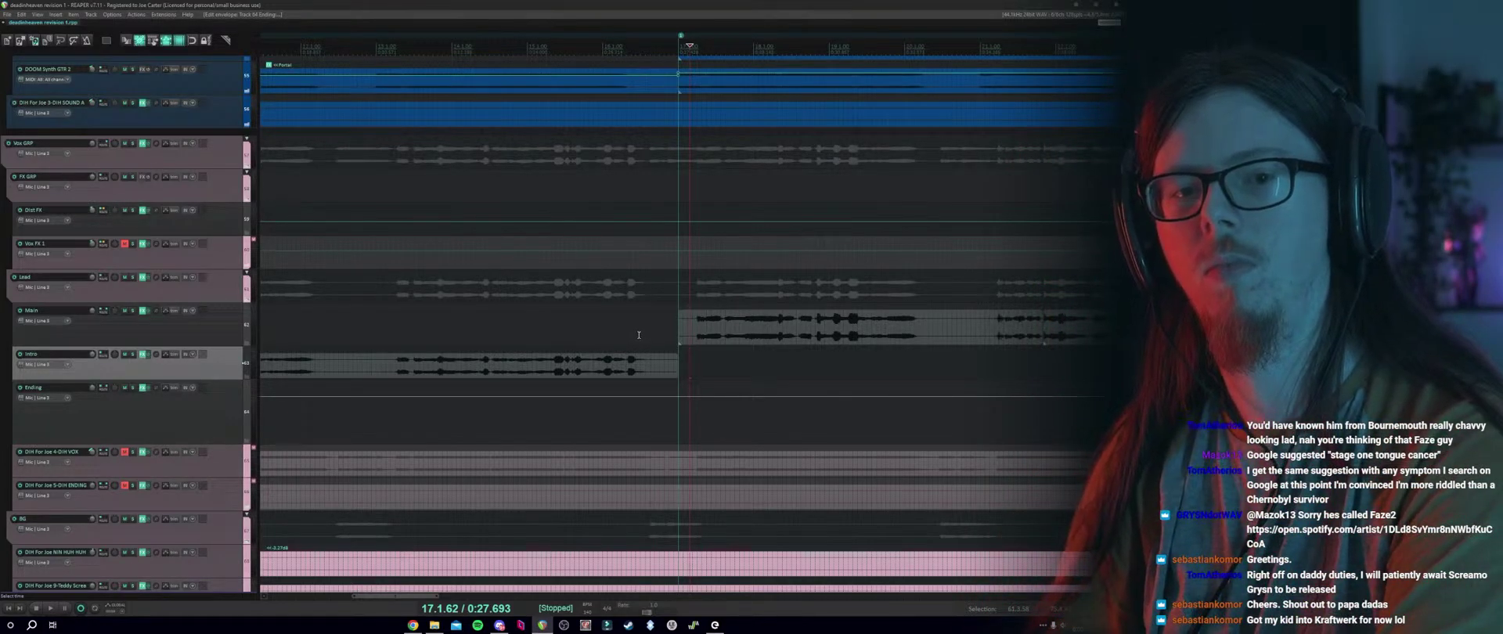
pyautogui.scroll(-2, 648, 371)
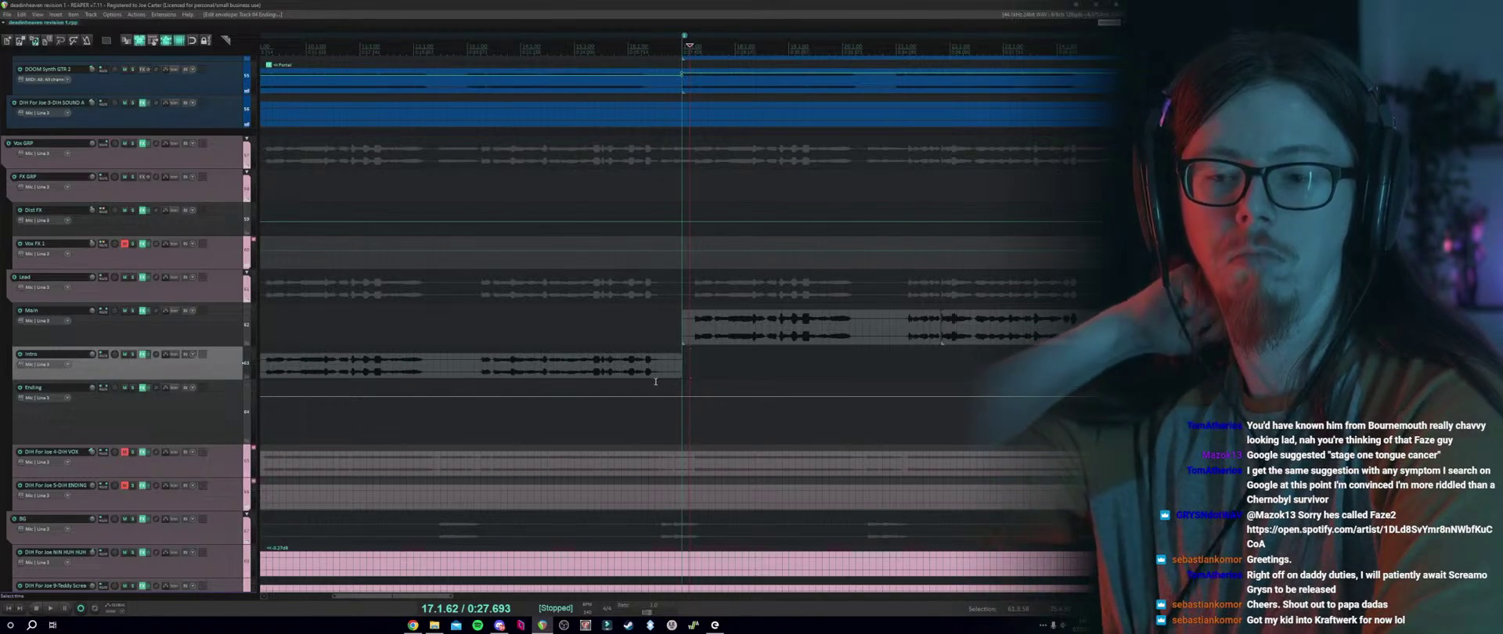
pyautogui.scroll(-4, 509, 367)
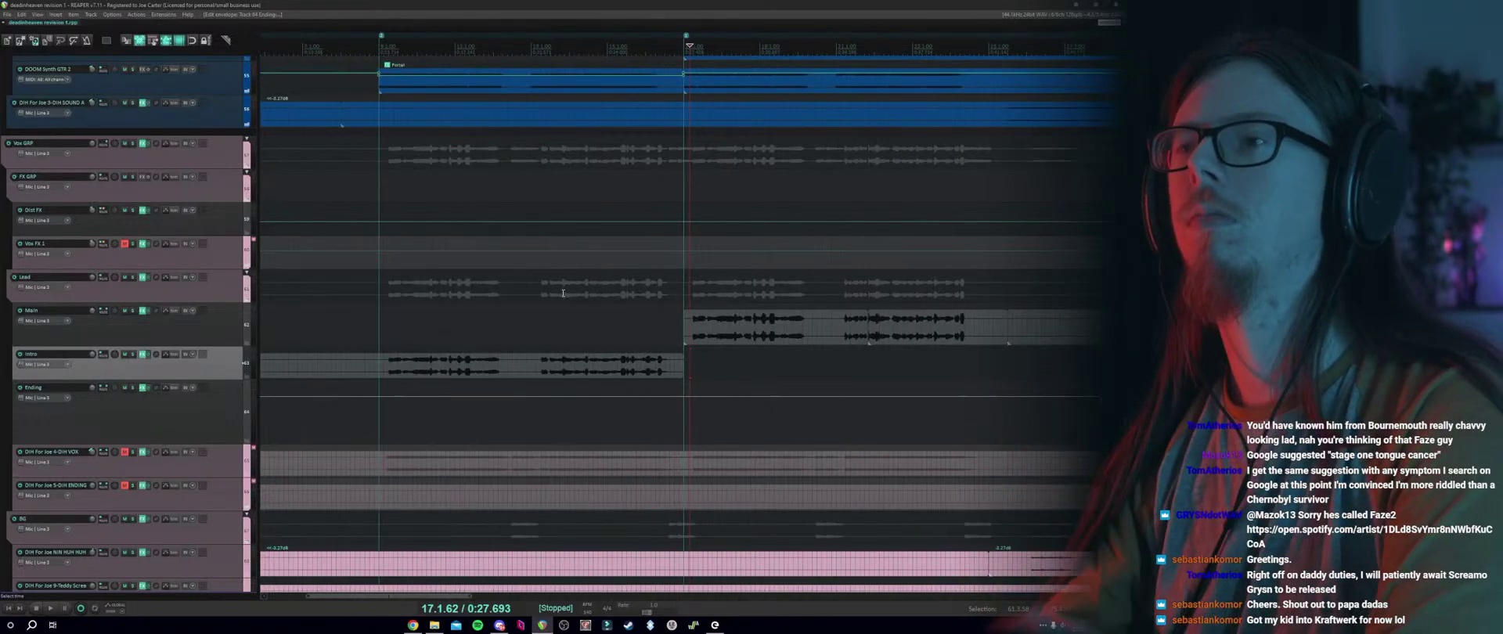
pyautogui.click(415, 342)
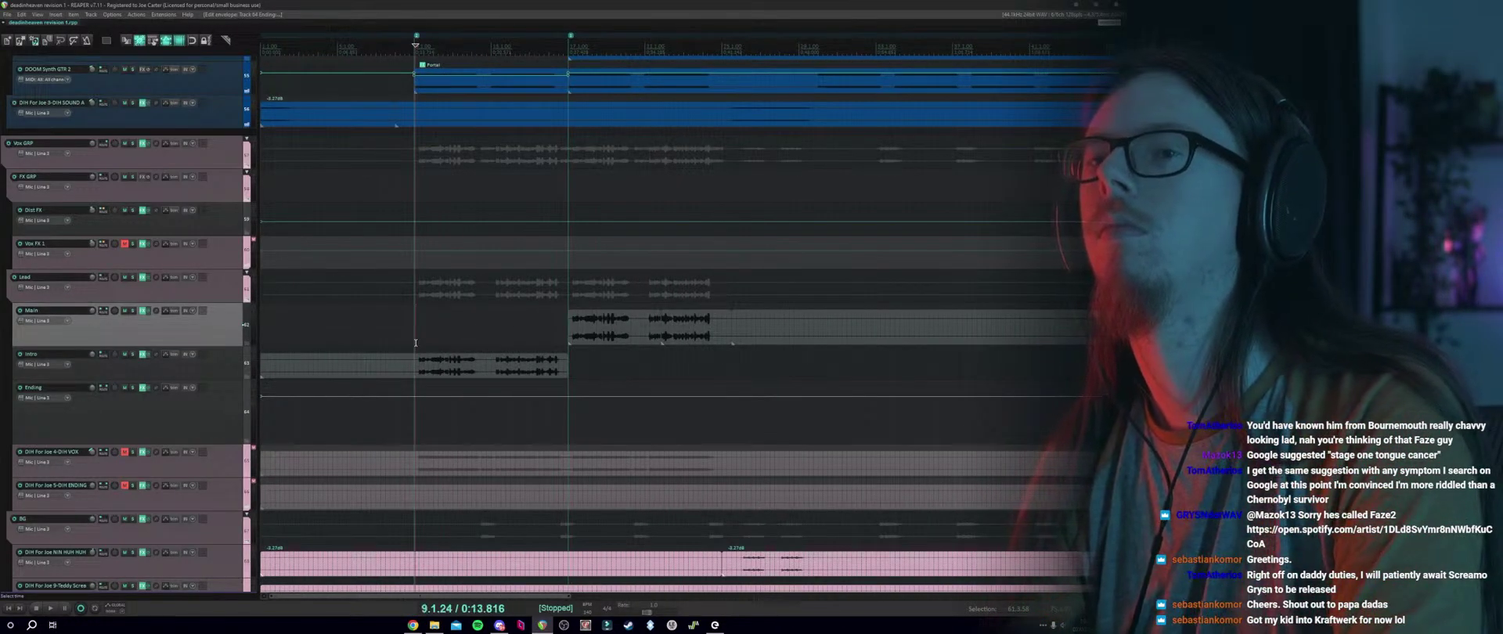
# Rename the Vox FX 1 track below Dist FX as "Vox FX Ducking 2".
pyautogui.scroll(-2, 134, 387)
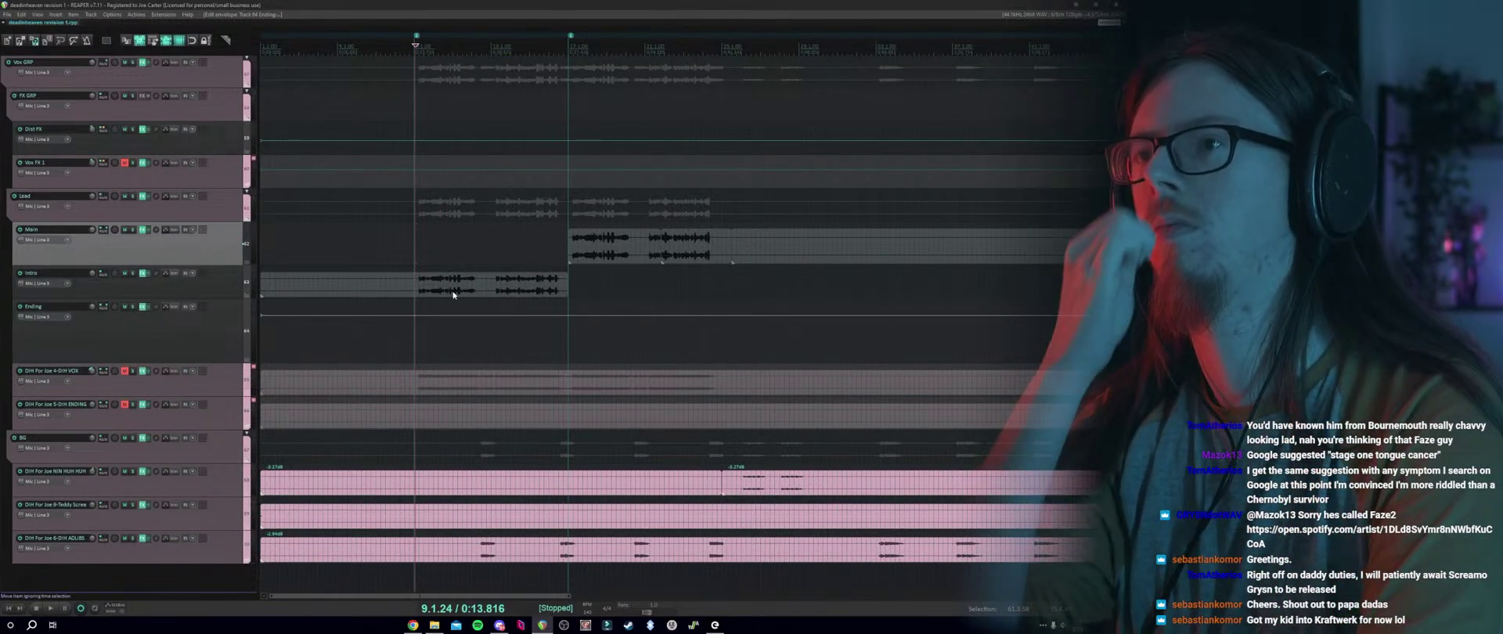
pyautogui.scroll(3, 89, 247)
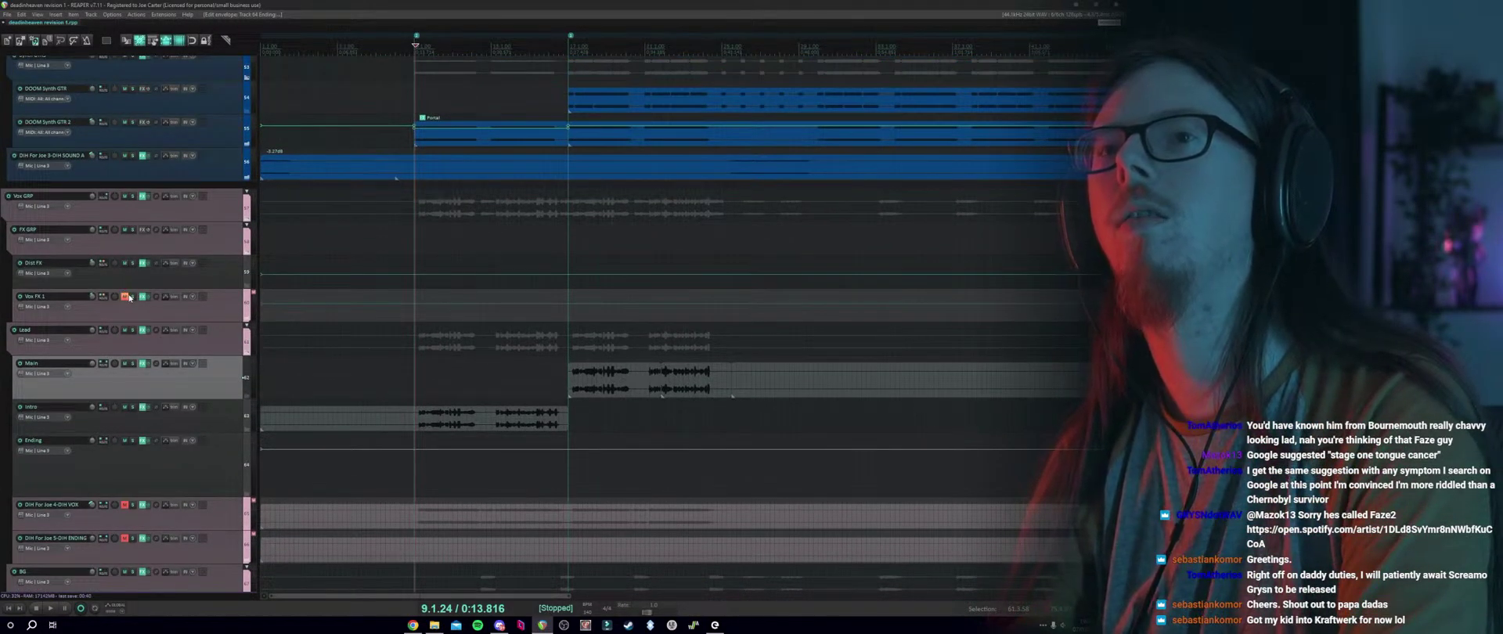
pyautogui.click(124, 285)
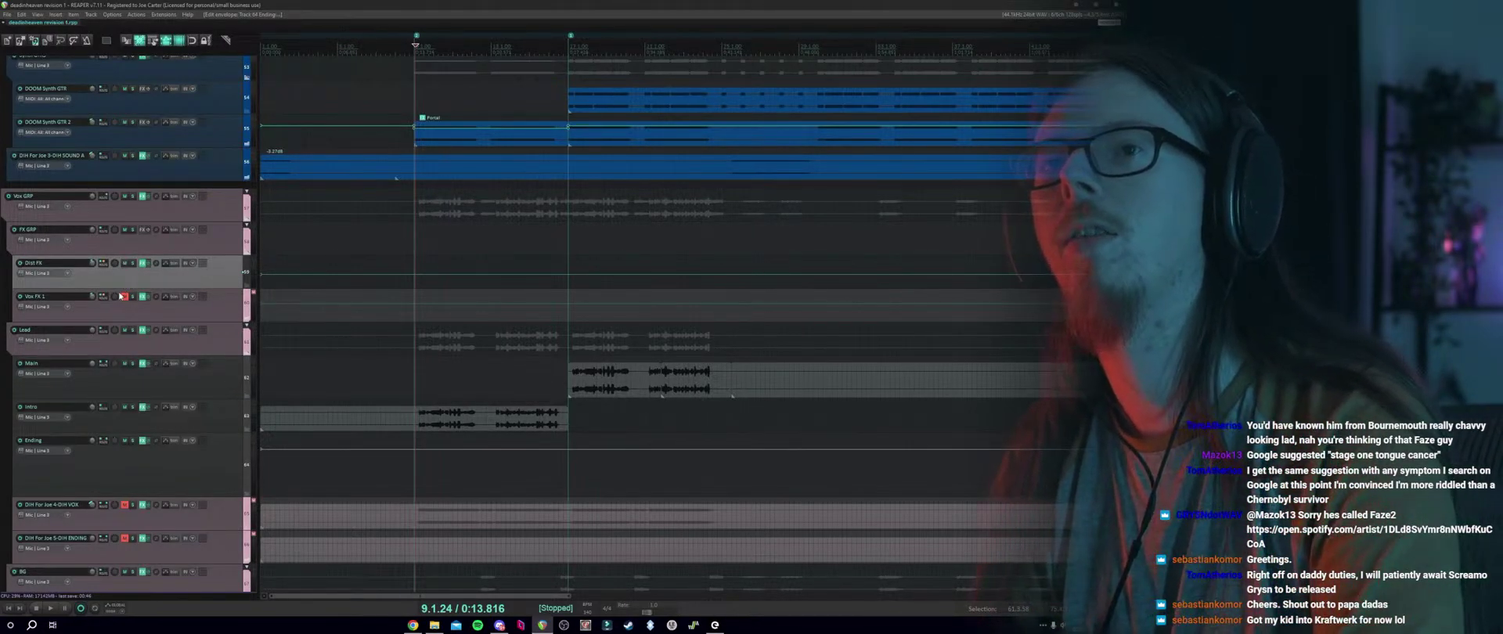
pyautogui.doubleClick(76, 296)
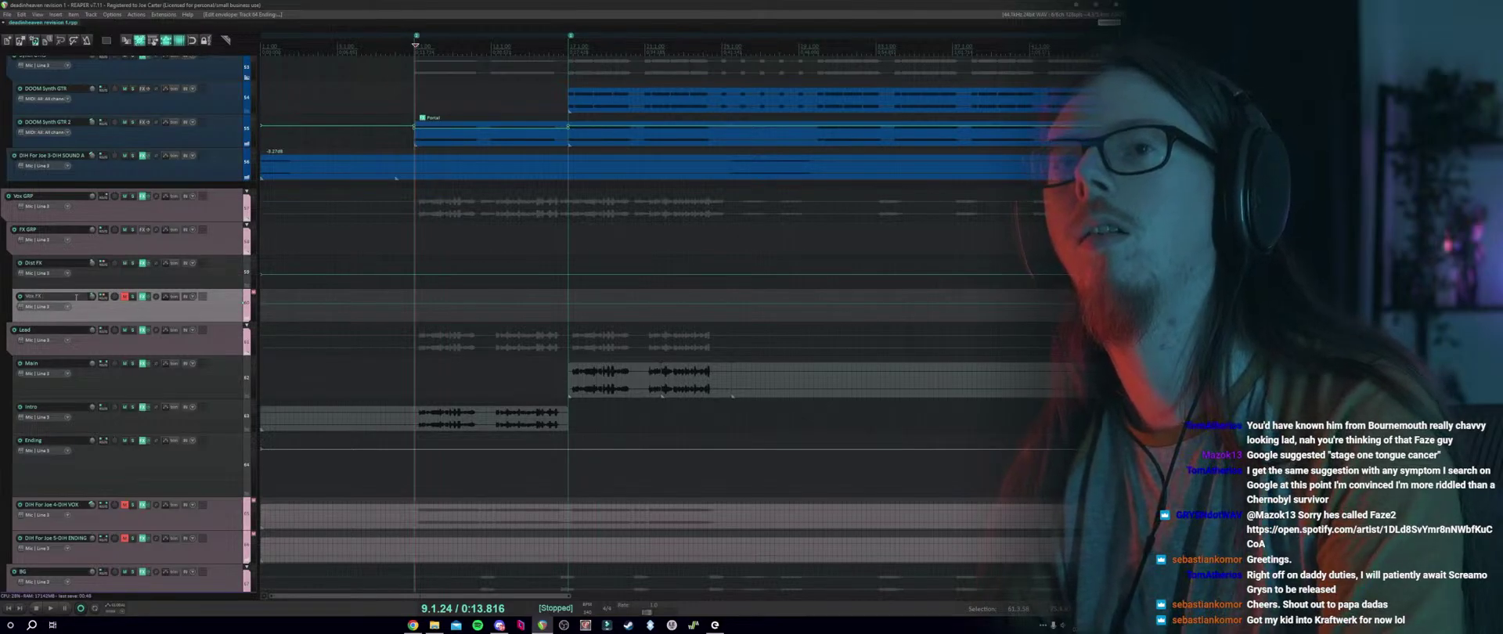
pyautogui.write('Dist')
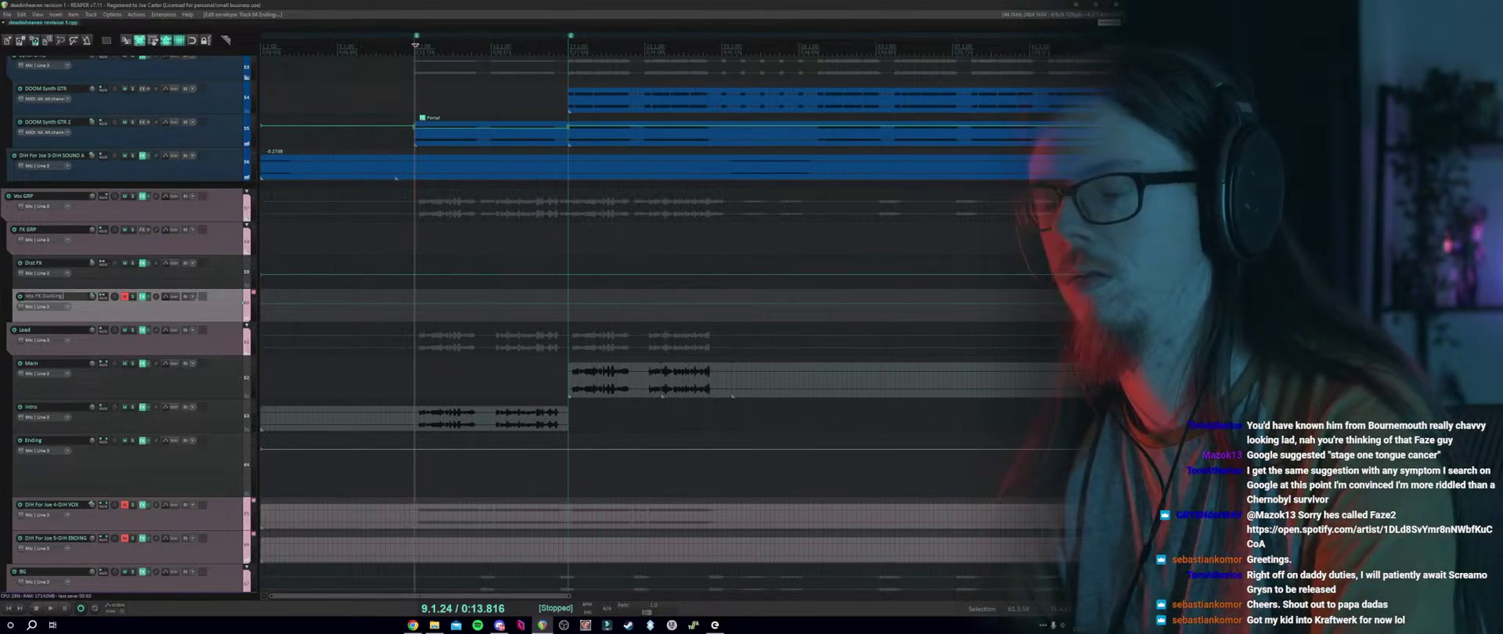
pyautogui.write(' 2')
pyautogui.press('Return')
# Insert a new track below Dist FX and open the plug-in browser for it.
pyautogui.rightClick(122, 276)
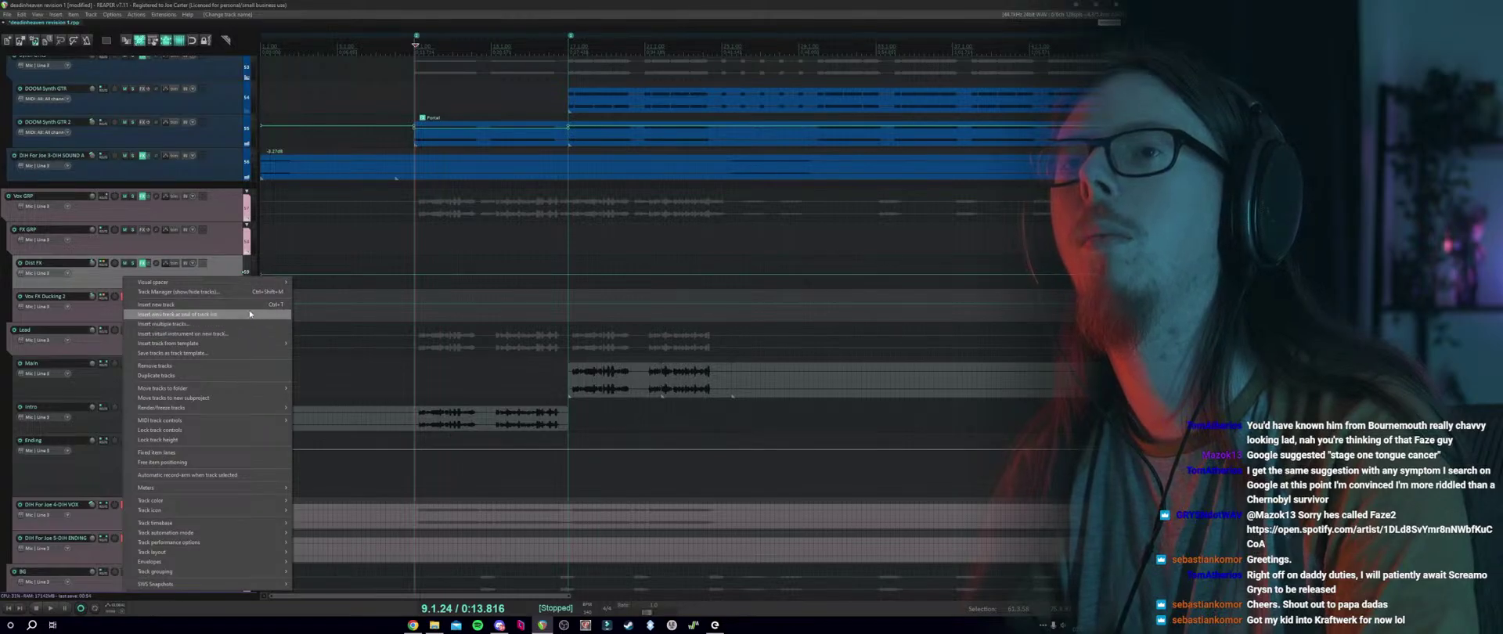
pyautogui.click(205, 302)
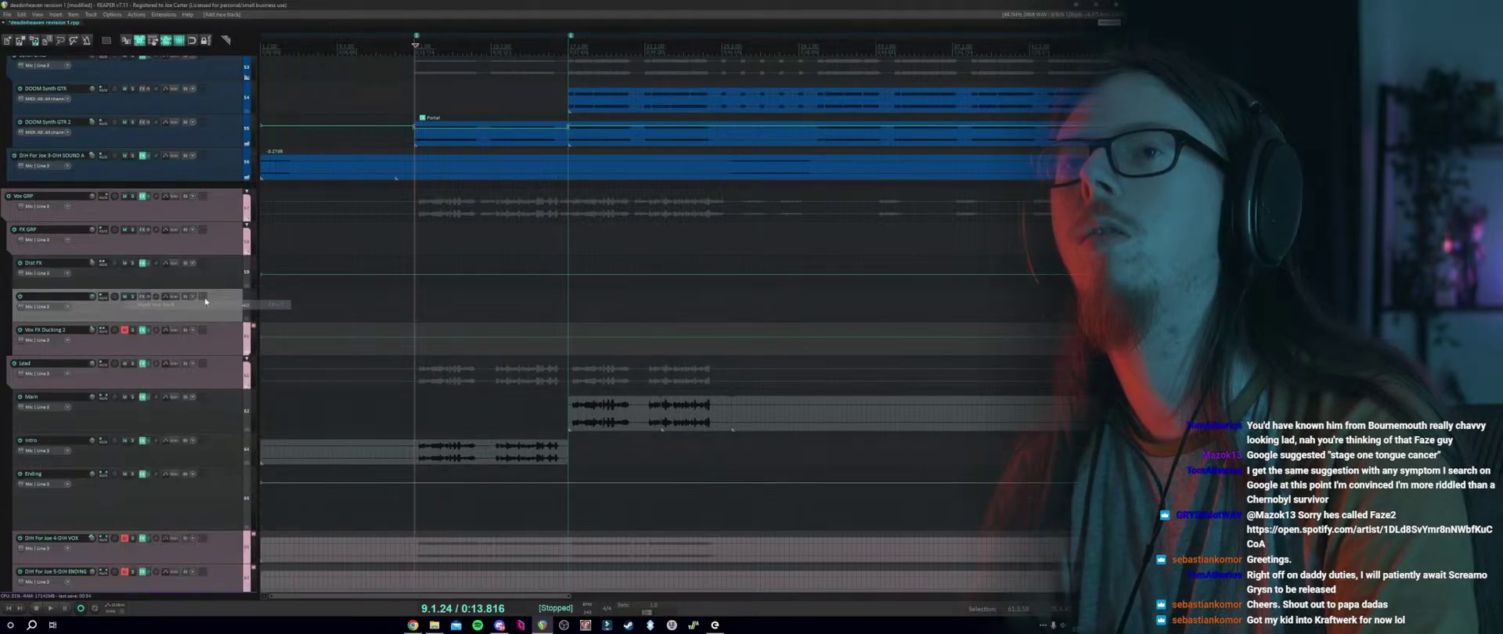
pyautogui.click(142, 297)
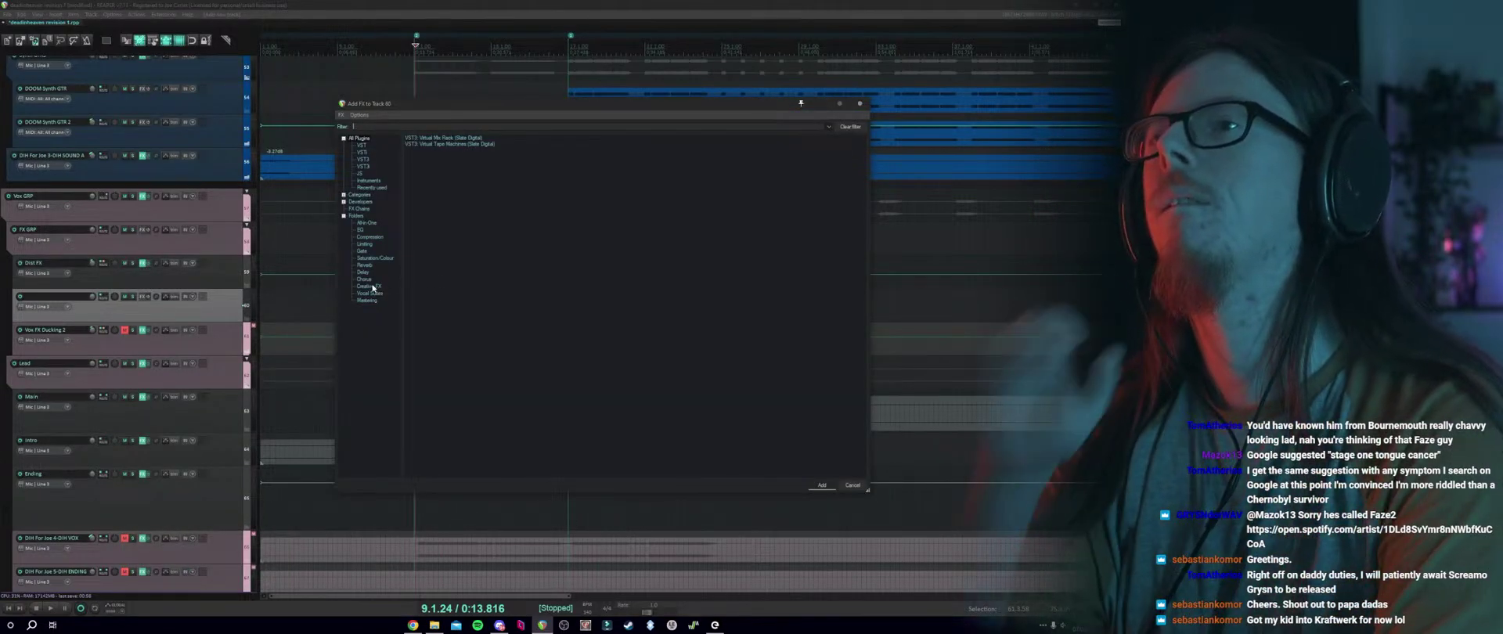
# Search the plug-ins for "howard" and add the Howard Benson Vocal Multiplier to the new track below Dist FX.
pyautogui.click(372, 291)
pyautogui.click(376, 286)
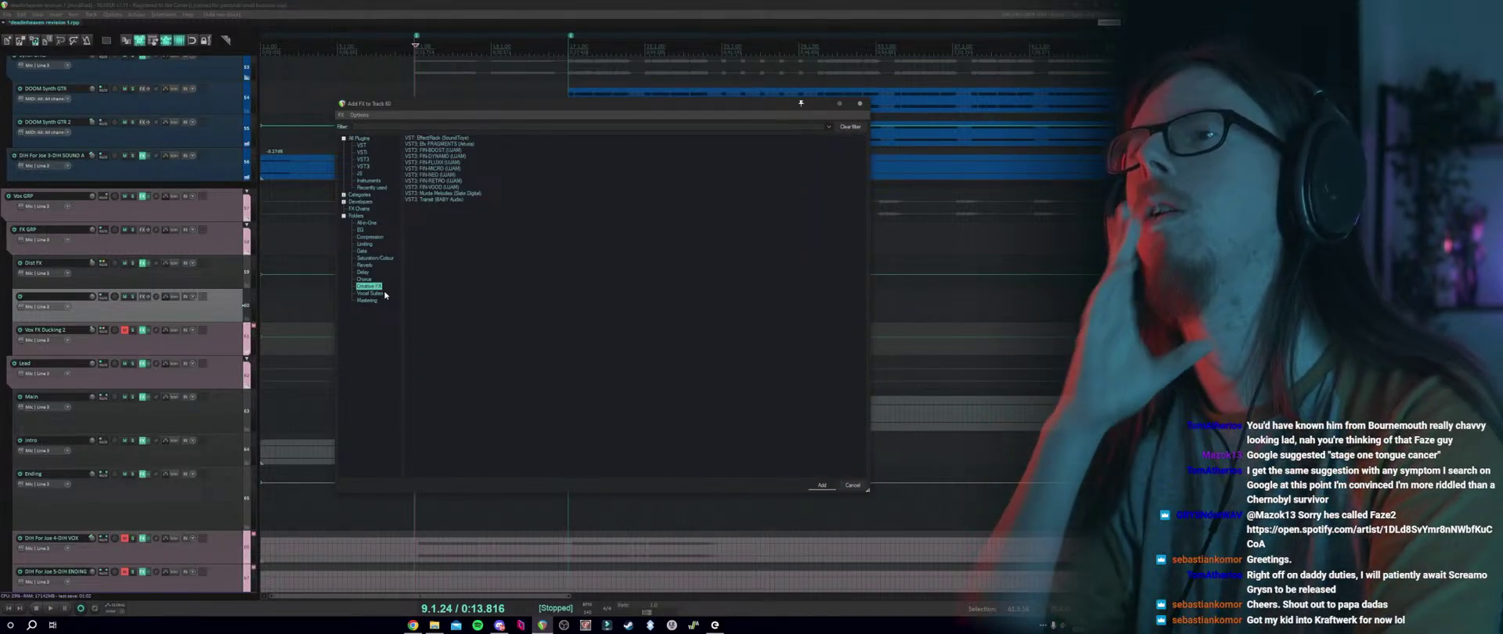
pyautogui.click(373, 294)
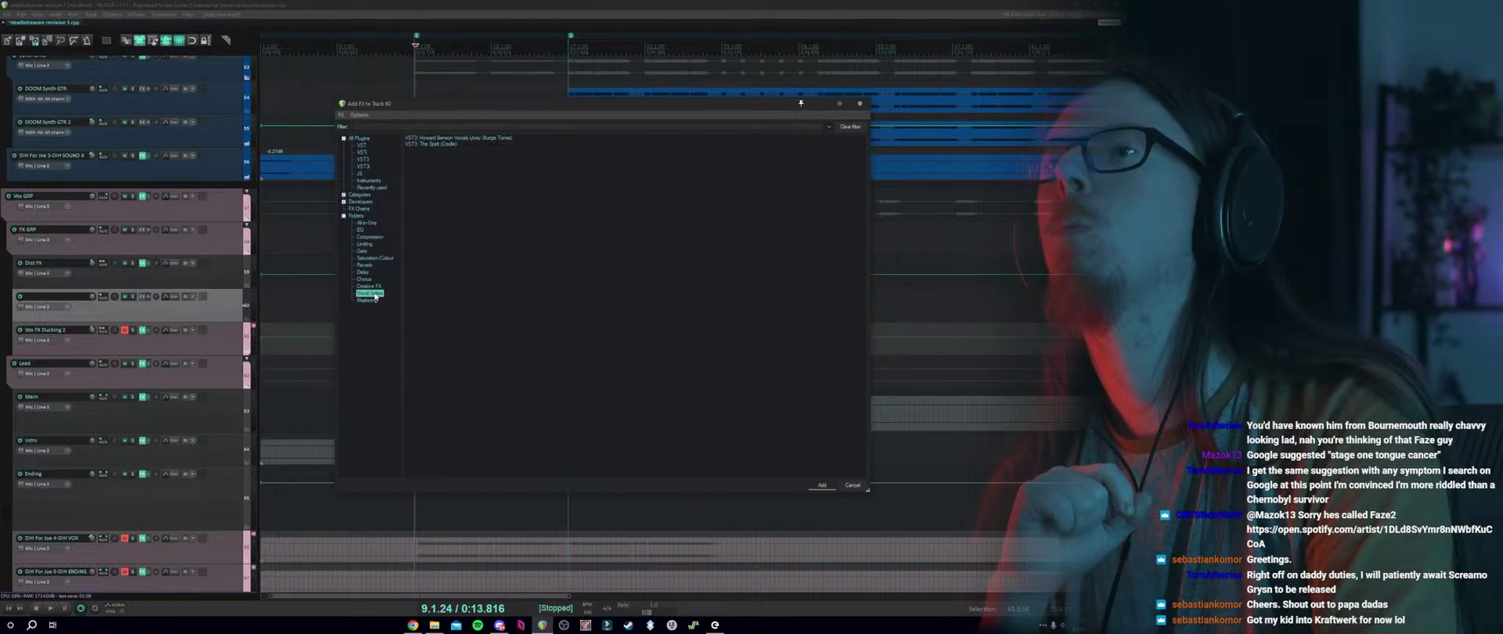
pyautogui.click(366, 265)
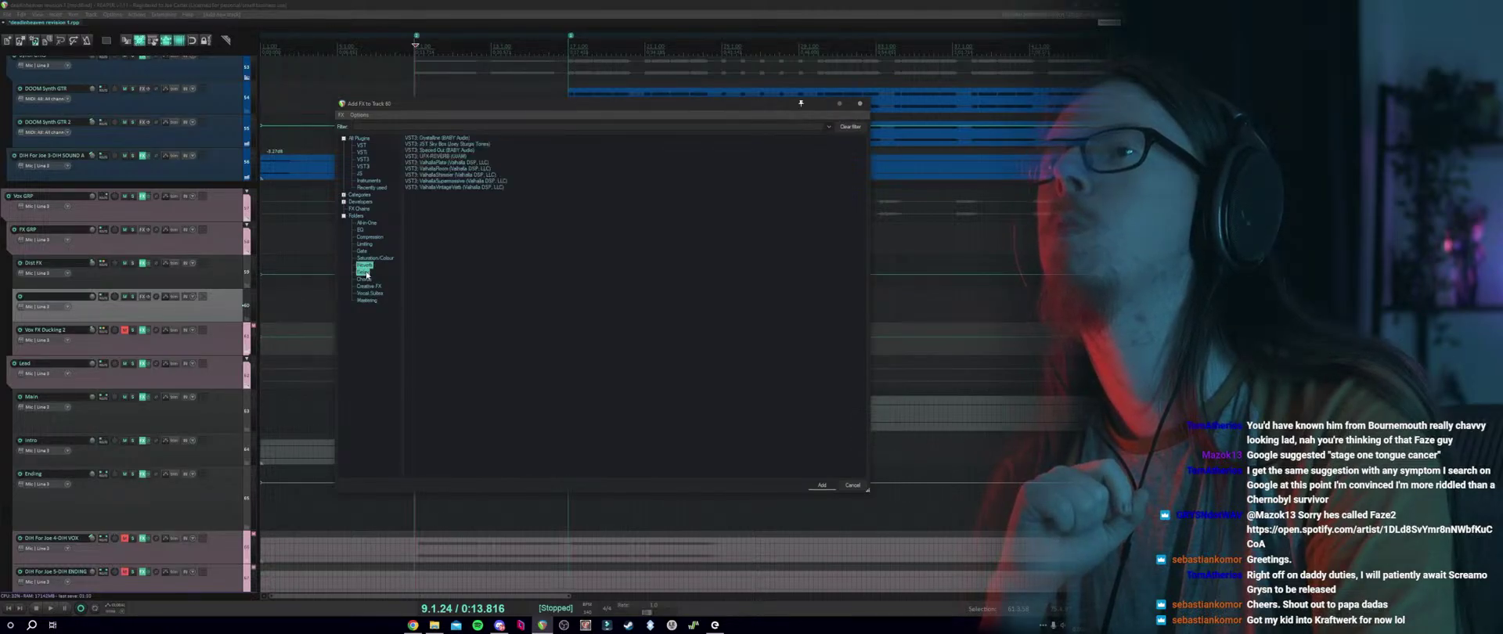
pyautogui.click(365, 273)
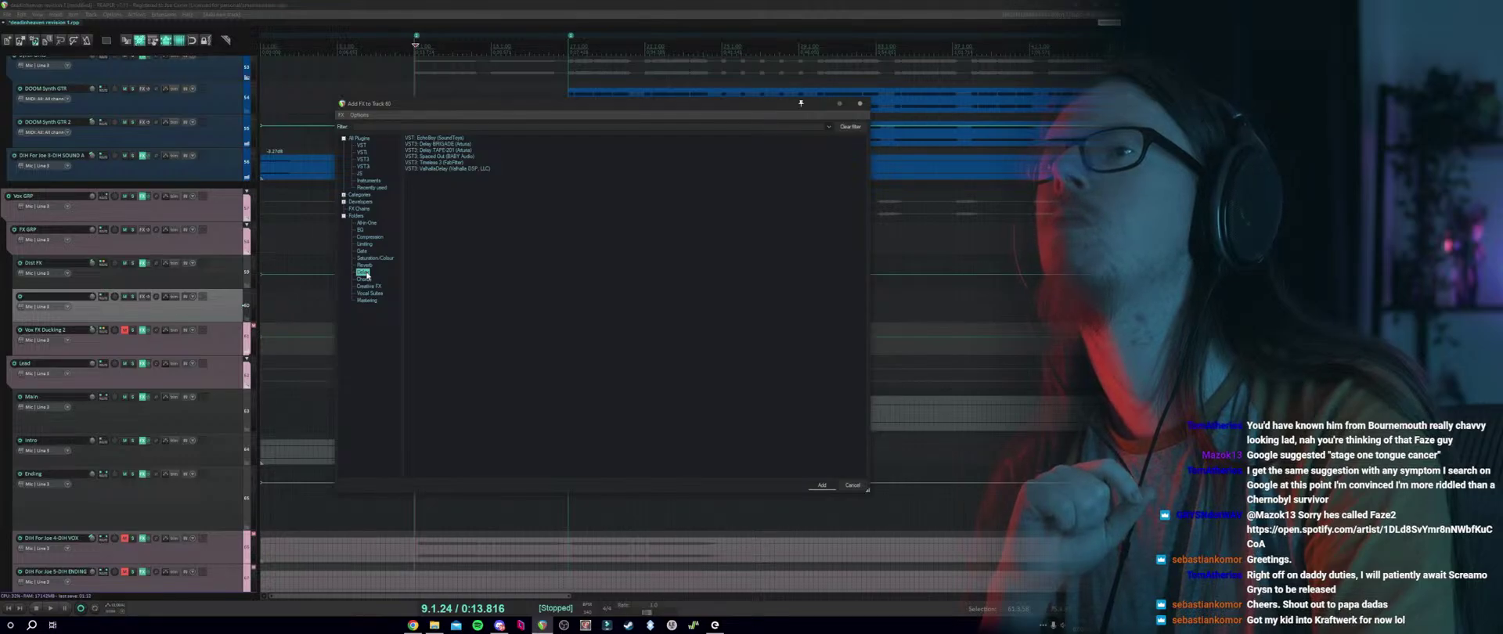
pyautogui.click(366, 266)
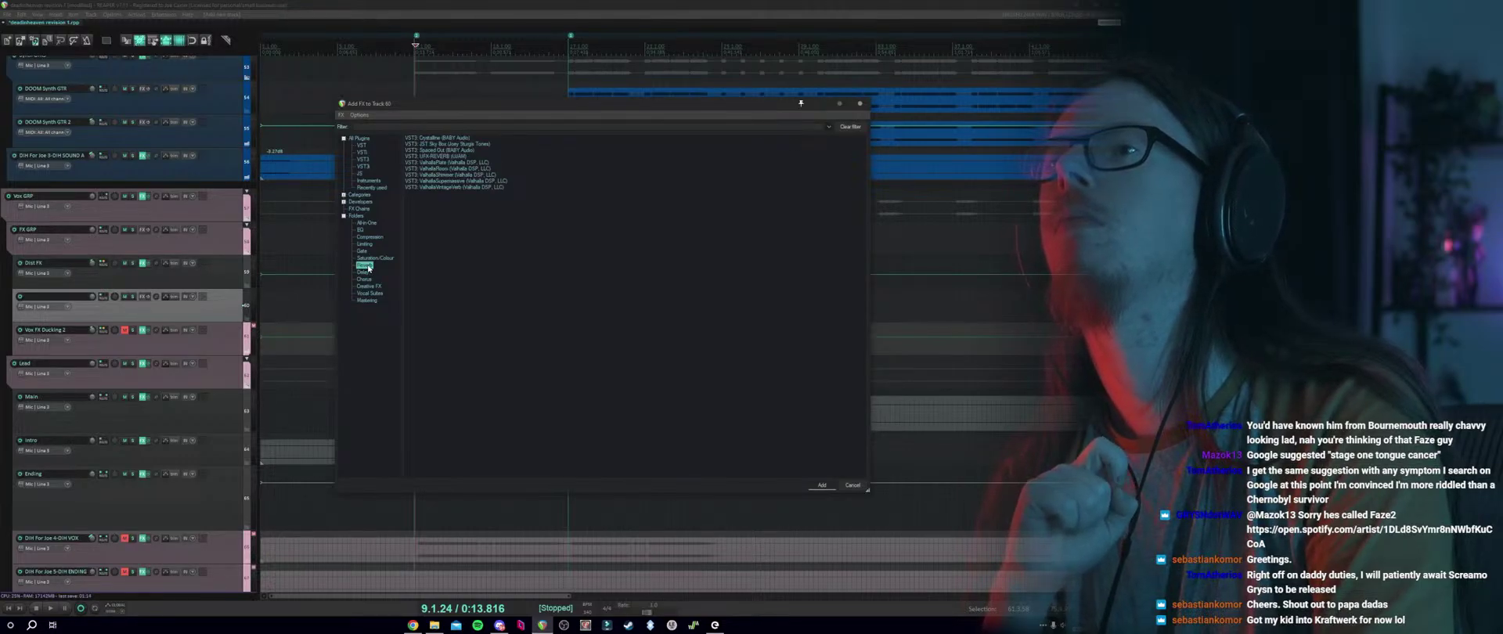
pyautogui.click(372, 125)
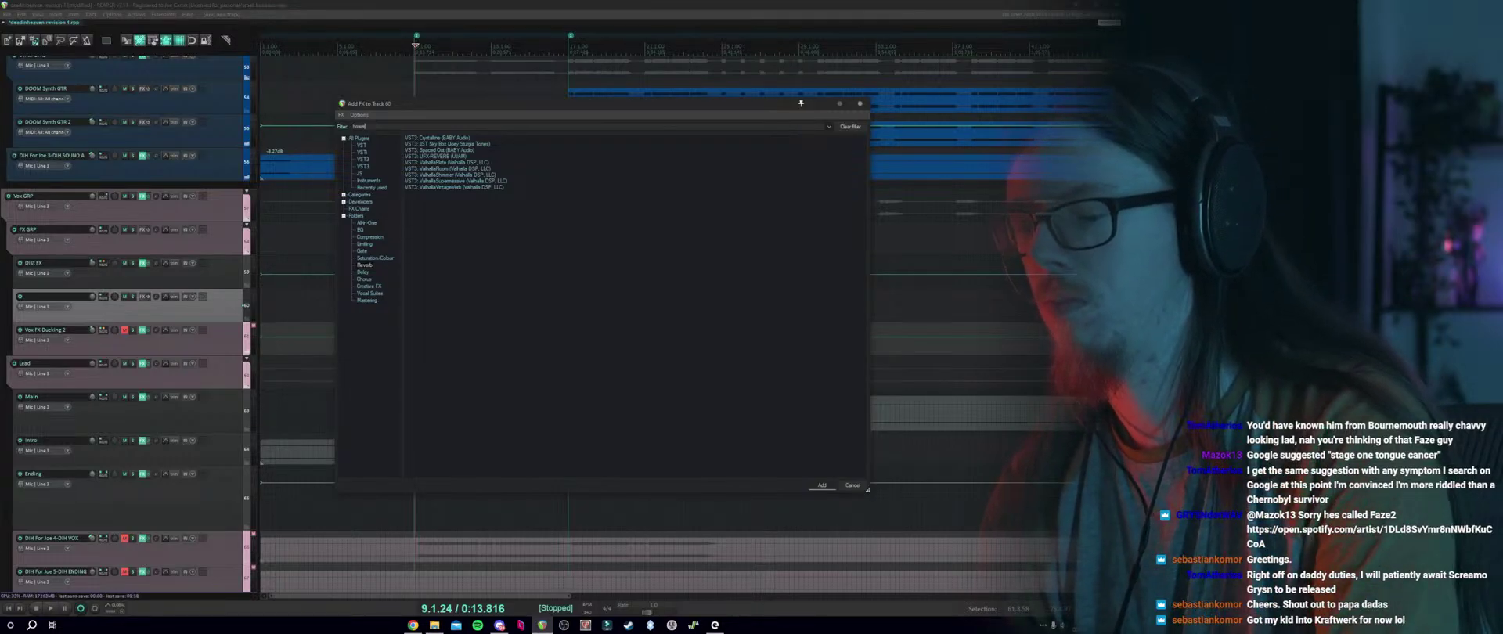
pyautogui.write('reverb')
pyautogui.click(357, 139)
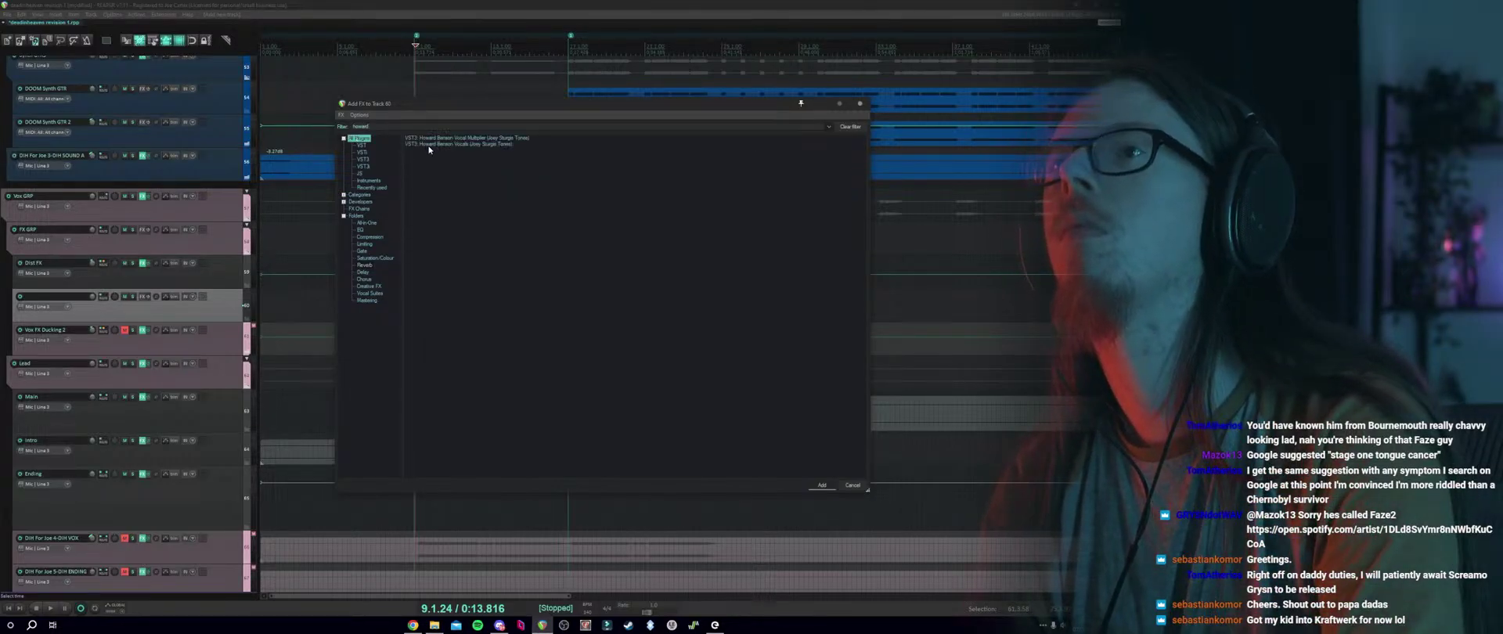
pyautogui.doubleClick(438, 138)
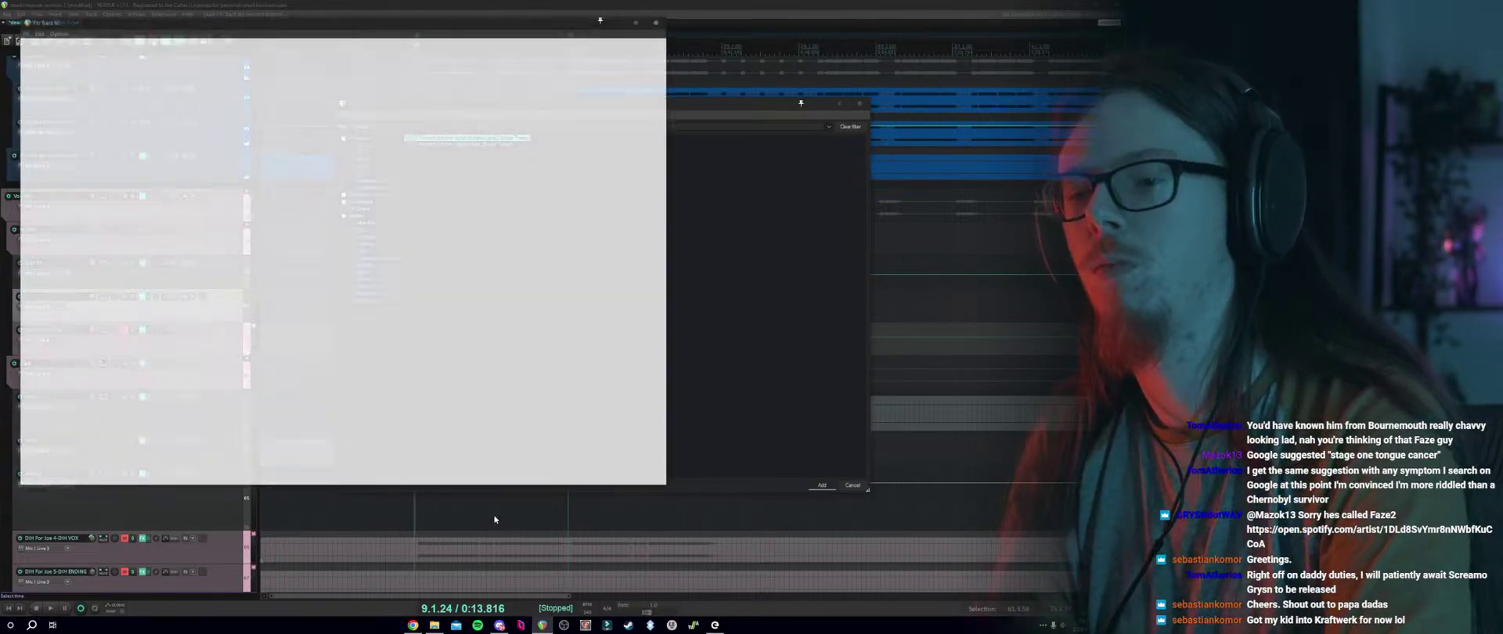
pyautogui.moveTo(295, 27); pyautogui.dragTo(616, 62)
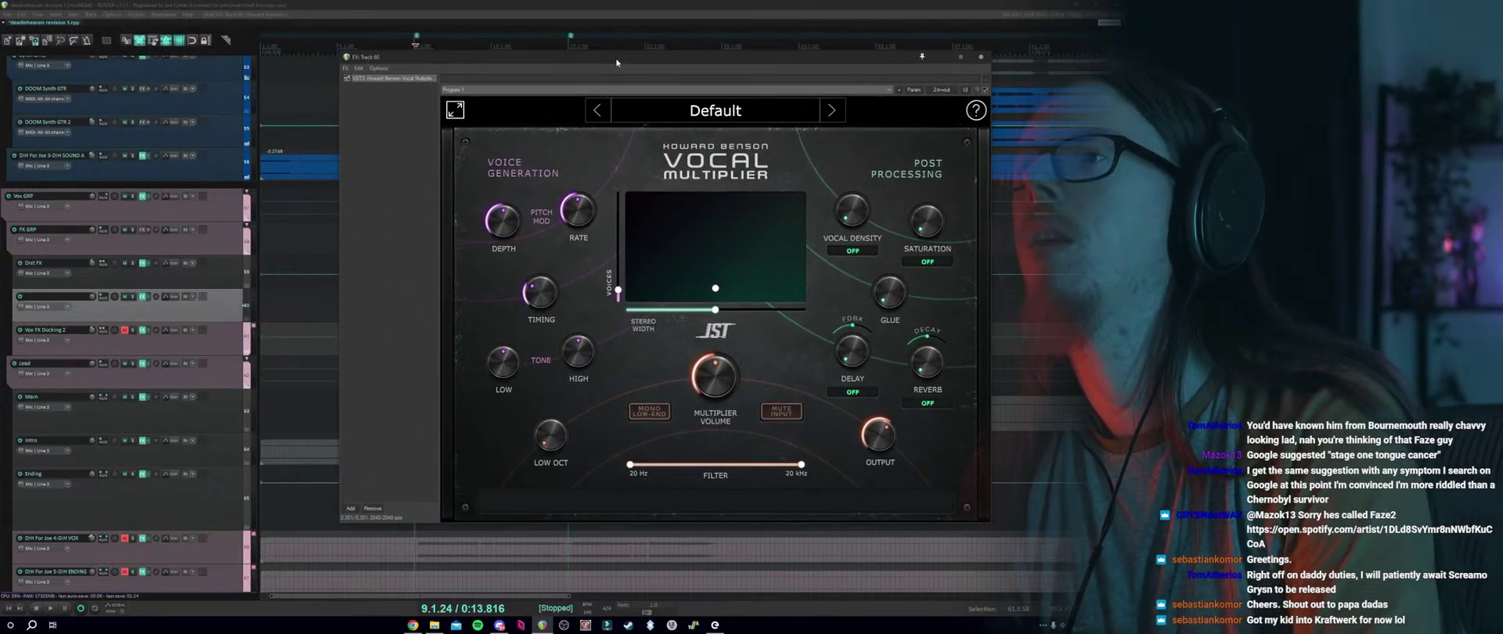
# Load the Howard Benson vocal factory preset HB Multiplier in the Vocal Multiplier and close the plug-in window.
pyautogui.click(686, 116)
pyautogui.moveTo(649, 218)
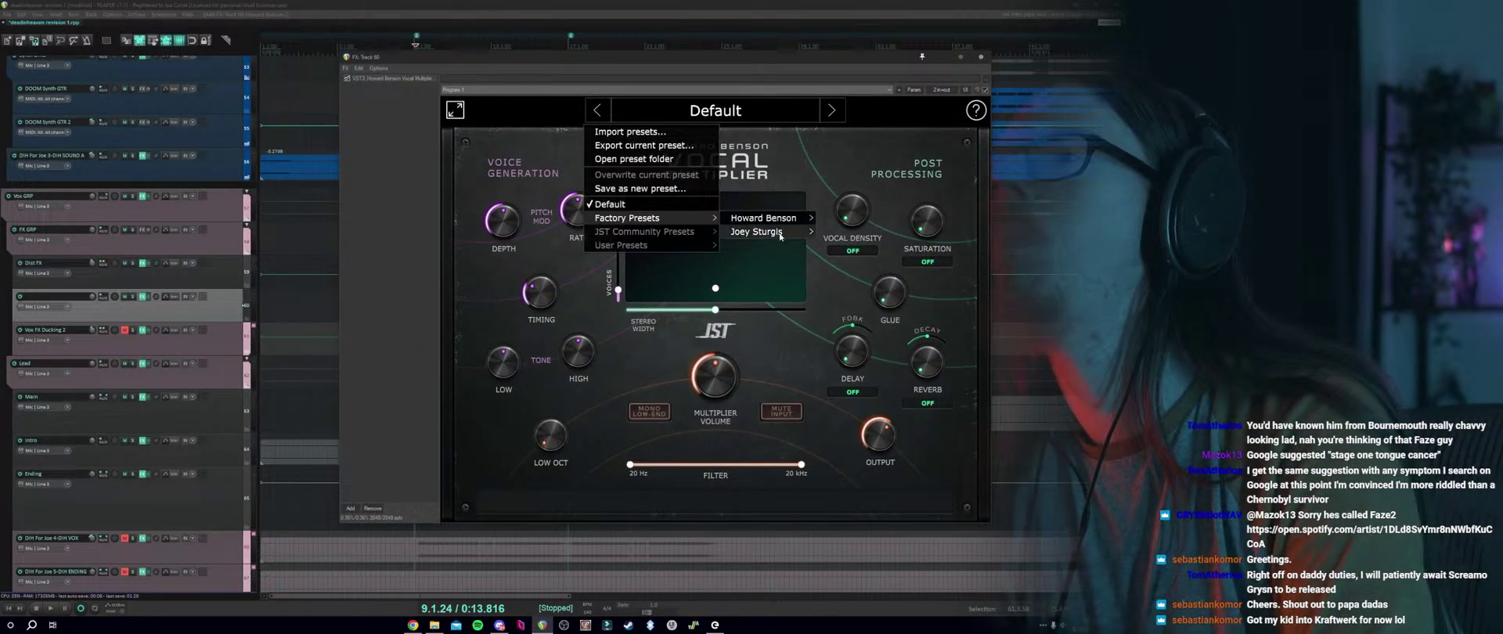
pyautogui.moveTo(787, 239)
pyautogui.moveTo(771, 218)
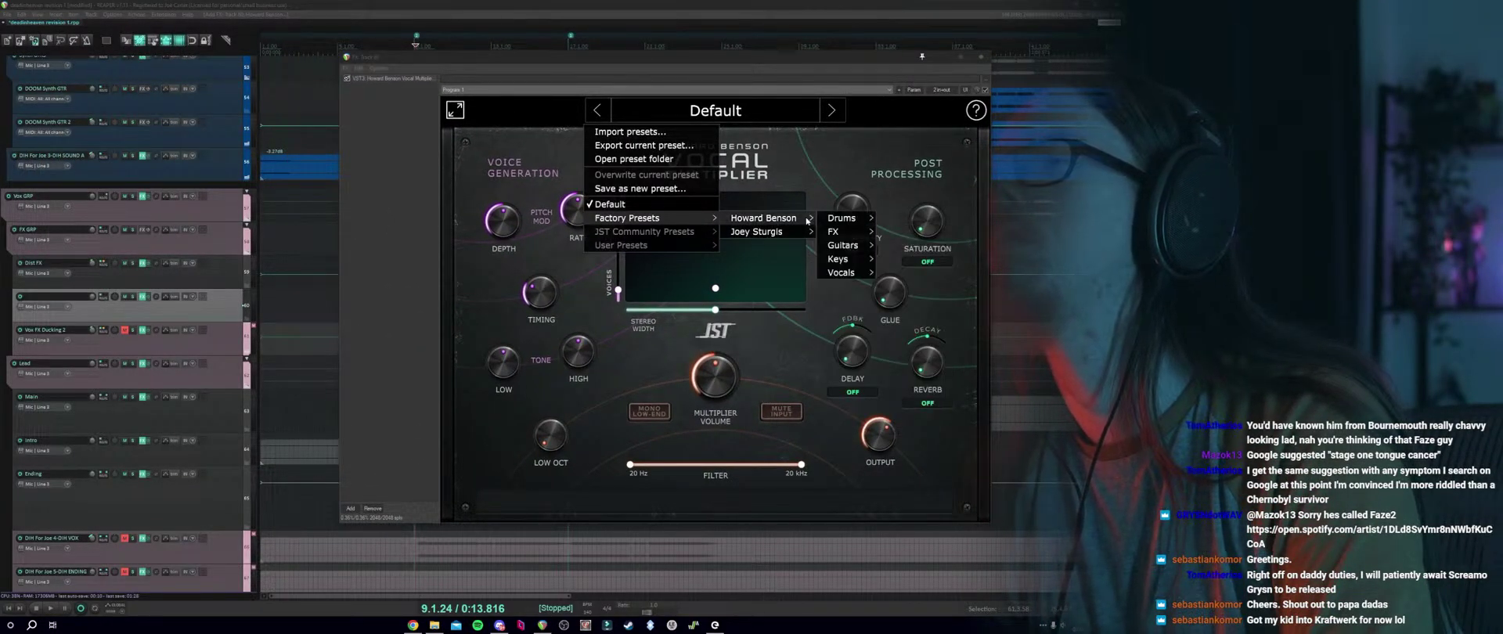
pyautogui.moveTo(861, 274)
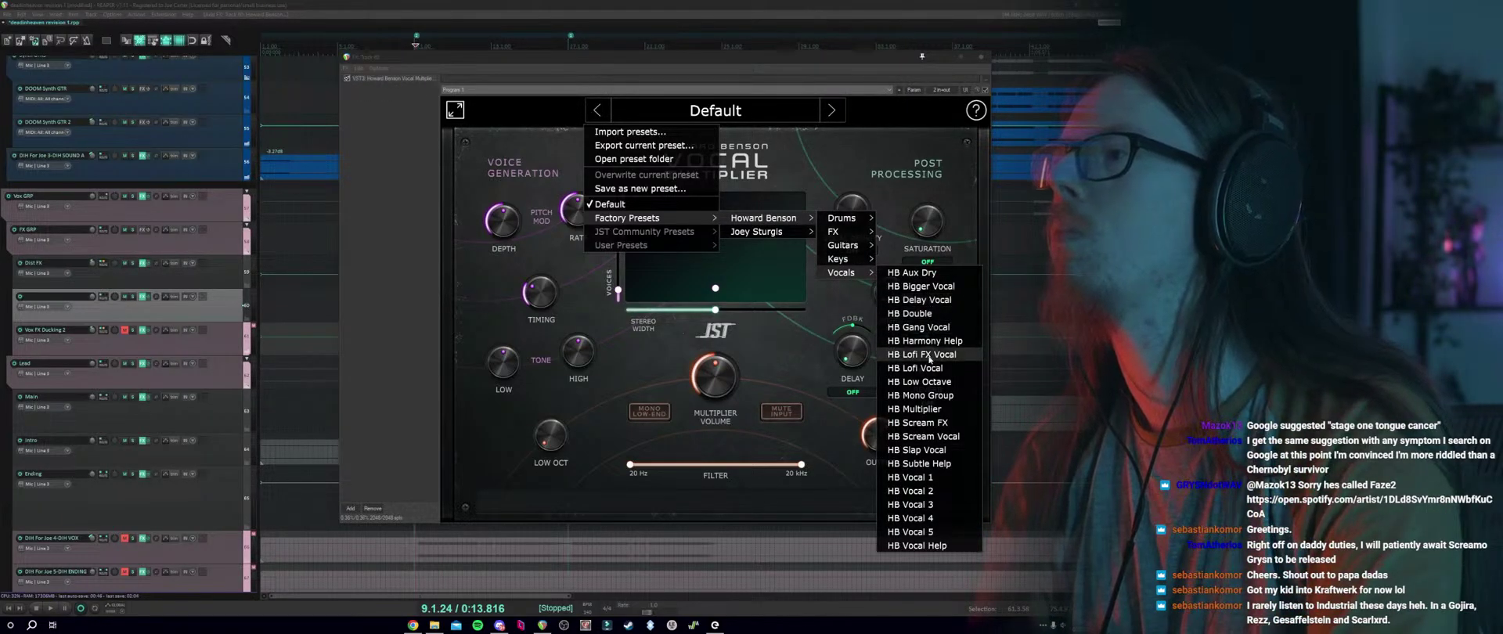
pyautogui.click(921, 408)
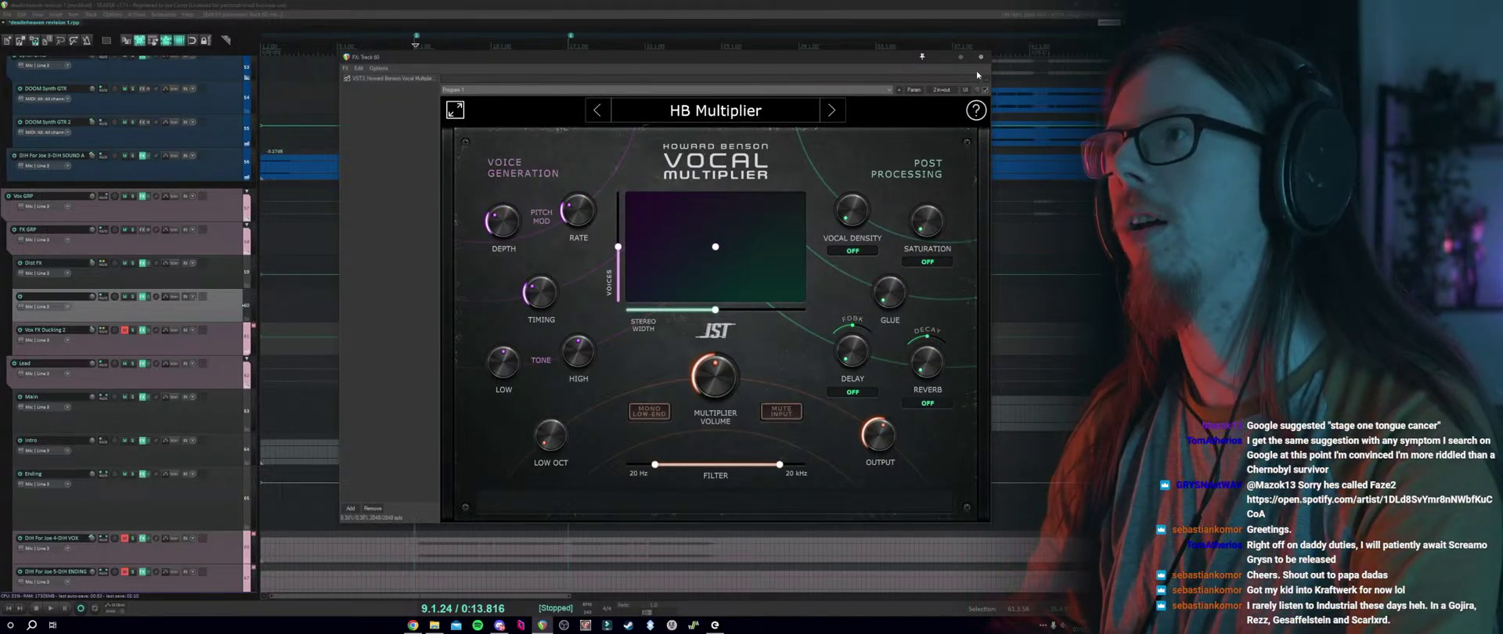
pyautogui.click(143, 296)
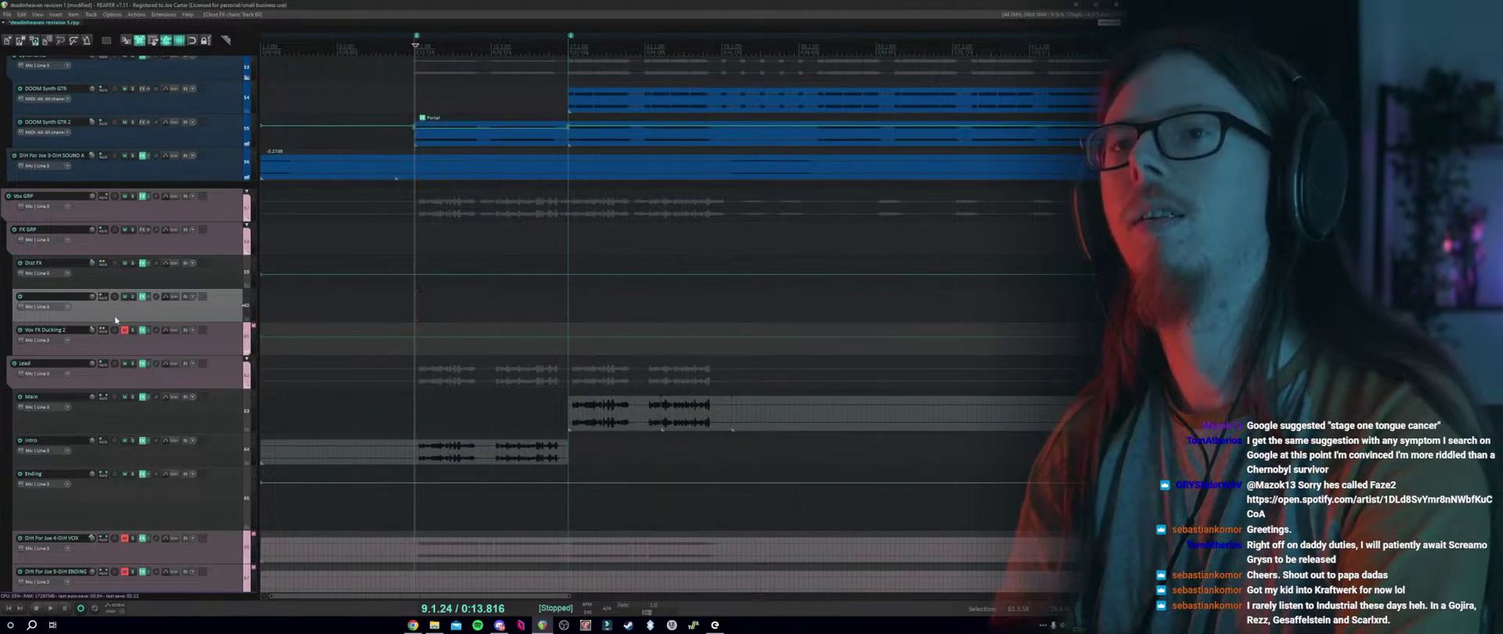
pyautogui.rightClick(103, 296)
pyautogui.click(104, 286)
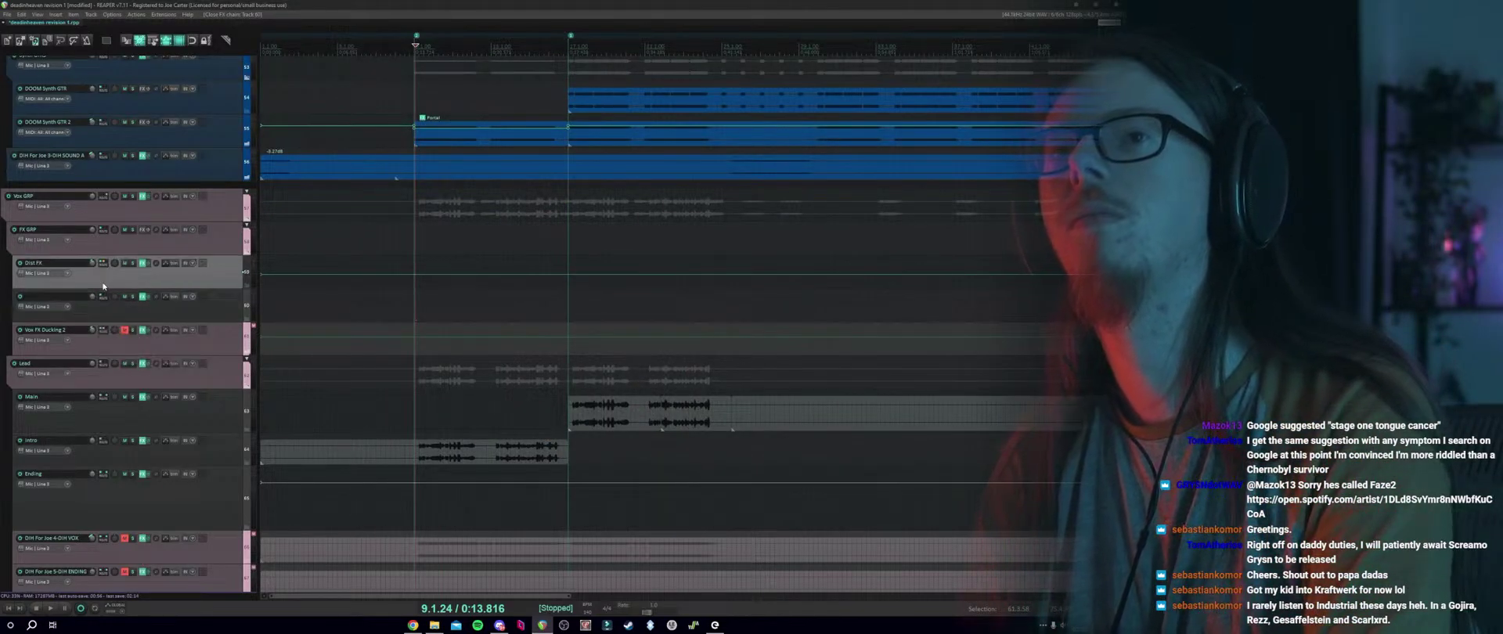
pyautogui.click(120, 312)
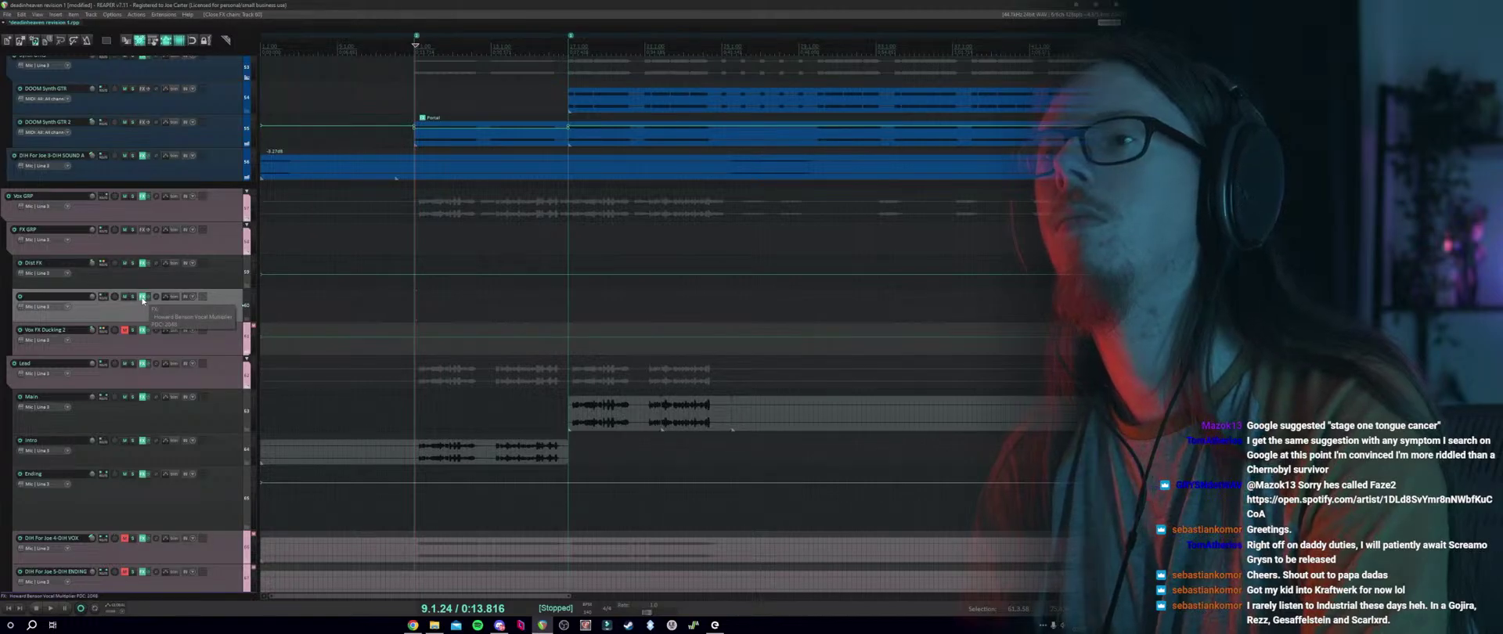
pyautogui.click(143, 298)
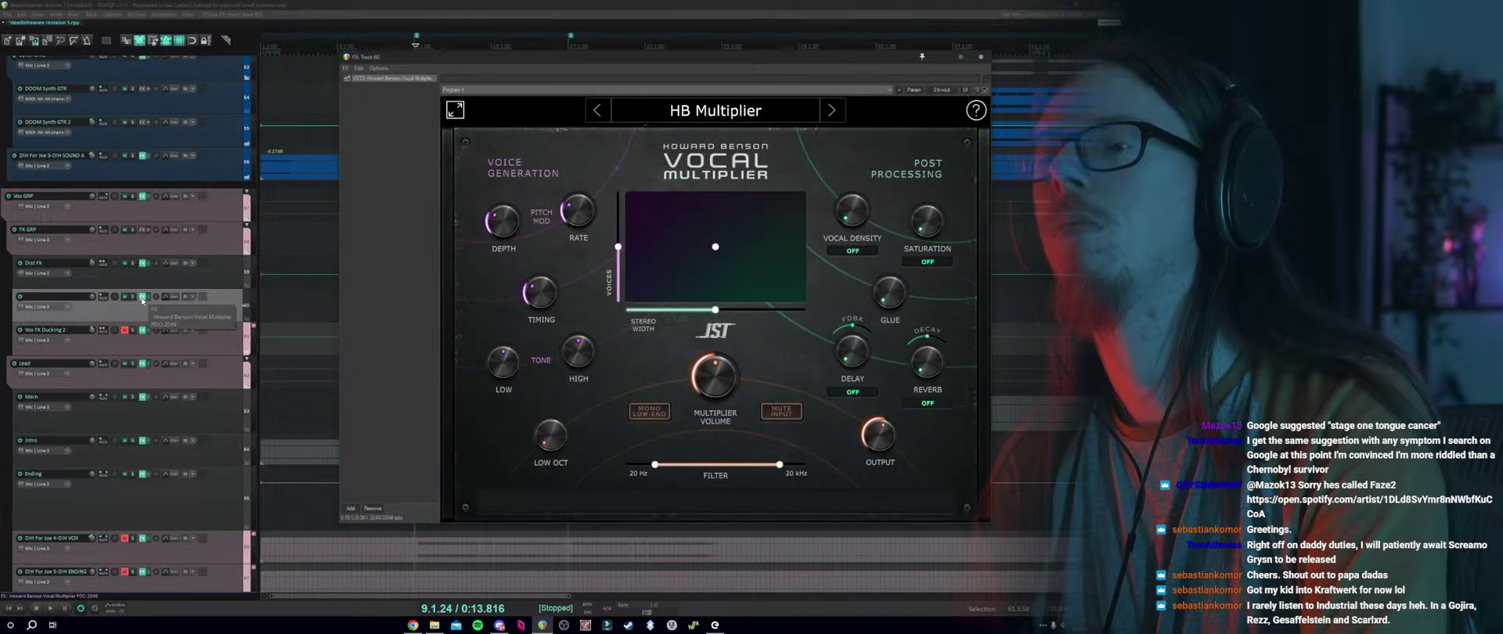
pyautogui.click(143, 297)
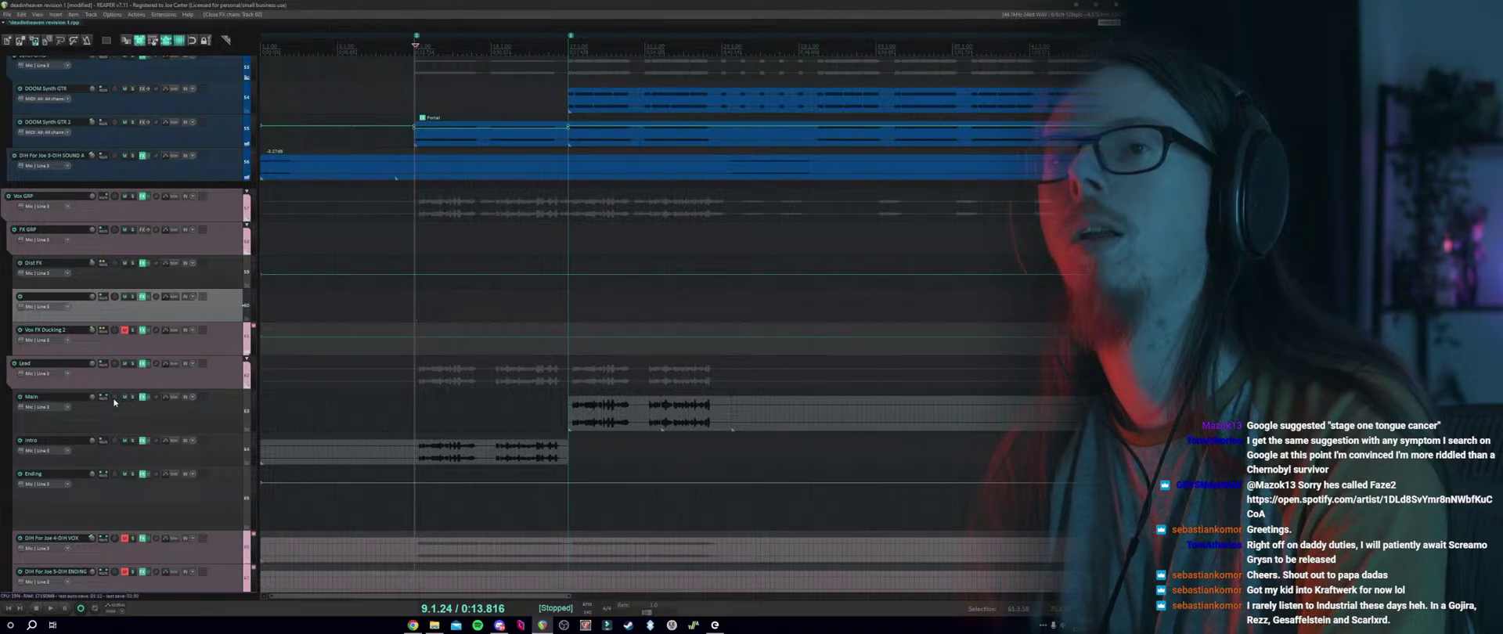
# Name the new track below Dist FX "Multiplier FX".
pyautogui.doubleClick(64, 296)
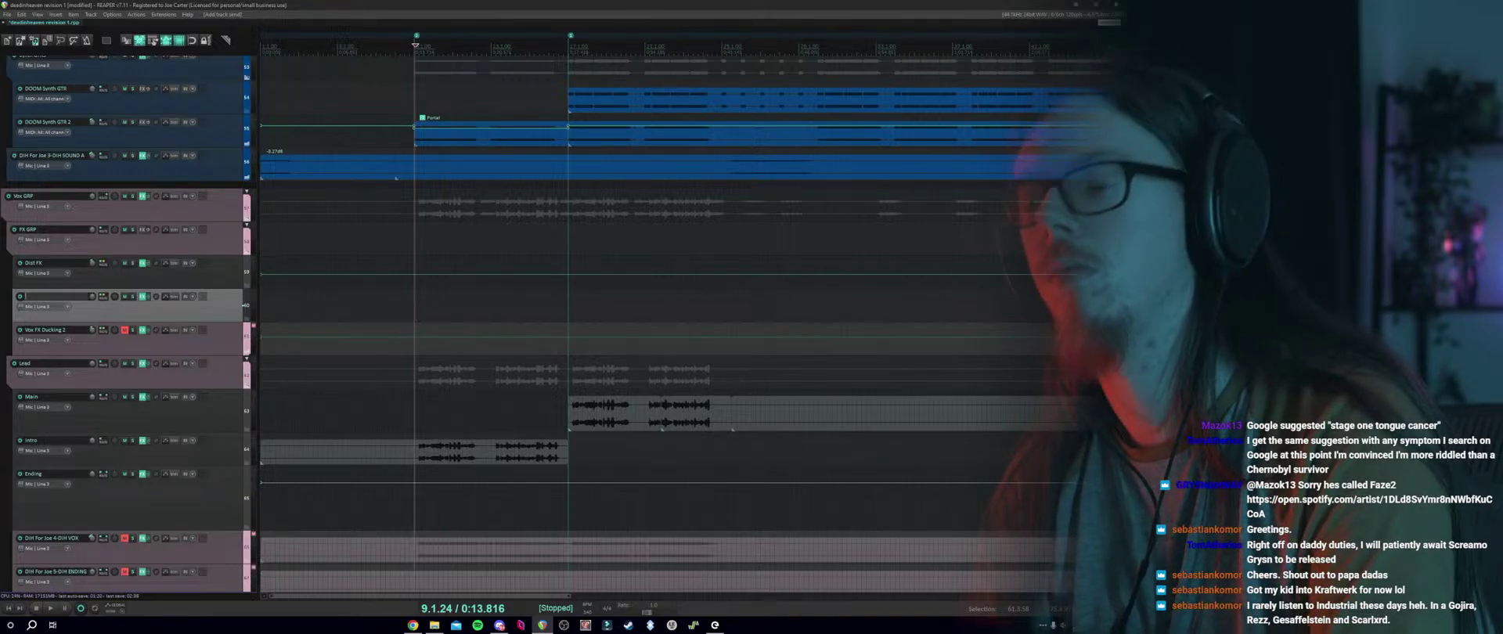
pyautogui.write('Multi')
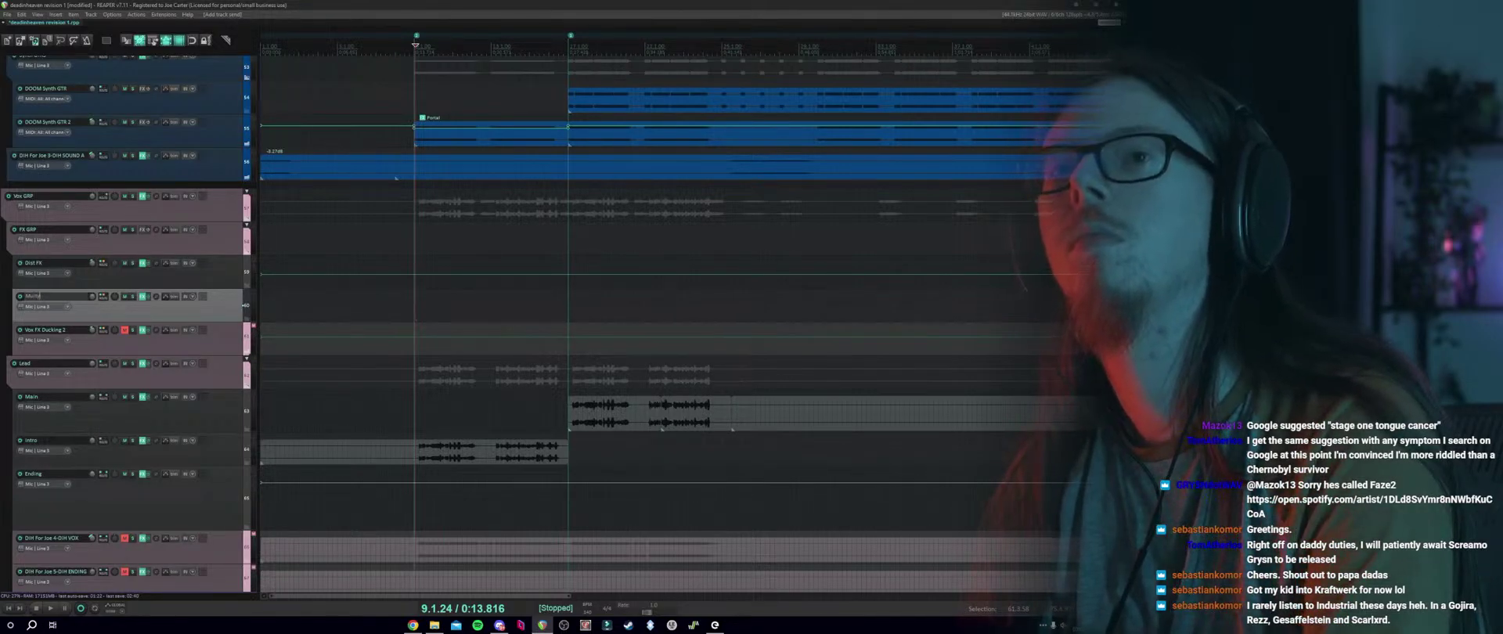
pyautogui.write('Spl')
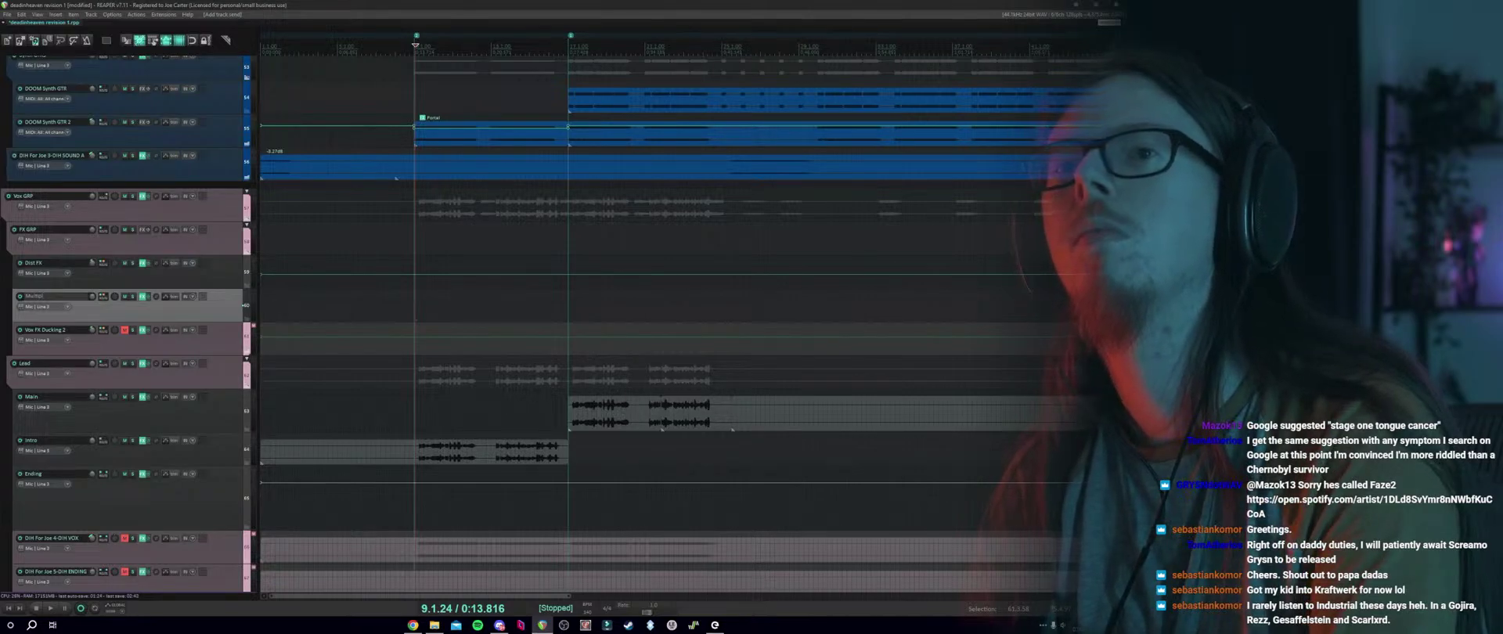
pyautogui.write('ier')
pyautogui.press('Return')
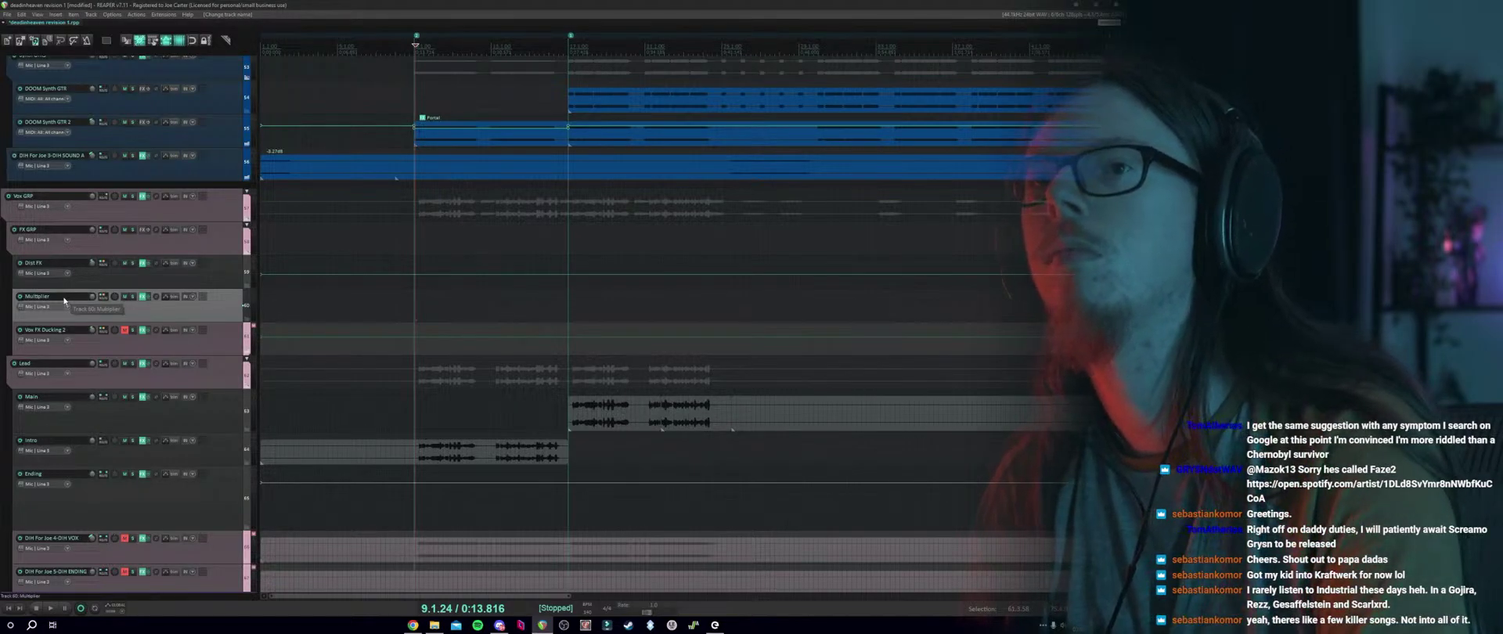
pyautogui.doubleClick(64, 299)
pyautogui.write('FX')
pyautogui.press('Return')
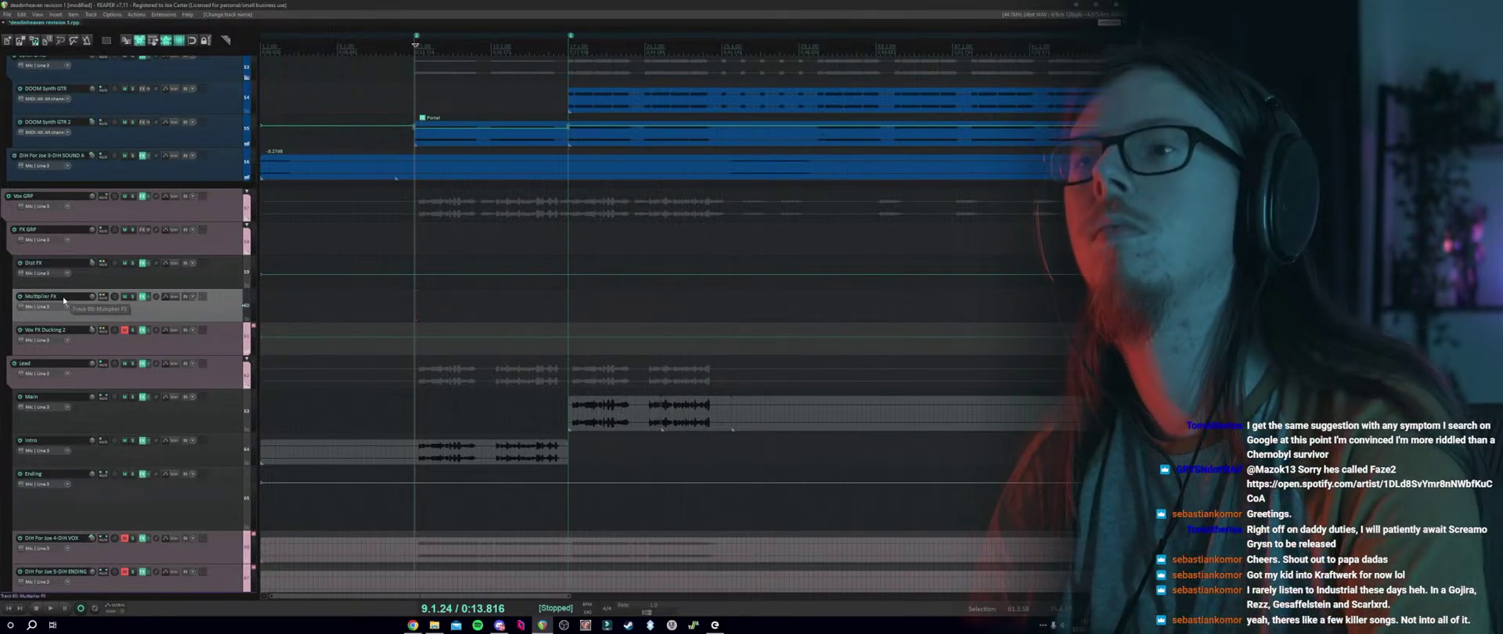
# Set the Main track's send to Multiplier FX to a pre-fader mode.
pyautogui.click(105, 397)
pyautogui.click(366, 536)
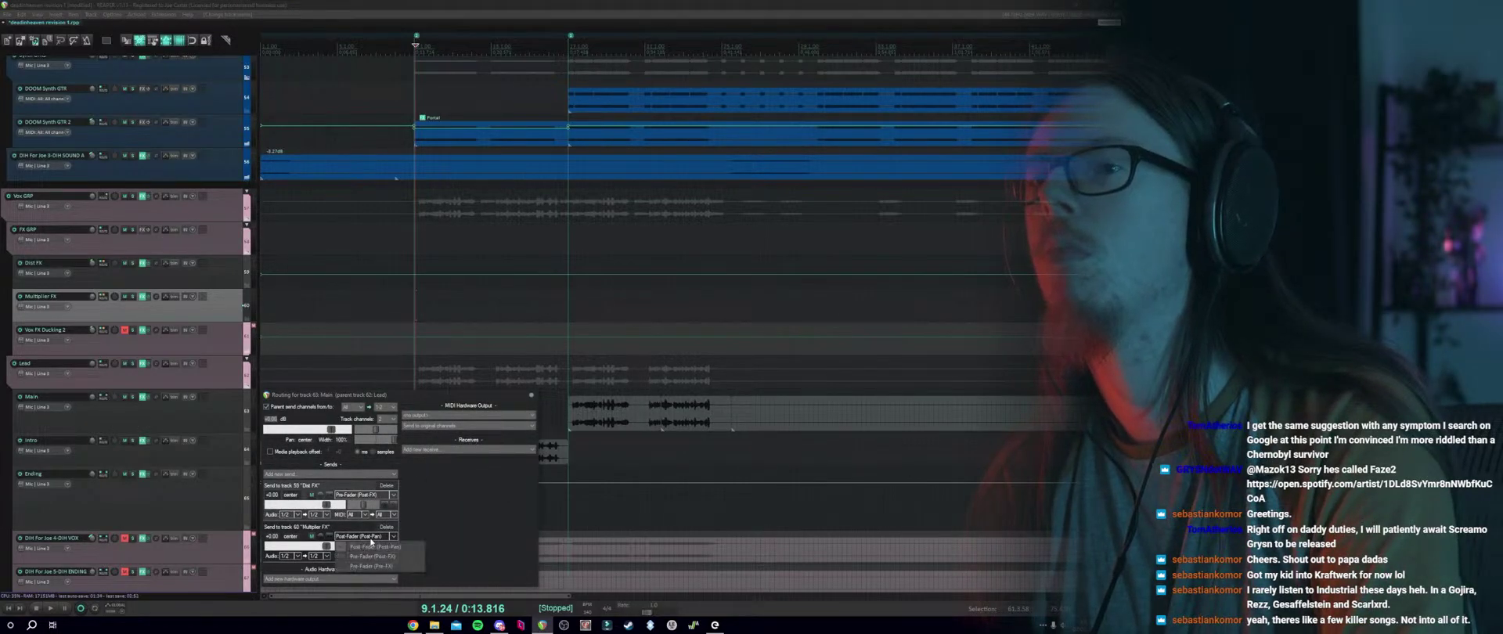
pyautogui.click(364, 563)
pyautogui.click(531, 395)
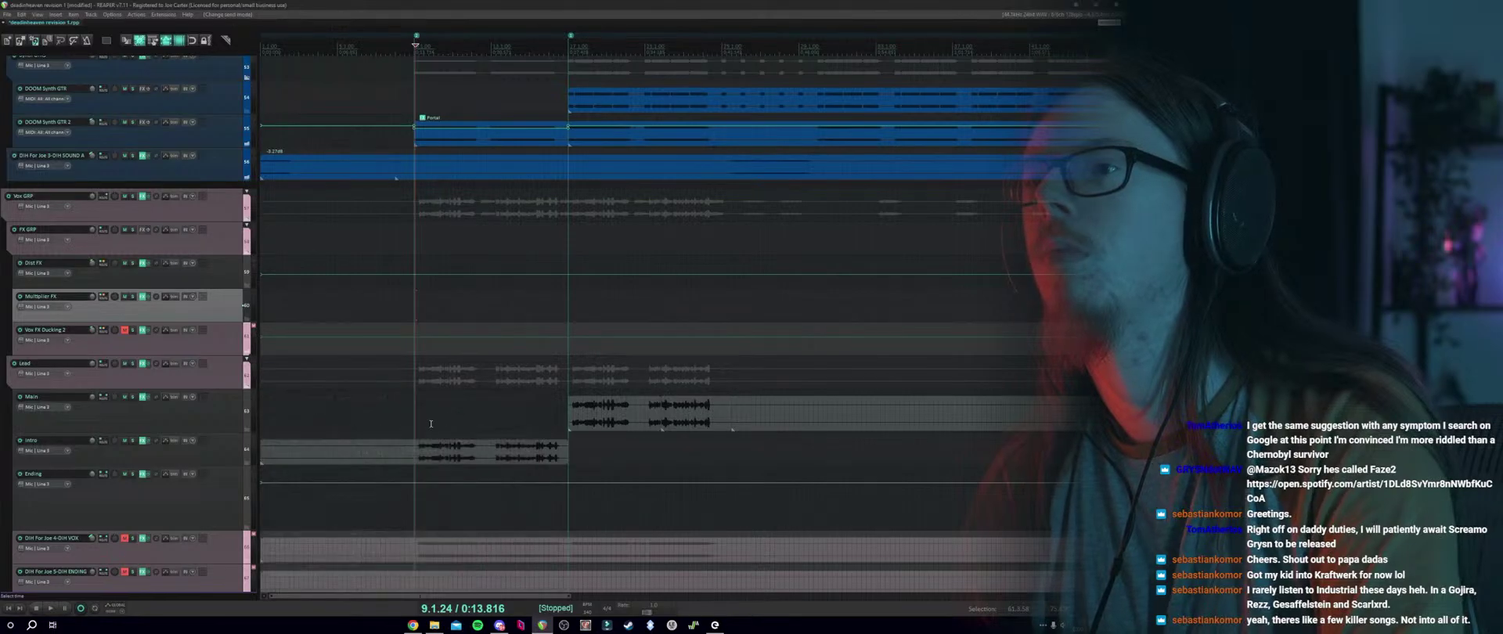
# Place the edit cursor at the start of the Main vocals, solo Multiplier FX and enable Mute Input in its Vocal Multiplier.
pyautogui.click(570, 390)
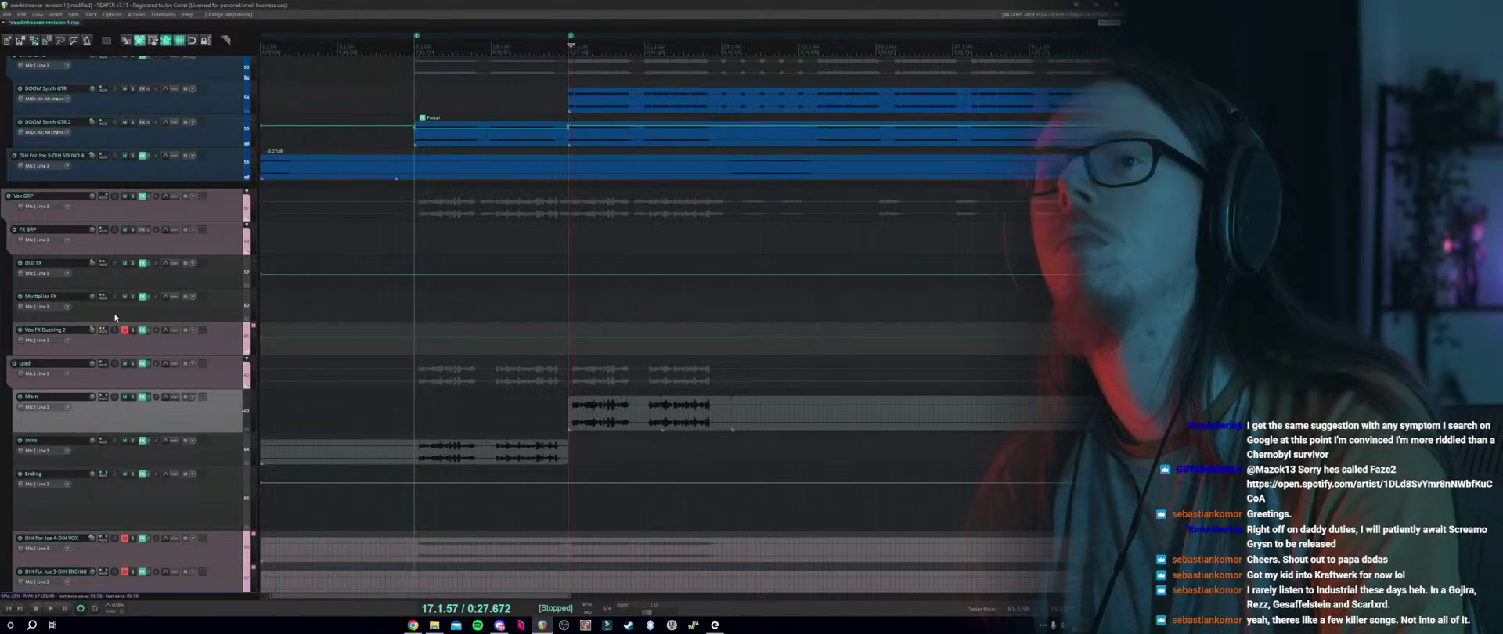
pyautogui.click(133, 297)
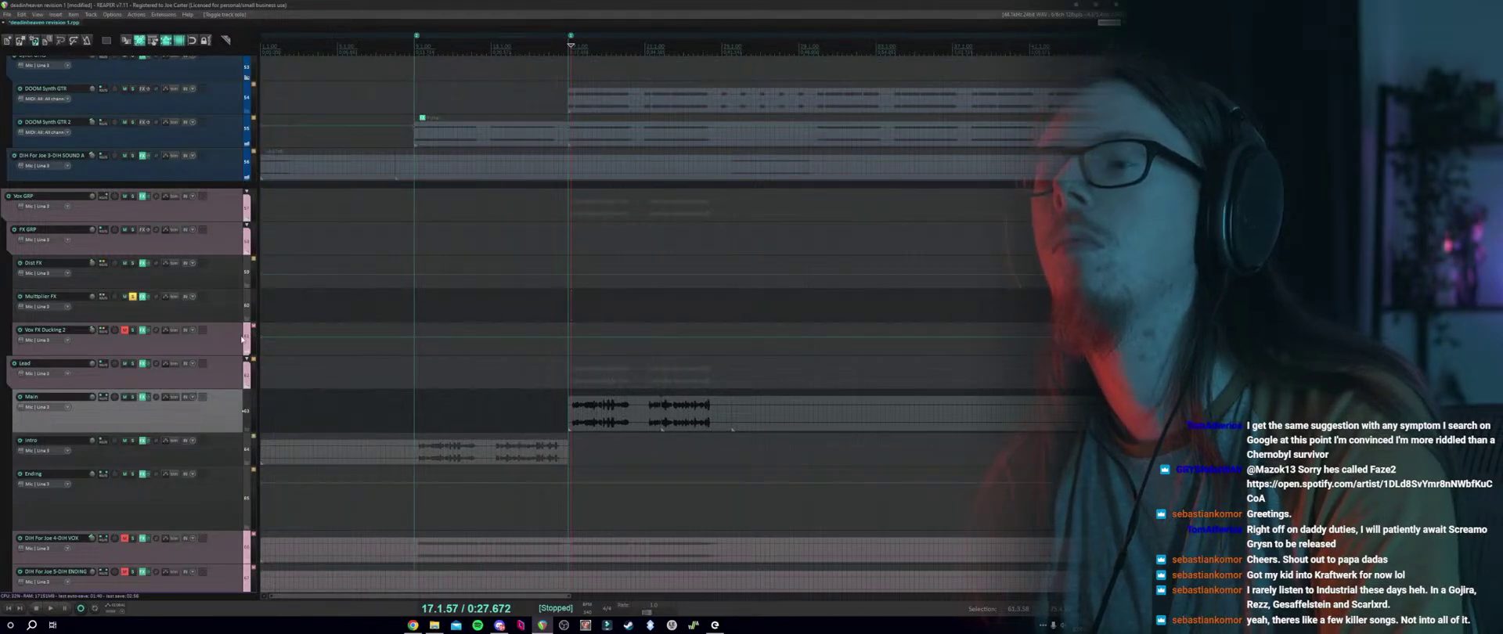
pyautogui.click(142, 296)
pyautogui.click(783, 414)
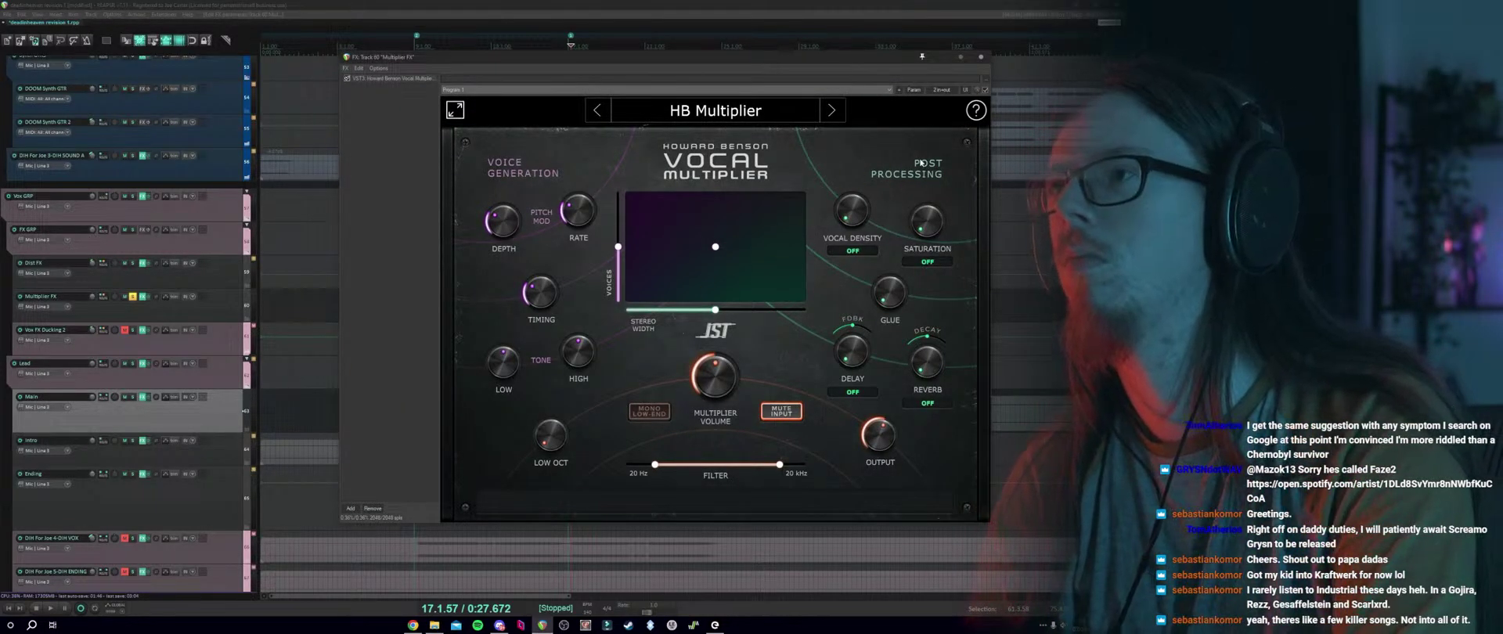
pyautogui.click(981, 58)
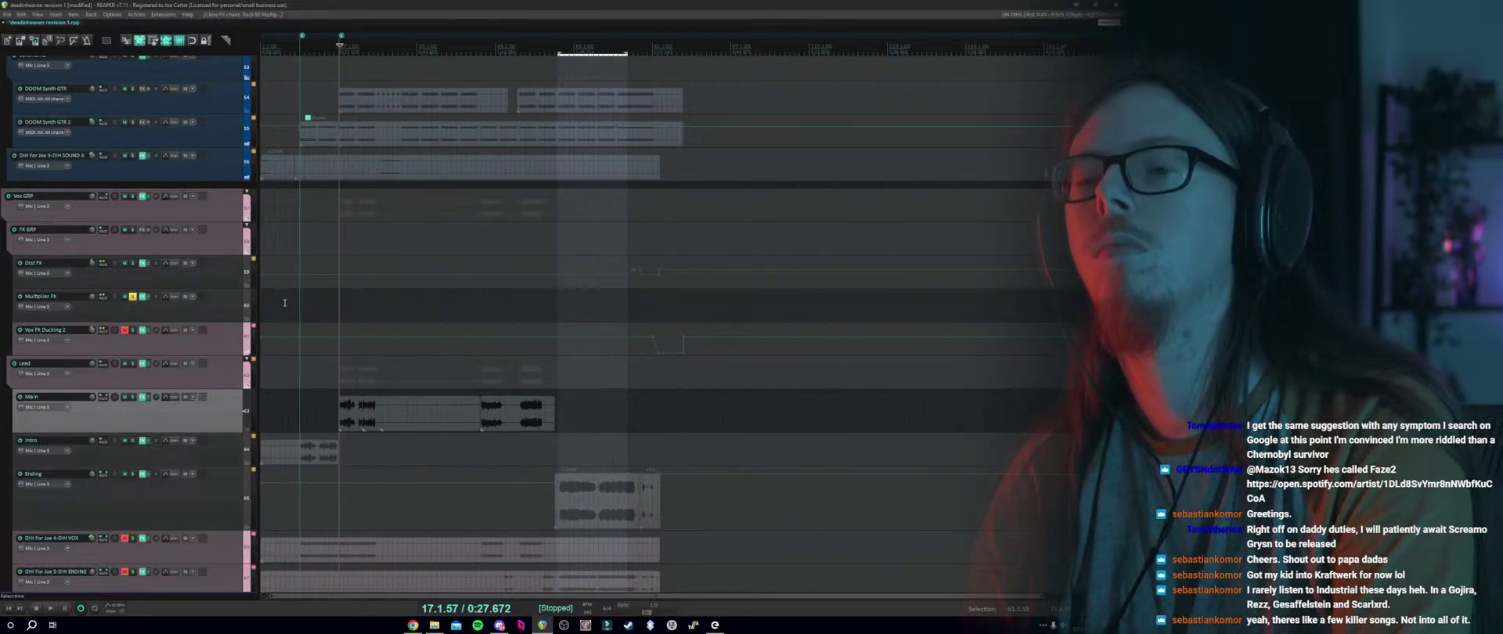
# Play the first Main vocal phrases with Multiplier FX soloed to hear only the generated voices.
pyautogui.scroll(3, 377, 392)
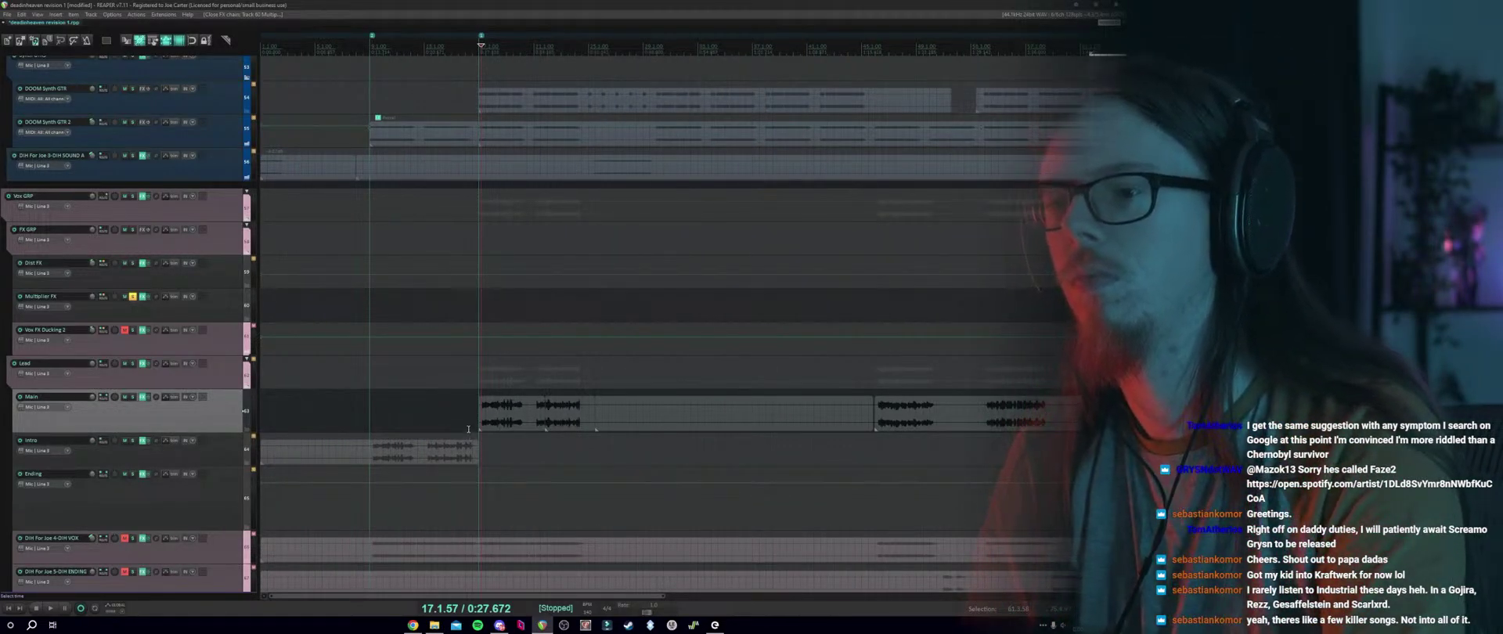
pyautogui.scroll(3, 434, 400)
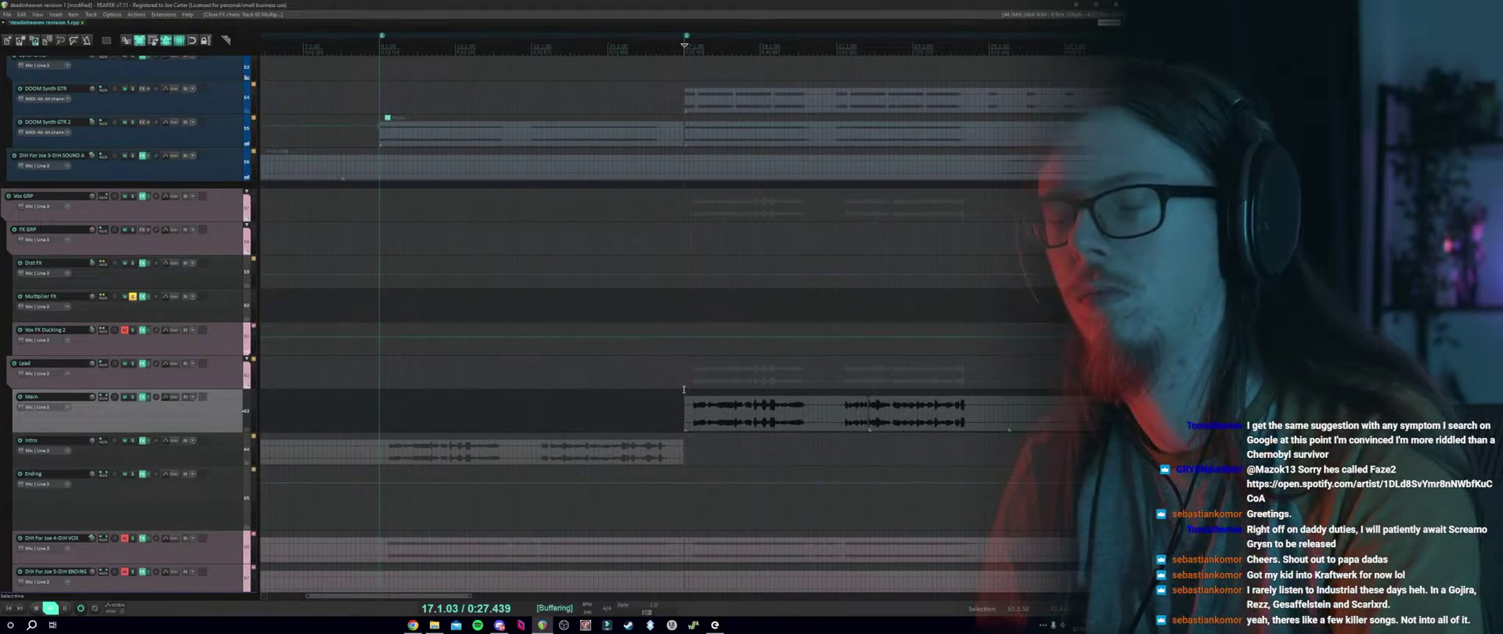
pyautogui.press('space')
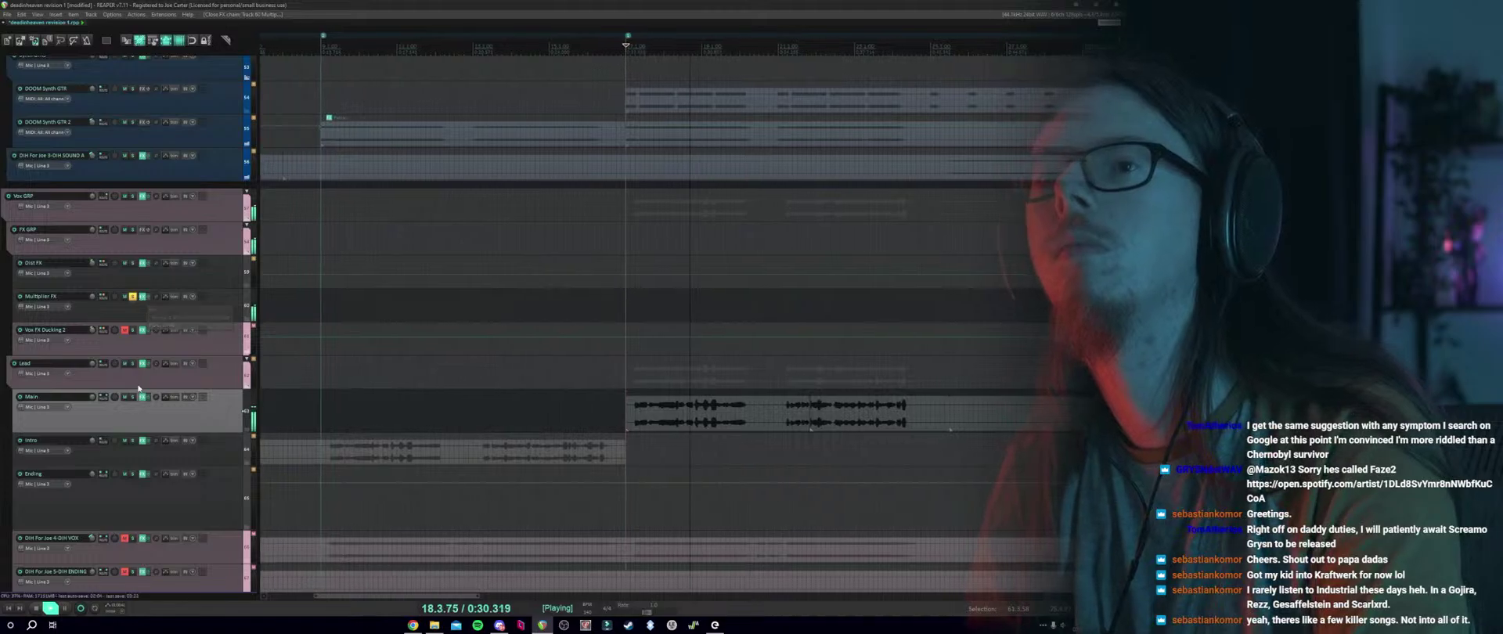
# Reopen the Vocal Multiplier, solo the Main track as well, and compare playback with the Multiplier FX solo off and on.
pyautogui.click(143, 298)
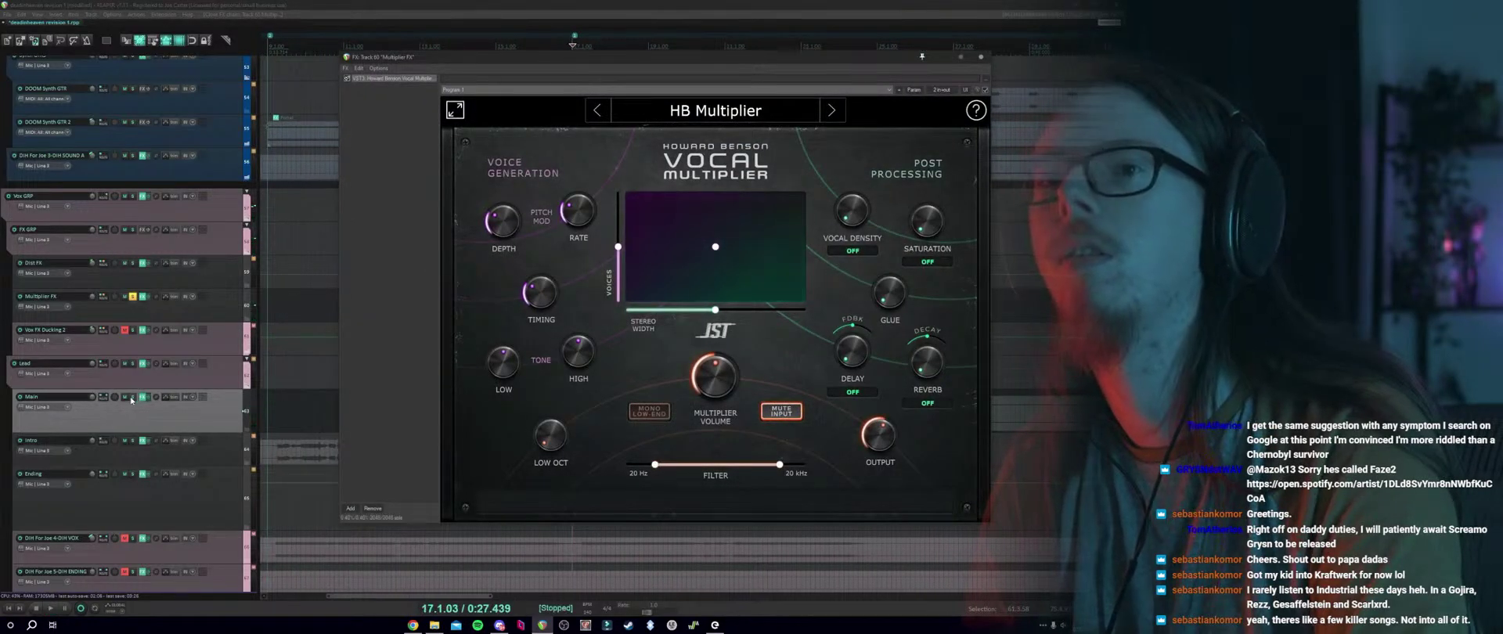
pyautogui.click(132, 397)
pyautogui.press('space')
pyautogui.click(134, 298)
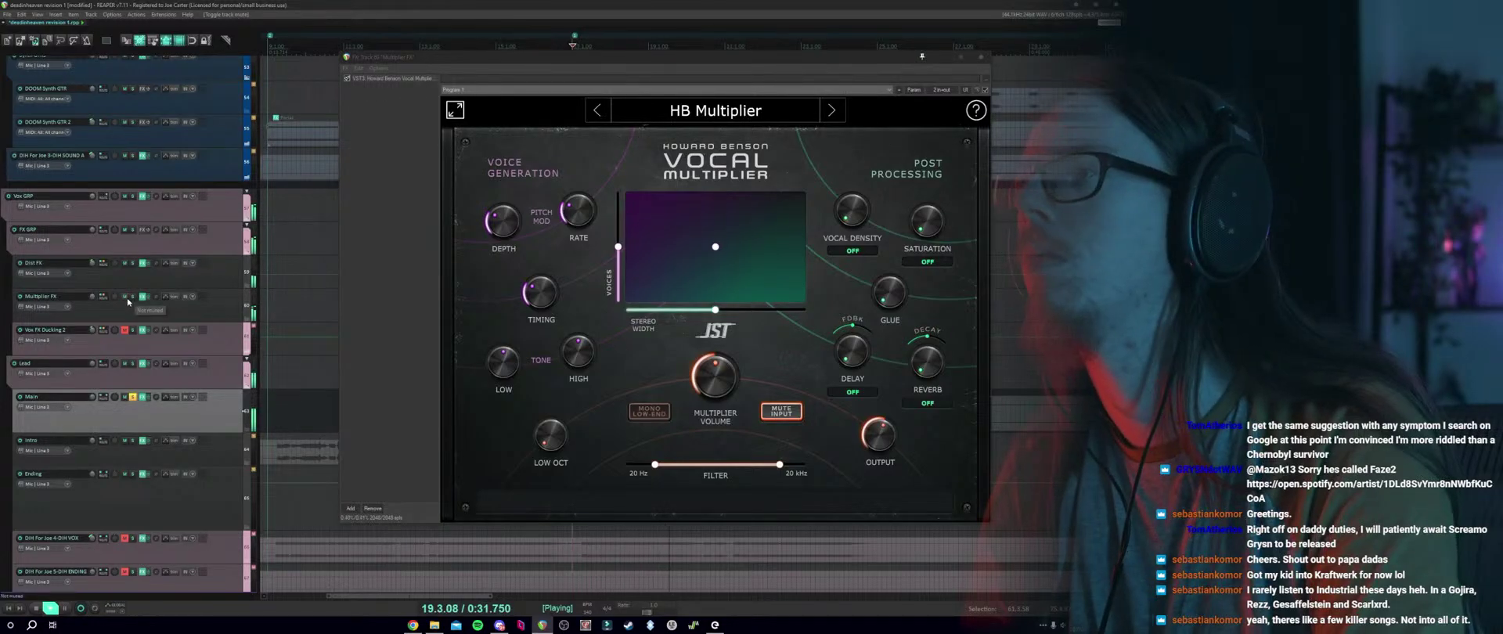
pyautogui.click(133, 296)
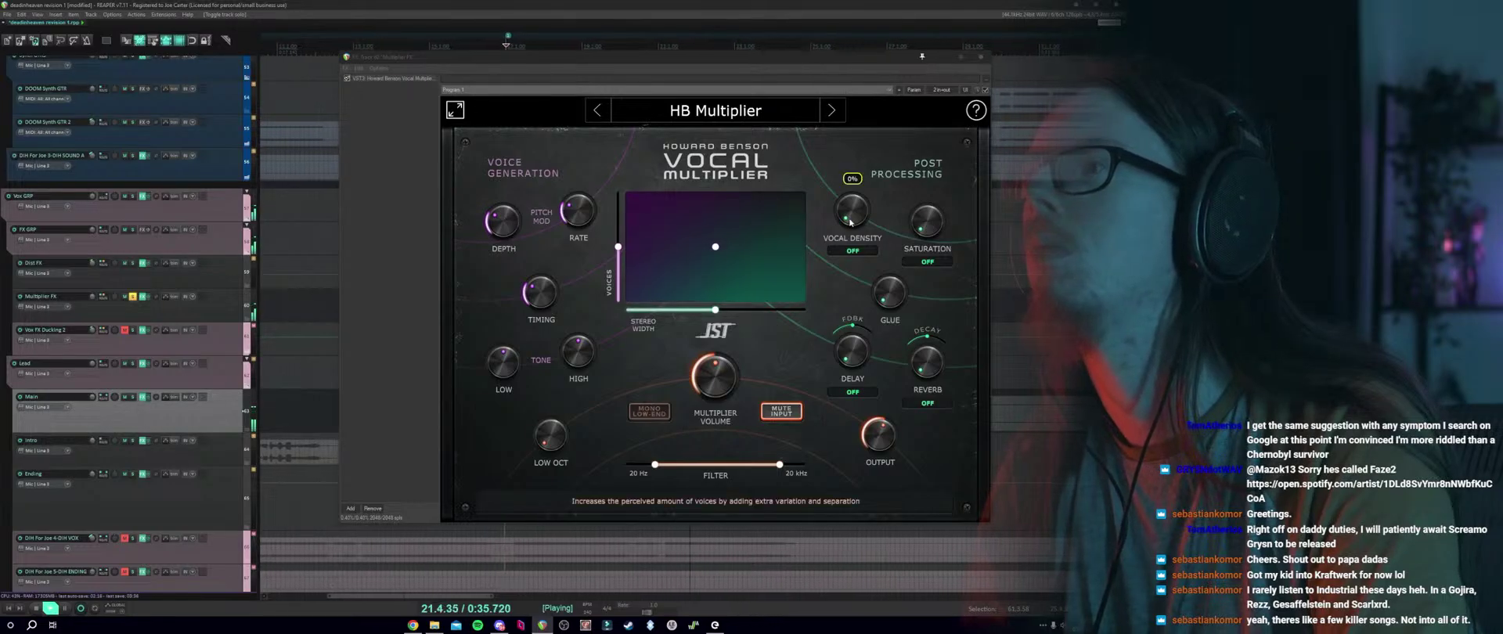
# Set Vocal Density to Normal, raise its amount, and compare it against Off during playback.
pyautogui.click(853, 251)
pyautogui.click(851, 287)
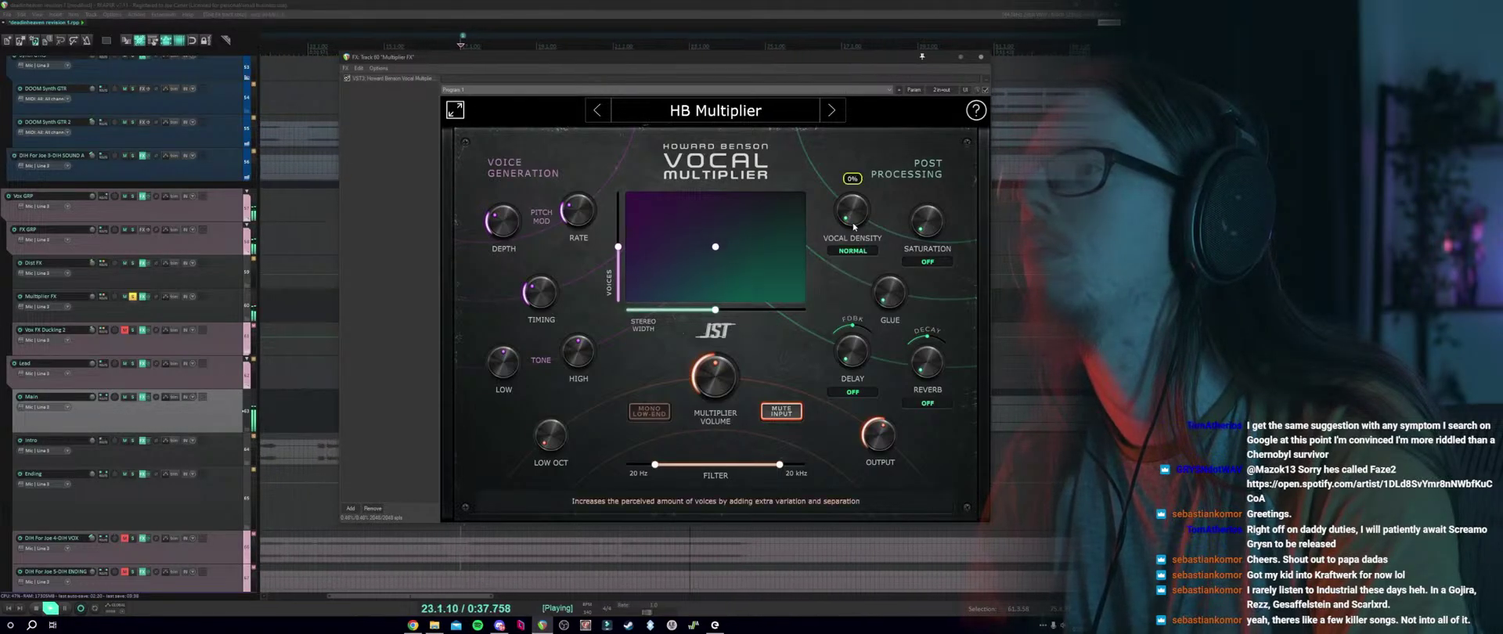
pyautogui.moveTo(854, 213); pyautogui.dragTo(851, 210)
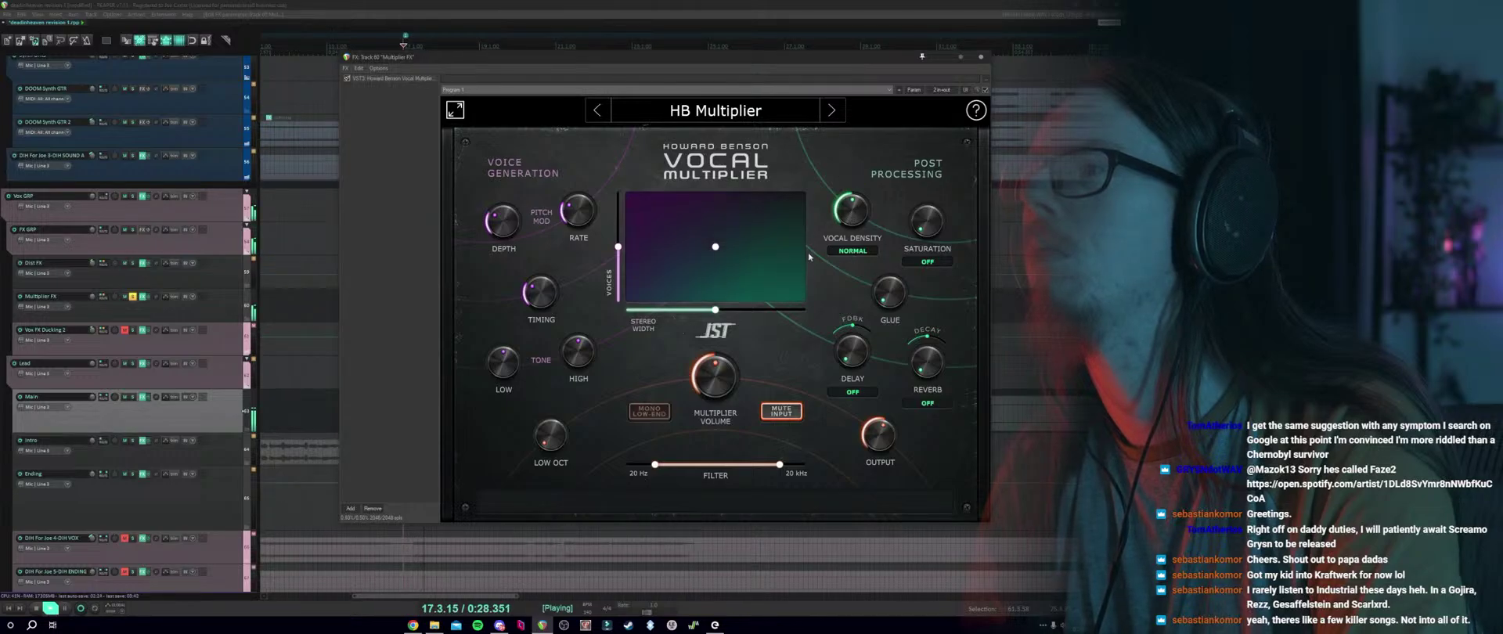
pyautogui.click(852, 251)
pyautogui.click(849, 254)
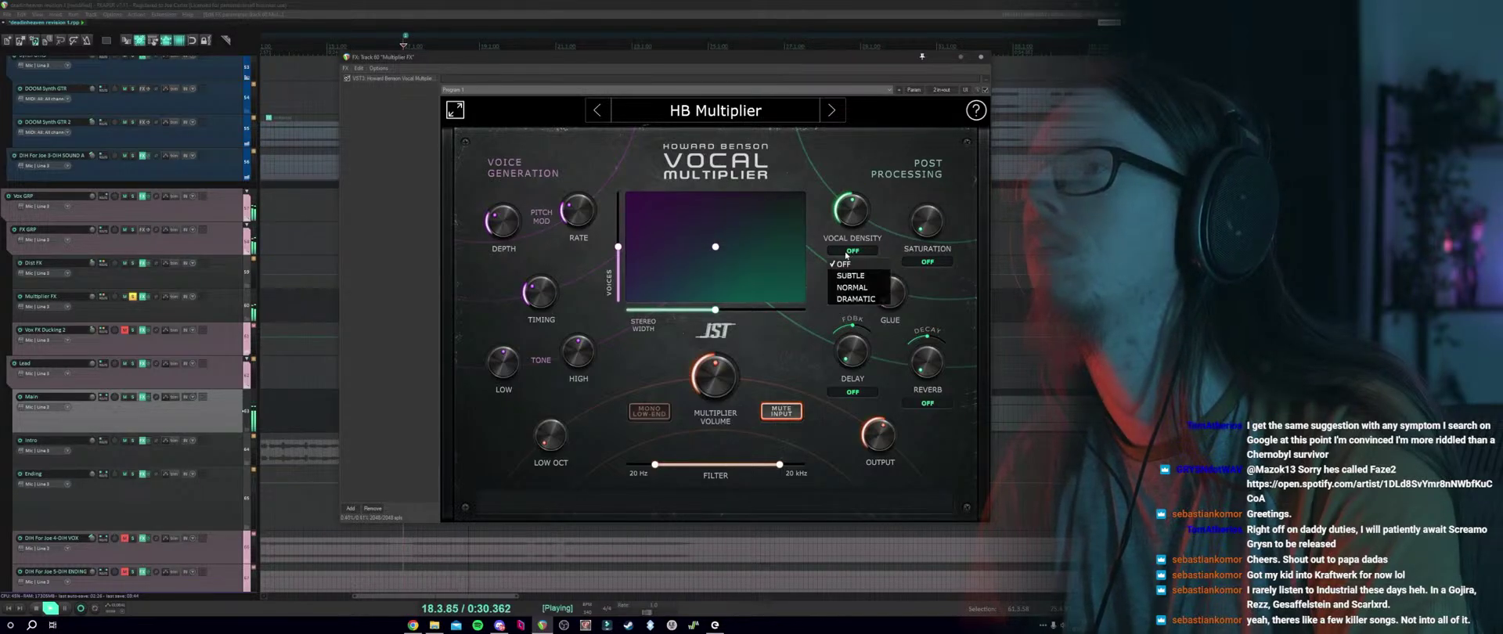
pyautogui.click(849, 289)
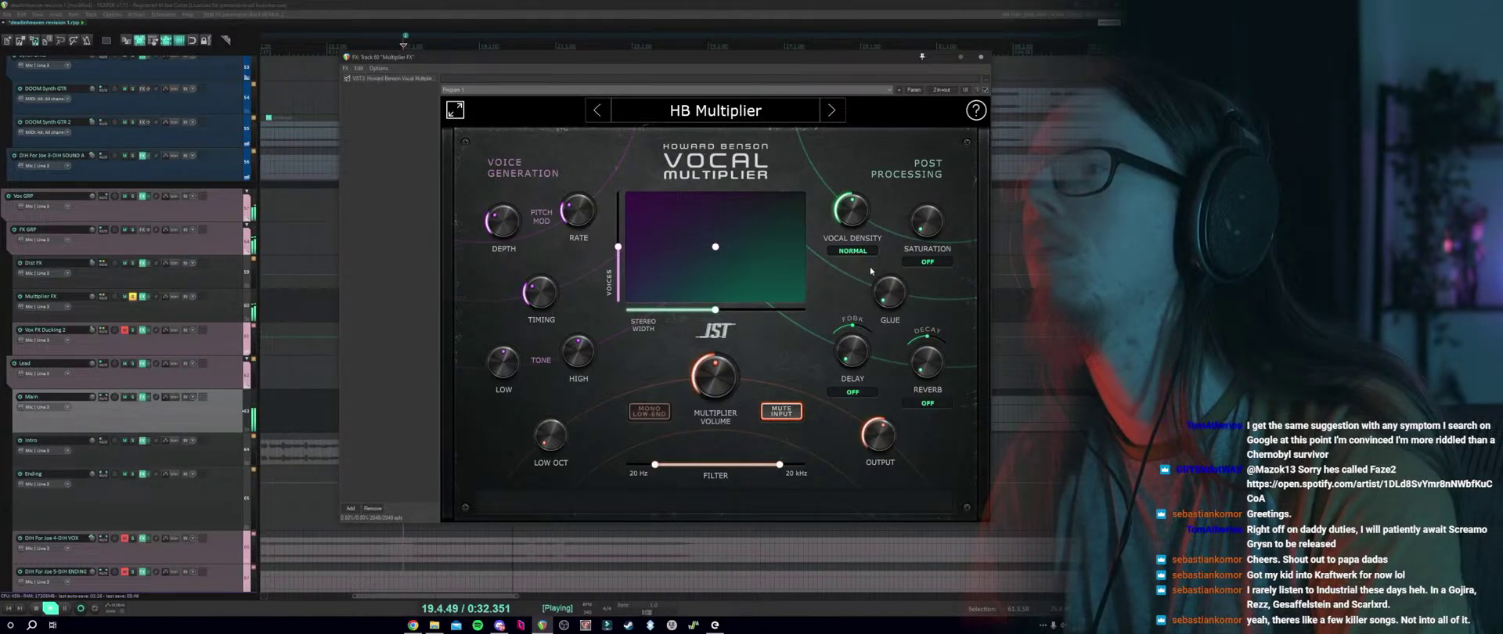
# Raise the Glue compression on the generated voices to 50% and stop playback.
pyautogui.click(888, 280)
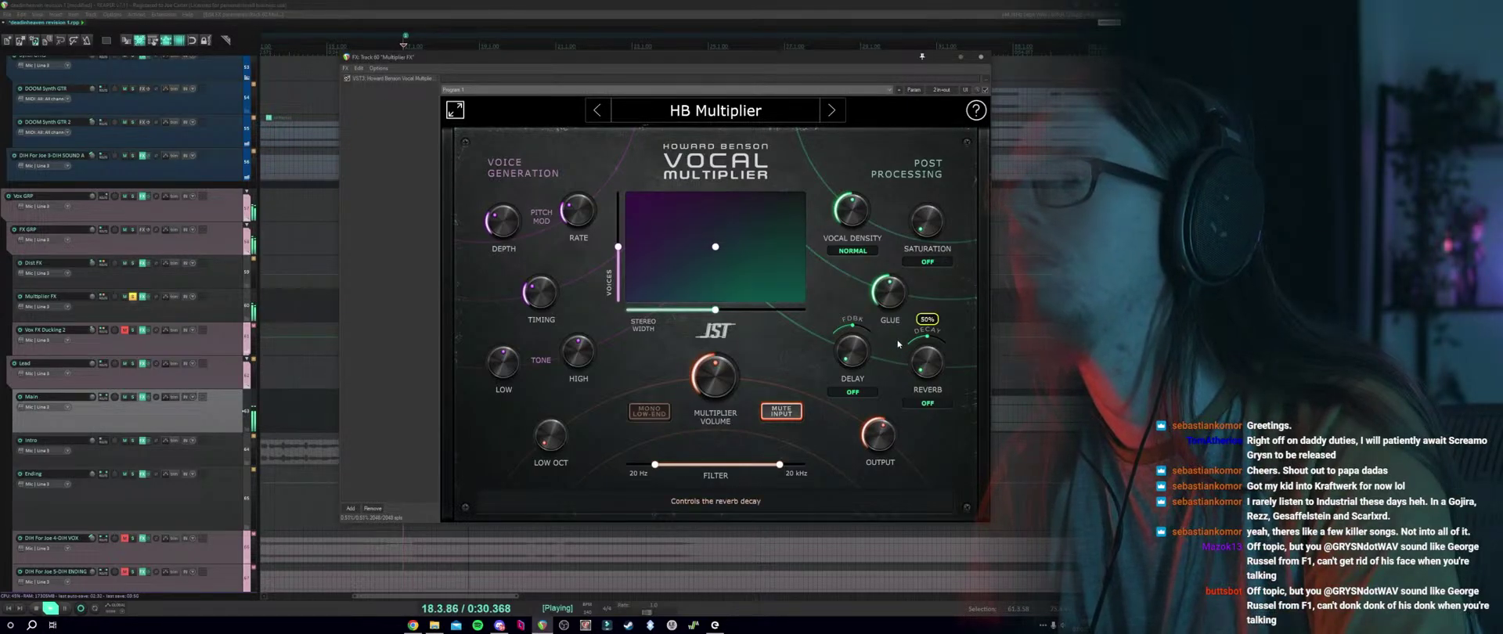
pyautogui.press('space')
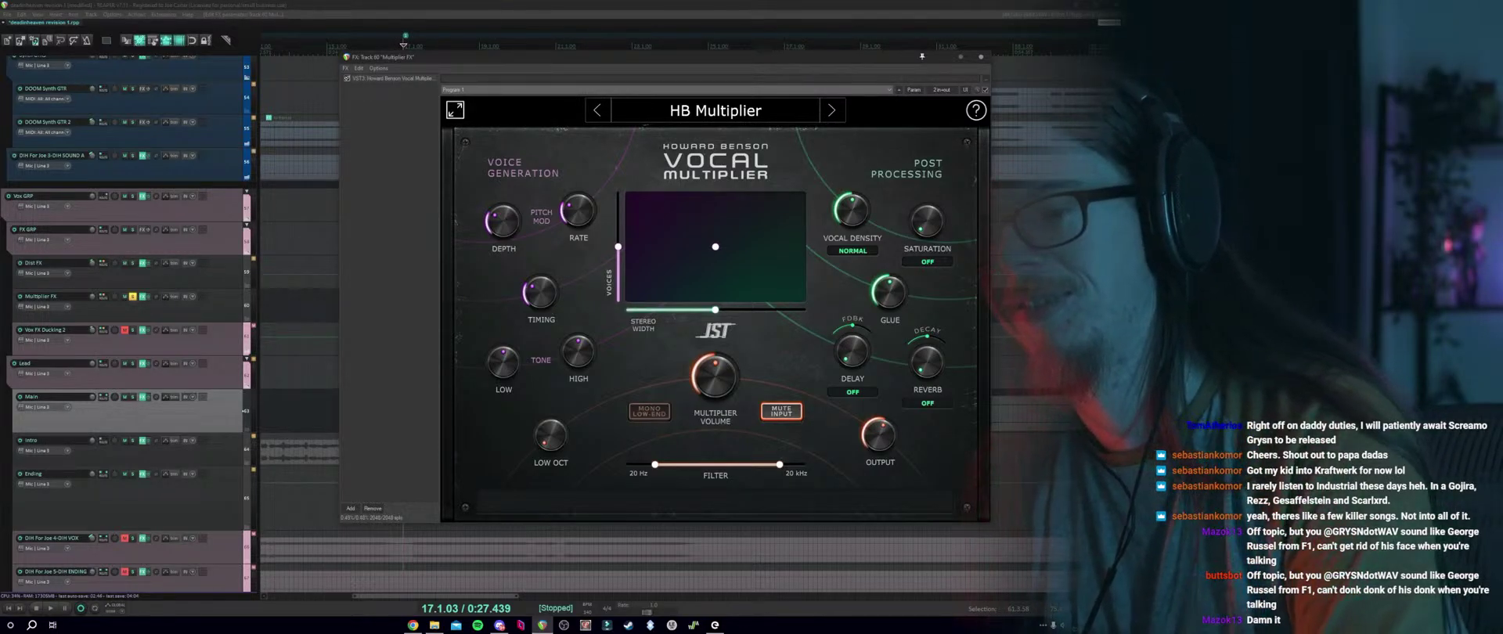
pyautogui.press('ctrl')
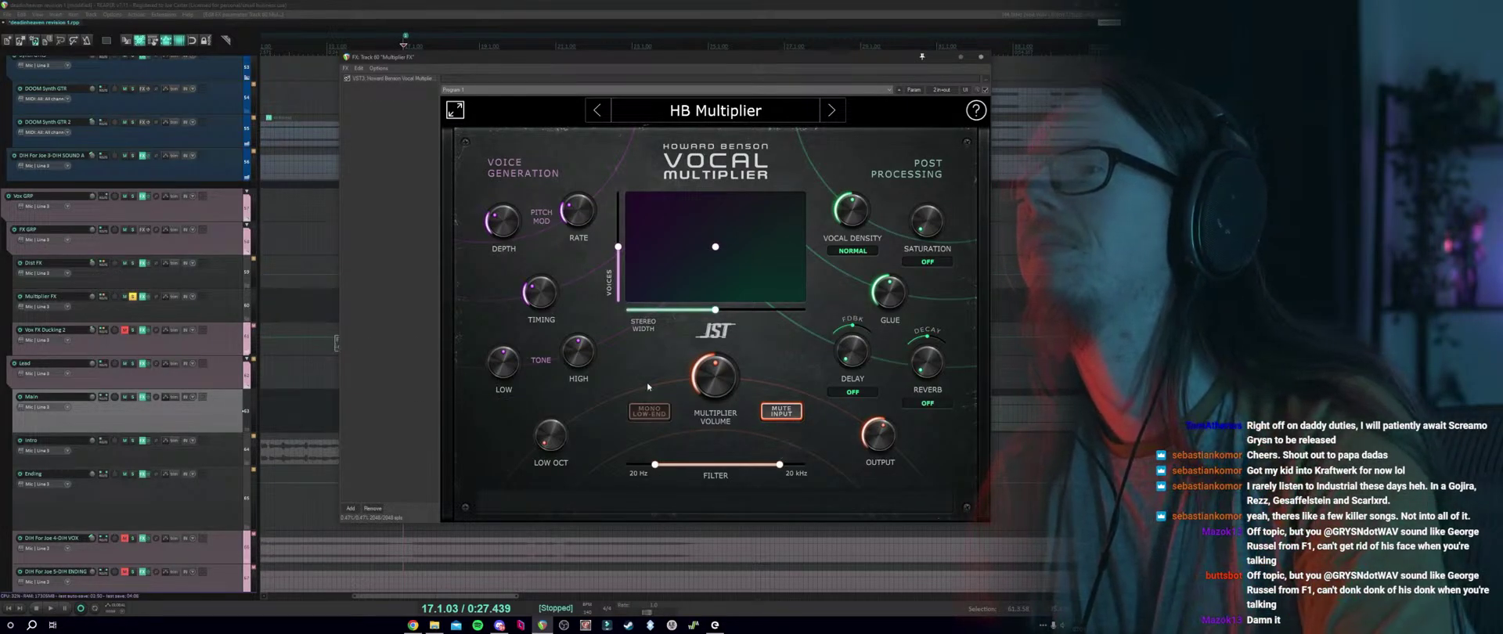
pyautogui.moveTo(703, 376)
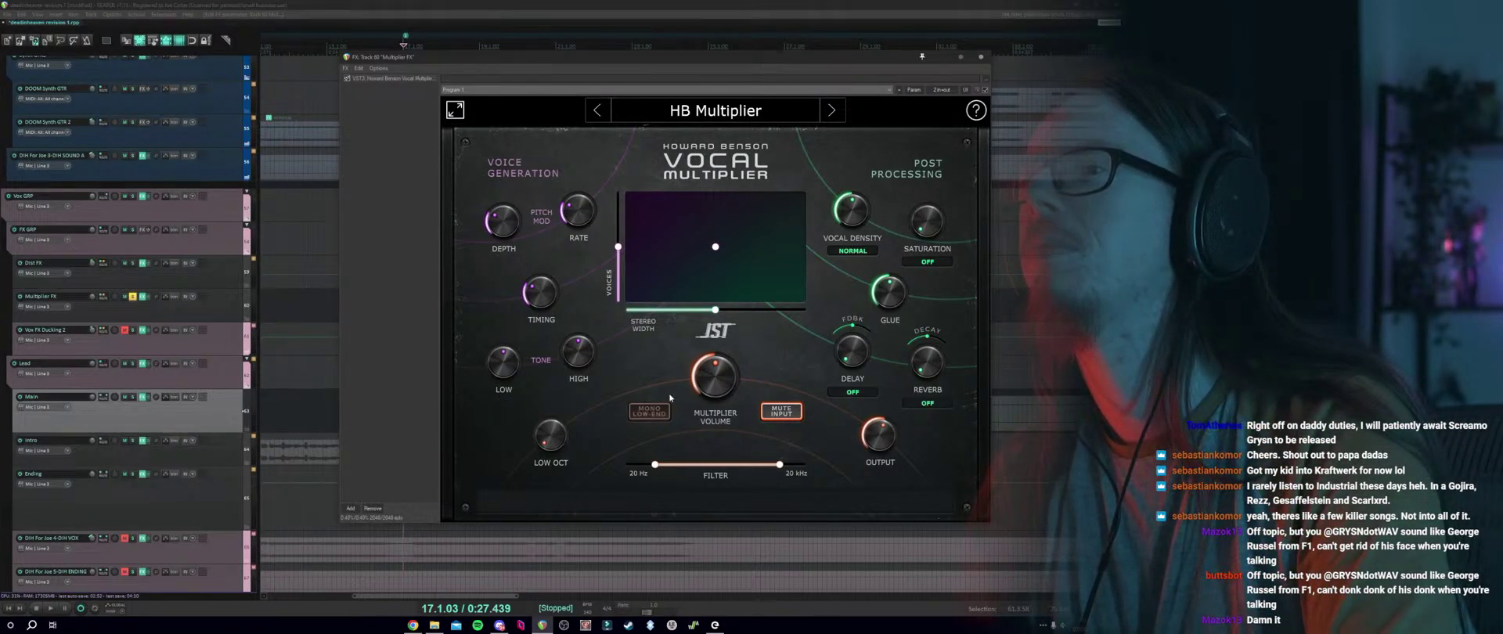
# Audition the Stereo Width, leaving it at 100%, and raise the generated Voices amount to 75%.
pyautogui.moveTo(715, 311)
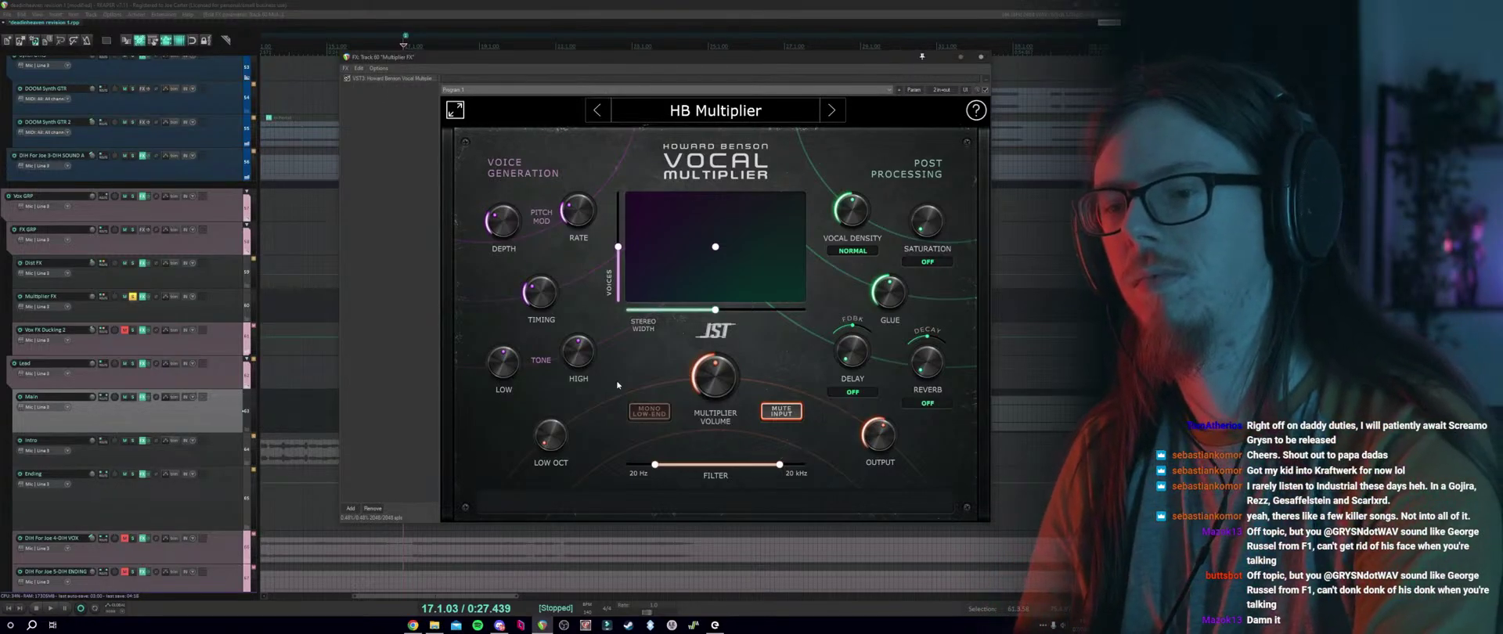
pyautogui.press('space')
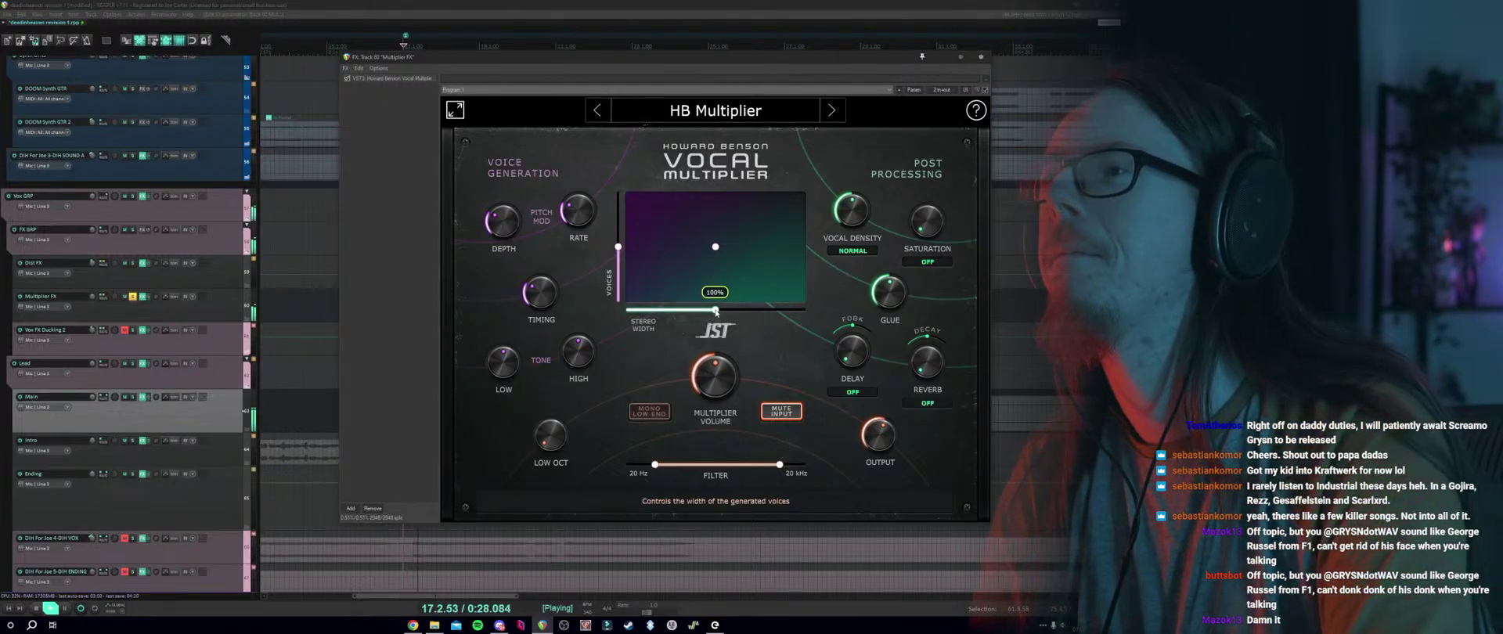
pyautogui.moveTo(714, 310)
pyautogui.mouseDown()
pyautogui.moveTo(774, 318)
pyautogui.moveTo(721, 310)
pyautogui.mouseUp()
pyautogui.moveTo(619, 248)
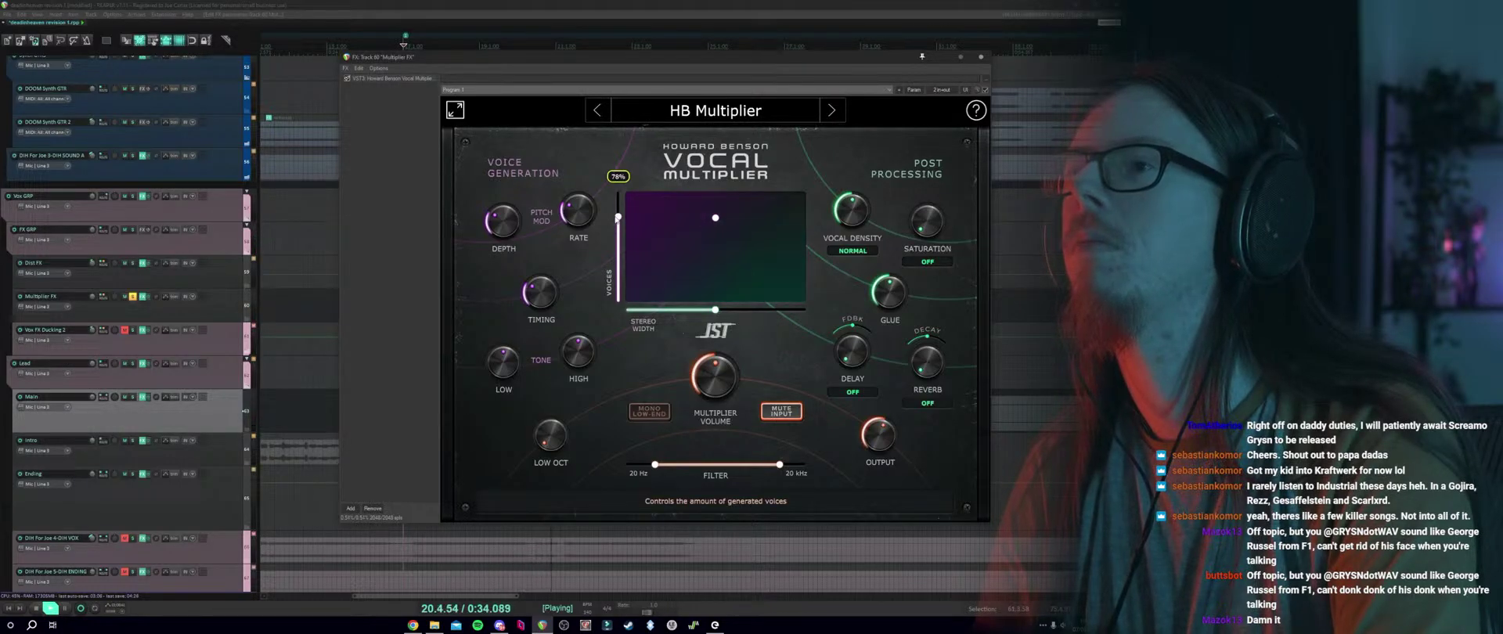
pyautogui.moveTo(618, 217); pyautogui.dragTo(619, 222)
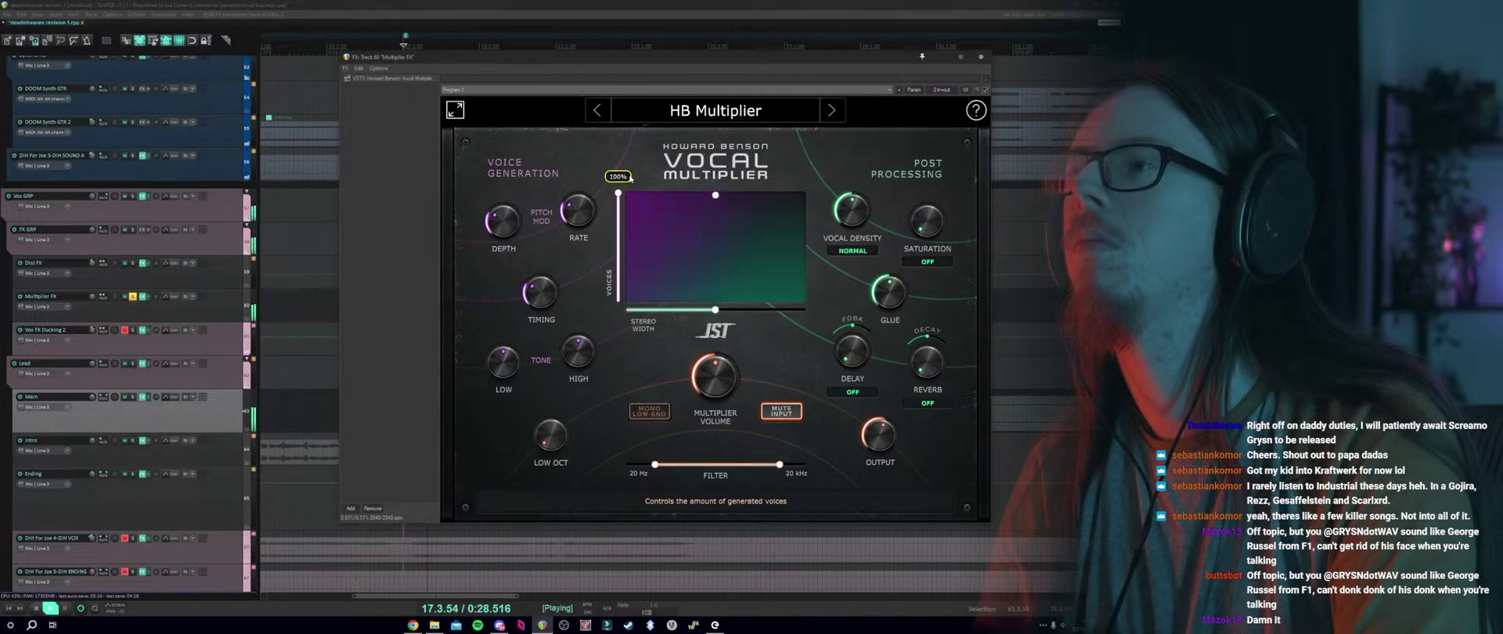
pyautogui.moveTo(630, 178); pyautogui.dragTo(622, 213)
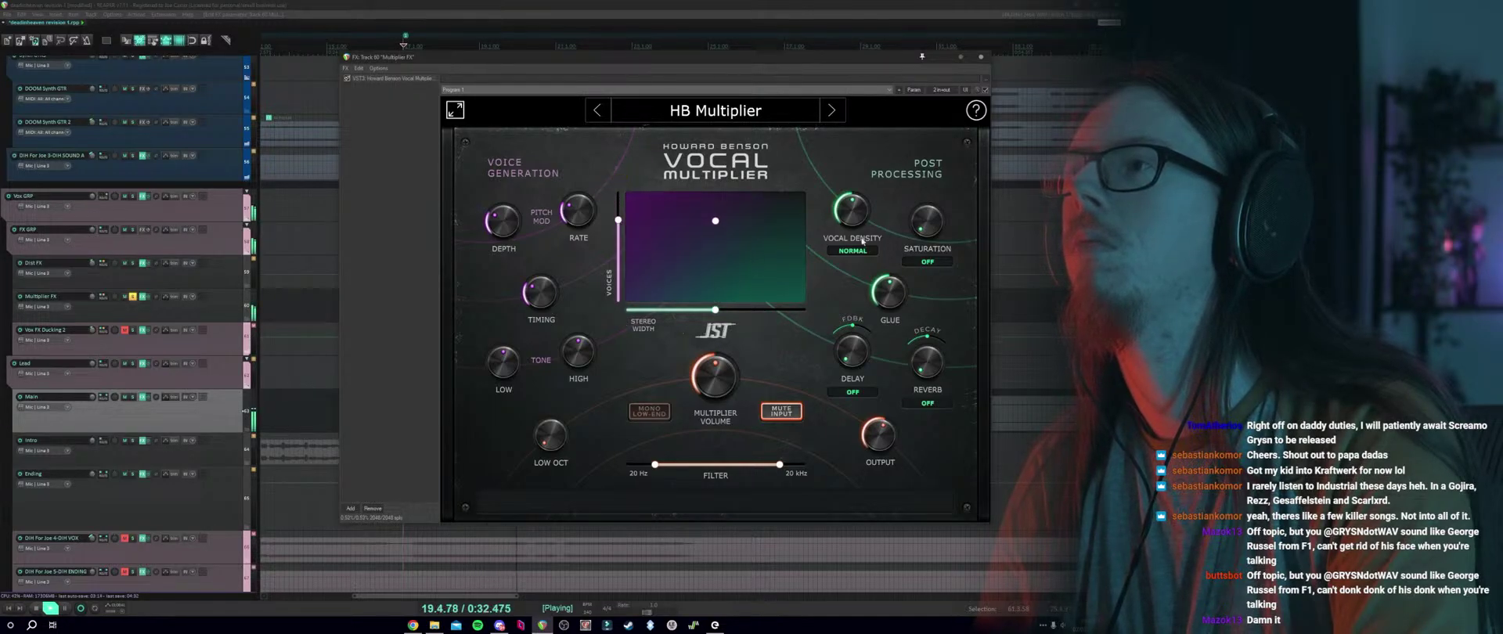
pyautogui.press('space')
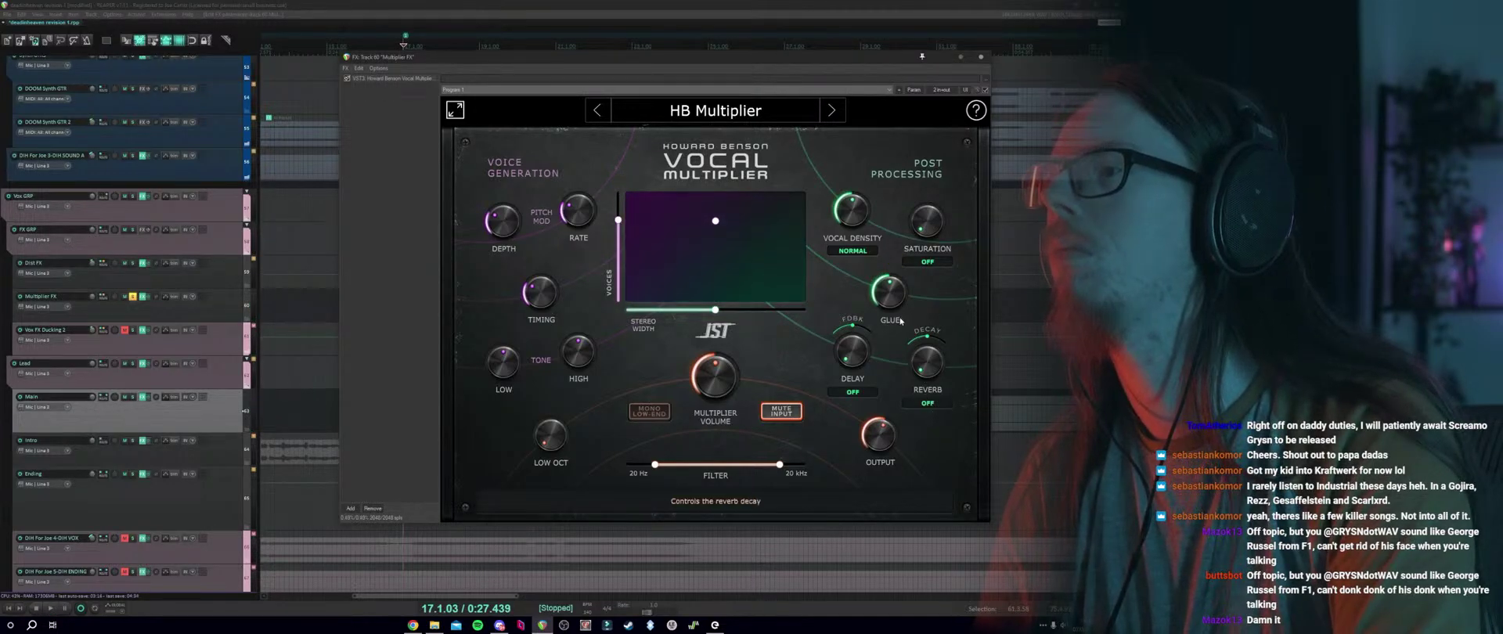
# Audition Vocal Density in Dramatic mode at 100%, returning it to Normal at a moderate amount.
pyautogui.press('space')
pyautogui.click(853, 251)
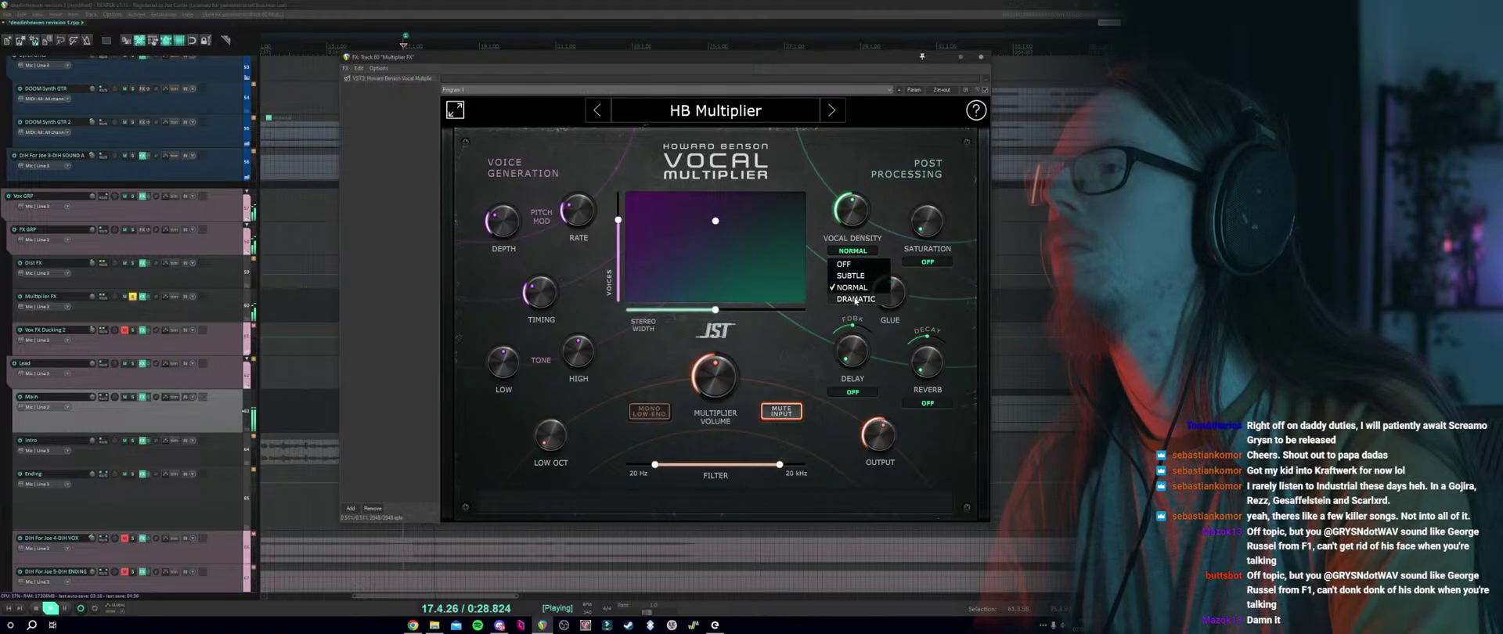
pyautogui.click(856, 299)
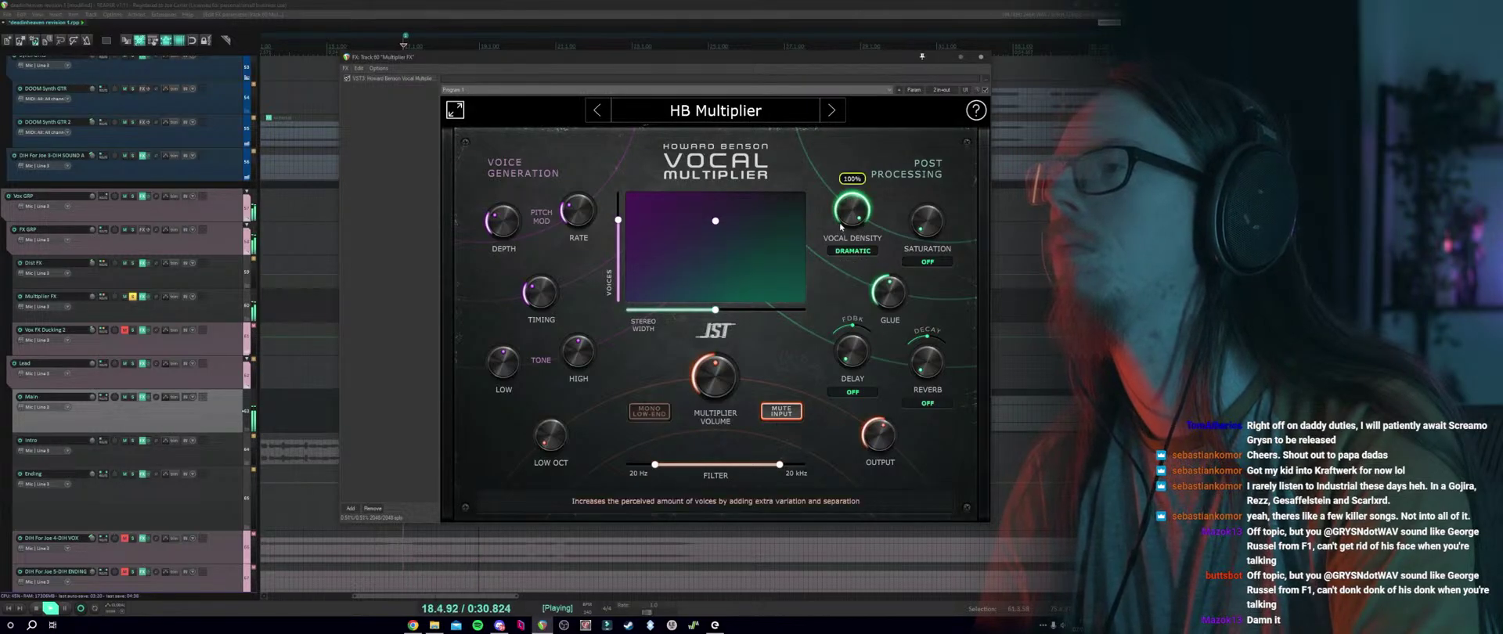
pyautogui.click(853, 250)
pyautogui.click(853, 267)
pyautogui.moveTo(852, 213); pyautogui.dragTo(847, 226)
pyautogui.press('space')
# Set the Saturation type to Vintage Tape and raise its amount during playback.
pyautogui.click(927, 261)
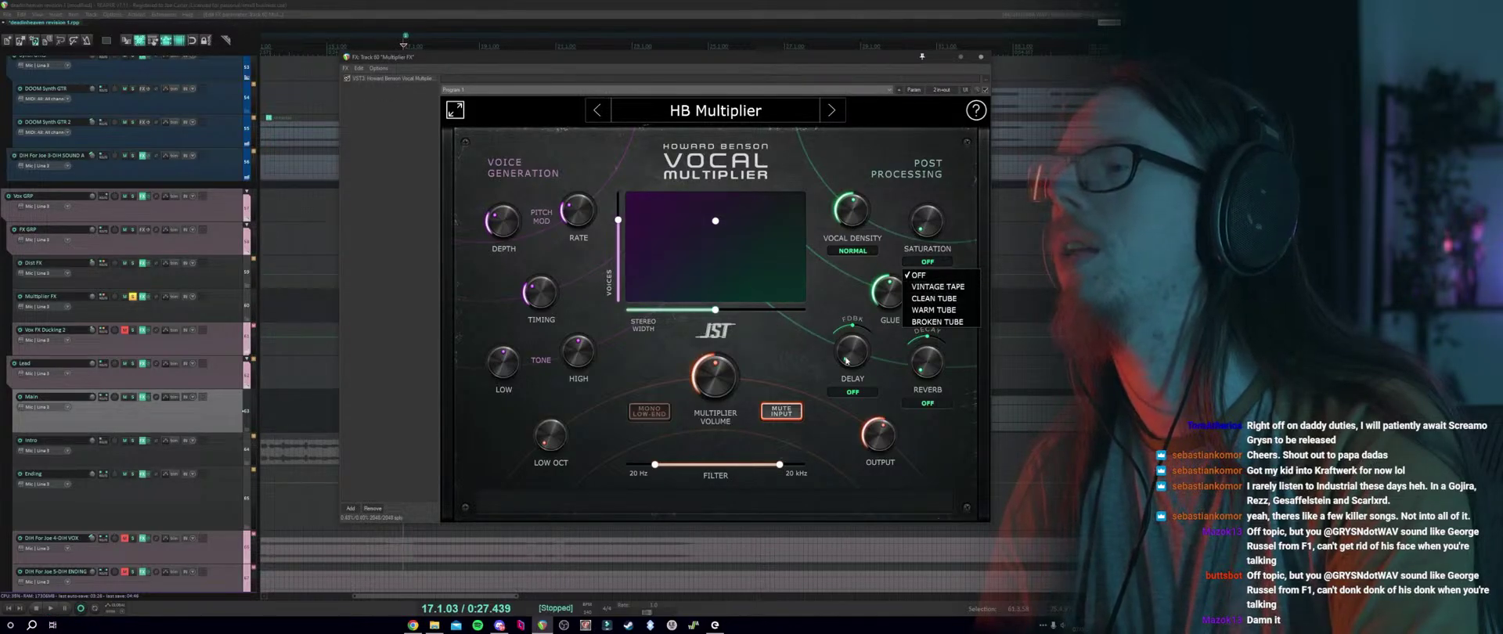
pyautogui.click(800, 360)
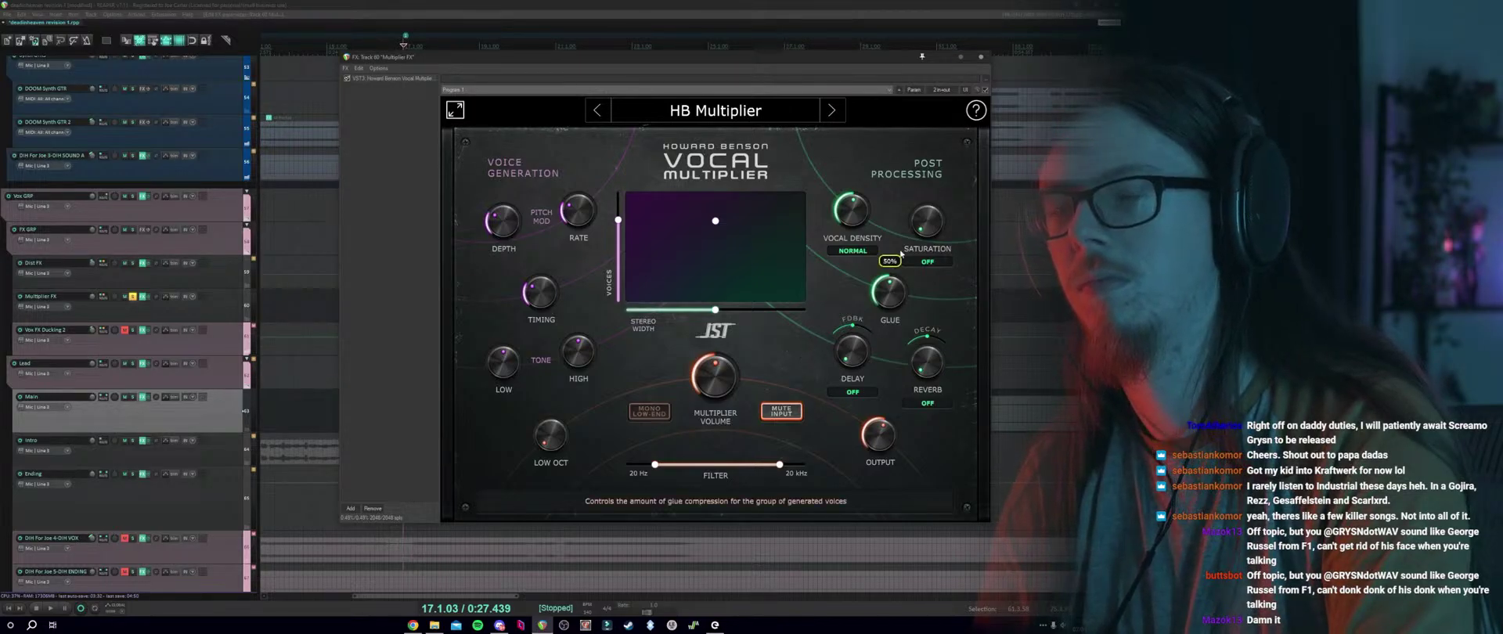
pyautogui.click(928, 262)
pyautogui.click(925, 286)
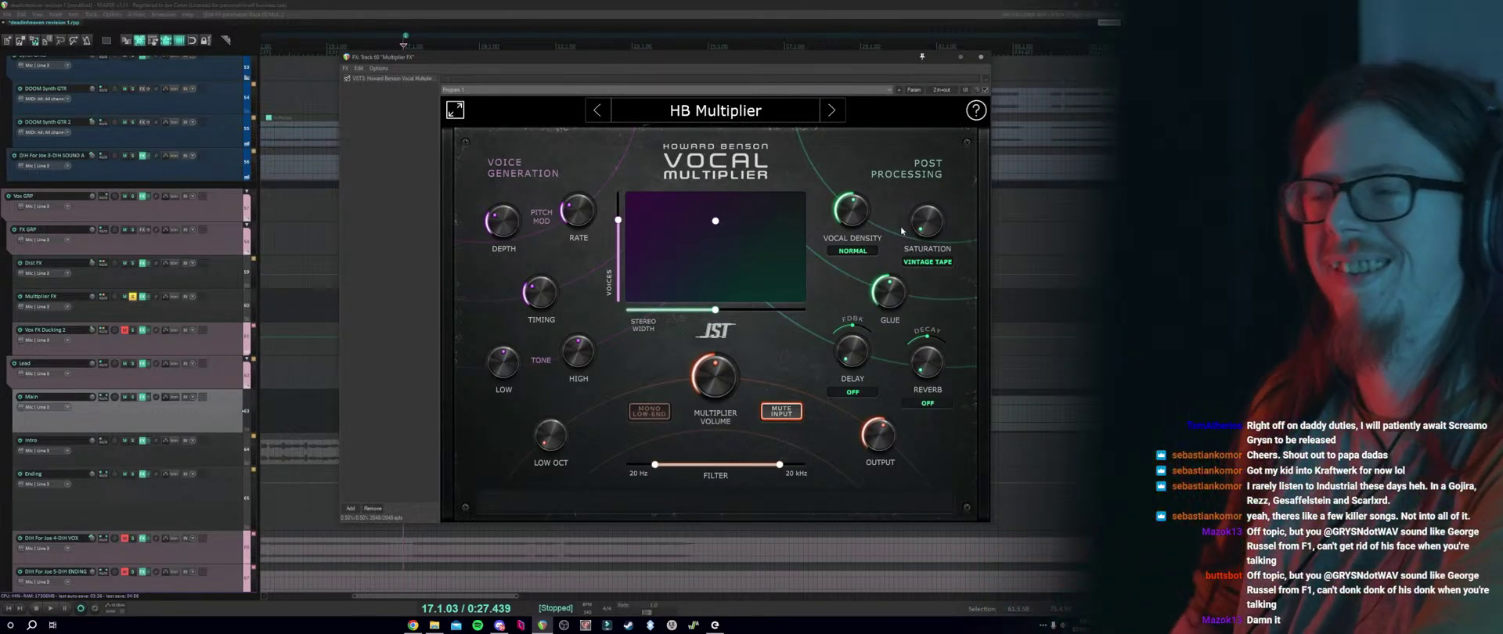
pyautogui.press('space')
pyautogui.moveTo(918, 230); pyautogui.dragTo(924, 223)
# Switch the Saturation type to Clean Tube, reduce its amount, and recheck the Stereo Width at 100%.
pyautogui.click(927, 262)
pyautogui.click(926, 287)
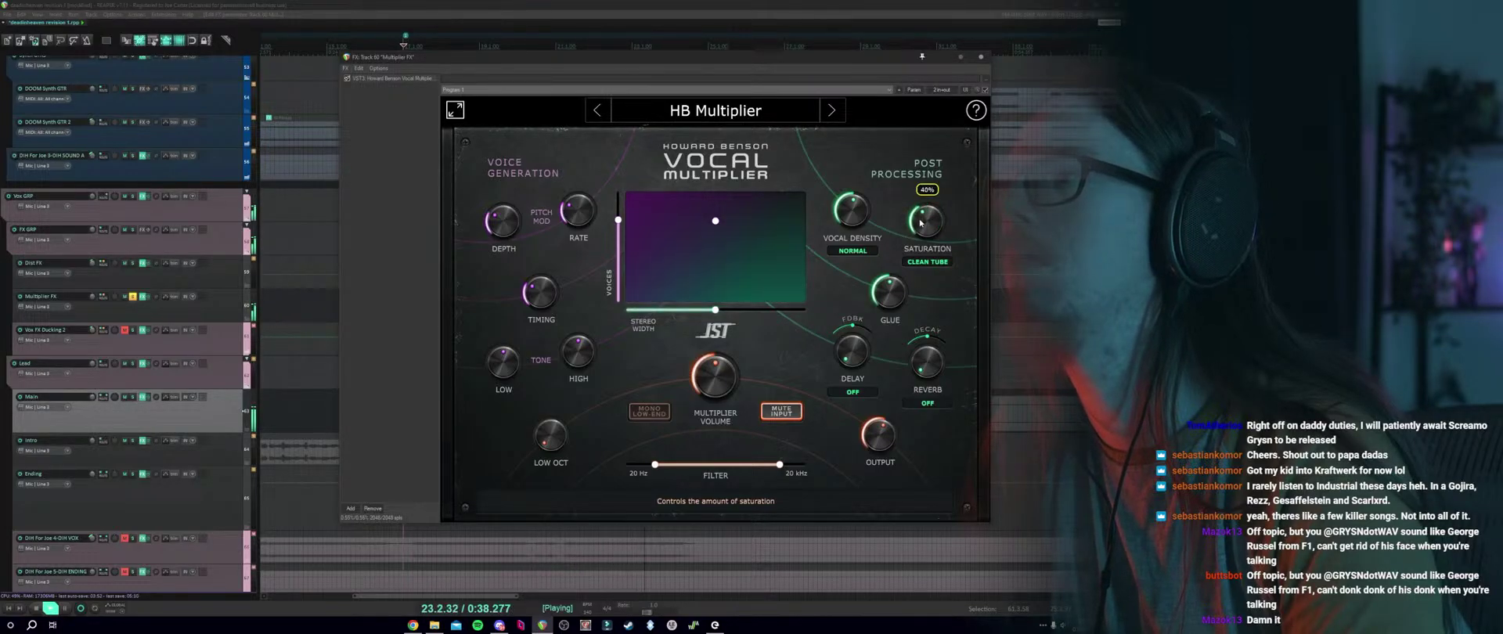
pyautogui.moveTo(921, 230); pyautogui.dragTo(923, 238)
pyautogui.moveTo(714, 309)
pyautogui.mouseDown()
pyautogui.moveTo(836, 307)
pyautogui.moveTo(723, 313)
pyautogui.mouseUp()
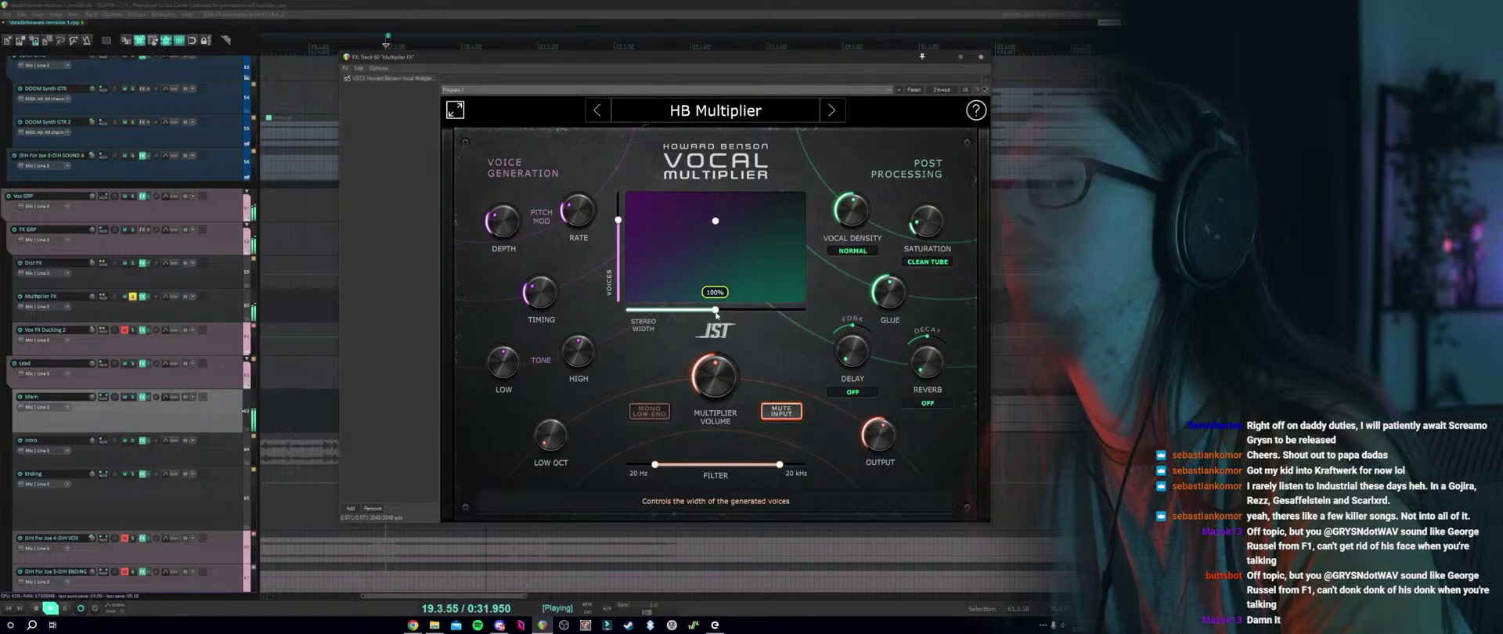
pyautogui.press('space')
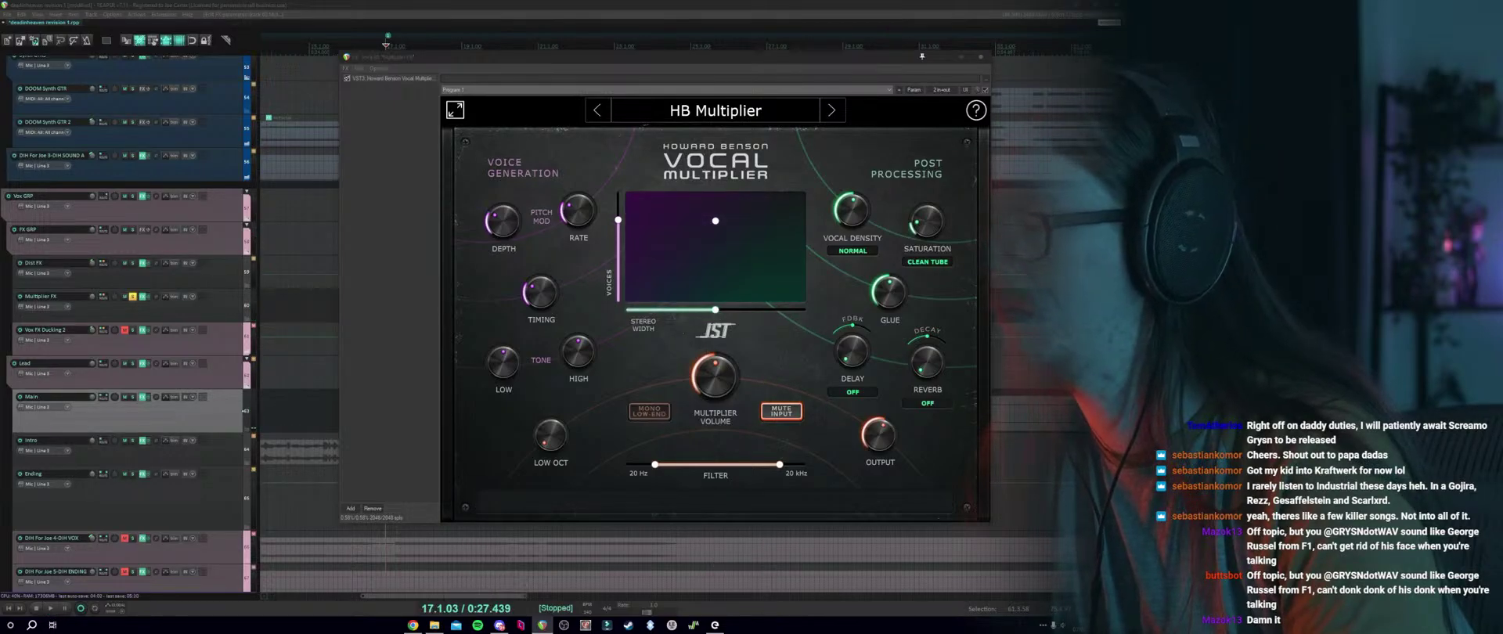
# Compare the soloed Main vocals with Multiplier FX muted and unmuted, and clear the solo to play the full mix.
pyautogui.click(131, 398)
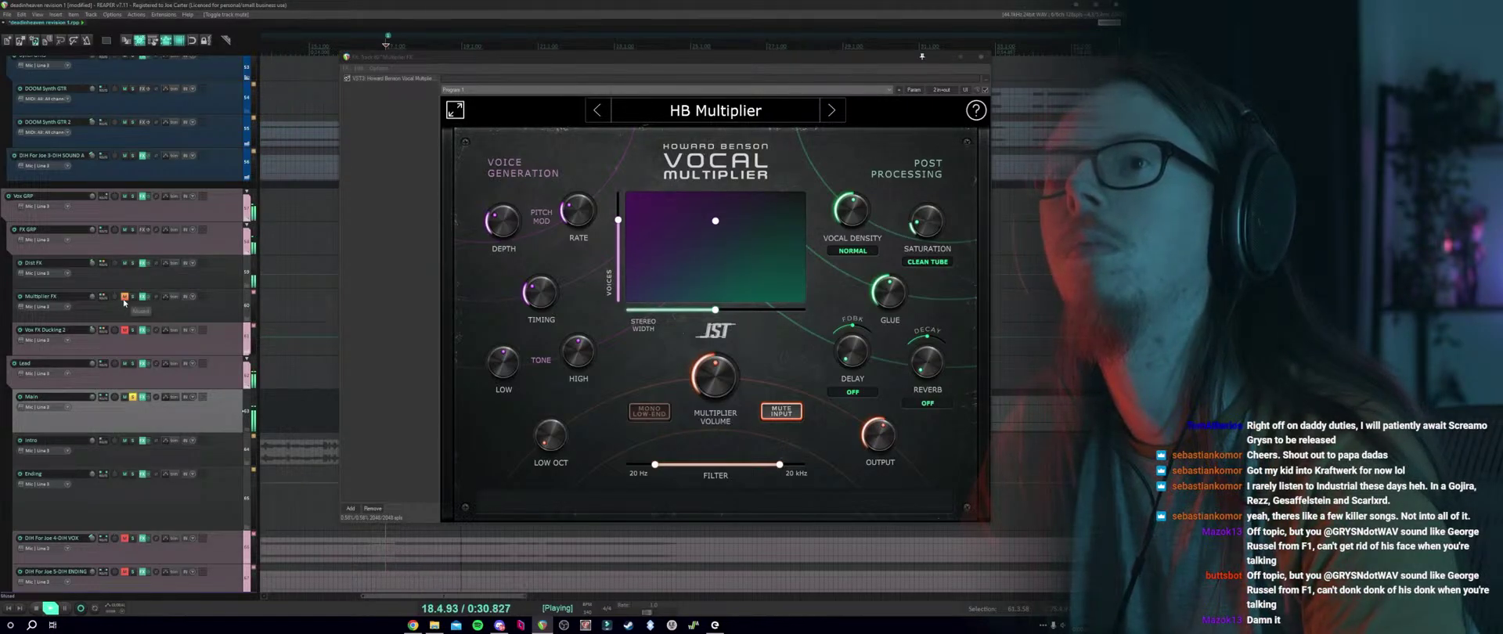
pyautogui.press('space')
pyautogui.click(133, 398)
pyautogui.press('space')
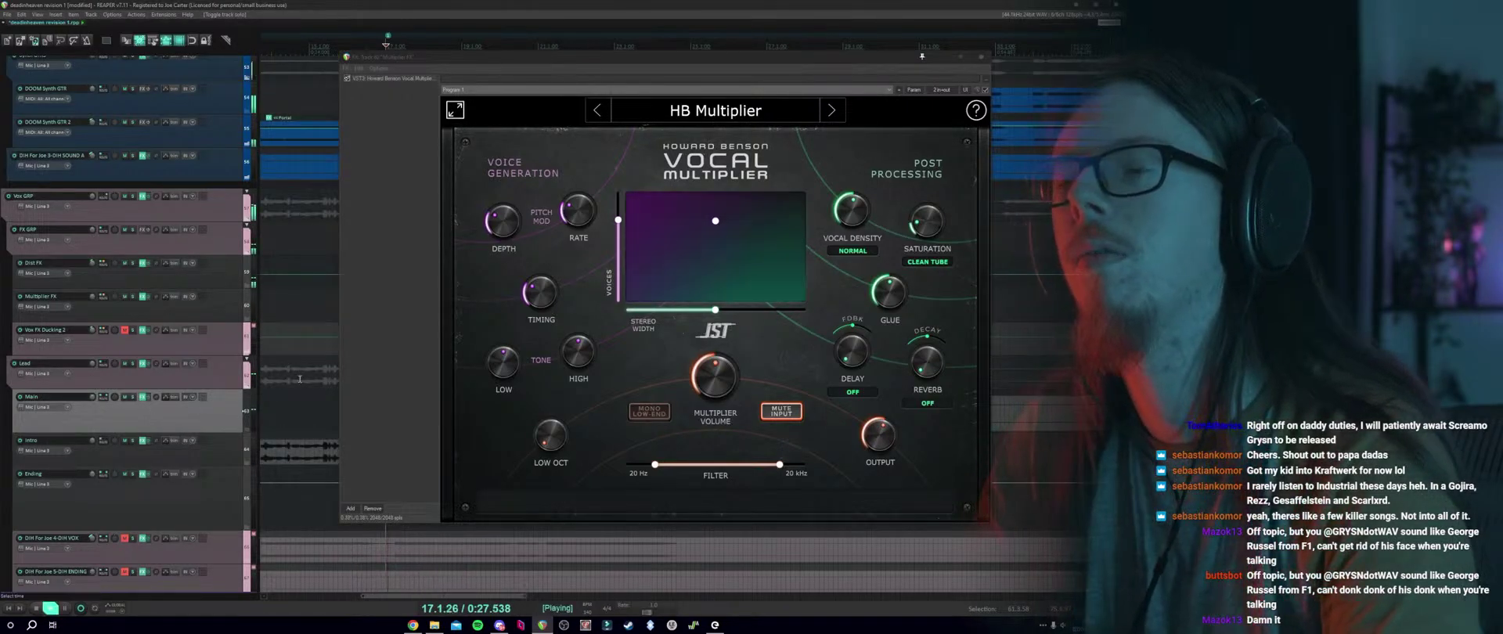
# Close the Vocal Multiplier and compare the full mix with Multiplier FX muted and unmuted.
pyautogui.press('Escape')
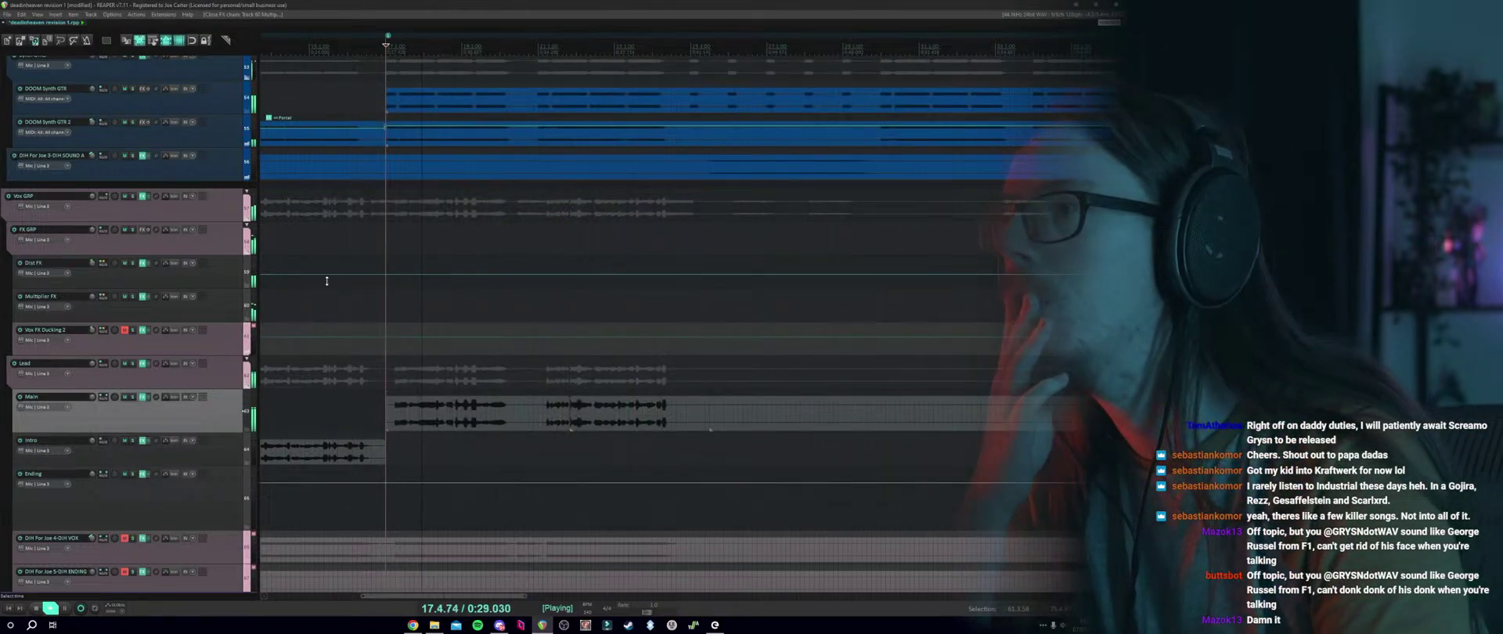
pyautogui.click(125, 297)
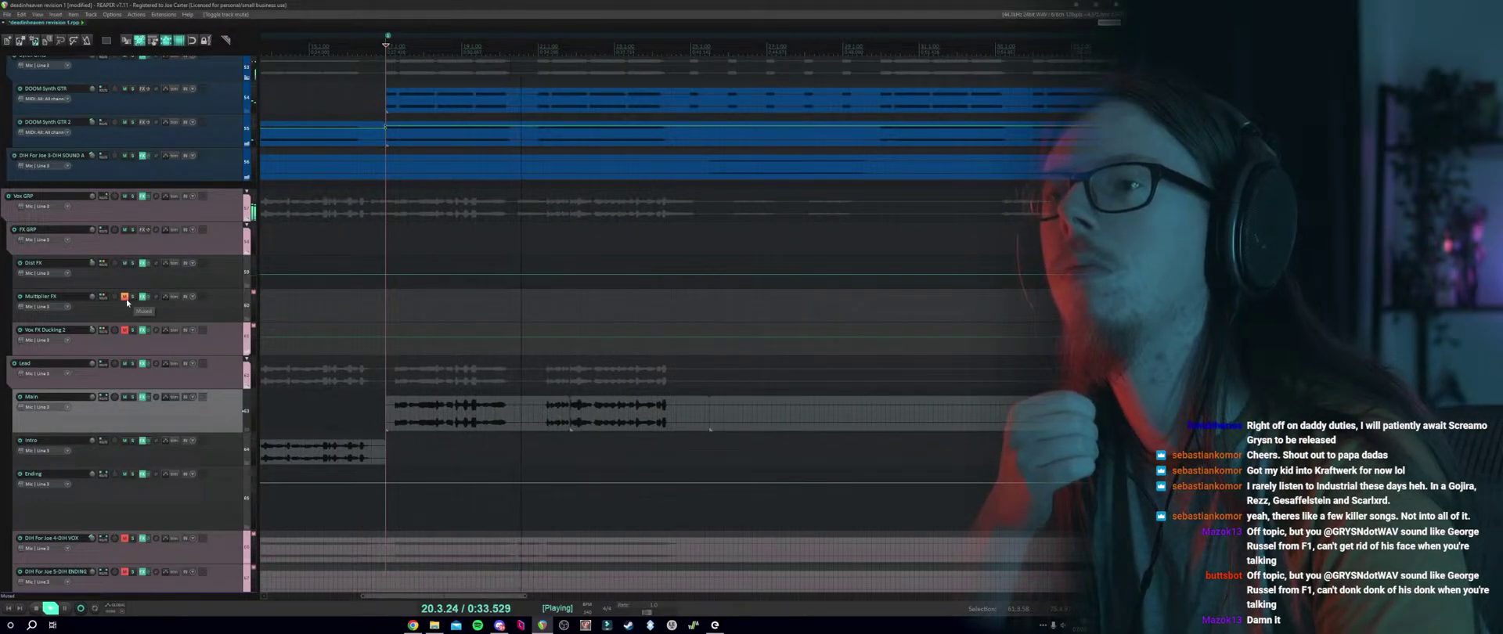
pyautogui.click(125, 298)
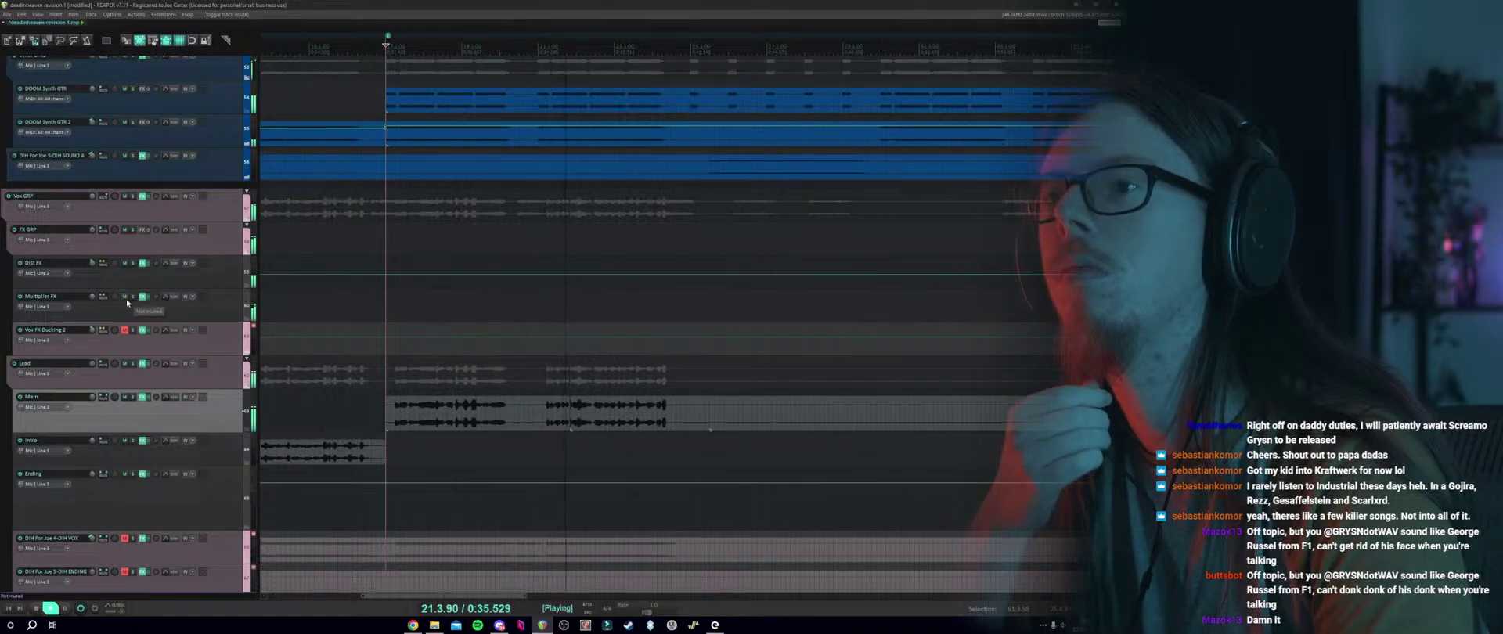
pyautogui.scroll(-3, 303, 322)
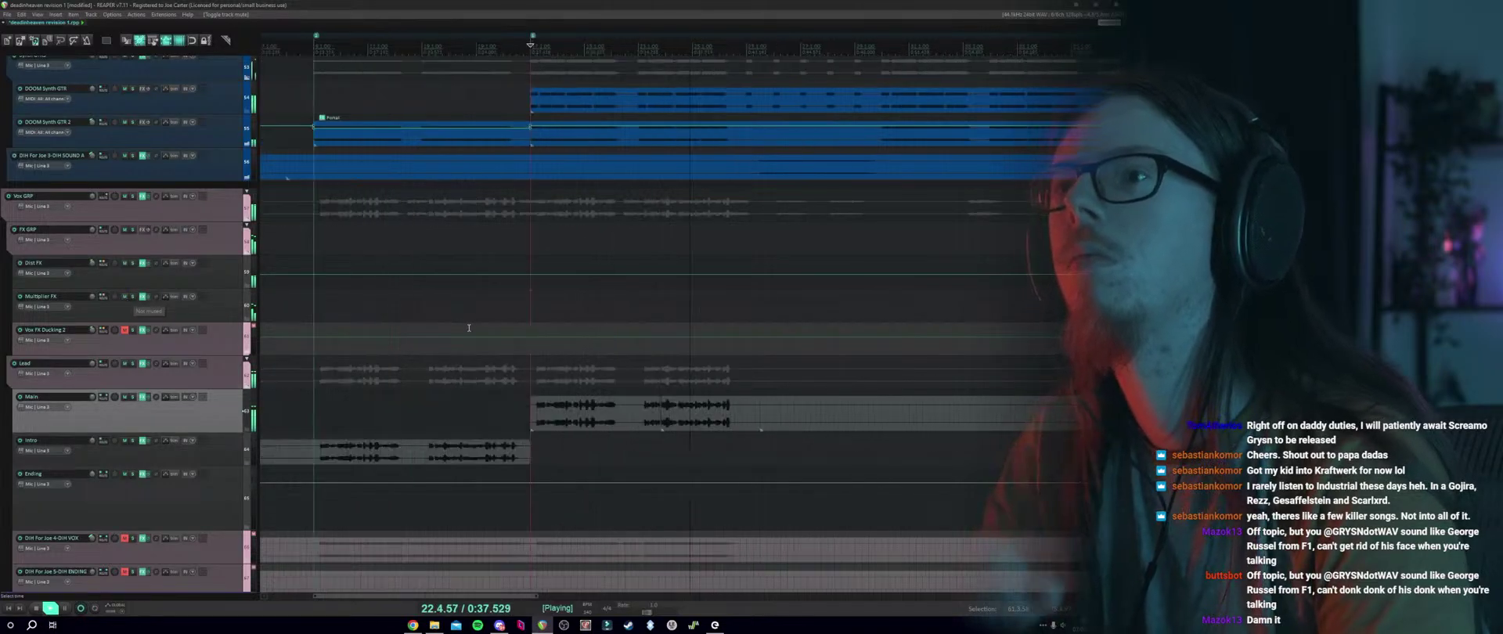
# Solo Multiplier FX, reopen its Vocal Multiplier, and raise the Voices amount to 100%.
pyautogui.click(133, 297)
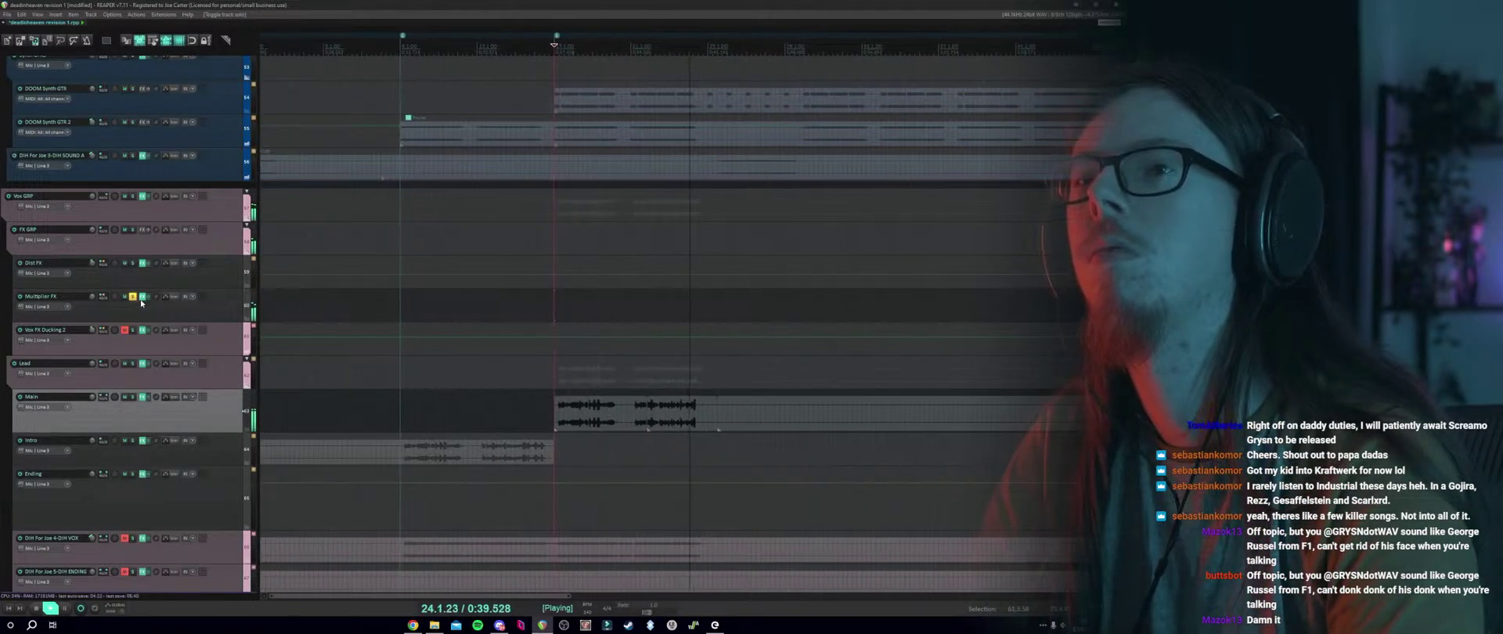
pyautogui.click(142, 296)
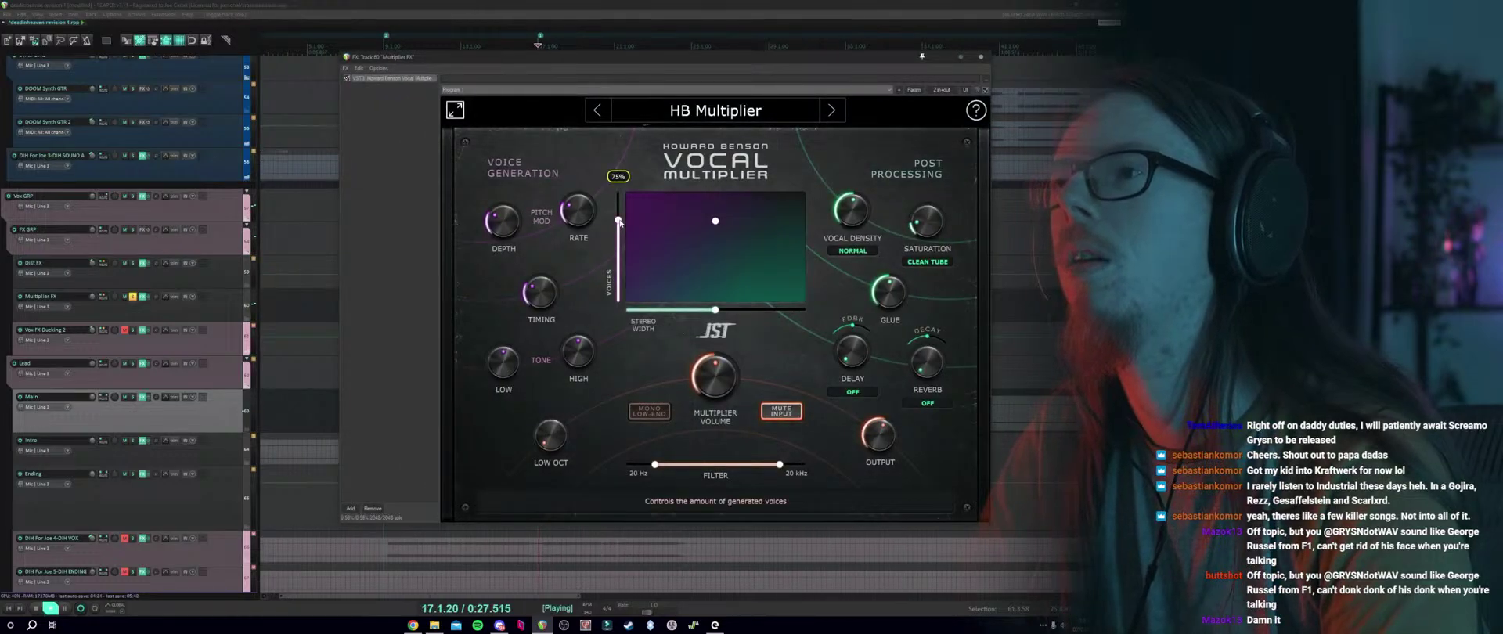
pyautogui.moveTo(618, 220); pyautogui.dragTo(618, 193)
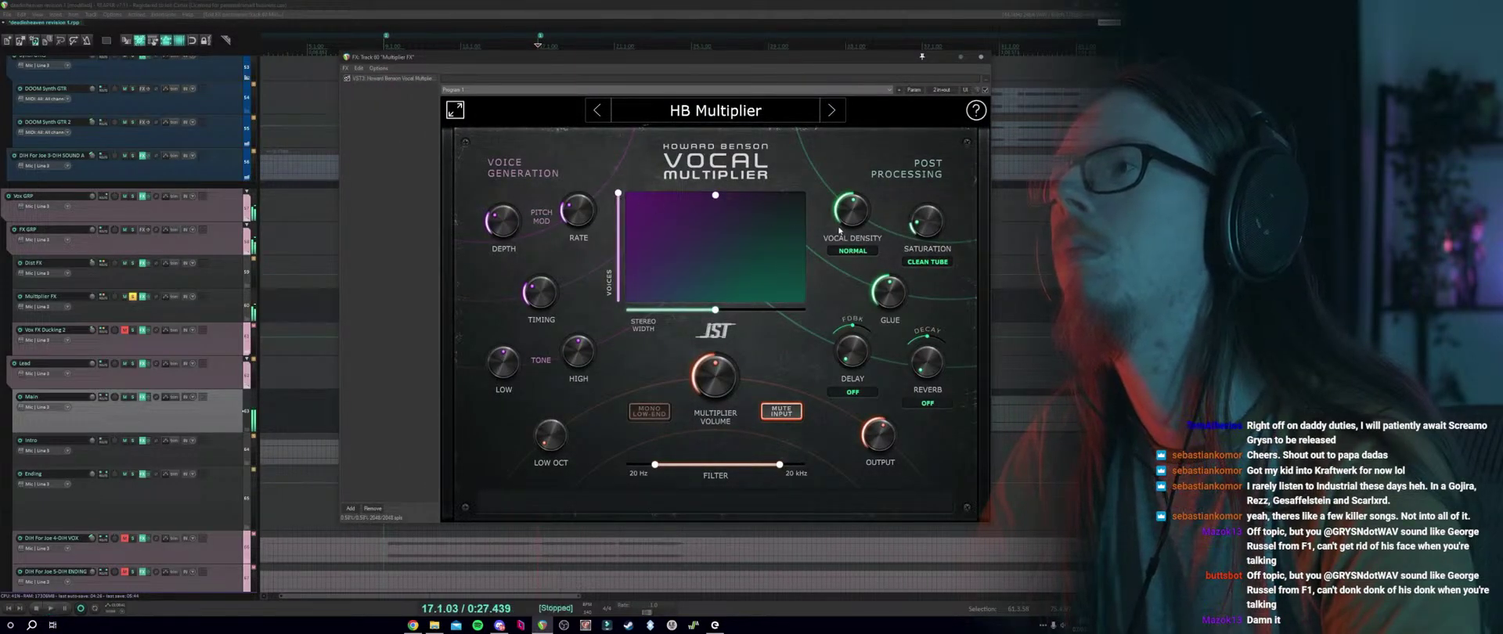
# Raise the Vocal Density to 90% and switch its mode to Dramatic.
pyautogui.moveTo(854, 218)
pyautogui.moveTo(853, 215); pyautogui.dragTo(851, 212)
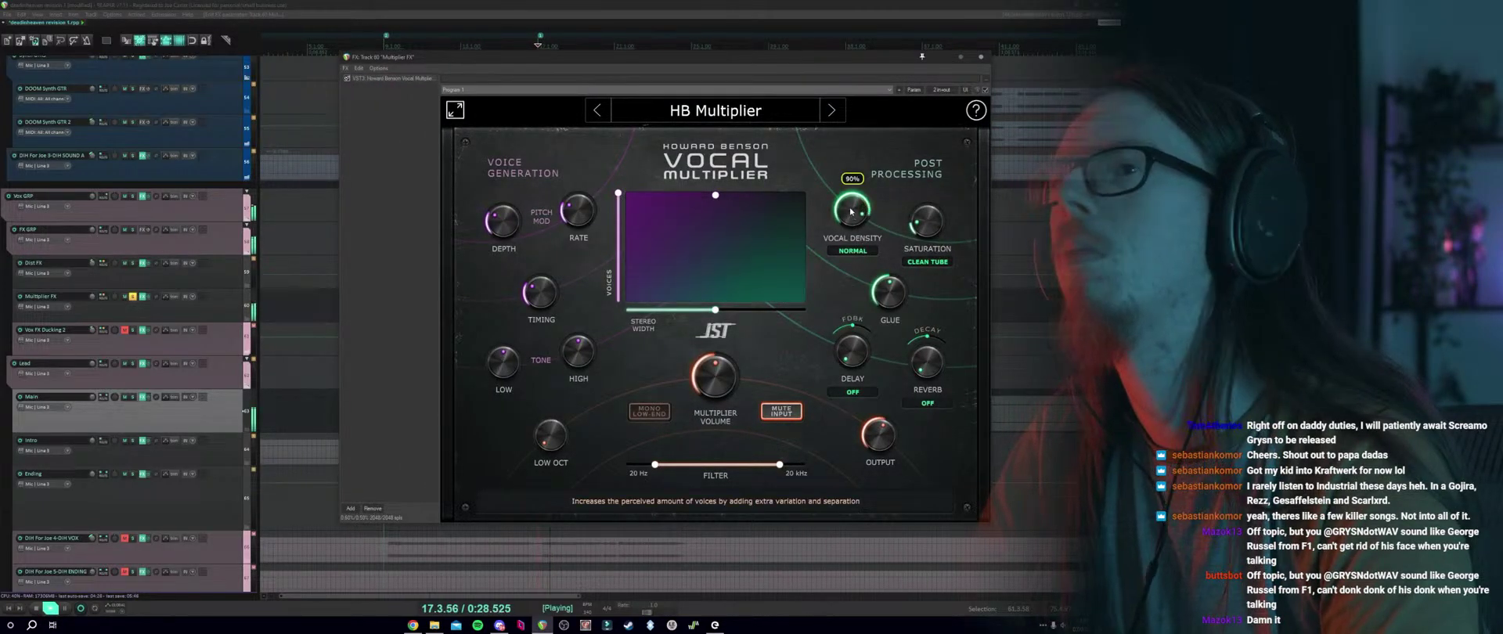
pyautogui.click(852, 250)
pyautogui.click(855, 299)
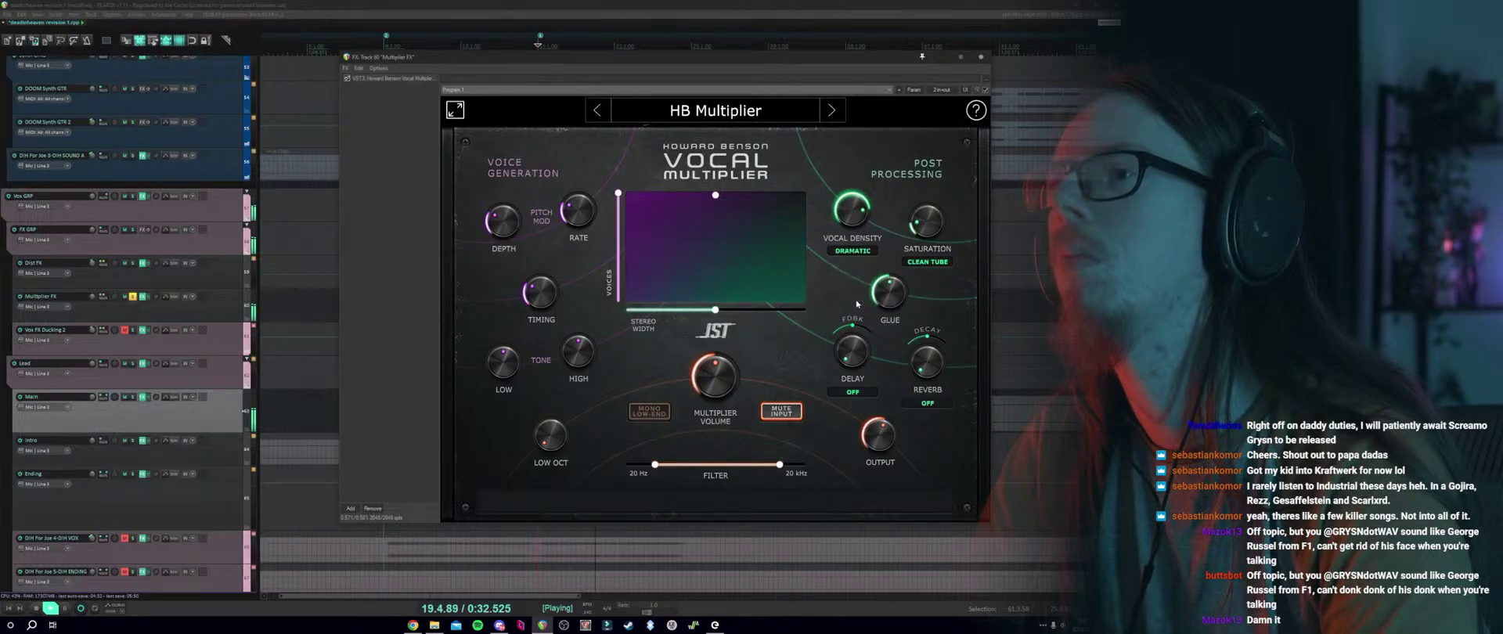
# Audition the Low Oct level at about 28% during playback and turn it back down.
pyautogui.press('space')
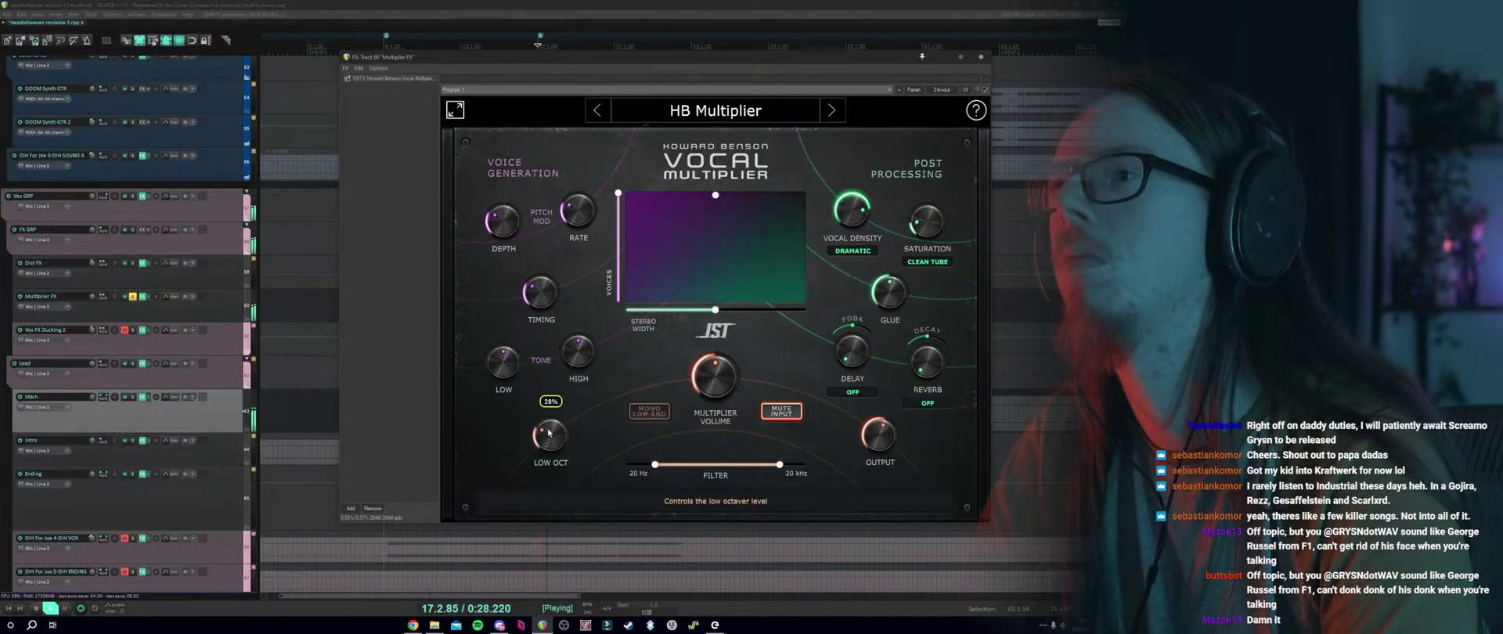
pyautogui.moveTo(540, 435); pyautogui.dragTo(540, 438)
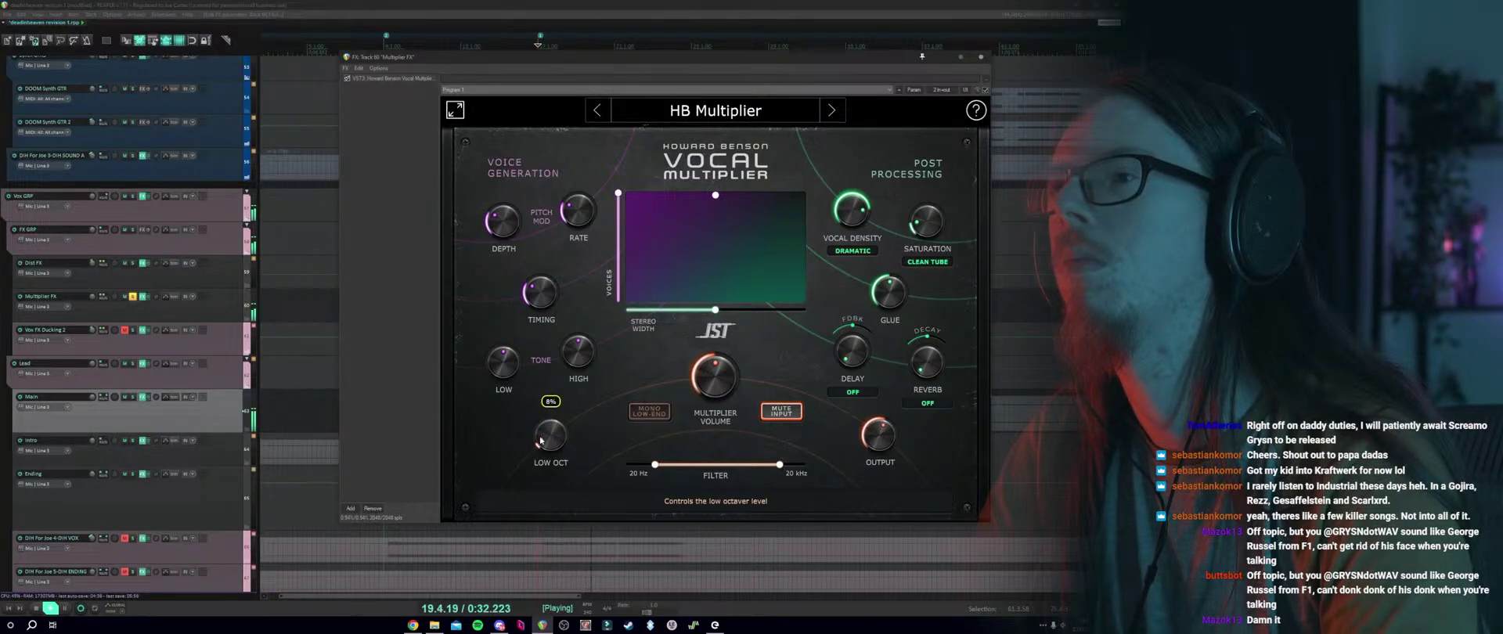
# Replay the soloed Multiplier FX and raise the pitch modulation Depth in its Vocal Multiplier.
pyautogui.press('space')
pyautogui.moveTo(493, 225)
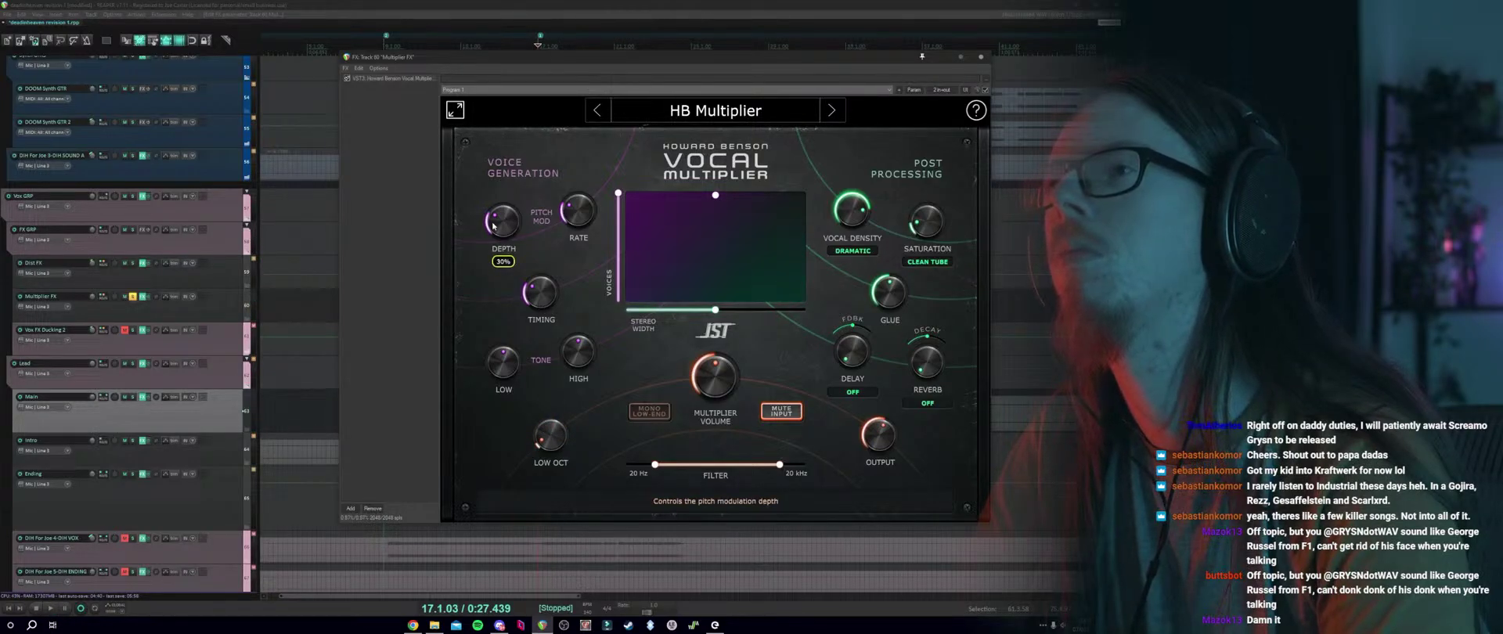
pyautogui.press('space')
pyautogui.moveTo(493, 225); pyautogui.dragTo(491, 220)
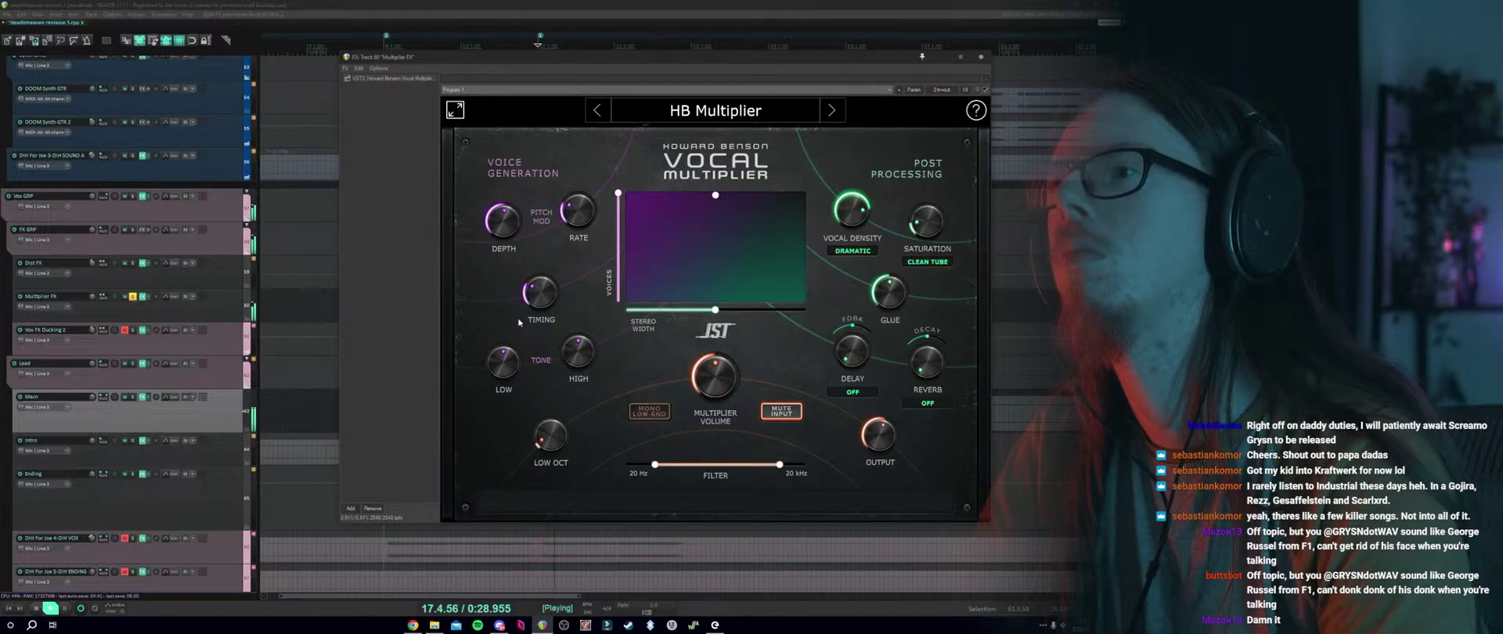
# Set the Low Oct level to 2% and raise the filter's low cutoff to about 238 Hz during playback.
pyautogui.moveTo(543, 437); pyautogui.dragTo(544, 442)
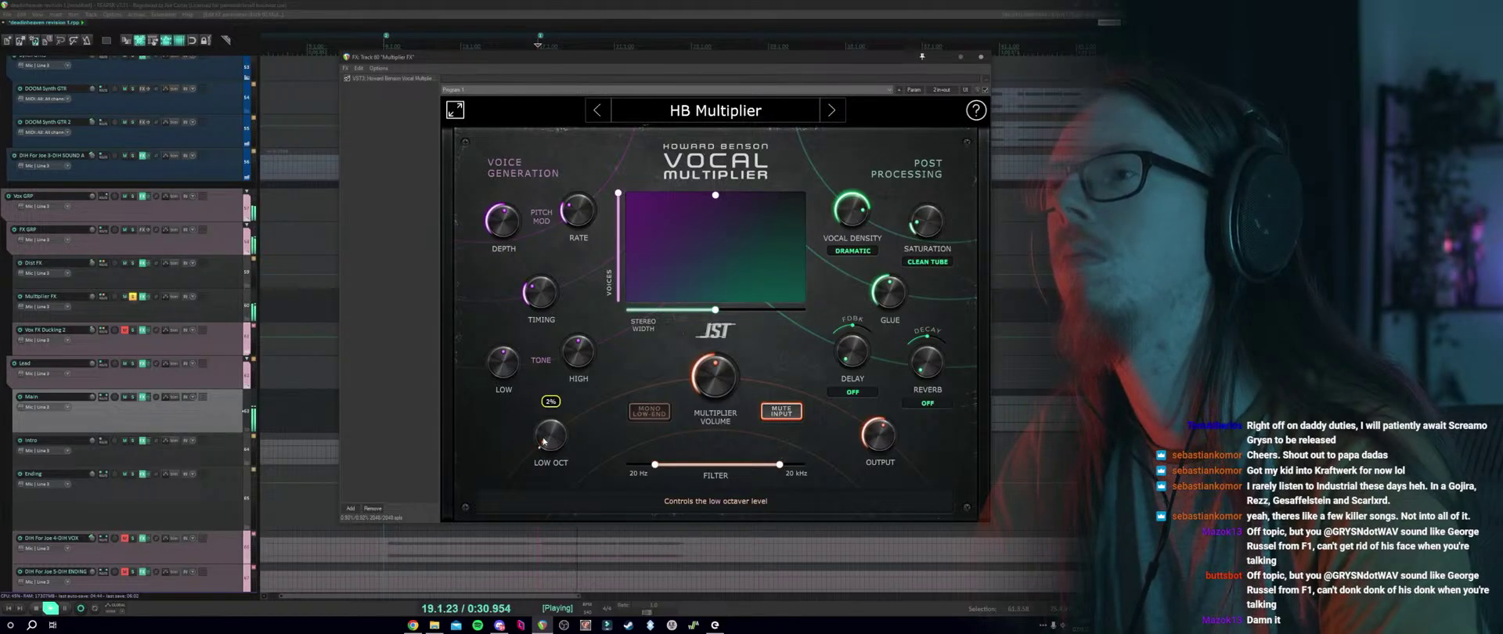
pyautogui.moveTo(659, 467); pyautogui.dragTo(660, 467)
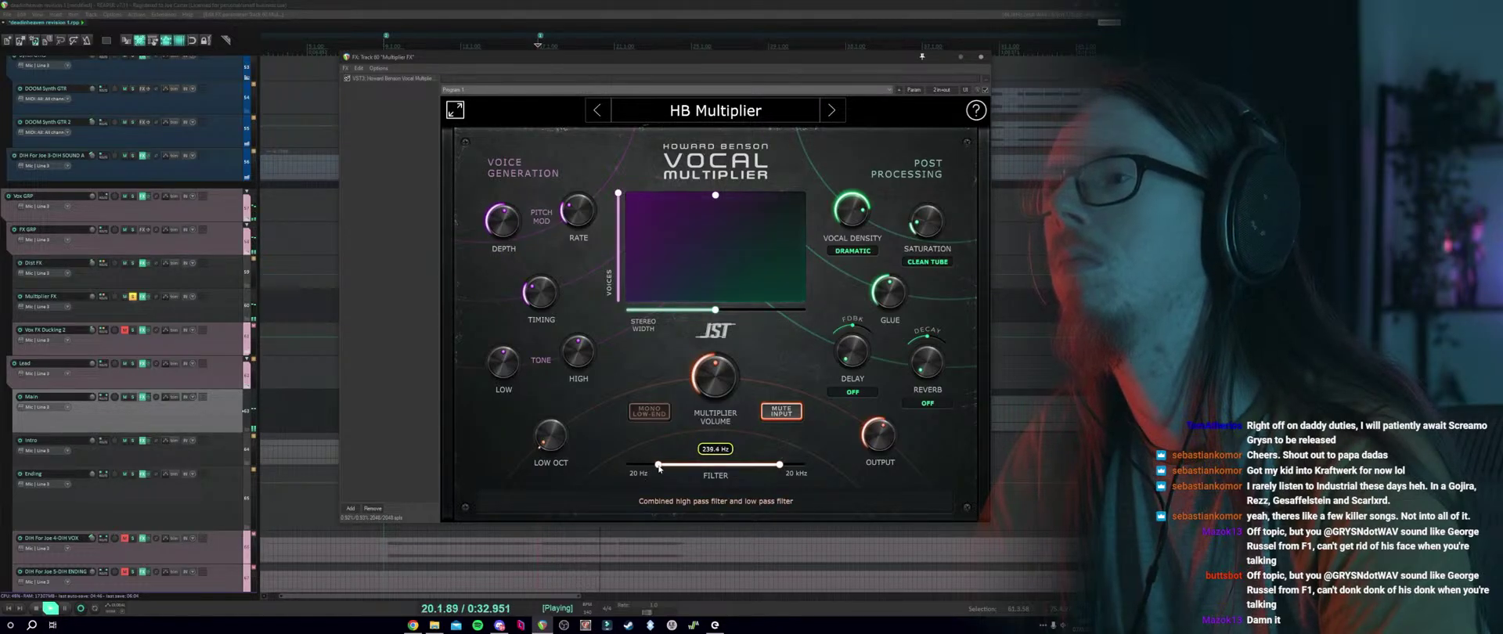
pyautogui.moveTo(551, 442)
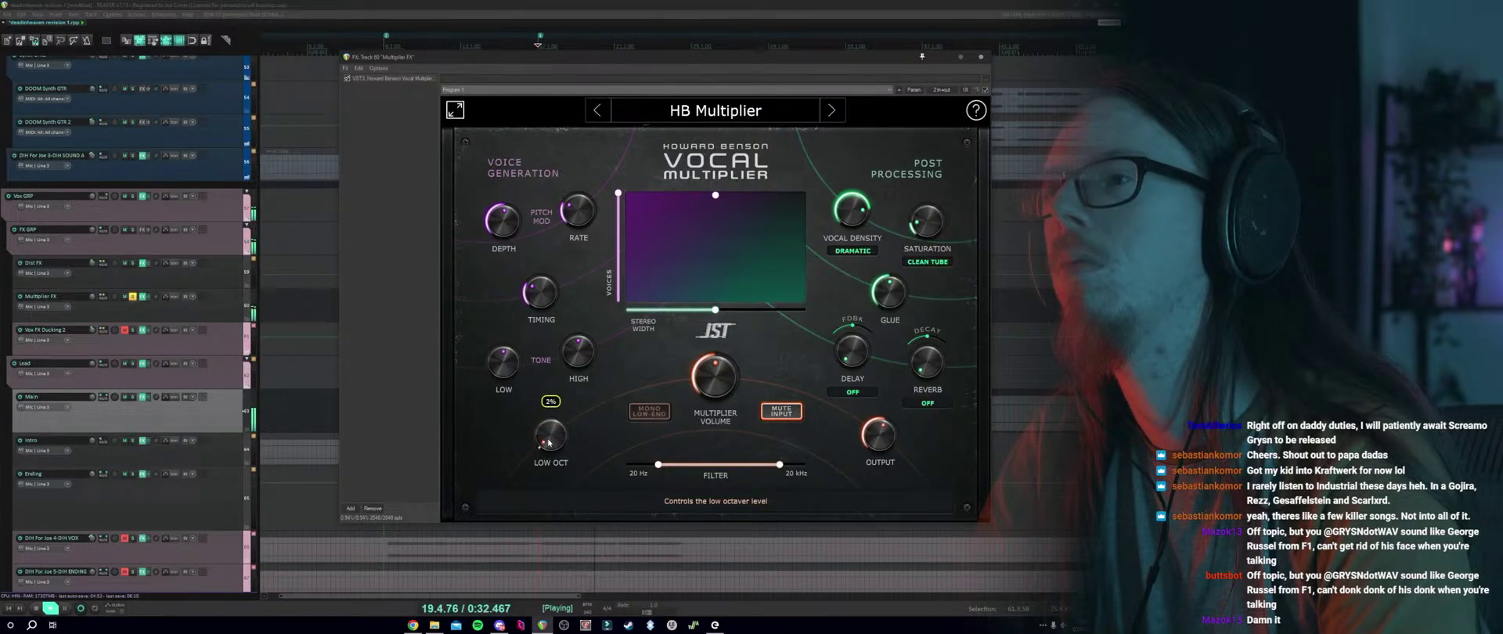
pyautogui.press('space')
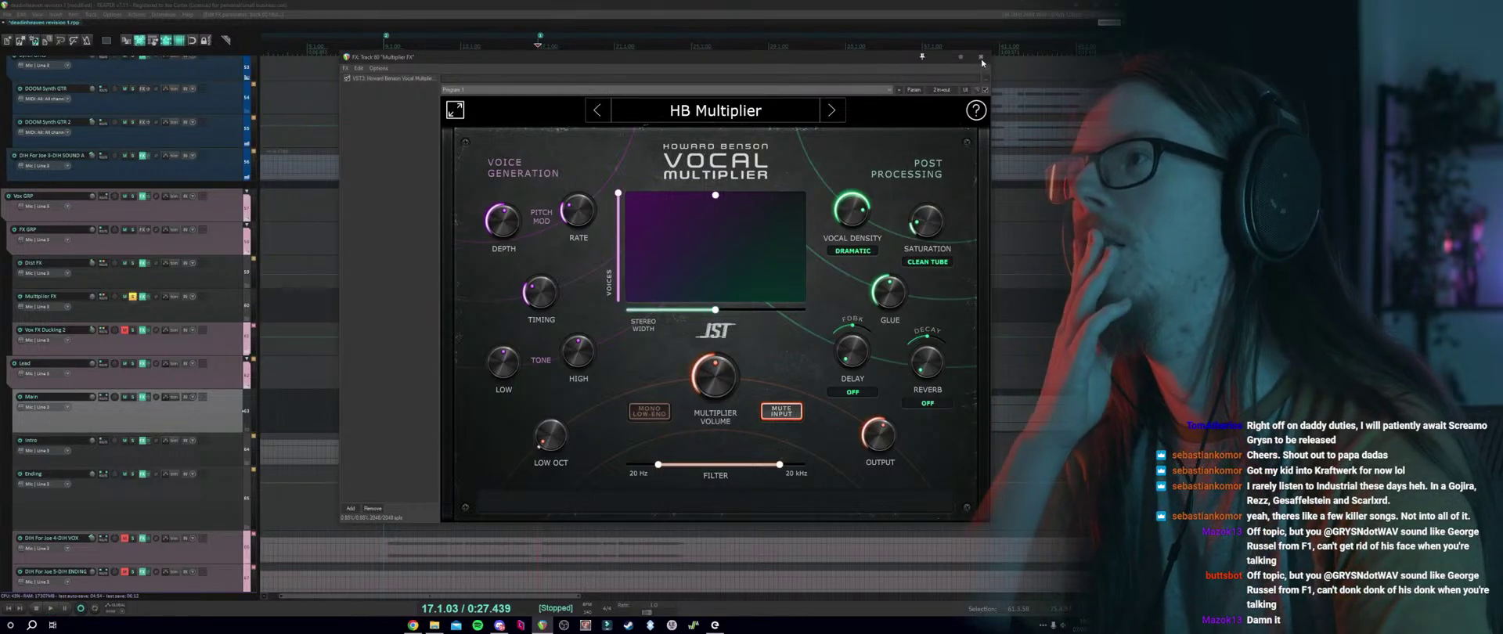
# Close the Vocal Multiplier and audition the Dist FX track soloed in place of Multiplier FX.
pyautogui.click(981, 57)
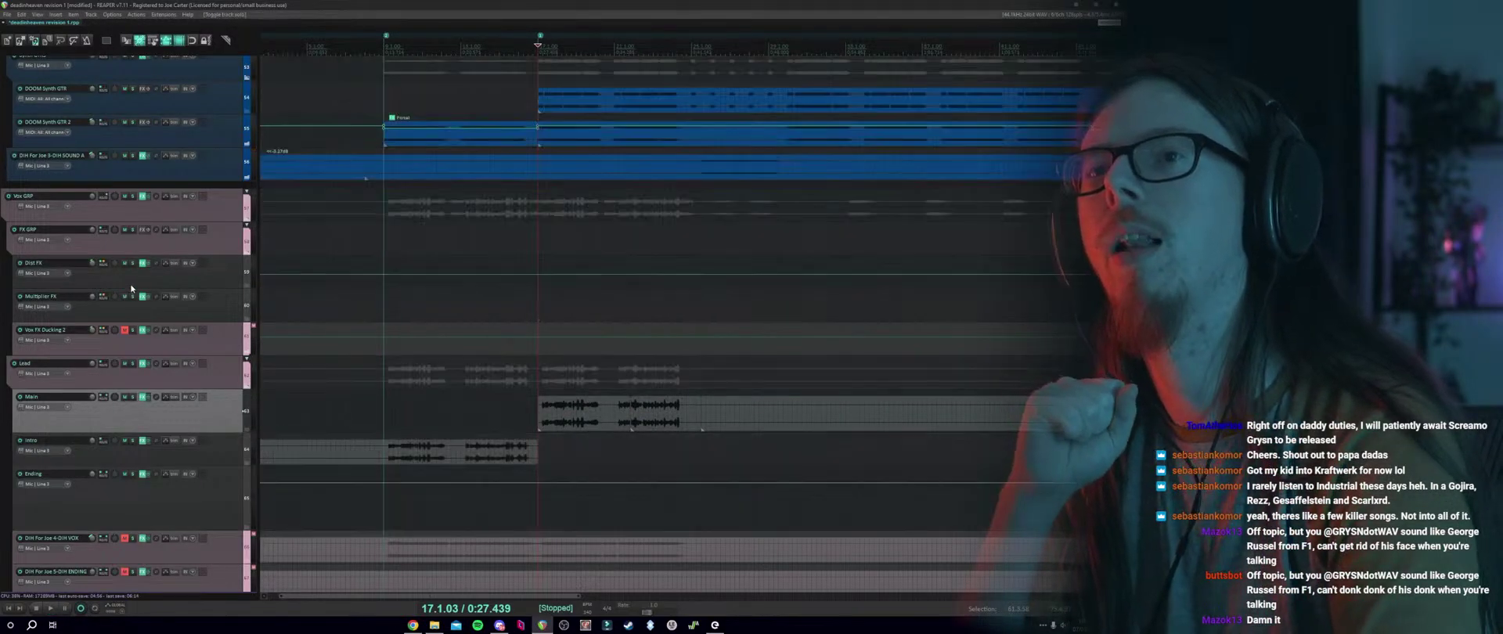
pyautogui.click(132, 263)
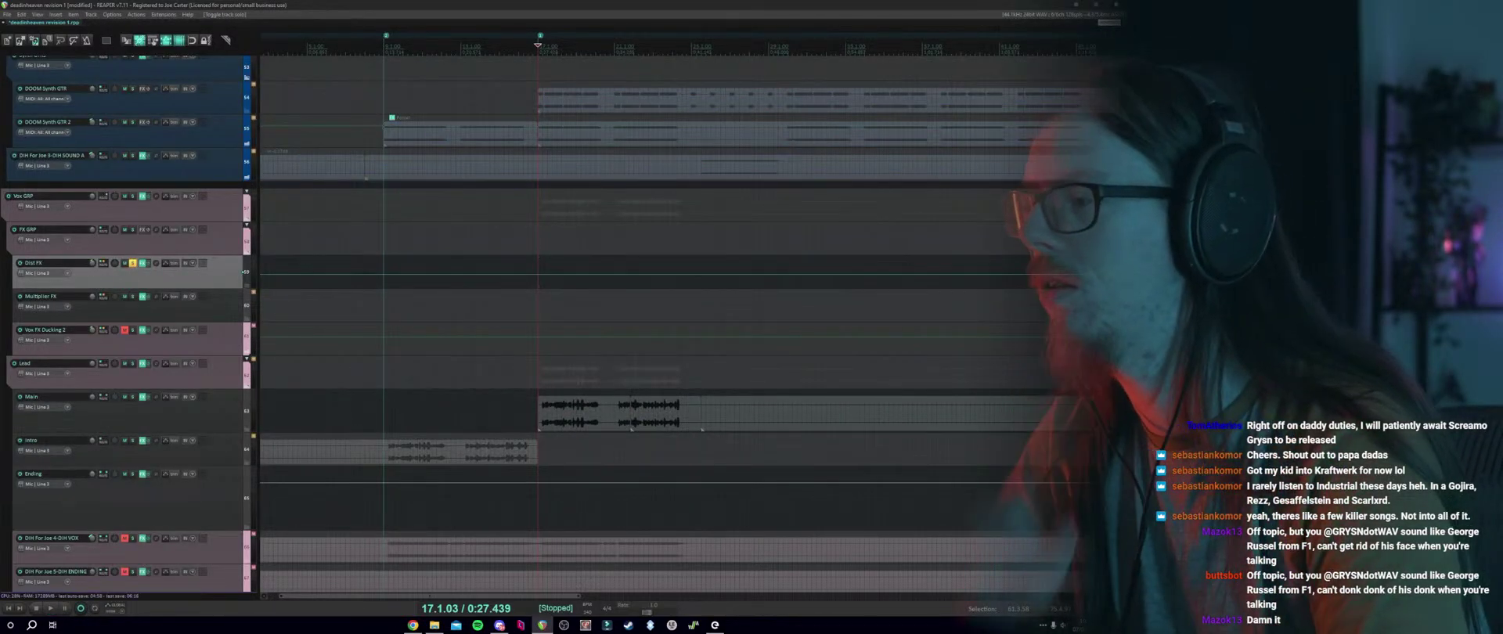
pyautogui.press('space')
pyautogui.press('space')
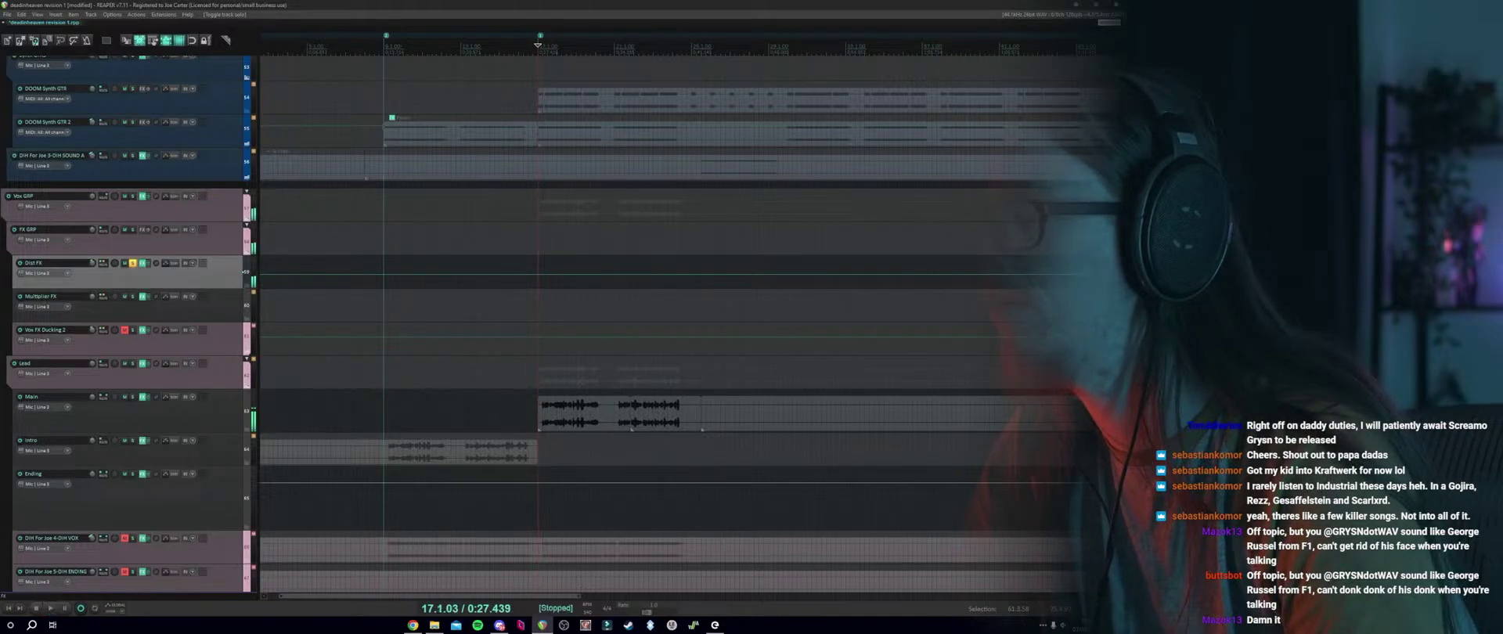
# Add the Howard Benson Vocal Multiplier to the Dist FX track.
pyautogui.press('f')
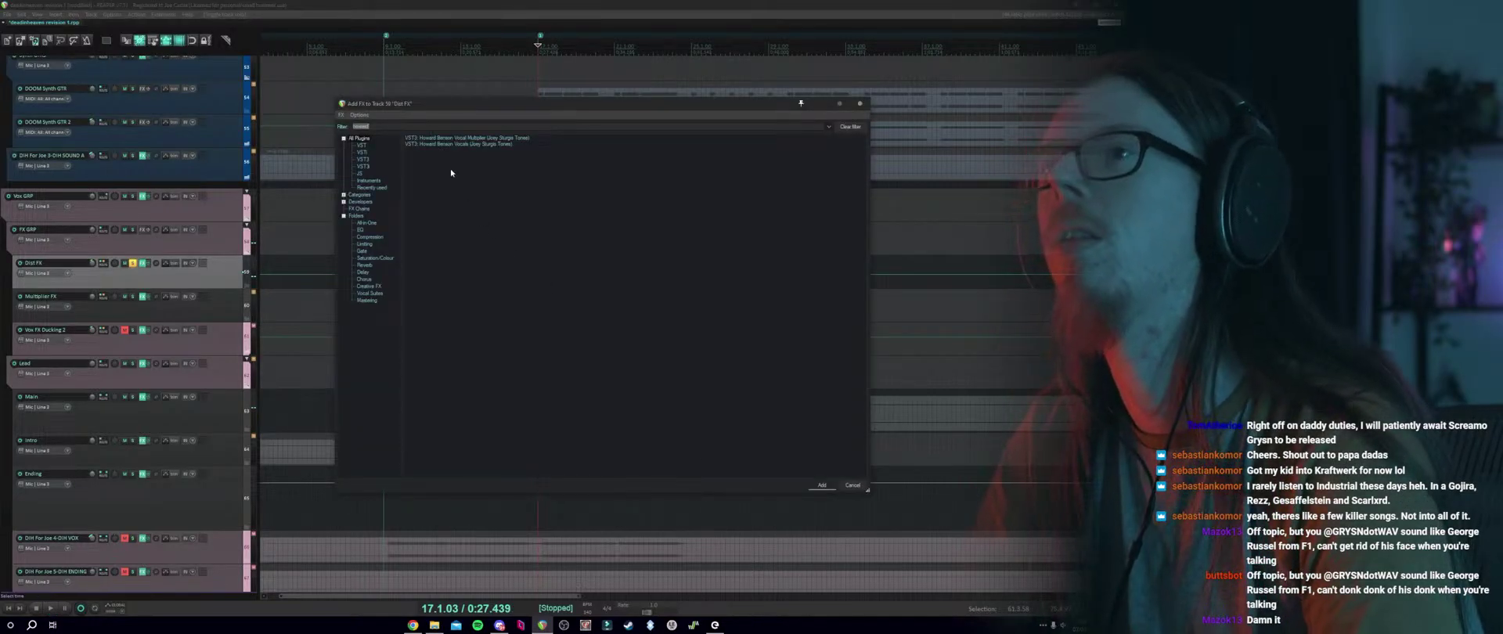
pyautogui.click(437, 139)
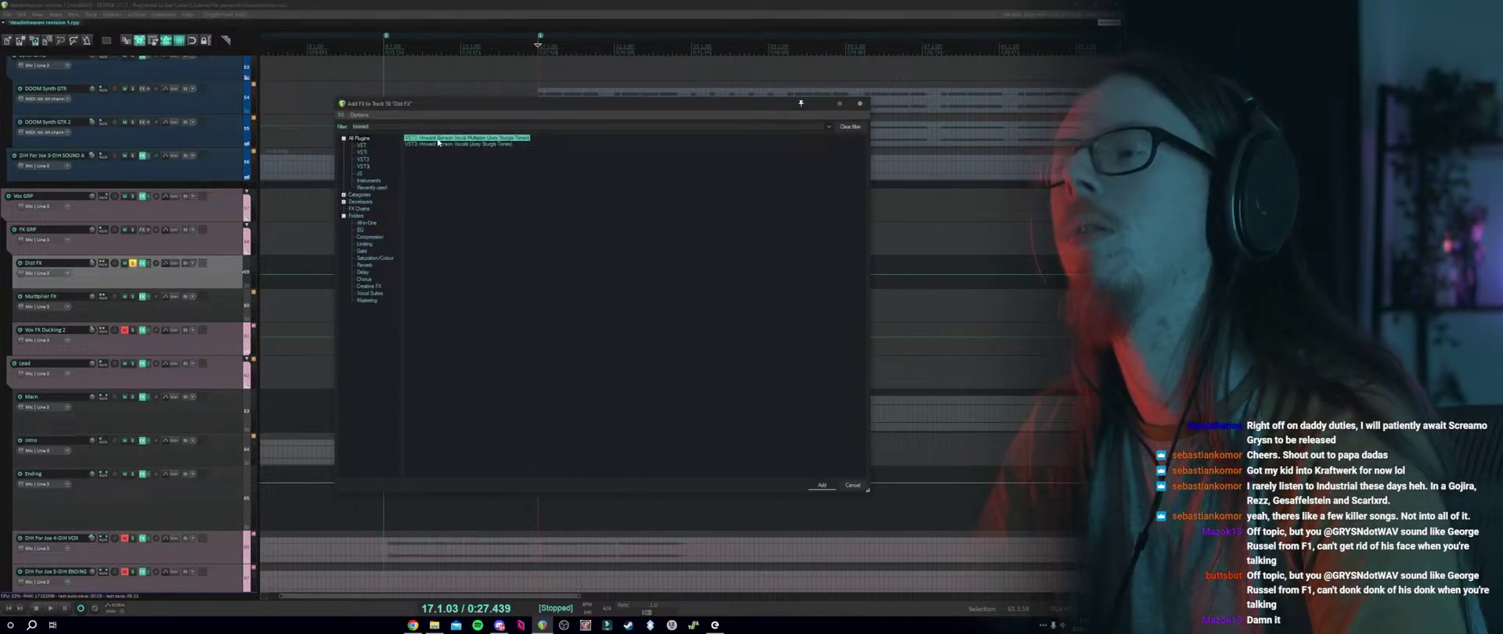
pyautogui.doubleClick(437, 141)
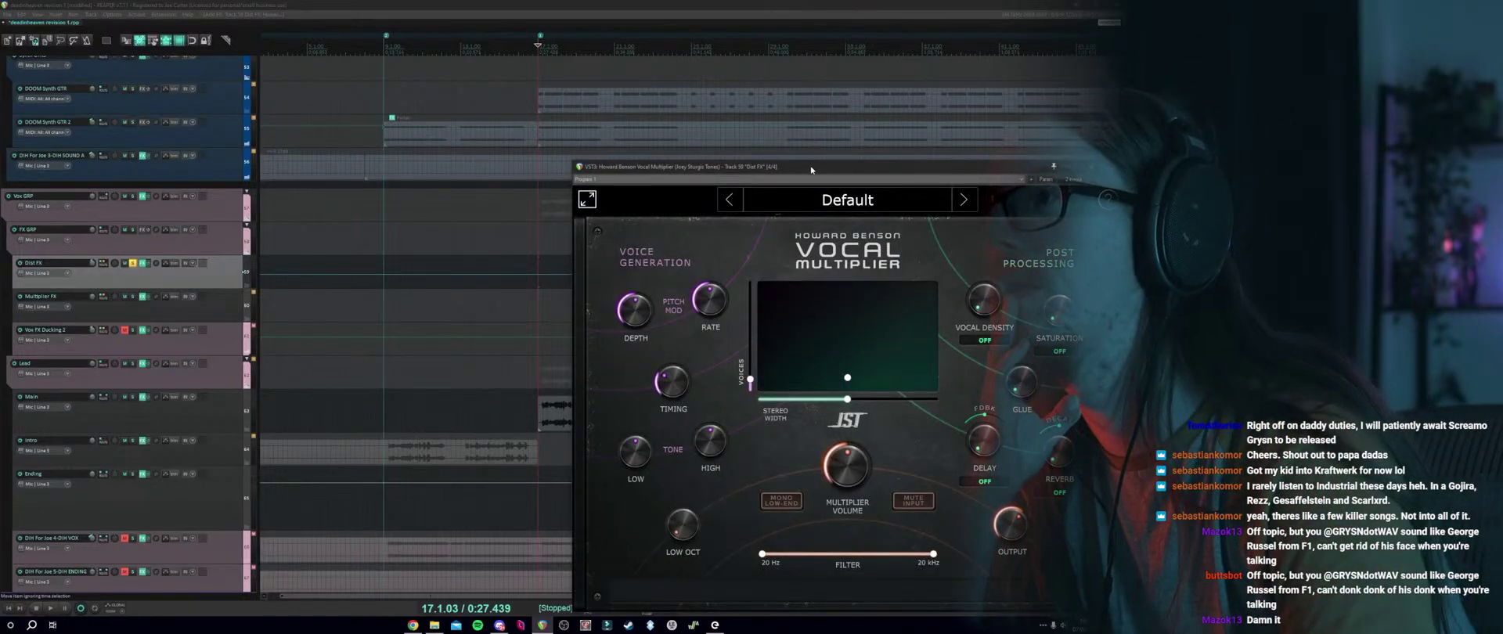
pyautogui.moveTo(811, 169); pyautogui.dragTo(690, 106)
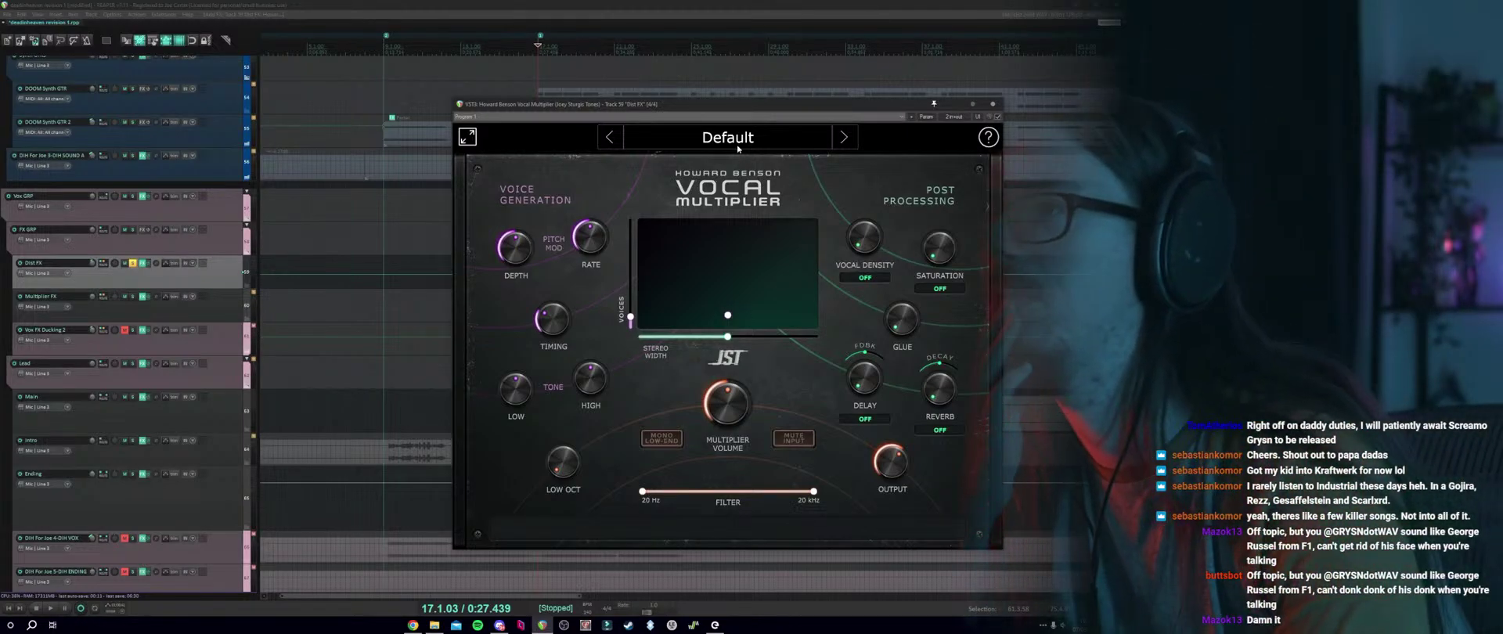
# Browse the Howard Benson factory presets for vocals and close the plugin without loading one.
pyautogui.click(738, 148)
pyautogui.moveTo(689, 245)
pyautogui.moveTo(751, 249)
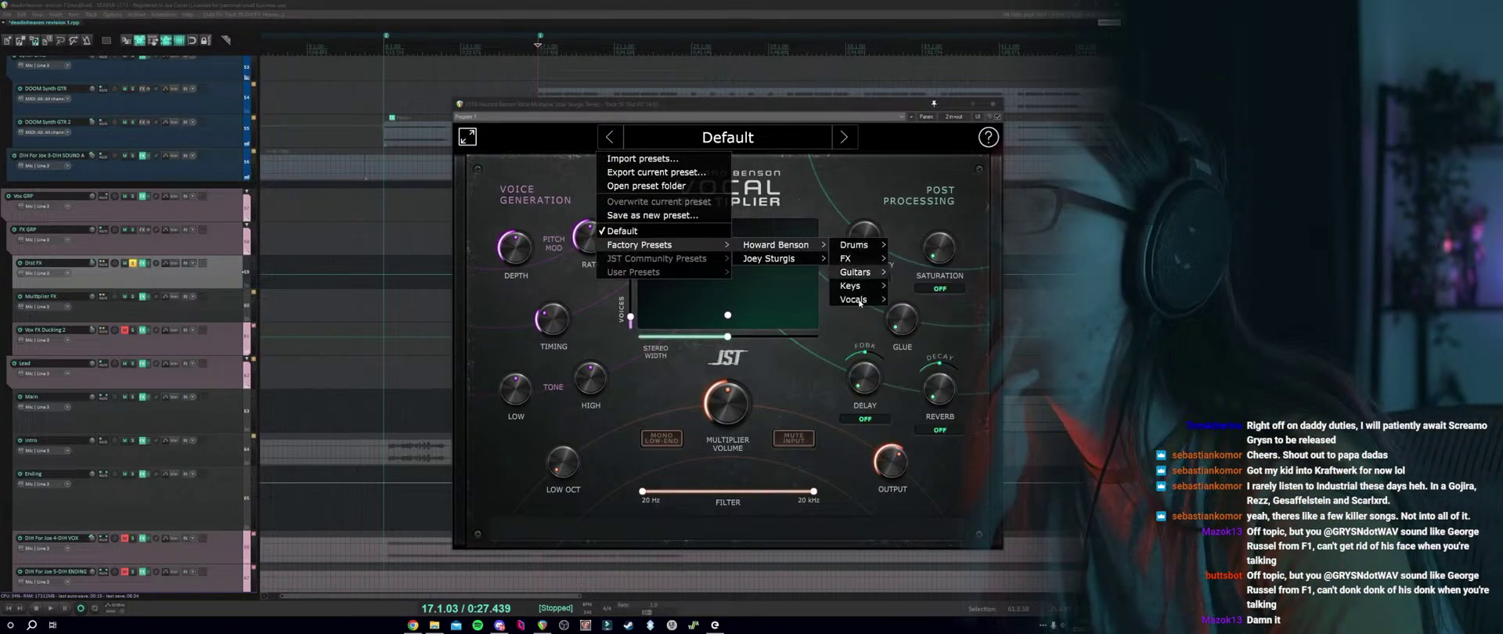
pyautogui.moveTo(860, 305)
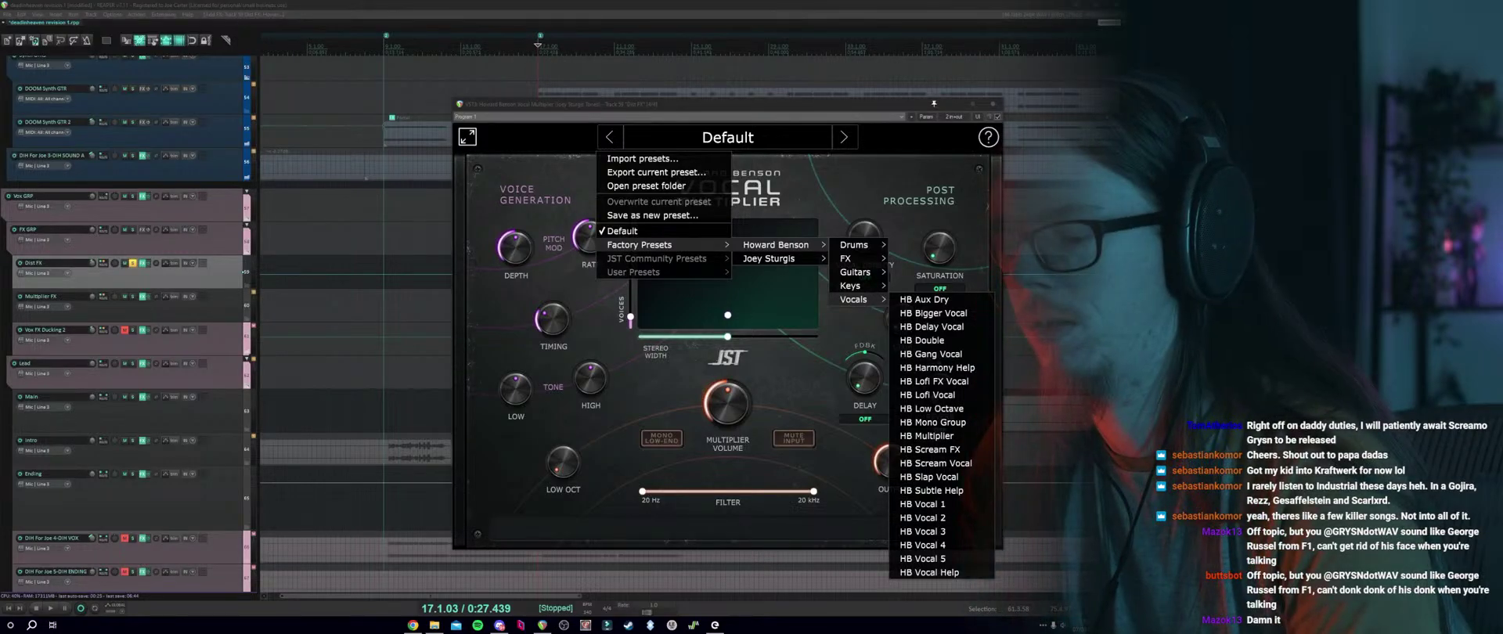
pyautogui.press('Escape')
pyautogui.press('Escape')
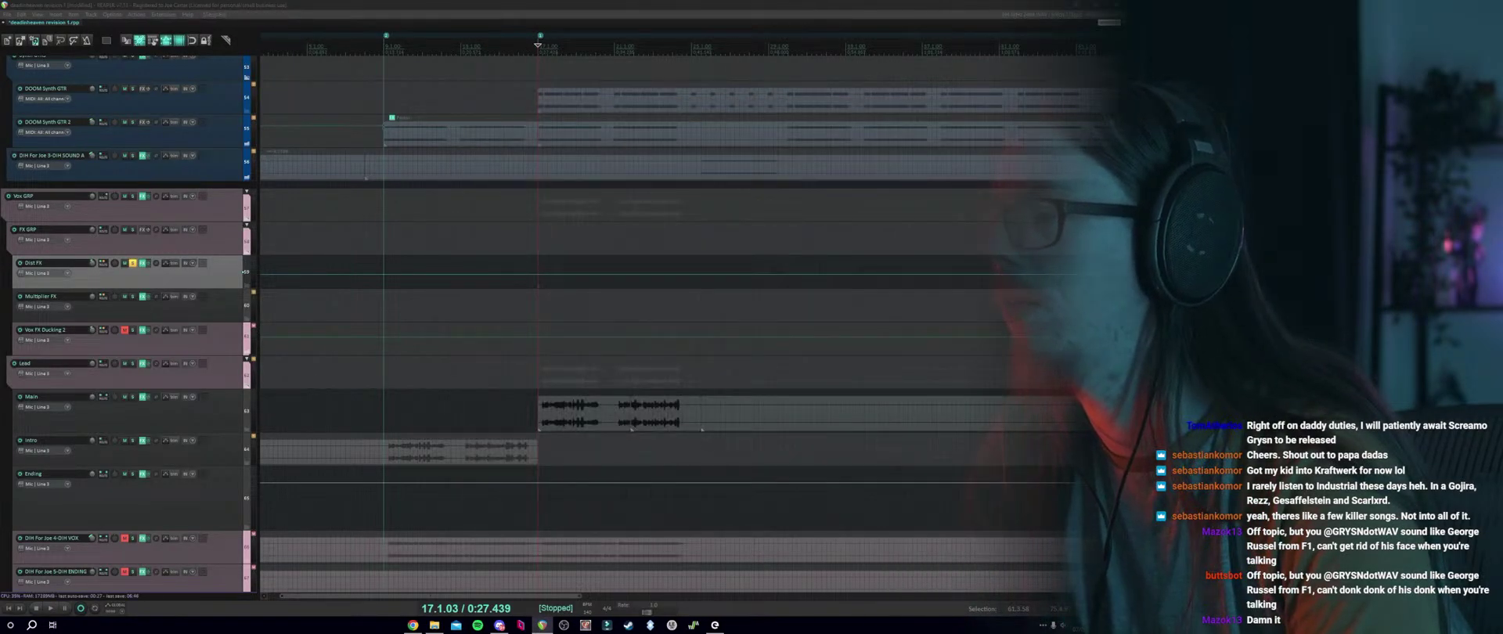
# Apply the customised HB Multiplier settings to the Vocal Multiplier on Dist FX and audition the track.
pyautogui.click(143, 262)
pyautogui.press('space')
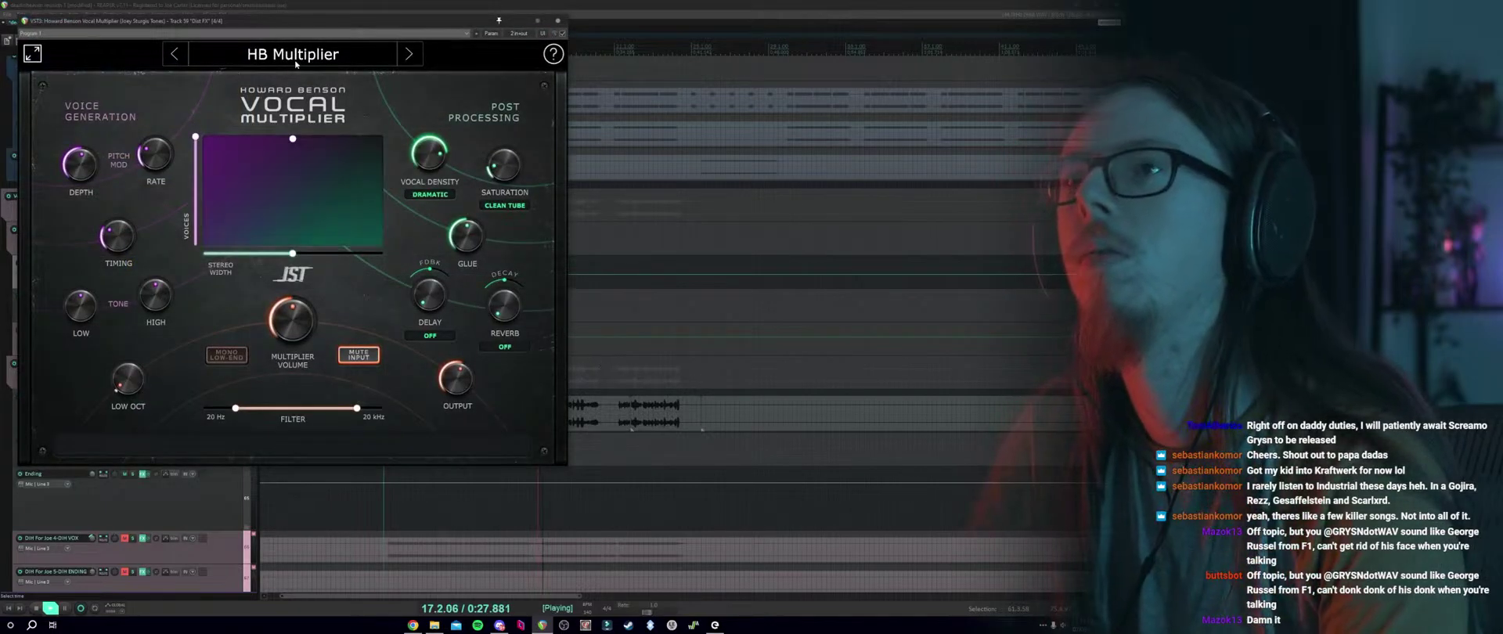
pyautogui.press('space')
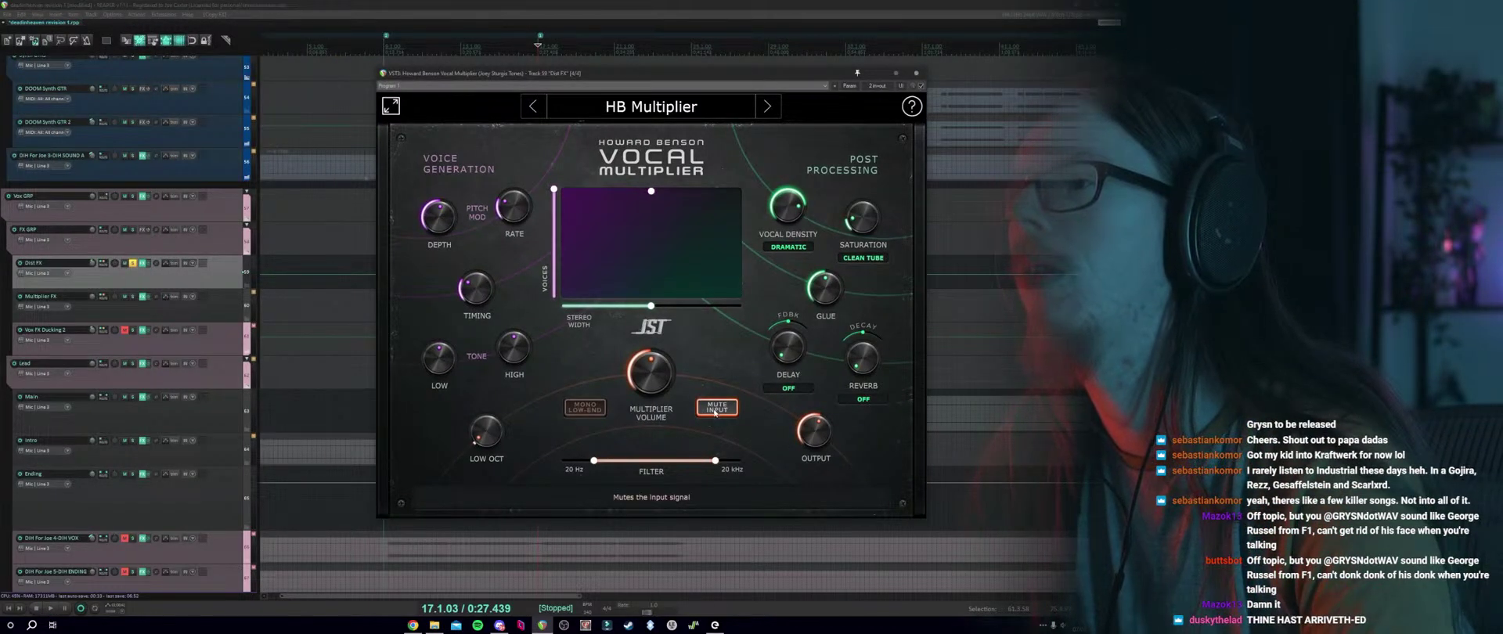
# Turn off Mute Input and lower the Multiplier Volume to 18% while auditioning Dist FX.
pyautogui.moveTo(643, 382)
pyautogui.press('space')
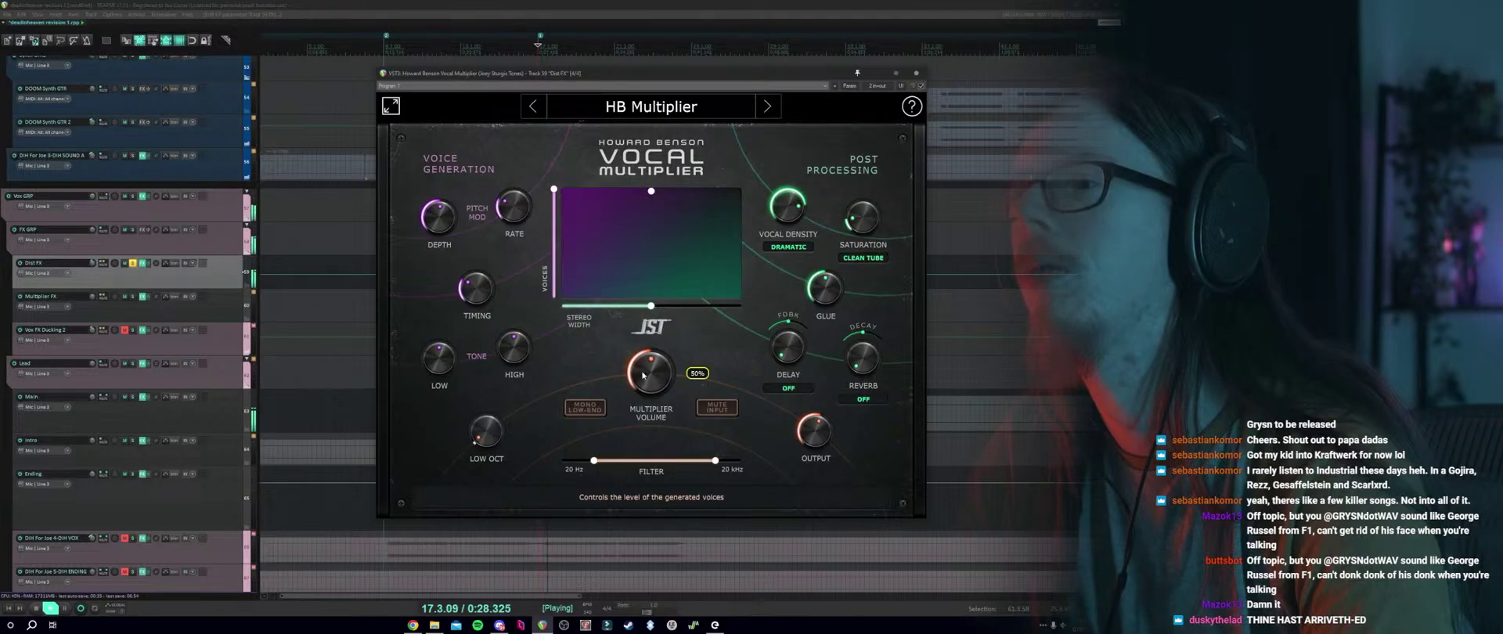
pyautogui.scroll(-3, 642, 383)
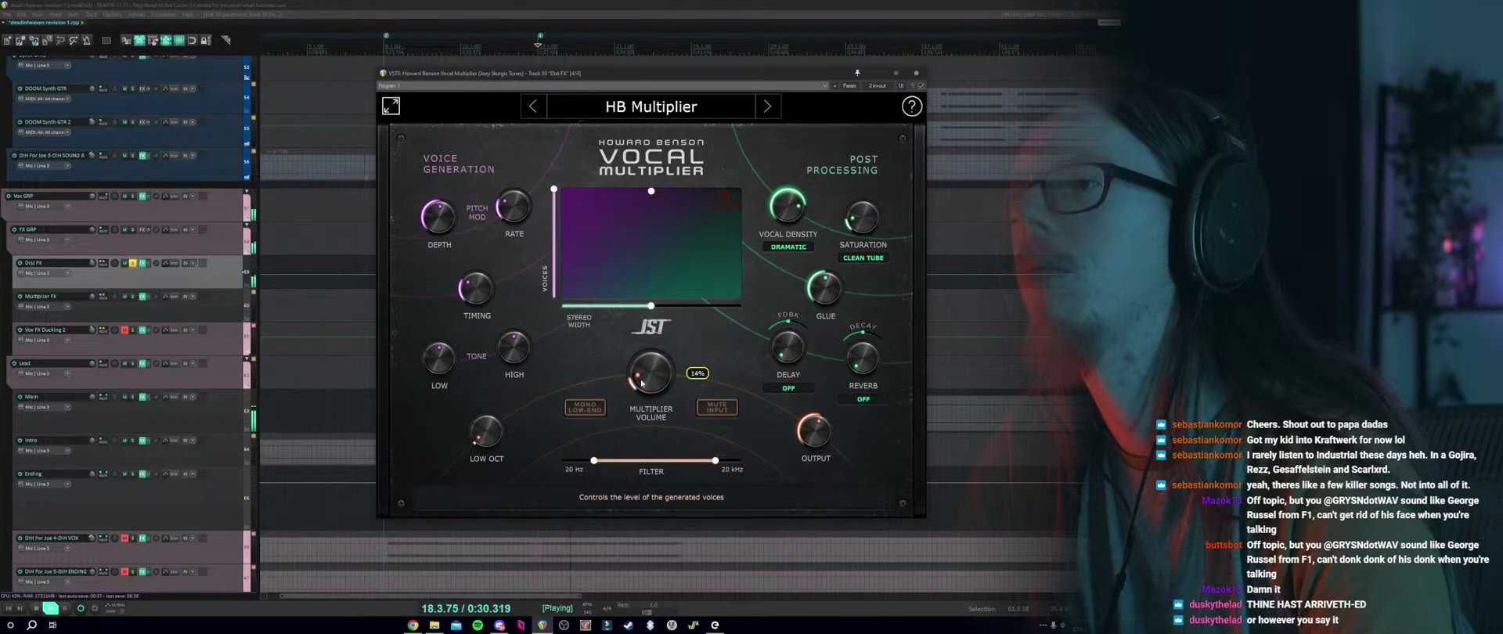
pyautogui.scroll(4, 642, 382)
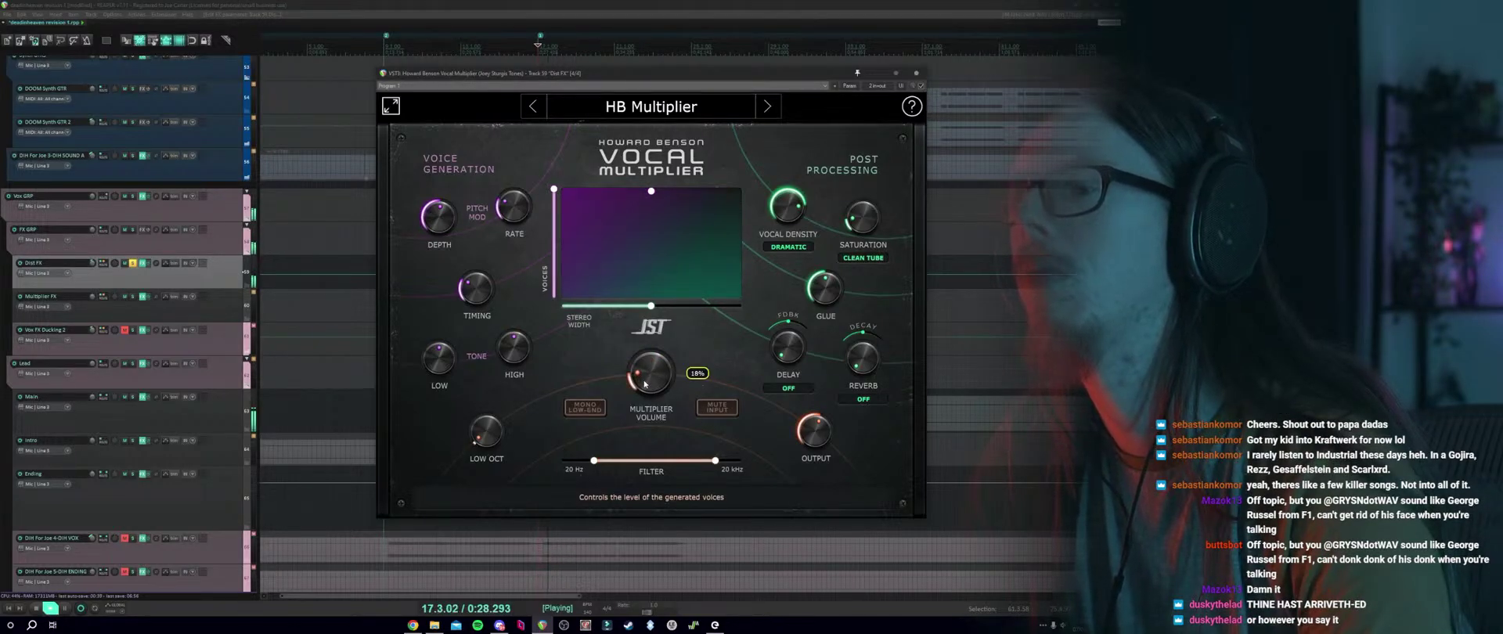
pyautogui.press('space')
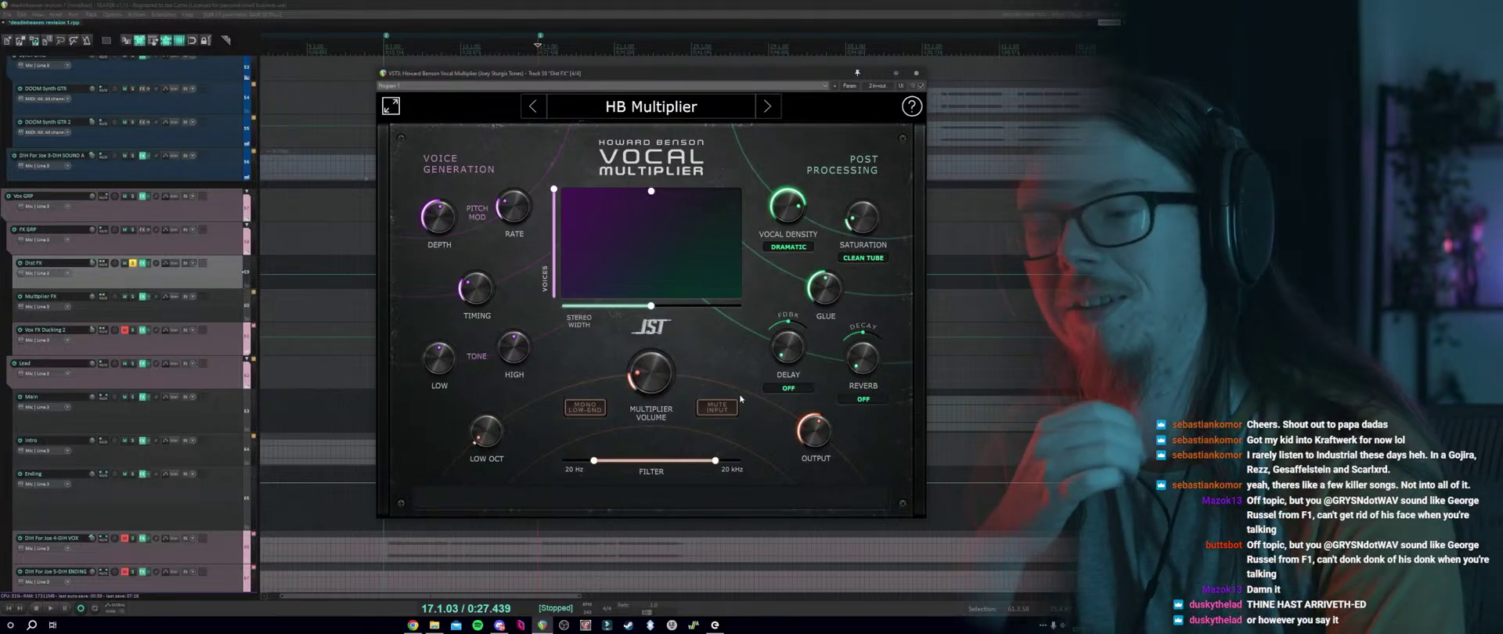
# Try the Low Oct level at 40% during playback of Dist FX.
pyautogui.moveTo(809, 446)
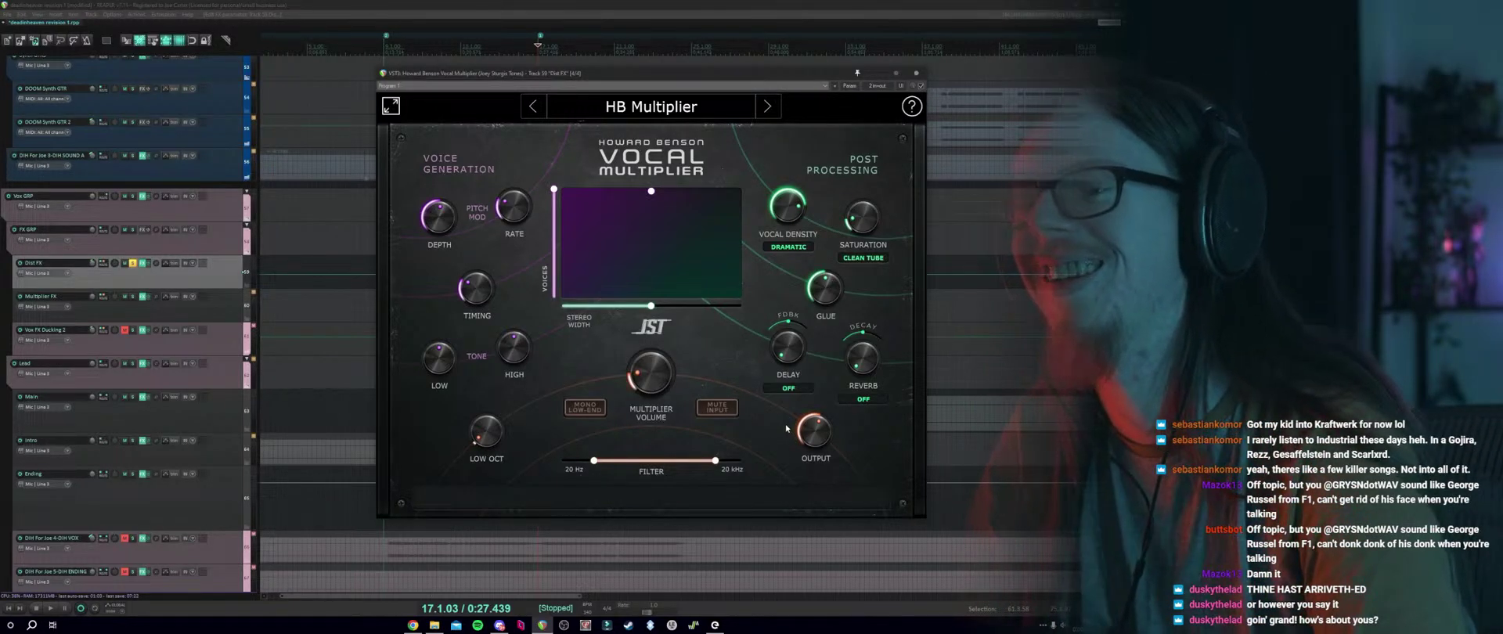
pyautogui.moveTo(641, 383)
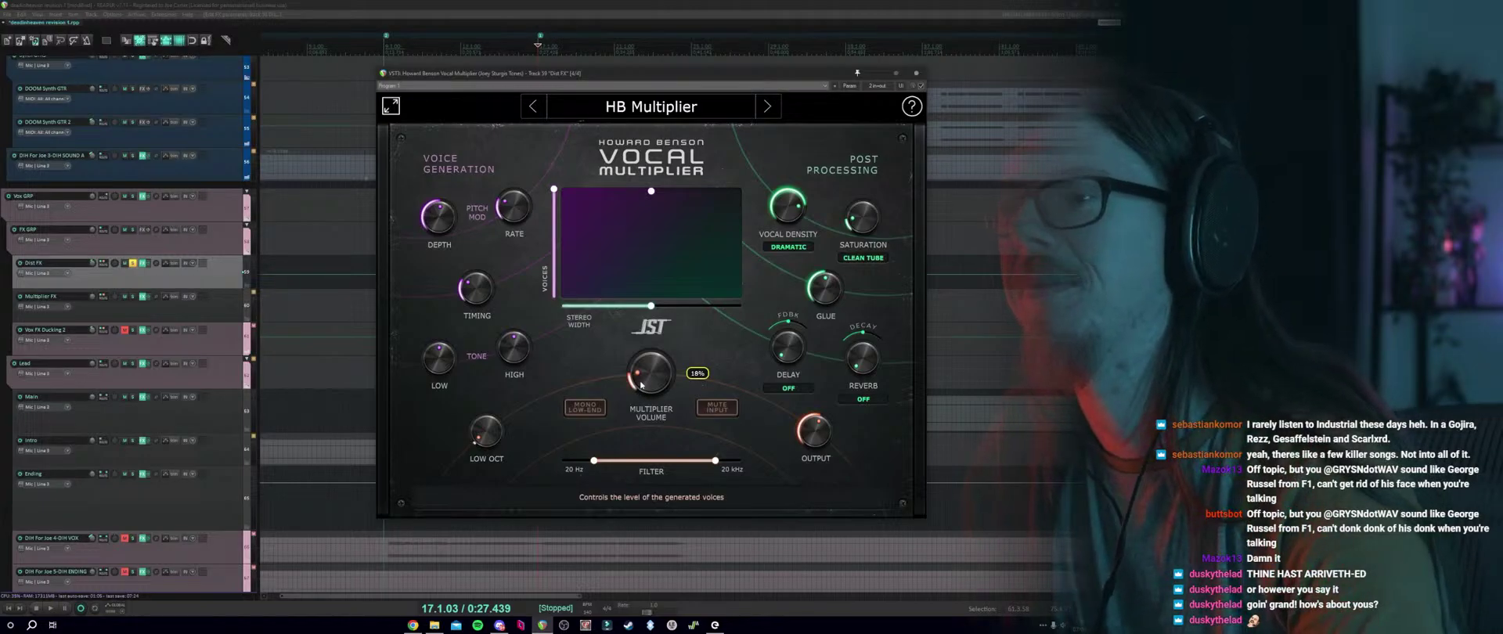
pyautogui.press('space')
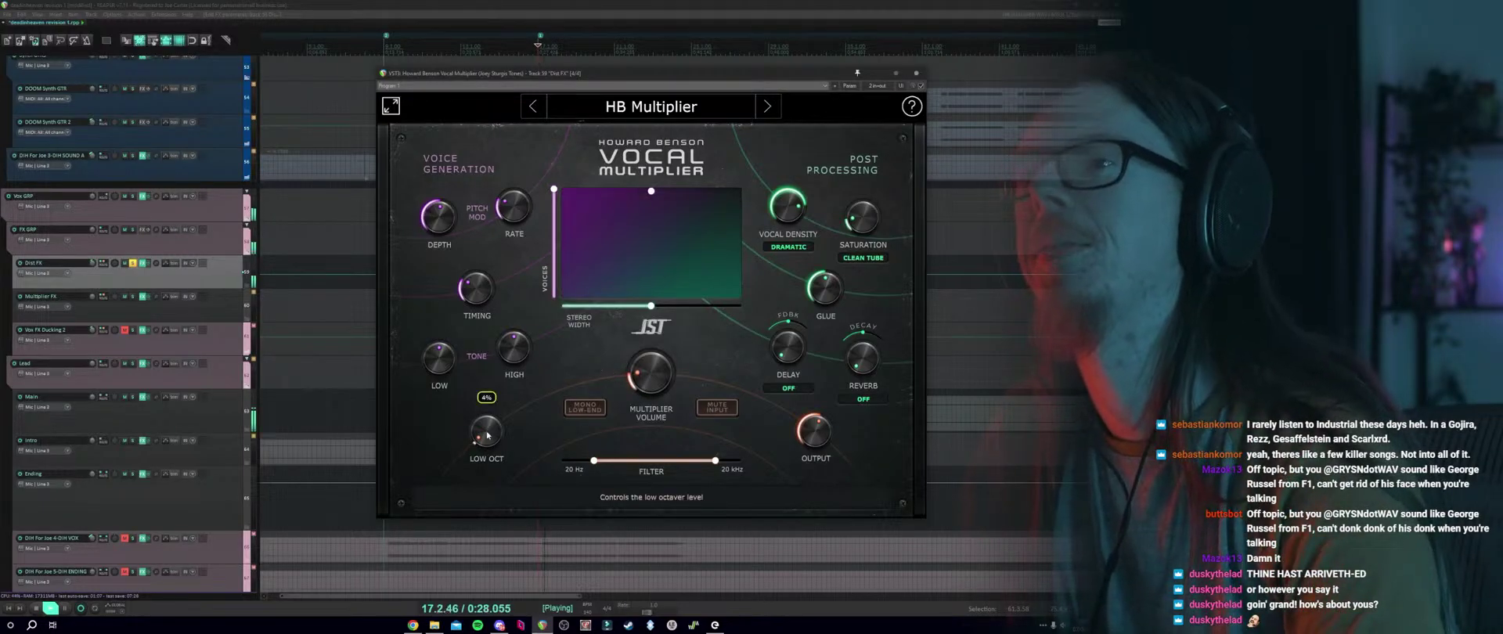
pyautogui.moveTo(486, 432)
pyautogui.moveTo(486, 429); pyautogui.dragTo(484, 424)
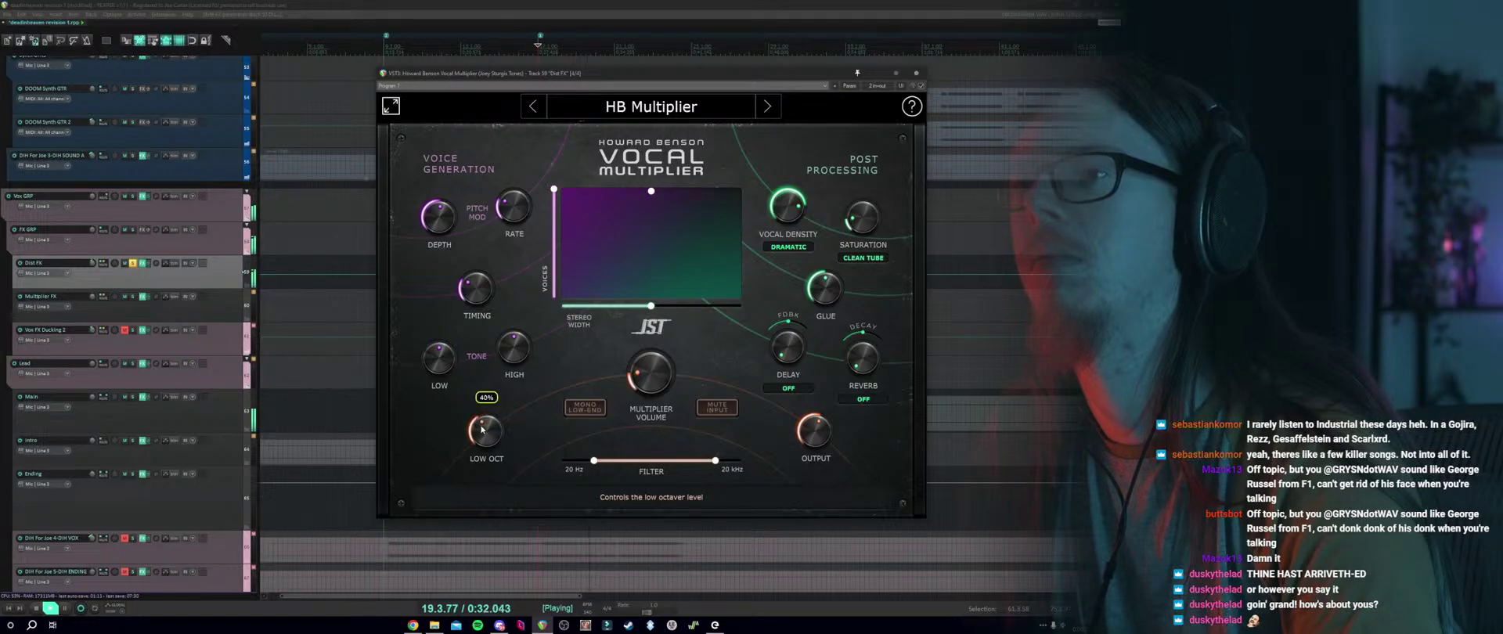
pyautogui.press('space')
# Keep the Vocal Density in Dramatic mode and set its amount to 80% during playback.
pyautogui.moveTo(651, 385)
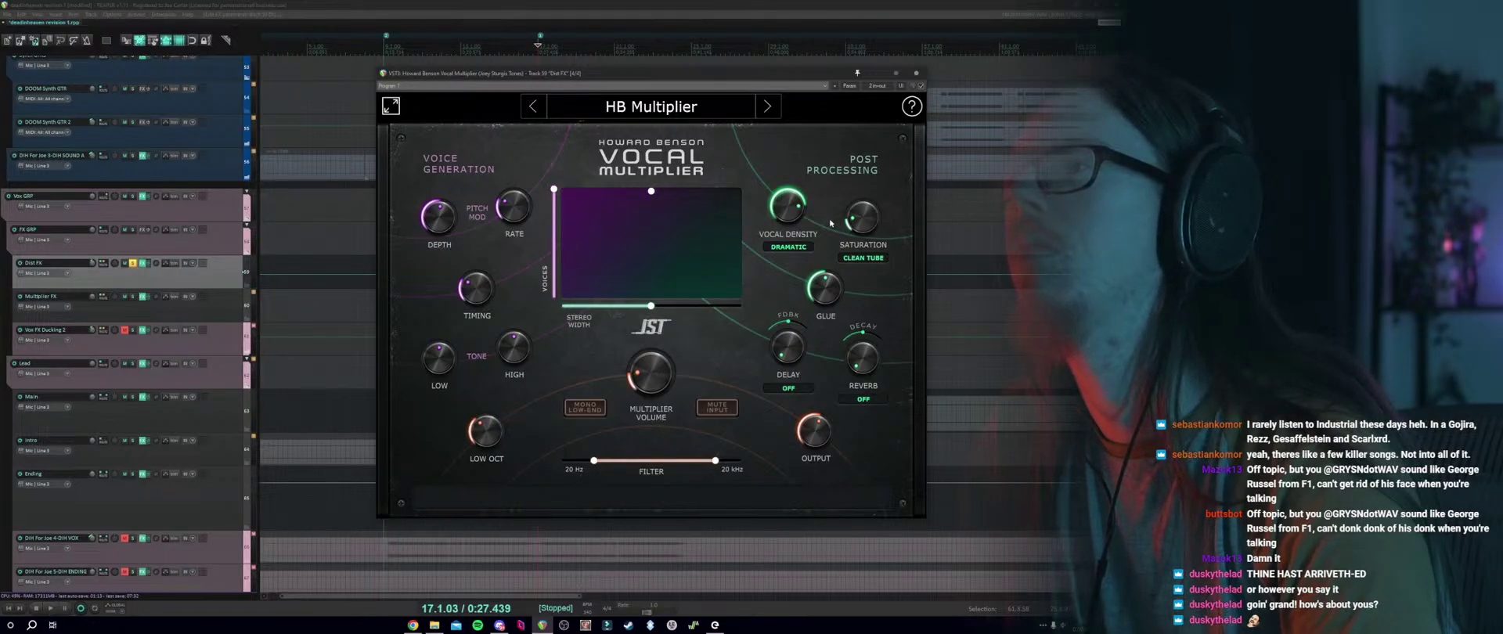
pyautogui.click(800, 249)
pyautogui.click(787, 235)
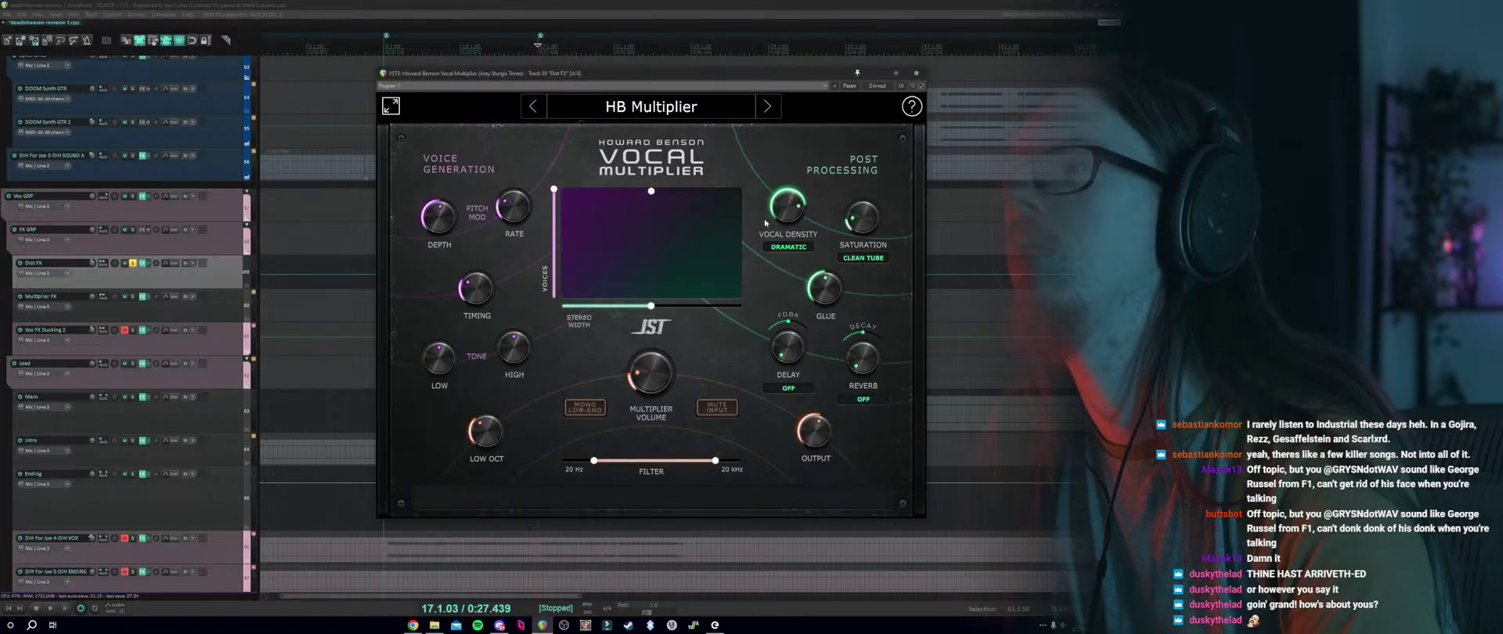
pyautogui.moveTo(780, 204)
pyautogui.press('space')
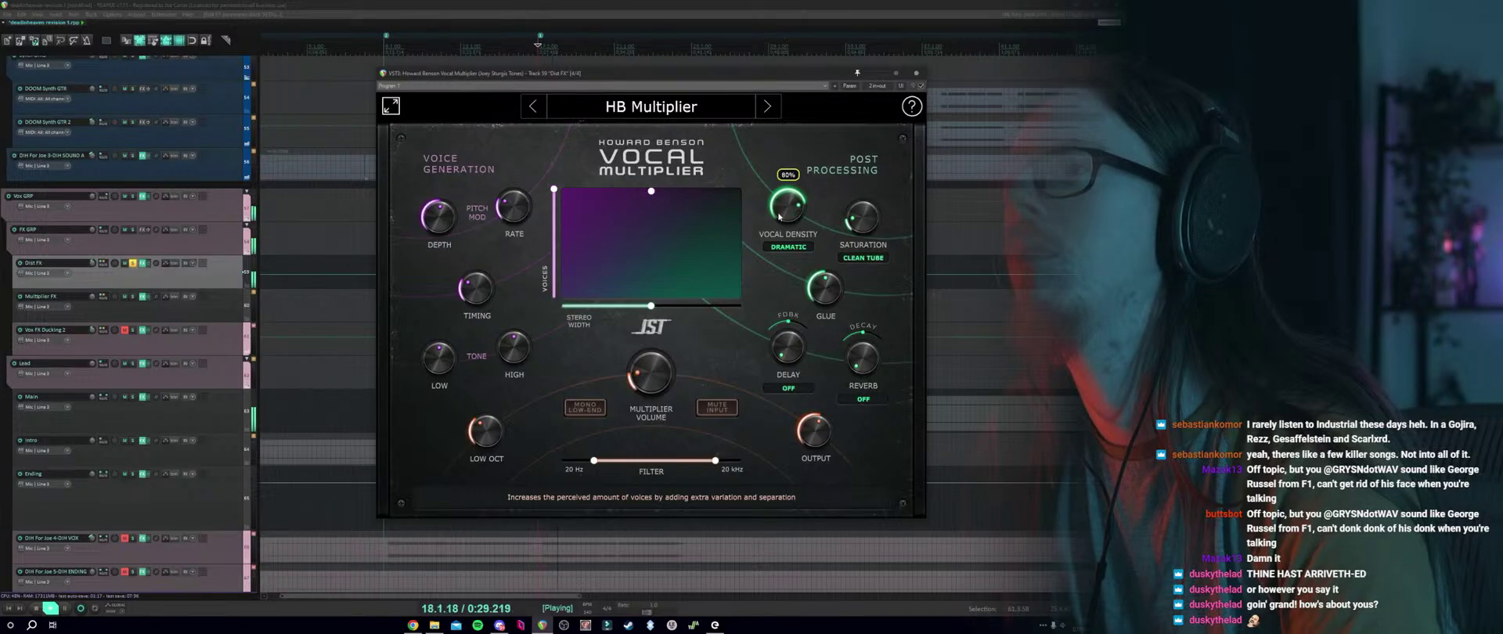
# Lower the Low Oct level and raise the Multiplier Volume while Dist FX plays.
pyautogui.moveTo(494, 440)
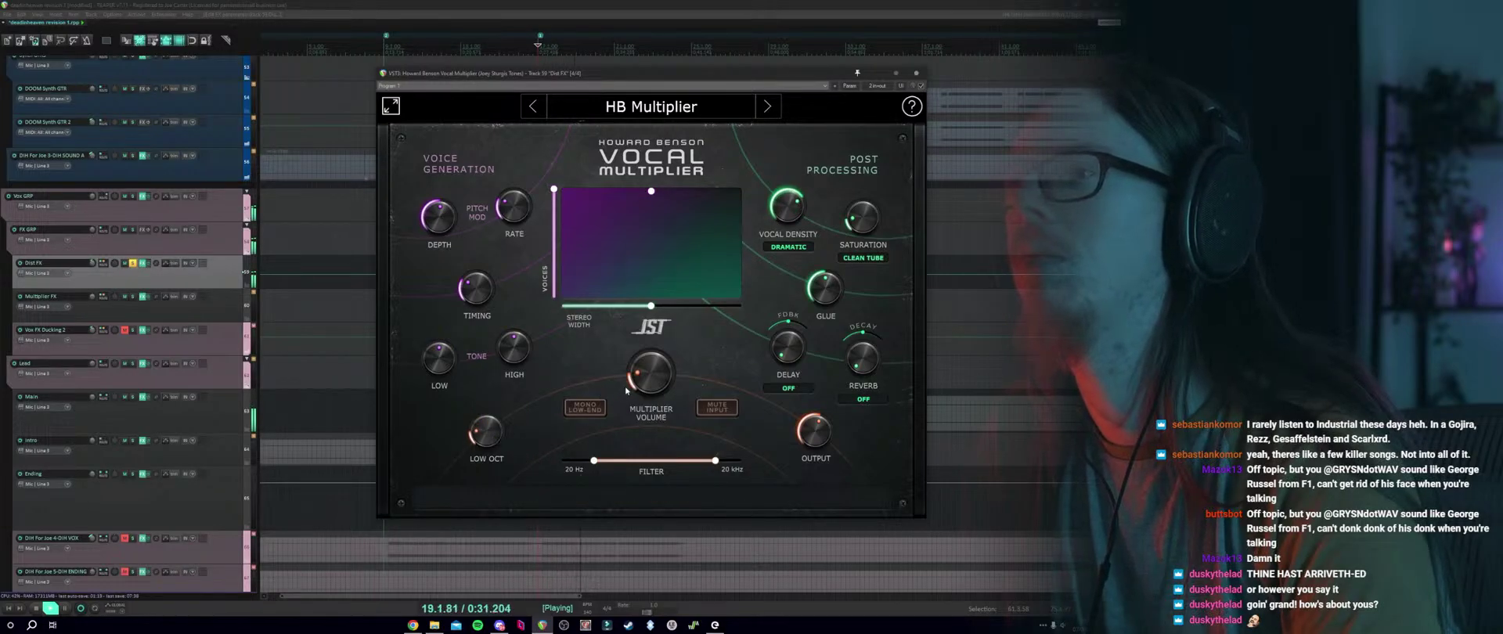
pyautogui.moveTo(640, 375)
pyautogui.moveTo(640, 374); pyautogui.dragTo(638, 369)
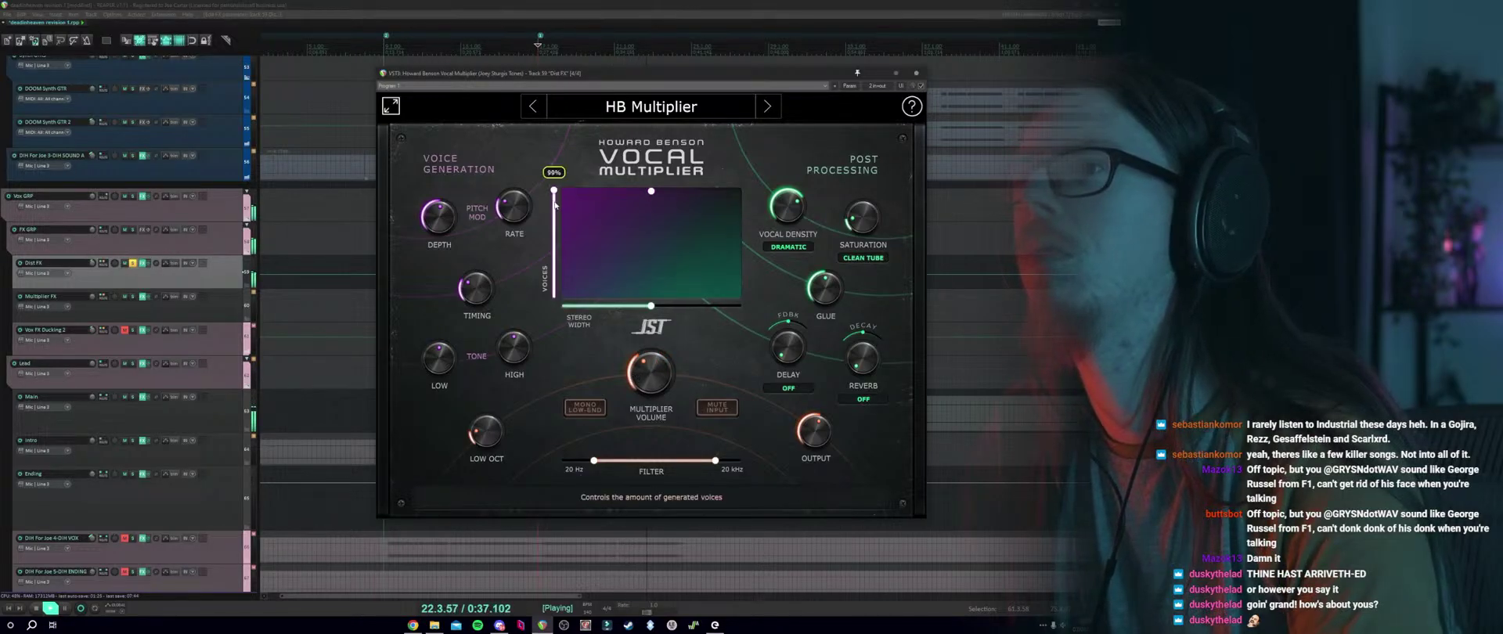
# Reduce the Voices amount to 51%, widen the Stereo Width, and audition the result on Dist FX.
pyautogui.moveTo(553, 190); pyautogui.dragTo(548, 239)
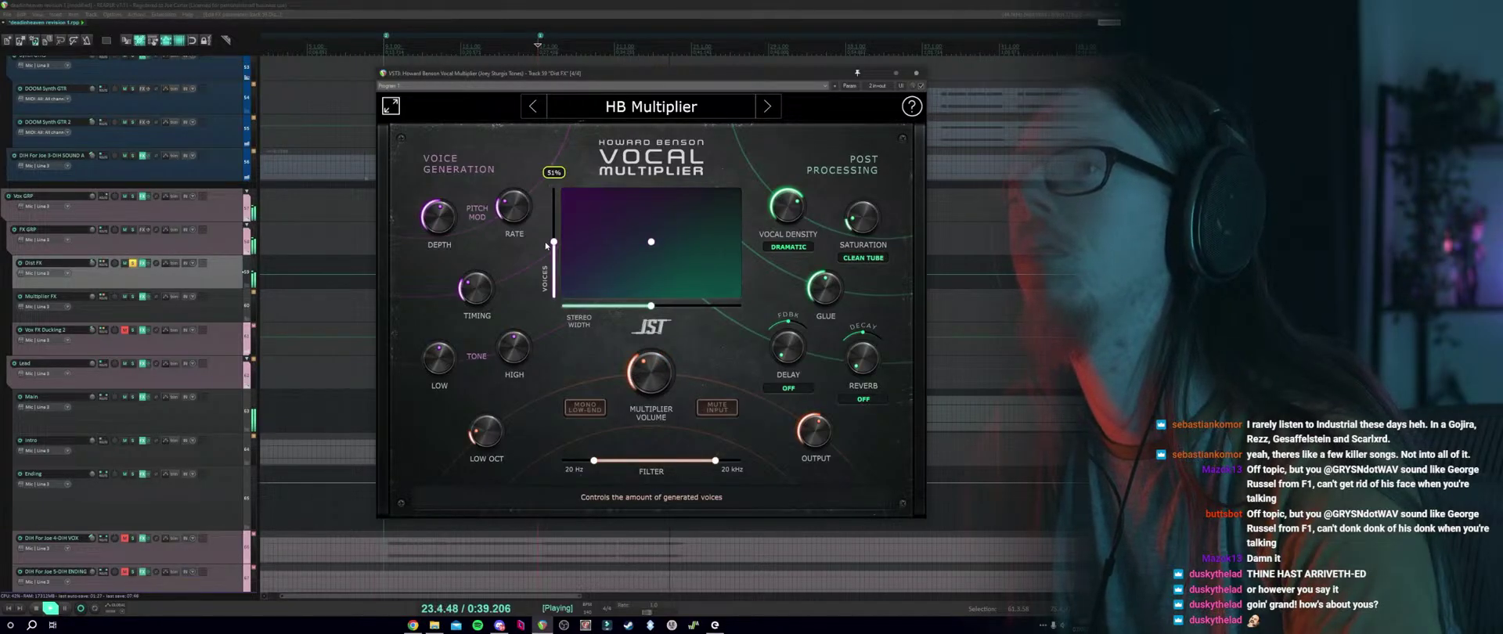
pyautogui.moveTo(650, 306); pyautogui.dragTo(695, 312)
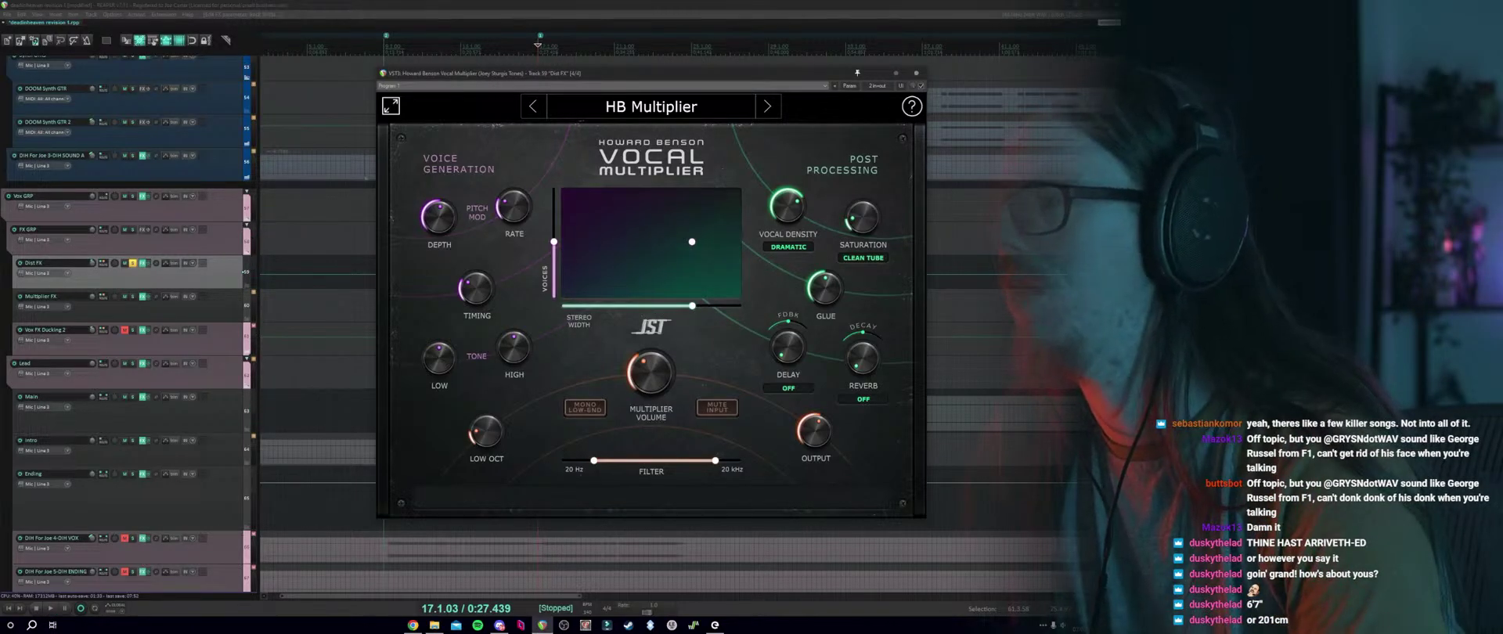
pyautogui.press('space')
pyautogui.press('space')
pyautogui.press('space')
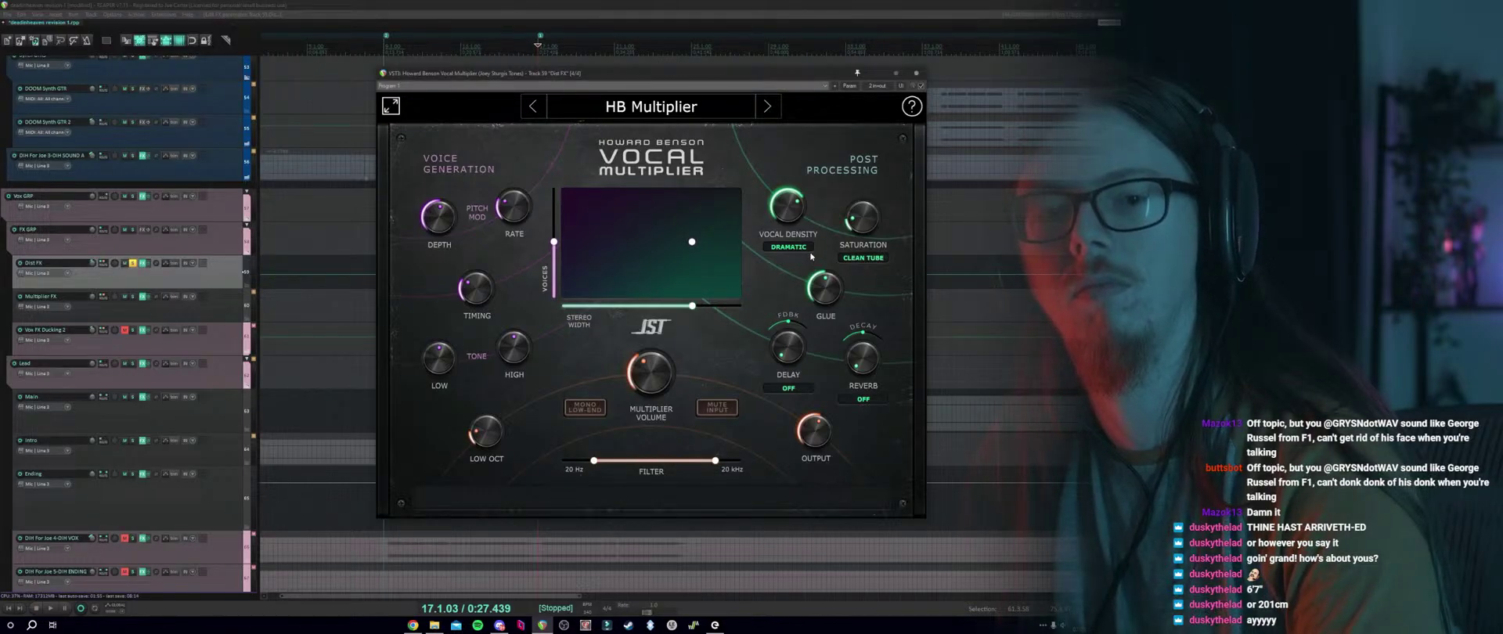
pyautogui.press('space')
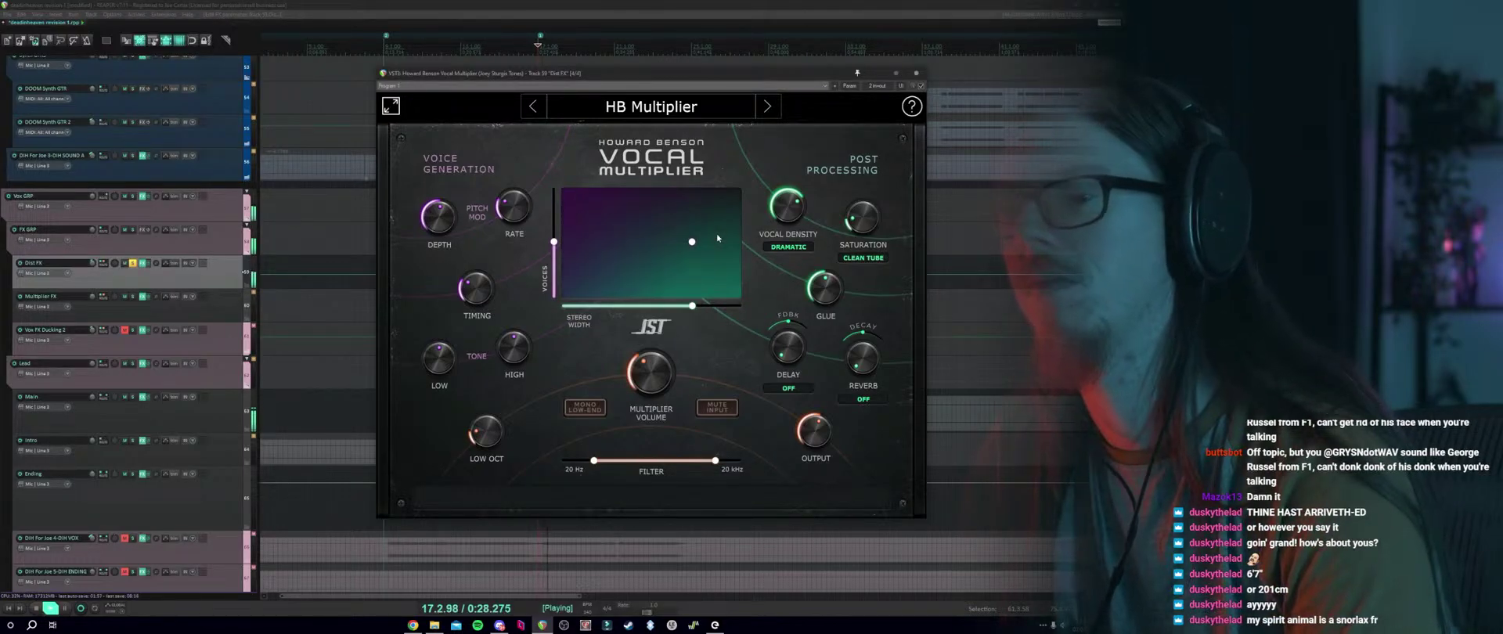
# Unsolo Dist FX, audition Multiplier FX soloed against the full mix, and close the Vocal Multiplier window.
pyautogui.click(920, 85)
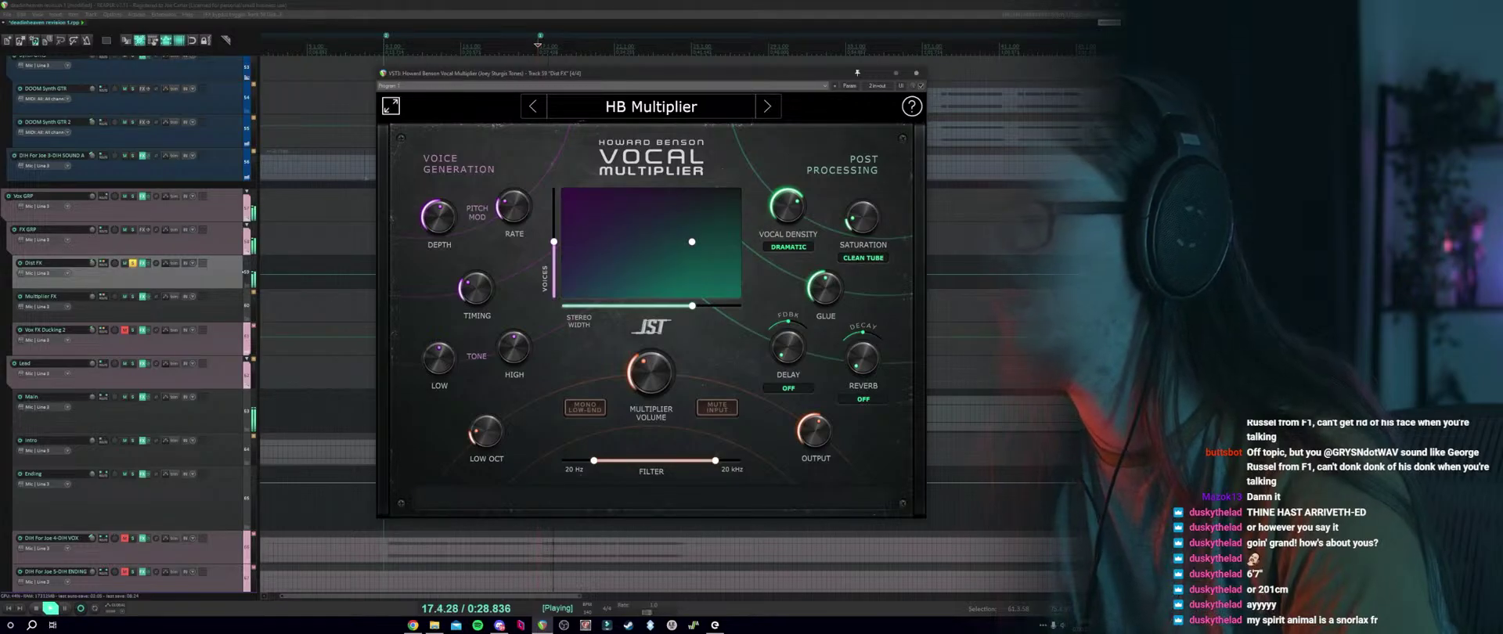
pyautogui.click(133, 264)
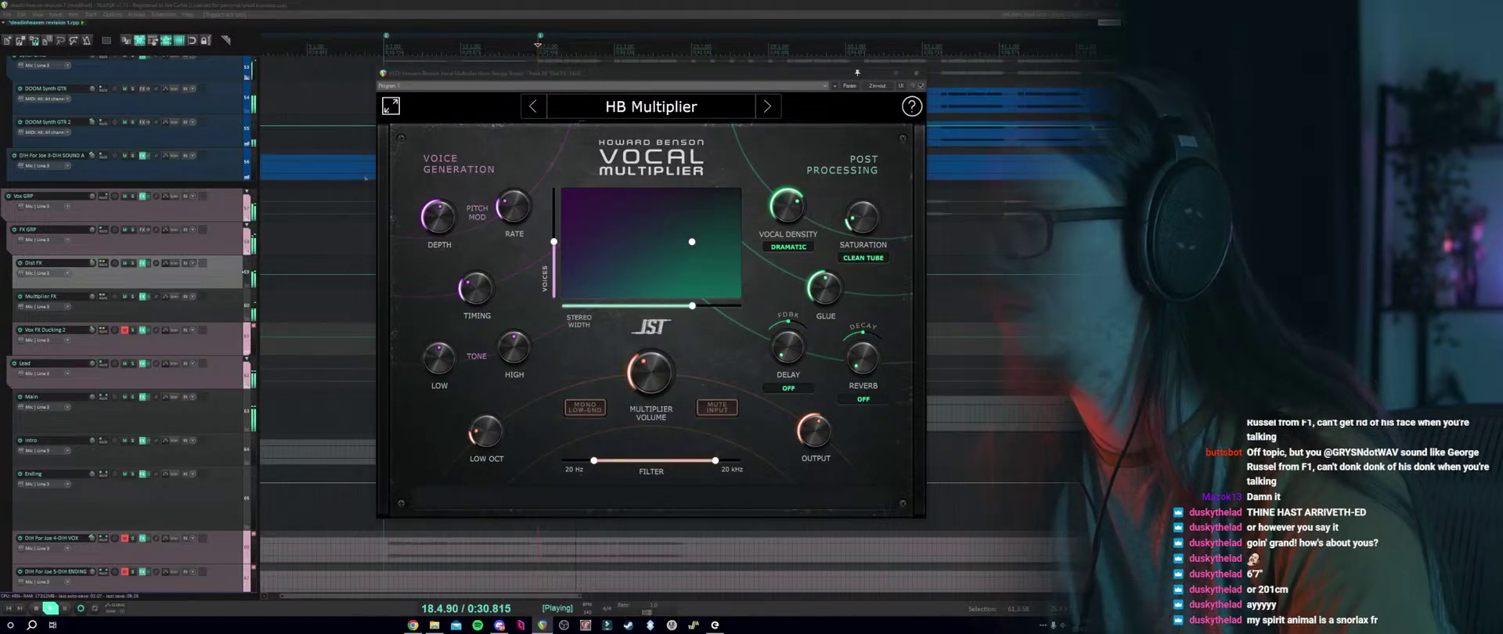
pyautogui.click(133, 296)
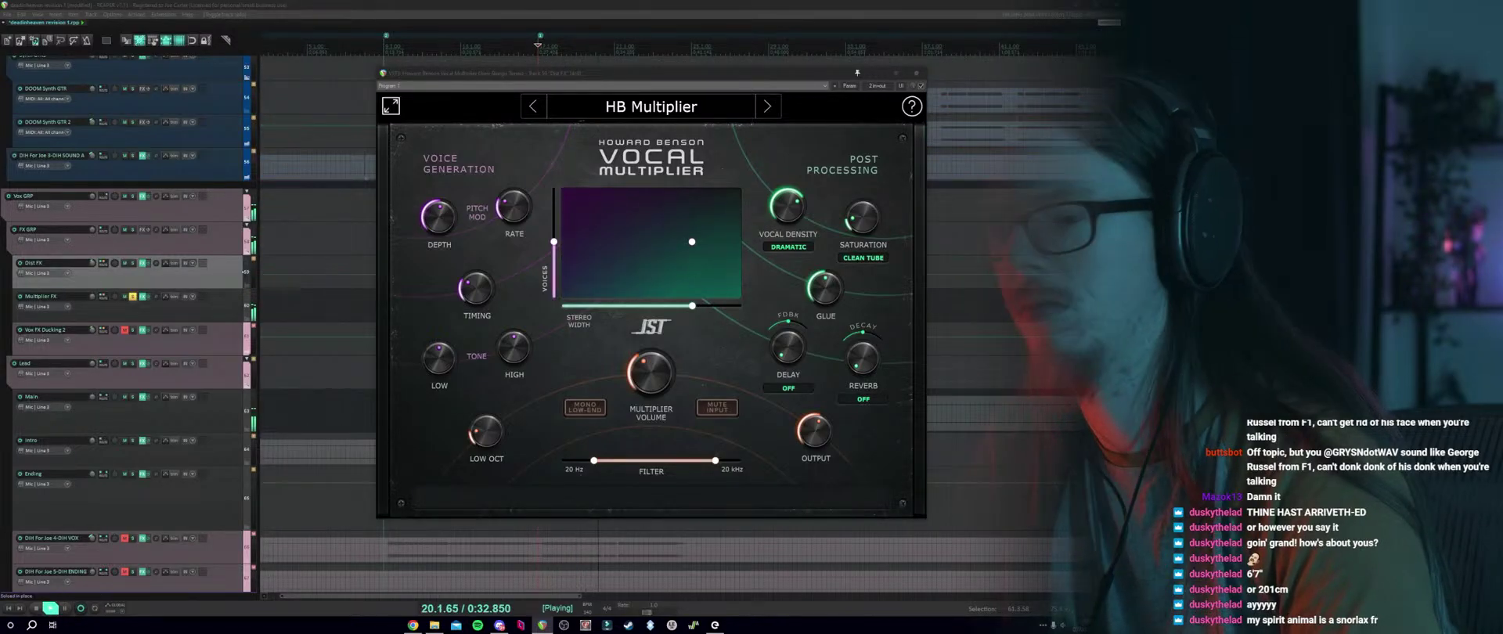
pyautogui.press('space')
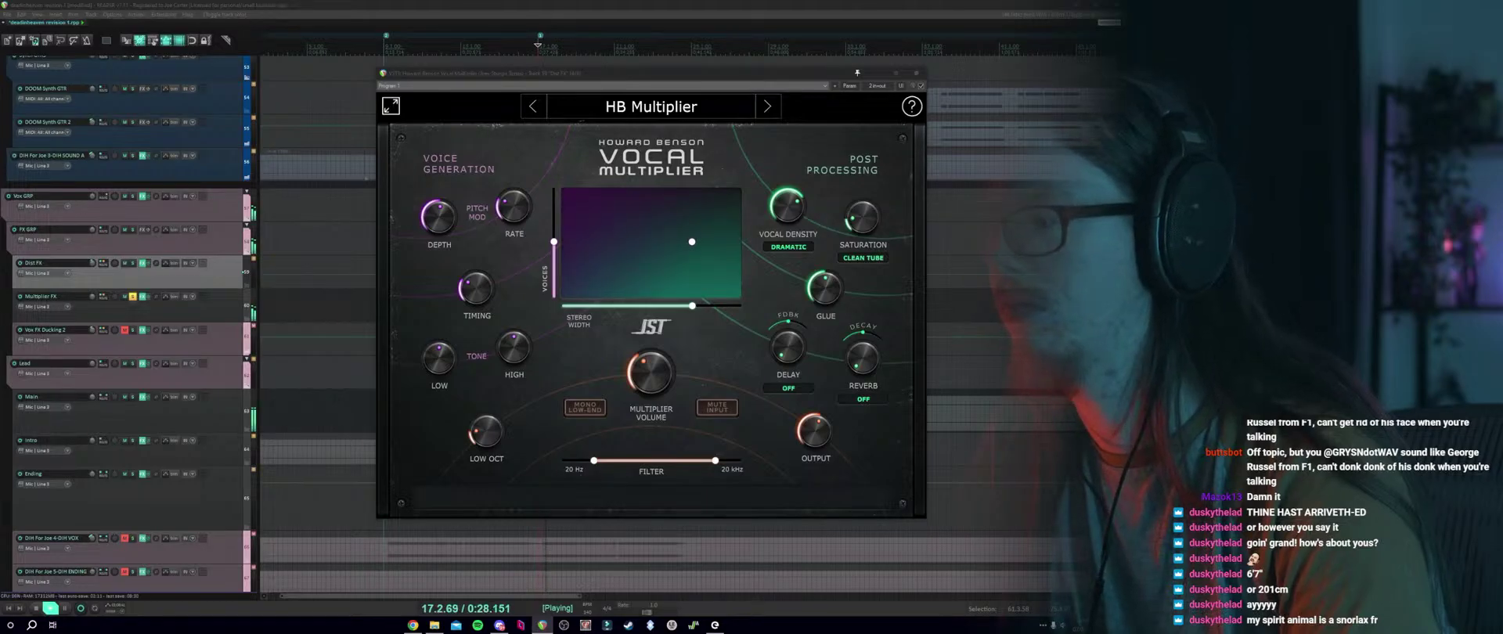
pyautogui.click(133, 297)
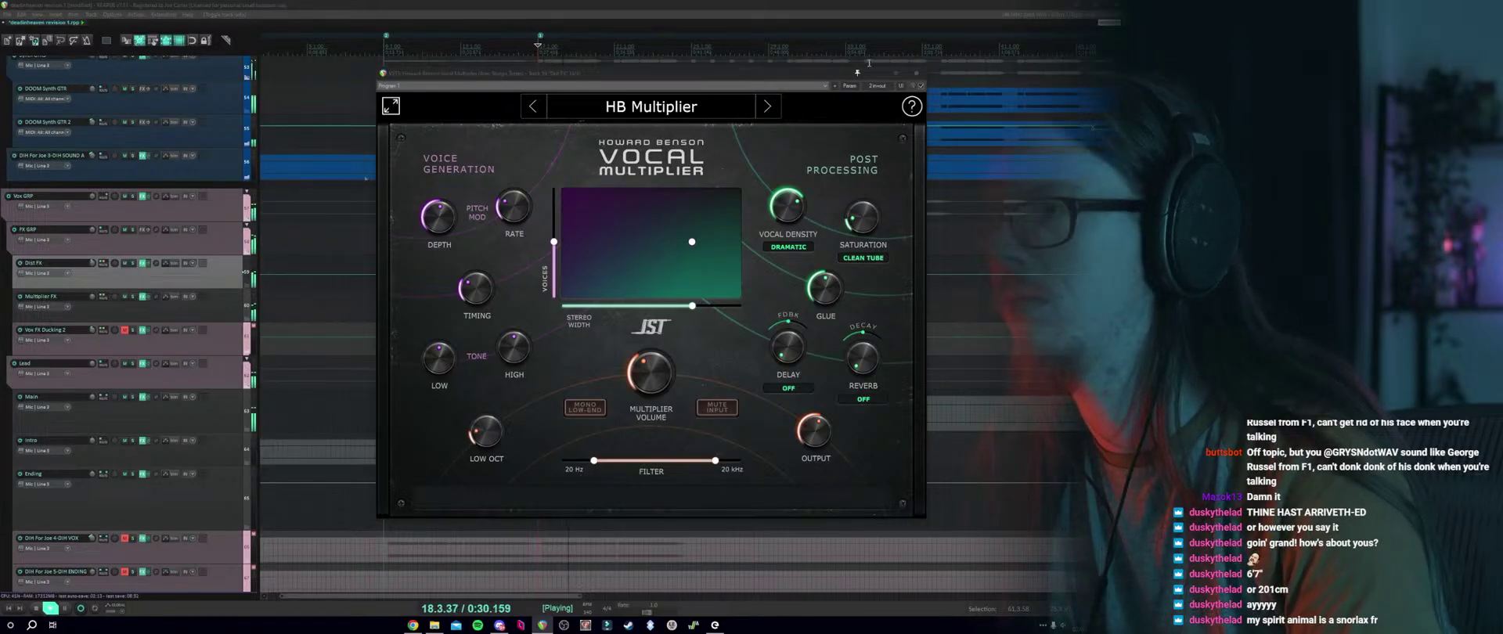
pyautogui.click(919, 73)
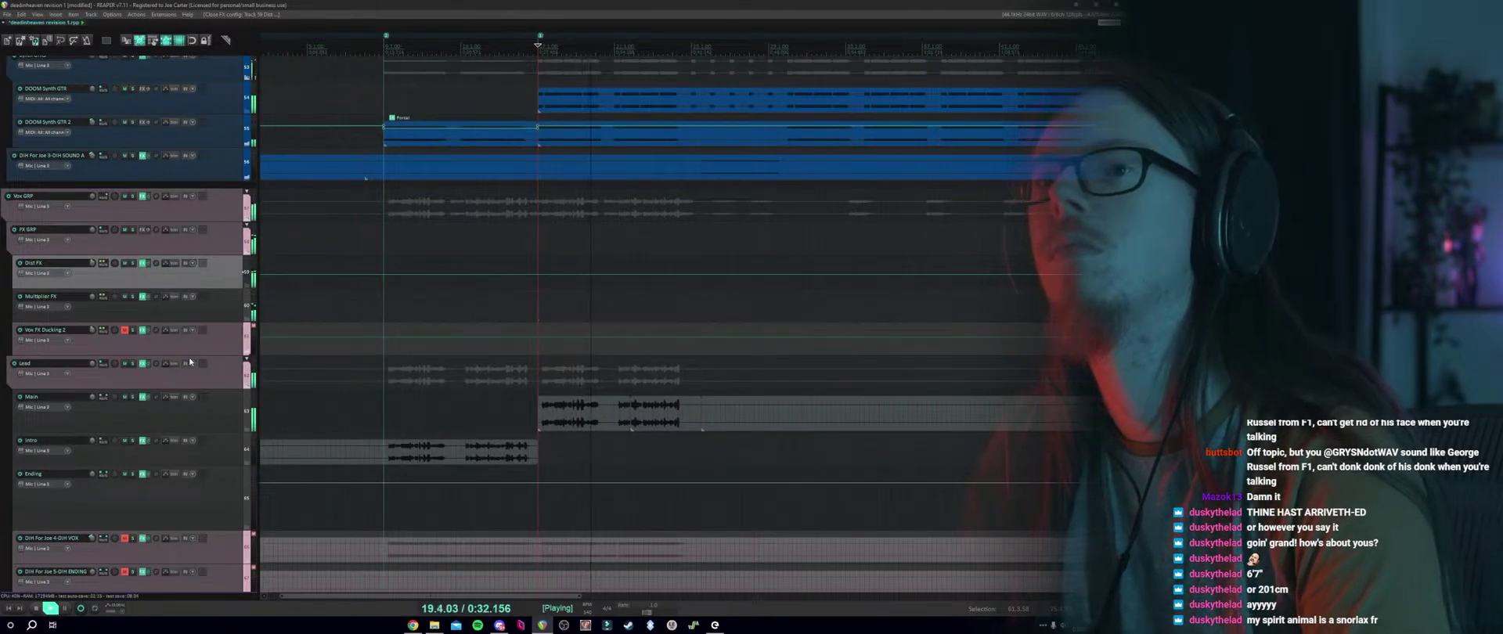
# Slightly lower the take volume of the ADLIBS vocal item in its media item properties during playback.
pyautogui.scroll(-2, 462, 359)
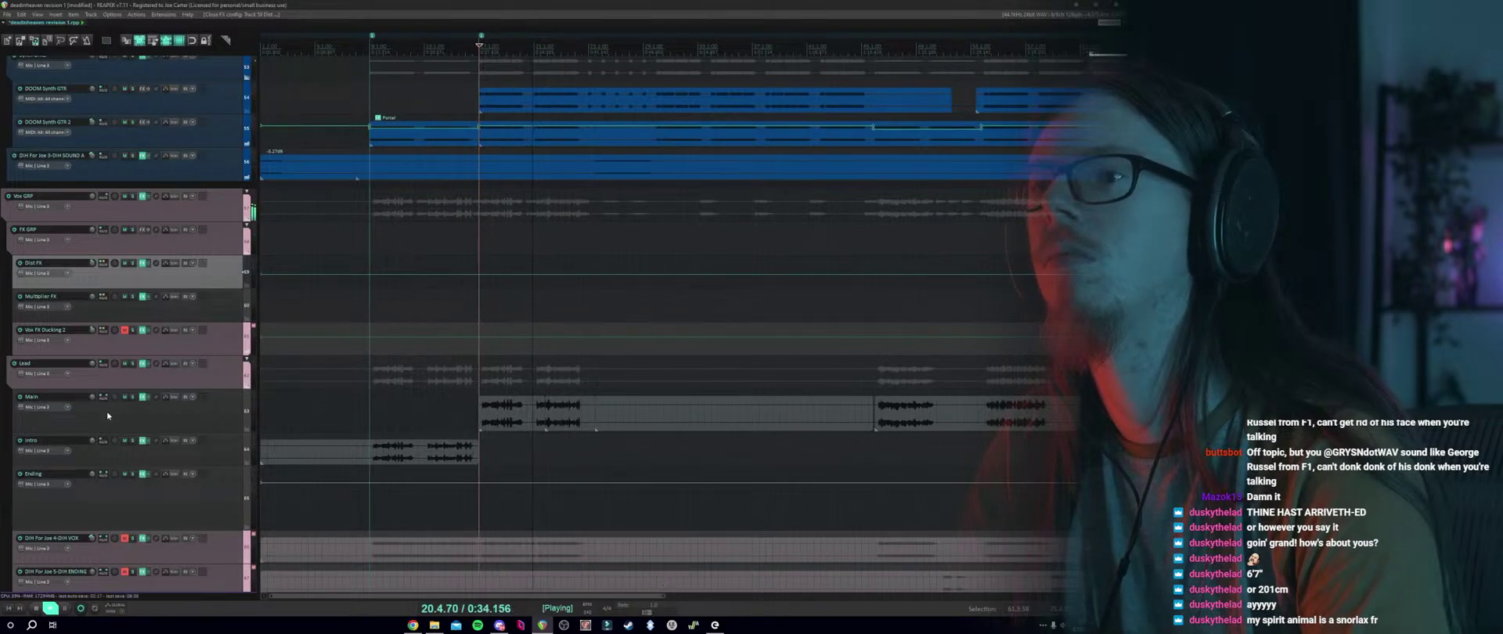
pyautogui.scroll(-3, 106, 411)
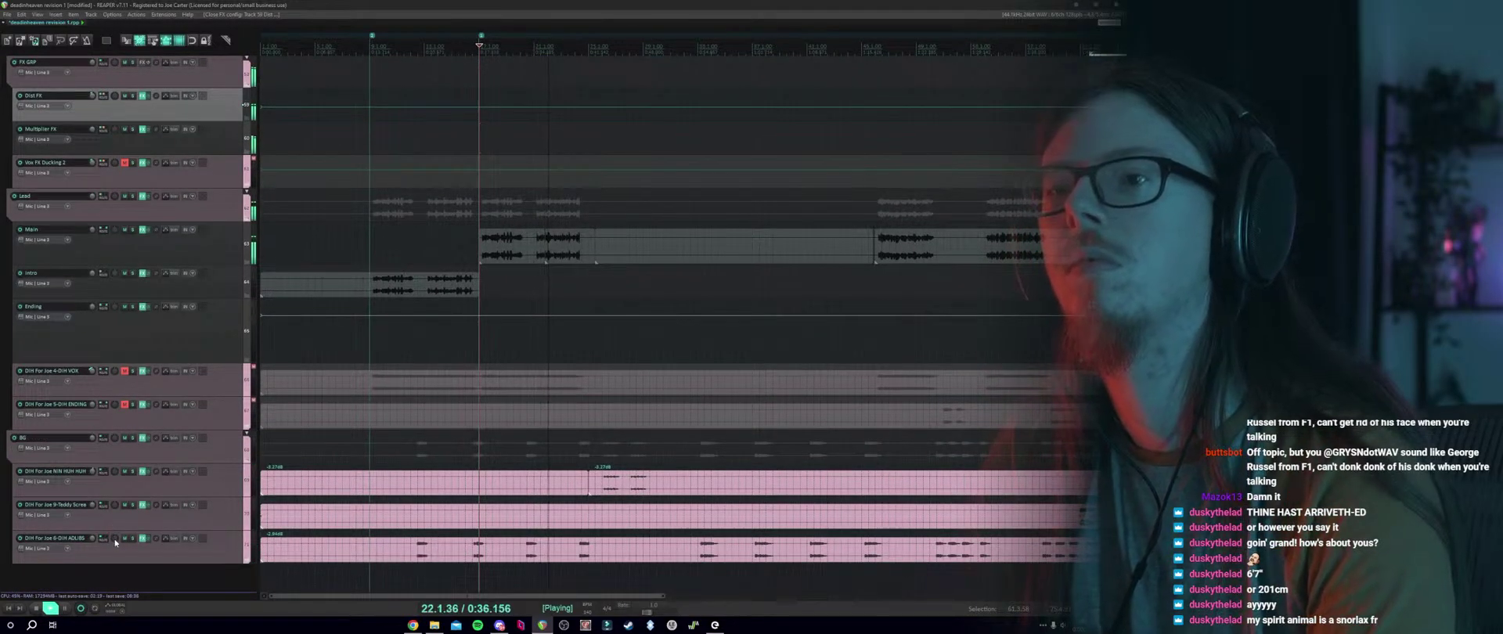
pyautogui.click(452, 558)
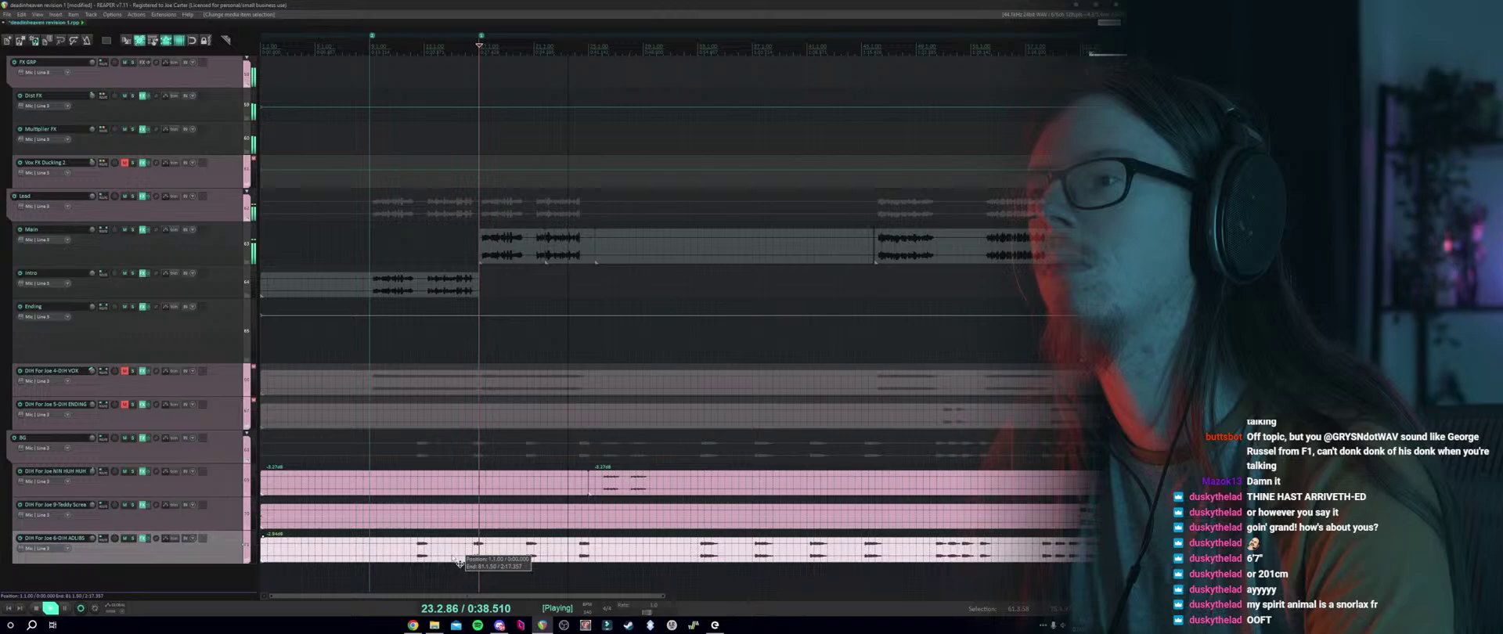
pyautogui.doubleClick(344, 553)
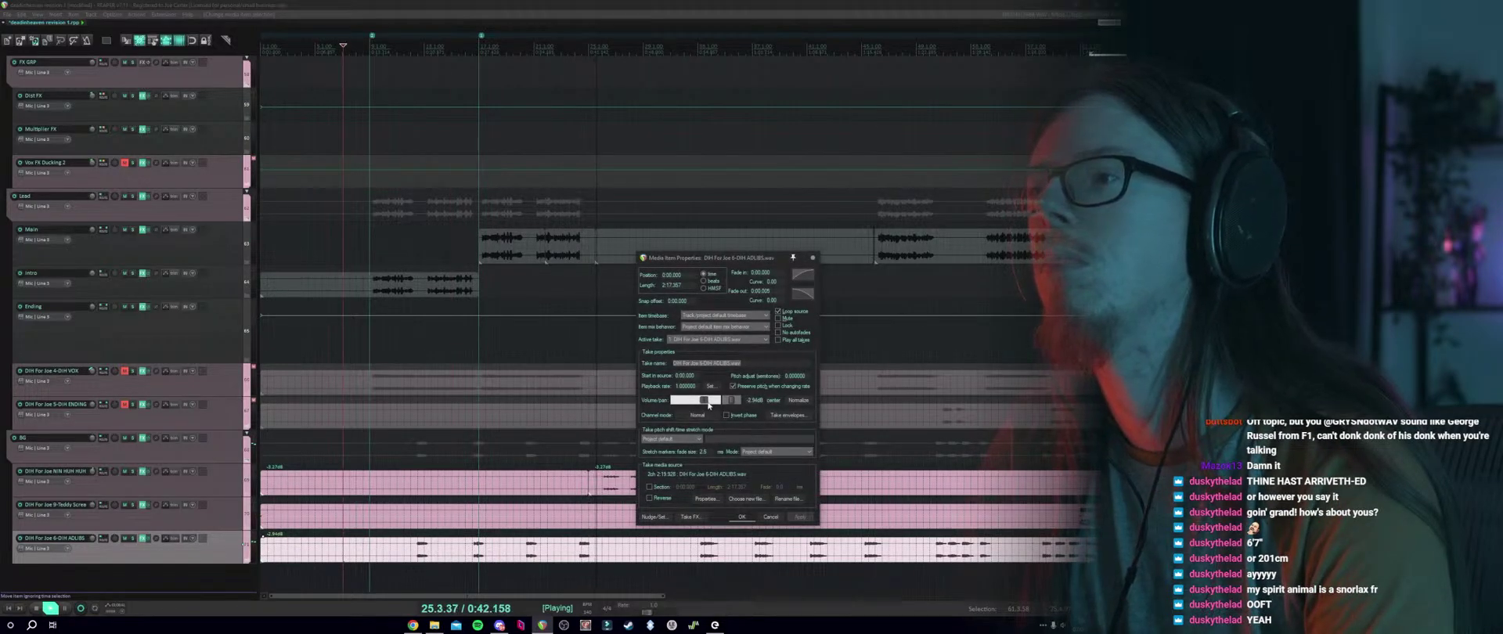
pyautogui.scroll(4, 709, 405)
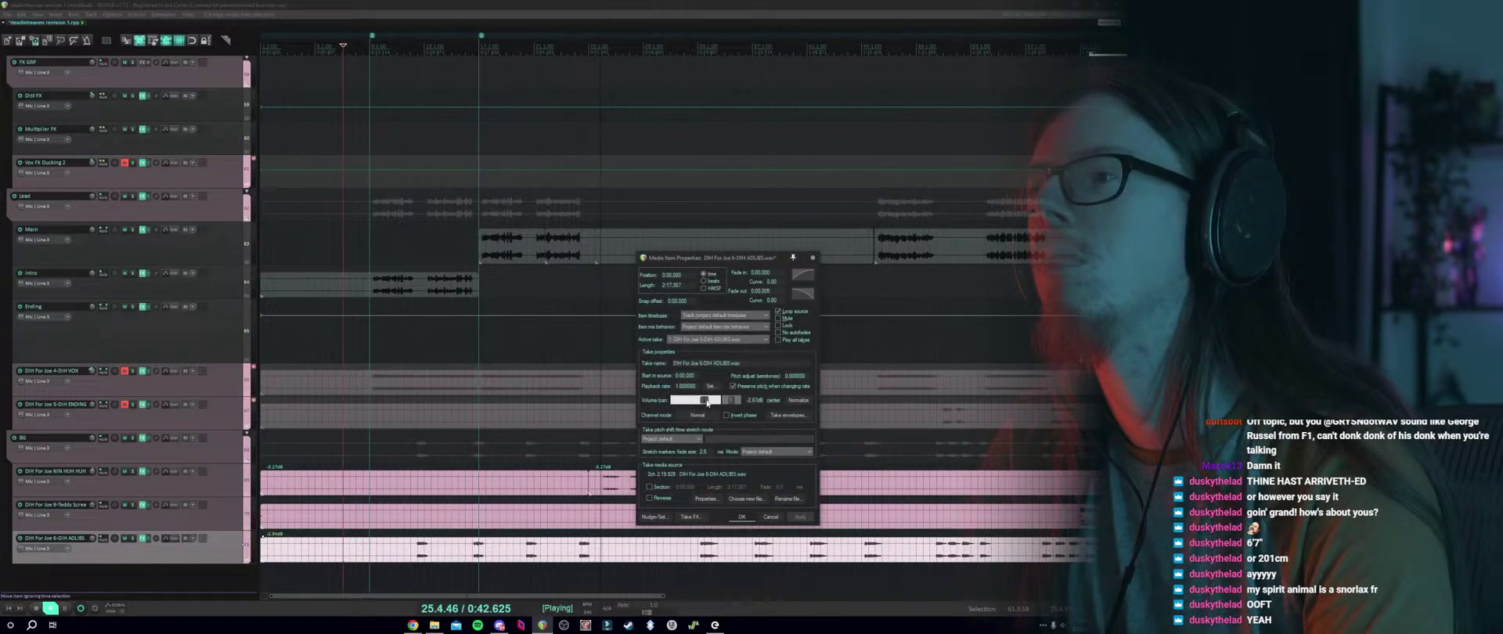
pyautogui.click(740, 517)
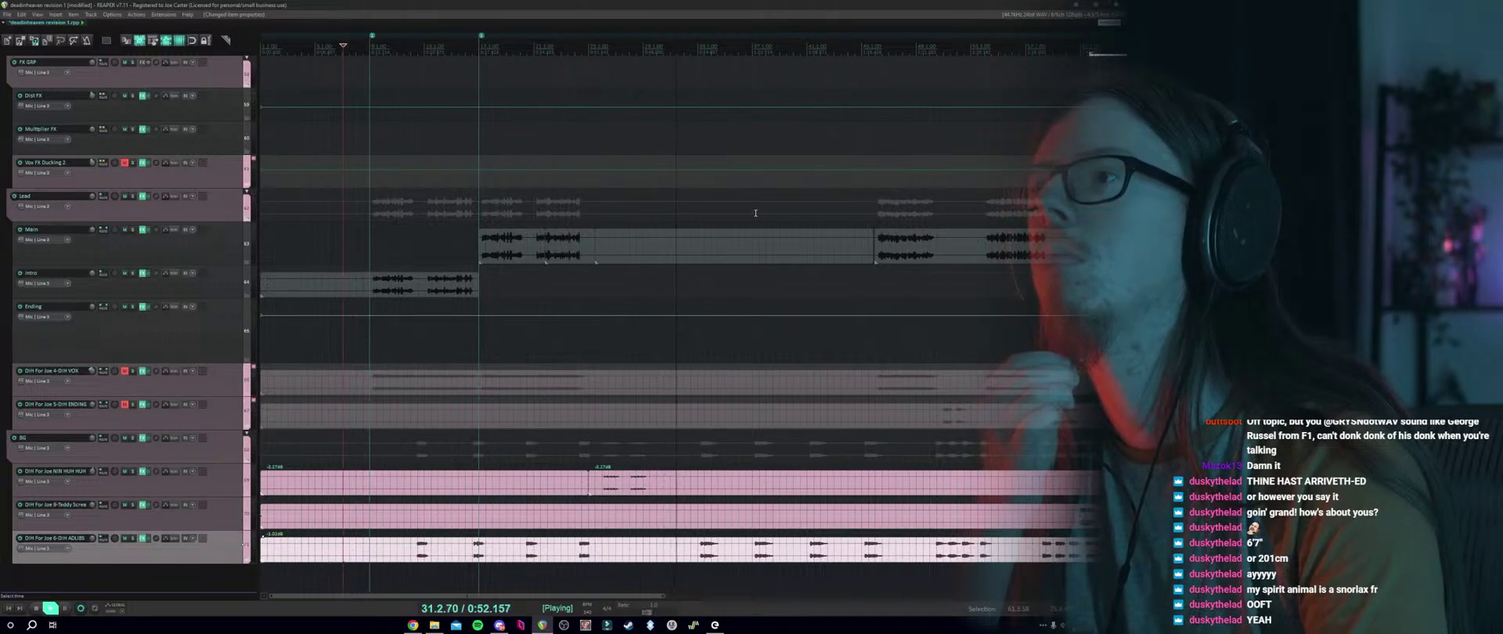
# Stop playback, route a Pre-Fader (Post-FX) send from Intro to Multiplier FX, and set the playback position at the intro vocal's start.
pyautogui.press('space')
pyautogui.click(369, 257)
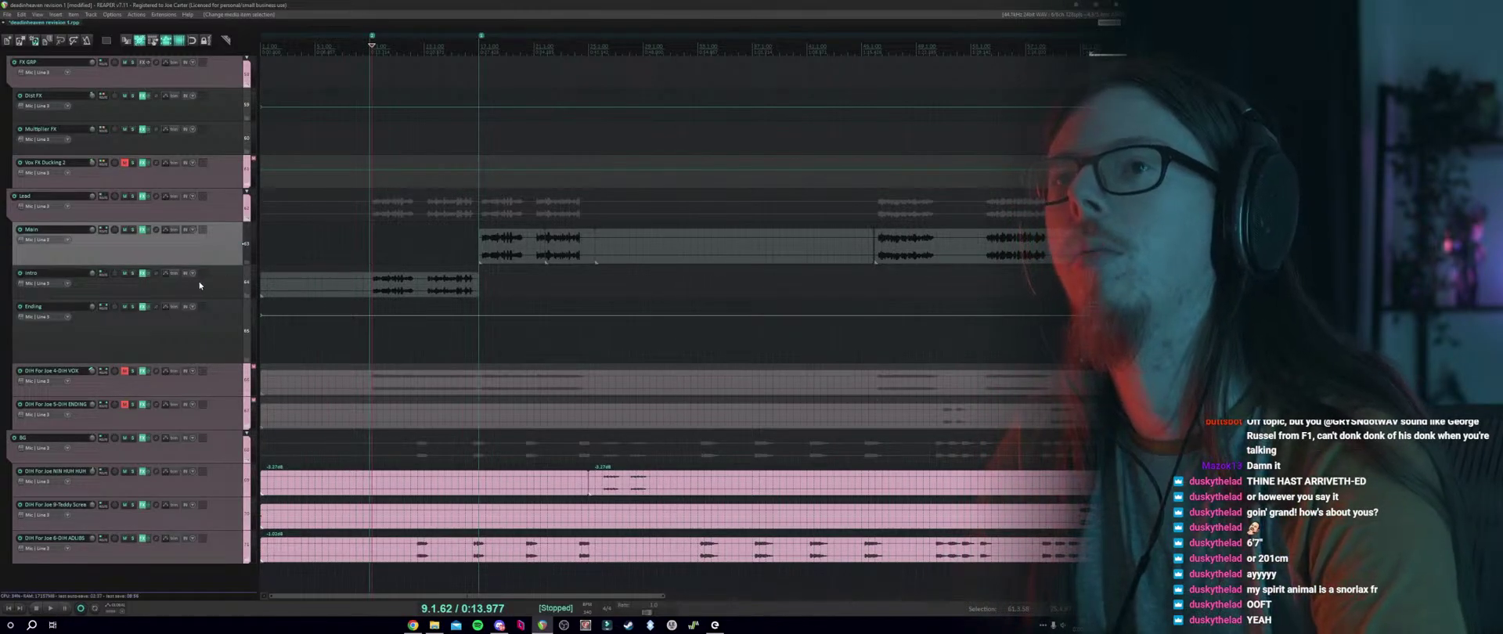
pyautogui.scroll(2, 132, 307)
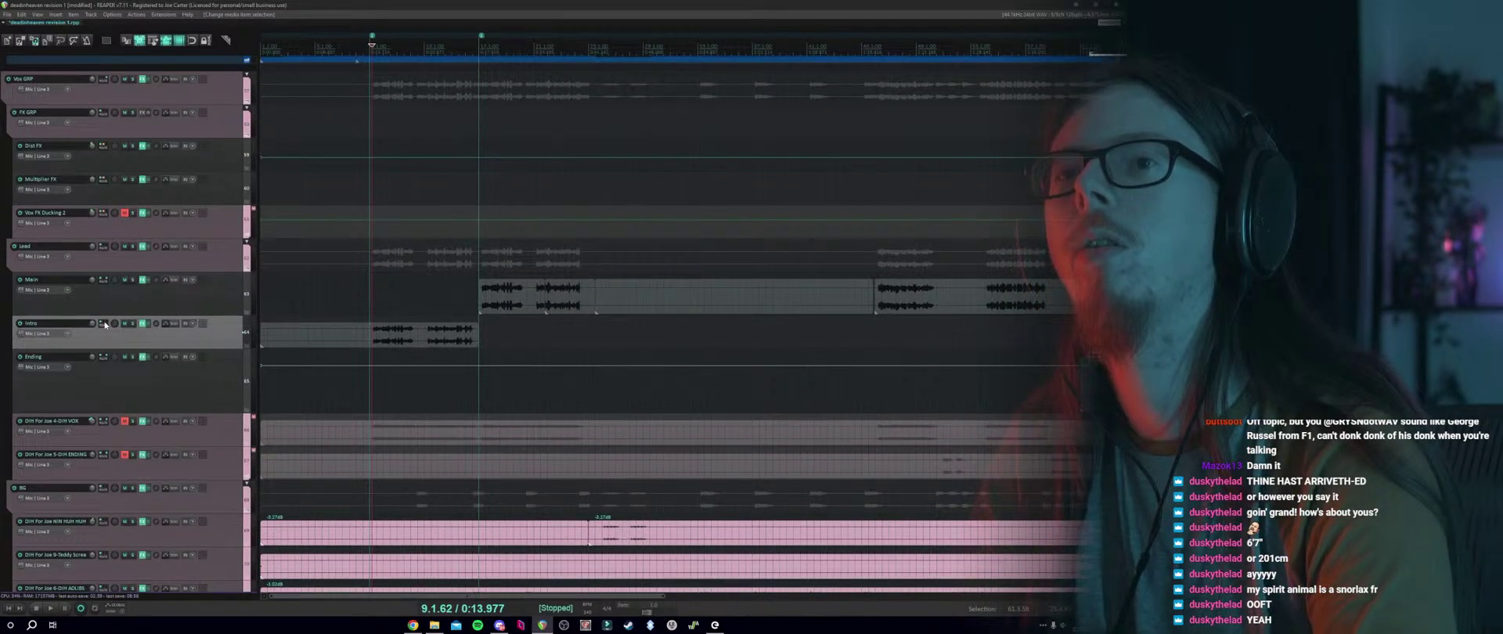
pyautogui.click(103, 180)
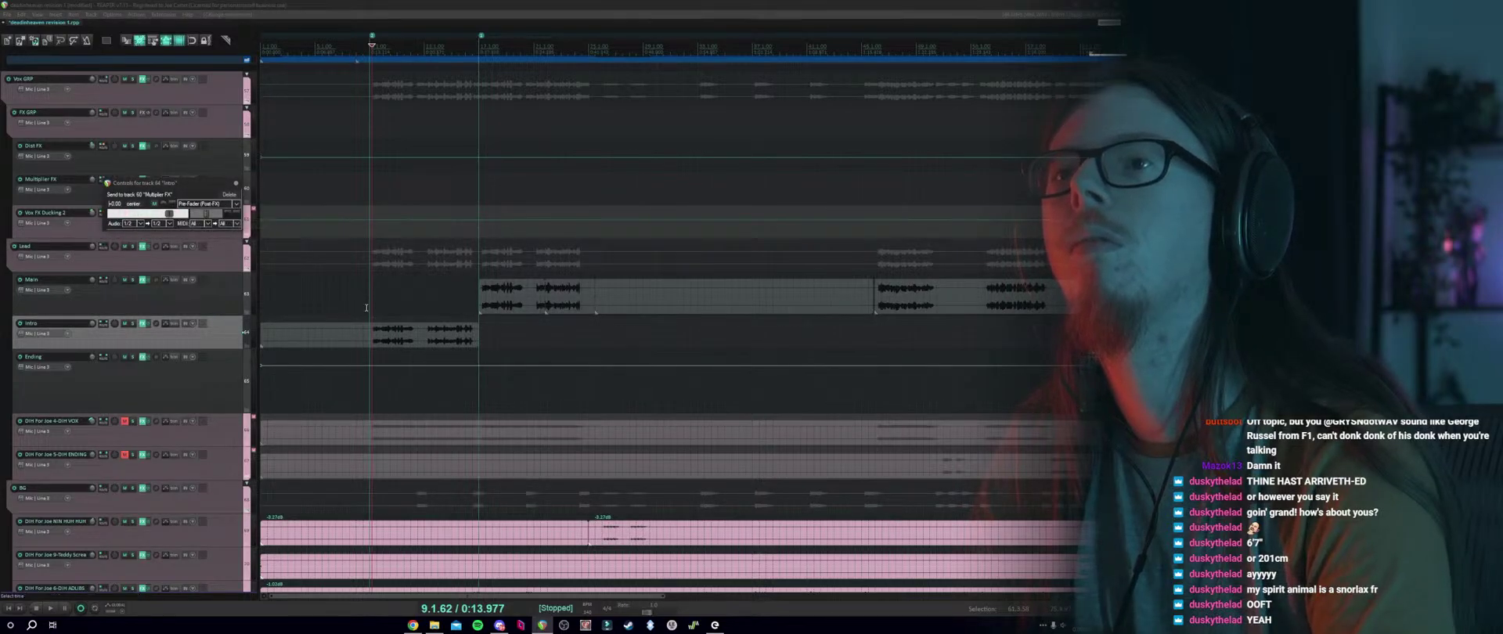
pyautogui.click(371, 311)
pyautogui.click(369, 311)
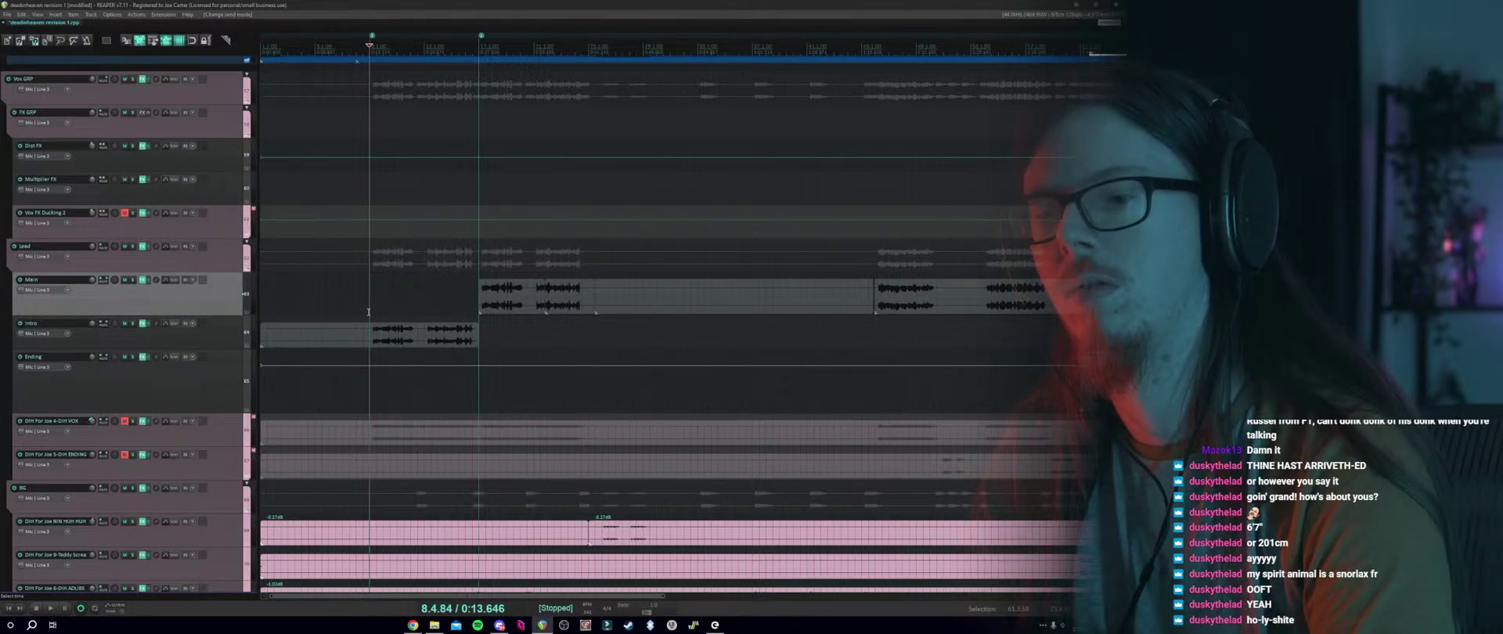
# Solo the Intro track and lower its send level to Multiplier FX while auditioning the intro vocal.
pyautogui.press('space')
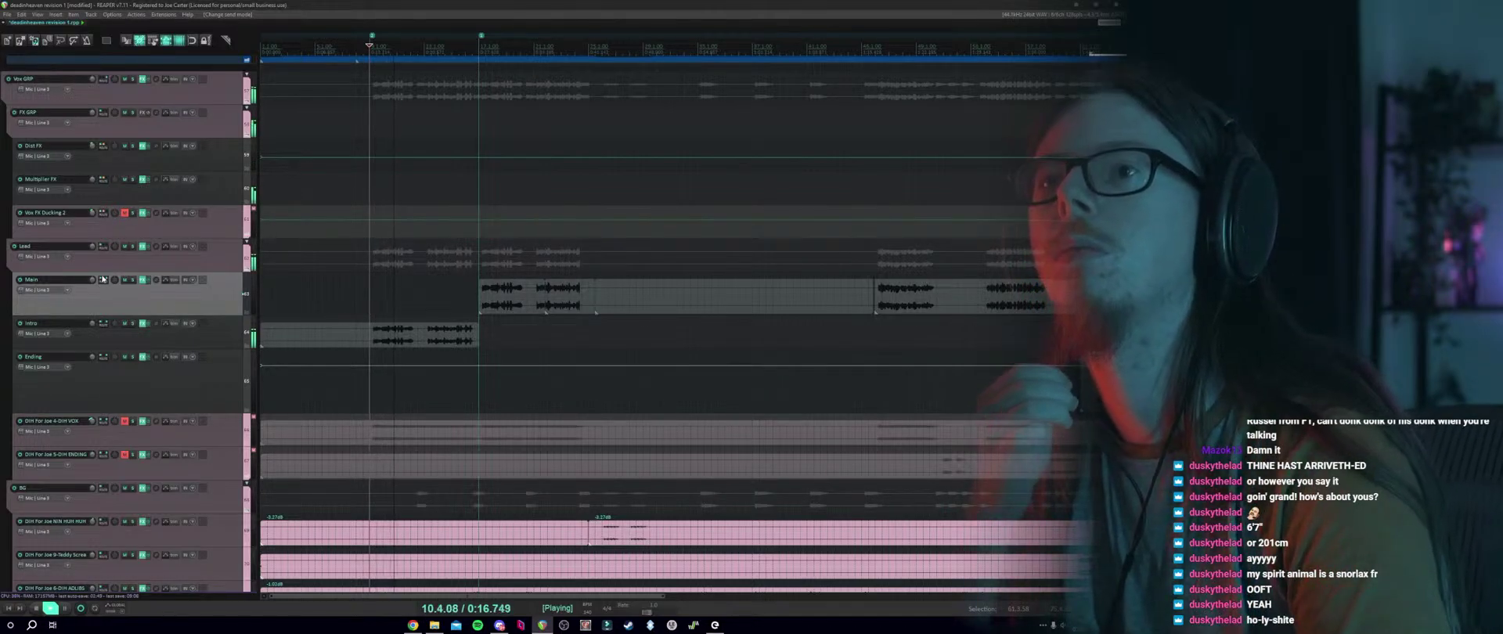
pyautogui.click(132, 323)
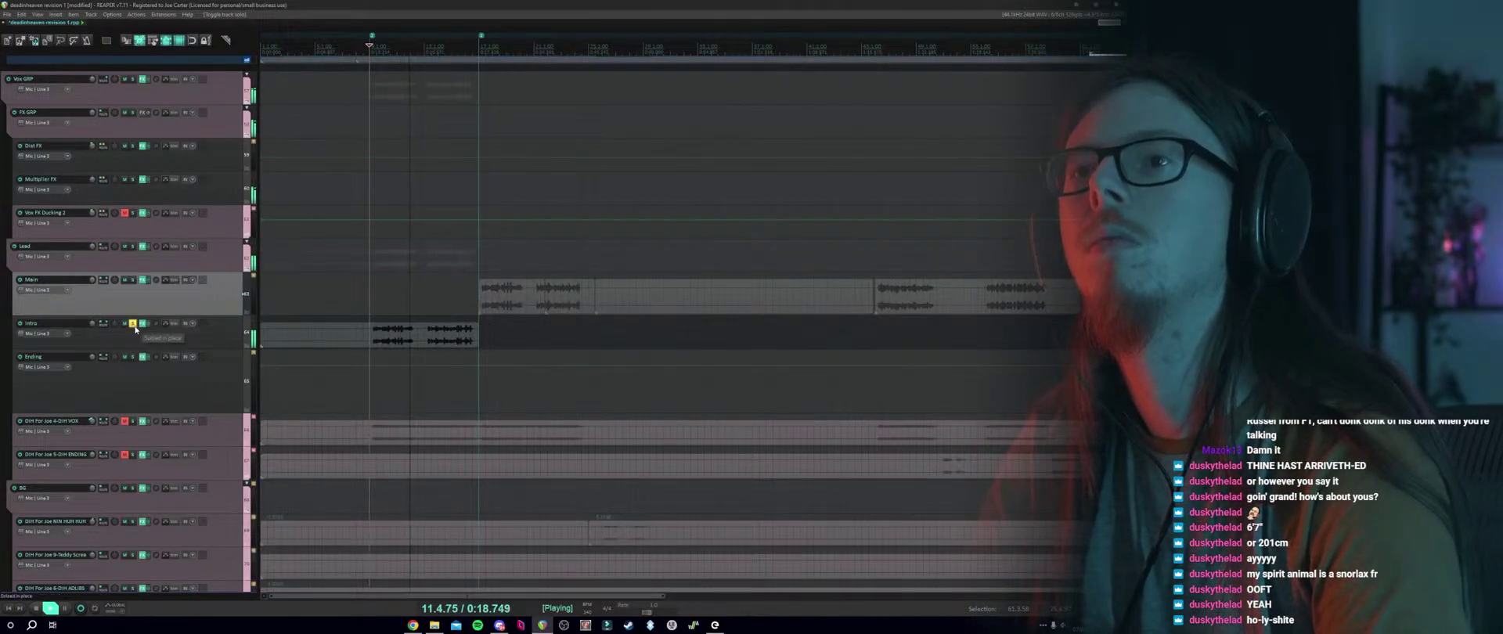
pyautogui.press('space')
pyautogui.click(130, 337)
pyautogui.click(104, 326)
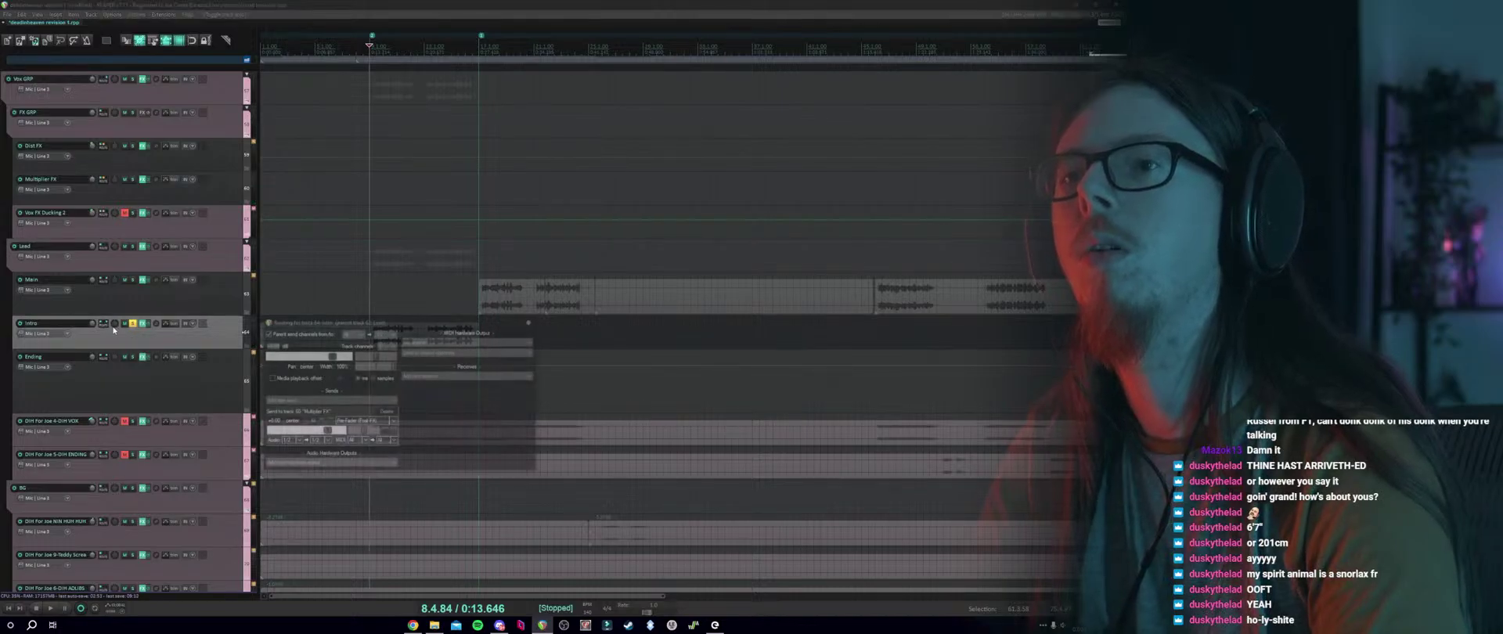
pyautogui.moveTo(320, 437); pyautogui.dragTo(312, 438)
pyautogui.press('space')
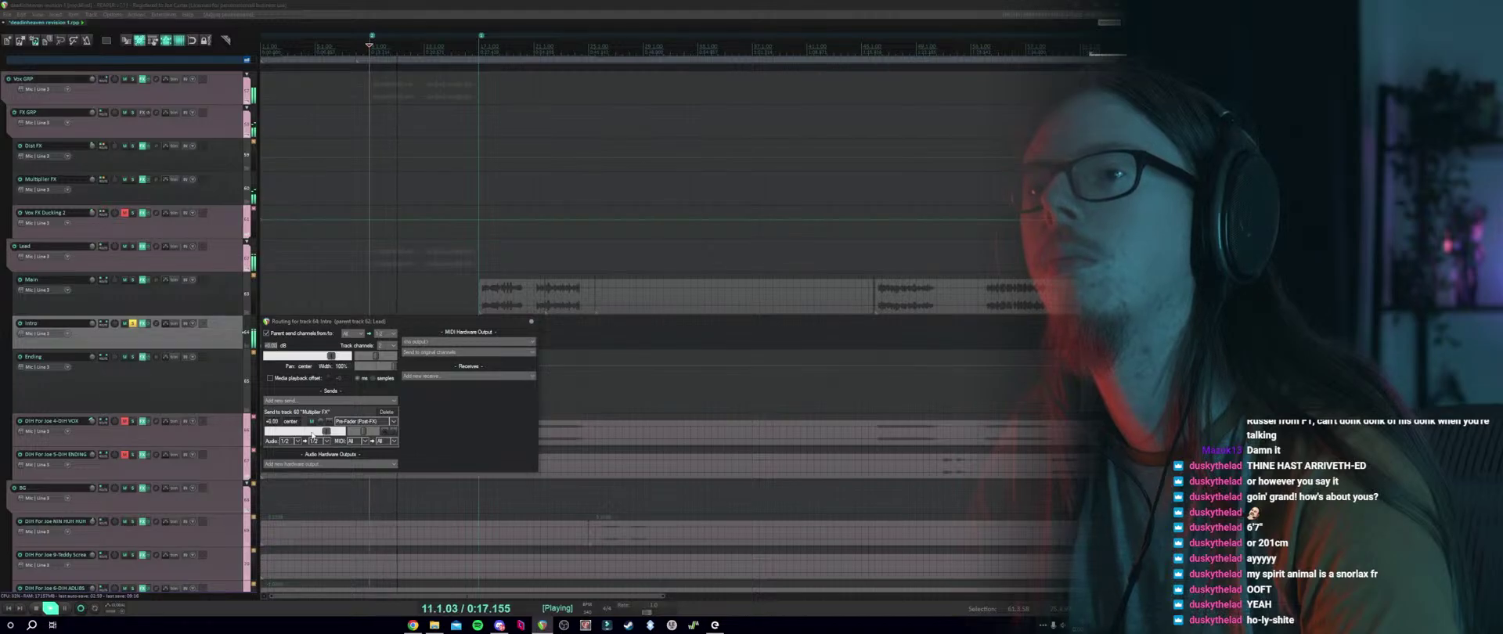
pyautogui.moveTo(317, 432); pyautogui.dragTo(312, 435)
pyautogui.click(530, 322)
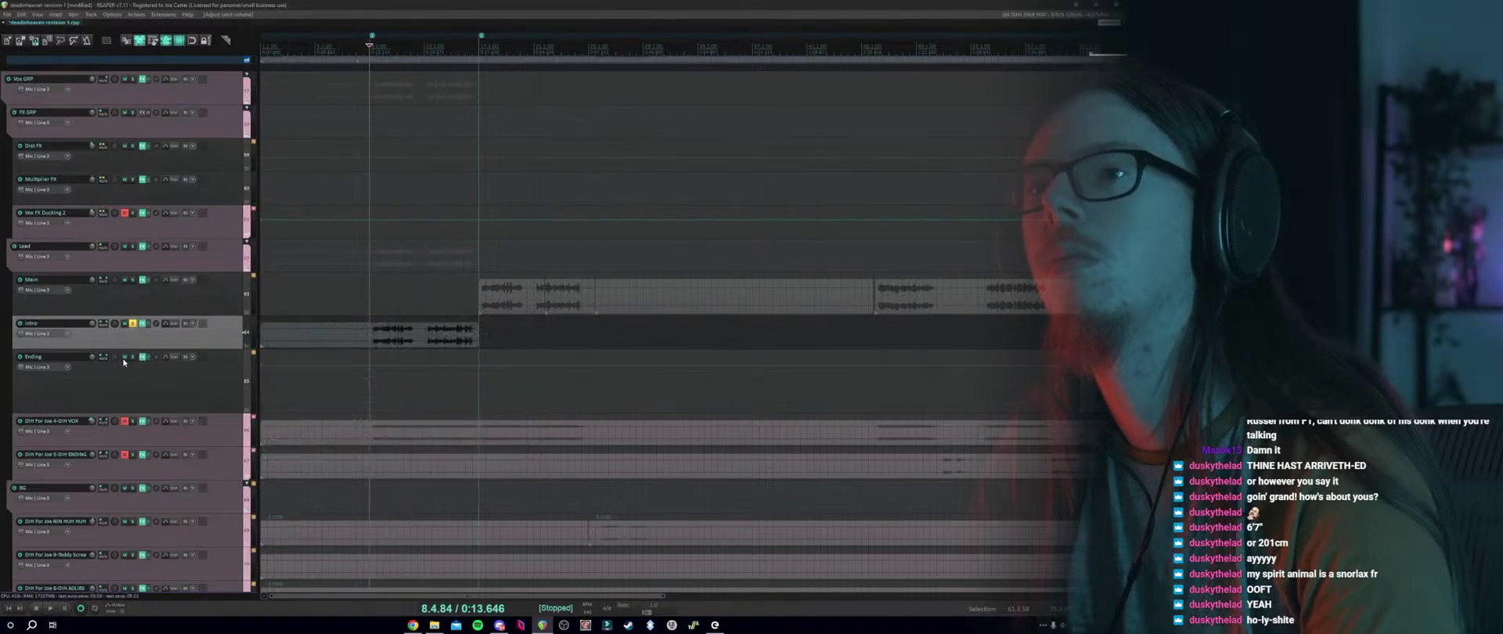
# Audition the Intro vocal in the full mix and on its own, leaving the track unsoloed.
pyautogui.click(133, 323)
pyautogui.press('space')
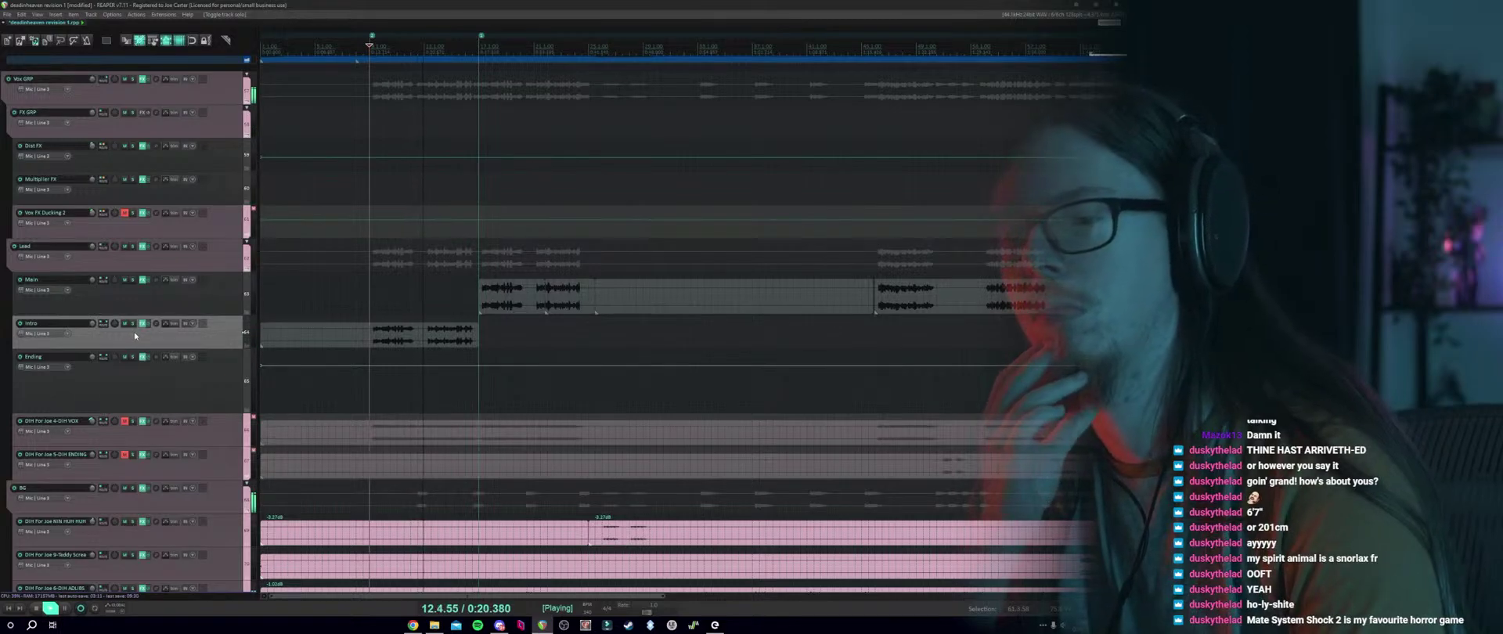
pyautogui.scroll(1, 155, 407)
pyautogui.scroll(2, 156, 407)
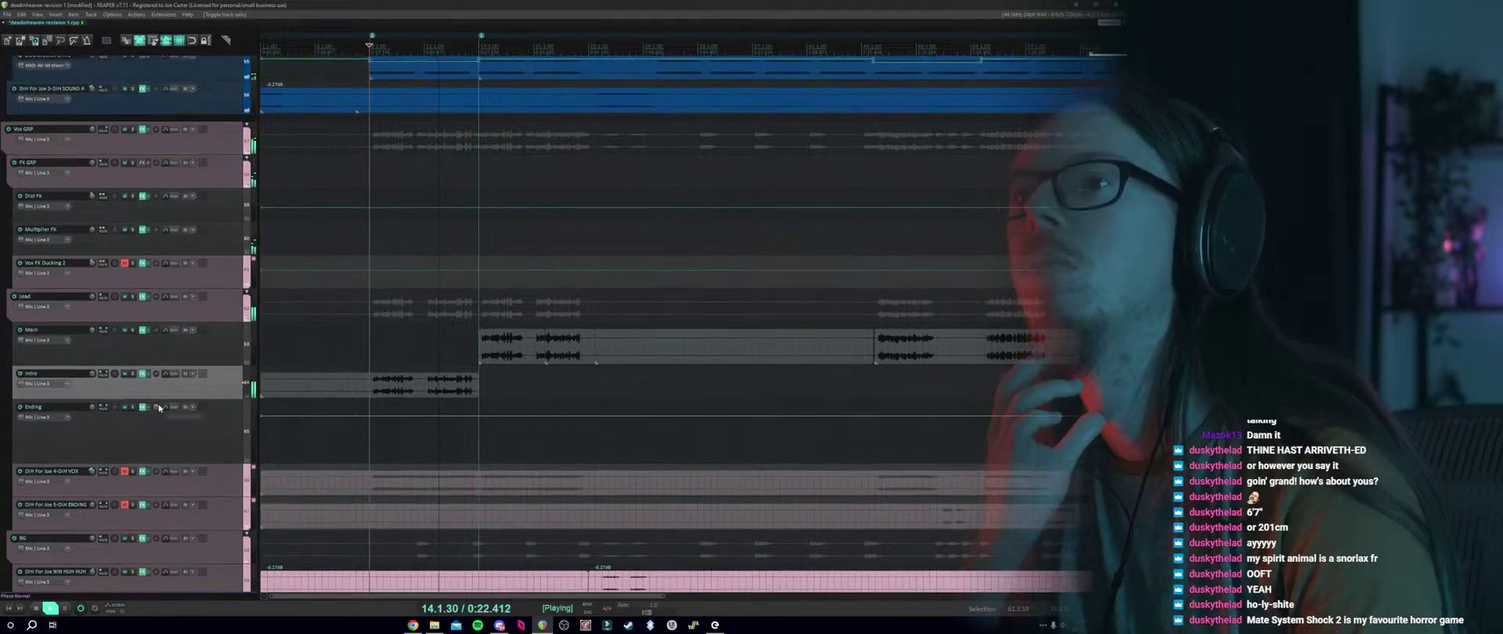
pyautogui.click(133, 374)
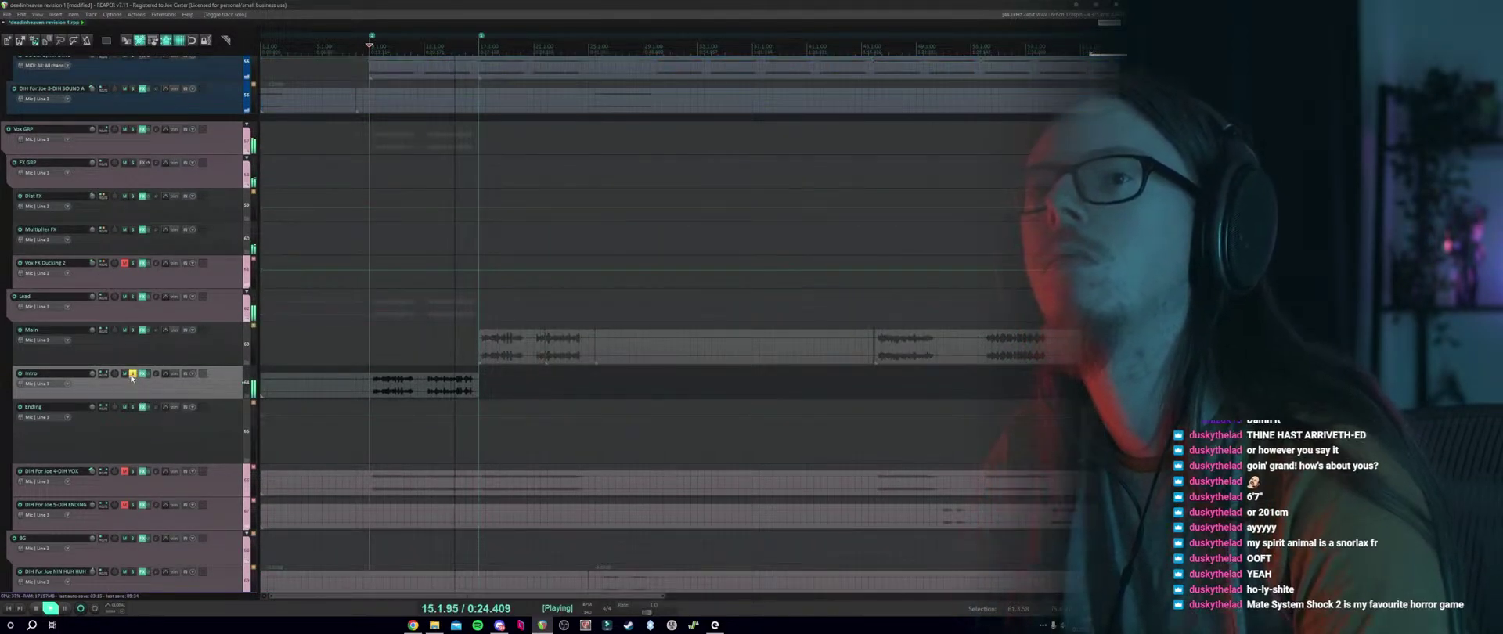
pyautogui.press('space')
pyautogui.click(133, 374)
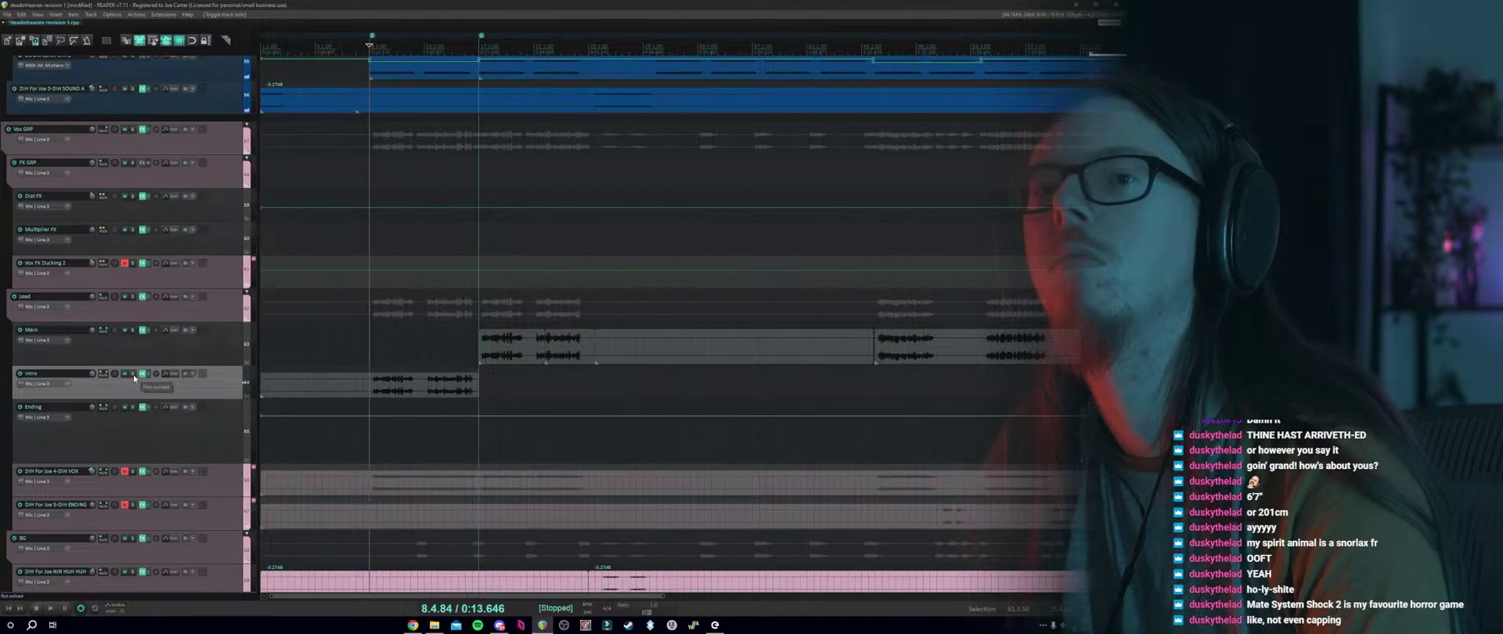
# Unmute the Vox FX Ducking 2 track and delete all of its existing receives.
pyautogui.click(122, 286)
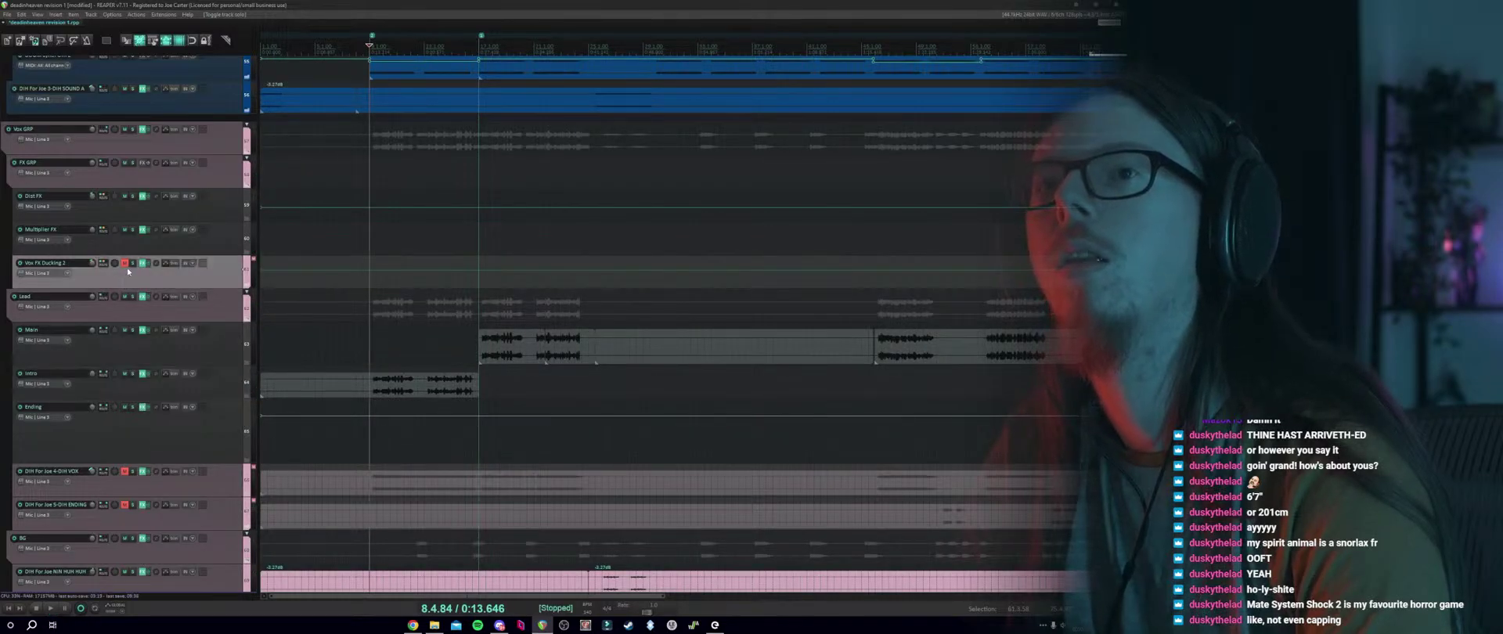
pyautogui.click(125, 263)
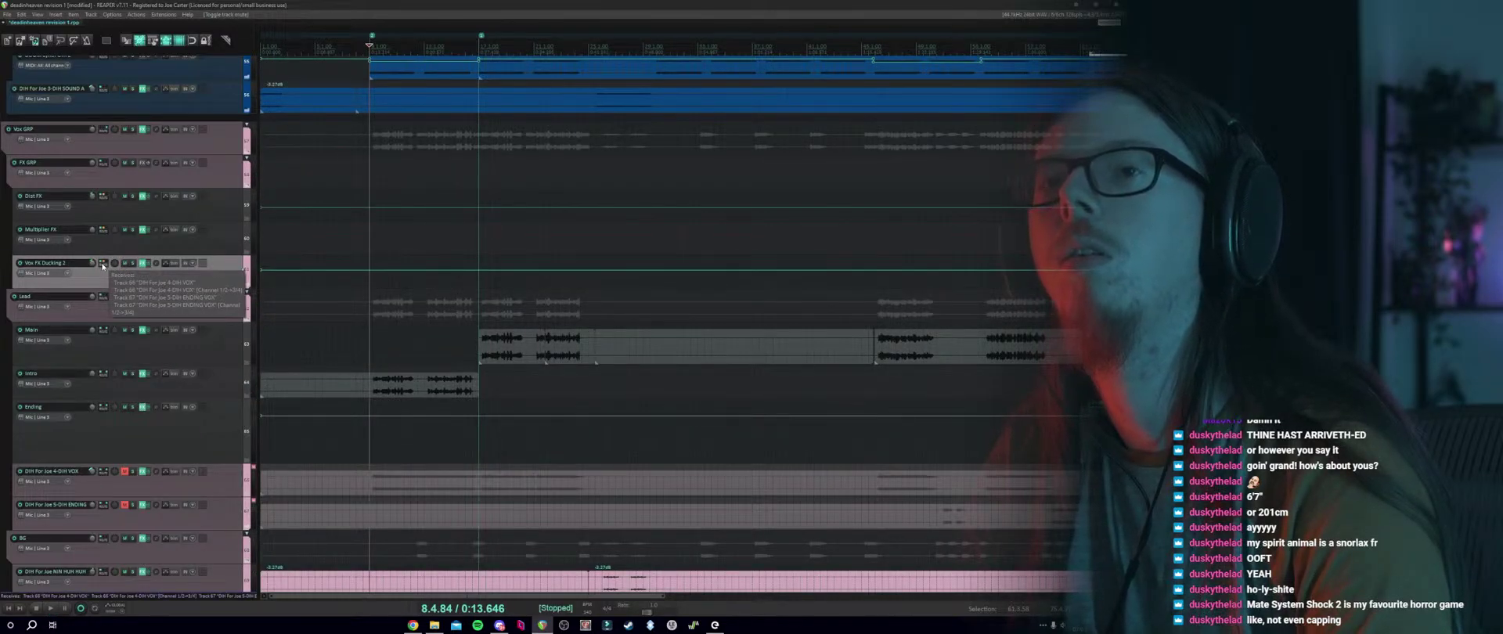
pyautogui.click(102, 264)
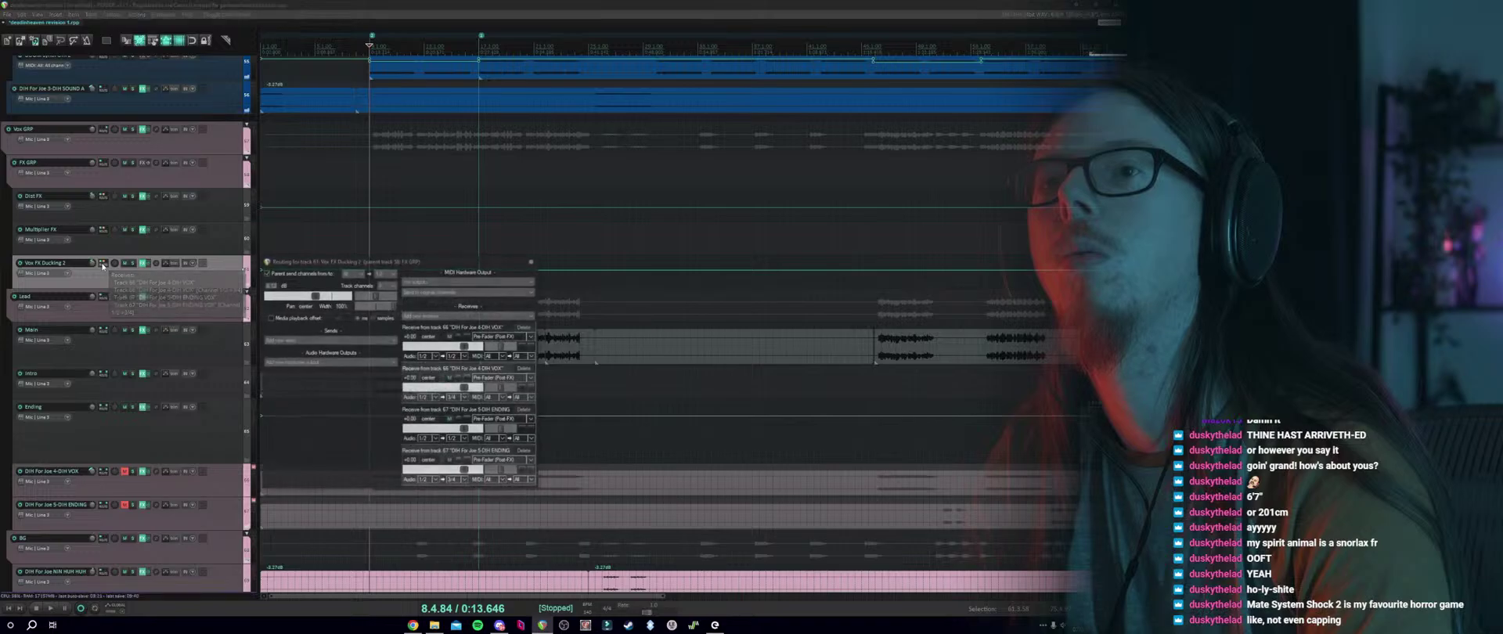
pyautogui.click(524, 327)
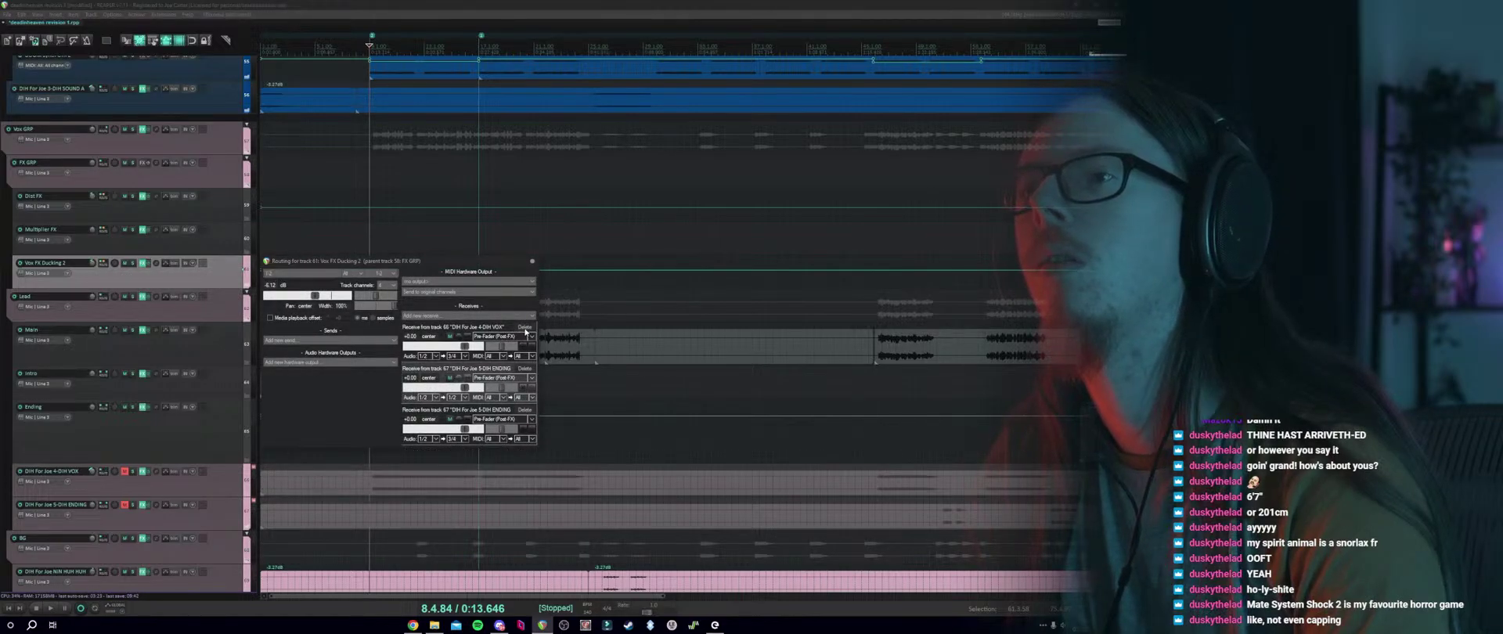
pyautogui.click(524, 327)
pyautogui.click(524, 328)
pyautogui.click(525, 327)
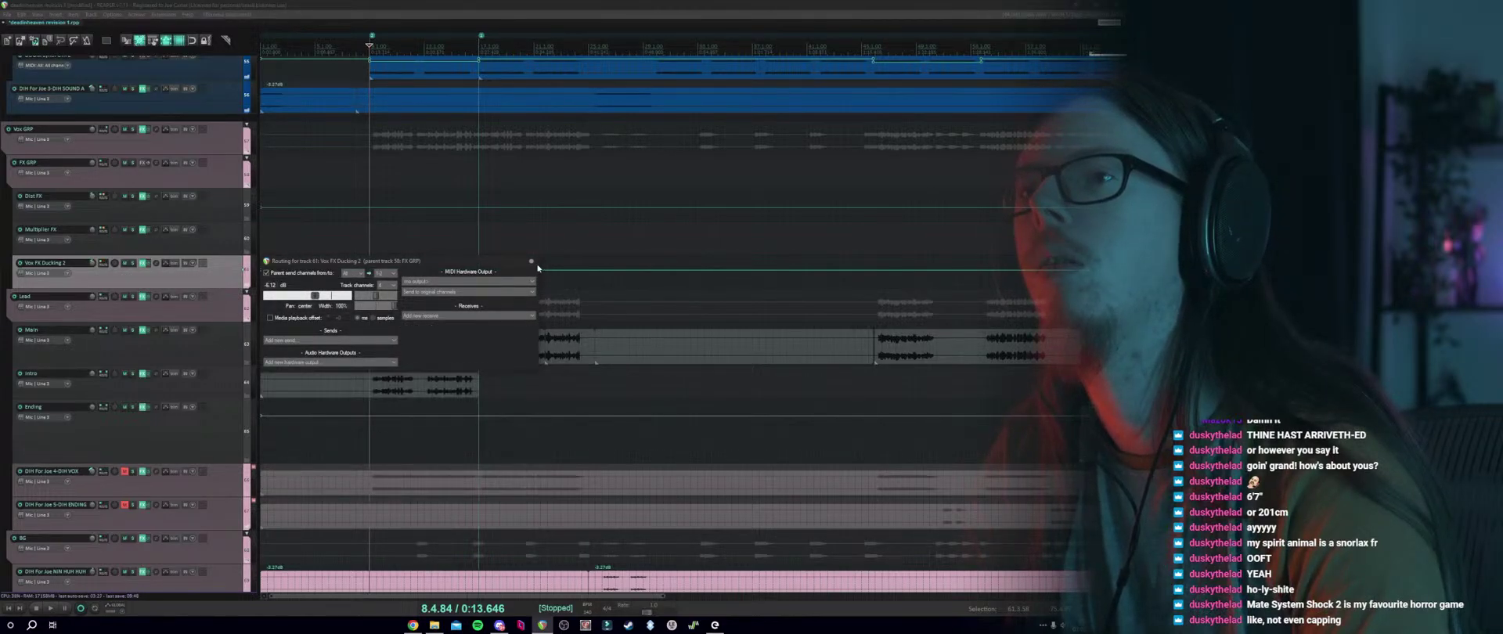
pyautogui.click(531, 262)
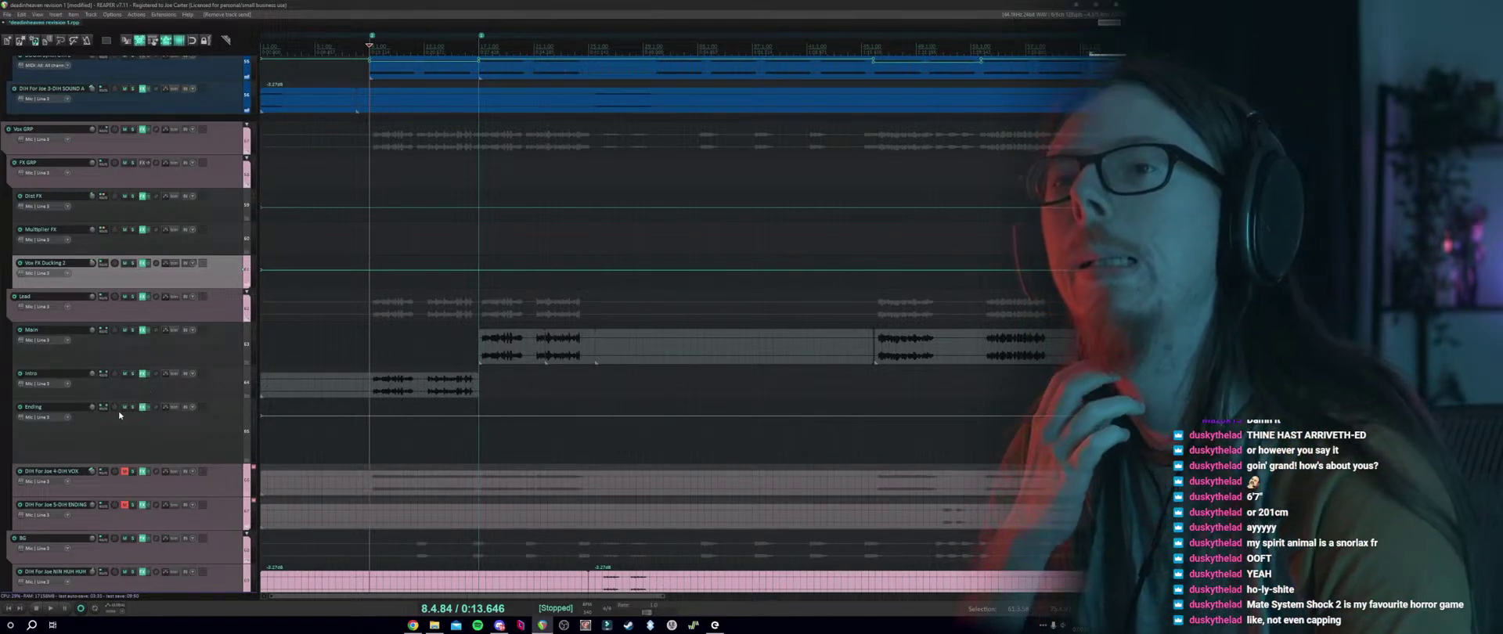
# Send the Main track to Vox FX Ducking 2 as Pre-Fader (Post-FX) and start playback from the intro vocal.
pyautogui.click(107, 332)
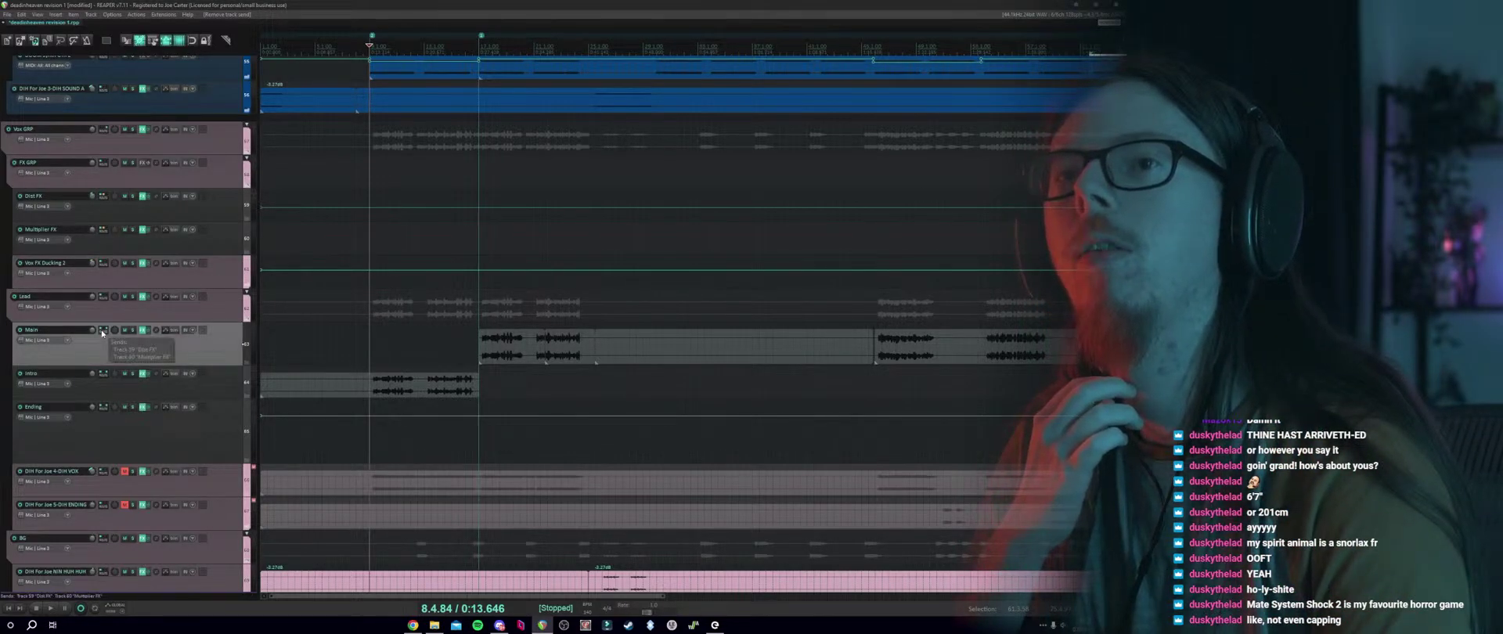
pyautogui.moveTo(104, 271)
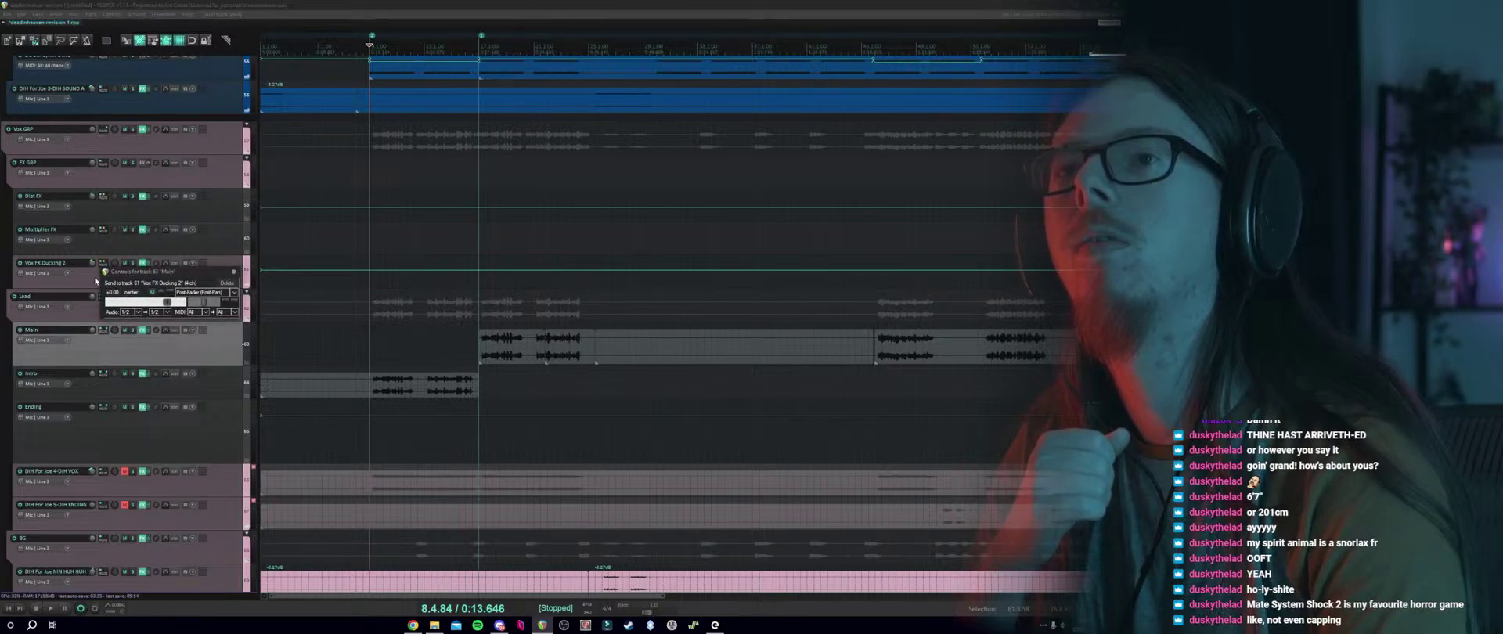
pyautogui.click(193, 293)
pyautogui.click(199, 321)
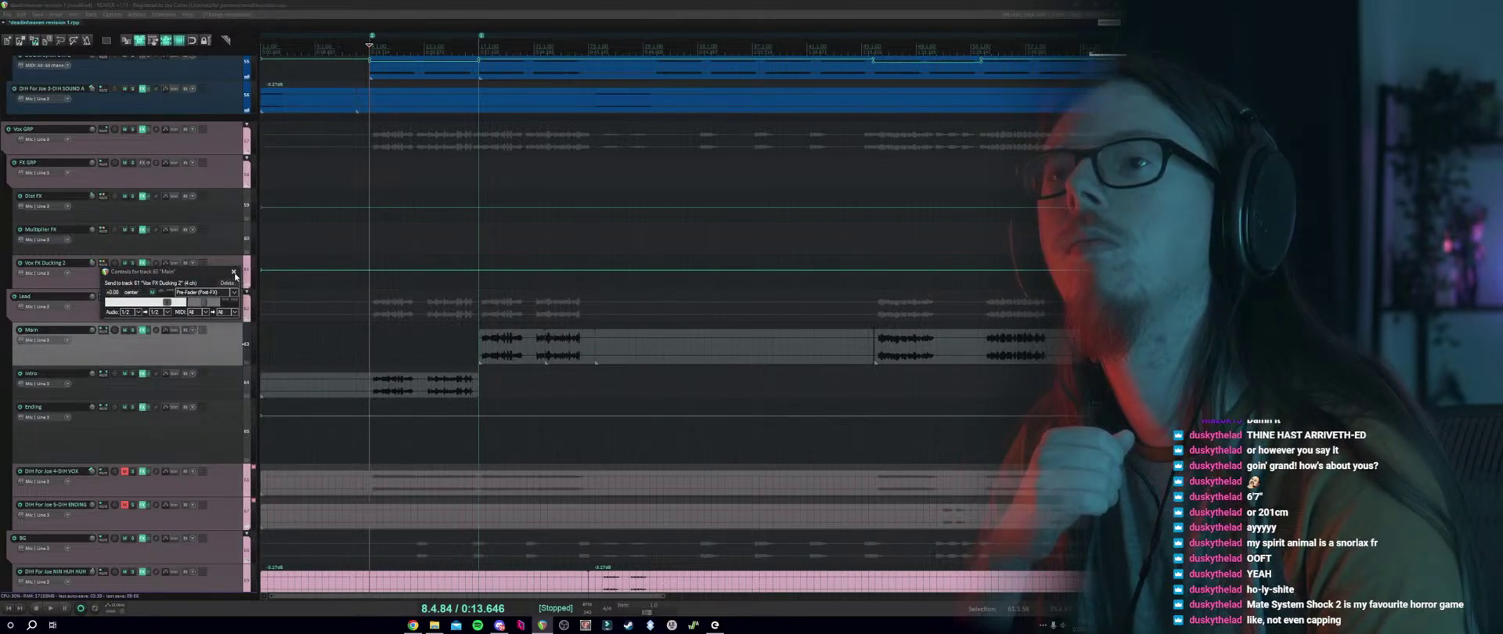
pyautogui.click(233, 272)
pyautogui.press('space')
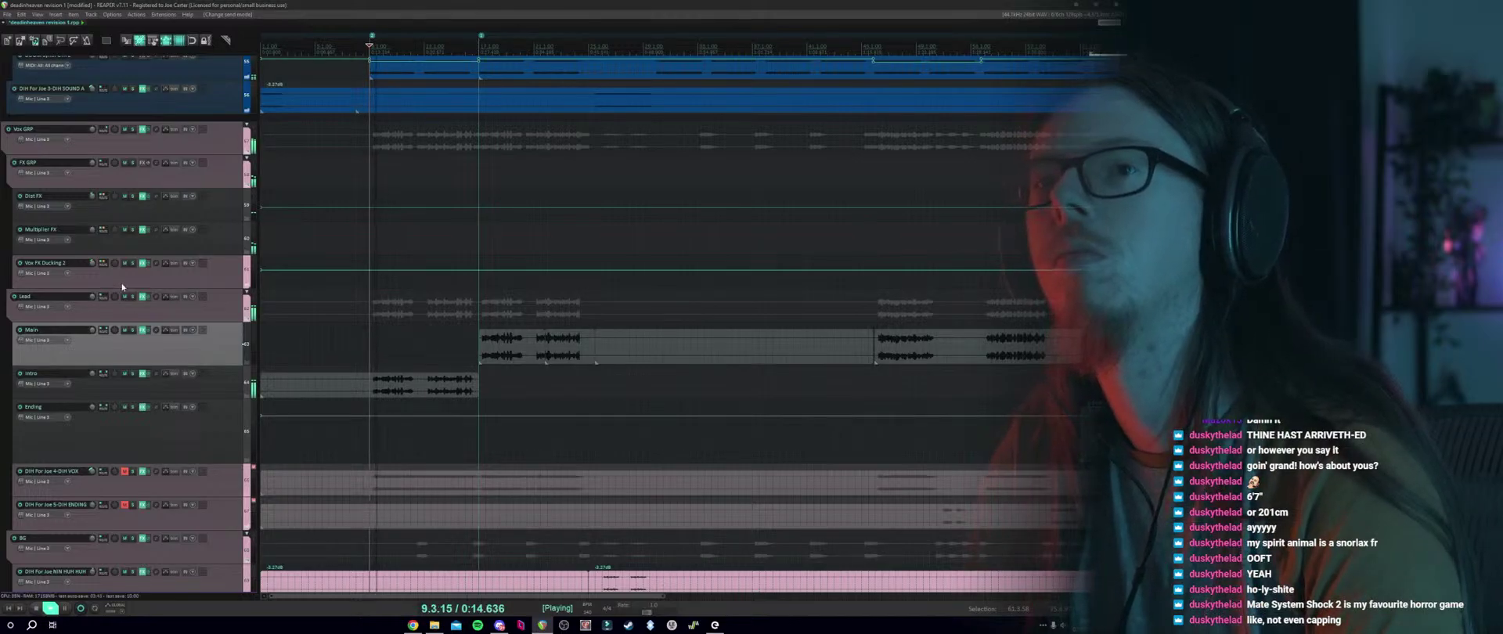
# Solo the Vox FX Ducking 2 track and audition it from the start of the Main vocal.
pyautogui.click(132, 263)
pyautogui.press('space')
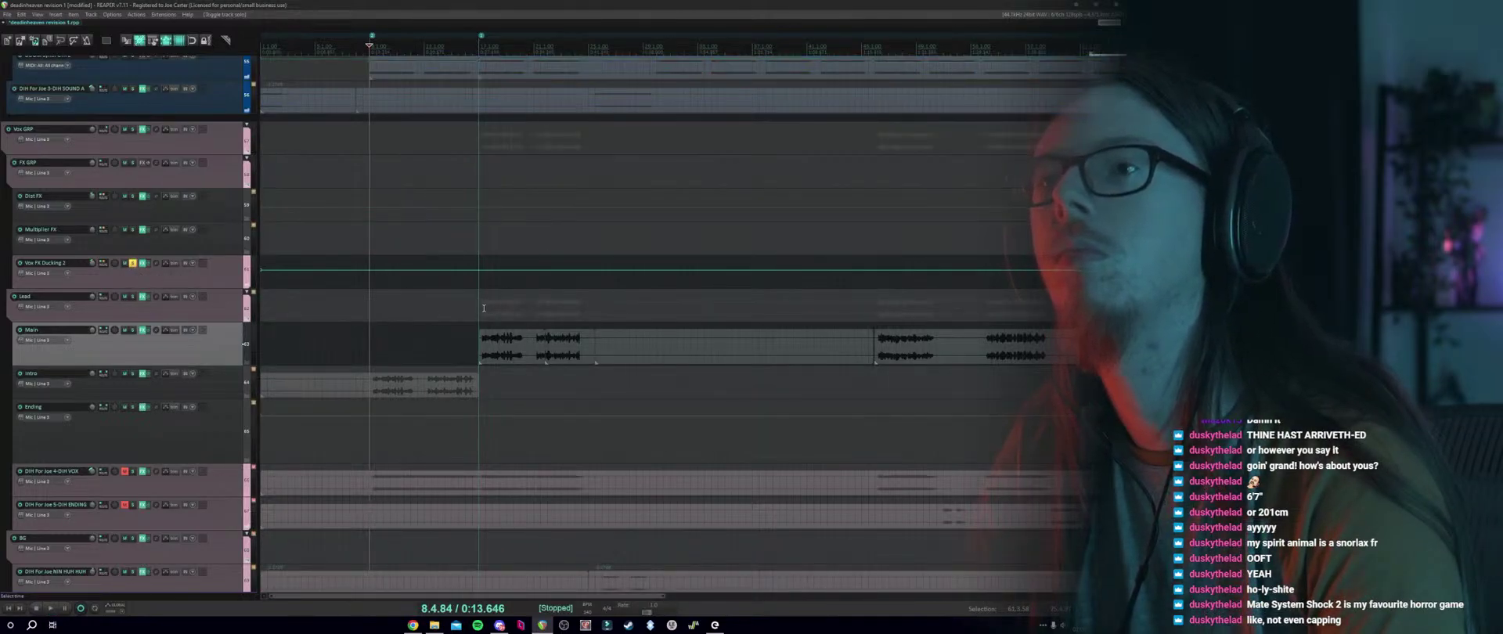
pyautogui.click(484, 308)
pyautogui.press('space')
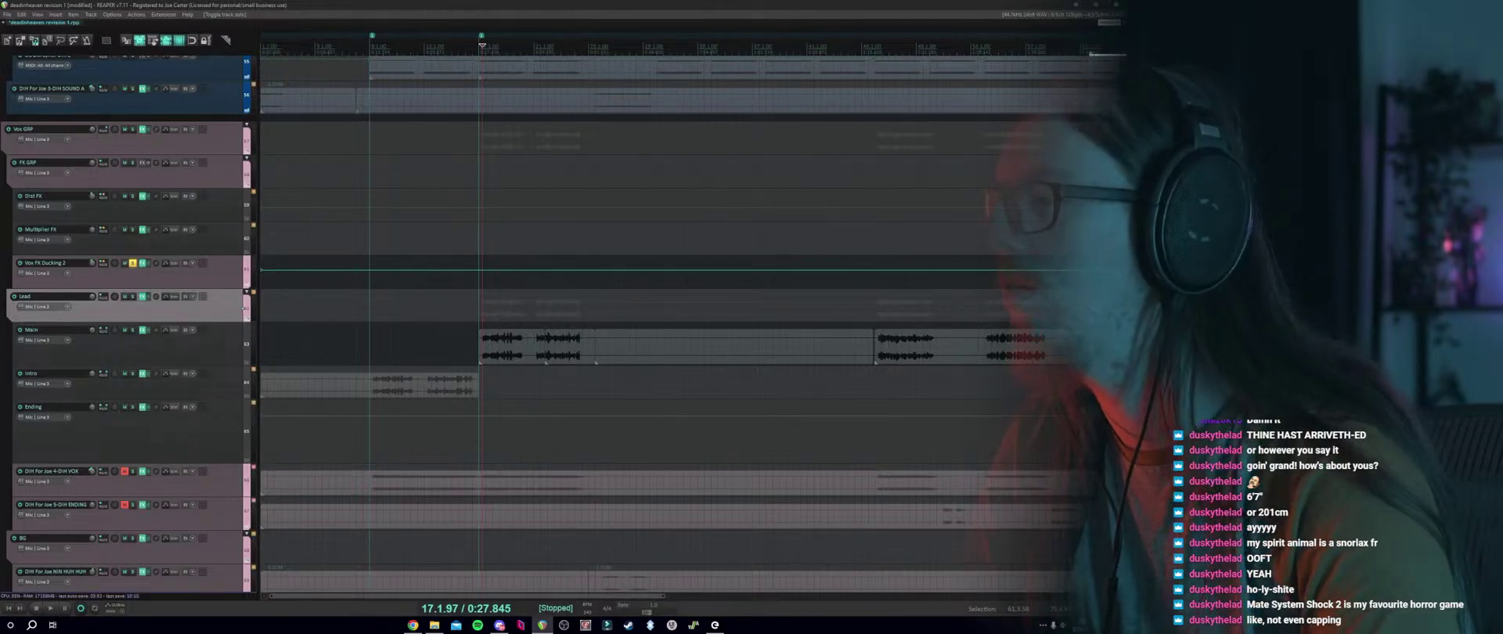
# Send the Lead folder to channels 3/4 of Vox FX Ducking 2 for Trackspacer's sidechain and check the plug-in's pin routing.
pyautogui.click(141, 263)
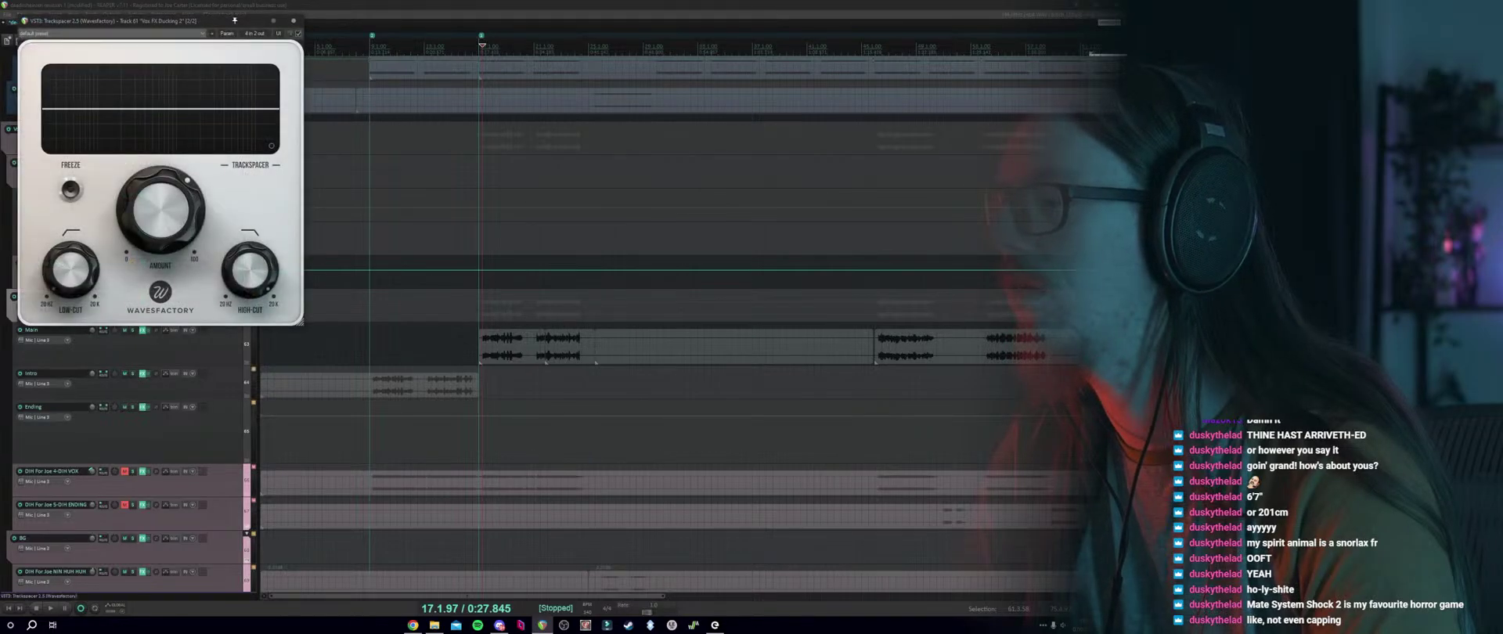
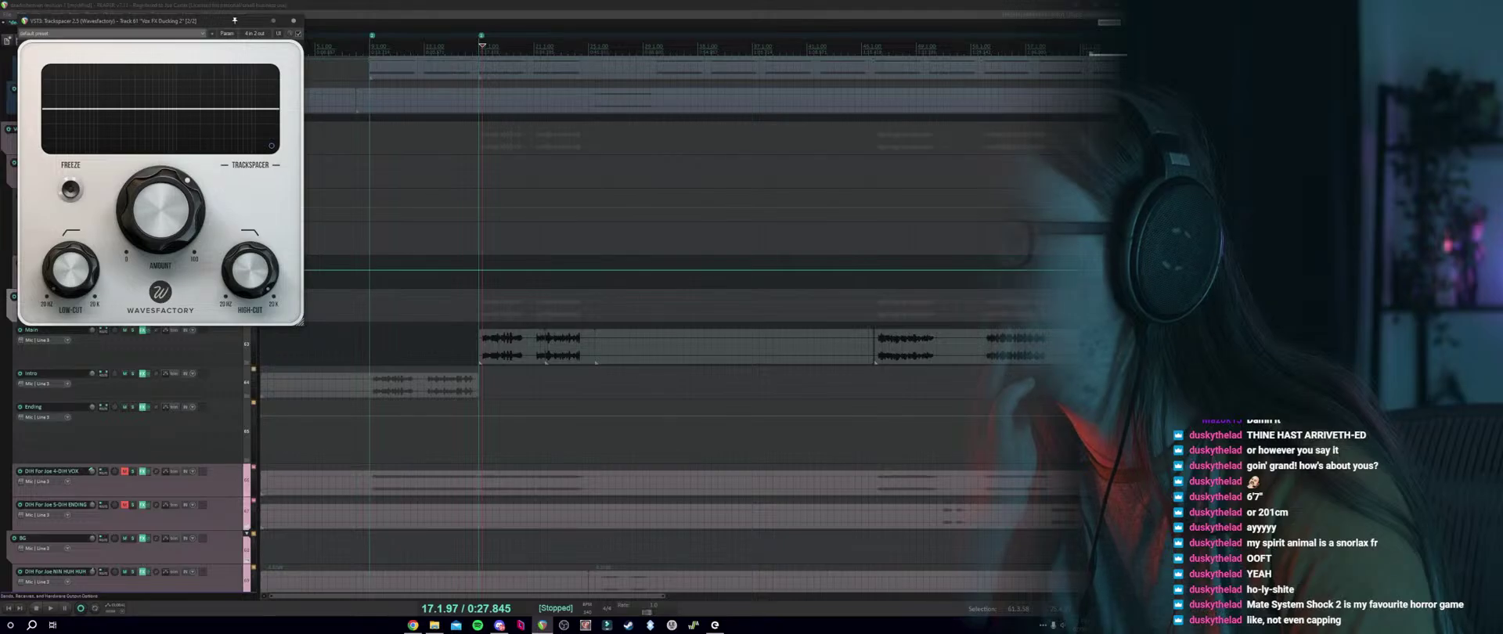
pyautogui.click(156, 124)
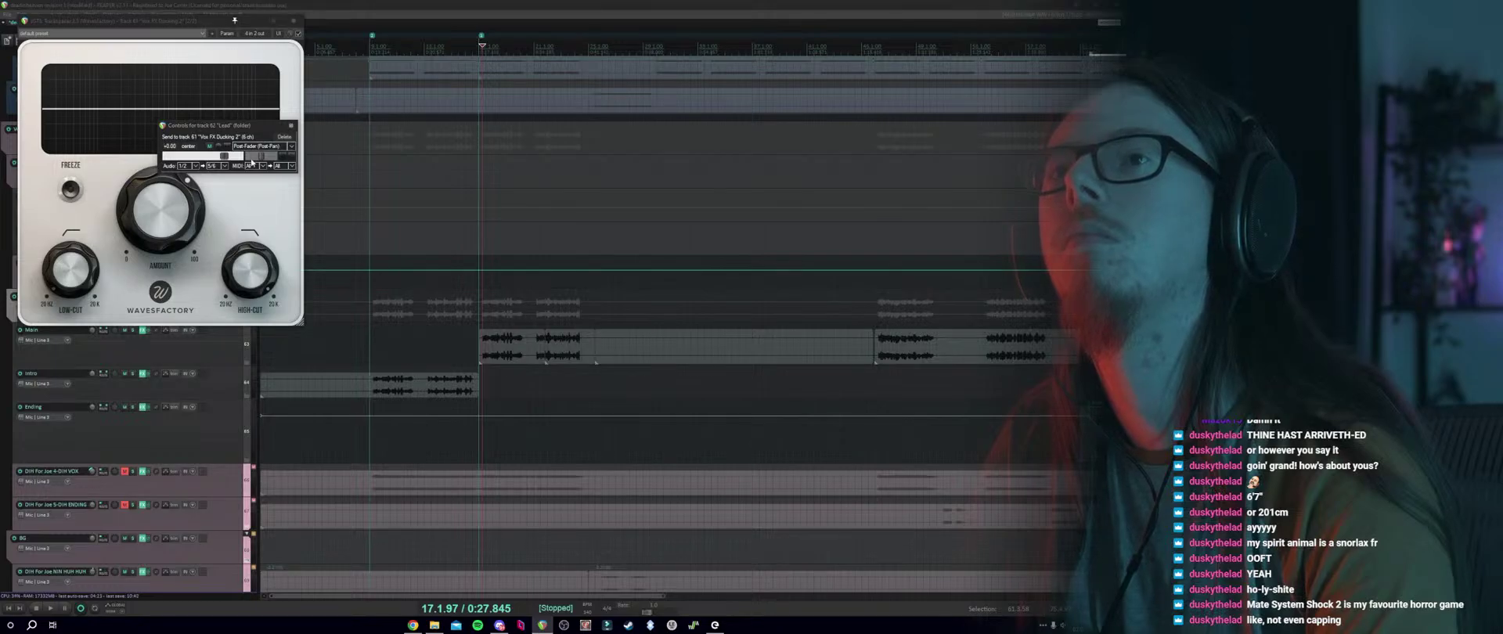
pyautogui.click(217, 165)
pyautogui.click(235, 188)
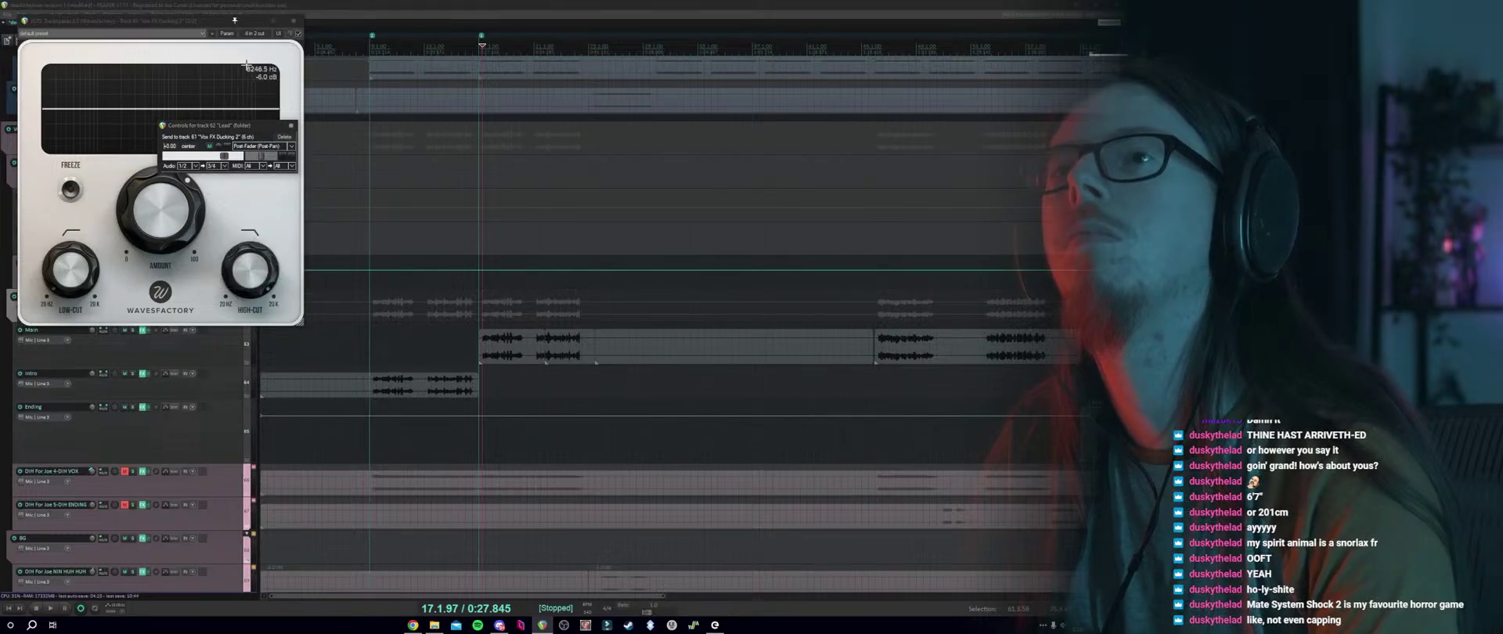
pyautogui.click(254, 33)
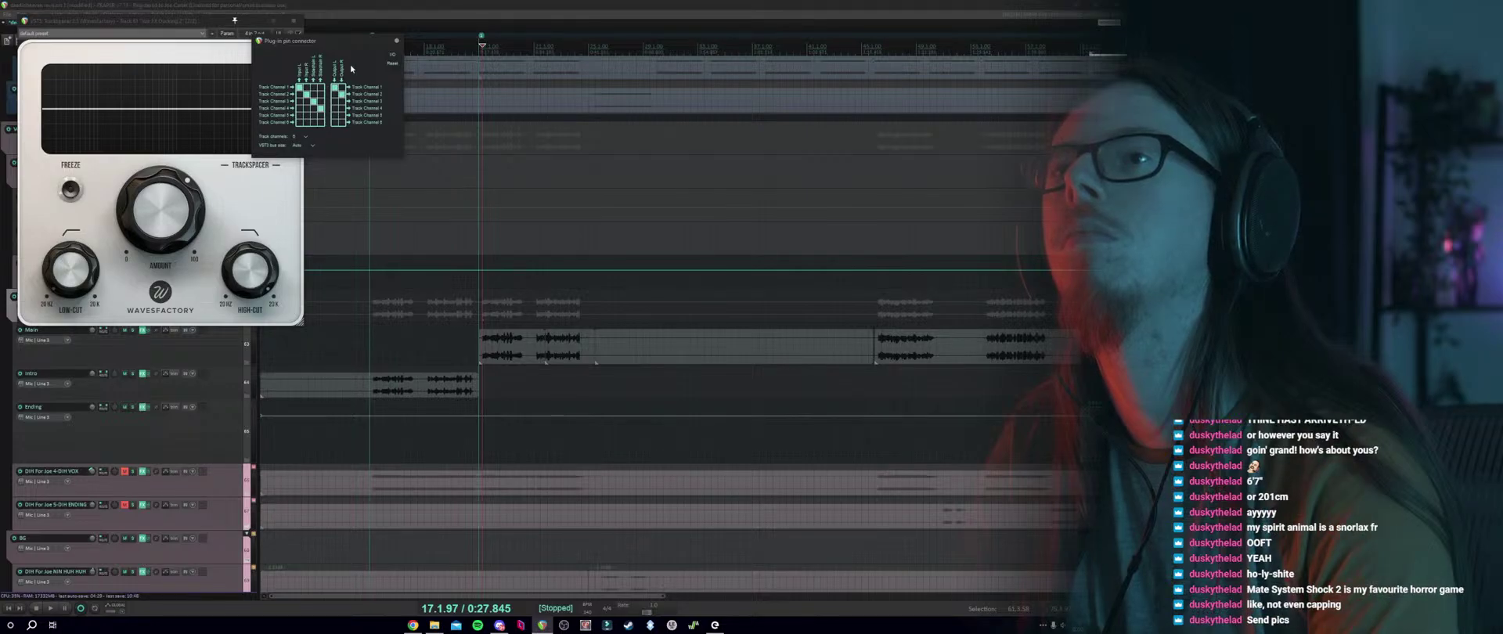
pyautogui.click(396, 42)
# Lower Trackspacer's amount while the Main vocal plays, open its Advanced Panel for the attack and release, and close the plug-in.
pyautogui.press('space')
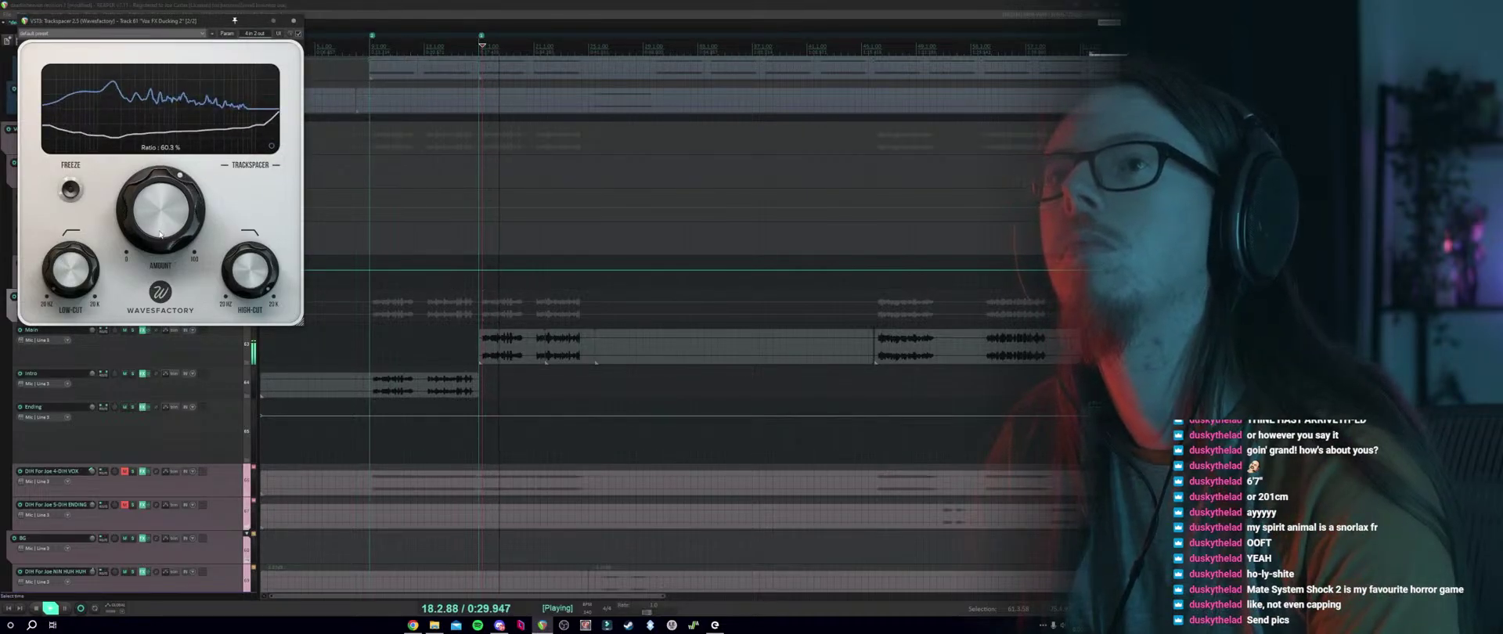
pyautogui.moveTo(161, 218); pyautogui.dragTo(155, 244)
pyautogui.click(271, 146)
pyautogui.press('space')
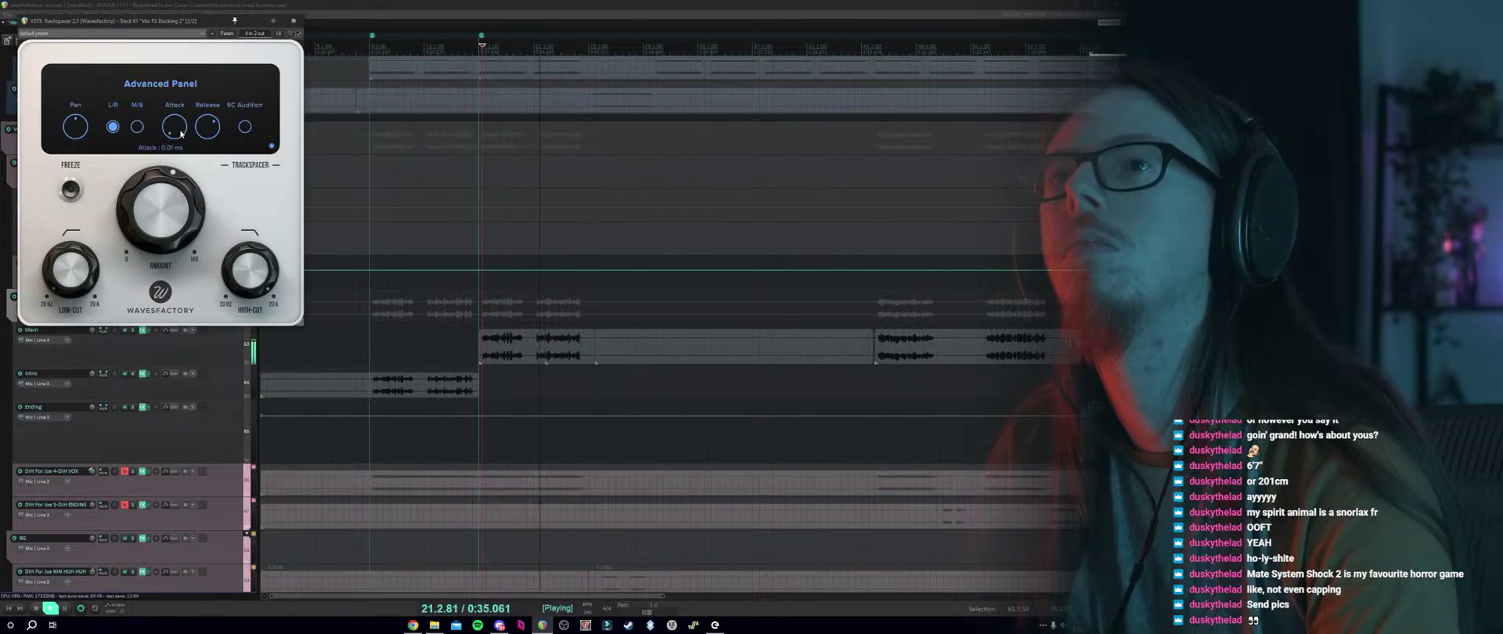
pyautogui.press('space')
pyautogui.click(294, 22)
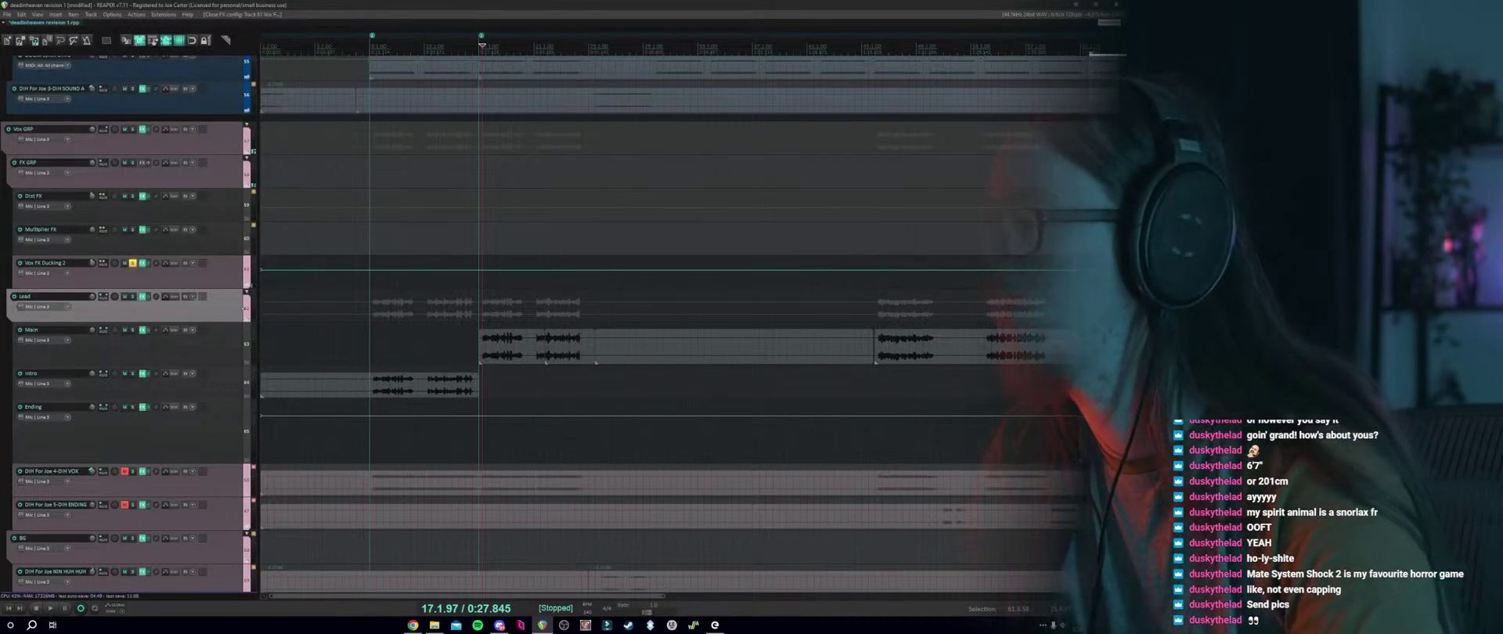
# Audition the Lead folder soloed and inspect the receives of Vox FX Ducking 2.
pyautogui.press('space')
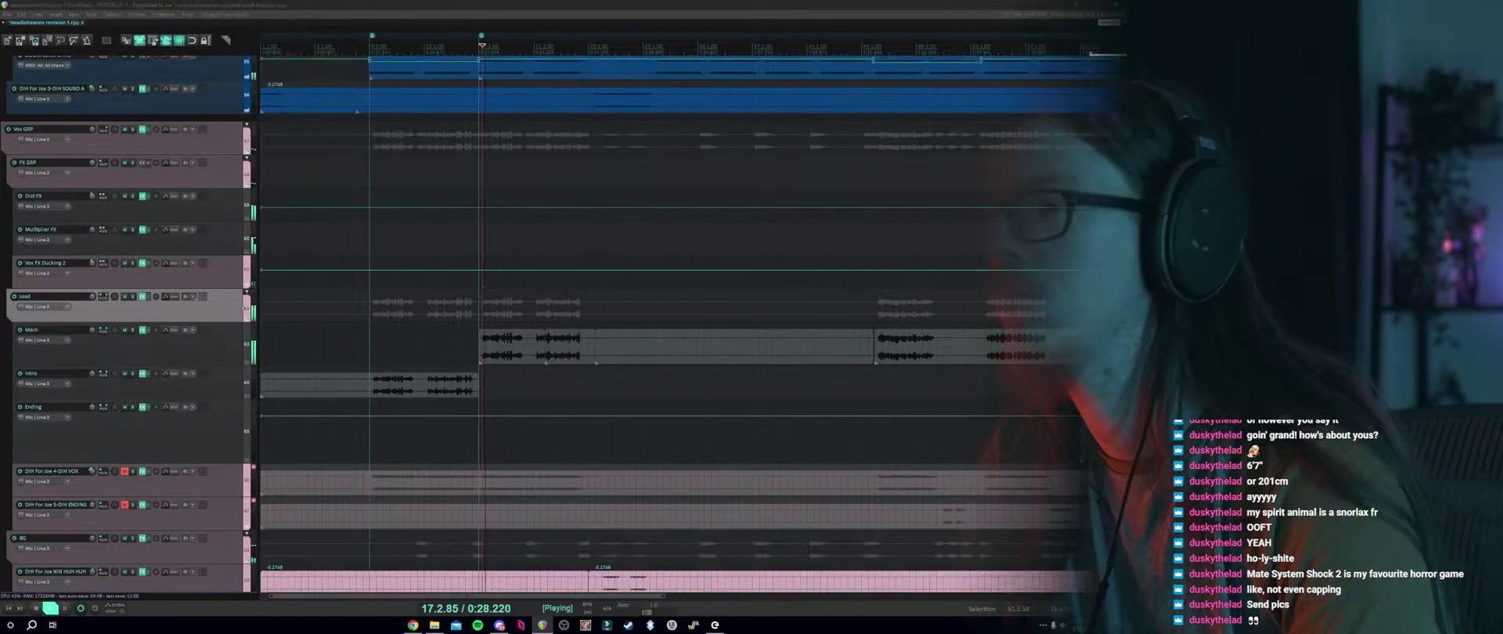
pyautogui.click(132, 297)
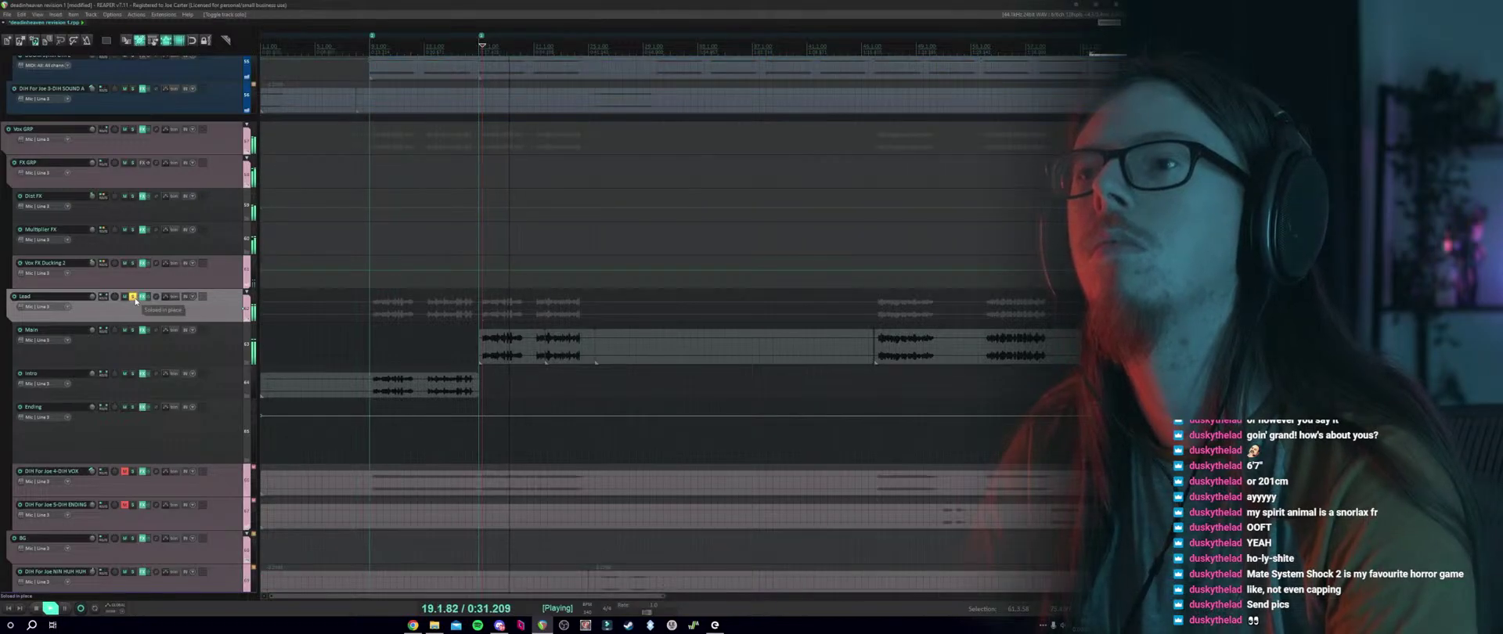
pyautogui.moveTo(92, 266)
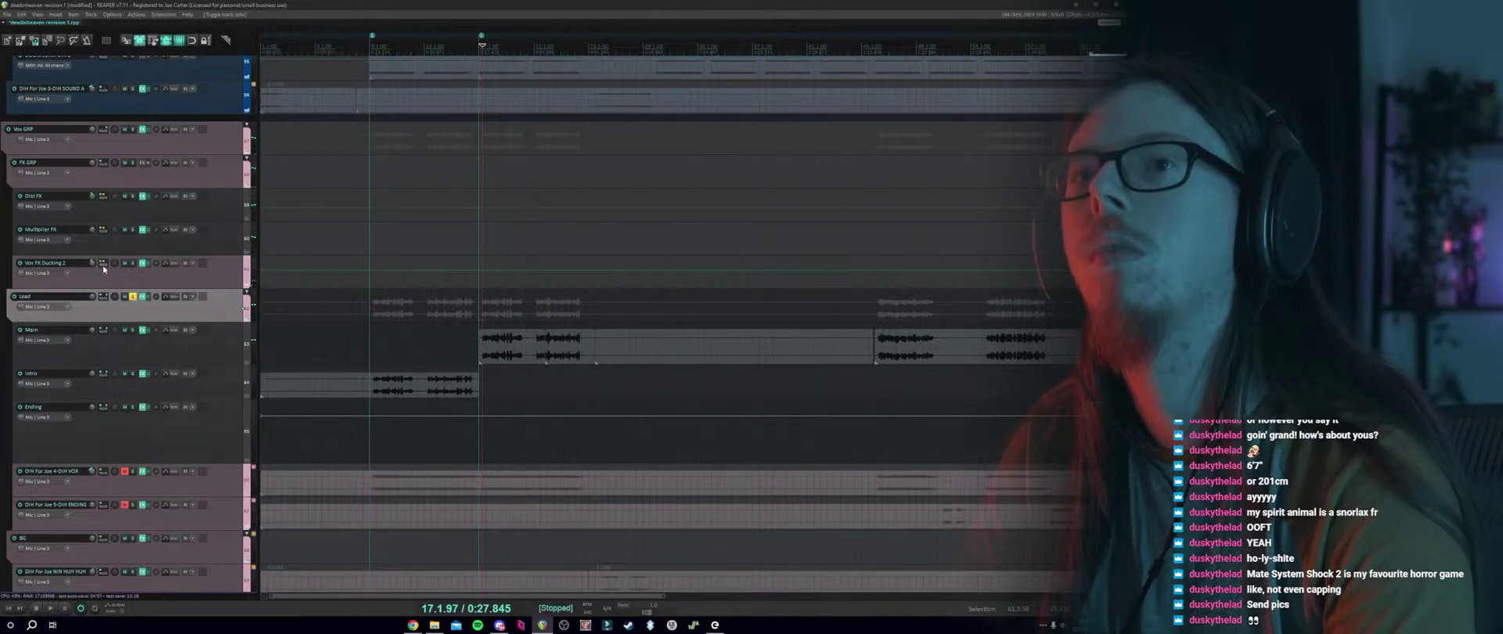
pyautogui.click(104, 267)
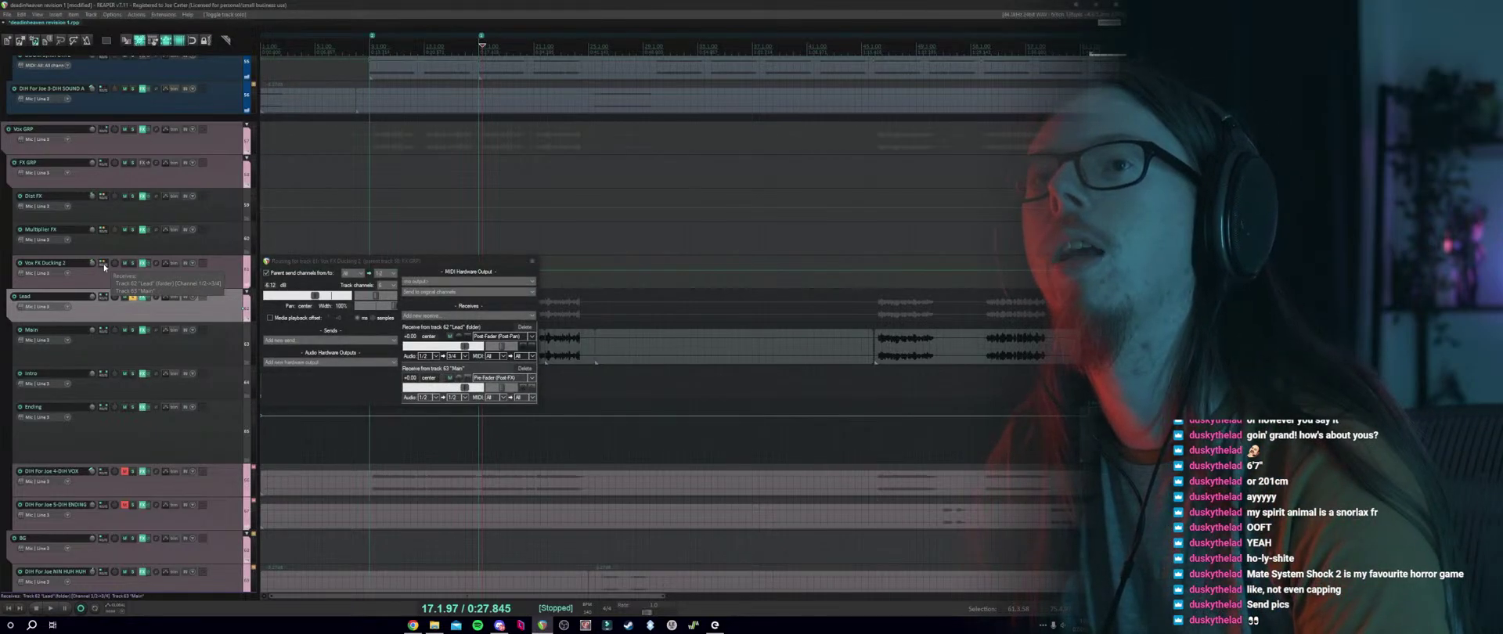
# Shorten Trackspacer's release on Vox FX Ducking 2 and lower its amount to about 50% while looping the Main vocal.
pyautogui.click(141, 263)
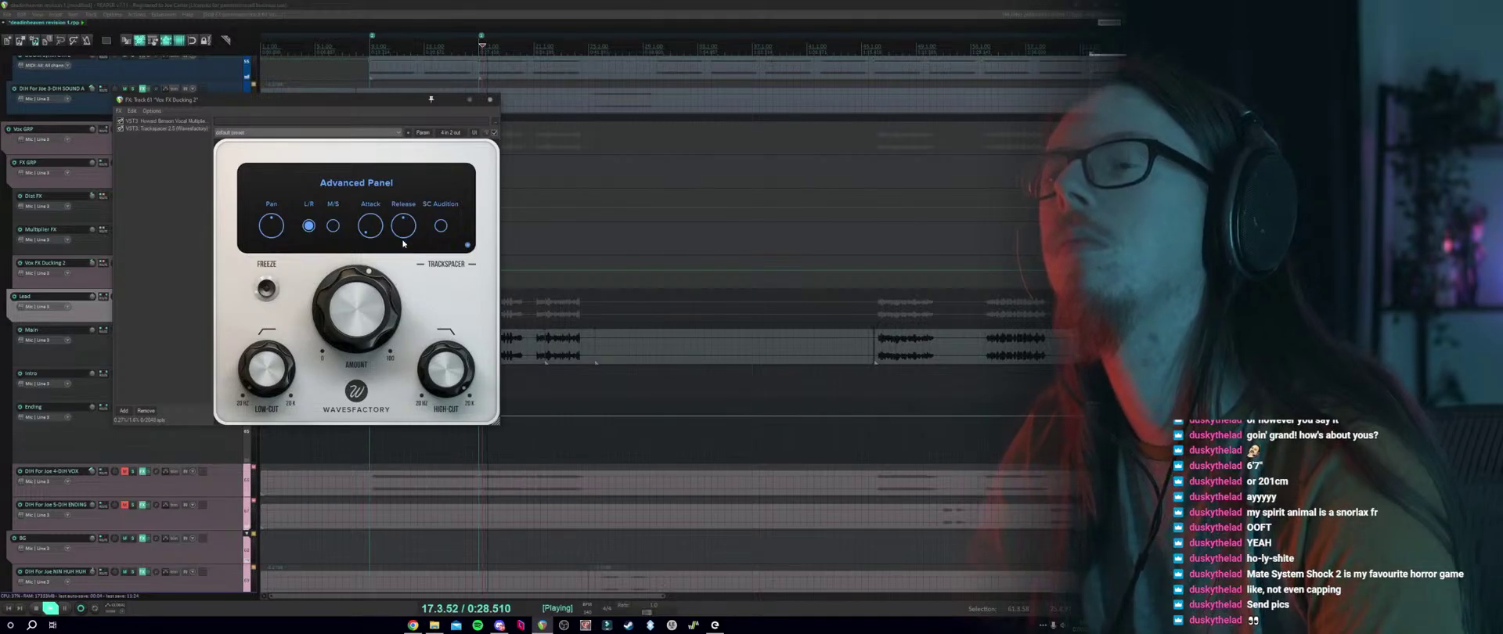
pyautogui.click(506, 347)
pyautogui.press('space')
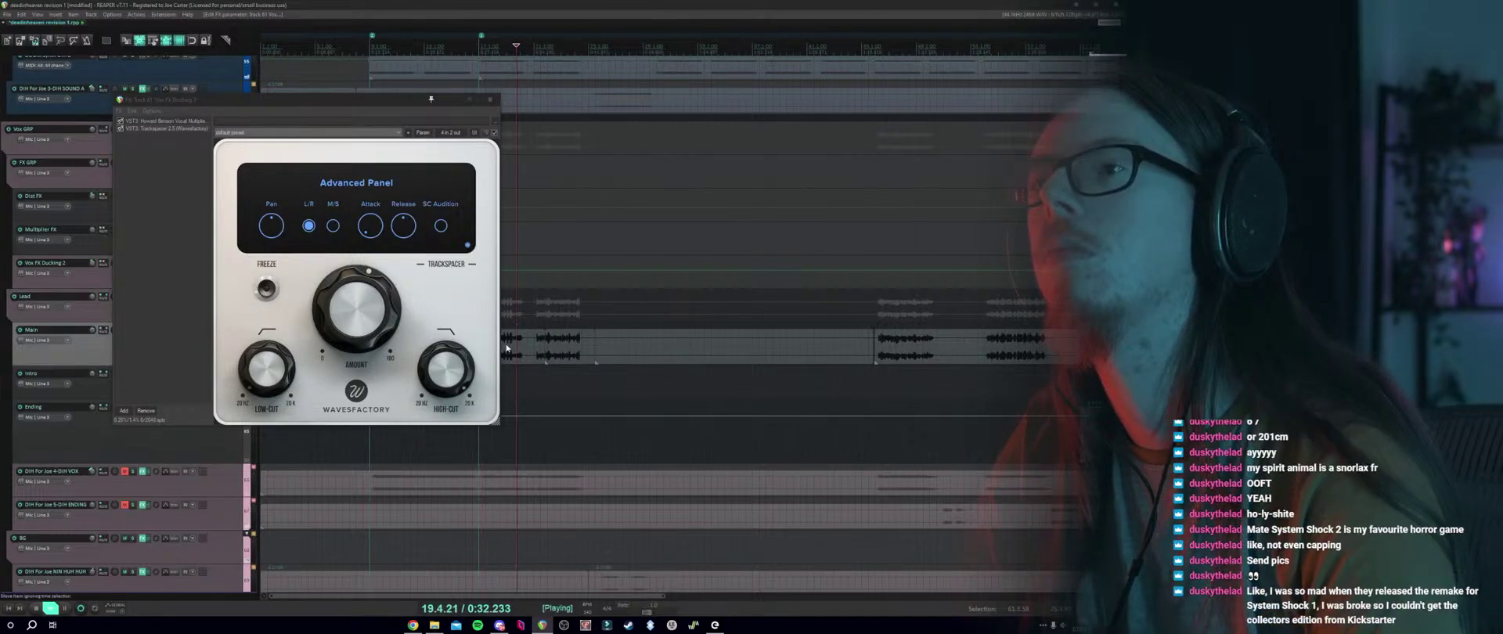
pyautogui.click(394, 239)
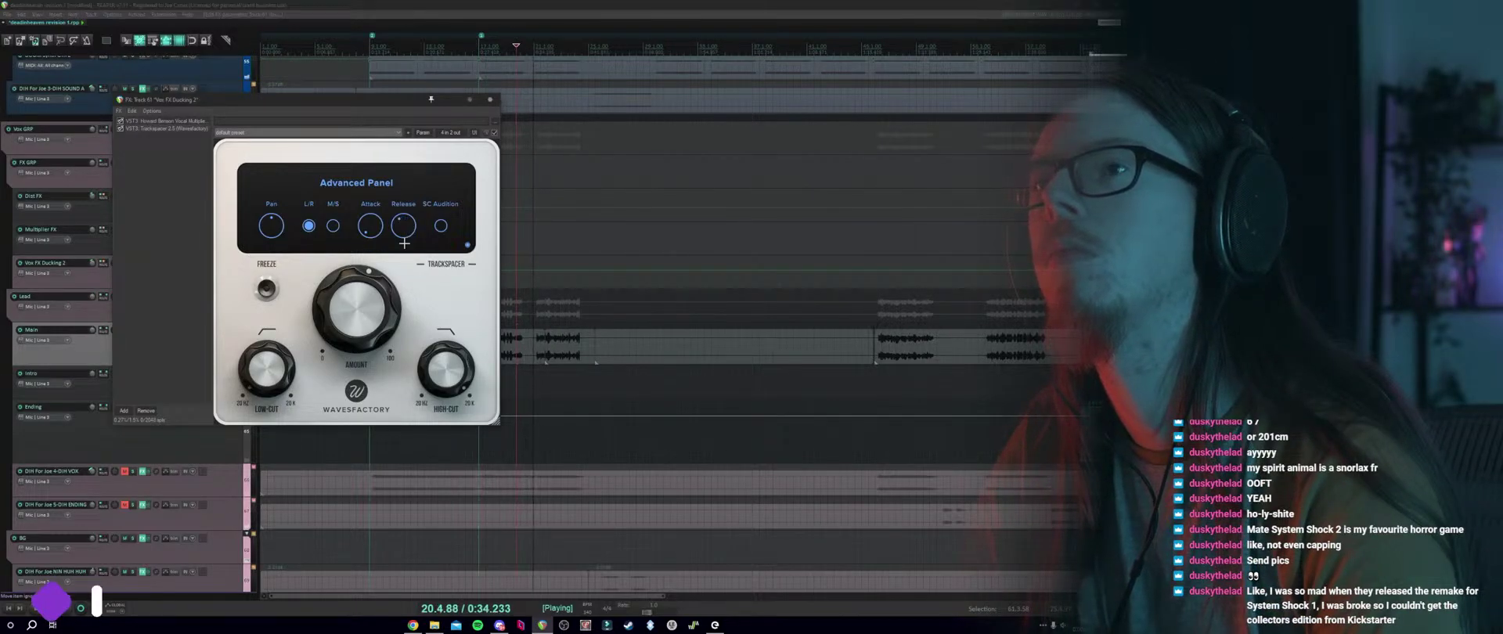
pyautogui.moveTo(381, 233)
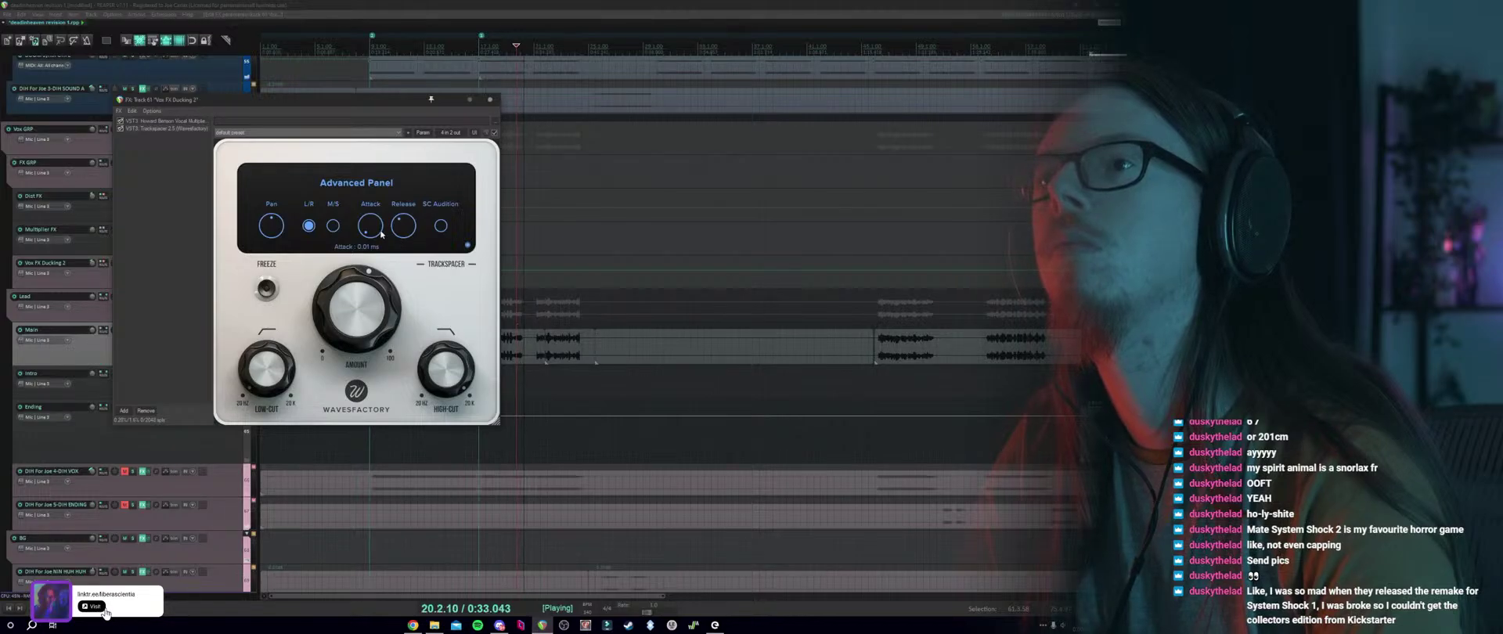
pyautogui.moveTo(365, 294)
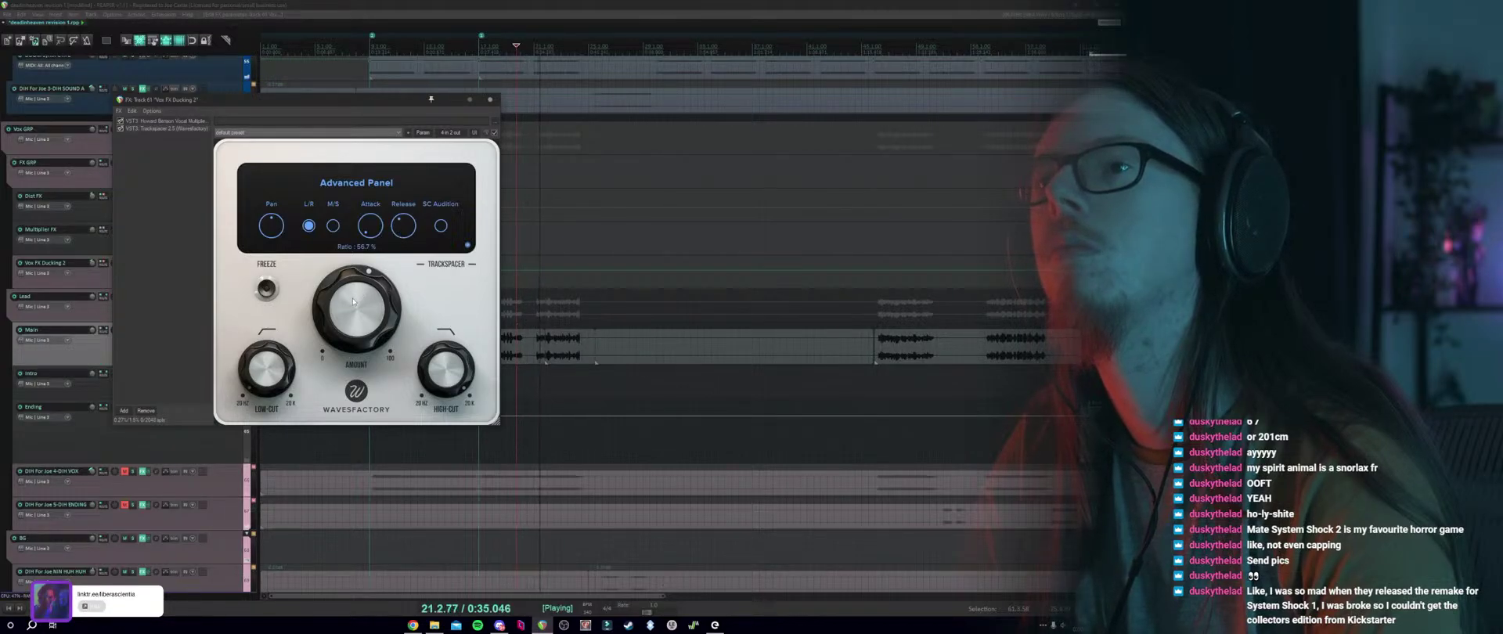
pyautogui.moveTo(353, 301); pyautogui.dragTo(342, 321)
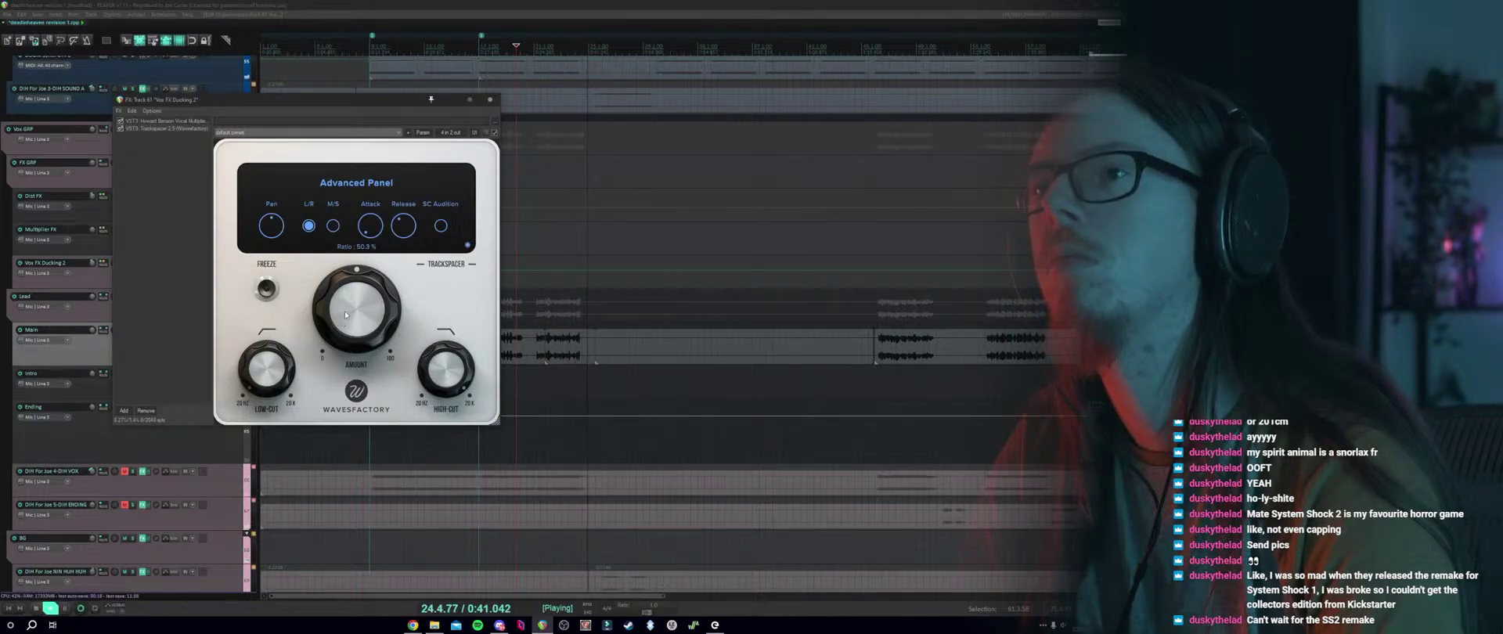
# Lower the Glue amount in the Vocal Multiplier plug-in on Vox FX Ducking 2 during playback and close the effects chain.
pyautogui.click(165, 122)
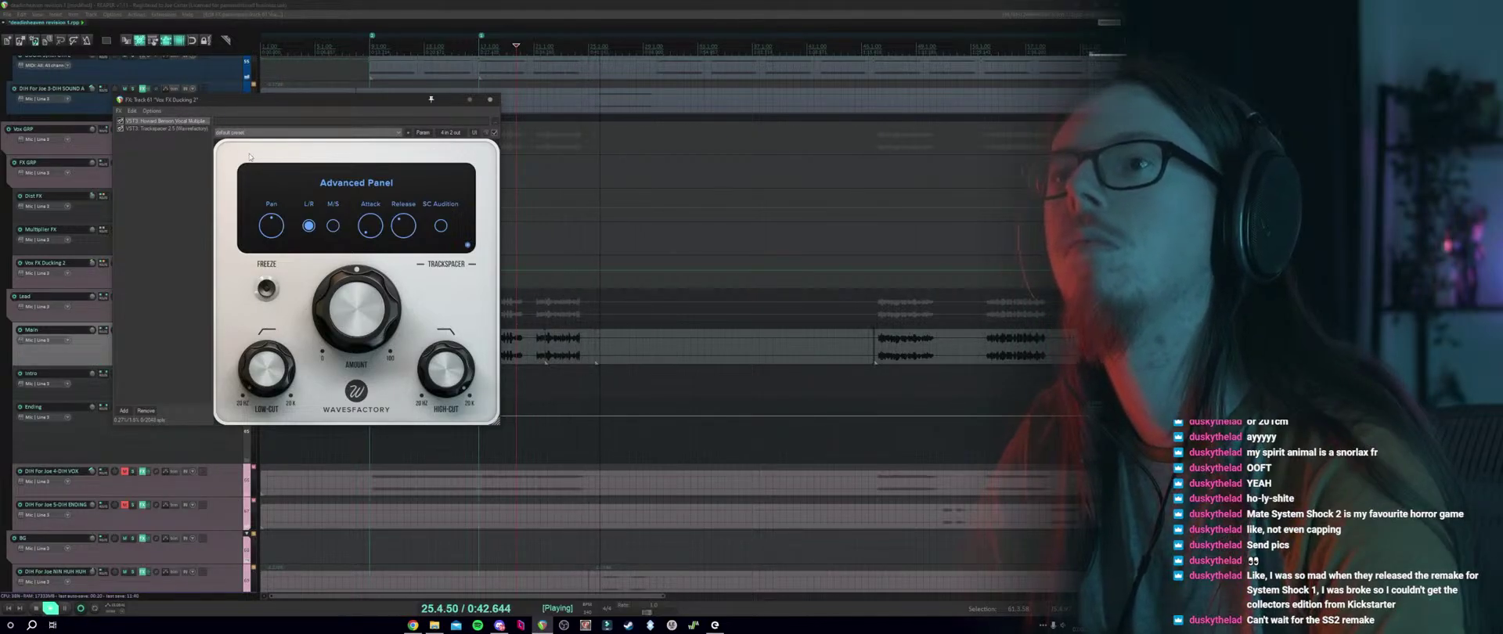
pyautogui.moveTo(489, 418)
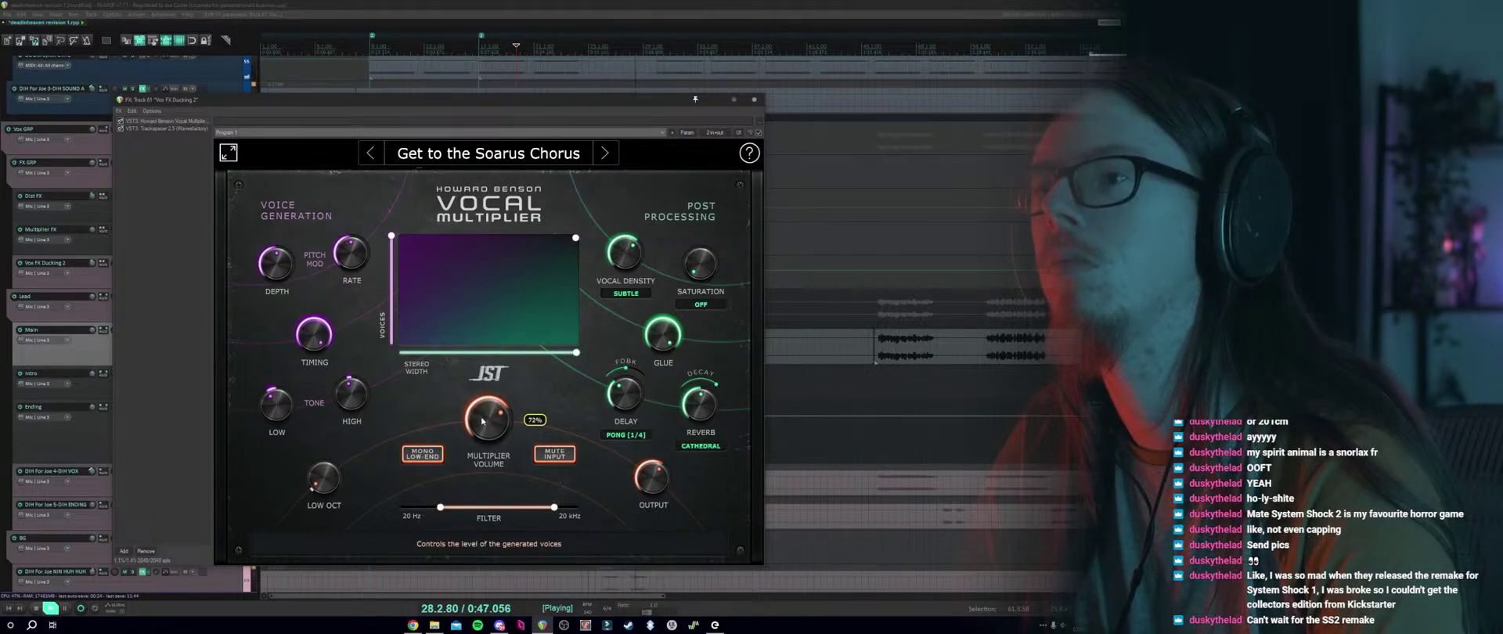
pyautogui.moveTo(653, 473)
pyautogui.scroll(3, 653, 480)
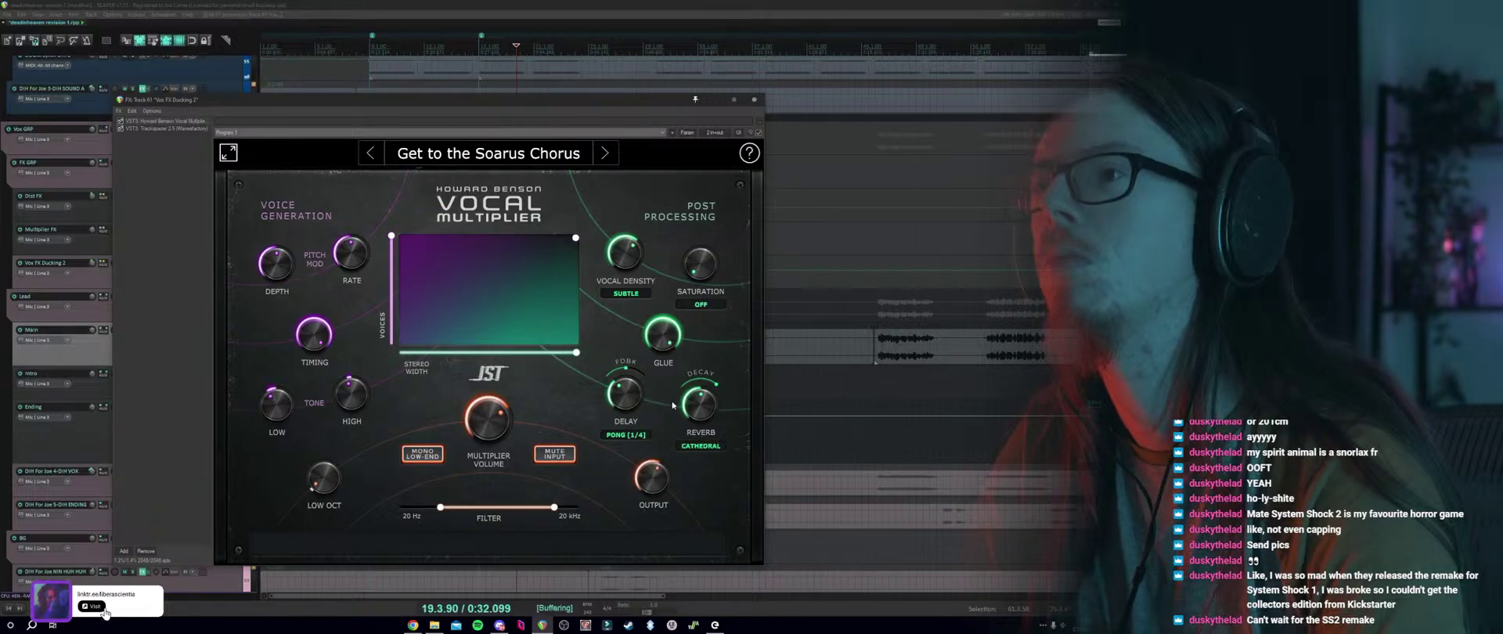
pyautogui.scroll(-10, 656, 360)
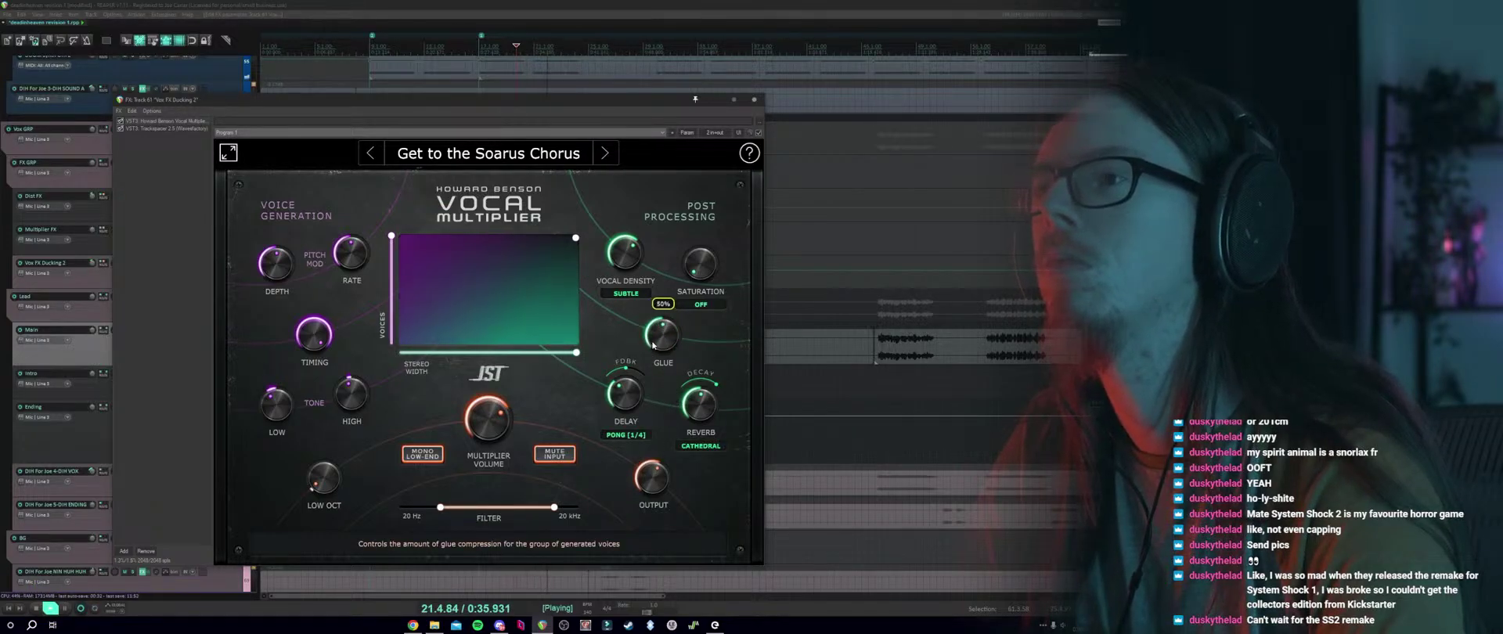
pyautogui.moveTo(340, 485)
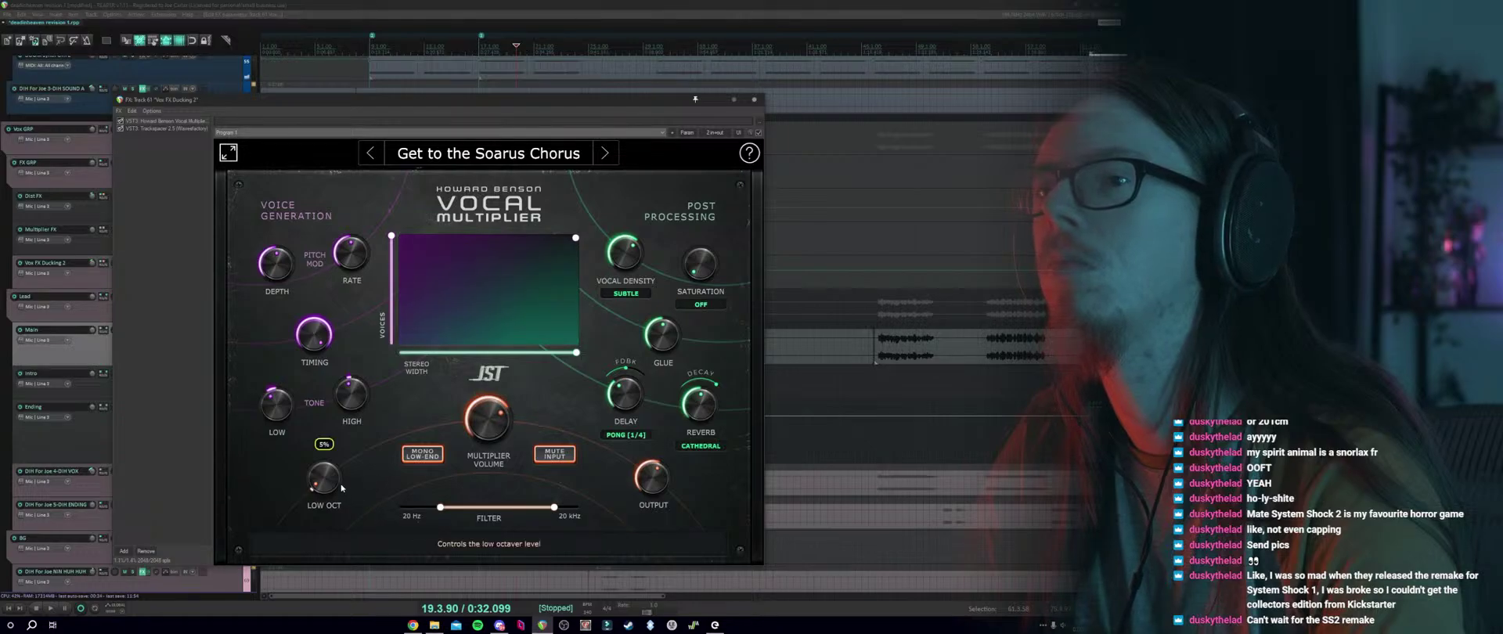
pyautogui.press('space')
pyautogui.click(756, 101)
# Unsolo the Lead folder and play the full mix from the start of the Main vocal.
pyautogui.click(133, 297)
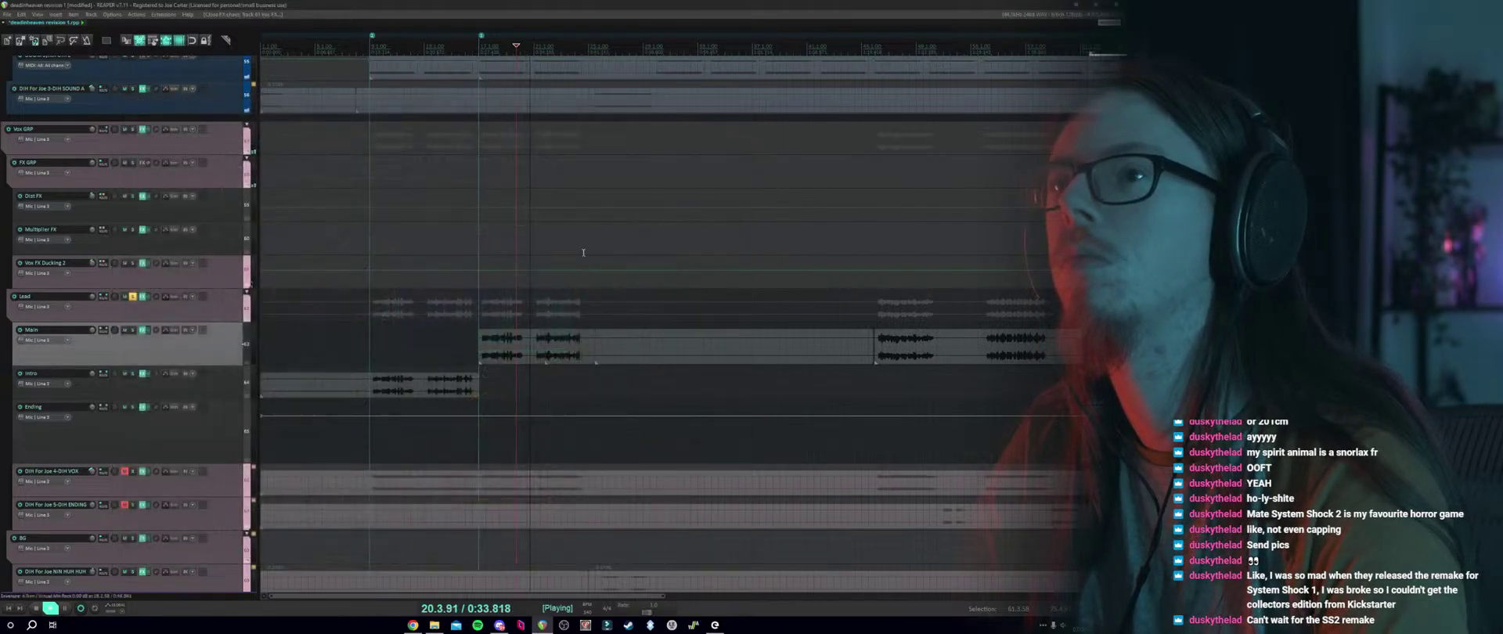
pyautogui.press('space')
pyautogui.click(133, 297)
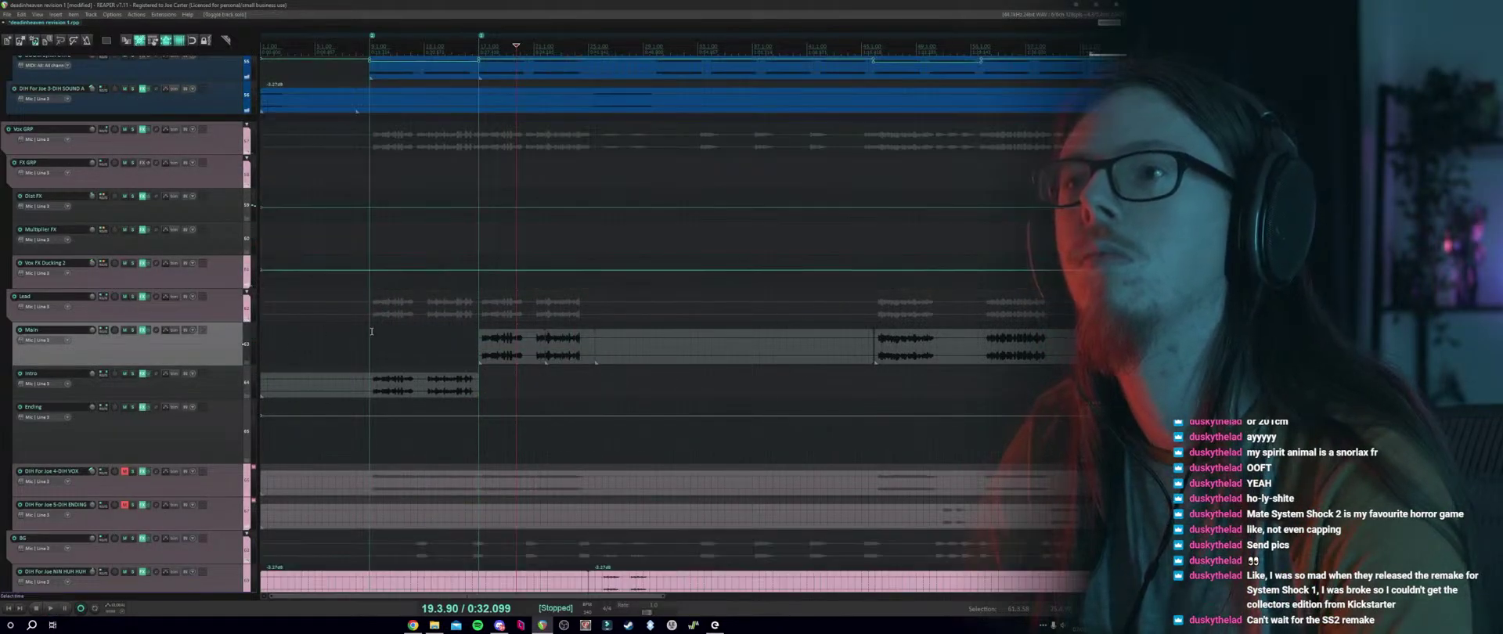
pyautogui.click(478, 314)
pyautogui.press('space')
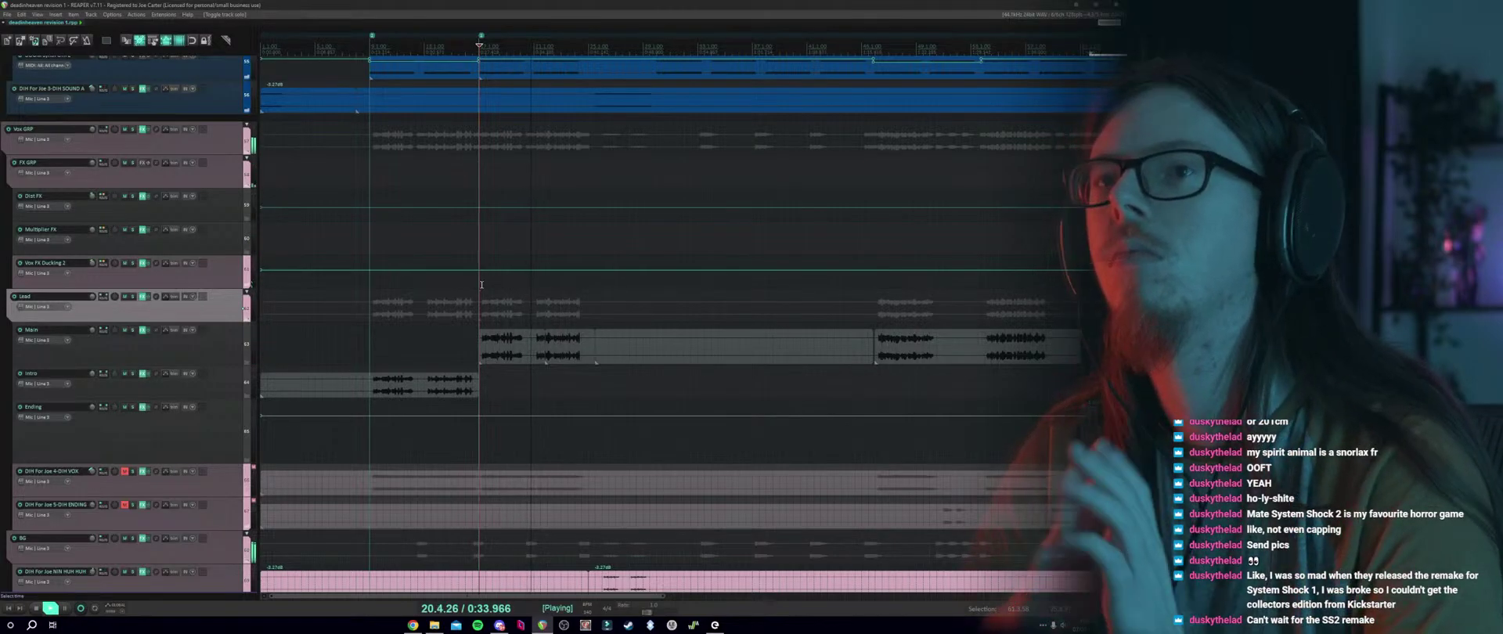
# Raise the Glue amount in the Vocal Multiplier on Vox FX Ducking 2 while the full mix plays, and close the effects chain.
pyautogui.click(142, 265)
pyautogui.click(144, 263)
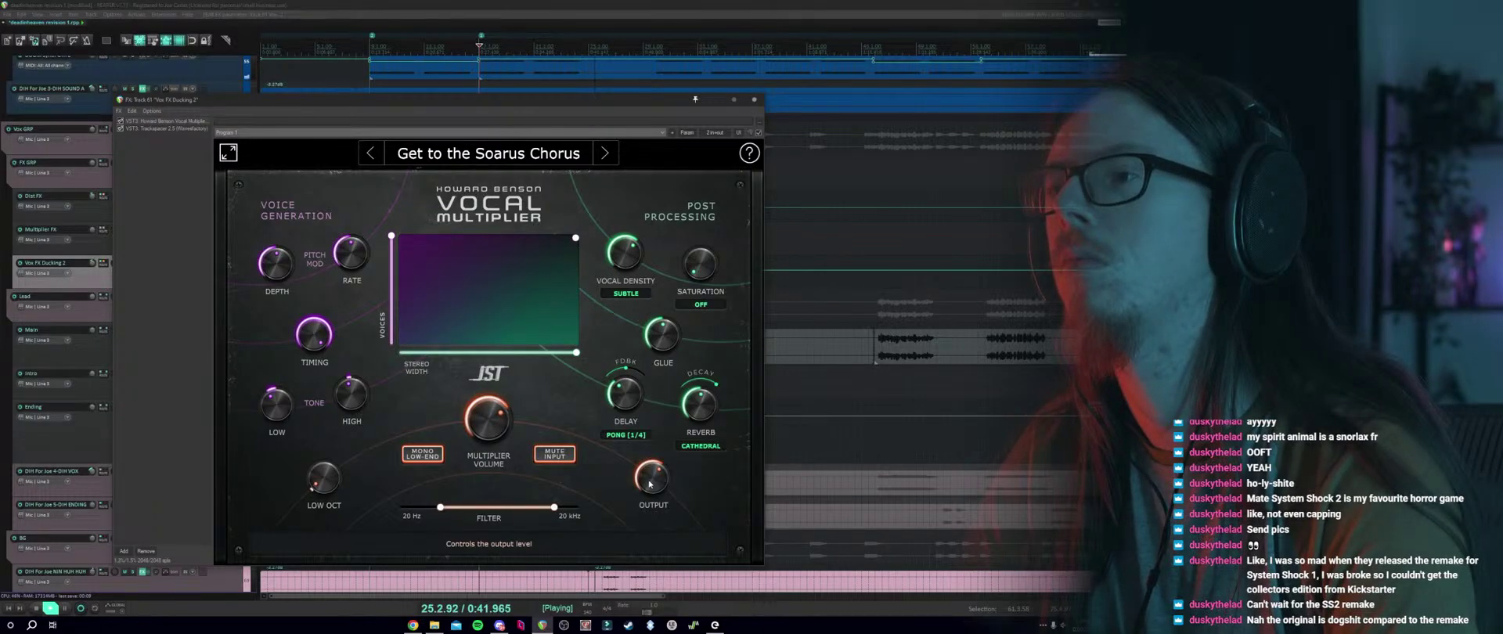
pyautogui.moveTo(694, 399)
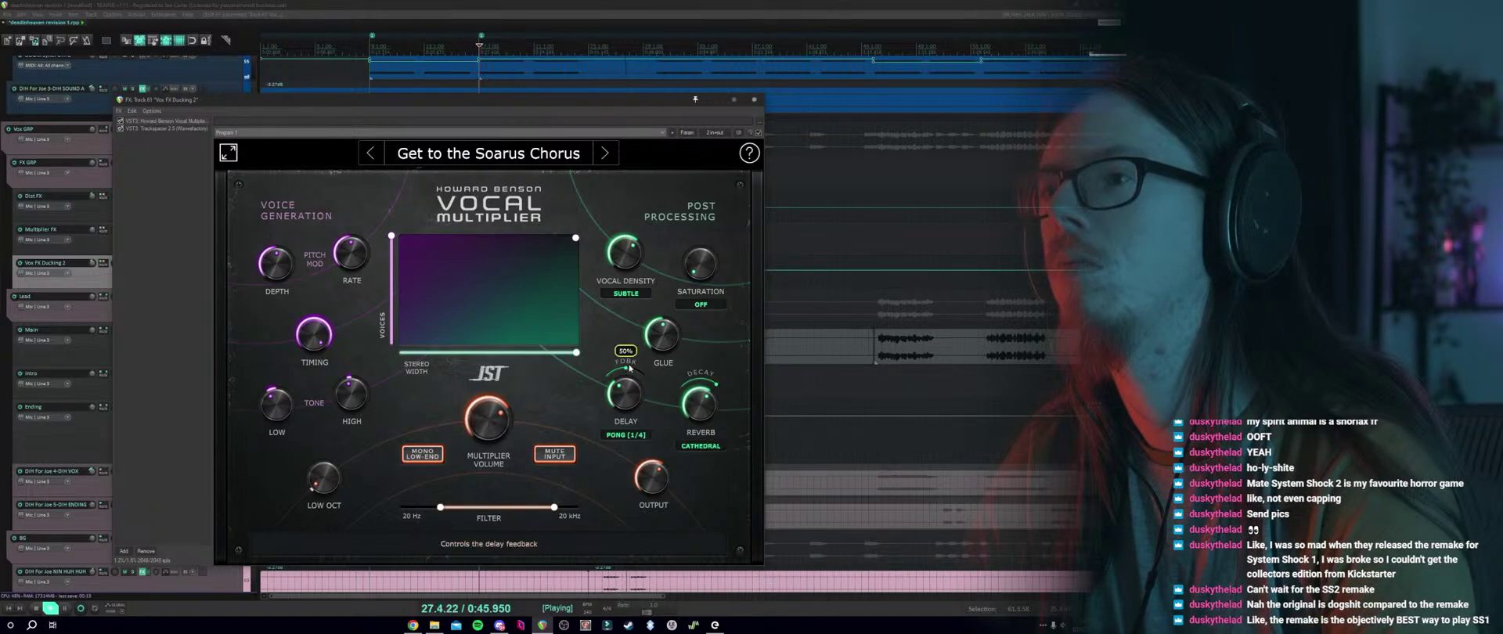
pyautogui.moveTo(656, 337)
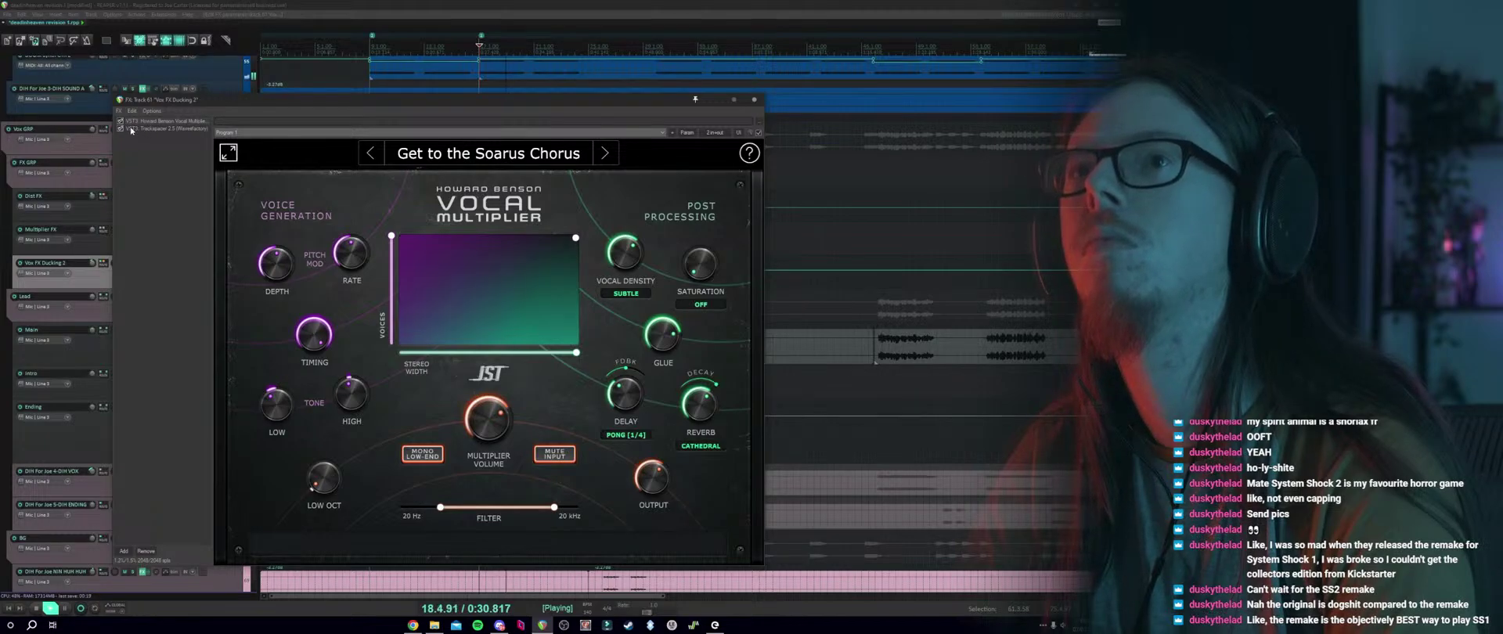
pyautogui.click(754, 99)
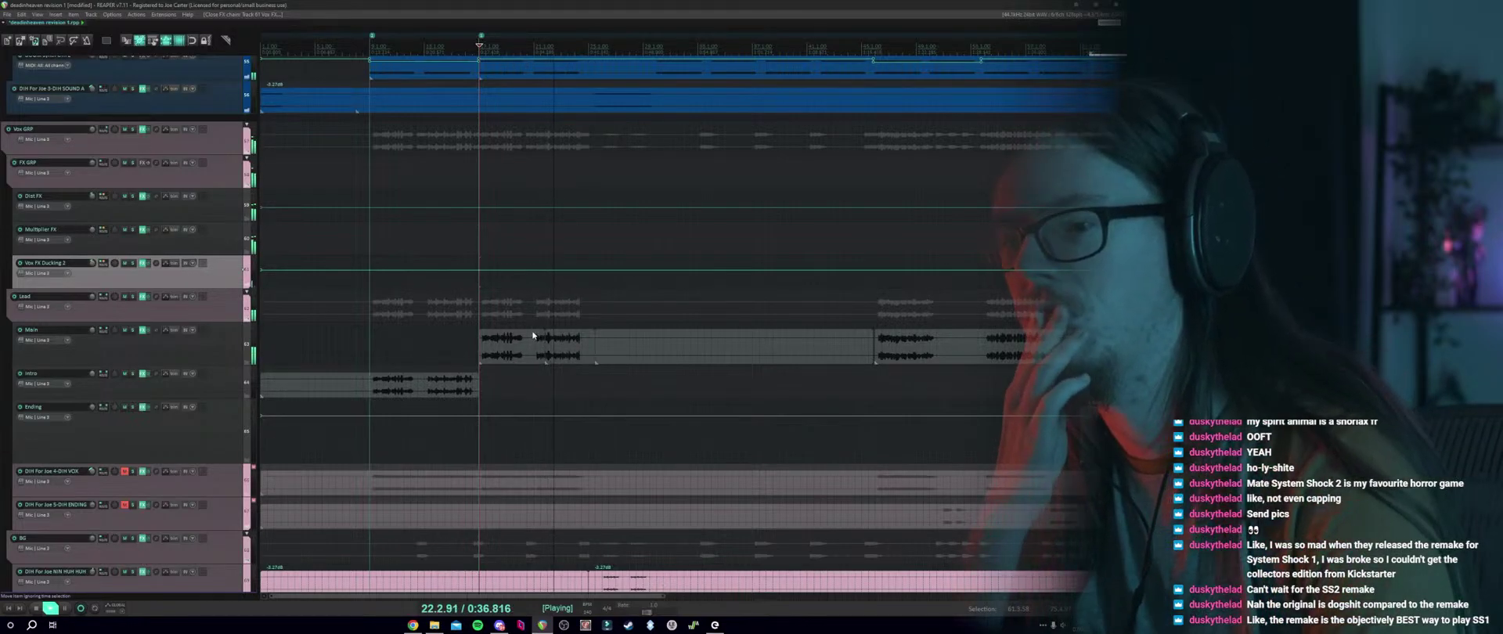
# Compare the mix with Multiplier FX muted and unmuted, and audition Vox FX Ducking 2 soloed and in context at the later Main vocal section.
pyautogui.click(125, 231)
pyautogui.click(126, 230)
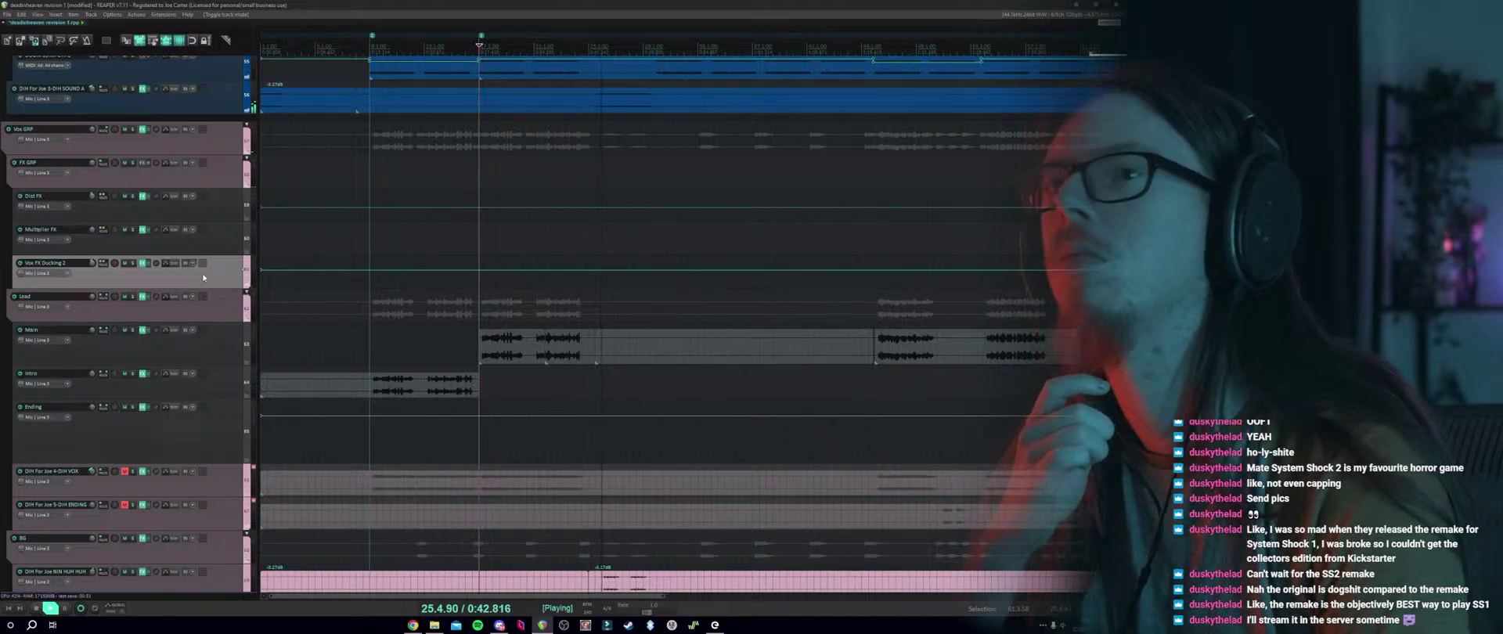
pyautogui.click(133, 263)
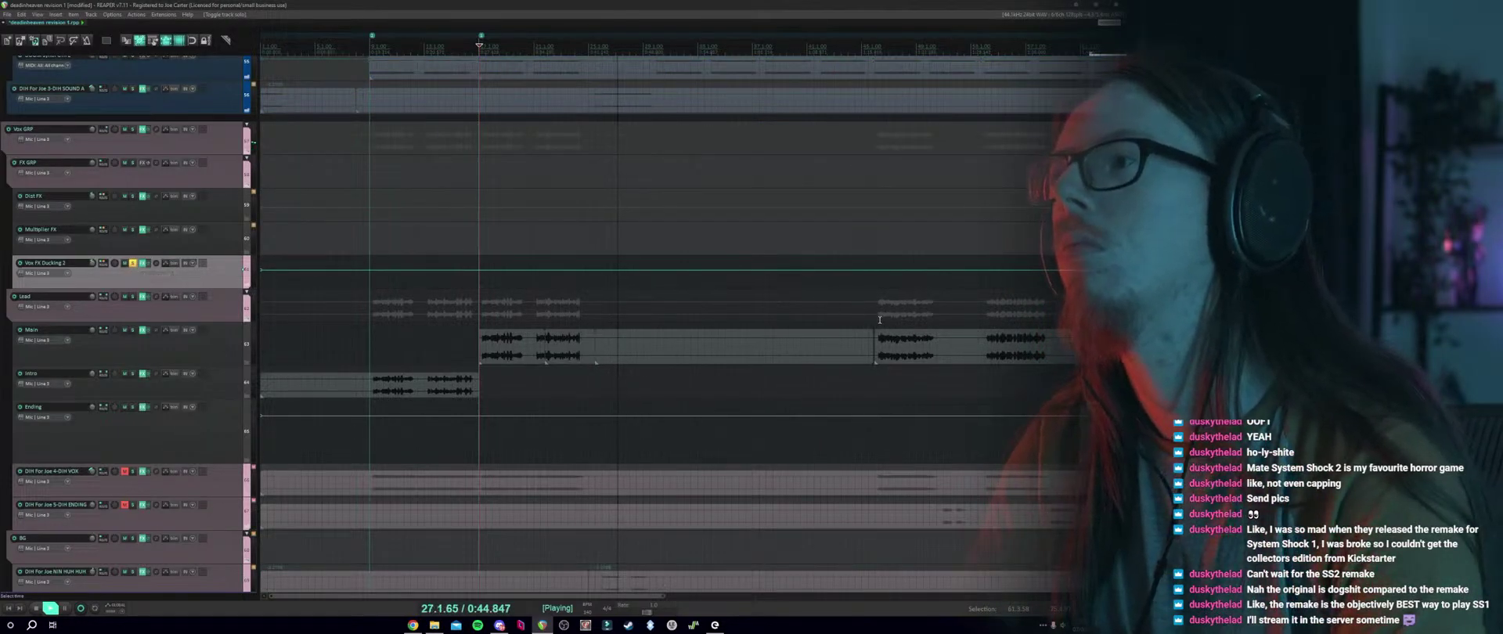
pyautogui.click(781, 302)
pyautogui.click(133, 264)
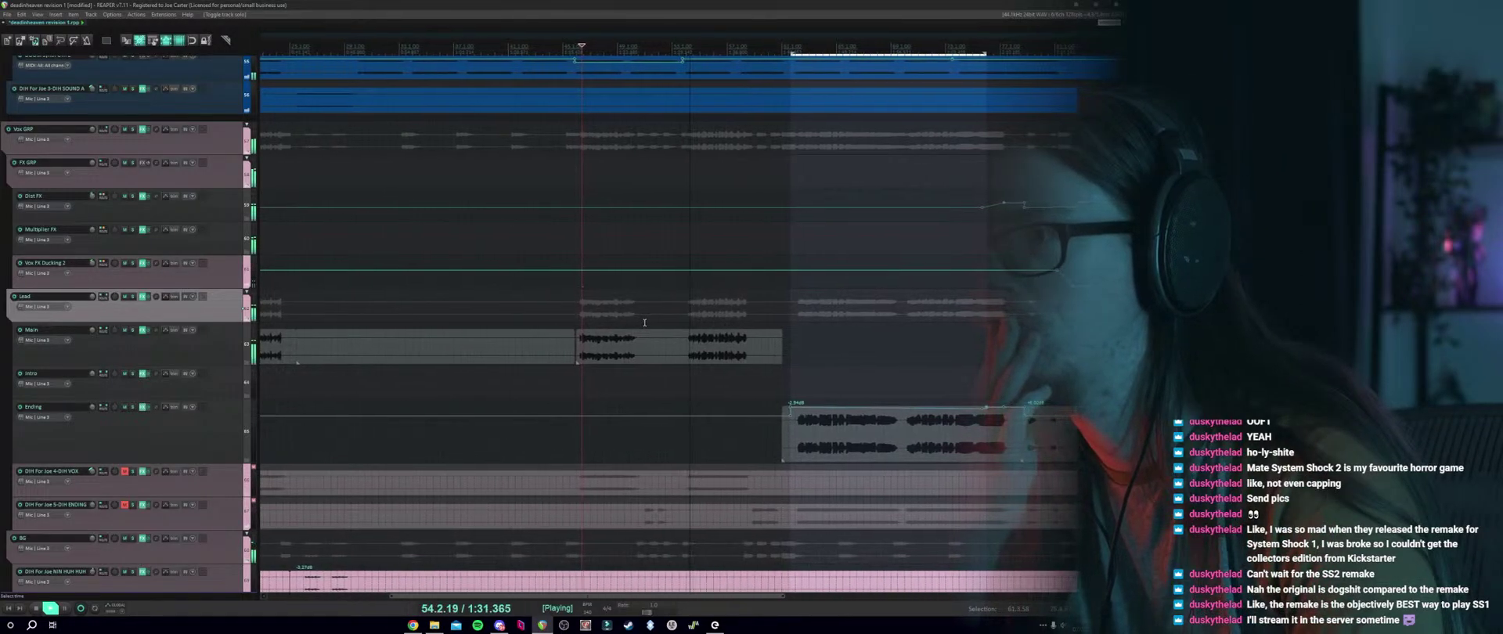
# Audition Multiplier FX and Dist FX one after the other in solo at the later Main vocal section.
pyautogui.click(132, 229)
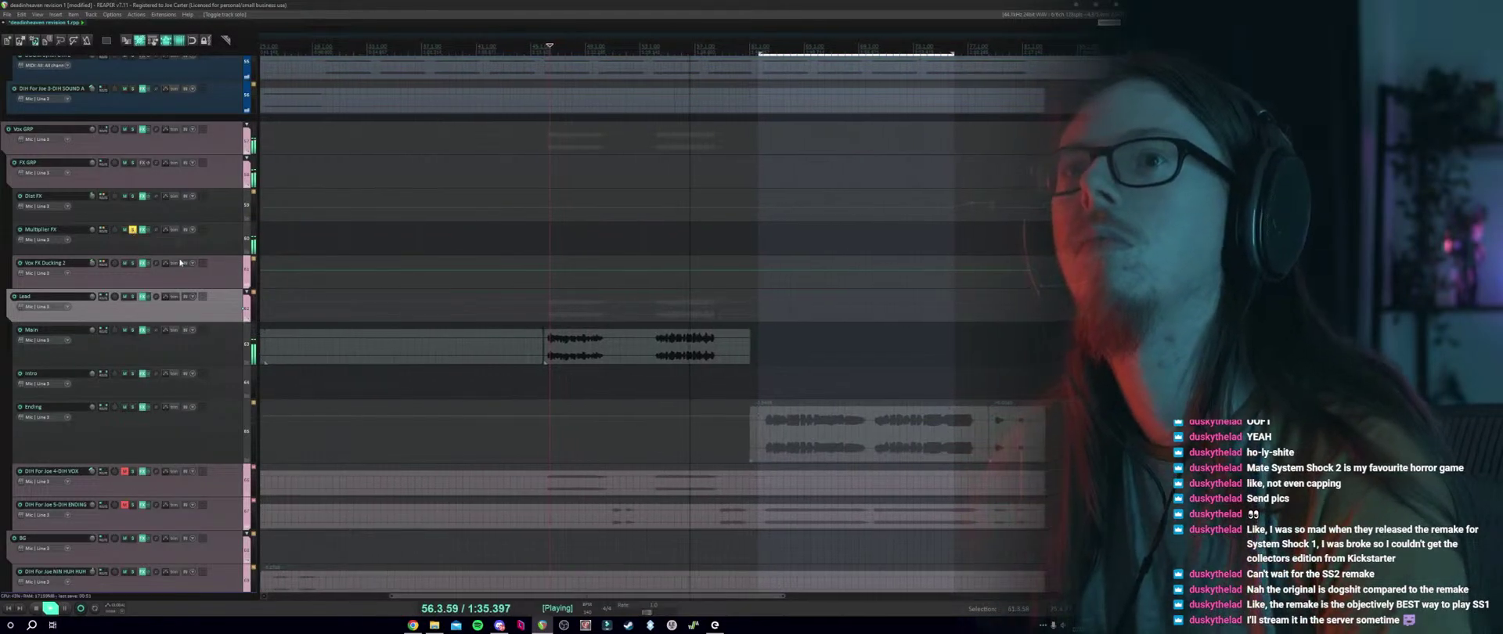
pyautogui.click(131, 231)
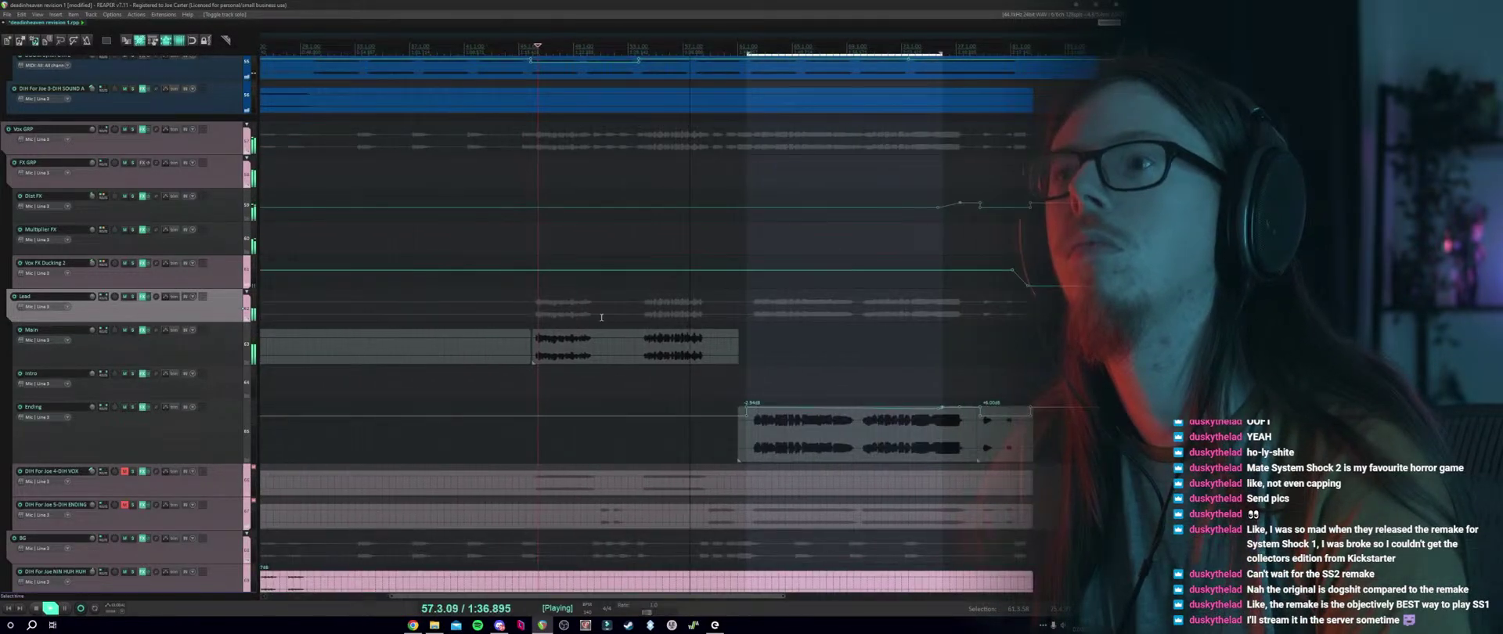
pyautogui.press('space')
pyautogui.click(132, 197)
pyautogui.click(635, 239)
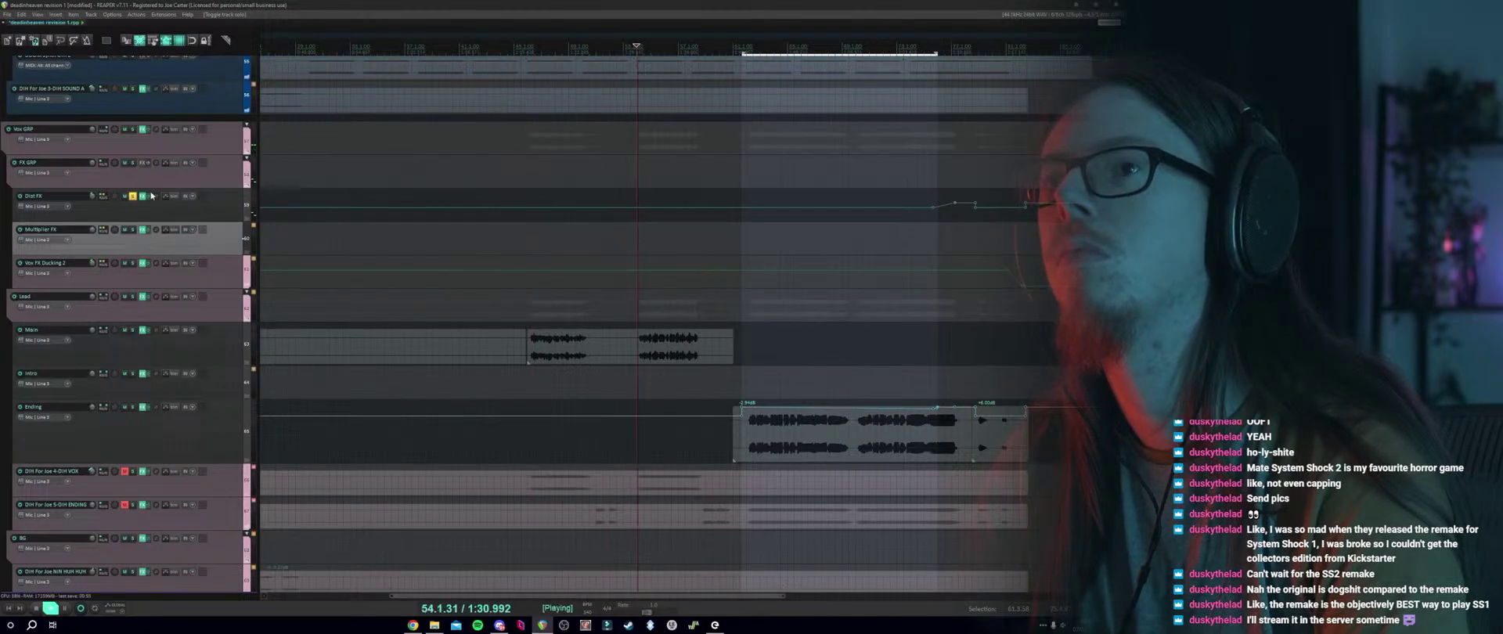
pyautogui.press('space')
pyautogui.click(133, 197)
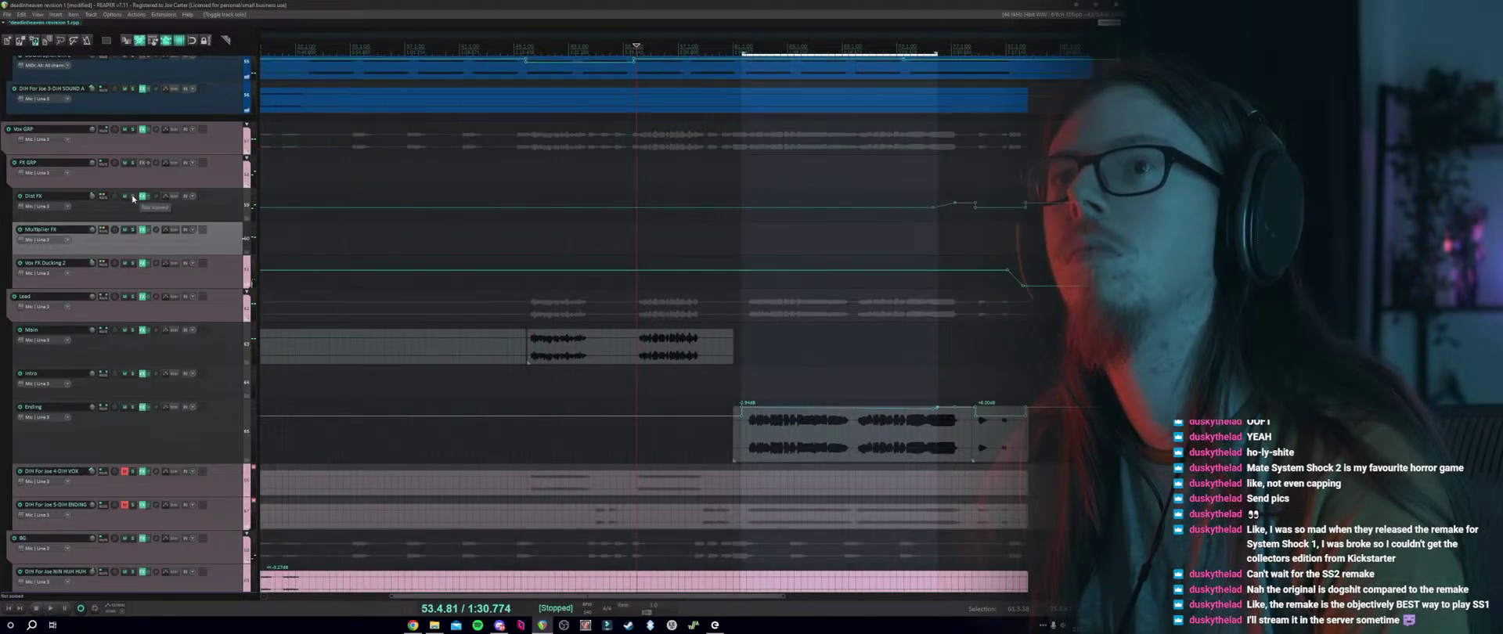
# Play the full mix with no track soloed from the last phrase of the Main vocal.
pyautogui.click(144, 207)
pyautogui.press('space')
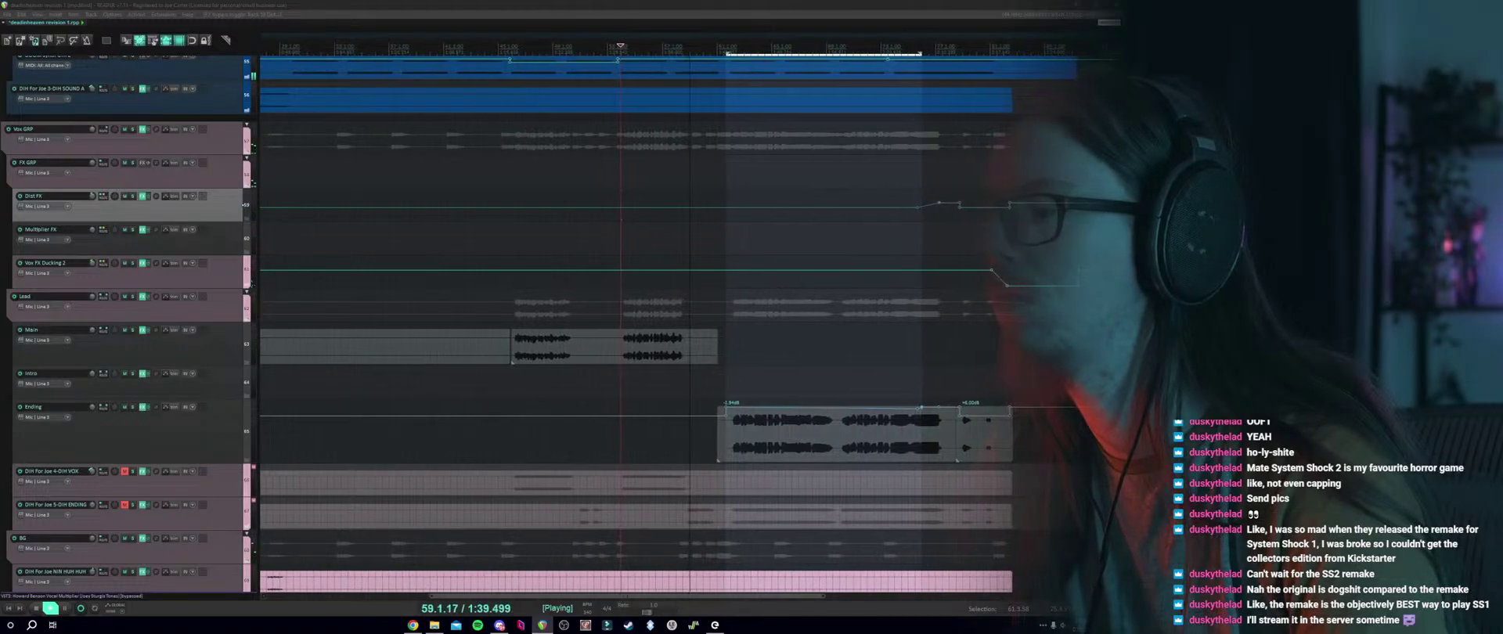
pyautogui.press('space')
pyautogui.press('space')
# Solo the Multiplier FX track and save the project.
pyautogui.click(133, 229)
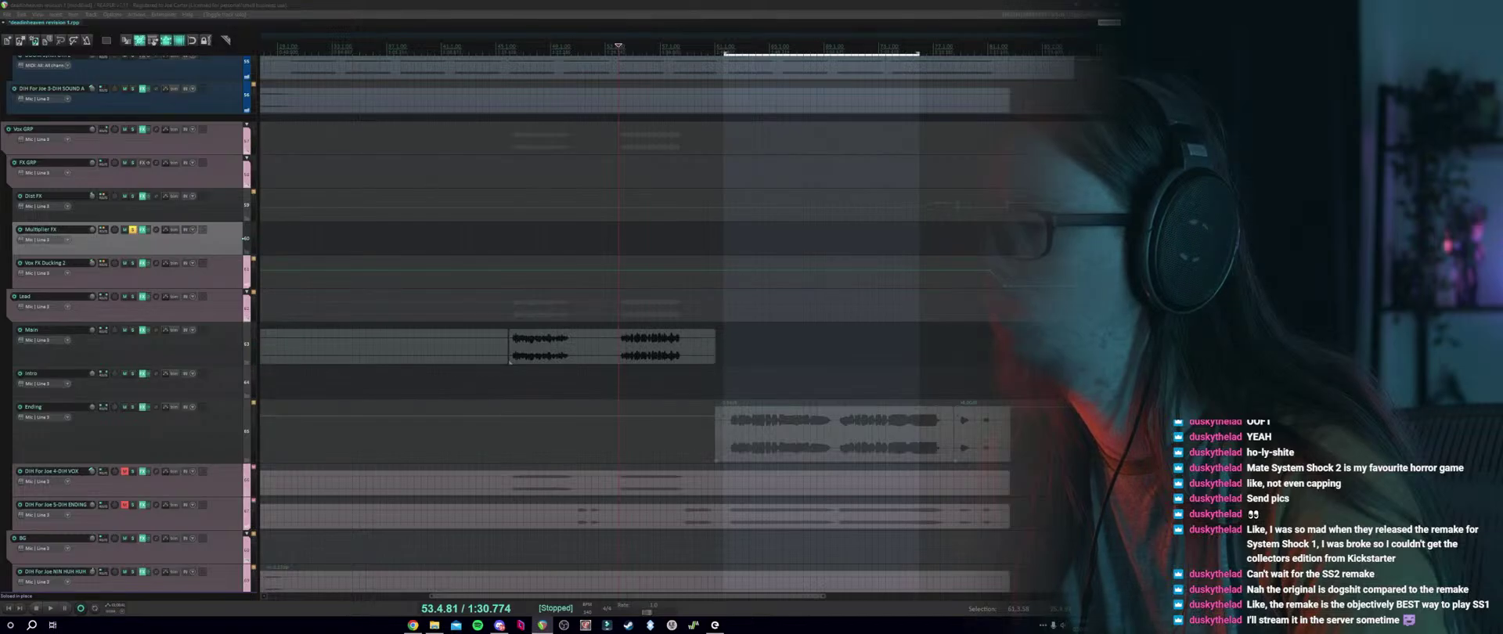
pyautogui.click(6, 15)
pyautogui.click(30, 54)
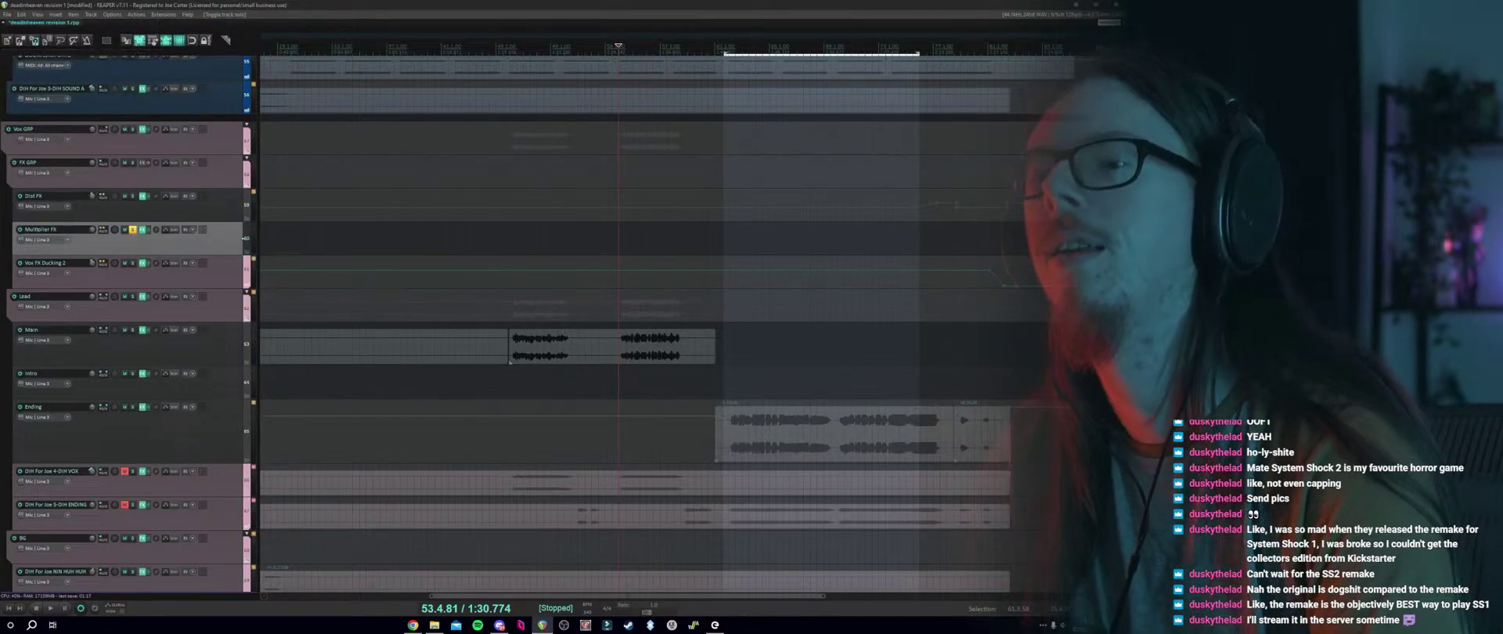
# Compare the soloed Multiplier FX with the Dist FX track, return the solo to Multiplier FX, and save the project again.
pyautogui.press('space')
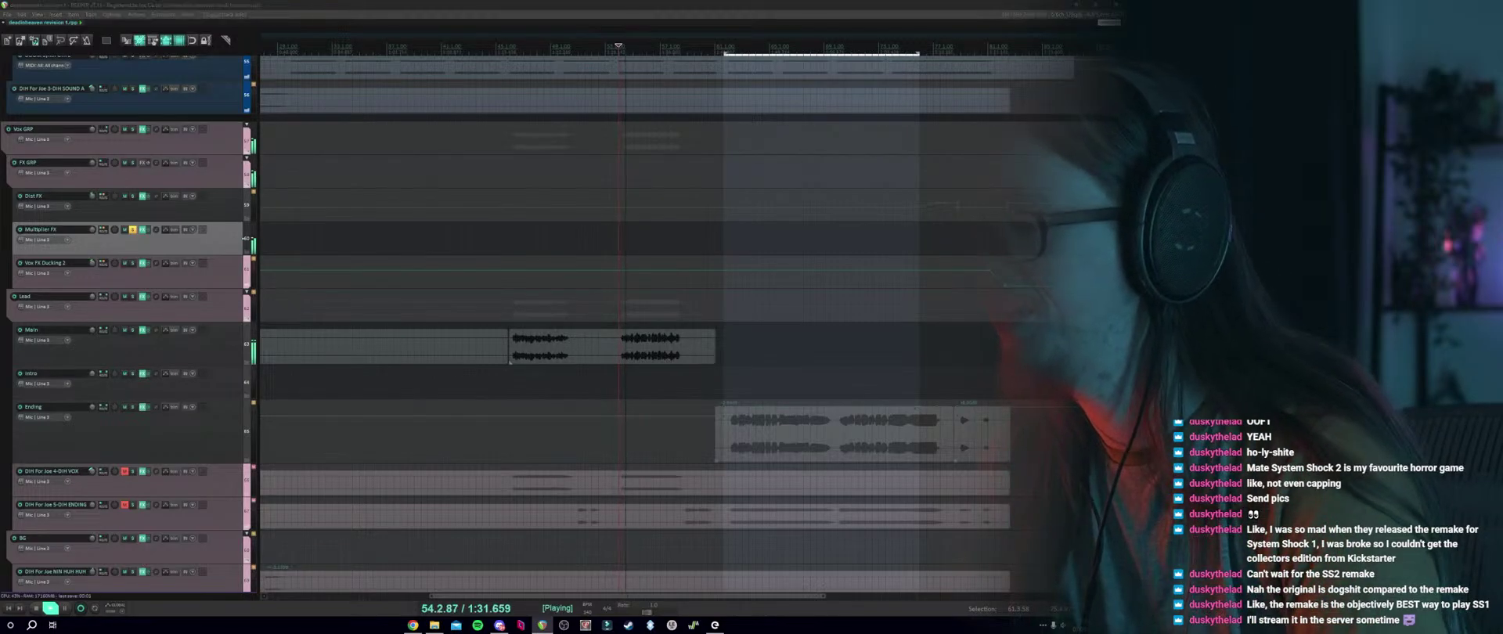
pyautogui.click(132, 196)
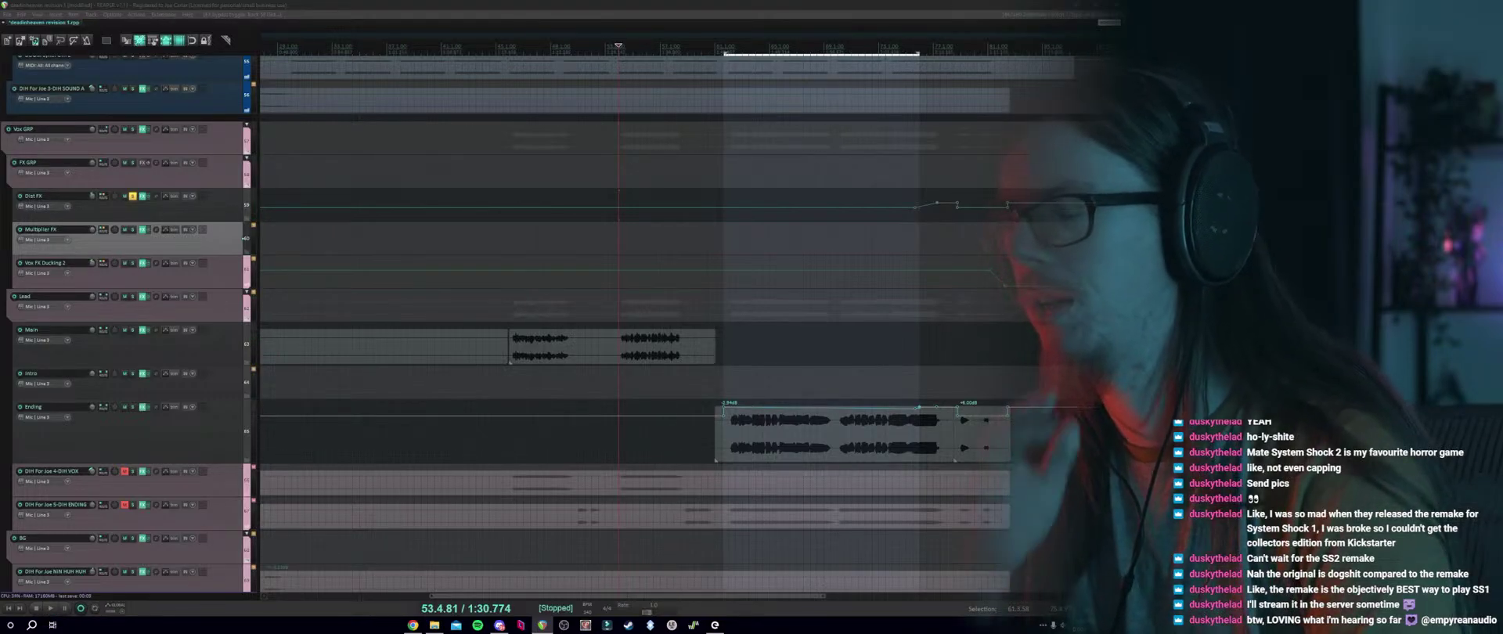
pyautogui.hotkey('ctrl', 'alt', 's')
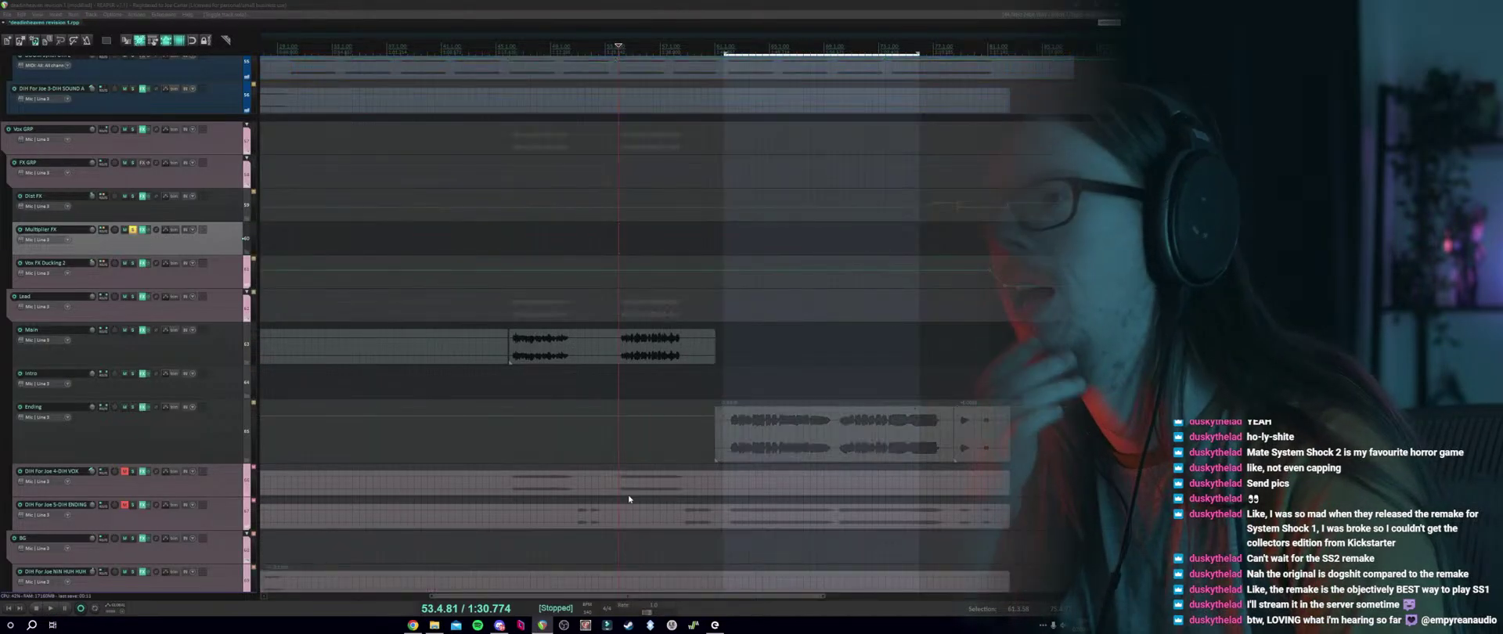
pyautogui.click(7, 15)
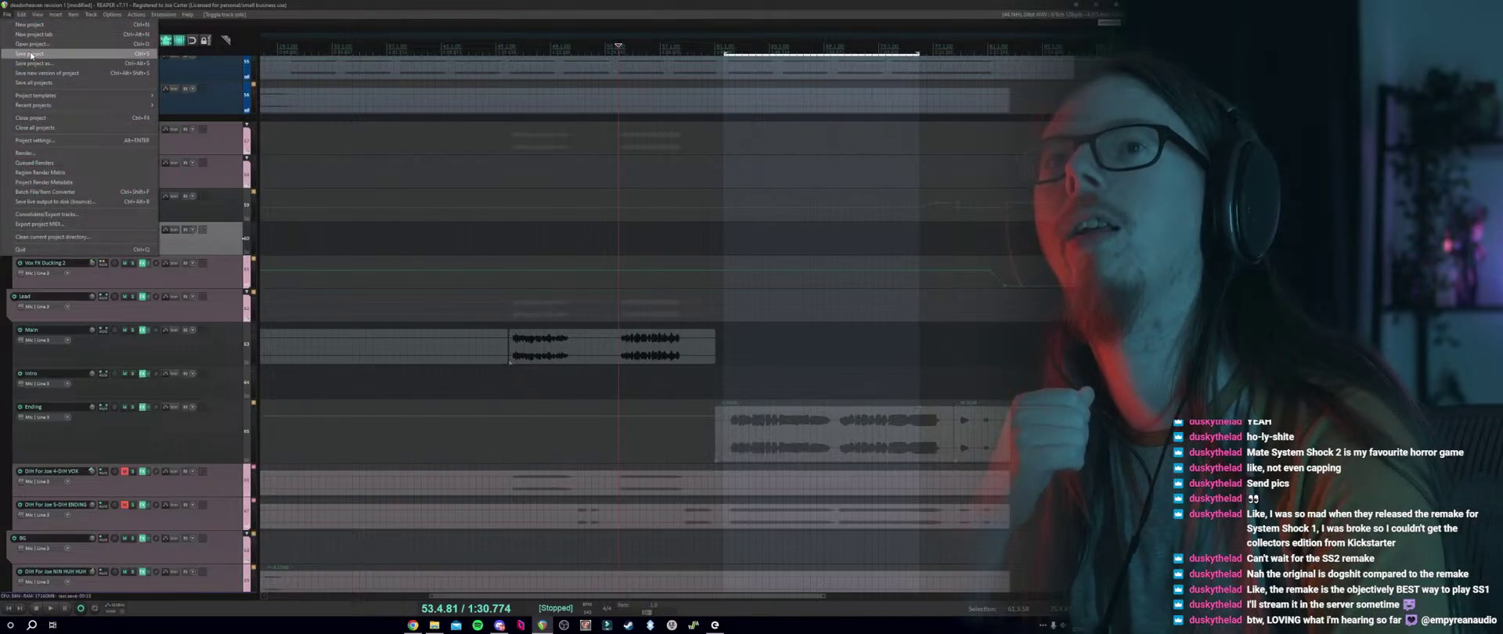
pyautogui.click(30, 53)
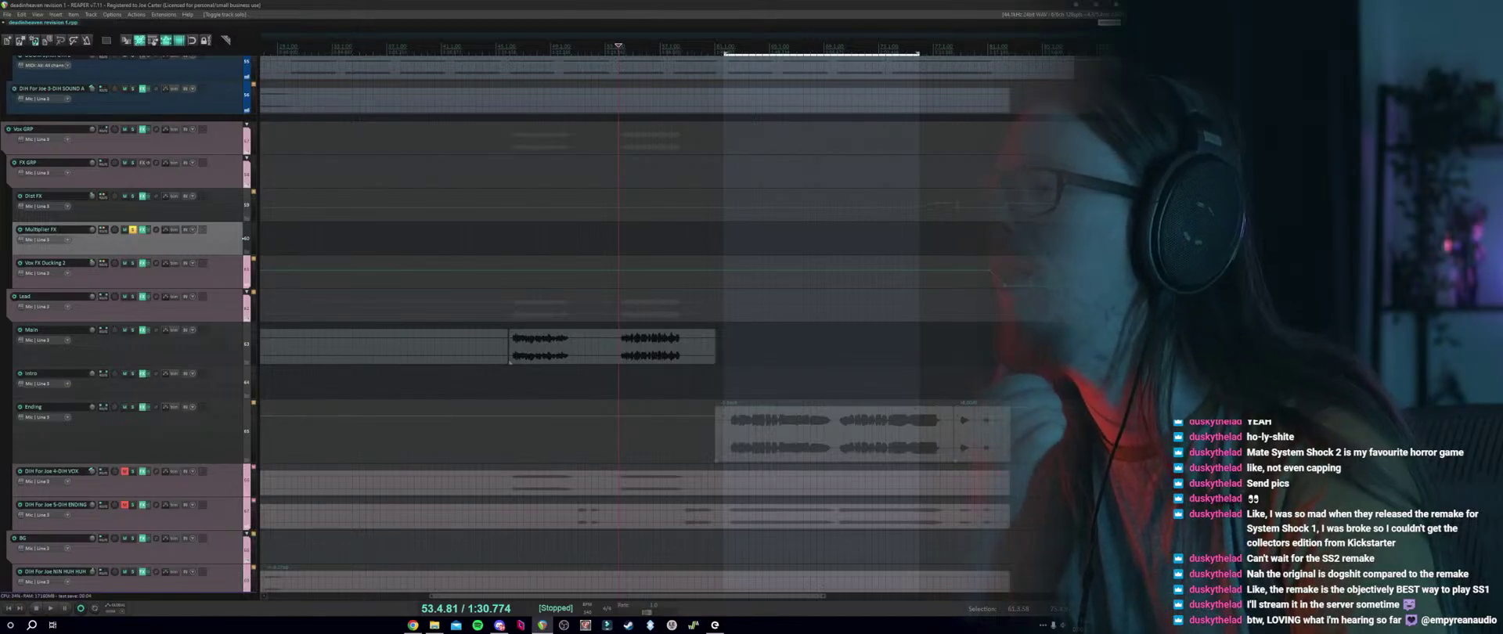
# Play the soloed Multiplier FX from just before the last phrase of the Main vocal.
pyautogui.click(617, 375)
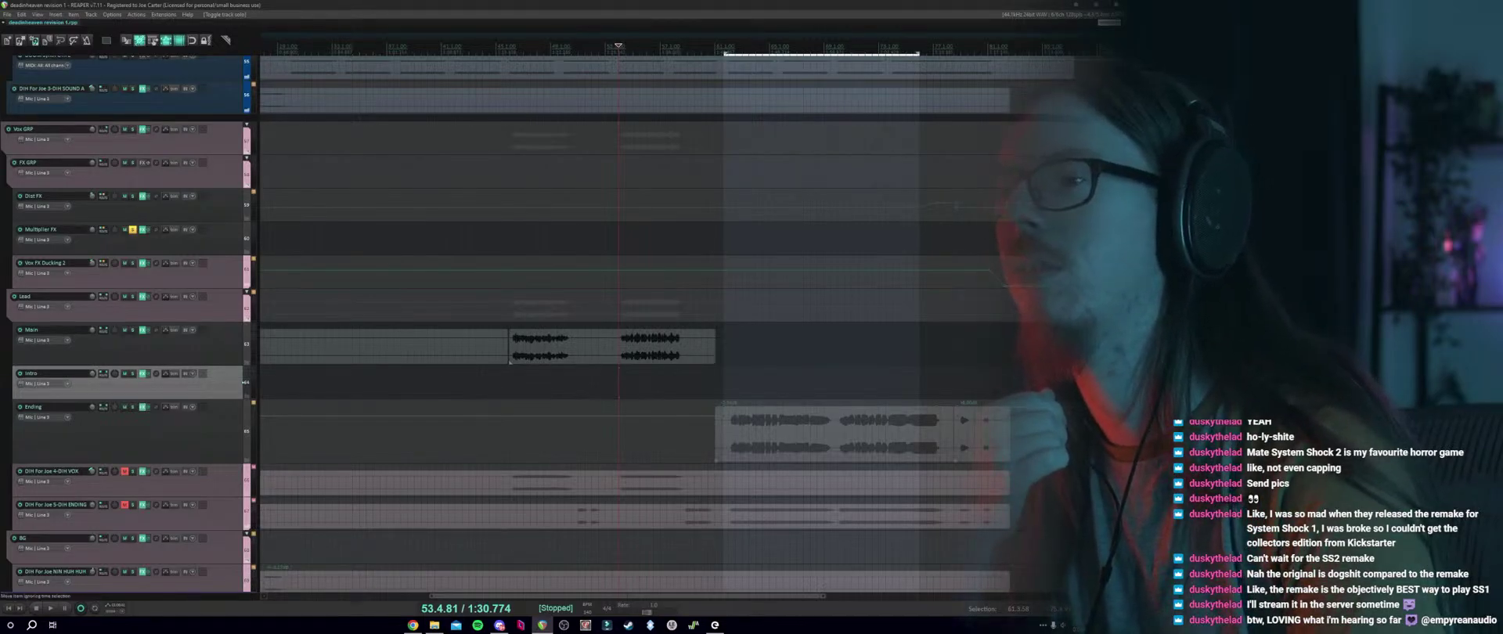
pyautogui.click(412, 624)
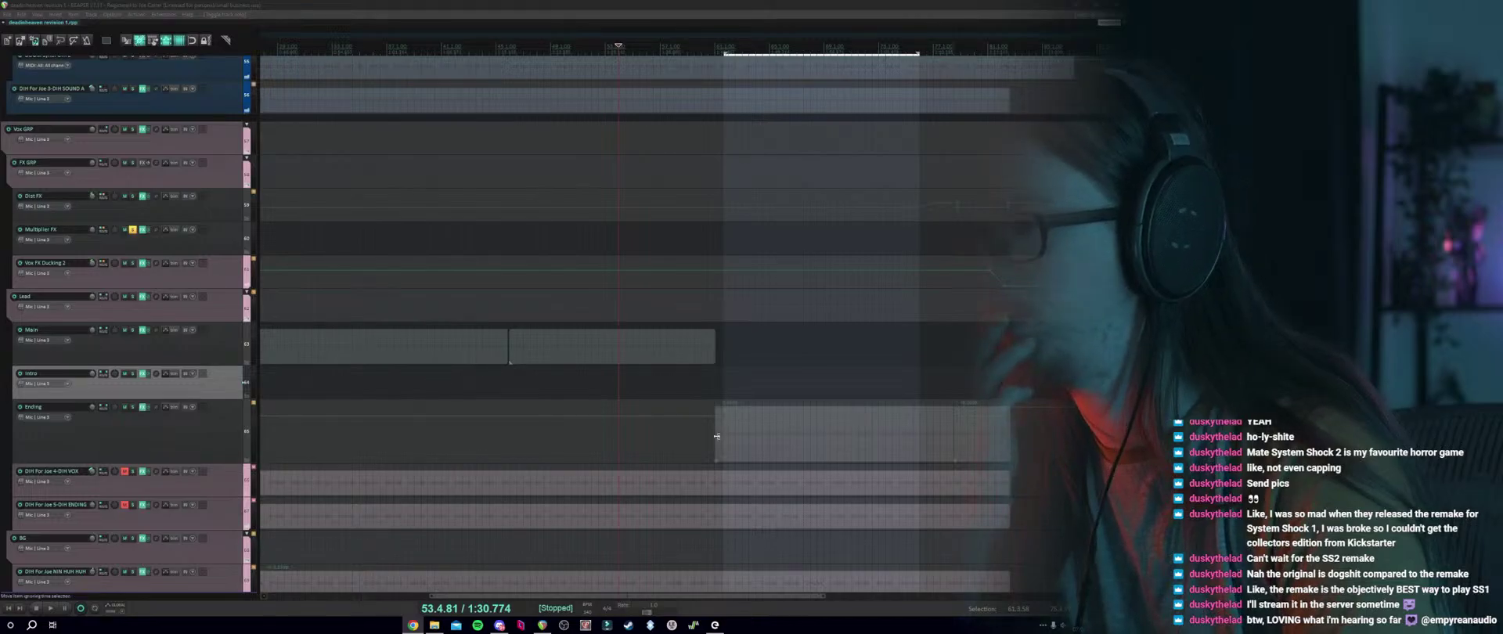
pyautogui.click(618, 376)
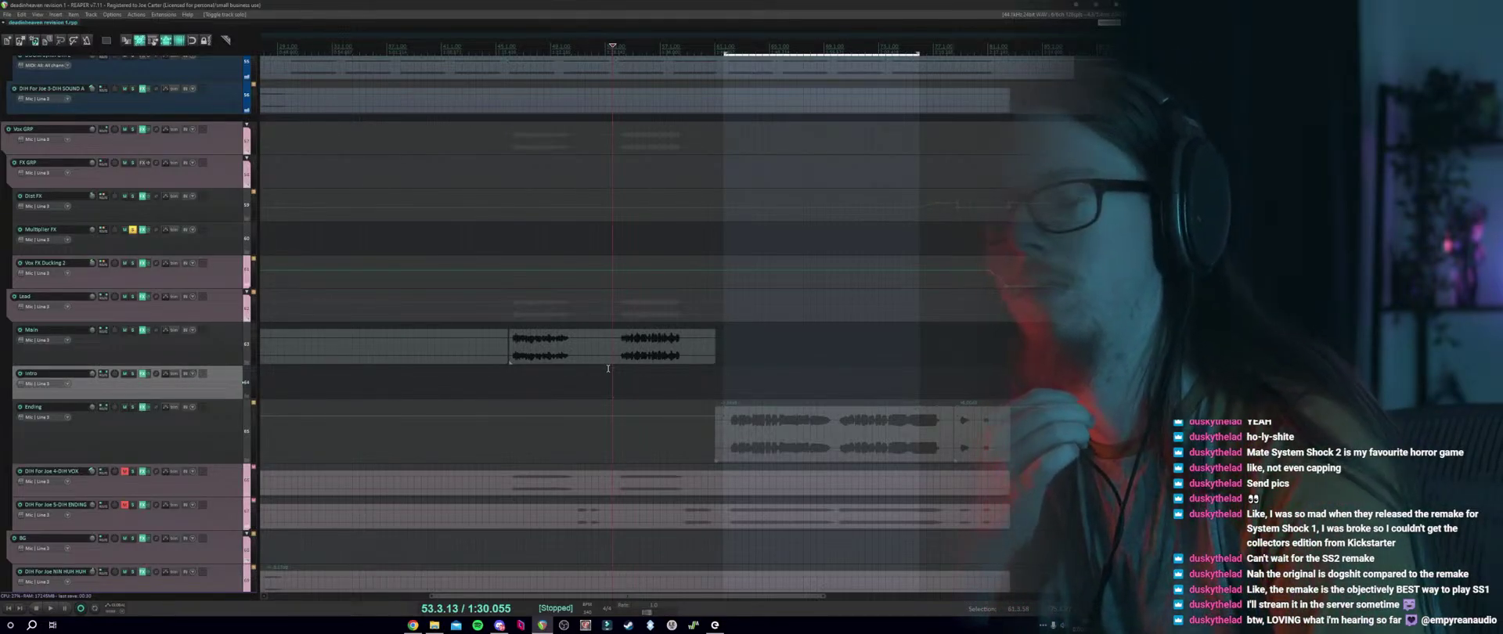
pyautogui.click(614, 370)
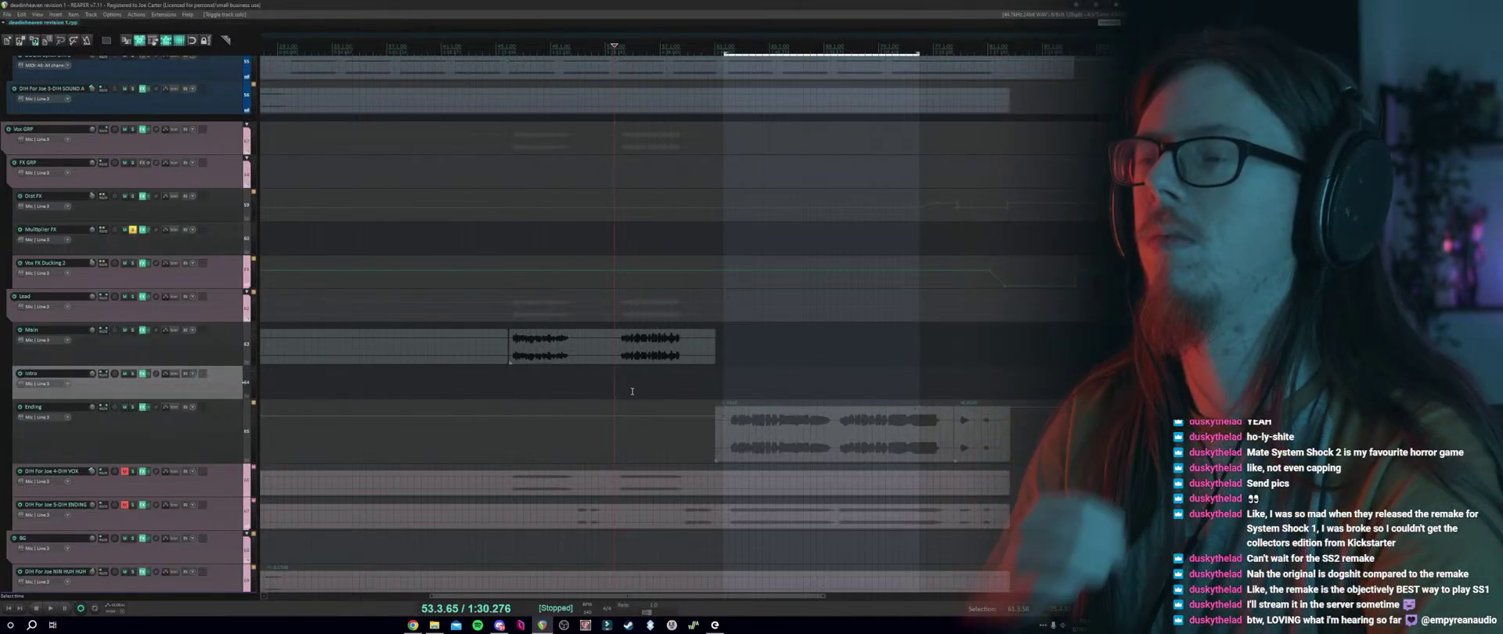
pyautogui.scroll(3, 665, 371)
pyautogui.press('space')
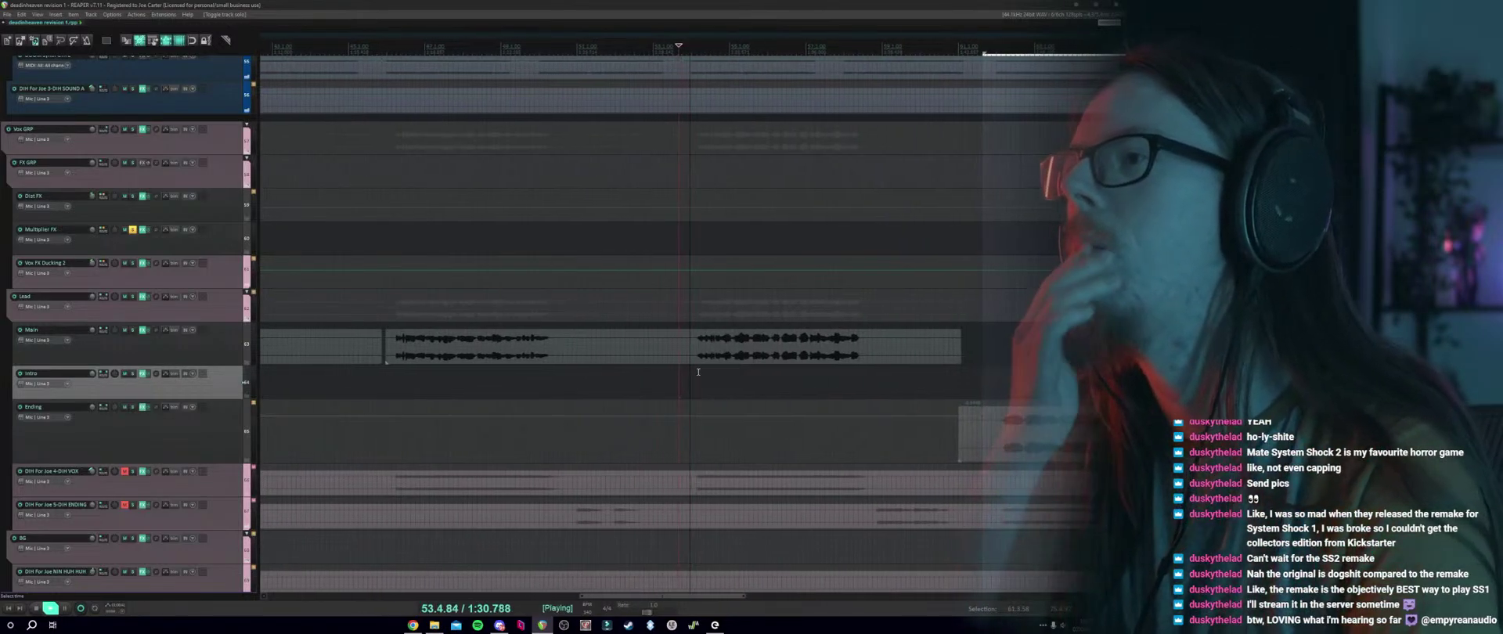
# In the Vocal Multiplier on Multiplier FX, lower Voices to about the middle and set Vocal Density to Normal at about 48%.
pyautogui.click(142, 230)
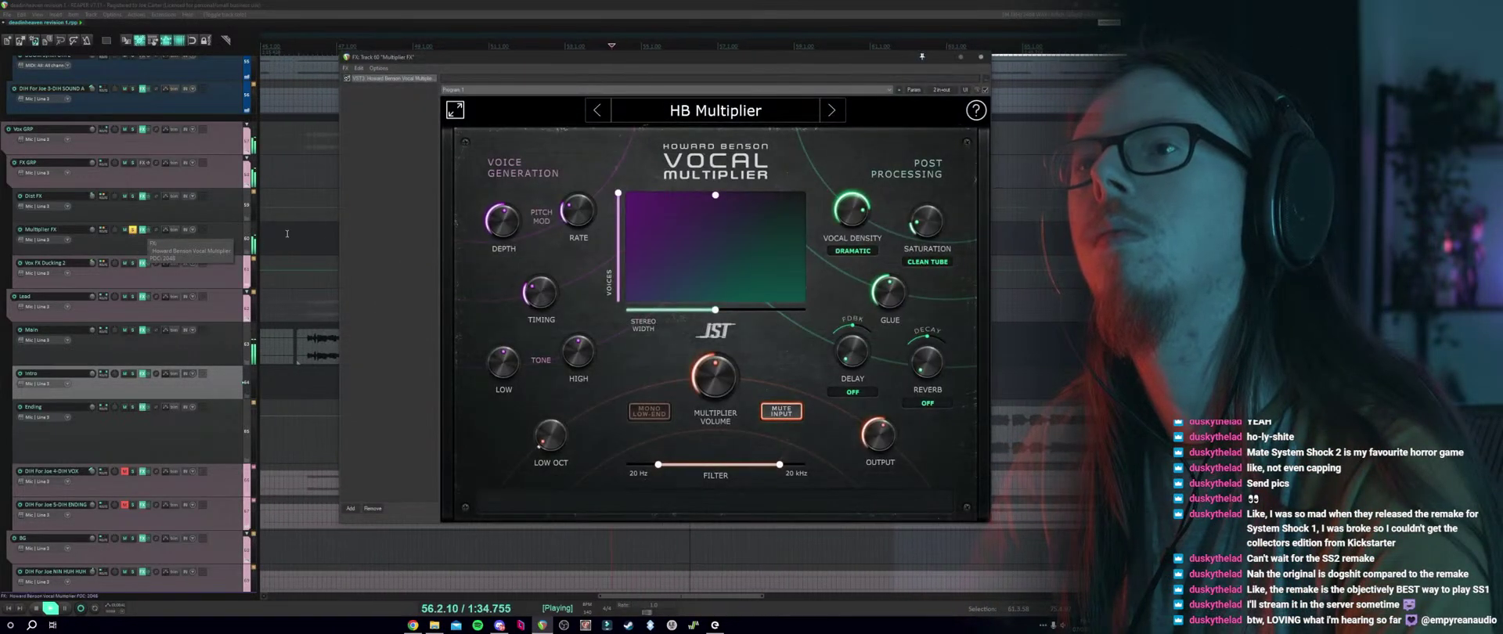
pyautogui.moveTo(618, 199); pyautogui.dragTo(614, 249)
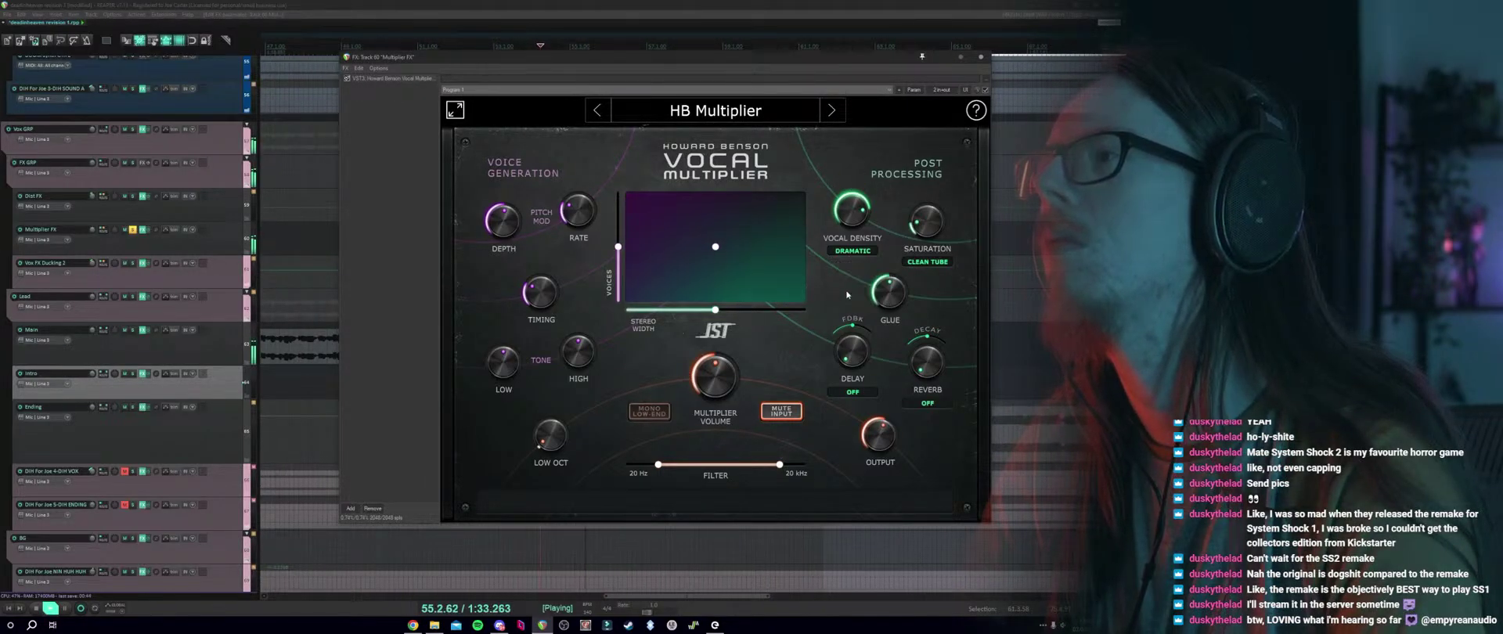
pyautogui.click(850, 252)
pyautogui.click(853, 270)
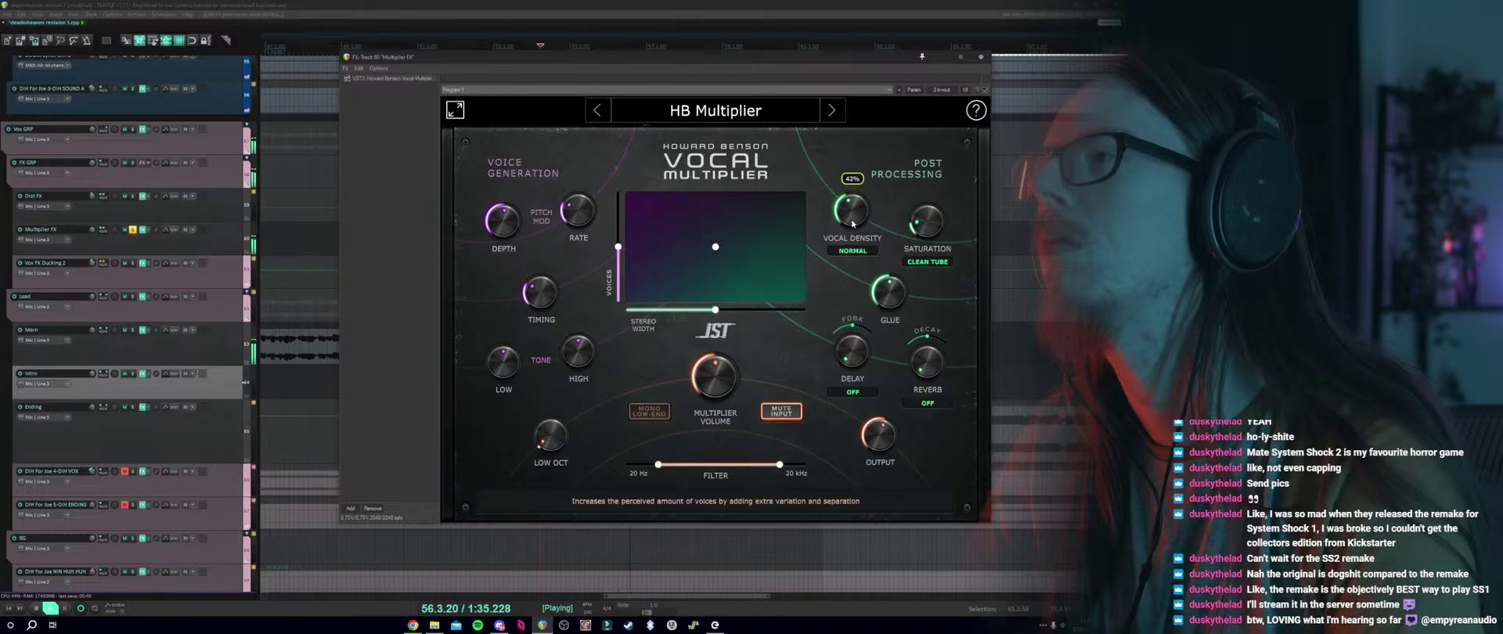
pyautogui.scroll(2, 852, 222)
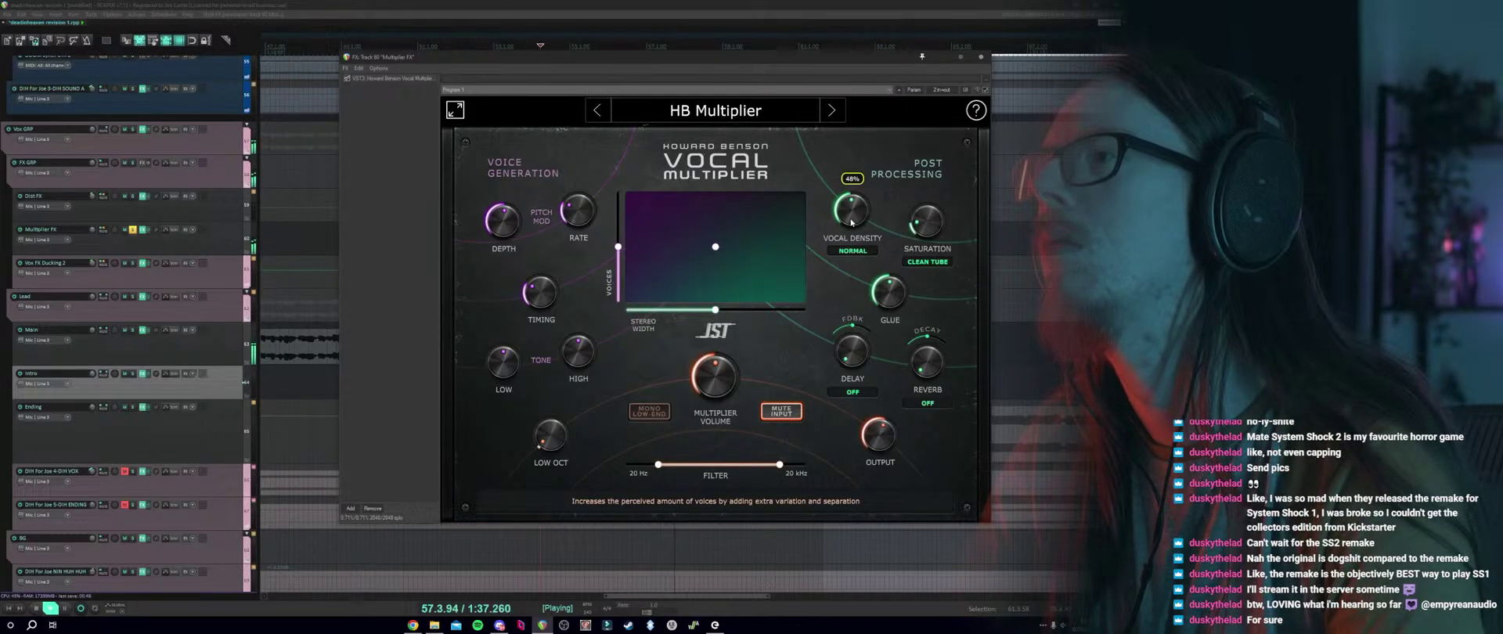
pyautogui.press('space')
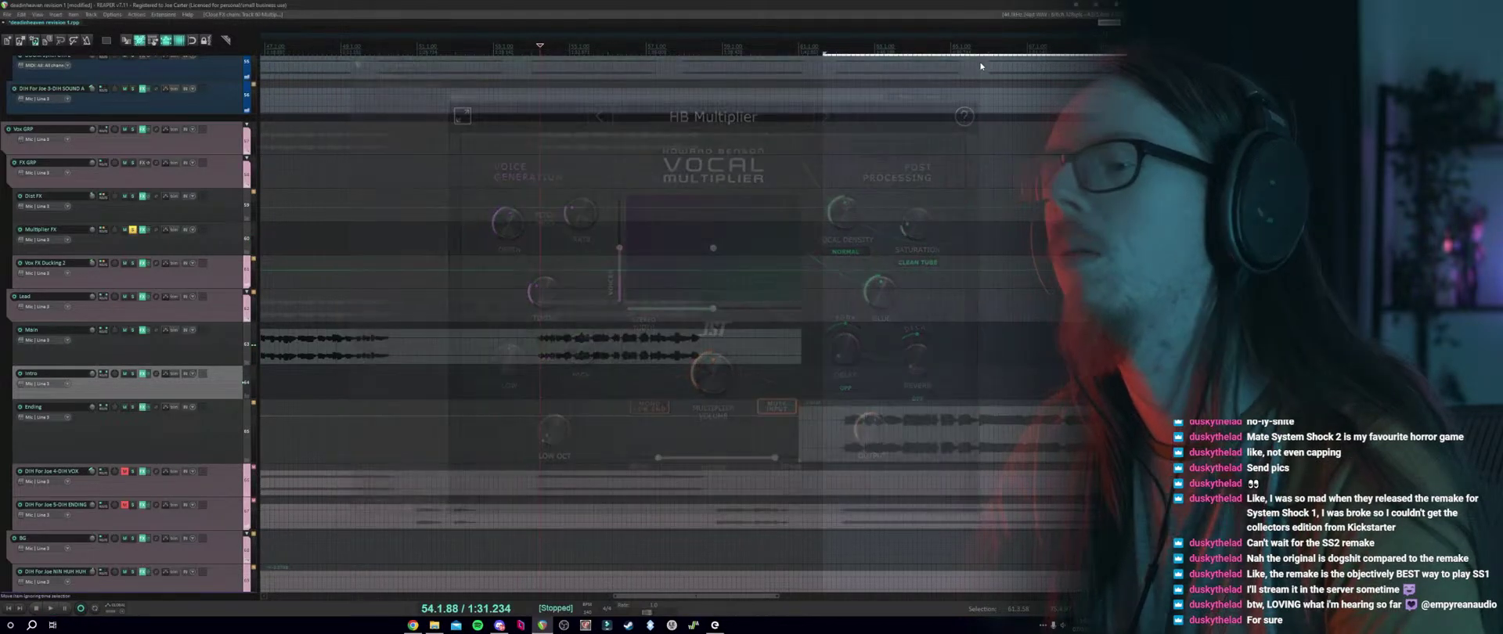
pyautogui.press('Escape')
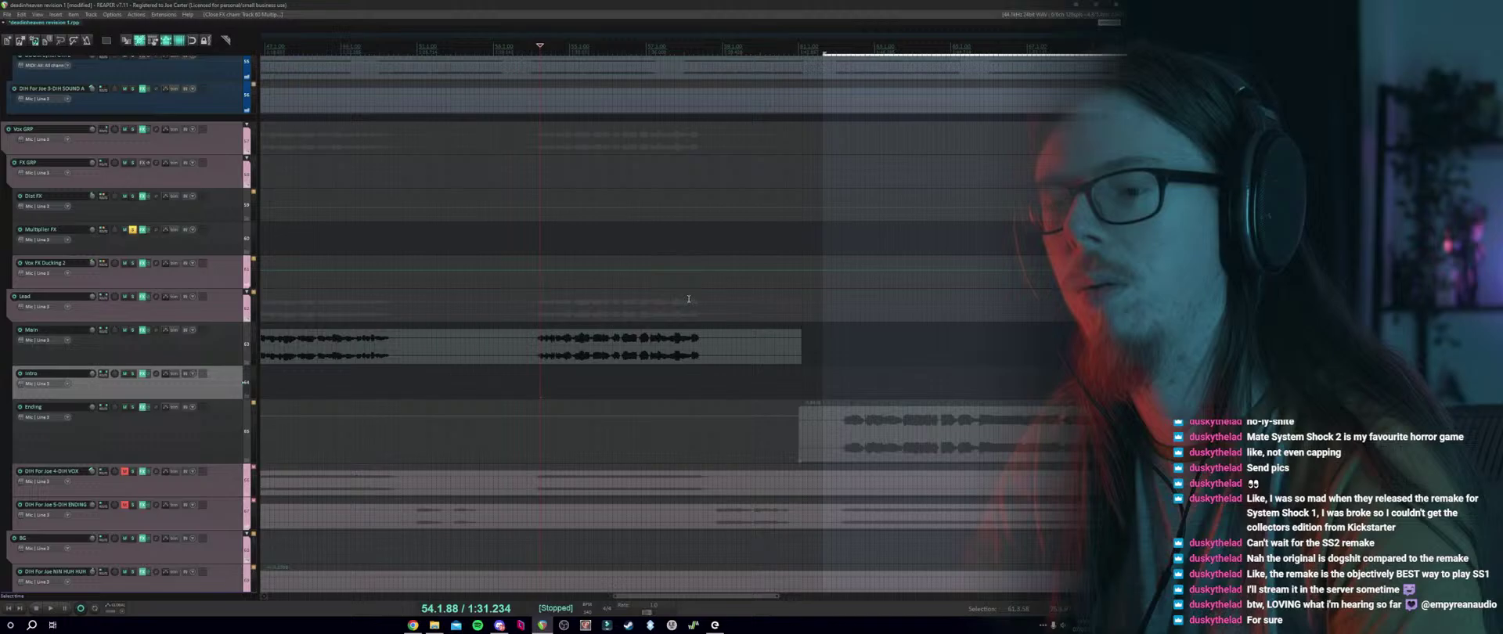
# Unsolo Multiplier FX and compare the full mix with that track muted and unmuted.
pyautogui.click(132, 230)
pyautogui.press('space')
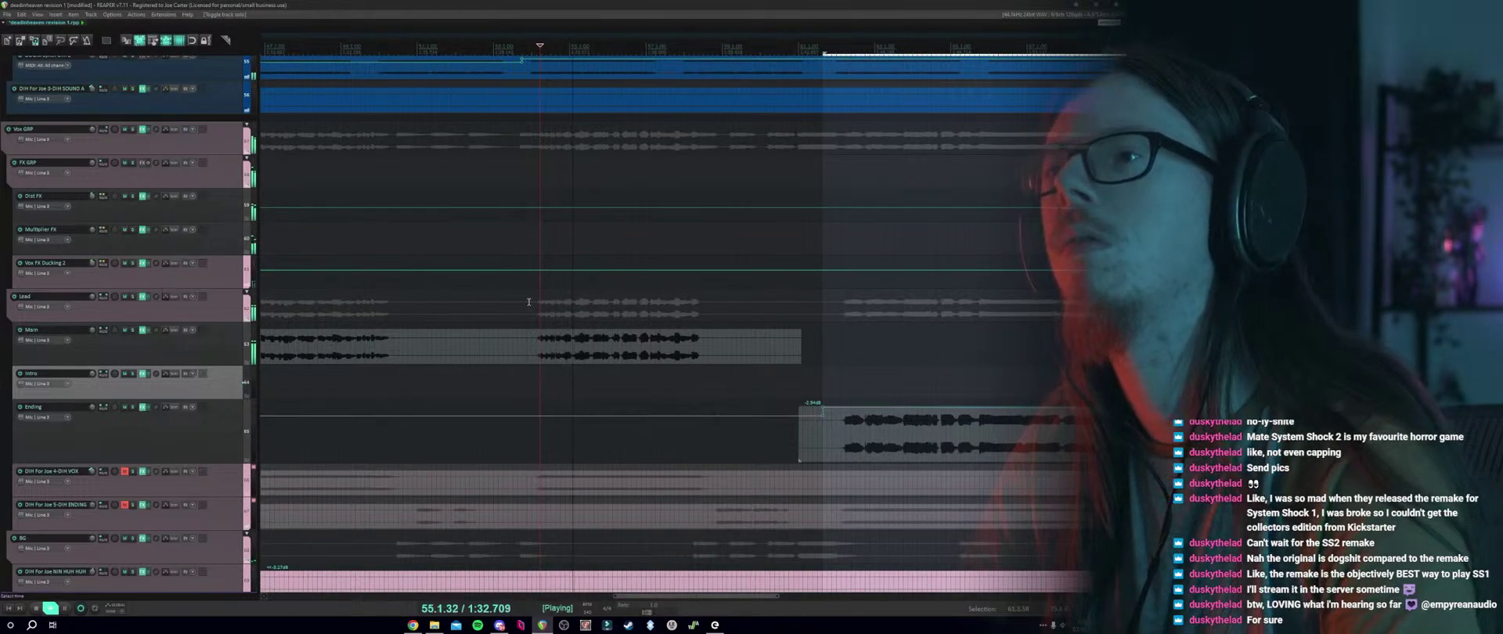
pyautogui.scroll(-2, 368, 270)
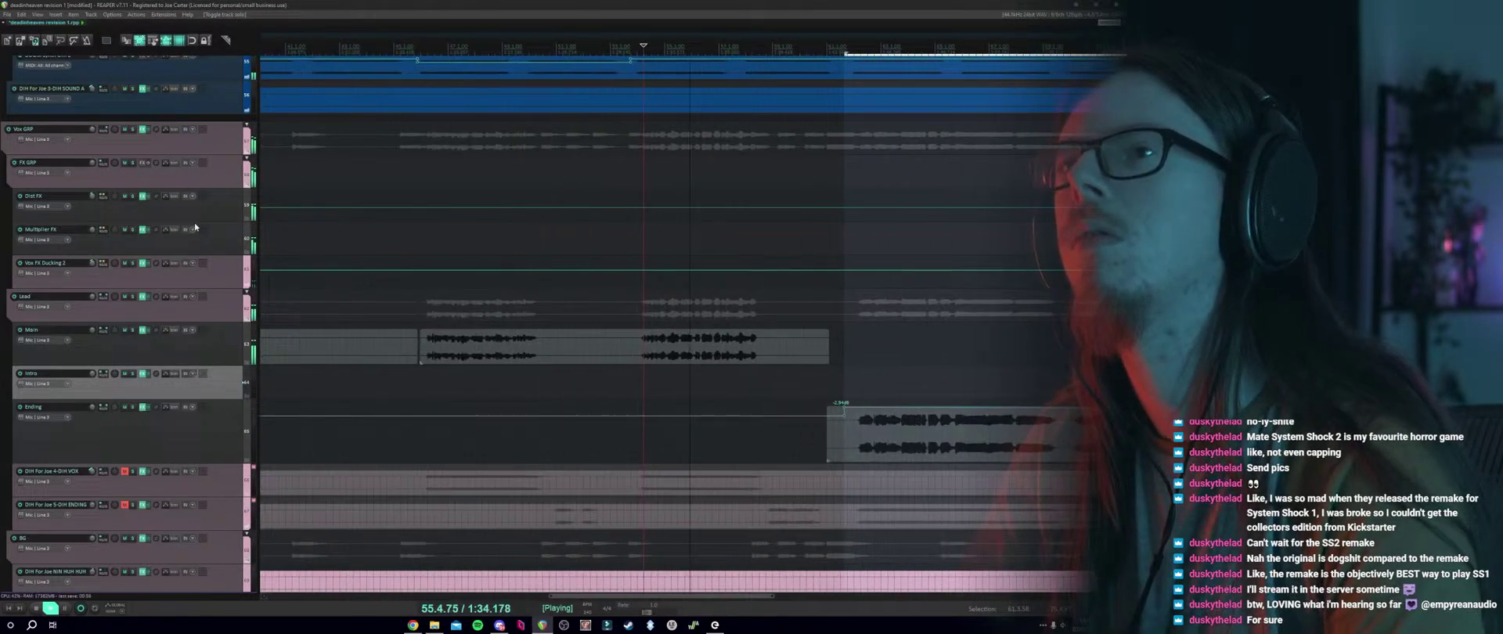
pyautogui.click(124, 230)
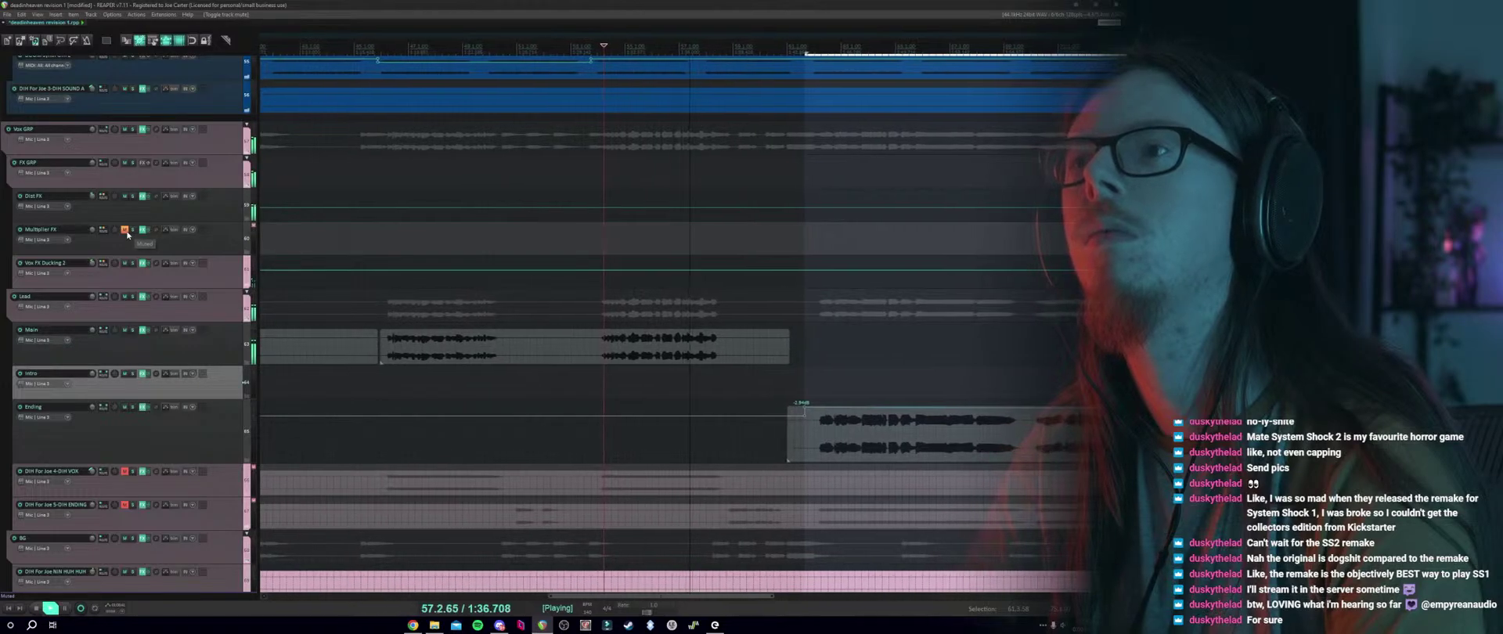
pyautogui.click(125, 229)
pyautogui.press('space')
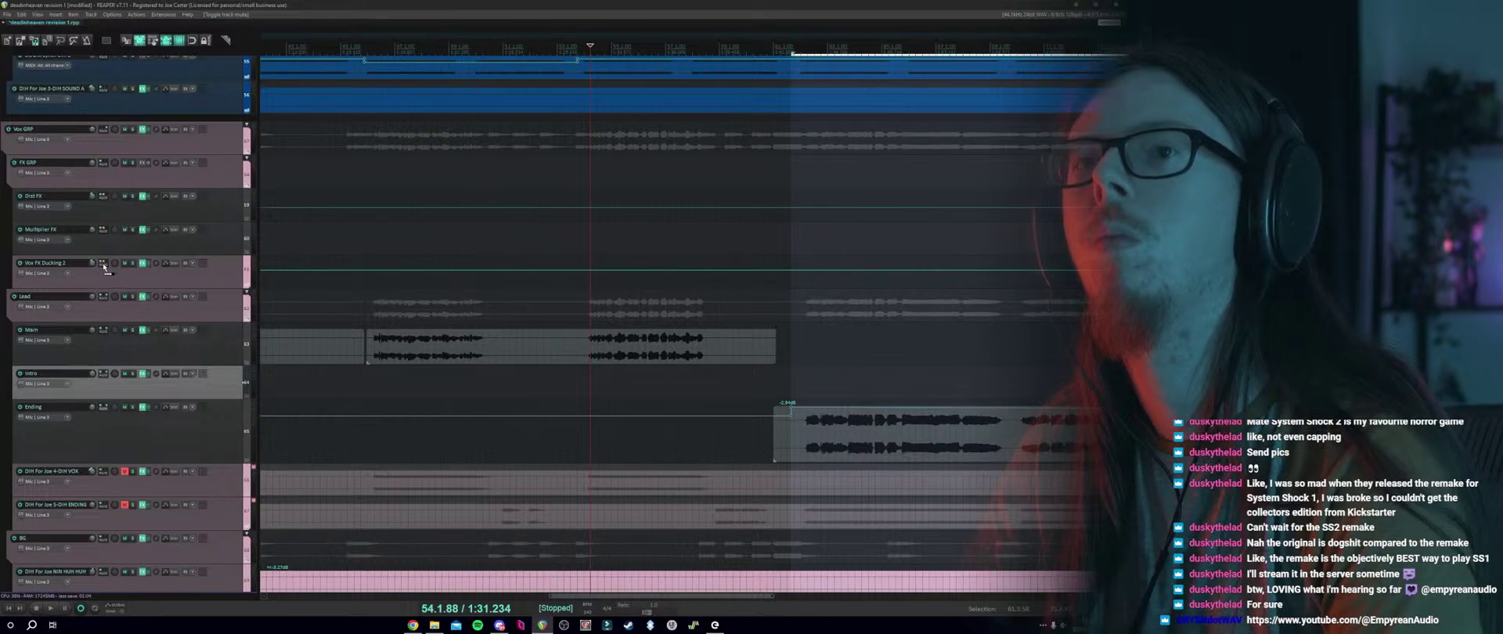
# Route the Ending track to Vox FX Ducking 2 with the send mode set to Pre-Fader (Post-FX).
pyautogui.moveTo(104, 266); pyautogui.dragTo(105, 267)
pyautogui.click(236, 290)
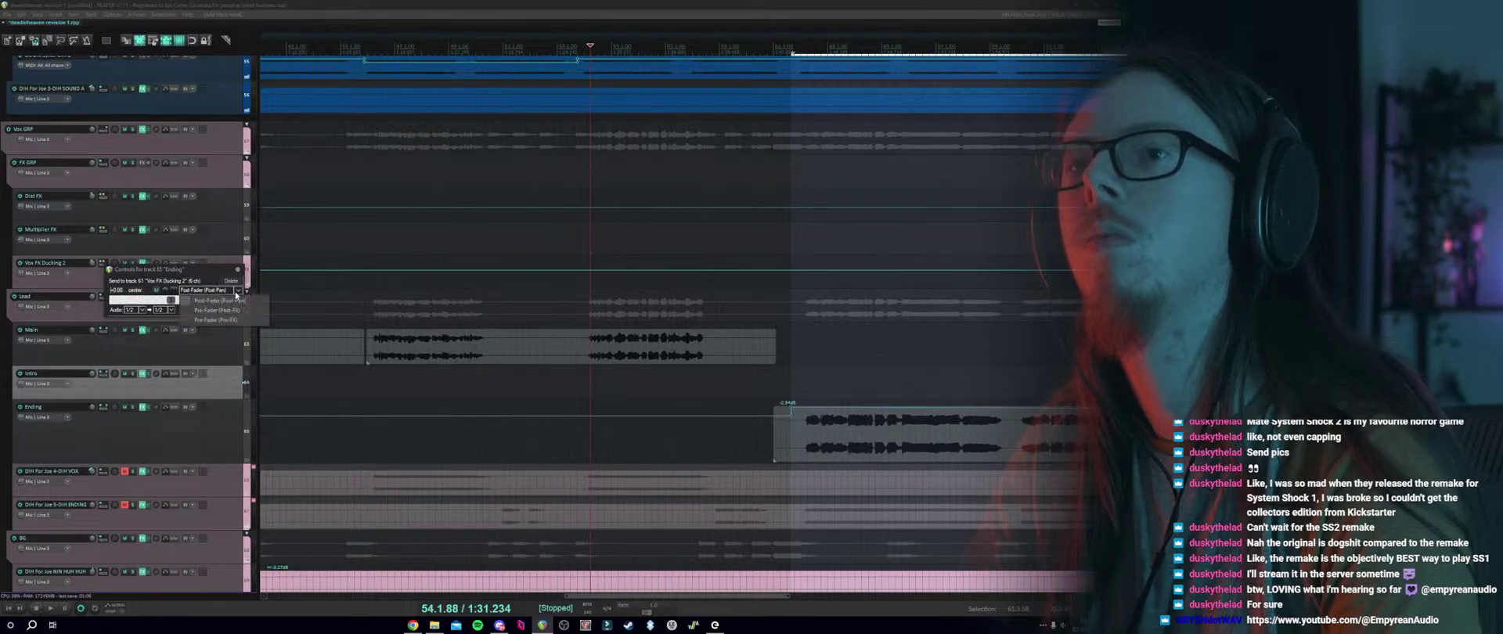
pyautogui.click(227, 310)
pyautogui.click(237, 270)
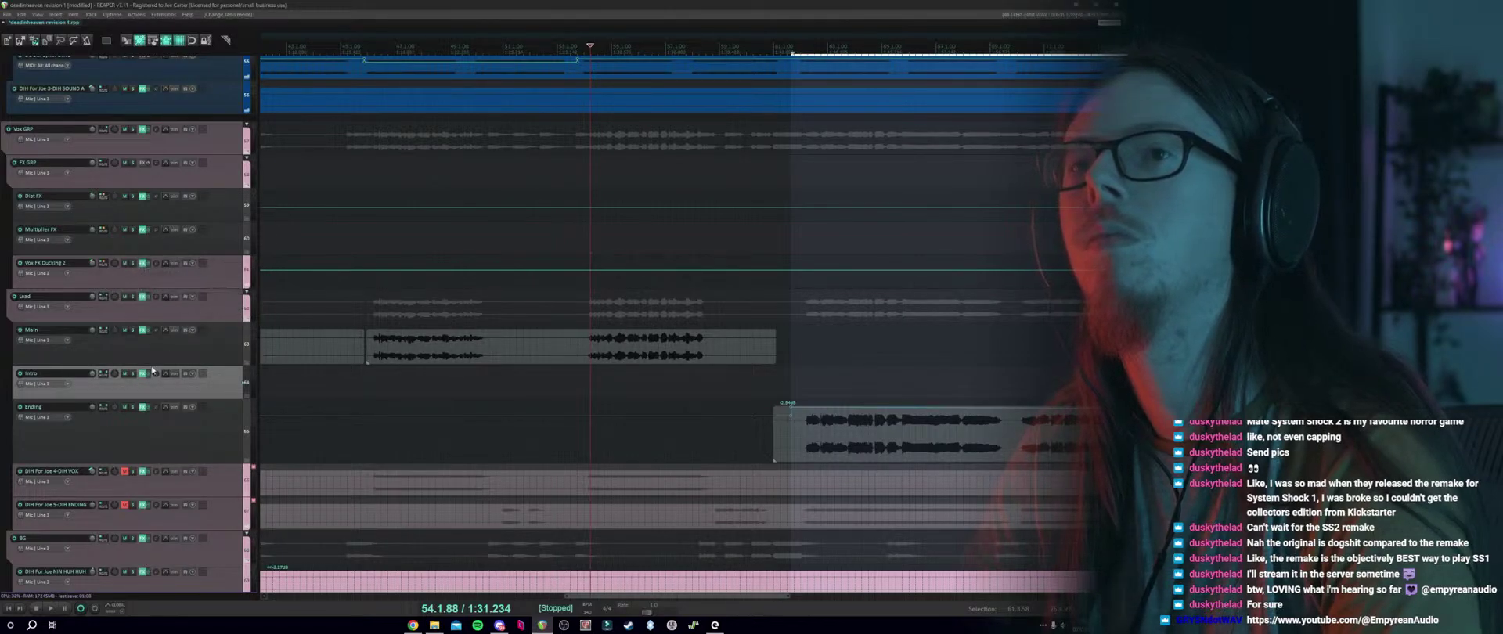
pyautogui.click(131, 426)
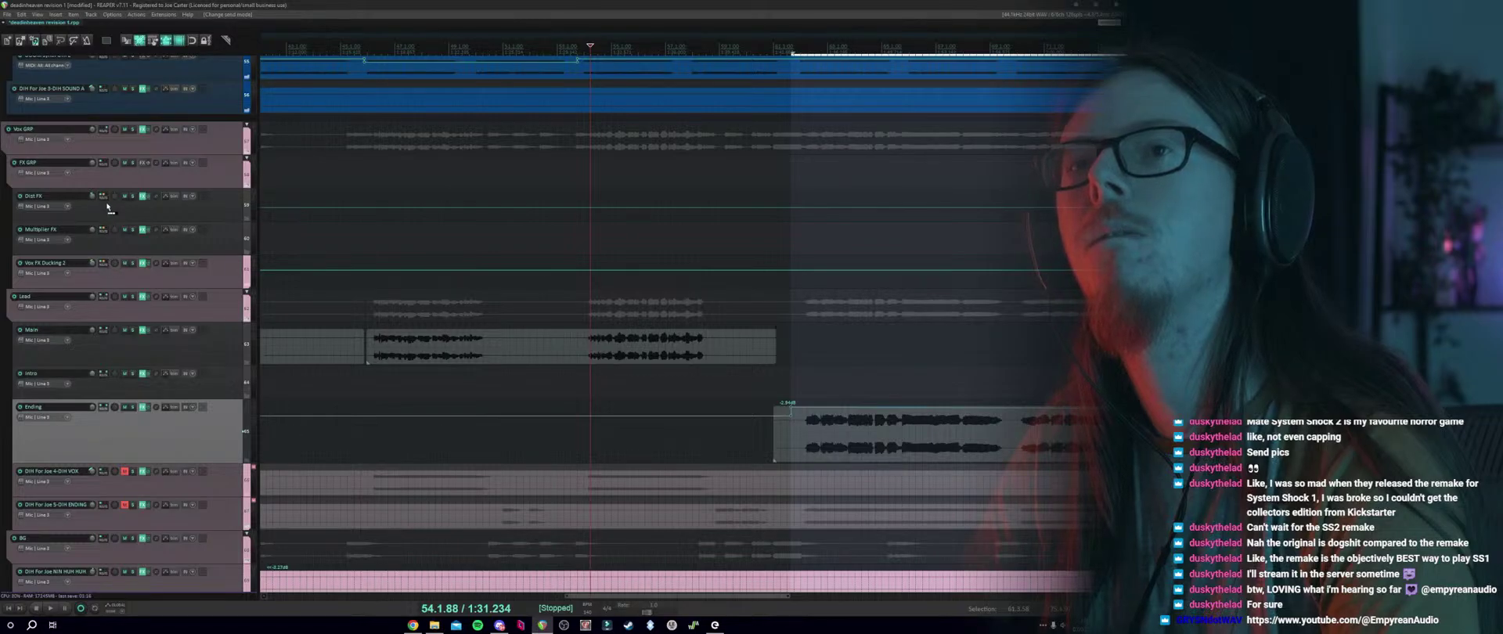
pyautogui.click(102, 264)
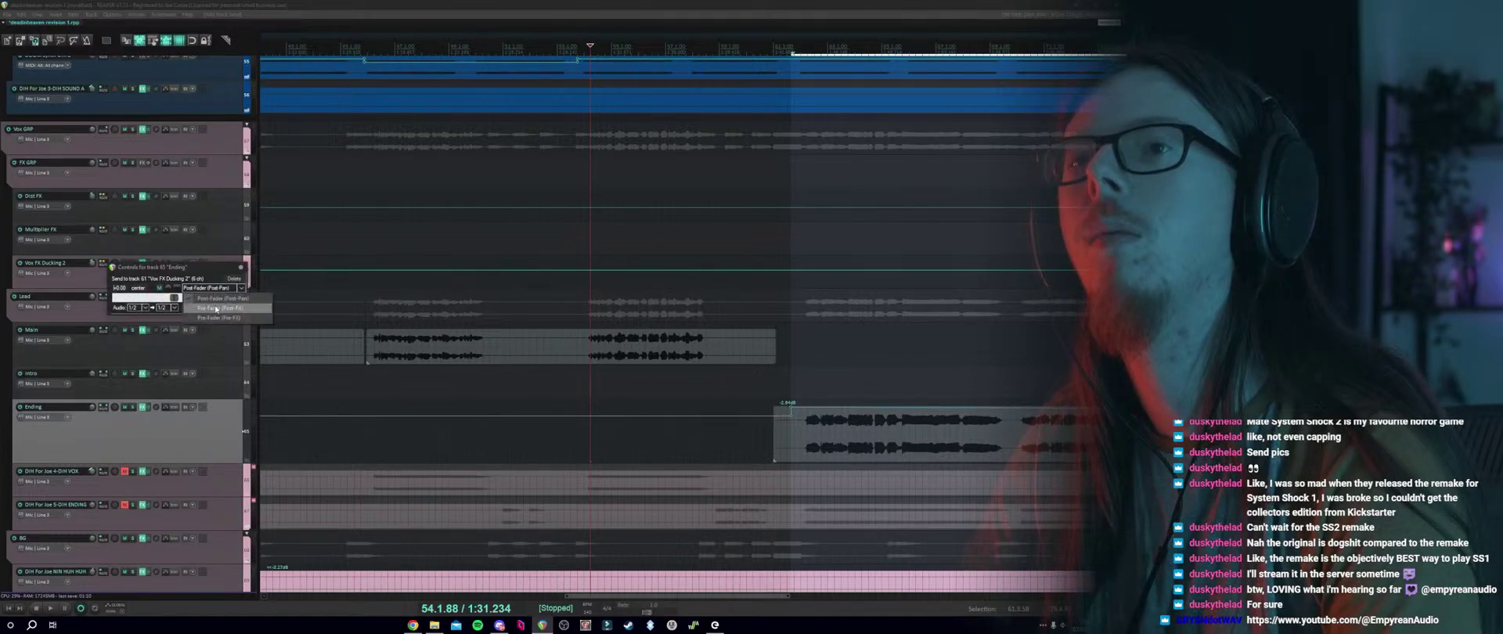
pyautogui.click(216, 308)
# Play the mix from the start of the Ending vocal and solo the Lead folder during playback.
pyautogui.click(792, 376)
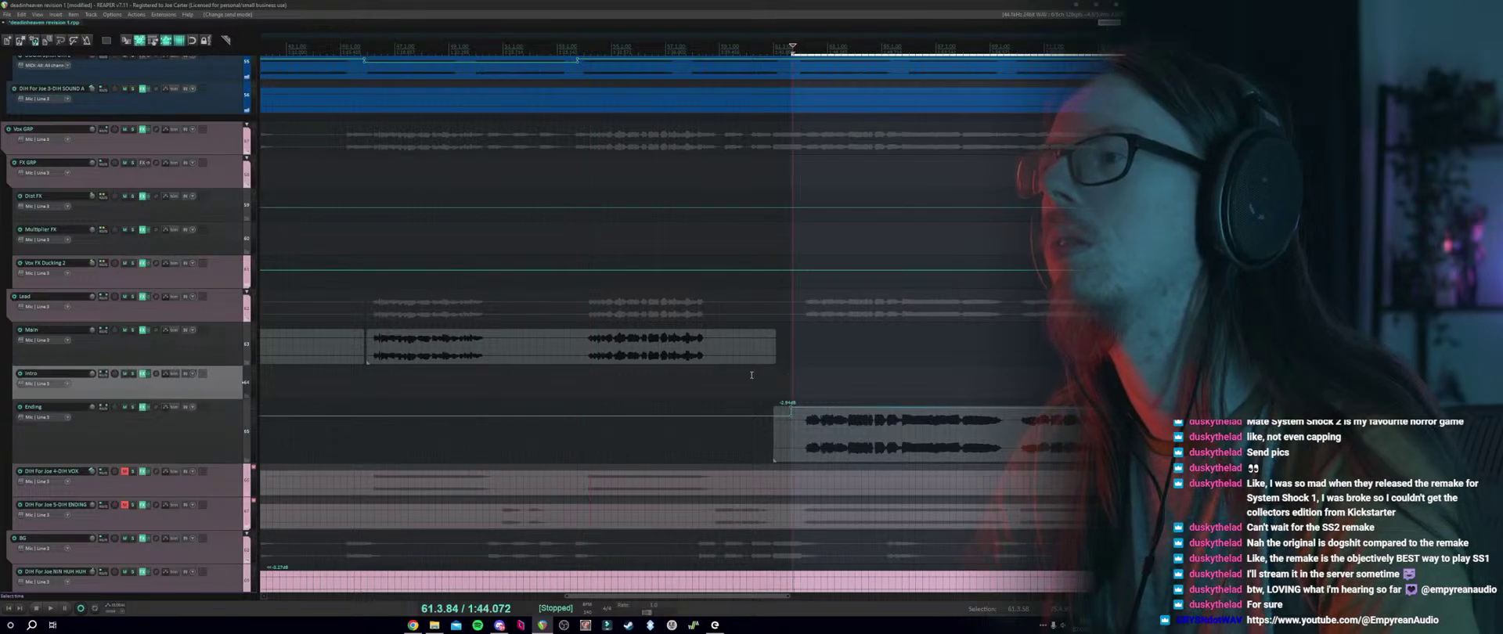
pyautogui.click(103, 301)
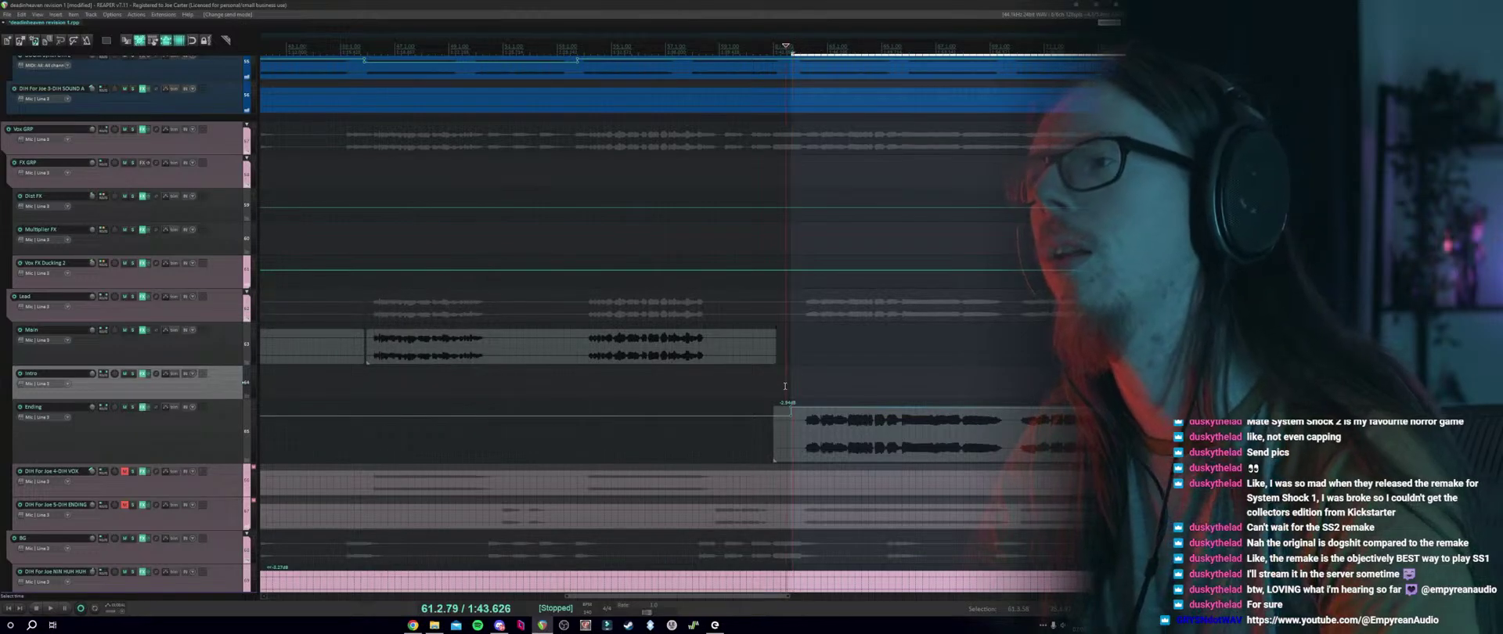
pyautogui.click(782, 378)
pyautogui.press('space')
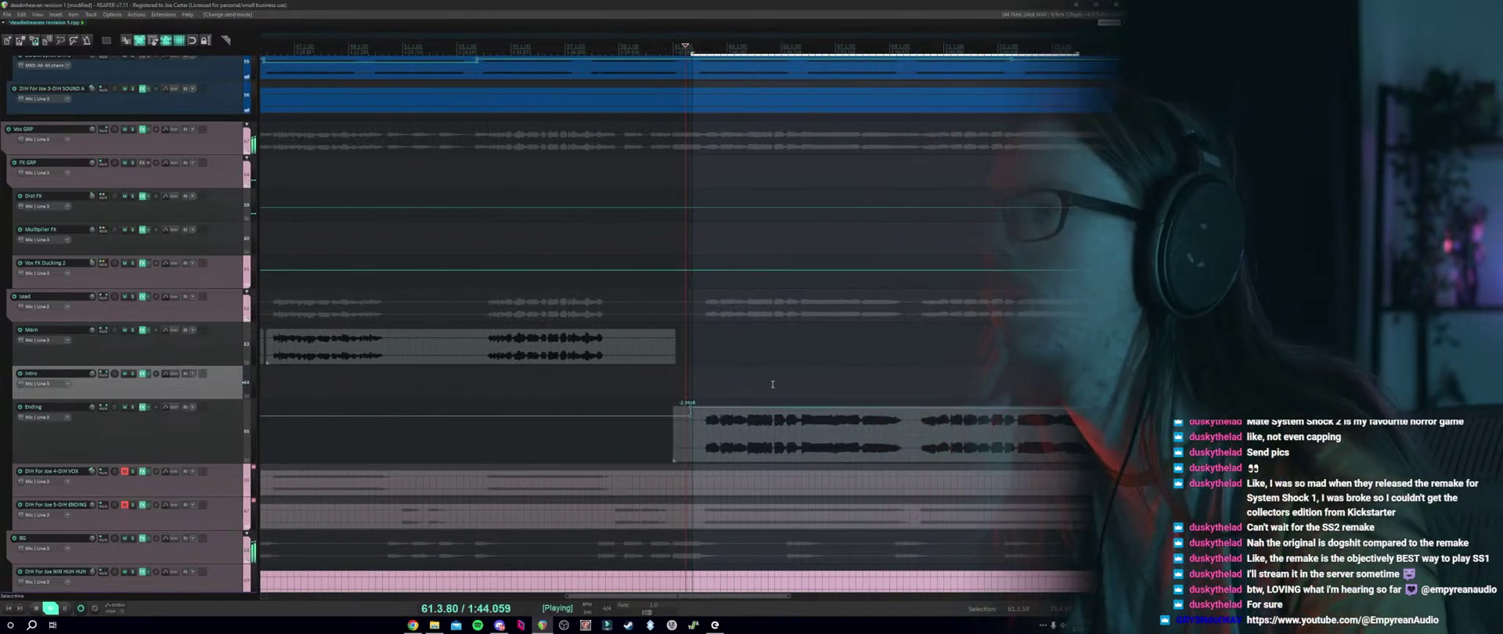
pyautogui.click(132, 297)
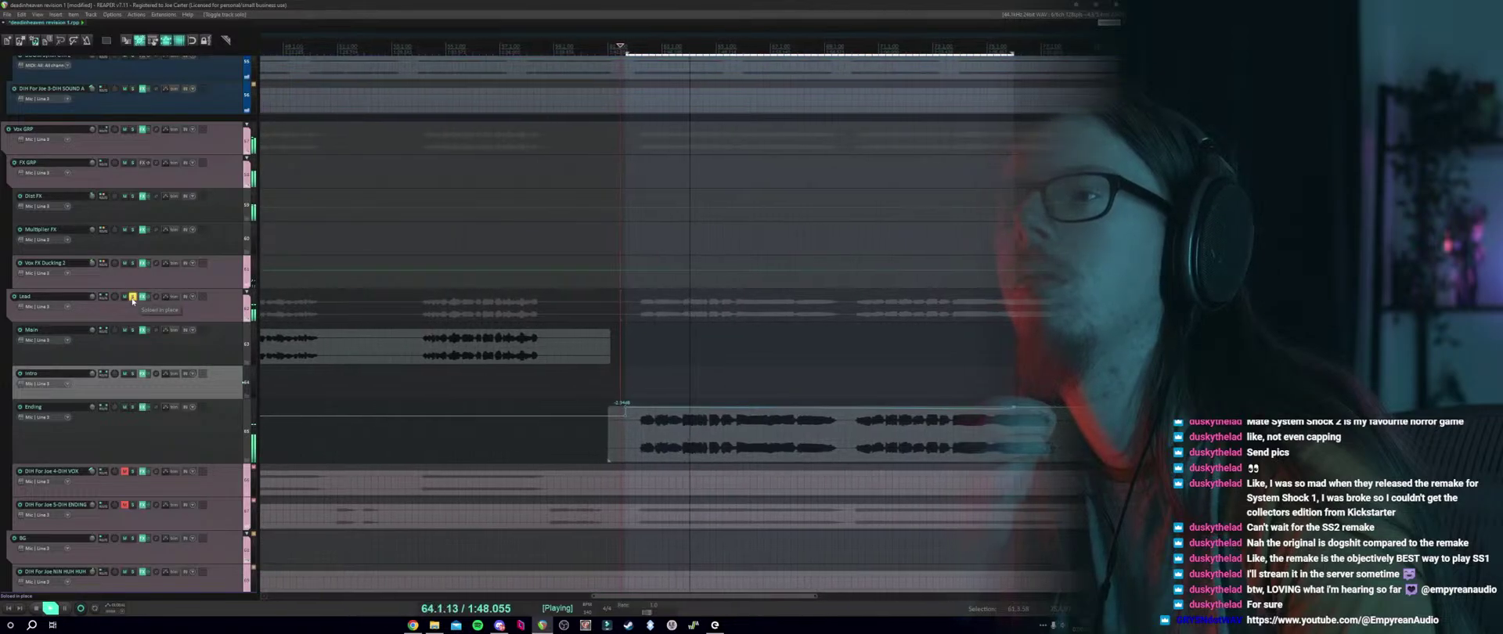
# Unsolo the Lead folder, listen to the Ending vocal in the full mix and stop playback.
pyautogui.click(132, 297)
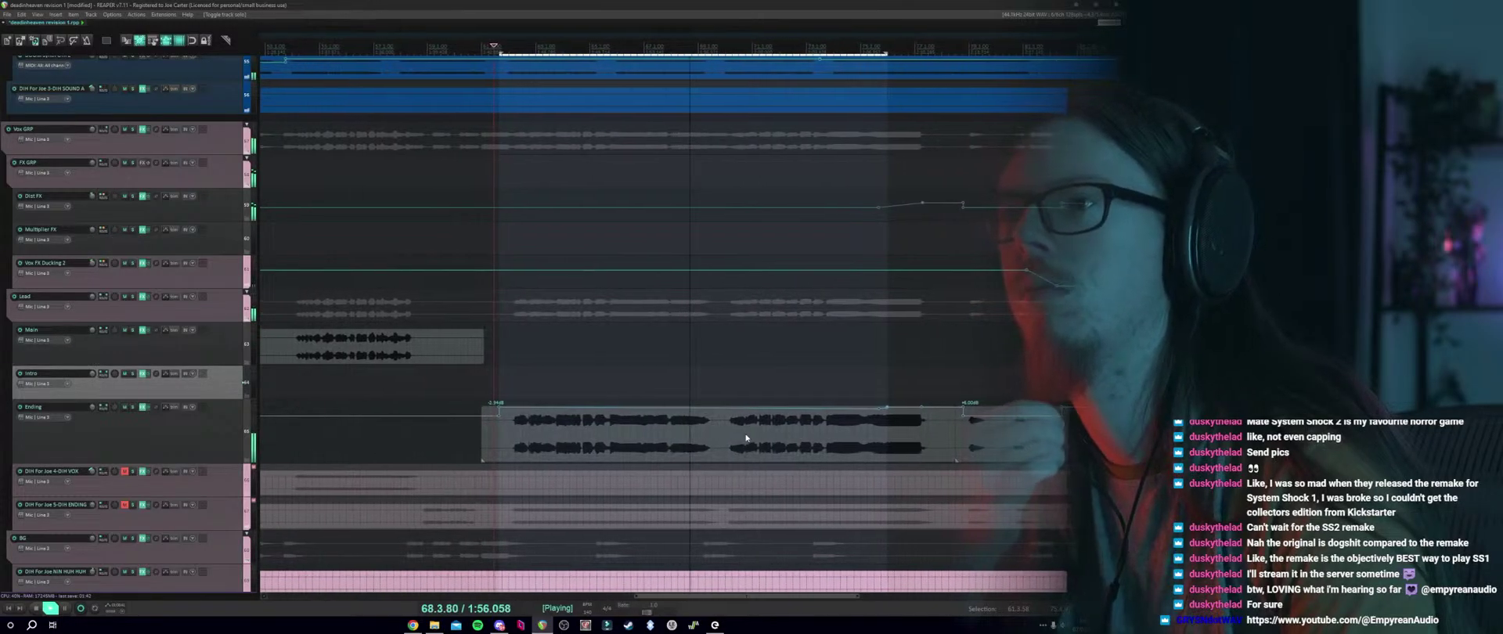
pyautogui.press('space')
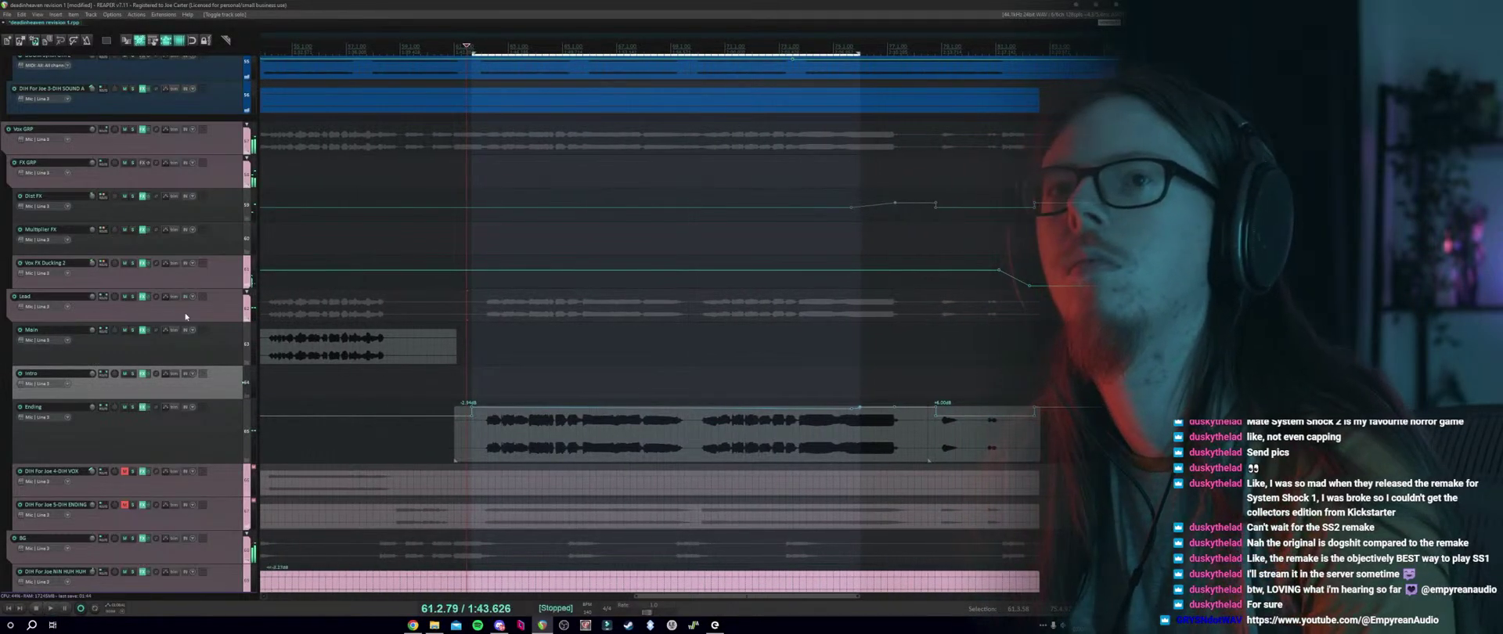
# Insert a new track and place it inside the FX GRP folder, between Multiplier FX and Vox FX Ducking 2.
pyautogui.rightClick(144, 279)
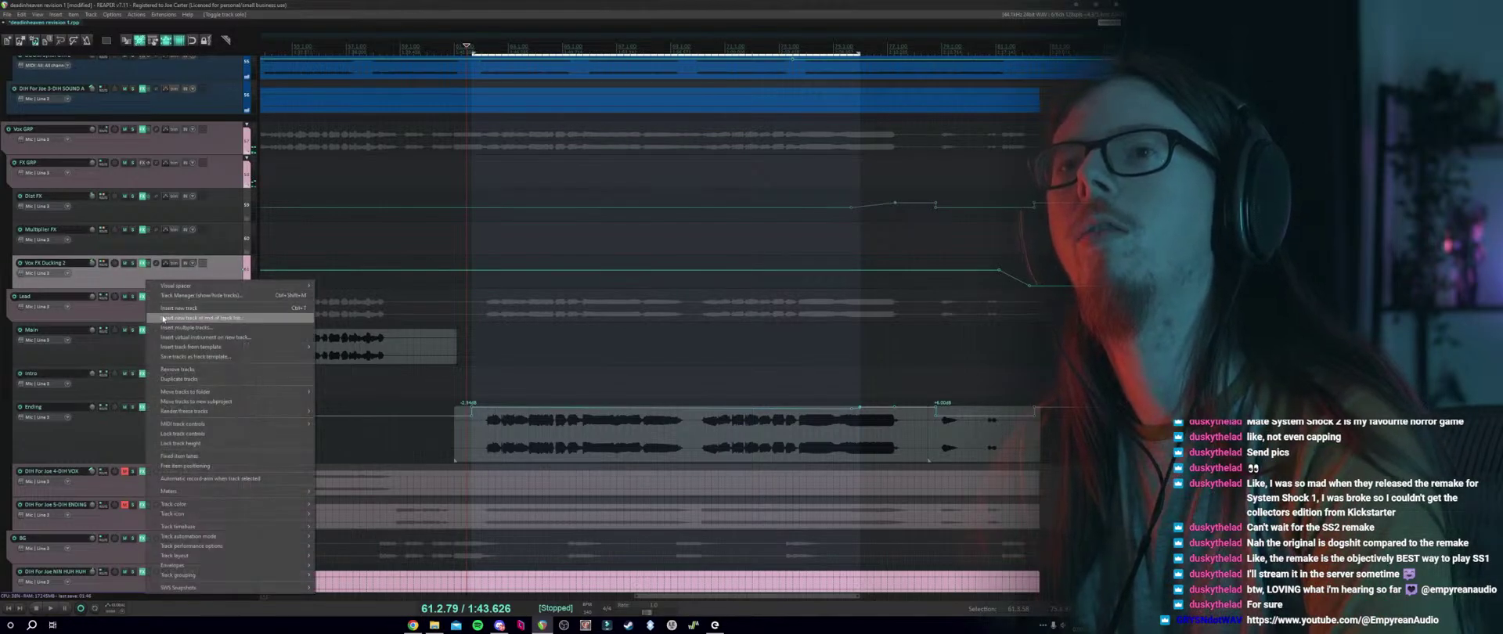
pyautogui.click(166, 307)
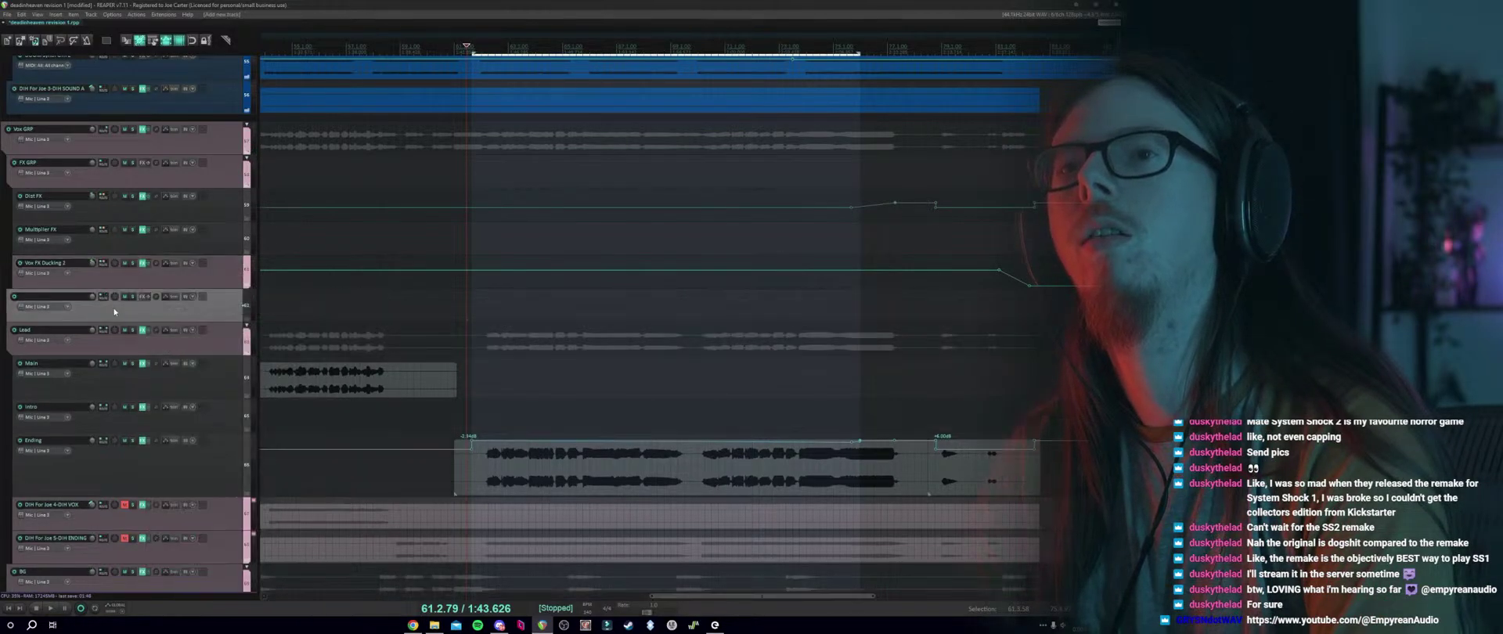
pyautogui.moveTo(118, 288); pyautogui.dragTo(132, 271)
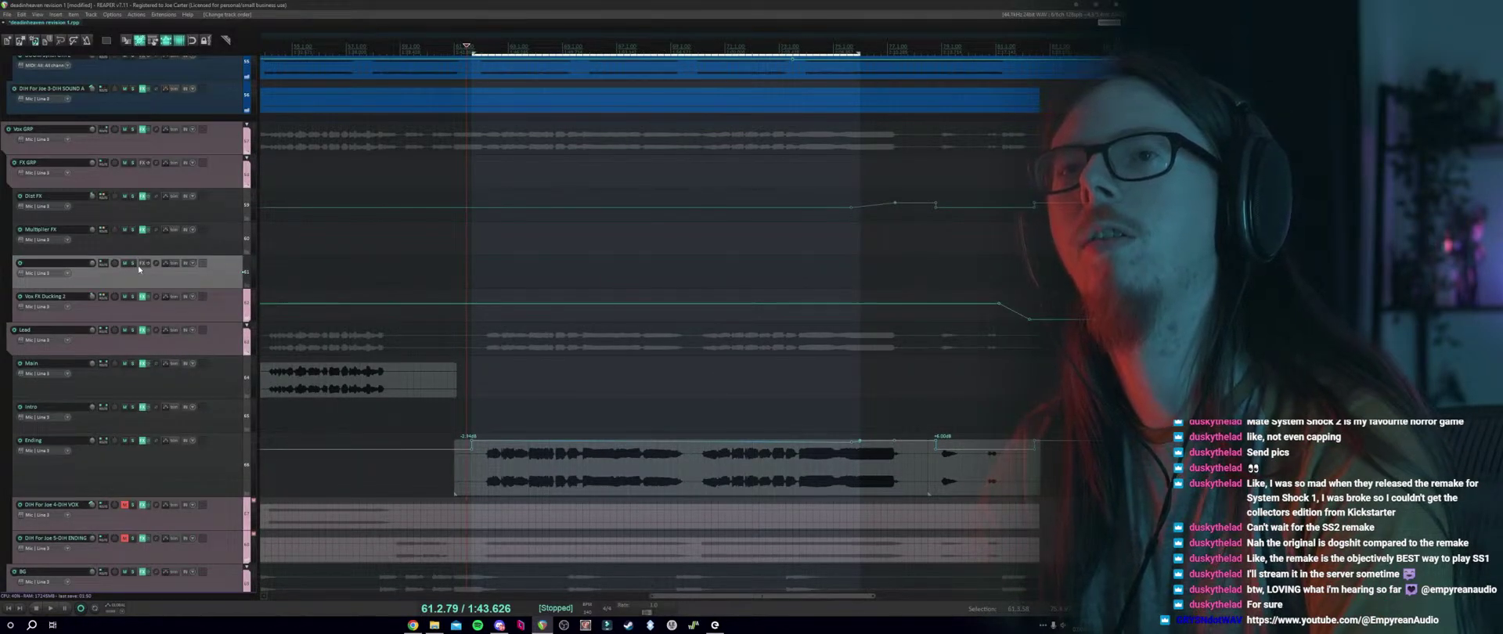
# Add the FabFilter Timeless 3 delay from the Delay plug-in folder to the new track.
pyautogui.click(142, 264)
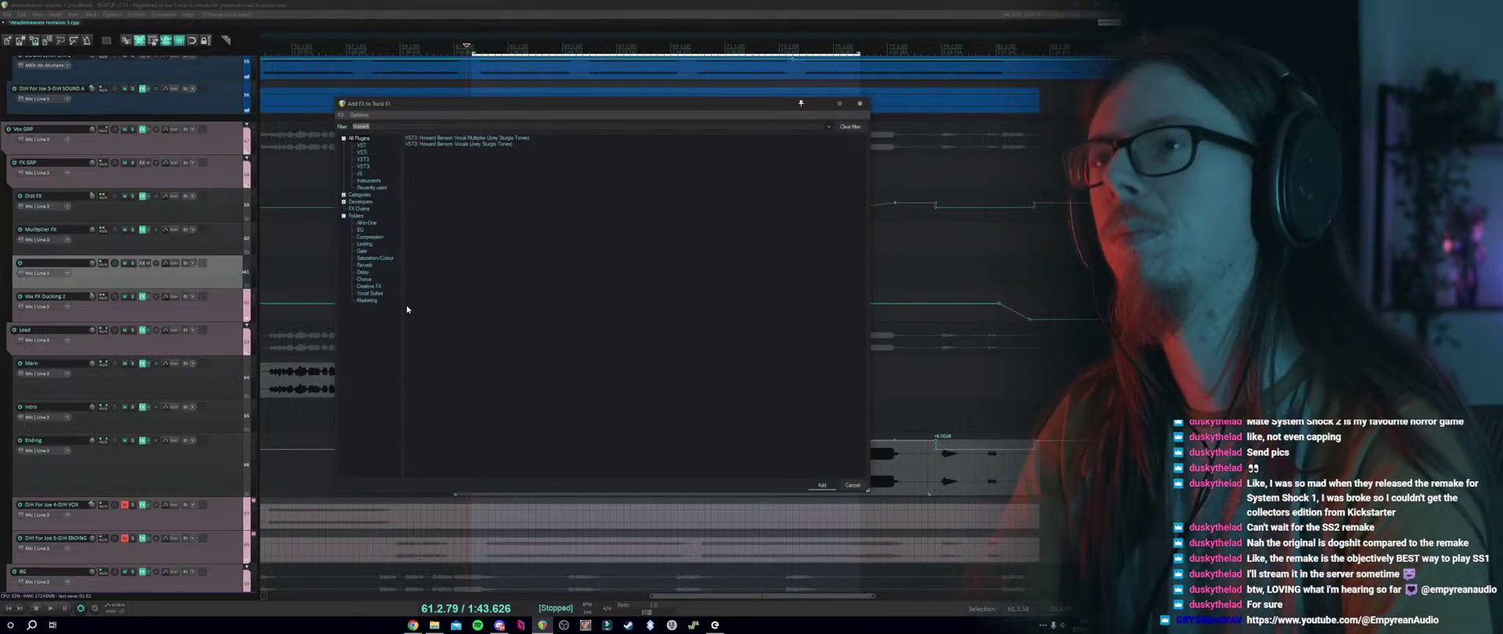
pyautogui.press('BackSpace')
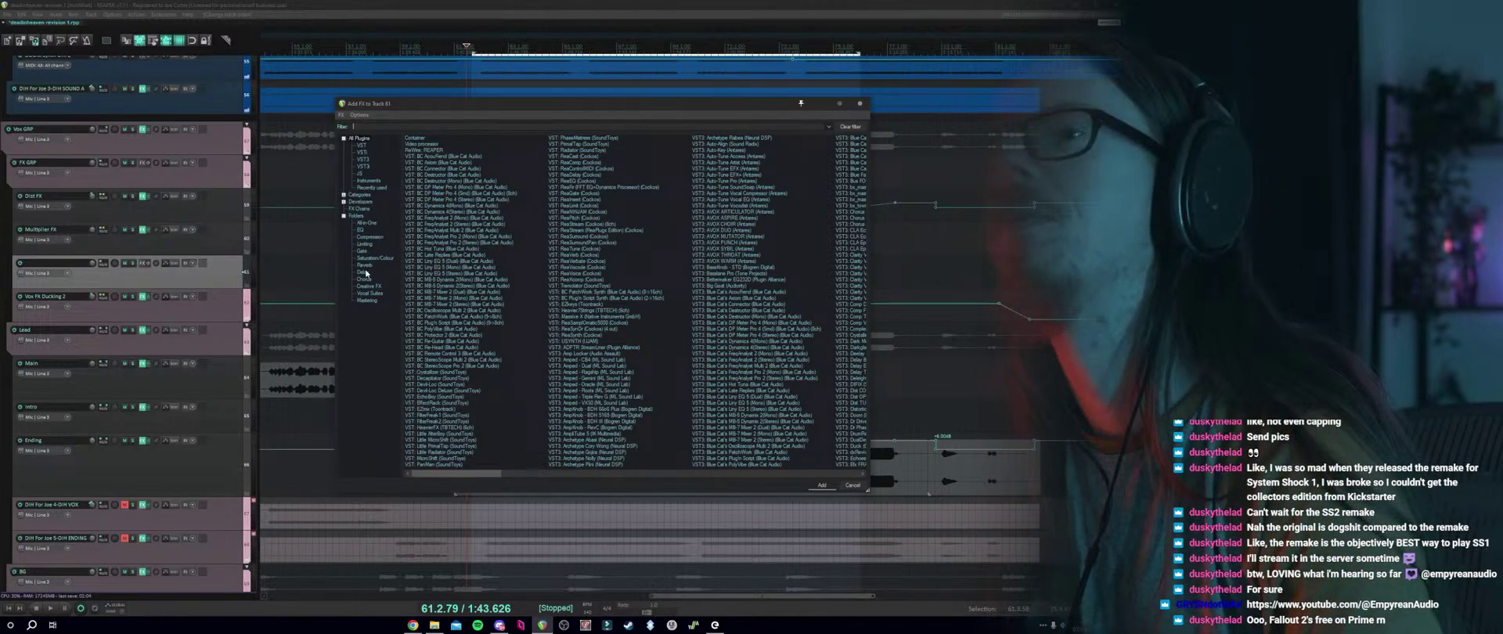
pyautogui.click(363, 271)
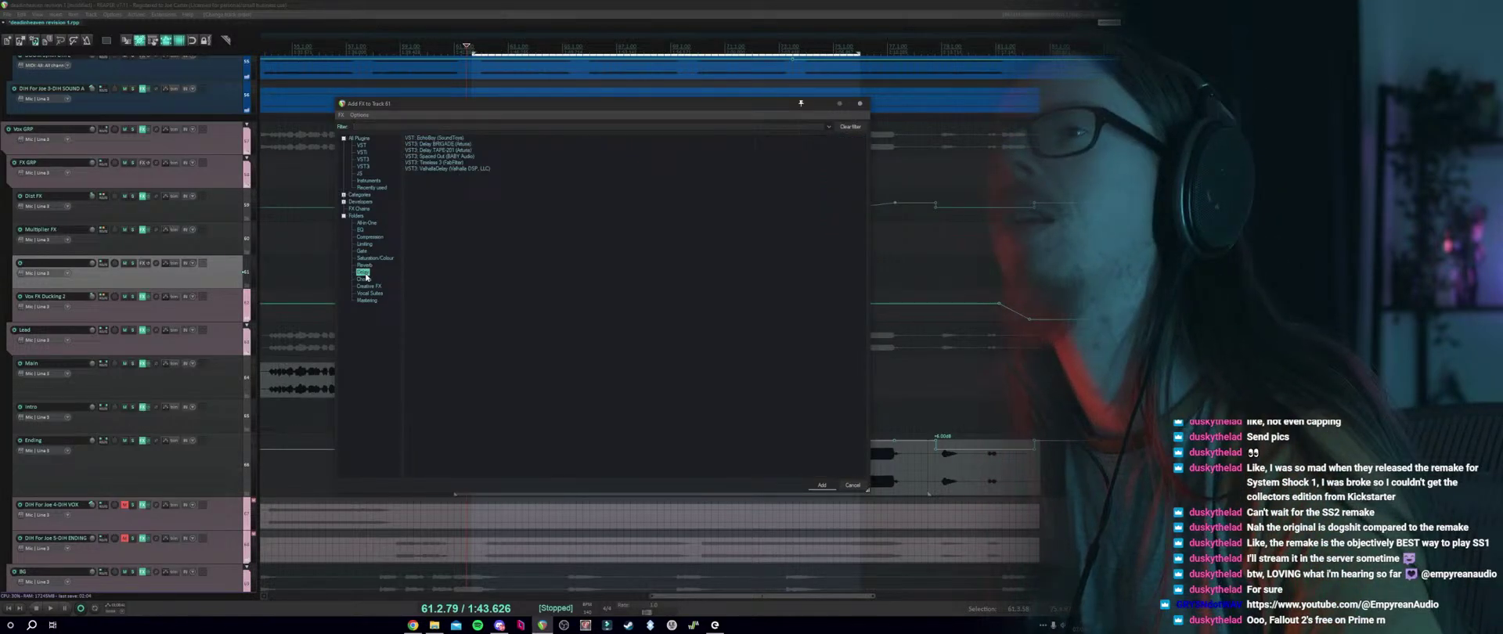
pyautogui.doubleClick(451, 163)
pyautogui.moveTo(394, 22); pyautogui.dragTo(601, 97)
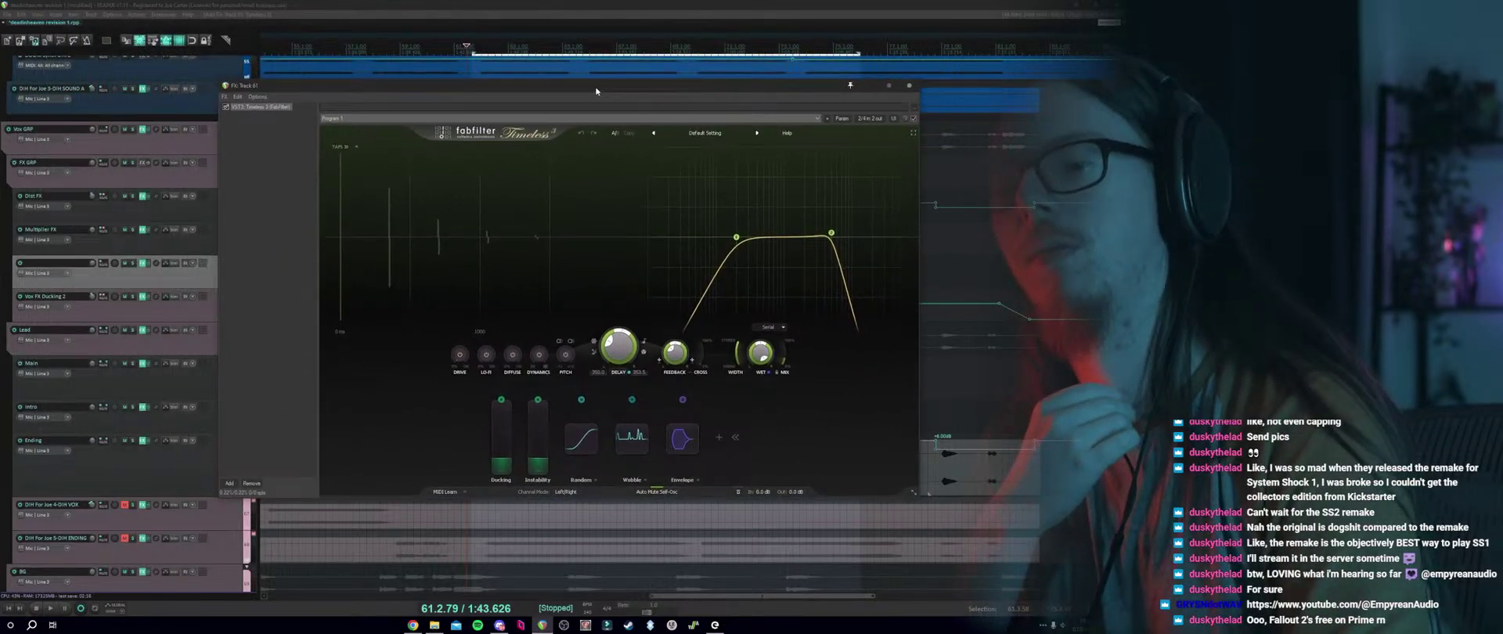
# Load the medium delay preset Vocals - Clean with Ducking in Timeless 3 and close the plug-in window.
pyautogui.click(742, 139)
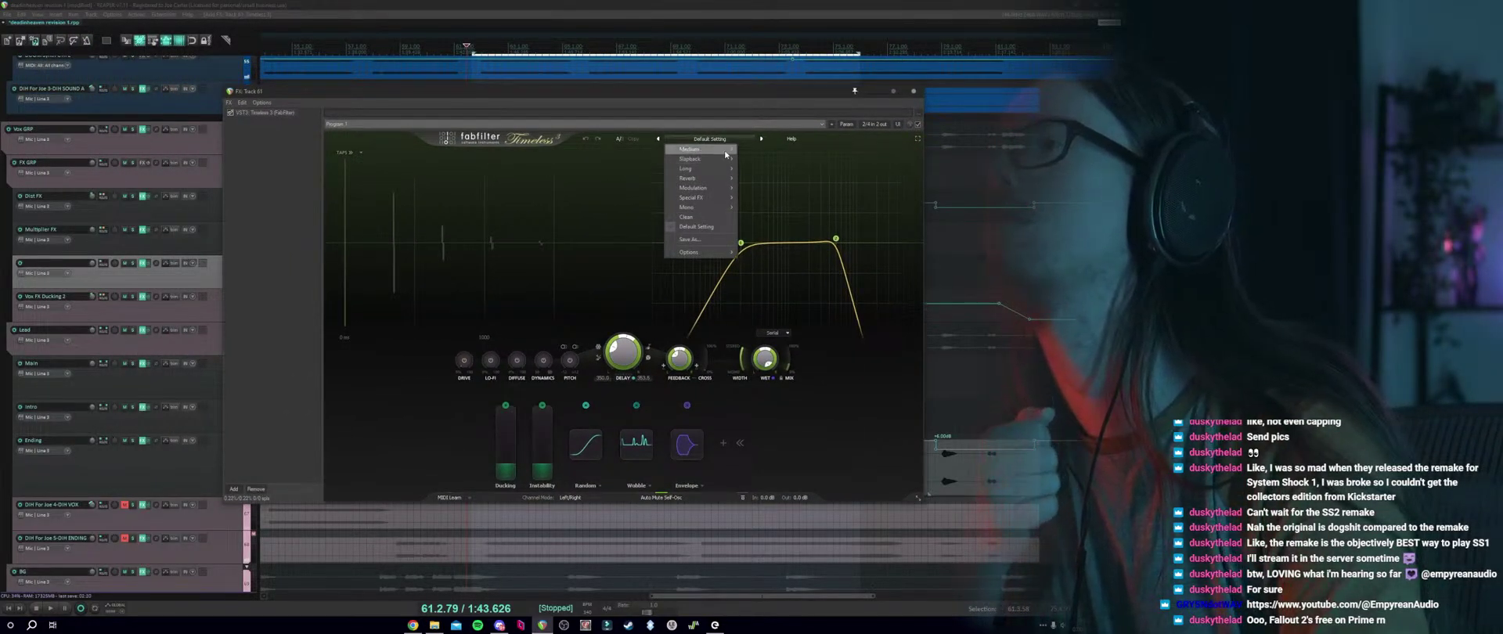
pyautogui.moveTo(727, 159)
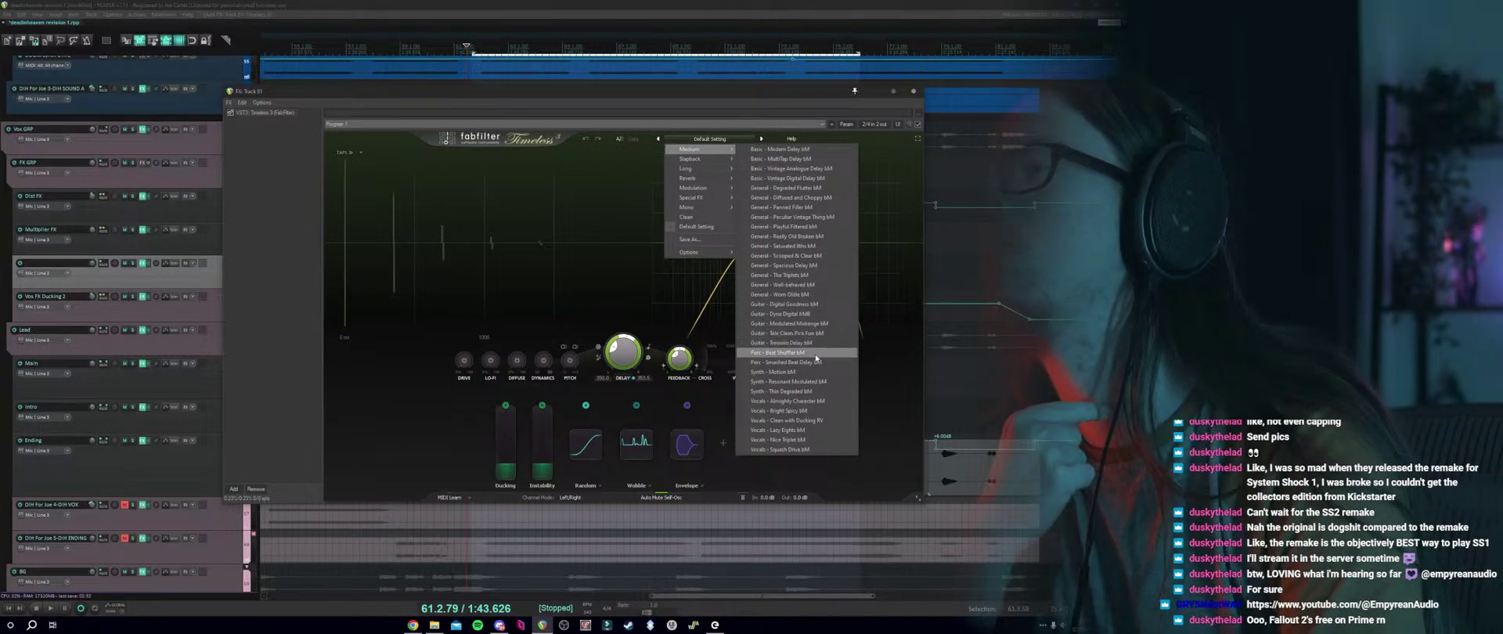
pyautogui.click(822, 420)
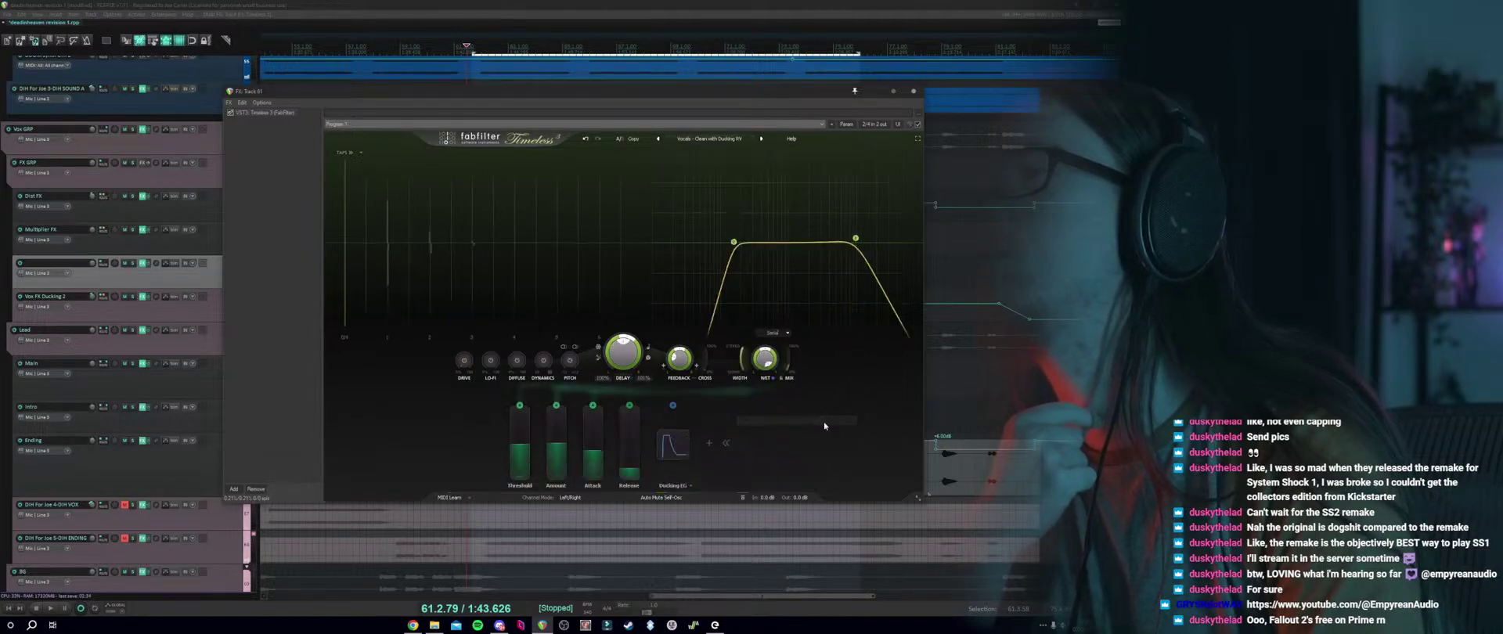
pyautogui.click(916, 93)
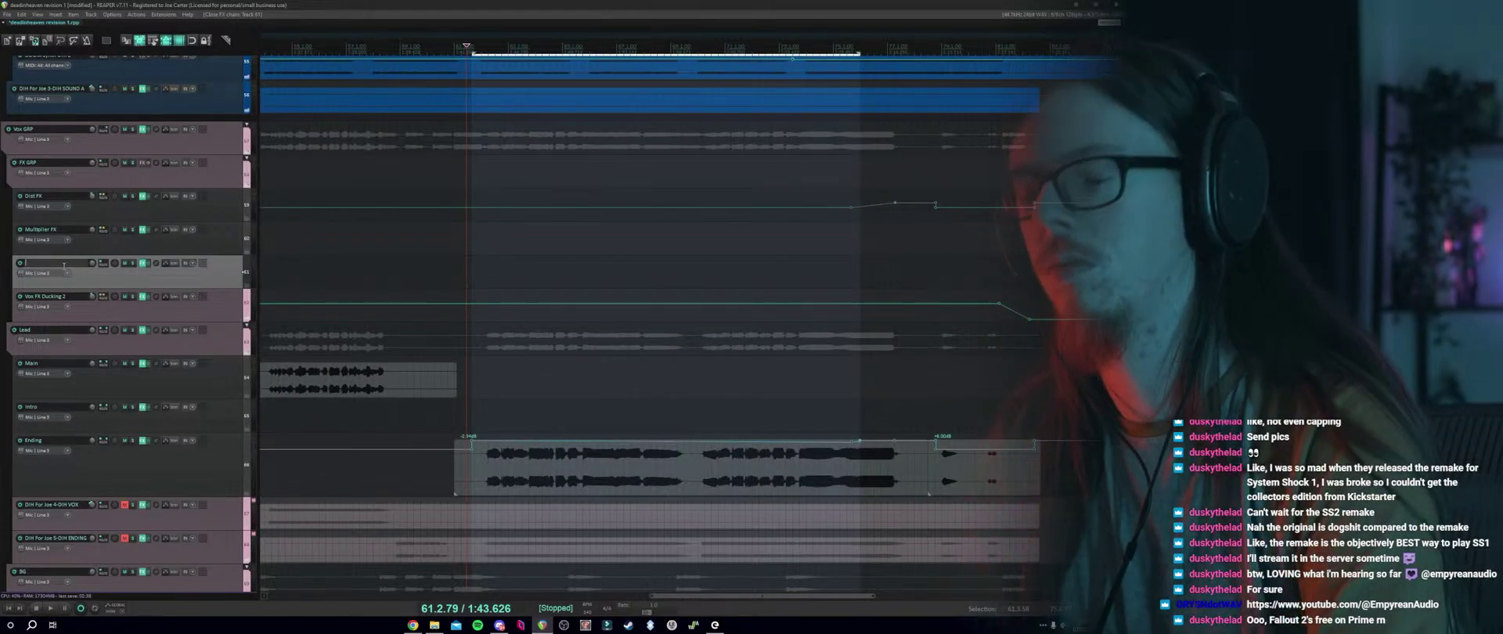
# Name the new track Delay FX.
pyautogui.write('s')
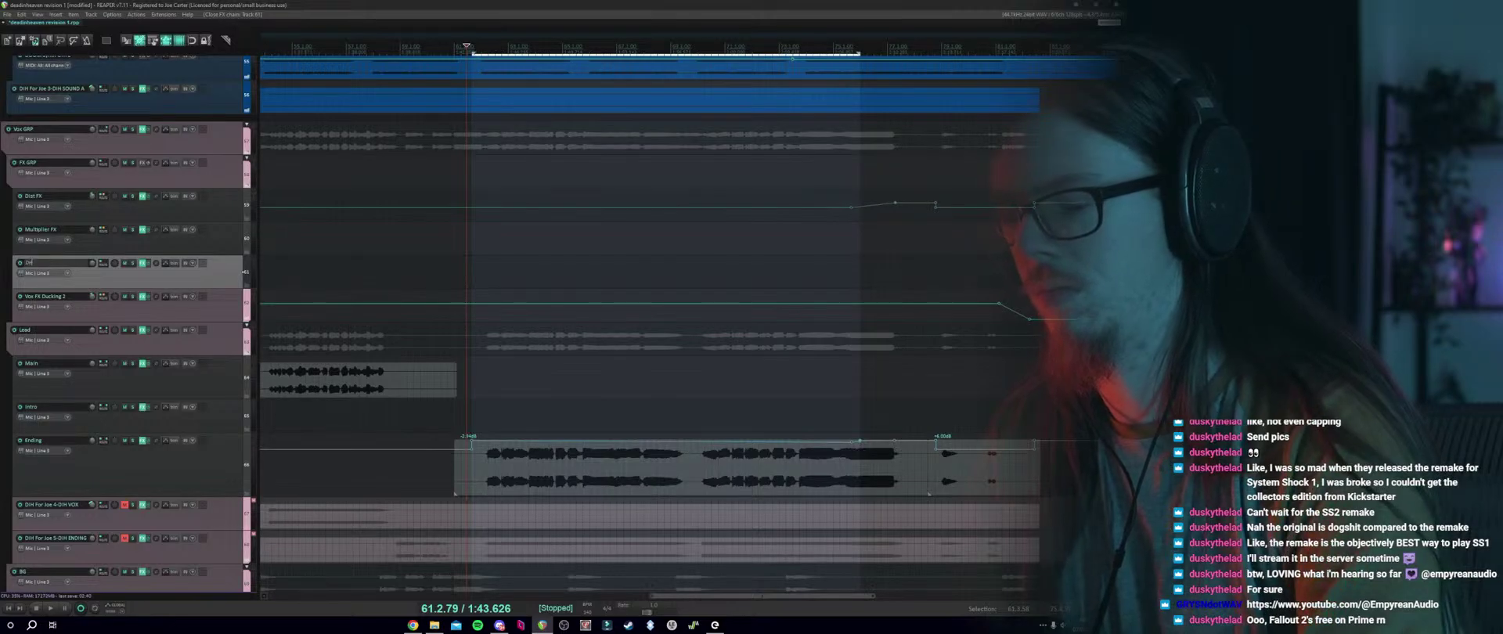
pyautogui.write('lay FX')
pyautogui.press('Return')
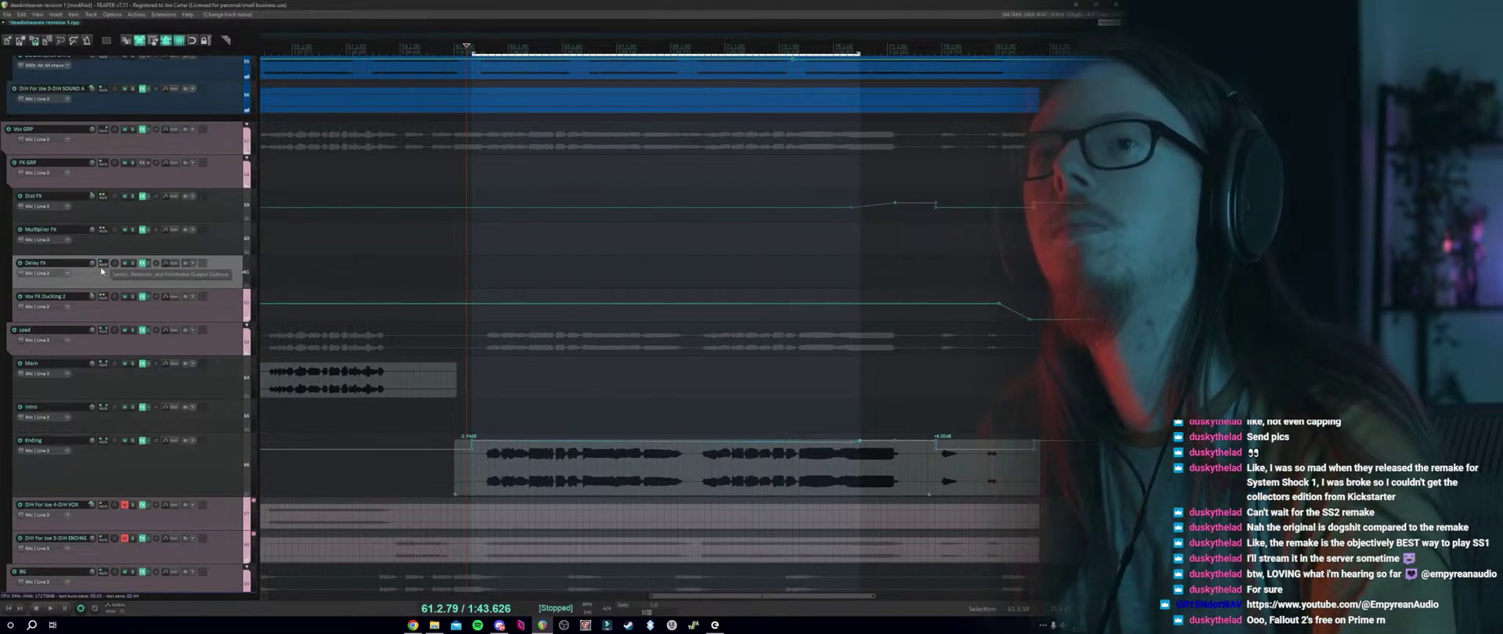
# Place the edit cursor at the later Main vocal phrase and route Main to Delay FX with the send mode Pre-Fader (Post-FX).
pyautogui.hscroll(-3, 362, 406)
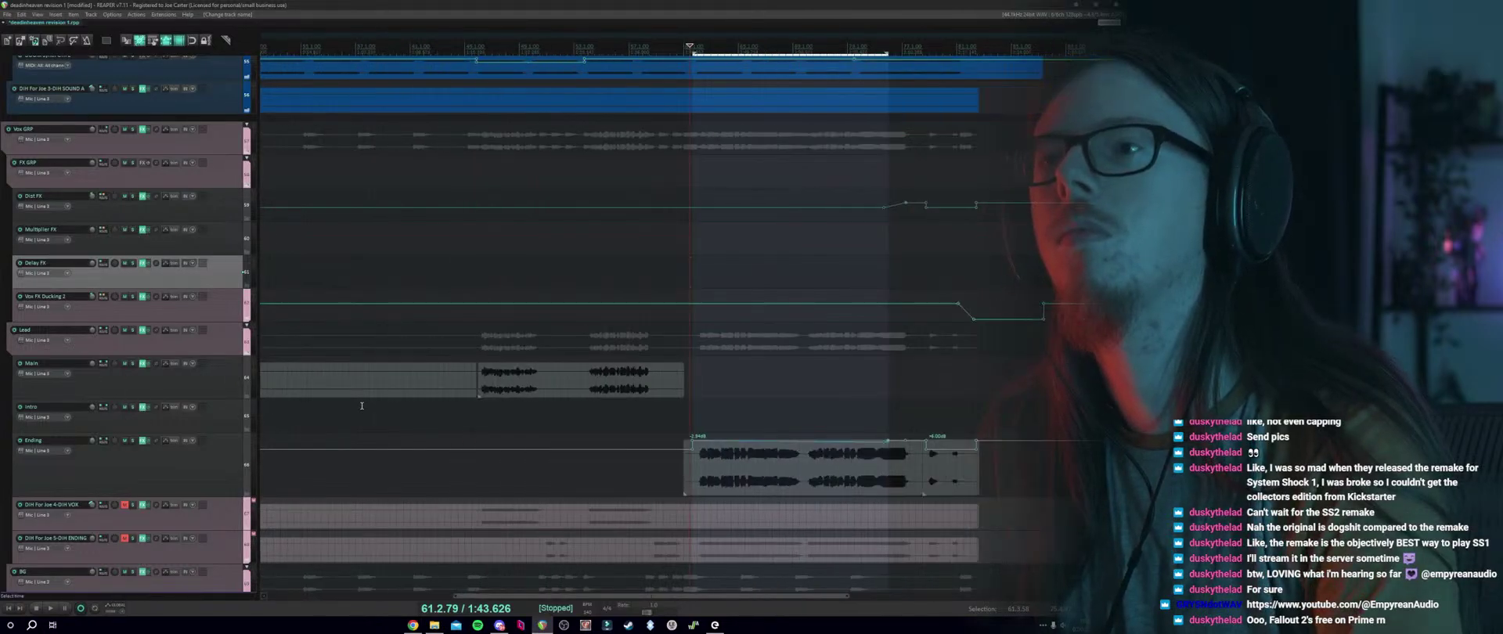
pyautogui.click(476, 364)
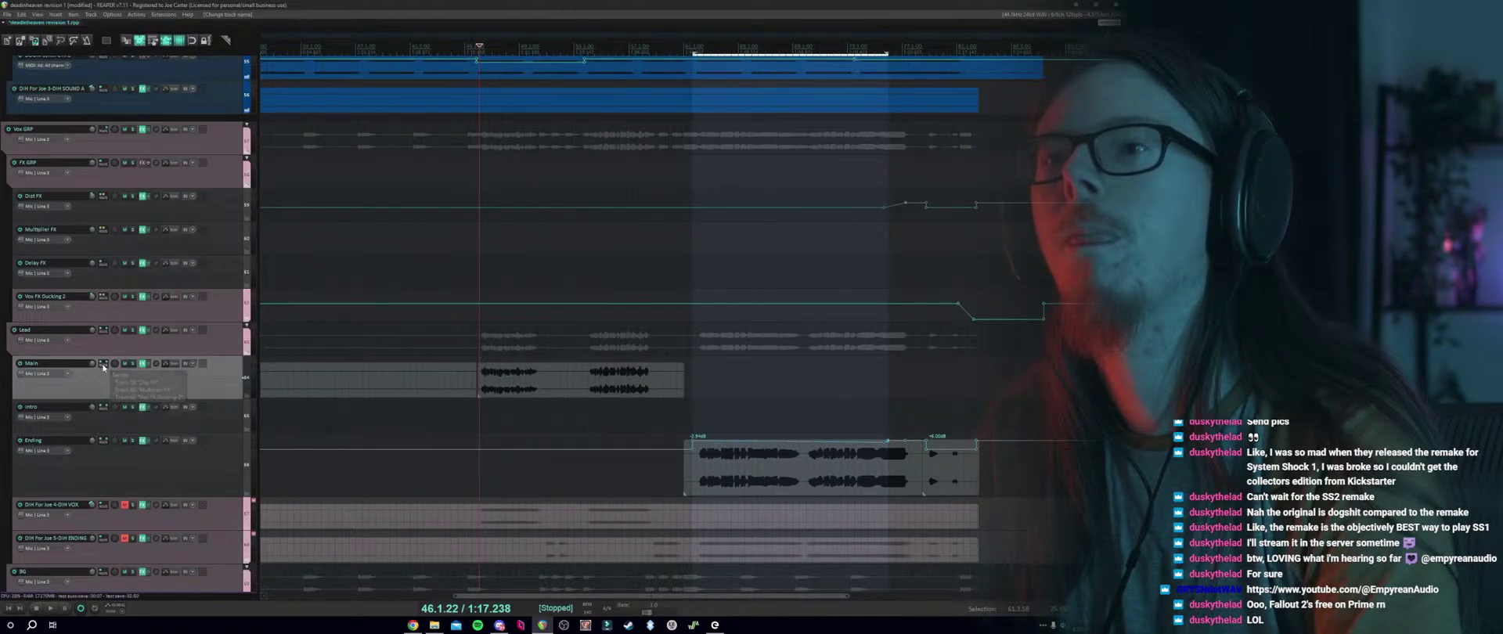
pyautogui.click(102, 266)
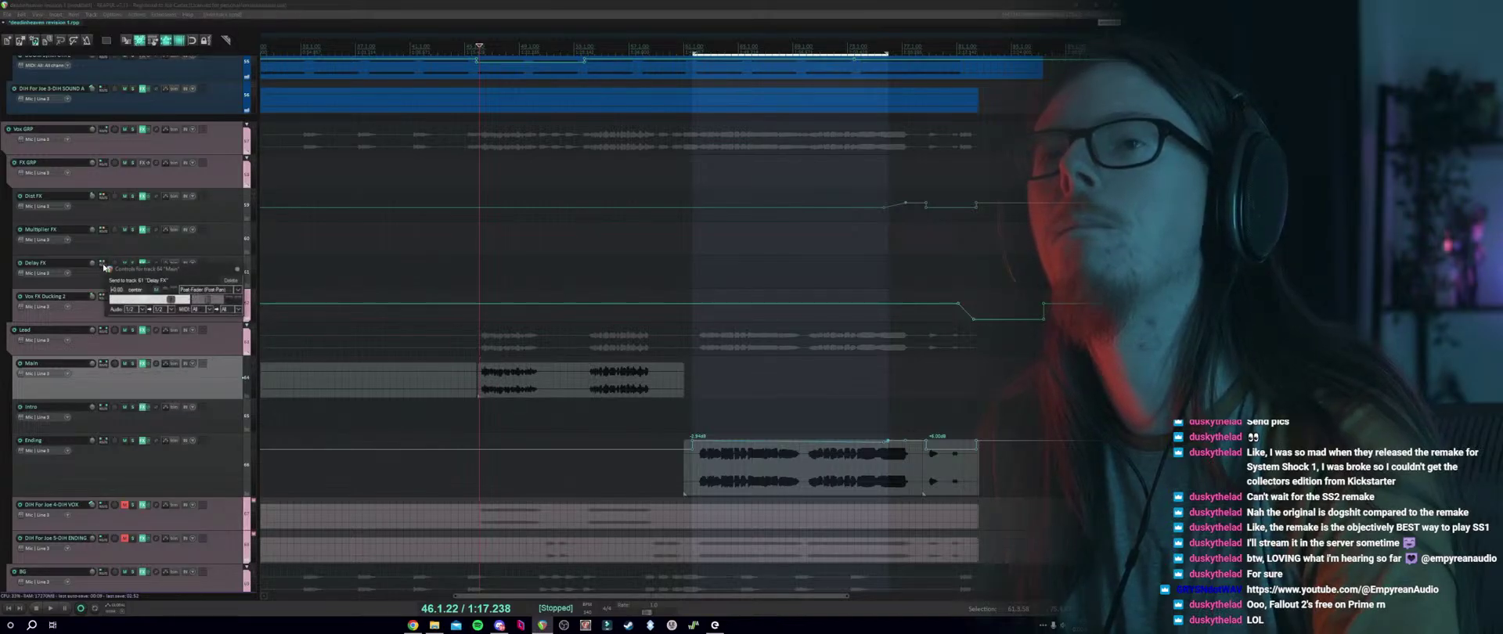
pyautogui.click(208, 290)
pyautogui.click(219, 305)
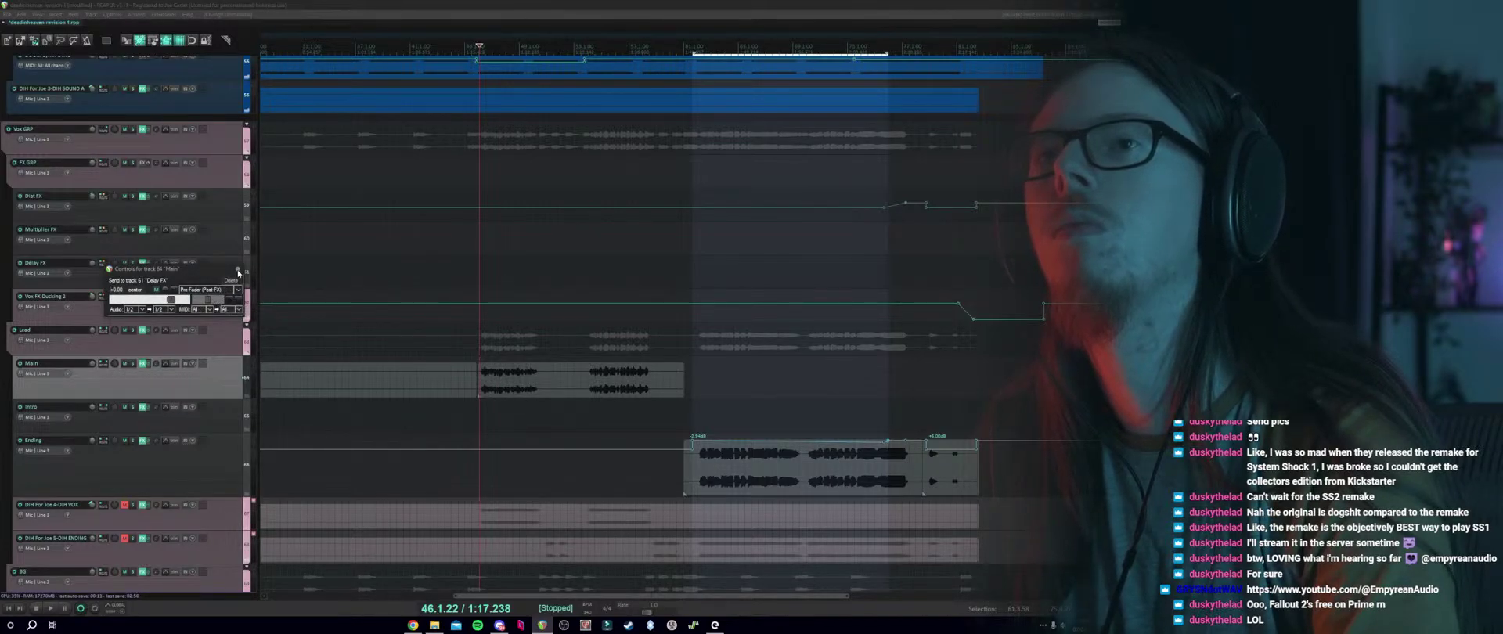
pyautogui.click(238, 271)
# Solo and play Delay FX, and check the routing modes in its Timeless 3 without changing them.
pyautogui.click(133, 264)
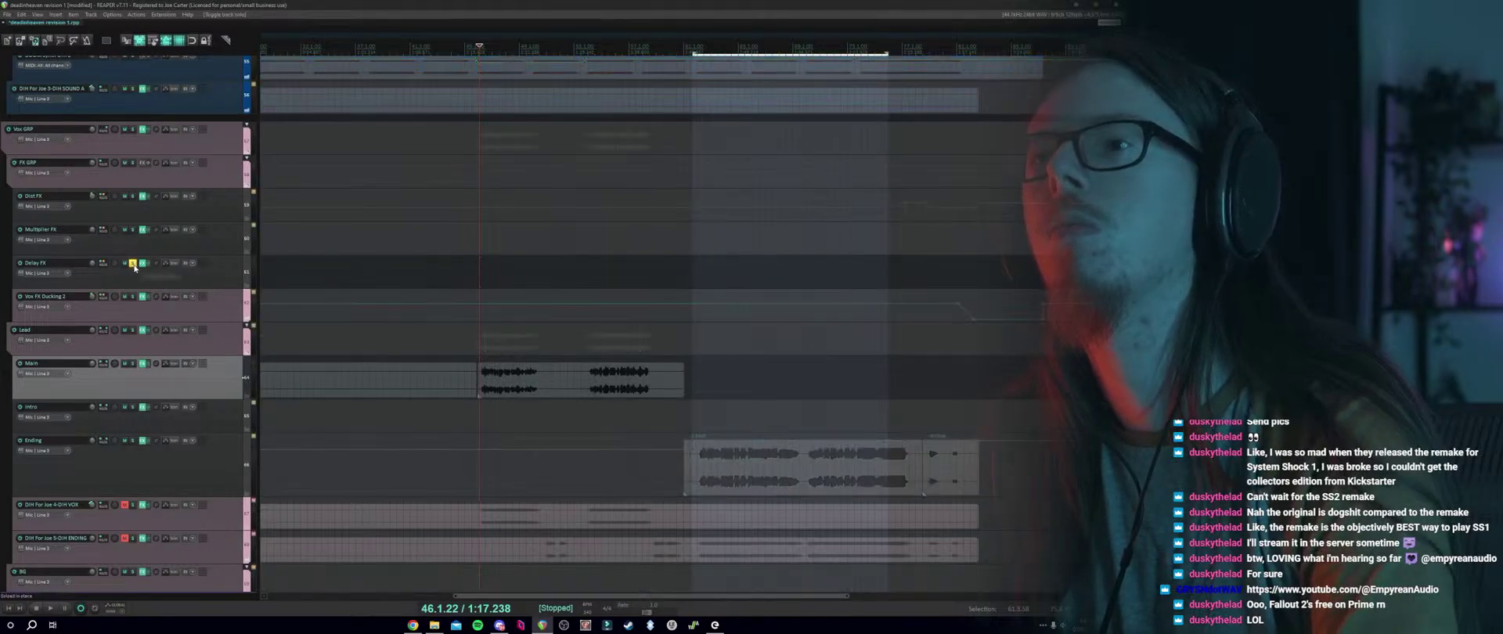
pyautogui.press('space')
pyautogui.press('space')
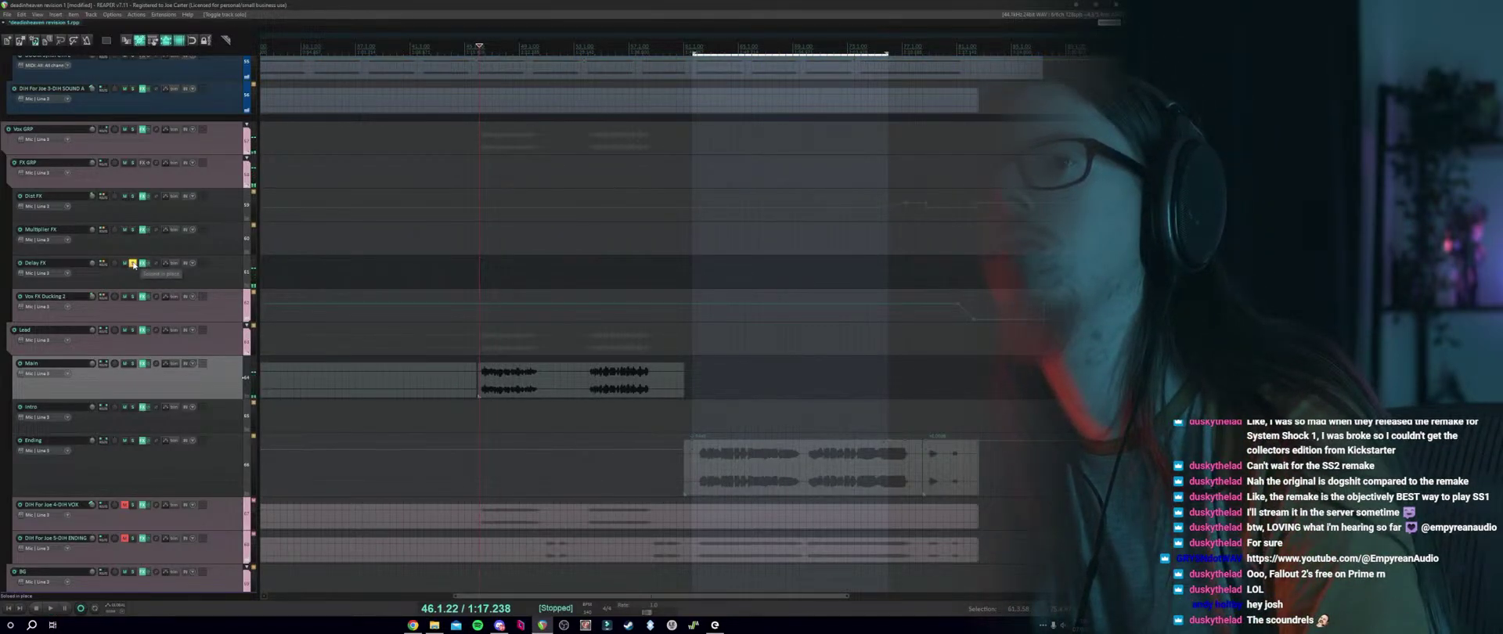
pyautogui.click(142, 264)
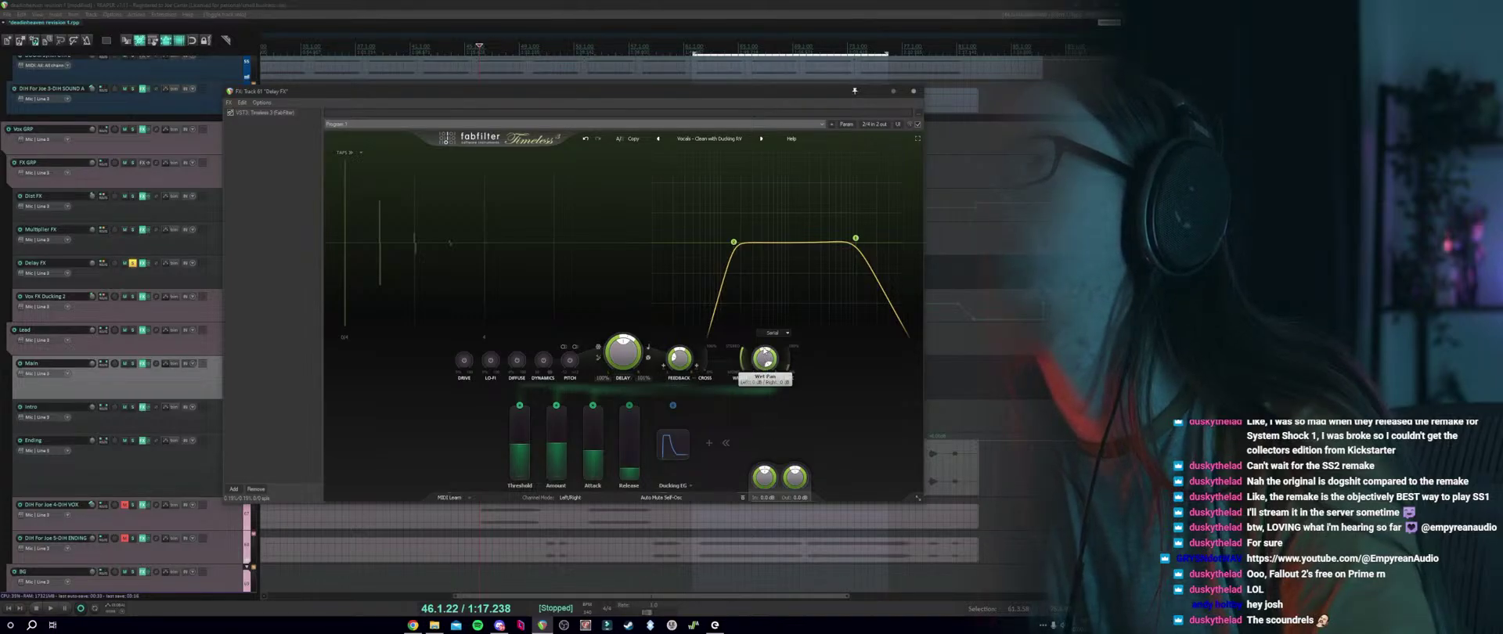
pyautogui.click(787, 335)
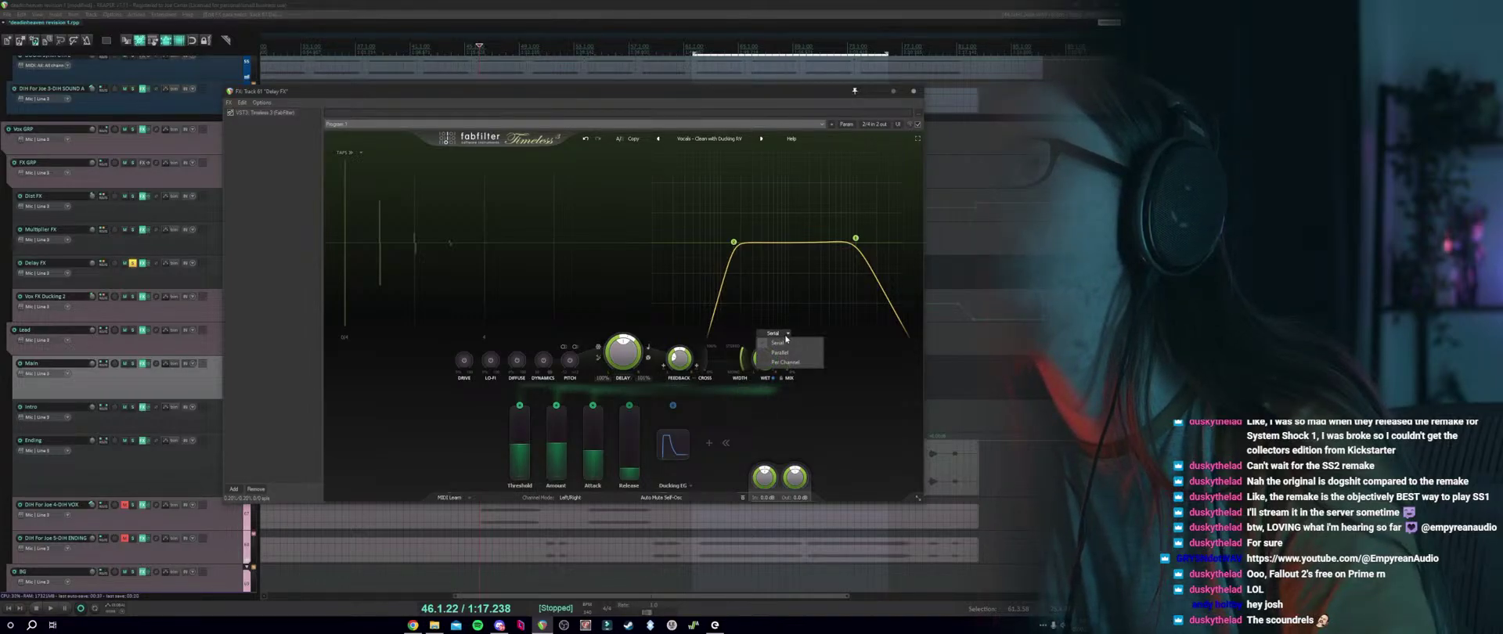
pyautogui.click(801, 385)
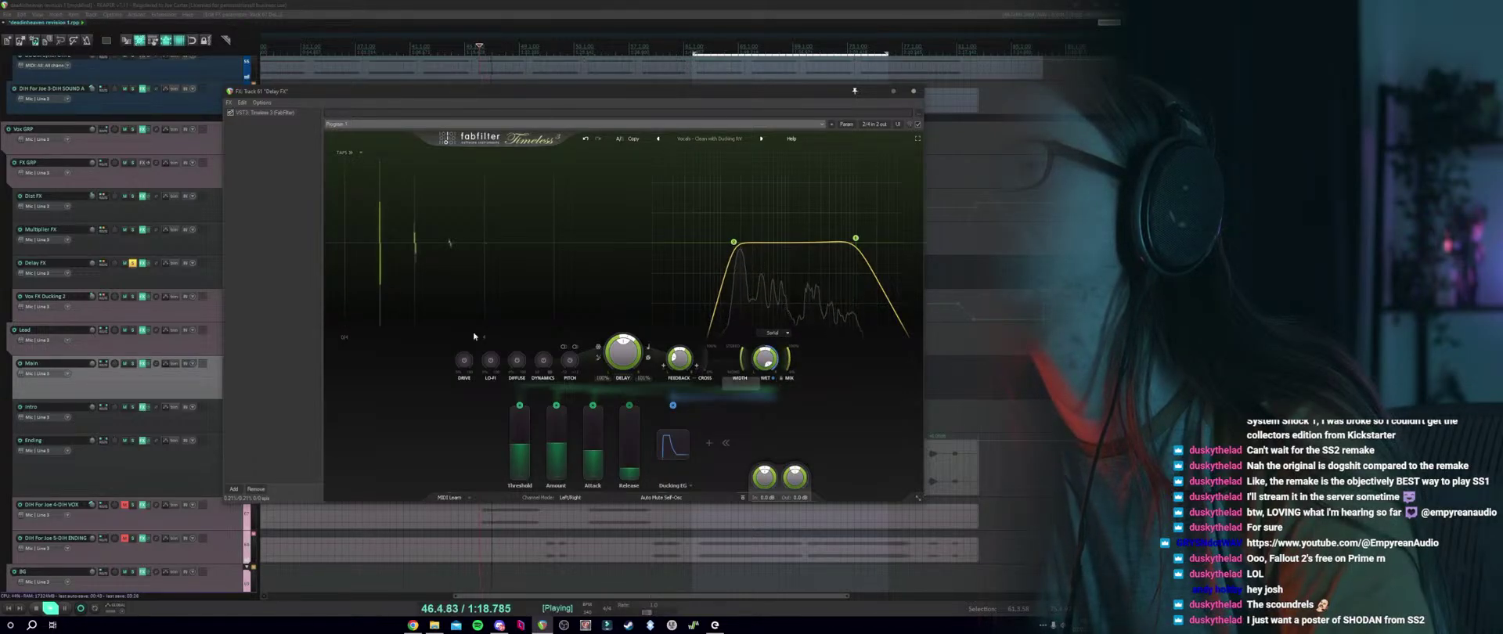
# Unsolo Delay FX, solo the Main track and play its vocal together with the delay.
pyautogui.click(122, 350)
pyautogui.press('space')
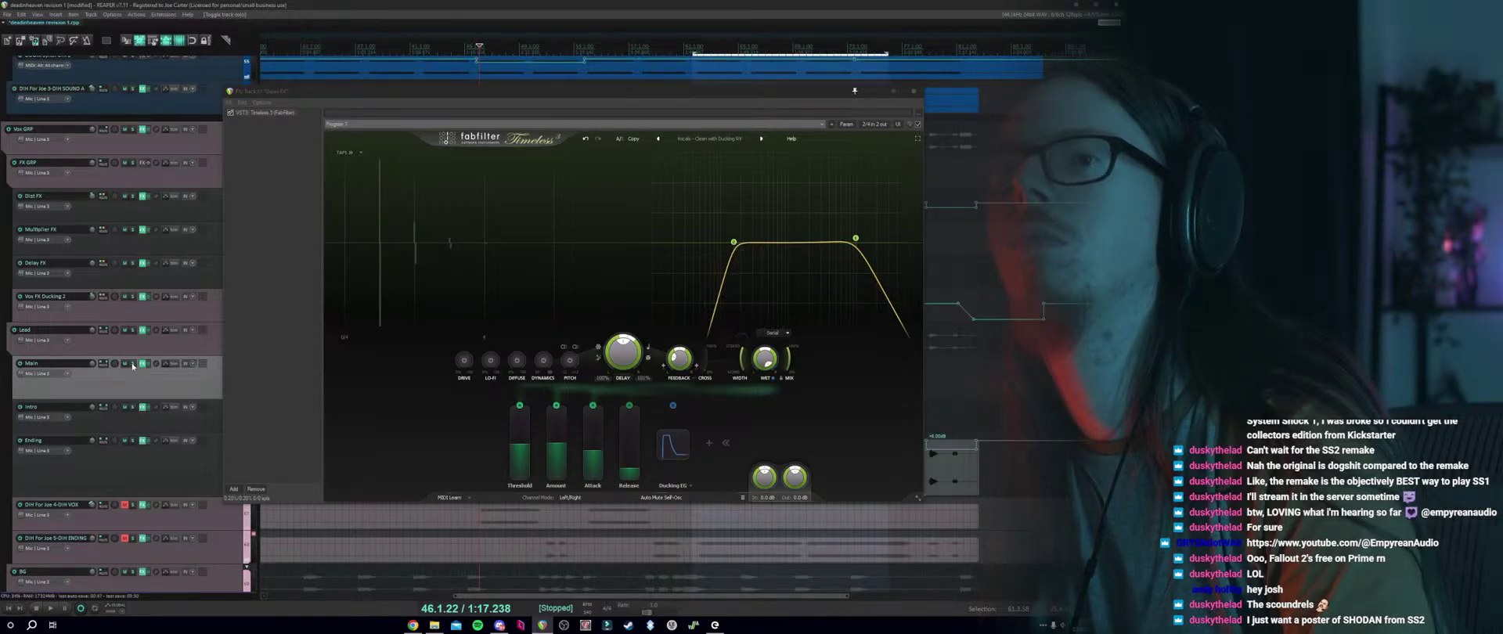
pyautogui.click(132, 365)
pyautogui.press('space')
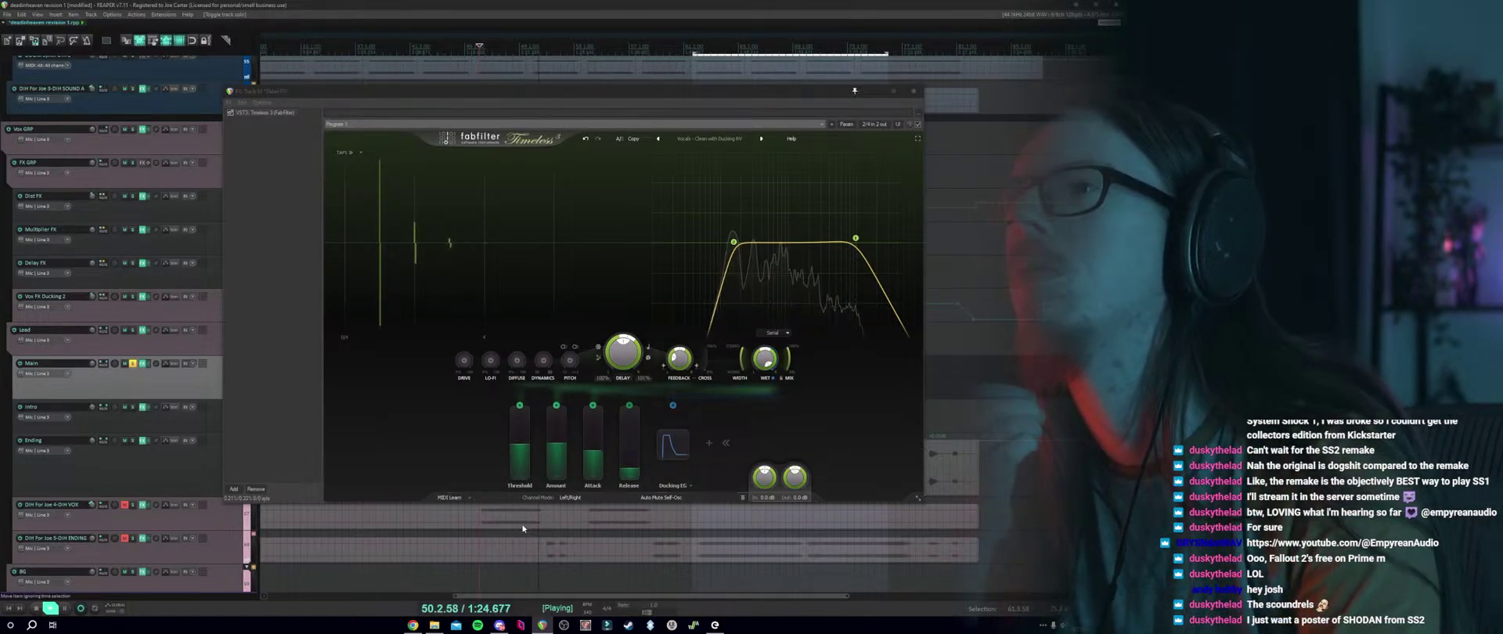
pyautogui.press('space')
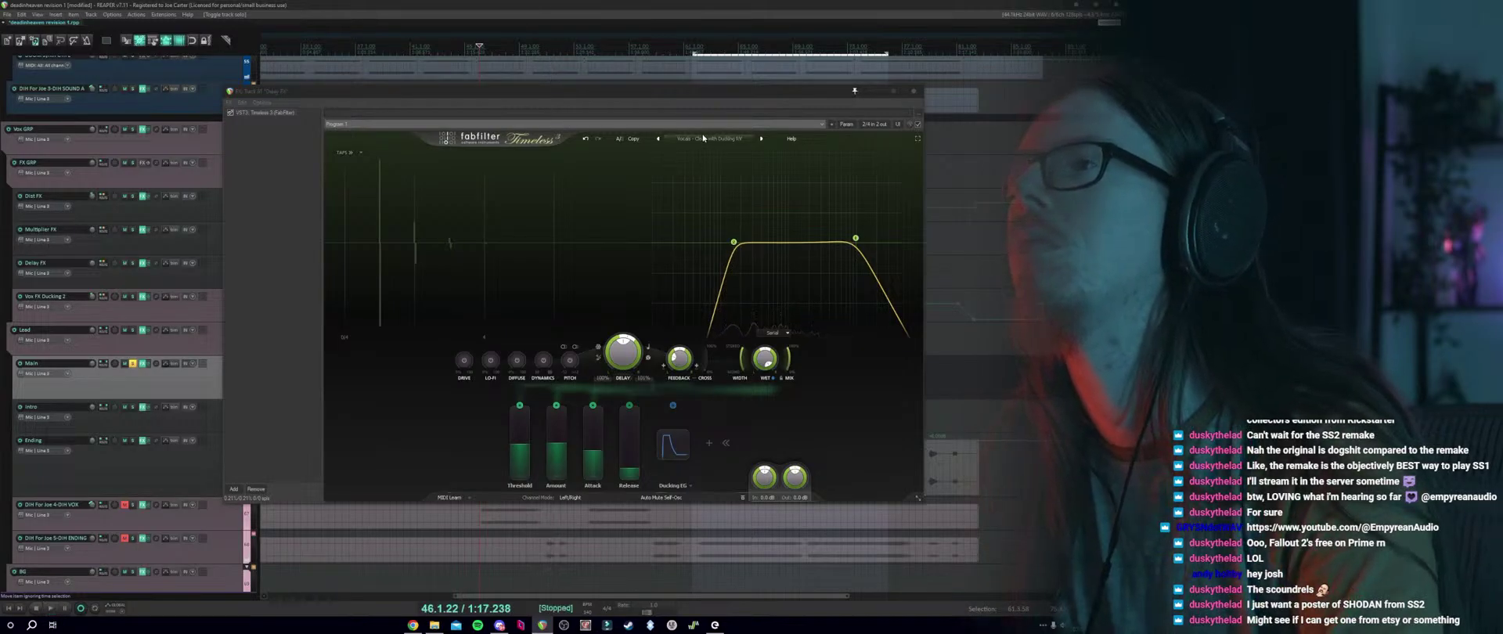
# Try the medium delay preset Vocals - Almighty Character in Timeless 3.
pyautogui.click(709, 139)
pyautogui.moveTo(696, 149)
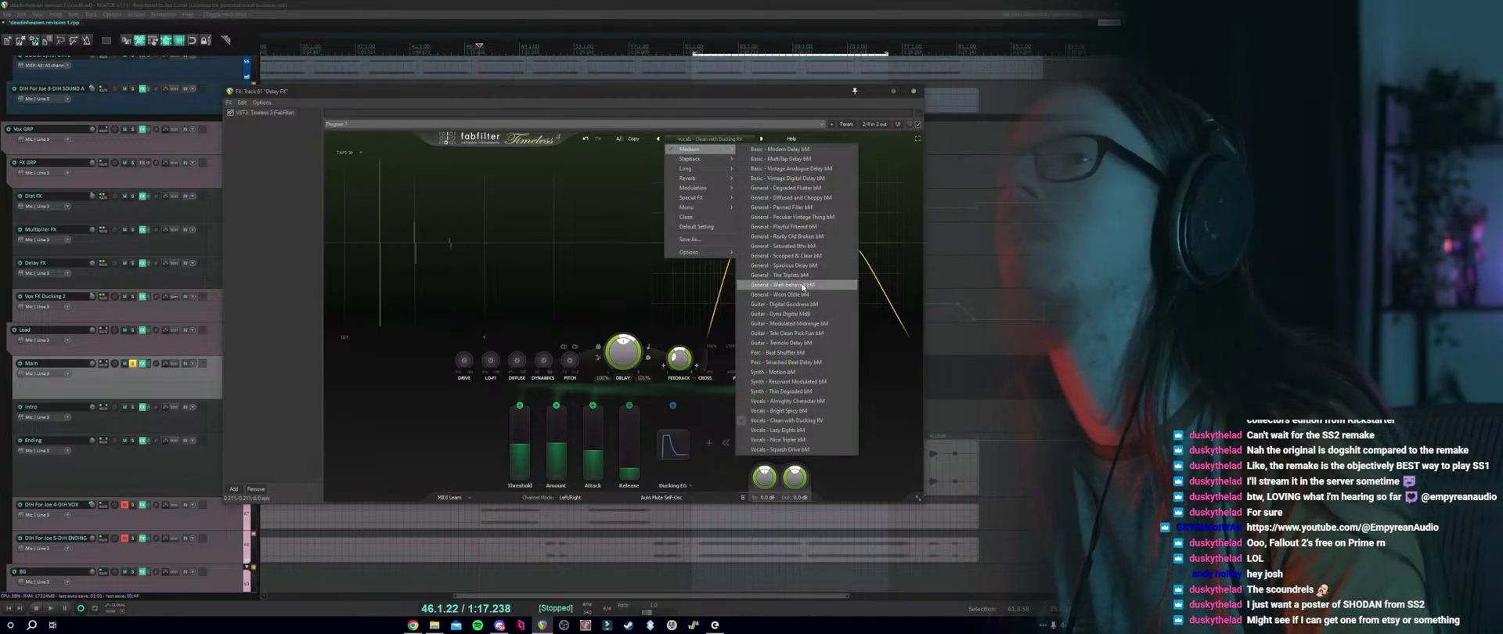
pyautogui.click(806, 402)
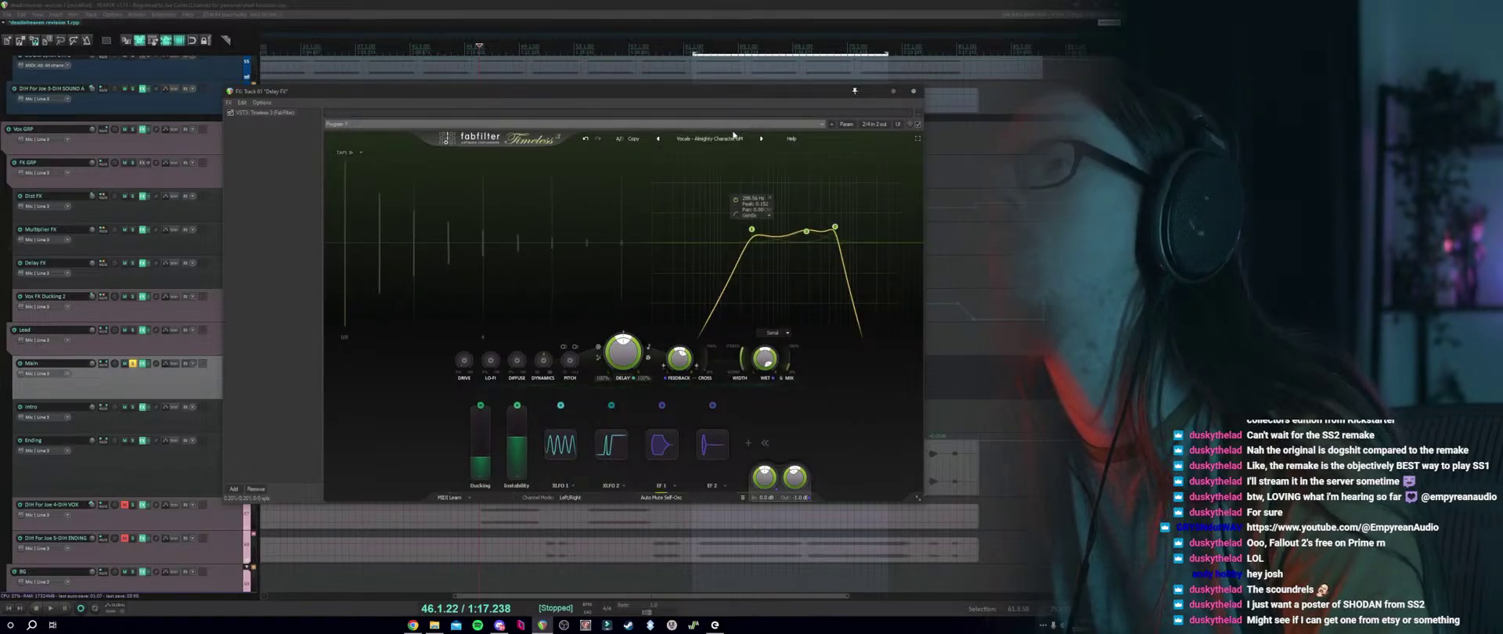
# Load the slapback preset 200ms Magic in Timeless 3 and audition it with the Main vocal.
pyautogui.click(709, 139)
pyautogui.moveTo(721, 159)
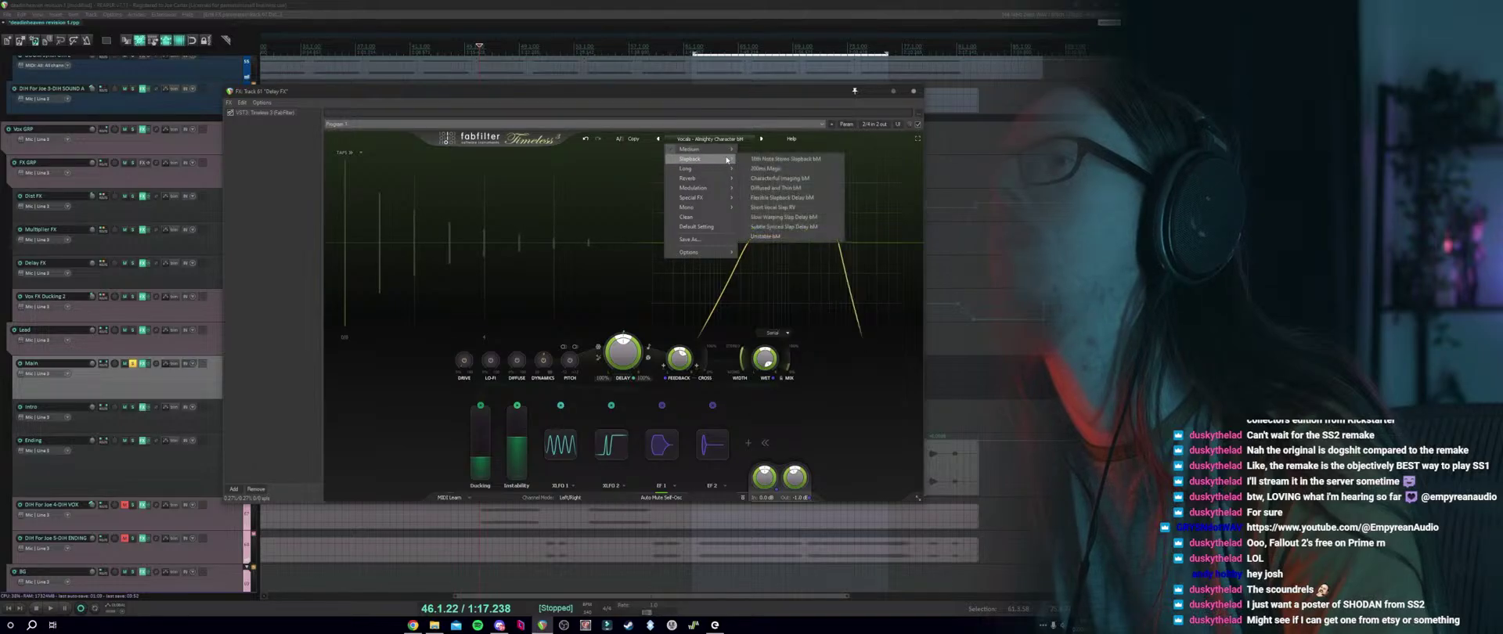
pyautogui.click(791, 169)
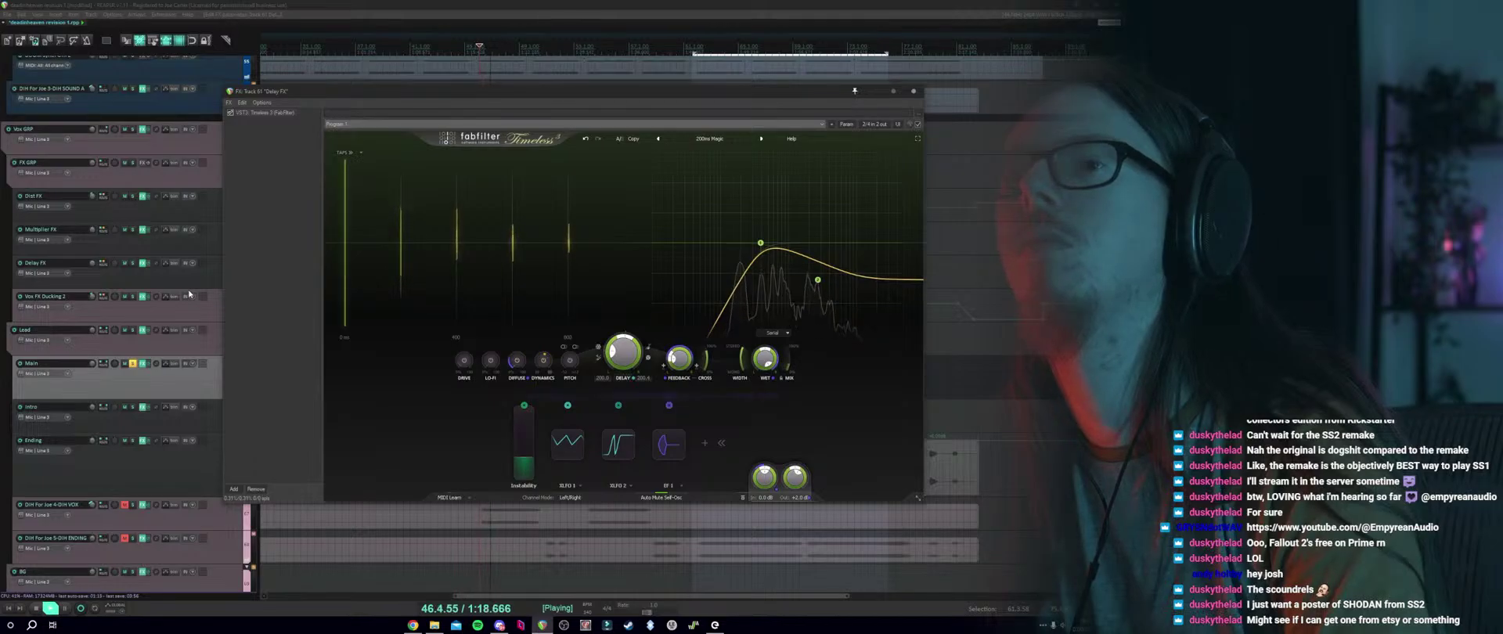
pyautogui.press('space')
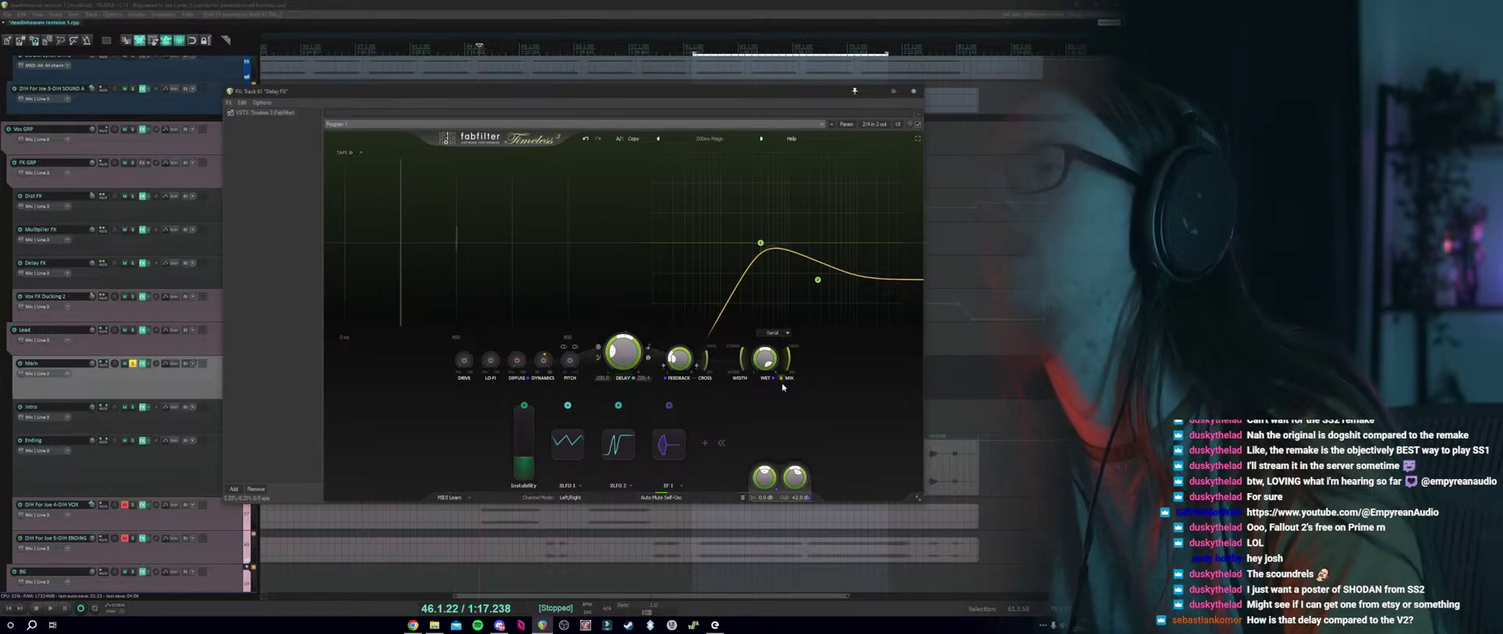
# Replay the Main vocal with the slapback delay, unsolo Main, stop playback and solo Delay FX.
pyautogui.press('space')
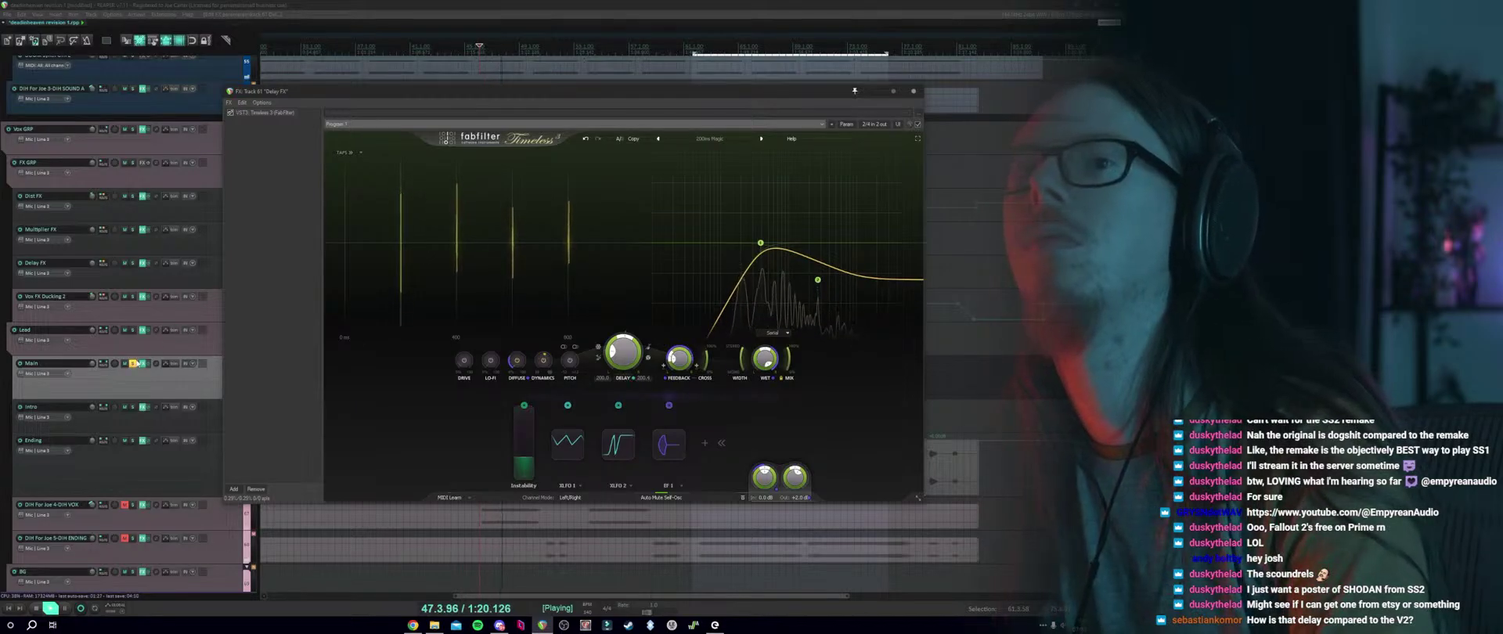
pyautogui.click(133, 363)
pyautogui.press('space')
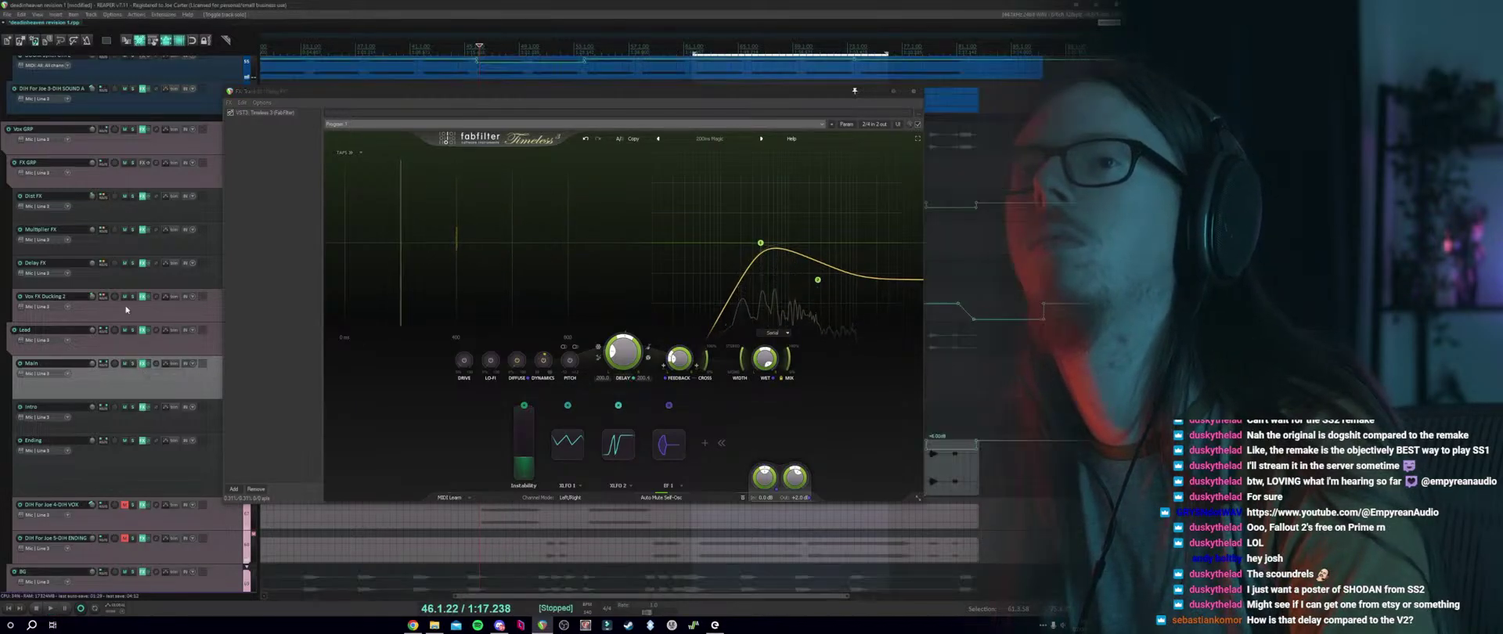
pyautogui.click(133, 263)
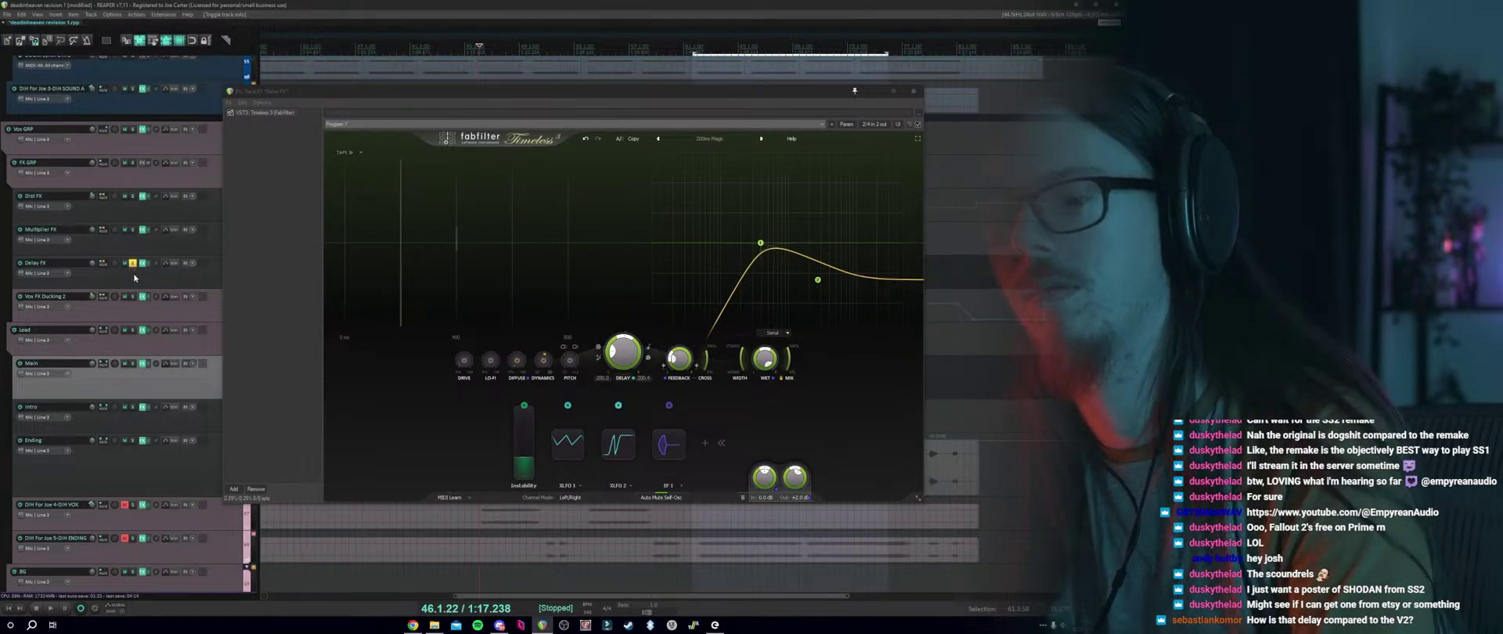
# Play the soloed Delay FX track to audition the slapback delay on its own, and stop playback.
pyautogui.click(435, 447)
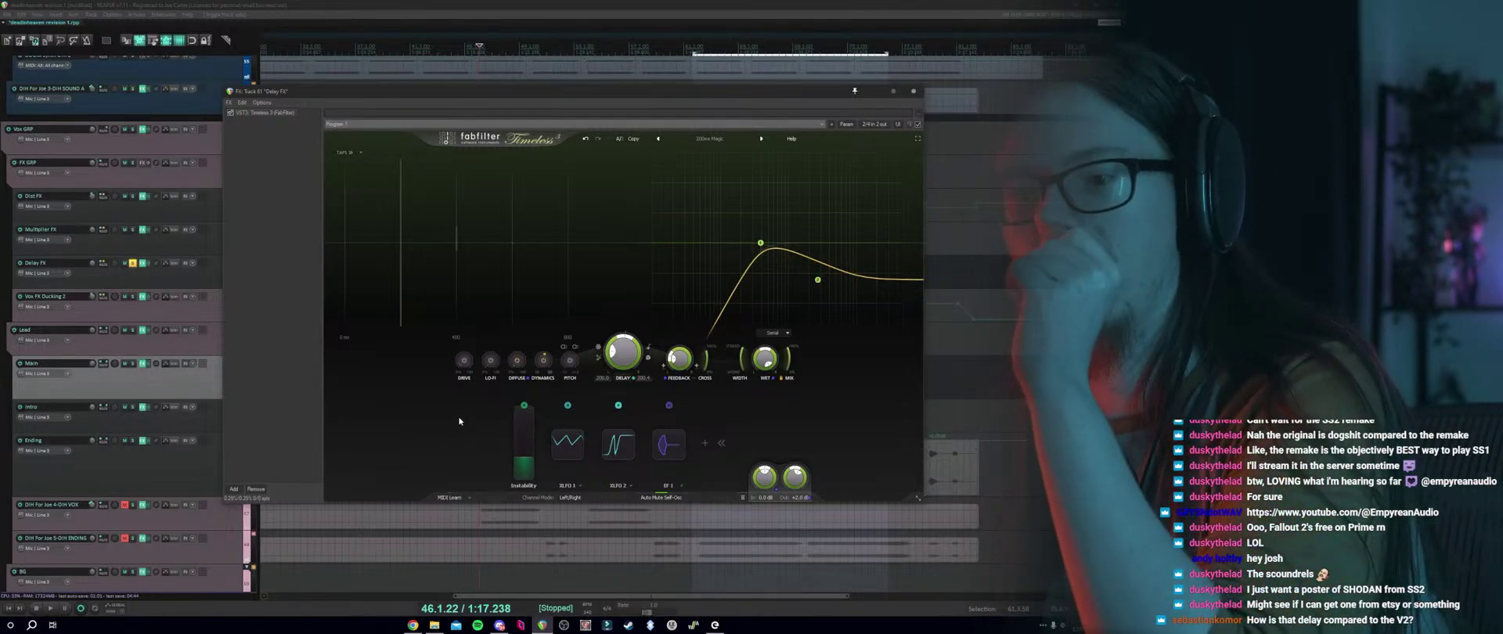
pyautogui.press('space')
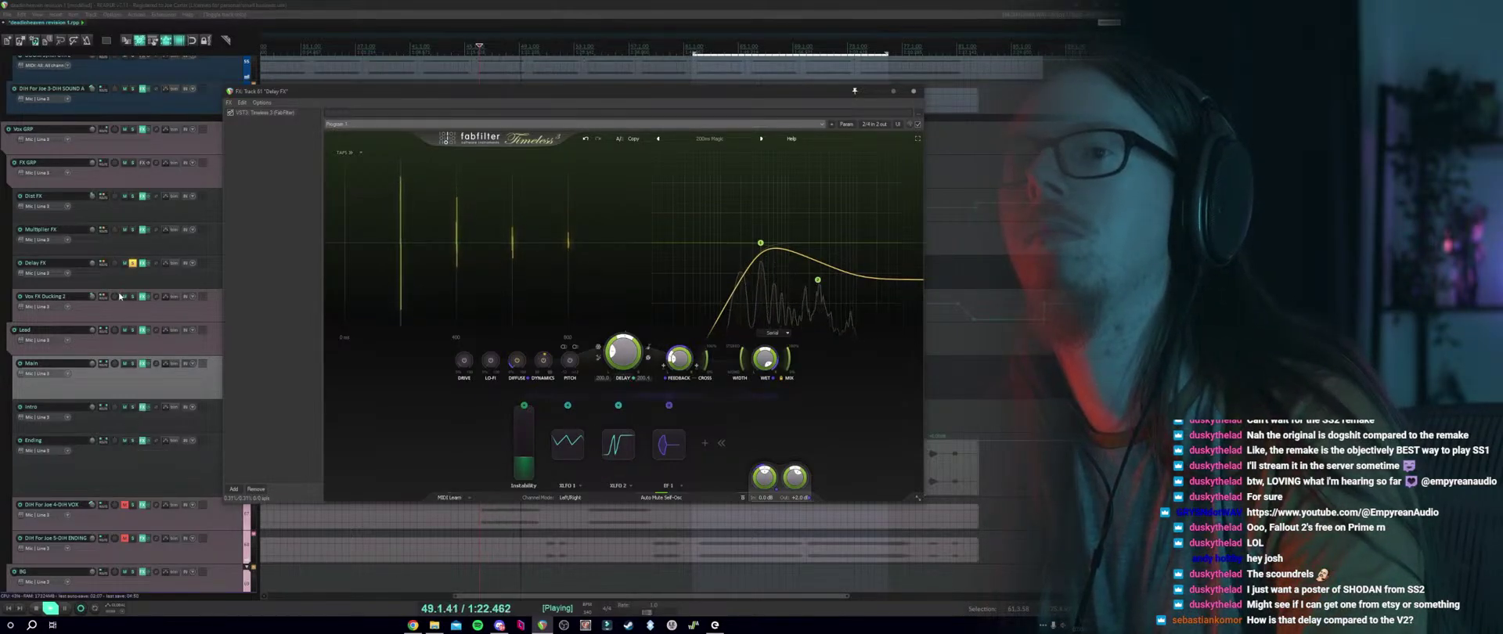
pyautogui.press('space')
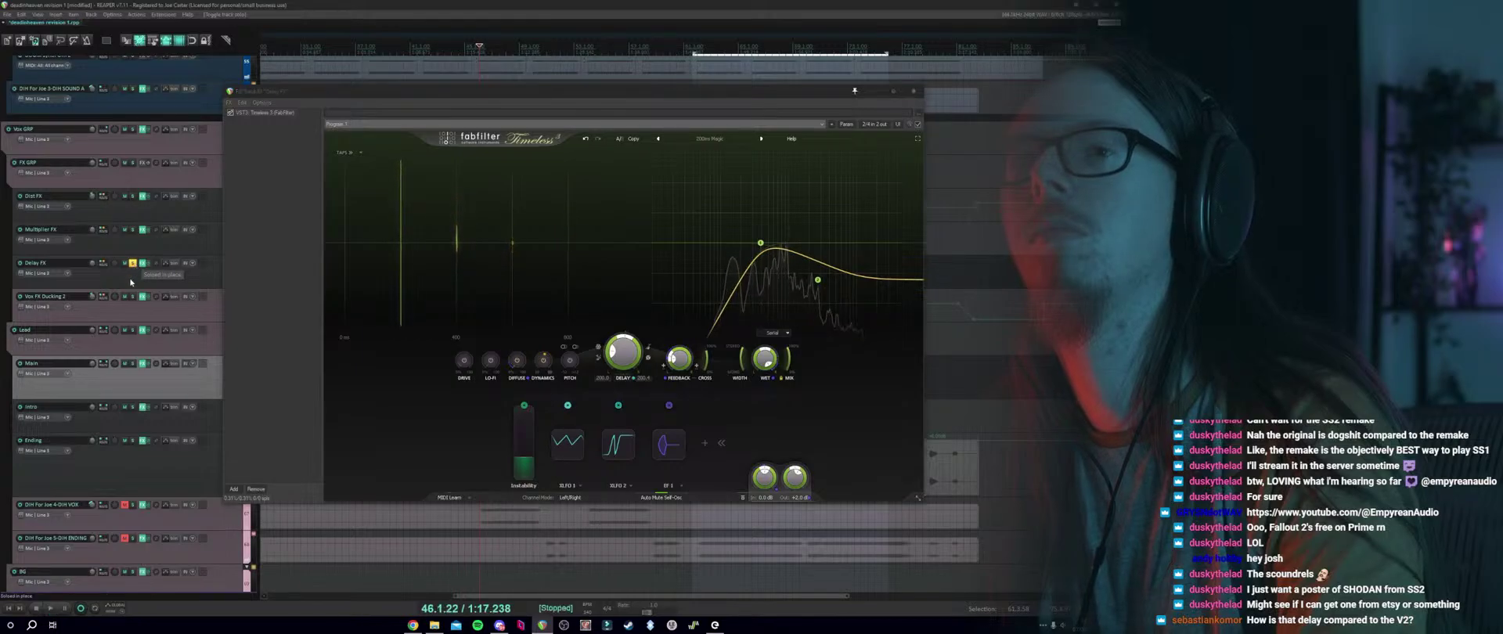
# Unsolo Delay FX, solo the Intro track and start playback.
pyautogui.click(132, 263)
pyautogui.click(132, 407)
pyautogui.press('space')
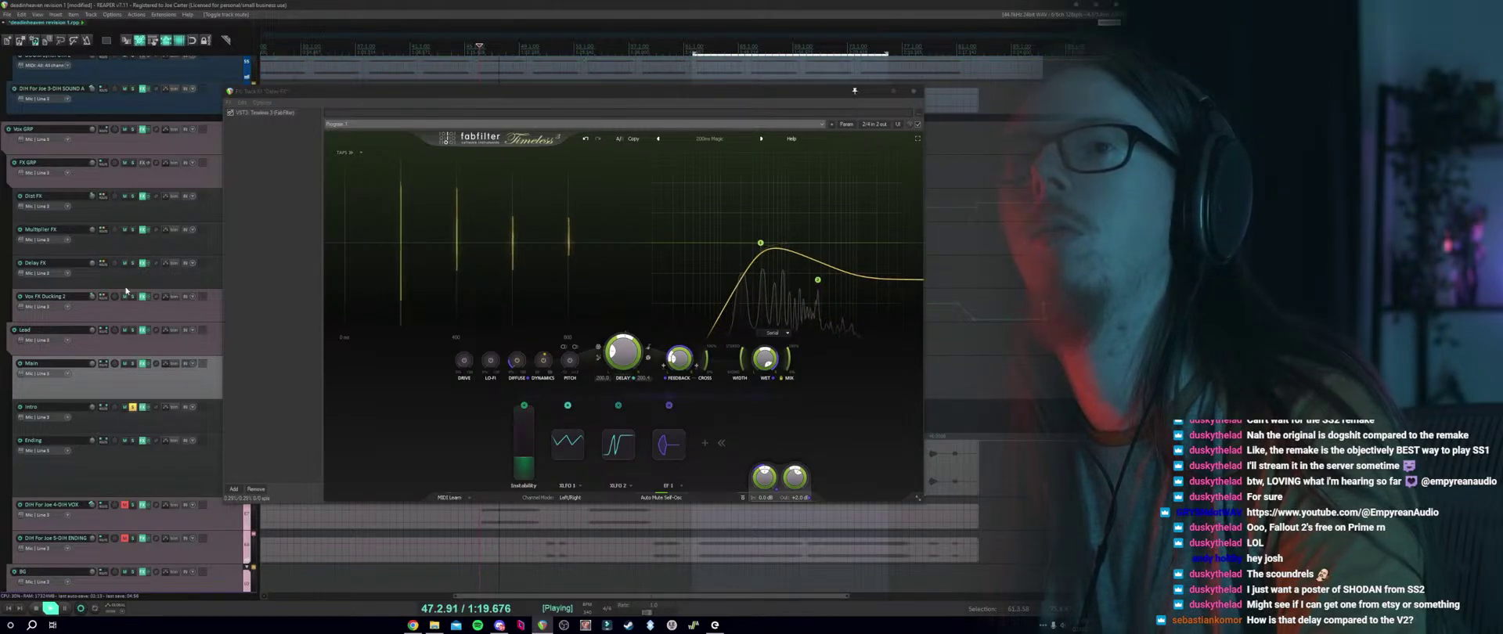
# Mute the Vox FX Ducking 2, Dist FX and Multiplier FX tracks, close the delay's effects window and stop playback.
pyautogui.click(124, 296)
pyautogui.click(125, 196)
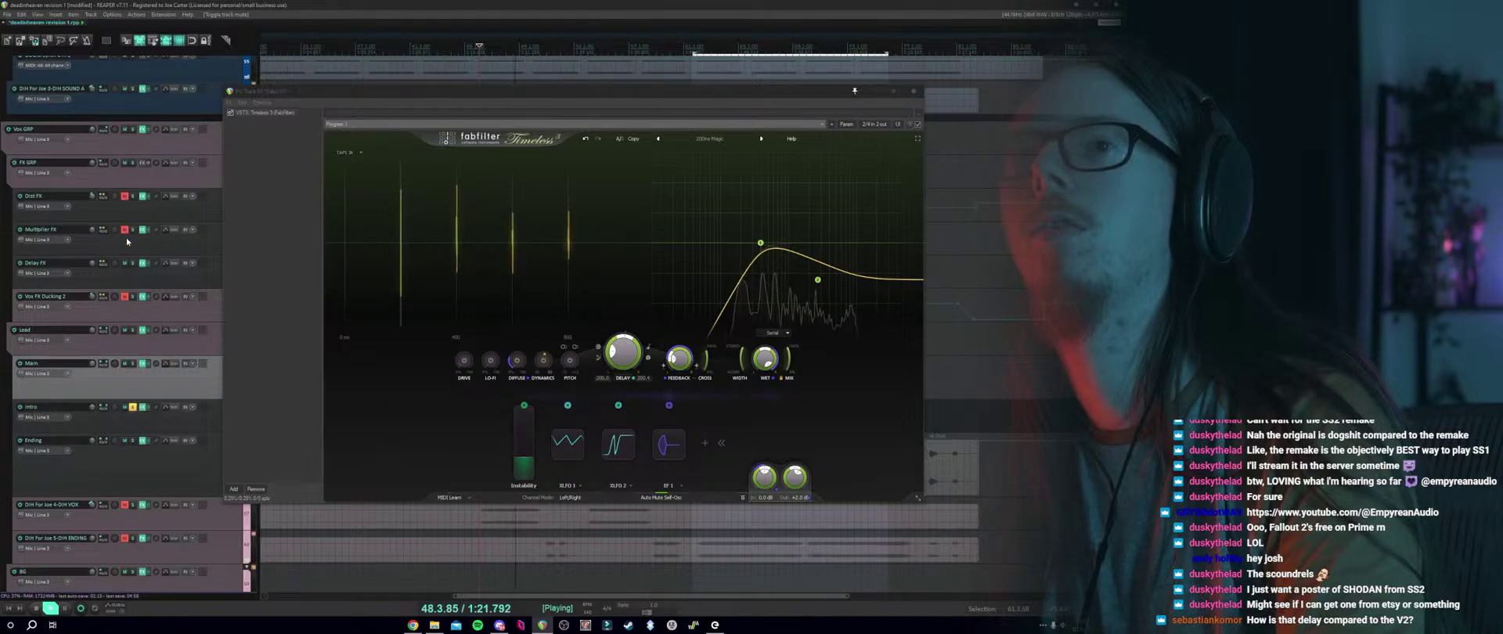
pyautogui.click(125, 230)
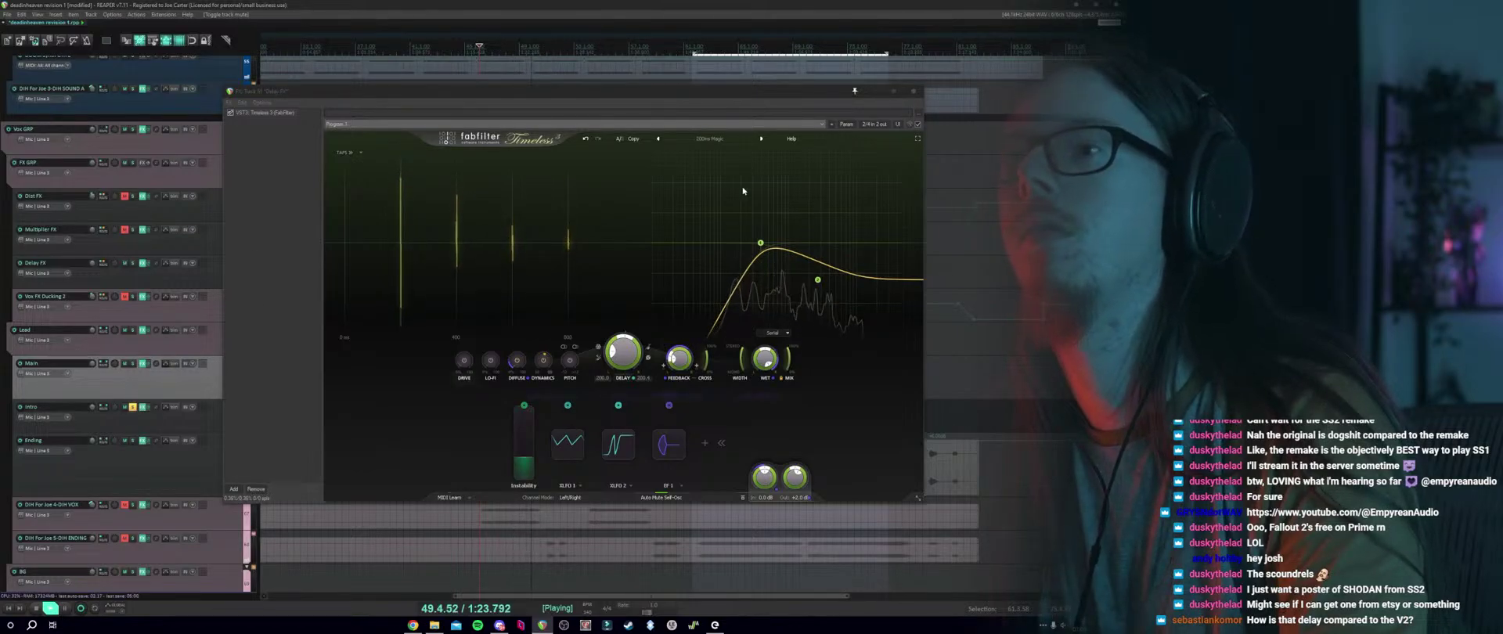
pyautogui.press('Escape')
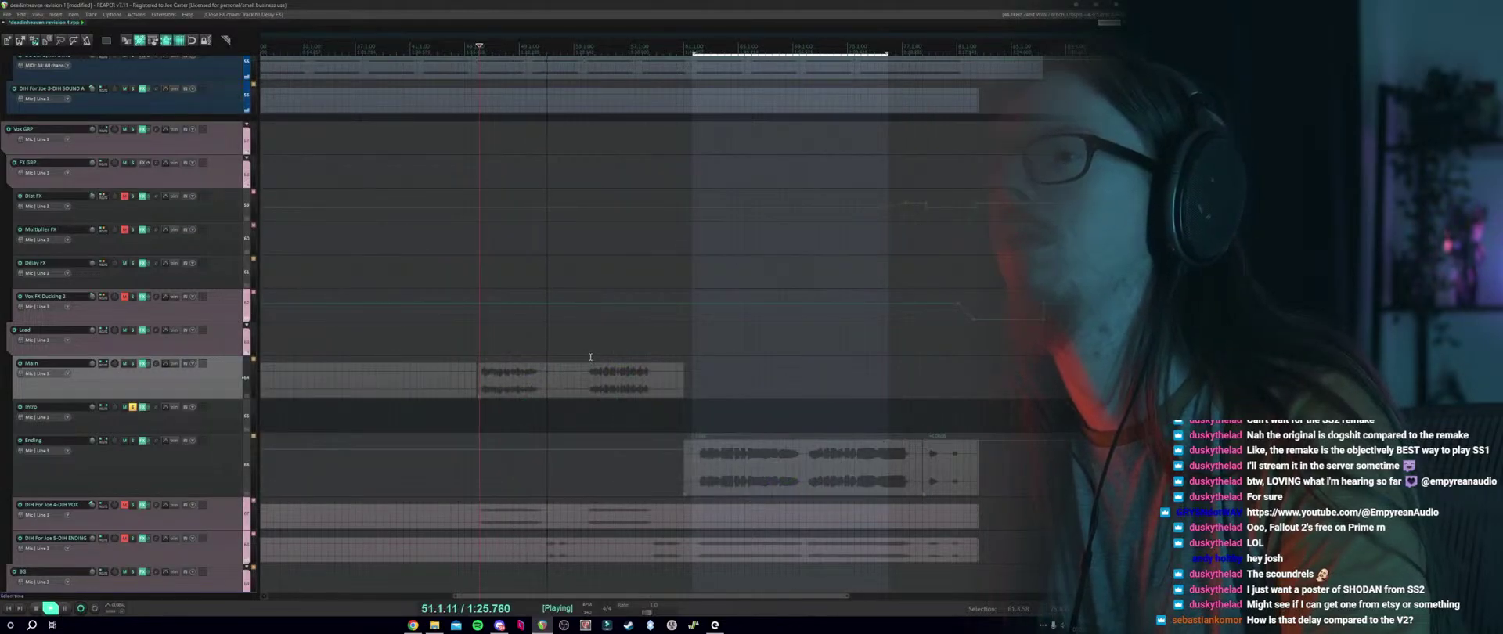
pyautogui.scroll(-3, 356, 385)
pyautogui.press('space')
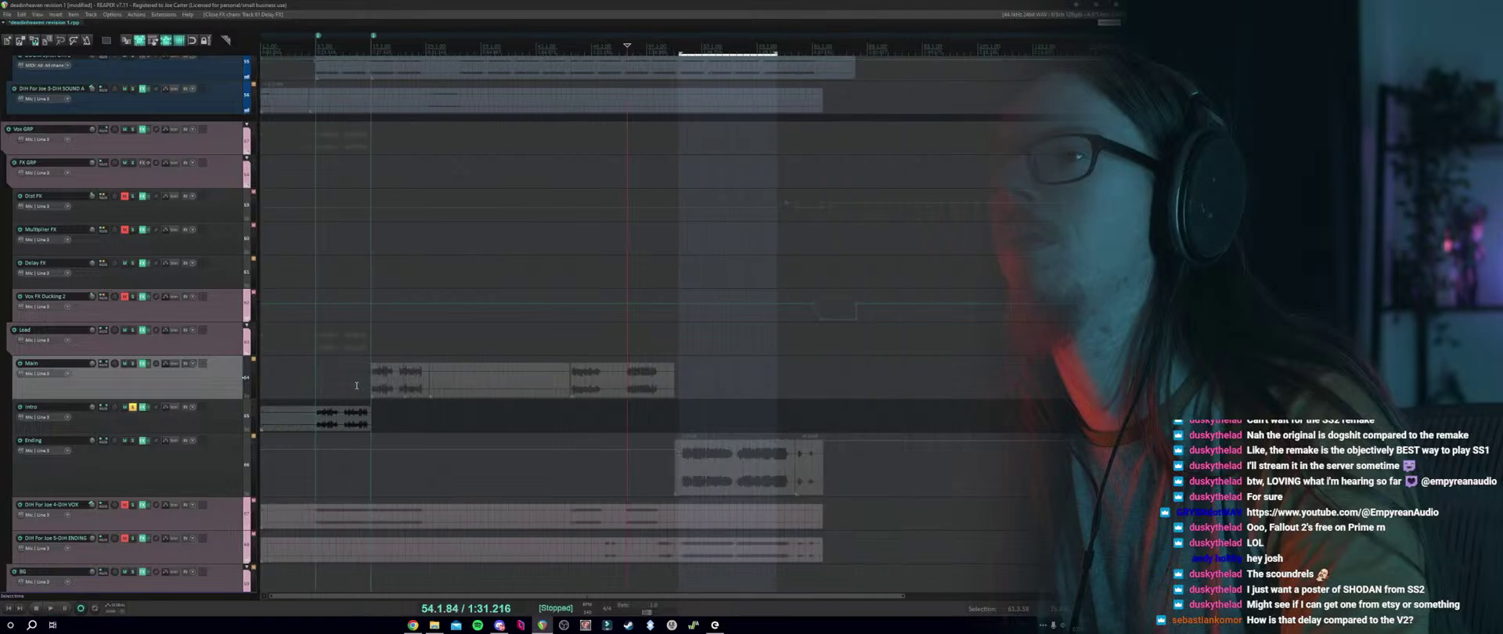
# Switch the solo from Intro to Main, play its vocal with the delay and check its effects chain.
pyautogui.click(133, 407)
pyautogui.click(133, 364)
pyautogui.press('space')
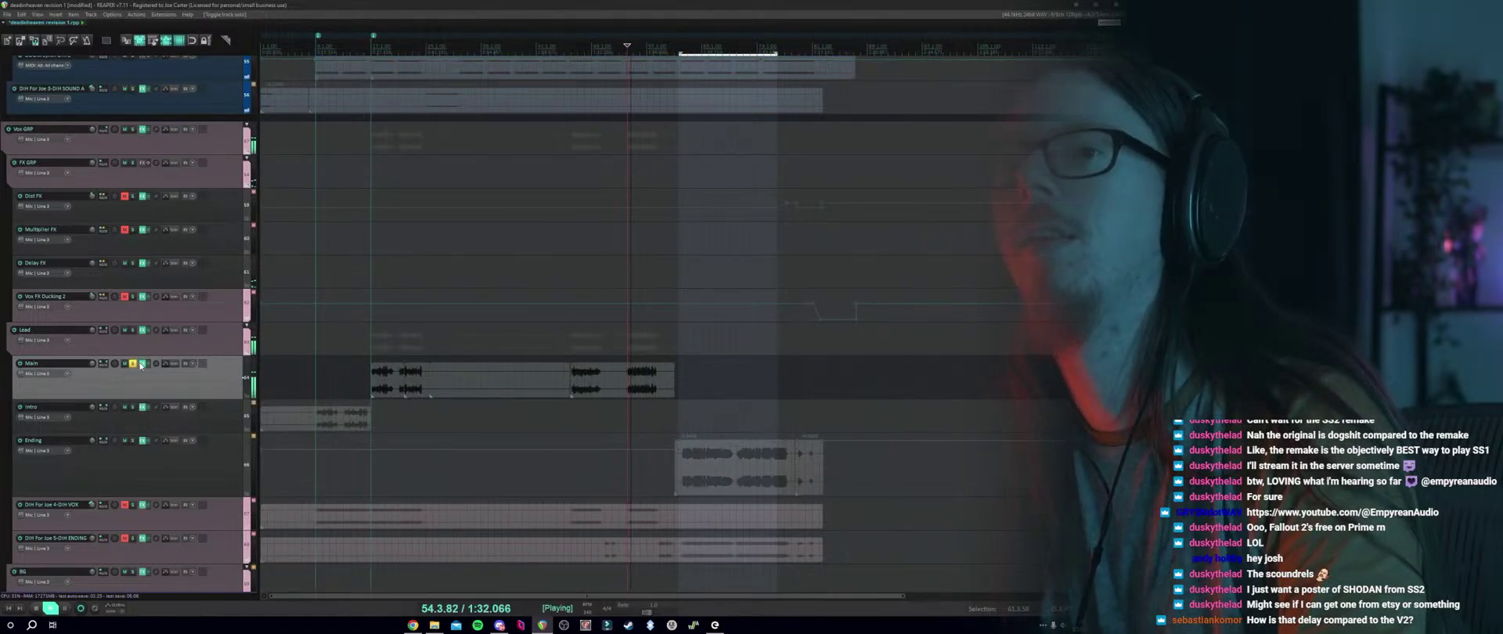
pyautogui.click(142, 363)
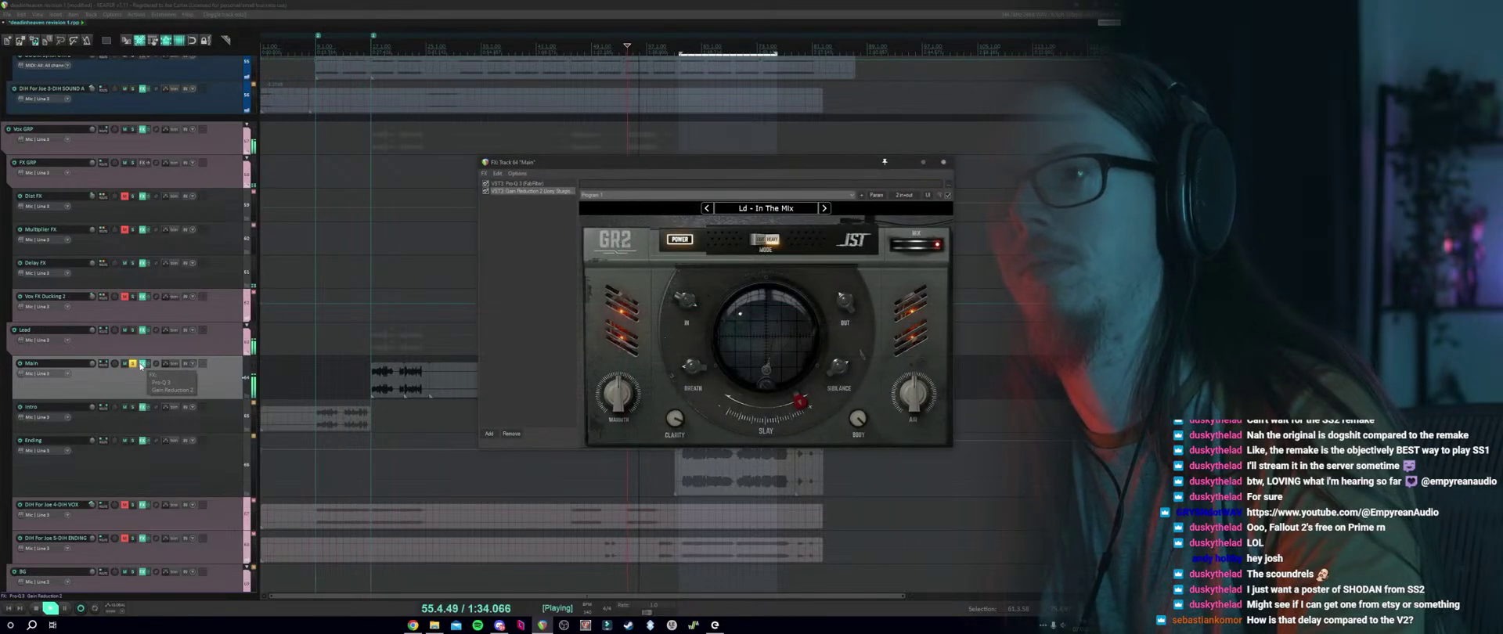
pyautogui.click(142, 364)
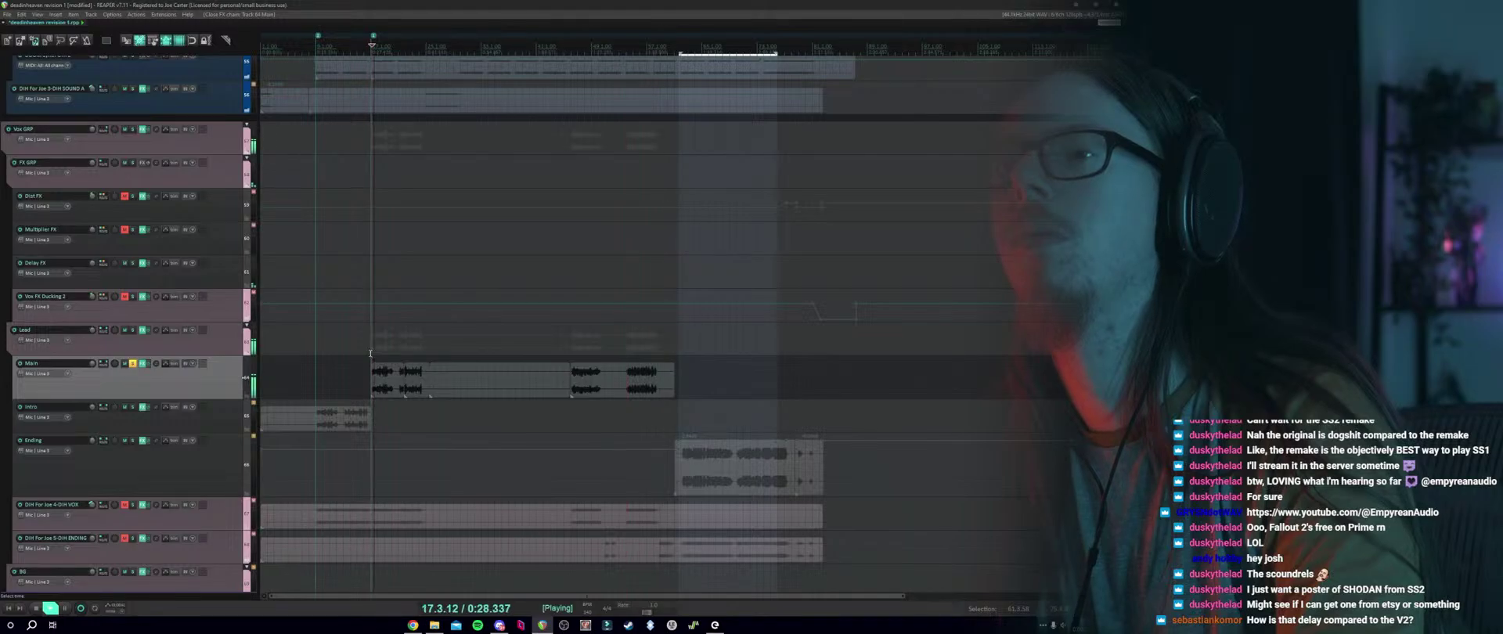
pyautogui.press('space')
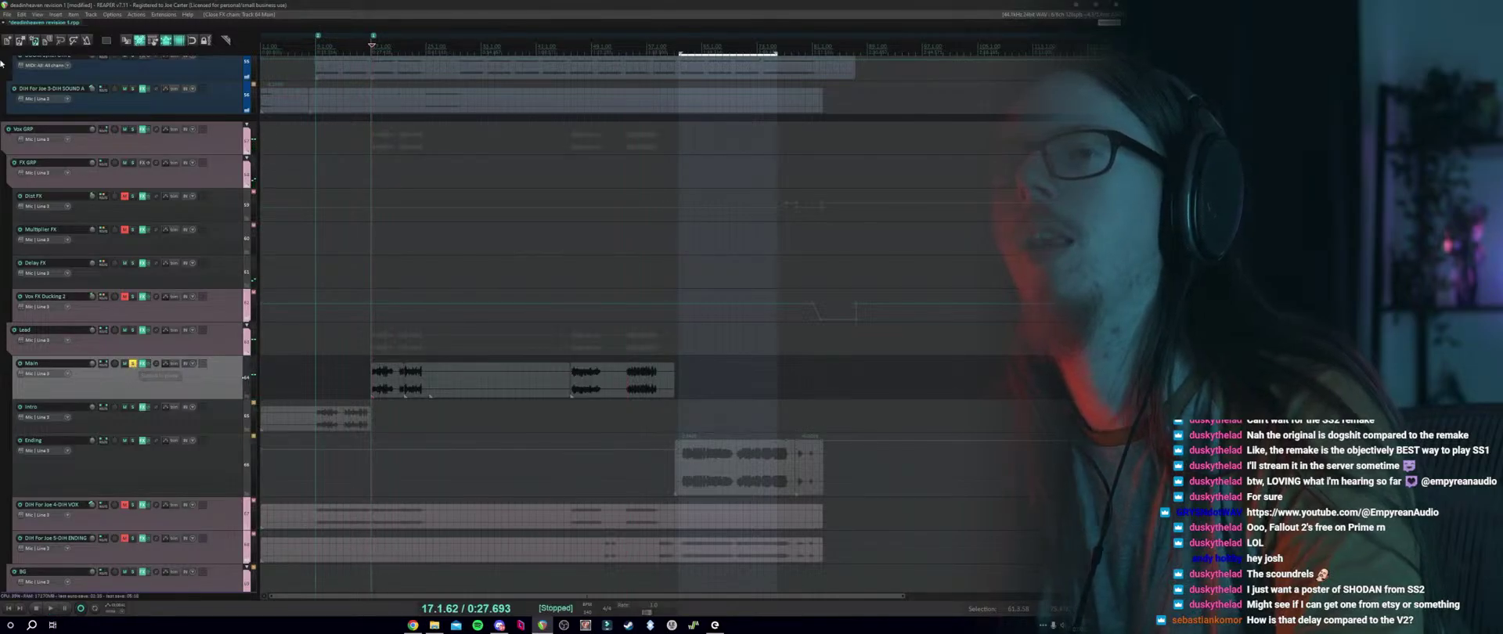
pyautogui.click(6, 14)
pyautogui.press('Escape')
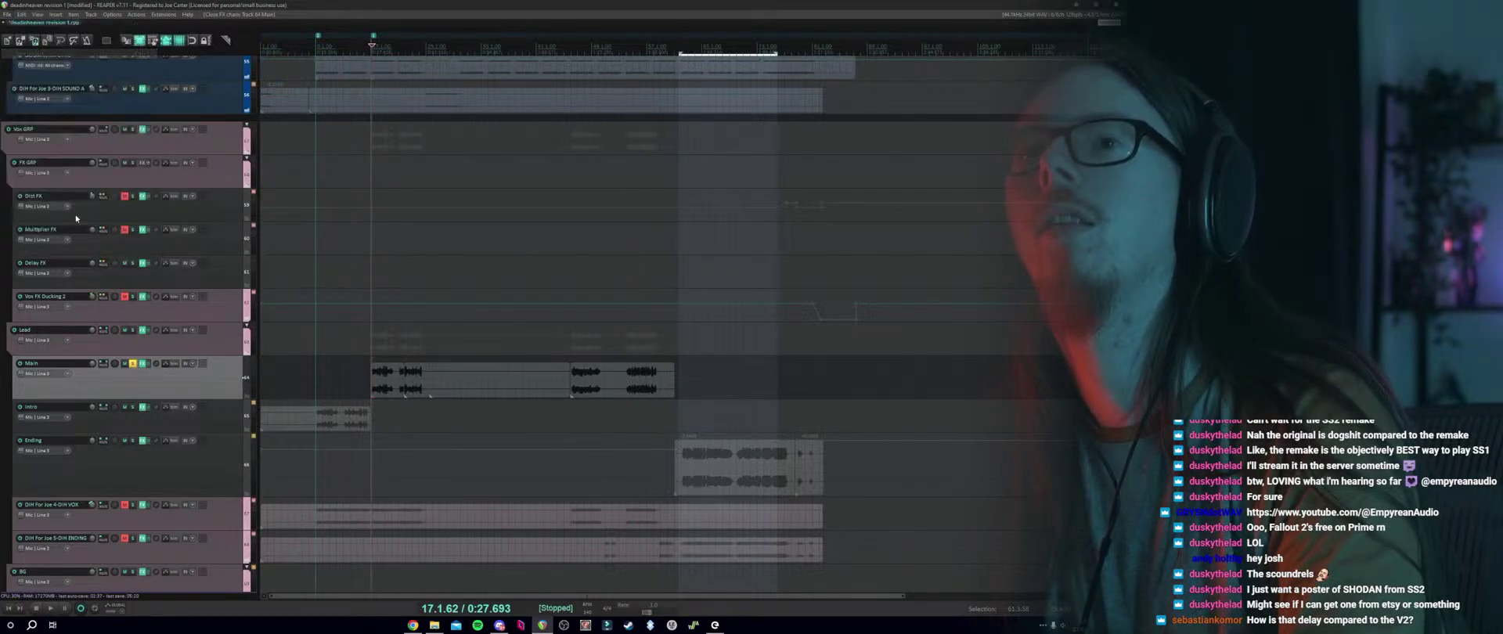
# Unsolo Main and unmute Vox FX Ducking 2, Multiplier FX and Dist FX to hear the vocals in the full mix.
pyautogui.click(133, 364)
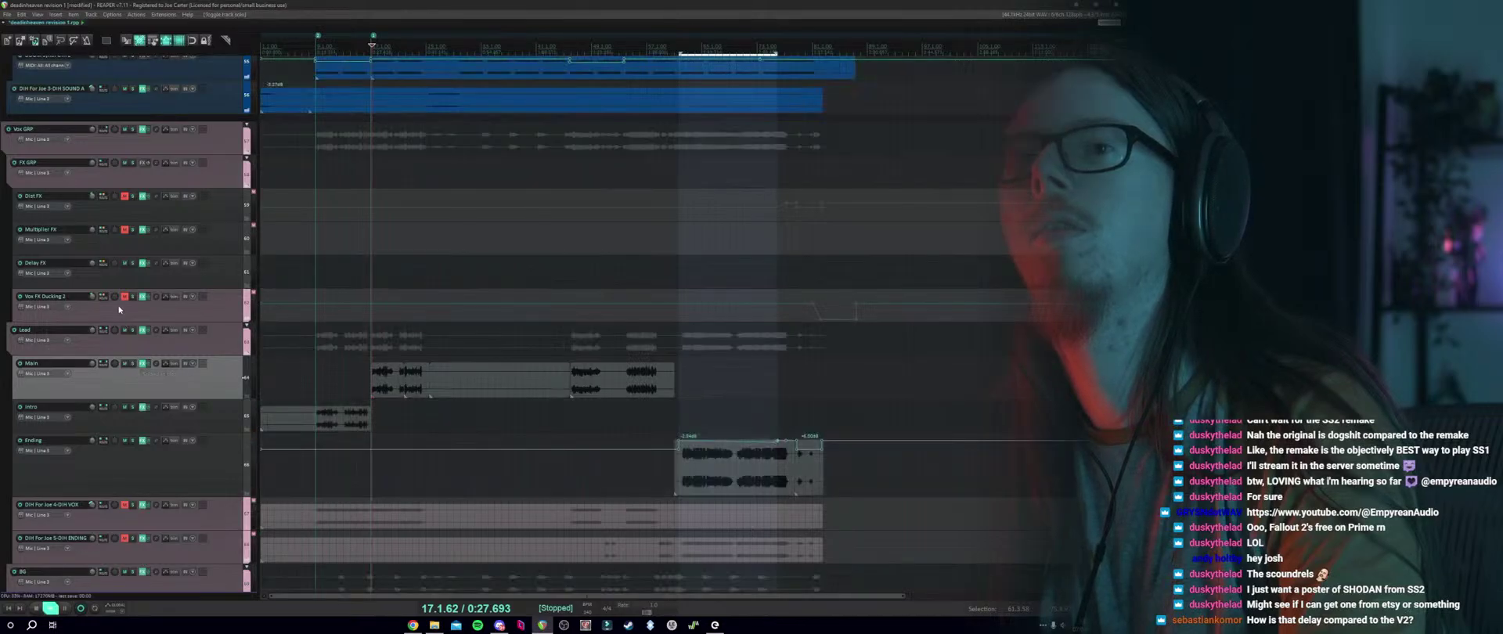
pyautogui.click(124, 296)
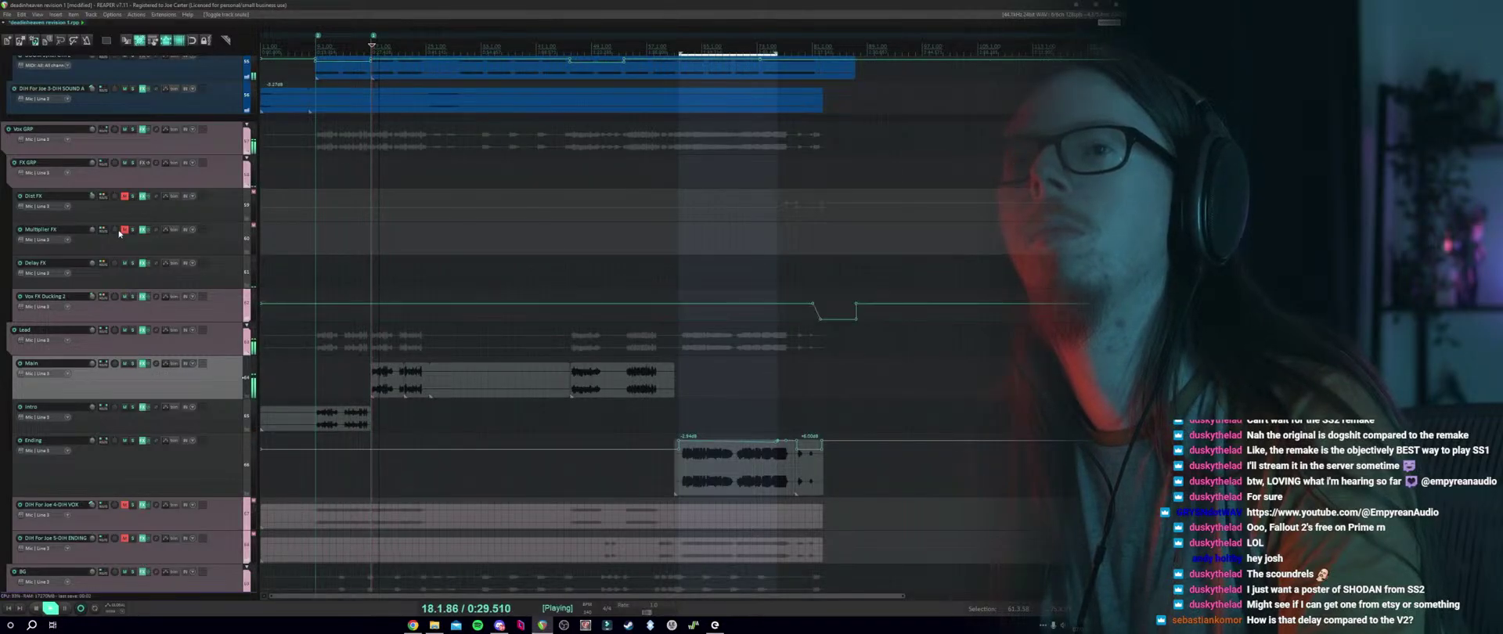
pyautogui.click(124, 229)
pyautogui.click(123, 198)
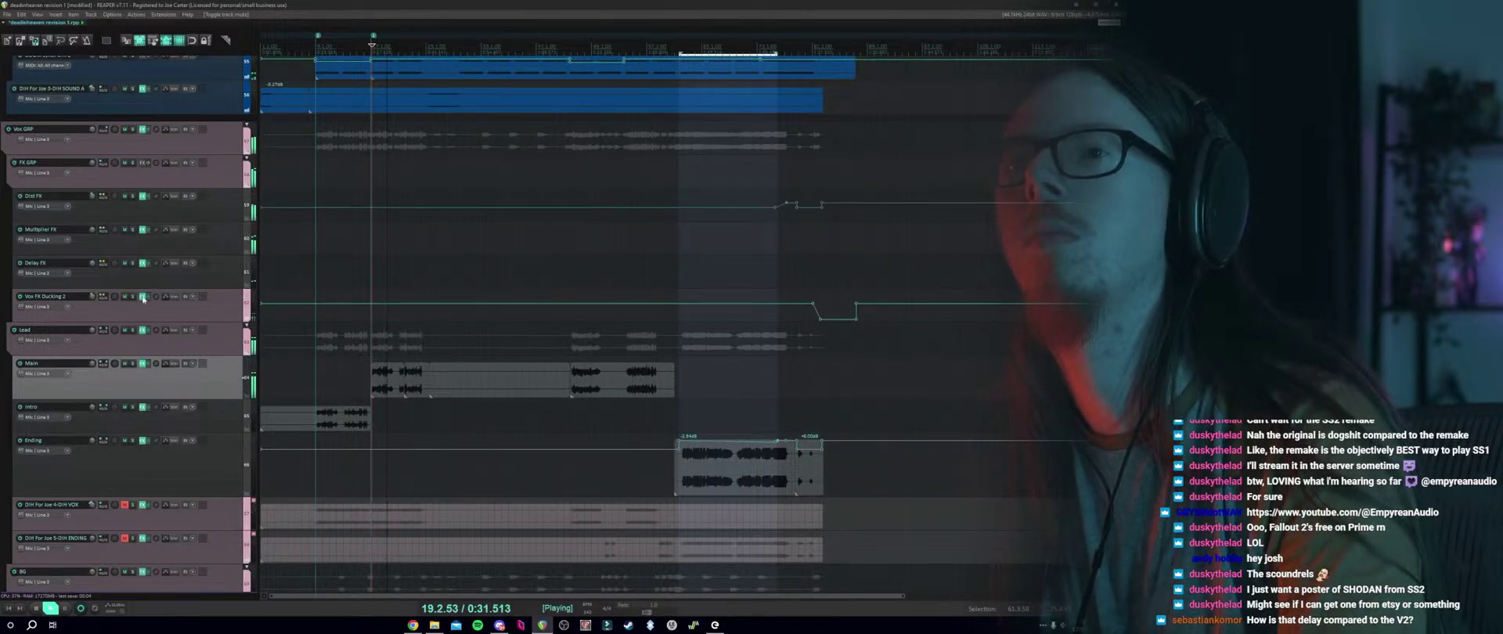
# Solo the Multiplier FX track, inspect its receives from Main and Intro, and return it to the full mix.
pyautogui.click(133, 230)
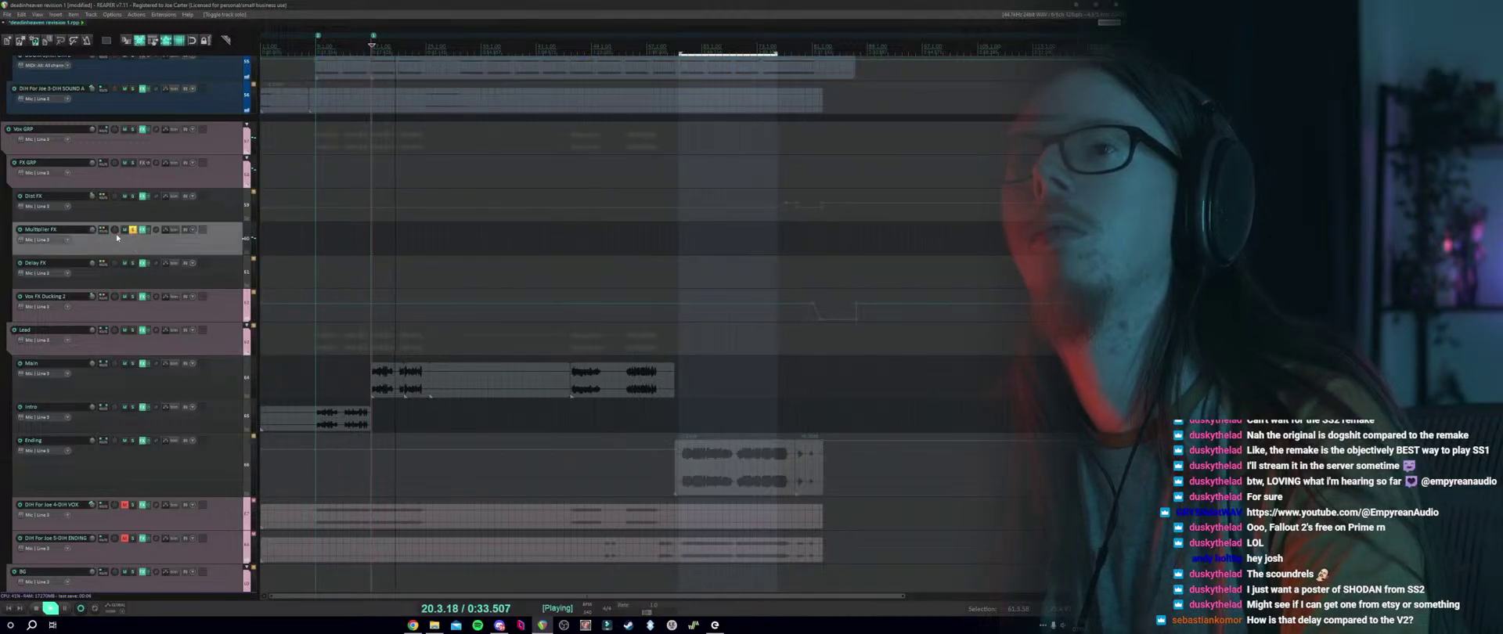
pyautogui.moveTo(100, 231)
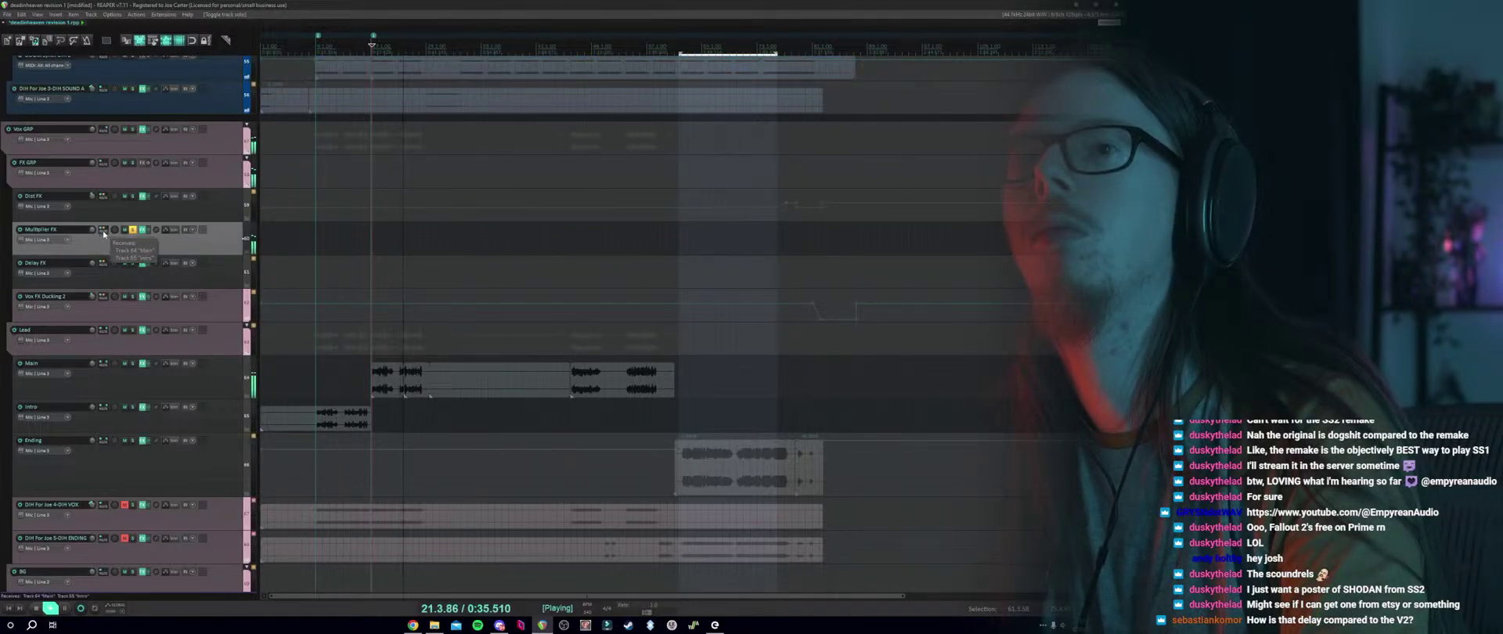
pyautogui.click(103, 231)
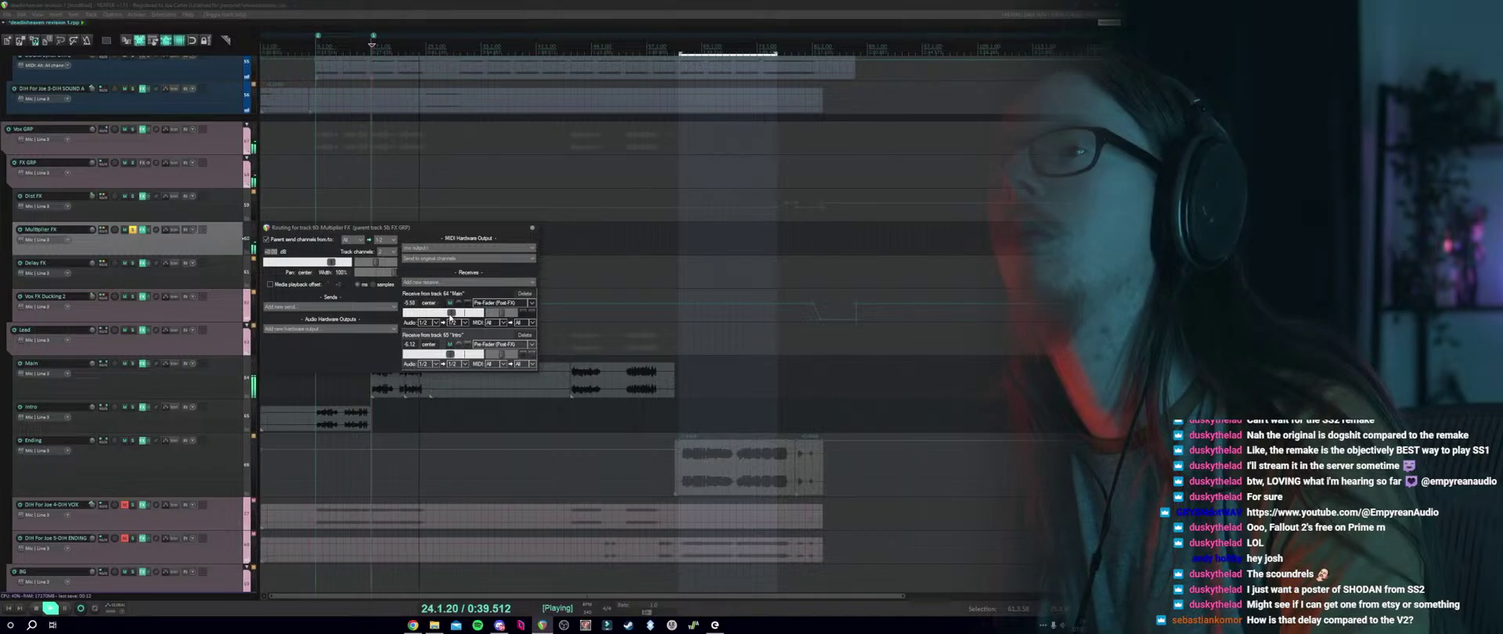
pyautogui.click(530, 229)
pyautogui.press('space')
pyautogui.click(133, 230)
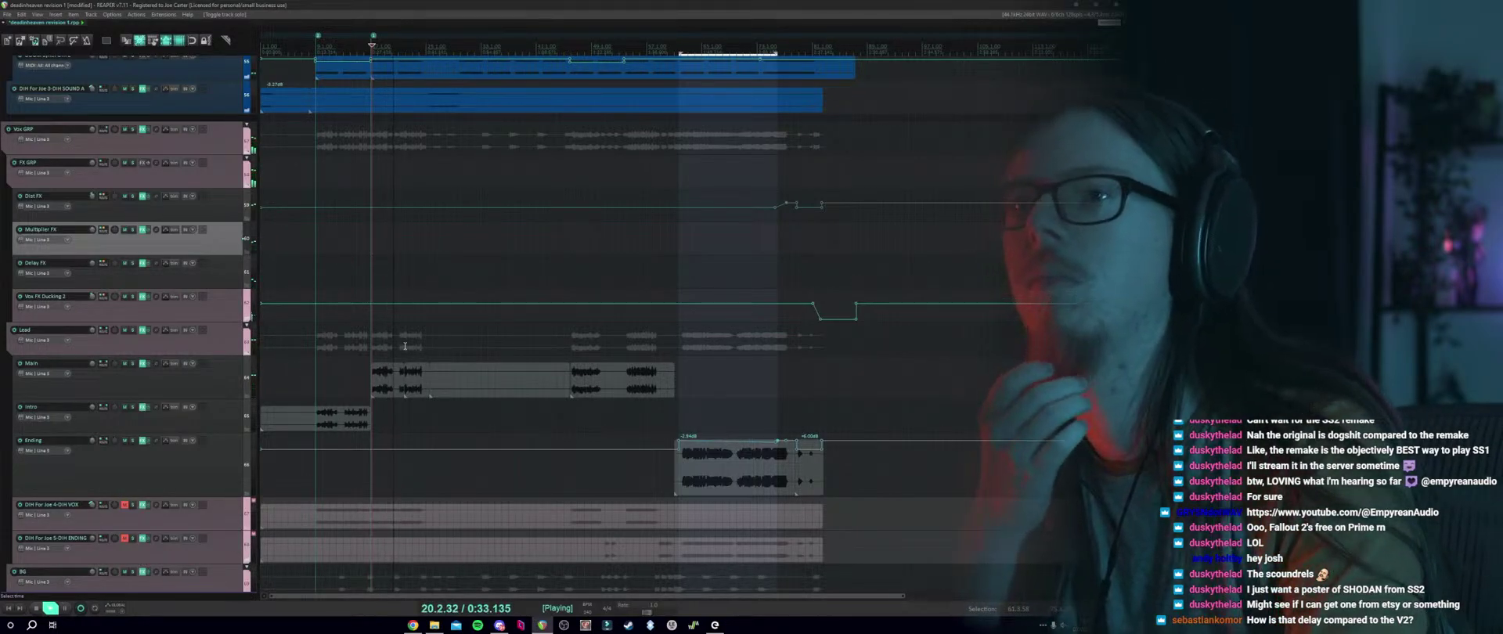
# Save the project and move playback to the start of the second vocal passage on the Main track.
pyautogui.scroll(2, 430, 339)
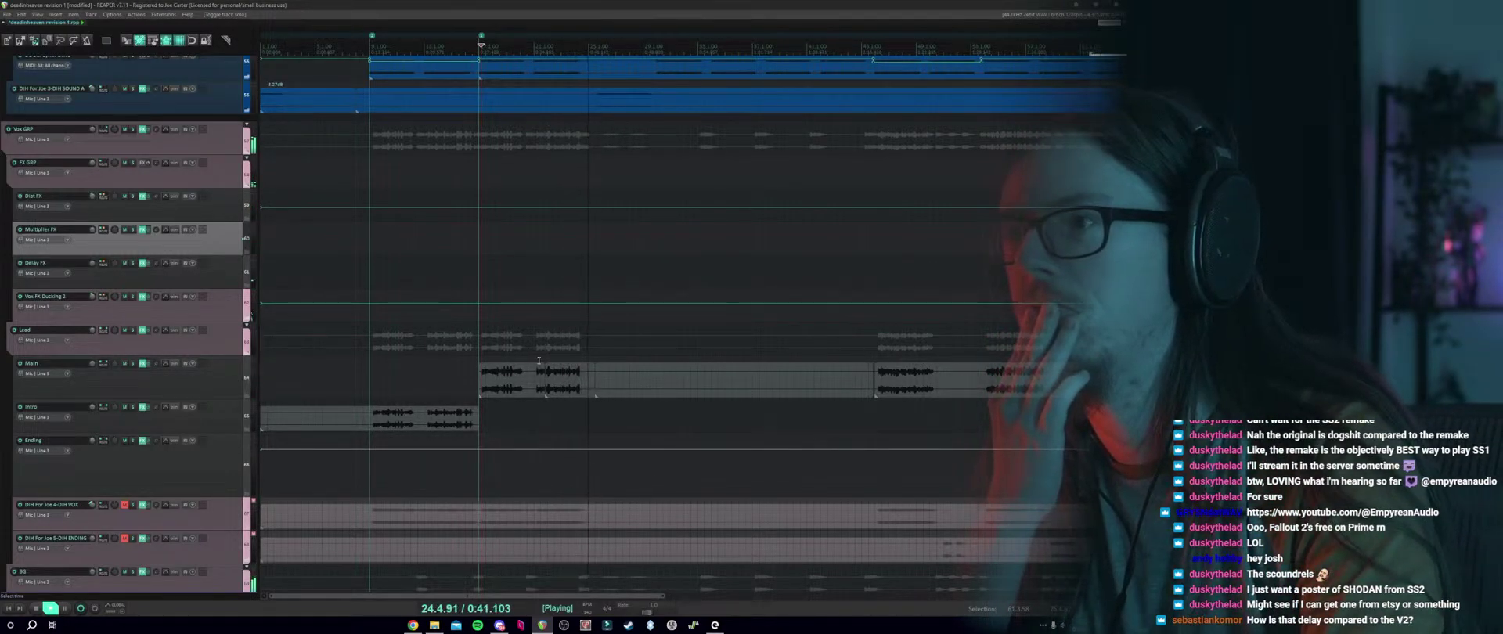
pyautogui.scroll(-1, 427, 357)
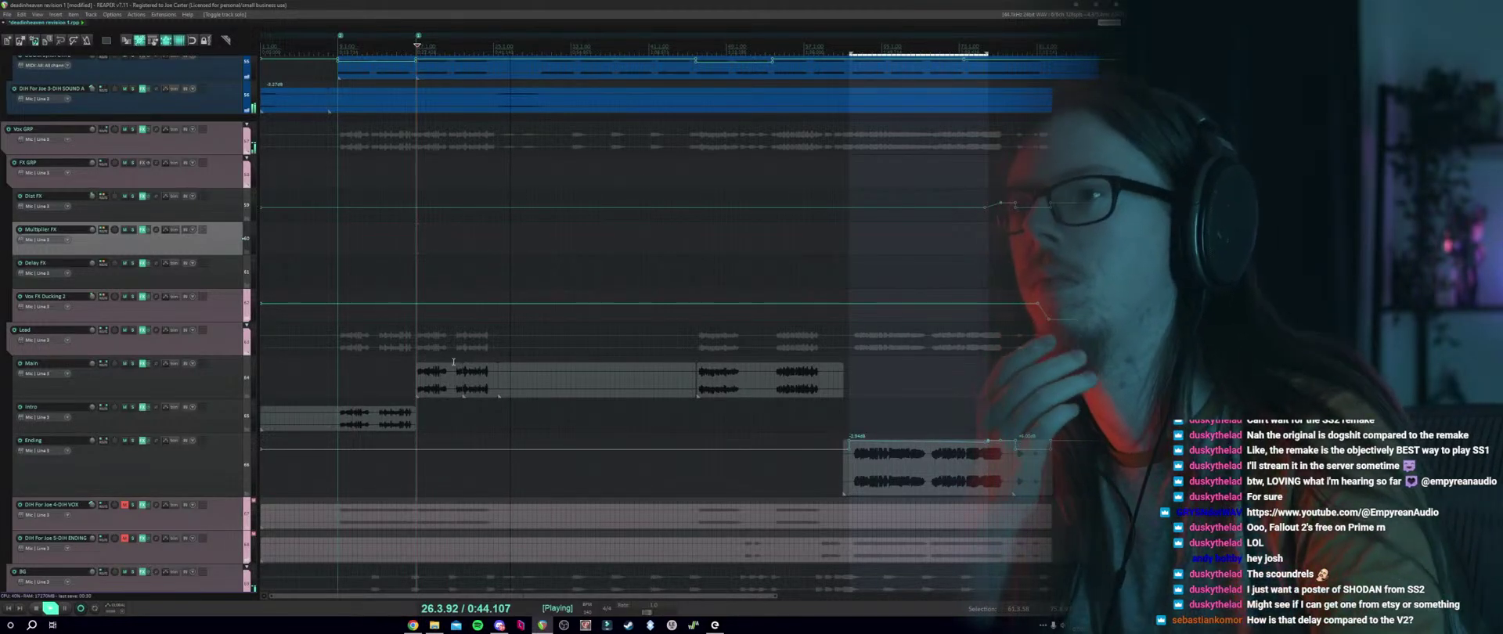
pyautogui.hotkey('ctrl', 's')
pyautogui.click(695, 357)
pyautogui.scroll(2, 665, 391)
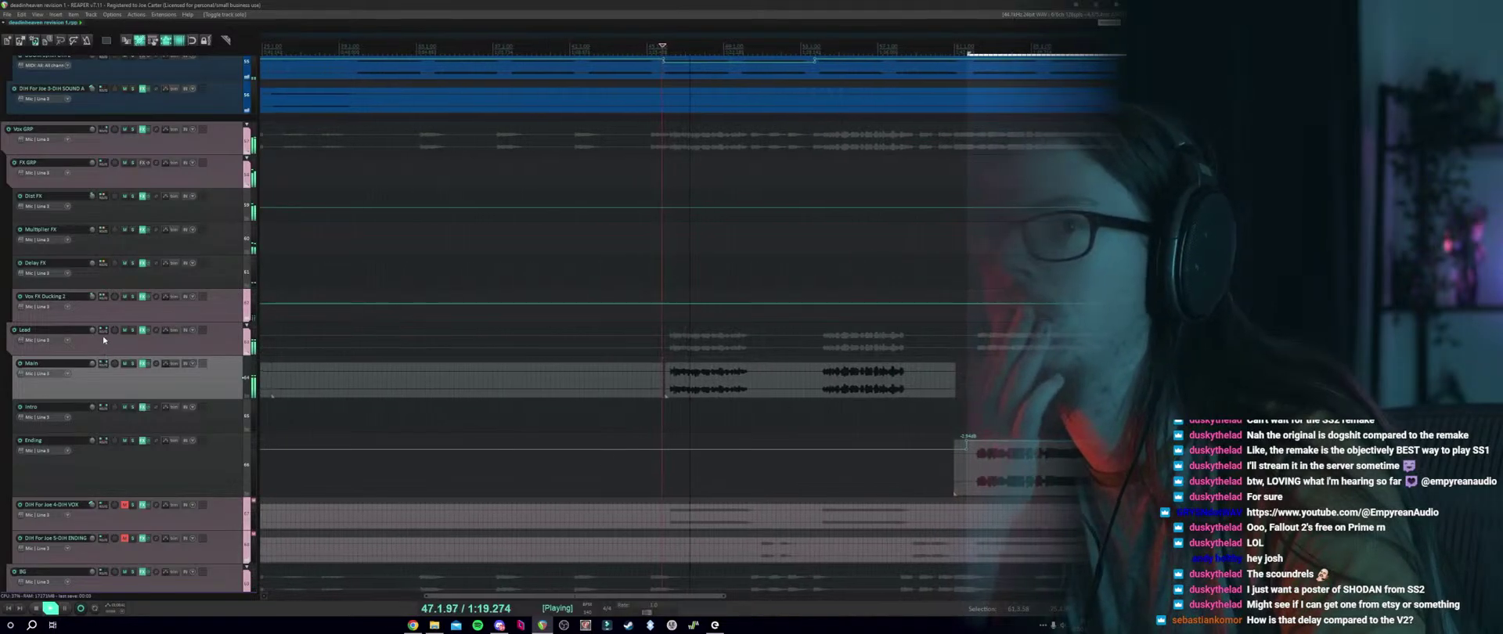
# Compare the vocals with the Delay FX track muted, unmuted and soloed during playback.
pyautogui.click(123, 264)
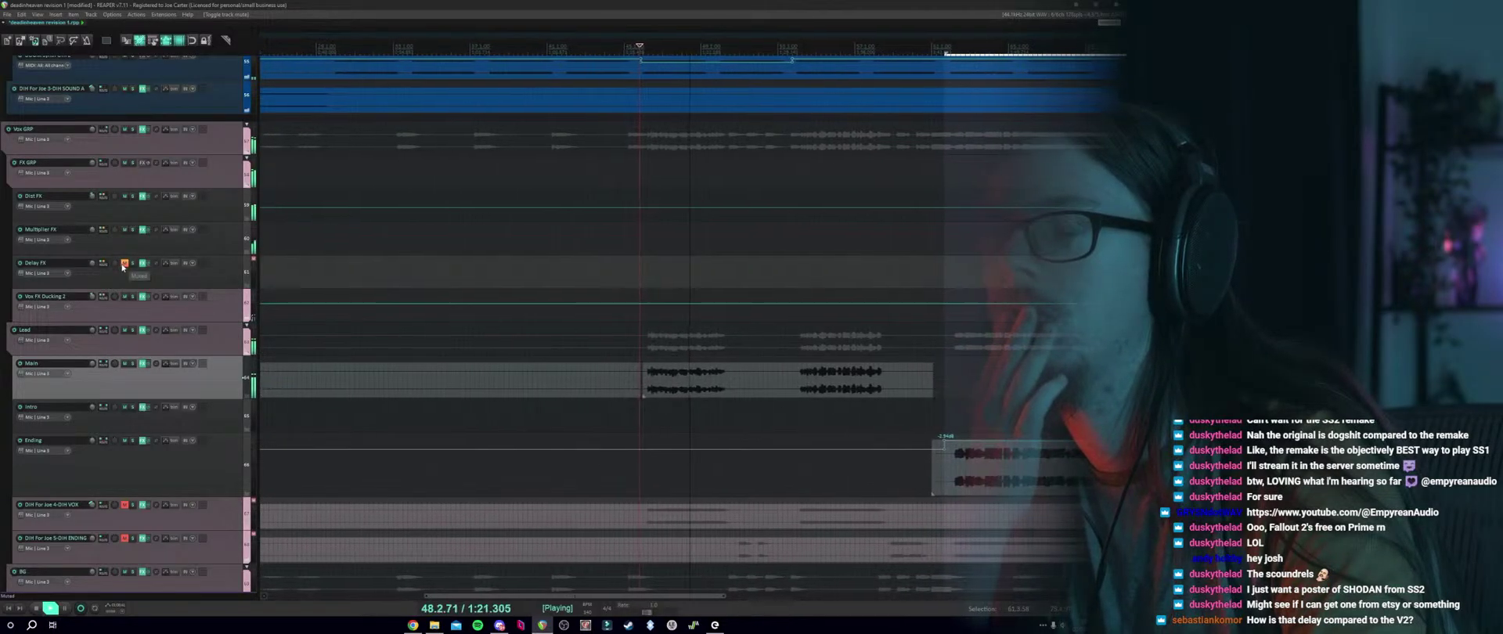
pyautogui.click(123, 265)
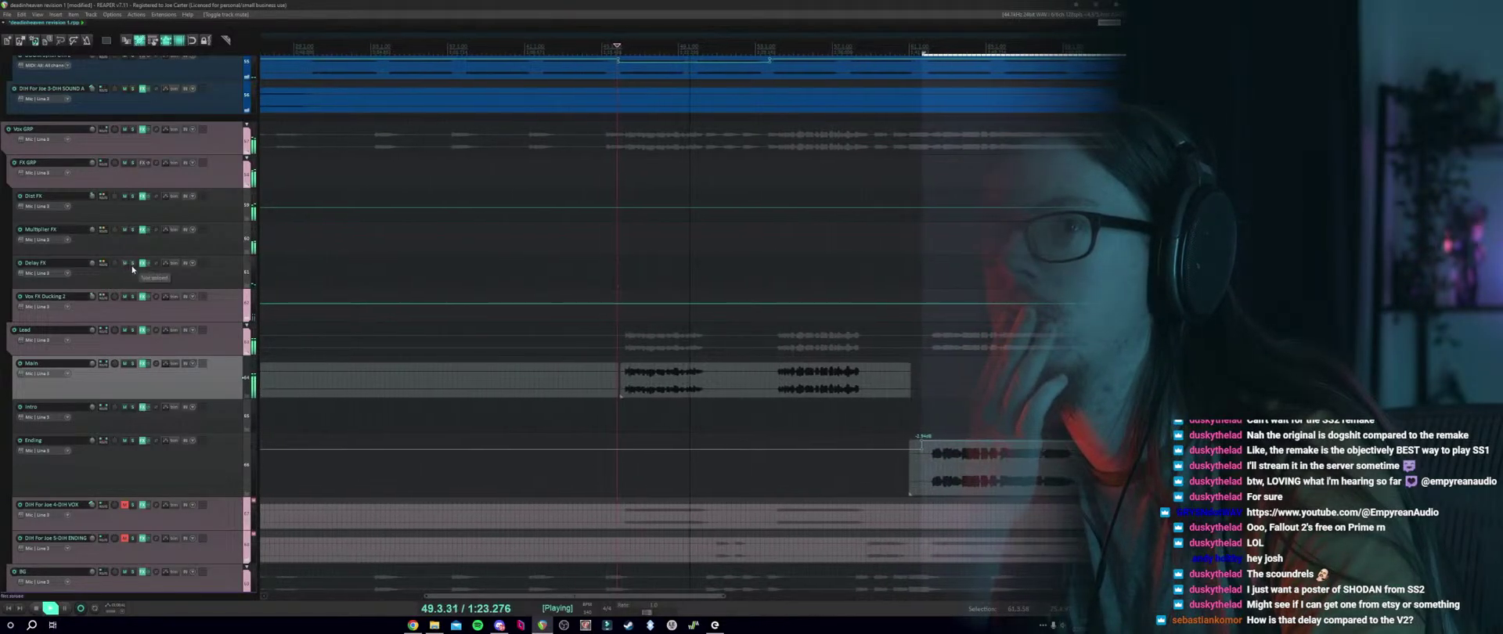
pyautogui.click(133, 264)
pyautogui.click(133, 264)
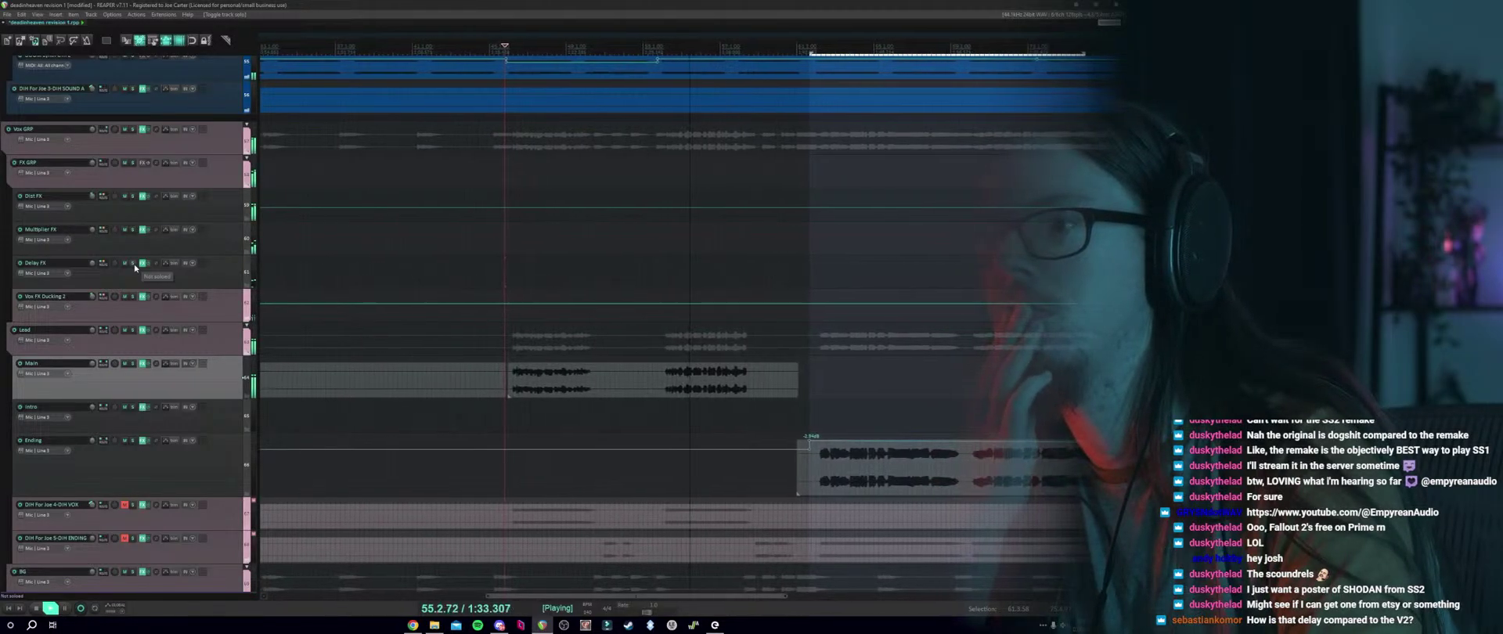
# Solo the Delay FX track and try the Short Vocal Slap preset from Timeless 3's Slapback category.
pyautogui.click(133, 264)
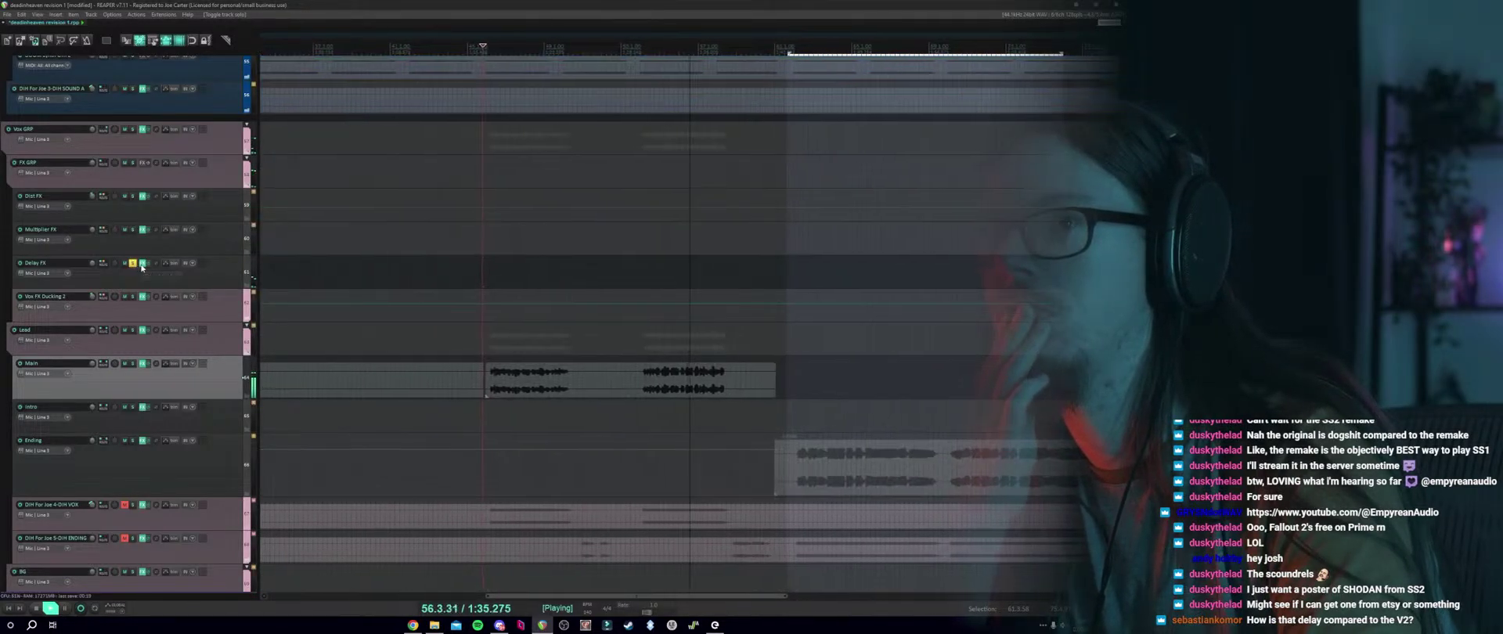
pyautogui.click(142, 263)
pyautogui.press('space')
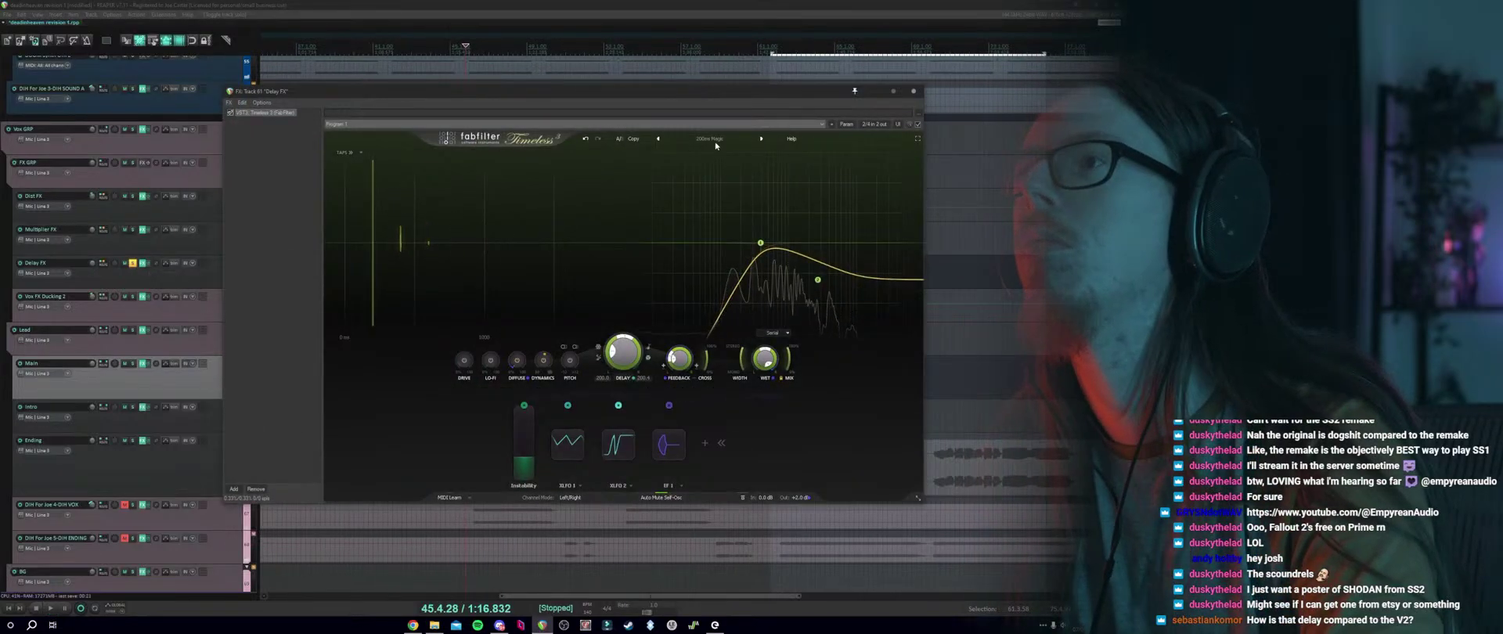
pyautogui.click(709, 139)
pyautogui.moveTo(727, 160)
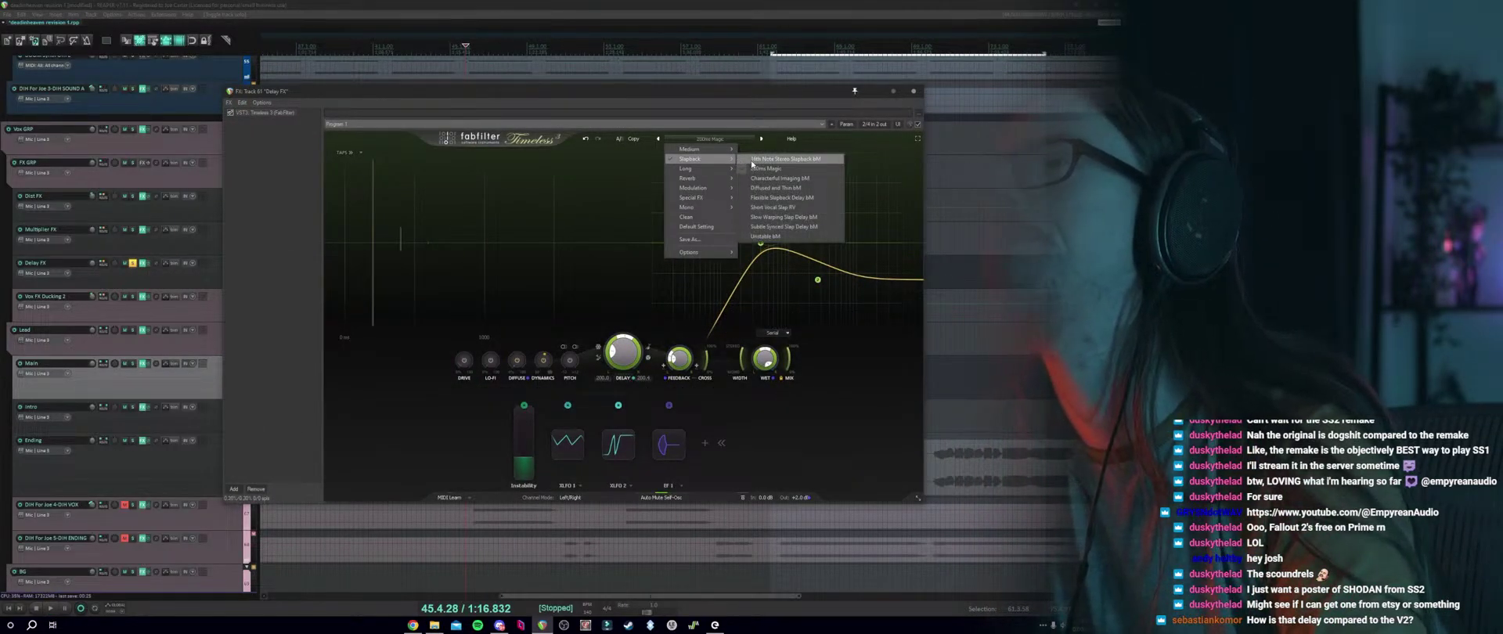
pyautogui.click(771, 208)
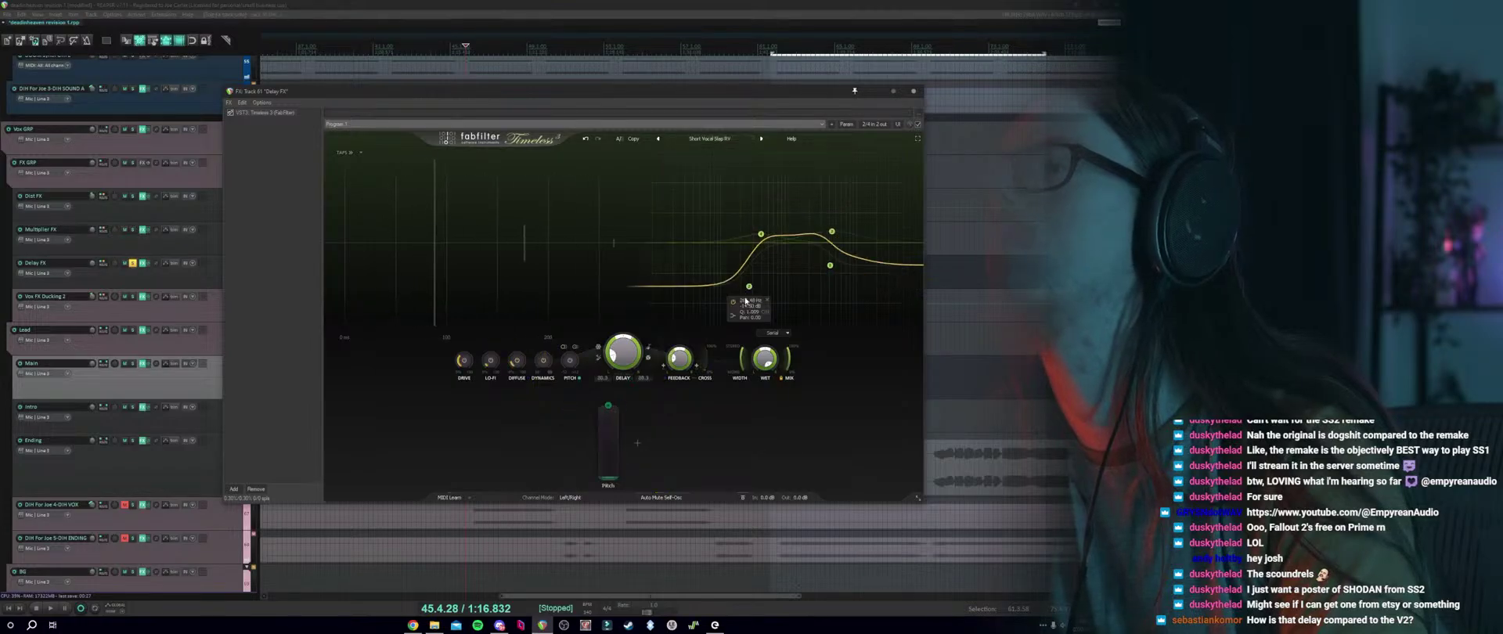
pyautogui.press('space')
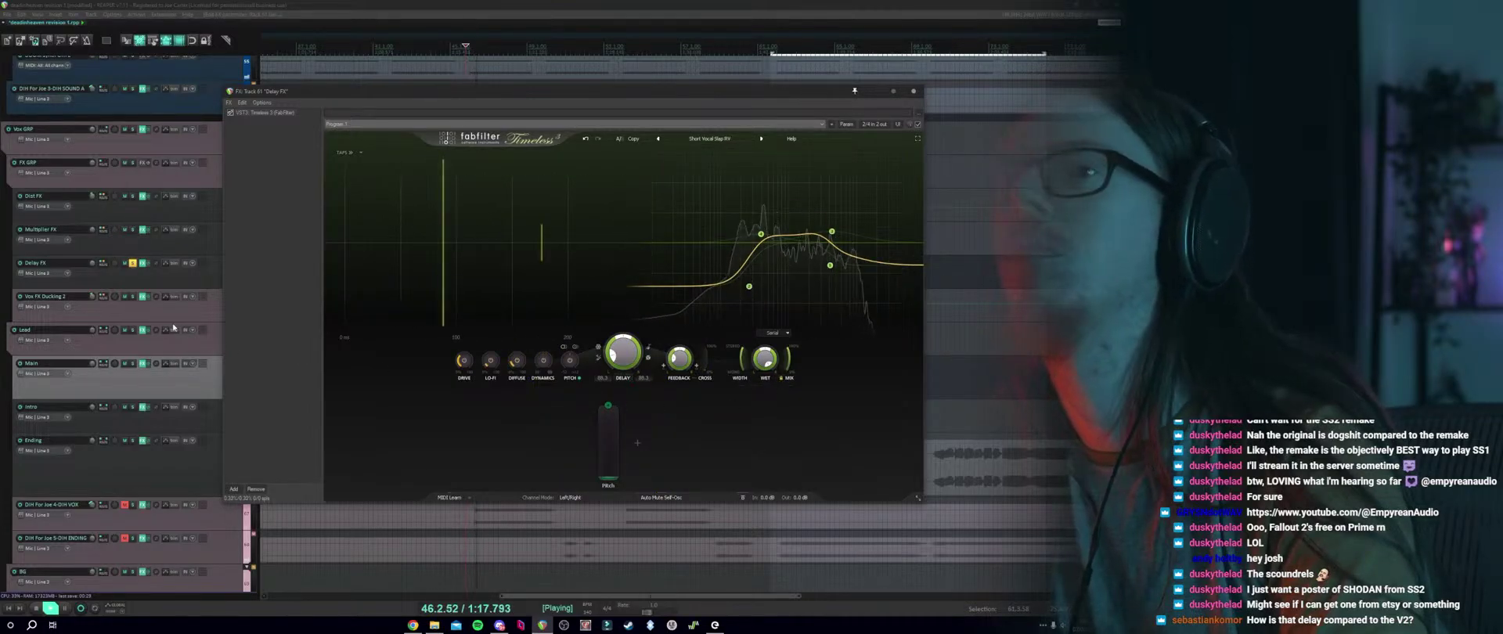
# Unsolo the Delay FX track and adjust its volume while playing the full mix.
pyautogui.click(132, 263)
pyautogui.press('space')
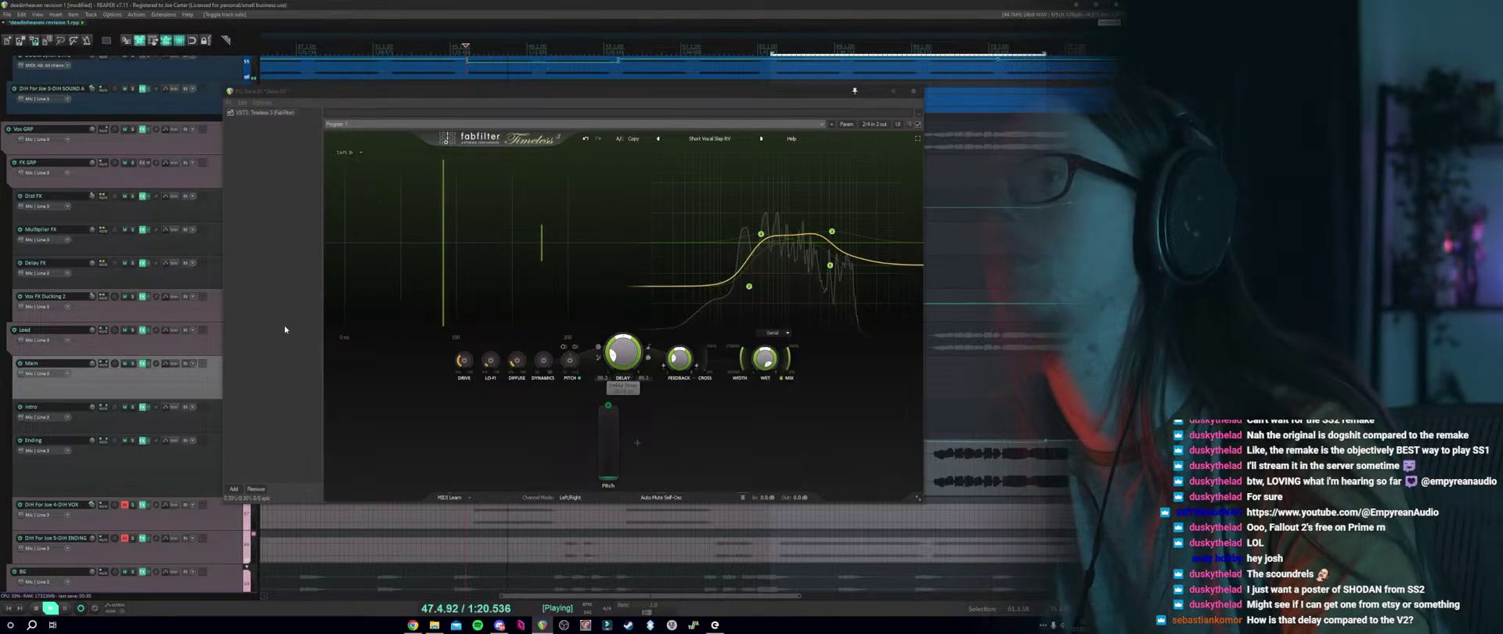
pyautogui.moveTo(93, 267); pyautogui.dragTo(92, 269)
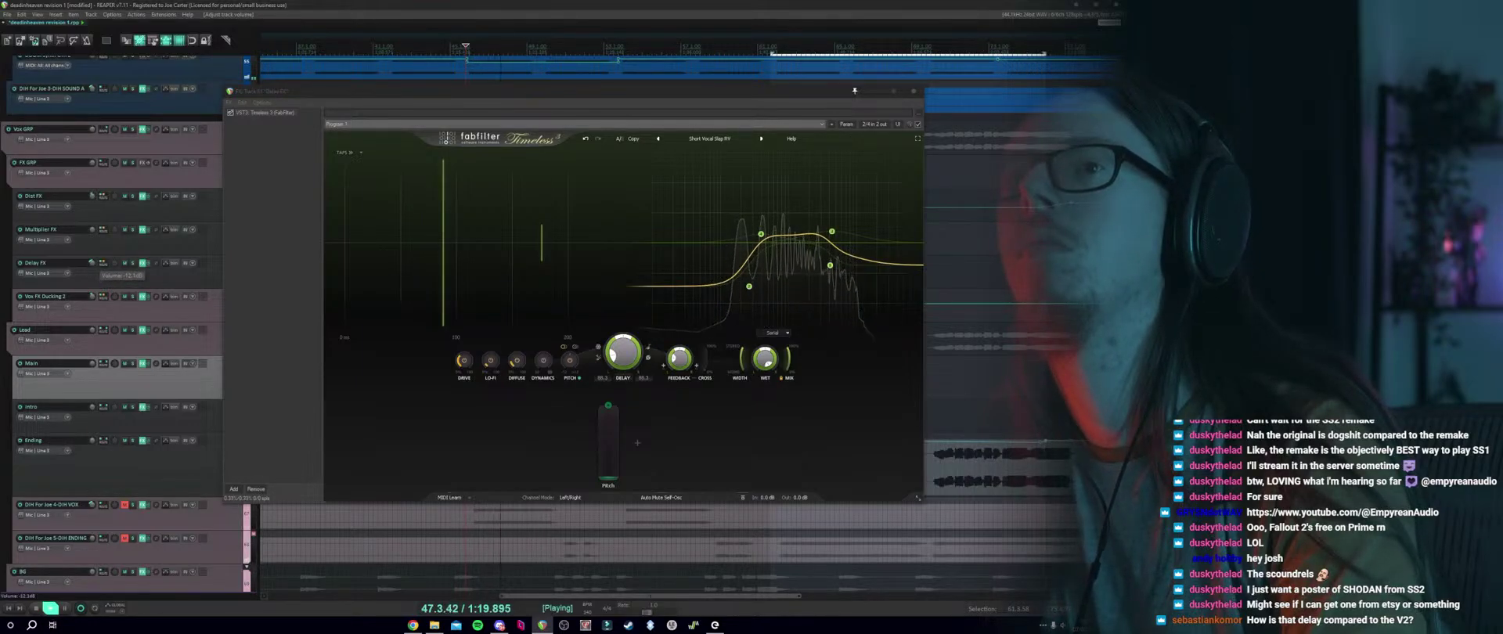
# Compare the mix with the Delay FX track muted and unmuted, and close its effects window.
pyautogui.click(124, 264)
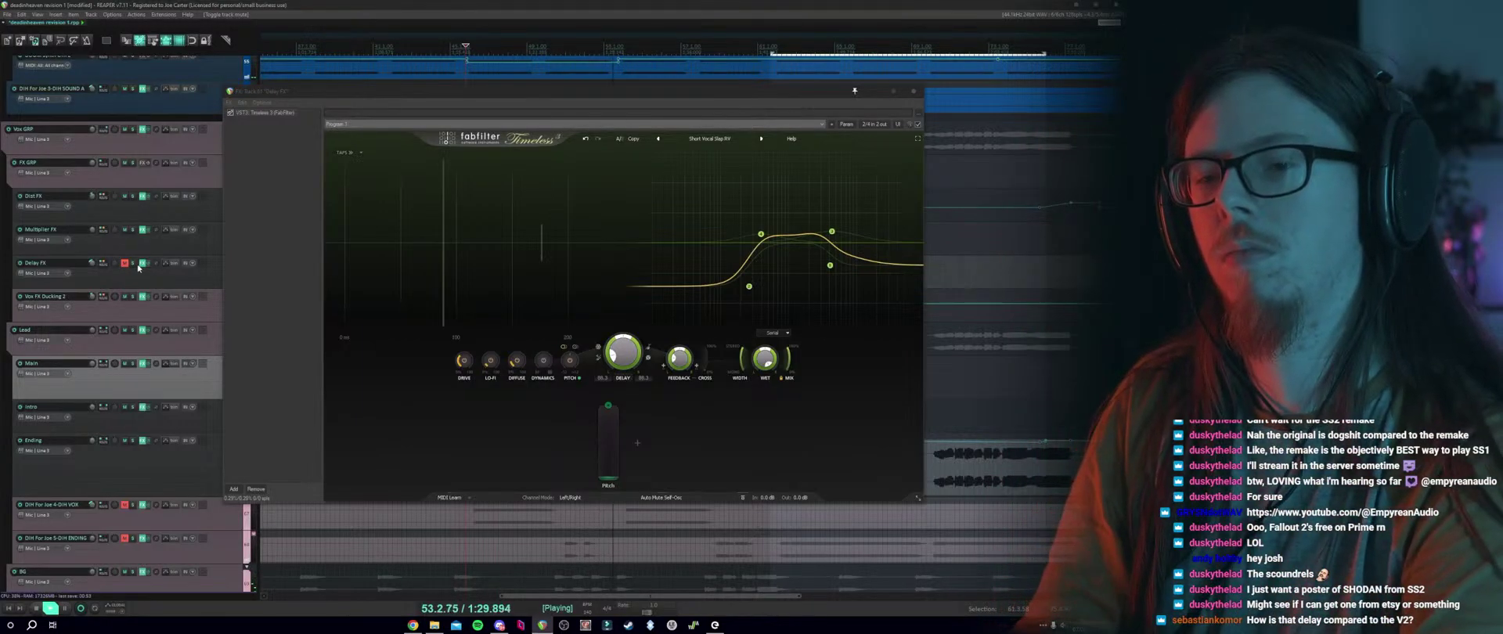
pyautogui.click(124, 263)
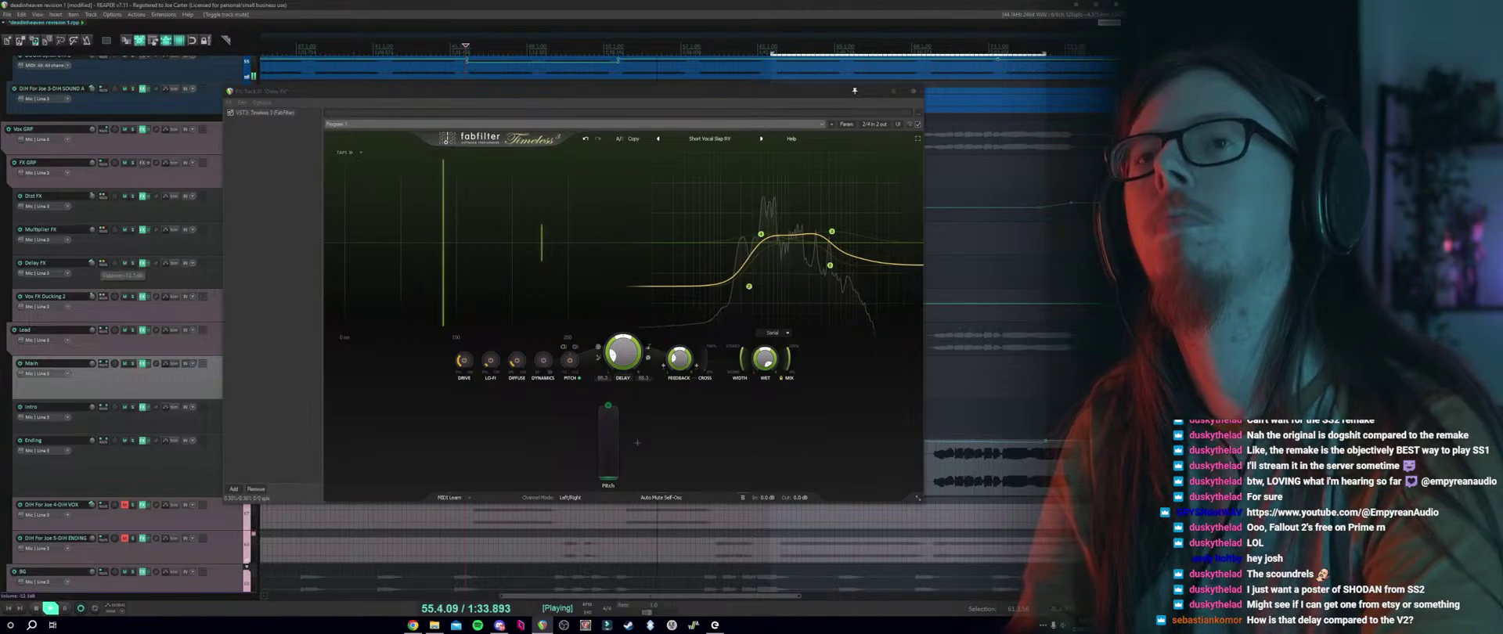
pyautogui.moveTo(93, 263)
pyautogui.scroll(-3, 92, 264)
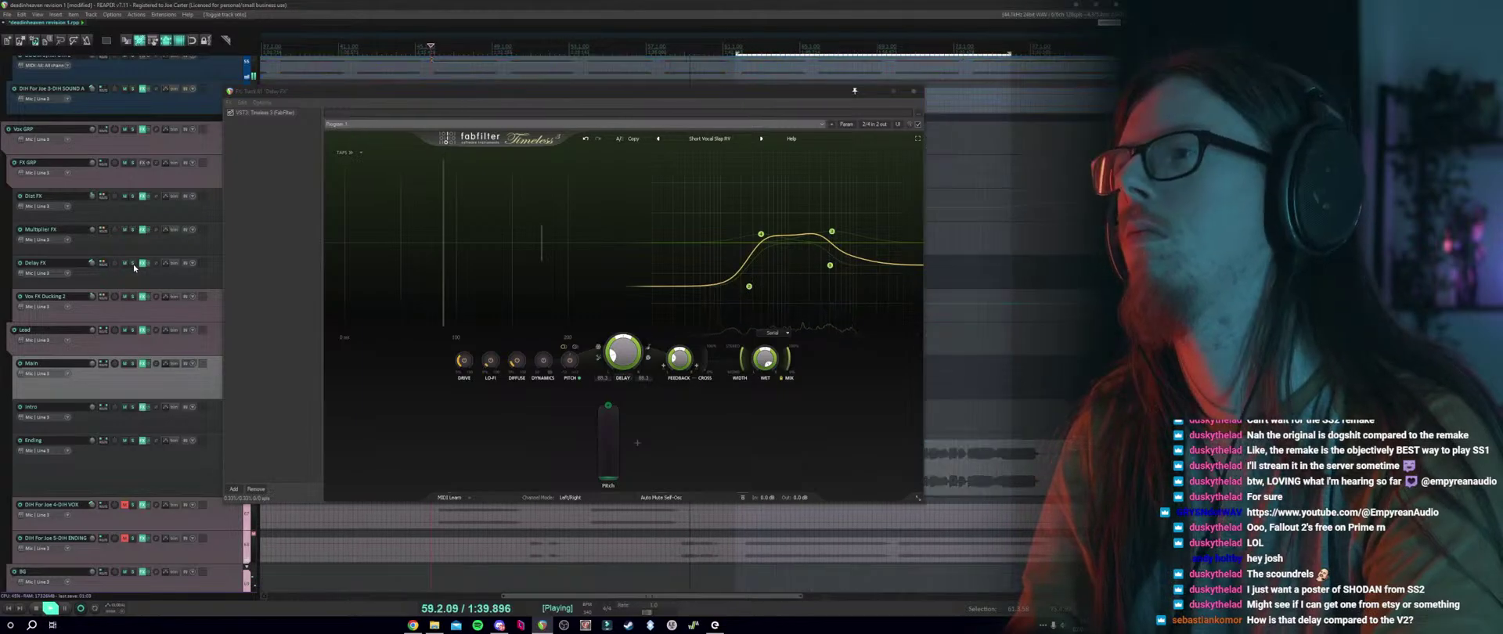
pyautogui.click(912, 92)
pyautogui.scroll(-4, 654, 235)
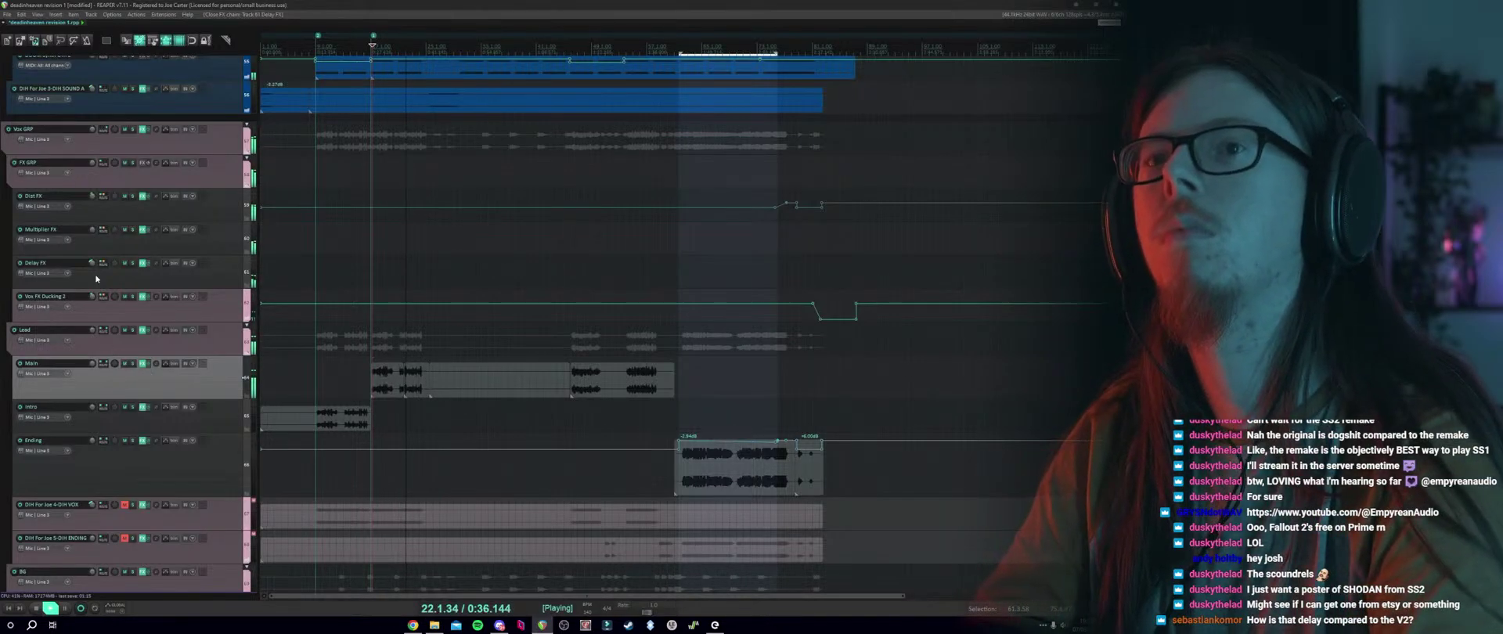
# Solo the Delay FX track, load Timeless 3's Subtle Synced Slap Delay preset from the Slapback category, and play it.
pyautogui.click(132, 263)
pyautogui.press('space')
pyautogui.click(141, 269)
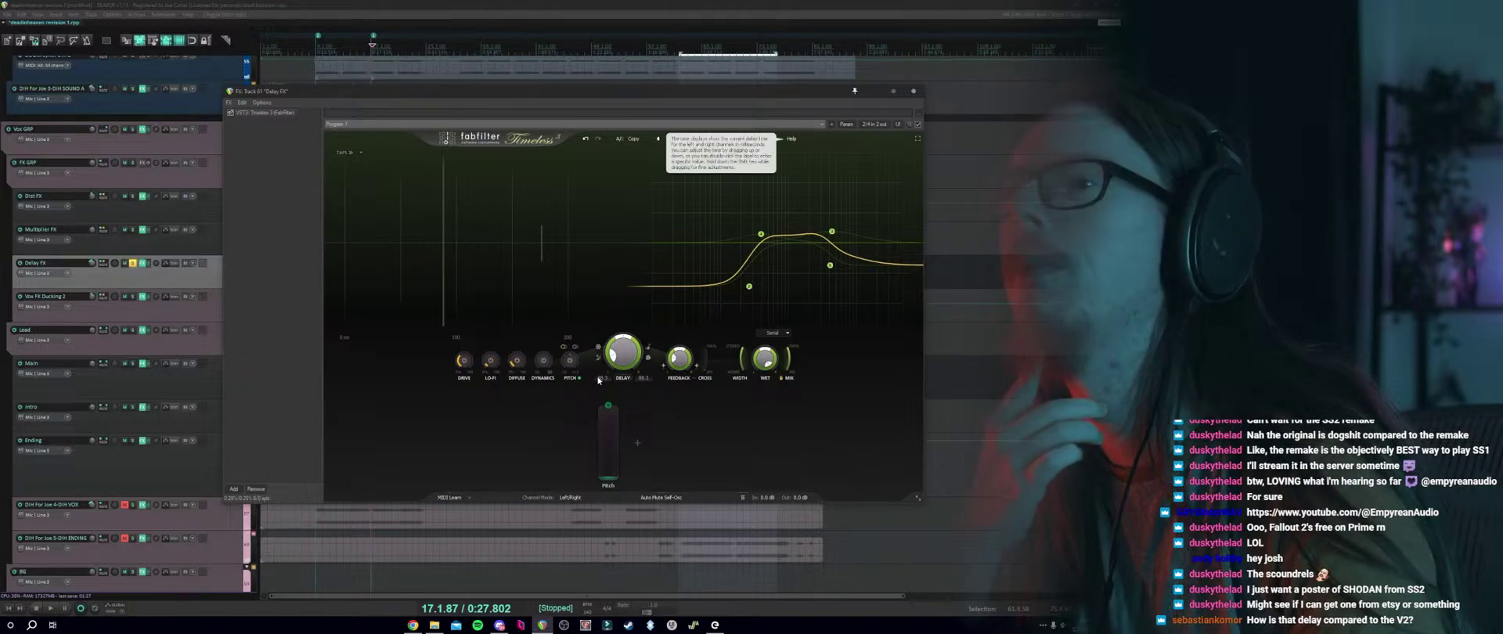
pyautogui.click(720, 141)
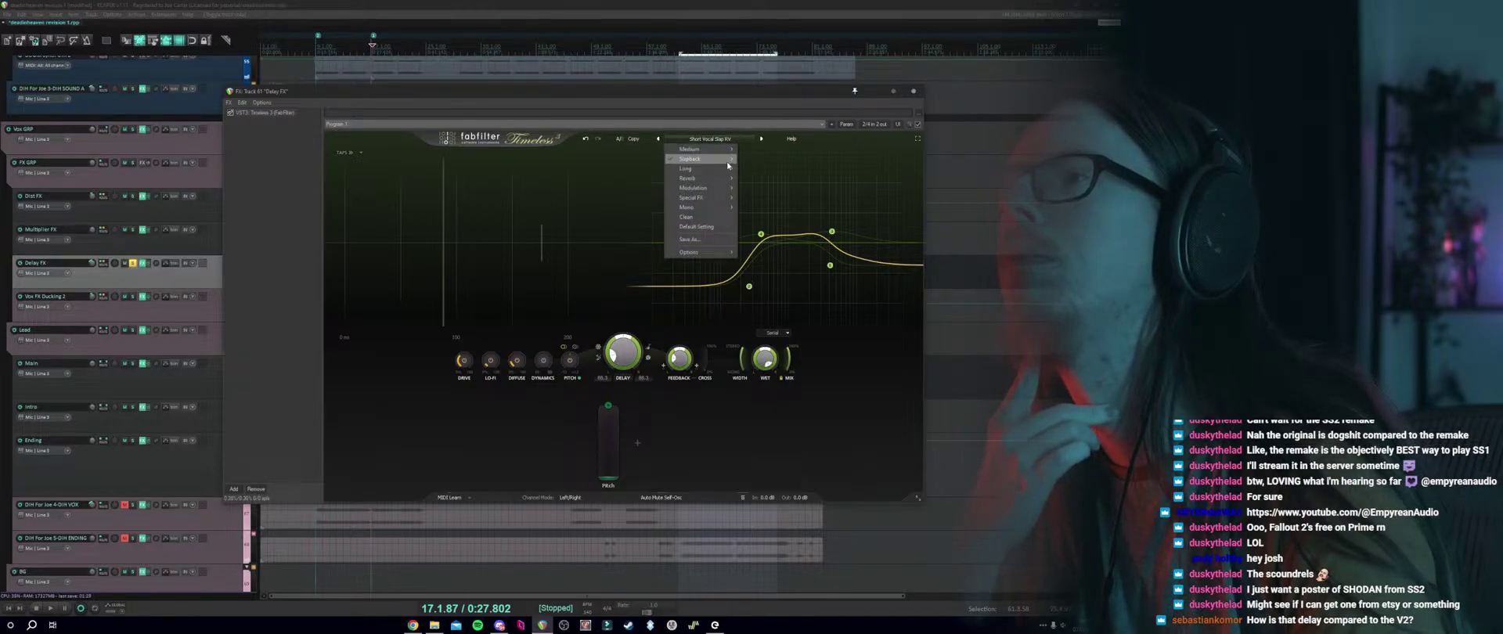
pyautogui.moveTo(728, 161)
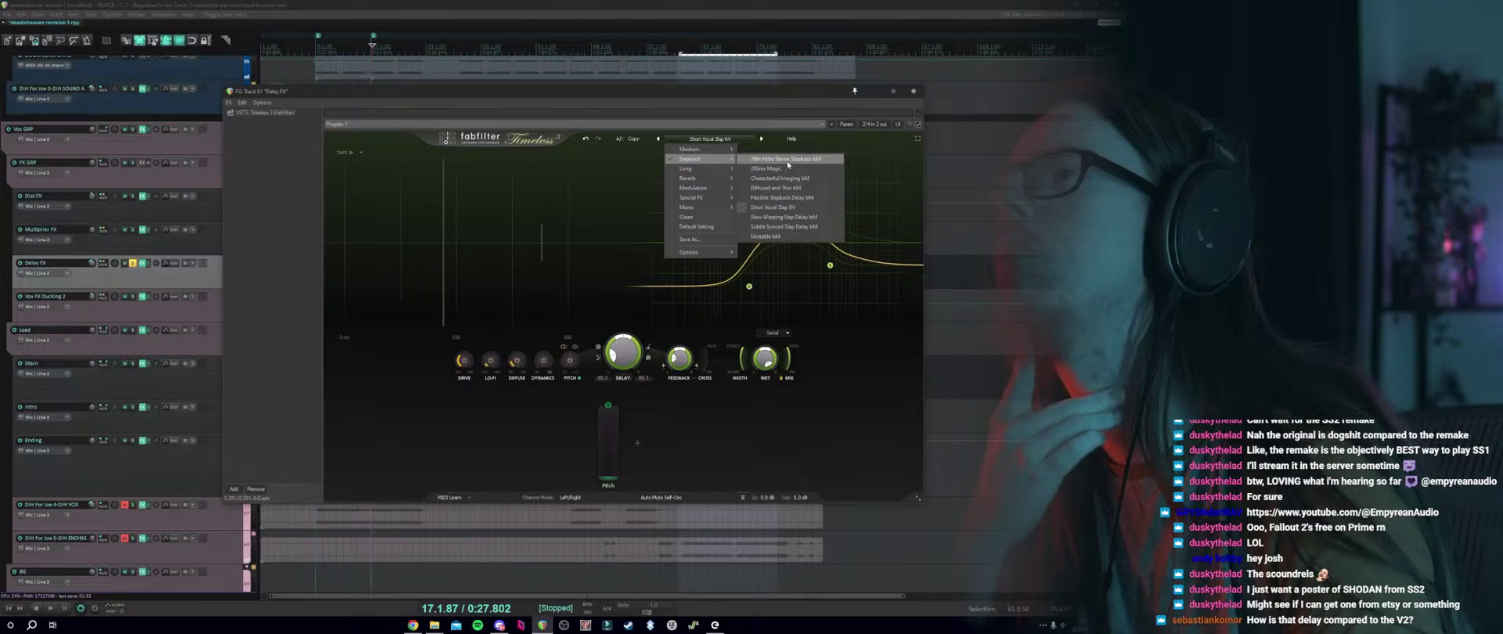
pyautogui.click(783, 227)
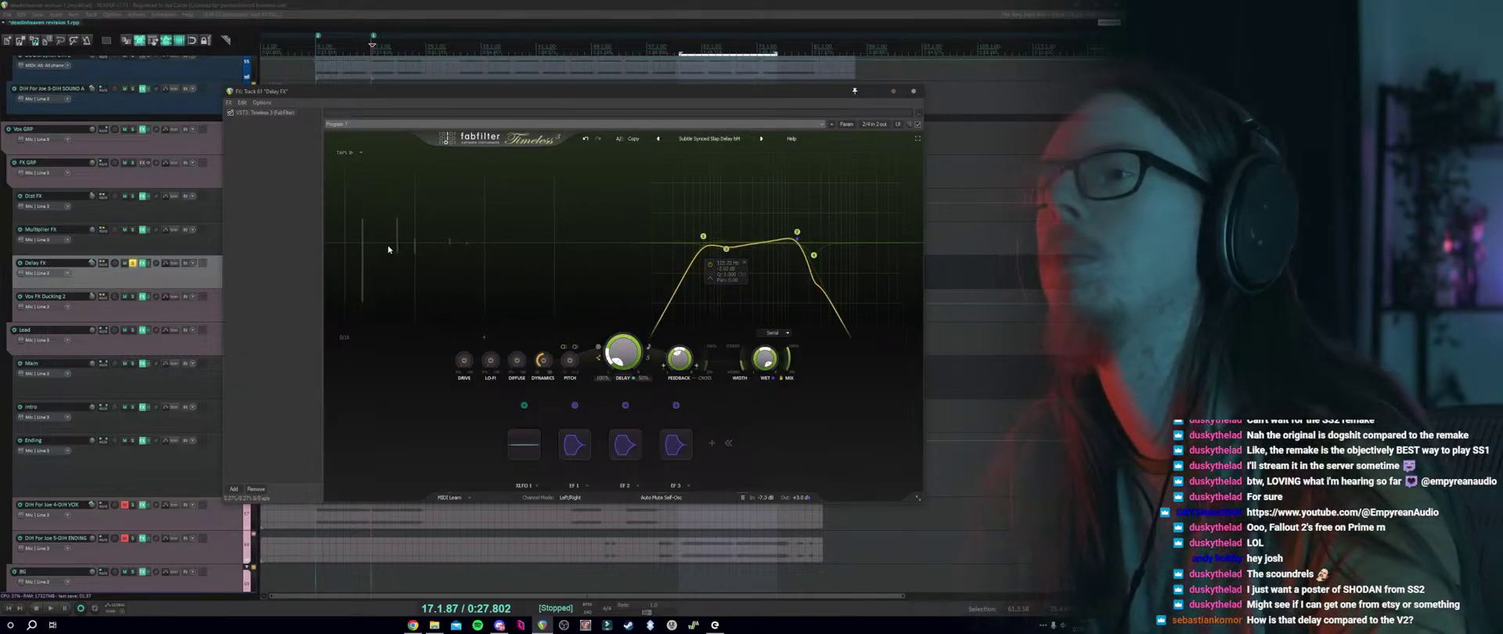
pyautogui.press('space')
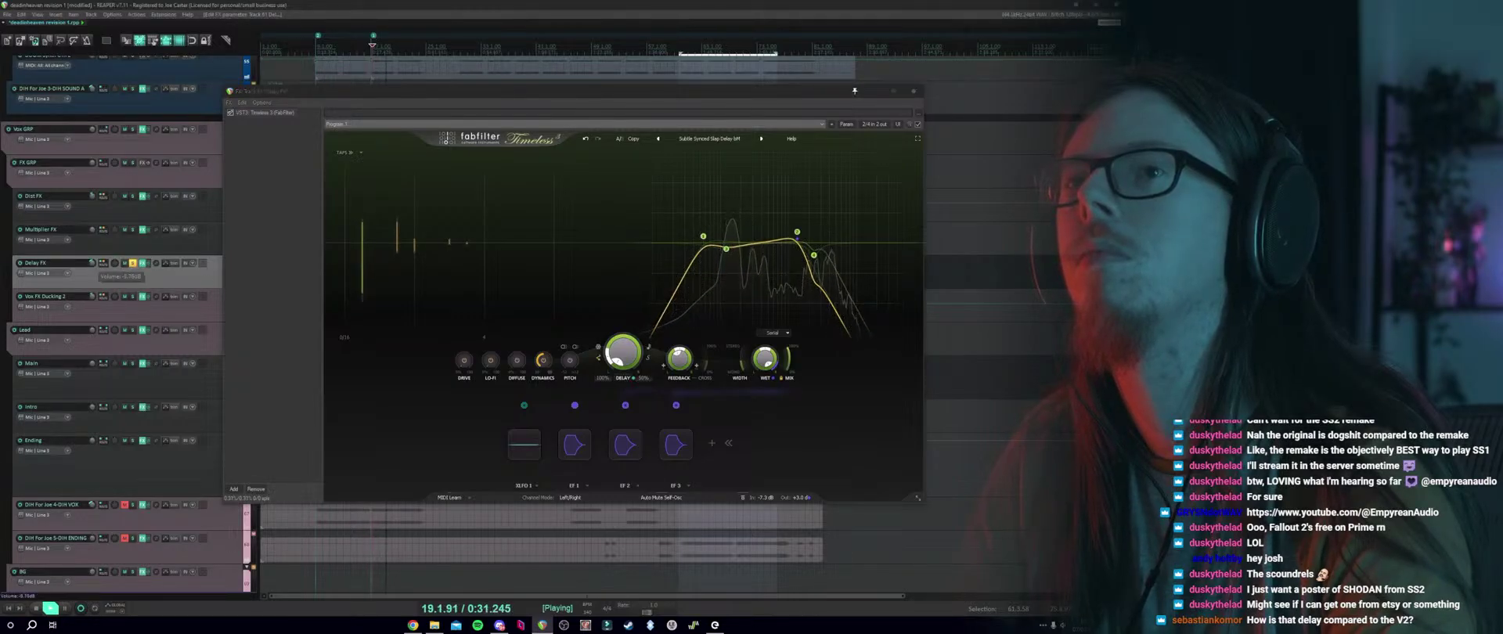
# Audition the delay on the soloed Main vocal with the other vocal effect tracks muted, and replay it in the full mix.
pyautogui.press('space')
pyautogui.click(132, 263)
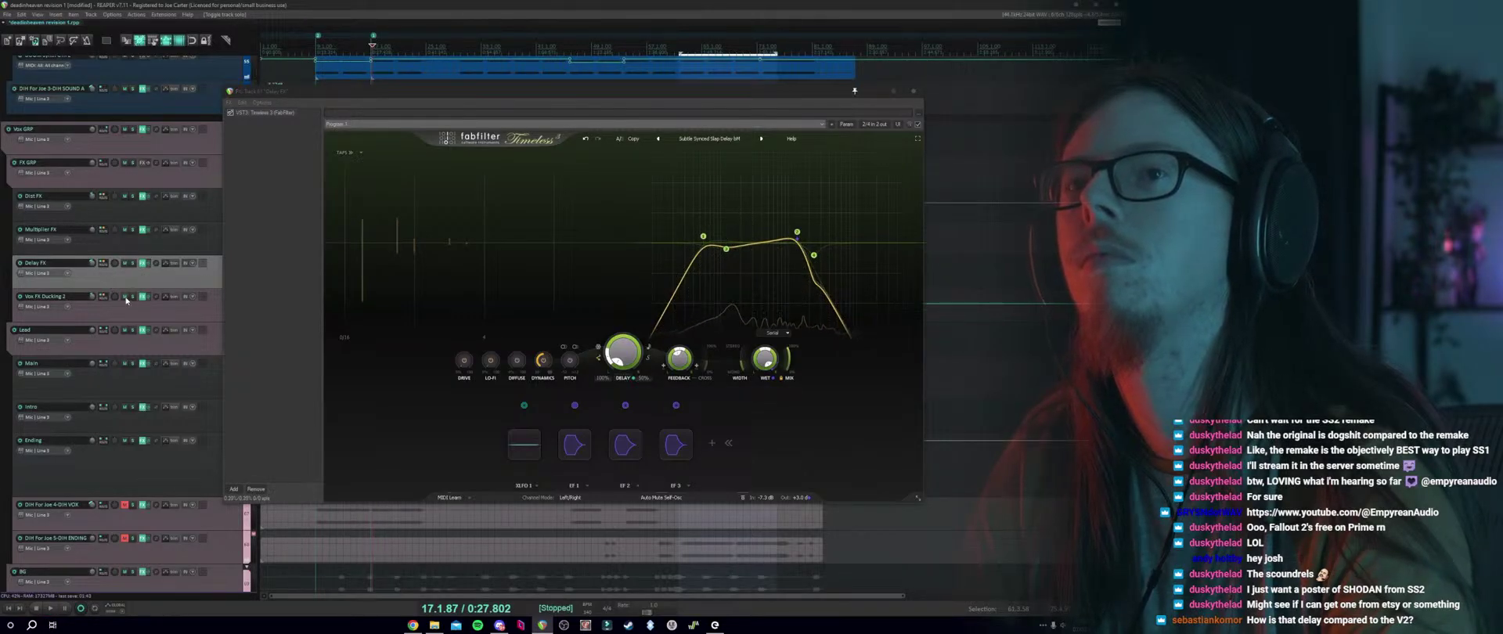
pyautogui.click(125, 297)
pyautogui.click(124, 230)
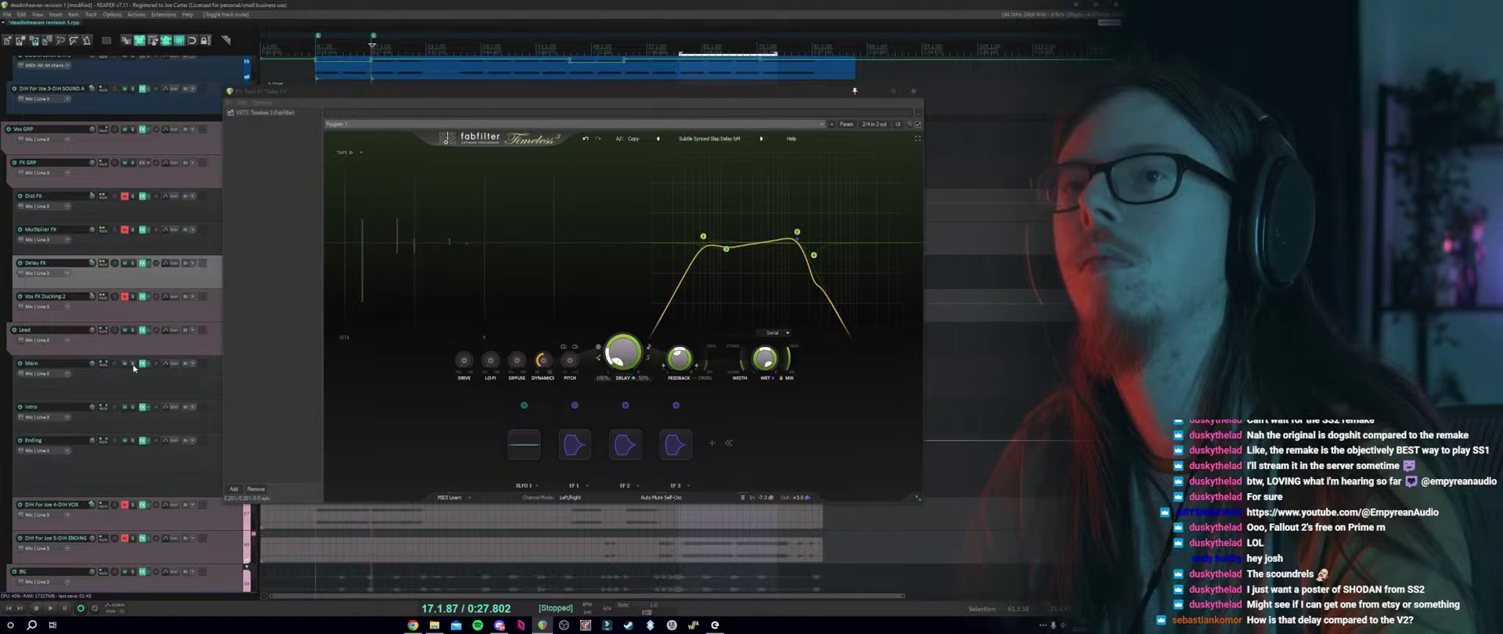
pyautogui.click(133, 364)
pyautogui.press('space')
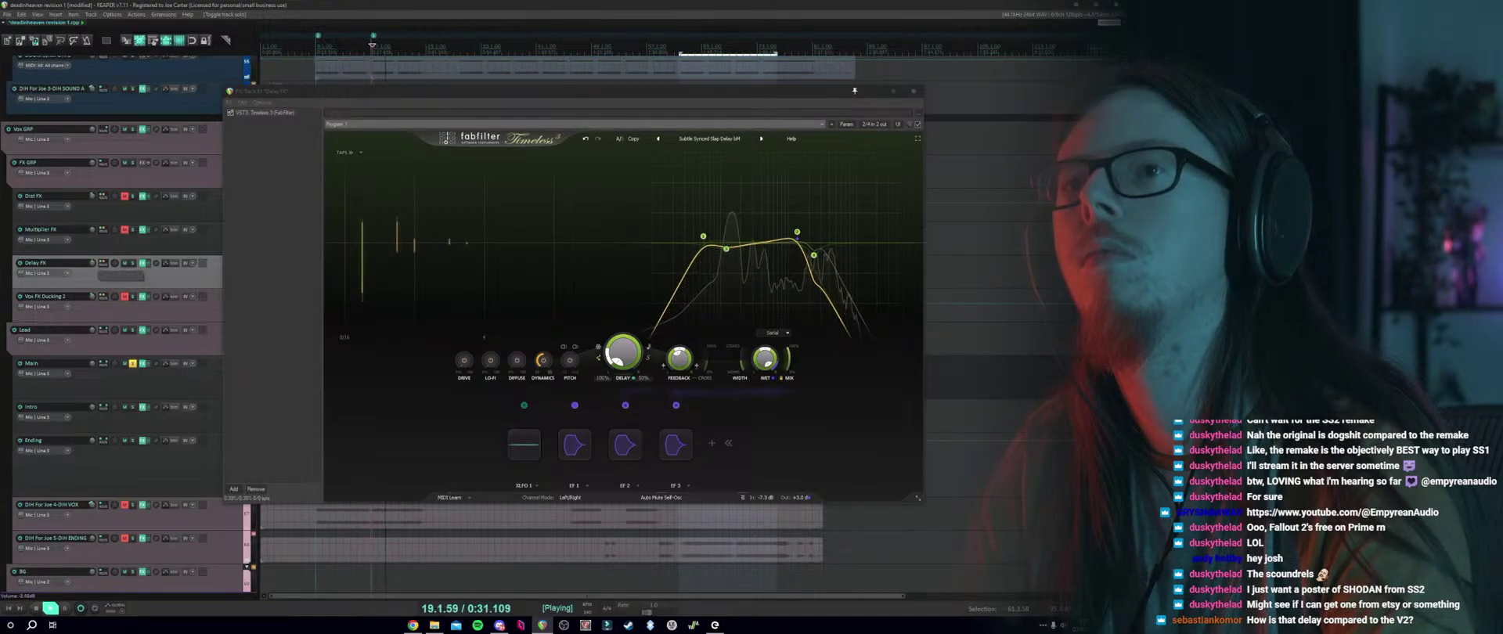
pyautogui.press('space')
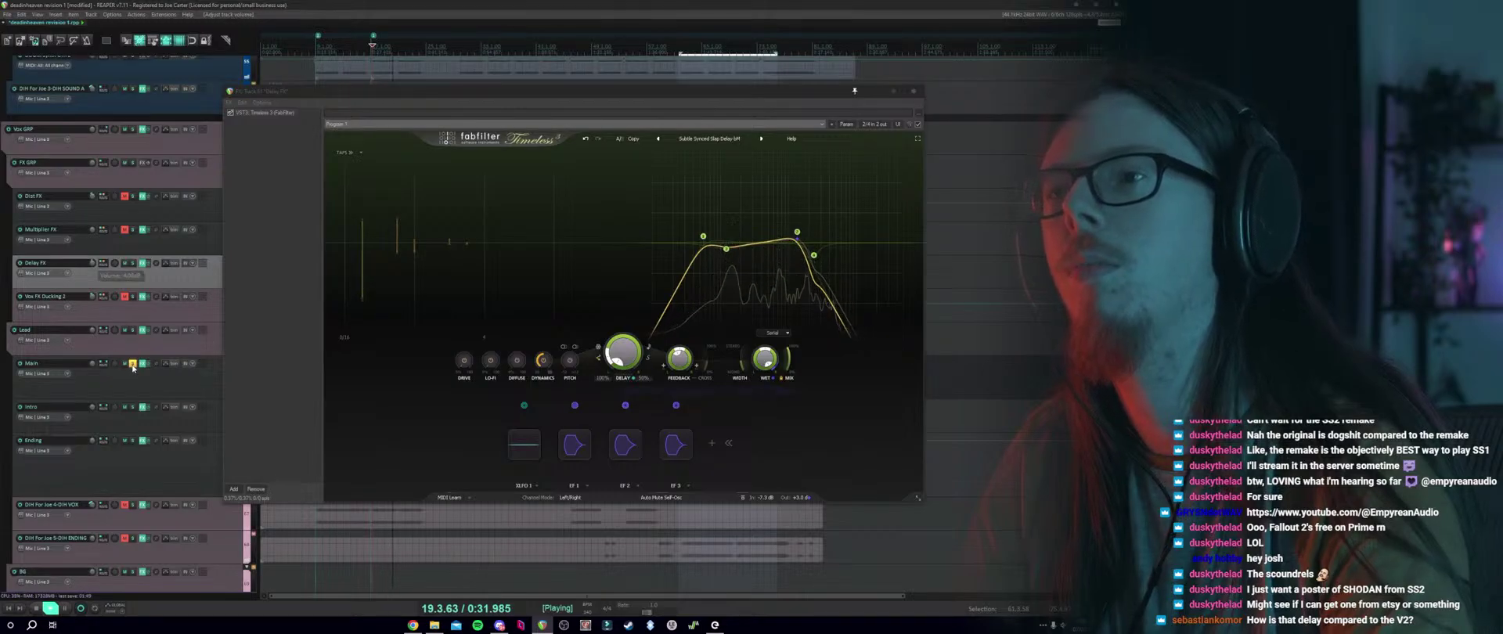
pyautogui.click(133, 364)
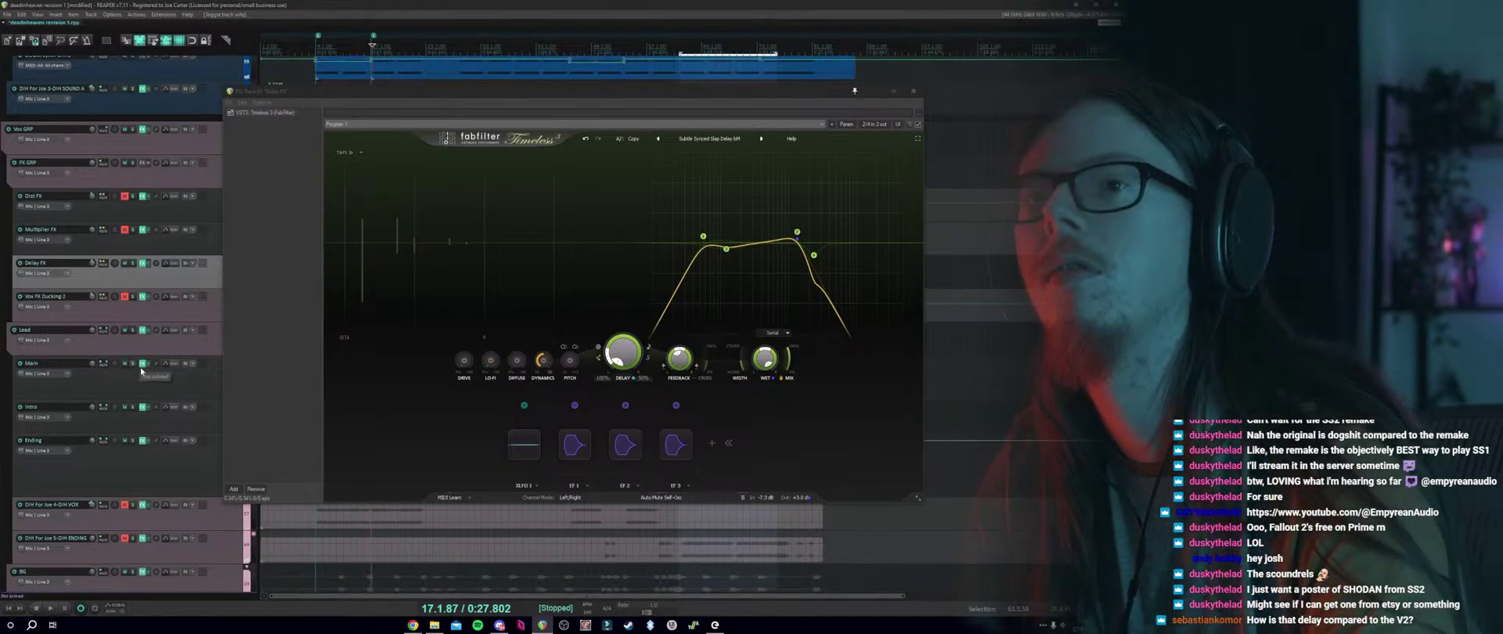
pyautogui.press('space')
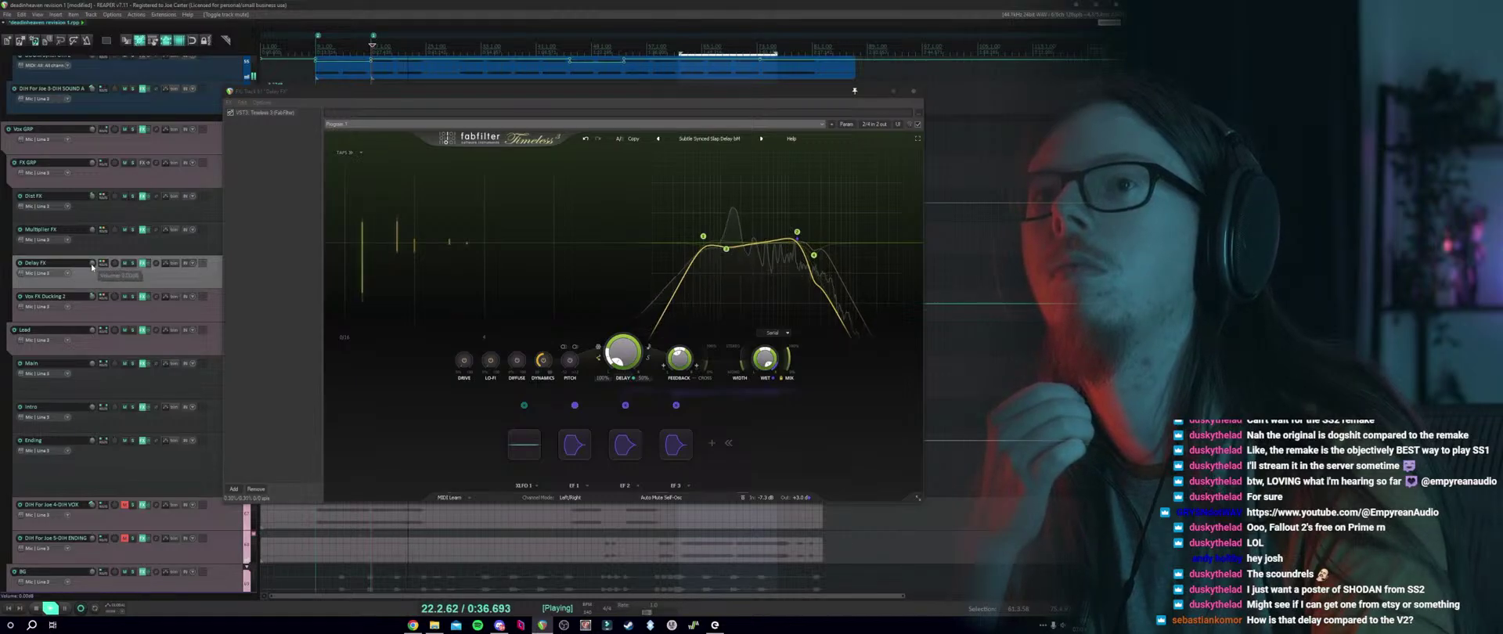
# Solo the FX GRP track, stop playback and add FabFilter Pro-Q 3 to the group.
pyautogui.click(132, 164)
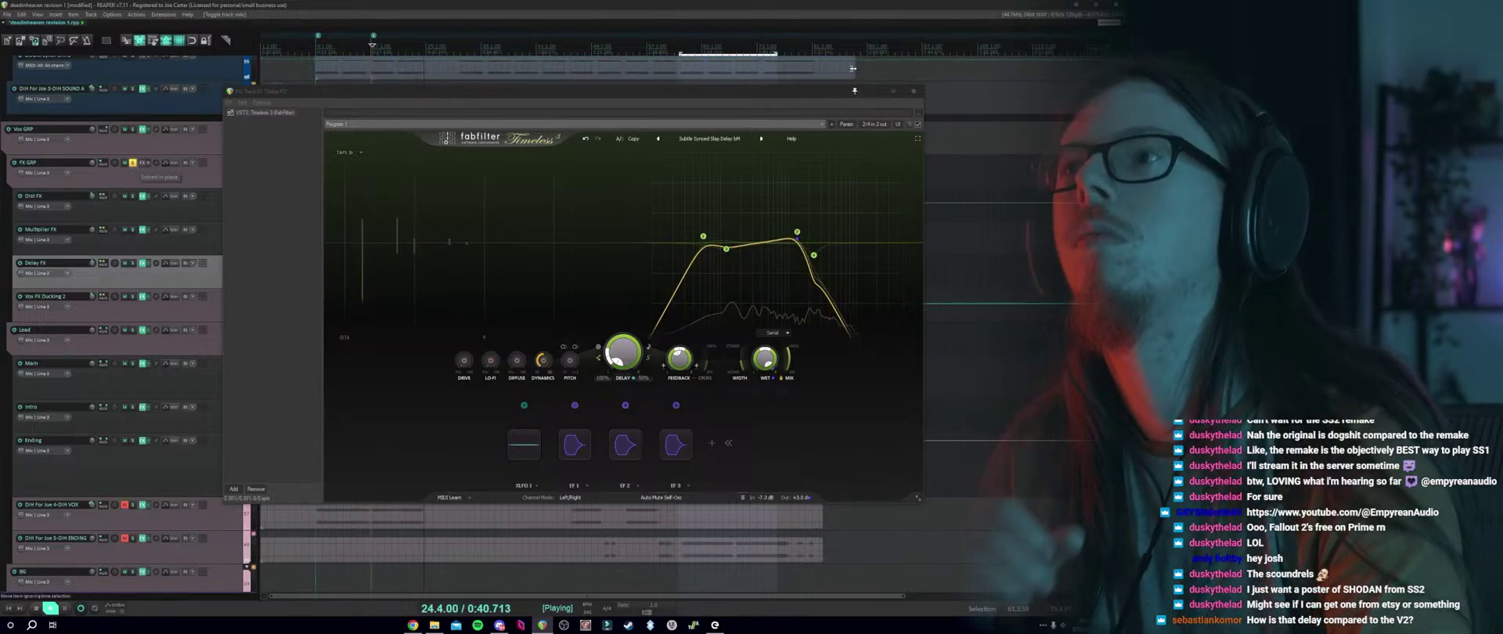
pyautogui.press('space')
pyautogui.press('Escape')
pyautogui.click(144, 163)
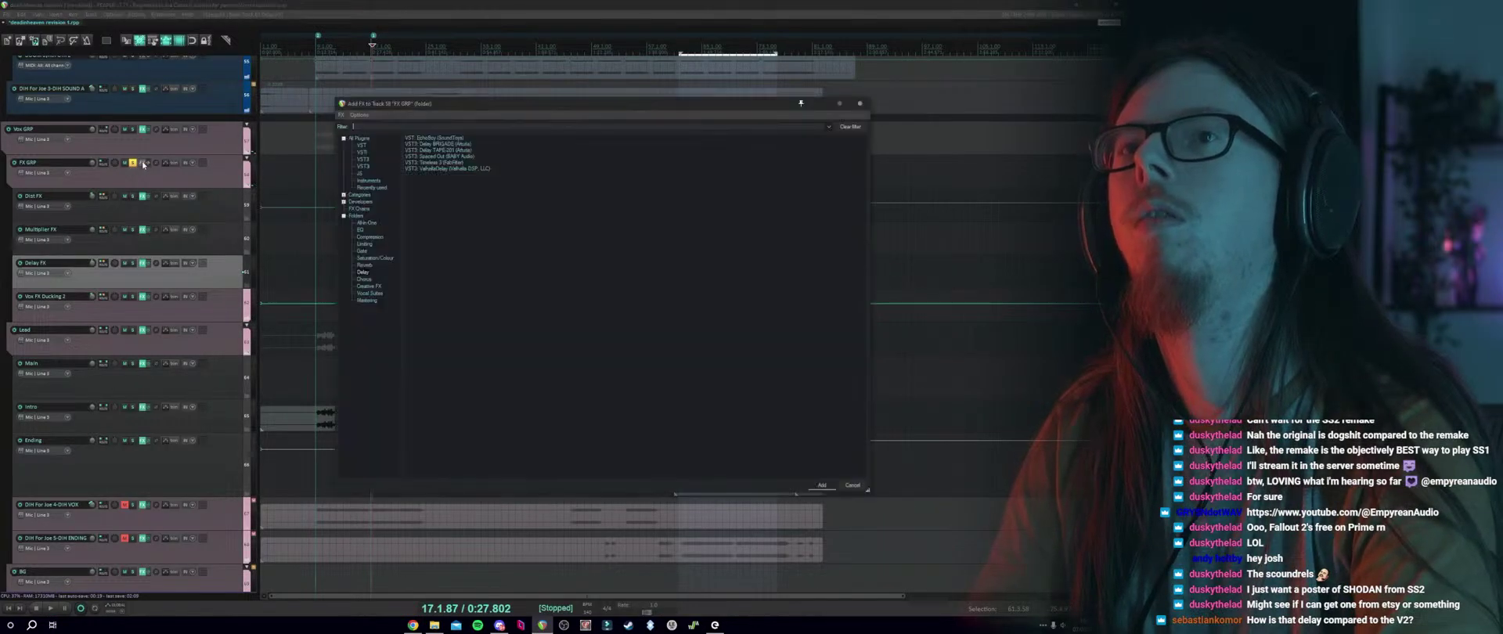
pyautogui.write('pro')
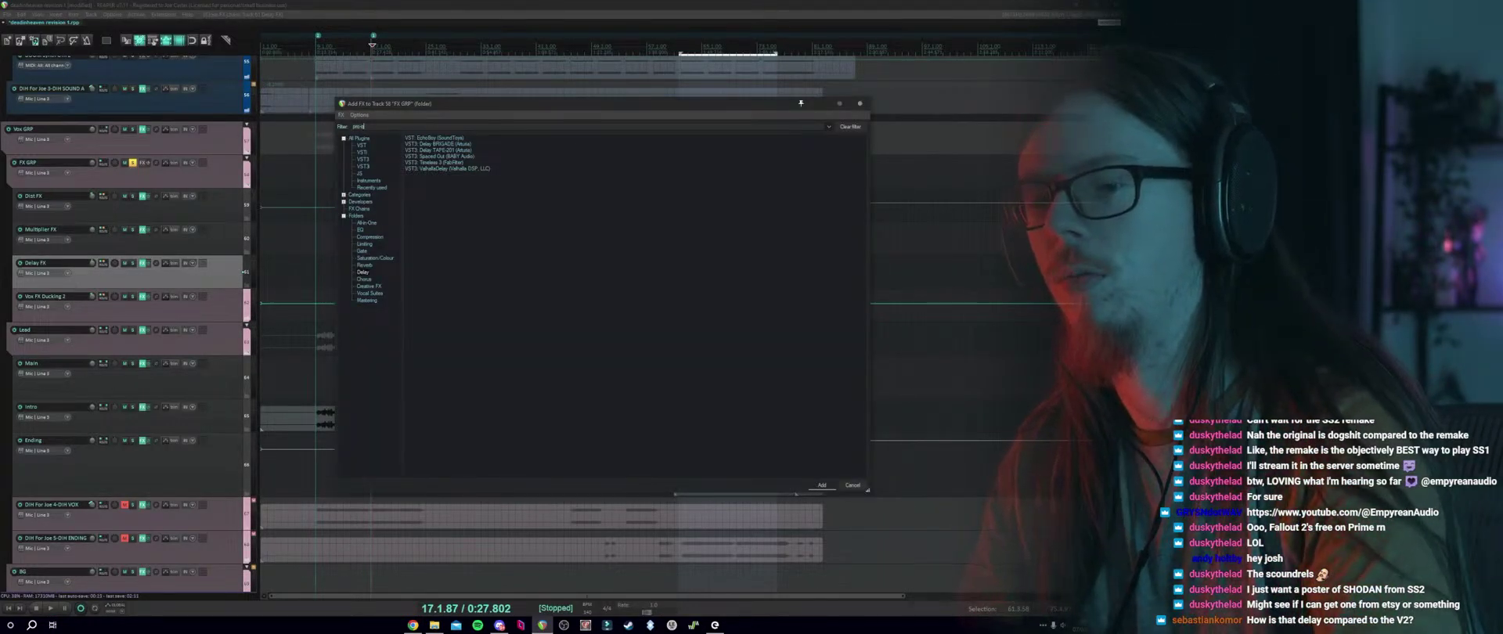
pyautogui.write('-q')
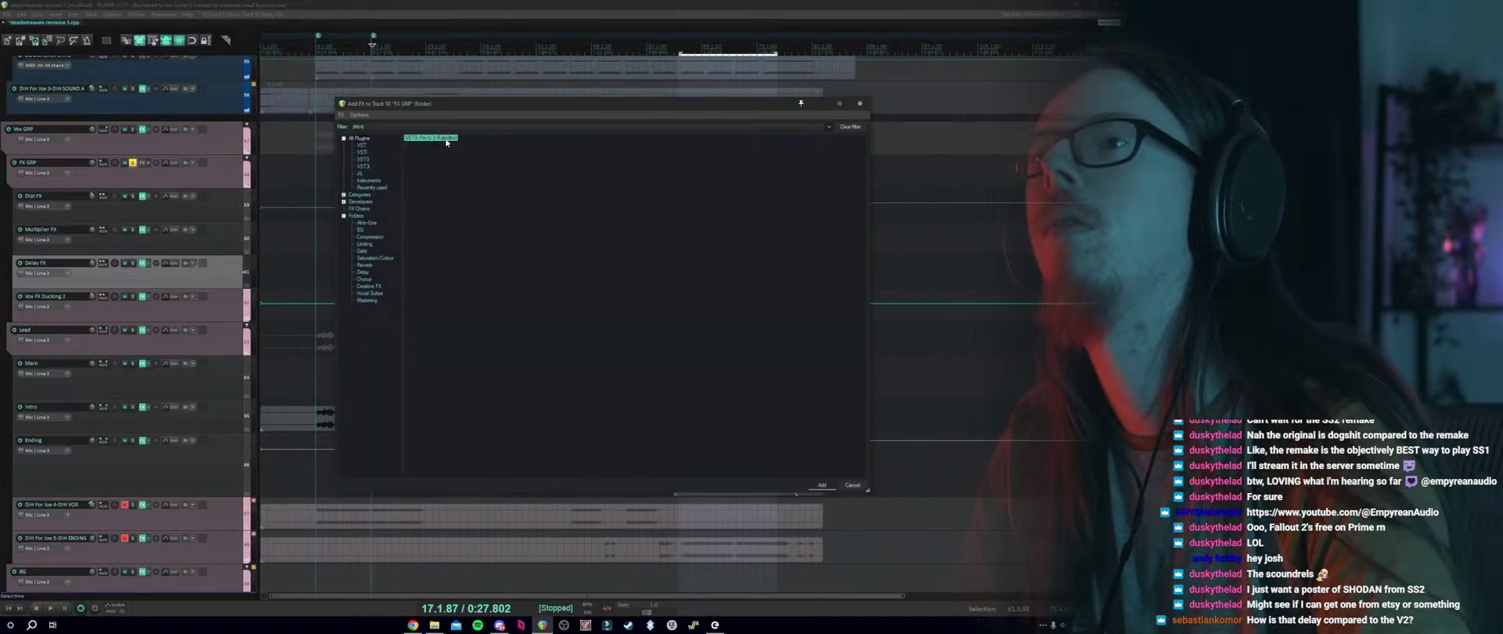
pyautogui.press('Return')
# Add a low-cut band with a 24 dB/oct slope at about 80 Hz to the FX GRP equalizer.
pyautogui.press('space')
pyautogui.doubleClick(229, 204)
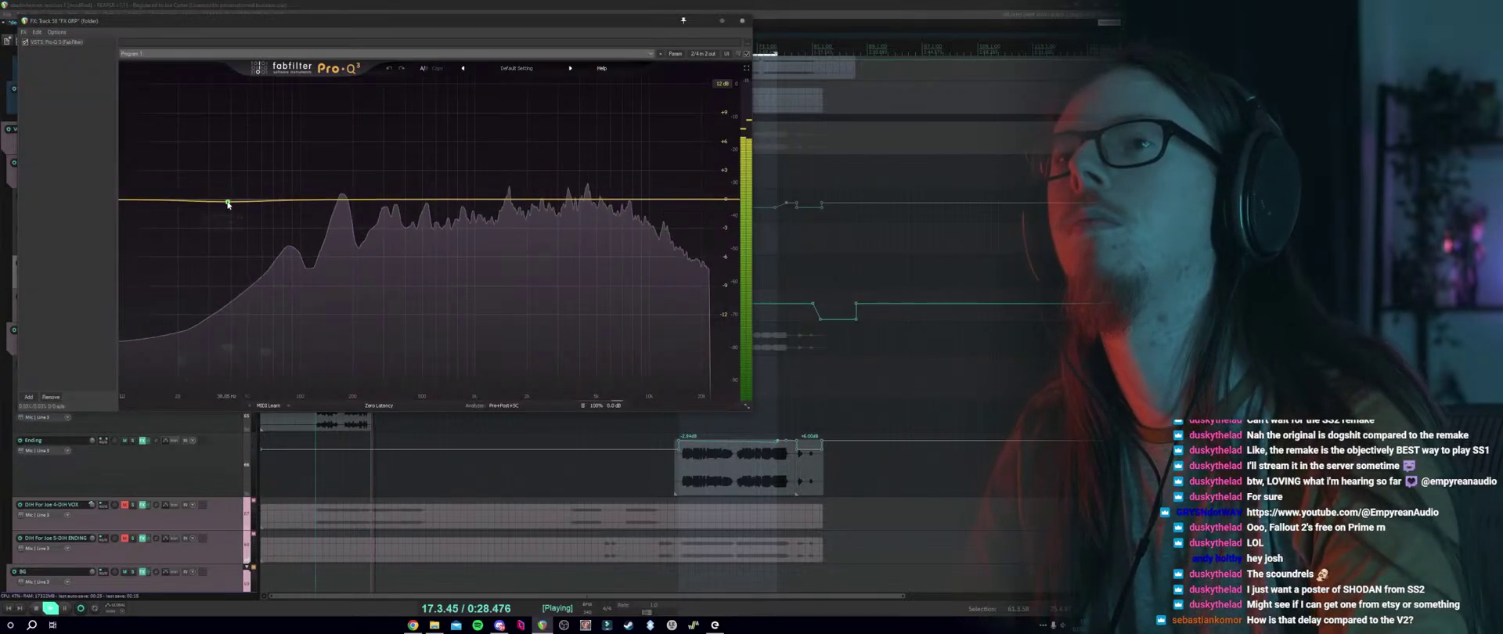
pyautogui.press('space')
pyautogui.click(150, 372)
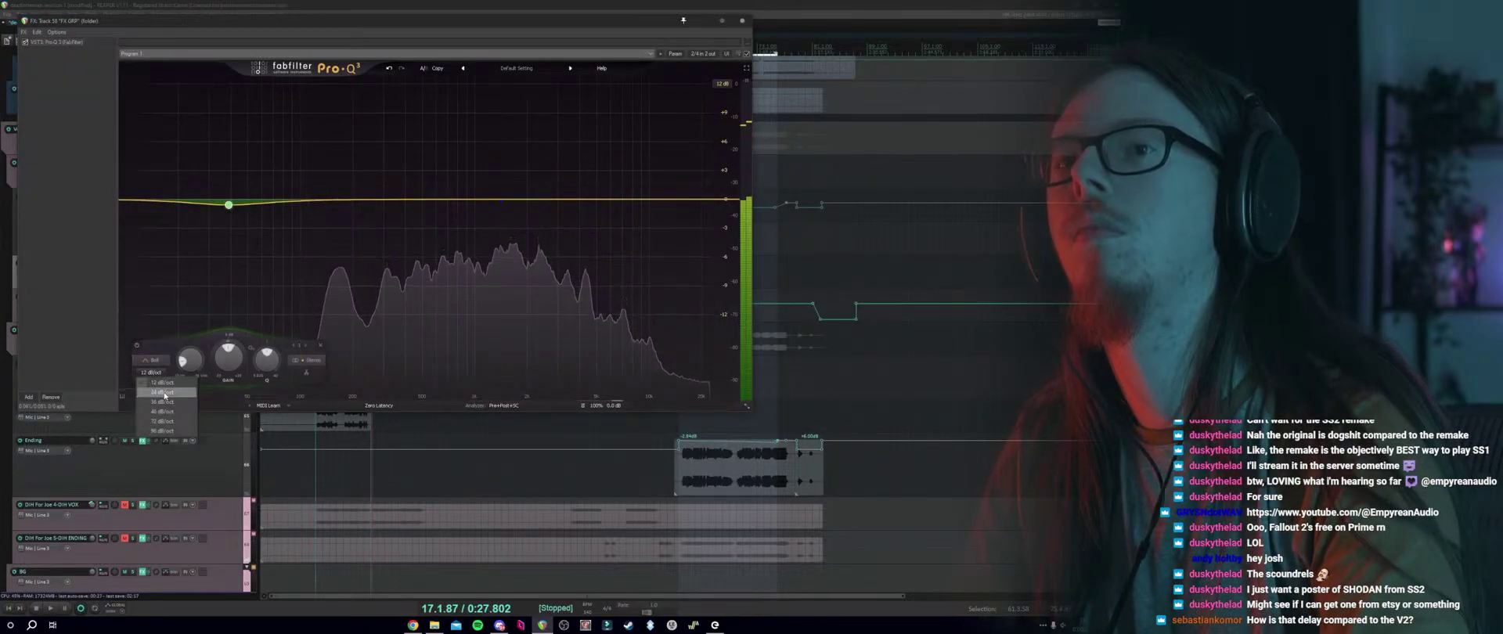
pyautogui.click(160, 395)
pyautogui.click(151, 360)
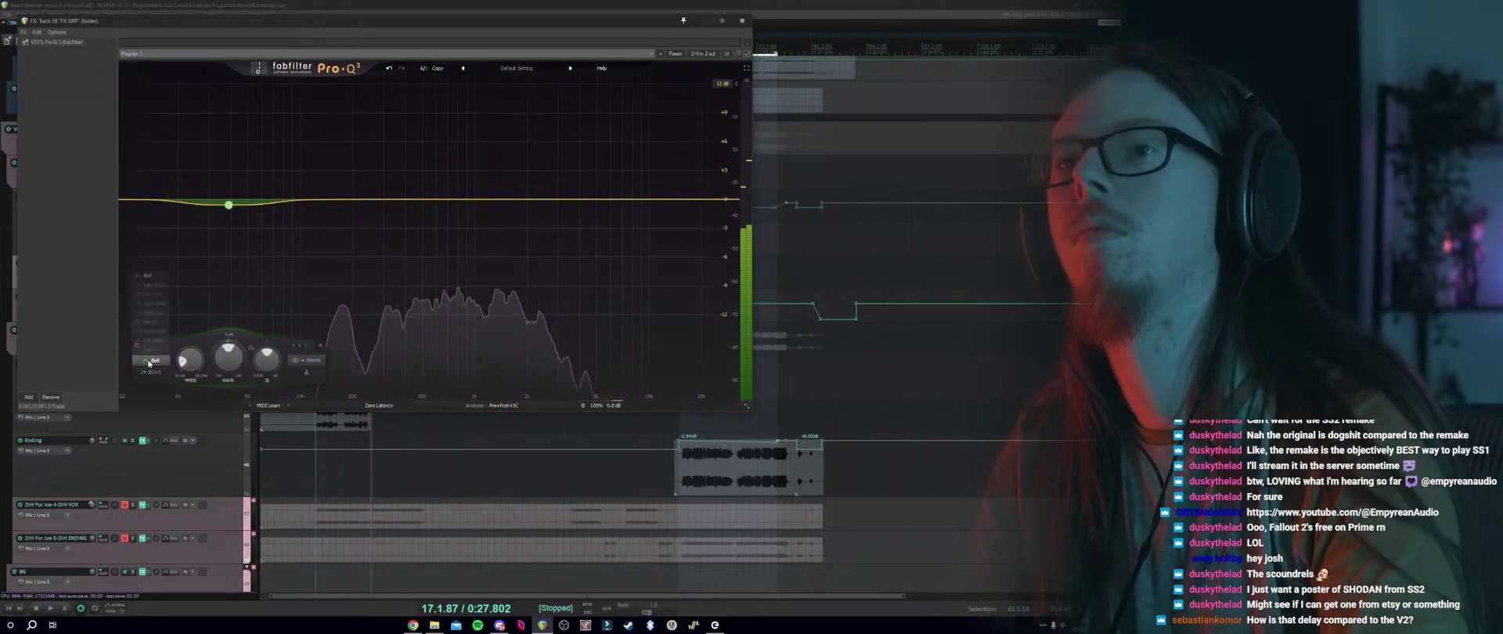
pyautogui.click(151, 293)
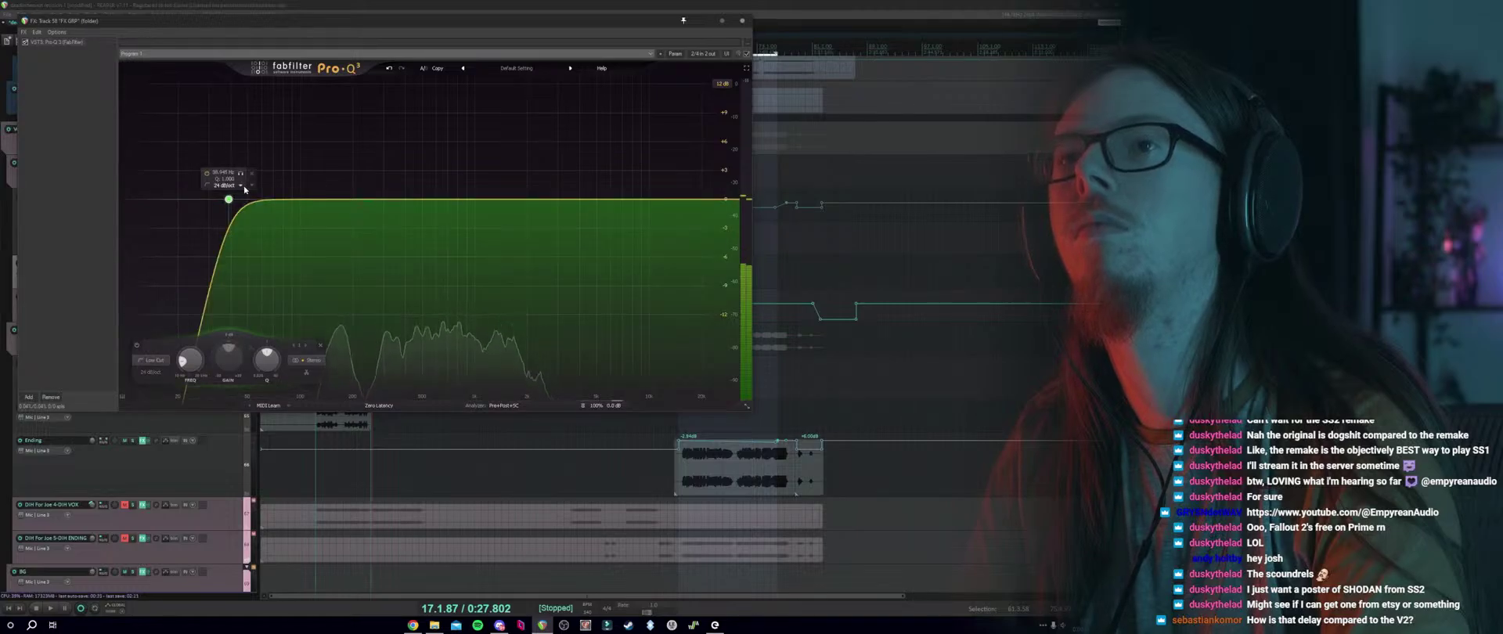
pyautogui.press('space')
pyautogui.moveTo(241, 179); pyautogui.dragTo(300, 179)
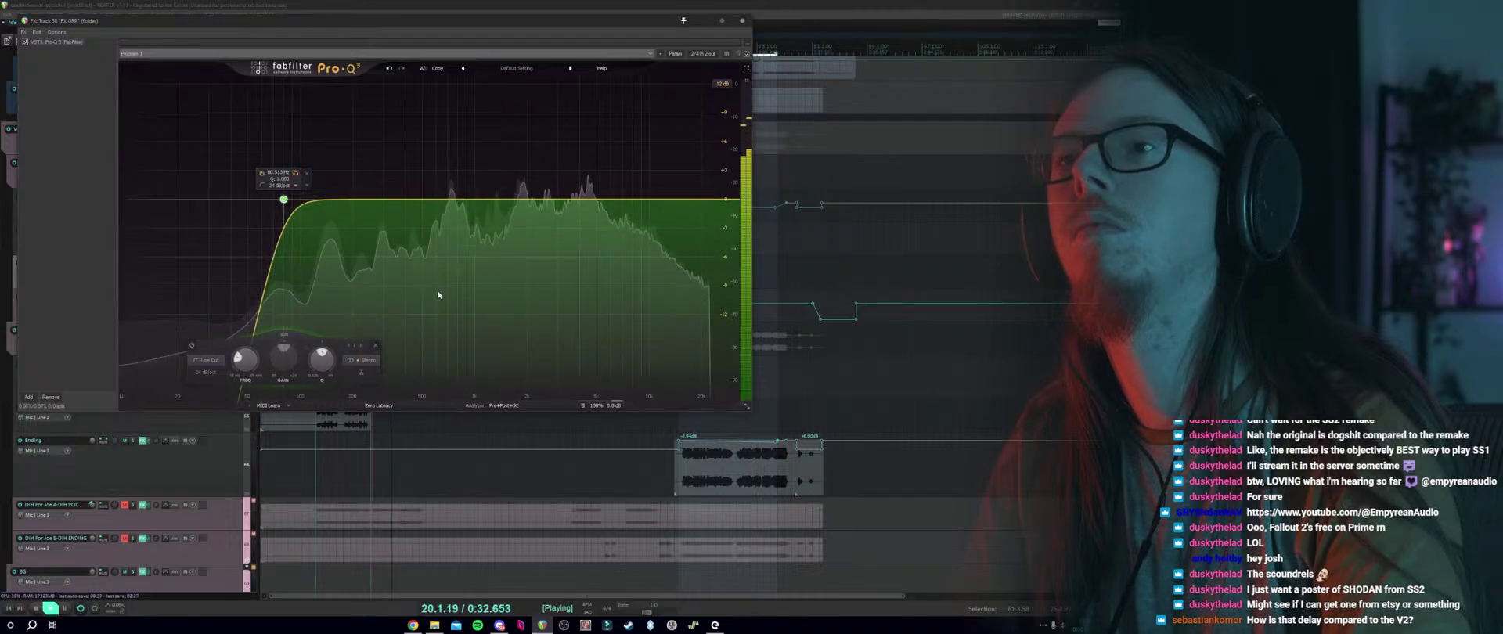
# Add a bell cut of about 2.4 dB at about 2.3 kHz to the FX GRP equalizer while auditioning it.
pyautogui.moveTo(512, 202); pyautogui.dragTo(538, 216)
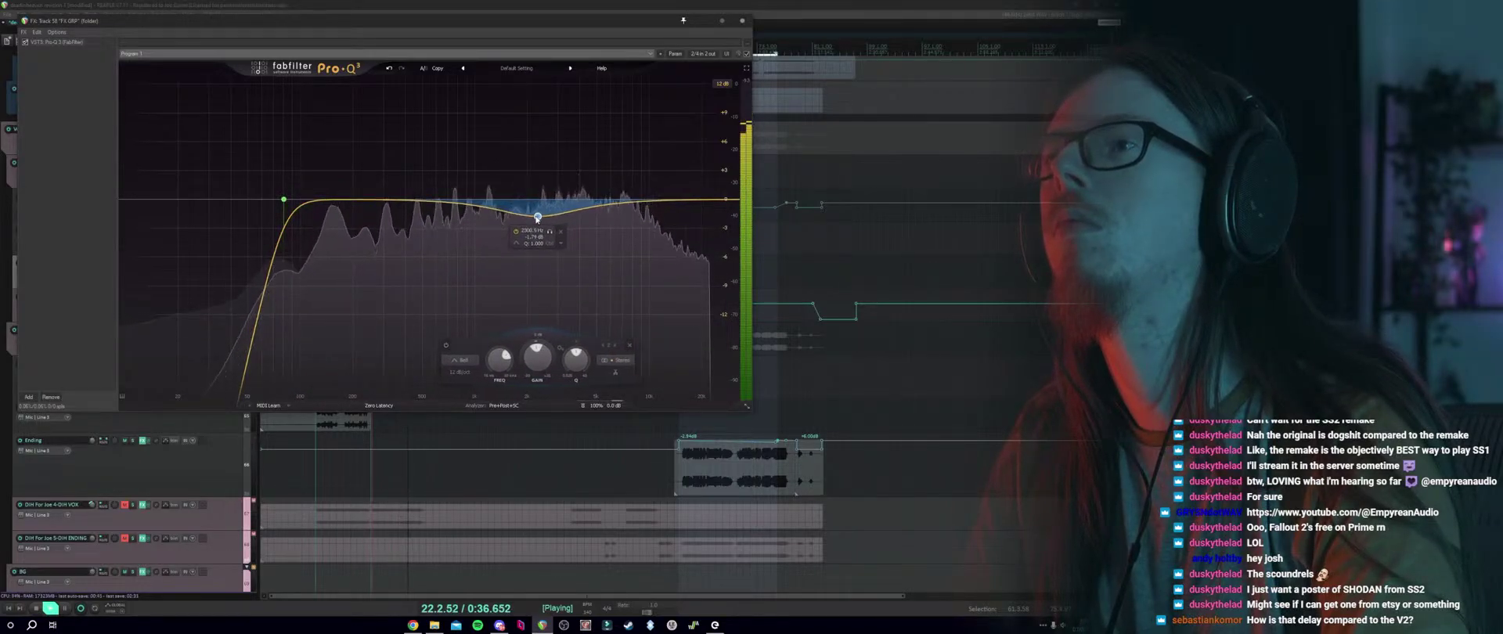
pyautogui.scroll(1, 544, 225)
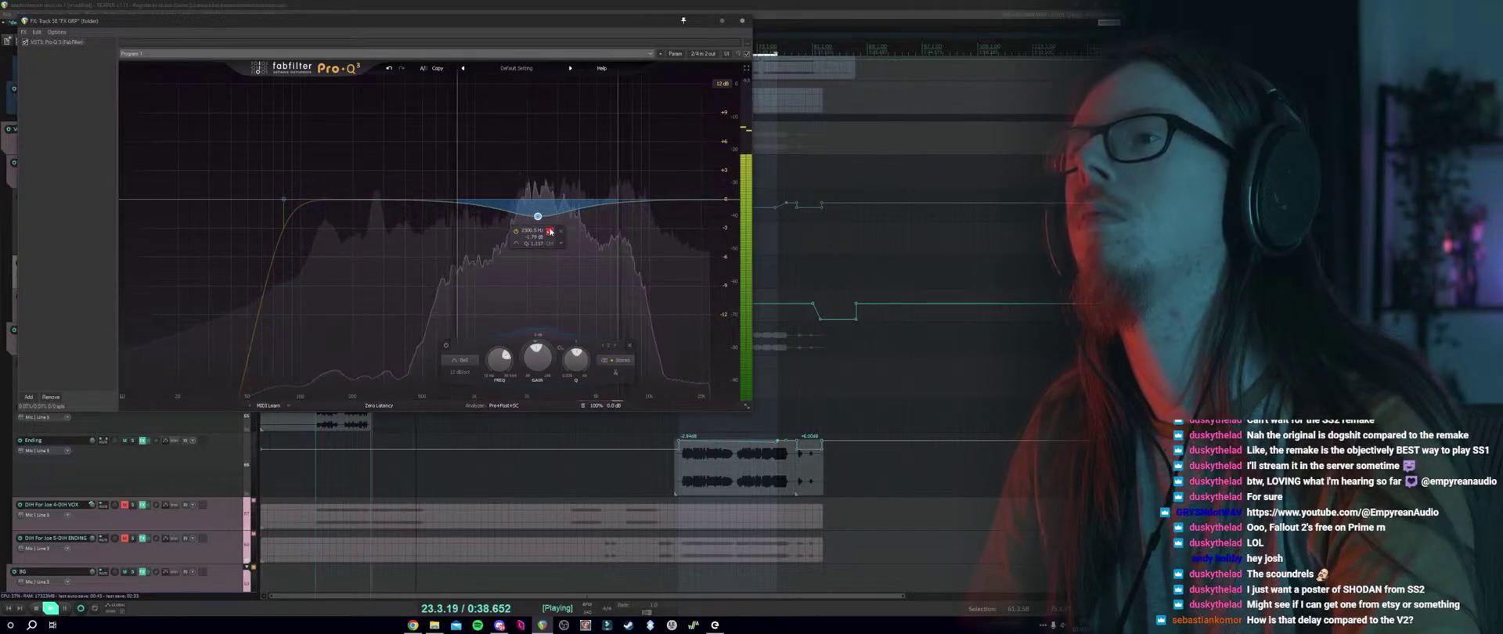
pyautogui.press('space')
pyautogui.moveTo(538, 217); pyautogui.dragTo(539, 228)
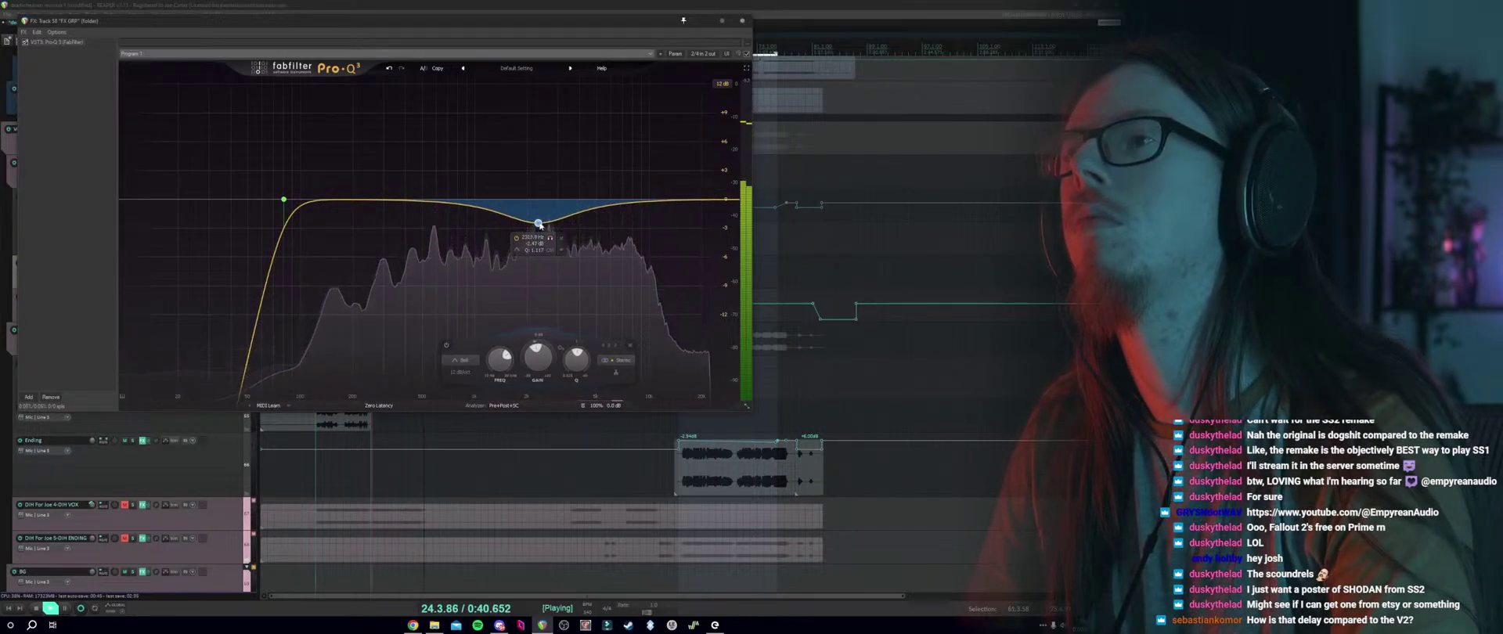
pyautogui.press('space')
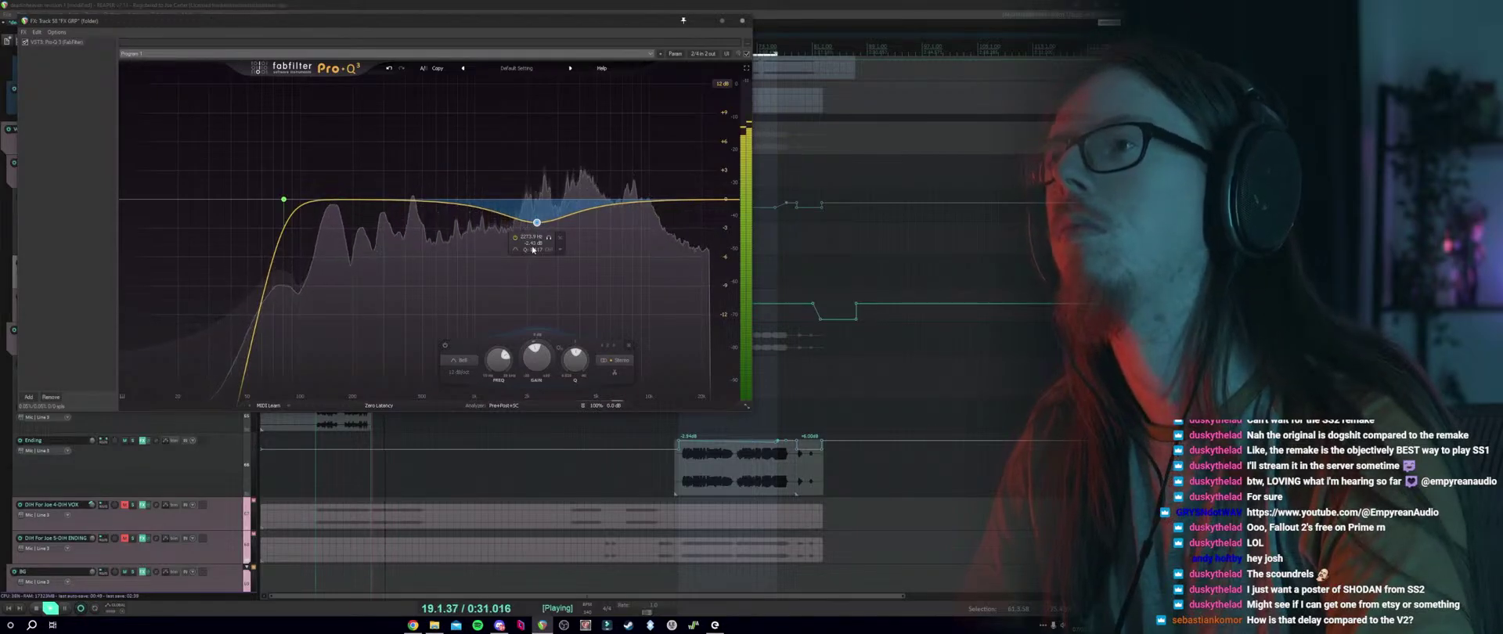
pyautogui.press('space')
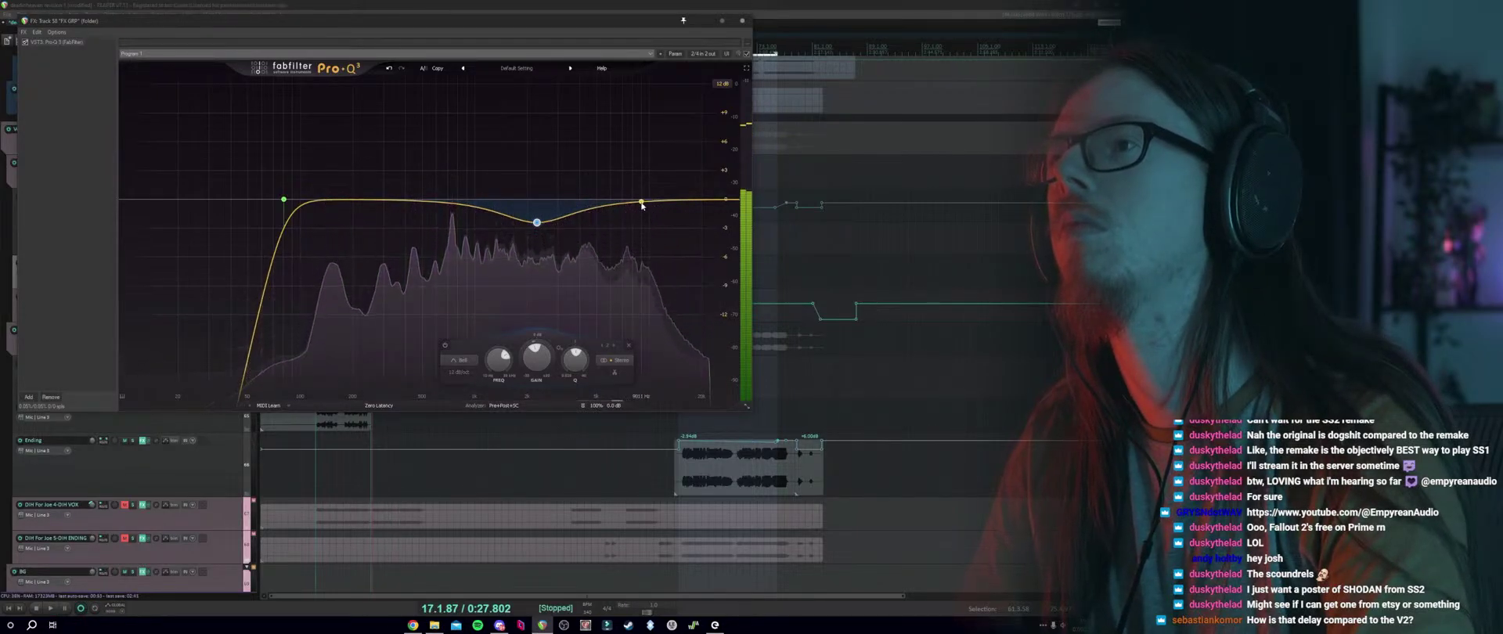
# Add a narrowed bell cut of about 2 dB near 8 kHz to the FX GRP equalizer, audition it and close the window.
pyautogui.click(663, 206)
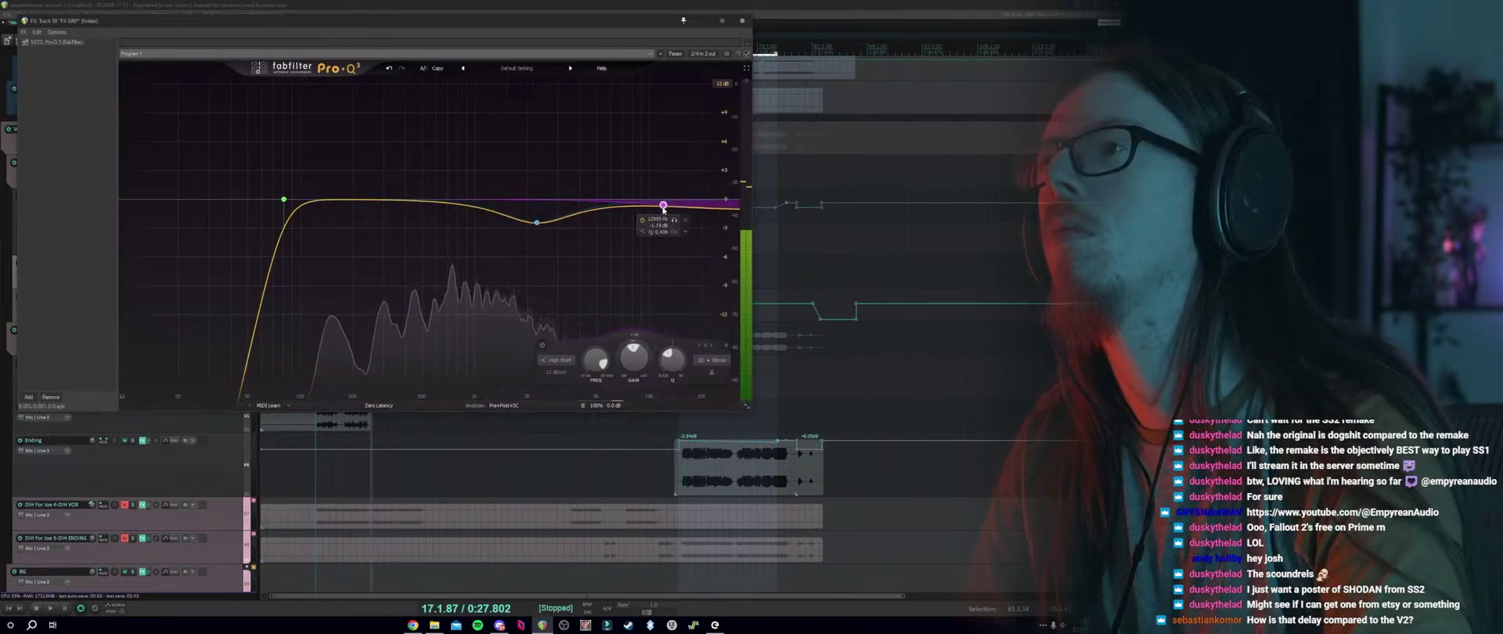
pyautogui.click(557, 360)
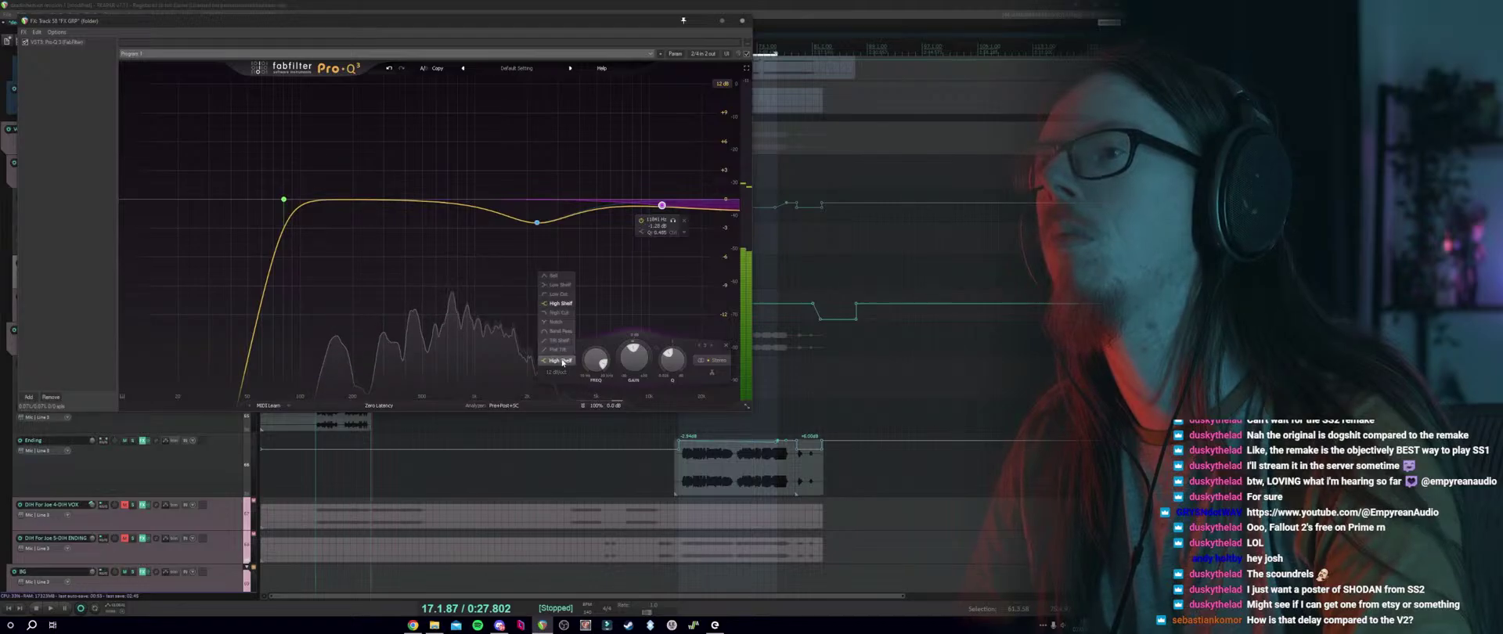
pyautogui.click(554, 277)
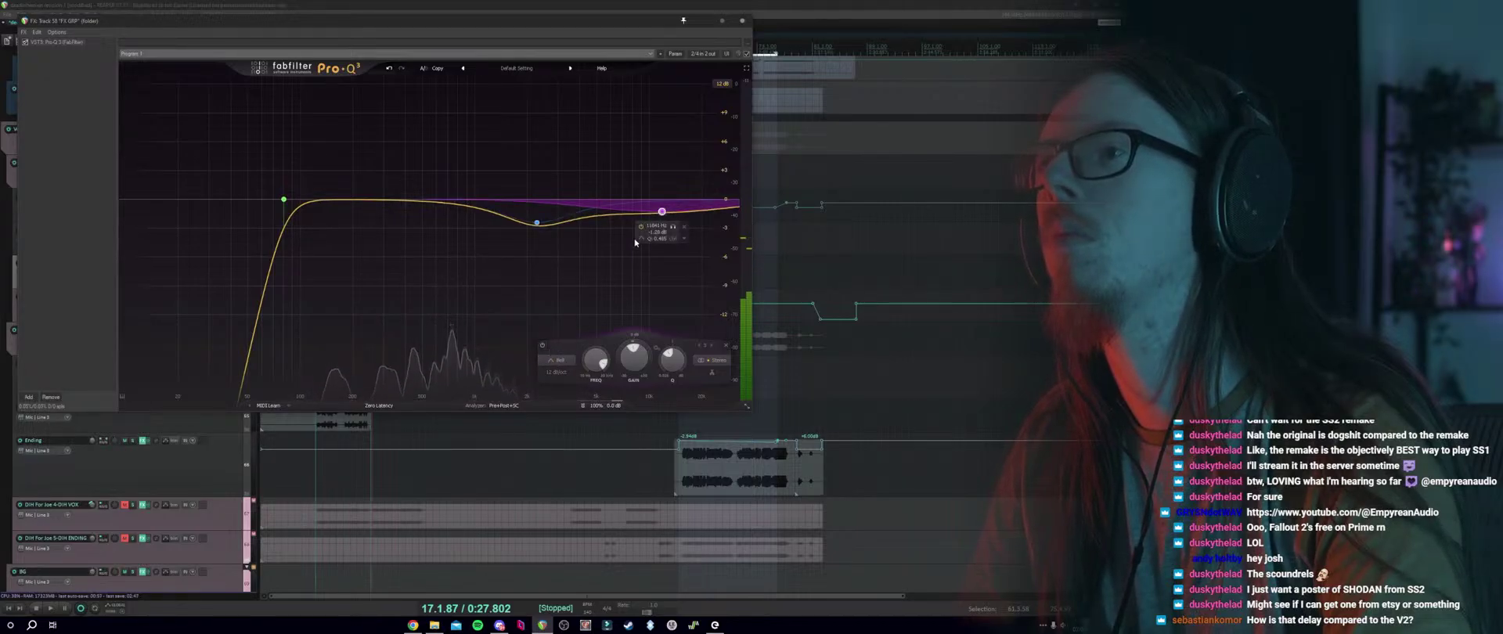
pyautogui.scroll(3, 662, 211)
pyautogui.moveTo(662, 198); pyautogui.dragTo(634, 219)
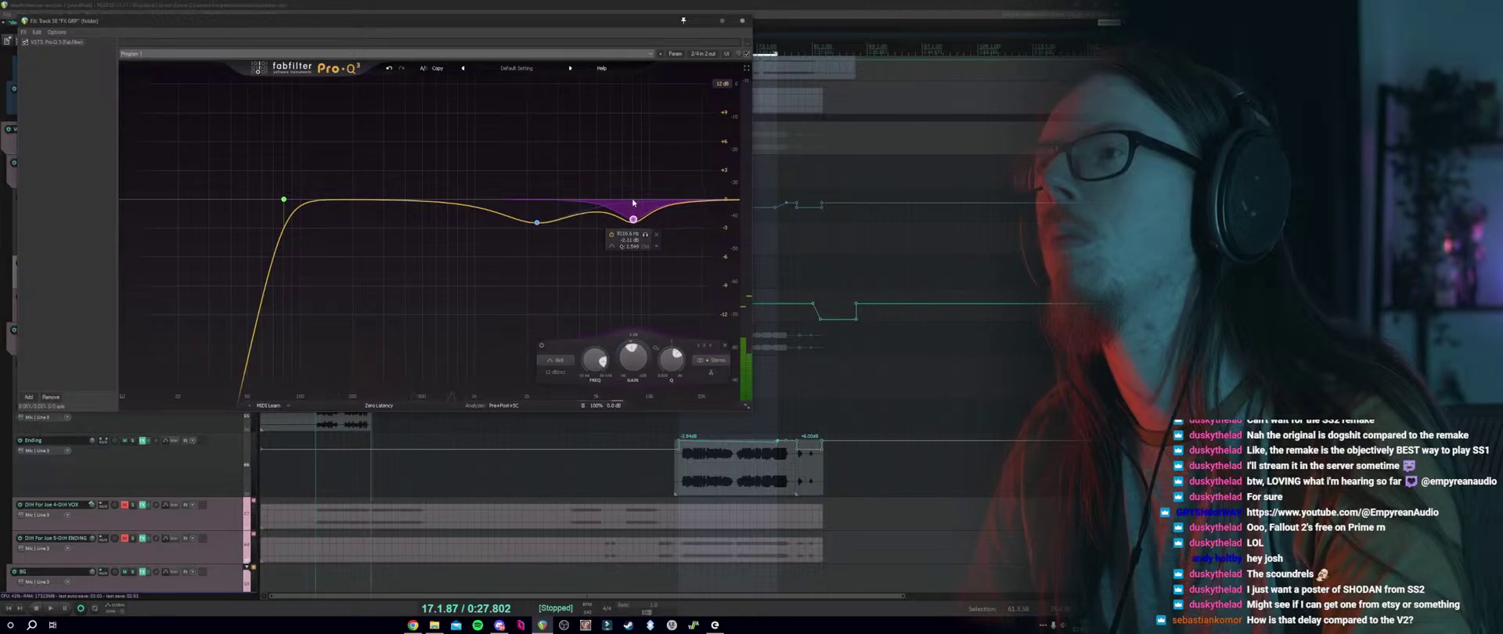
pyautogui.press('space')
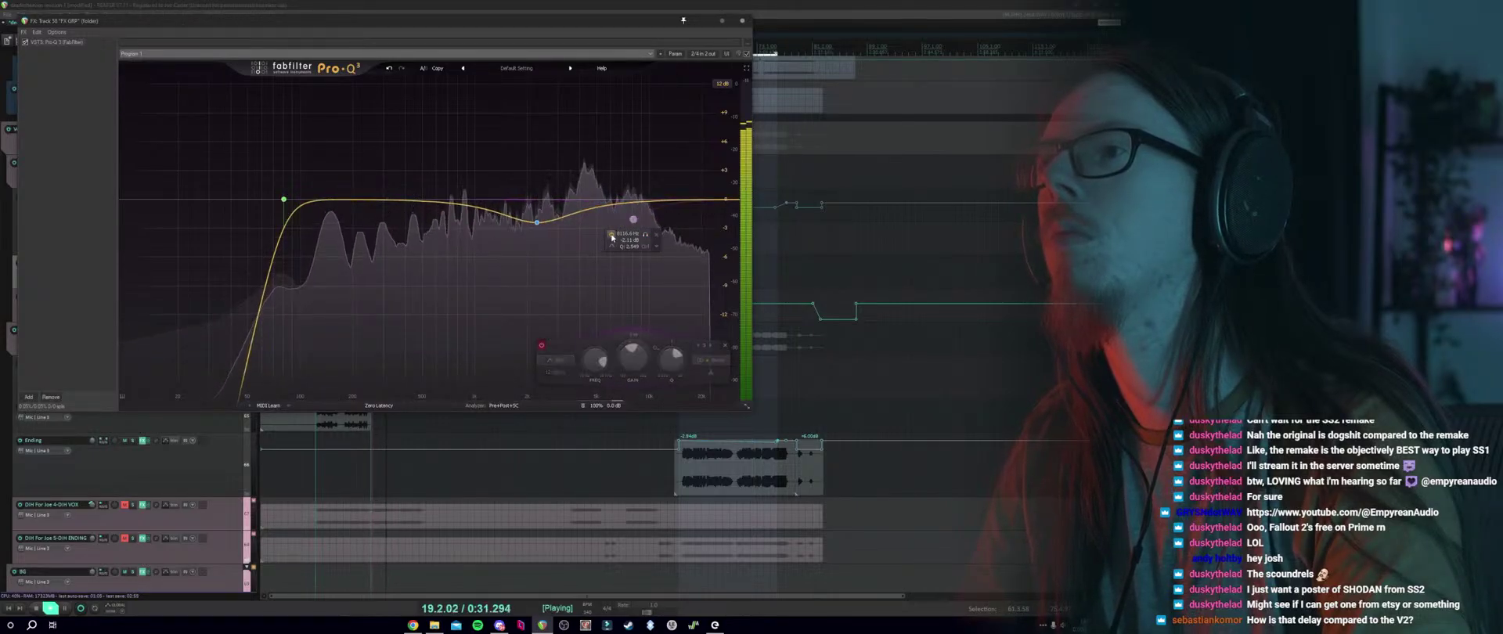
pyautogui.click(741, 21)
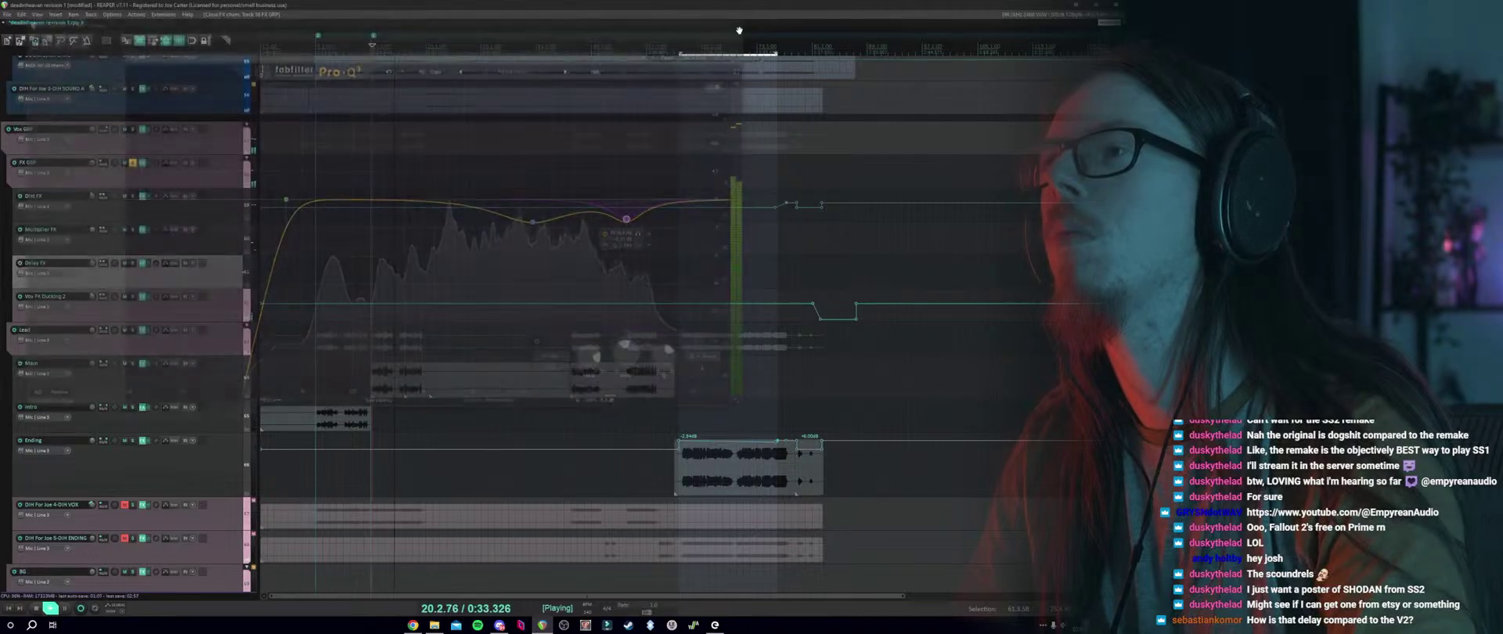
pyautogui.press('space')
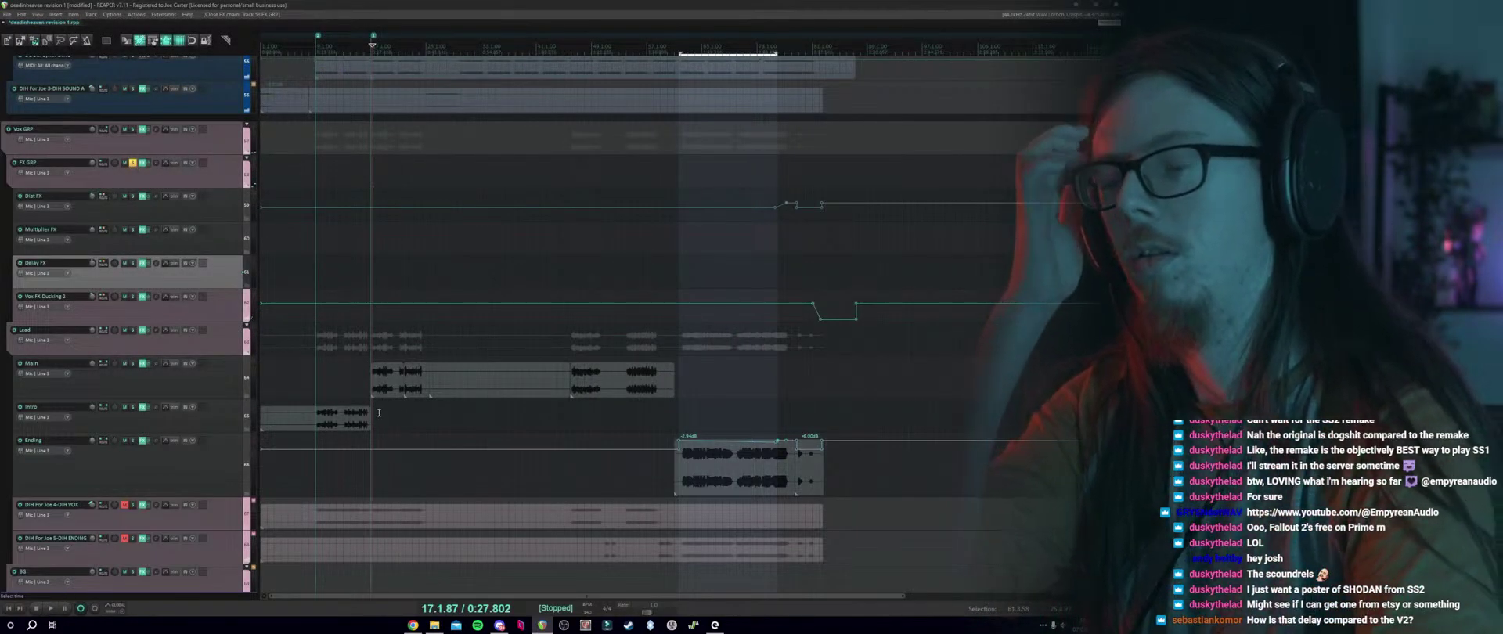
# Unsolo the FX GRP track and play its equalized effects in the full mix.
pyautogui.click(132, 164)
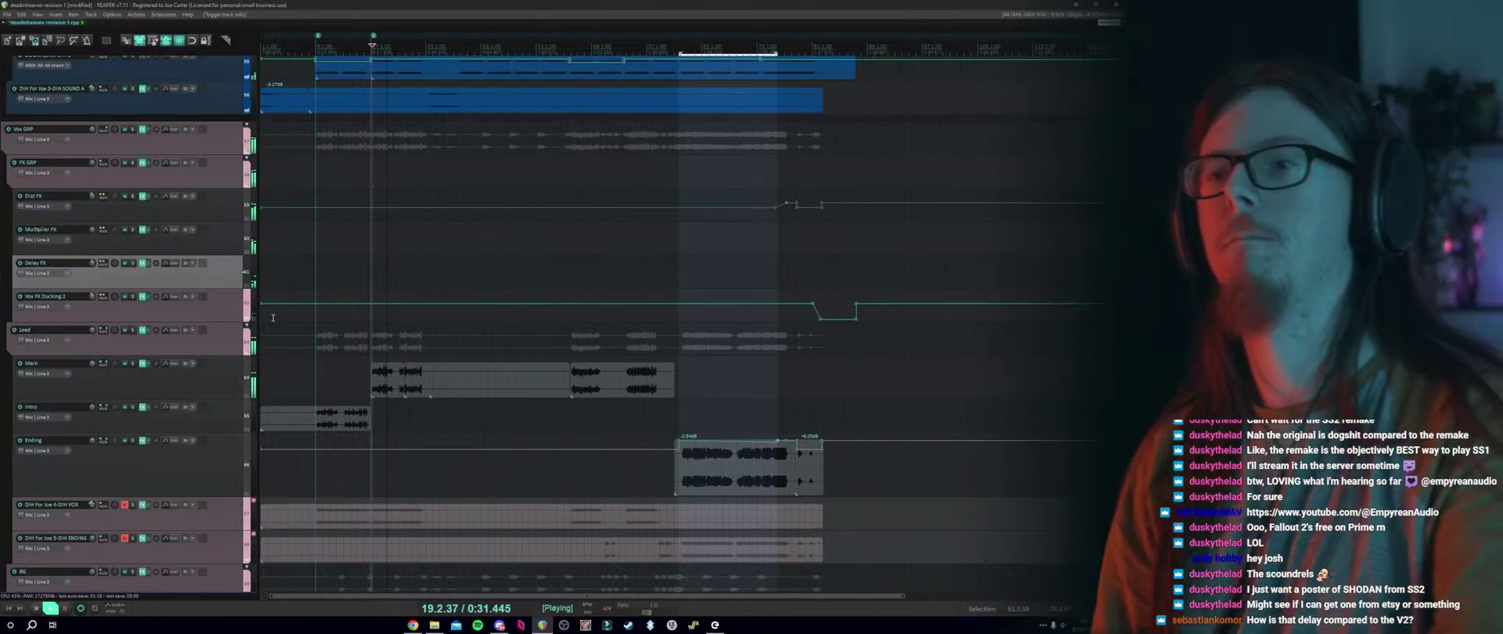
pyautogui.scroll(2, 270, 317)
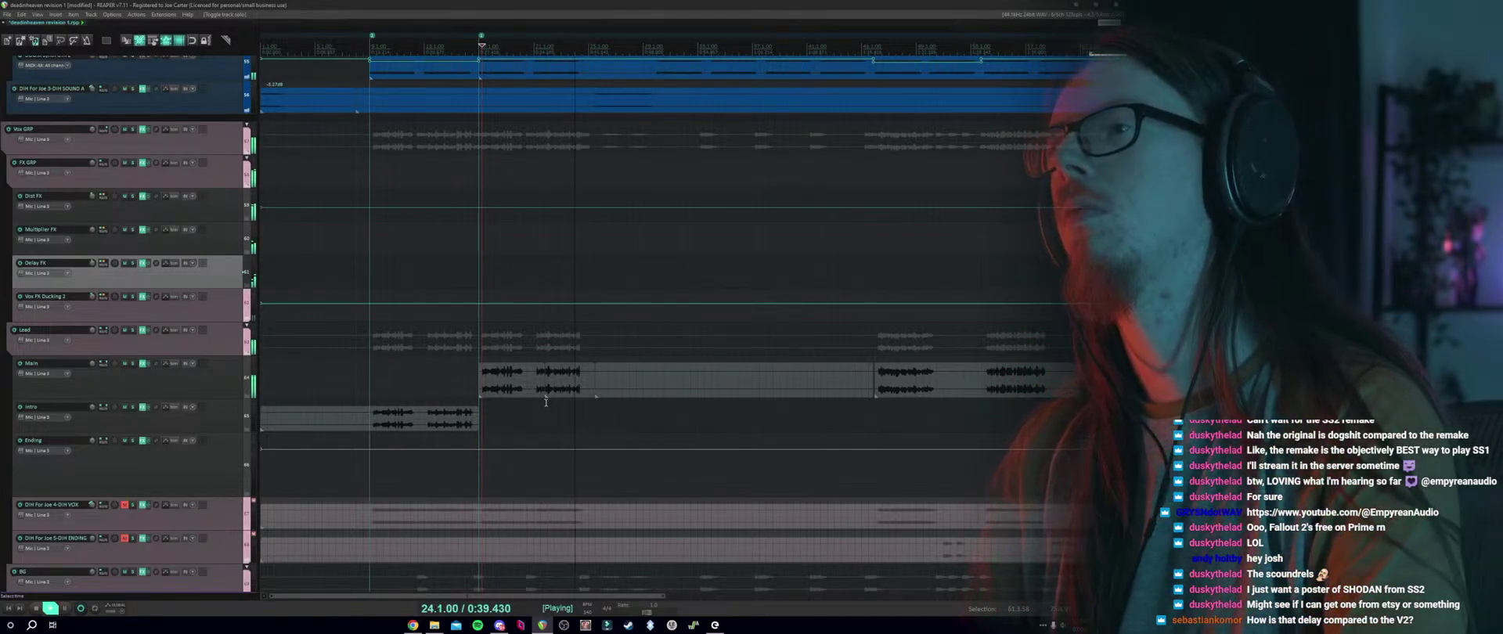
pyautogui.scroll(-1, 581, 438)
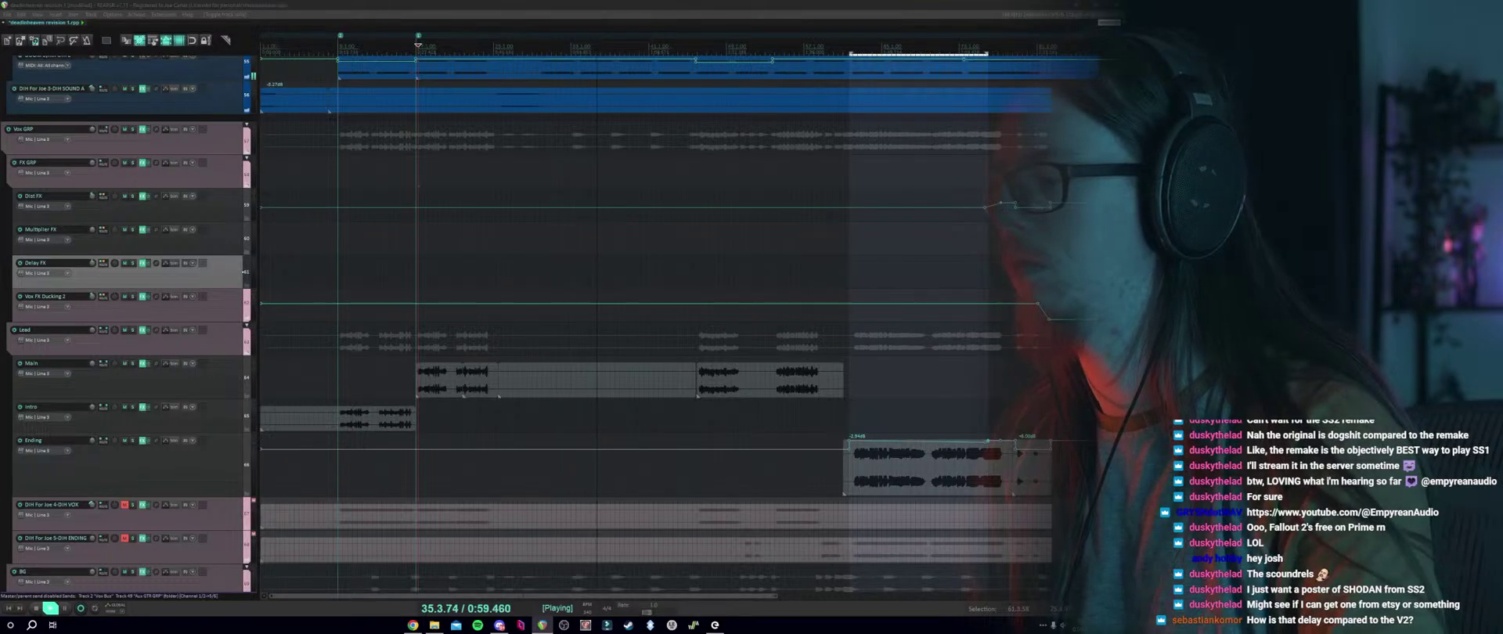
# Solo the DIH ADLIBS track in the BG group and play it from its first ad-lib phrase.
pyautogui.scroll(-4, 113, 348)
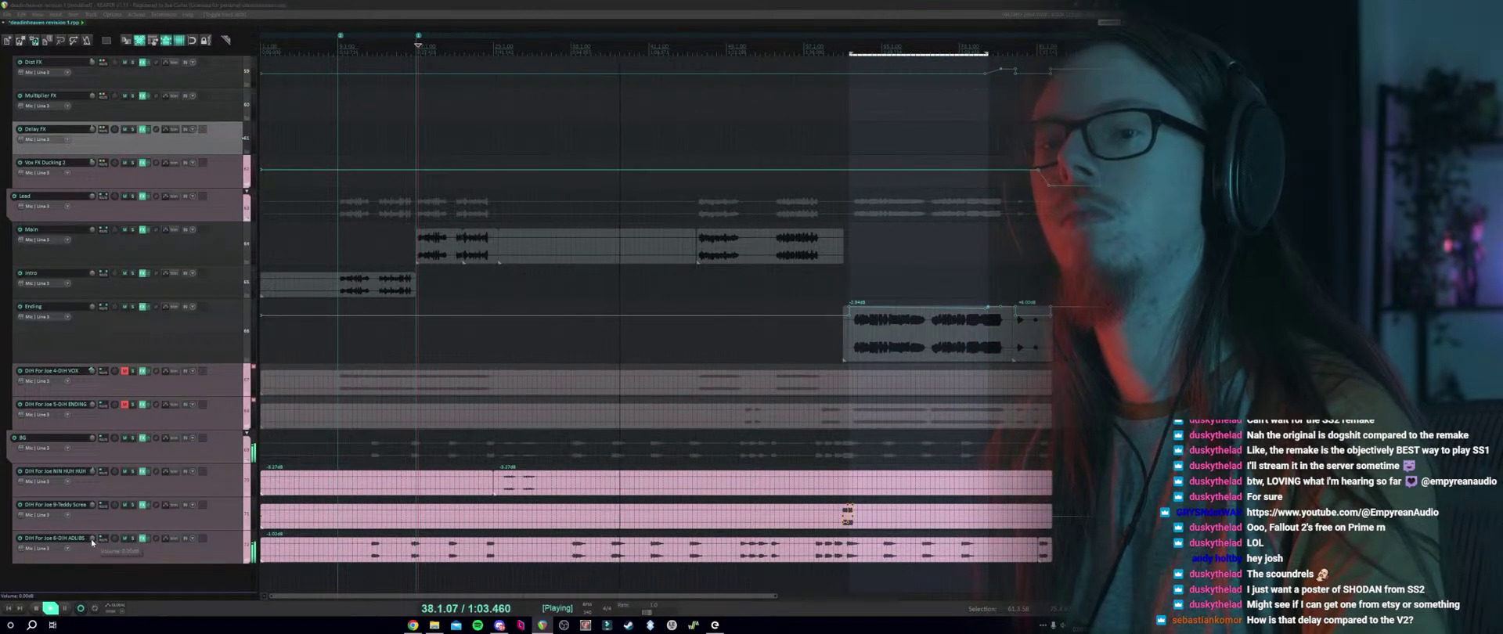
pyautogui.click(133, 539)
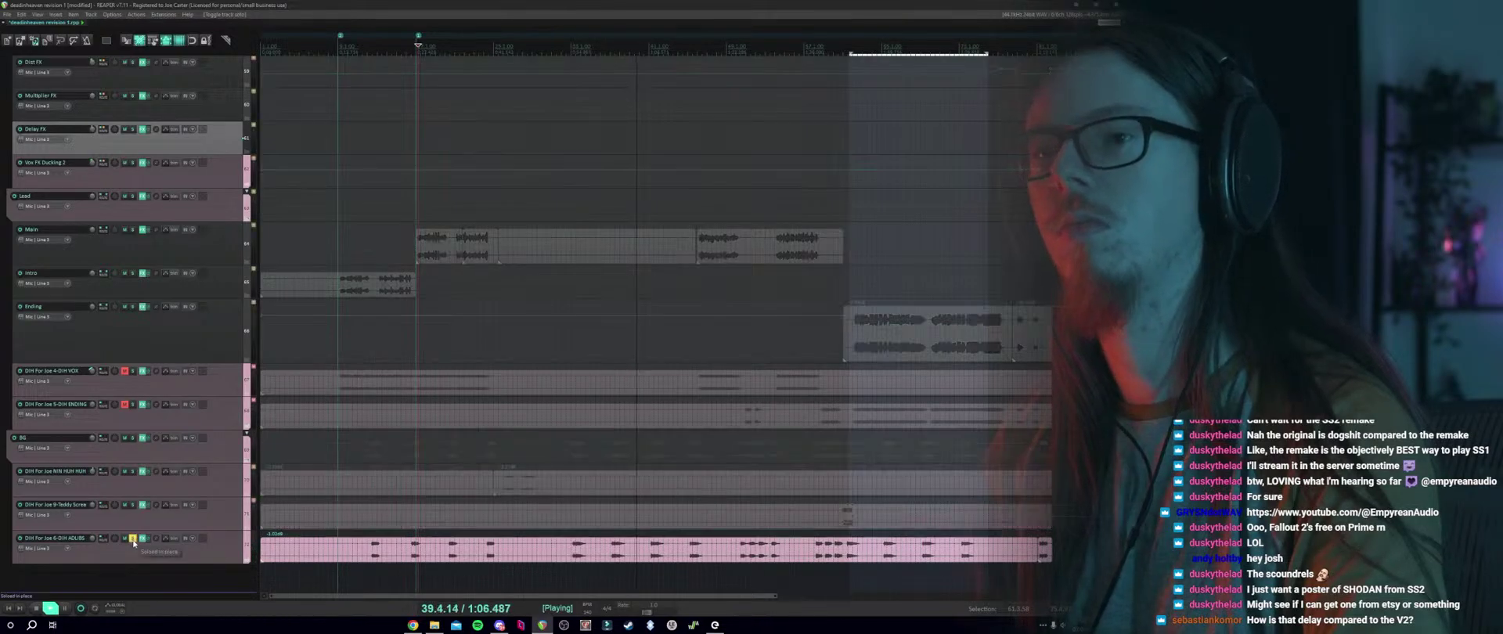
pyautogui.click(371, 535)
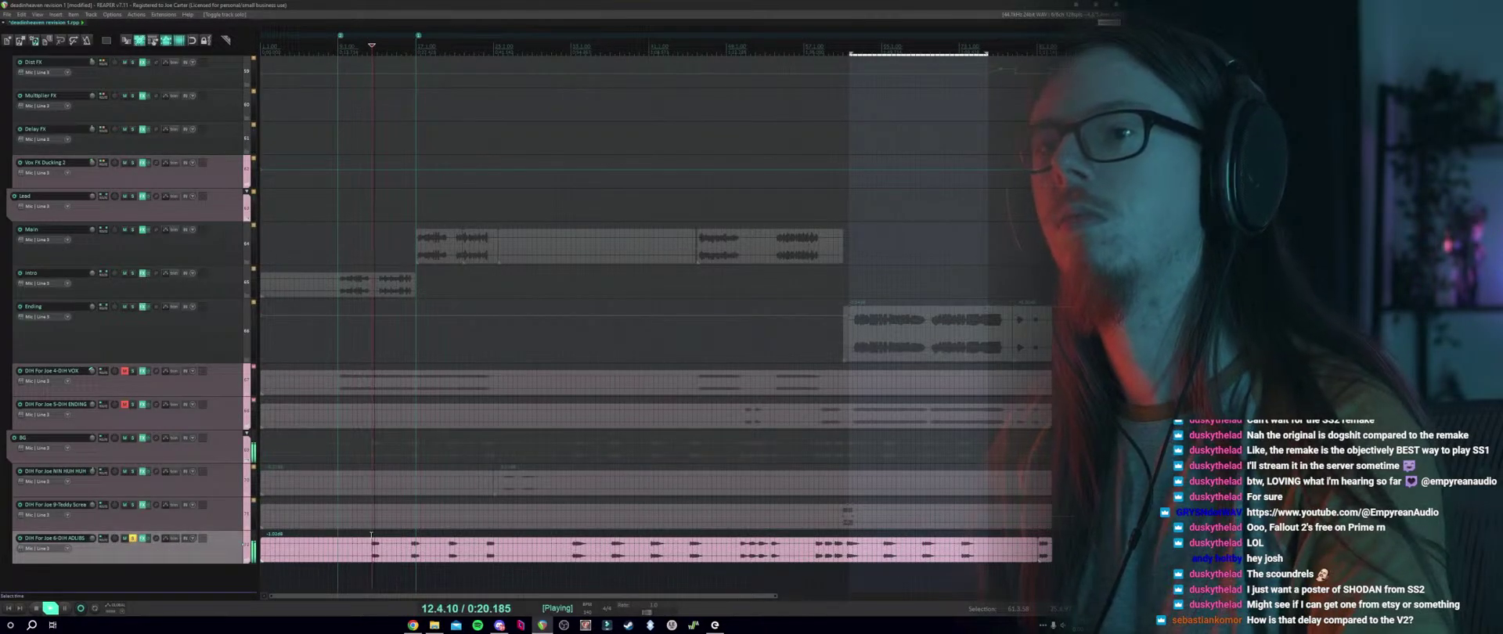
# Add another Pro-Q 3 to the ADLIBS track's effect chain and place it before Wider.
pyautogui.click(143, 539)
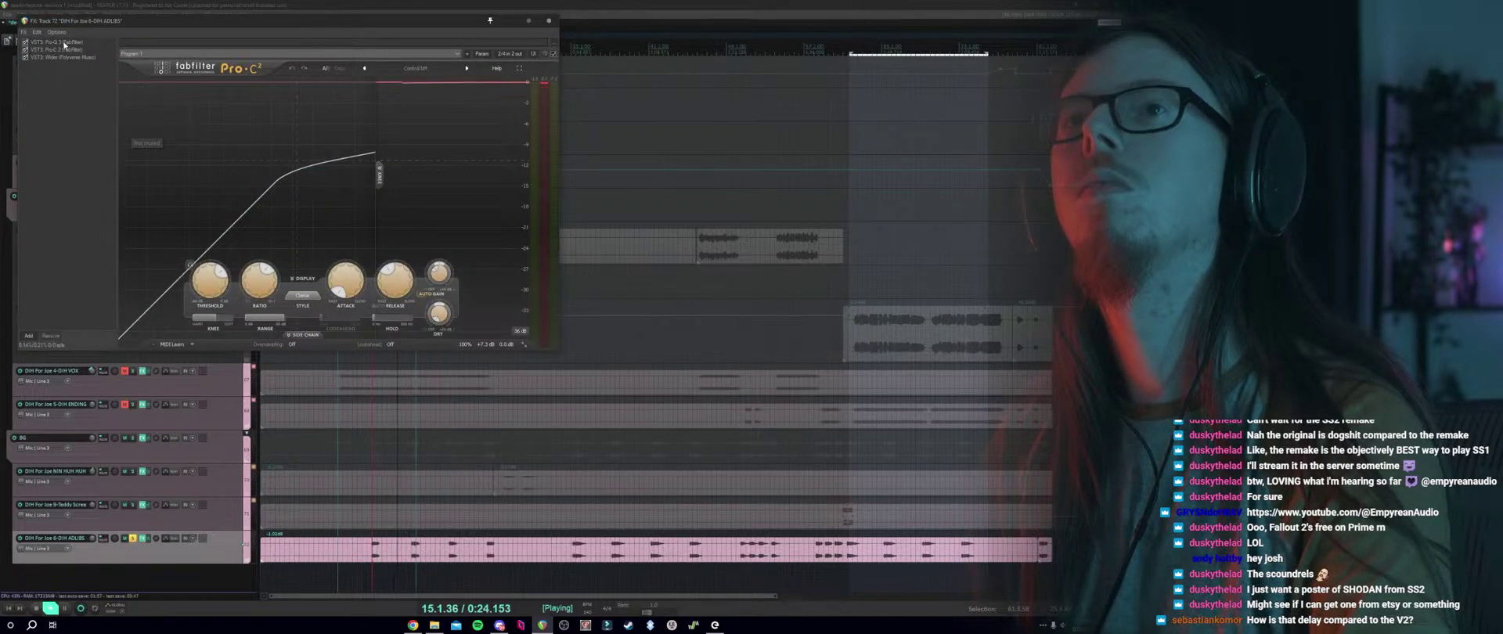
pyautogui.click(64, 42)
pyautogui.doubleClick(66, 104)
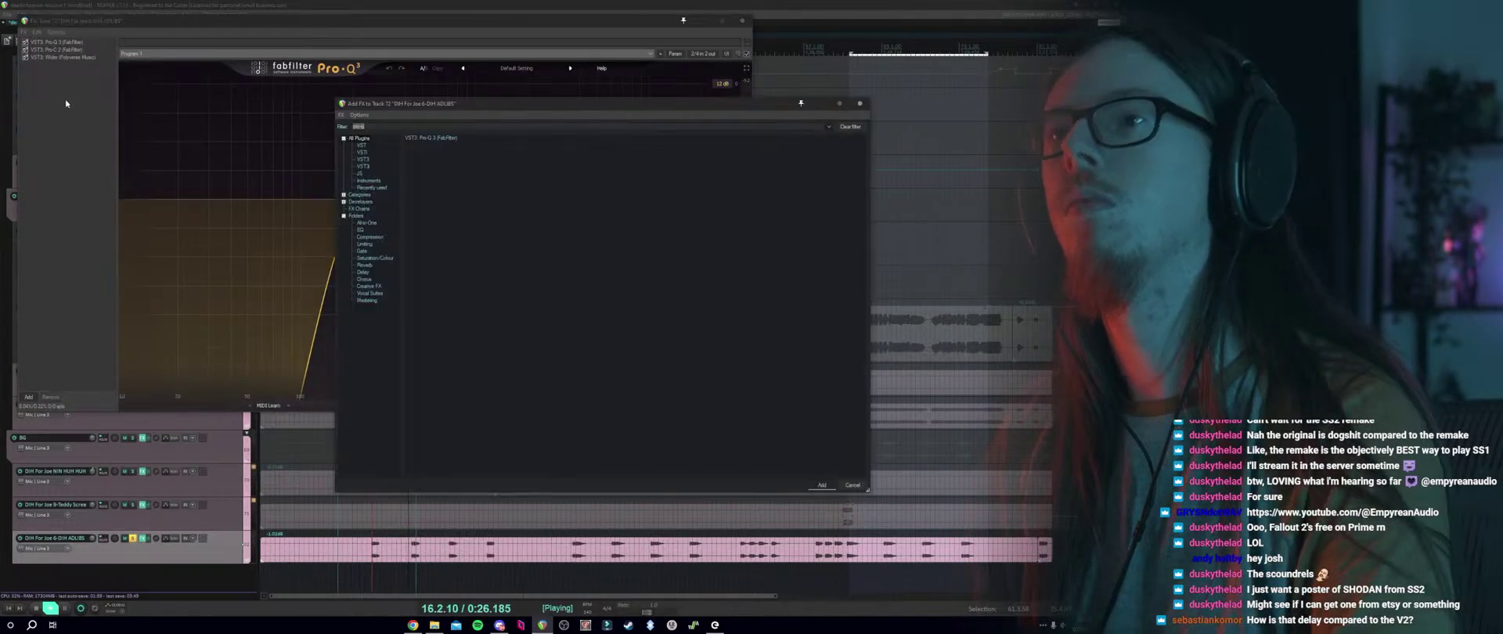
pyautogui.write('pro-q')
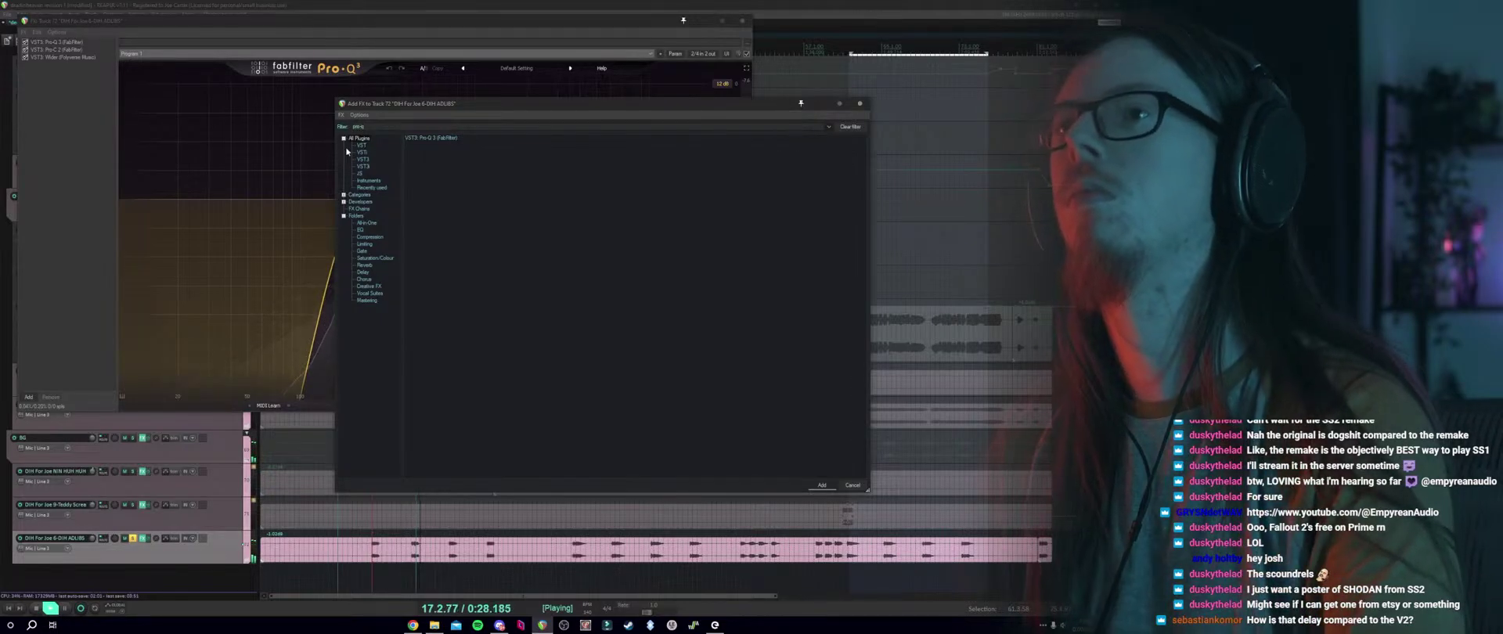
pyautogui.doubleClick(429, 138)
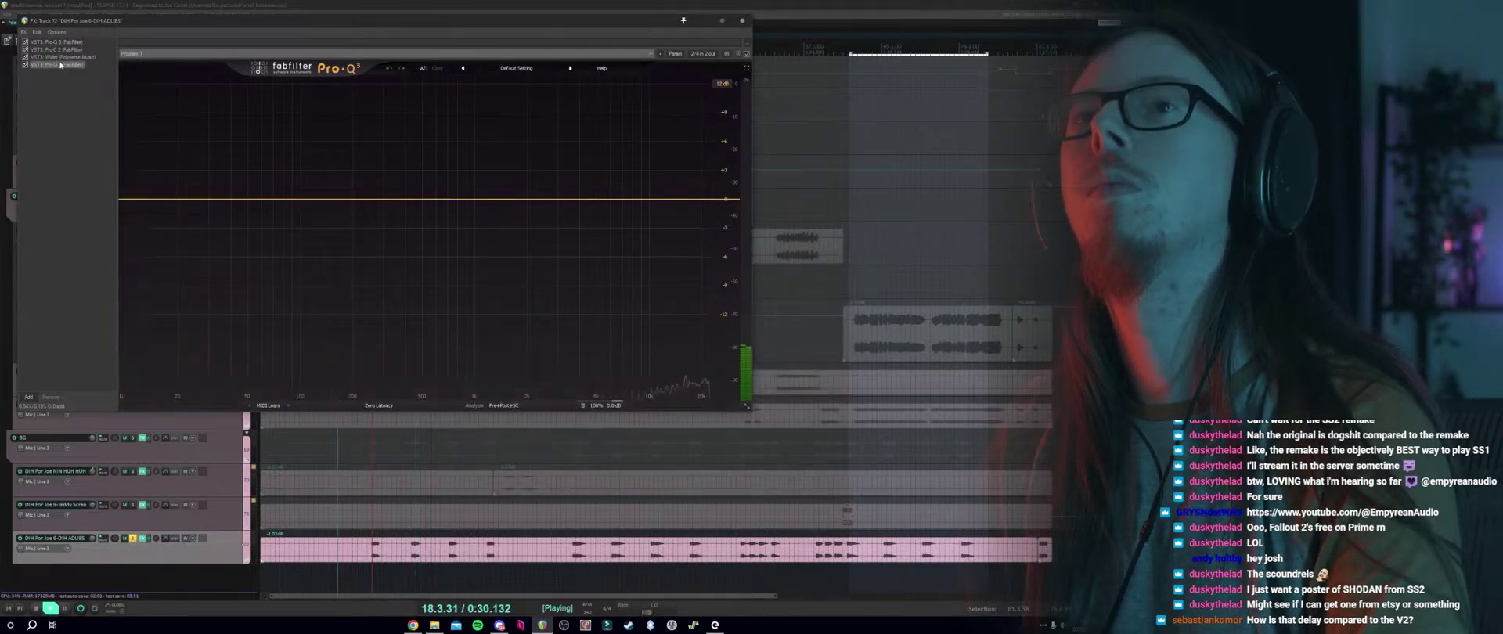
pyautogui.moveTo(66, 64); pyautogui.dragTo(61, 58)
# Boost the ADLIBS track by about 4 dB at about 2.1 kHz with a bell band, comparing it enabled and bypassed.
pyautogui.press('space')
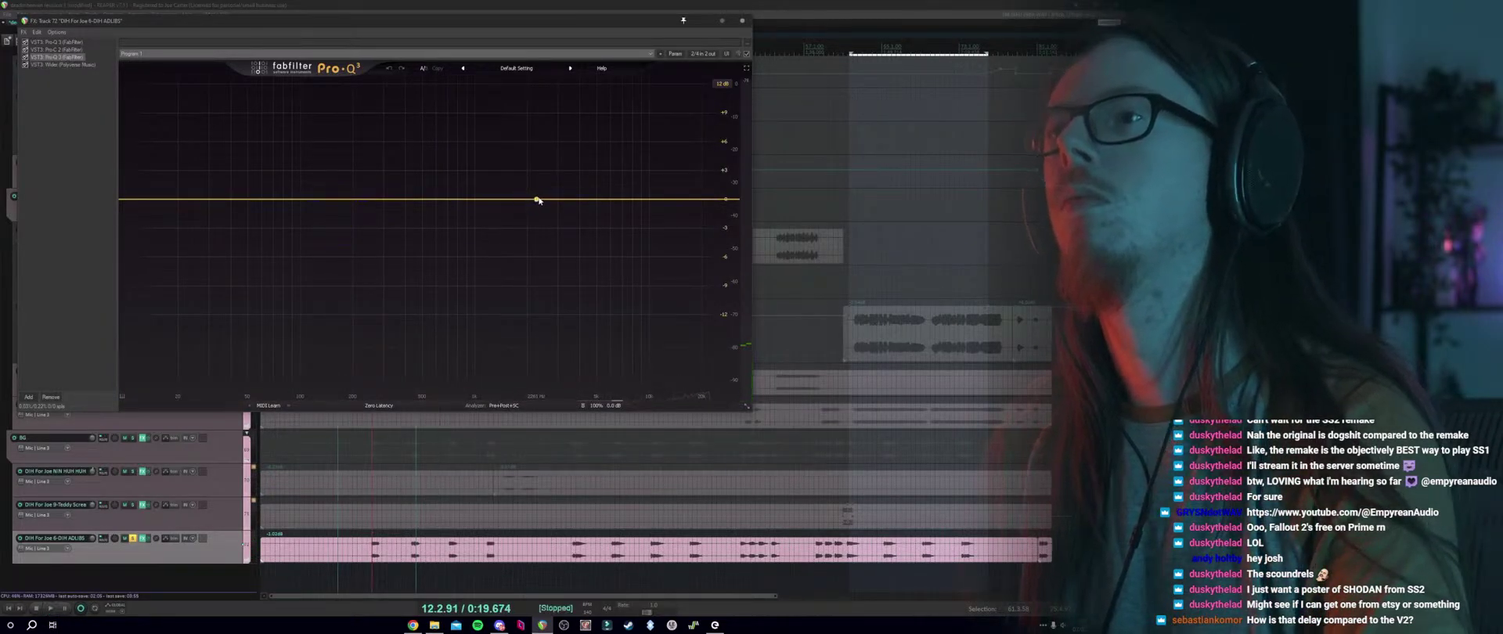
pyautogui.click(567, 190)
pyautogui.moveTo(567, 191); pyautogui.dragTo(533, 162)
pyautogui.press('space')
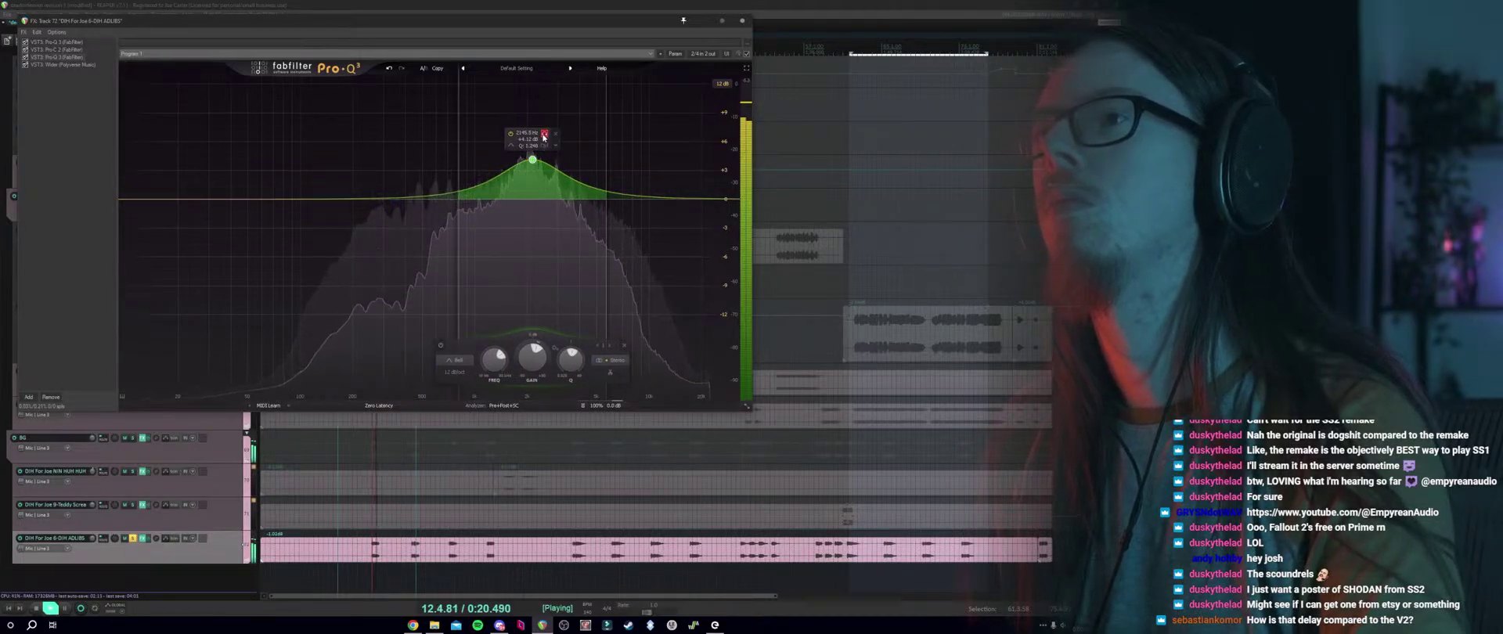
pyautogui.click(509, 133)
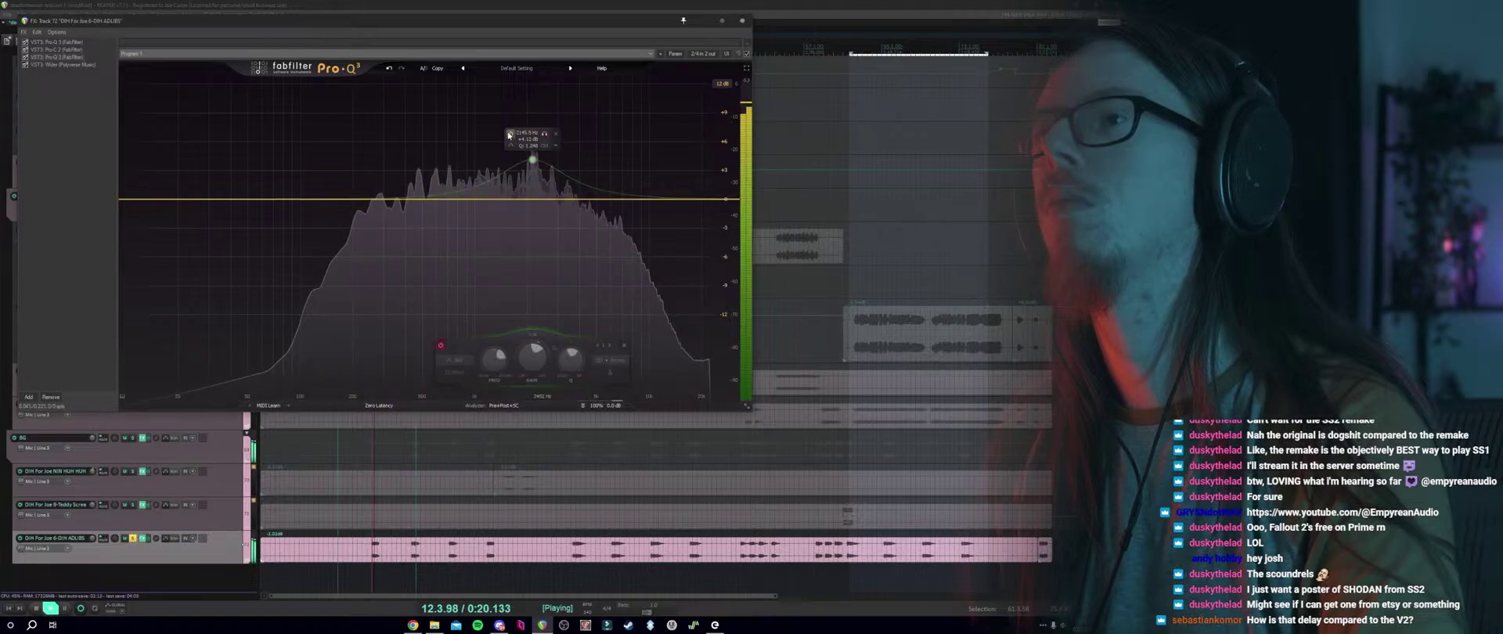
pyautogui.click(509, 133)
pyautogui.press('space')
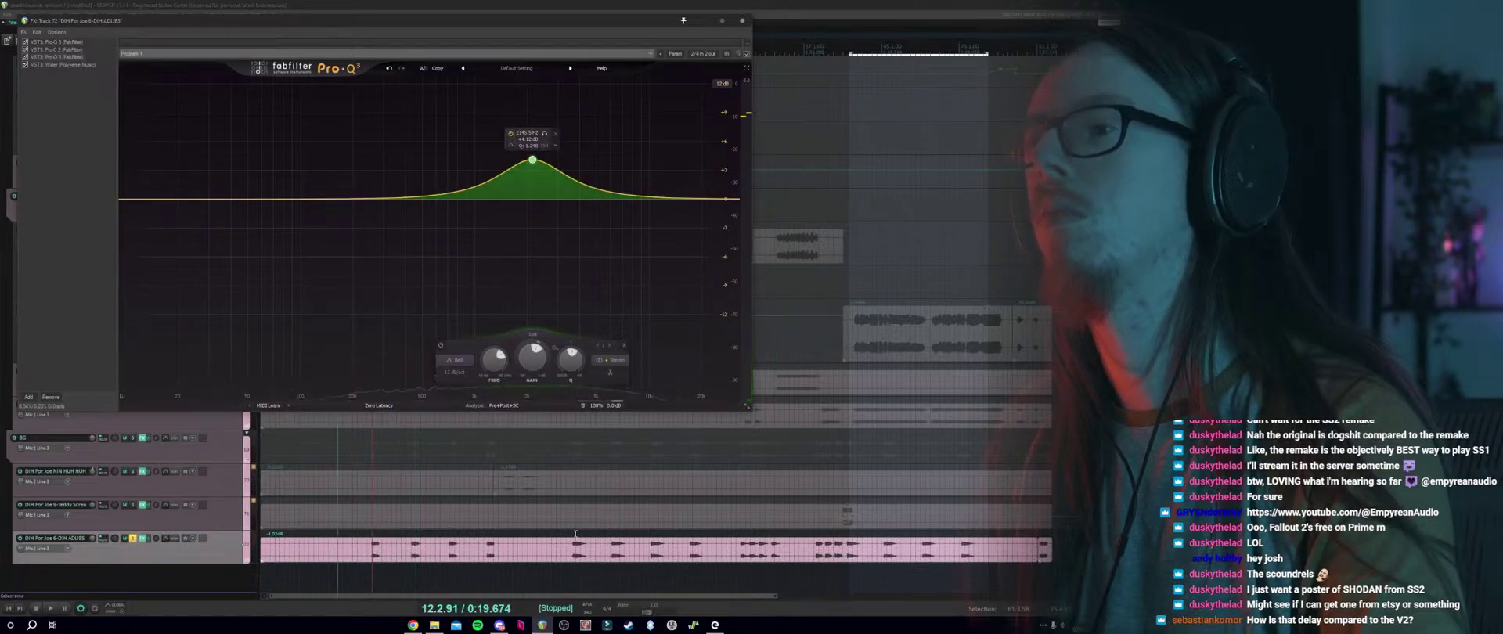
# Raise the ADLIBS track's bell band to about 5.5 dB at about 2.1 kHz, comparing it enabled and bypassed during playback.
pyautogui.click(575, 535)
pyautogui.press('space')
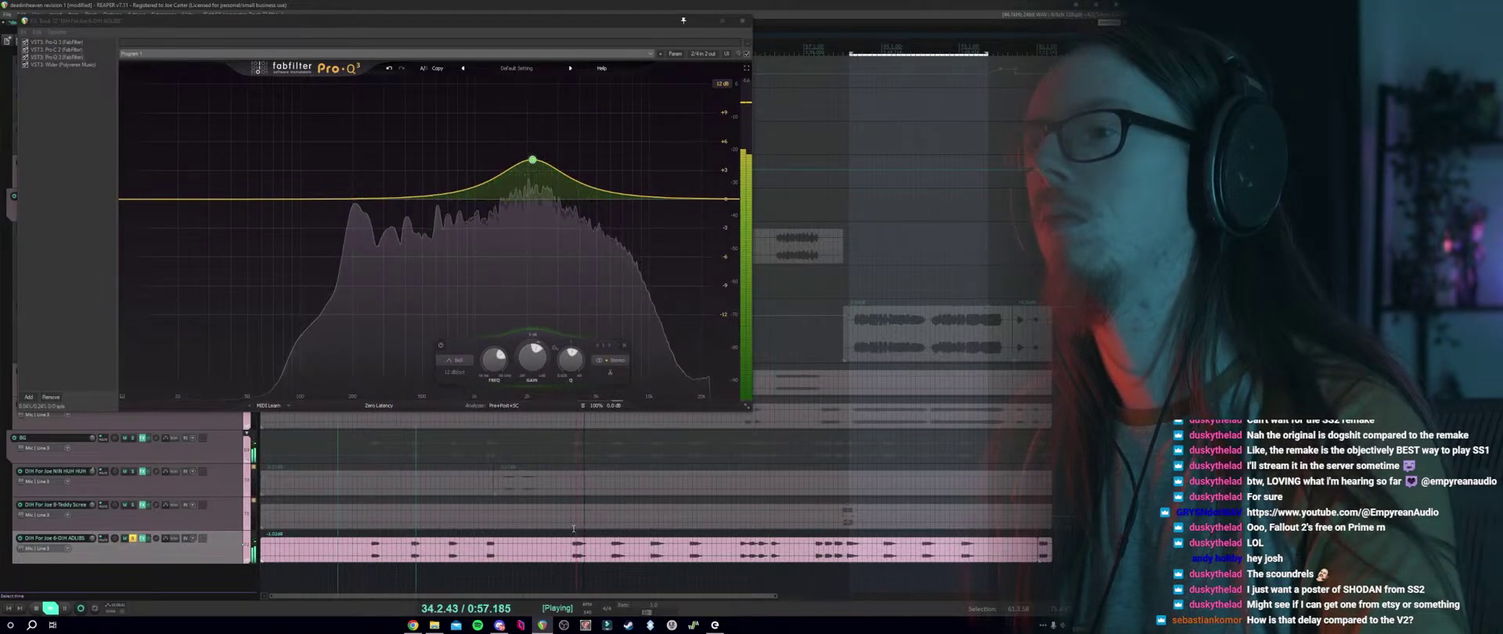
pyautogui.moveTo(533, 160)
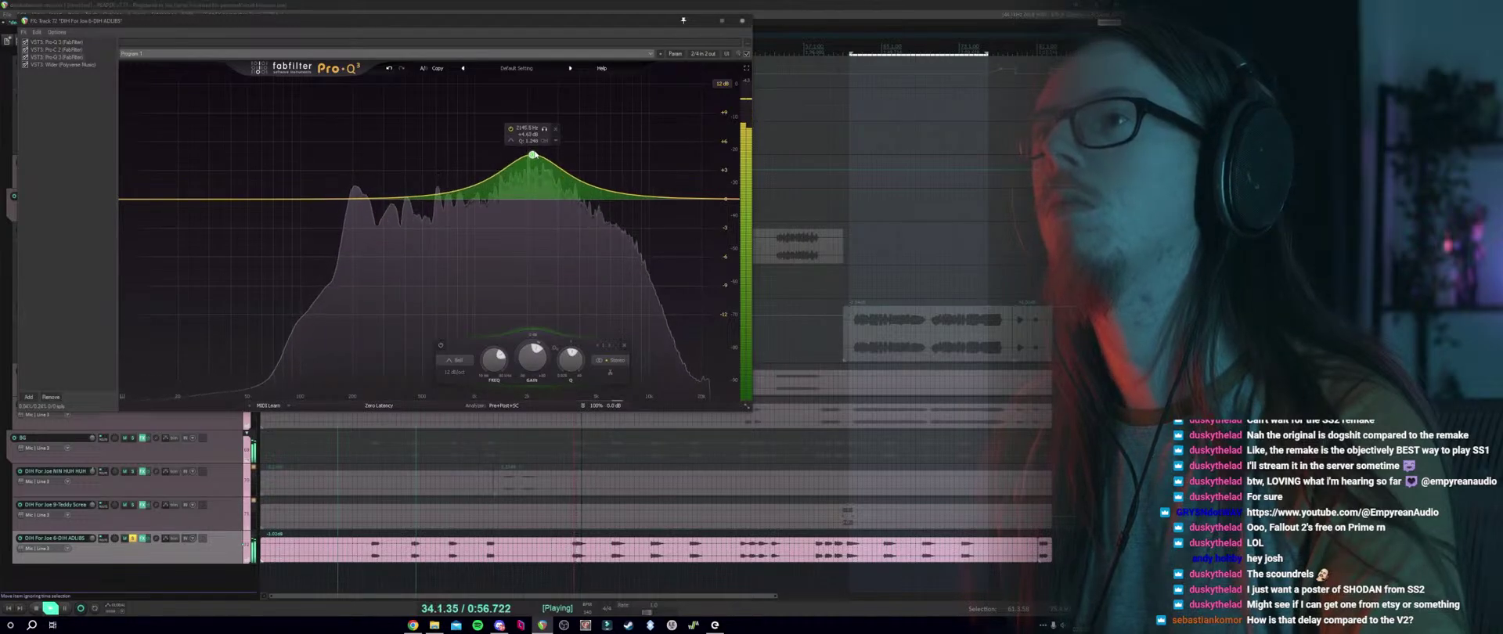
pyautogui.press('space')
pyautogui.press('space')
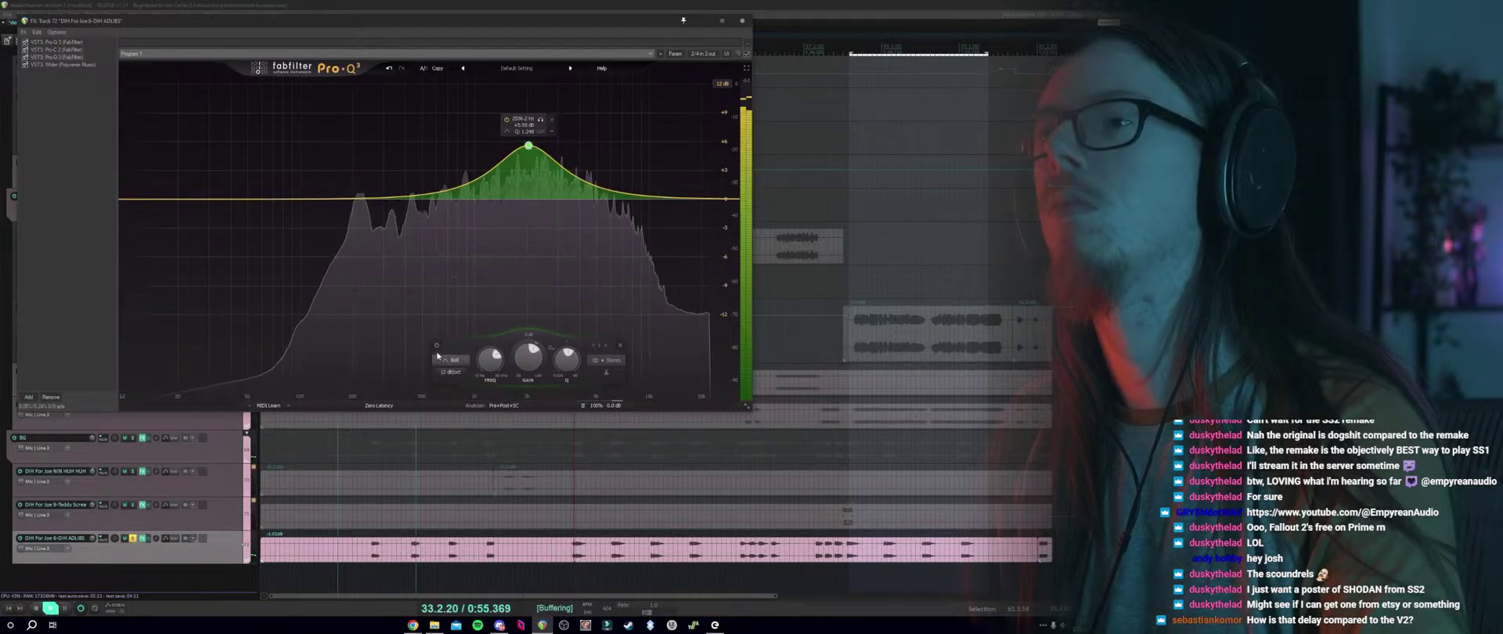
pyautogui.click(438, 345)
pyautogui.click(438, 345)
pyautogui.press('space')
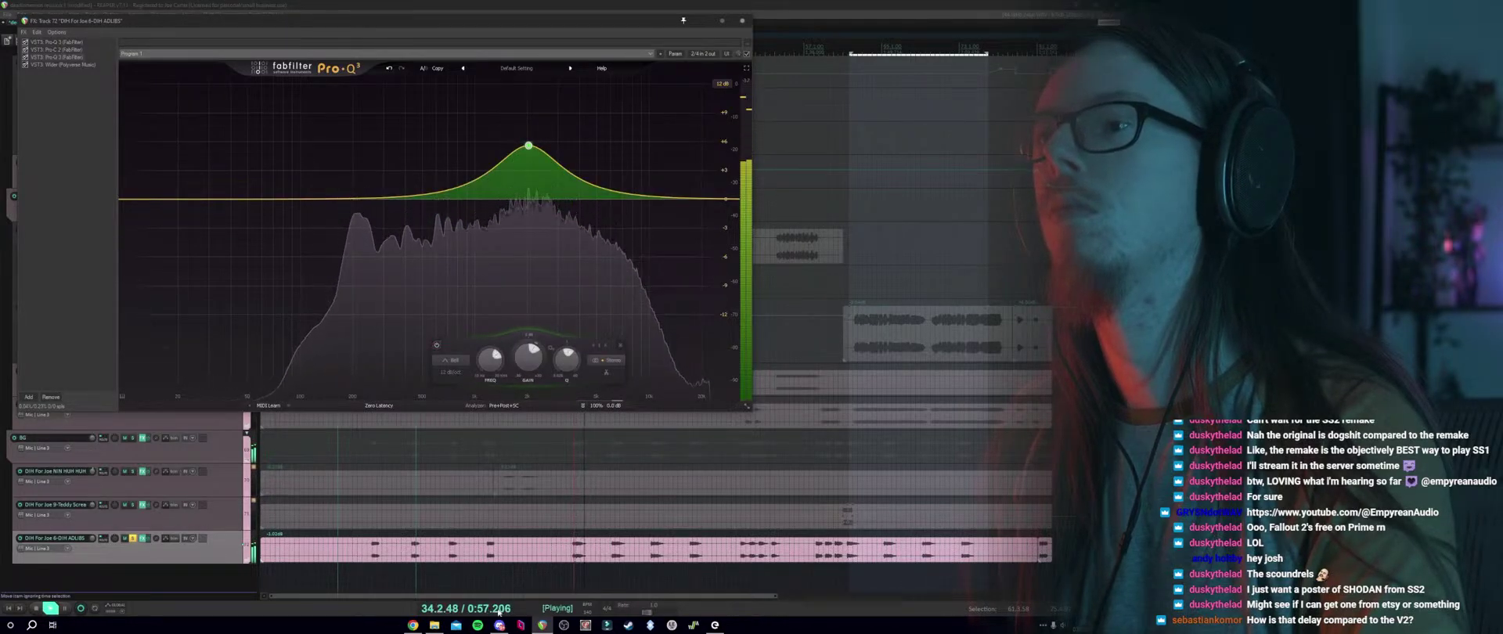
# Unsolo the ADLIBS track and play it in the full mix, closing its effect chain window.
pyautogui.click(141, 546)
pyautogui.press('space')
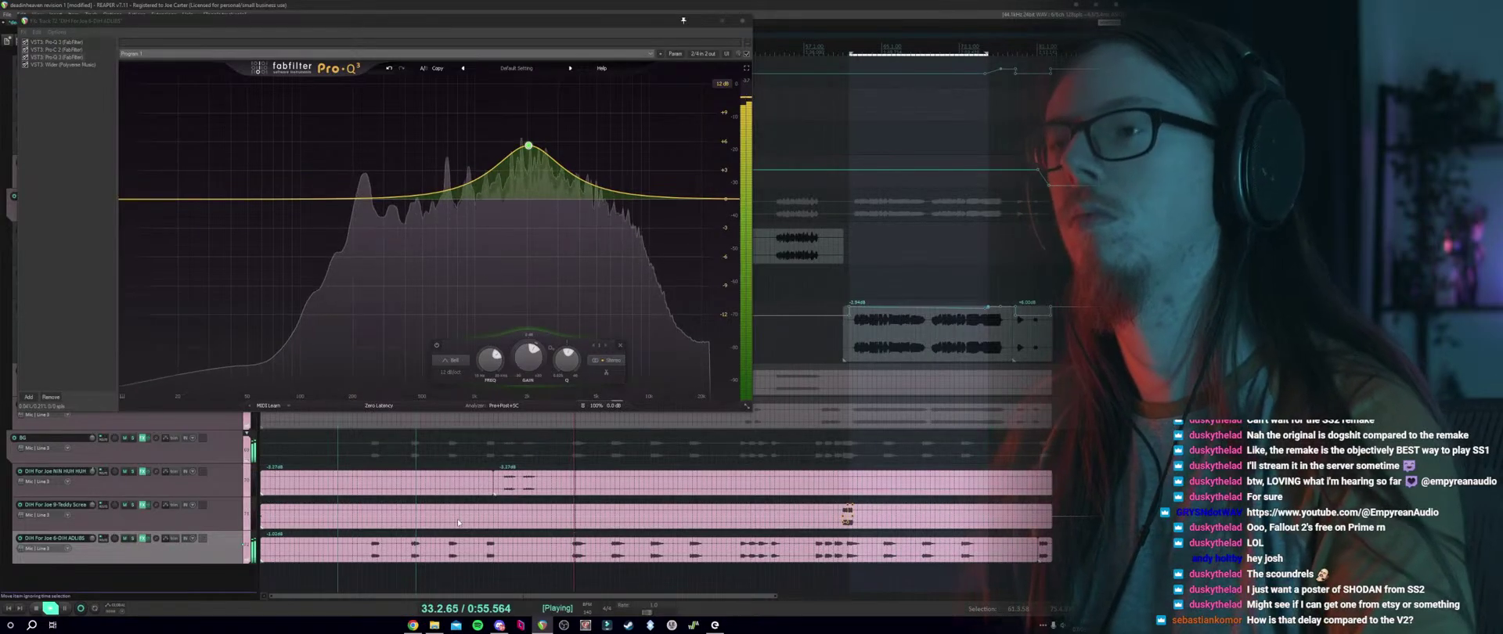
pyautogui.press('space')
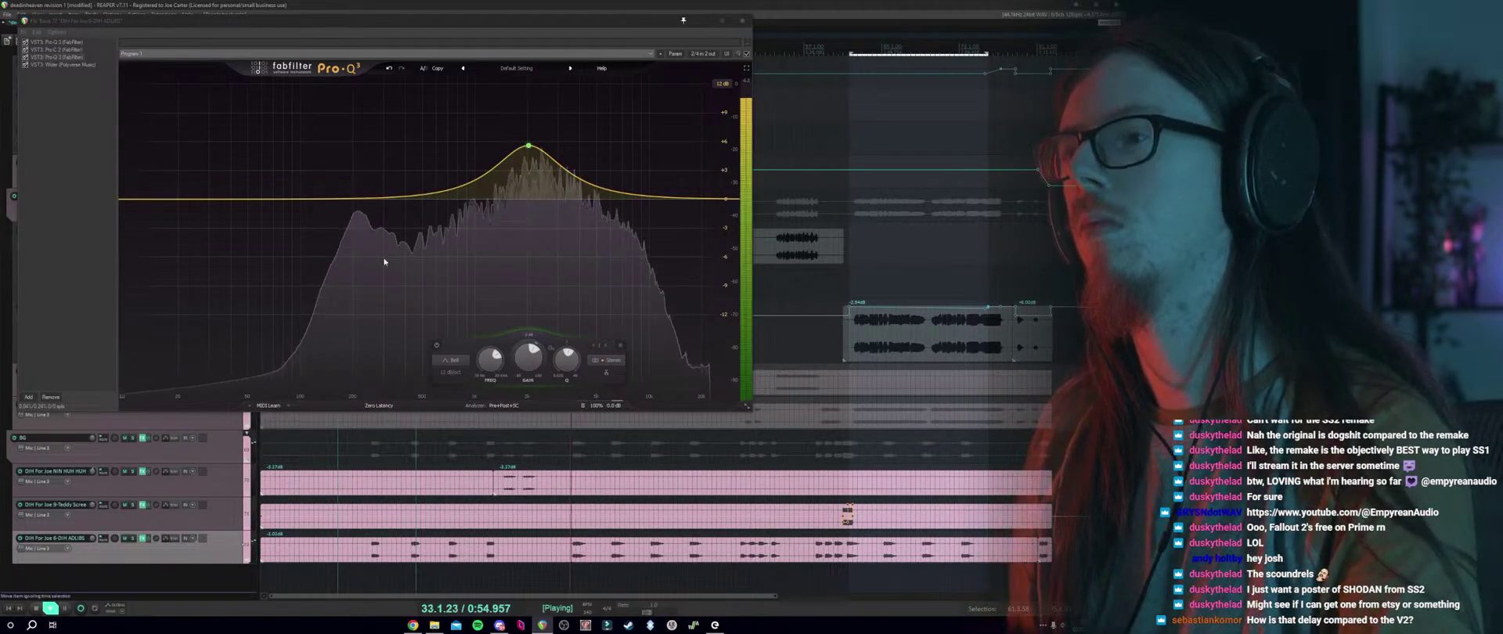
pyautogui.press('space')
pyautogui.press('space')
pyautogui.click(53, 65)
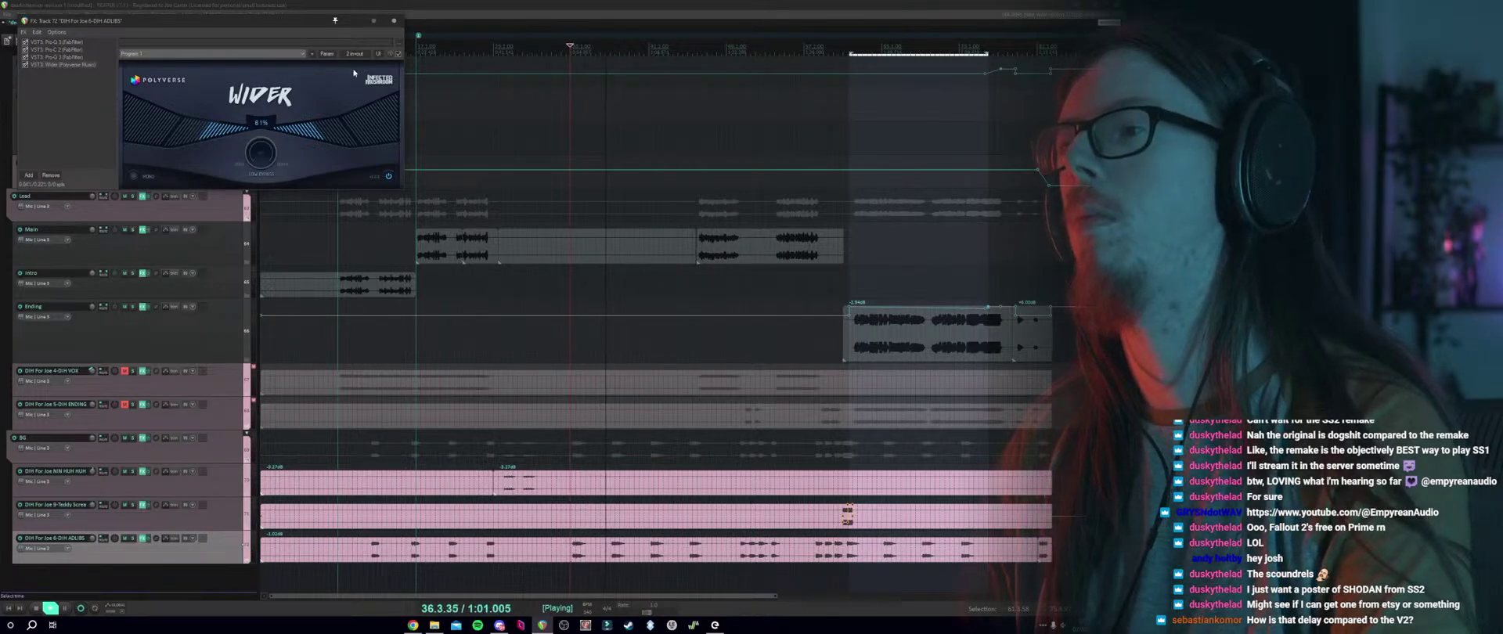
pyautogui.click(393, 21)
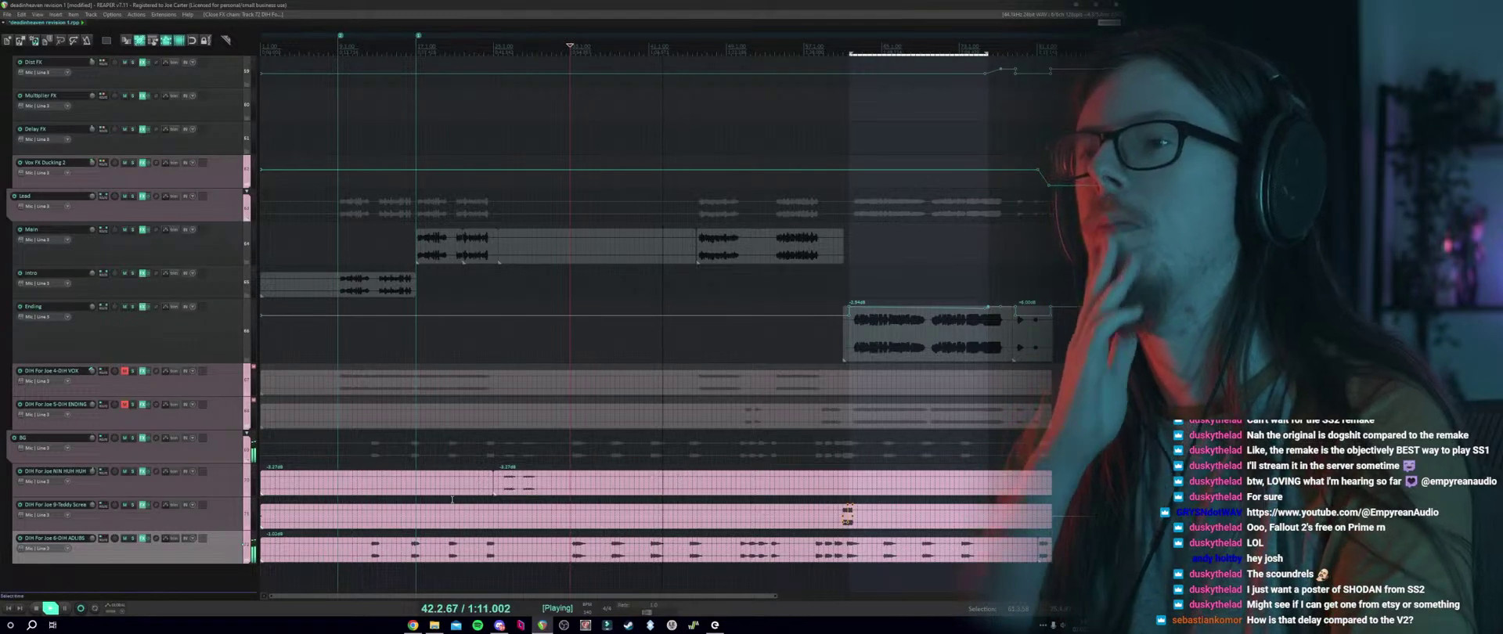
pyautogui.press('space')
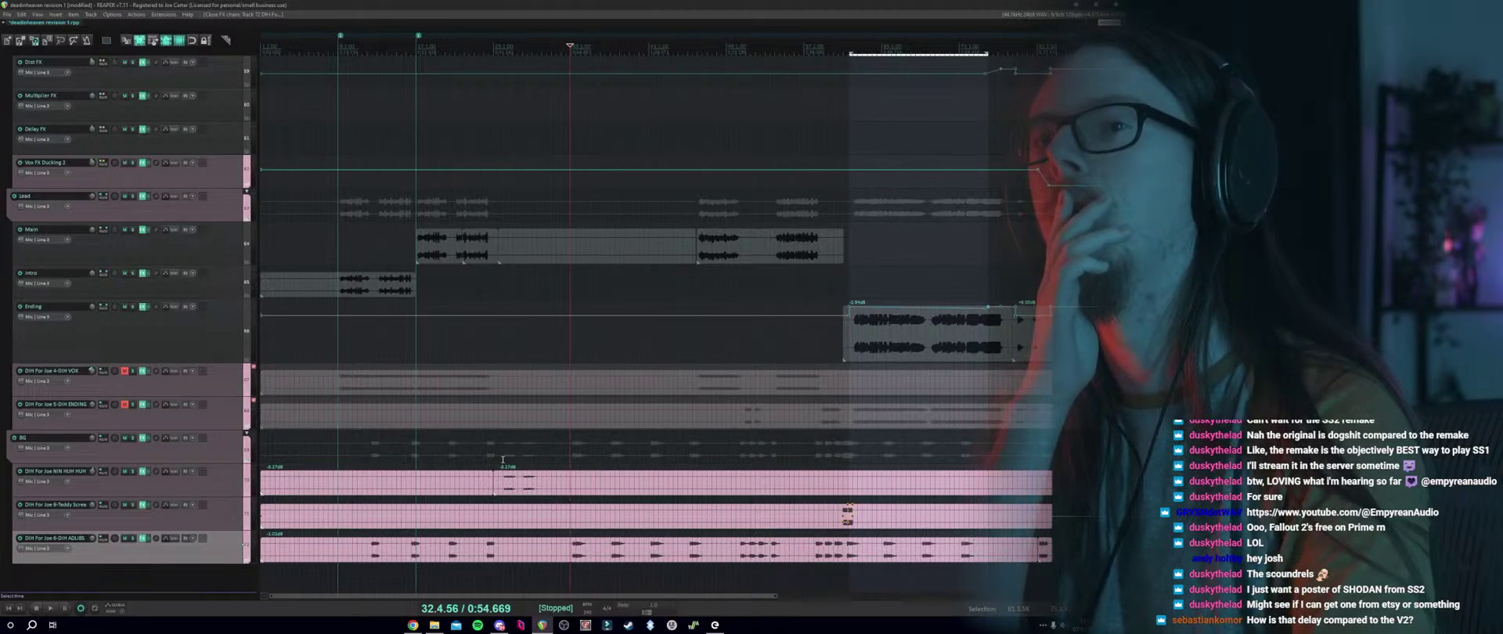
# Play the mix in the ending section from about bar 65, then from the start of the Ending vocal at bar 62.
pyautogui.click(502, 461)
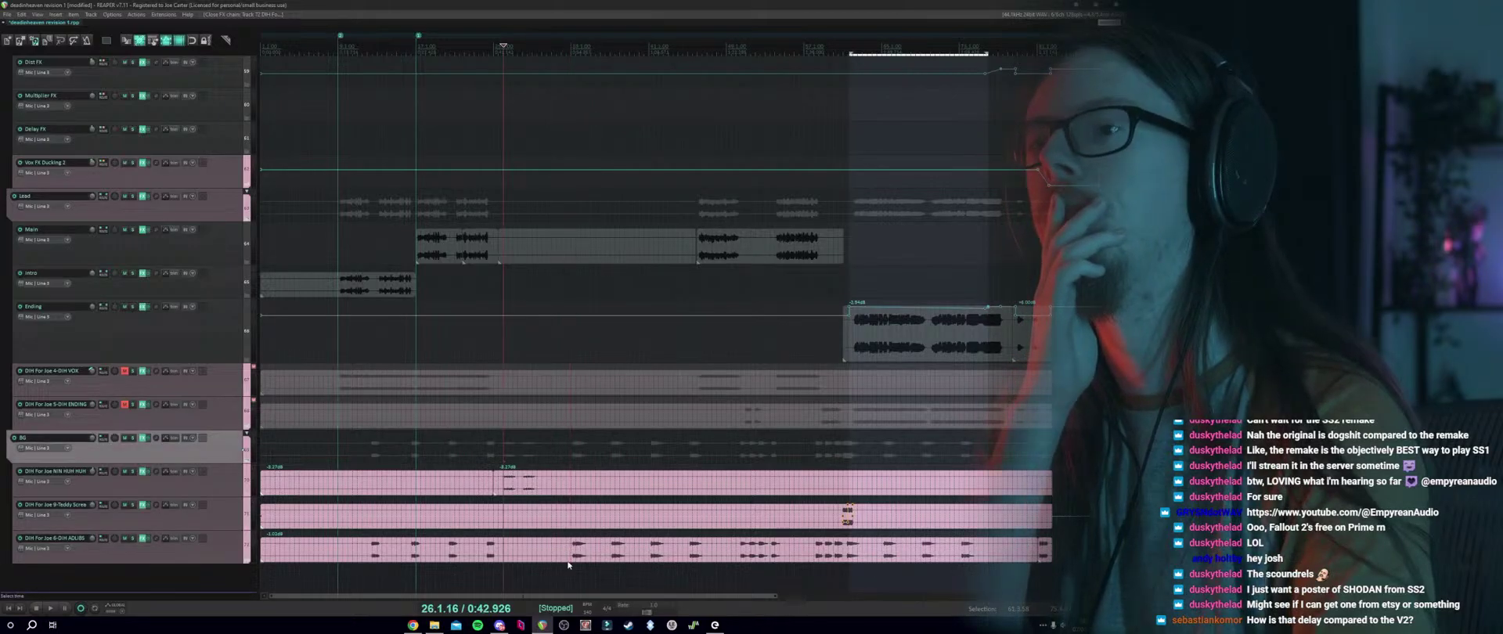
pyautogui.click(373, 534)
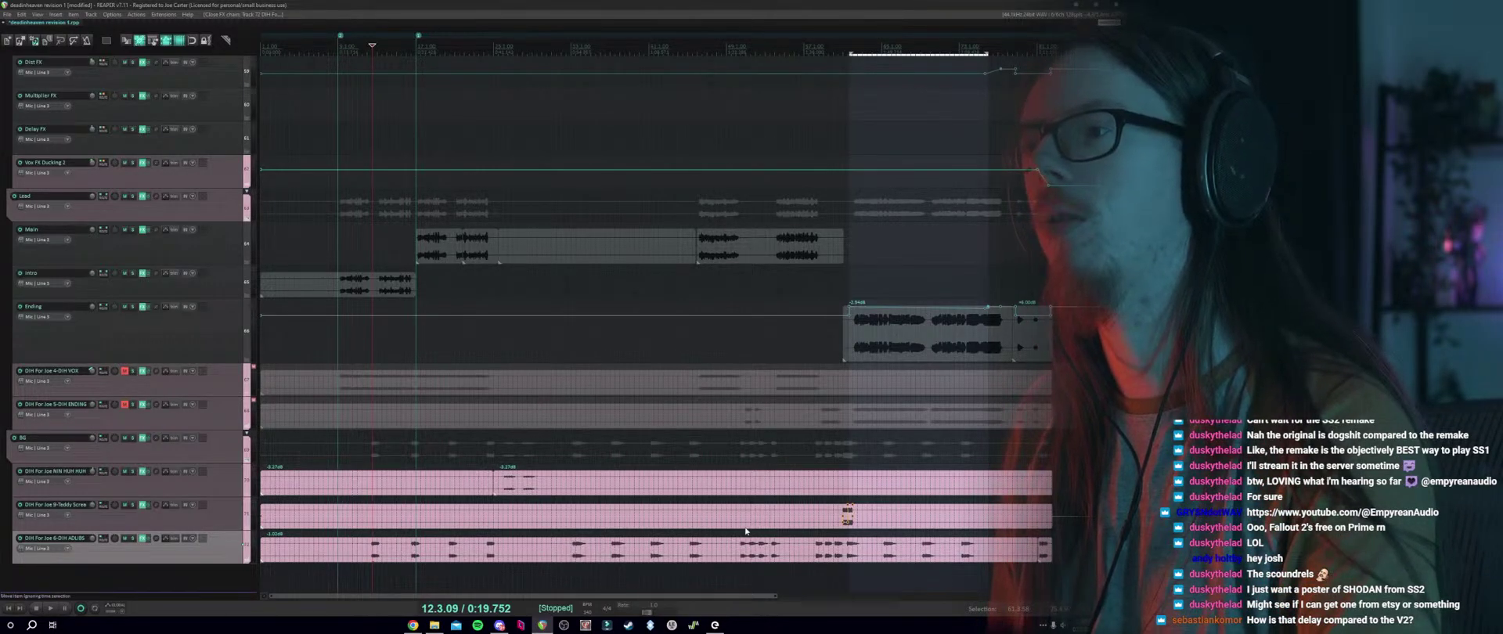
pyautogui.click(449, 288)
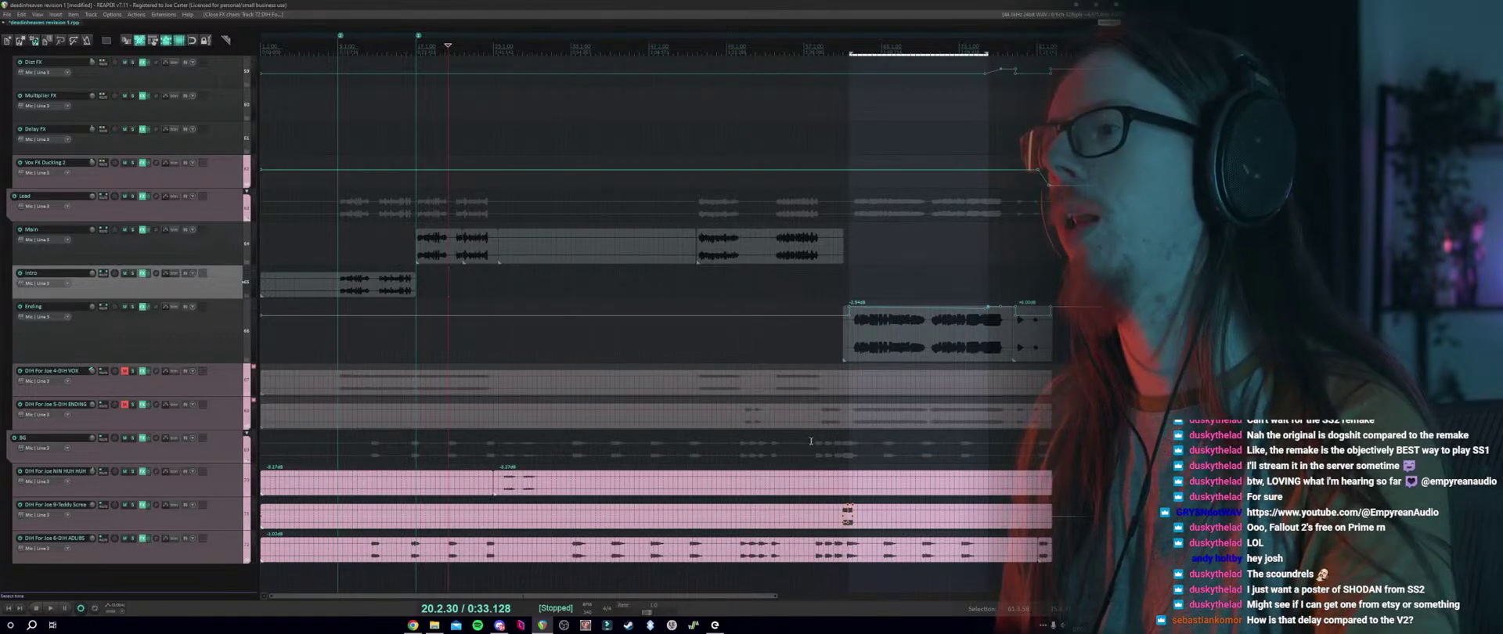
pyautogui.click(883, 537)
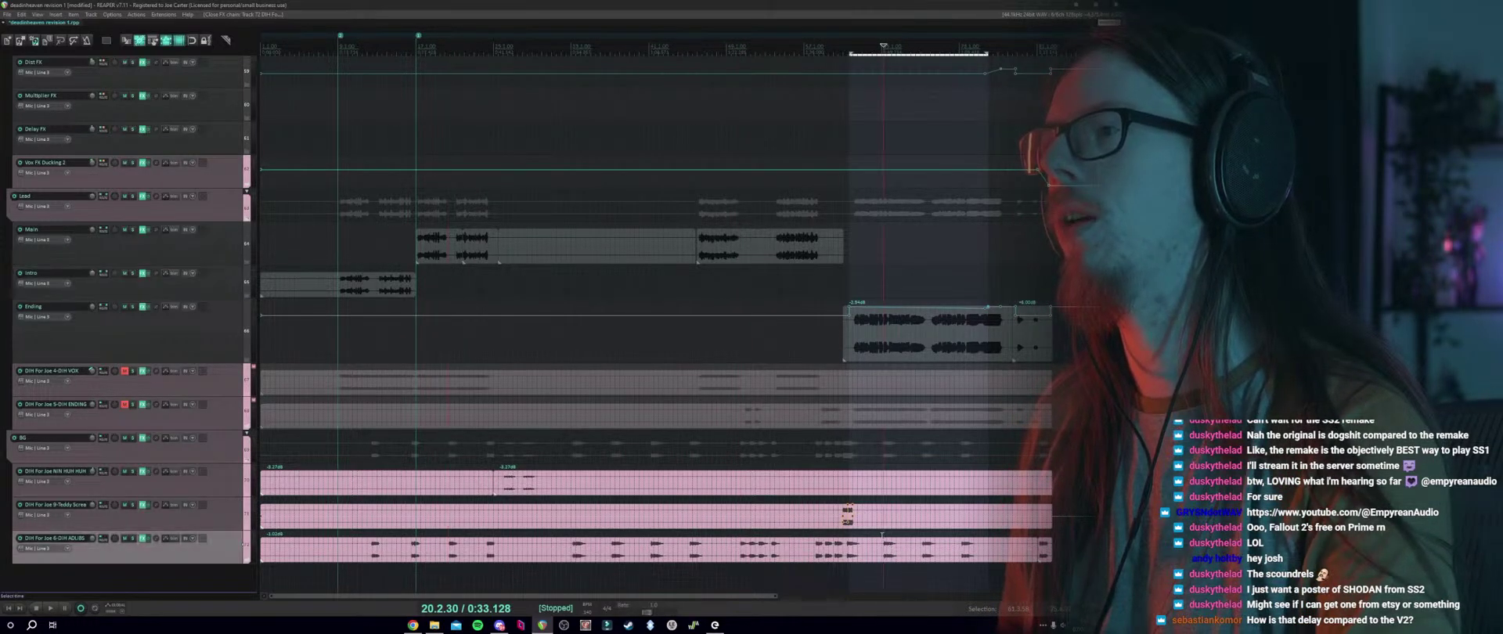
pyautogui.scroll(5, 871, 373)
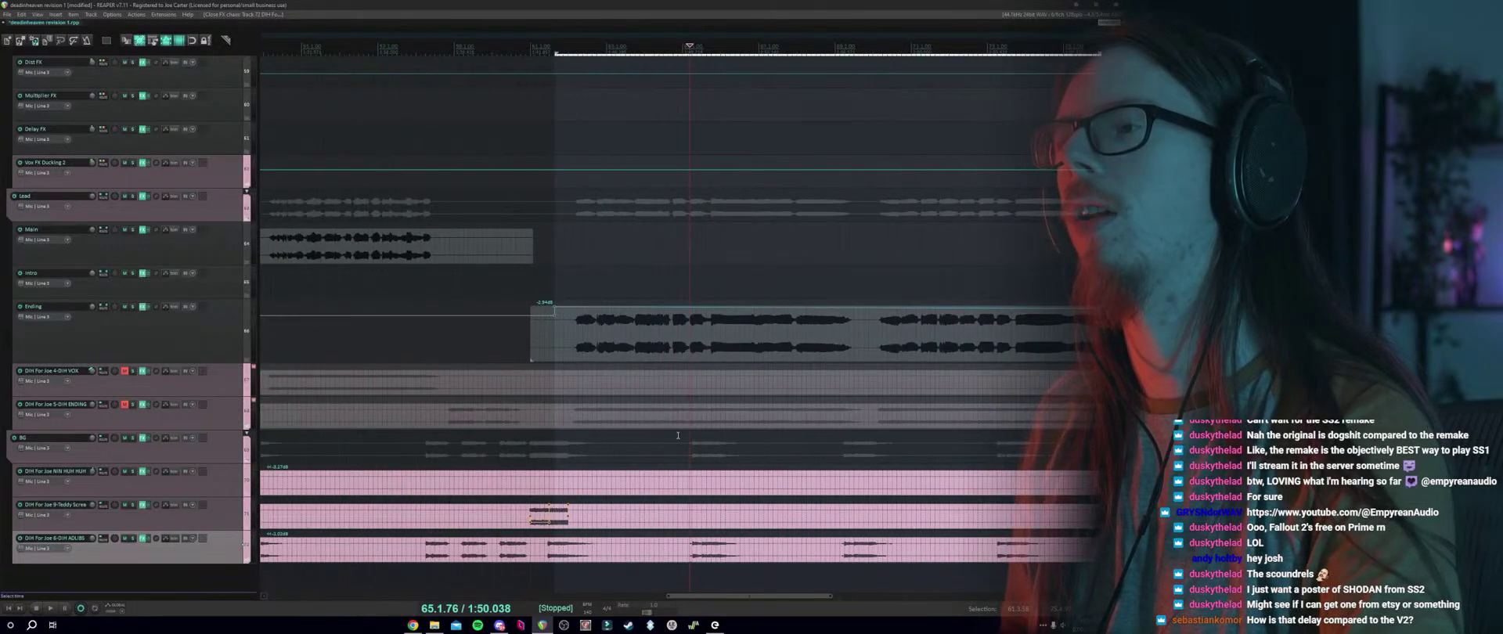
pyautogui.scroll(-2, 709, 487)
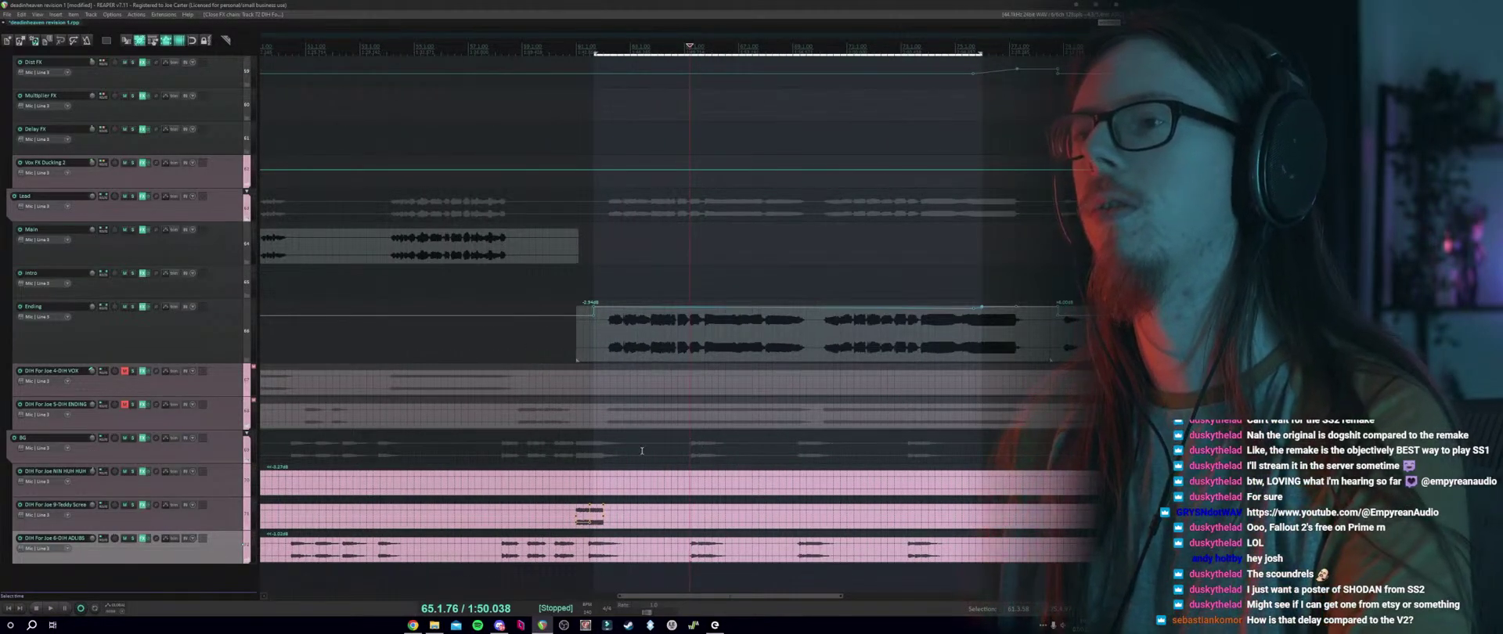
pyautogui.press('space')
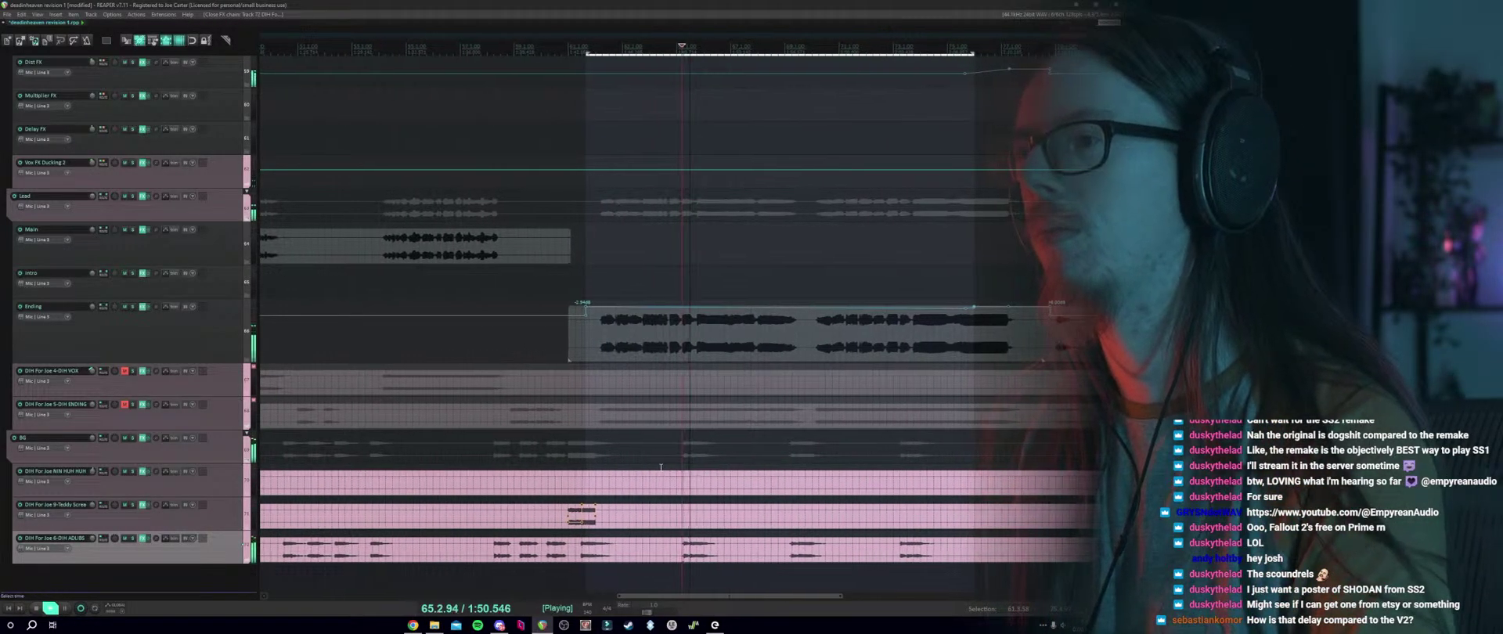
pyautogui.click(642, 455)
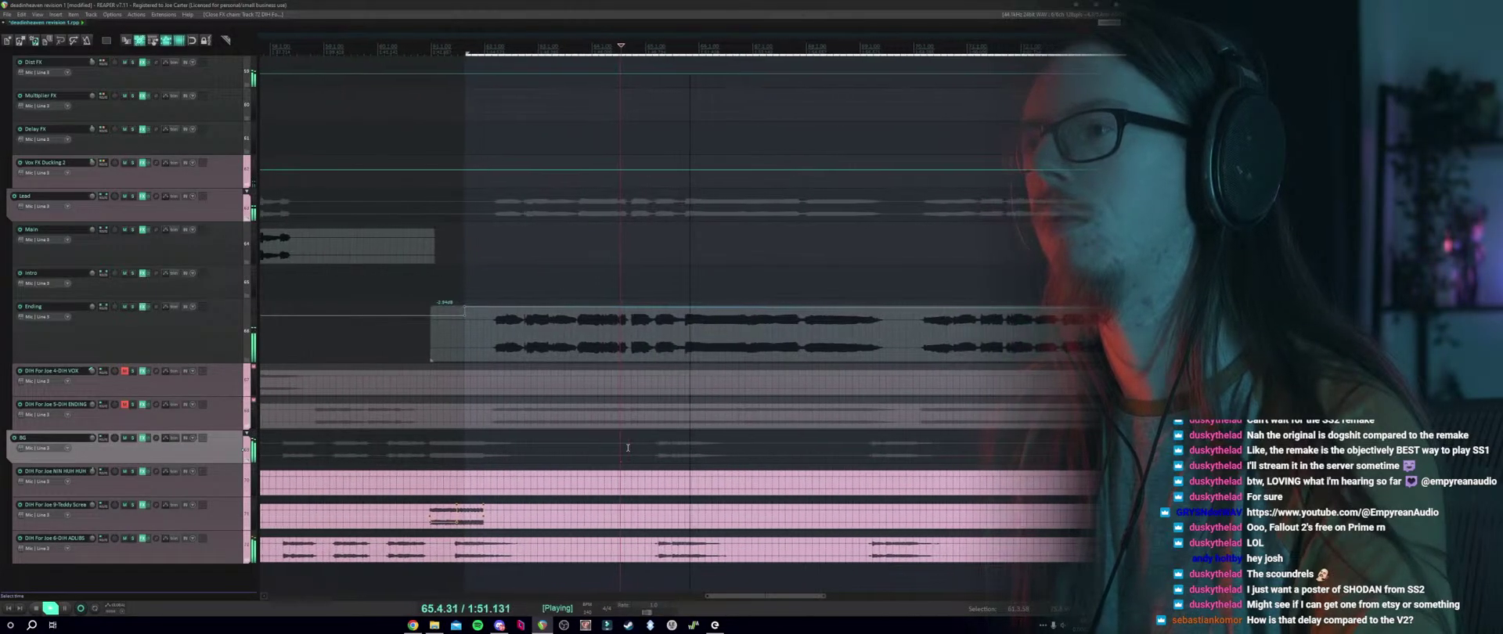
pyautogui.click(434, 276)
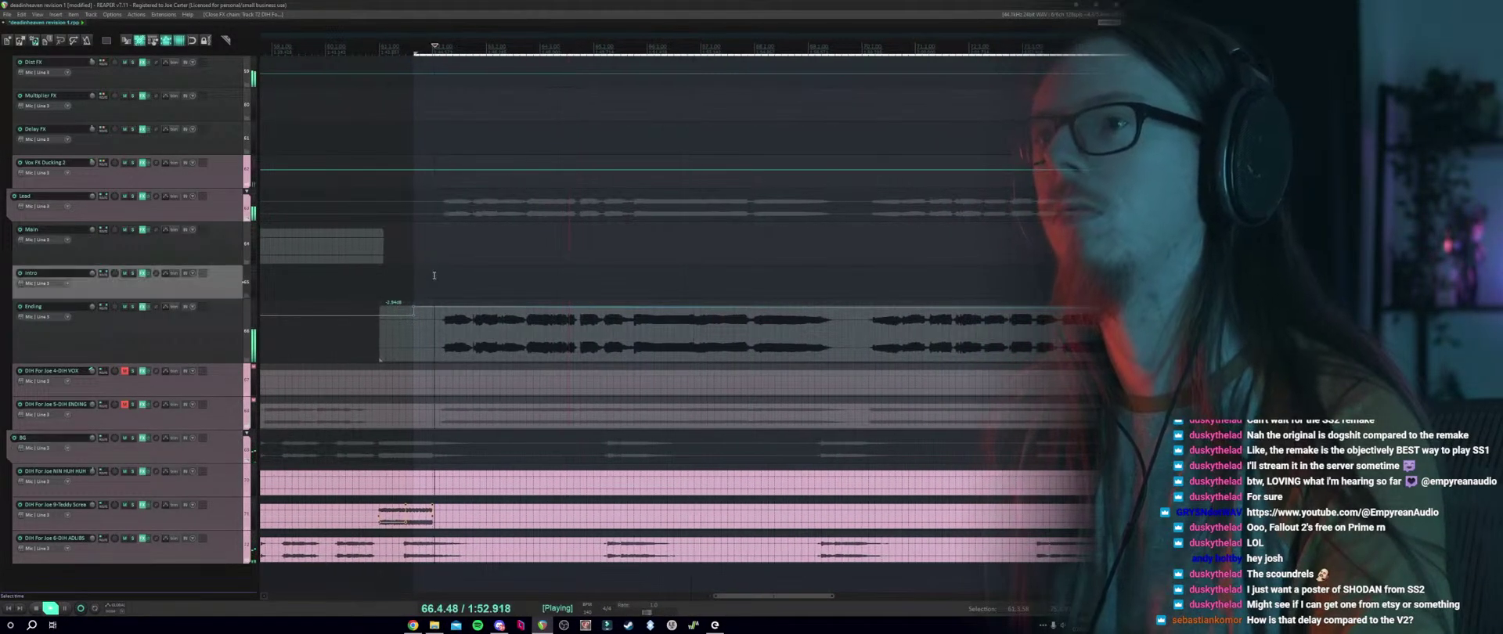
# Solo the Ending track and add a Pre-Fader (Post-FX) send from it to the Delay FX track.
pyautogui.click(133, 306)
pyautogui.click(143, 331)
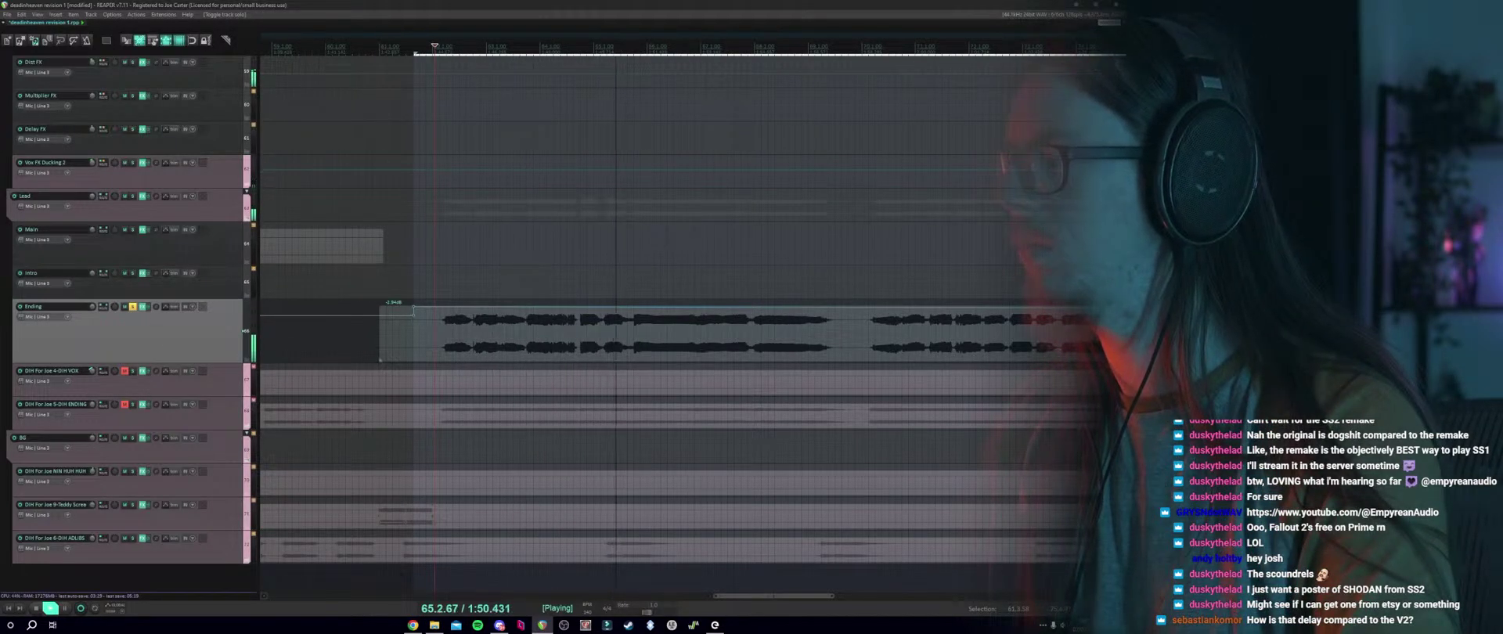
pyautogui.press('space')
pyautogui.scroll(2, 167, 344)
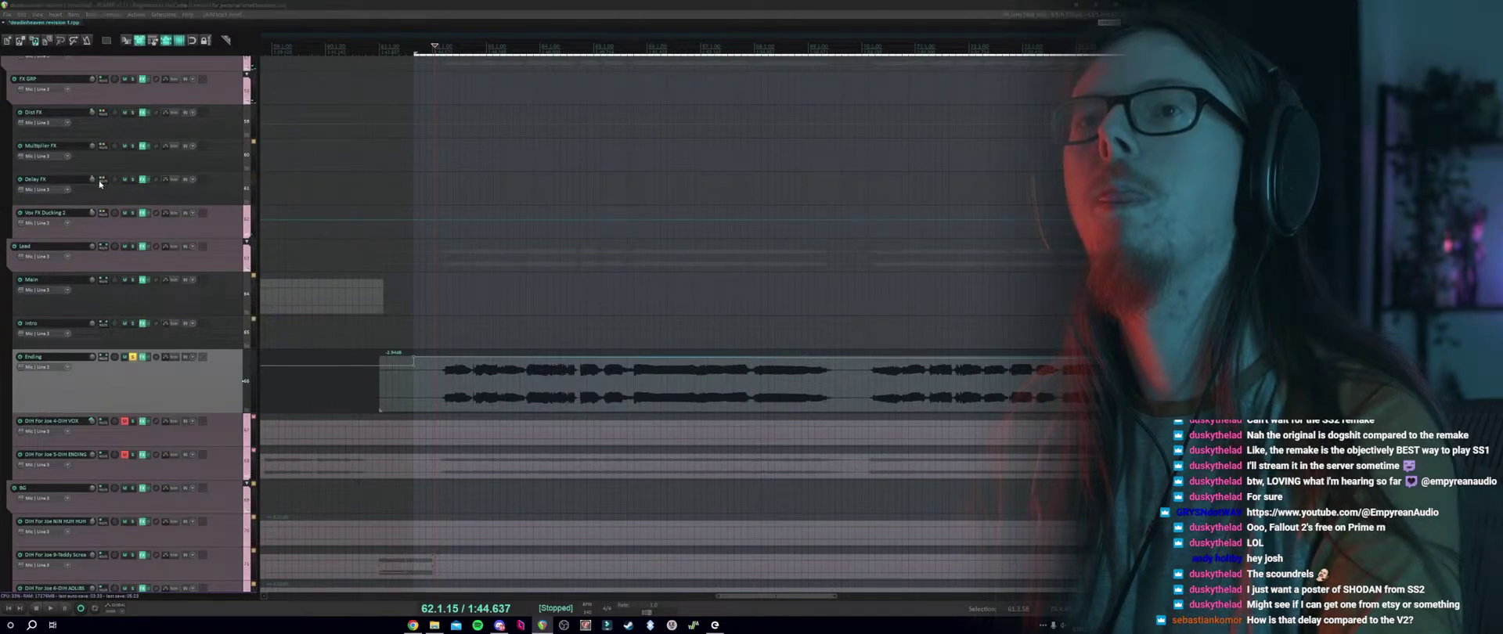
pyautogui.click(101, 183)
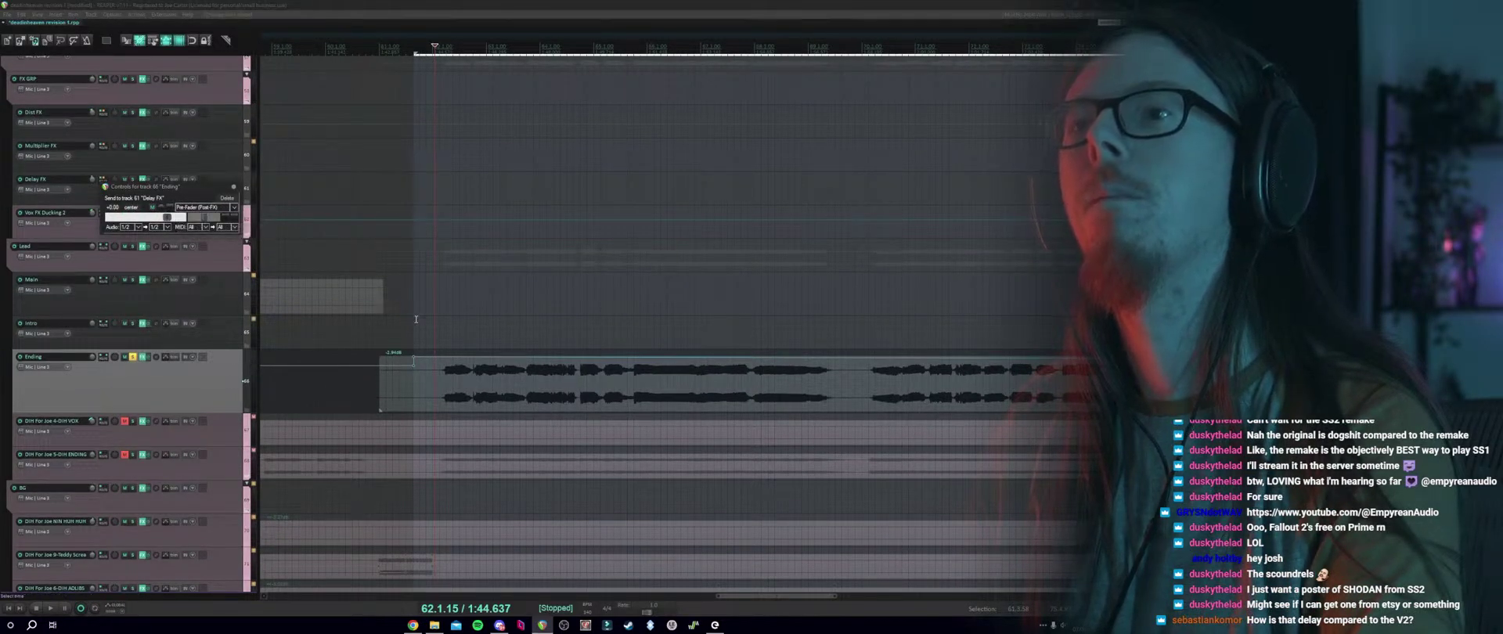
pyautogui.click(208, 227)
# Play the soloed Ending track from its start and check the Gain Reduction plug-in in its effect chain.
pyautogui.click(434, 320)
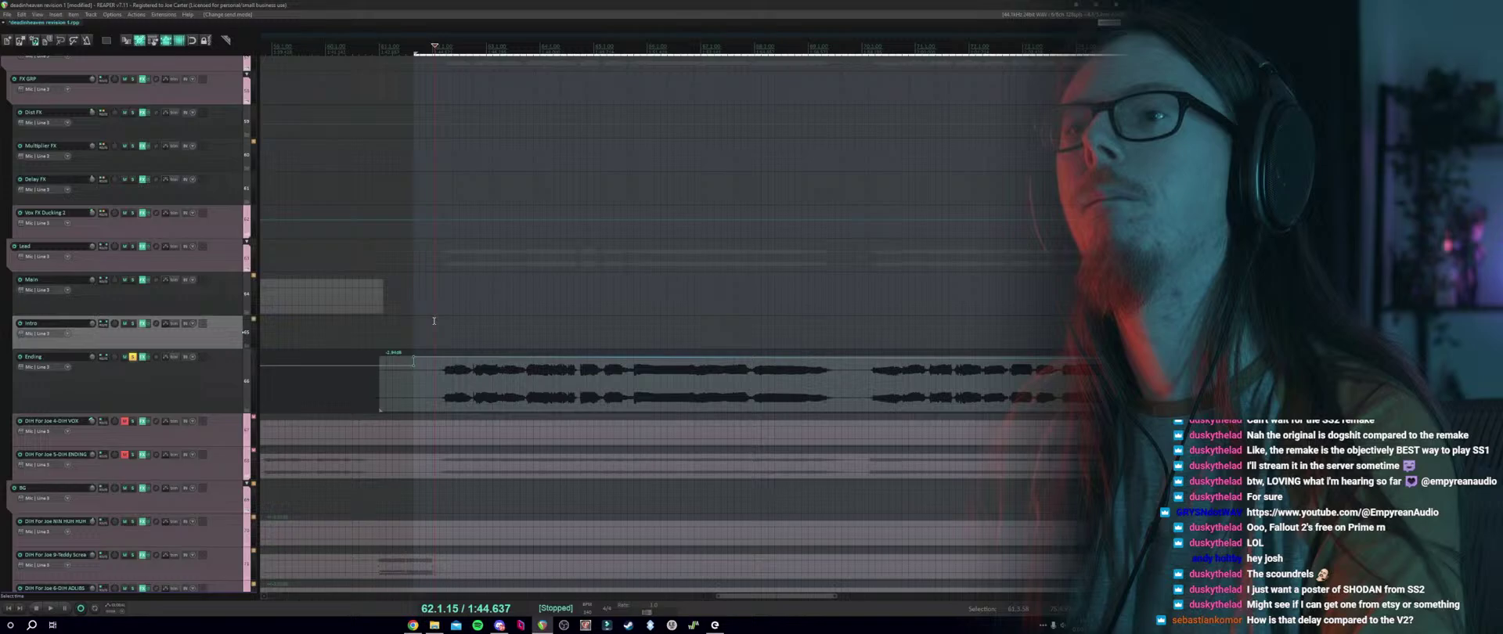
pyautogui.click(142, 357)
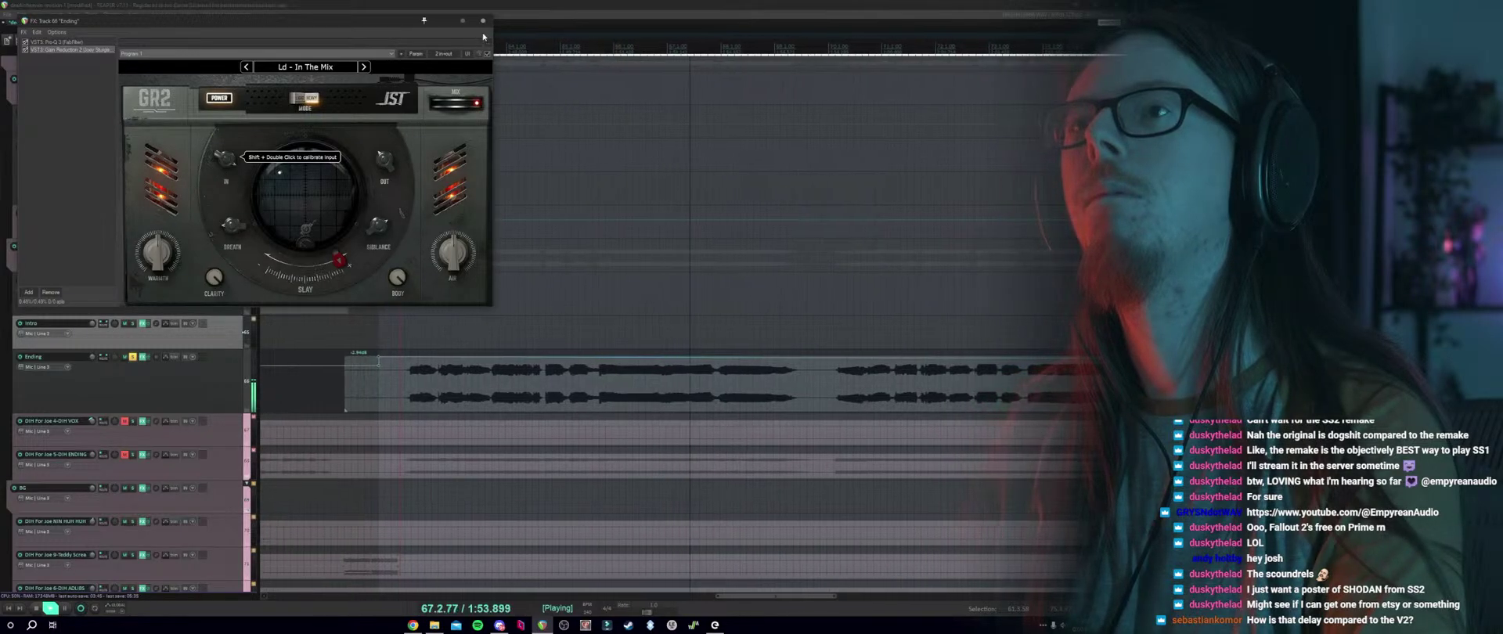
pyautogui.press('Escape')
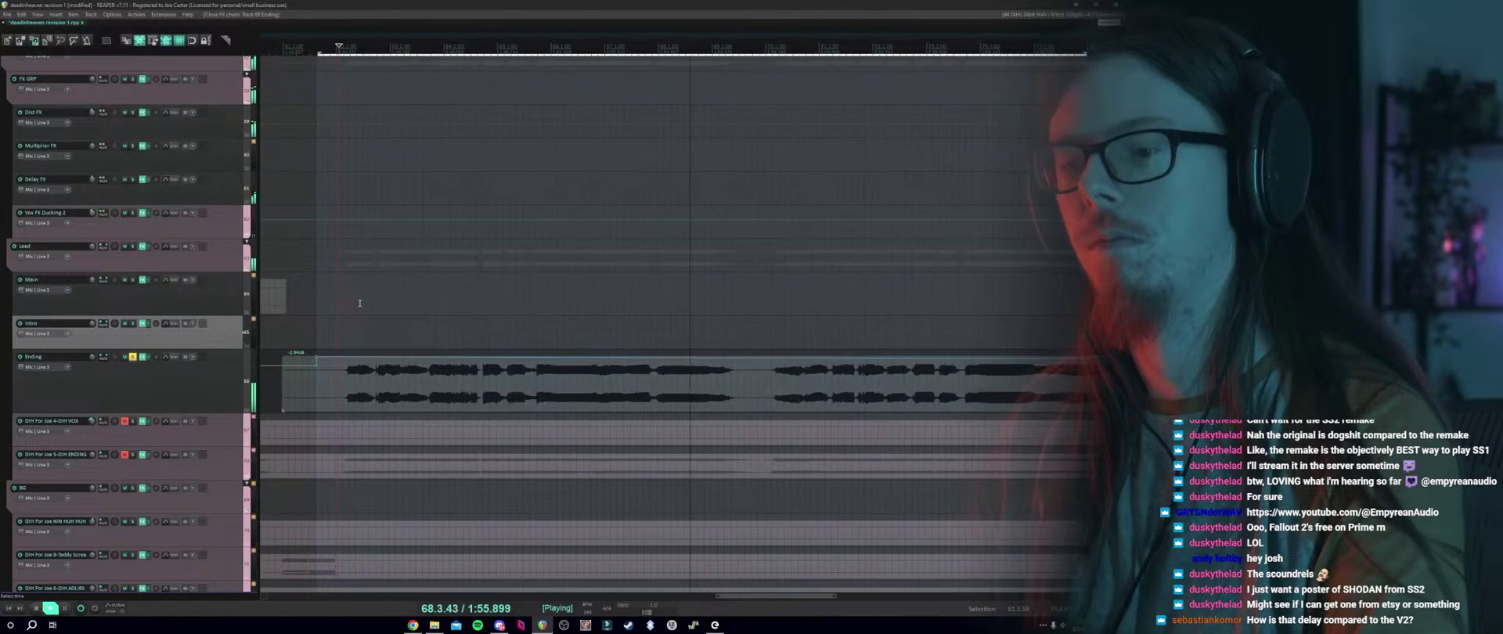
pyautogui.press('space')
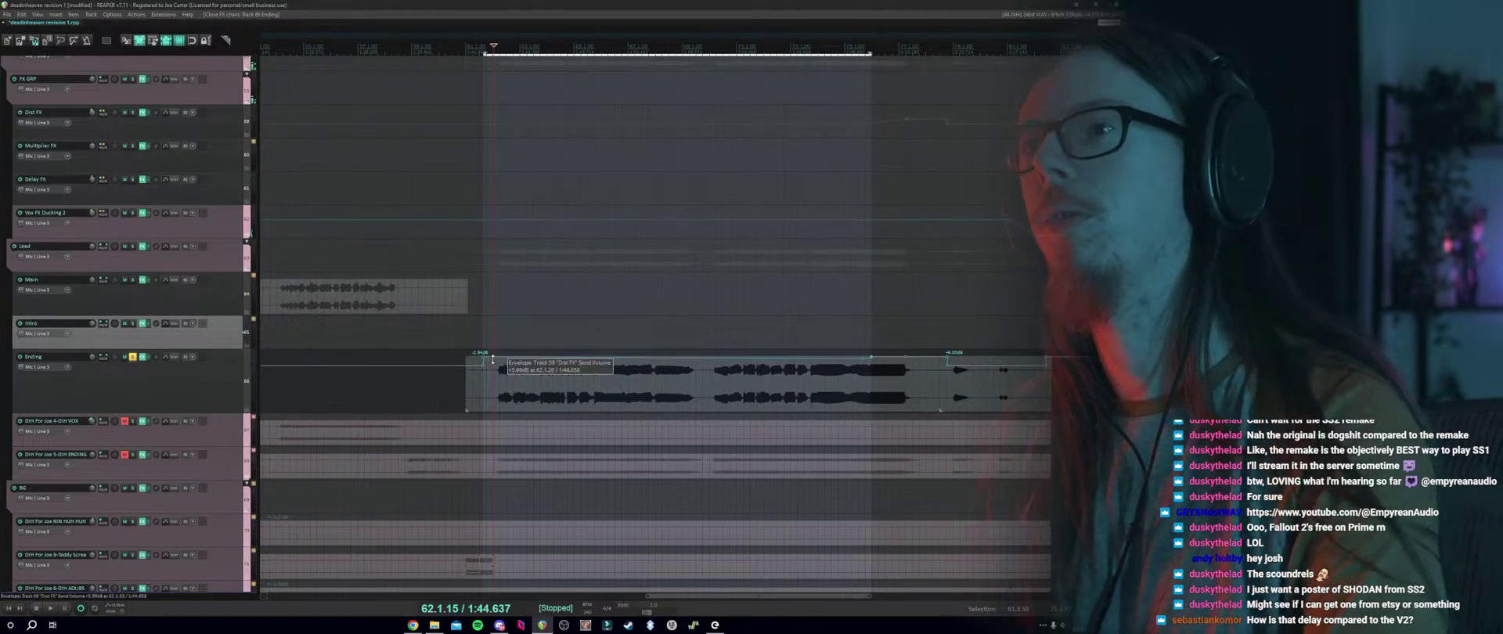
# Place the edit cursor before the last short phrases of the Ending vocal, near bar 78, and save the project.
pyautogui.scroll(-2, 588, 340)
pyautogui.scroll(-1, 918, 318)
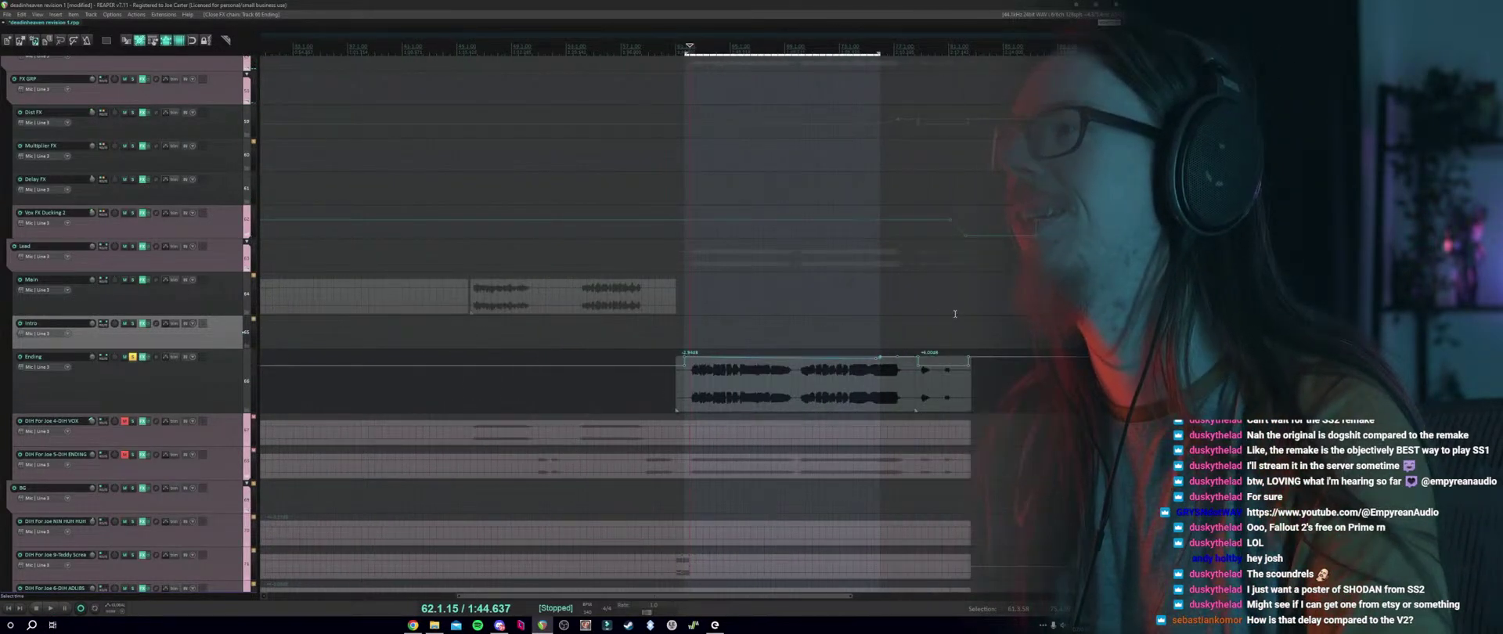
pyautogui.click(913, 330)
pyautogui.scroll(2, 913, 329)
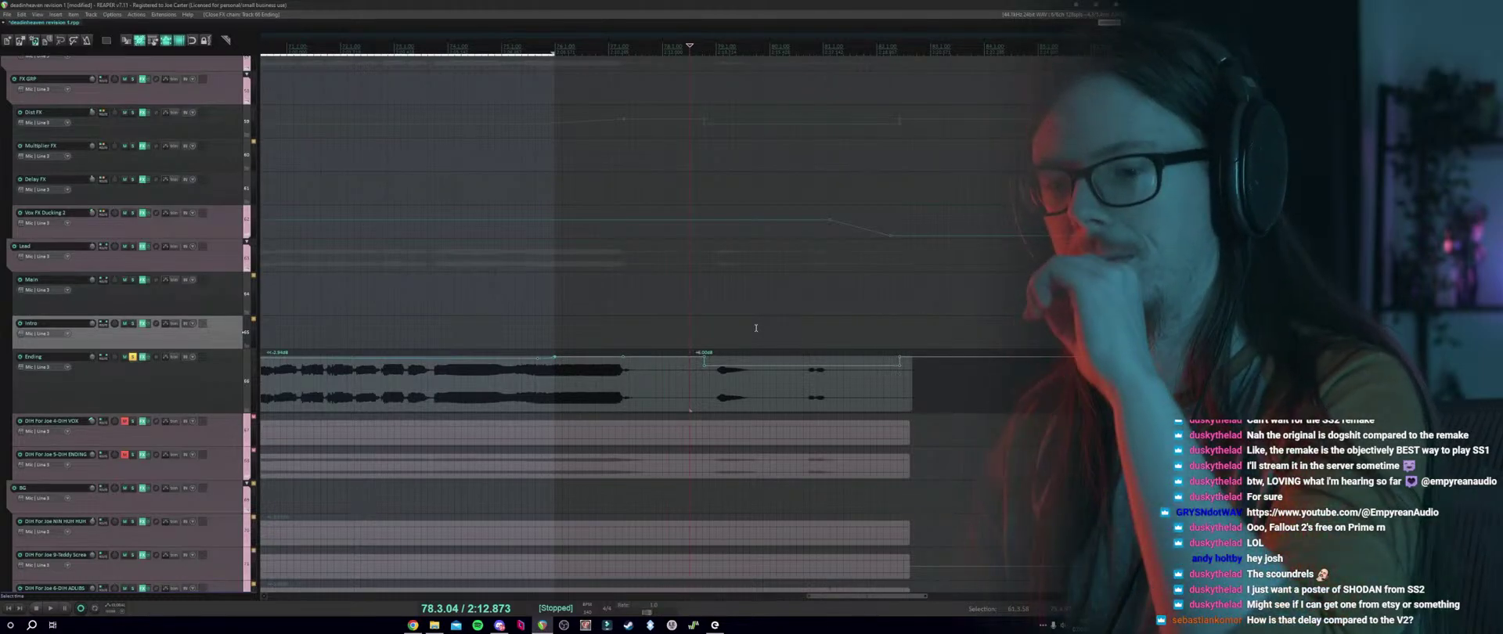
pyautogui.scroll(-1, 680, 339)
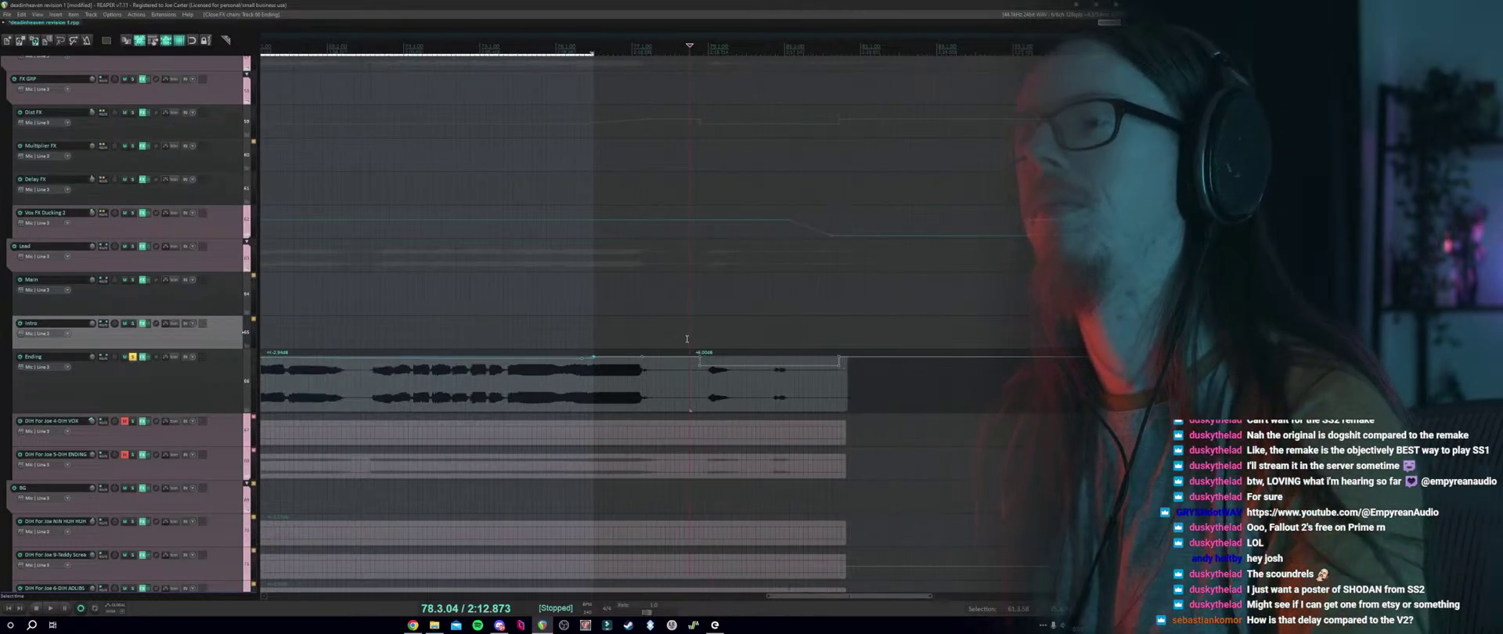
pyautogui.scroll(-1, 688, 341)
pyautogui.scroll(2, 690, 344)
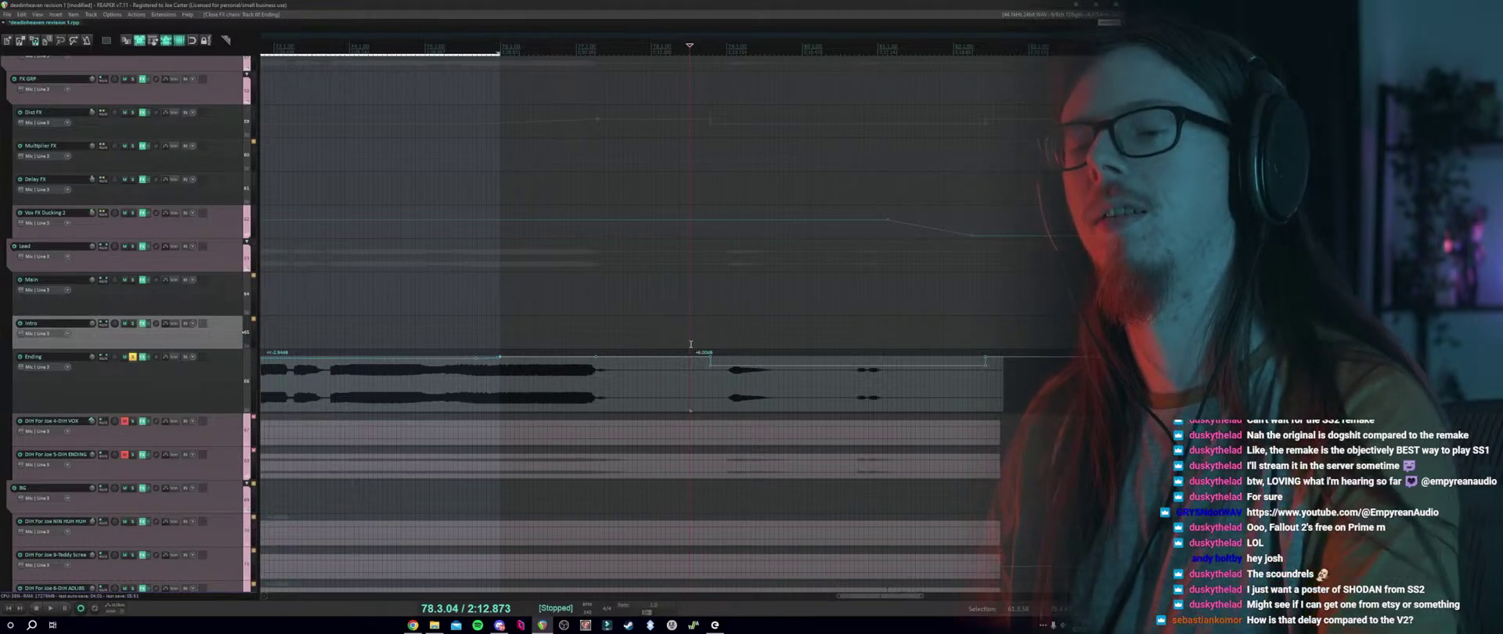
pyautogui.scroll(-1, 690, 344)
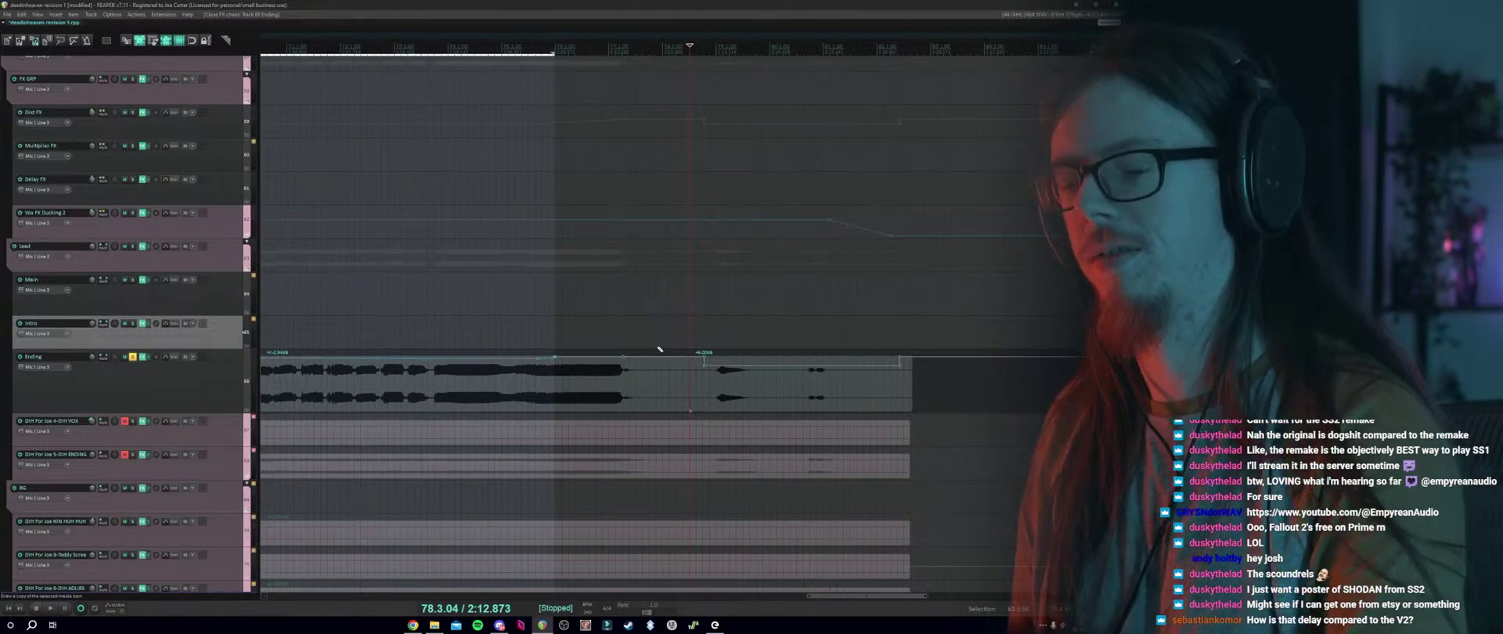
pyautogui.hotkey('ctrl', 's')
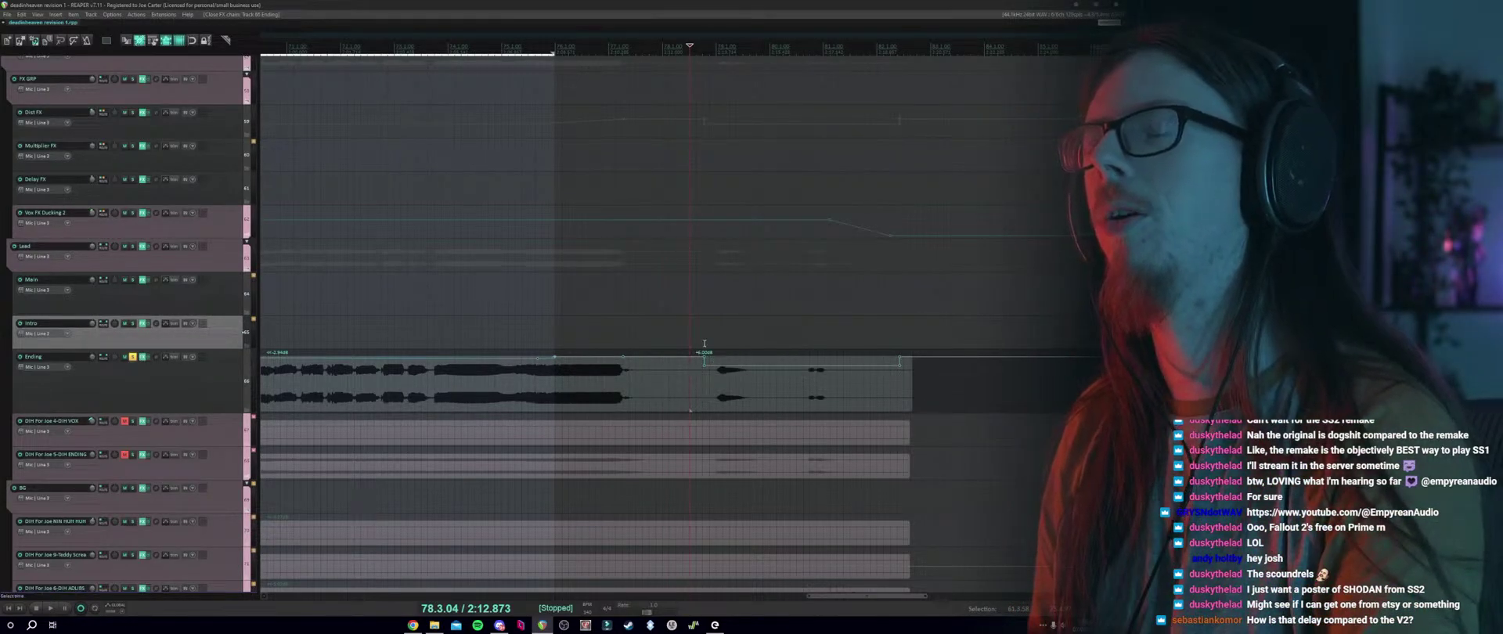
# Play the closing phrases of the Ending vocal, unsoloing the track to hear them in the full mix.
pyautogui.scroll(2, 708, 334)
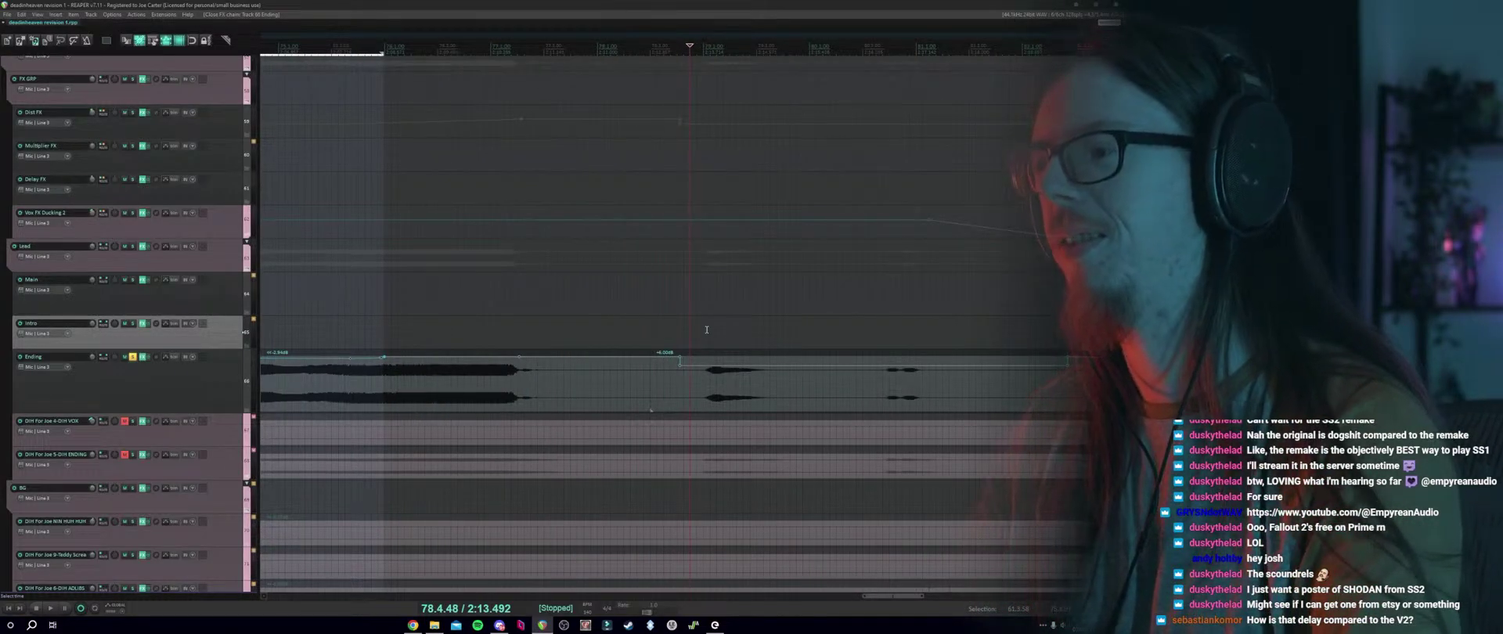
pyautogui.scroll(-3, 706, 330)
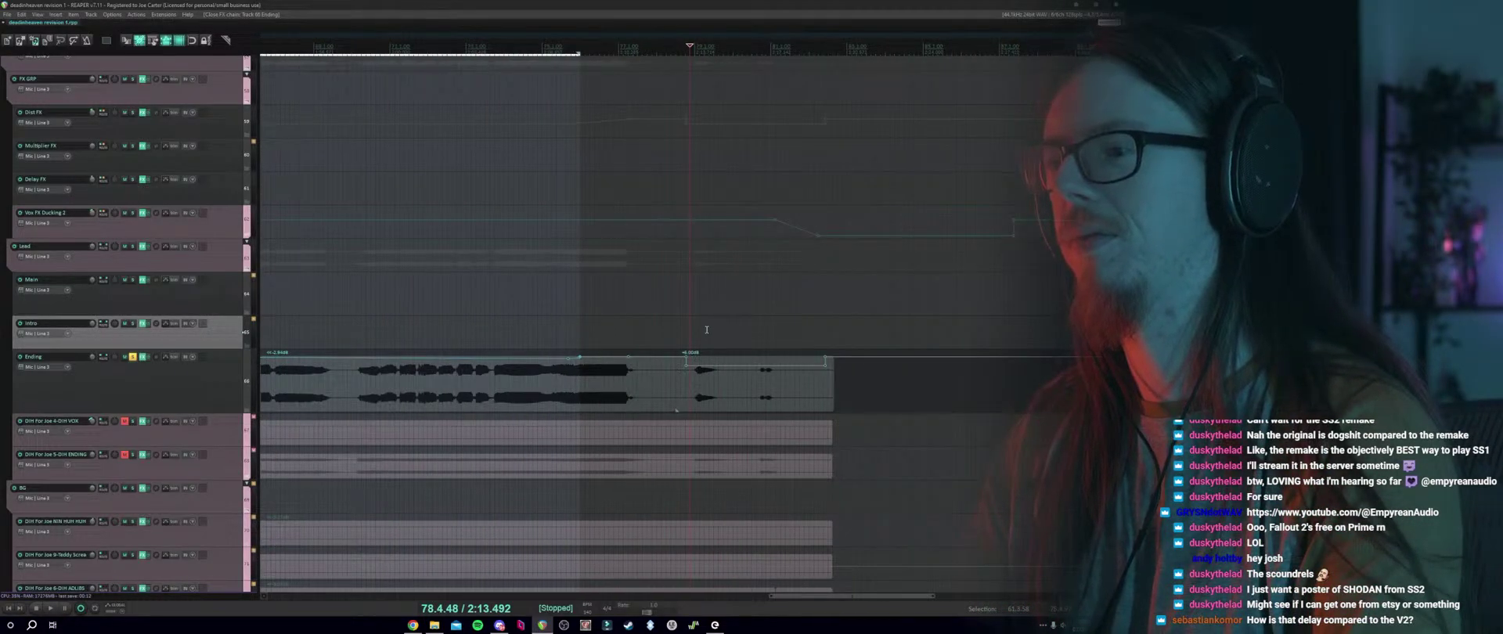
pyautogui.scroll(3, 706, 330)
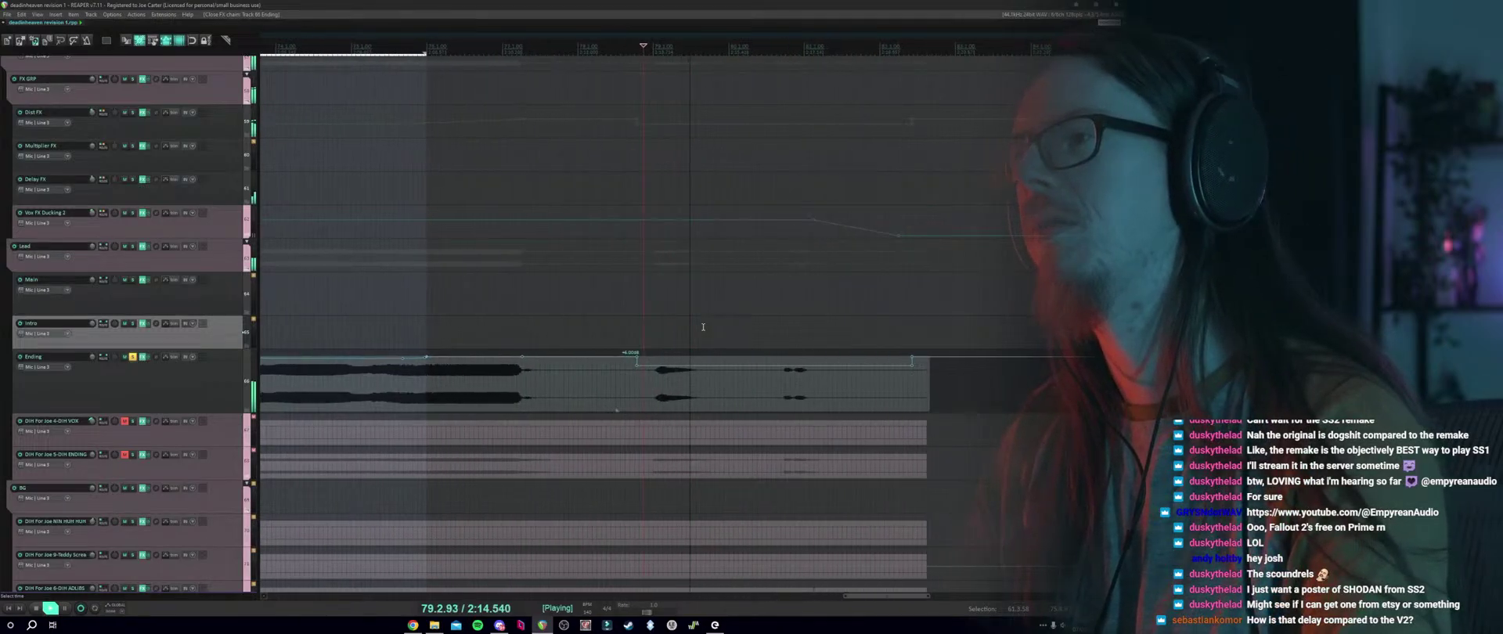
pyautogui.click(134, 357)
pyautogui.press('space')
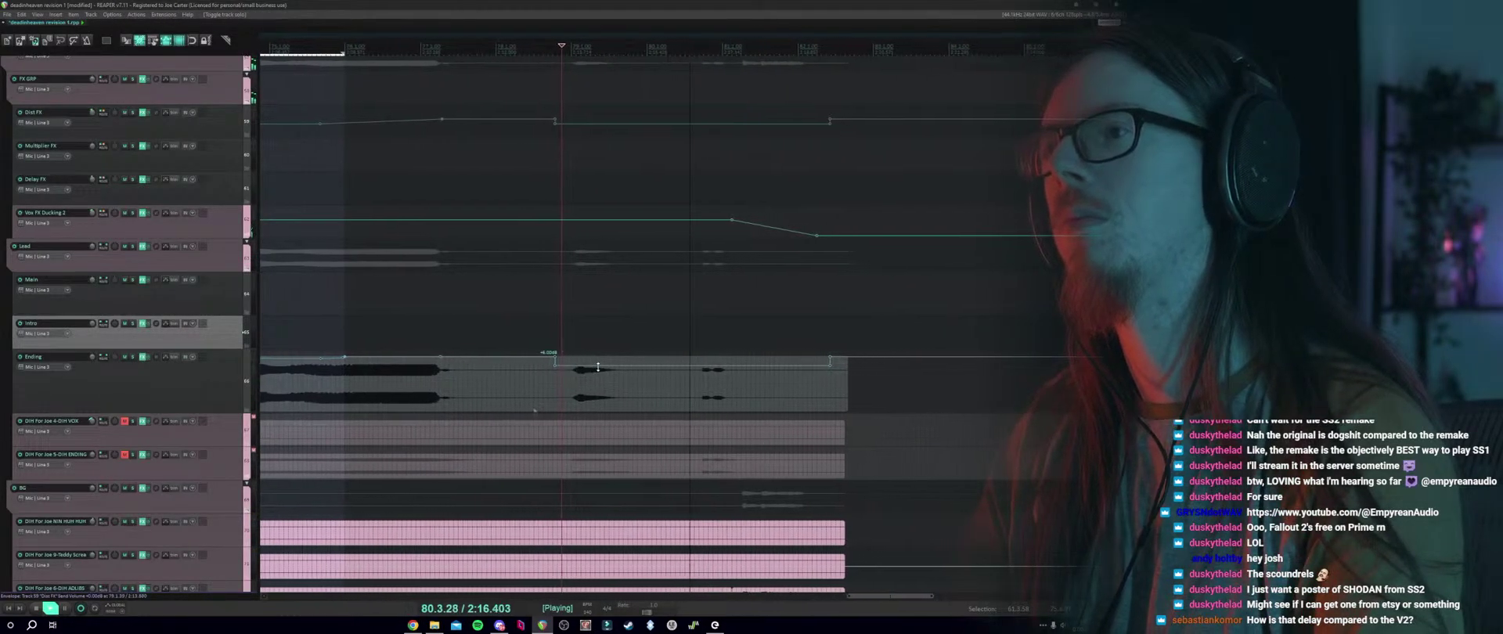
# Place the edit cursor at the start of the Intro vocal, near bar 9, and stop playback.
pyautogui.scroll(-8, 614, 325)
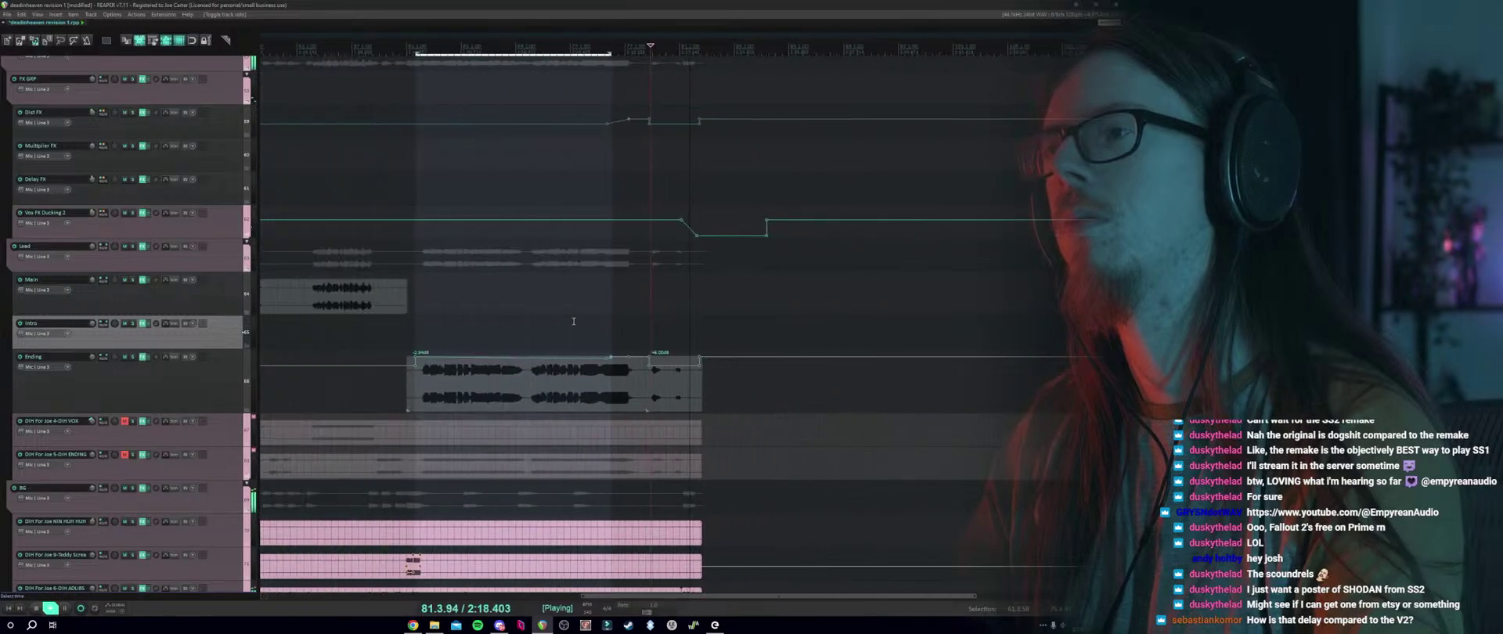
pyautogui.click(442, 272)
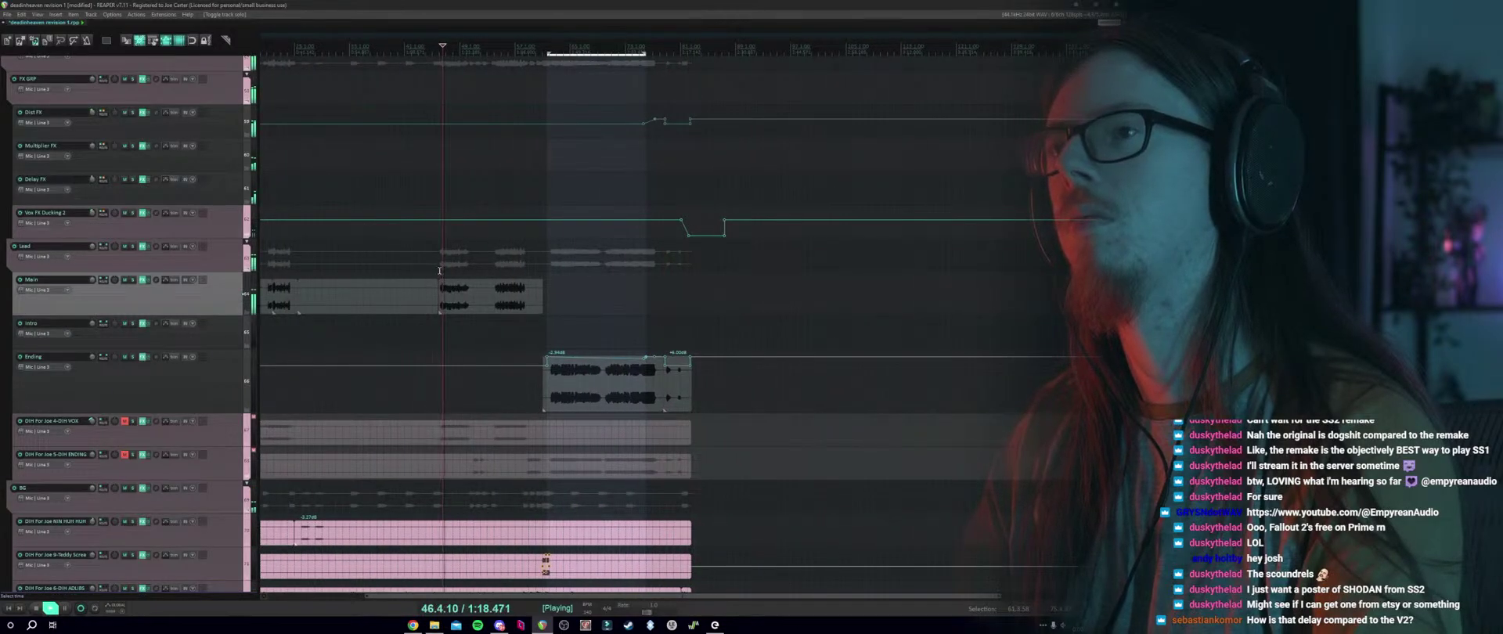
pyautogui.scroll(-2, 443, 285)
pyautogui.click(289, 316)
pyautogui.press('space')
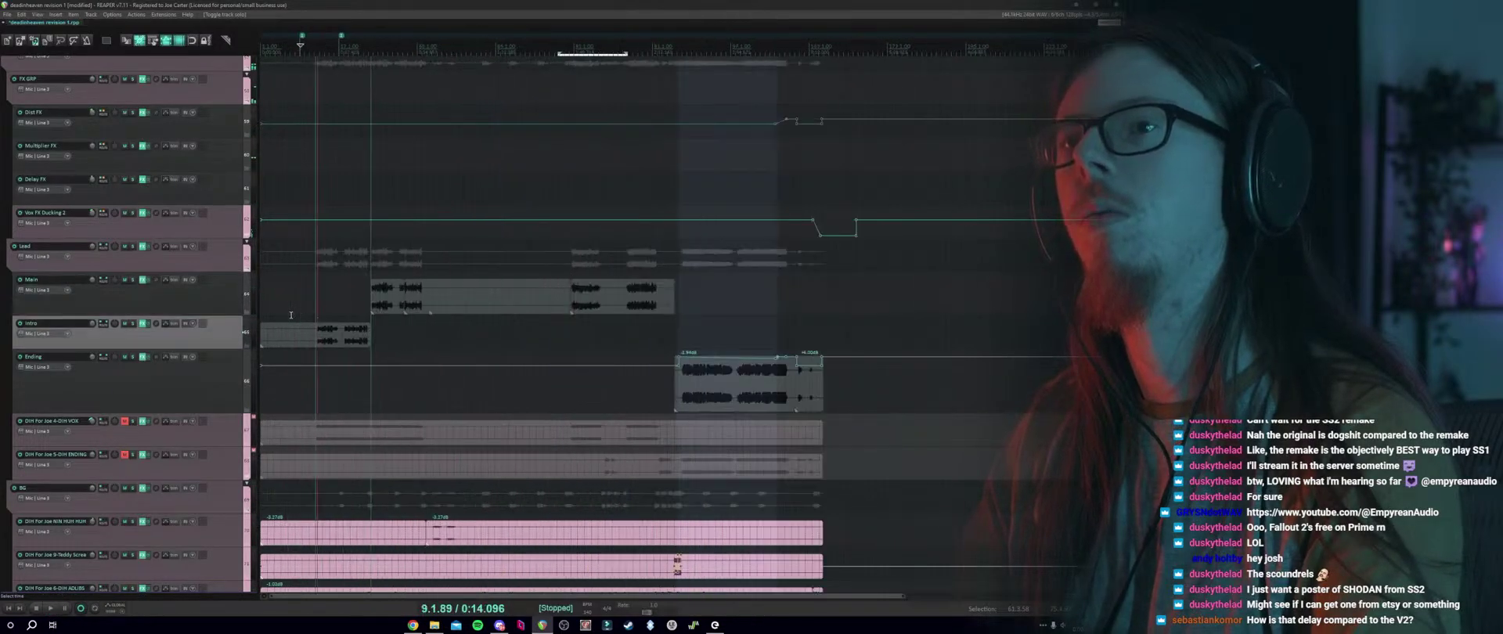
pyautogui.scroll(2, 196, 319)
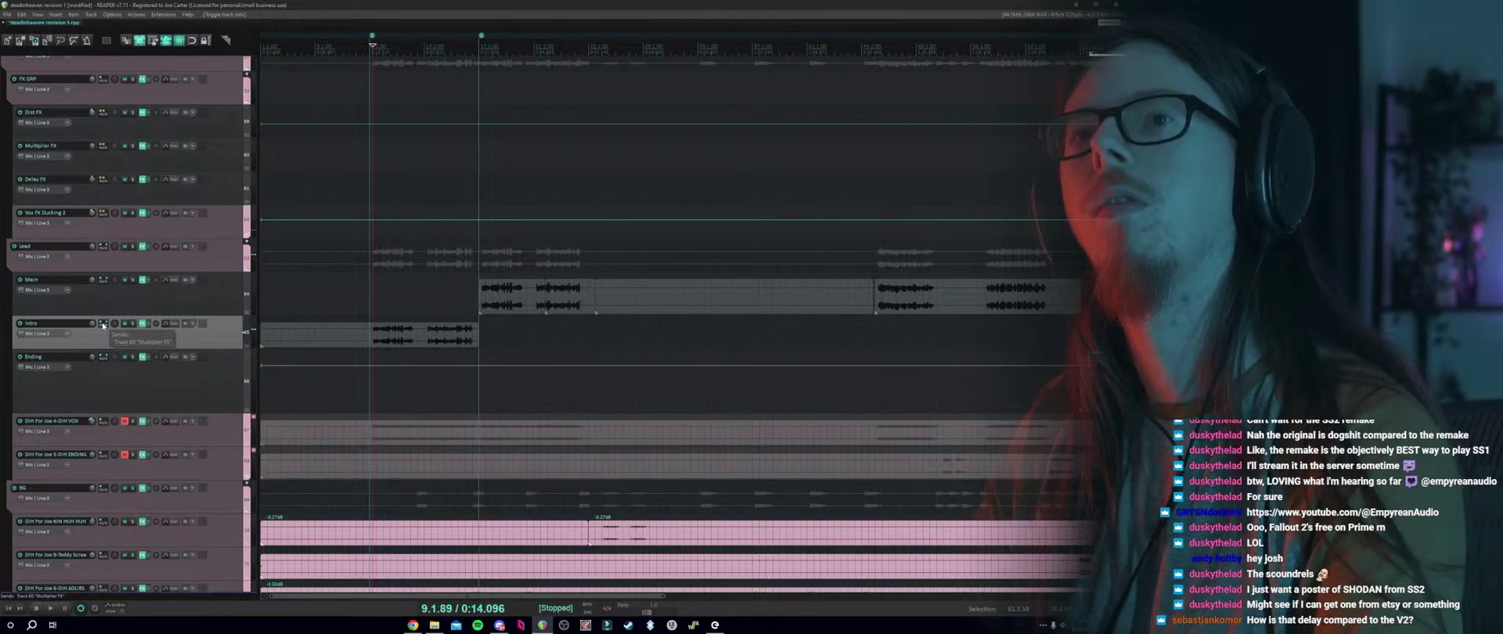
# Add sends from the Intro track to Vox FX Ducking 2 and Delay FX, setting the Delay FX send to Pre-Fader (Post-FX).
pyautogui.moveTo(104, 217); pyautogui.dragTo(104, 218)
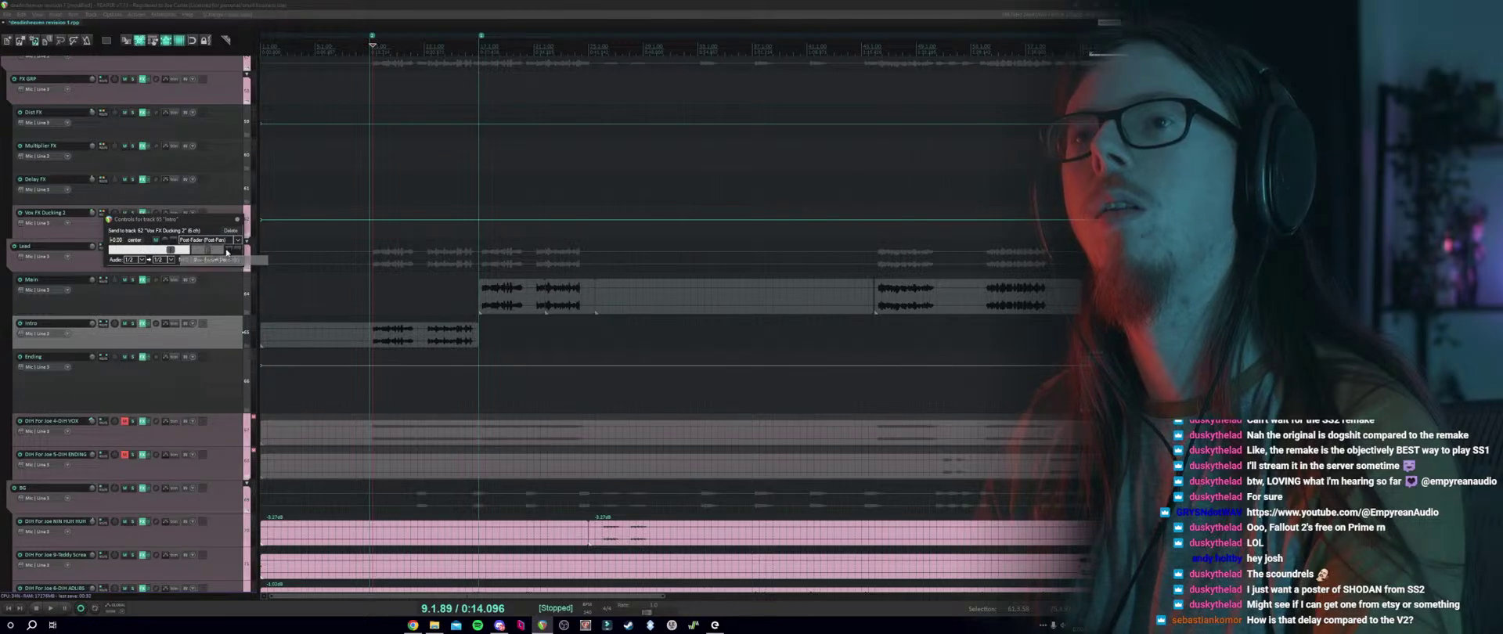
pyautogui.click(239, 221)
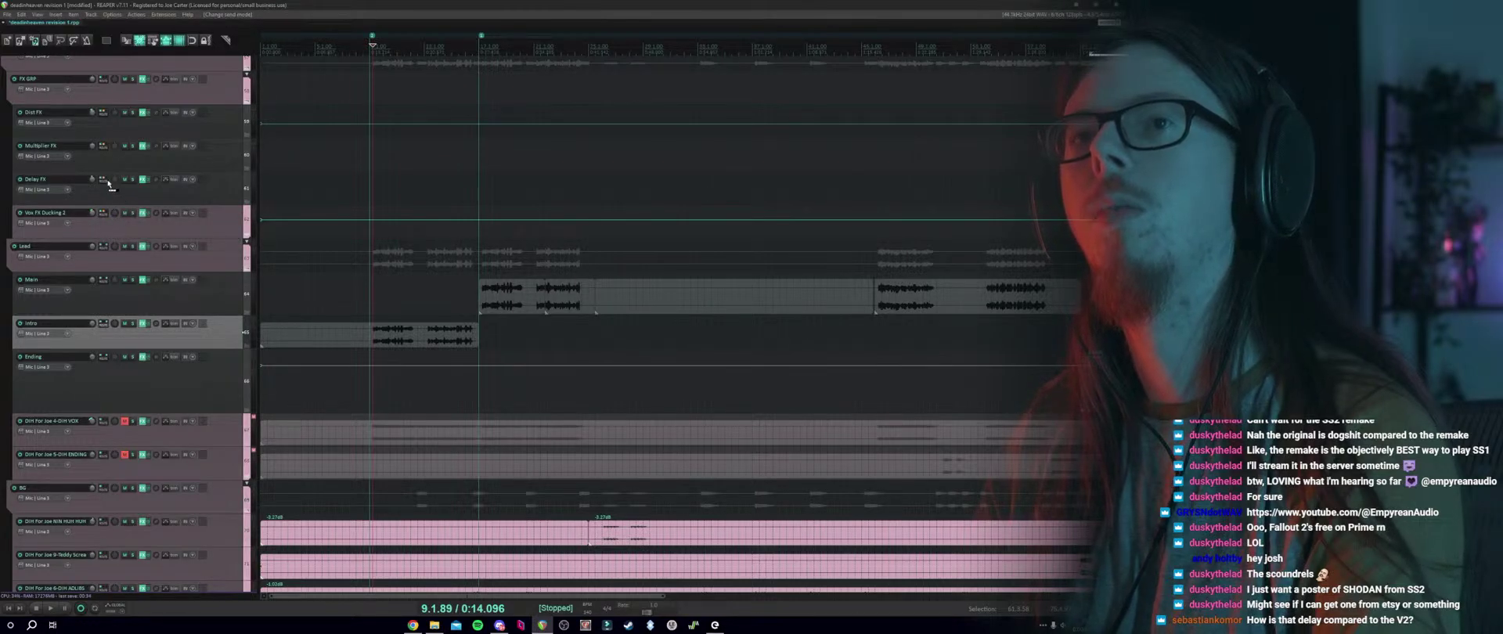
pyautogui.moveTo(104, 183); pyautogui.dragTo(104, 184)
pyautogui.click(223, 209)
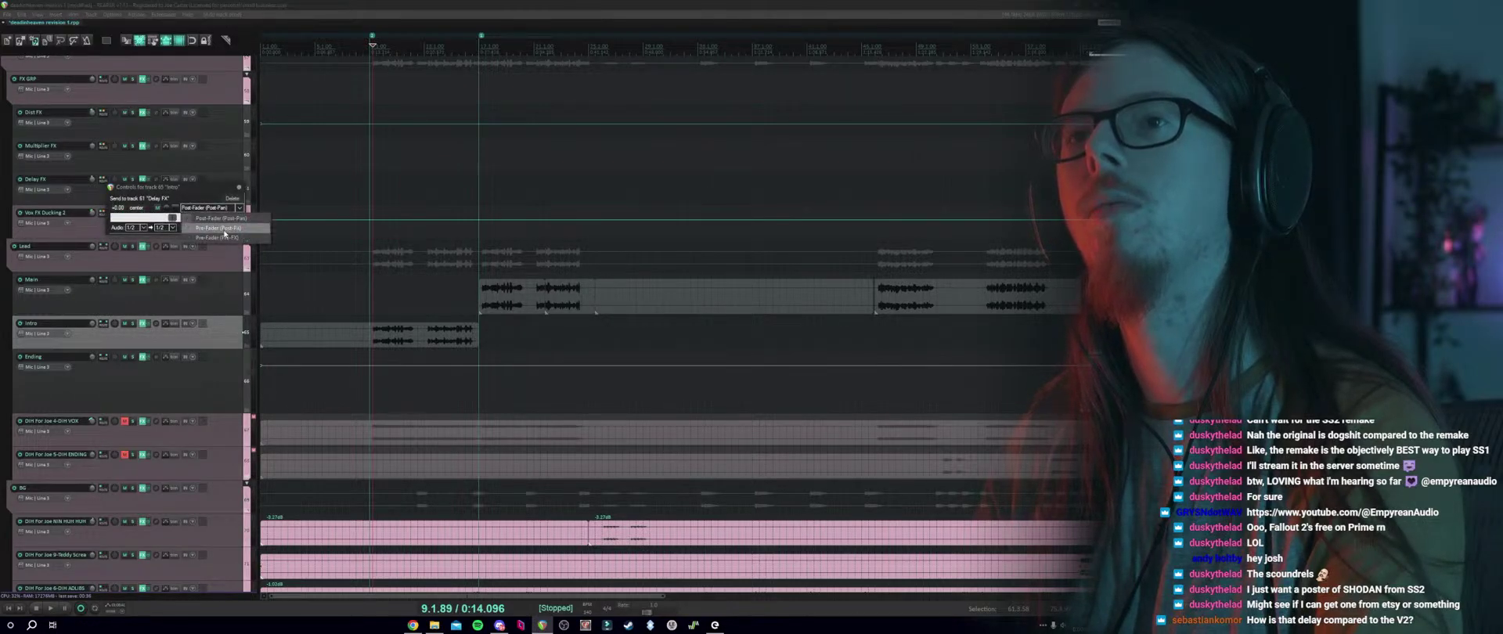
pyautogui.click(211, 239)
pyautogui.click(91, 308)
# Play the song from the Intro vocal and check which tracks feed Delay FX and Multiplier FX.
pyautogui.press('space')
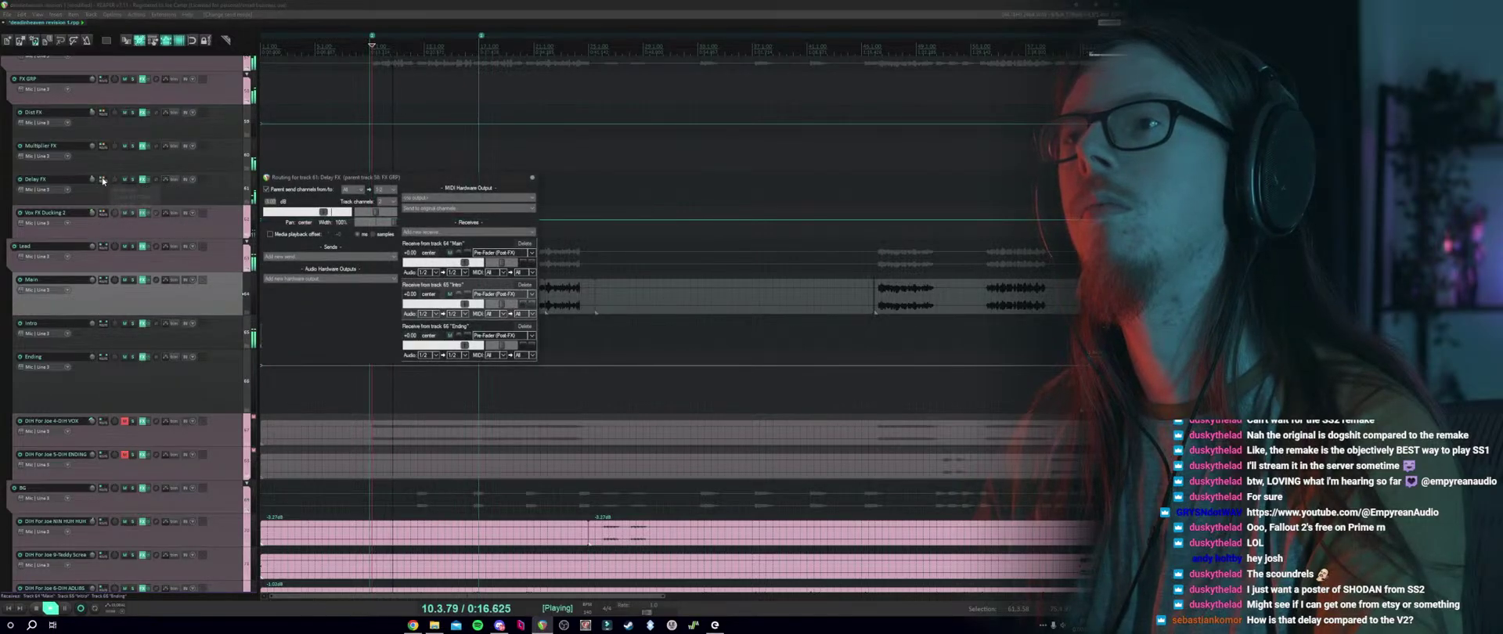
pyautogui.moveTo(102, 180)
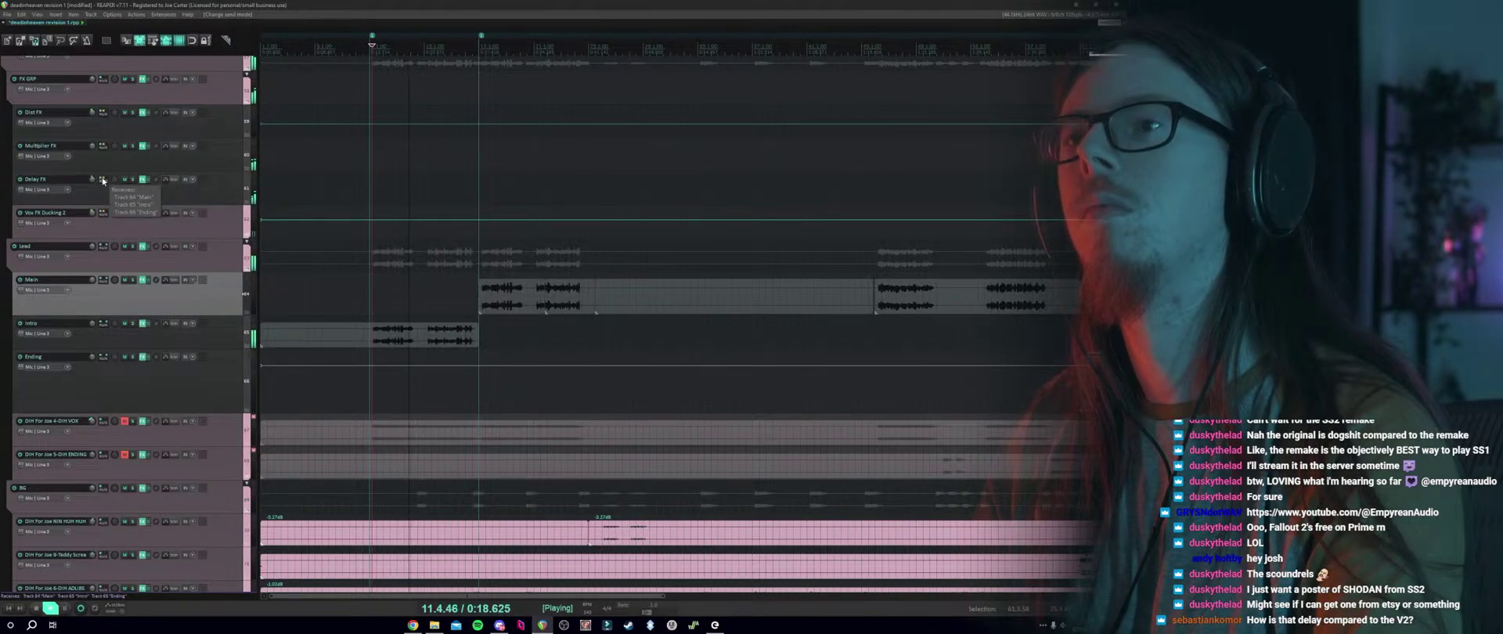
pyautogui.moveTo(105, 213)
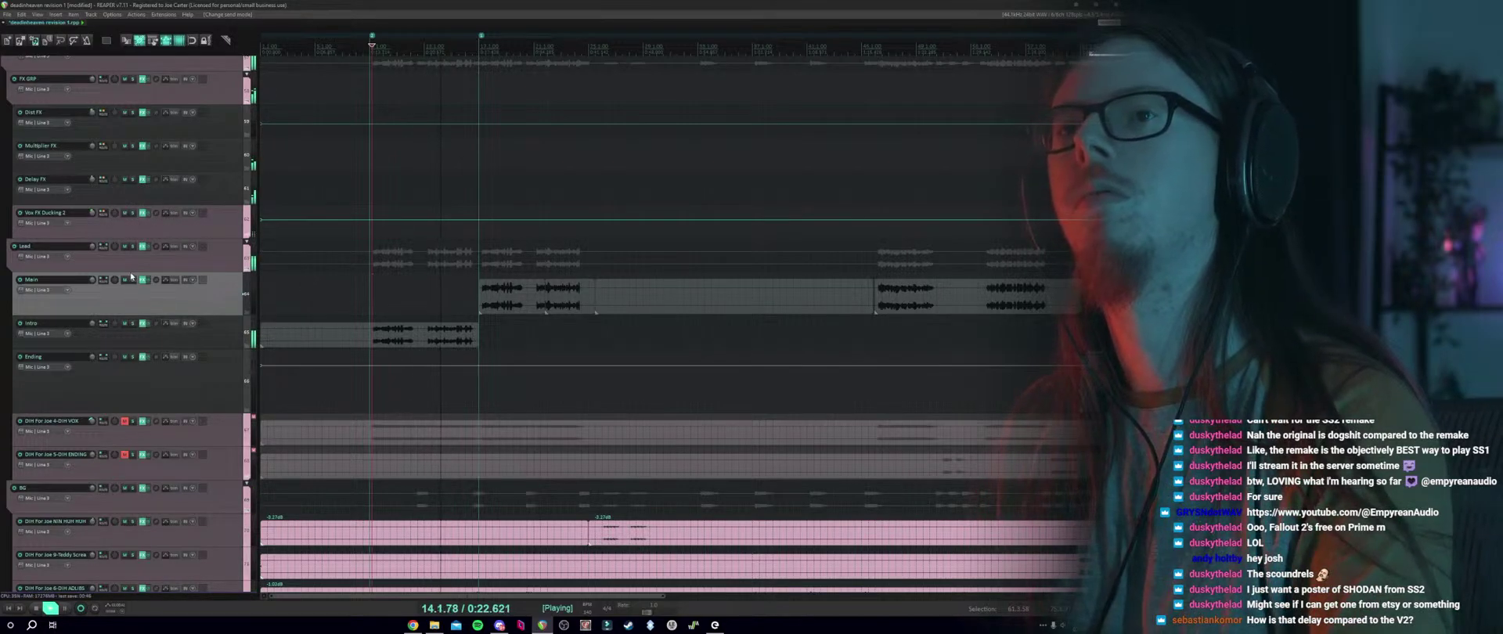
pyautogui.press('space')
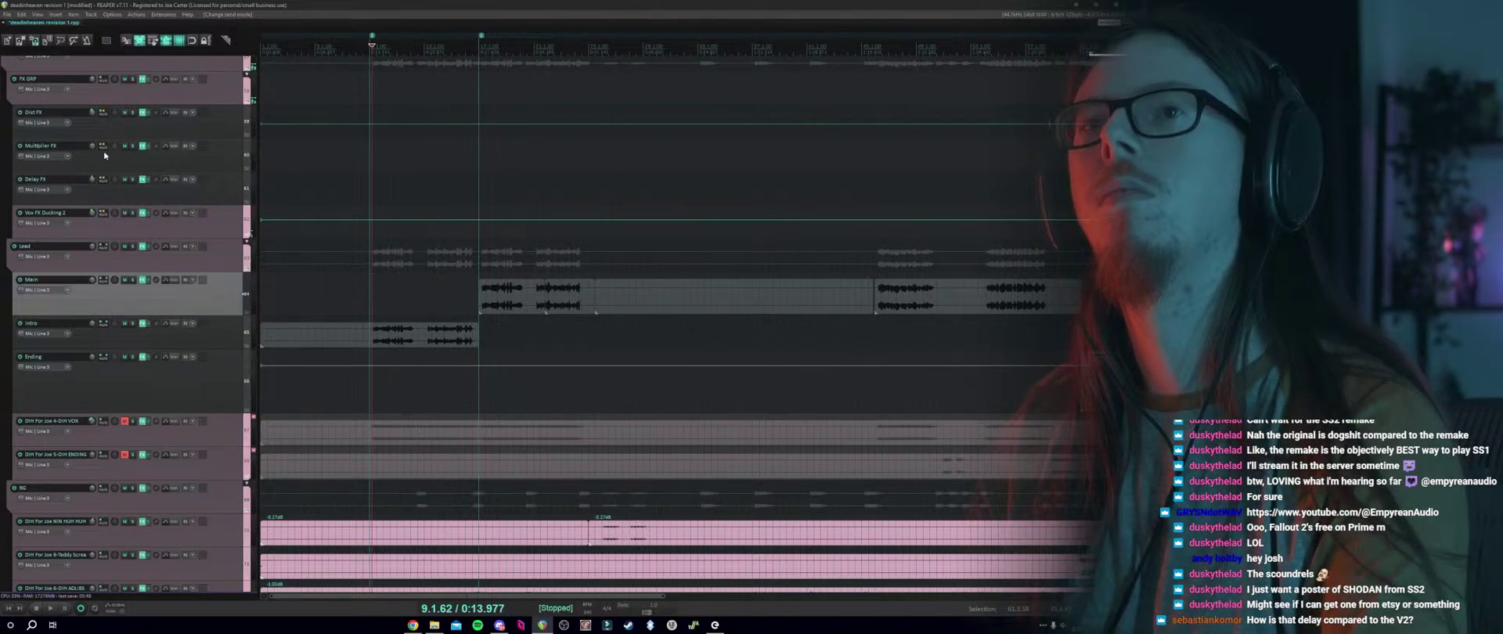
pyautogui.click(103, 147)
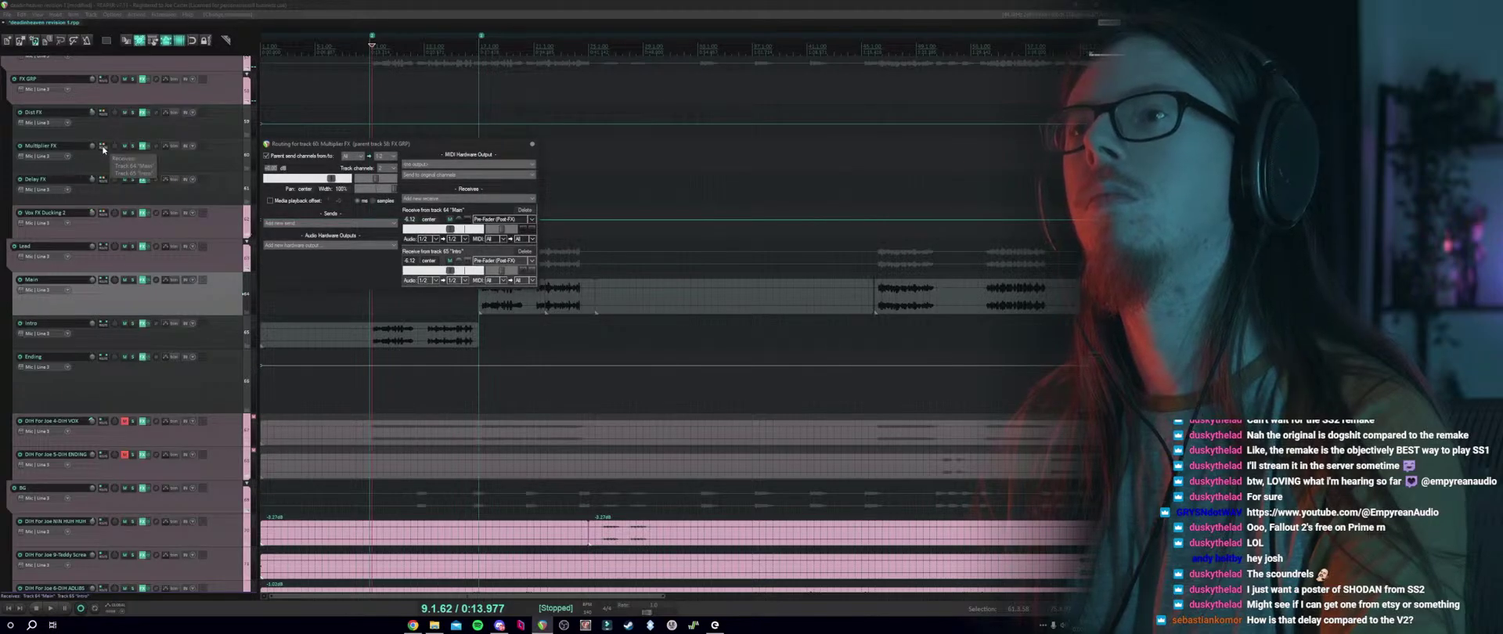
# Audition the Intro section with Vox FX Ducking 2 soloed briefly, and solo the Delay FX track to hear the delay alone.
pyautogui.press('space')
pyautogui.click(133, 212)
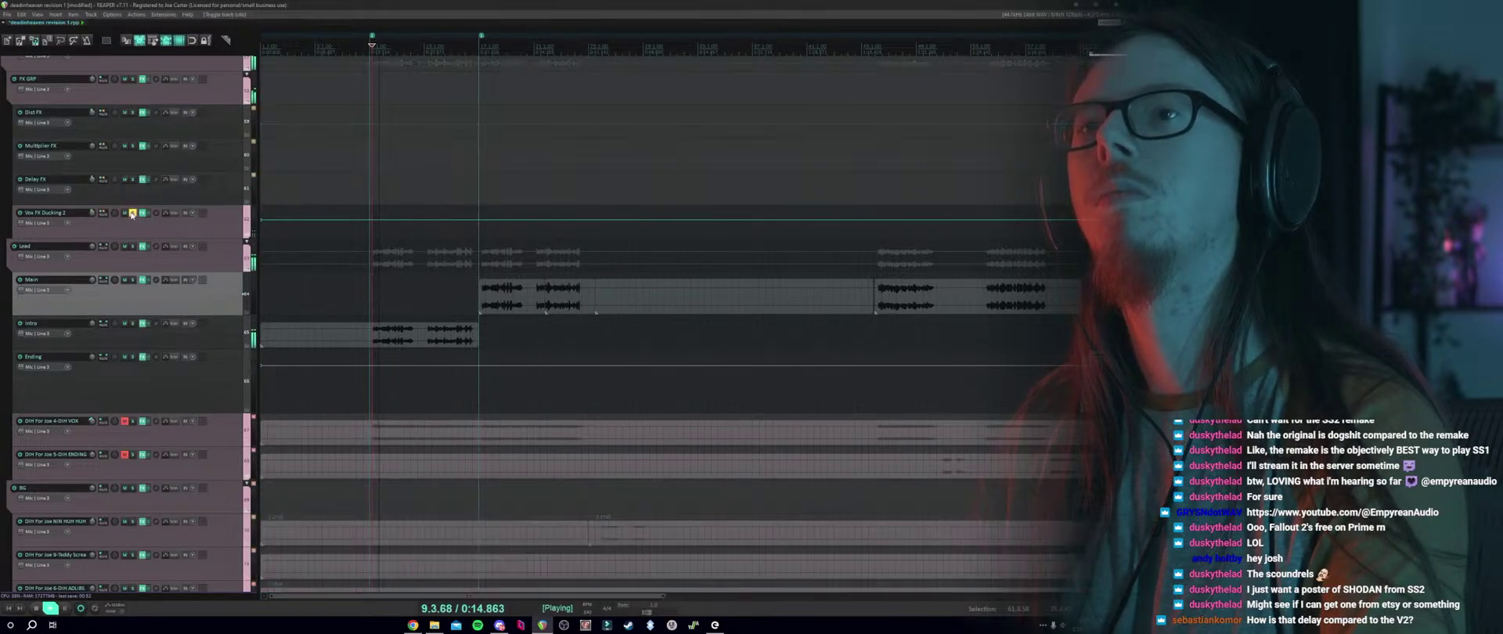
pyautogui.click(132, 213)
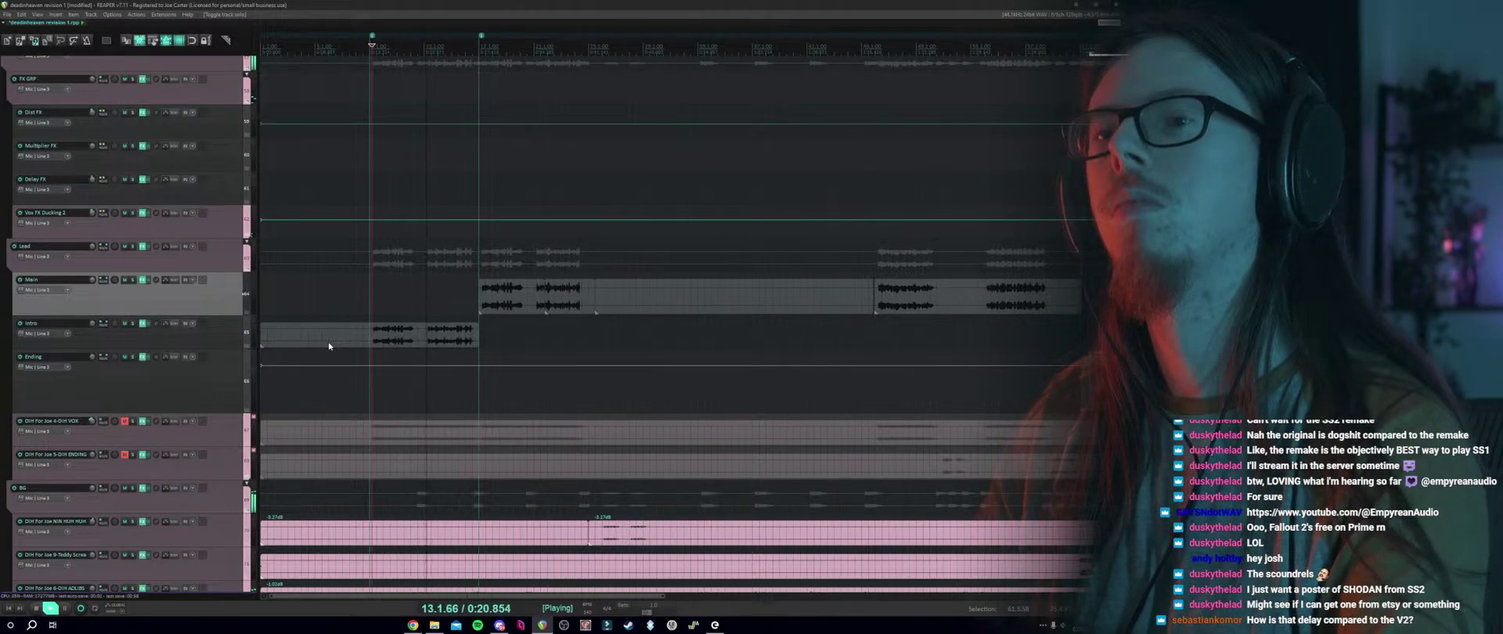
pyautogui.click(133, 180)
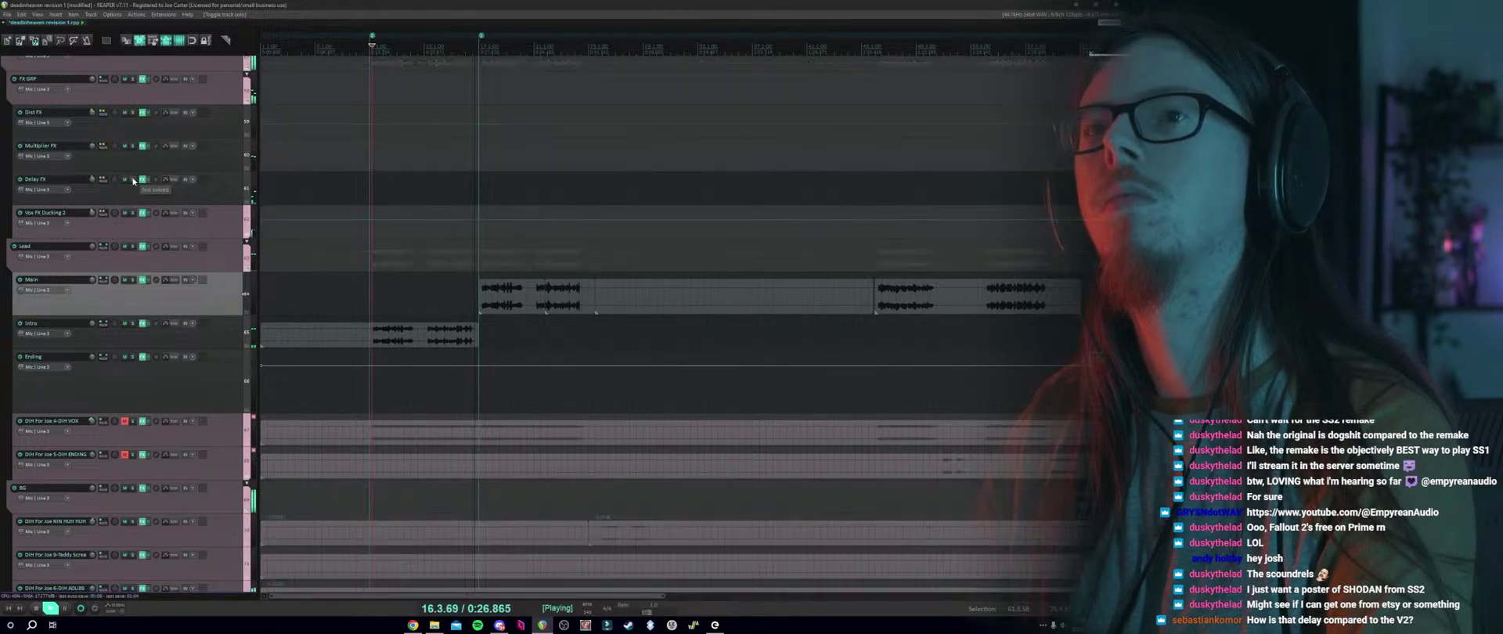
pyautogui.click(137, 193)
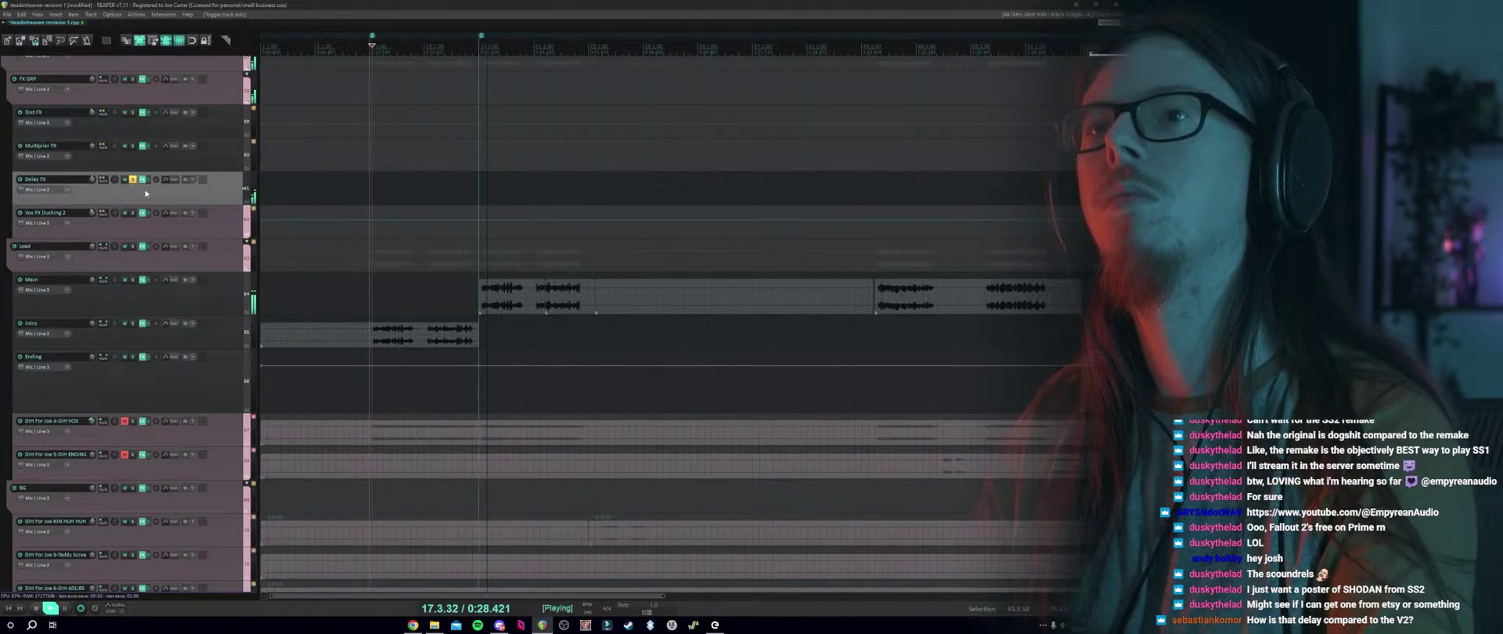
pyautogui.press('space')
# Open the Delay FX track's effect chain and add FabFilter Pro-Q 3 to it.
pyautogui.click(142, 179)
pyautogui.doubleClick(254, 215)
pyautogui.write('q3')
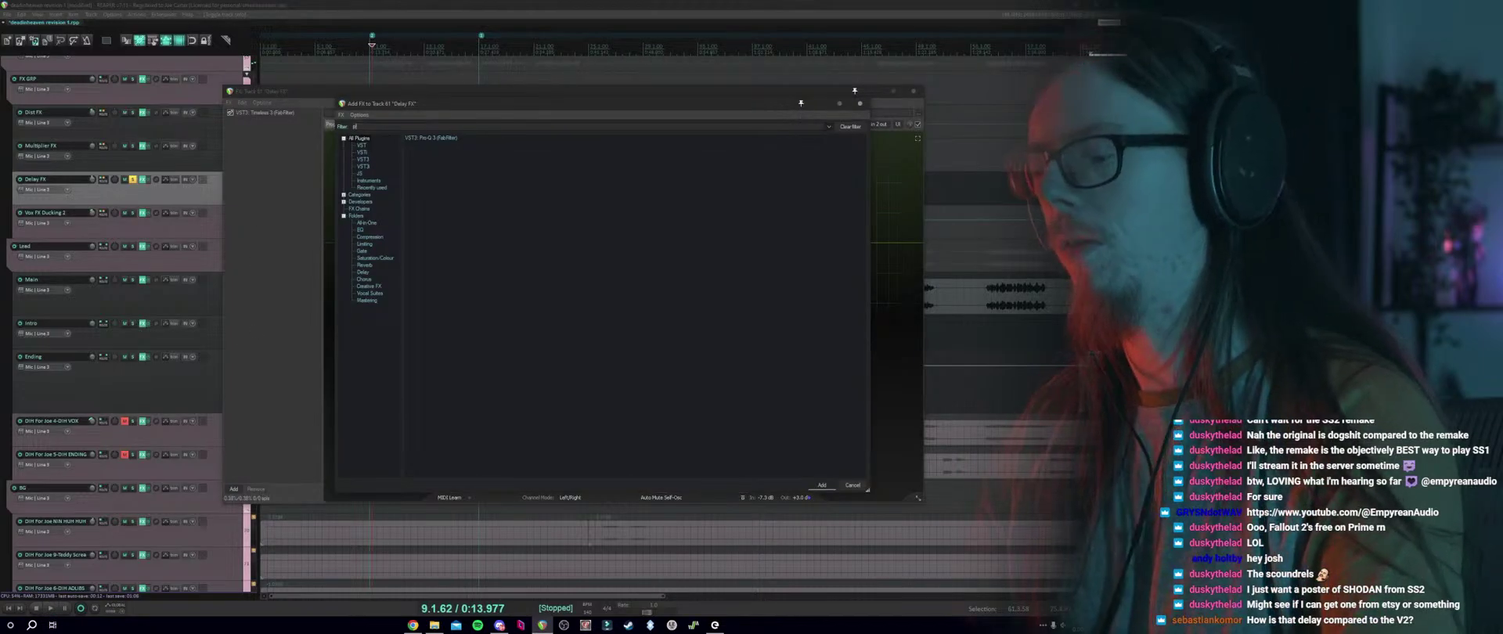
pyautogui.doubleClick(418, 139)
# Create a 24 dB/oct Low Cut band in the delay's Pro-Q 3 and move the EQ ahead of Timeless 3 in the chain.
pyautogui.press('space')
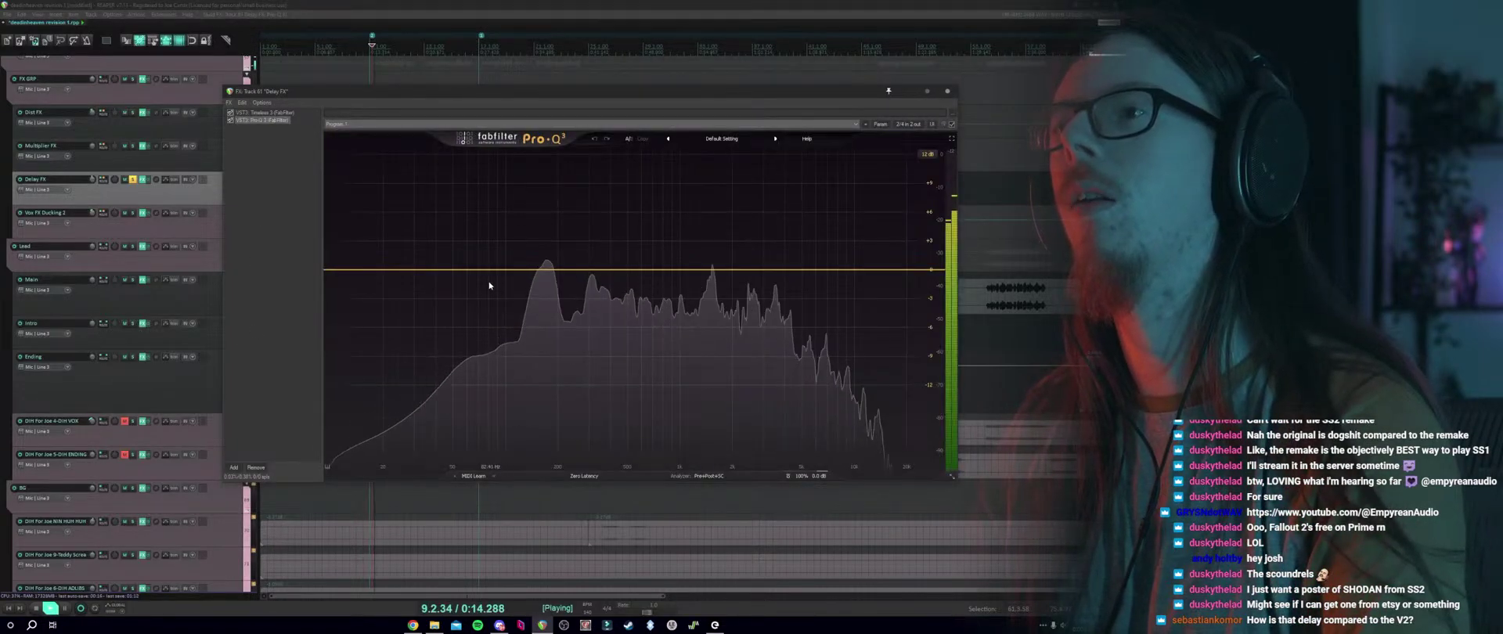
pyautogui.doubleClick(480, 275)
pyautogui.press('space')
pyautogui.click(404, 430)
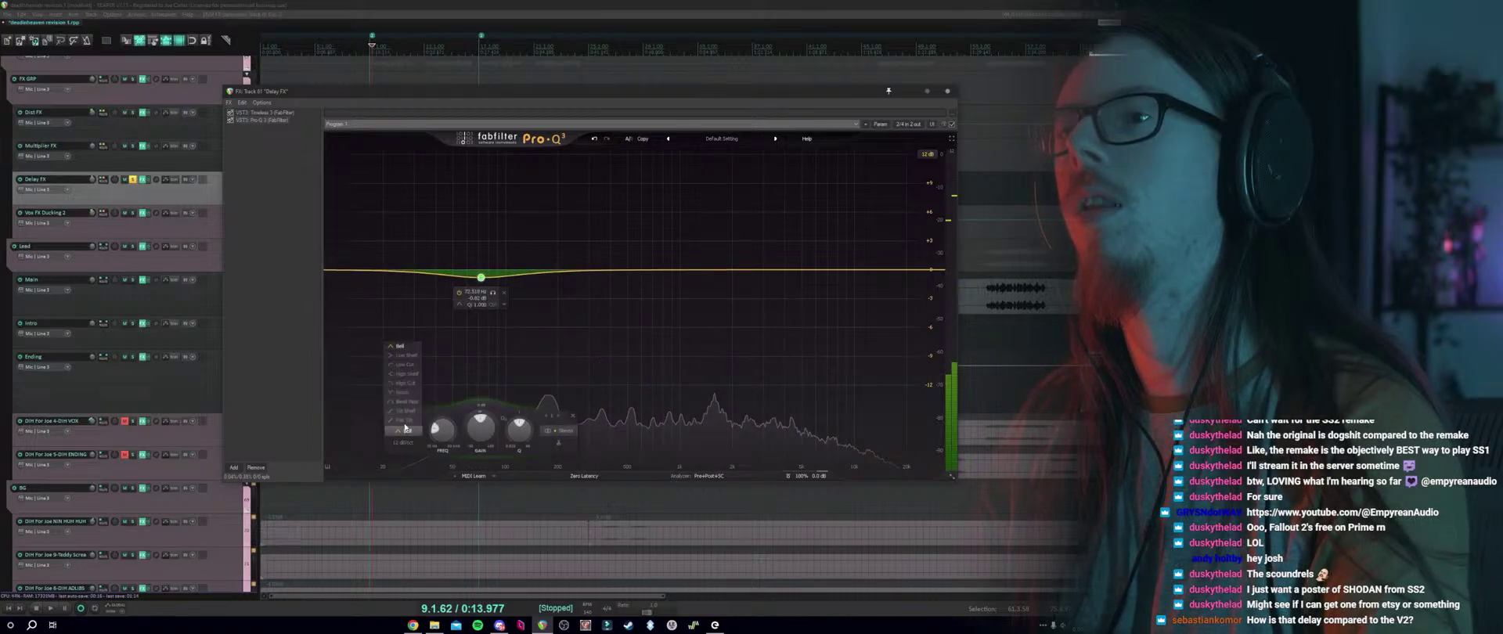
pyautogui.click(405, 365)
pyautogui.click(403, 443)
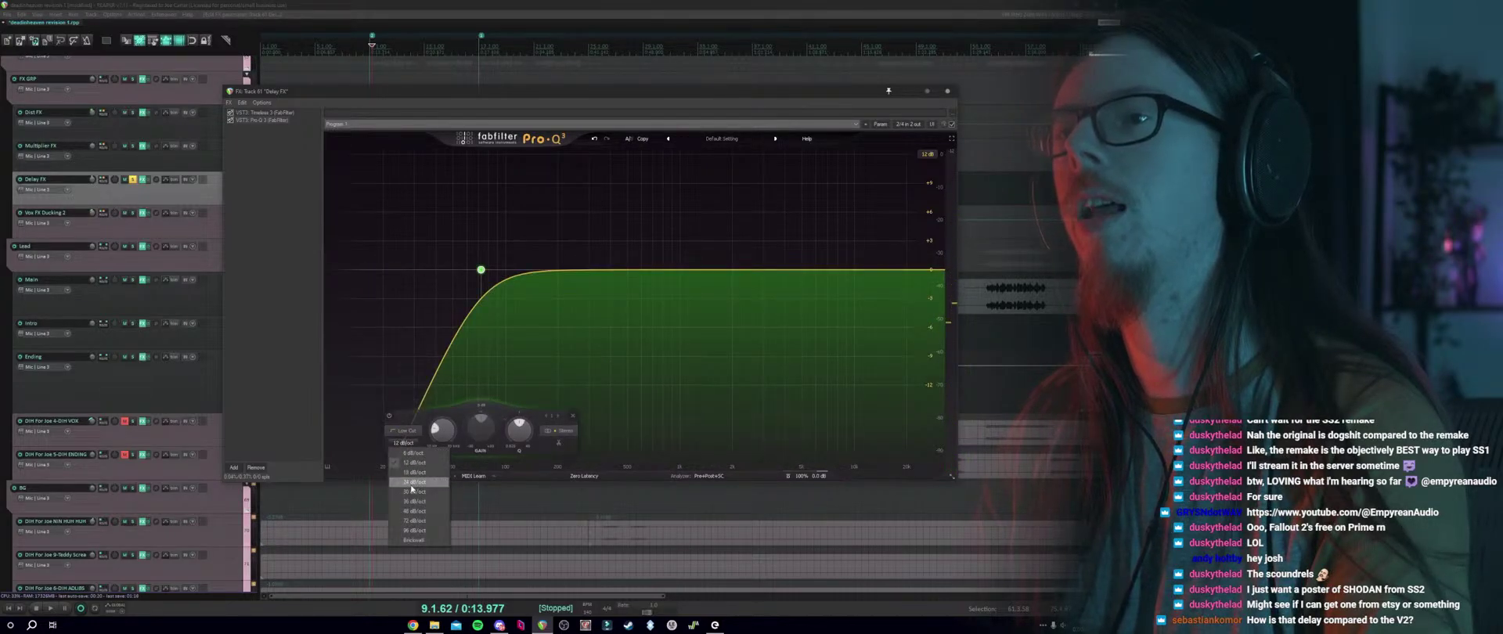
pyautogui.click(413, 483)
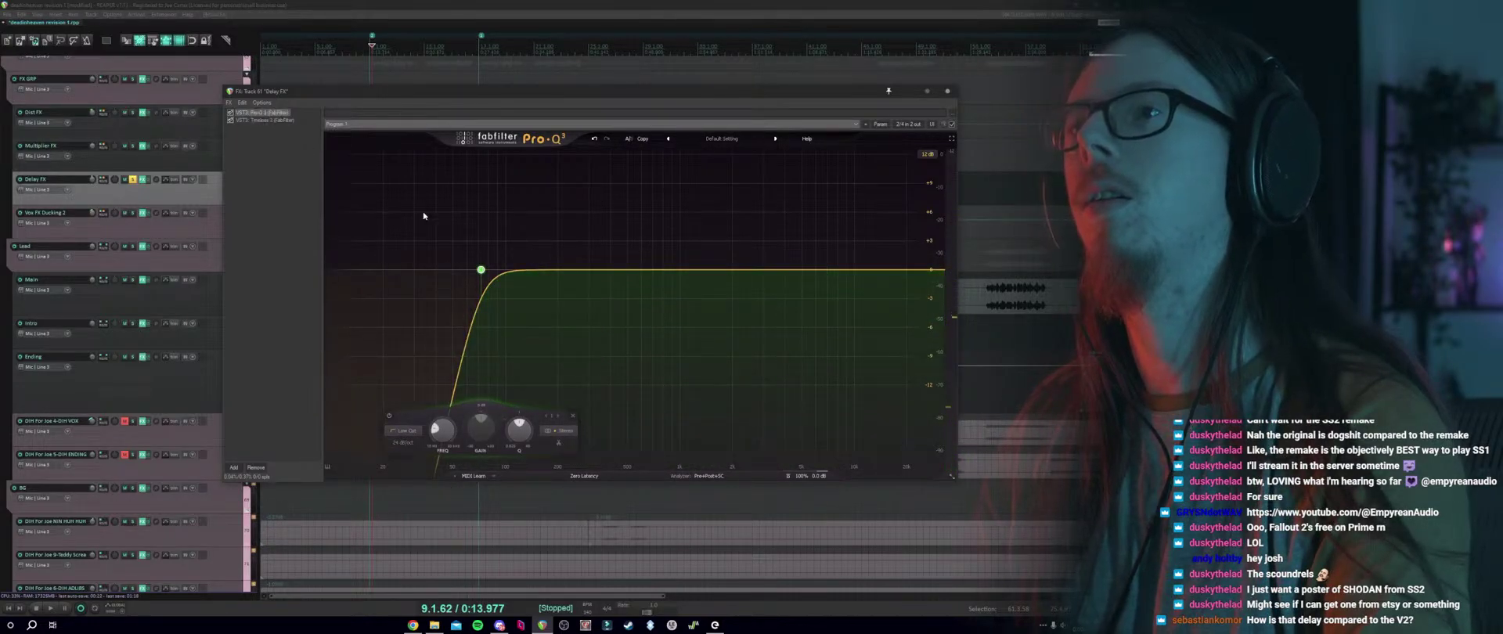
# Raise the delay EQ's Low Cut frequency to about 200 Hz while auditioning the soloed delay.
pyautogui.moveTo(478, 271)
pyautogui.moveTo(480, 270); pyautogui.dragTo(540, 264)
pyautogui.press('space')
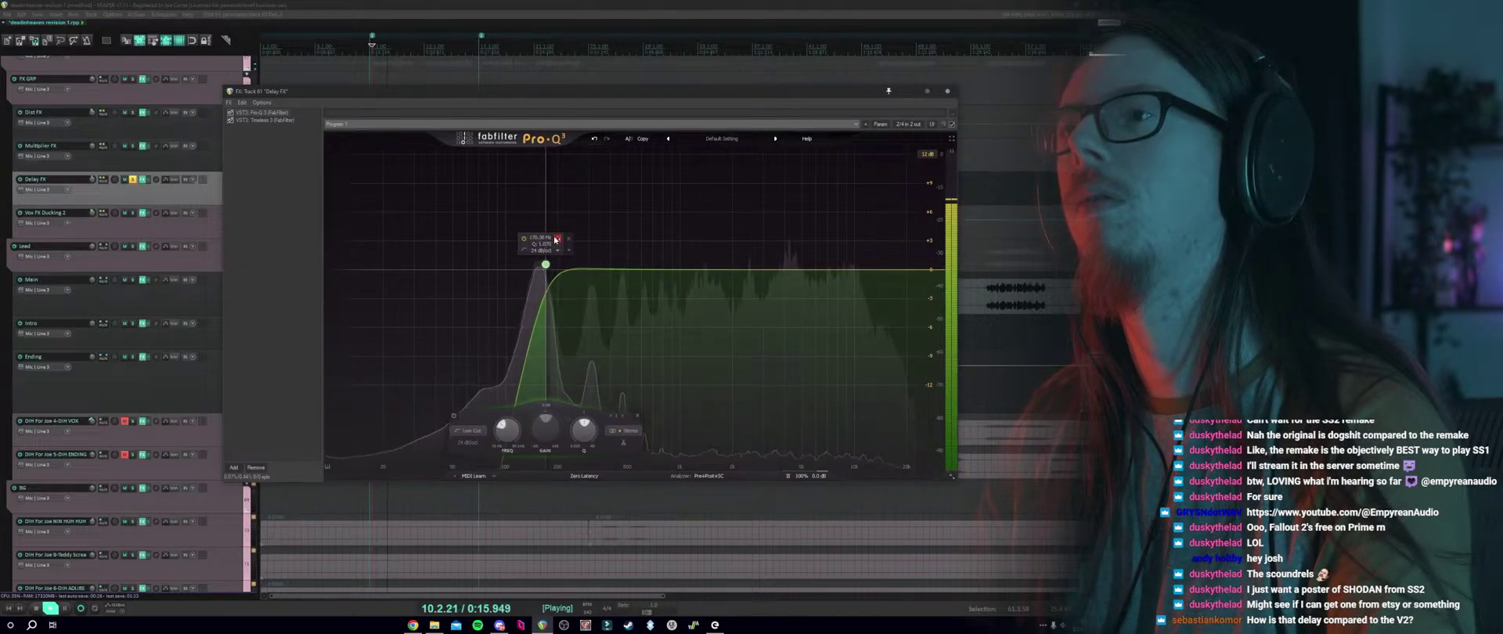
pyautogui.moveTo(542, 264)
pyautogui.mouseDown()
pyautogui.moveTo(574, 272)
pyautogui.moveTo(557, 269)
pyautogui.mouseUp()
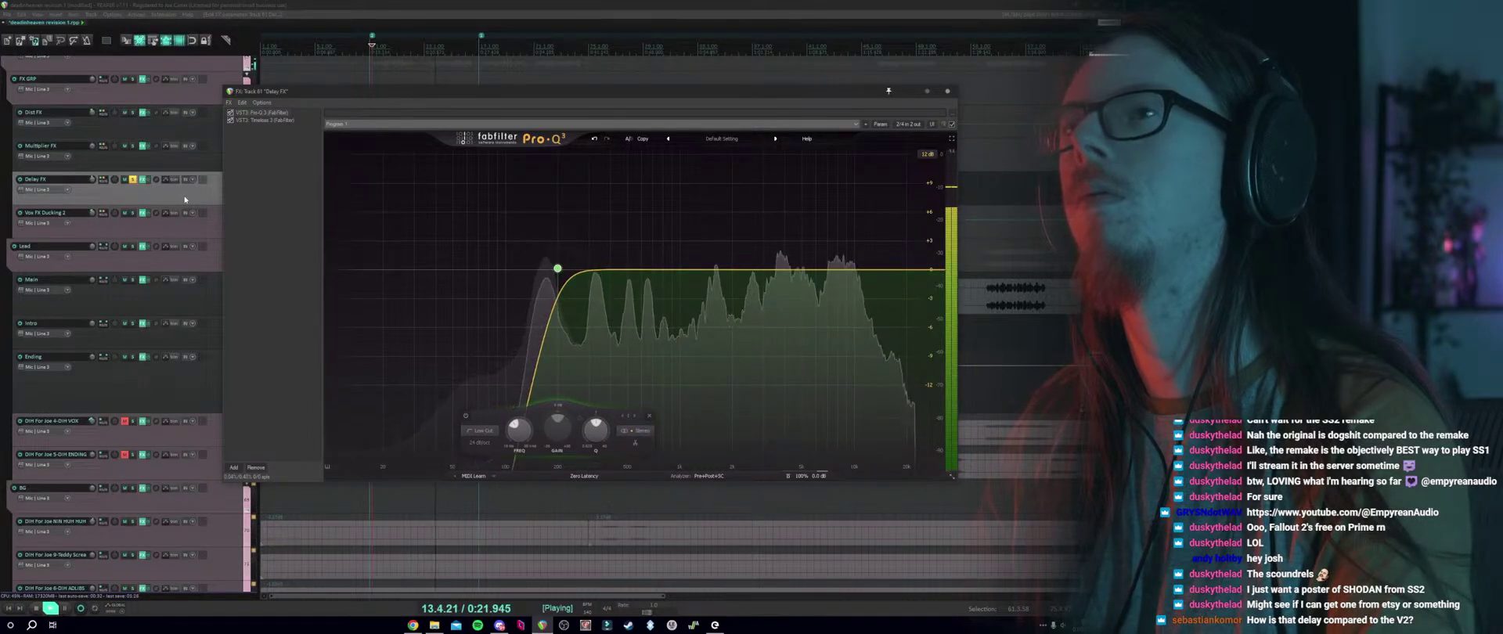
# Unsolo Delay FX, close its effect chain and save the project.
pyautogui.click(133, 179)
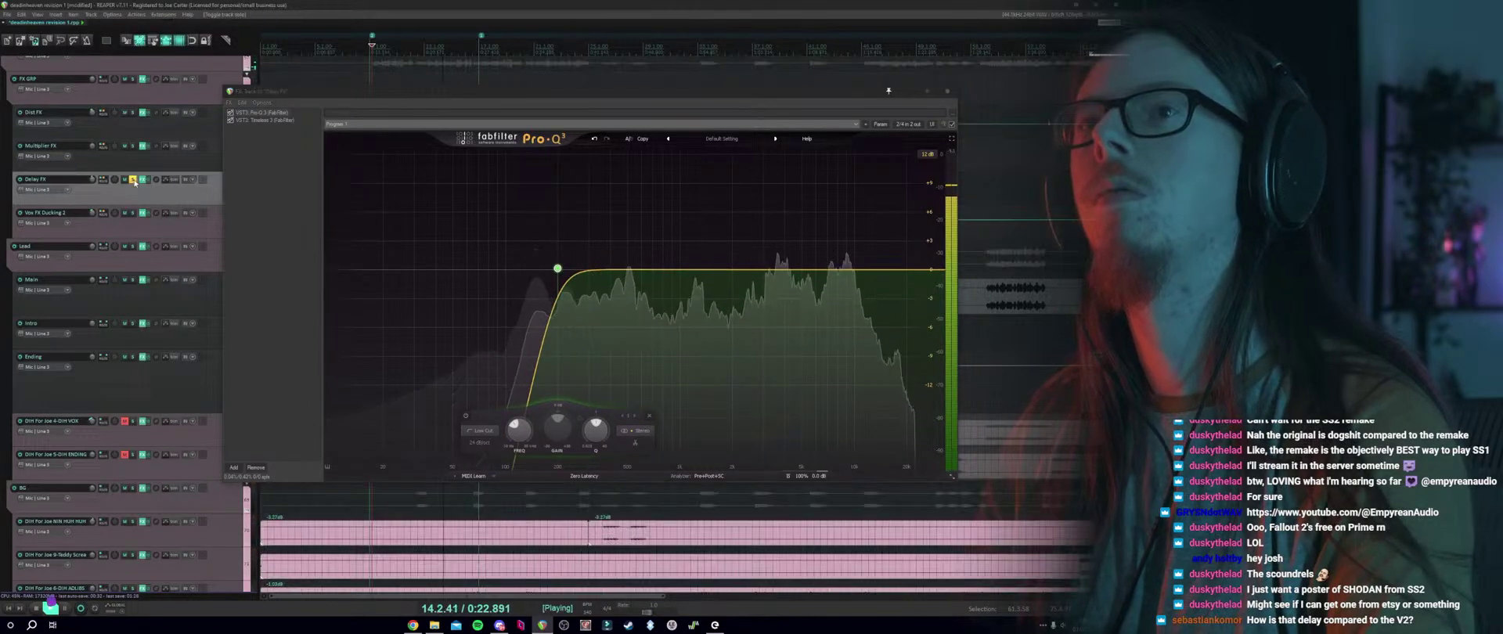
pyautogui.click(947, 91)
pyautogui.hotkey('ctrl', 's')
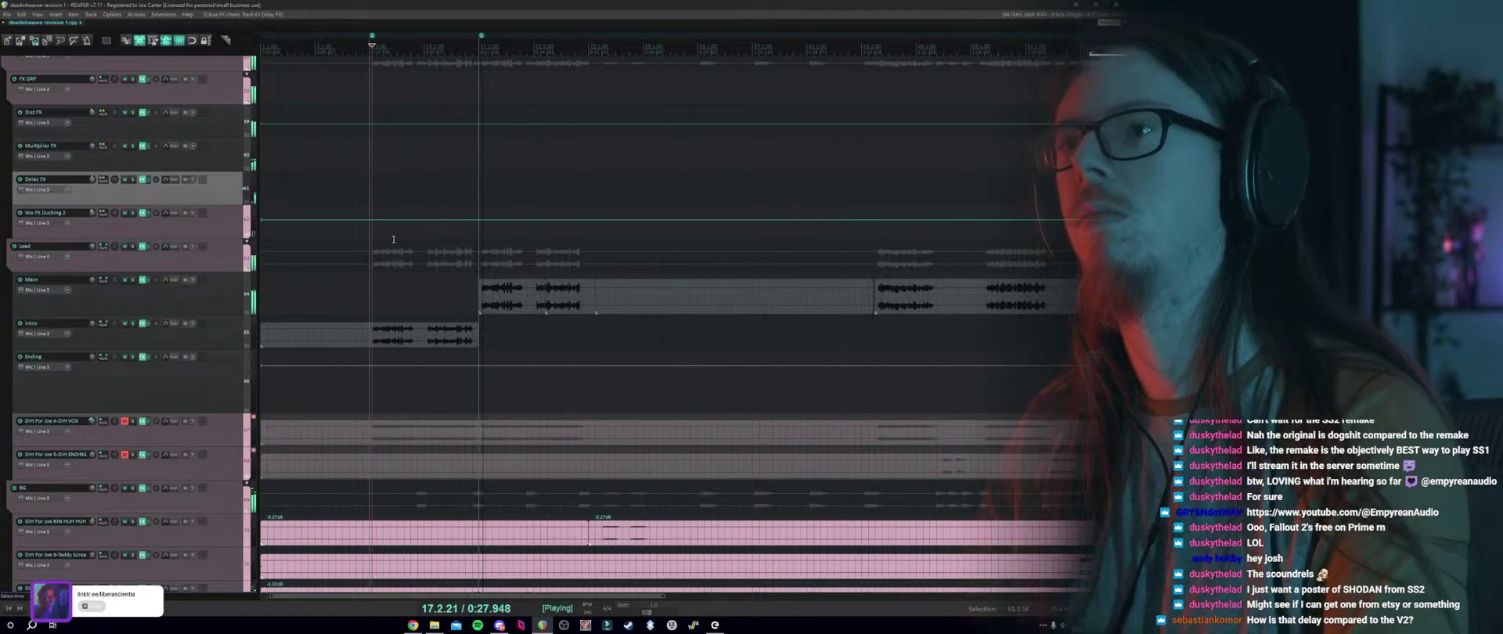
# Return the edit cursor to just before the Intro vocal and examine the effect chains of the Lead and Vox GRP tracks.
pyautogui.click(367, 293)
pyautogui.press('space')
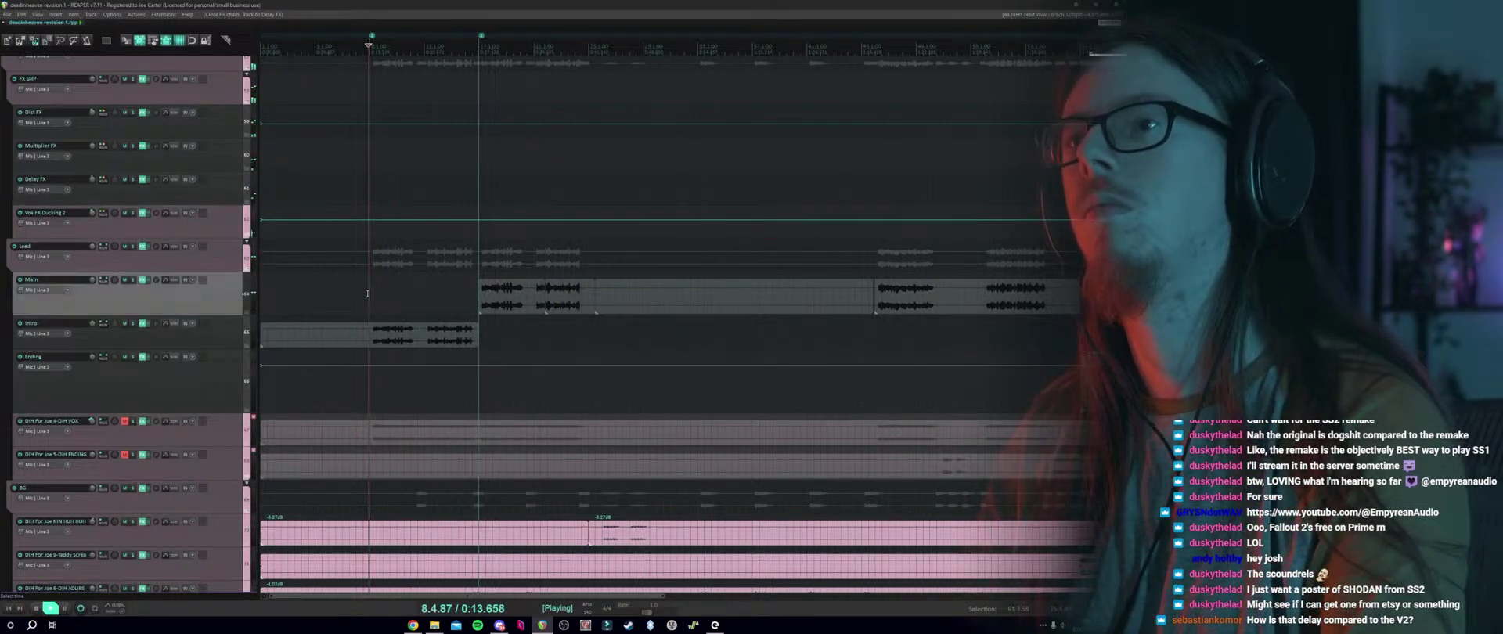
pyautogui.click(143, 252)
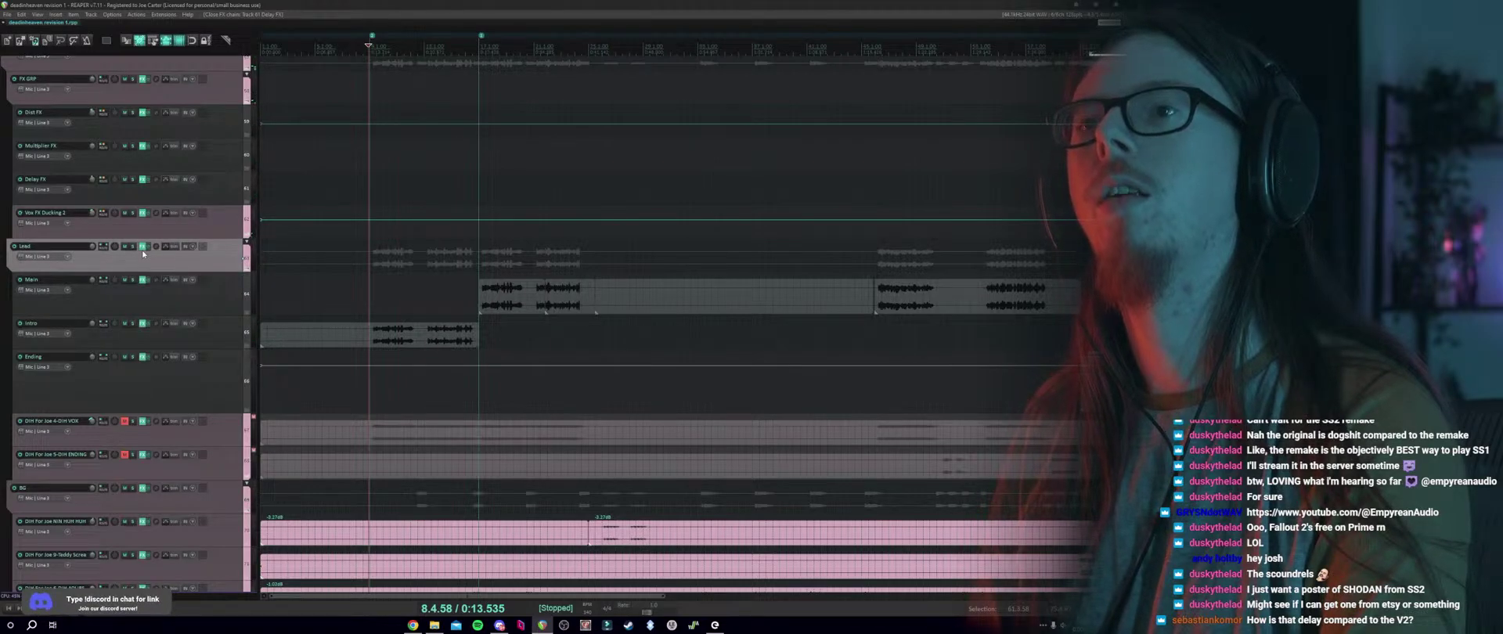
pyautogui.click(145, 303)
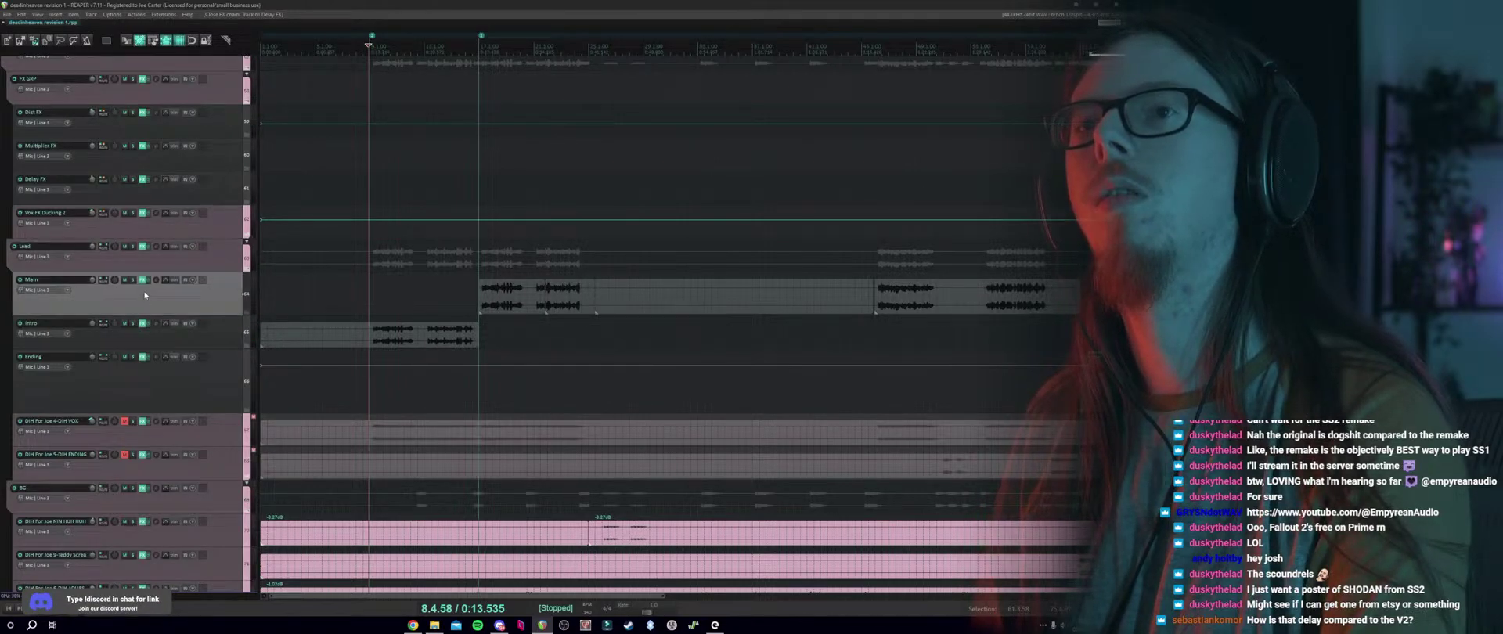
pyautogui.click(141, 247)
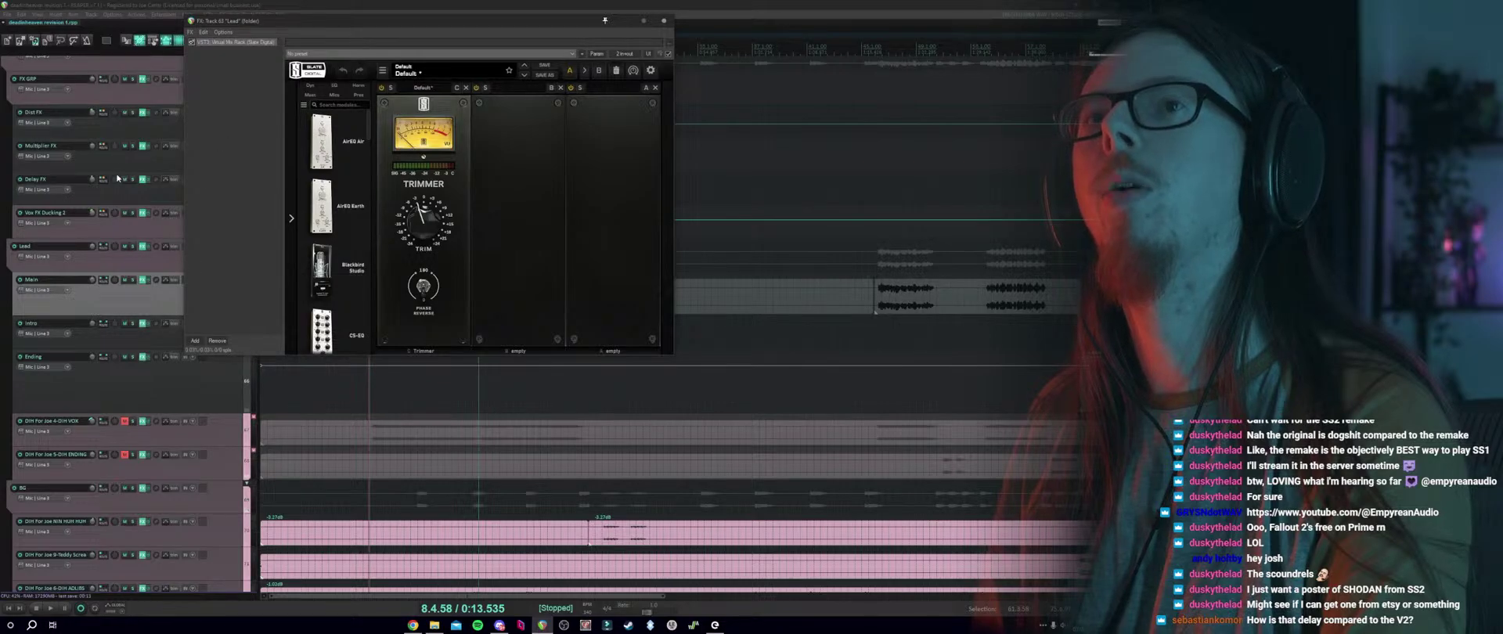
pyautogui.scroll(2, 117, 178)
pyautogui.click(142, 113)
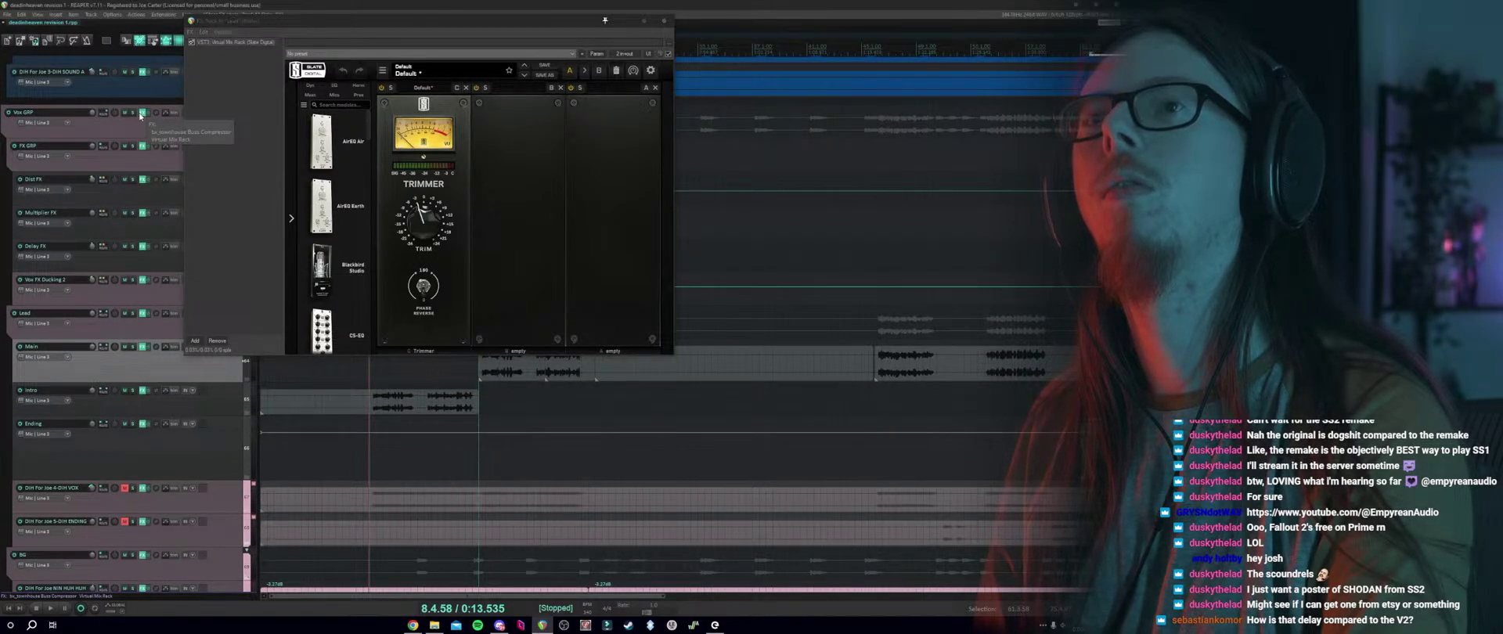
pyautogui.click(664, 21)
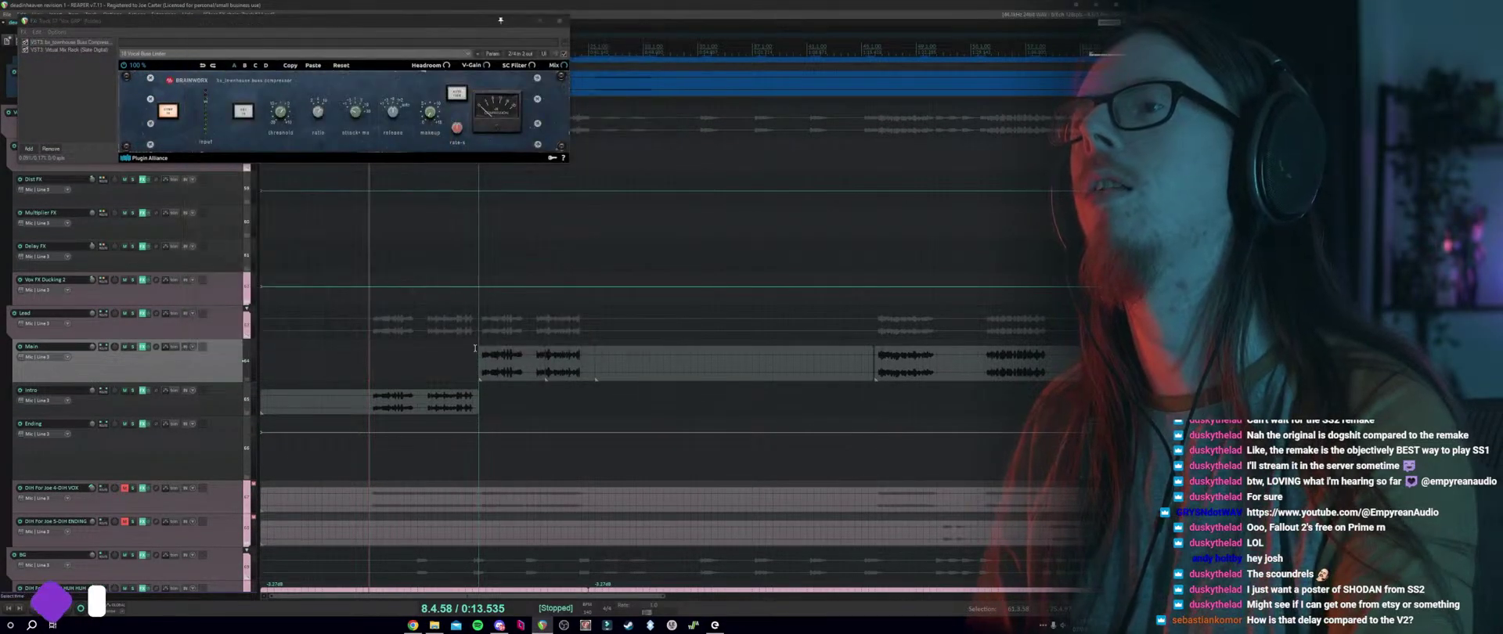
# Play the Intro section while watching both bx_townhouse Buss Compressor windows side by side, and close the Vox GRP effect chain.
pyautogui.press('space')
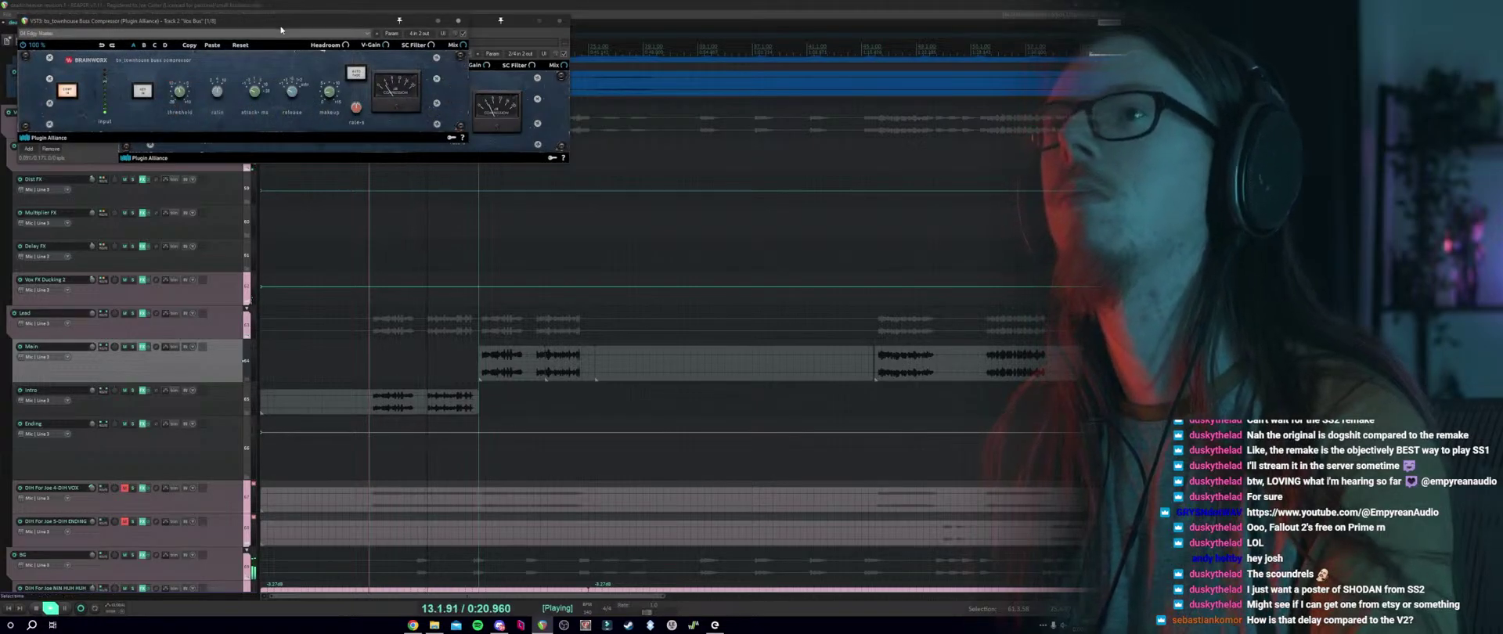
pyautogui.moveTo(282, 30); pyautogui.dragTo(639, 226)
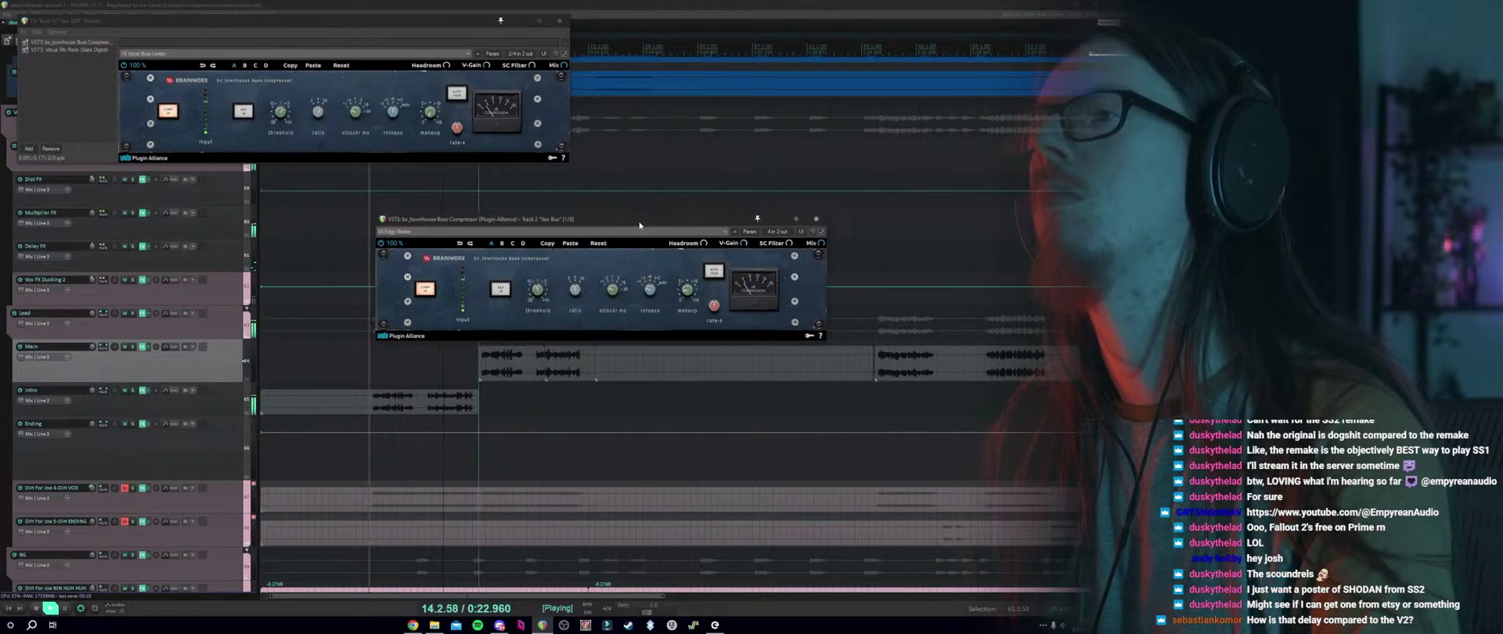
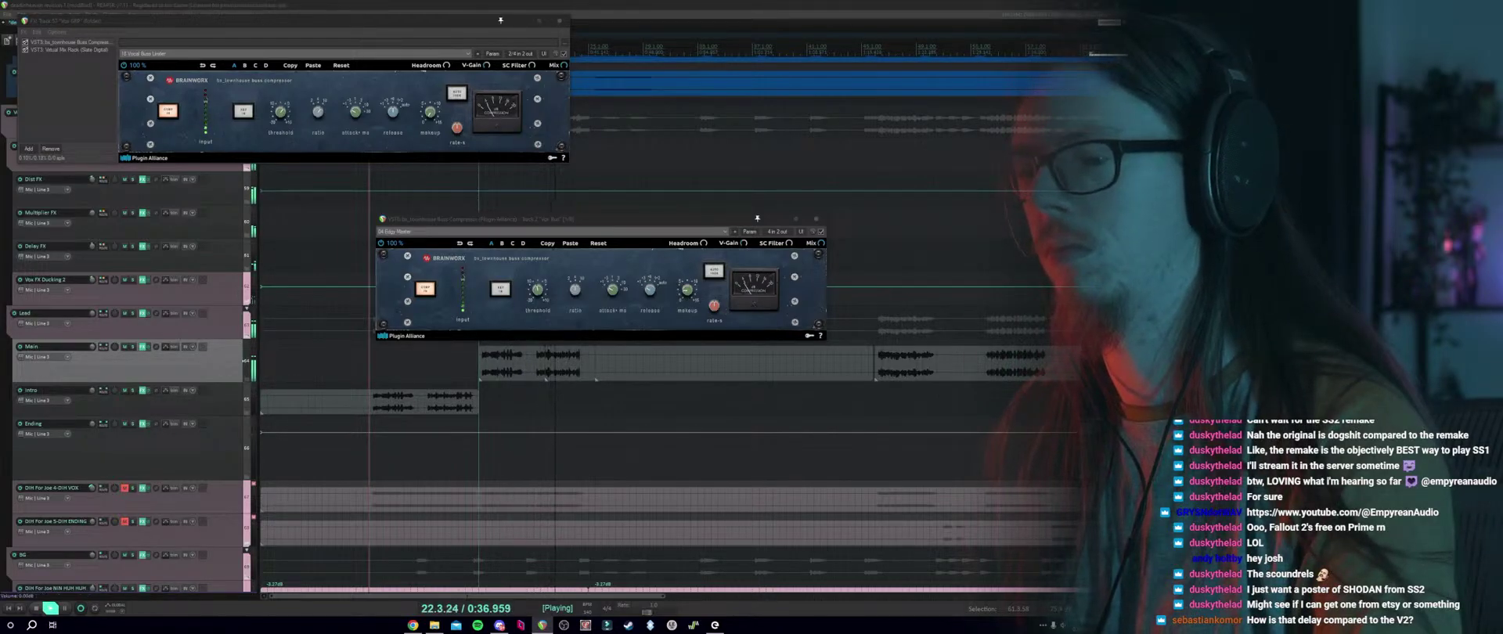
pyautogui.click(559, 20)
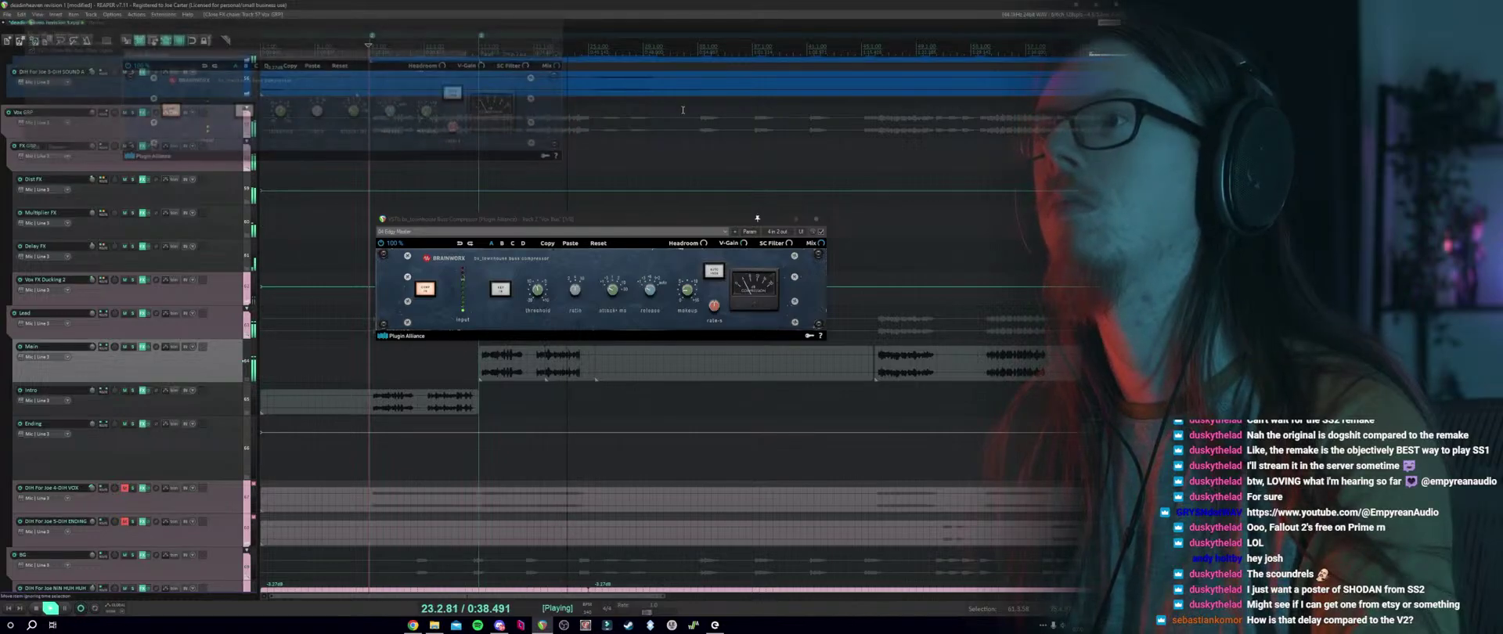
# Close the bx_townhouse Buss Compressor window and replay the Intro vocal section from its start.
pyautogui.click(815, 218)
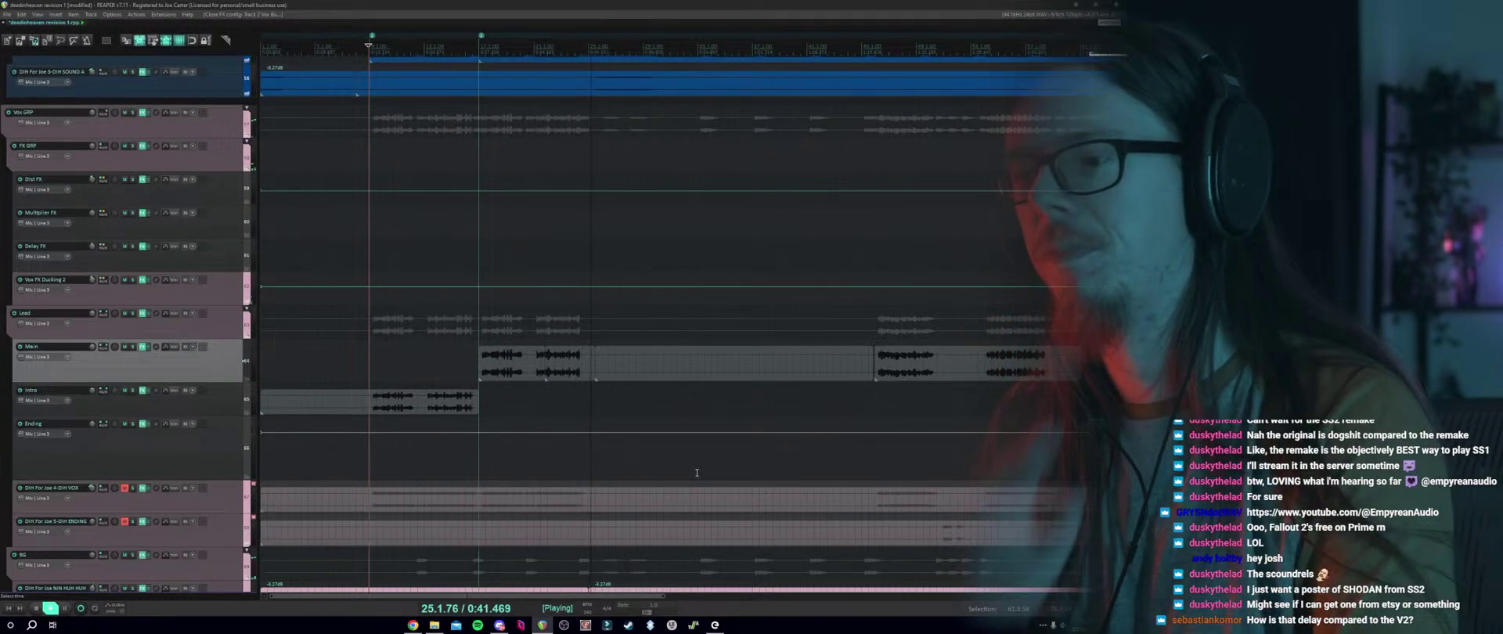
pyautogui.press('space')
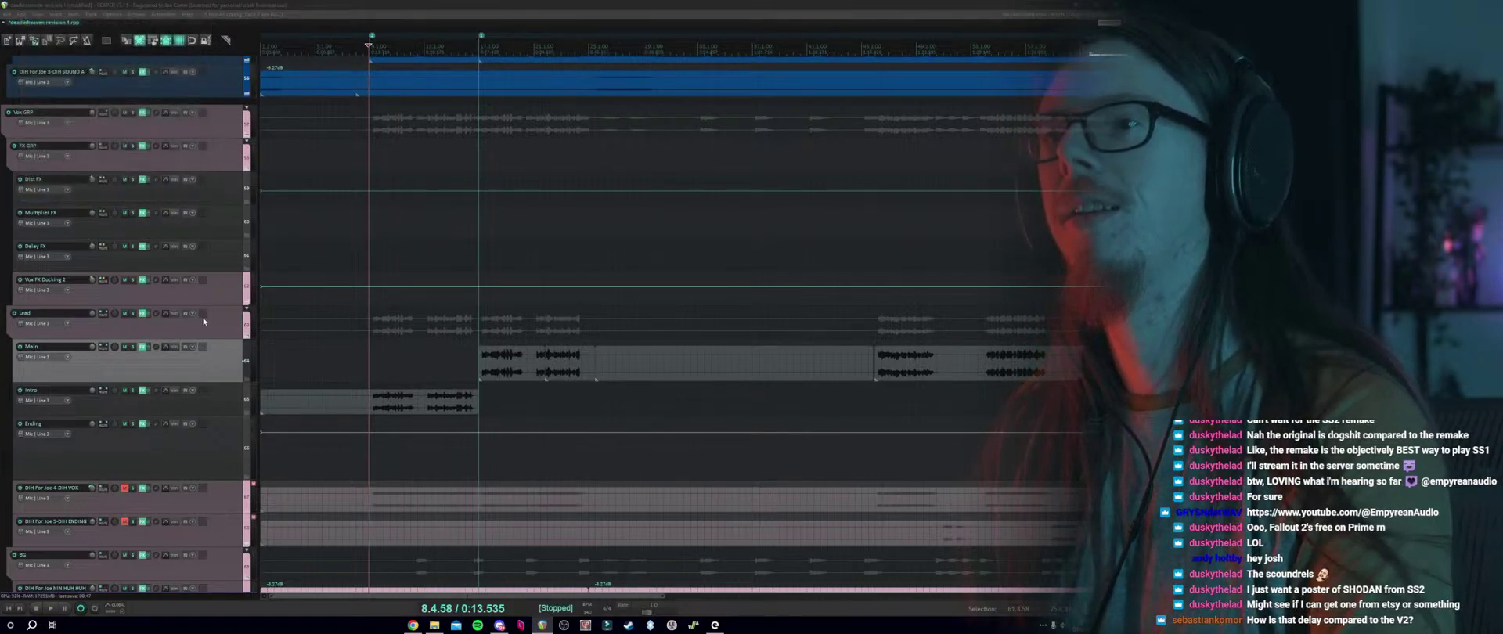
pyautogui.scroll(-3, 186, 332)
pyautogui.scroll(1, 189, 372)
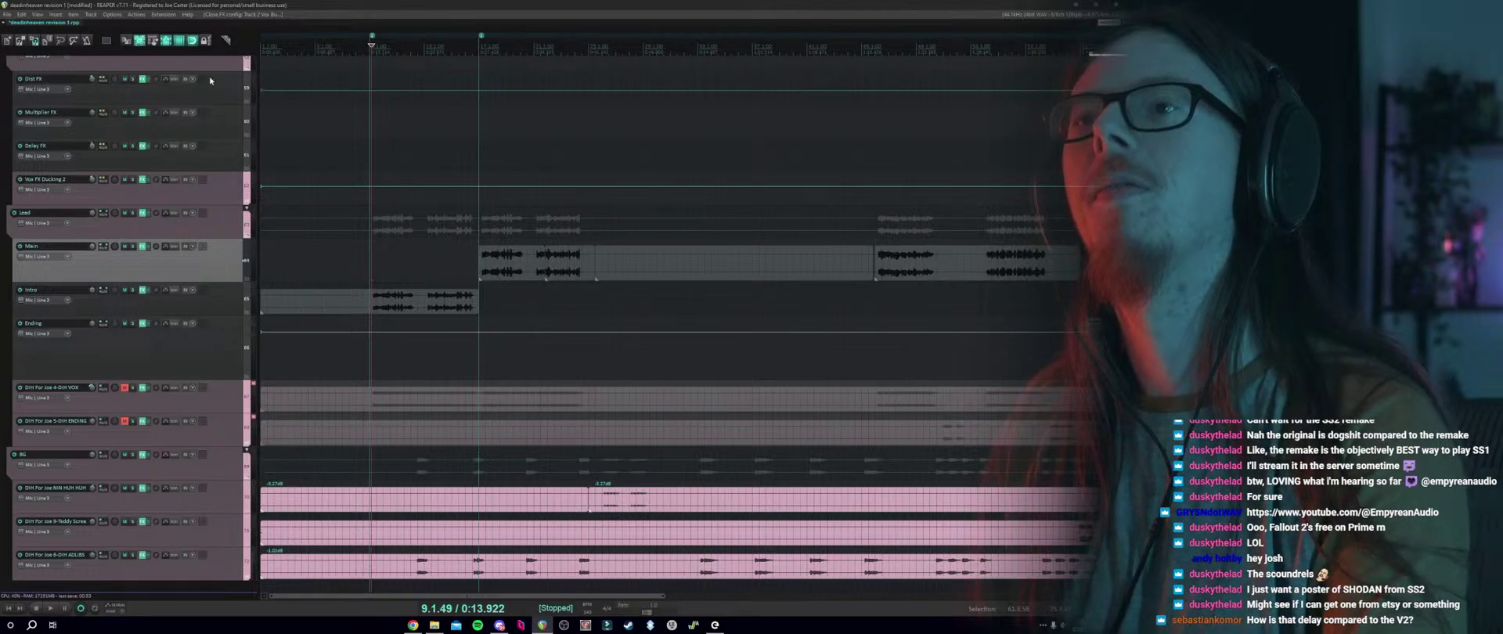
pyautogui.scroll(4, 690, 271)
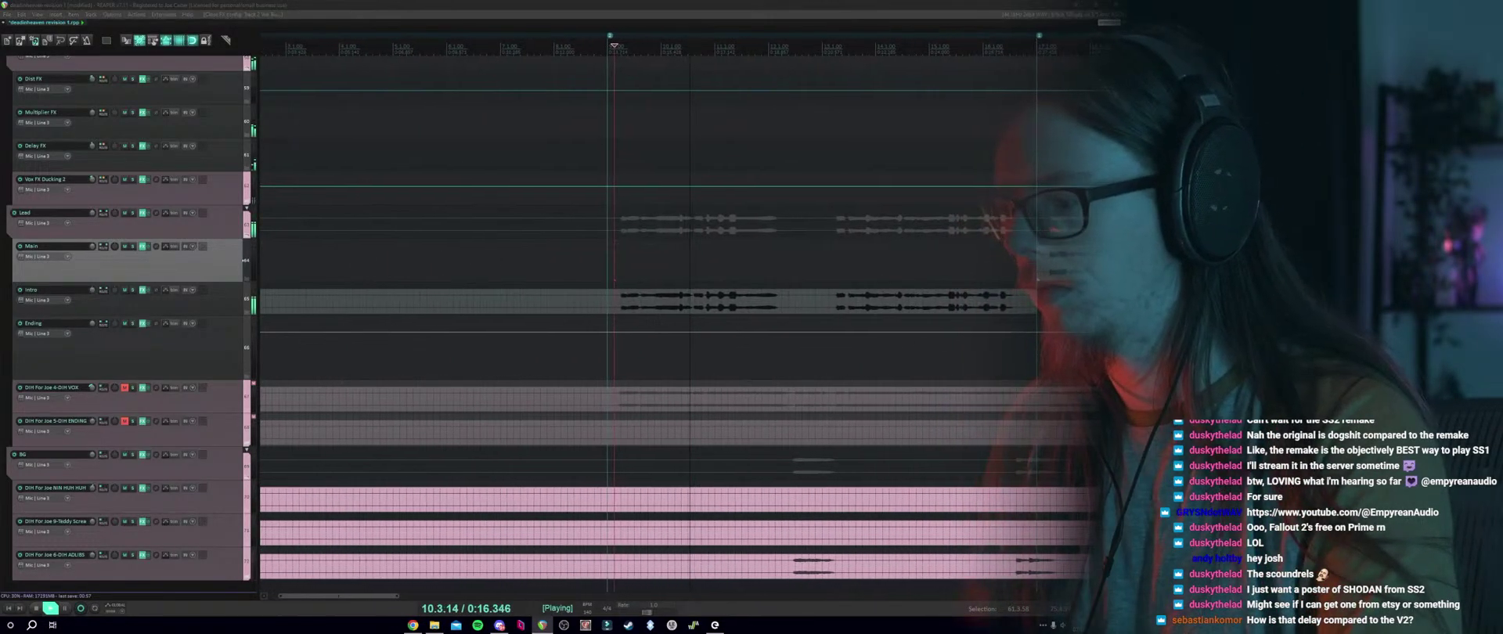
pyautogui.click(121, 476)
pyautogui.scroll(-3, 459, 318)
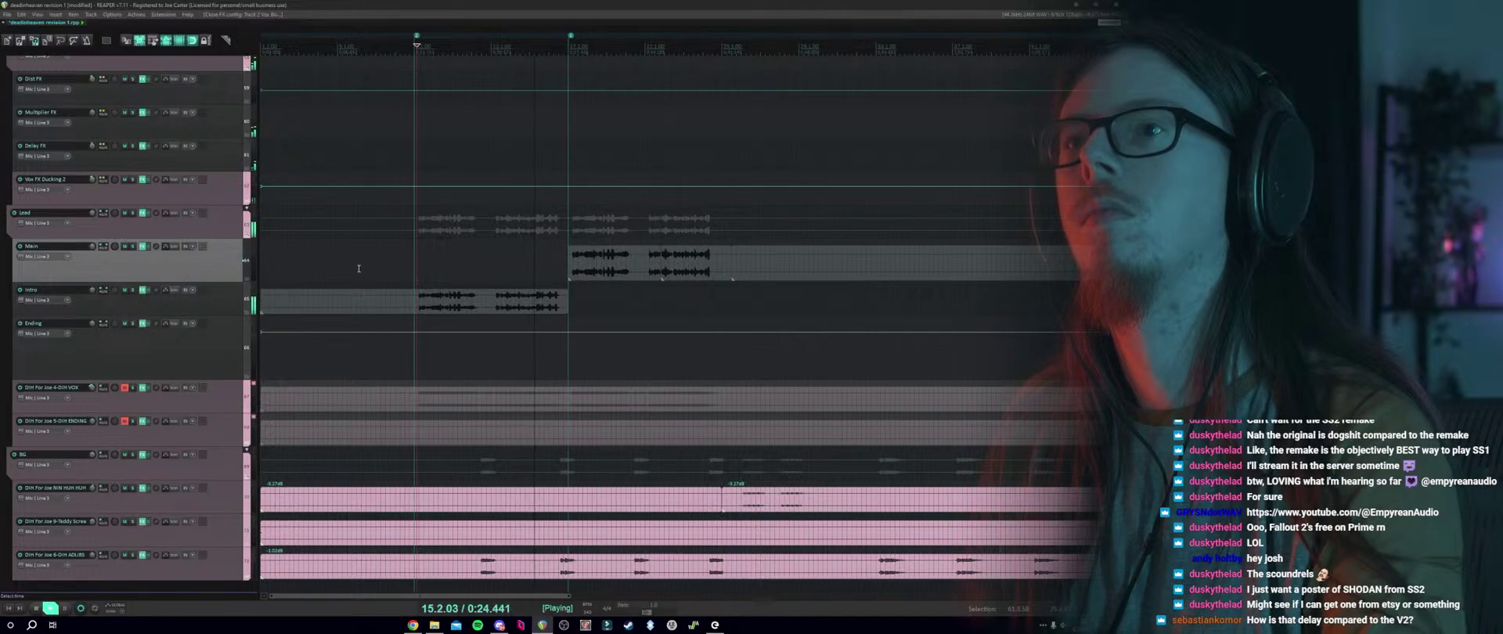
# Set Air to 60% in the Intro track's Gain Reduction 2 plugin during playback, and close its effect chain.
pyautogui.click(143, 290)
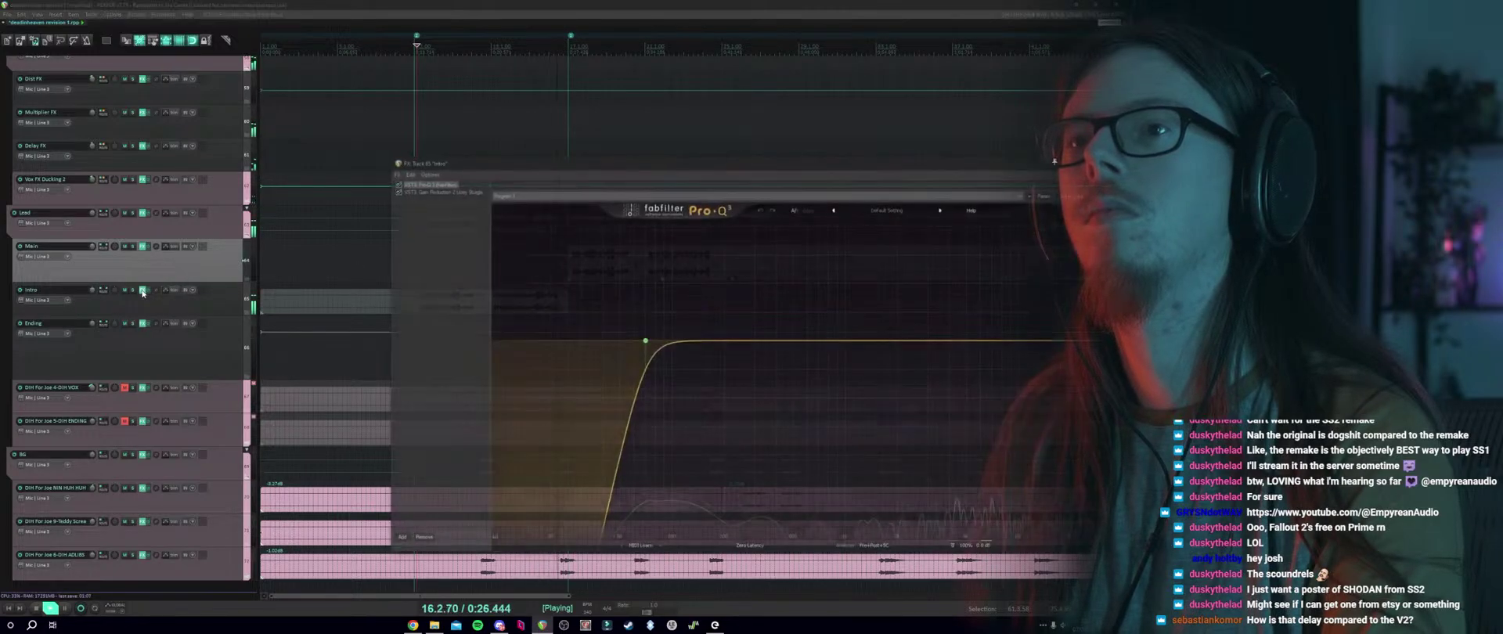
pyautogui.click(429, 191)
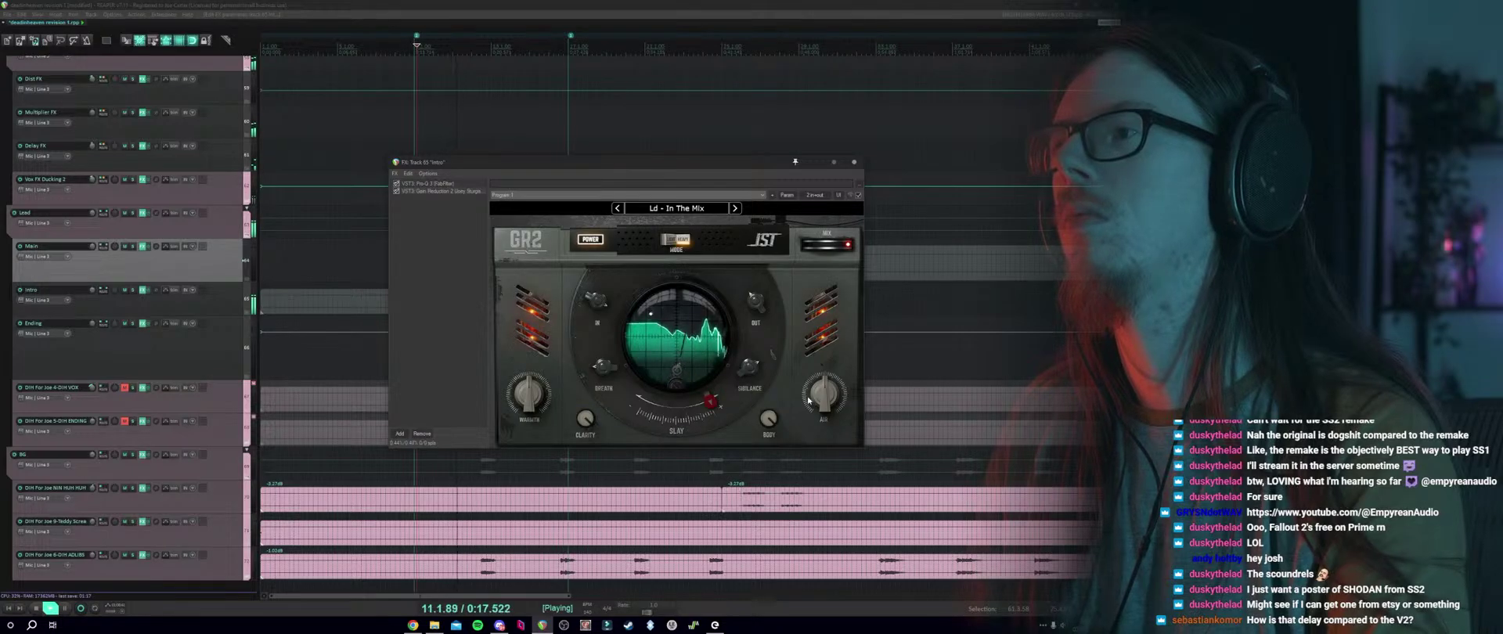
pyautogui.moveTo(820, 393)
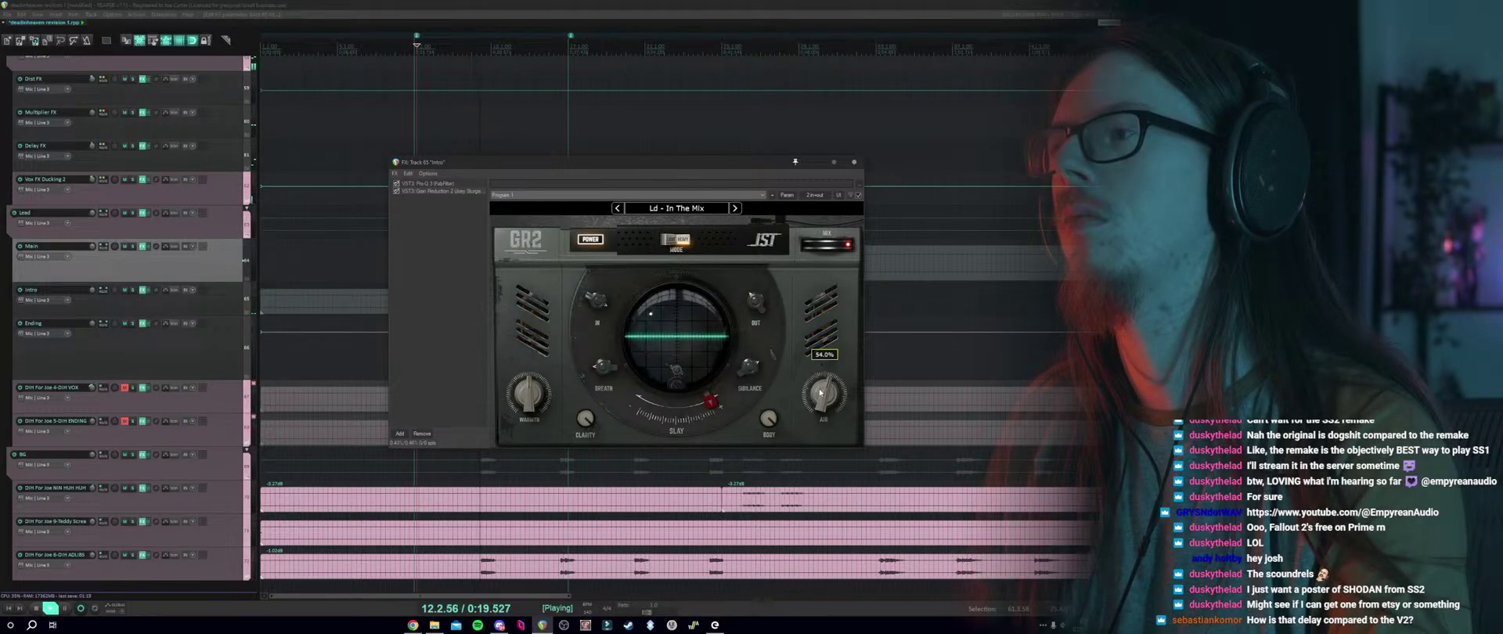
pyautogui.scroll(-2, 821, 393)
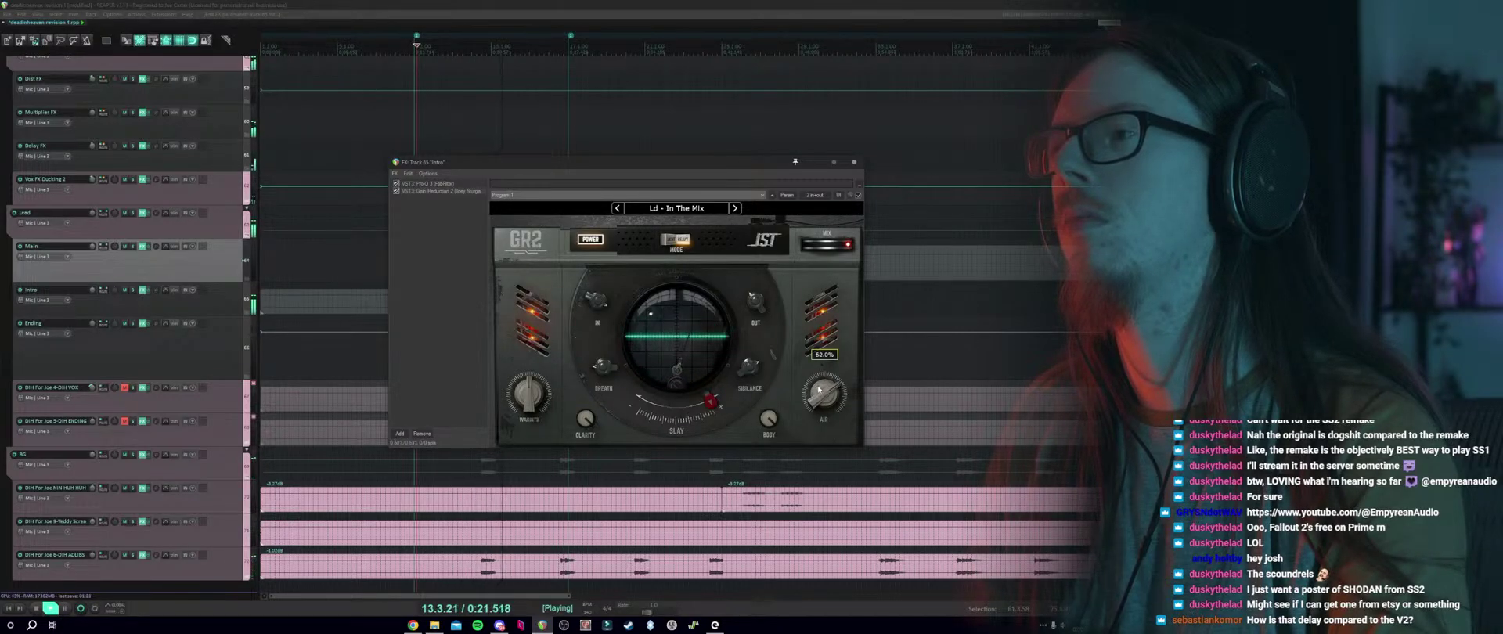
pyautogui.scroll(7, 819, 389)
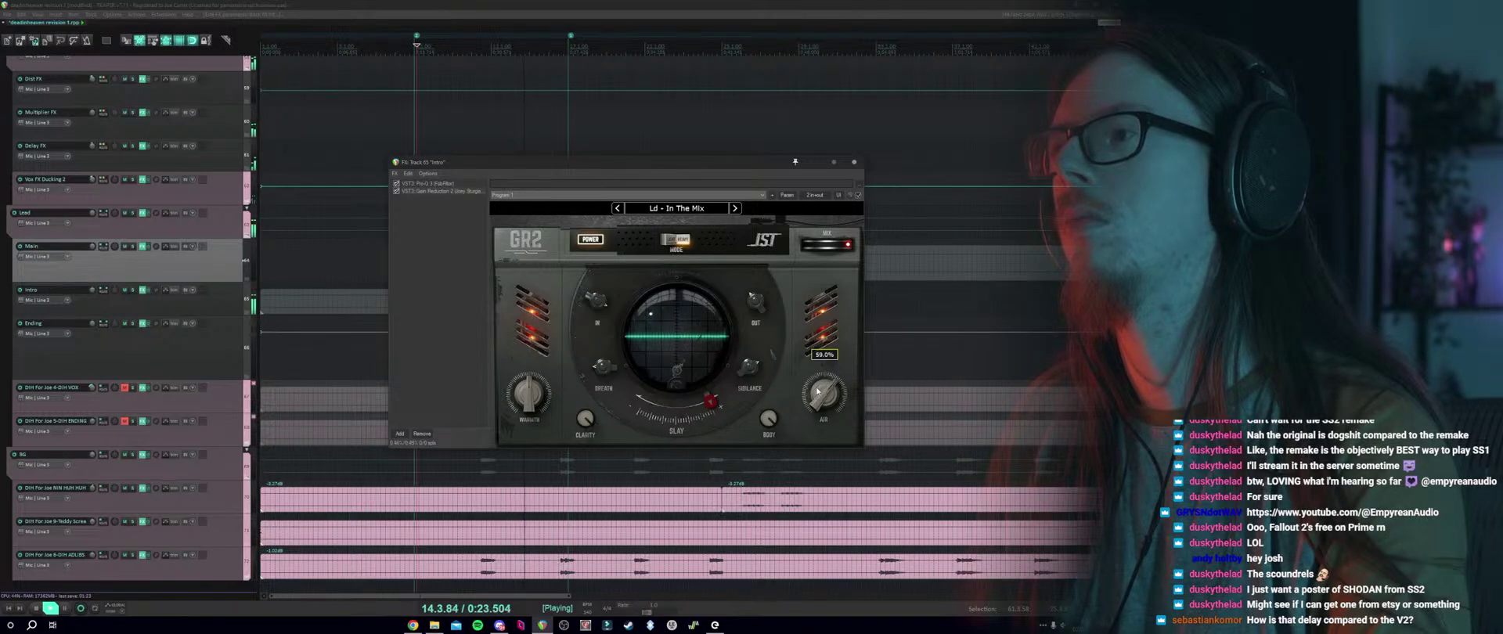
pyautogui.scroll(1, 816, 388)
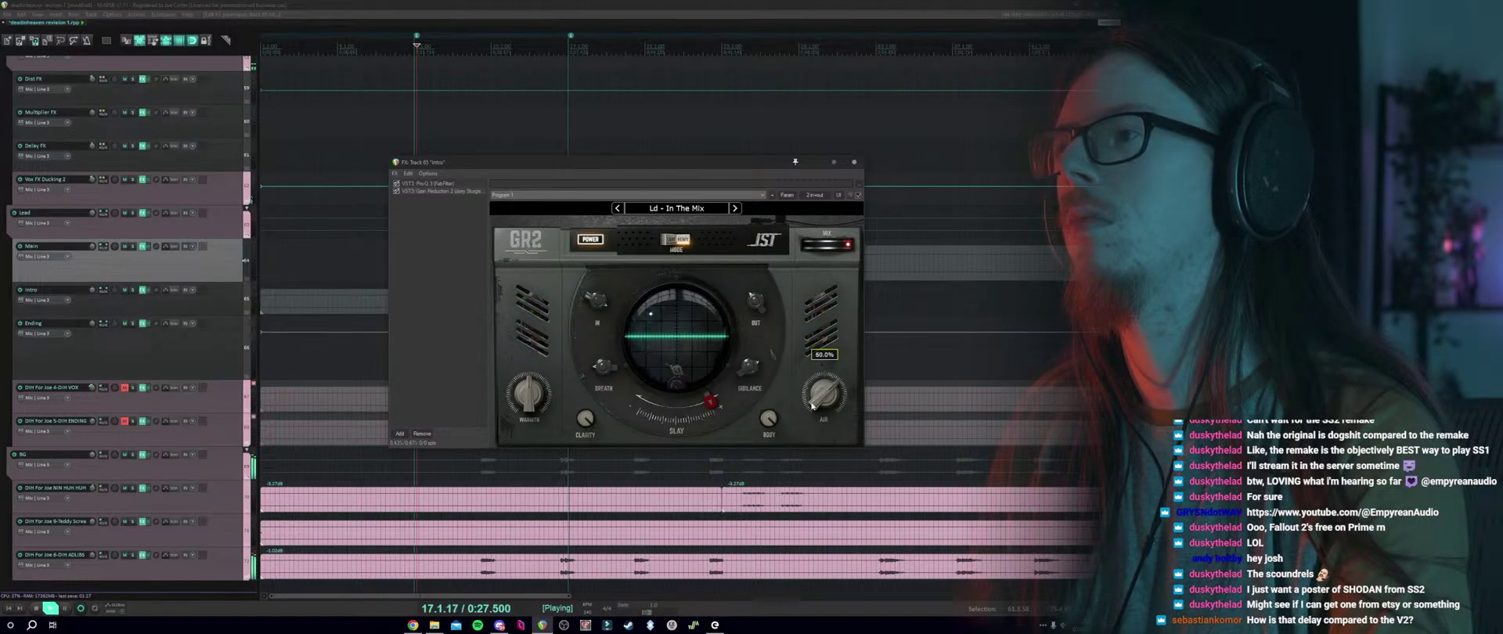
pyautogui.click(854, 162)
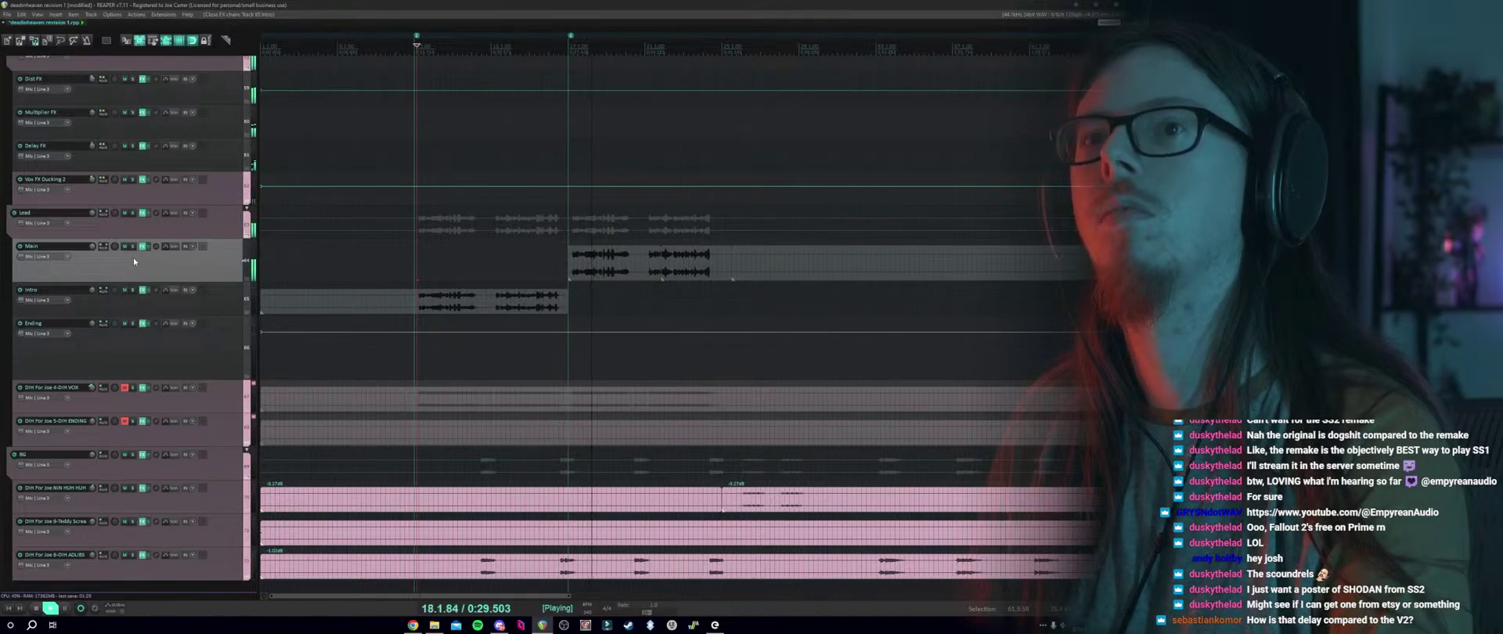
# Lower Air to 55% in the Main track's Gain Reduction 2 plugin and close its effect chain.
pyautogui.click(142, 246)
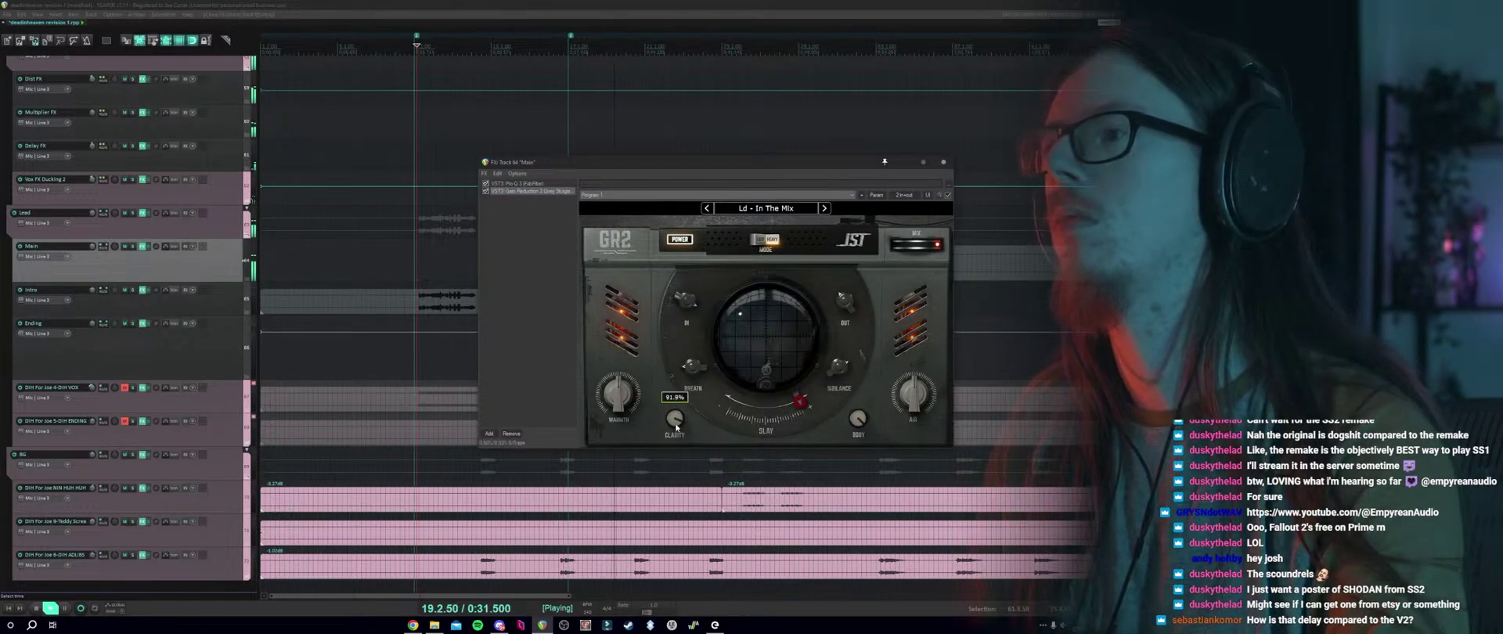
pyautogui.moveTo(921, 388)
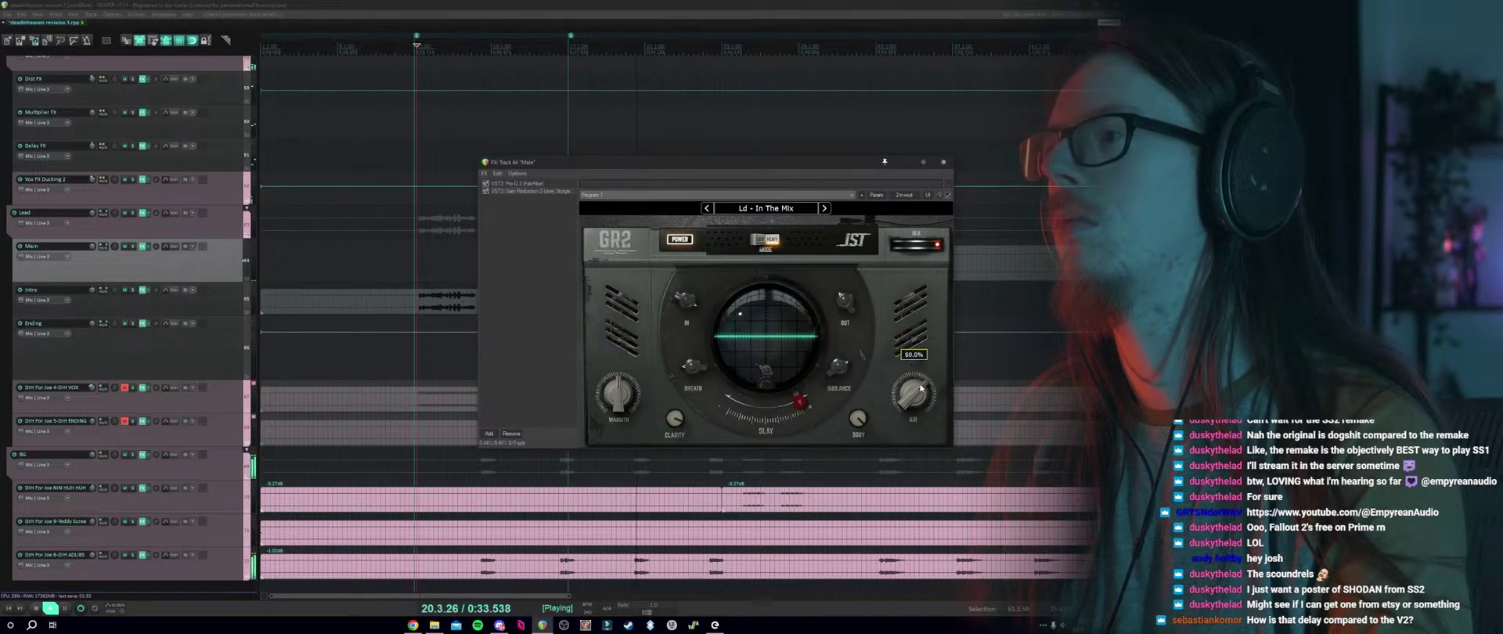
pyautogui.moveTo(671, 421)
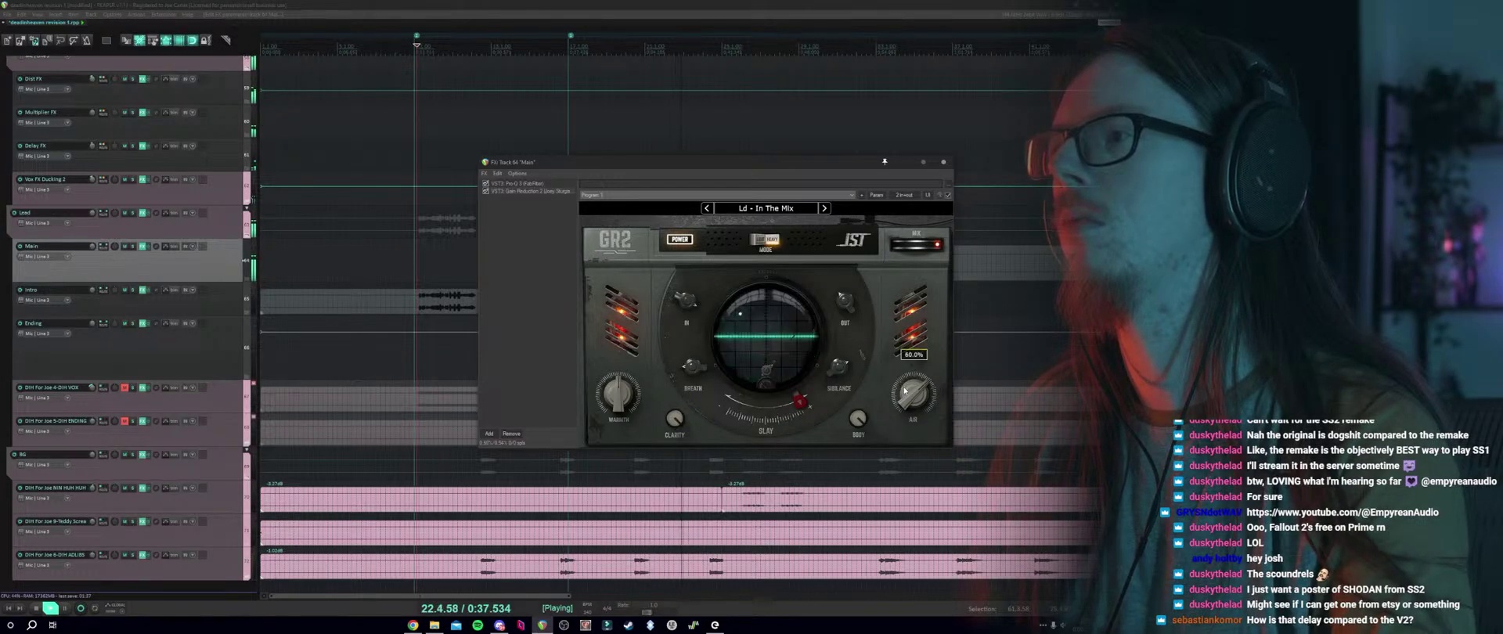
pyautogui.scroll(-5, 905, 391)
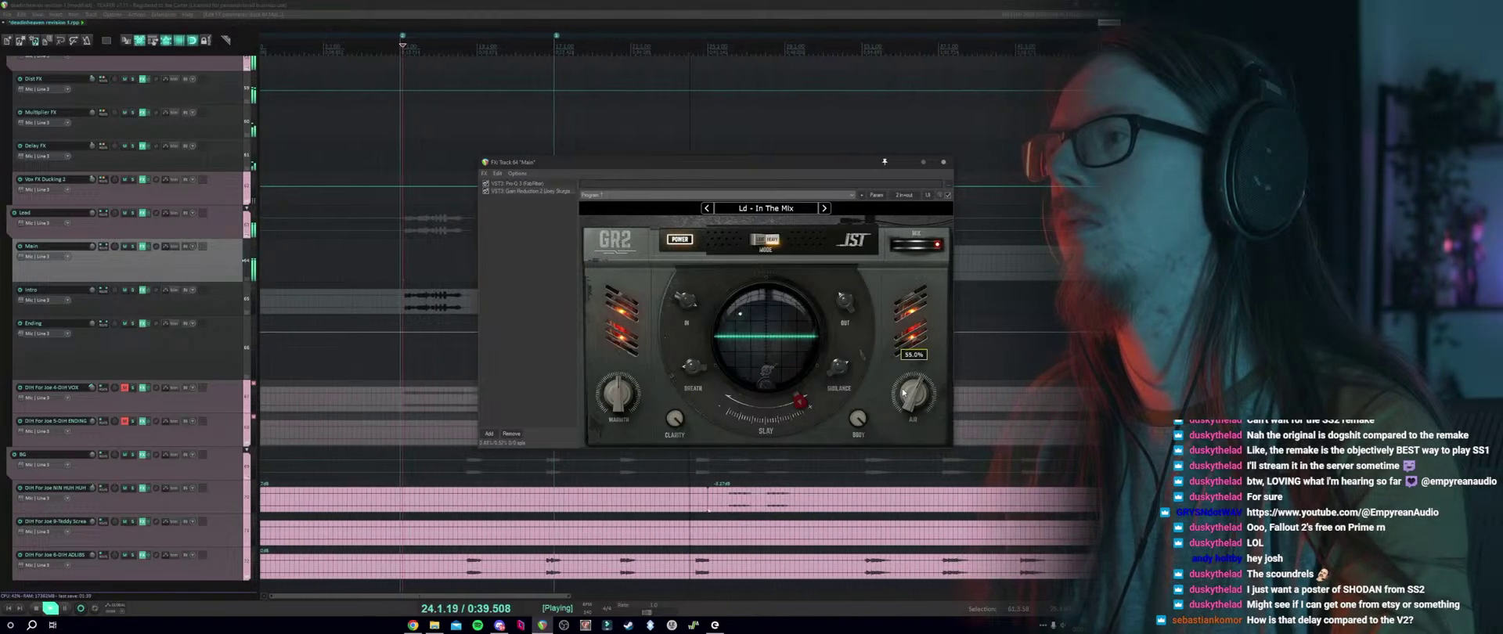
pyautogui.press('Escape')
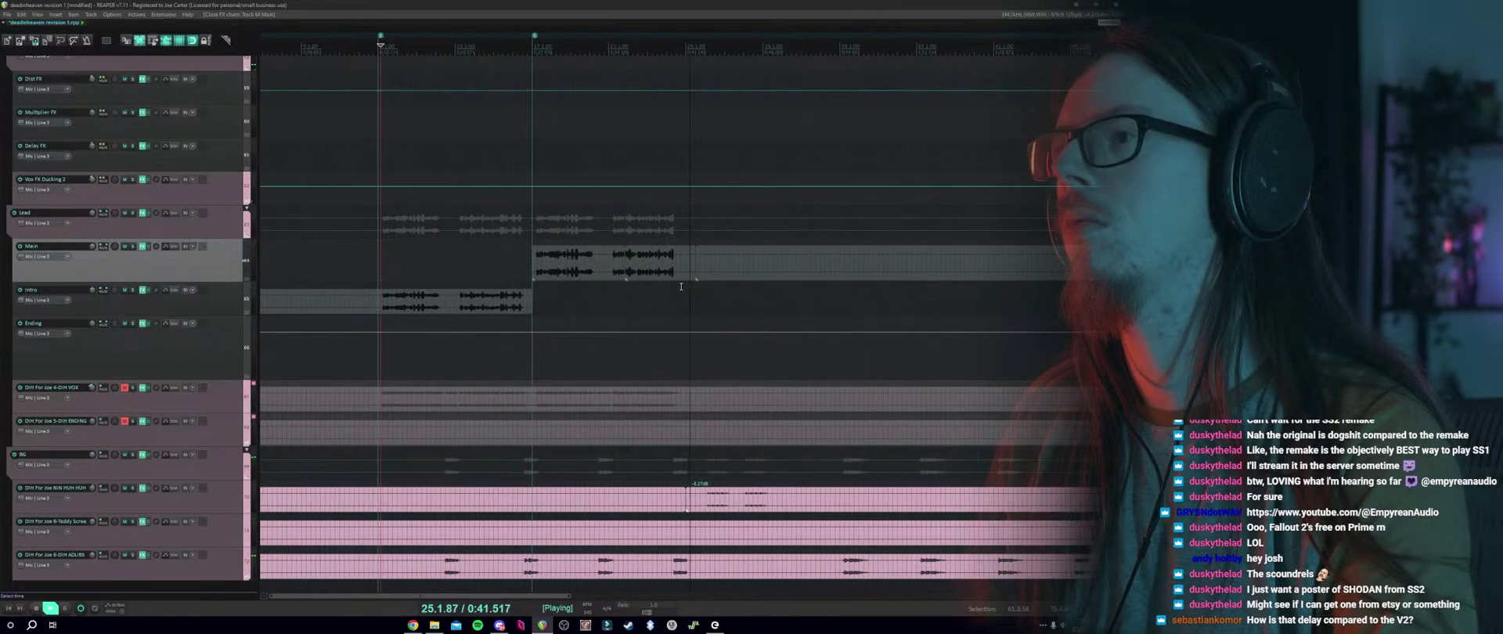
# Play the Main vocal from bar 46, set Clarity to 90% in the Intro track's Gain Reduction 2, and close the chain.
pyautogui.scroll(-3, 681, 287)
pyautogui.click(570, 285)
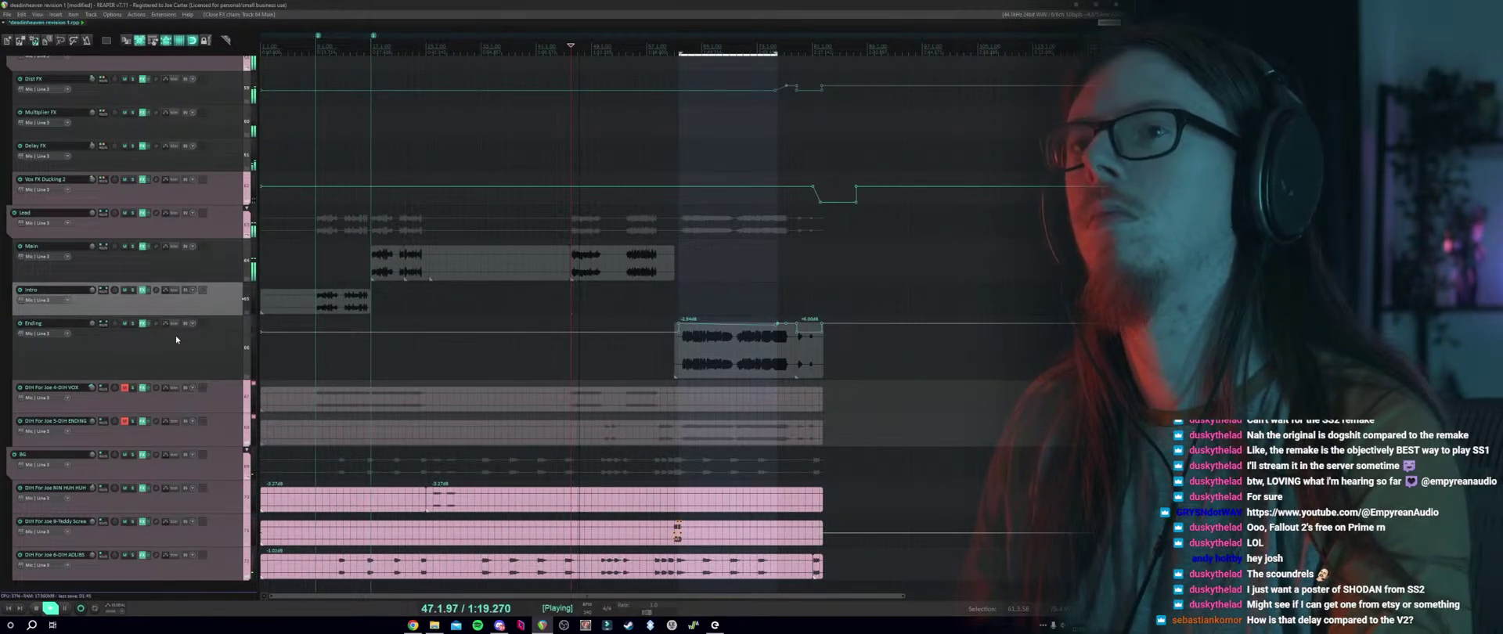
pyautogui.click(142, 292)
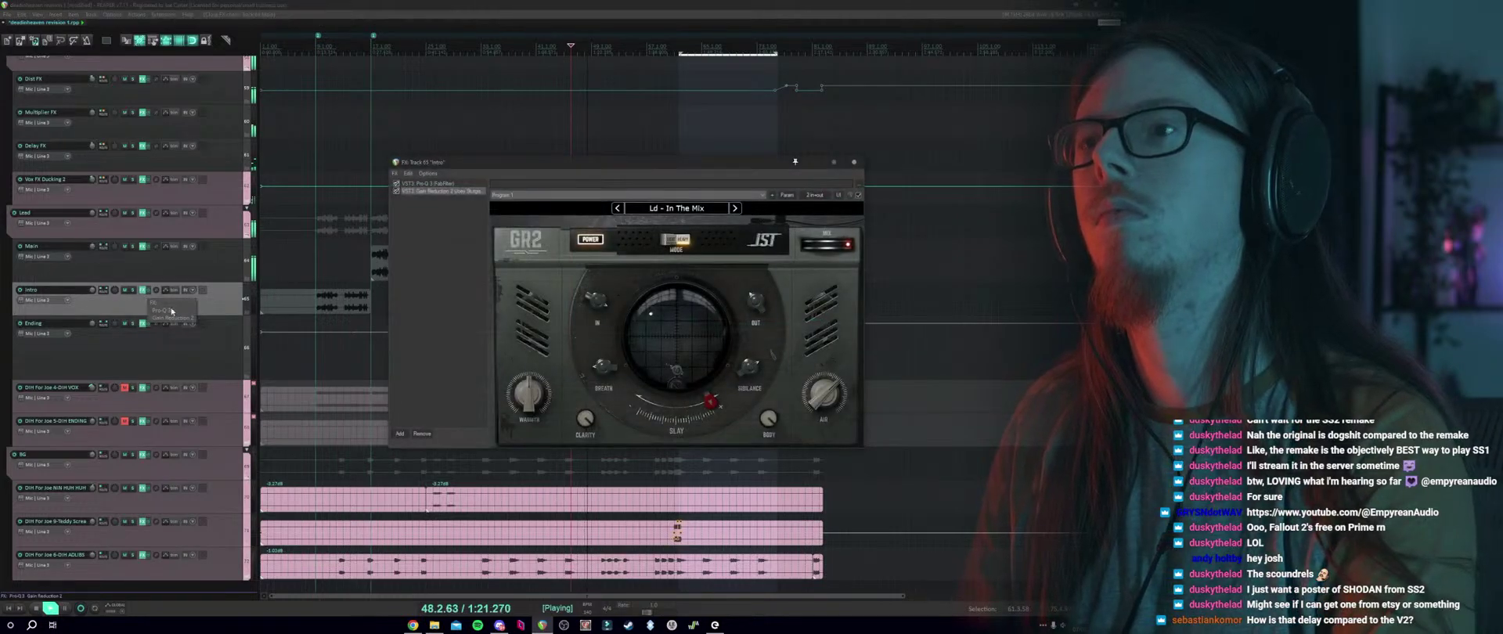
pyautogui.moveTo(582, 428)
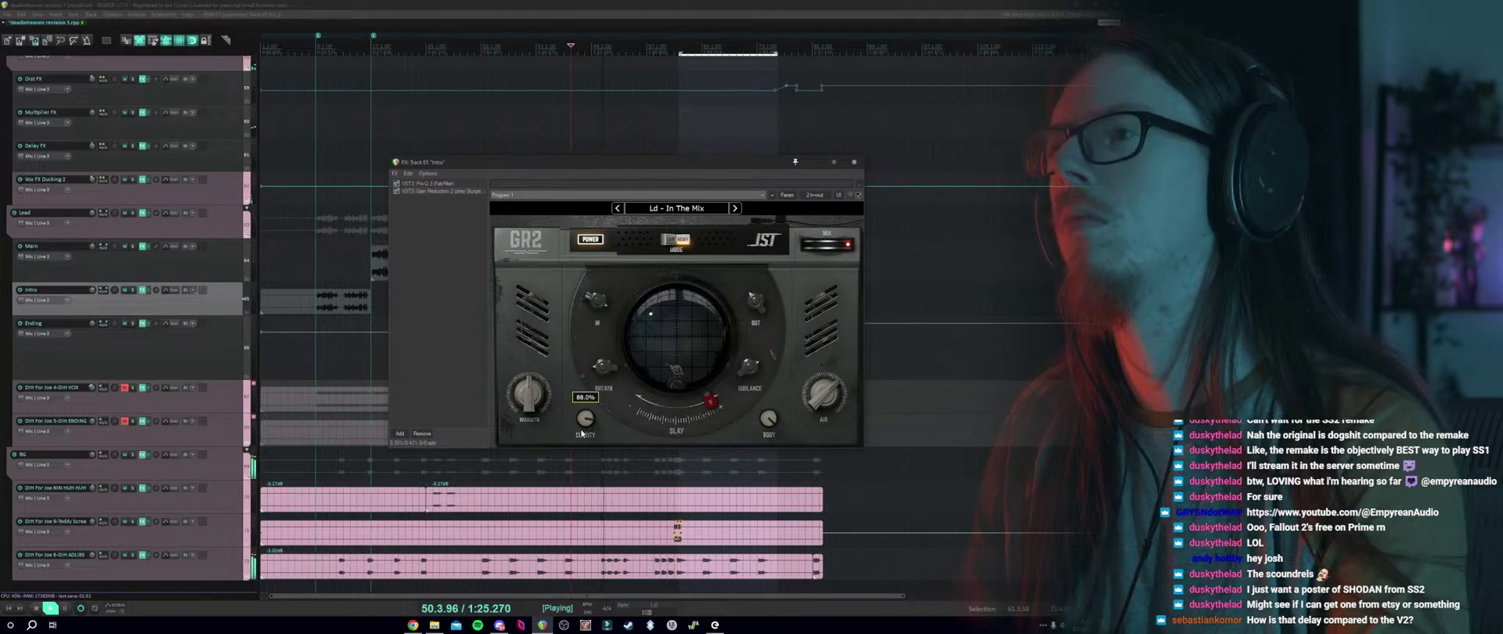
pyautogui.scroll(1, 583, 432)
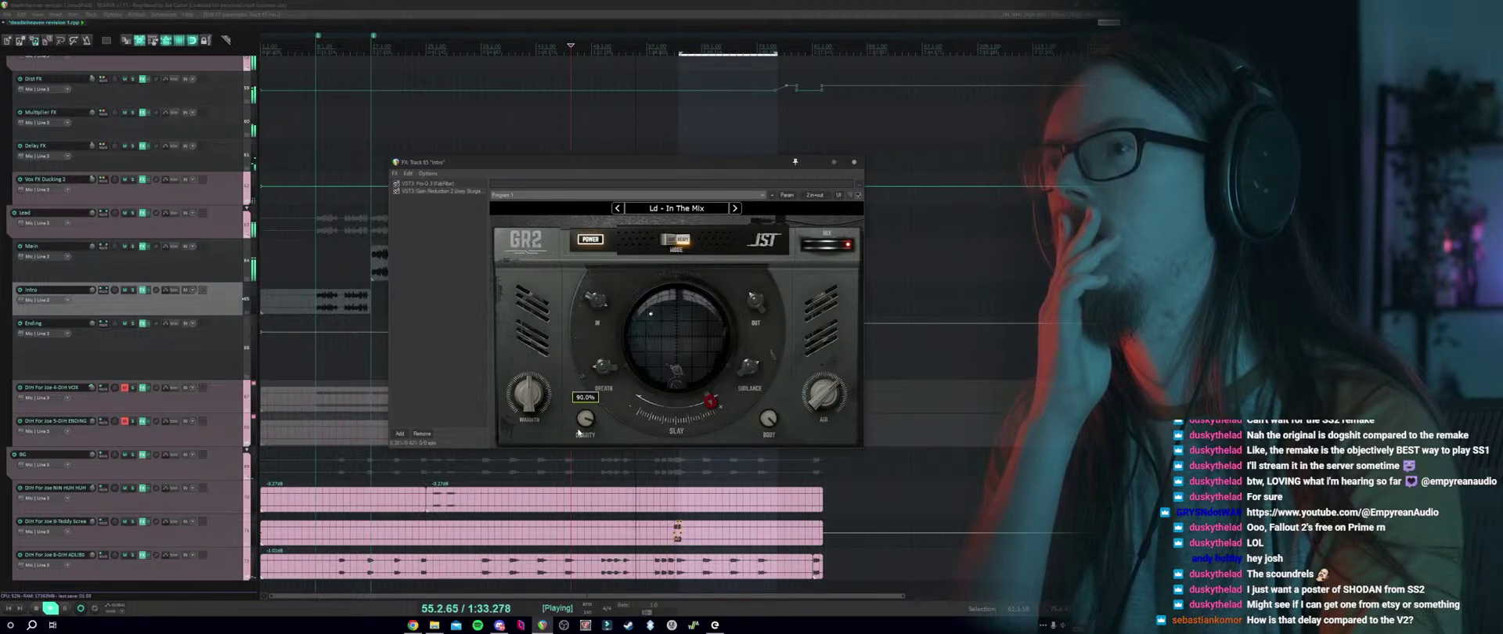
pyautogui.moveTo(828, 245)
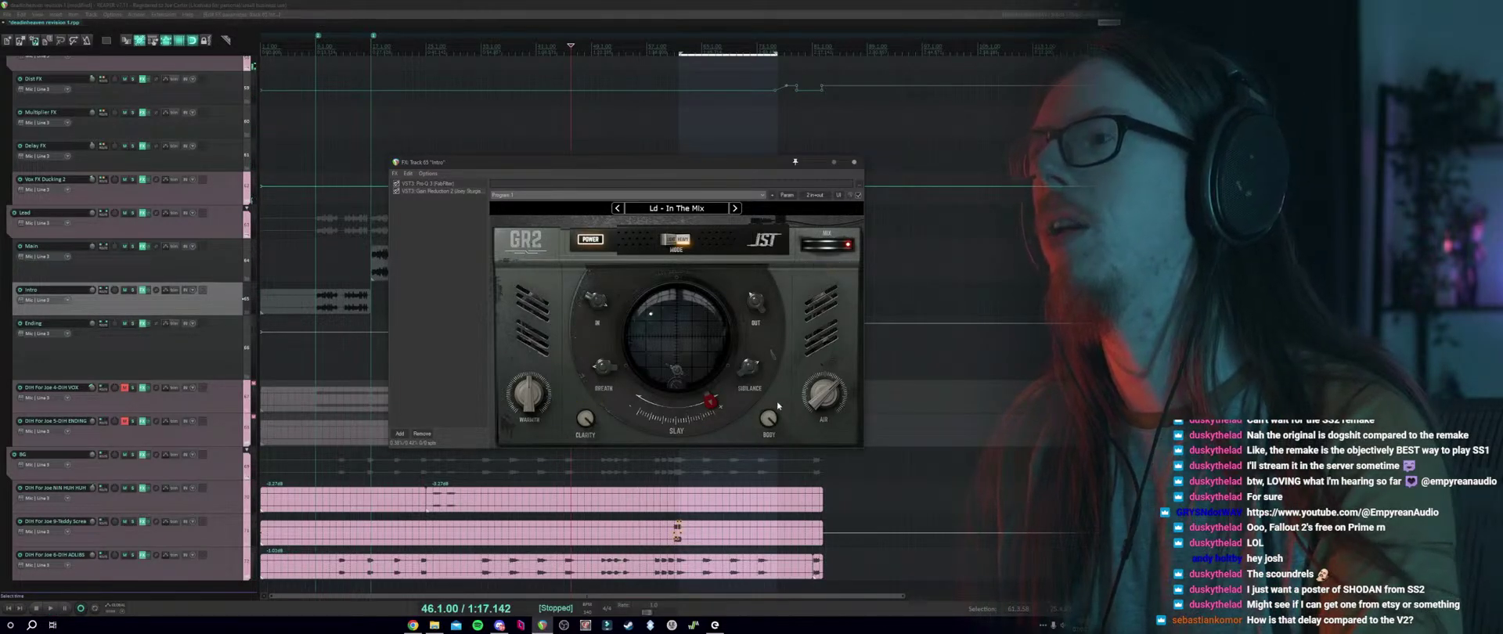
pyautogui.click(853, 162)
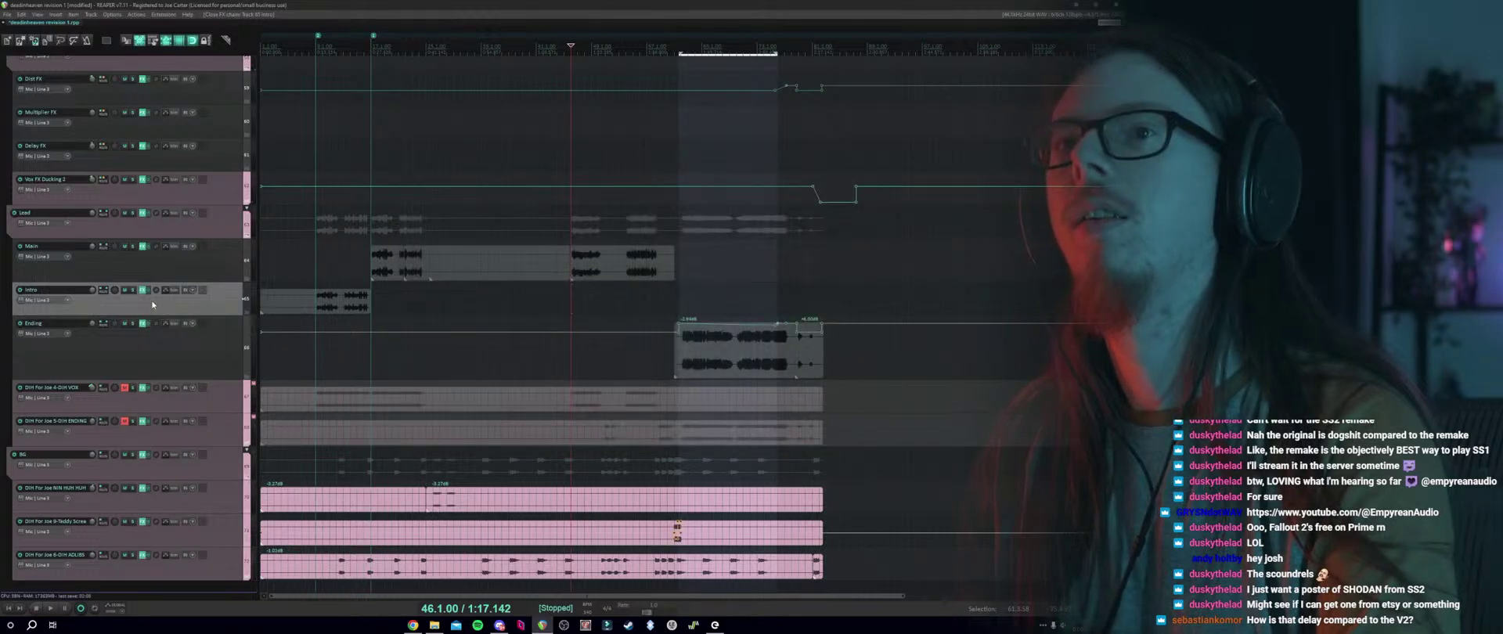
# Adjust Clarity in the Main track's Gain Reduction 2 while auditioning the vocal from bar 46, and stop playback.
pyautogui.click(143, 247)
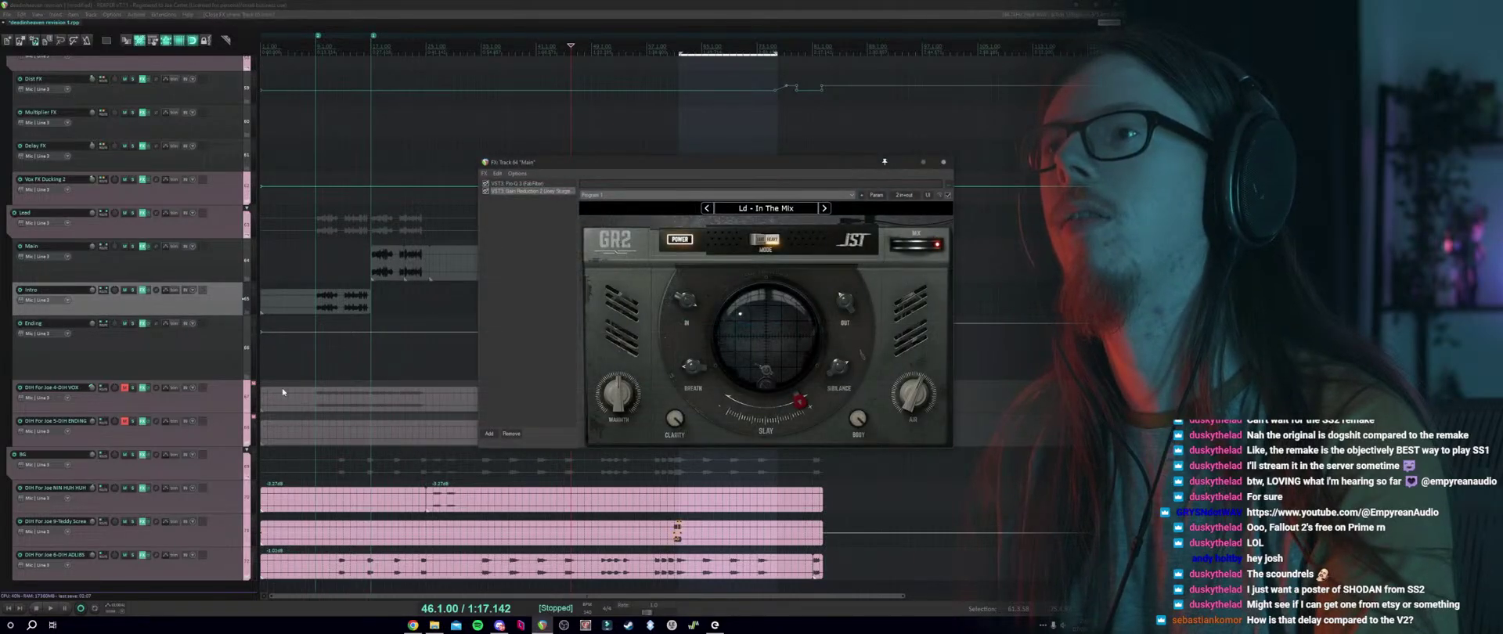
pyautogui.press('space')
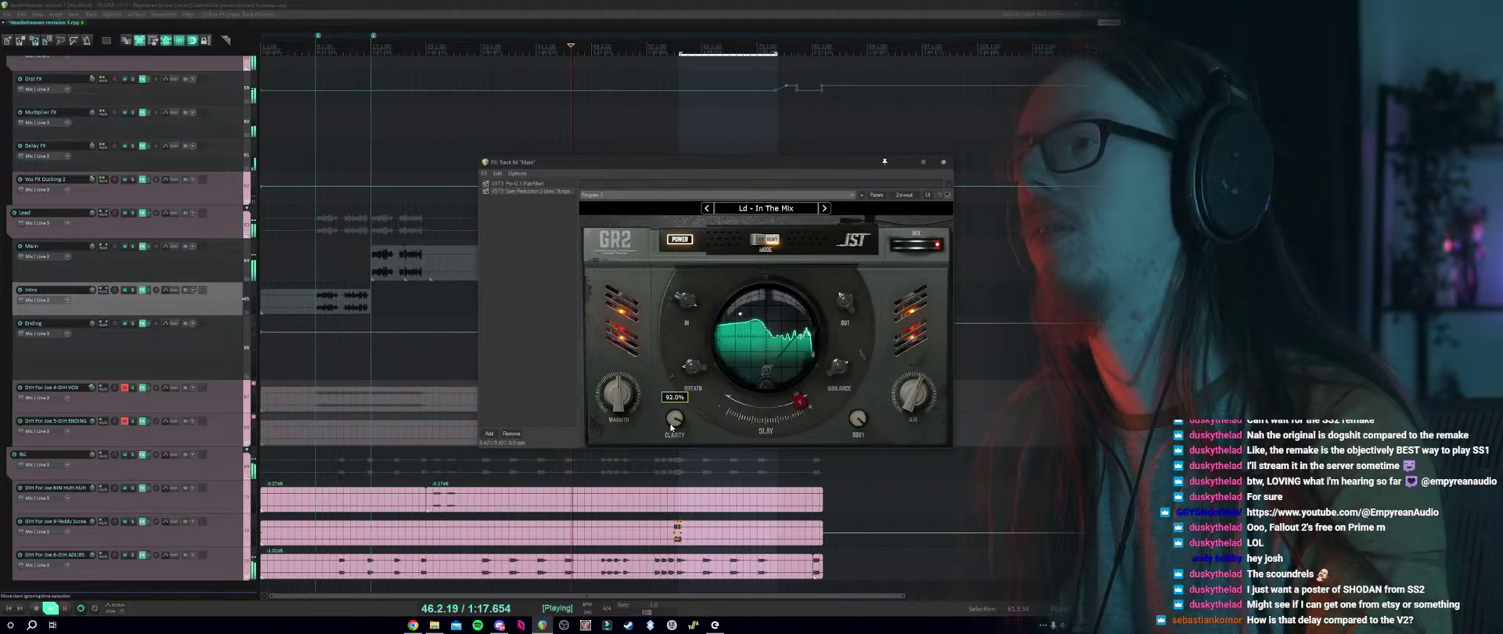
pyautogui.moveTo(671, 427); pyautogui.dragTo(663, 433)
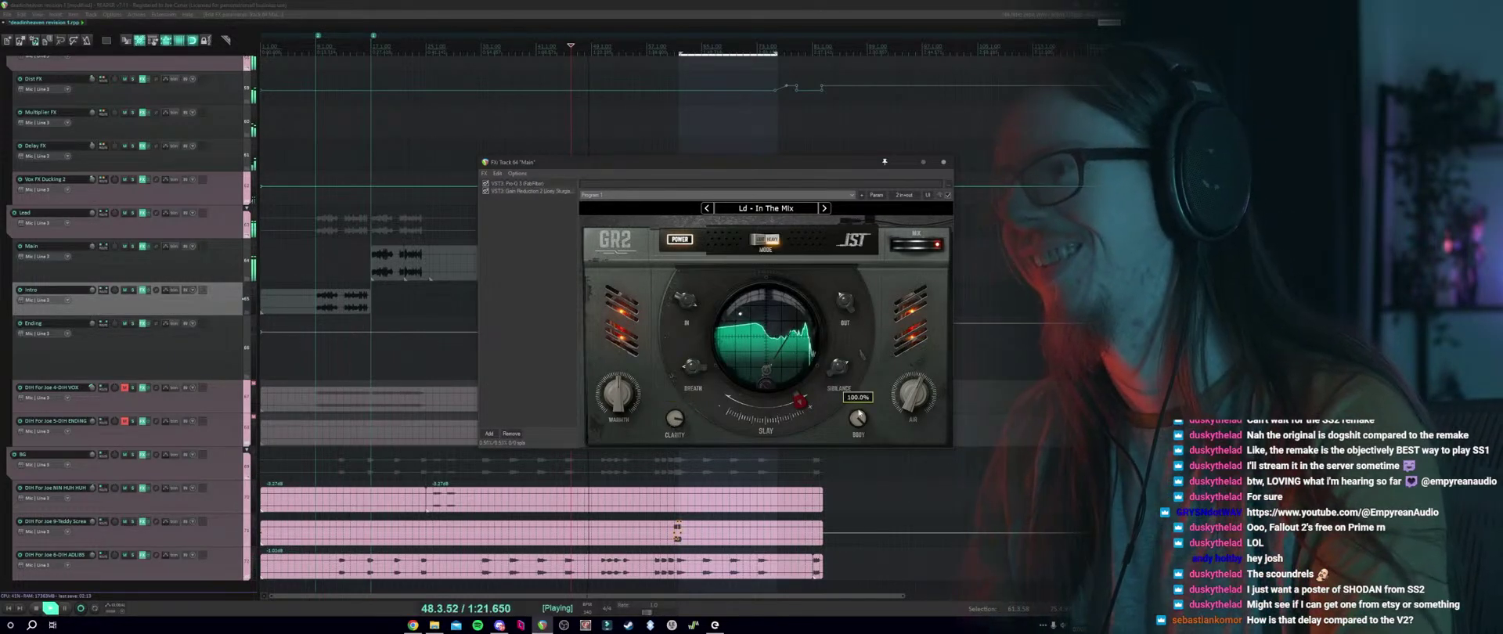
pyautogui.moveTo(668, 424)
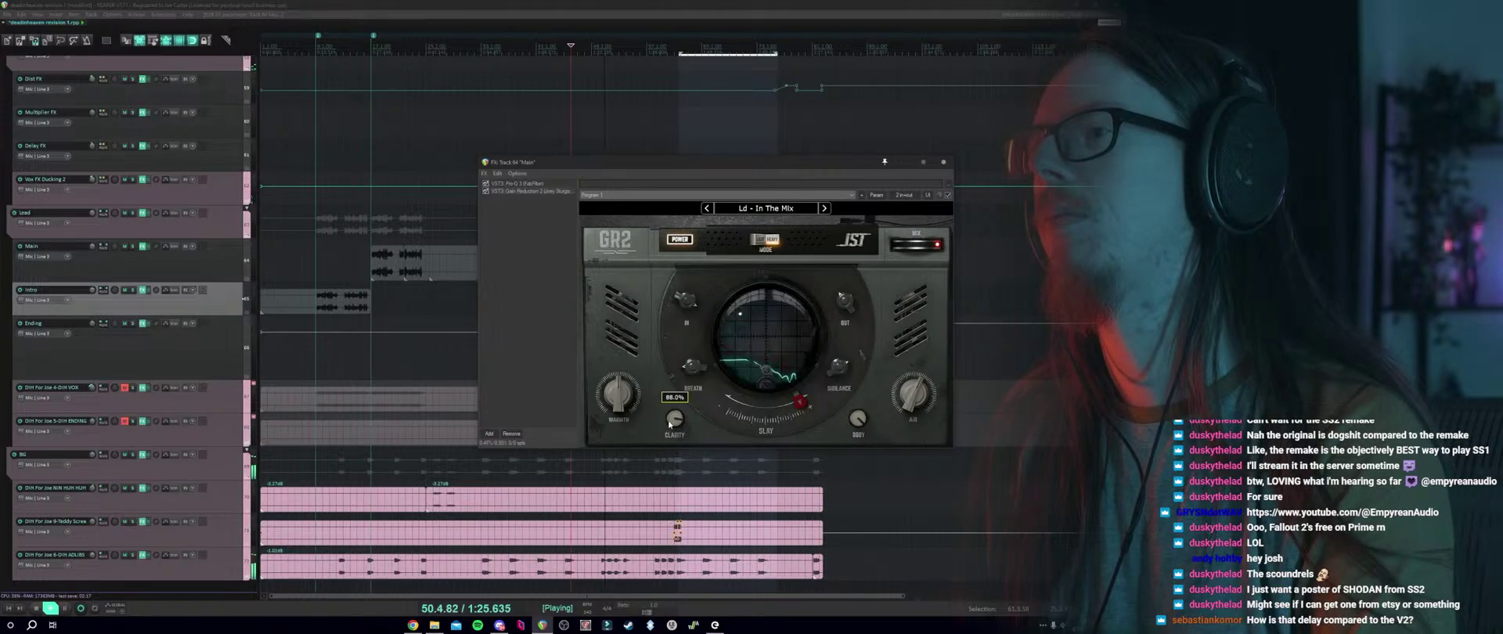
pyautogui.moveTo(617, 404)
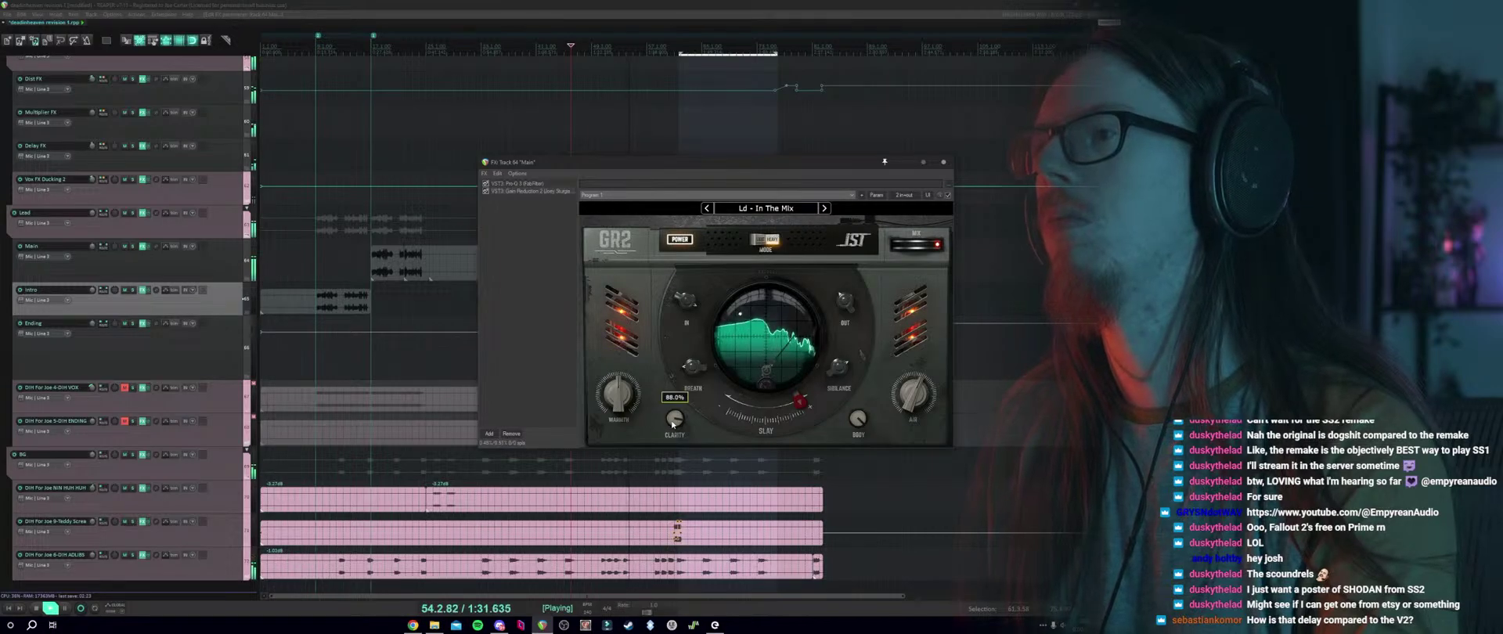
pyautogui.moveTo(670, 422); pyautogui.dragTo(669, 407)
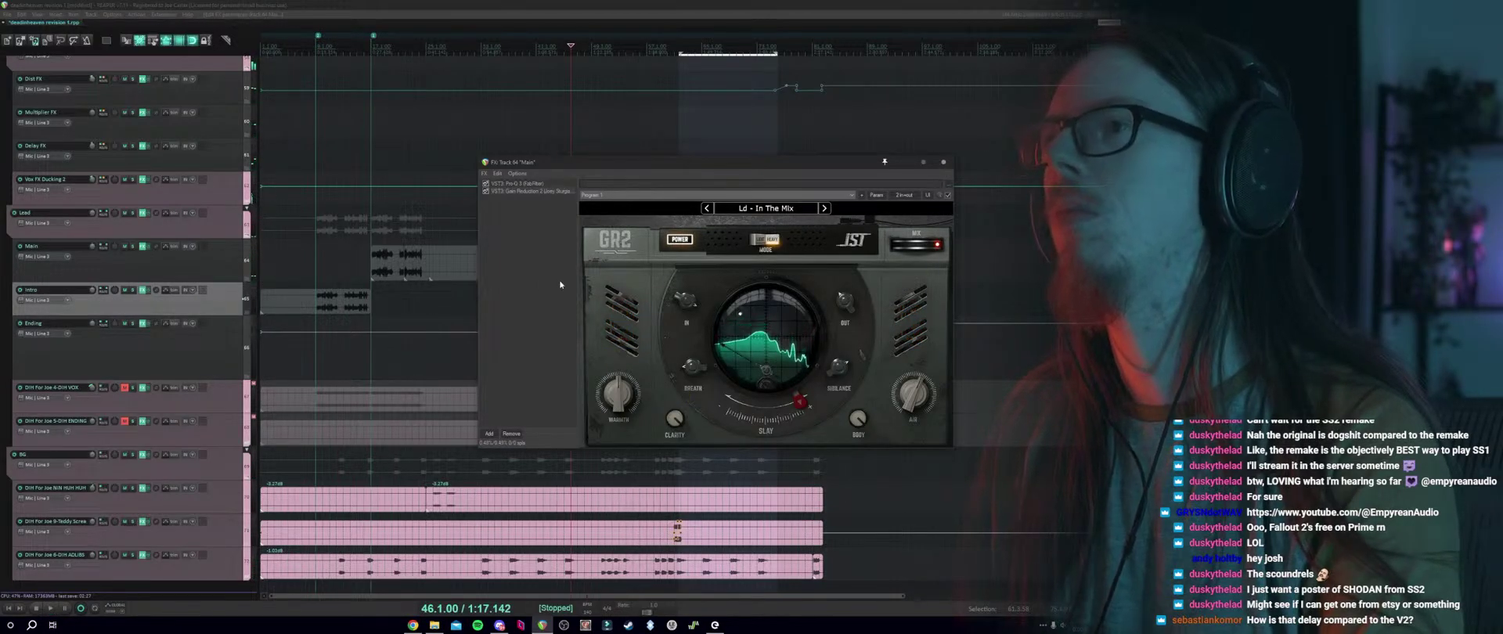
pyautogui.press('space')
pyautogui.doubleClick(535, 285)
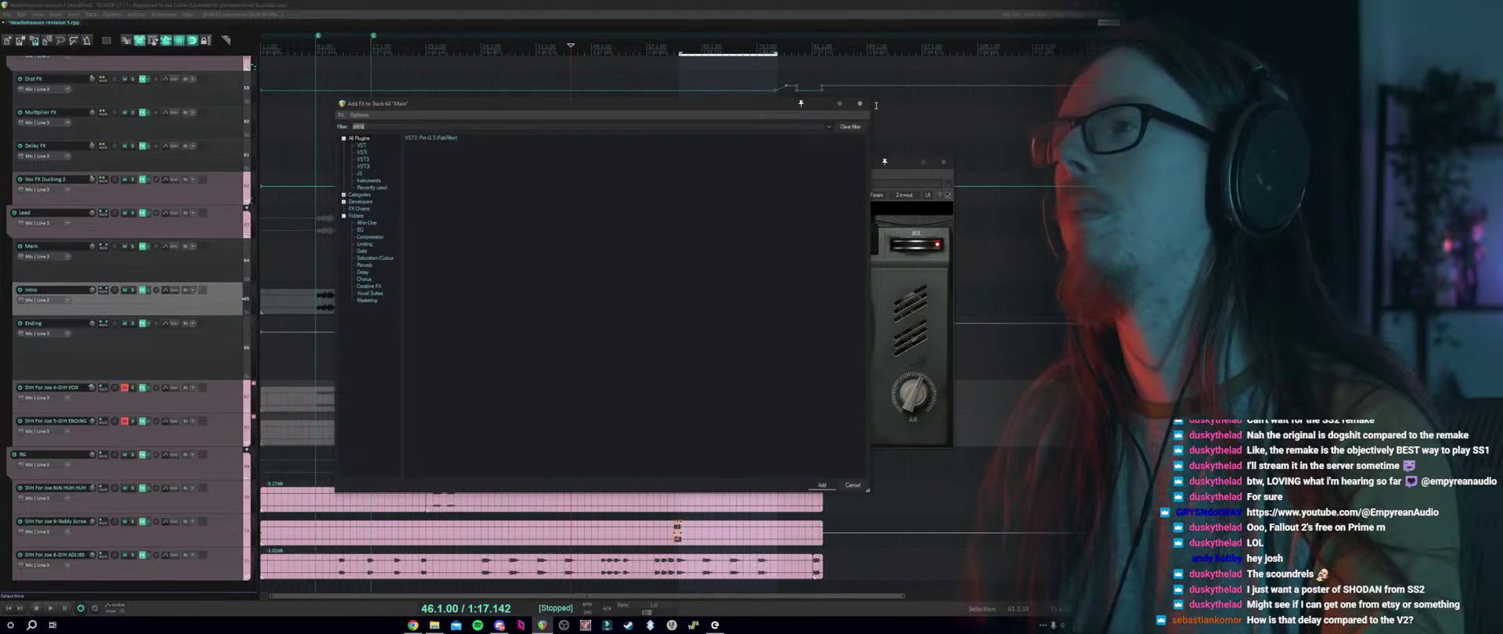
pyautogui.click(859, 102)
pyautogui.click(943, 162)
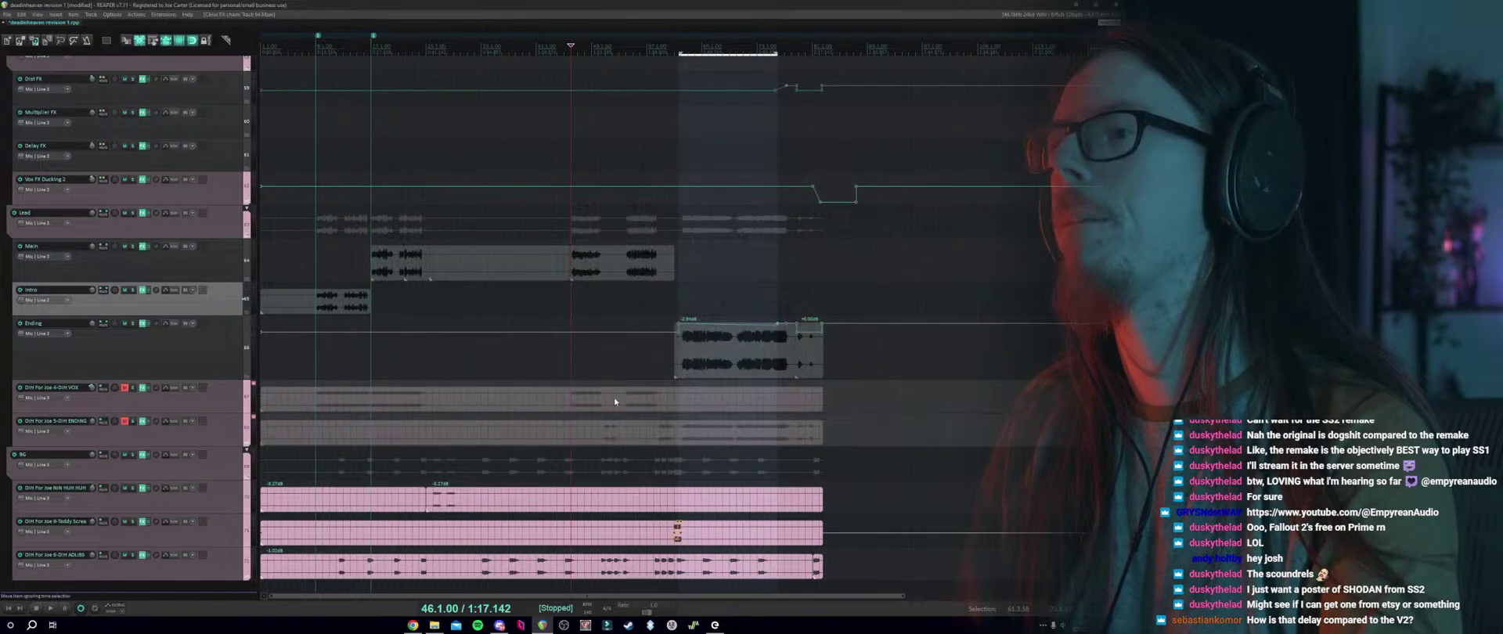
# Insert an FG-N EQ module ahead of the Trimmer in the Lead track's Virtual Mix Rack and start playback.
pyautogui.click(142, 213)
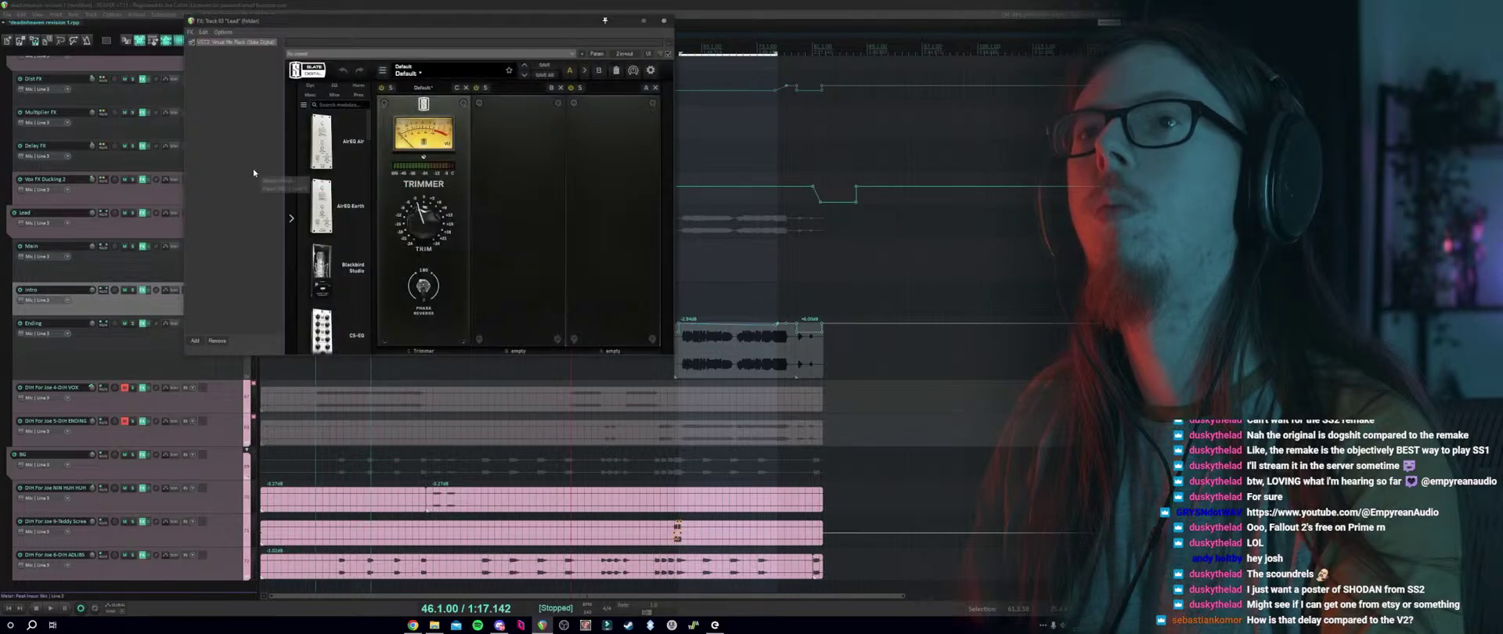
pyautogui.scroll(-5, 345, 235)
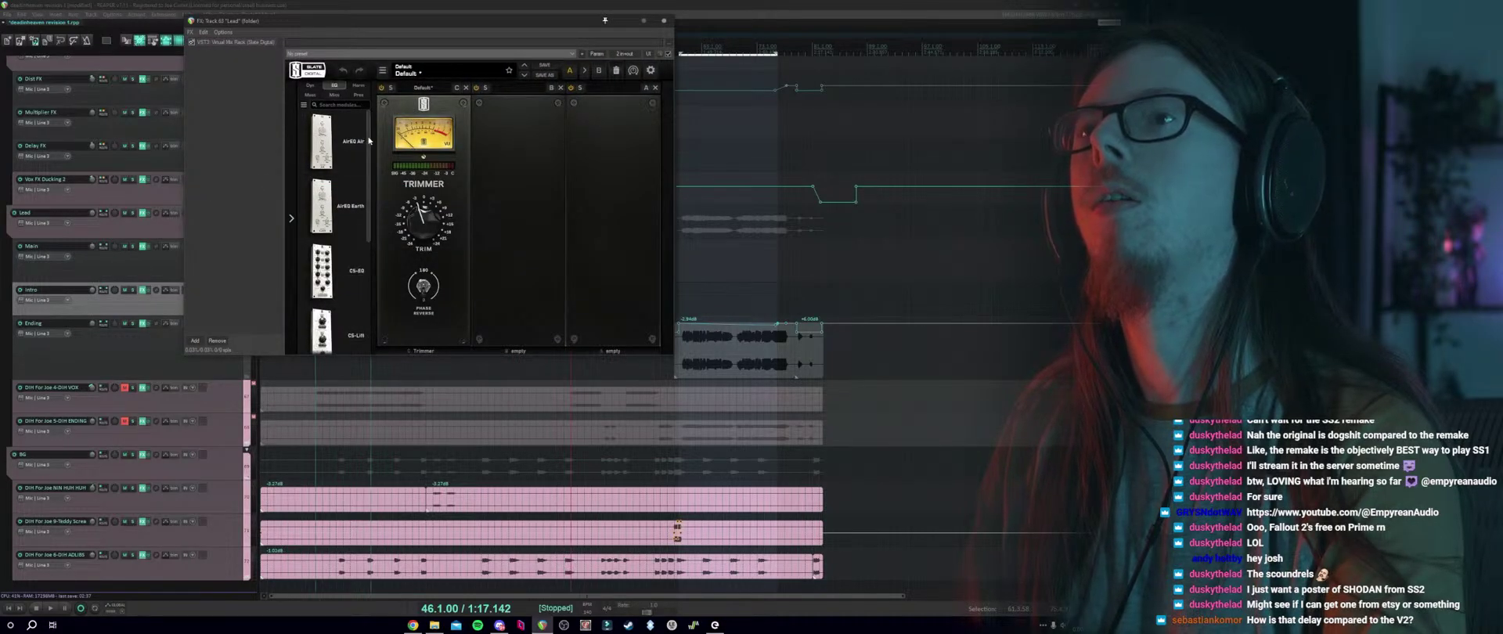
pyautogui.moveTo(320, 271); pyautogui.dragTo(439, 243)
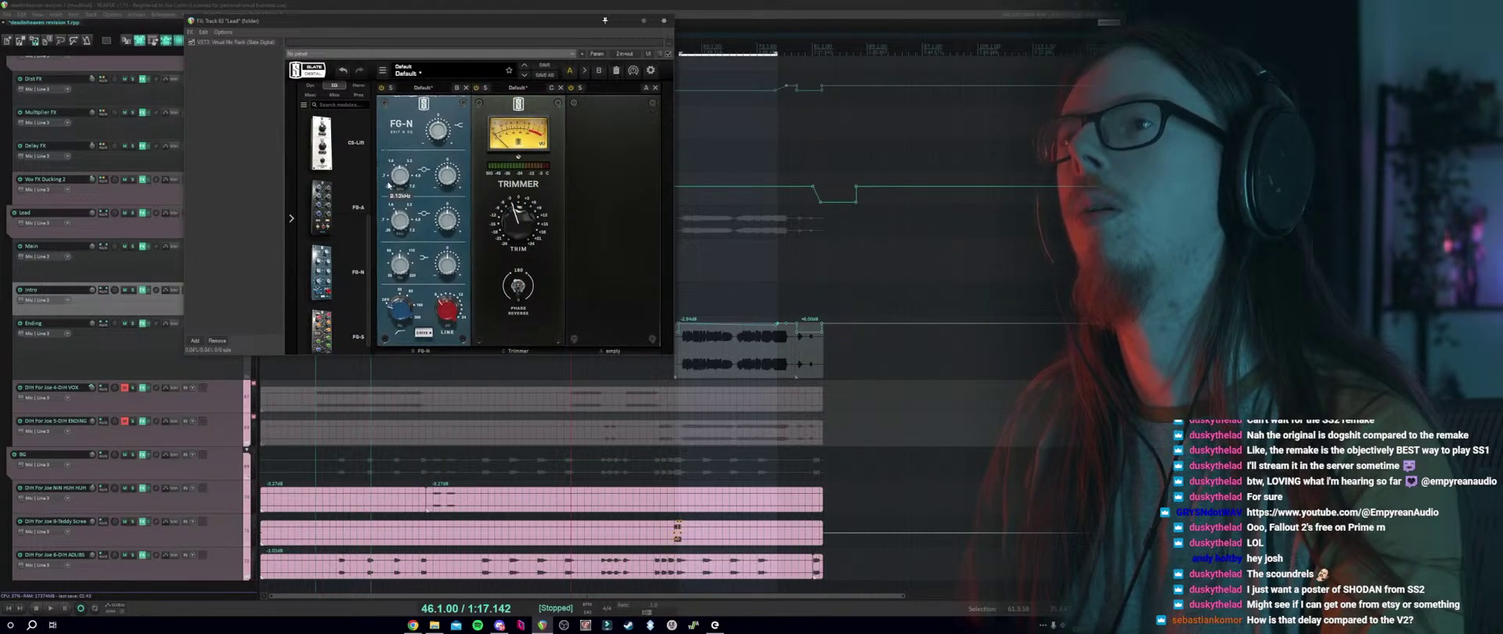
pyautogui.press('space')
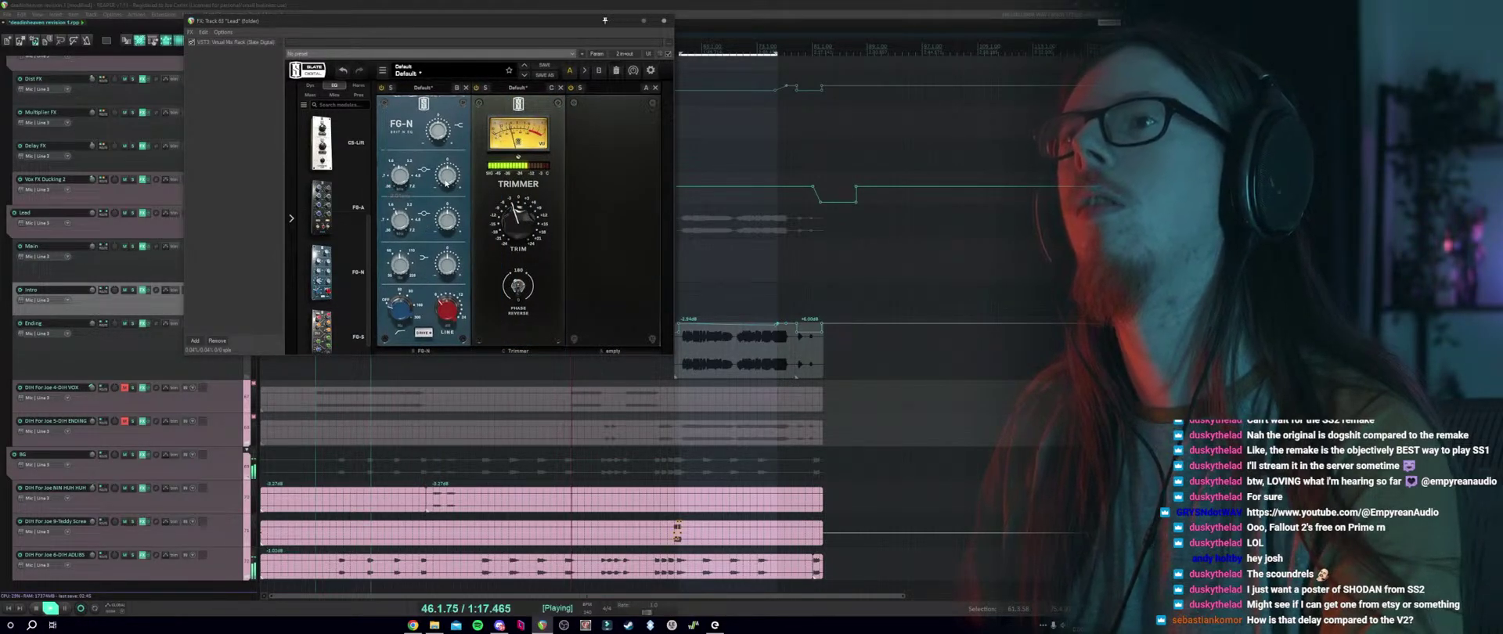
# Boost the upper-mid band in the Lead track's FG-N EQ while auditioning the vocals, moving playback to the Ending section at bar 61.
pyautogui.moveTo(442, 166); pyautogui.dragTo(439, 150)
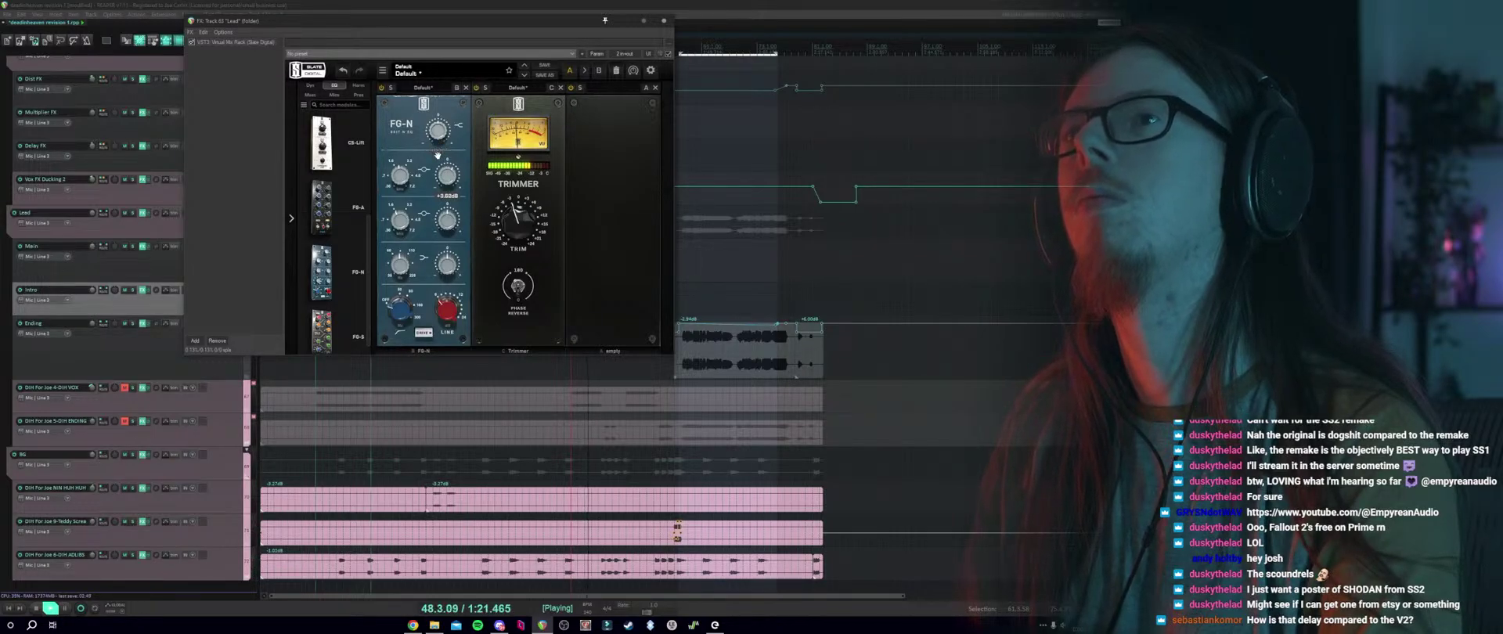
pyautogui.click(680, 286)
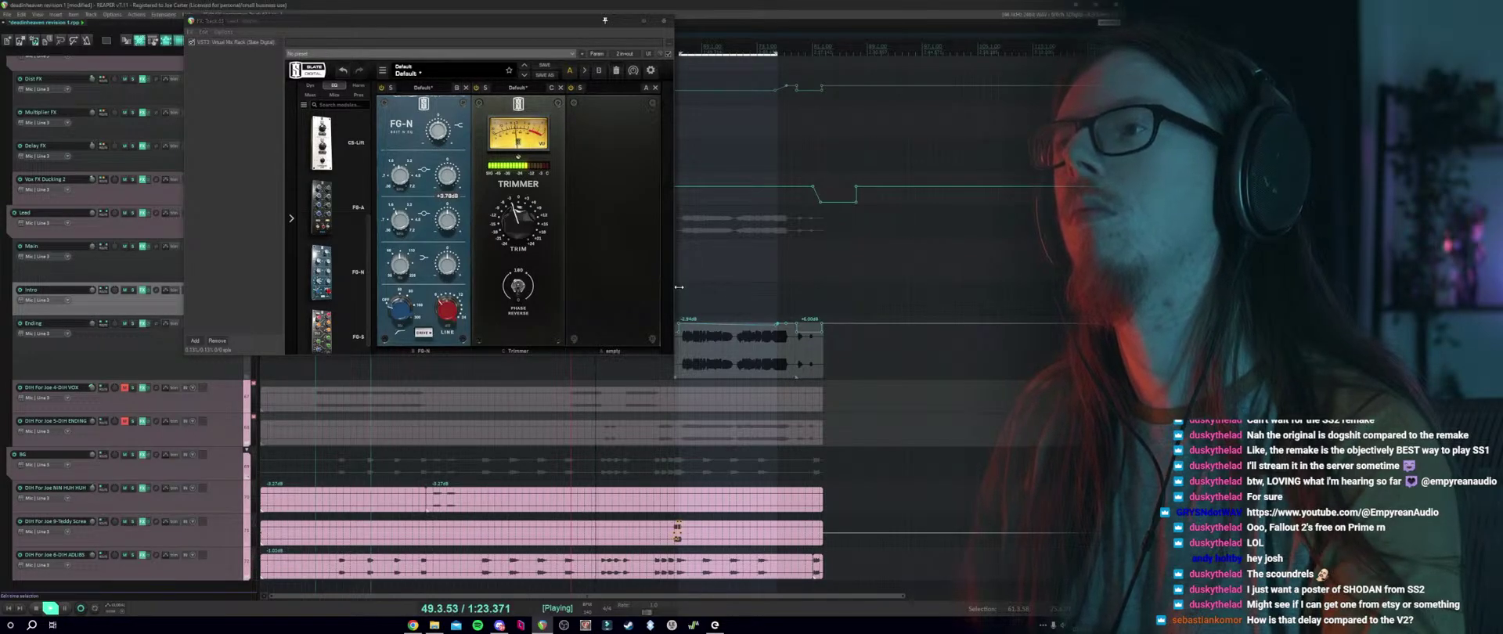
pyautogui.click(446, 176)
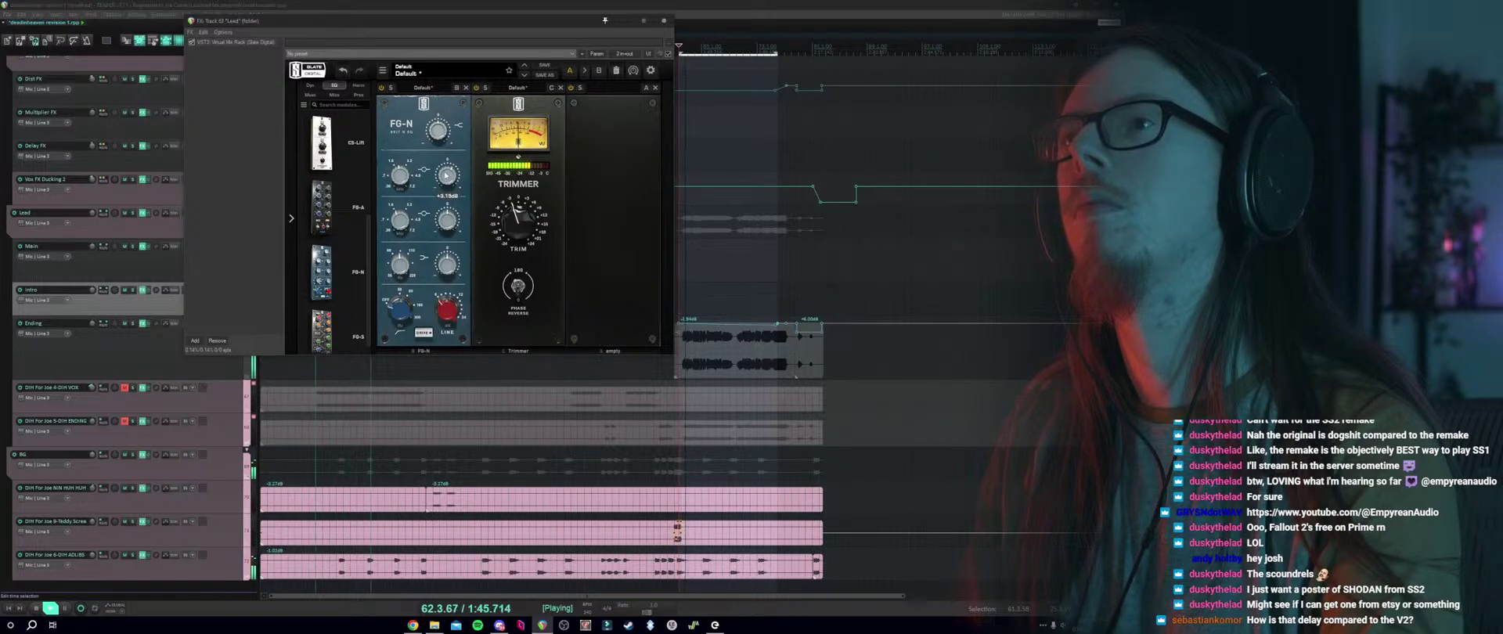
pyautogui.moveTo(440, 179); pyautogui.dragTo(437, 167)
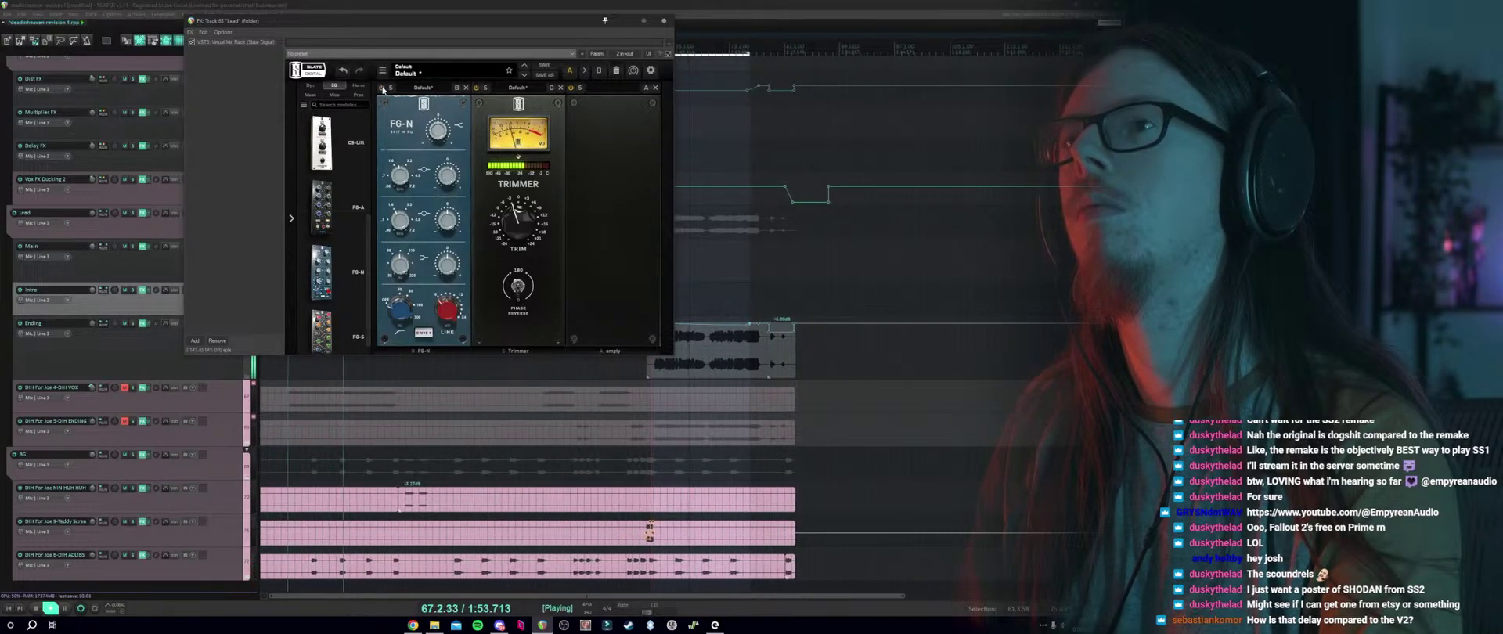
# Adjust the frequency and gain of the next lower FG-N mid band, and replay the Ending section from bar 61.
pyautogui.moveTo(402, 227)
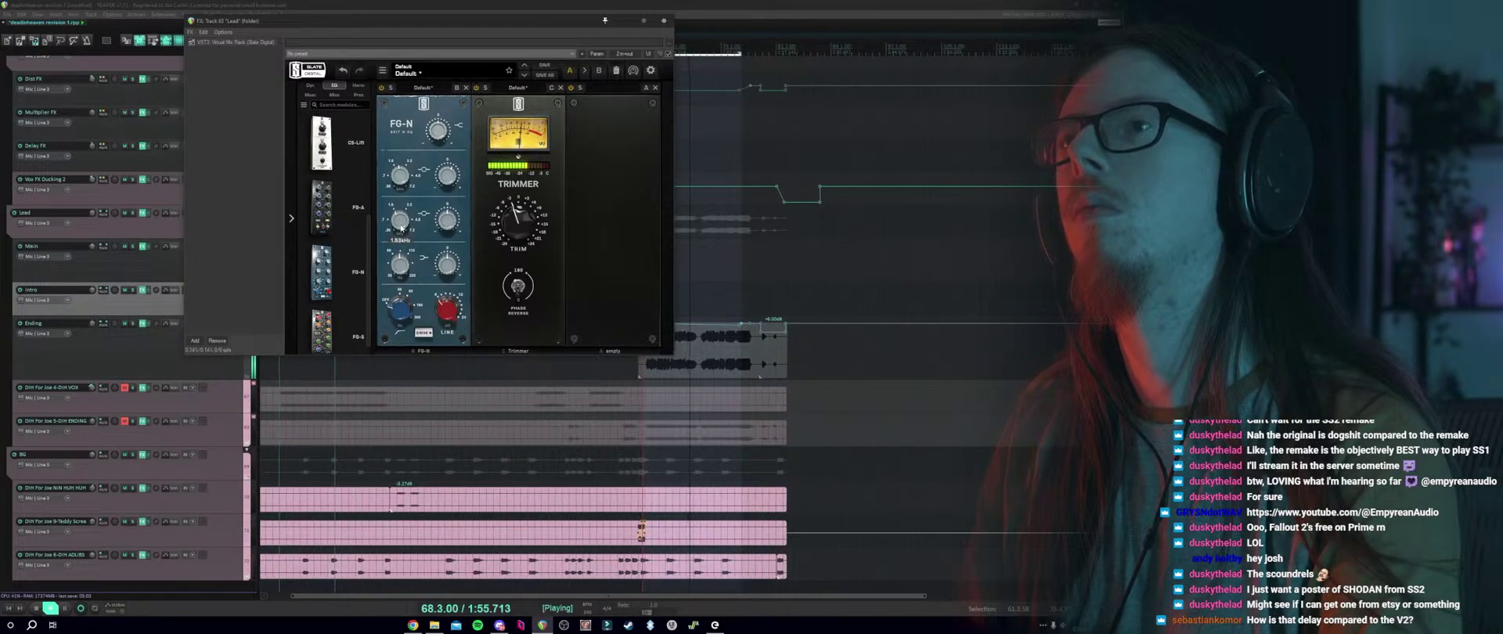
pyautogui.moveTo(400, 228); pyautogui.dragTo(442, 213)
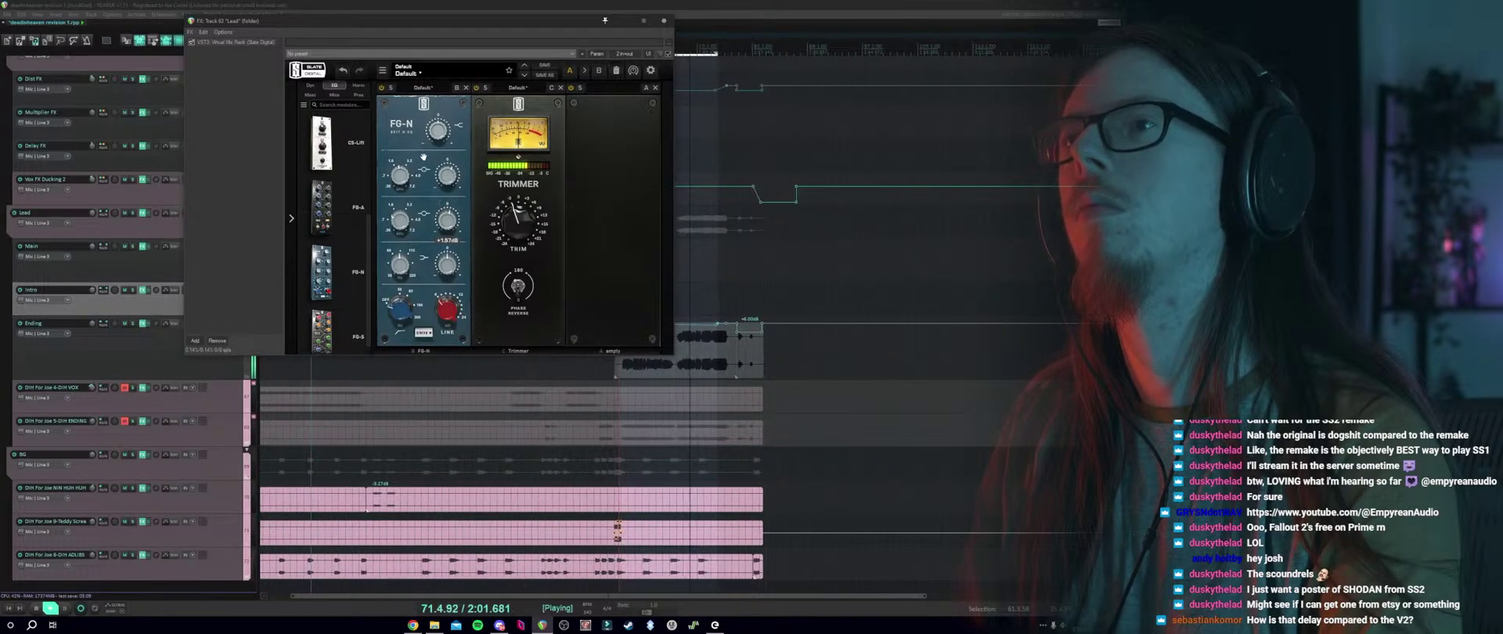
pyautogui.press('space')
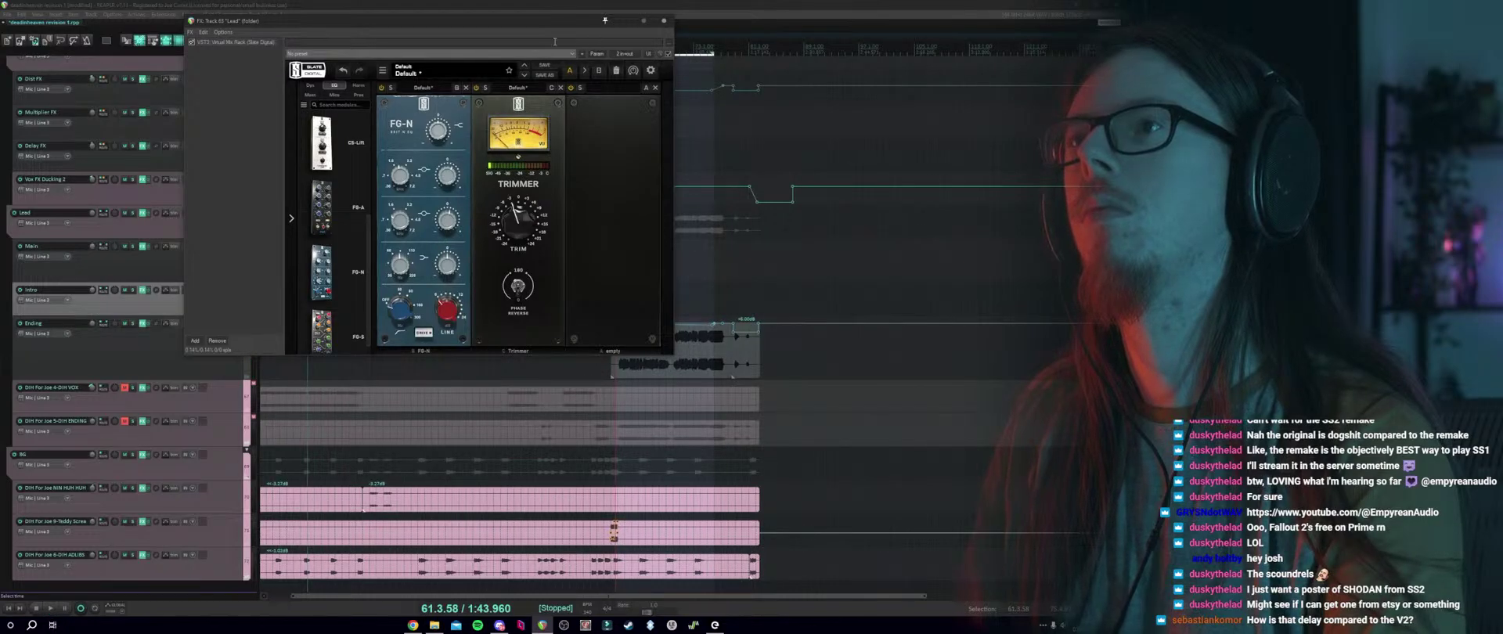
pyautogui.moveTo(553, 21); pyautogui.dragTo(530, 198)
pyautogui.press('space')
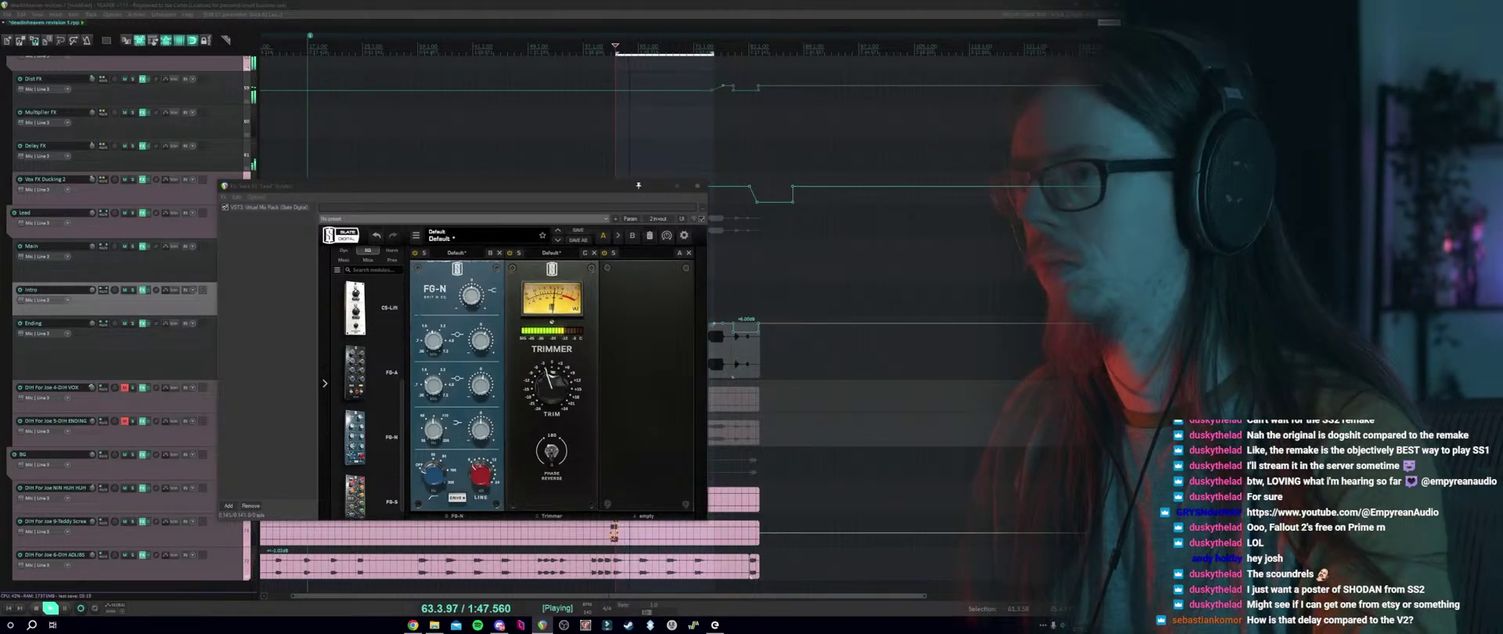
pyautogui.doubleClick(270, 266)
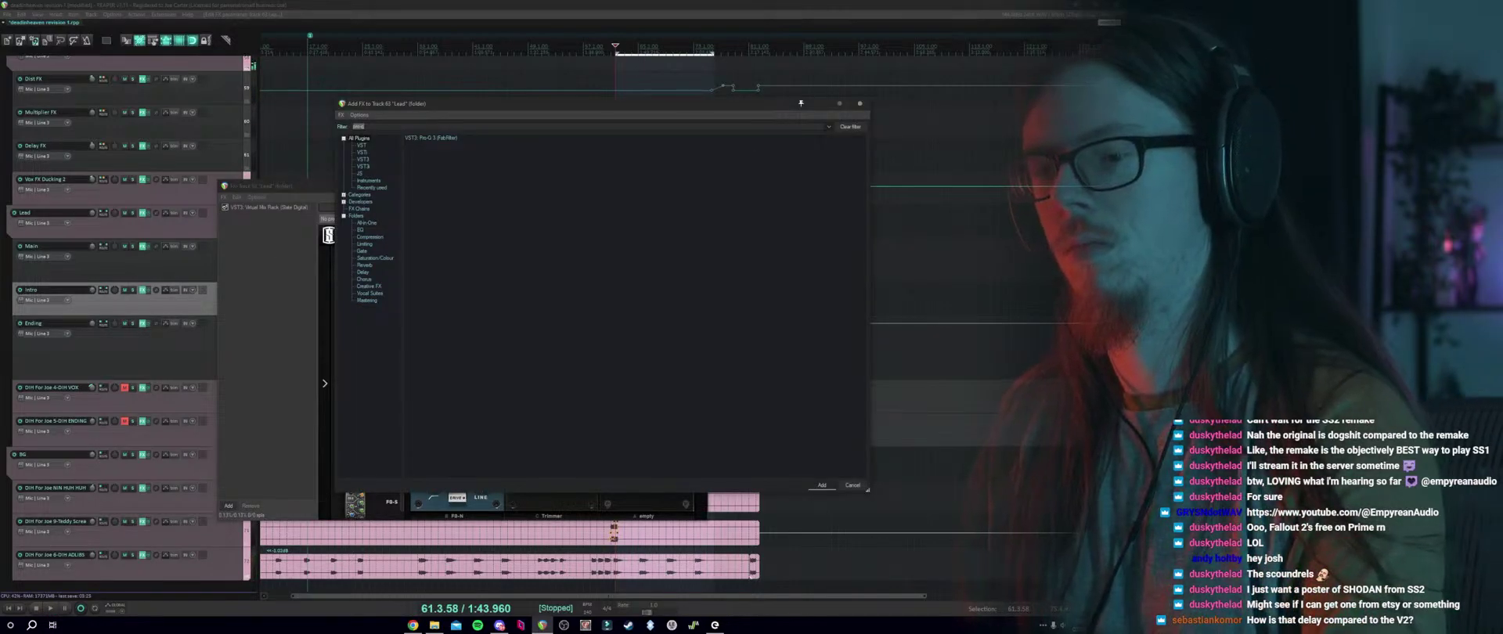
pyautogui.write('l1')
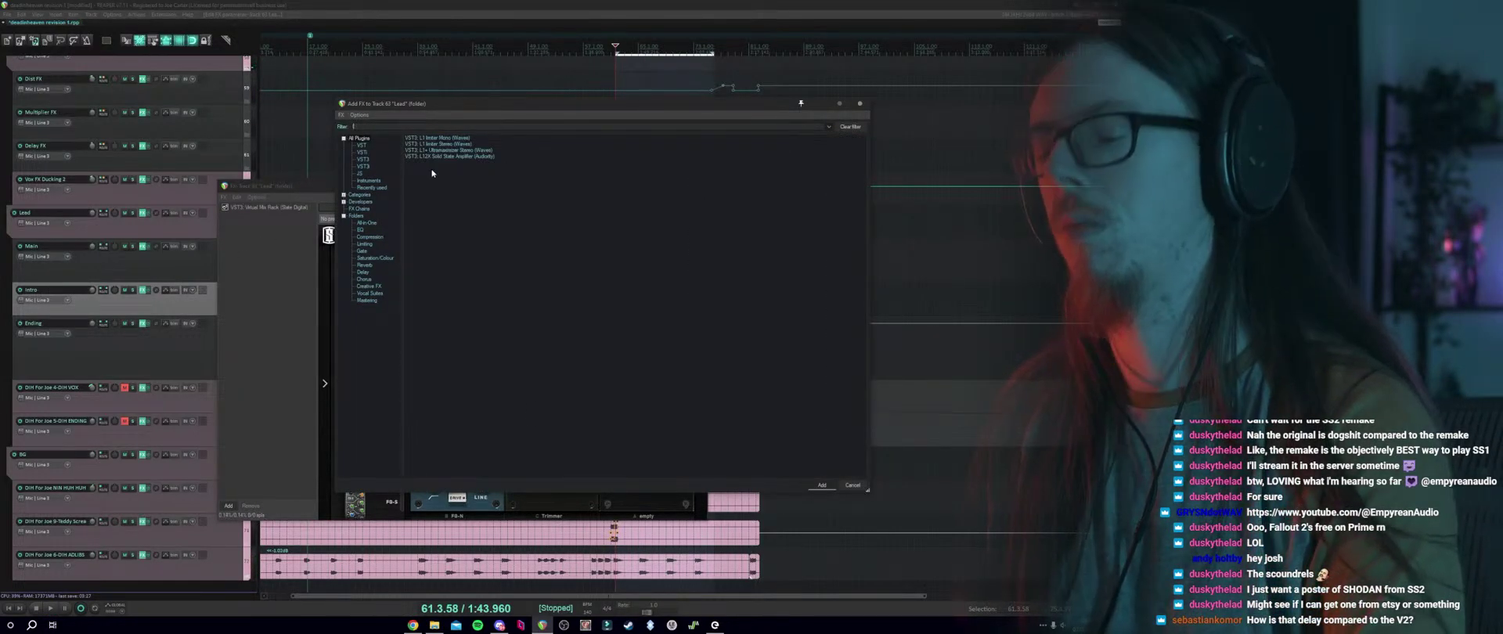
pyautogui.press('BackSpace')
pyautogui.press('BackSpace')
pyautogui.write('jw')
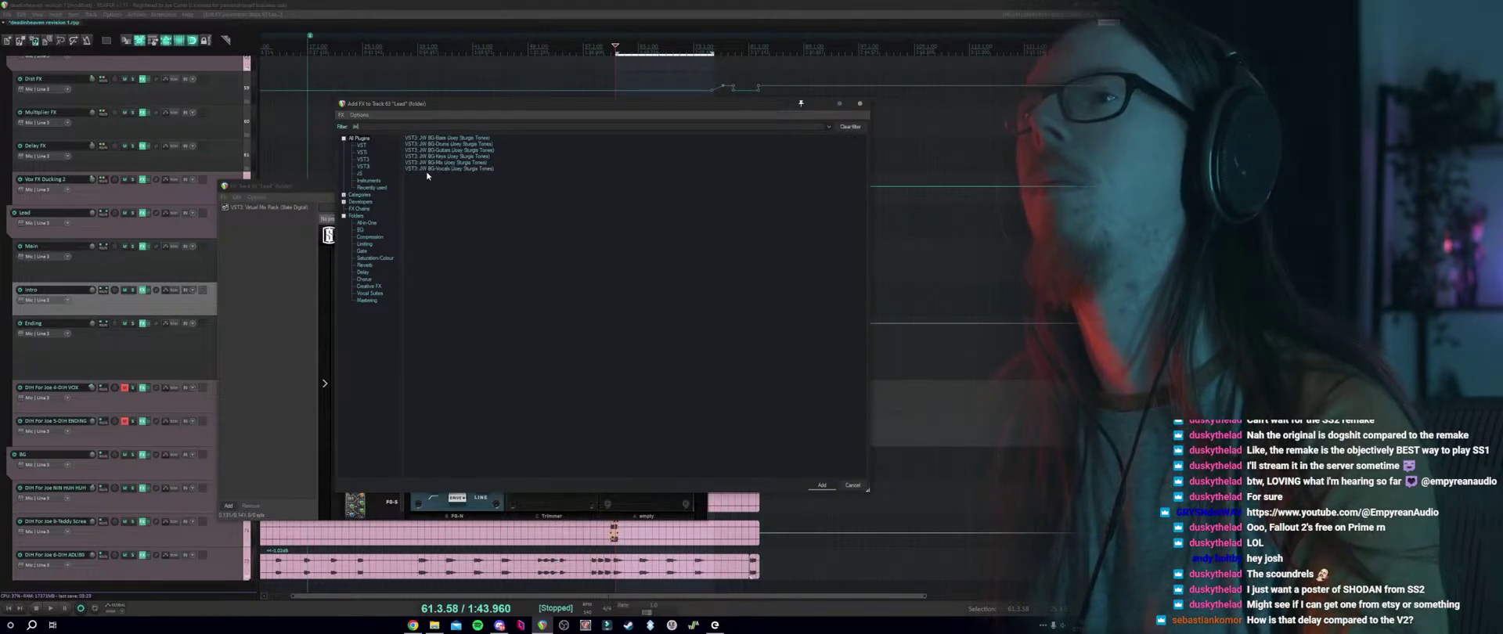
pyautogui.doubleClick(429, 162)
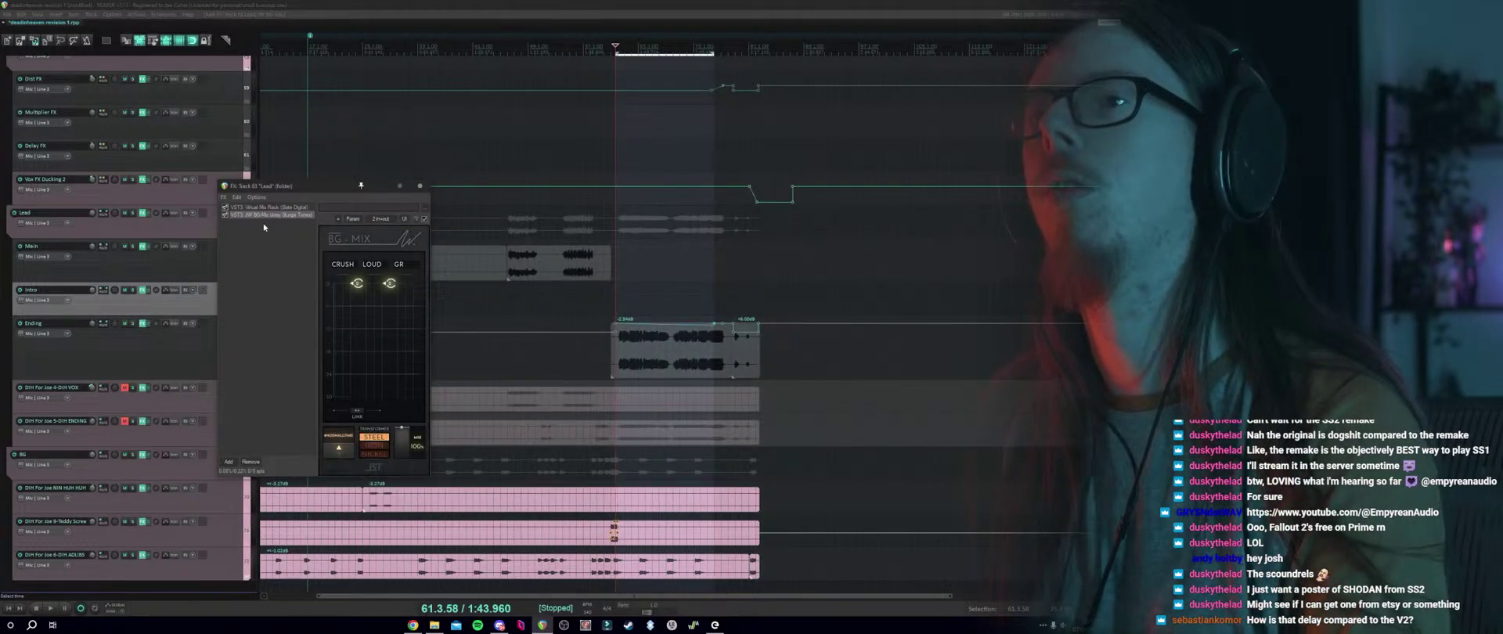
pyautogui.press('Delete')
# Add the JST BG-Vocals plugin after the Virtual Mix Rack on the Lead track and move its window clear of the tracks.
pyautogui.doubleClick(265, 248)
pyautogui.doubleClick(427, 169)
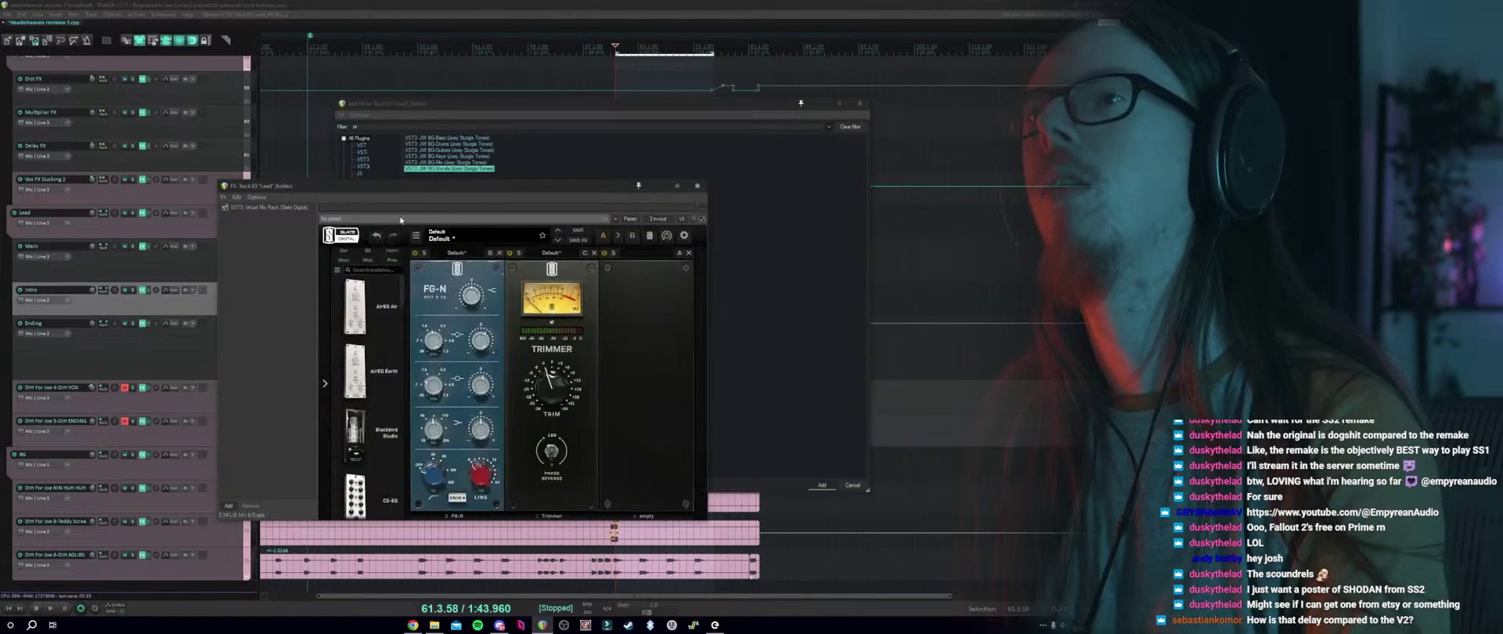
pyautogui.moveTo(335, 189); pyautogui.dragTo(766, 165)
# Play the Ending from bar 61 while lowering the linked Crush and Loud controls in BG-Vocals and setting its middle lower slider to 40%.
pyautogui.press('space')
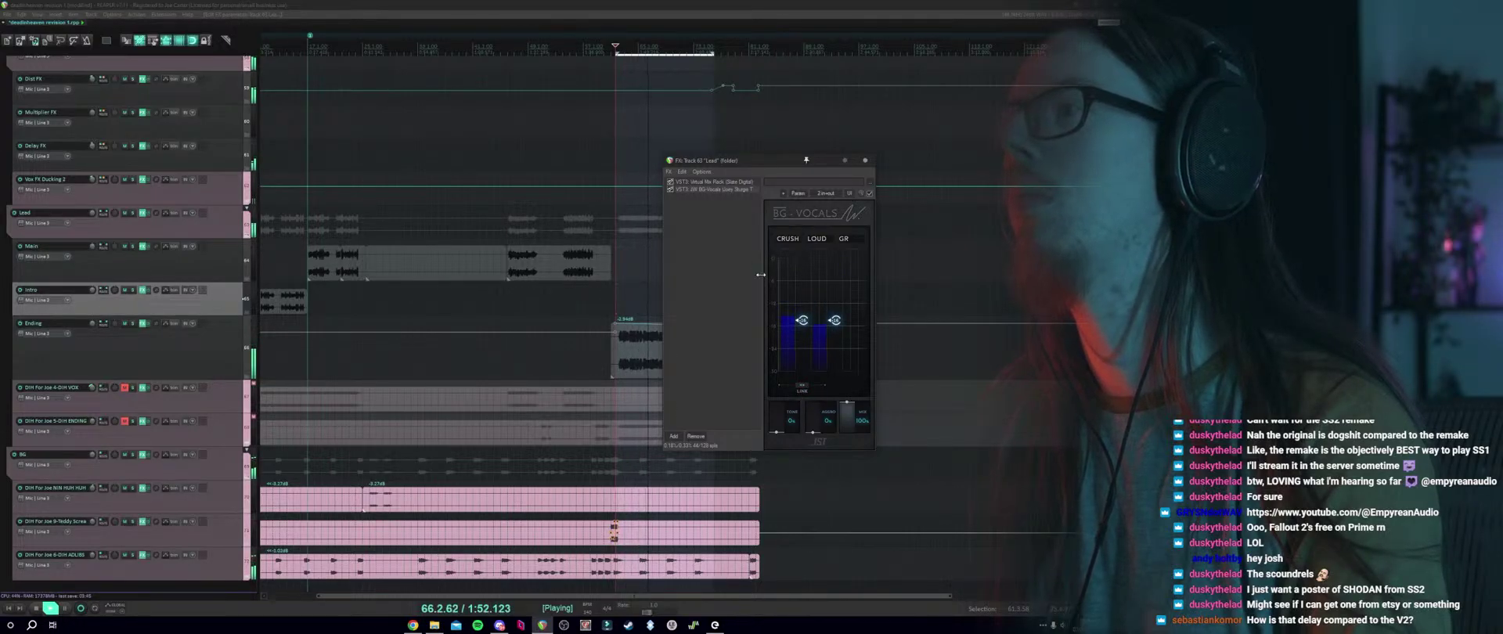
pyautogui.moveTo(789, 344)
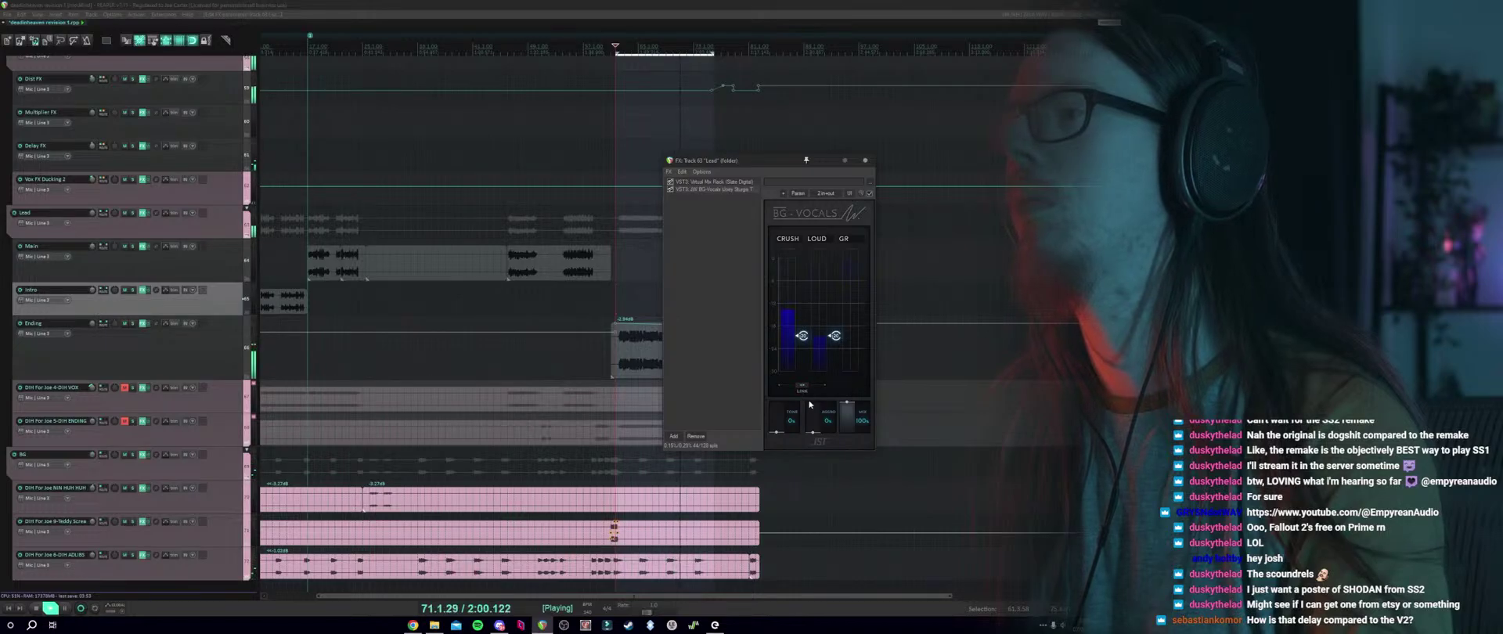
pyautogui.moveTo(813, 429)
pyautogui.mouseDown()
pyautogui.moveTo(814, 395)
pyautogui.moveTo(812, 419)
pyautogui.mouseUp()
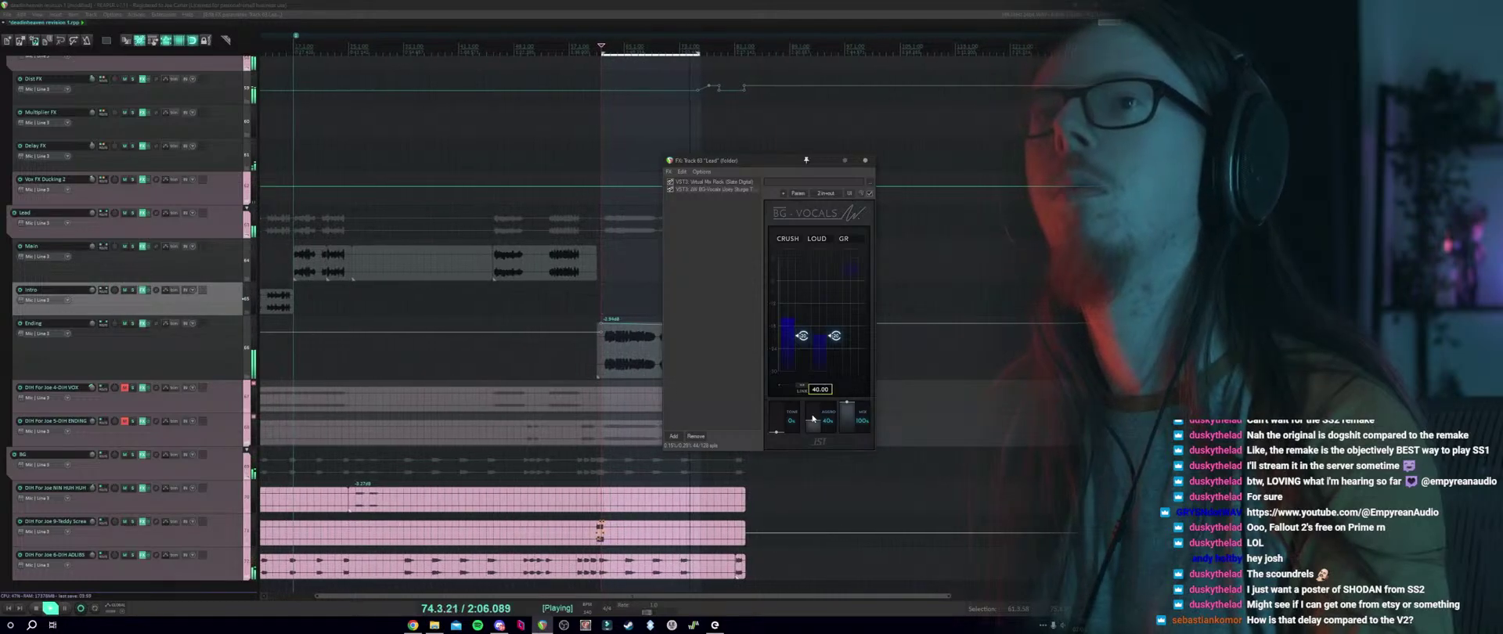
pyautogui.press('space')
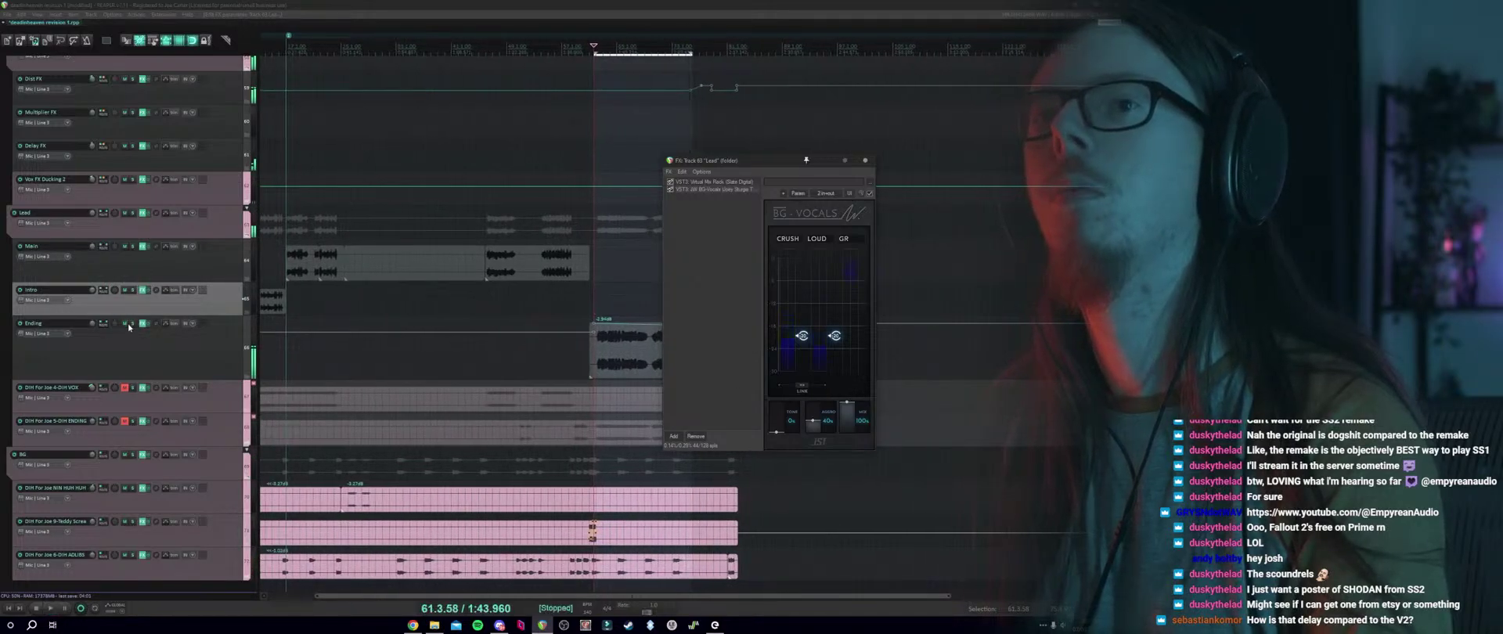
# Audition the Ending track in solo while returning BG-Vocals' middle lower slider to its minimum, and then close the chain and unsolo the track.
pyautogui.click(132, 323)
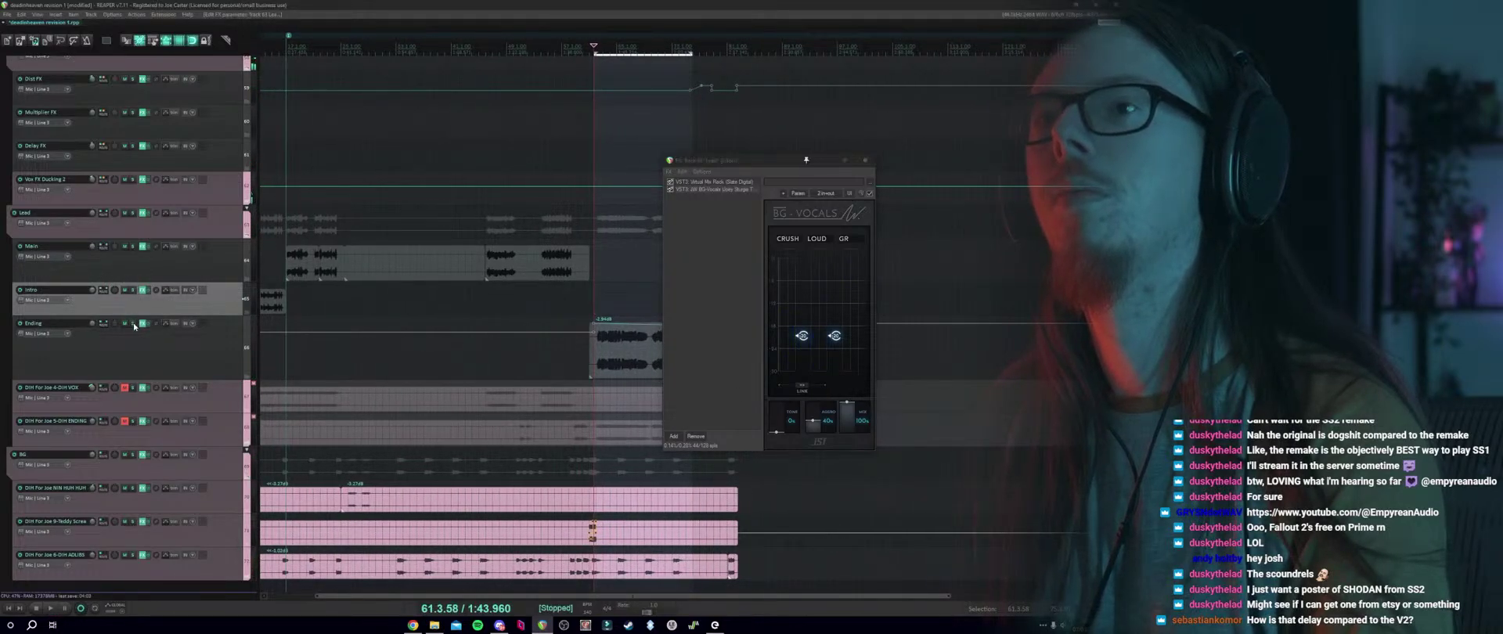
pyautogui.press('space')
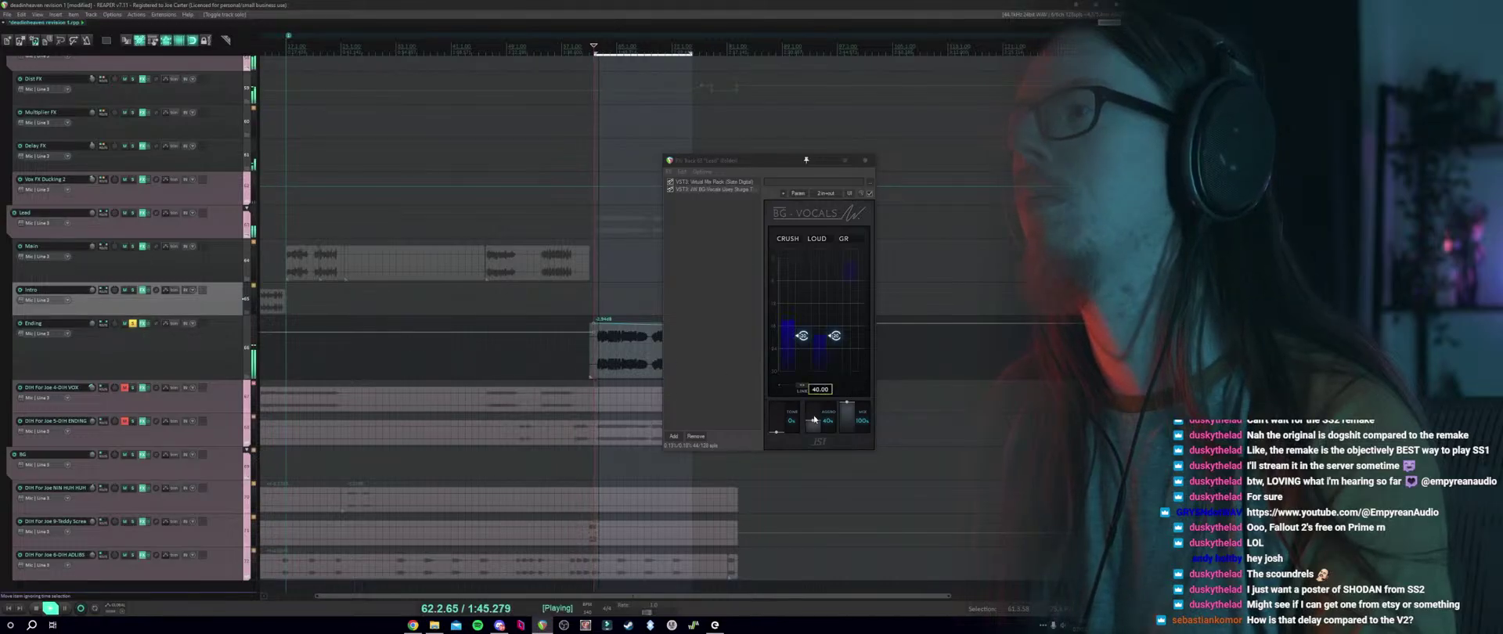
pyautogui.moveTo(814, 420)
pyautogui.mouseDown()
pyautogui.moveTo(813, 454)
pyautogui.moveTo(814, 435)
pyautogui.mouseUp()
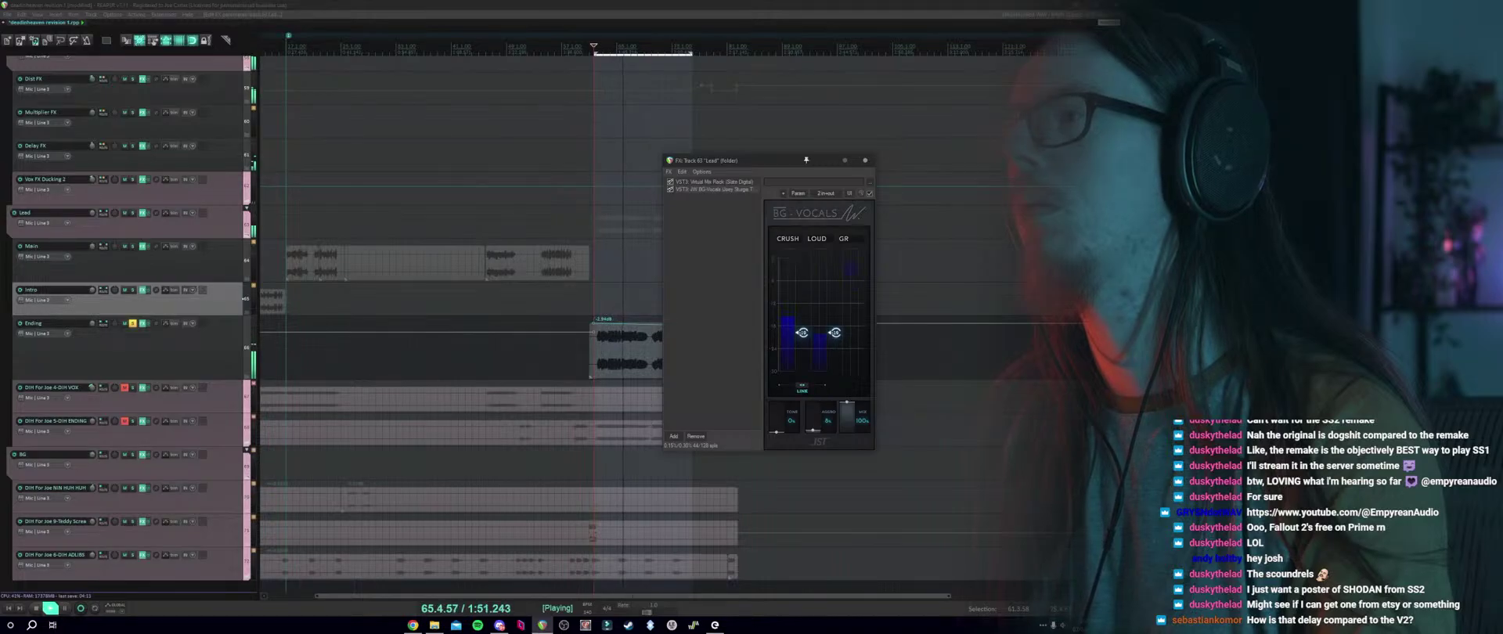
pyautogui.click(804, 384)
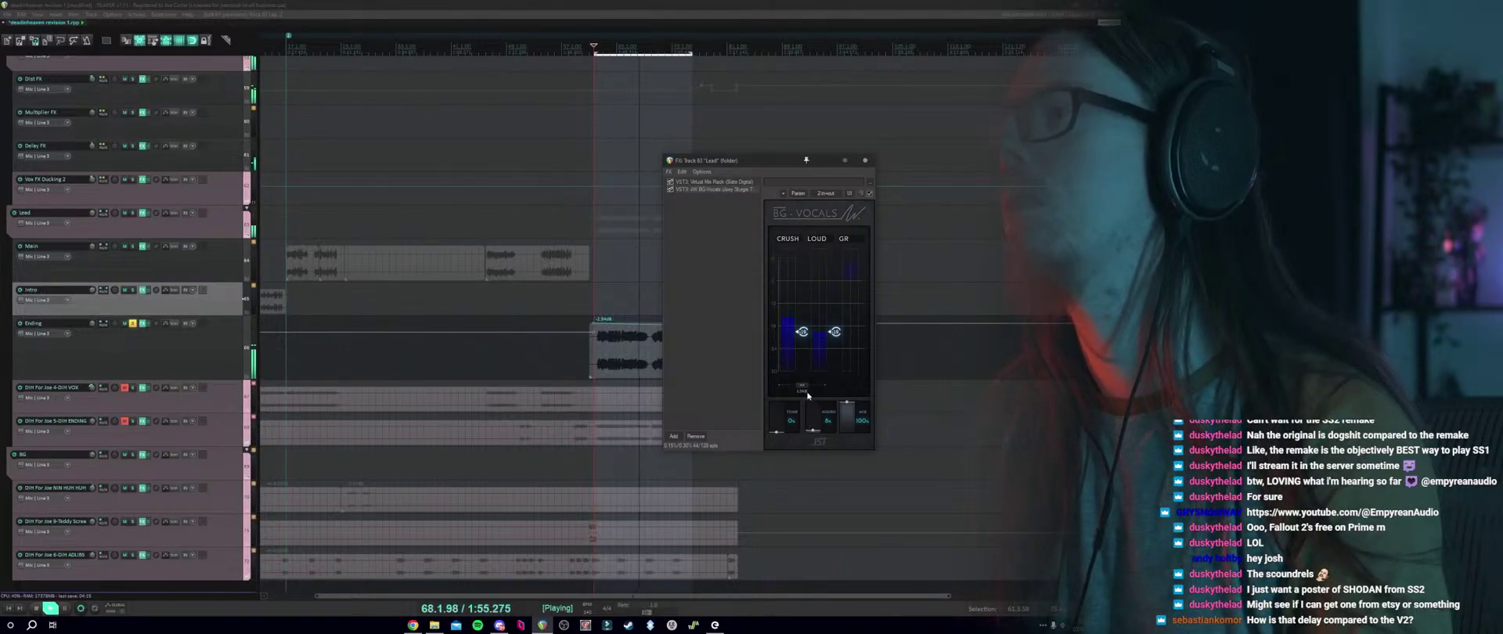
pyautogui.press('space')
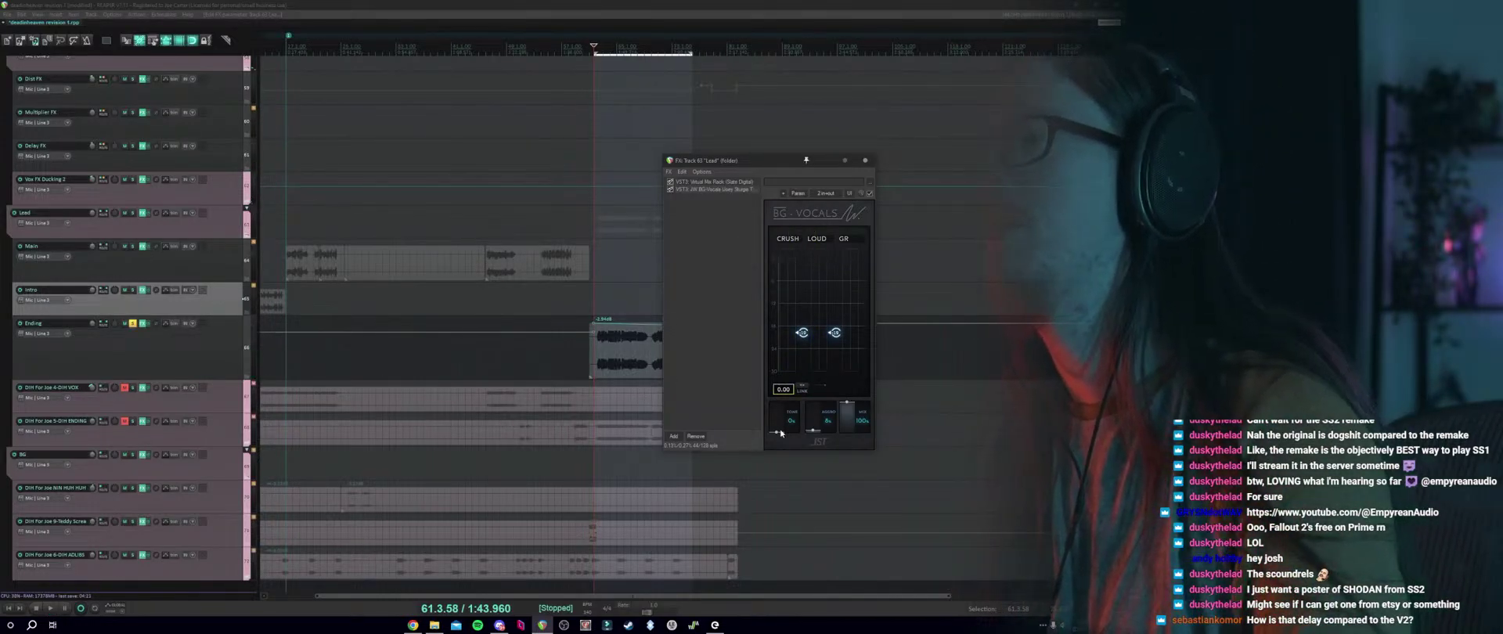
pyautogui.press('Escape')
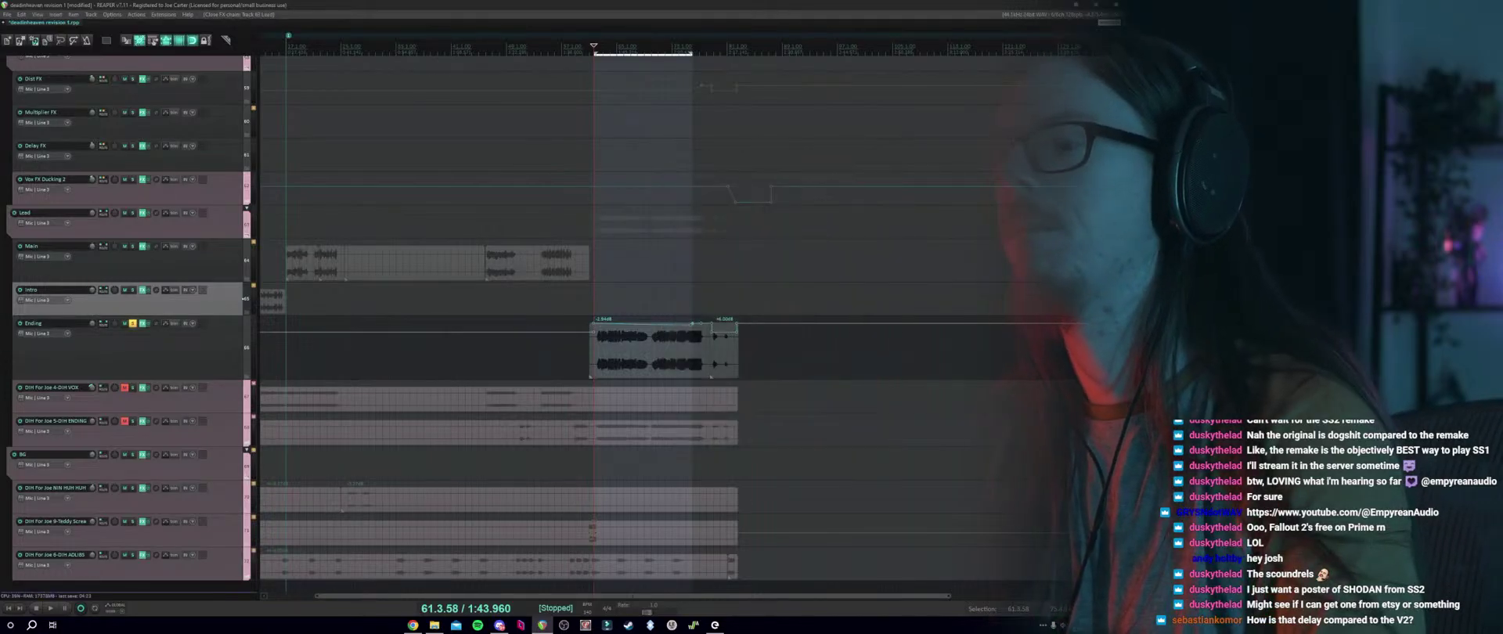
pyautogui.click(132, 323)
# Check the bus compressor in the Vox GRP effect chain during playback and close the chain.
pyautogui.scroll(3, 131, 227)
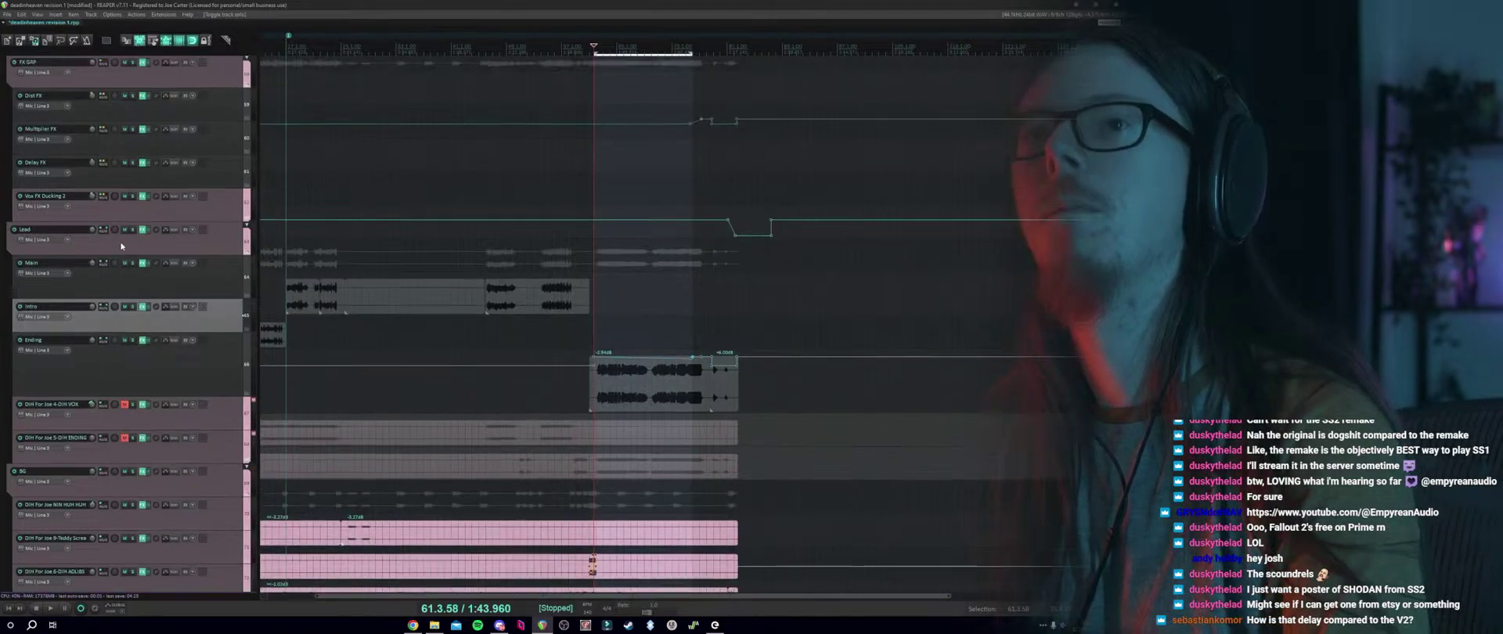
pyautogui.click(142, 97)
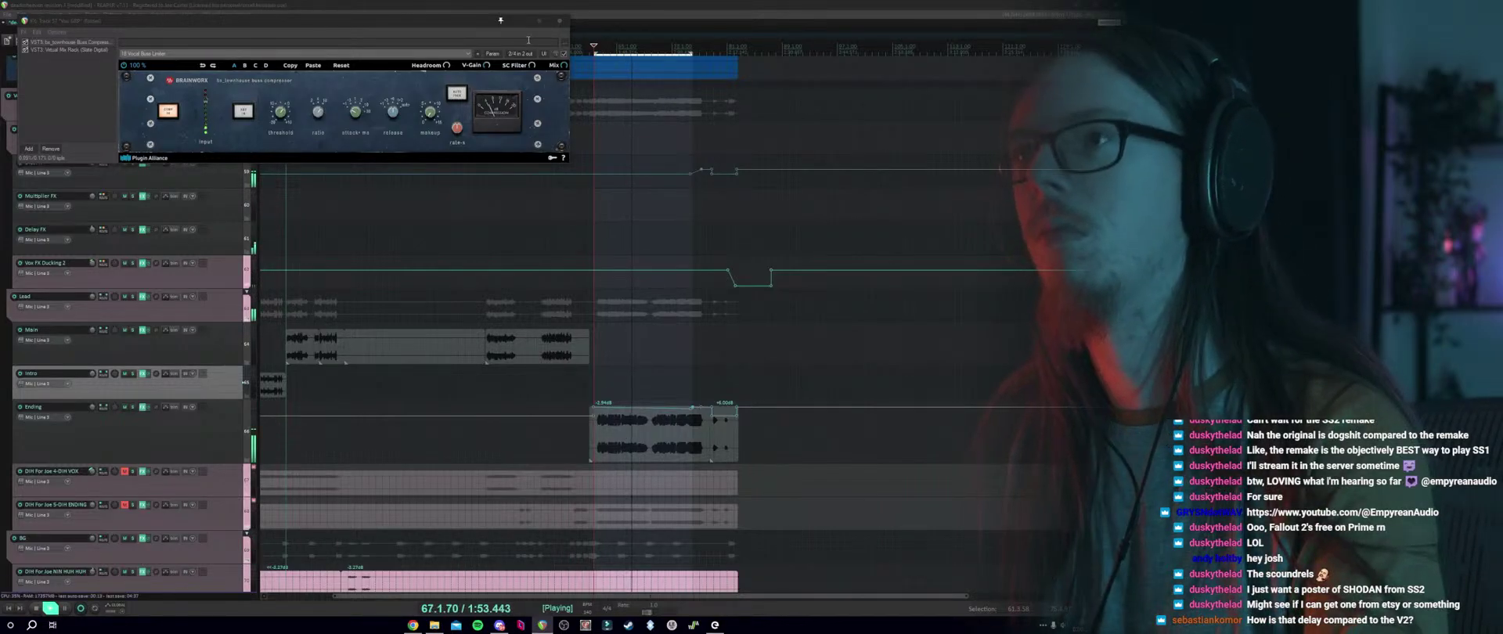
pyautogui.click(557, 22)
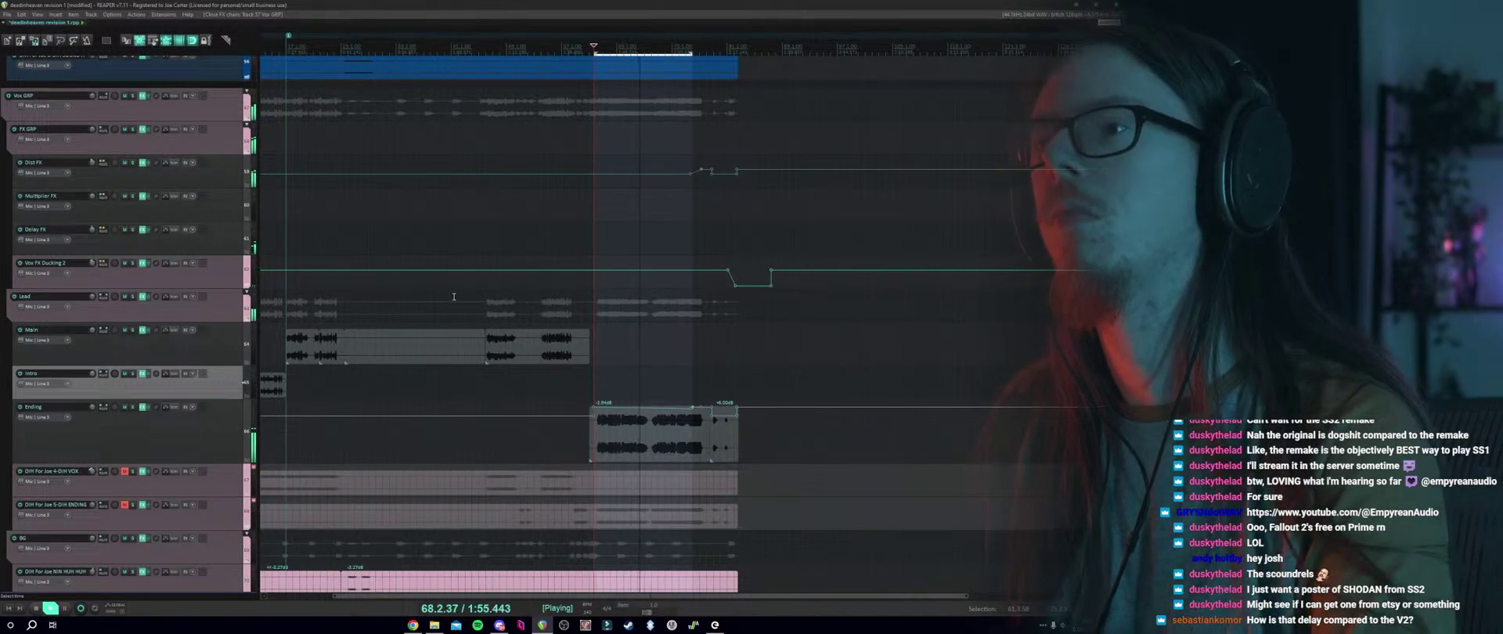
# Audition the Main vocal in the full mix from about bar 45 and stop playback.
pyautogui.scroll(-2, 460, 301)
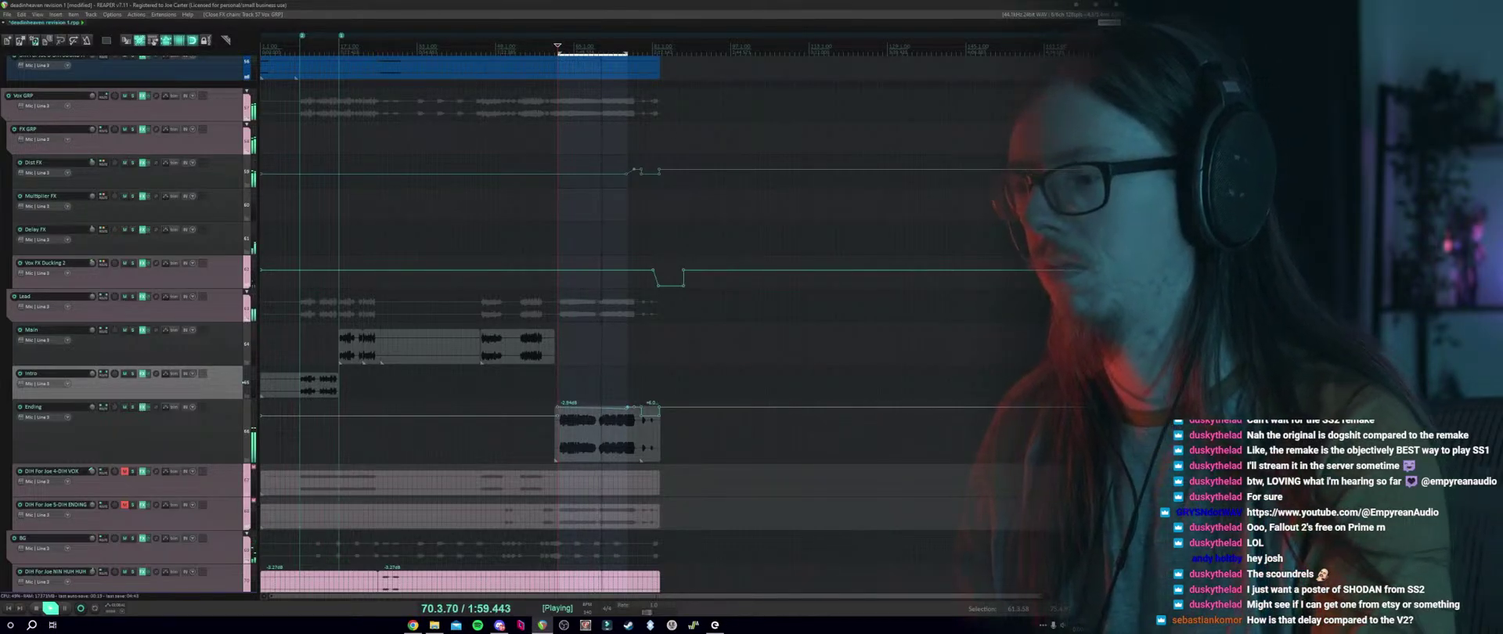
pyautogui.click(483, 325)
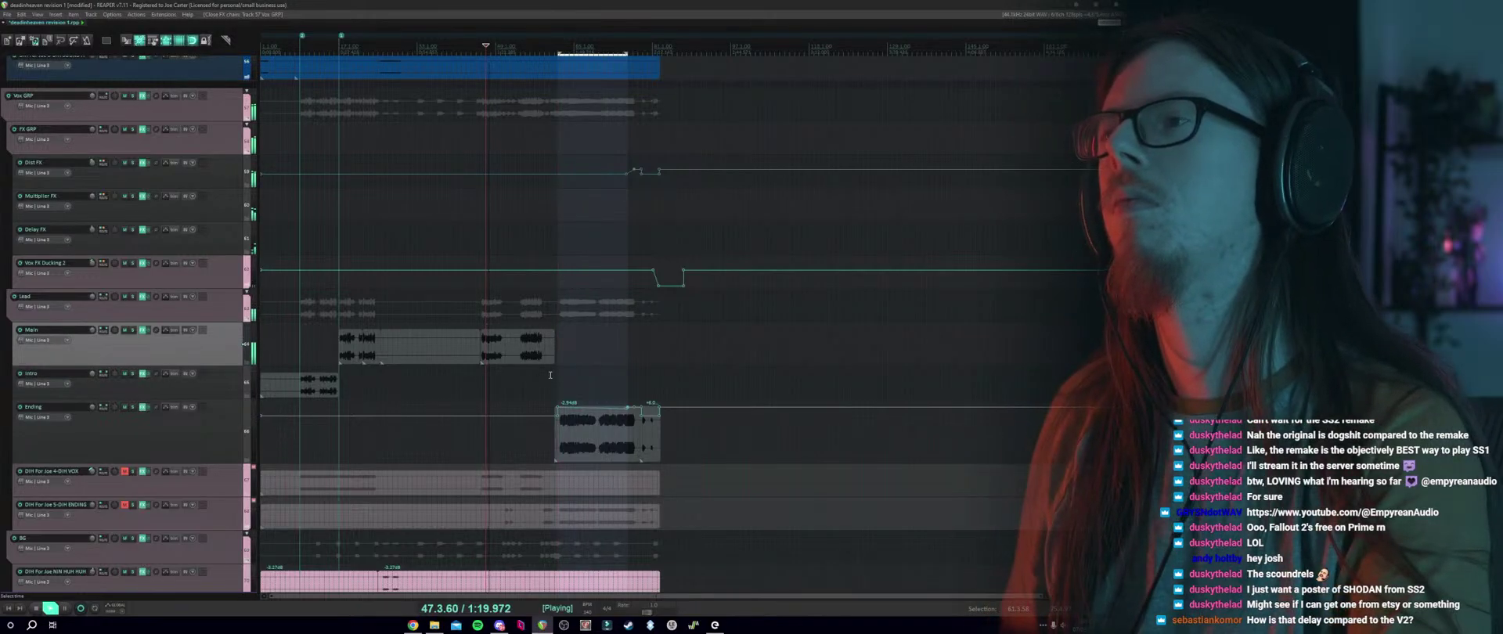
pyautogui.scroll(2, 619, 360)
pyautogui.click(667, 313)
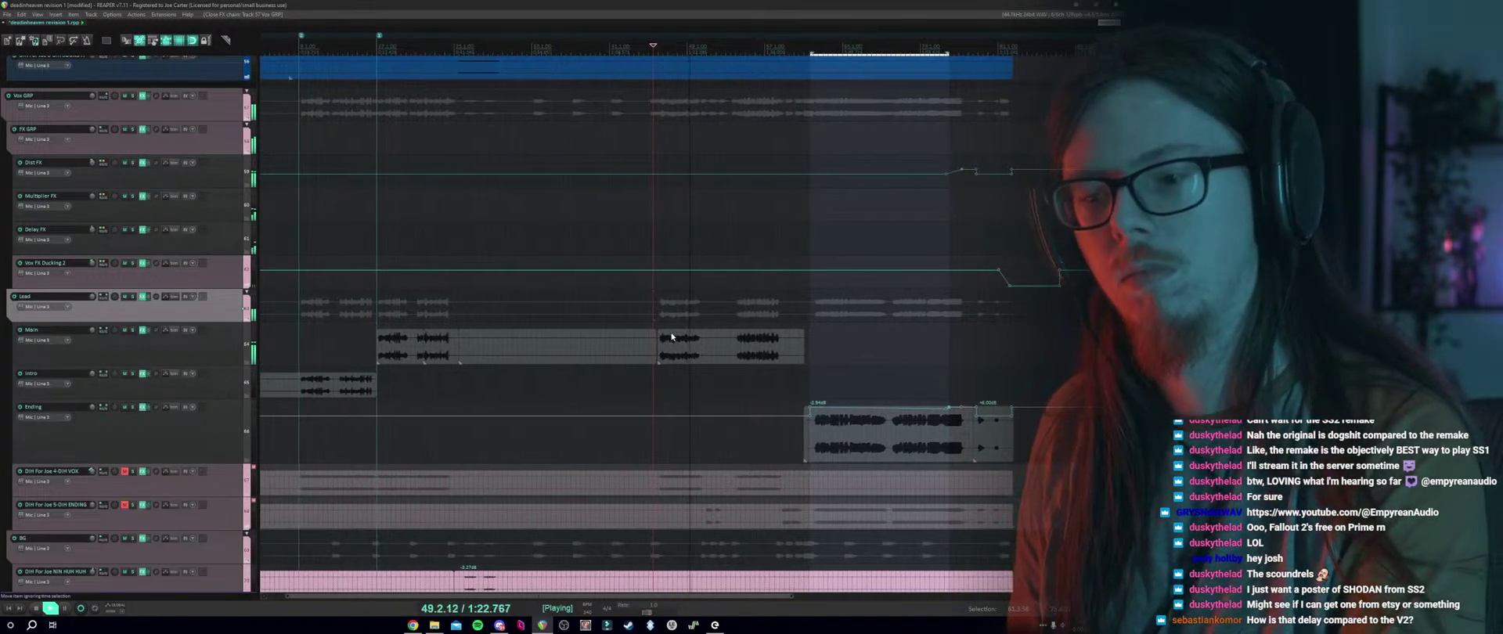
pyautogui.press('space')
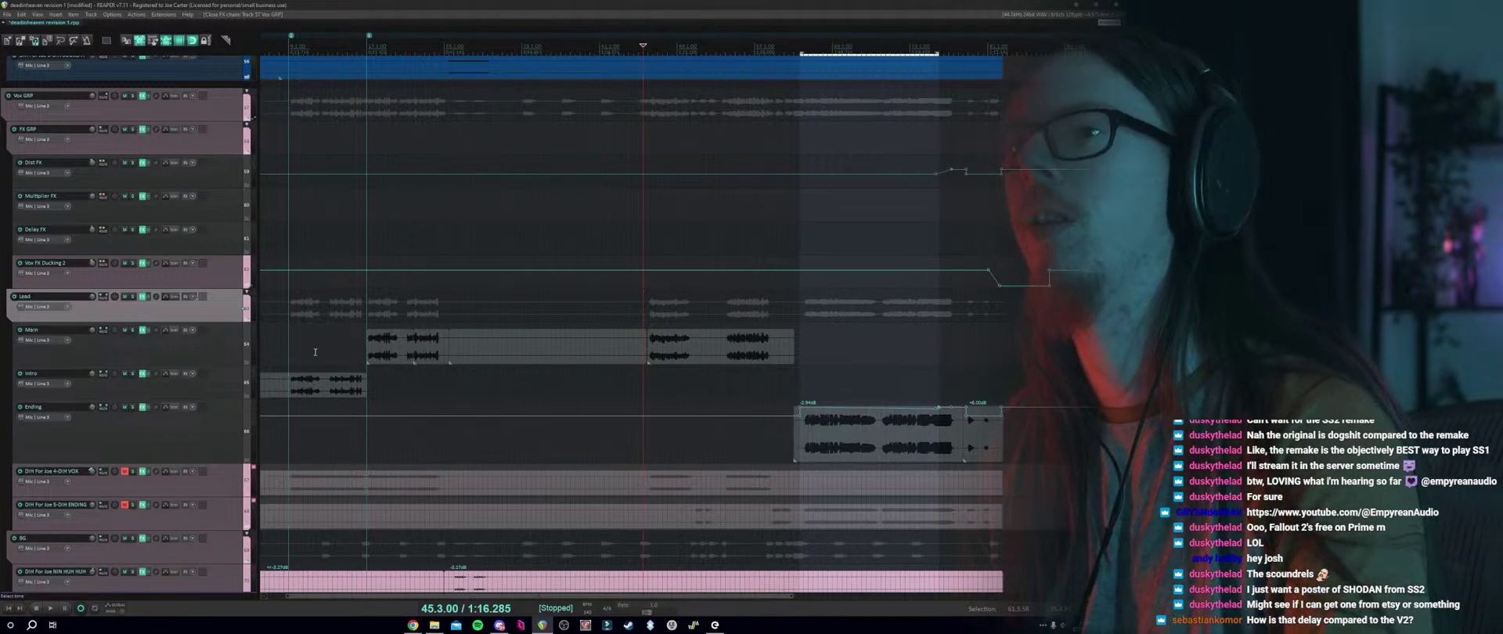
# Solo the Dist FX track, place the edit cursor at bar 17, and open the track's effect chain.
pyautogui.click(287, 357)
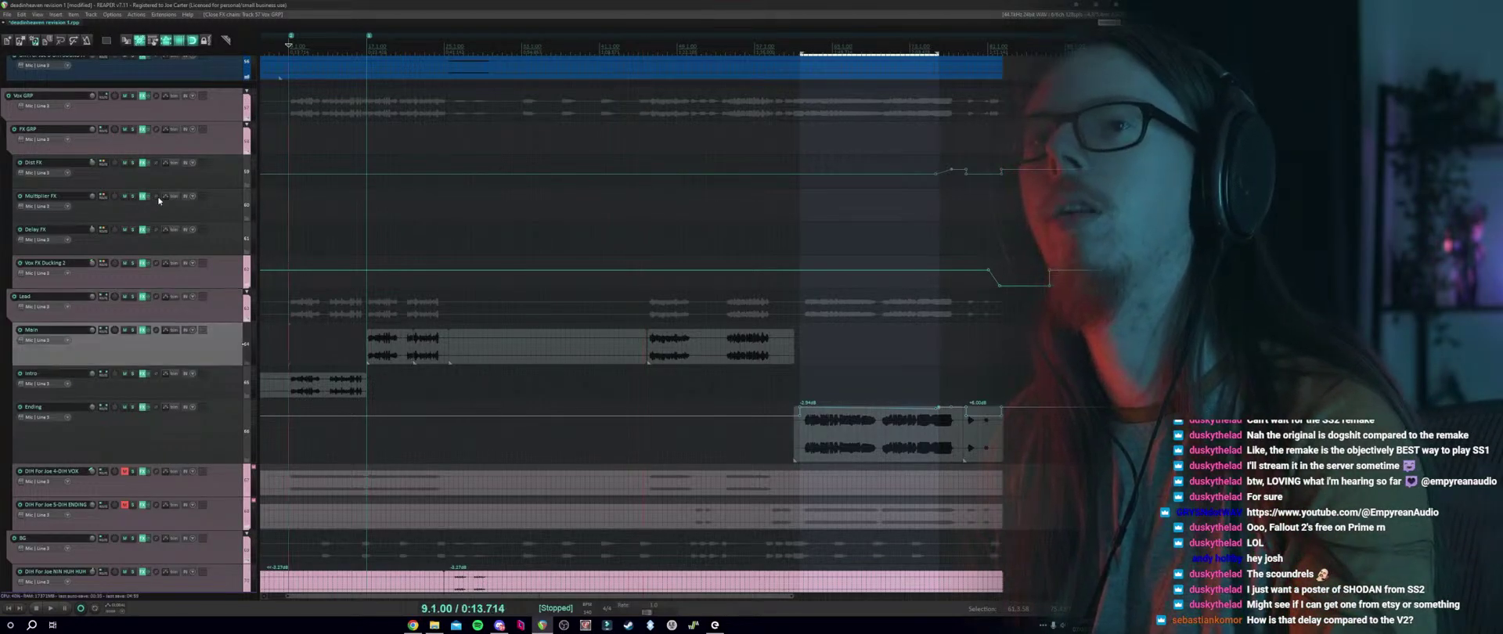
pyautogui.click(132, 163)
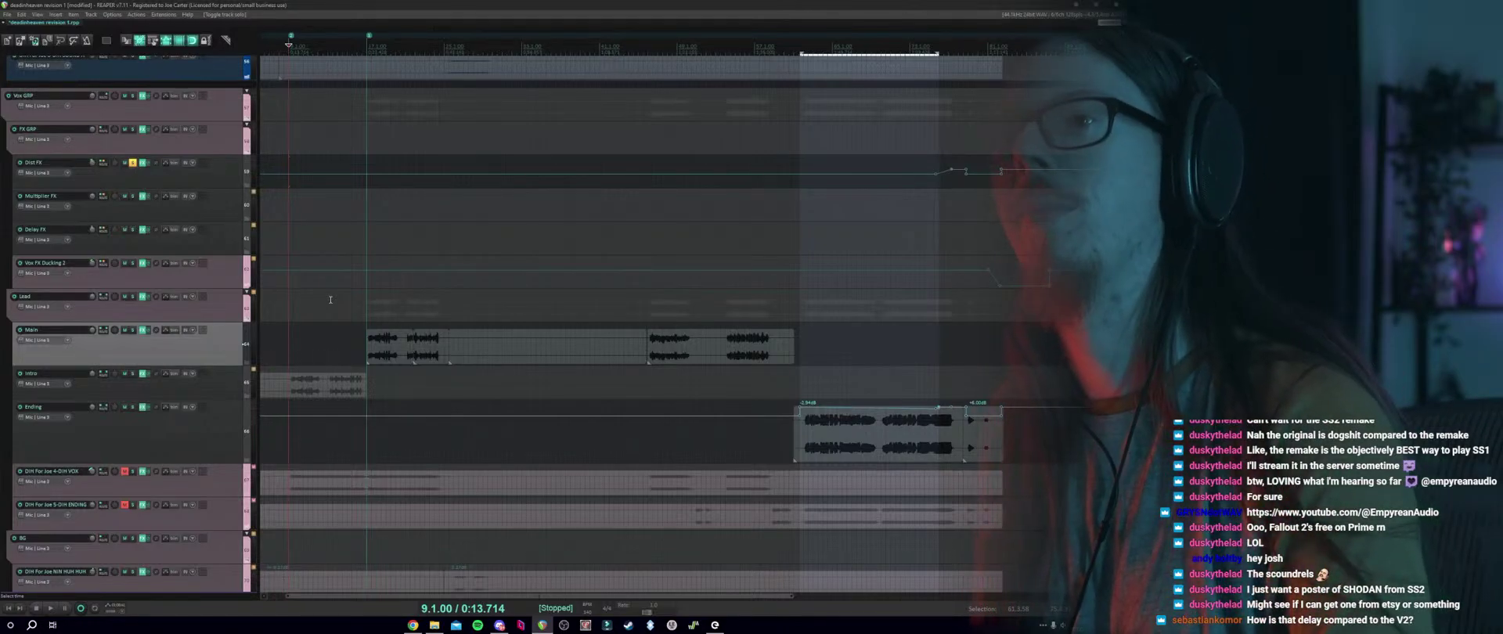
pyautogui.click(367, 232)
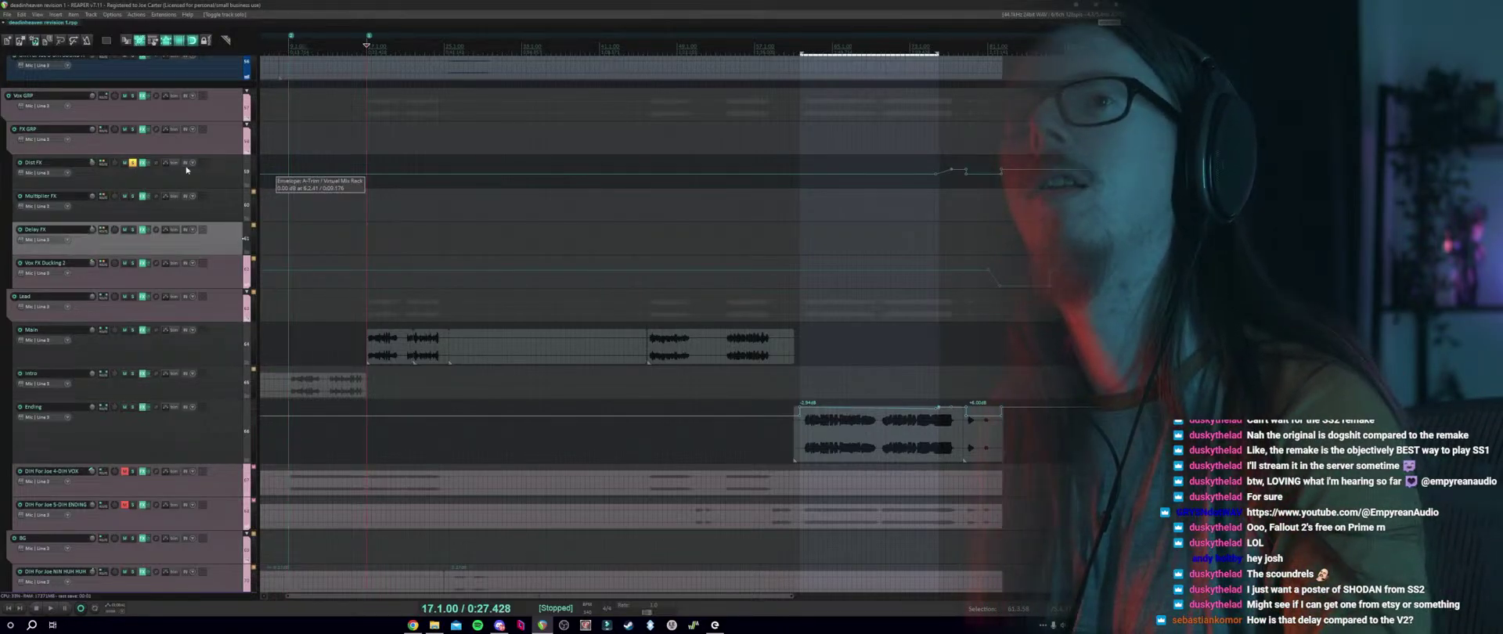
pyautogui.click(142, 175)
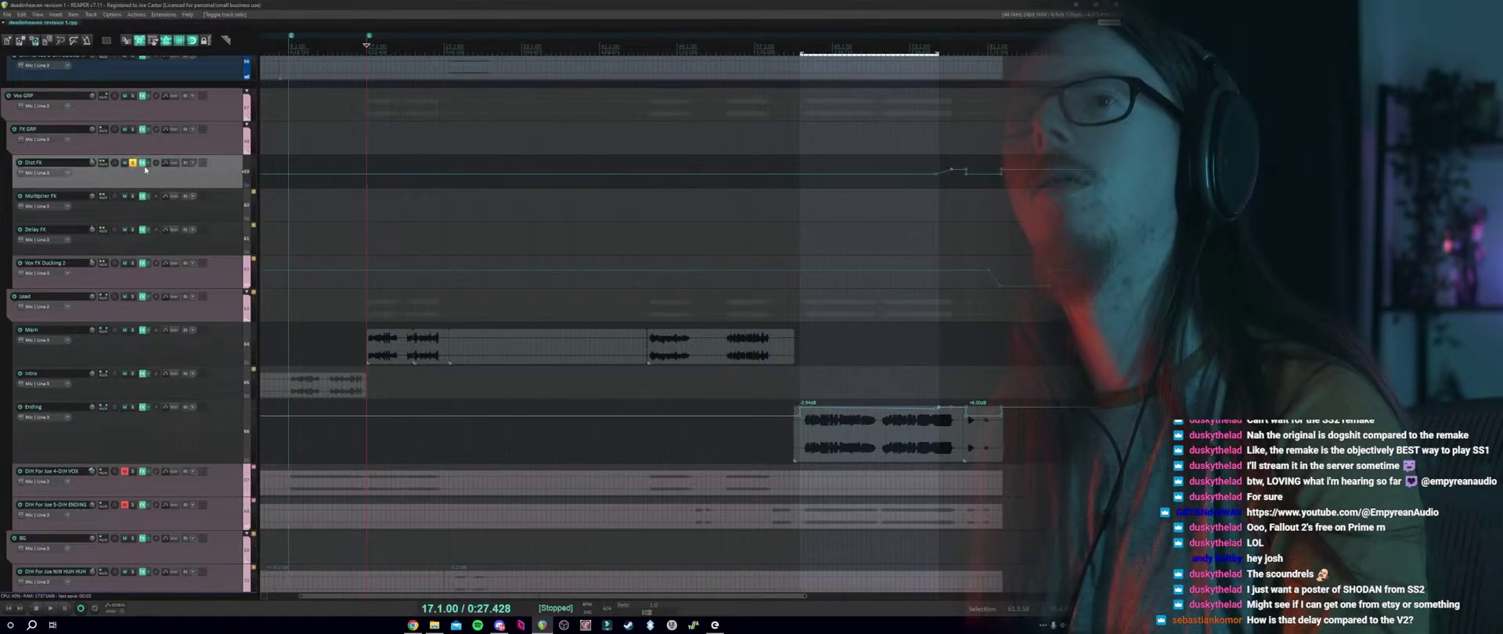
pyautogui.click(143, 164)
# Try a Pro-Q 3 with a slight bell cut at the end of the Dist FX chain, and then remove it.
pyautogui.doubleClick(247, 213)
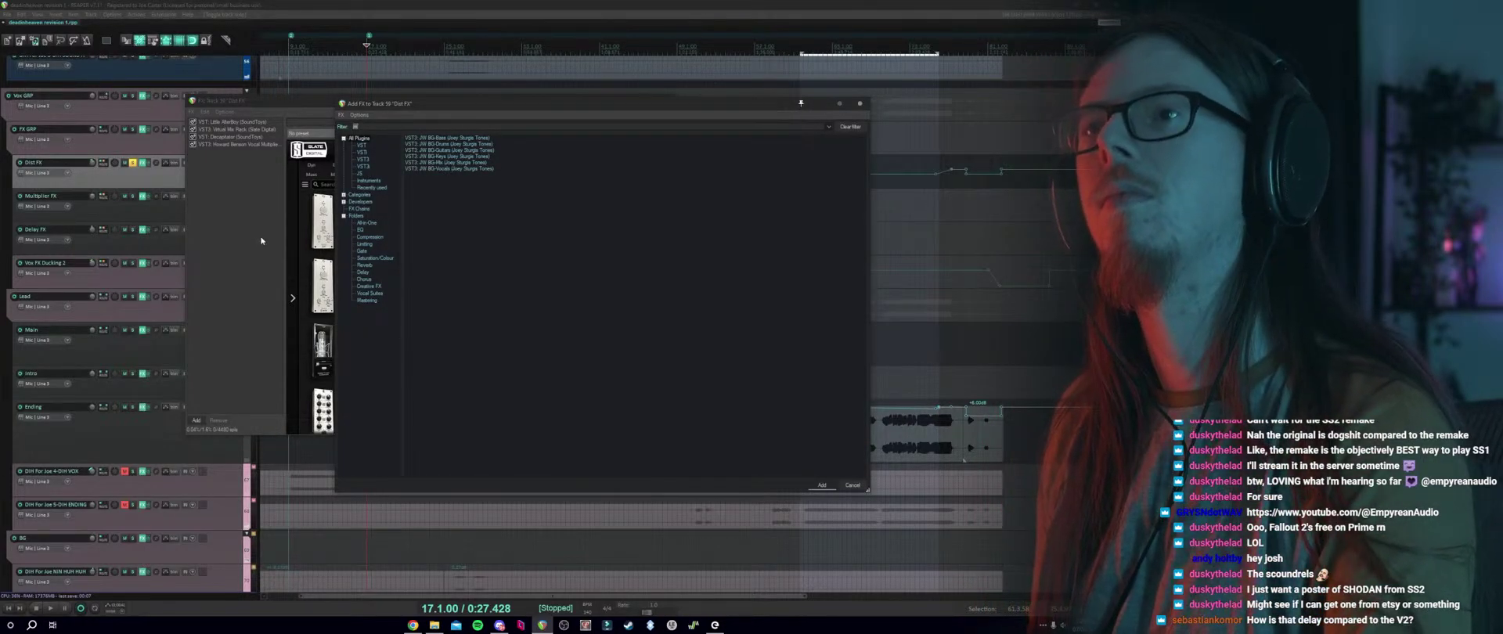
pyautogui.write('di')
pyautogui.write('q')
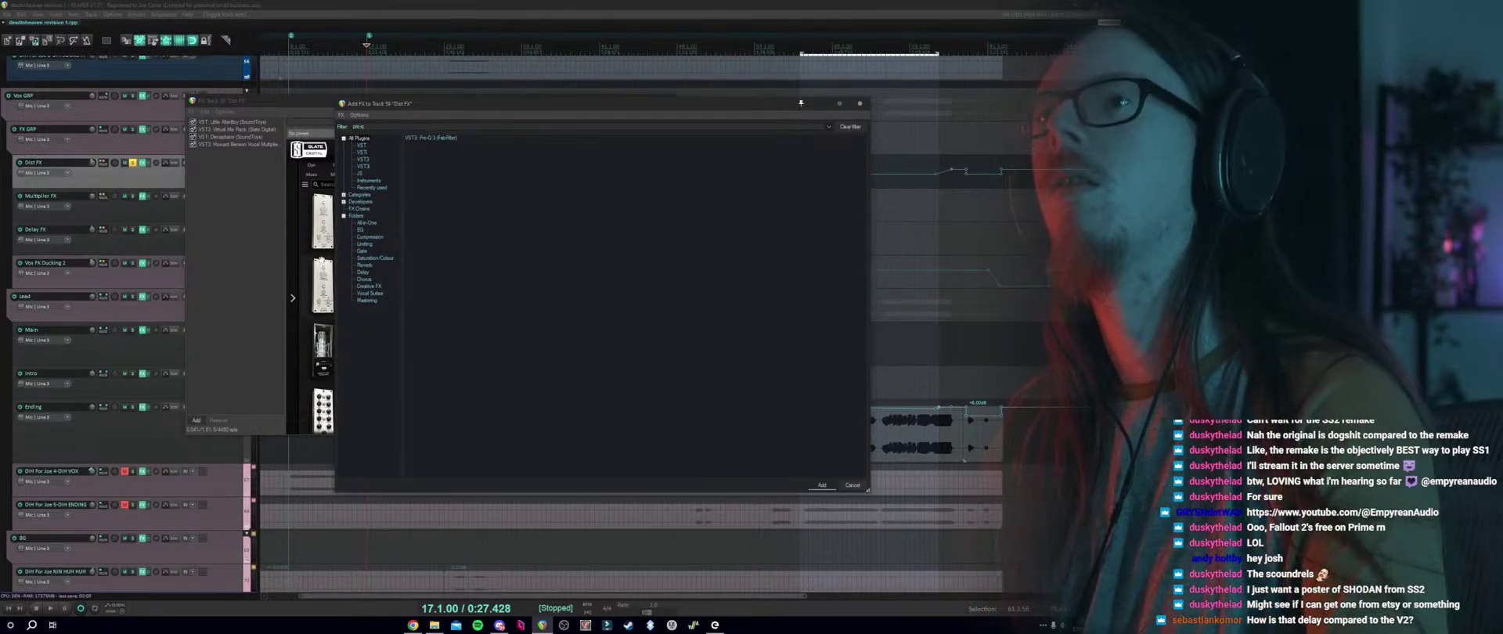
pyautogui.doubleClick(446, 139)
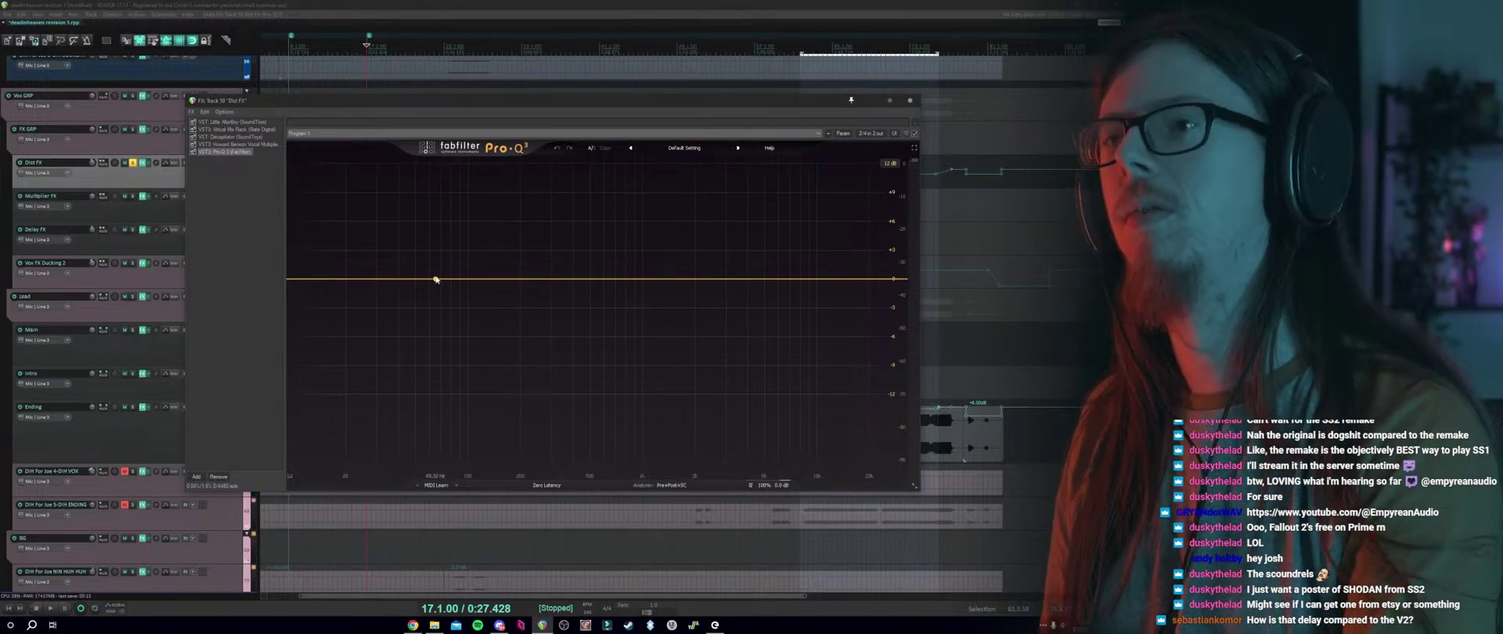
pyautogui.moveTo(437, 281); pyautogui.dragTo(441, 286)
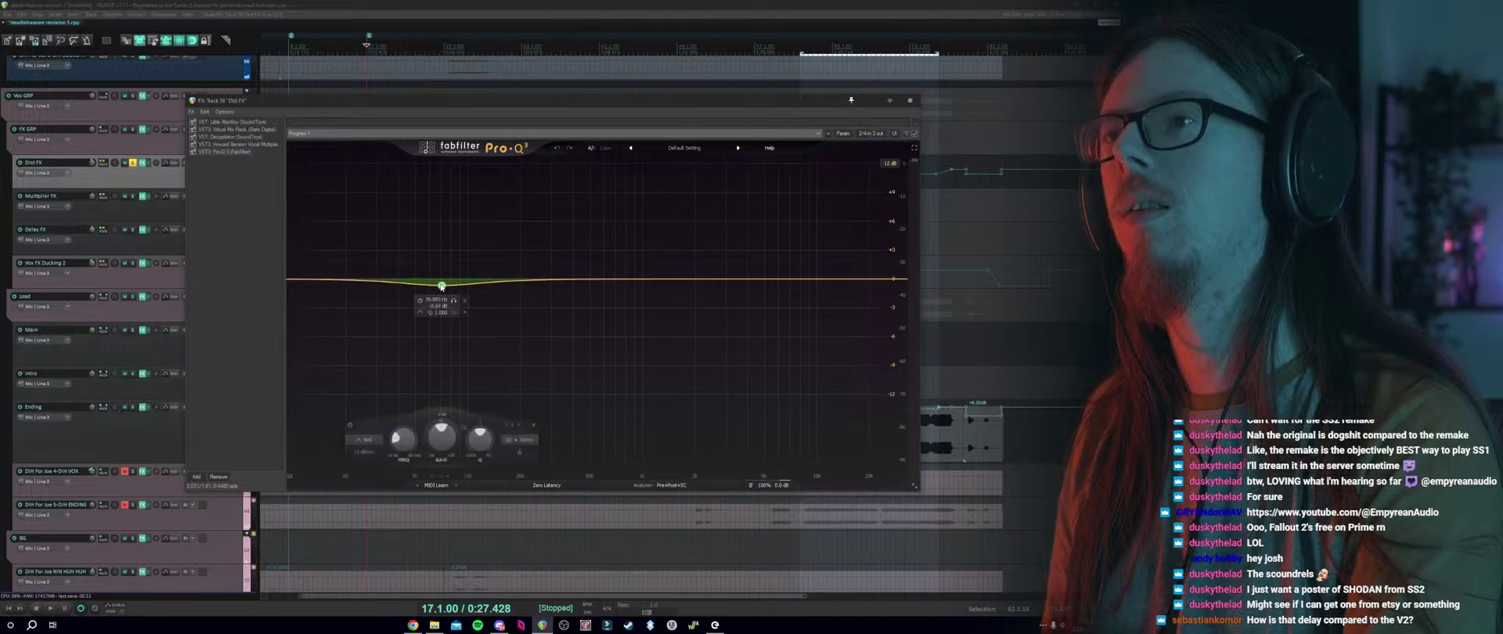
pyautogui.click(533, 425)
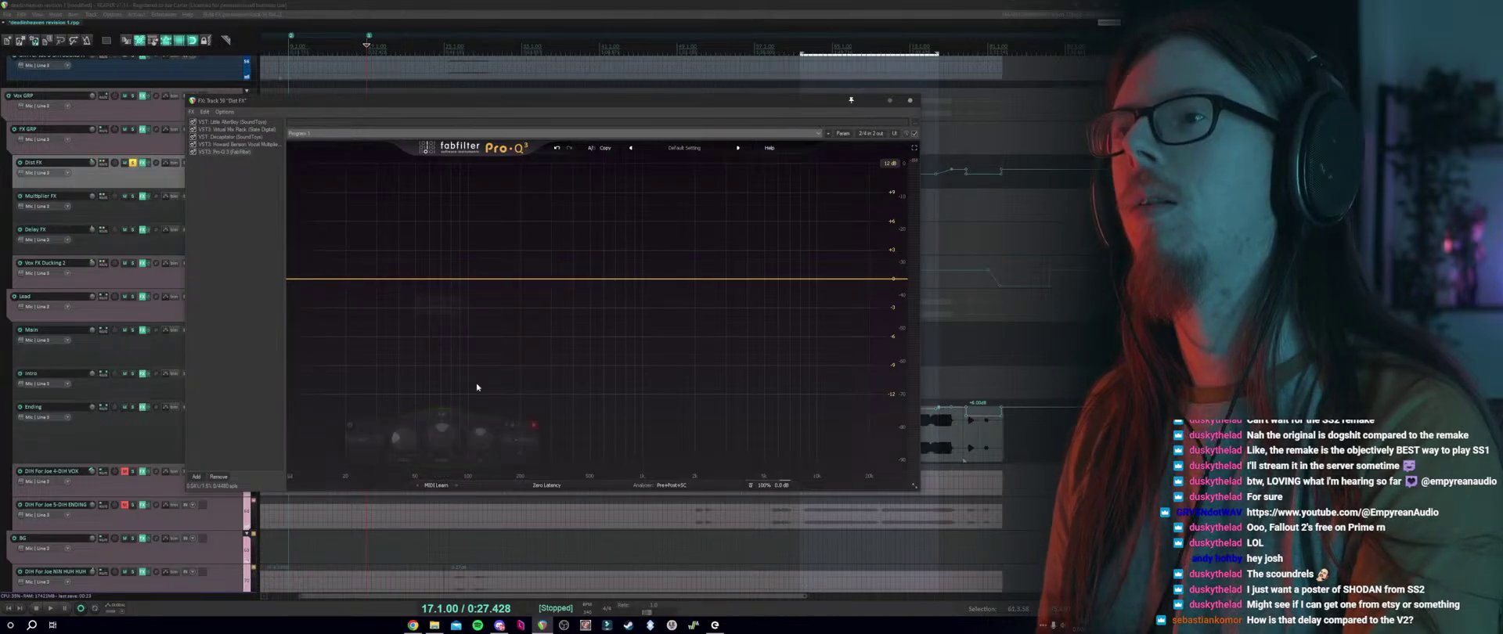
pyautogui.press('Delete')
# Add soothe2 to the Dist FX chain with the Electric guitar preset "Guitar de-spike" and raise its high-cut frequency.
pyautogui.doubleClick(229, 197)
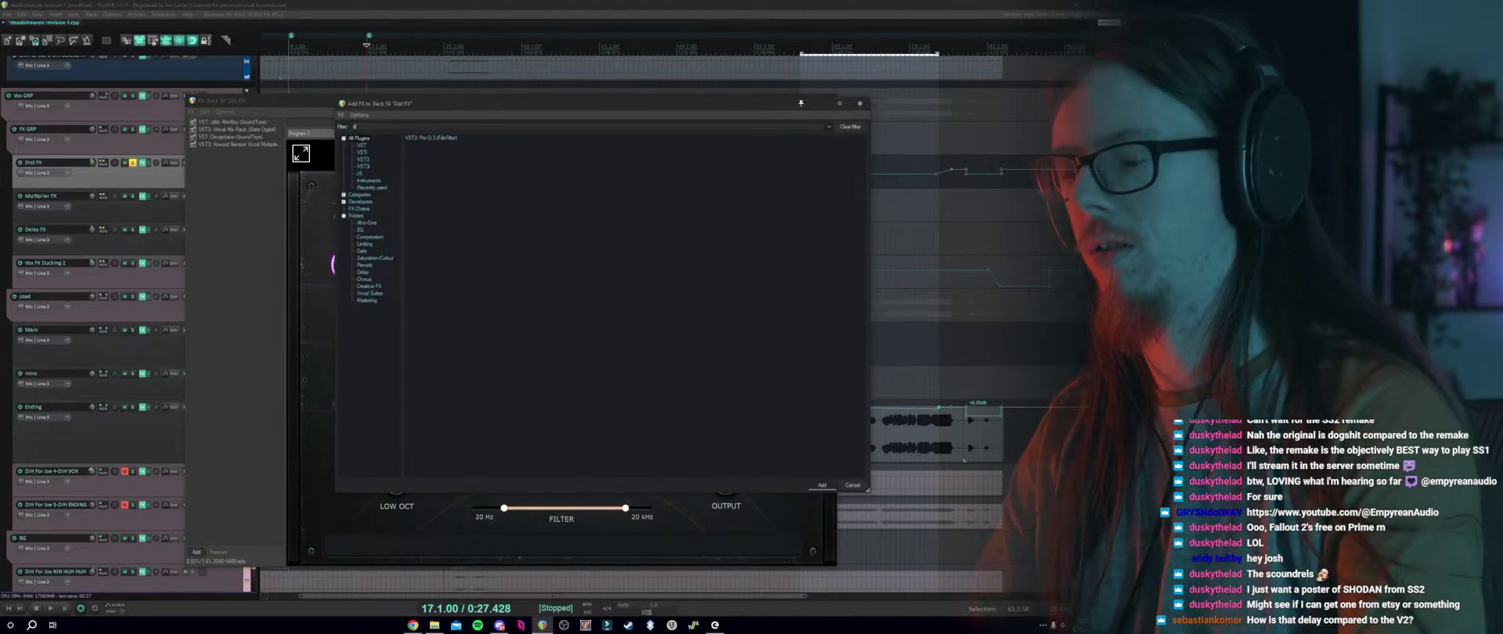
pyautogui.doubleClick(431, 139)
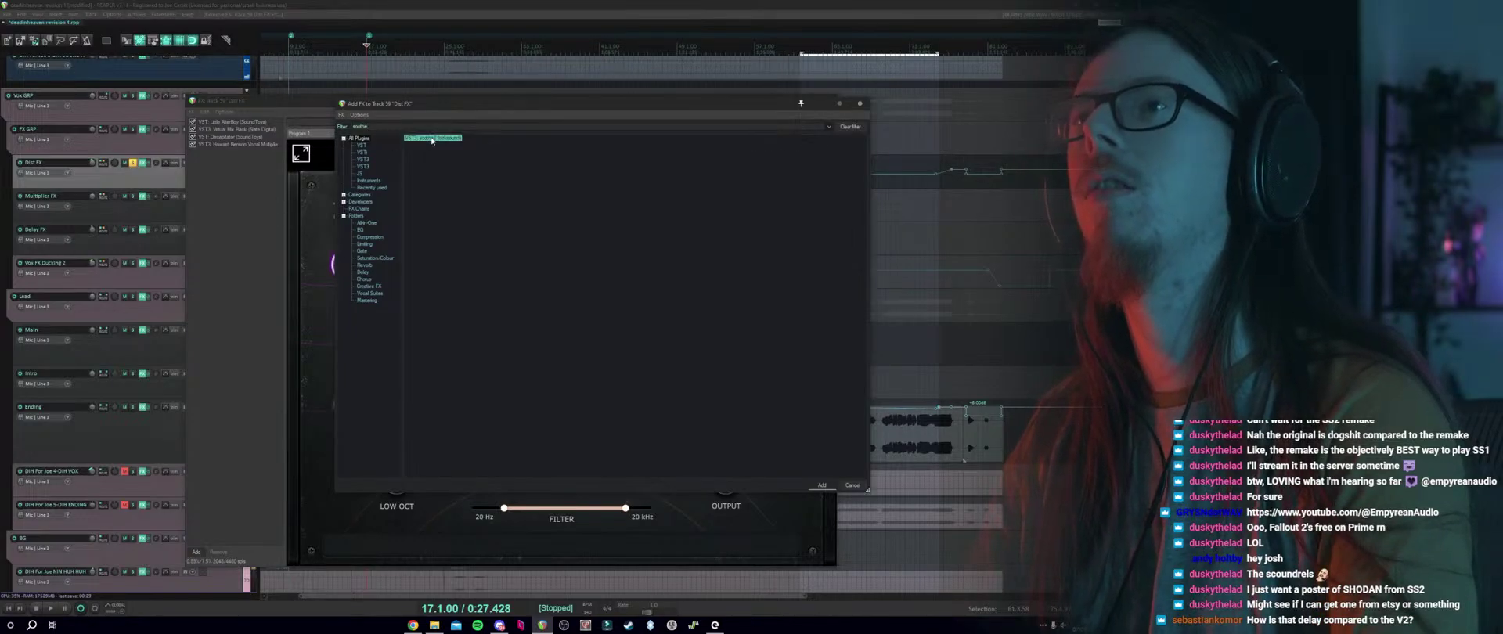
pyautogui.click(469, 146)
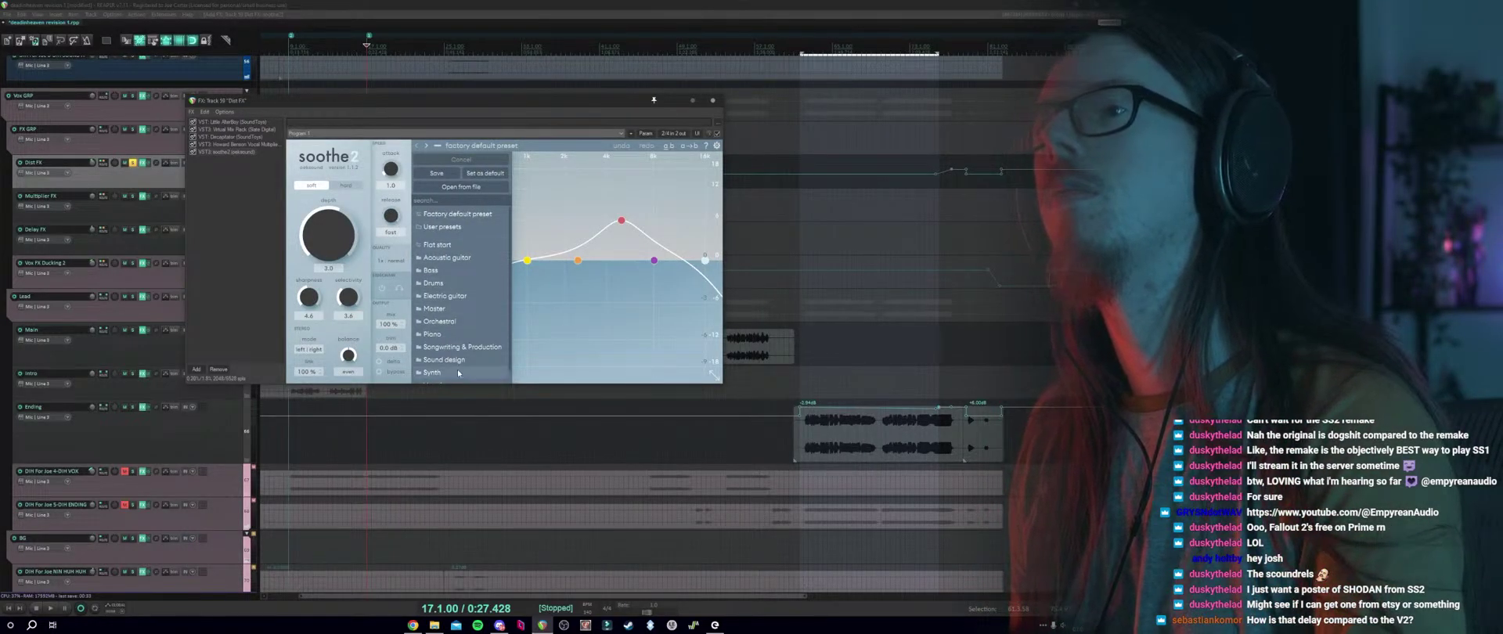
pyautogui.click(454, 297)
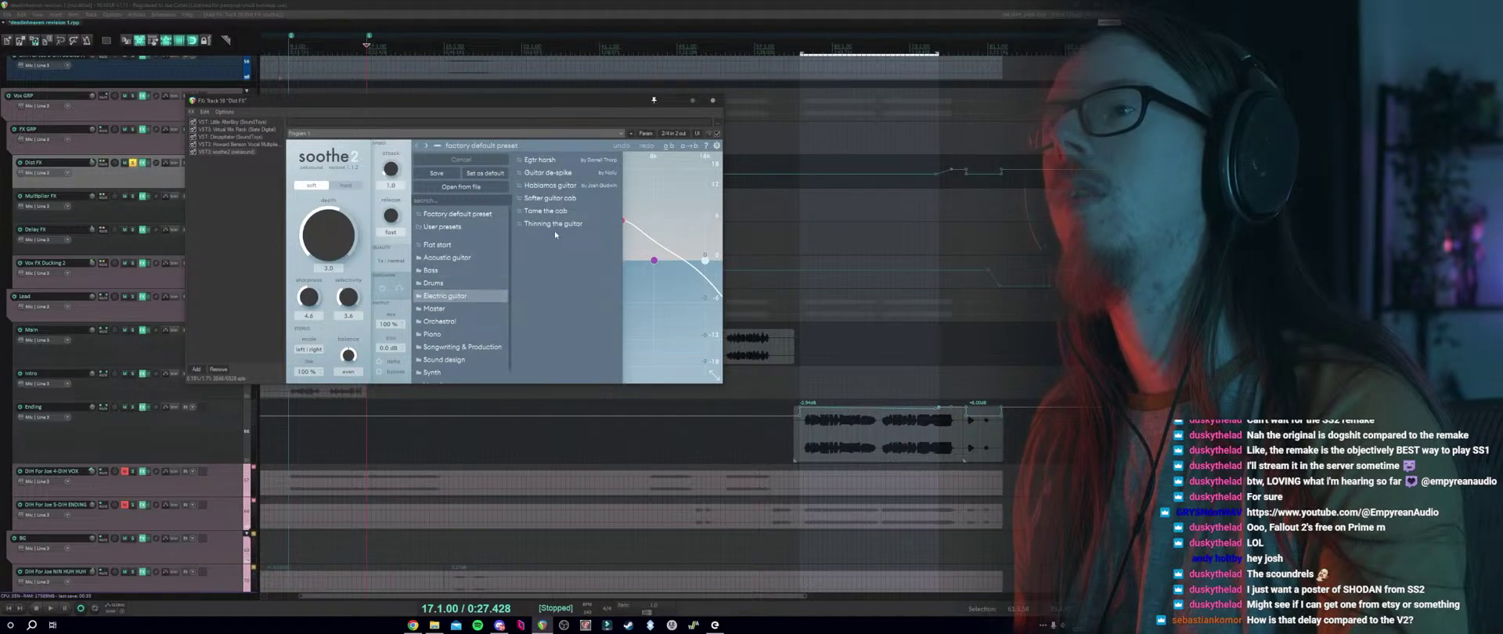
pyautogui.click(548, 173)
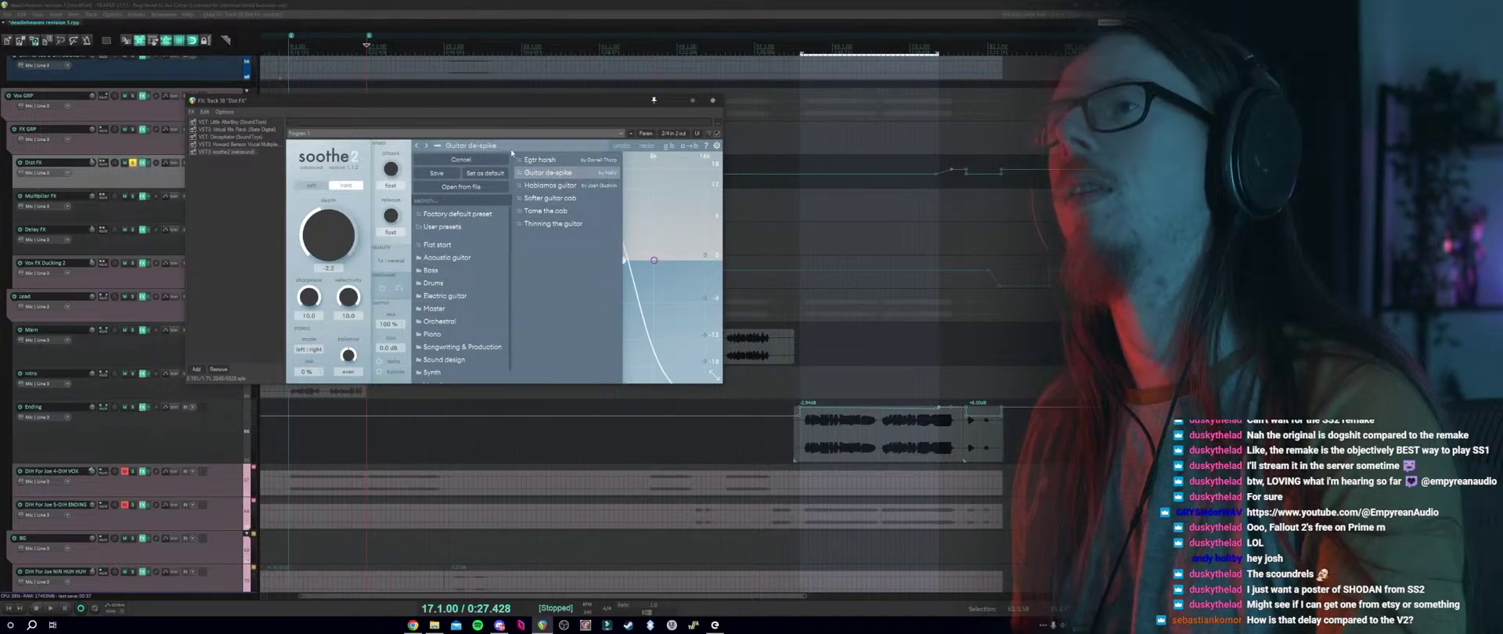
pyautogui.moveTo(622, 260); pyautogui.dragTo(653, 265)
pyautogui.click(518, 260)
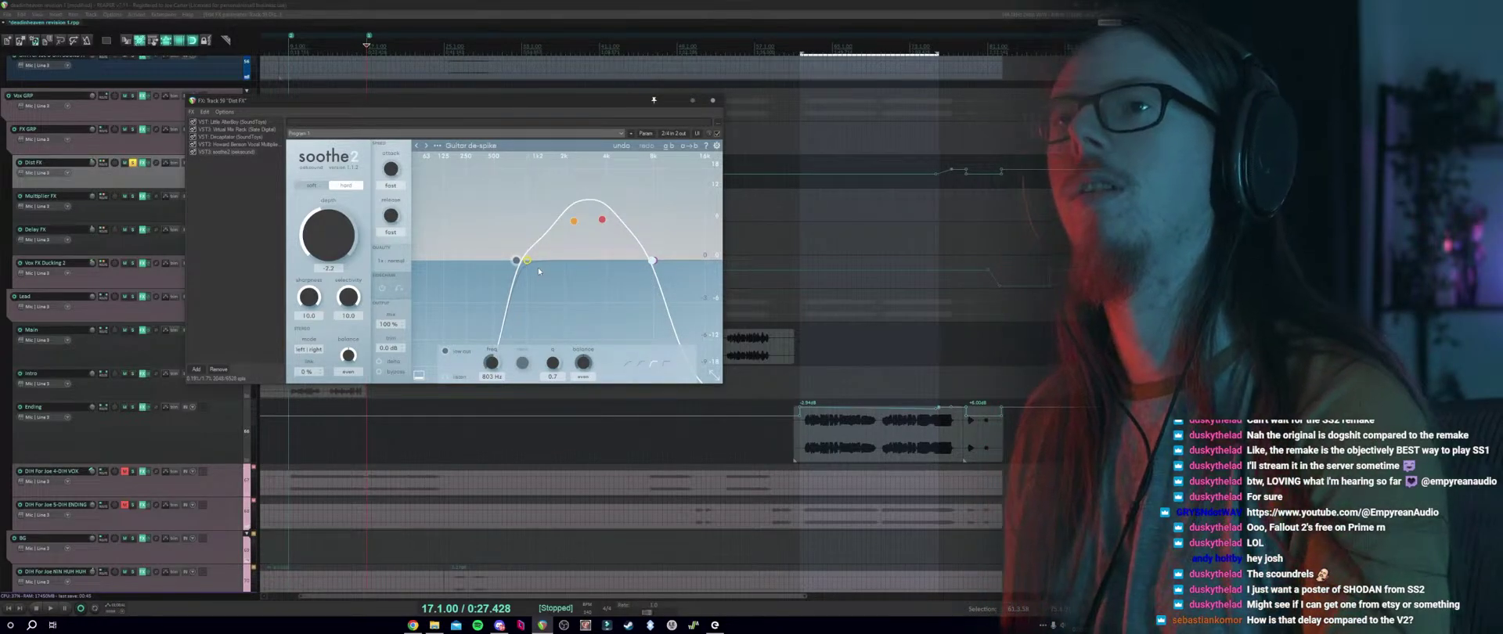
# Reopen the Dist FX chain and play from bar 17 while comparing soothe2 with its bypass and delta monitoring.
pyautogui.click(712, 100)
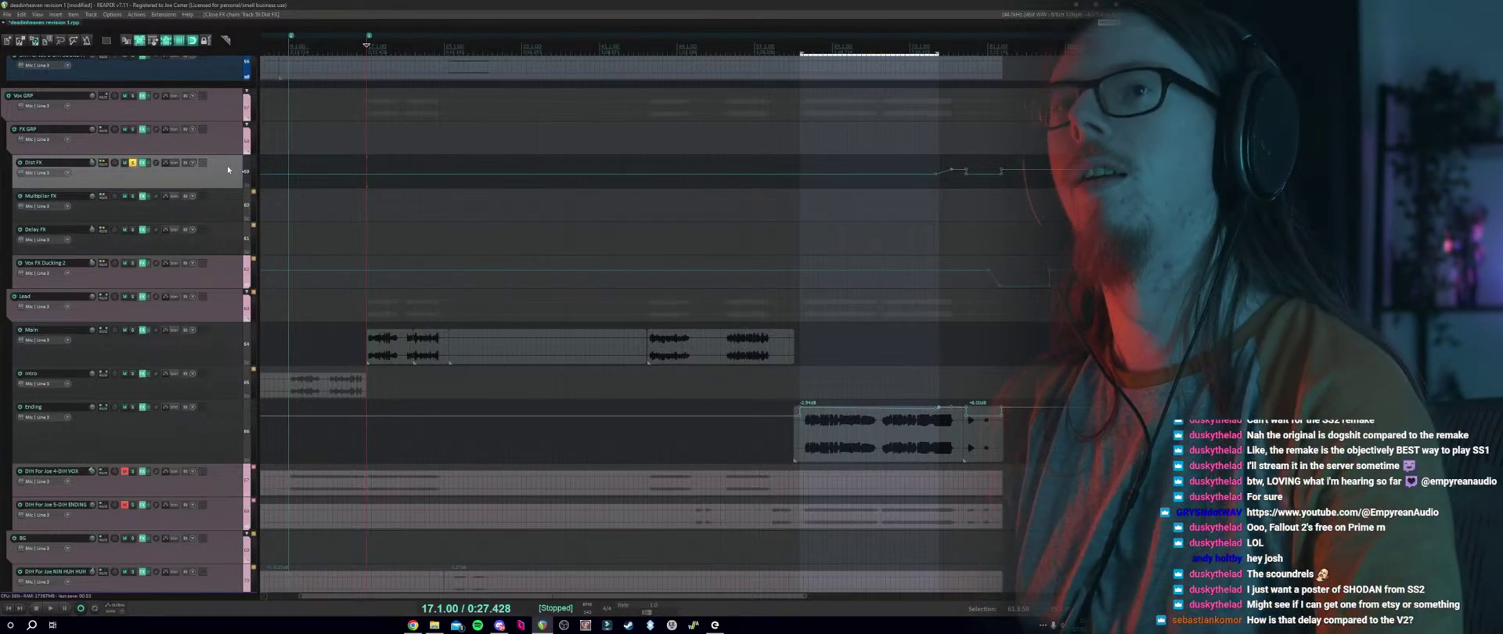
pyautogui.click(141, 165)
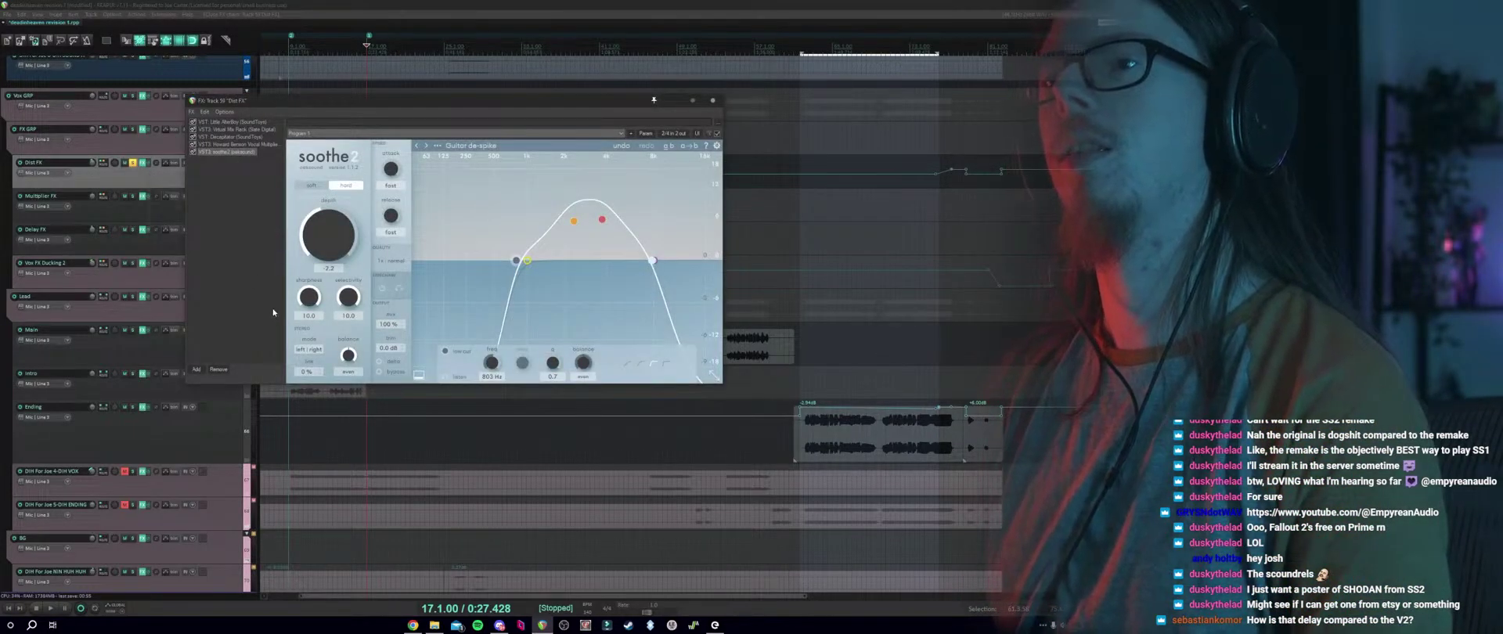
pyautogui.press('space')
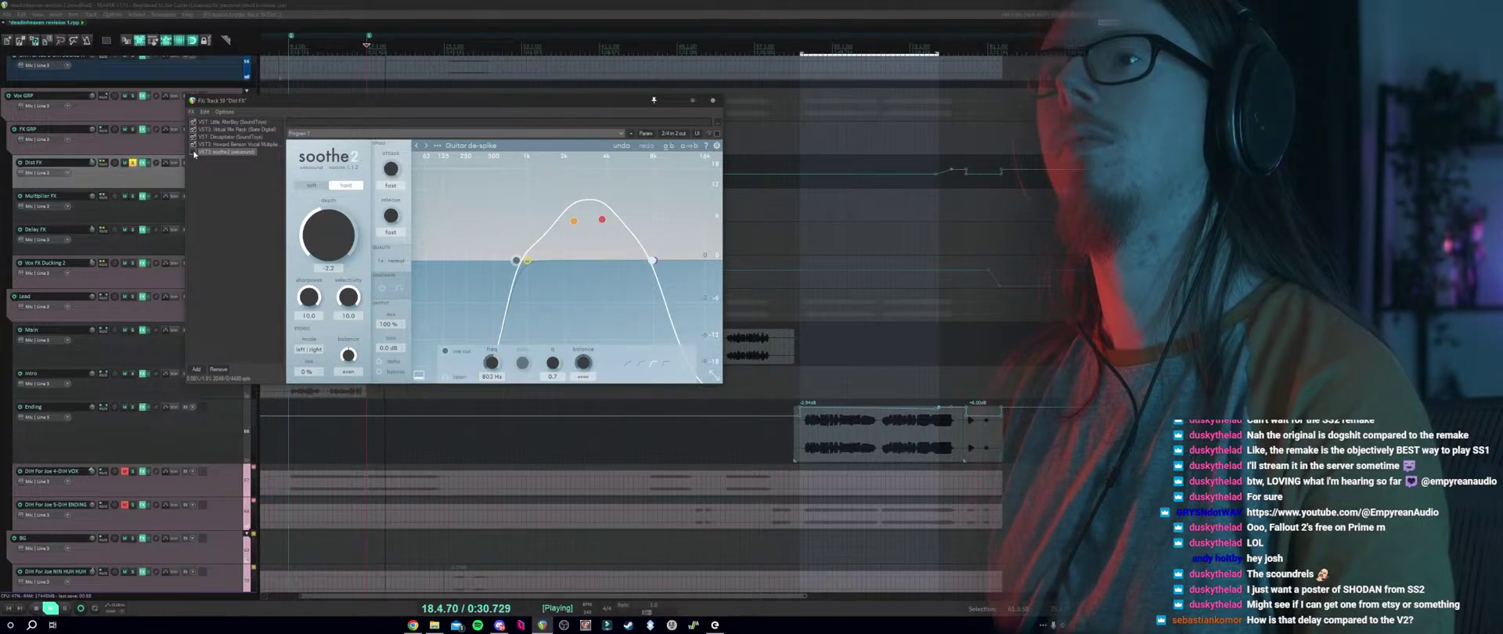
pyautogui.click(381, 372)
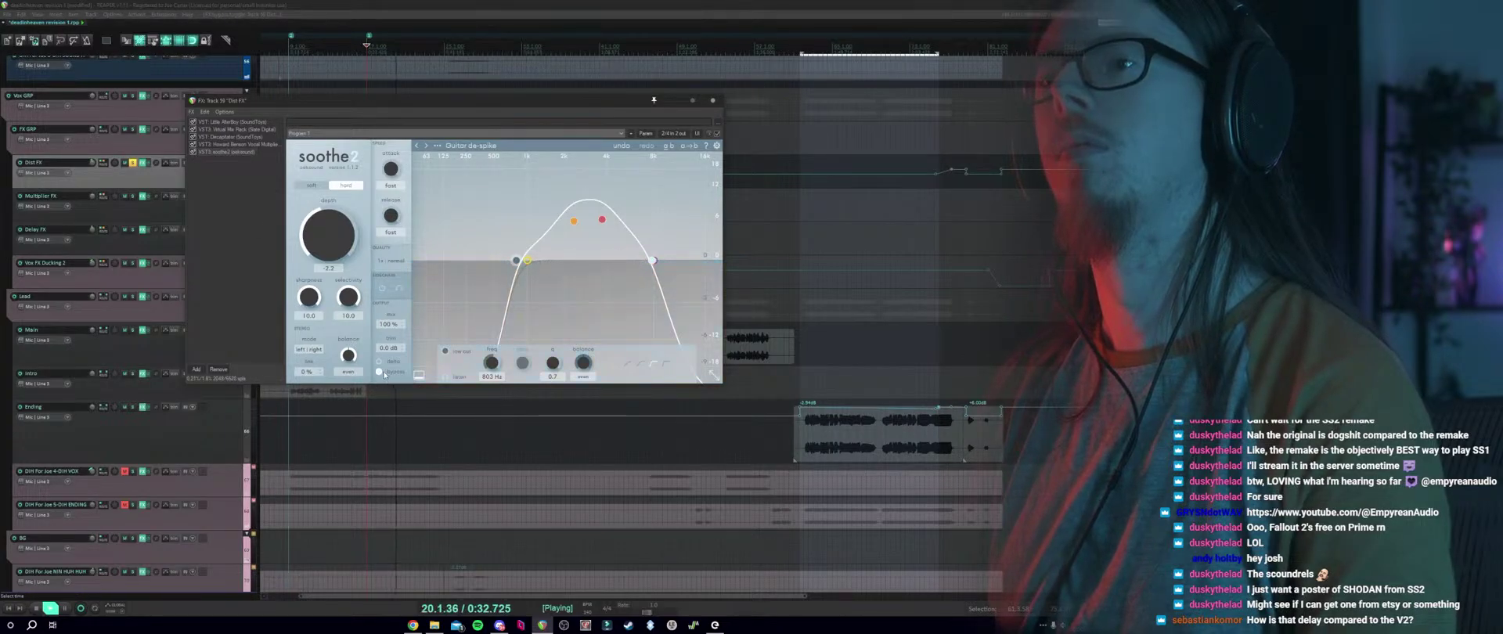
pyautogui.click(380, 372)
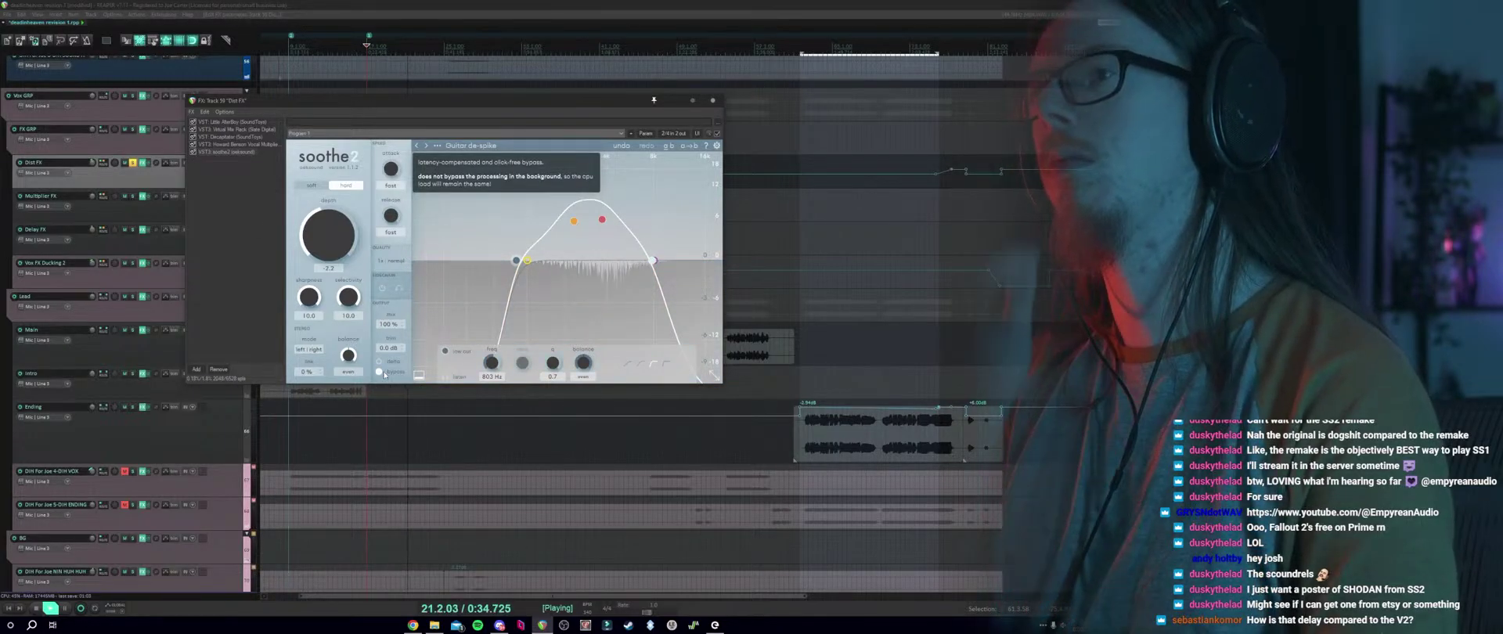
pyautogui.click(380, 361)
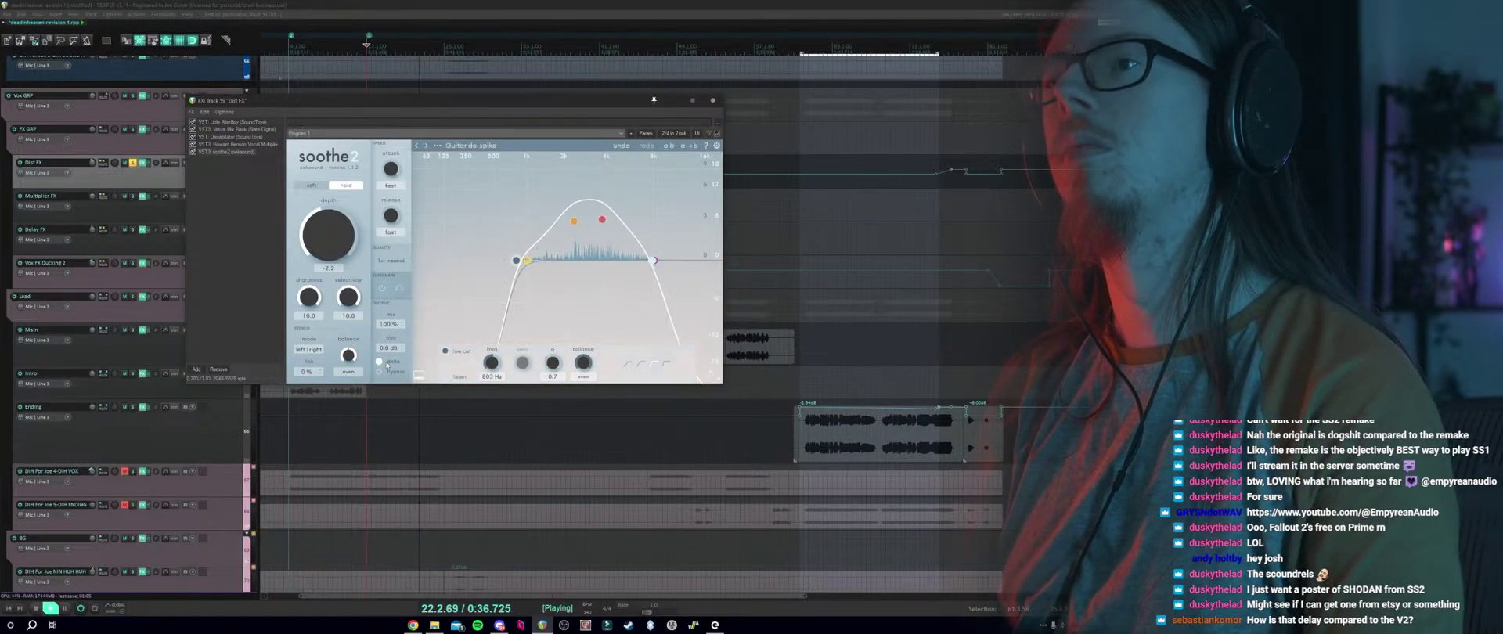
pyautogui.click(381, 361)
# Enlarge the soothe2 interface and raise its high cut to about 13 kHz during playback.
pyautogui.click(654, 259)
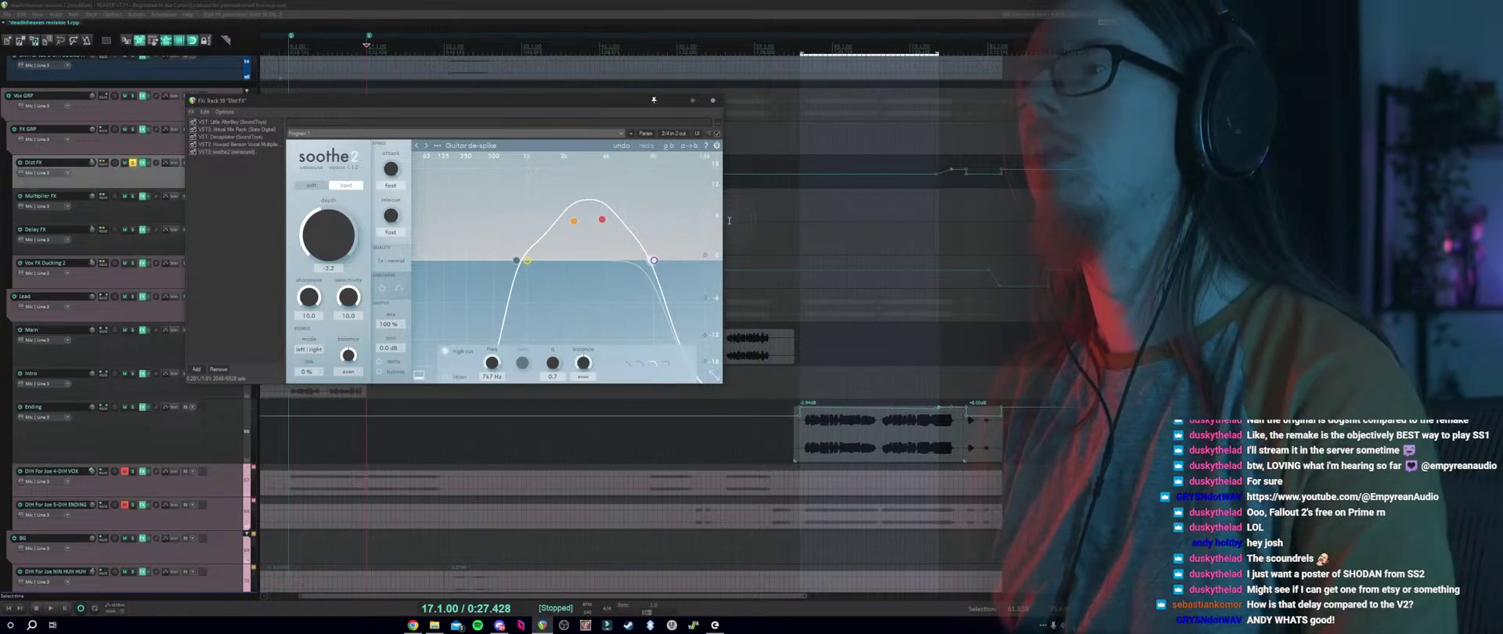
pyautogui.click(715, 378)
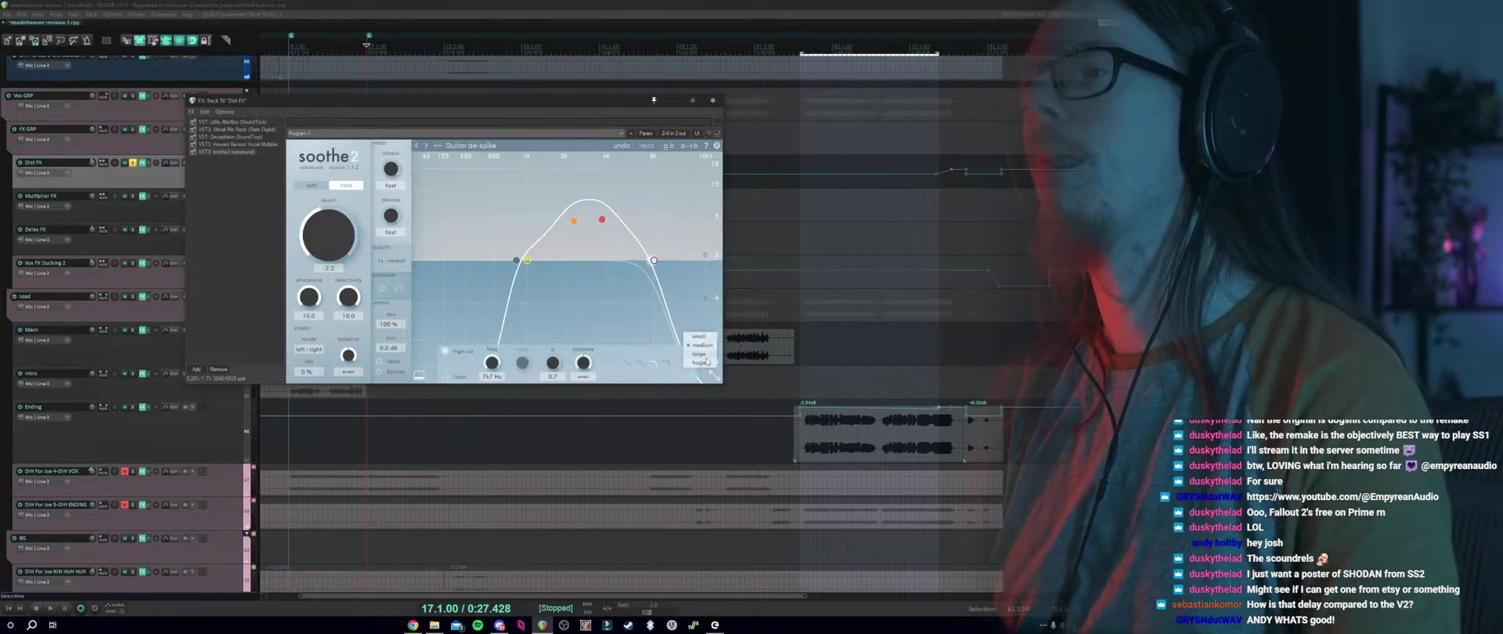
pyautogui.click(707, 361)
pyautogui.press('space')
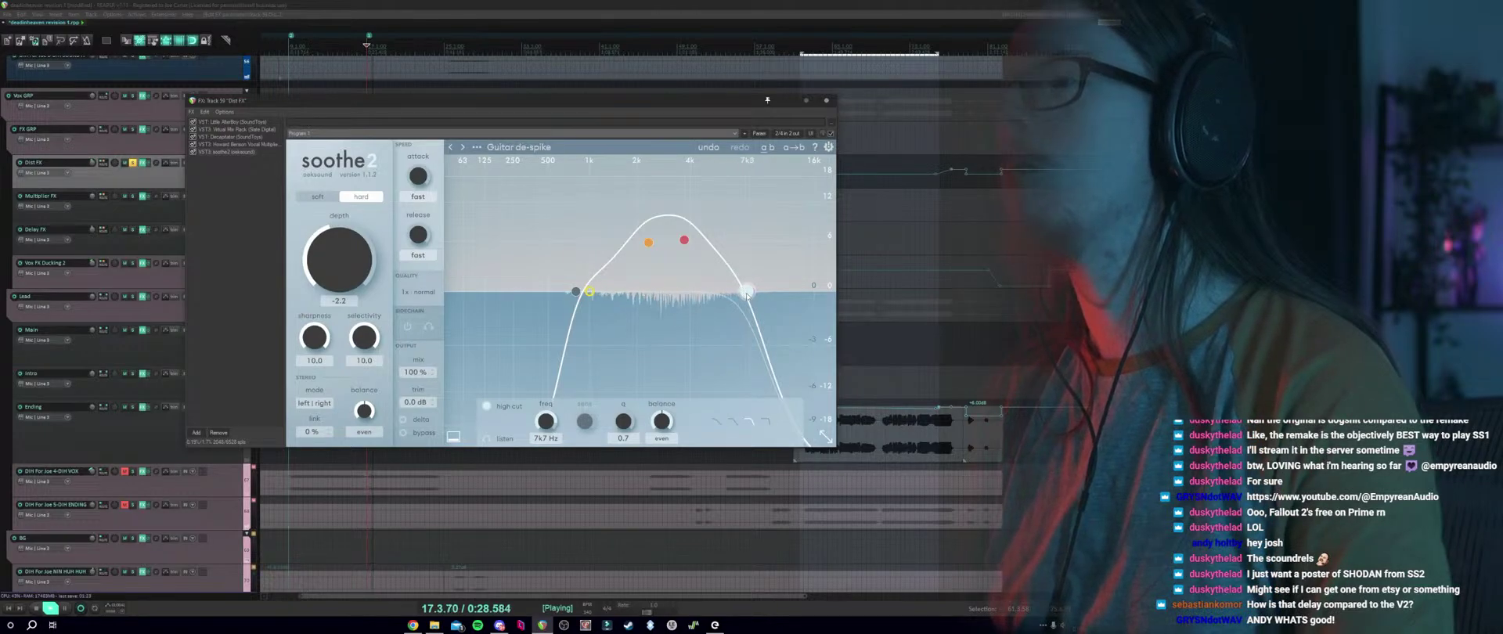
pyautogui.moveTo(746, 292); pyautogui.dragTo(793, 295)
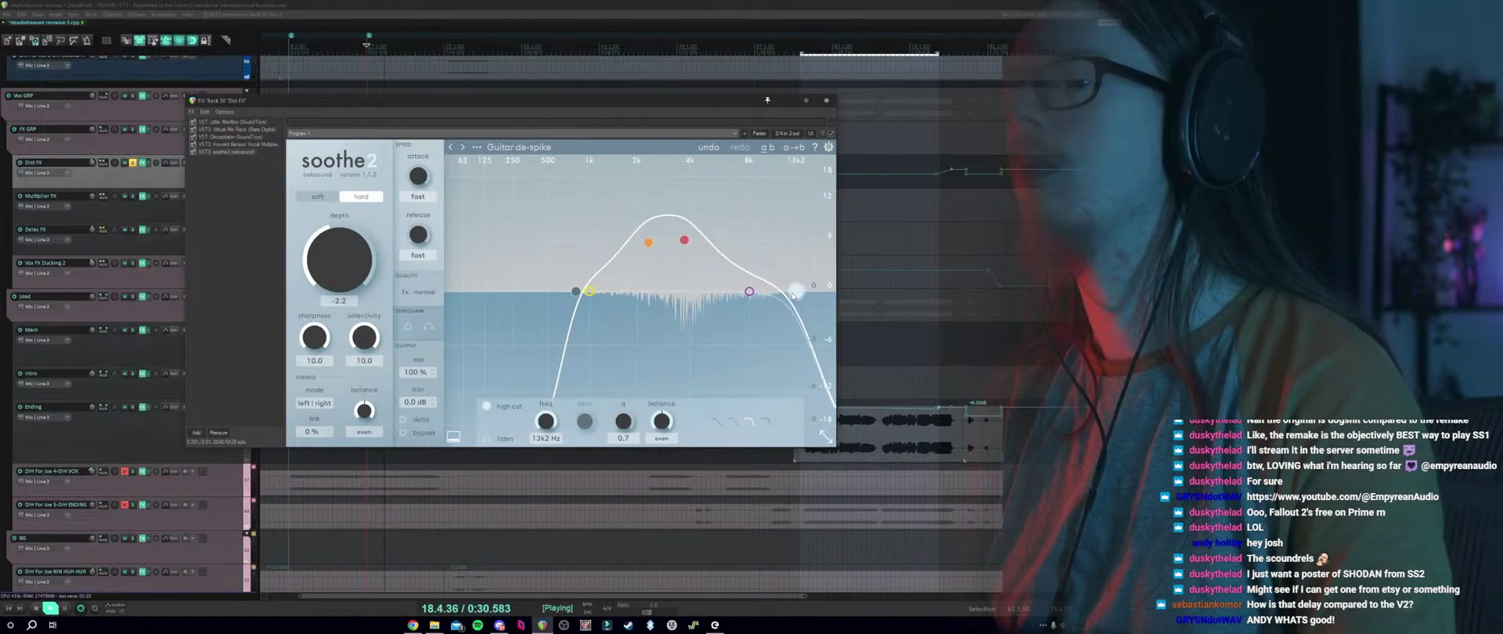
pyautogui.press('space')
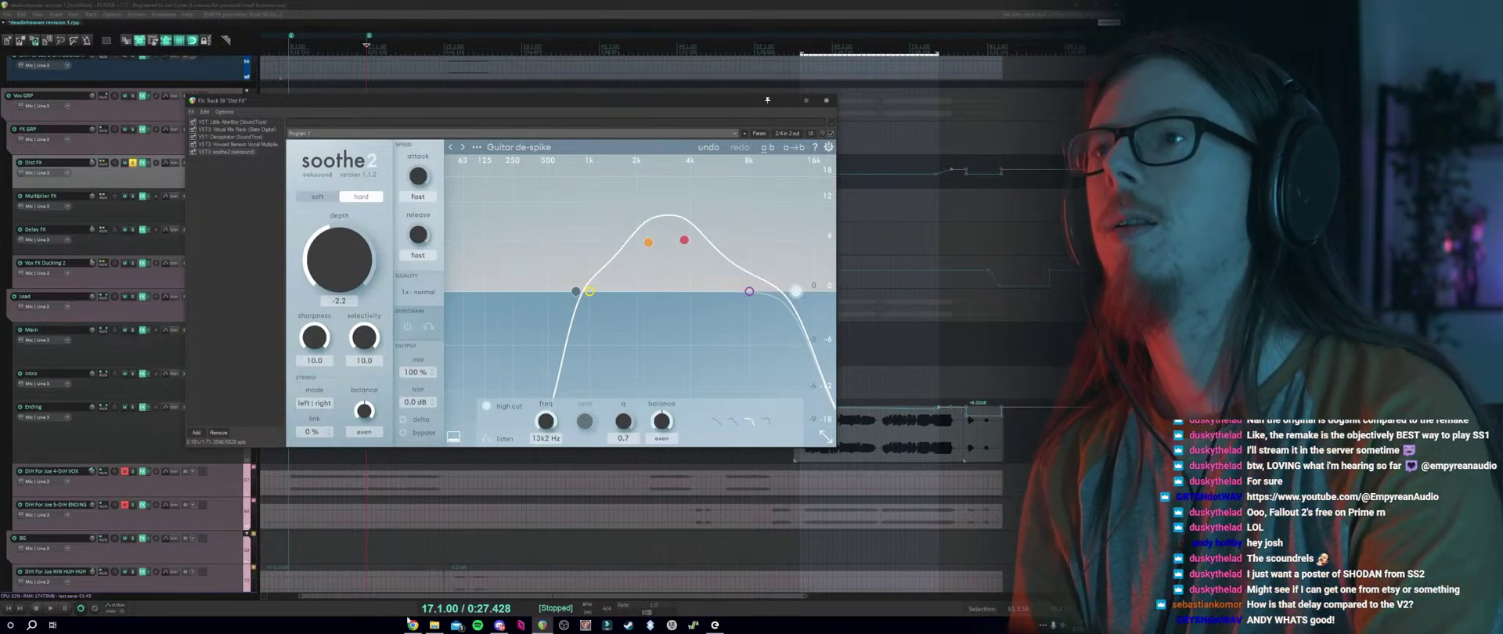
# Lower soothe2's low cut to 519 Hz and set its depth to -0.1 during playback, checking the delta signal and bypass.
pyautogui.click(498, 323)
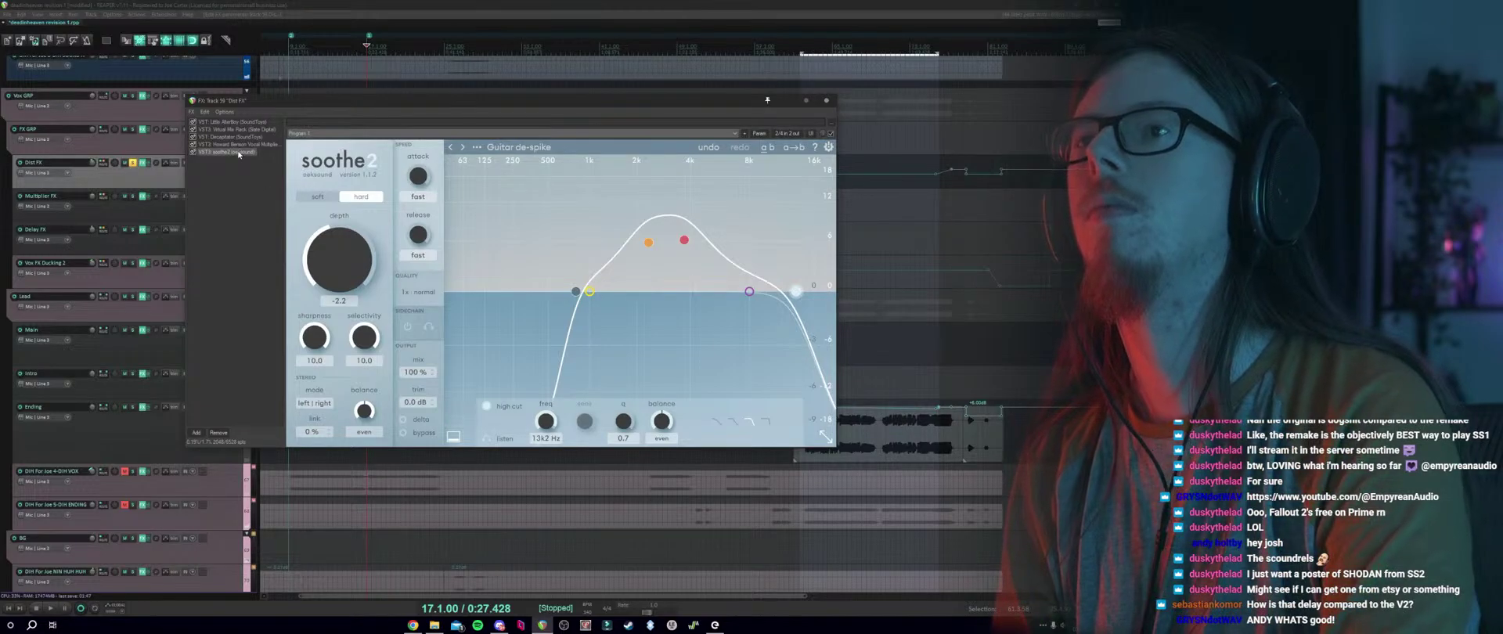
pyautogui.press('space')
pyautogui.moveTo(575, 291); pyautogui.dragTo(550, 291)
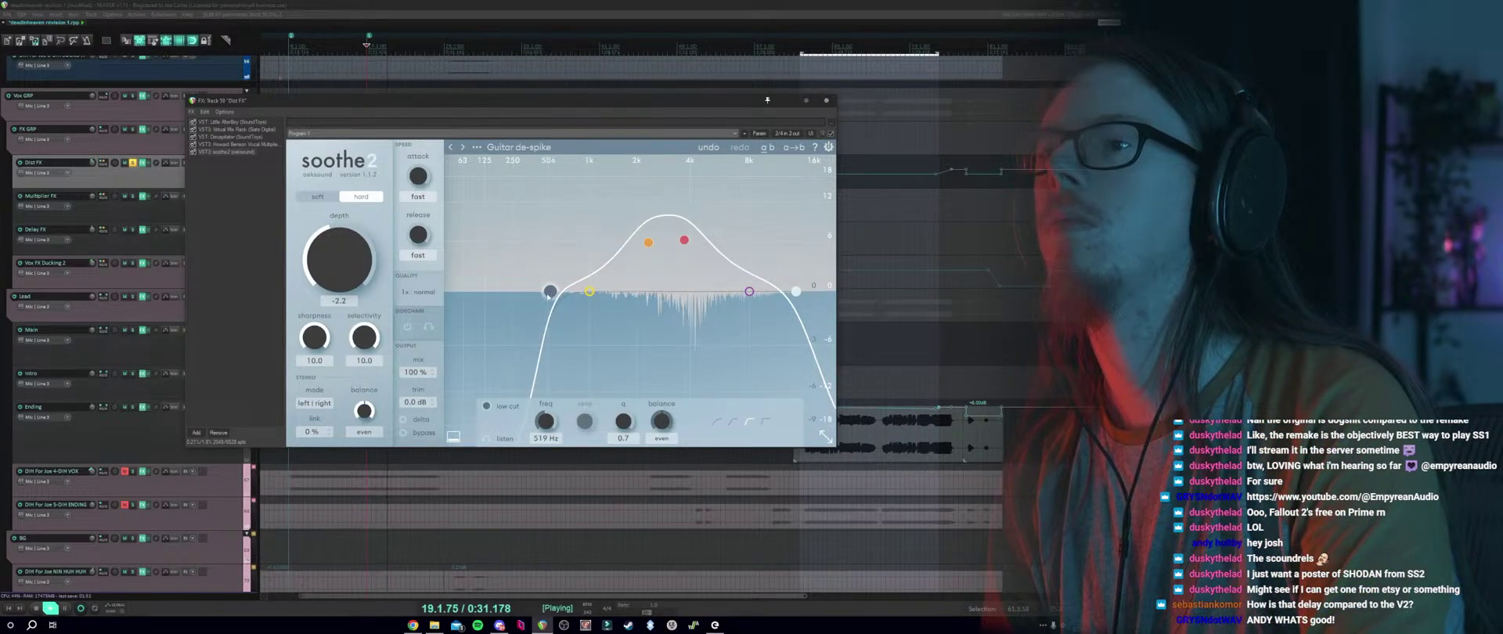
pyautogui.click(417, 420)
pyautogui.click(418, 421)
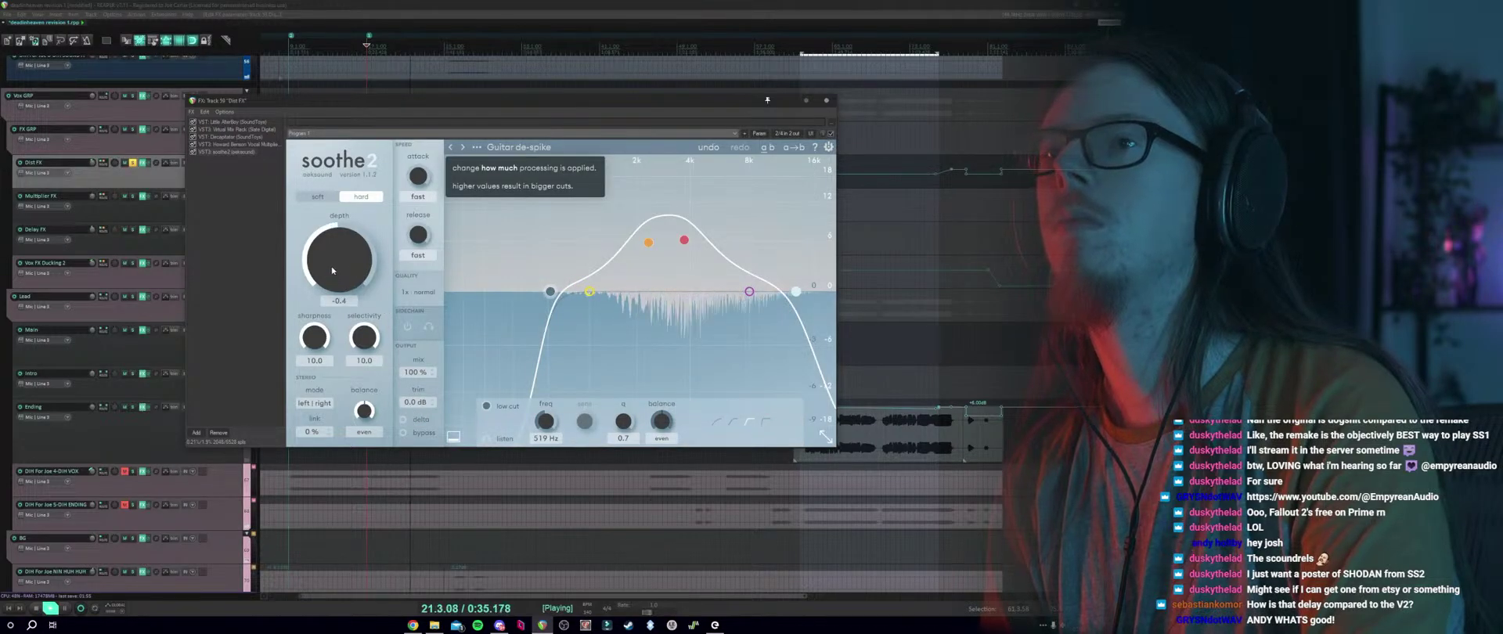
pyautogui.moveTo(335, 276); pyautogui.dragTo(333, 271)
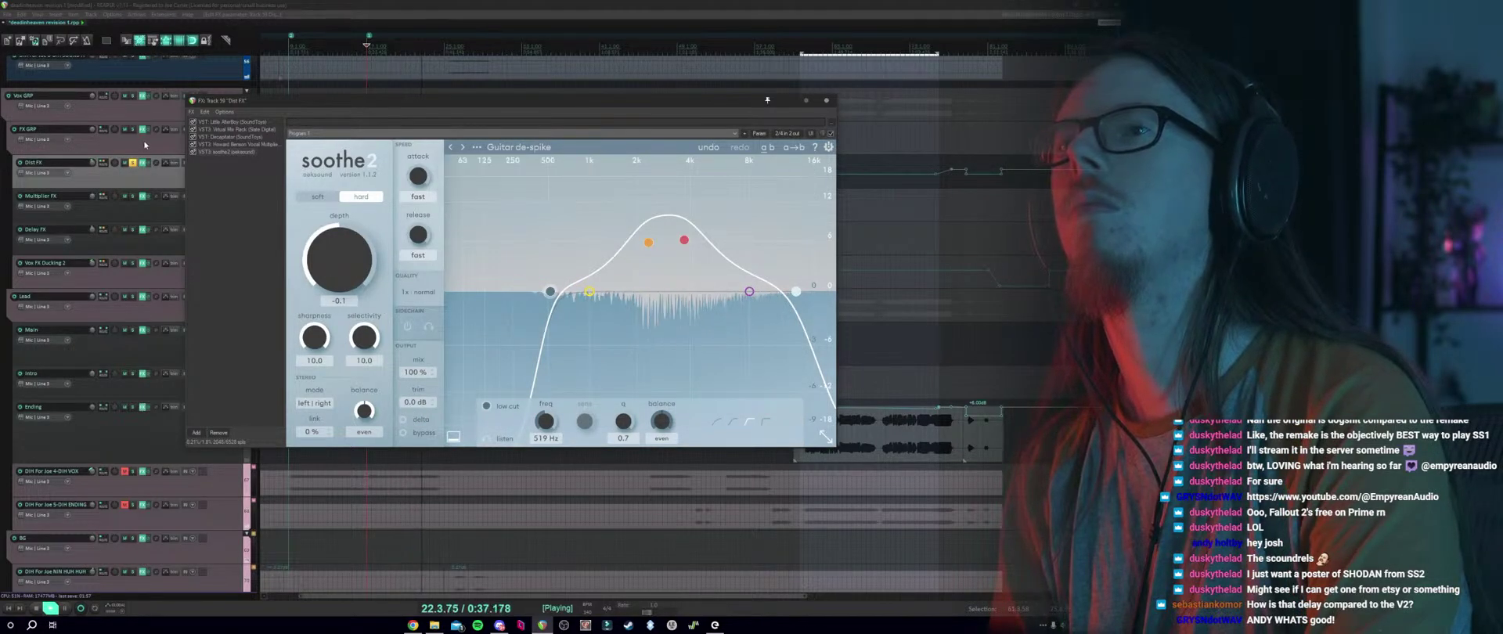
pyautogui.click(404, 433)
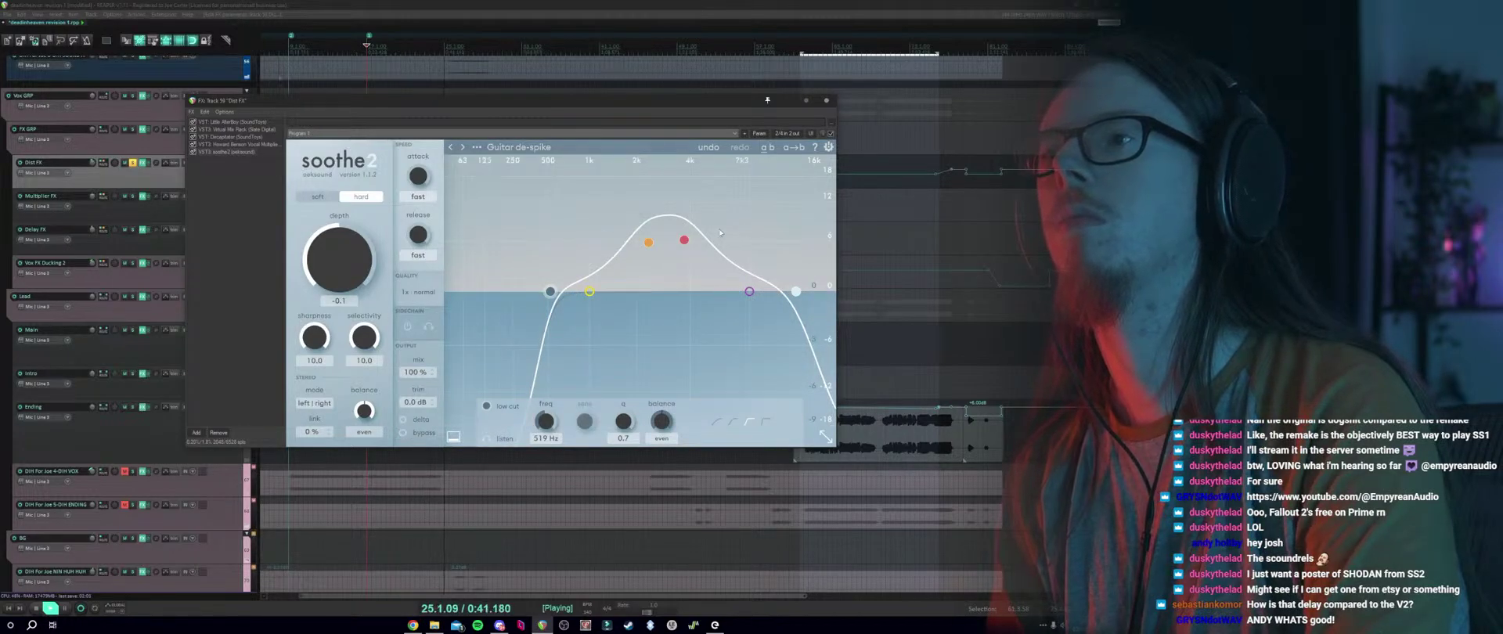
# Move soothe2's red band to about 7.1 kHz and its orange band to about 4 kHz, and check the delta signal.
pyautogui.moveTo(684, 242); pyautogui.dragTo(743, 239)
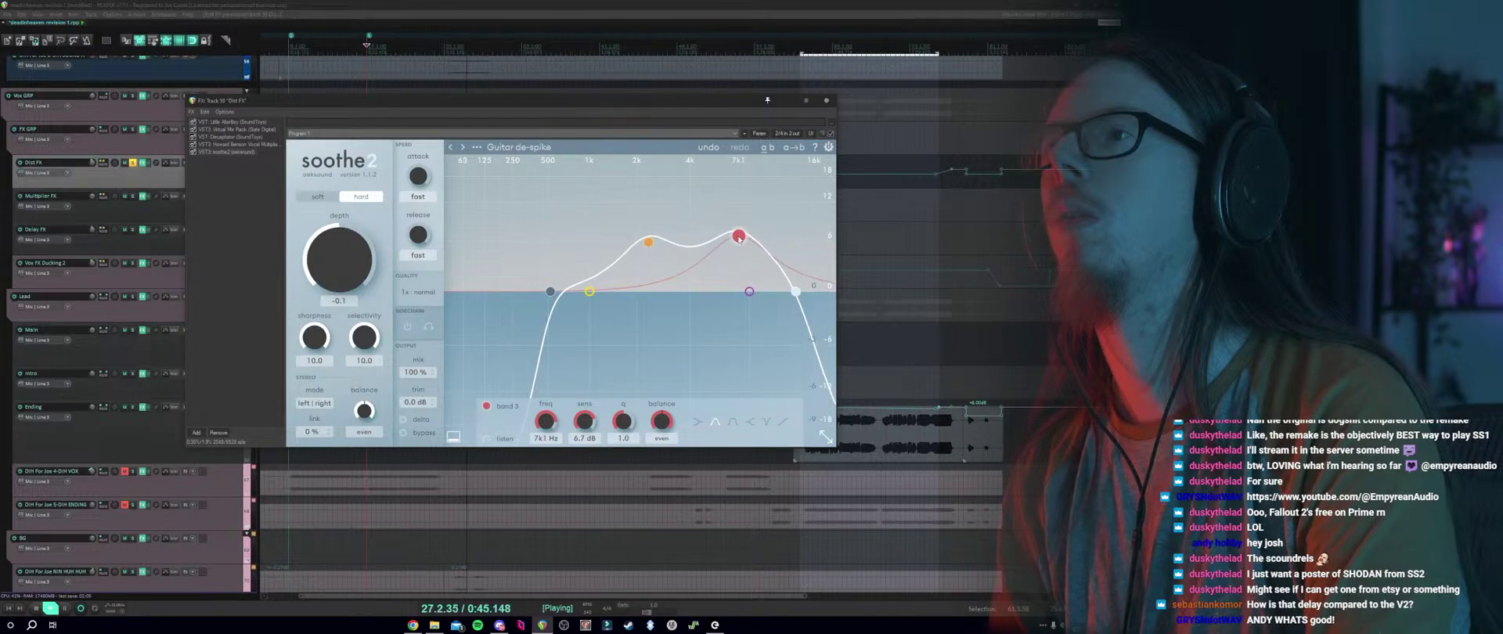
pyautogui.moveTo(647, 243); pyautogui.dragTo(691, 241)
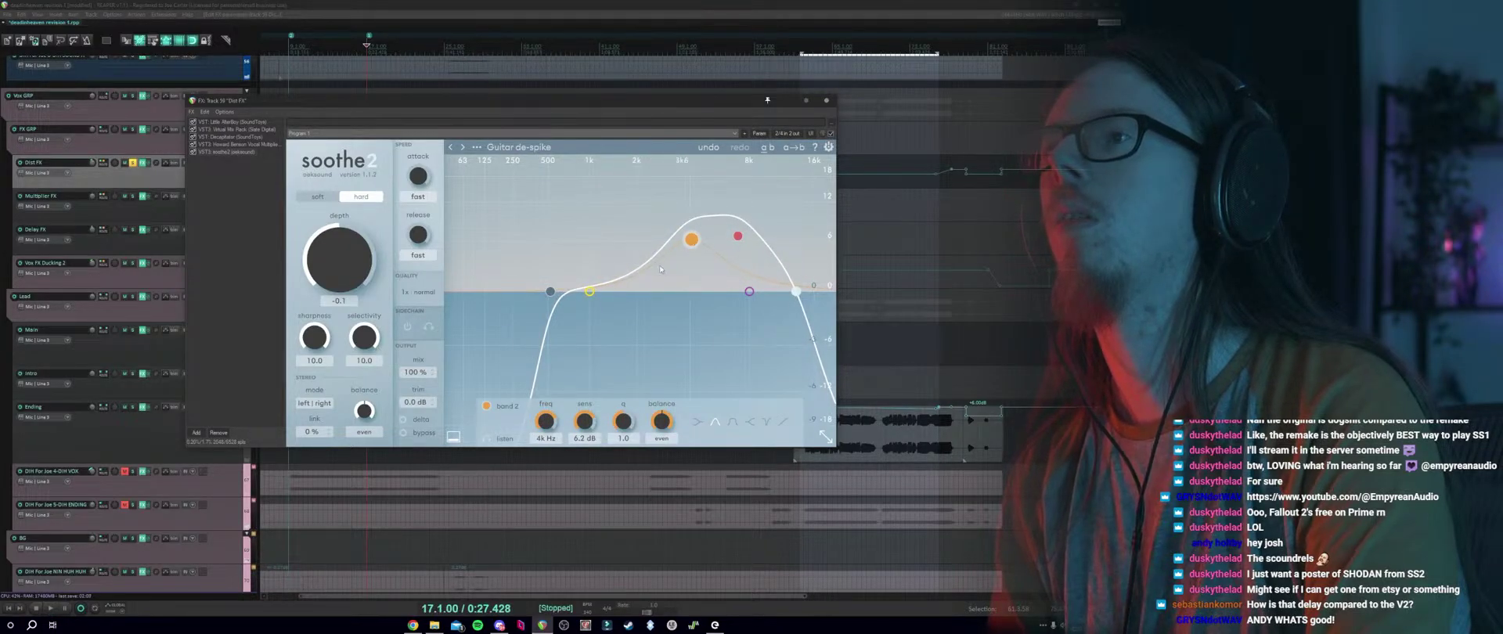
pyautogui.click(407, 421)
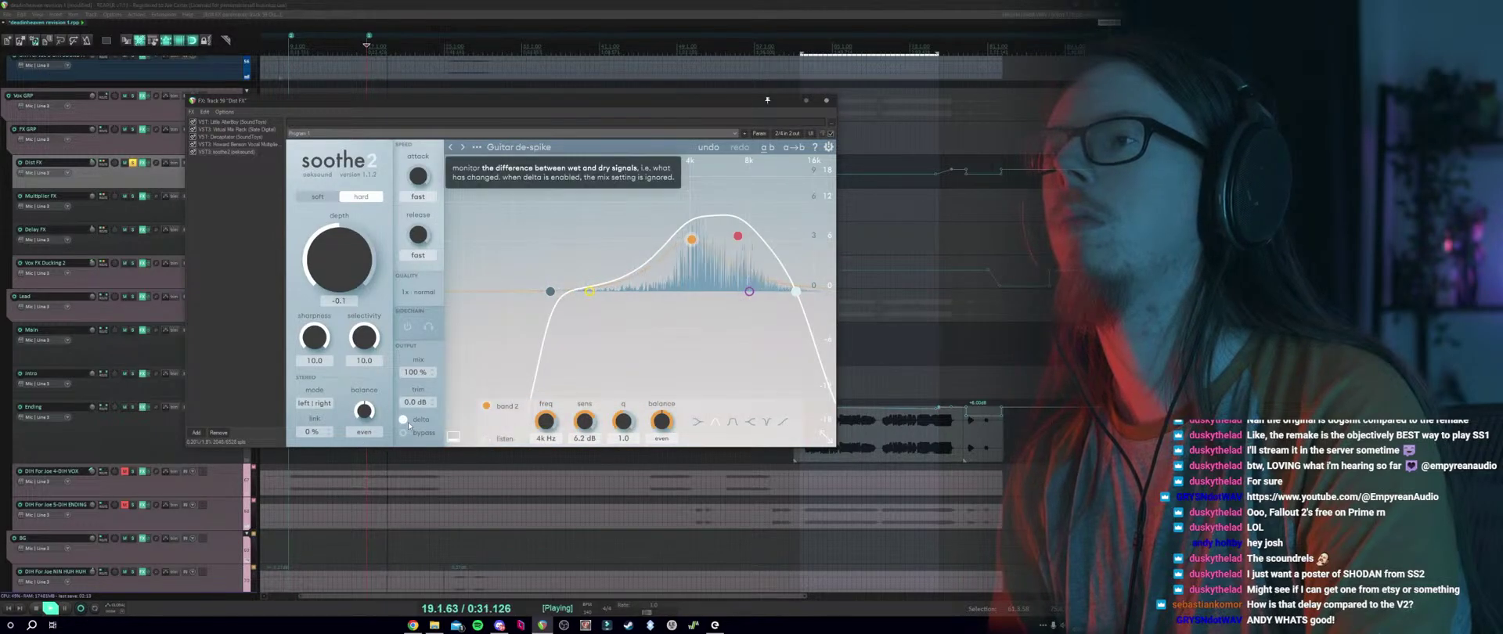
pyautogui.click(406, 421)
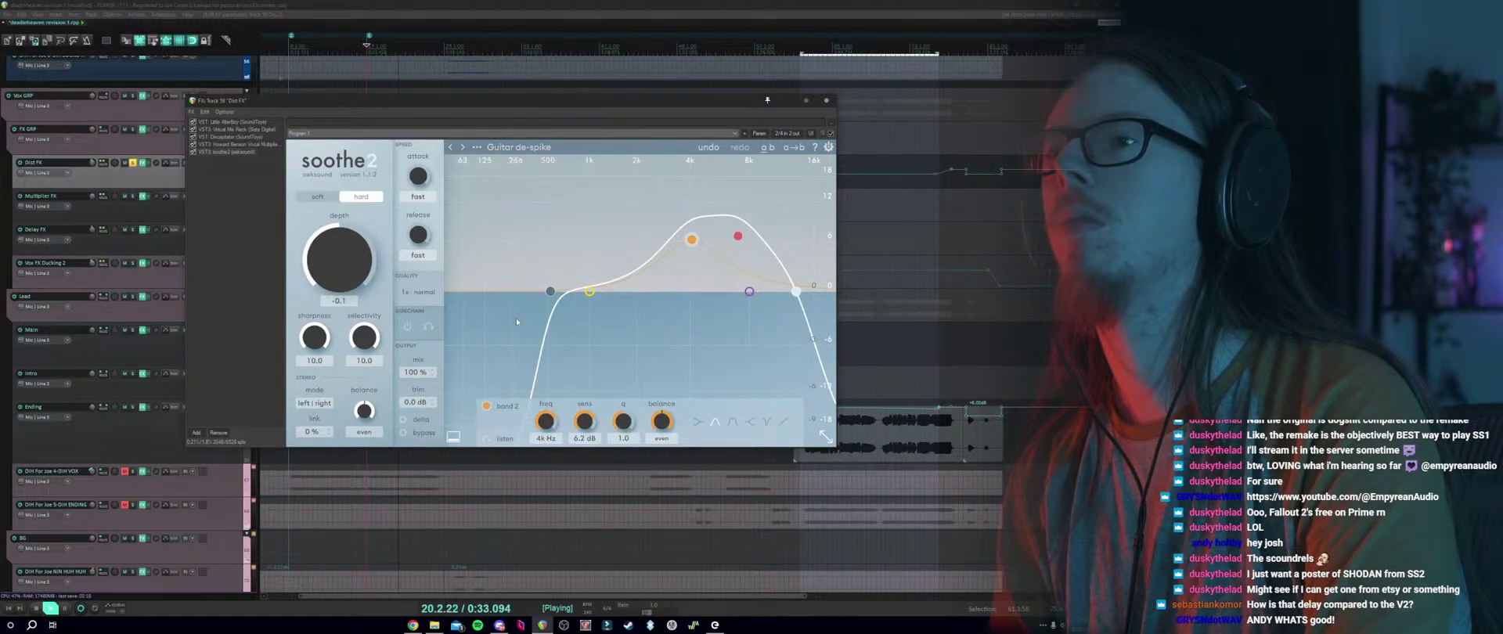
# Set soothe2's sharpness to 7.2 on Dist FX during playback, checking the delta signal on the way, and stop playback.
pyautogui.moveTo(314, 343); pyautogui.dragTo(303, 400)
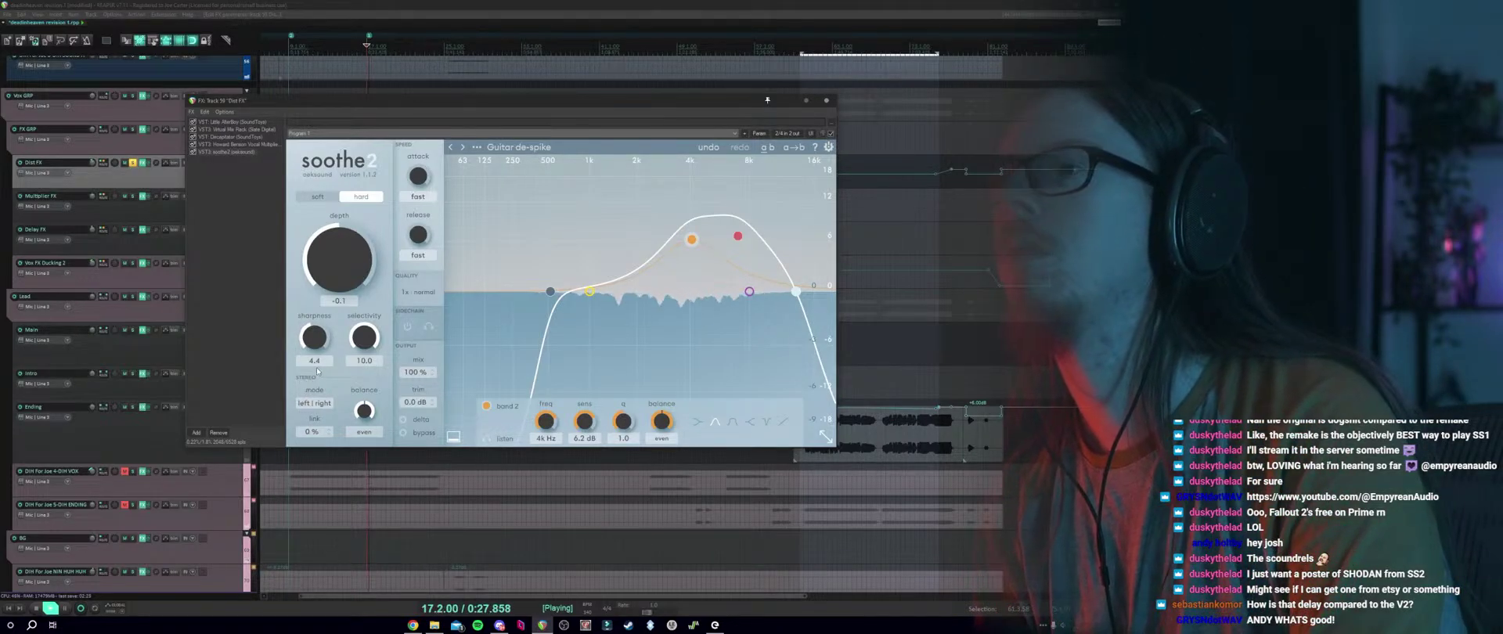
pyautogui.click(404, 420)
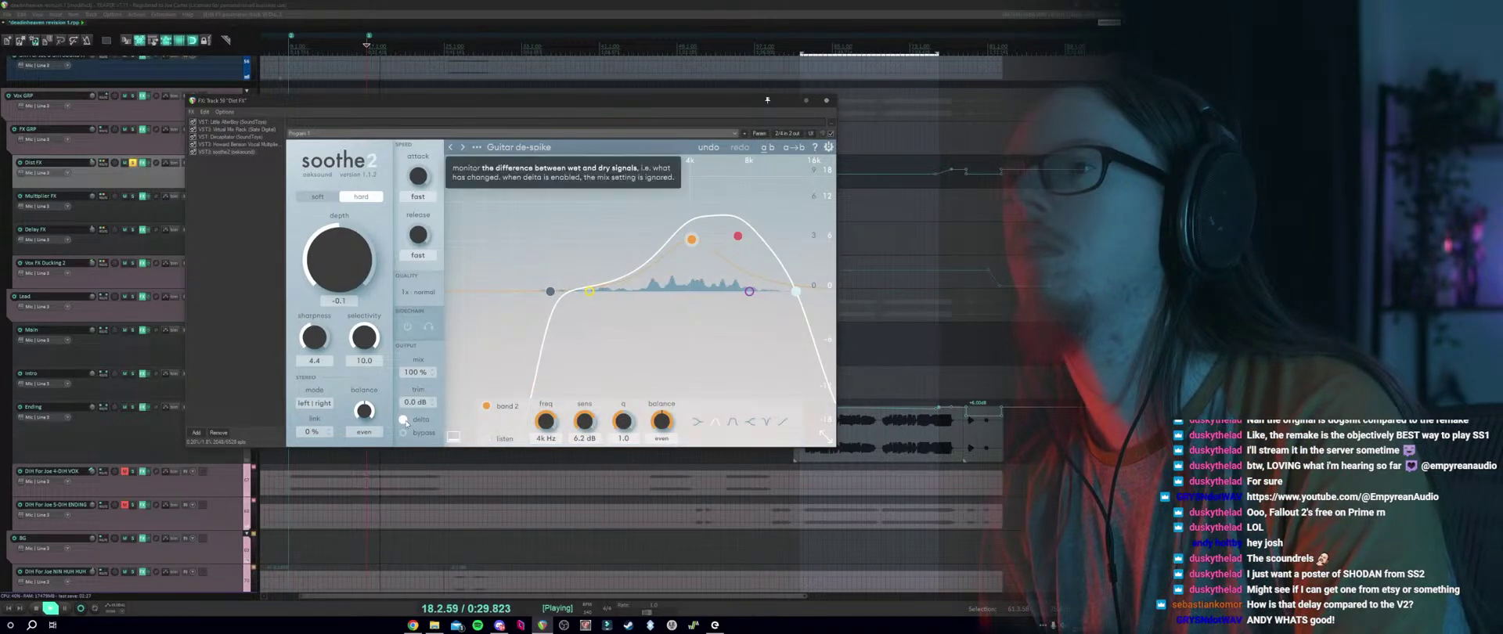
pyautogui.click(404, 420)
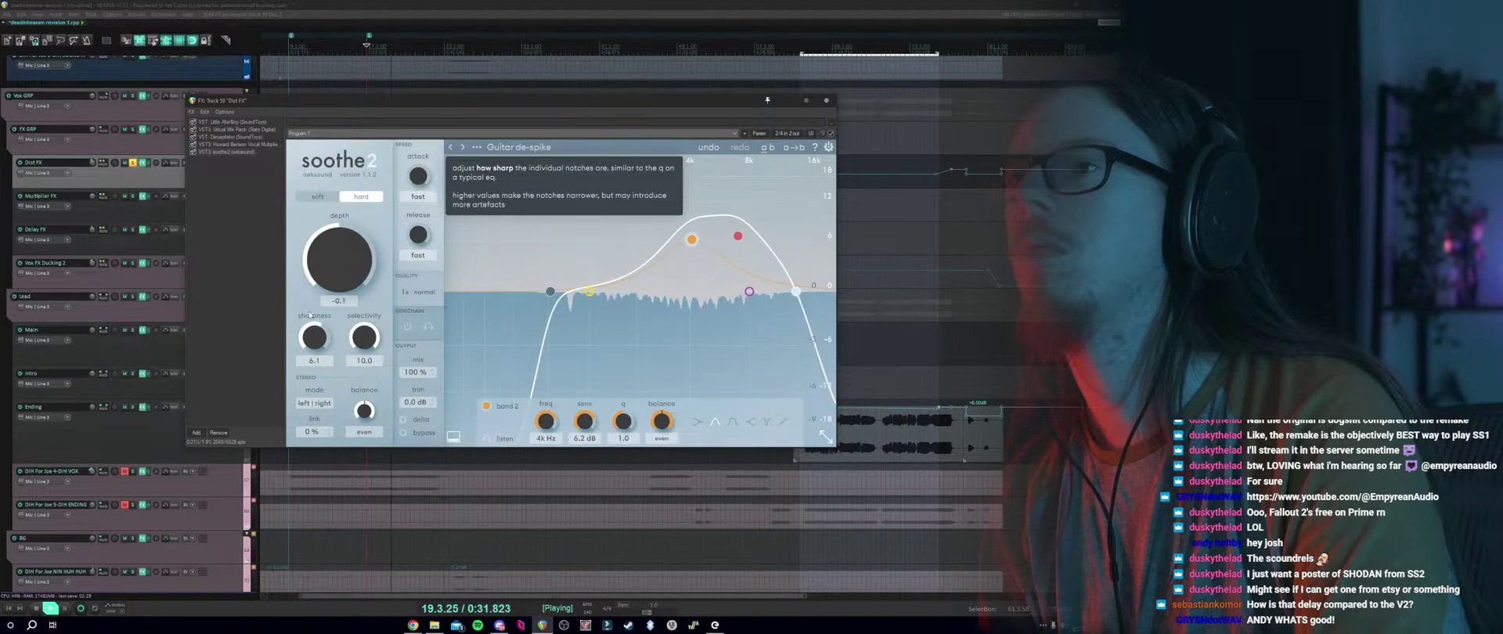
pyautogui.moveTo(310, 316); pyautogui.dragTo(311, 304)
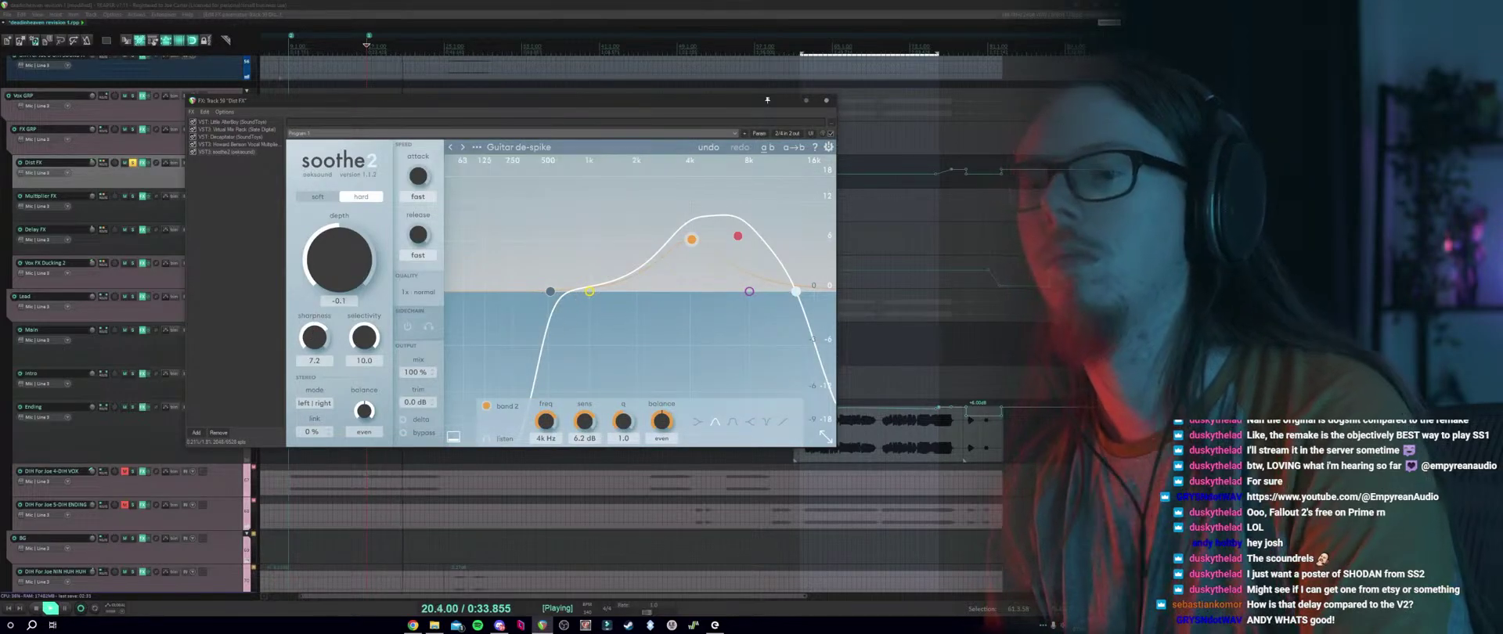
pyautogui.press('ctrl')
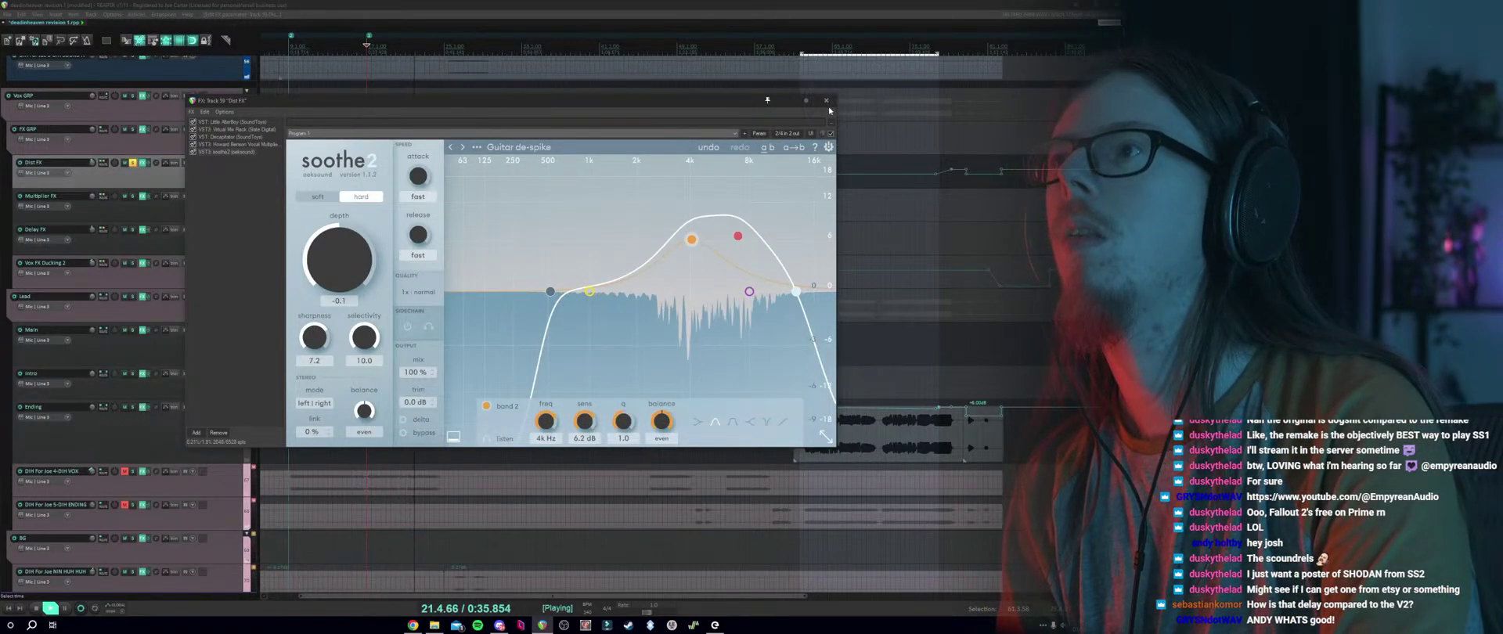
pyautogui.press('space')
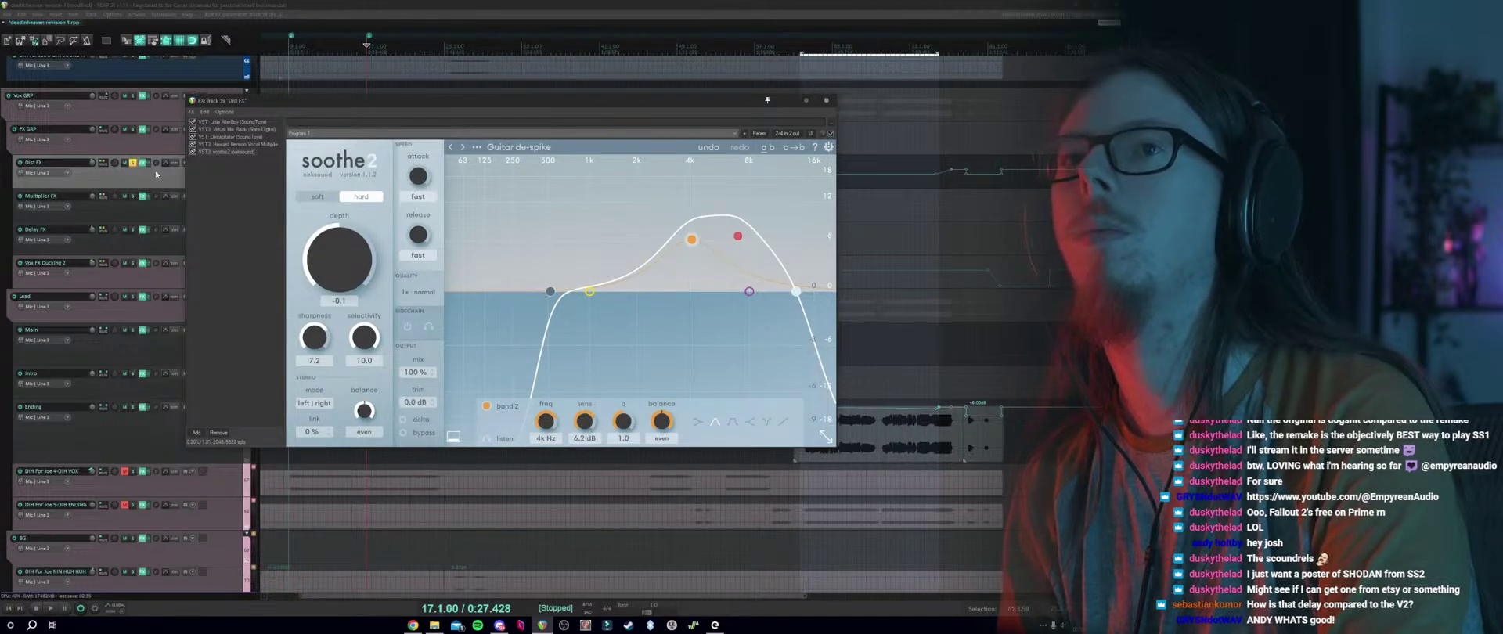
# Move the solo from Dist FX to Multiplier FX and on to Delay FX, open the Delay FX chain and start playback.
pyautogui.click(133, 163)
pyautogui.click(133, 198)
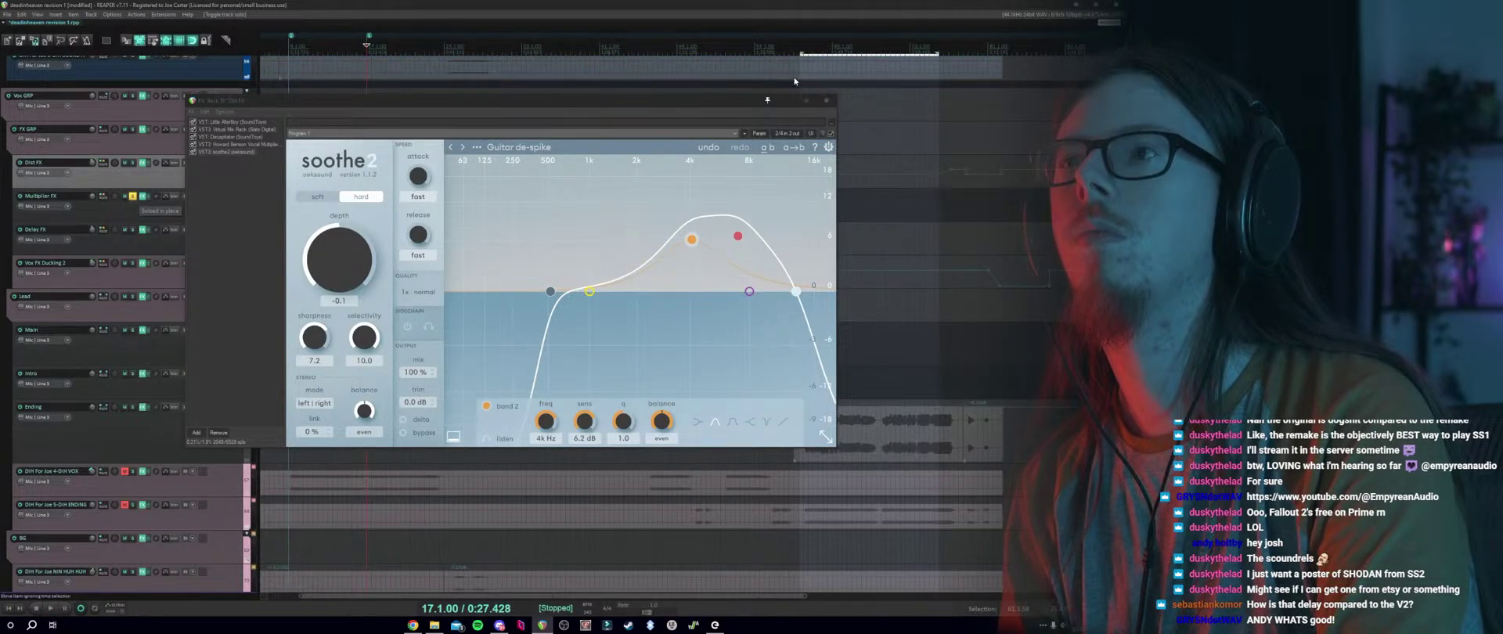
pyautogui.click(827, 101)
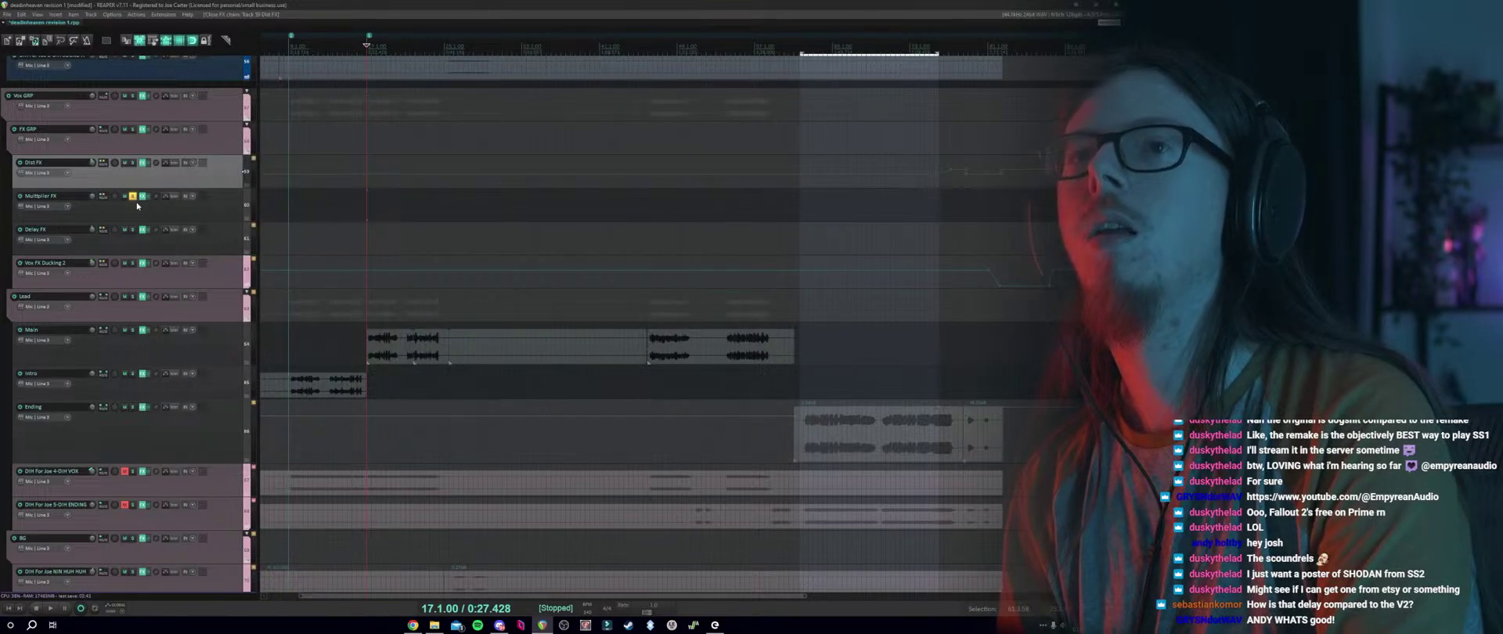
pyautogui.click(134, 197)
pyautogui.click(133, 230)
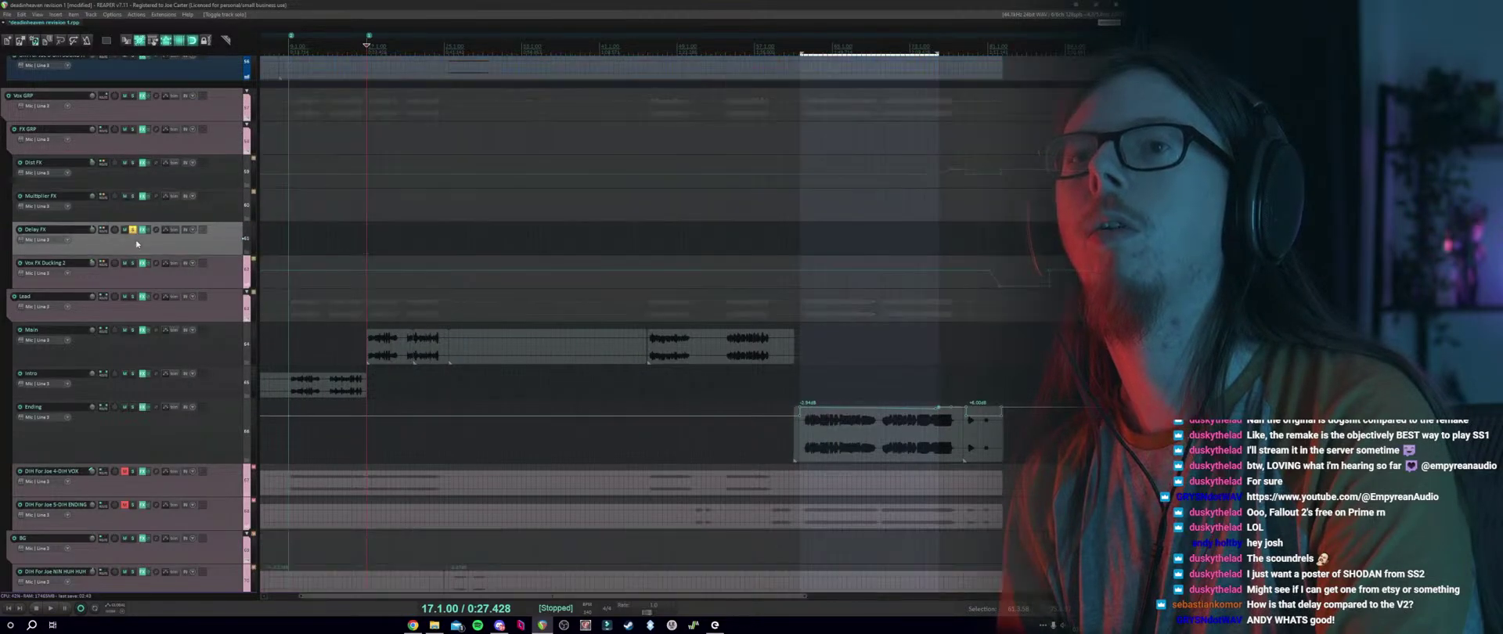
pyautogui.click(143, 229)
pyautogui.press('space')
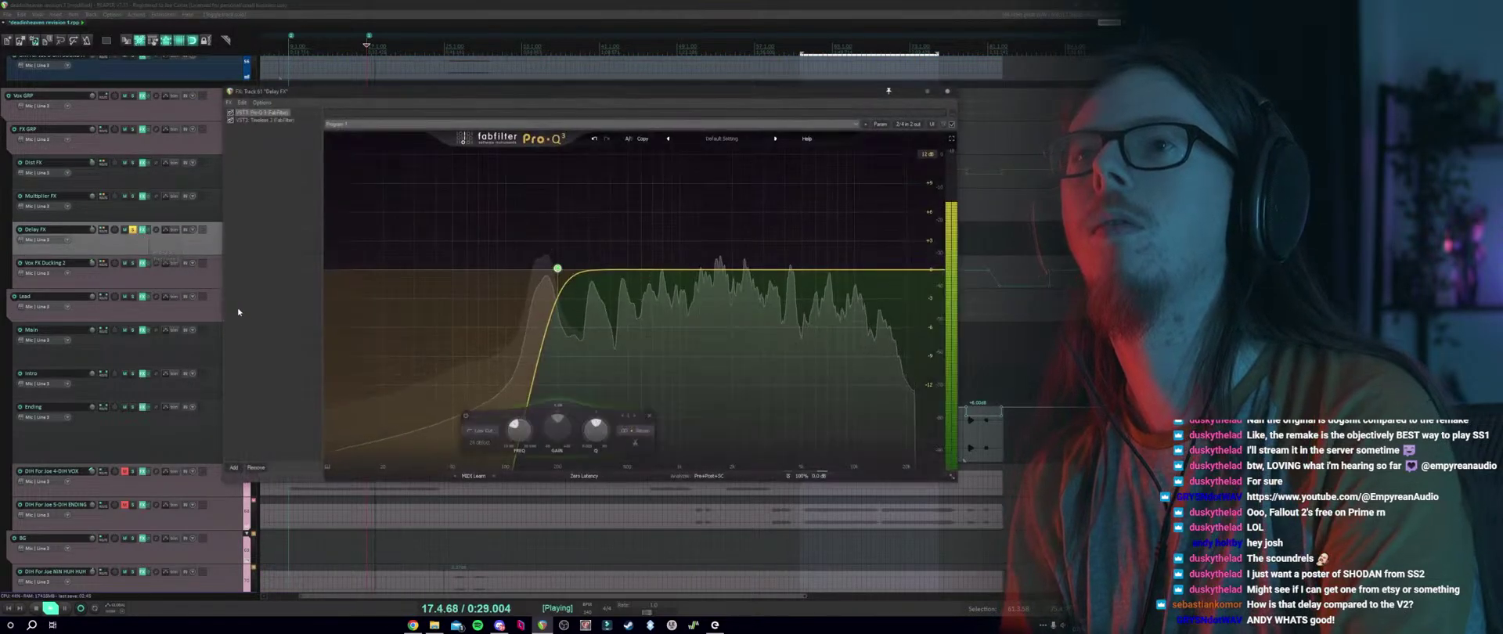
# Add FabFilter Pro-C 2 to the end of the Delay FX chain.
pyautogui.doubleClick(262, 201)
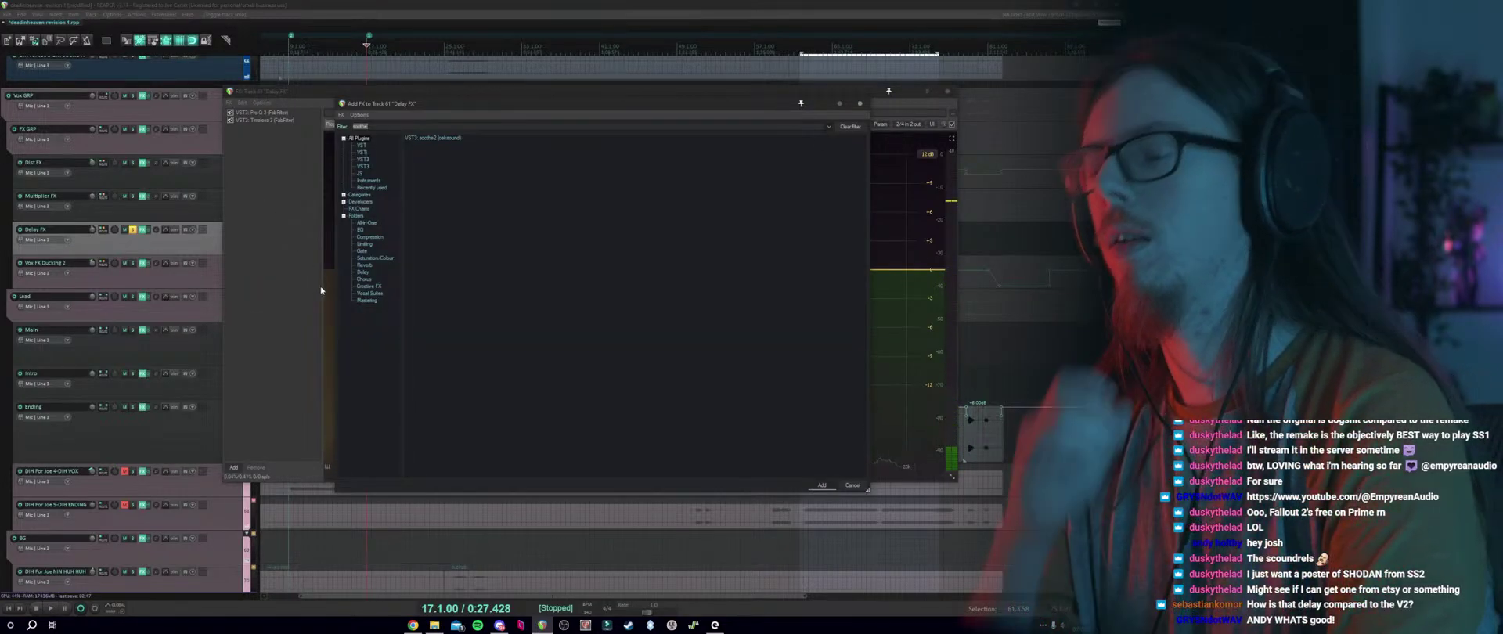
pyautogui.write('pro')
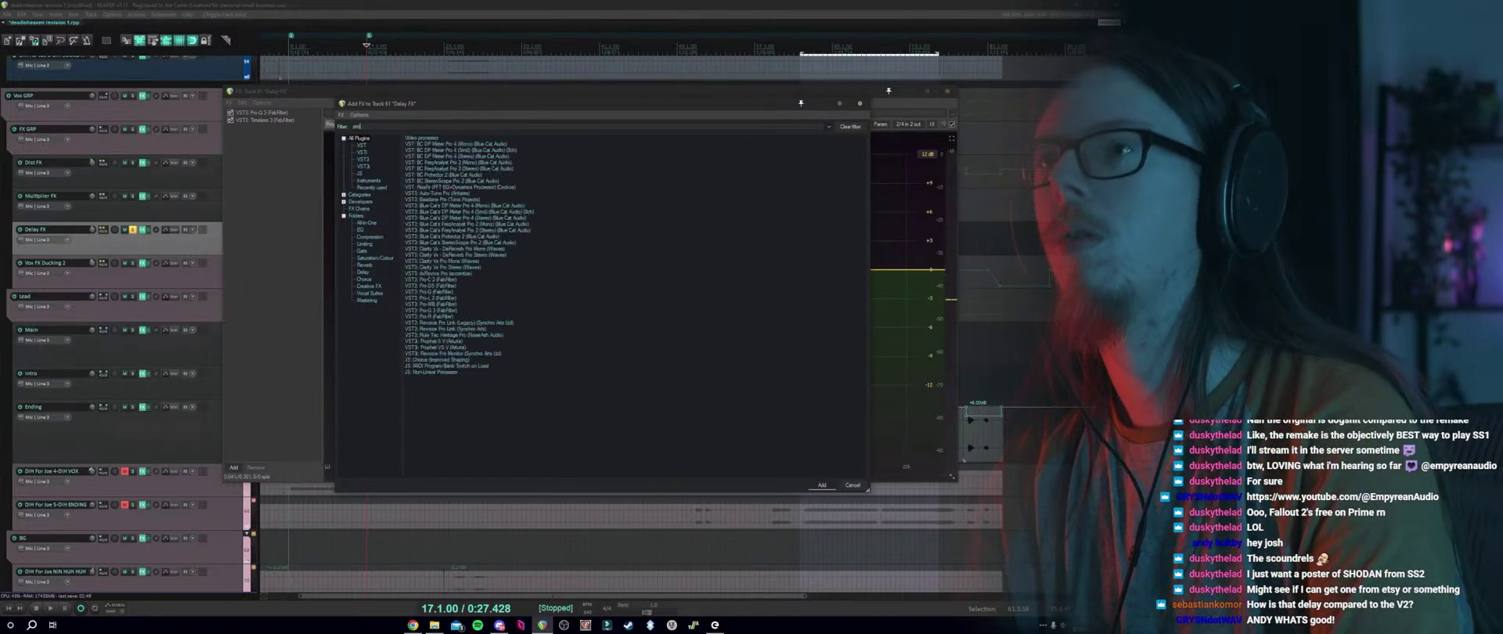
pyautogui.write('-q')
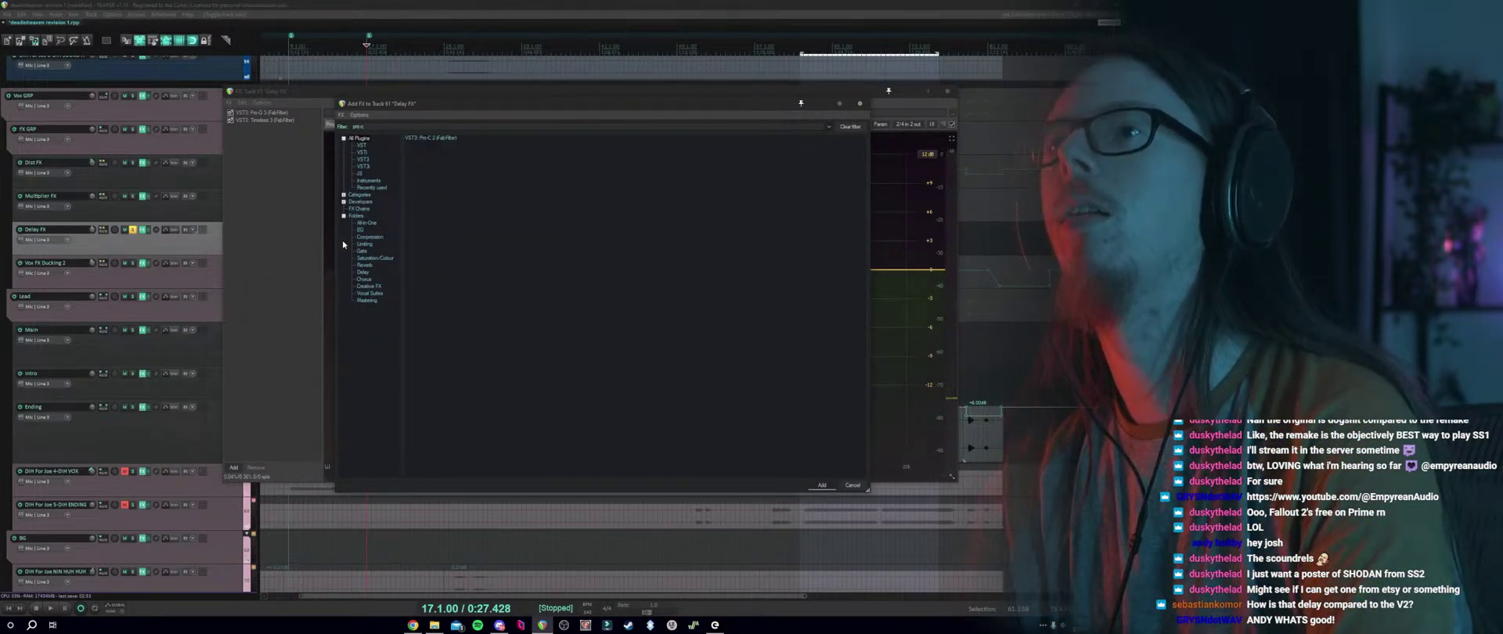
pyautogui.doubleClick(428, 138)
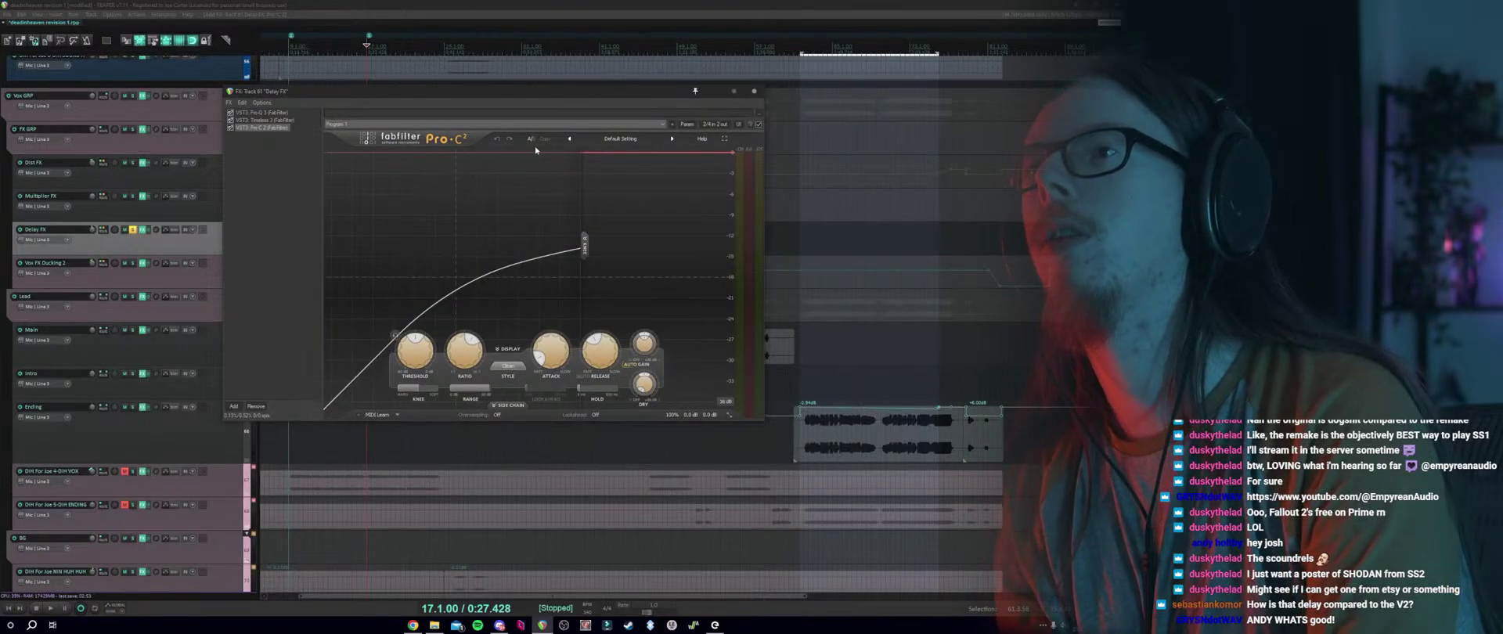
# Load a preset in the new Pro-C 2, raise its ratio and switch the compression style to Vocal.
pyautogui.click(621, 138)
pyautogui.click(638, 228)
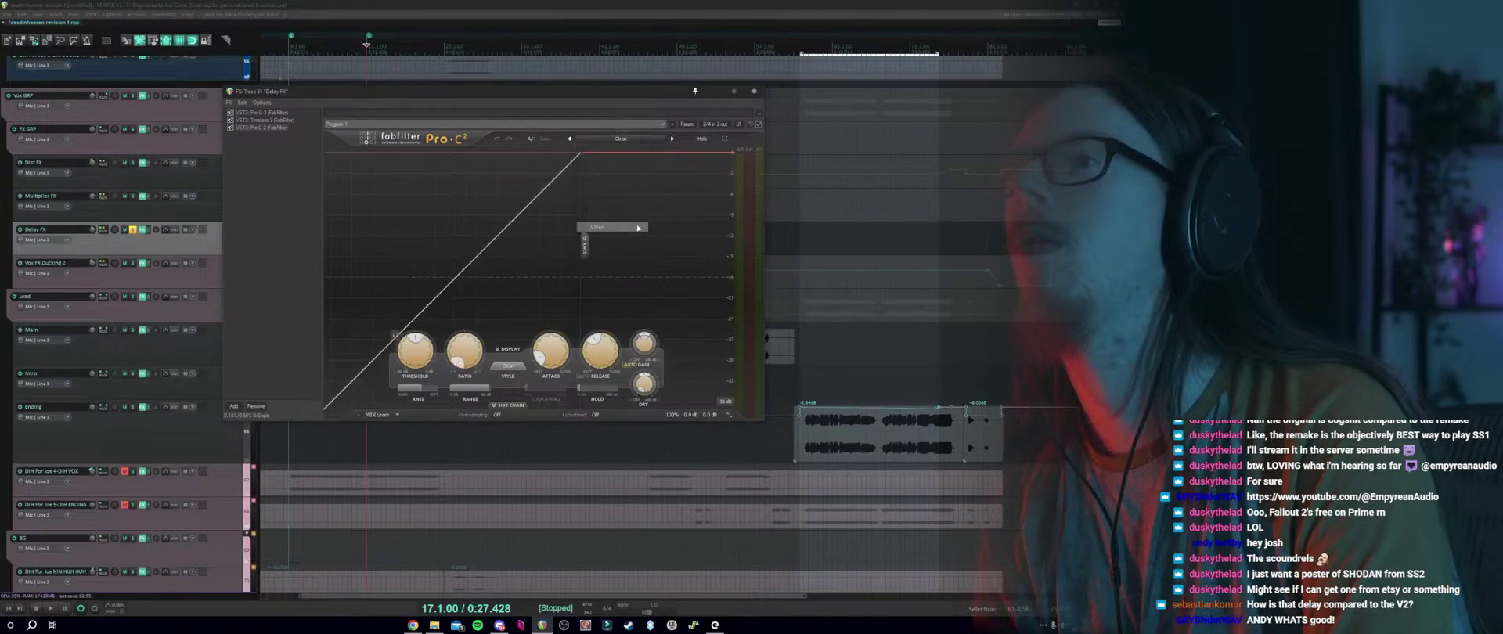
pyautogui.moveTo(458, 367); pyautogui.dragTo(457, 342)
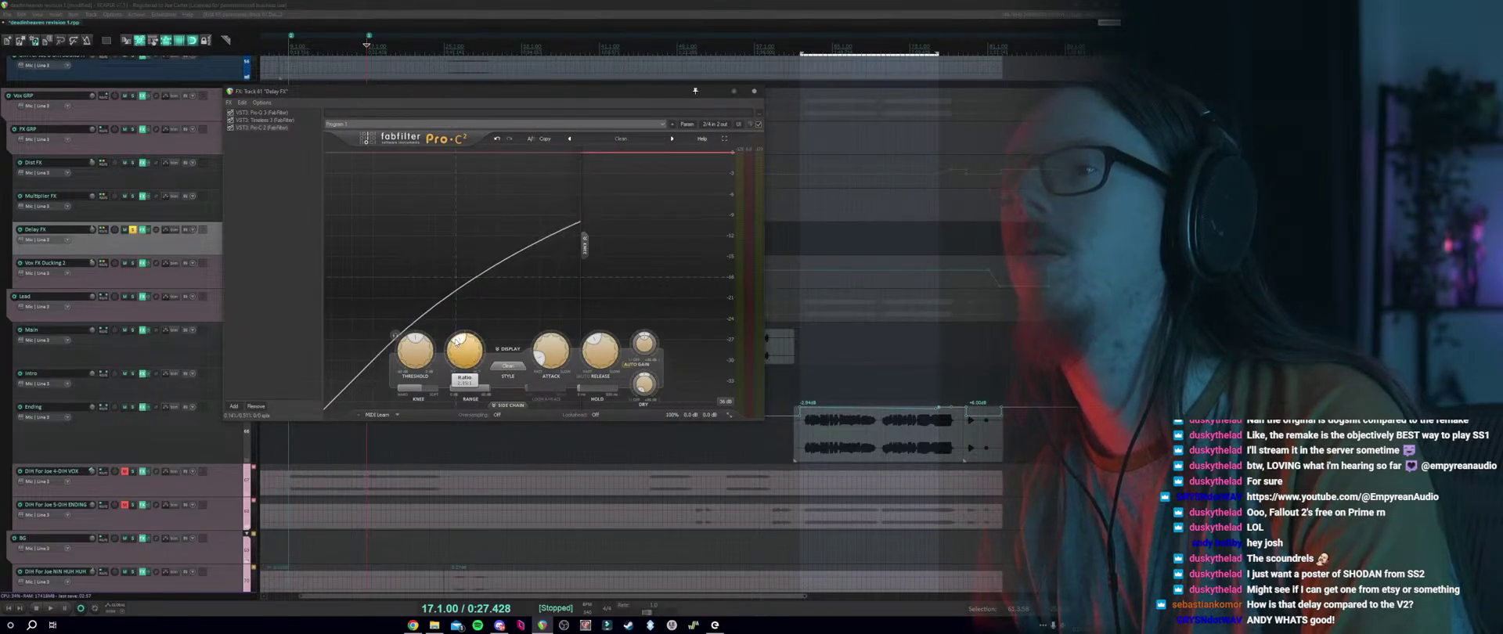
pyautogui.click(508, 366)
pyautogui.click(510, 406)
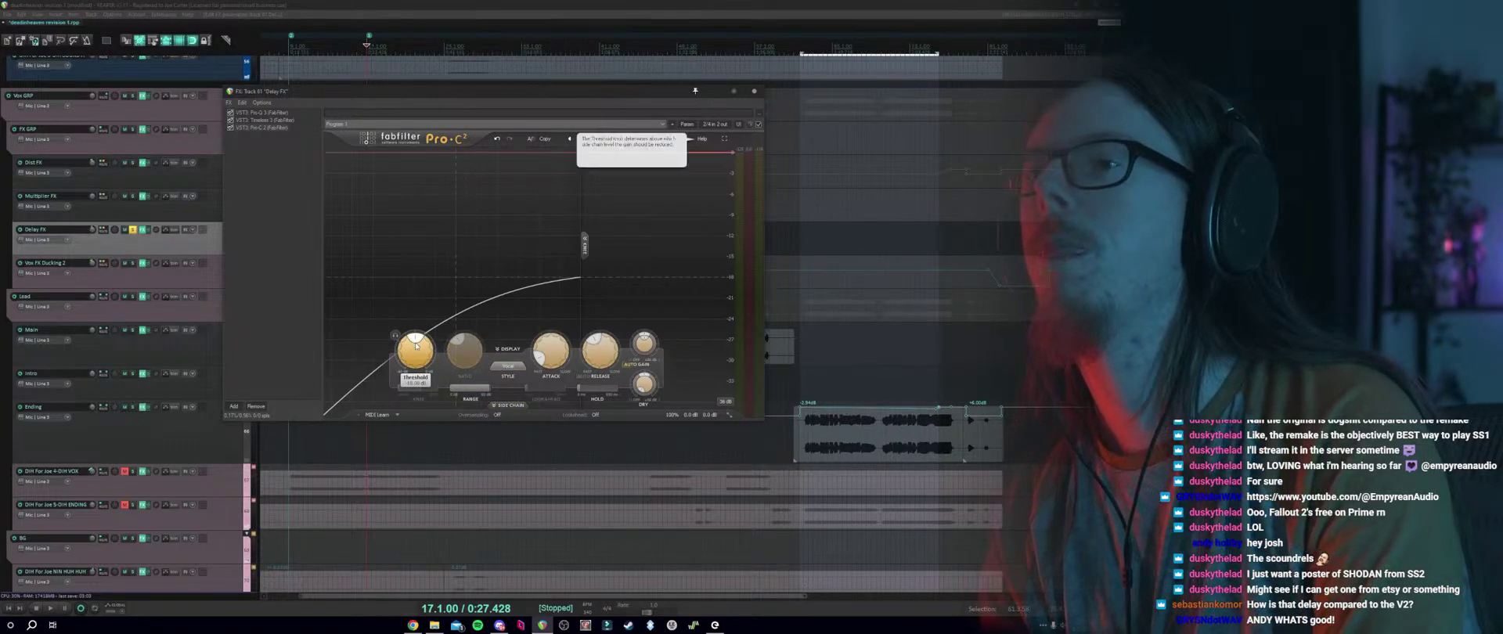
# Lower the Pro-C 2 threshold on Delay FX while playing from bar 17.
pyautogui.press('space')
pyautogui.scroll(-2, 416, 342)
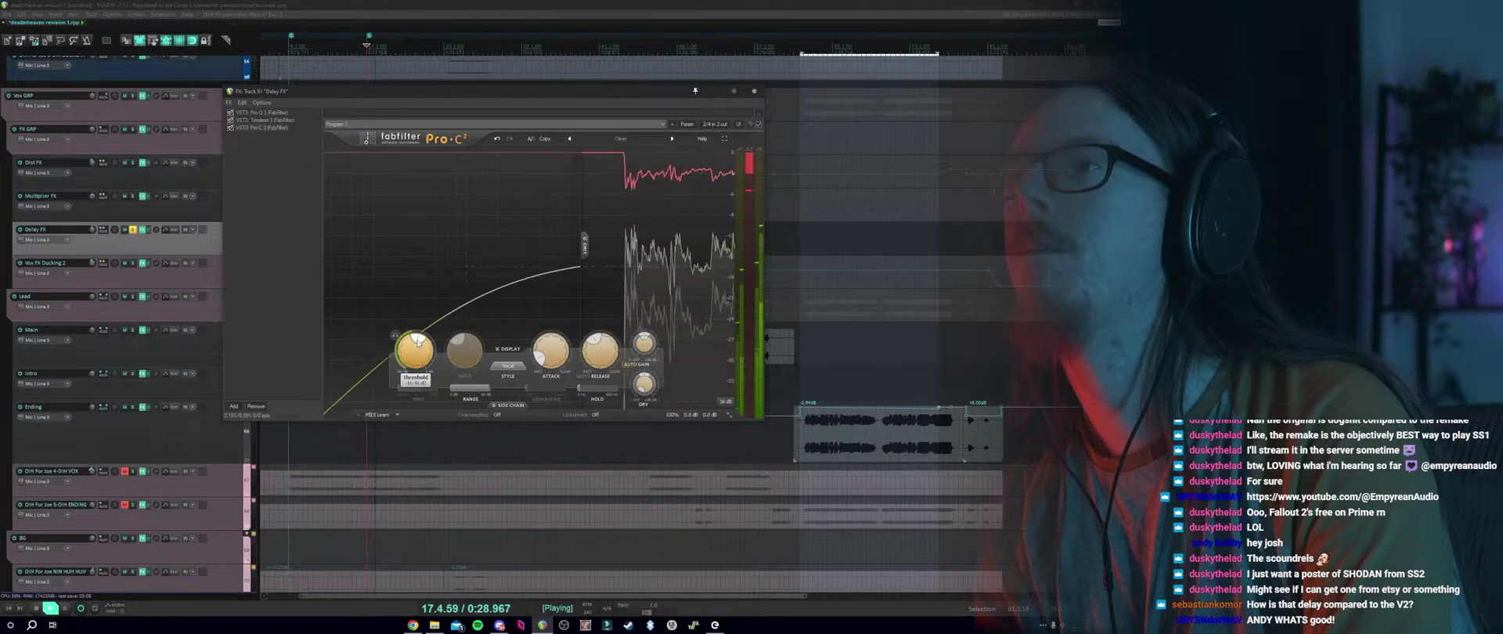
pyautogui.scroll(-2, 415, 341)
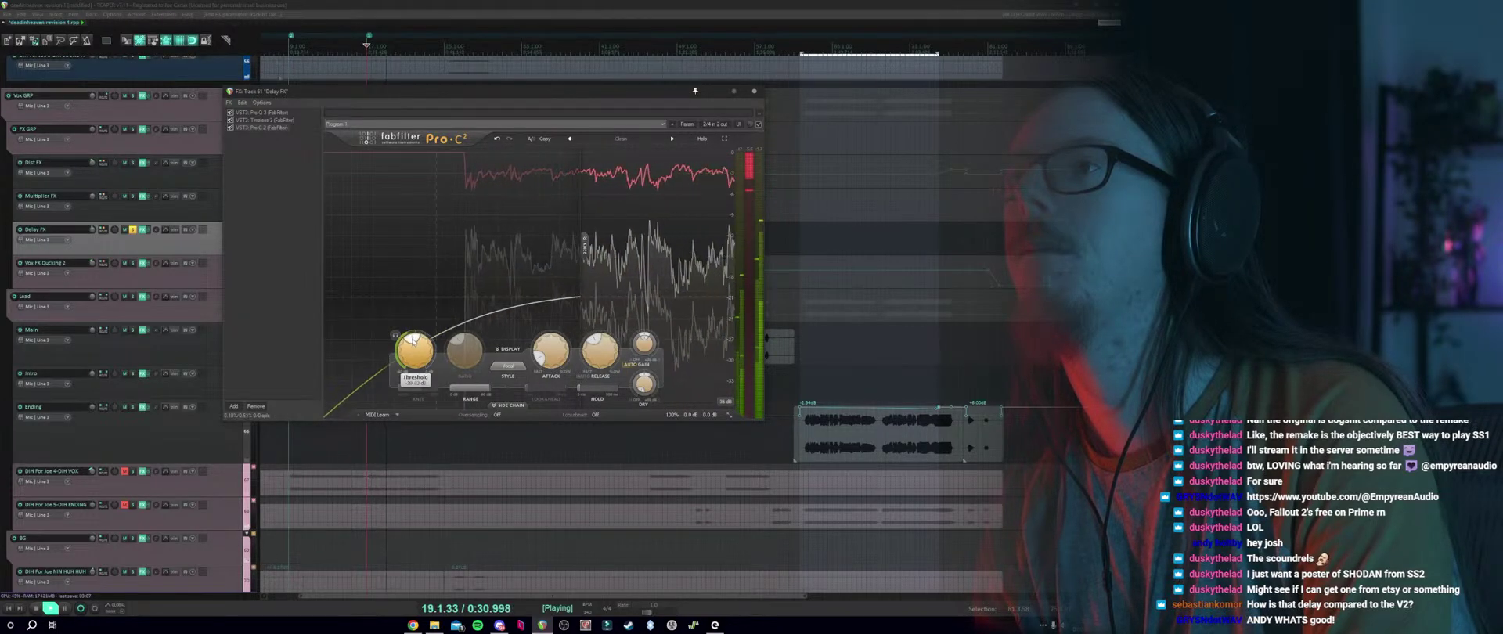
# Adjust the wet gain of Pro-C 2 on Delay FX, compare it with its bypass during playback, and close the chain.
pyautogui.click(231, 128)
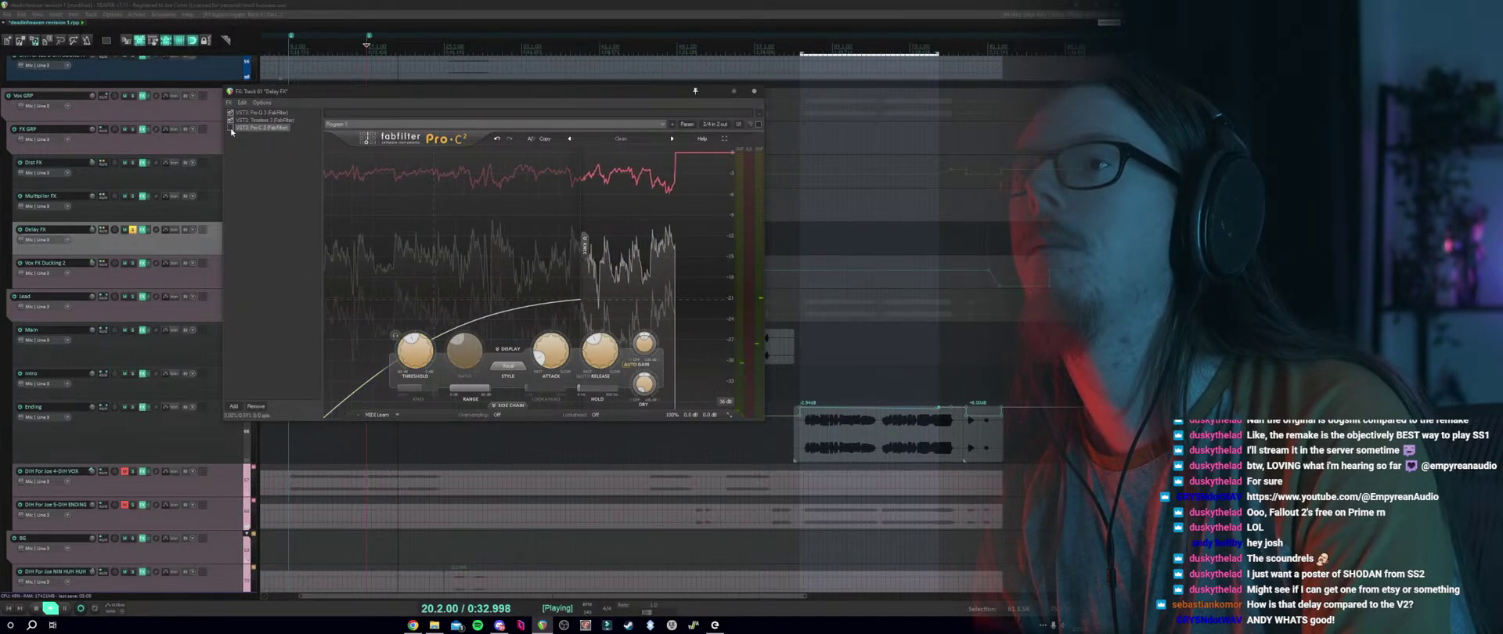
pyautogui.scroll(-2, 646, 342)
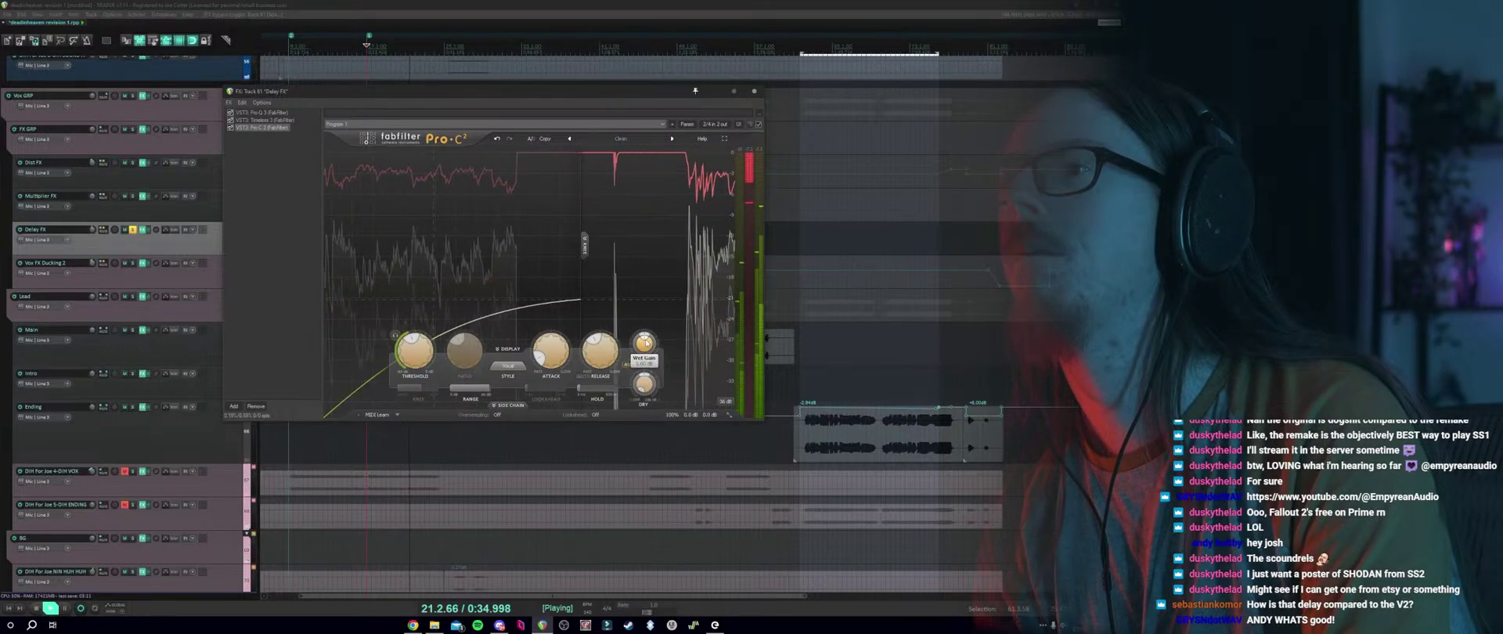
pyautogui.scroll(-2, 644, 342)
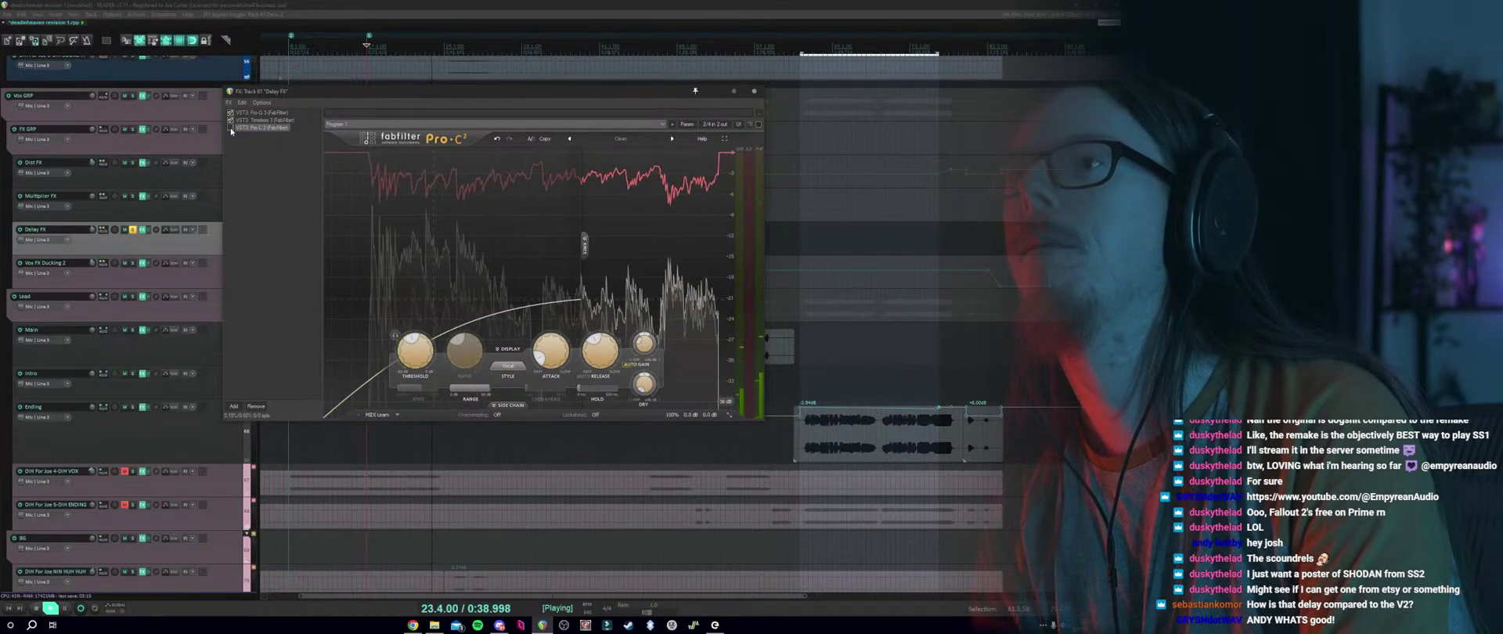
pyautogui.press('space')
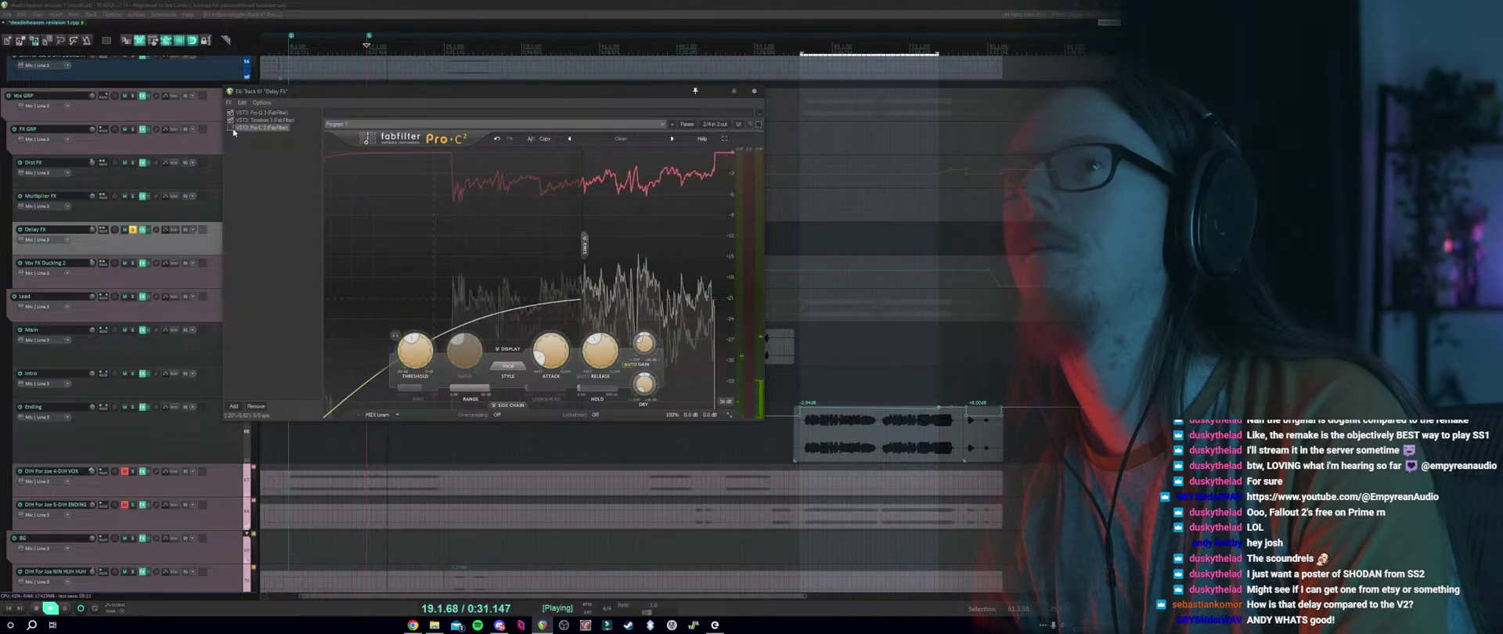
pyautogui.press('space')
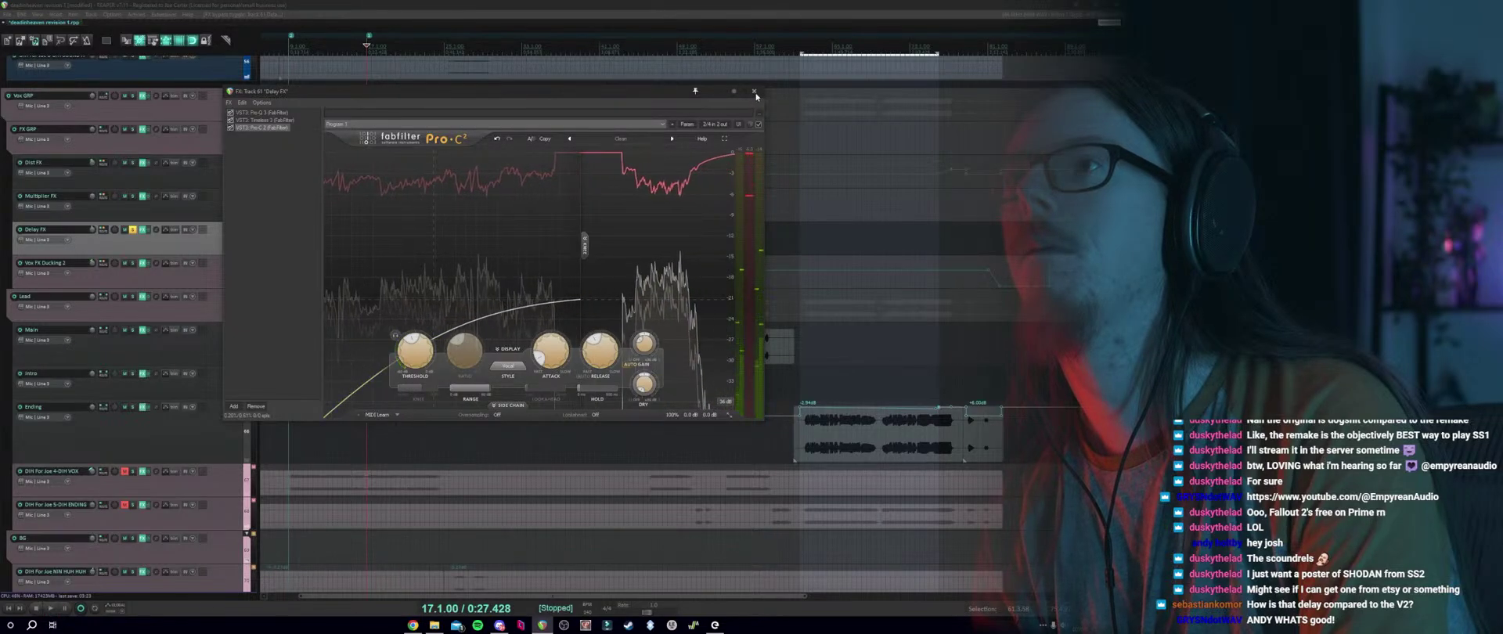
pyautogui.press('Escape')
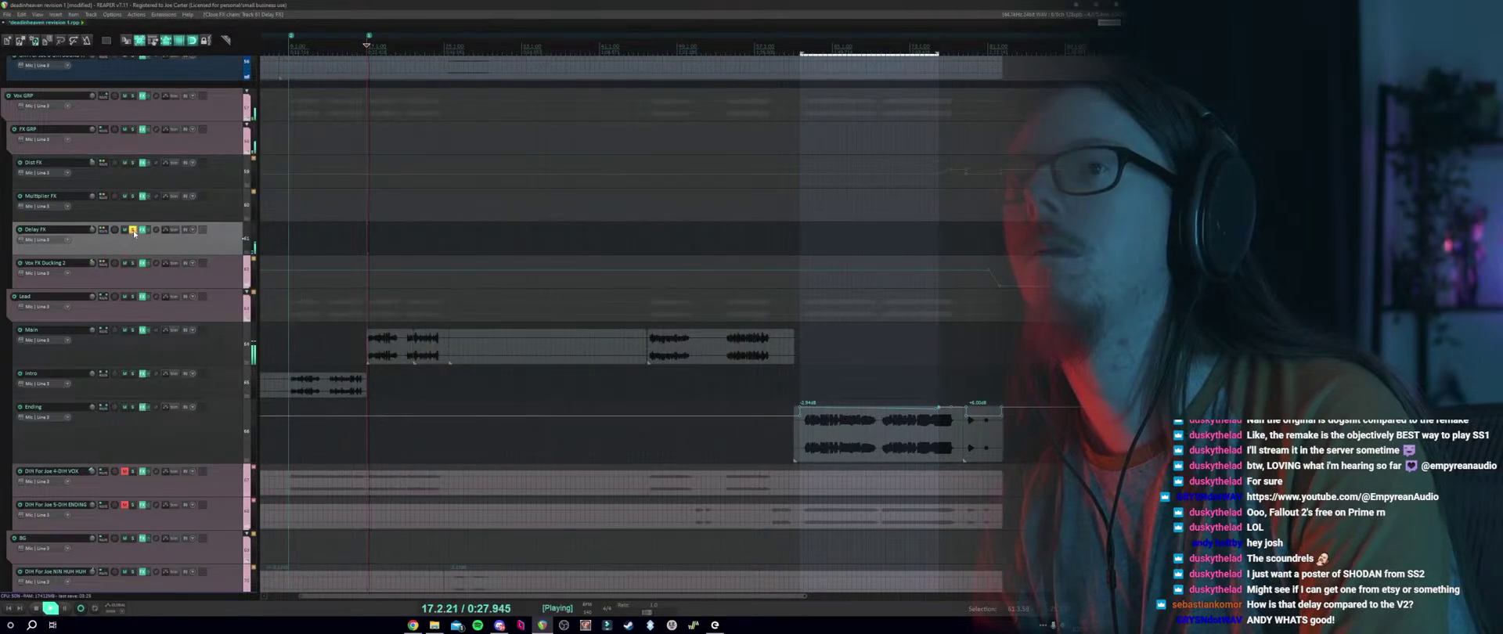
# Solo Vox FX Ducking 2 instead of Delay FX and raise the threshold of its Pro-C 2 slightly during playback.
pyautogui.click(133, 230)
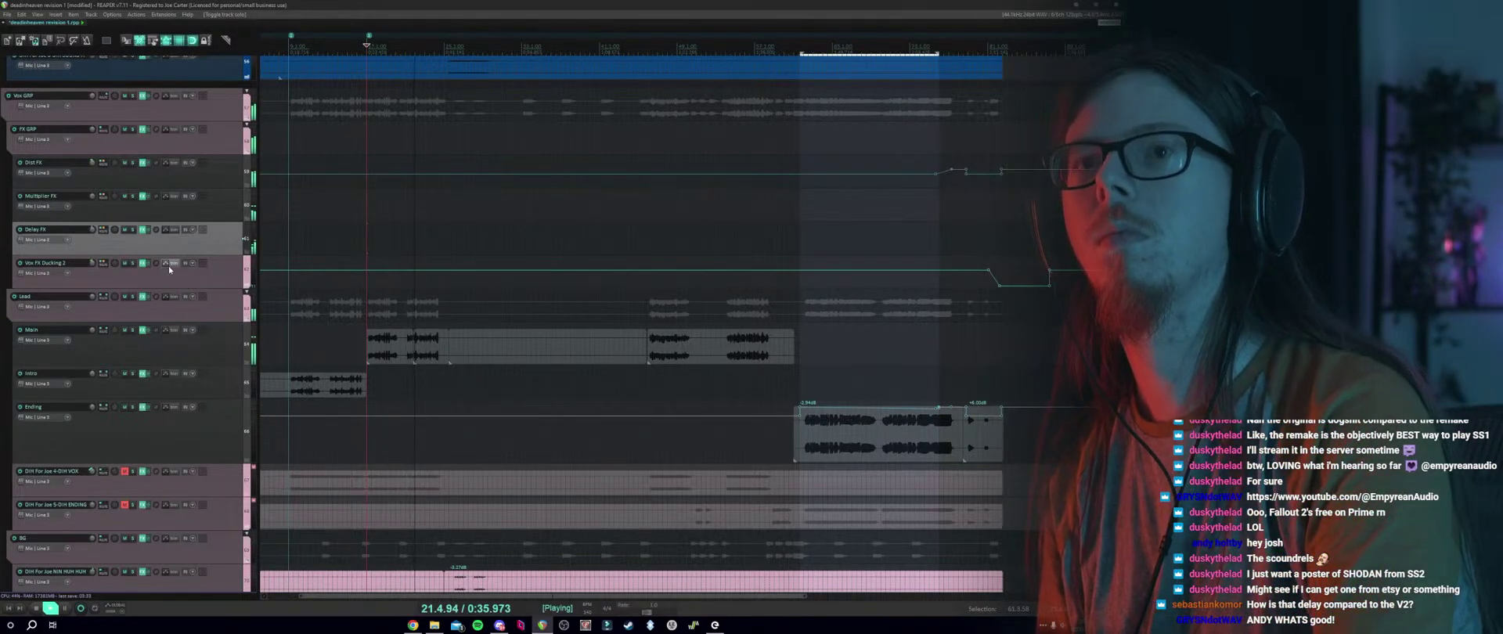
pyautogui.click(133, 264)
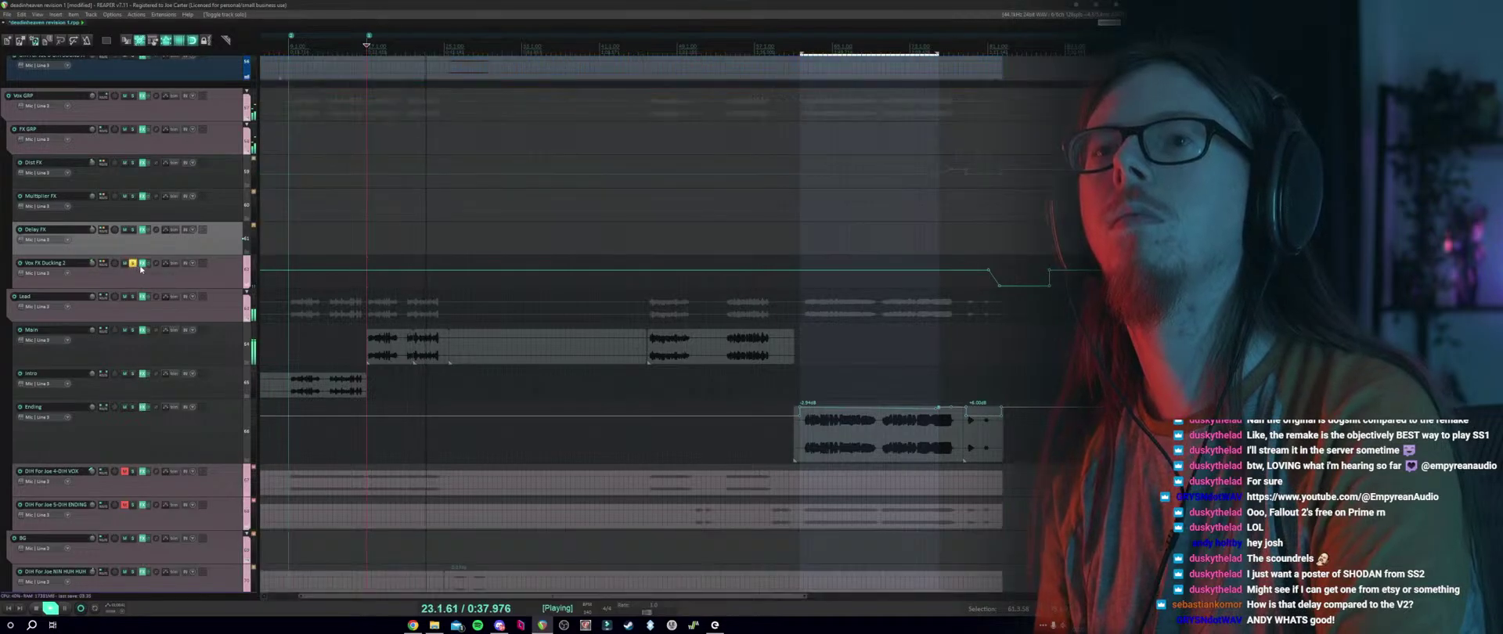
pyautogui.click(145, 280)
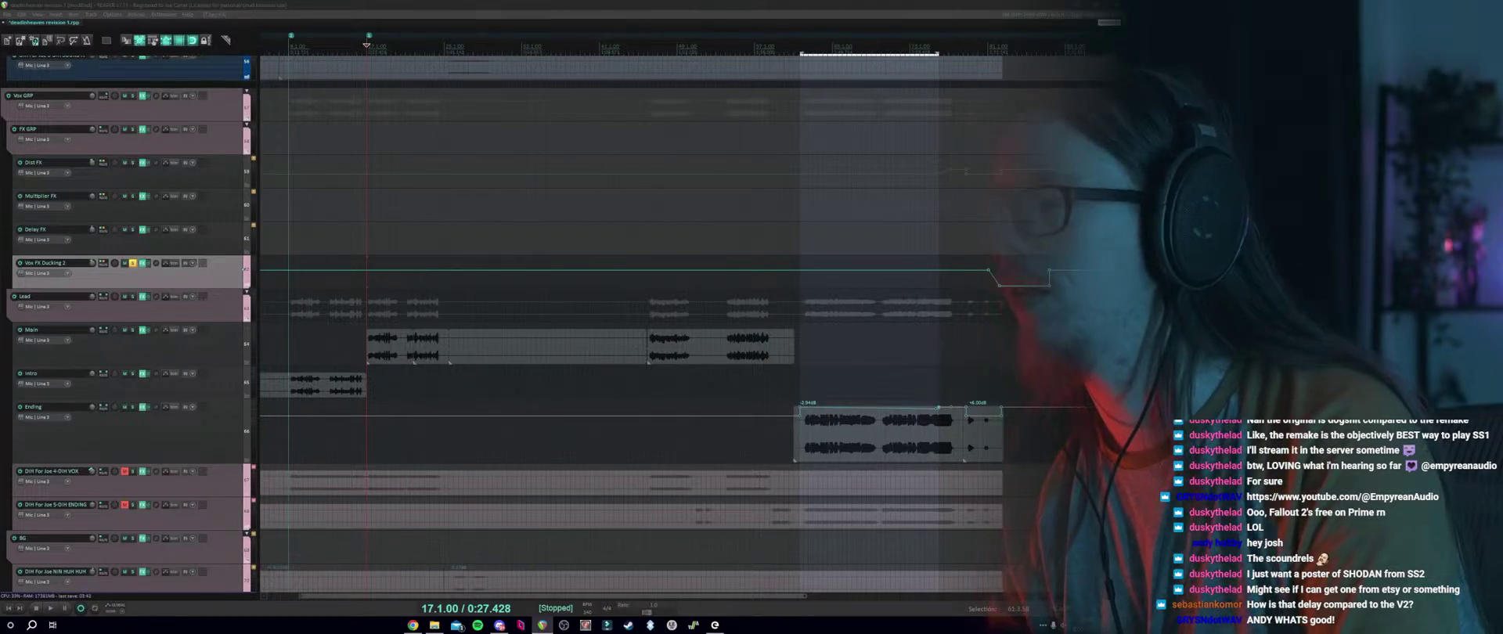
pyautogui.click(142, 263)
pyautogui.press('space')
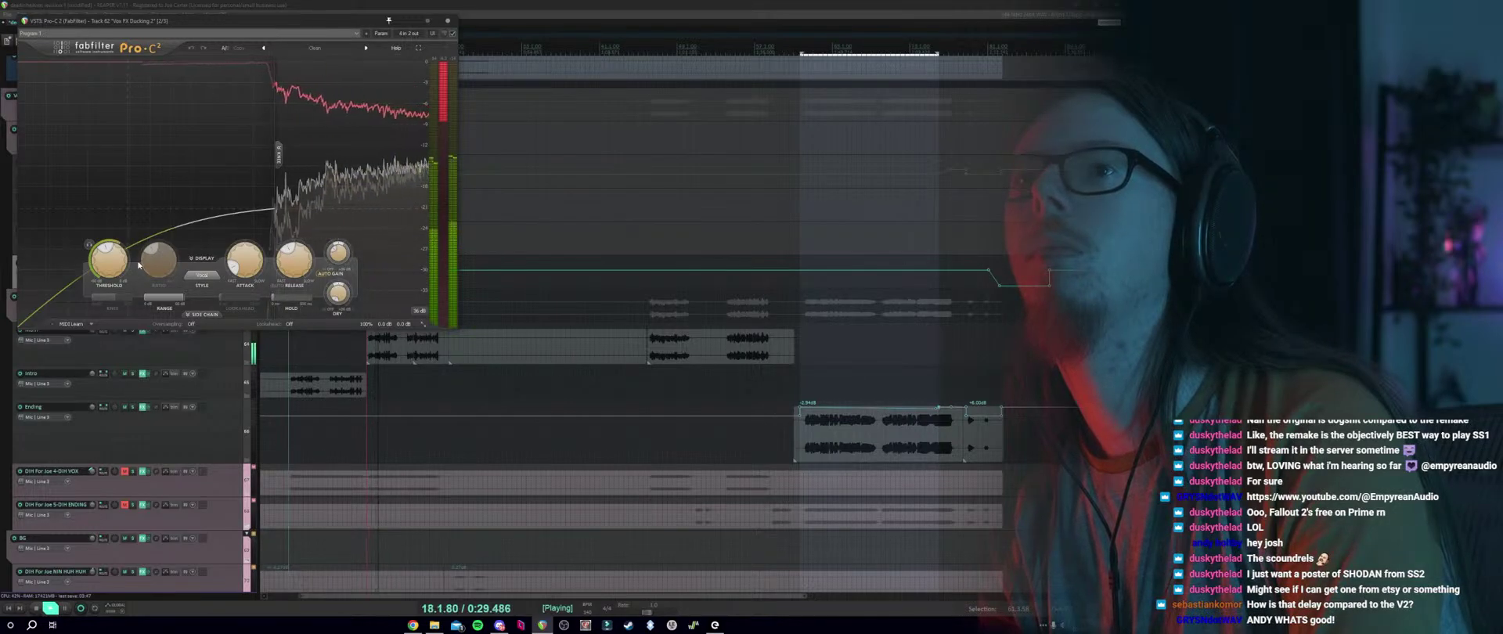
pyautogui.moveTo(107, 250)
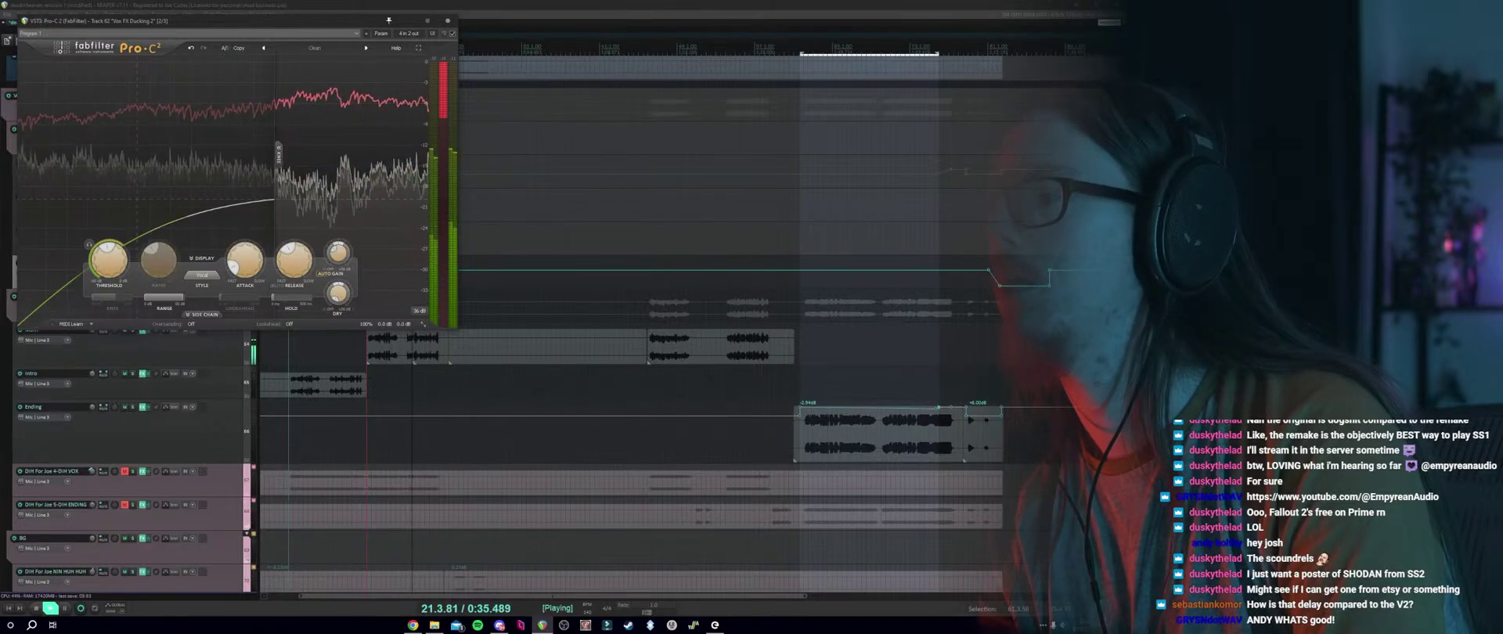
# Adjust Trackspacer's amount on Vox FX Ducking 2 and set its high cut to about 7.7 kHz during playback.
pyautogui.click(120, 136)
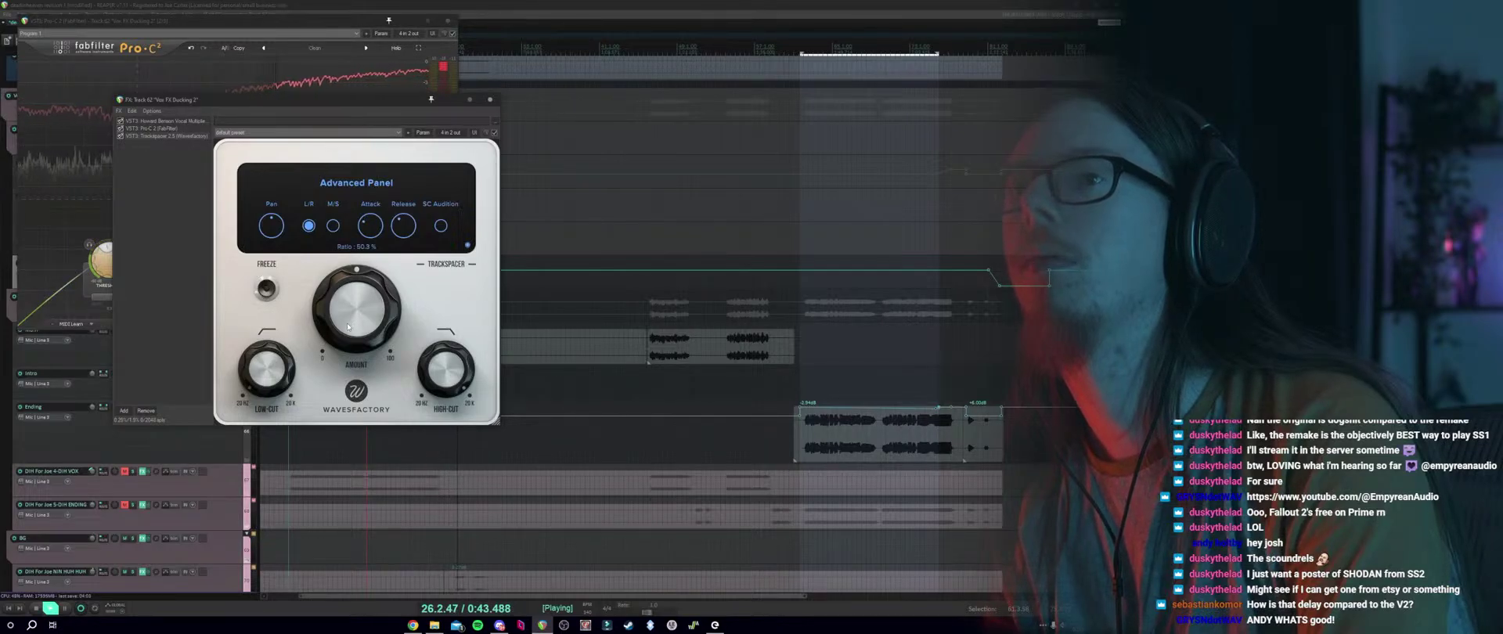
pyautogui.moveTo(352, 325); pyautogui.dragTo(290, 376)
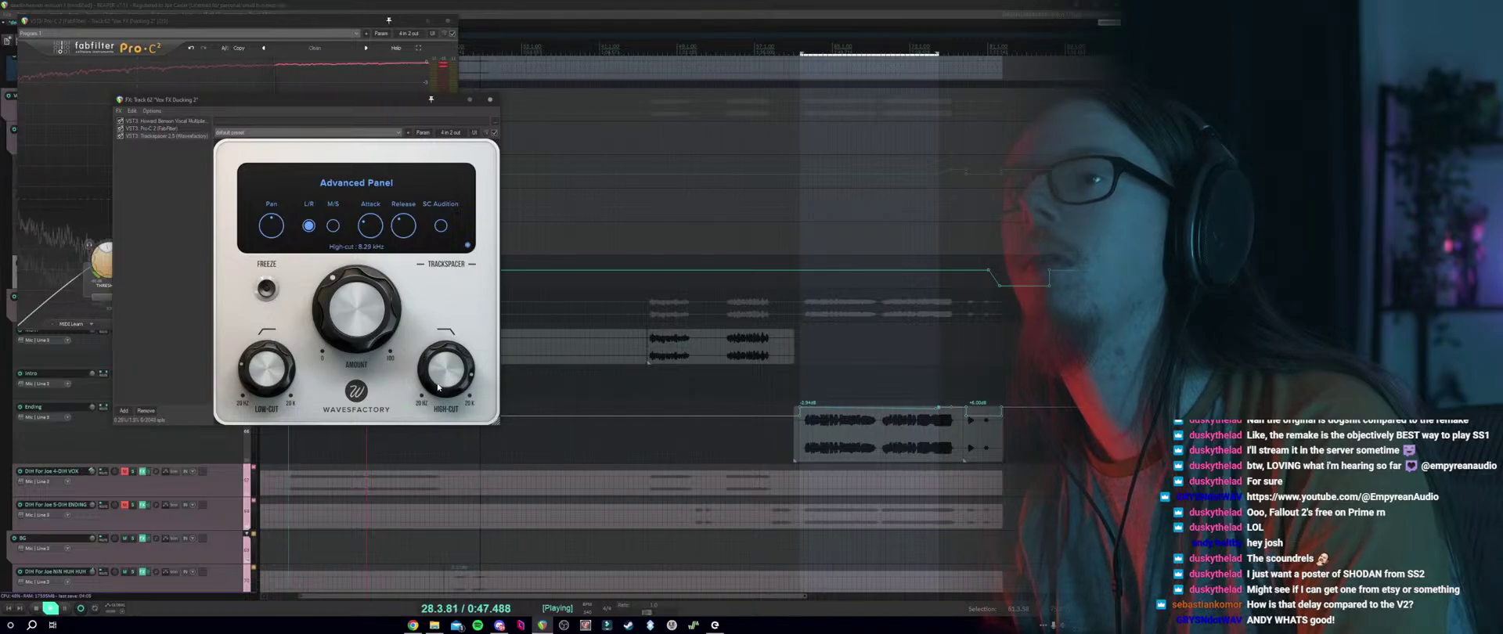
pyautogui.moveTo(363, 227)
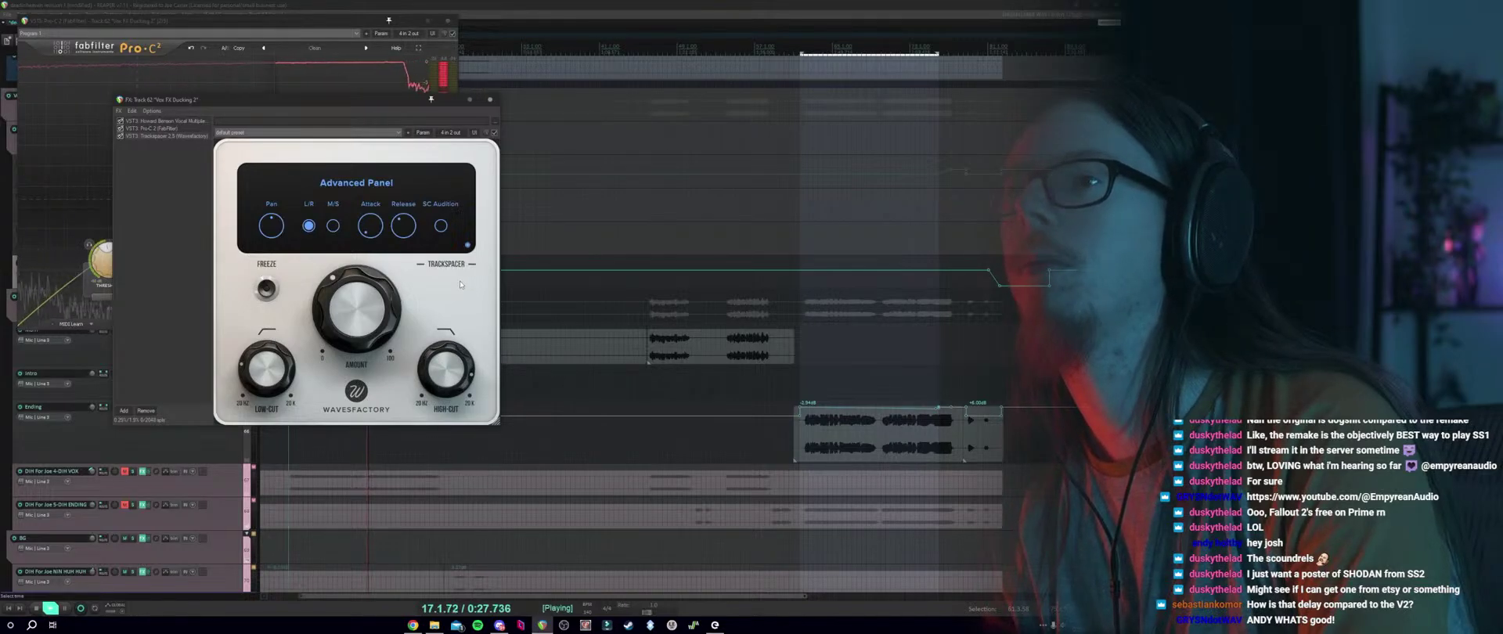
pyautogui.moveTo(442, 369)
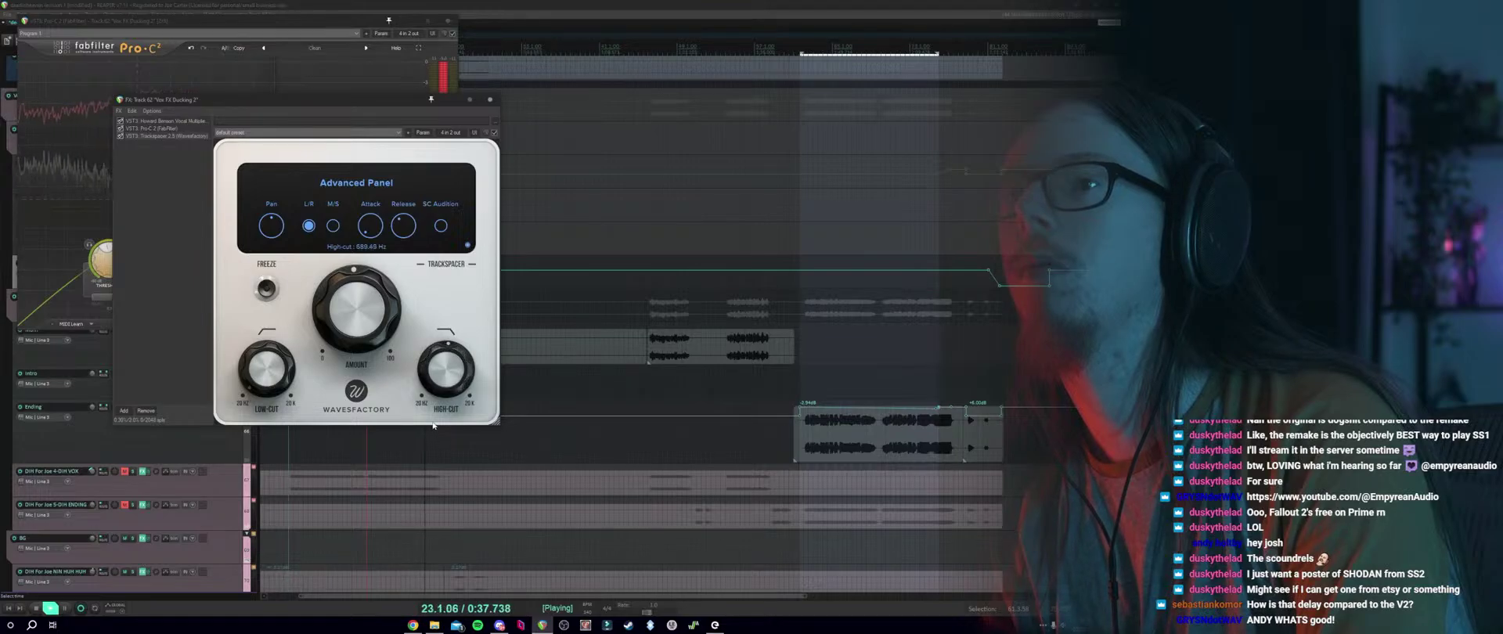
pyautogui.press('space')
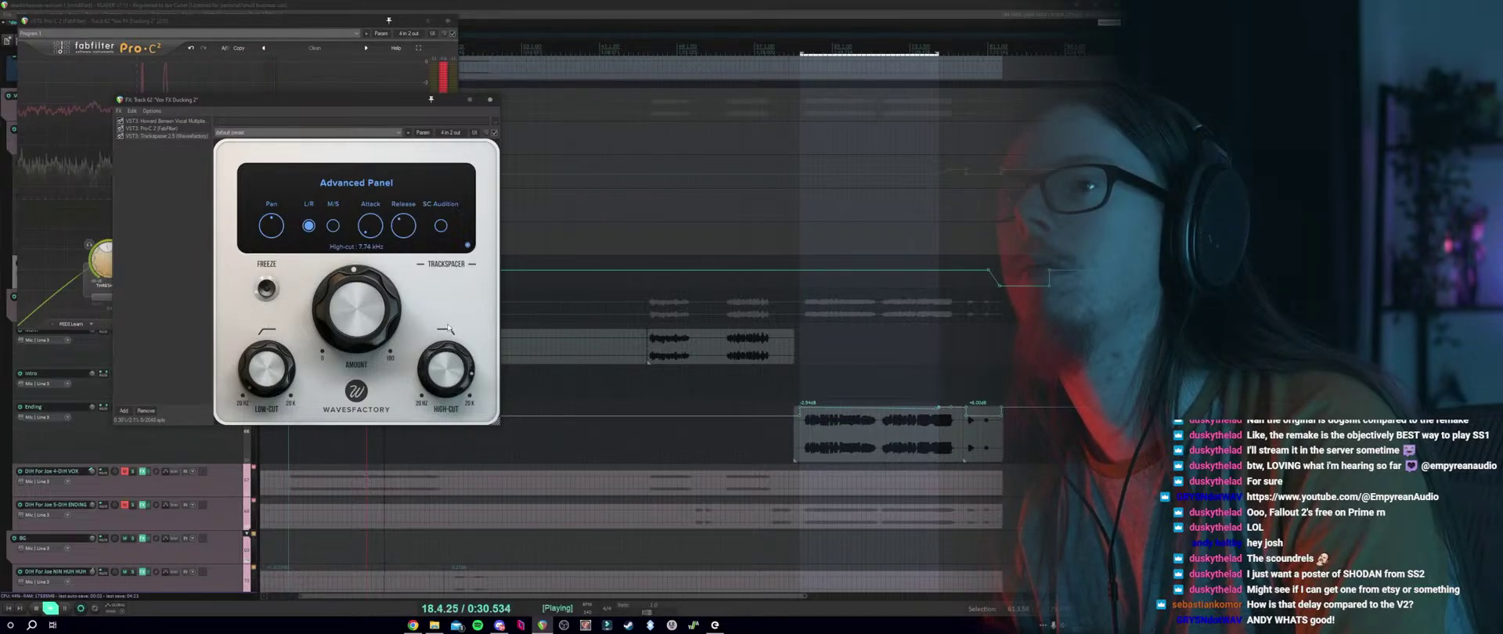
# Compare Trackspacer's high-cut settings on Vox FX Ducking 2 during playback and reset the high cut to 20 kHz.
pyautogui.moveTo(448, 327); pyautogui.dragTo(458, 233)
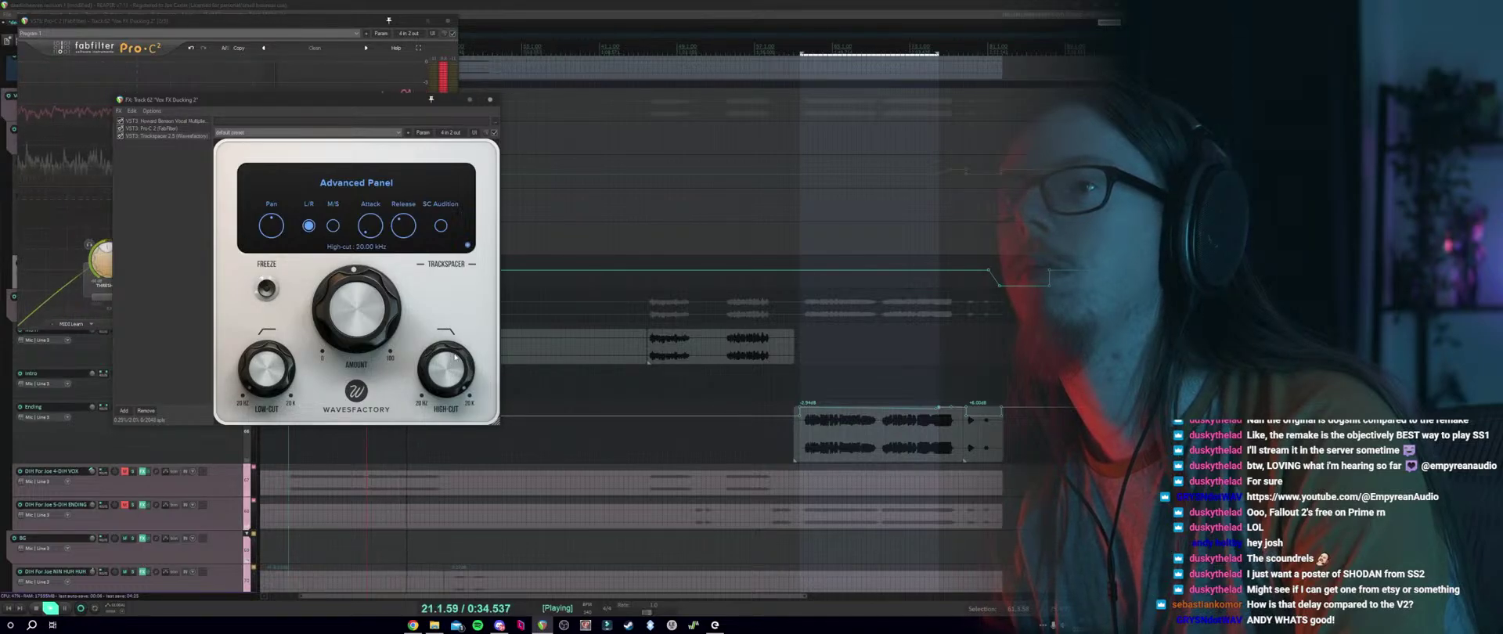
pyautogui.moveTo(456, 358); pyautogui.dragTo(442, 391)
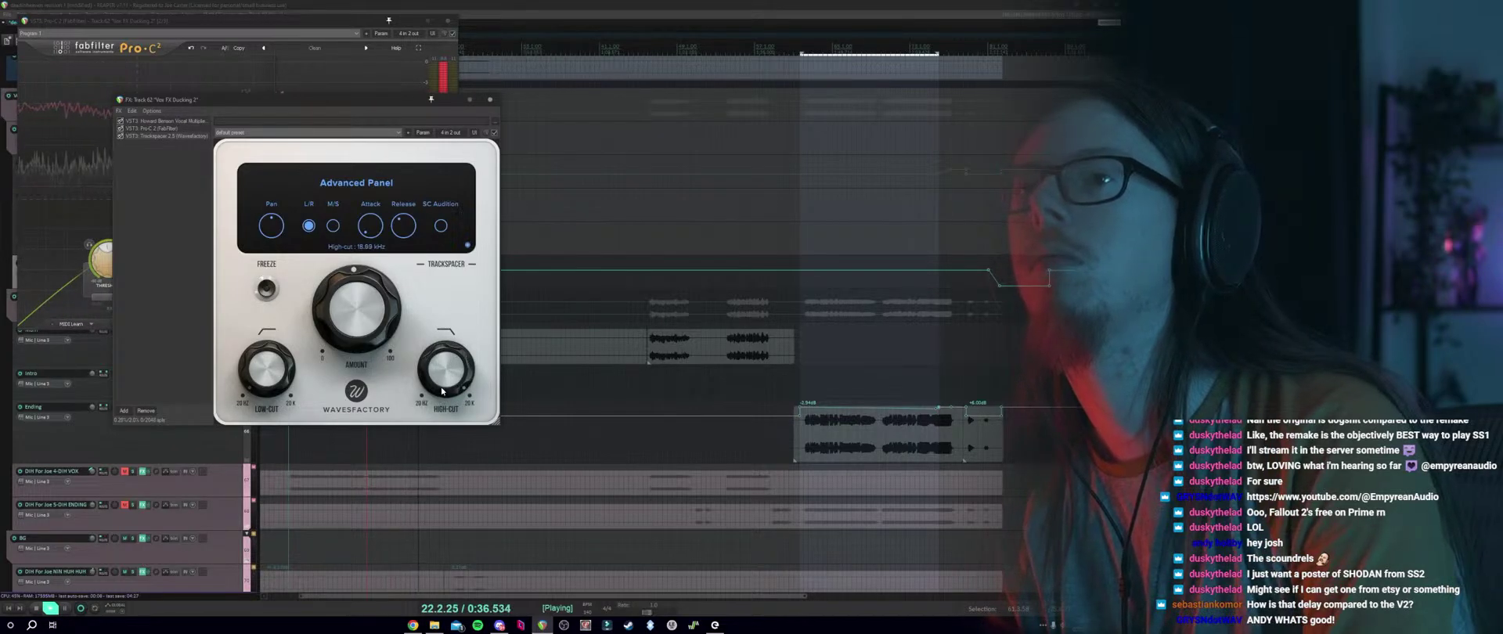
pyautogui.doubleClick(442, 392)
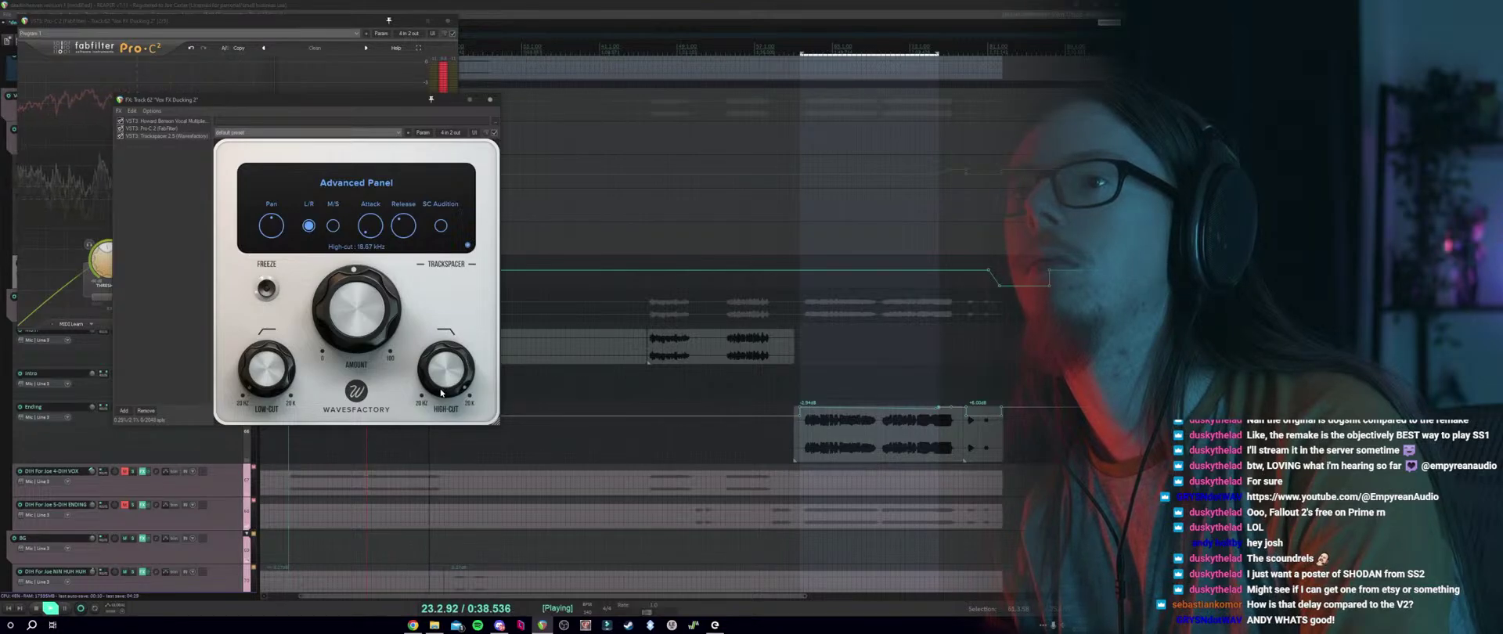
pyautogui.press('space')
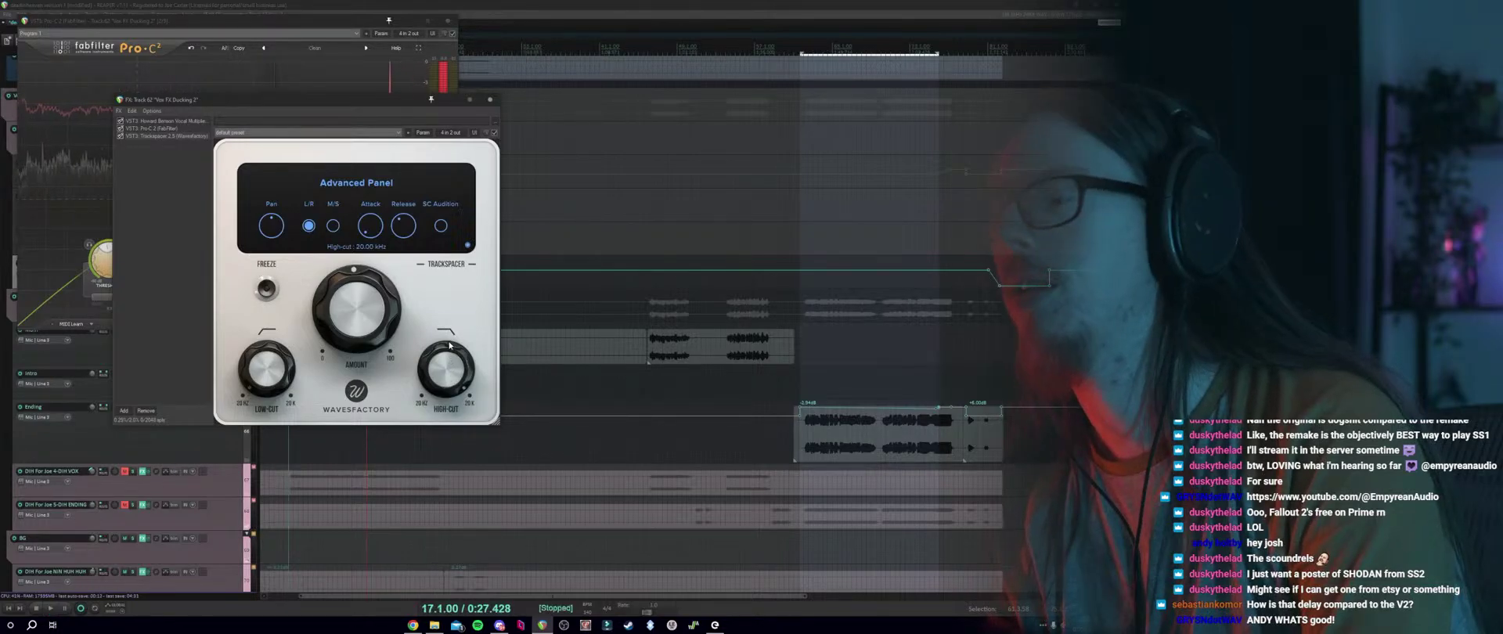
# Adjust Trackspacer's release by ear while playing from bar 17 and close the open Vox FX Ducking 2 plugin windows.
pyautogui.press('space')
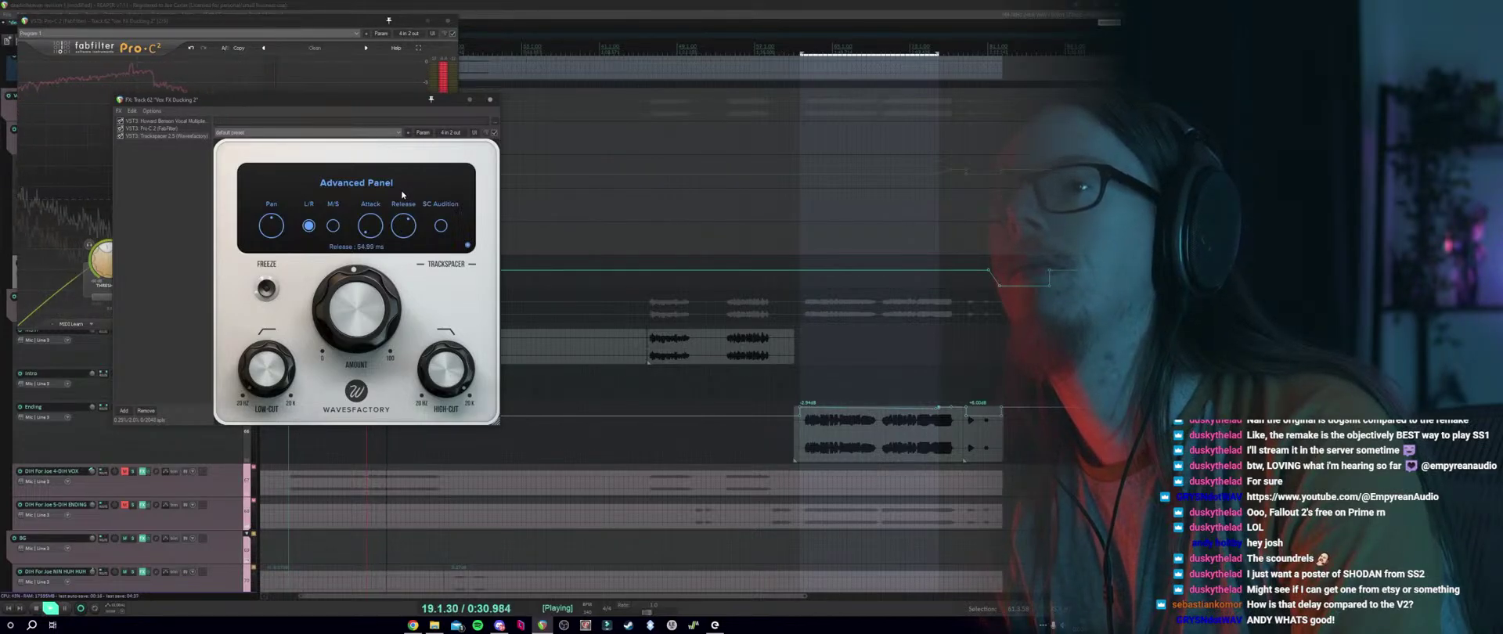
pyautogui.moveTo(400, 198); pyautogui.dragTo(396, 210)
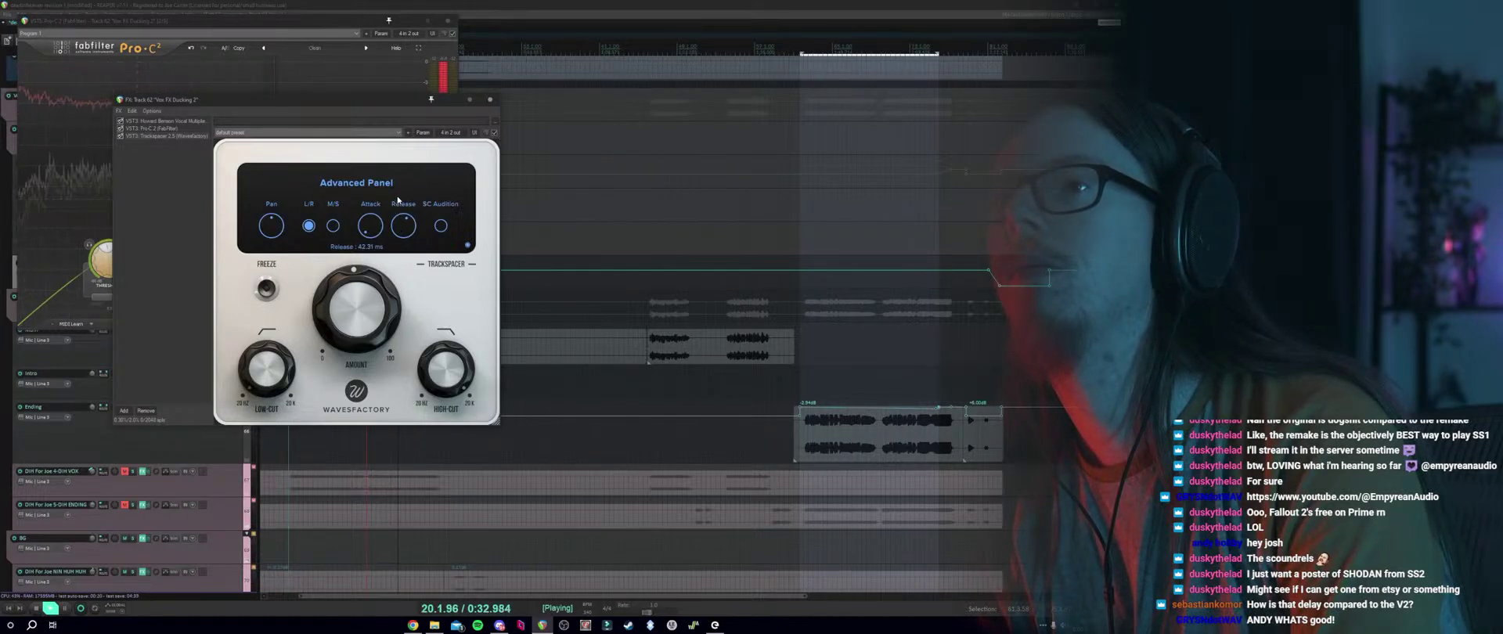
pyautogui.press('space')
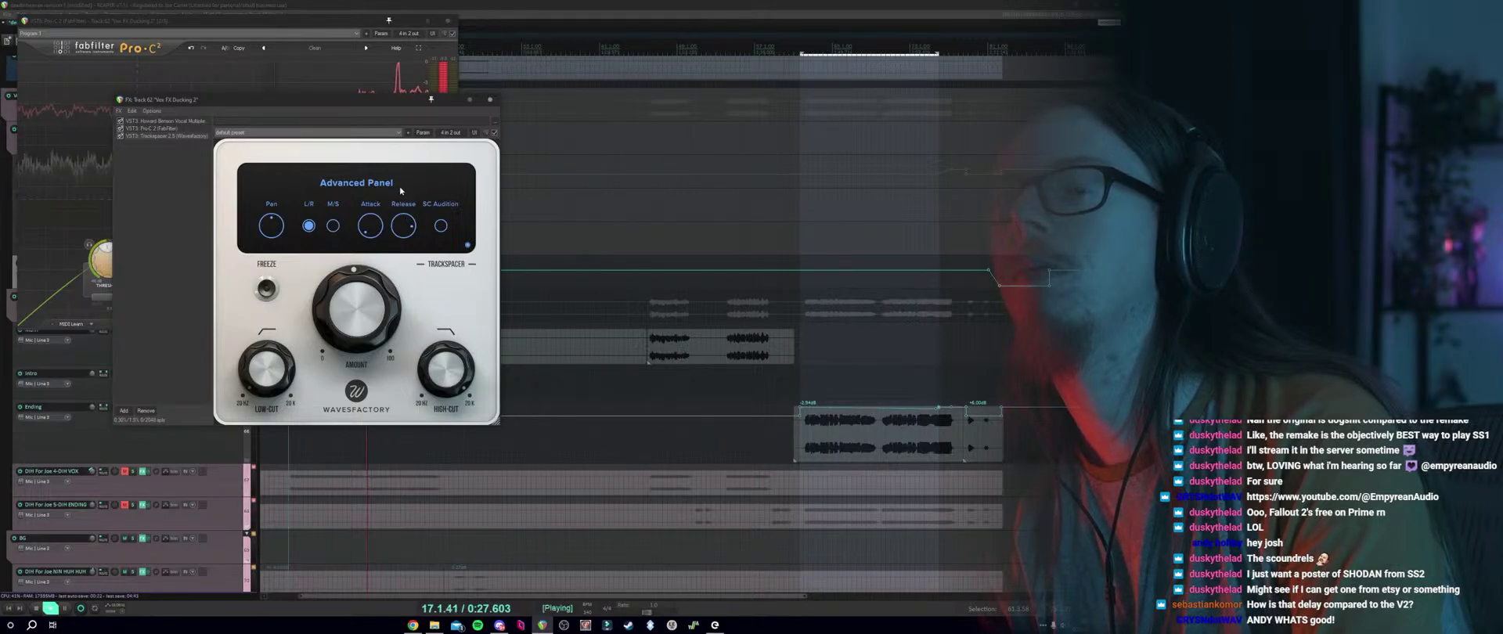
pyautogui.click(427, 455)
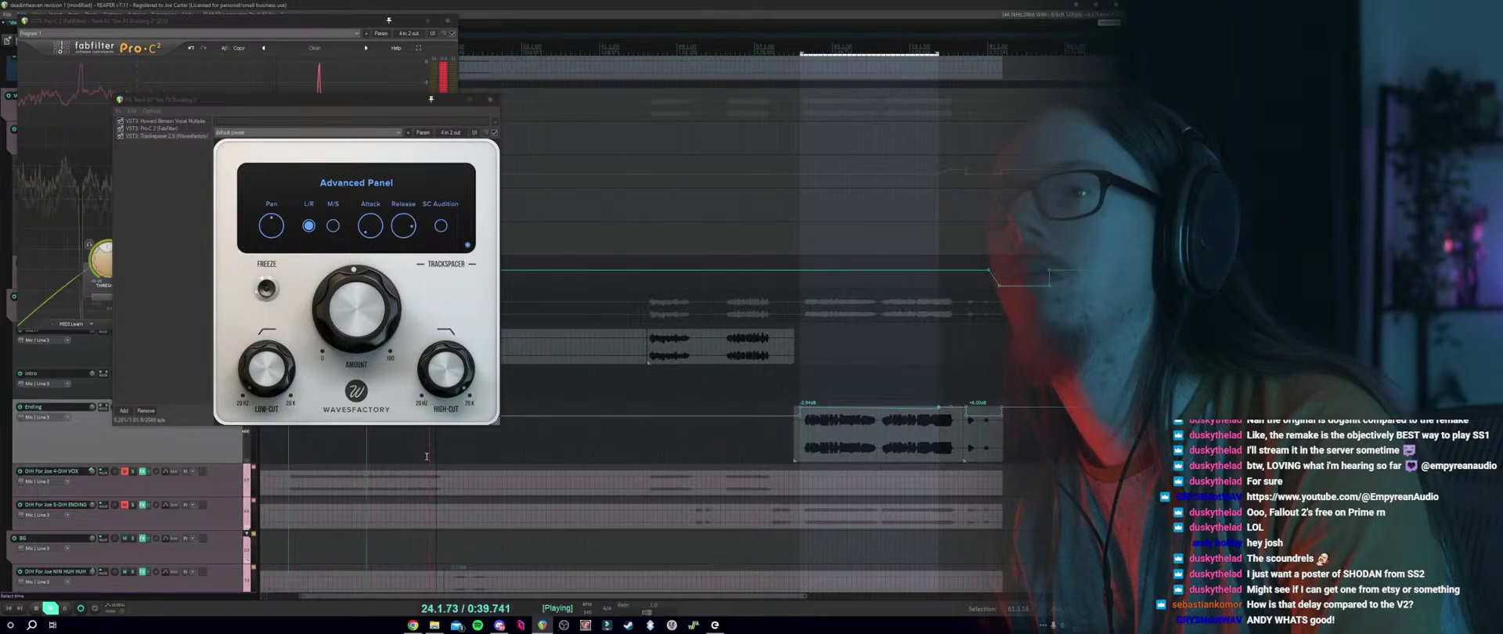
pyautogui.moveTo(405, 237); pyautogui.dragTo(401, 223)
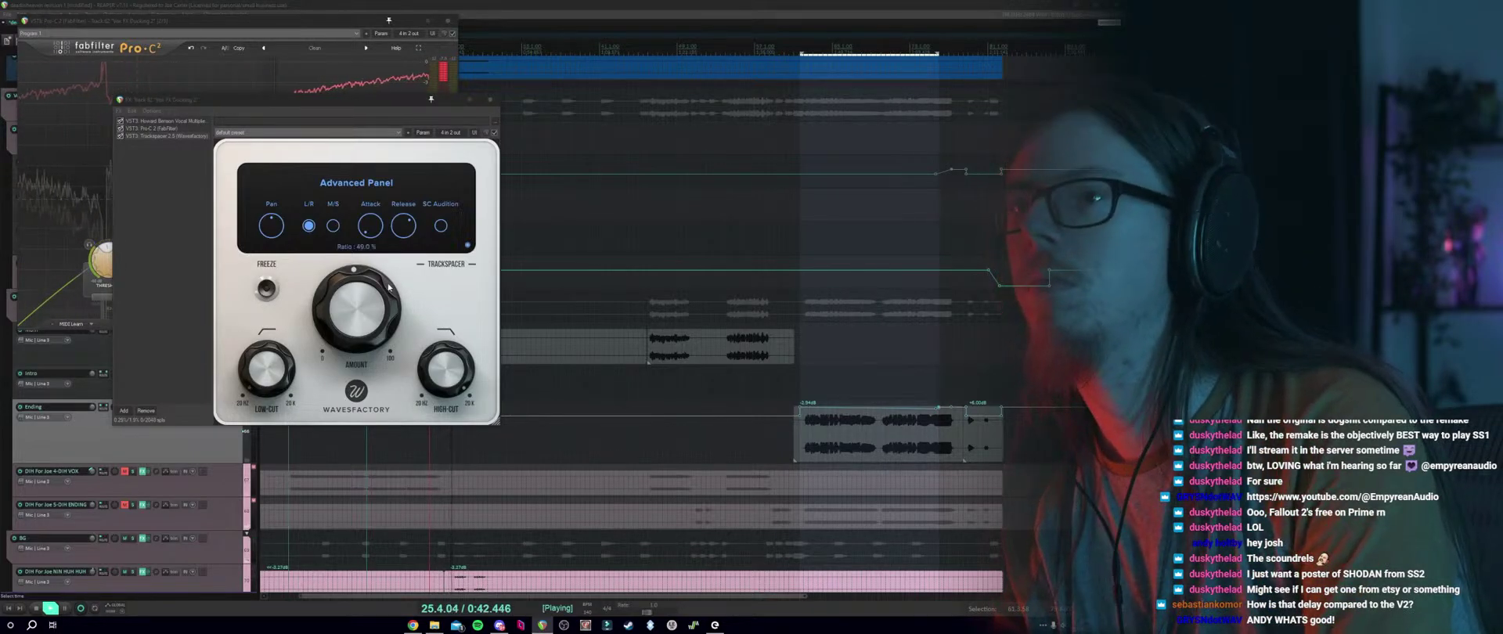
pyautogui.click(490, 101)
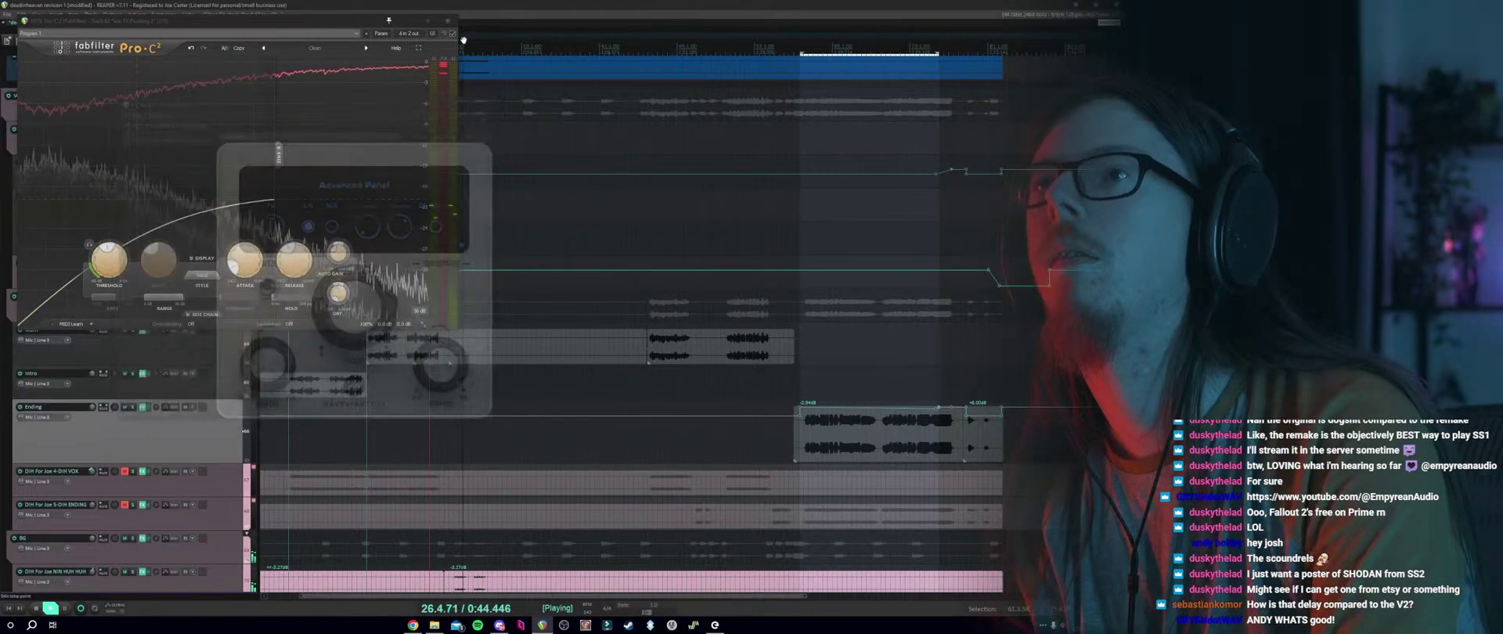
pyautogui.press('Escape')
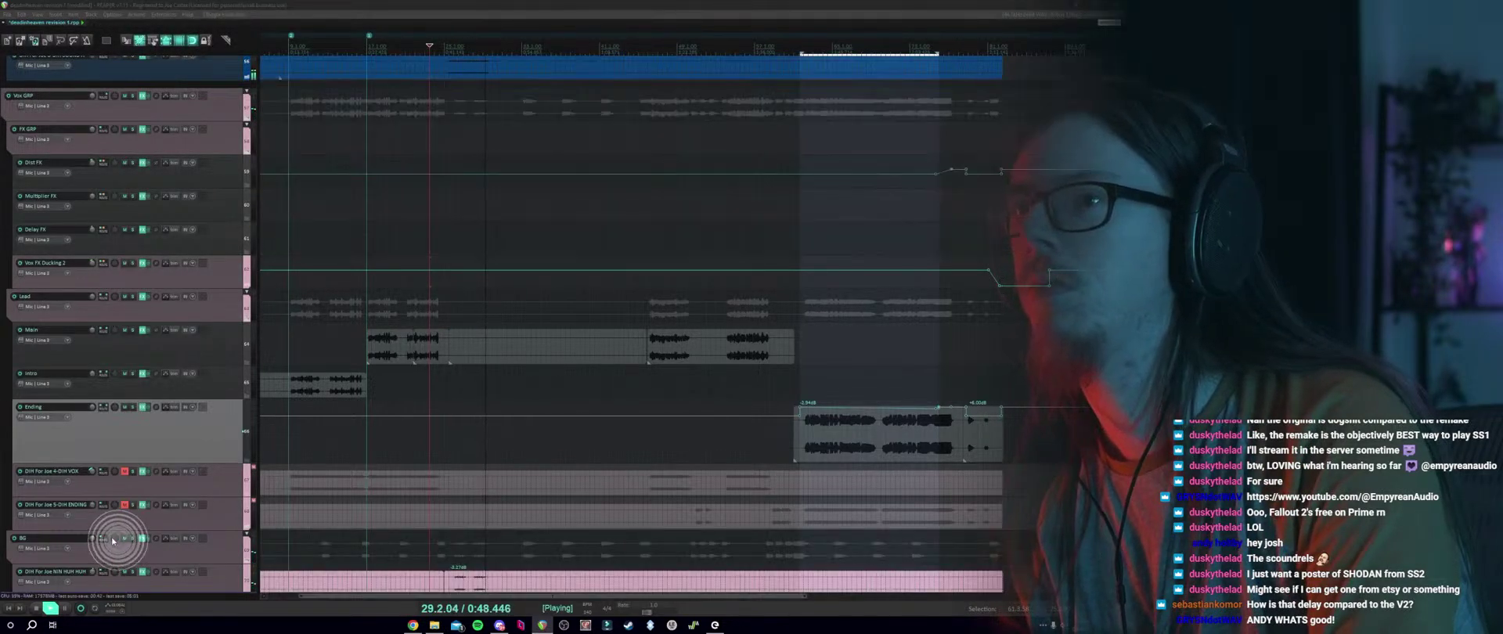
# Play the mix from the intro vocals, continuing from the start of the ending at bar 61.
pyautogui.scroll(-3, 225, 491)
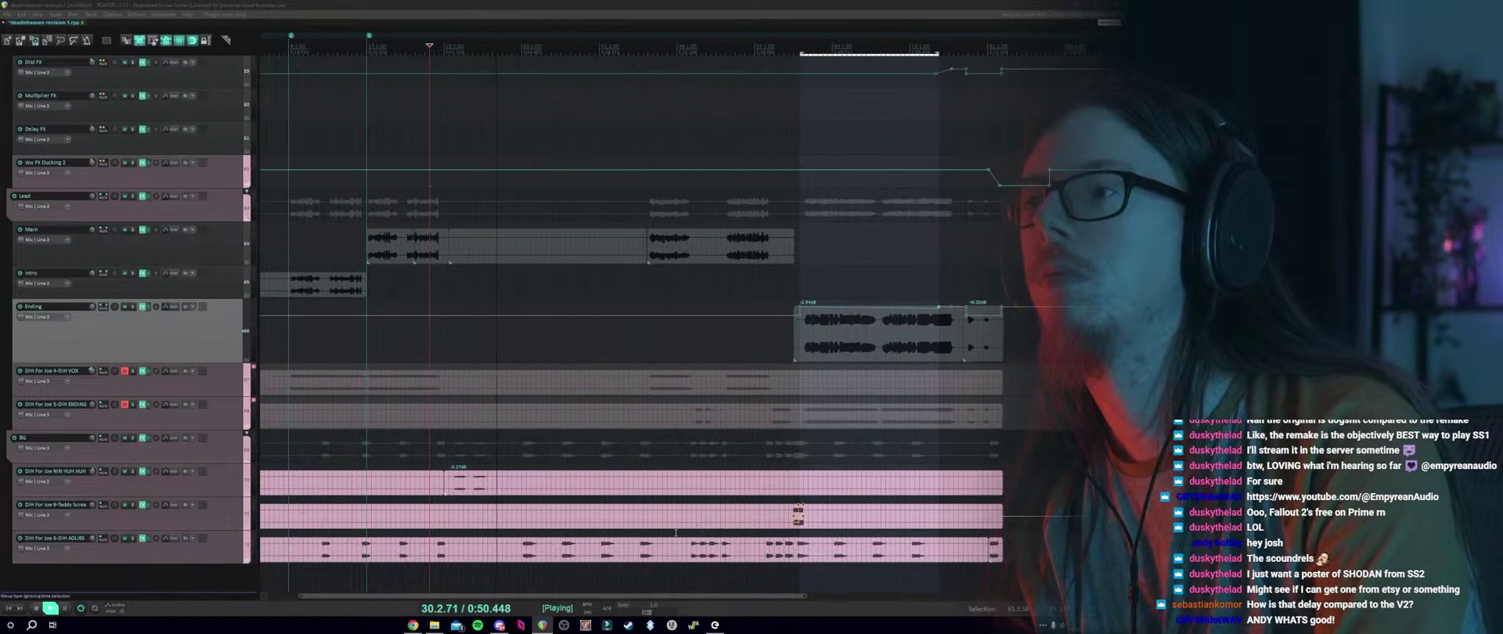
pyautogui.click(321, 545)
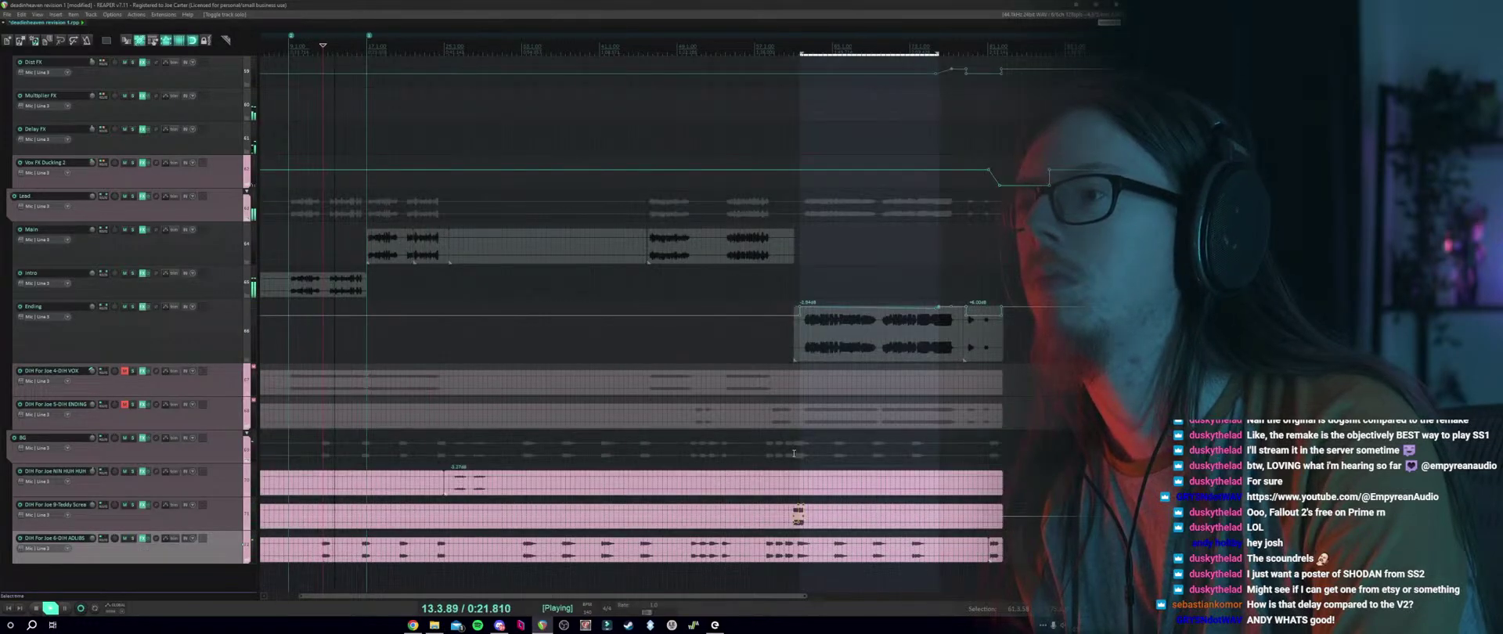
pyautogui.click(791, 454)
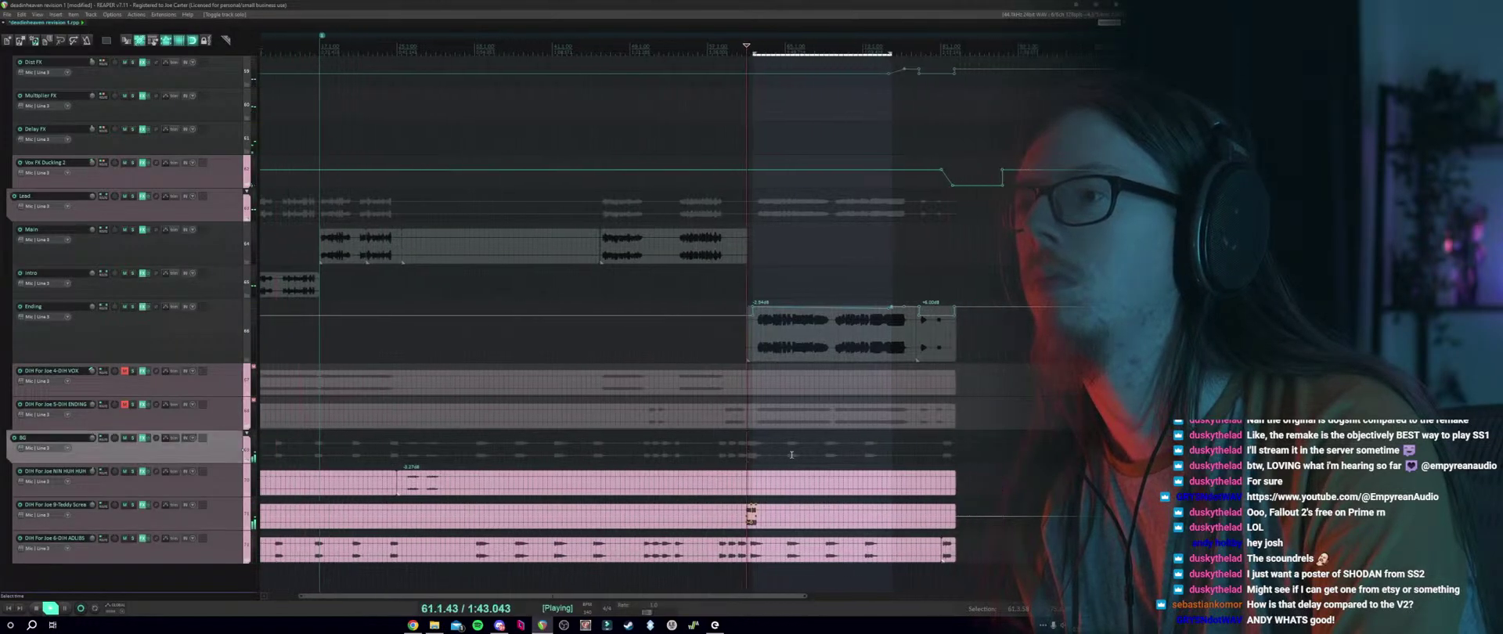
pyautogui.scroll(3, 672, 442)
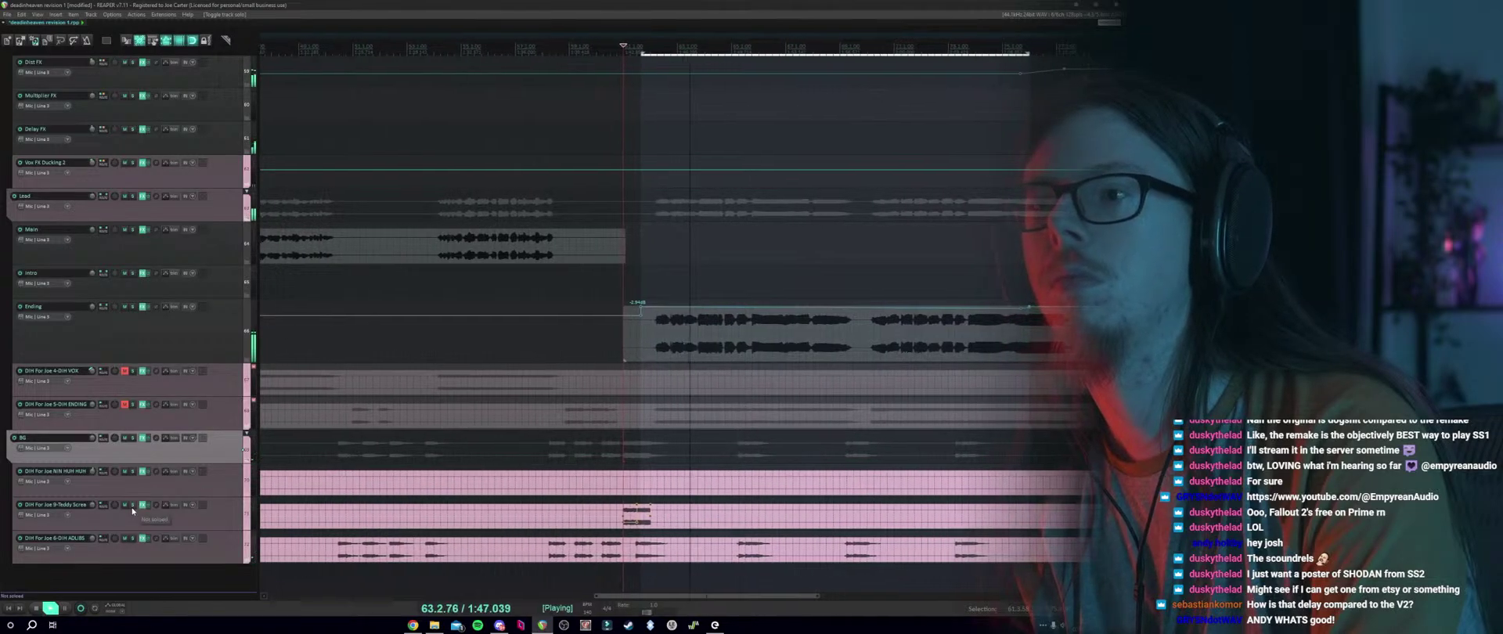
pyautogui.scroll(-3, 45, 328)
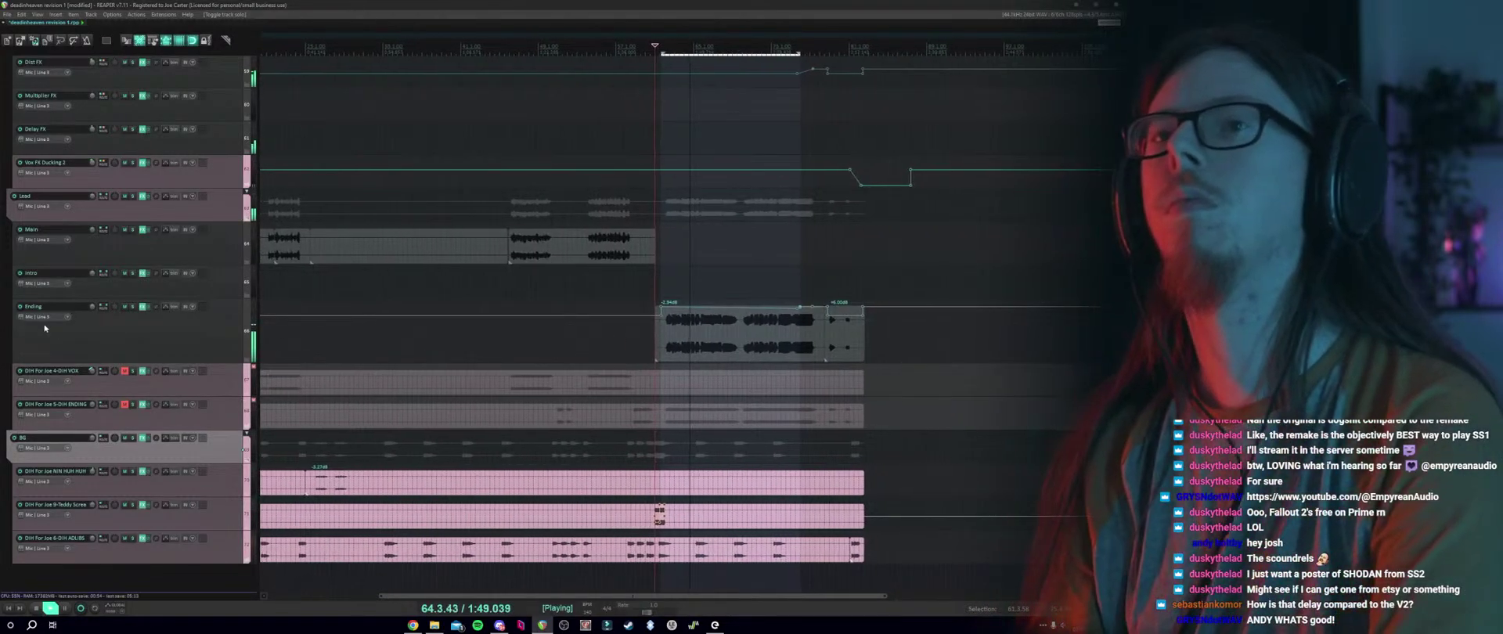
# Lower the output of Gain Reduction 2 on the Ending track to about 13.9 dB during playback, and close the plugin.
pyautogui.scroll(2, 91, 374)
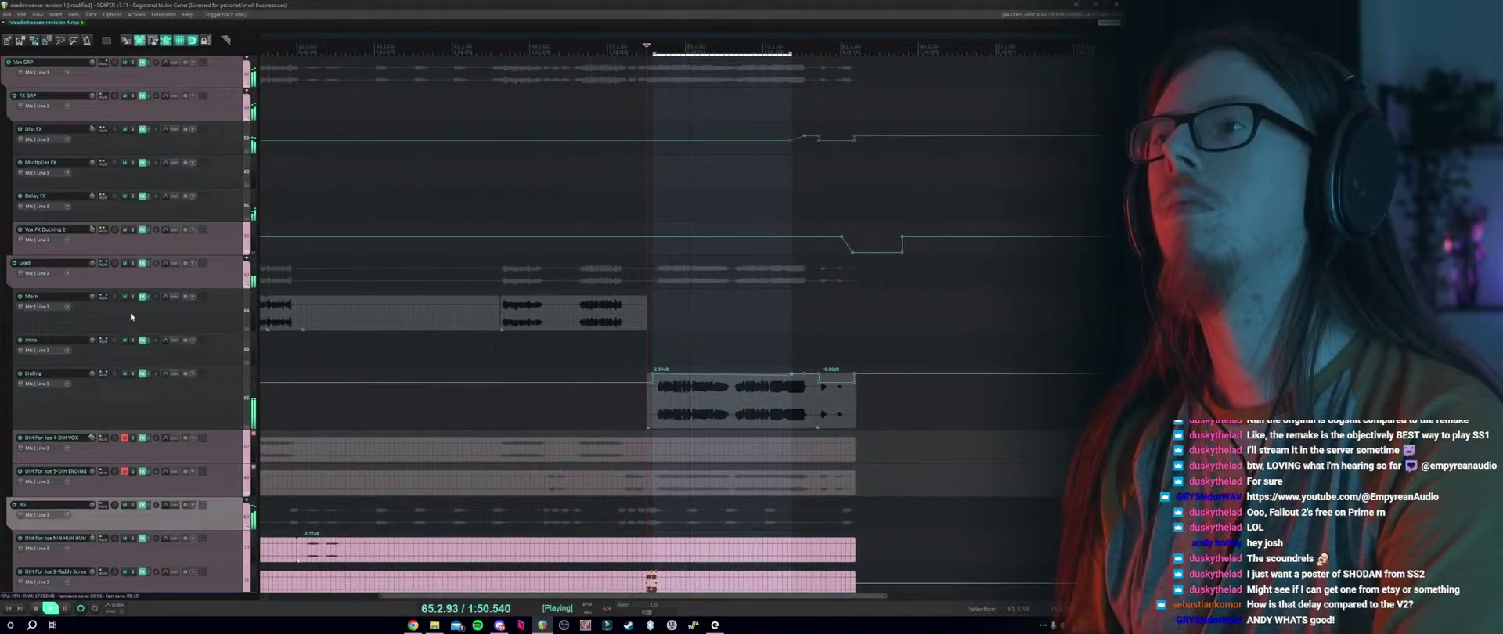
pyautogui.click(102, 396)
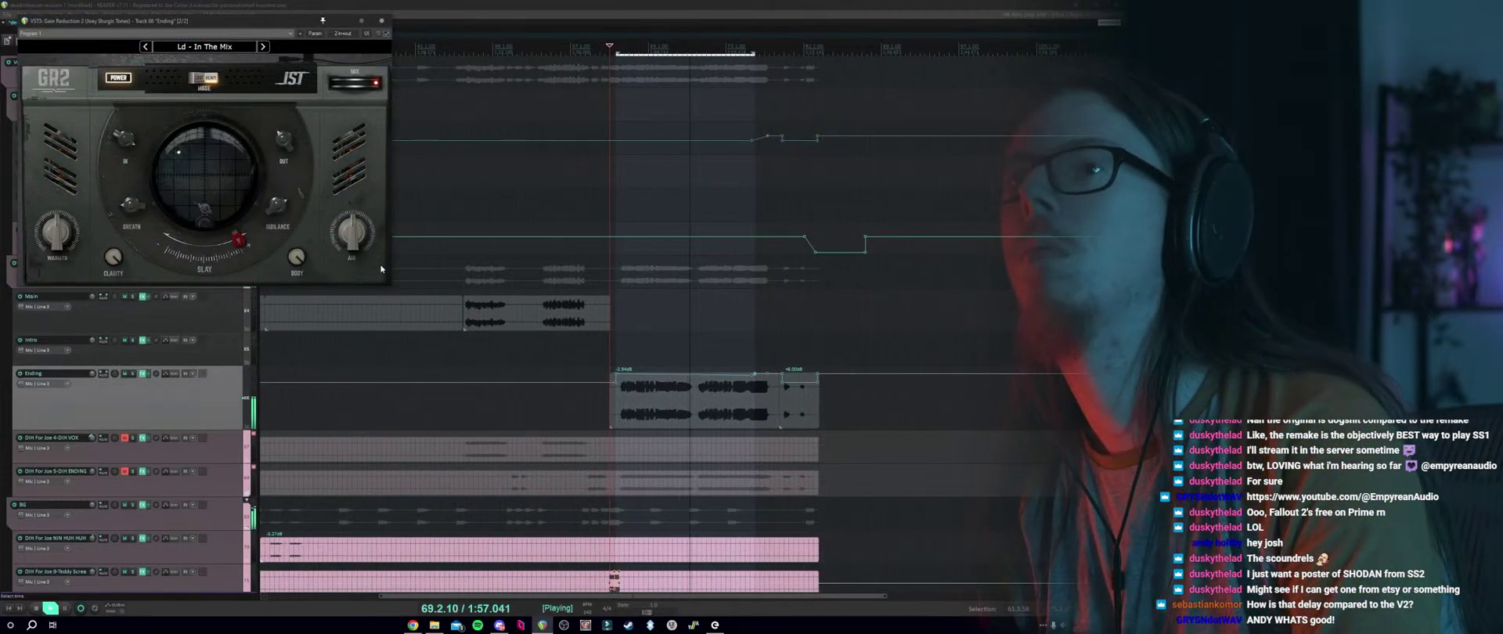
pyautogui.moveTo(285, 146)
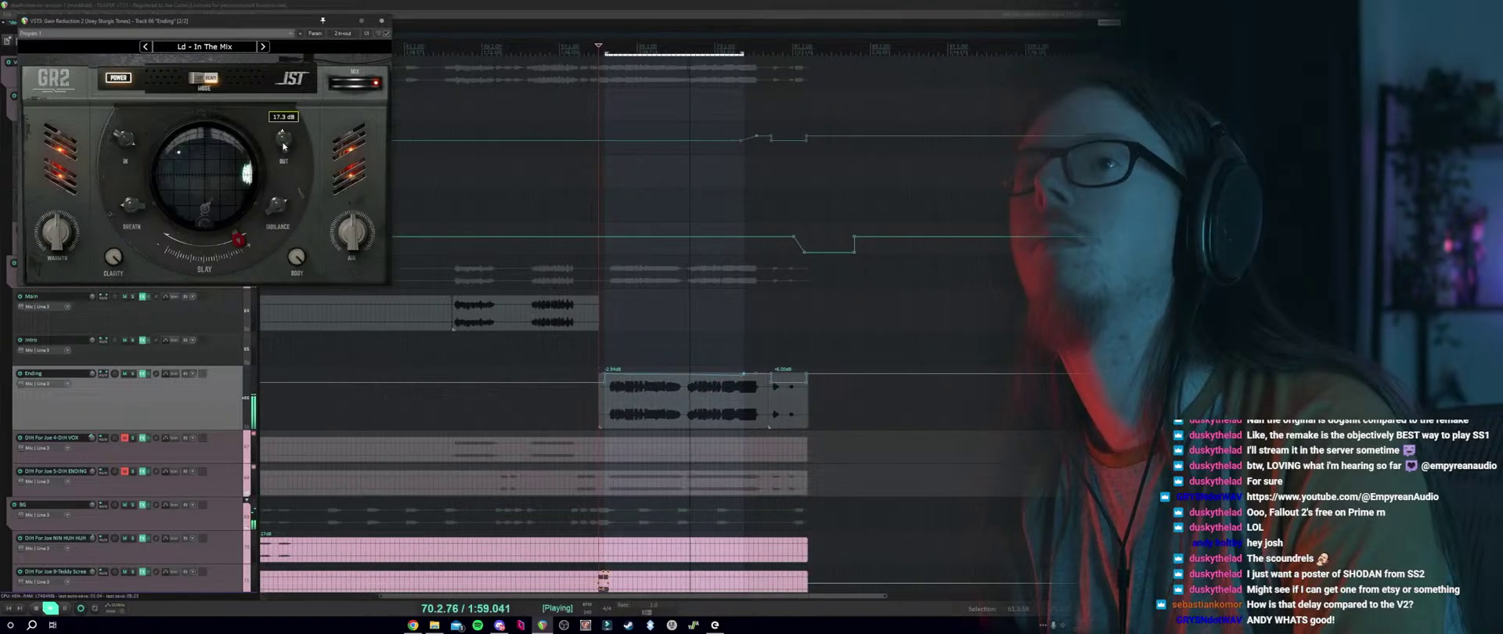
pyautogui.moveTo(284, 145); pyautogui.dragTo(282, 148)
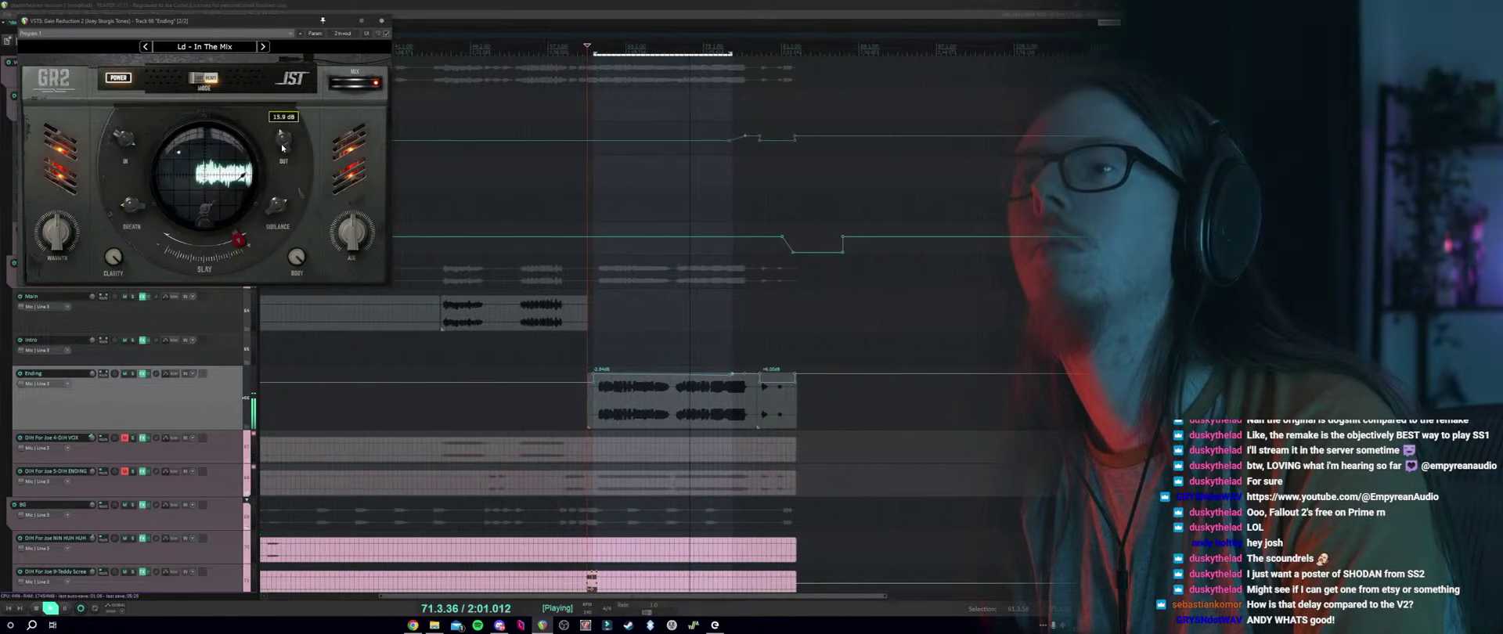
pyautogui.moveTo(379, 66)
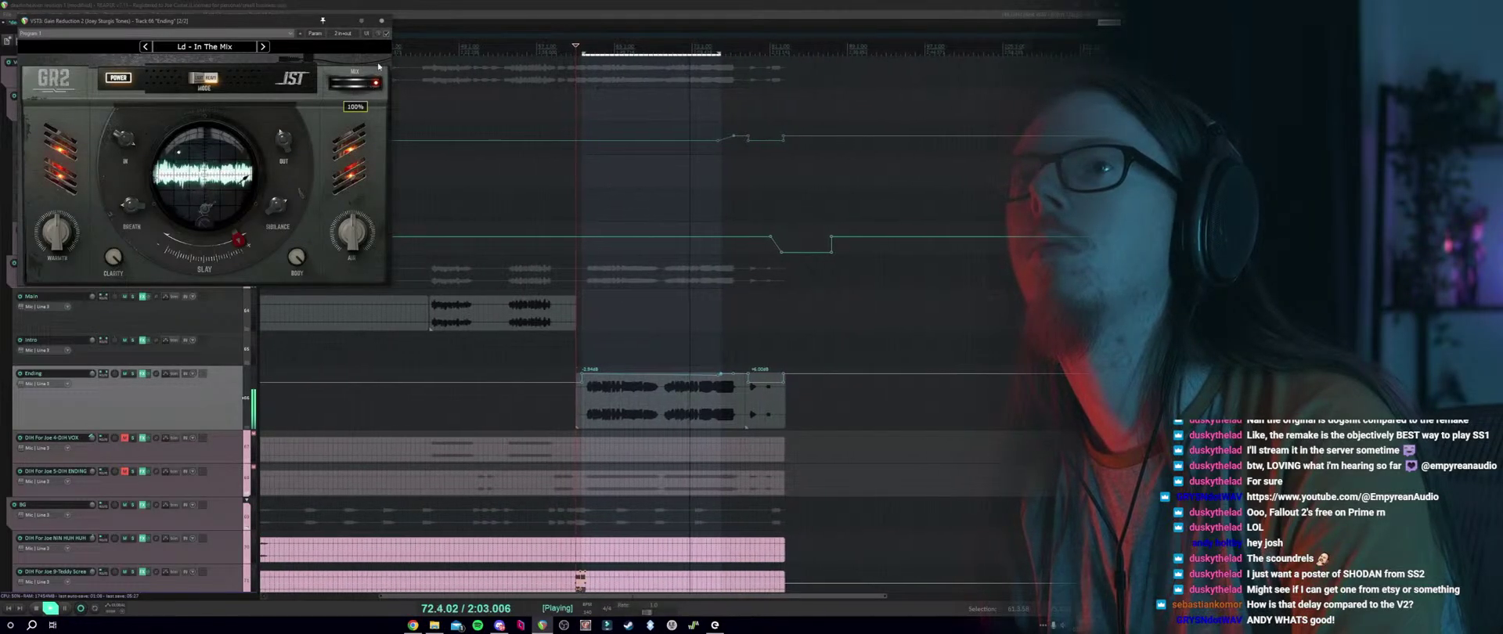
pyautogui.click(381, 21)
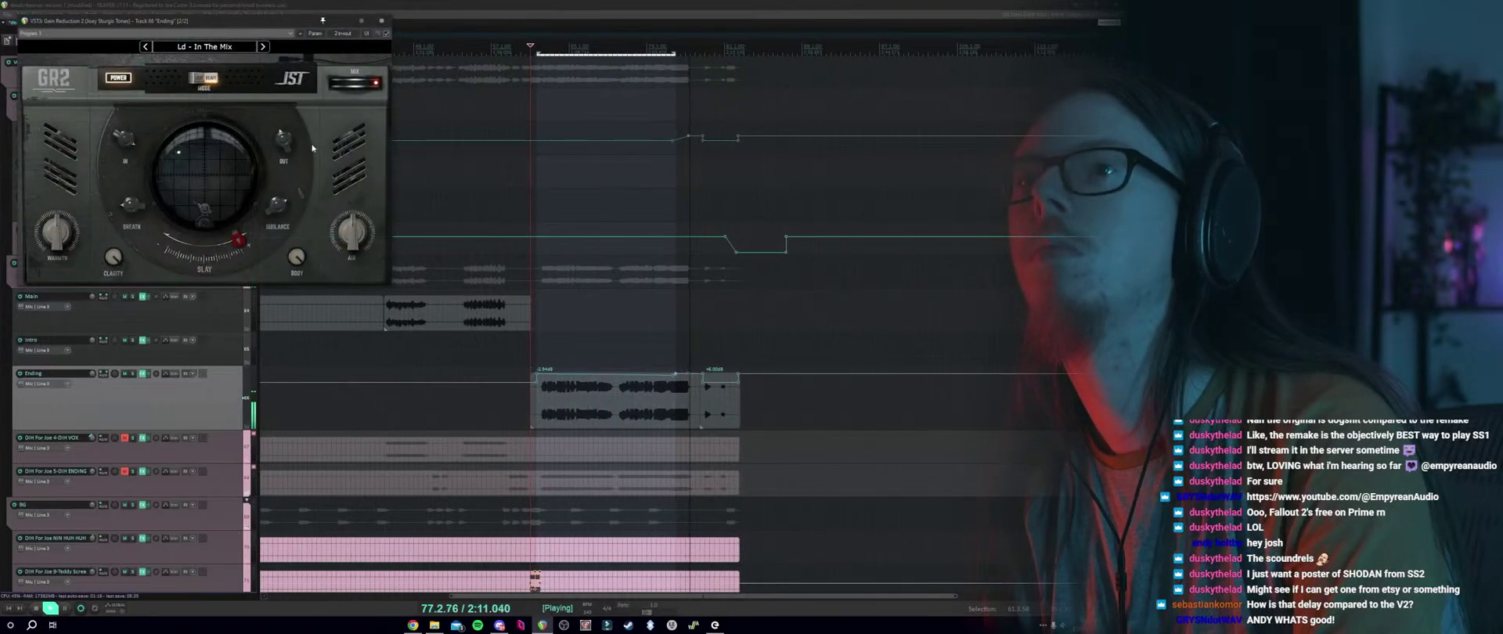
pyautogui.moveTo(283, 151)
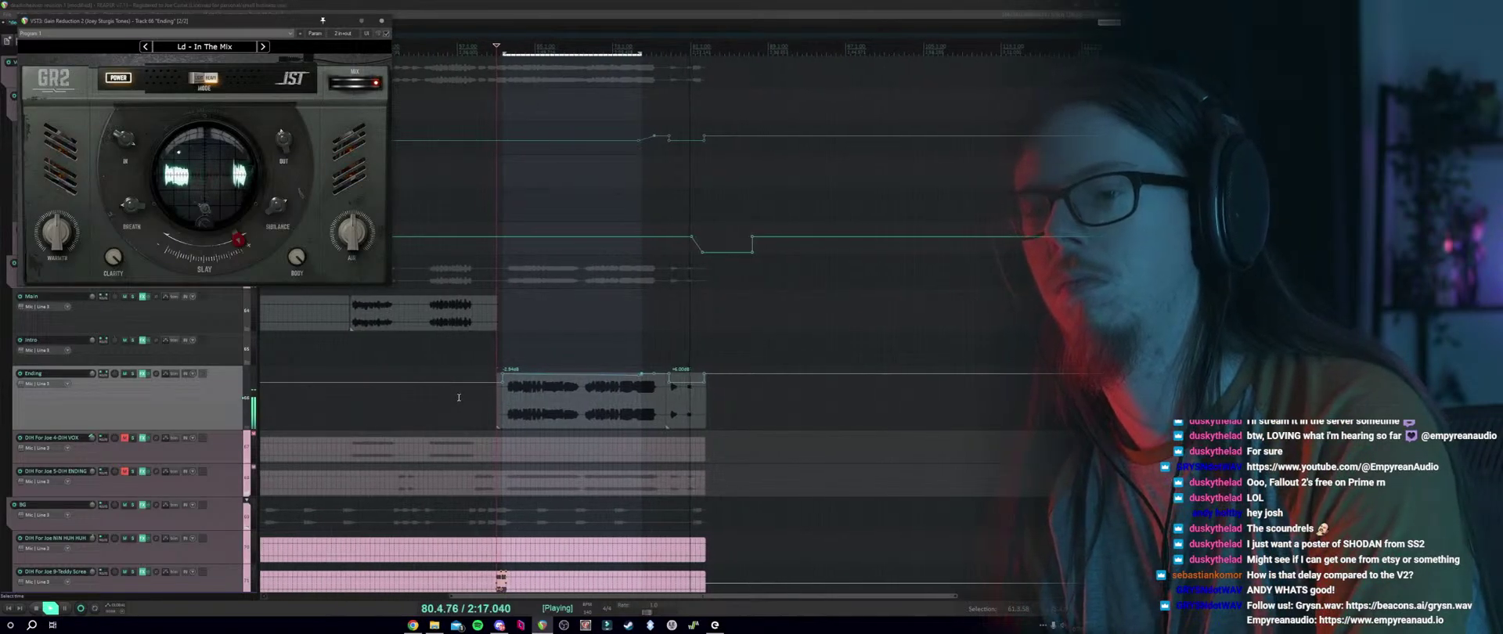
pyautogui.click(381, 23)
pyautogui.press('space')
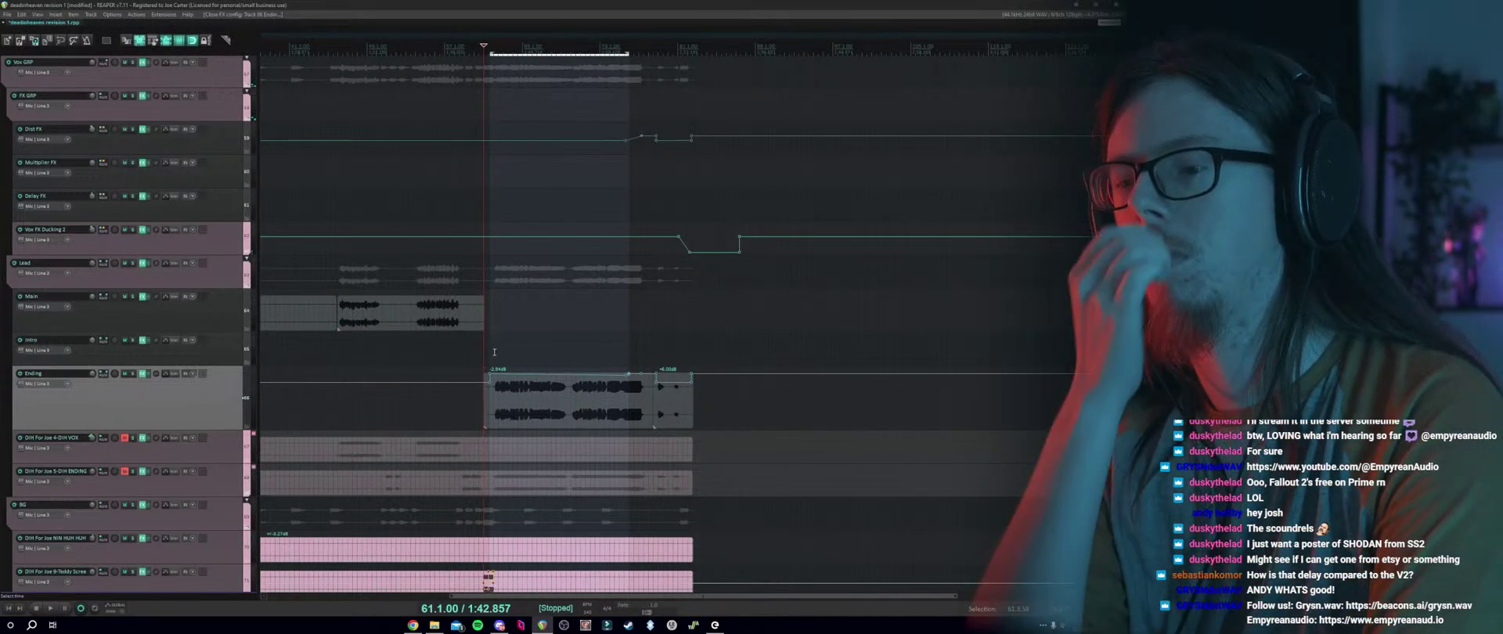
# Select the Intro vocal track and save the project.
pyautogui.click(341, 339)
pyautogui.scroll(-2, 341, 340)
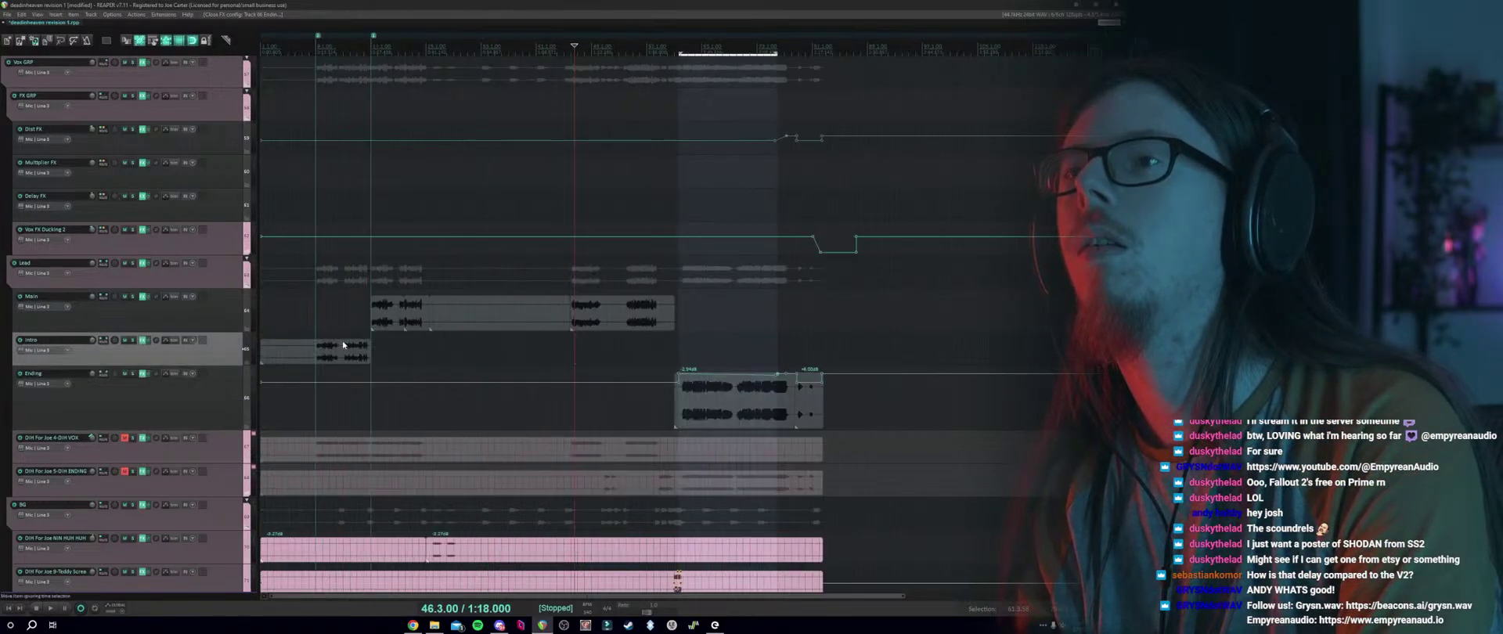
pyautogui.scroll(1, 574, 340)
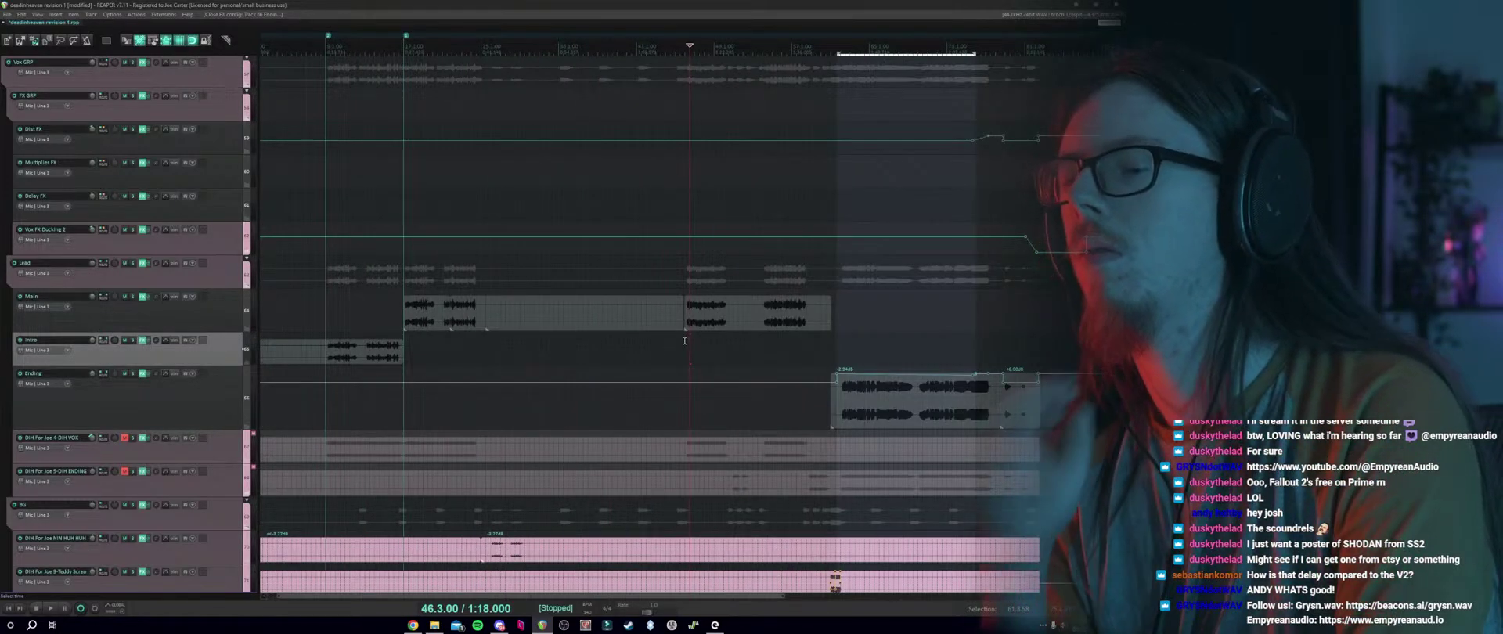
pyautogui.hotkey('ctrl', 's')
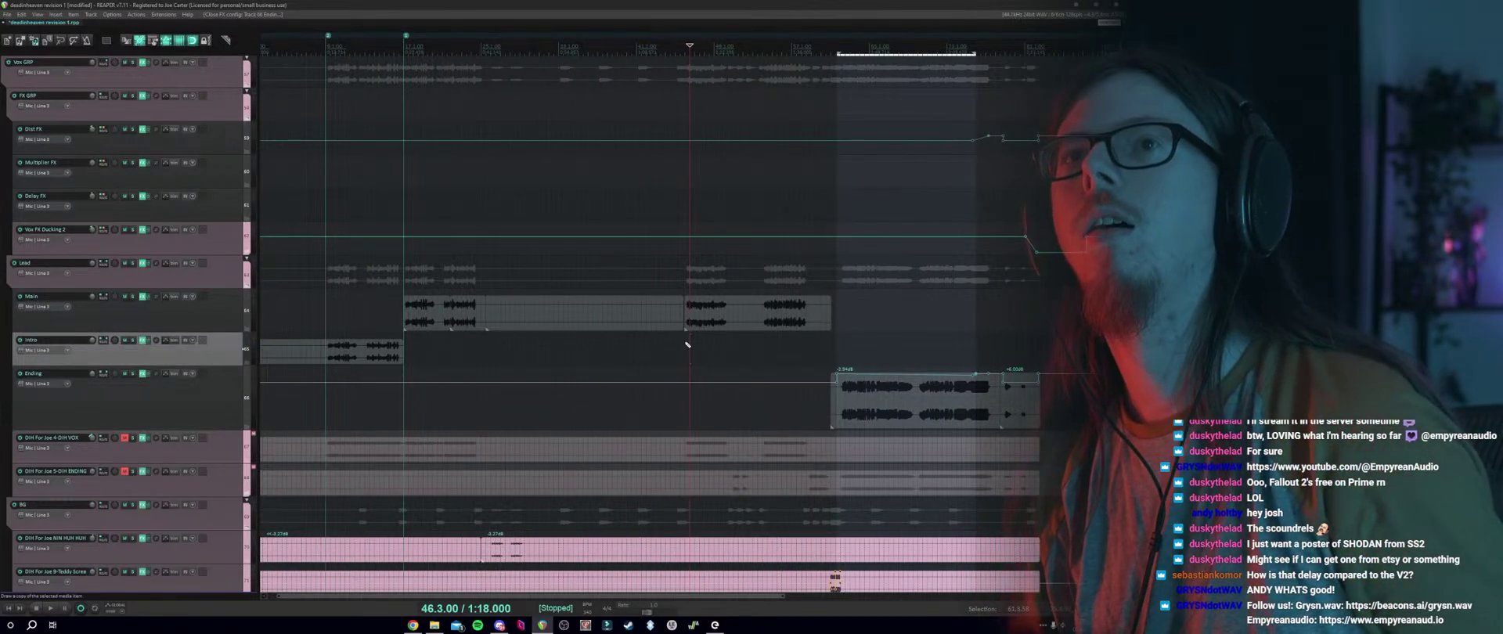
# Inspect the starts of the vocal sections at bars 46, 17 and 9 in the arrangement.
pyautogui.click(684, 340)
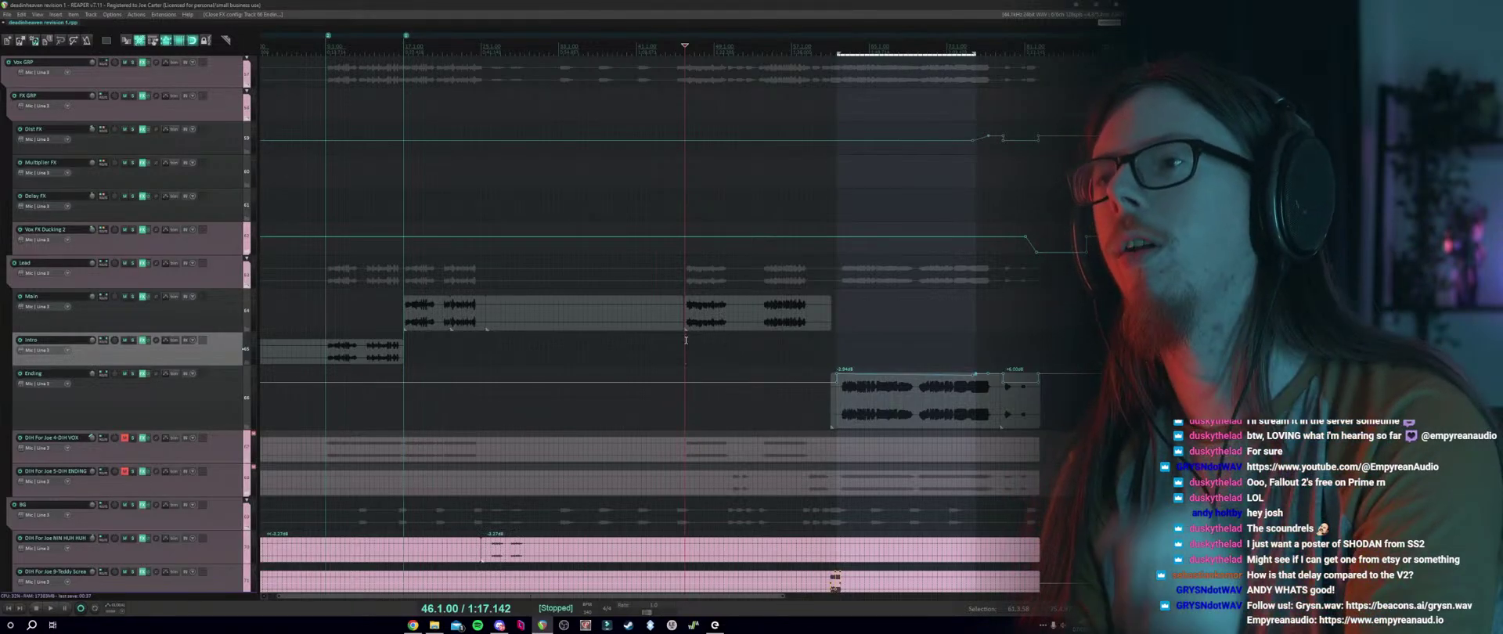
pyautogui.click(402, 333)
pyautogui.scroll(3, 402, 345)
pyautogui.scroll(2, 767, 348)
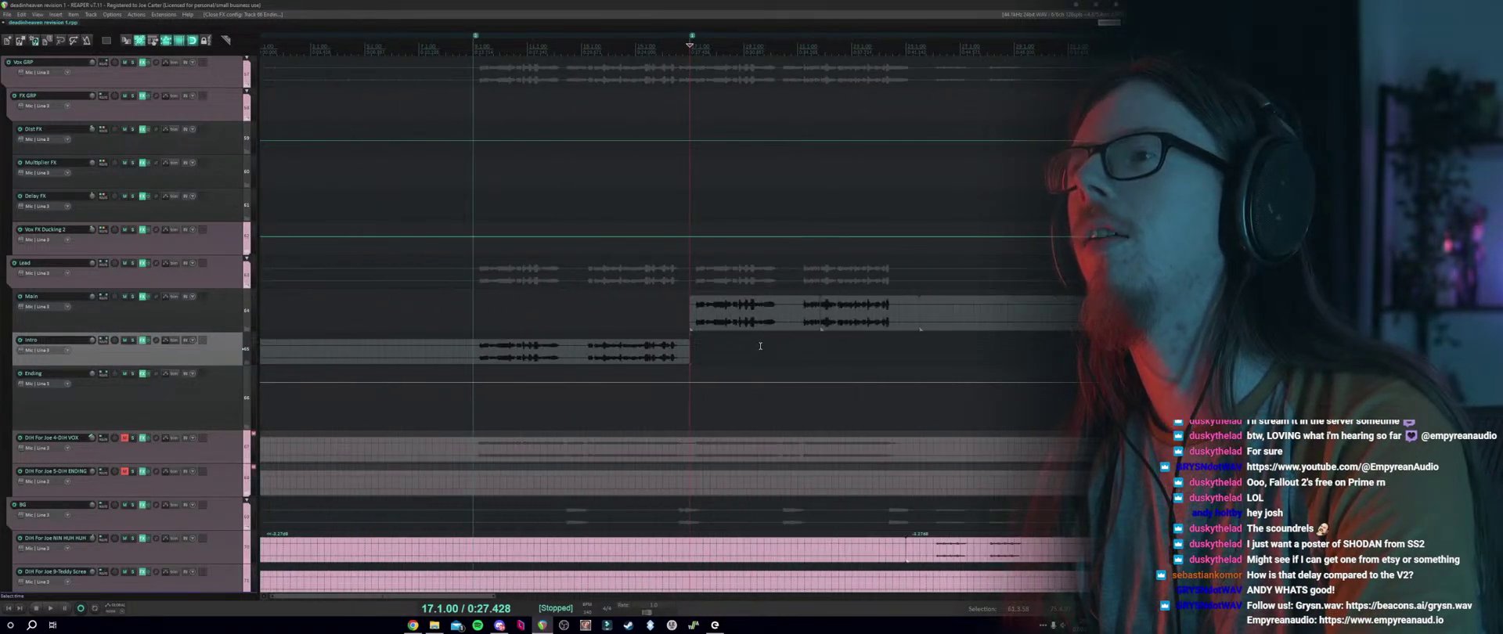
pyautogui.click(473, 331)
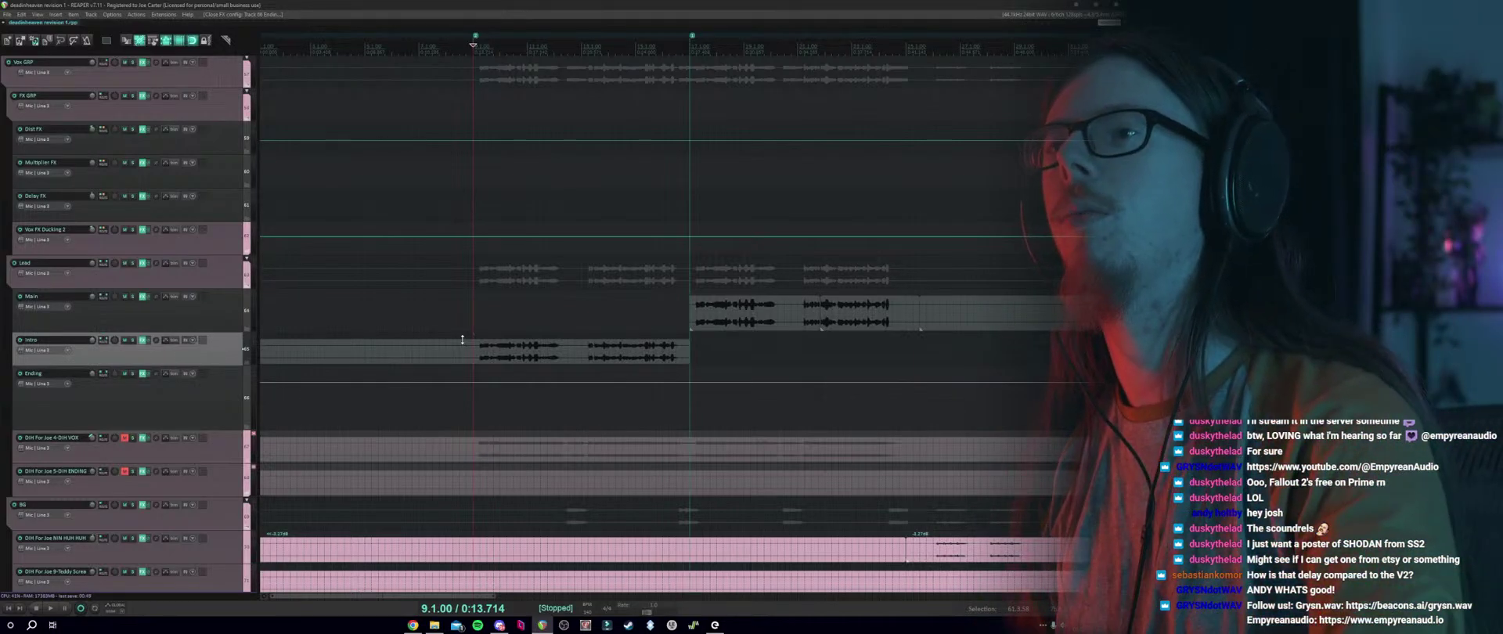
pyautogui.scroll(-2, 491, 346)
pyautogui.scroll(-2, 491, 346)
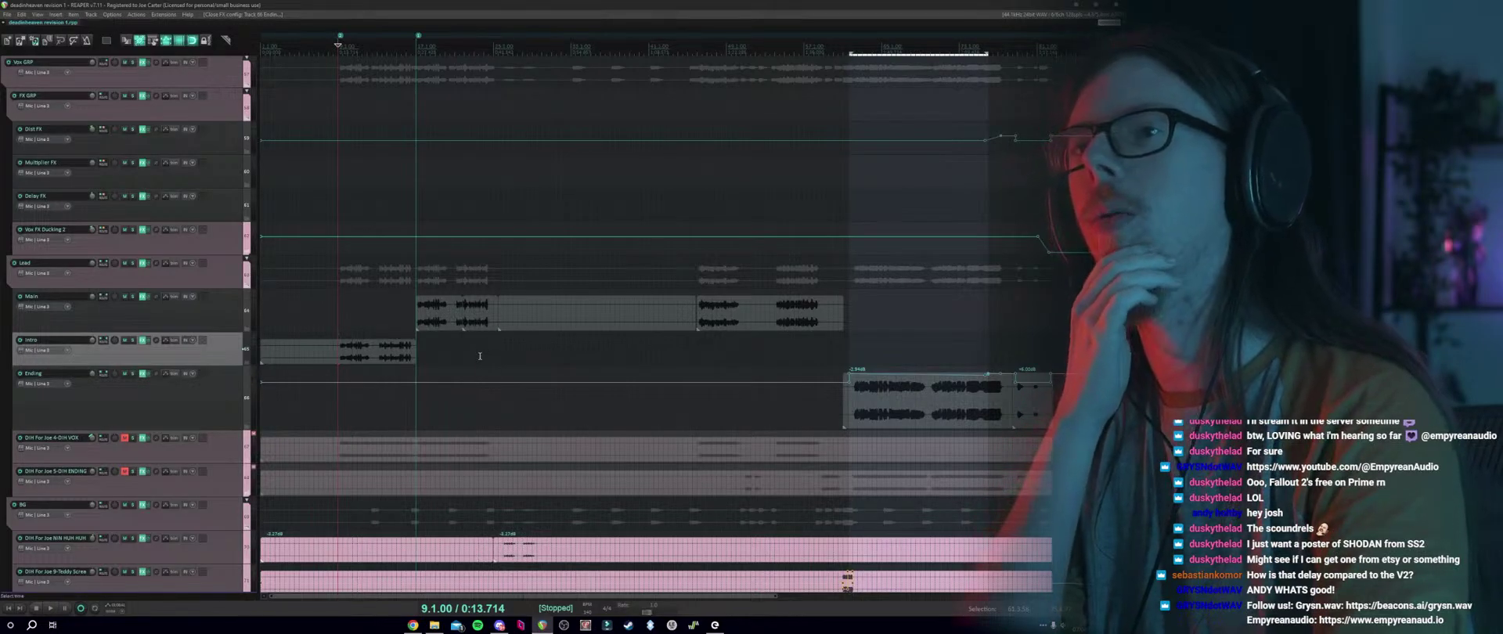
# Reduce the height of the Ending vocal track slightly.
pyautogui.click(188, 408)
pyautogui.scroll(-1, 187, 408)
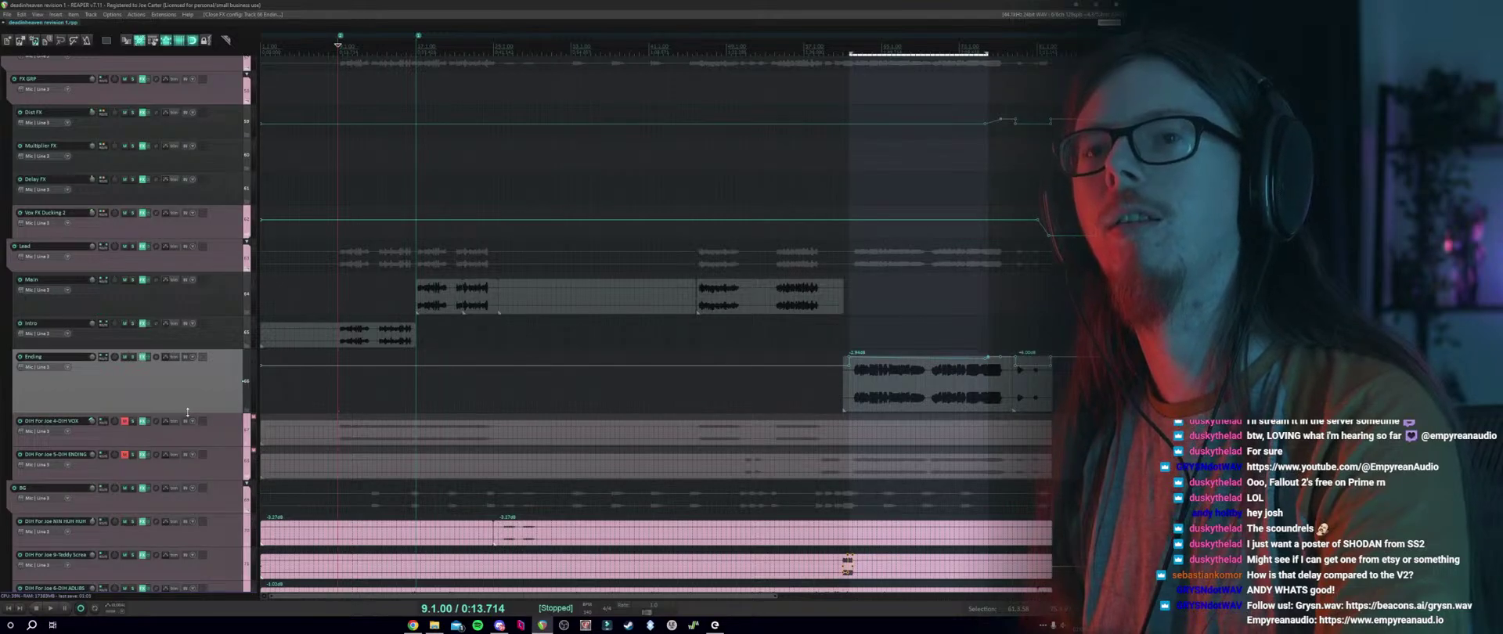
pyautogui.moveTo(188, 411); pyautogui.dragTo(185, 405)
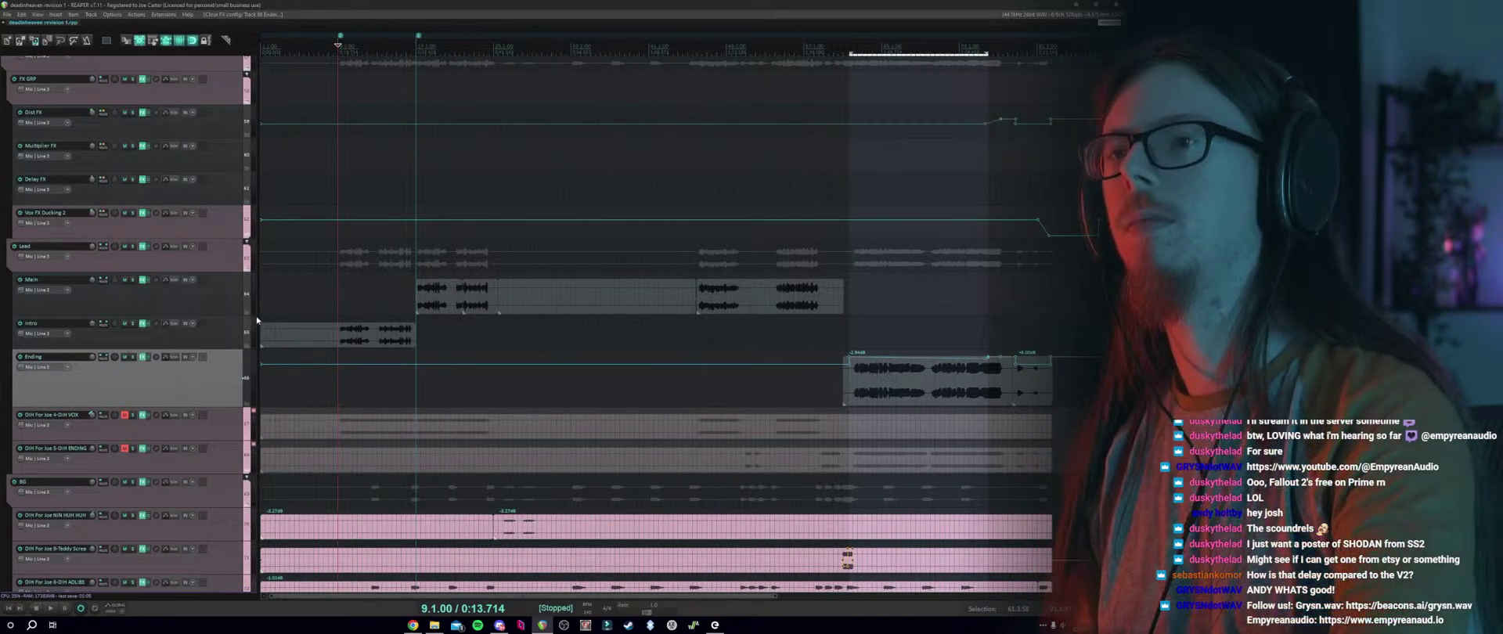
# Place the edit cursor just before the onset of the Intro vocal at bar 9 for a close look.
pyautogui.click(356, 315)
pyautogui.scroll(4, 357, 315)
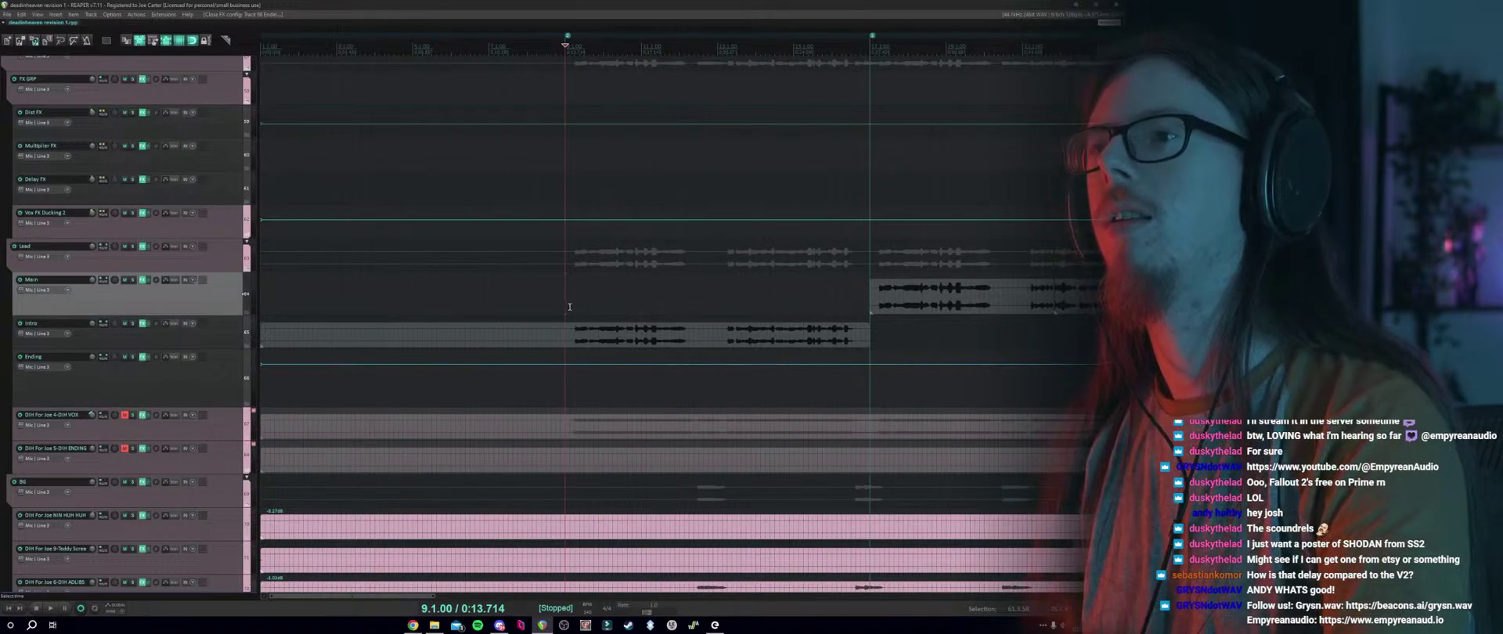
pyautogui.scroll(3, 660, 303)
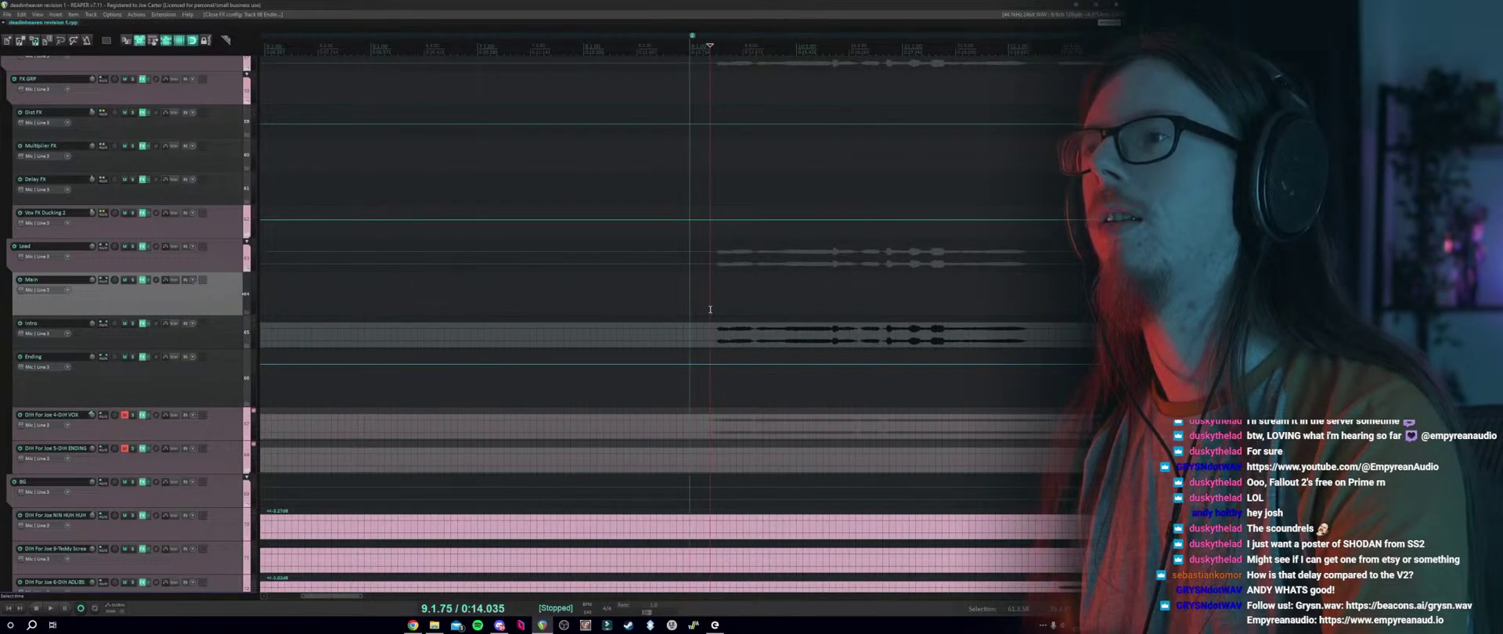
# Place the edit cursor at the onset of the Intro vocal's second phrase in bar 13.
pyautogui.scroll(-3, 710, 309)
pyautogui.moveTo(701, 335); pyautogui.dragTo(700, 315)
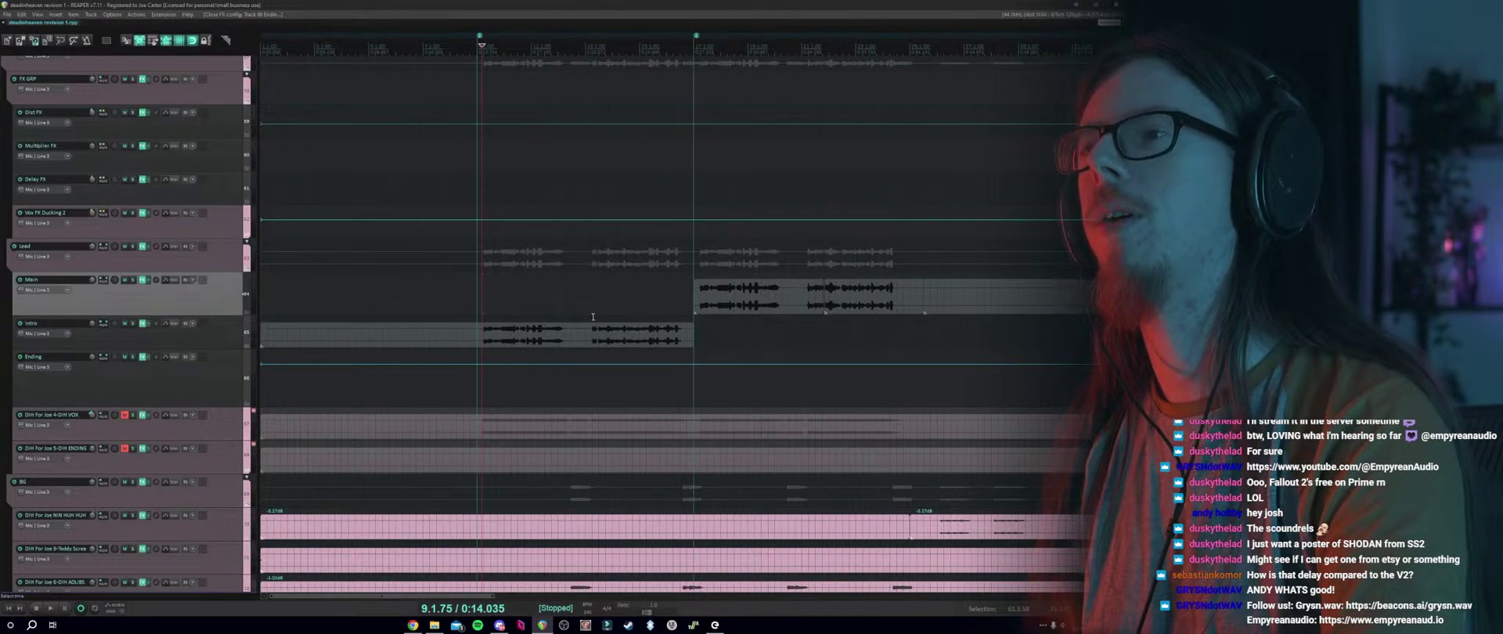
pyautogui.click(593, 317)
pyautogui.scroll(3, 585, 315)
pyautogui.click(684, 312)
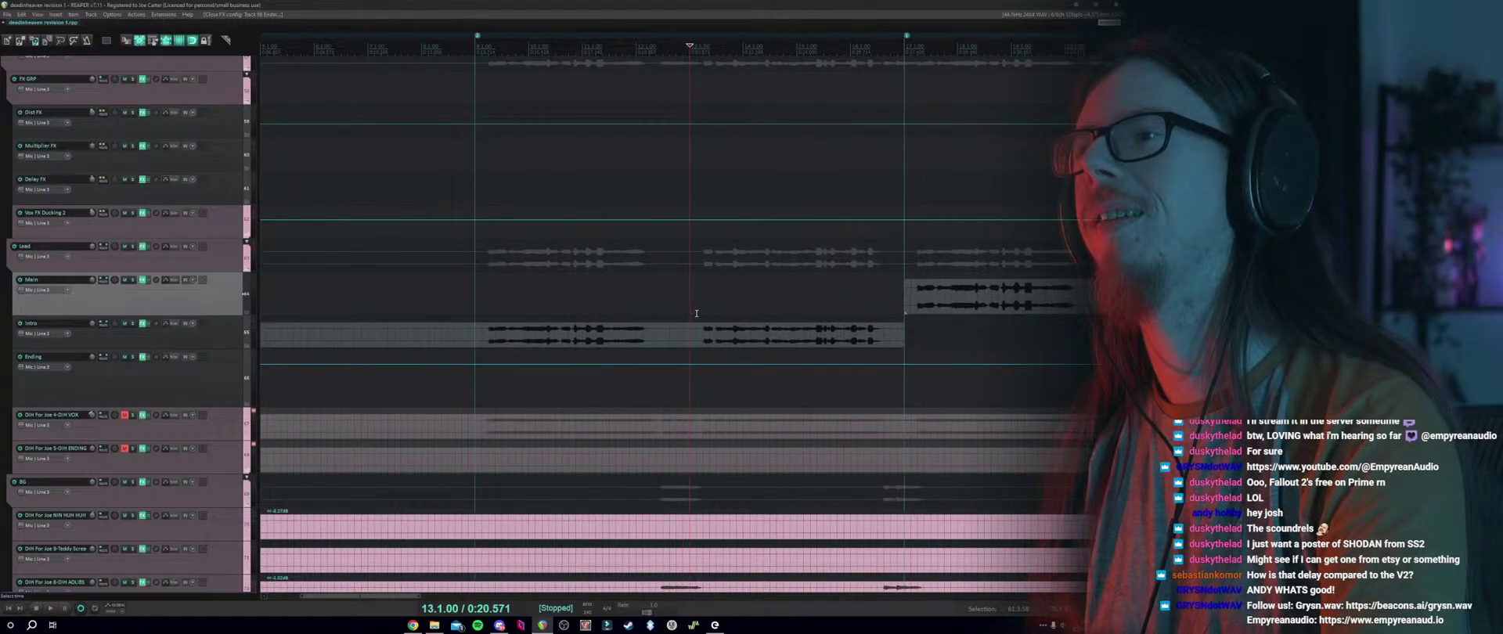
pyautogui.click(699, 316)
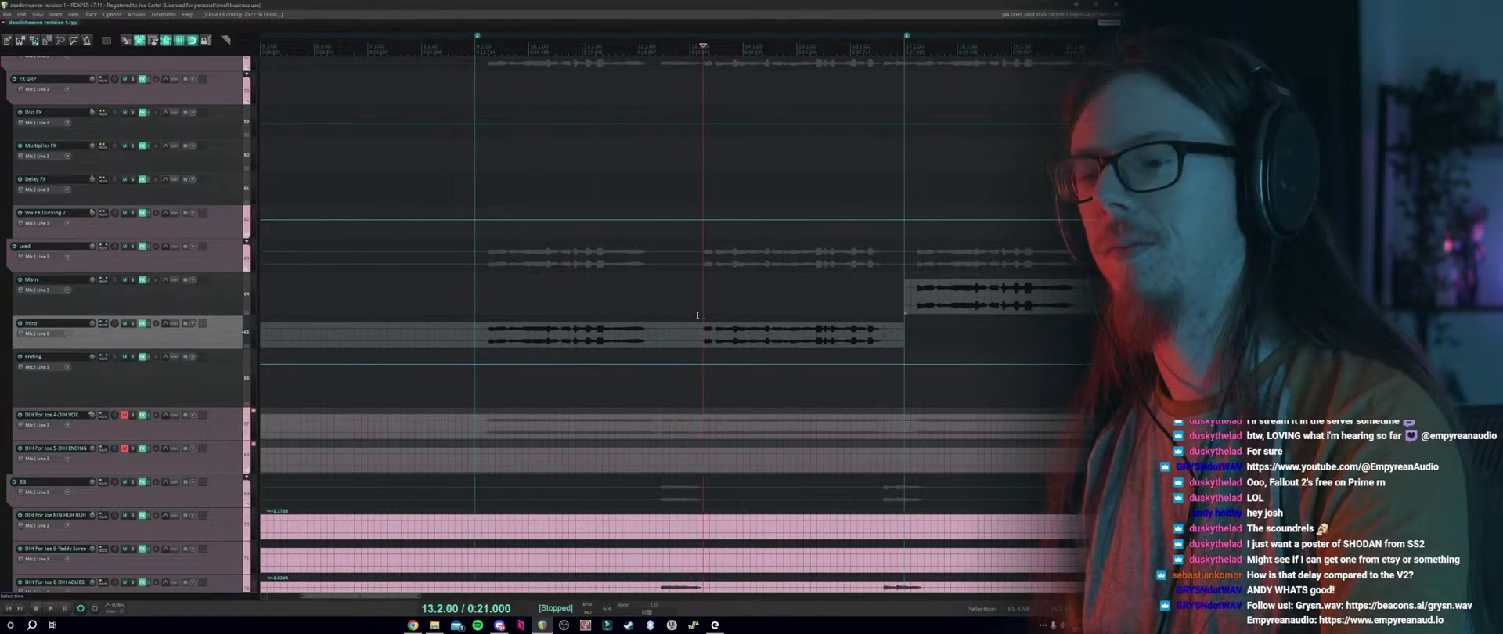
# Check the Intro vocal's phrase starts again and leave the edit cursor at bar 9.
pyautogui.click(474, 304)
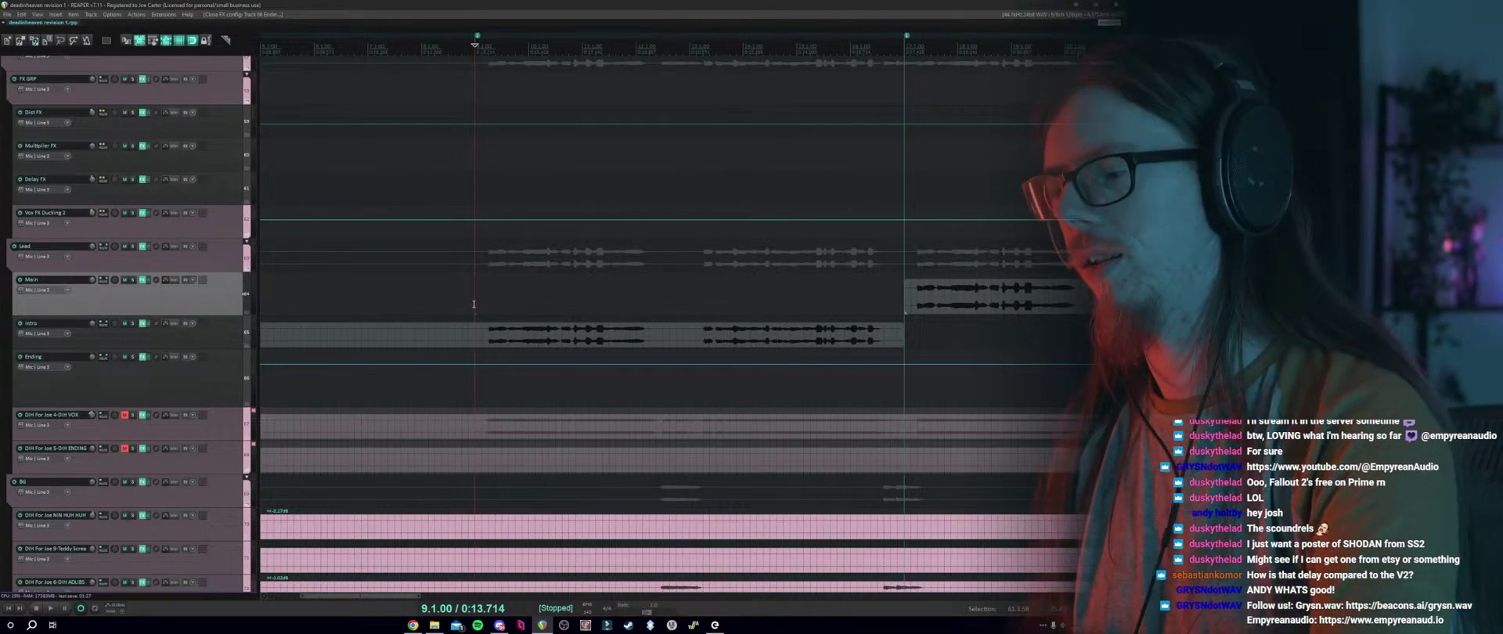
pyautogui.click(480, 301)
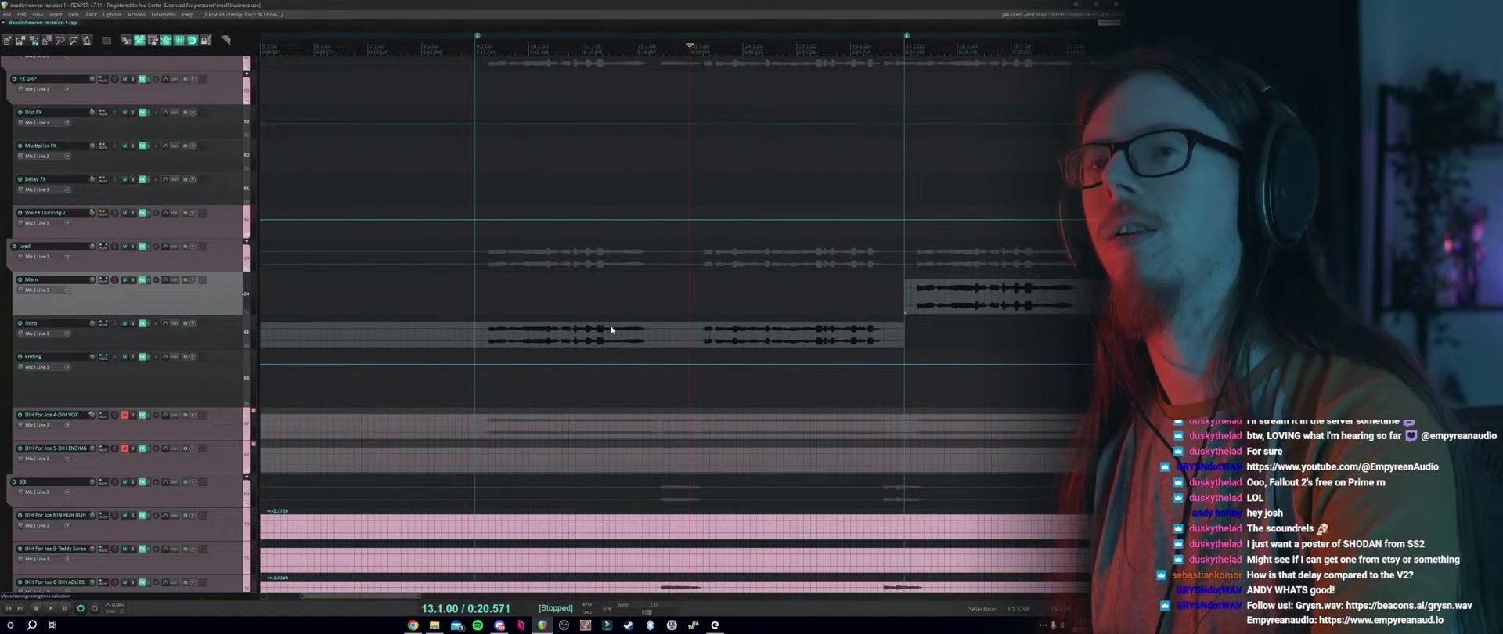
pyautogui.scroll(-8, 350, 357)
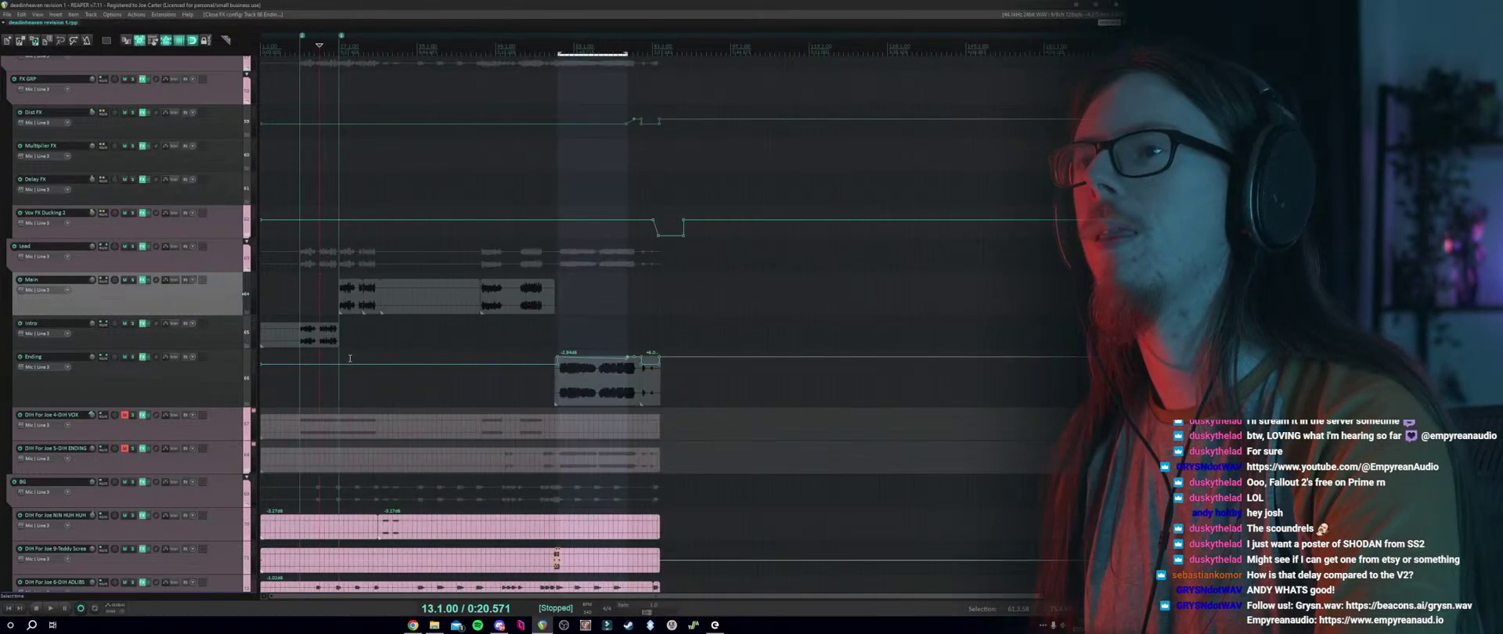
pyautogui.click(299, 317)
pyautogui.scroll(-1, 195, 336)
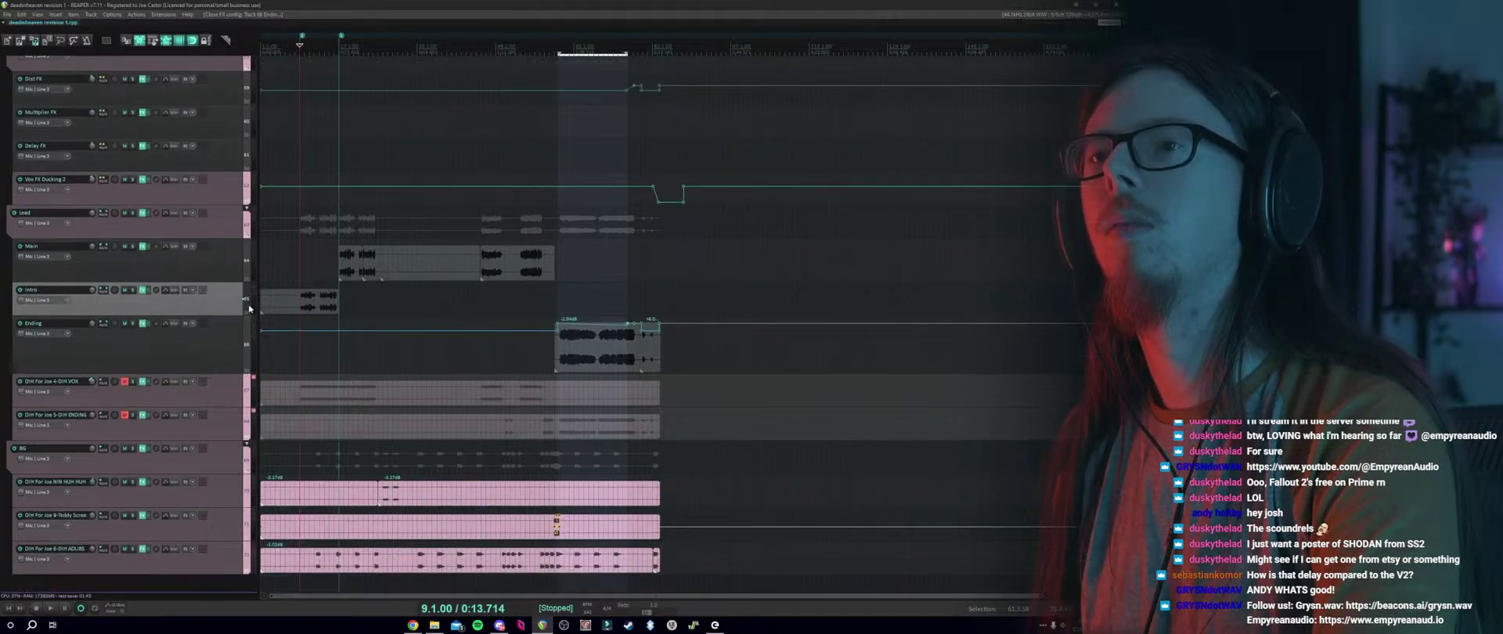
# Play the song from the project start and save the project.
pyautogui.scroll(2, 275, 294)
pyautogui.scroll(2, 316, 292)
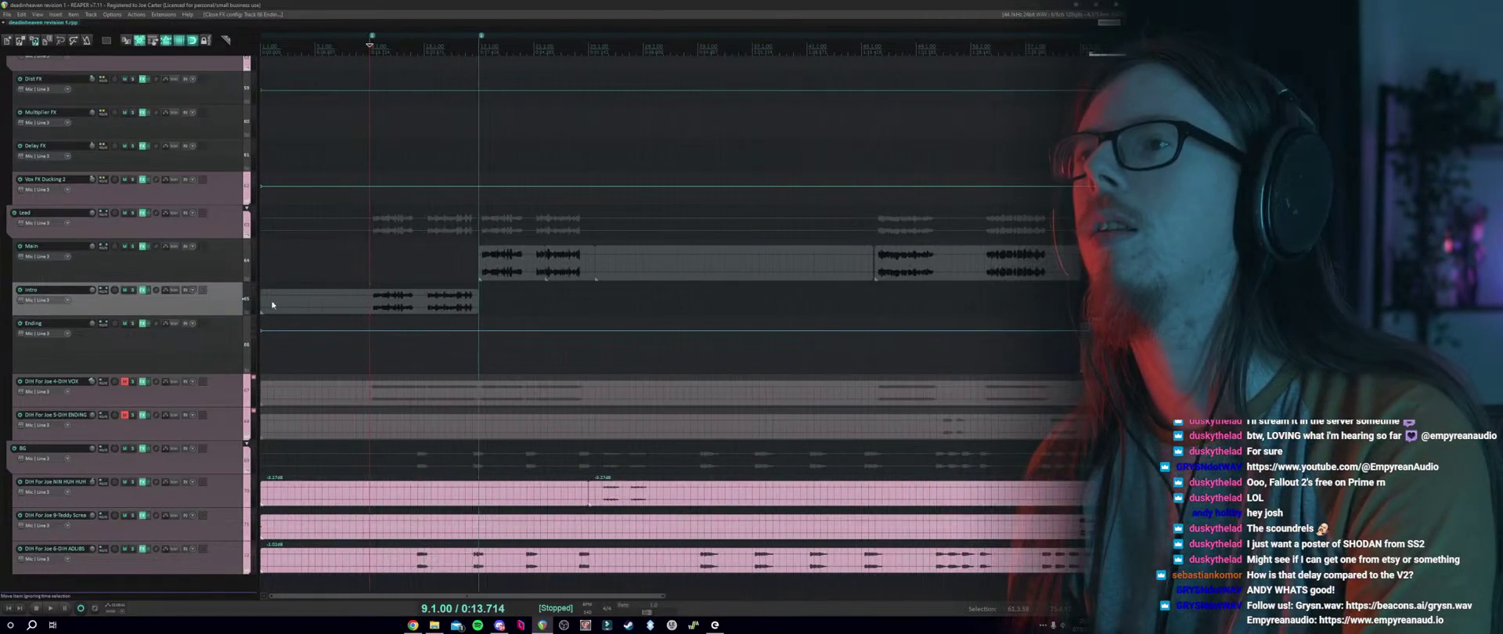
pyautogui.scroll(-1, 154, 324)
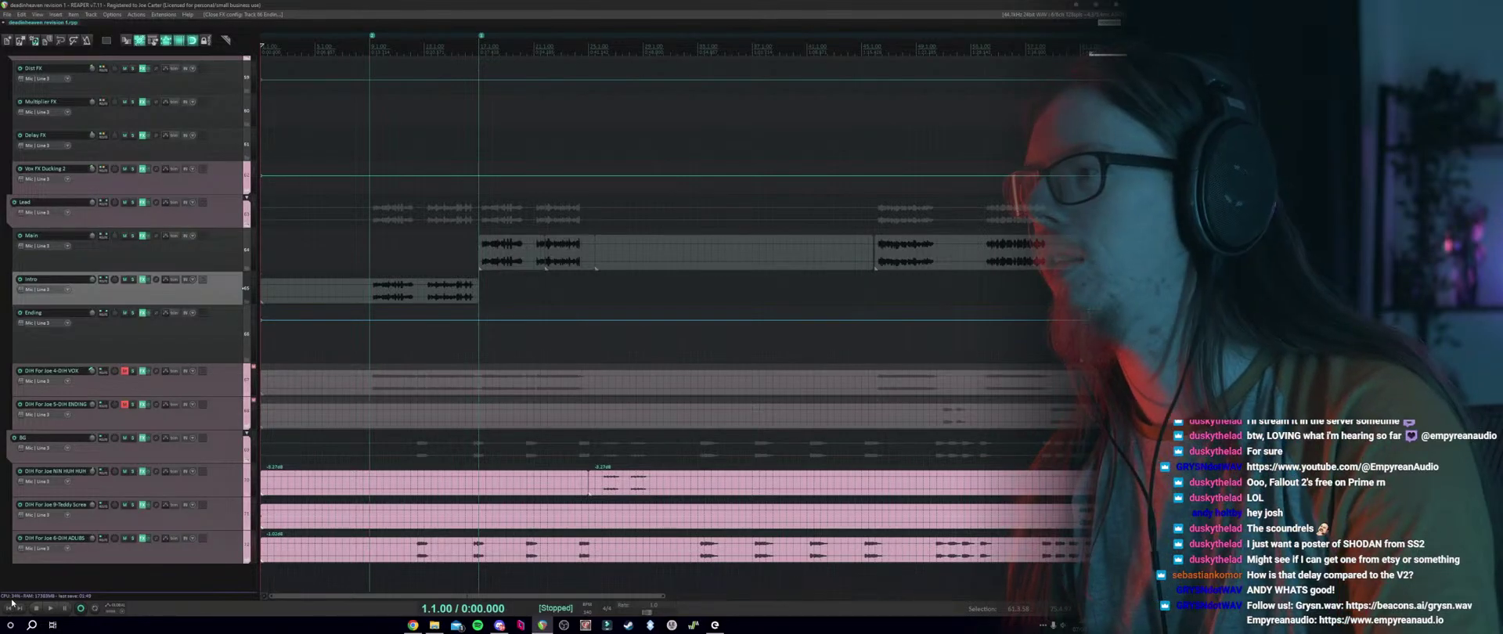
pyautogui.scroll(-2, 372, 389)
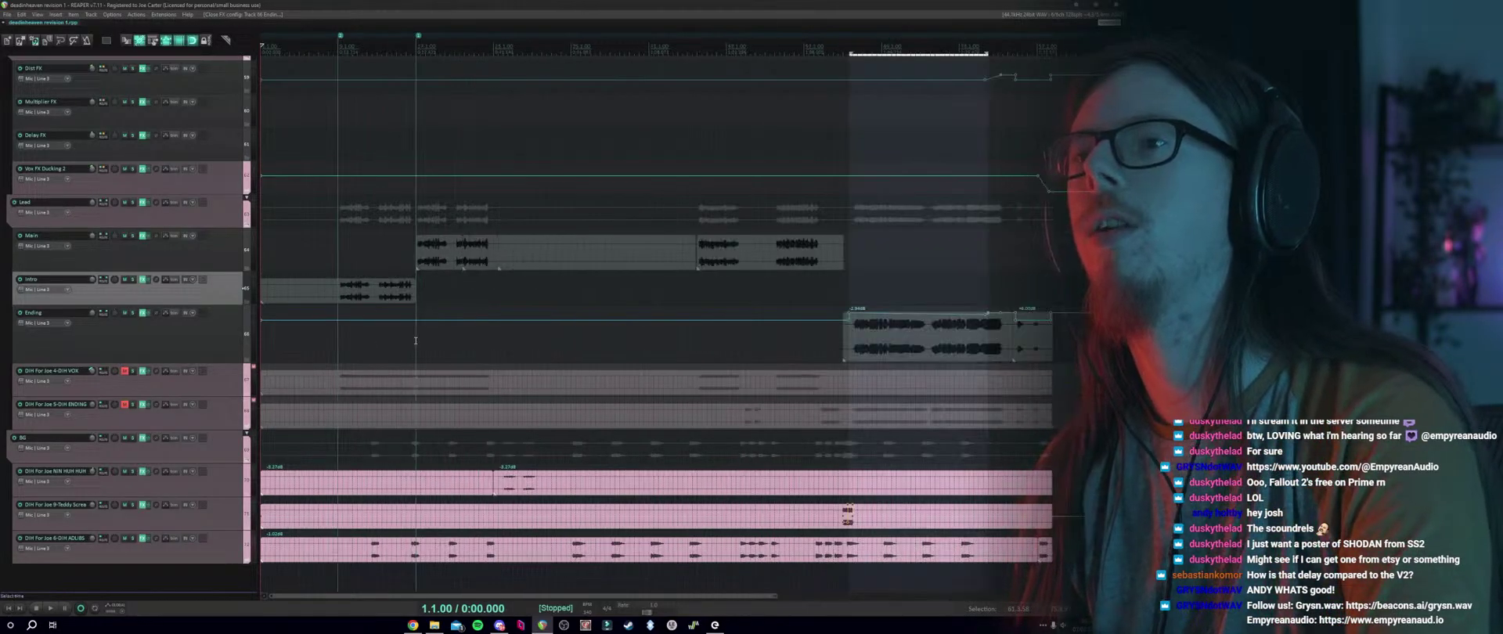
pyautogui.scroll(2, 102, 344)
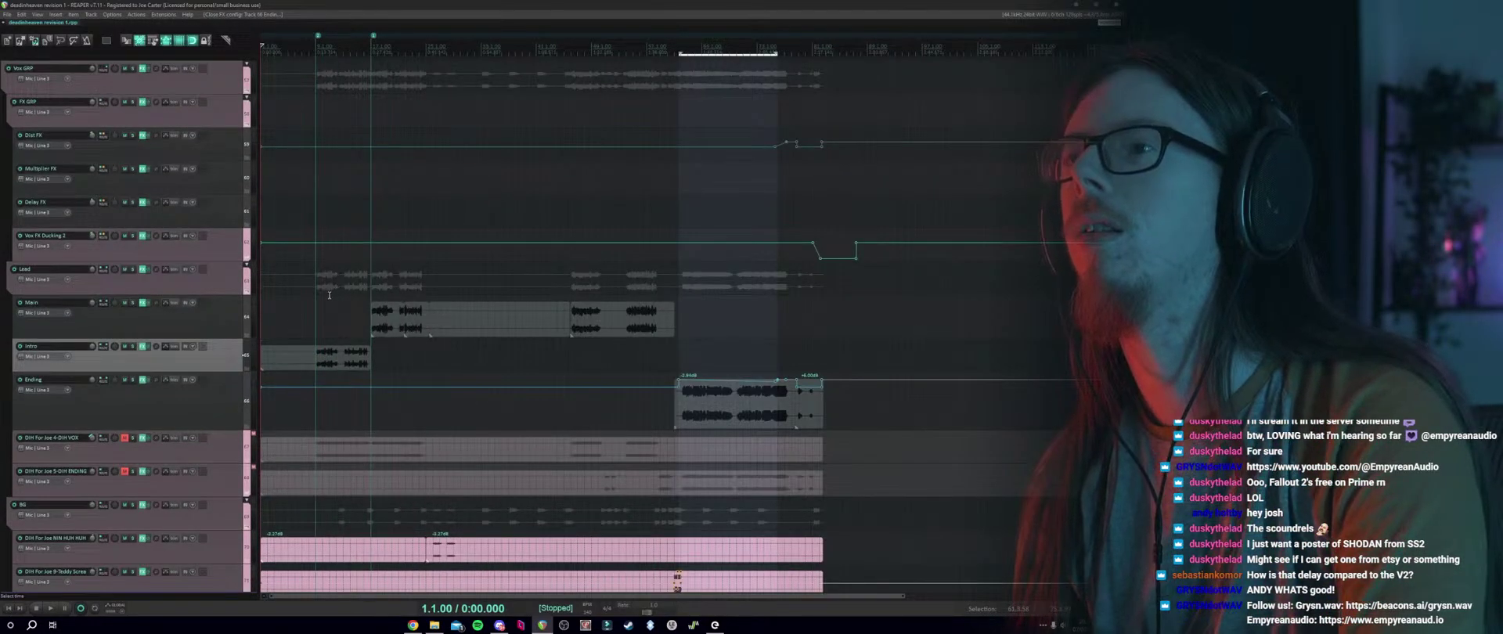
pyautogui.press('space')
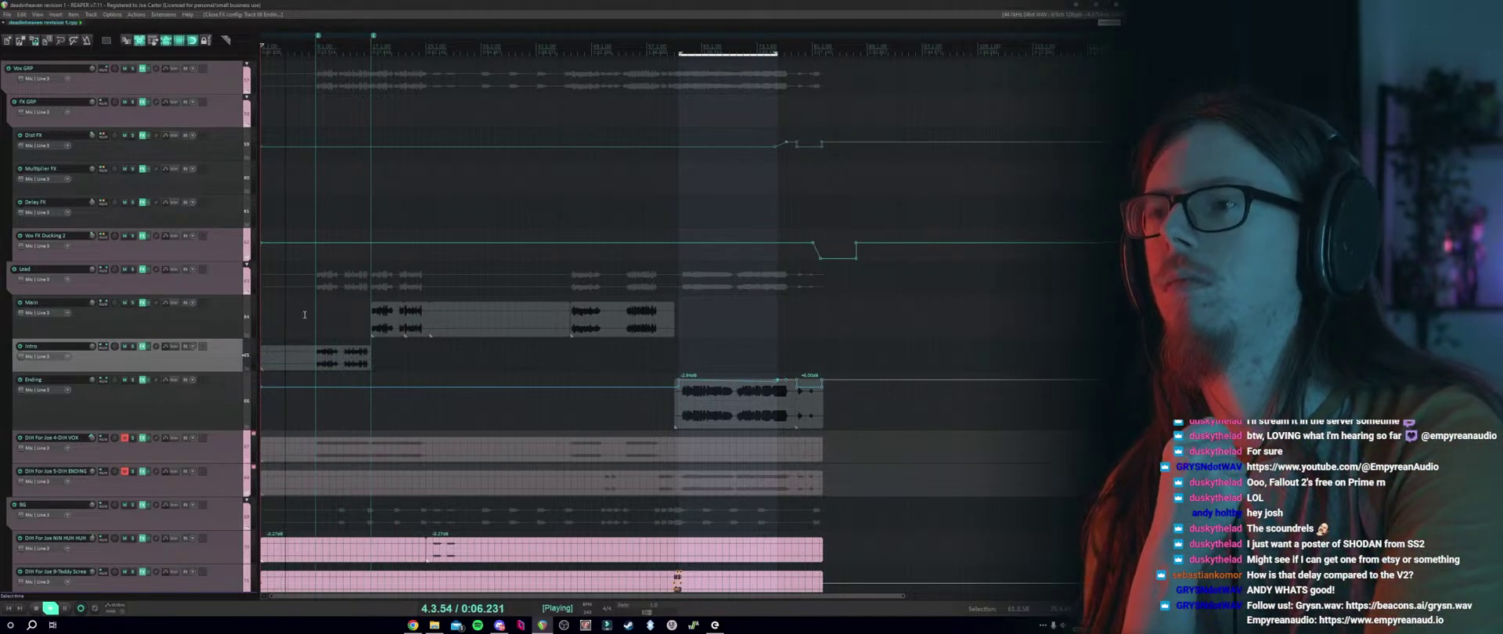
pyautogui.click(7, 14)
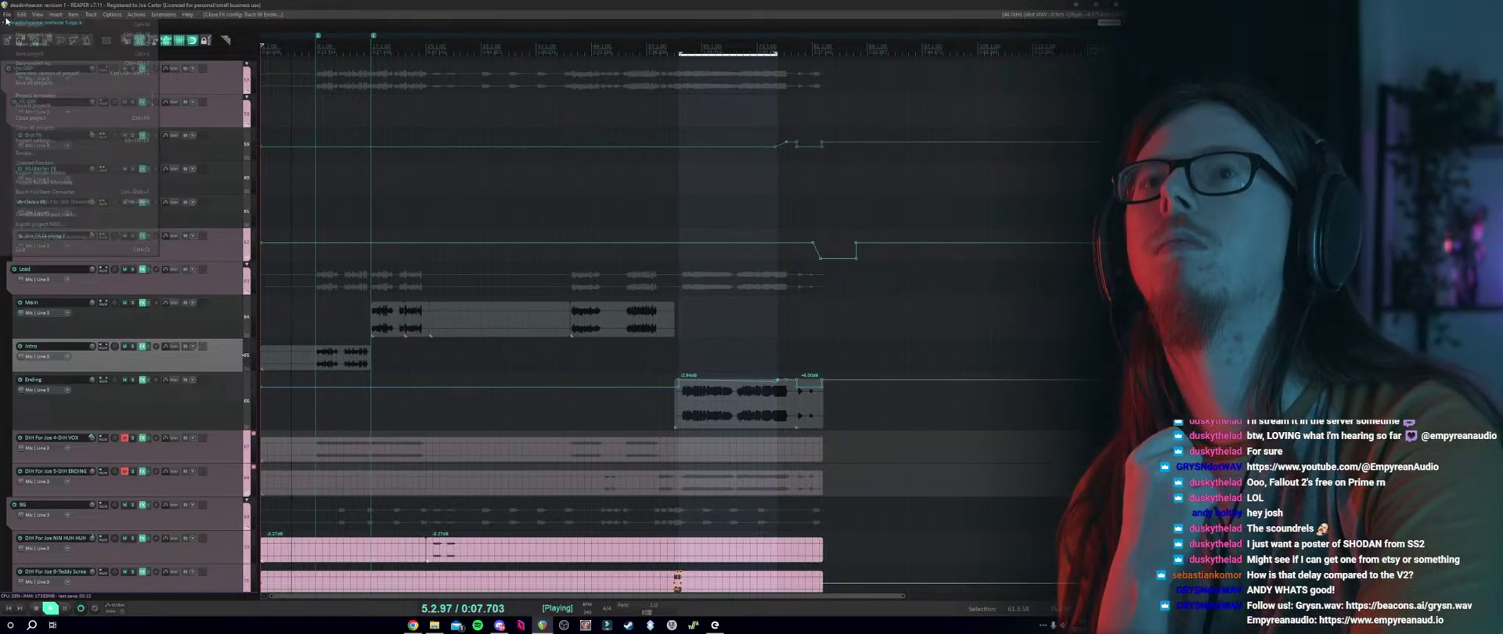
pyautogui.click(33, 54)
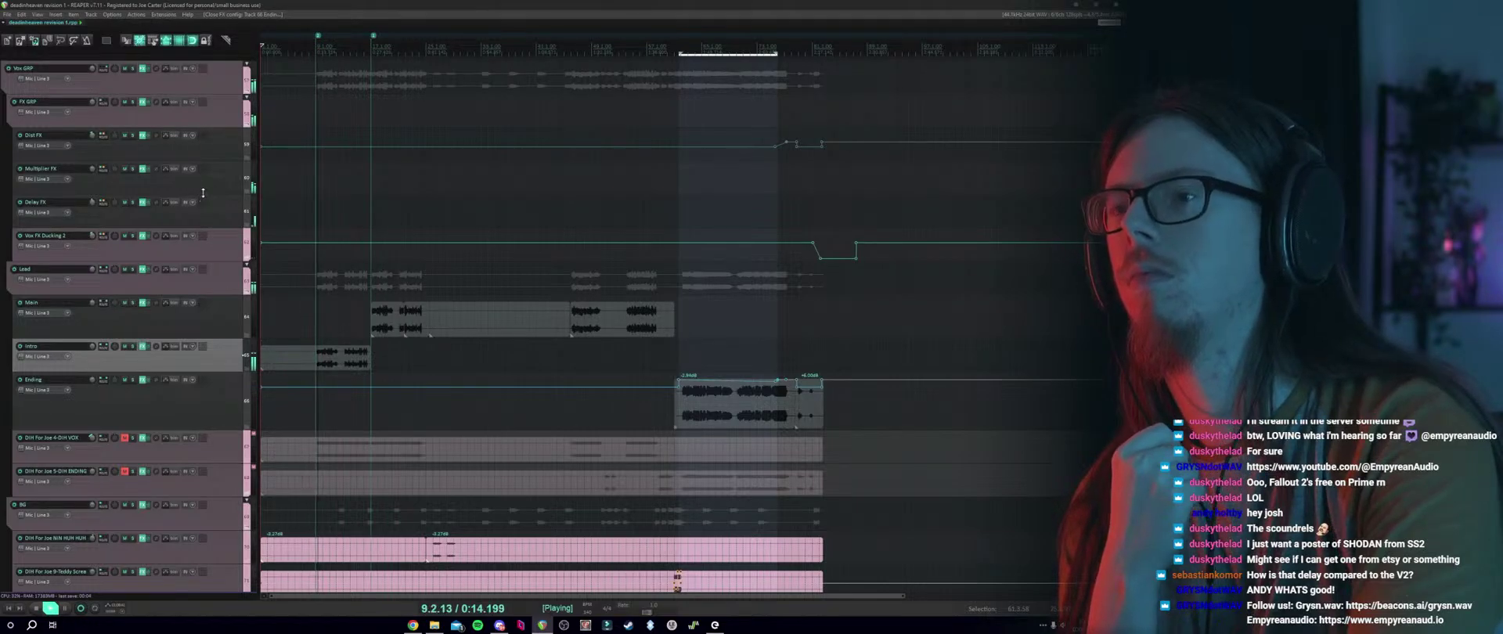
# Show the track volume envelope on the GTR GRP guitar group.
pyautogui.scroll(10, 547, 313)
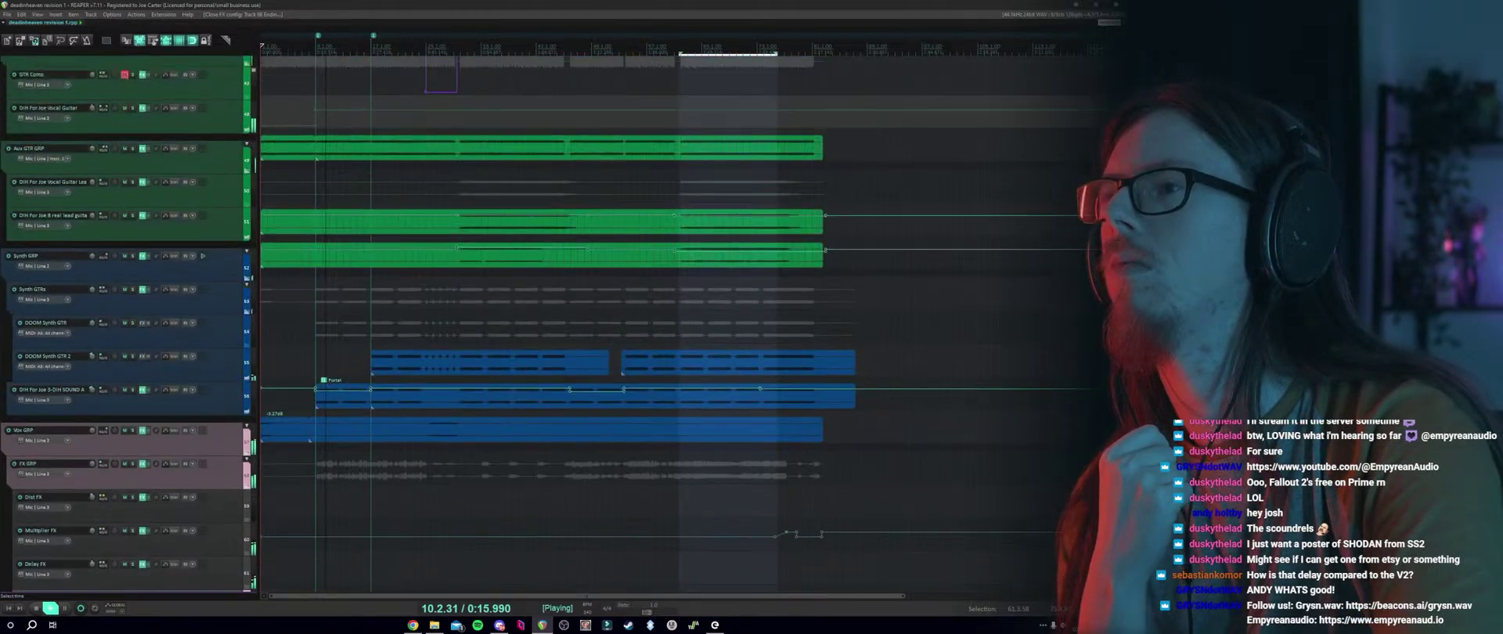
pyautogui.scroll(3, 1099, 273)
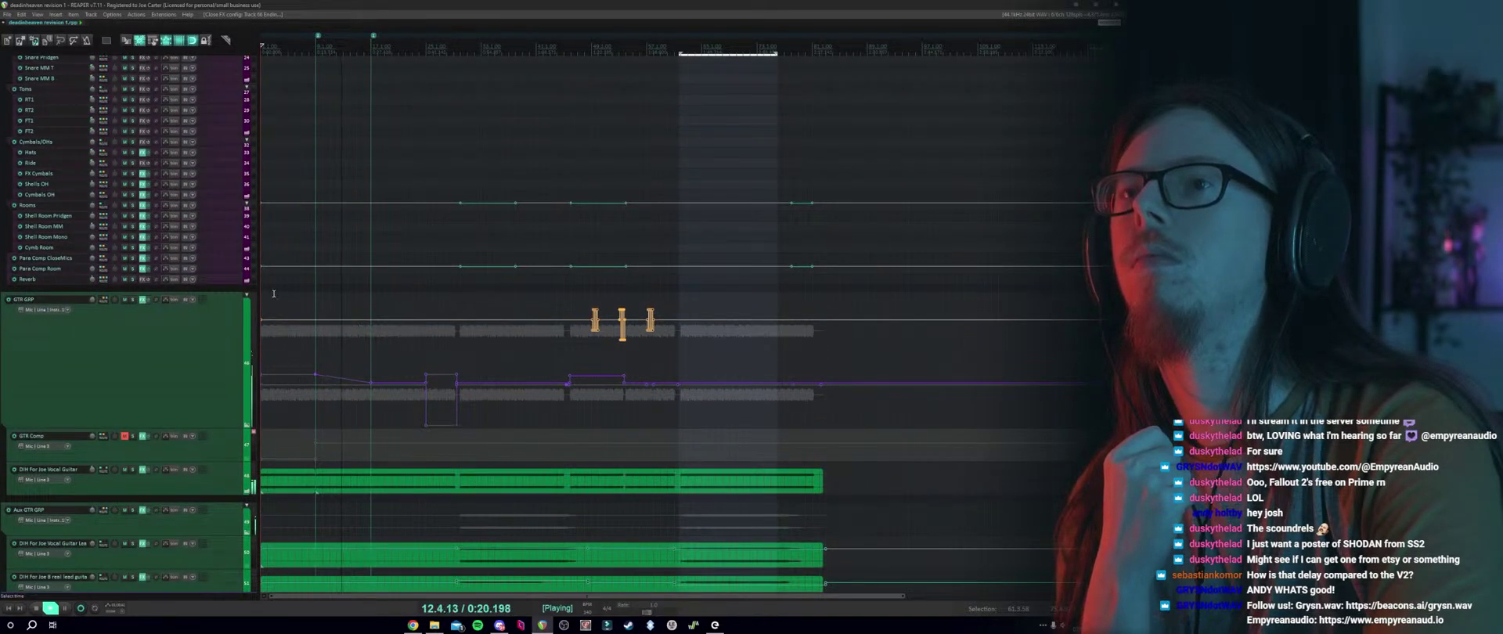
pyautogui.scroll(-2, 165, 372)
pyautogui.scroll(2, 164, 373)
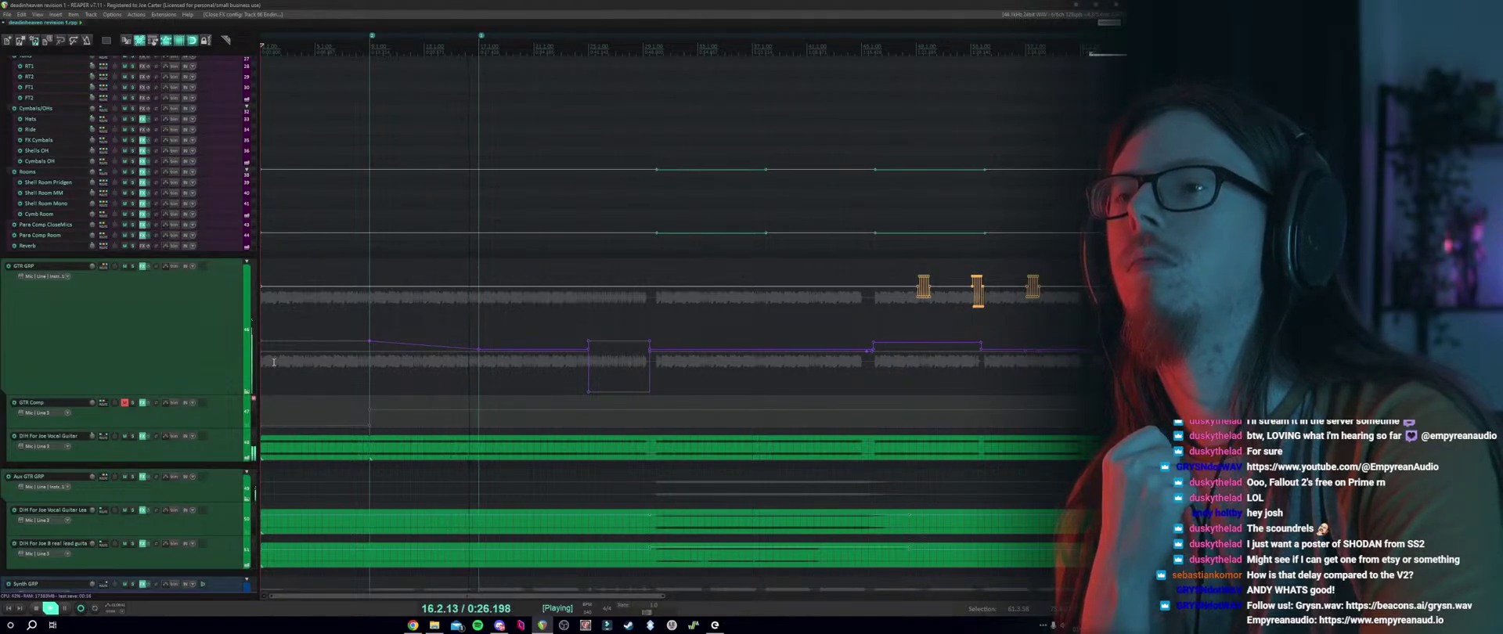
pyautogui.scroll(-2, 259, 339)
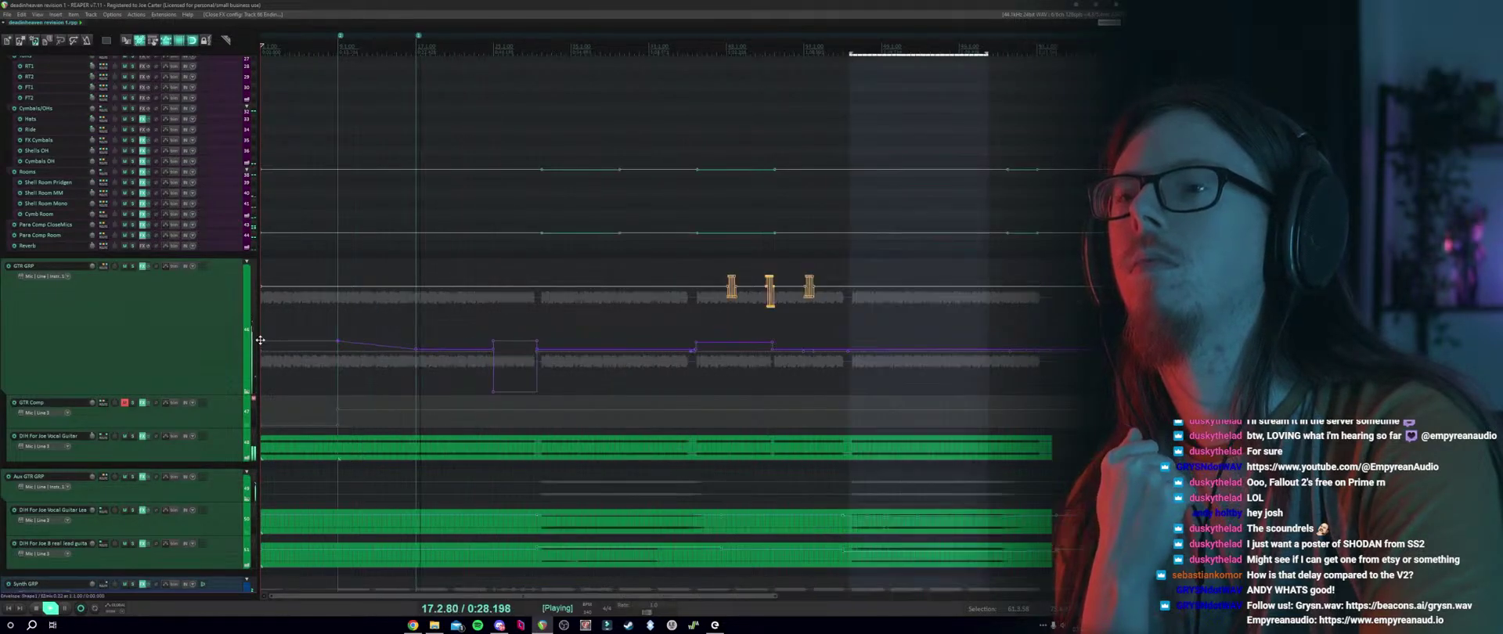
pyautogui.scroll(3, 261, 340)
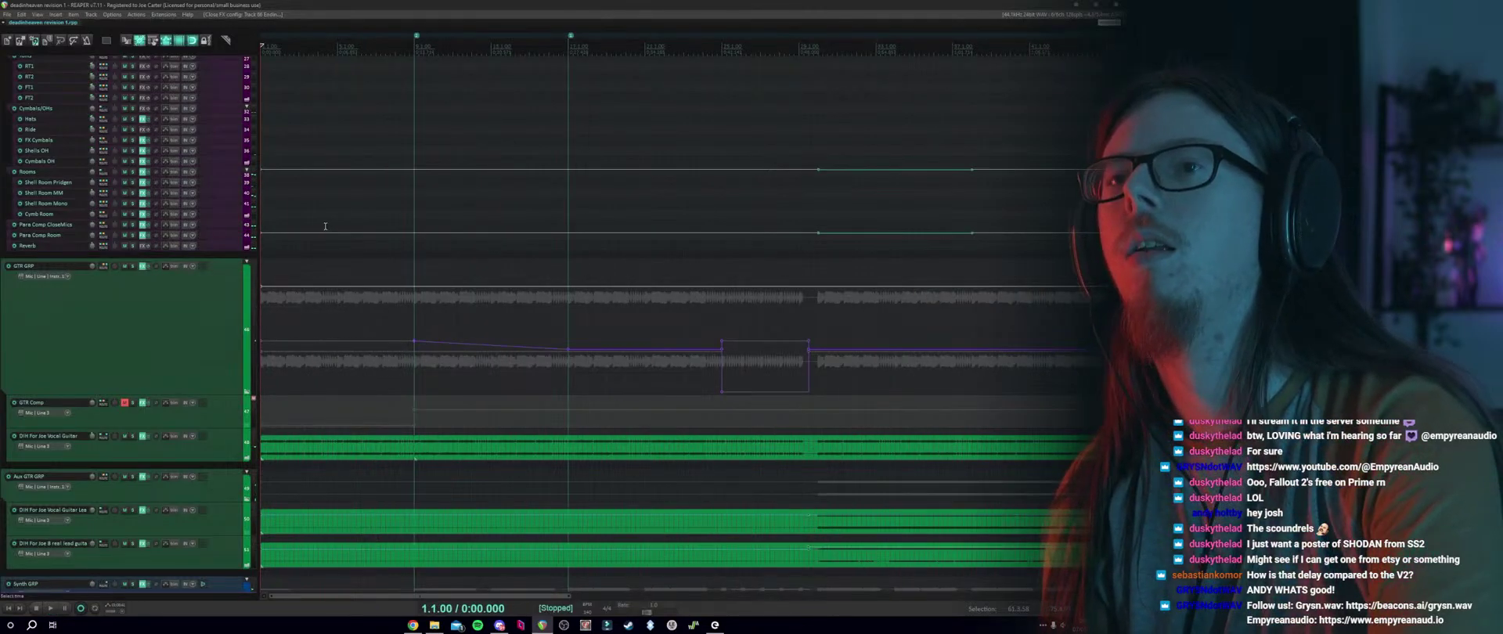
pyautogui.click(172, 268)
pyautogui.click(272, 331)
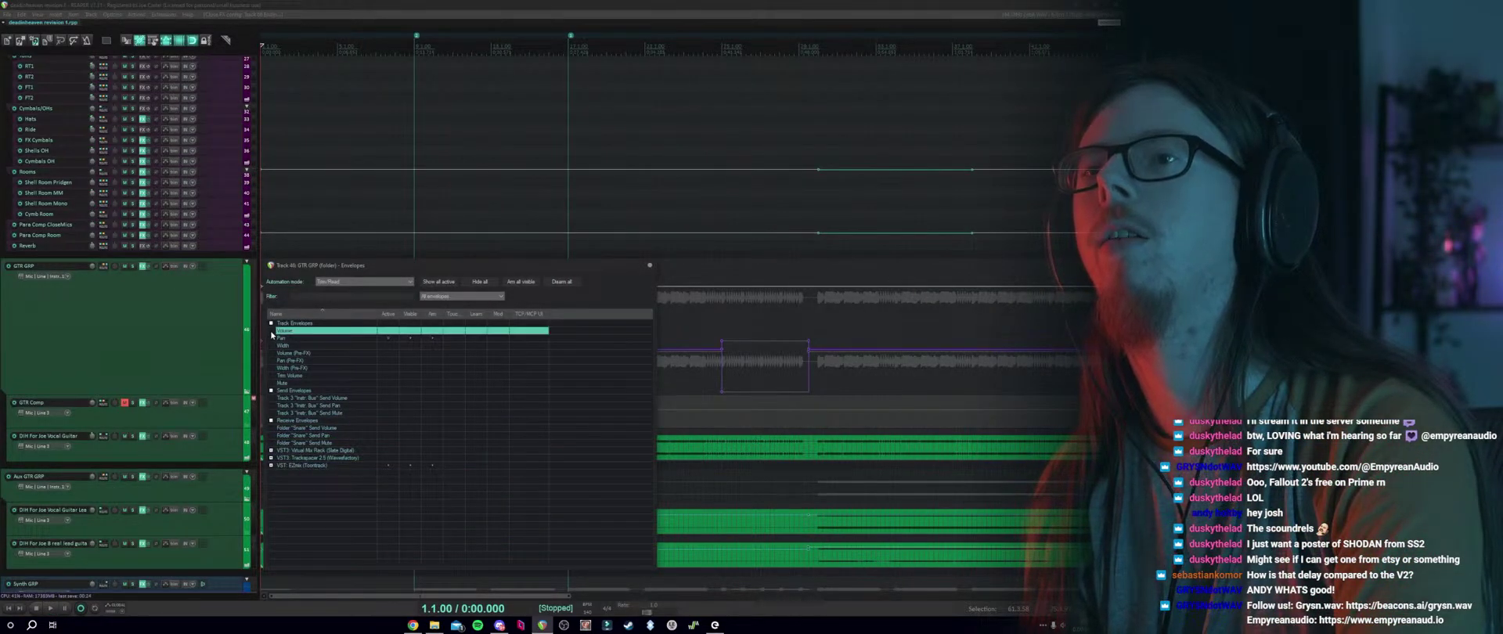
pyautogui.click(388, 334)
pyautogui.click(650, 265)
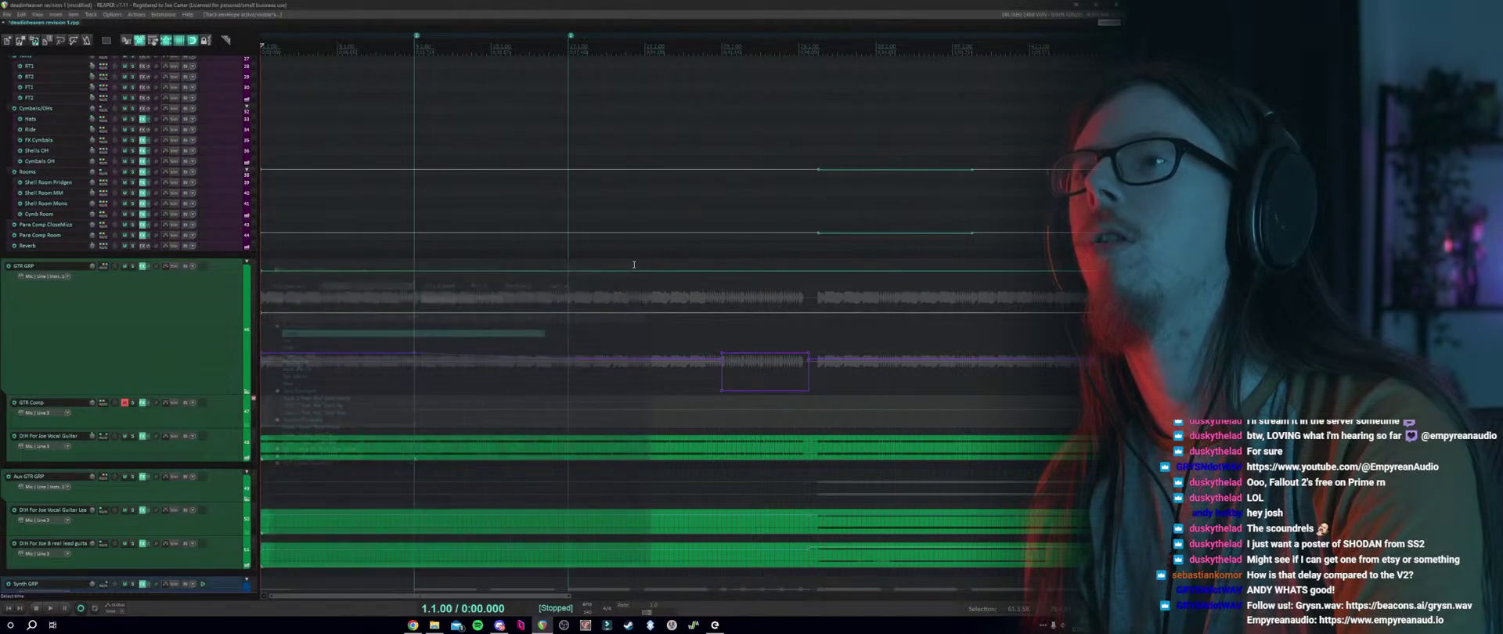
# Select the time range from bar 1 to bar 9 and lower the GTR GRP volume envelope slightly within it.
pyautogui.click(415, 298)
pyautogui.moveTo(416, 298); pyautogui.dragTo(266, 314)
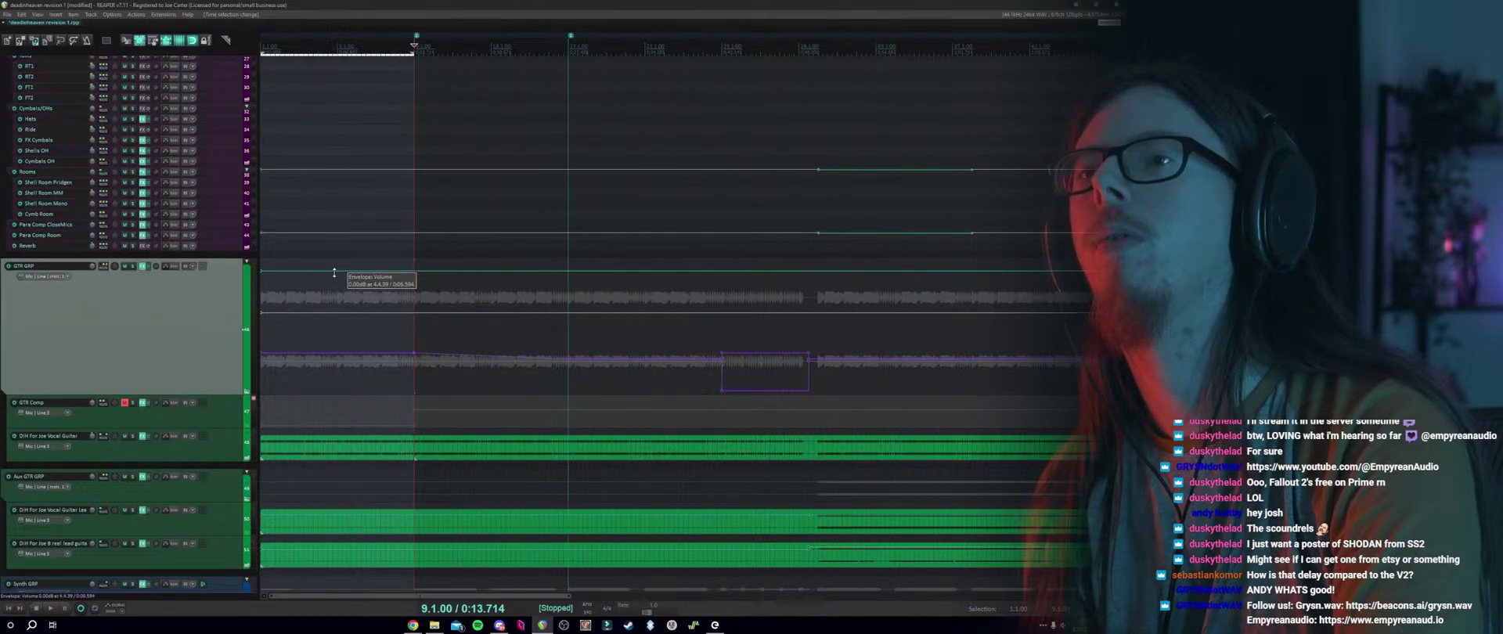
pyautogui.moveTo(335, 272); pyautogui.dragTo(333, 276)
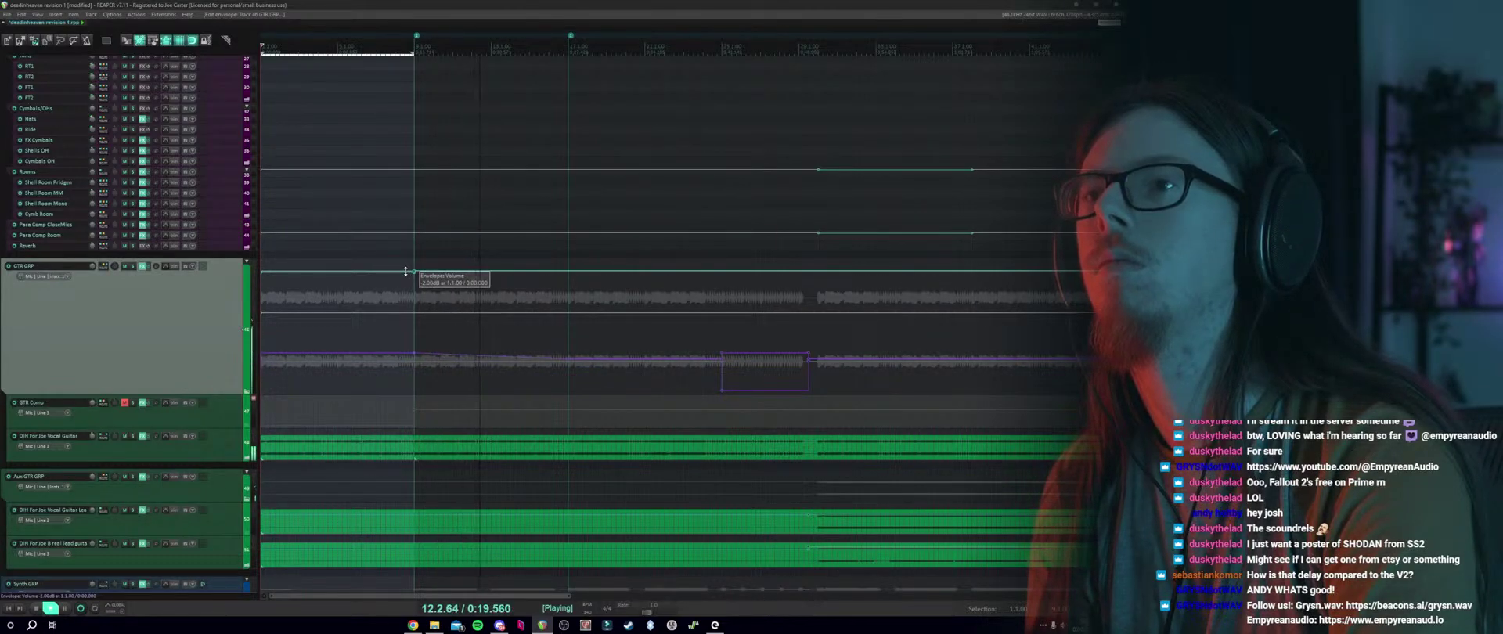
pyautogui.moveTo(405, 272); pyautogui.dragTo(402, 267)
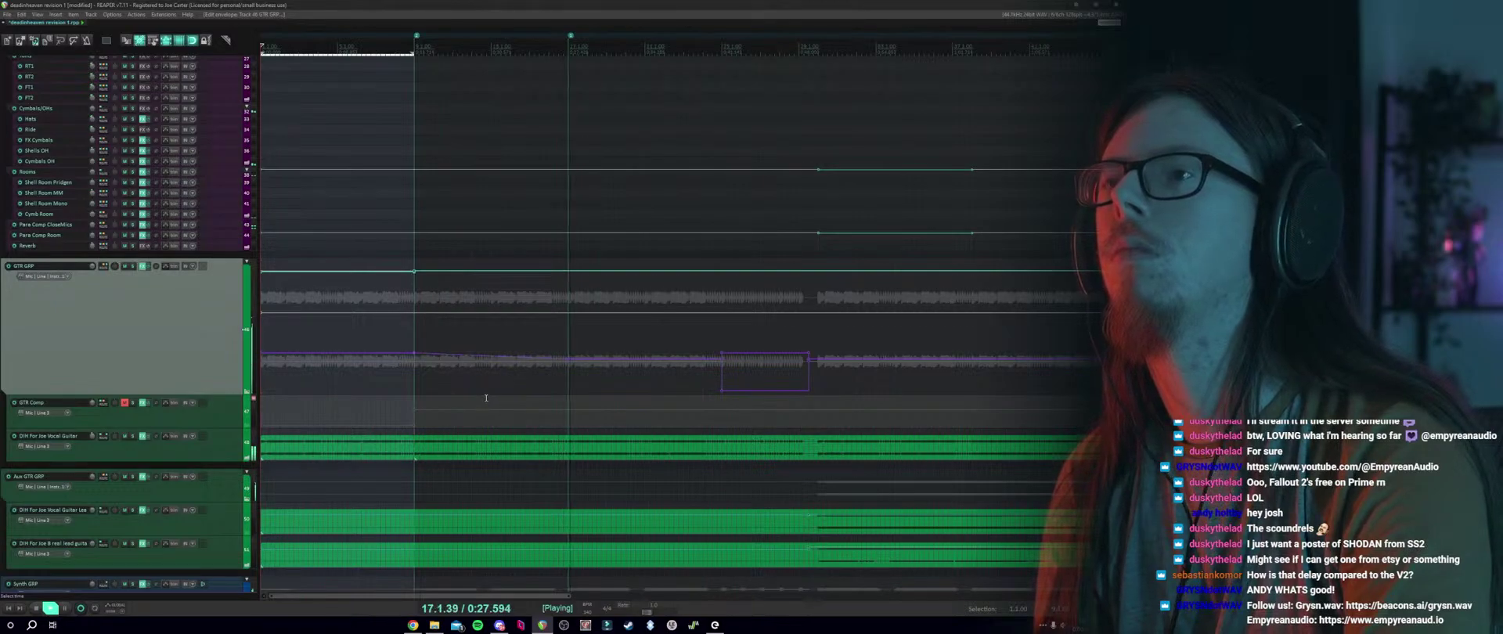
# Adjust the track volume of the ADLIBS backing vocal while the song plays.
pyautogui.scroll(-2, 572, 362)
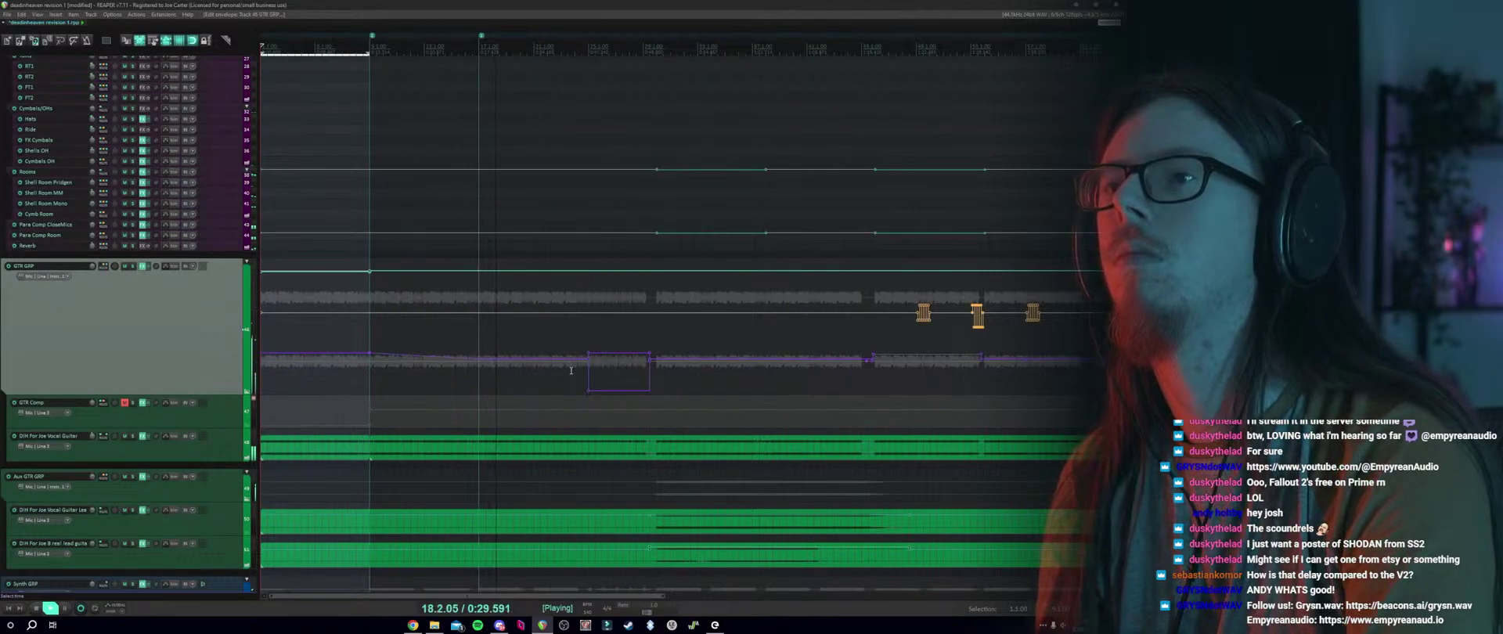
pyautogui.scroll(-2, 133, 352)
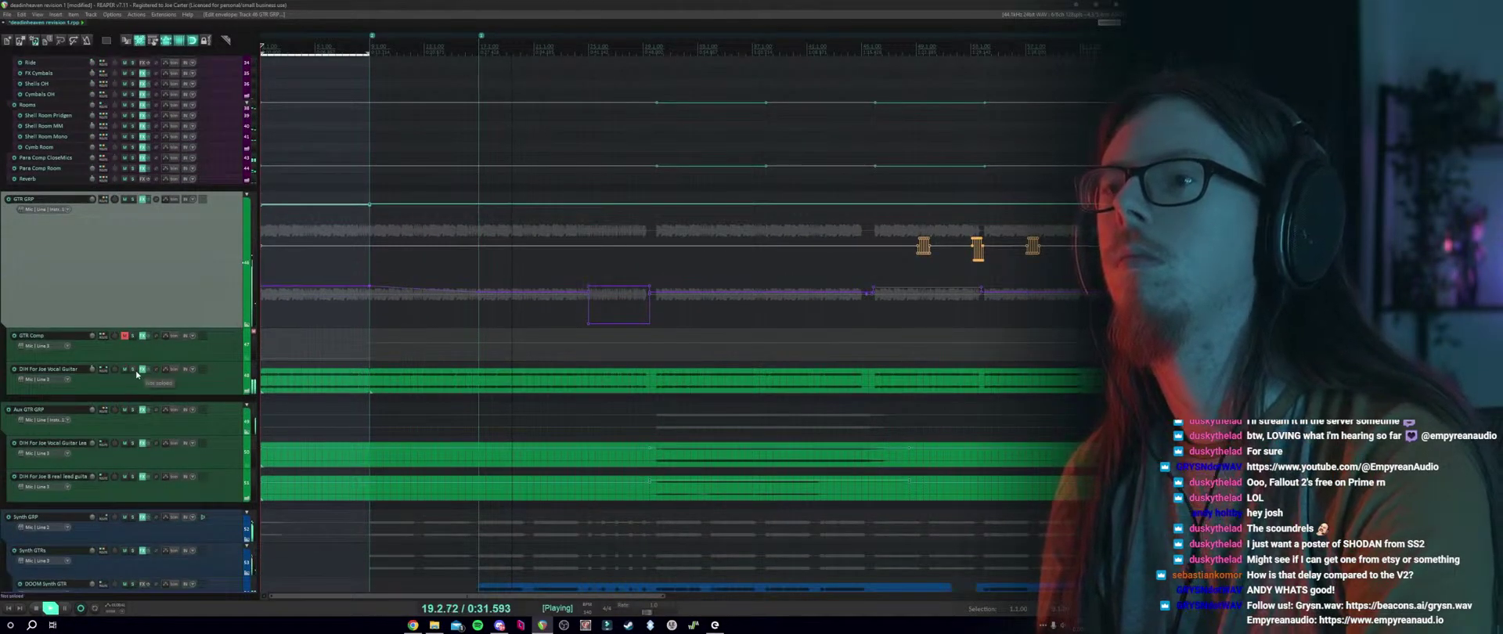
pyautogui.scroll(-2, 137, 375)
pyautogui.scroll(-2, 137, 376)
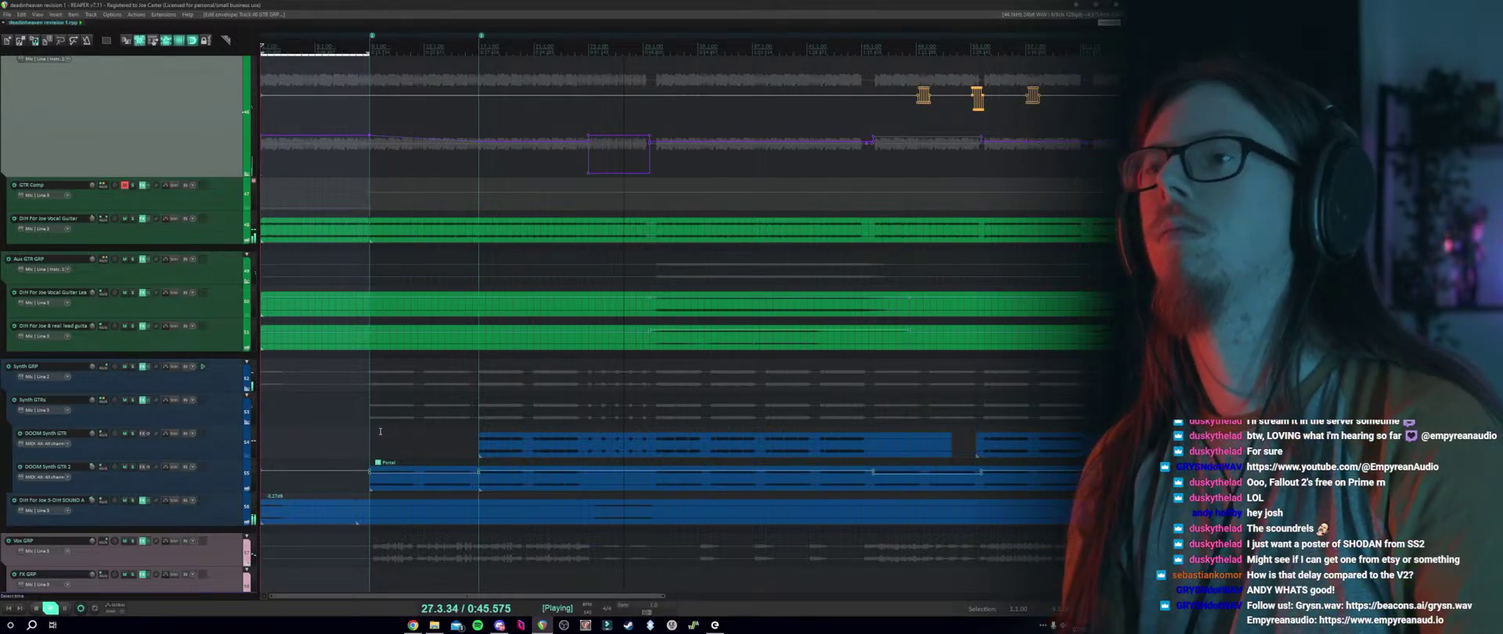
pyautogui.scroll(-5, 344, 432)
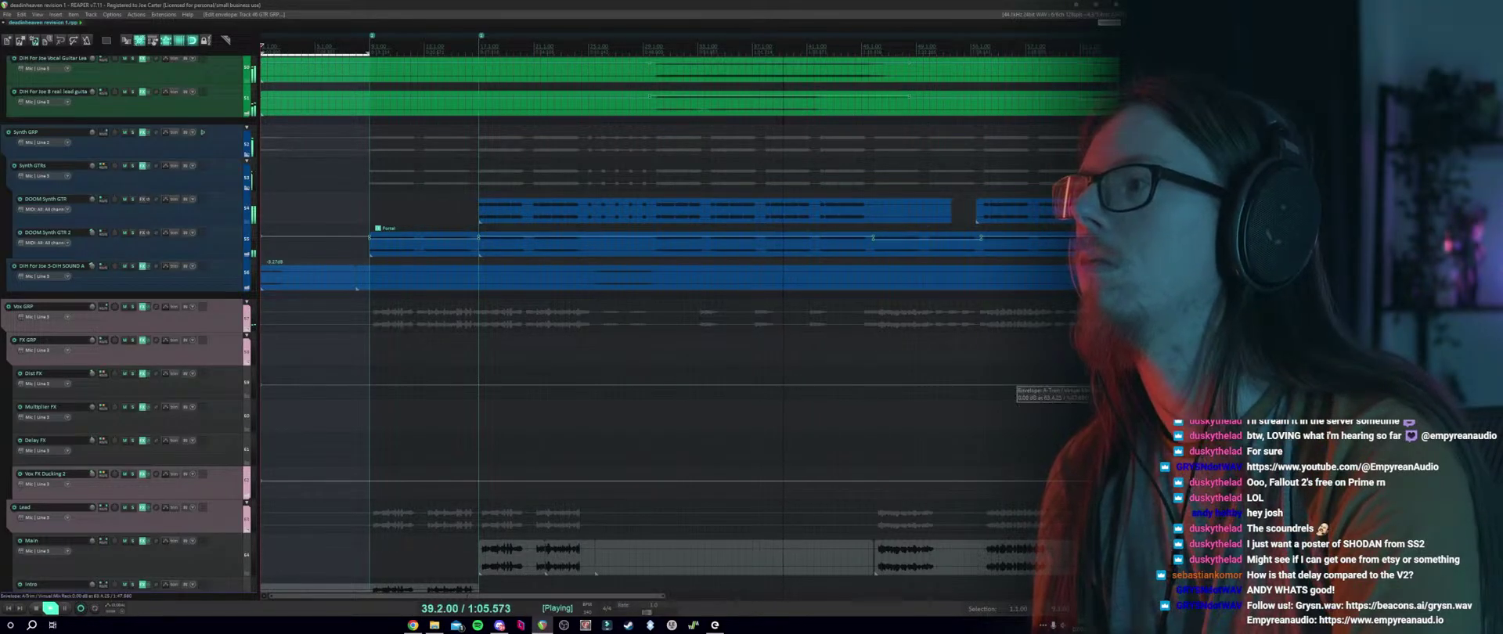
pyautogui.scroll(-1, 650, 321)
pyautogui.scroll(-5, 92, 550)
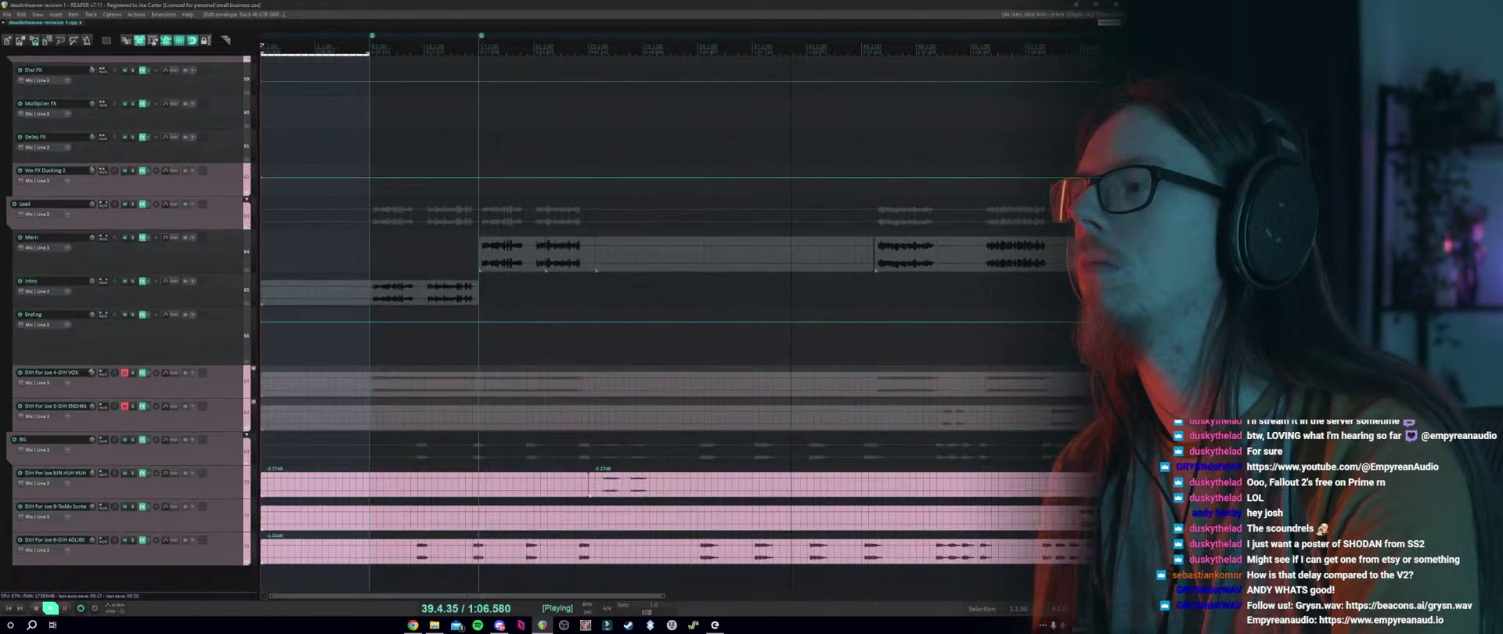
pyautogui.doubleClick(91, 542)
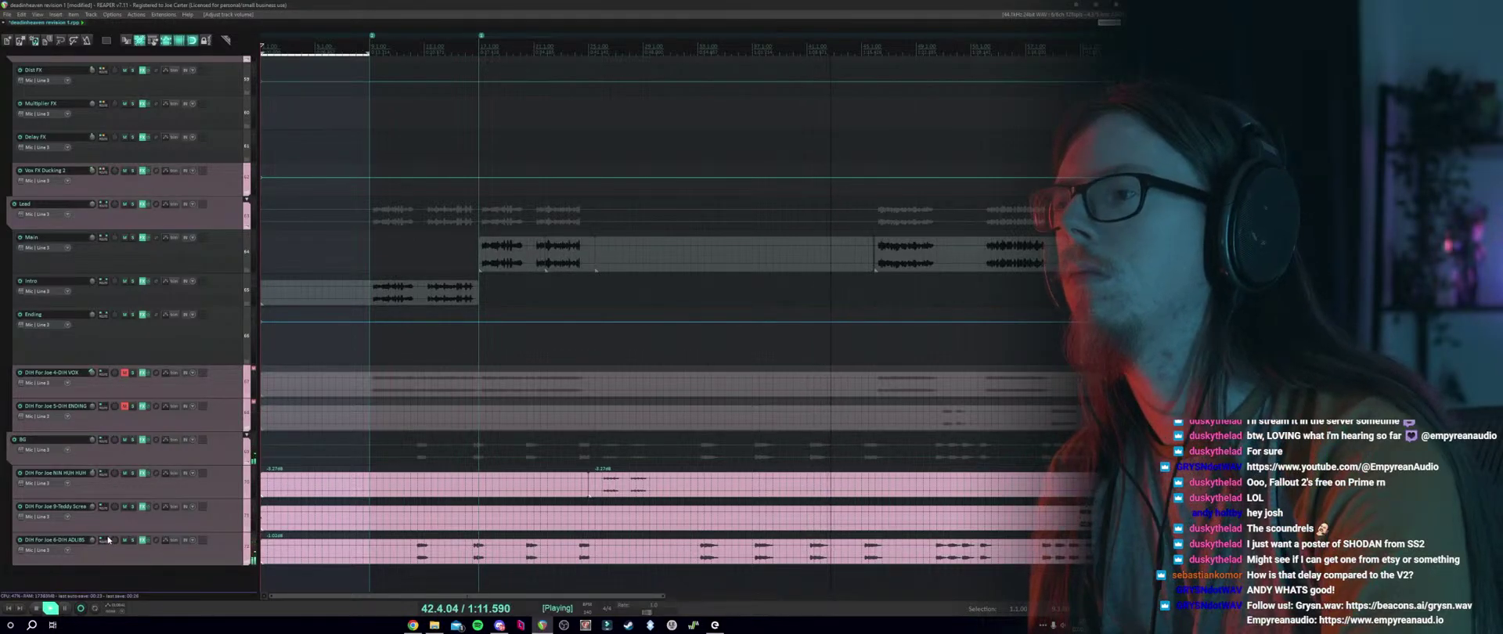
pyautogui.moveTo(94, 545); pyautogui.dragTo(95, 548)
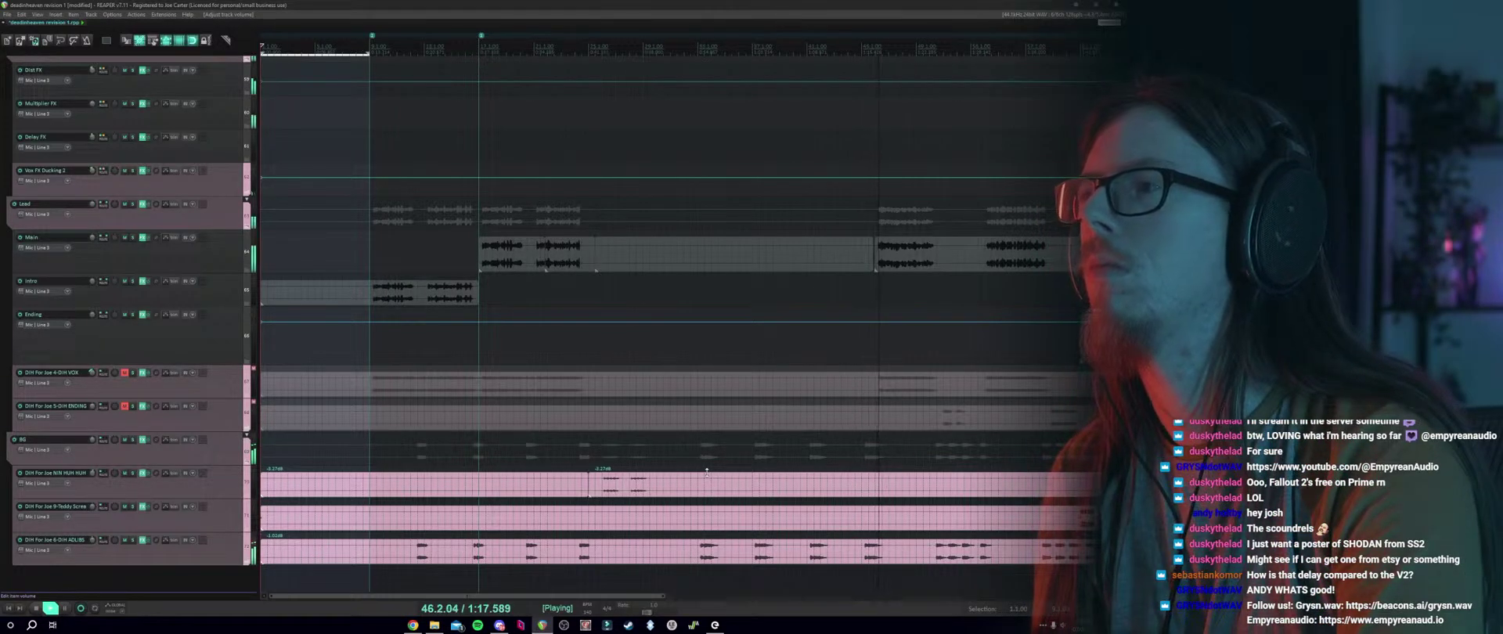
# Stop playback and select the Main vocal item that starts near bar 46.
pyautogui.scroll(-2, 819, 293)
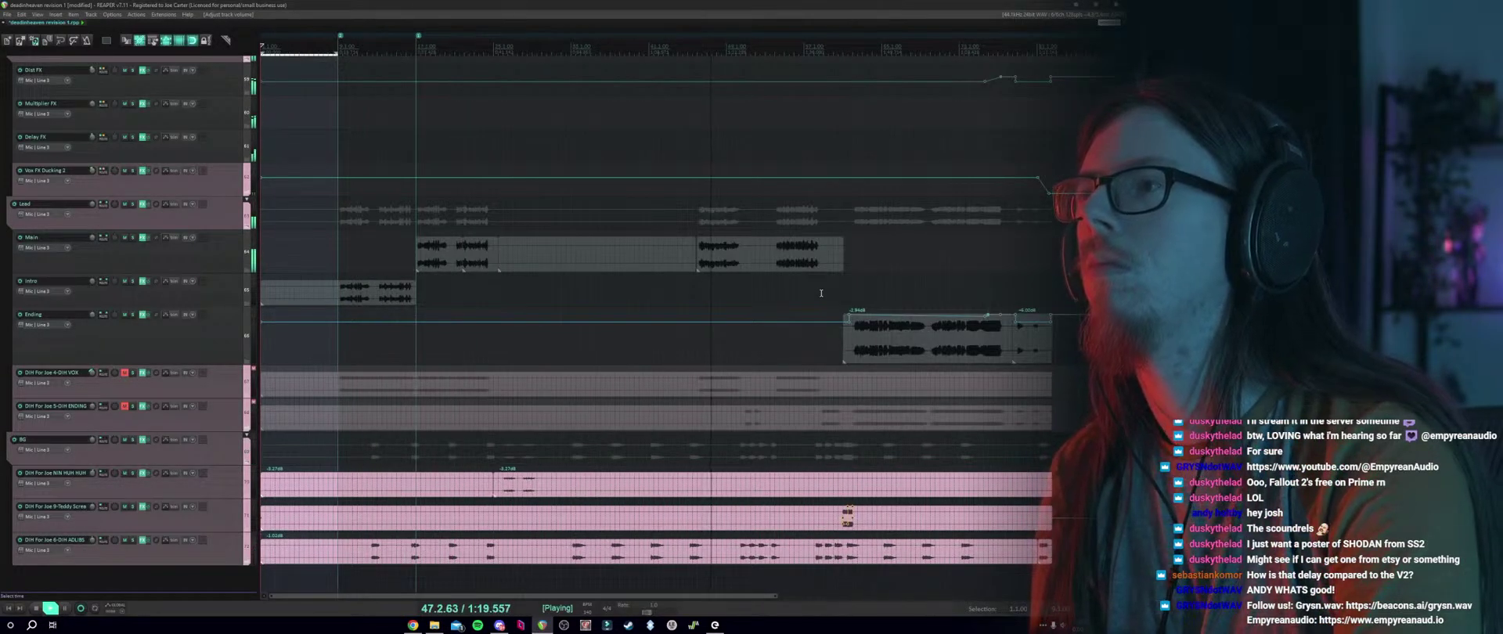
pyautogui.scroll(1, 52, 311)
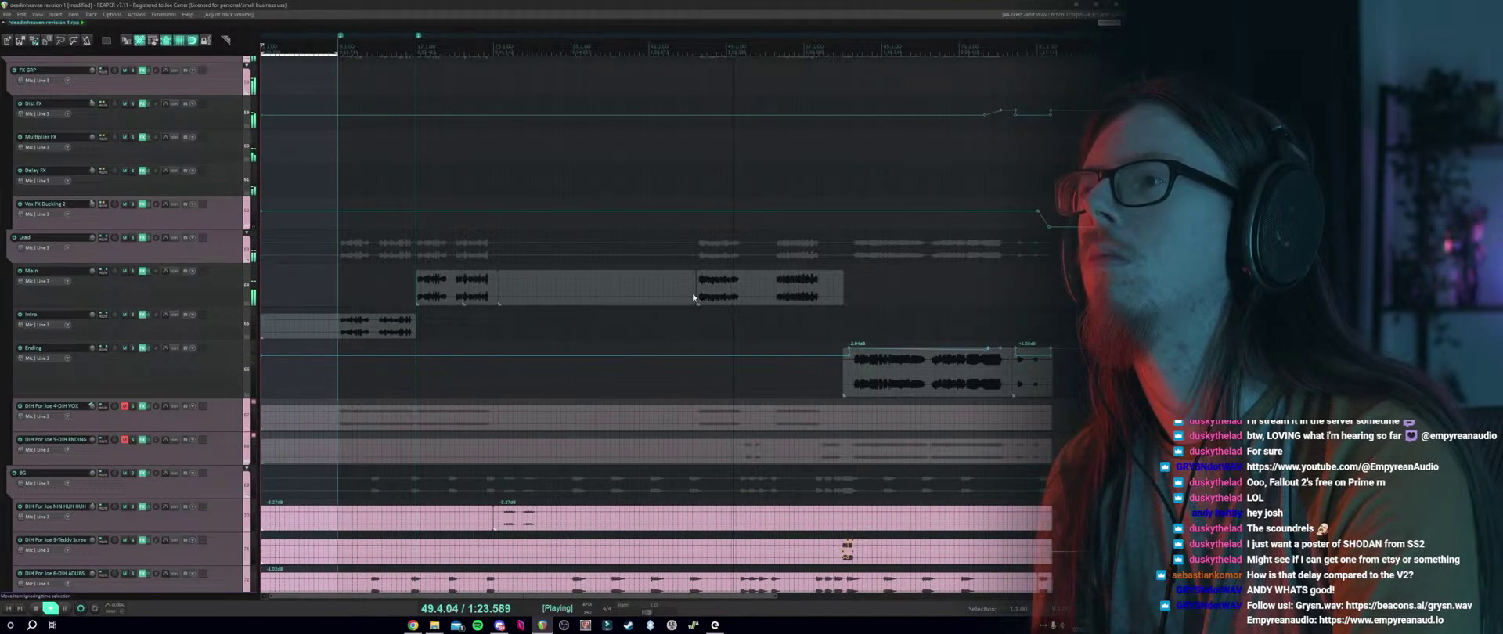
pyautogui.scroll(2, 693, 296)
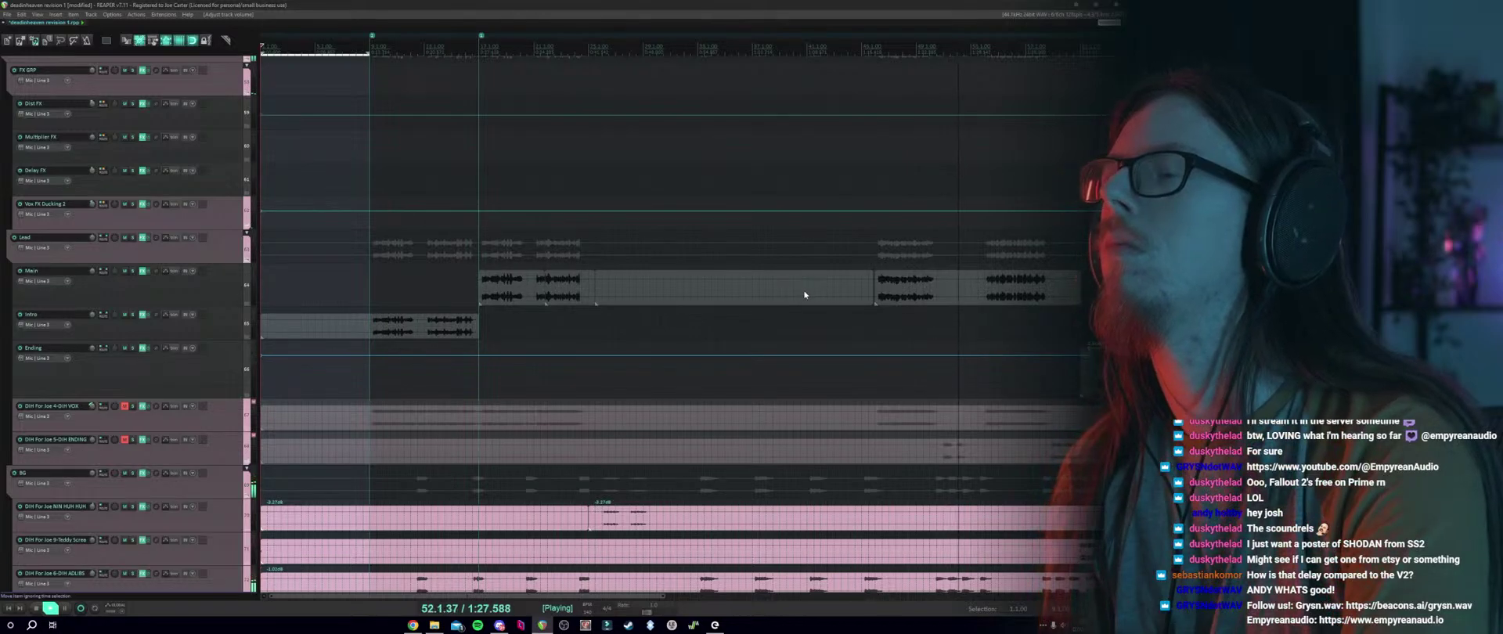
pyautogui.press('space')
pyautogui.click(923, 296)
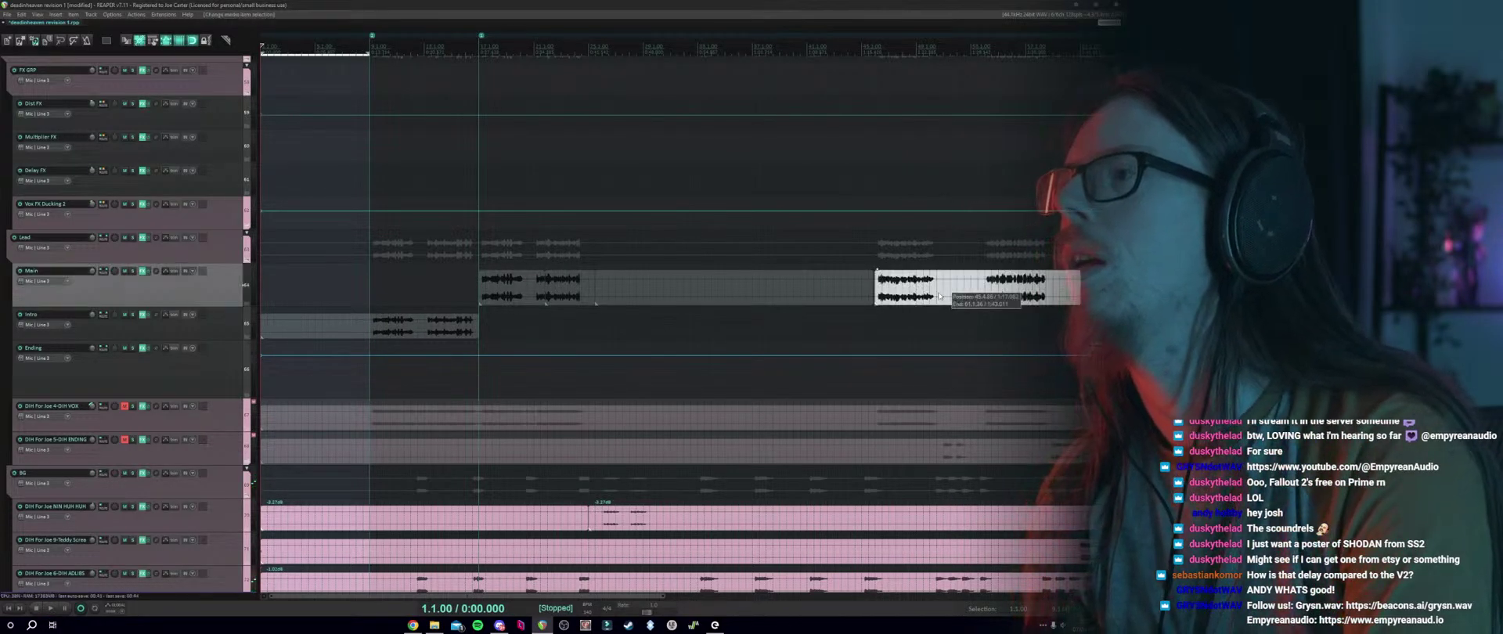
# Split the Main vocal item after its phrase near bar 50 and move the separated phrase down onto the Intro track.
pyautogui.scroll(3, 699, 298)
pyautogui.click(700, 299)
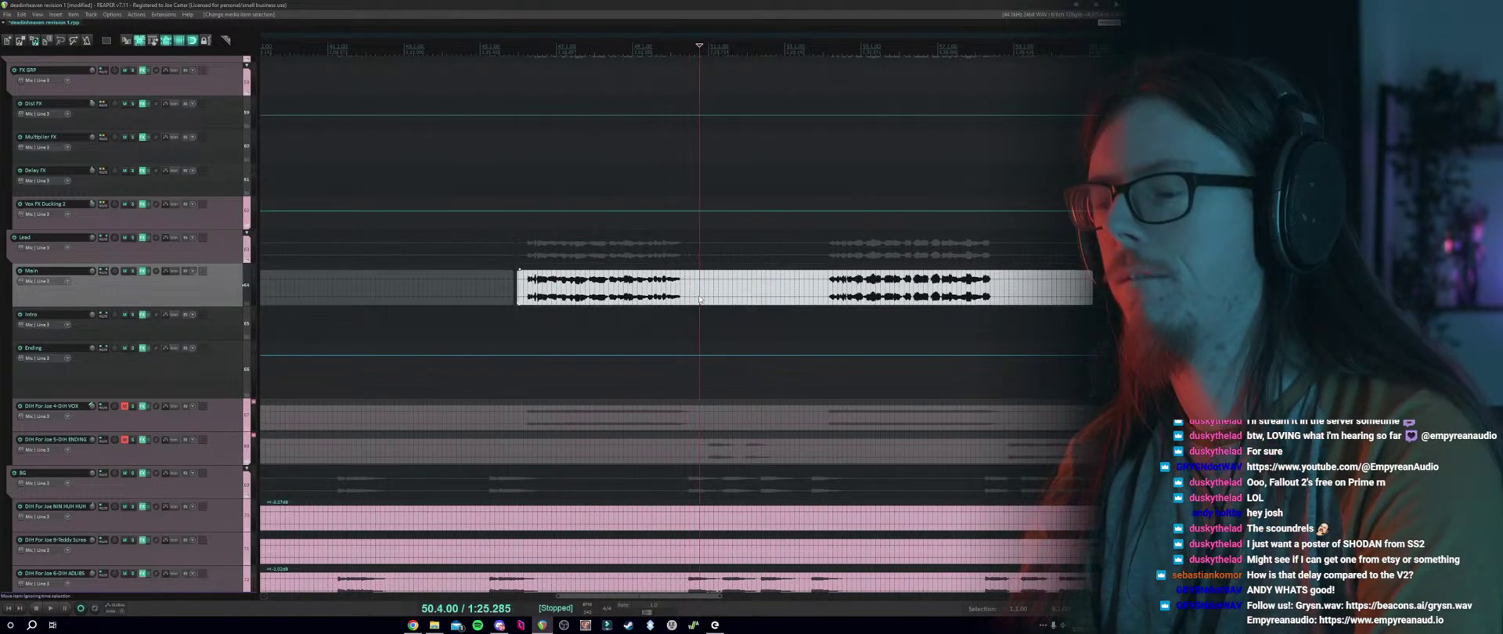
pyautogui.press('s')
pyautogui.click(567, 300)
pyautogui.scroll(-4, 540, 315)
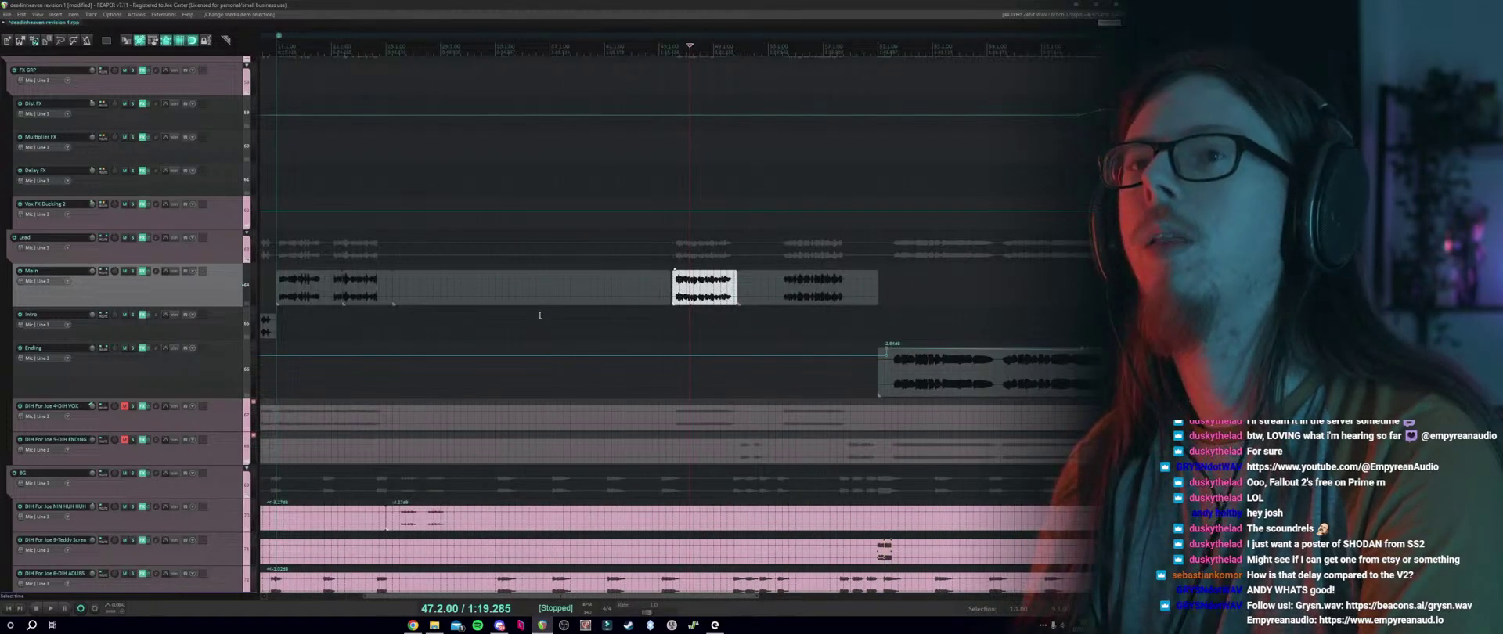
pyautogui.moveTo(704, 288); pyautogui.dragTo(703, 326)
# Play the song from bar 45.3 and raise the track volume of Dist FX, stopping playback when finished.
pyautogui.click(656, 277)
pyautogui.press('space')
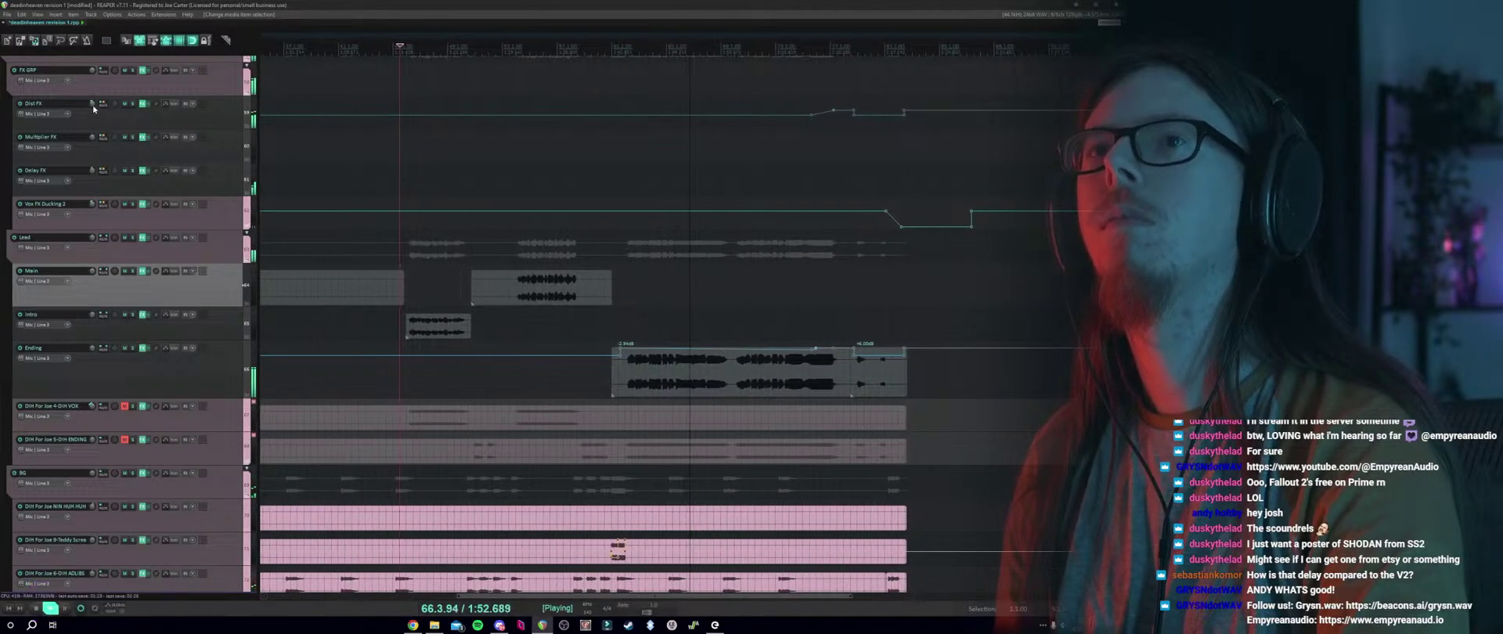
pyautogui.moveTo(93, 107)
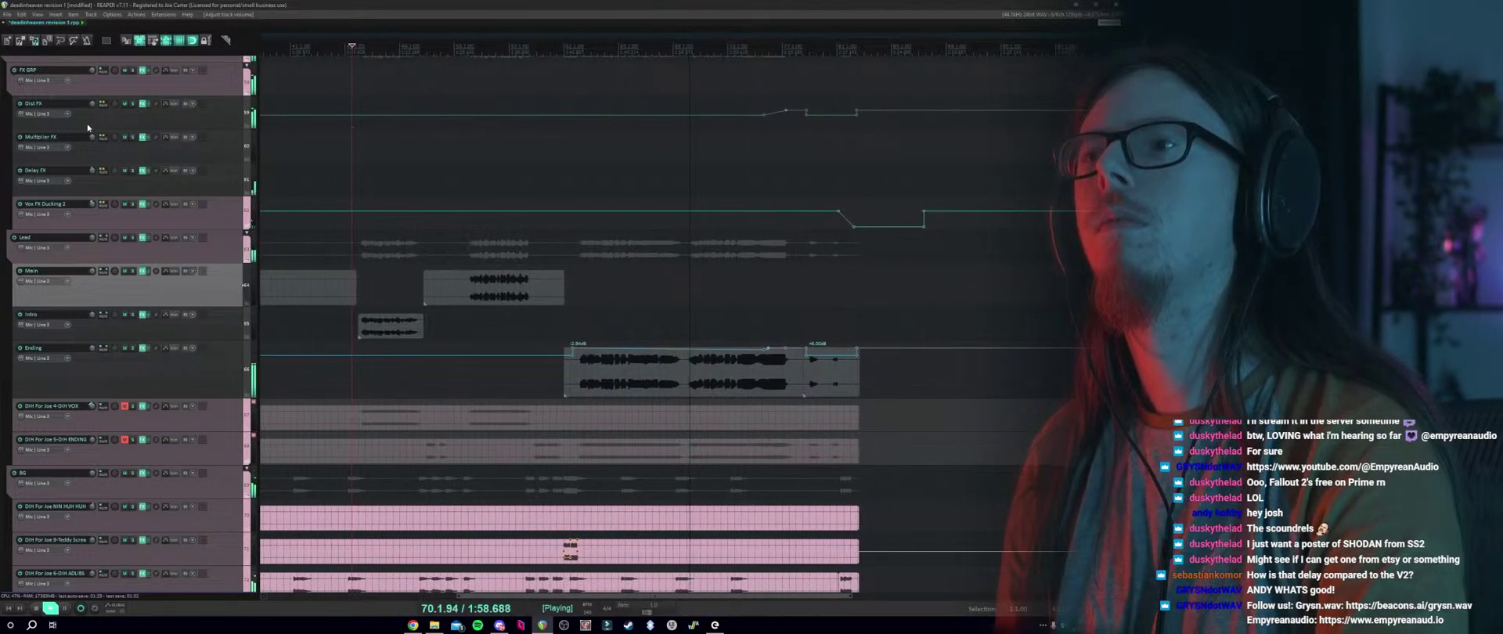
pyautogui.moveTo(93, 107); pyautogui.dragTo(92, 86)
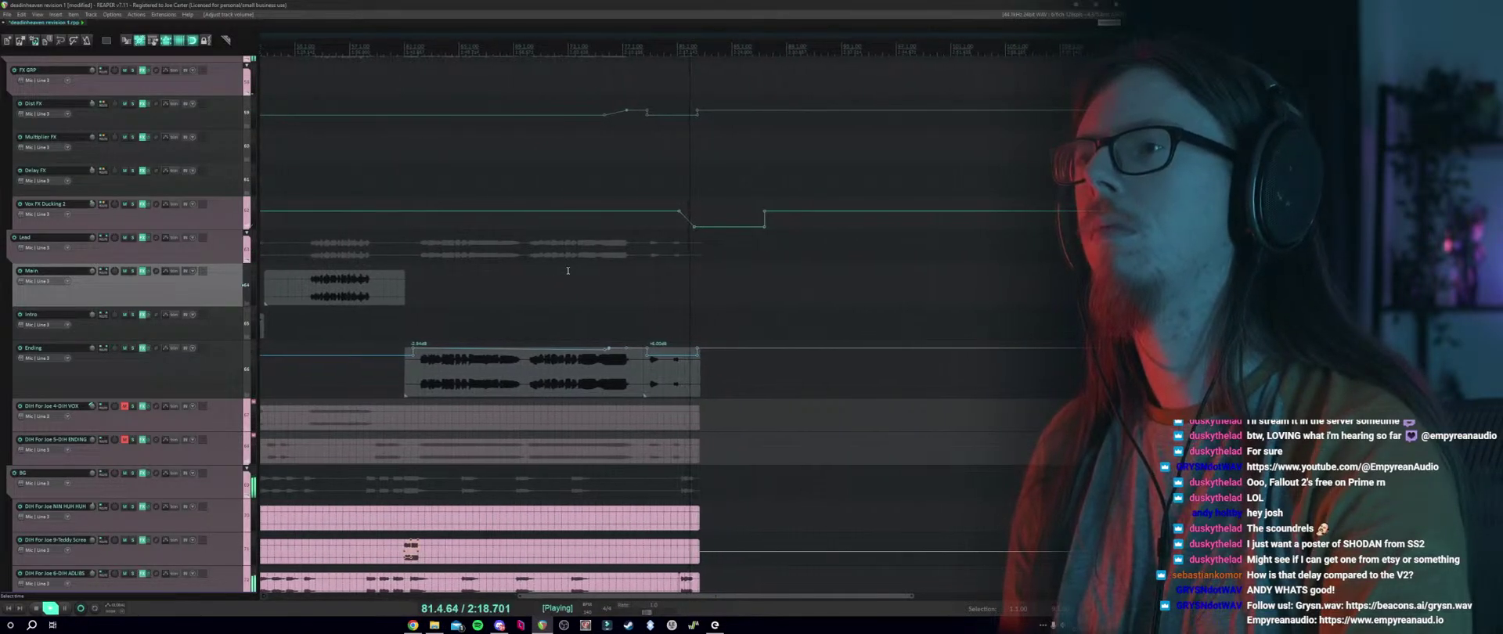
pyautogui.press('space')
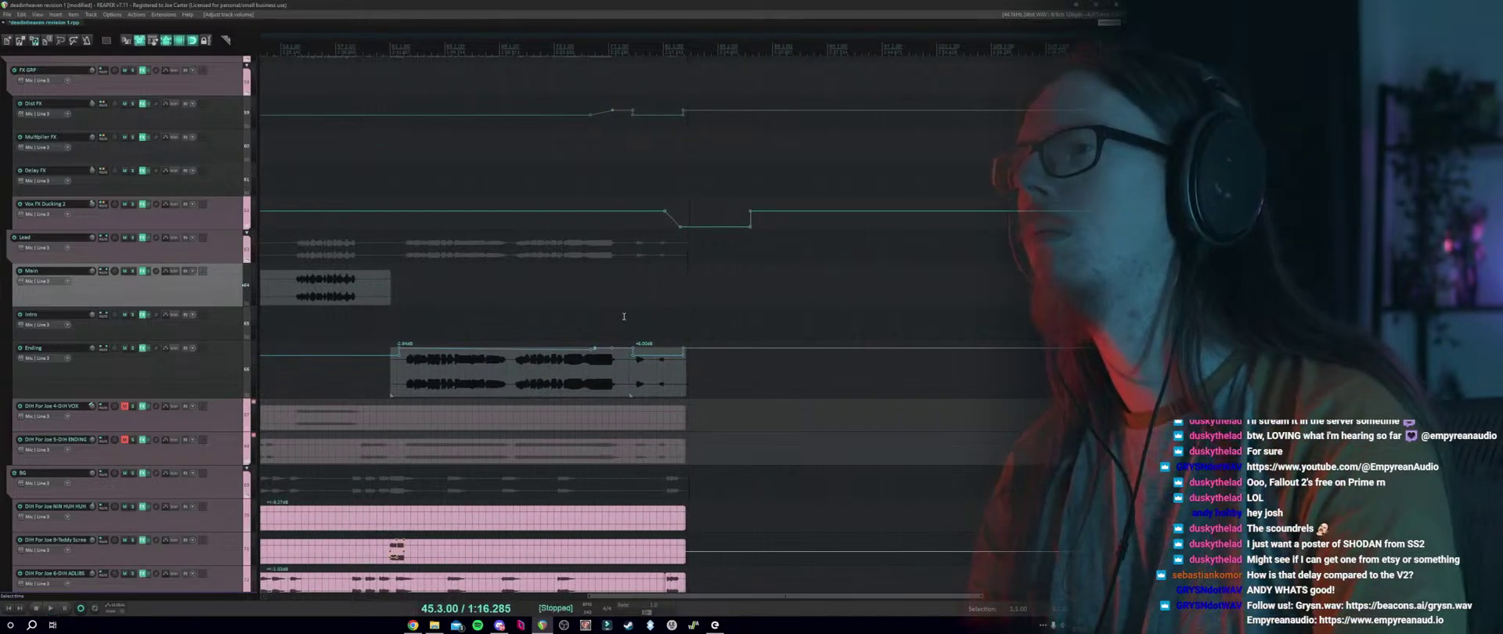
# Play the moved vocal phrase from bar 45.3 and select the ADLIBS item around bar 50.2.
pyautogui.scroll(-3, 616, 304)
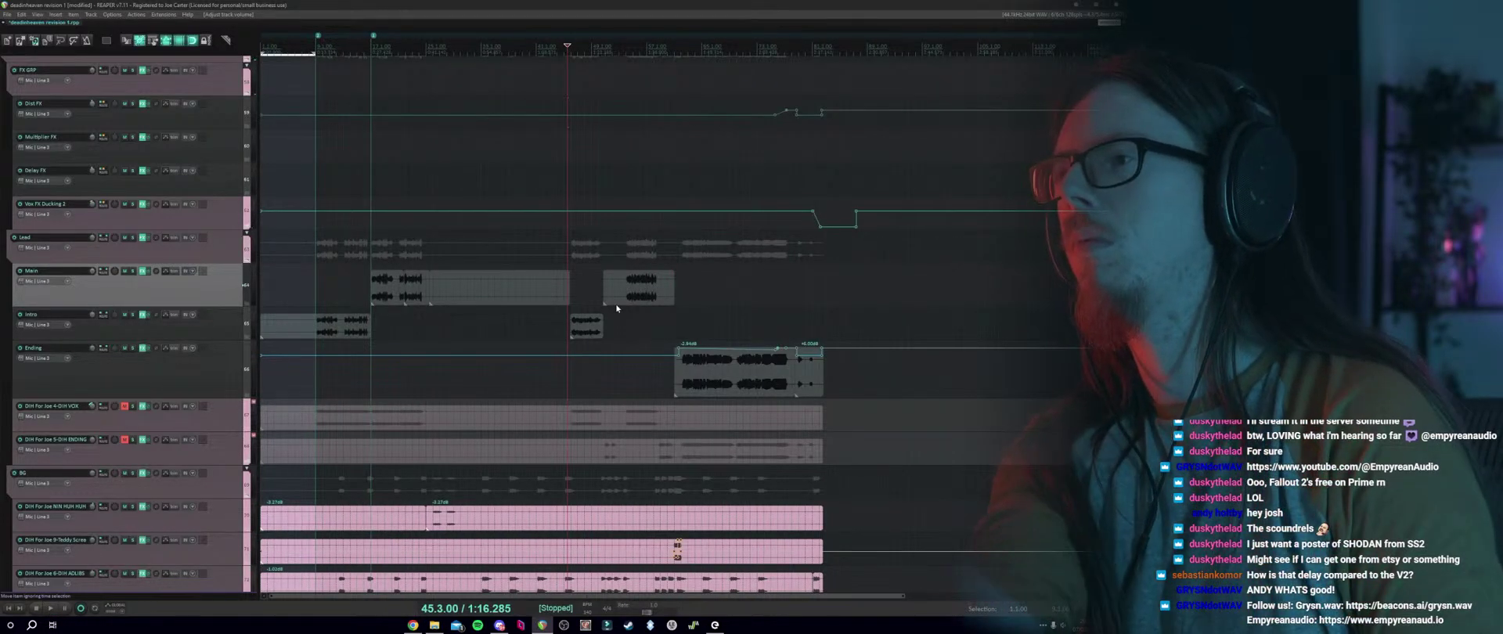
pyautogui.scroll(-1, 608, 553)
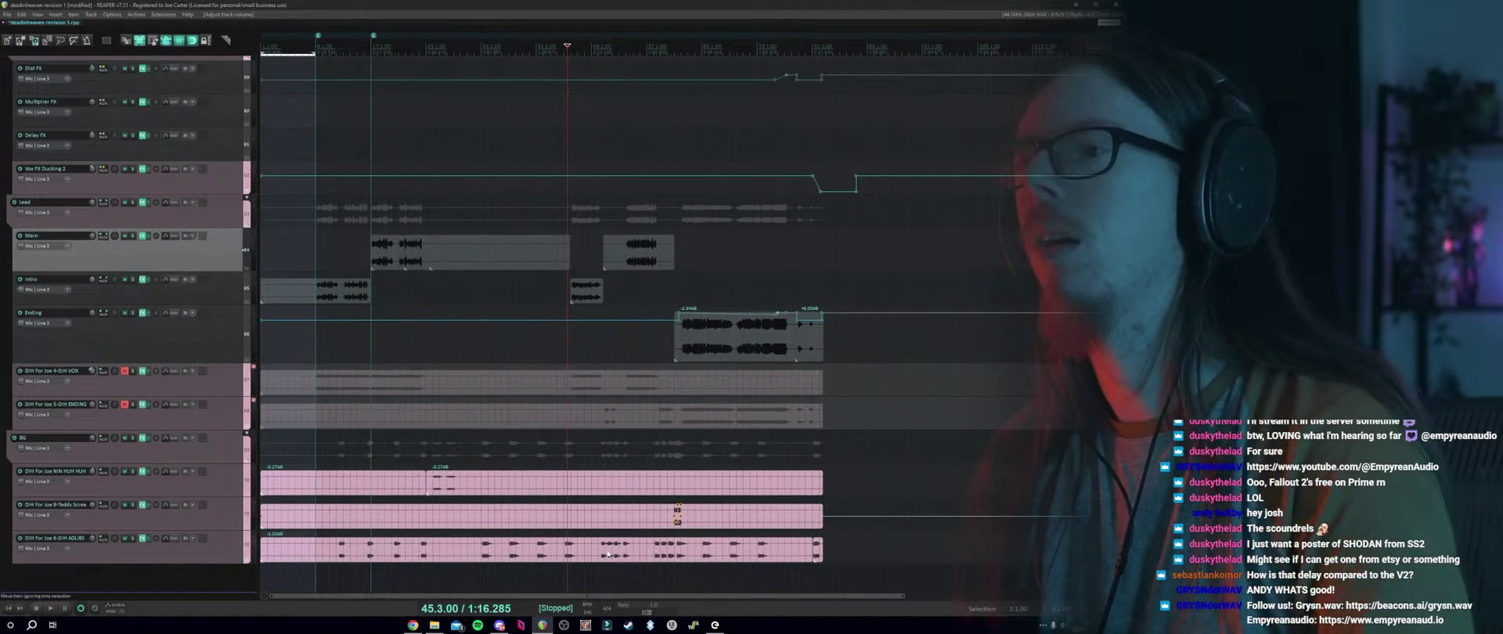
pyautogui.scroll(3, 605, 389)
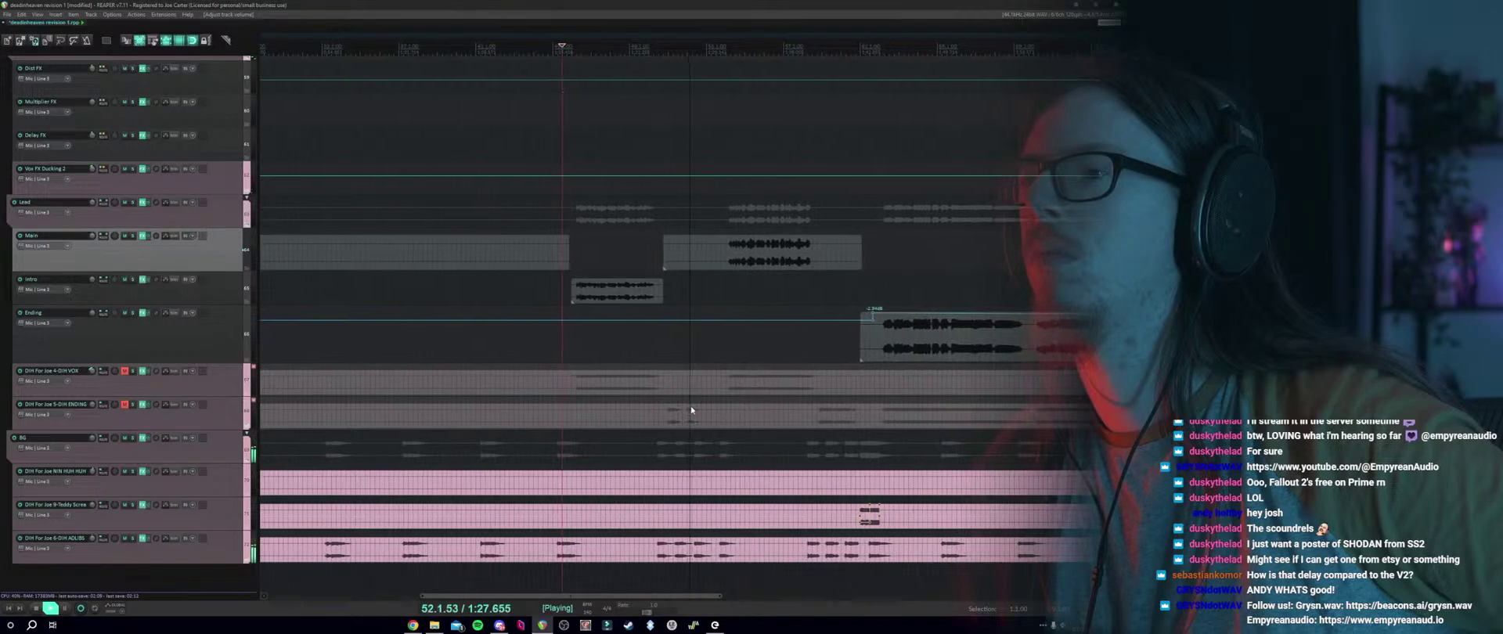
pyautogui.press('space')
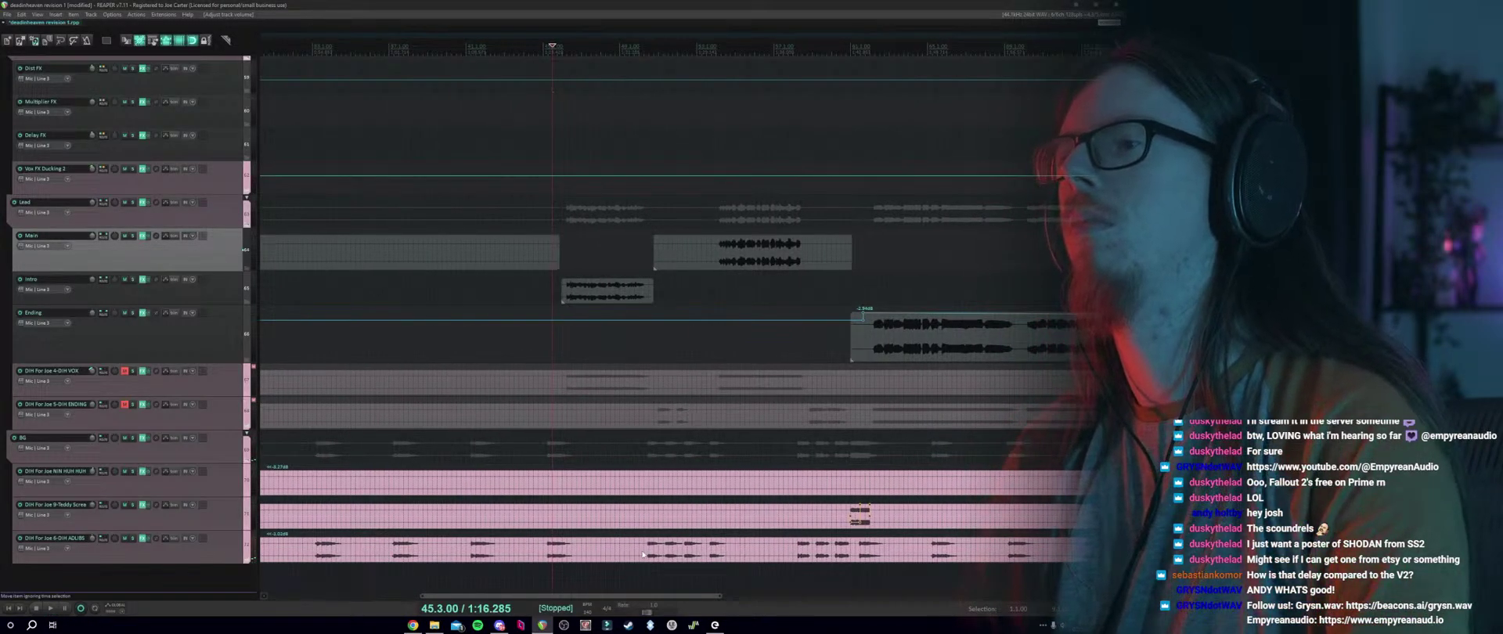
pyautogui.click(642, 555)
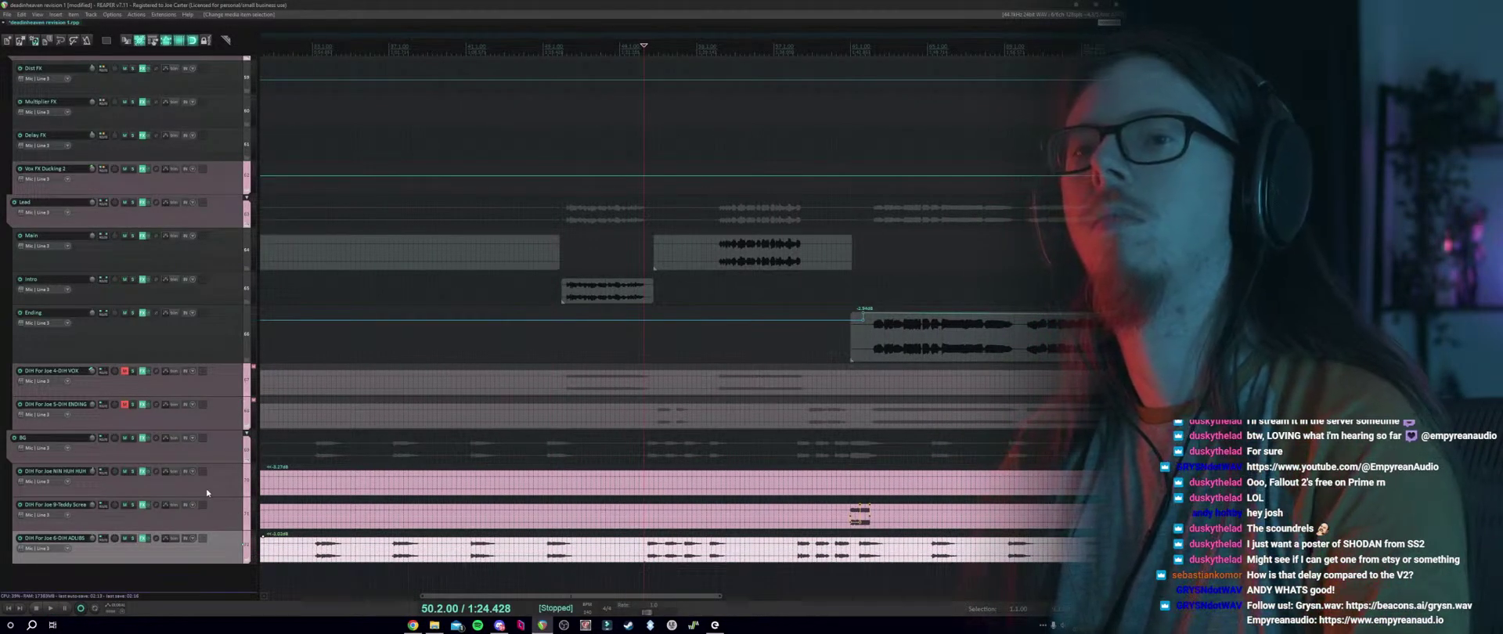
# Solo the DIH ENDING track briefly and listen to its phrase from bar 51.
pyautogui.scroll(5, 656, 515)
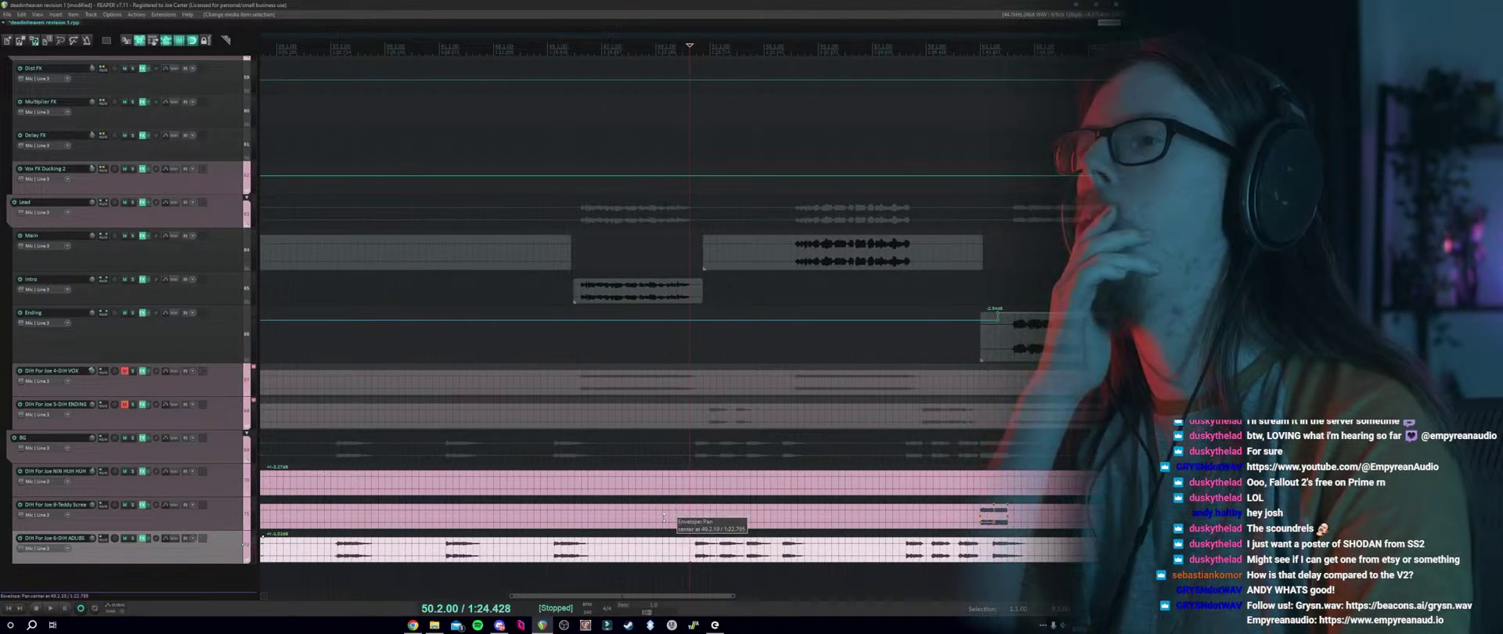
pyautogui.scroll(3, 664, 517)
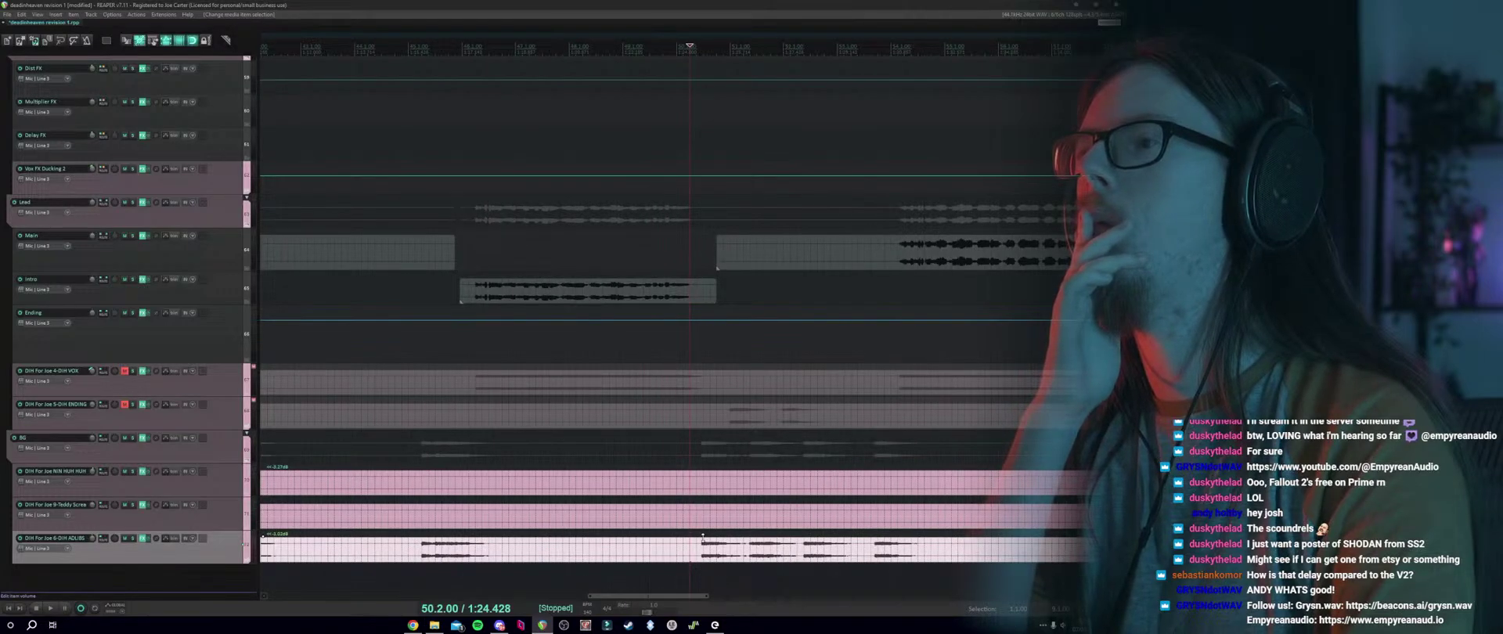
pyautogui.click(729, 418)
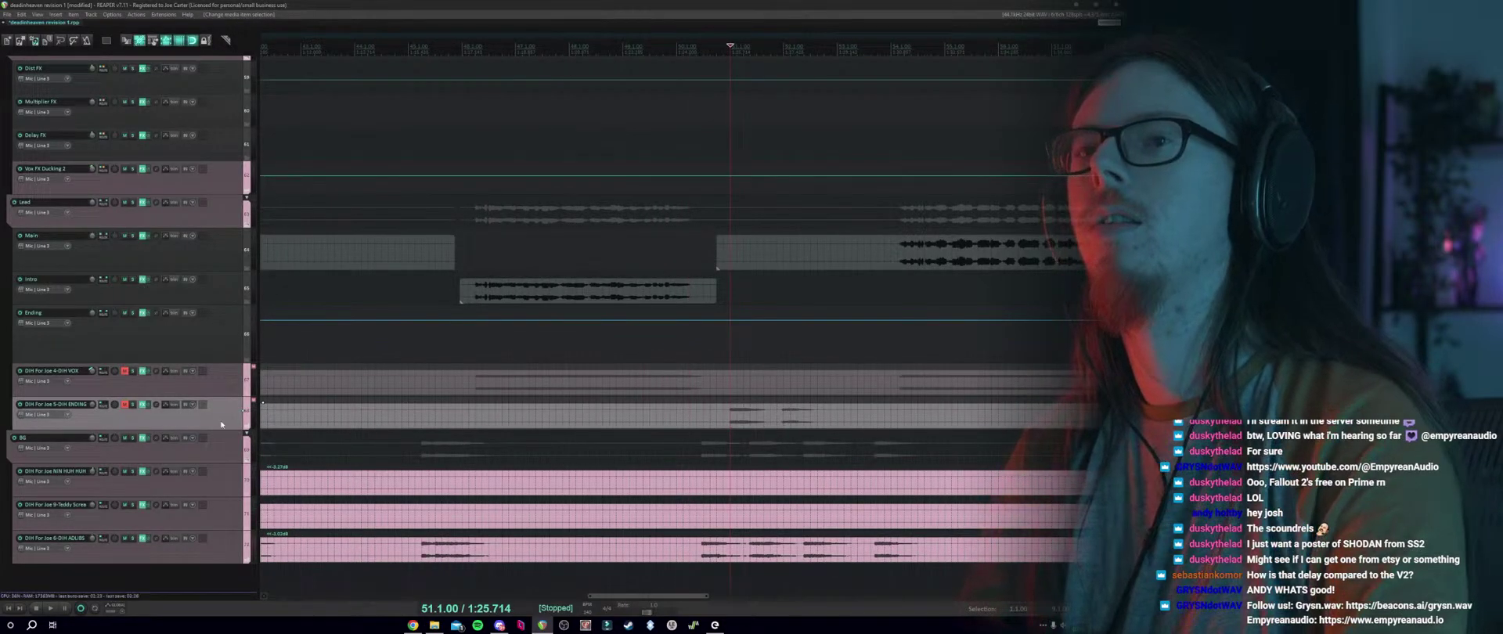
pyautogui.click(133, 405)
pyautogui.press('space')
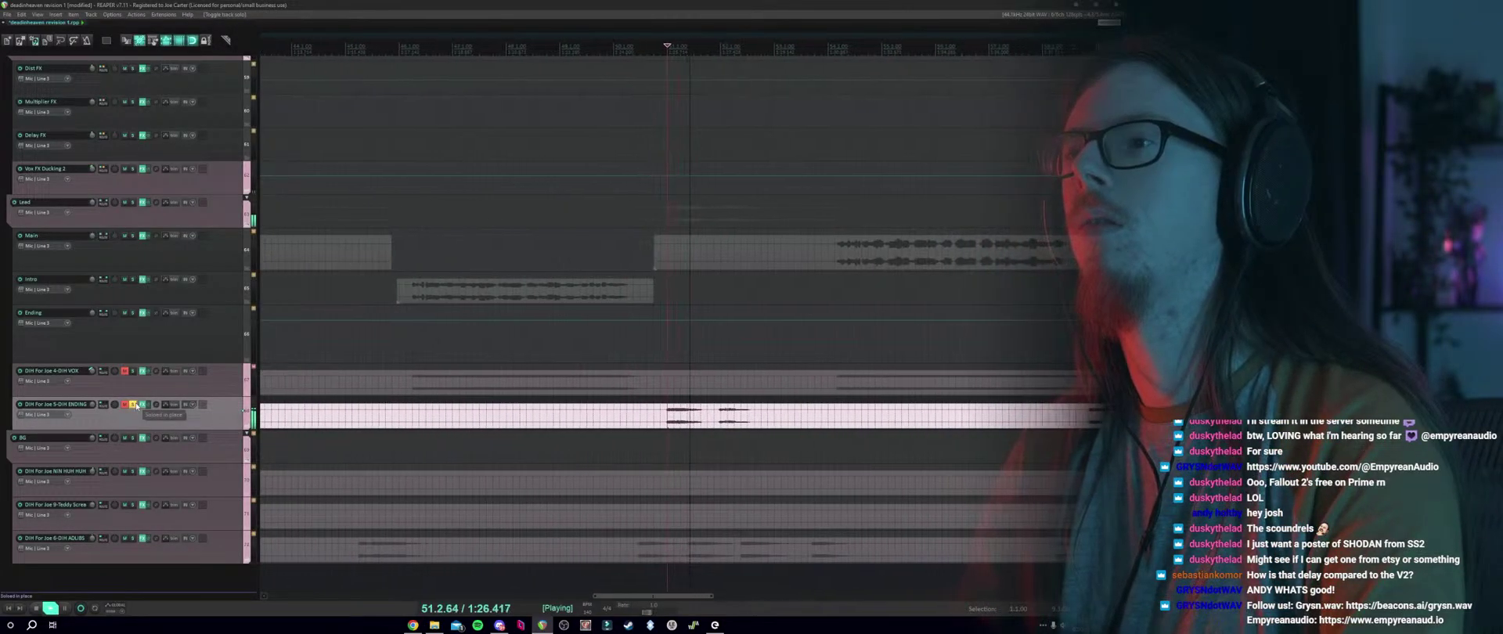
pyautogui.click(133, 405)
pyautogui.press('space')
# Split the DIH ENDING item after its short phrase near bar 51 and before it at bar 50.3.
pyautogui.scroll(-5, 485, 367)
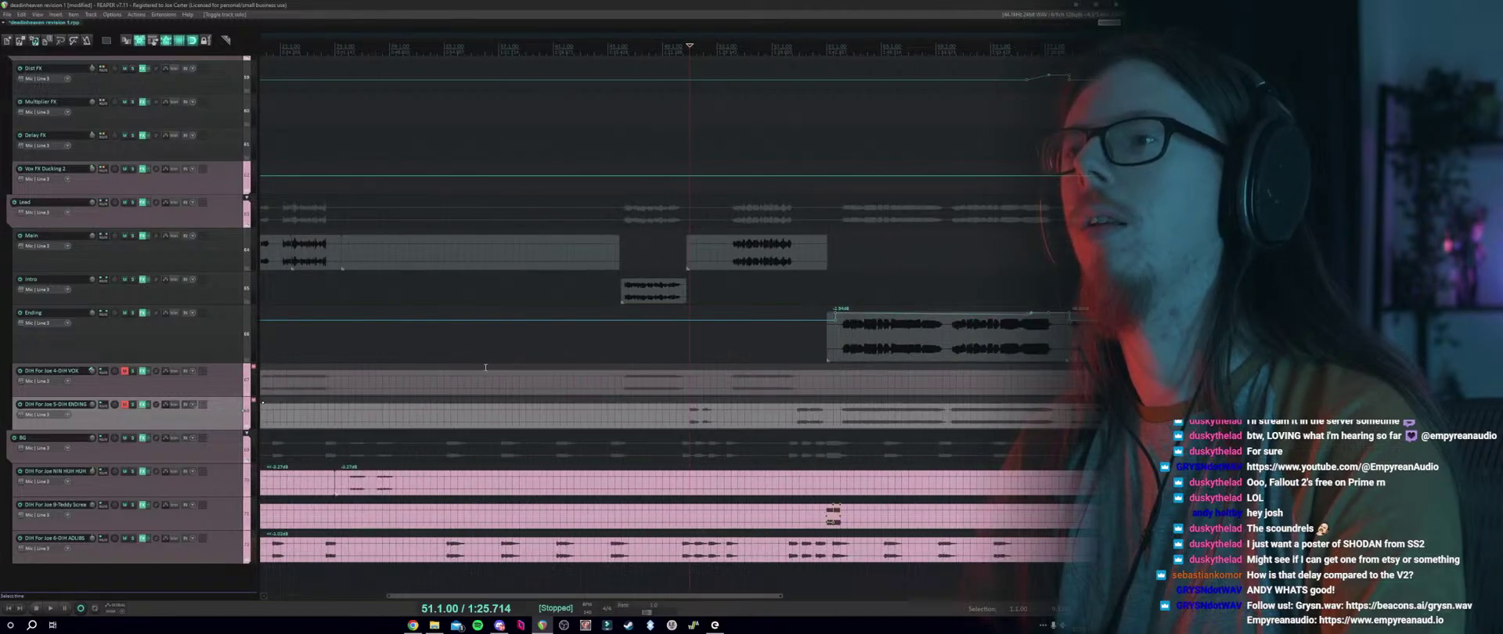
pyautogui.click(715, 416)
pyautogui.press('s')
pyautogui.click(684, 416)
pyautogui.press('s')
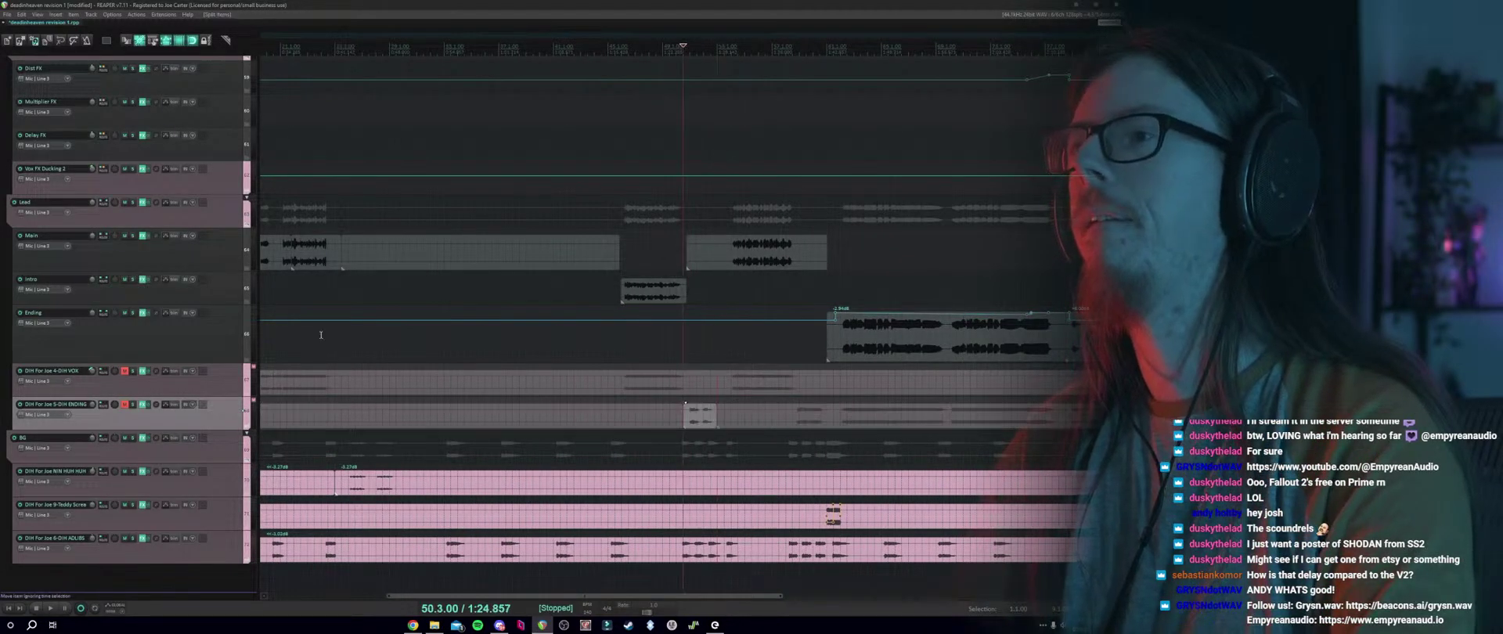
# Insert a new track below Ending and move the separated DIH ENDING phrase onto it.
pyautogui.rightClick(181, 336)
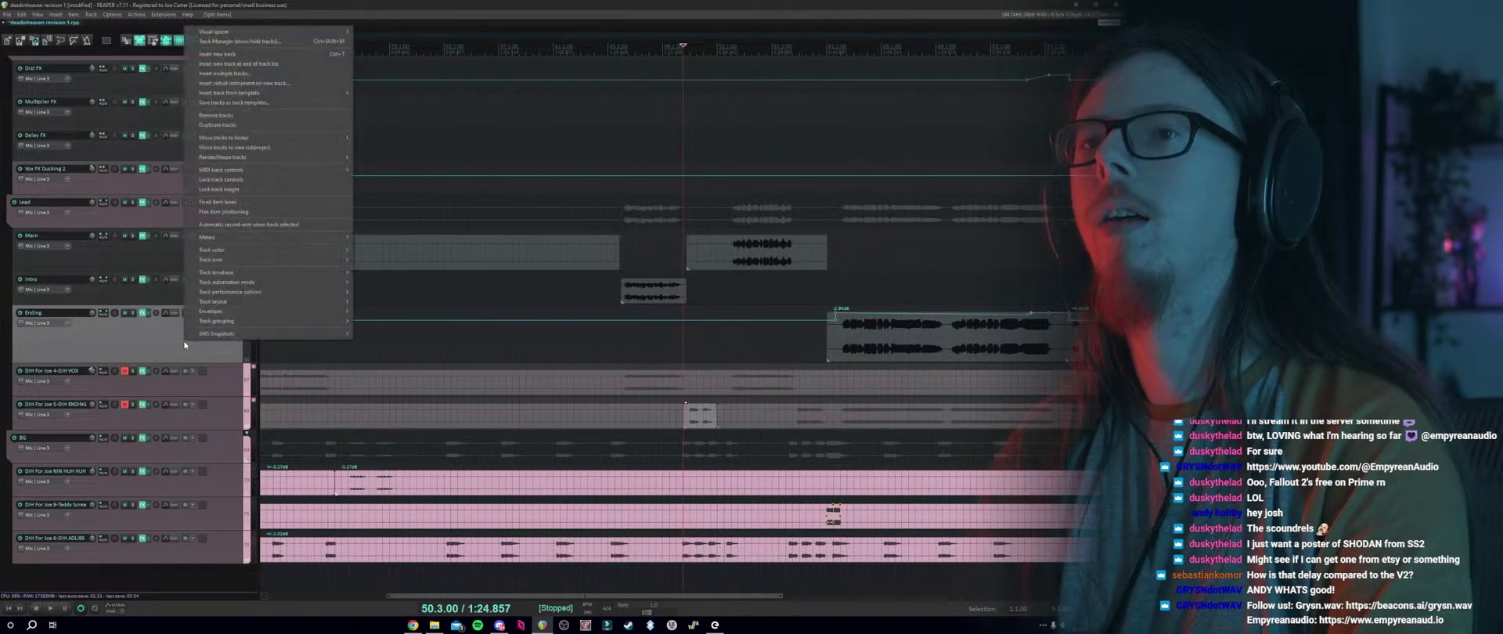
pyautogui.click(213, 53)
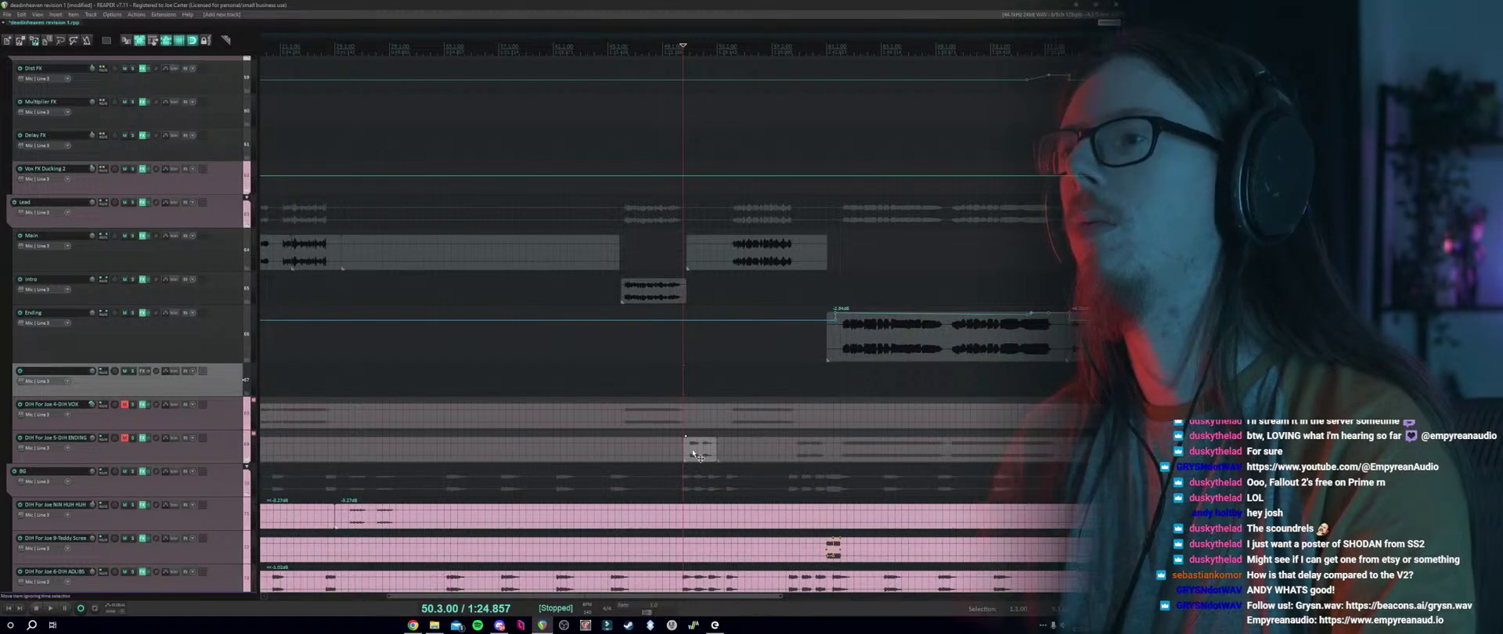
pyautogui.moveTo(695, 454); pyautogui.dragTo(695, 386)
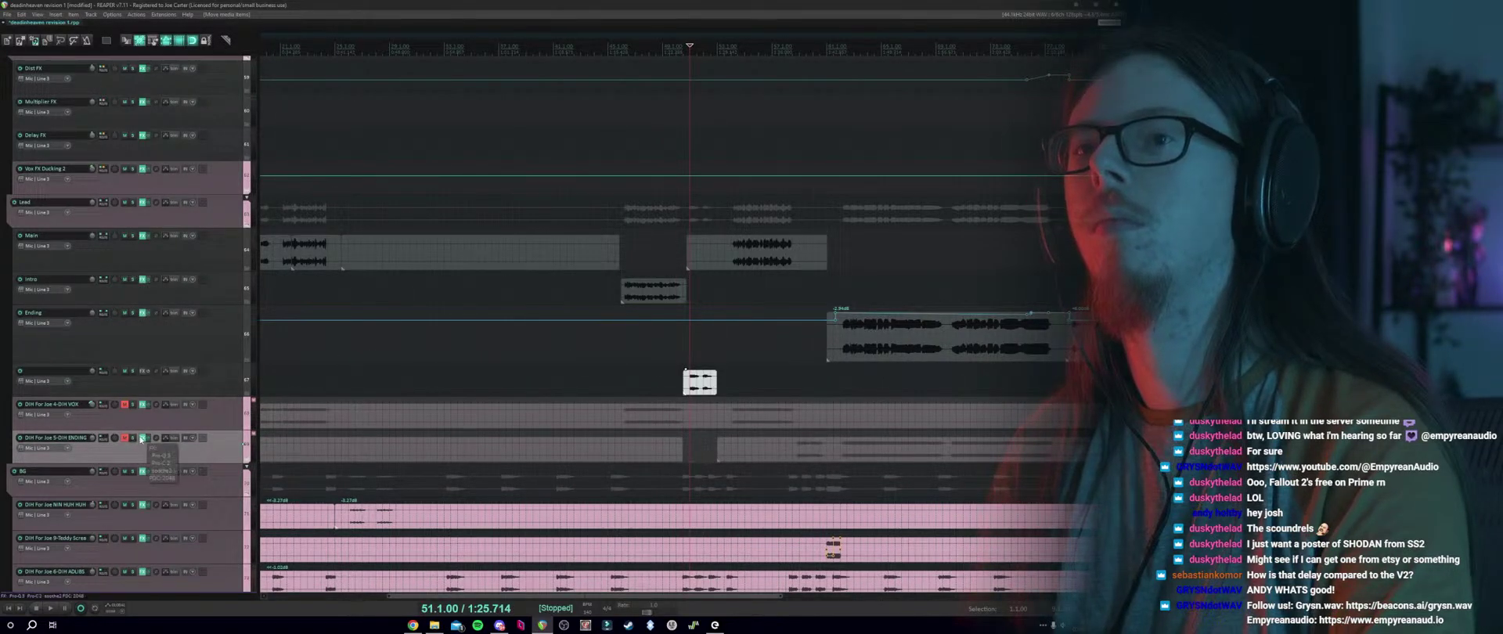
# Copy the DIH ENDING track's effect chain to the new track and play the phrase from bar 50.3.
pyautogui.moveTo(143, 376); pyautogui.dragTo(144, 376)
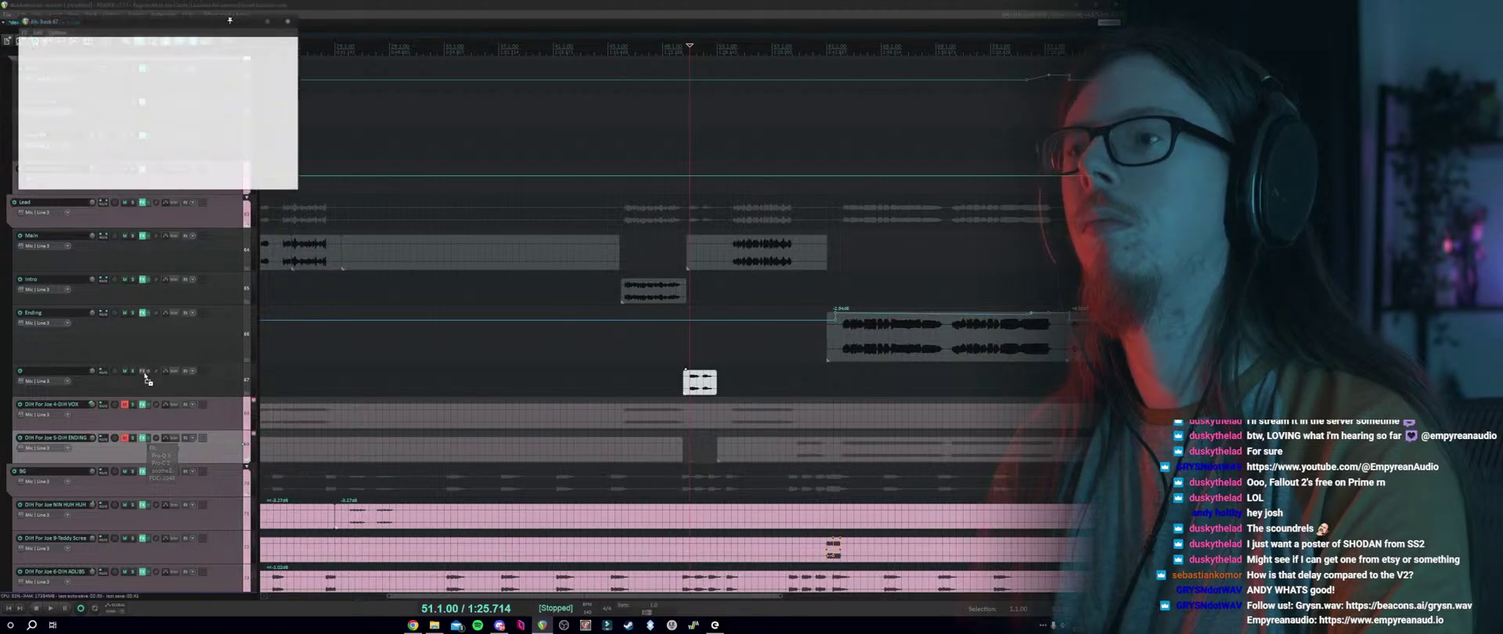
pyautogui.click(682, 365)
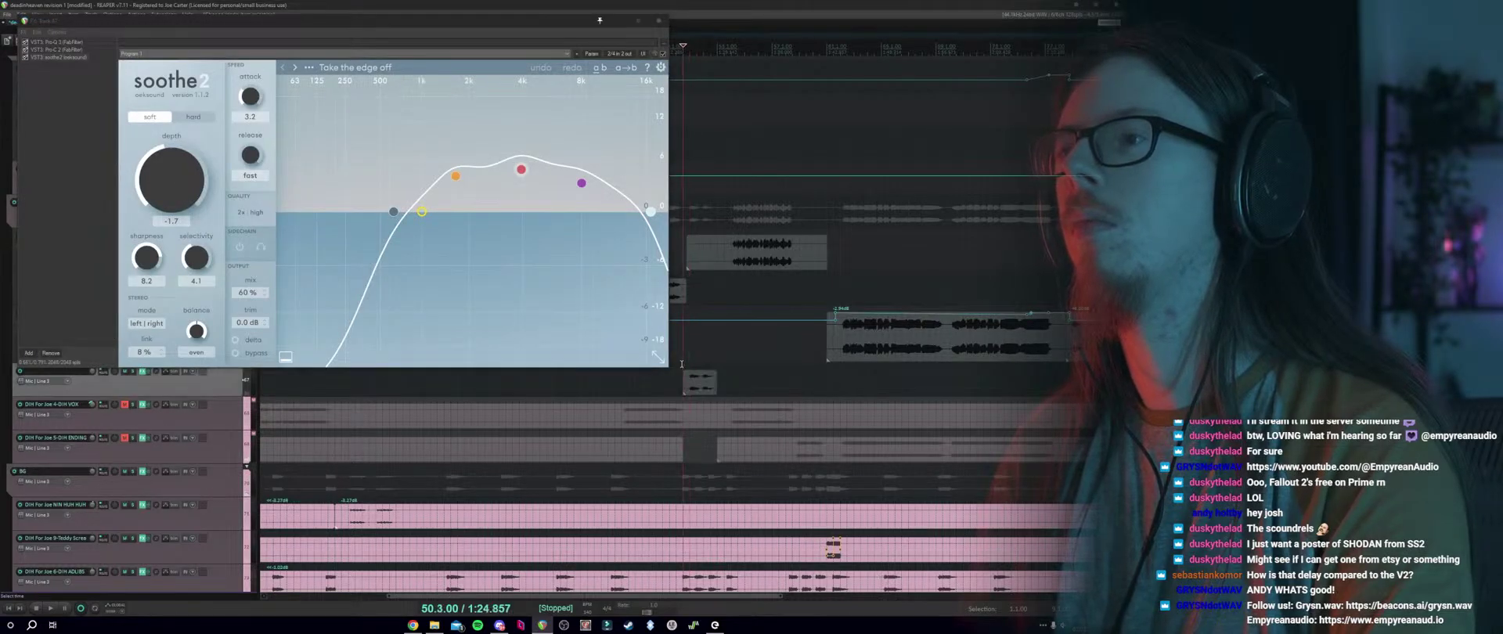
pyautogui.press('space')
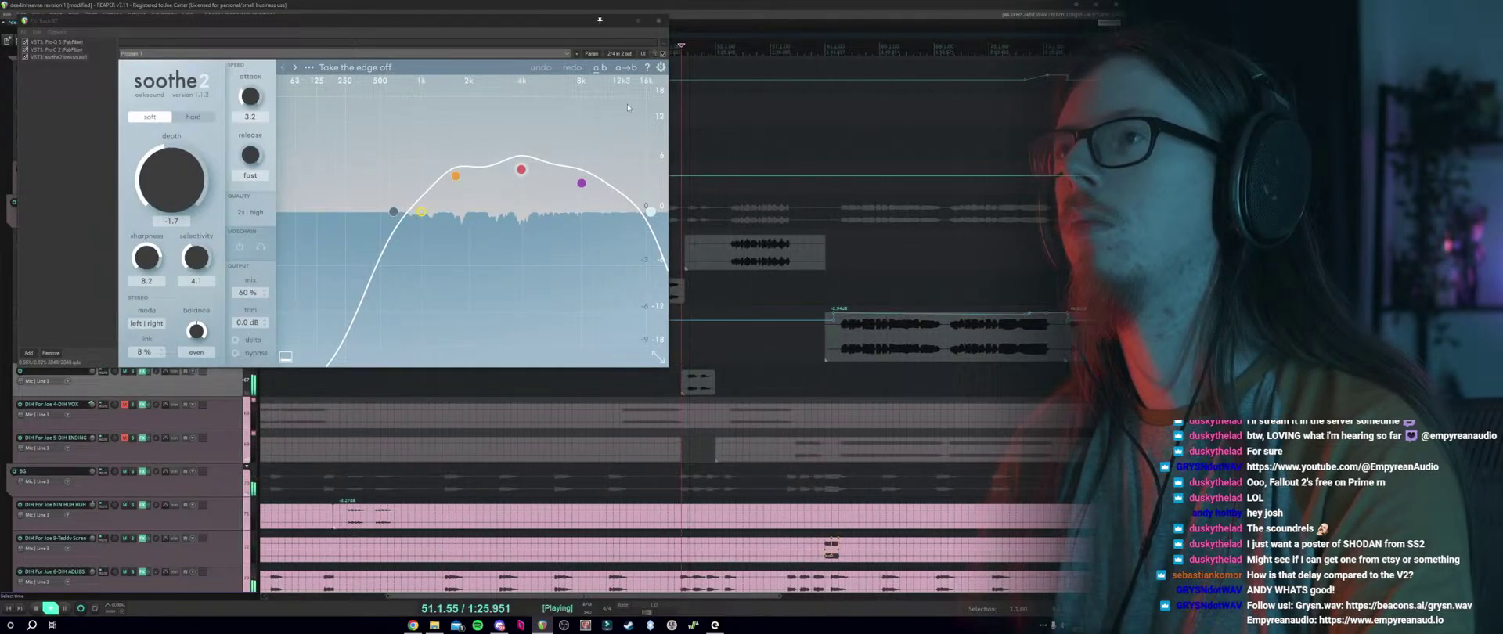
pyautogui.click(658, 20)
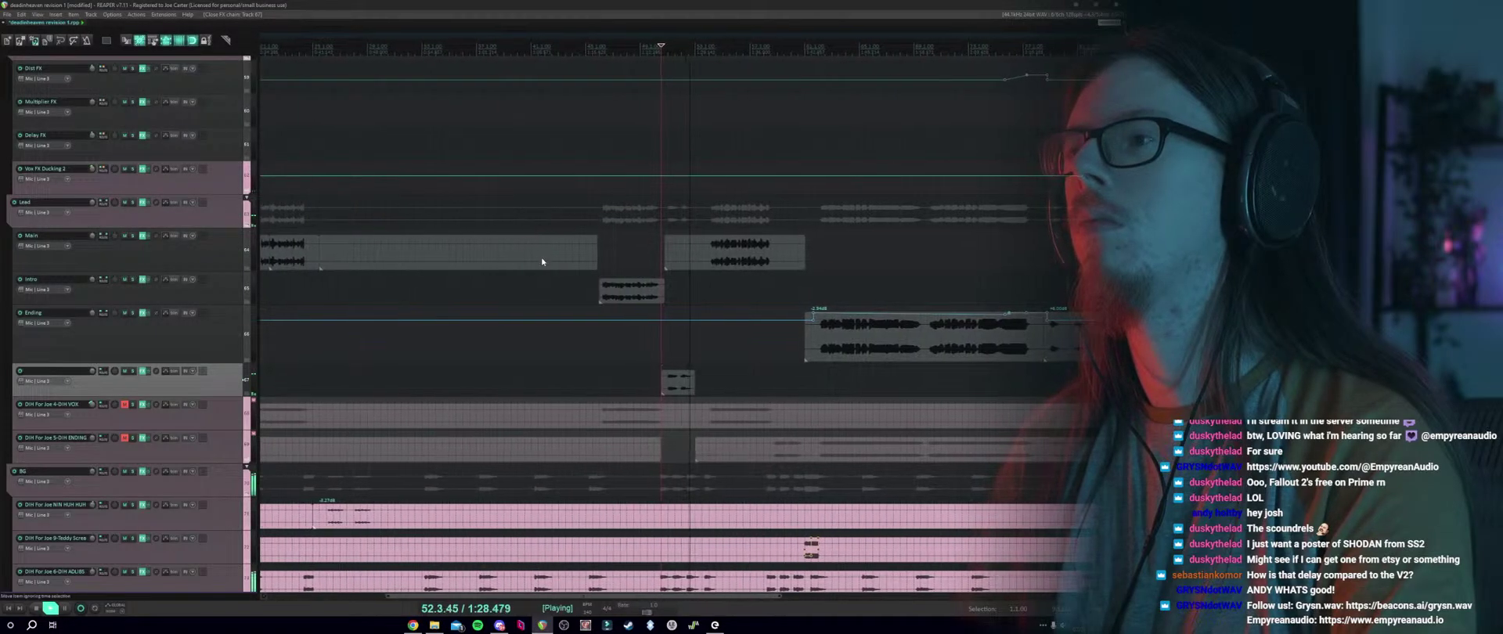
pyautogui.press('space')
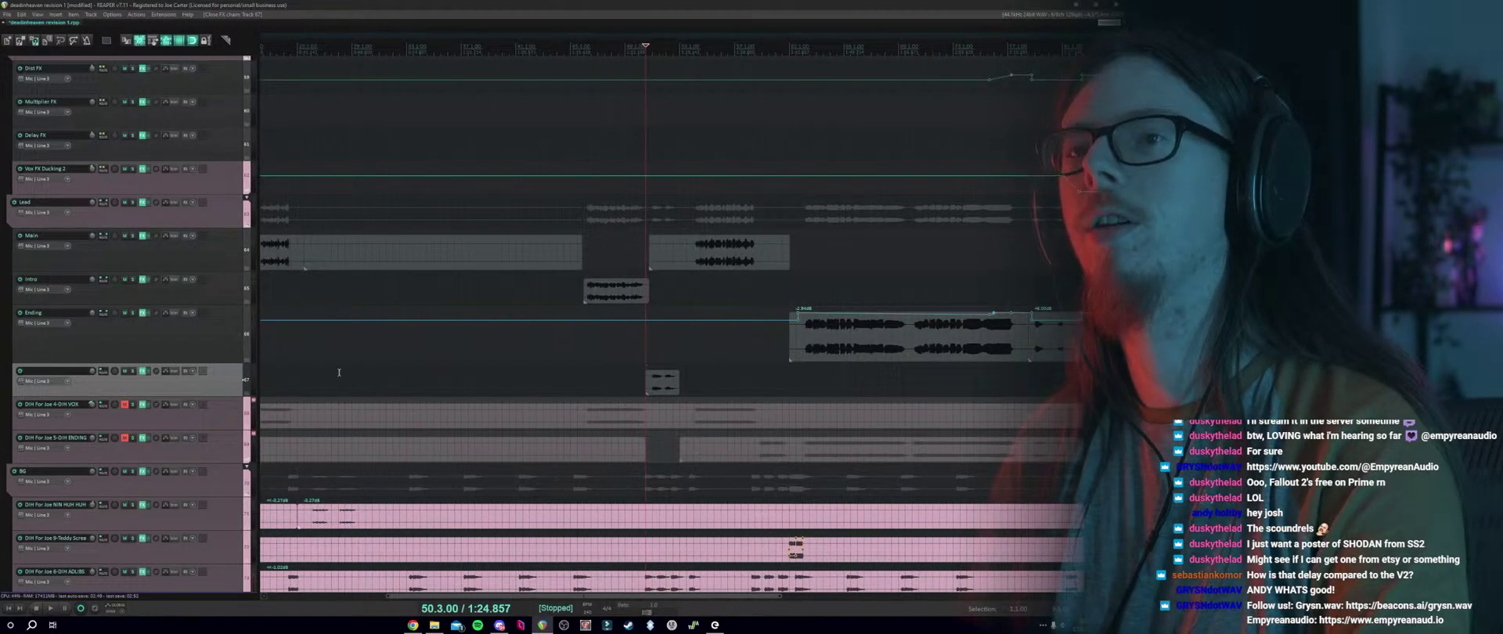
# Play the separated phrase again, solo the new track and inspect its effect chain.
pyautogui.scroll(5, 651, 406)
pyautogui.scroll(-1, 673, 384)
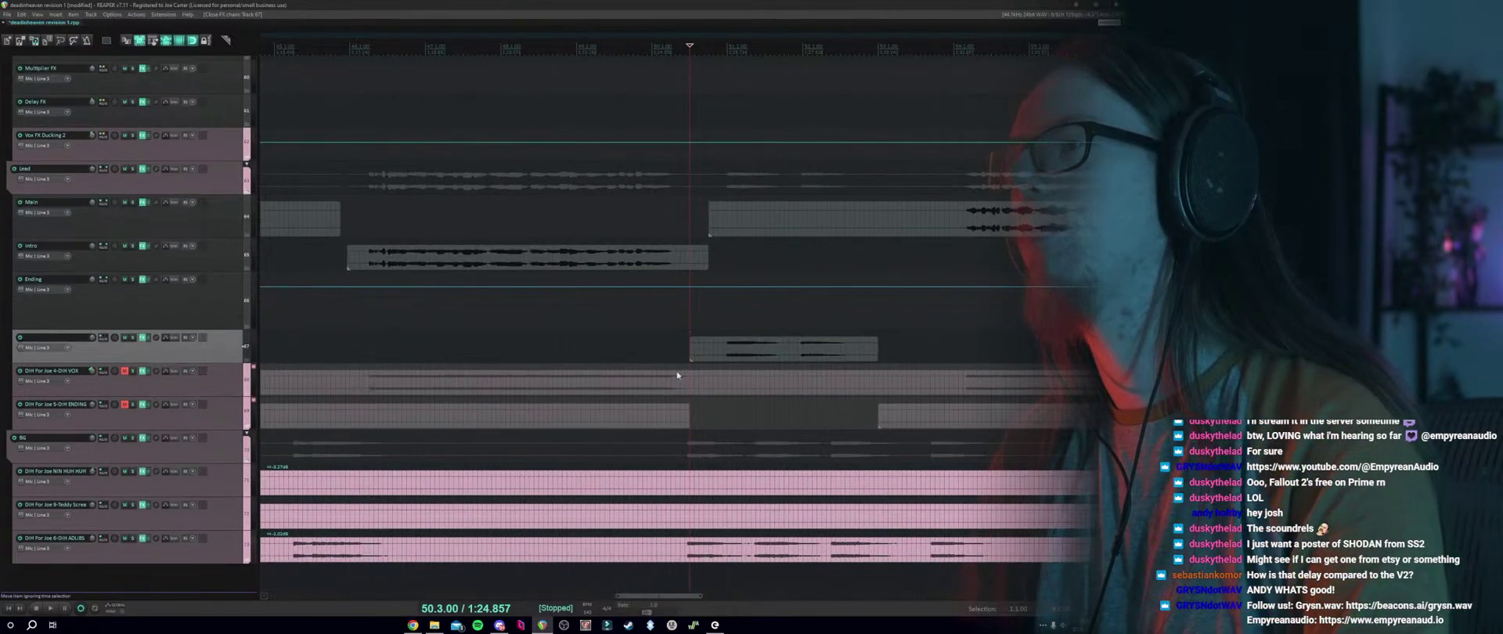
pyautogui.press('space')
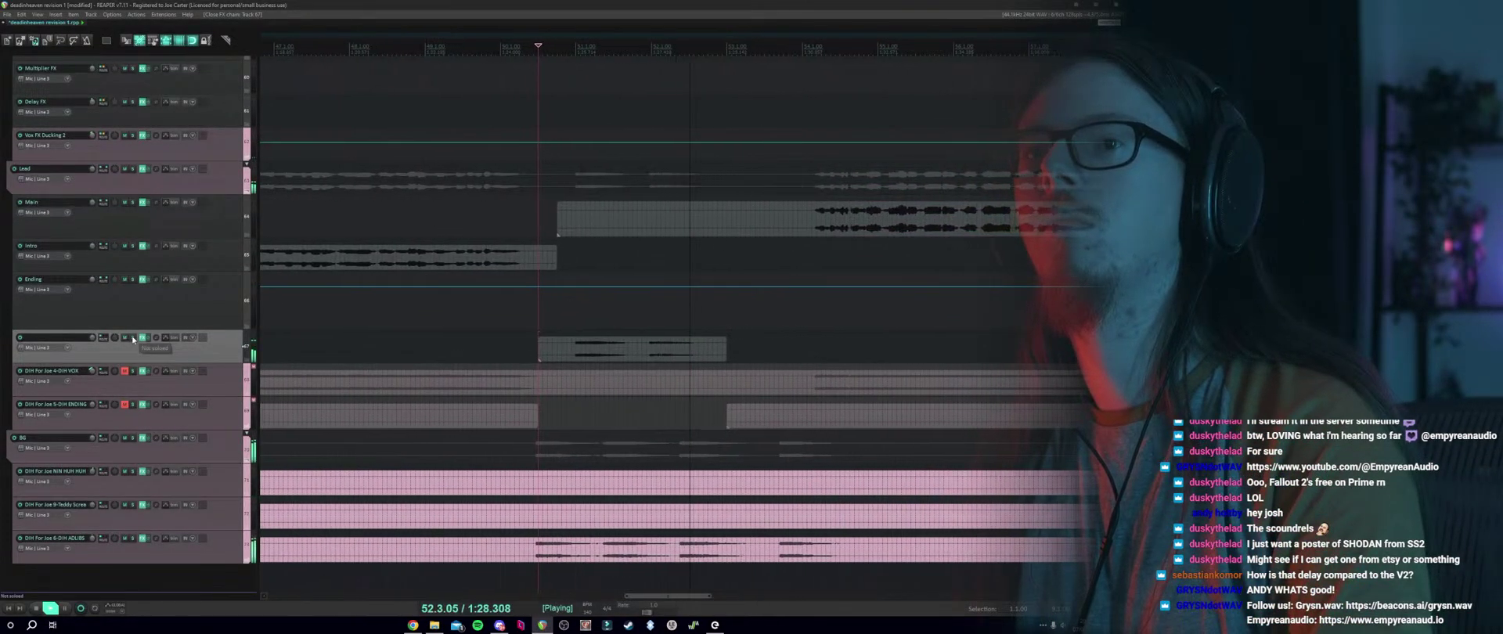
pyautogui.press('space')
pyautogui.click(133, 338)
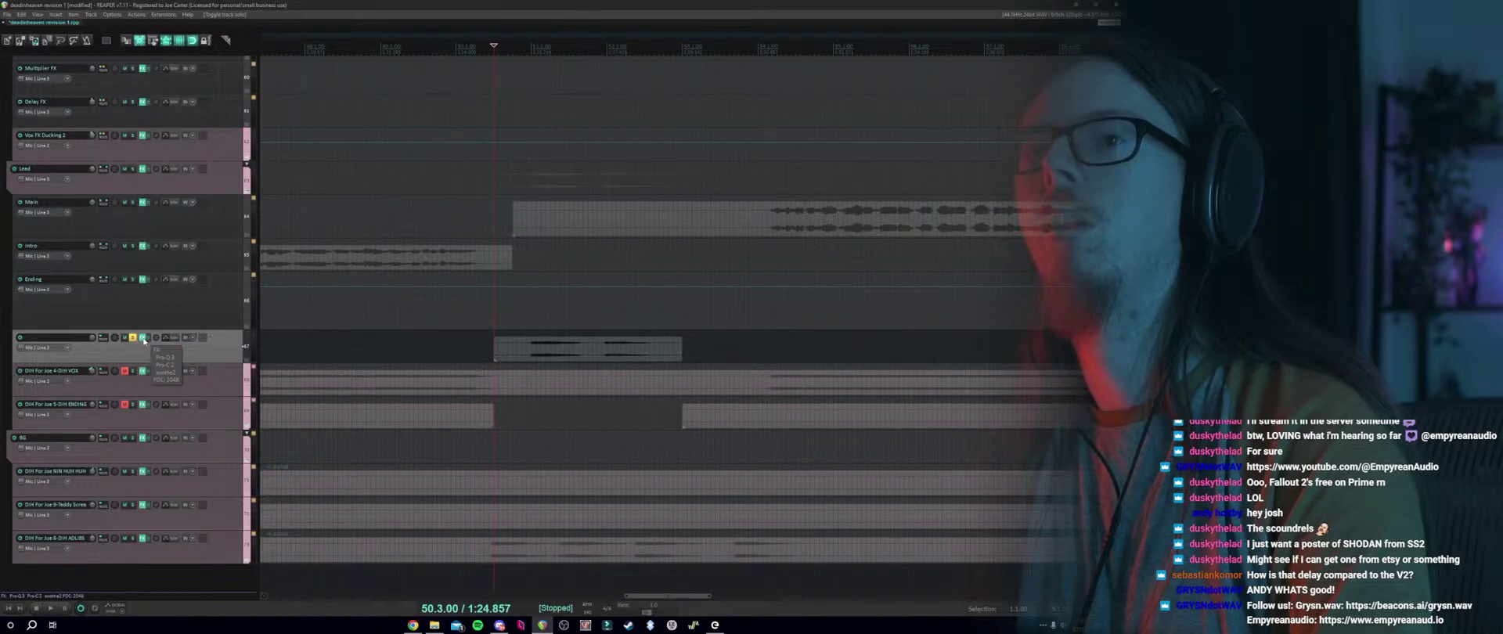
pyautogui.click(143, 339)
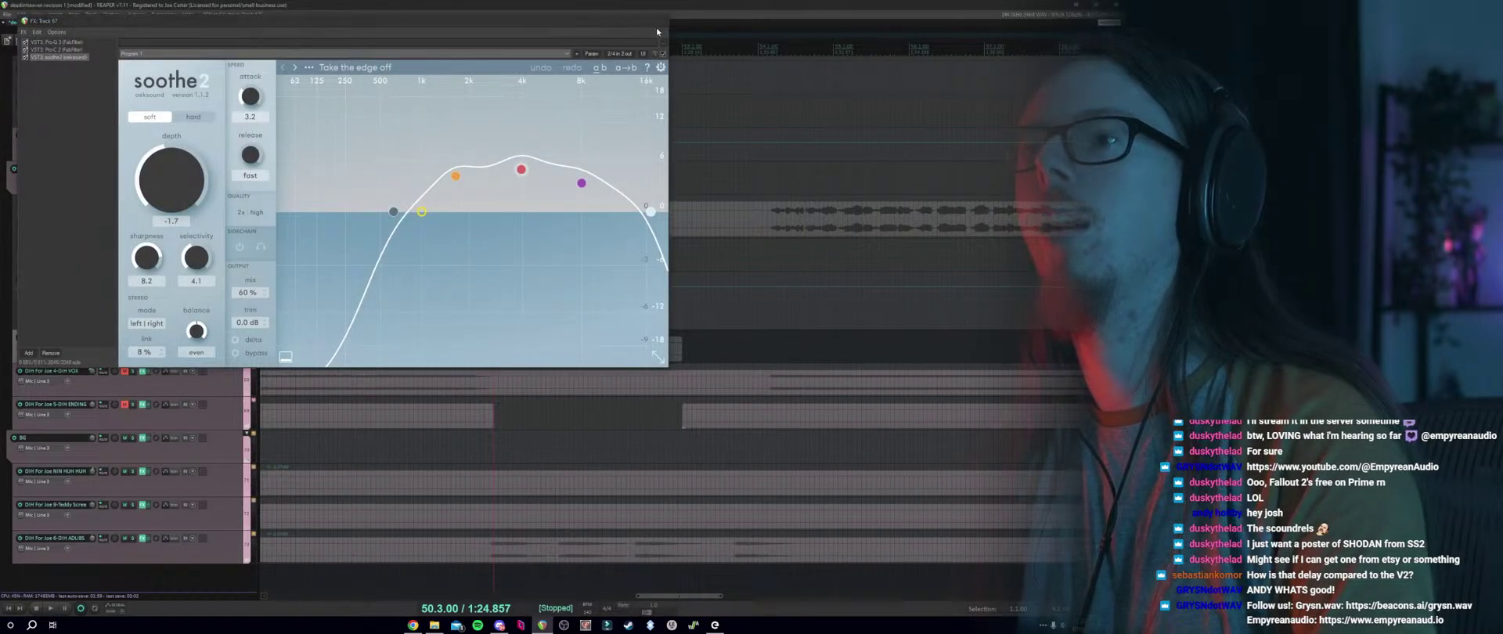
pyautogui.press('Escape')
# Replace the new track's effect chain with the ADLIBS chain containing Pro-C 2 and Wider.
pyautogui.click(194, 557)
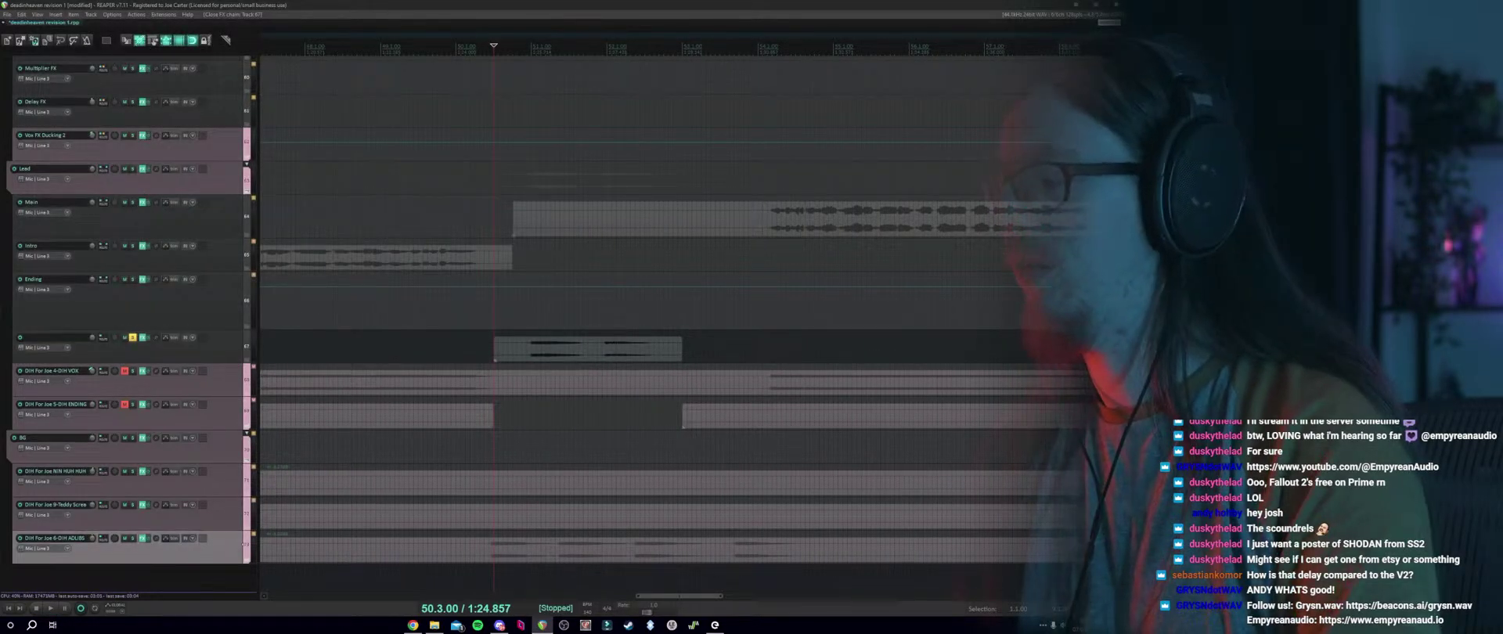
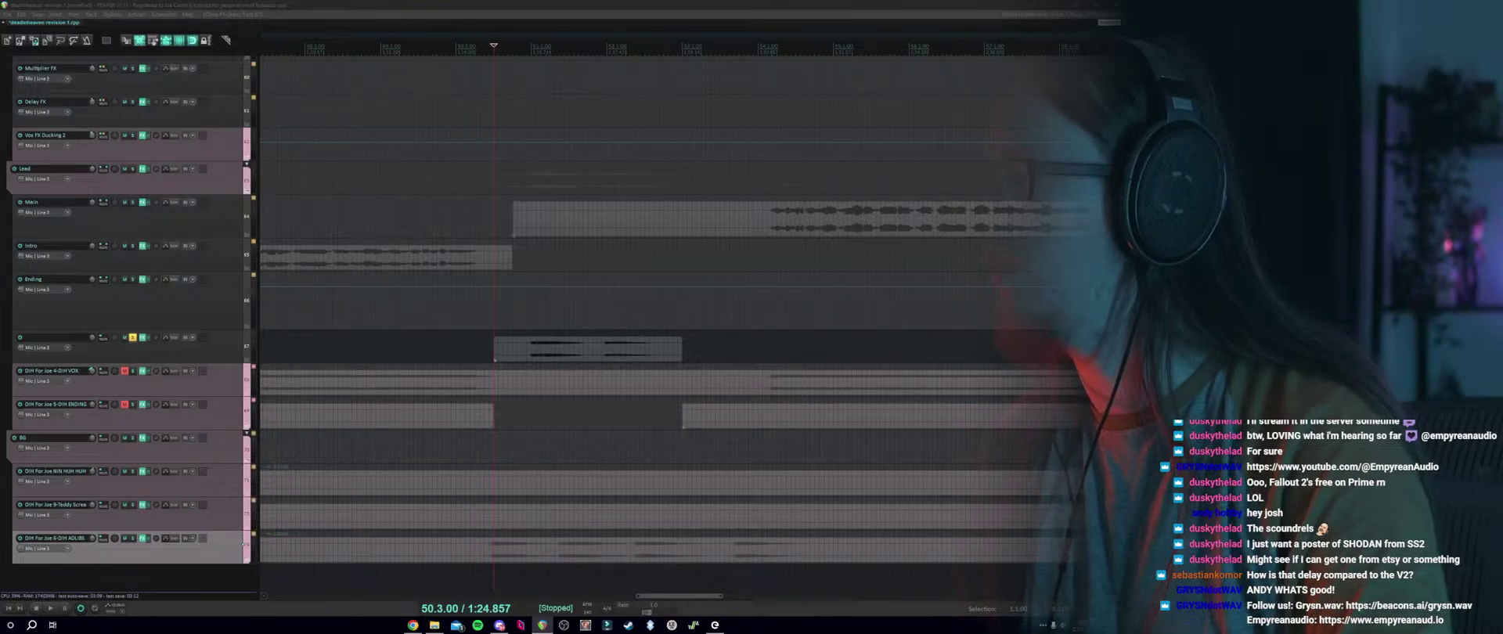
pyautogui.press('Delete')
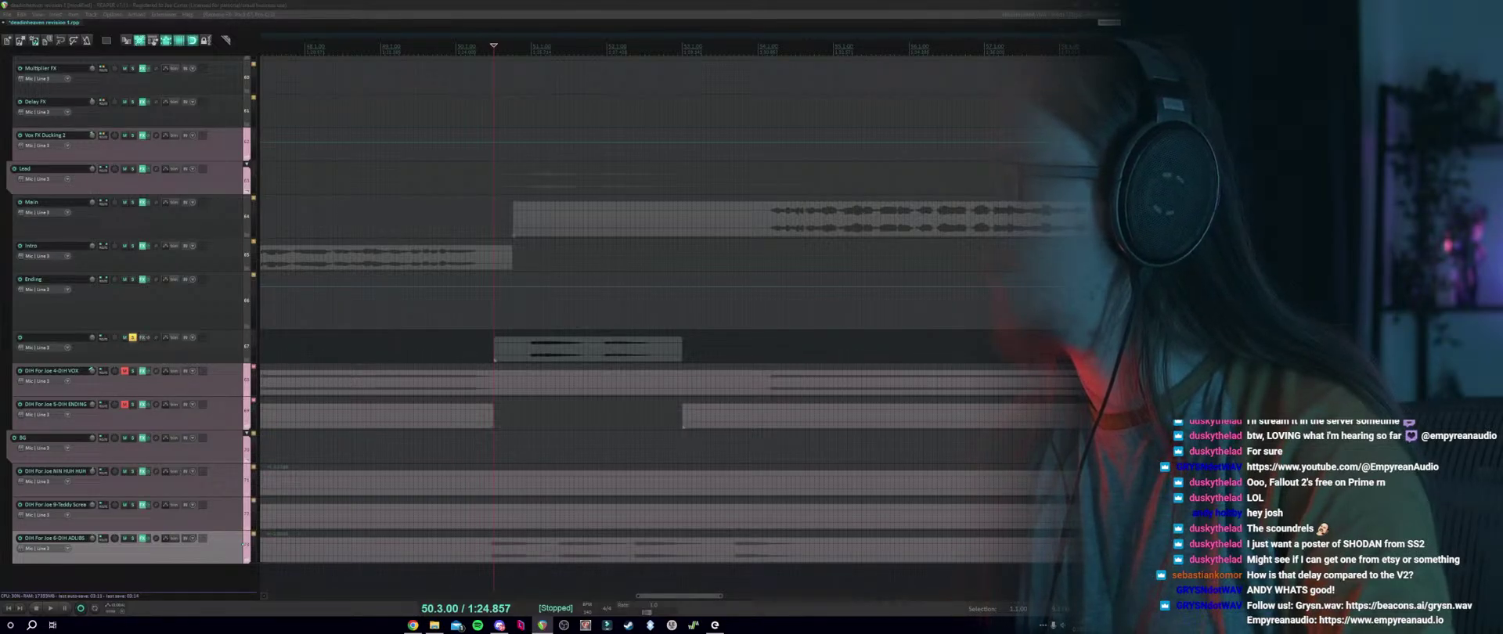
pyautogui.hotkey('ctrl', 'z')
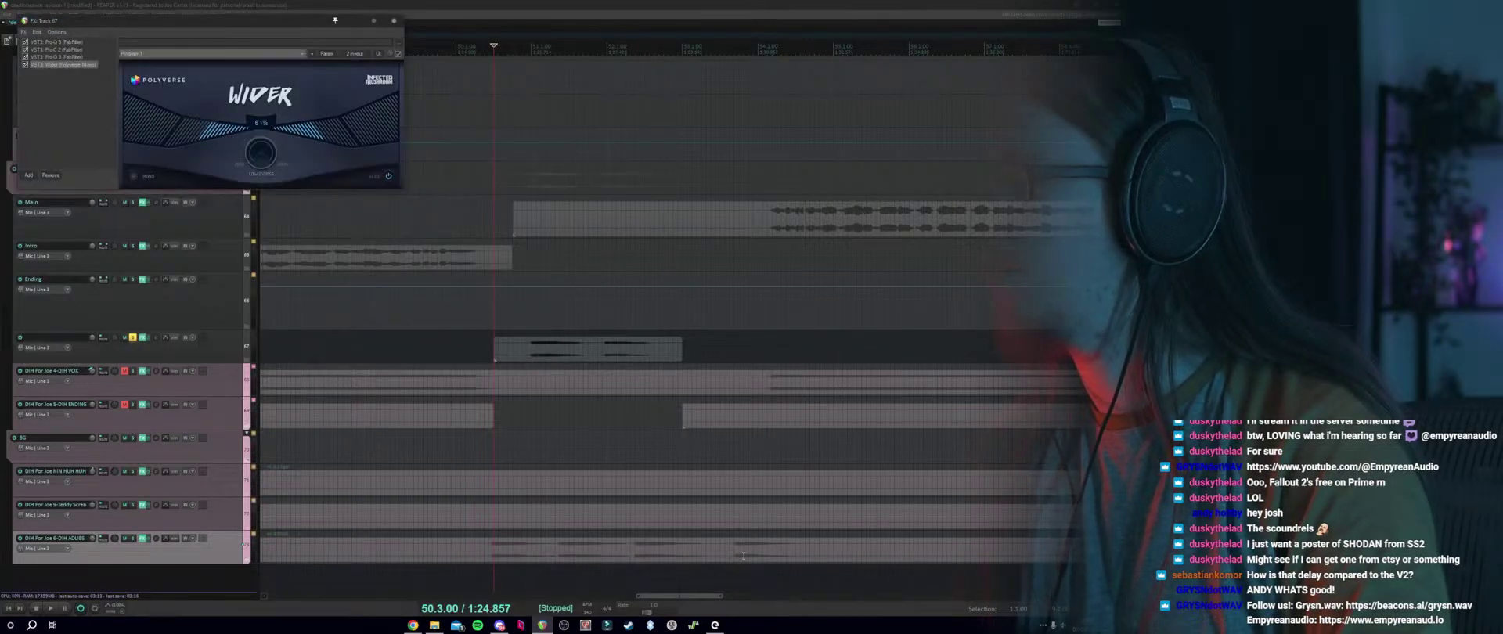
# Play the soloed phrase on the new track from around bar 50.4 and check how its Pro-C 2 compressor responds.
pyautogui.click(527, 317)
pyautogui.press('space')
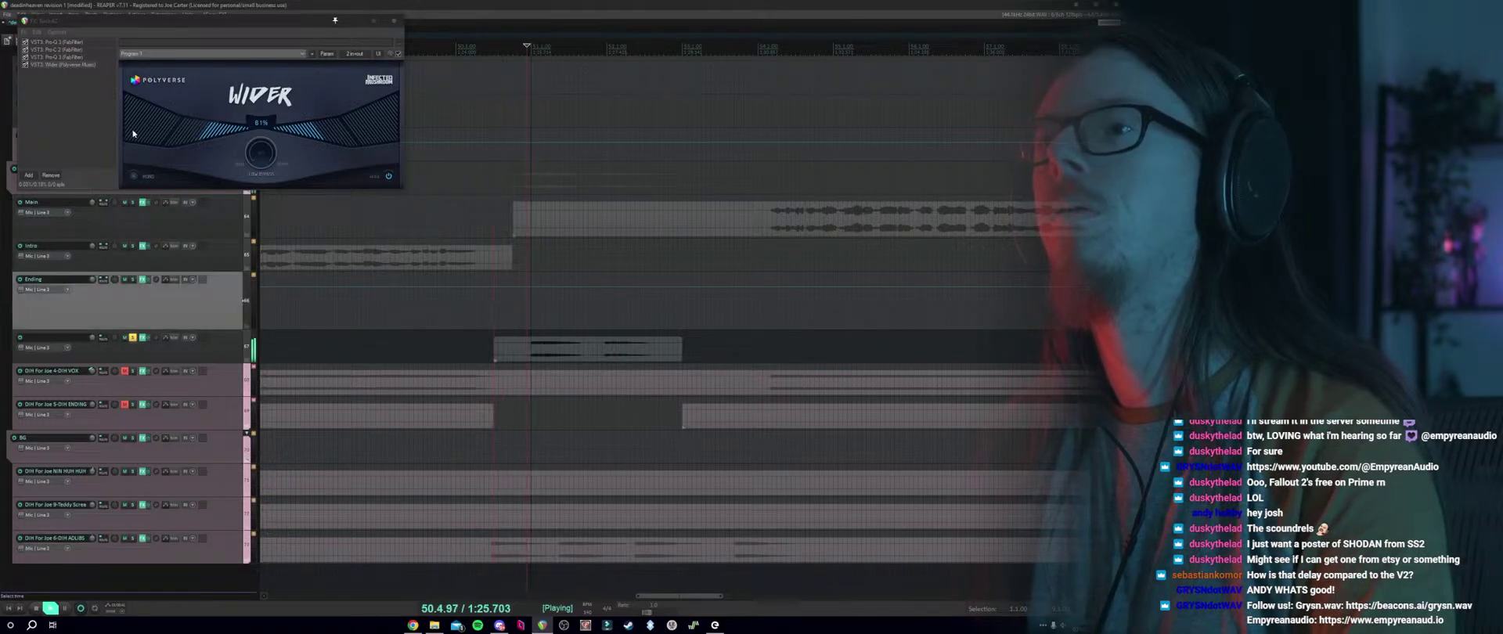
pyautogui.click(55, 48)
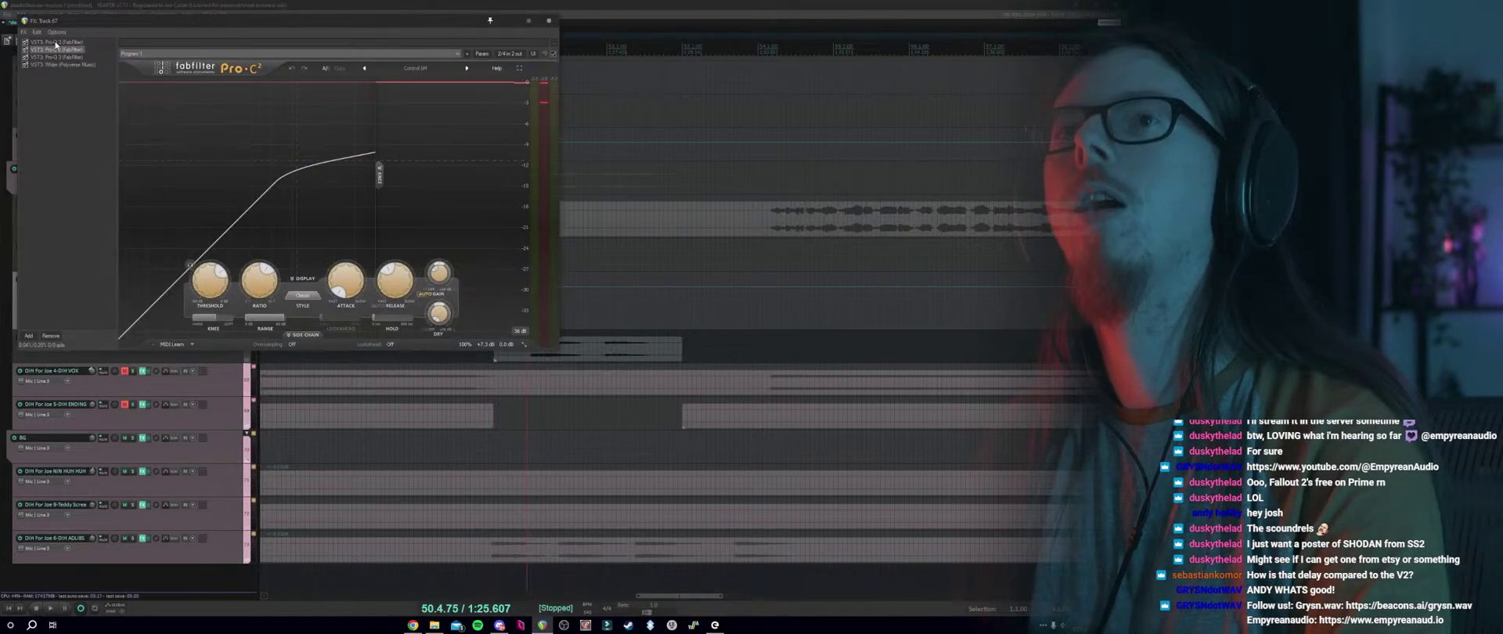
pyautogui.press('space')
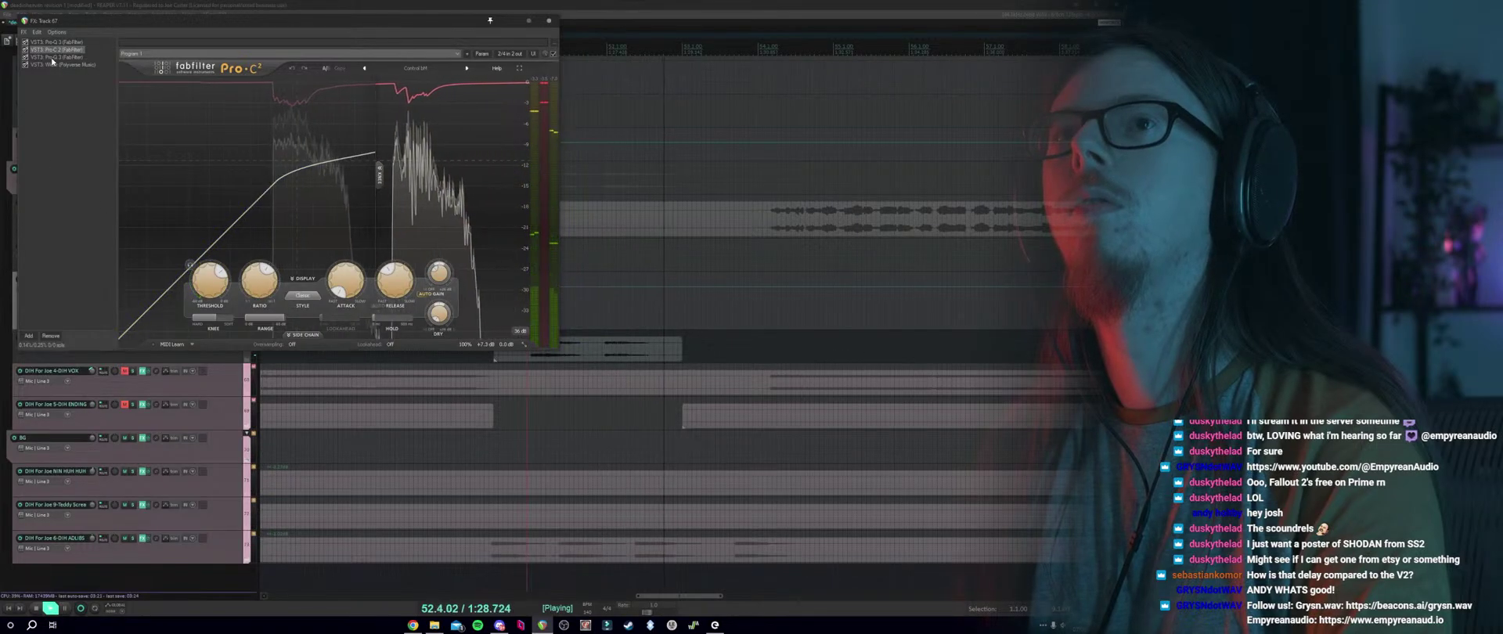
pyautogui.press('space')
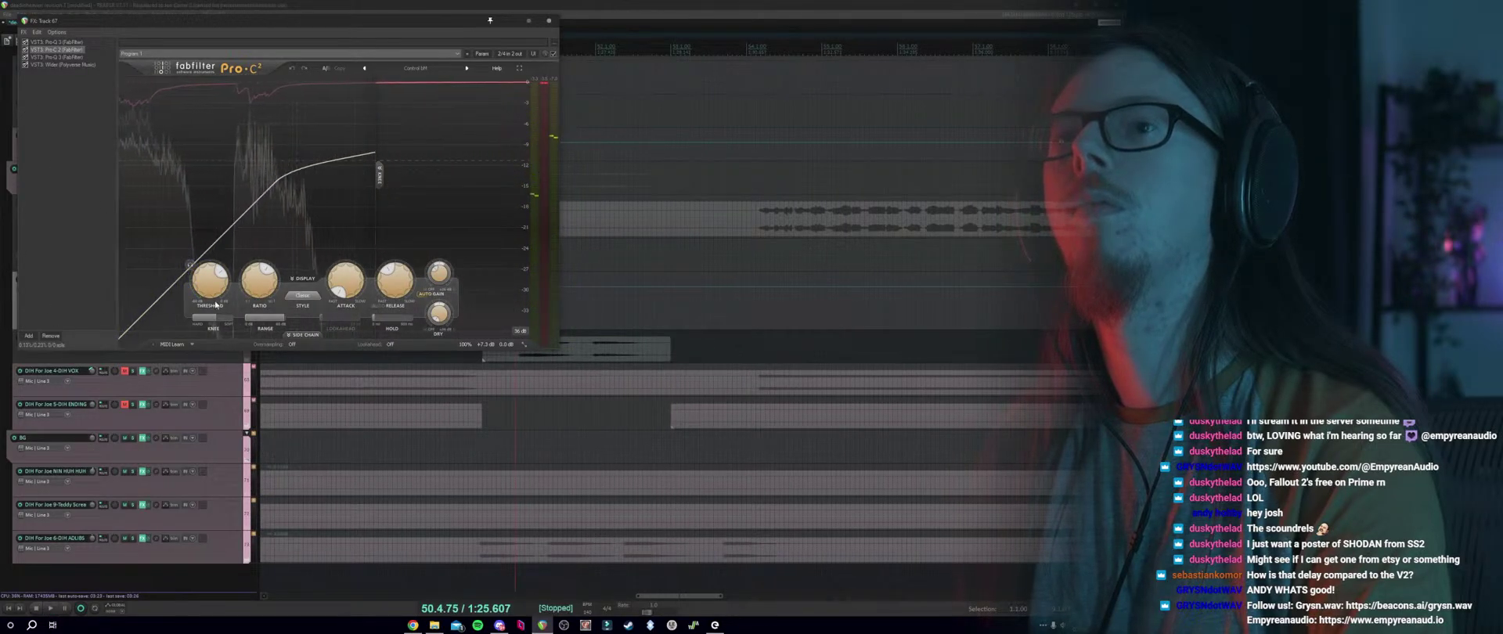
# Change the new track's Pro-C 2 compression style, raise the threshold while listening to the phrase, and unsolo the track.
pyautogui.click(303, 295)
pyautogui.click(306, 335)
pyautogui.press('space')
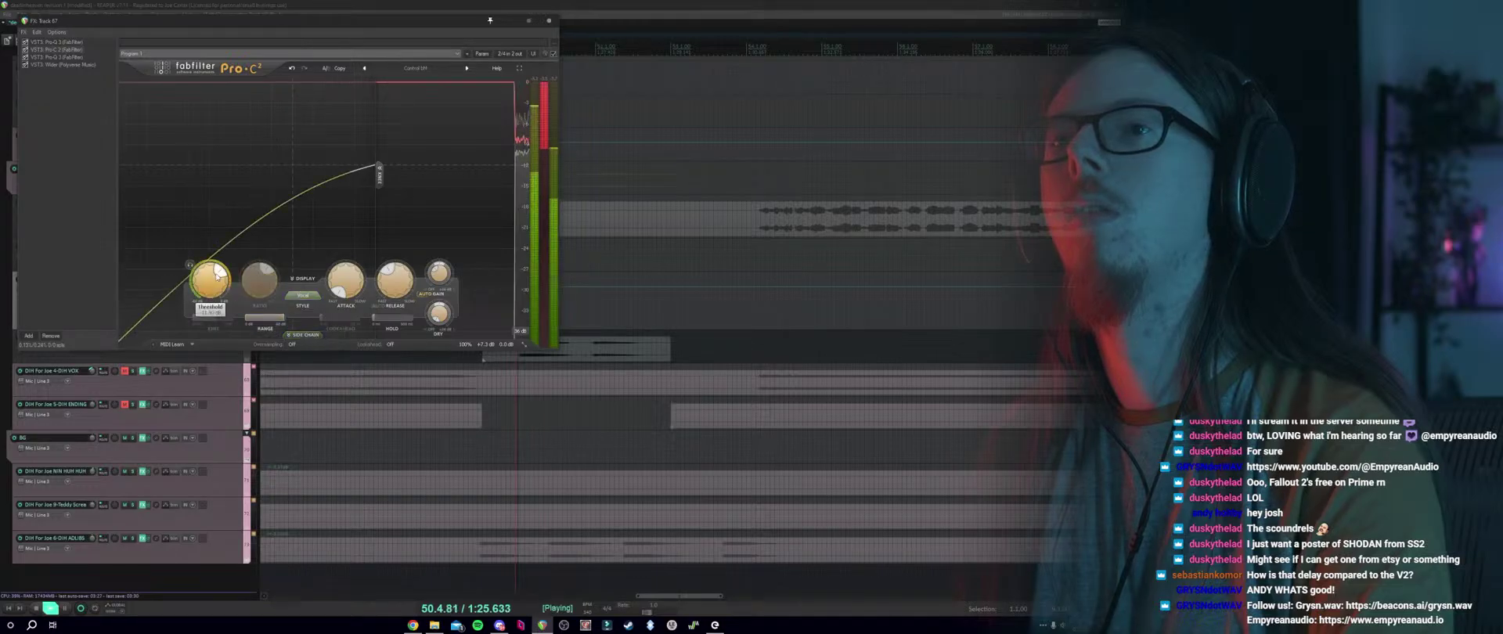
pyautogui.moveTo(216, 272); pyautogui.dragTo(227, 284)
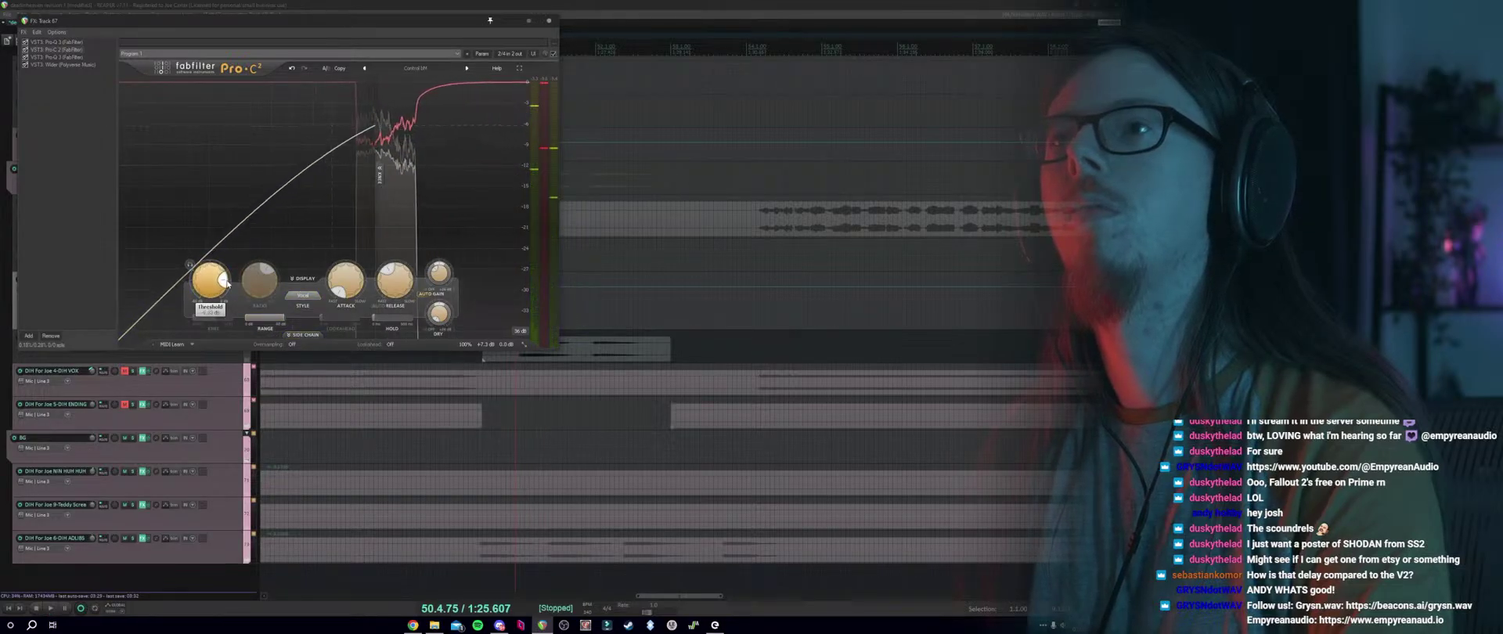
pyautogui.press('space')
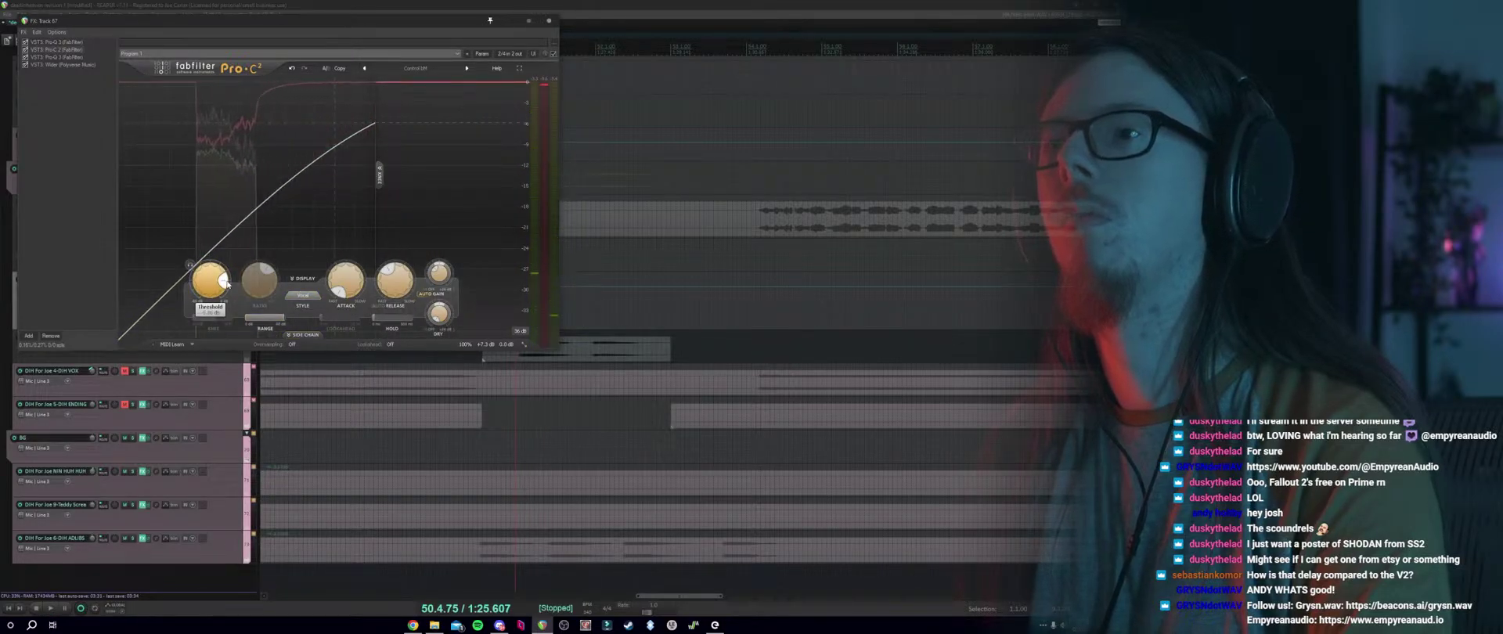
pyautogui.press('Escape')
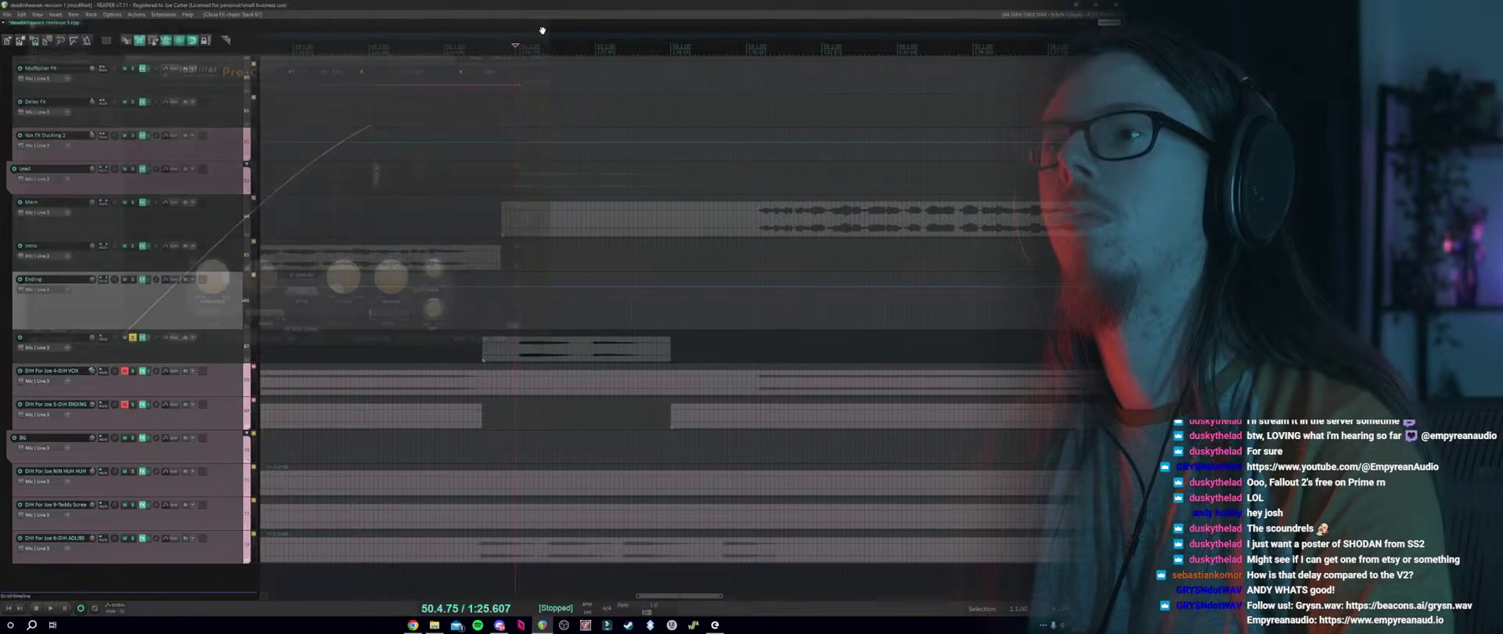
pyautogui.click(133, 338)
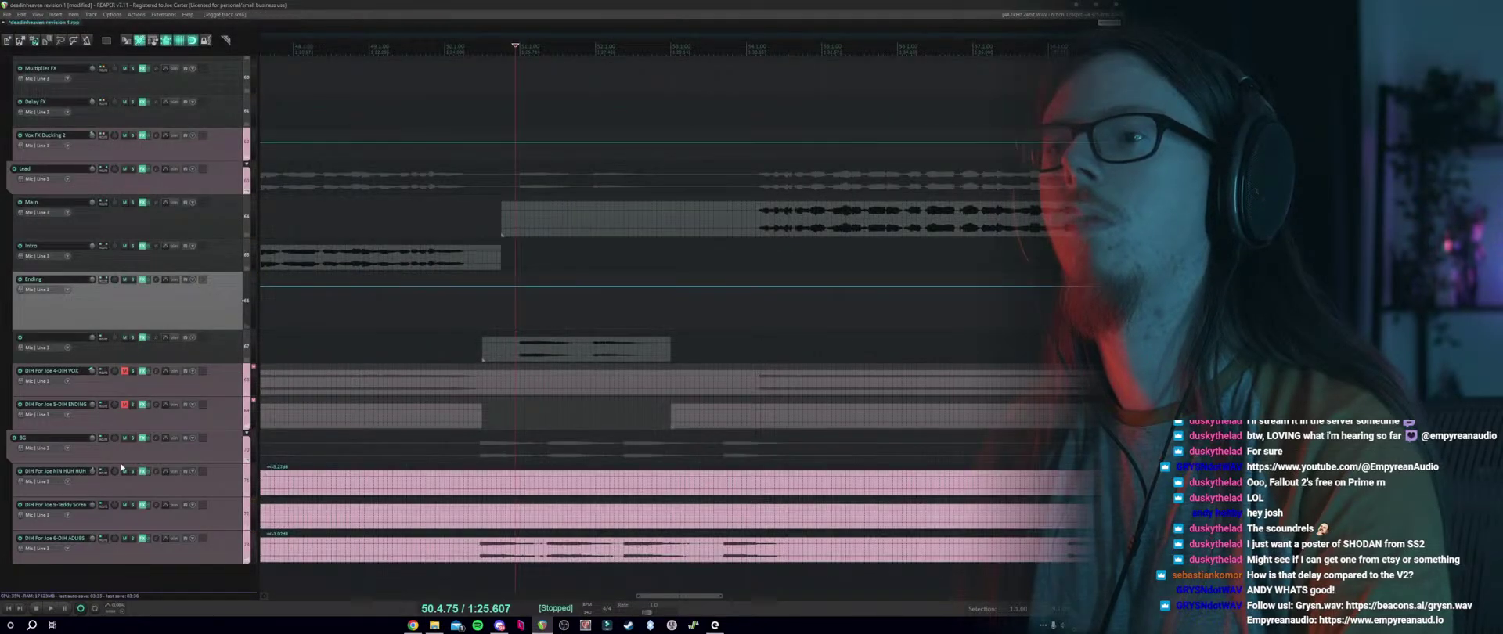
# Listen to the ADLIBS track soloed from bar 50.3 and restore the full mix.
pyautogui.click(133, 538)
pyautogui.click(483, 458)
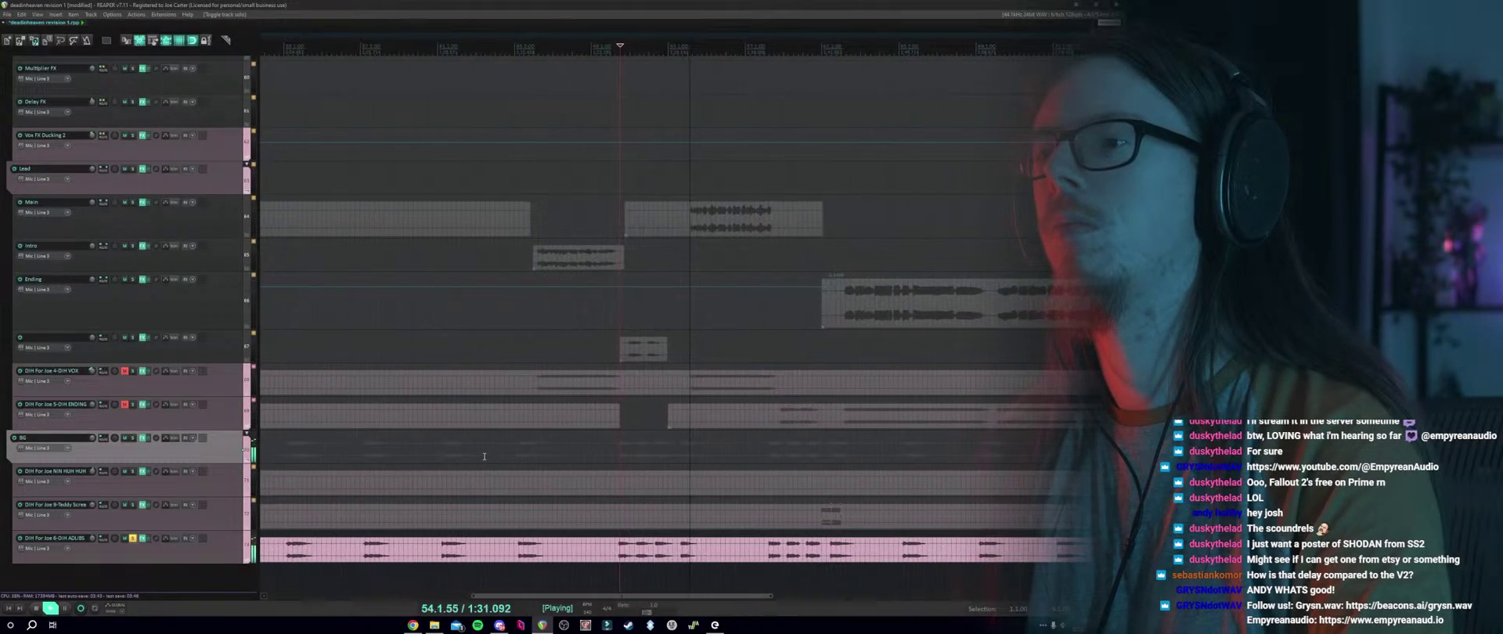
pyautogui.press('space')
pyautogui.click(132, 540)
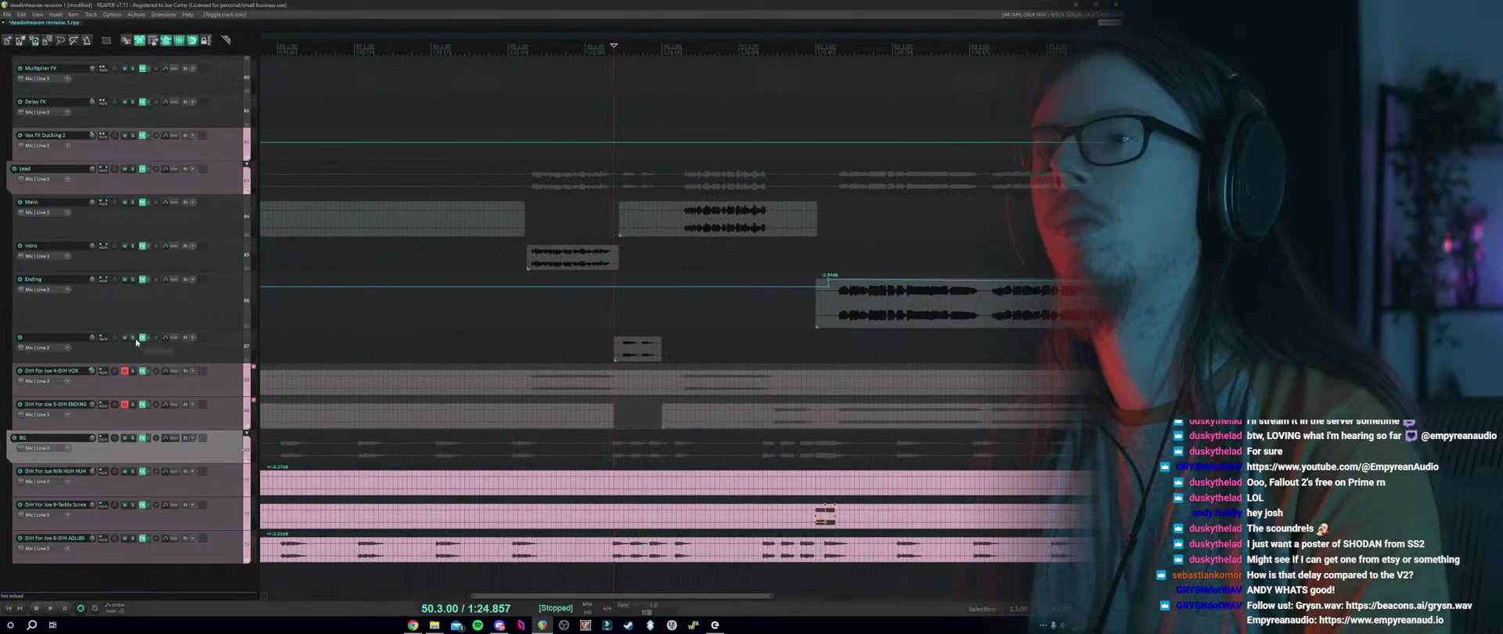
# Solo the DIH ENDING track briefly to check its phrase at bar 58.4, and unmute the track.
pyautogui.click(768, 341)
pyautogui.scroll(2, 767, 343)
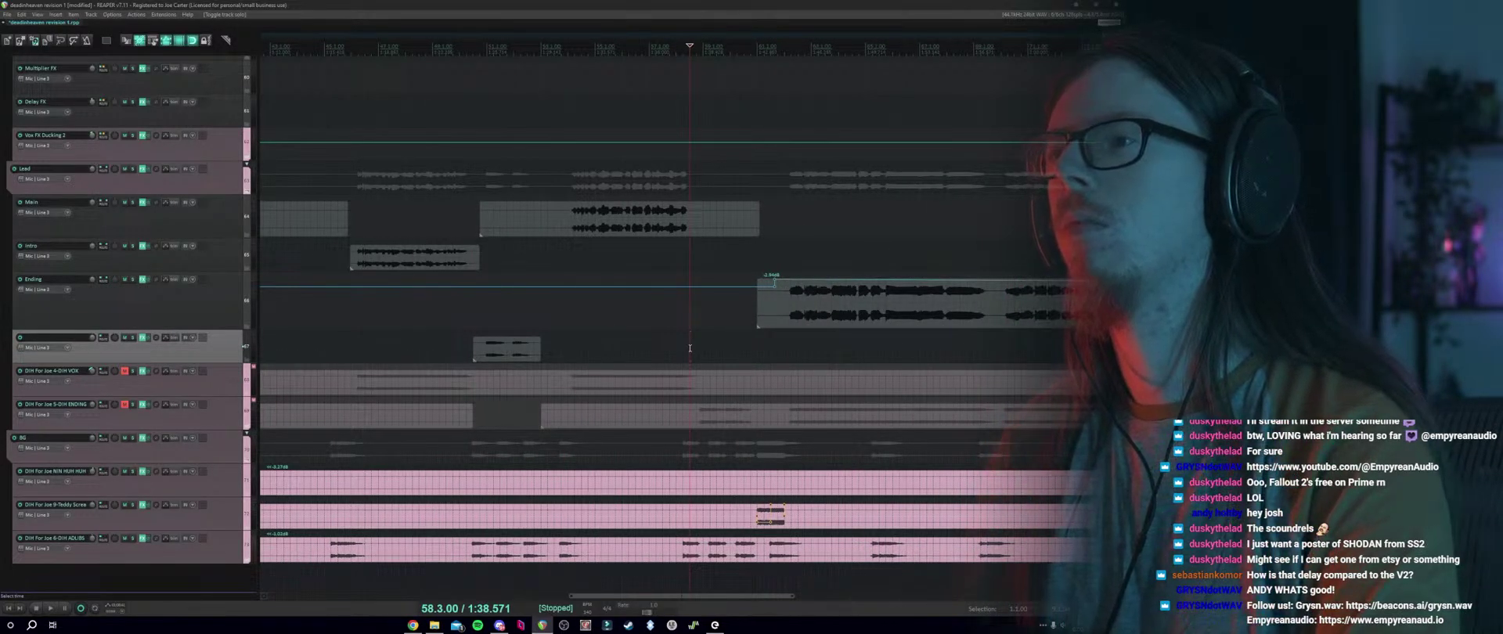
pyautogui.click(134, 406)
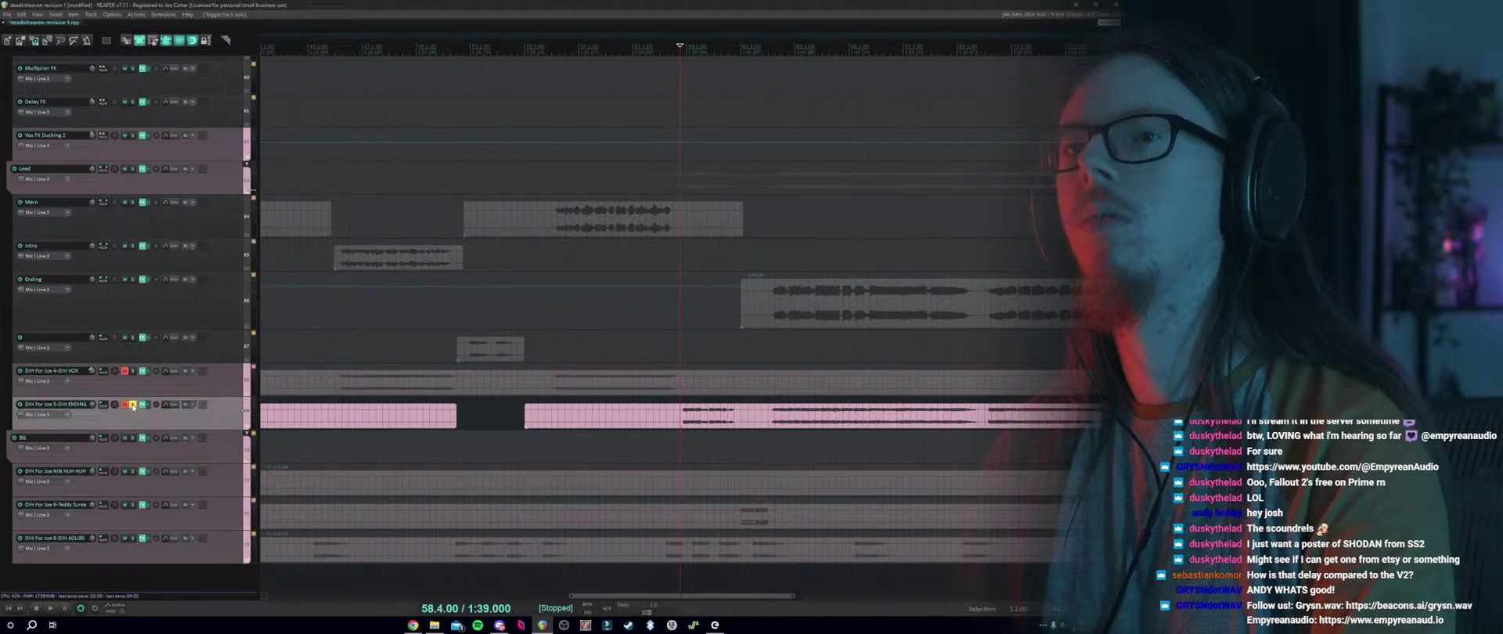
pyautogui.click(133, 405)
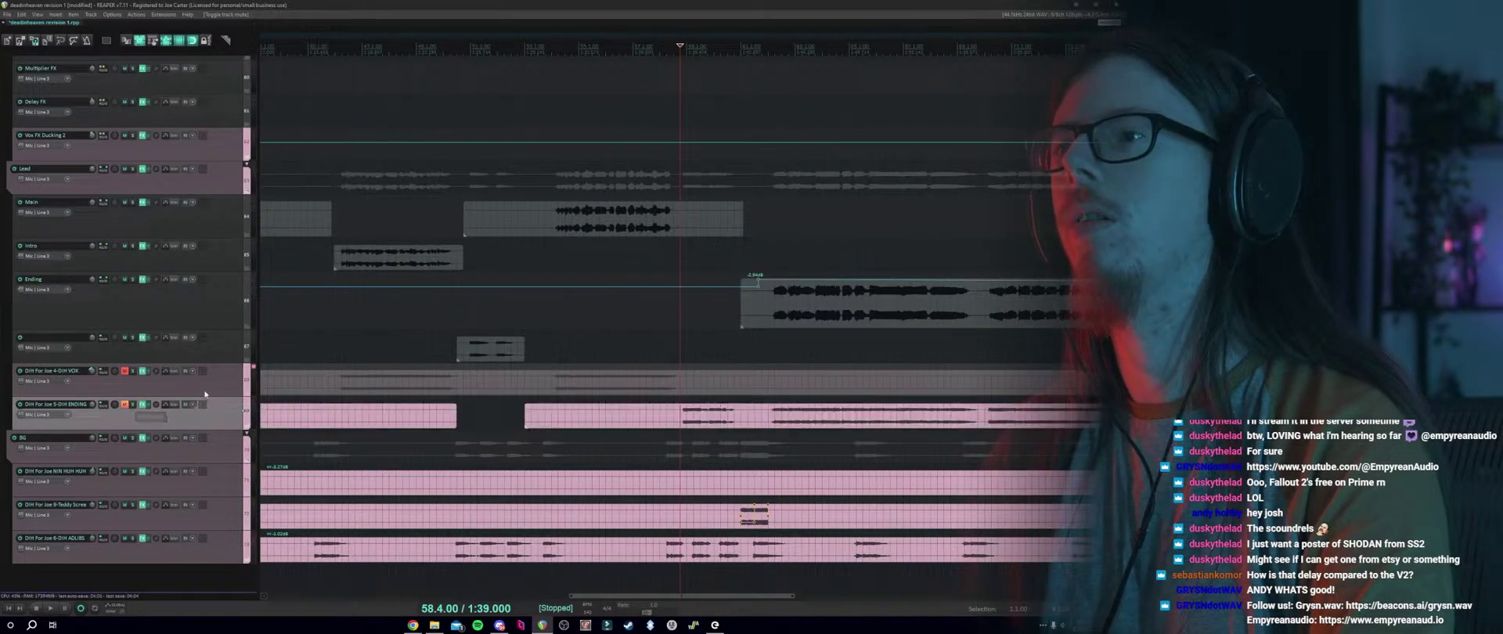
# Split the DIH ENDING phrase out from bar 58.4 to the gap before the ending section and move it onto the new track.
pyautogui.click(682, 411)
pyautogui.press('s')
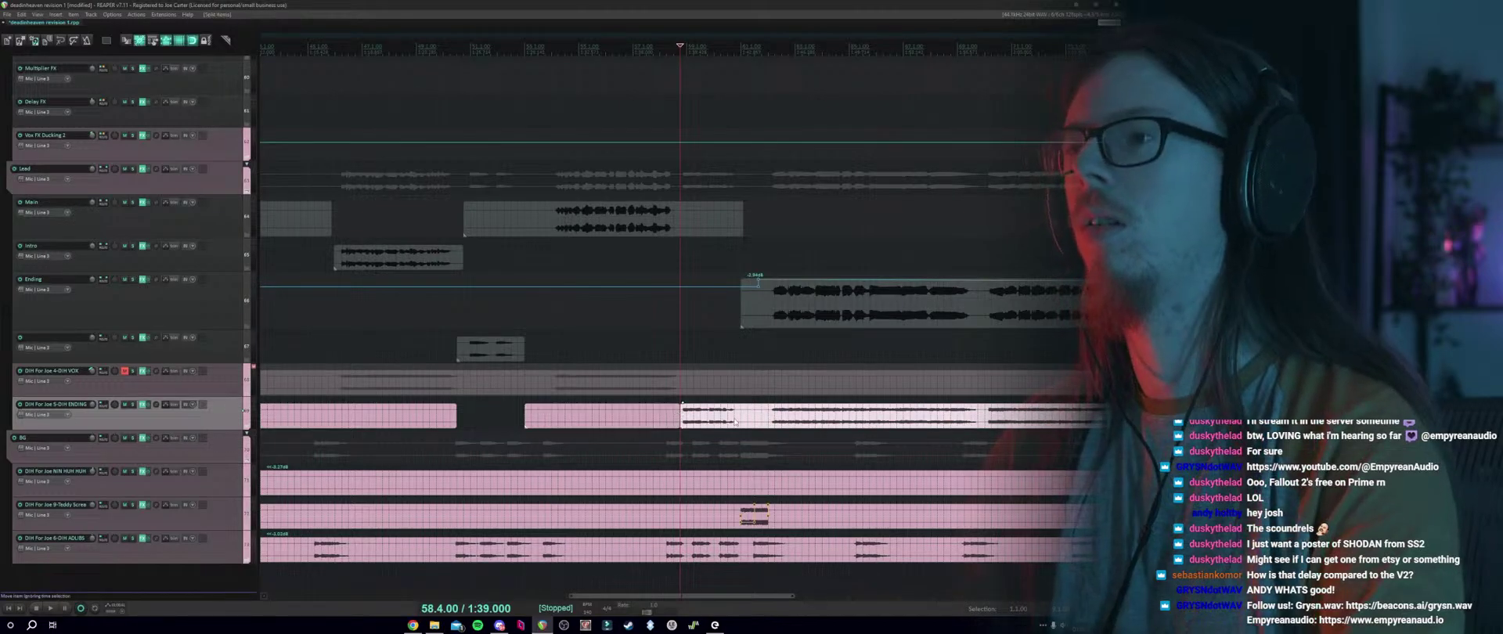
pyautogui.click(754, 412)
pyautogui.press('s')
pyautogui.click(708, 418)
pyautogui.moveTo(707, 418); pyautogui.dragTo(704, 353)
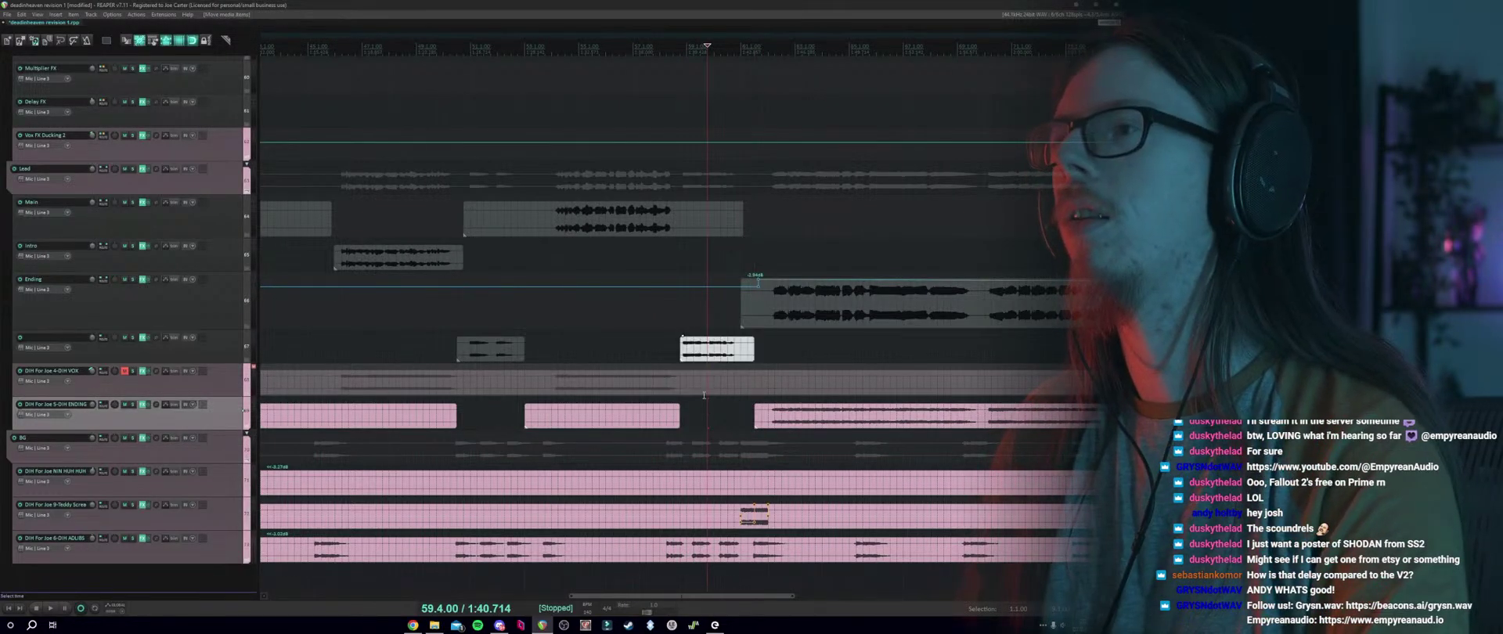
# Play back the vocal section from bar 58.4 to hear the unnamed lead sub-track's second clip in the mix.
pyautogui.click(677, 326)
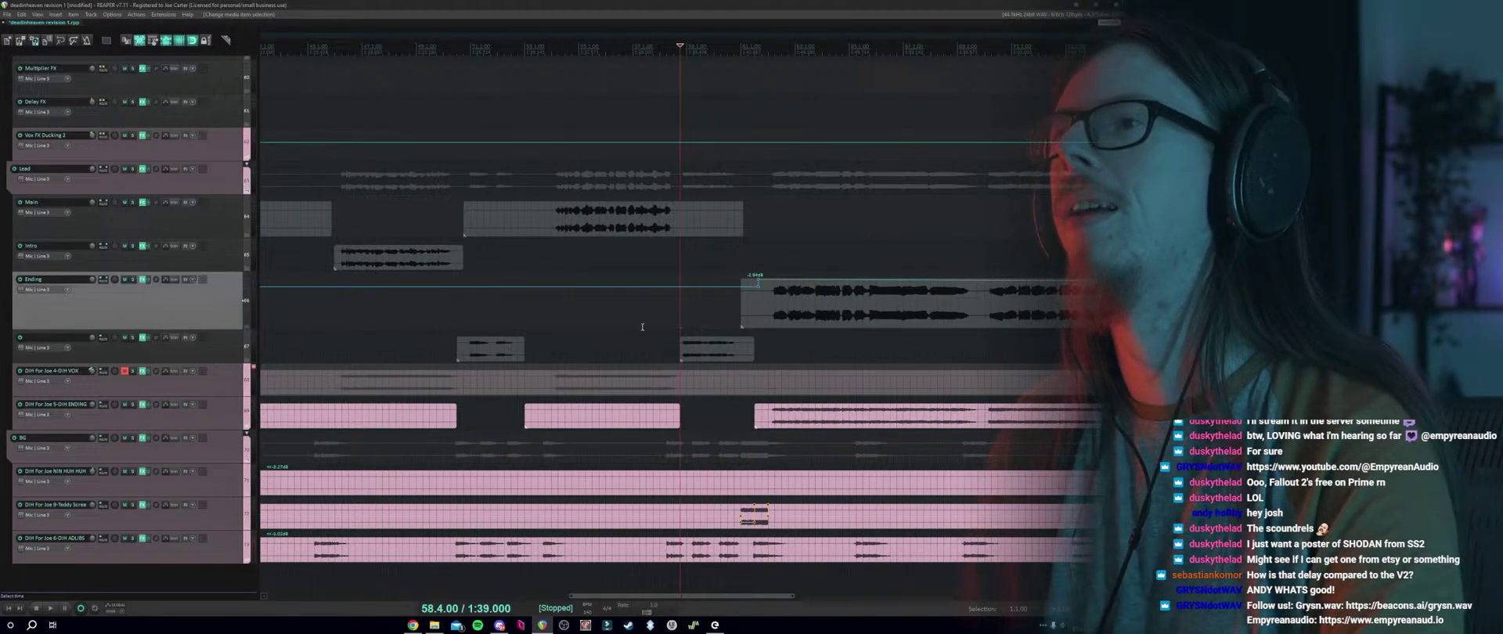
pyautogui.press('space')
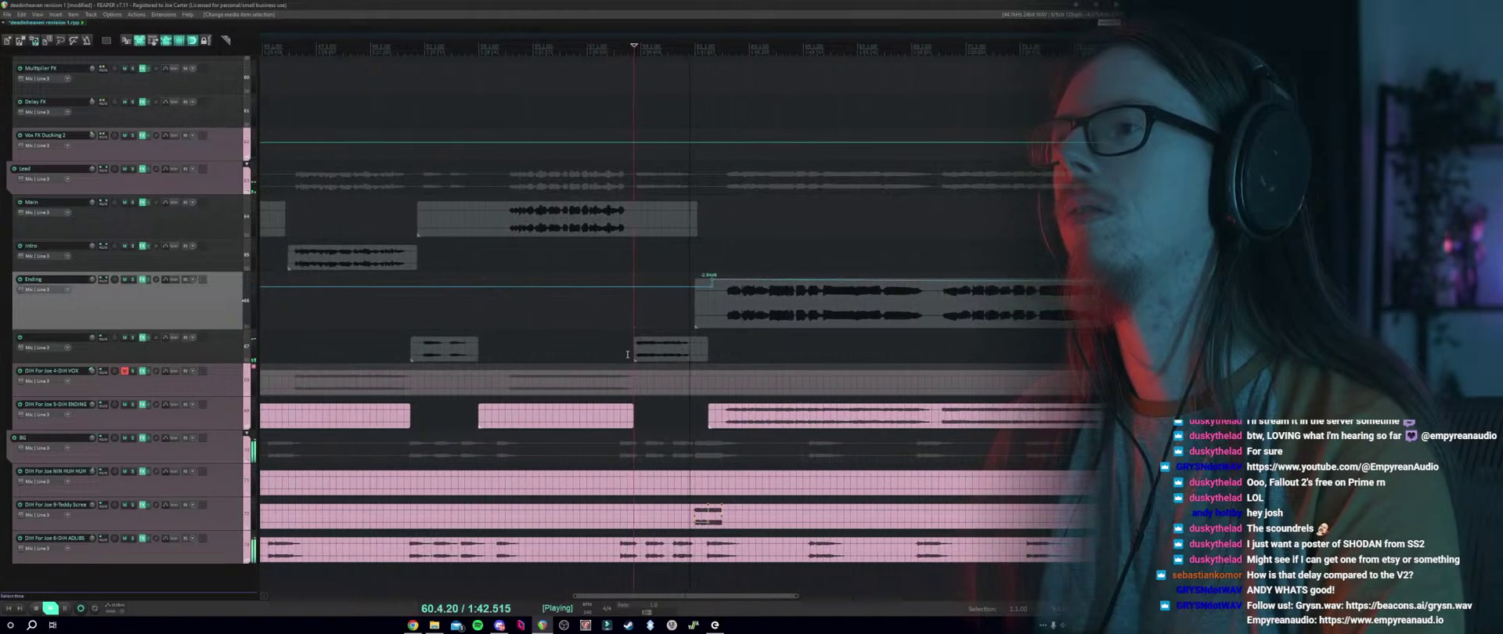
pyautogui.press('space')
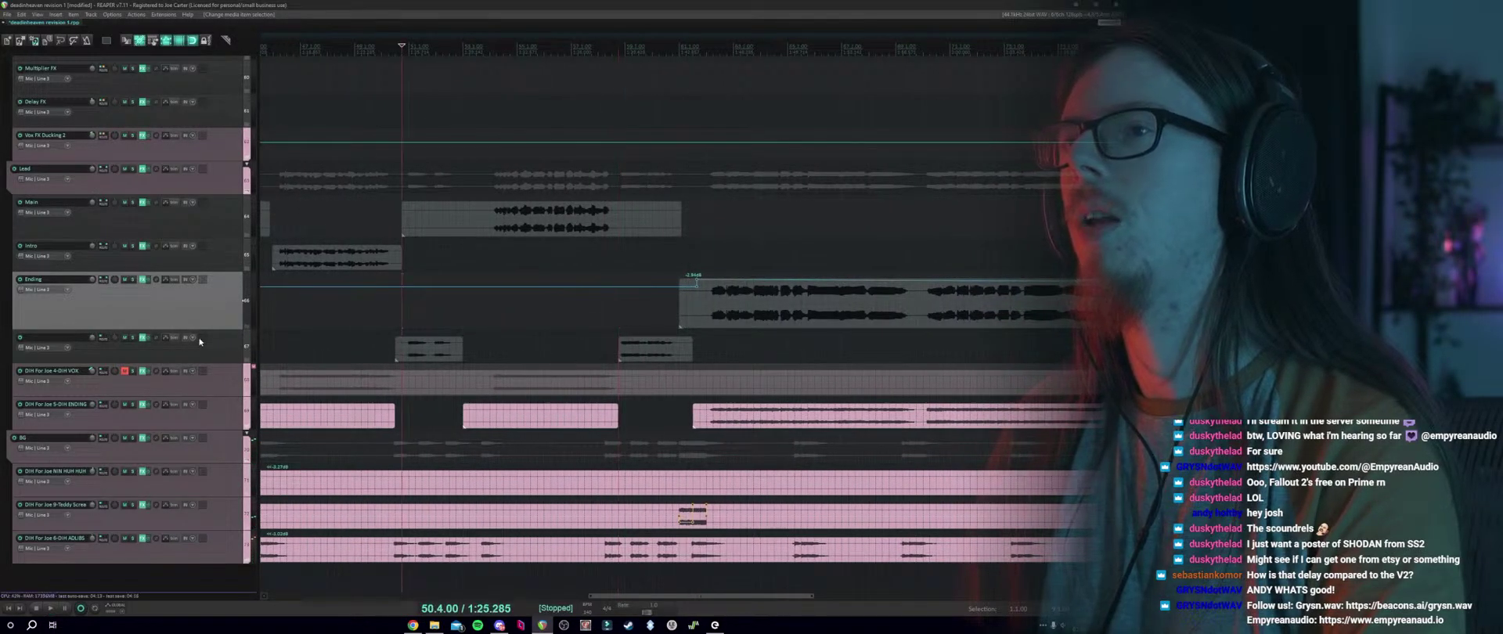
# Inspect the Pro-C 2, Pro-Q 3 and Wider settings in the FX chain of the unnamed track below Ending.
pyautogui.click(144, 338)
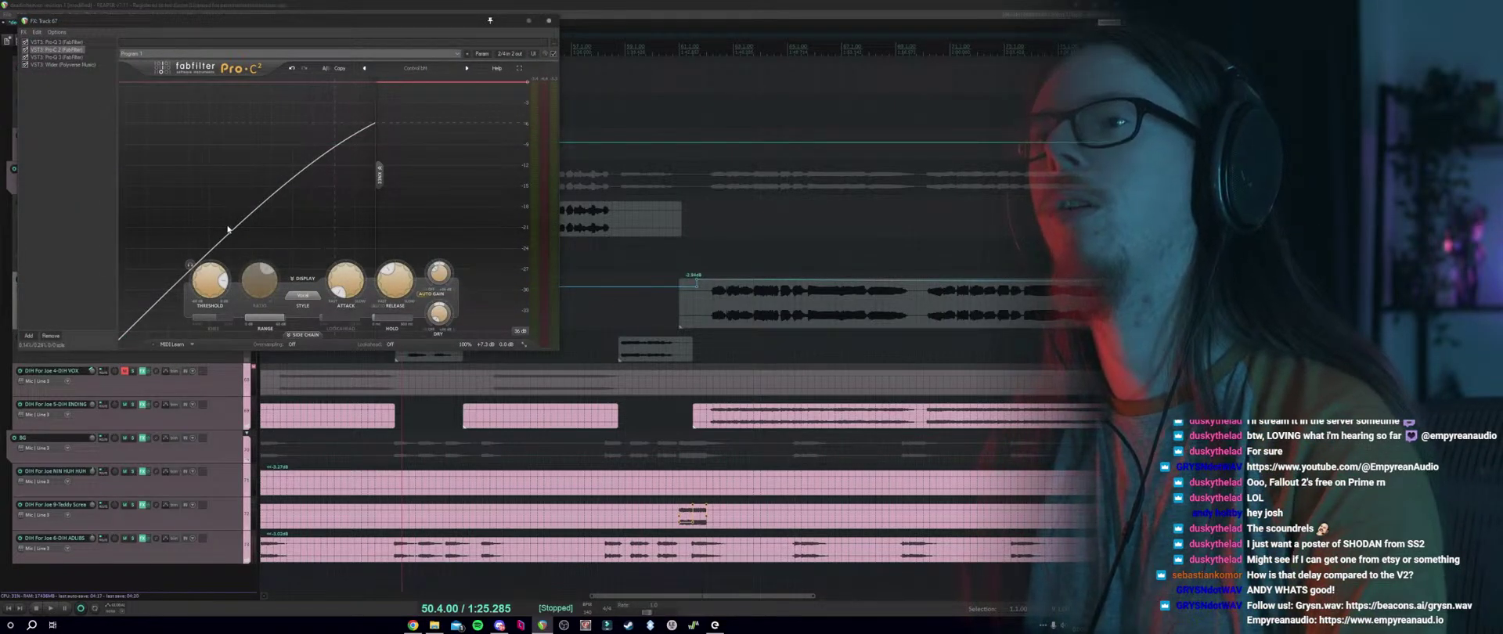
pyautogui.click(56, 57)
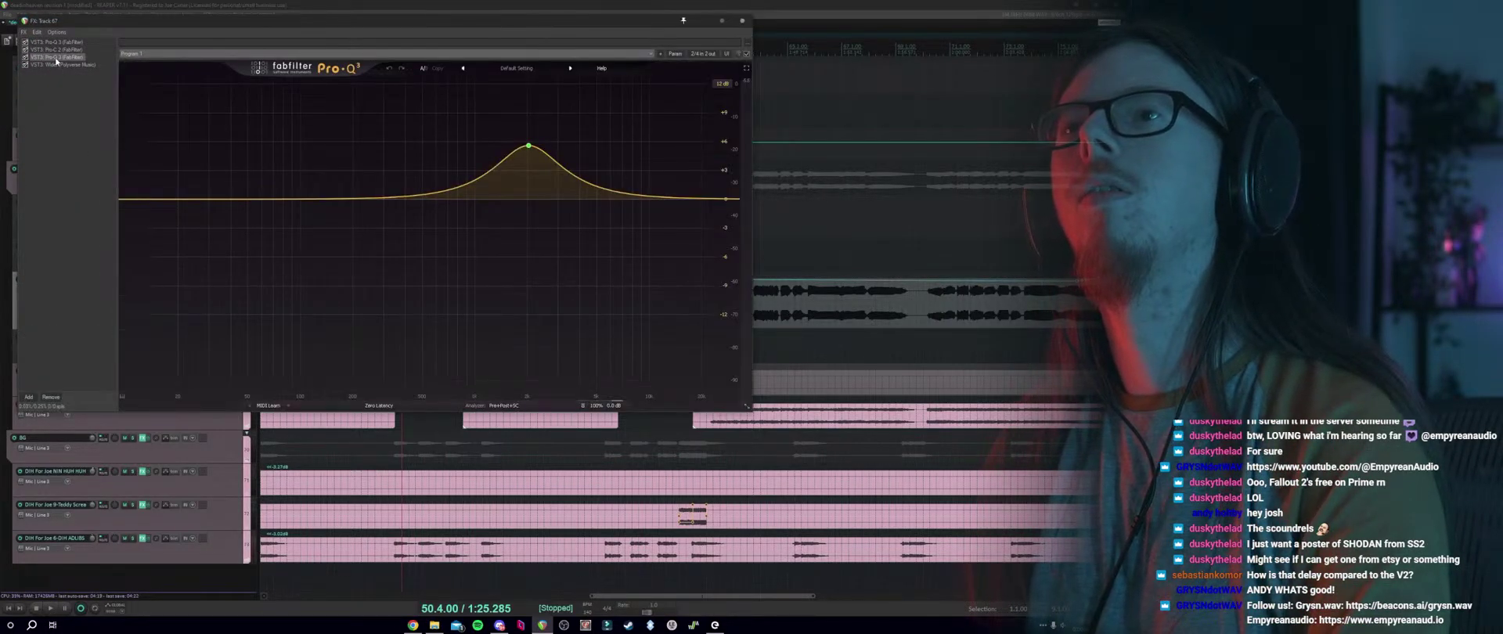
pyautogui.click(78, 65)
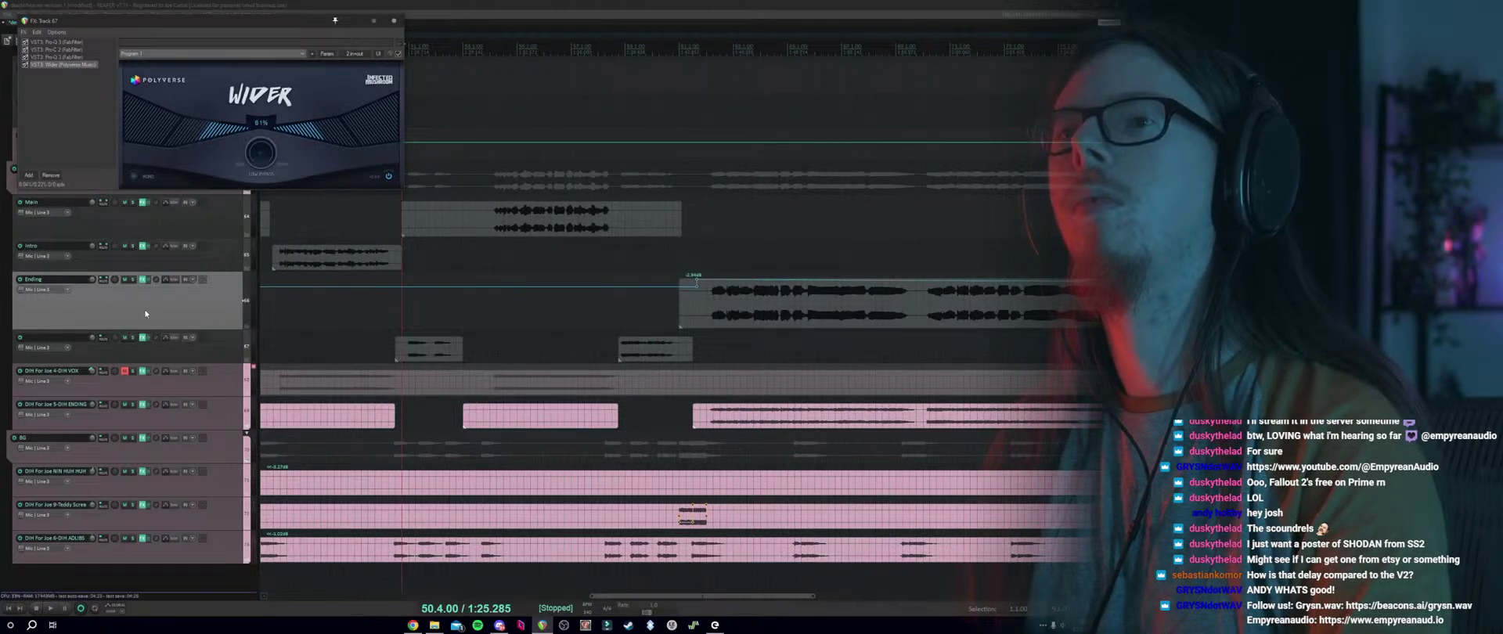
# Solo the unnamed track below Ending, play it from bar 50.4 and bring up its Pro-C 2 compressor.
pyautogui.click(133, 338)
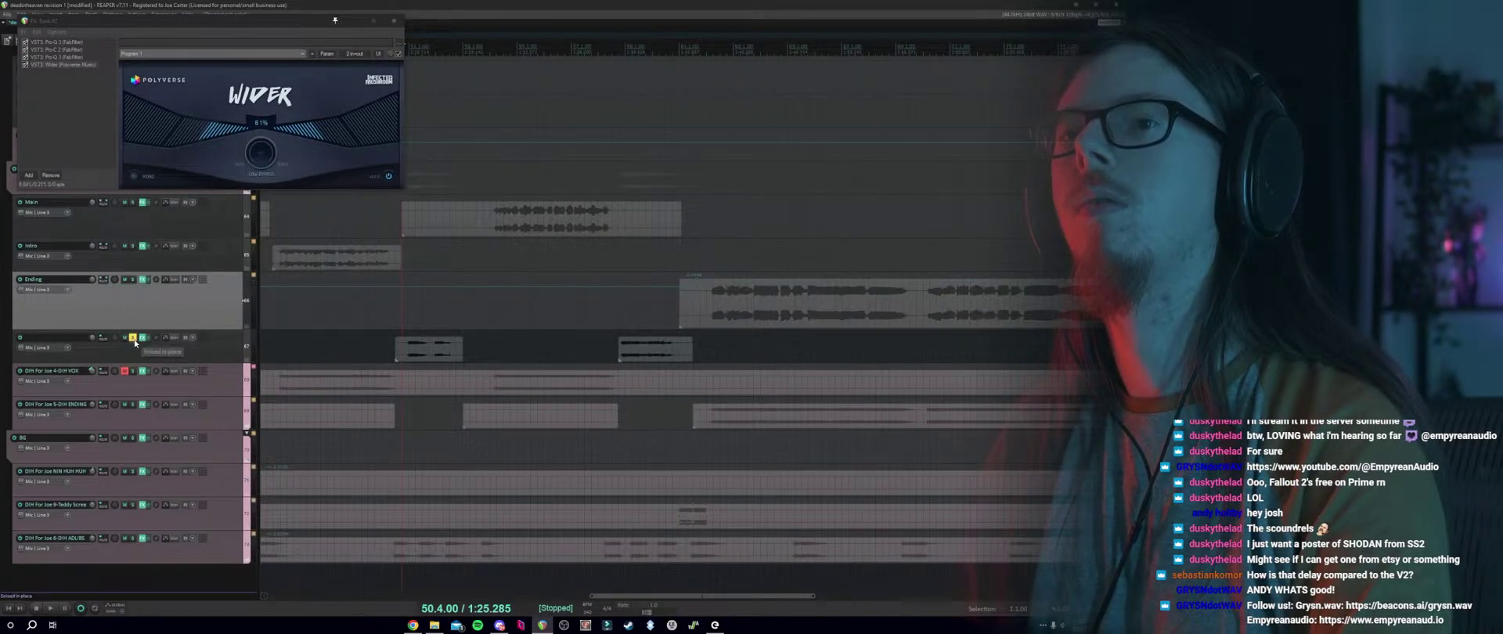
pyautogui.click(133, 338)
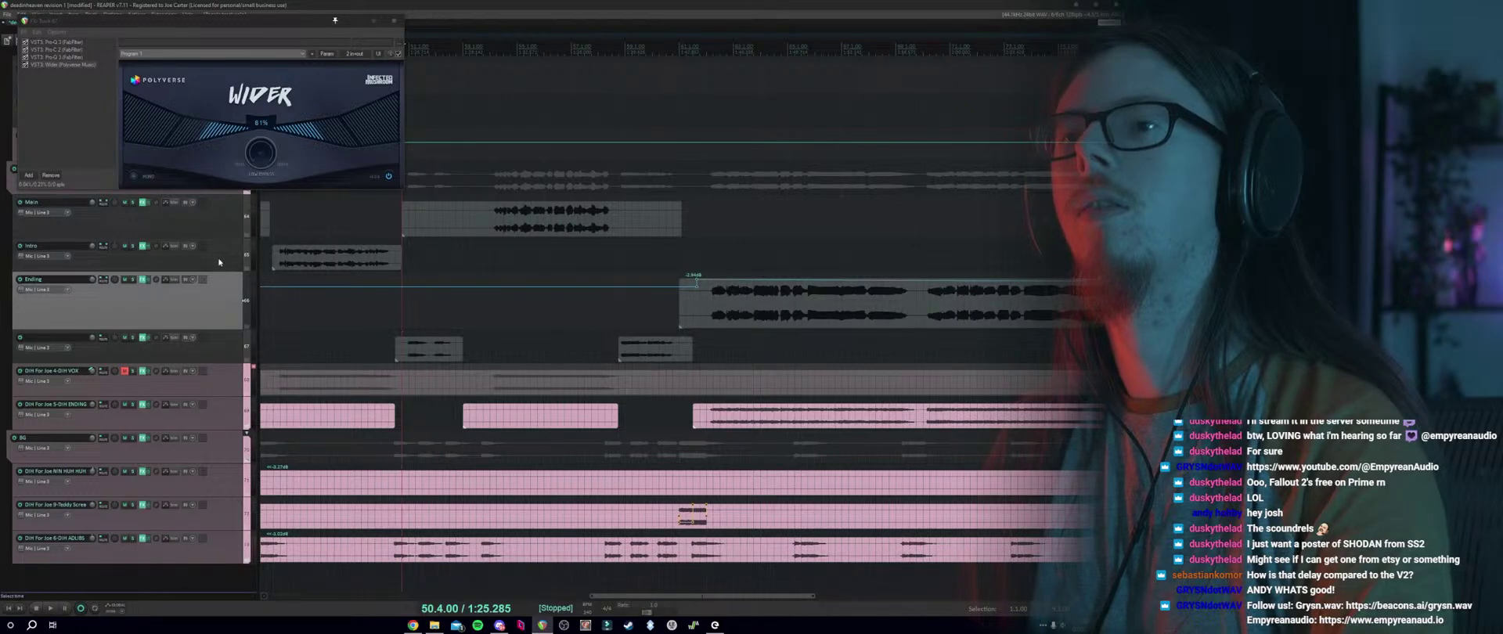
pyautogui.click(133, 338)
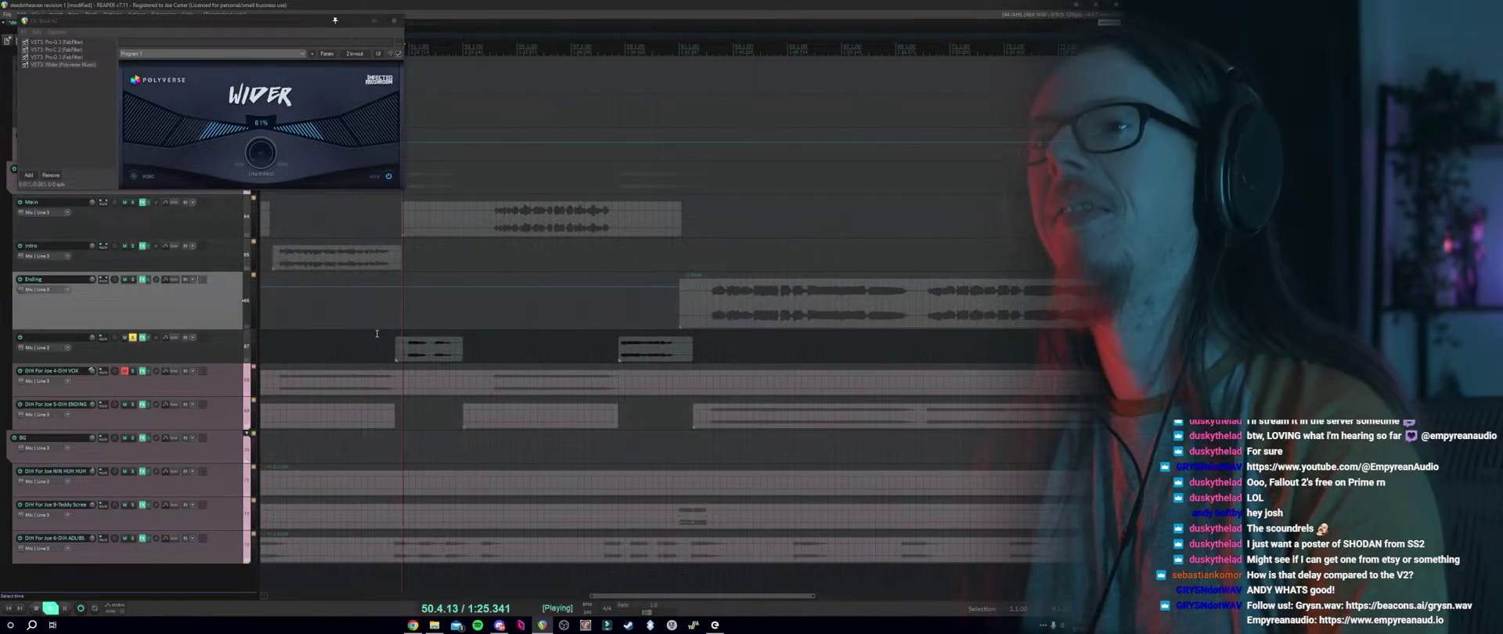
pyautogui.click(70, 57)
pyautogui.click(63, 41)
pyautogui.click(62, 50)
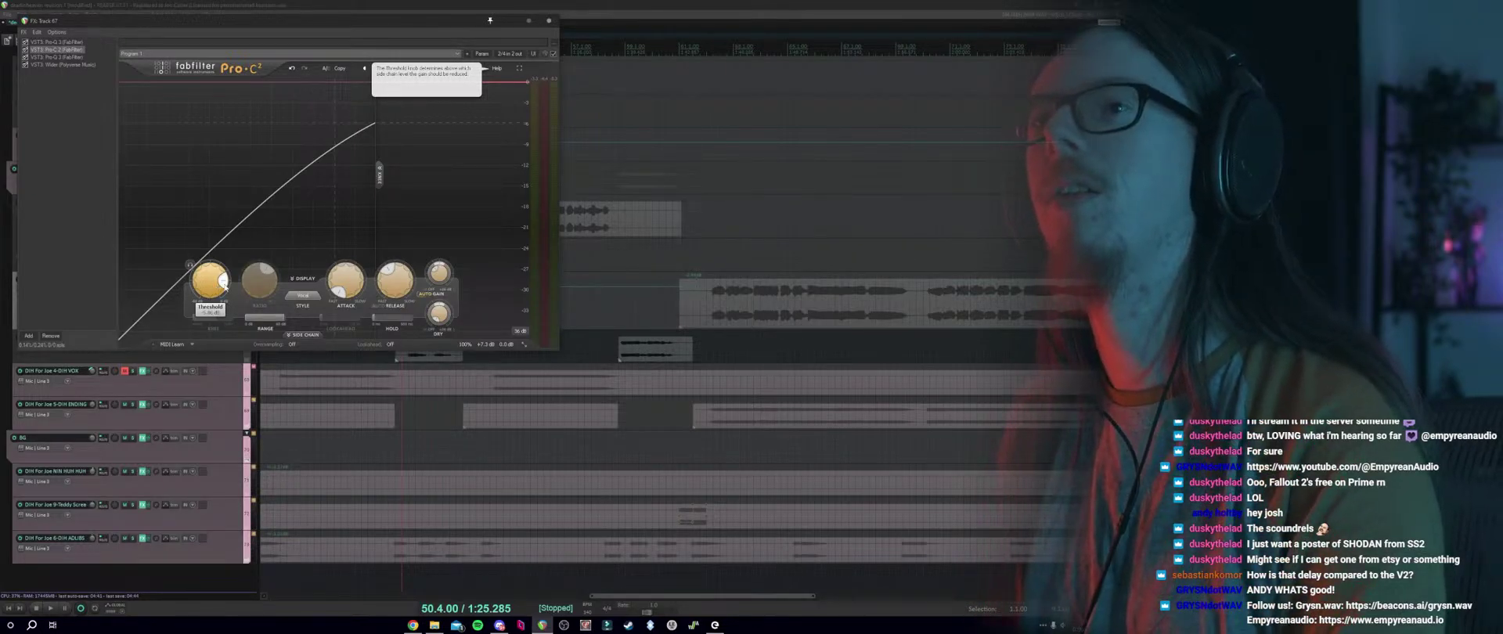
# Lower the Pro-C 2 threshold while playing the soloed vocal from bar 50.2, and close its FX chain.
pyautogui.click(386, 463)
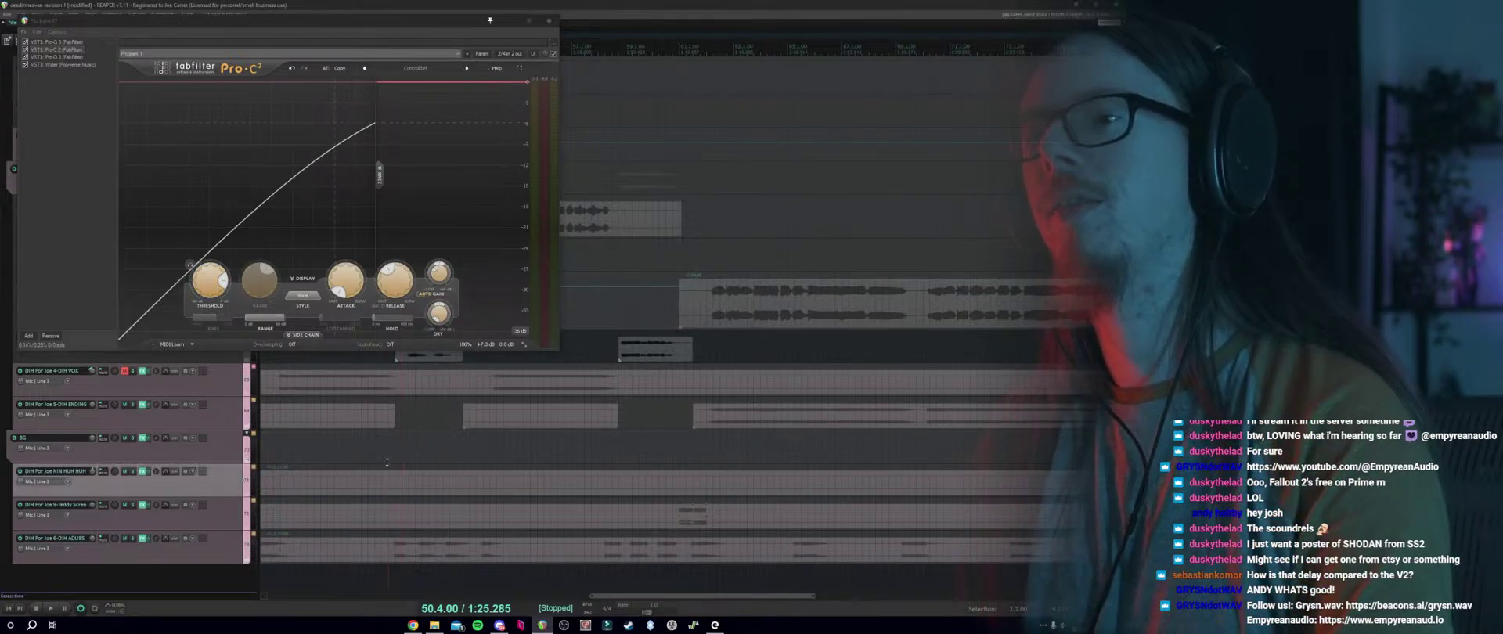
pyautogui.click(392, 457)
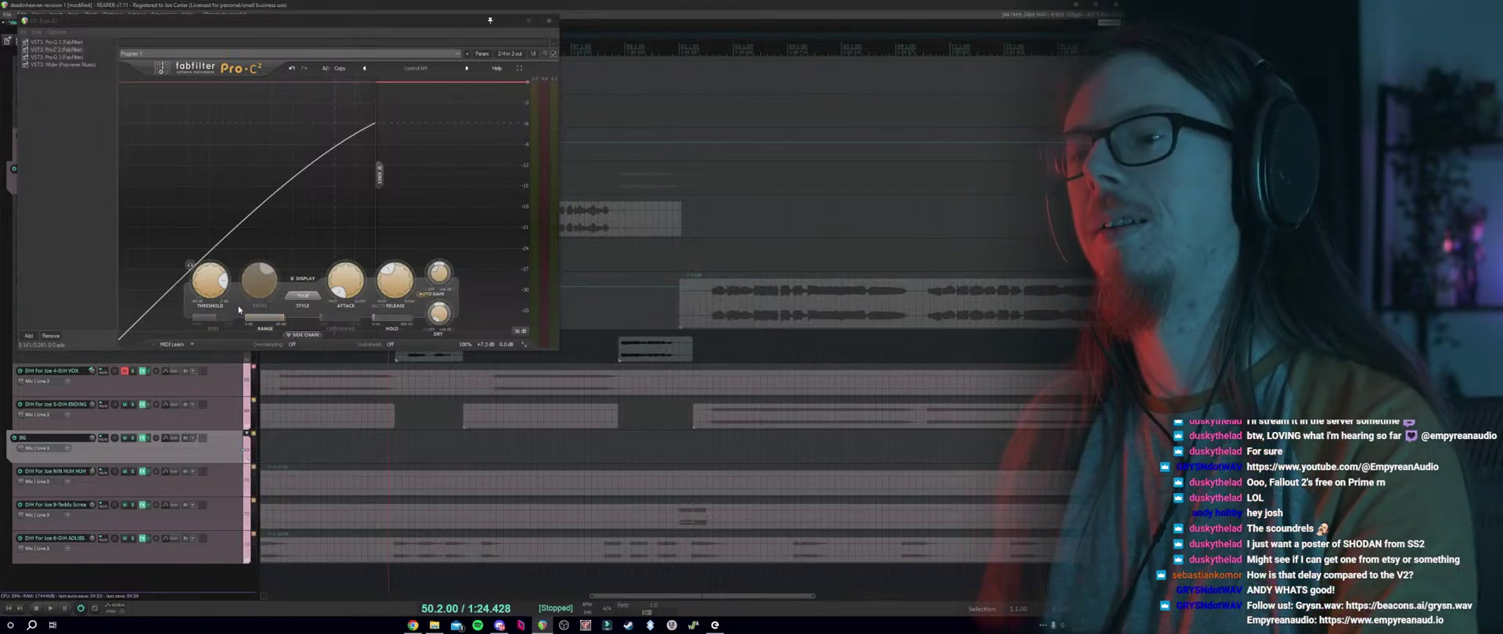
pyautogui.moveTo(246, 320)
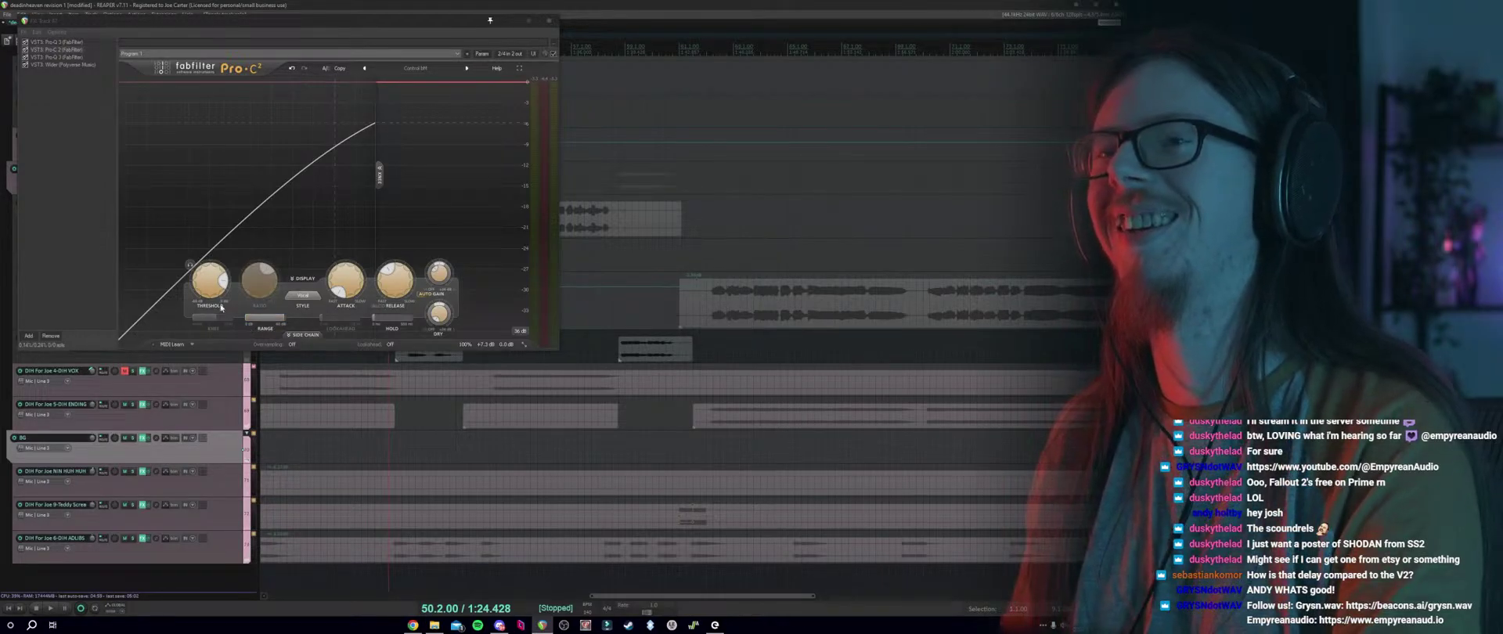
pyautogui.moveTo(201, 270)
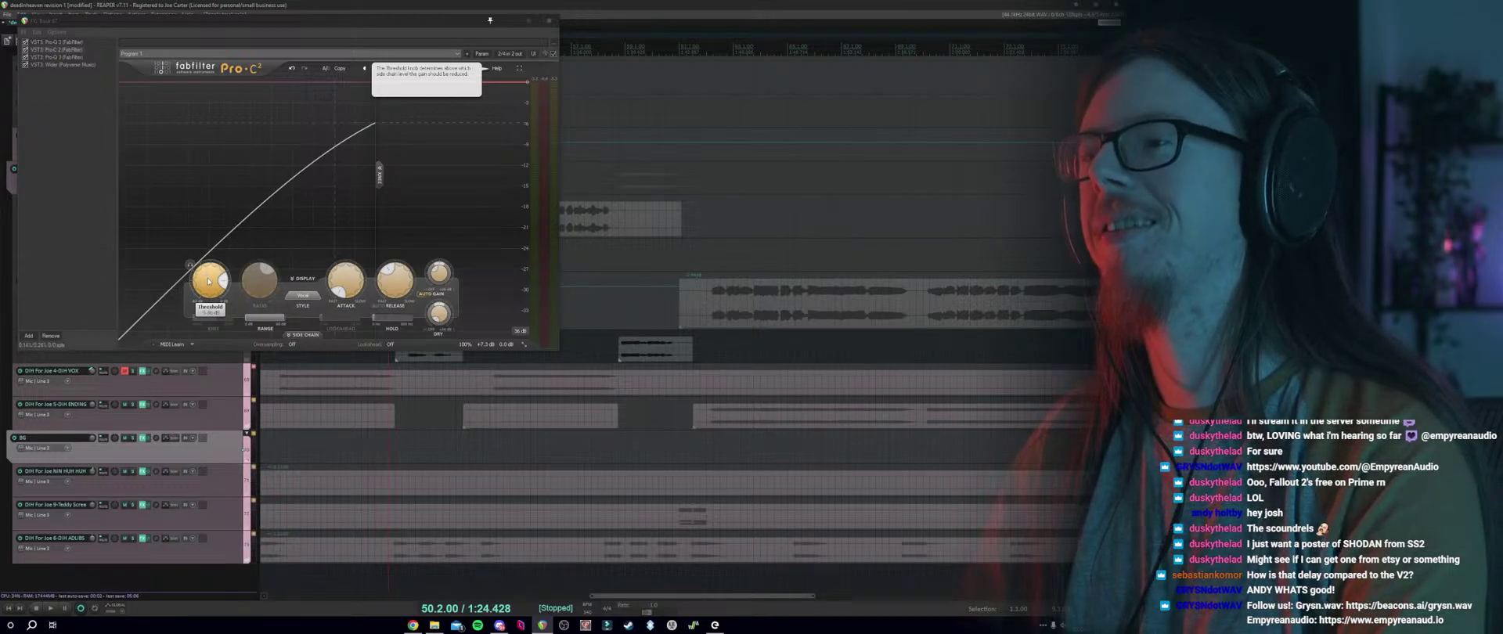
pyautogui.press('space')
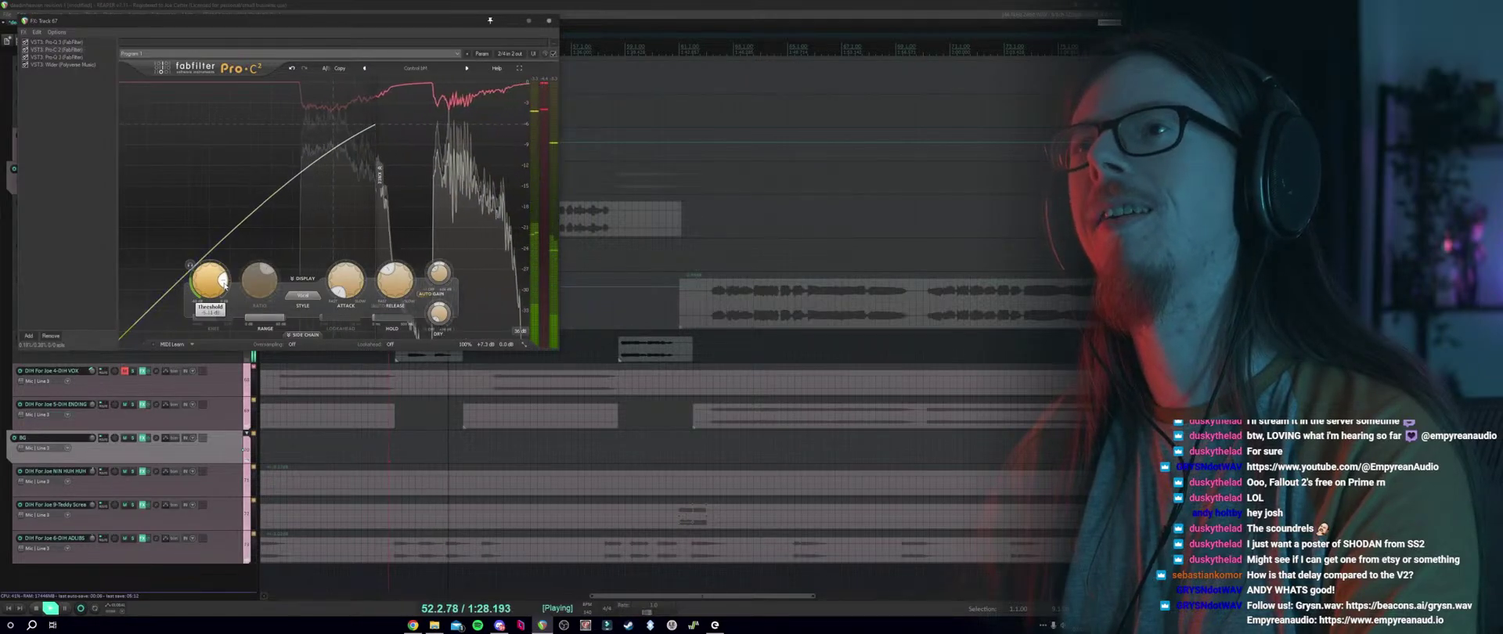
pyautogui.press('space')
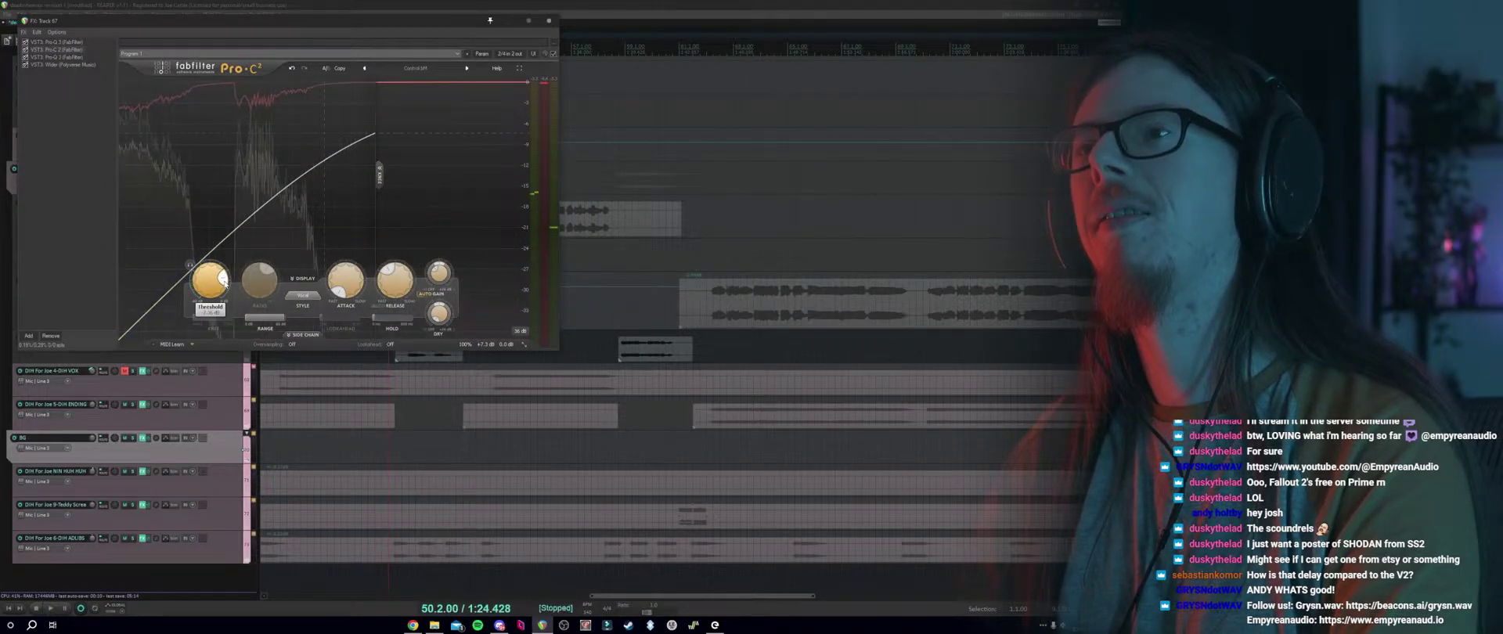
pyautogui.click(75, 63)
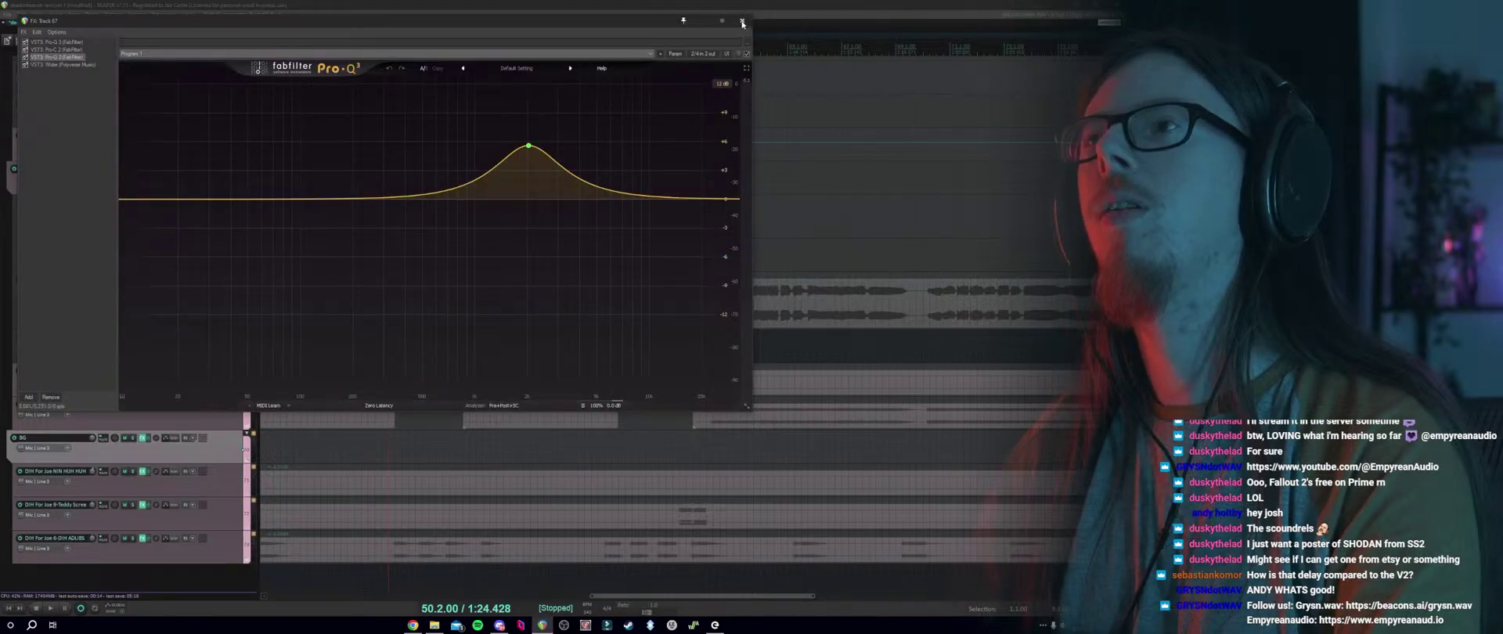
pyautogui.click(743, 22)
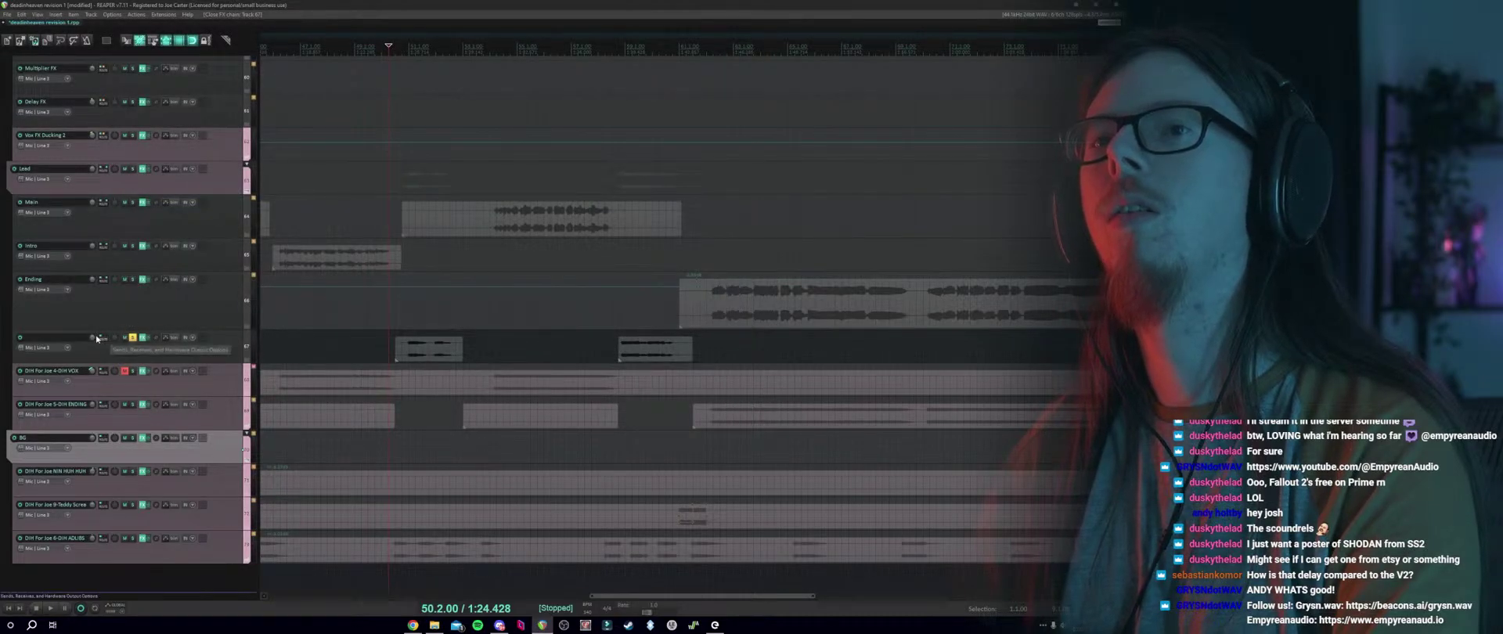
# Route the unnamed vocal track to Multiplier FX with a Pre-Fader (Post-FX) send and audition it from bar 51.
pyautogui.scroll(5, 97, 338)
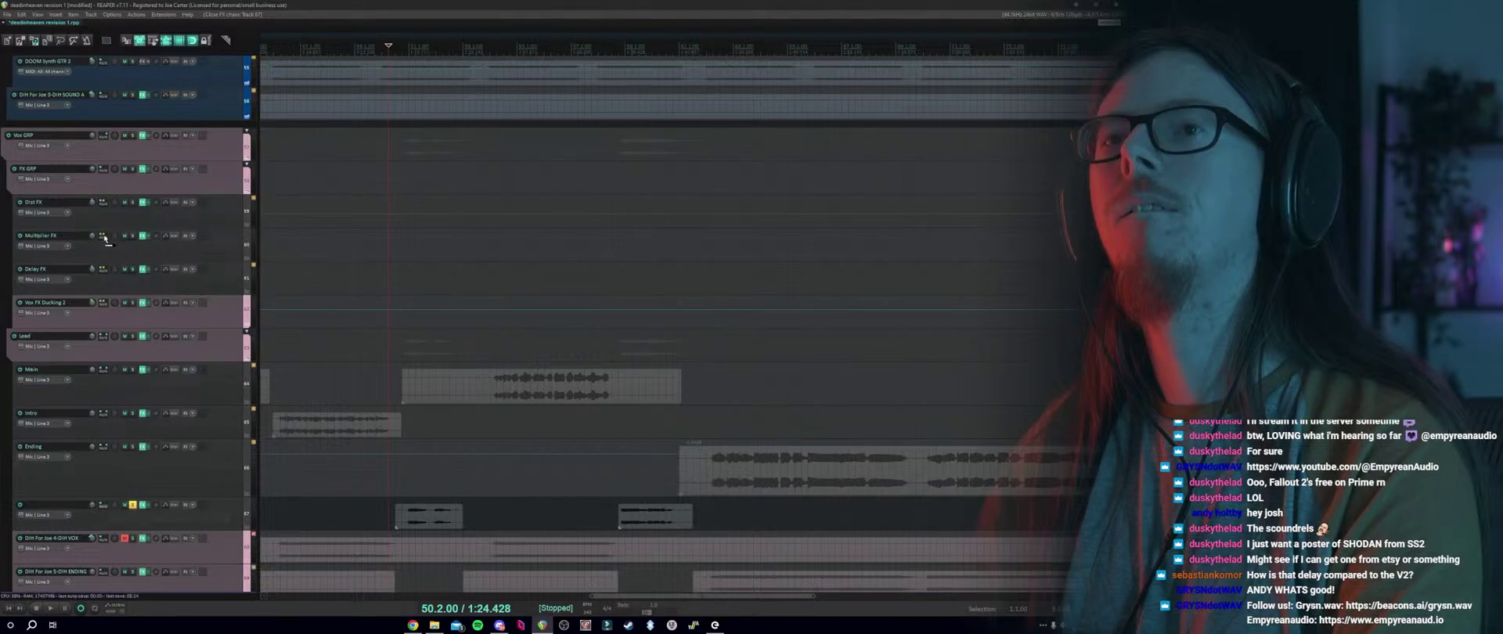
pyautogui.moveTo(106, 239)
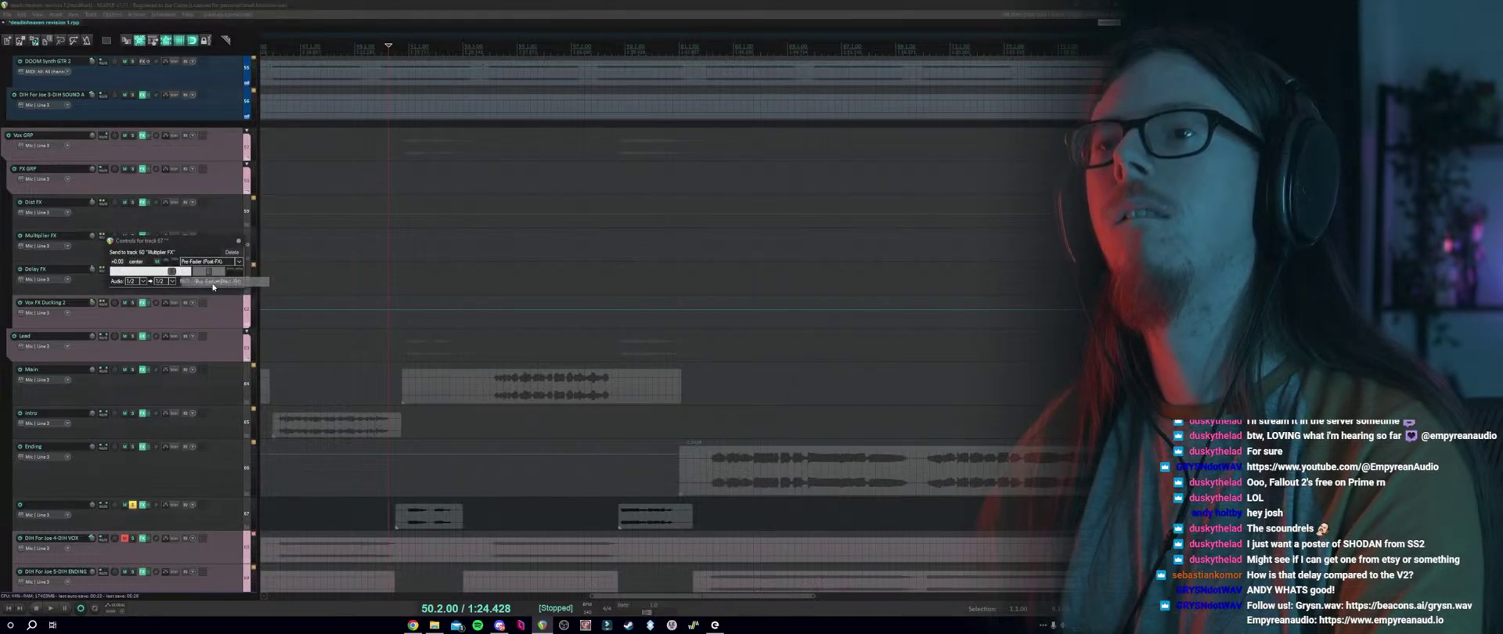
pyautogui.click(406, 500)
pyautogui.press('space')
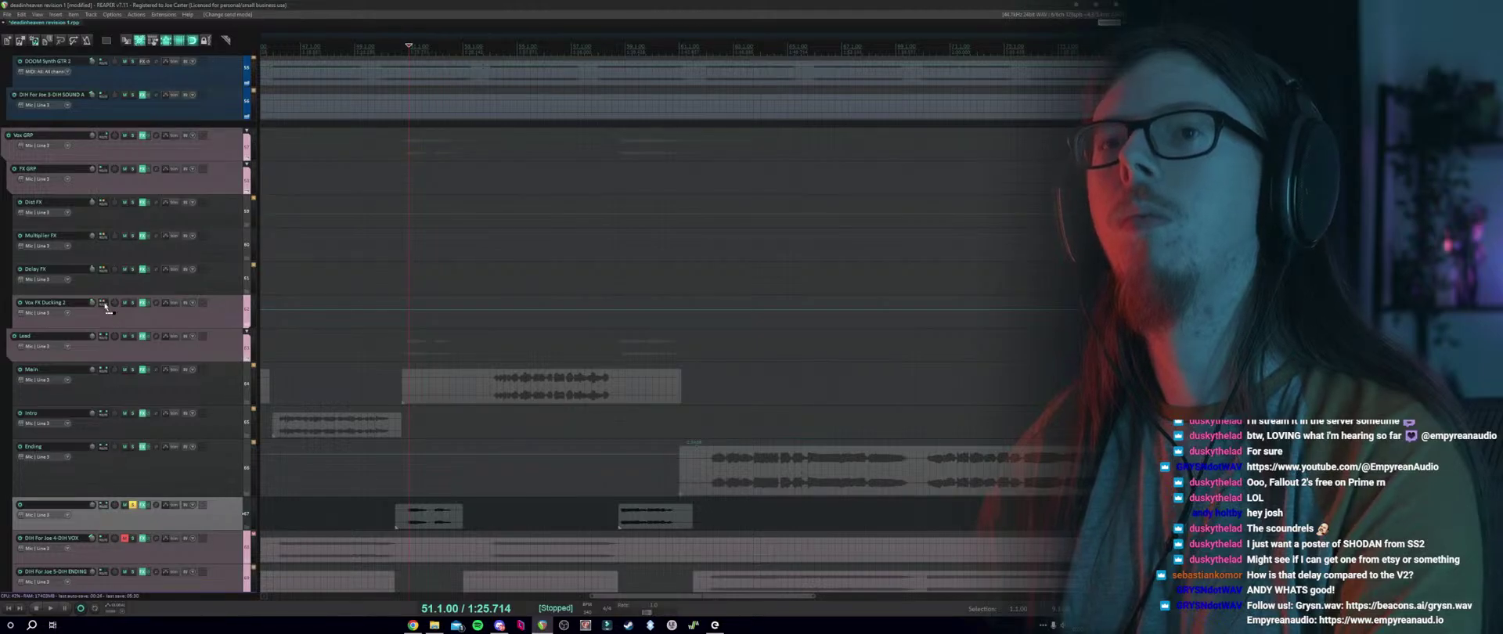
# Add a Pre-Fader (Post-FX) send from the unnamed track to Vox FX Ducking 2, and play it unsoloed in the mix.
pyautogui.moveTo(106, 306)
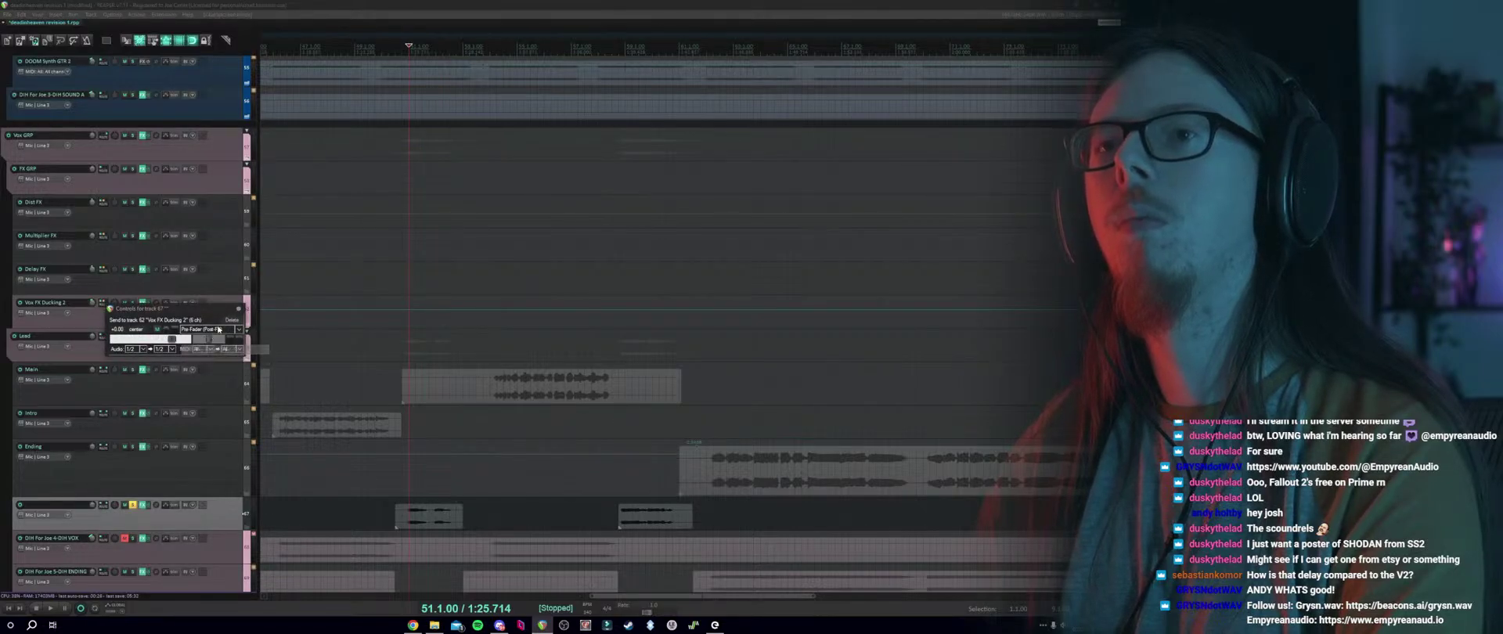
pyautogui.click(132, 505)
pyautogui.press('space')
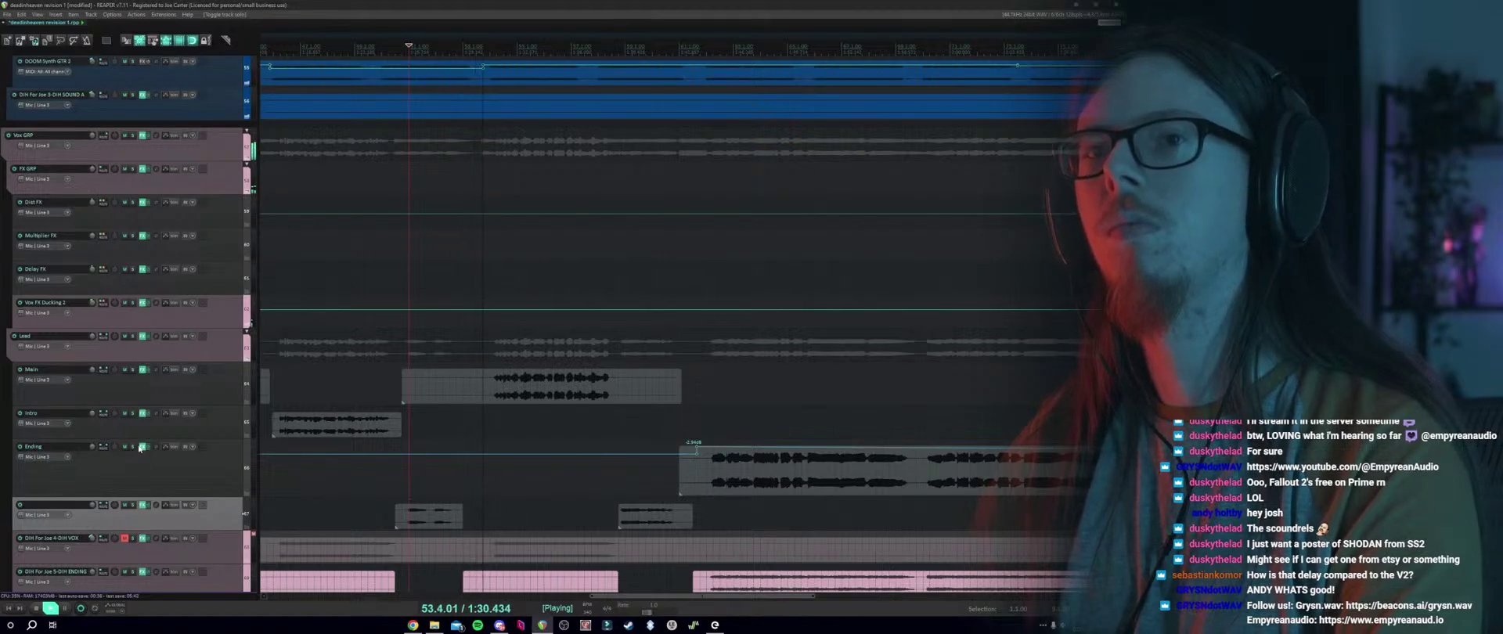
pyautogui.scroll(-1, 138, 442)
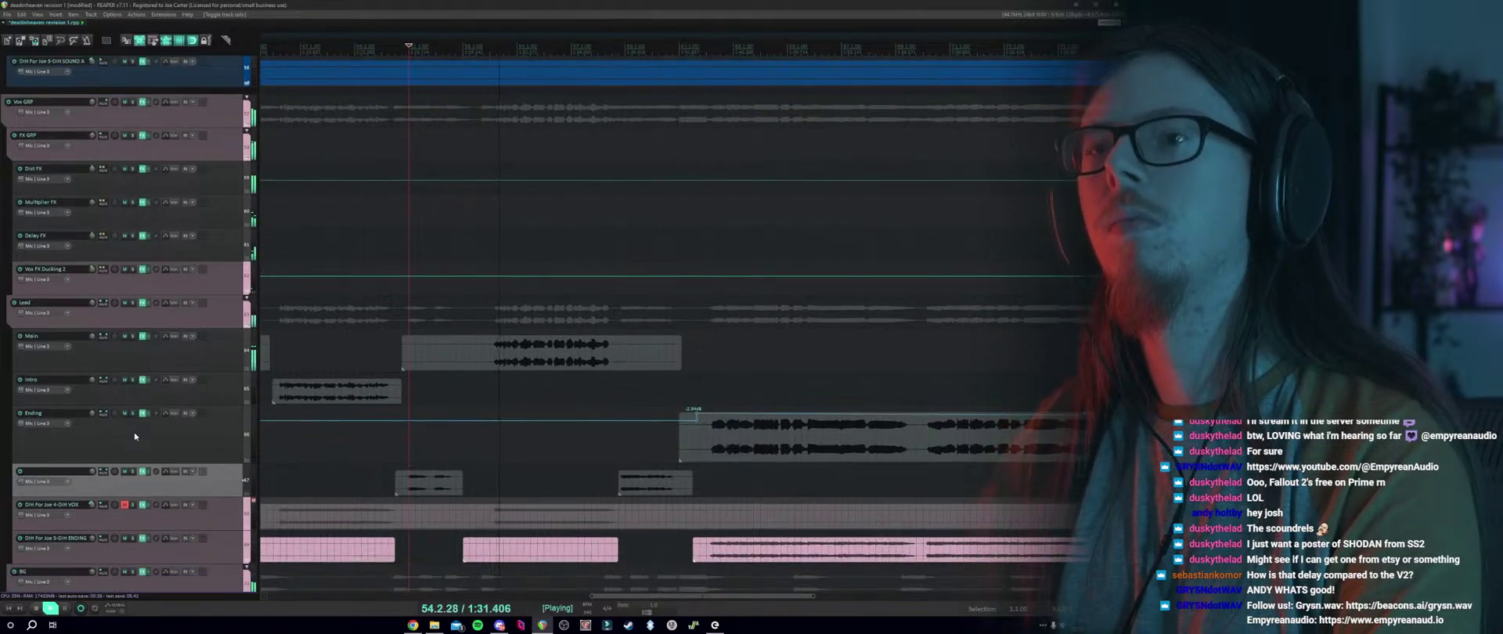
pyautogui.press('space')
# Lower the level of the unnamed track's send to Vox FX Ducking 2 in its routing settings.
pyautogui.click(102, 472)
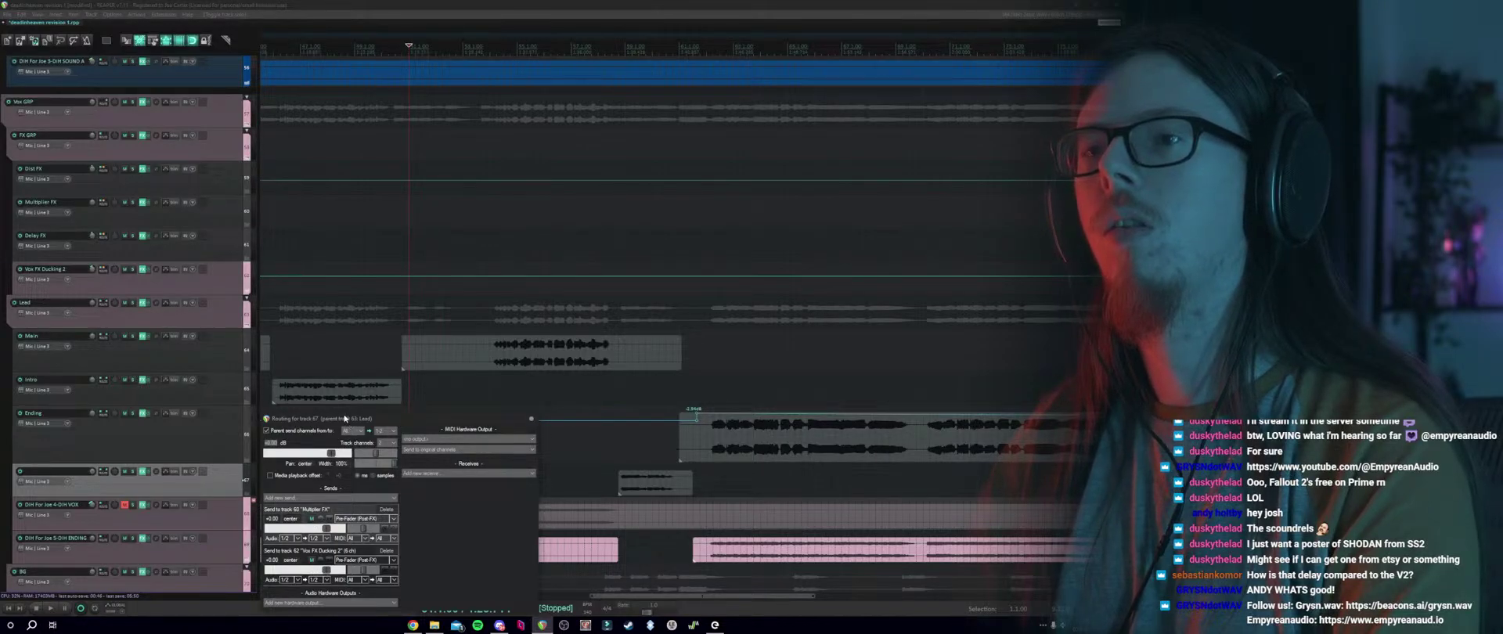
pyautogui.rightClick(404, 216)
pyautogui.click(422, 222)
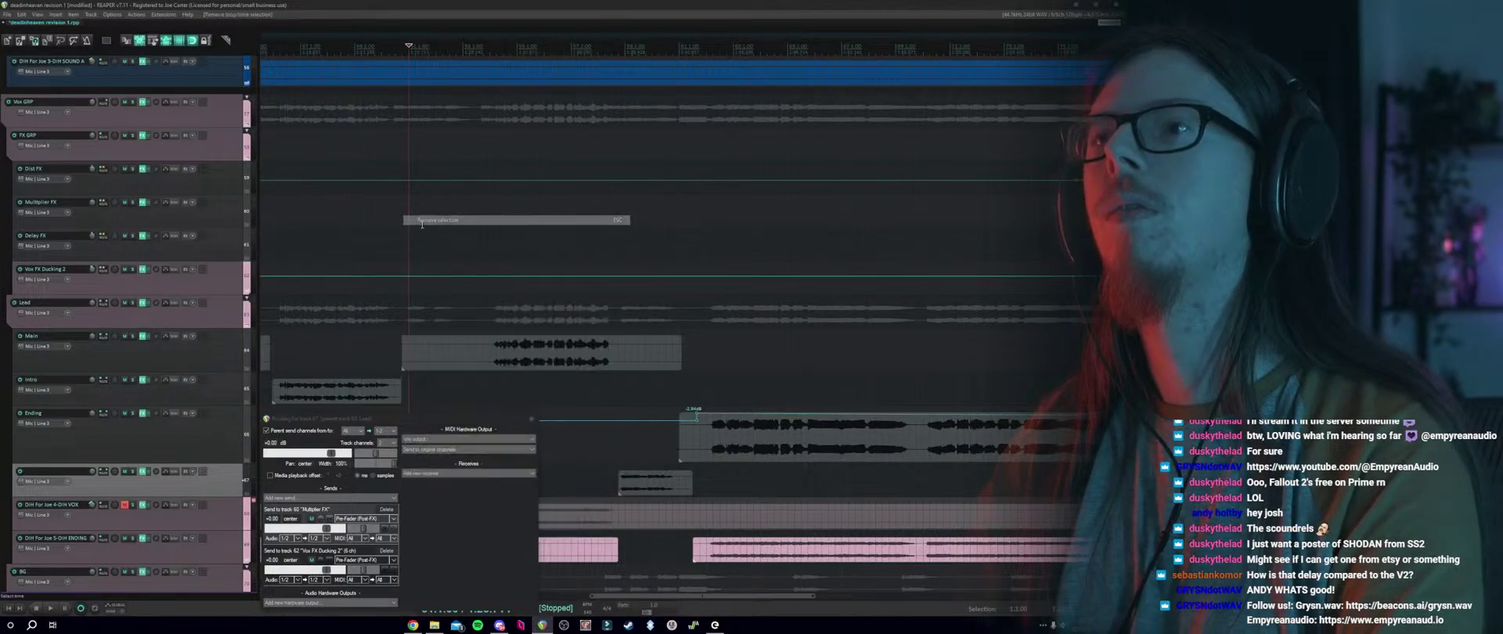
pyautogui.moveTo(326, 570); pyautogui.dragTo(320, 573)
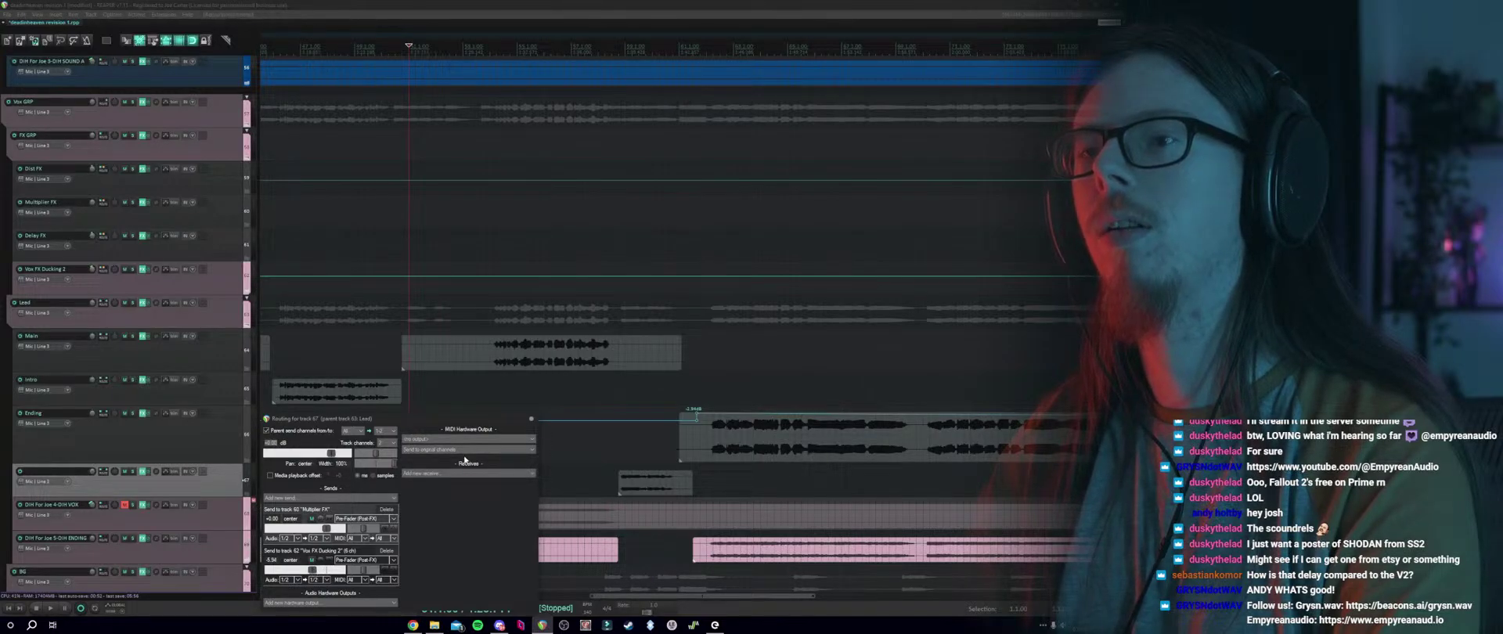
pyautogui.click(532, 419)
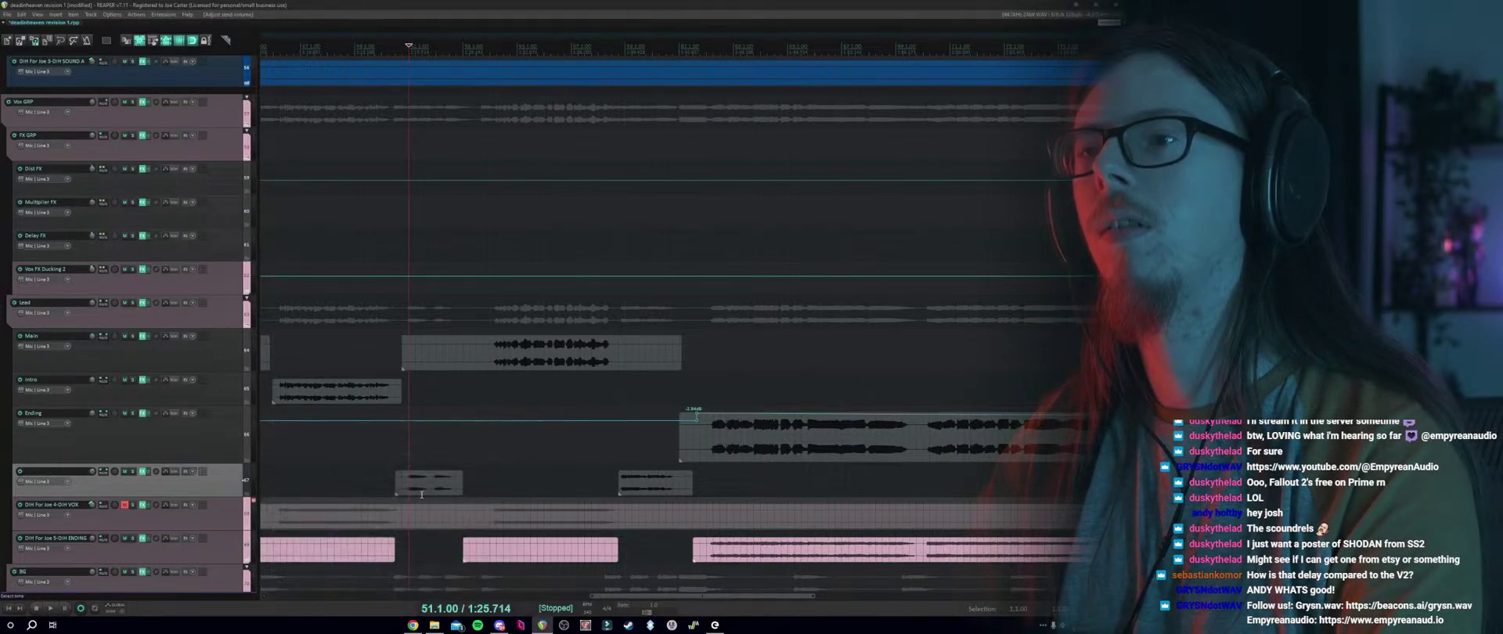
# Adjust the unnamed vocal track's volume against the full mix while replaying the passage from bar 50.4.
pyautogui.click(133, 472)
pyautogui.click(132, 472)
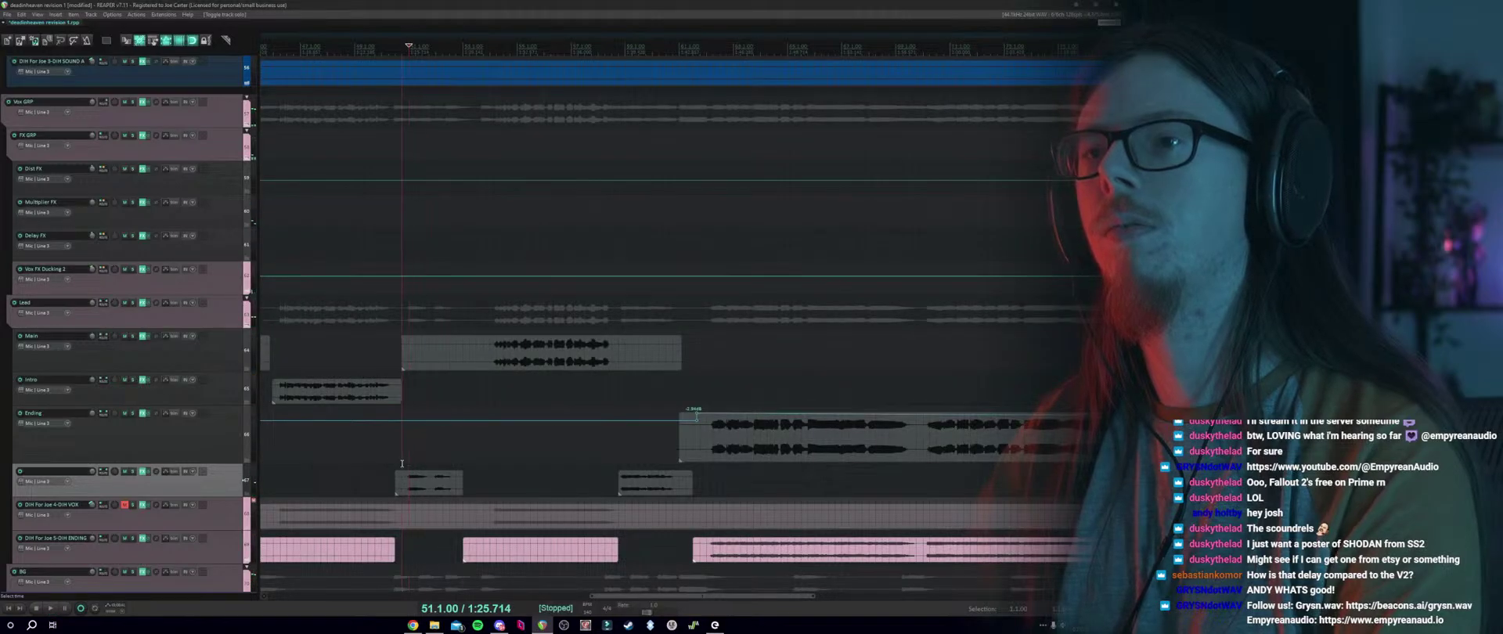
pyautogui.press('space')
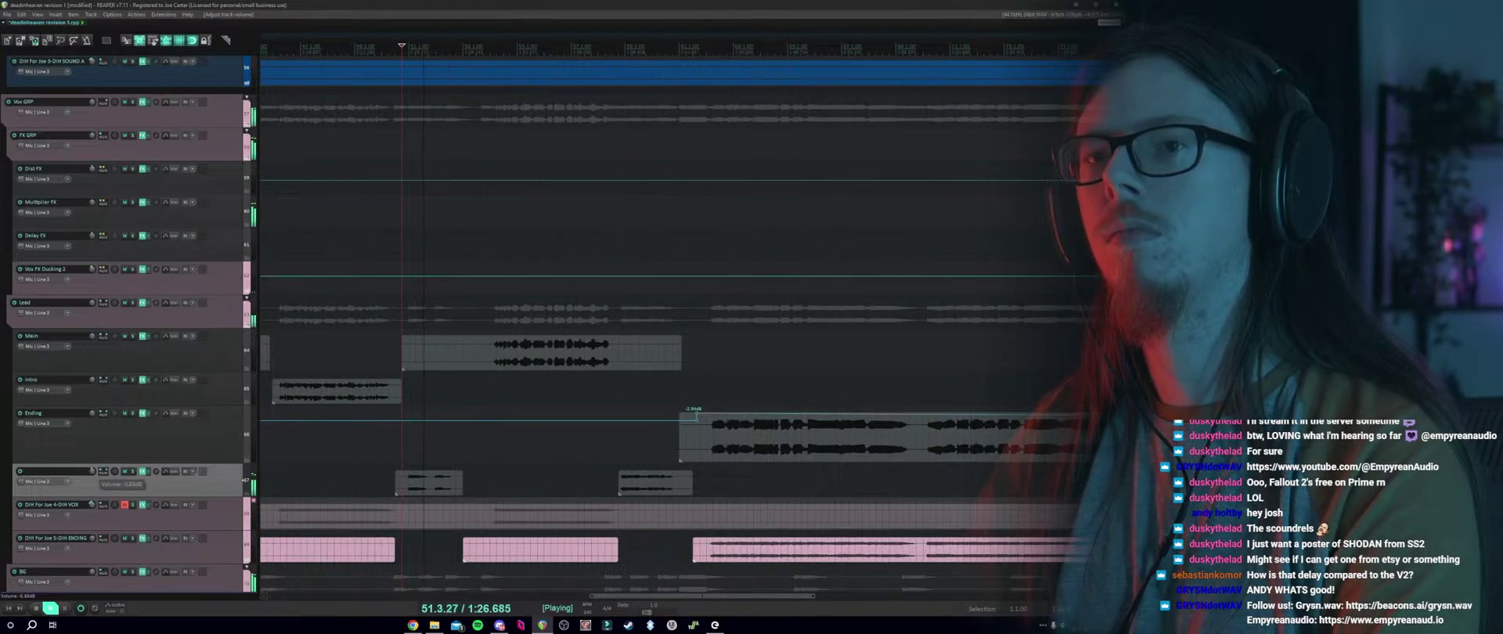
pyautogui.press('space')
pyautogui.press('space')
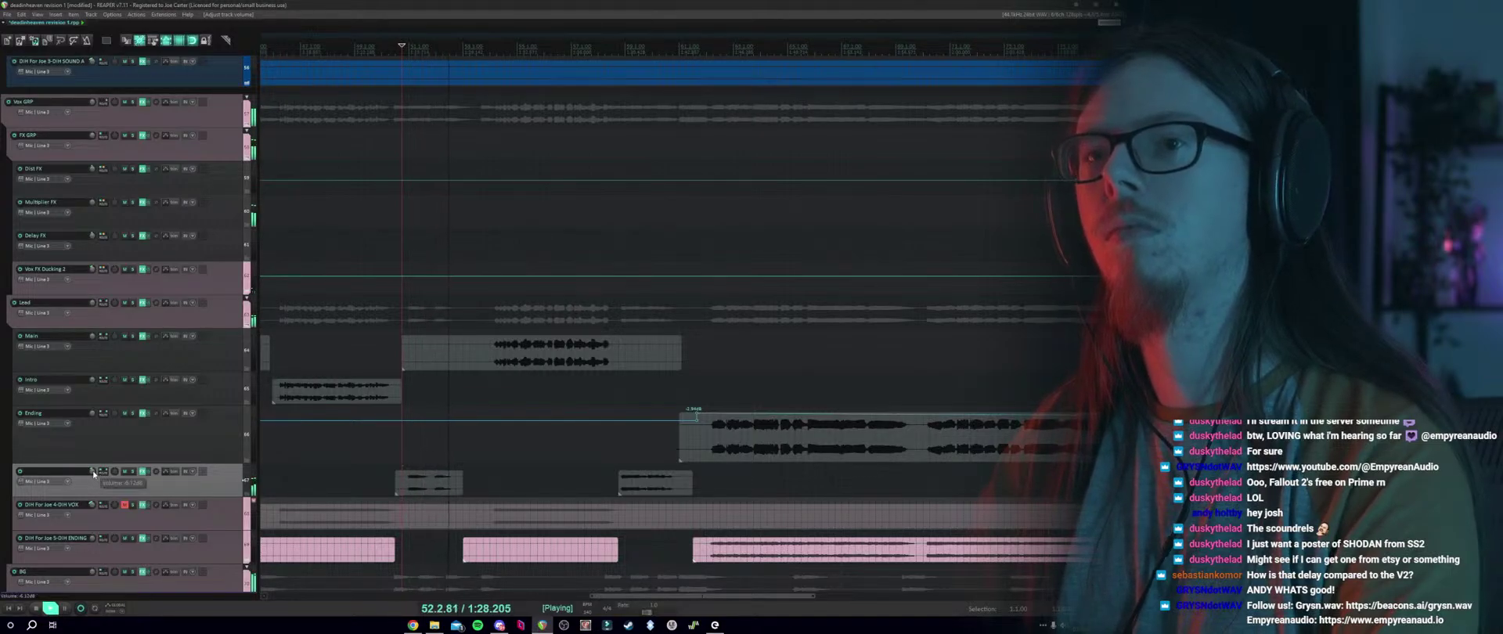
pyautogui.press('space')
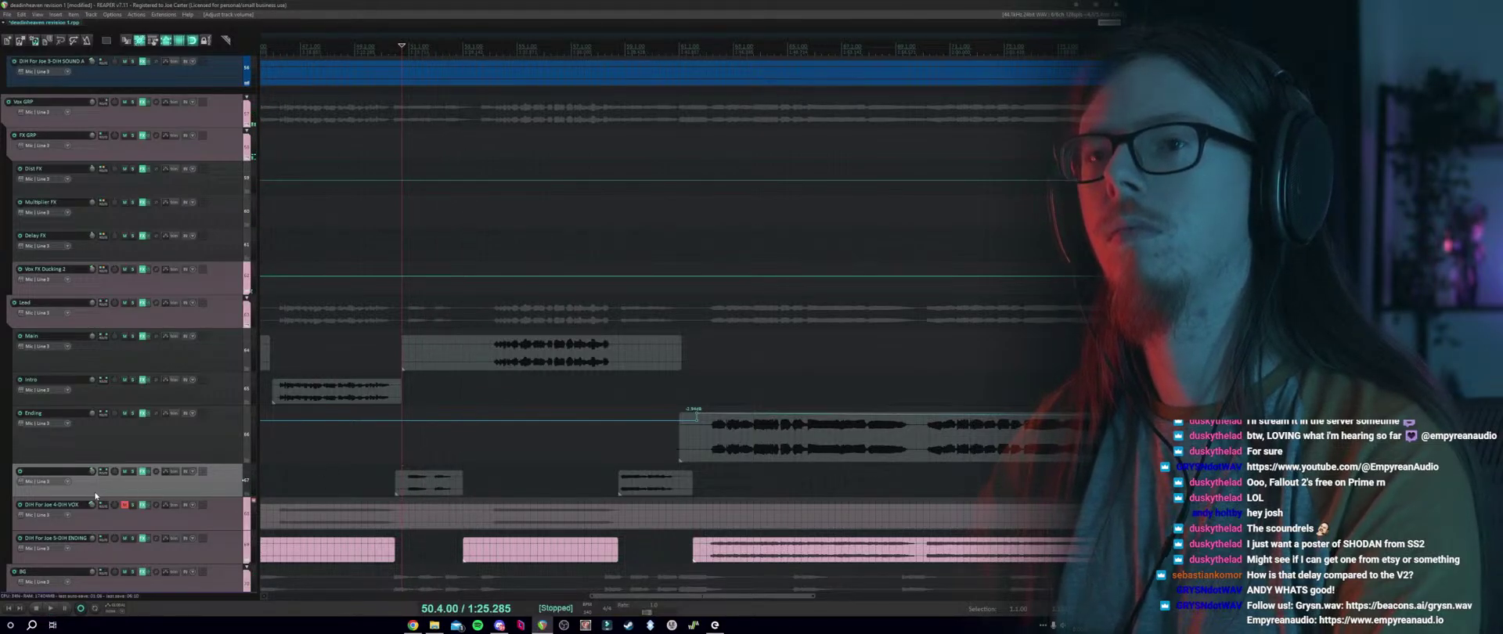
pyautogui.moveTo(92, 472)
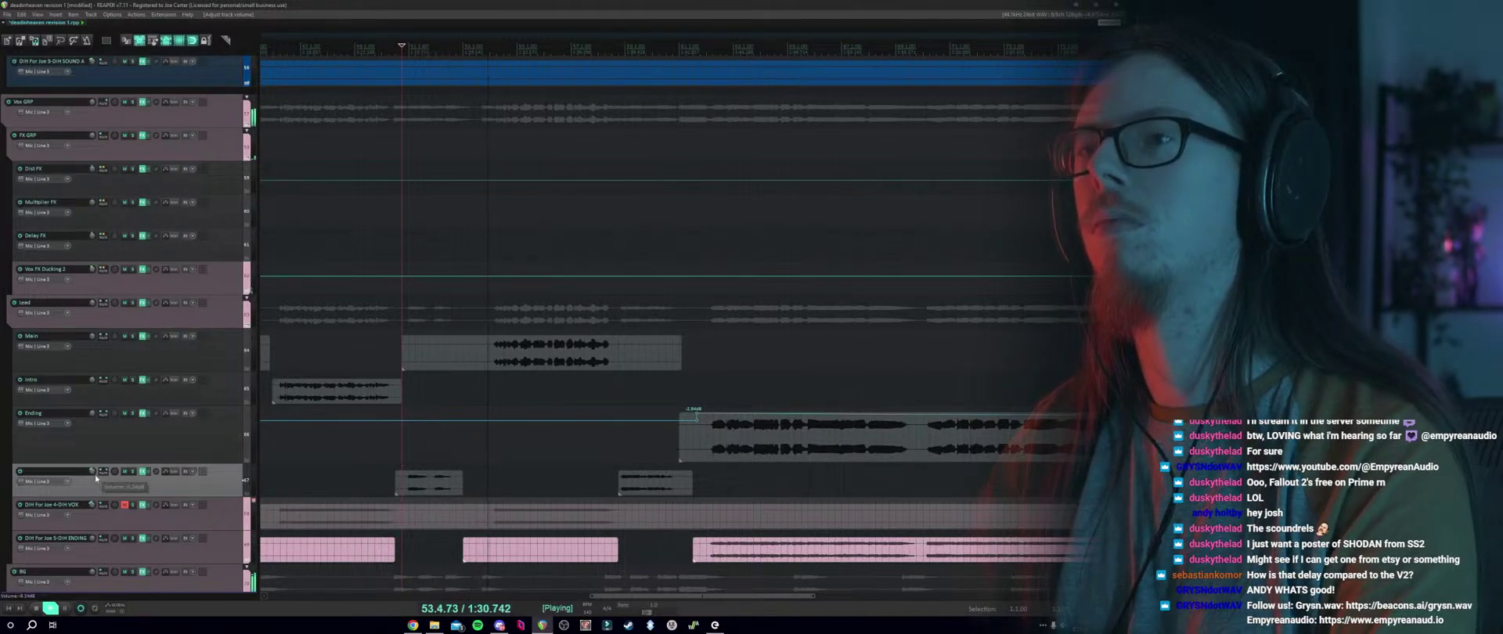
# Rebalance the unnamed vocal track's volume against the ad-libs while replaying from bar 50.2, and save the project.
pyautogui.scroll(-2, 191, 460)
pyautogui.scroll(-1, 191, 462)
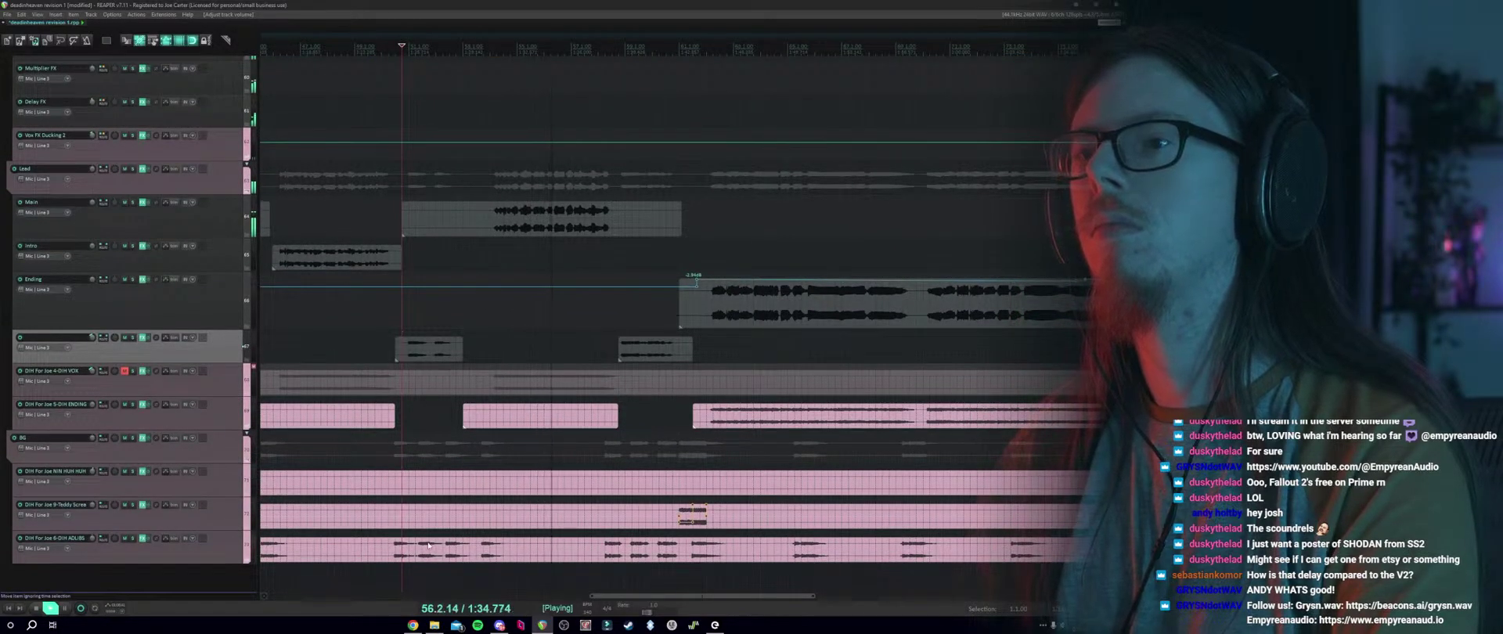
pyautogui.click(476, 554)
pyautogui.press('space')
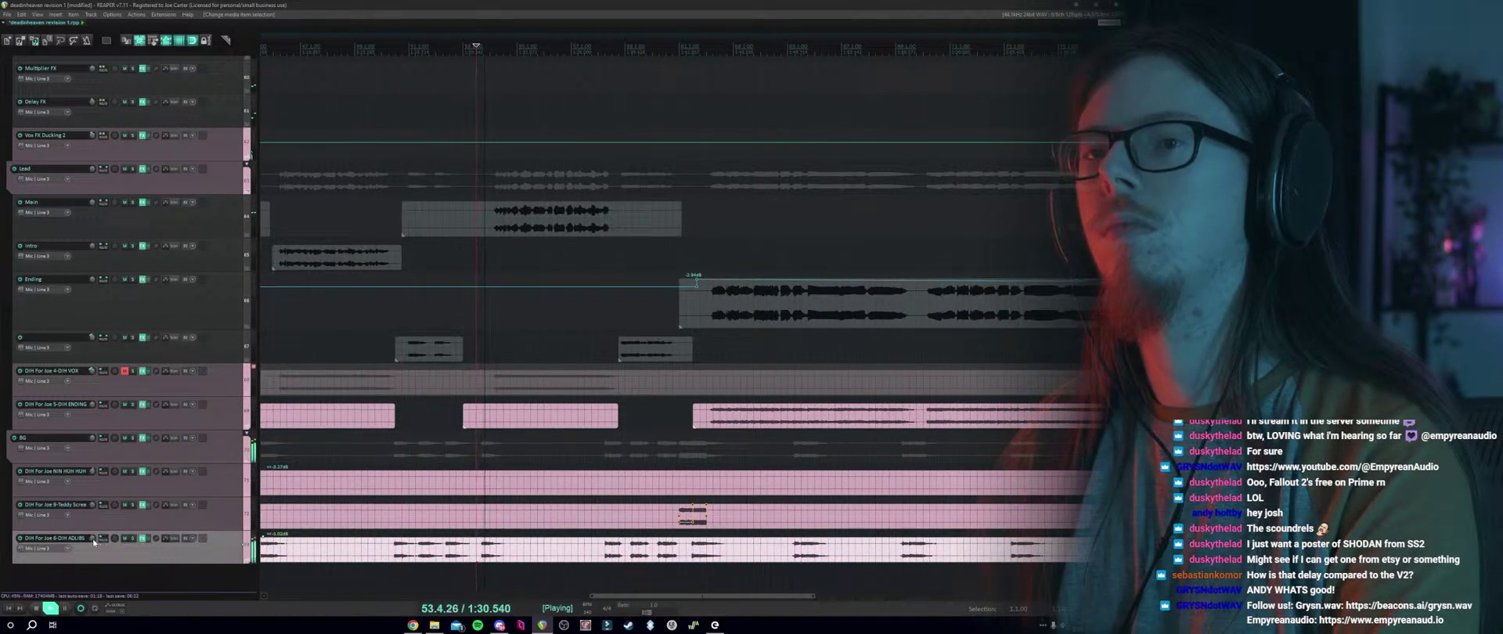
pyautogui.click(387, 536)
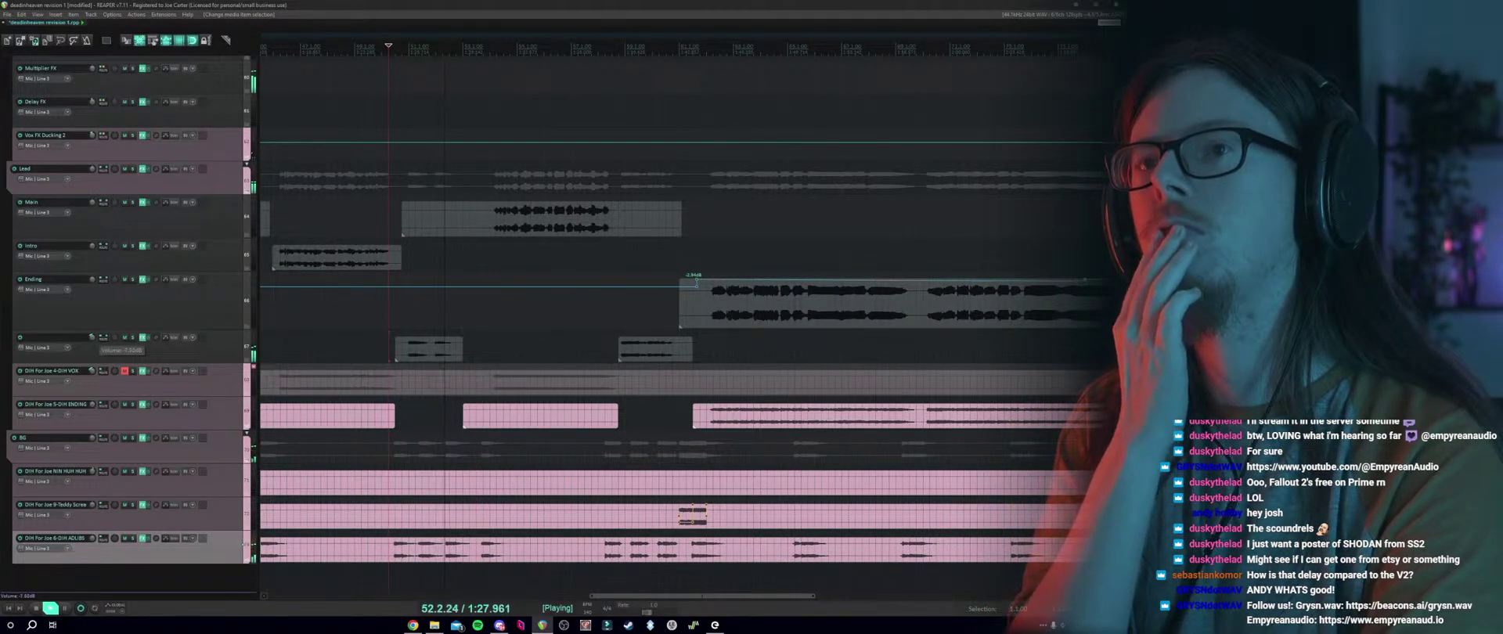
pyautogui.moveTo(91, 338); pyautogui.dragTo(92, 343)
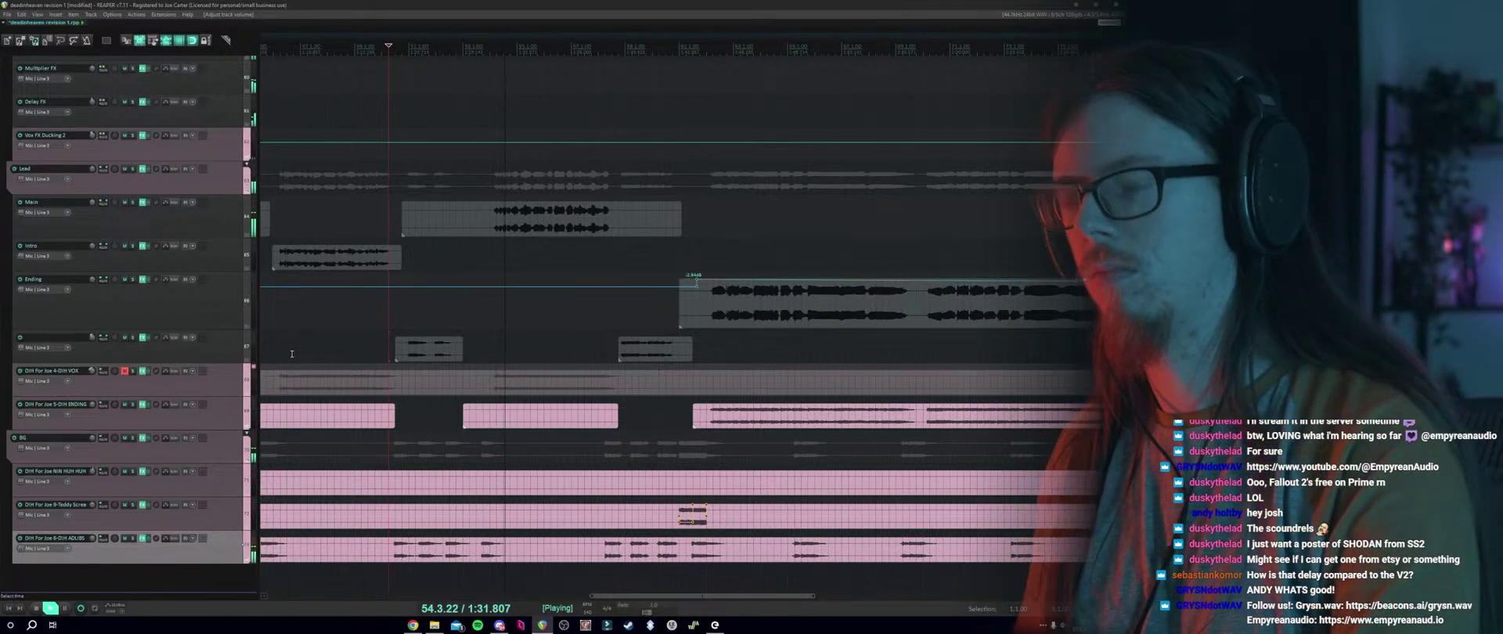
pyautogui.hotkey('ctrl', 's')
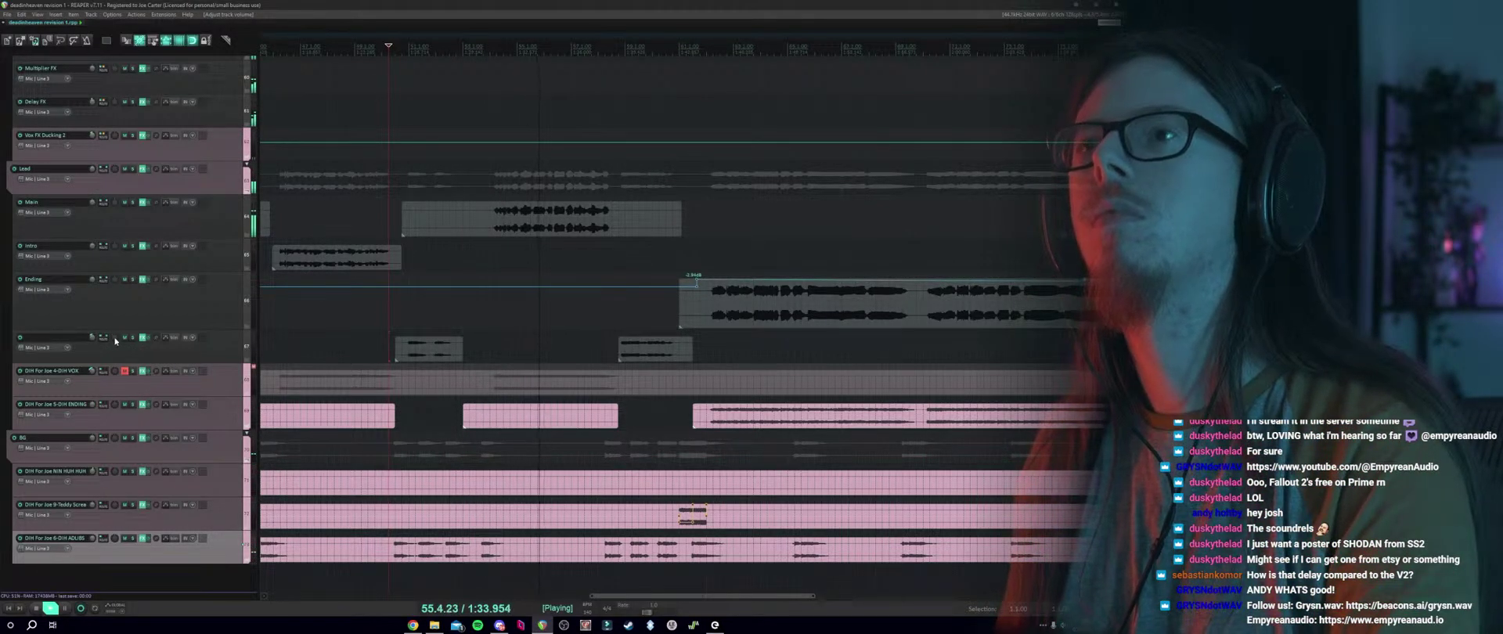
# Adjust the Dist FX track's volume in the mix while playing from bar 53.4, and fine-tune the unnamed vocal track's level.
pyautogui.scroll(3, 115, 341)
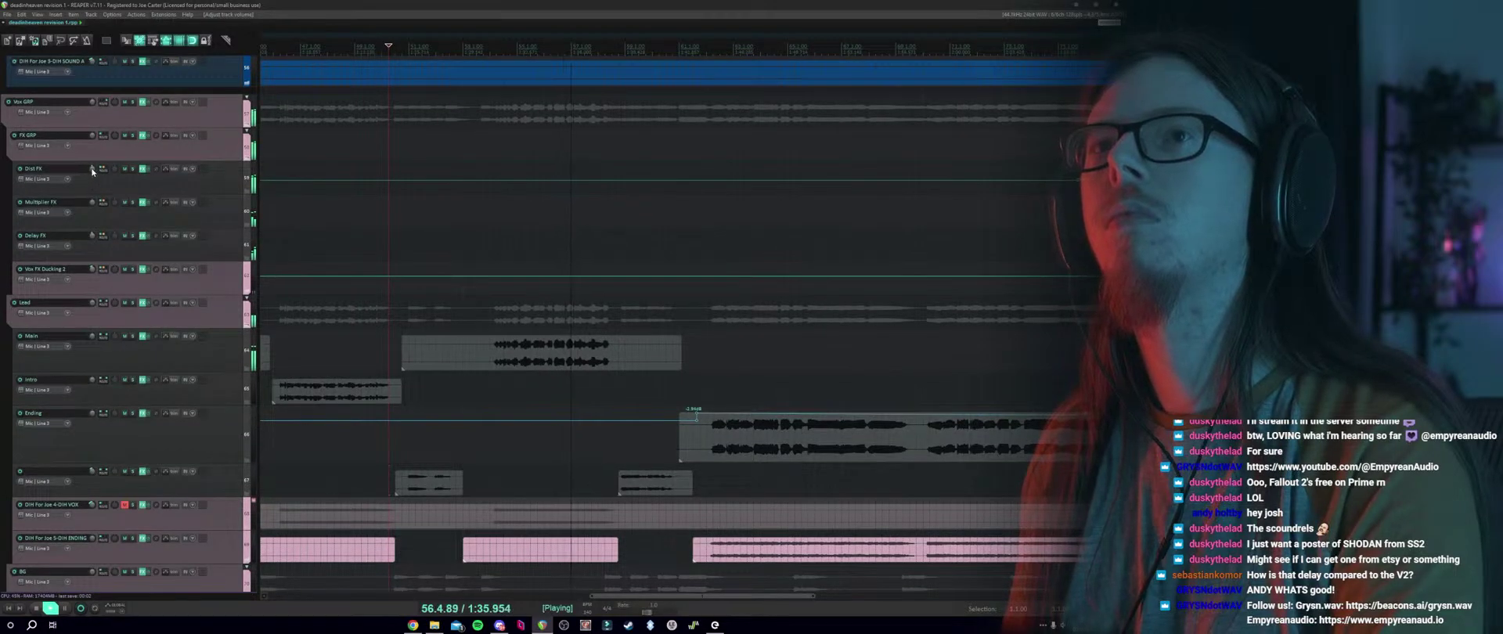
pyautogui.scroll(2, 91, 172)
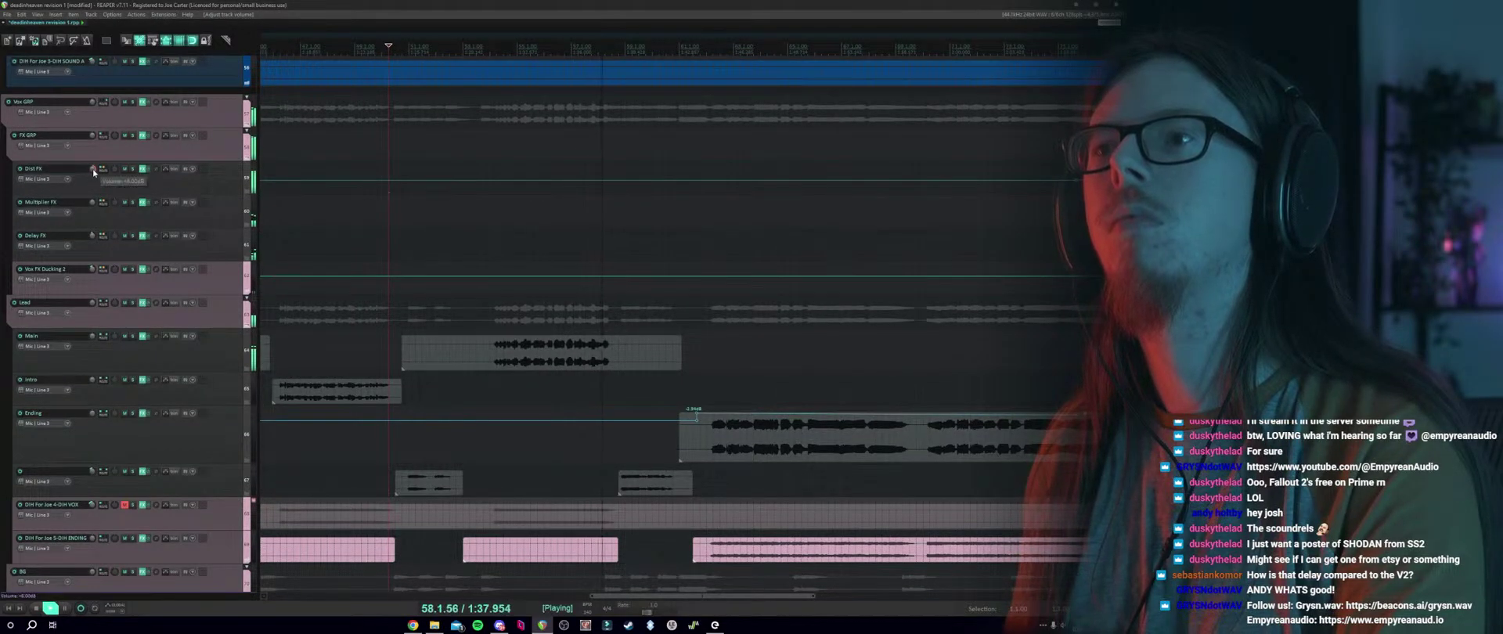
pyautogui.press('space')
pyautogui.press('-')
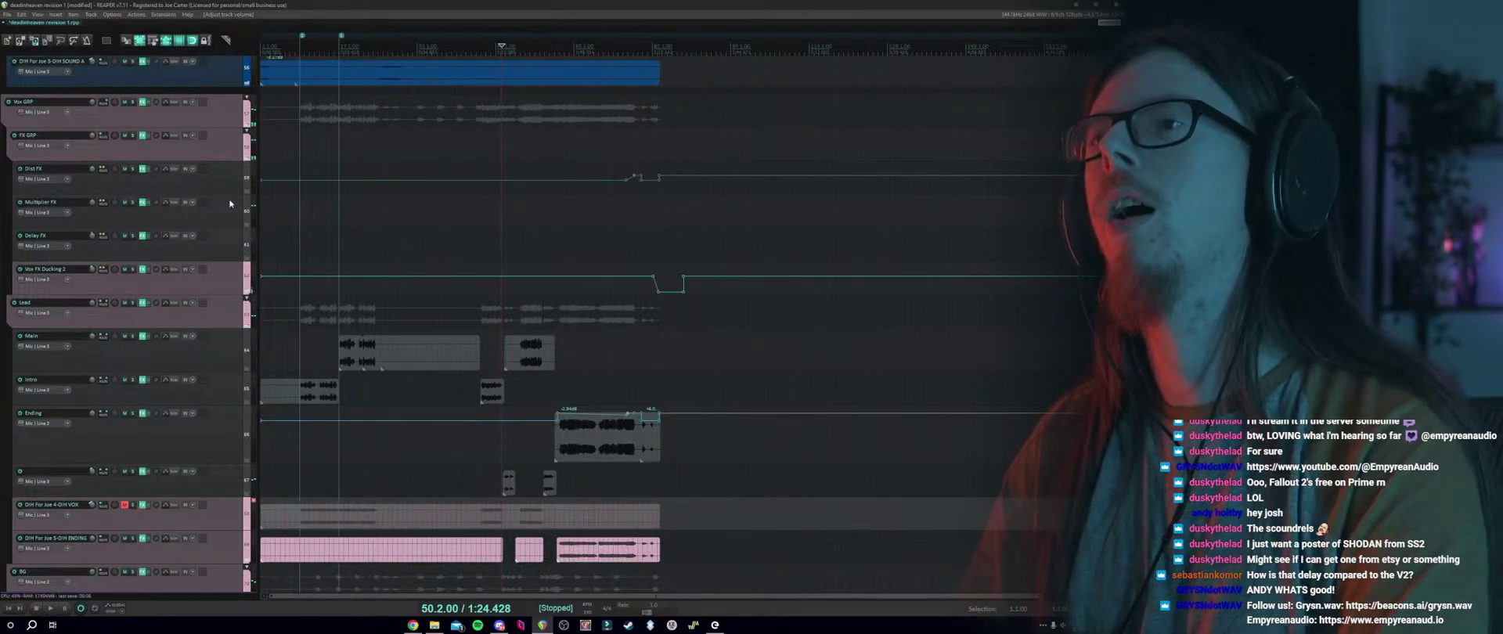
pyautogui.click(139, 177)
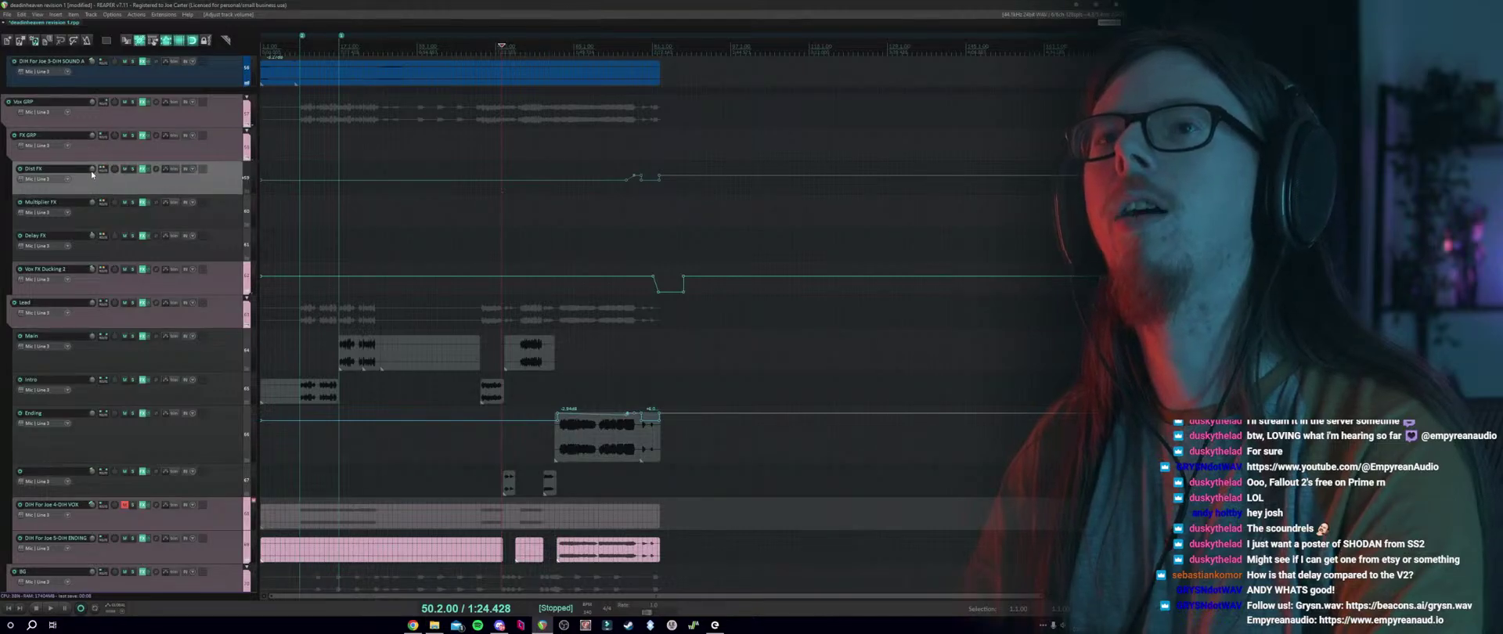
pyautogui.scroll(4, 517, 336)
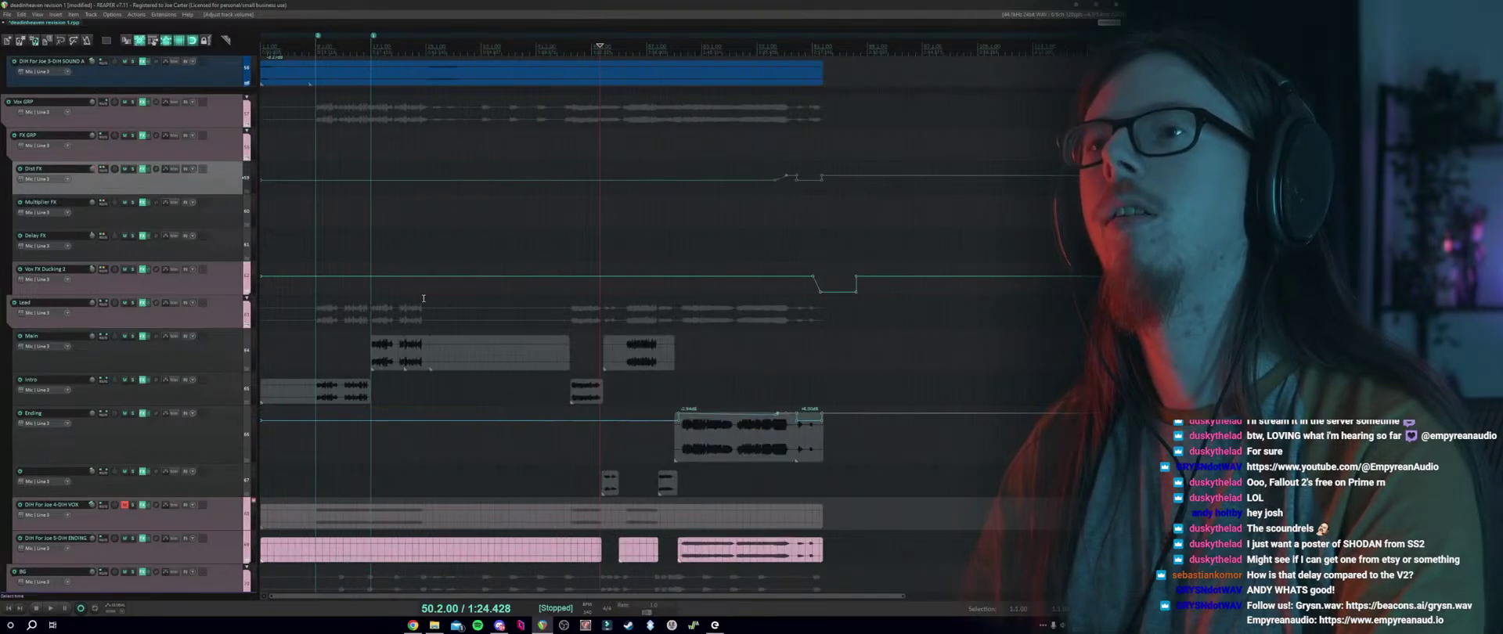
pyautogui.click(760, 319)
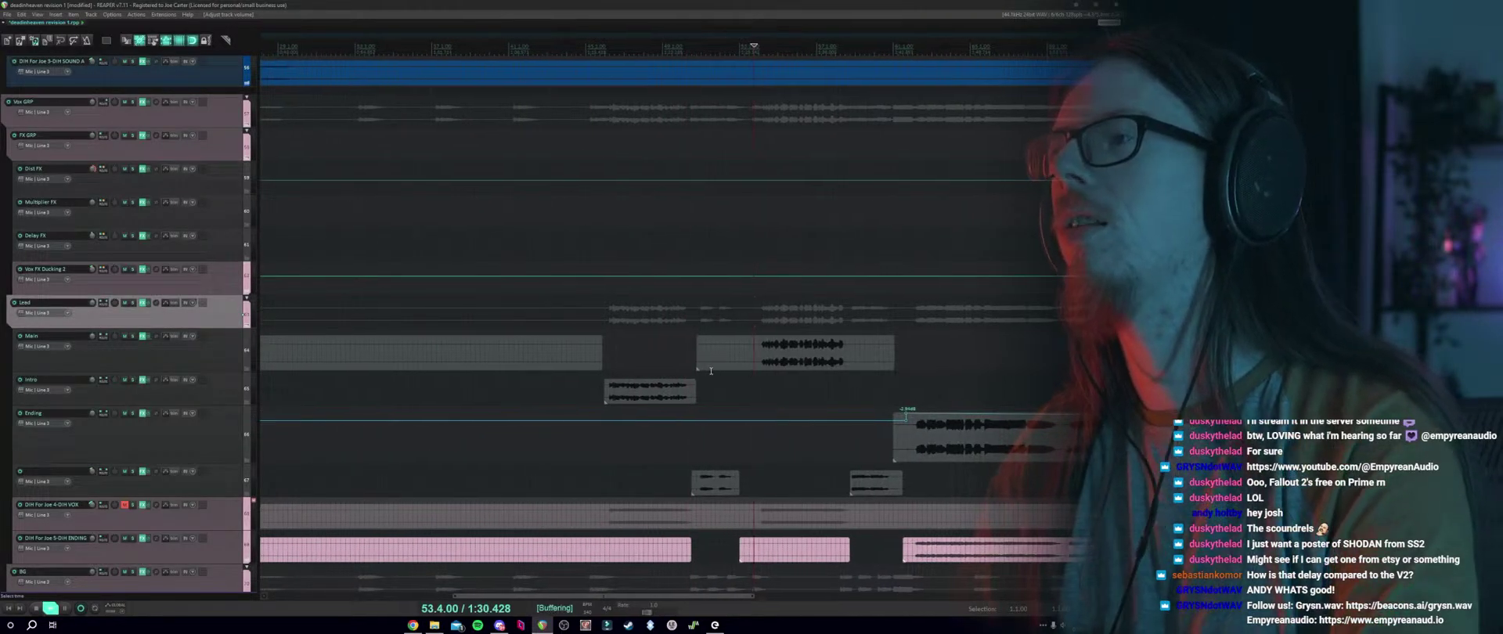
pyautogui.press('space')
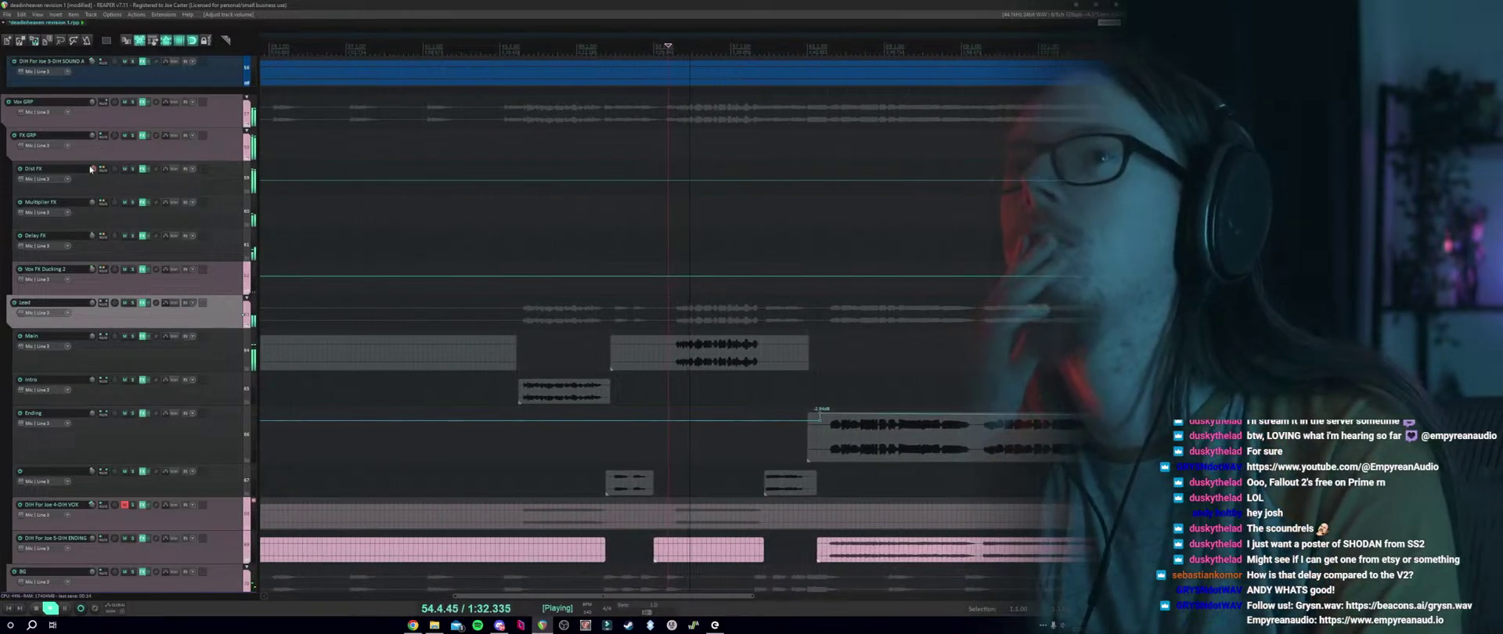
pyautogui.moveTo(93, 170); pyautogui.dragTo(95, 176)
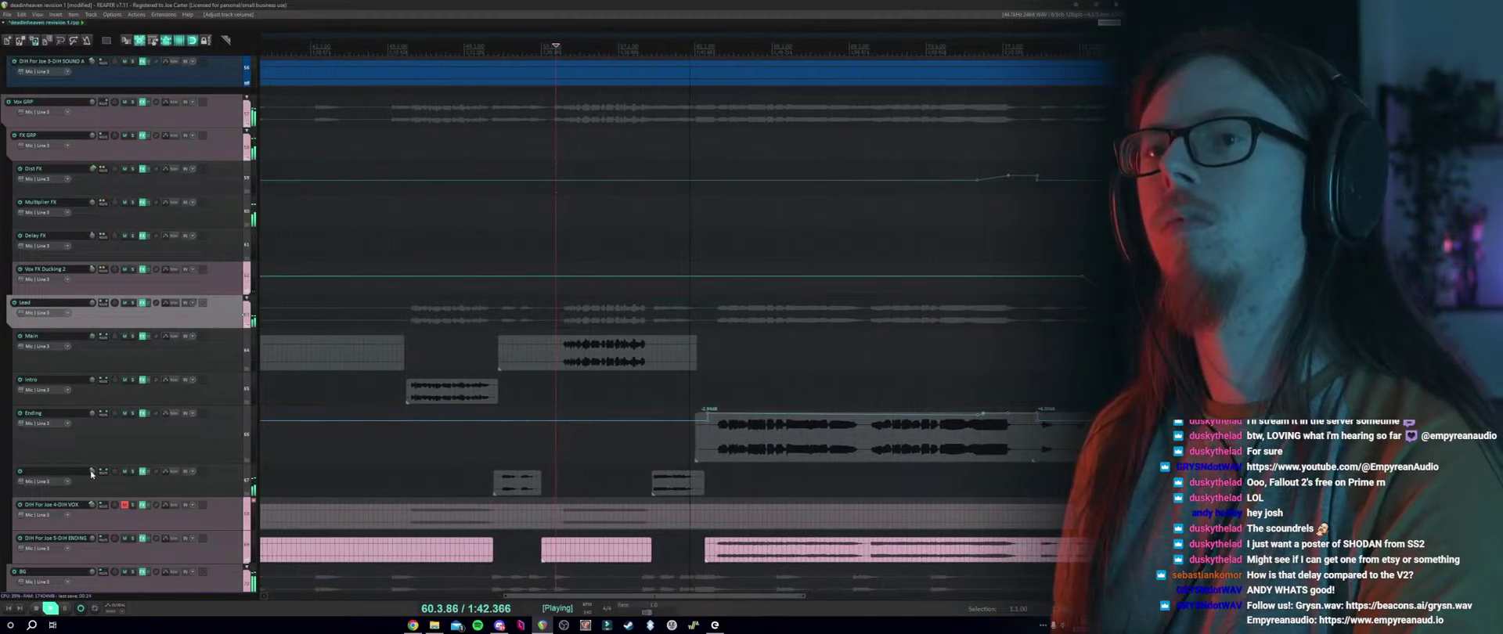
pyautogui.moveTo(92, 472); pyautogui.dragTo(91, 480)
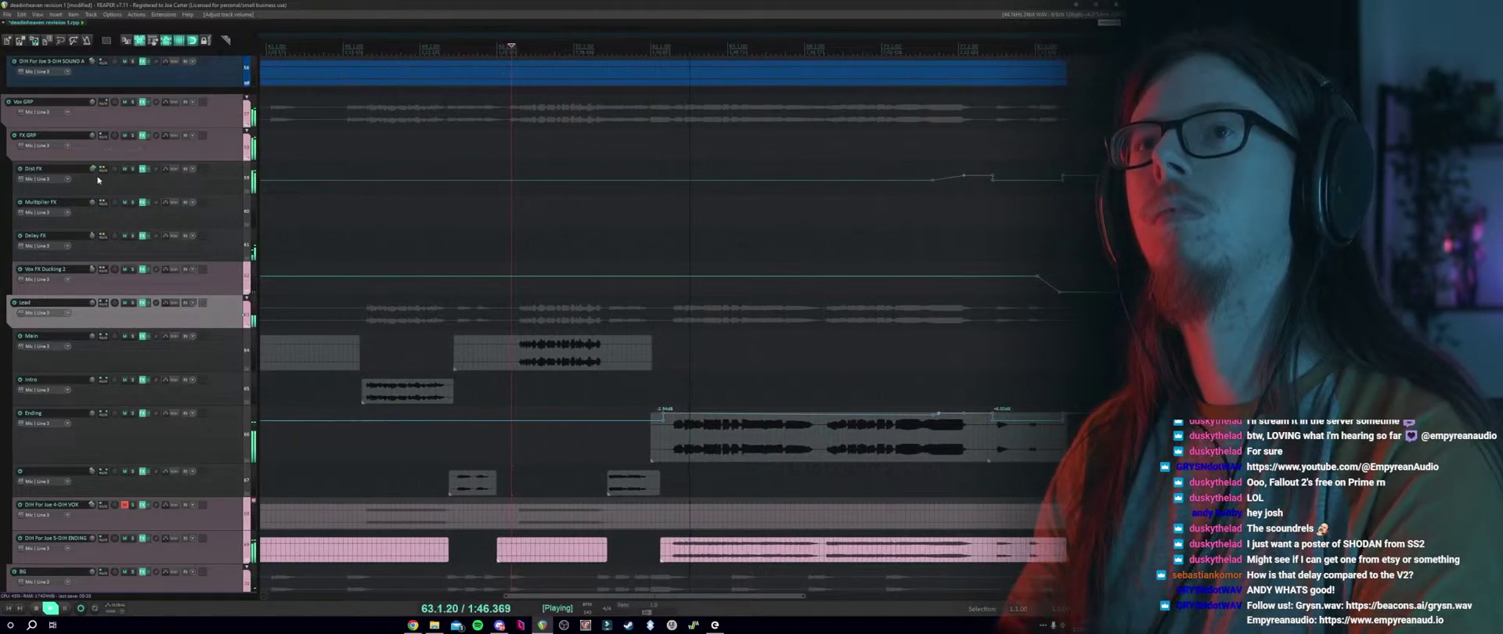
pyautogui.press('space')
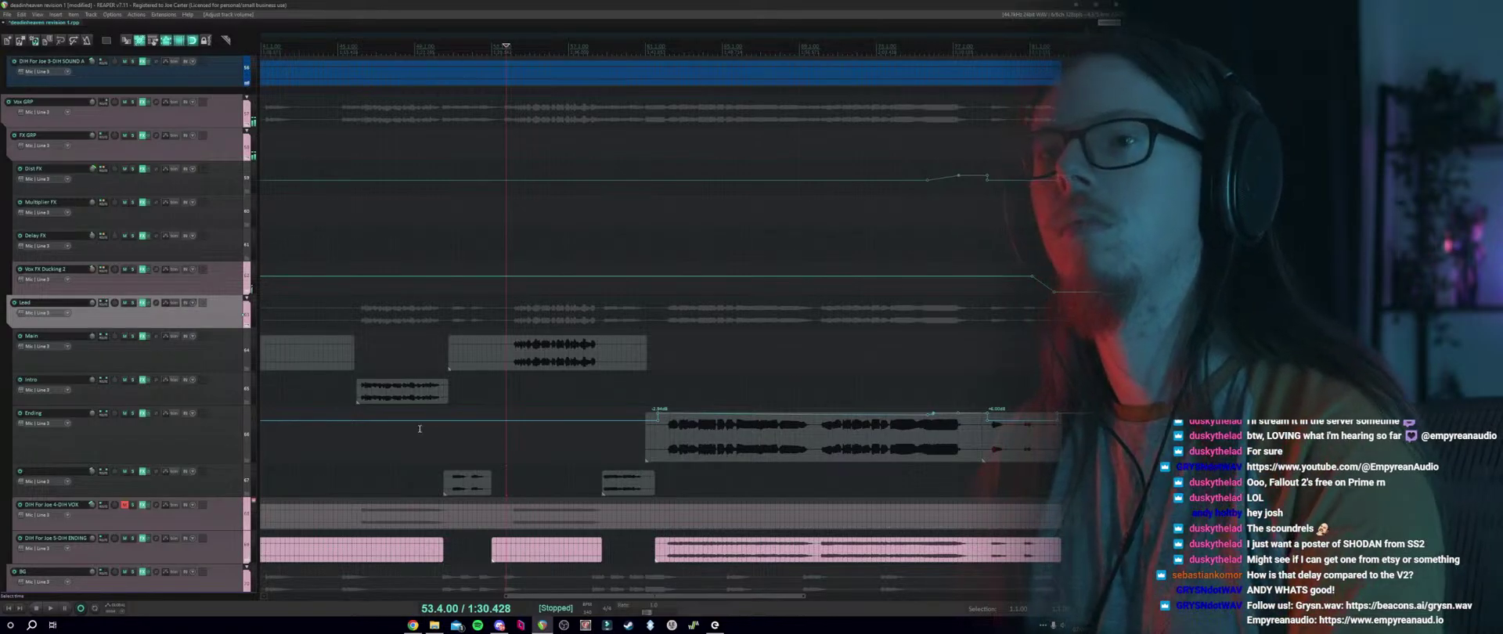
# Adjust the screams track's volume in the background vocal group while replaying its clip from bar 61.1.
pyautogui.scroll(-2, 368, 360)
pyautogui.scroll(-1, 414, 421)
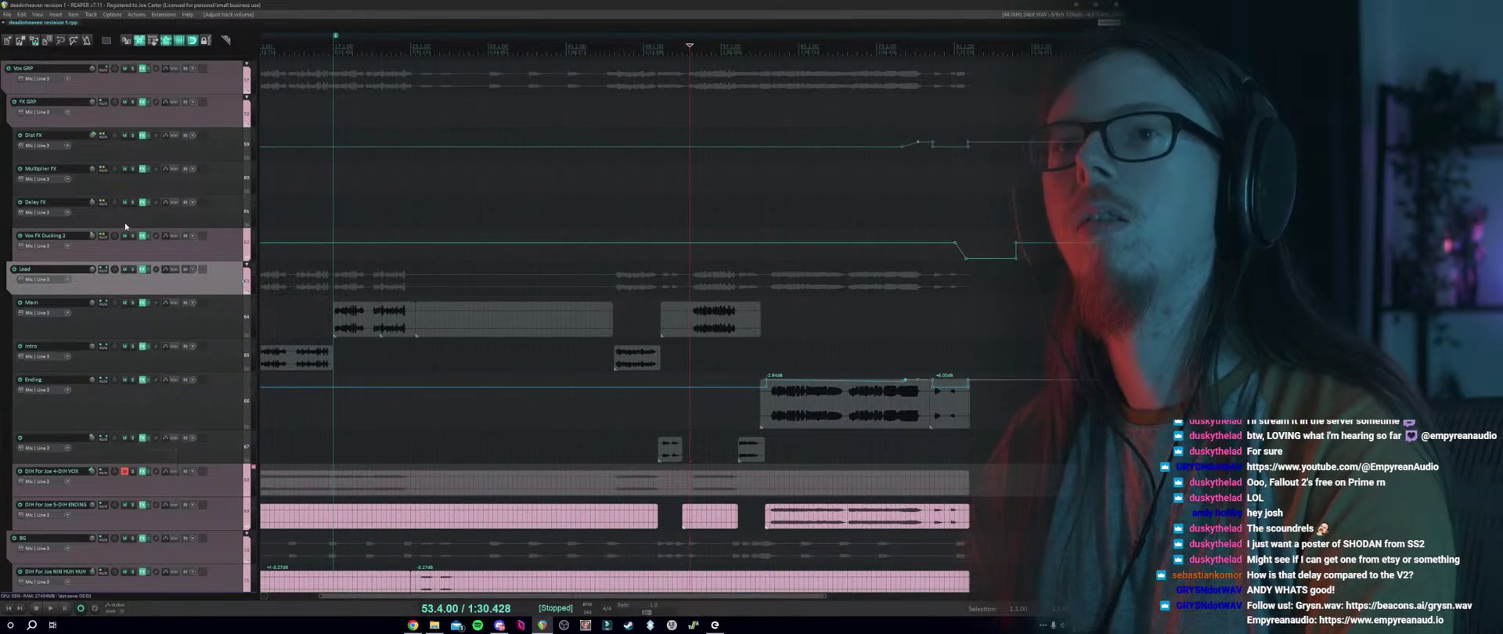
pyautogui.scroll(-3, 94, 421)
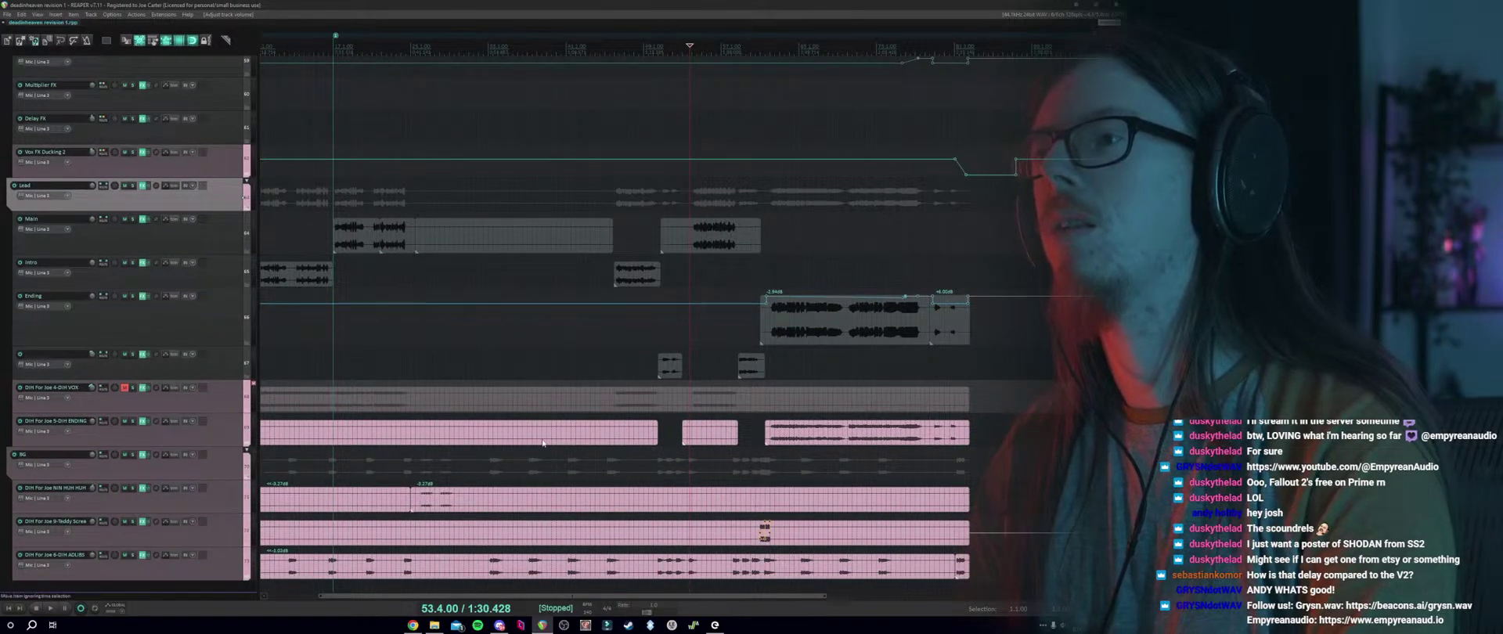
pyautogui.scroll(-1, 542, 443)
pyautogui.scroll(-1, 186, 467)
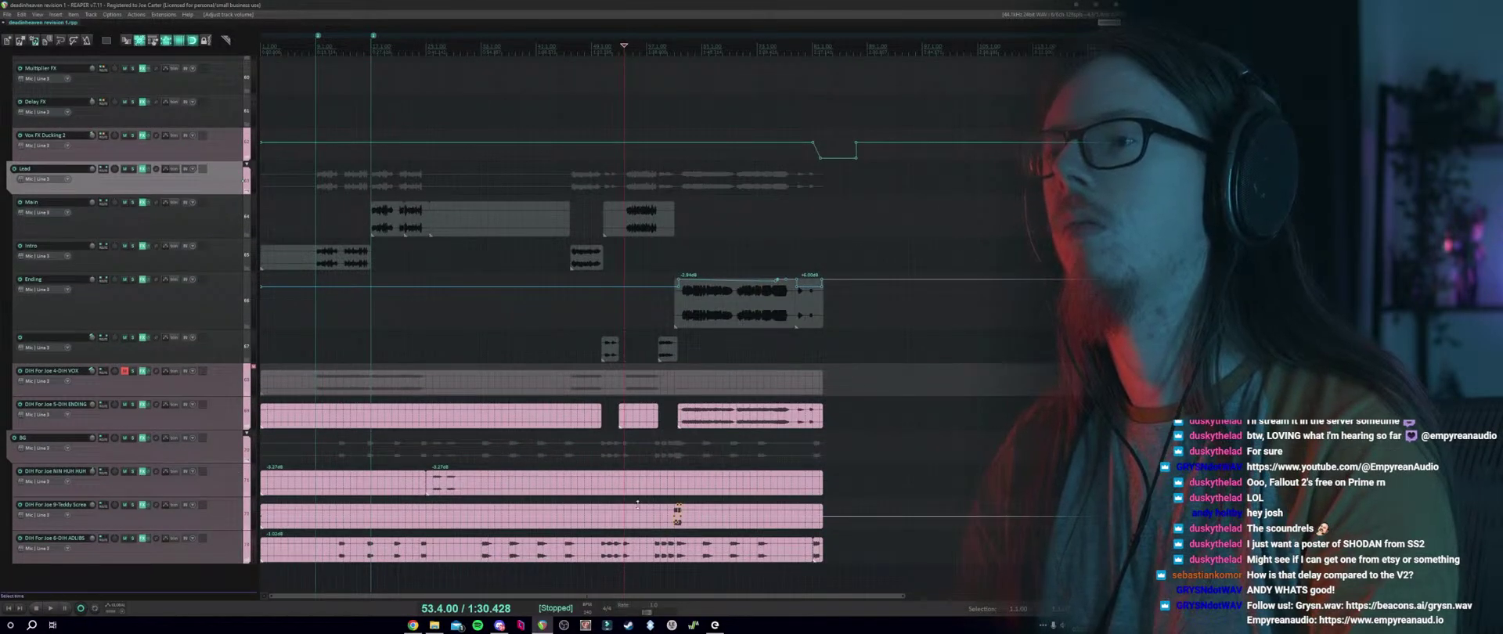
pyautogui.scroll(2, 636, 524)
pyautogui.click(645, 533)
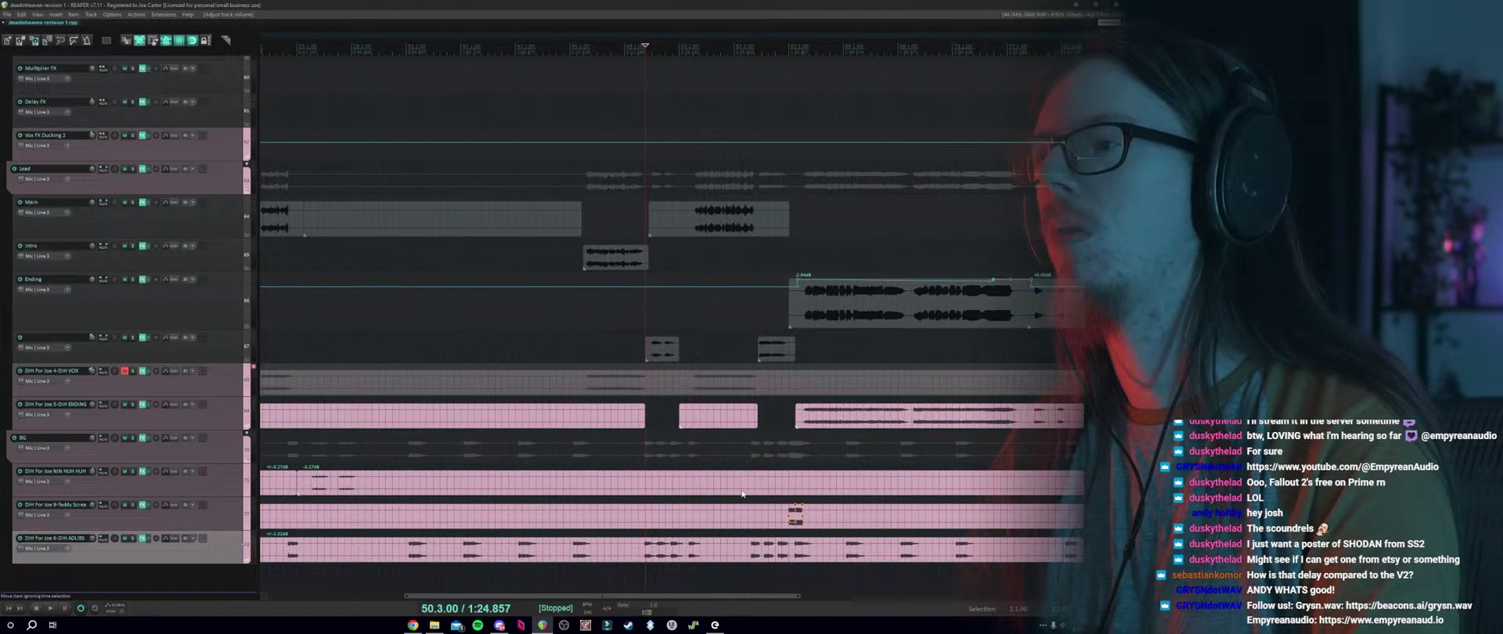
pyautogui.click(788, 501)
pyautogui.scroll(3, 788, 500)
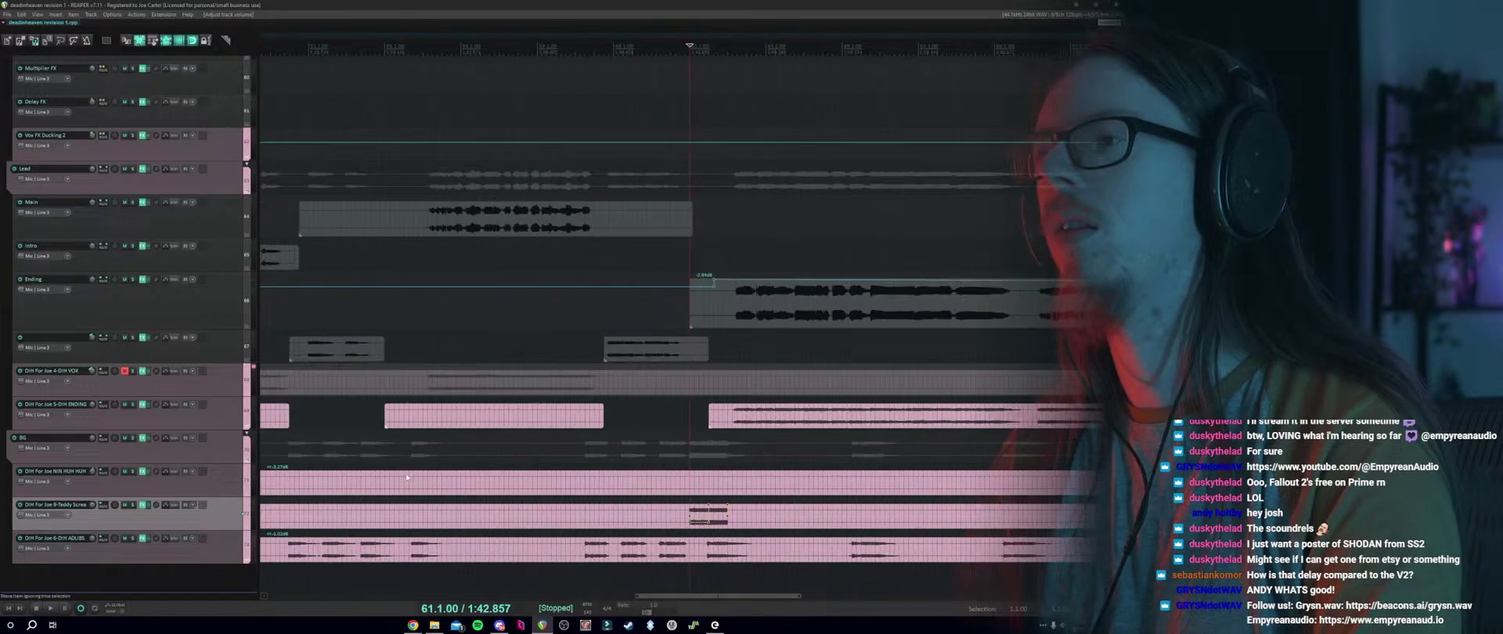
pyautogui.press('space')
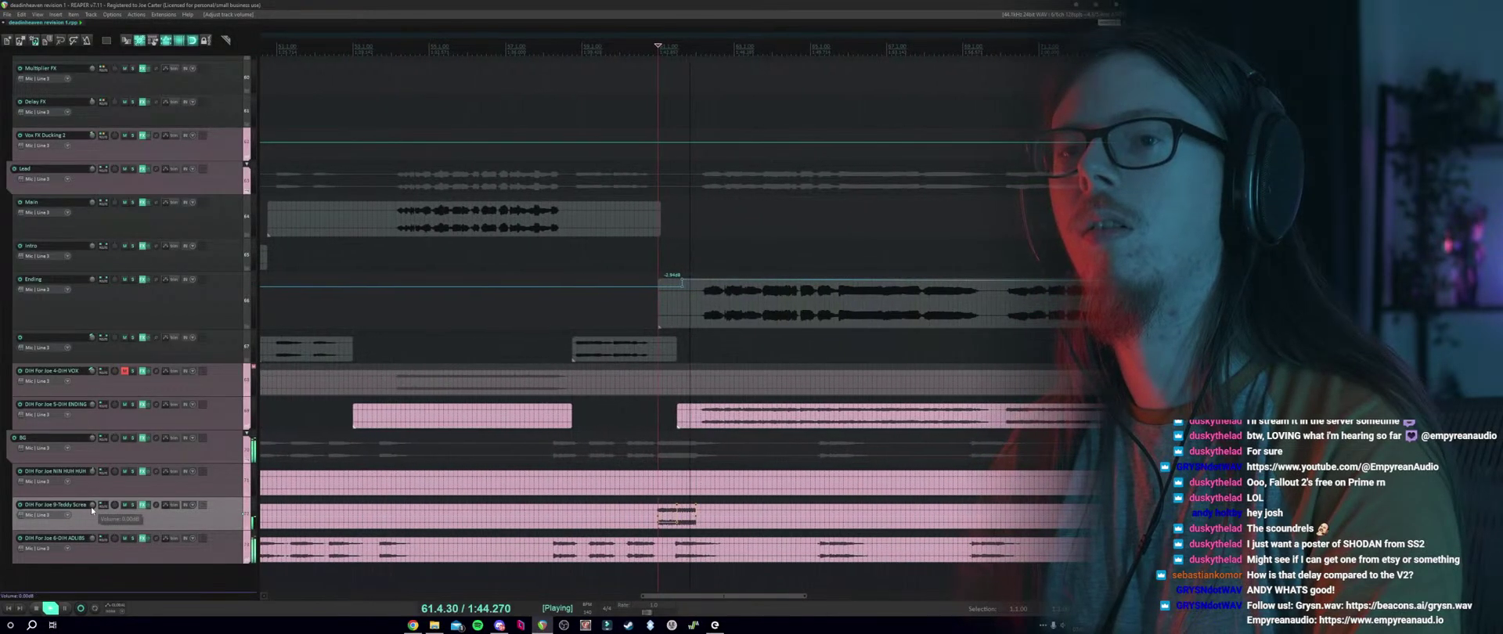
pyautogui.press('space')
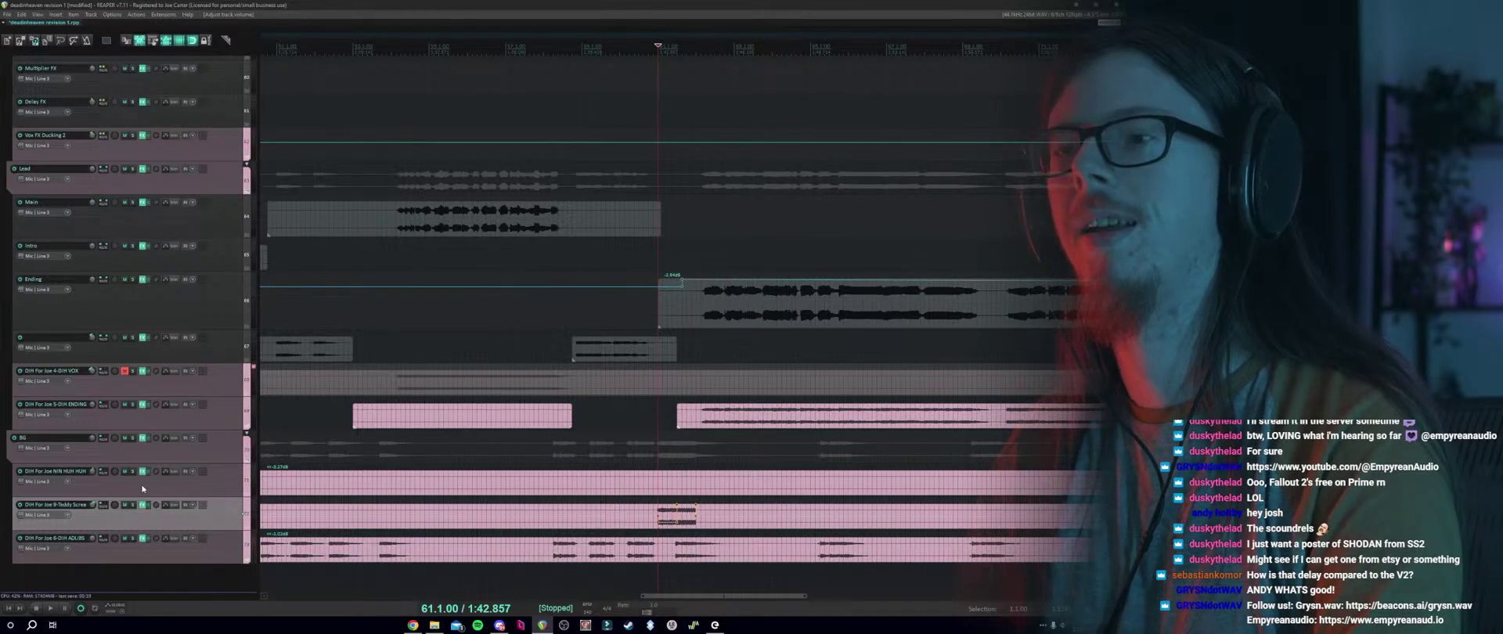
pyautogui.scroll(3, 597, 444)
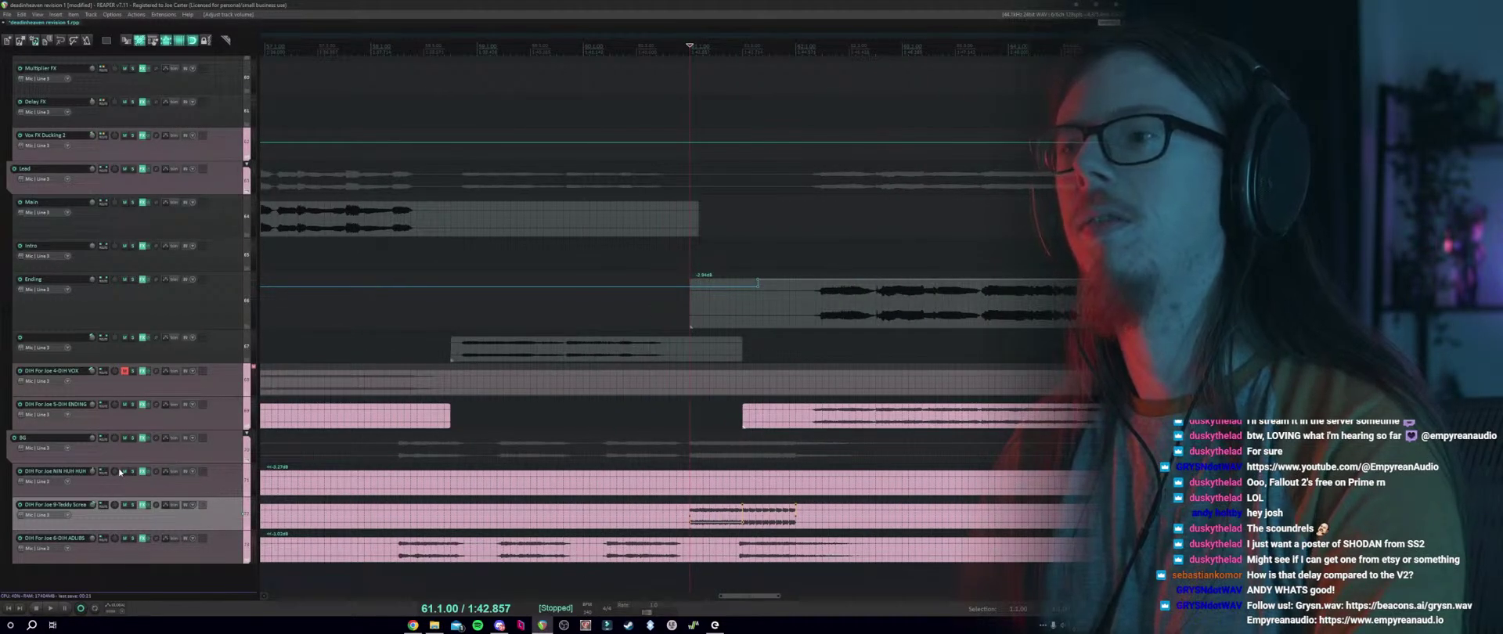
pyautogui.press('space')
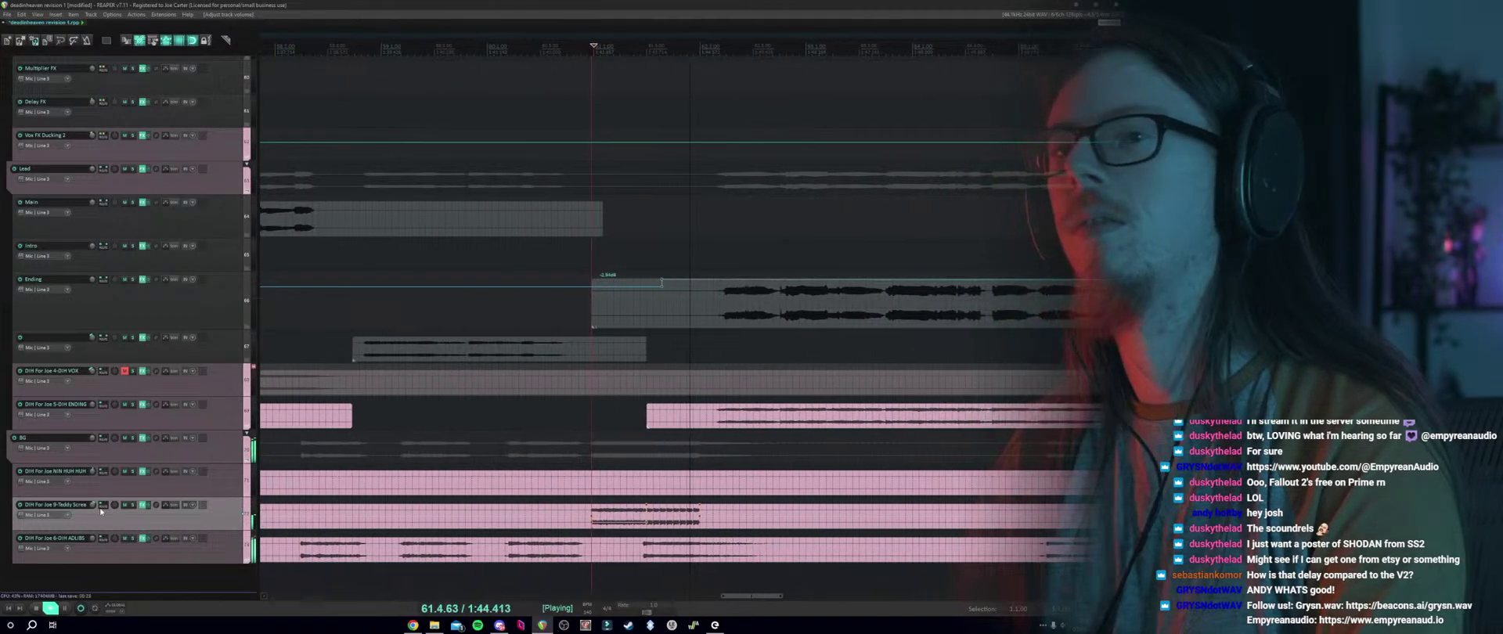
pyautogui.press('space')
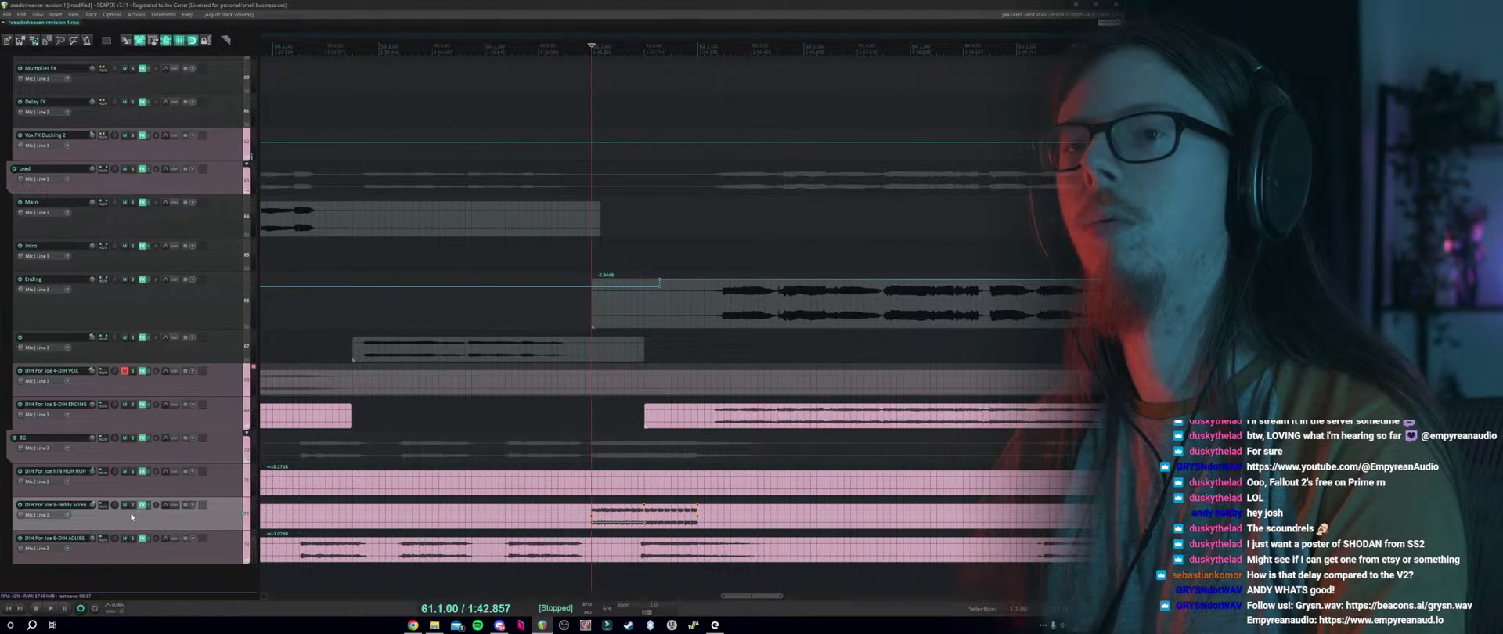
# Solo the screams track and add a High Shelf band in the upper frequencies of its Pro-Q 3 equaliser.
pyautogui.click(132, 504)
pyautogui.click(143, 504)
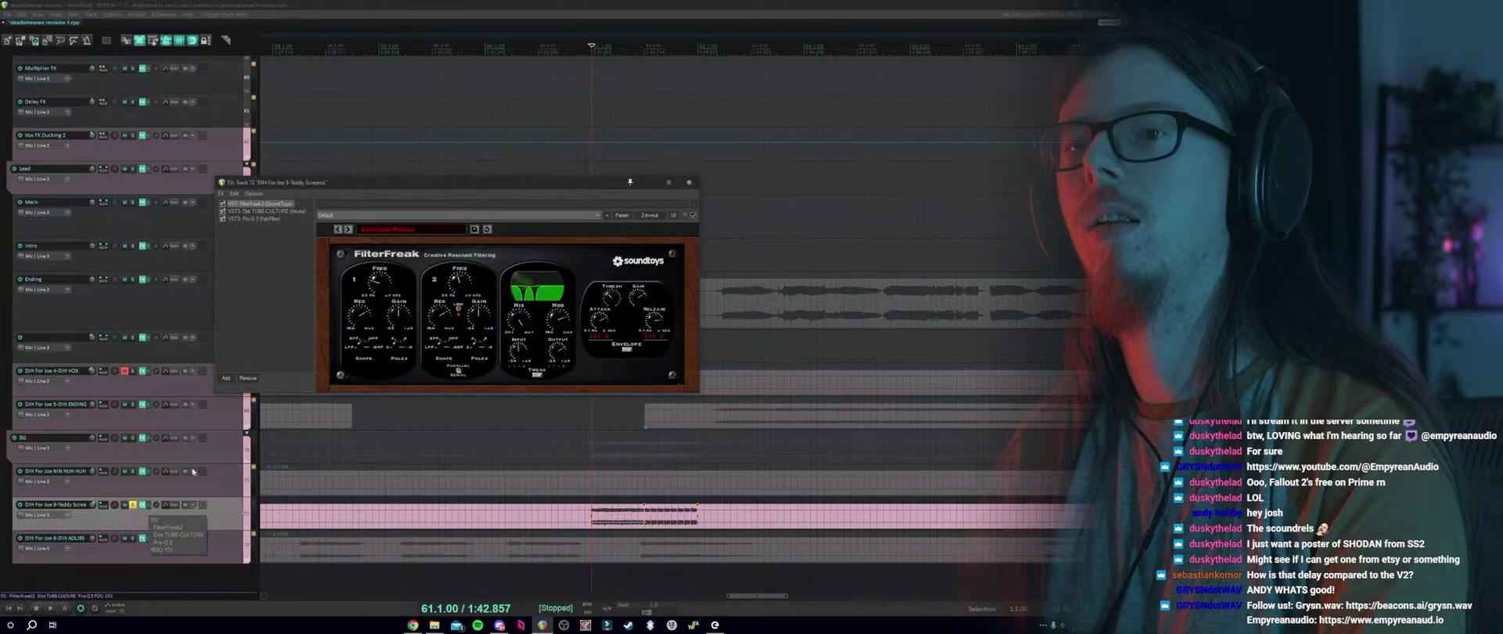
pyautogui.click(253, 220)
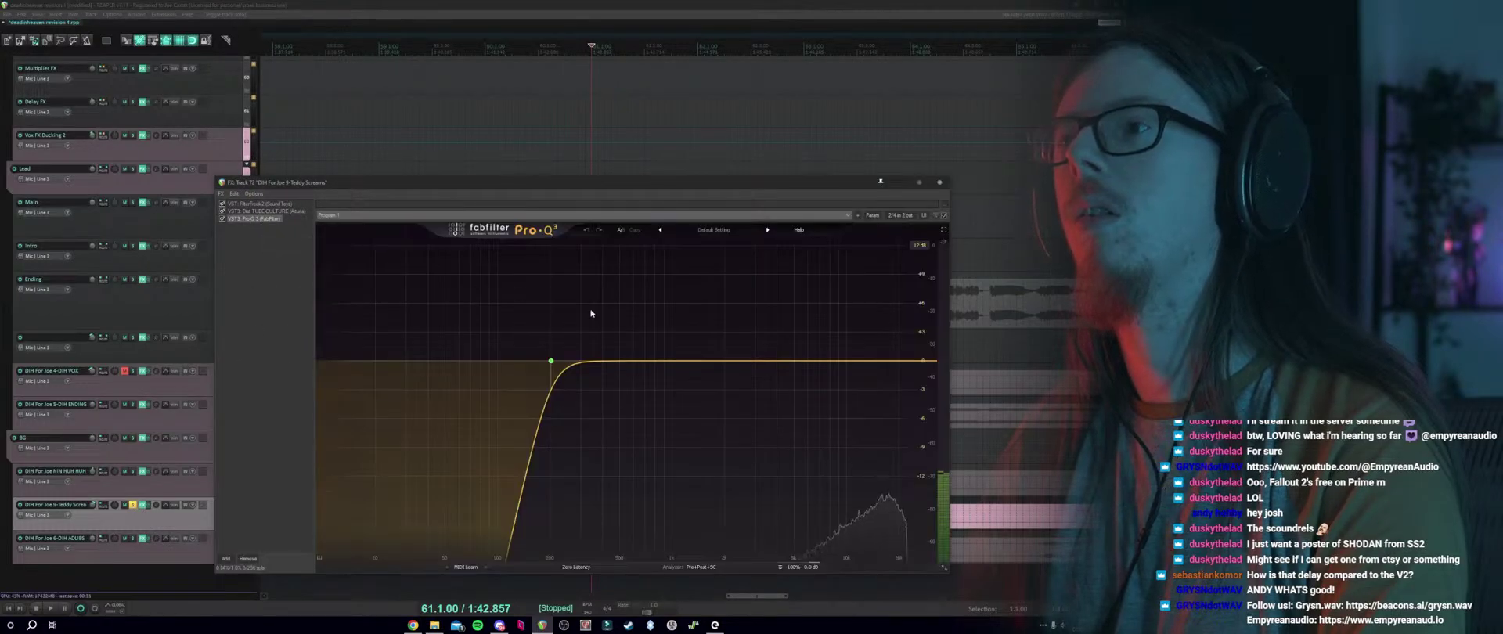
pyautogui.moveTo(885, 362); pyautogui.dragTo(884, 364)
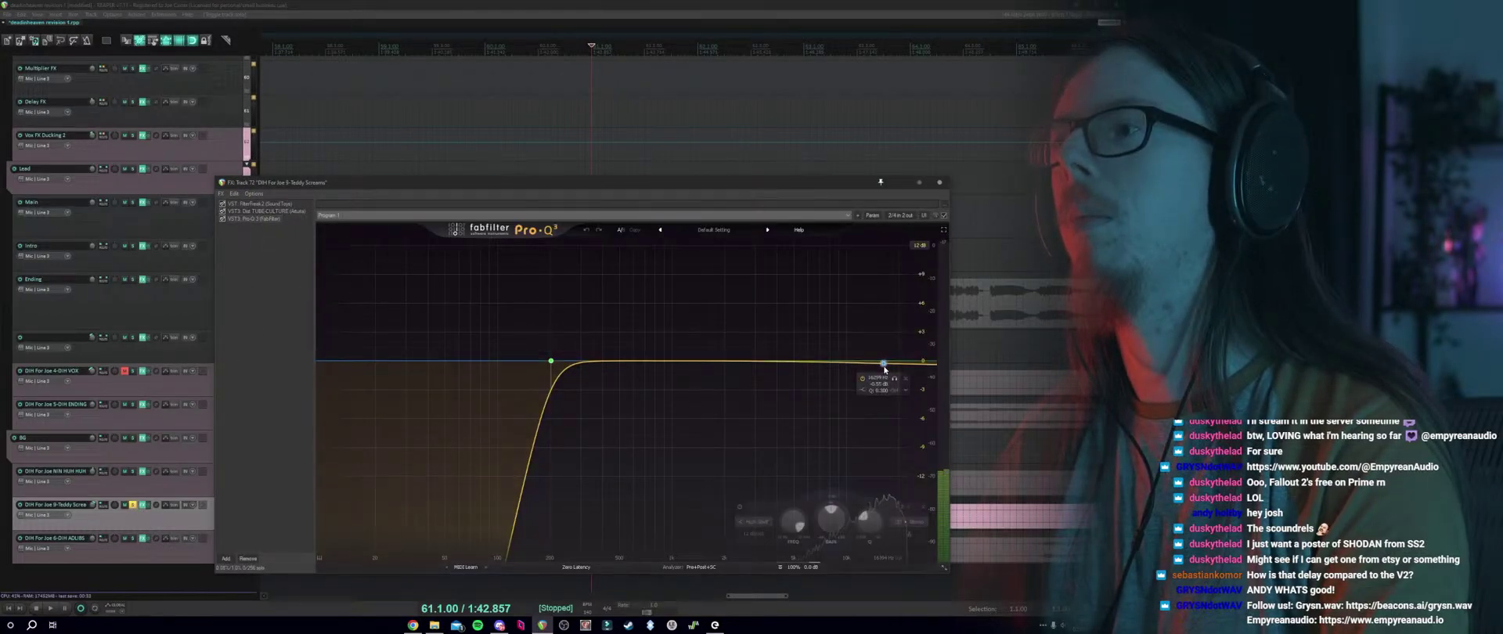
pyautogui.click(758, 521)
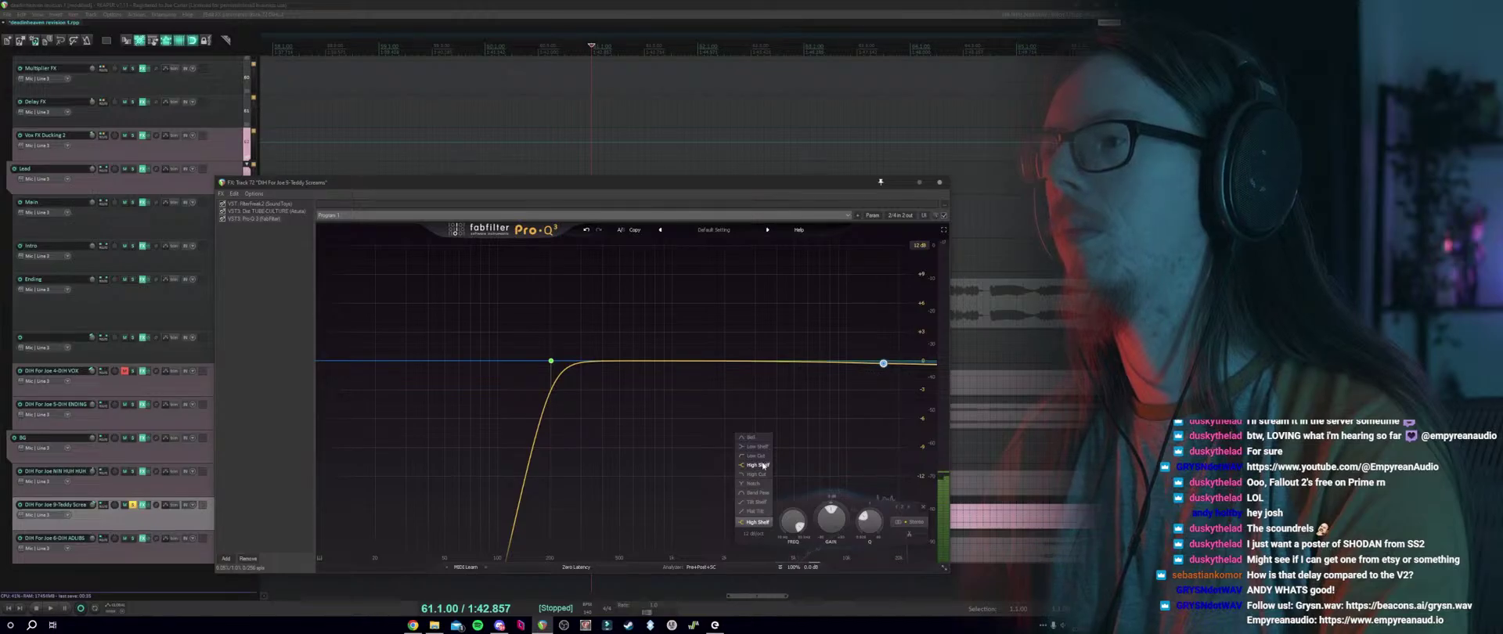
pyautogui.click(763, 465)
# Steepen the slope of the screams track's high shelf and lower its gain to cut the top end.
pyautogui.click(754, 535)
pyautogui.click(757, 538)
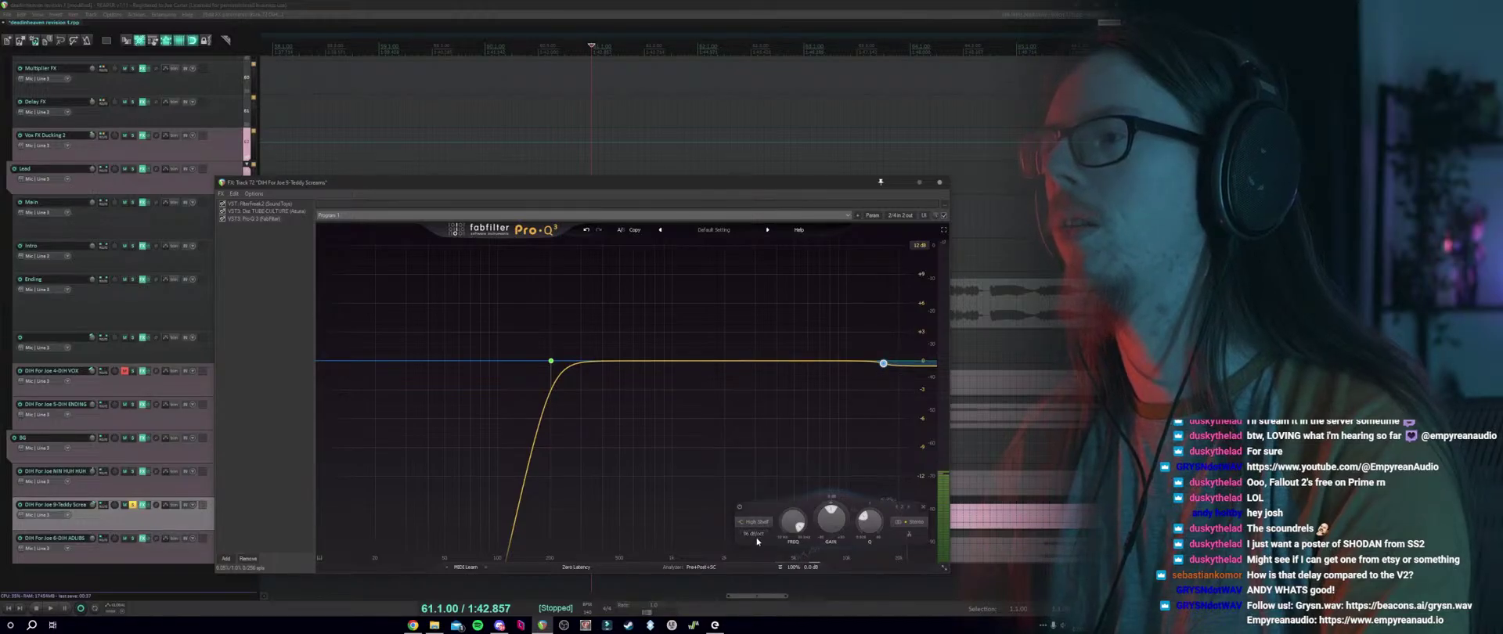
pyautogui.click(757, 539)
pyautogui.click(763, 480)
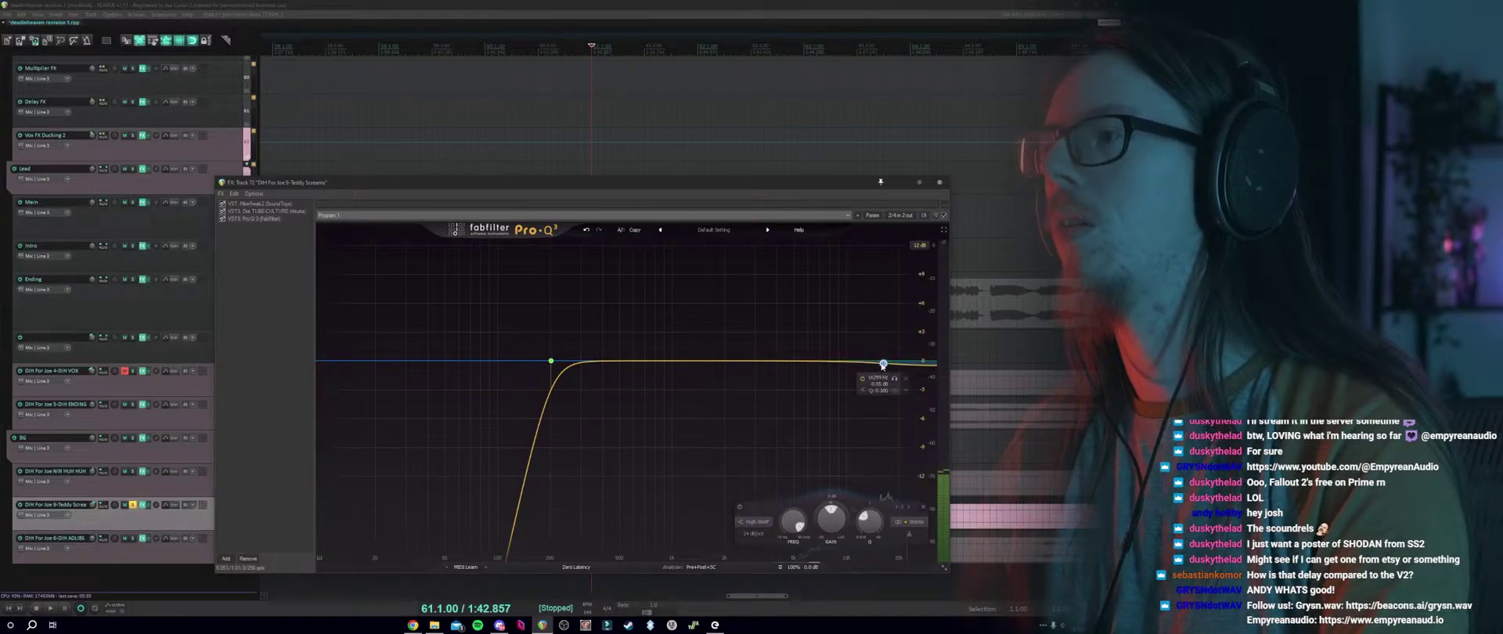
pyautogui.moveTo(882, 365); pyautogui.dragTo(878, 402)
pyautogui.scroll(5, 764, 532)
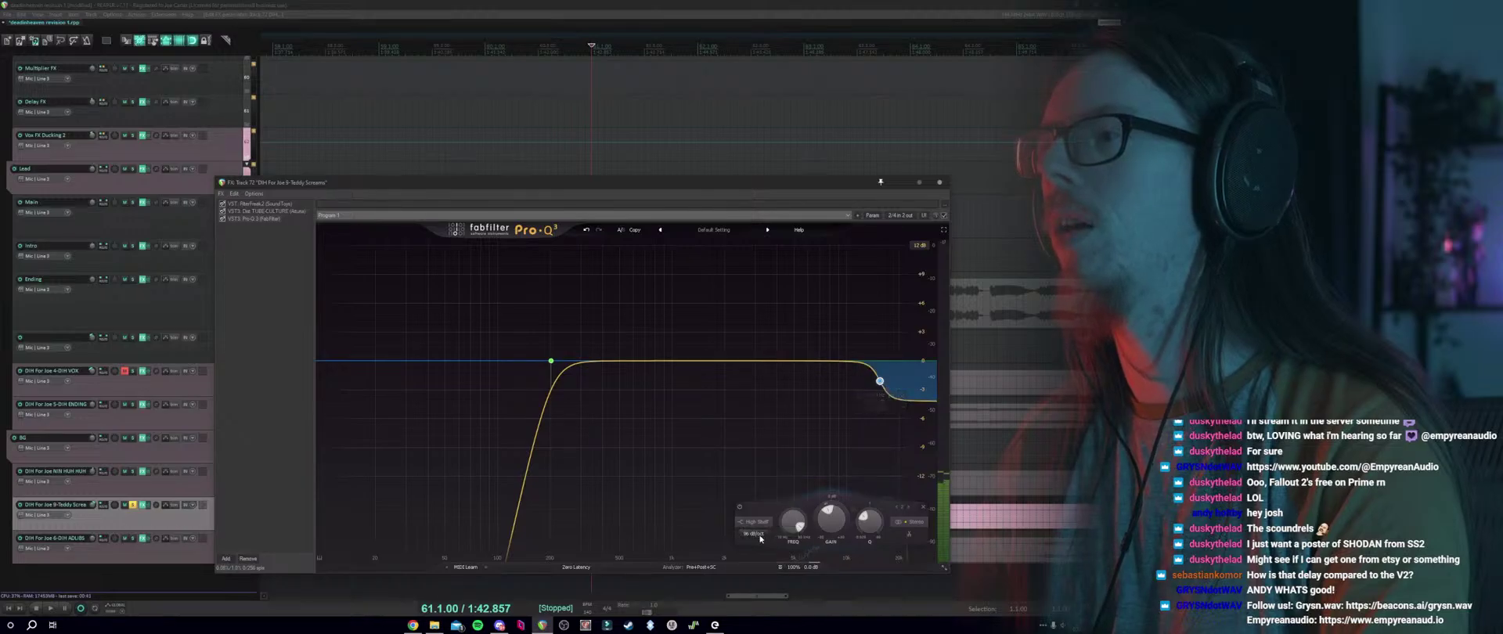
# Move the high-shelf cut lower in frequency while playing from bar 61.1, compare it with the band bypassed, and close the equaliser.
pyautogui.press('space')
pyautogui.moveTo(894, 399); pyautogui.dragTo(824, 400)
pyautogui.click(738, 508)
pyautogui.click(739, 507)
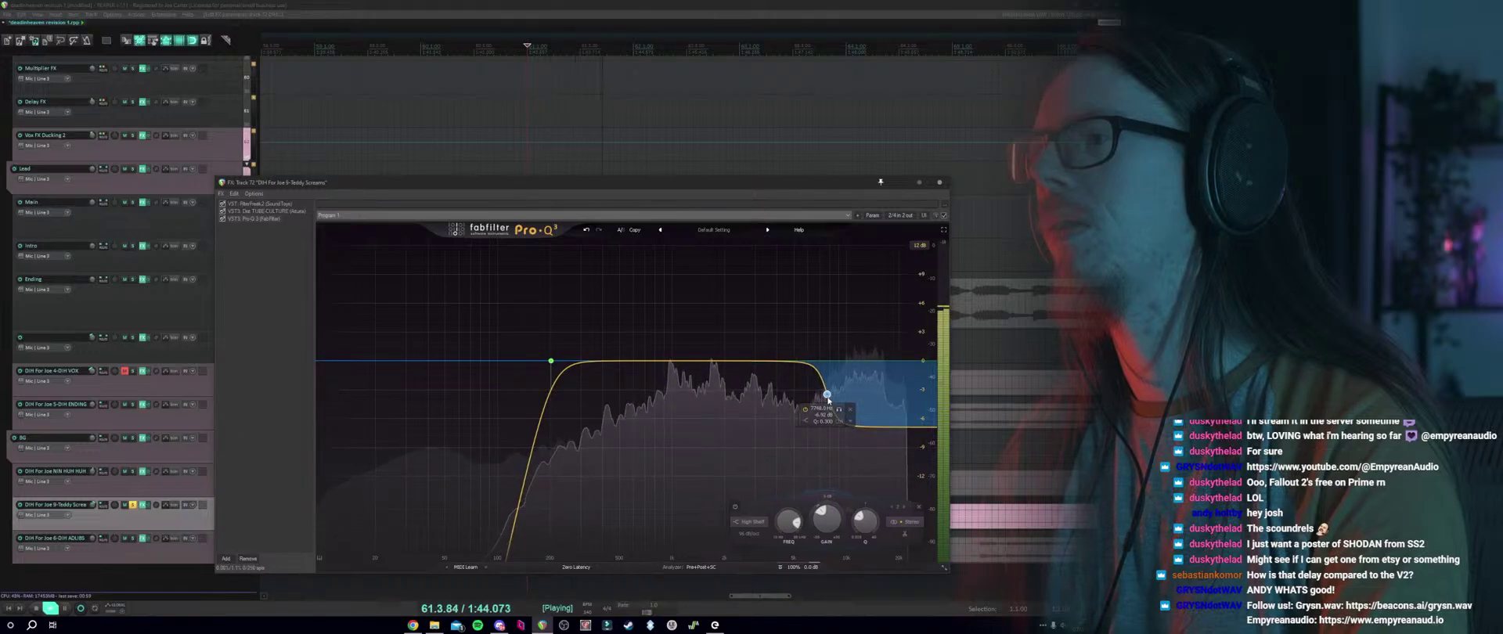
pyautogui.press('space')
pyautogui.press('Escape')
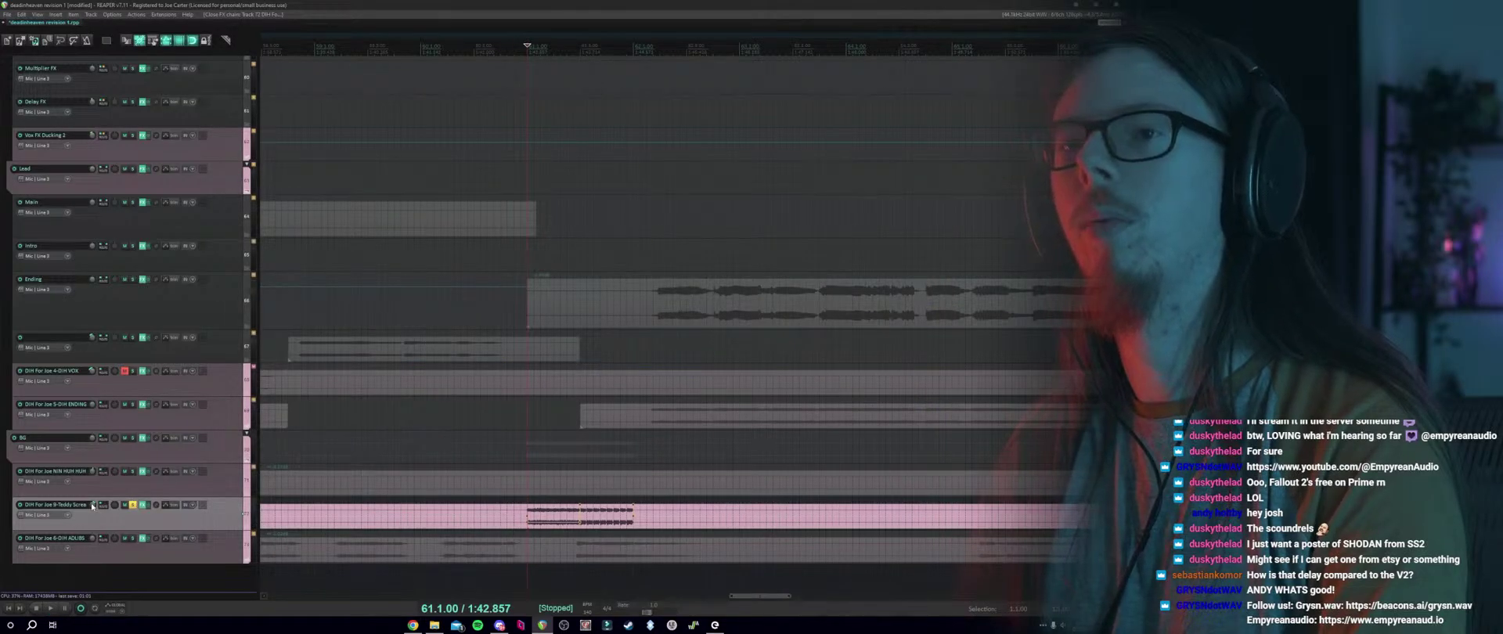
pyautogui.press('space')
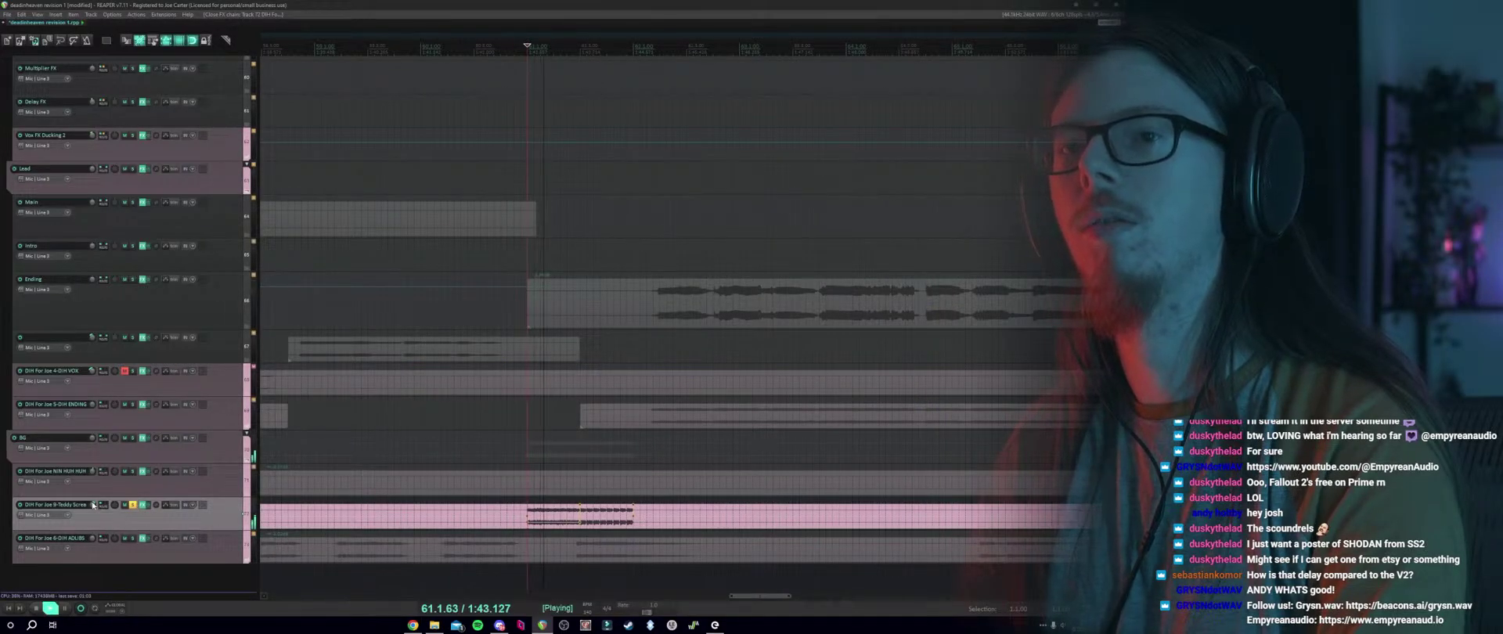
# Adjust the soloed screams track's volume, unsolo it, and replay it with the other tracks from just before bar 61.
pyautogui.moveTo(92, 505); pyautogui.dragTo(92, 498)
pyautogui.press('space')
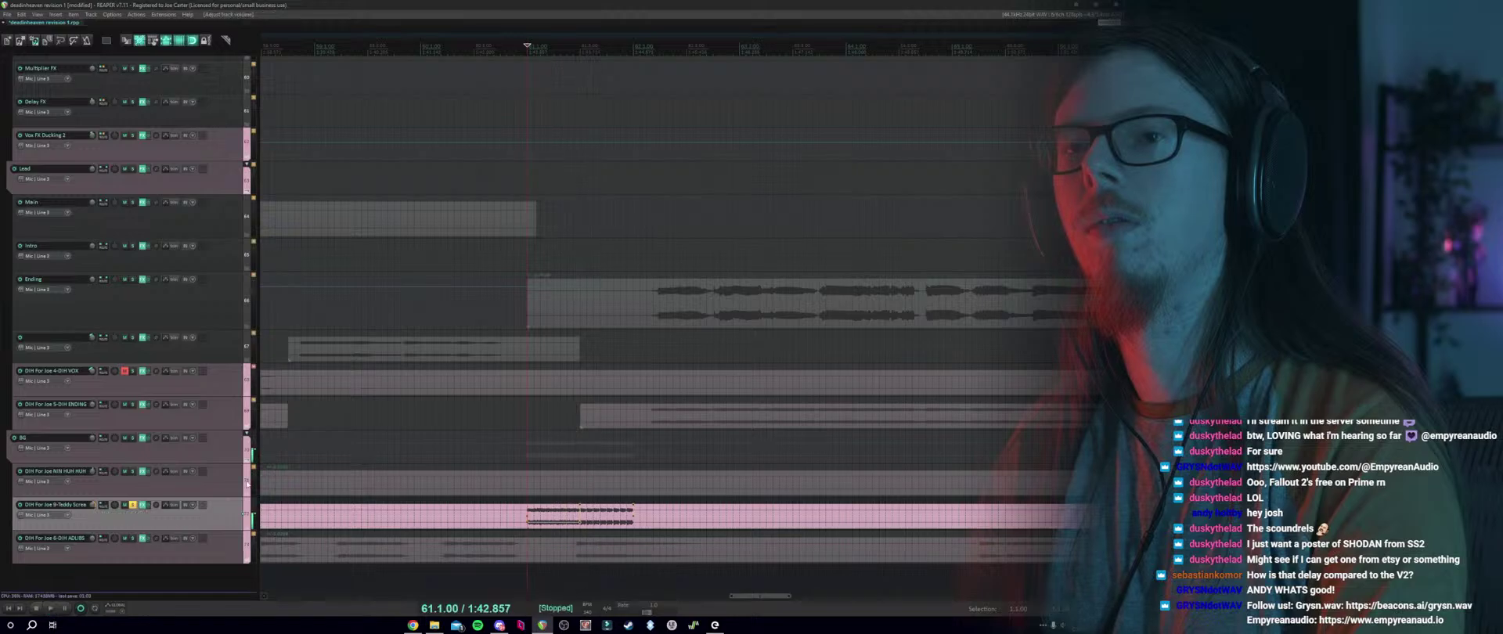
pyautogui.click(133, 505)
pyautogui.press('space')
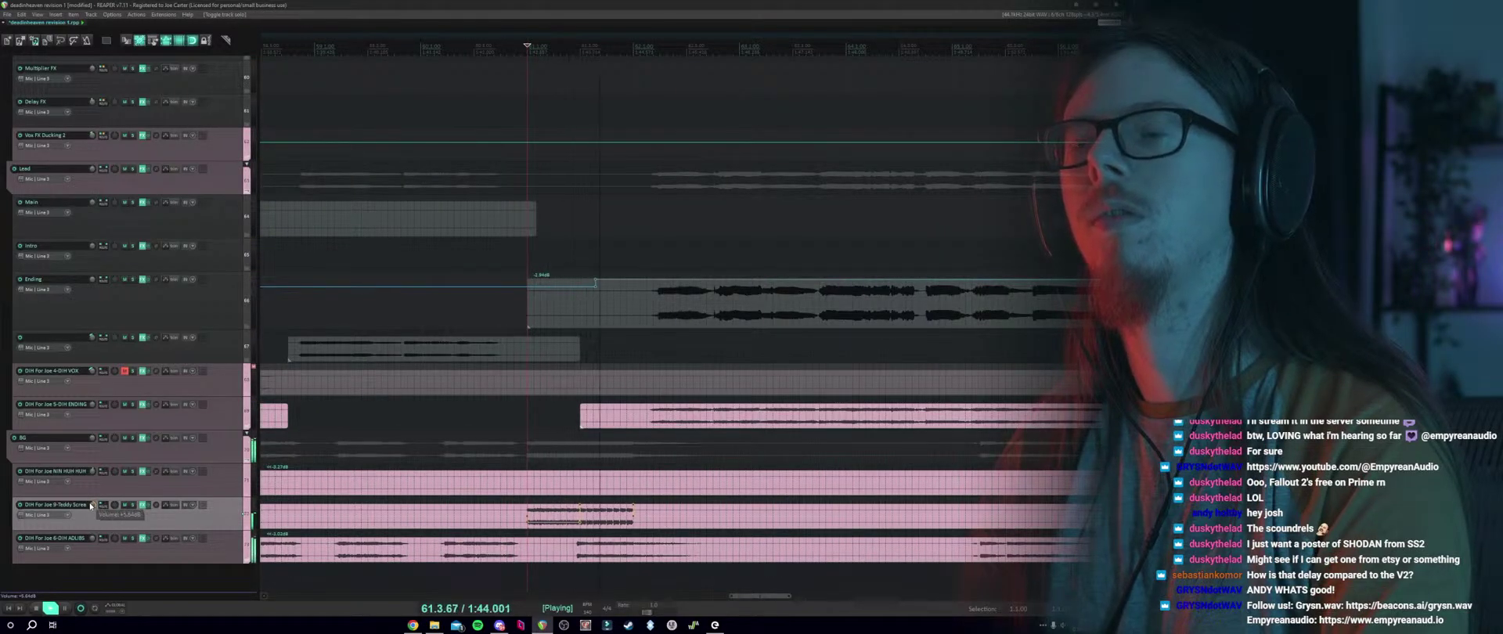
pyautogui.click(506, 448)
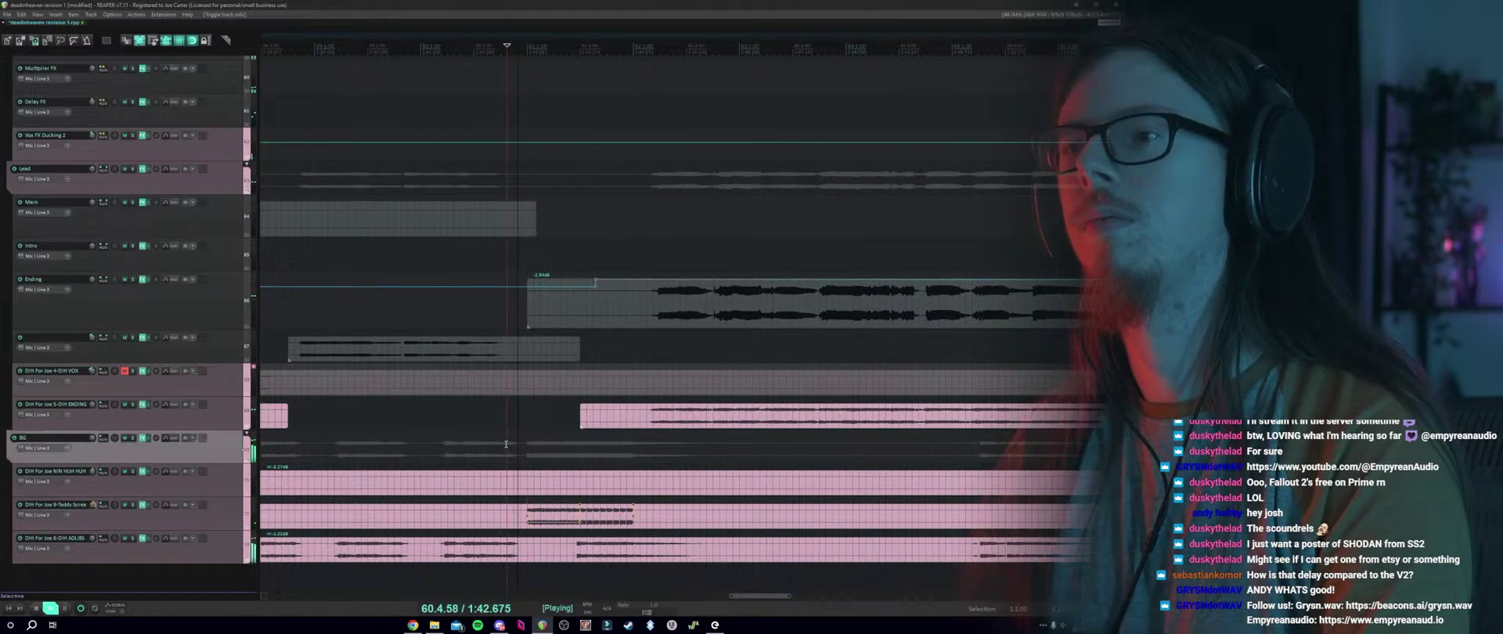
pyautogui.press('space')
# Adjust the envelope over the screams clip and replay from about 60.4.
pyautogui.click(604, 505)
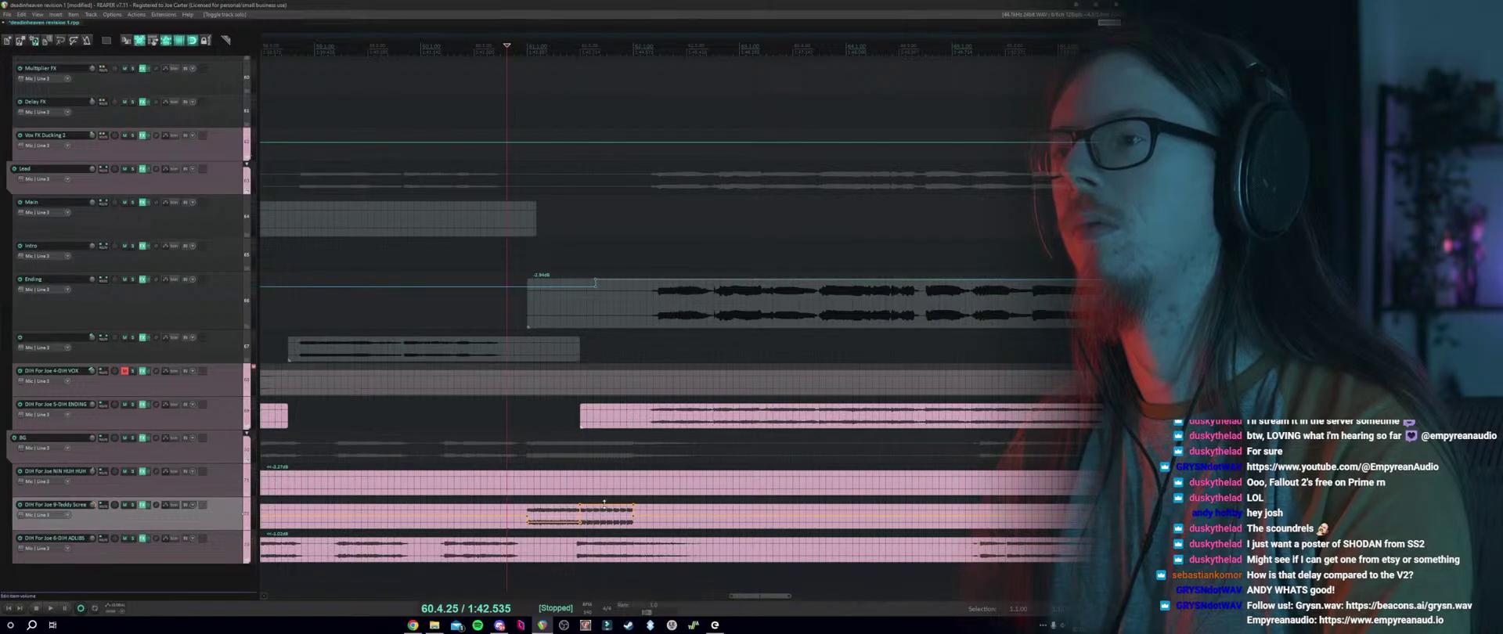
pyautogui.moveTo(603, 505); pyautogui.dragTo(598, 532)
pyautogui.press('space')
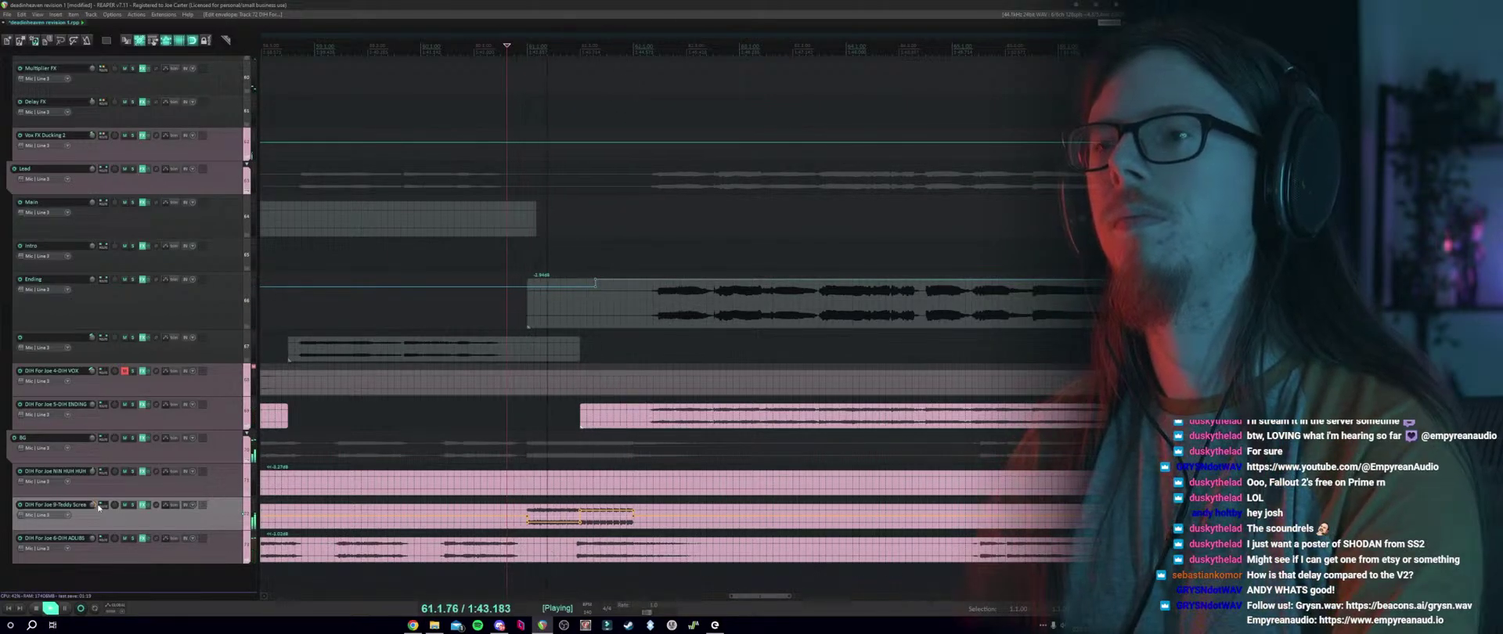
pyautogui.press('space')
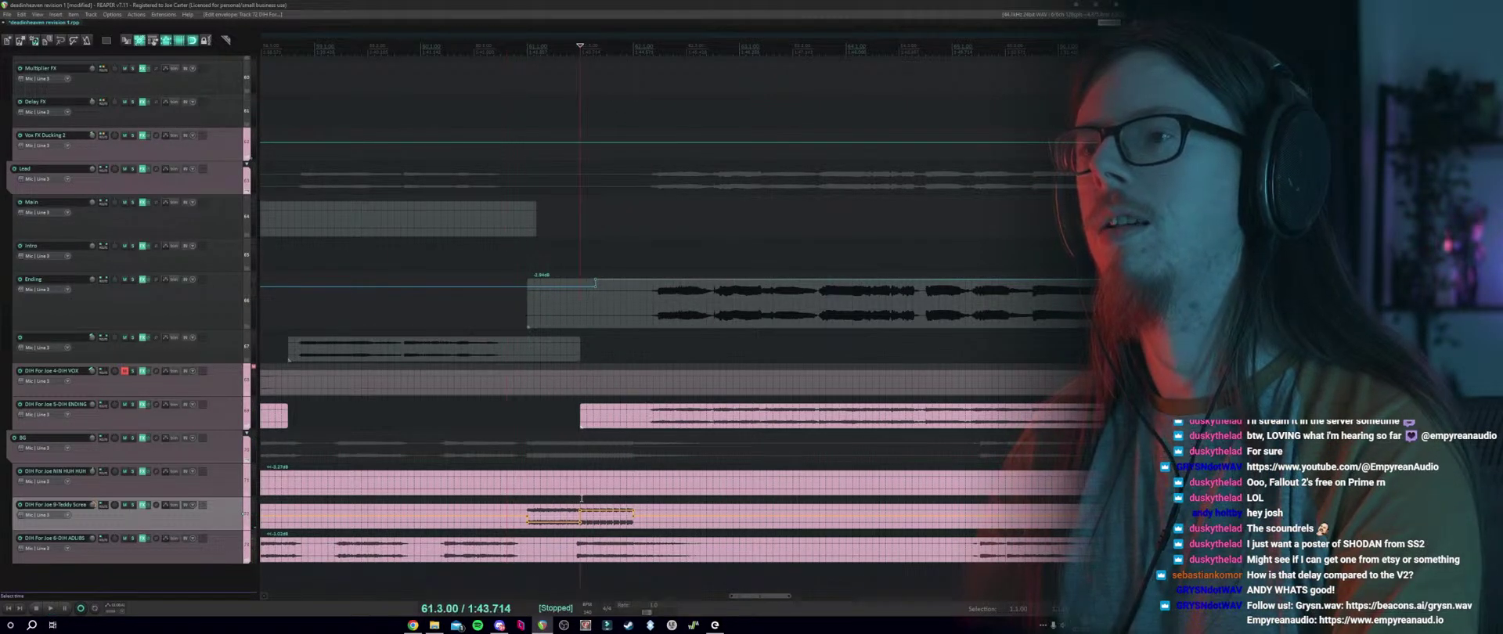
# Toggle the screams track's volume envelope in its envelope list and edit the envelope across a time selection starting at 61.3.00.
pyautogui.click(171, 505)
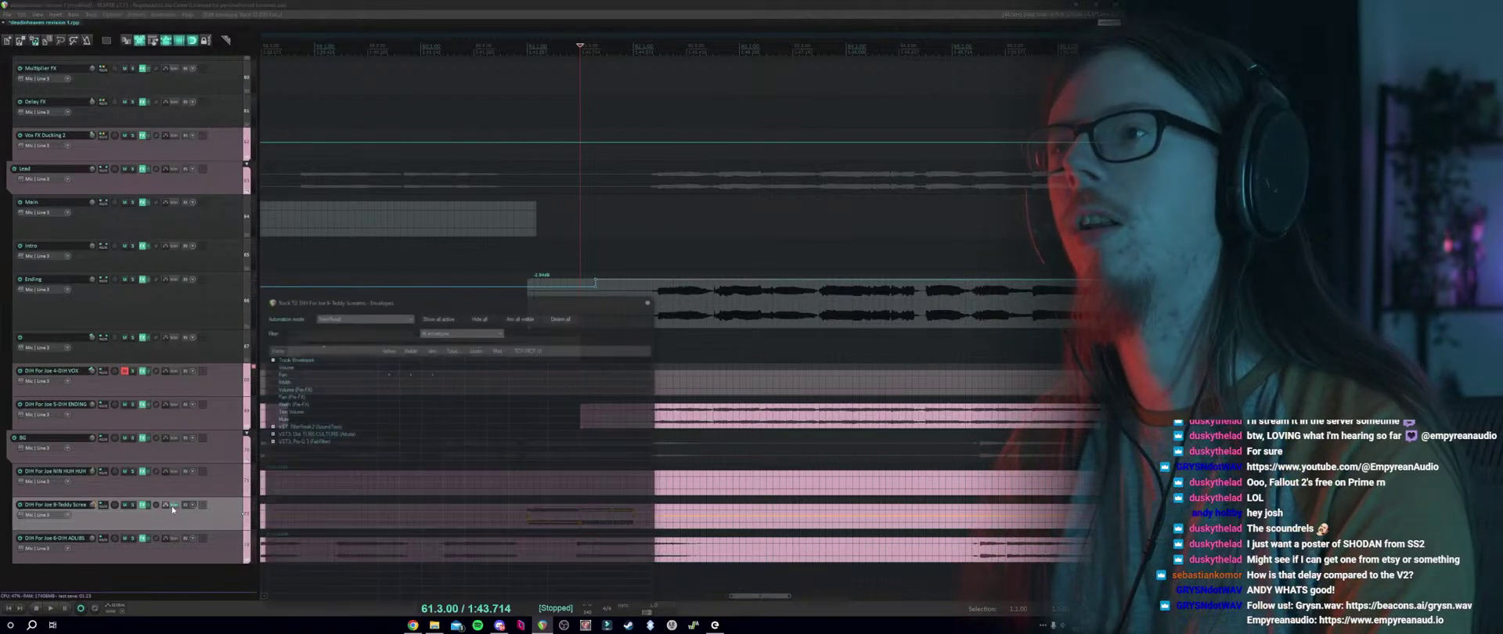
pyautogui.click(388, 367)
pyautogui.click(648, 301)
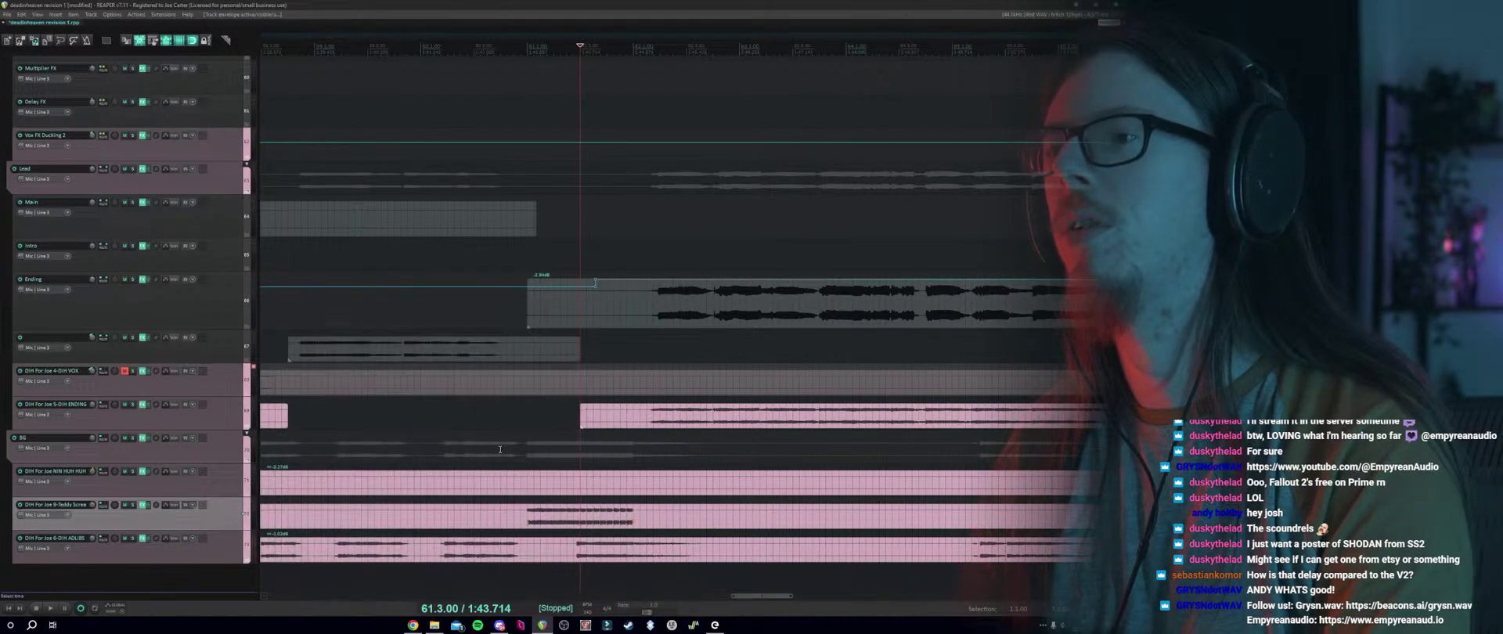
pyautogui.moveTo(582, 454); pyautogui.dragTo(640, 473)
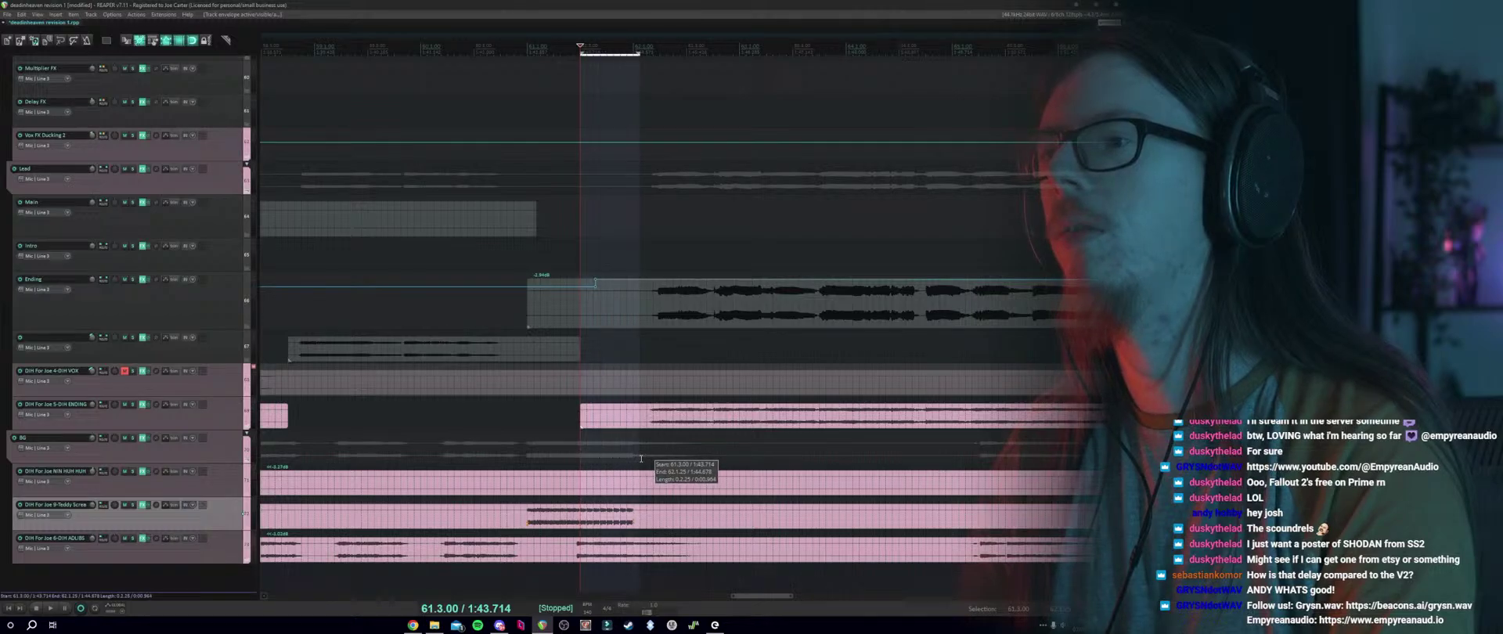
pyautogui.click(610, 507)
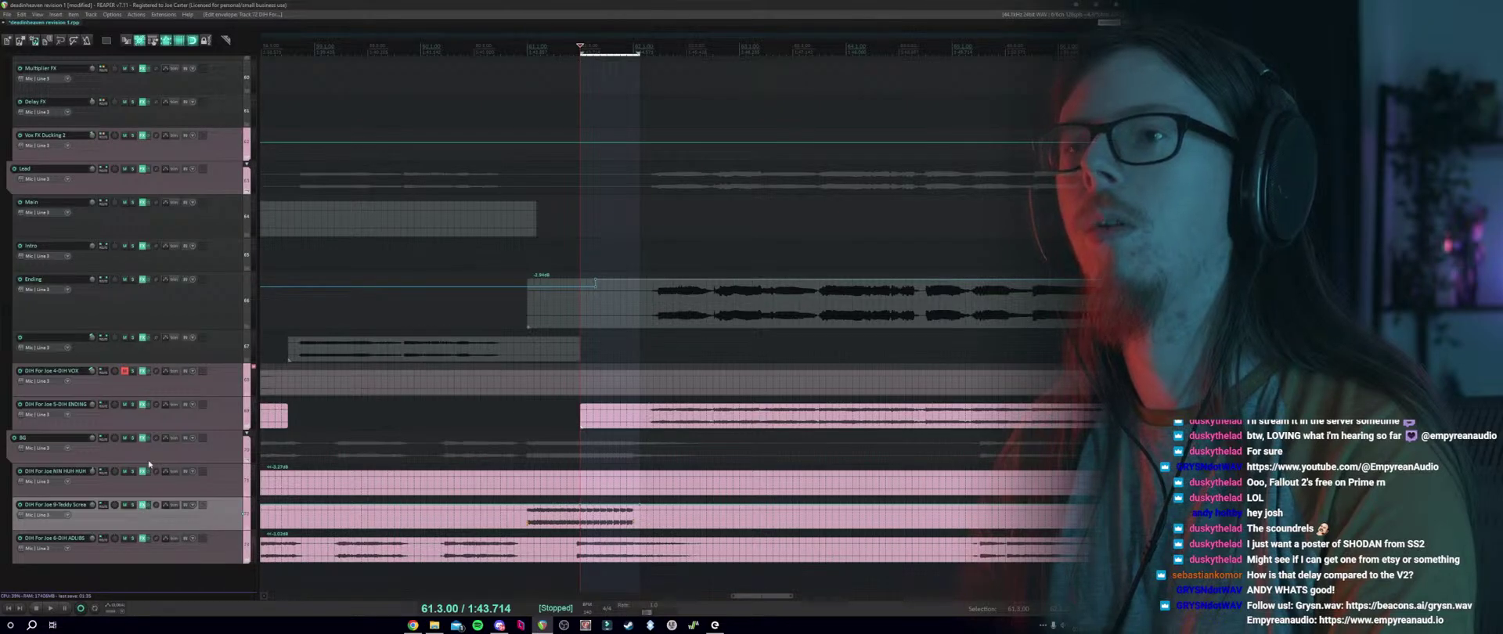
# Add Virtual Mix Rack after Pro-Q 3 on the screams track and load a Trimmer module in its first slot.
pyautogui.click(143, 505)
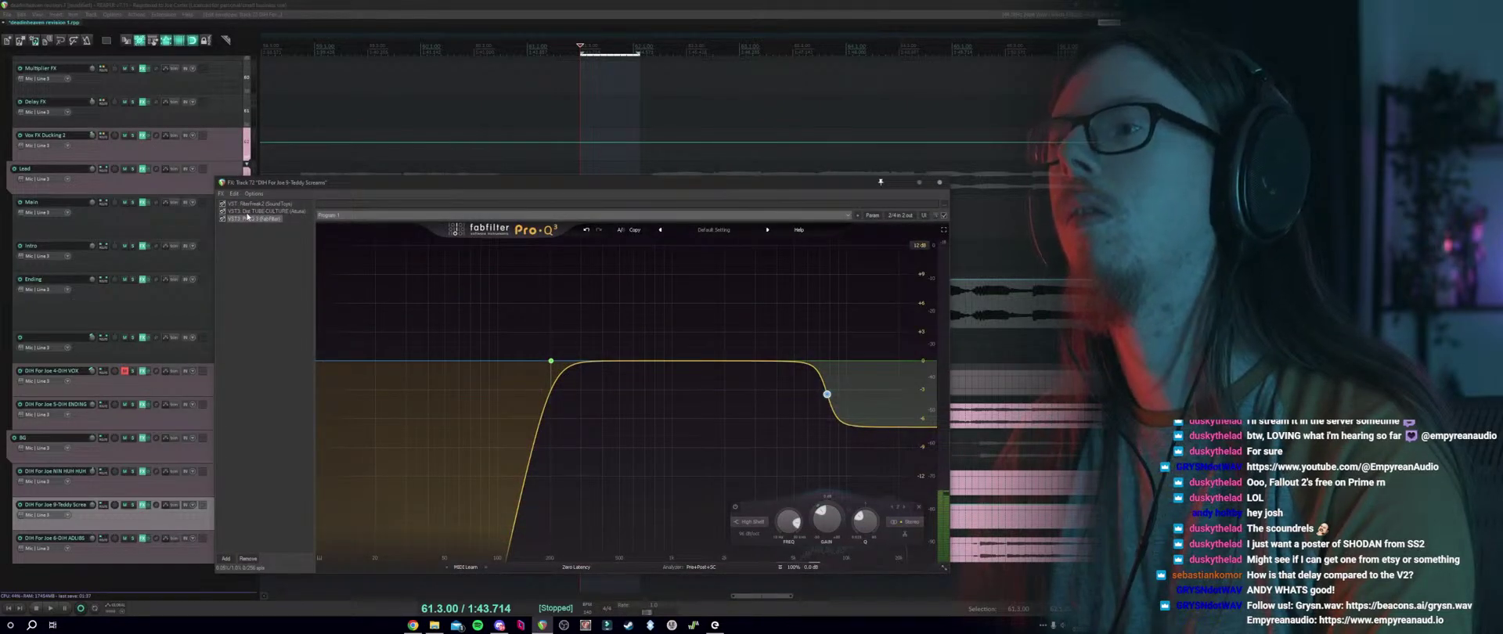
pyautogui.doubleClick(255, 292)
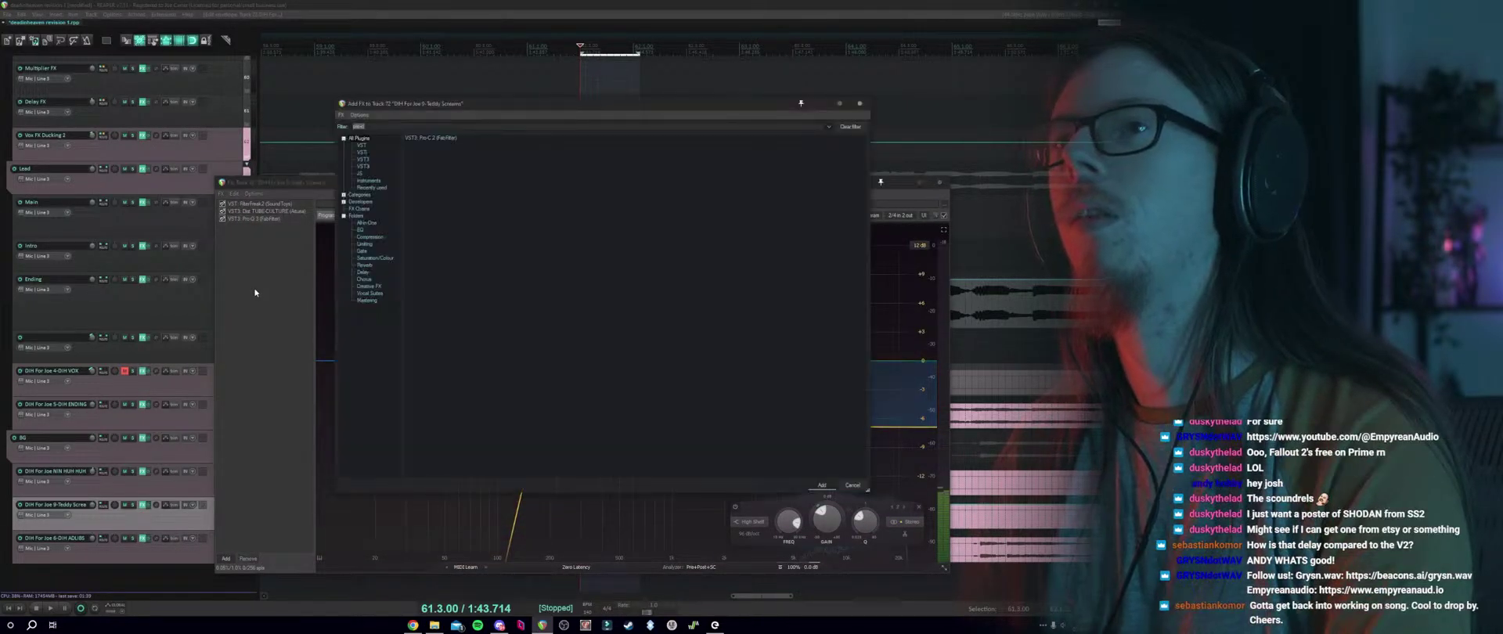
pyautogui.write('virtu')
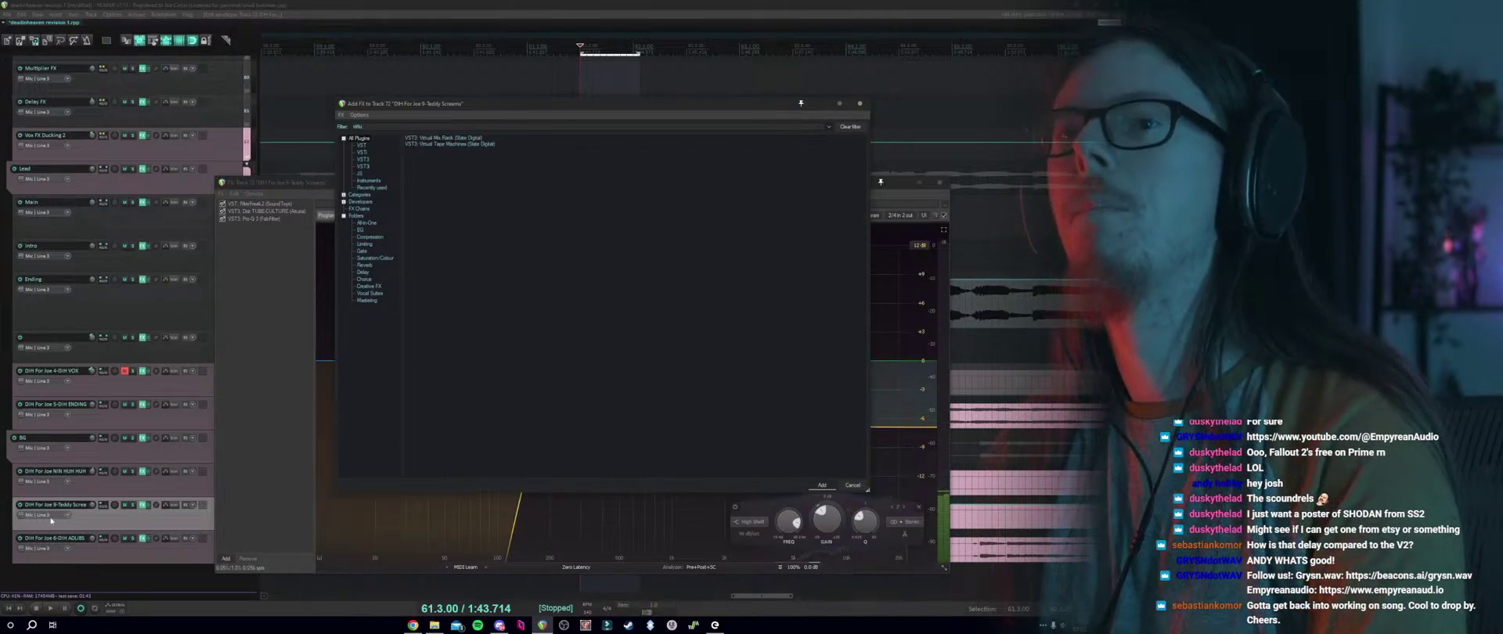
pyautogui.doubleClick(435, 140)
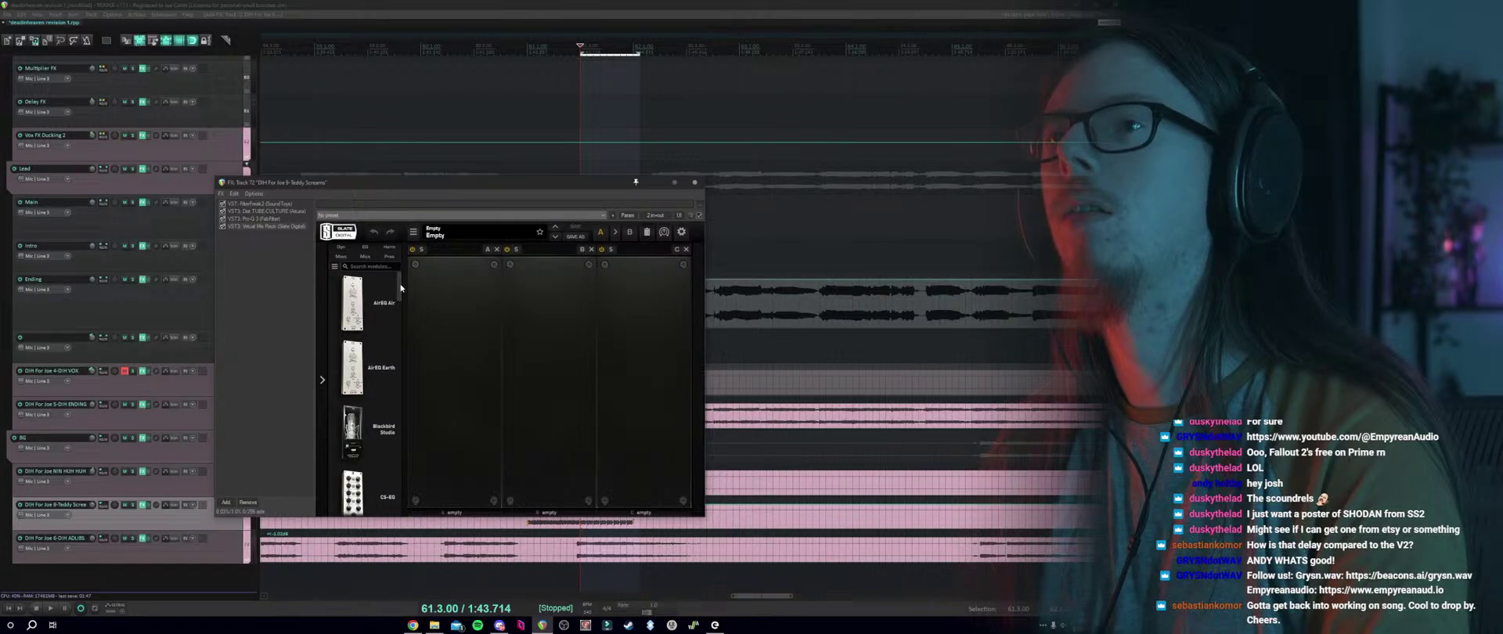
pyautogui.scroll(-10, 400, 287)
pyautogui.moveTo(353, 291); pyautogui.dragTo(460, 344)
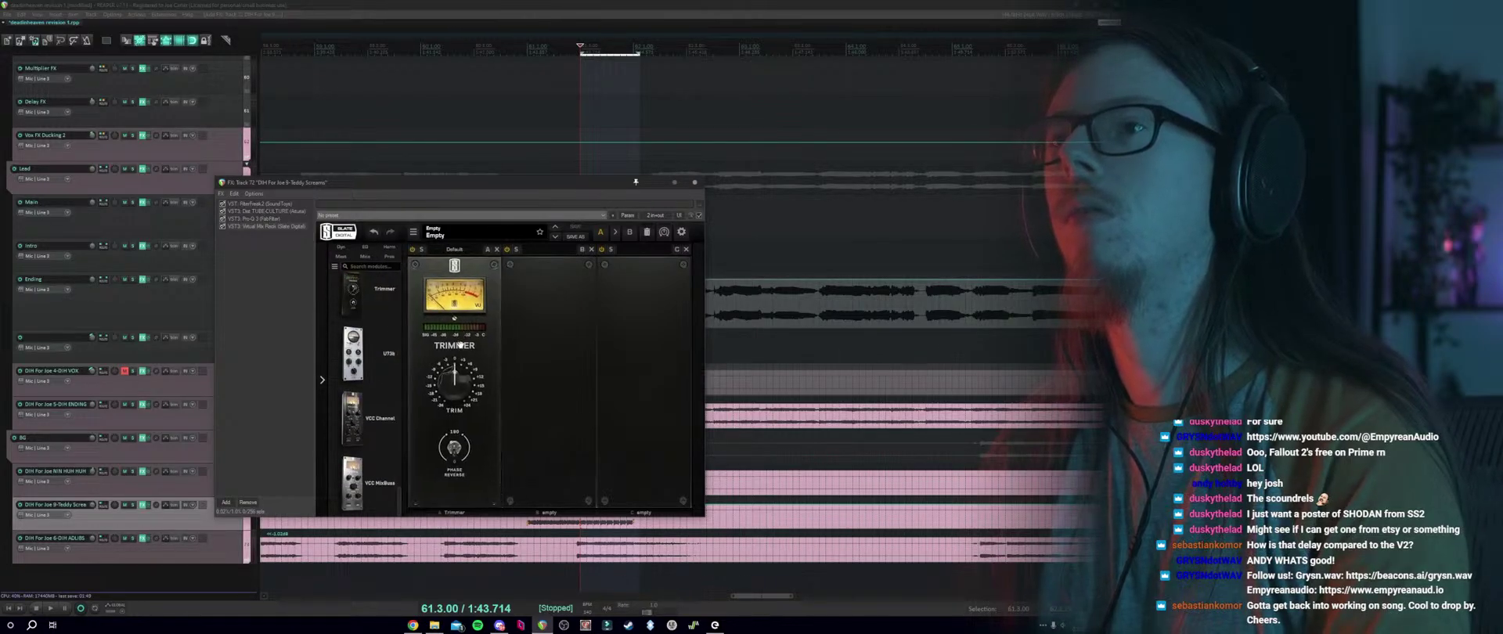
pyautogui.click(694, 183)
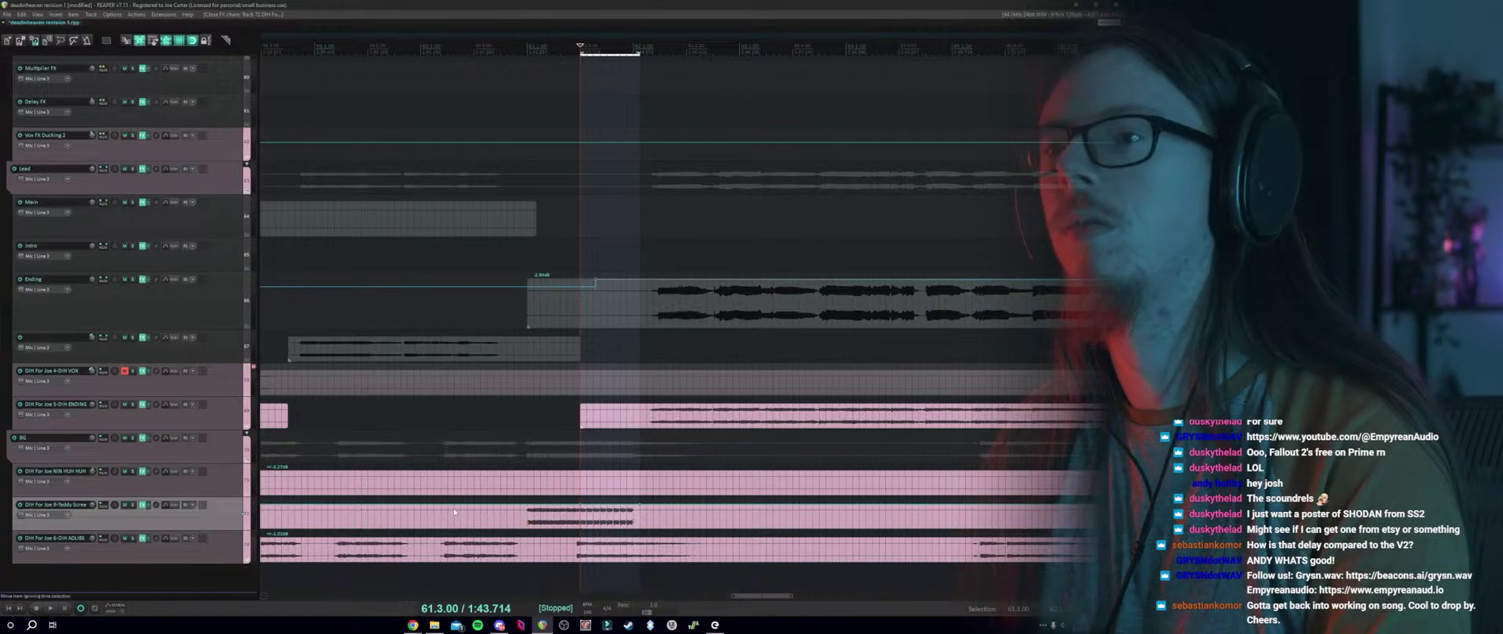
# Place the screams track above the ad-libs track and enlarge its height to show the envelope clearly.
pyautogui.moveTo(454, 506); pyautogui.dragTo(454, 519)
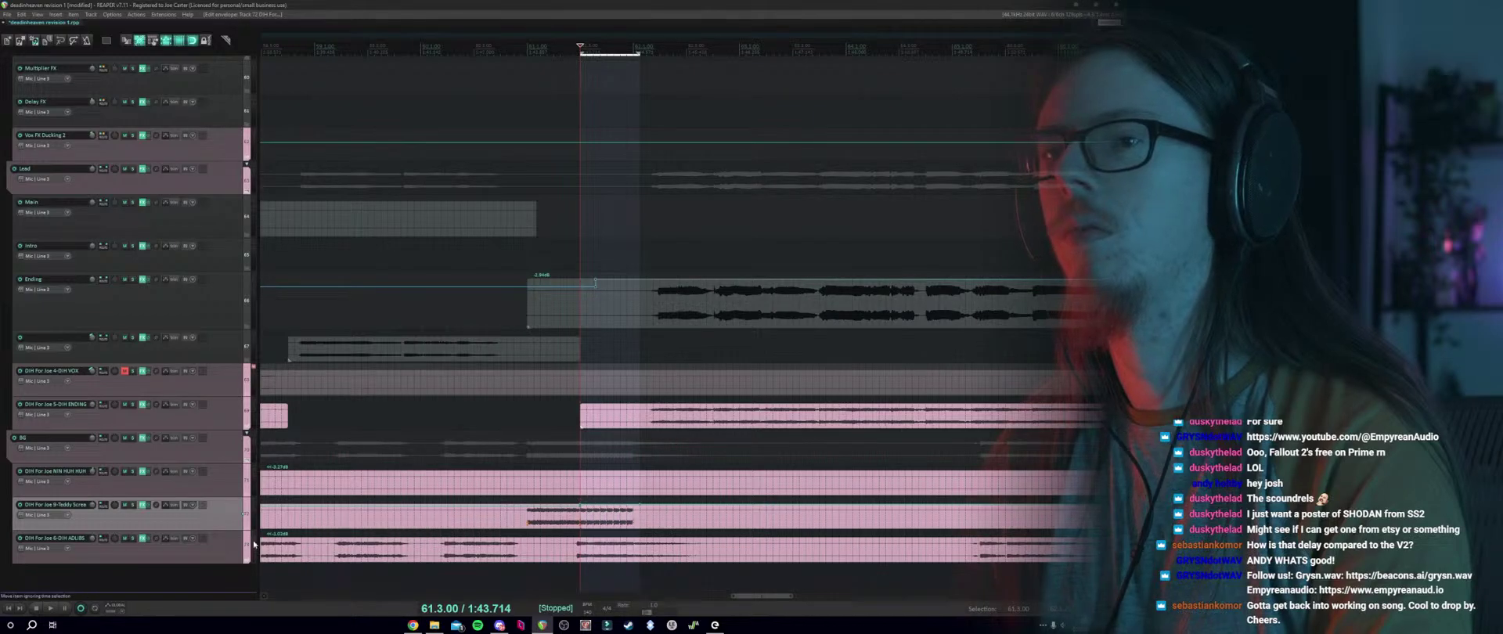
pyautogui.moveTo(234, 534); pyautogui.dragTo(218, 610)
pyautogui.scroll(-3, 178, 493)
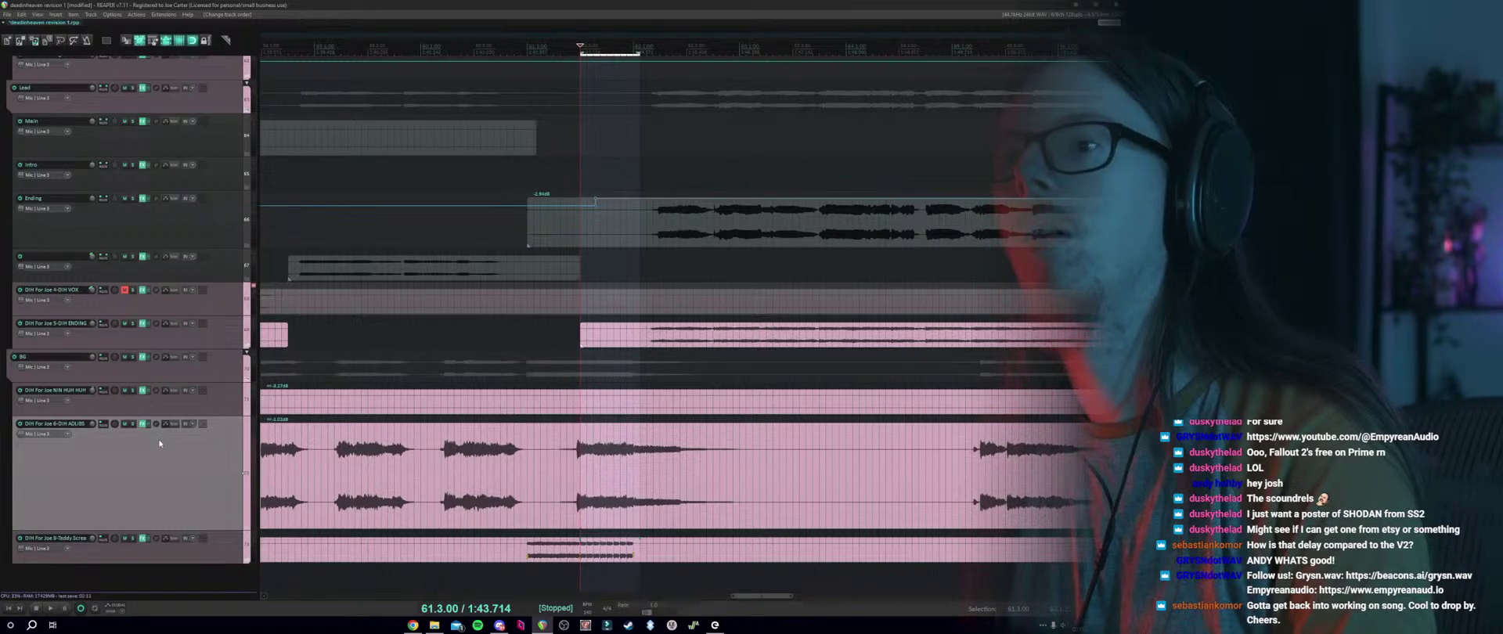
pyautogui.moveTo(215, 547); pyautogui.dragTo(185, 423)
pyautogui.click(196, 459)
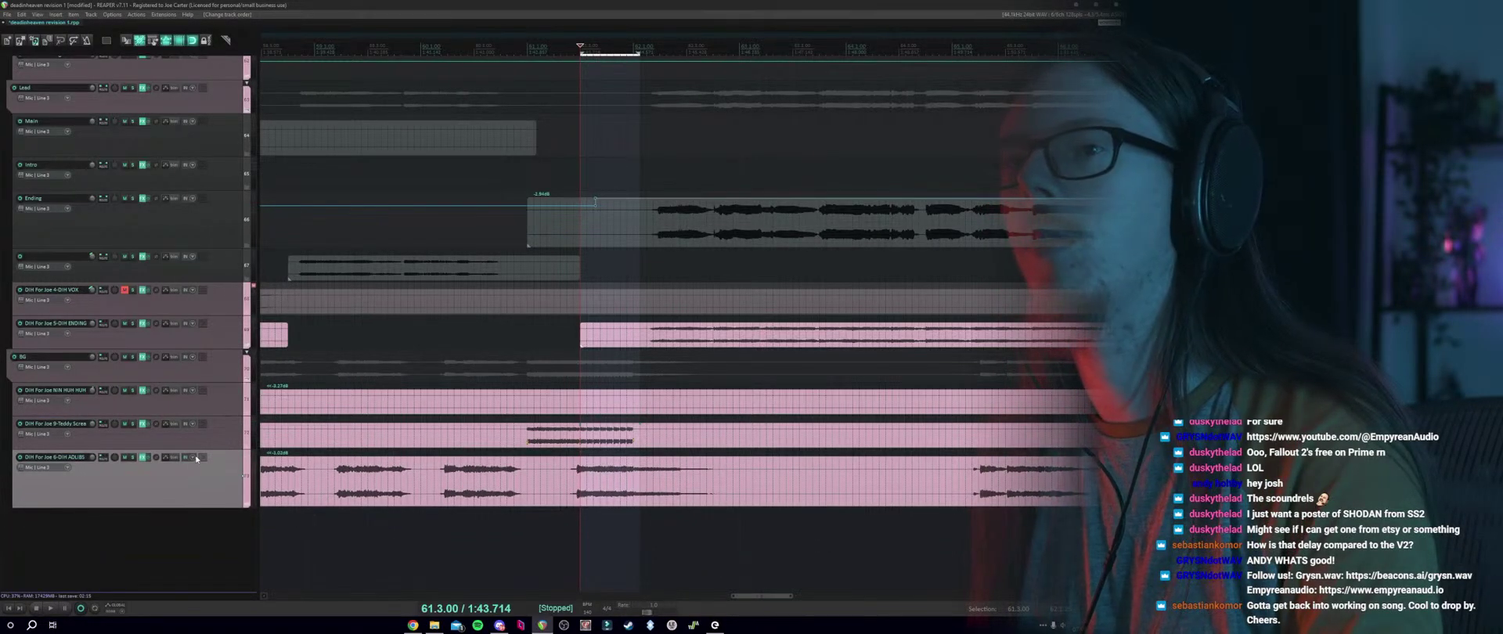
pyautogui.moveTo(195, 449); pyautogui.dragTo(195, 547)
pyautogui.scroll(-1, 500, 501)
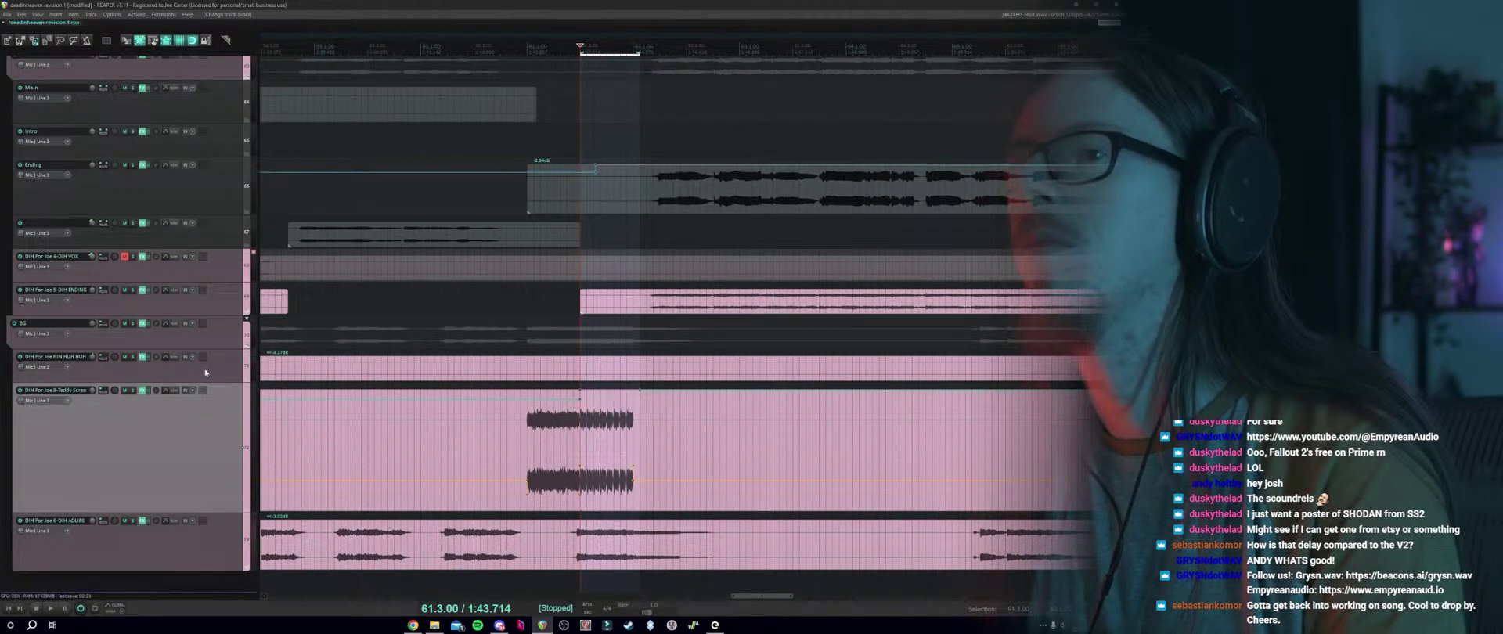
# Raise the Trimmer's trim on the screams track and replay the clip from before bar 61.
pyautogui.click(143, 390)
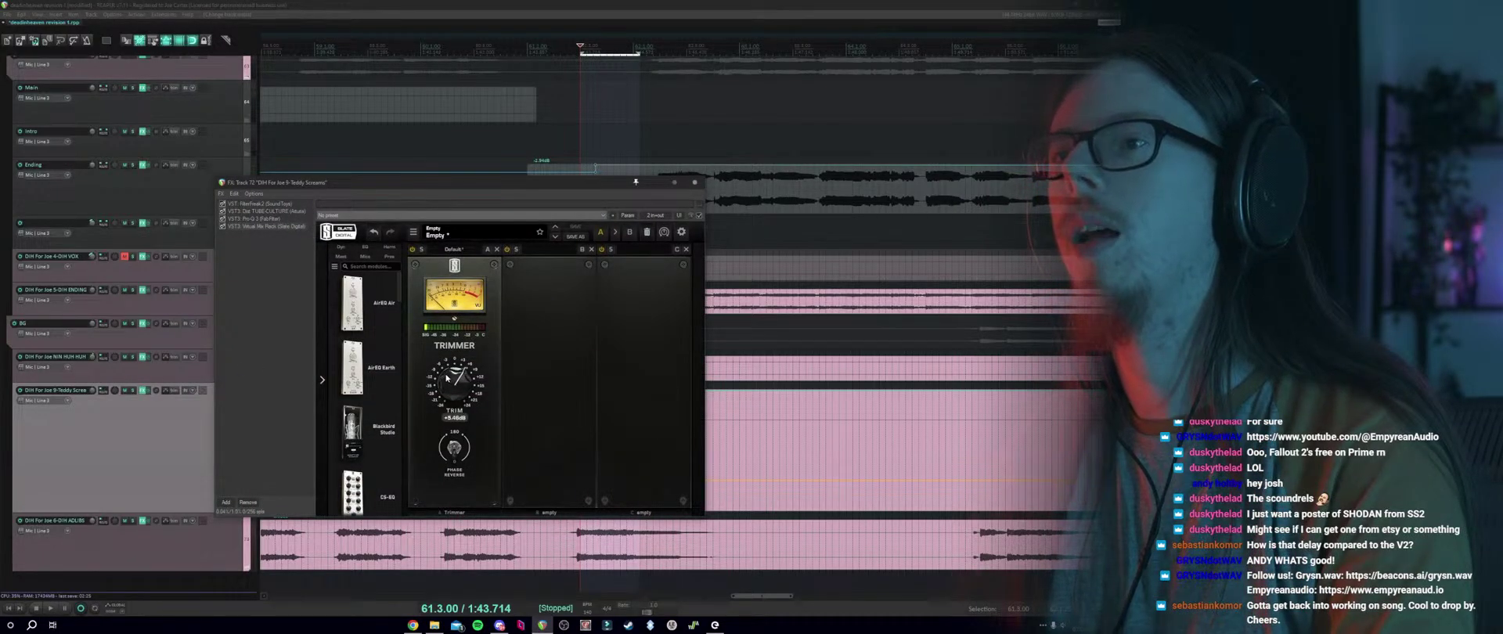
pyautogui.click(695, 184)
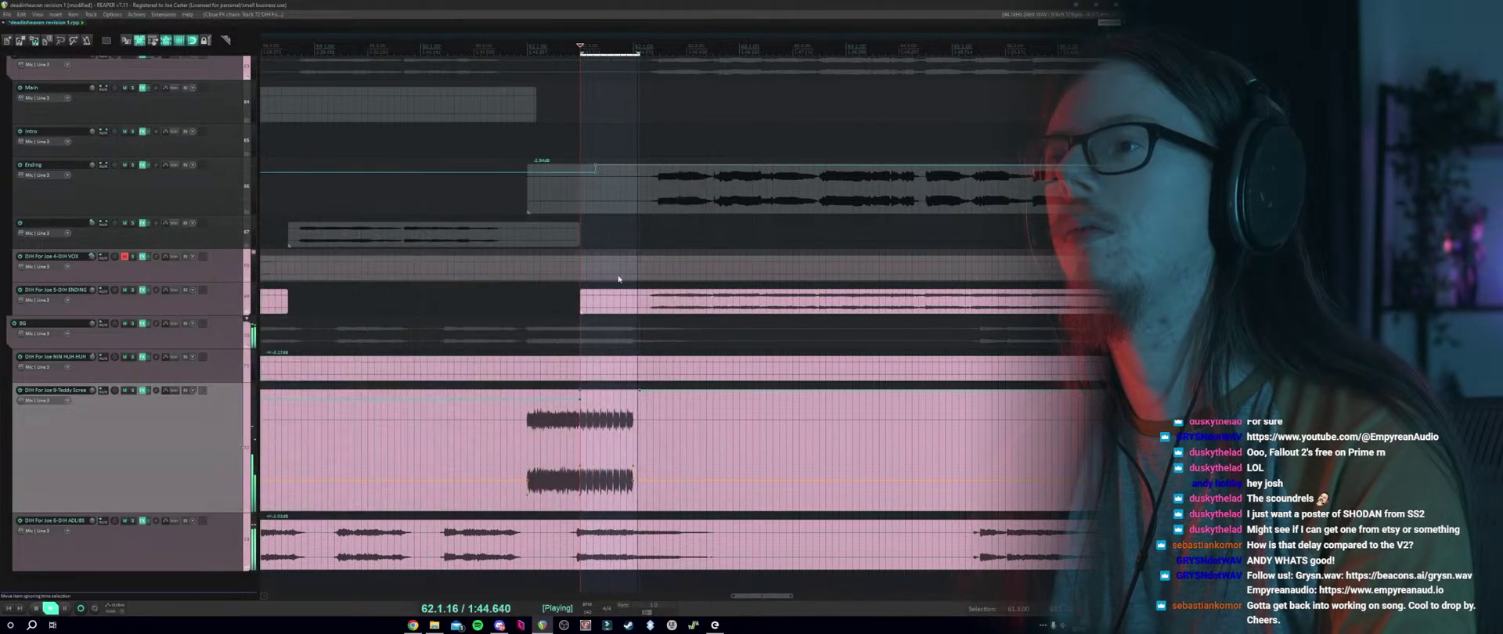
pyautogui.click(519, 337)
pyautogui.press('space')
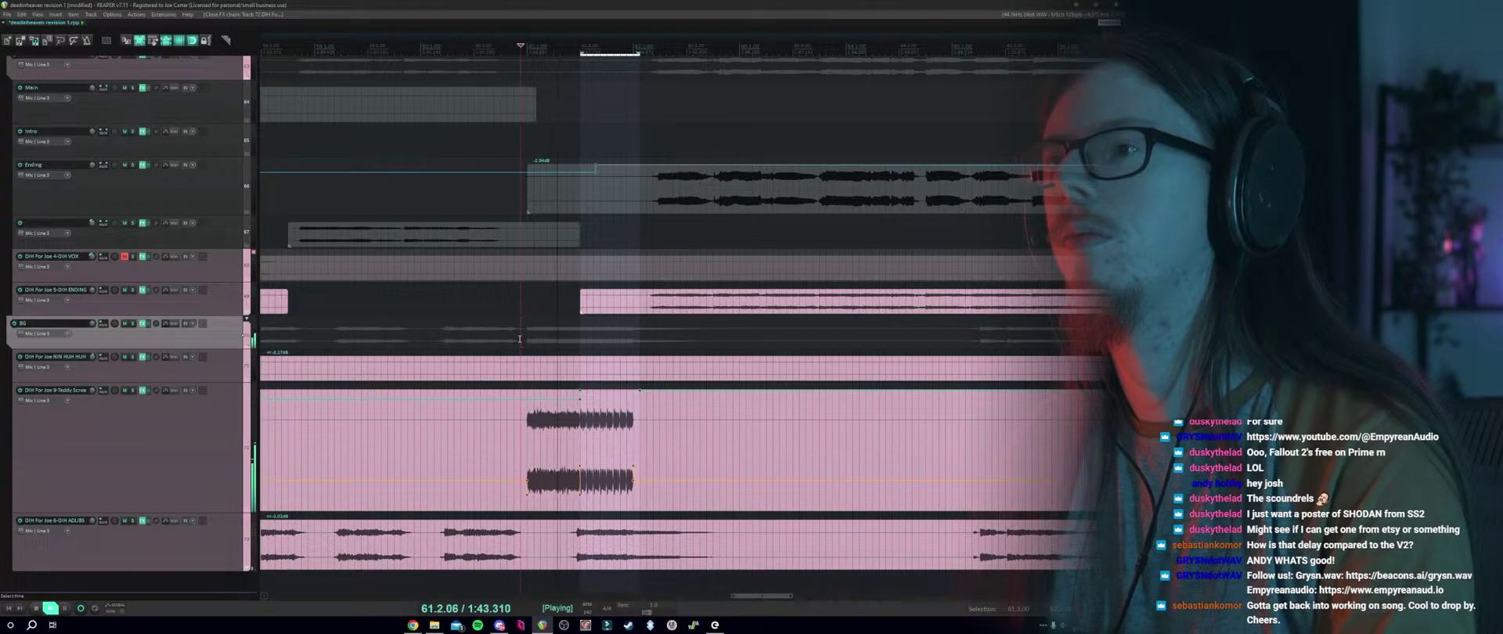
pyautogui.click(484, 327)
pyautogui.press('space')
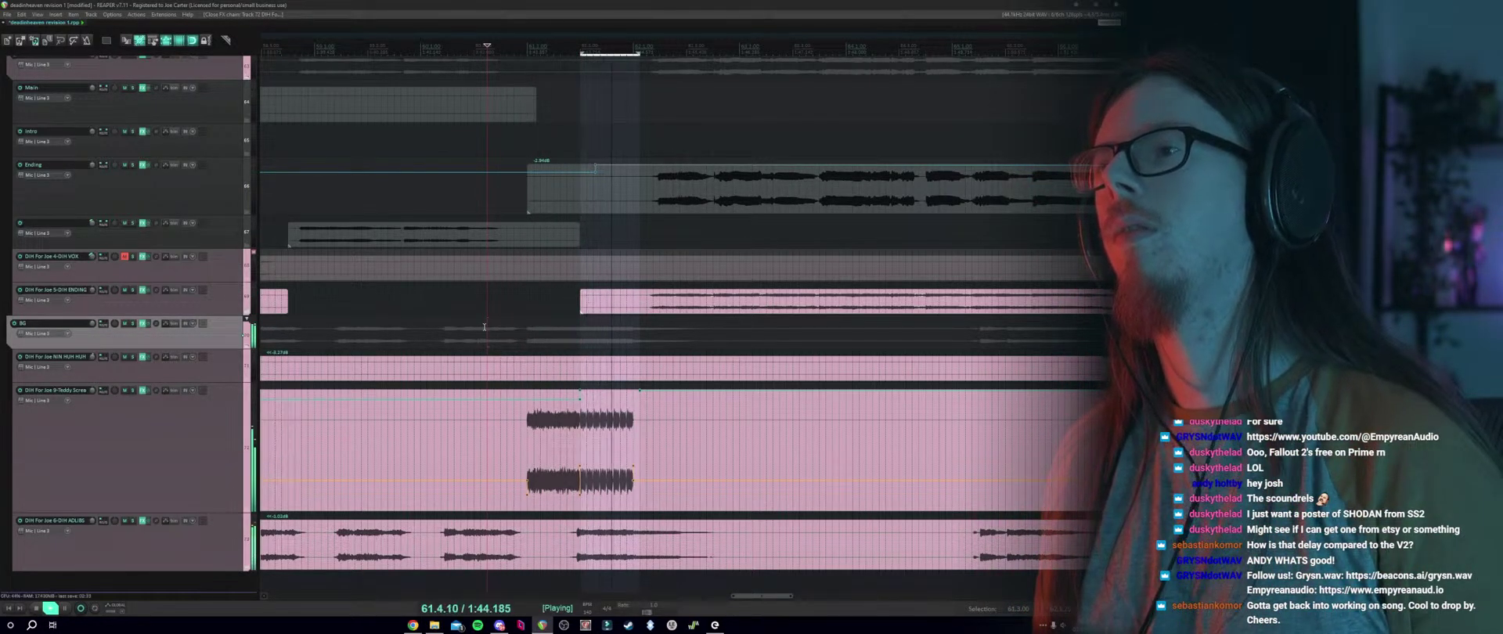
# Slightly lower the screams track's envelope before 61.3.00 and audition the change from about 59.4.
pyautogui.click(434, 334)
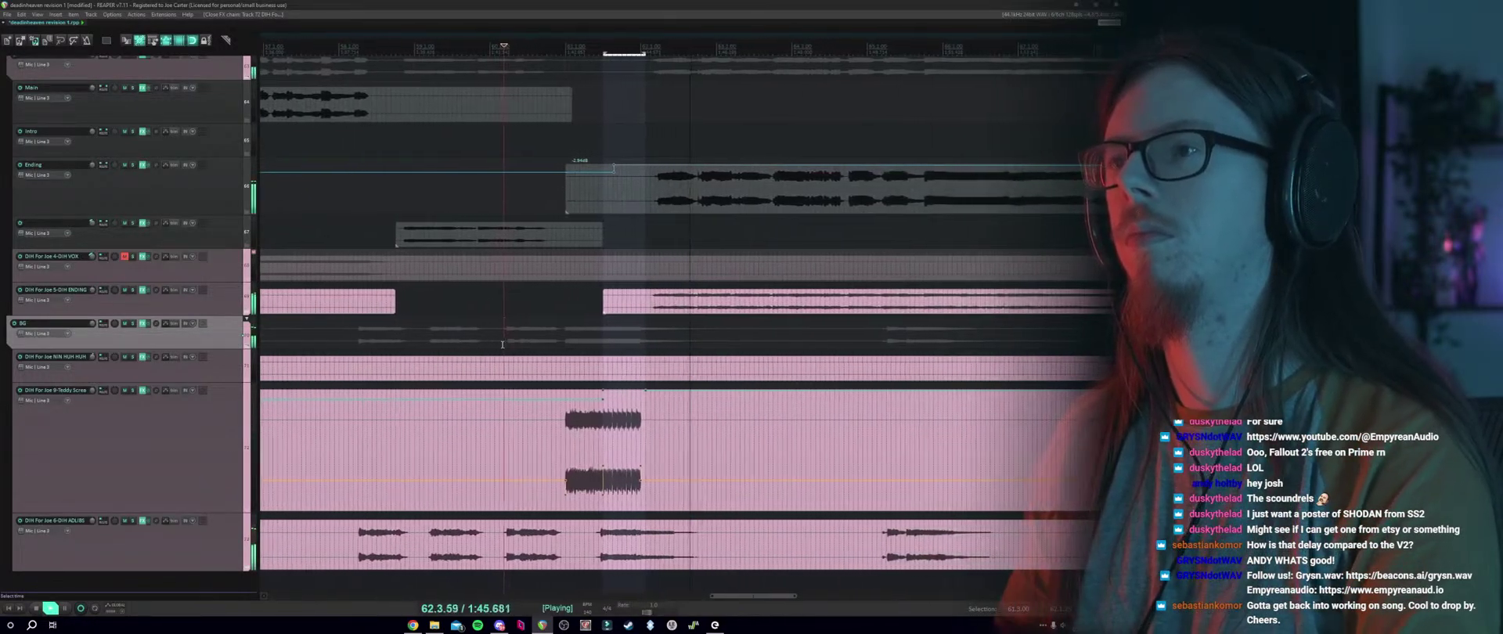
pyautogui.press('space')
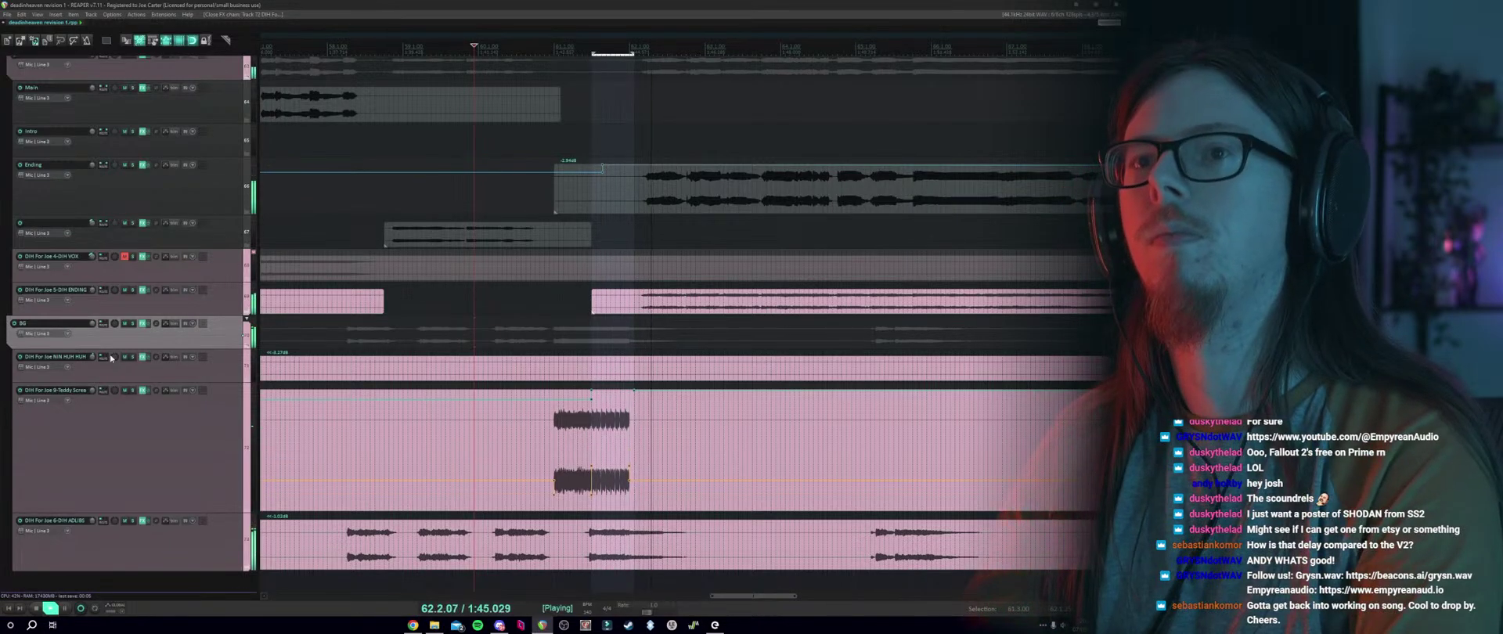
pyautogui.press('space')
pyautogui.moveTo(575, 400); pyautogui.dragTo(576, 404)
pyautogui.press('space')
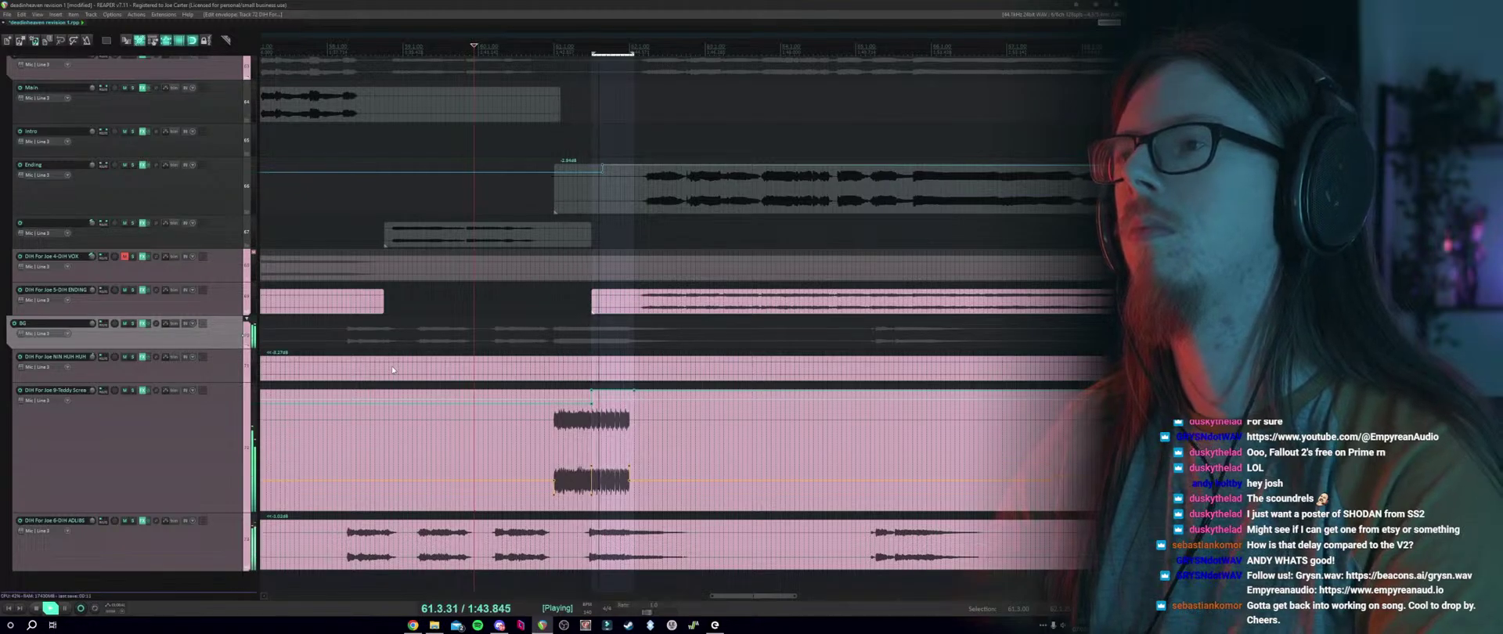
pyautogui.press('space')
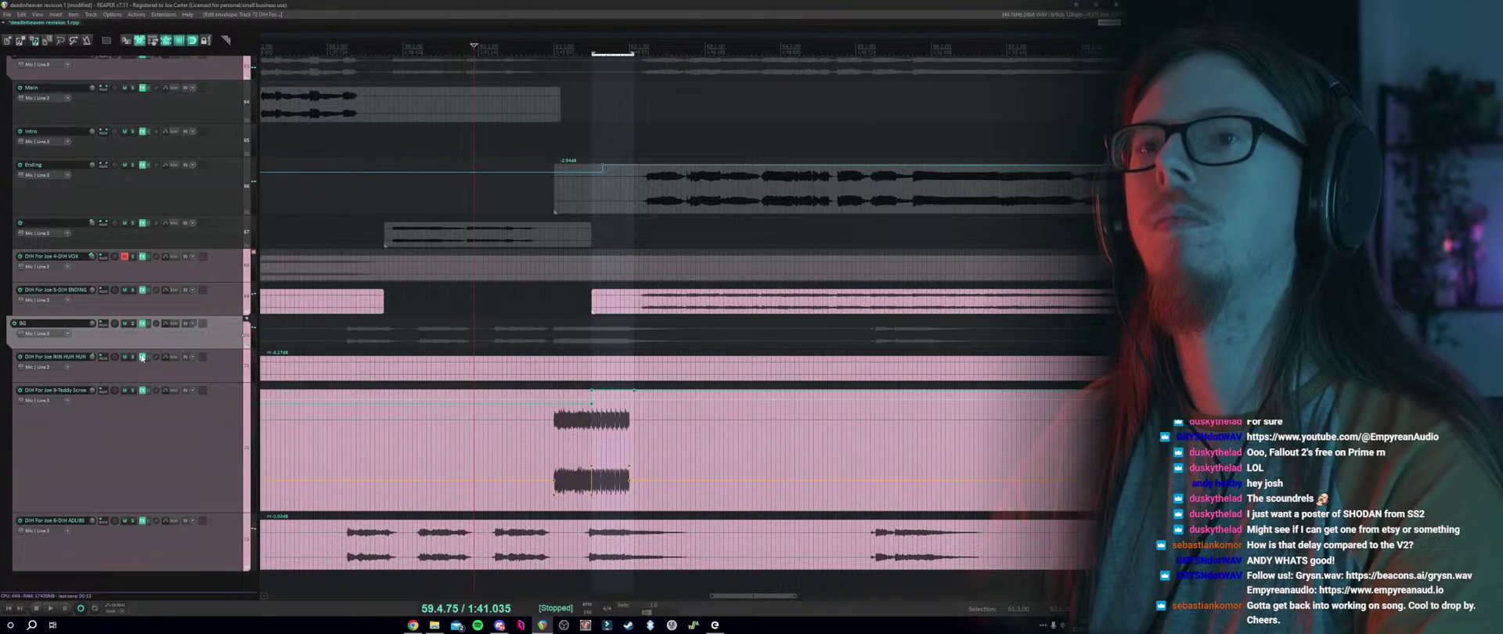
# Increase the screams track's Trimmer level further and replay from about 59.4.
pyautogui.click(142, 391)
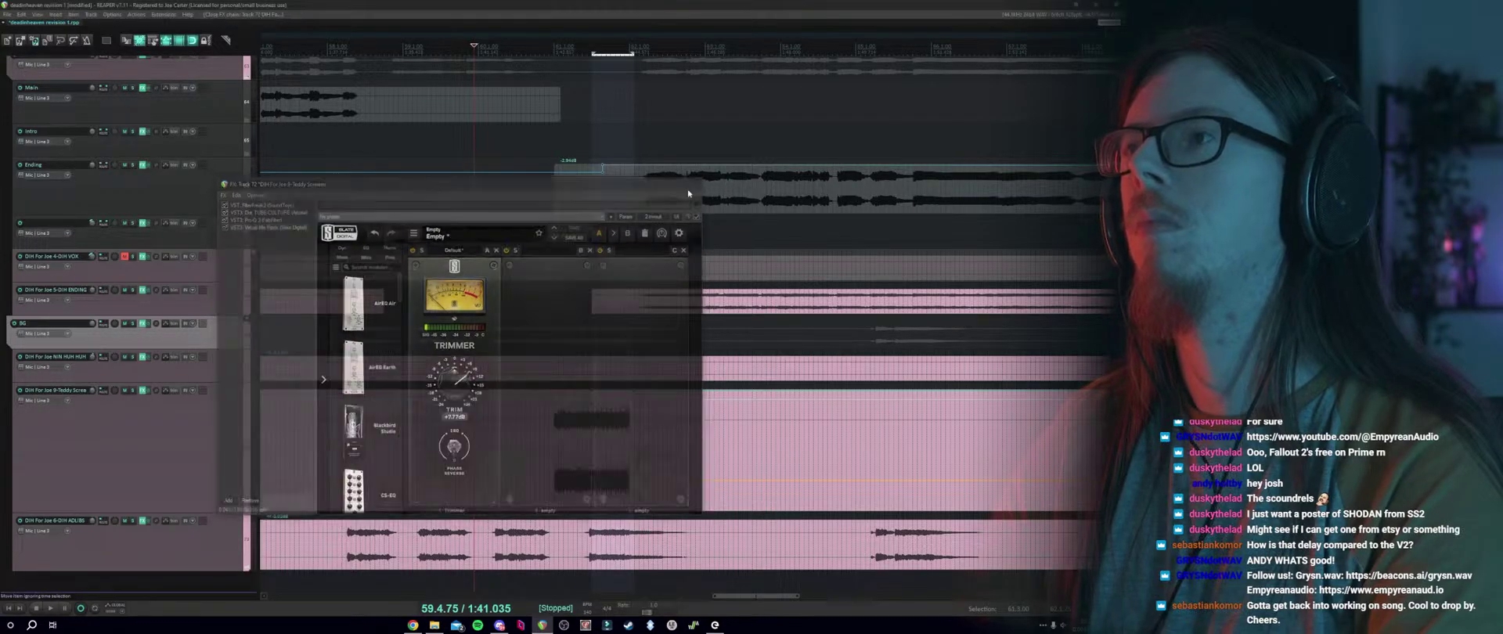
pyautogui.click(694, 181)
pyautogui.press('space')
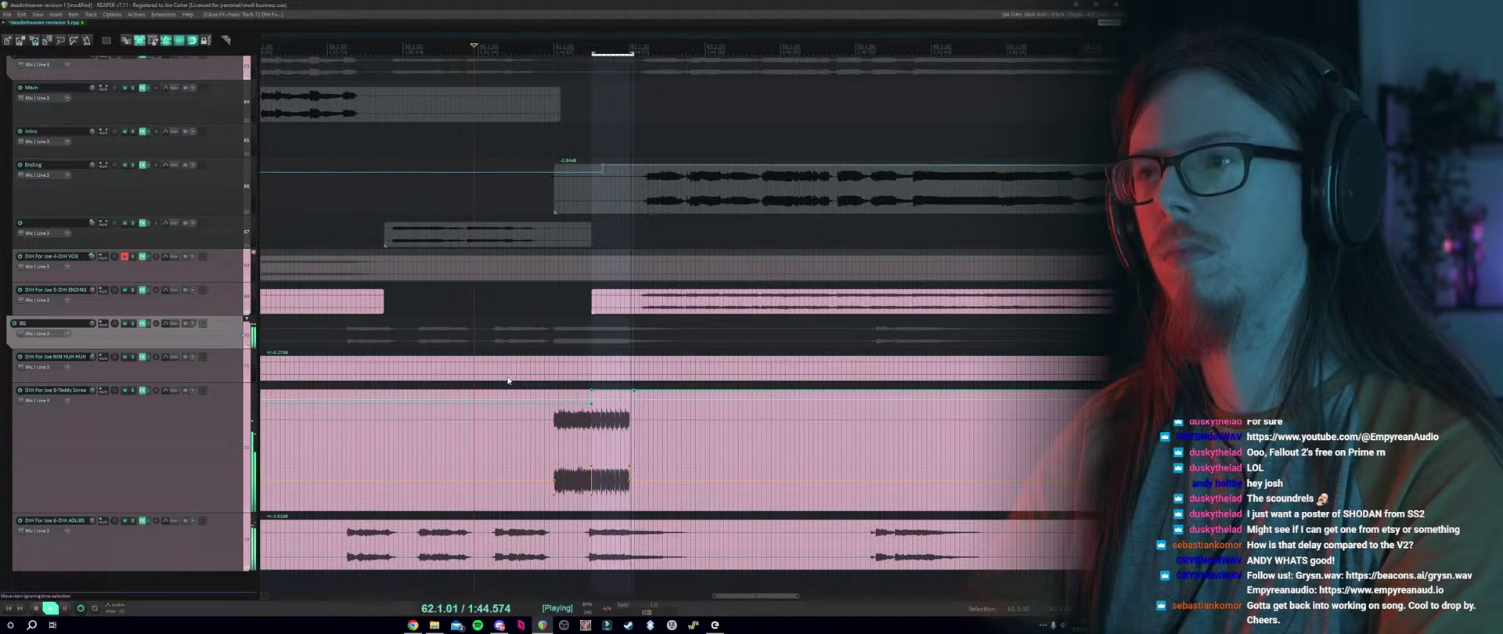
# Remove the time selection and review the Ending vocal section during playback.
pyautogui.scroll(-3, 656, 392)
pyautogui.rightClick(530, 163)
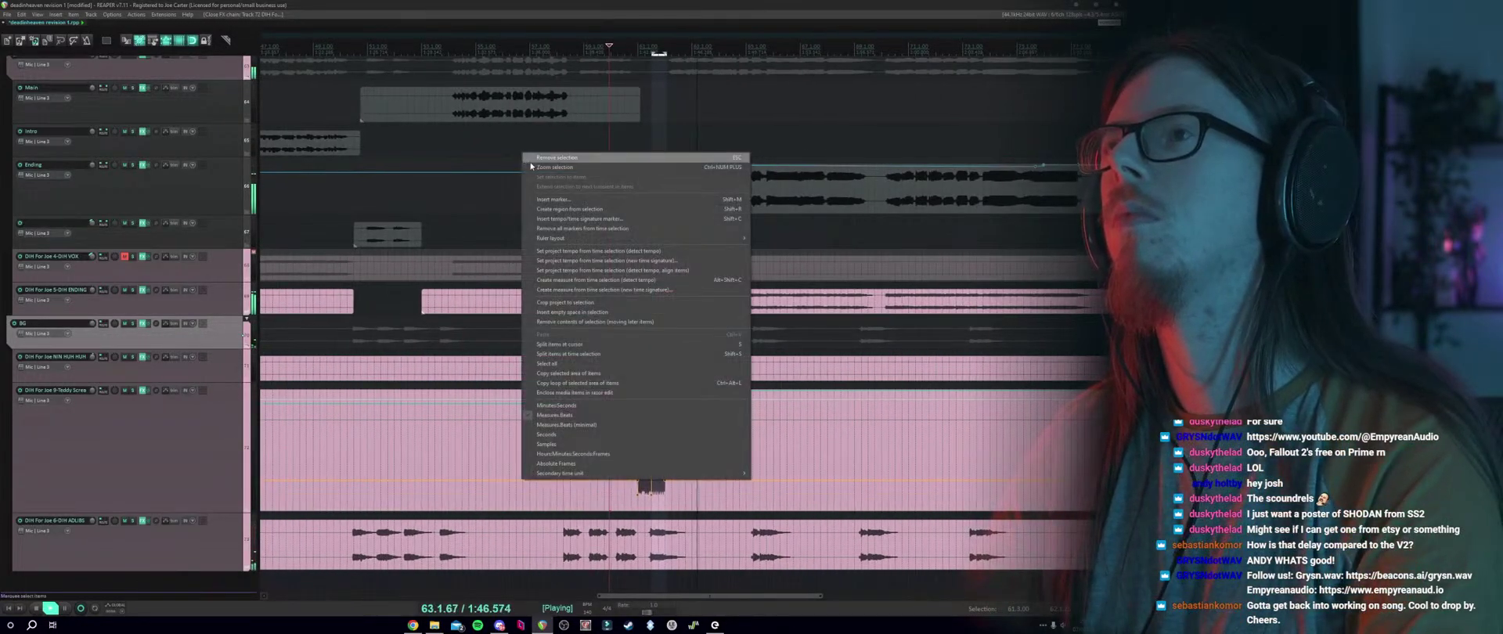
pyautogui.click(534, 158)
pyautogui.scroll(-2, 621, 341)
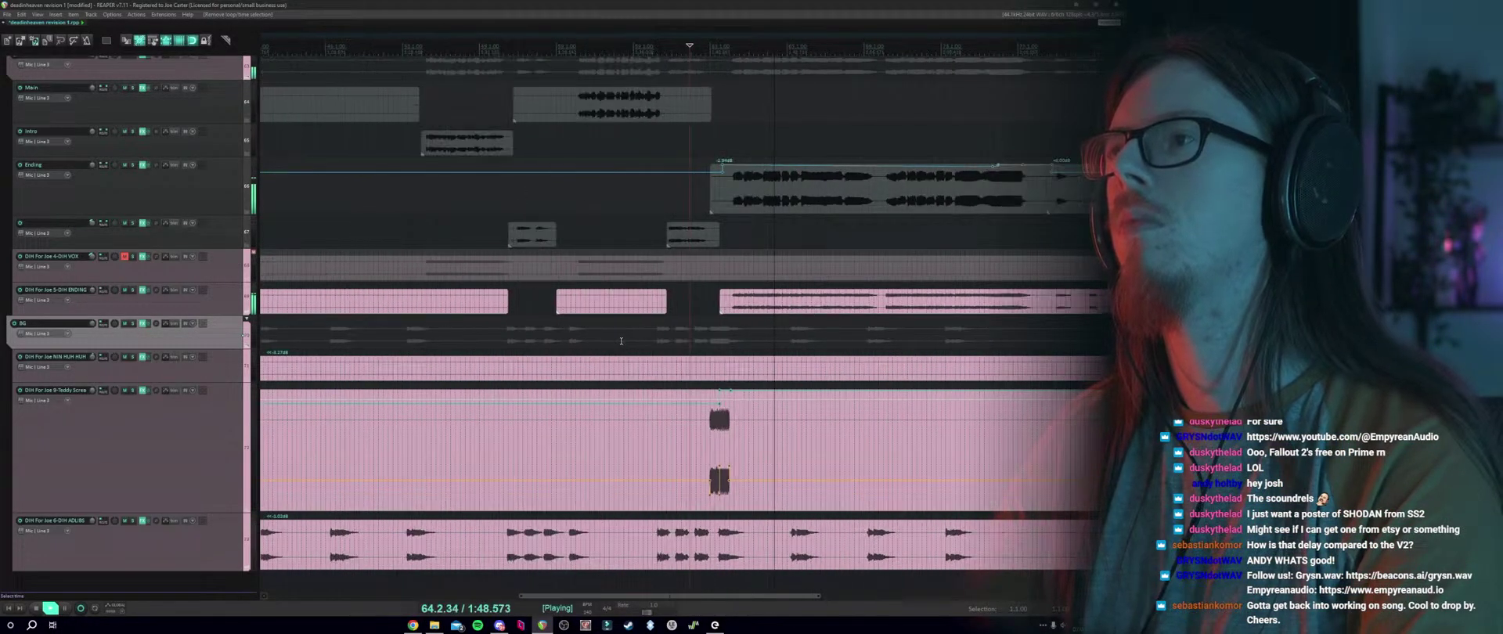
pyautogui.scroll(-1, 620, 341)
pyautogui.scroll(1, 78, 279)
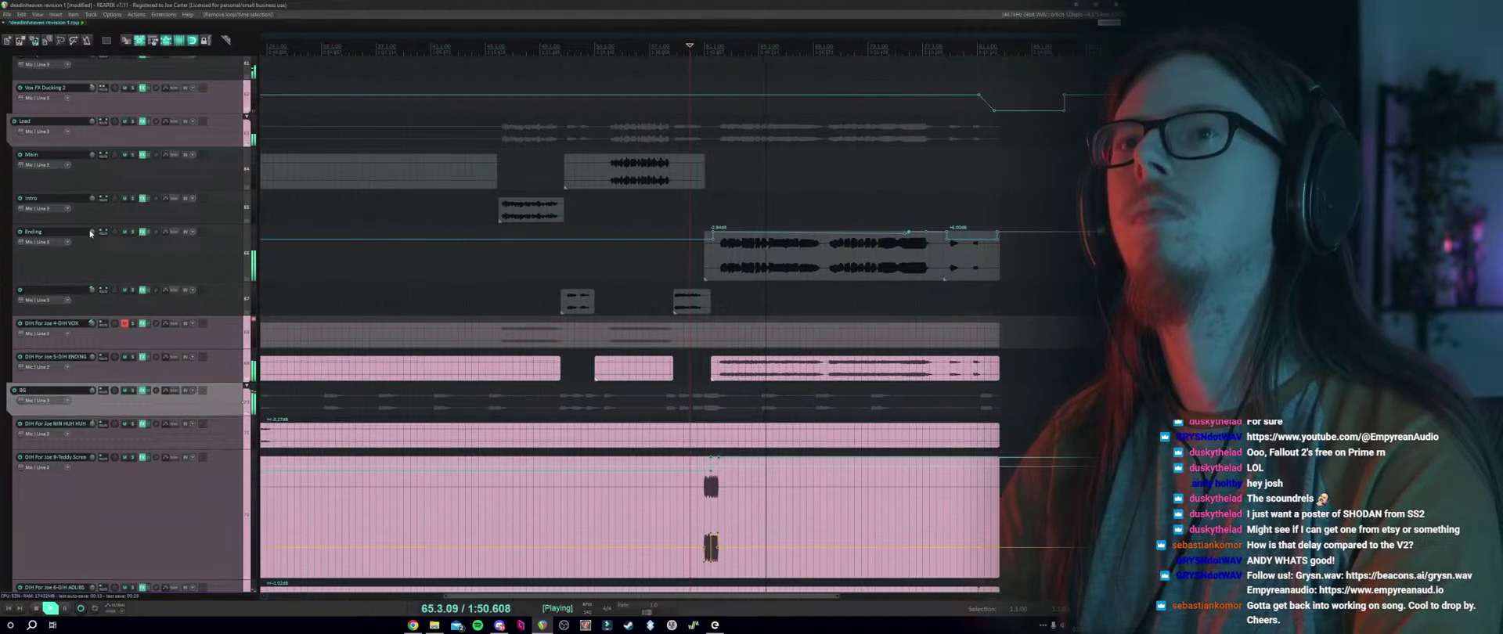
pyautogui.moveTo(92, 233)
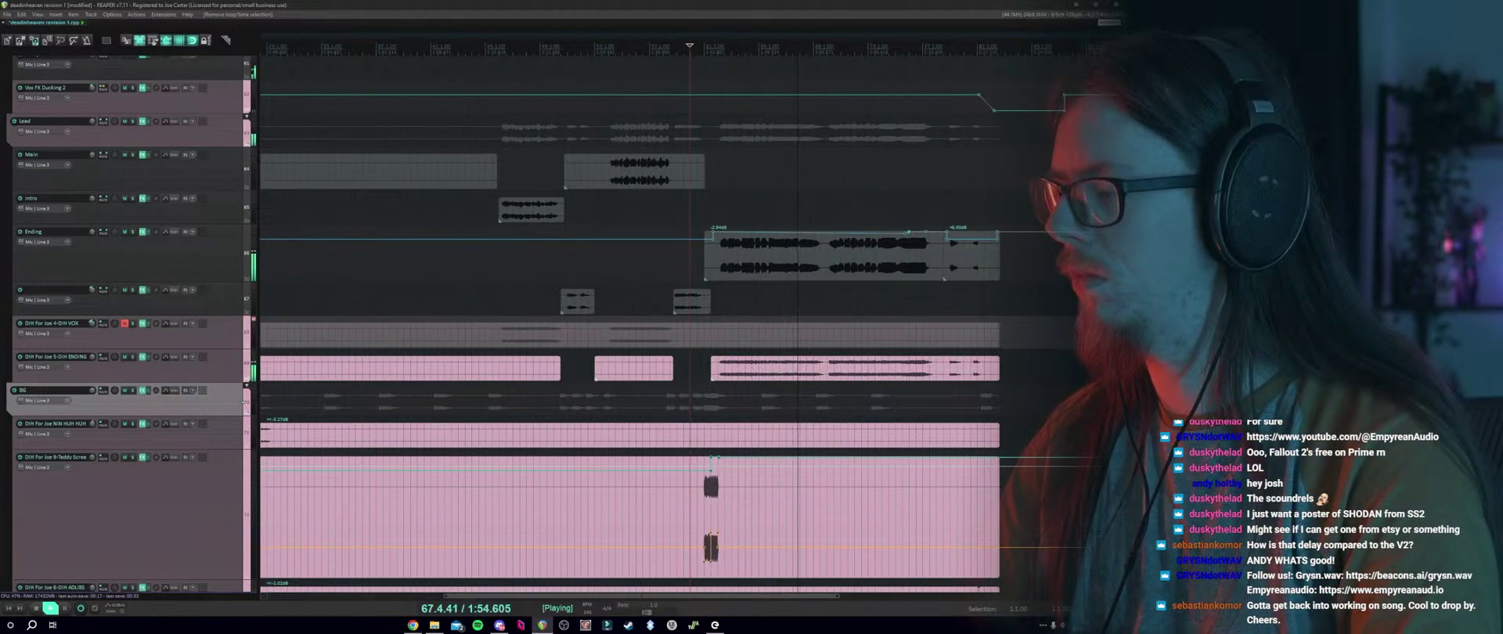
pyautogui.scroll(2, 133, 333)
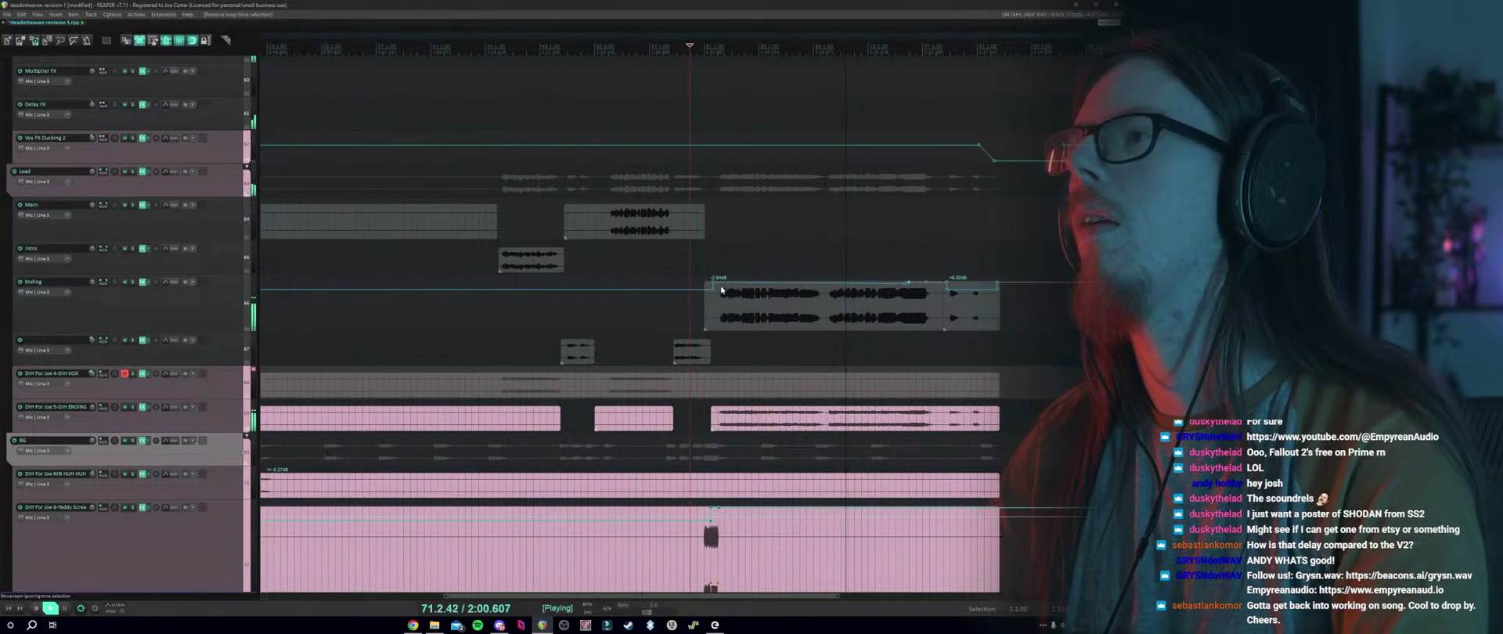
# Lower the Ending track's envelope across the main vocal phrase and pull it down further across the closing phrases from bar 78.3.
pyautogui.moveTo(726, 283); pyautogui.dragTo(728, 290)
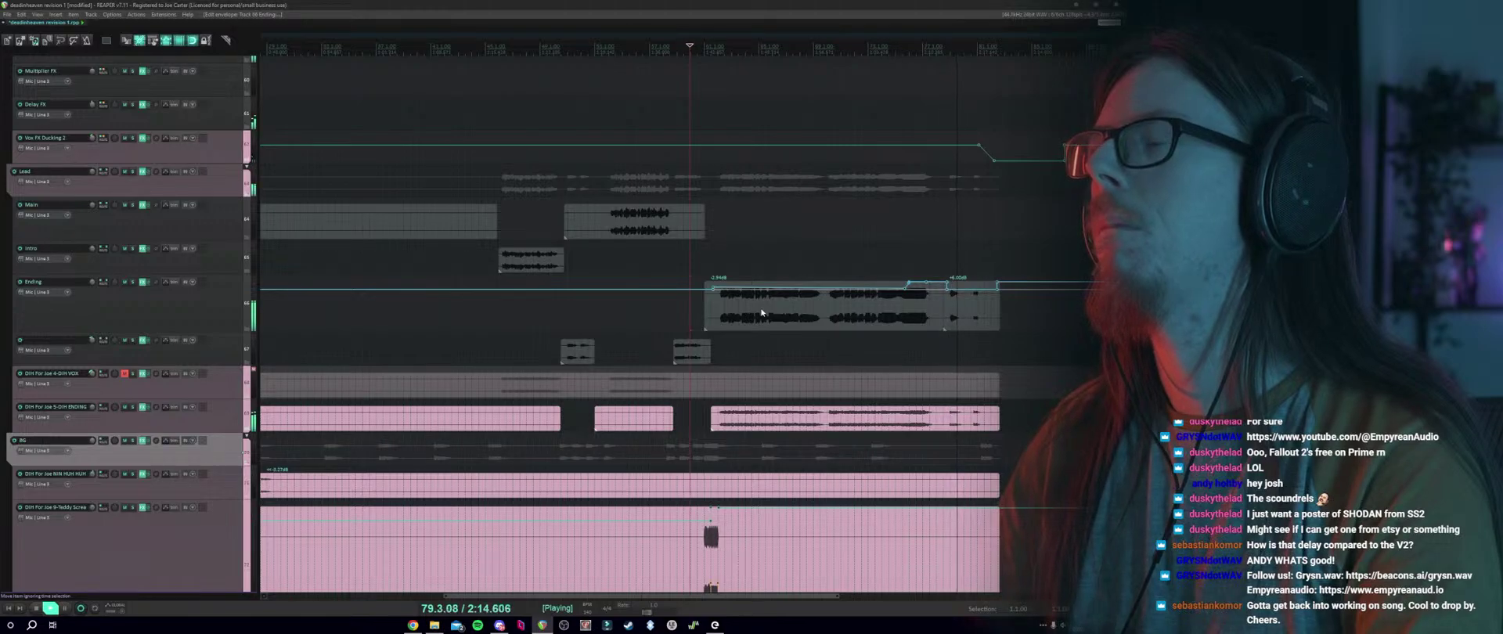
pyautogui.scroll(3, 704, 311)
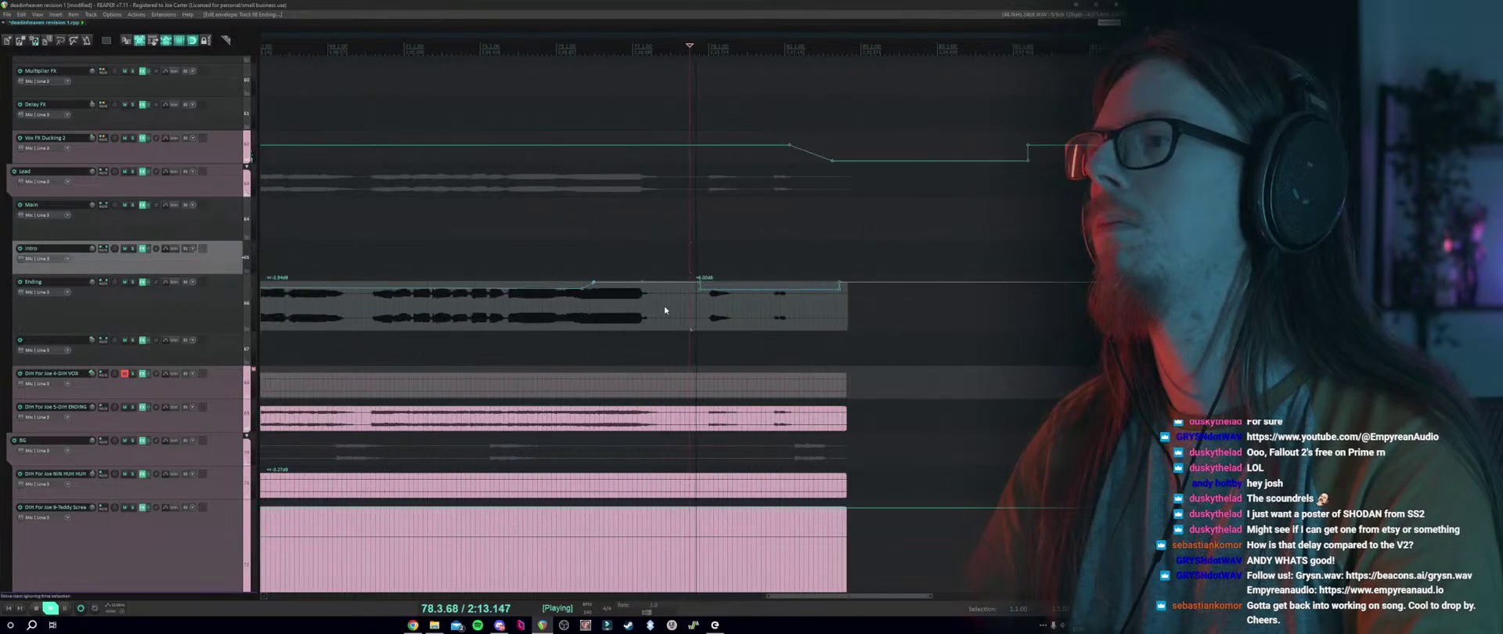
pyautogui.moveTo(735, 288); pyautogui.dragTo(728, 307)
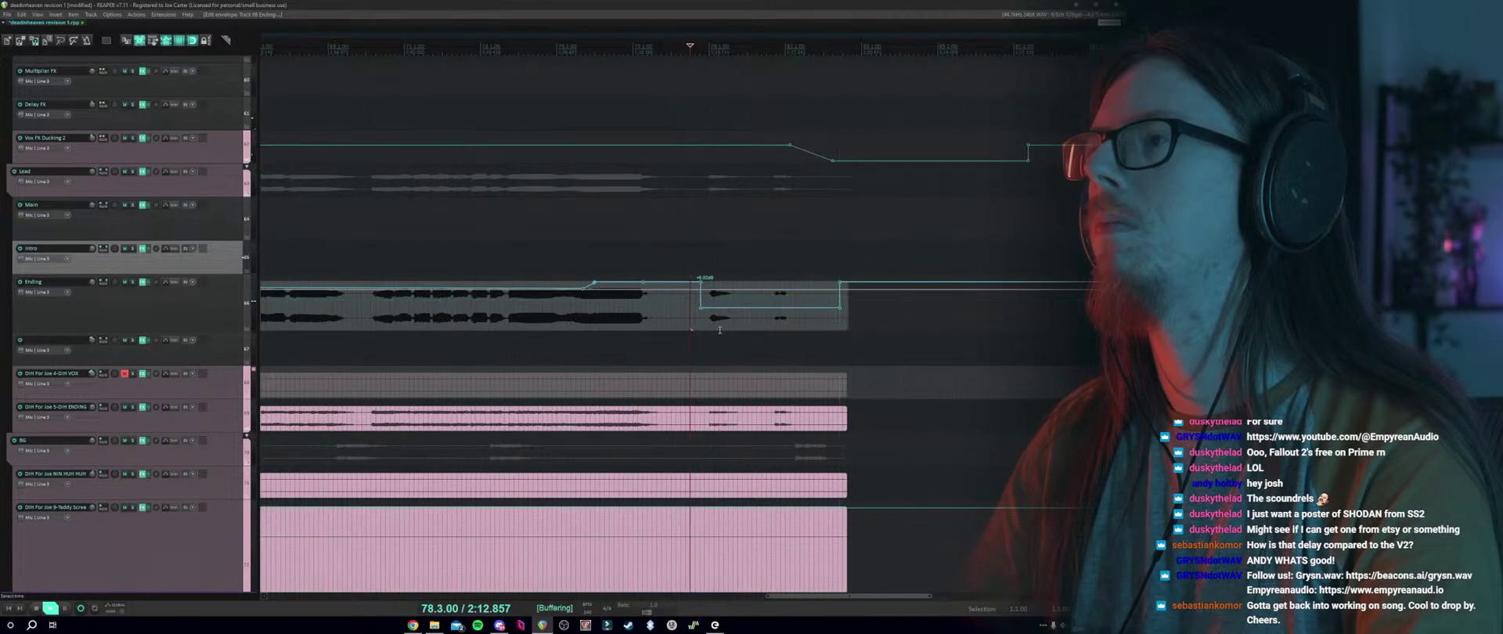
pyautogui.press('space')
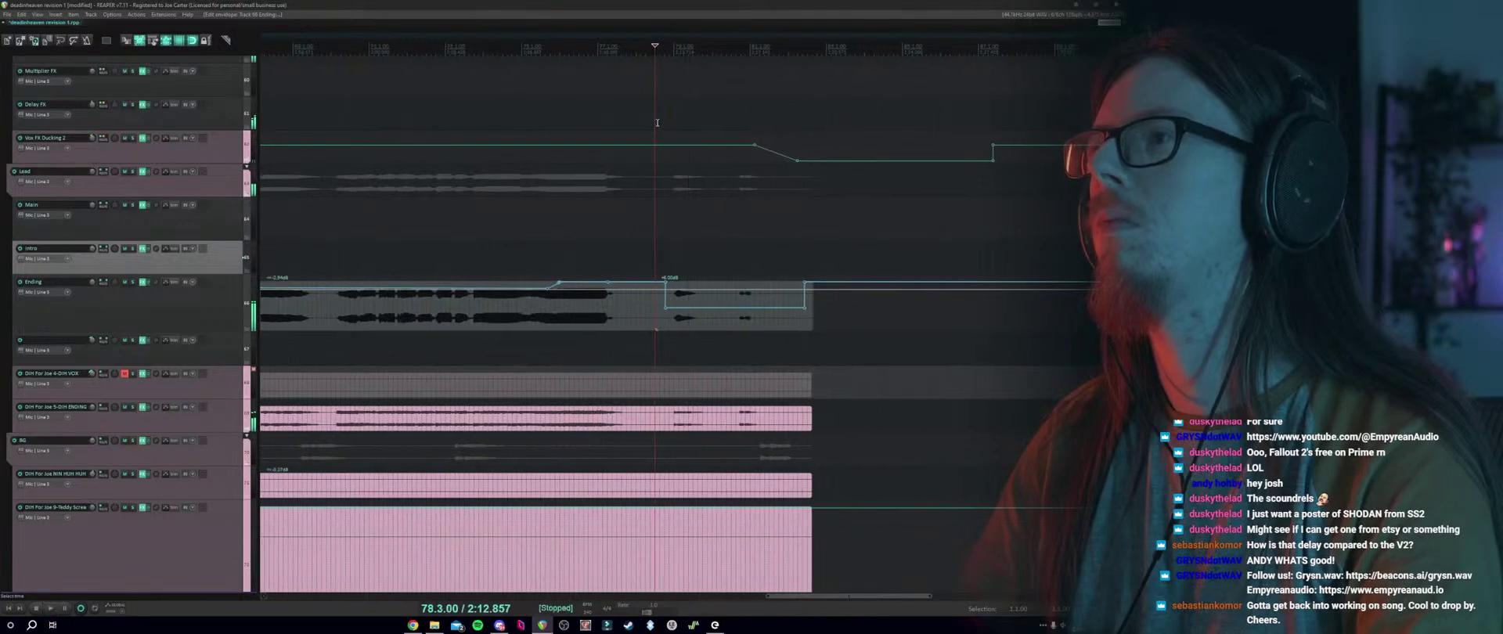
# Set a time selection around the closing vocal phrases and lower the Dist FX track's envelope within it.
pyautogui.moveTo(658, 123); pyautogui.dragTo(820, 123)
pyautogui.moveTo(694, 148)
pyautogui.mouseDown()
pyautogui.moveTo(704, 190)
pyautogui.moveTo(682, 146)
pyautogui.mouseUp()
pyautogui.click(682, 146)
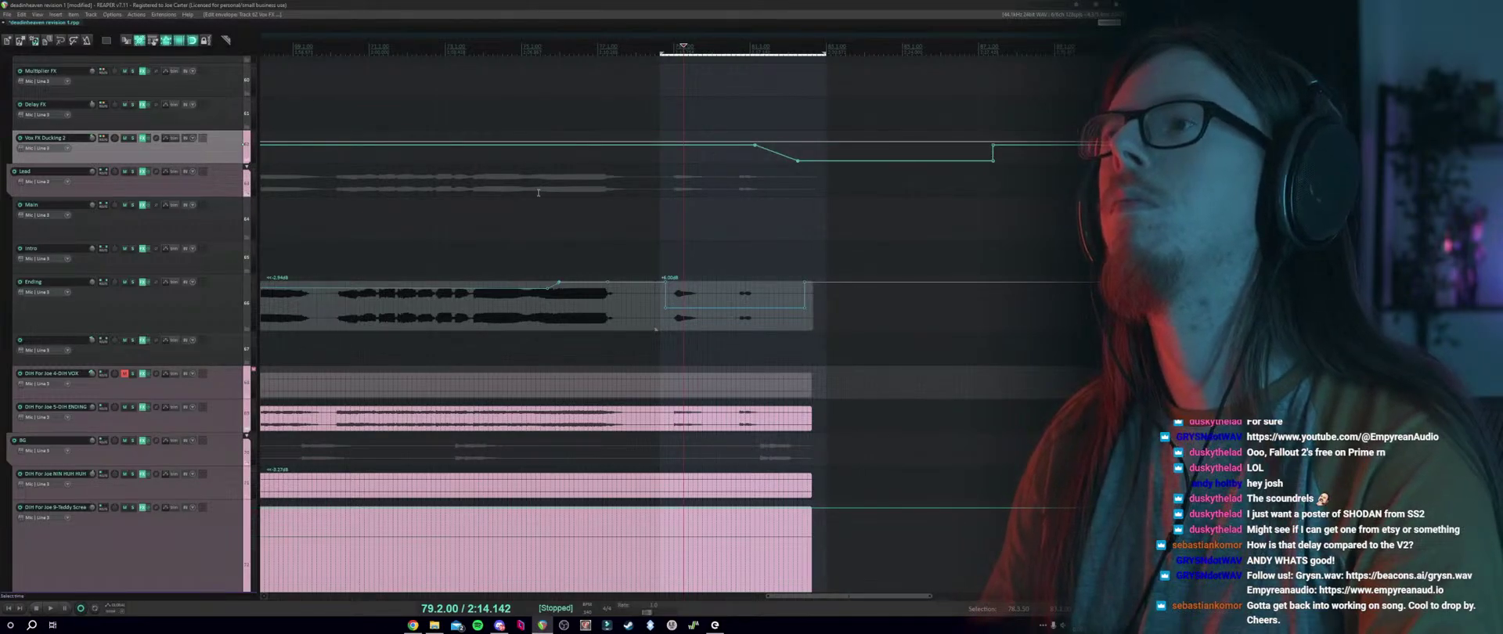
pyautogui.scroll(5, 705, 156)
pyautogui.moveTo(689, 166); pyautogui.dragTo(689, 183)
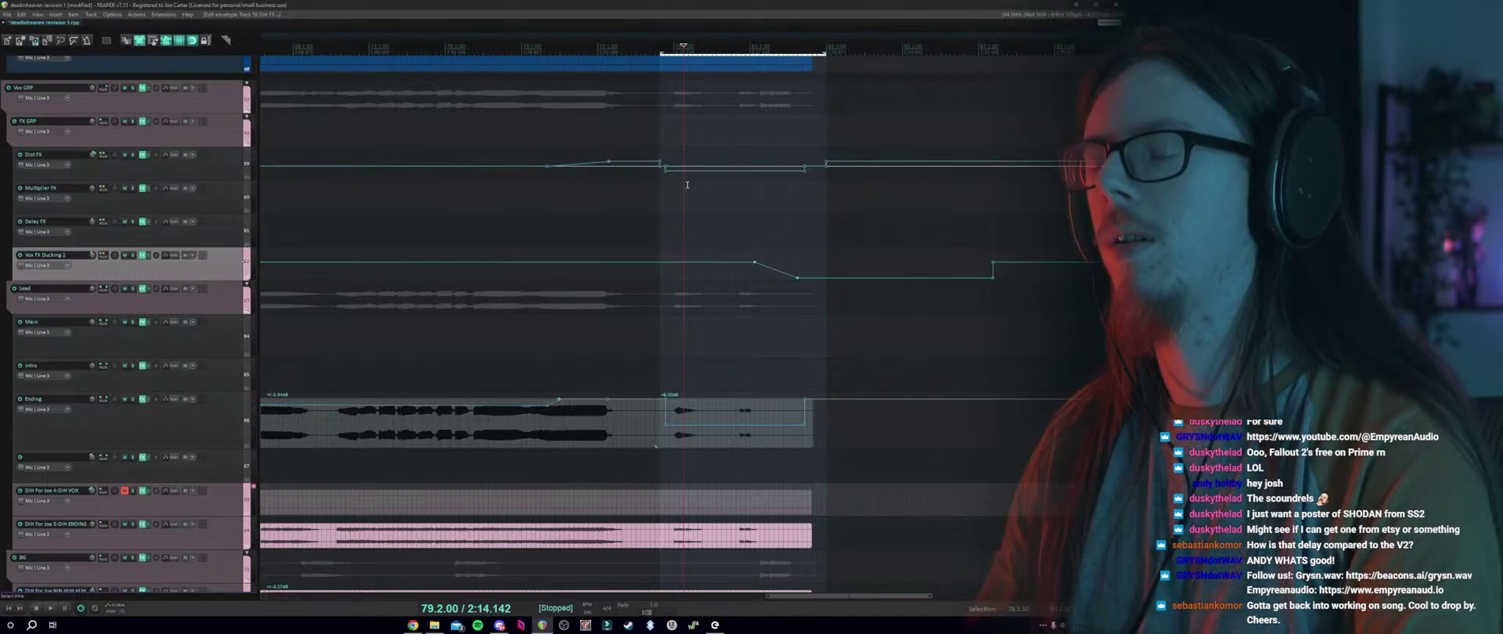
pyautogui.click(643, 198)
# Replay the closing vocal phrases and remove the time selection.
pyautogui.press('space')
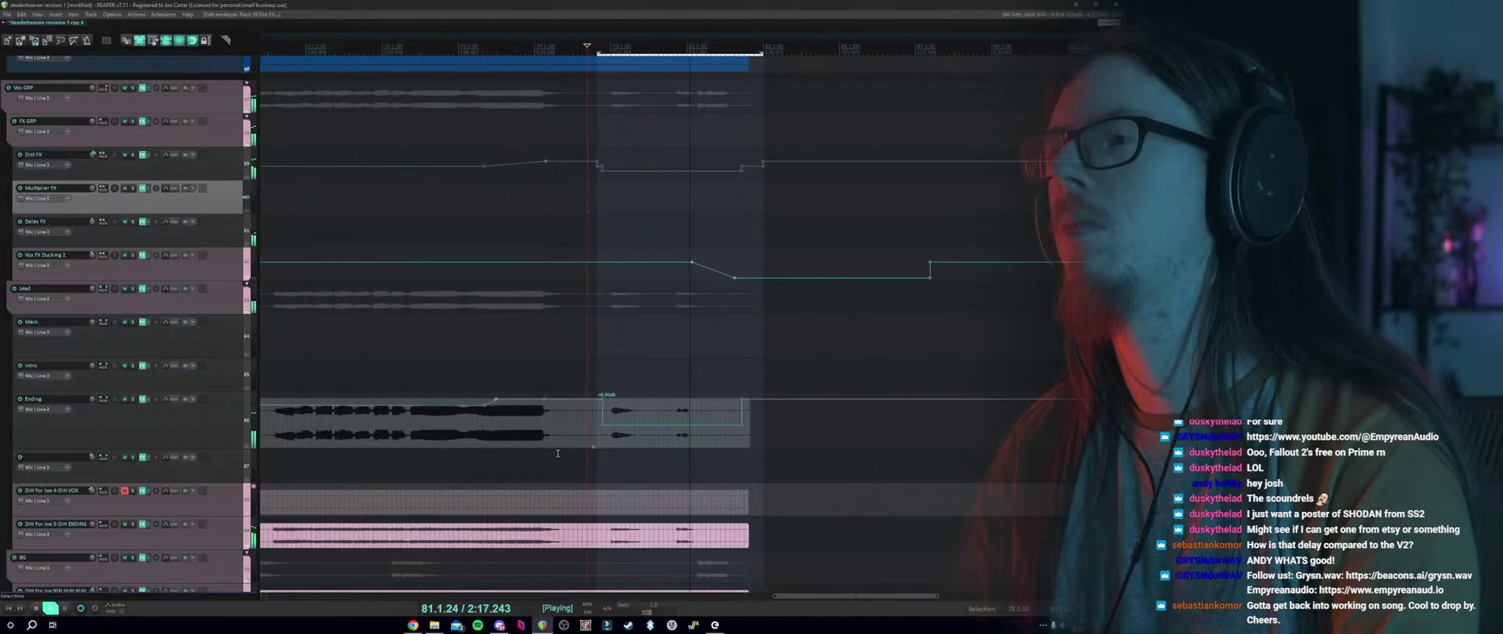
pyautogui.scroll(-3, 590, 364)
pyautogui.scroll(-4, 591, 364)
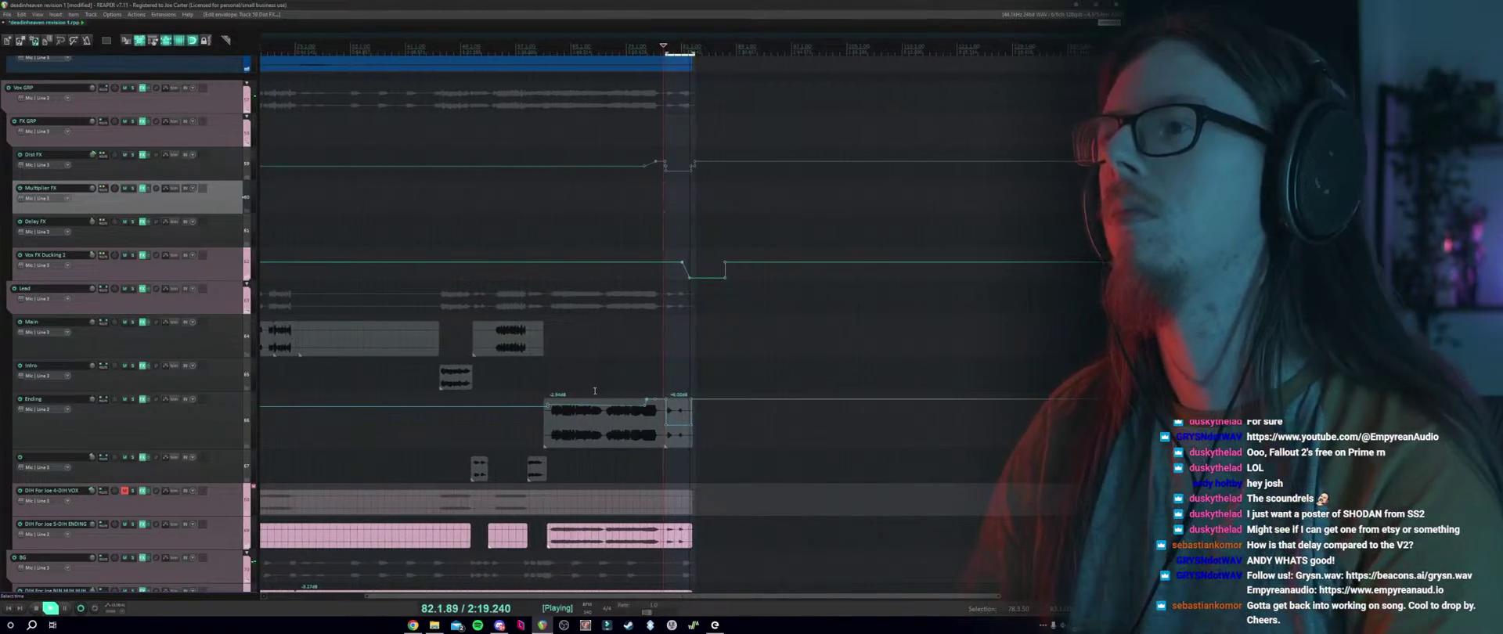
pyautogui.press('space')
pyautogui.rightClick(722, 368)
pyautogui.click(743, 48)
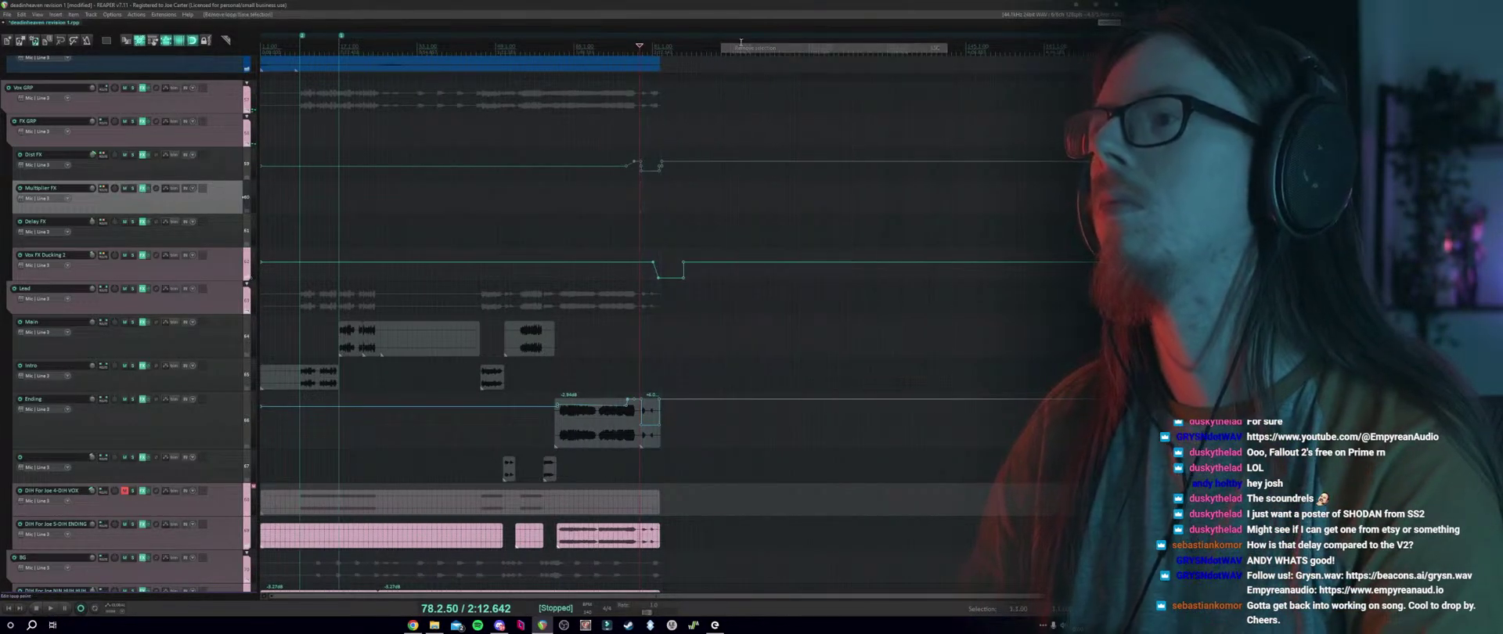
# Split the closing clip on the Ending track between its phrases, glue the piece around bar 79, and adjust its item volume.
pyautogui.scroll(2, 696, 370)
pyautogui.doubleClick(725, 422)
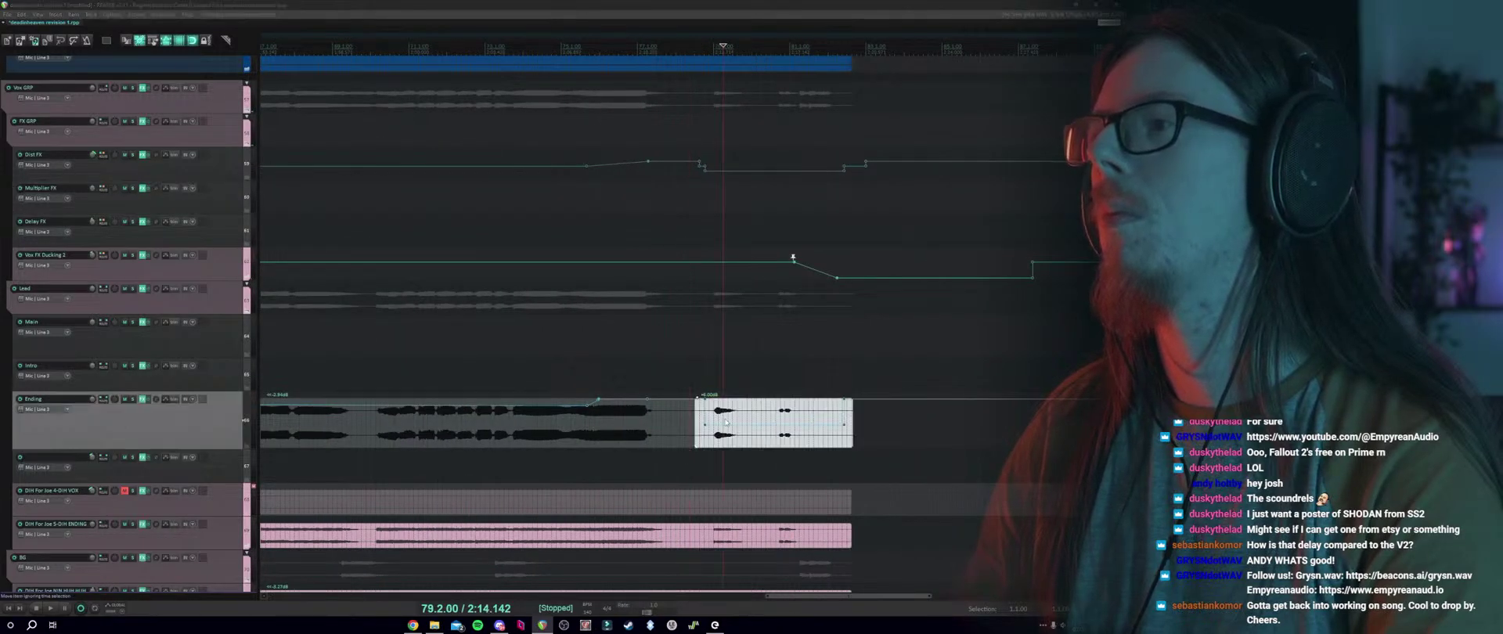
pyautogui.click(769, 518)
pyautogui.click(767, 422)
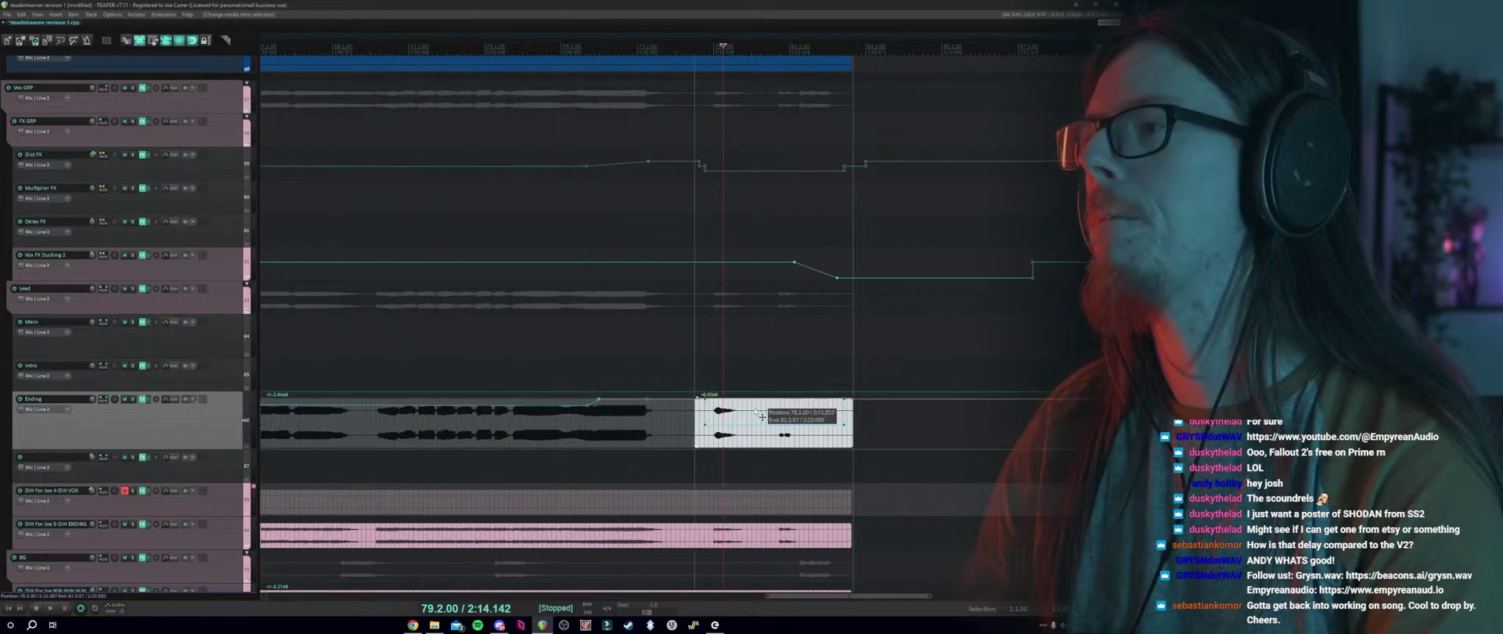
pyautogui.doubleClick(725, 420)
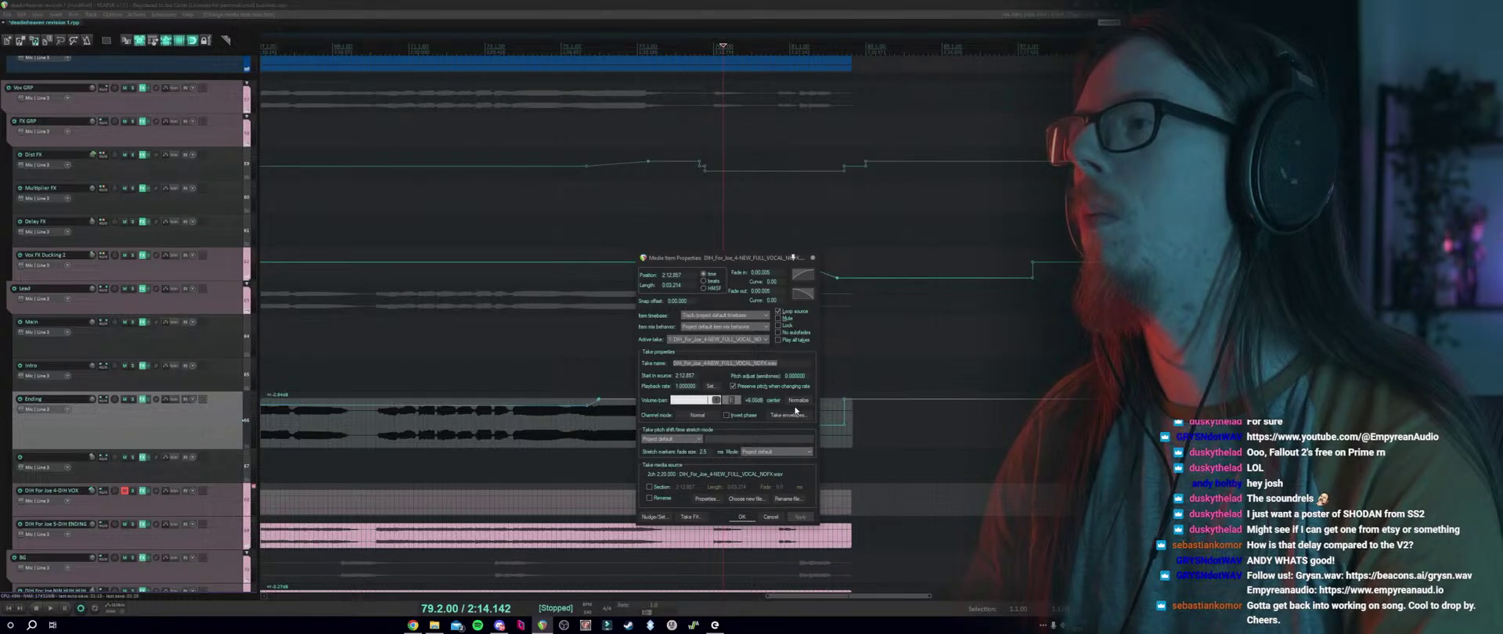
pyautogui.click(770, 517)
pyautogui.rightClick(736, 412)
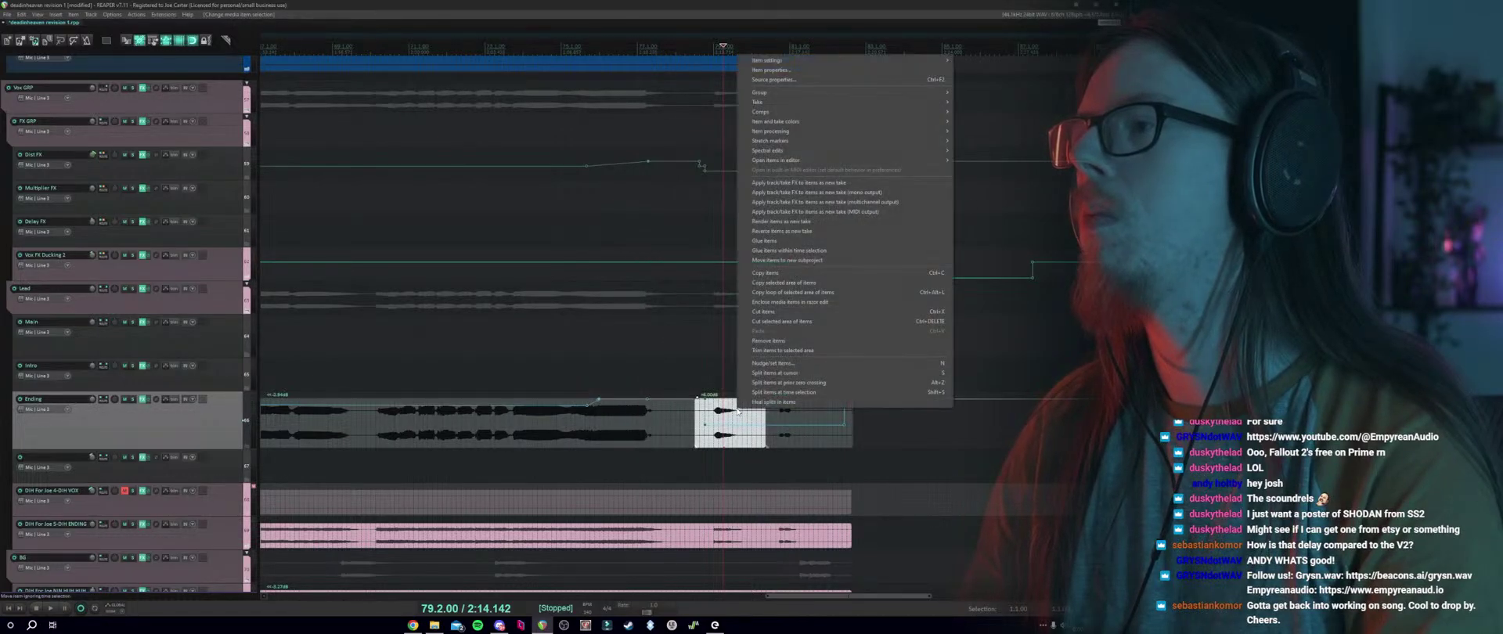
pyautogui.click(757, 240)
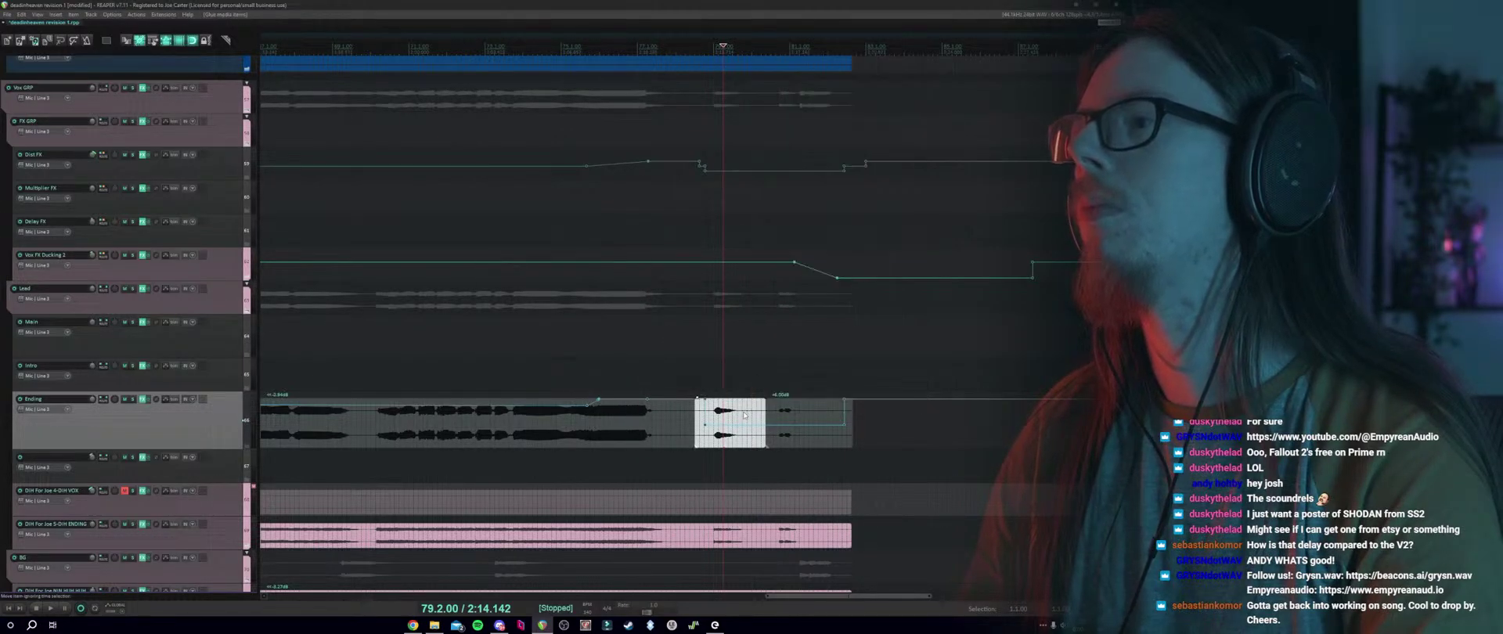
pyautogui.doubleClick(745, 414)
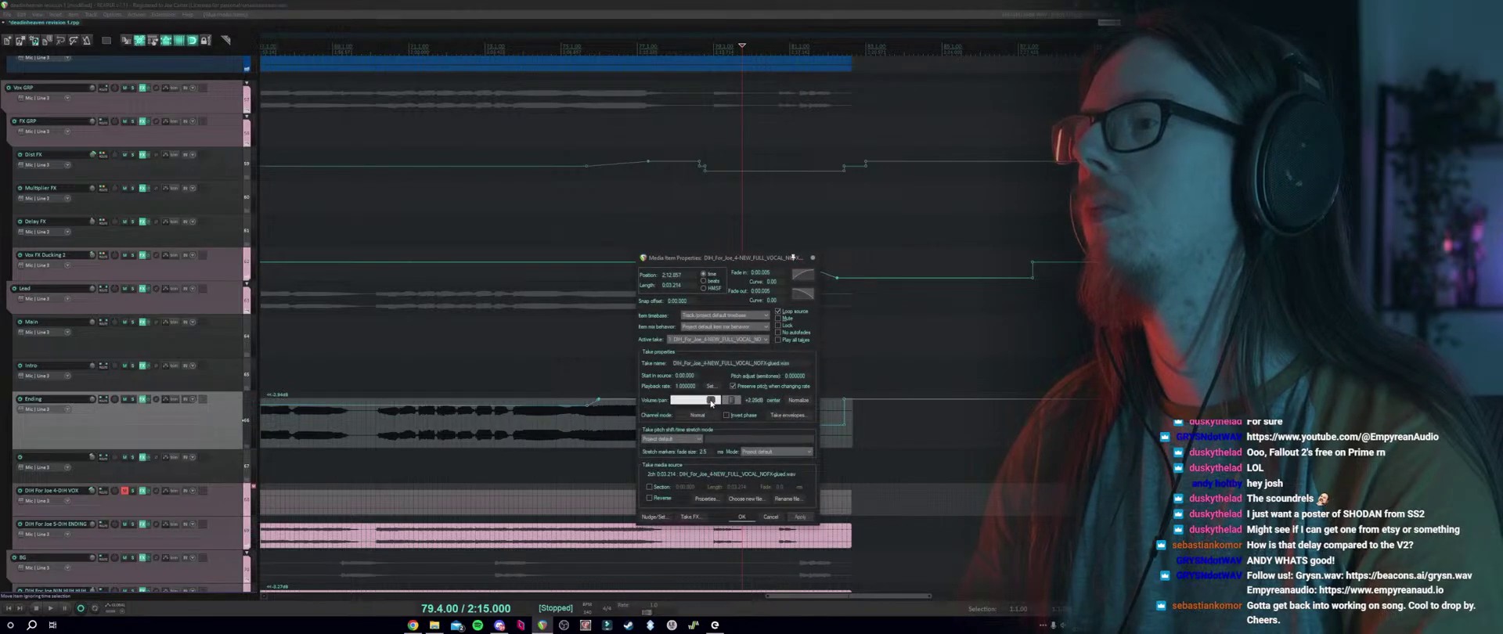
pyautogui.click(742, 517)
# Glue the last clip on the Ending track, around bar 81, and adjust its item volume.
pyautogui.scroll(-1, 735, 423)
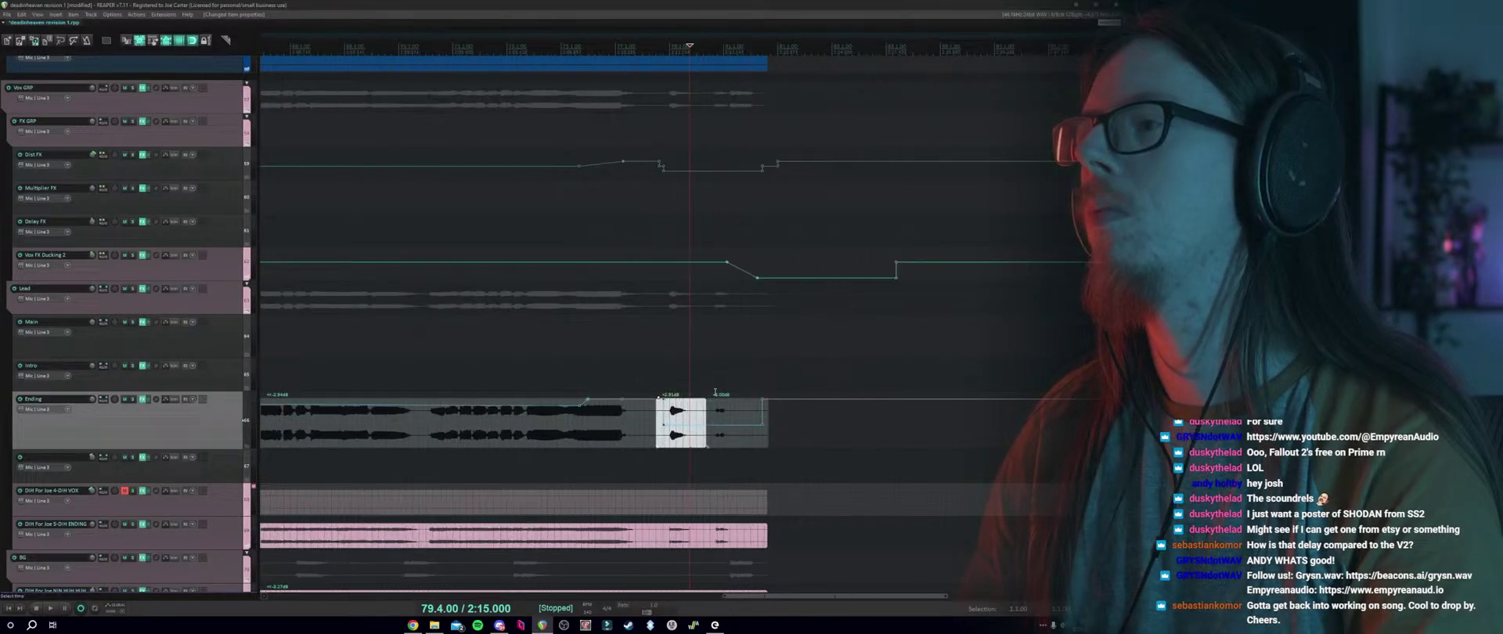
pyautogui.doubleClick(729, 415)
pyautogui.click(772, 517)
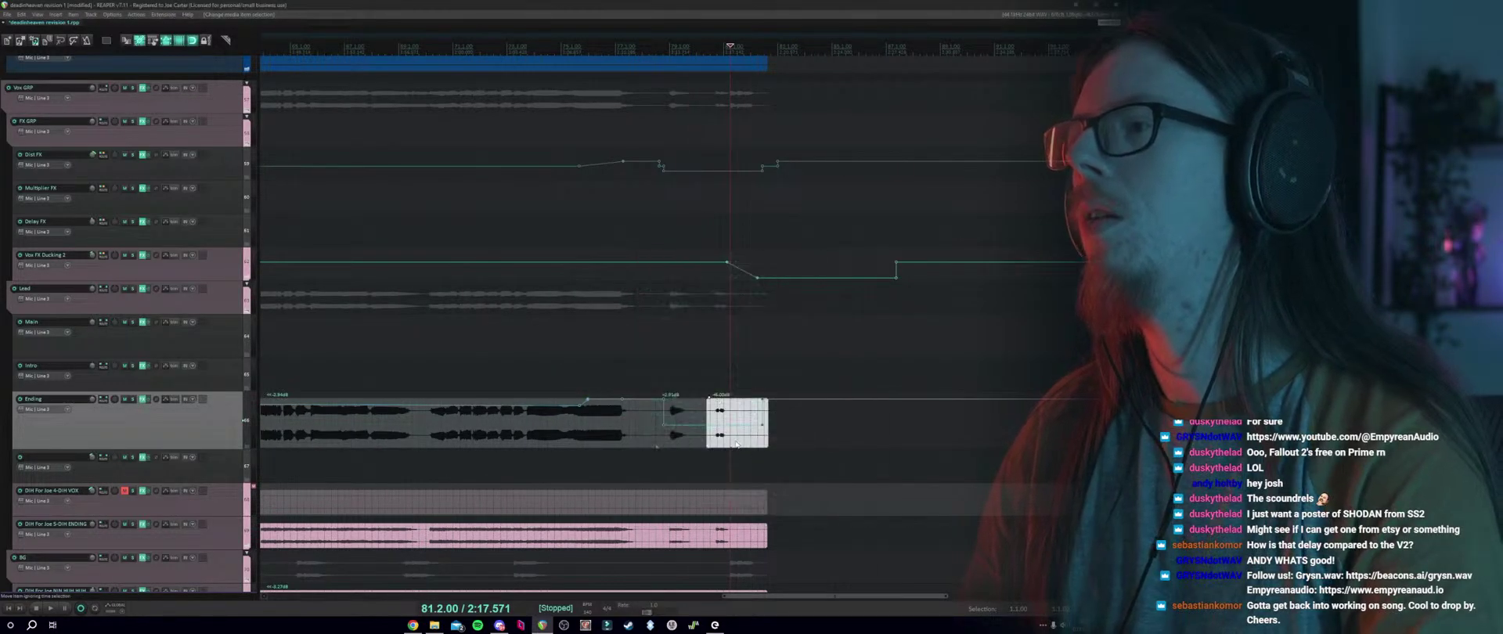
pyautogui.rightClick(728, 419)
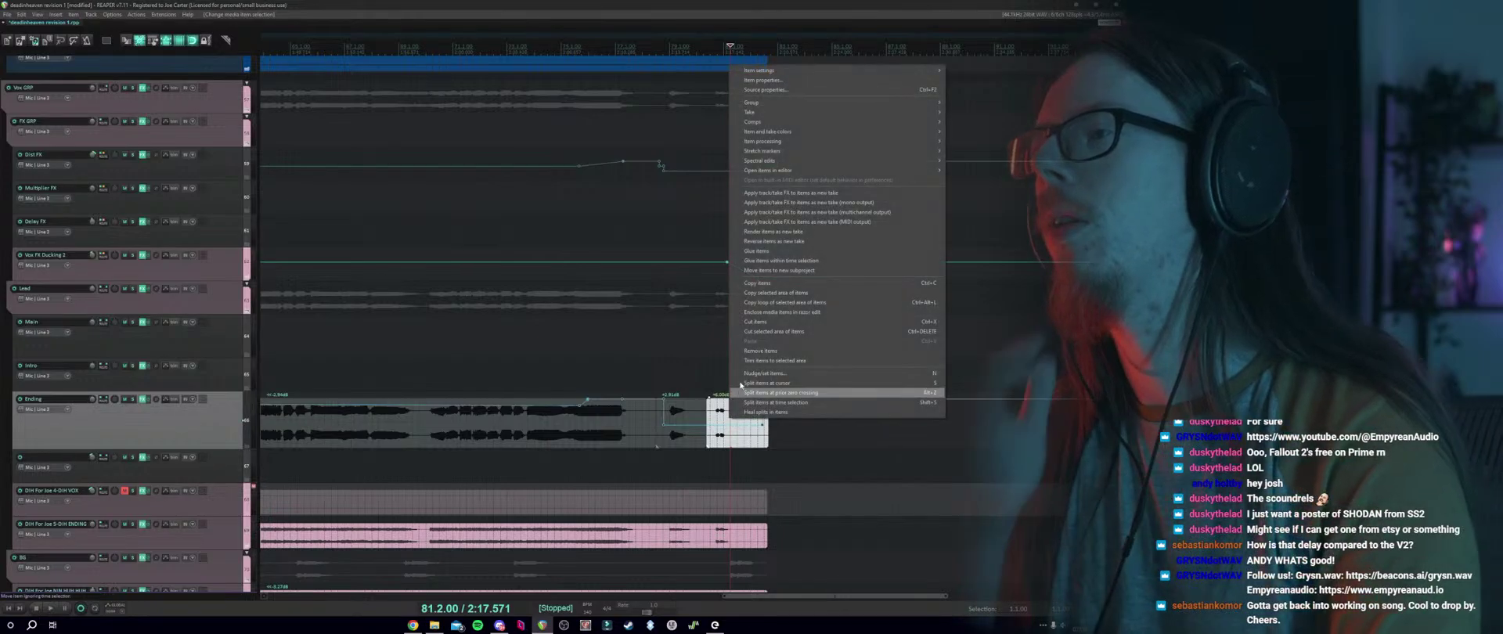
pyautogui.click(756, 250)
pyautogui.click(721, 417)
pyautogui.doubleClick(721, 417)
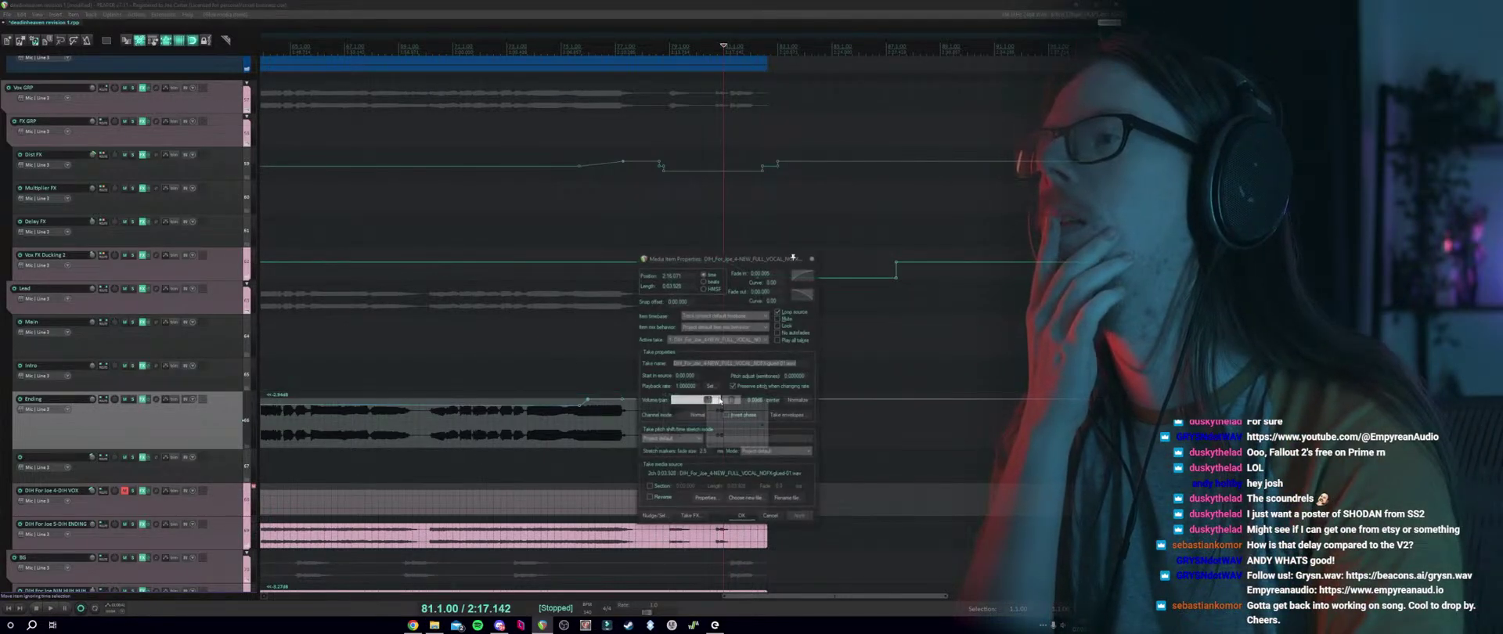
pyautogui.click(742, 517)
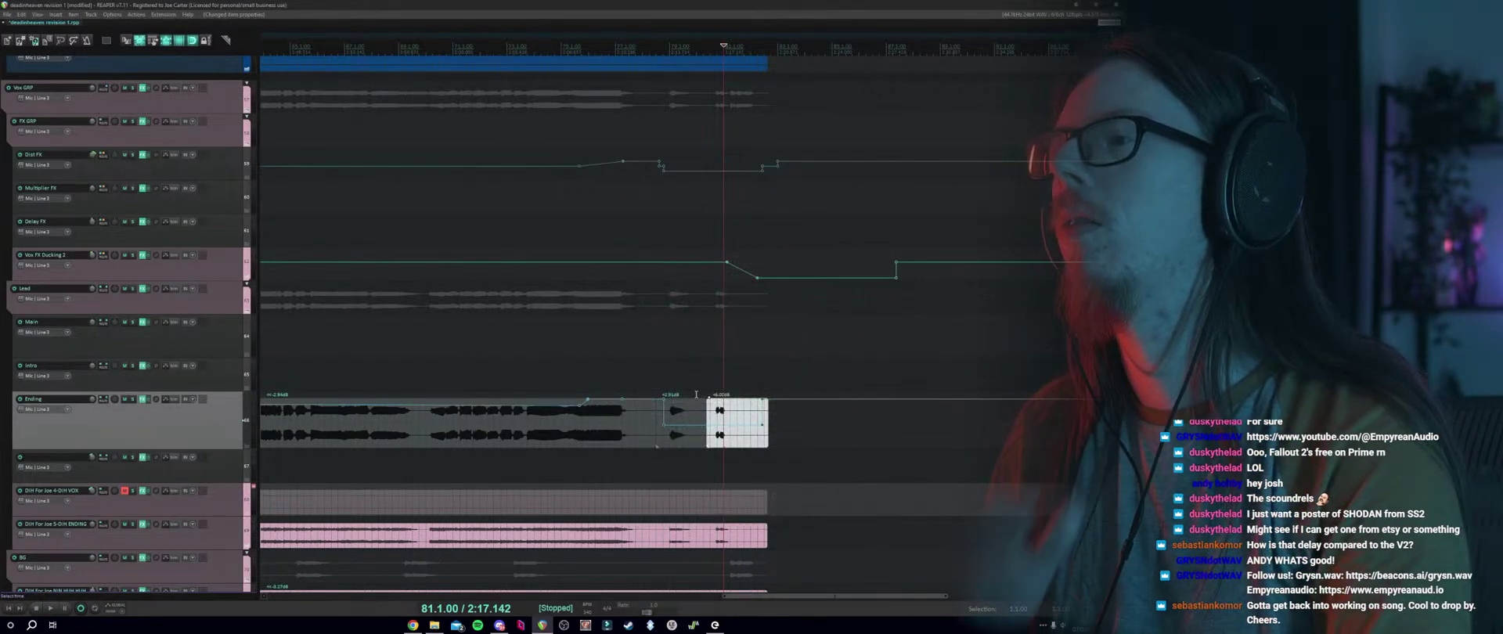
# Replay the closing vocal phrases around bars 79 to 81 to check the new clip levels.
pyautogui.click(624, 411)
pyautogui.press('space')
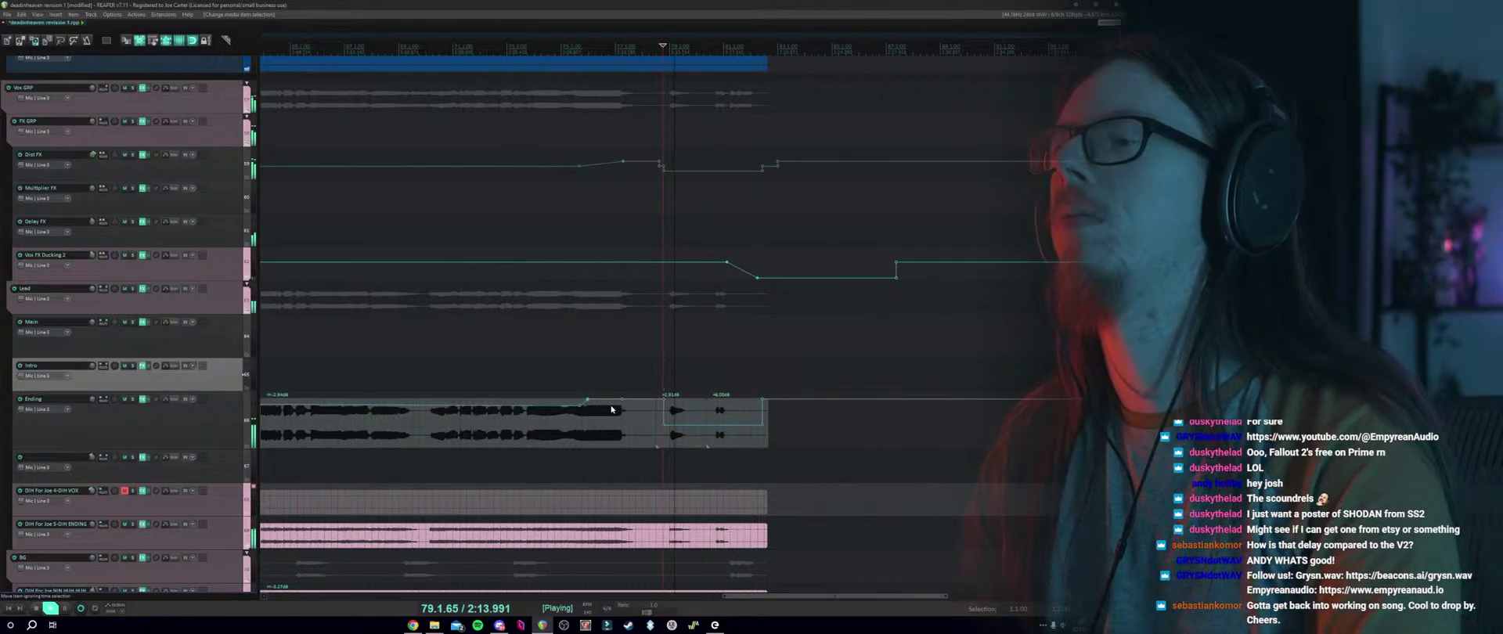
pyautogui.scroll(-4, 548, 407)
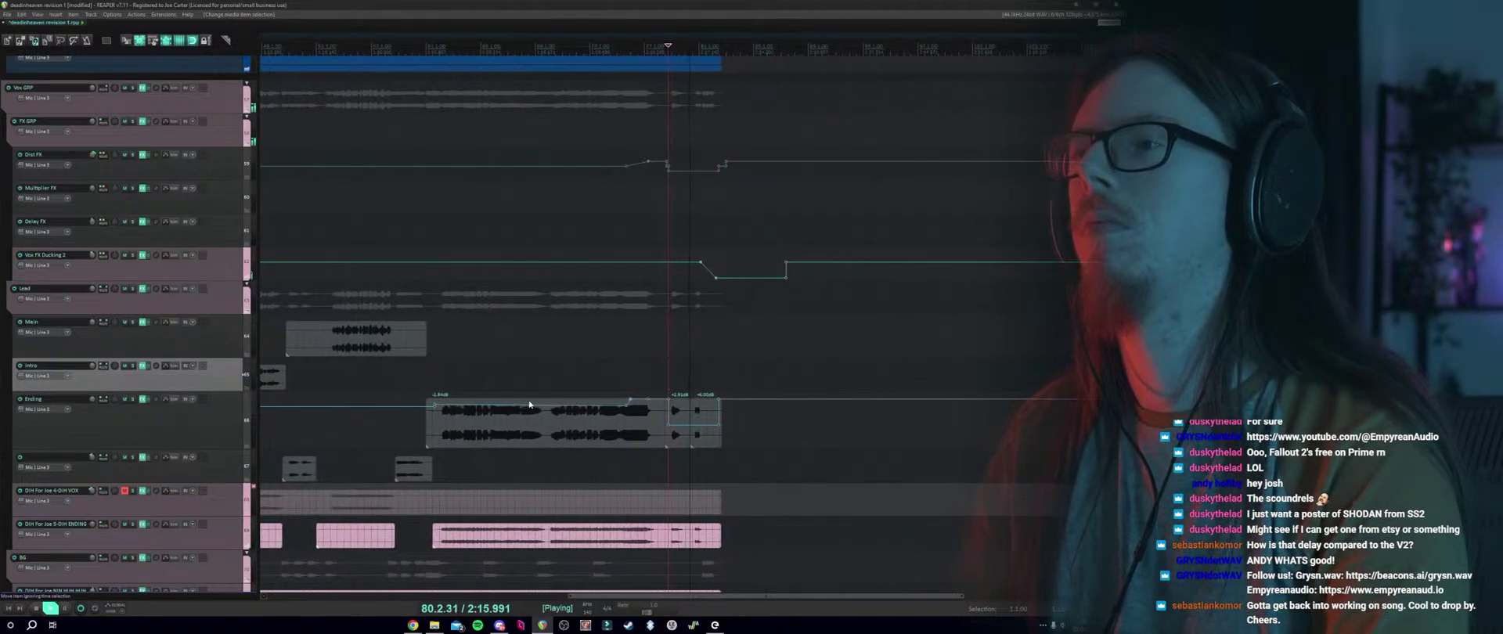
pyautogui.scroll(2, 540, 404)
pyautogui.press('space')
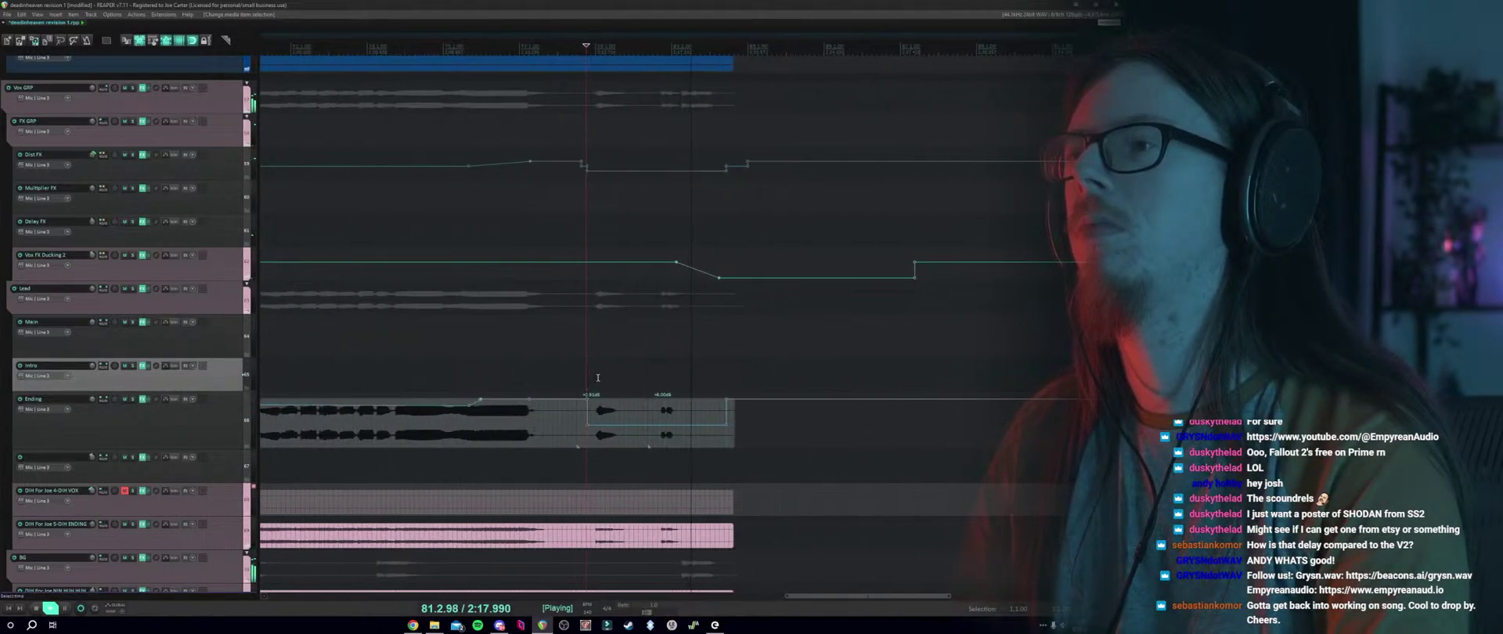
# Audition the Ending track in solo around bar 79 with its effects bypassed and enabled, and replay it in the full mix.
pyautogui.click(132, 400)
pyautogui.press('space')
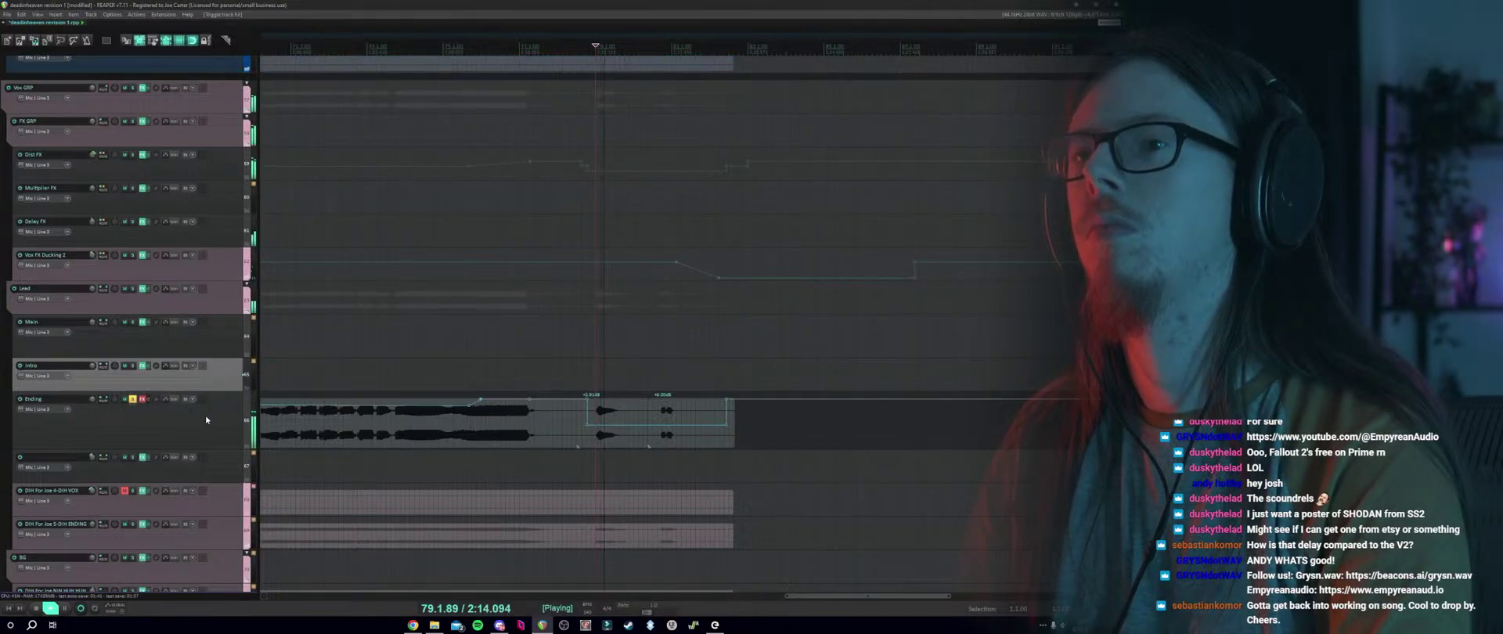
pyautogui.press('space')
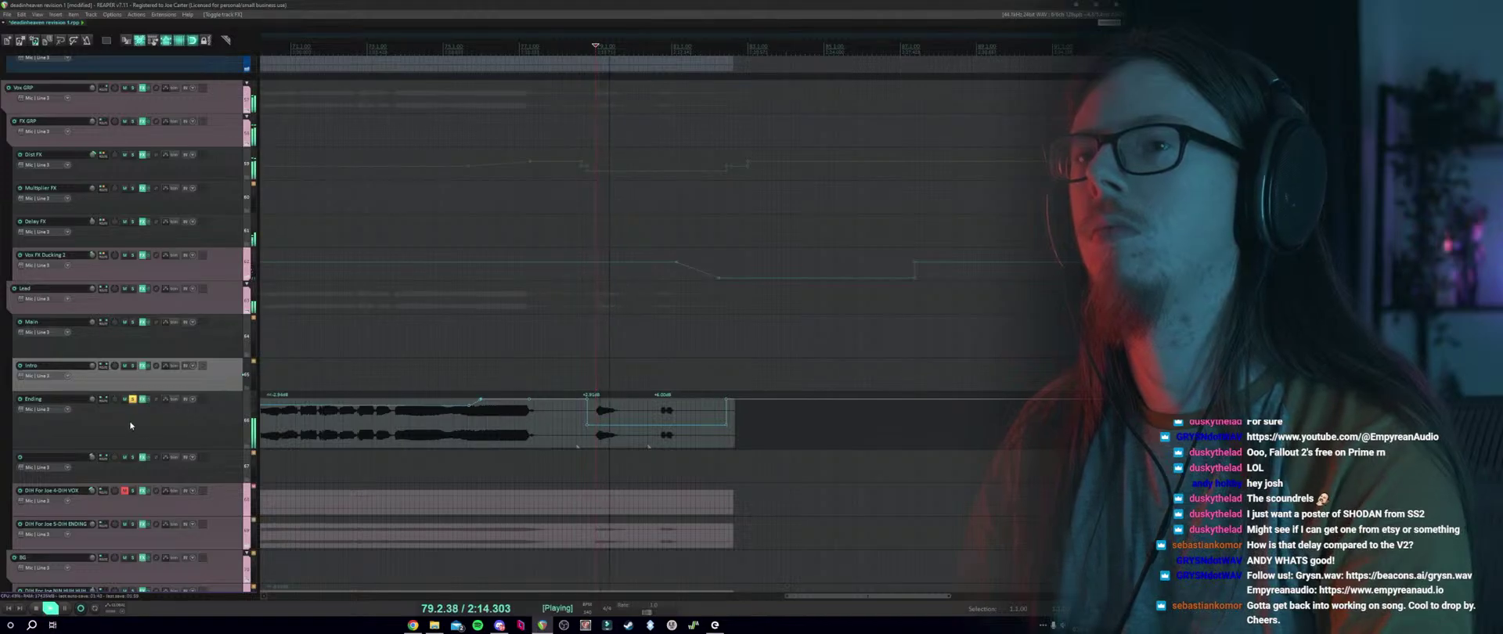
pyautogui.click(132, 400)
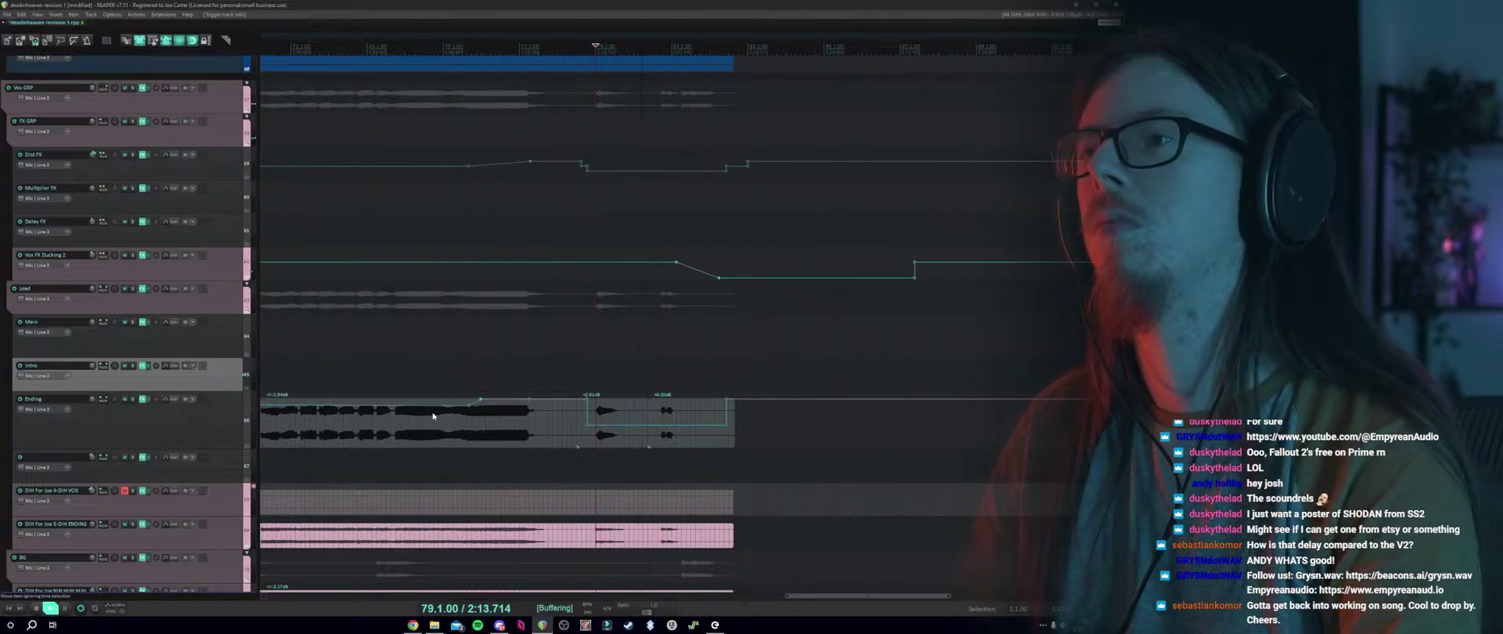
pyautogui.scroll(-3, 611, 389)
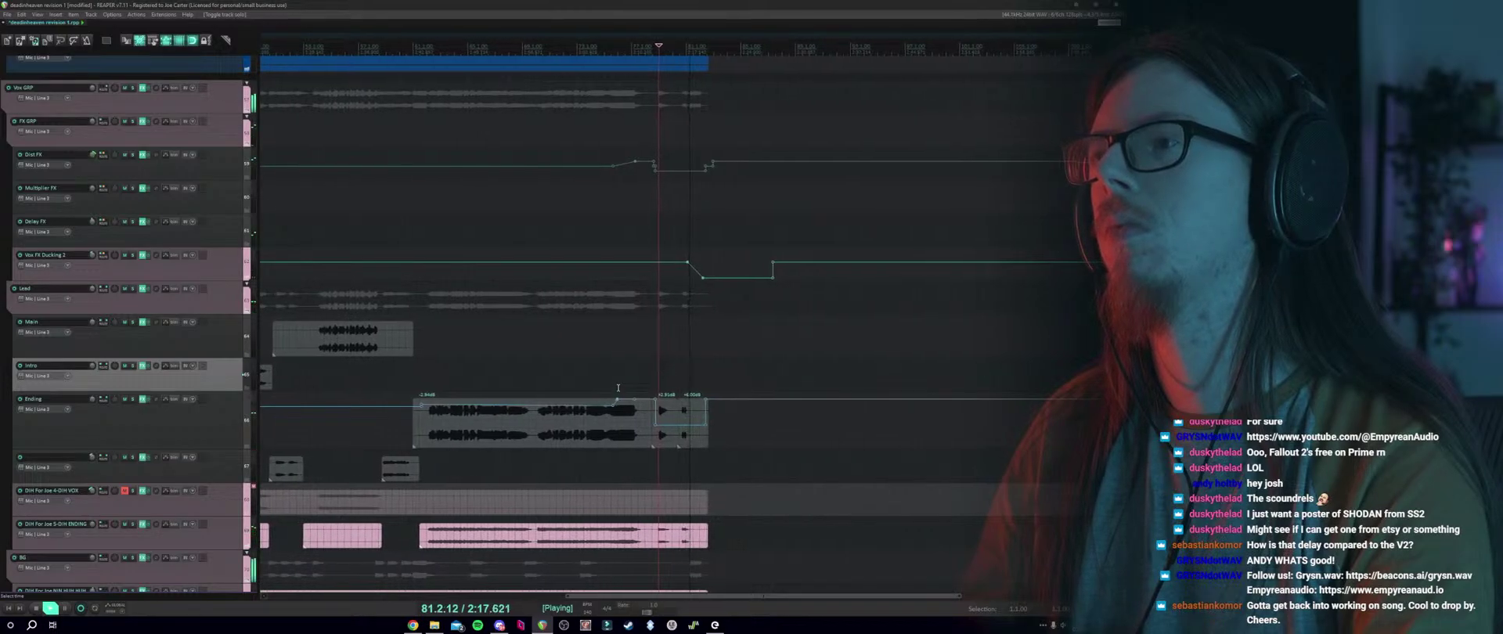
pyautogui.scroll(3, 618, 388)
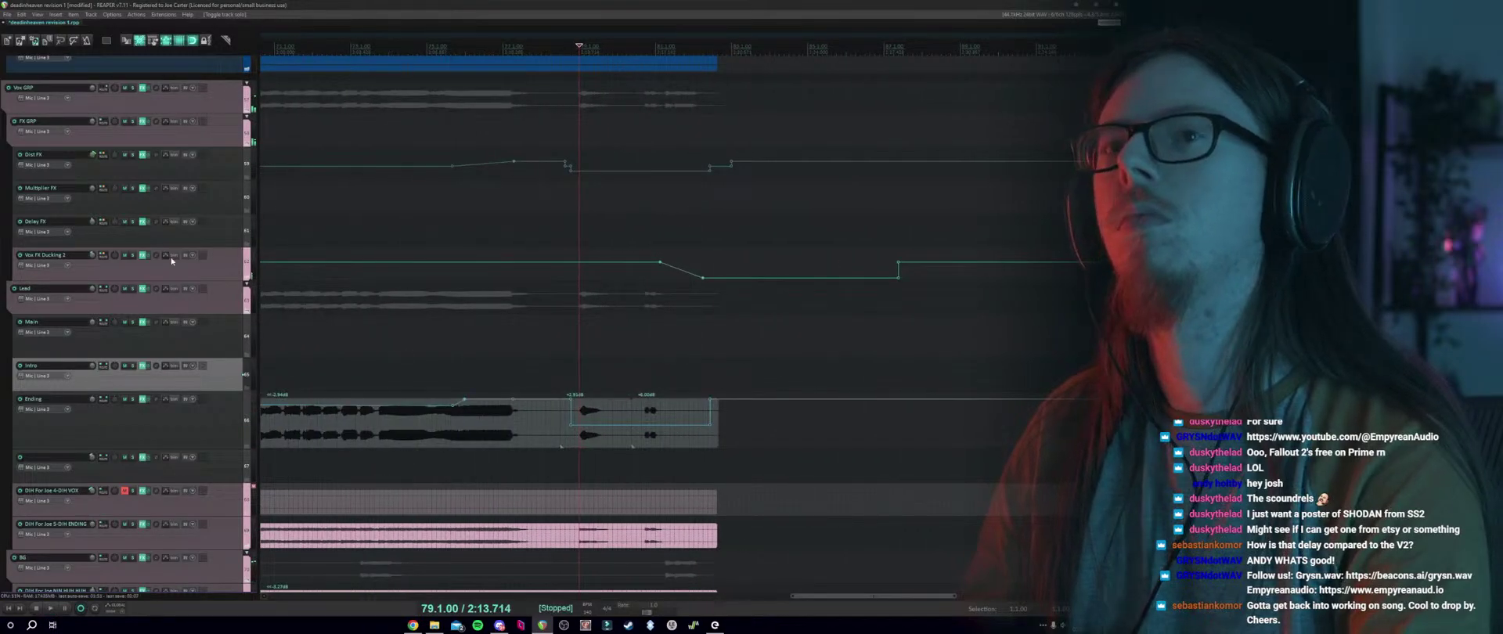
# Audition the Delay FX track in solo from bar 79 and check its envelope options.
pyautogui.click(132, 222)
pyautogui.press('space')
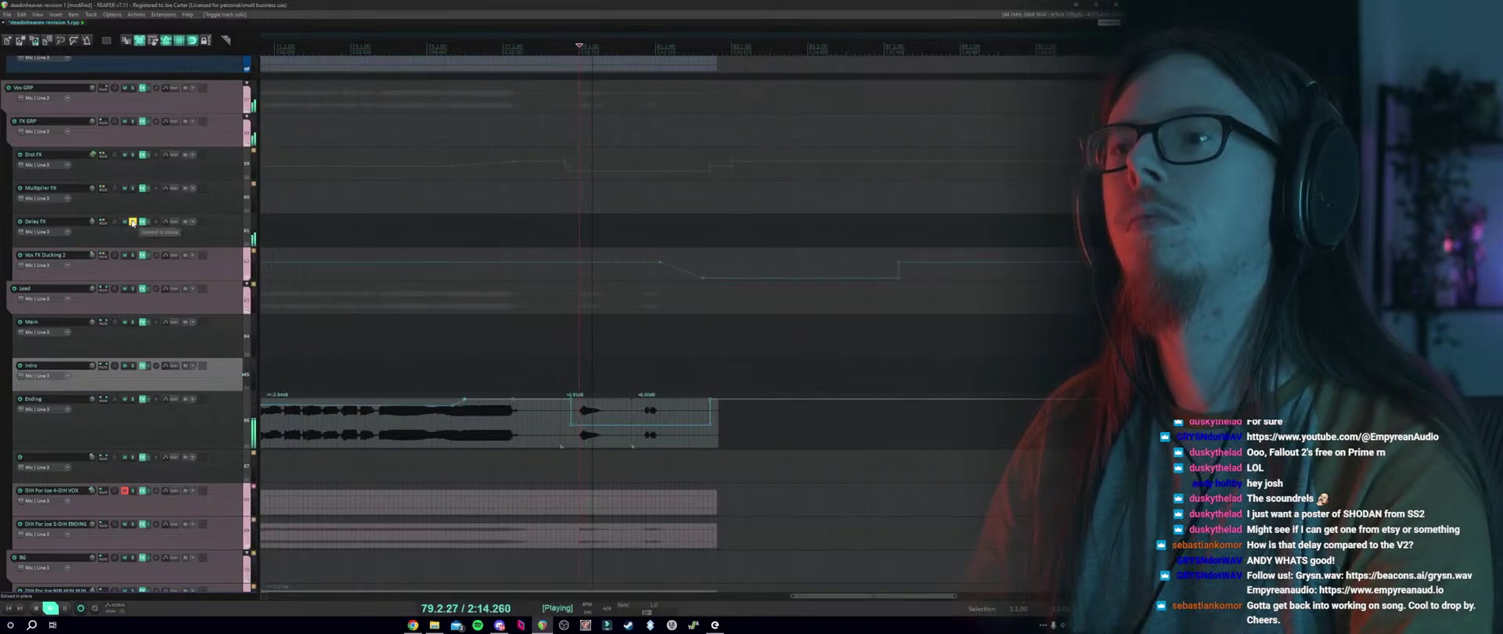
pyautogui.click(132, 222)
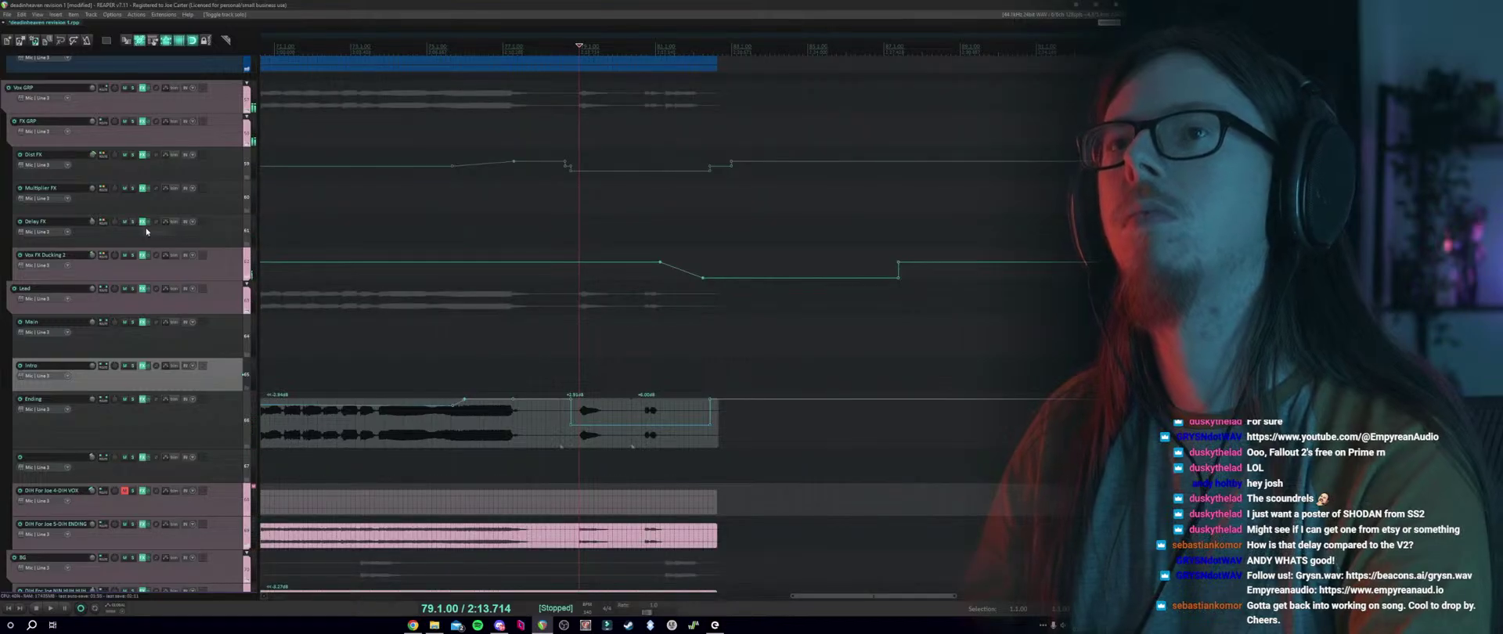
pyautogui.click(166, 225)
pyautogui.click(166, 225)
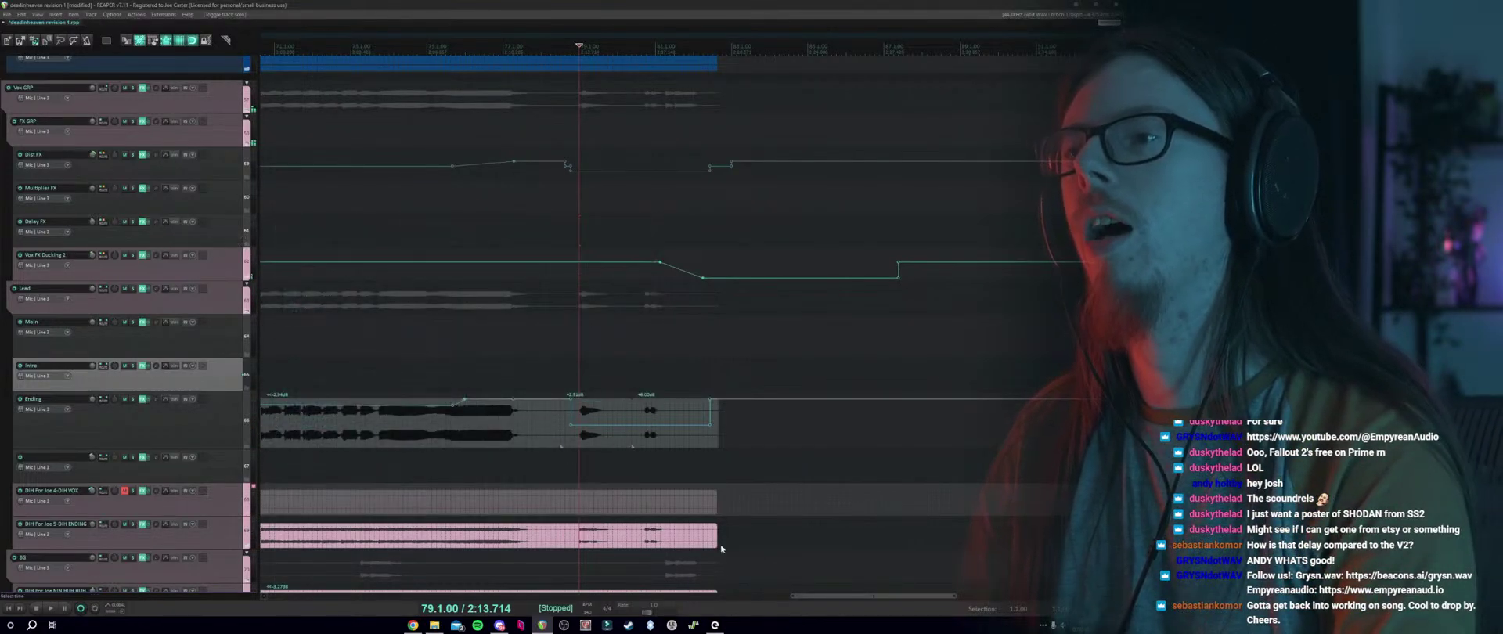
pyautogui.scroll(-4, 784, 401)
pyautogui.scroll(-2, 784, 402)
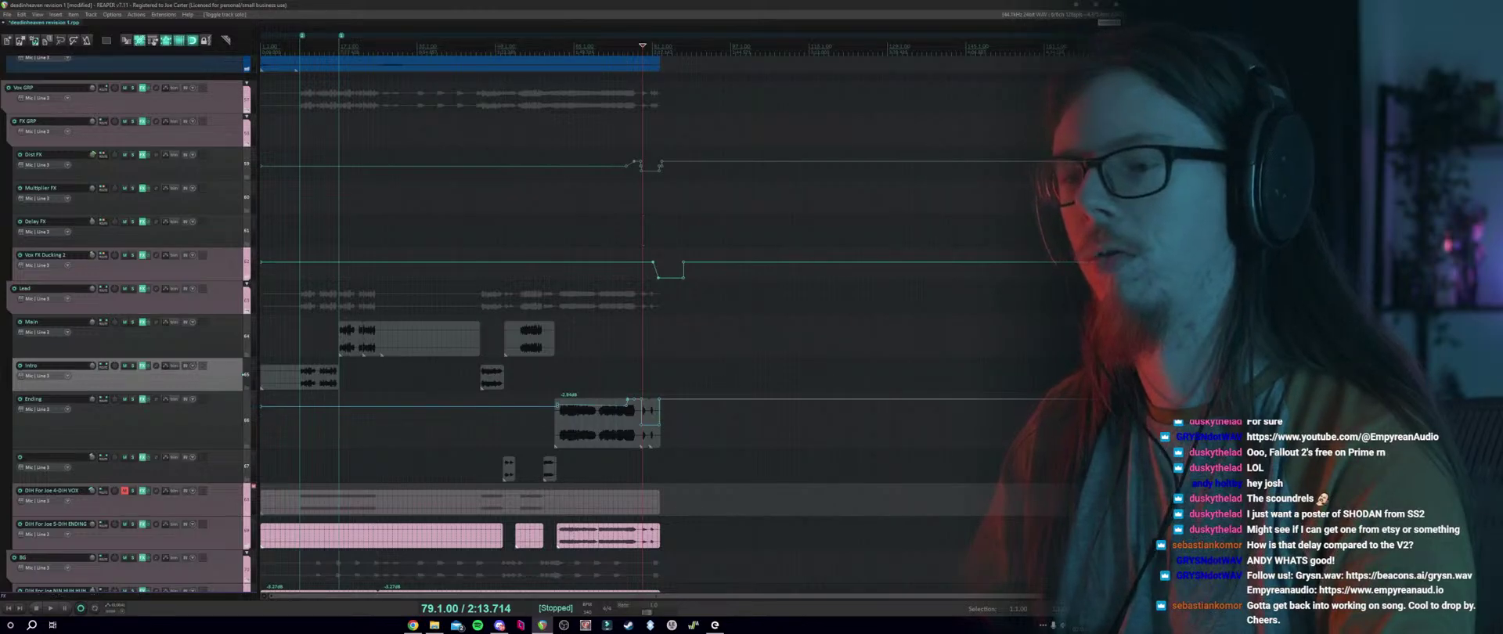
pyautogui.scroll(15, 130, 321)
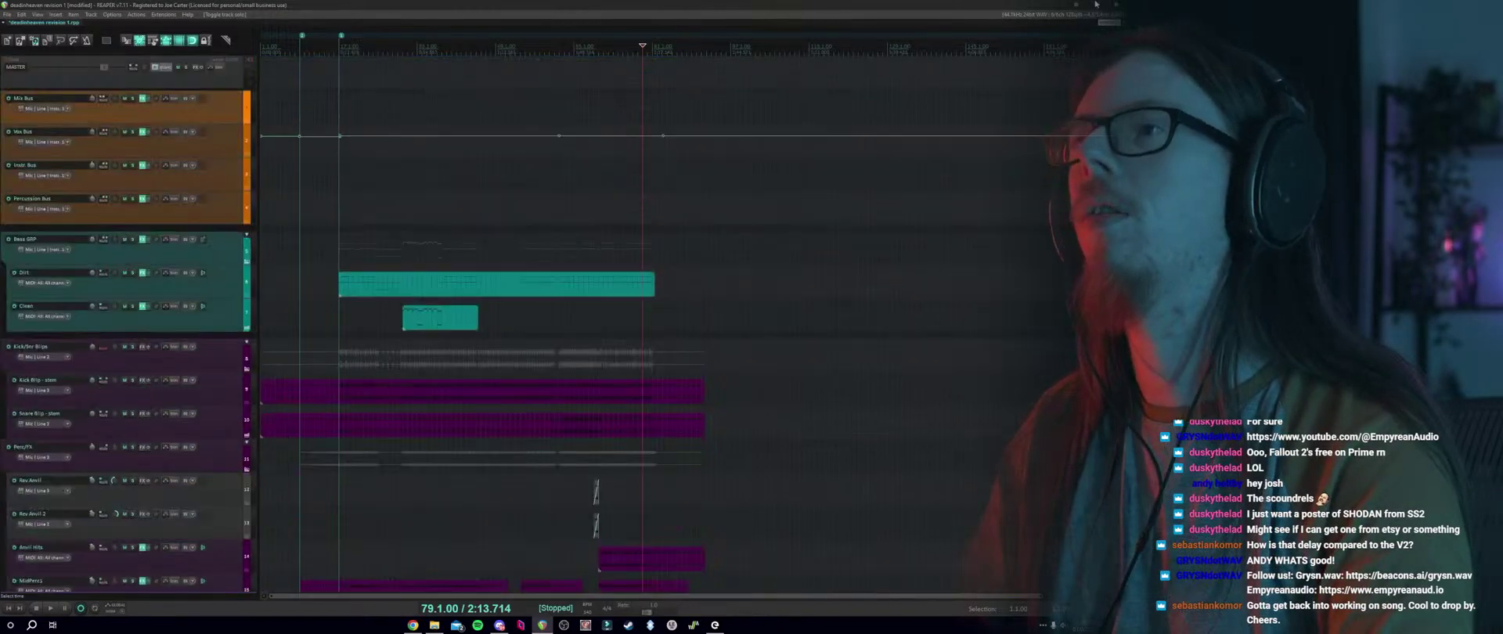
pyautogui.scroll(-3, 416, 155)
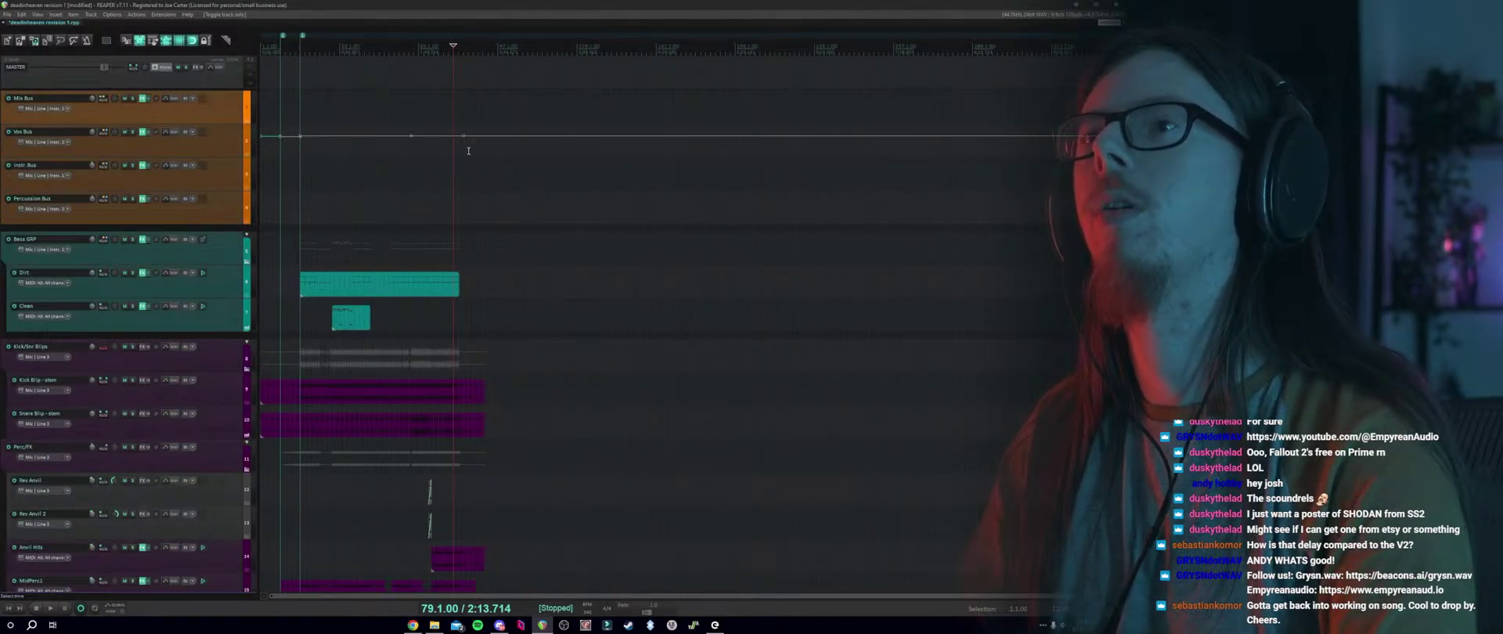
pyautogui.scroll(3, 468, 150)
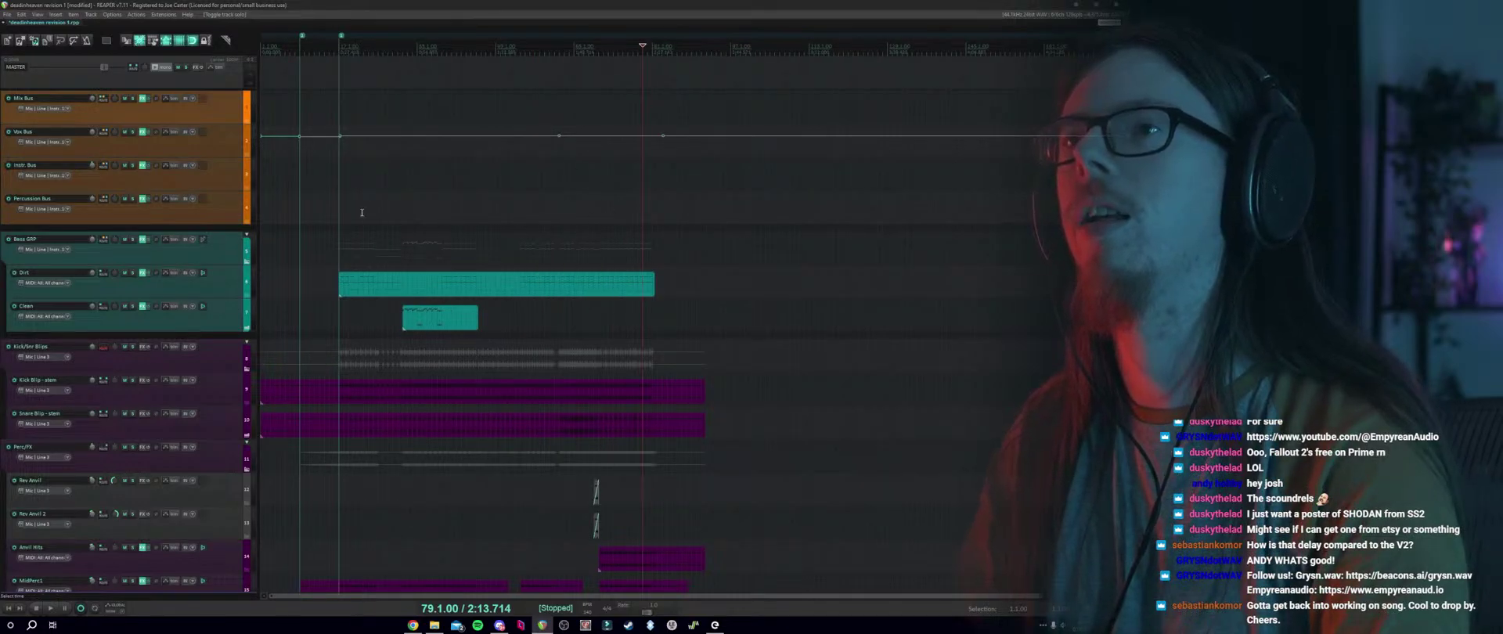
# Move the Vox GRP folder with all its vocal tracks directly below the Percussion Bus.
pyautogui.scroll(2, 627, 168)
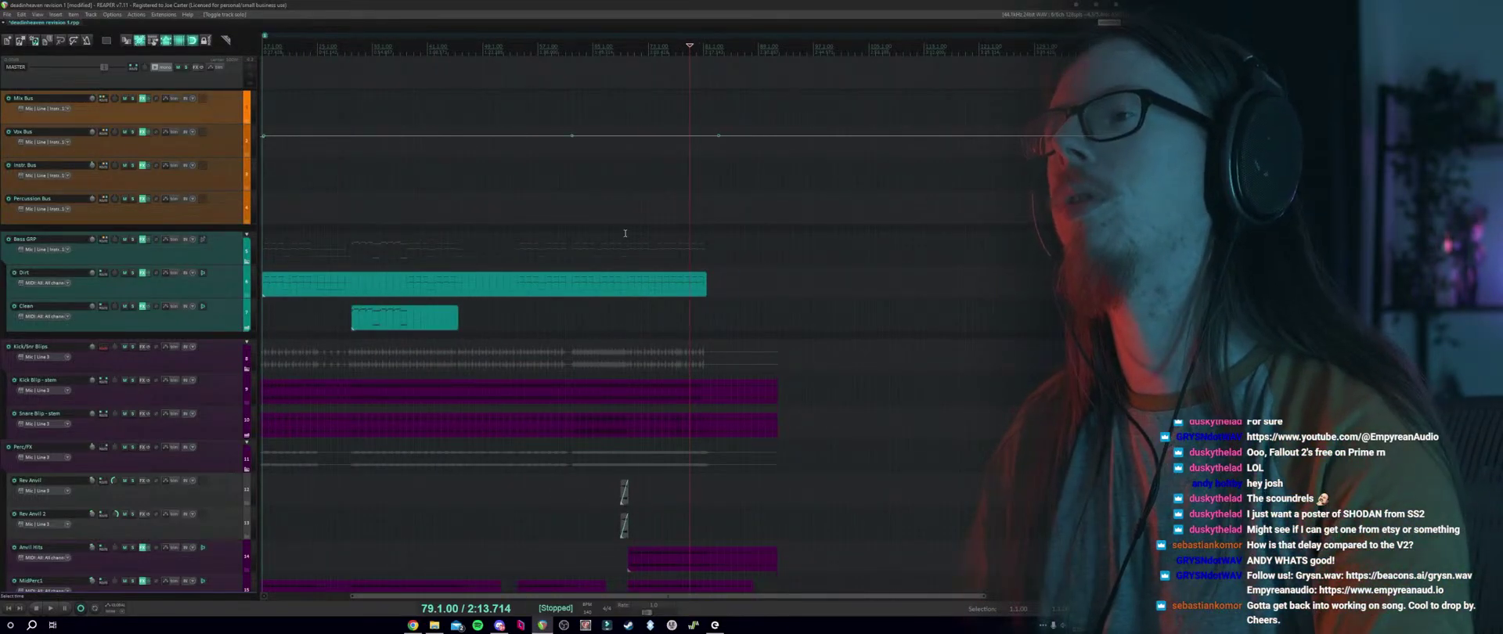
pyautogui.scroll(-15, 501, 328)
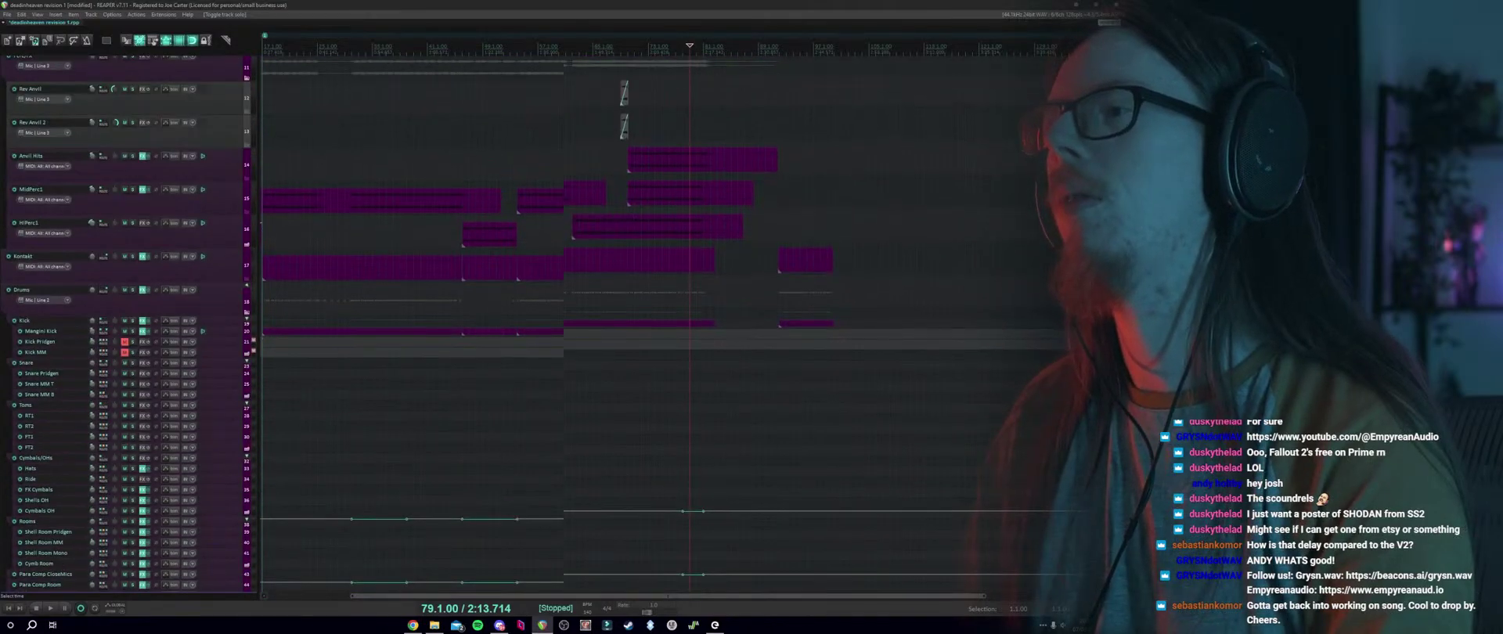
pyautogui.scroll(15, 1075, 89)
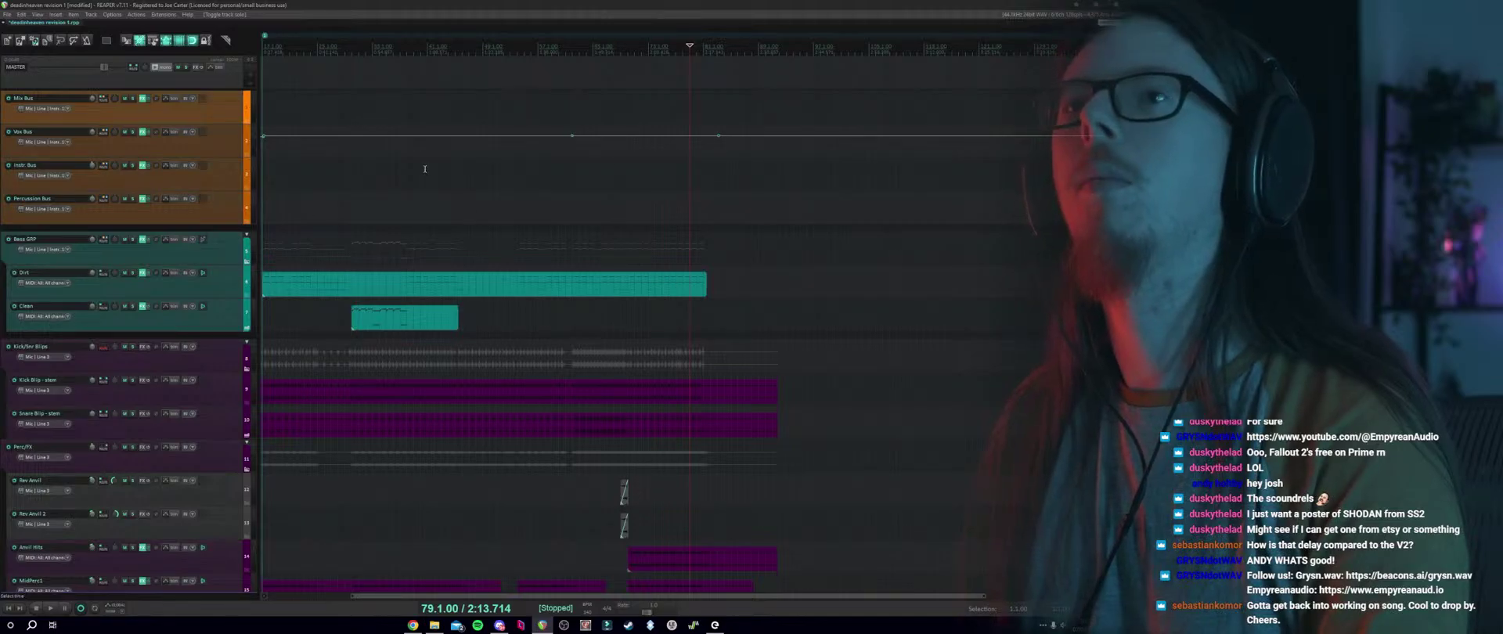
pyautogui.scroll(-15, 1029, 138)
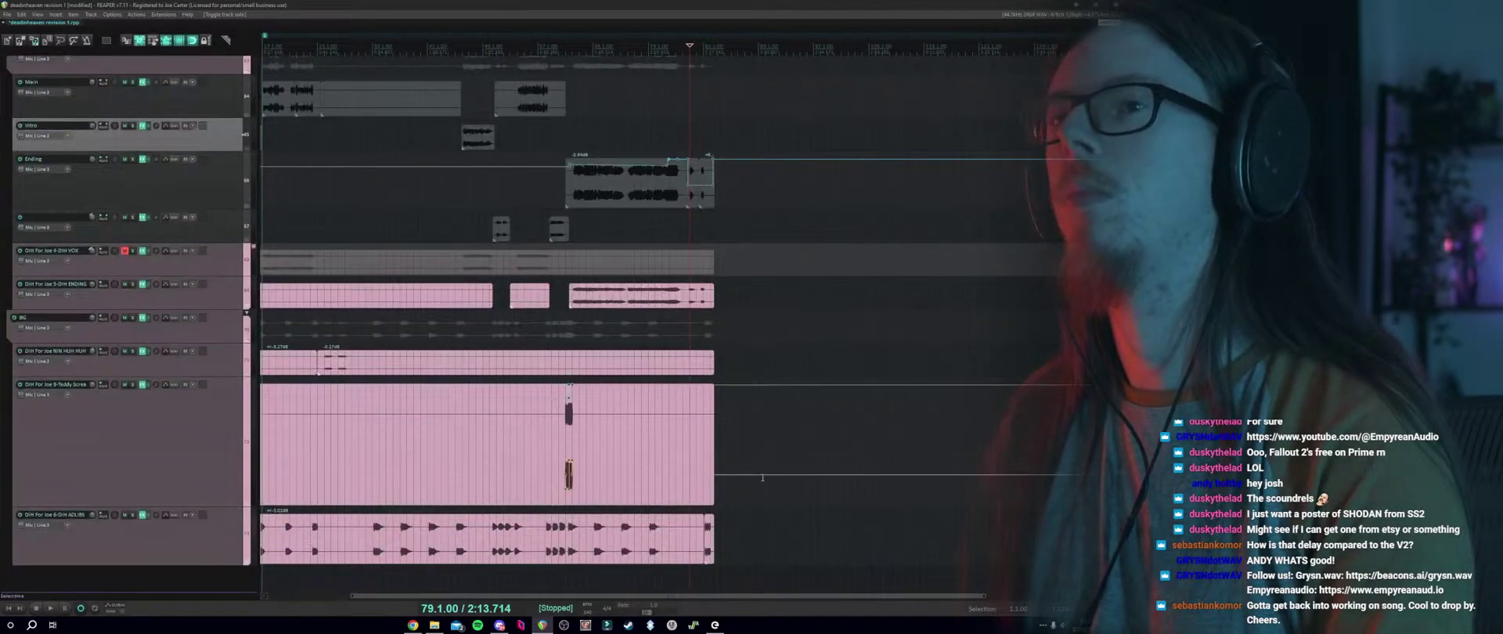
pyautogui.scroll(8, 127, 415)
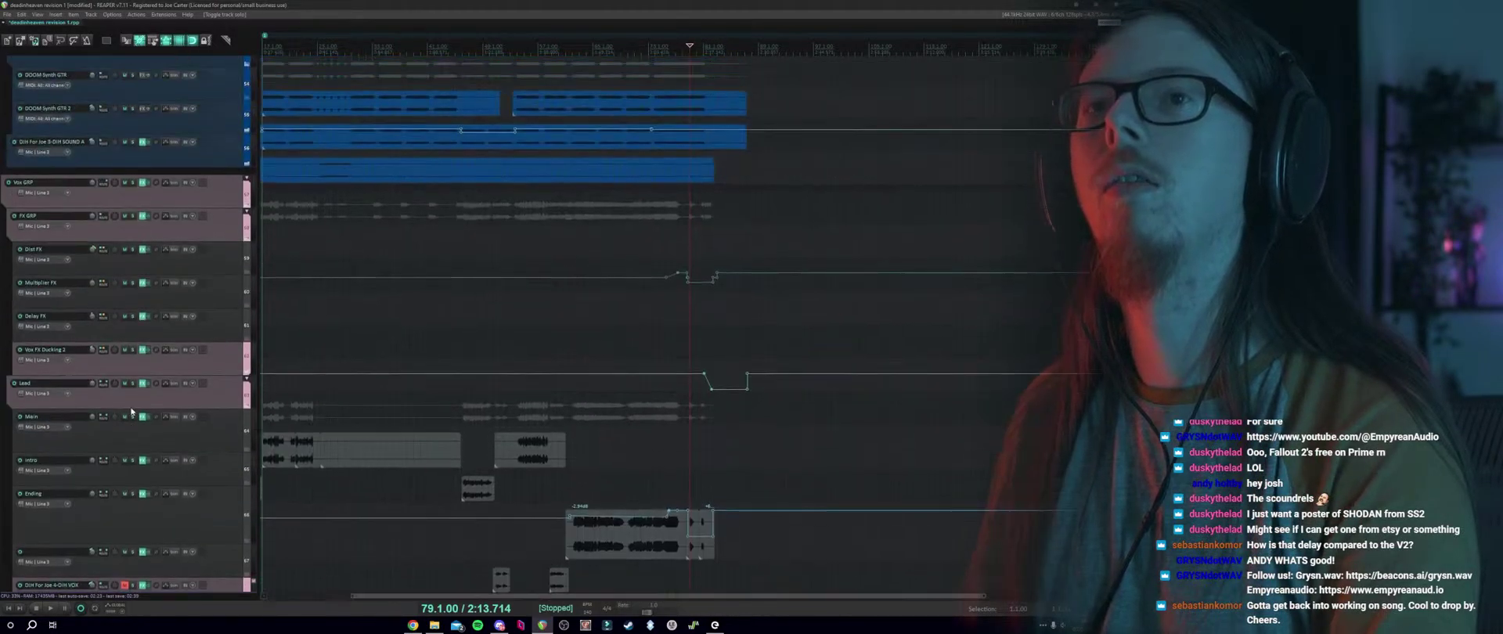
pyautogui.click(176, 216)
pyautogui.scroll(4, 175, 216)
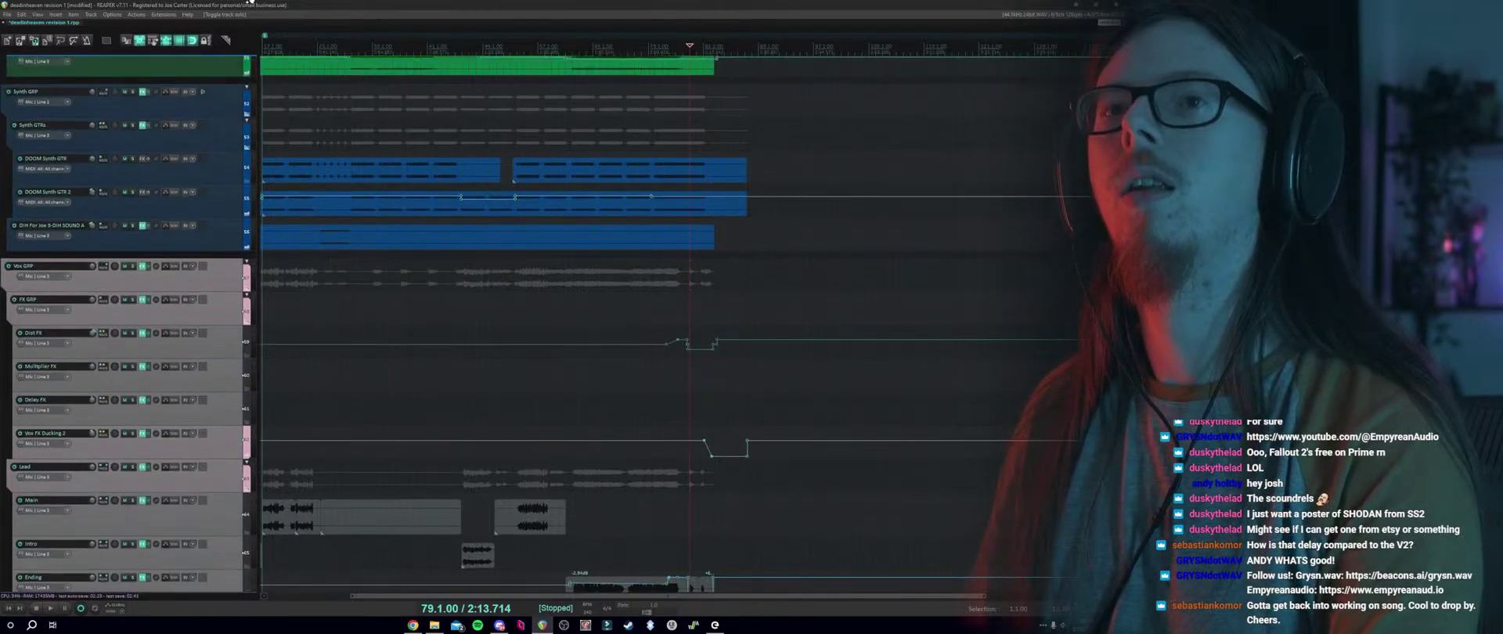
pyautogui.scroll(10, 84, 2)
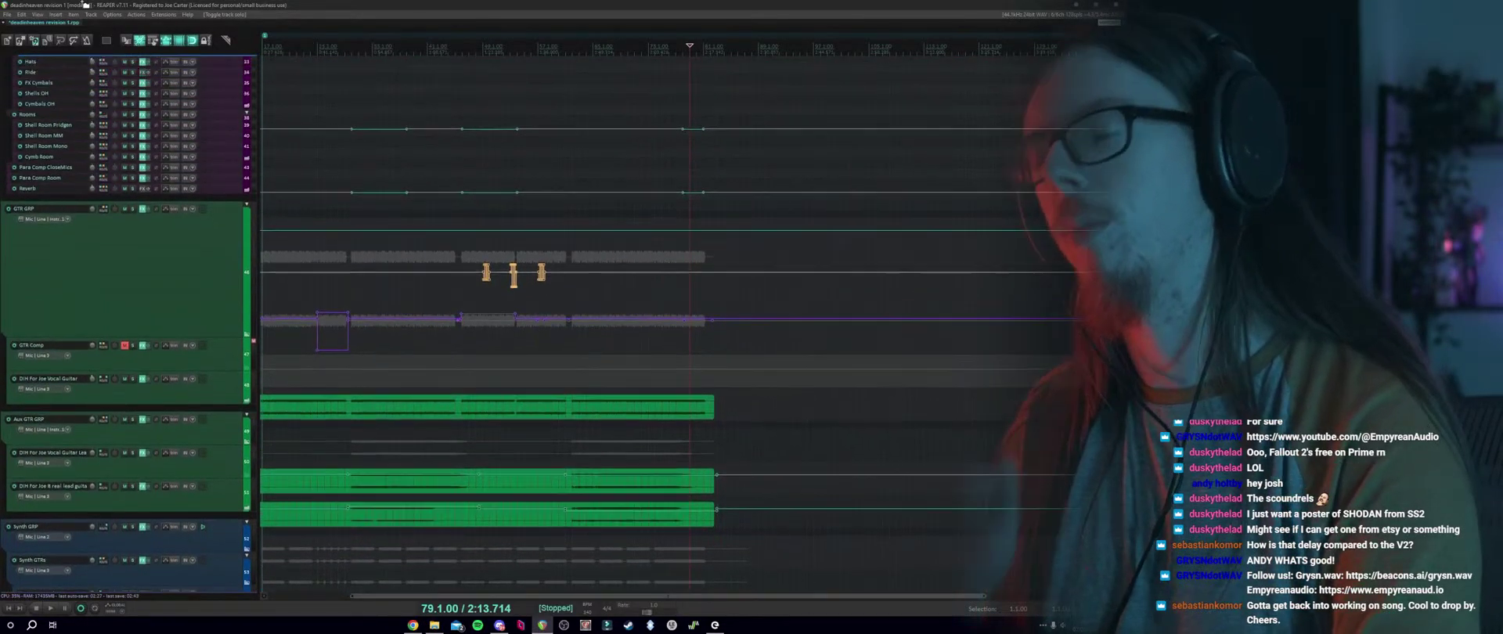
pyautogui.scroll(8, 84, 4)
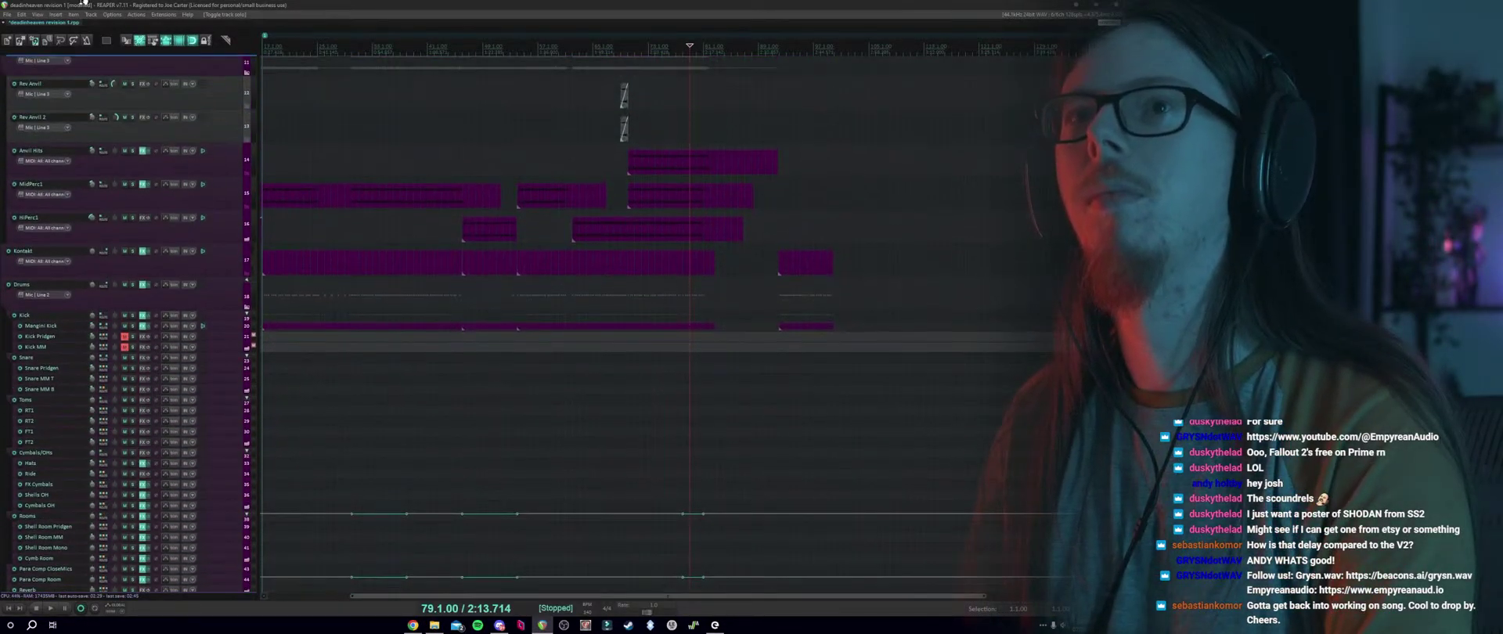
pyautogui.moveTo(84, 2); pyautogui.dragTo(46, 223)
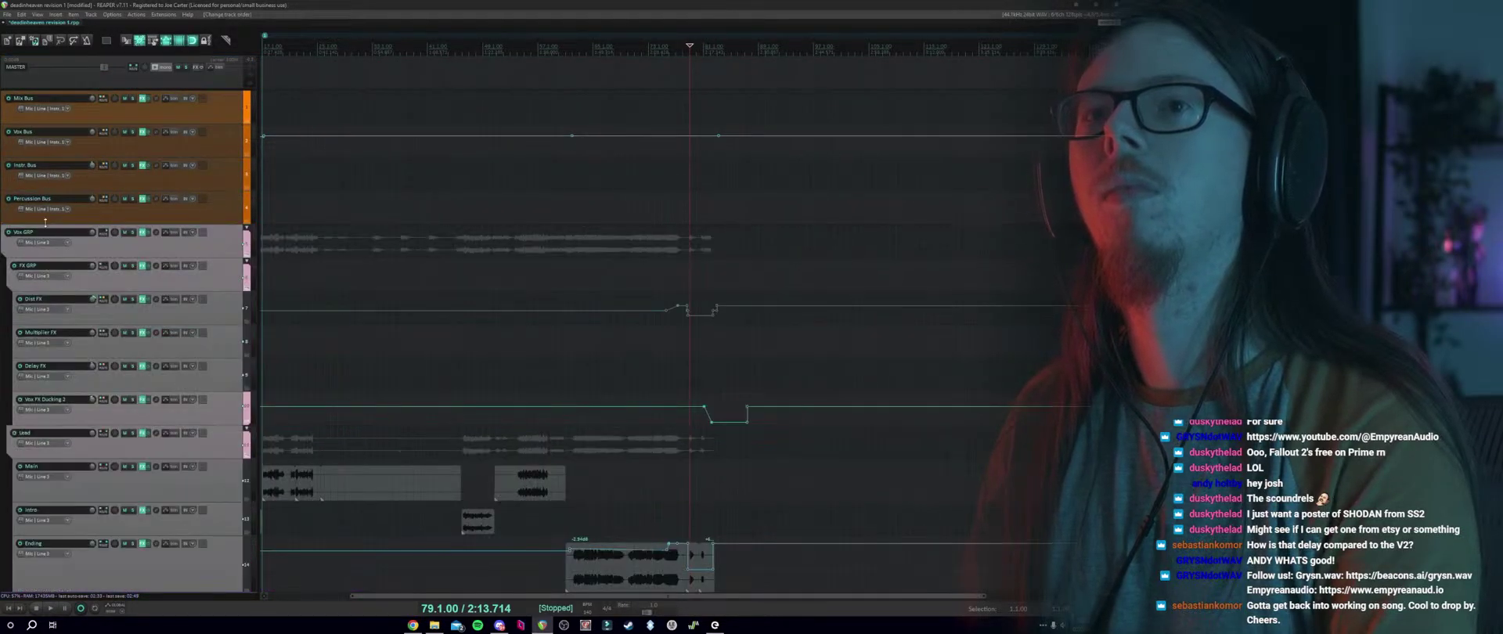
# Insert a visual spacer after the Percussion Bus track.
pyautogui.click(91, 214)
pyautogui.rightClick(121, 216)
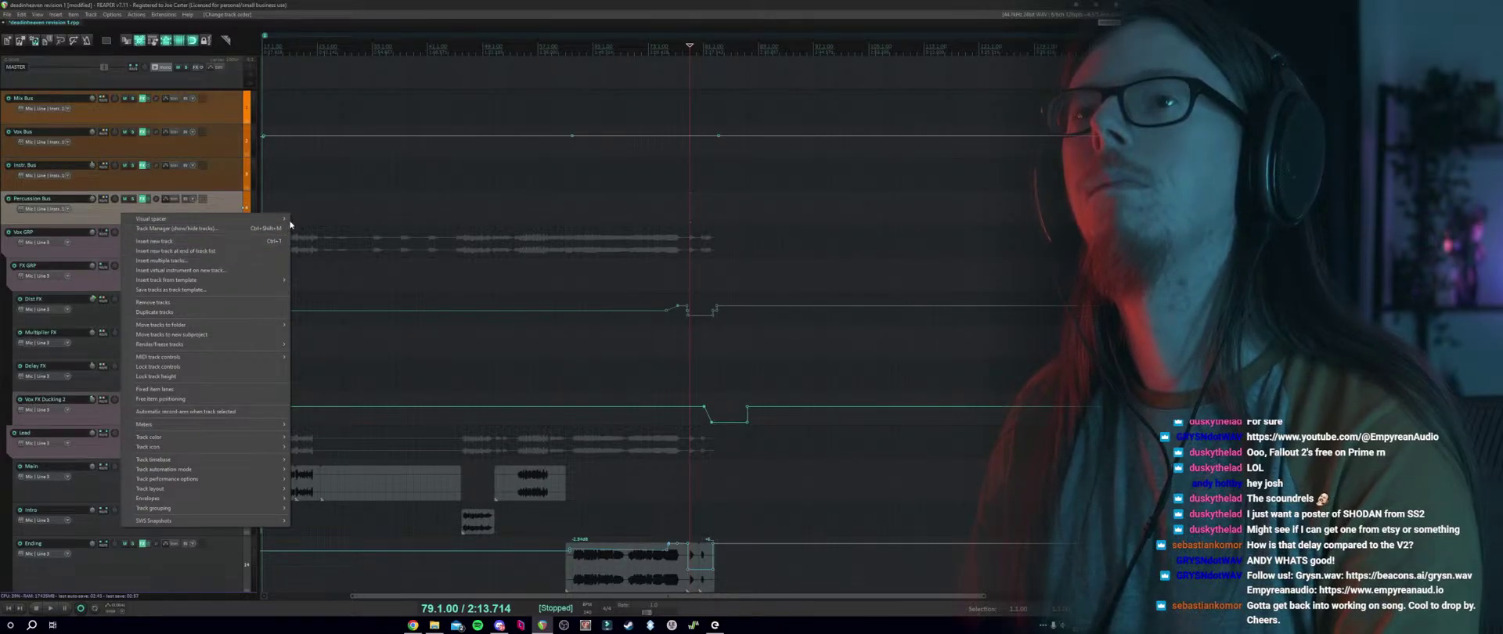
pyautogui.moveTo(284, 219)
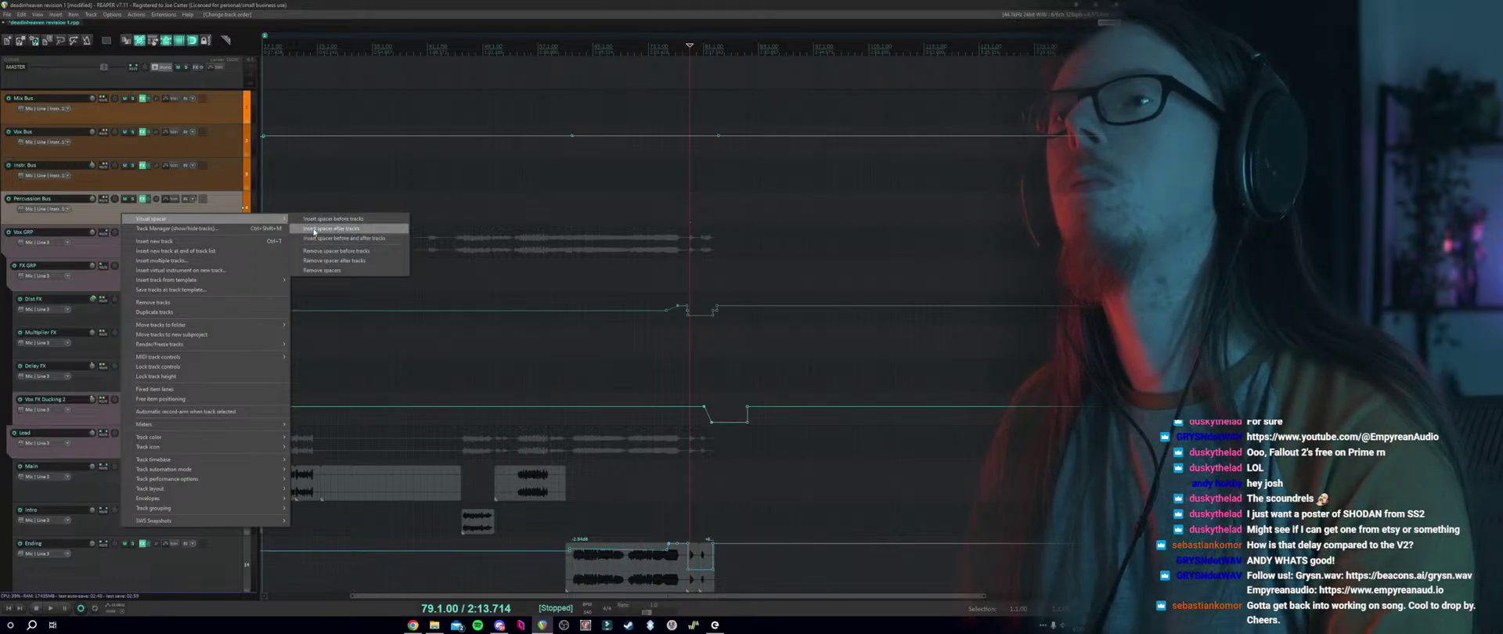
pyautogui.click(314, 229)
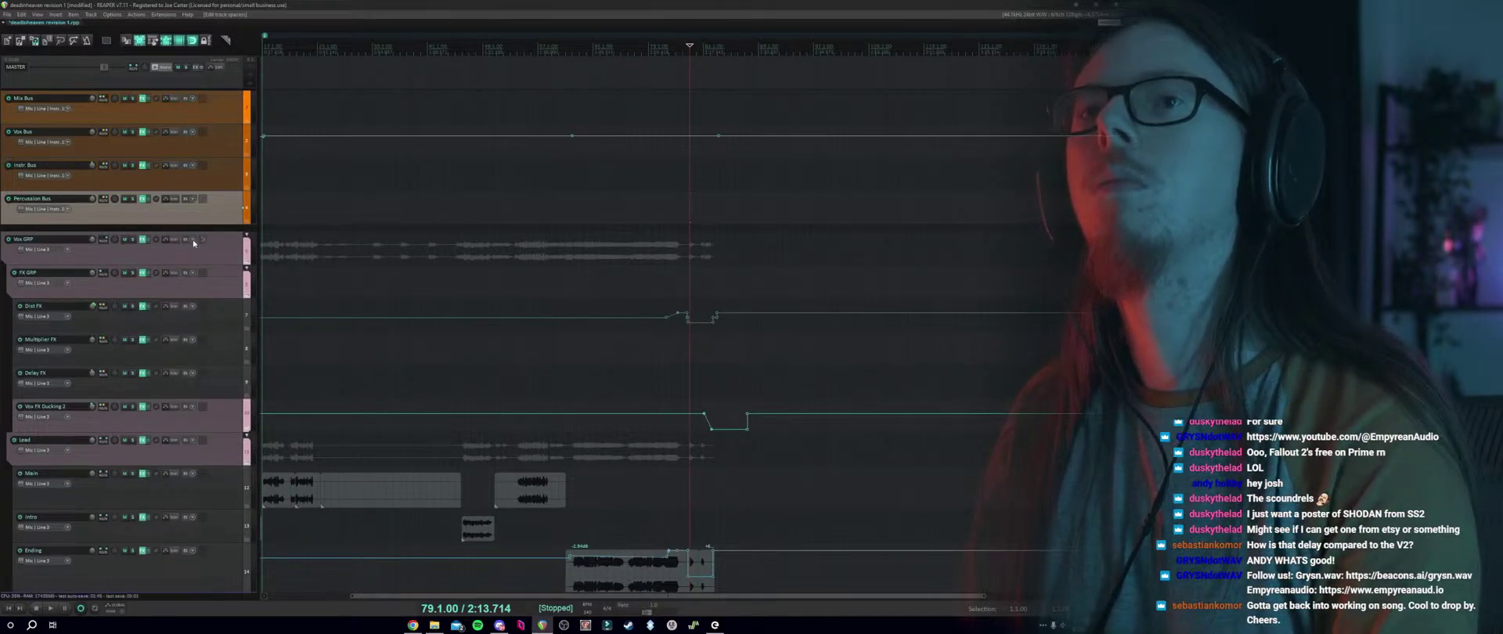
# Cycle the Vox GRP folder through its collapsed views and back to fully expanded.
pyautogui.scroll(-3, 432, 218)
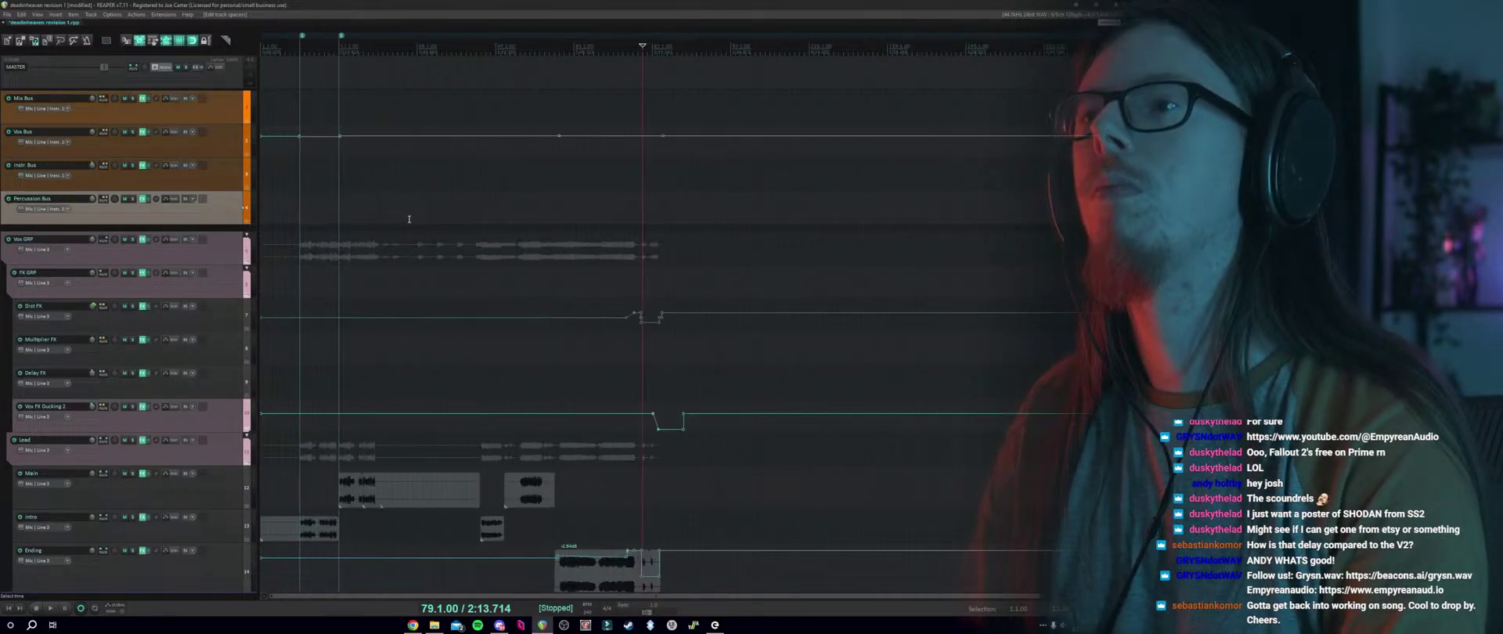
pyautogui.scroll(-1, 251, 226)
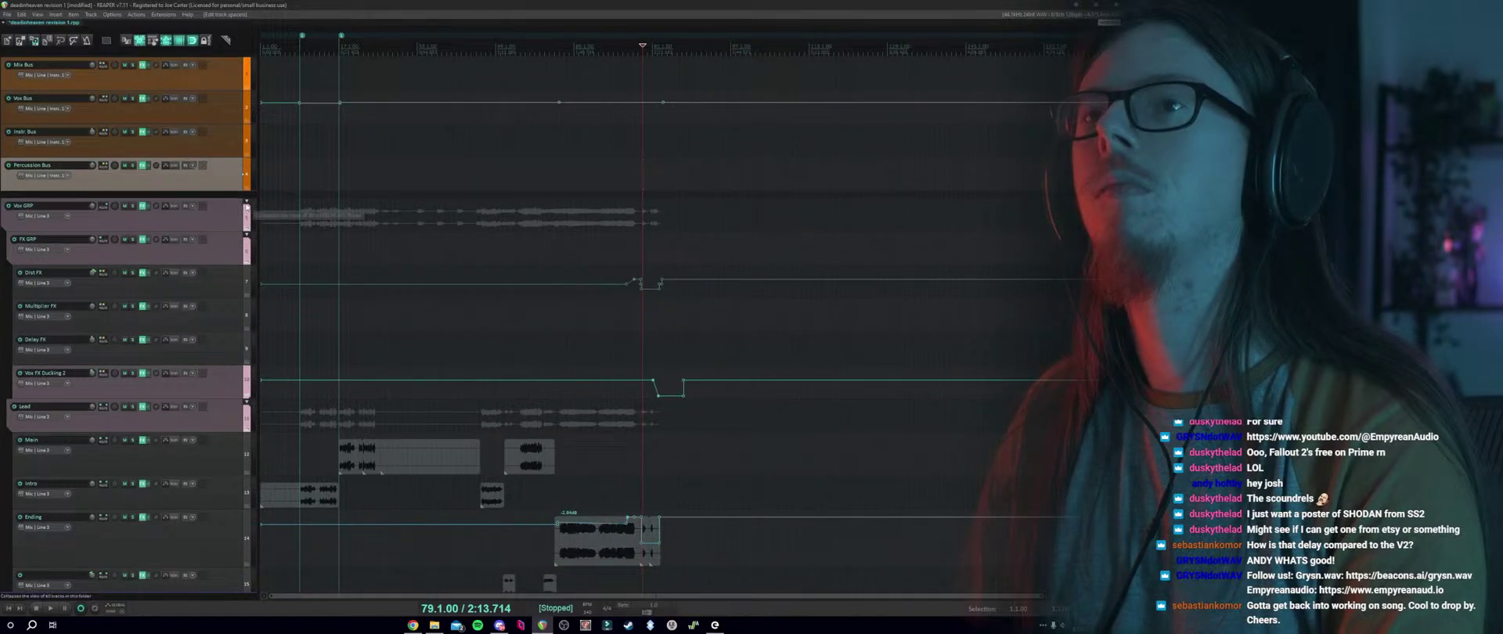
pyautogui.click(246, 206)
pyautogui.click(247, 206)
pyautogui.click(246, 206)
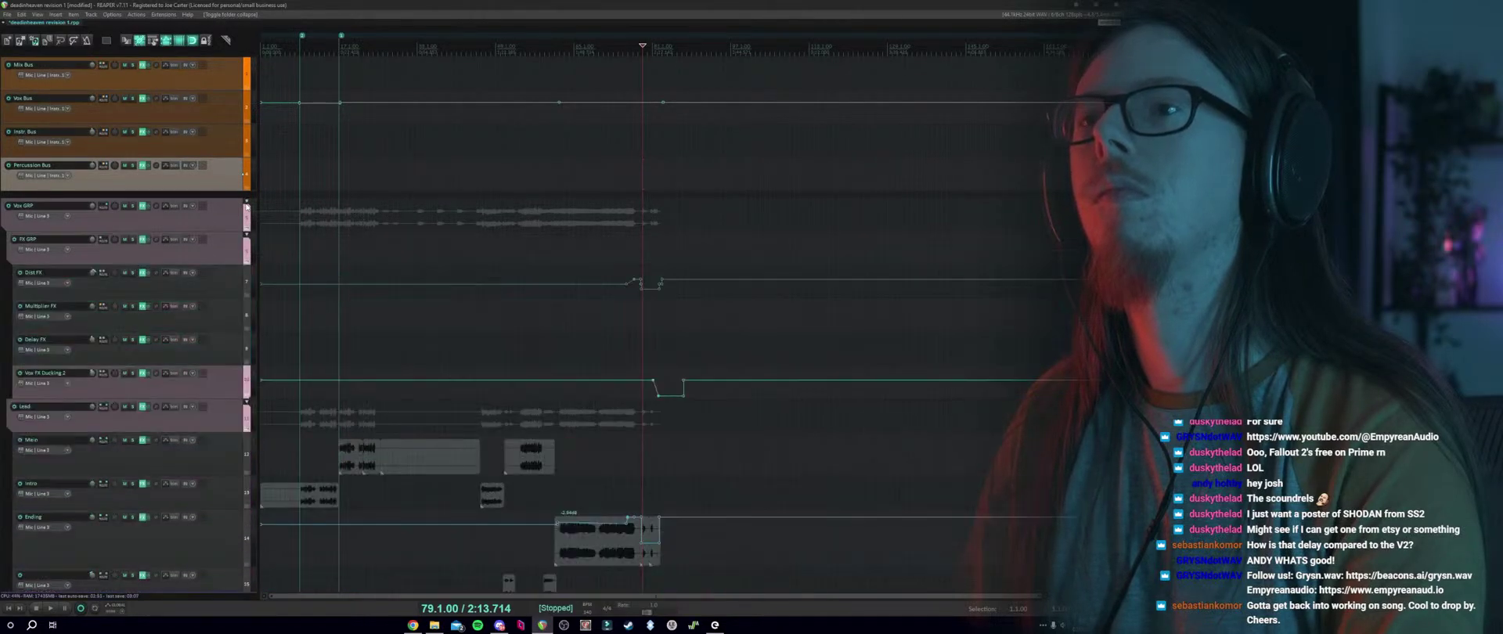
pyautogui.click(246, 206)
pyautogui.click(247, 206)
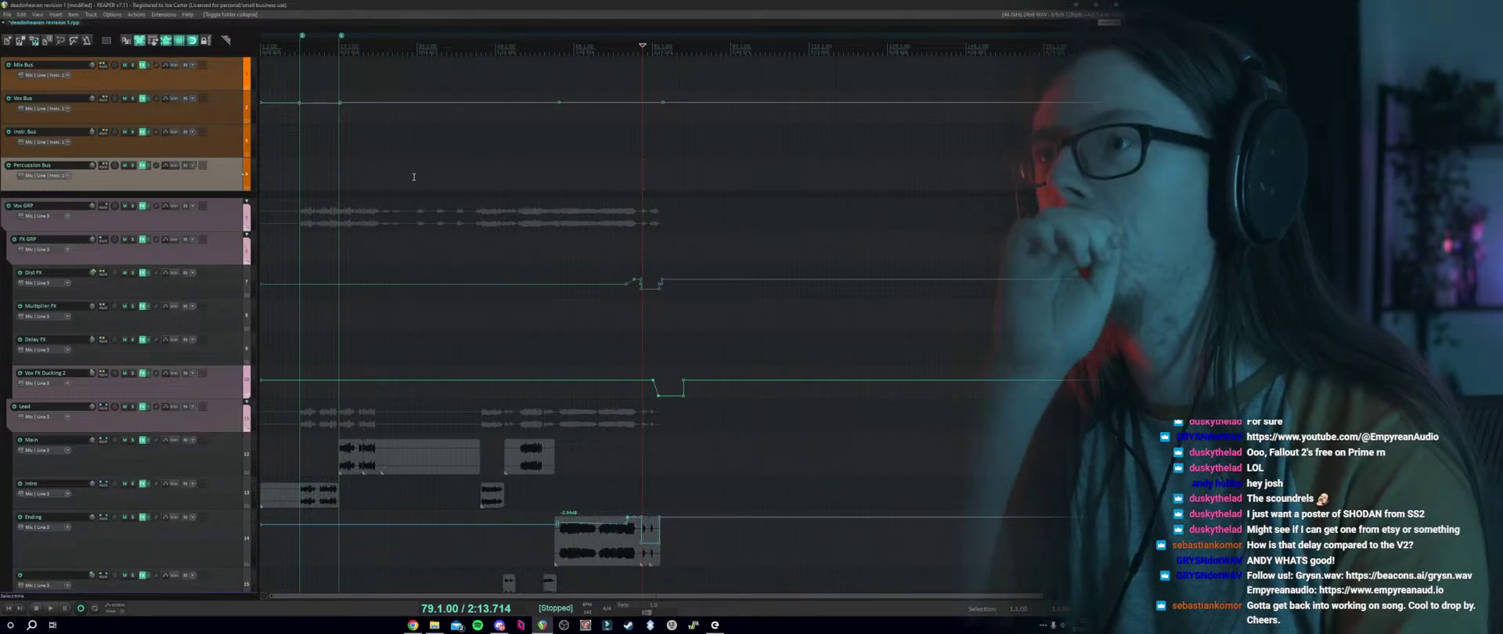
# Set a time selection over the short phrase from bar 78.4 and lower the Vox Bus volume envelope within it.
pyautogui.scroll(3, 626, 125)
pyautogui.scroll(2, 692, 102)
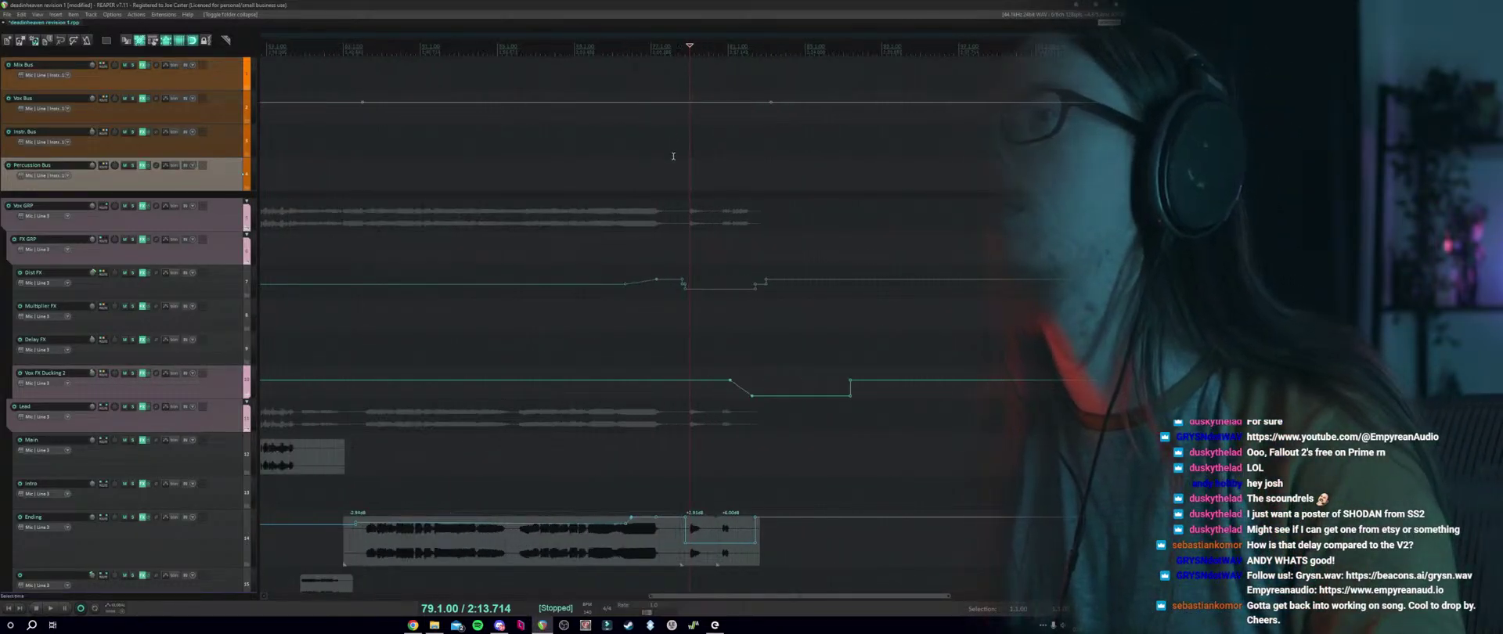
pyautogui.moveTo(684, 91); pyautogui.dragTo(711, 98)
pyautogui.scroll(3, 693, 103)
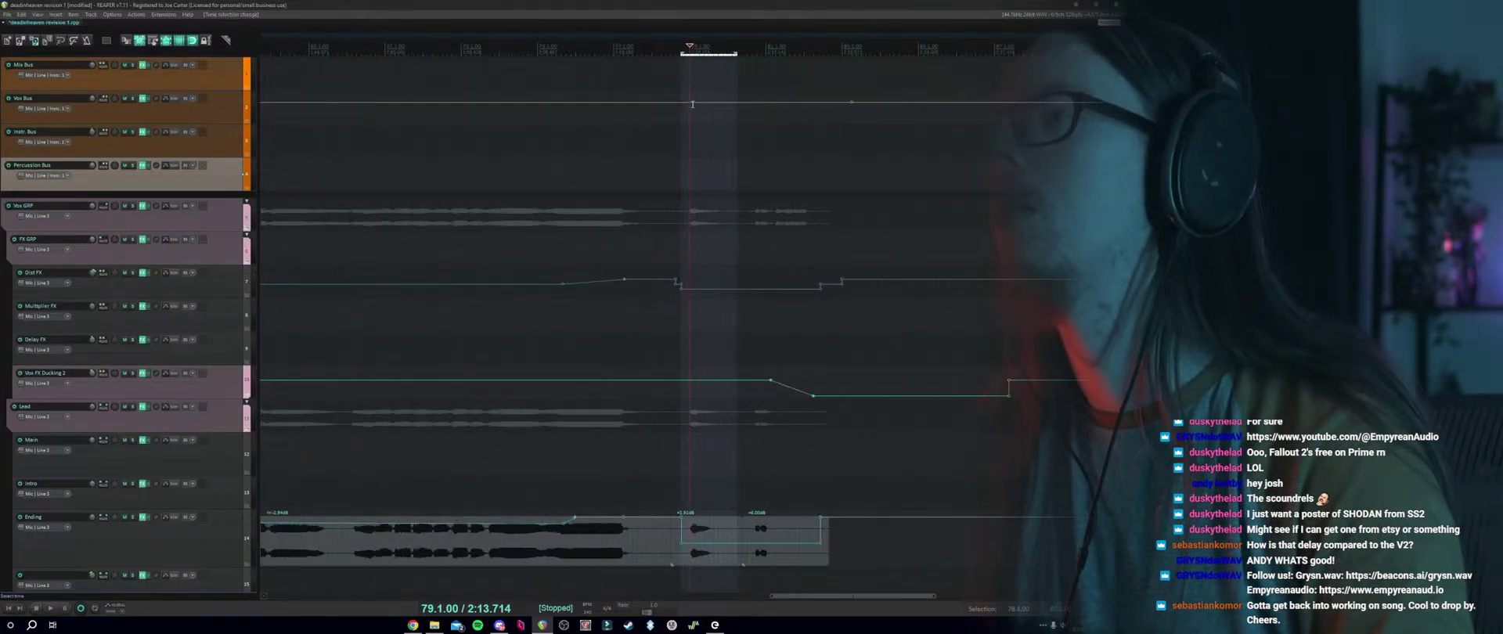
pyautogui.click(694, 102)
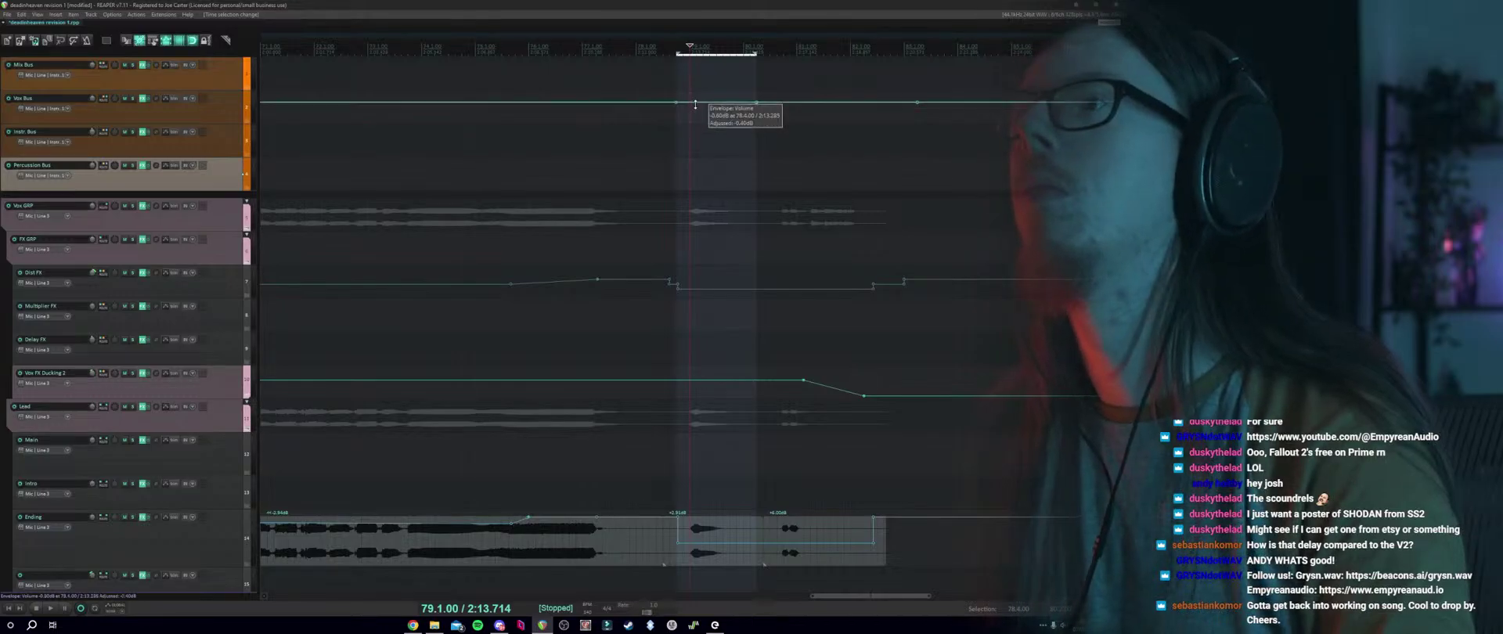
# Play the closing phrases from bar 78.4 and nudge the selected Vox Bus volume envelope segment slightly up.
pyautogui.click(676, 90)
pyautogui.press('space')
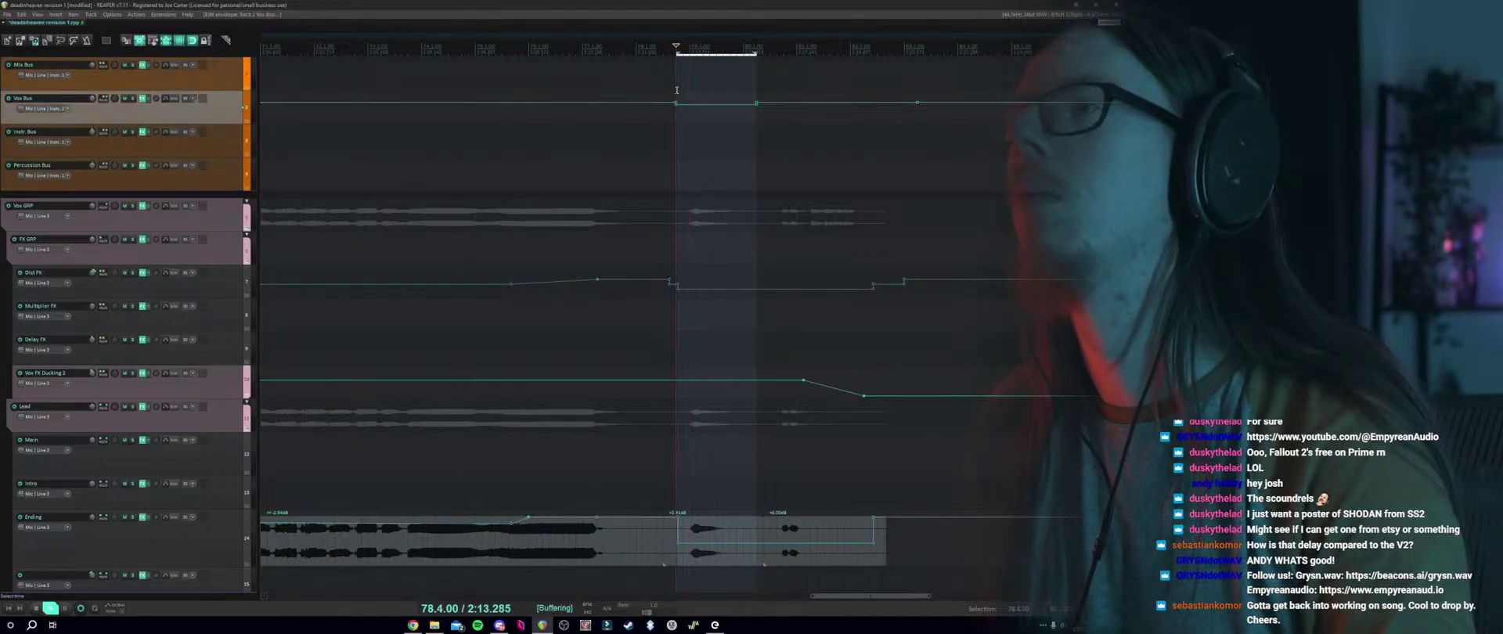
pyautogui.press('space')
pyautogui.moveTo(679, 104); pyautogui.dragTo(679, 100)
pyautogui.press('space')
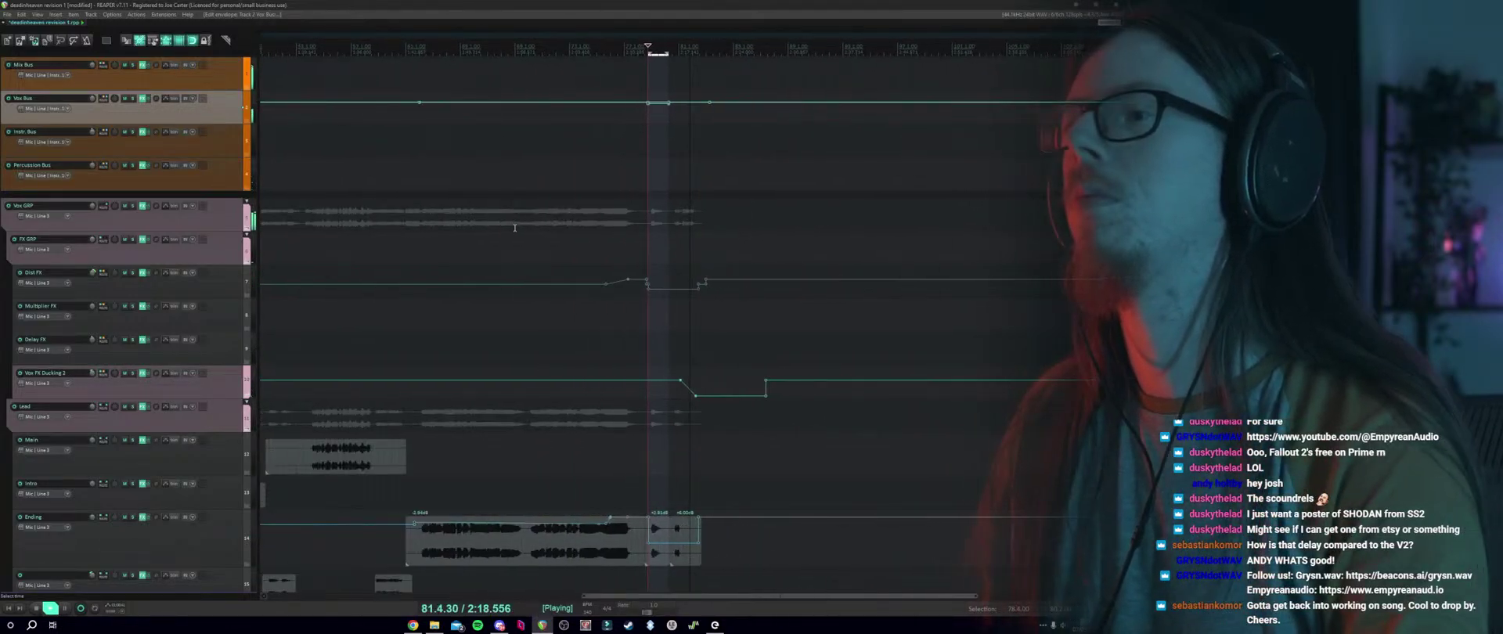
pyautogui.press('space')
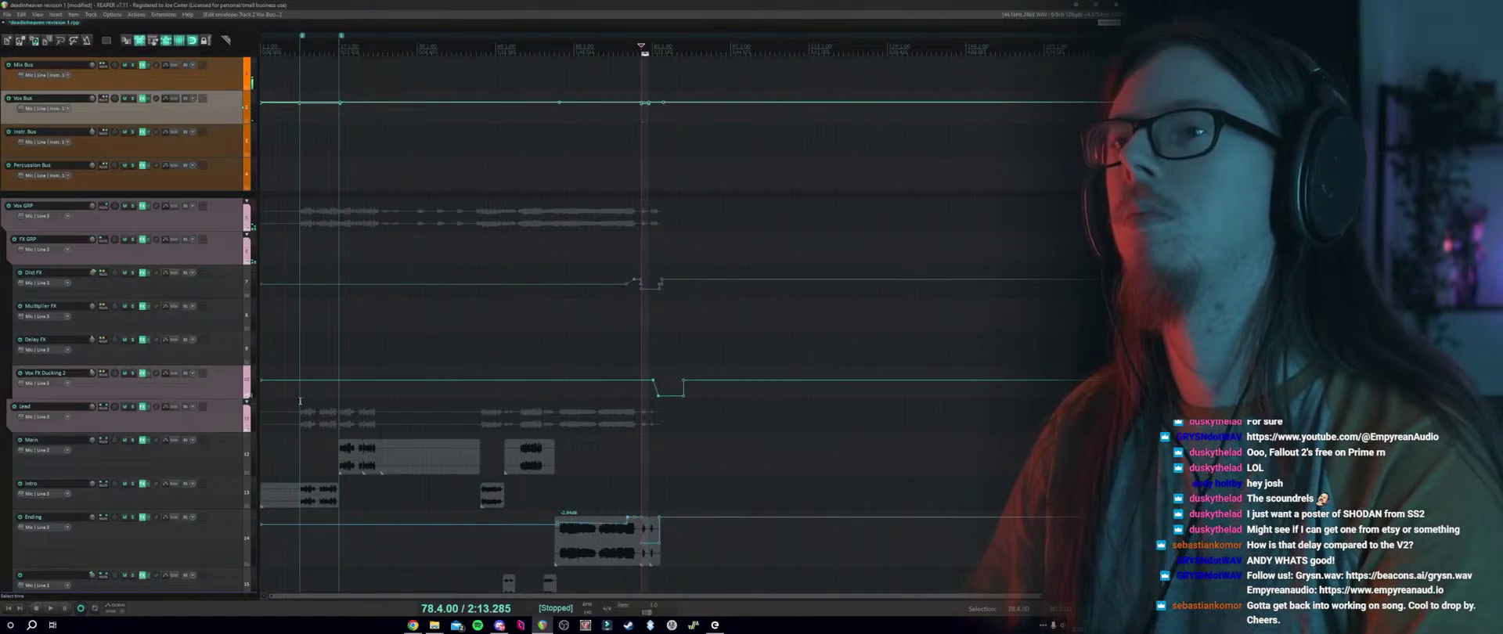
# Play the mix from bar 9 through the intro into the Main vocal to judge the level change at bar 17.
pyautogui.click(299, 401)
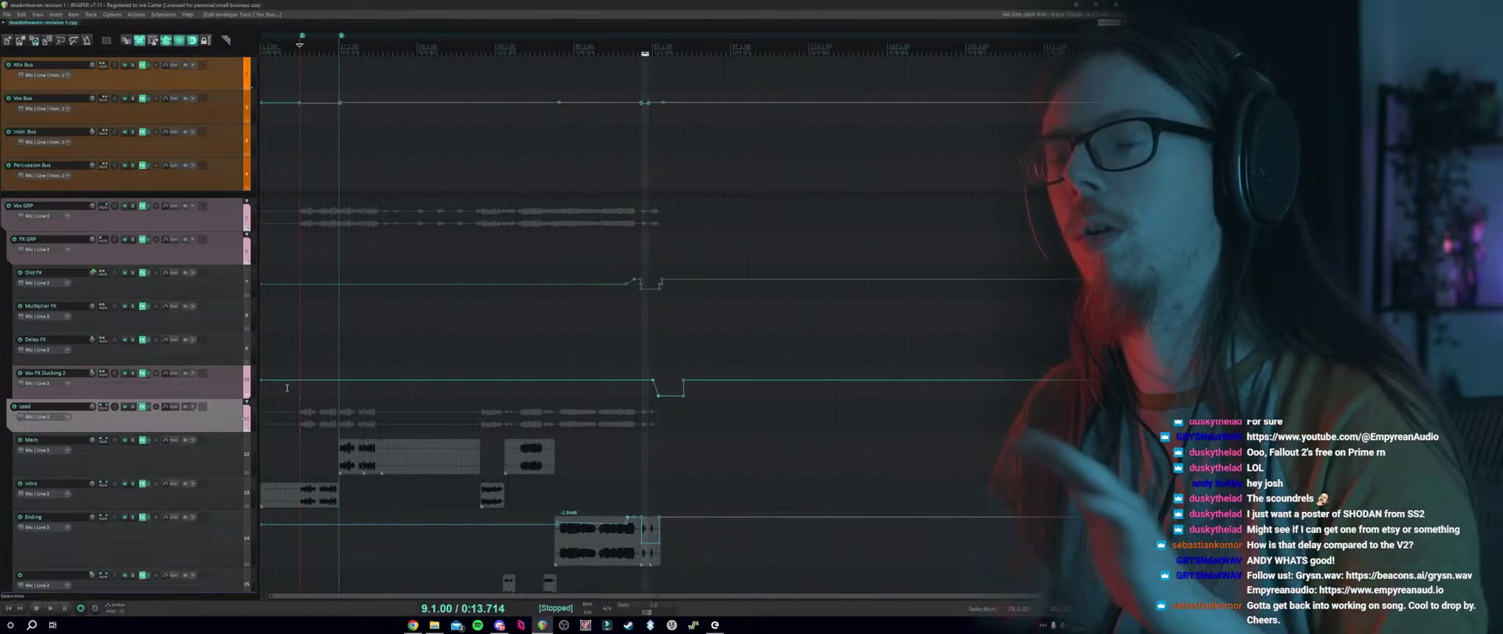
pyautogui.scroll(4, 537, 149)
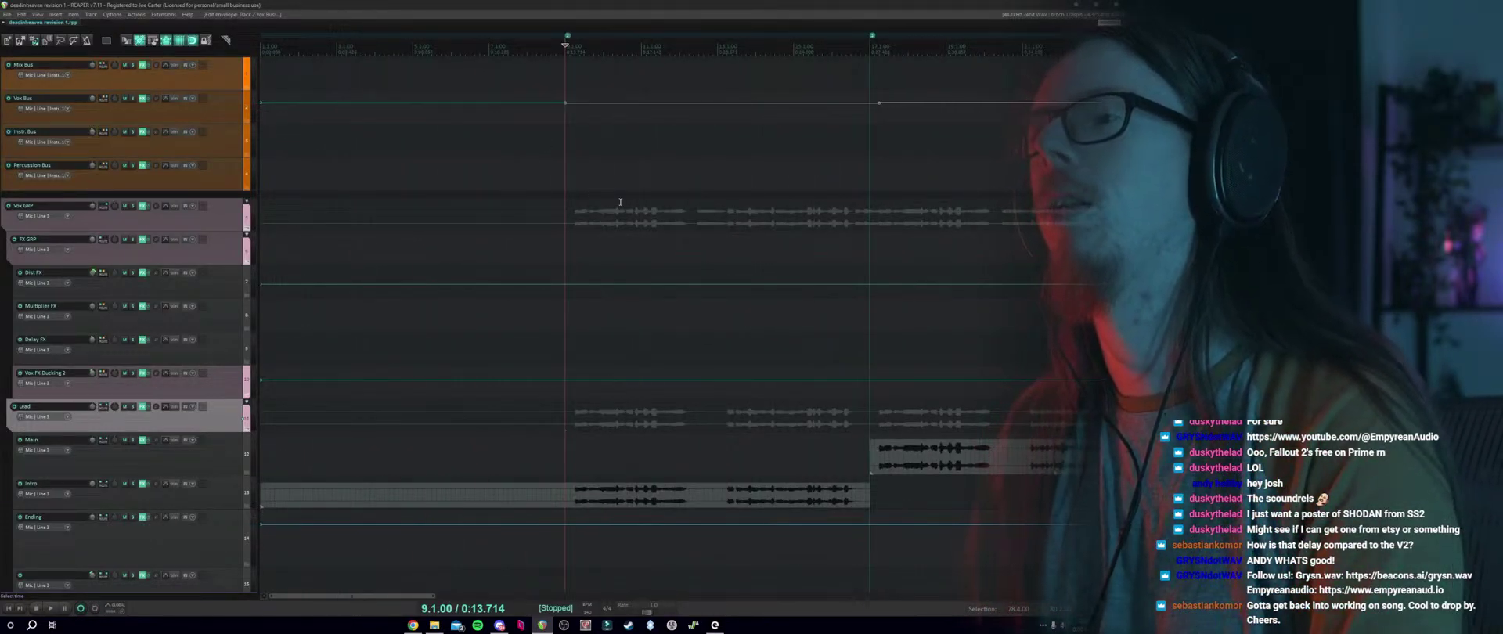
pyautogui.press('space')
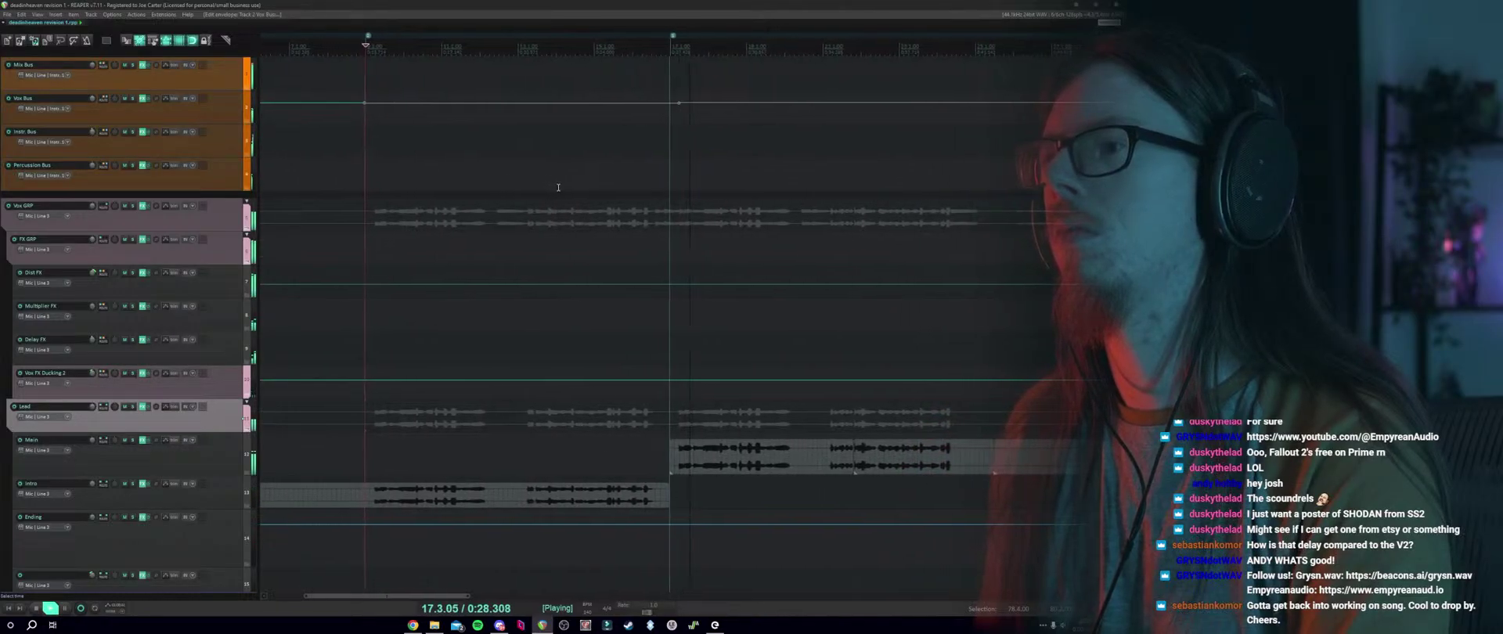
pyautogui.scroll(-2, 670, 110)
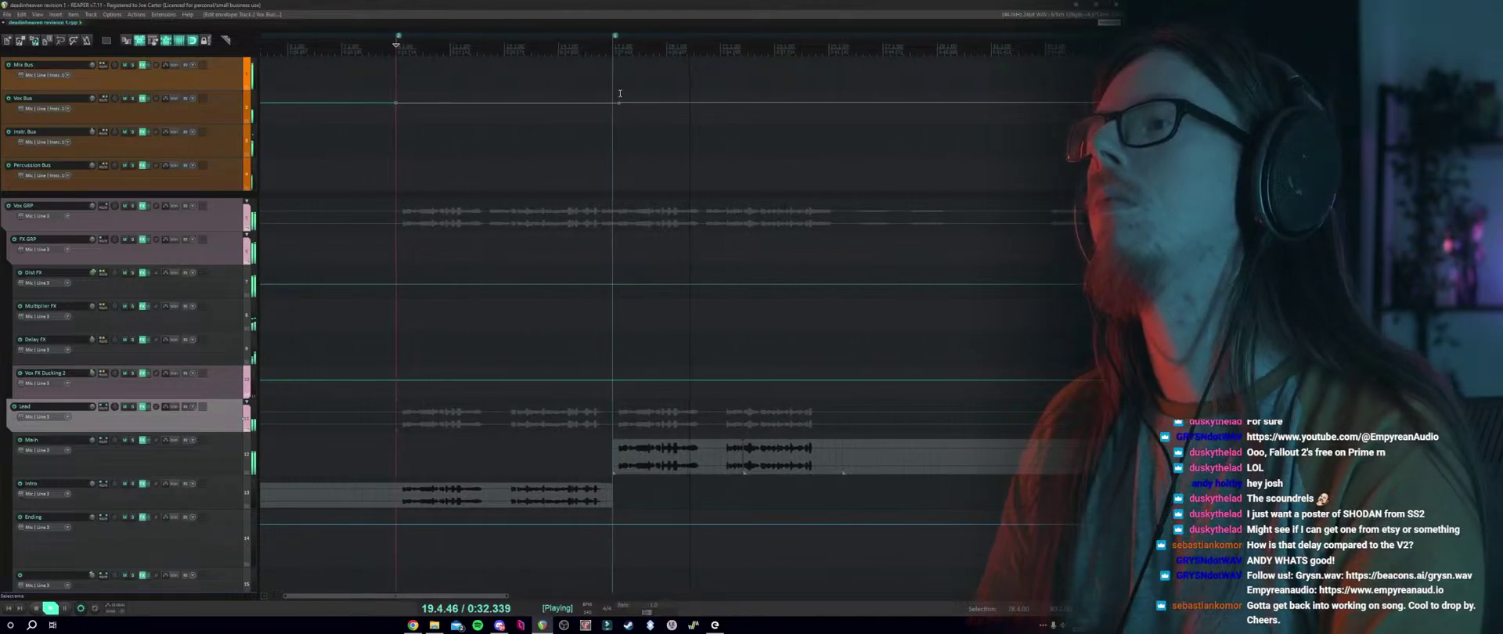
pyautogui.scroll(-3, 642, 139)
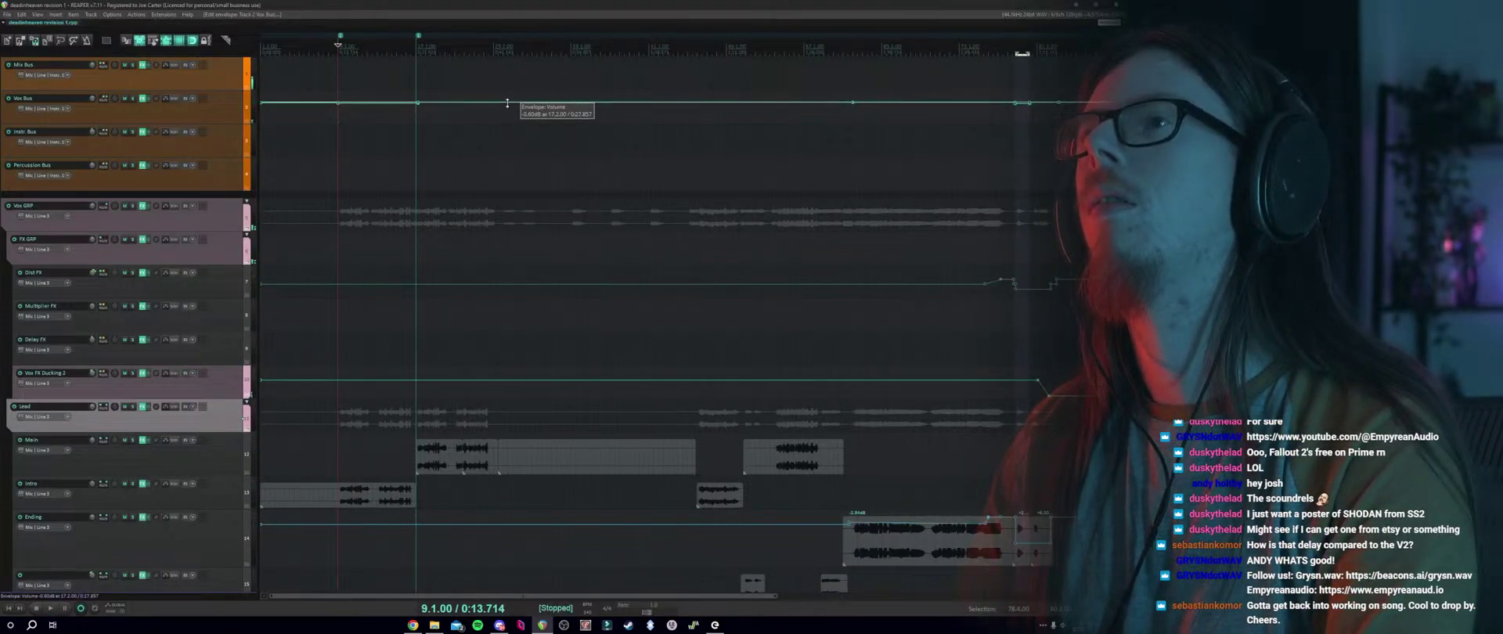
# Raise the Vox Bus volume envelope slightly for the section starting at bar 17 and replay from there.
pyautogui.moveTo(507, 105); pyautogui.dragTo(505, 102)
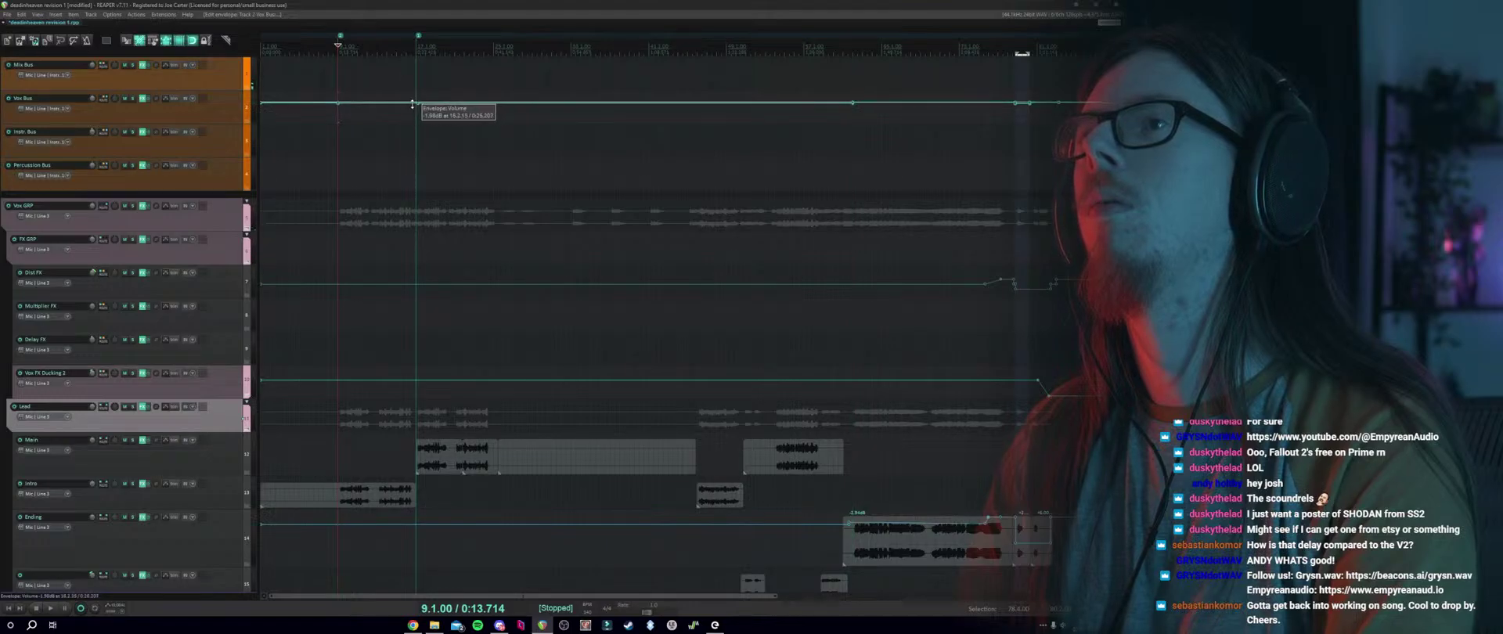
pyautogui.click(420, 92)
pyautogui.scroll(3, 582, 117)
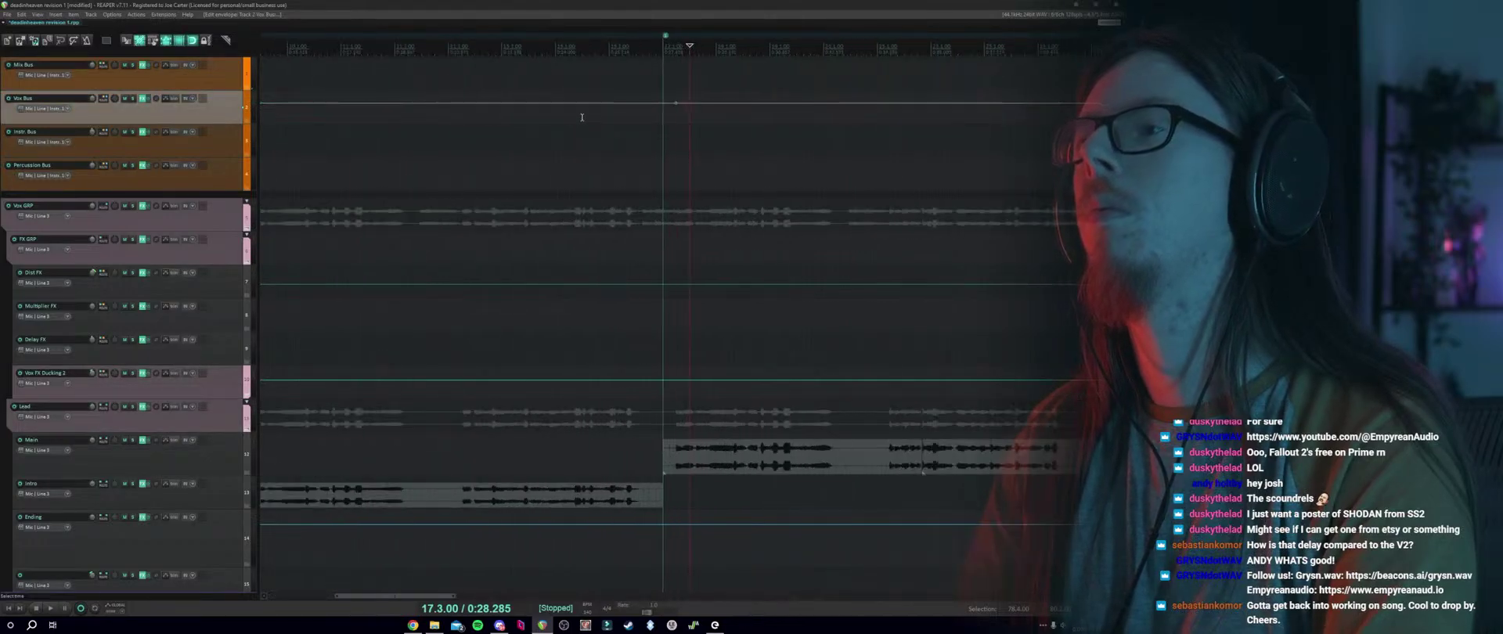
pyautogui.click(659, 89)
pyautogui.press('space')
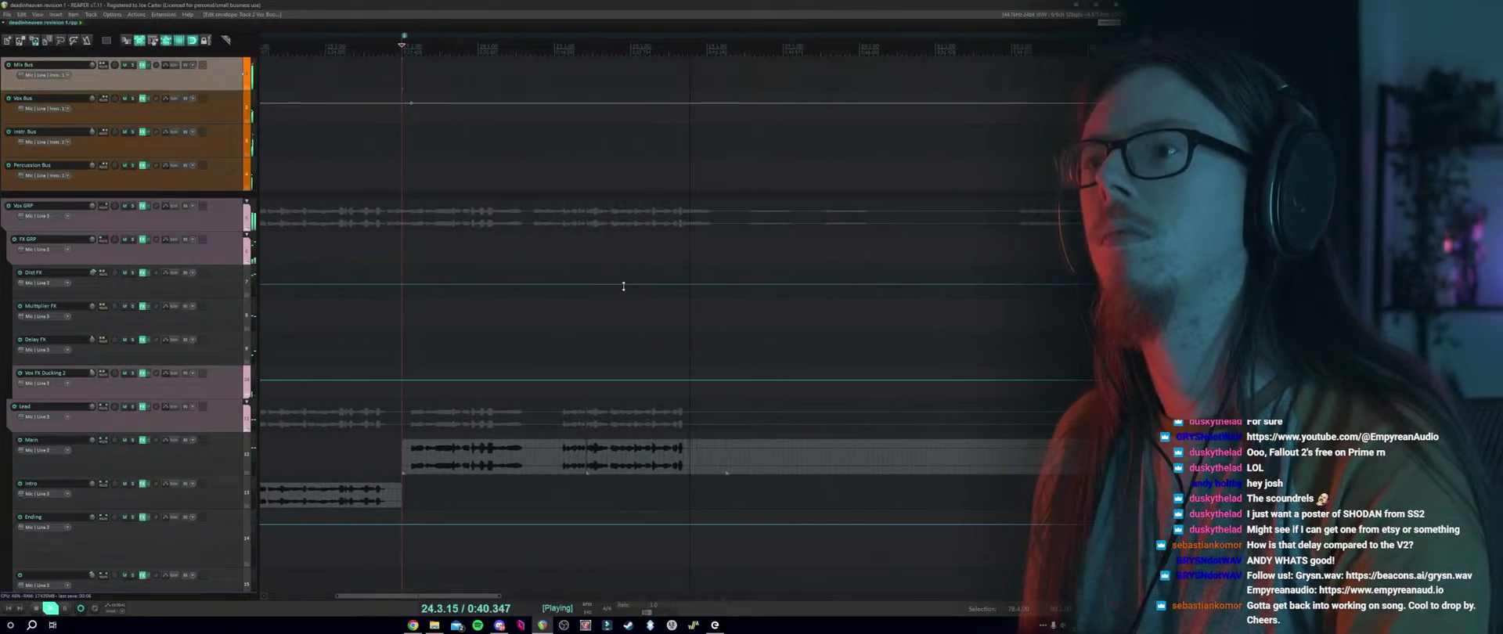
# Stop playback, select the ad-libs clip around bar 10 and check that track's envelope options.
pyautogui.scroll(-8, 130, 385)
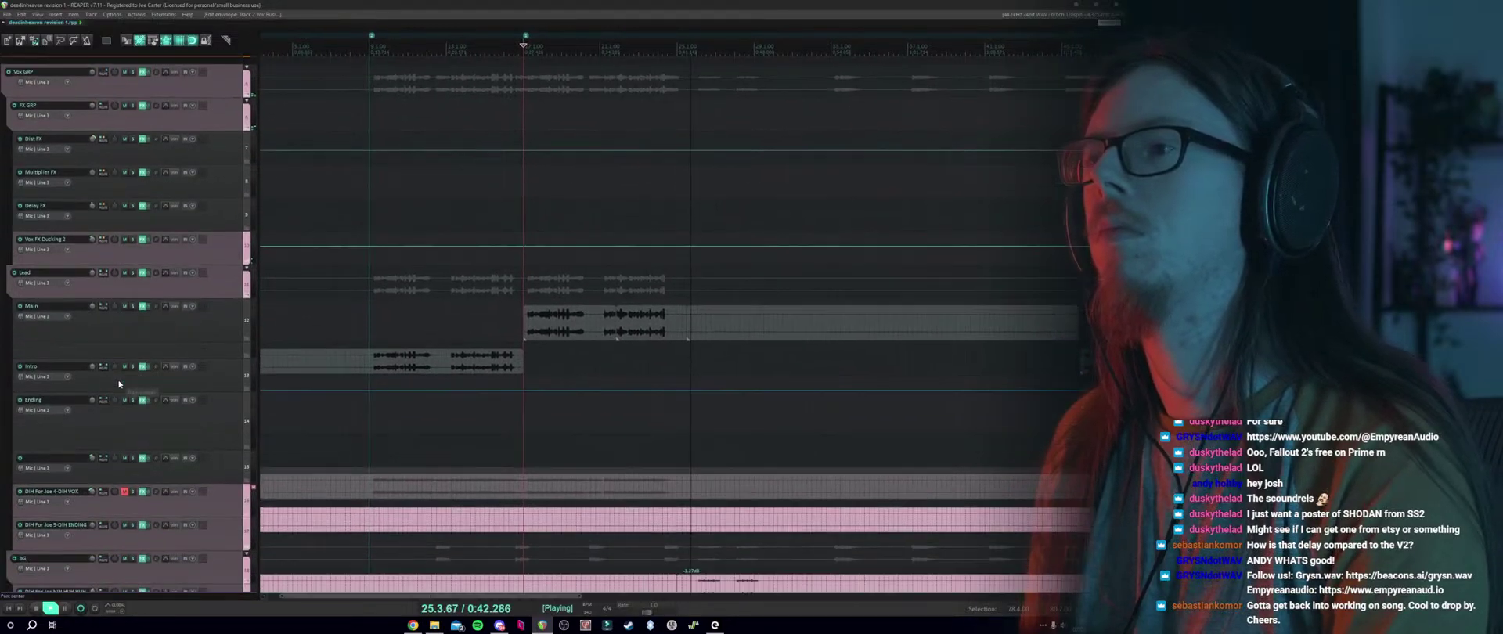
pyautogui.press('space')
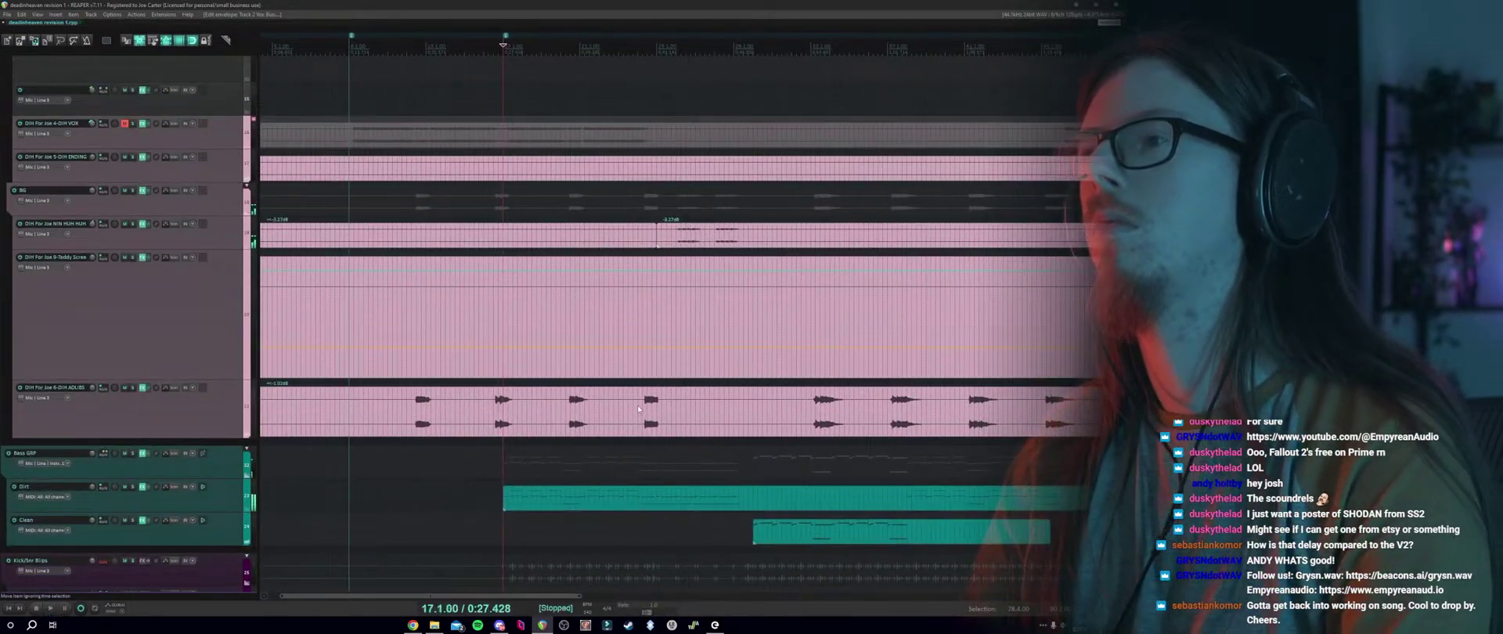
pyautogui.click(380, 417)
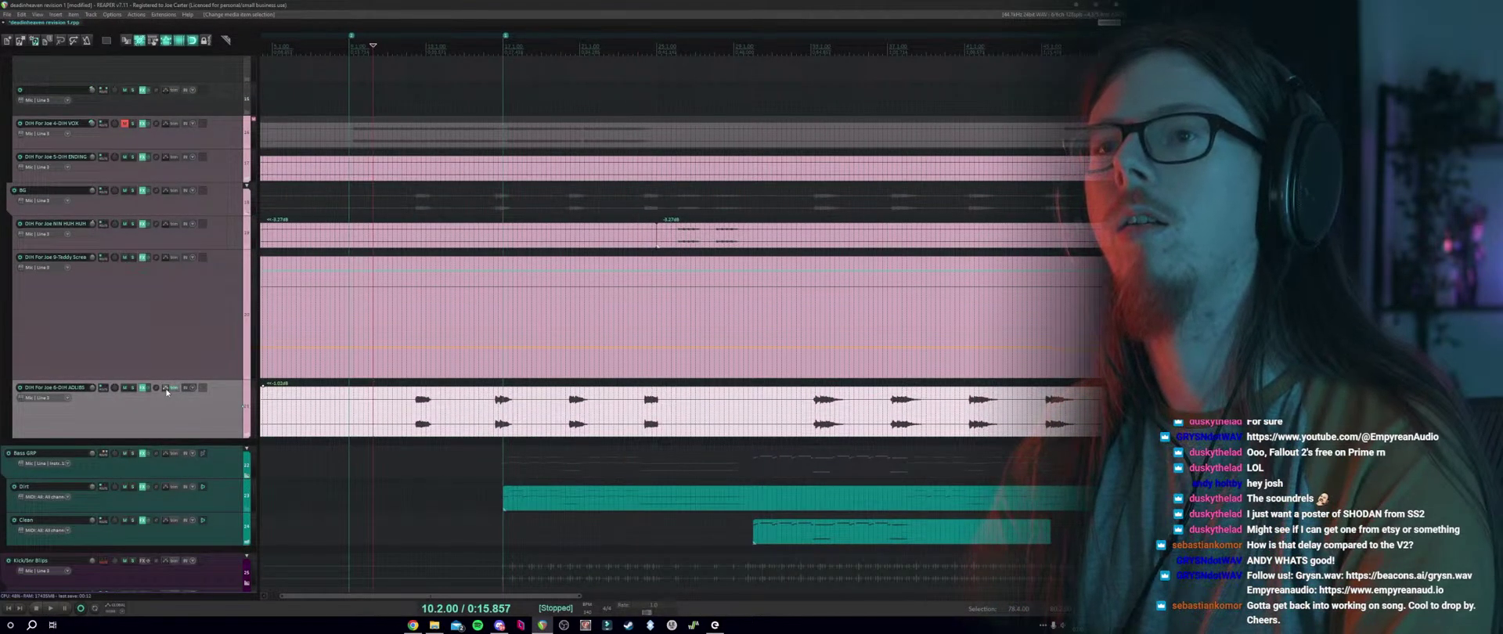
pyautogui.click(166, 390)
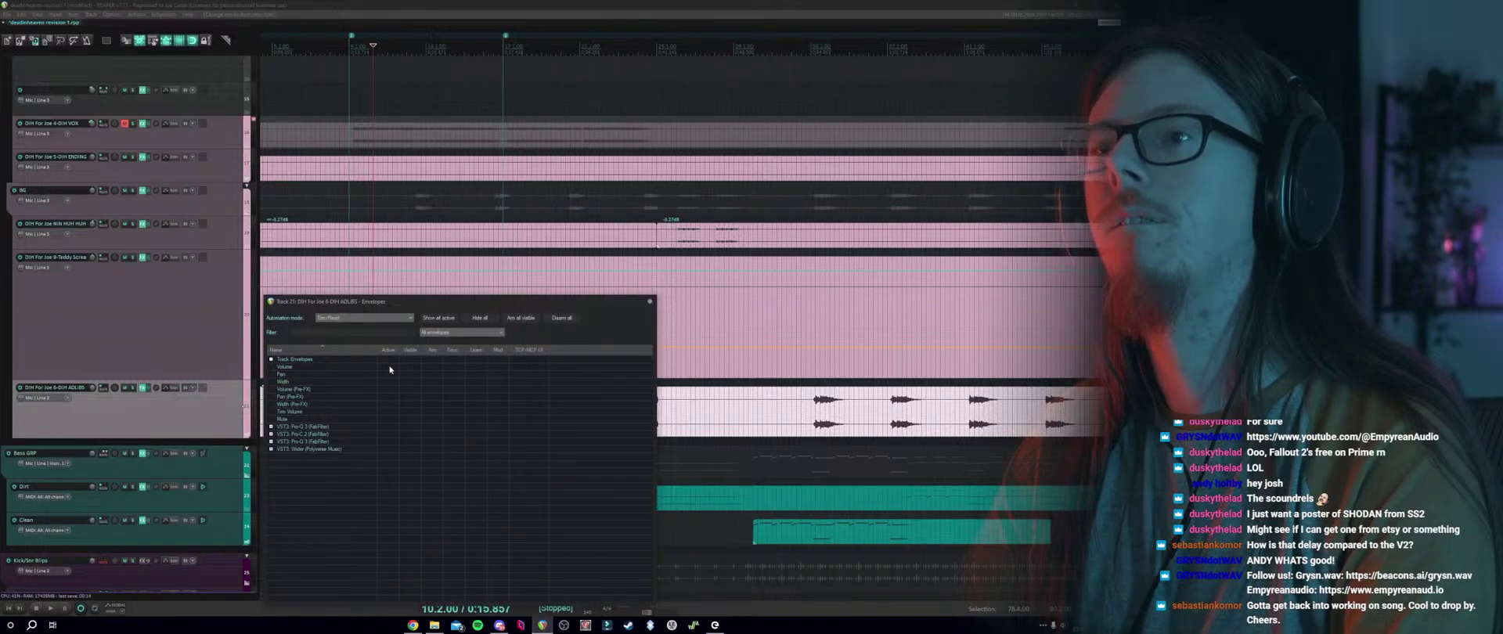
pyautogui.click(649, 302)
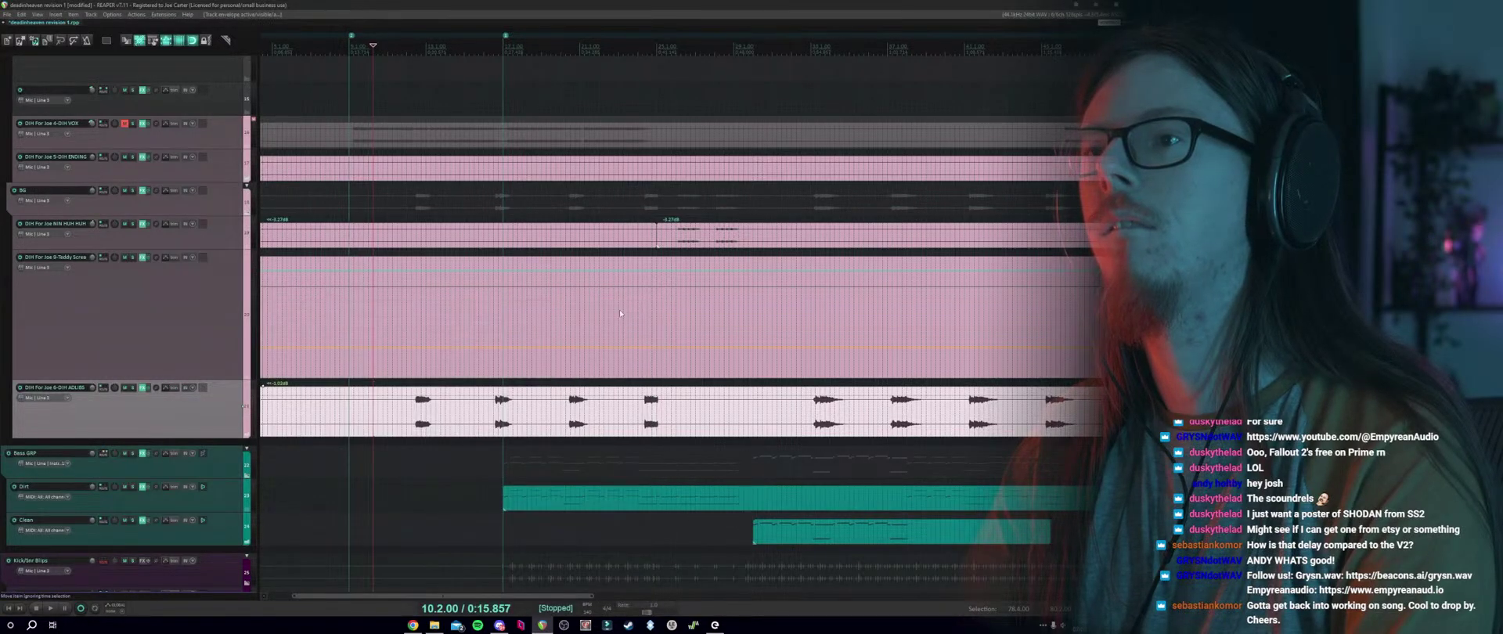
# Play from just before bar 17, time-select the ad-lib around bars 22 to 26 and adjust the ad-libs volume envelope there.
pyautogui.click(483, 383)
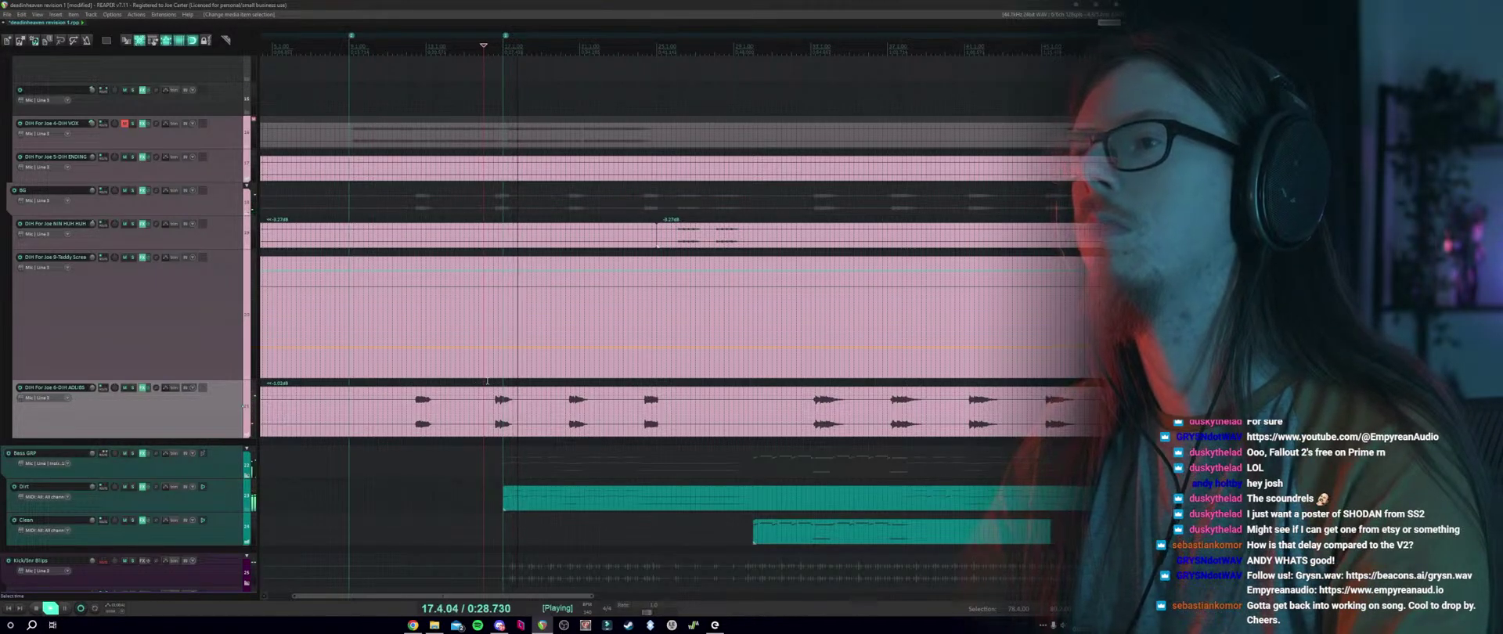
pyautogui.moveTo(559, 383); pyautogui.dragTo(678, 385)
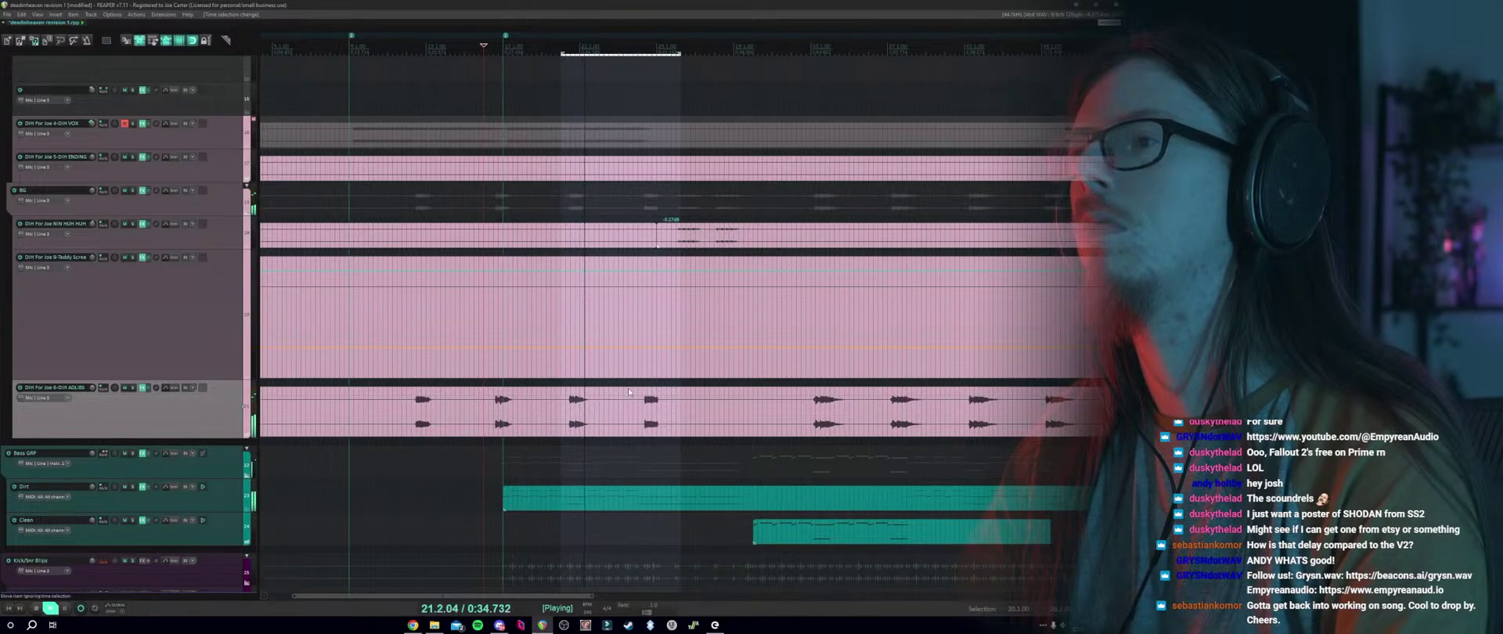
pyautogui.moveTo(559, 53); pyautogui.dragTo(614, 54)
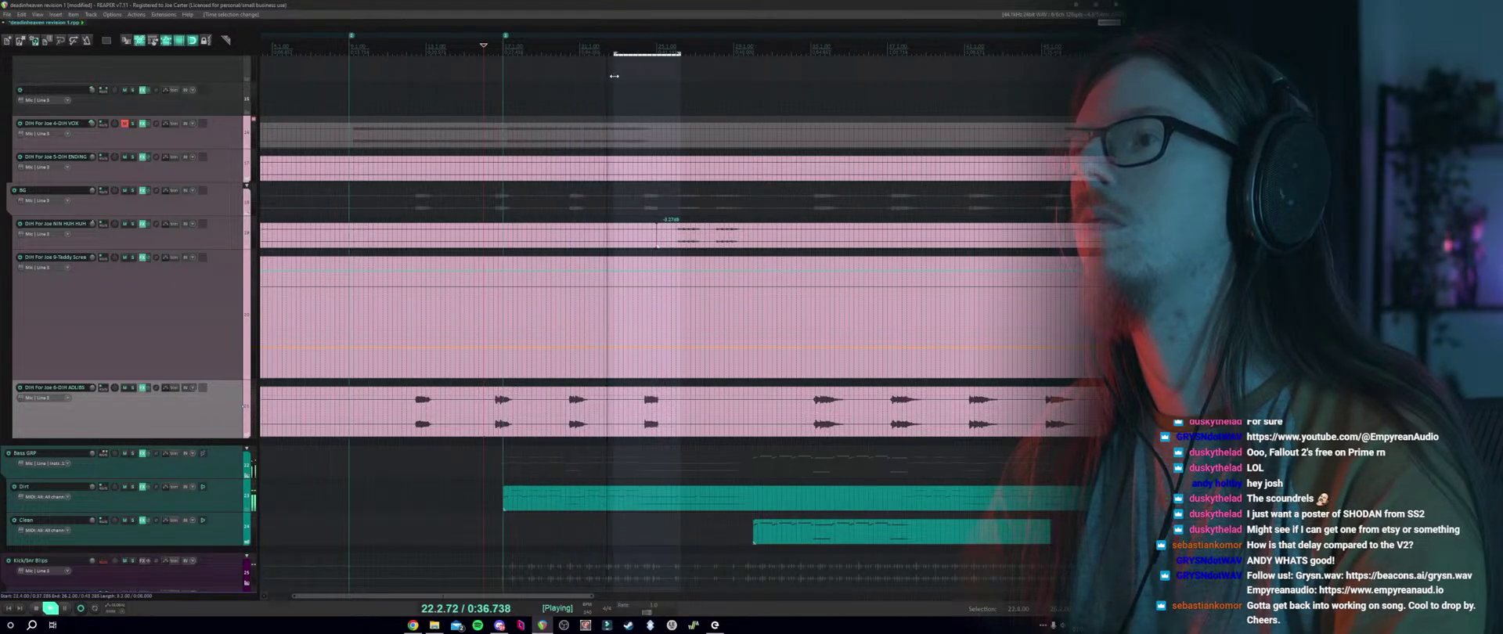
pyautogui.click(634, 396)
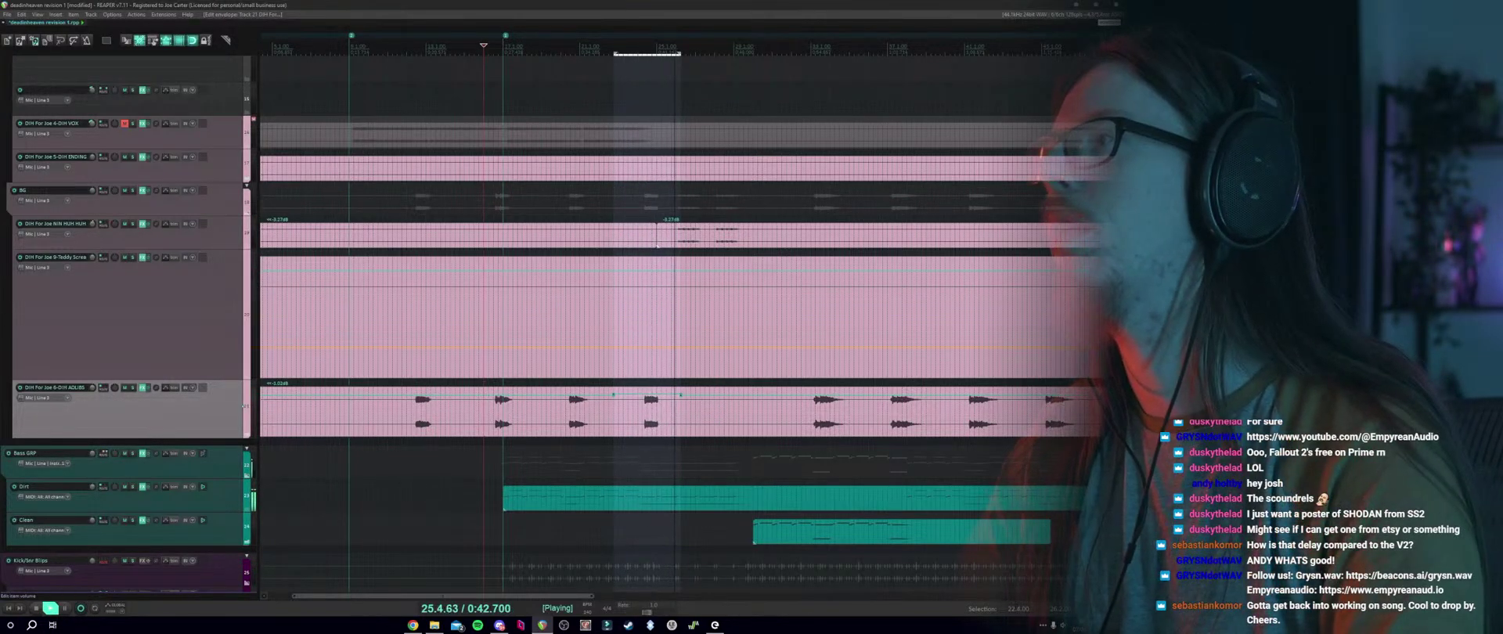
# Listen on through the verse up to about bar 48 while looking over the lead and background vocal tracks.
pyautogui.scroll(10, 667, 506)
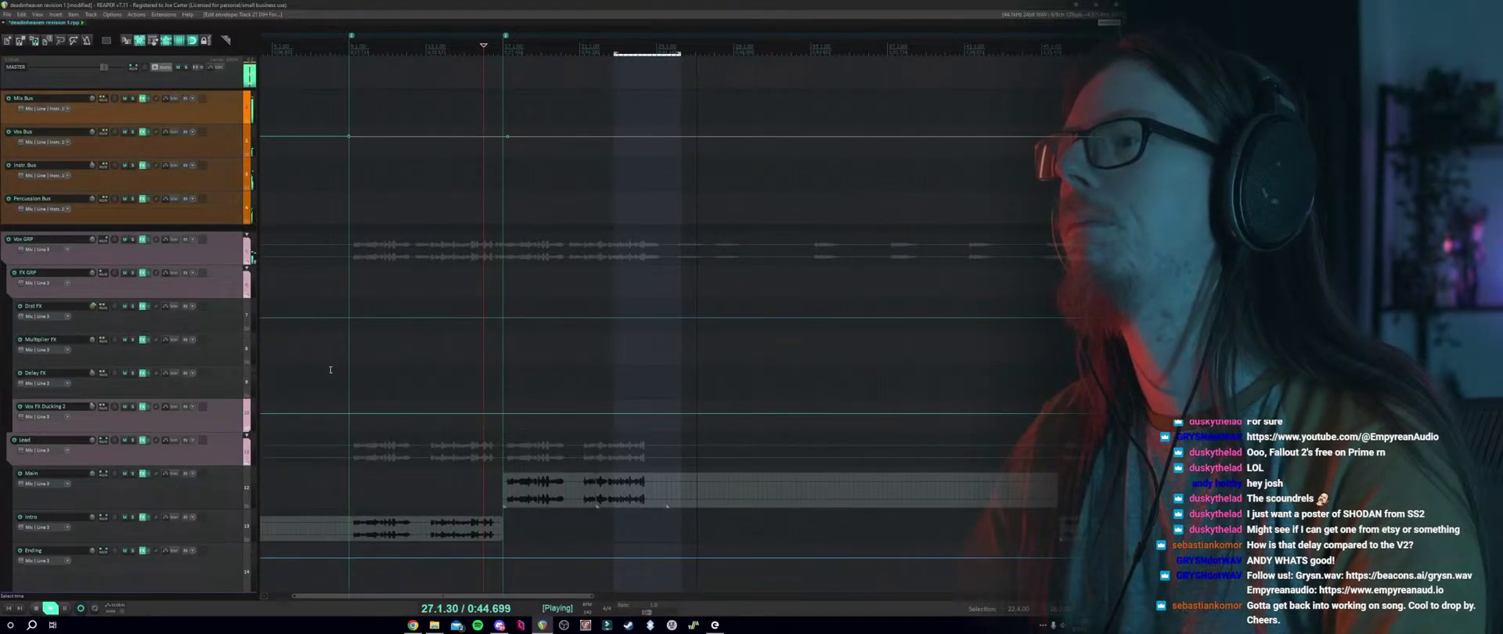
pyautogui.scroll(-5, 330, 369)
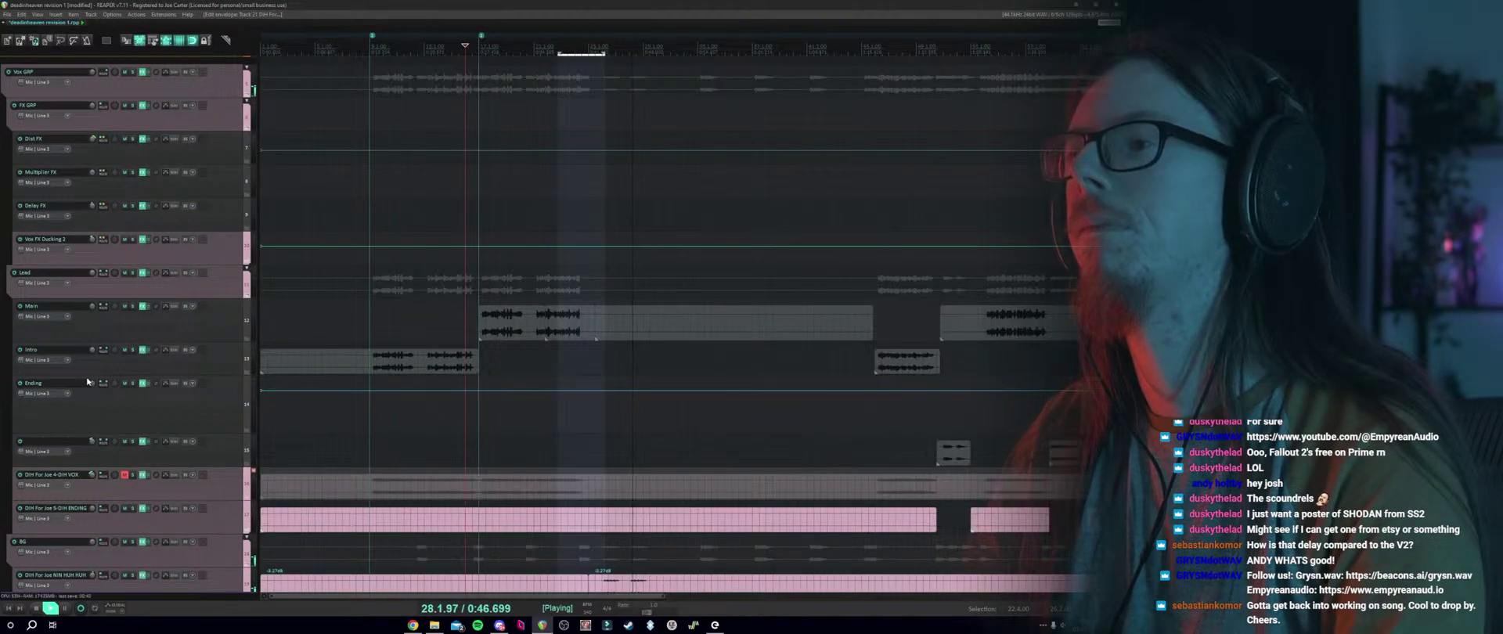
pyautogui.scroll(-4, 88, 382)
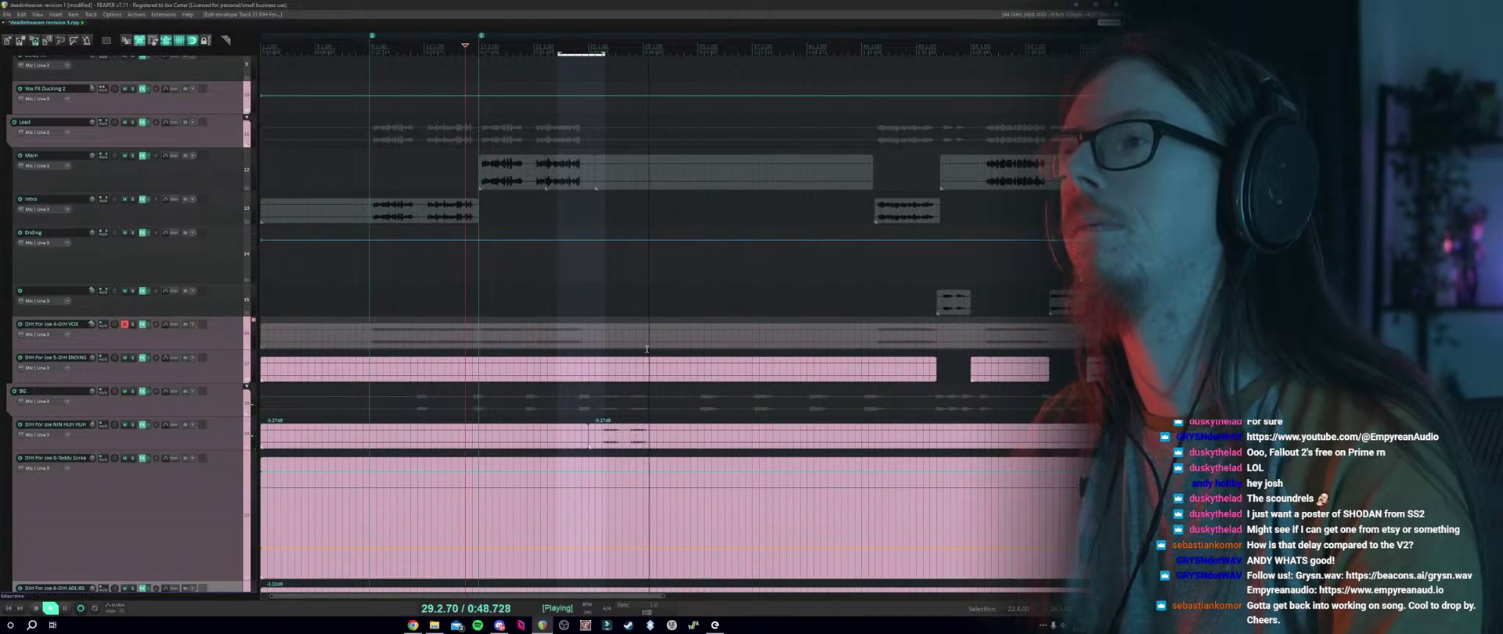
pyautogui.rightClick(652, 288)
pyautogui.click(662, 292)
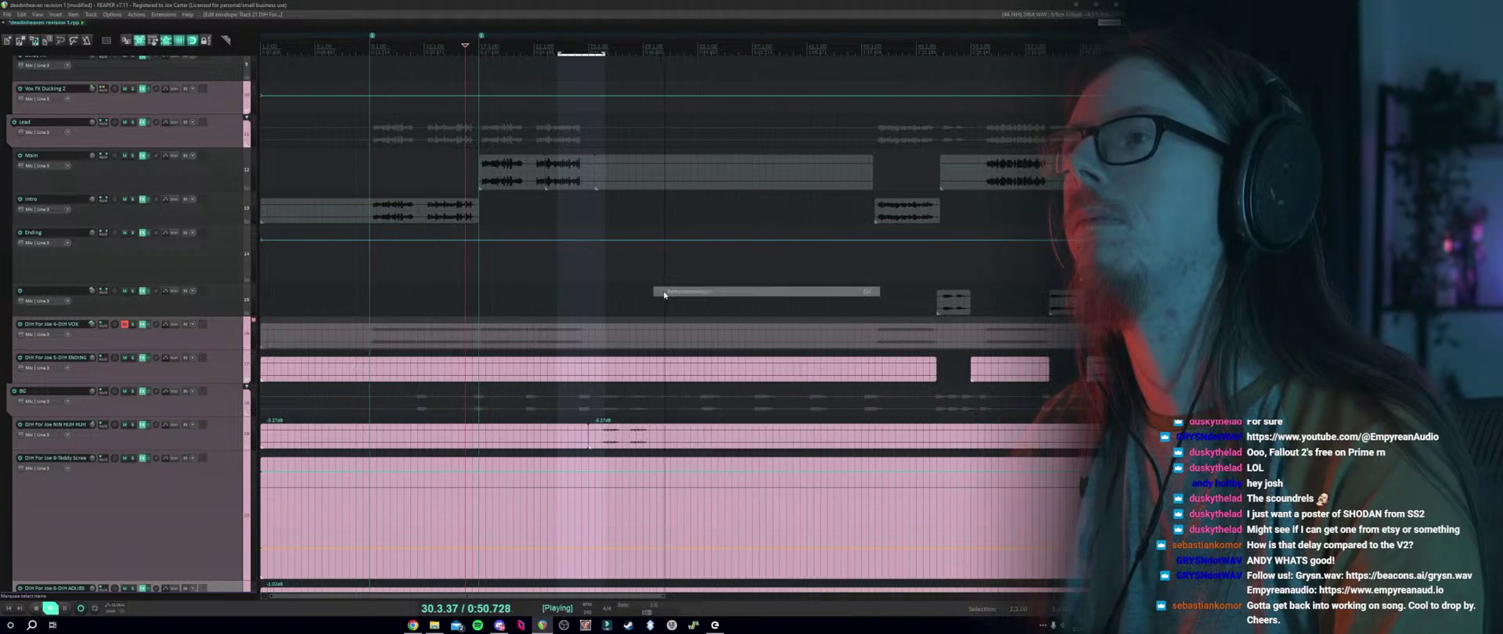
pyautogui.scroll(-2, 713, 290)
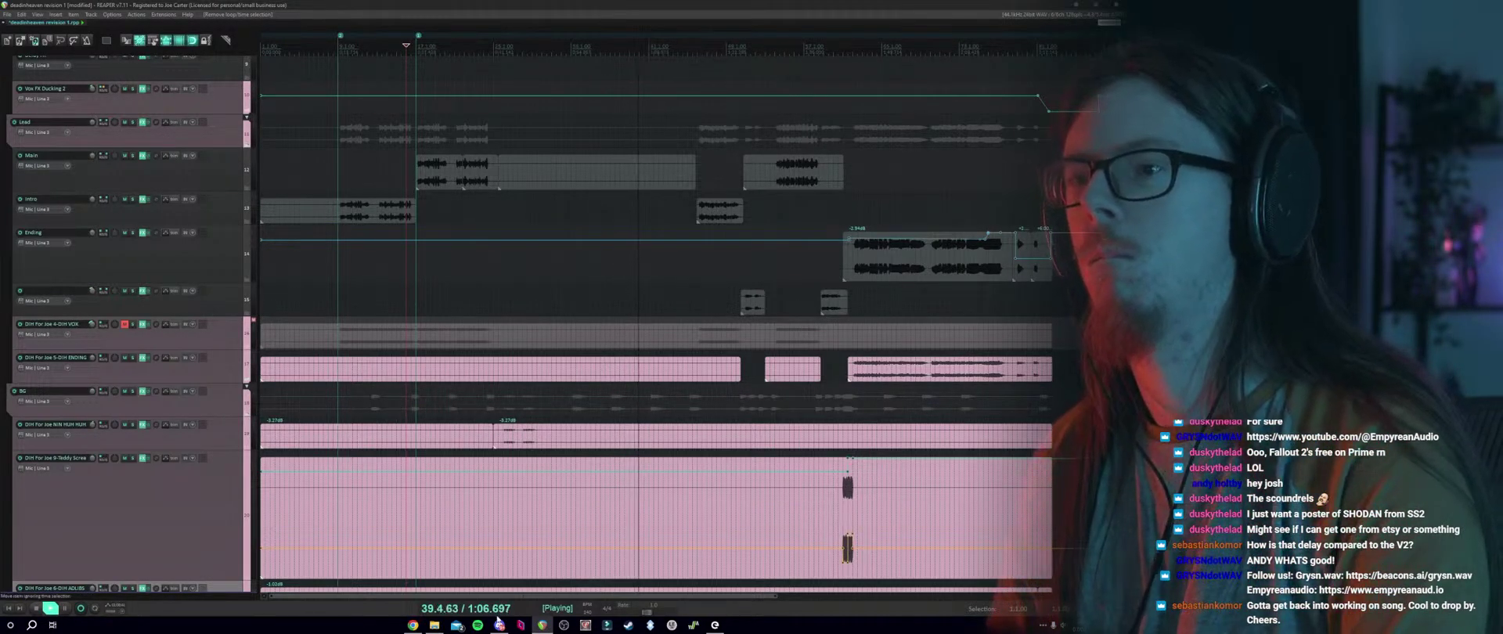
pyautogui.click(498, 624)
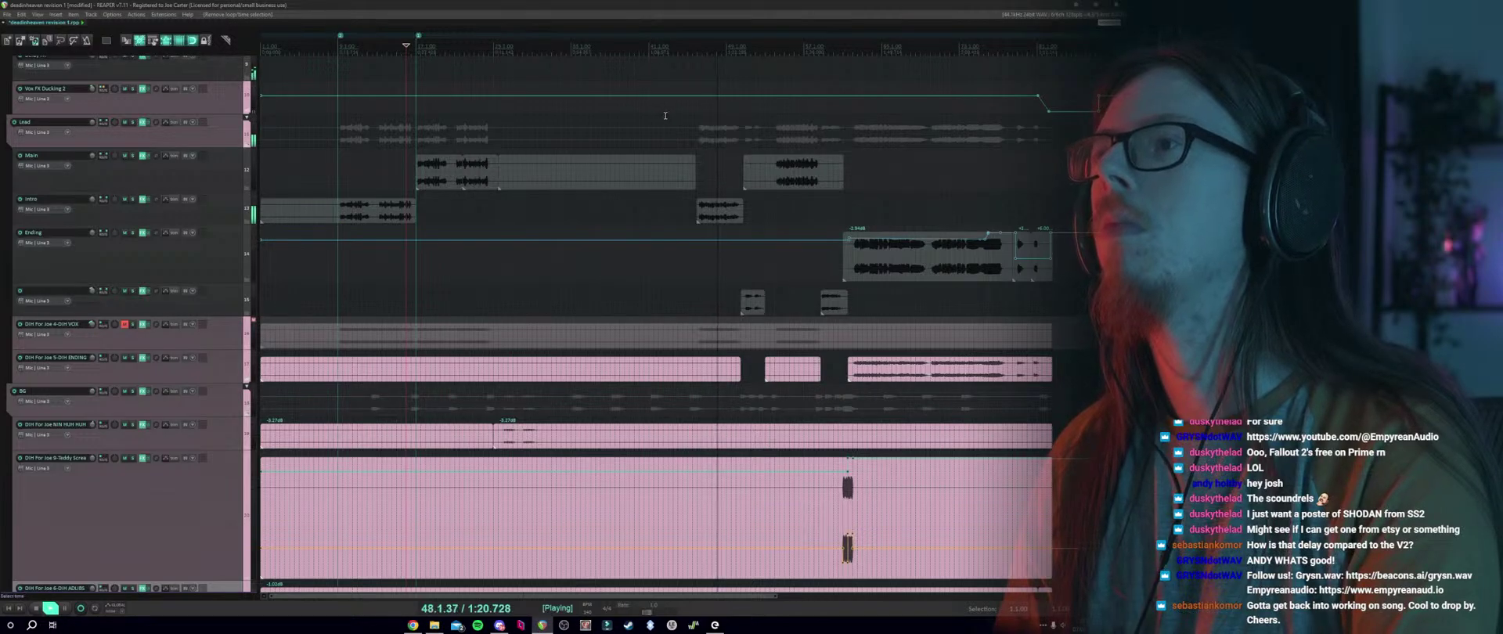
# Time-select the vocal section from bar 45.3 to bar 50 and slightly raise the Vox Bus volume envelope within it.
pyautogui.moveTo(693, 87); pyautogui.dragTo(737, 85)
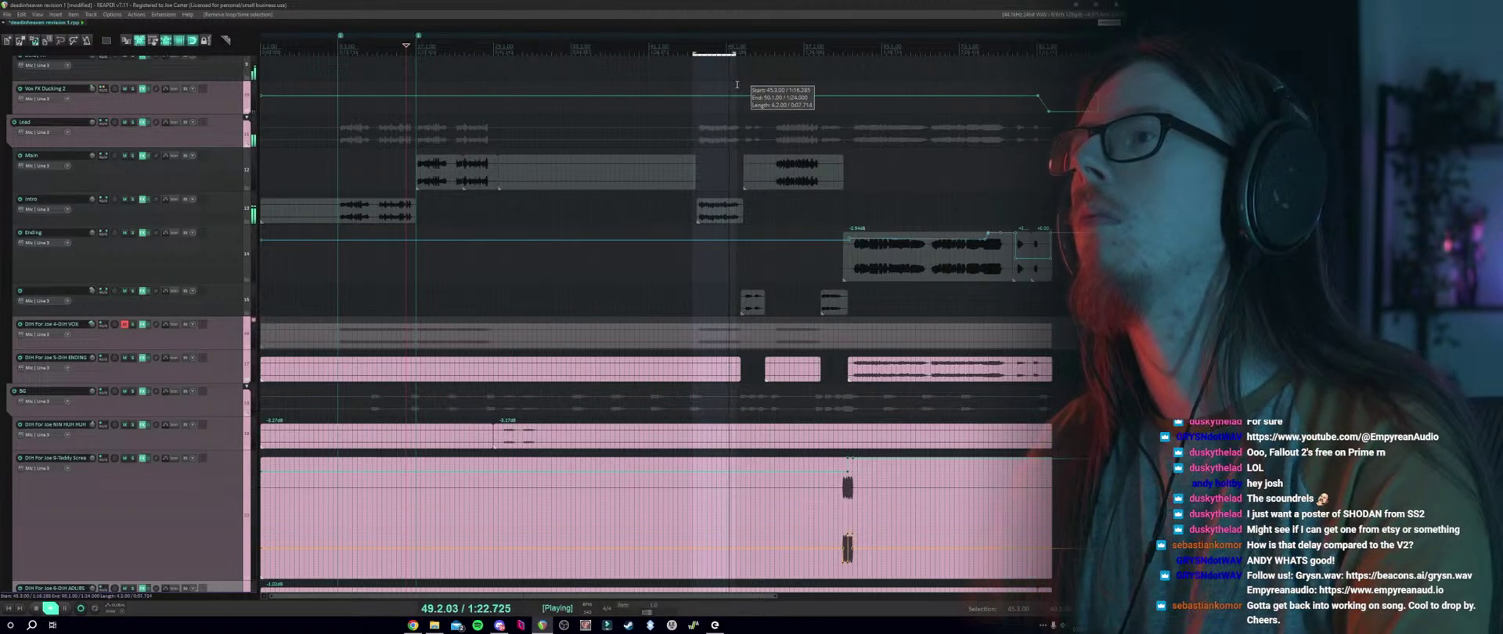
pyautogui.press('space')
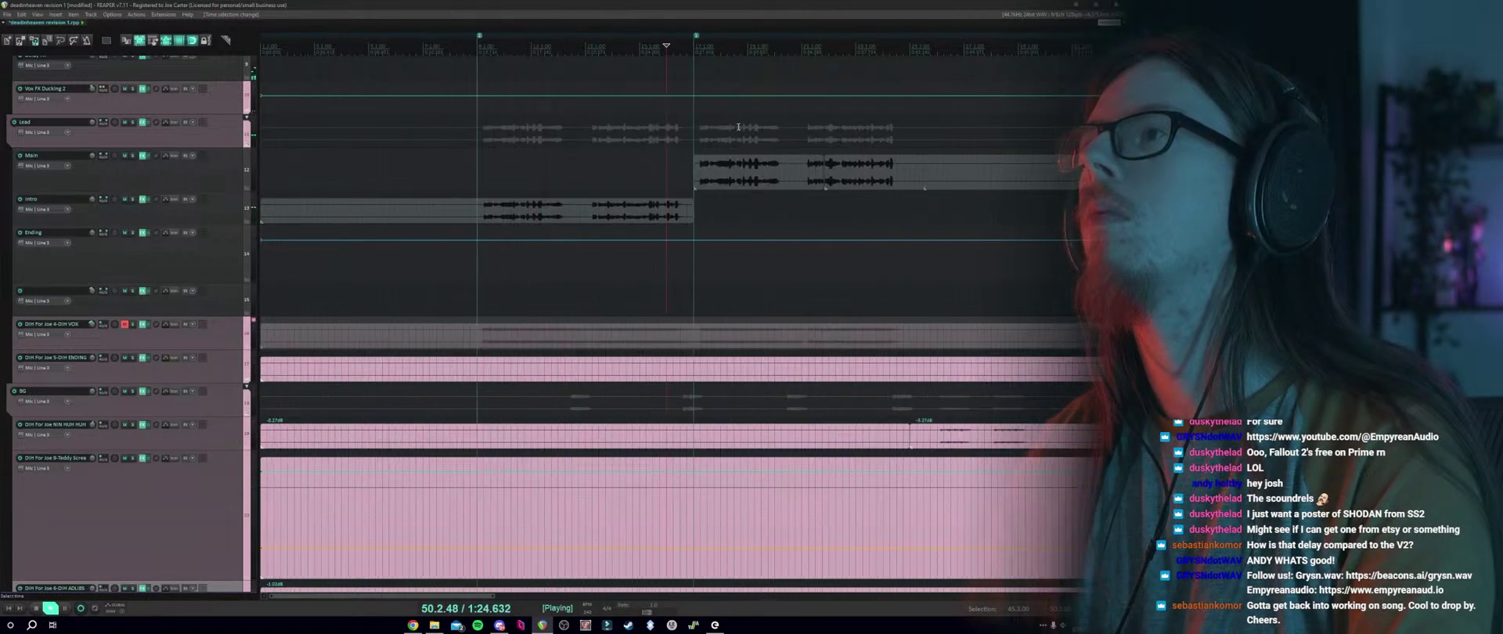
pyautogui.scroll(5, 712, 85)
pyautogui.click(685, 93)
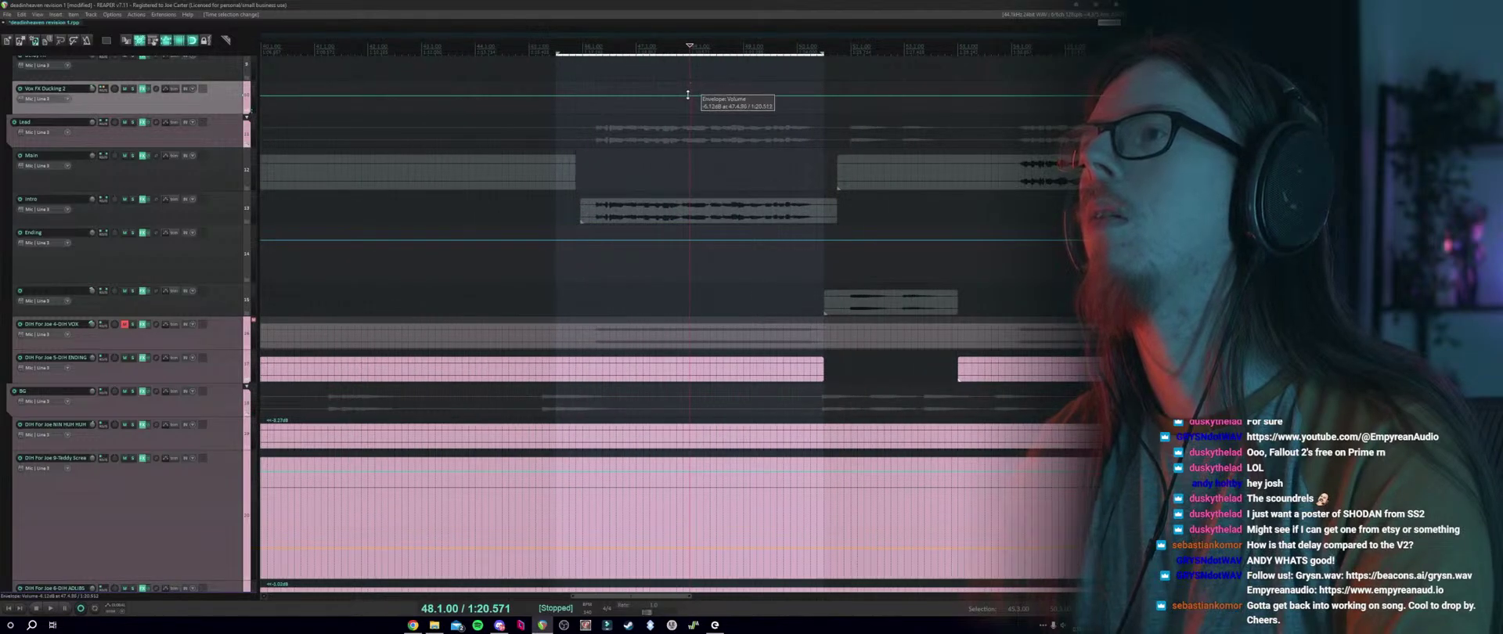
pyautogui.click(688, 94)
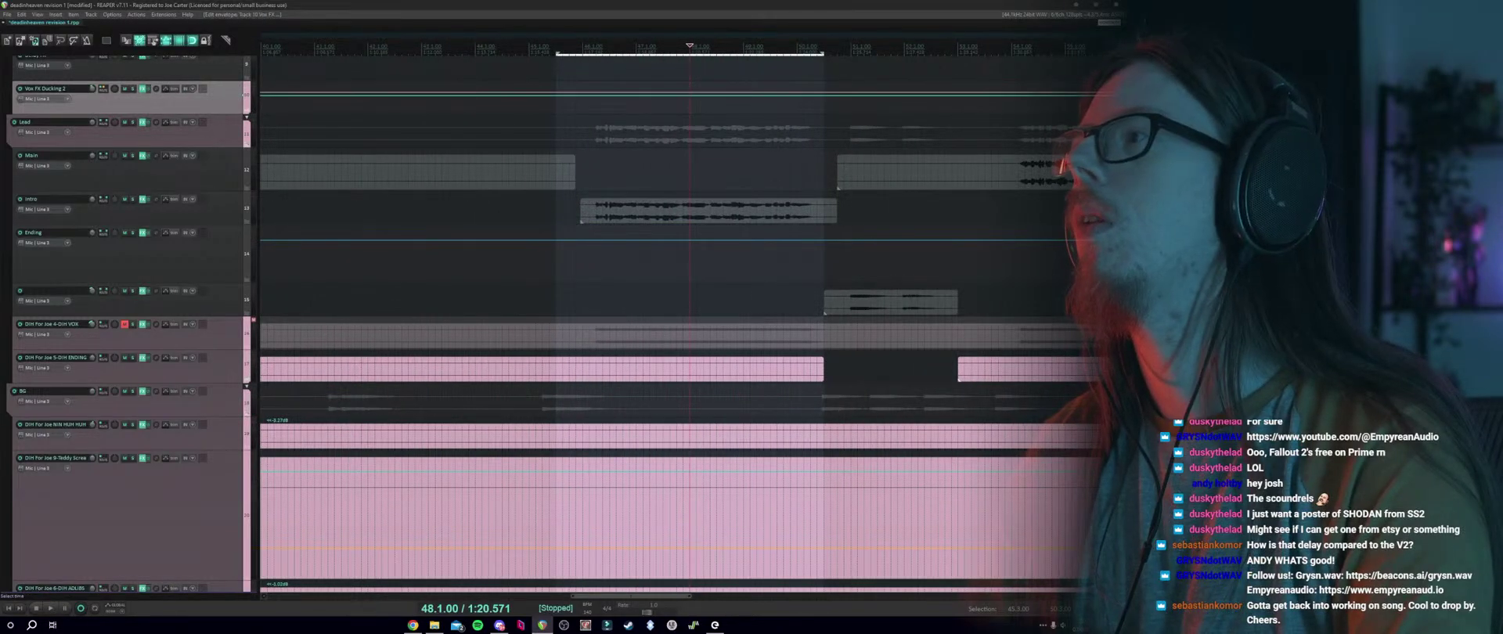
pyautogui.scroll(5, 1002, 212)
pyautogui.moveTo(715, 139); pyautogui.dragTo(714, 135)
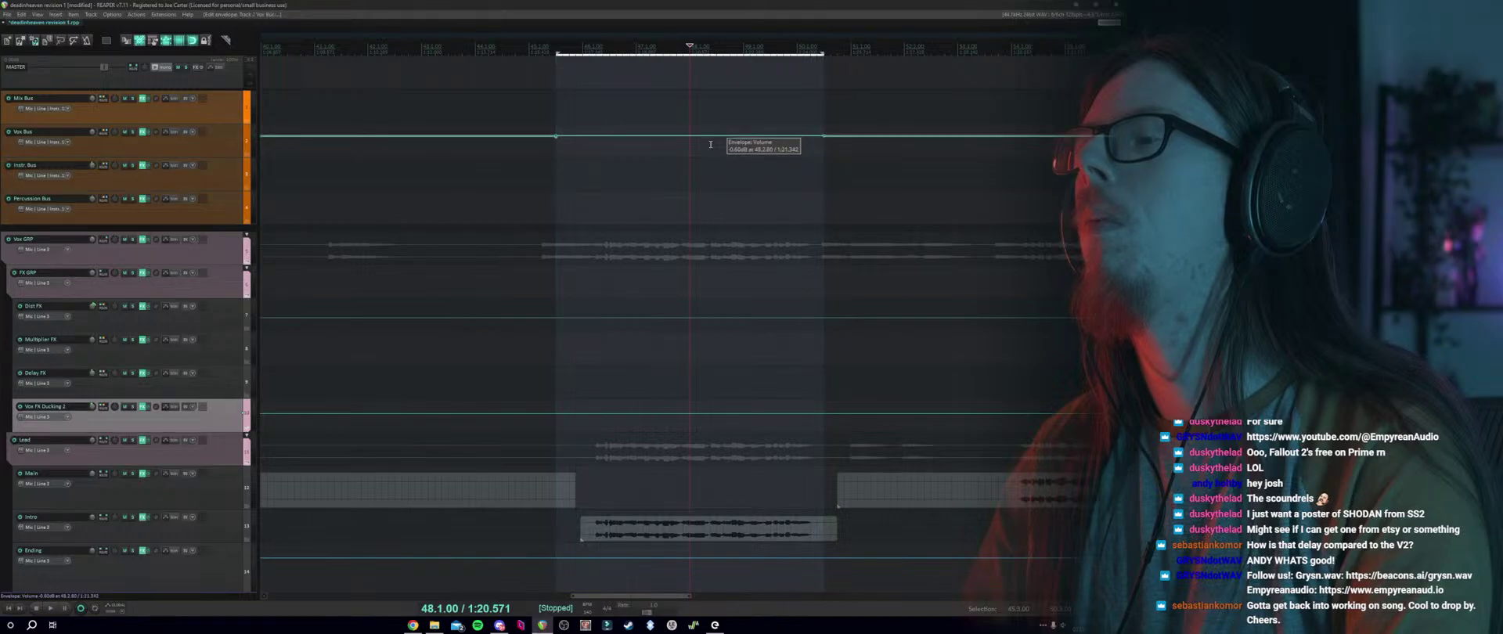
# Check the ad-libs around bar 46, play from the song's start and look through the tracks down to the synth group.
pyautogui.click(580, 456)
pyautogui.scroll(-2, 580, 457)
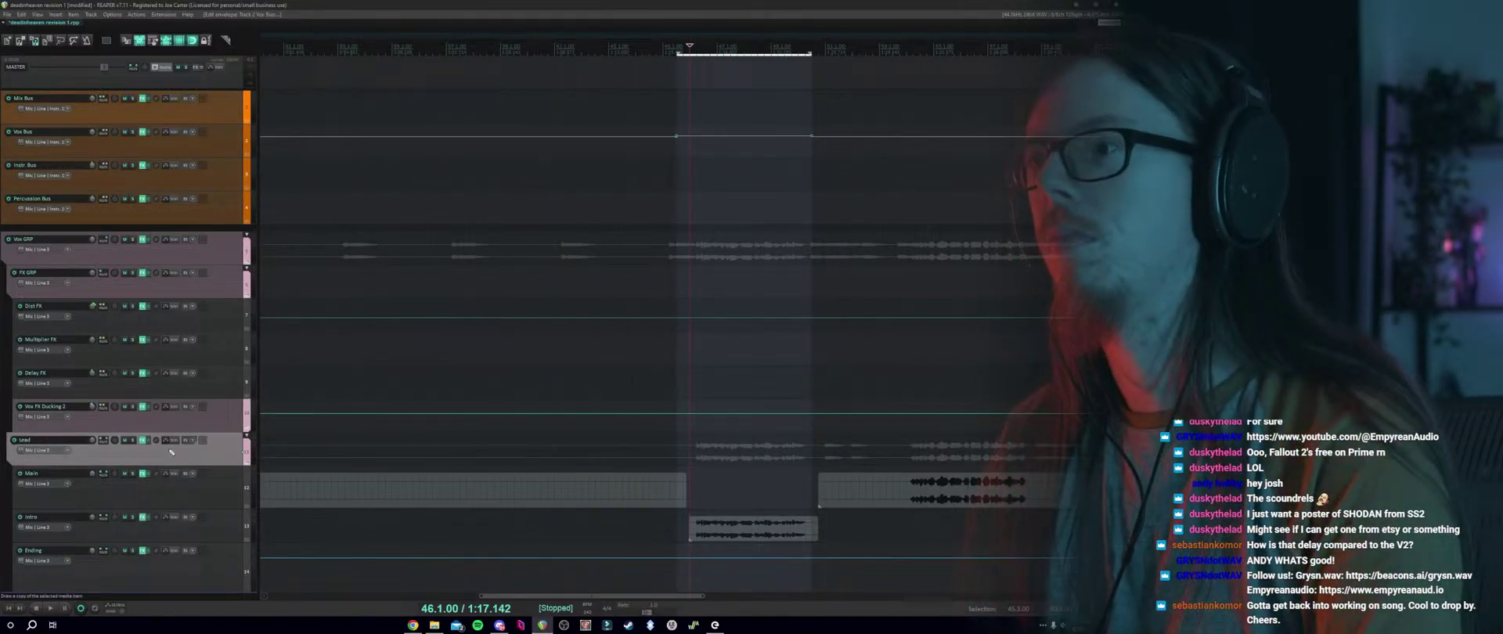
pyautogui.scroll(-8, 171, 452)
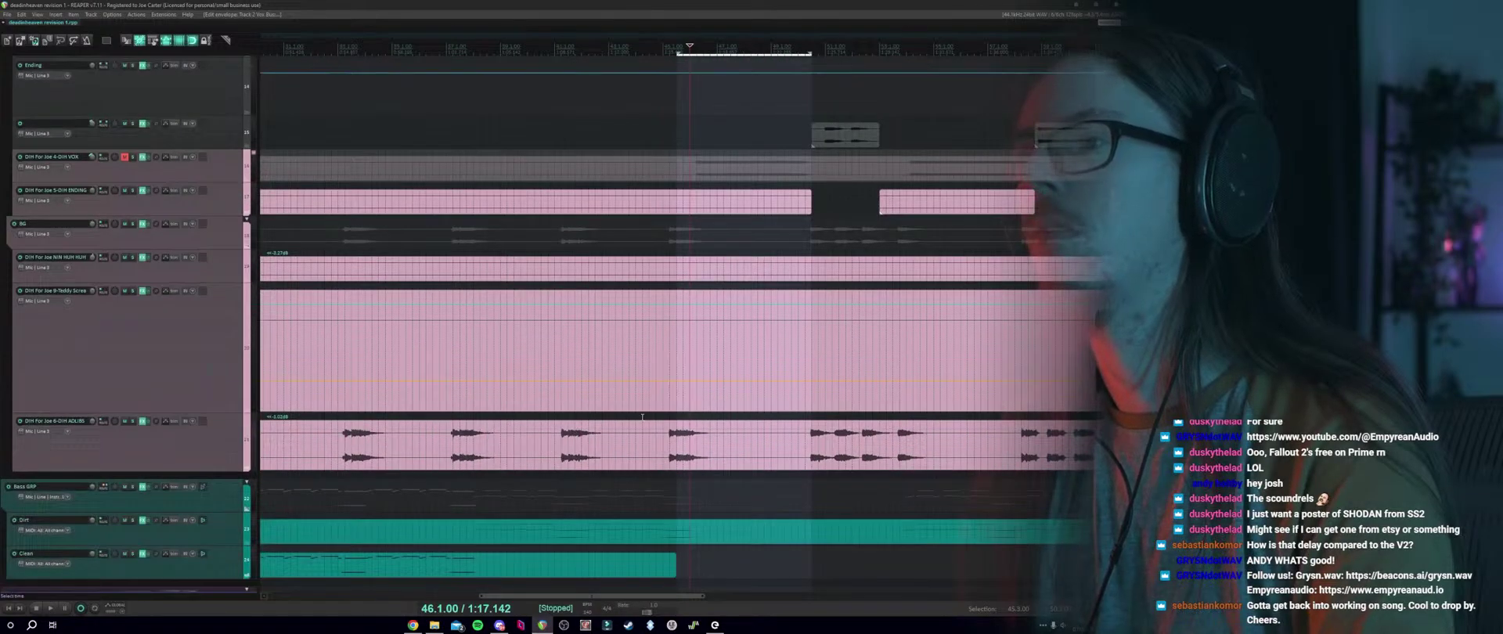
pyautogui.click(662, 416)
pyautogui.scroll(-3, 452, 469)
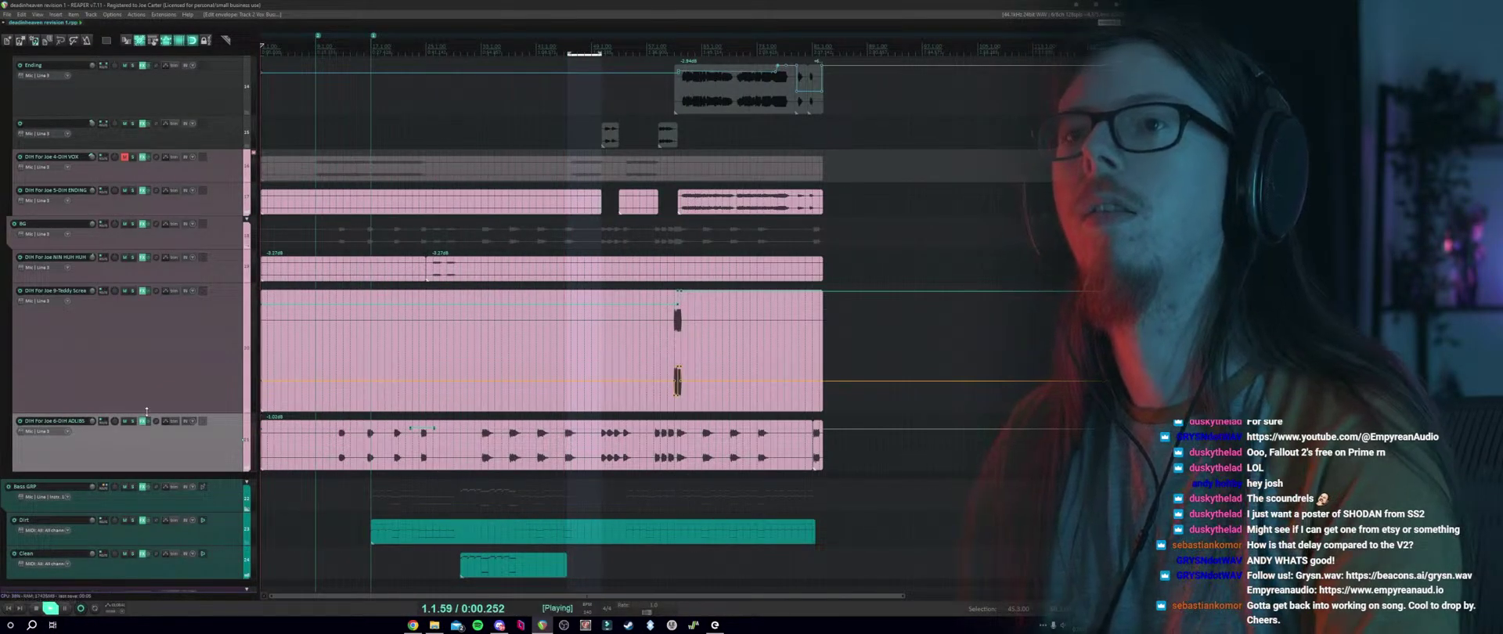
pyautogui.scroll(2, 726, 413)
pyautogui.scroll(-1, 725, 413)
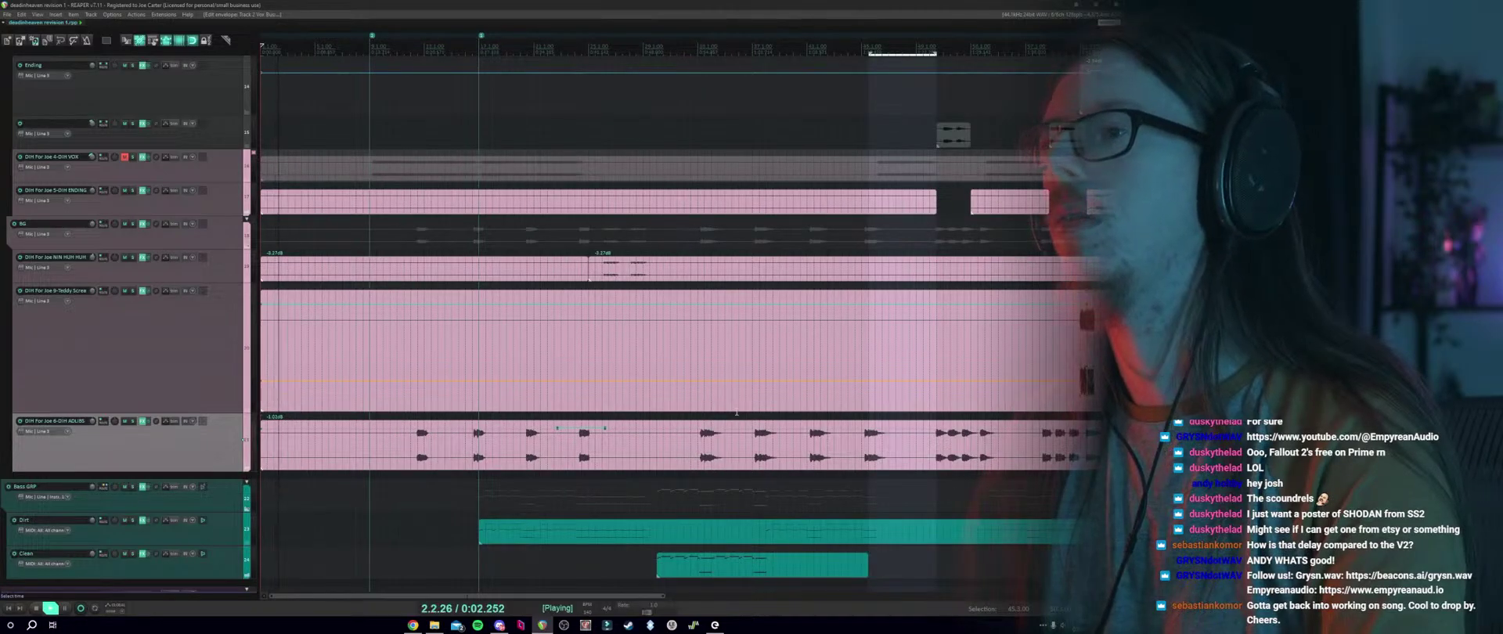
pyautogui.scroll(3, 725, 413)
pyautogui.scroll(-10, 726, 413)
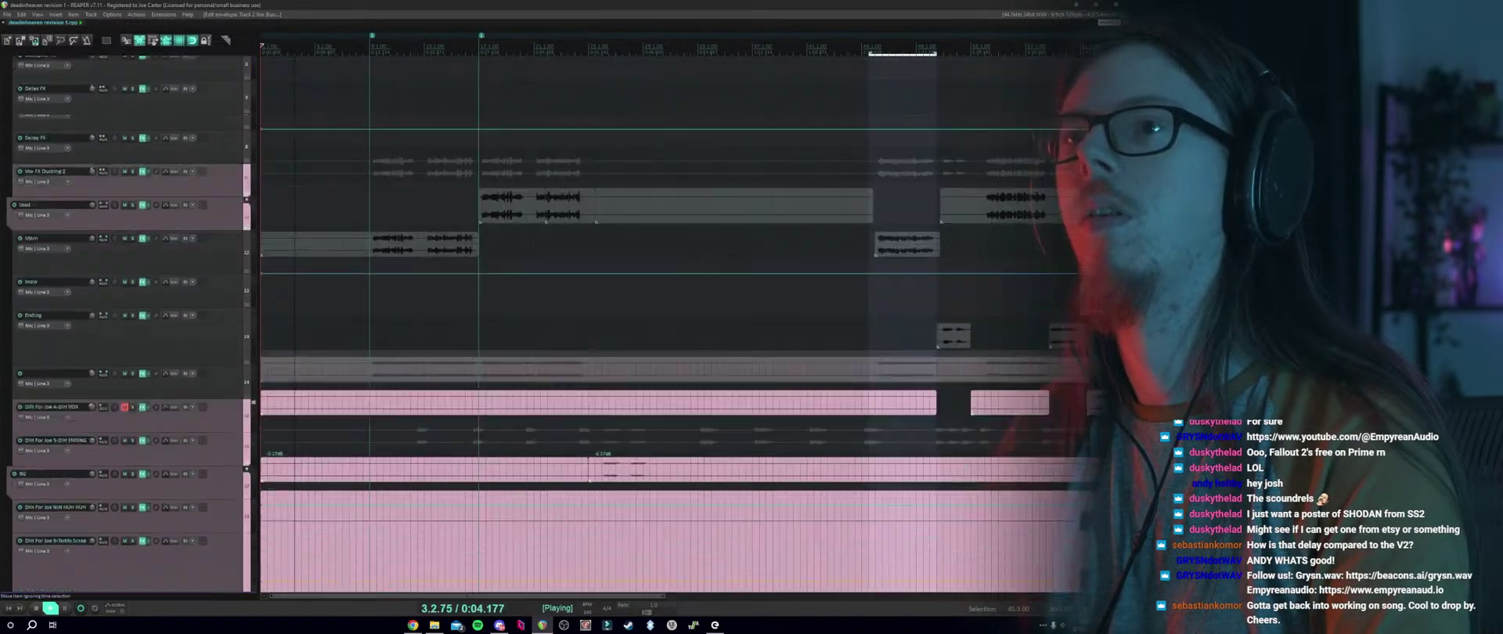
pyautogui.scroll(-8, 102, 576)
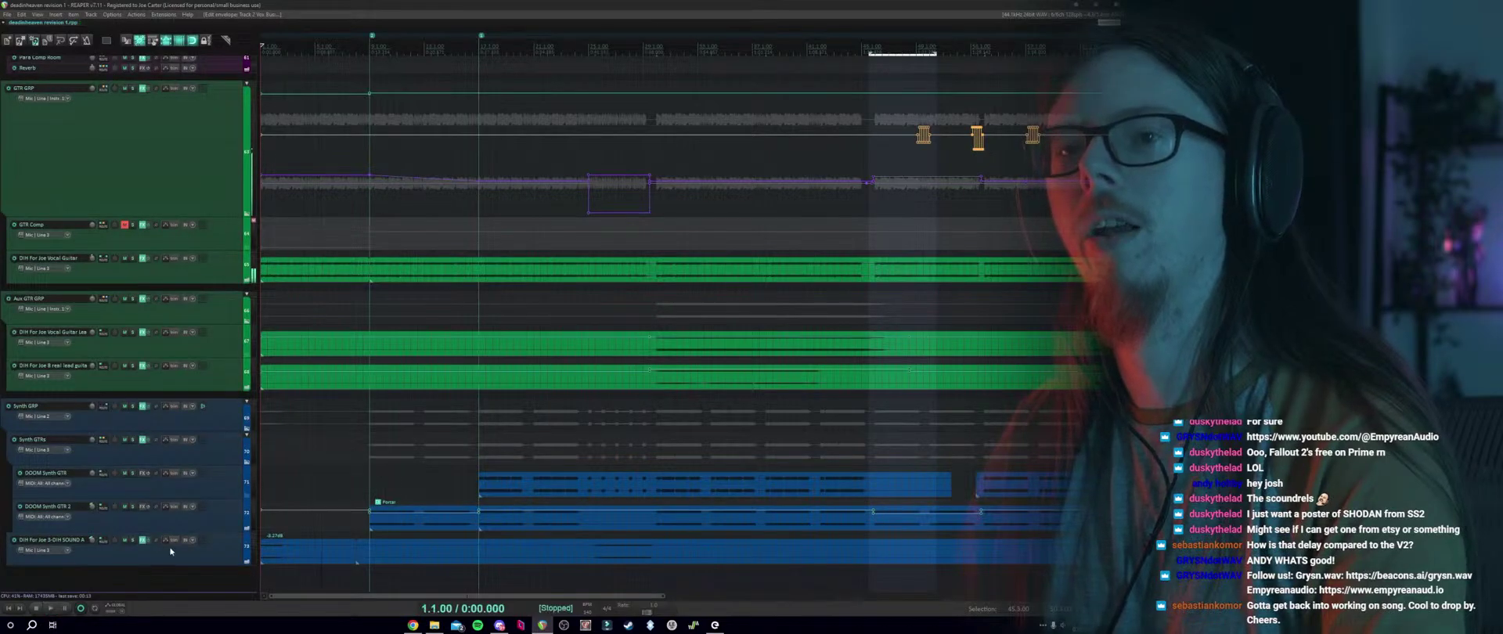
# Select the DIH SOUND track in the synth group and reset its first clip's volume in the item properties.
pyautogui.click(171, 551)
pyautogui.click(283, 551)
pyautogui.scroll(-4, 336, 540)
pyautogui.scroll(8, 387, 517)
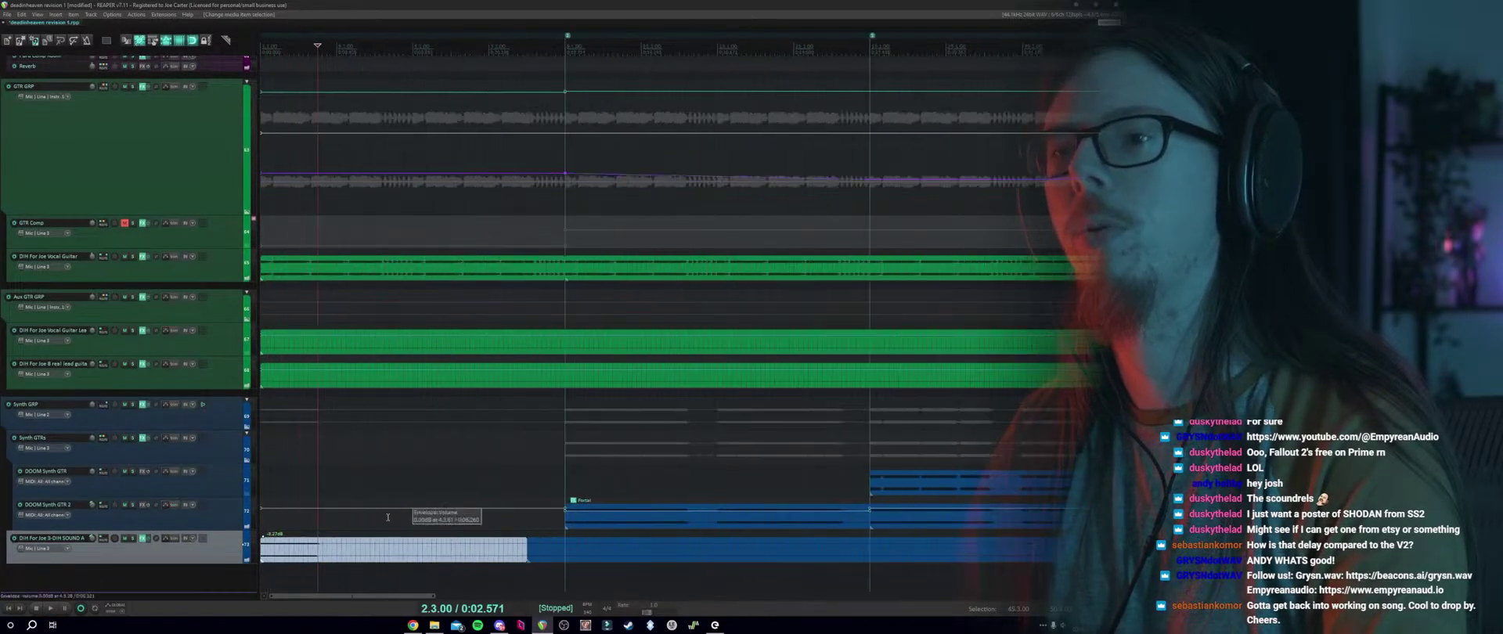
pyautogui.doubleClick(354, 549)
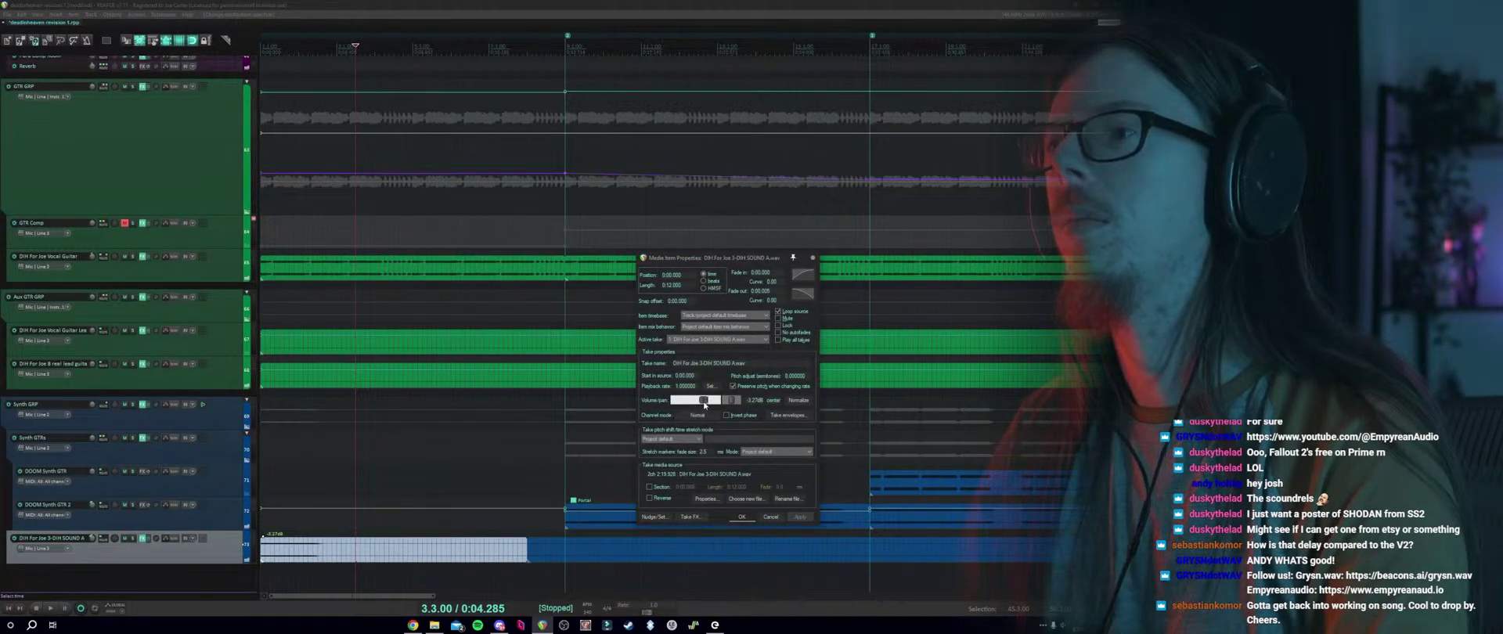
pyautogui.click(741, 518)
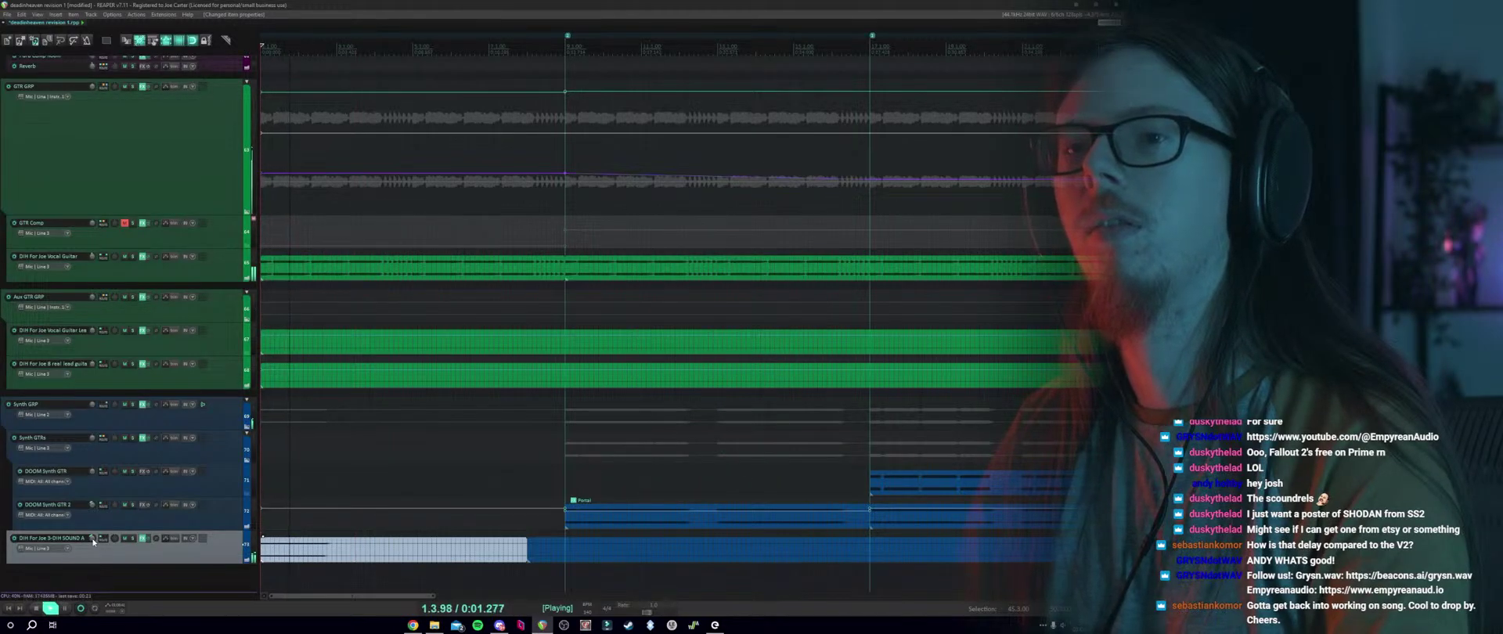
# Play the intro from bar 1 and adjust the DIH SOUND track's volume, stopping playback when done.
pyautogui.moveTo(93, 541)
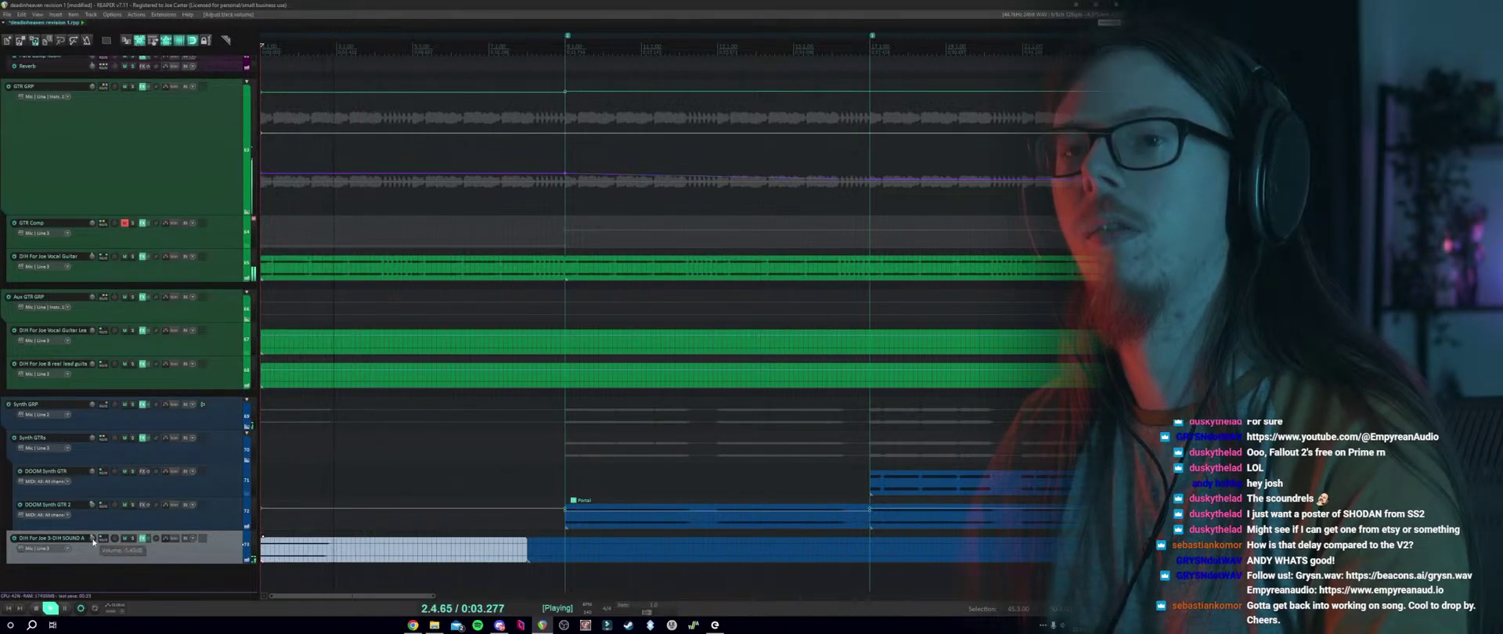
pyautogui.scroll(-1, 93, 541)
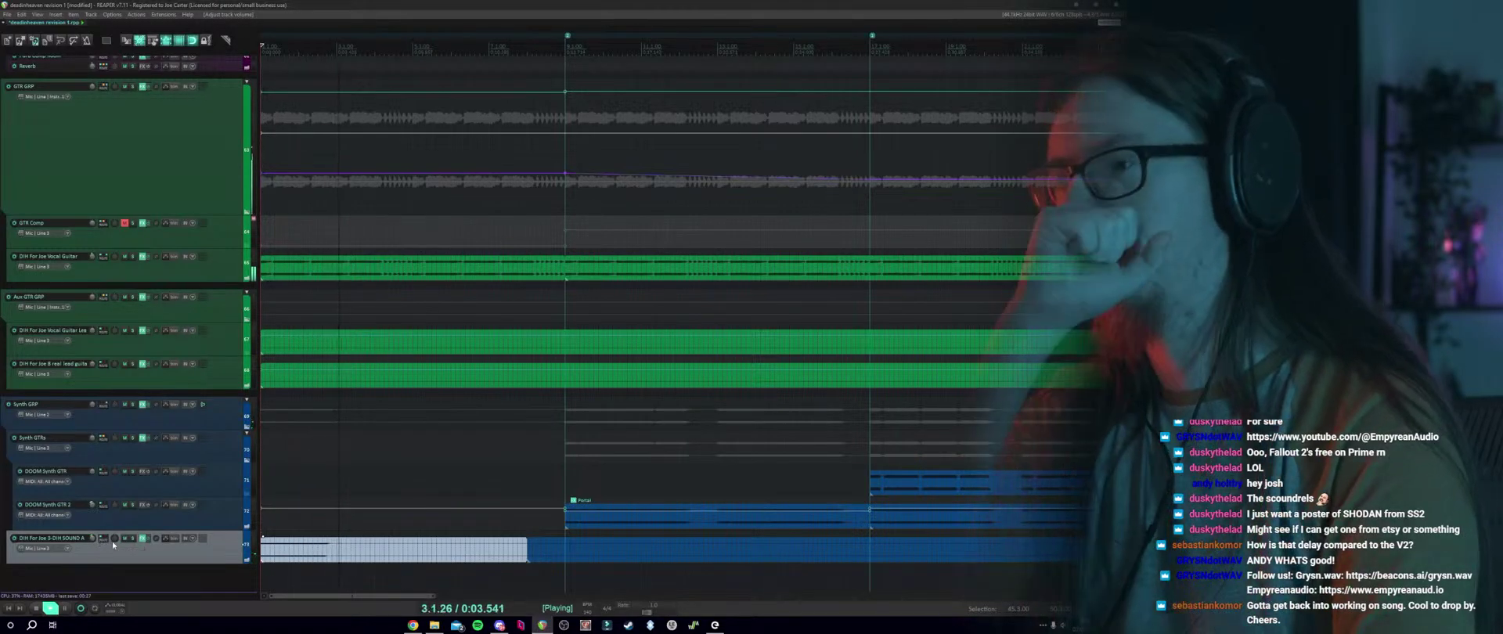
pyautogui.press('space')
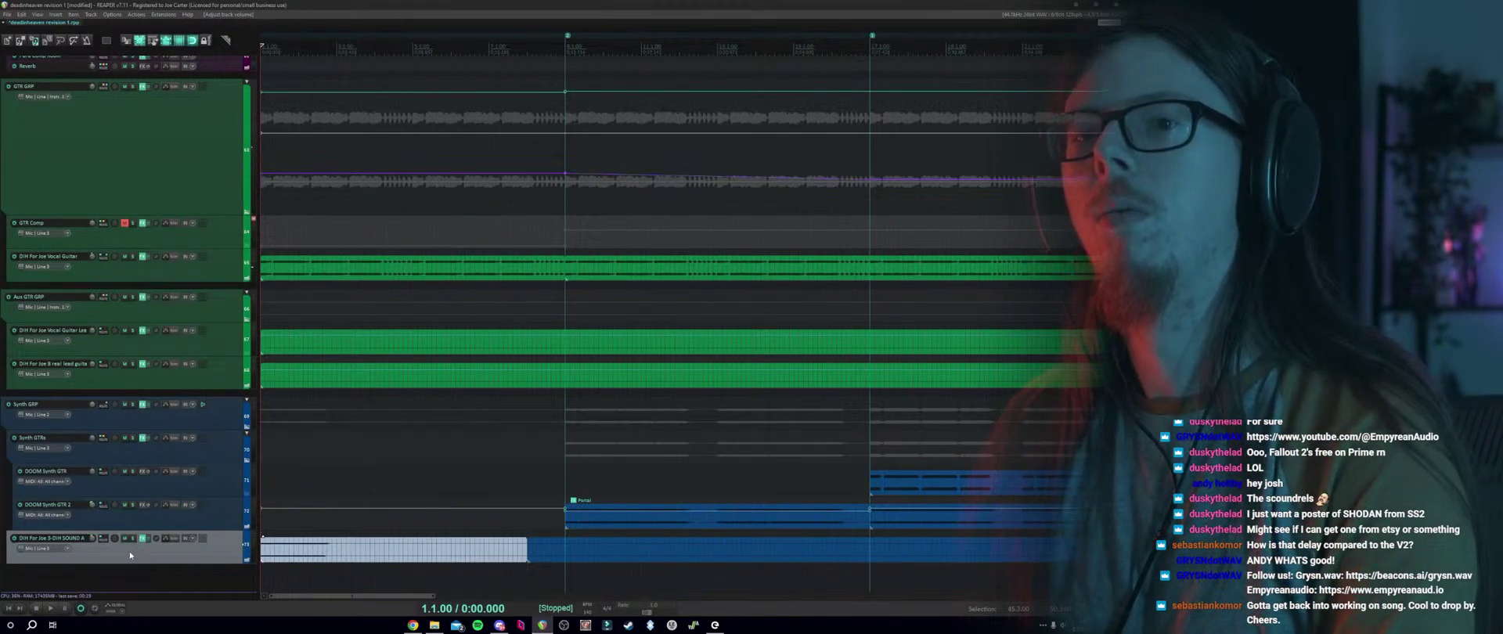
# Move the DIH SOUND track out of the synth group into the BG vocal folder, placing it first inside.
pyautogui.scroll(-2, 418, 475)
pyautogui.scroll(-3, 418, 475)
pyautogui.scroll(3, 418, 475)
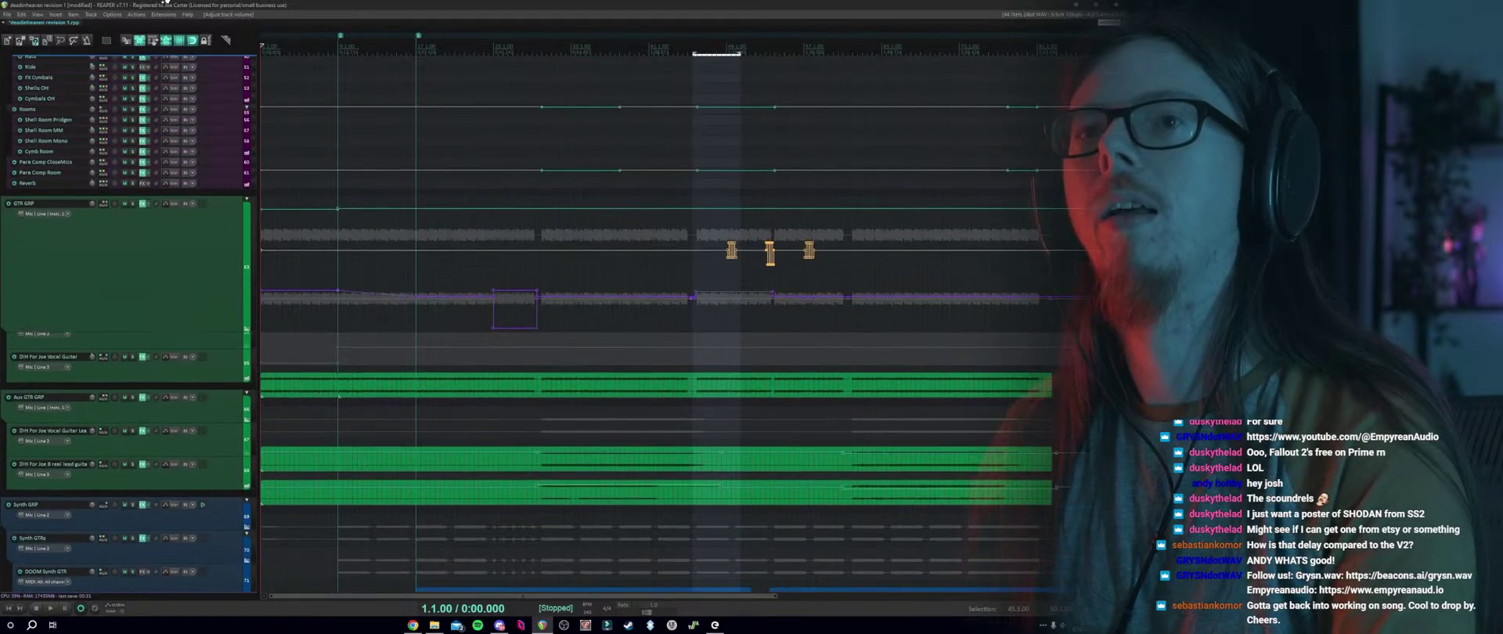
pyautogui.scroll(5, 418, 475)
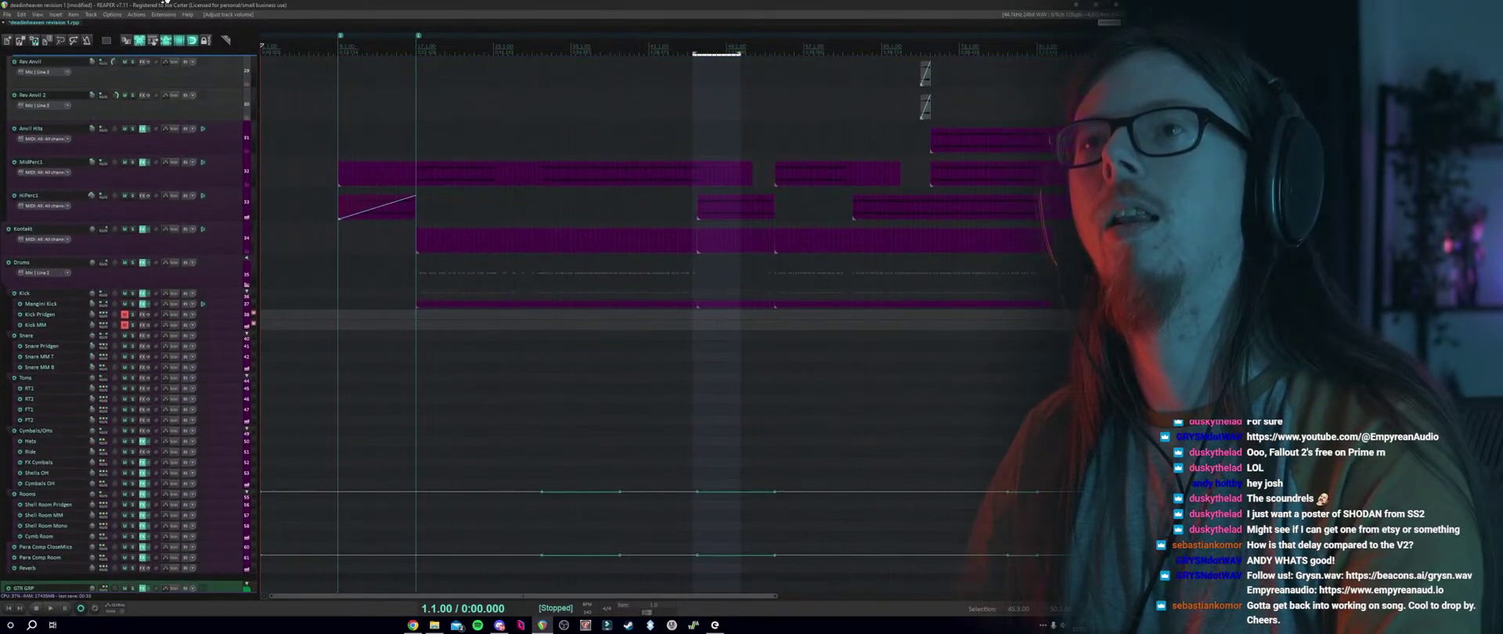
pyautogui.scroll(7, 418, 475)
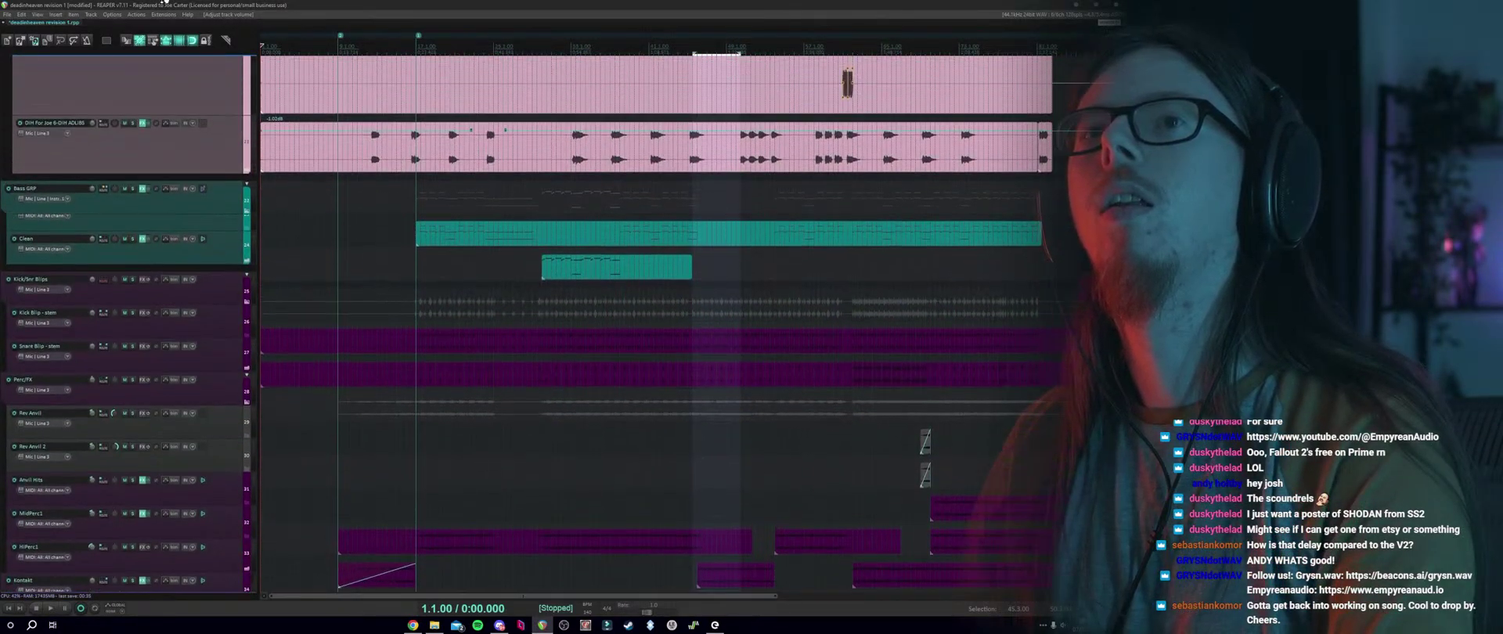
pyautogui.scroll(4, 186, 270)
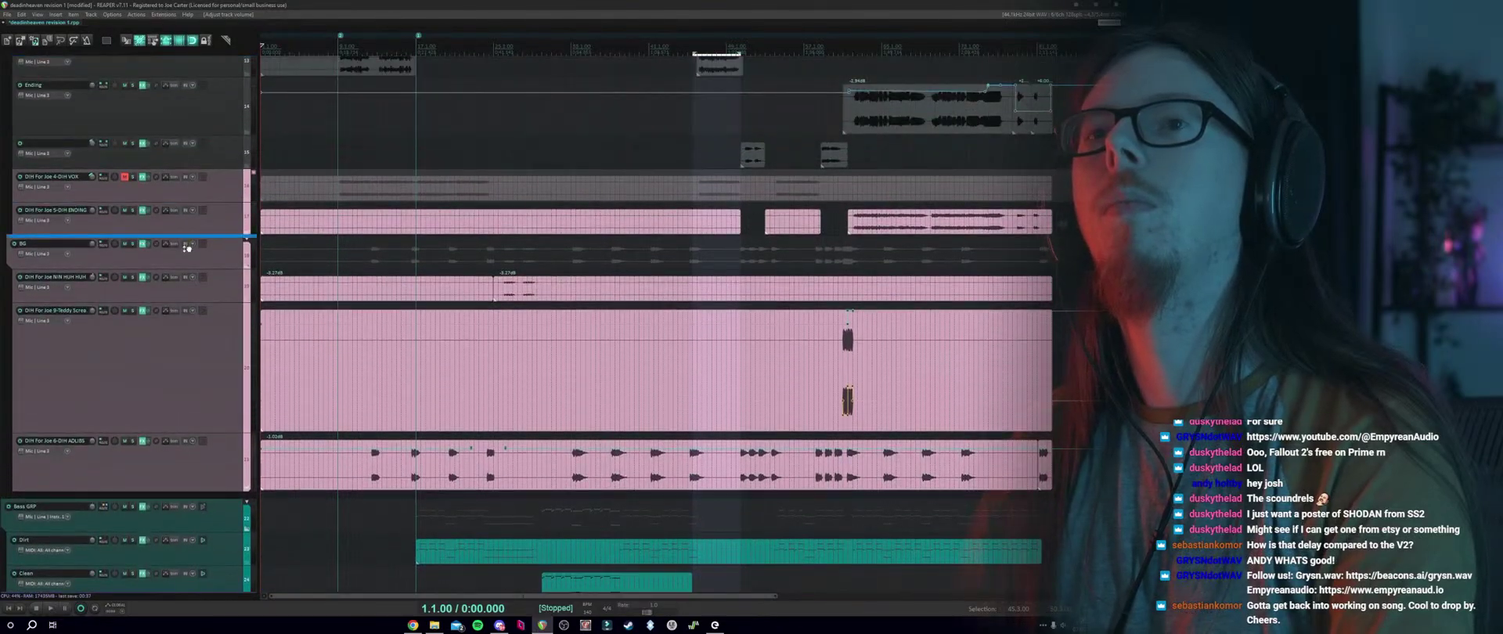
pyautogui.moveTo(186, 270); pyautogui.dragTo(189, 280)
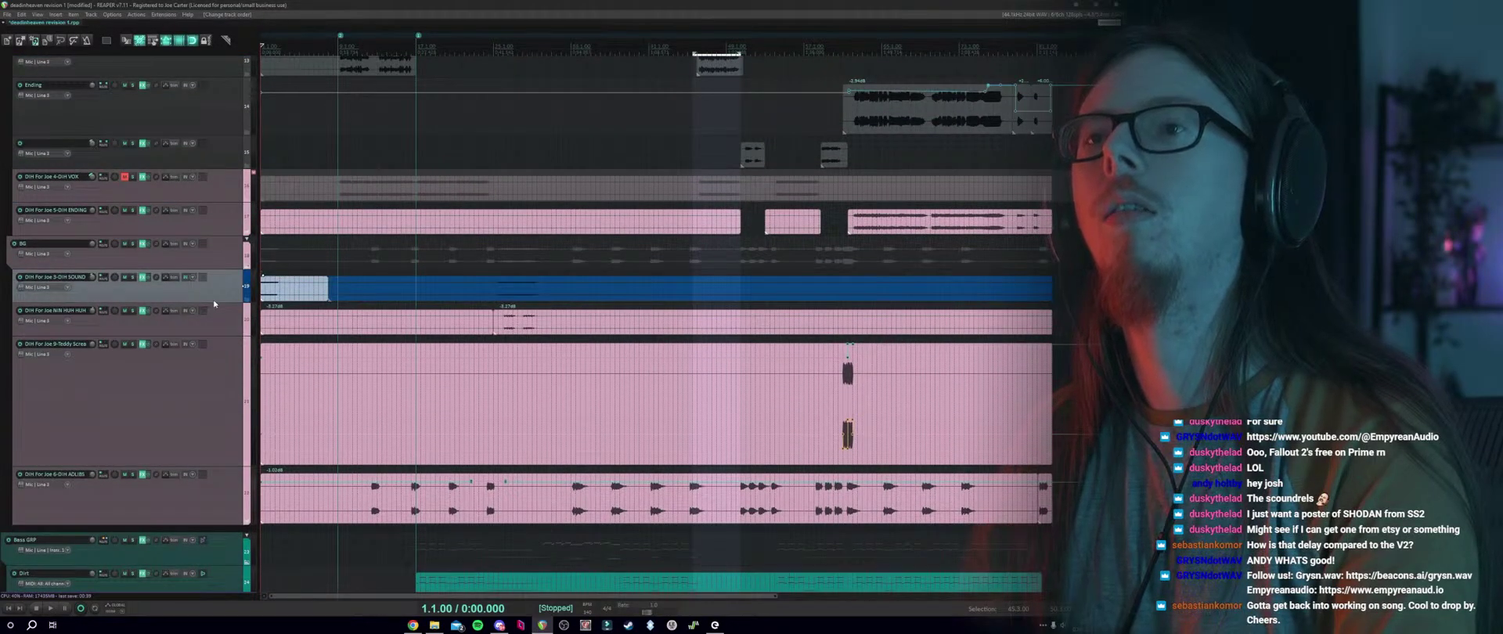
# Set the DIH SOUND track's custom colour to the same pink as the other BG vocal tracks.
pyautogui.rightClick(209, 294)
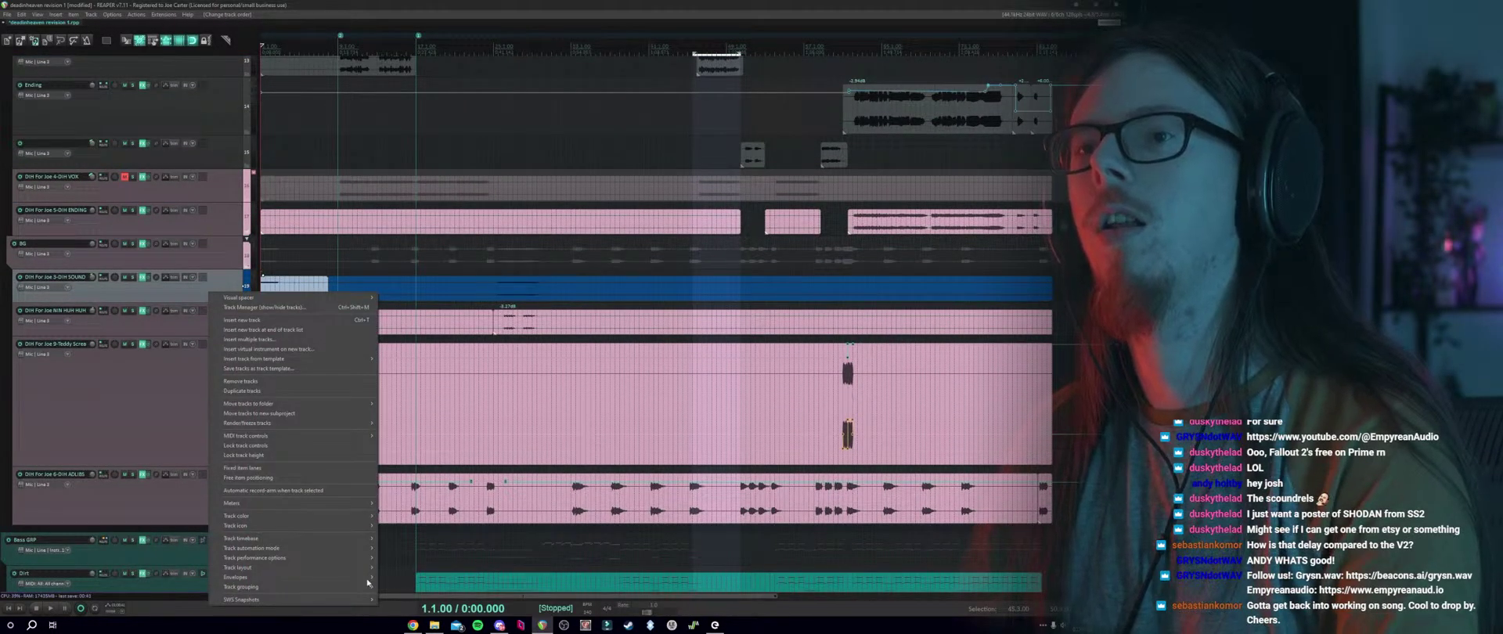
pyautogui.click(177, 302)
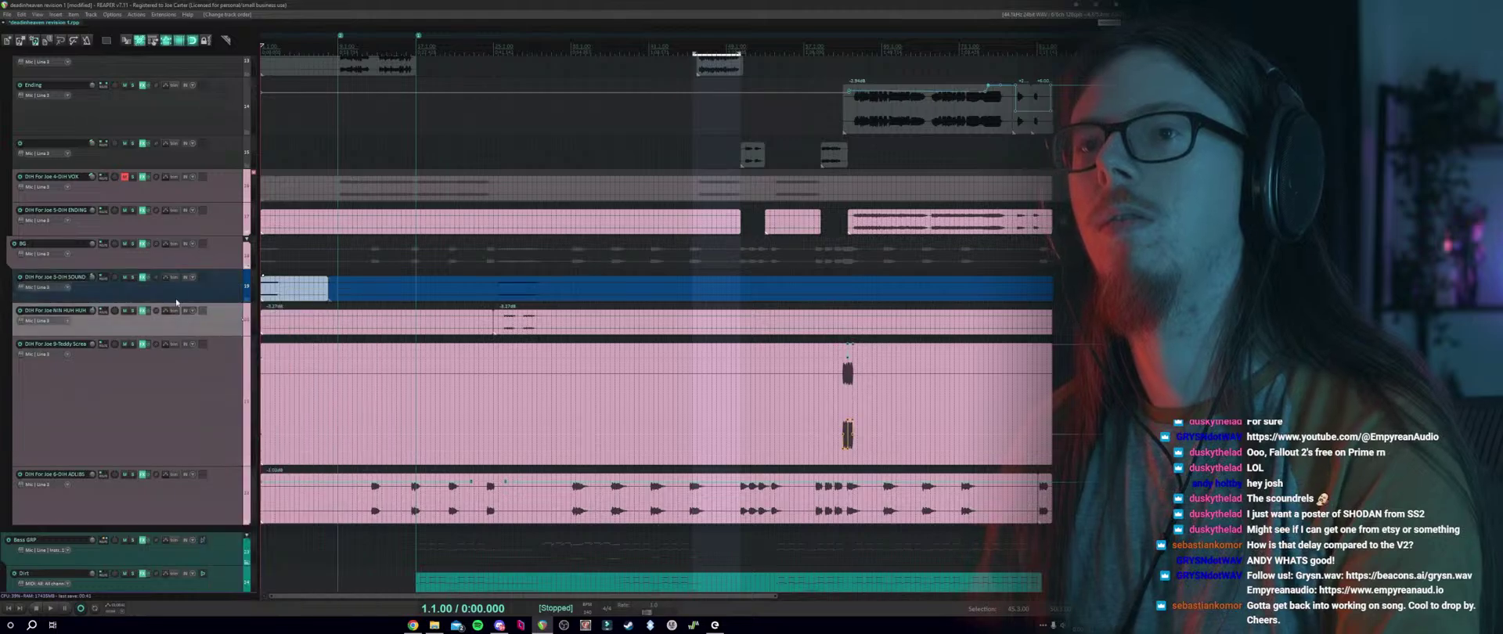
pyautogui.rightClick(213, 276)
pyautogui.moveTo(365, 508)
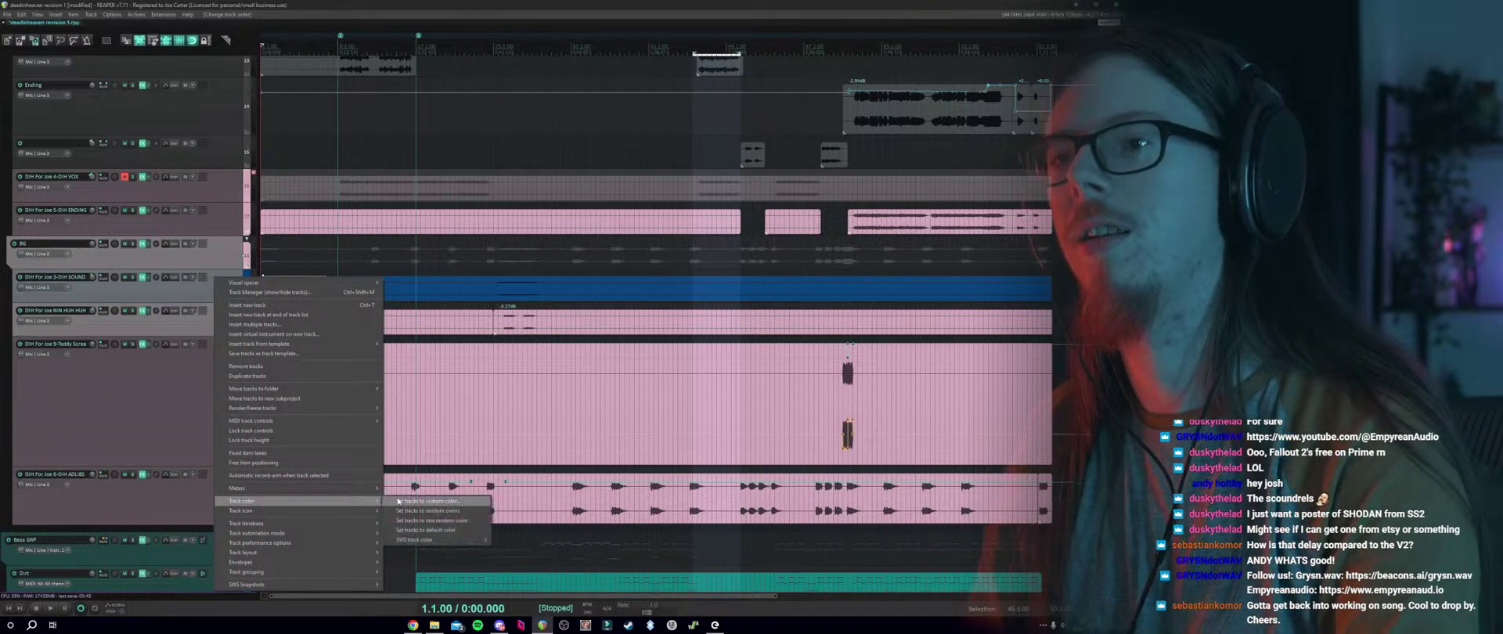
pyautogui.click(422, 501)
pyautogui.click(18, 156)
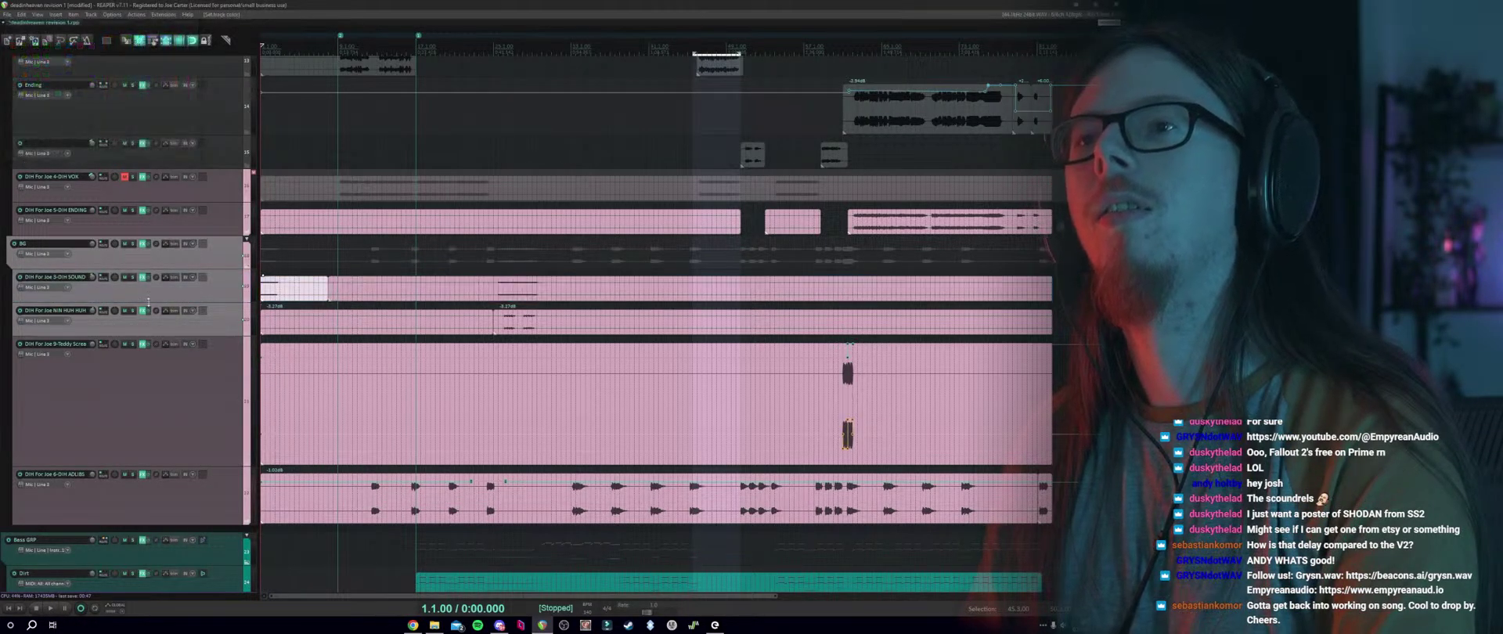
pyautogui.click(220, 365)
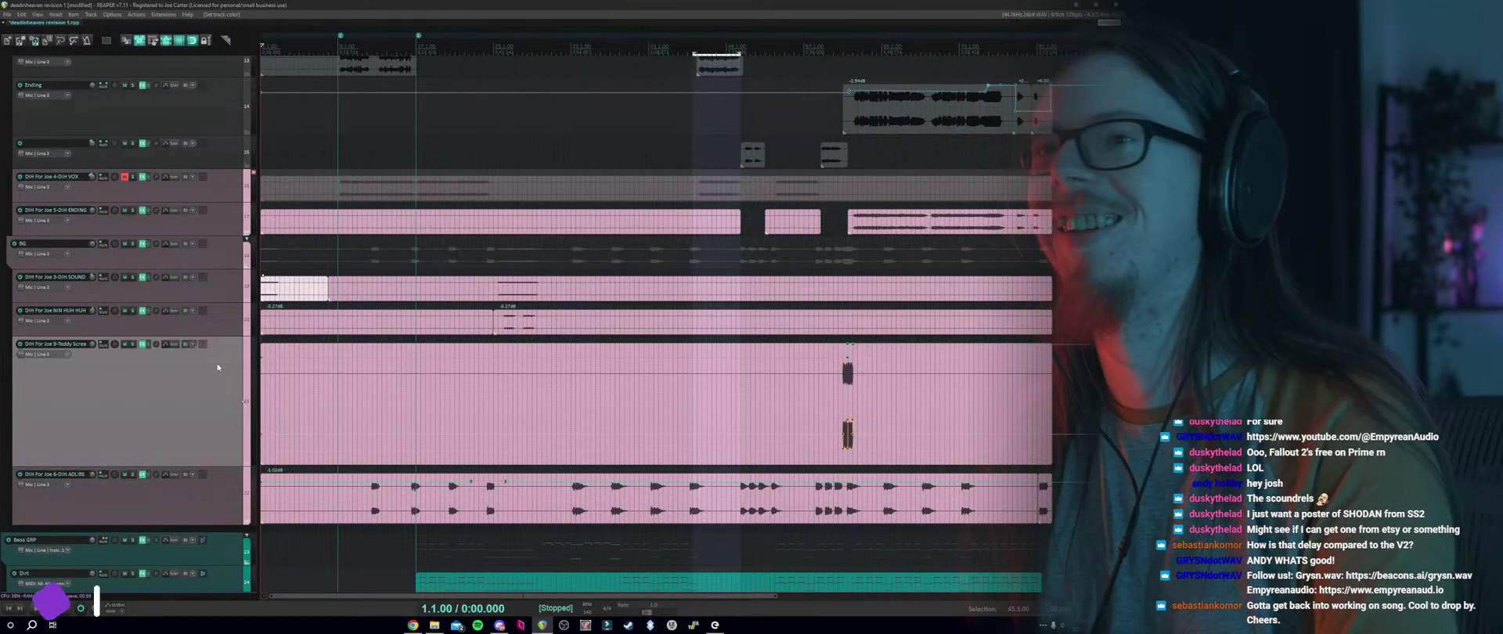
# Make the DIH SOUND track slightly taller and return the edit cursor to the start of the song.
pyautogui.scroll(4, 306, 320)
pyautogui.click(300, 287)
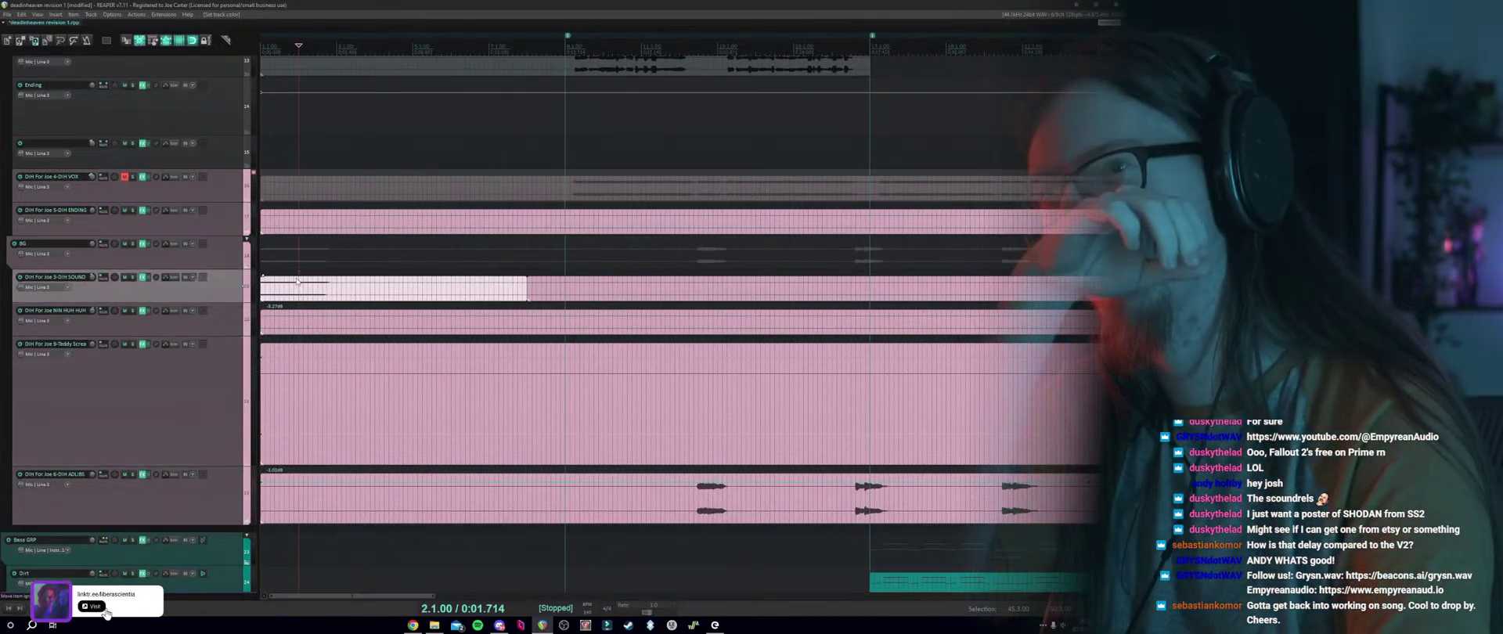
pyautogui.moveTo(227, 302); pyautogui.dragTo(227, 323)
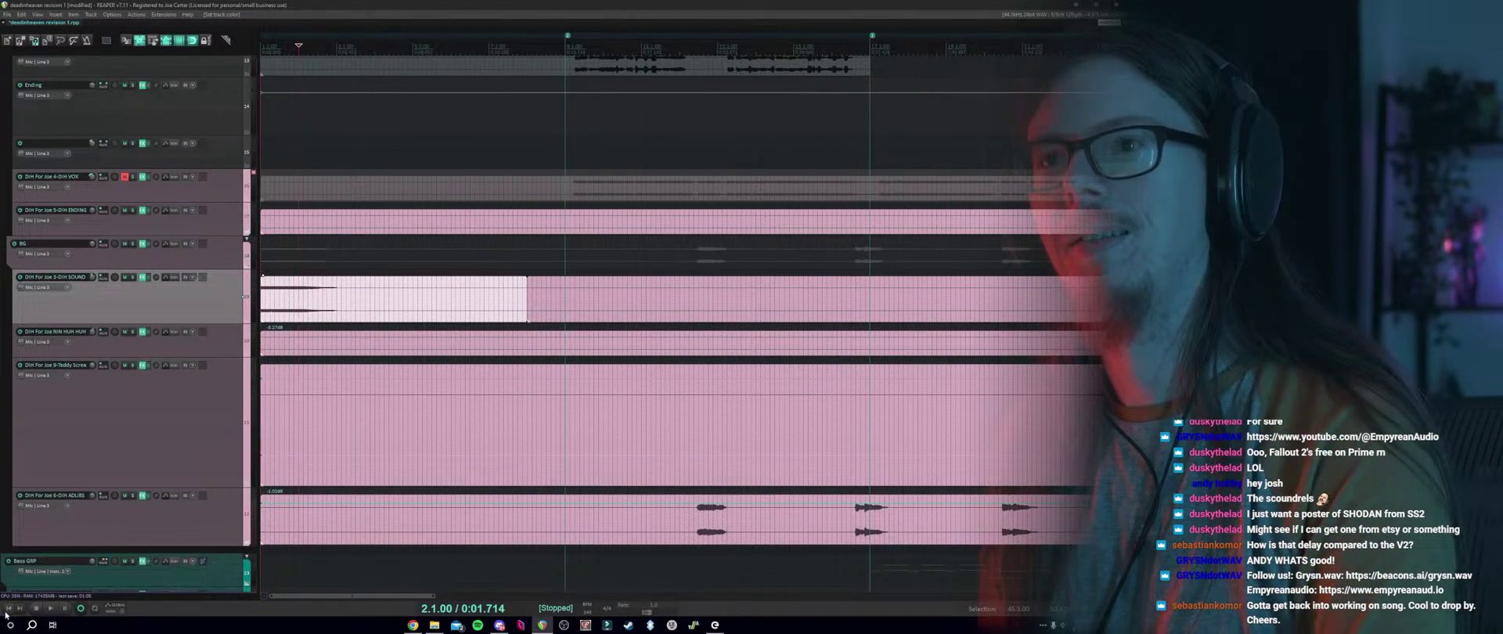
pyautogui.press('Home')
pyautogui.scroll(3, 406, 343)
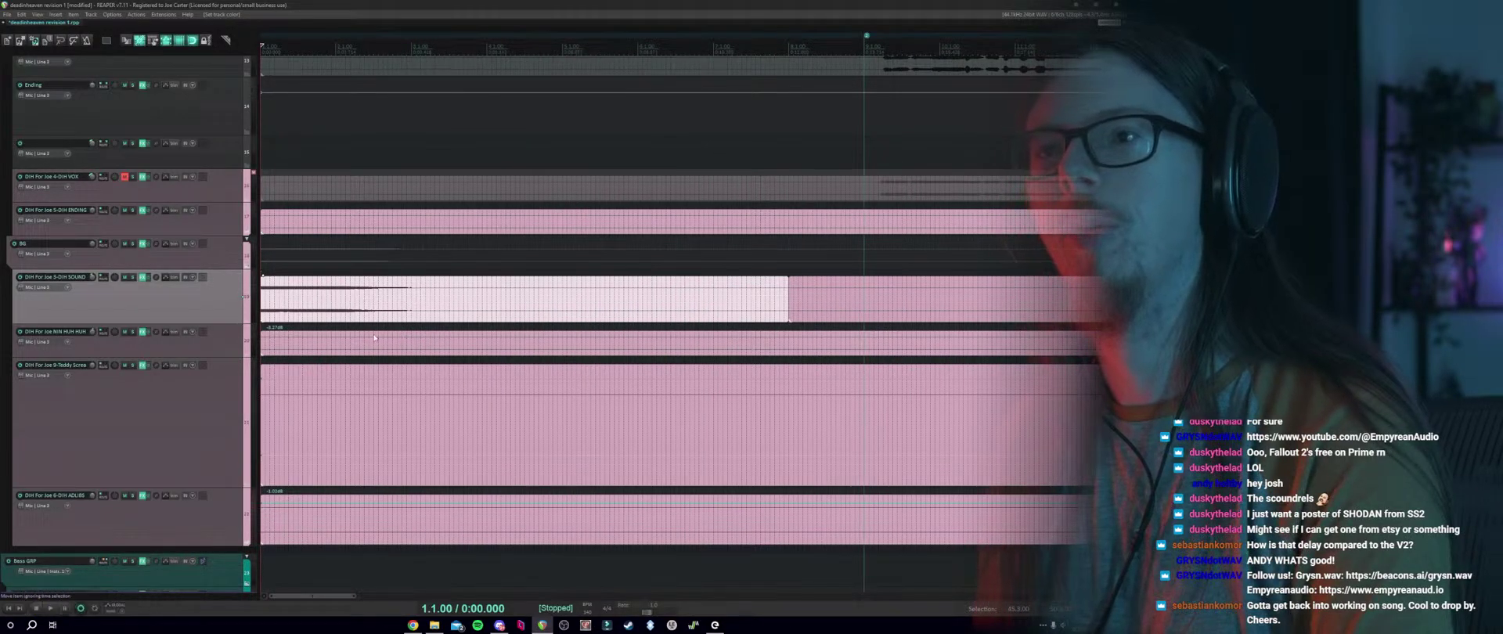
pyautogui.scroll(-2, 311, 299)
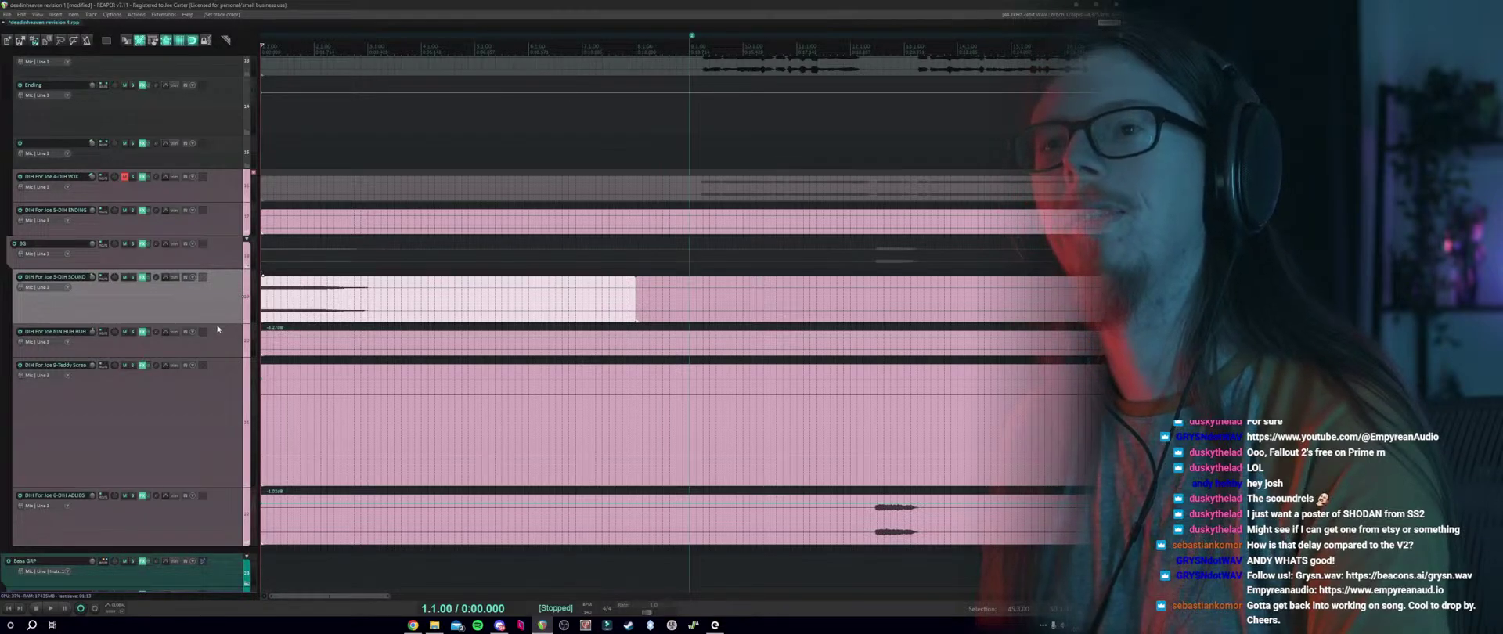
pyautogui.moveTo(216, 323); pyautogui.dragTo(217, 316)
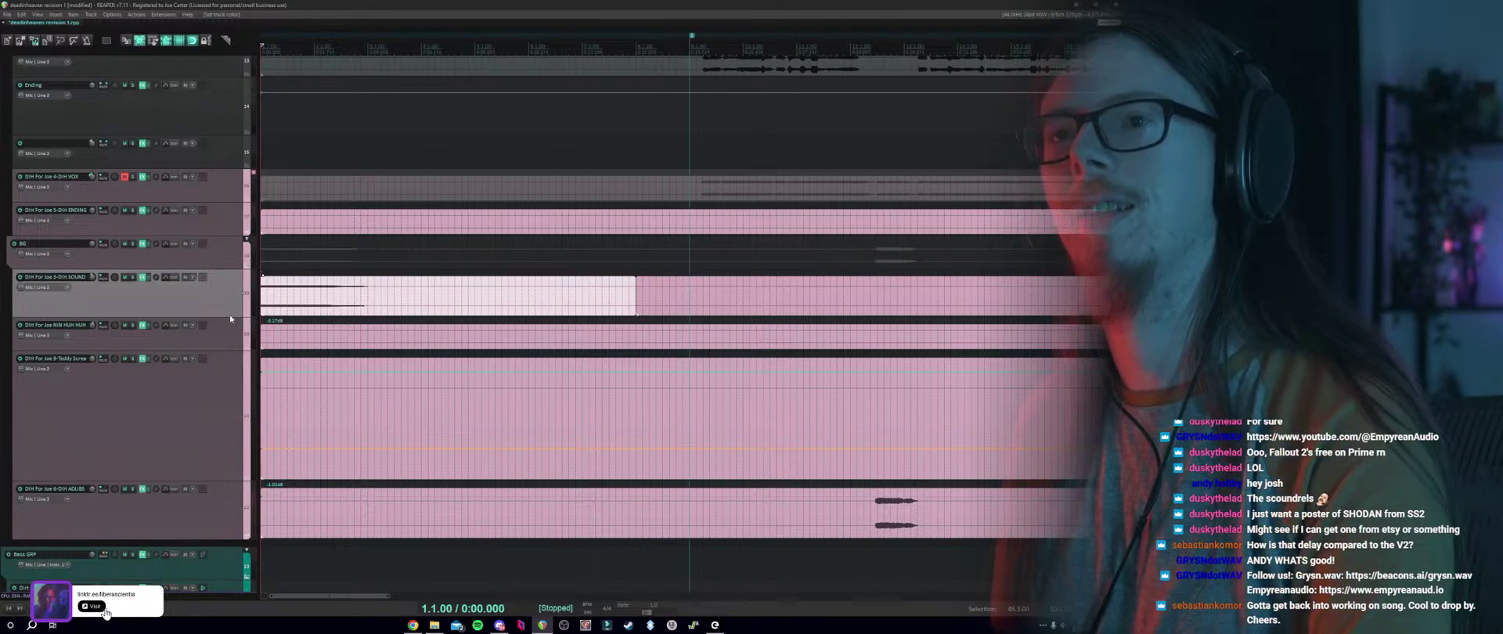
pyautogui.moveTo(229, 315); pyautogui.dragTo(229, 312)
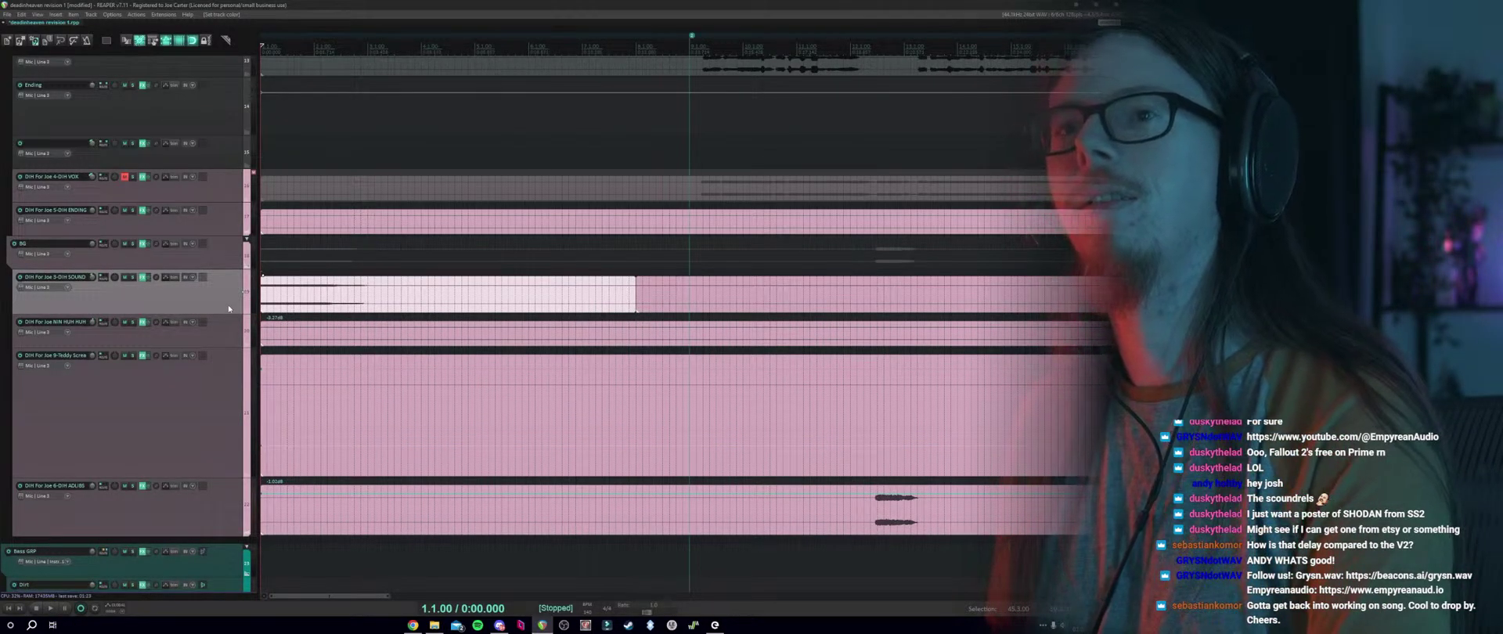
pyautogui.rightClick(278, 285)
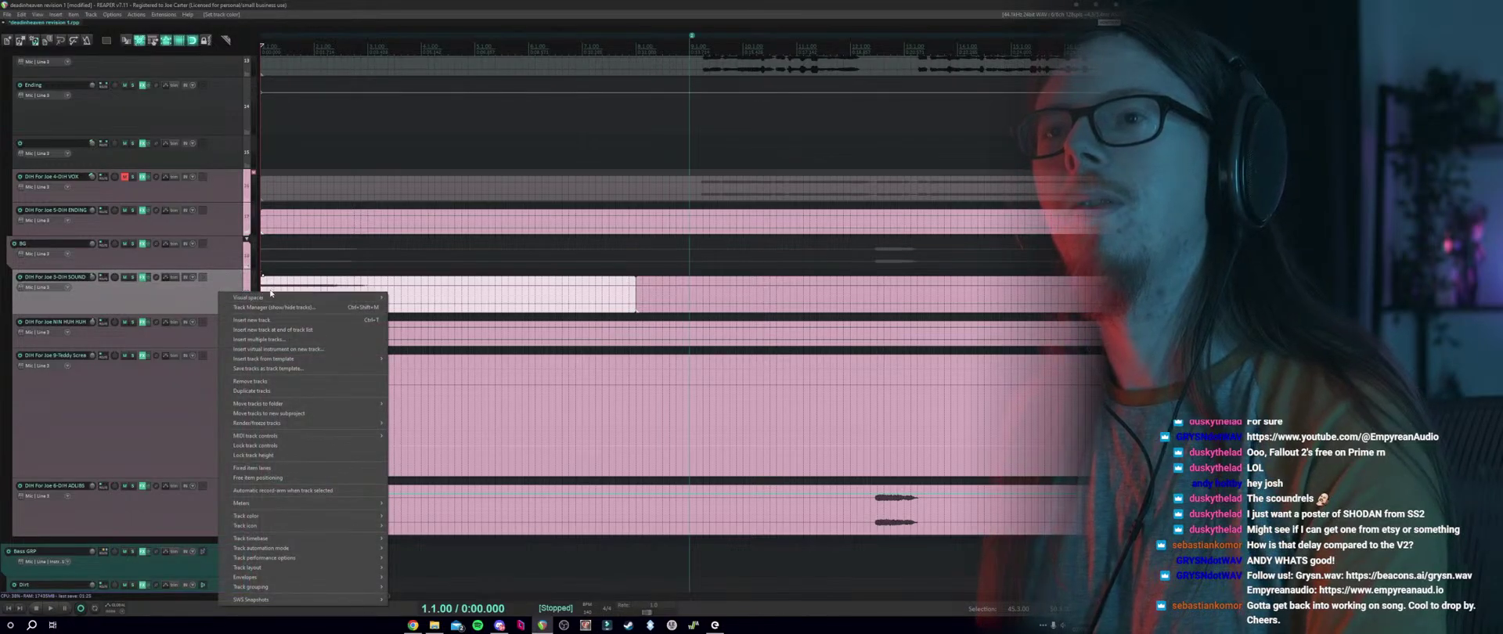
pyautogui.click(177, 297)
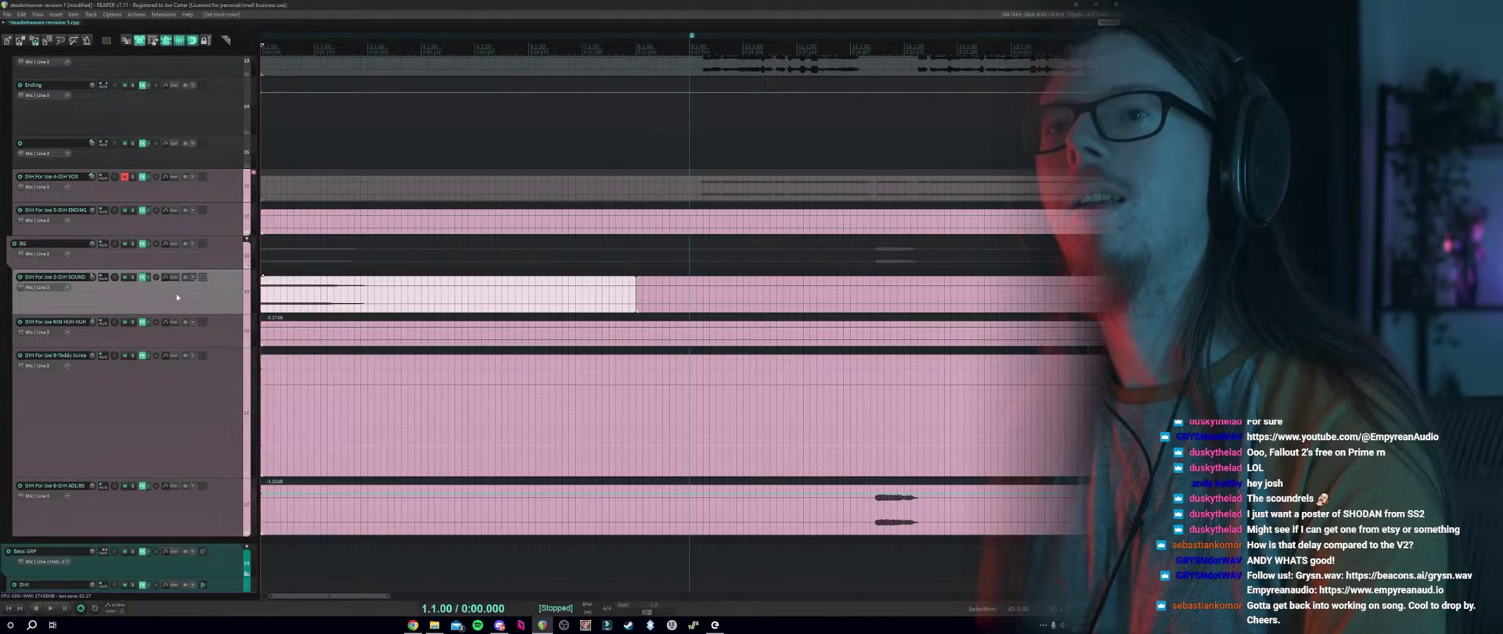
pyautogui.rightClick(102, 279)
pyautogui.click(86, 292)
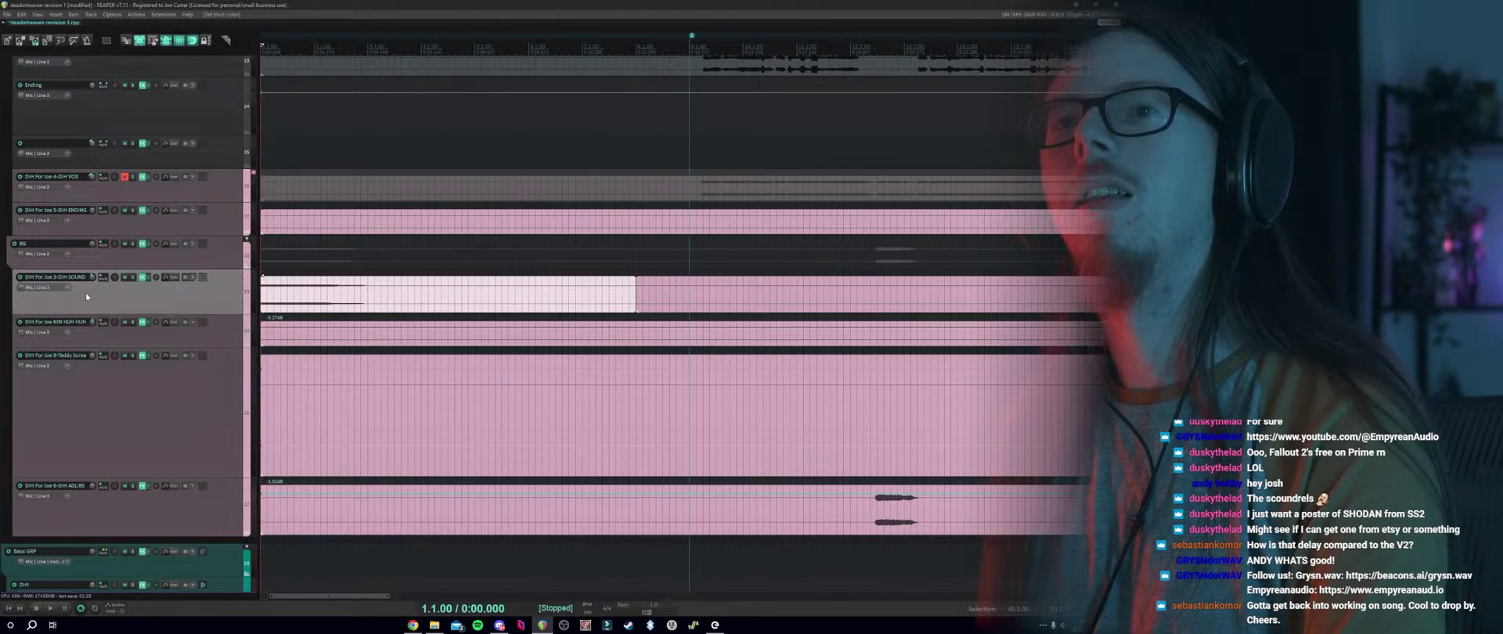
# Route a send from the DIH SOUND track to the Vox FX Ducking 2 track and set it to Pre-Fader (Post-FX).
pyautogui.scroll(4, 86, 292)
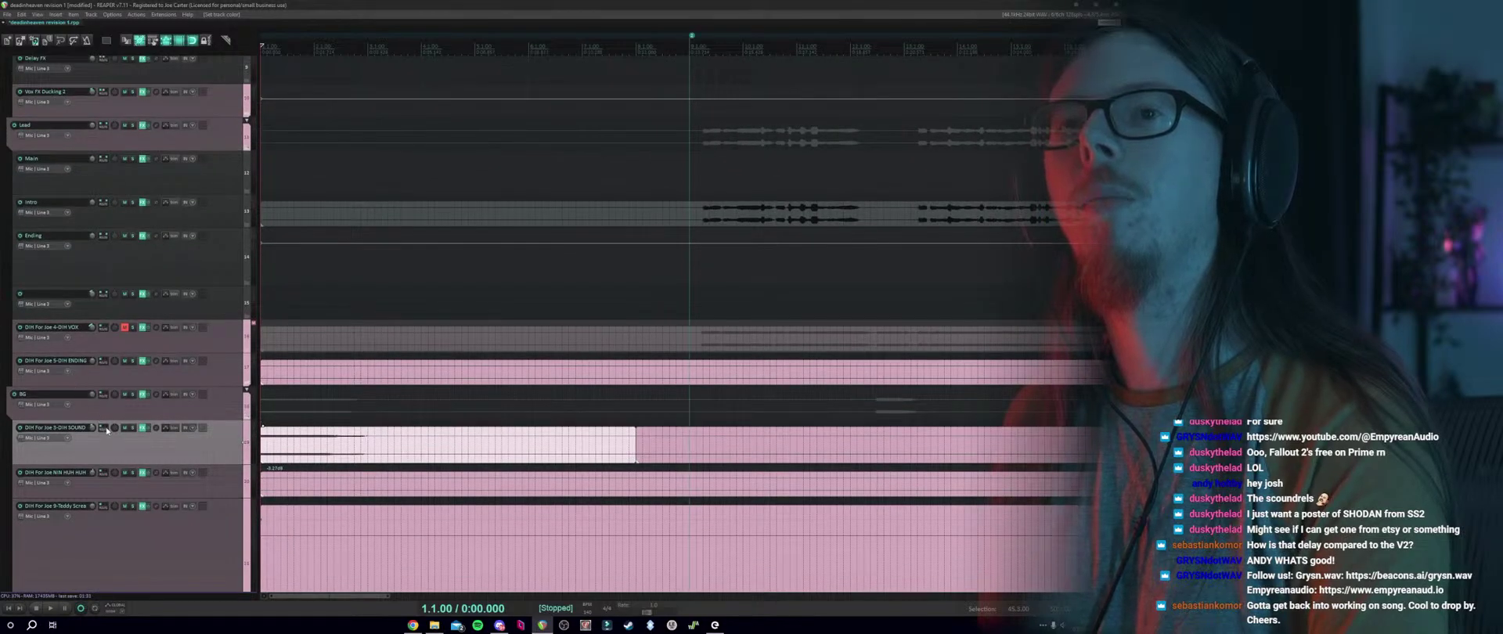
pyautogui.scroll(2, 90, 452)
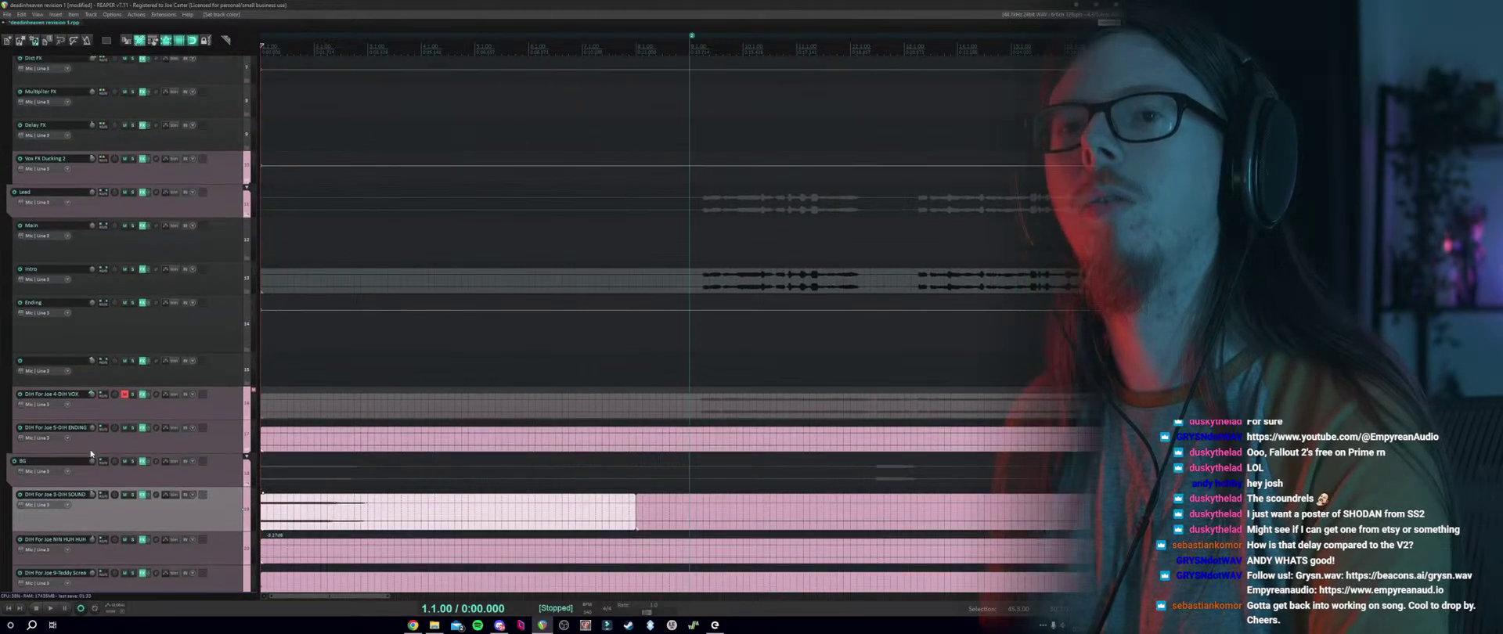
pyautogui.scroll(2, 108, 368)
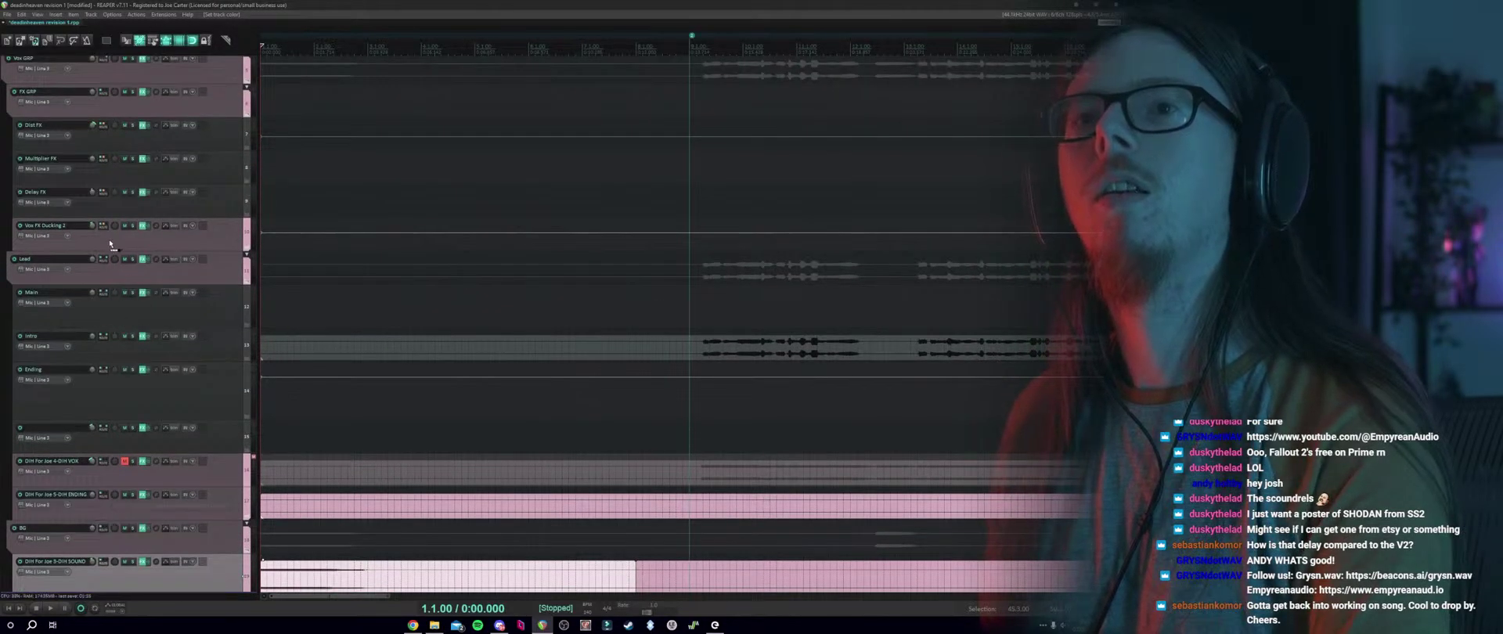
pyautogui.click(107, 229)
pyautogui.click(229, 253)
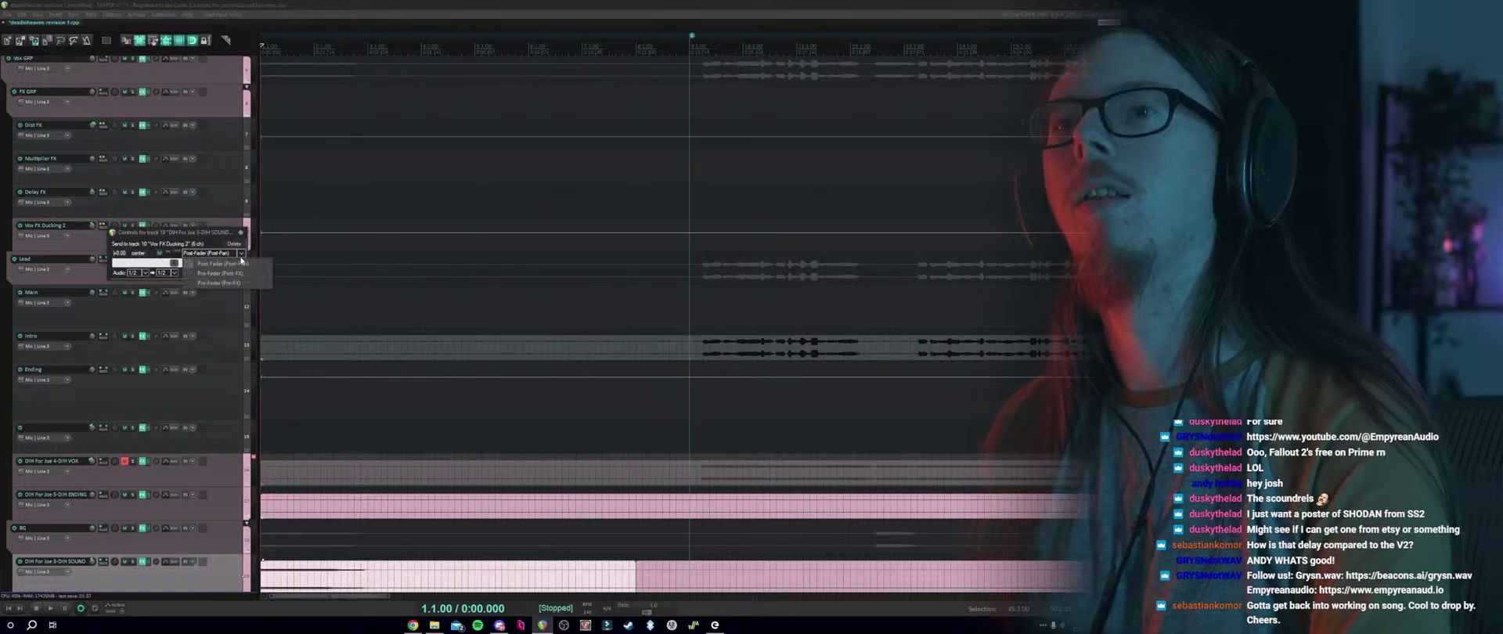
pyautogui.click(225, 274)
pyautogui.click(240, 233)
# Play the intro from bar 1 to hear the DIH SOUND track through its new send, then stop playback.
pyautogui.scroll(-3, 137, 380)
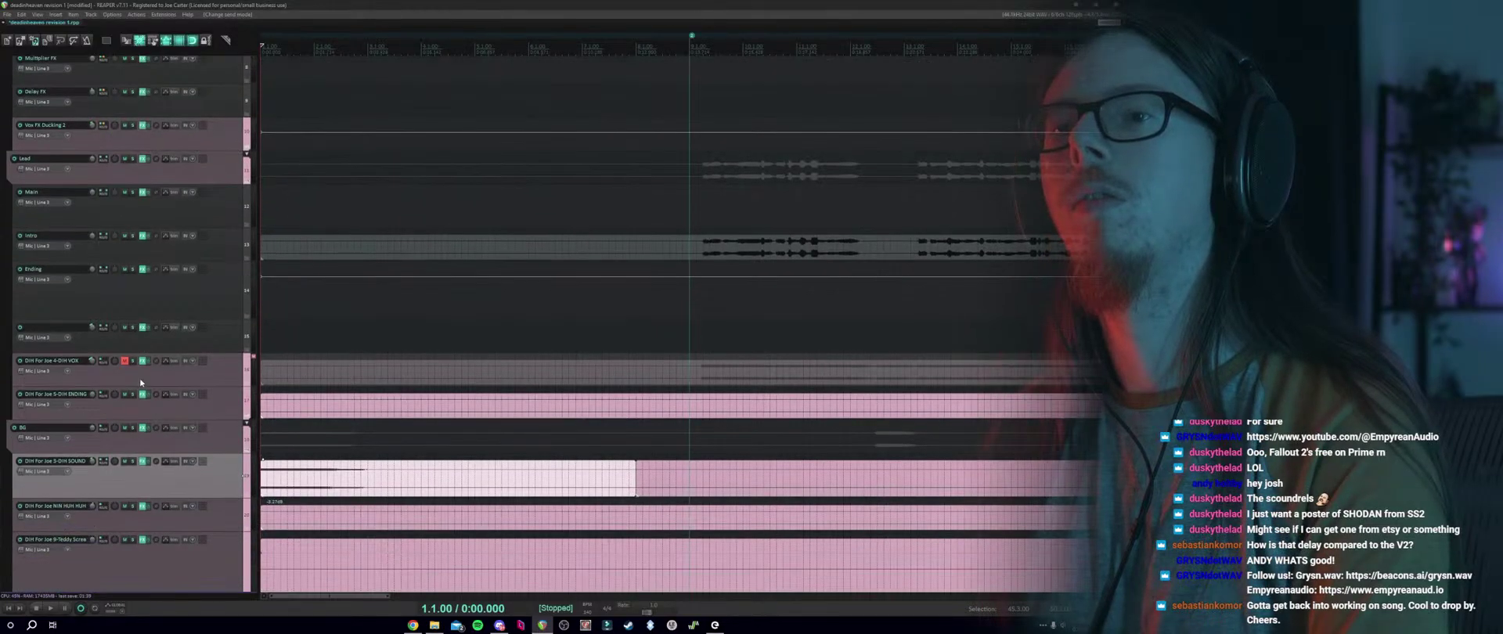
pyautogui.press('space')
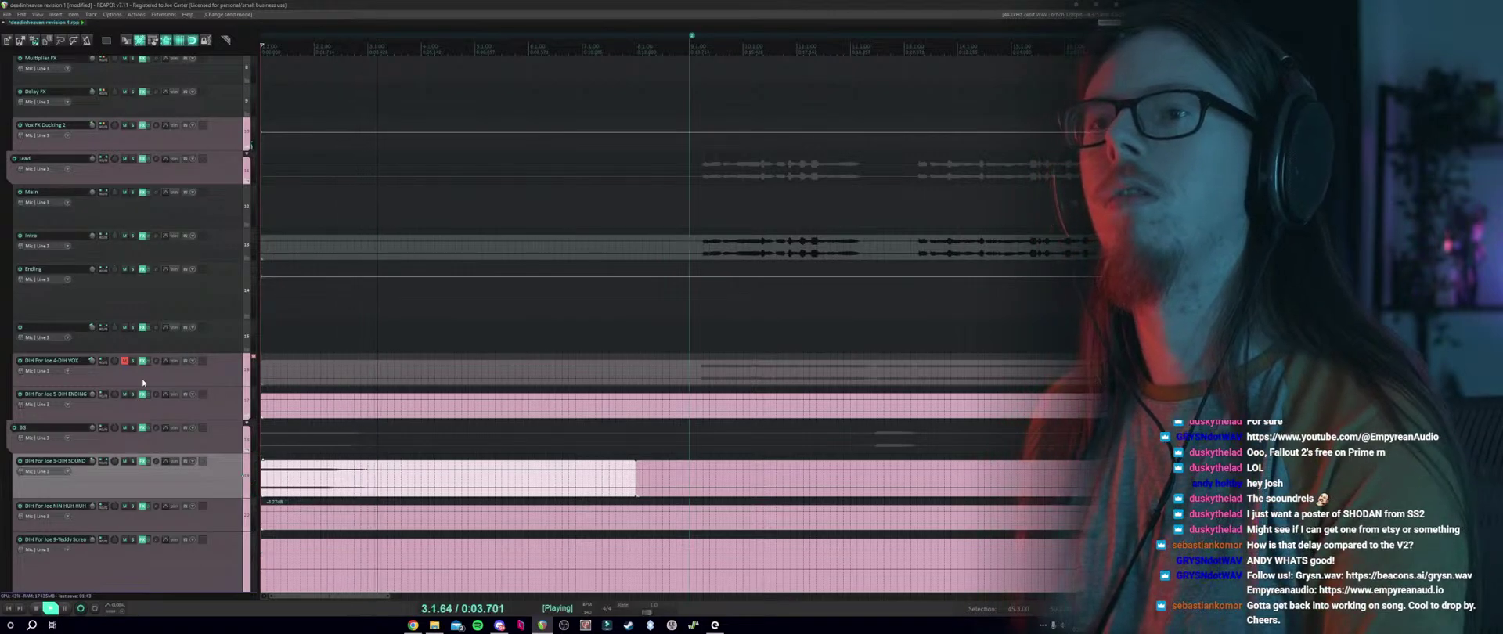
pyautogui.scroll(-1, 142, 383)
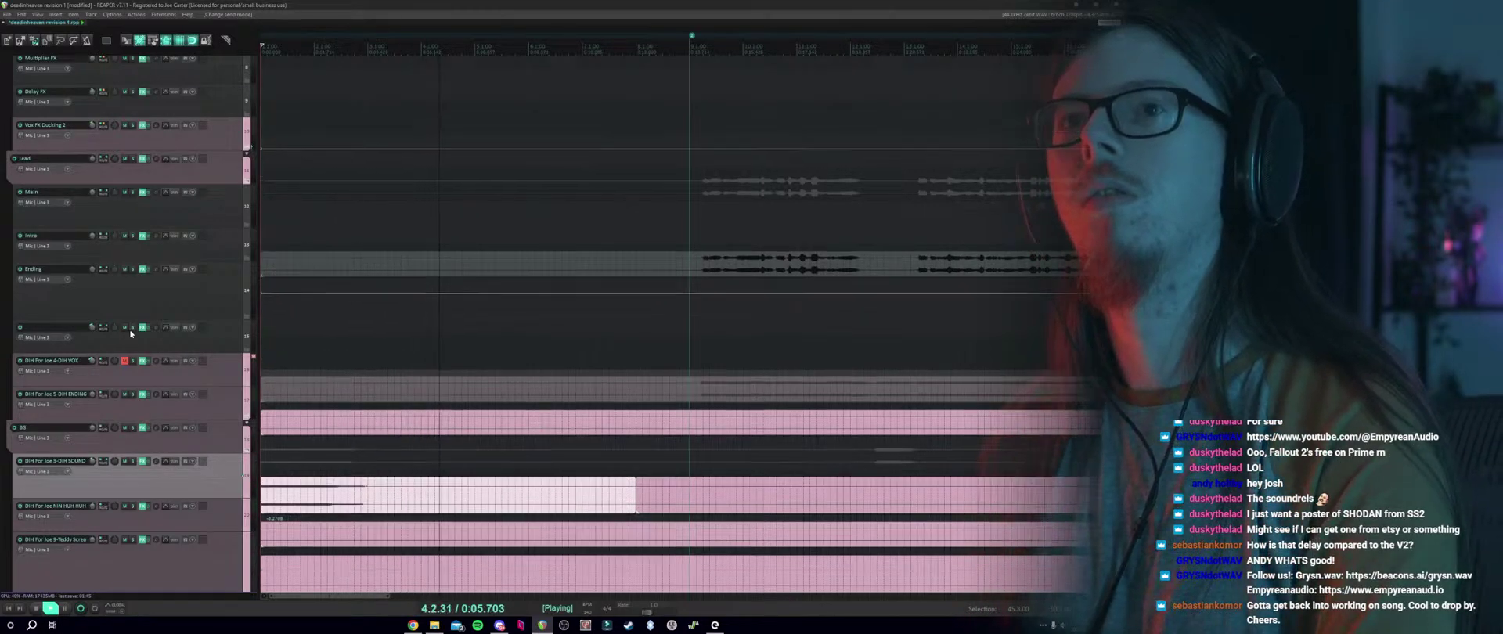
pyautogui.scroll(-2, 127, 407)
pyautogui.press('space')
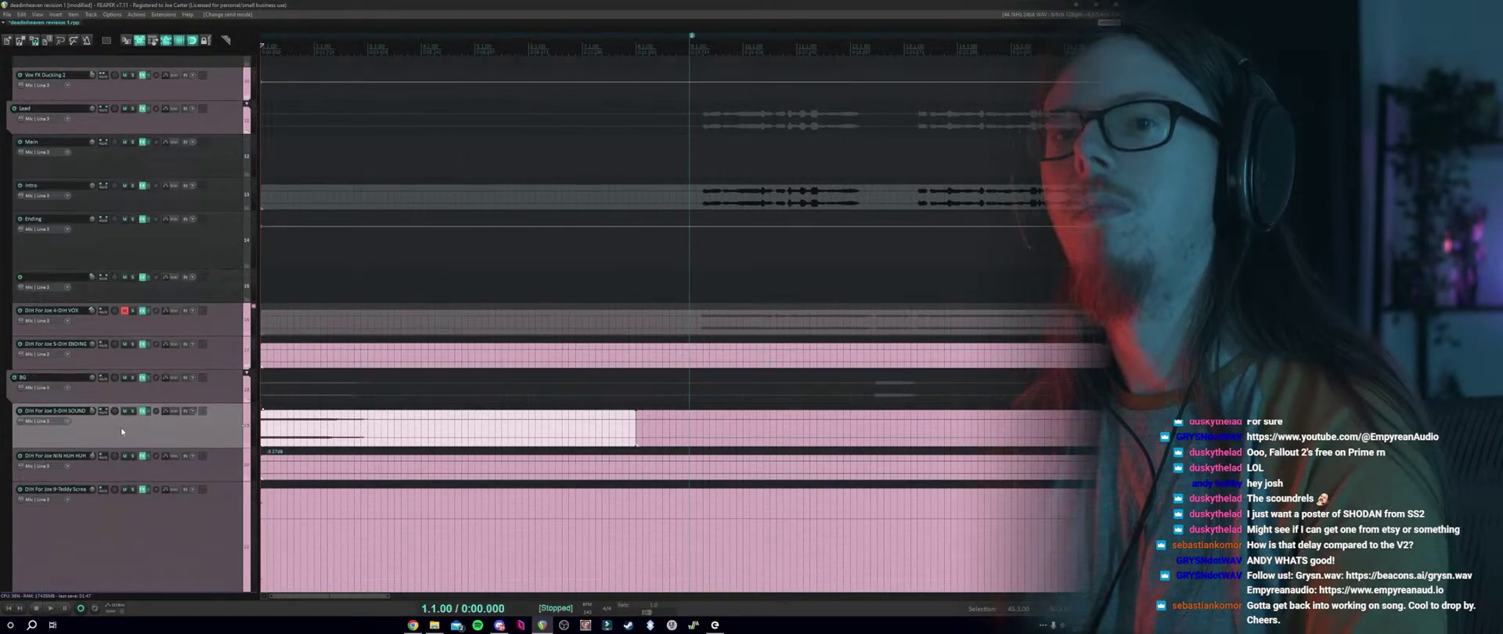
# Lower the DIH SOUND track's send to Vox FX Ducking 2 to about -12 dB while auditioning the intro, and save the project.
pyautogui.click(102, 411)
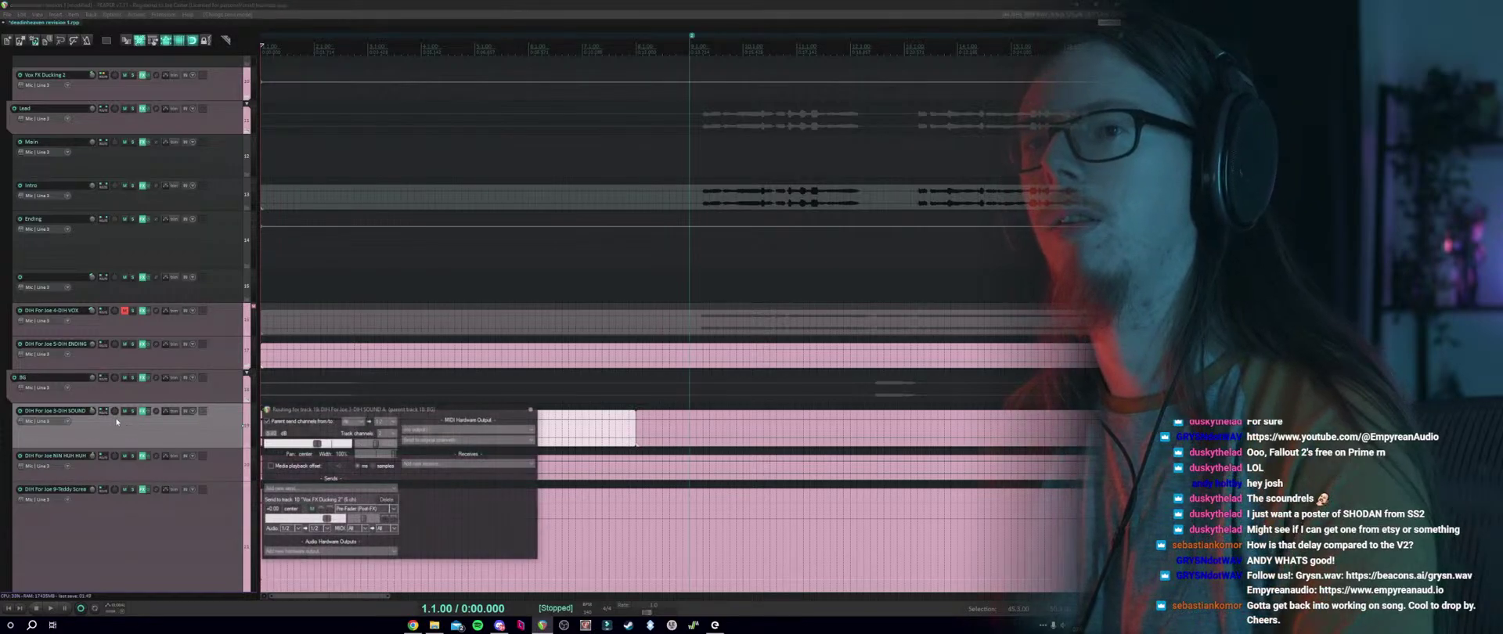
pyautogui.moveTo(325, 523); pyautogui.dragTo(318, 523)
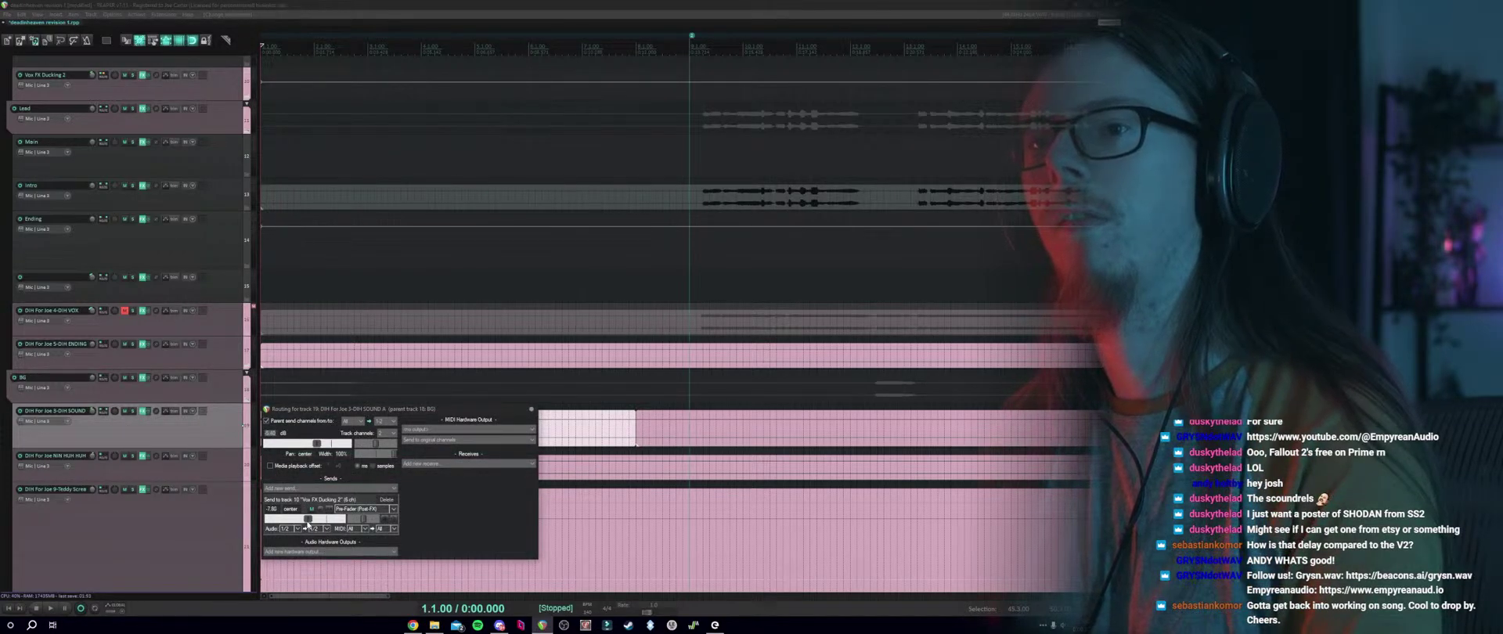
pyautogui.press('space')
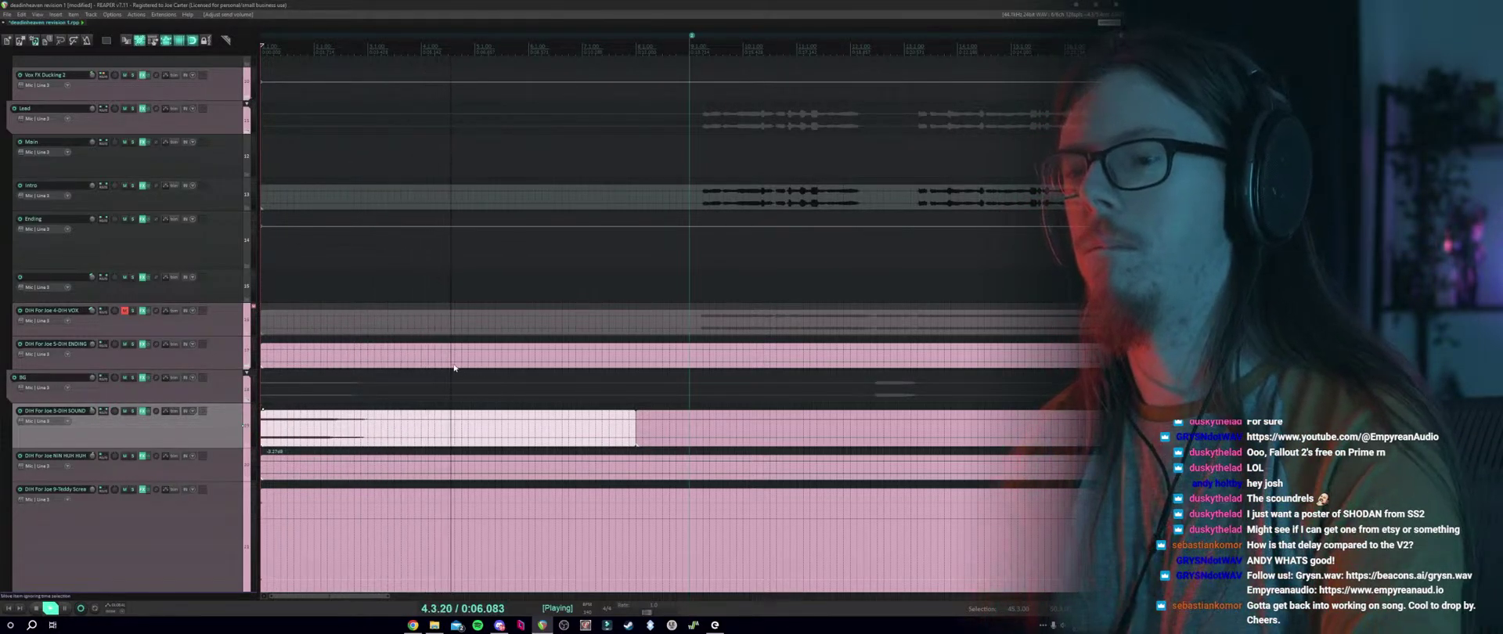
pyautogui.press('space')
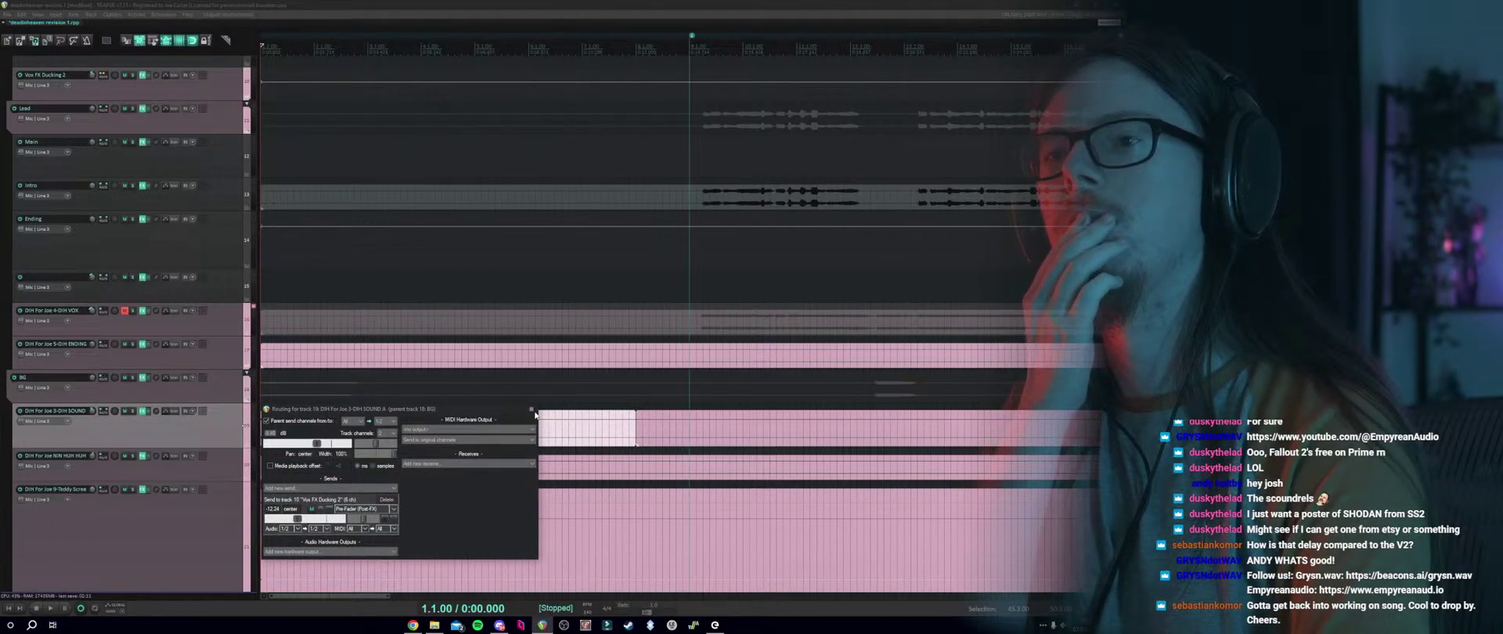
pyautogui.click(531, 409)
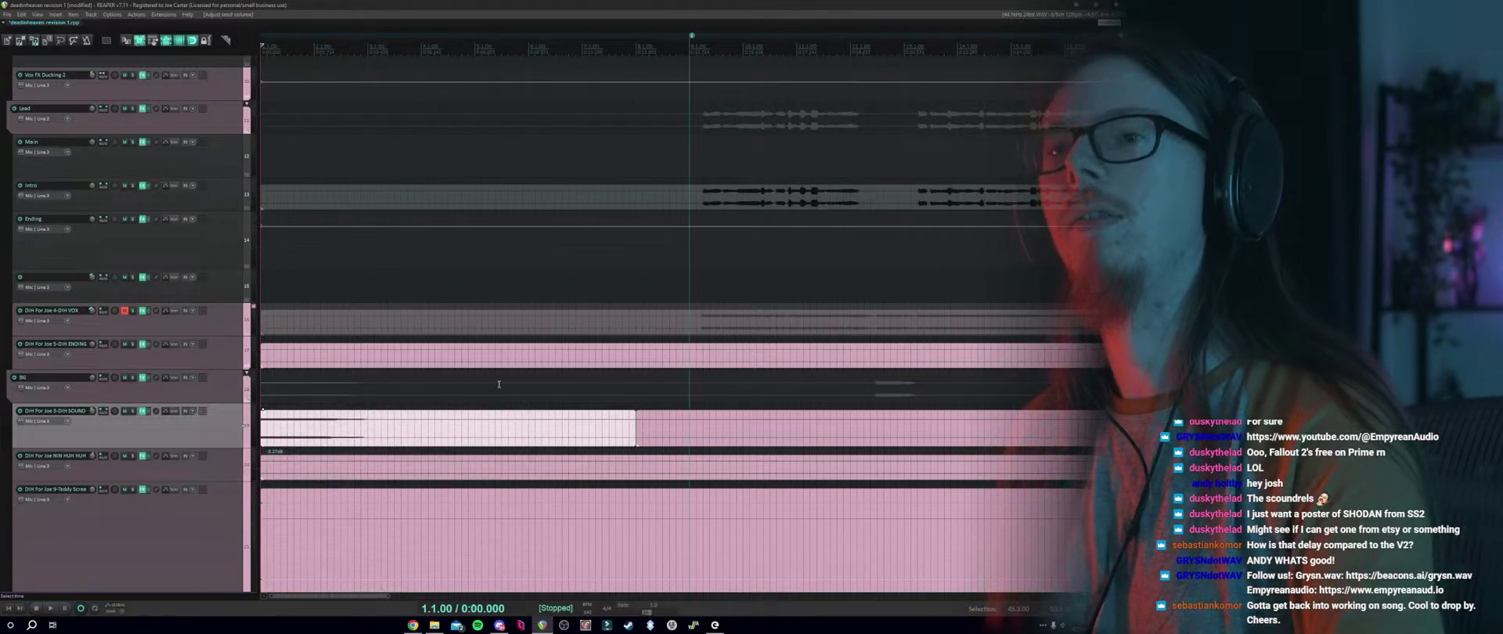
pyautogui.hotkey('ctrl', 's')
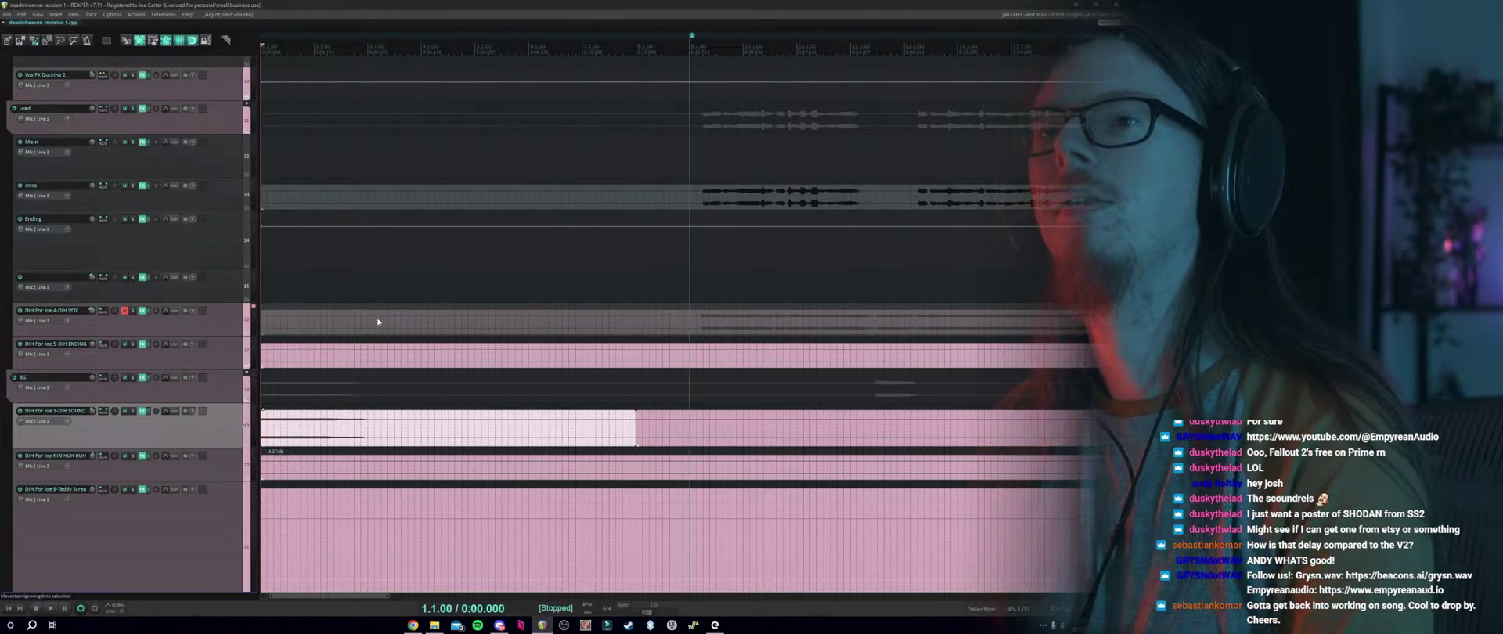
# Play the intro again from bar 1 to check the DIH SOUND track with the lowered send level.
pyautogui.scroll(-2, 377, 321)
pyautogui.scroll(-2, 202, 364)
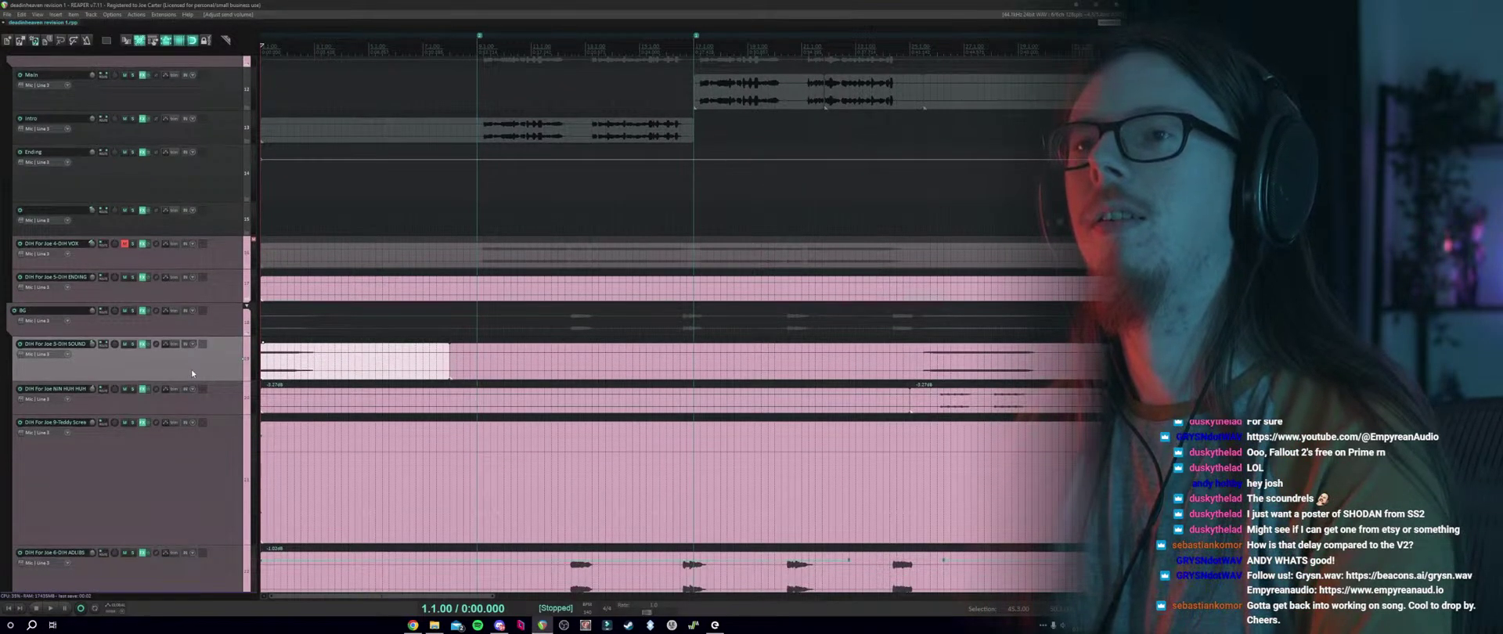
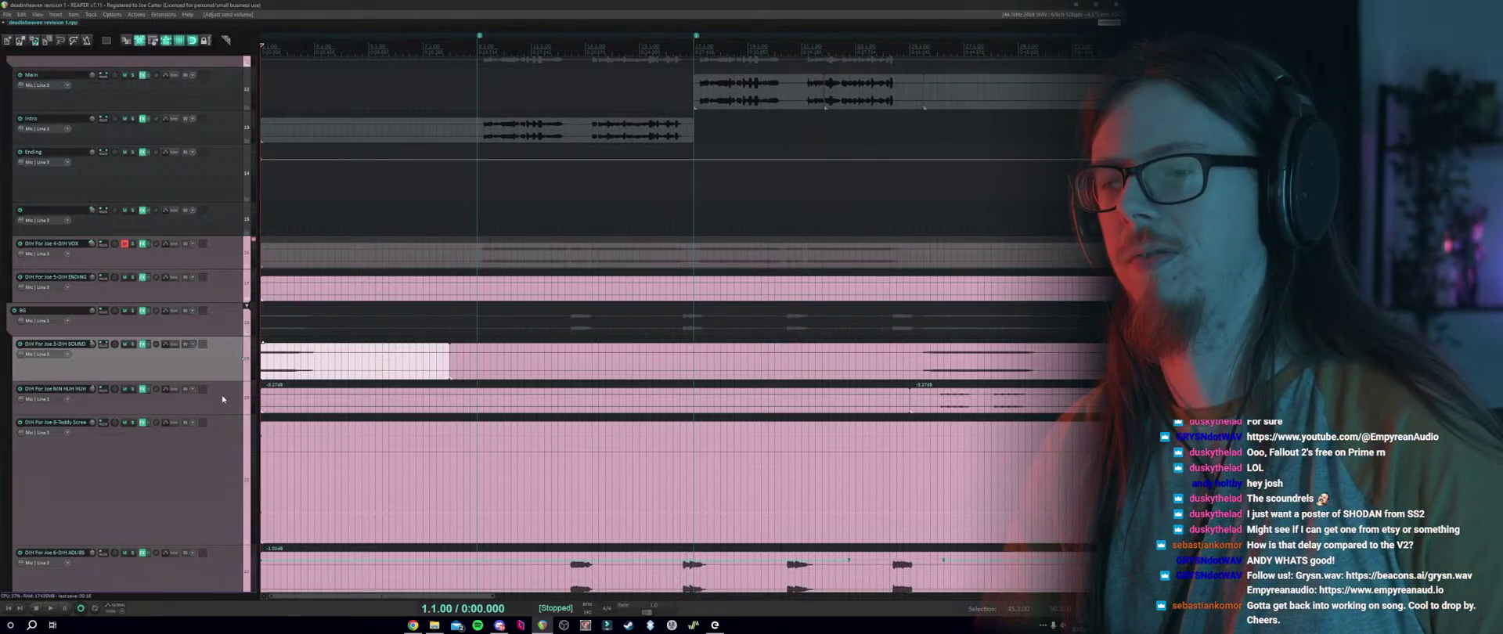
pyautogui.press('space')
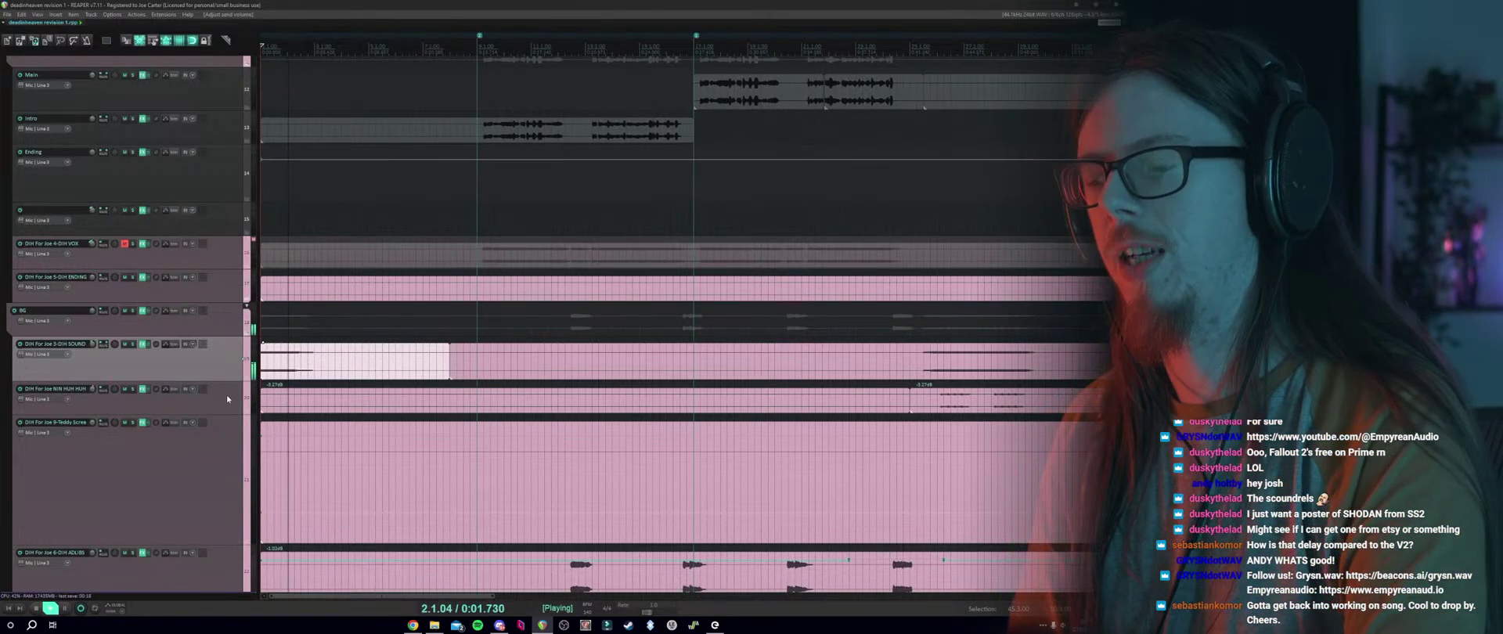
pyautogui.press('space')
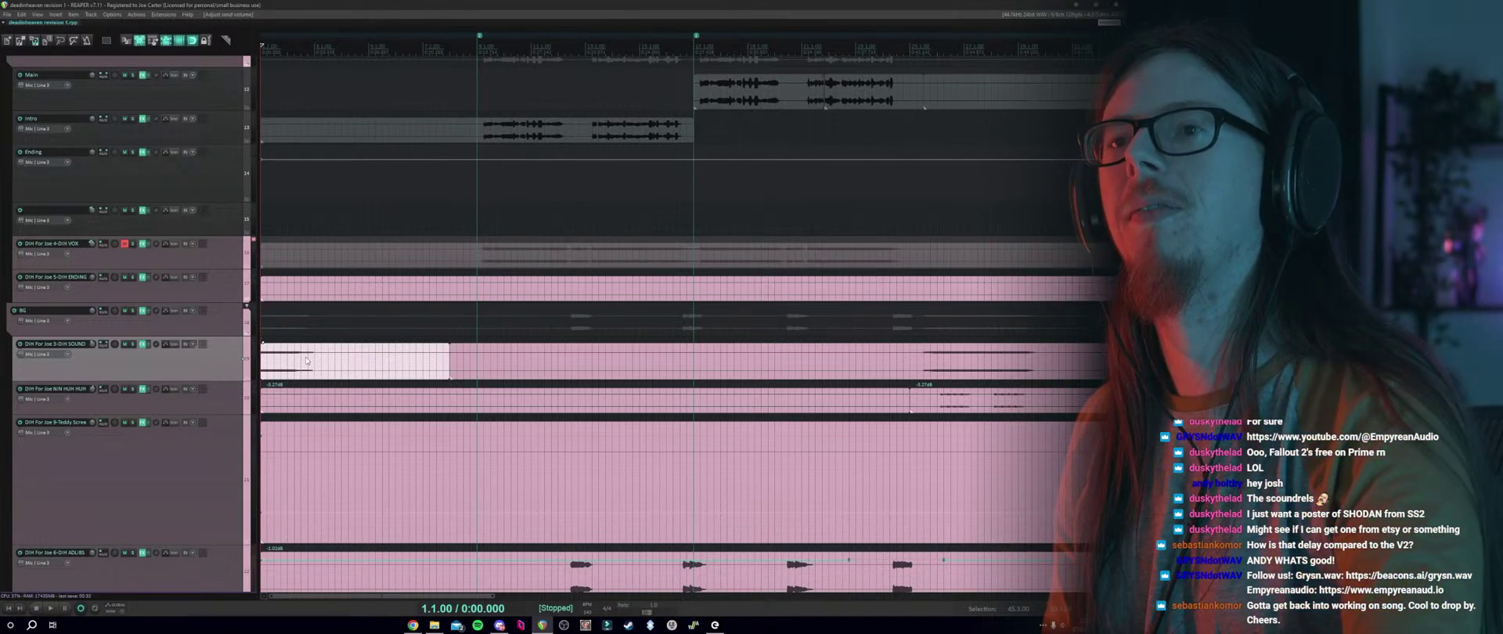
# Route a send from the DIH SOUND track to the Delay FX track and set it to Pre-Fader (Post-FX).
pyautogui.scroll(2, 145, 342)
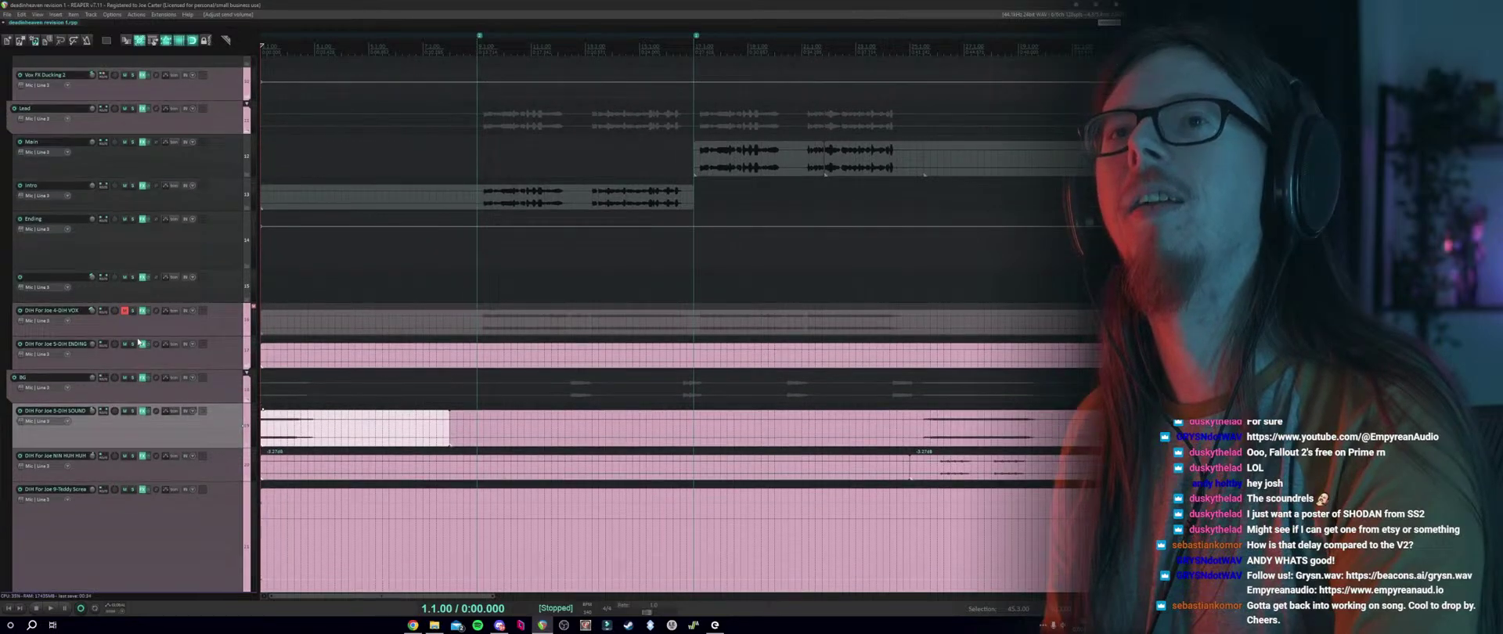
pyautogui.rightClick(104, 414)
pyautogui.click(84, 437)
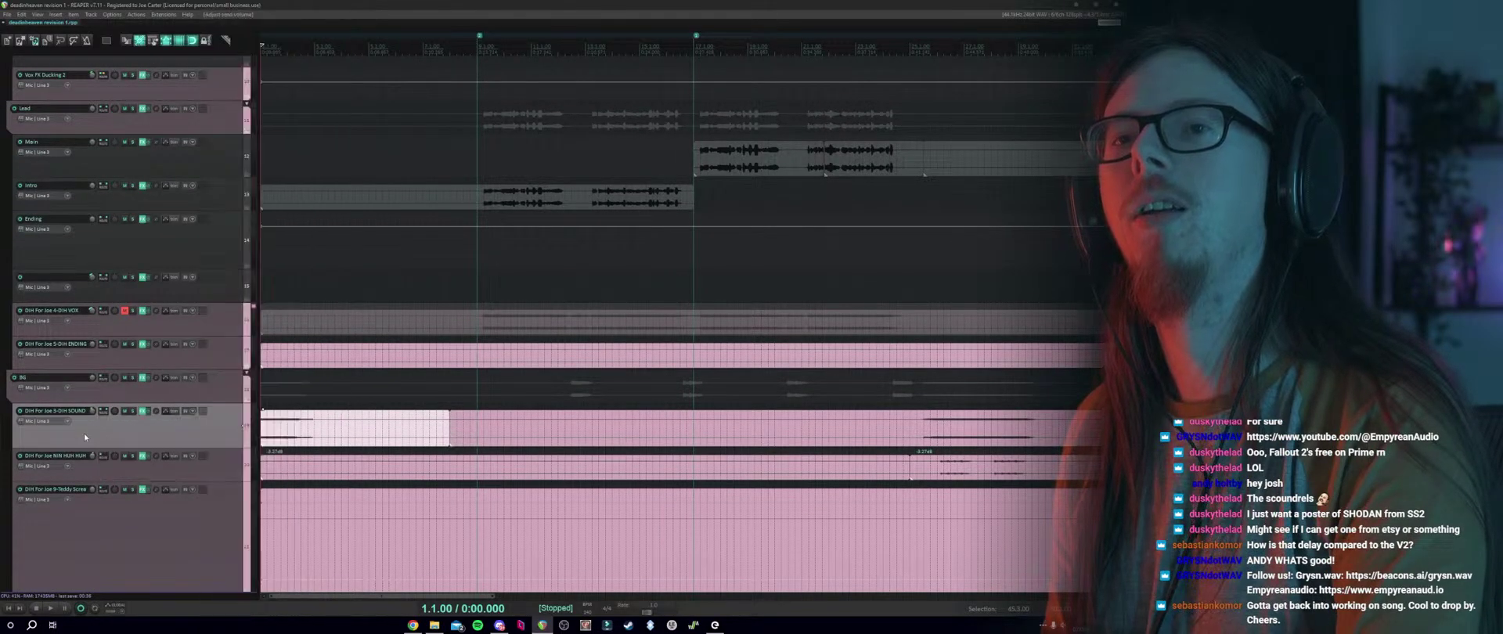
pyautogui.scroll(2, 86, 438)
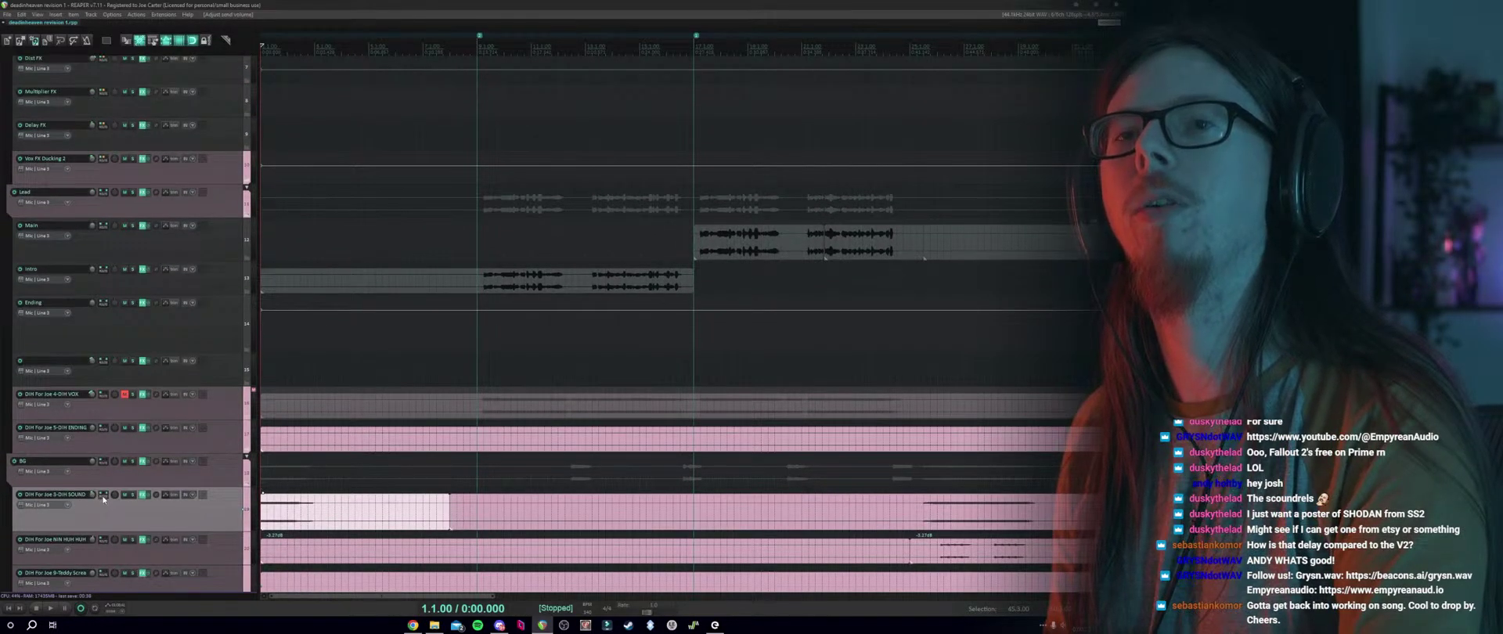
pyautogui.moveTo(129, 143); pyautogui.dragTo(131, 147)
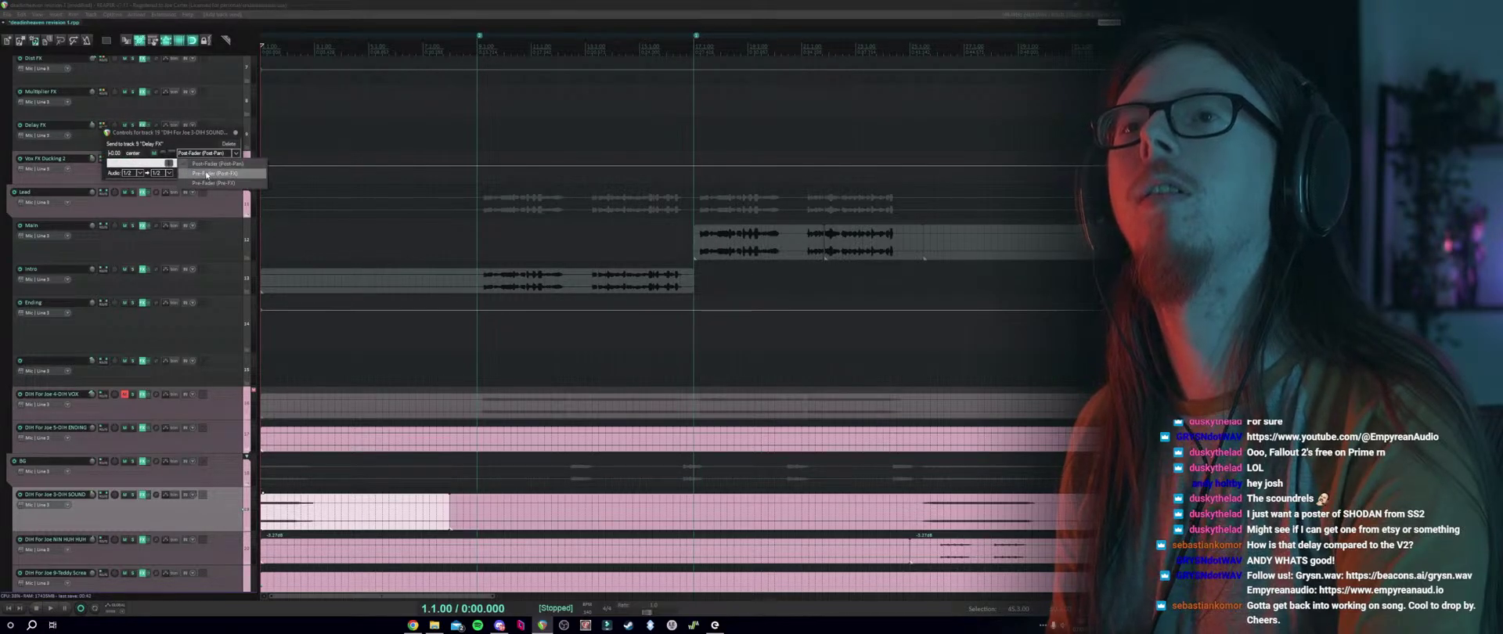
pyautogui.press('space')
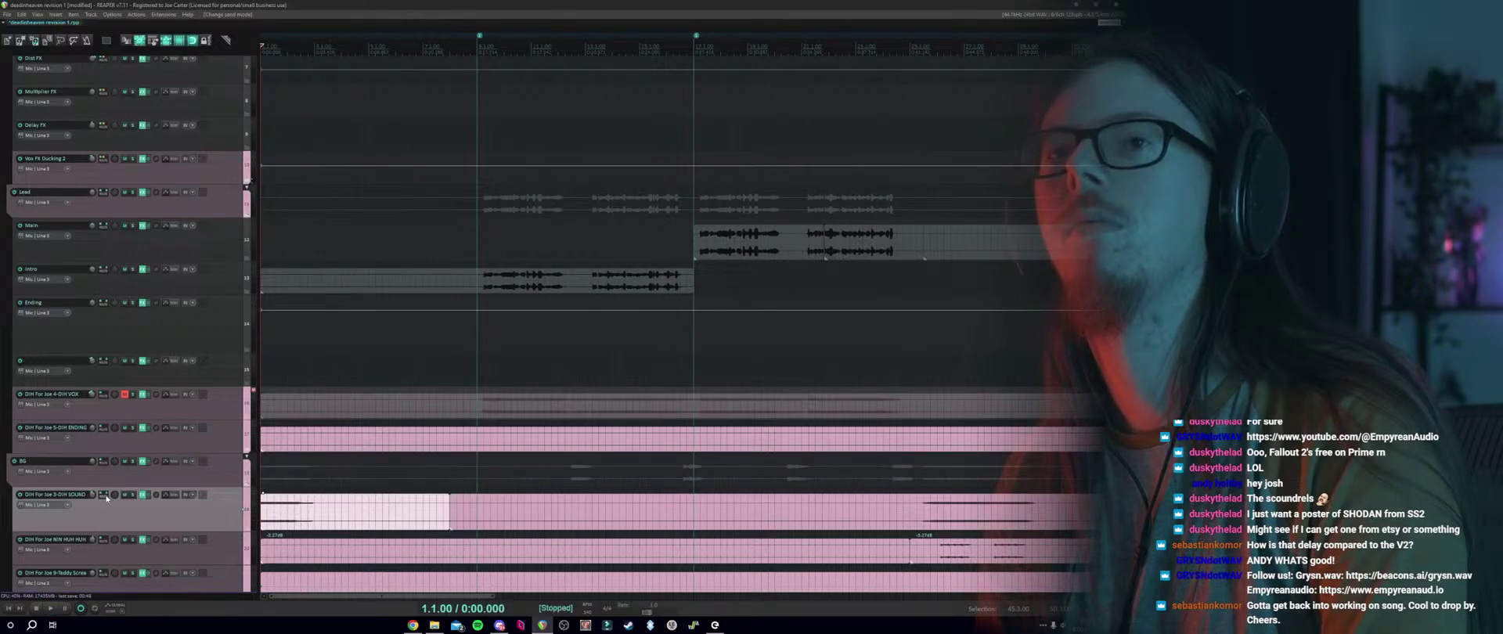
# Route a send from the DIH SOUND track to the Dist FX track and set it to Pre-Fader (Post-FX).
pyautogui.scroll(3, 109, 82)
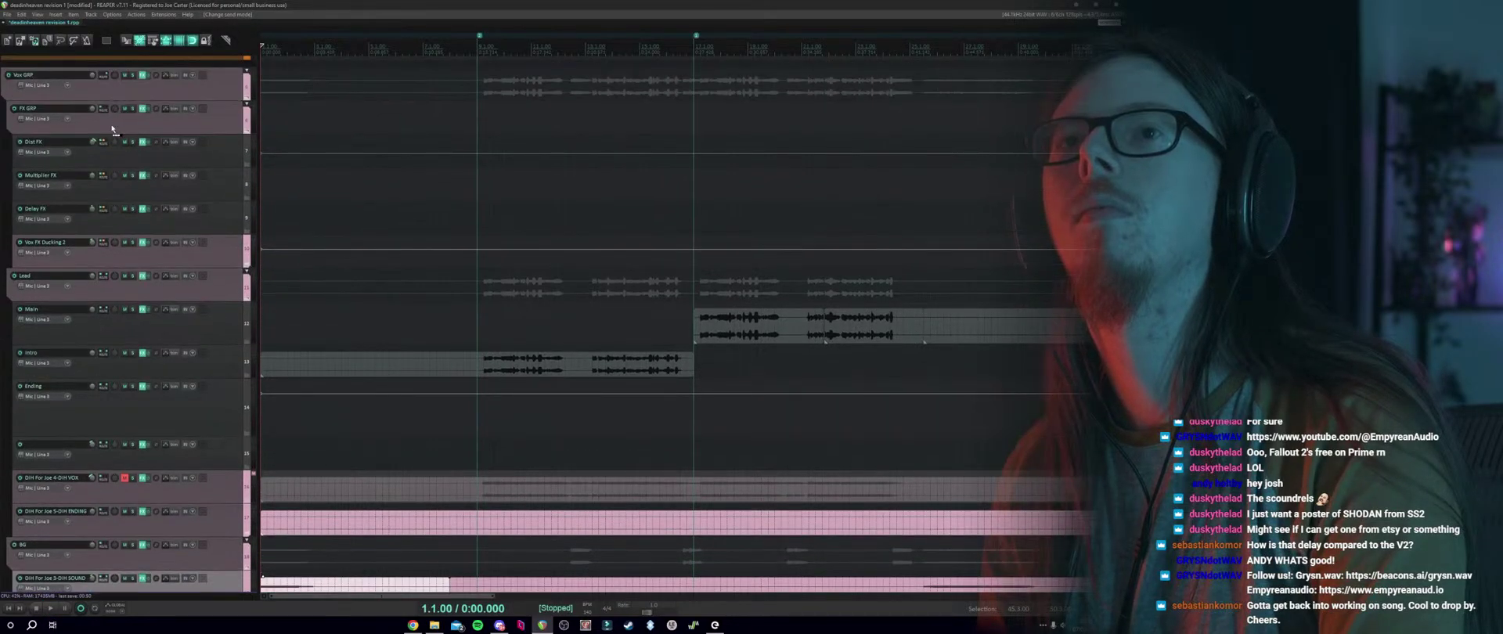
pyautogui.moveTo(105, 146)
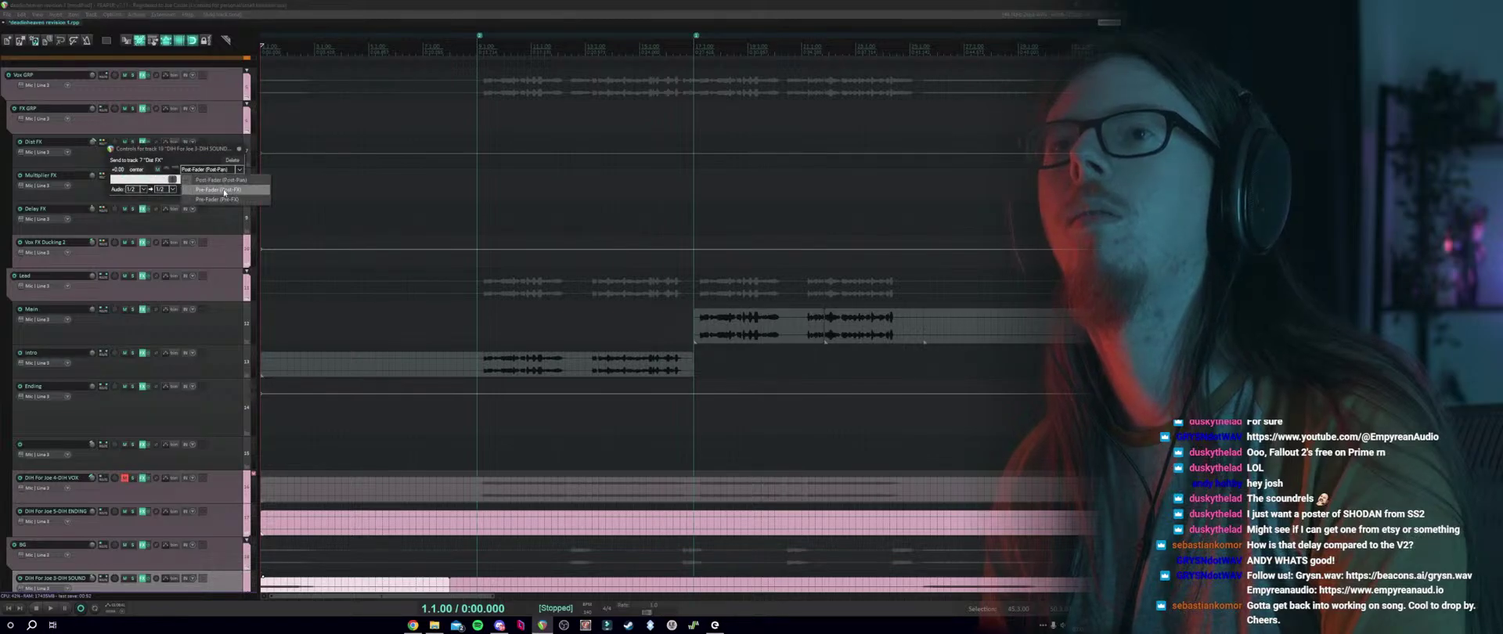
pyautogui.scroll(-2, 166, 239)
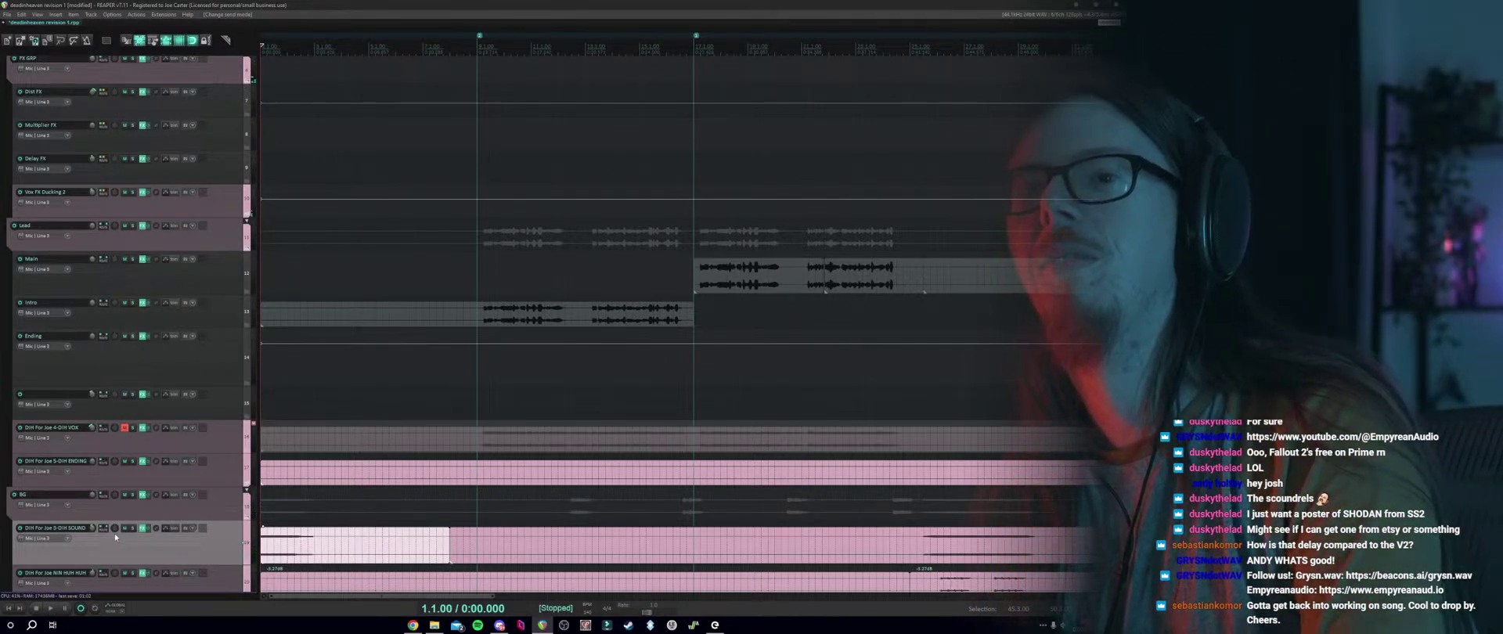
# Solo the Dist FX track and lower the DIH SOUND track's send to it to about -23 dB while auditioning the intro.
pyautogui.click(199, 518)
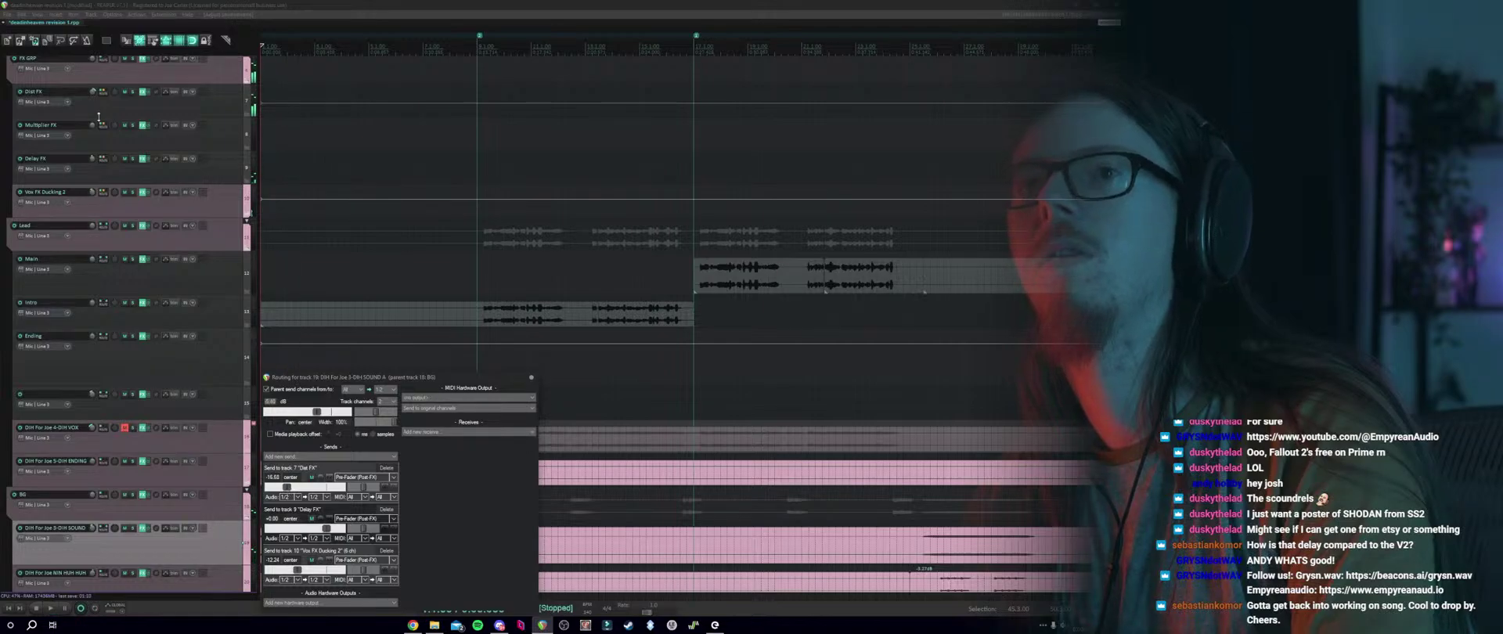
pyautogui.click(133, 93)
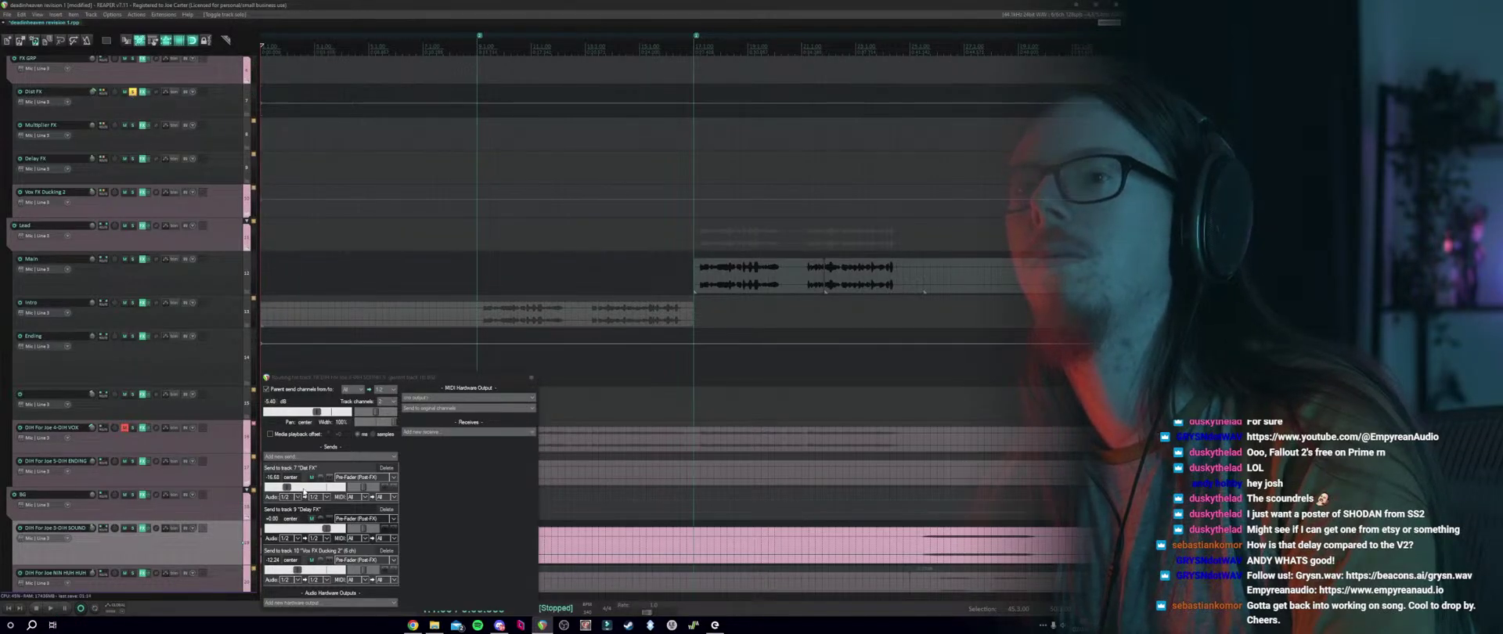
pyautogui.moveTo(285, 487); pyautogui.dragTo(272, 487)
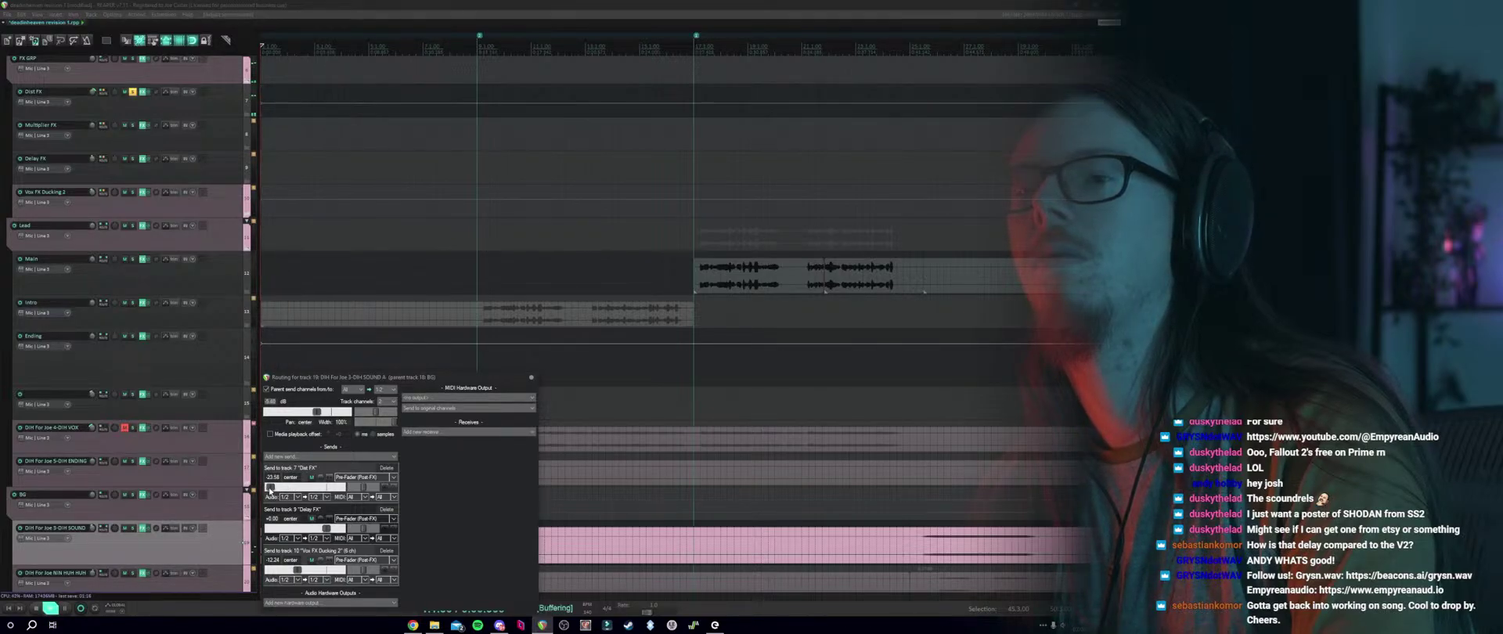
pyautogui.click(531, 379)
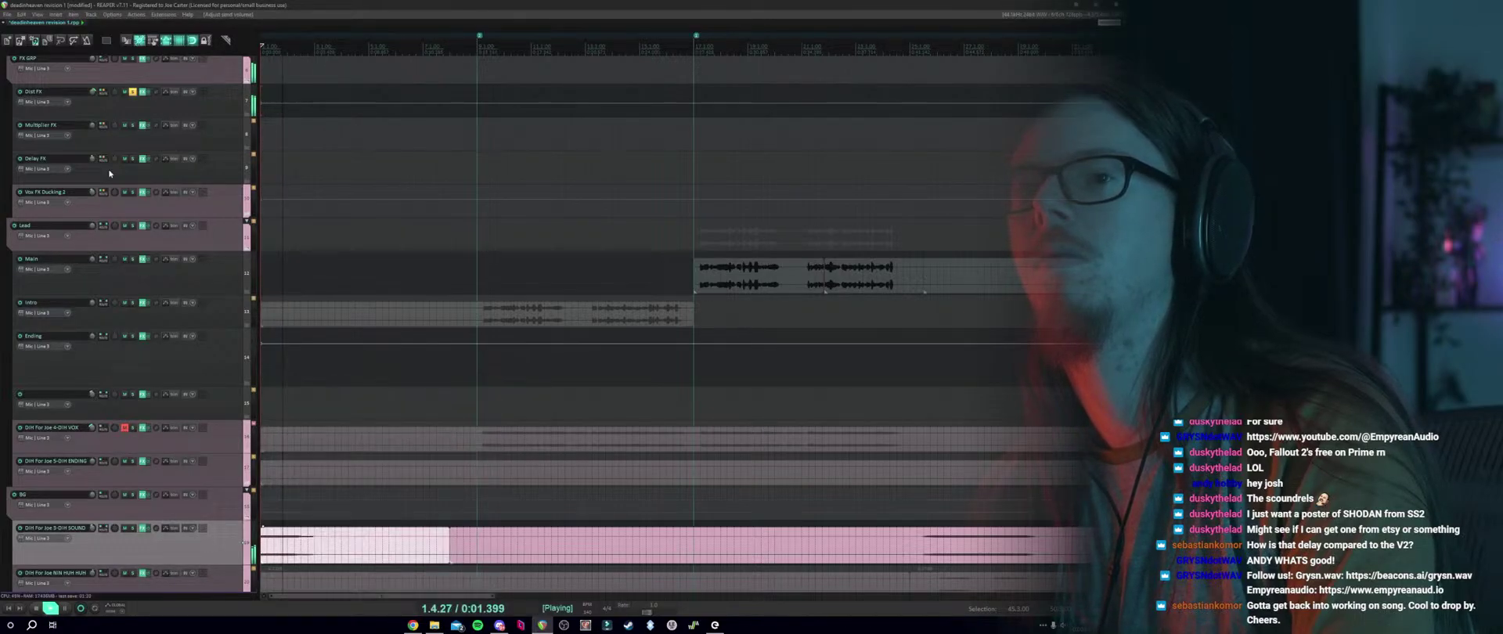
pyautogui.click(133, 93)
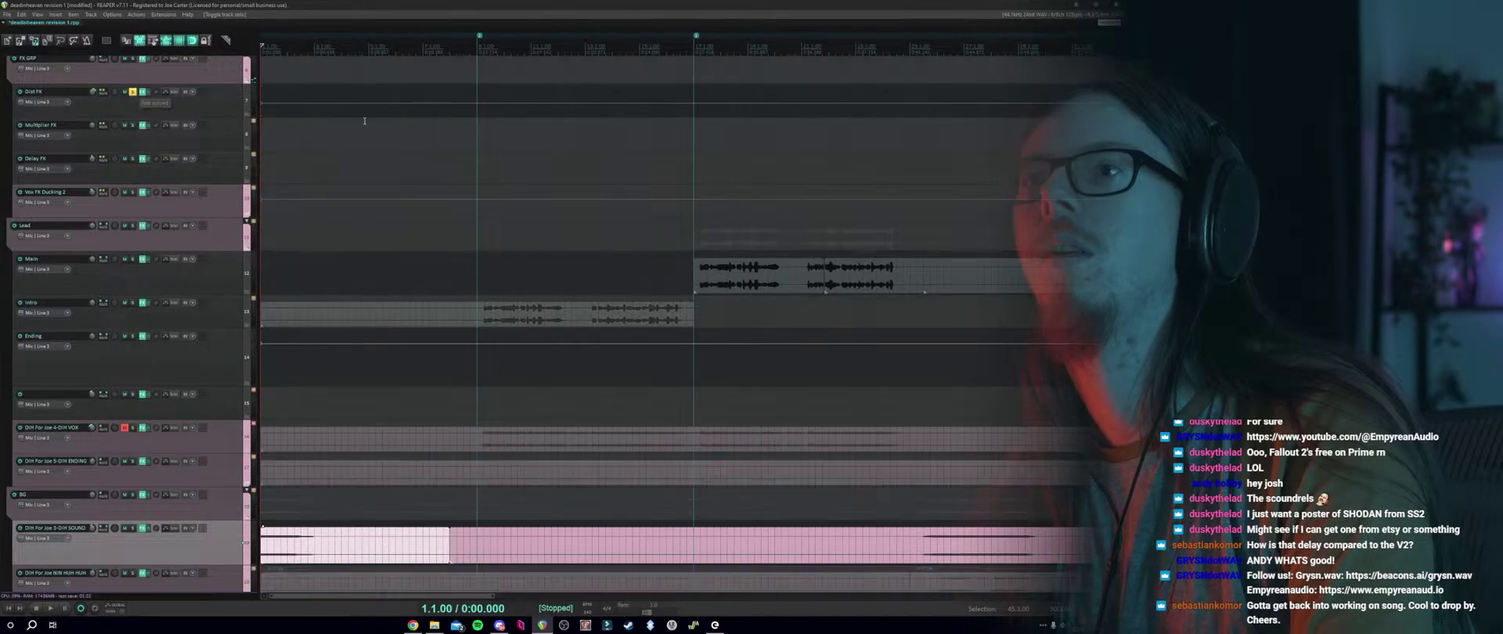
# Audition the soloed Dist FX track from bar 9 and from bar 1, then unsolo it and play the full mix.
pyautogui.click(482, 131)
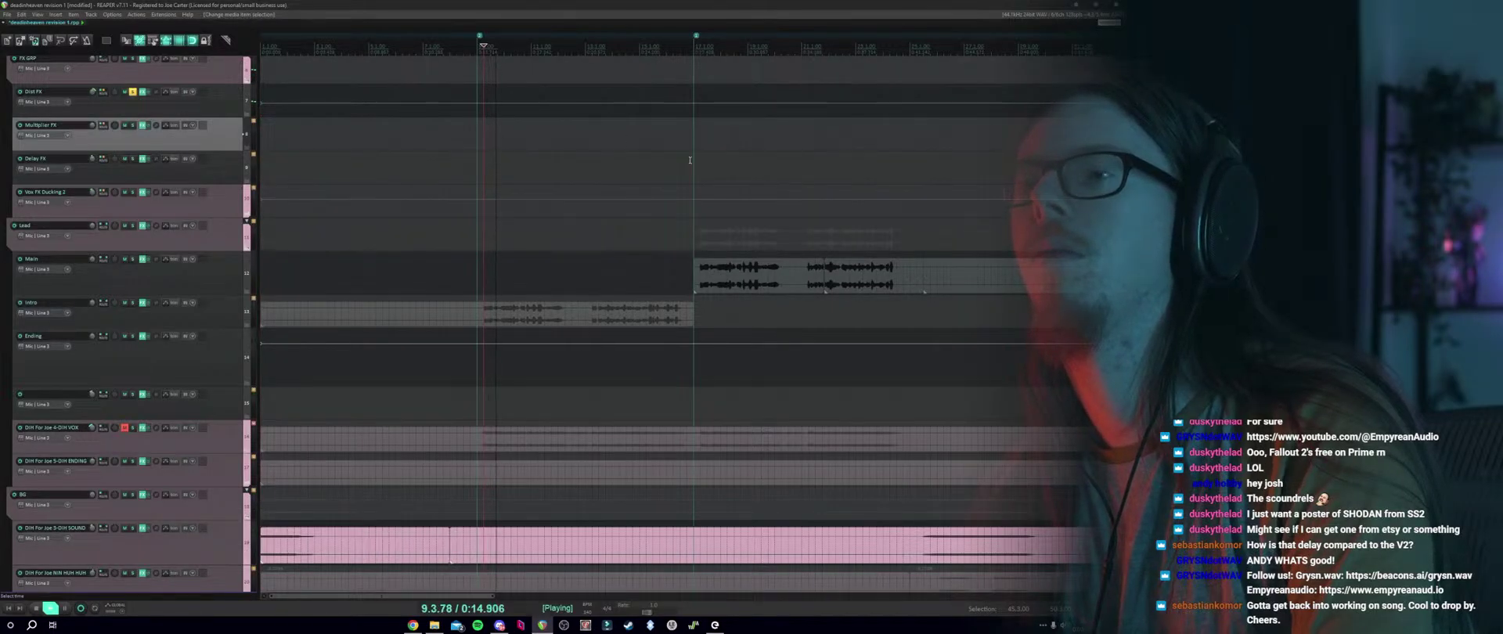
pyautogui.click(702, 206)
pyautogui.press('space')
pyautogui.scroll(-2, 262, 345)
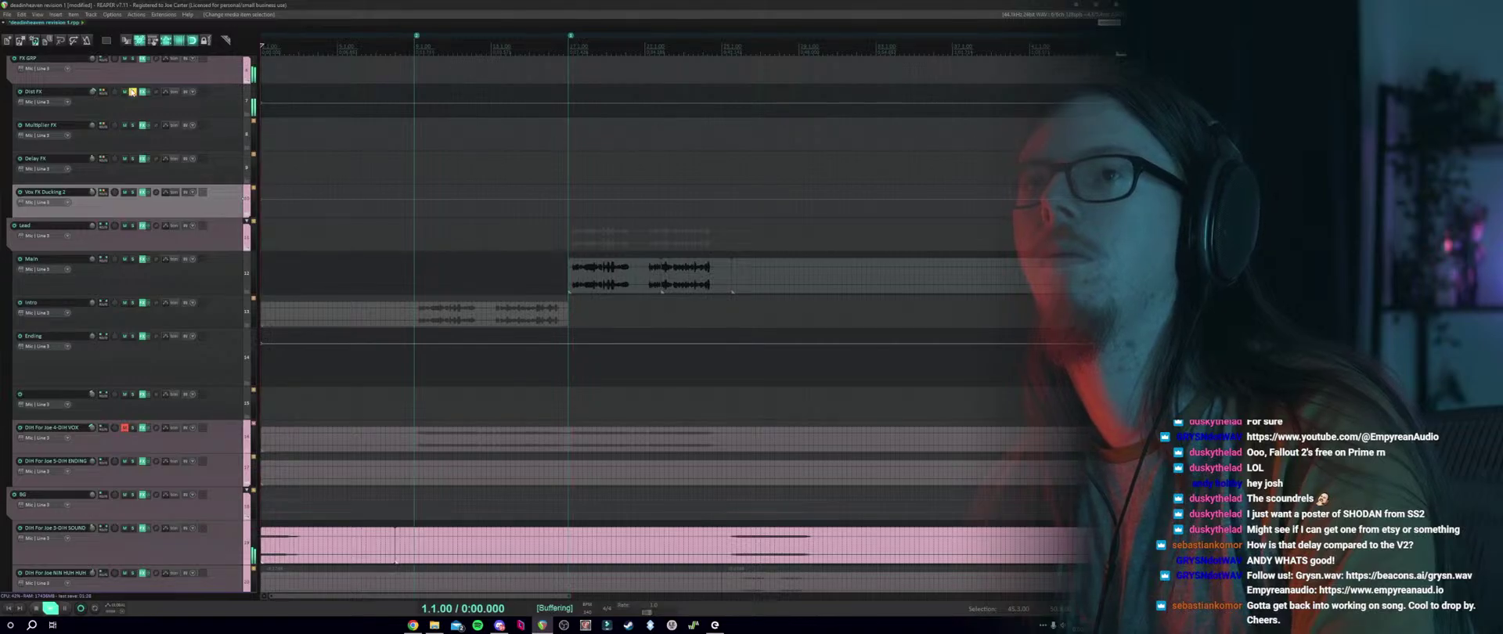
pyautogui.click(133, 92)
pyautogui.press('space')
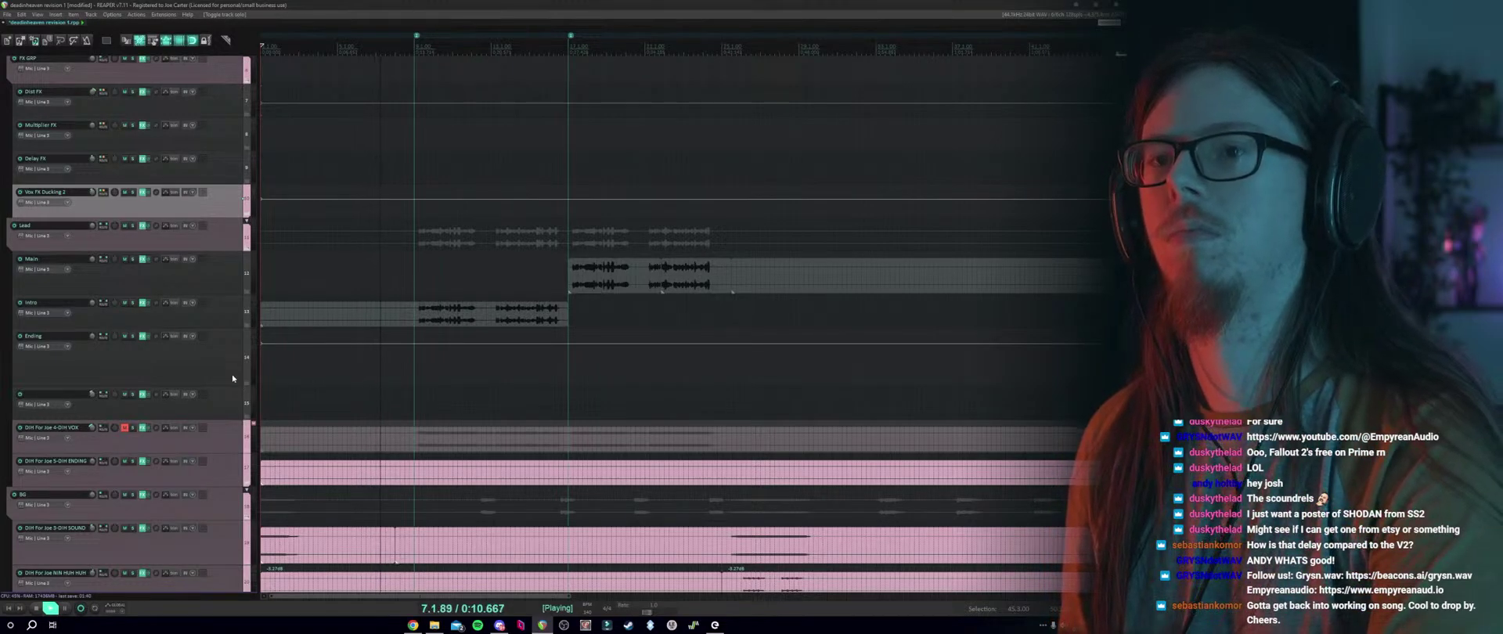
# Raise the Vox Bus volume automation between the two markers by about 0.6 dB and play from the first marker.
pyautogui.scroll(-2, 147, 386)
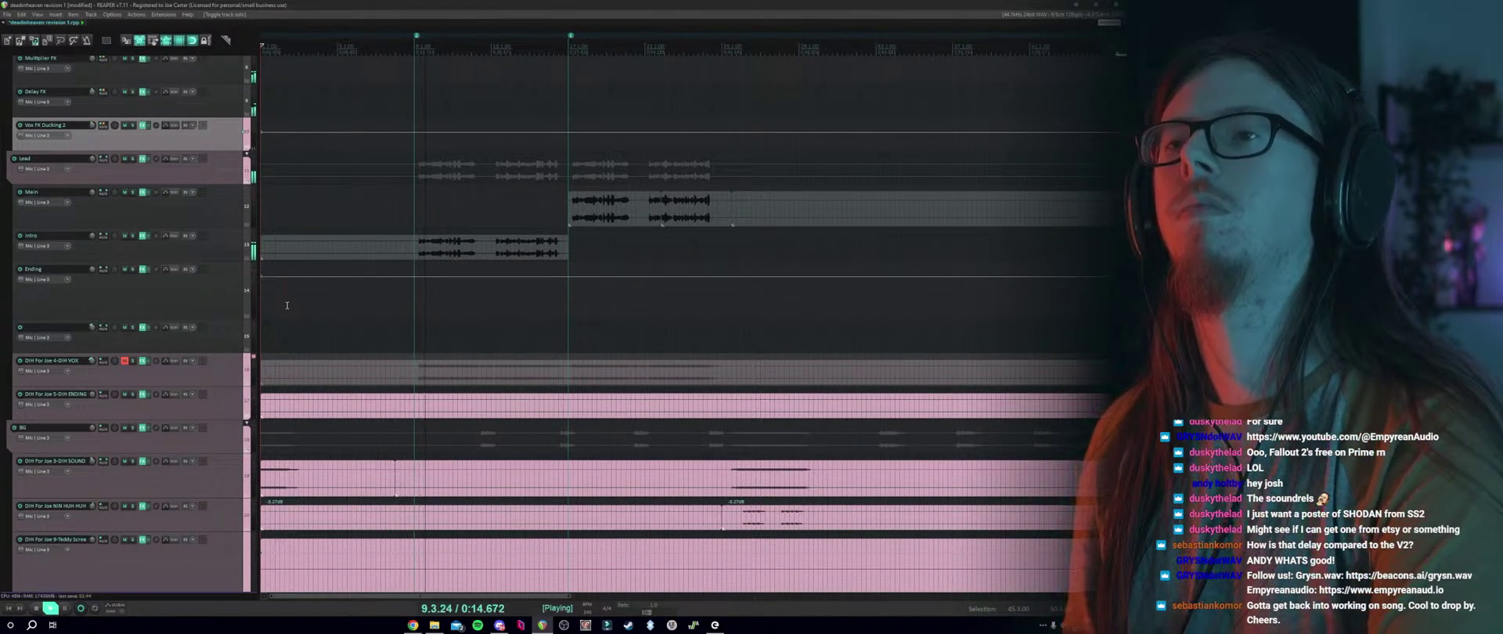
pyautogui.scroll(2, 130, 306)
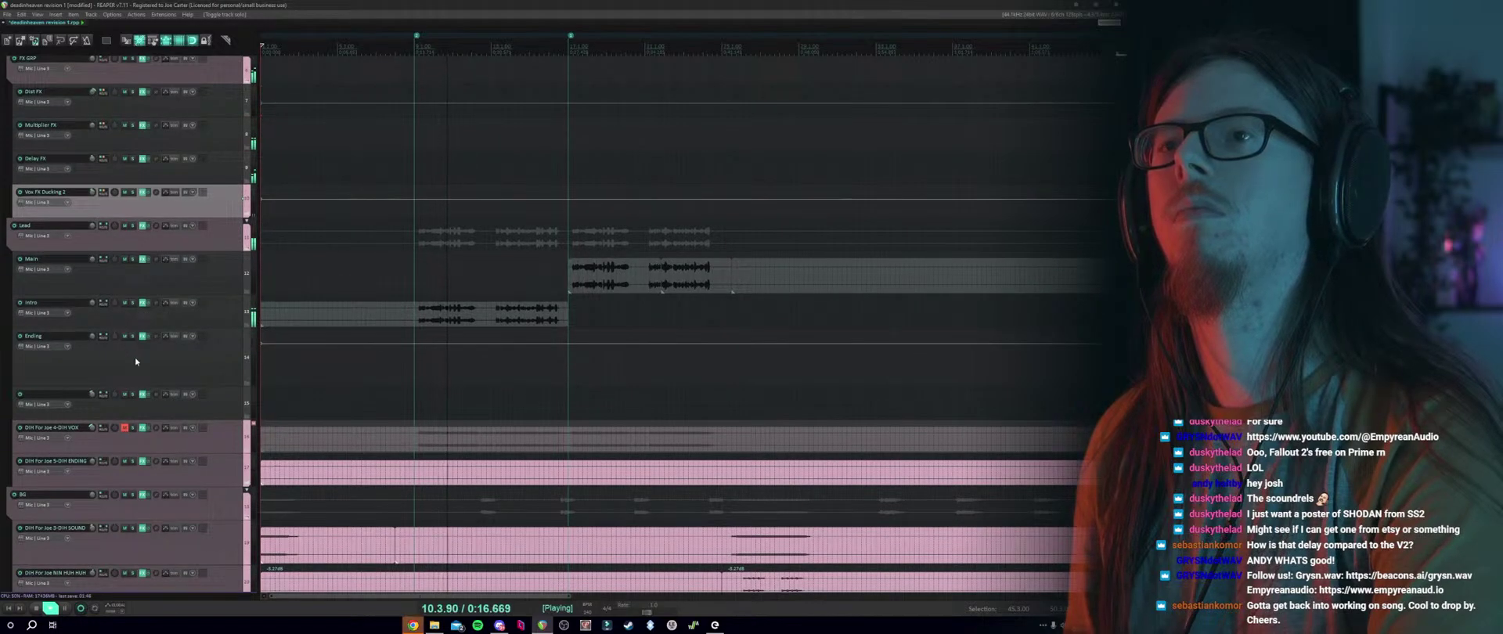
pyautogui.scroll(6, 134, 360)
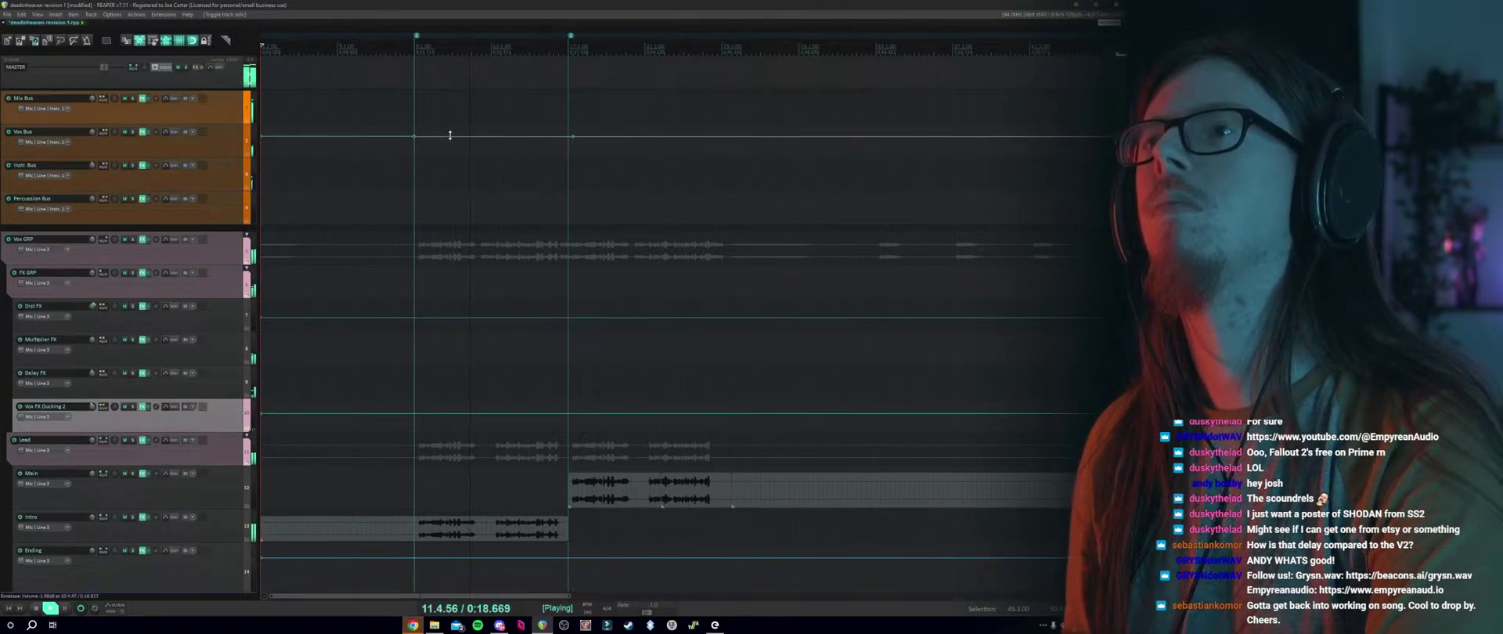
pyautogui.click(502, 135)
pyautogui.press('space')
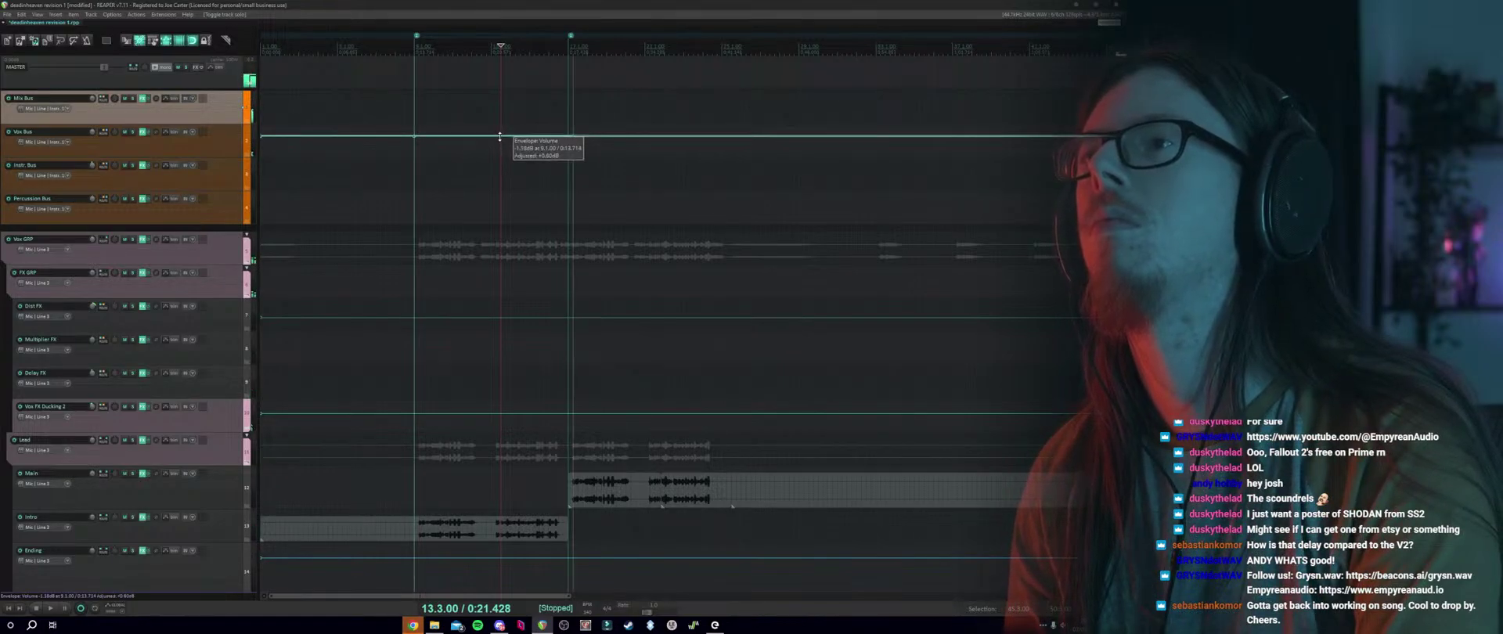
pyautogui.click(412, 115)
pyautogui.press('space')
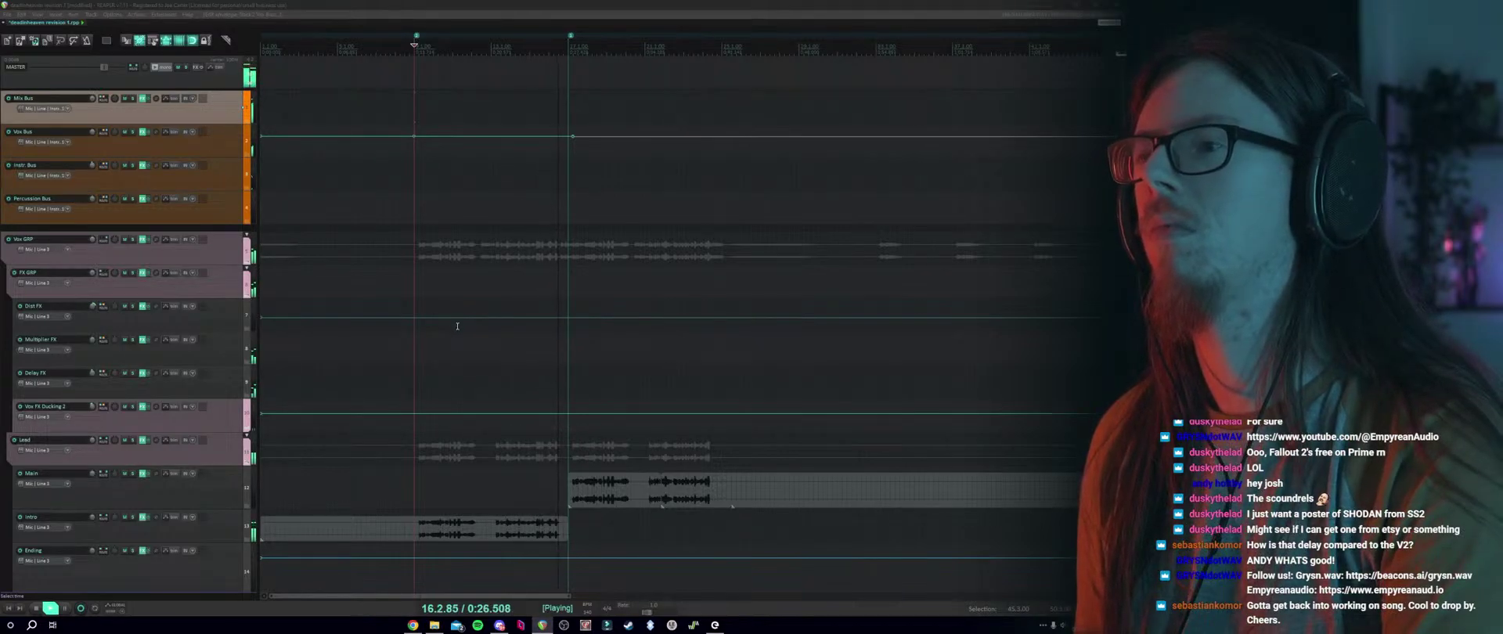
# Set Sibilance to 30% in the Intro track's Gain Reduction 2 plugin while its vocal plays.
pyautogui.click(141, 518)
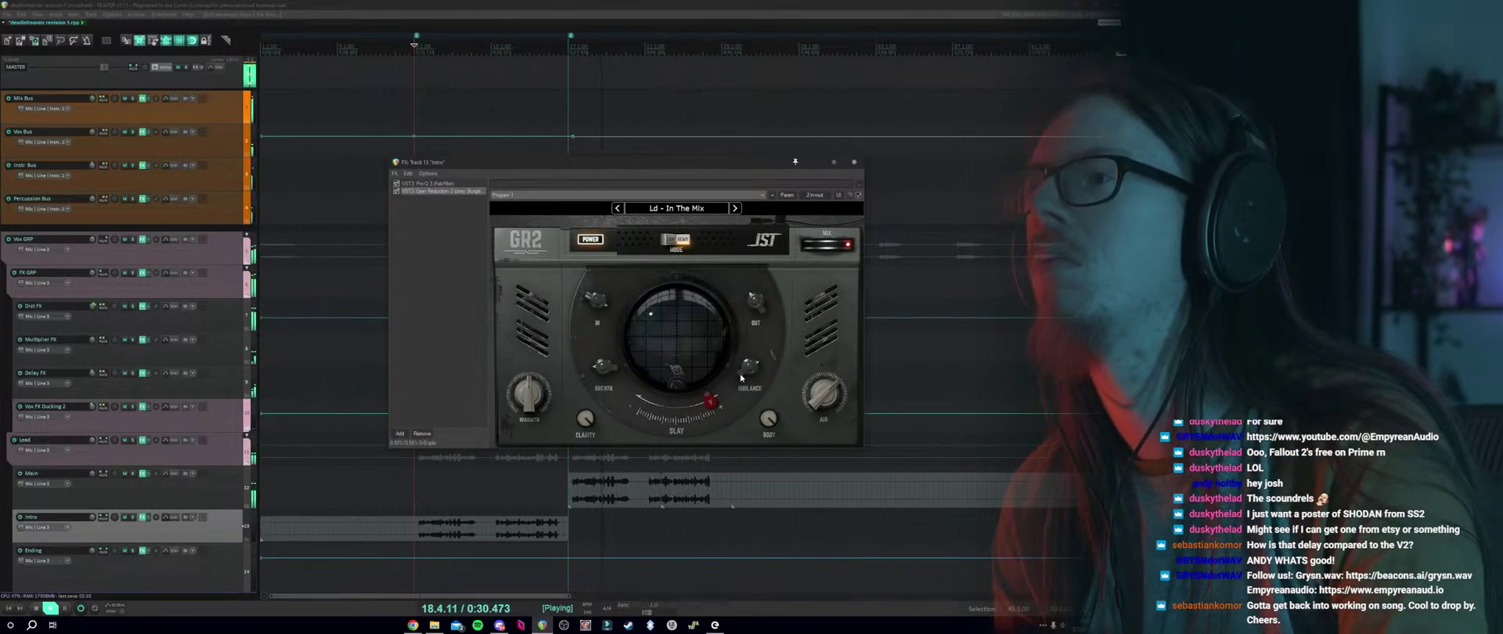
pyautogui.click(522, 507)
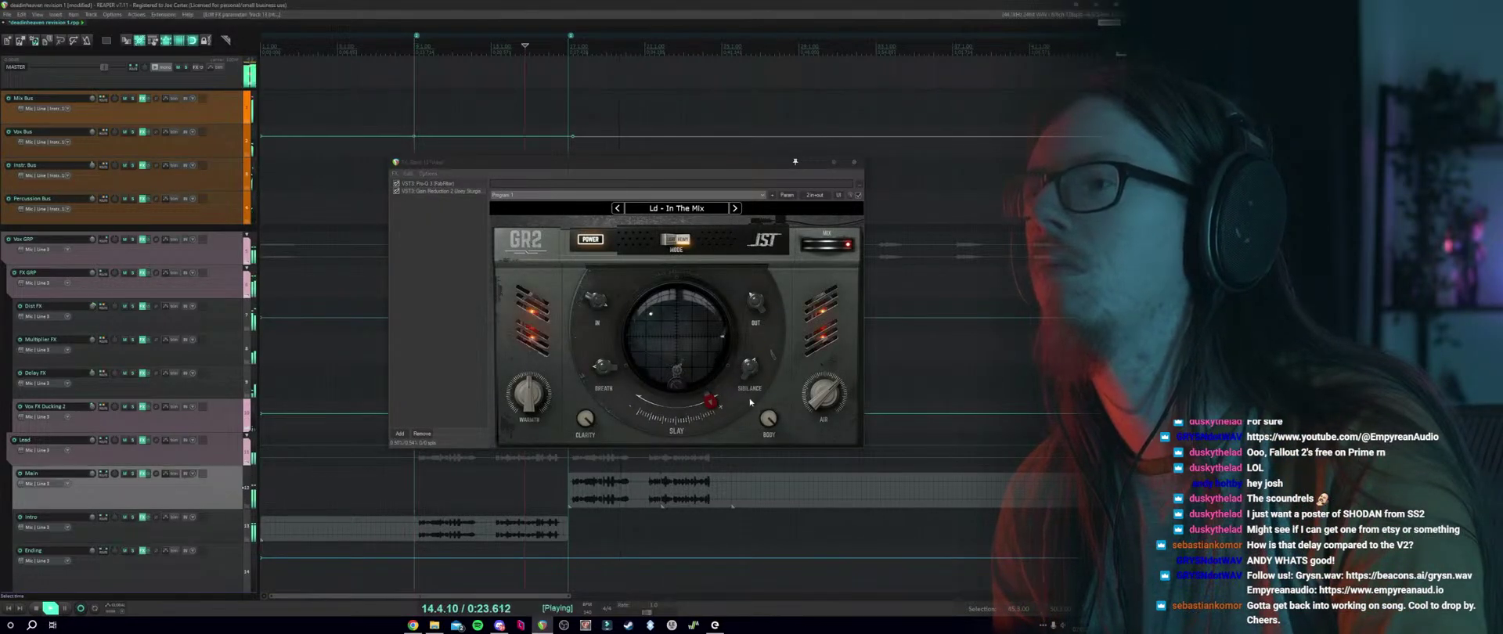
pyautogui.moveTo(754, 376)
pyautogui.scroll(-4, 753, 377)
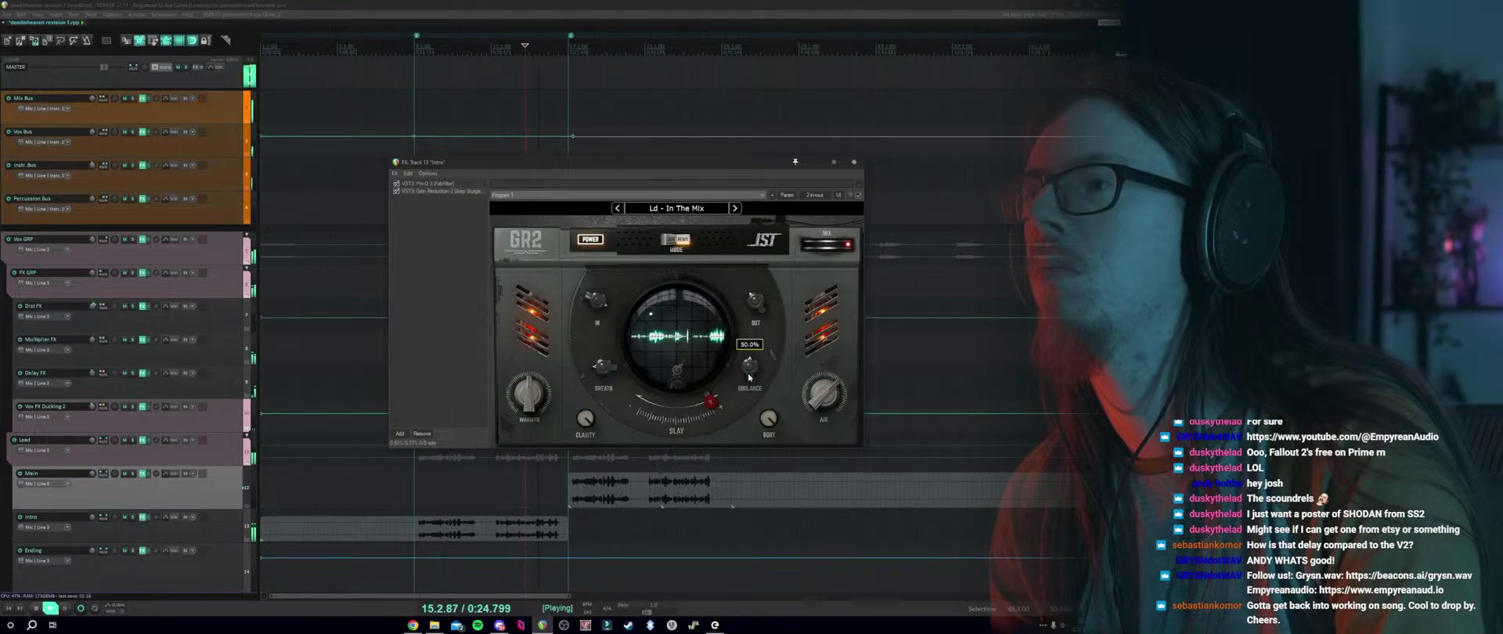
pyautogui.click(855, 163)
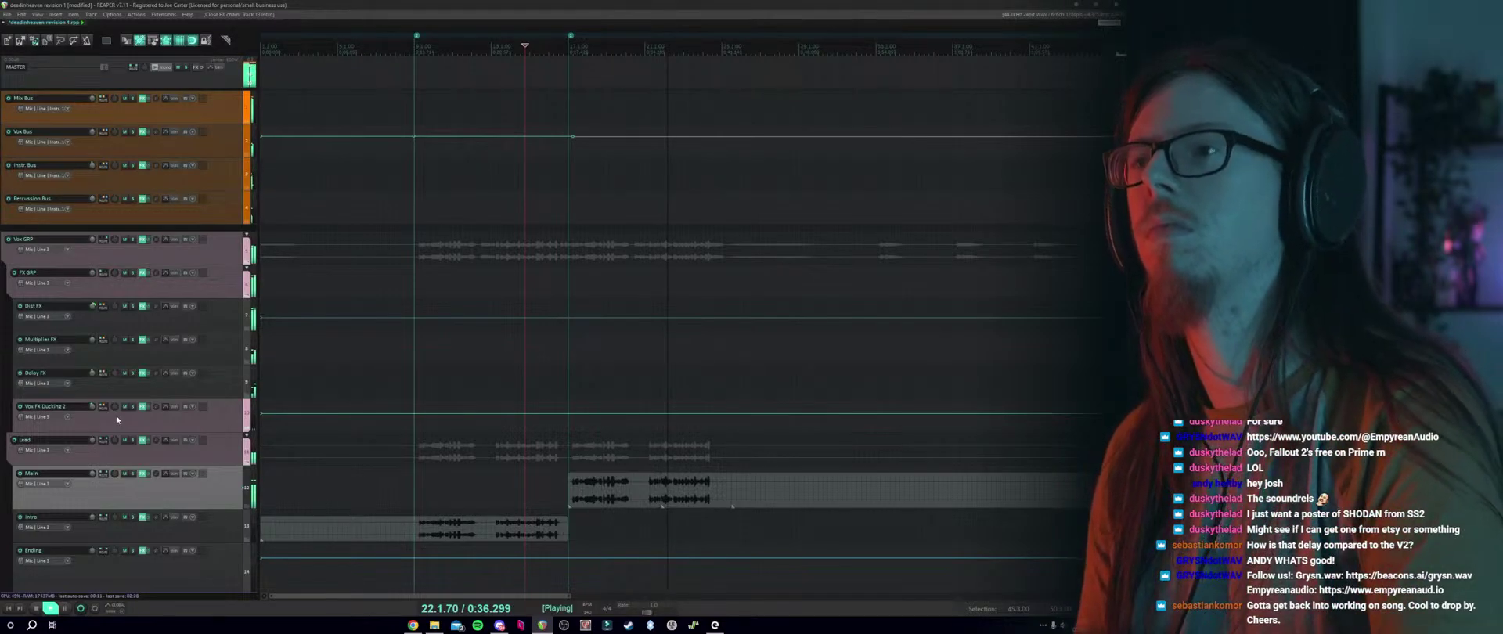
# Solo the Dist FX track and add FabFilter Pro-Q 3 to the end of its effects chain.
pyautogui.click(132, 306)
pyautogui.click(141, 313)
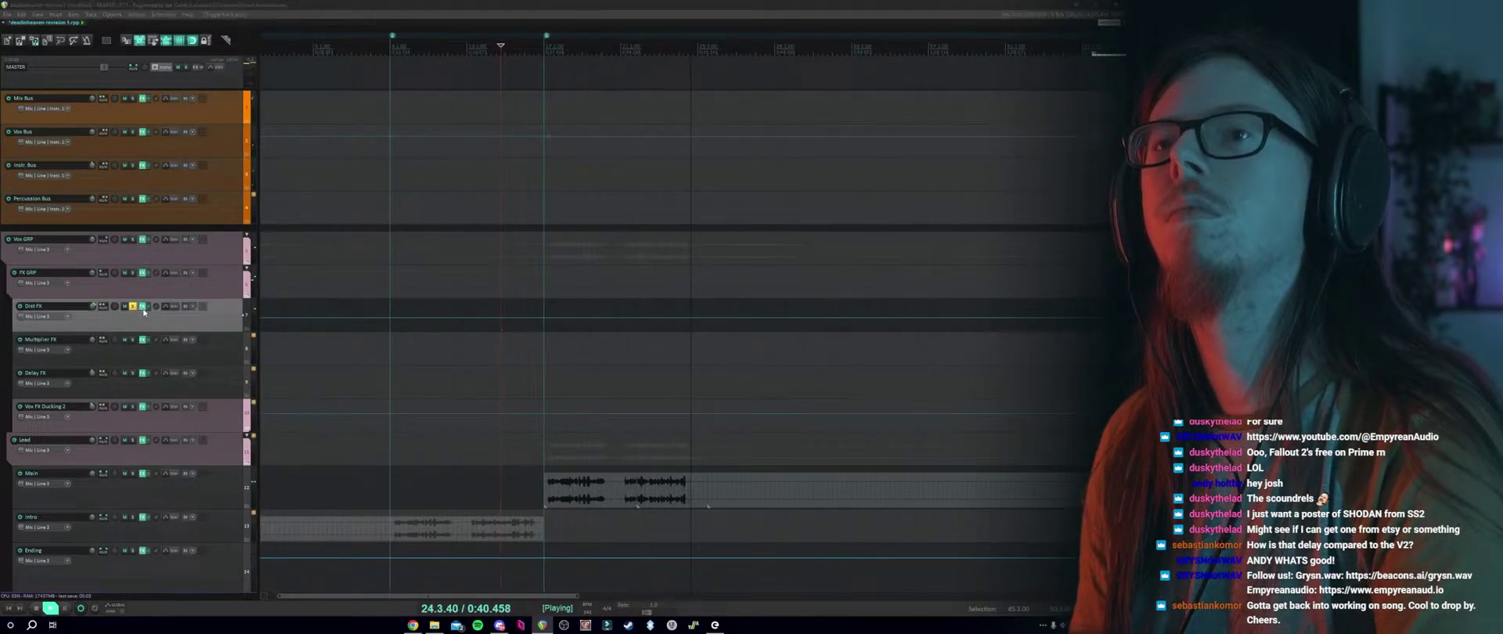
pyautogui.click(142, 306)
pyautogui.press('space')
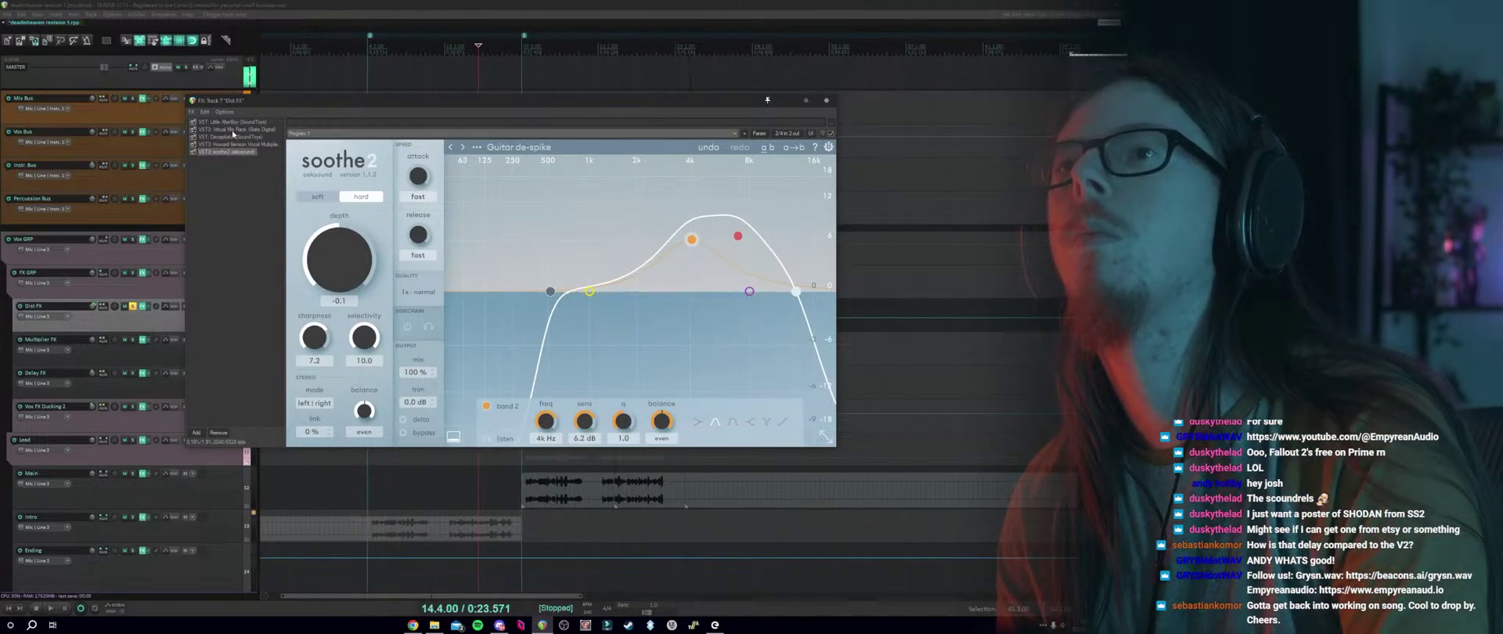
pyautogui.doubleClick(237, 190)
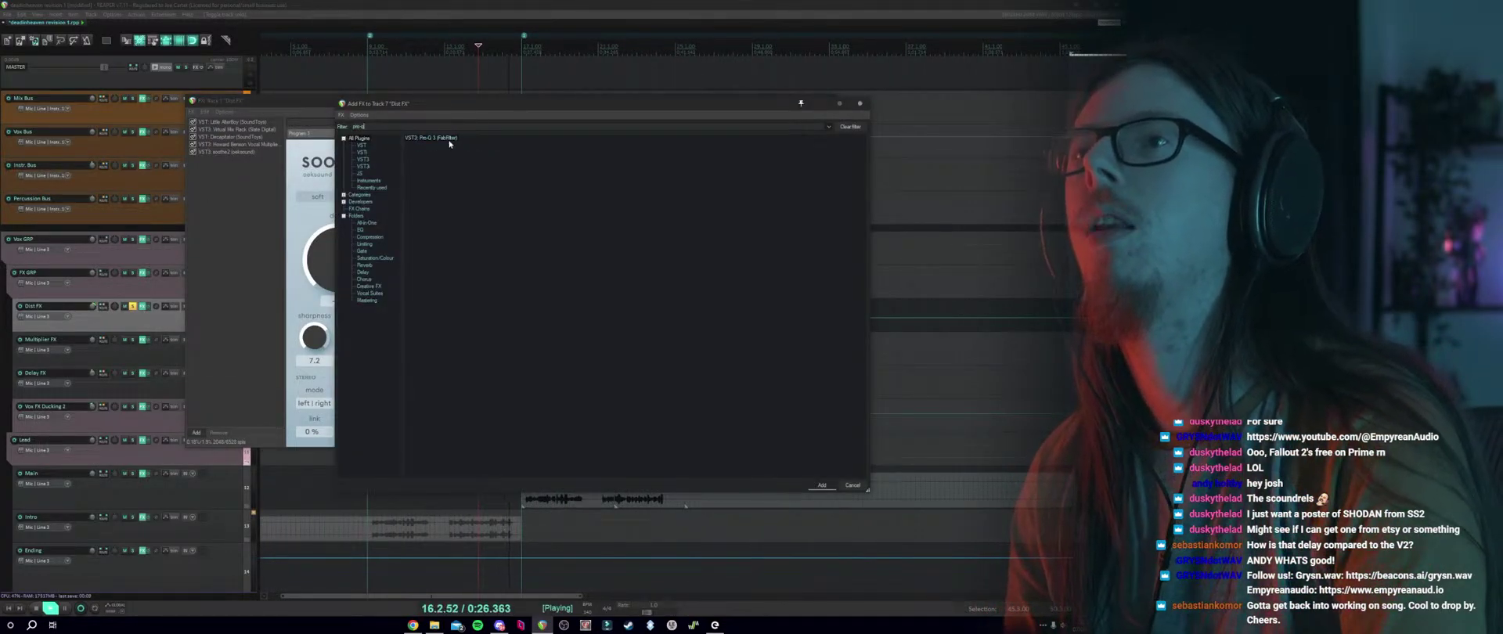
pyautogui.press('Return')
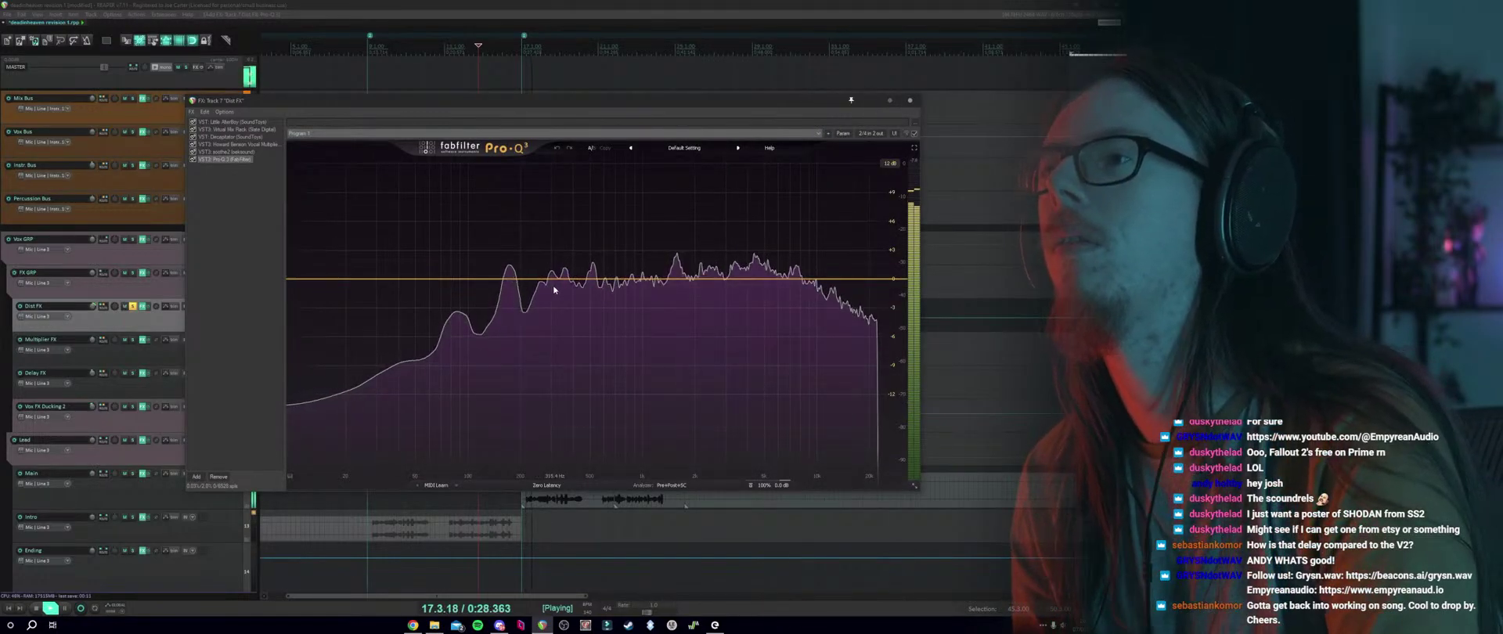
# Add a low cut band at about 79 Hz with a 24 dB/oct slope in the Dist FX track's Pro-Q 3.
pyautogui.click(450, 285)
pyautogui.press('space')
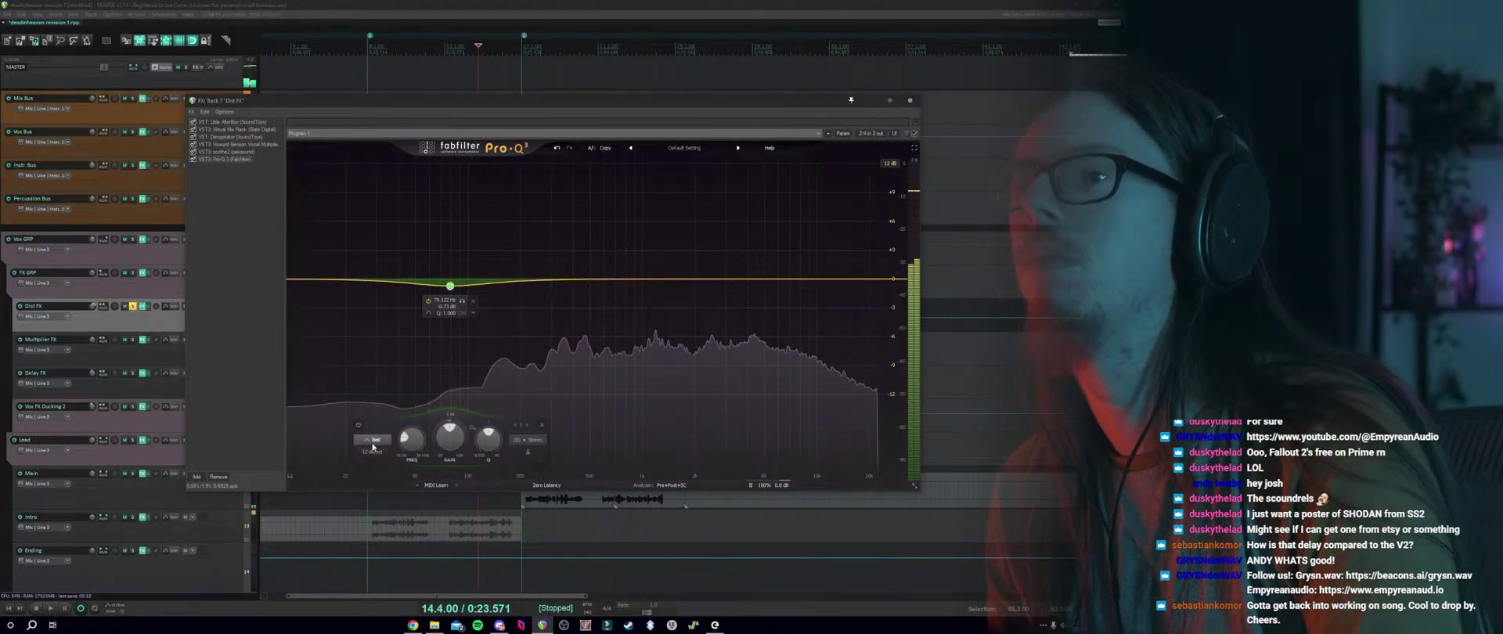
pyautogui.click(373, 440)
pyautogui.click(375, 374)
pyautogui.click(370, 454)
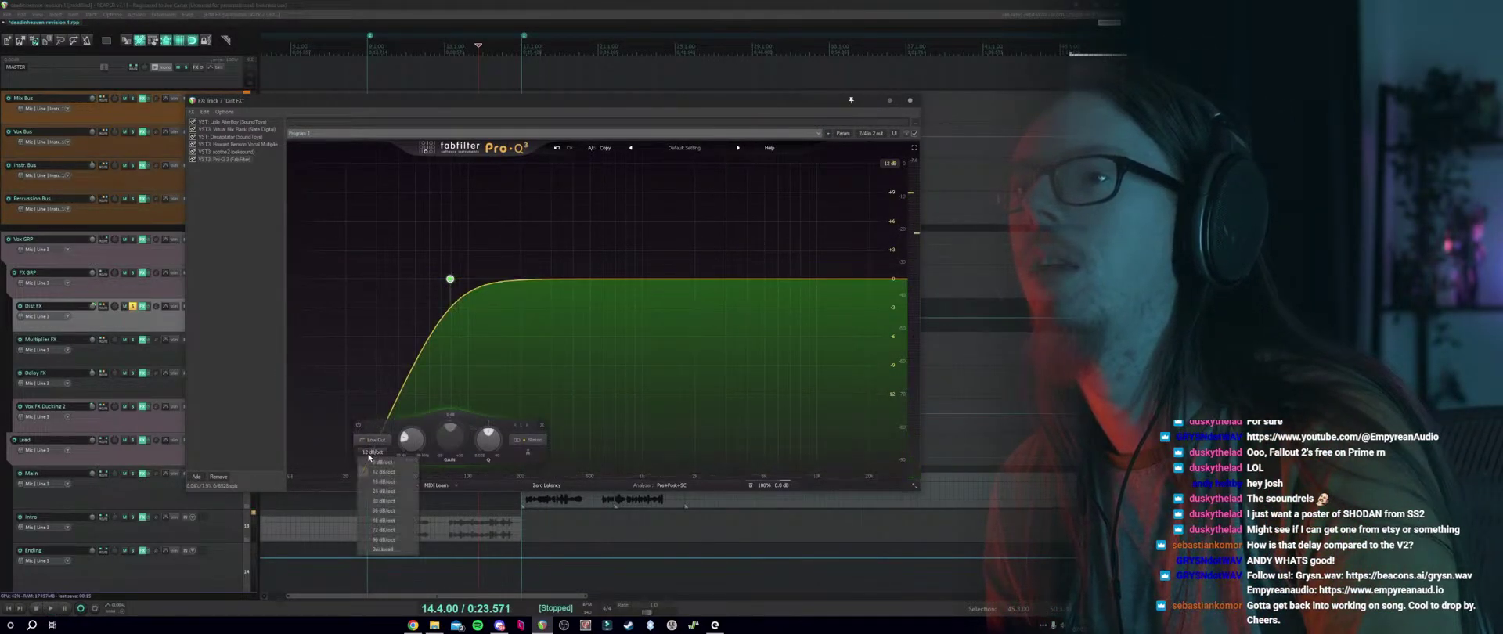
pyautogui.click(380, 491)
pyautogui.press('space')
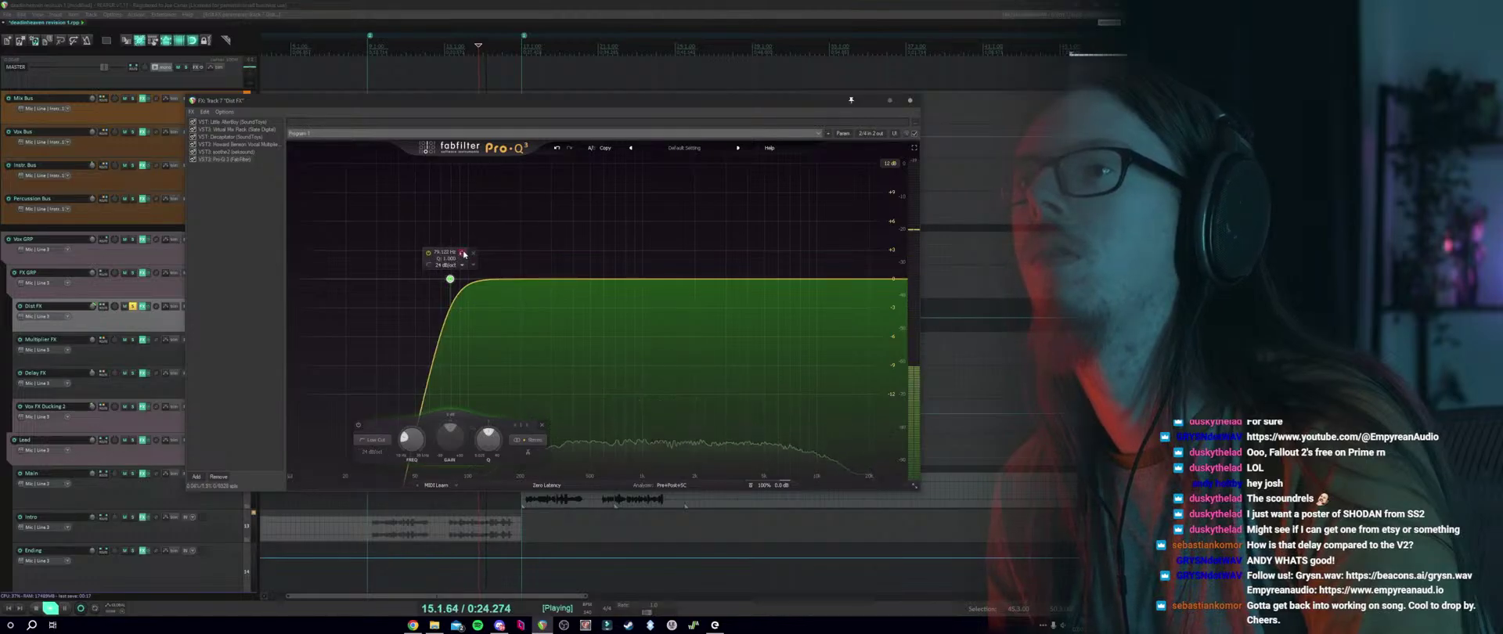
# Raise the low cut frequency on the Dist FX track to about 132 Hz while playing the vocals.
pyautogui.click(513, 510)
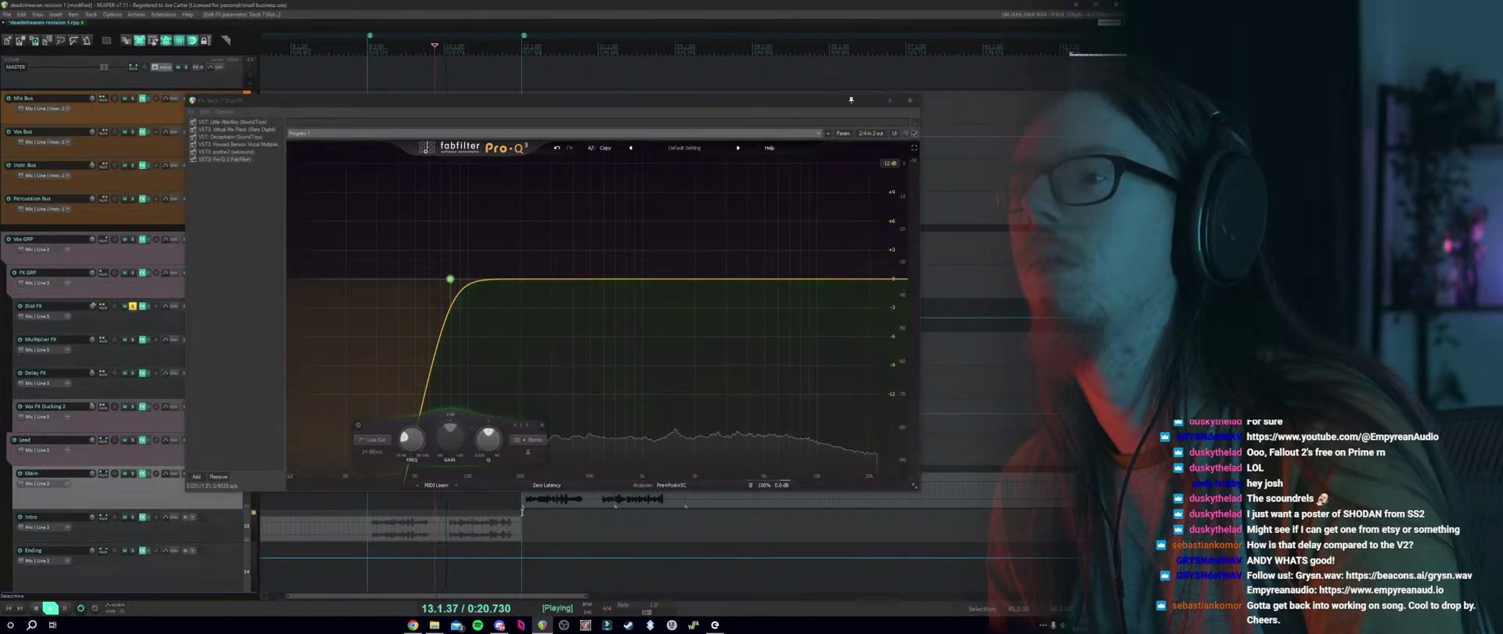
pyautogui.click(515, 518)
pyautogui.click(454, 280)
pyautogui.moveTo(454, 280); pyautogui.dragTo(497, 279)
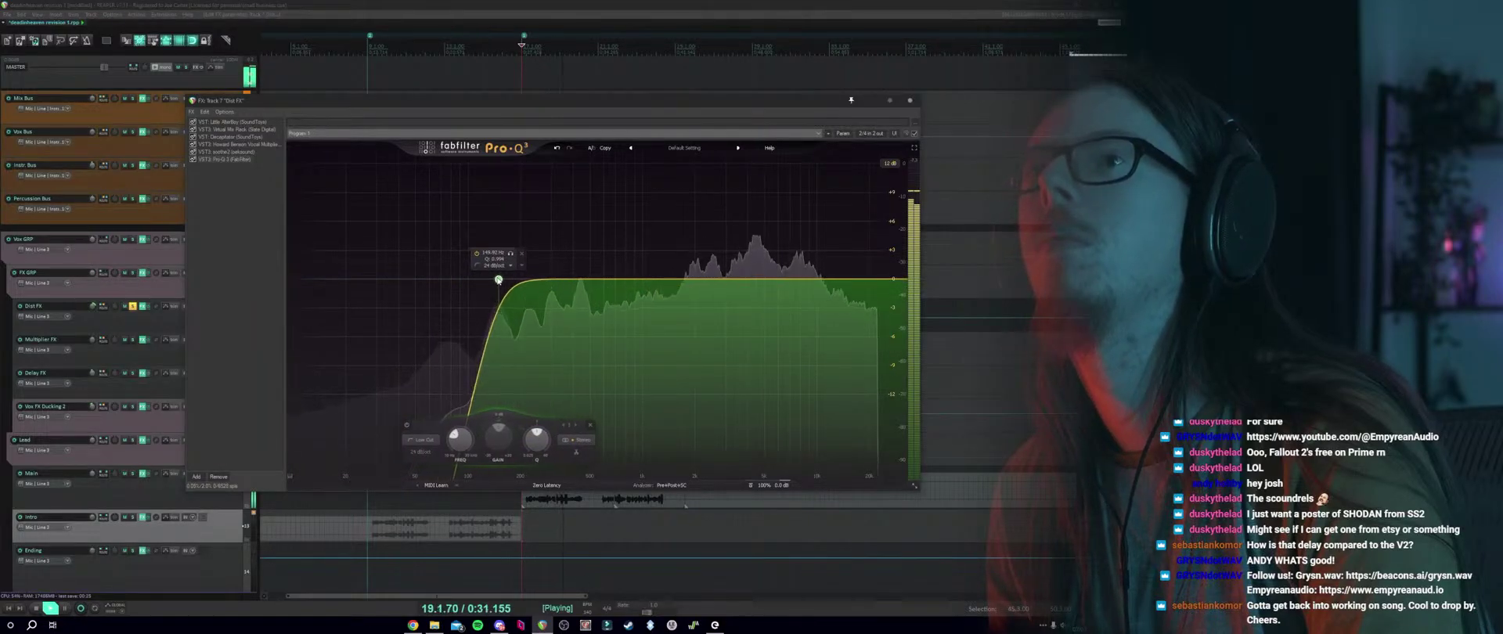
pyautogui.moveTo(507, 278); pyautogui.dragTo(501, 278)
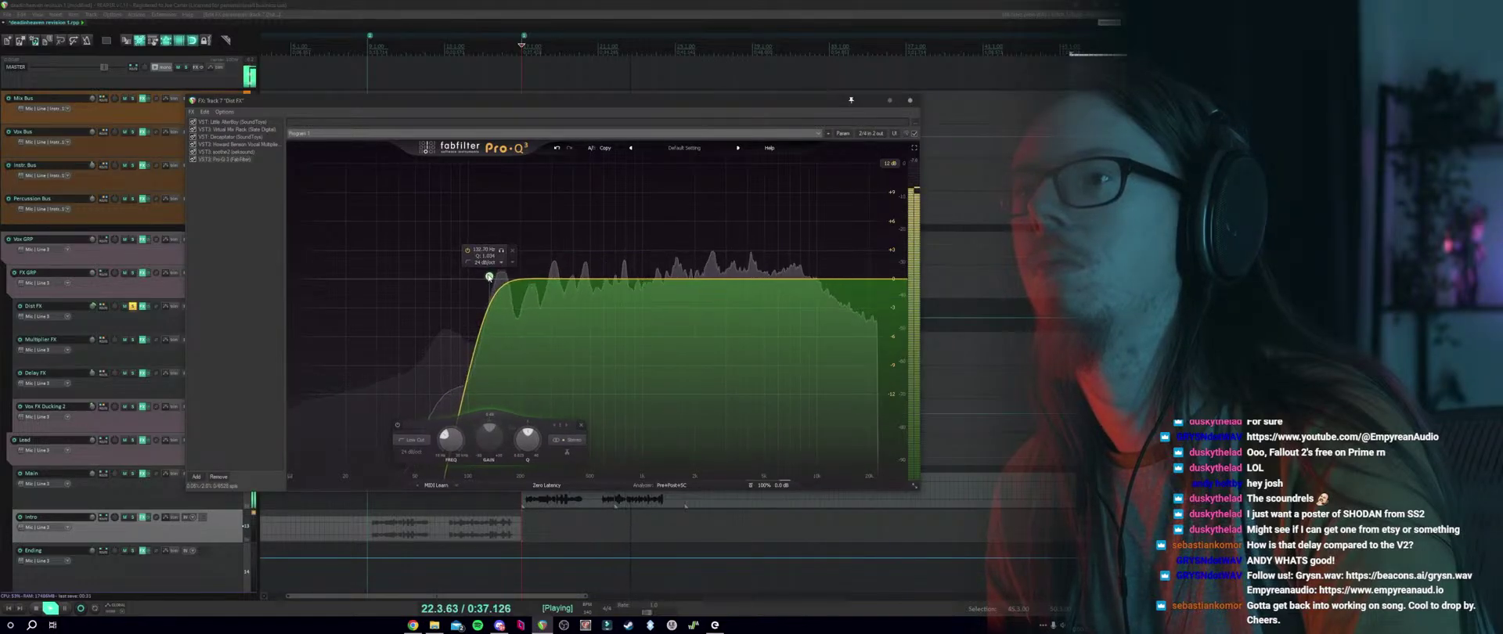
# Add a bell cut of about 3 dB around 1.8 kHz in the Dist FX track's Pro-Q 3 while auditioning the band.
pyautogui.doubleClick(653, 295)
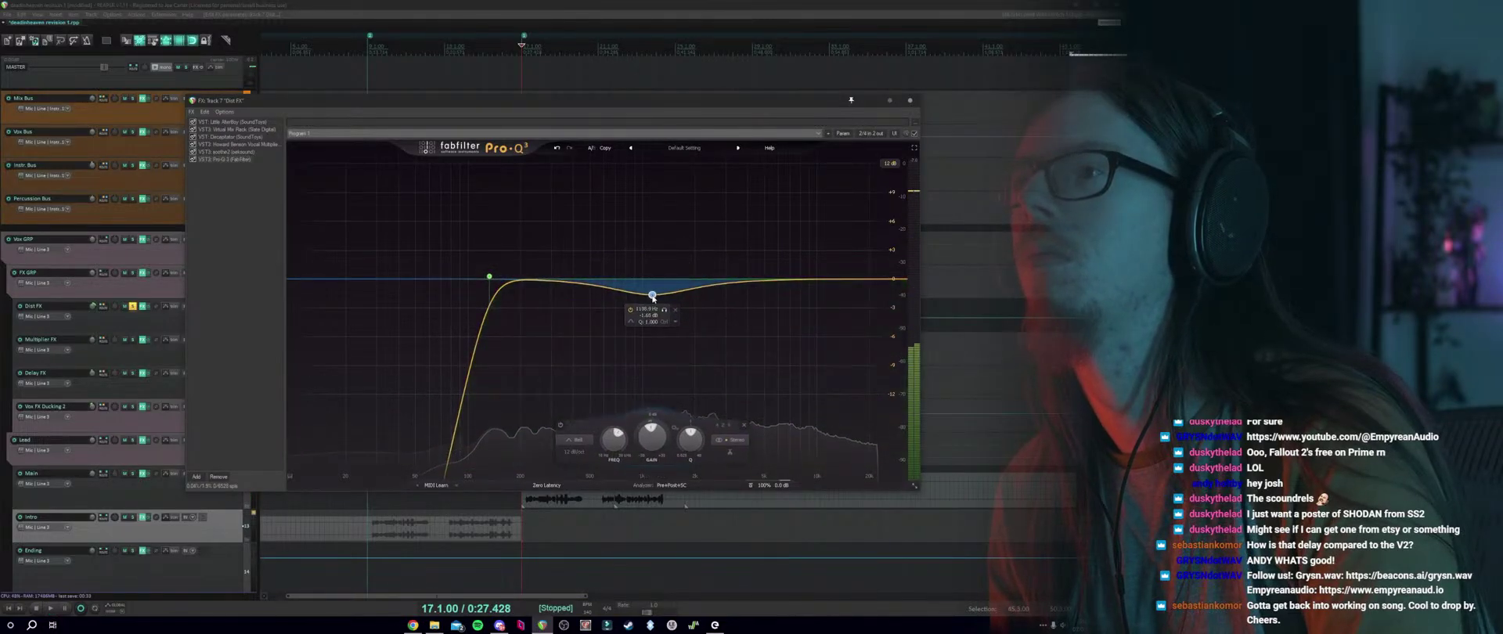
pyautogui.moveTo(653, 295); pyautogui.dragTo(689, 304)
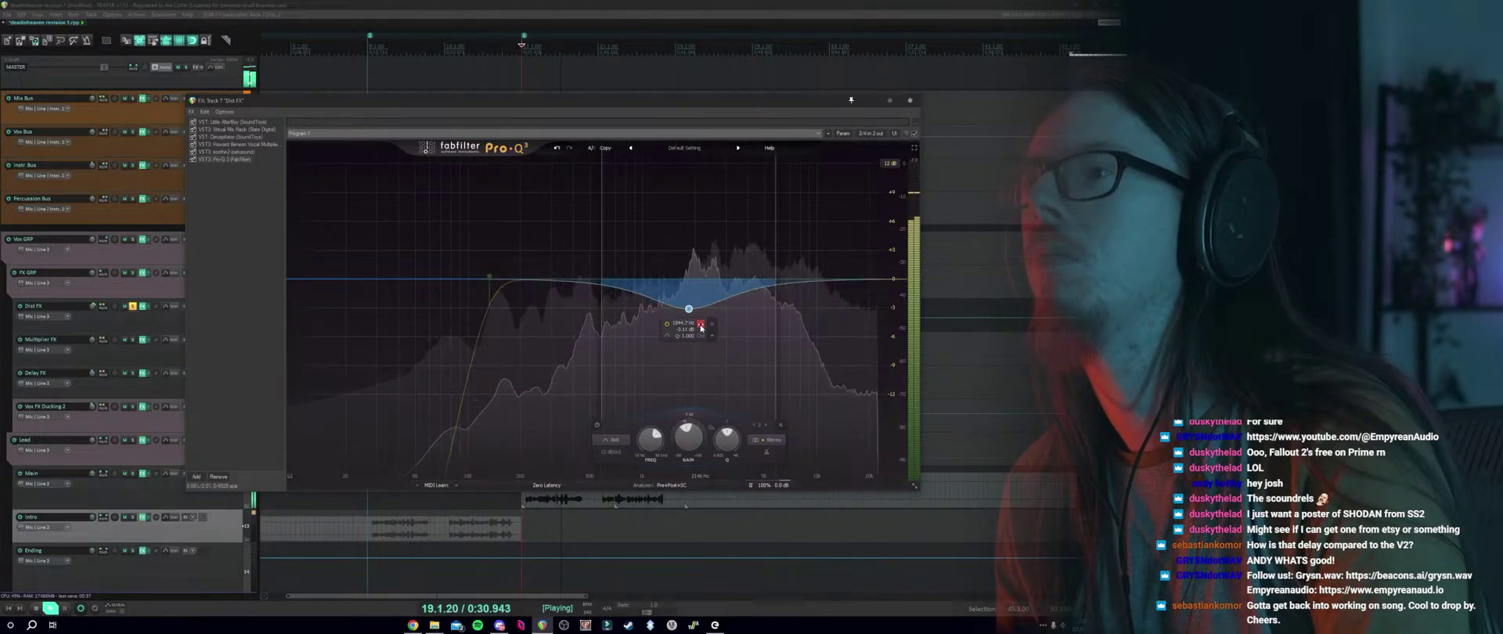
pyautogui.click(700, 325)
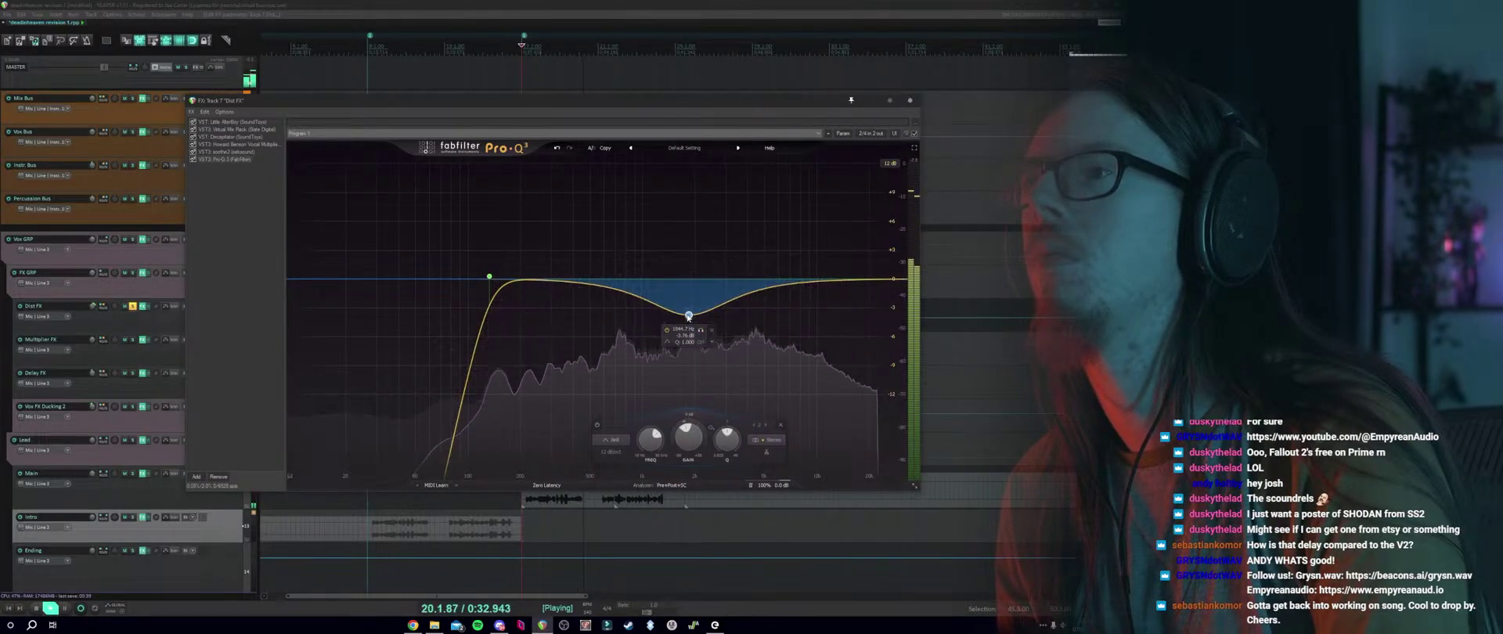
pyautogui.moveTo(689, 315); pyautogui.dragTo(687, 309)
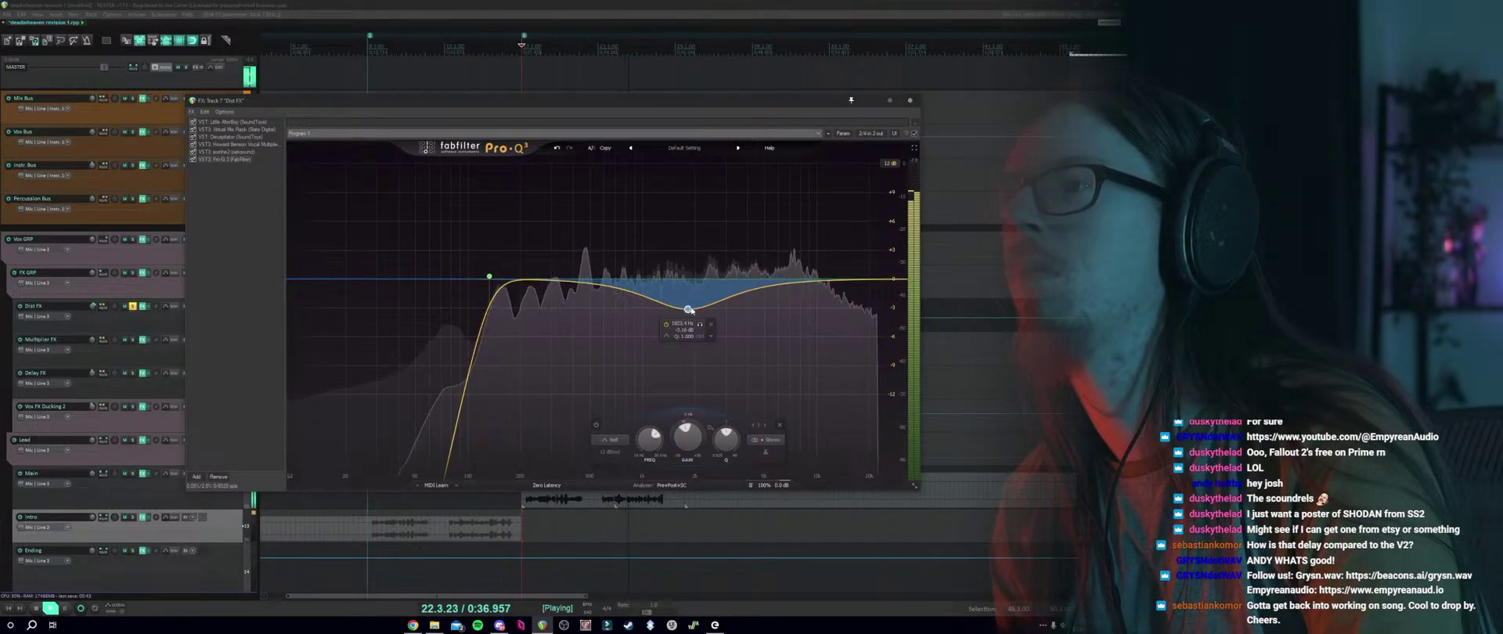
pyautogui.press('space')
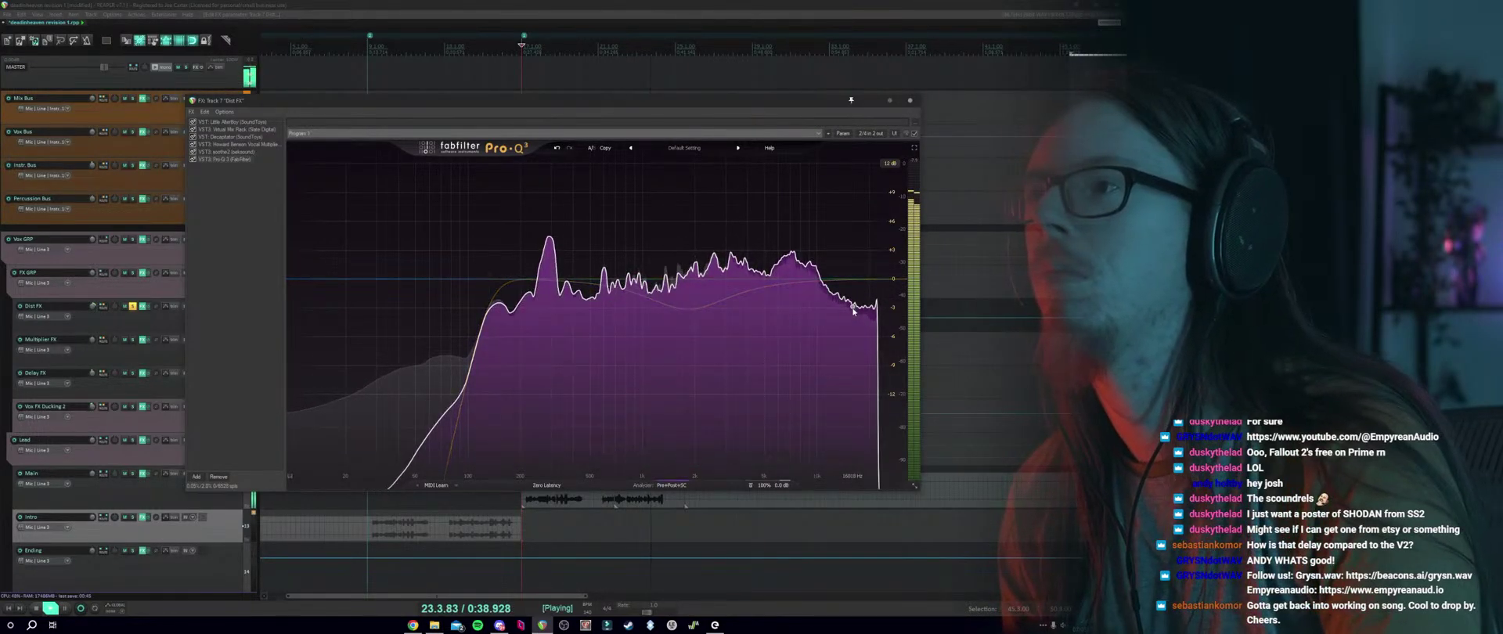
# Add a high cut band with a 12 dB/oct slope at the upper end of the Dist FX track's Pro-Q 3 spectrum.
pyautogui.click(850, 279)
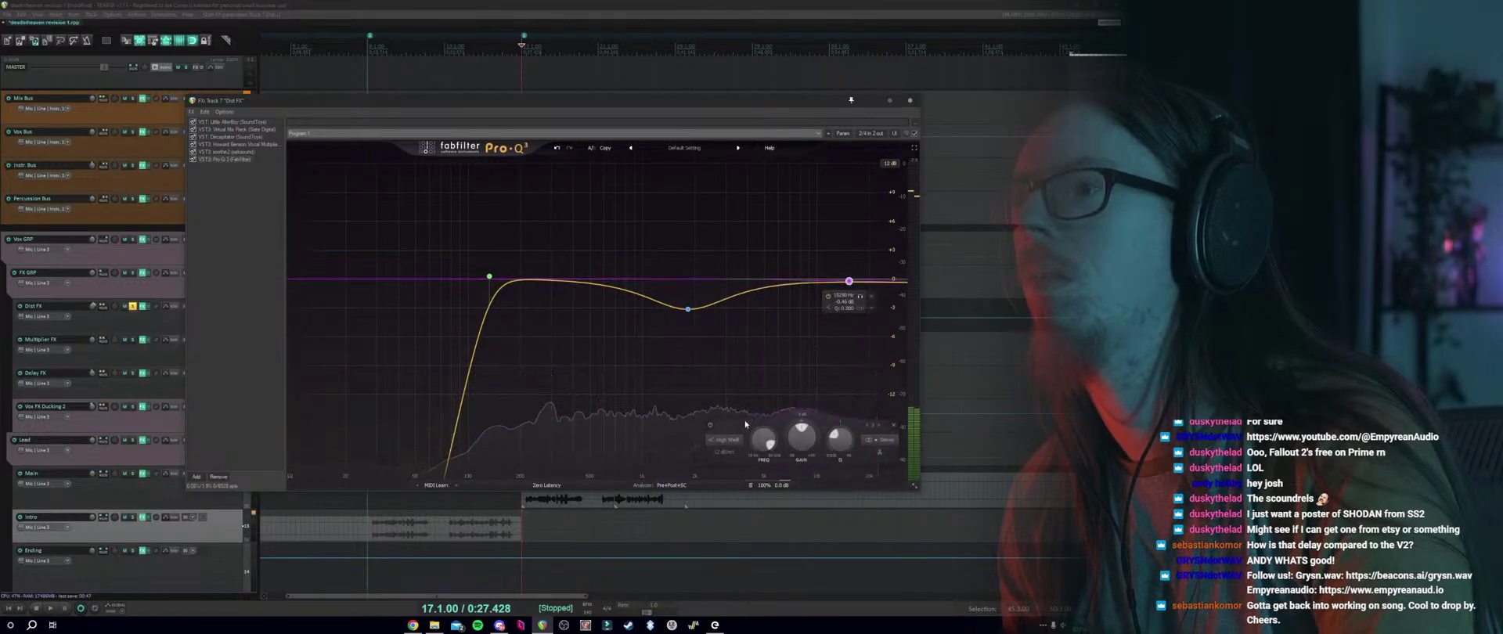
pyautogui.click(728, 440)
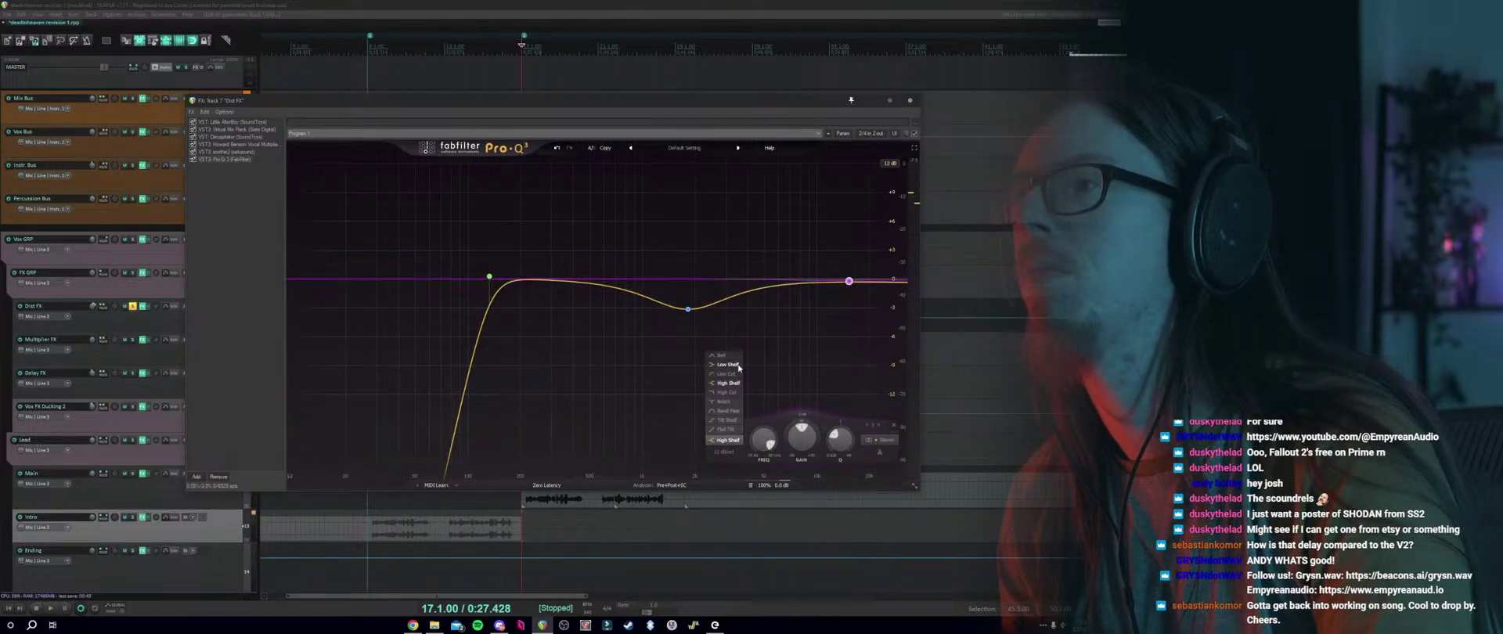
pyautogui.click(727, 393)
pyautogui.click(732, 453)
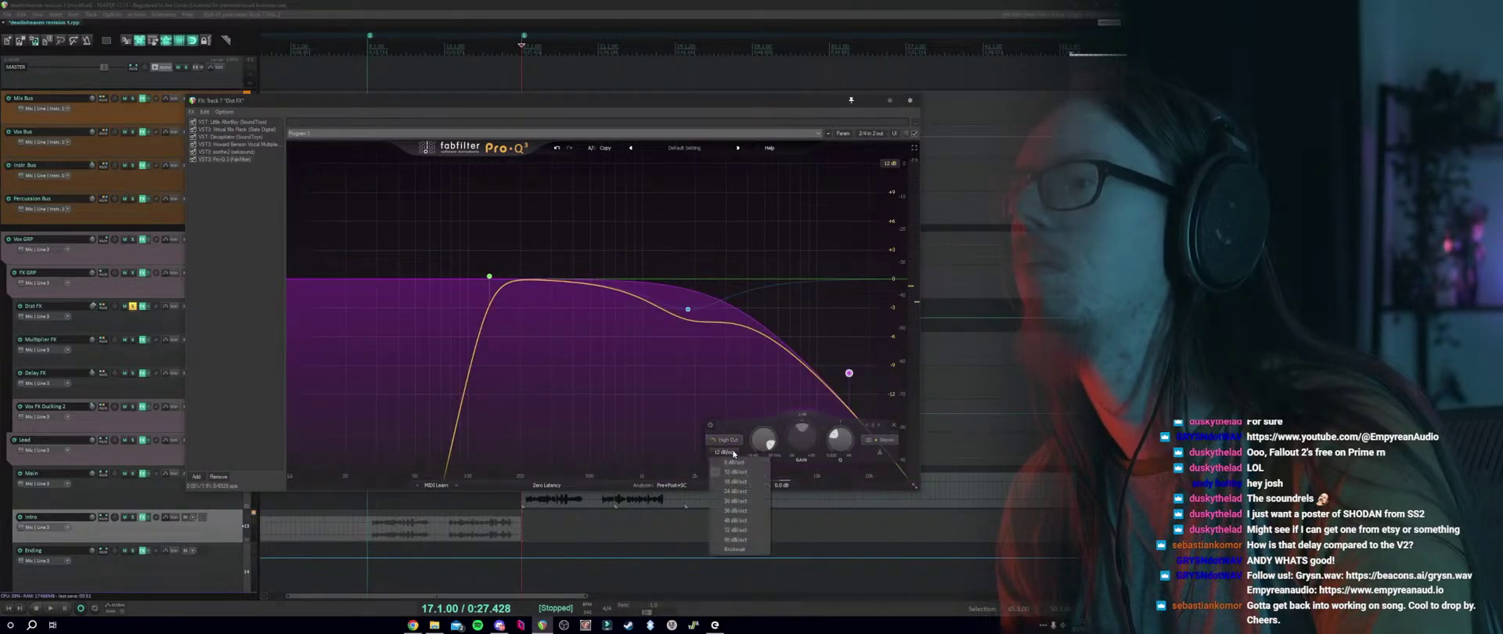
pyautogui.click(844, 373)
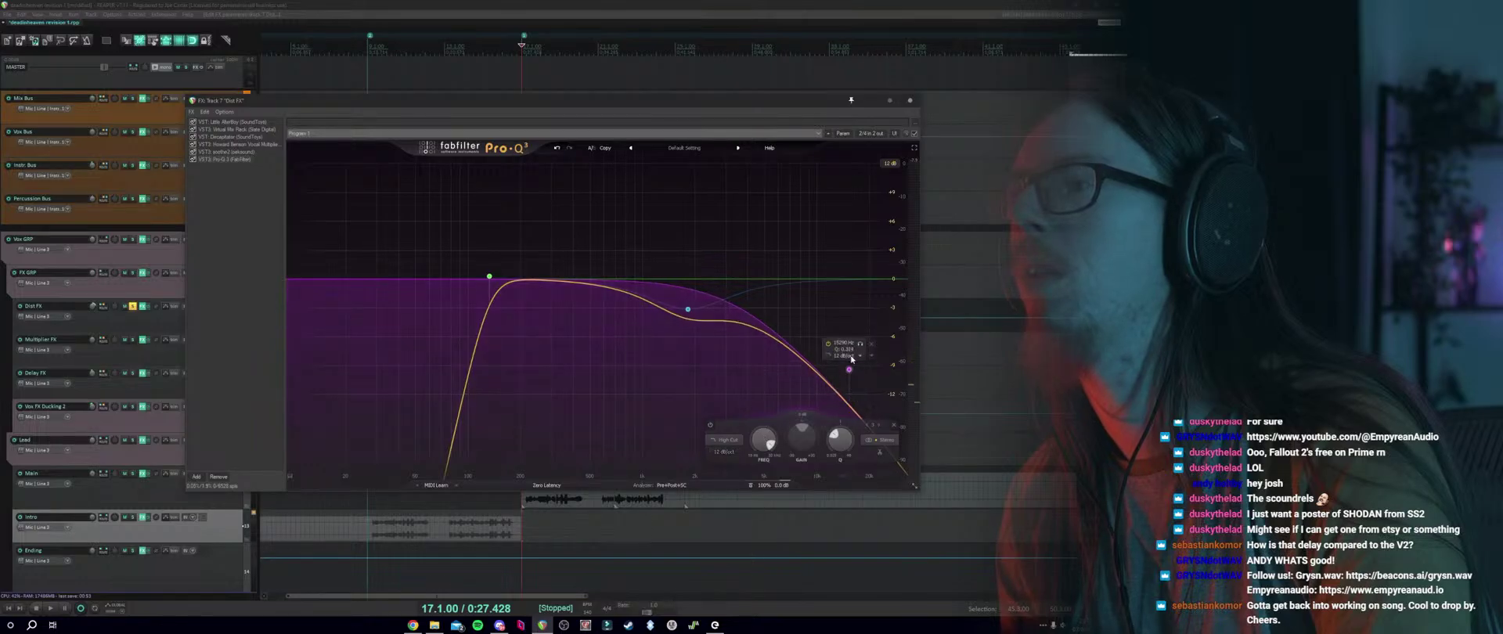
pyautogui.moveTo(849, 368); pyautogui.dragTo(858, 280)
# Compare the high cut bypassed and active during playback, lower it to about 15 kHz, and close the Dist FX effects chain.
pyautogui.press('space')
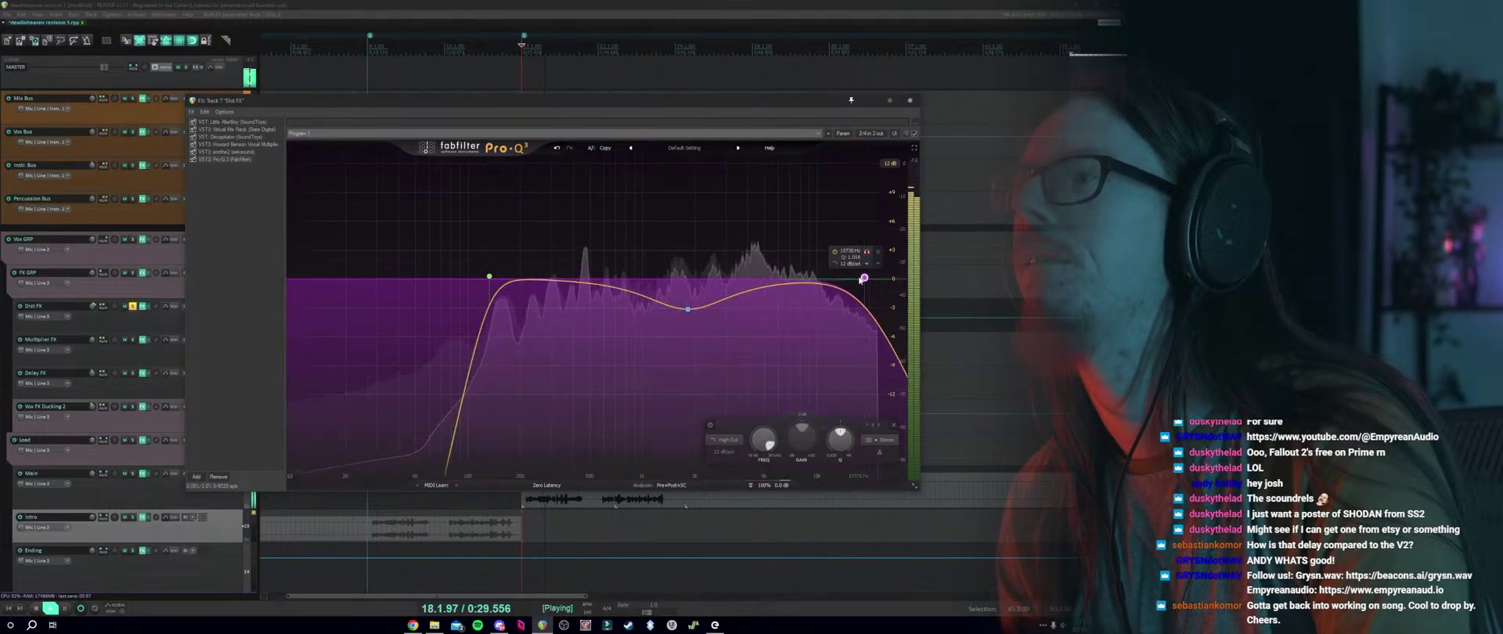
pyautogui.click(834, 252)
pyautogui.click(834, 252)
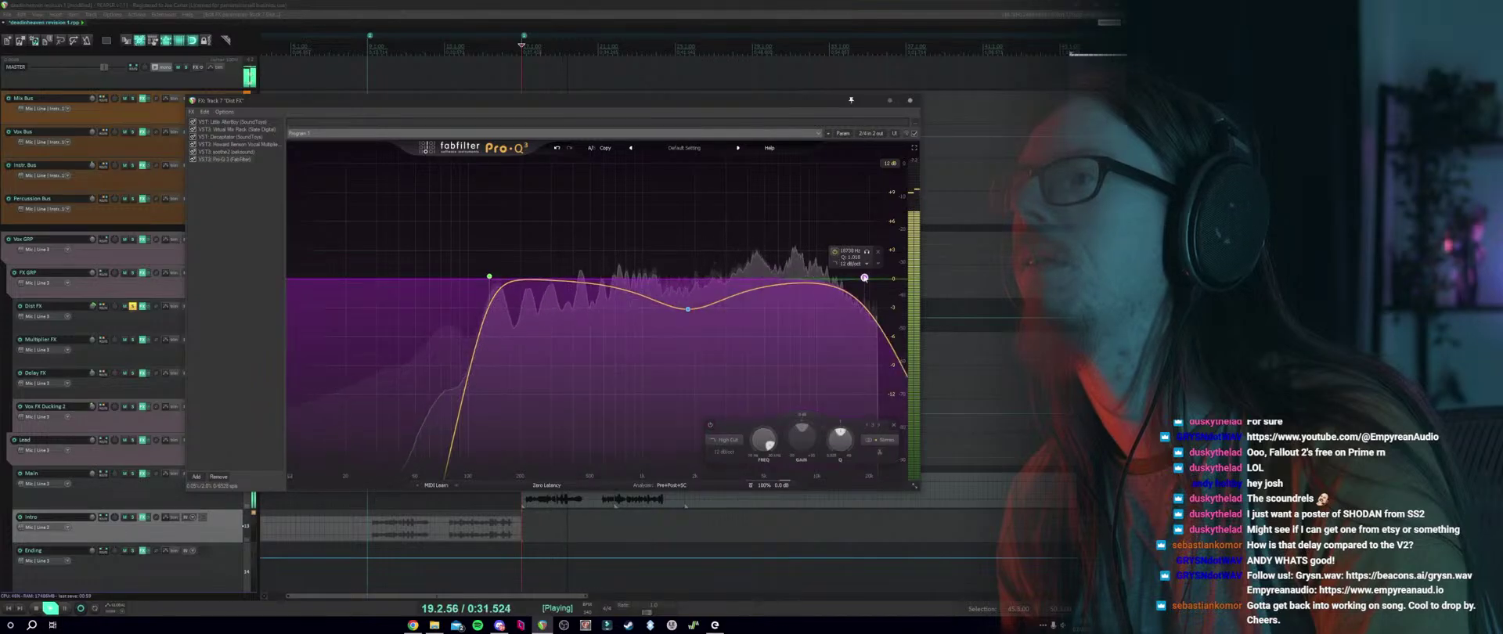
pyautogui.moveTo(864, 277); pyautogui.dragTo(854, 277)
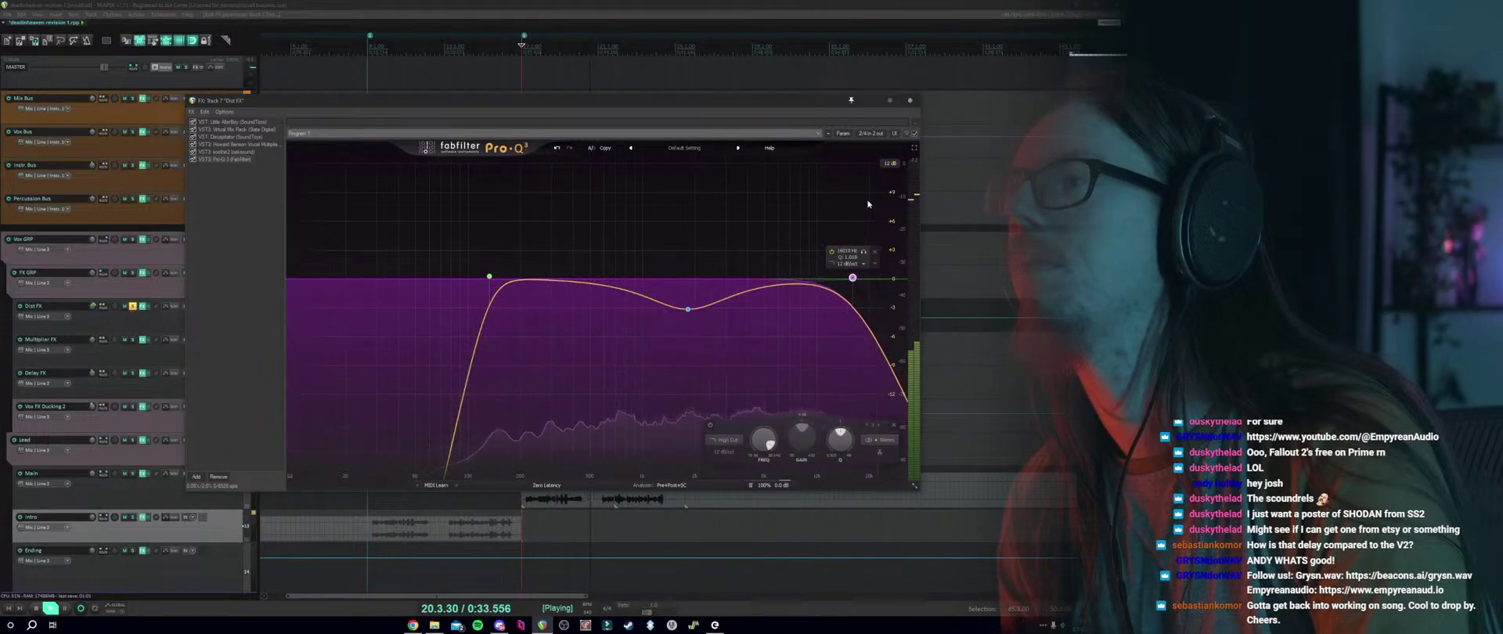
pyautogui.click(910, 101)
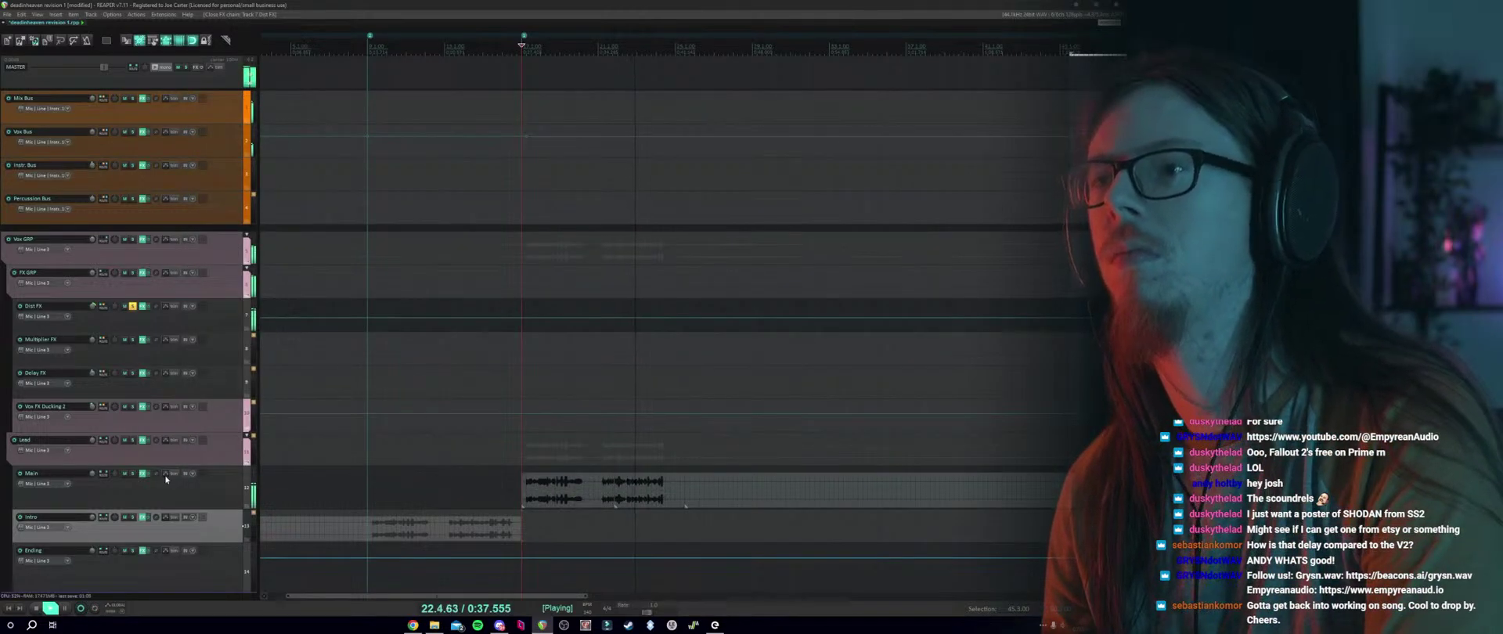
# Unsolo the Dist FX track and play the full mix.
pyautogui.press('space')
pyautogui.click(133, 306)
pyautogui.press('space')
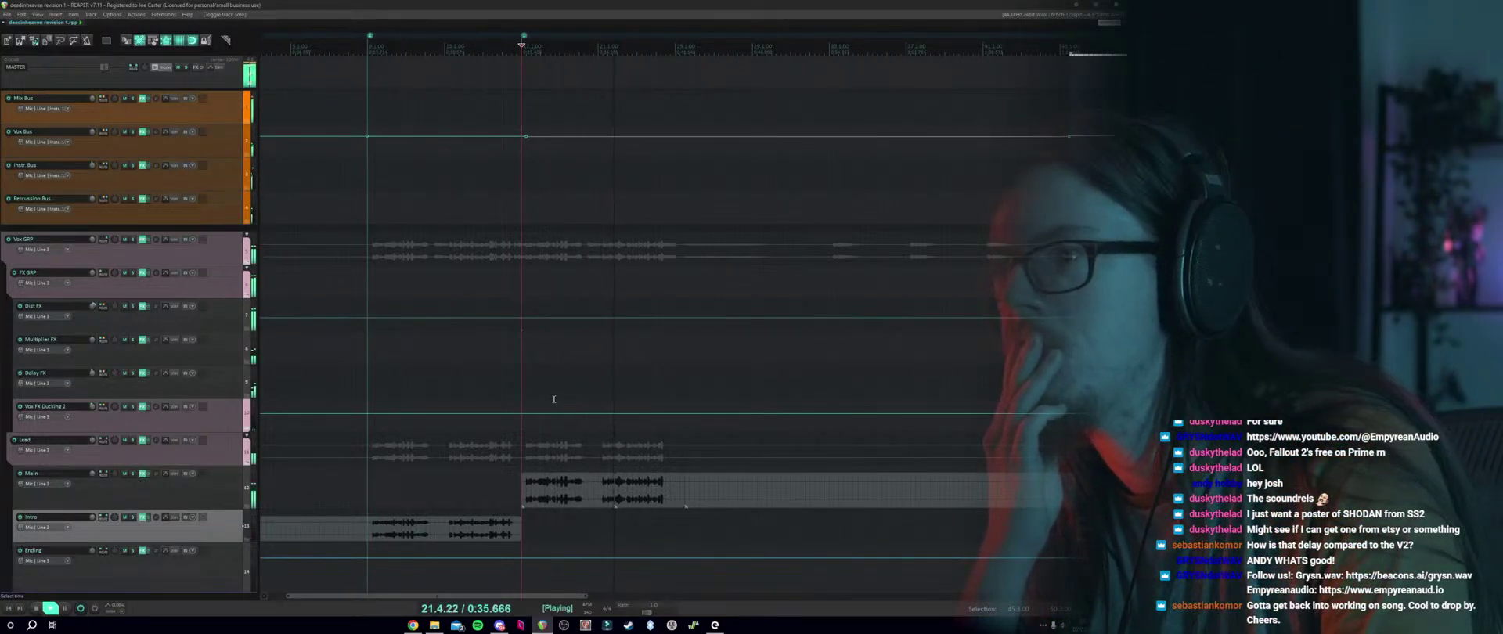
# Listen through the full mix up to the ending while examining the vocal, drum, guitar and synth tracks.
pyautogui.scroll(-2, 554, 399)
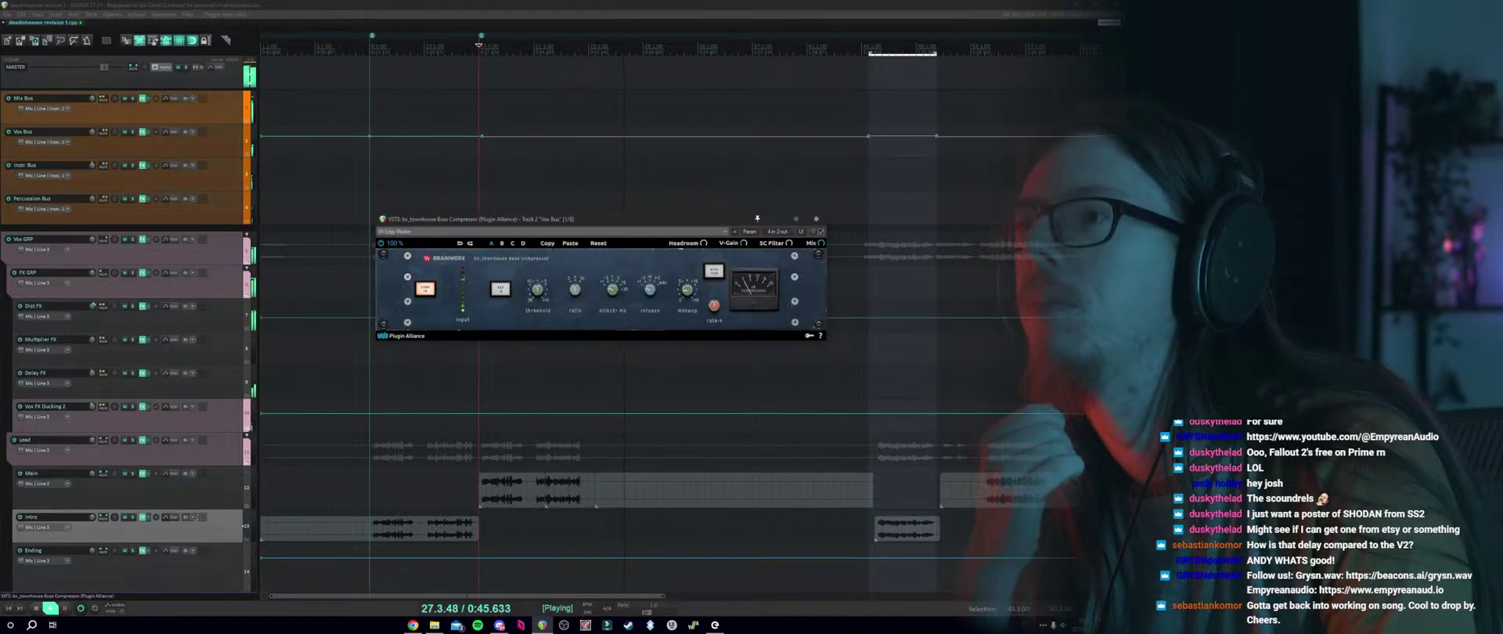
pyautogui.press('Escape')
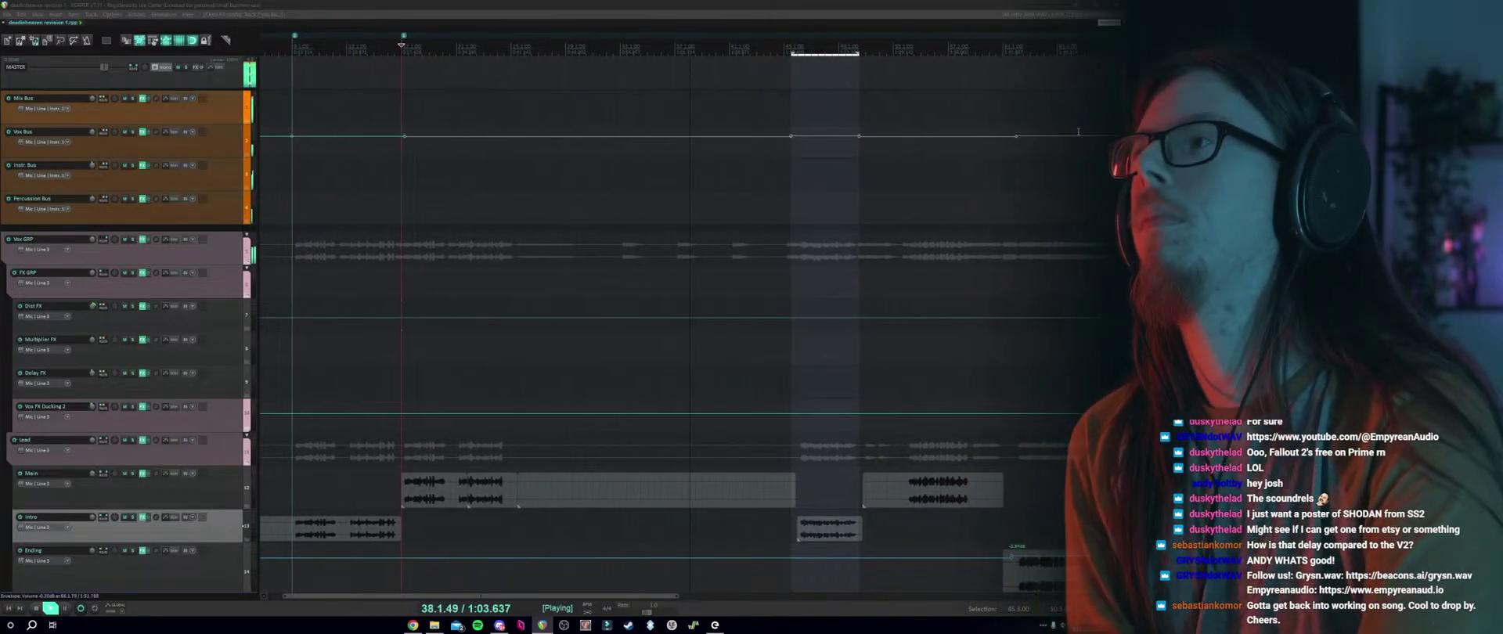
pyautogui.scroll(-15, 605, 315)
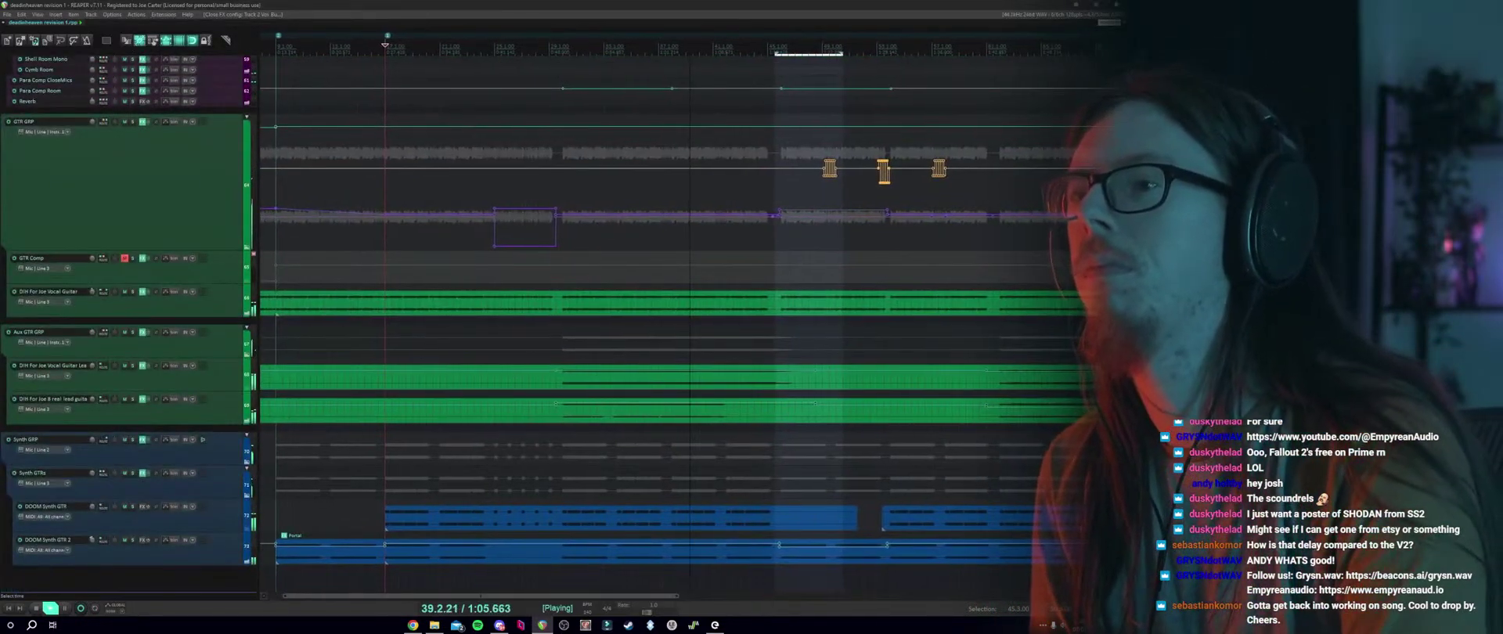
pyautogui.scroll(5, 1035, 357)
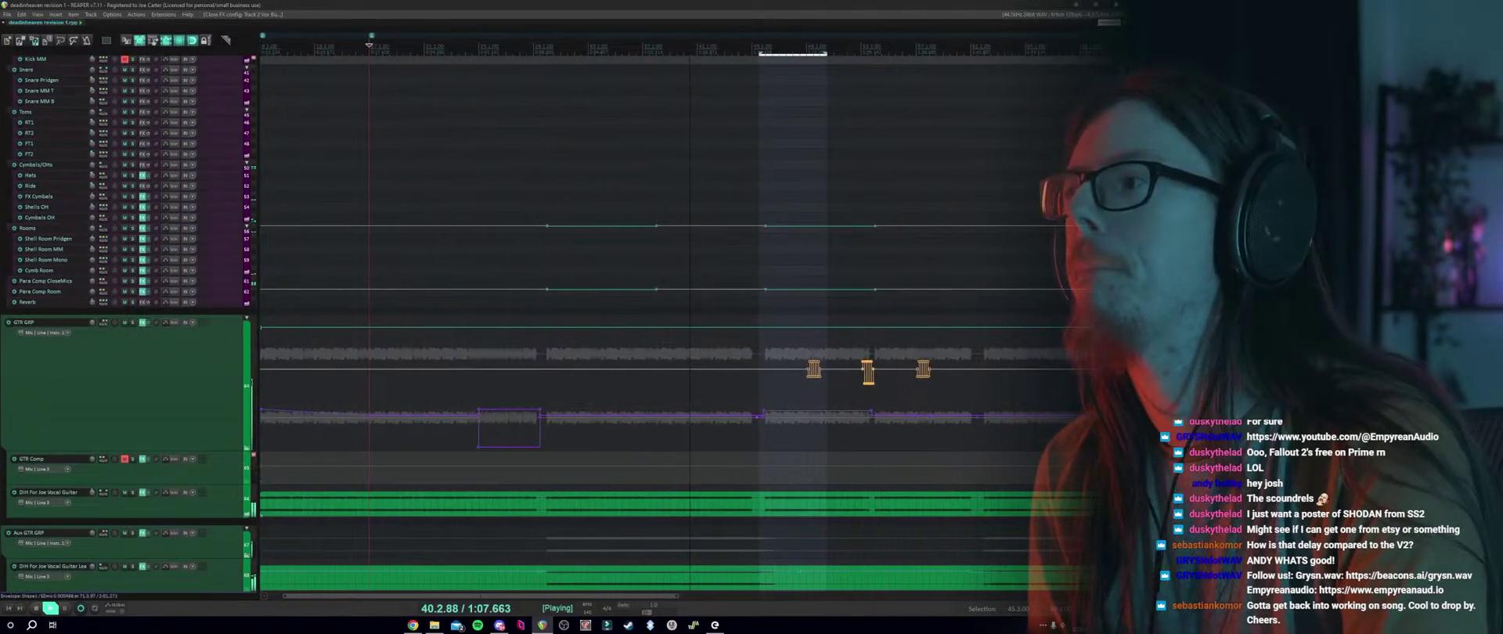
pyautogui.scroll(7, 548, 226)
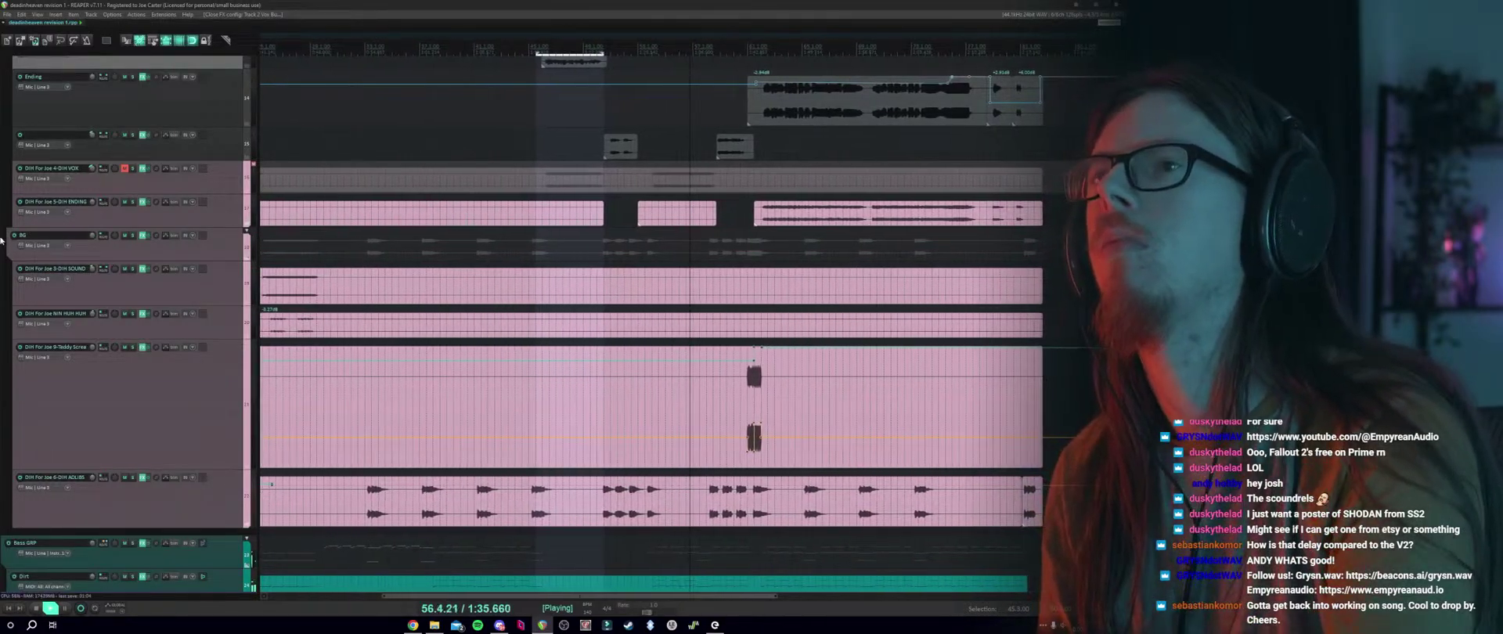
pyautogui.scroll(4, 127, 371)
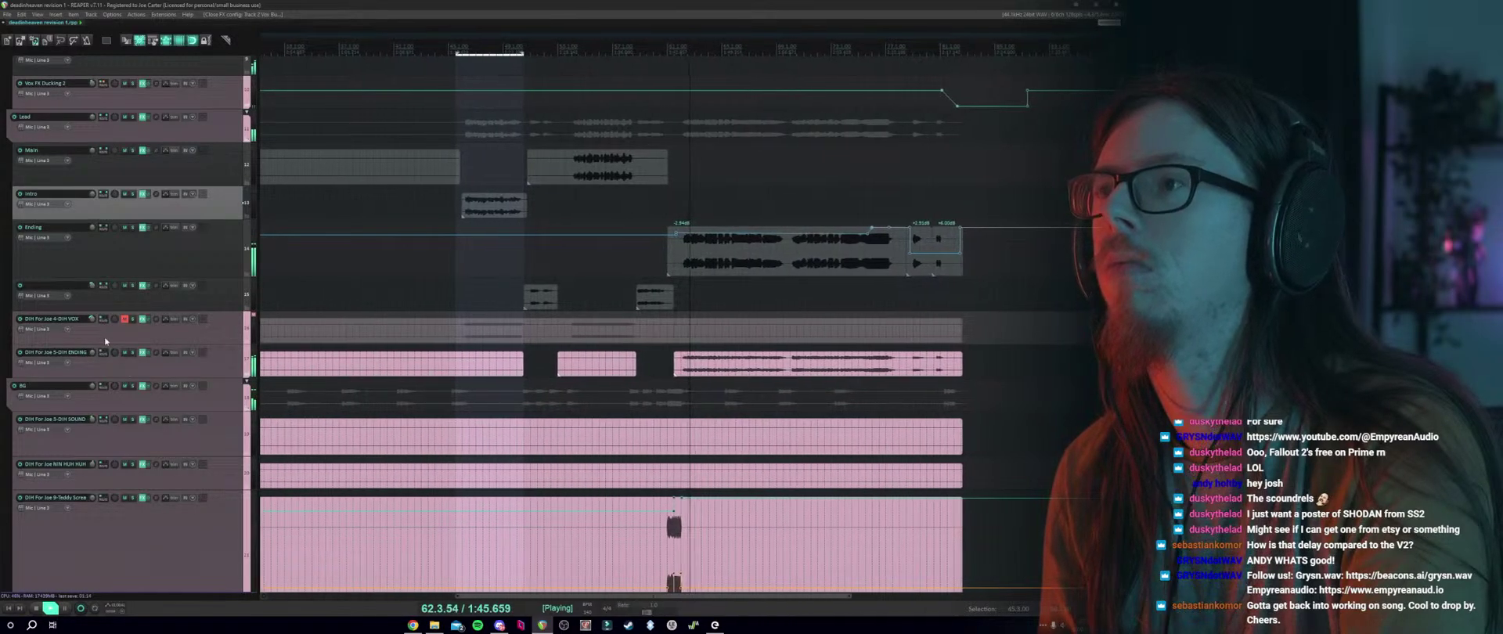
pyautogui.scroll(5, 673, 321)
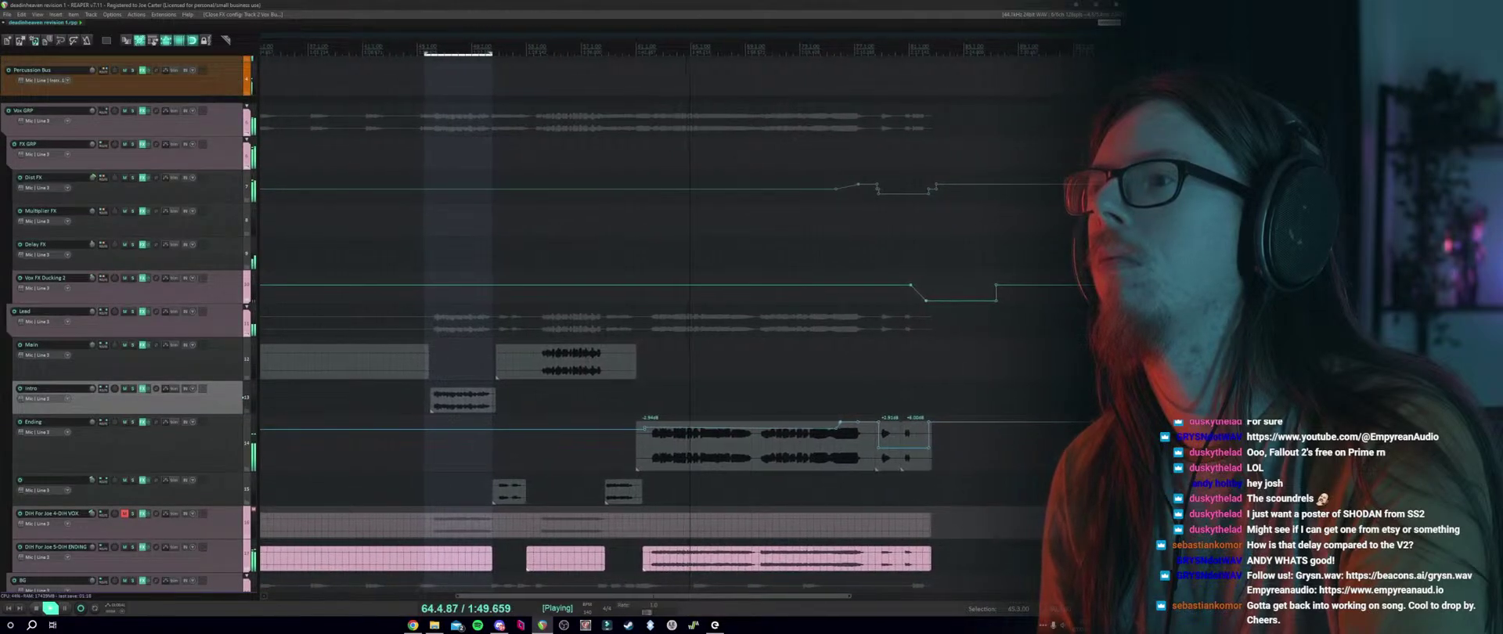
pyautogui.scroll(3, 641, 136)
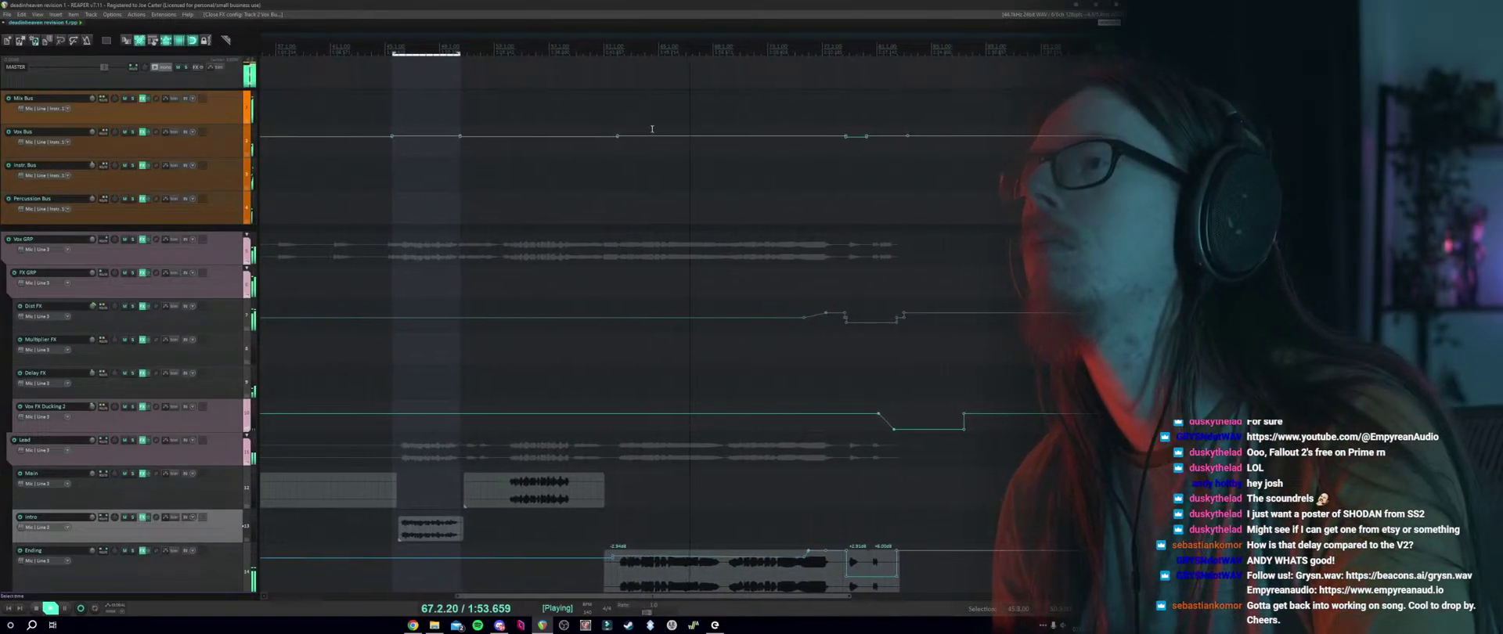
# Raise the Vox Bus volume automation slightly over the ending section starting at bar 62, listening through it.
pyautogui.moveTo(654, 135); pyautogui.dragTo(654, 132)
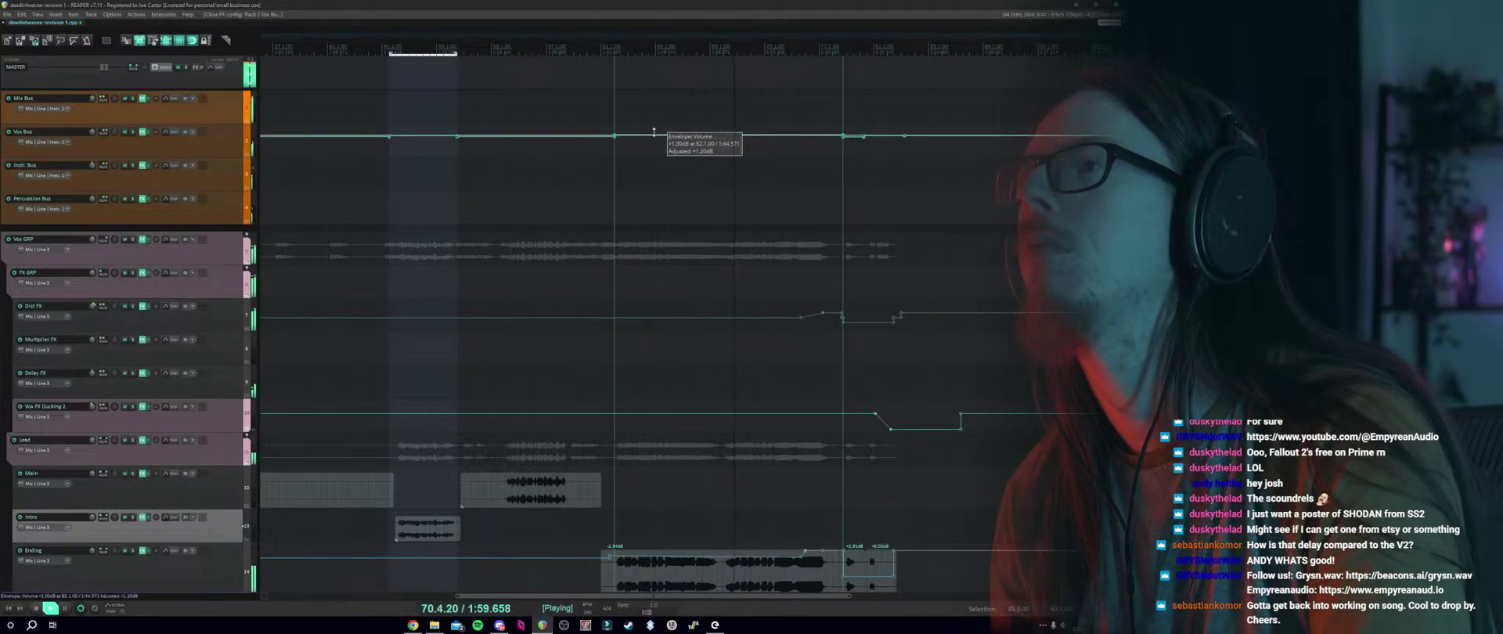
pyautogui.moveTo(653, 132); pyautogui.dragTo(654, 133)
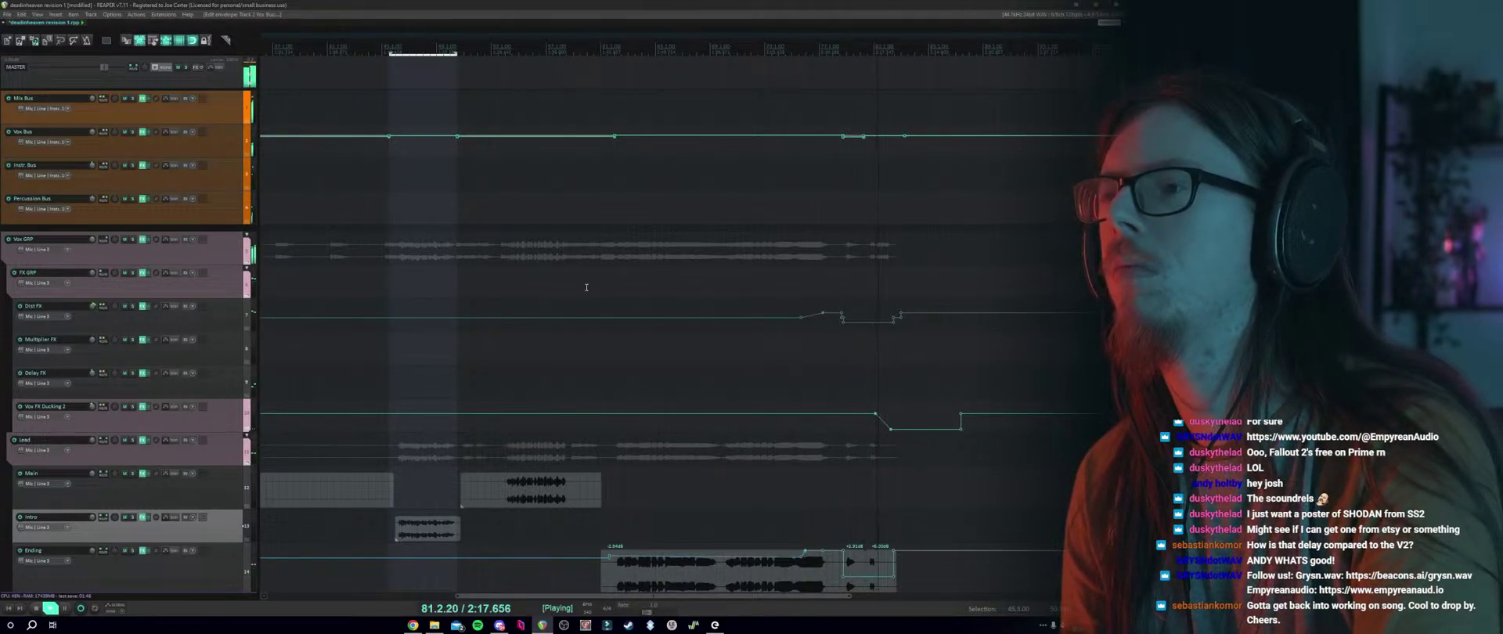
pyautogui.press('space')
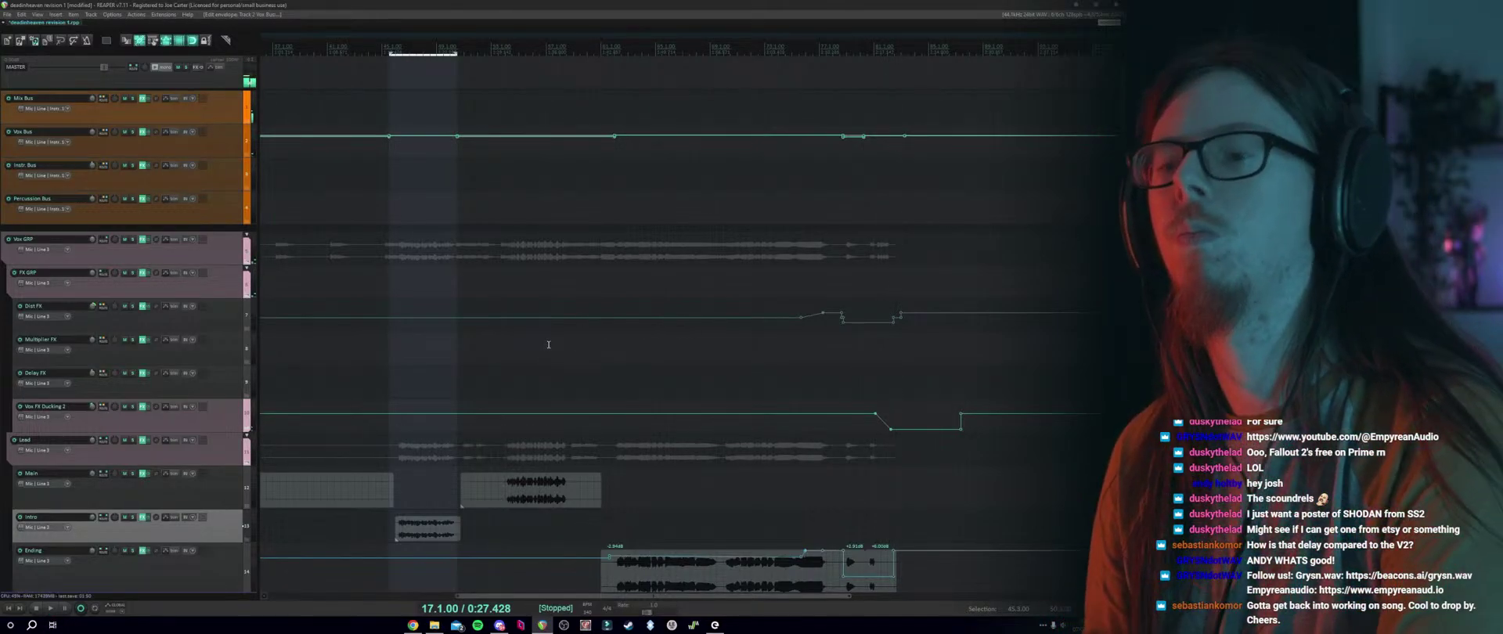
# Place the edit cursor at bar 62 and play the Ending vocals from there.
pyautogui.click(613, 505)
pyautogui.scroll(-1, 245, 421)
pyautogui.scroll(-5, 245, 420)
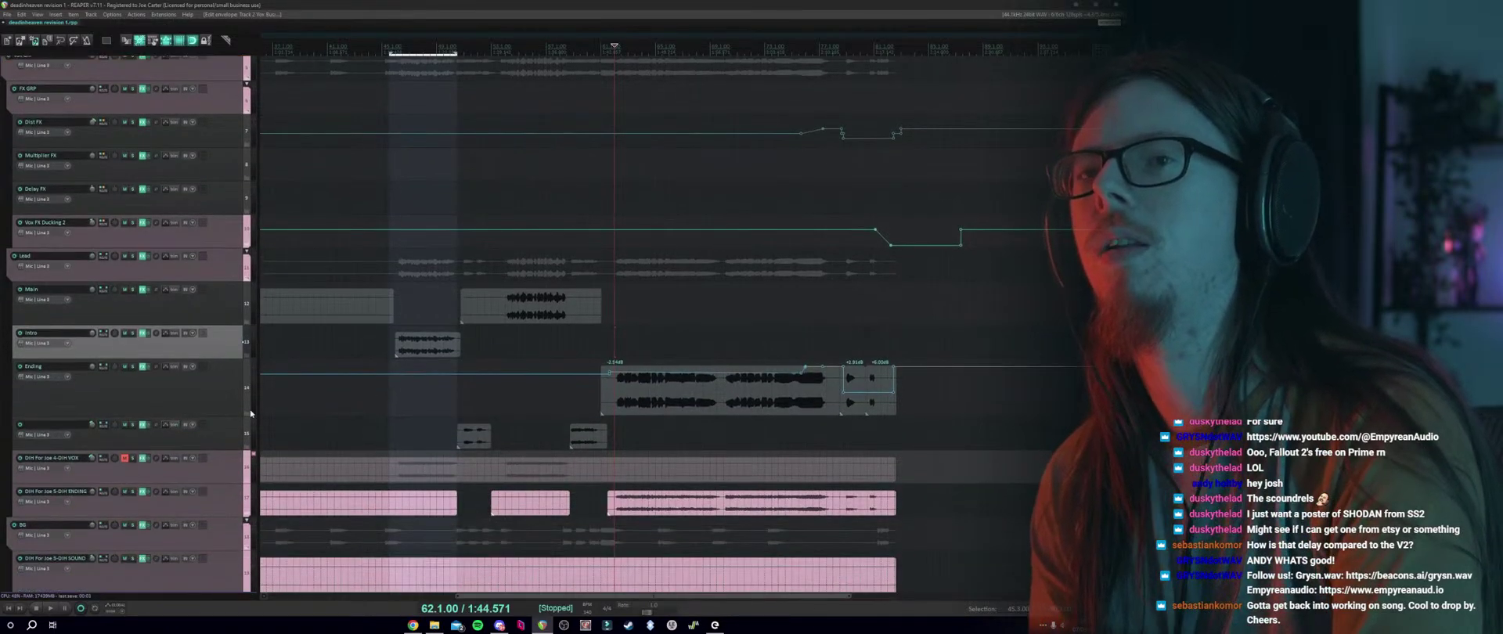
pyautogui.scroll(5, 572, 360)
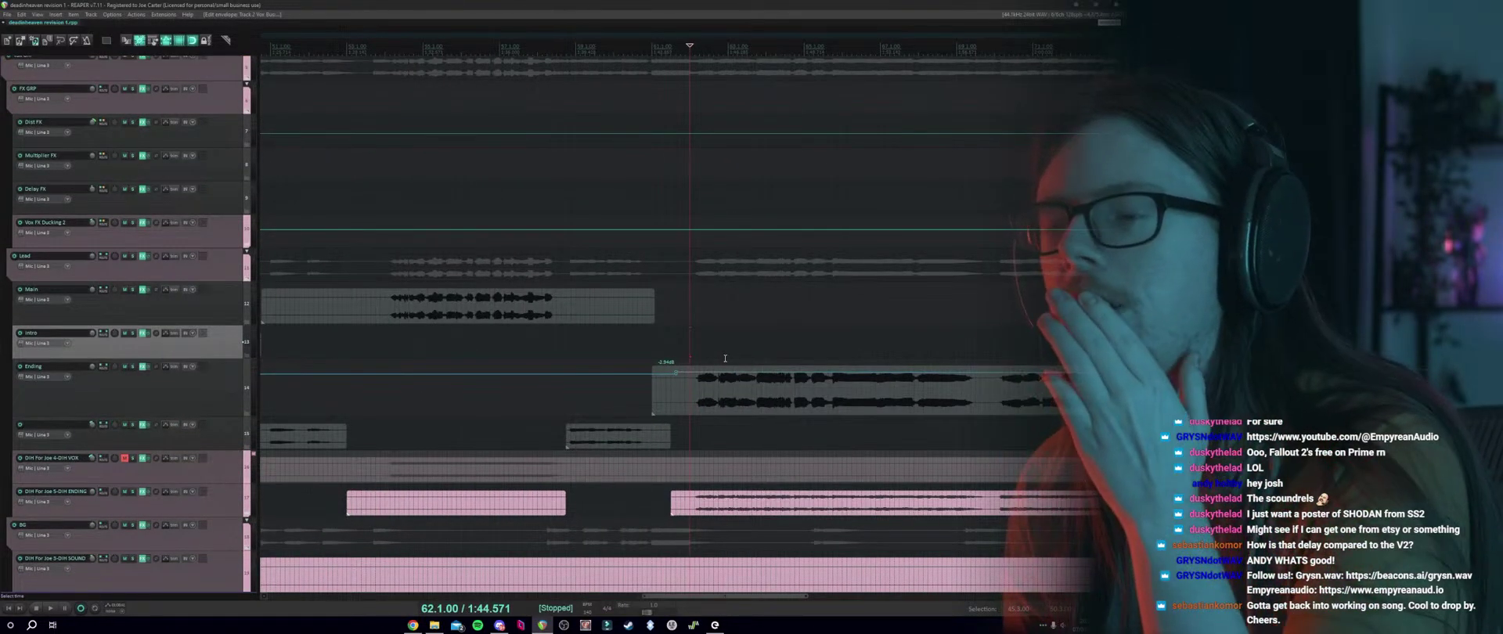
pyautogui.press('space')
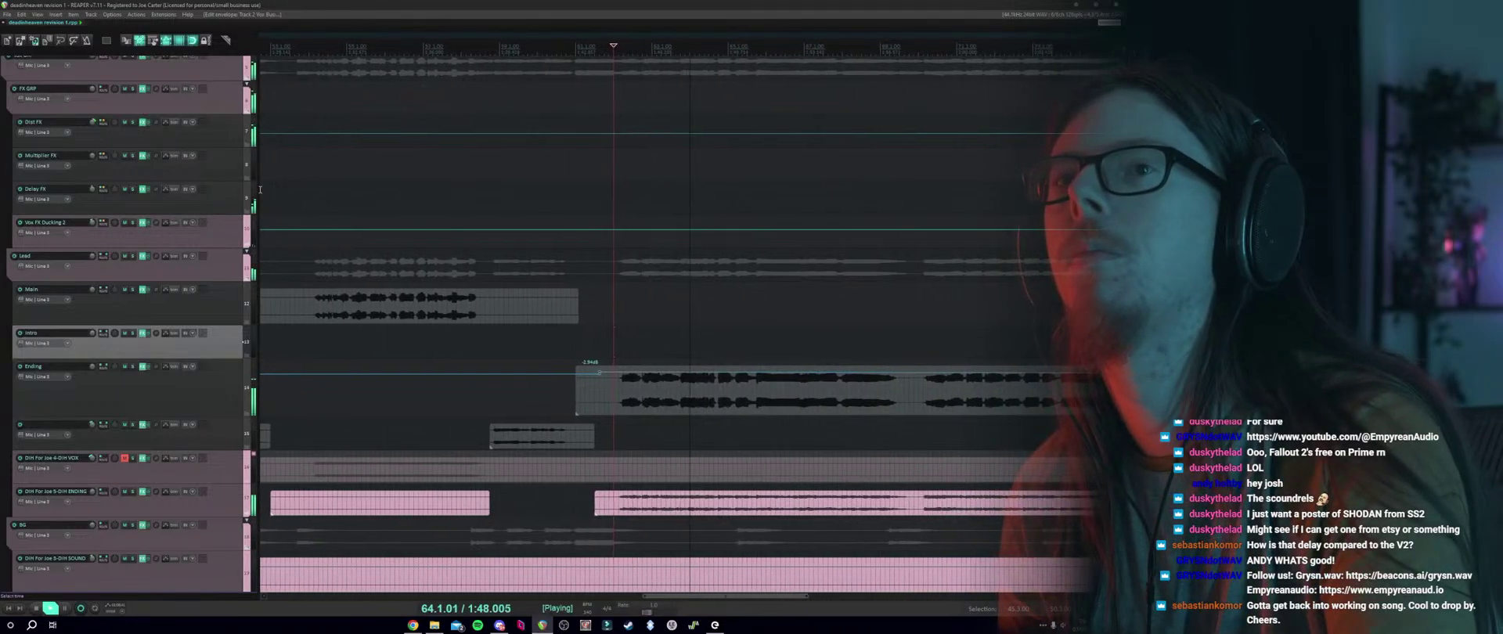
# Solo the Multiplier FX track and resume playback of the ending section.
pyautogui.press('space')
pyautogui.click(135, 157)
pyautogui.press('space')
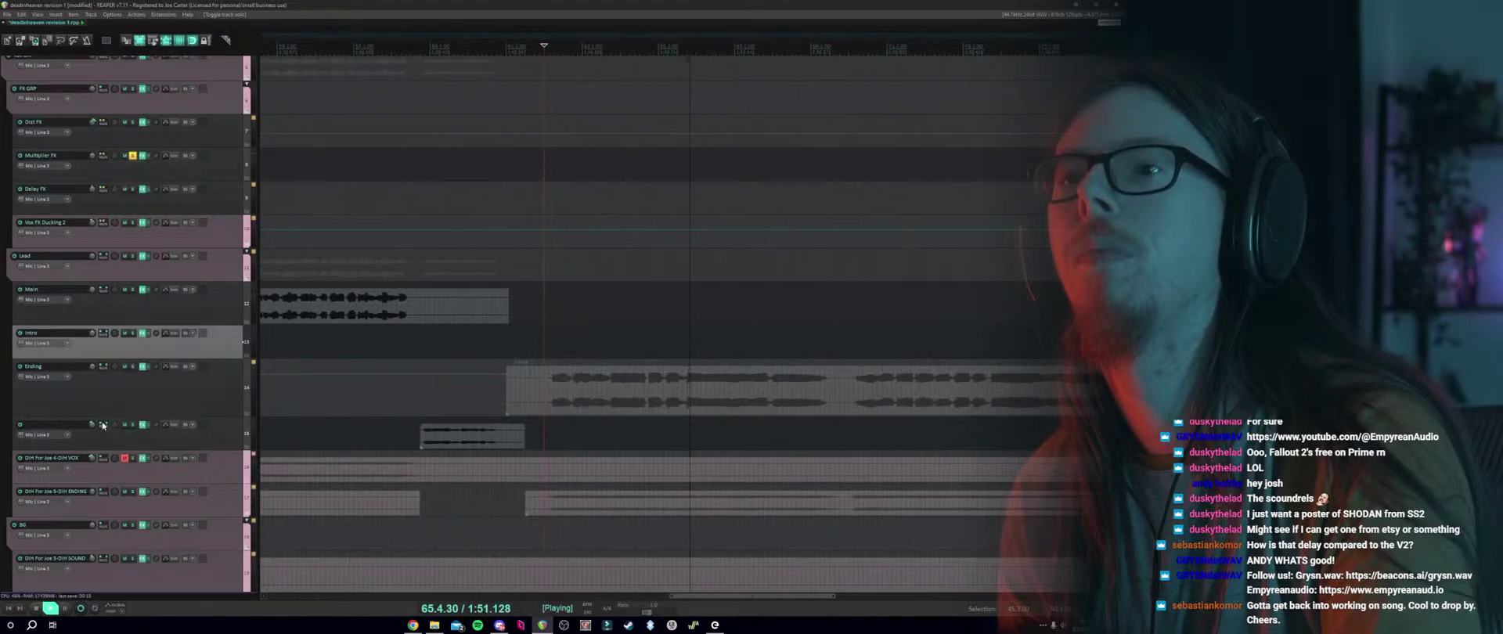
# Delete the duplicate send to Vox FX Ducking 2 from the Ending track's routing.
pyautogui.click(103, 366)
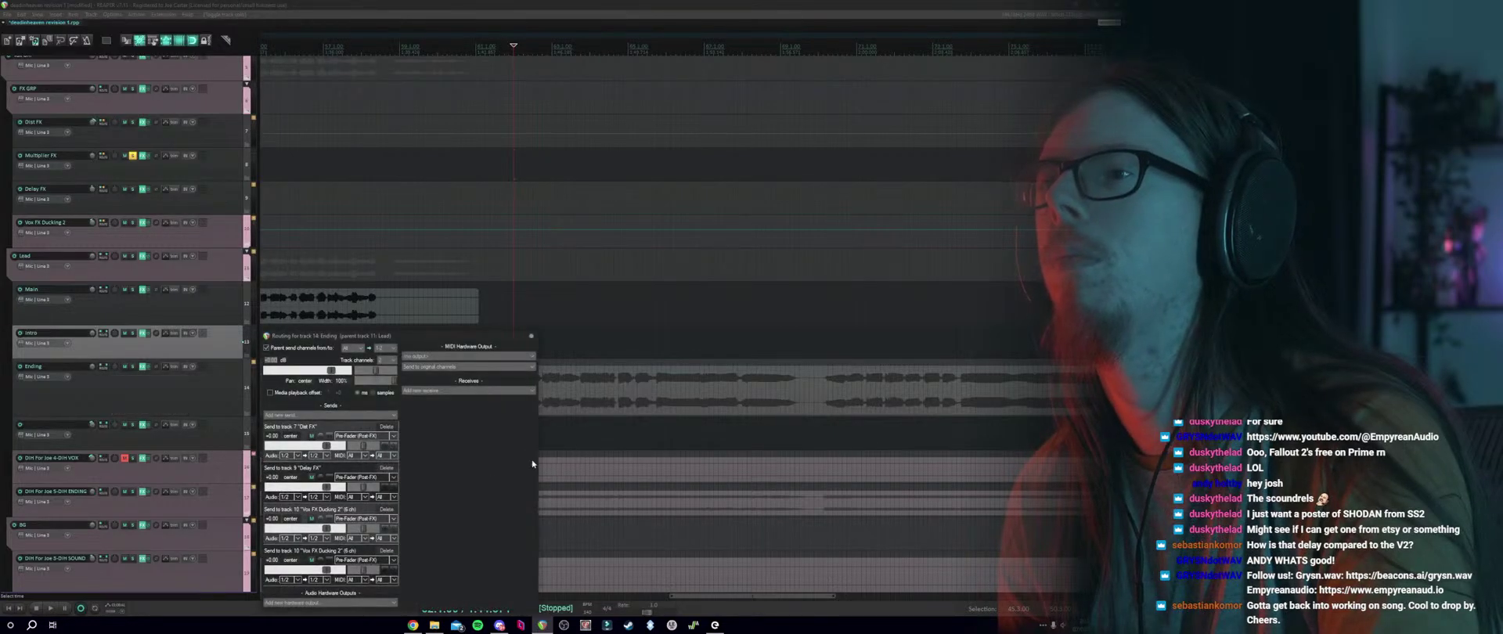
pyautogui.click(387, 552)
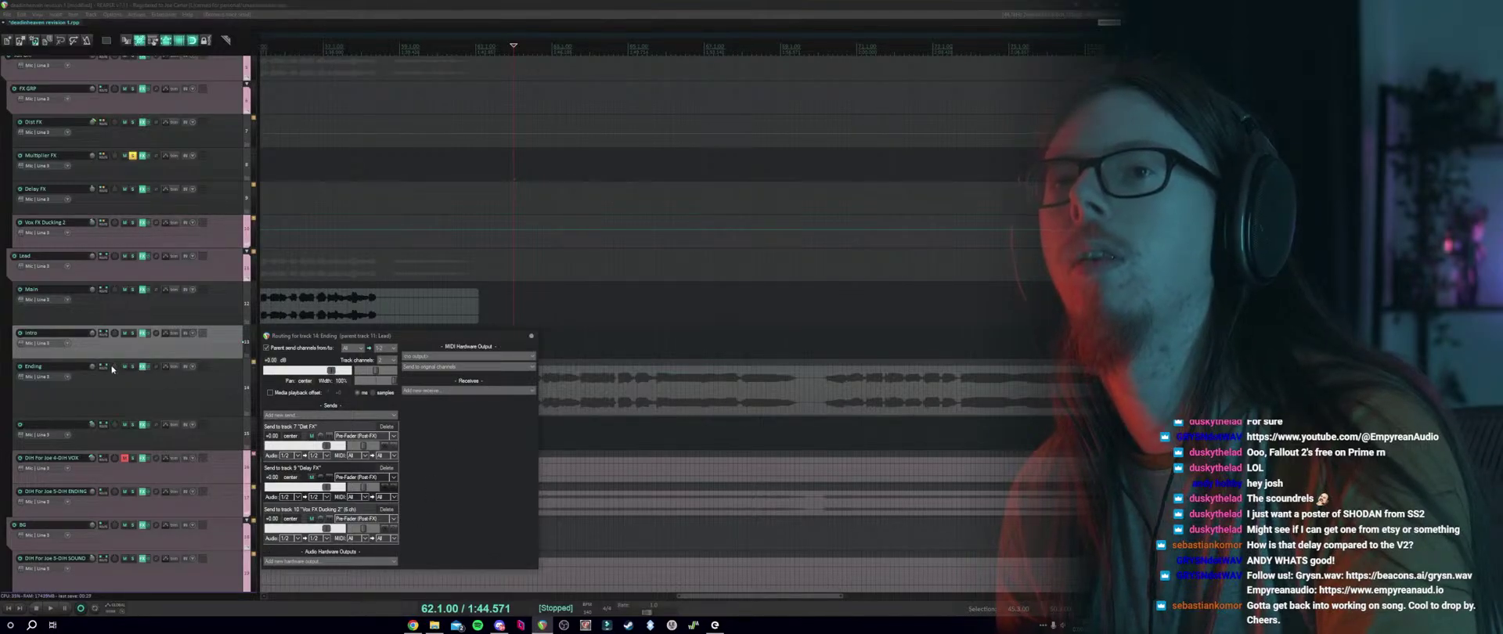
pyautogui.click(532, 336)
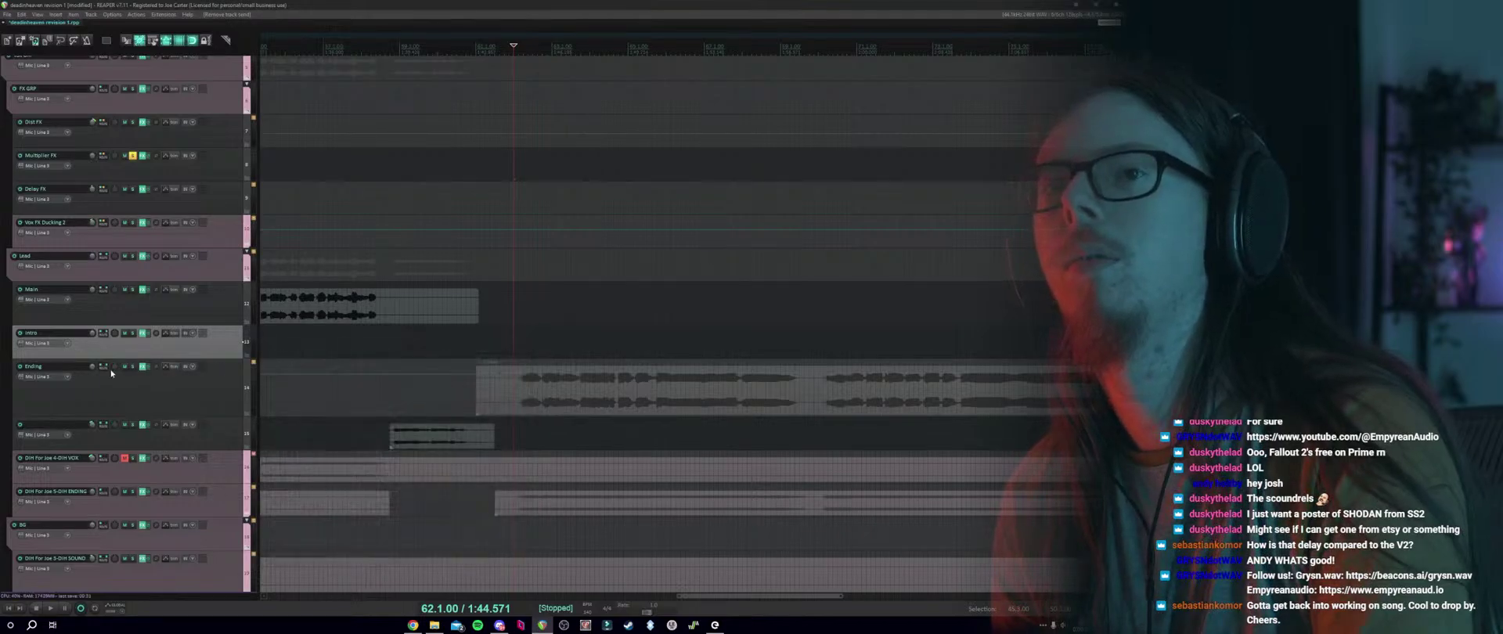
# Send the Ending track to Multiplier FX as Pre-Fader (Post-FX) and play it briefly.
pyautogui.click(103, 159)
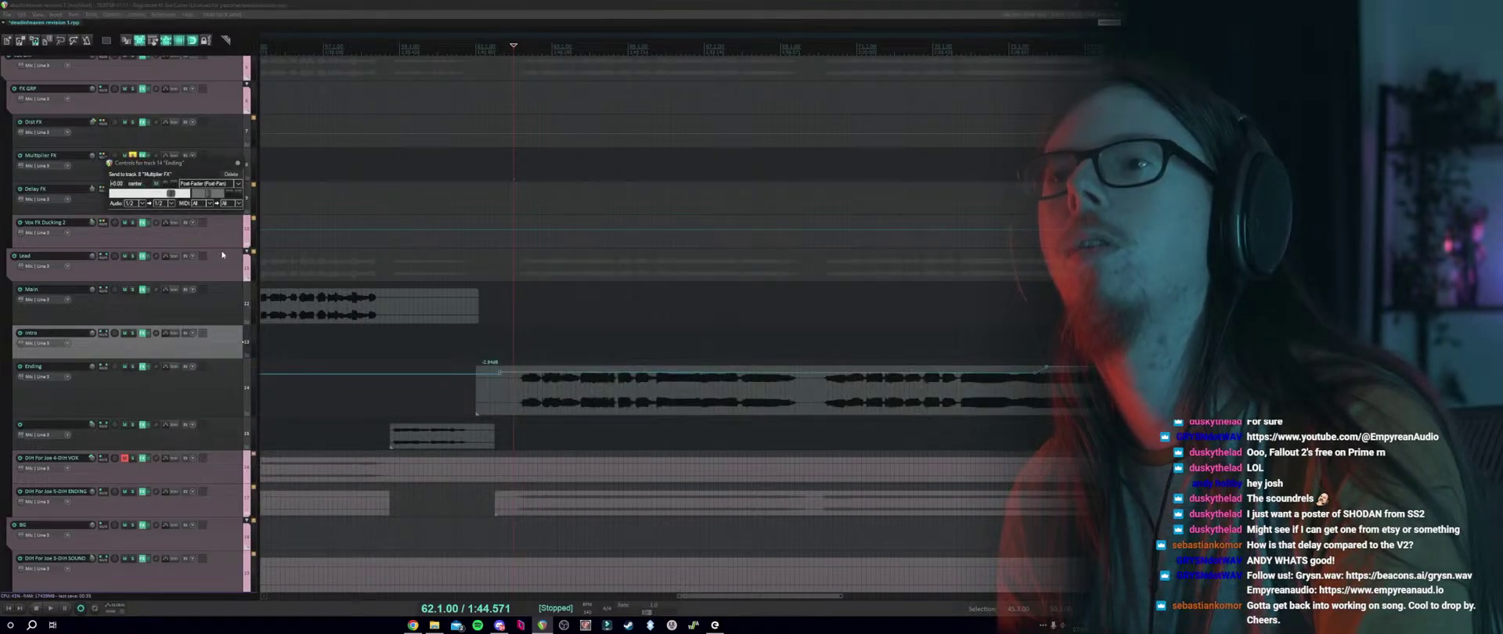
pyautogui.click(238, 184)
pyautogui.click(233, 206)
pyautogui.press('space')
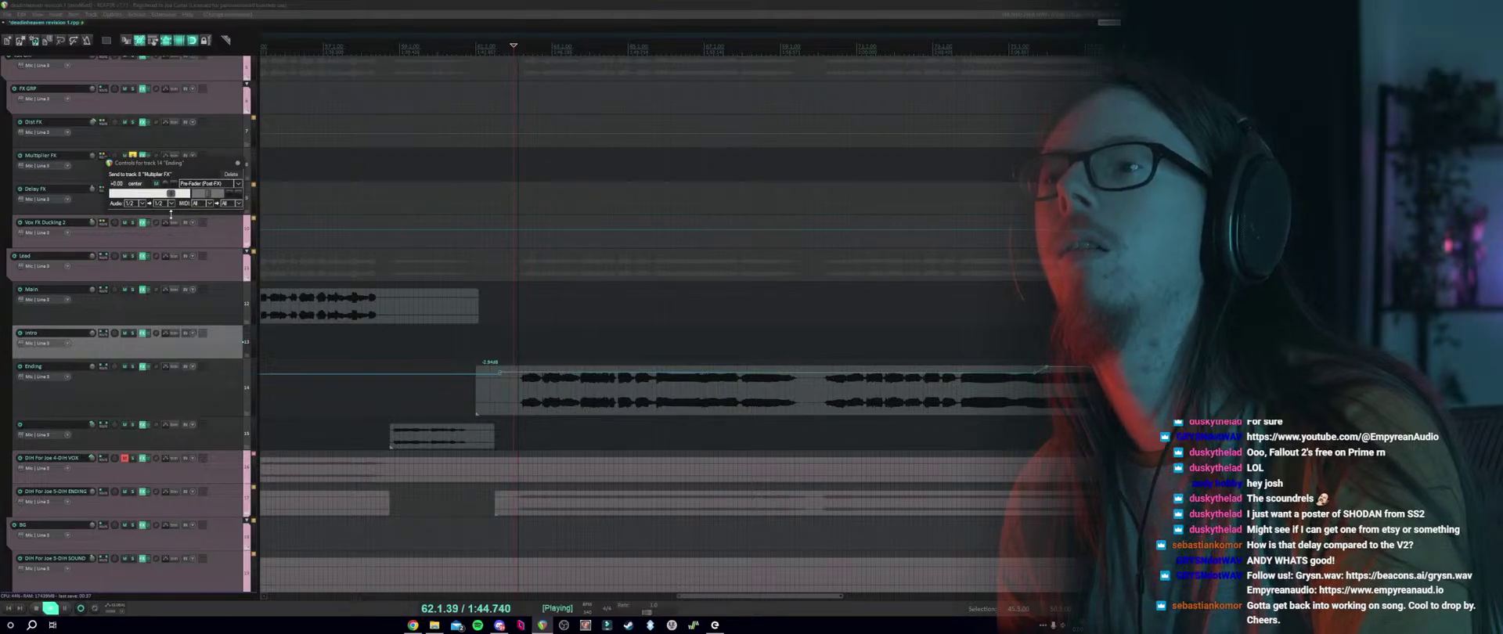
pyautogui.press('space')
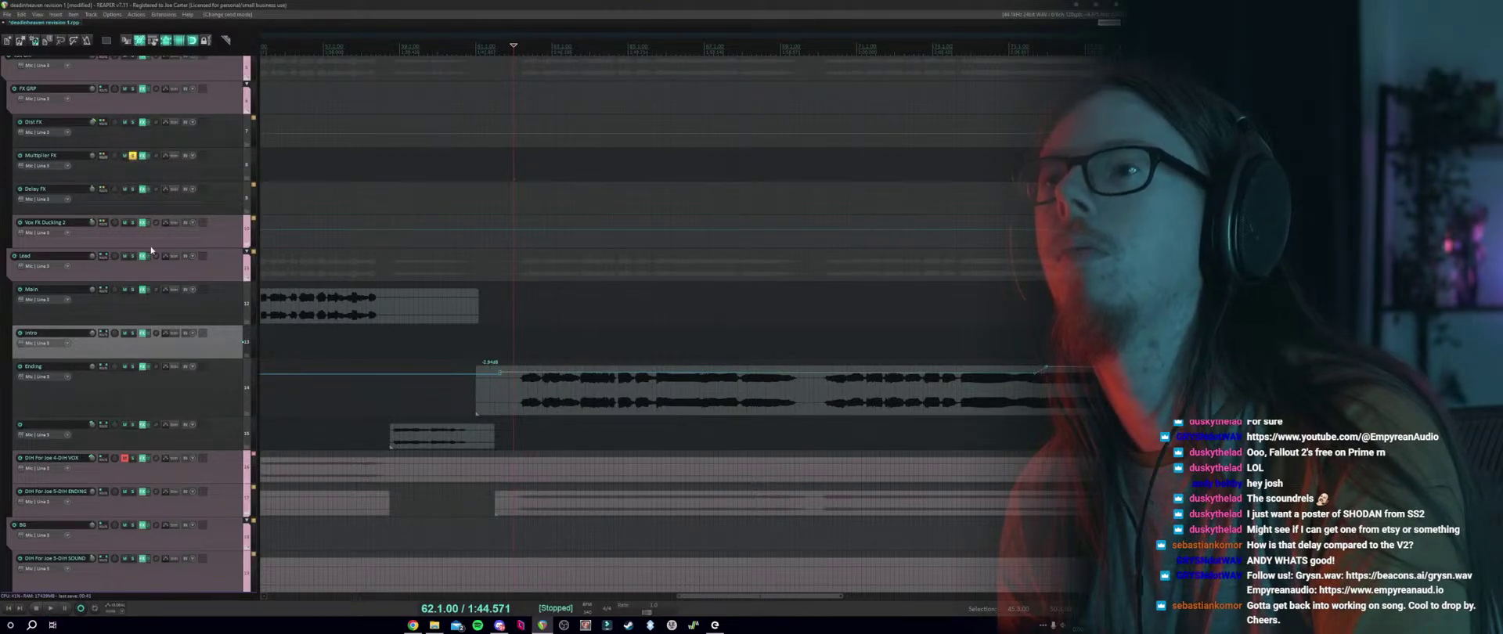
# Check the Multiplier FX track's receives, unsolo the track and play the full mix briefly from bar 62.
pyautogui.click(103, 156)
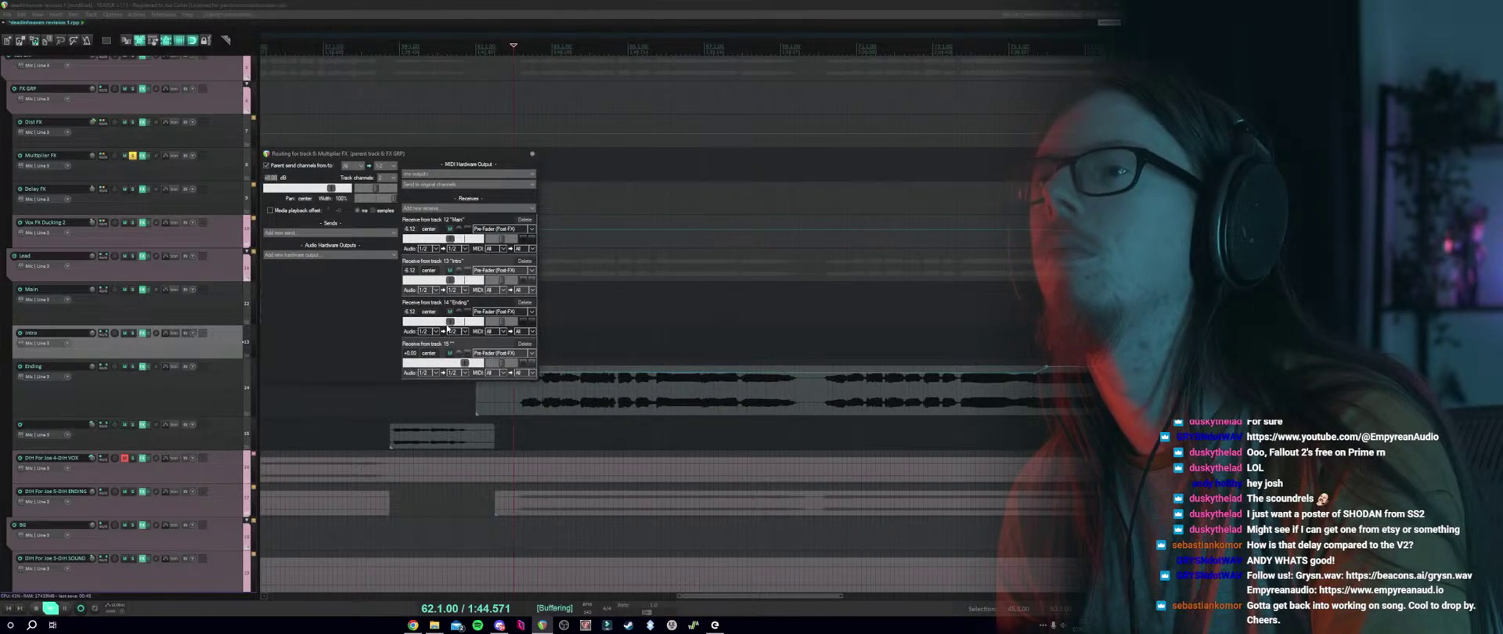
pyautogui.click(532, 155)
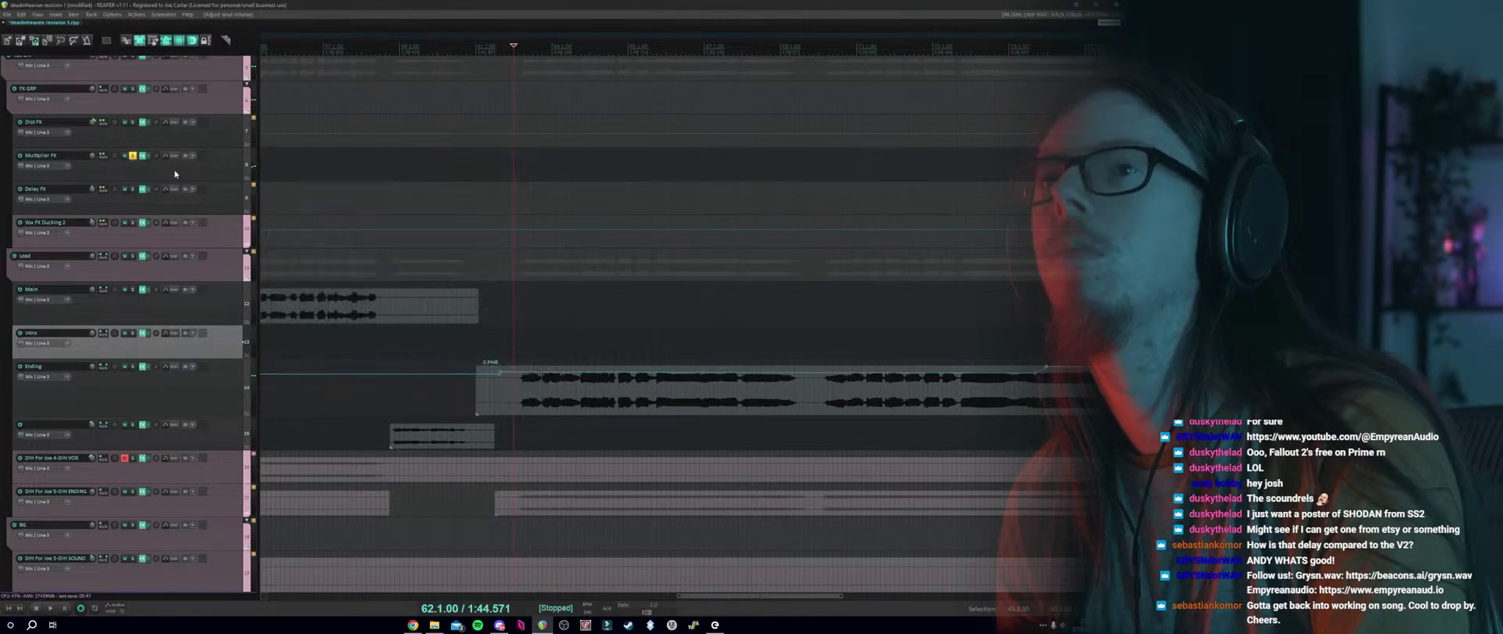
pyautogui.click(132, 157)
pyautogui.press('space')
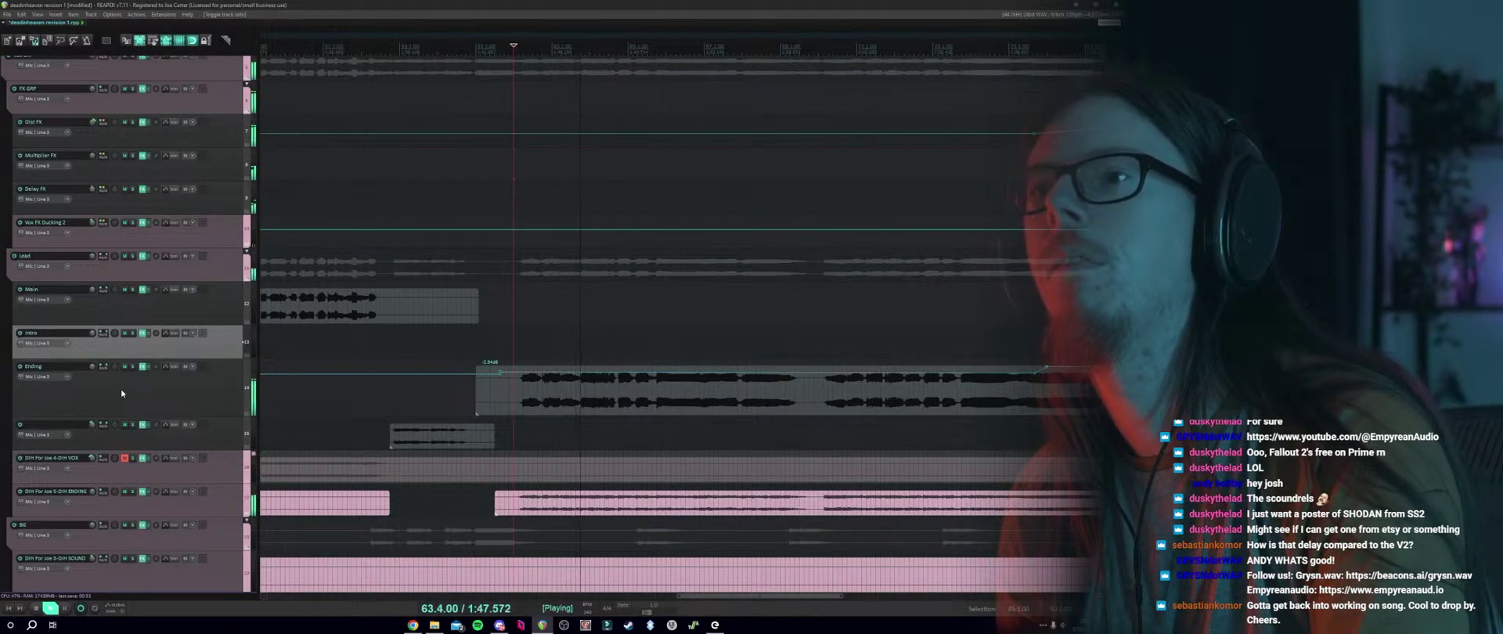
pyautogui.press('space')
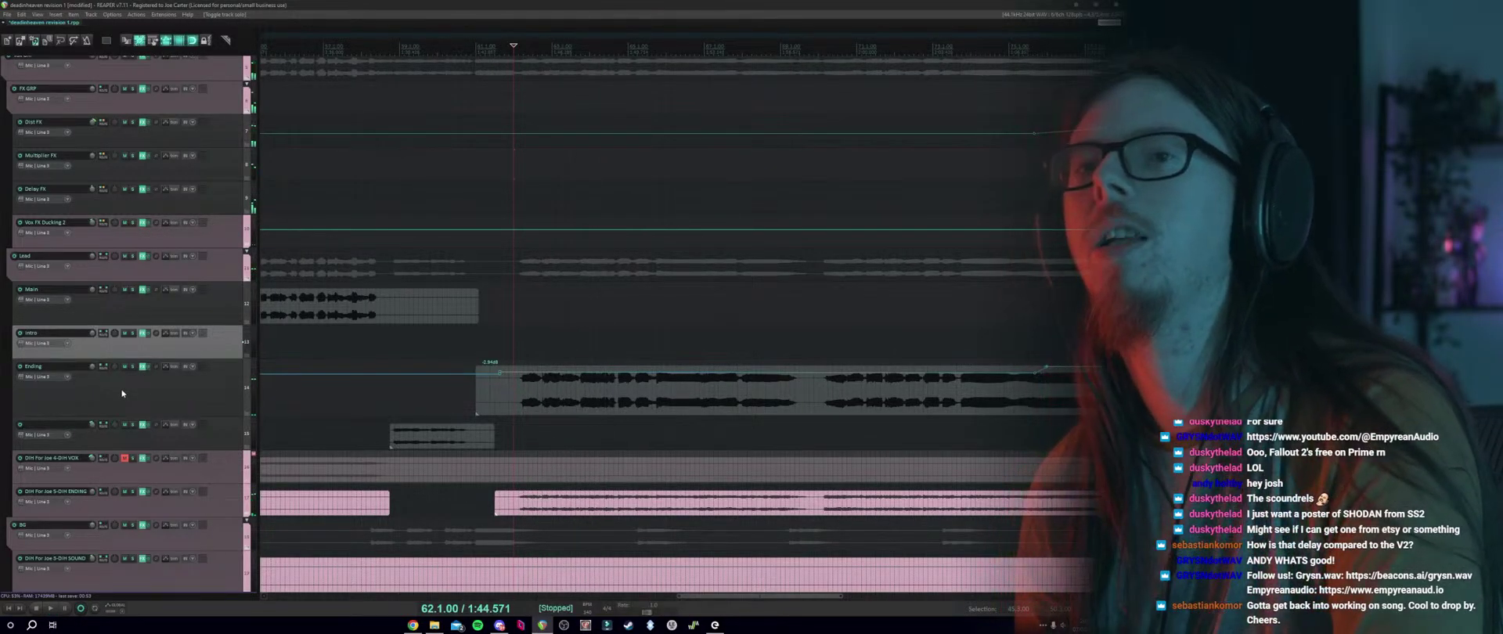
pyautogui.click(113, 382)
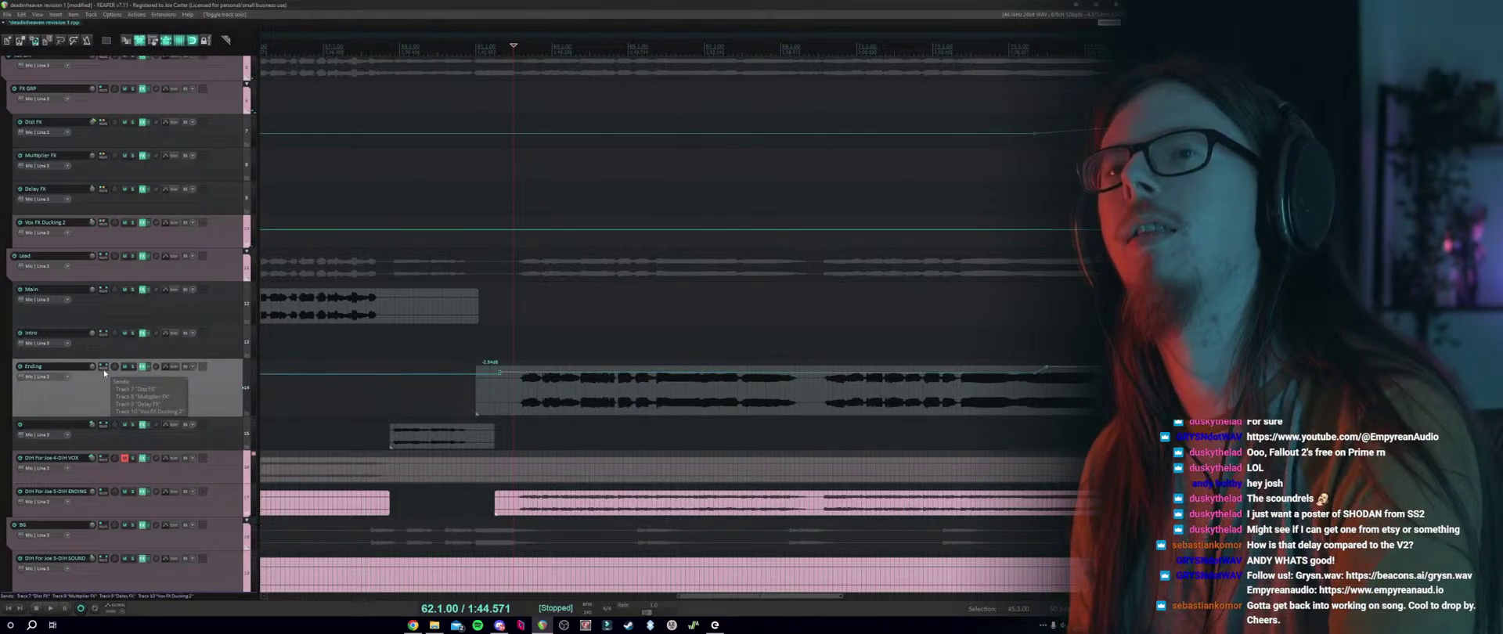
pyautogui.click(103, 238)
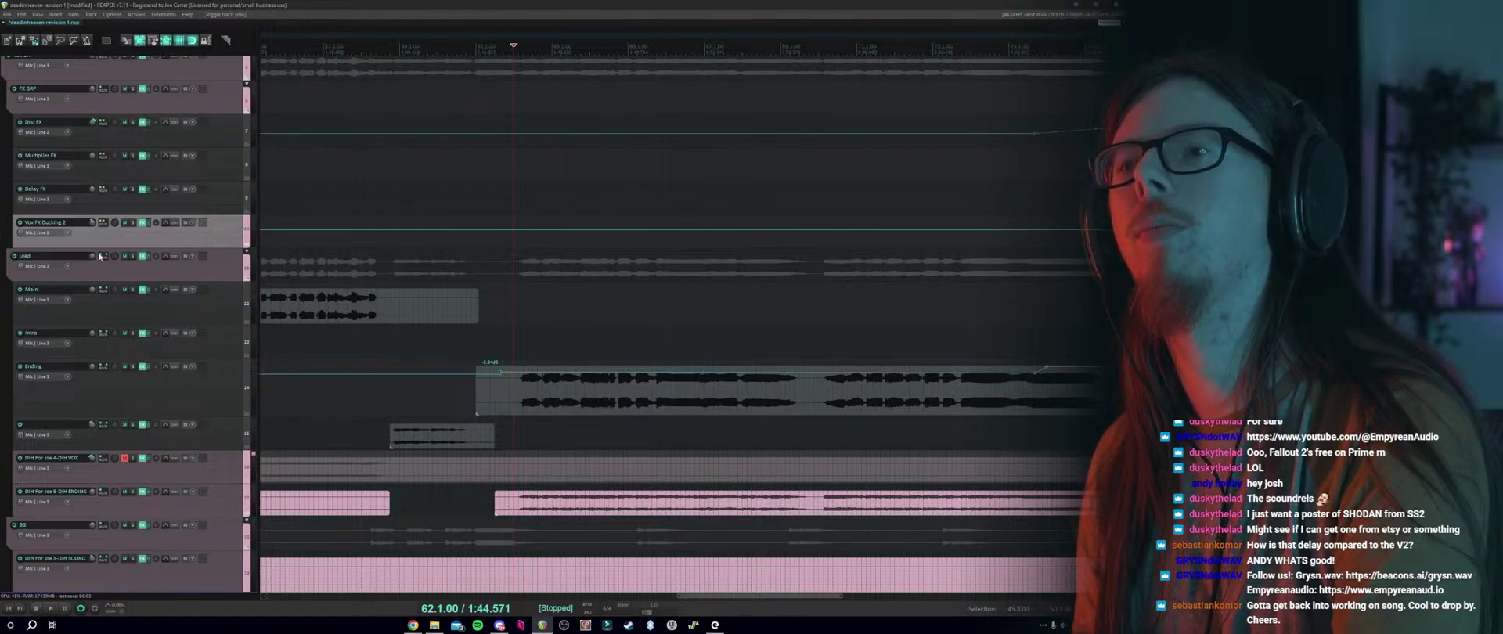
pyautogui.click(512, 351)
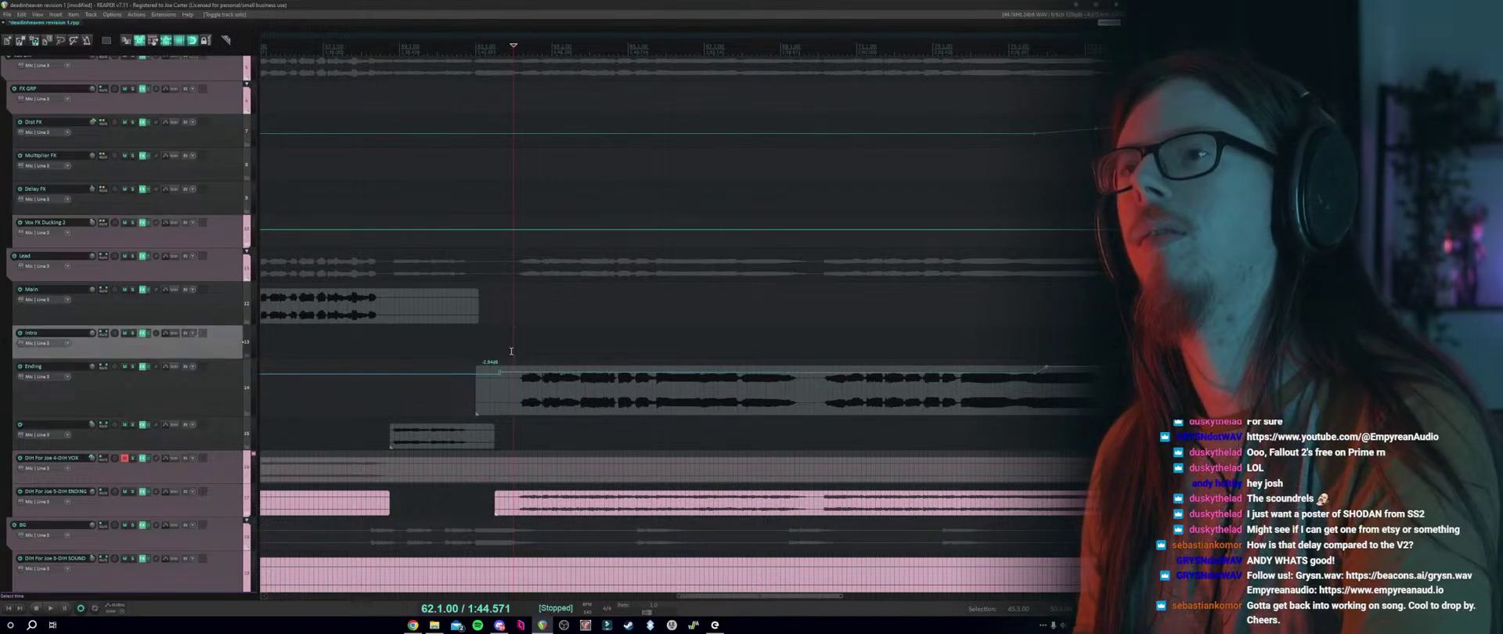
pyautogui.click(105, 236)
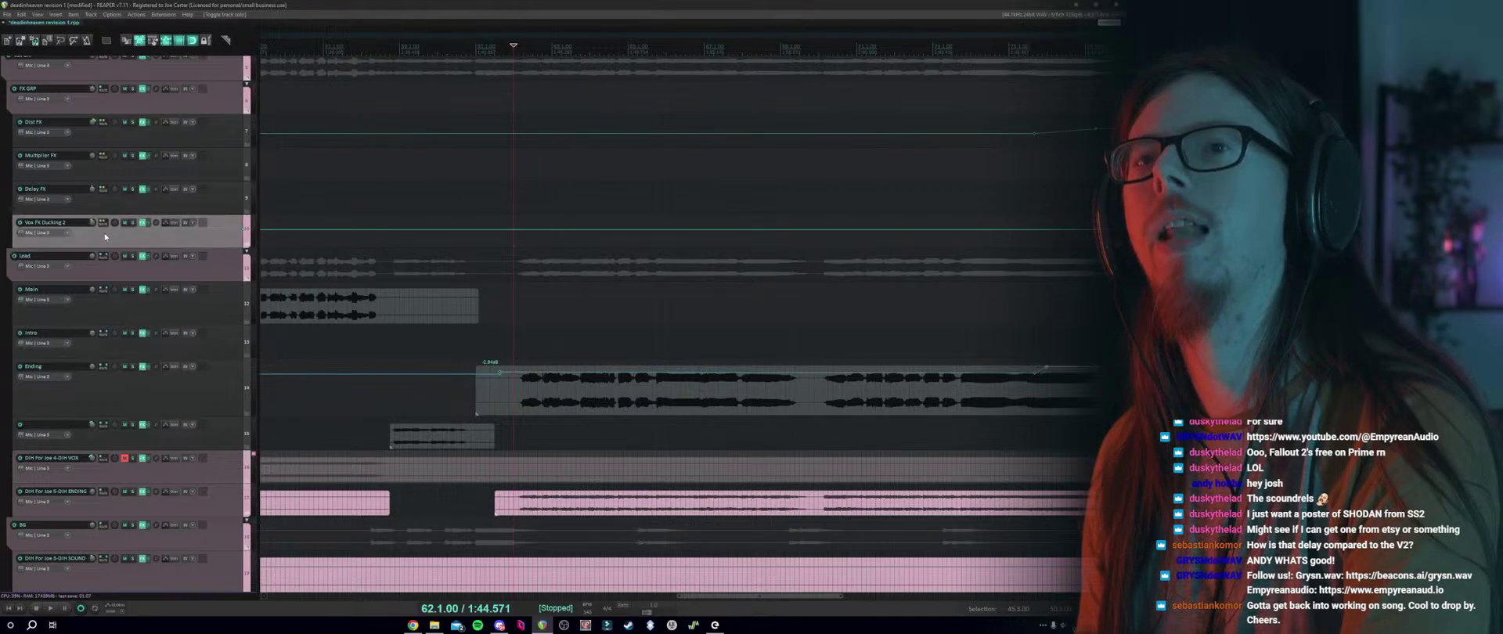
pyautogui.click(106, 176)
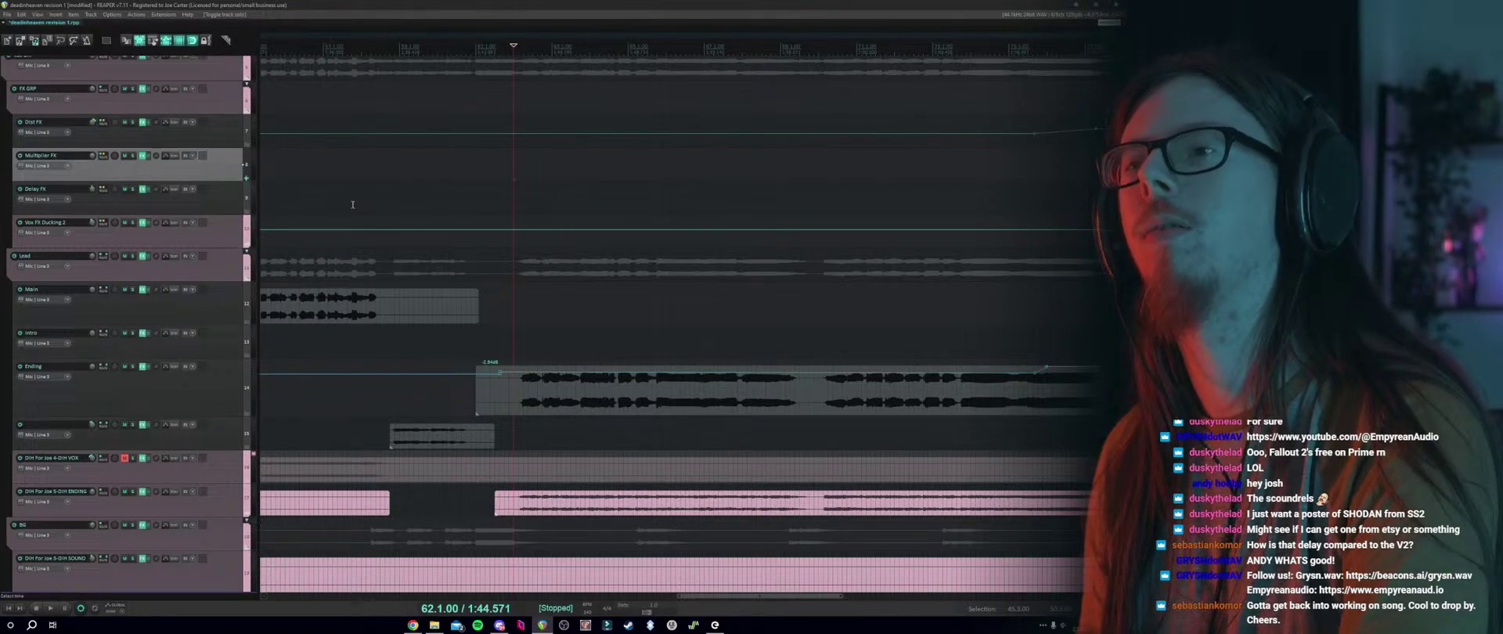
pyautogui.click(511, 328)
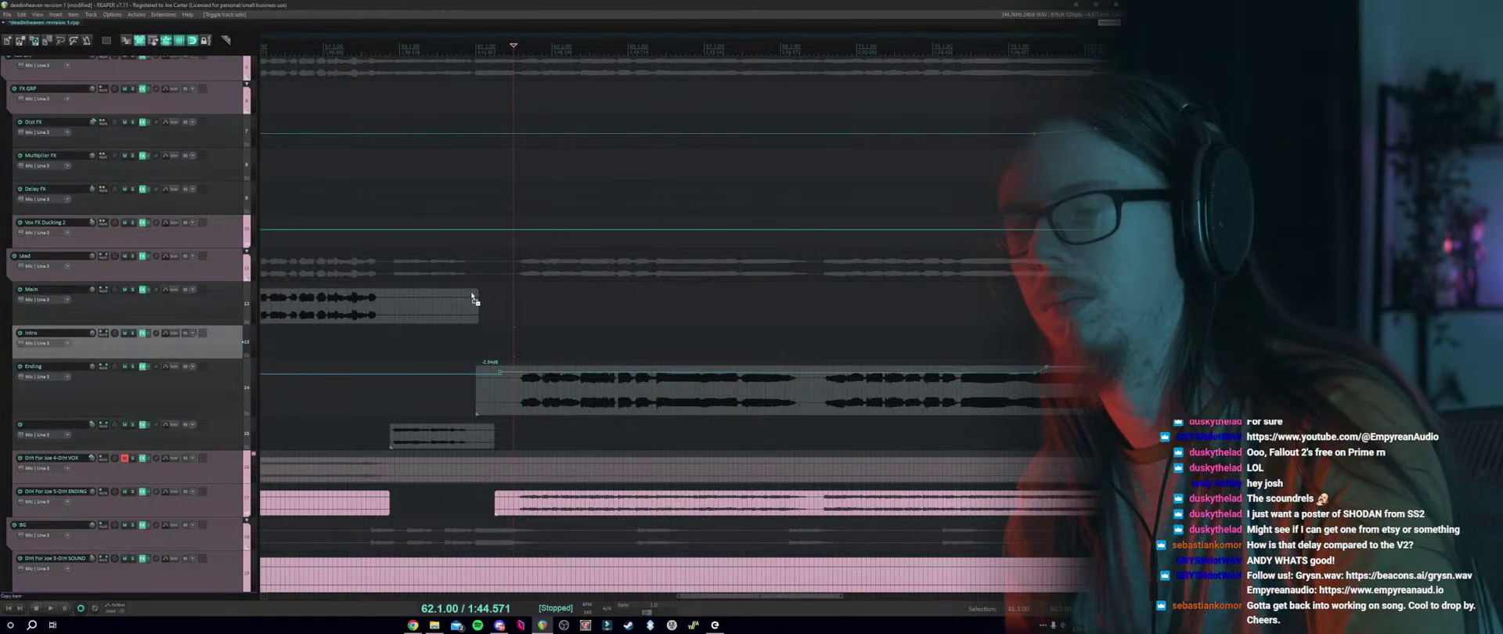
# Save the project and start playback from 61.2.00, near the start of the Ending vocals.
pyautogui.hotkey('ctrl', 's')
pyautogui.click(486, 329)
pyautogui.press('space')
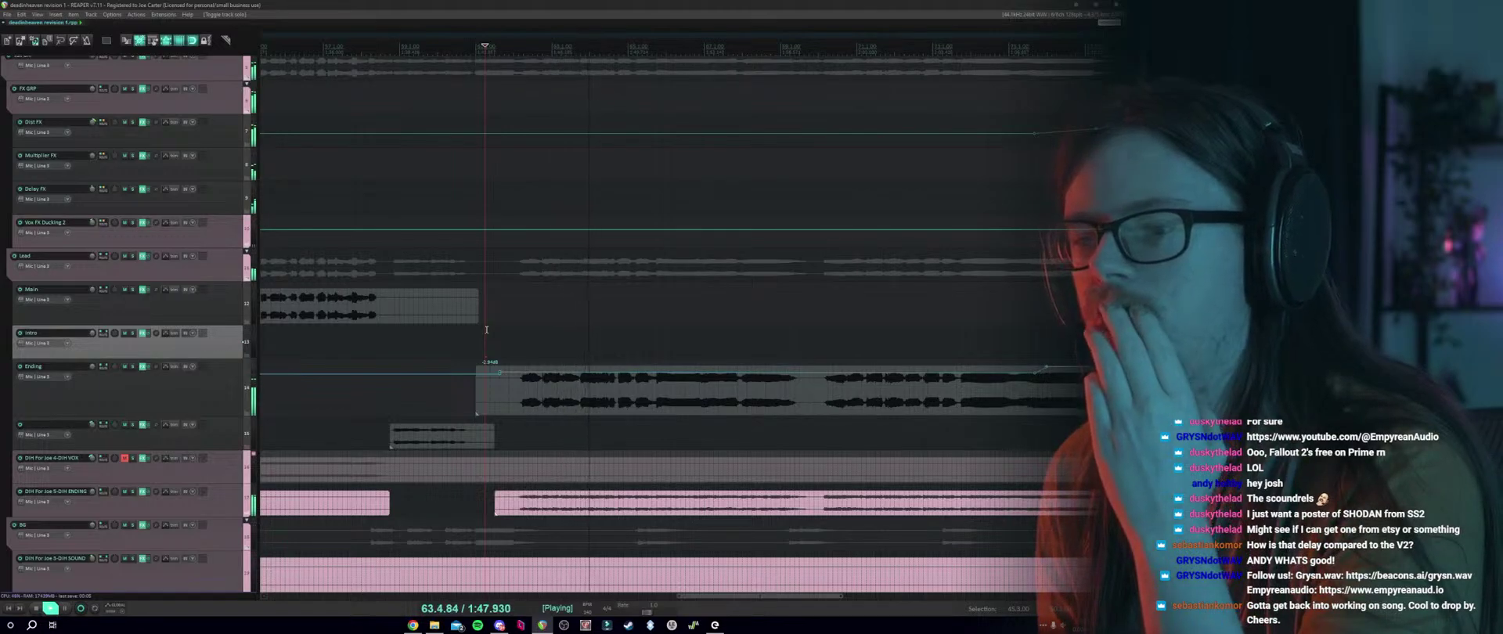
# Audition the Ending receive on Multiplier FX at about 0 dB, lower it back down and listen through the ending.
pyautogui.click(105, 155)
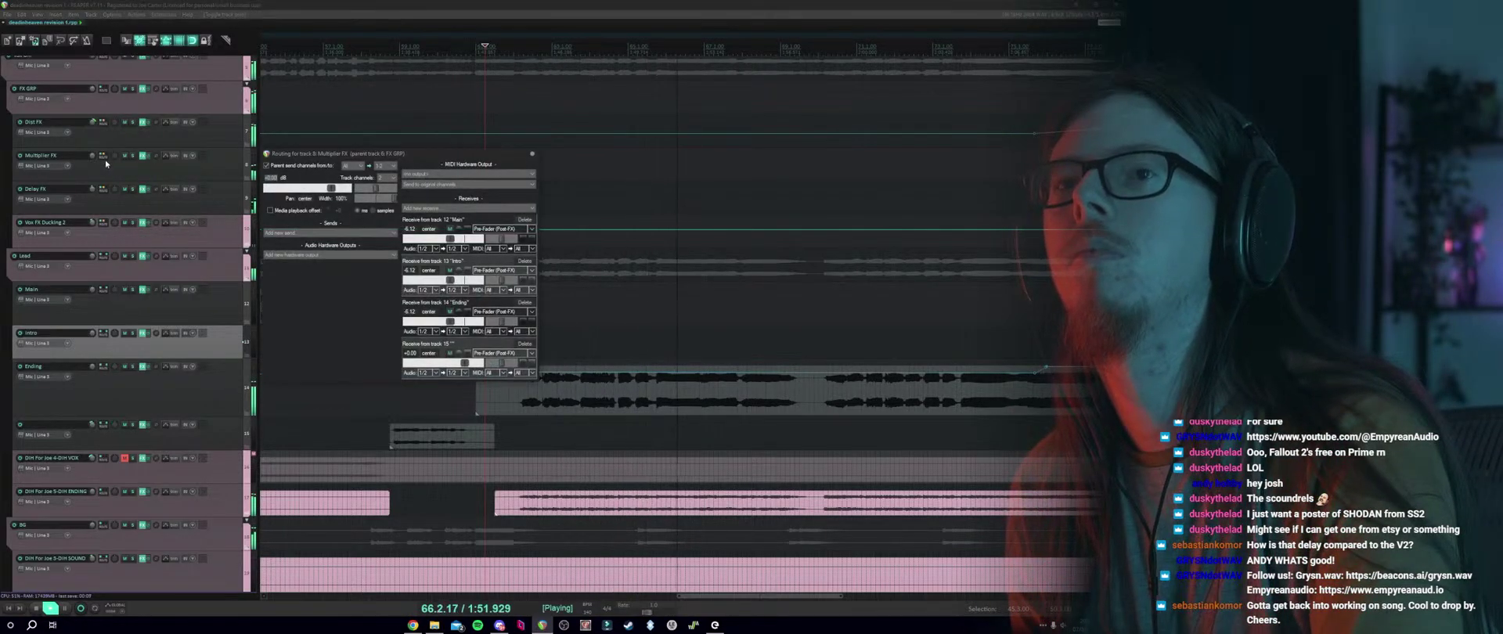
pyautogui.scroll(4, 460, 323)
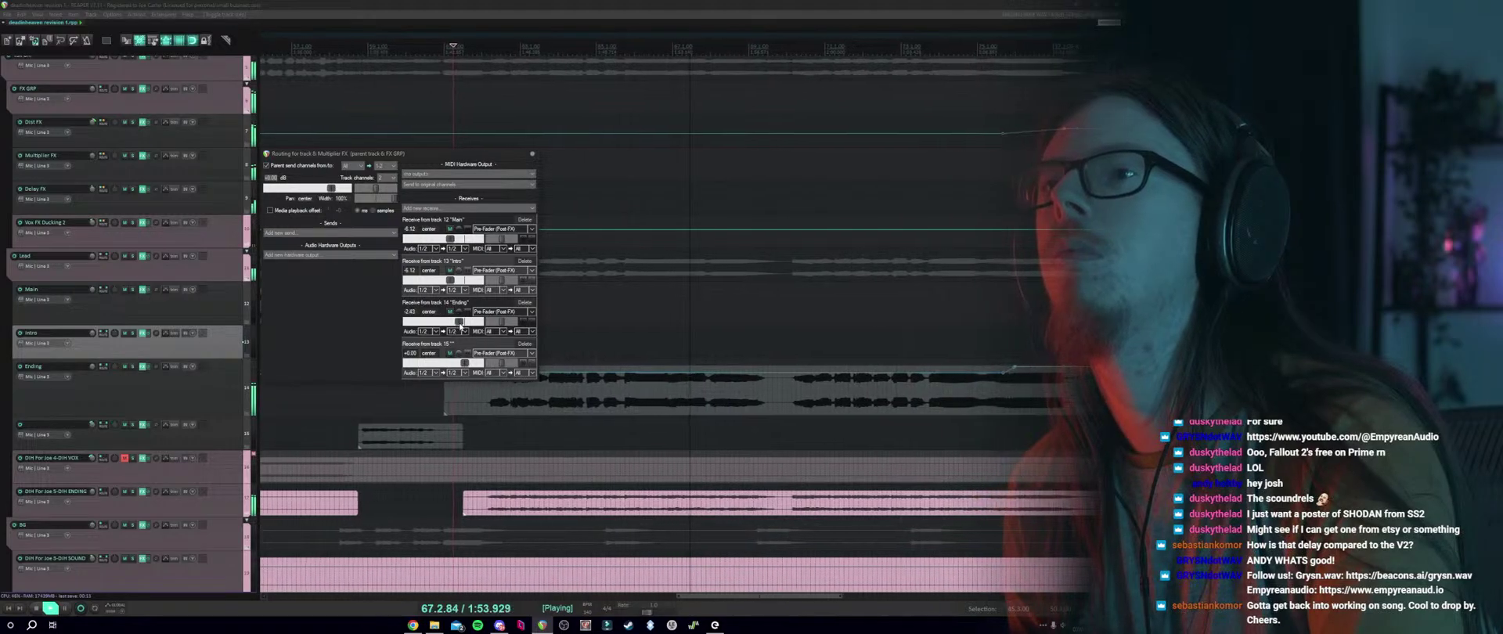
pyautogui.scroll(4, 462, 325)
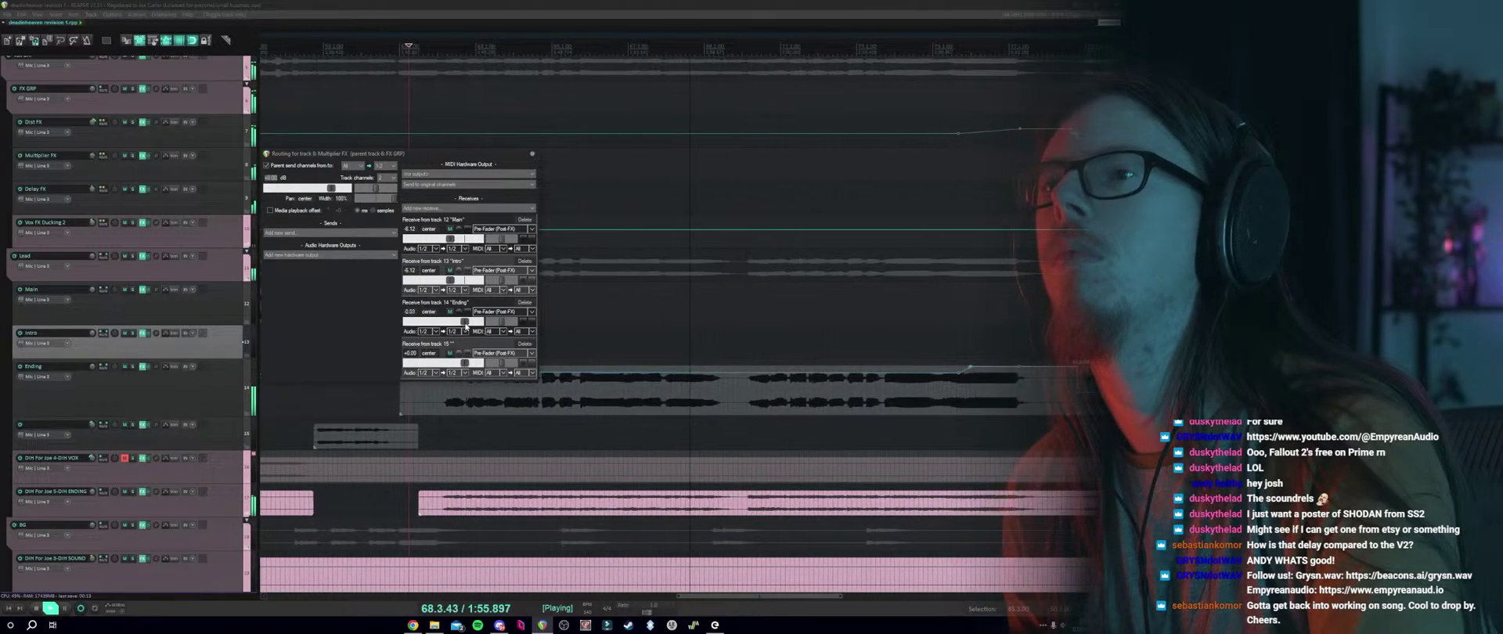
pyautogui.moveTo(464, 325); pyautogui.dragTo(451, 324)
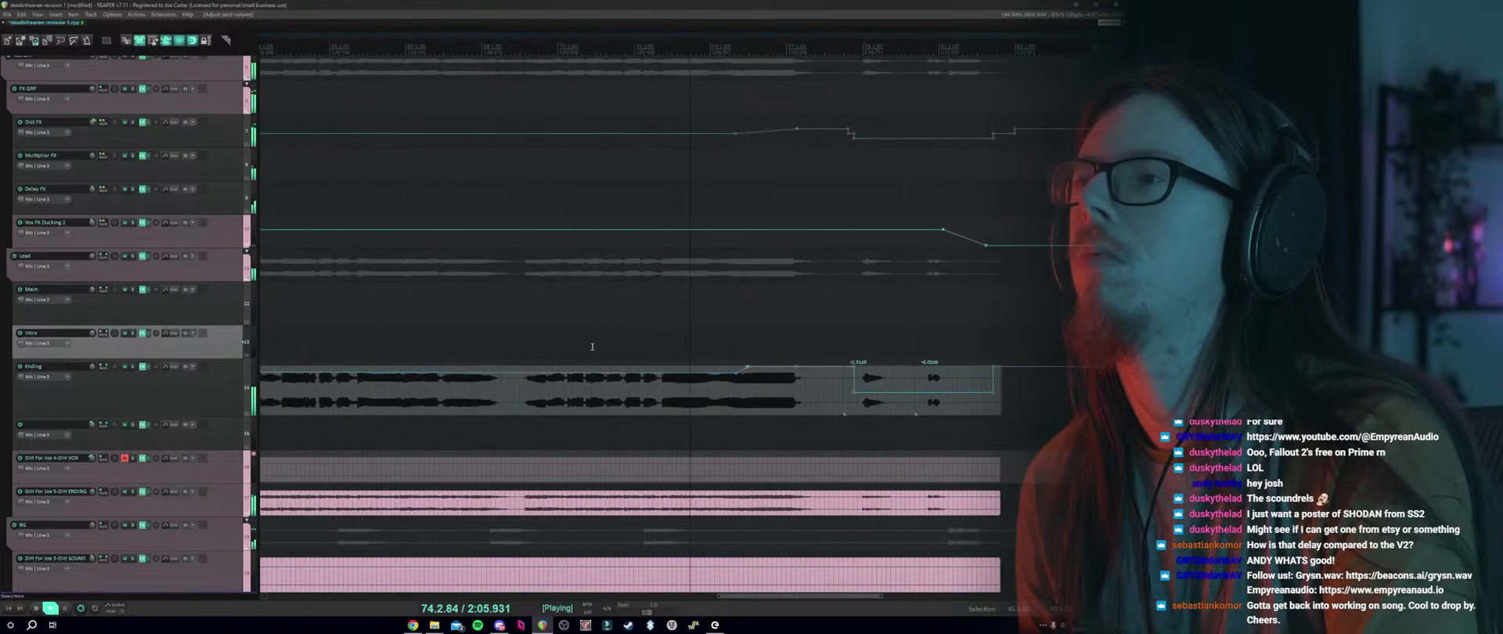
pyautogui.scroll(-1, 577, 282)
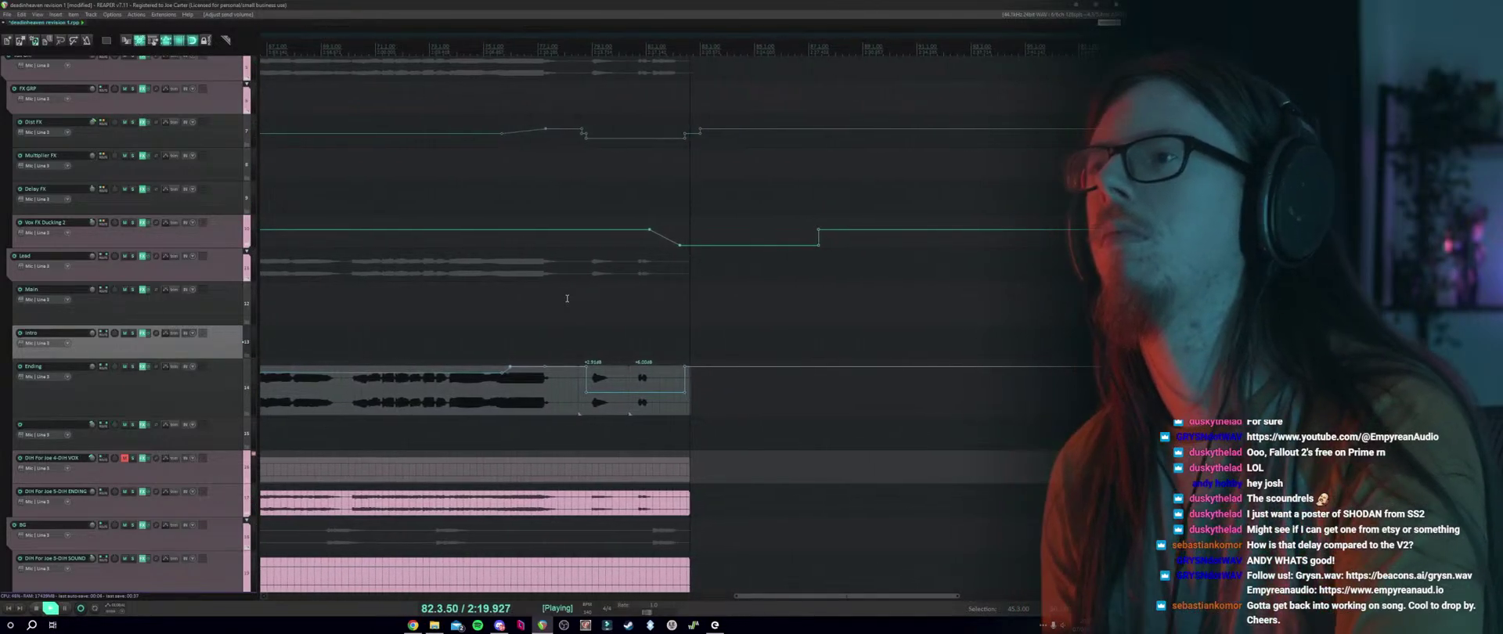
pyautogui.press('space')
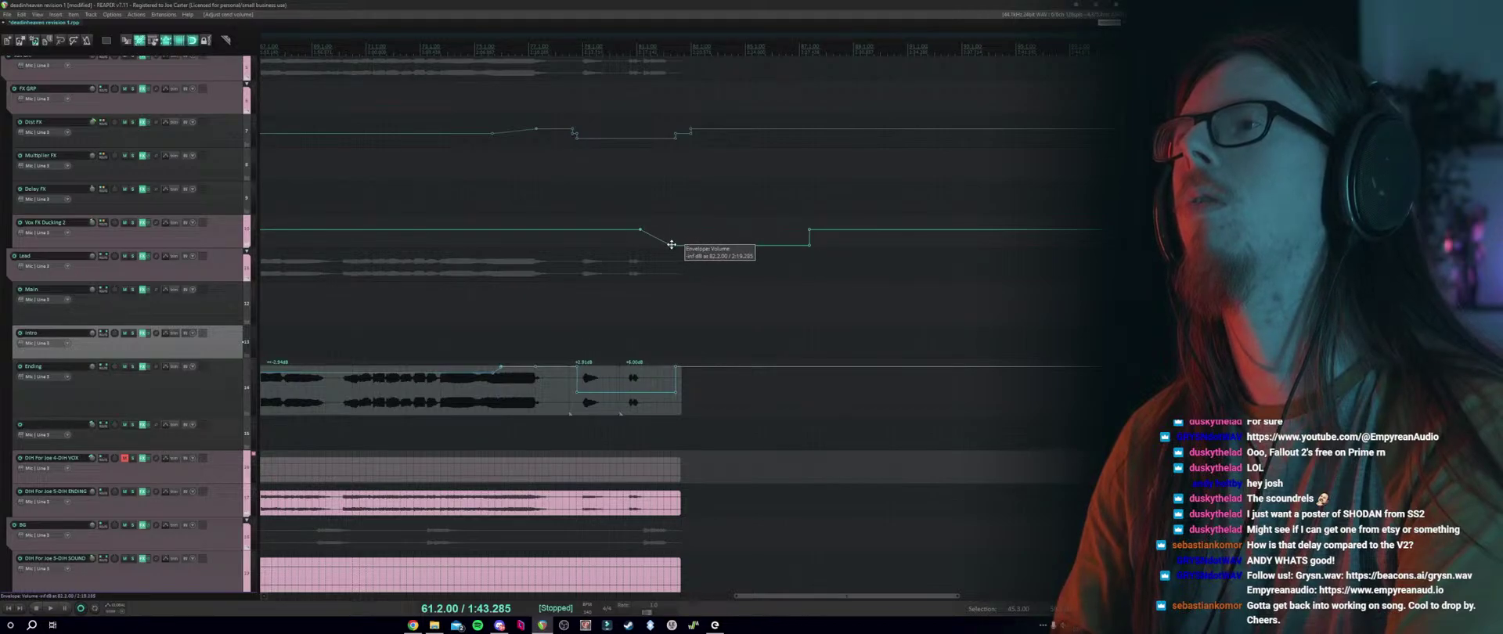
# Try moving the lower volume envelope point of Vox FX Ducking 2 near the song's end, and undo it.
pyautogui.moveTo(670, 245); pyautogui.dragTo(687, 249)
pyautogui.hotkey('ctrl', 'z')
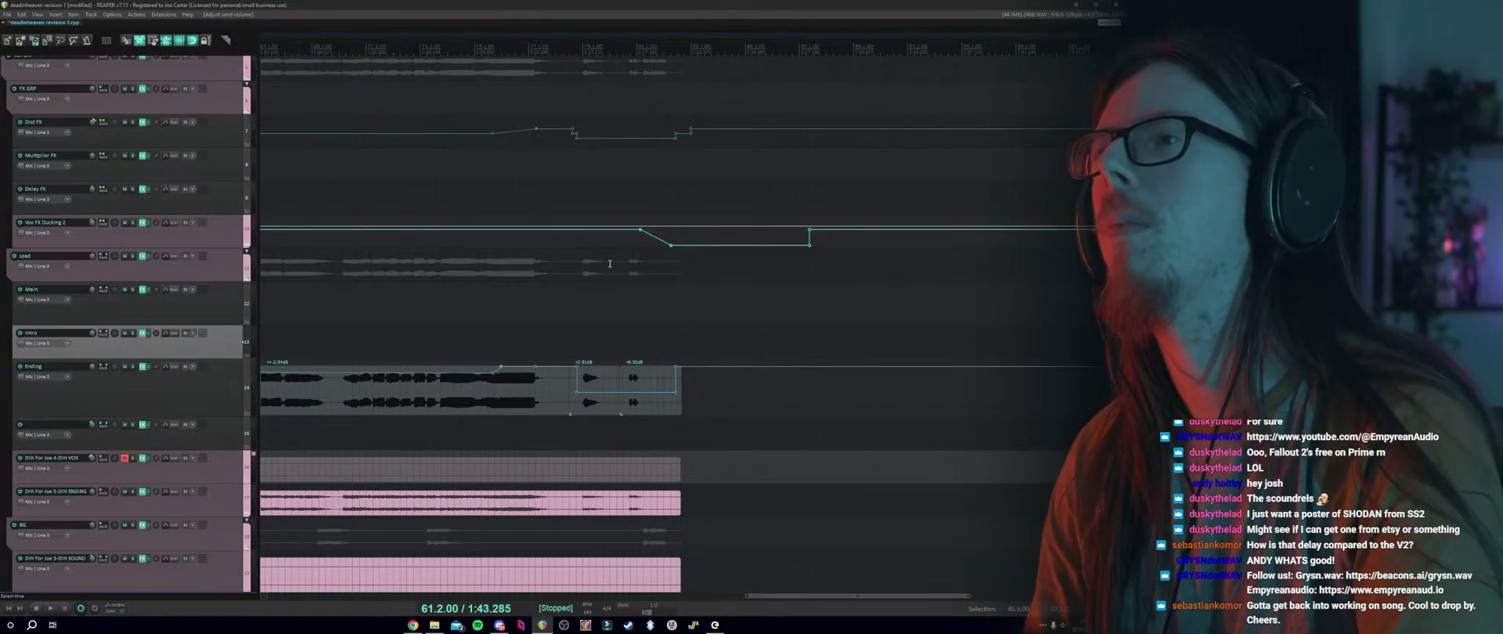
pyautogui.click(628, 246)
pyautogui.scroll(5, 628, 247)
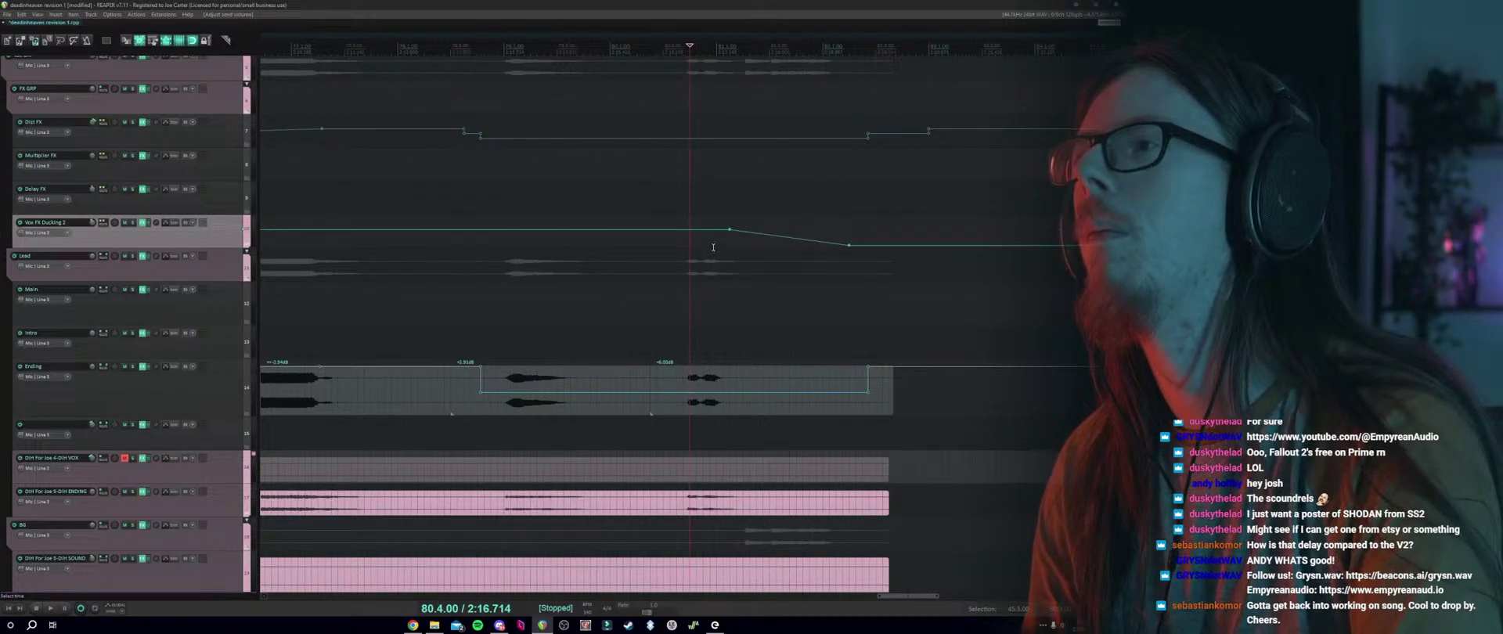
pyautogui.click(615, 268)
# Remove the time selection over the Intro track's second clip and return the edit cursor to the project start.
pyautogui.scroll(-4, 608, 286)
pyautogui.scroll(-2, 556, 342)
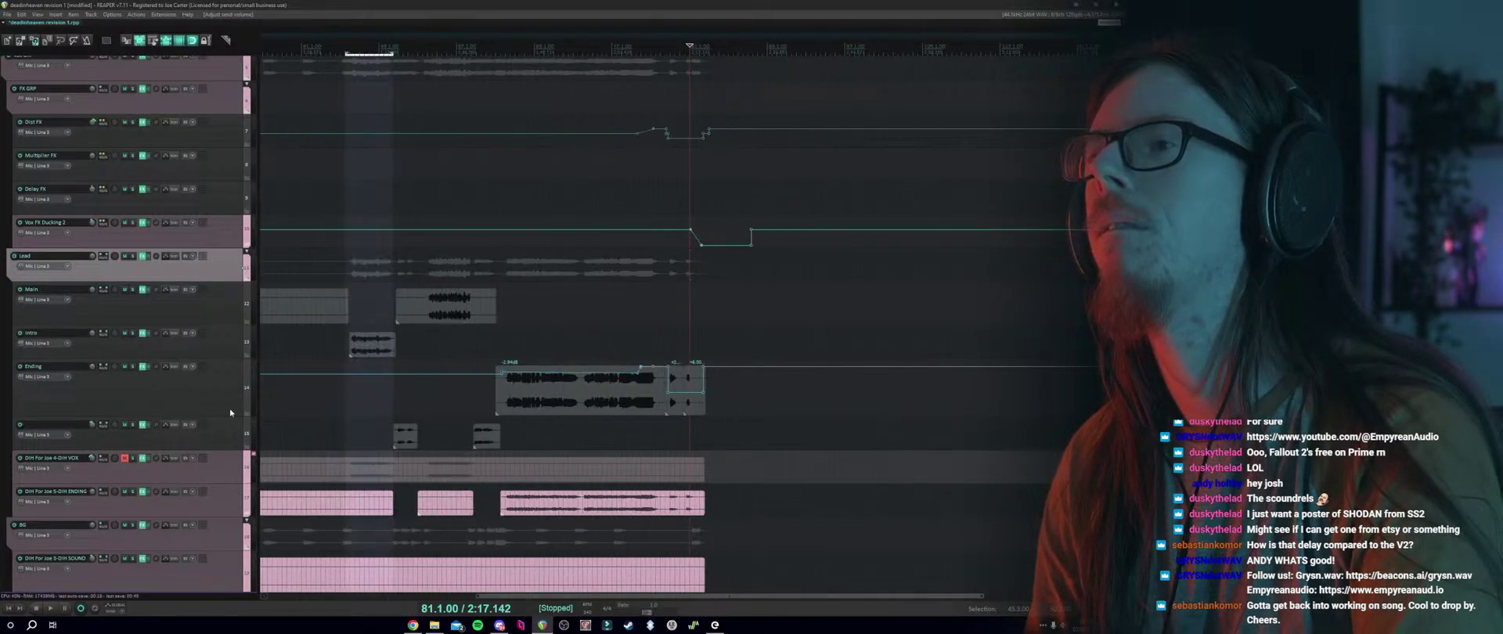
pyautogui.scroll(-1, 344, 404)
pyautogui.rightClick(357, 400)
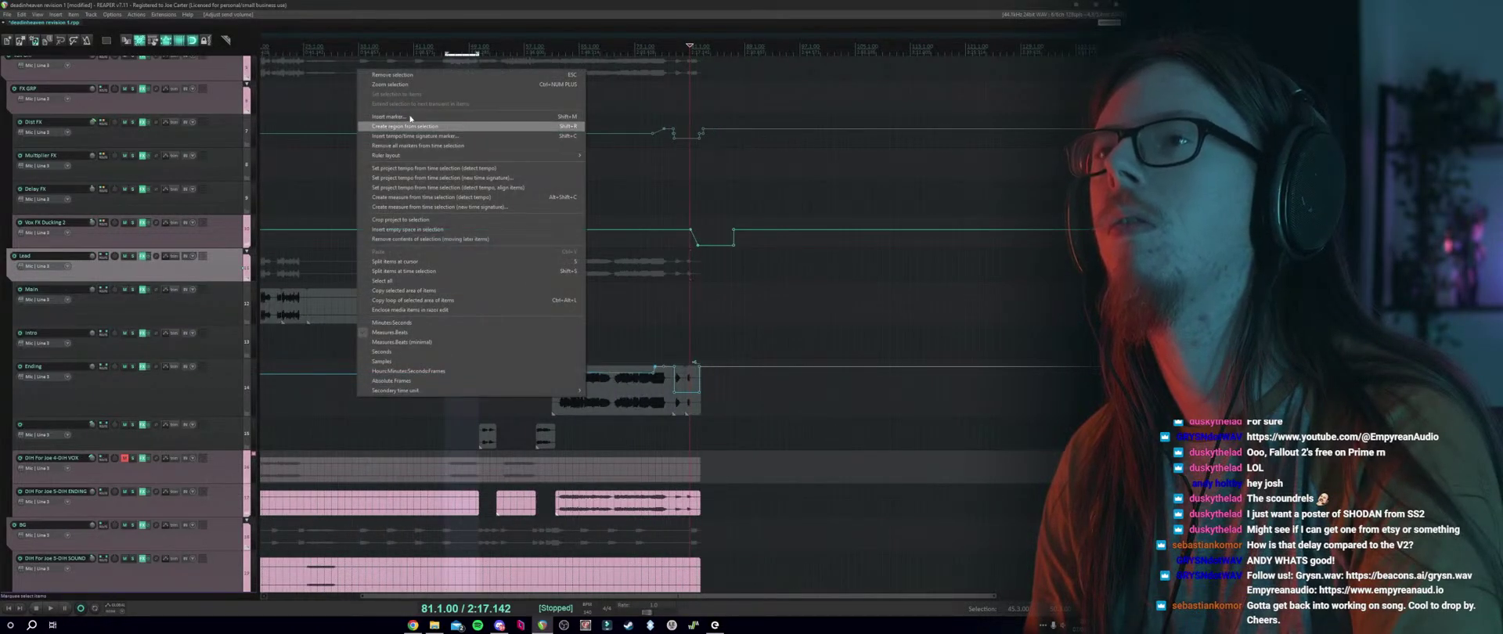
pyautogui.click(399, 82)
pyautogui.click(34, 609)
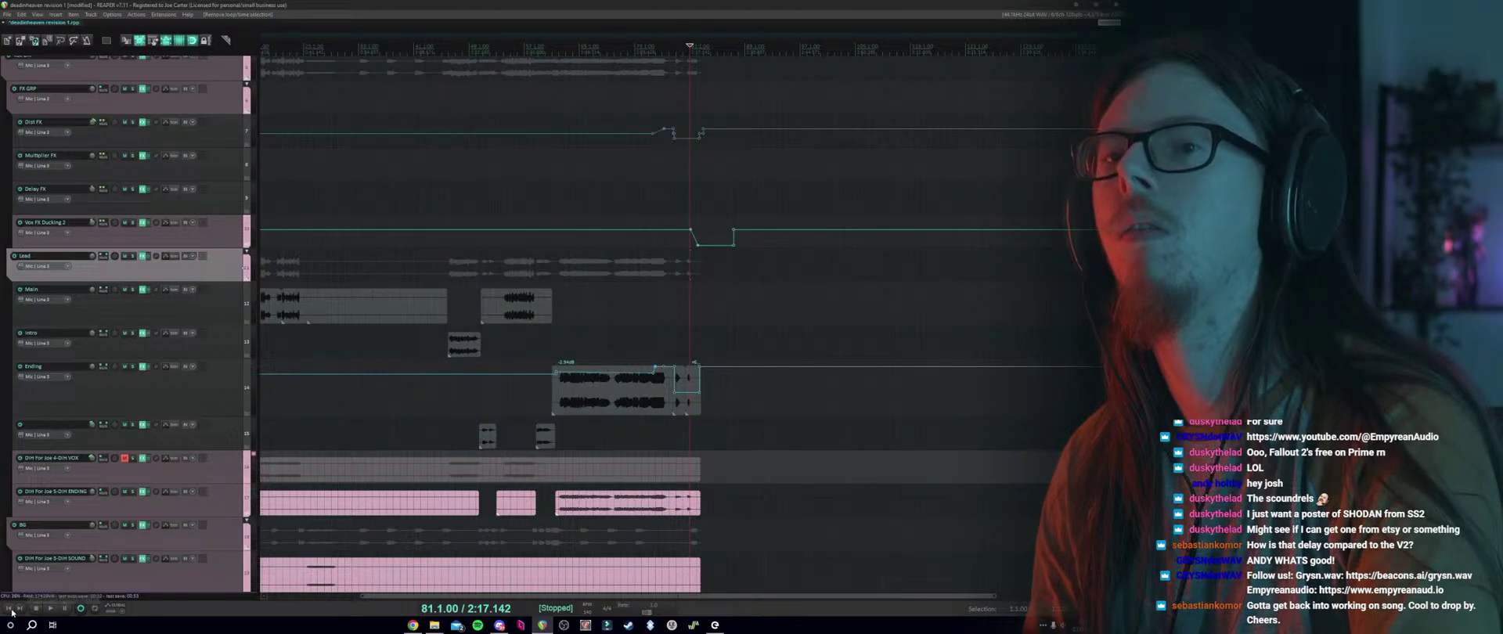
# Place the edit cursor around bar 25, after the first Main vocal phrases, and listen to the following section.
pyautogui.scroll(-5, 152, 442)
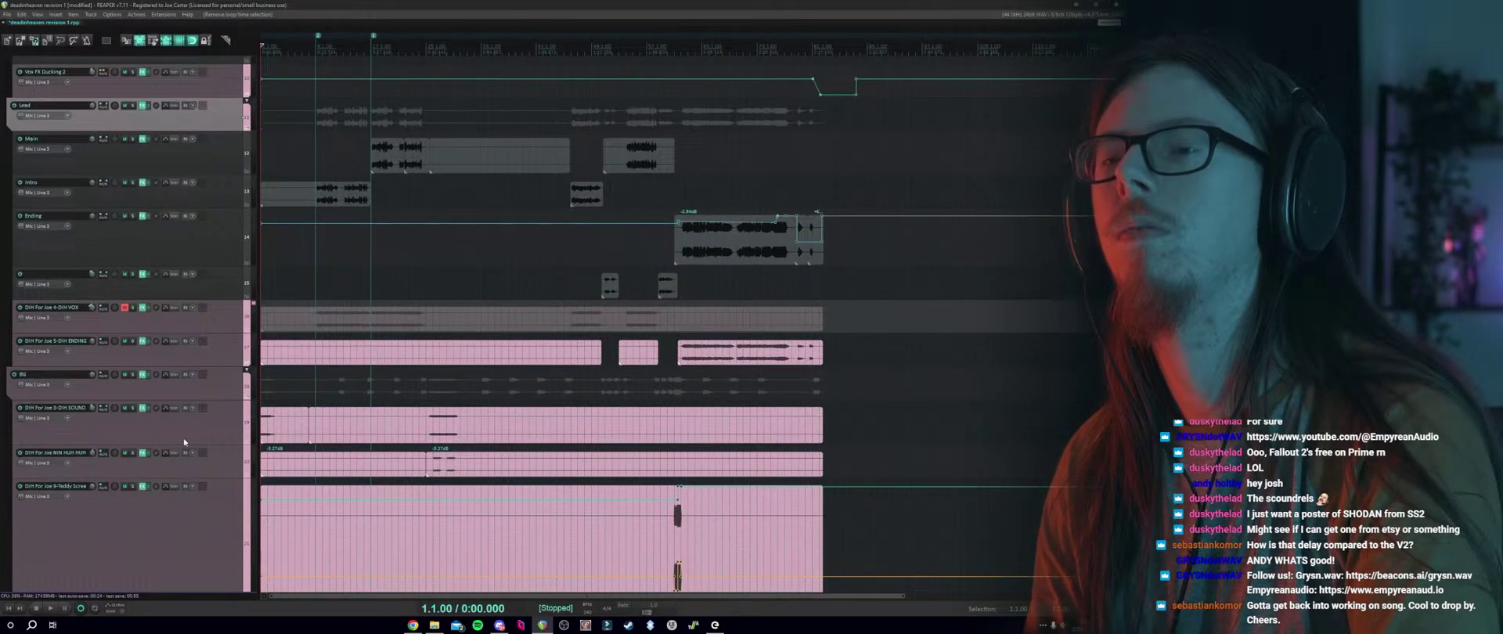
pyautogui.scroll(3, 394, 348)
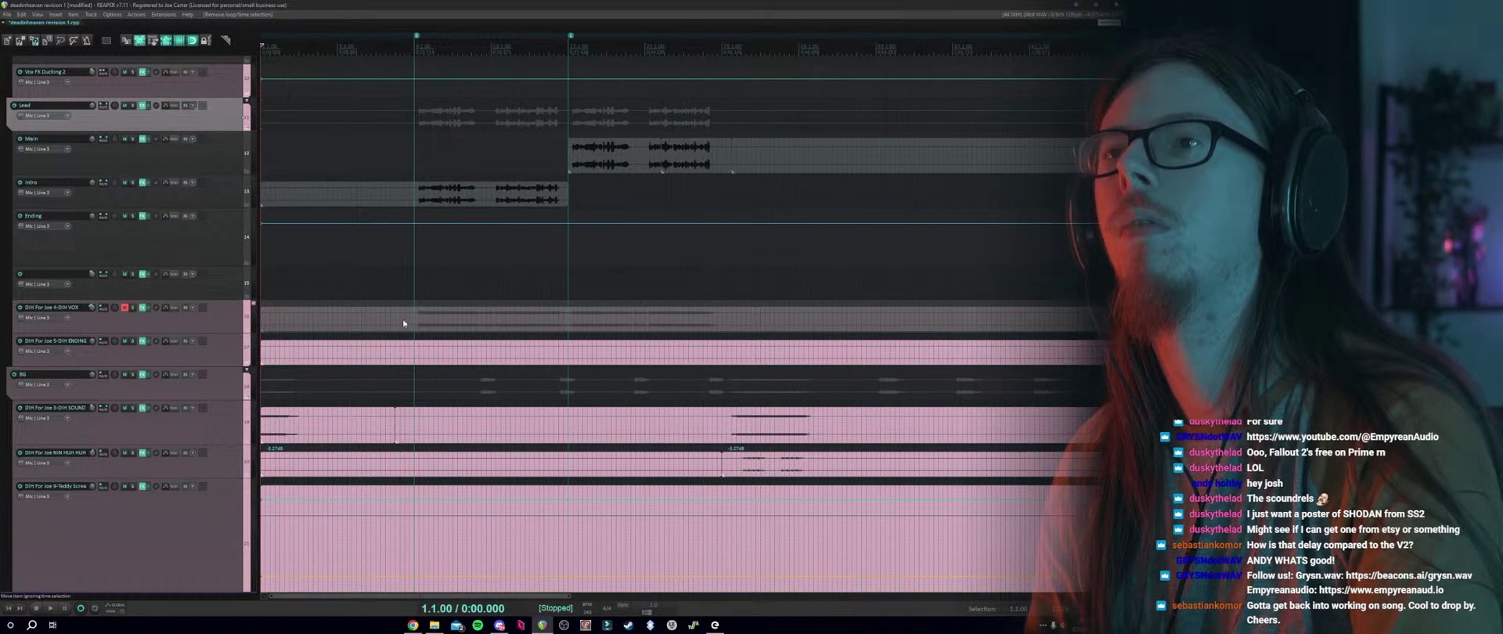
pyautogui.scroll(-3, 458, 309)
pyautogui.click(490, 284)
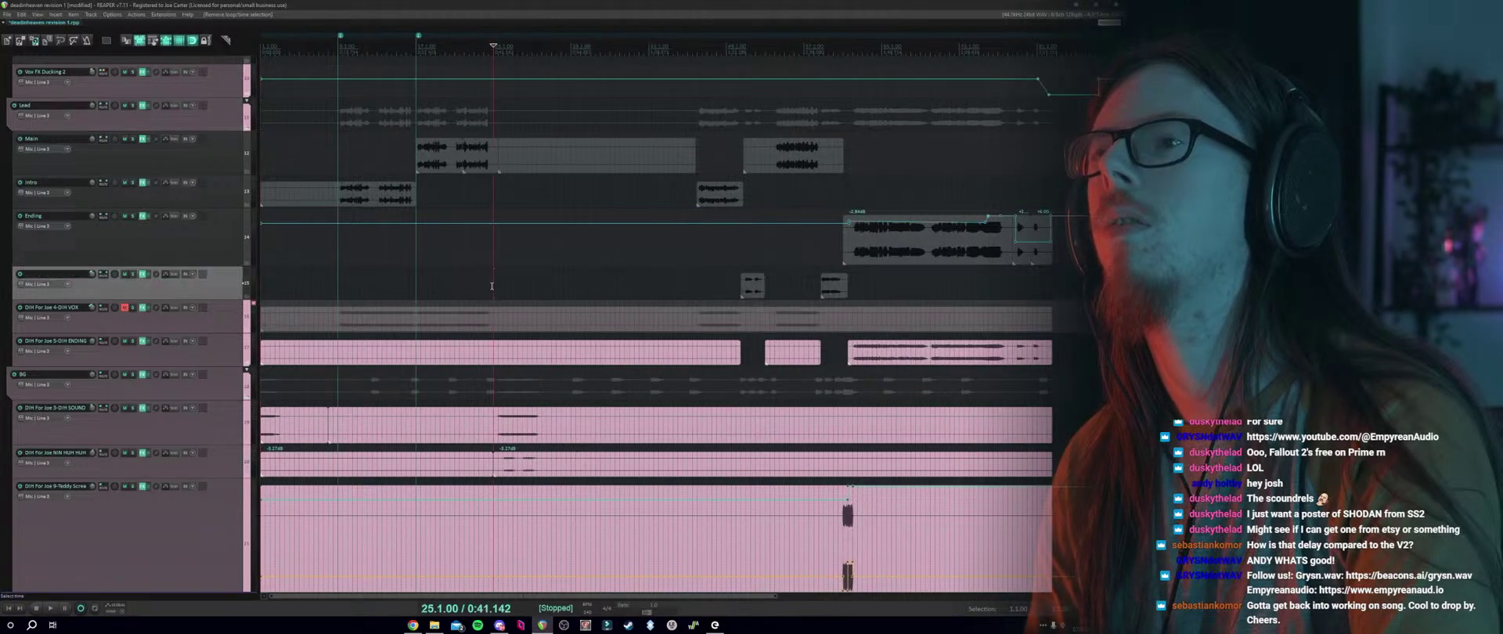
pyautogui.scroll(2, 498, 292)
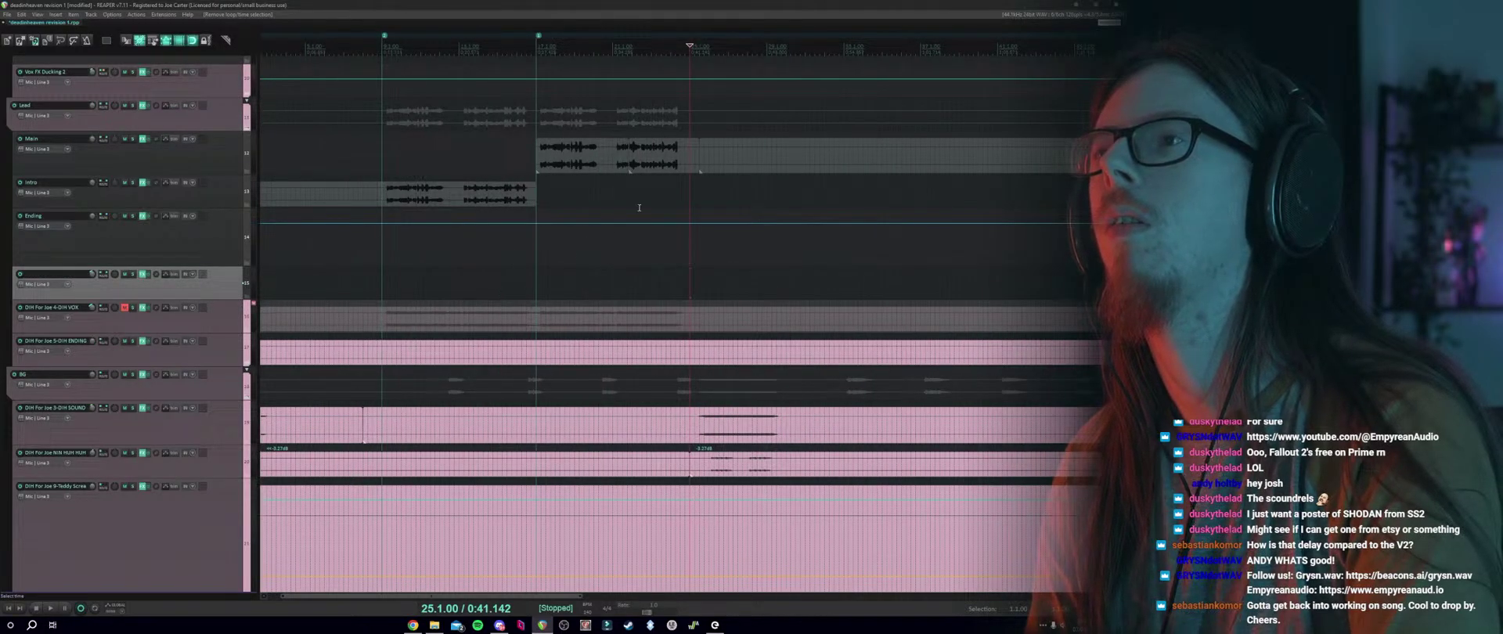
pyautogui.scroll(1, 685, 188)
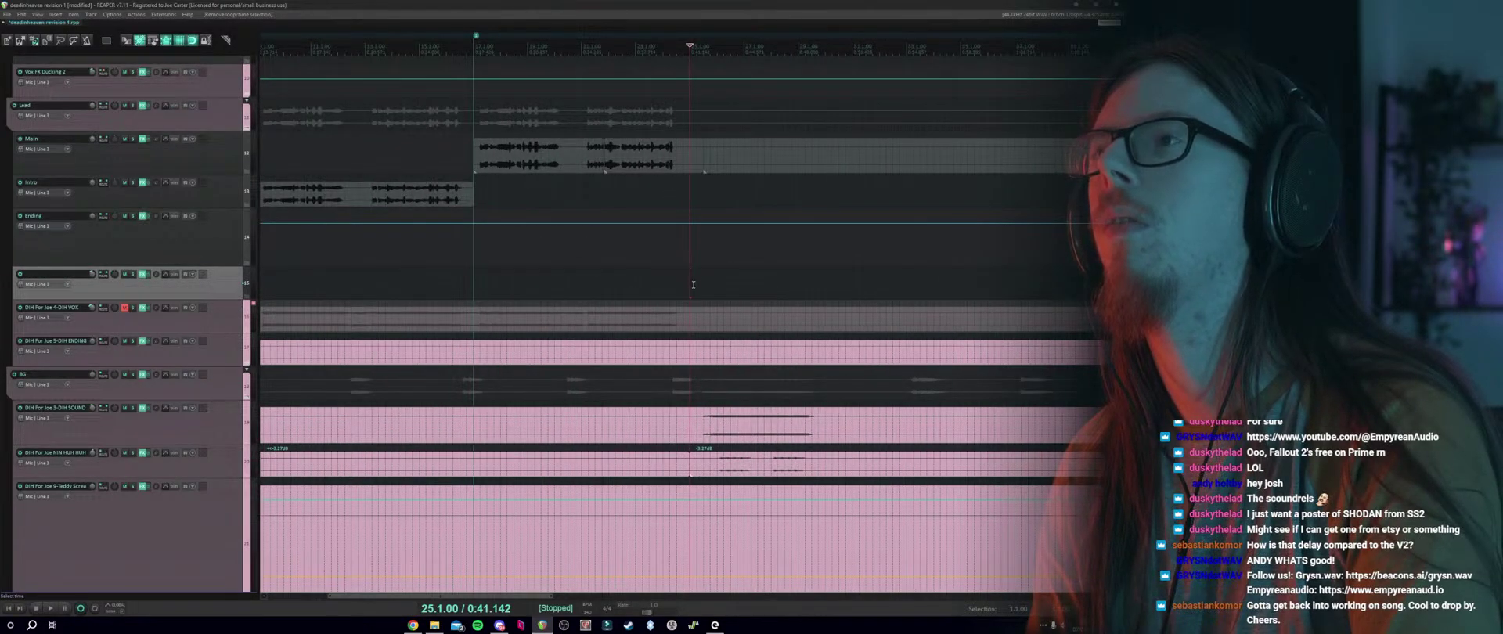
pyautogui.scroll(2, 699, 286)
pyautogui.scroll(-1, 610, 352)
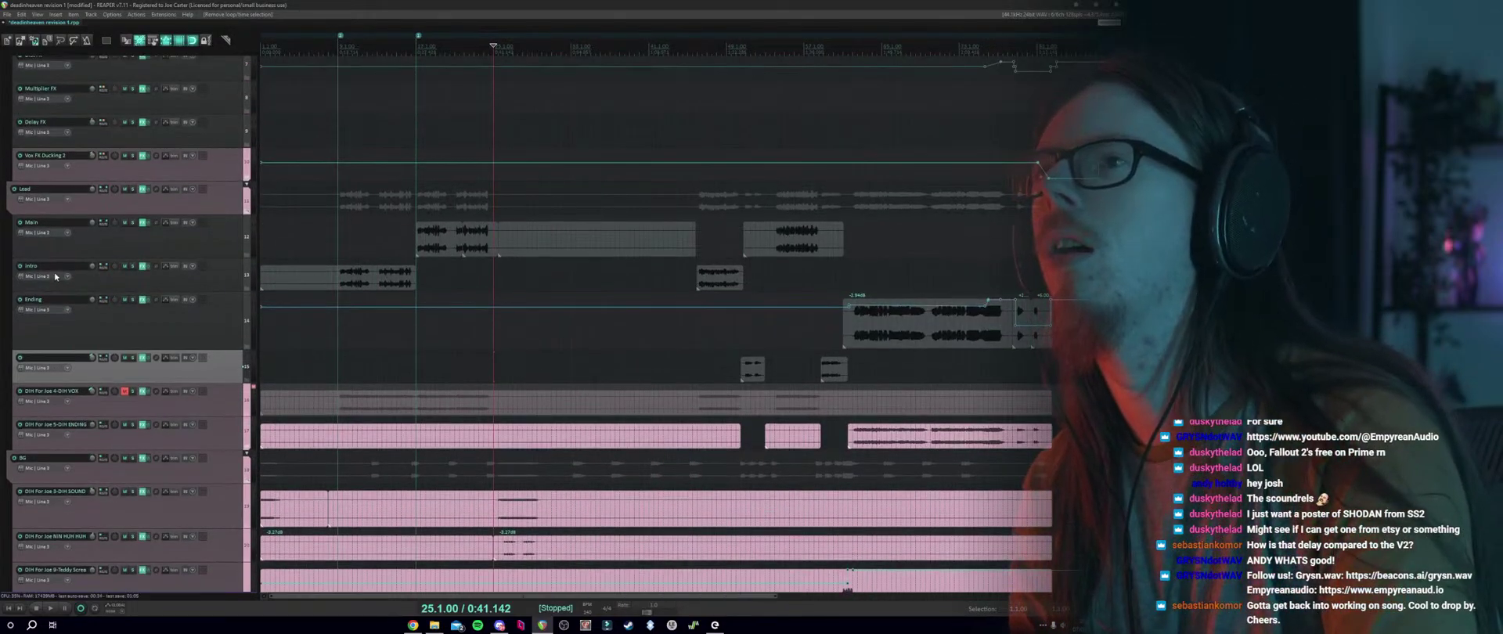
pyautogui.press('space')
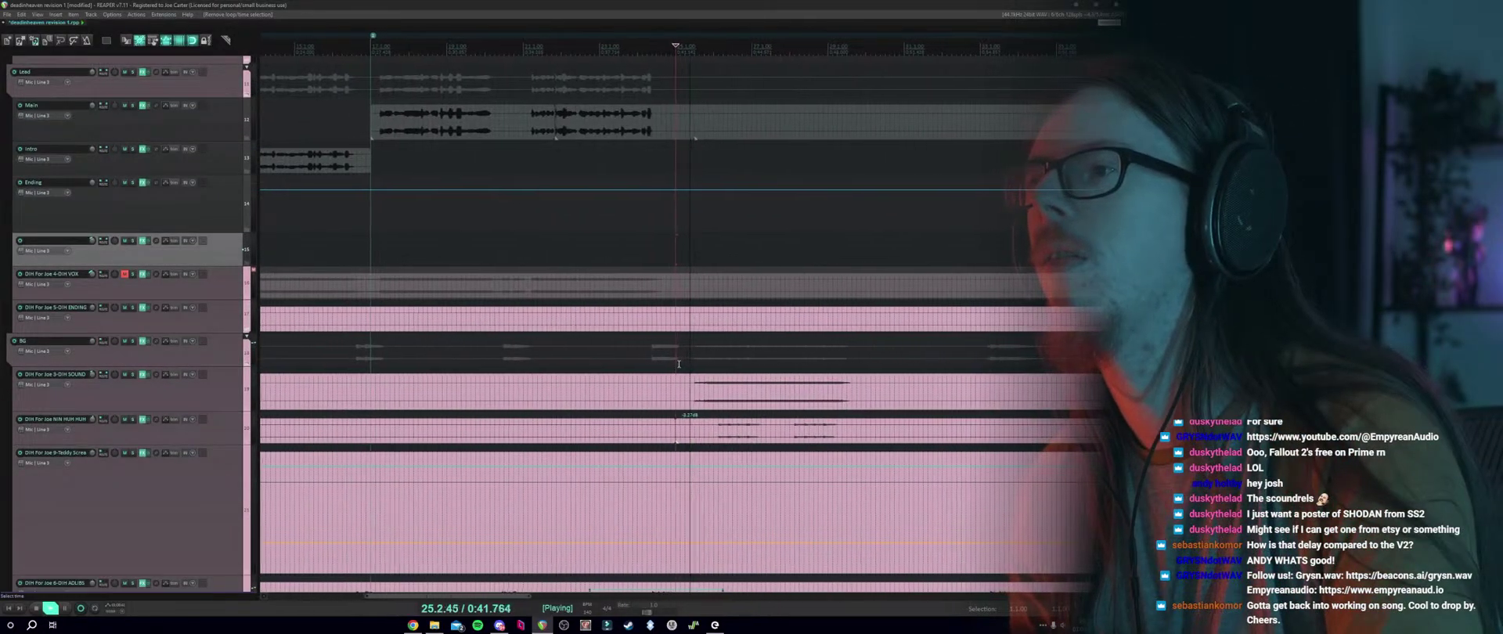
pyautogui.scroll(-2, 655, 354)
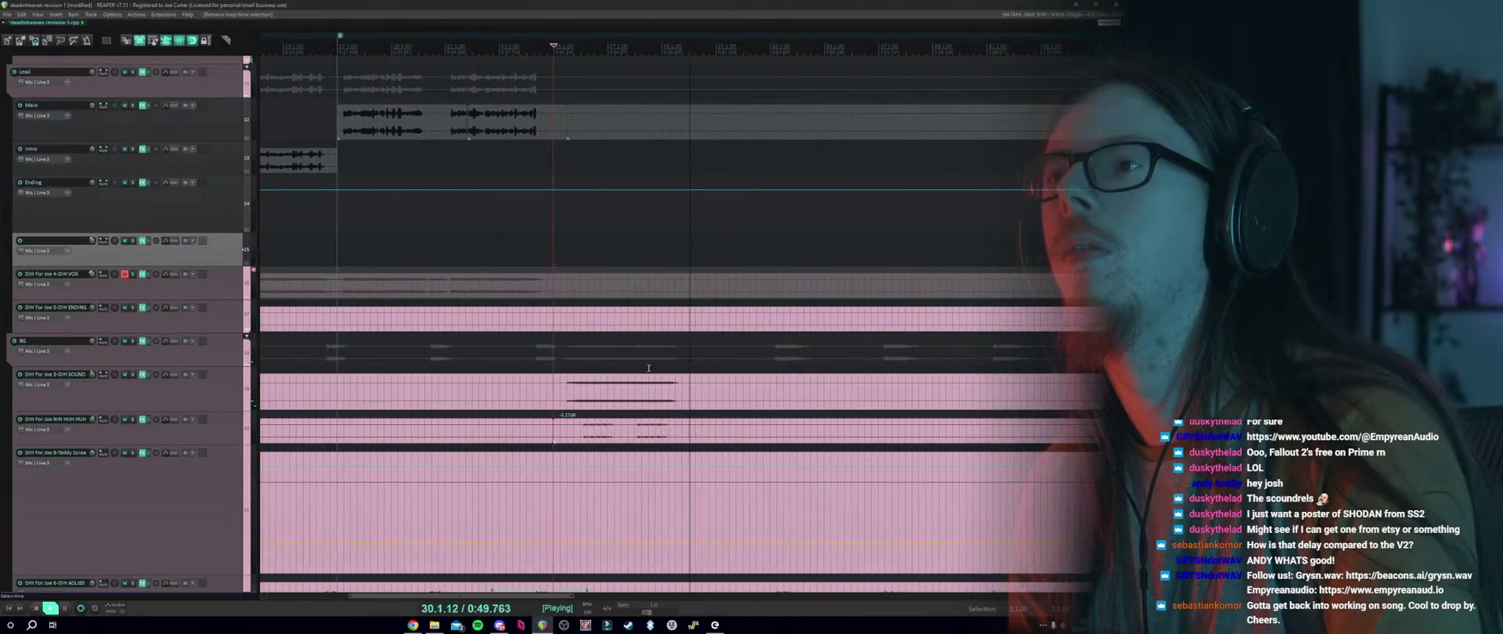
# Stop playback and make a short time selection starting at 29.3.00.
pyautogui.click(673, 365)
pyautogui.scroll(3, 50, 298)
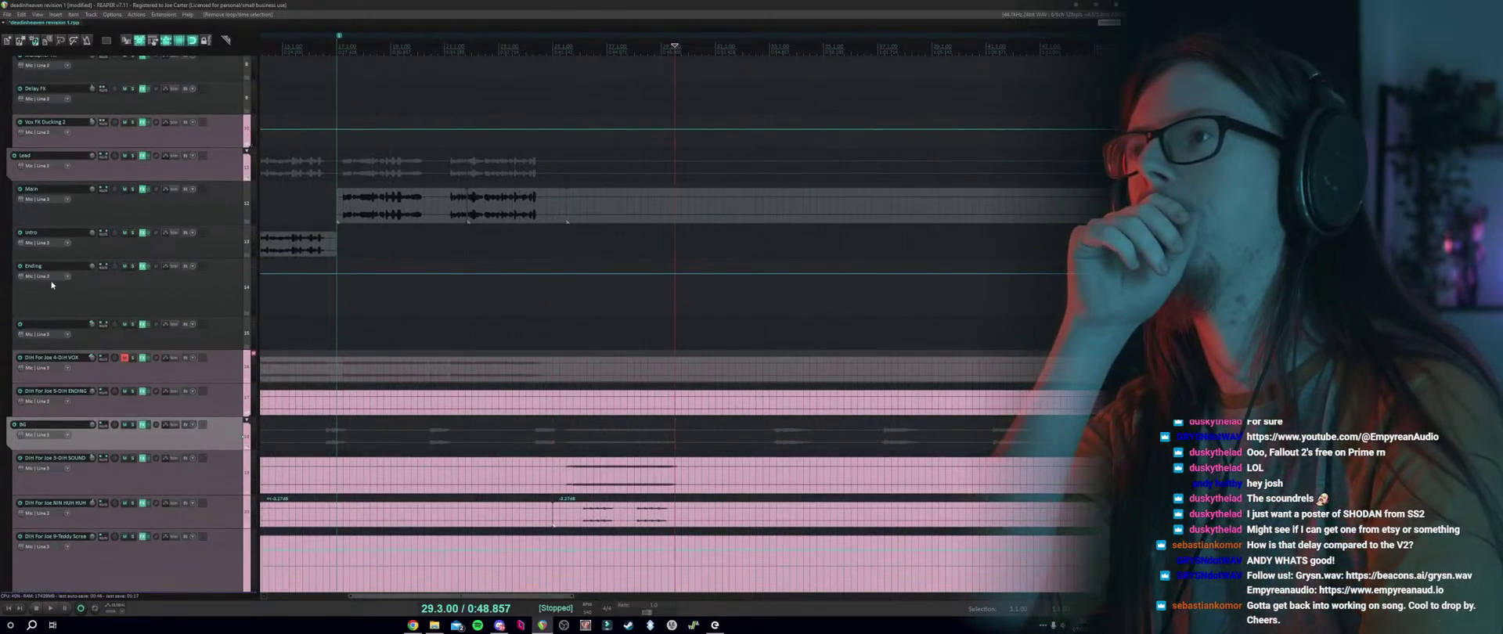
pyautogui.scroll(1, 50, 299)
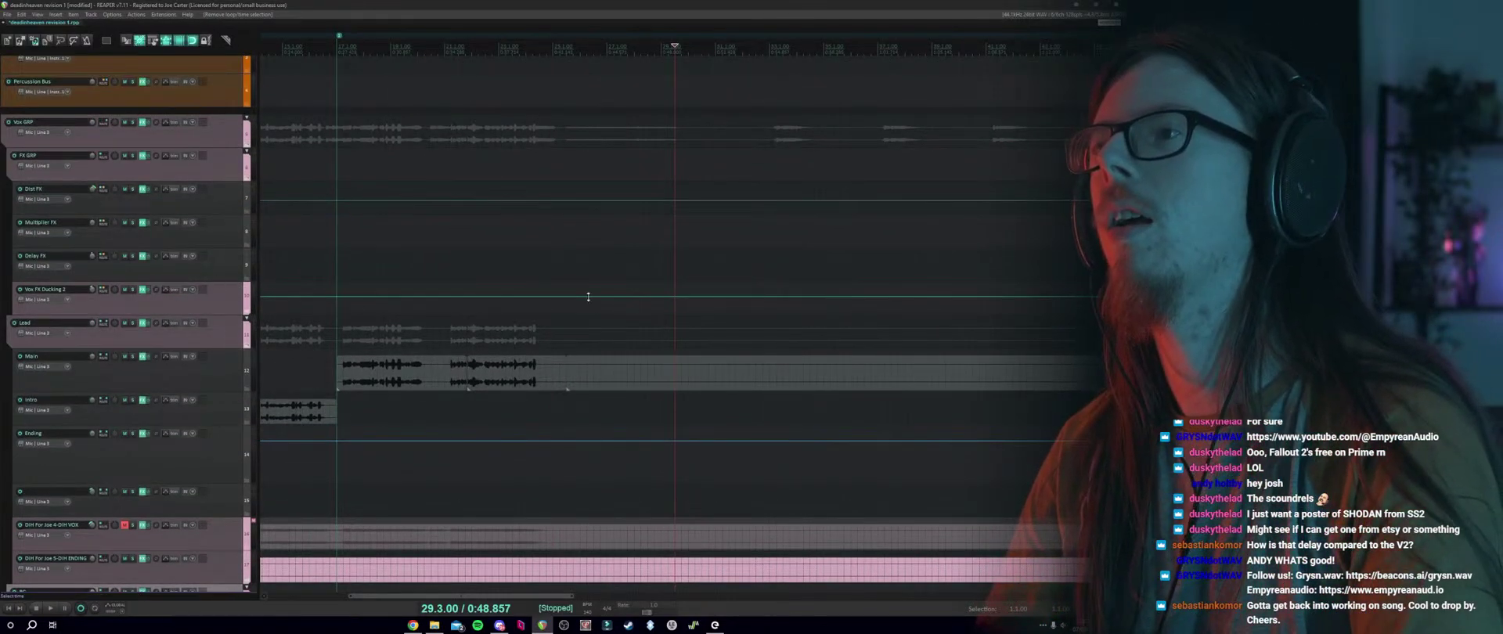
pyautogui.scroll(-3, 643, 278)
pyautogui.scroll(2, 643, 278)
pyautogui.moveTo(689, 283); pyautogui.dragTo(717, 284)
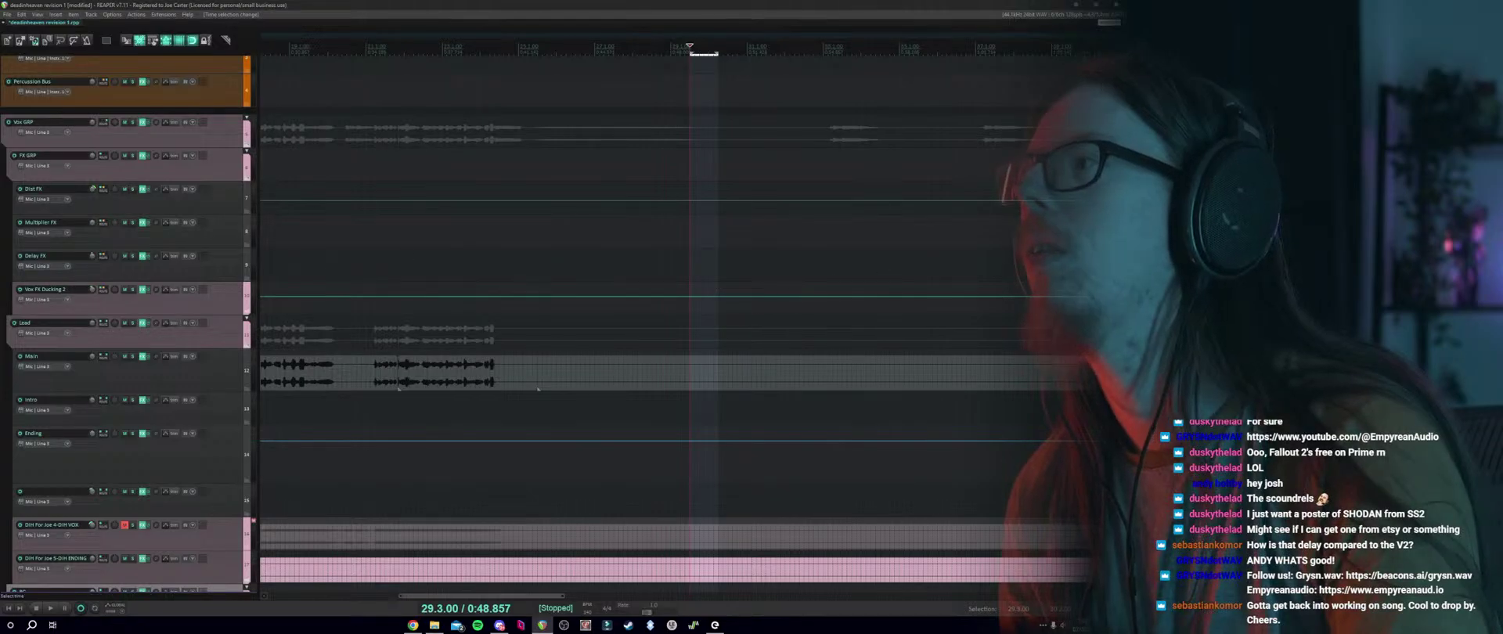
# Review the percussion and drum tracks around 29.3.00, widen the time selection there, and place the edit cursor at 30.1.00.
pyautogui.scroll(2, 125, 313)
pyautogui.scroll(-15, 537, 507)
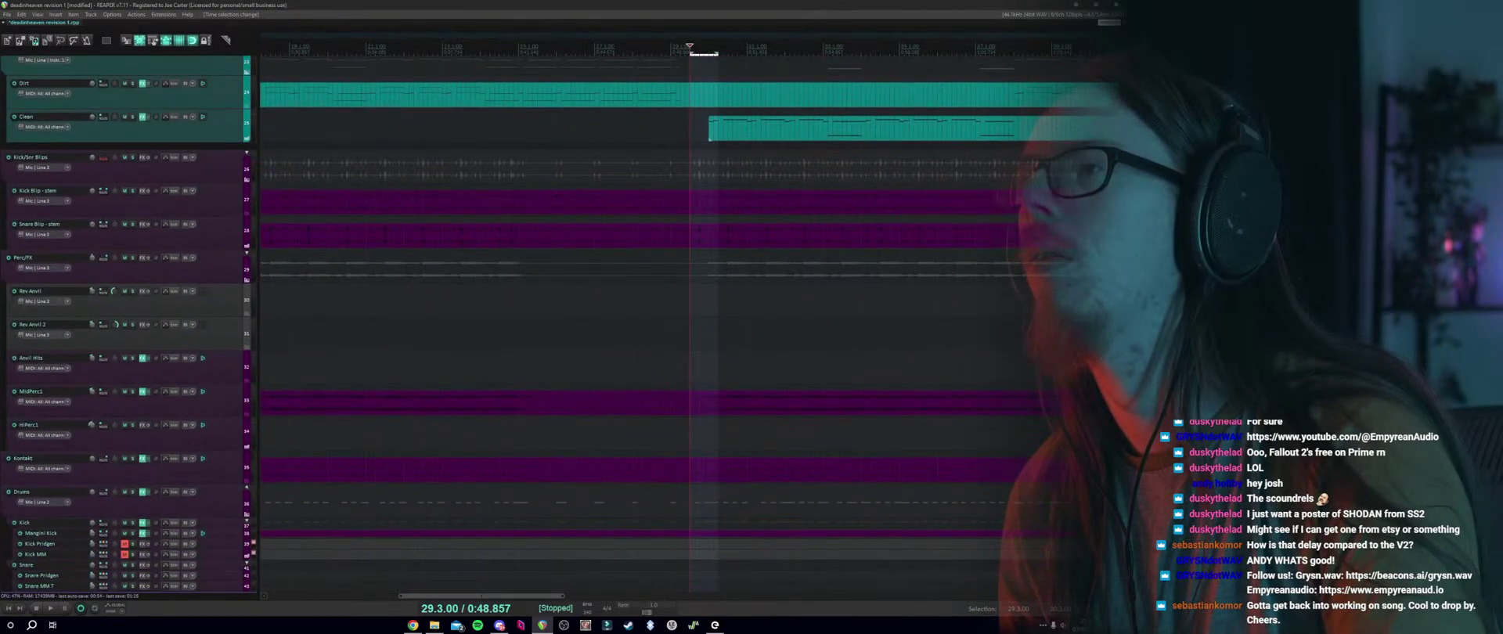
pyautogui.scroll(1, 732, 261)
pyautogui.scroll(4, 732, 261)
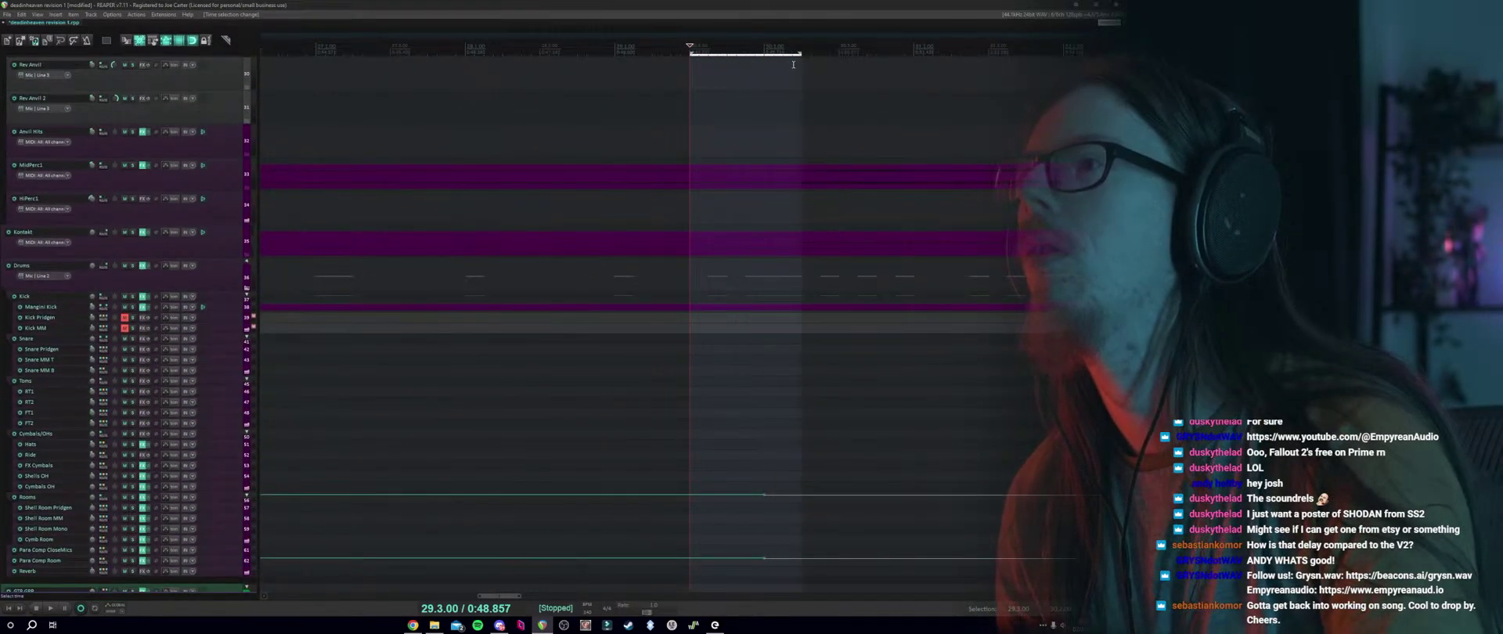
pyautogui.press('space')
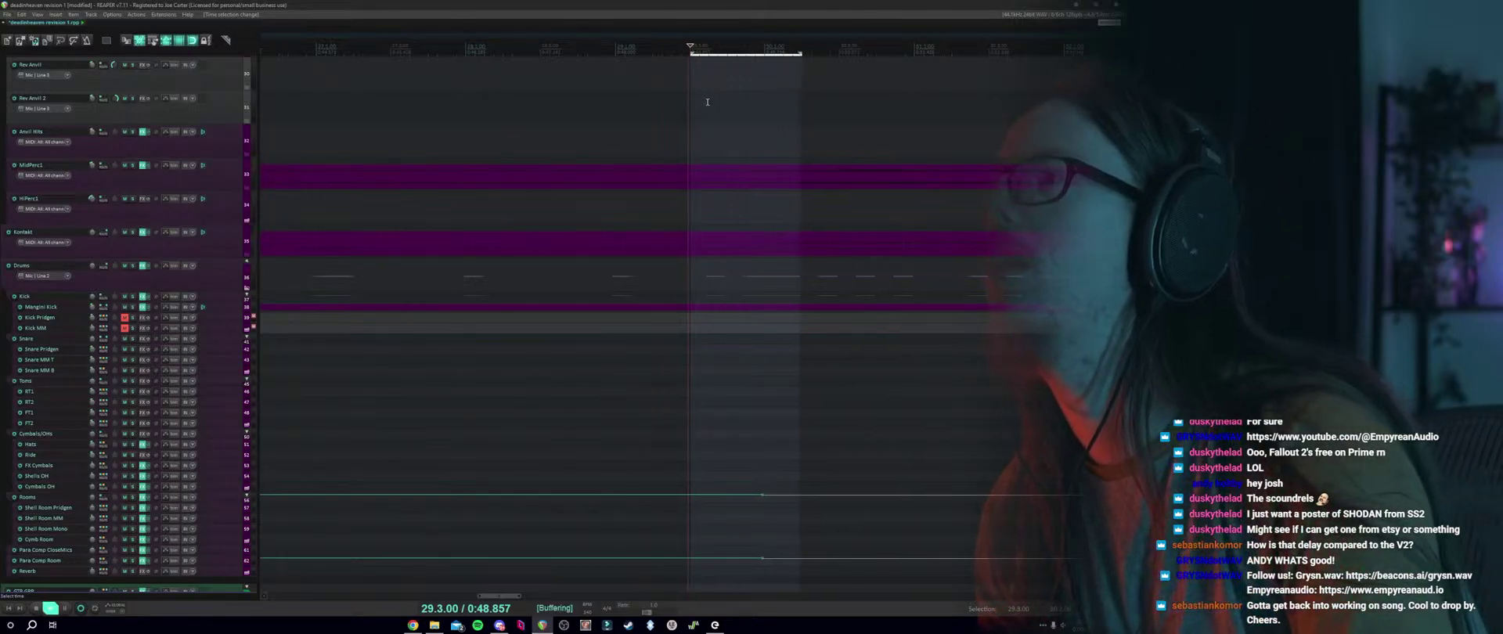
pyautogui.click(684, 129)
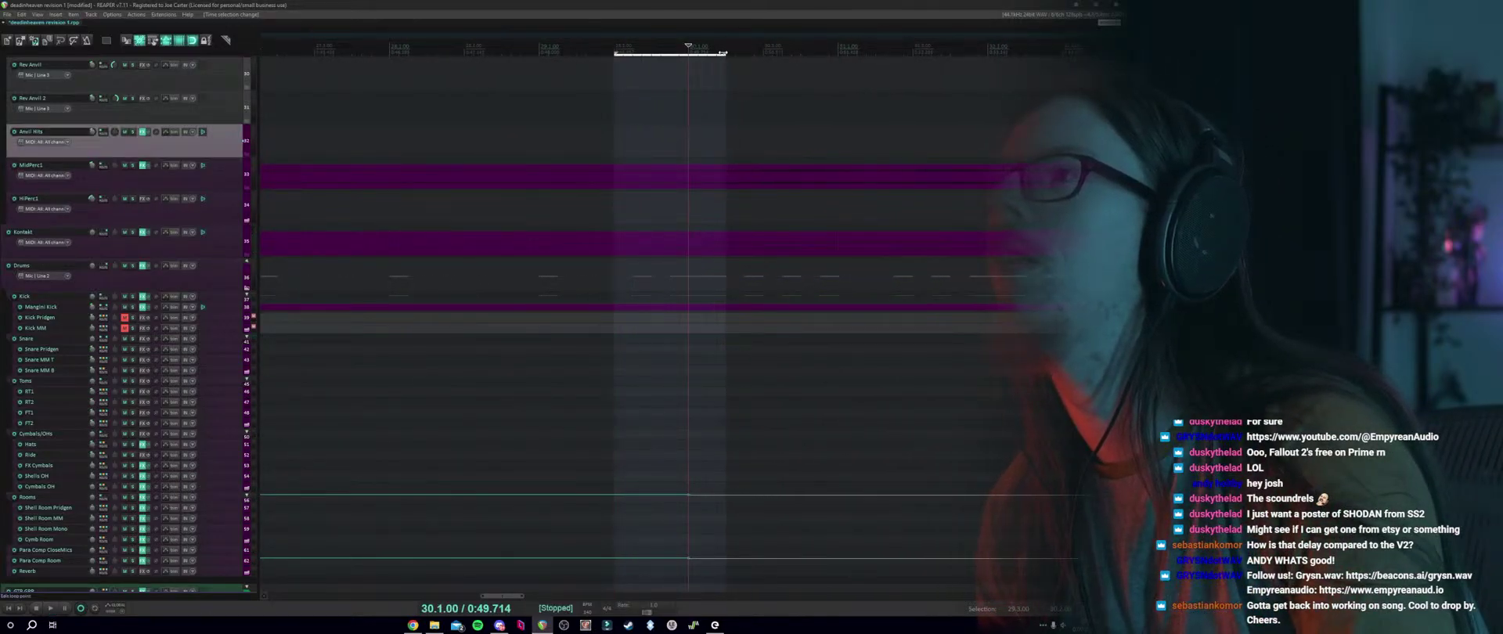
# Adjust the time selection so it spans 29.1.00 to 29.3.50.
pyautogui.moveTo(722, 52); pyautogui.dragTo(707, 55)
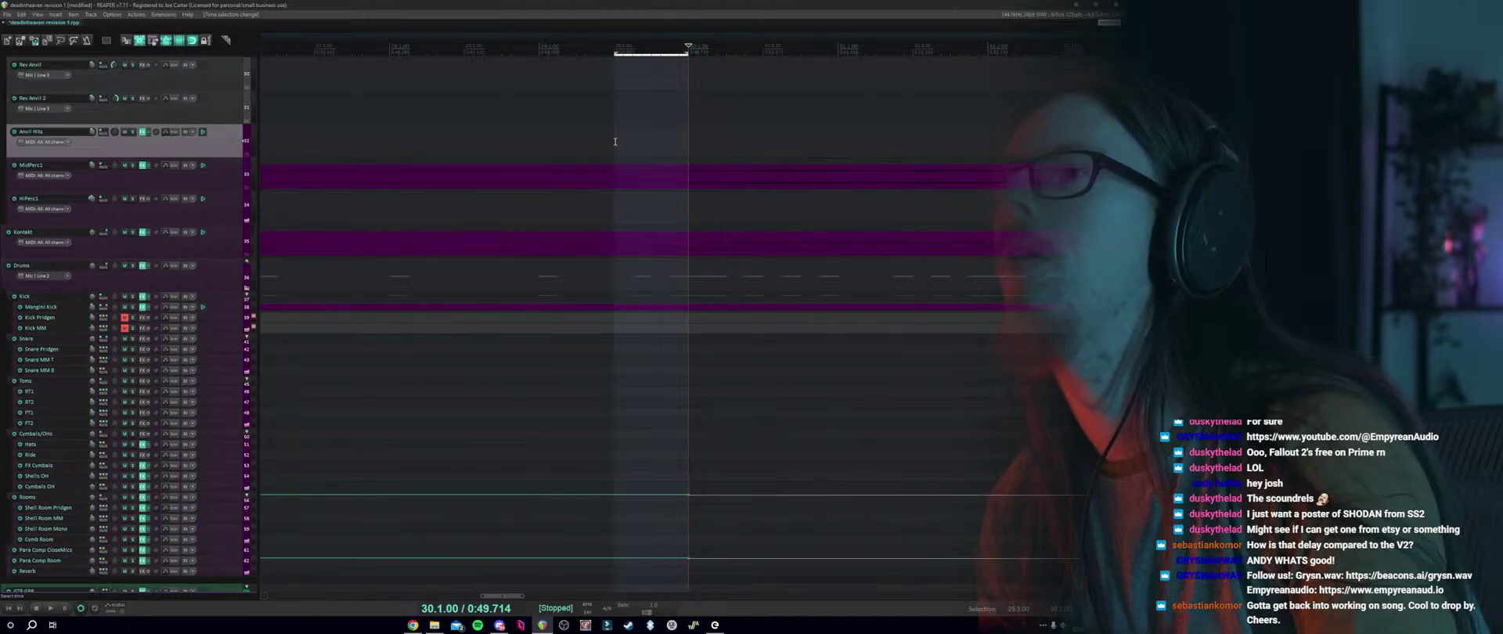
pyautogui.click(629, 209)
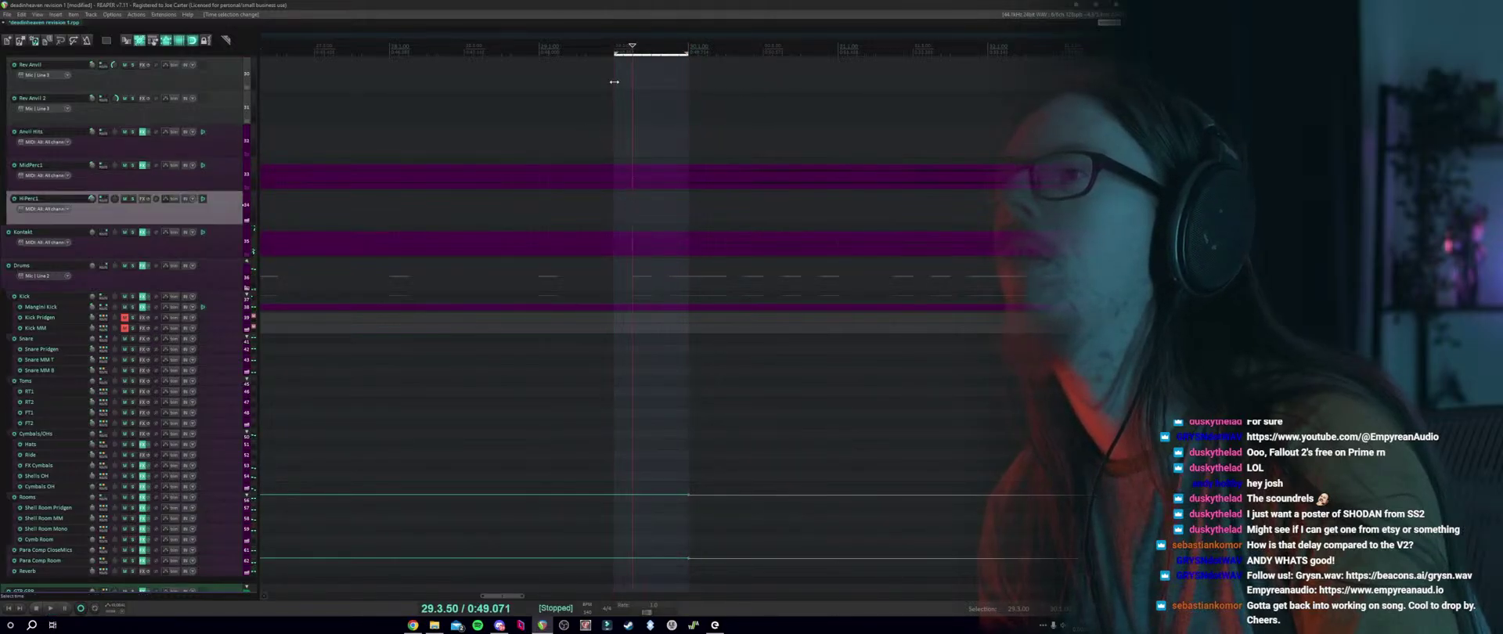
pyautogui.moveTo(613, 53); pyautogui.dragTo(633, 54)
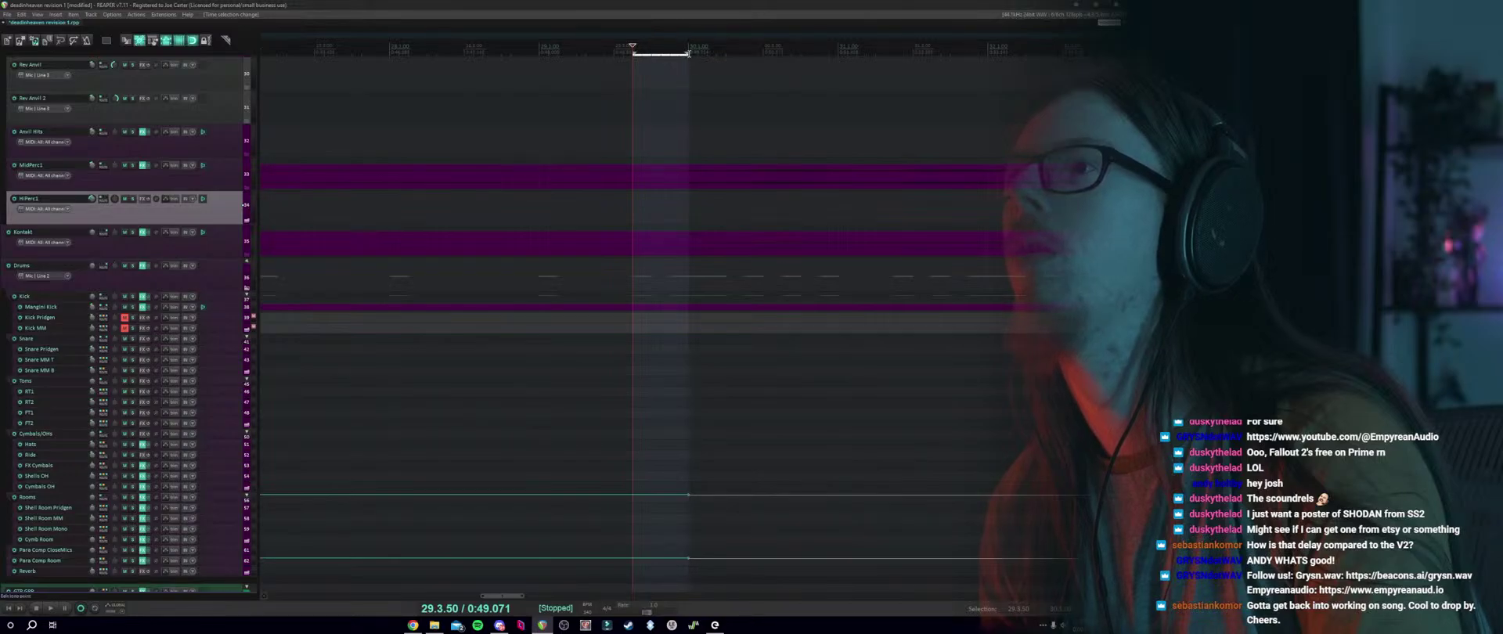
pyautogui.moveTo(689, 54); pyautogui.dragTo(540, 67)
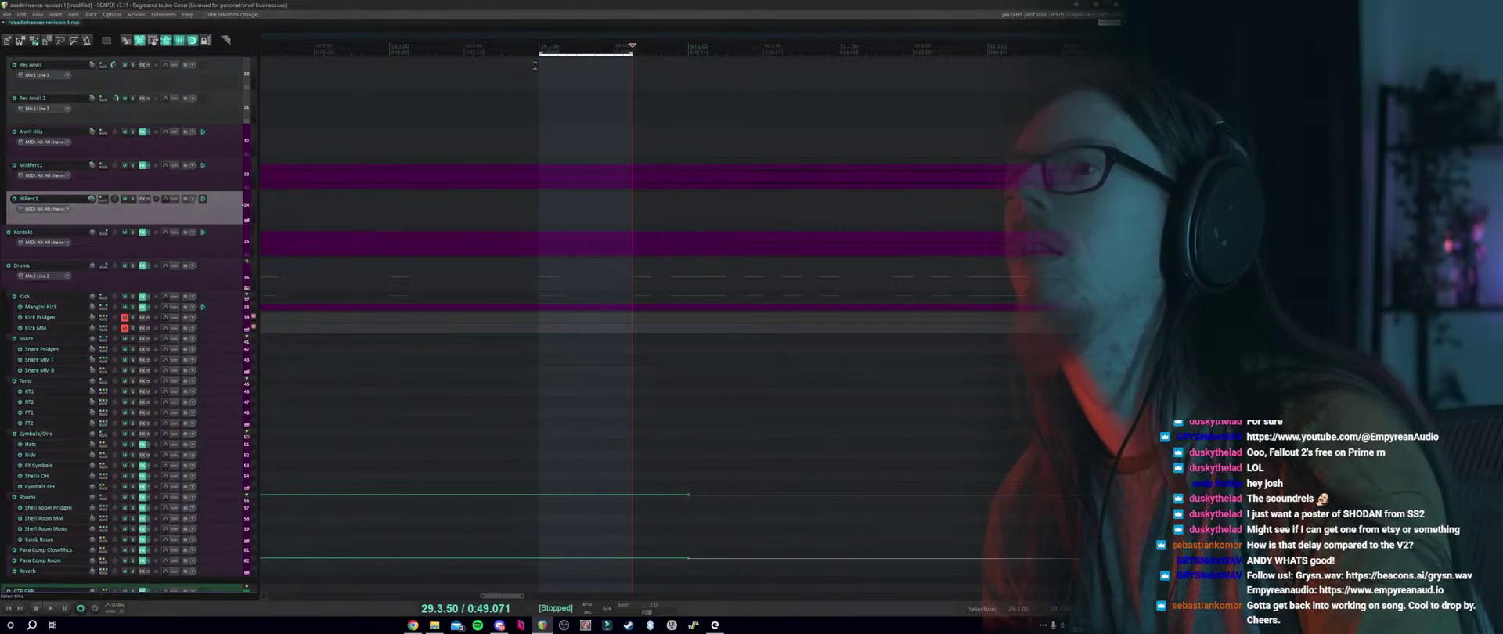
# Ramp the Vox FX Ducking 2 volume envelope down across the time selection.
pyautogui.scroll(5, 548, 235)
pyautogui.scroll(10, 1052, 83)
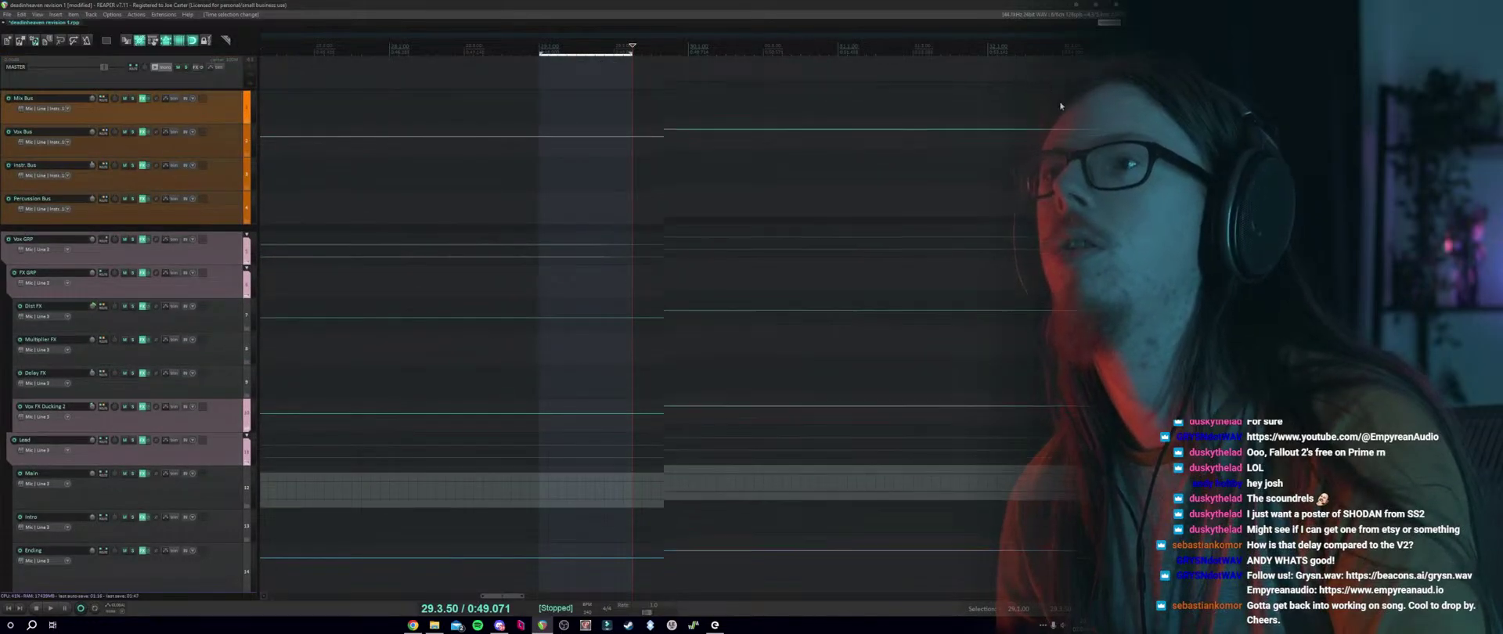
pyautogui.scroll(-6, 1051, 83)
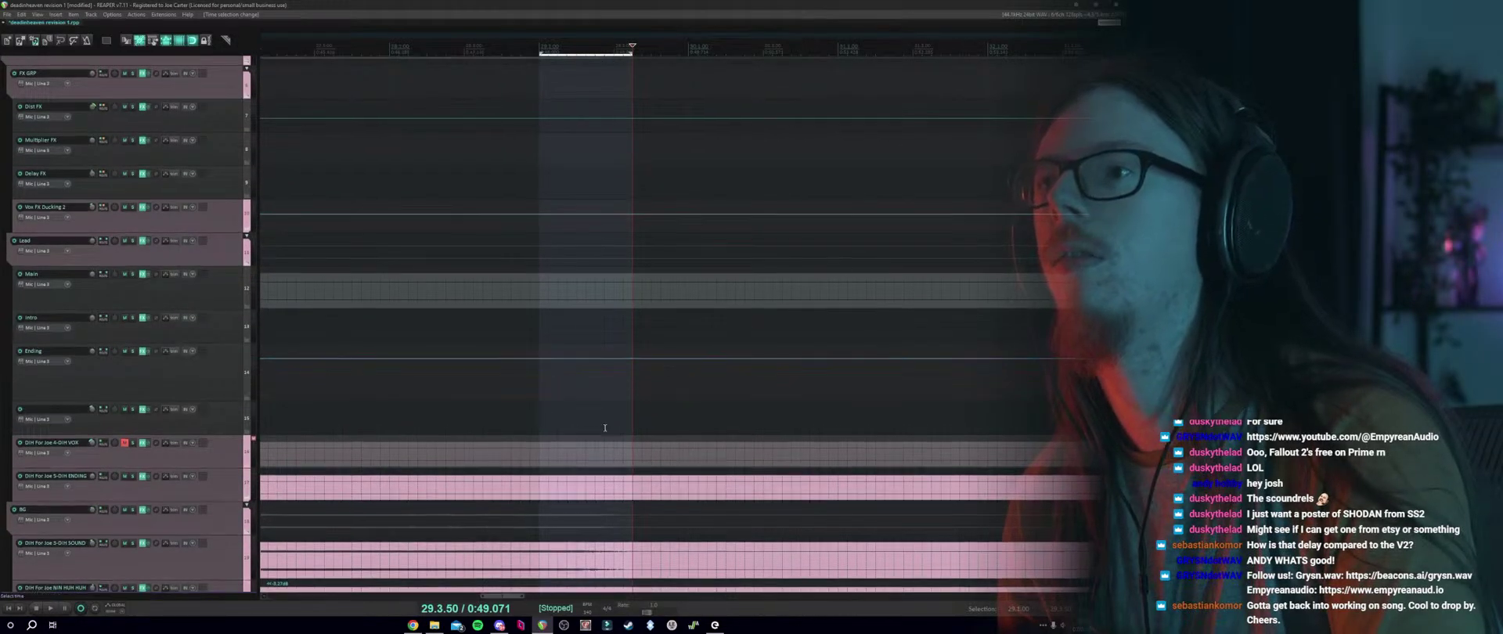
pyautogui.click(553, 358)
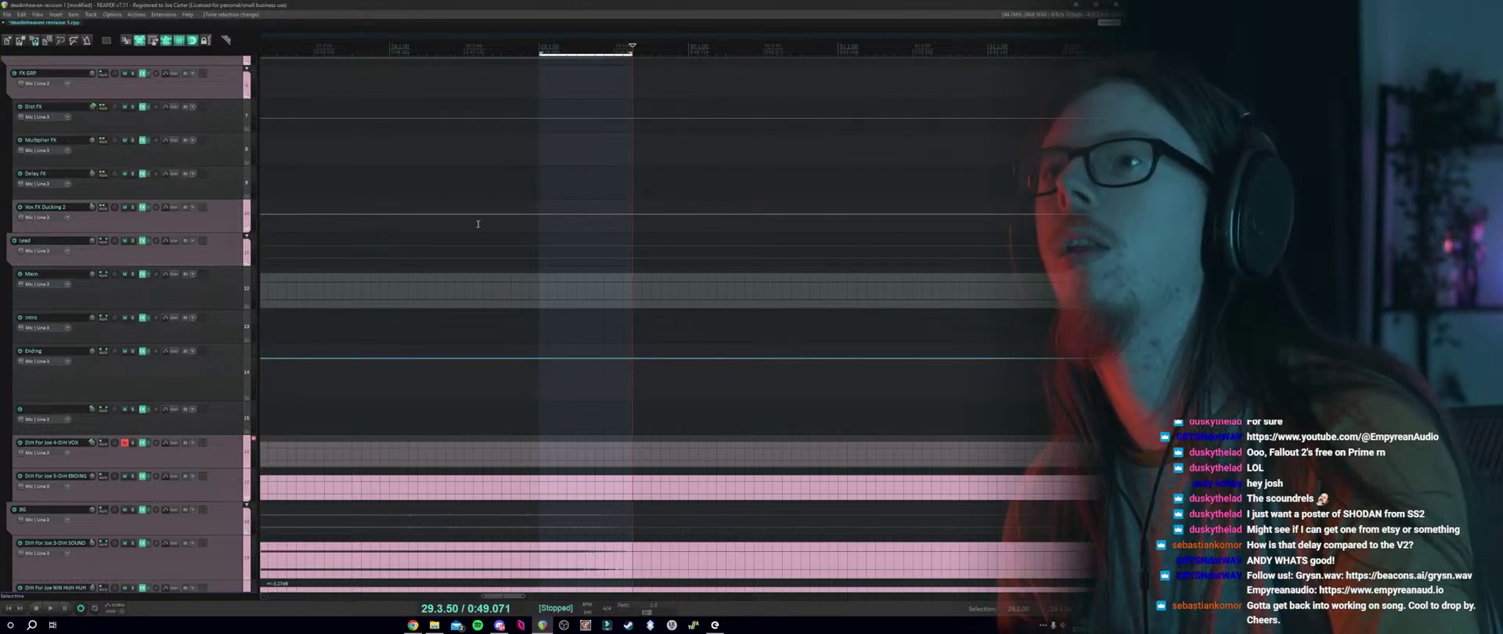
pyautogui.click(625, 213)
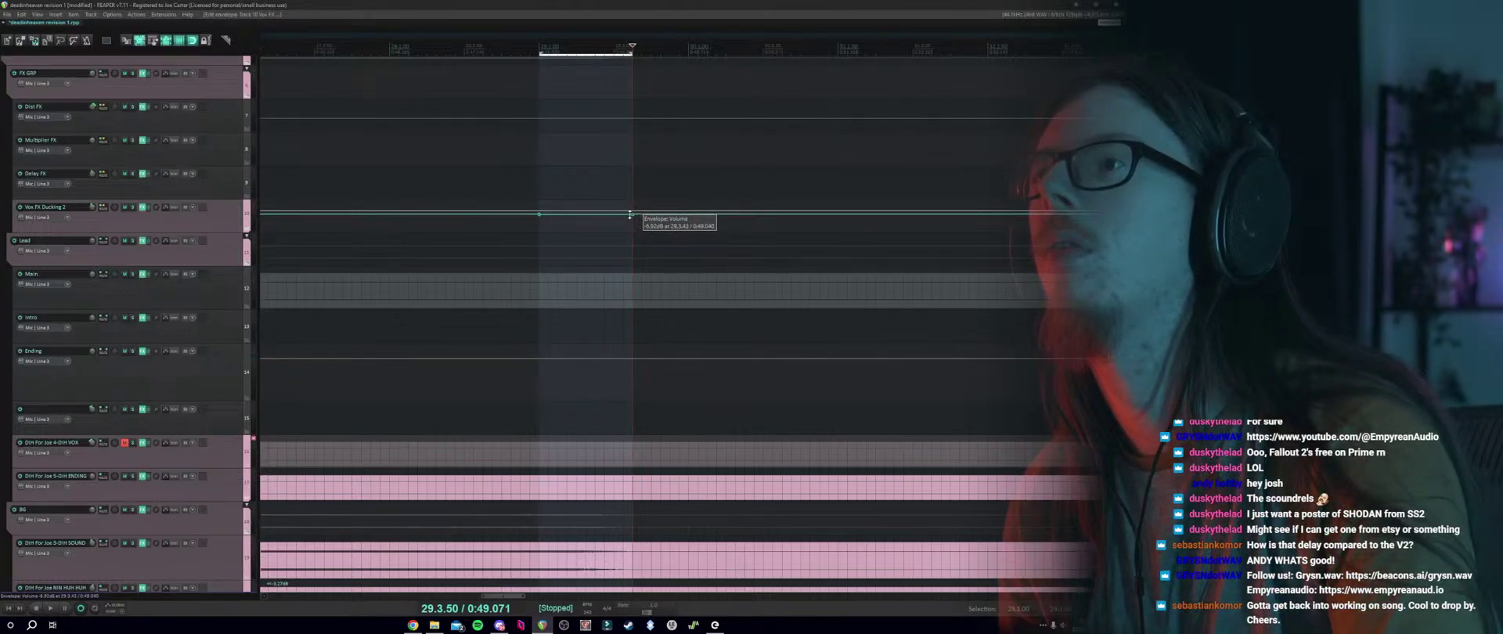
pyautogui.moveTo(631, 214); pyautogui.dragTo(635, 356)
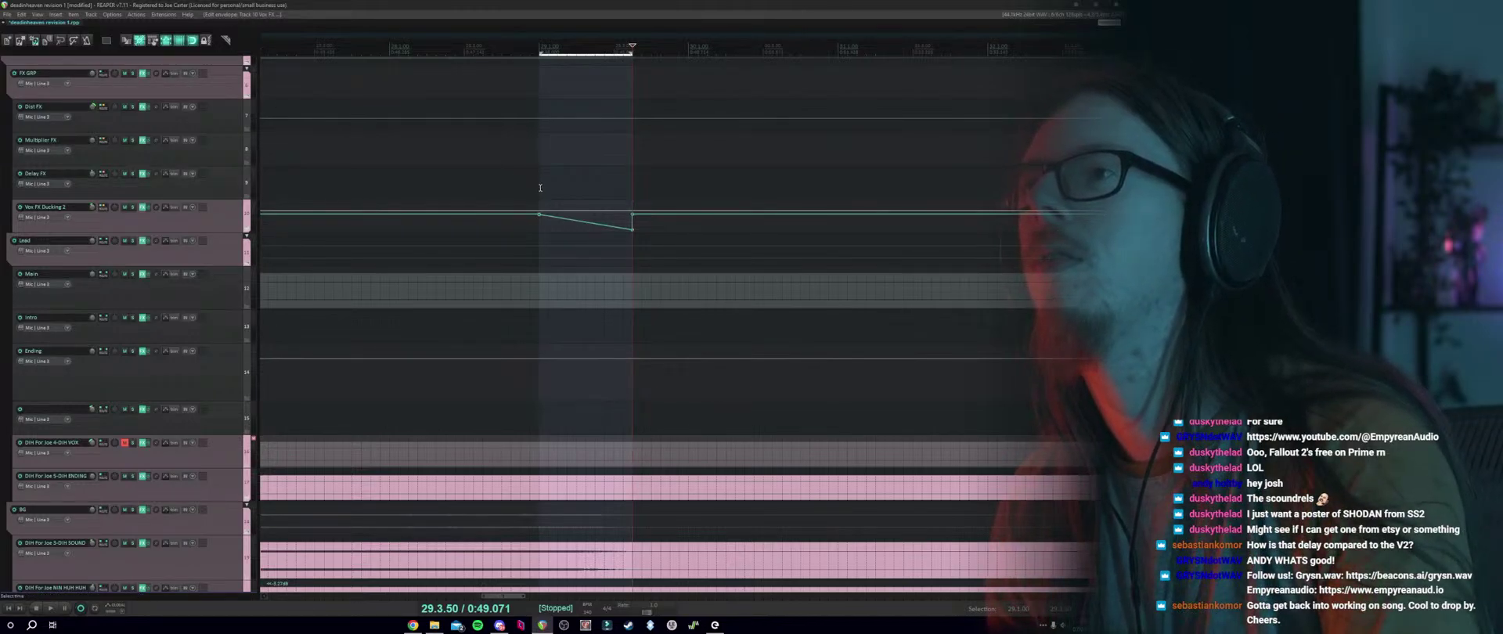
# Listen from 29.1.00 in the full mix and with the Delay FX track soloed, and clear the solo.
pyautogui.click(539, 191)
pyautogui.press('space')
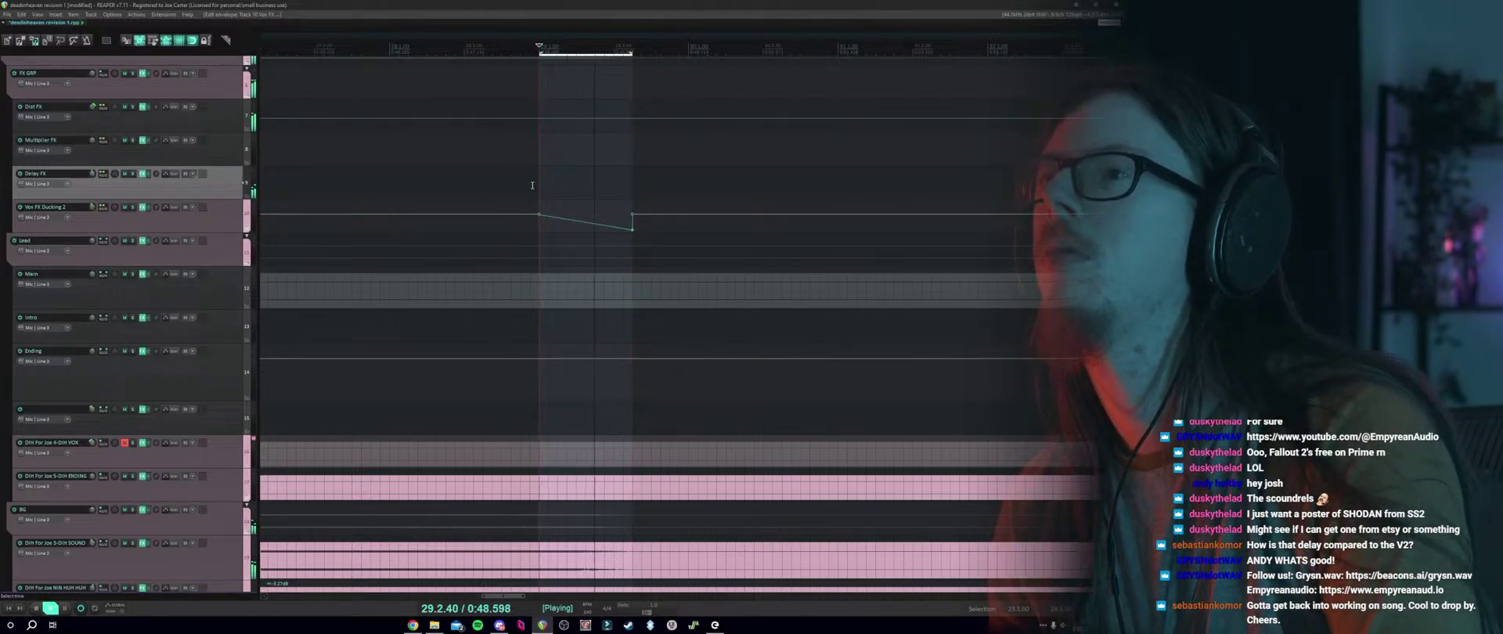
pyautogui.press('space')
pyautogui.scroll(-3, 689, 196)
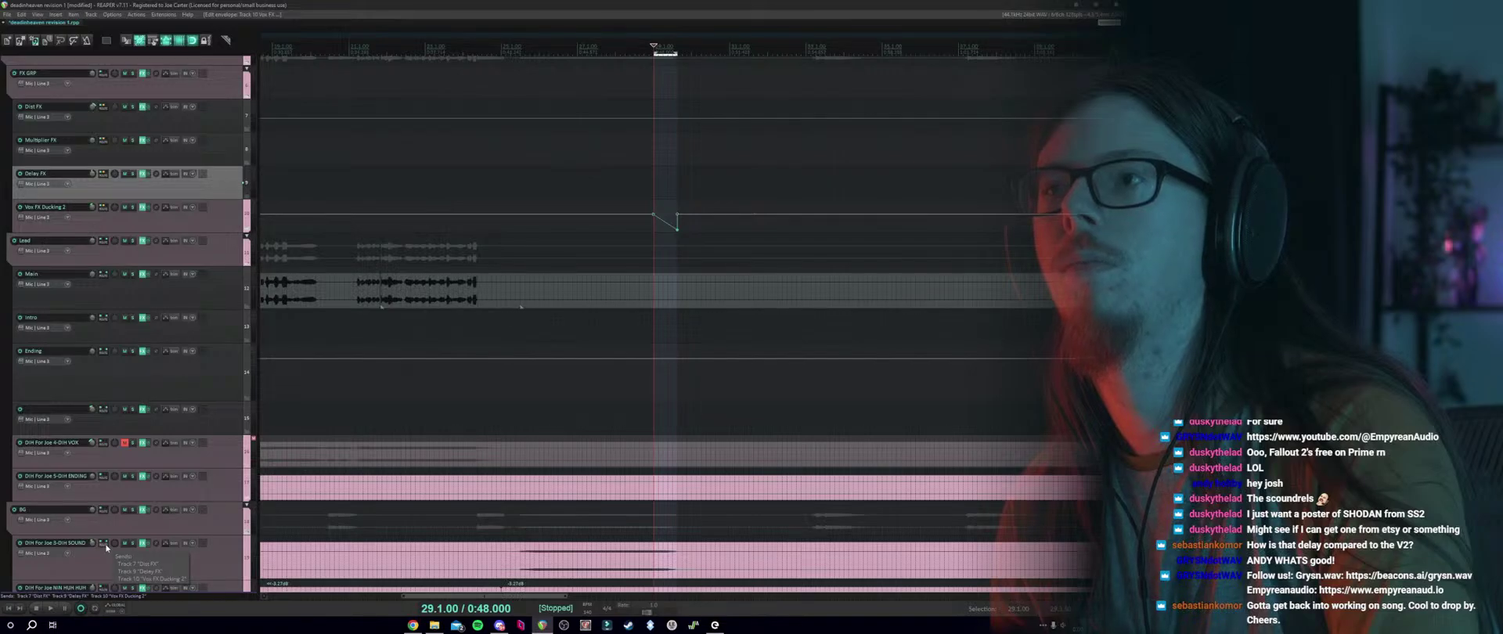
pyautogui.click(133, 174)
pyautogui.press('space')
pyautogui.click(133, 173)
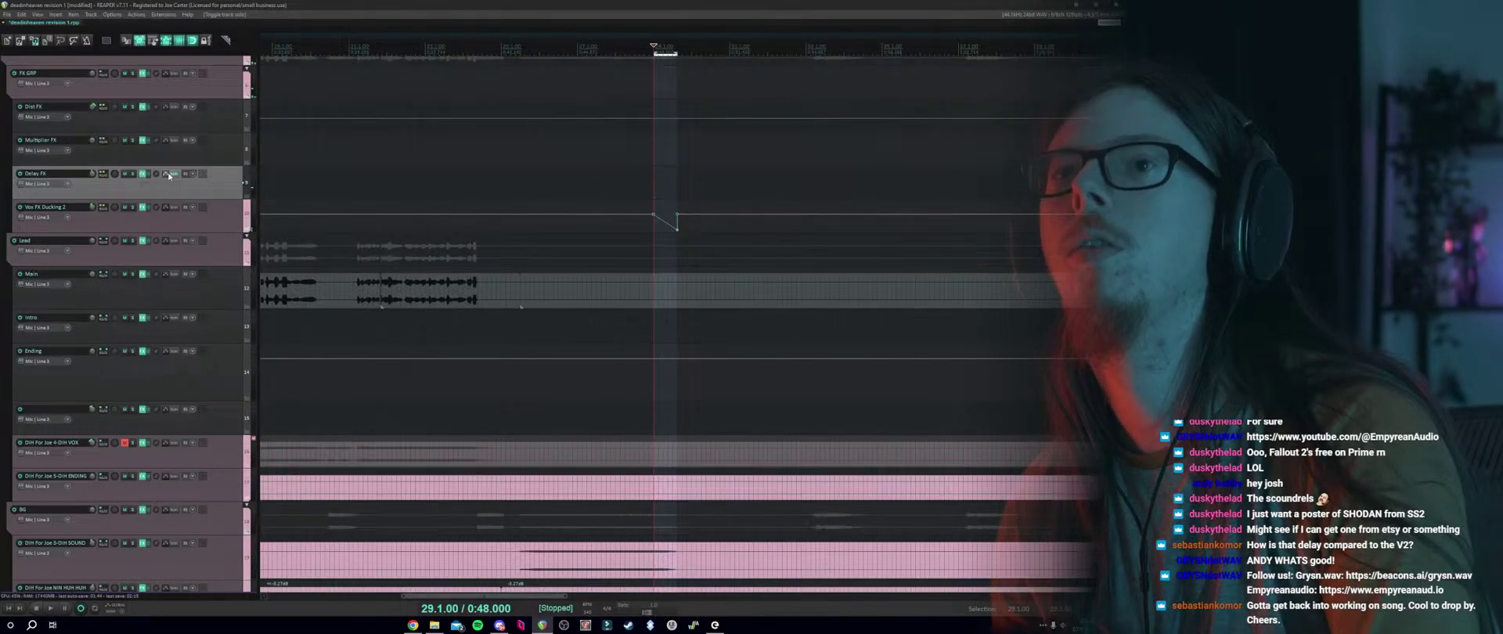
# Show the Delay FX track's volume envelope and ramp it down across the time selection.
pyautogui.click(166, 174)
pyautogui.click(278, 238)
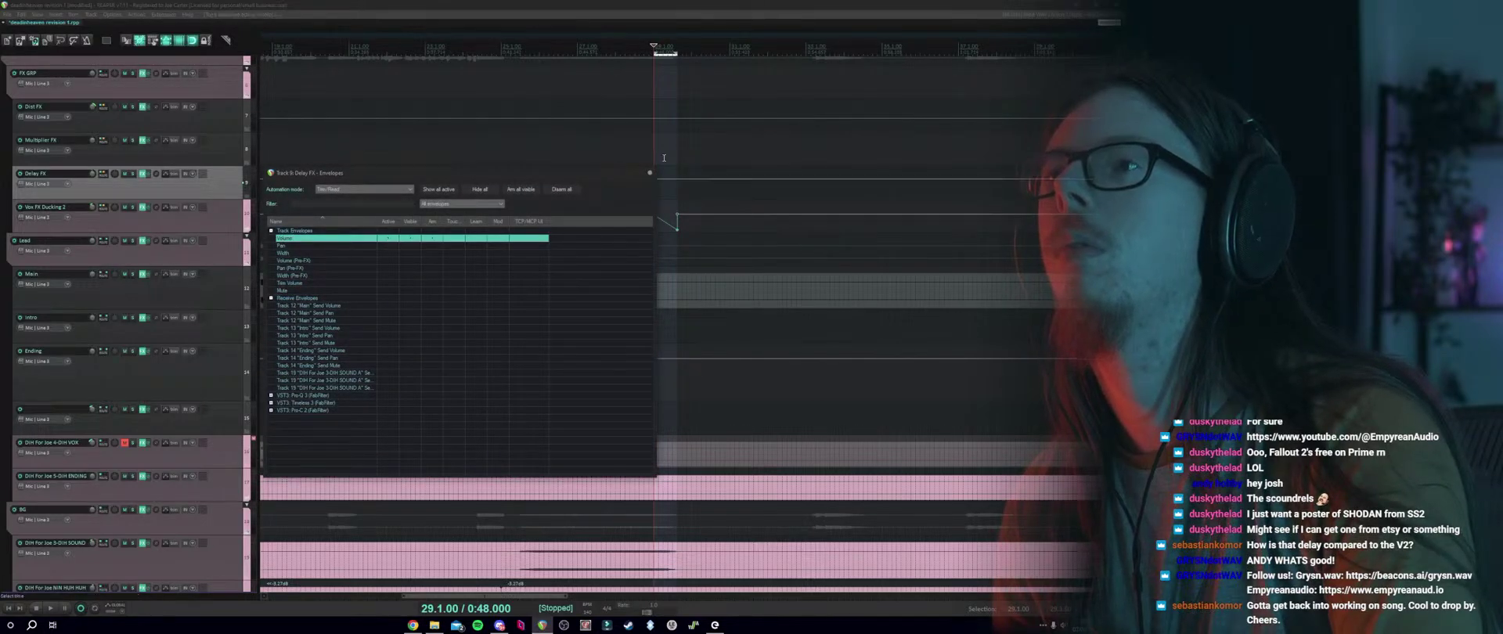
pyautogui.click(651, 175)
pyautogui.click(673, 180)
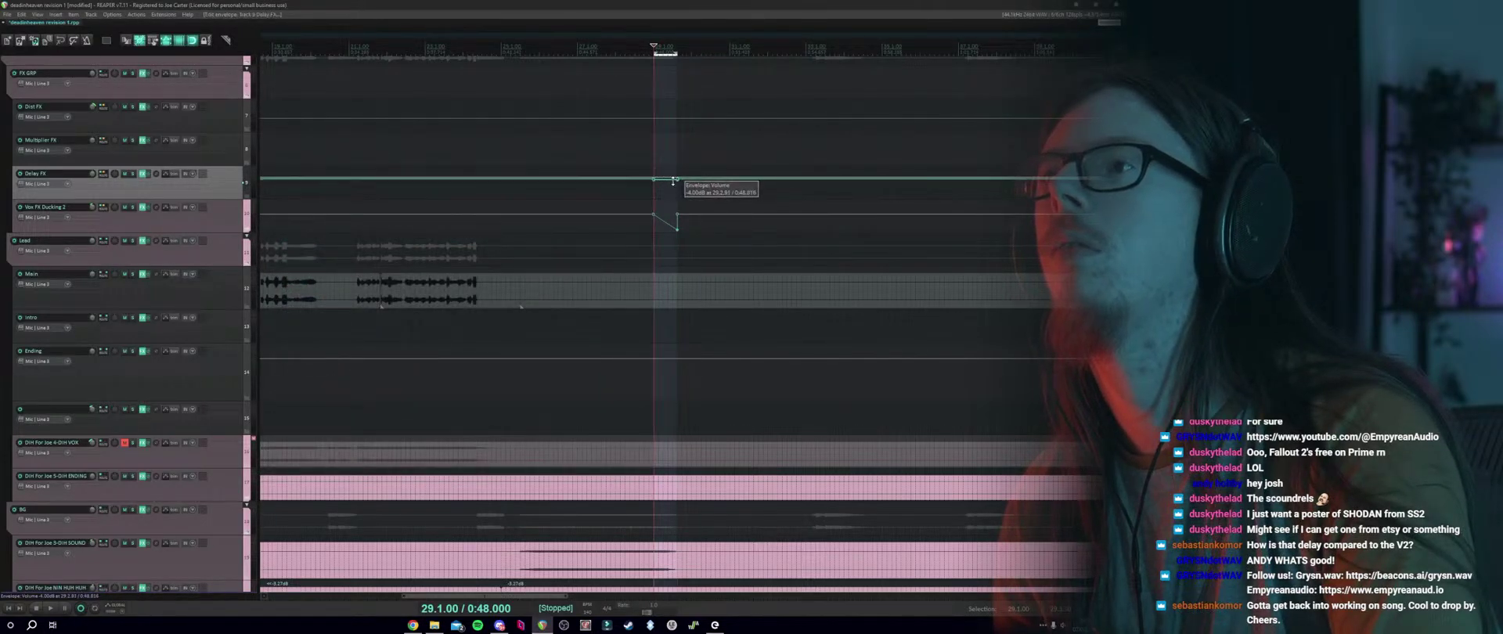
pyautogui.moveTo(677, 182); pyautogui.dragTo(675, 360)
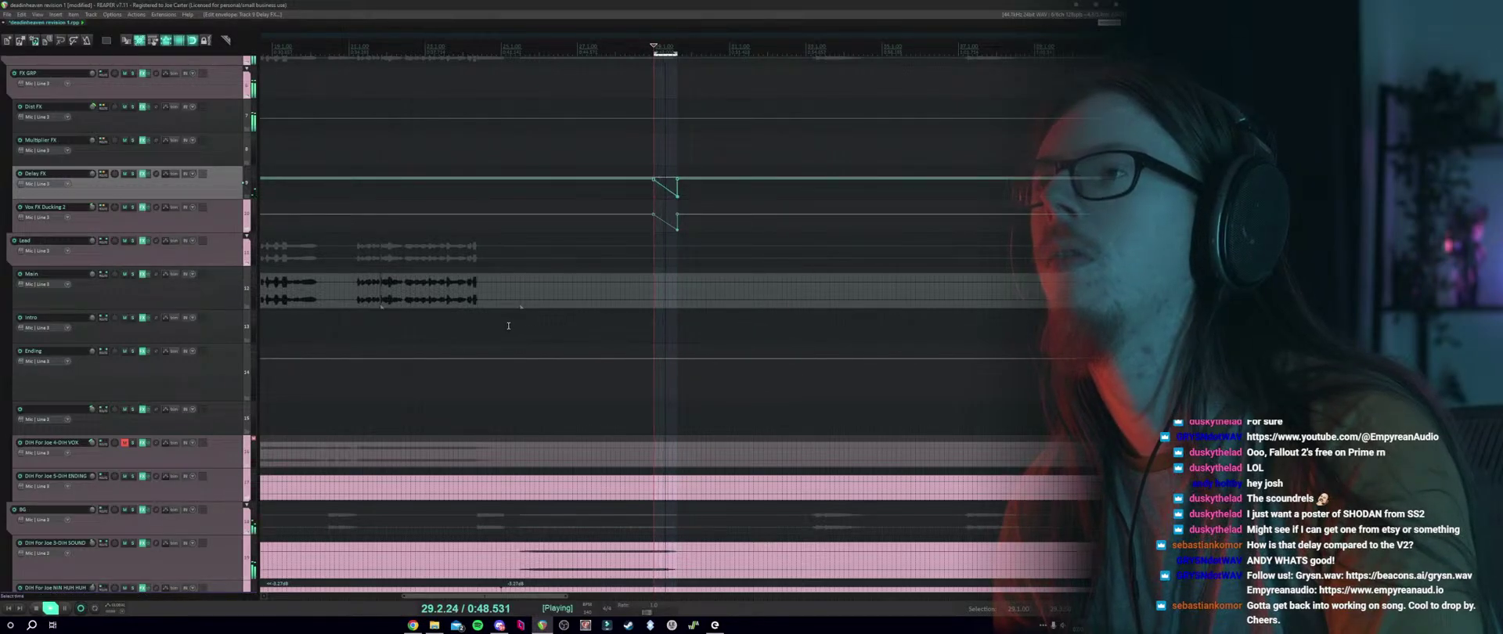
# Audition the Multiplier FX and Dist FX tracks soloed one after the other from 29.1.00, and clear the solos.
pyautogui.click(133, 140)
pyautogui.press('space')
pyautogui.click(133, 140)
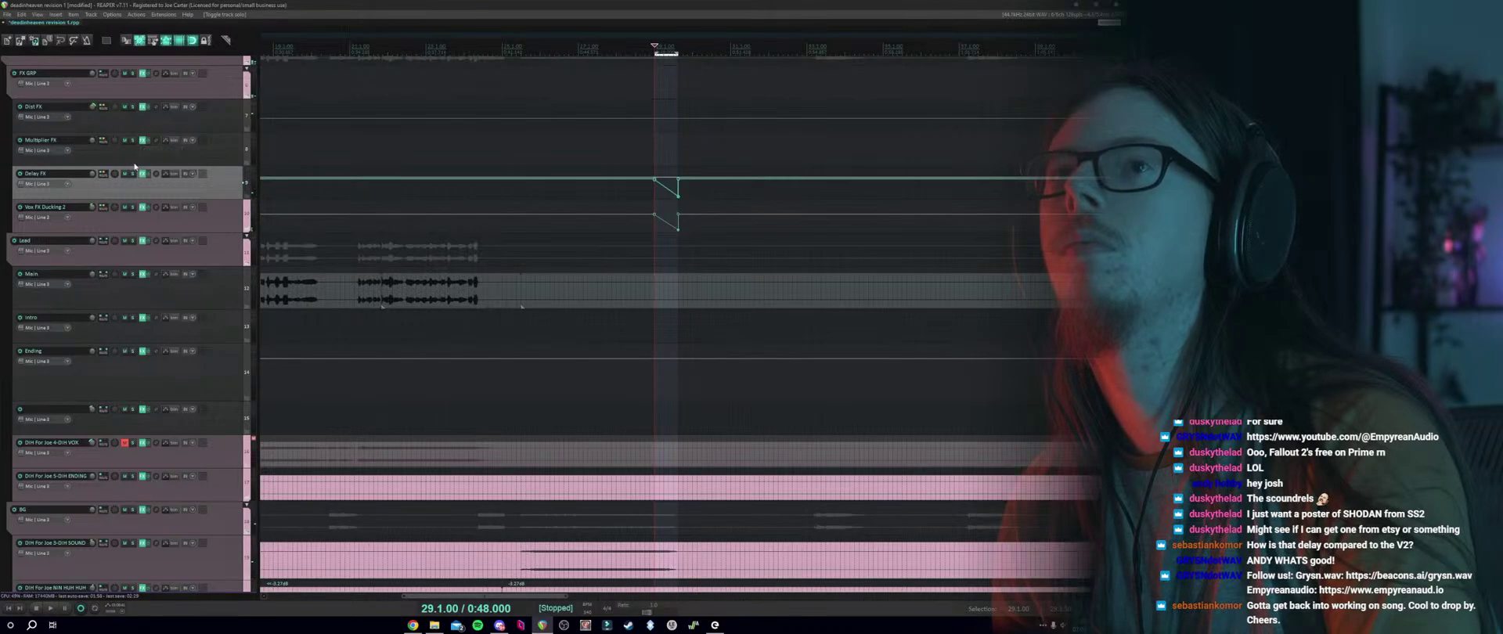
pyautogui.click(133, 107)
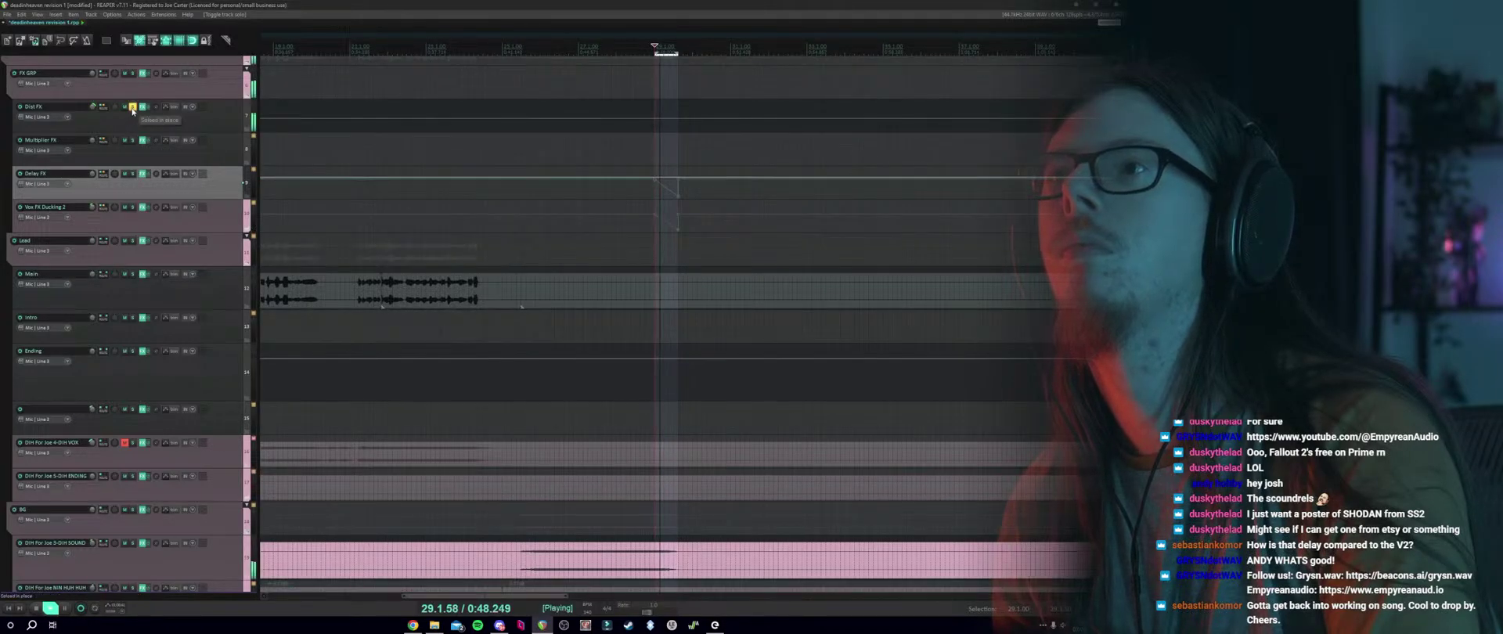
pyautogui.click(133, 107)
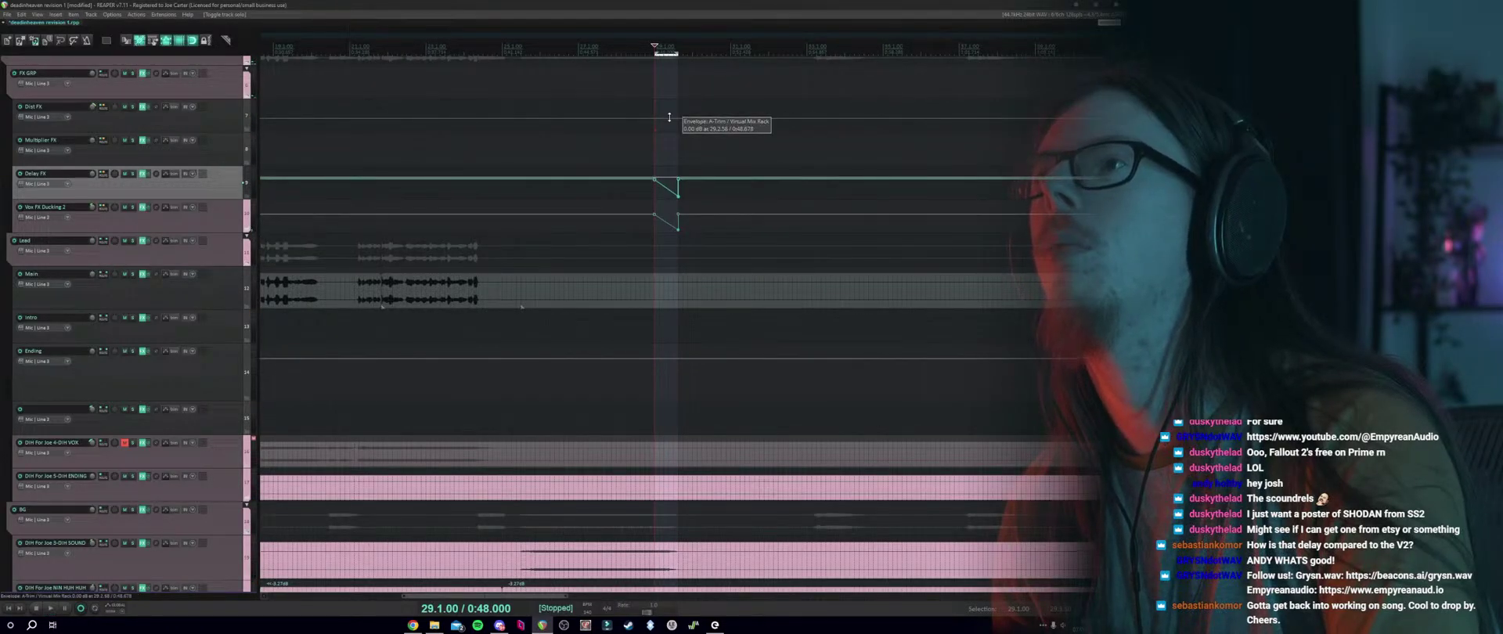
# Ramp the Dist FX trim envelope down across the time selection, with a gradual rise back to its normal level by about bar 32.
pyautogui.moveTo(669, 117); pyautogui.dragTo(667, 284)
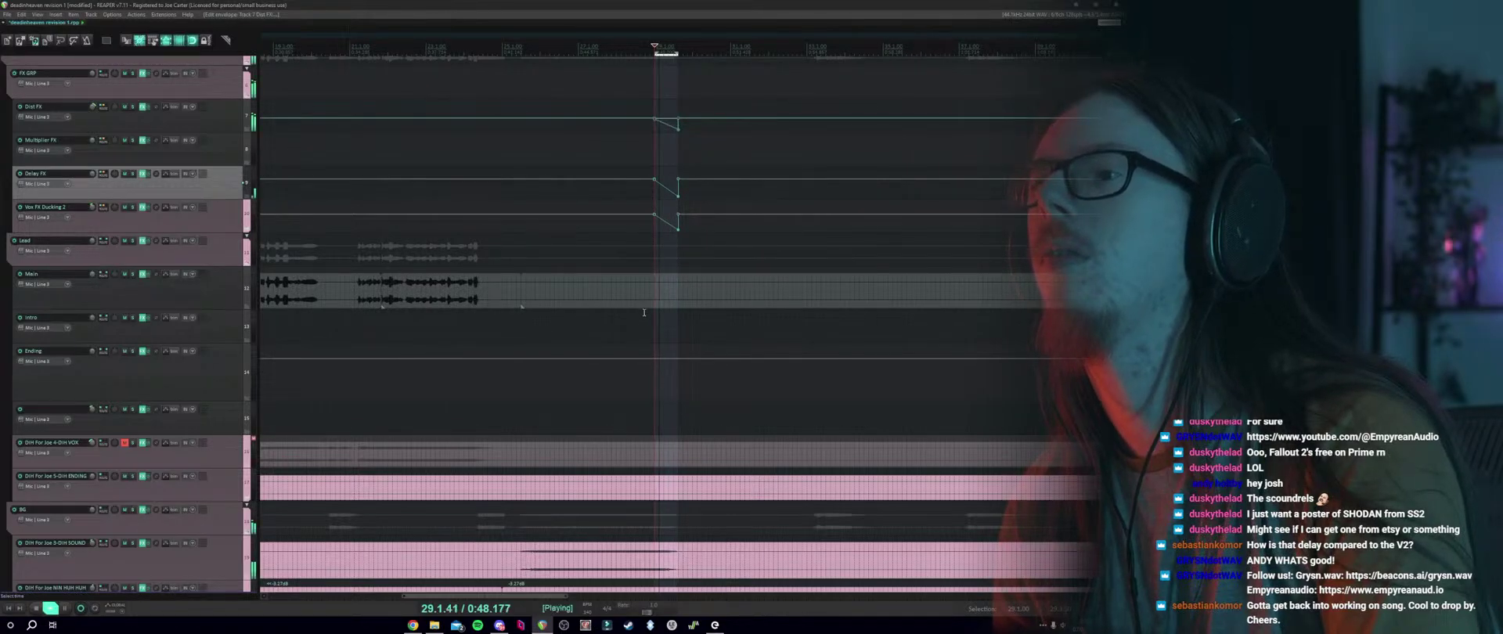
pyautogui.press('space')
pyautogui.scroll(3, 704, 196)
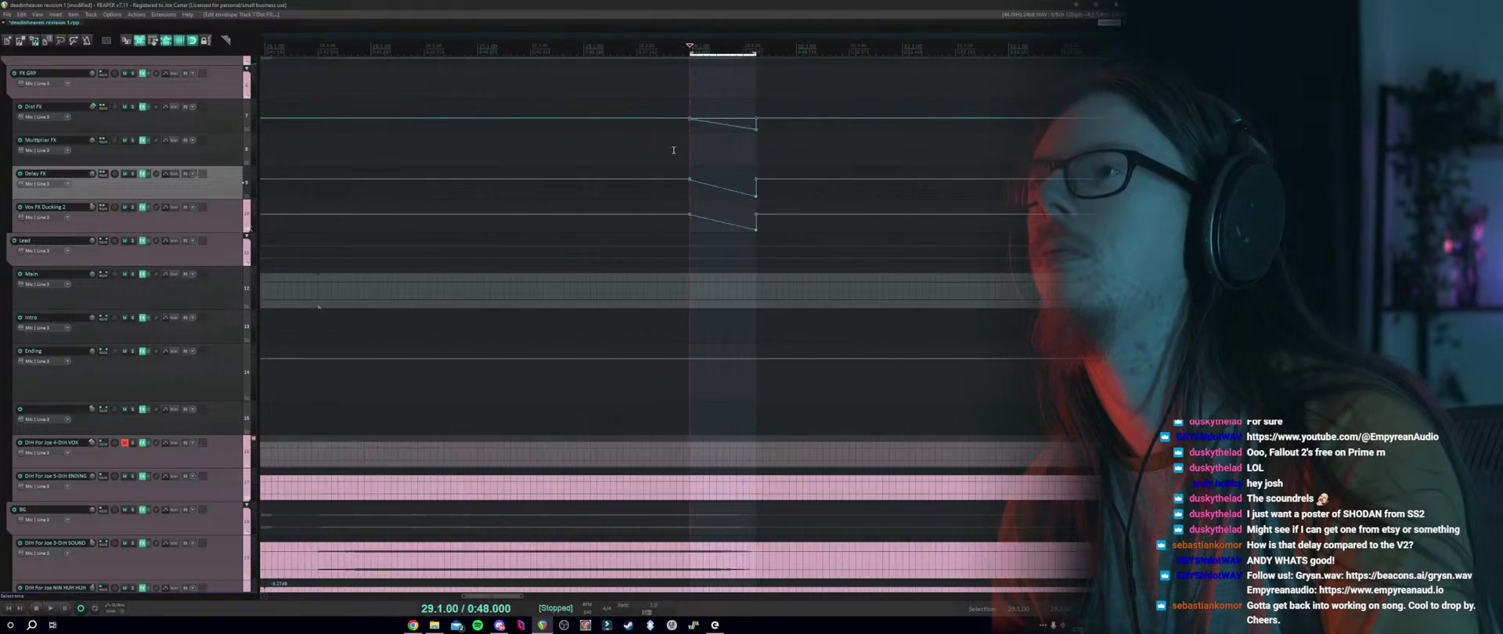
pyautogui.moveTo(757, 118); pyautogui.dragTo(796, 171)
pyautogui.click(763, 106)
pyautogui.hotkey('ctrl', 'z')
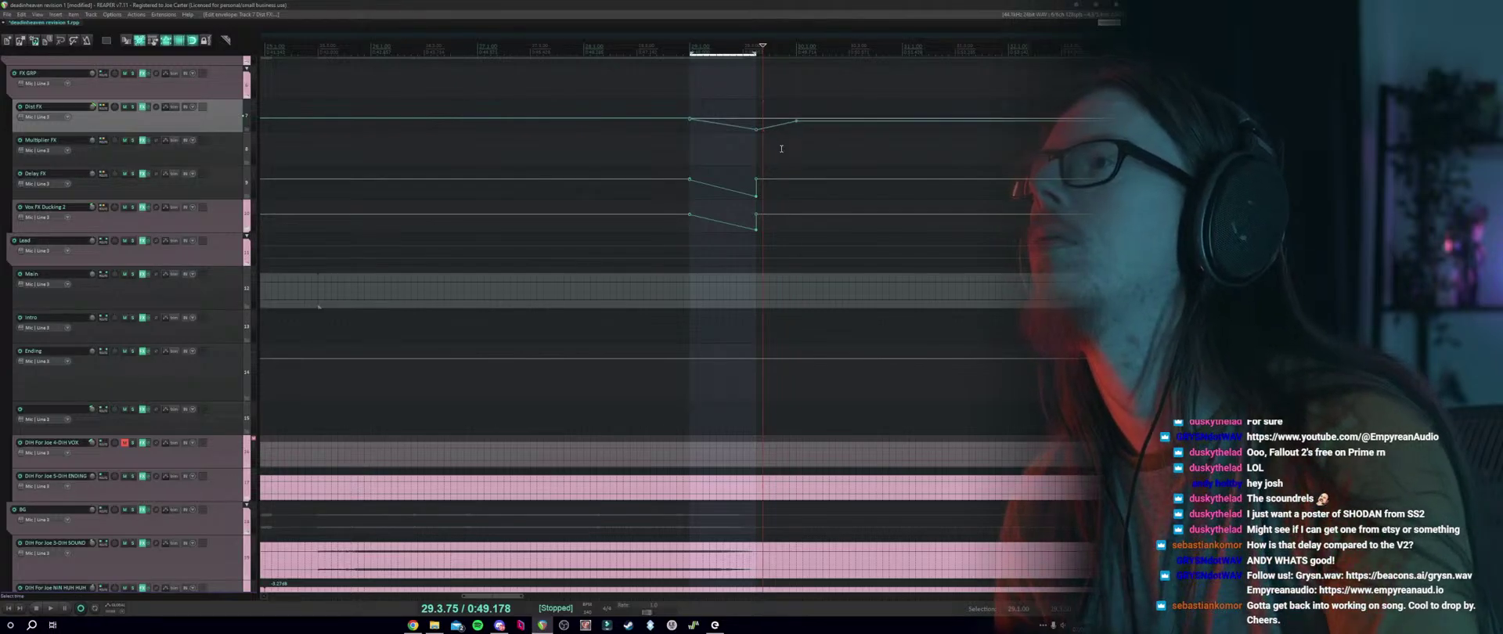
pyautogui.moveTo(796, 122); pyautogui.dragTo(1015, 118)
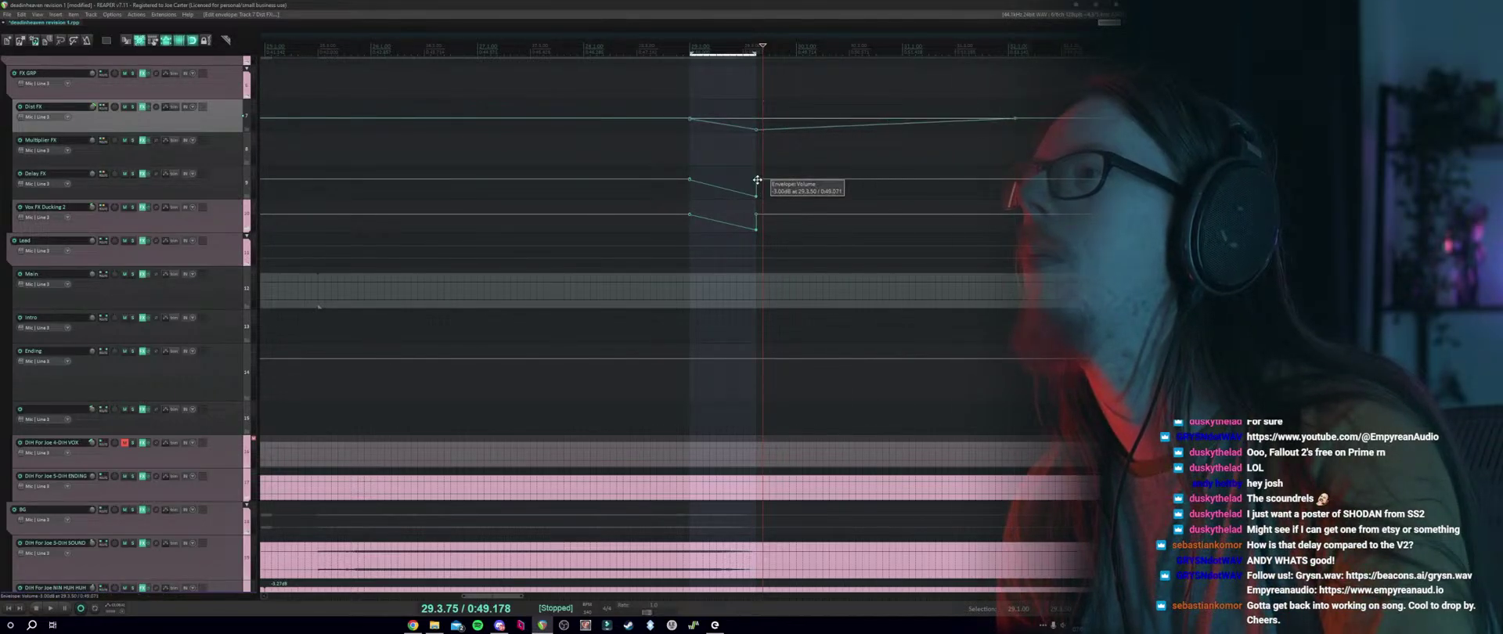
# Move the end points of the Delay FX and Vox FX Ducking 2 volume dips to about bar 32 for gradual recoveries.
pyautogui.moveTo(757, 180); pyautogui.dragTo(1019, 173)
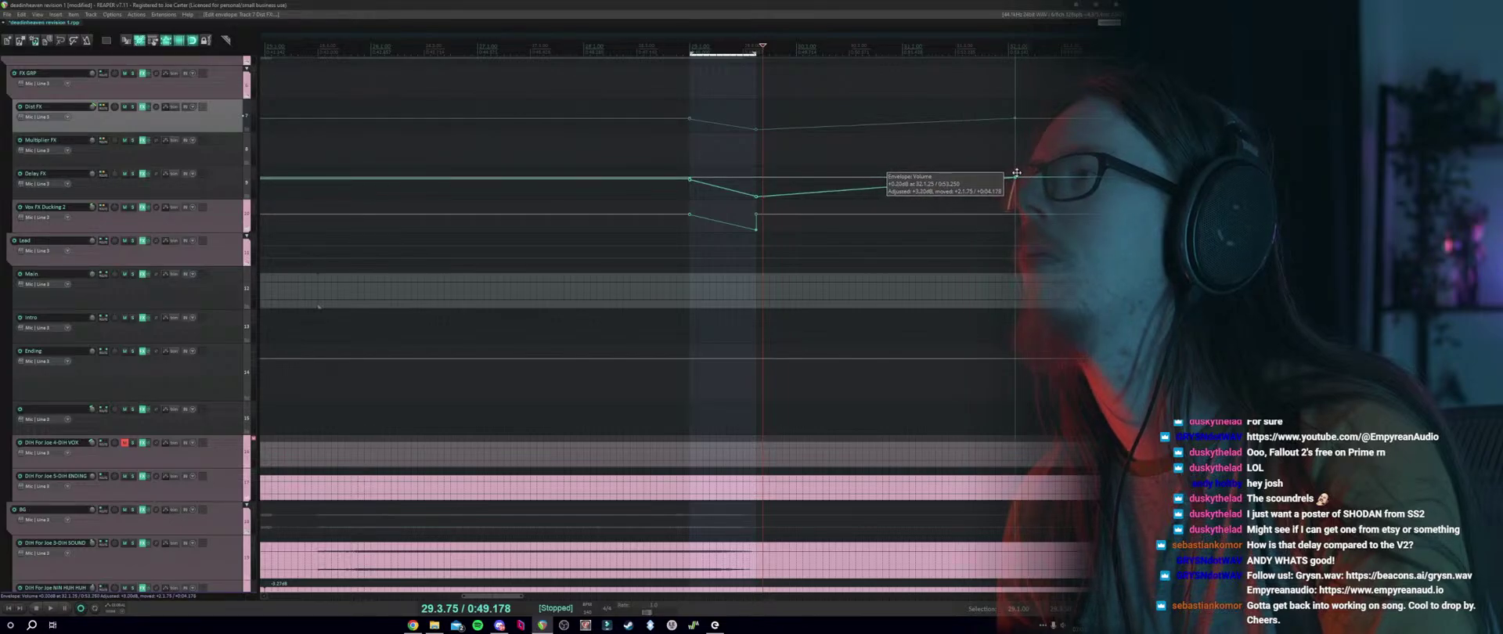
pyautogui.moveTo(754, 213); pyautogui.dragTo(1023, 209)
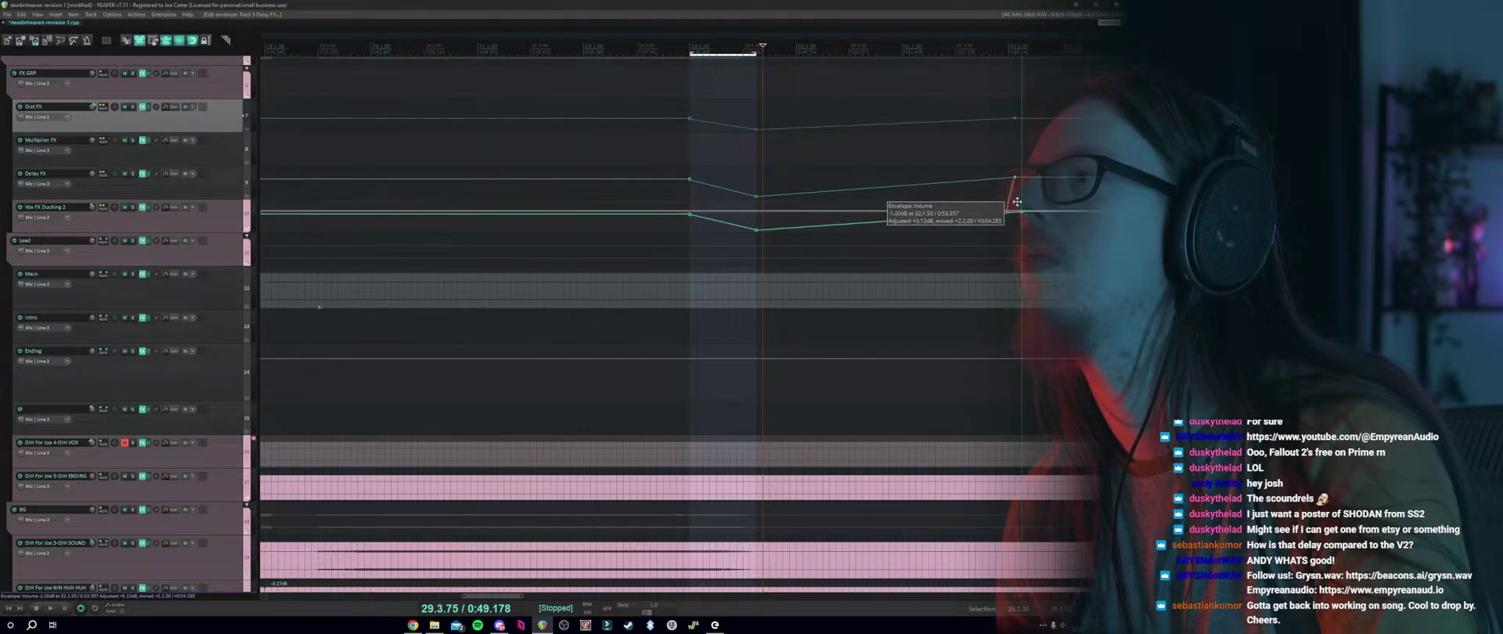
pyautogui.moveTo(1016, 200); pyautogui.dragTo(1016, 198)
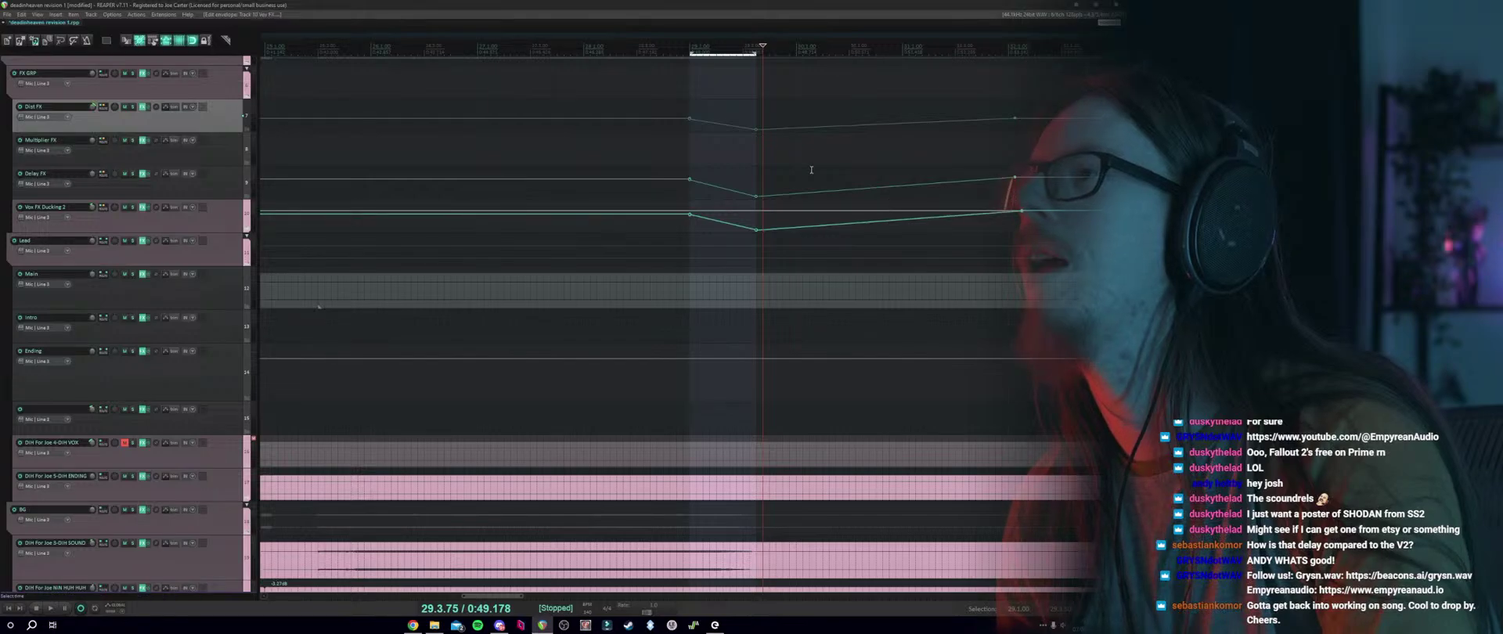
# Save the project and play the section from shortly before the effect envelope dips, around 28.3.
pyautogui.scroll(-3, 614, 113)
pyautogui.click(611, 105)
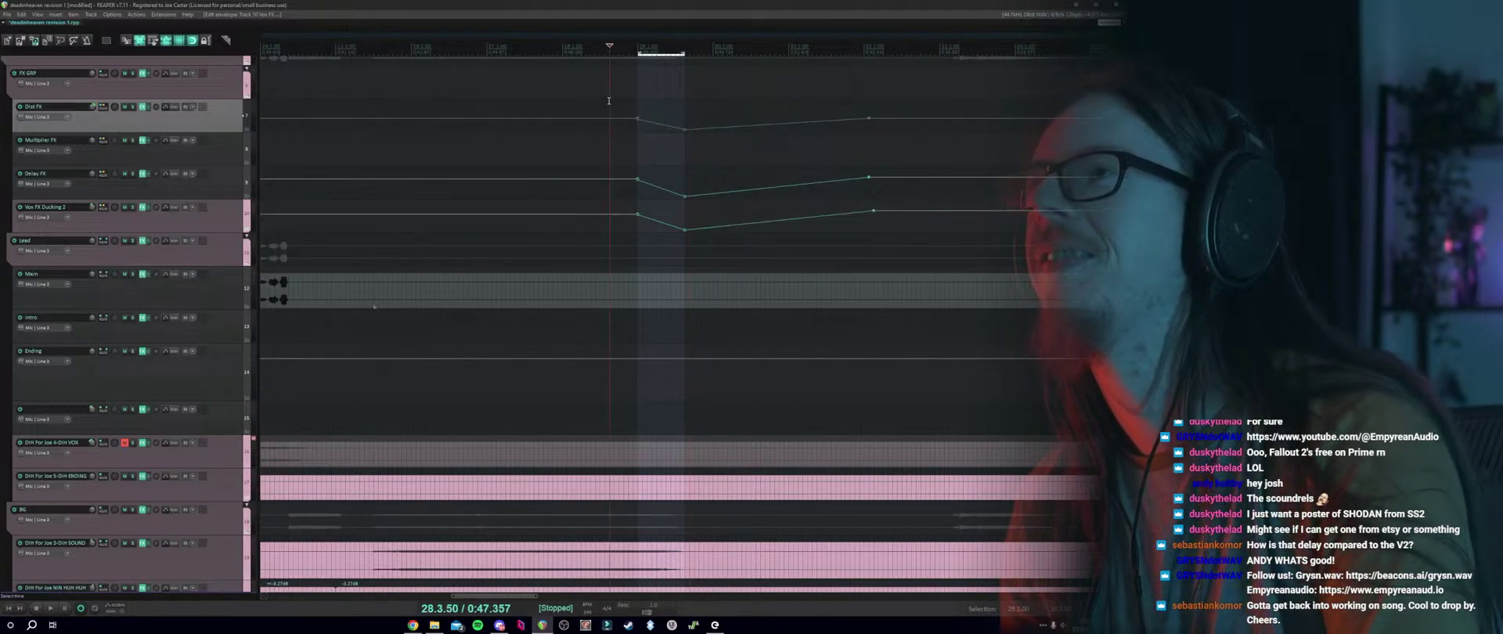
pyautogui.hotkey('ctrl', 's')
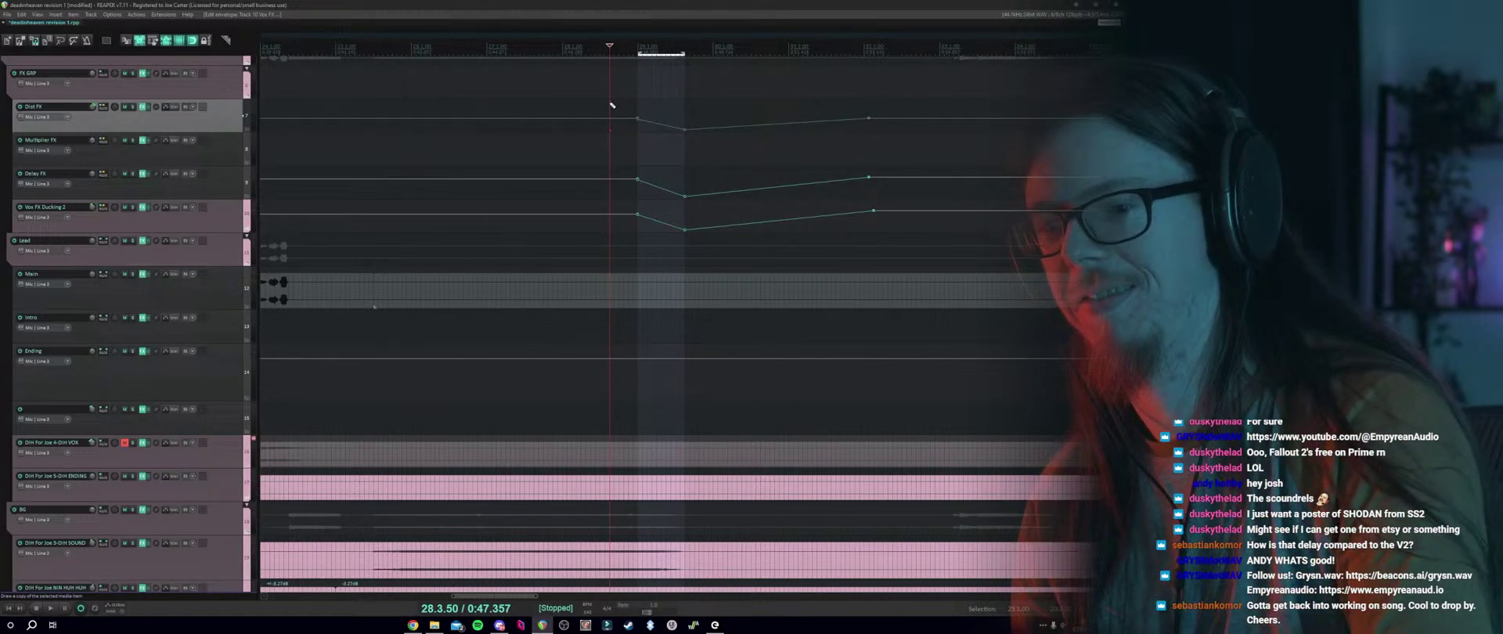
pyautogui.click(606, 102)
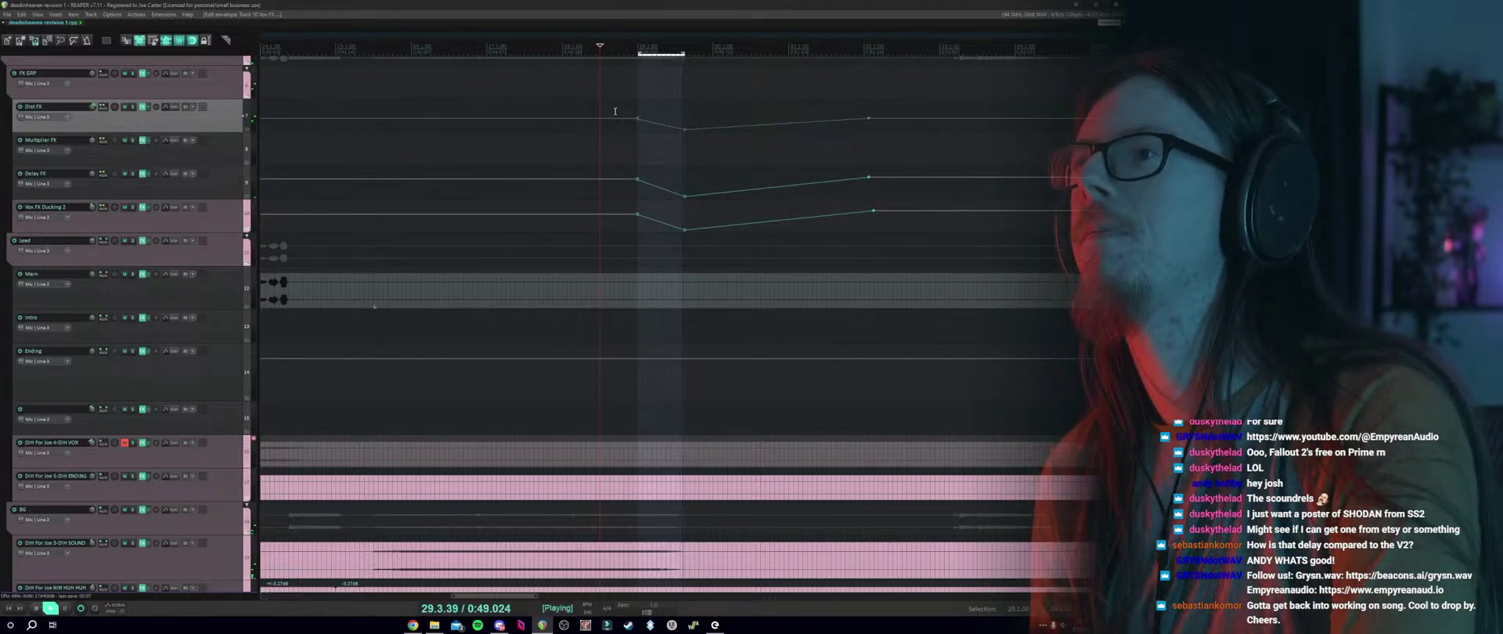
# Remove the time selection and replay the passage from before the effect envelope dips.
pyautogui.scroll(-4, 611, 105)
pyautogui.rightClick(583, 91)
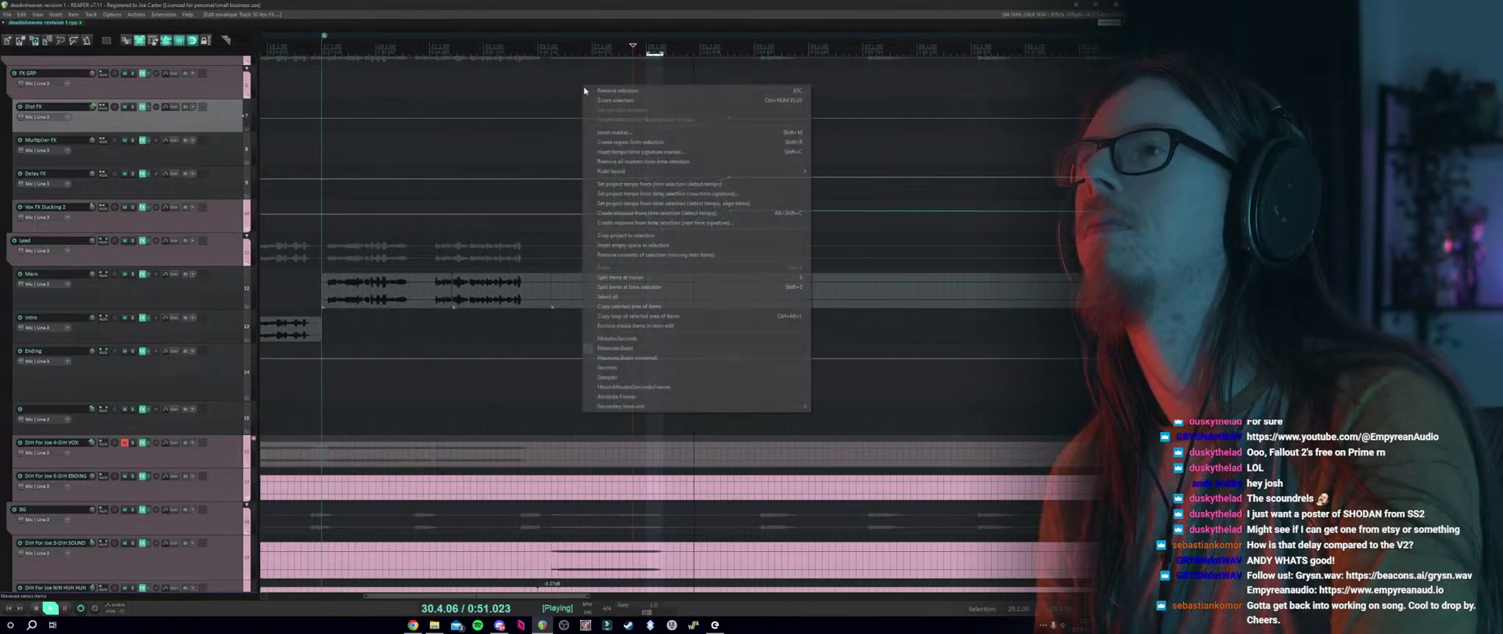
pyautogui.click(589, 90)
pyautogui.click(592, 102)
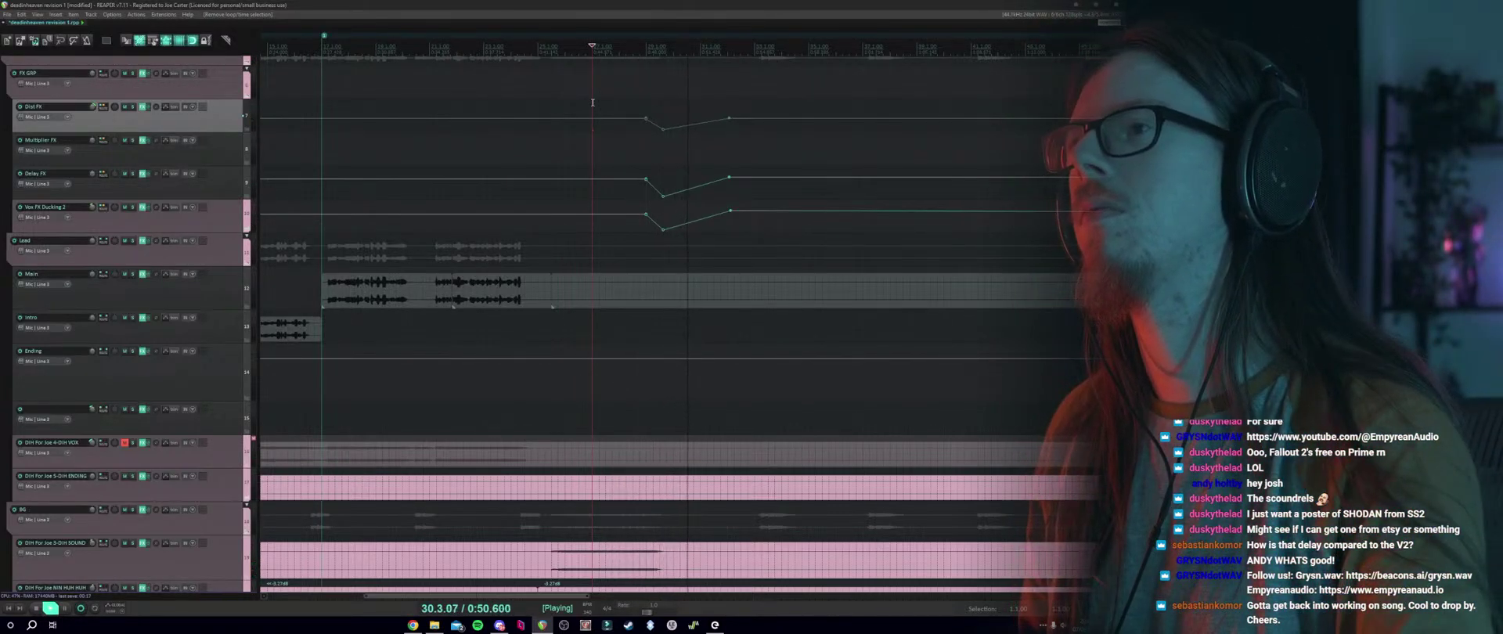
pyautogui.press('space')
pyautogui.scroll(3, 636, 106)
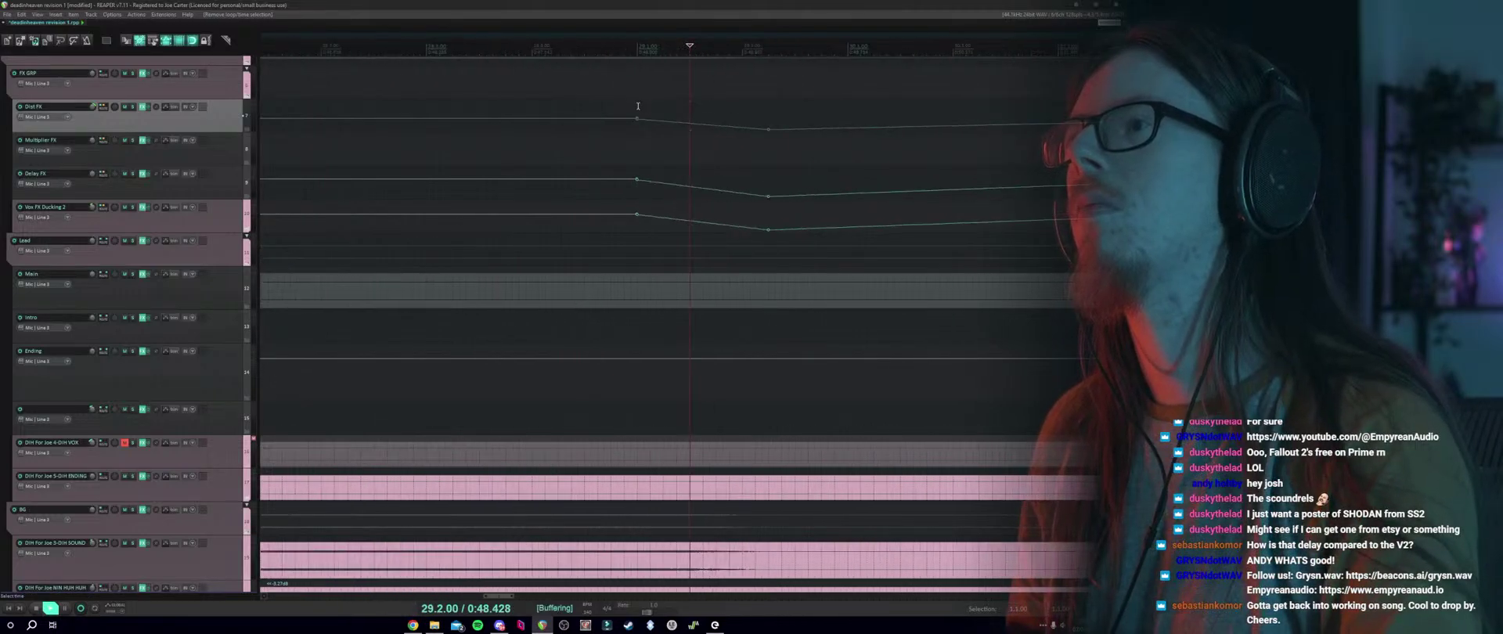
# Raise the low point of the Vox FX Ducking 2 volume dip slightly and move it earlier, to about 29.3.25.
pyautogui.moveTo(794, 251); pyautogui.dragTo(759, 123)
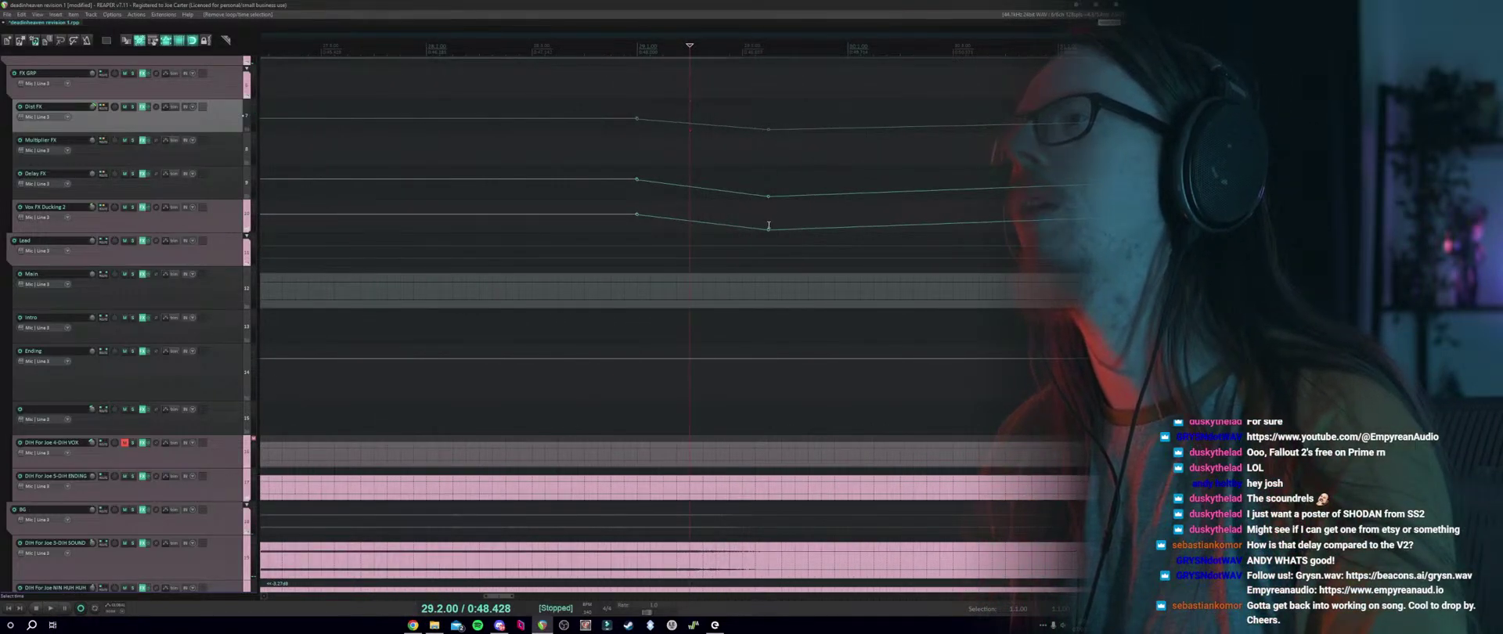
pyautogui.moveTo(768, 230); pyautogui.dragTo(759, 149)
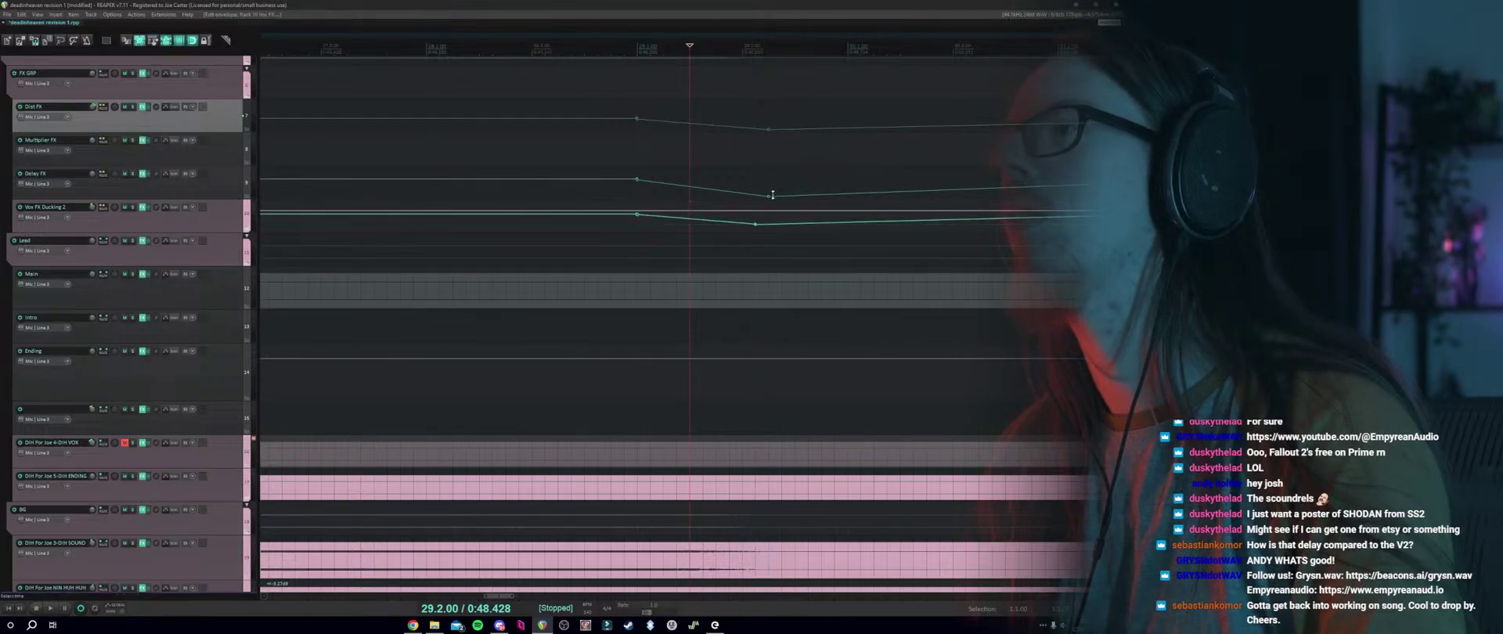
pyautogui.click(748, 241)
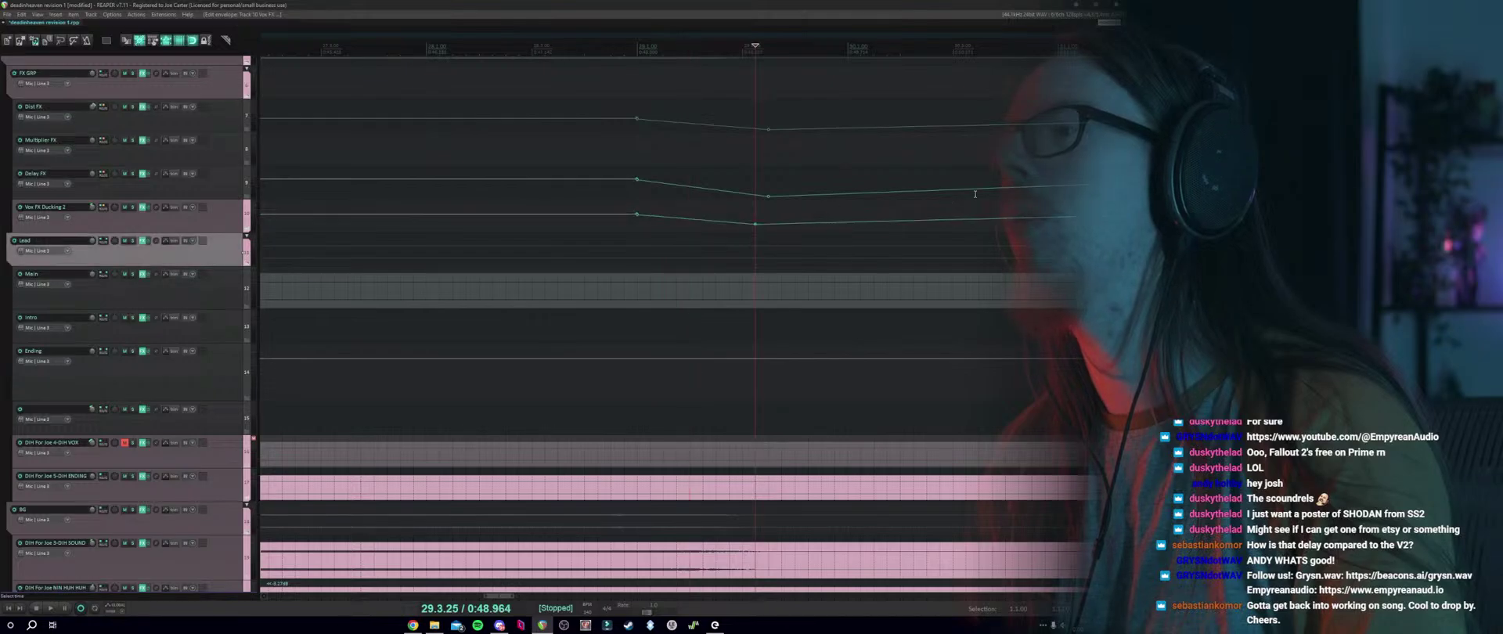
# Place the edit cursor where the drums come in, at 29.3.50, and add a marker there.
pyautogui.scroll(-10, 742, 402)
pyautogui.scroll(-3, 742, 401)
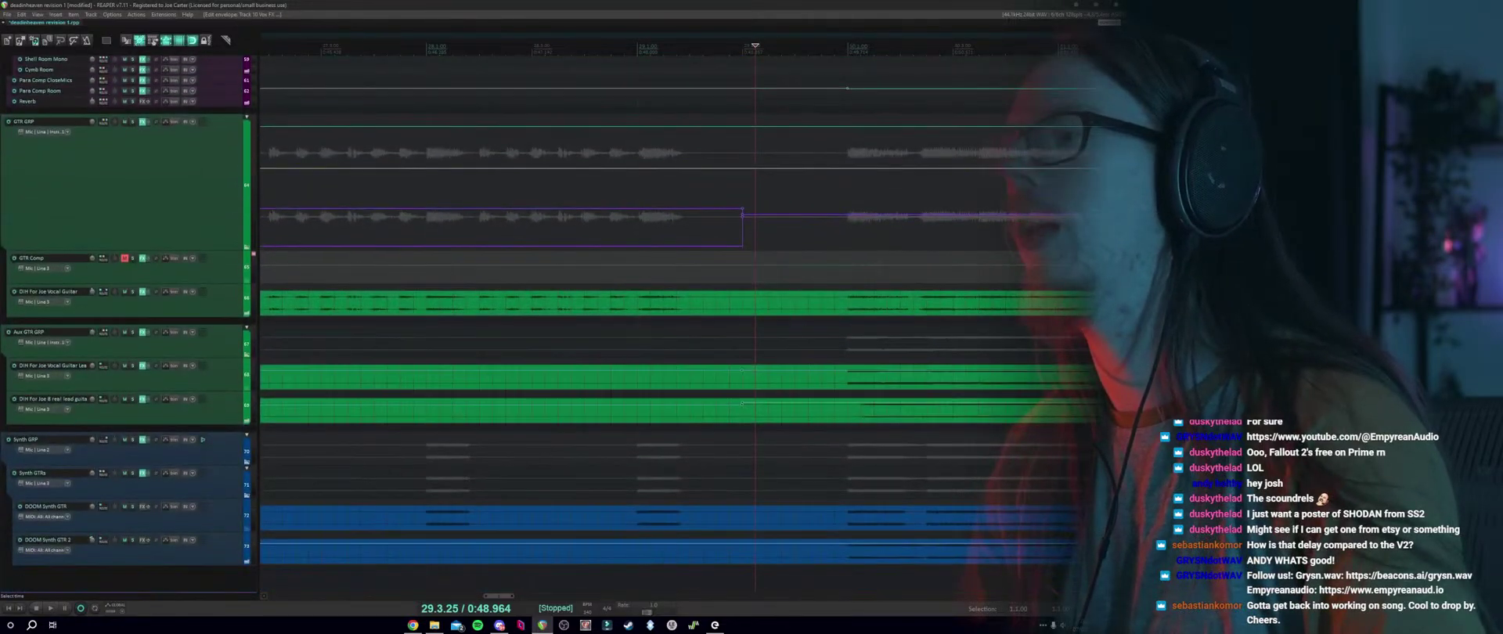
pyautogui.scroll(7, 475, 216)
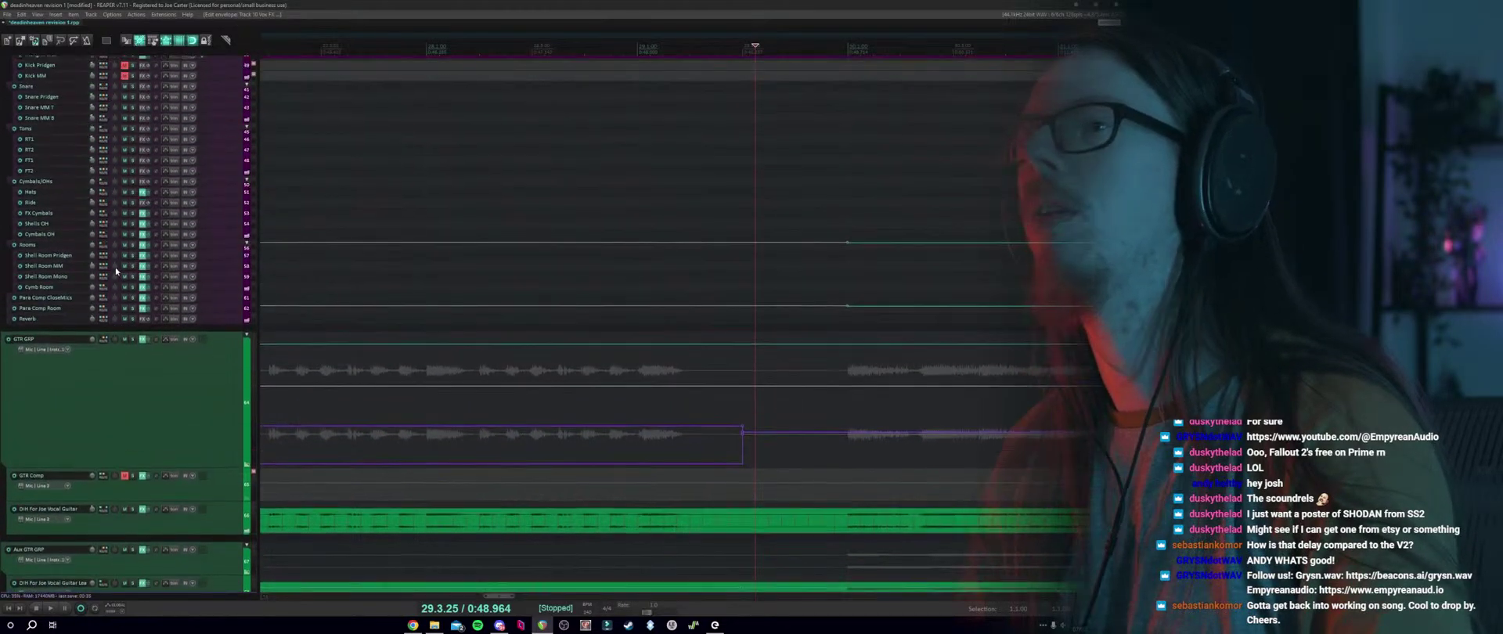
pyautogui.click(767, 218)
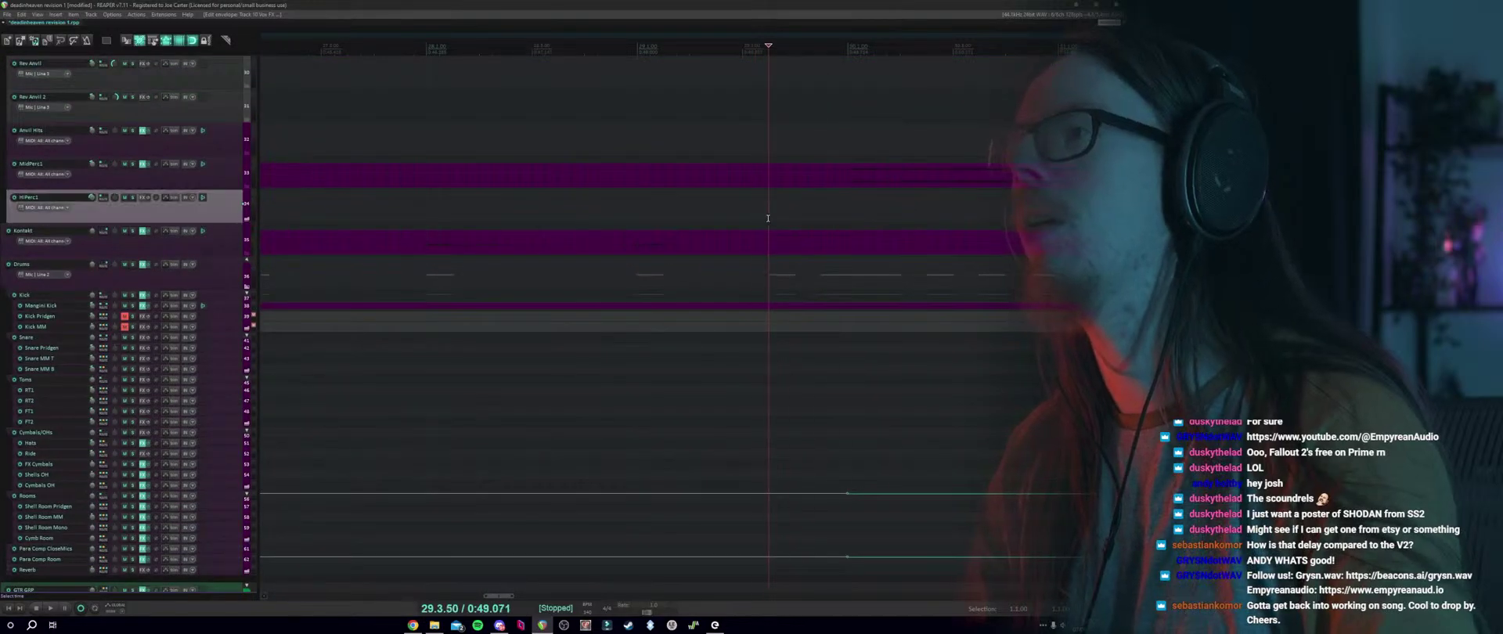
pyautogui.press('n')
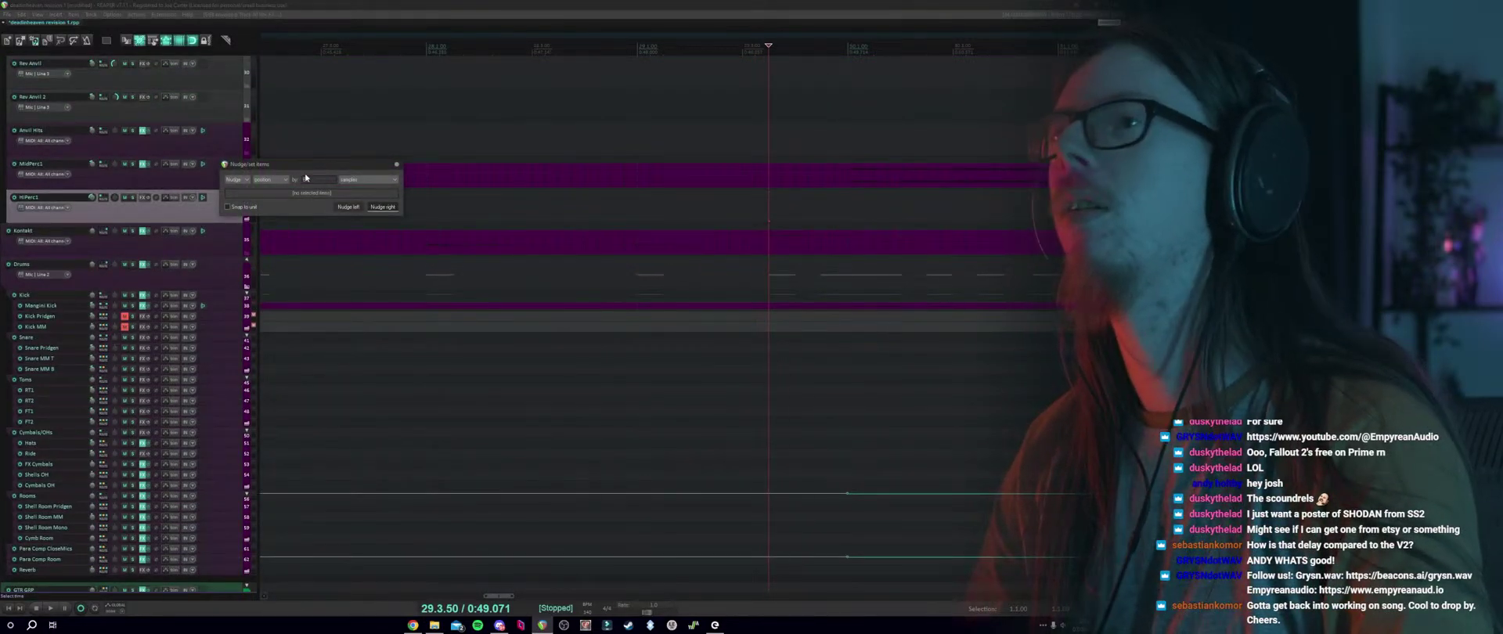
pyautogui.click(396, 165)
pyautogui.press('m')
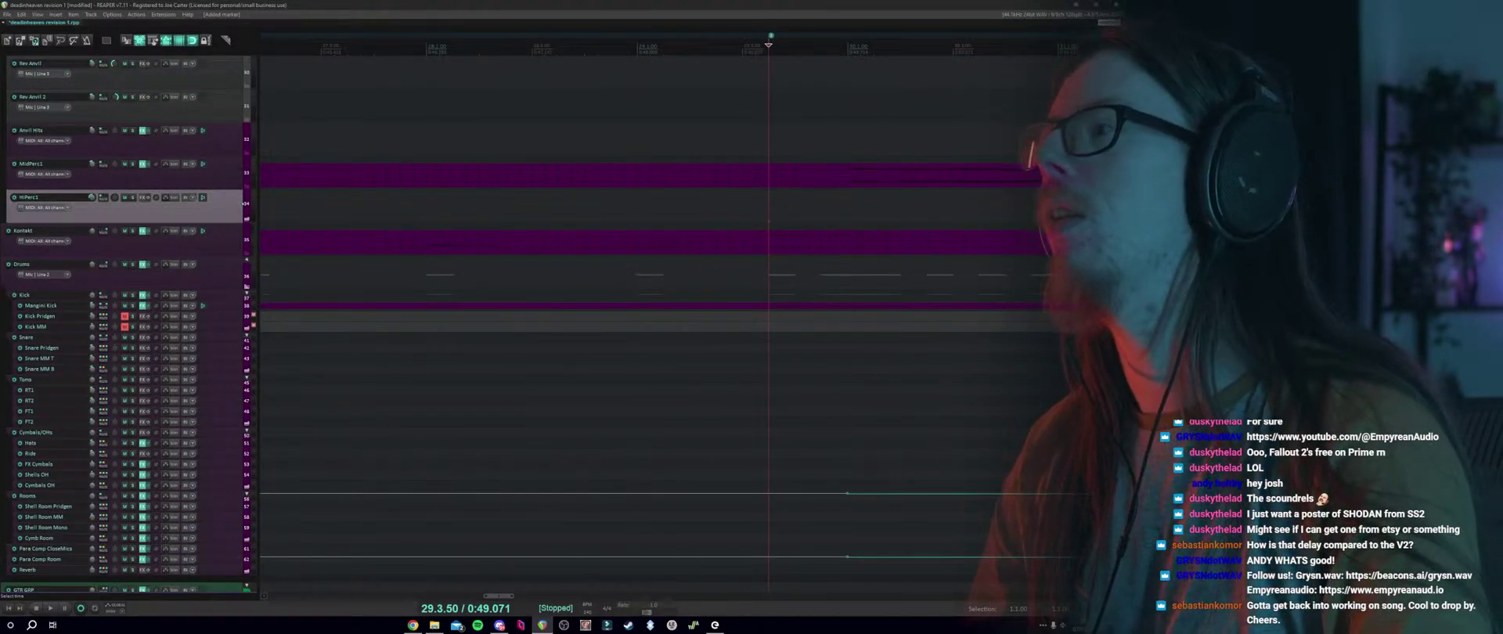
# Align the low points of the Vox FX Ducking 2 and Delay FX dips with the 29.3.50 marker, raising the Delay FX point slightly.
pyautogui.scroll(15, 929, 356)
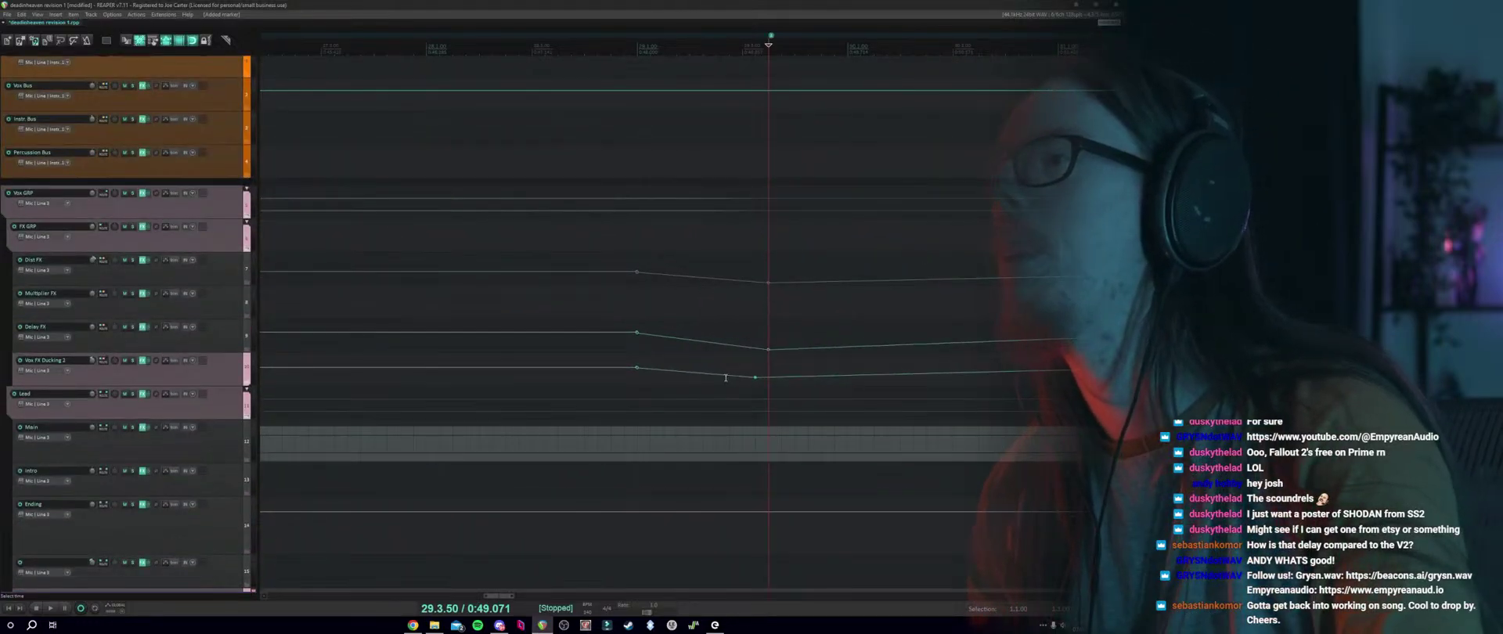
pyautogui.moveTo(756, 378); pyautogui.dragTo(769, 289)
pyautogui.click(769, 349)
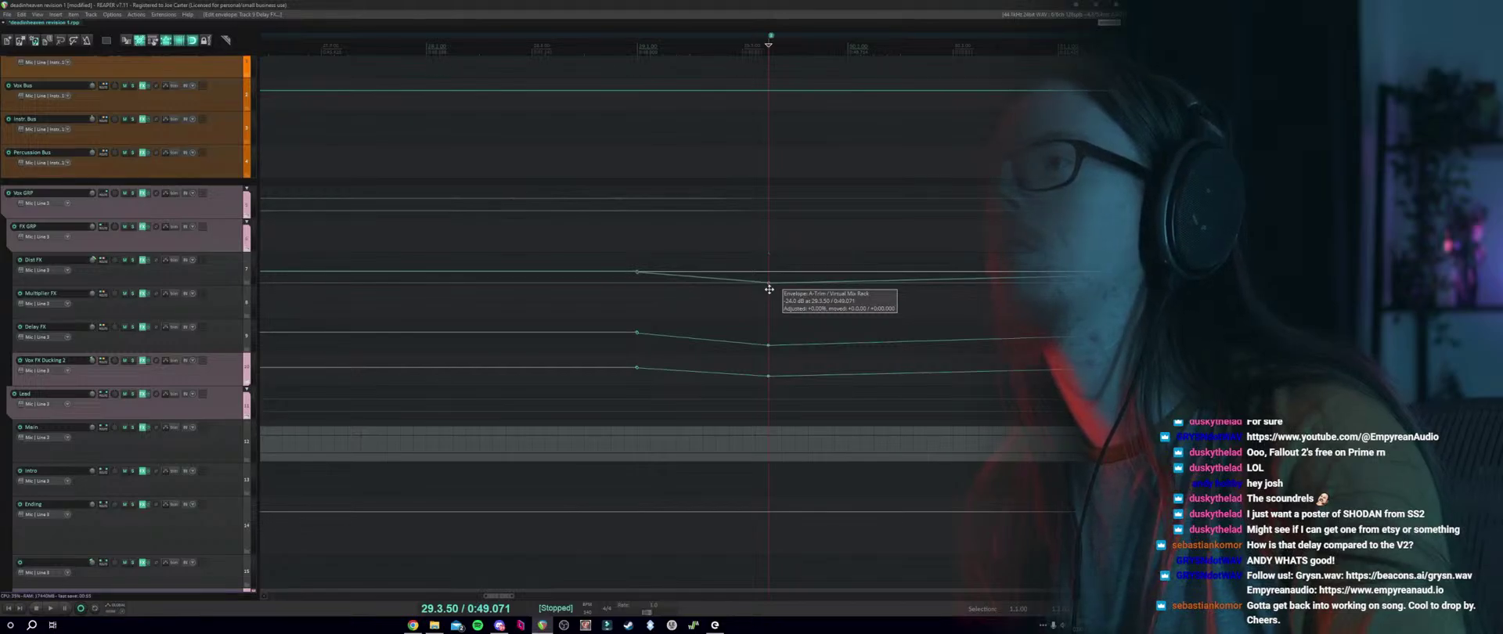
pyautogui.moveTo(769, 289); pyautogui.dragTo(770, 289)
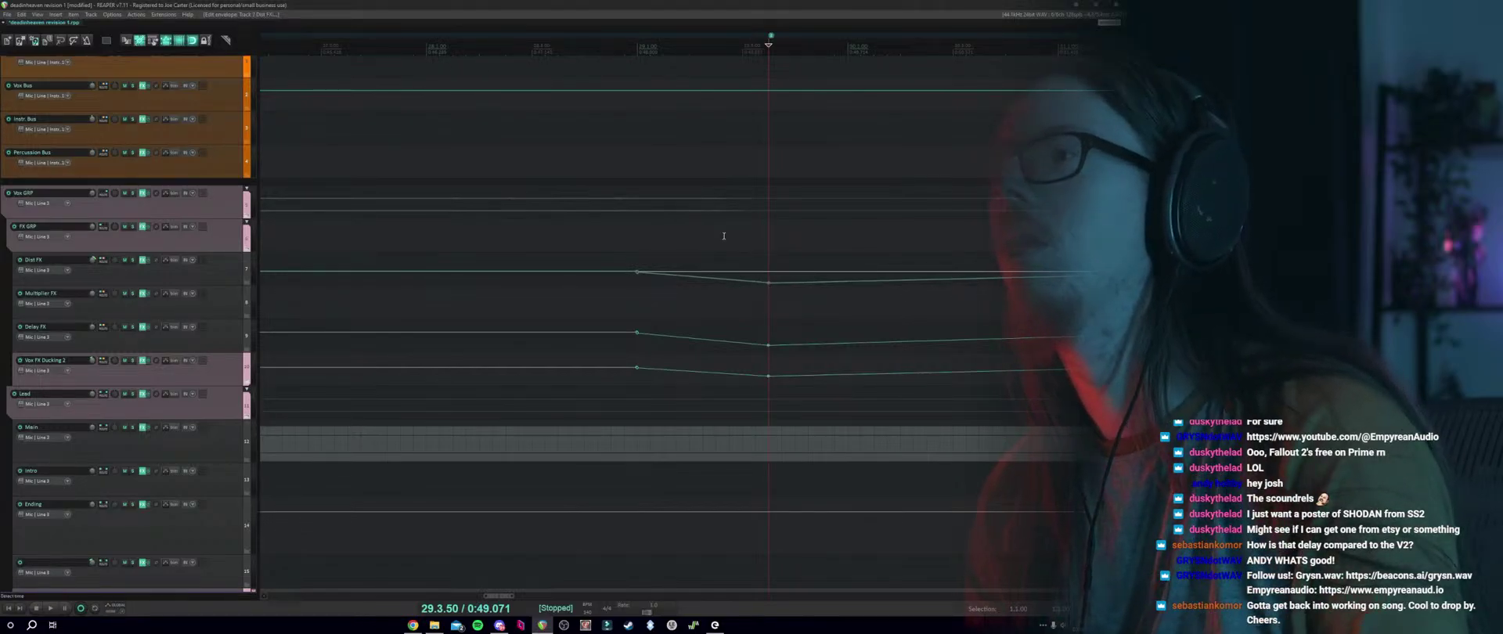
pyautogui.hotkey('ctrl', 'z')
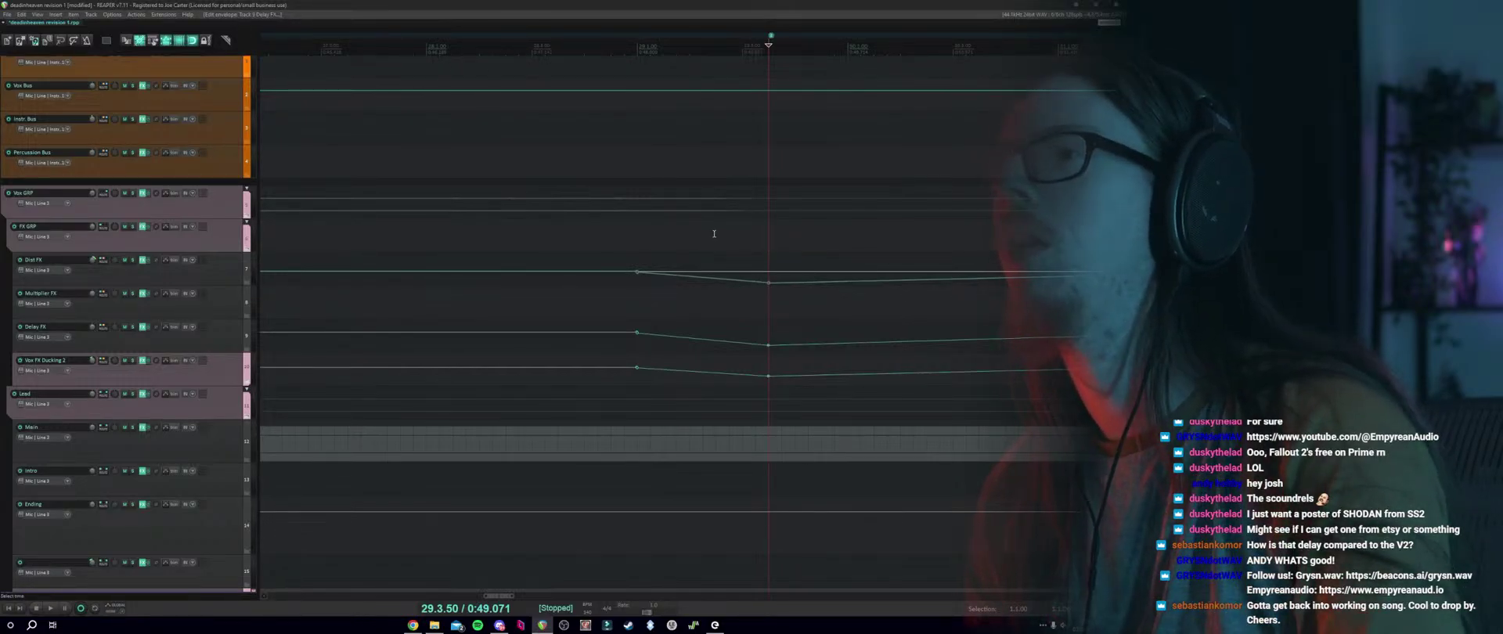
# Play the passage from the start of the effect dips and replay it from shortly before them.
pyautogui.click(637, 239)
pyautogui.press('space')
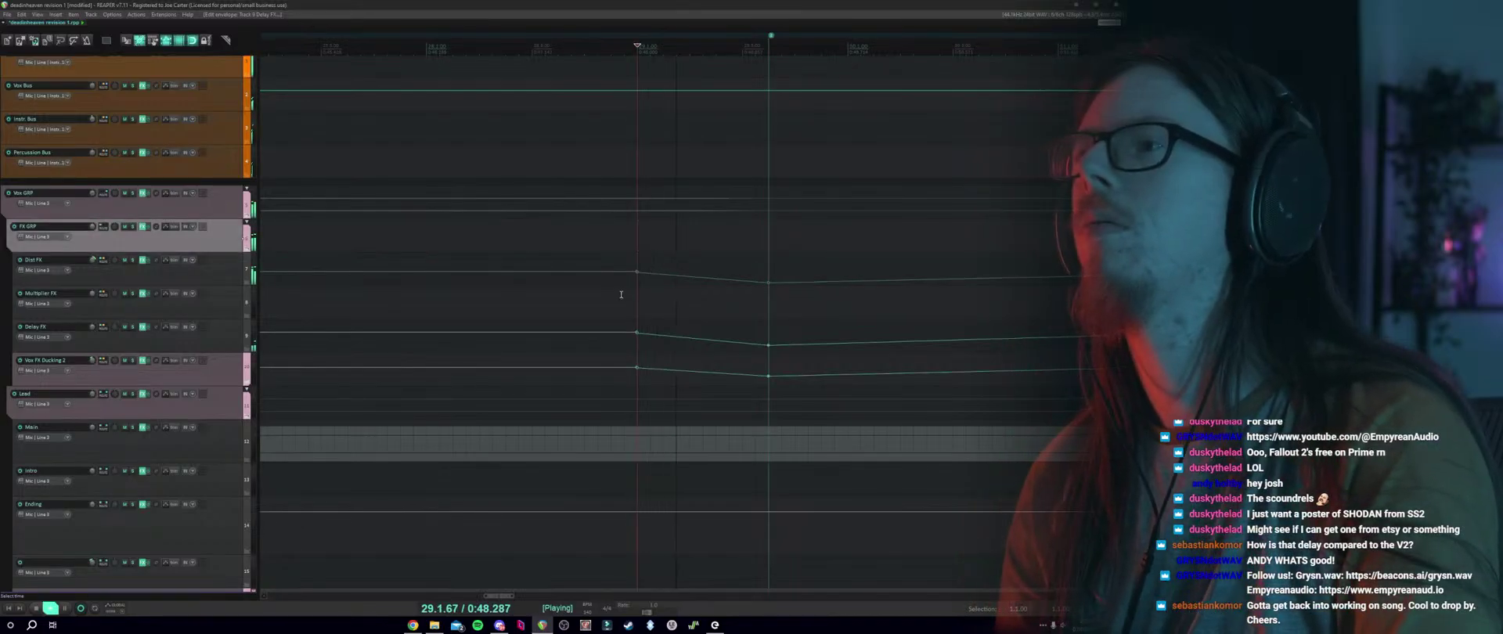
pyautogui.scroll(-5, 621, 294)
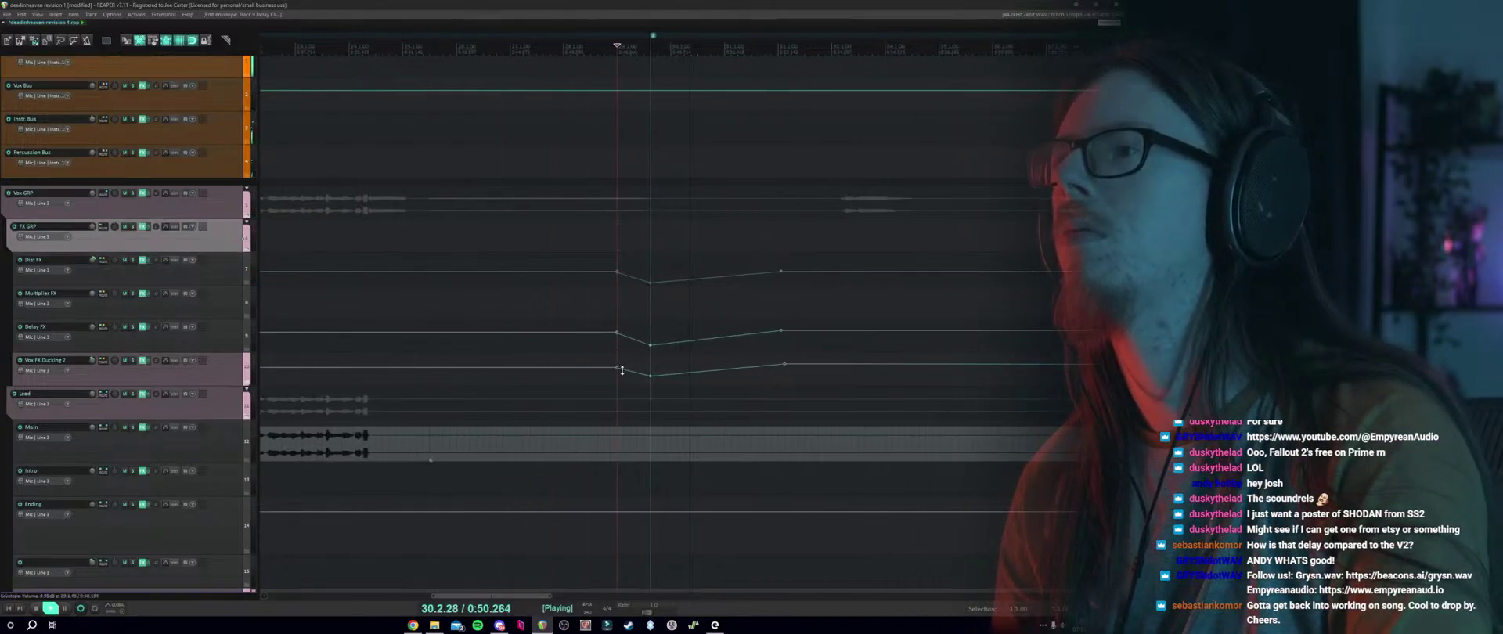
pyautogui.click(550, 317)
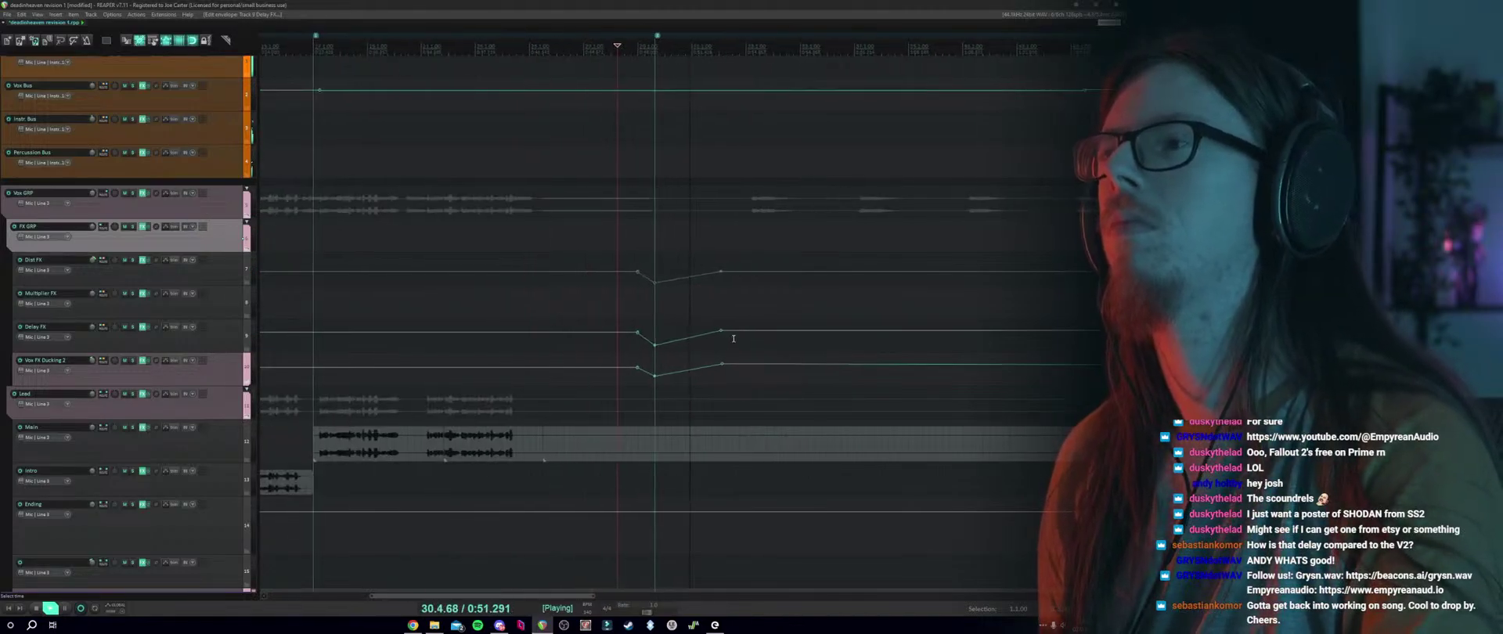
# Audition the DIH SOUND background vocal from the start of its sustained part, soloing the track briefly.
pyautogui.scroll(-10, 725, 339)
pyautogui.scroll(6, 483, 372)
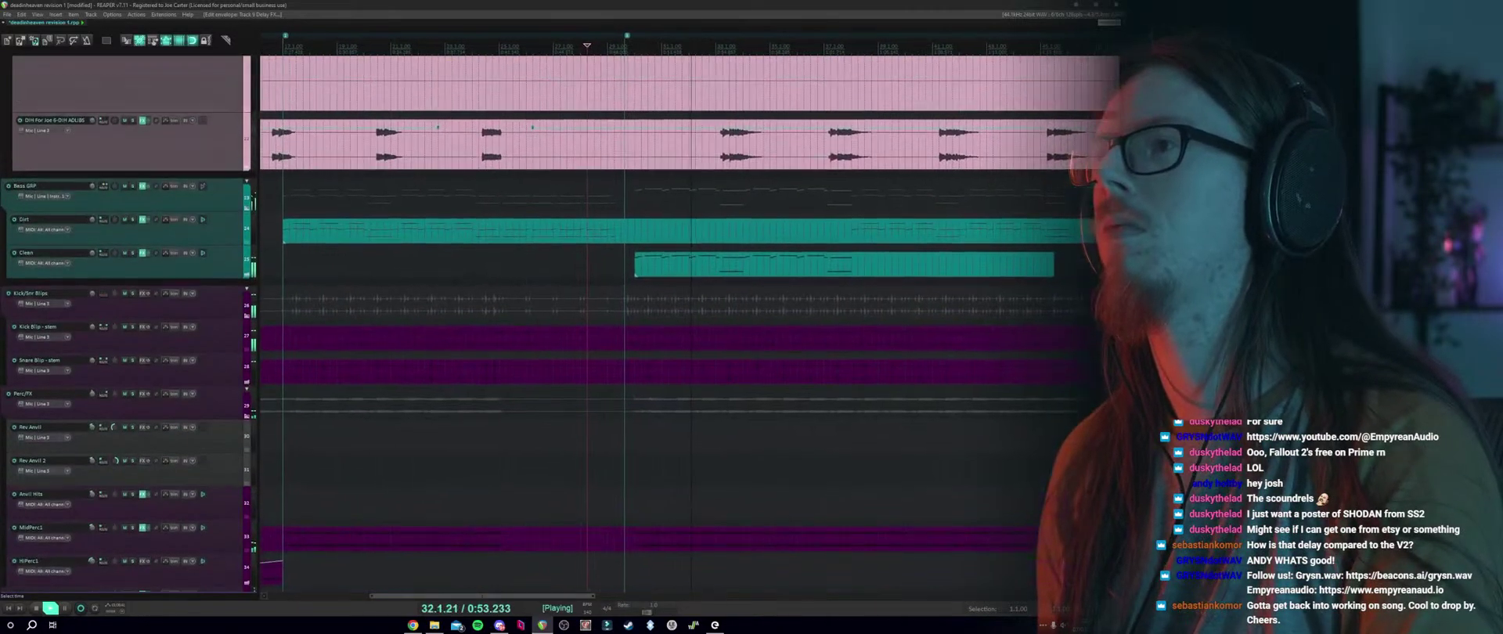
pyautogui.scroll(2, 1083, 232)
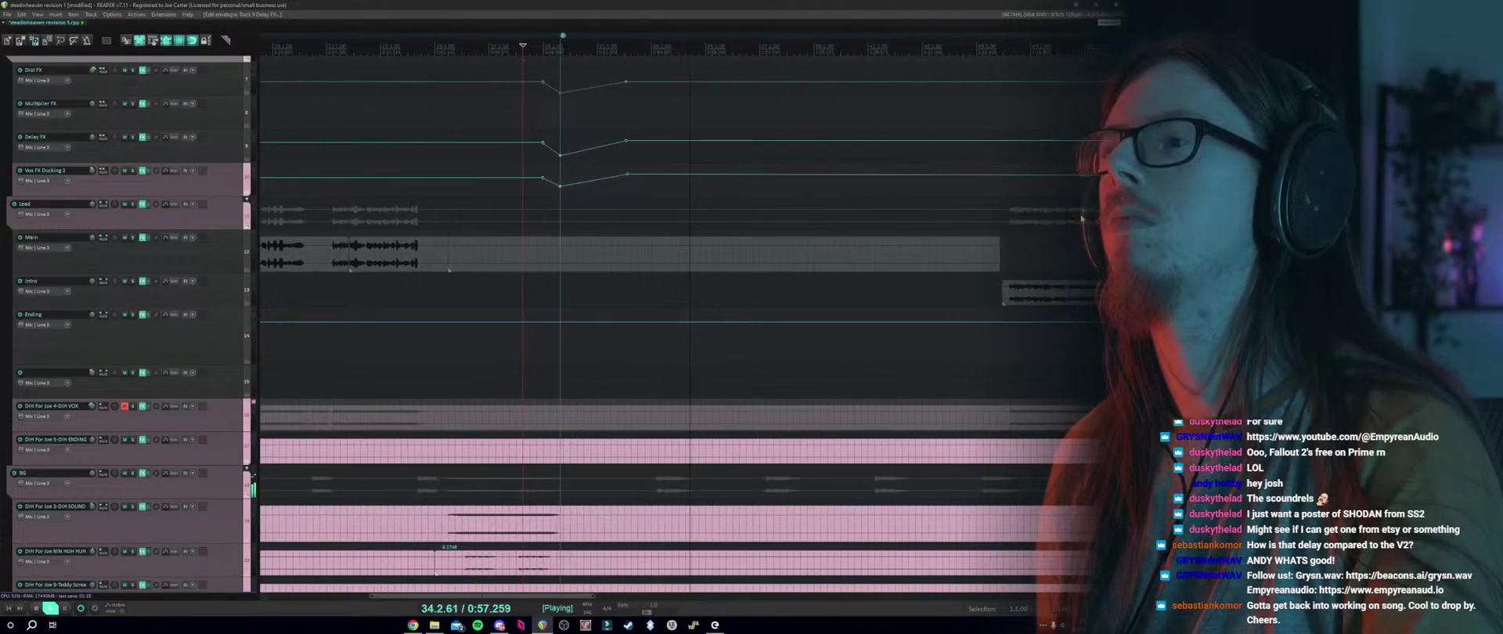
pyautogui.scroll(-3, 1083, 235)
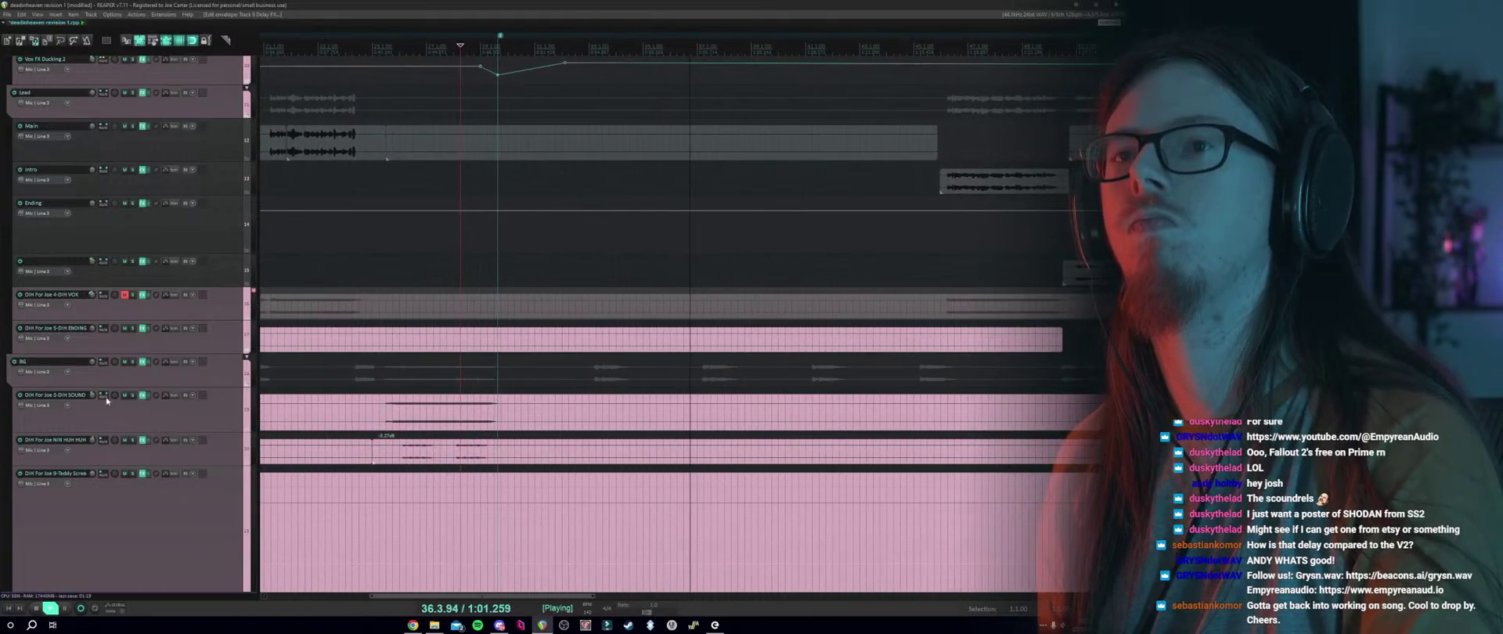
pyautogui.scroll(-4, 503, 401)
pyautogui.scroll(2, 503, 401)
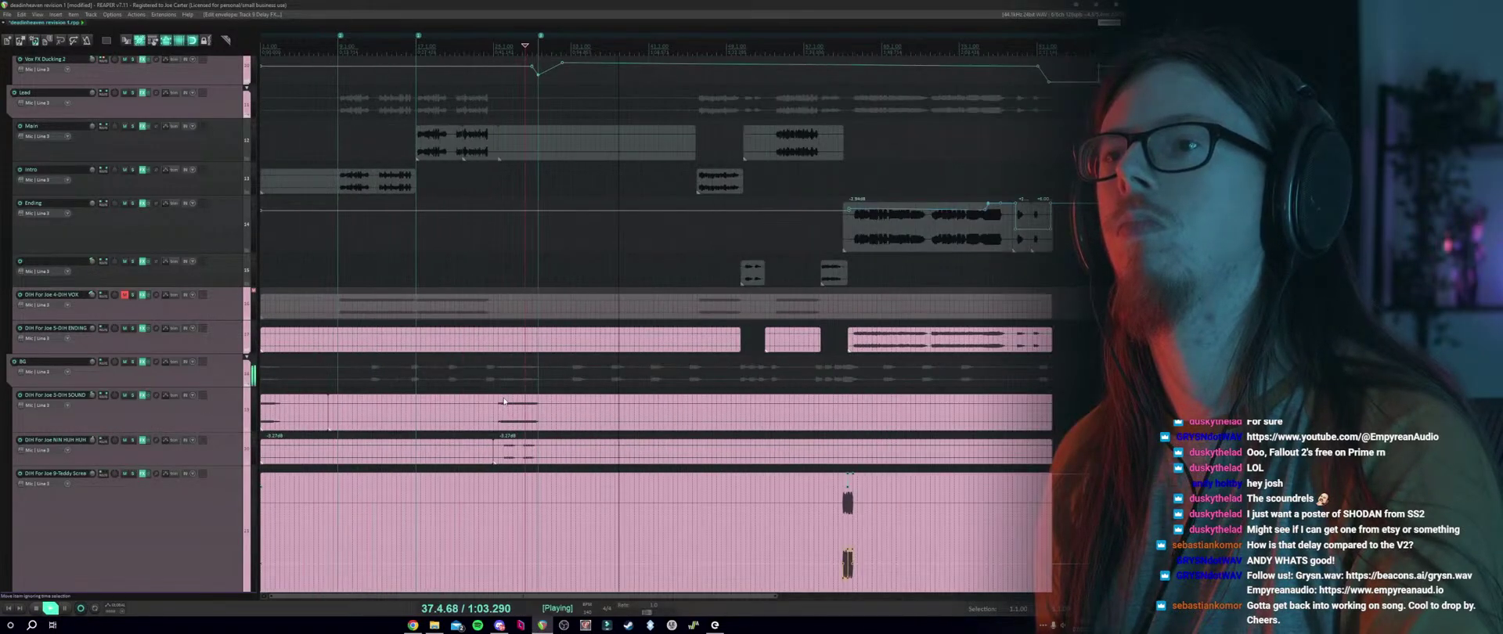
pyautogui.click(497, 388)
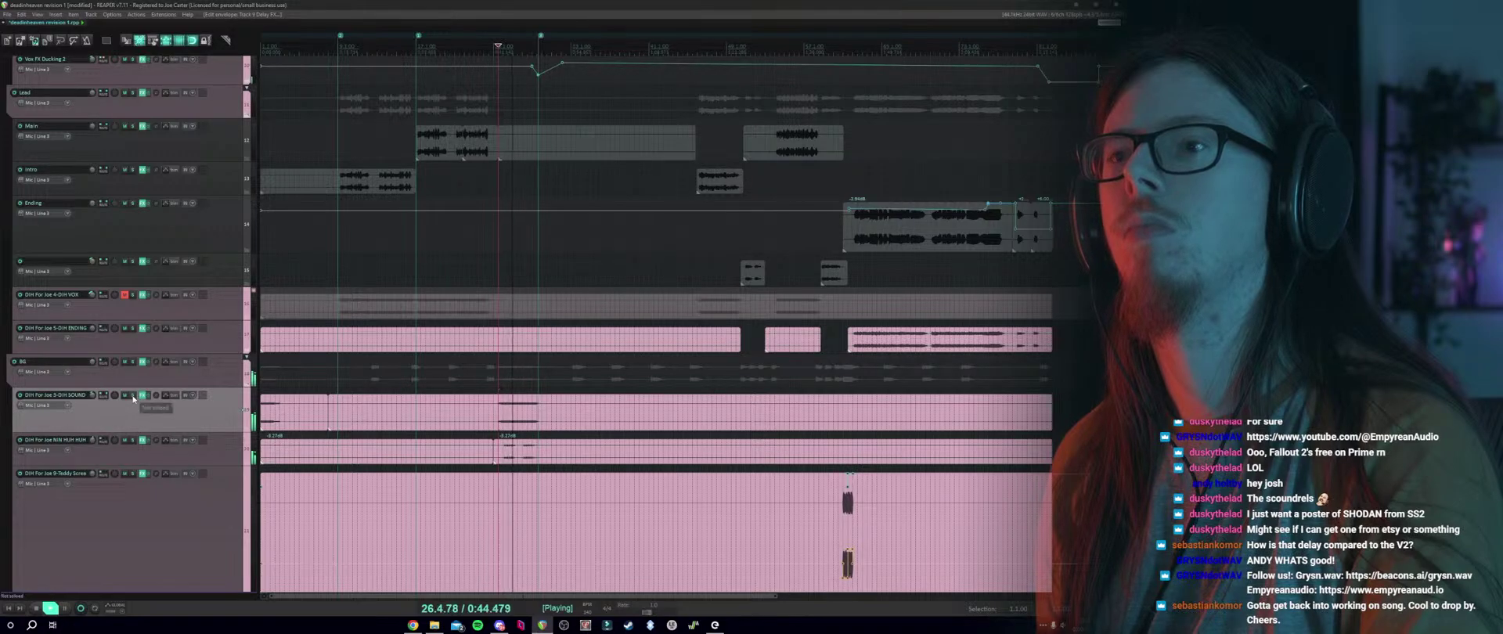
pyautogui.click(133, 398)
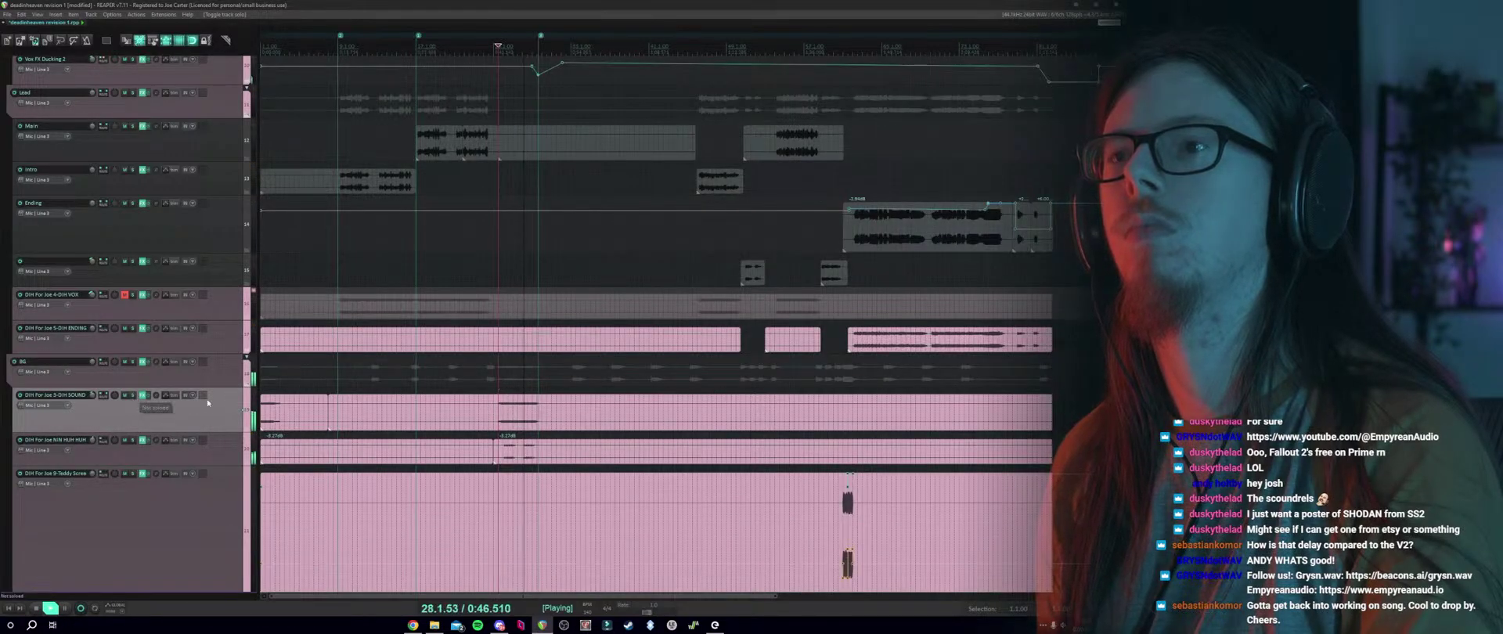
pyautogui.scroll(2, 547, 384)
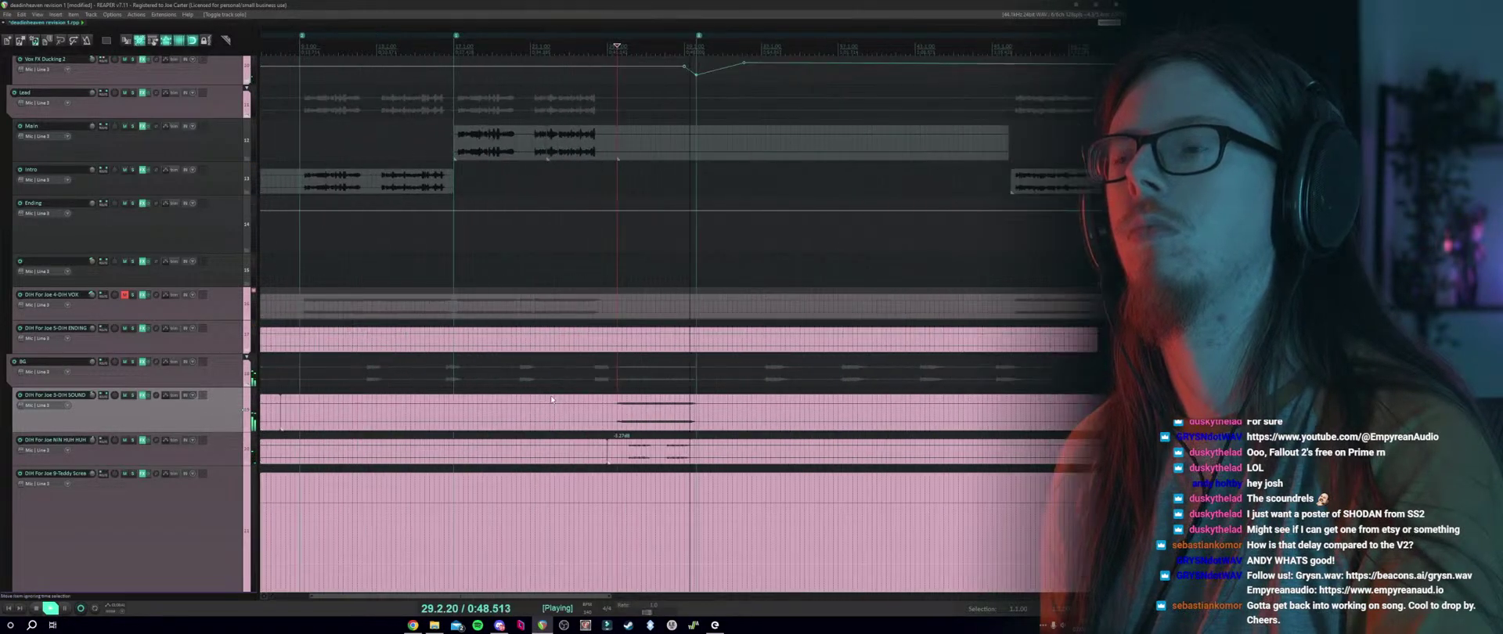
# Check the DIH SOUND track's envelope list and review the vocal and FX tracks during playback.
pyautogui.click(172, 397)
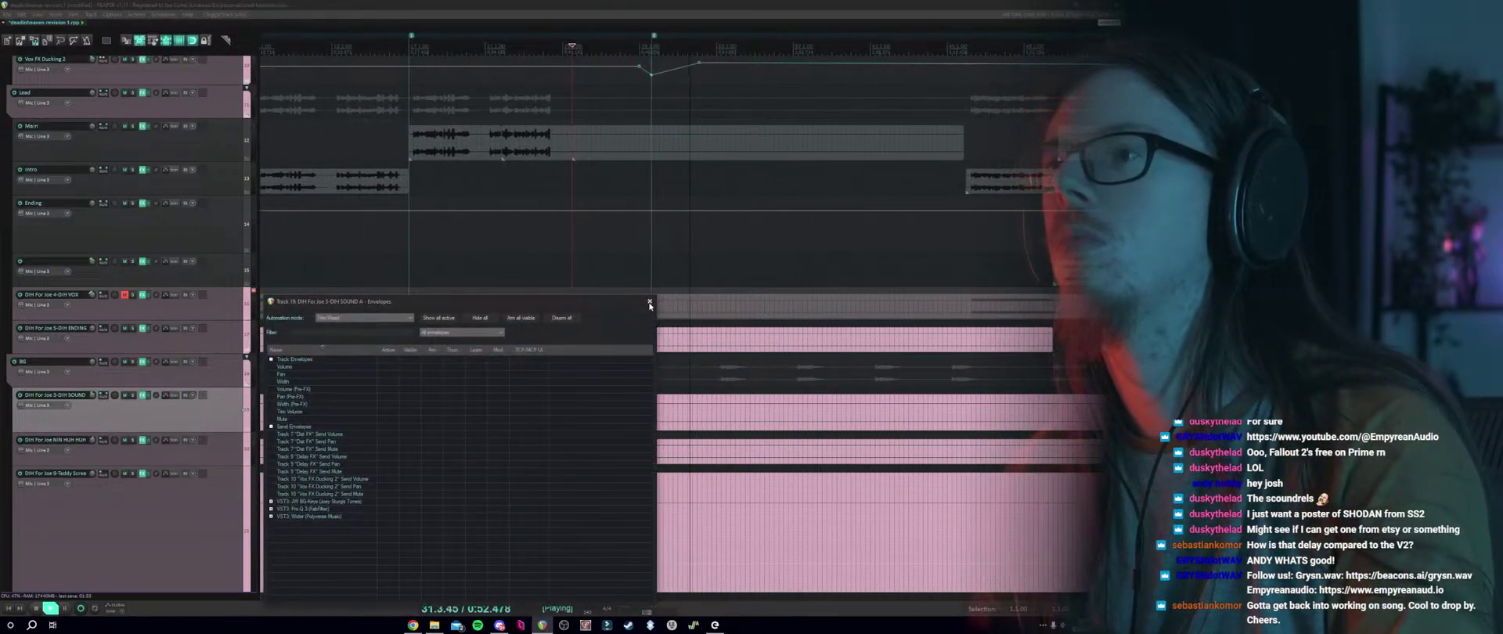
pyautogui.click(649, 302)
pyautogui.scroll(5, 141, 323)
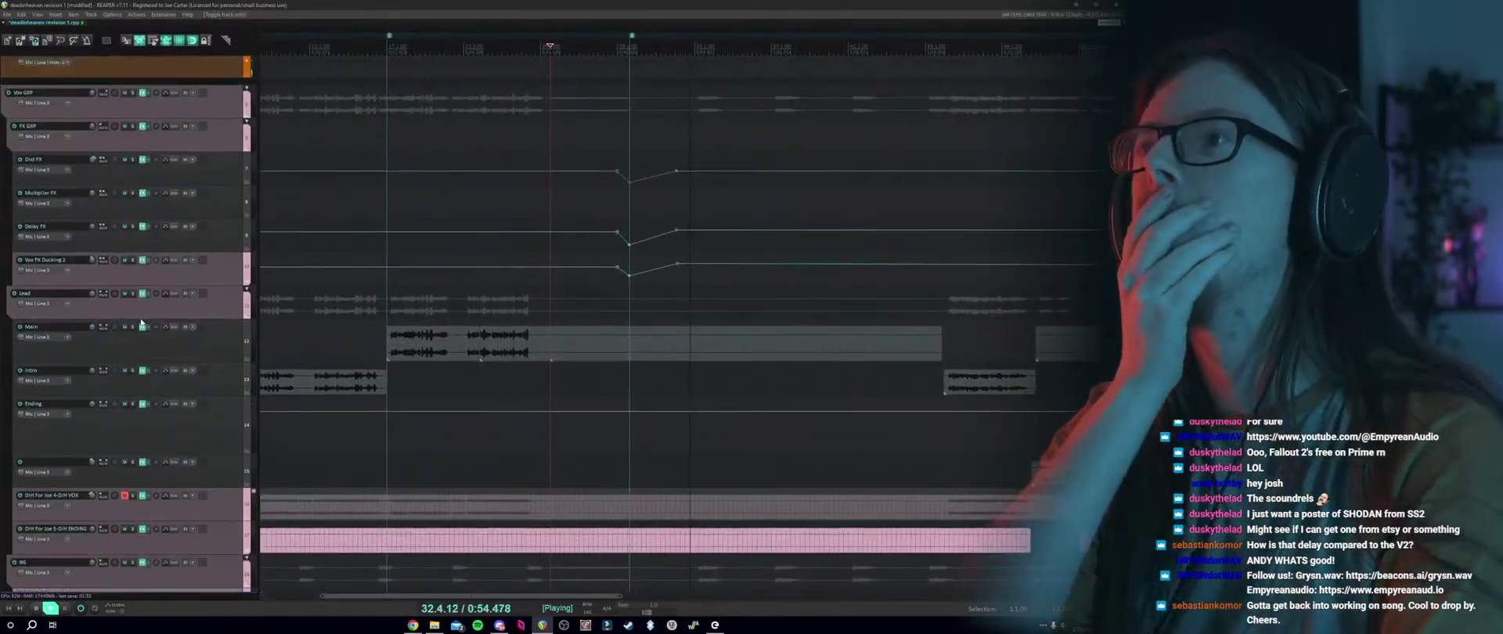
pyautogui.scroll(4, 141, 319)
pyautogui.scroll(-6, 139, 313)
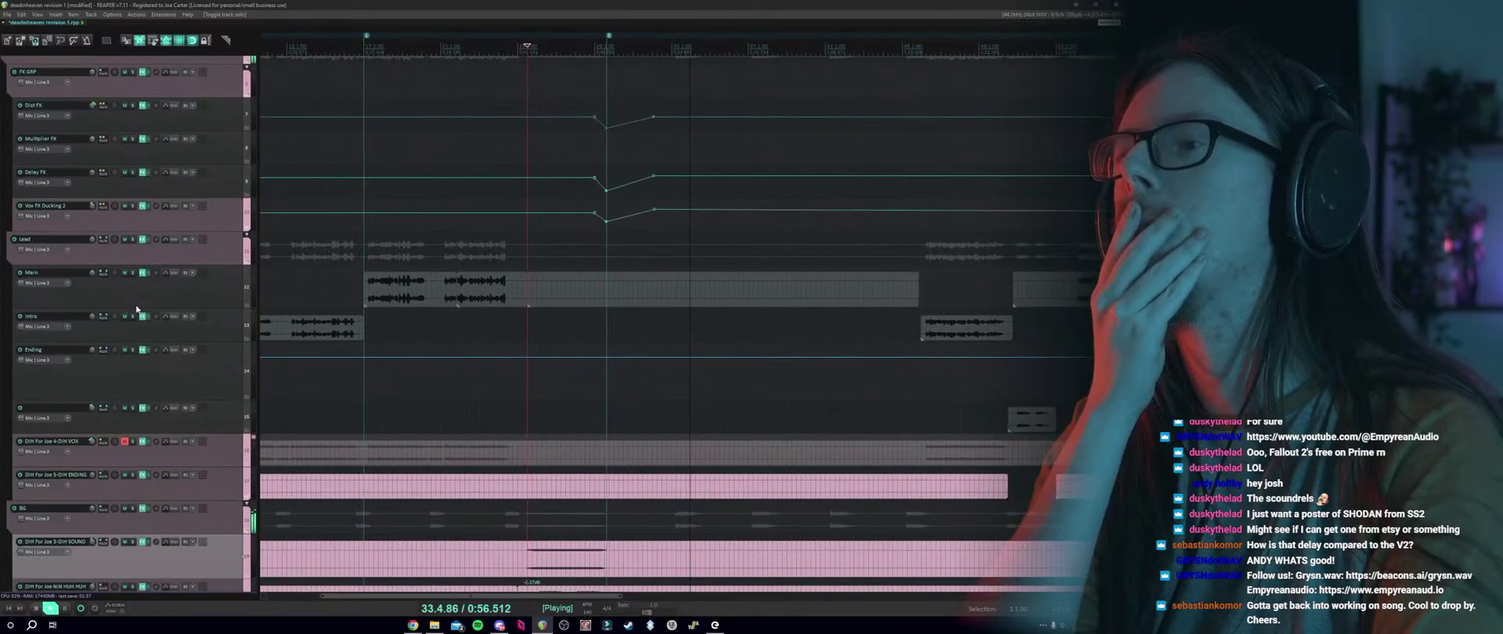
pyautogui.scroll(-2, 137, 309)
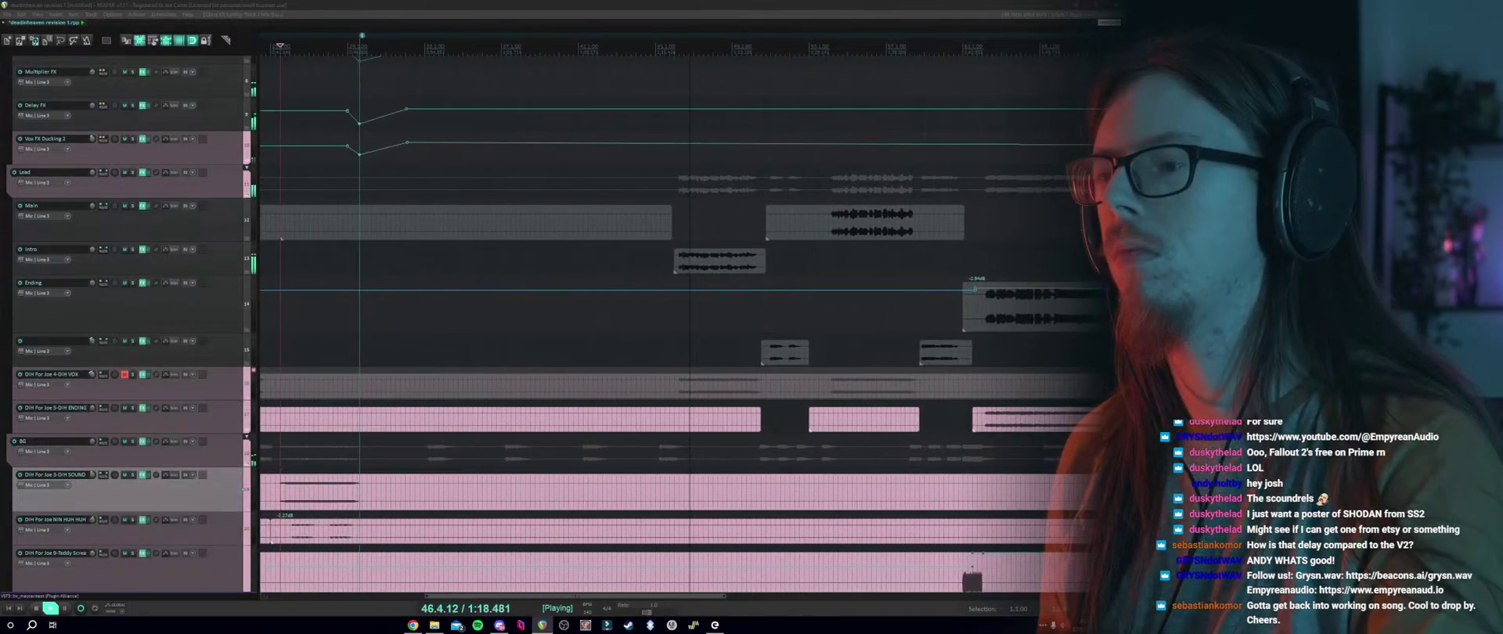
pyautogui.scroll(3, 154, 276)
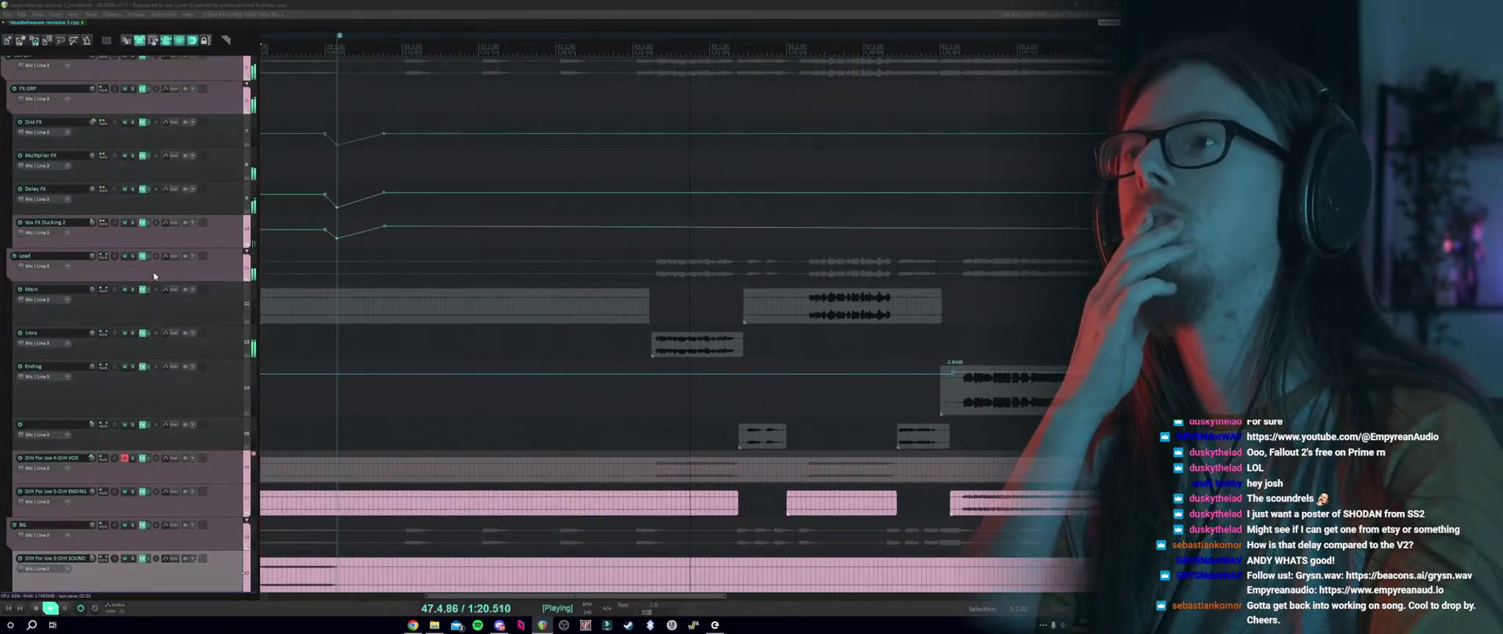
pyautogui.scroll(3, 137, 320)
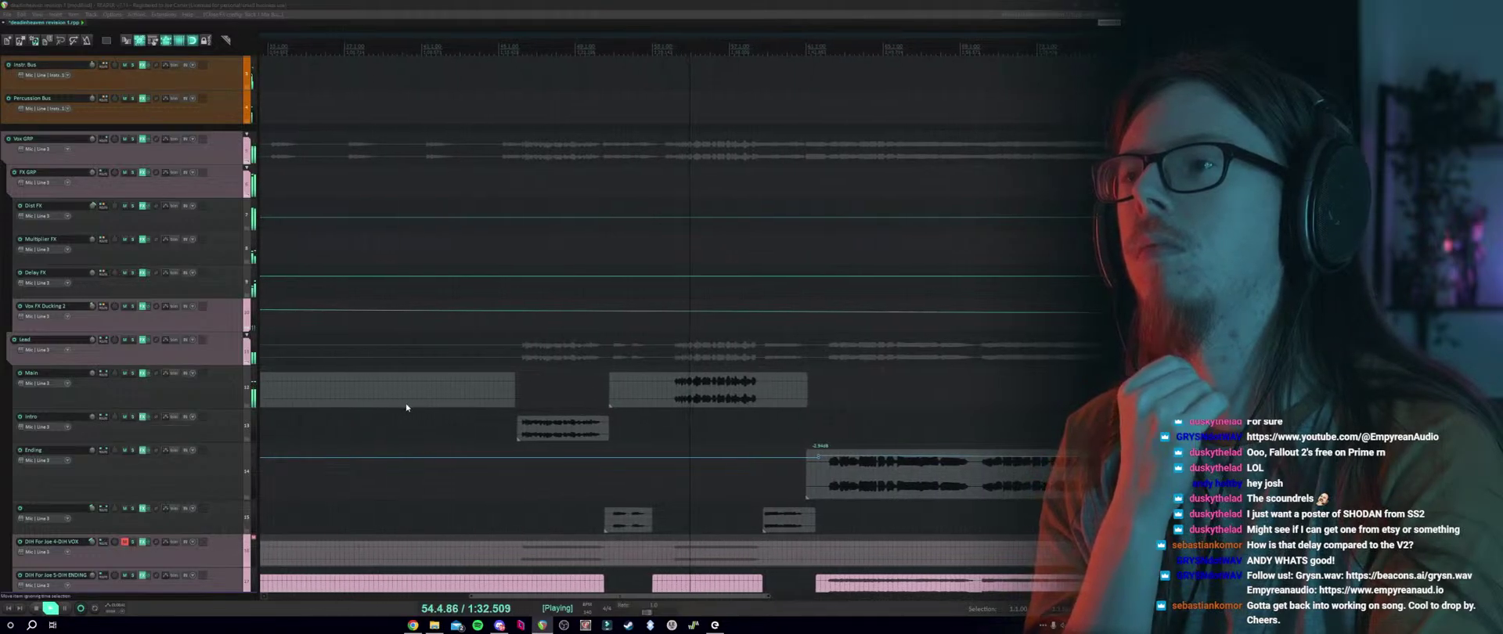
# Play the later Intro vocal clip from bar 46, briefly solo the Delay FX track, and stop playback.
pyautogui.click(504, 351)
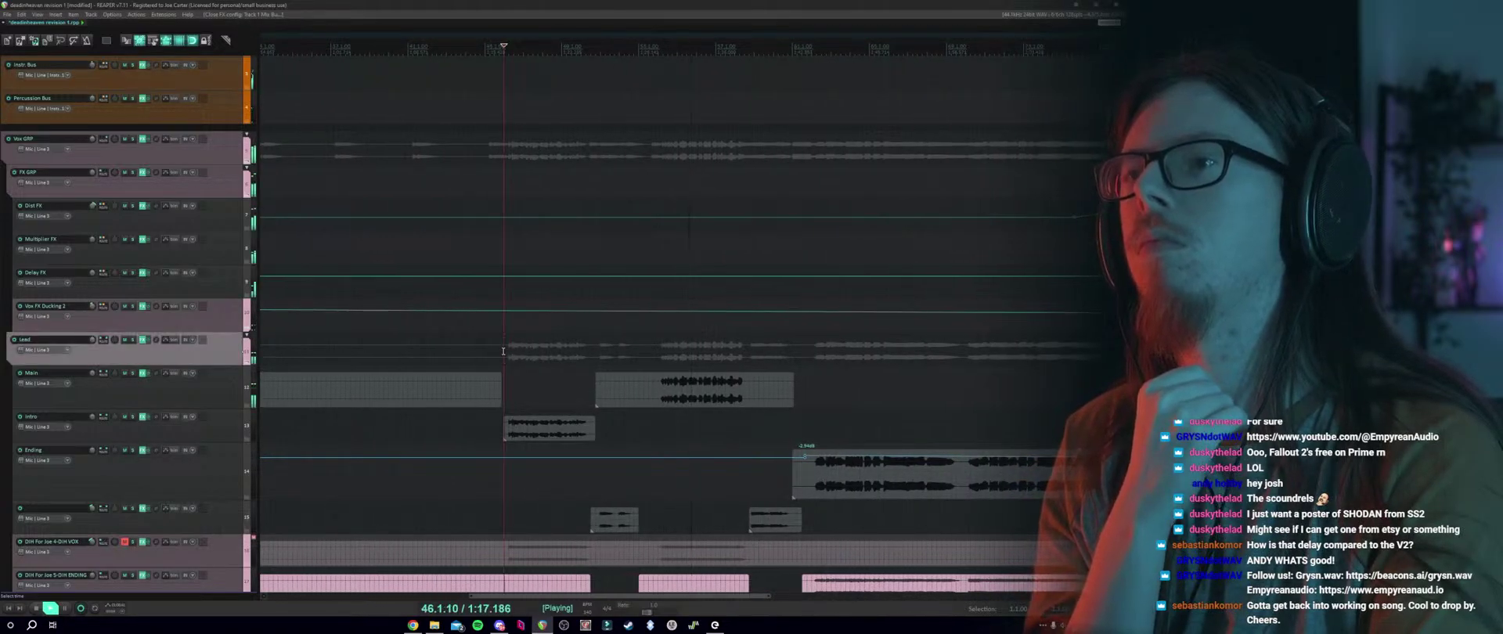
pyautogui.scroll(5, 502, 353)
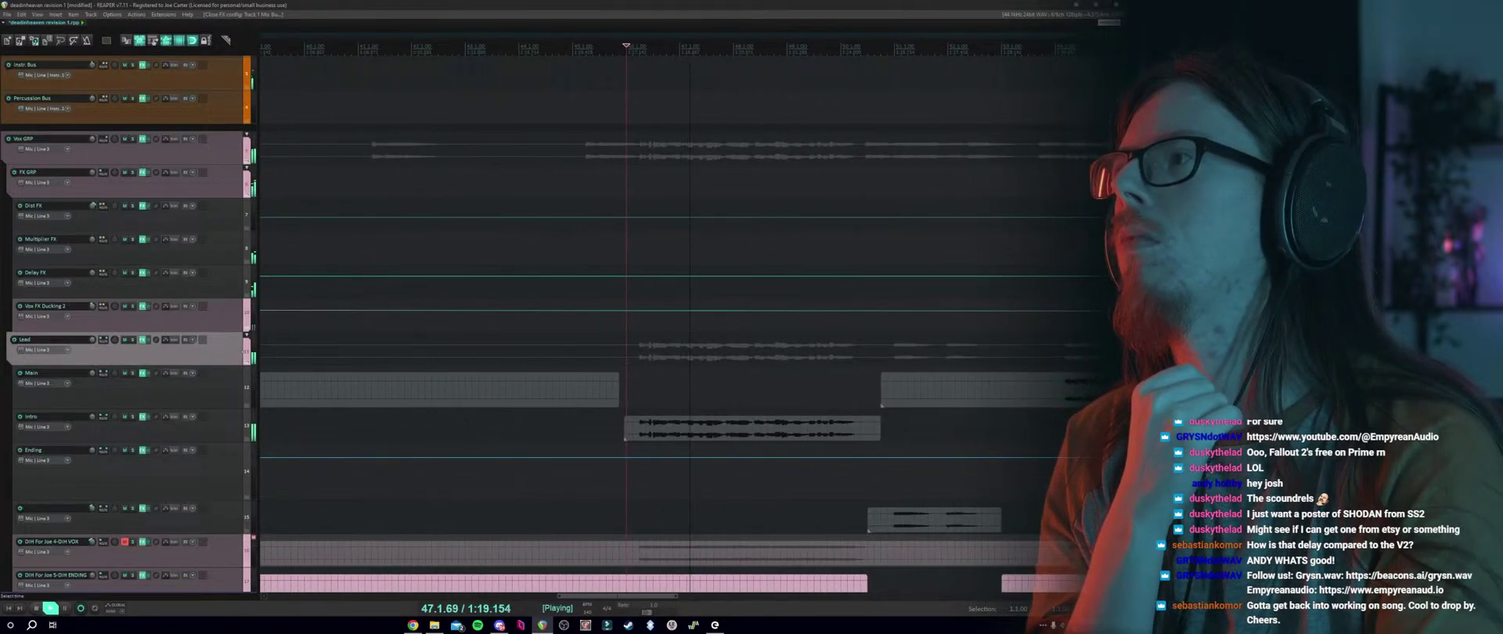
pyautogui.scroll(2, 843, 216)
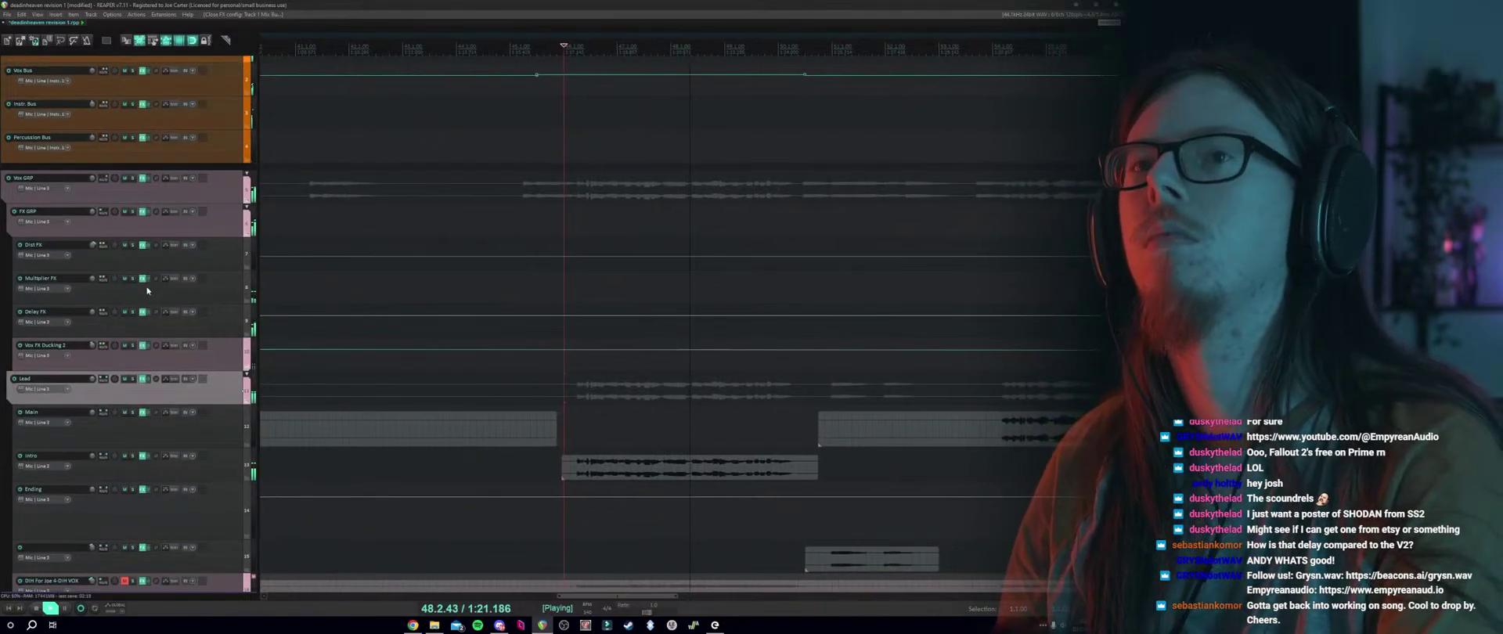
pyautogui.click(133, 312)
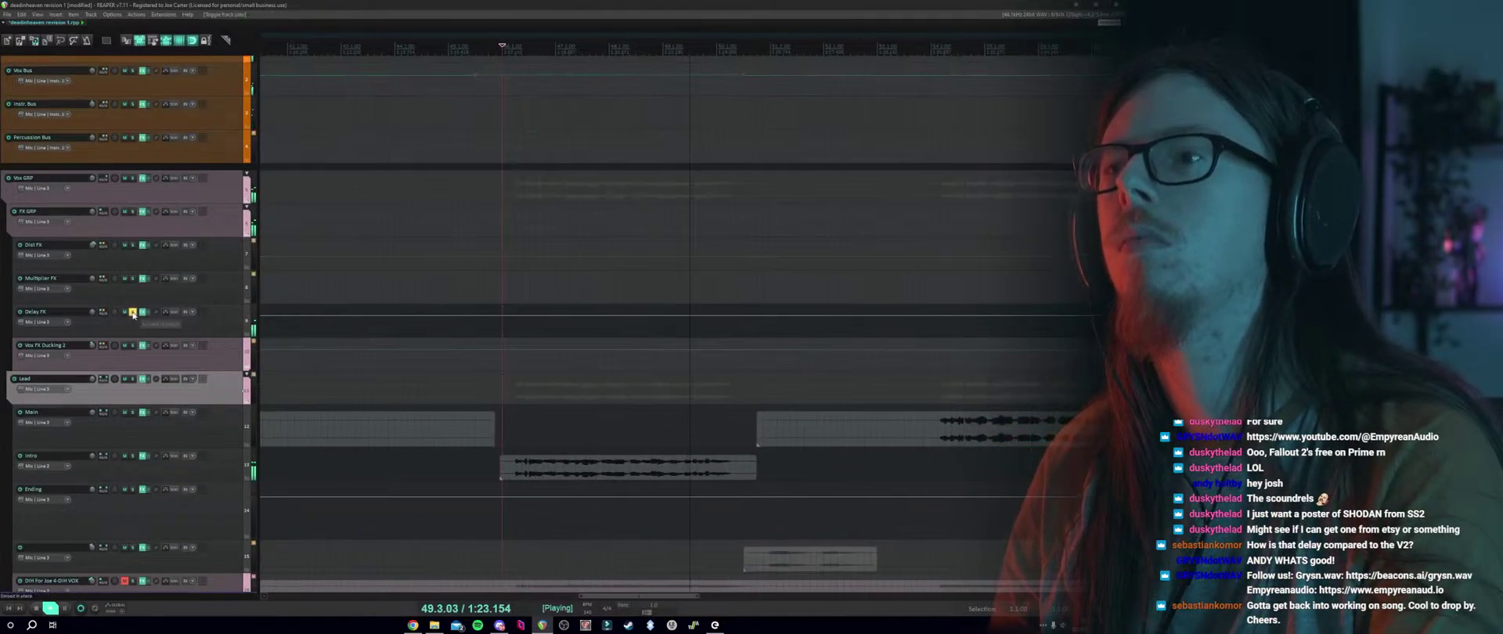
pyautogui.click(133, 312)
pyautogui.press('space')
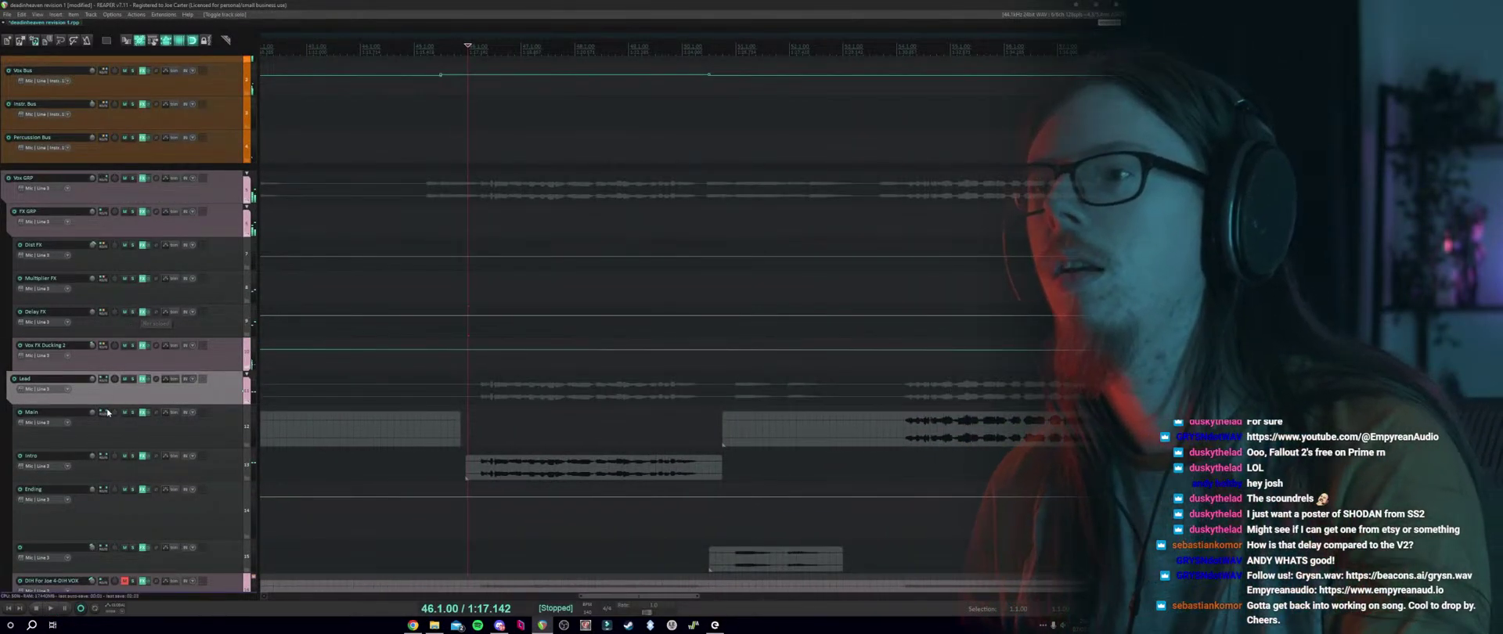
# Show the Intro track's Delay FX send volume envelope and lower it by about 6 dB over the later clip, starting at bar 46.
pyautogui.scroll(-3, 308, 395)
pyautogui.moveTo(474, 393); pyautogui.dragTo(707, 389)
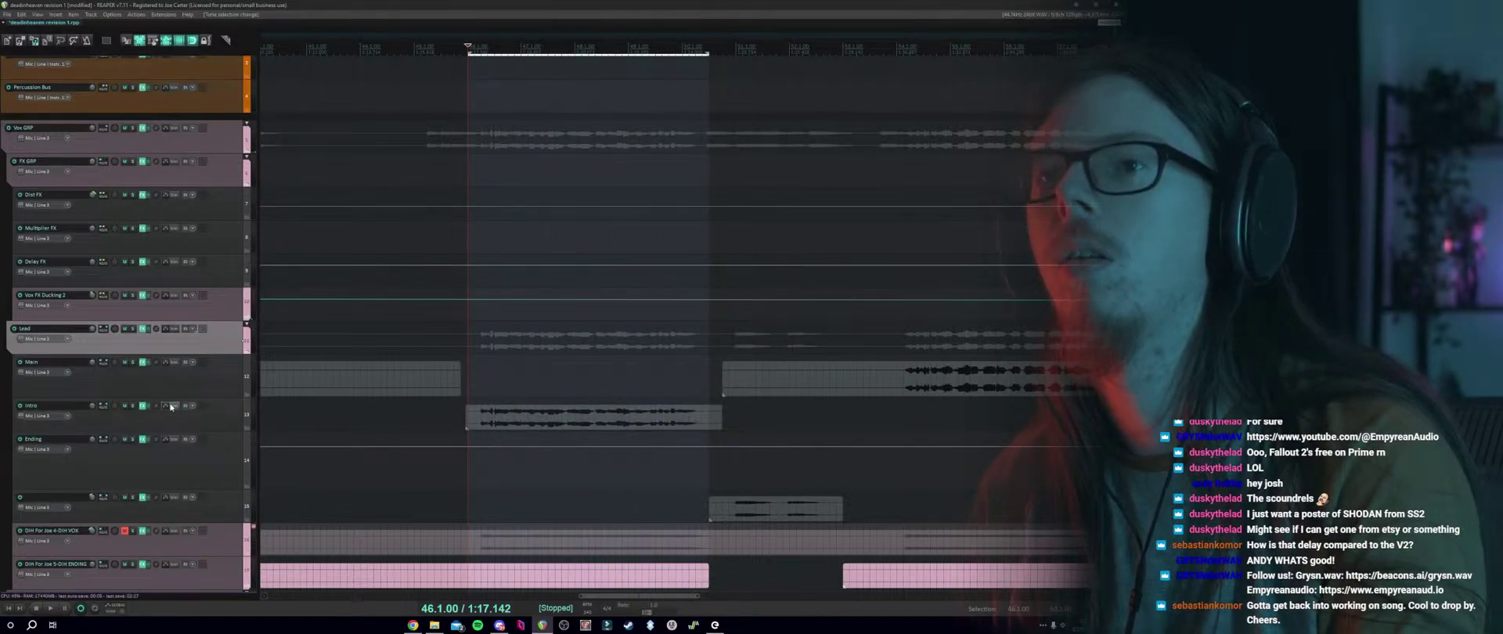
pyautogui.click(171, 406)
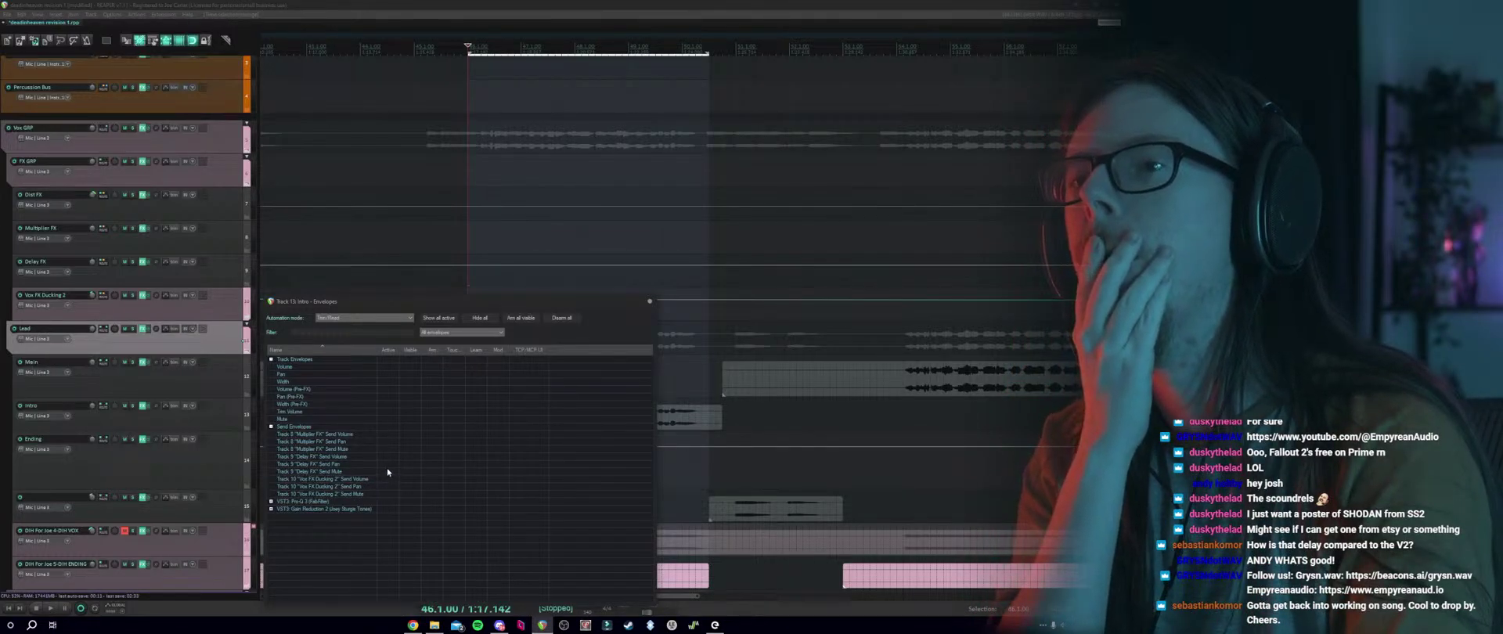
pyautogui.click(649, 302)
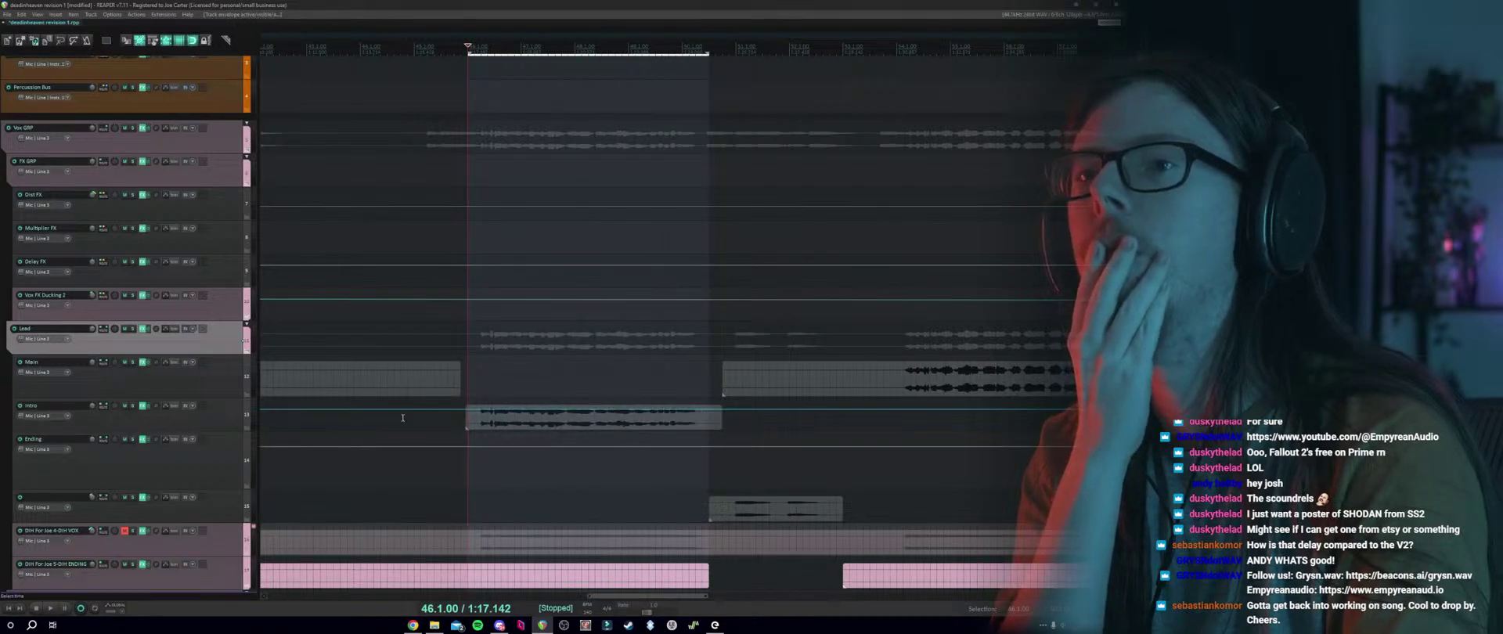
pyautogui.moveTo(557, 411); pyautogui.dragTo(557, 422)
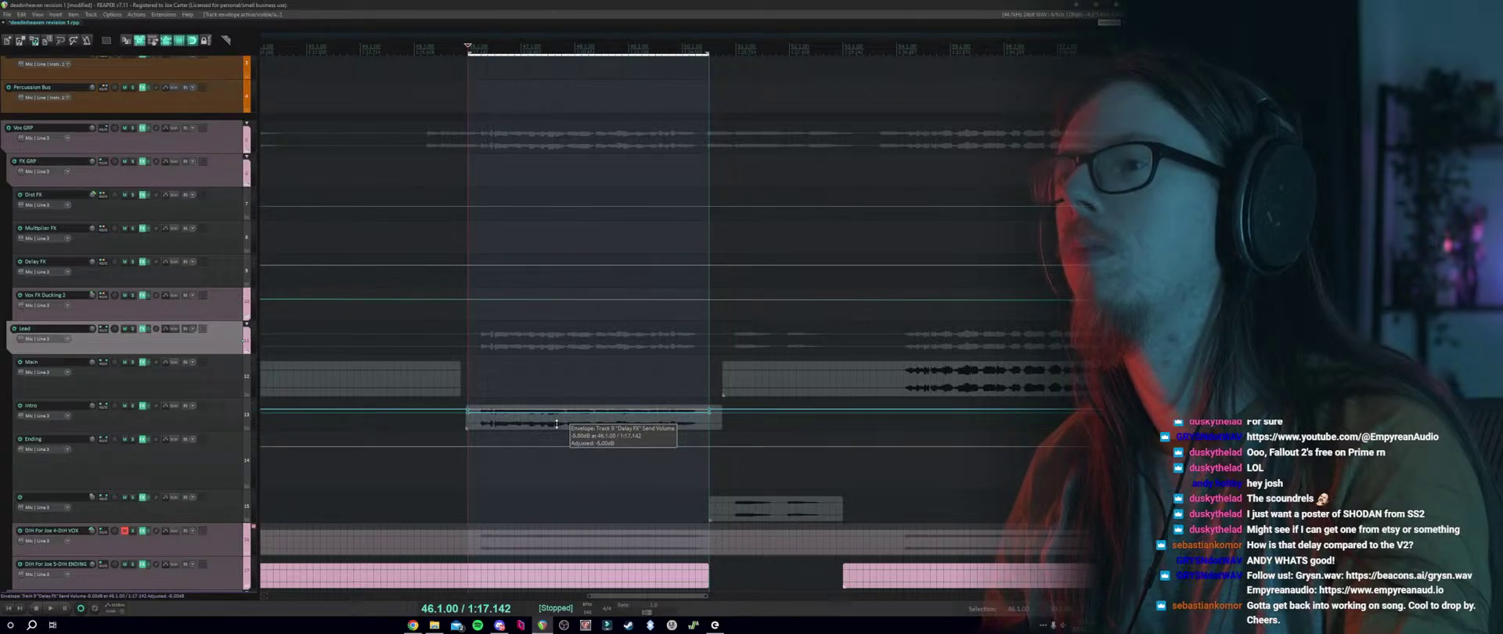
pyautogui.moveTo(557, 424); pyautogui.dragTo(557, 423)
# Play back the vocals from bar 46 into the ending and briefly solo the Multiplier FX track.
pyautogui.press('space')
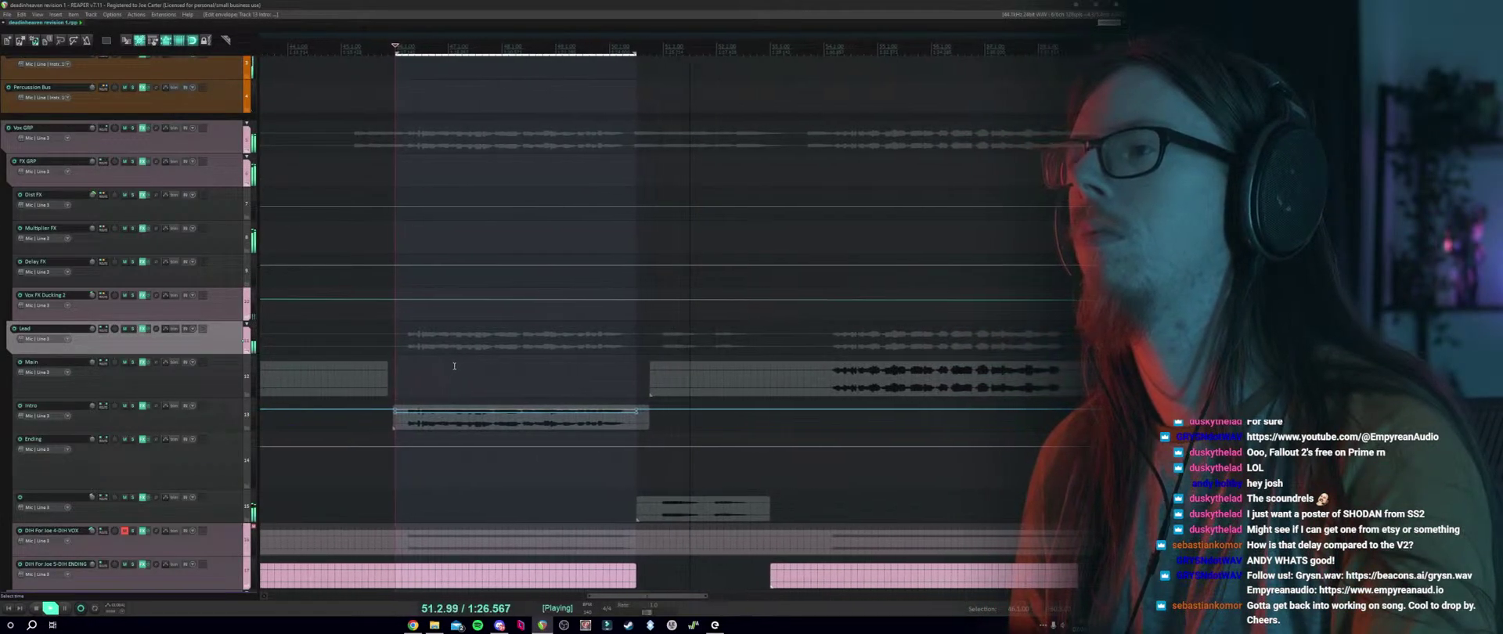
pyautogui.scroll(-1, 458, 366)
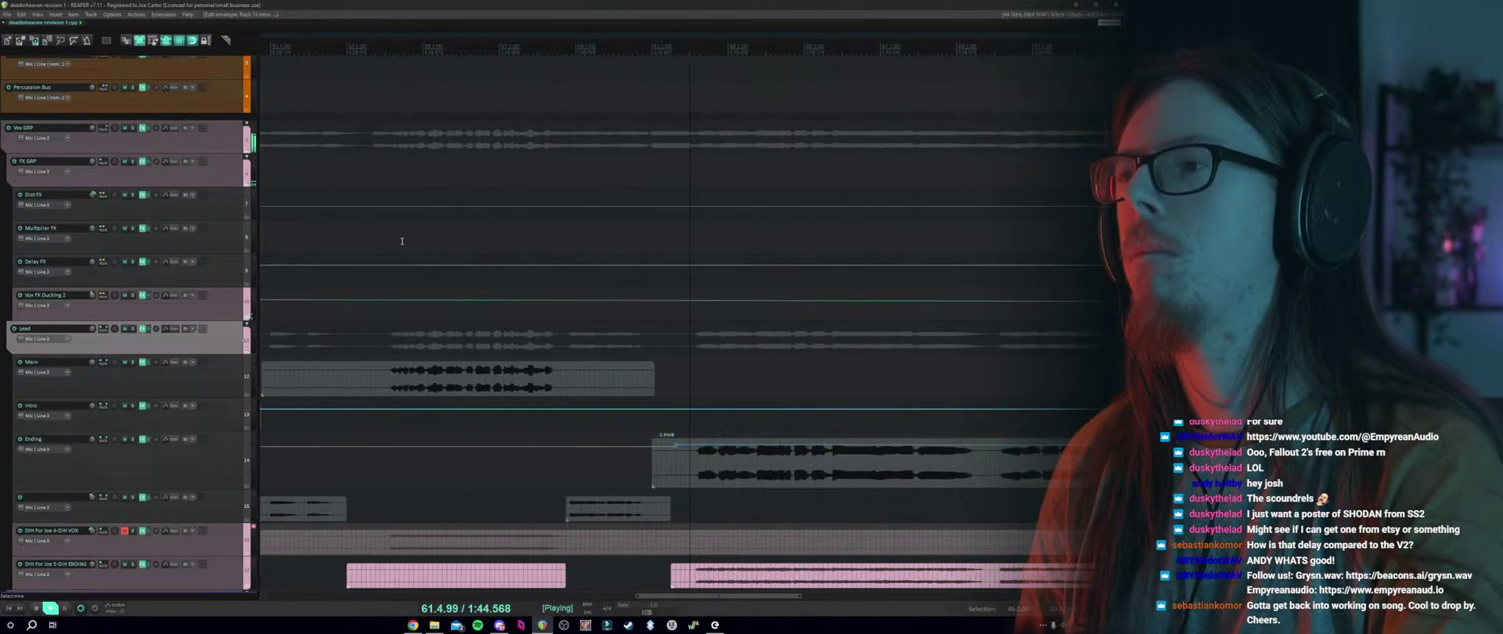
pyautogui.hotkey('ctrl', 'z')
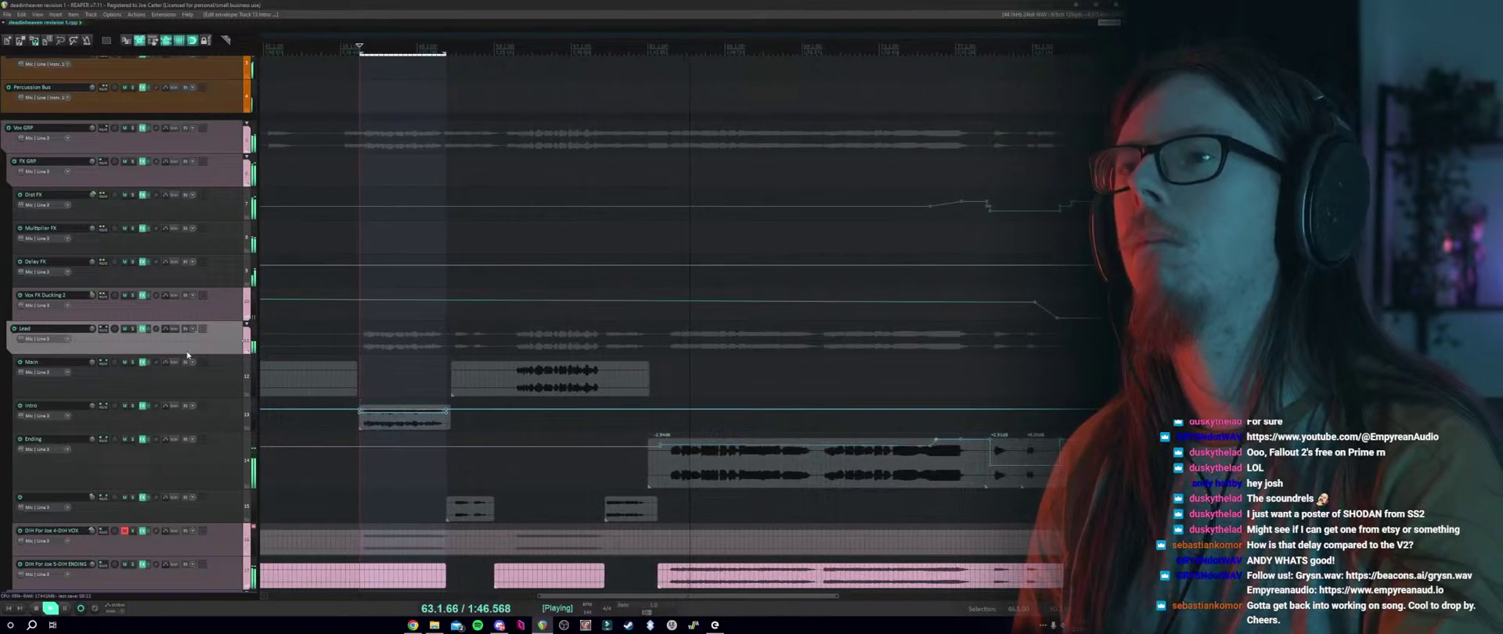
pyautogui.click(133, 229)
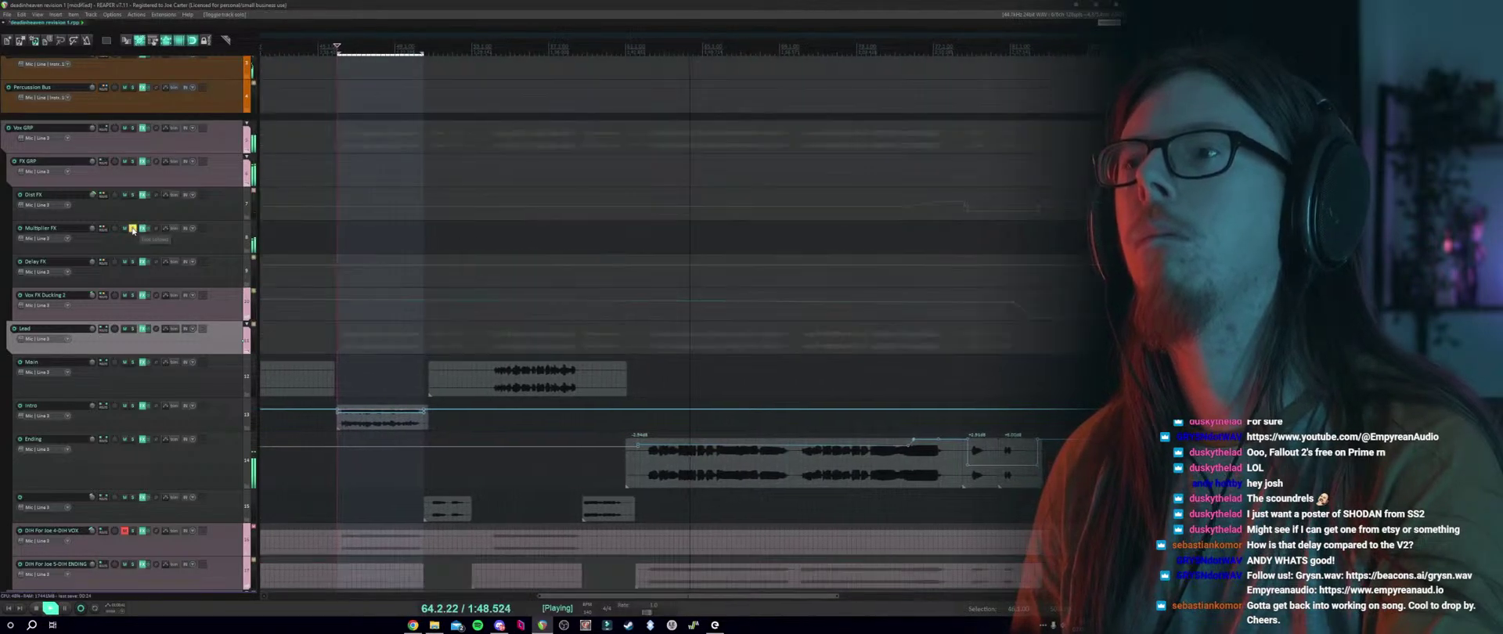
pyautogui.click(133, 229)
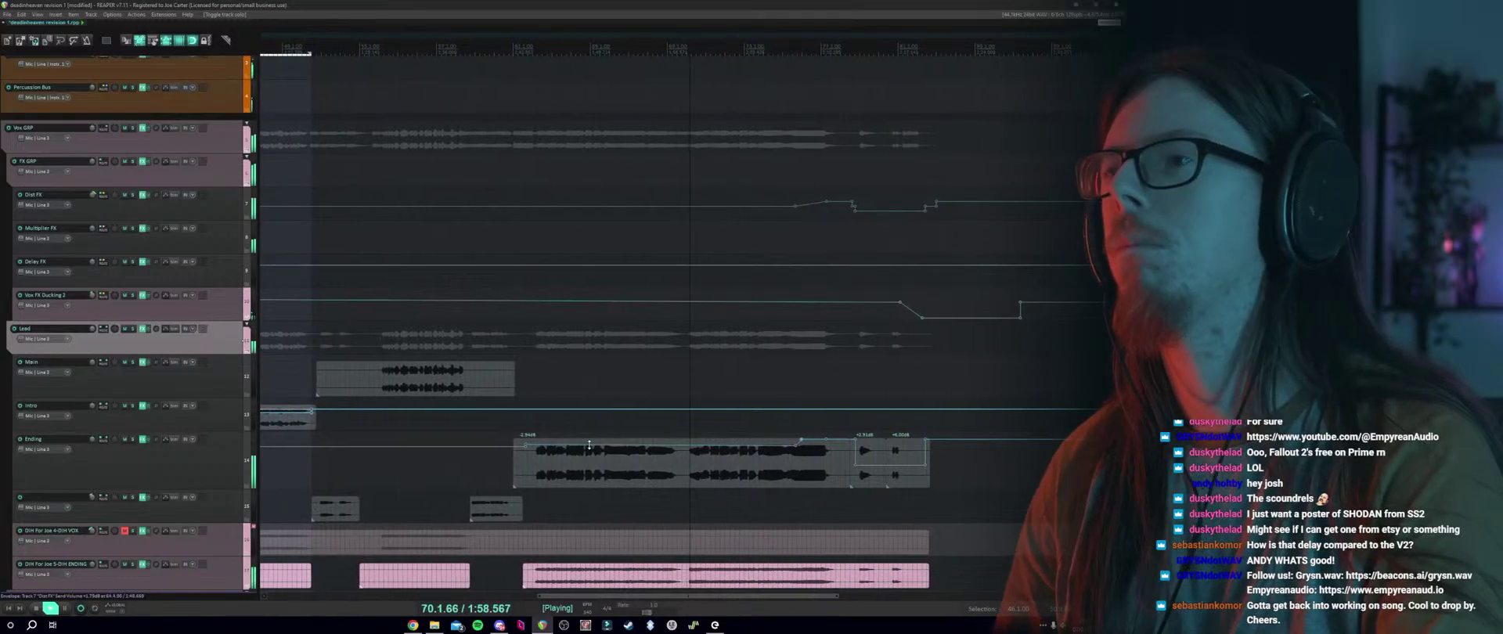
# Lower the Dist FX send volume envelope on the Ending track by about 1 dB and play the vocals back from bar 46.
pyautogui.press('space')
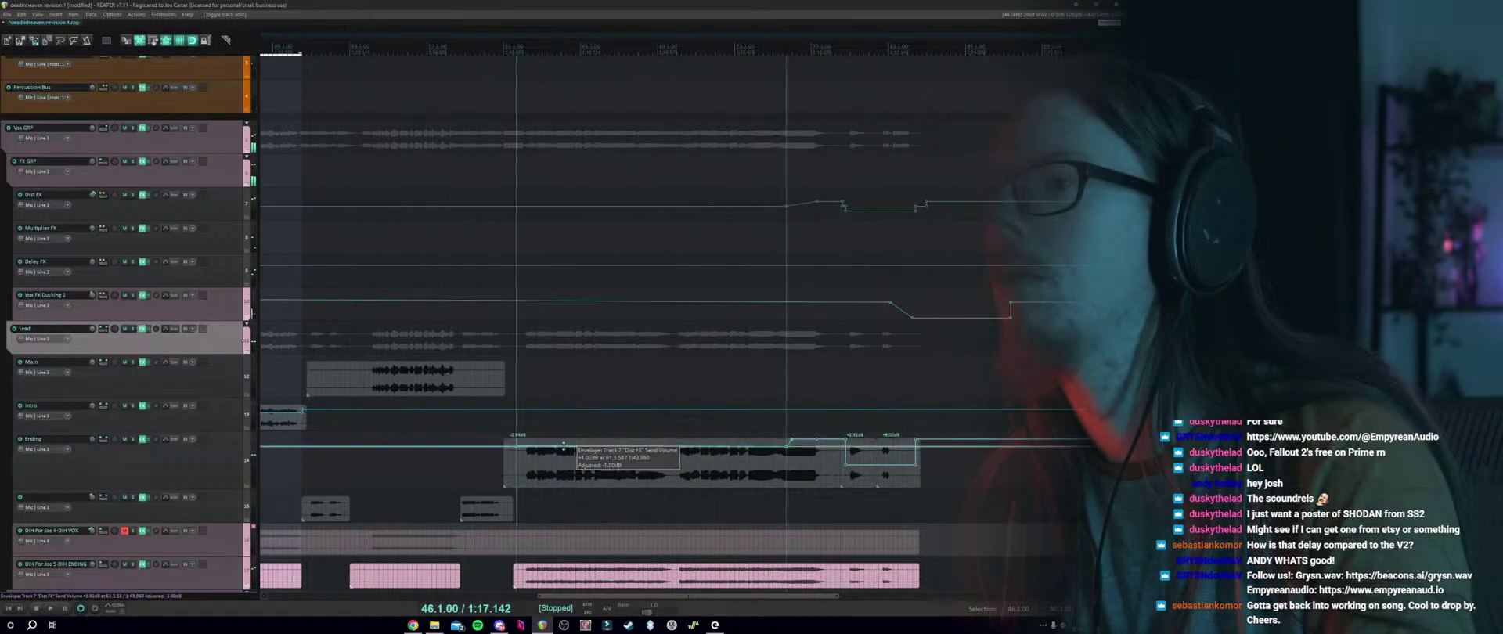
pyautogui.press('space')
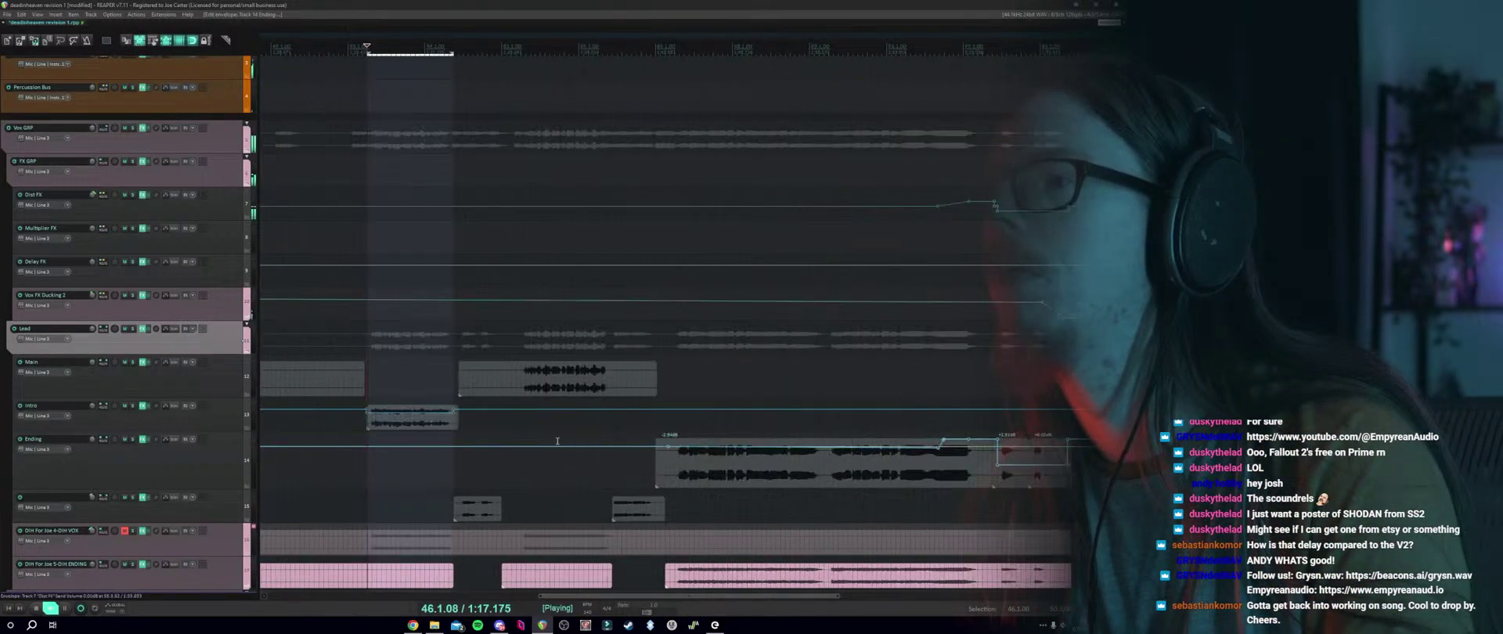
pyautogui.click(659, 426)
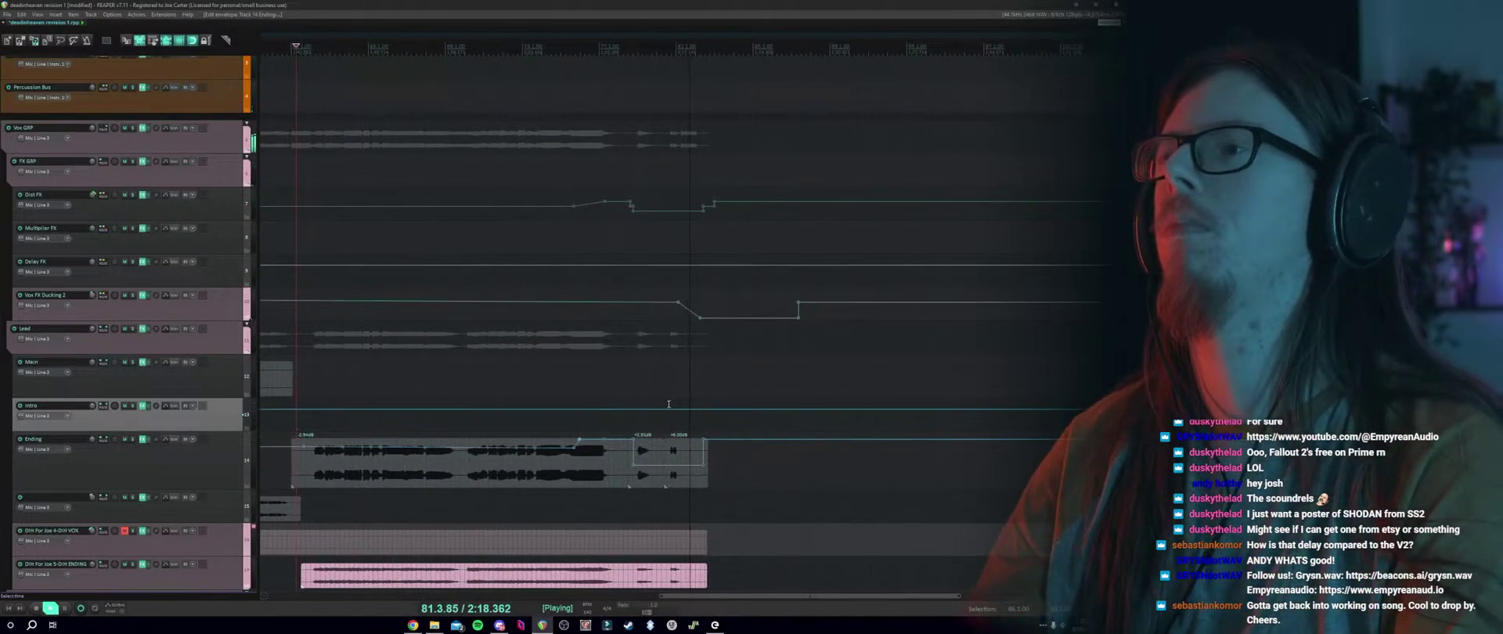
pyautogui.press('space')
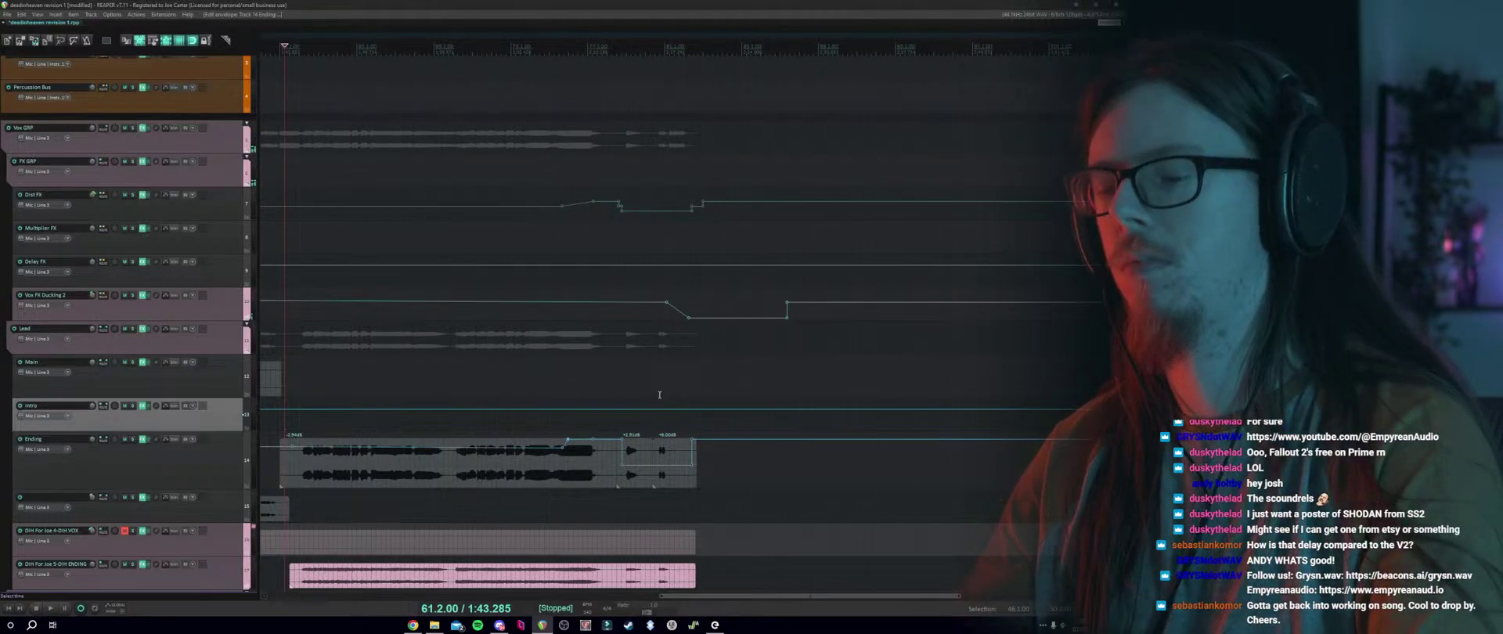
# Save the project and look over the full arrangement and its buses.
pyautogui.scroll(-5, 668, 405)
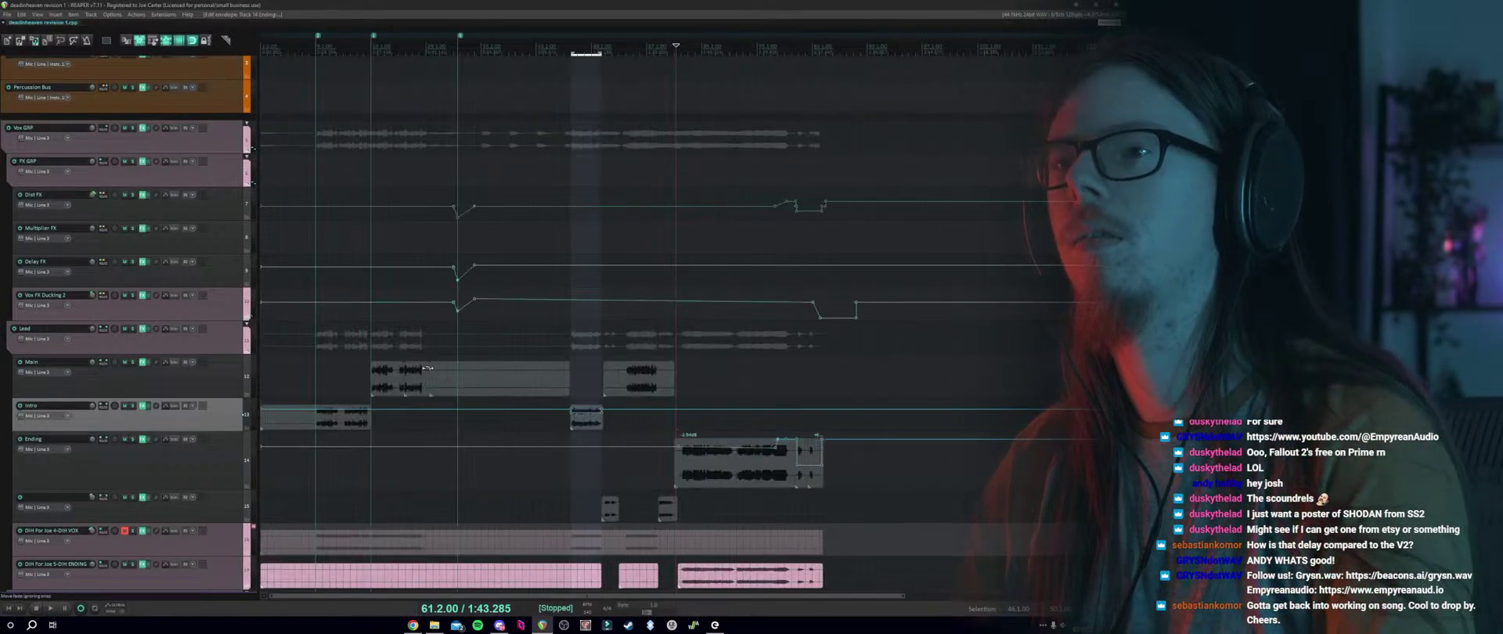
pyautogui.hotkey('ctrl', 's')
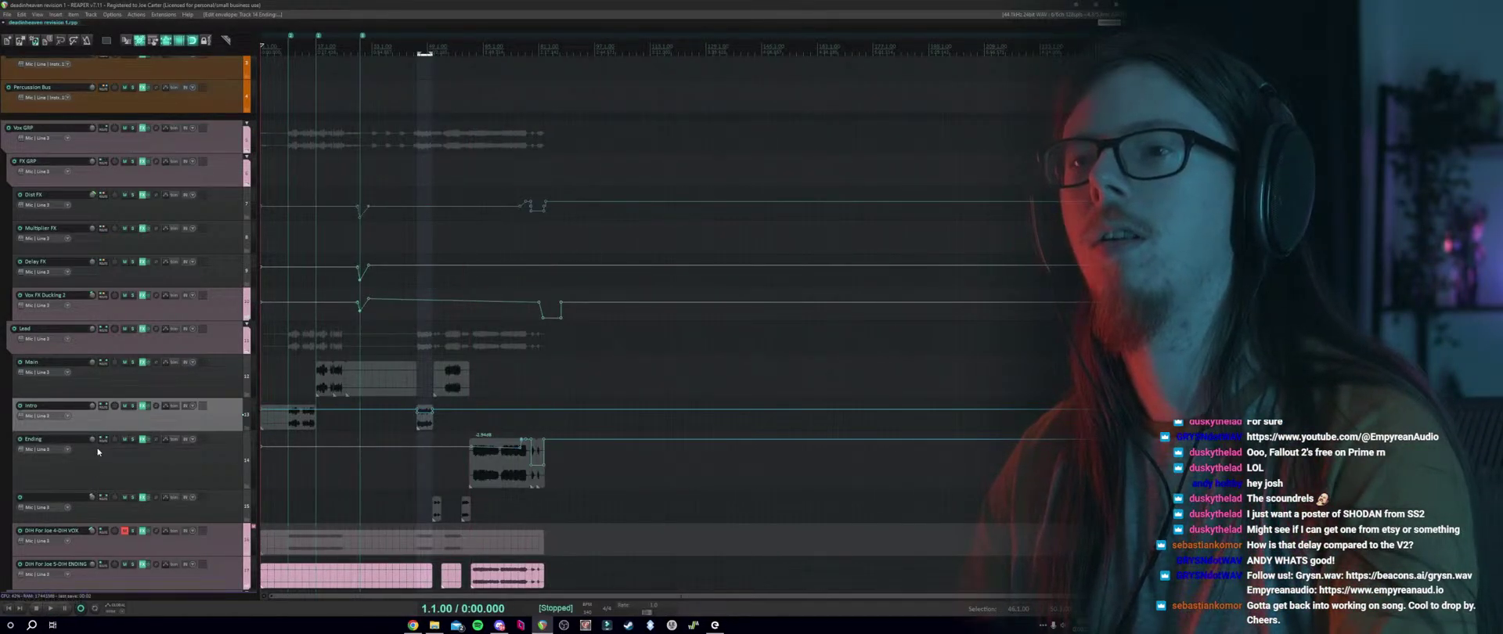
pyautogui.scroll(-3, 98, 452)
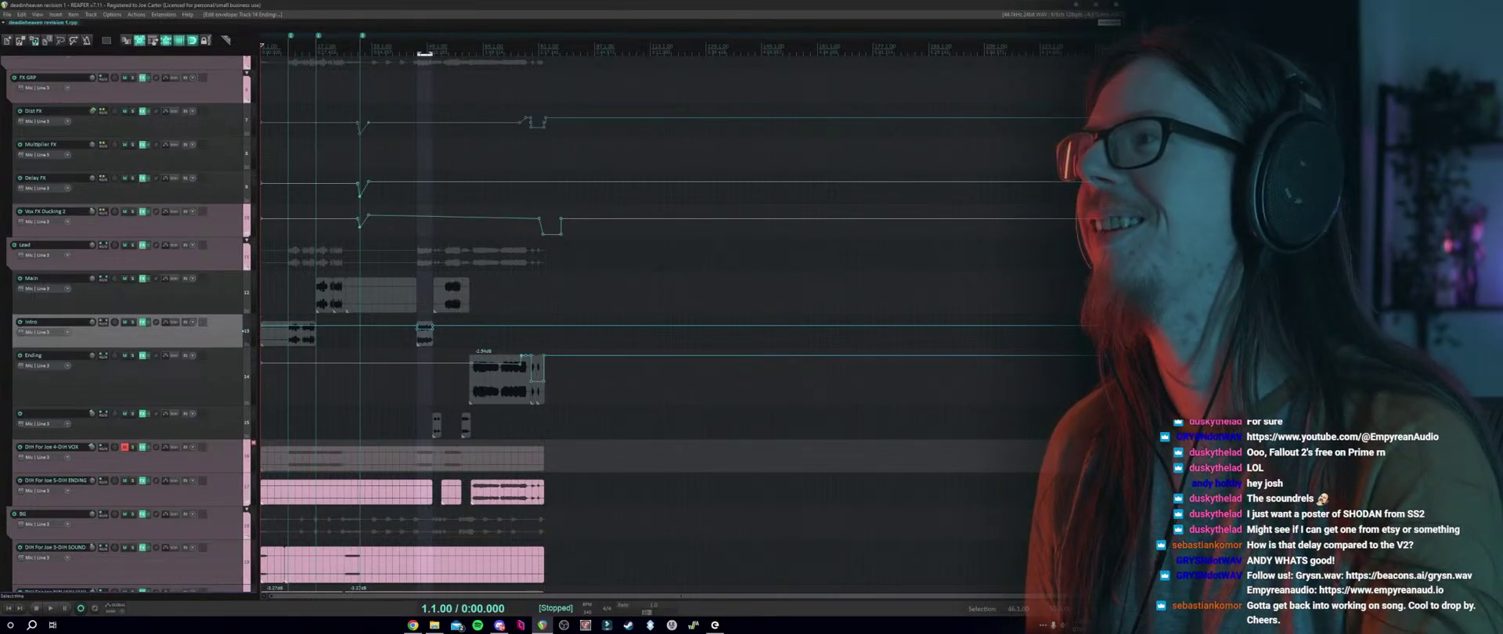
pyautogui.scroll(7, 102, 452)
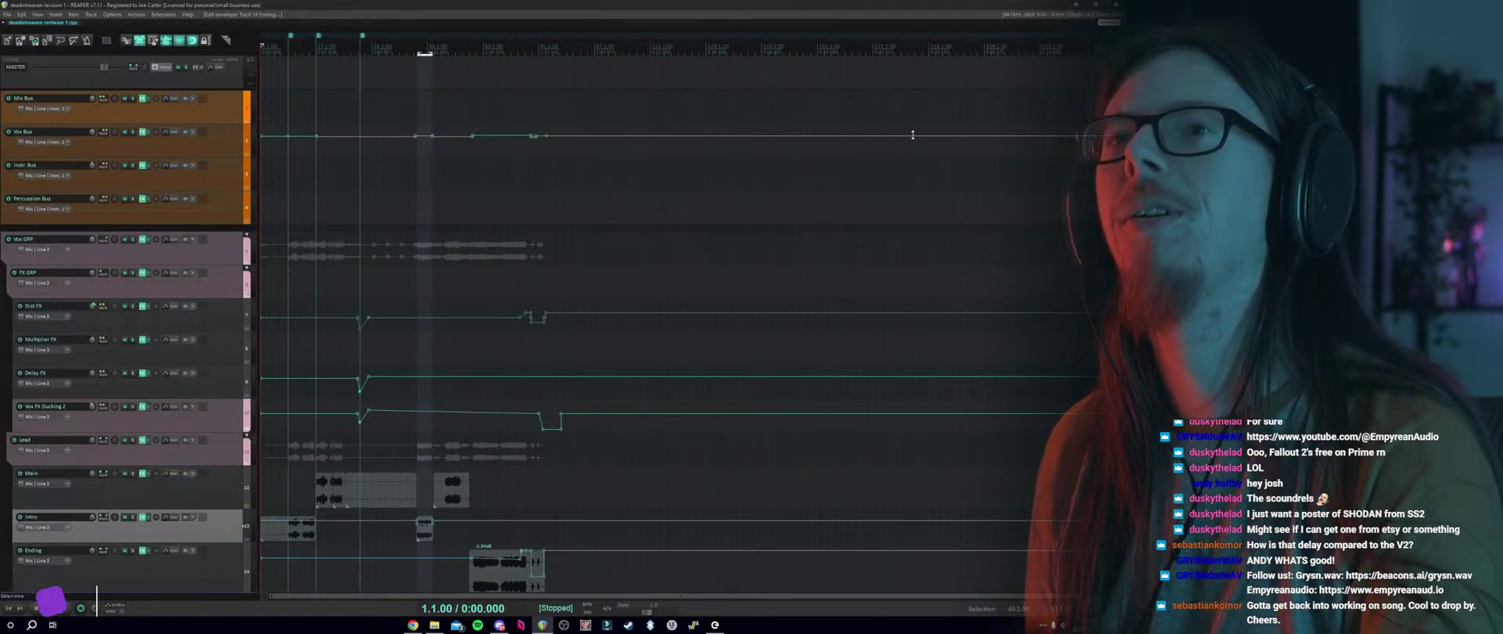
# Remove the time selection from the arrangement and save the project.
pyautogui.rightClick(590, 209)
pyautogui.click(594, 213)
pyautogui.scroll(5, 500, 239)
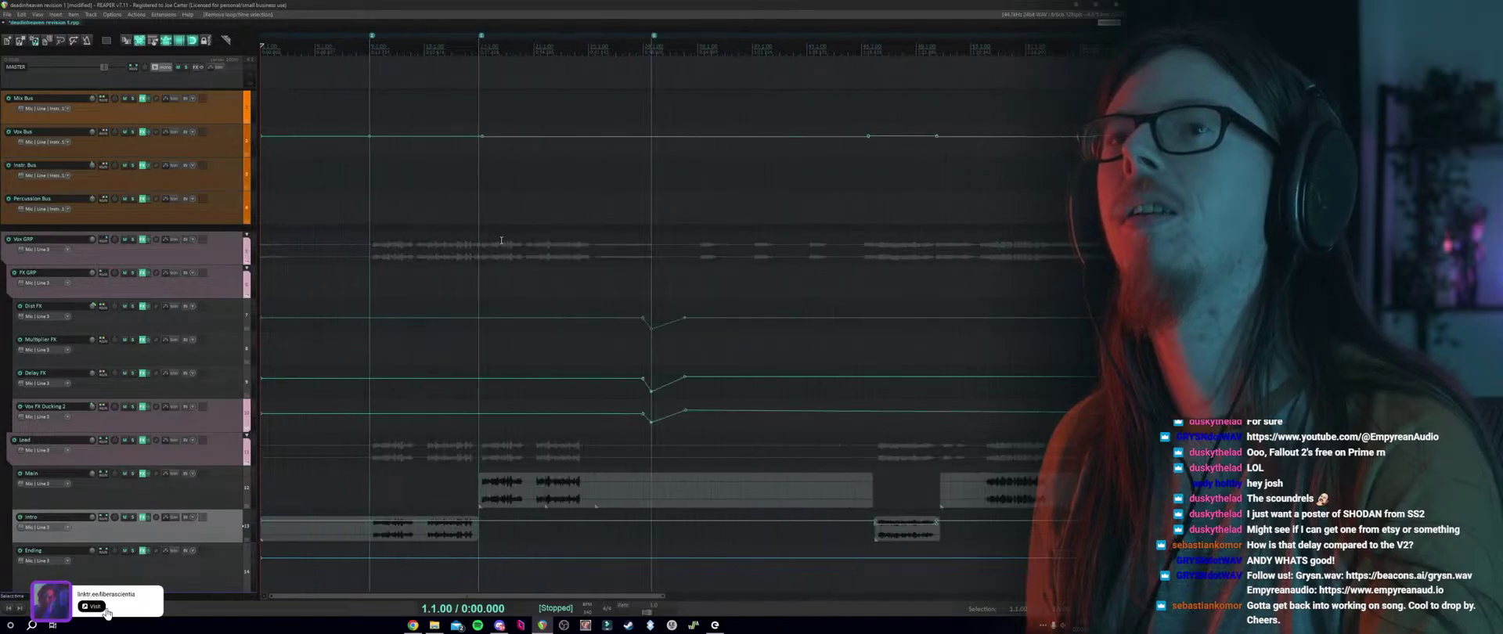
pyautogui.scroll(3, 501, 240)
pyautogui.click(7, 14)
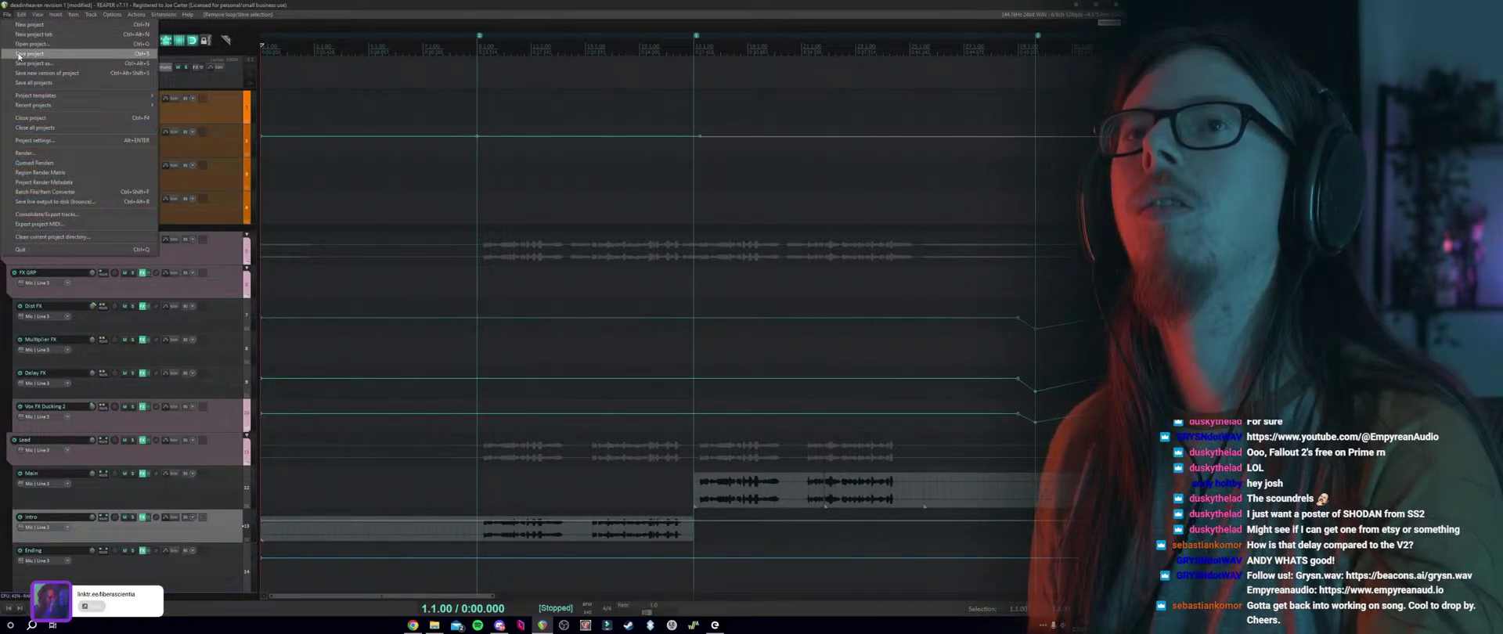
pyautogui.press('Escape')
# Solo the first track in Bass GRP and listen to it briefly from bar 17.
pyautogui.scroll(-3, 418, 586)
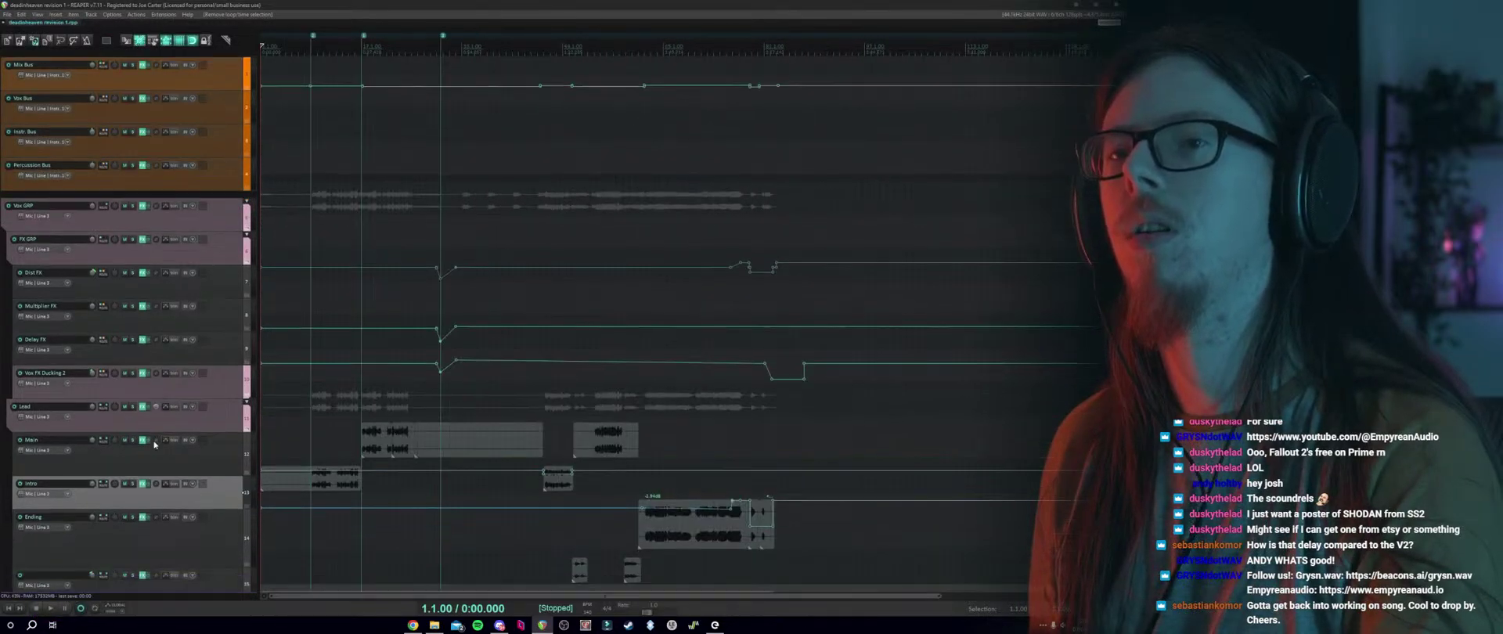
pyautogui.scroll(-8, 154, 443)
pyautogui.scroll(-8, 153, 443)
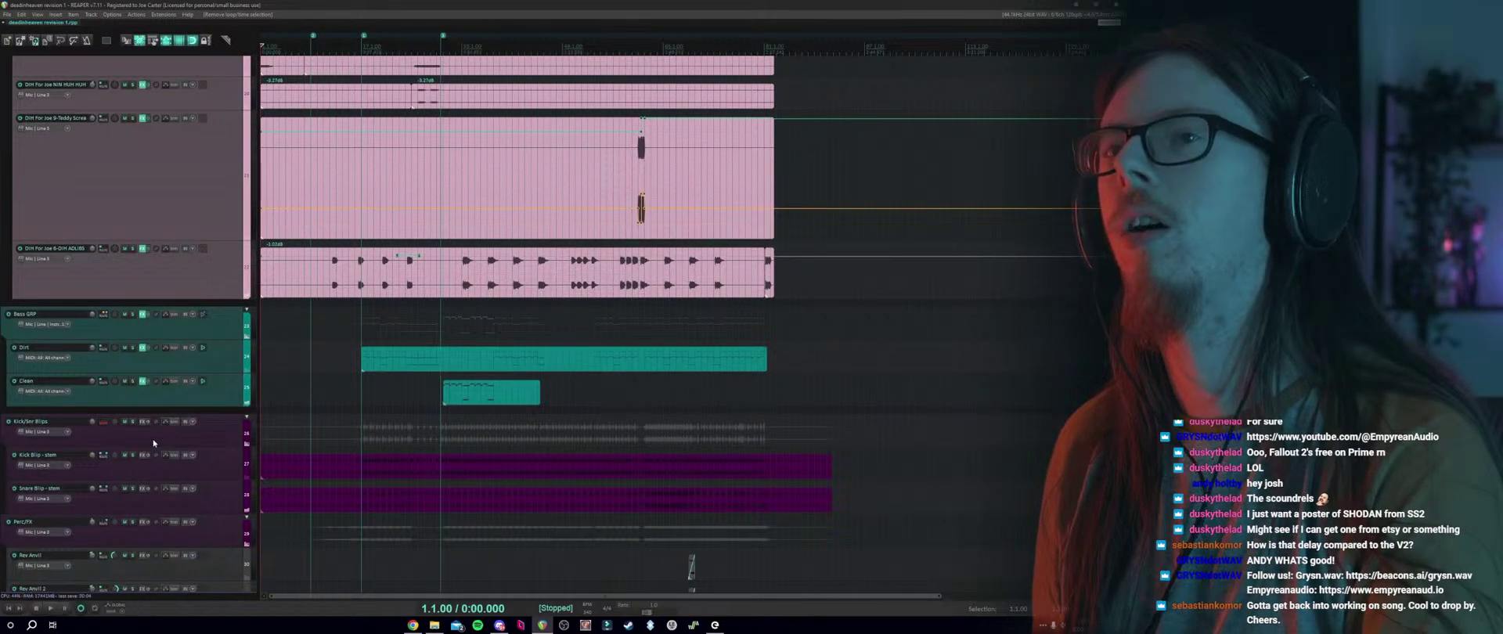
pyautogui.scroll(2, 449, 393)
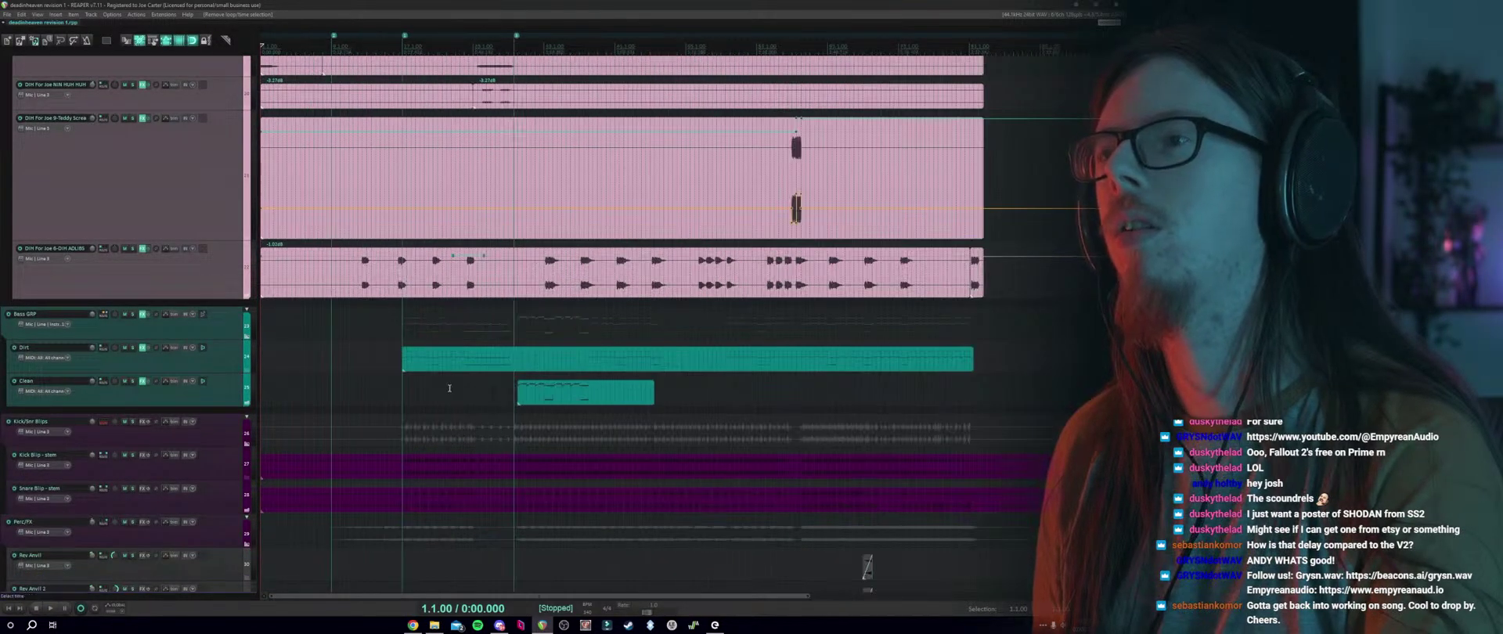
pyautogui.click(400, 331)
pyautogui.click(117, 351)
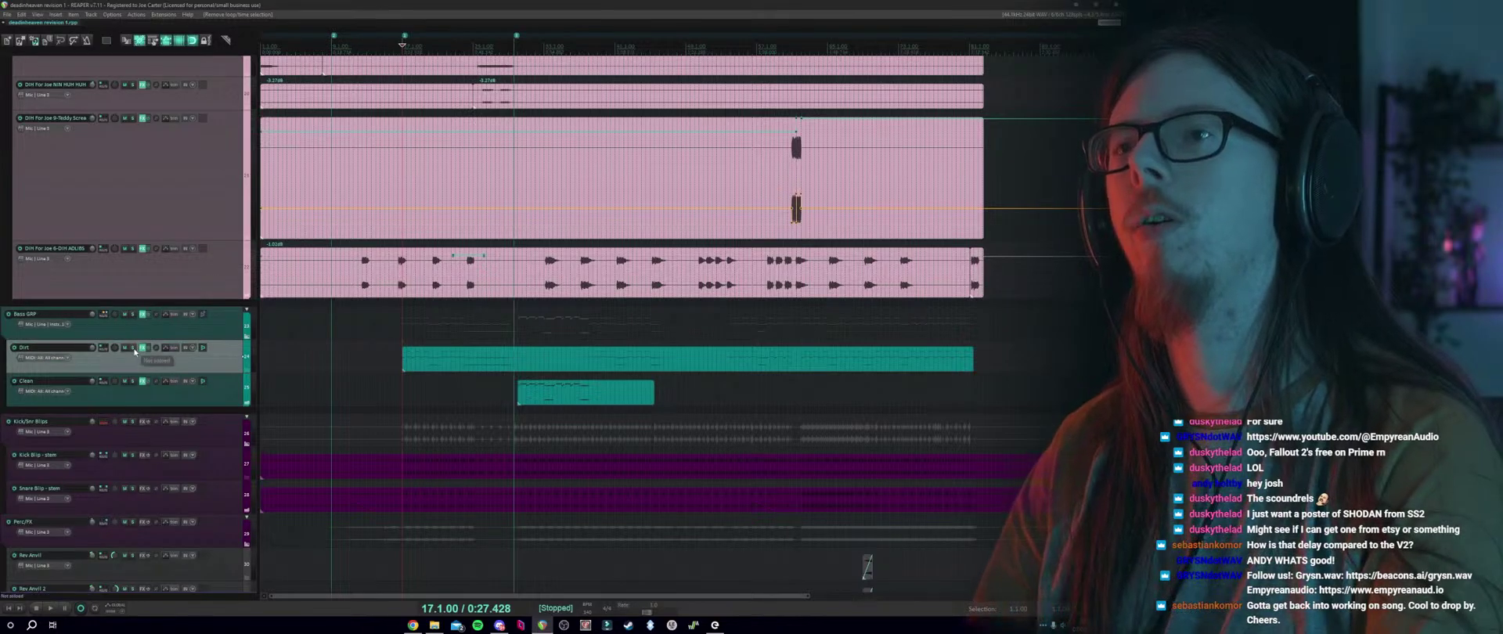
pyautogui.click(133, 348)
pyautogui.press('space')
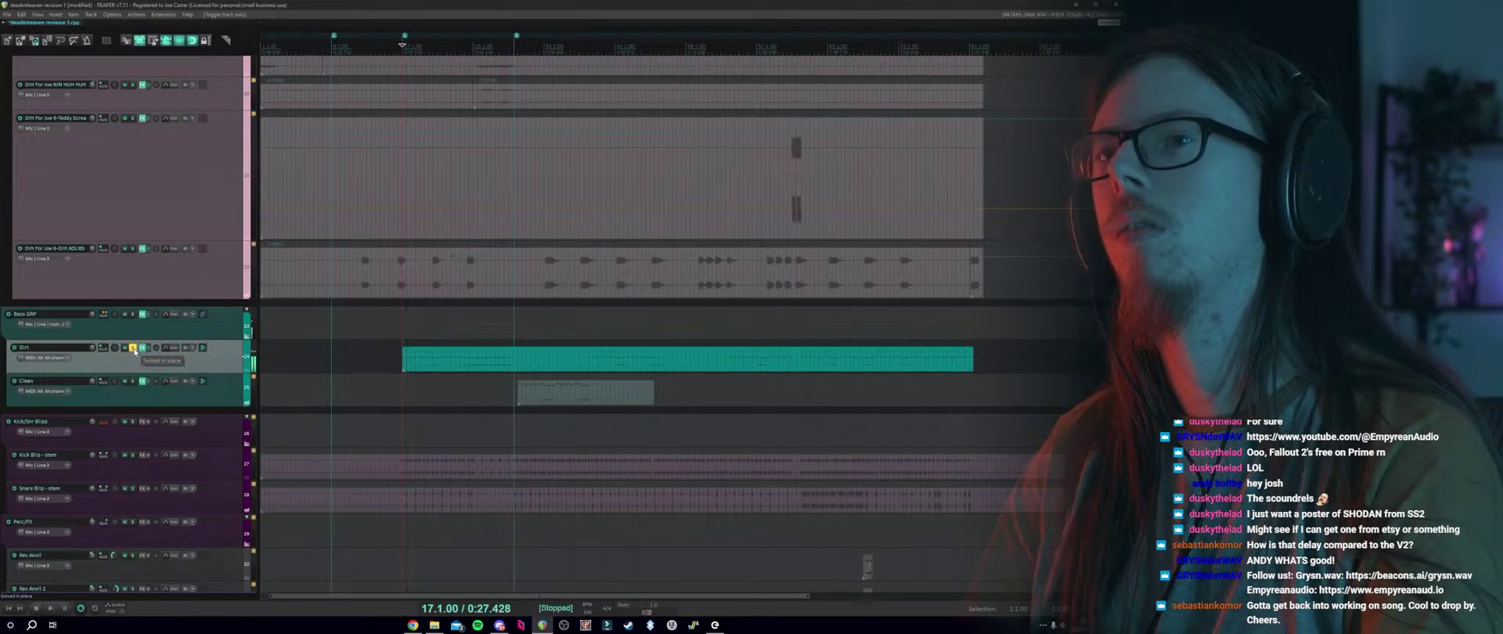
pyautogui.click(133, 347)
# Duplicate the first track in Bass GRP twice to get three identical bass tracks.
pyautogui.rightClick(138, 357)
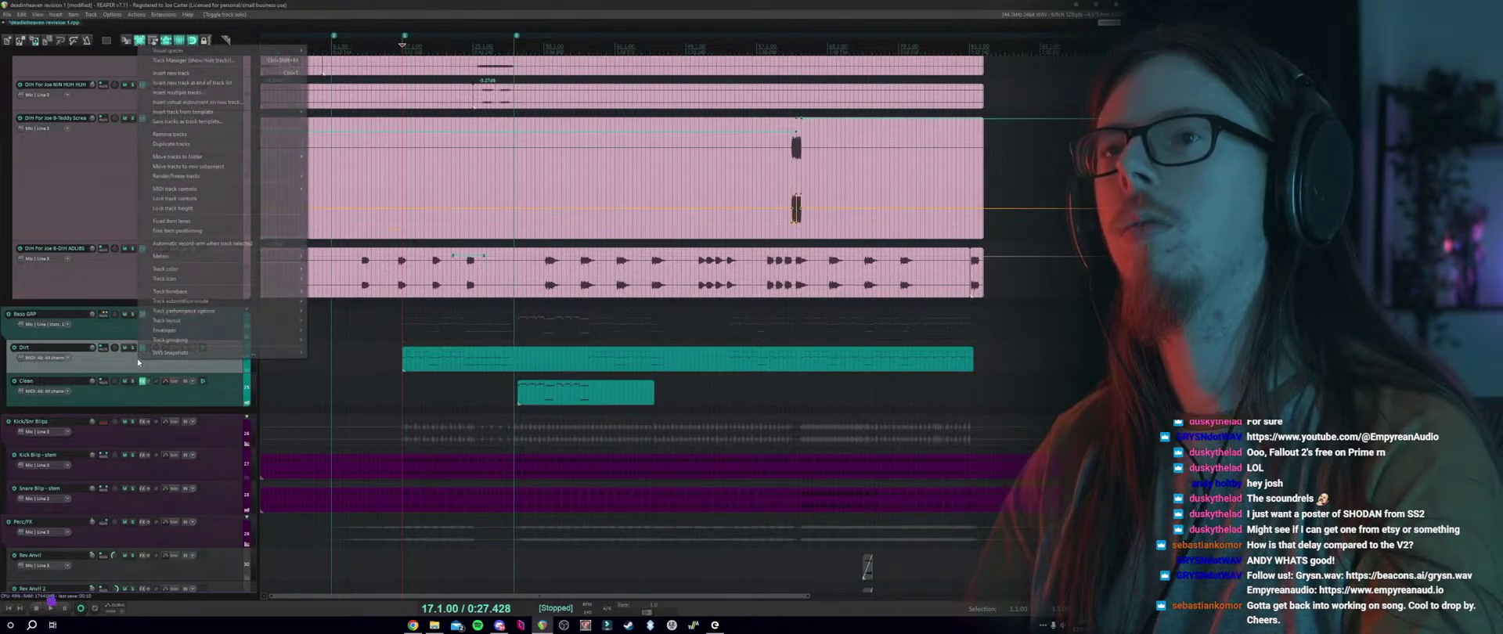
pyautogui.click(193, 144)
pyautogui.rightClick(159, 399)
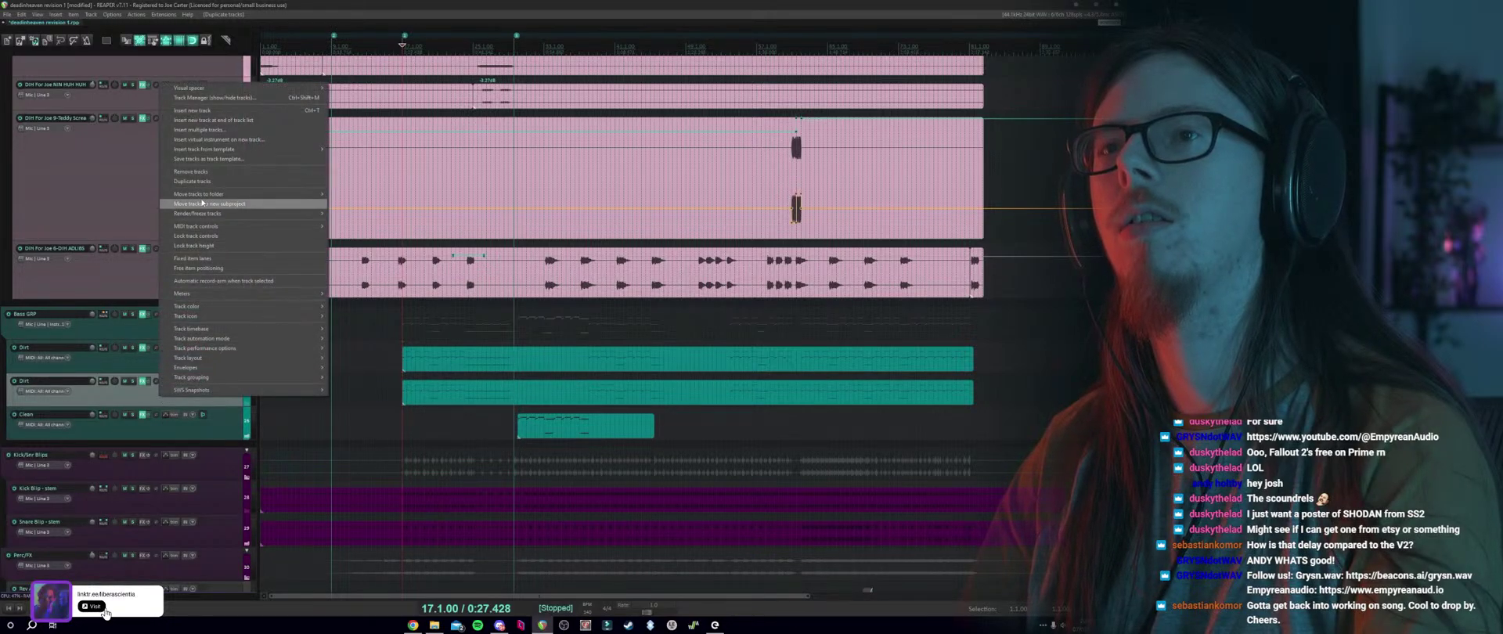
pyautogui.click(200, 181)
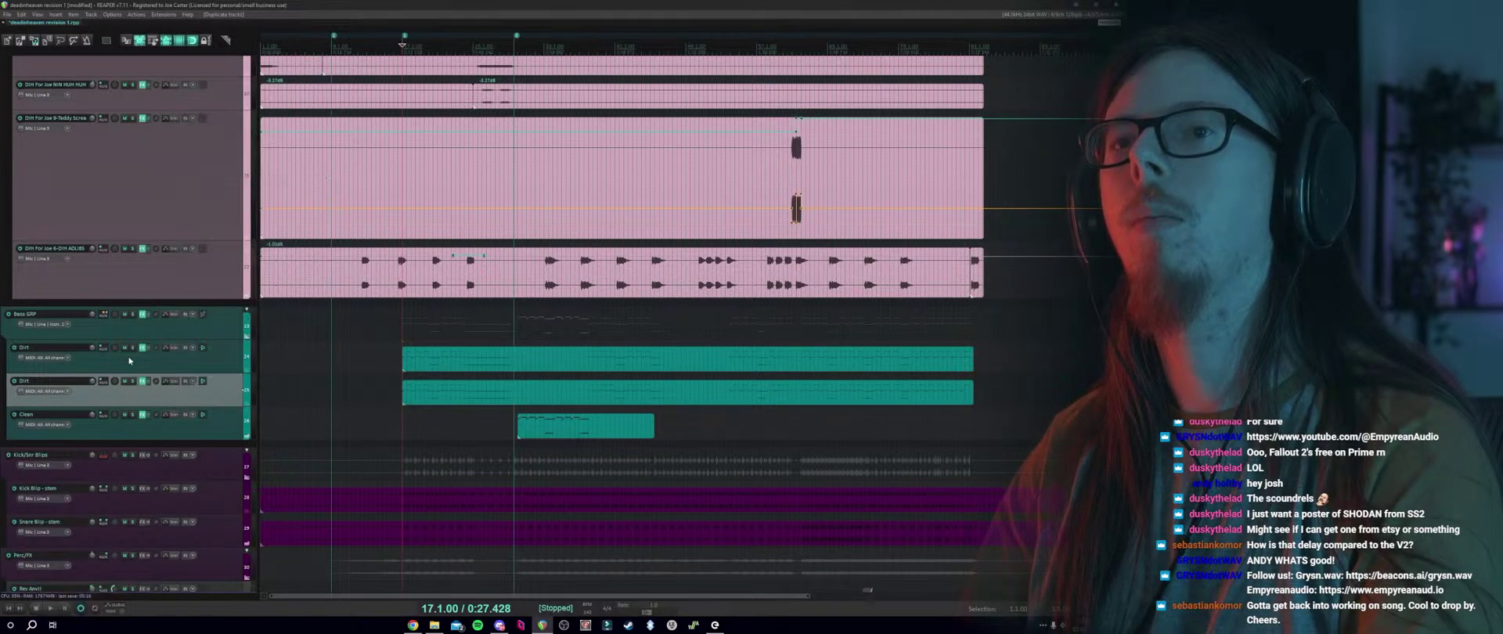
# Name the first of the three identical bass tracks Clean.
pyautogui.click(57, 347)
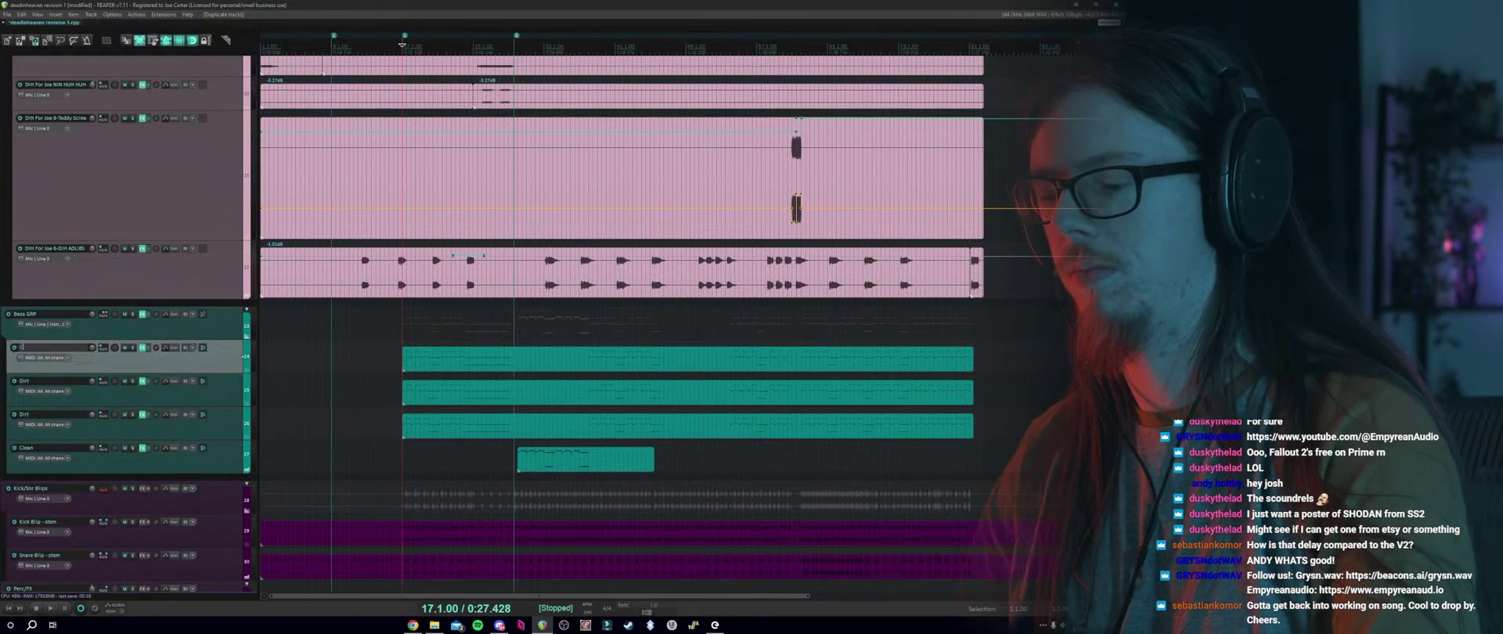
pyautogui.write('Clean')
pyautogui.press('Return')
# Rename the second and third of the identical bass tracks as Mid and High, and the first one as Bass.
pyautogui.doubleClick(57, 384)
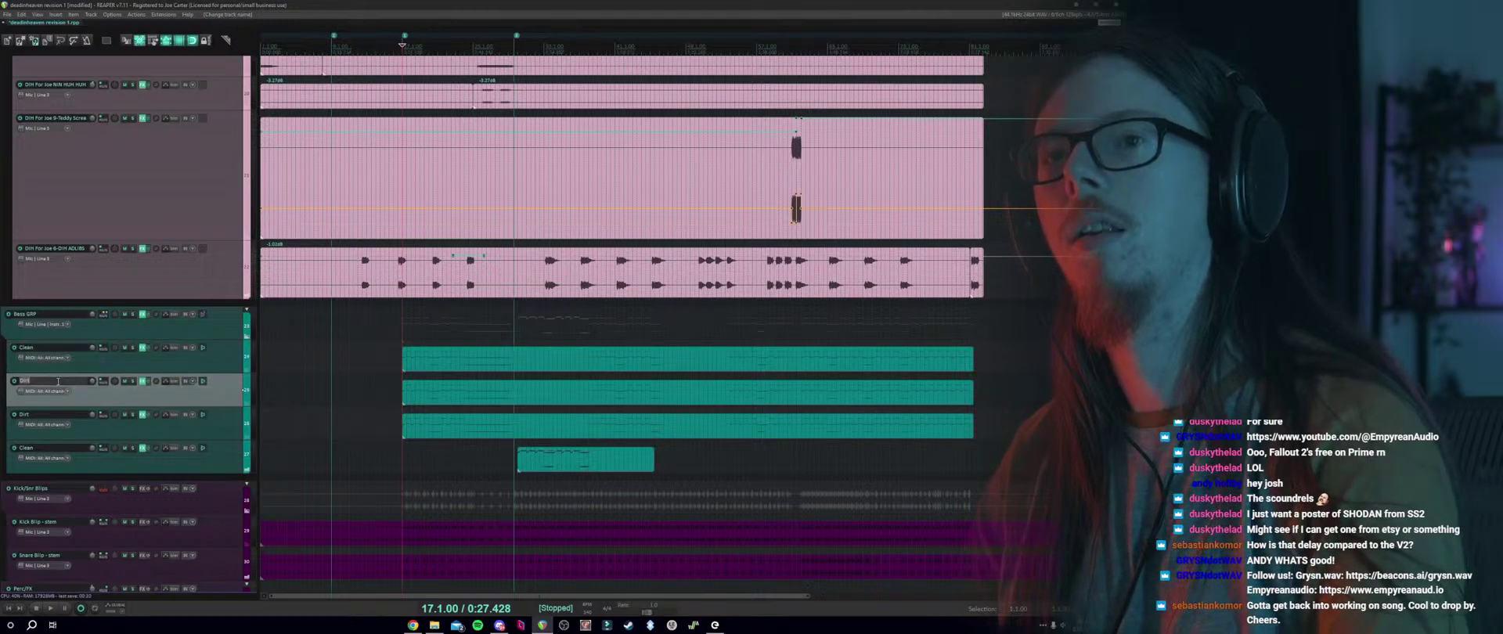
pyautogui.write('S')
pyautogui.write('id')
pyautogui.press('Tab')
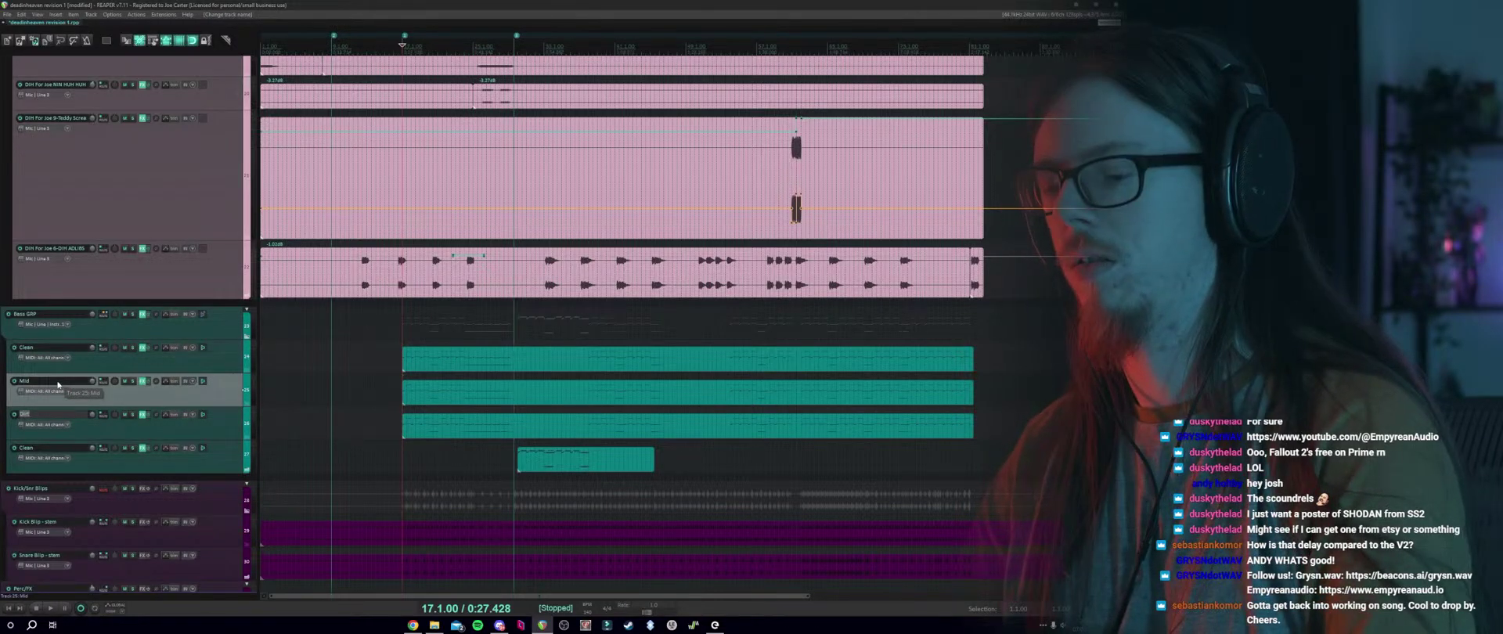
pyautogui.write('High')
pyautogui.doubleClick(46, 349)
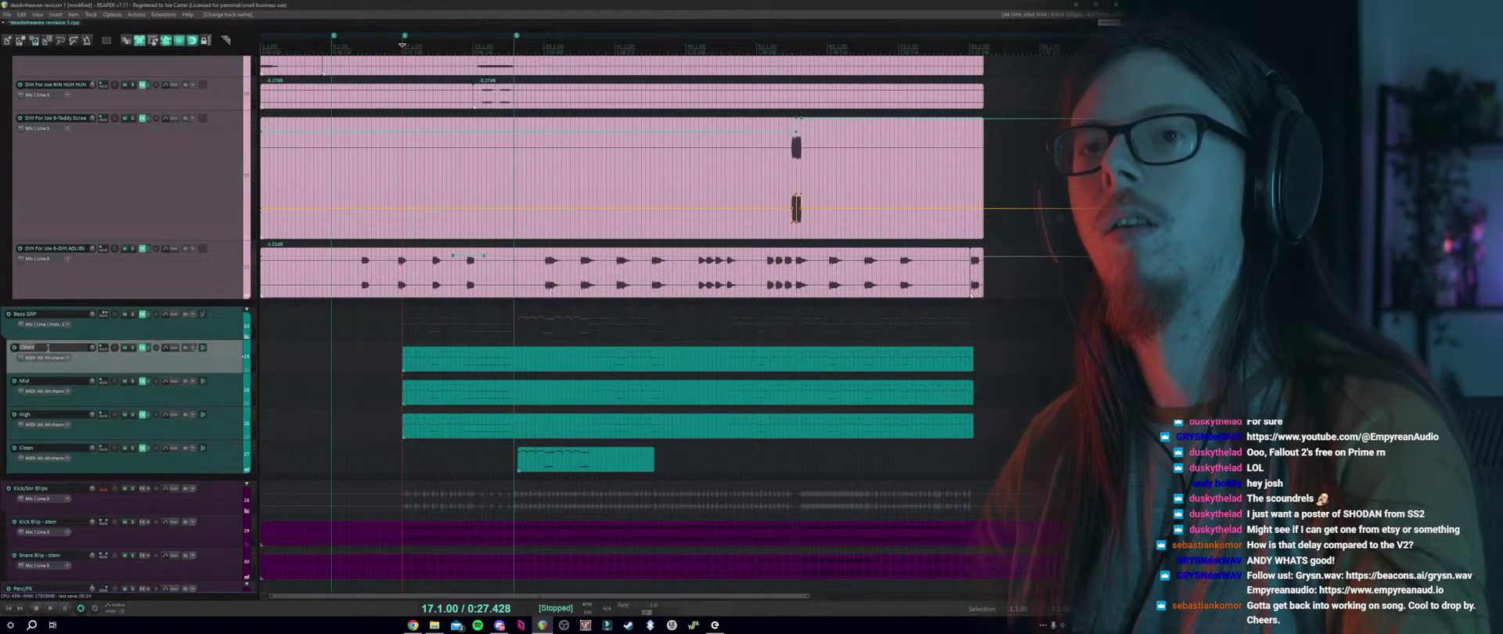
pyautogui.write('Bass')
pyautogui.press('Return')
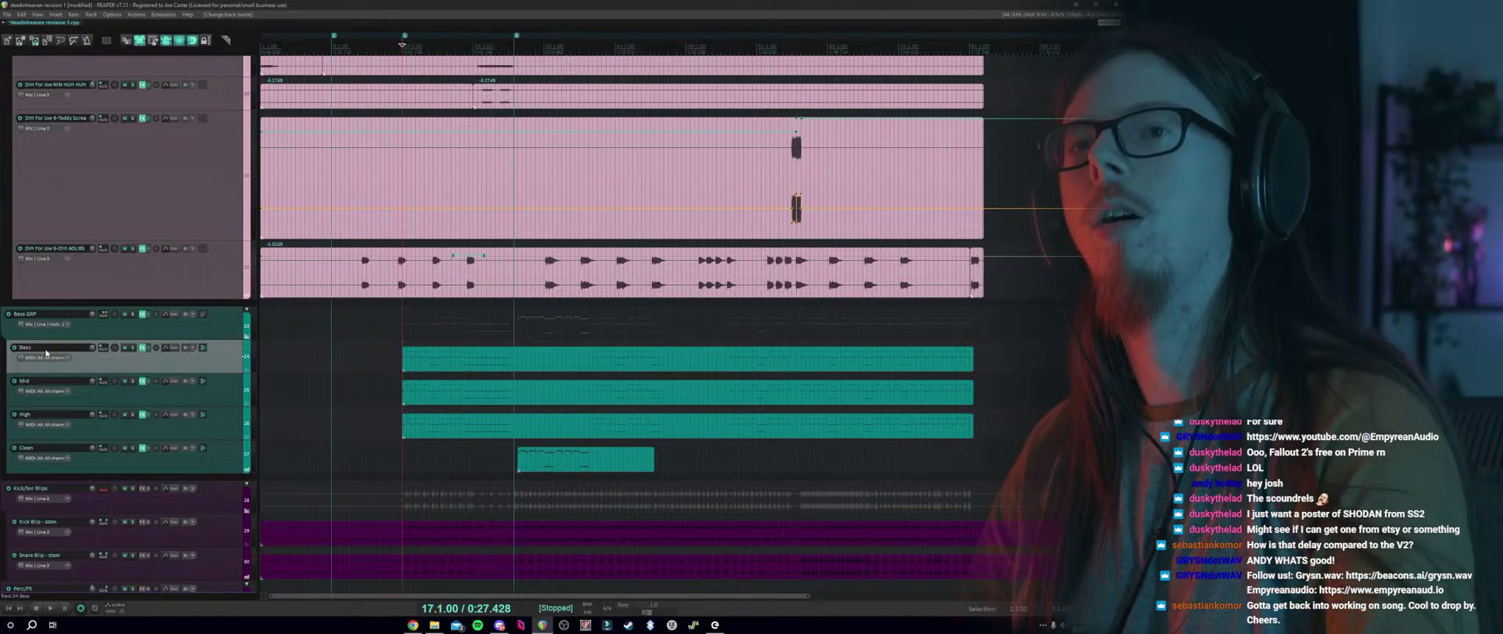
# Turn off the mid and high distortion bands in the Bass track's Parallax plugin, leaving only low compression.
pyautogui.click(144, 349)
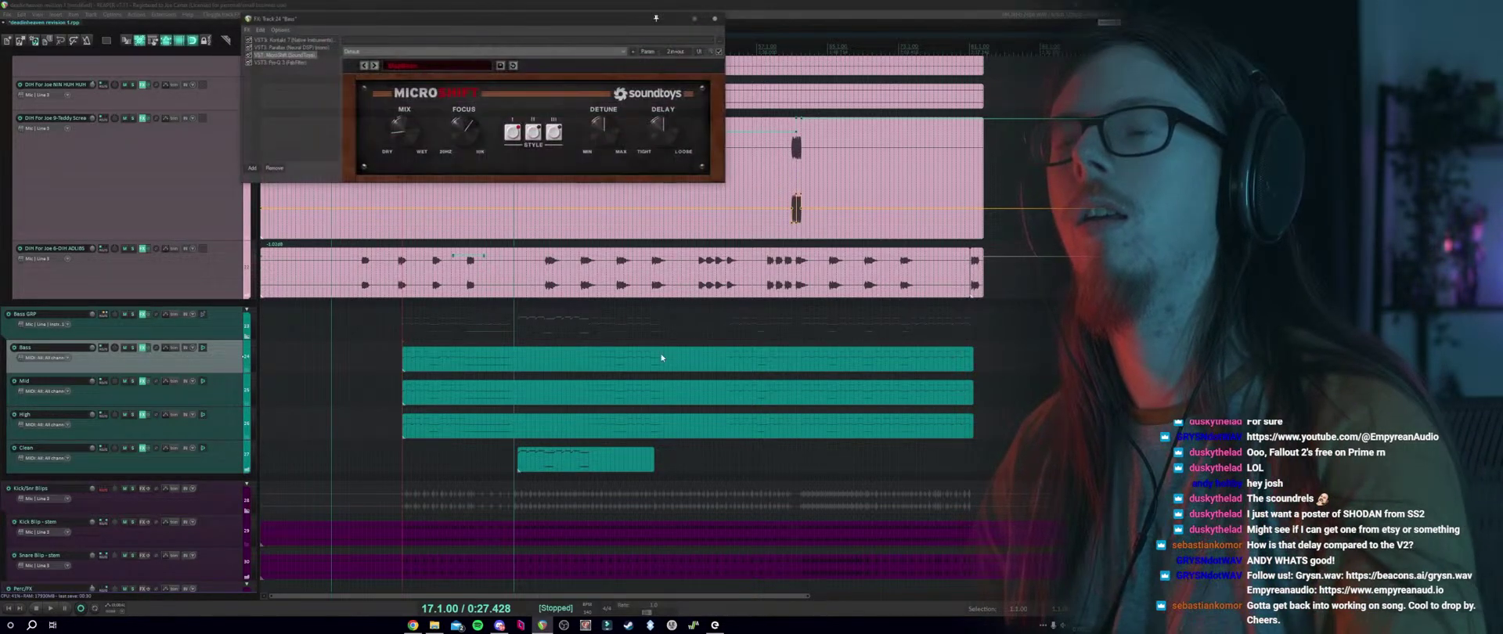
pyautogui.click(284, 47)
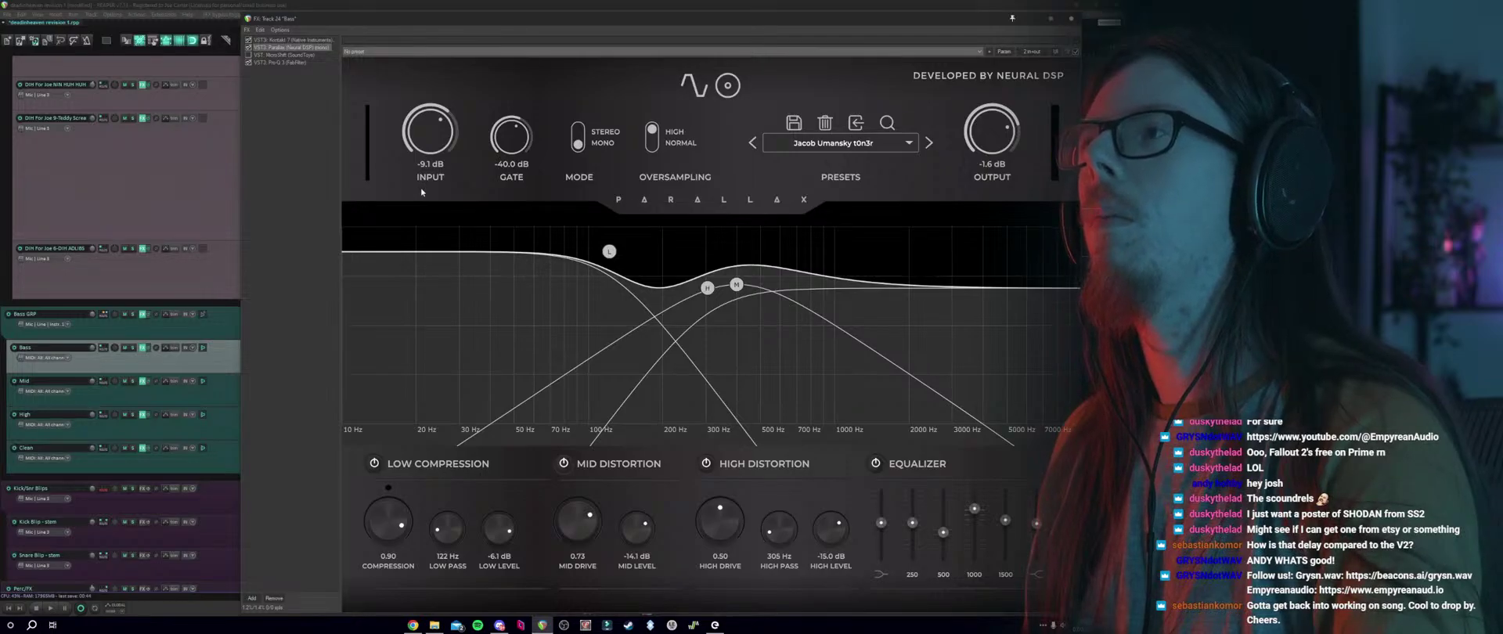
pyautogui.click(584, 462)
pyautogui.click(706, 463)
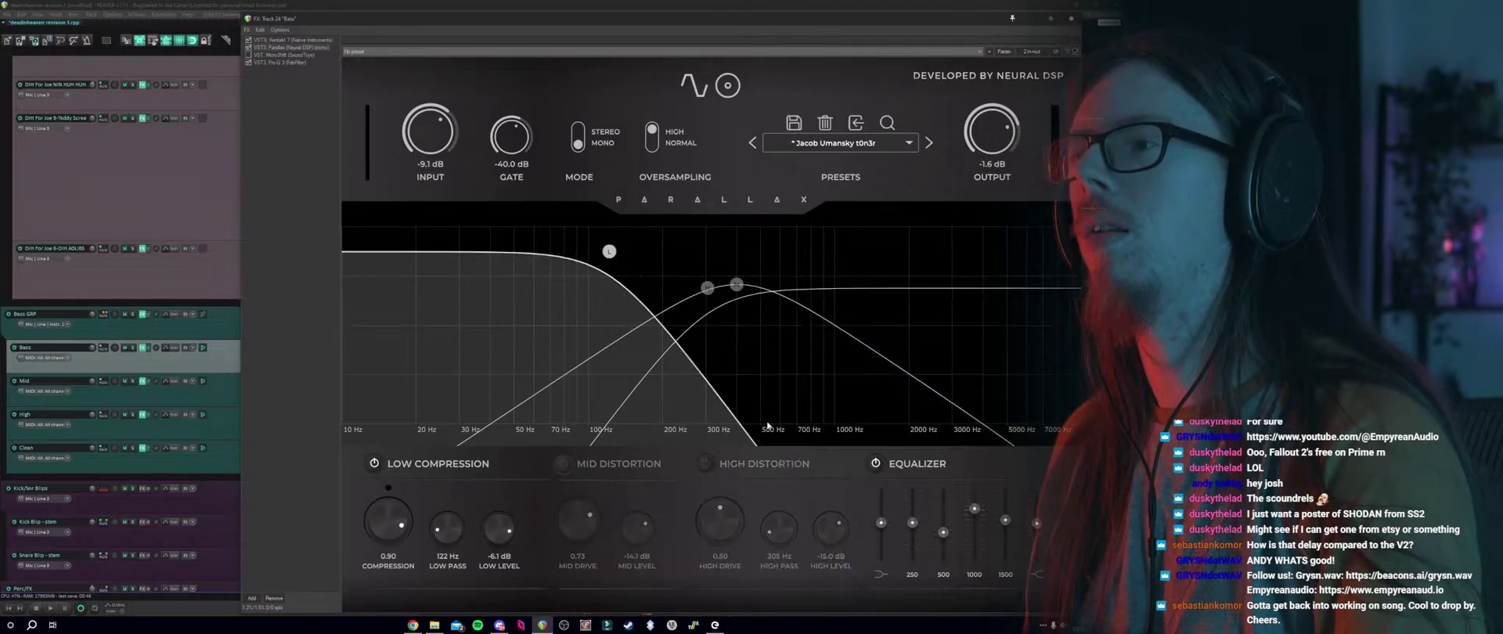
pyautogui.click(1070, 19)
# Turn off high distortion and low compression in the Mid track's Parallax plugin, leaving only mid distortion.
pyautogui.click(142, 381)
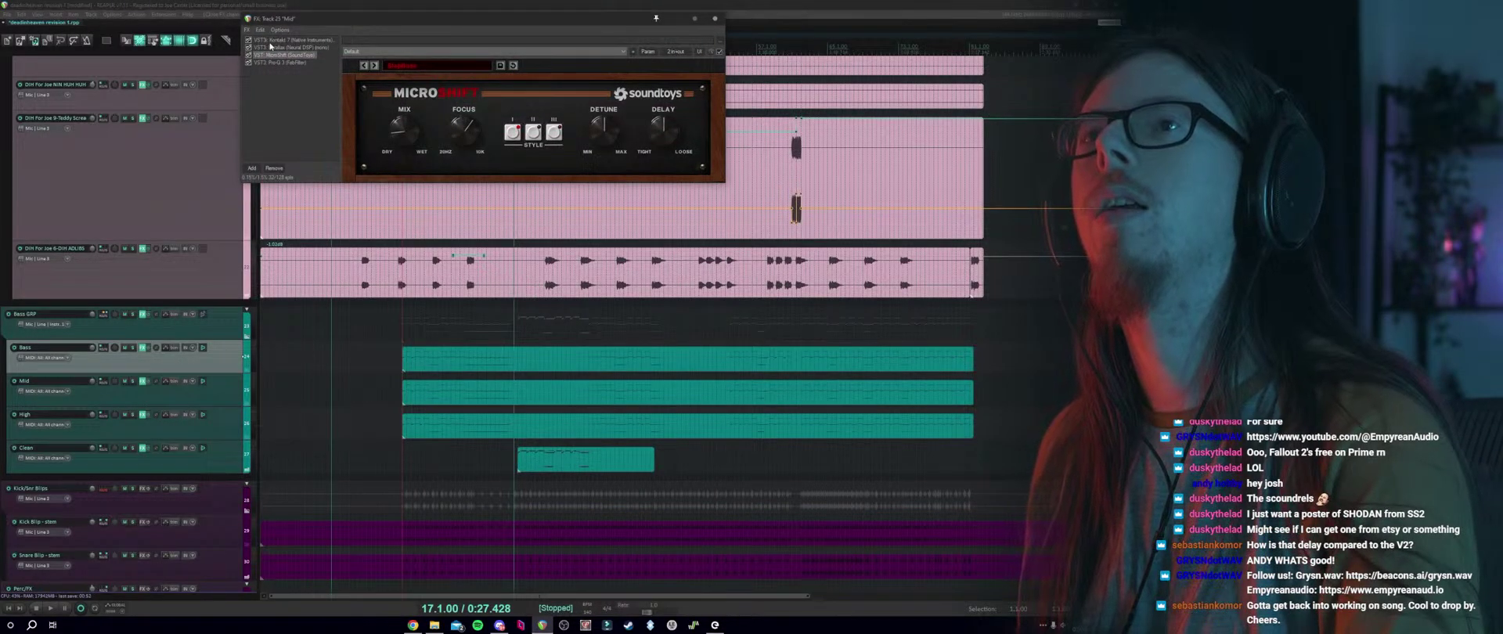
pyautogui.click(274, 48)
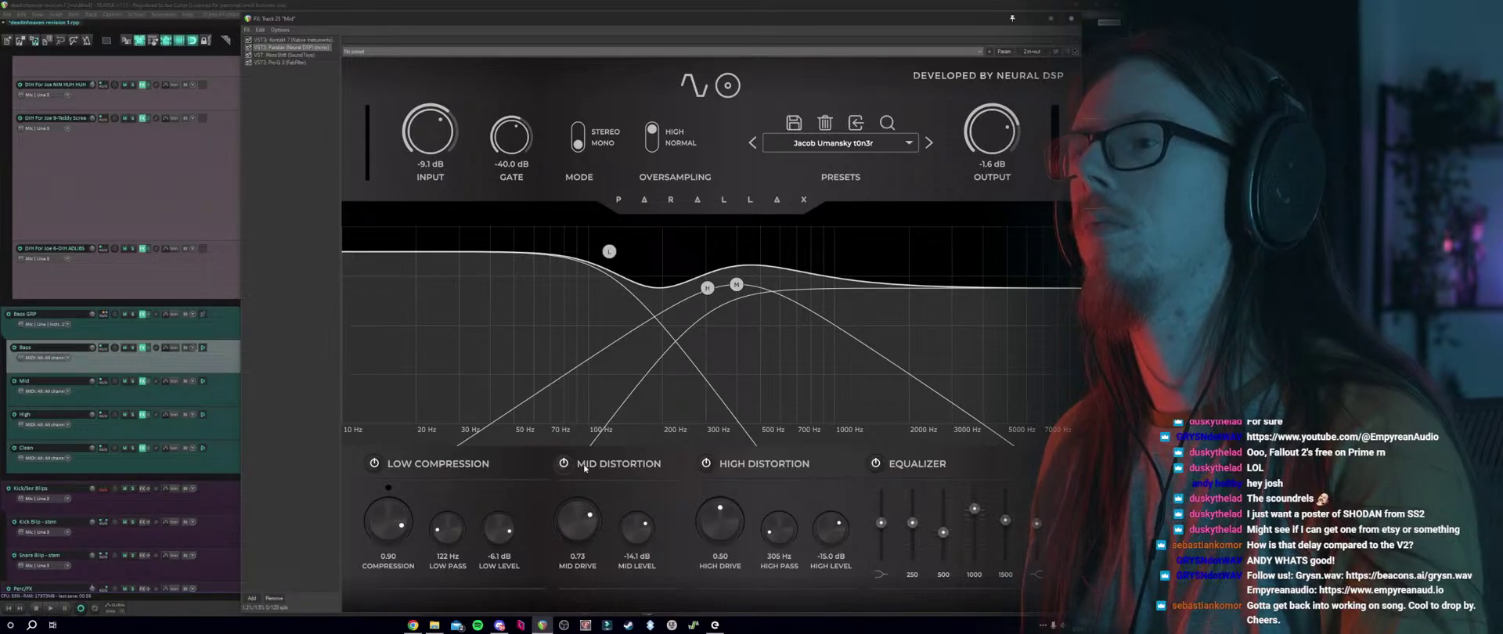
pyautogui.click(705, 463)
pyautogui.click(375, 464)
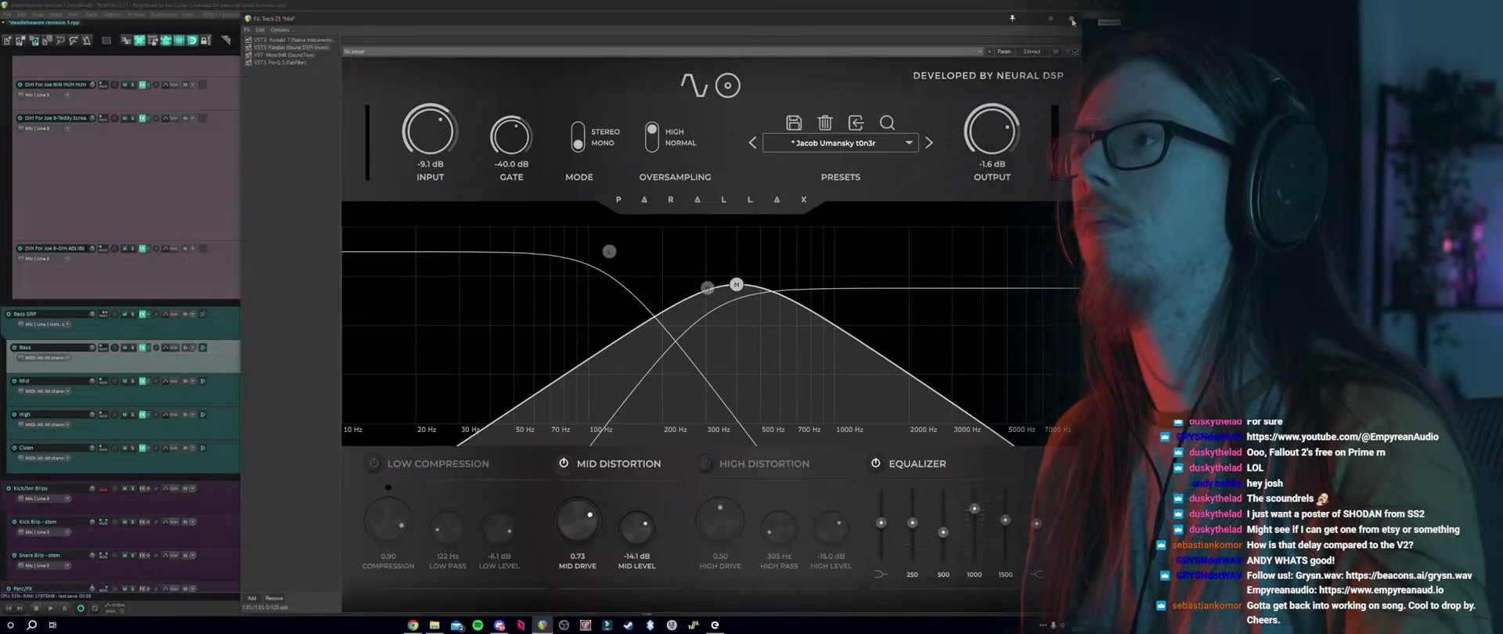
pyautogui.press('Escape')
# Turn off low compression and mid distortion in the High track's Parallax plugin, leaving only high distortion.
pyautogui.click(143, 414)
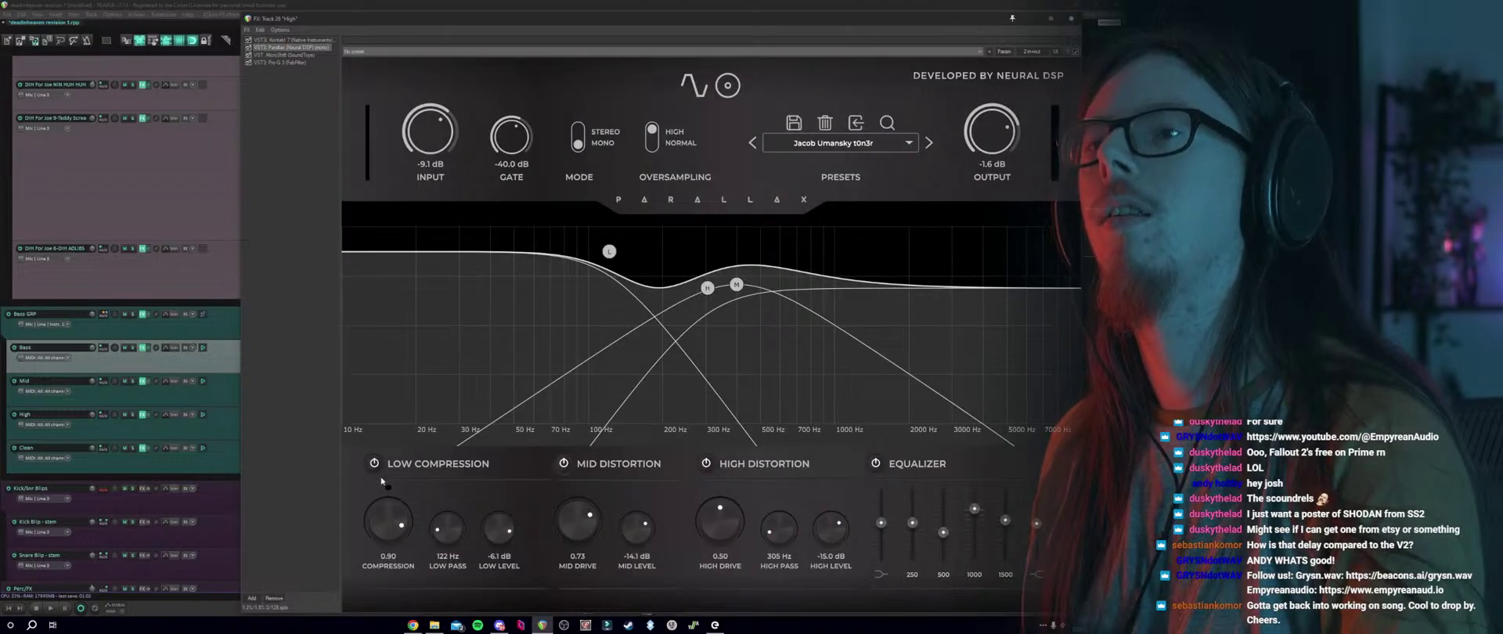
pyautogui.click(374, 463)
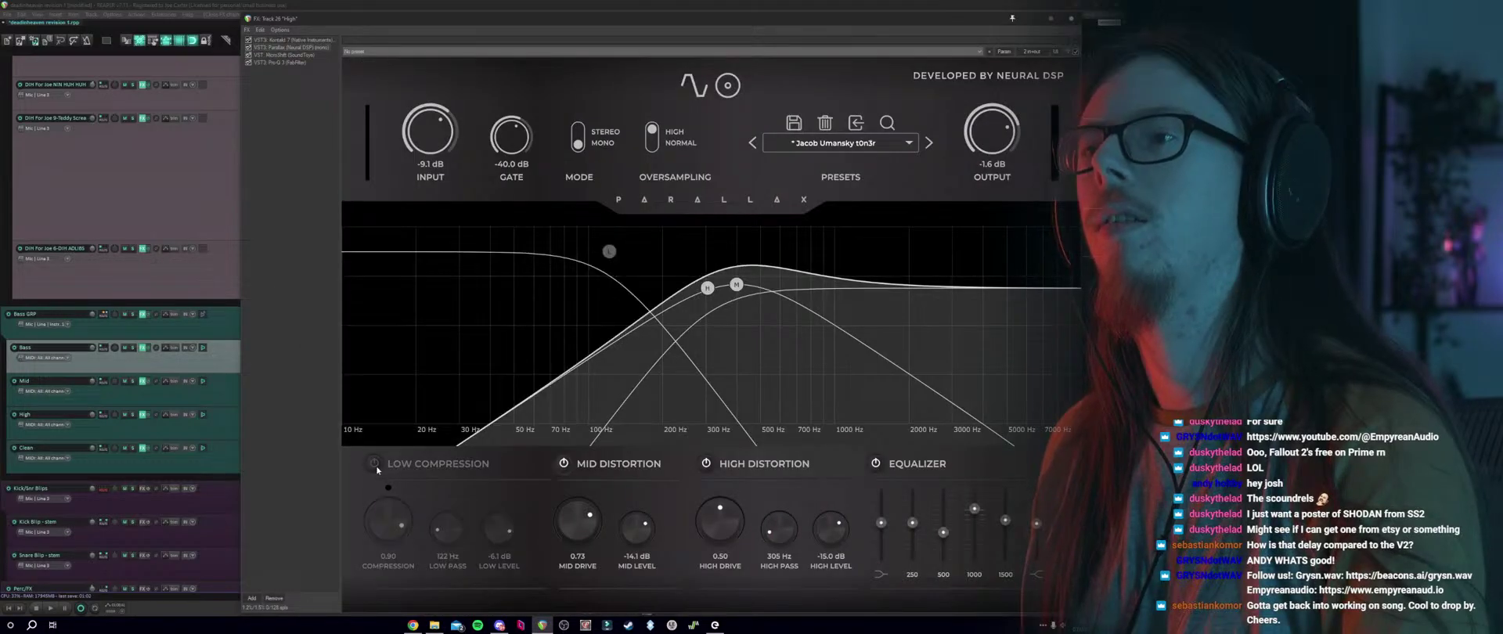
pyautogui.click(564, 464)
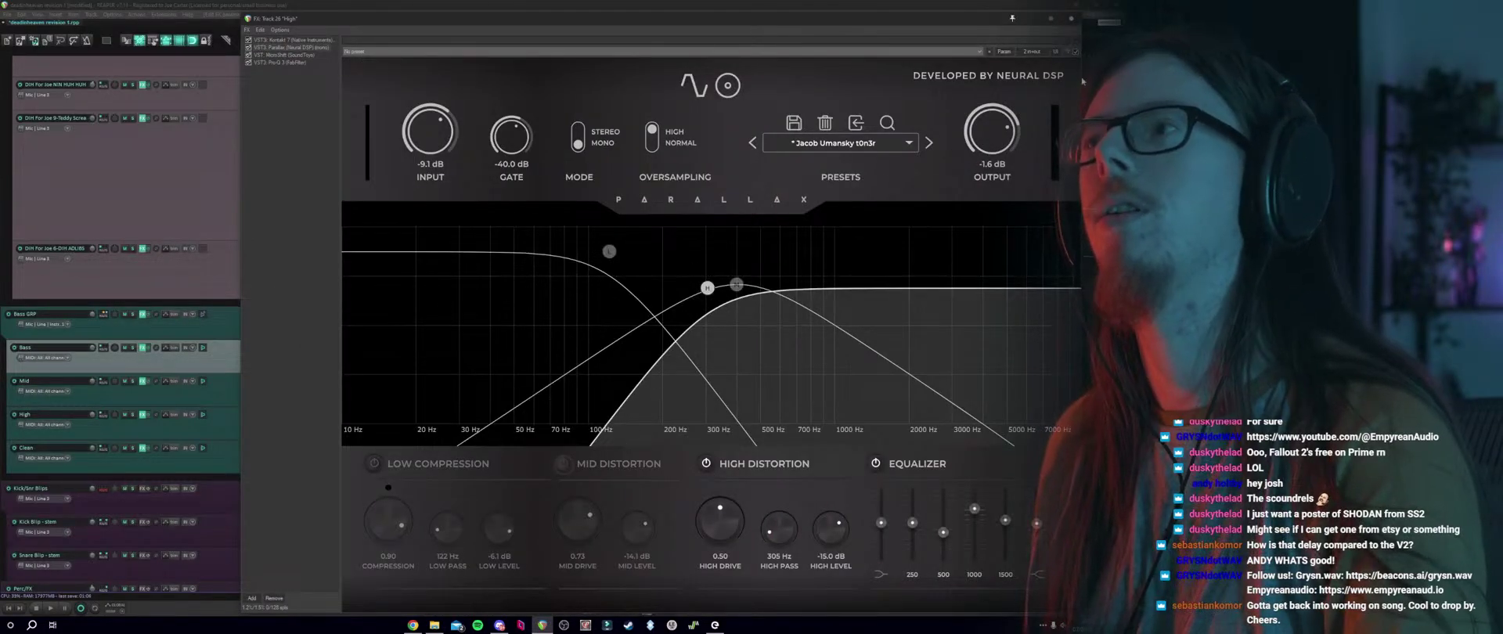
pyautogui.press('Escape')
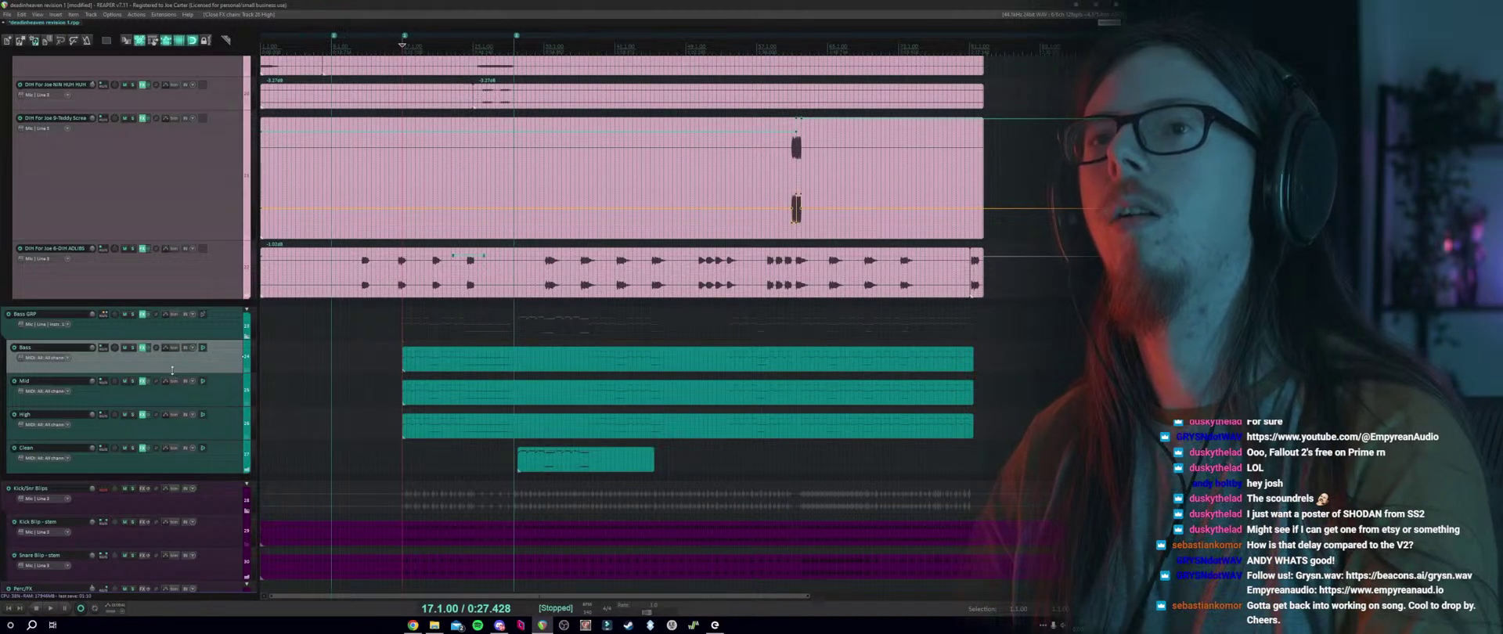
# Insert a new track directly below Bass GRP and name it Di.
pyautogui.rightClick(177, 335)
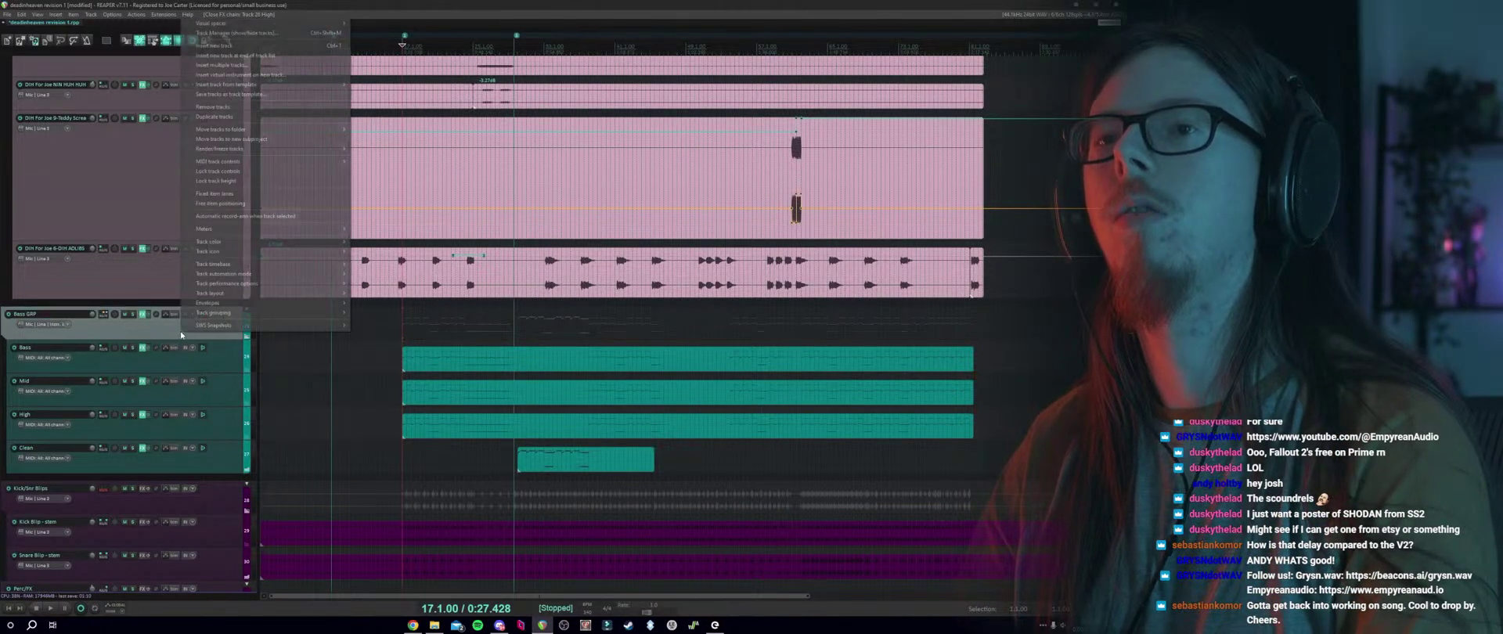
pyautogui.click(235, 47)
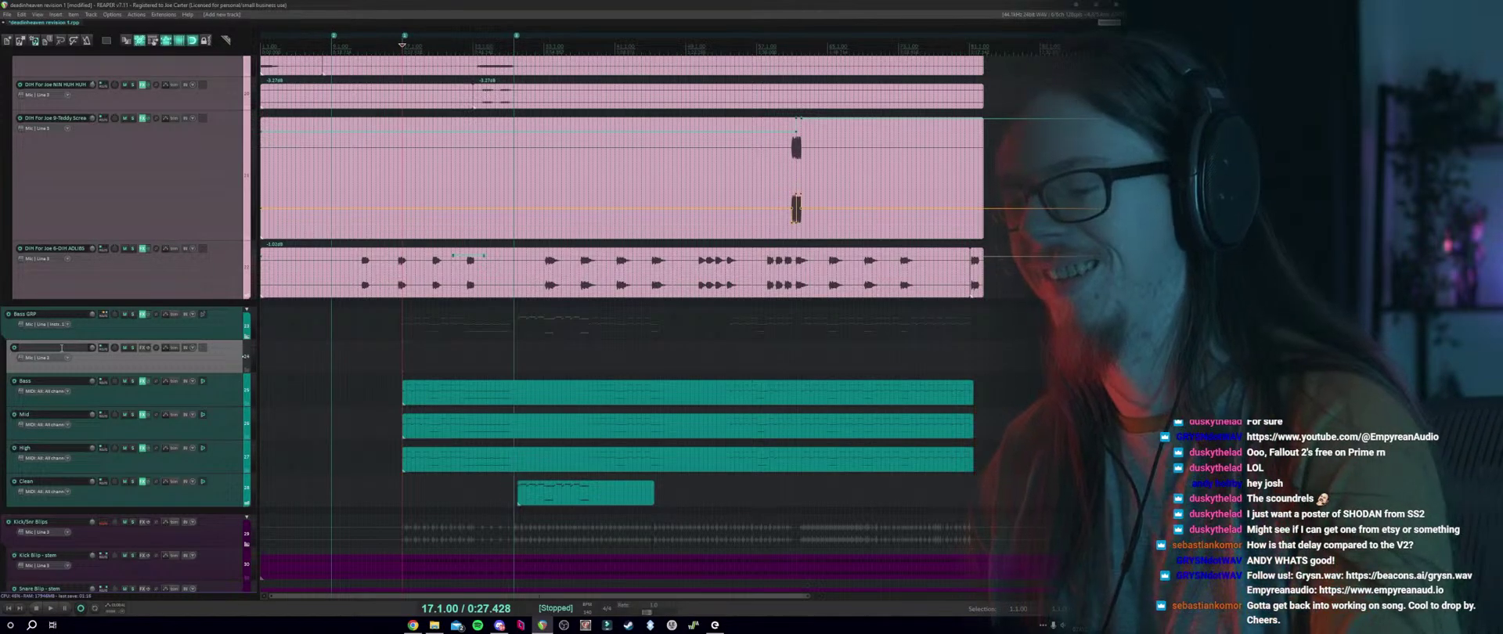
pyautogui.write('Di')
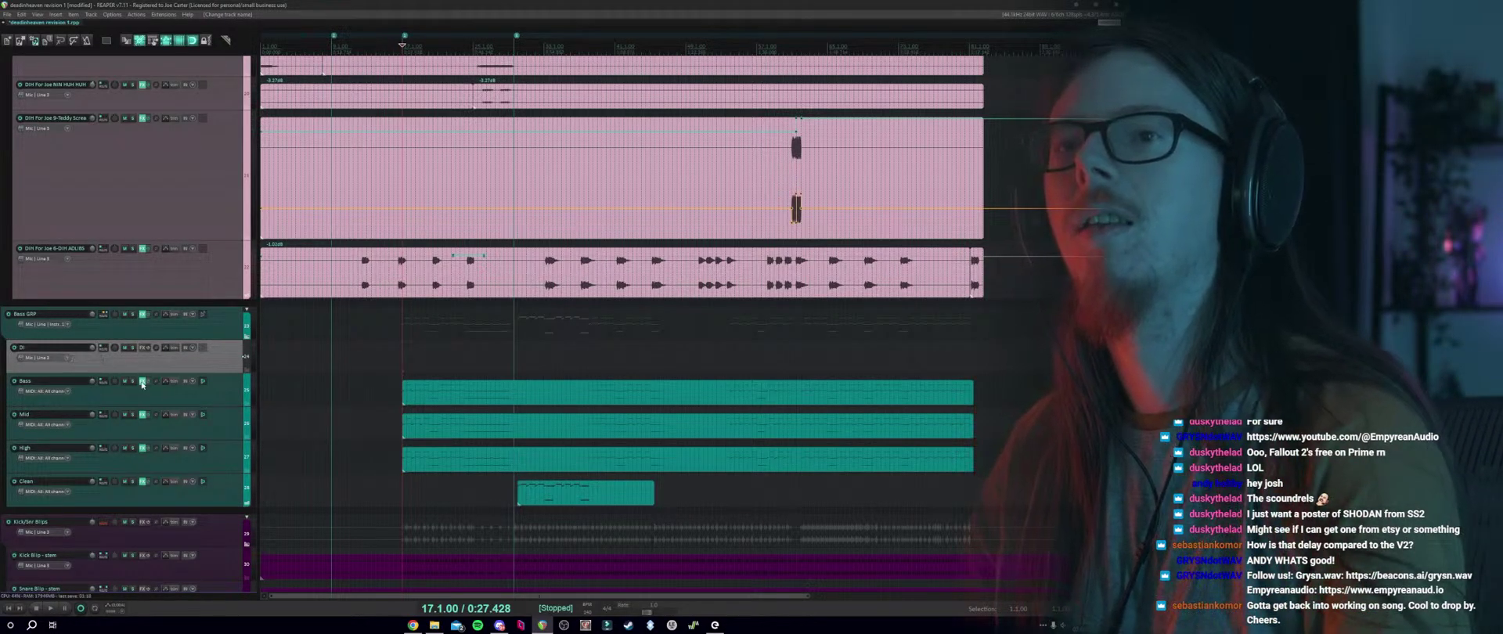
# Copy the Bass track's effects chain onto the Di track and remove every plugin except Kontakt 7.
pyautogui.click(145, 353)
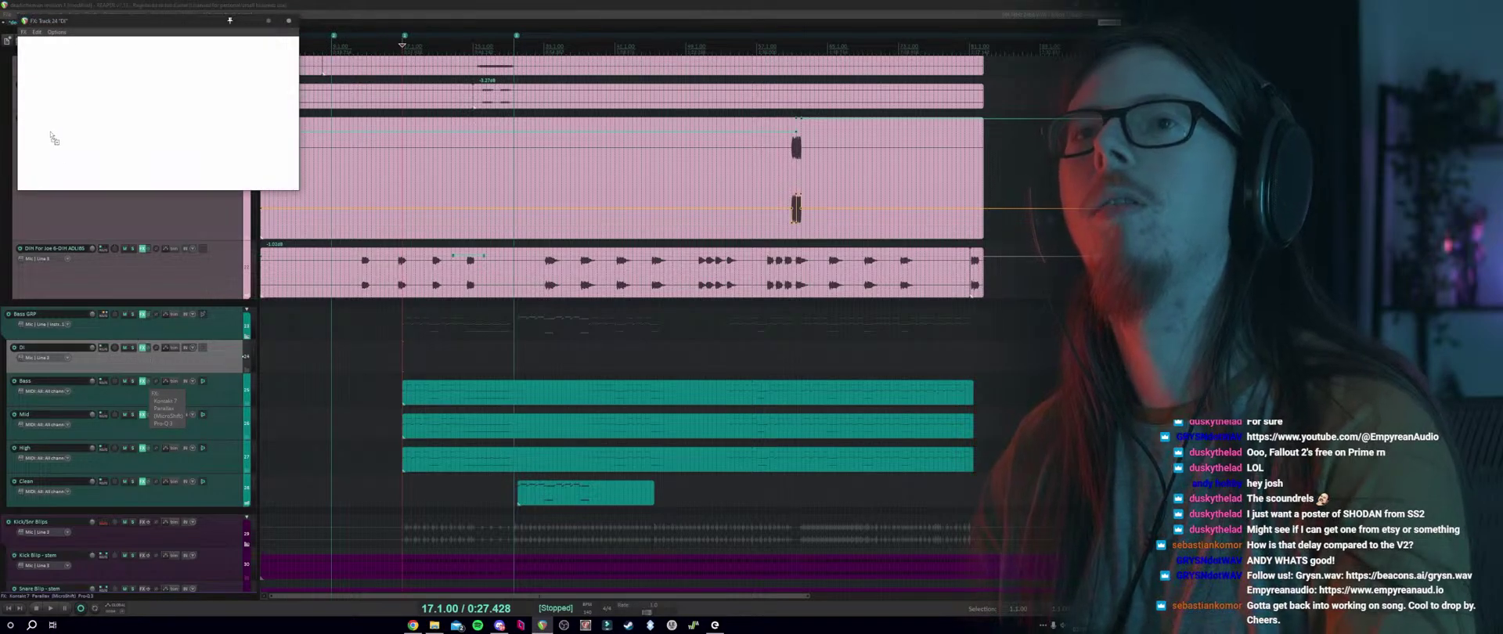
pyautogui.moveTo(53, 138); pyautogui.dragTo(55, 138)
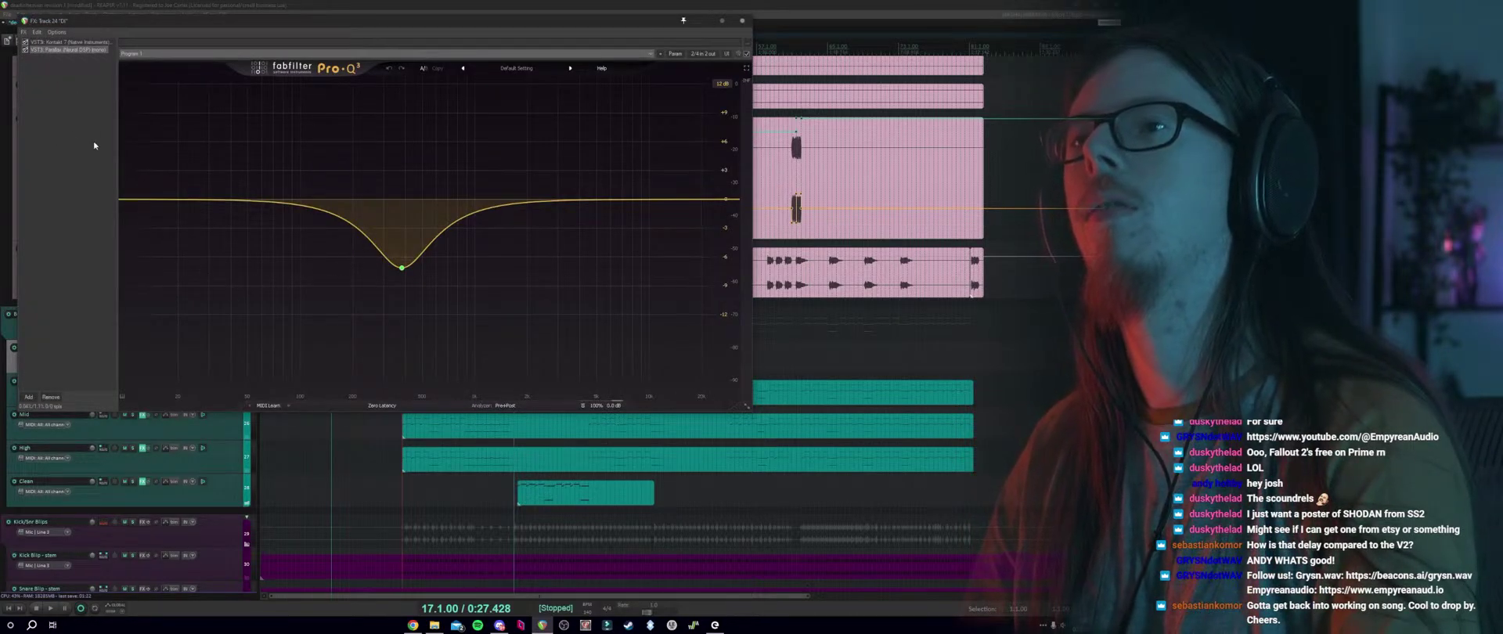
pyautogui.click(75, 50)
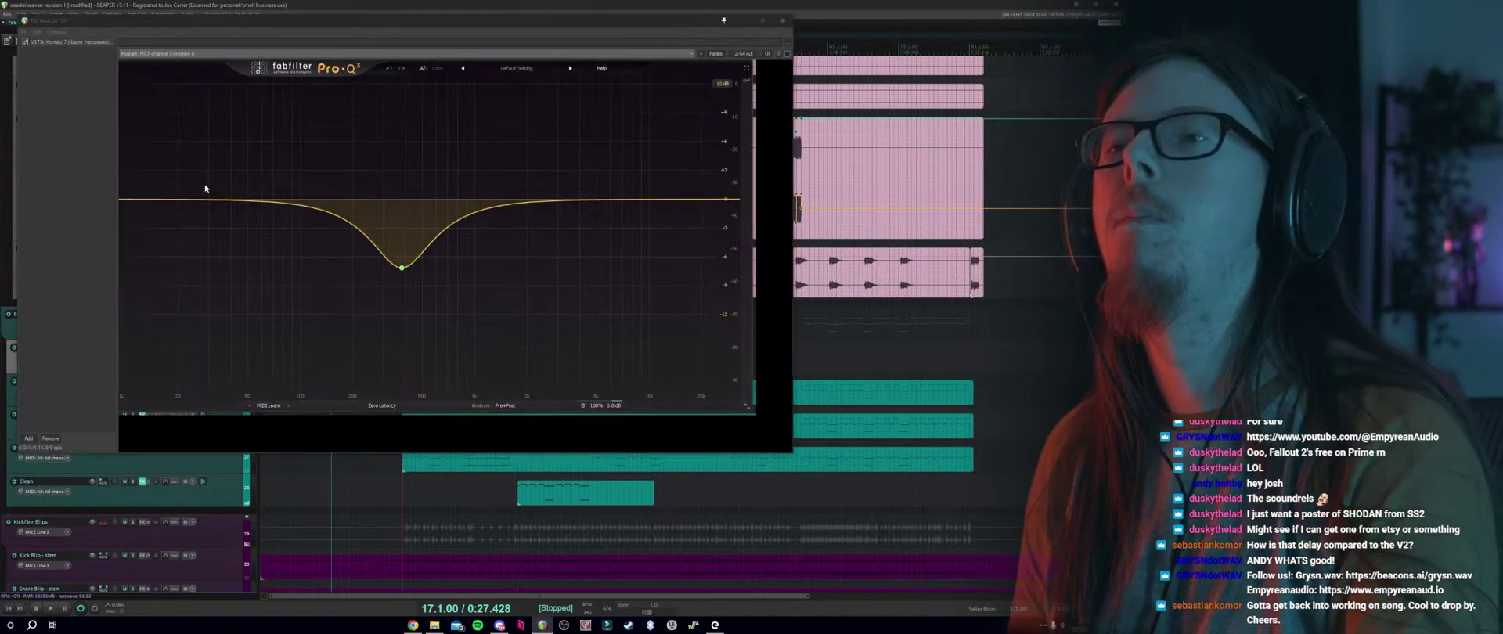
pyautogui.click(784, 24)
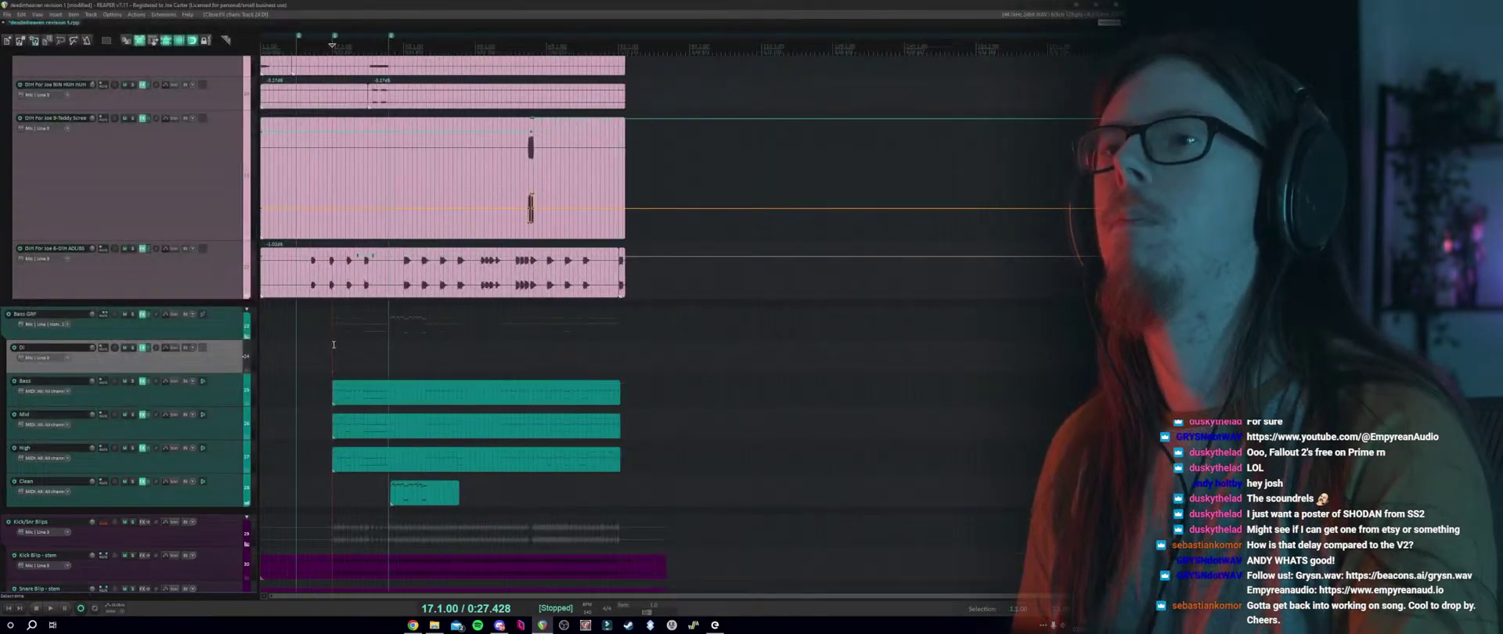
# Copy the Bass track's MIDI item onto the Di track and render that track to a mono stem, muting the original.
pyautogui.click(325, 390)
pyautogui.moveTo(419, 406); pyautogui.dragTo(421, 374)
pyautogui.rightClick(137, 360)
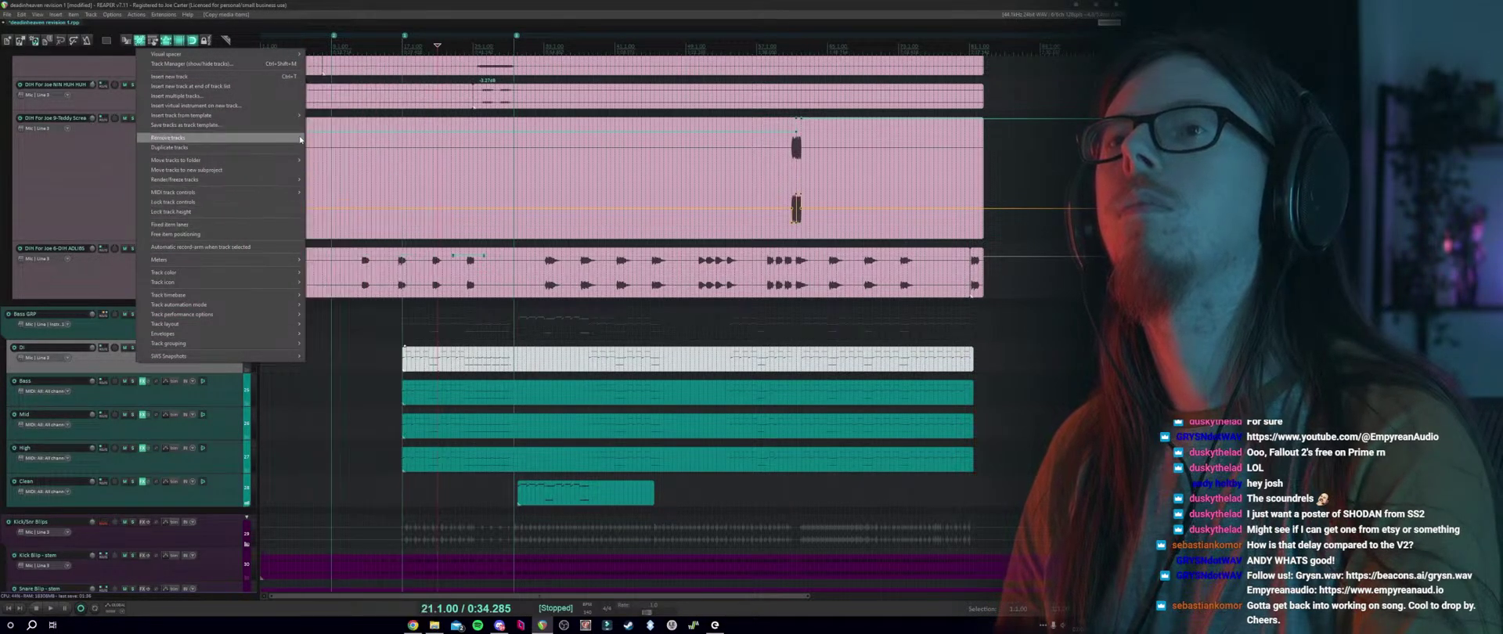
pyautogui.moveTo(302, 179)
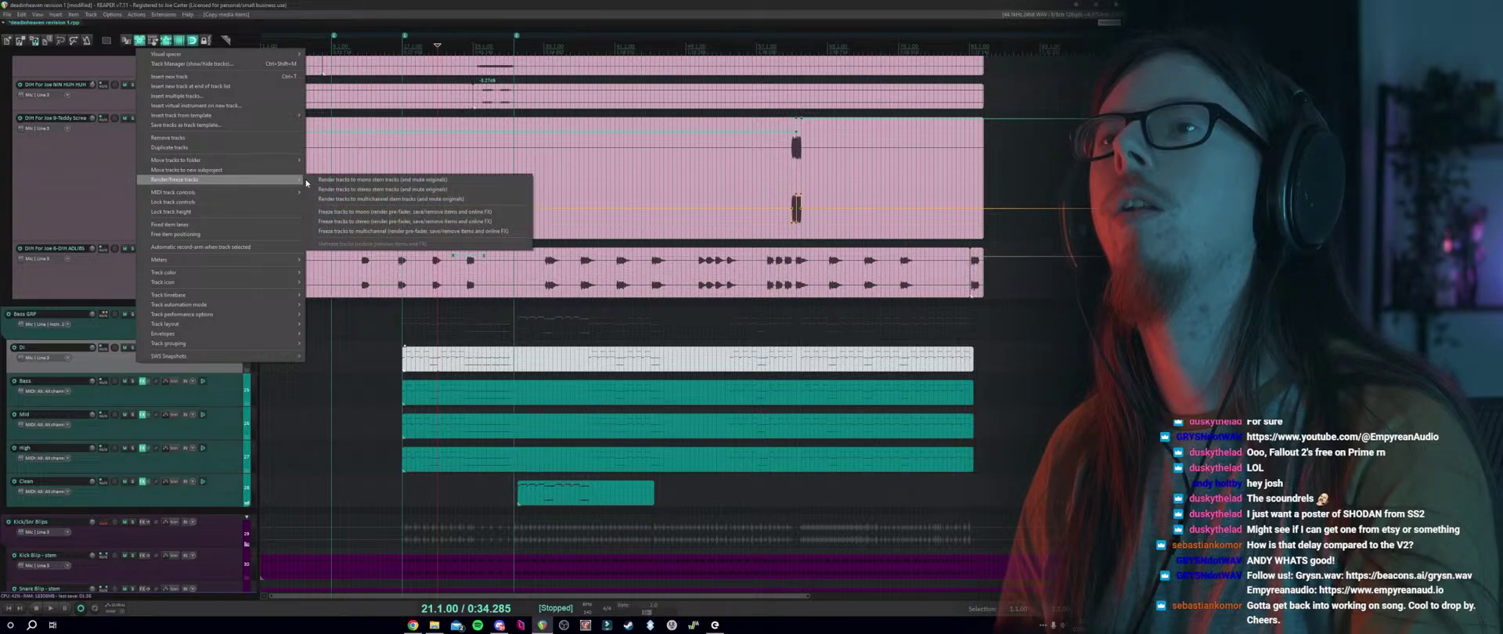
pyautogui.click(361, 180)
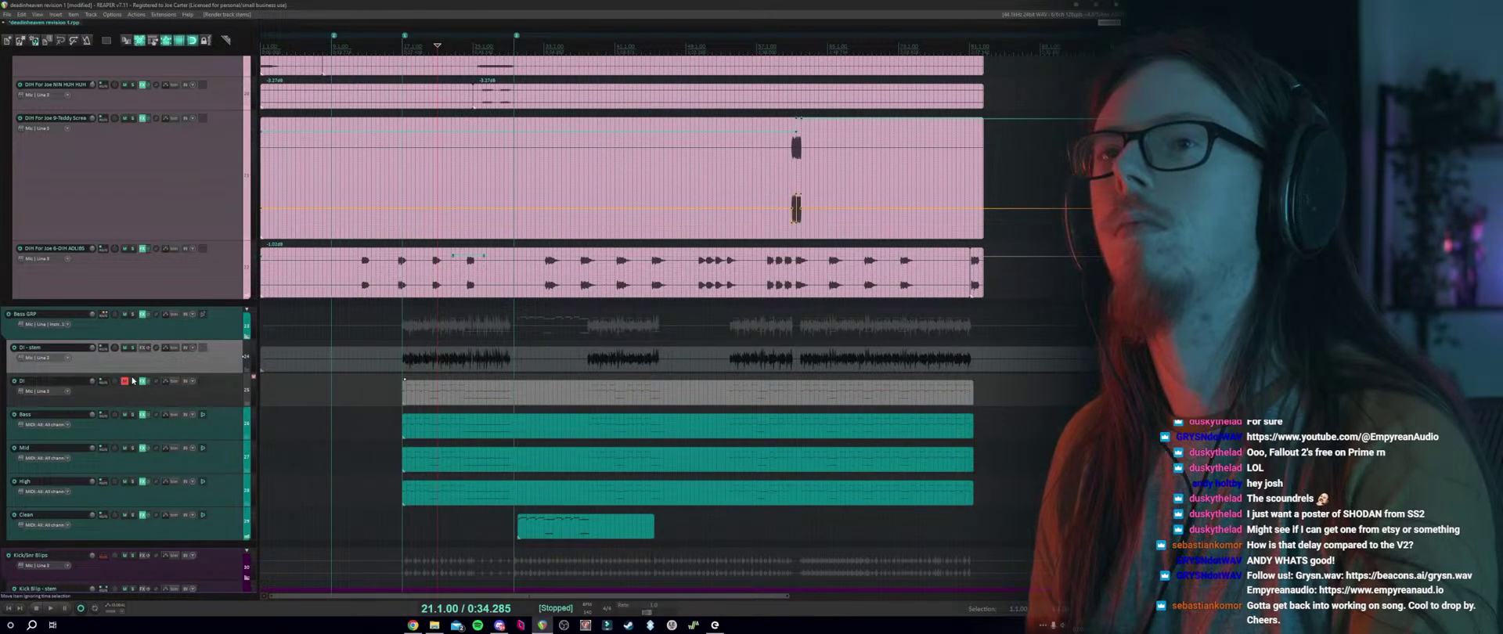
# Replace the MIDI items on the Bass, Mid and High tracks with copies of the rendered Di stem audio.
pyautogui.scroll(-2, 141, 395)
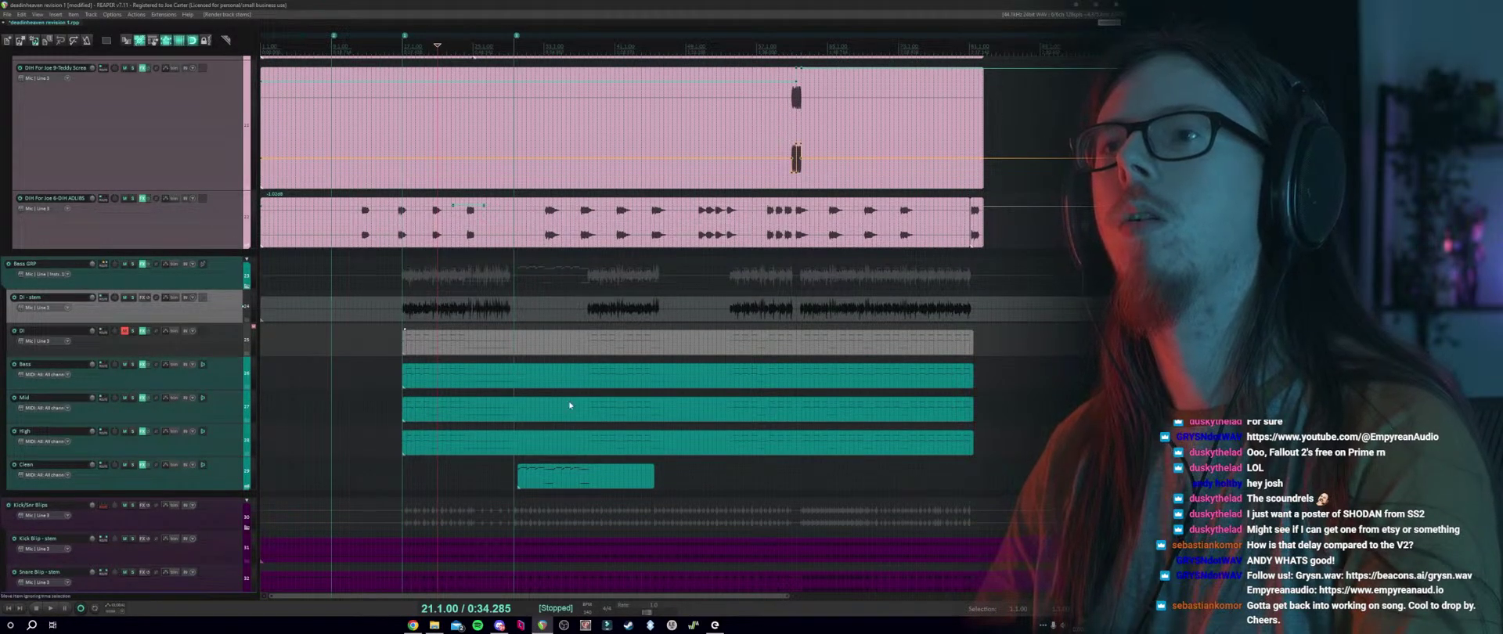
pyautogui.moveTo(958, 439); pyautogui.dragTo(406, 362)
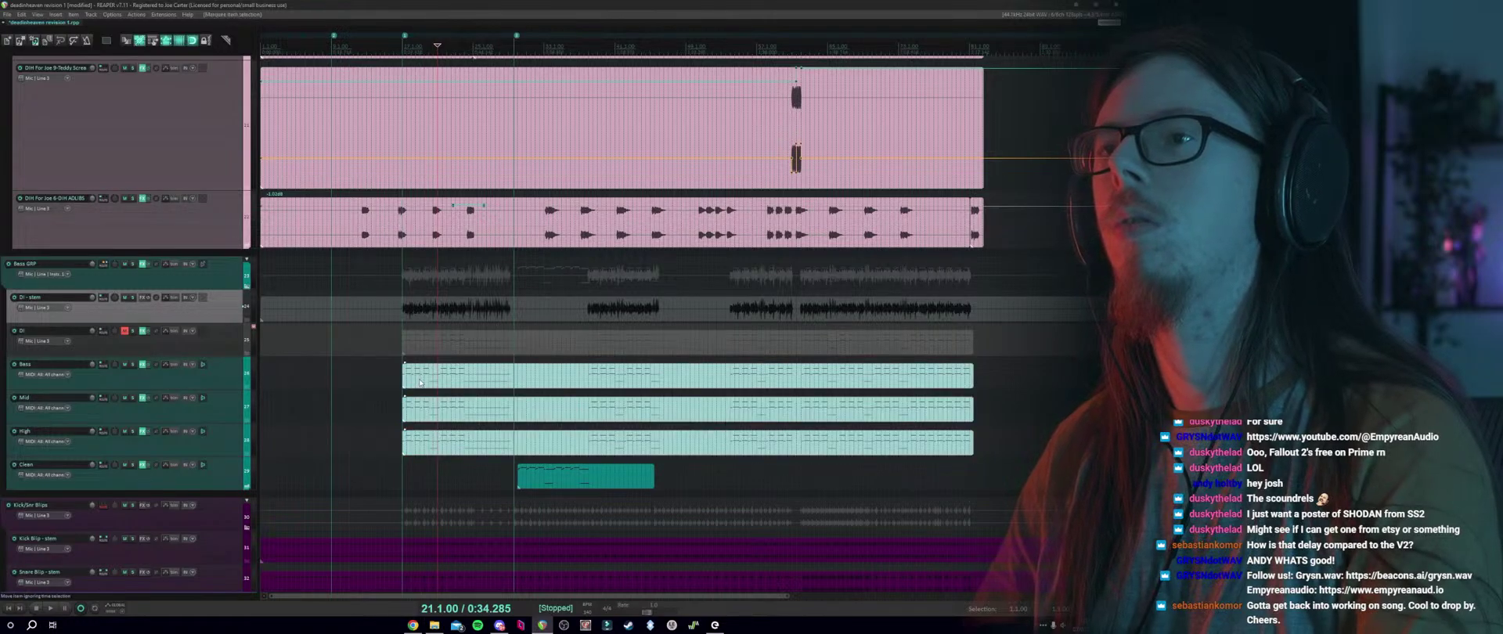
pyautogui.press('Delete')
pyautogui.moveTo(368, 310); pyautogui.dragTo(394, 429)
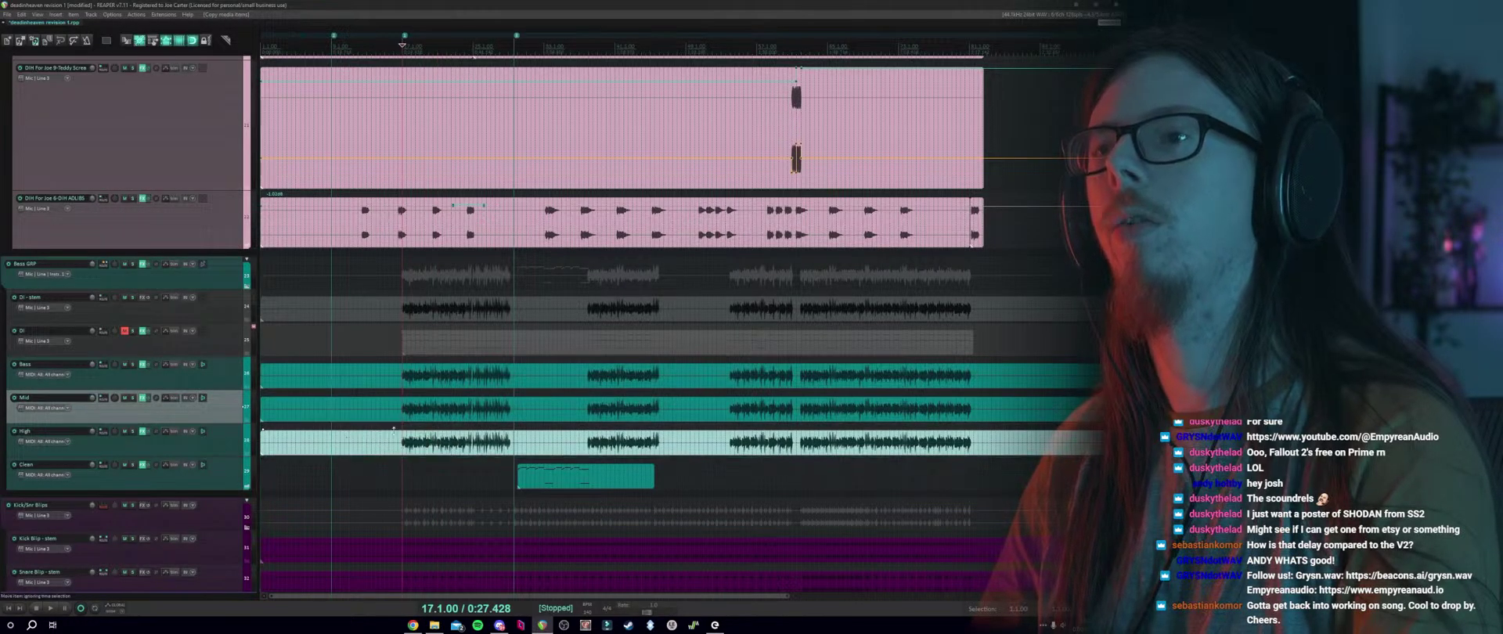
pyautogui.click(468, 421)
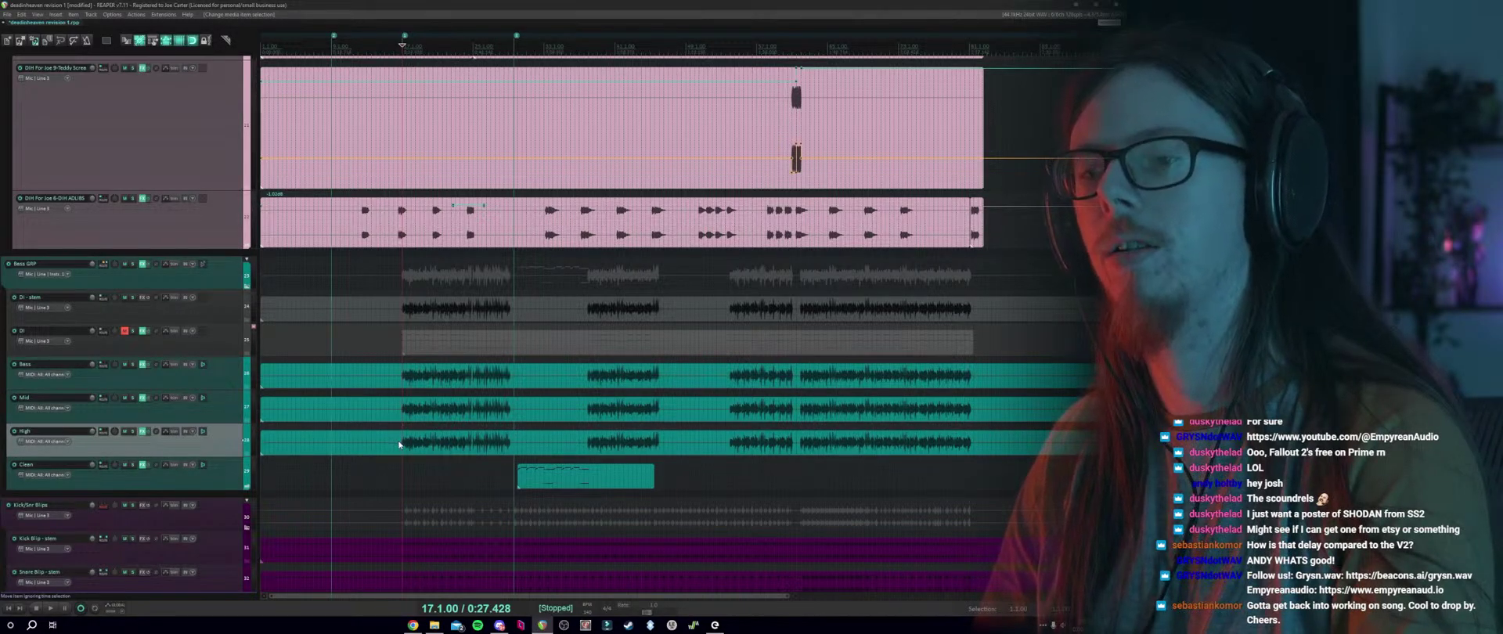
pyautogui.click(404, 360)
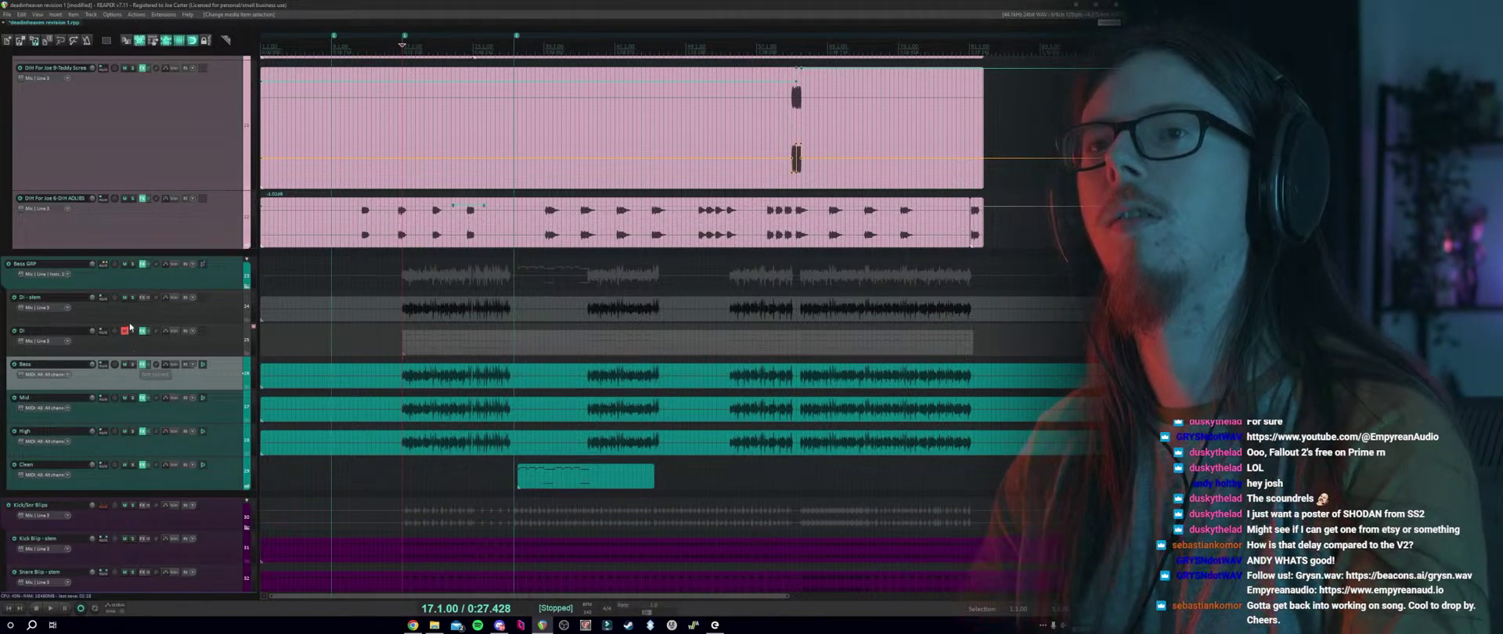
# Play the Bass, Mid and High tracks soloed together, dropping Bass and Mid in turn to audition High alone.
pyautogui.moveTo(133, 365); pyautogui.dragTo(137, 443)
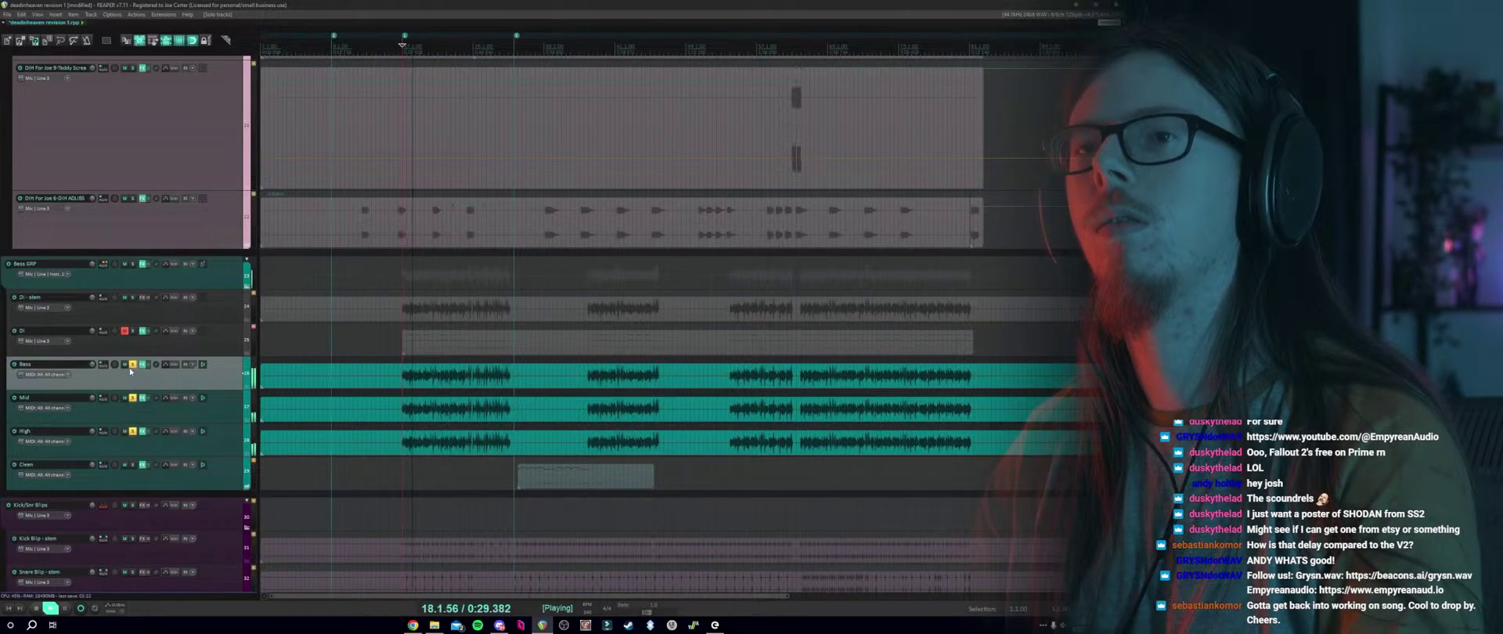
pyautogui.hotkey('alt', 's')
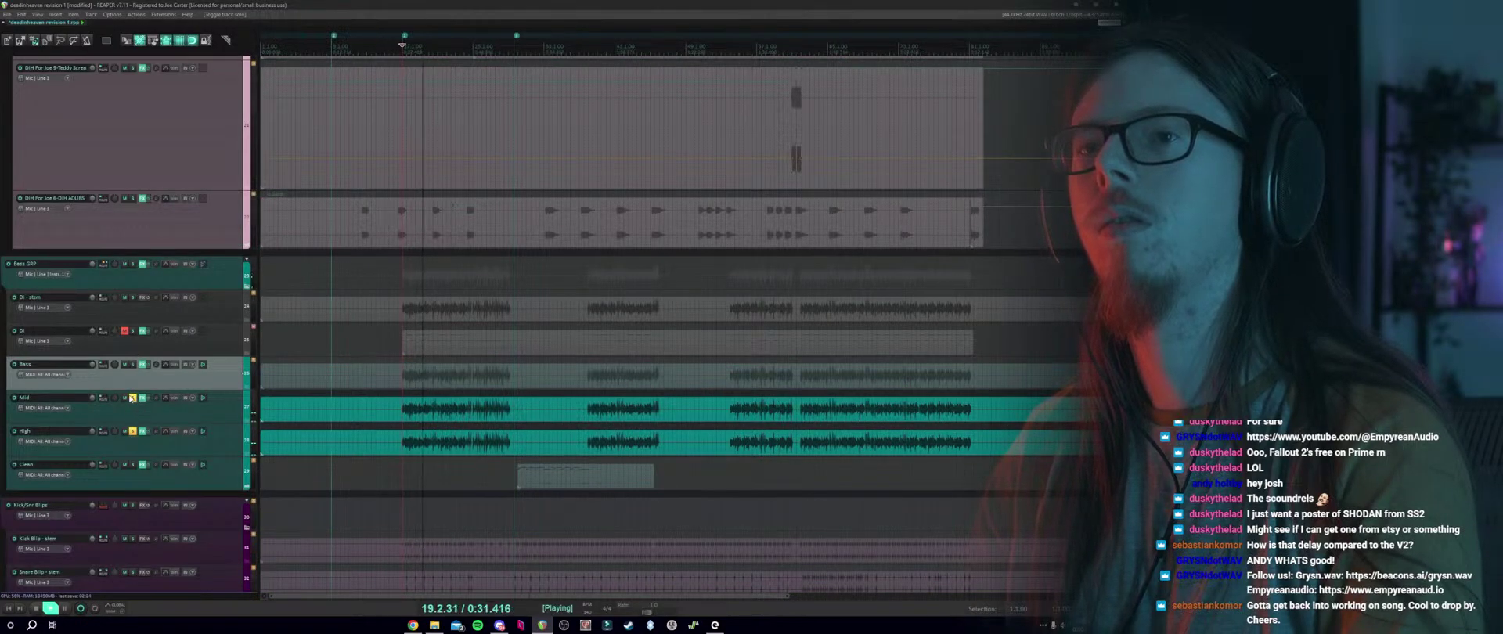
pyautogui.click(132, 397)
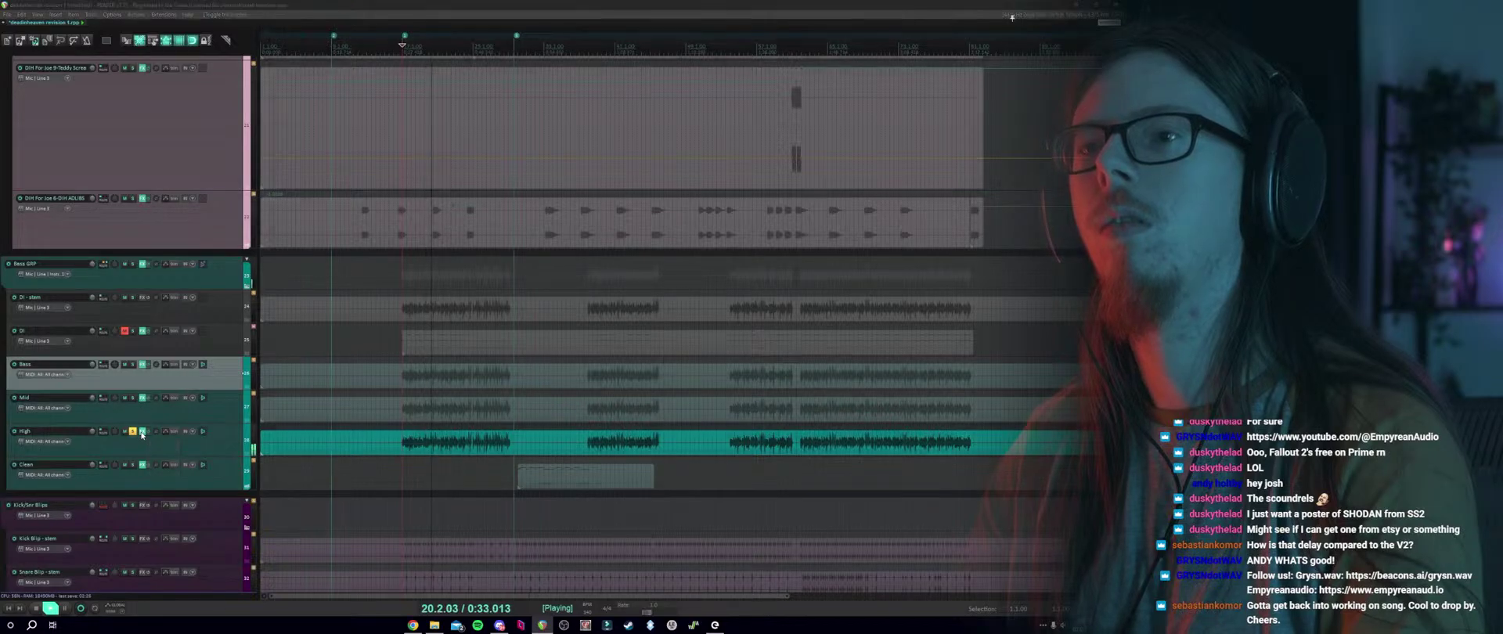
pyautogui.click(141, 432)
pyautogui.press('Escape')
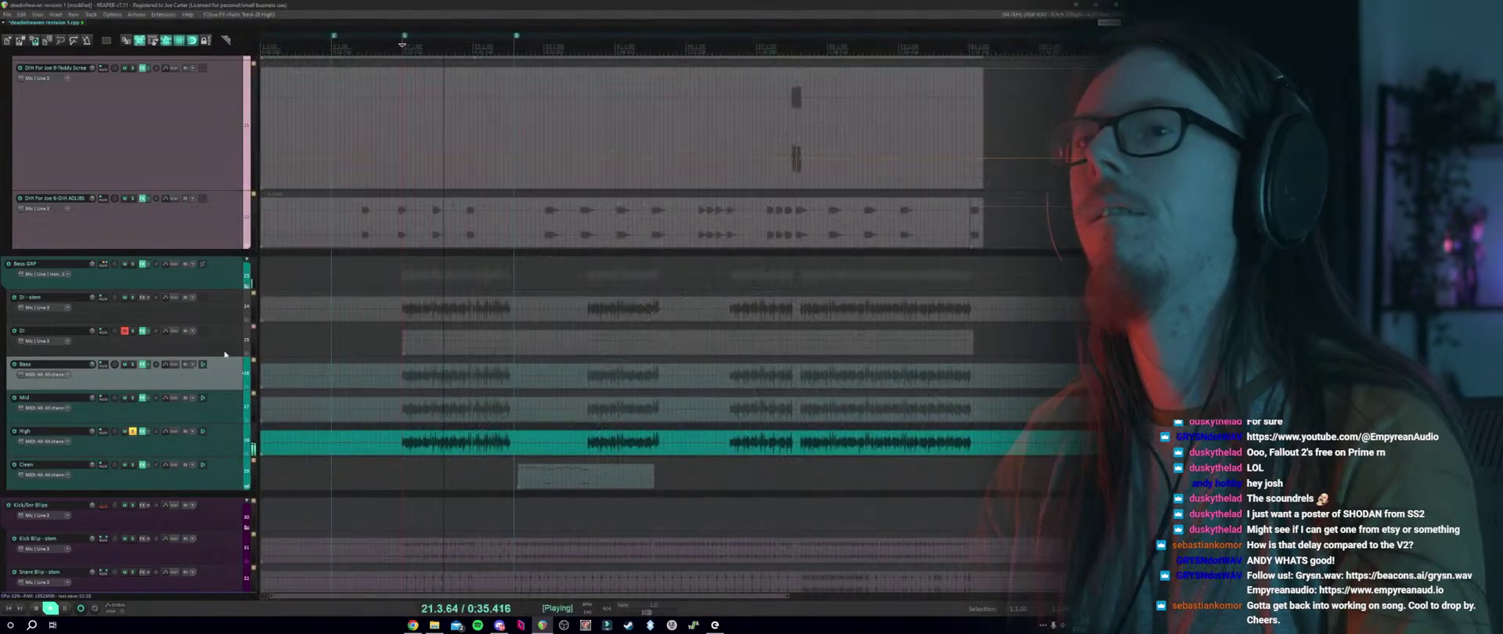
# Solo the Mid track and raise the mix amount in its MicroShift plugin during playback.
pyautogui.click(132, 398)
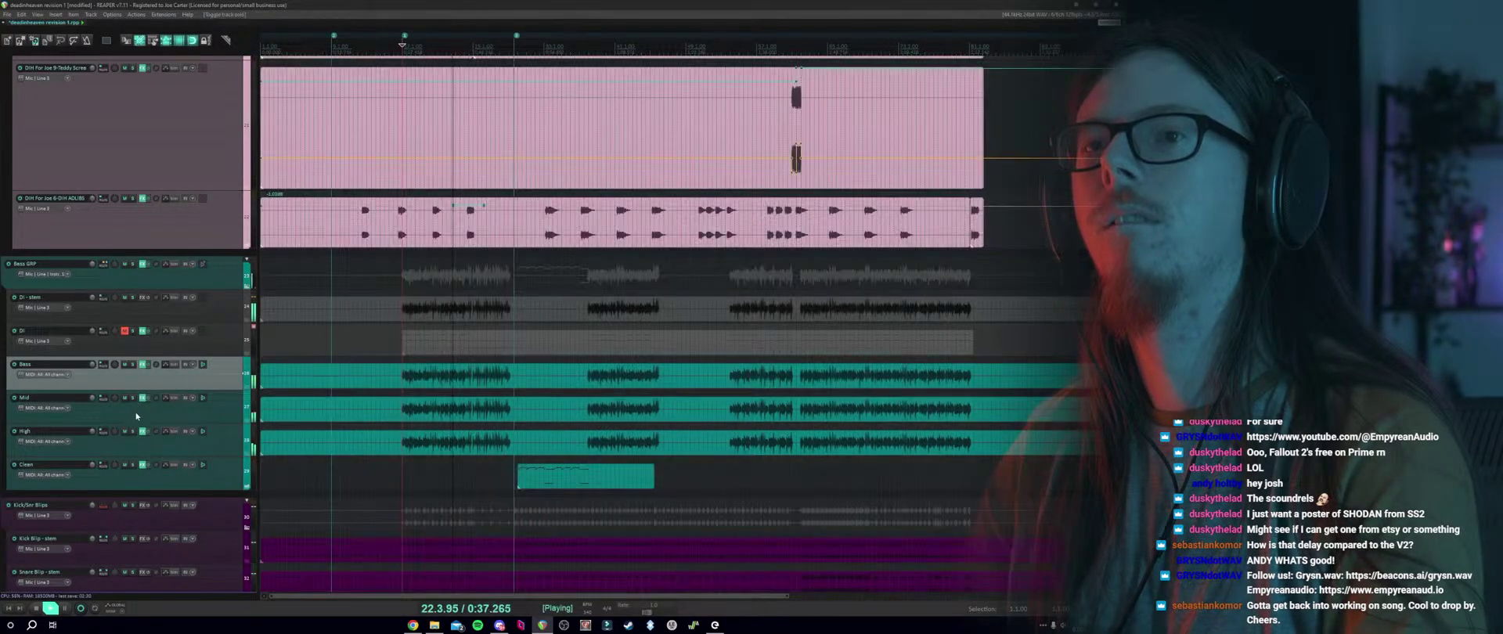
pyautogui.click(141, 399)
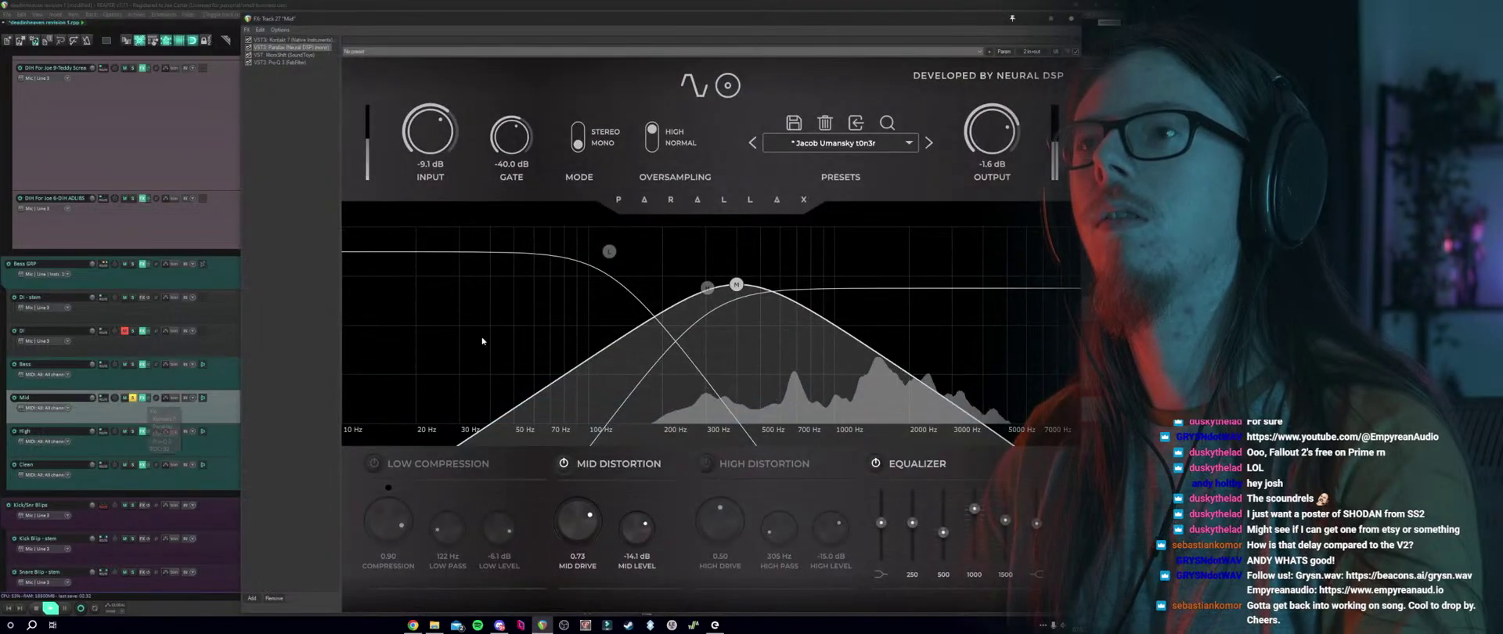
pyautogui.click(283, 55)
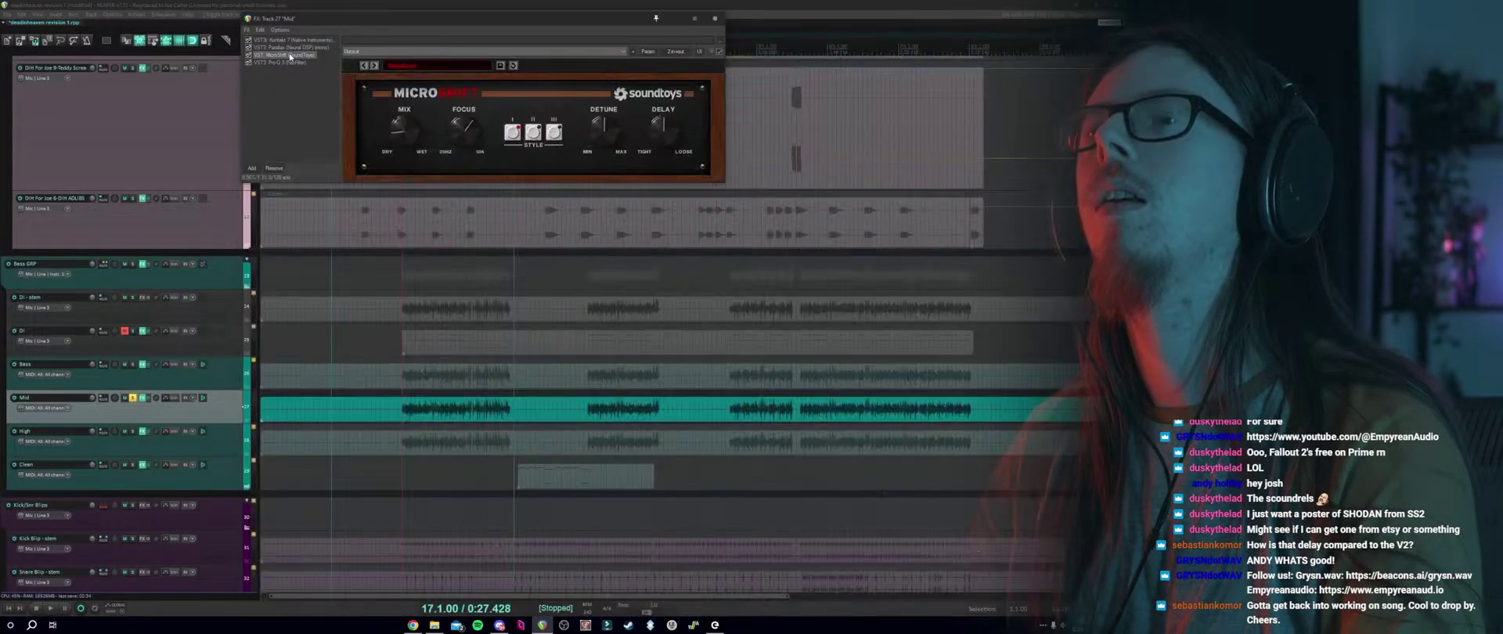
pyautogui.press('space')
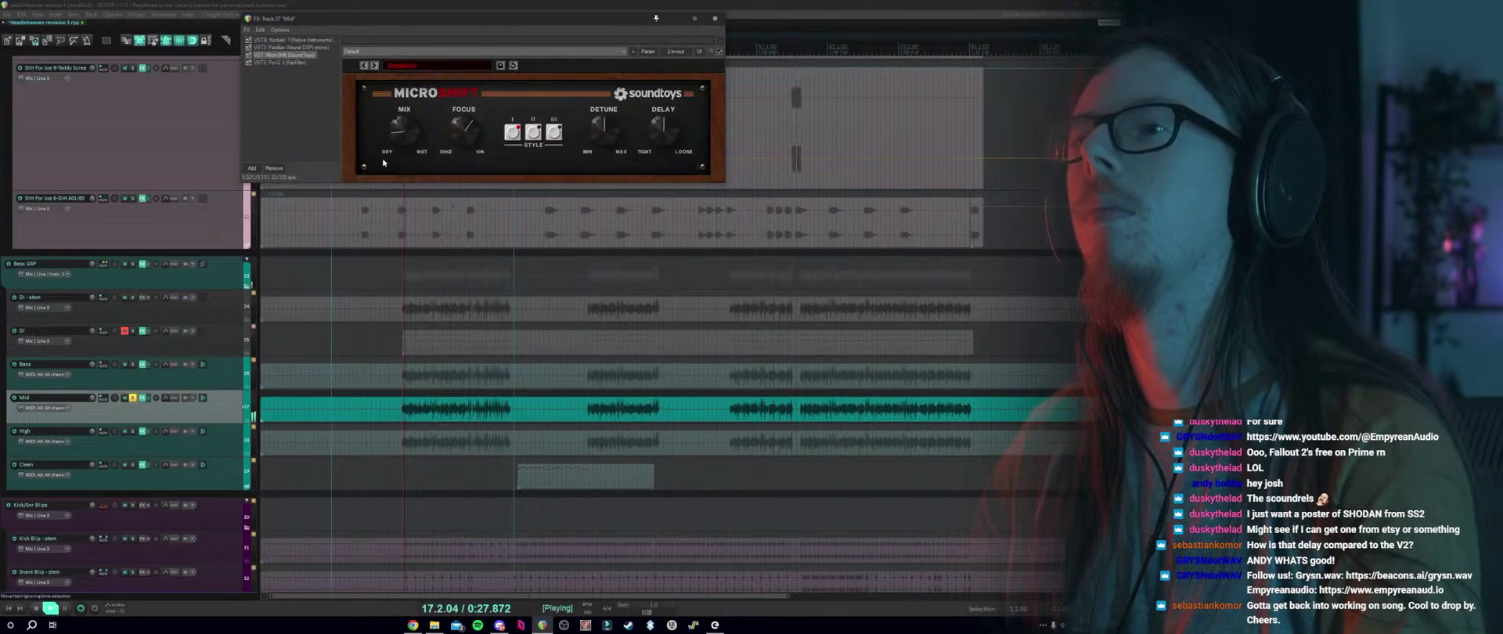
pyautogui.click(398, 133)
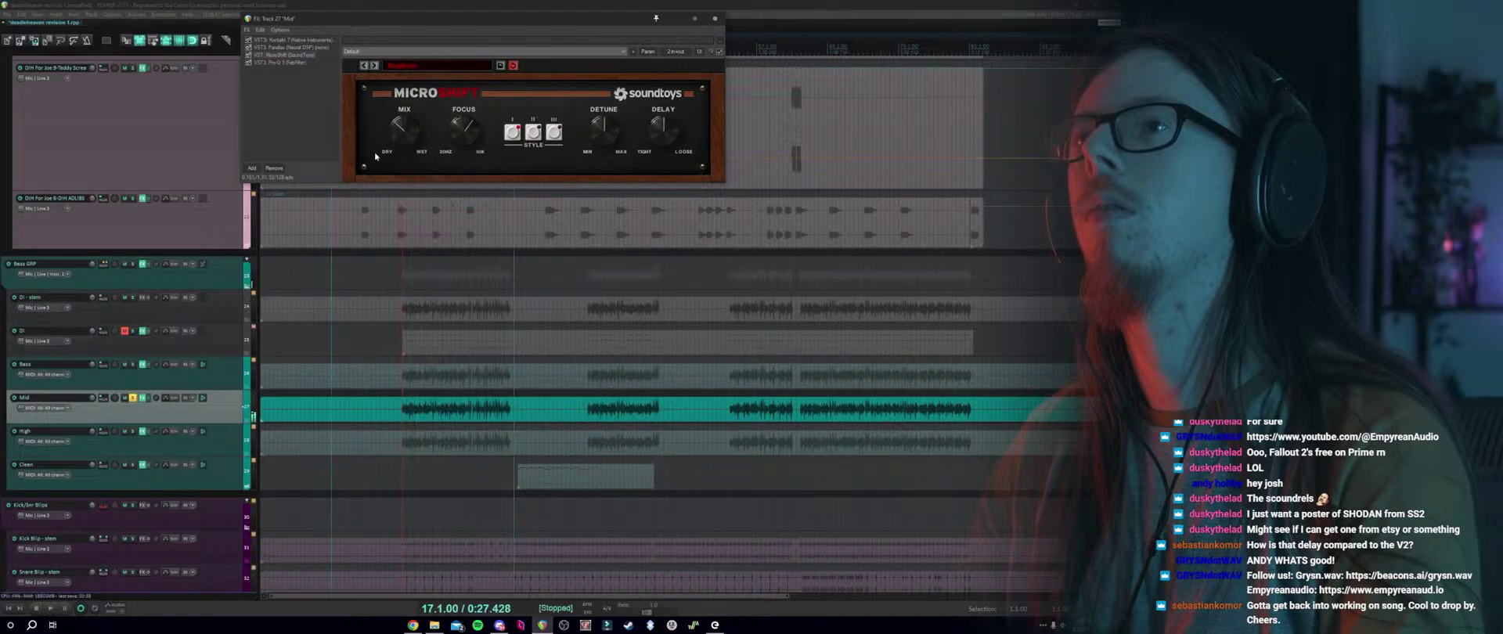
# Audition the High track alone with its effects chain open, and compare it with Mid added to the solo.
pyautogui.click(133, 431)
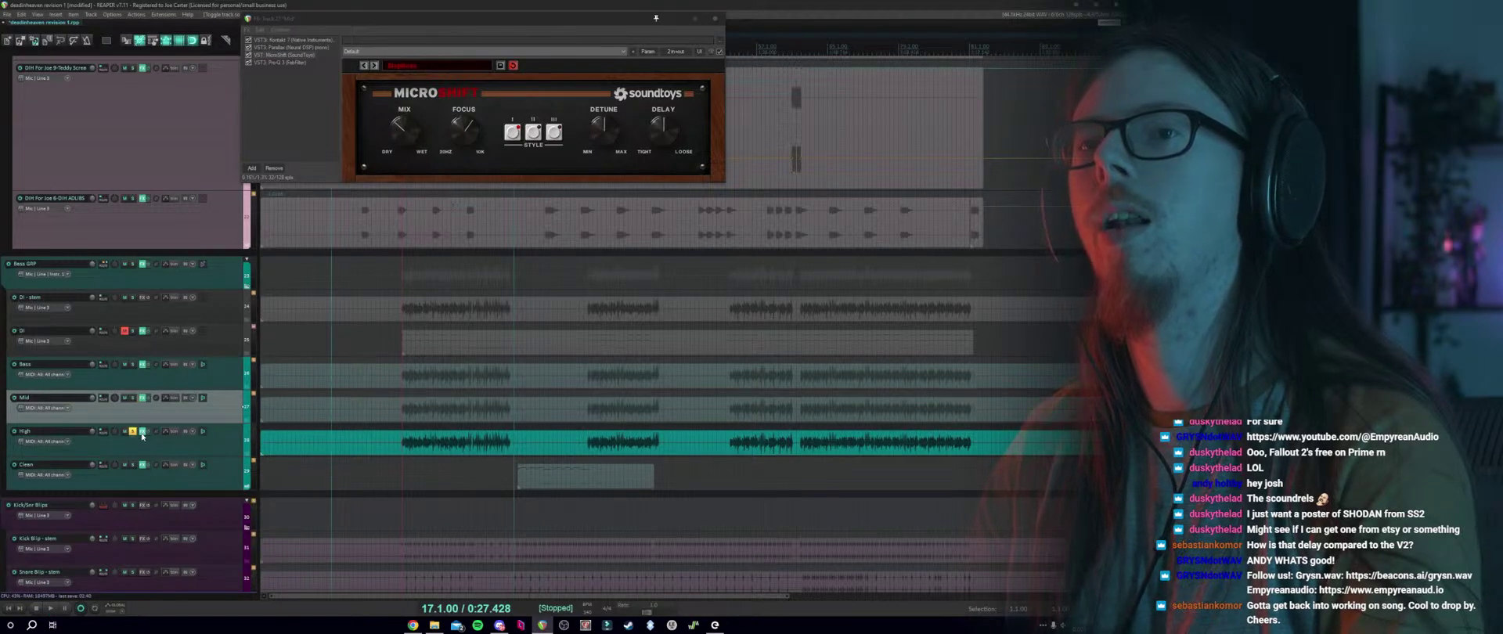
pyautogui.click(143, 431)
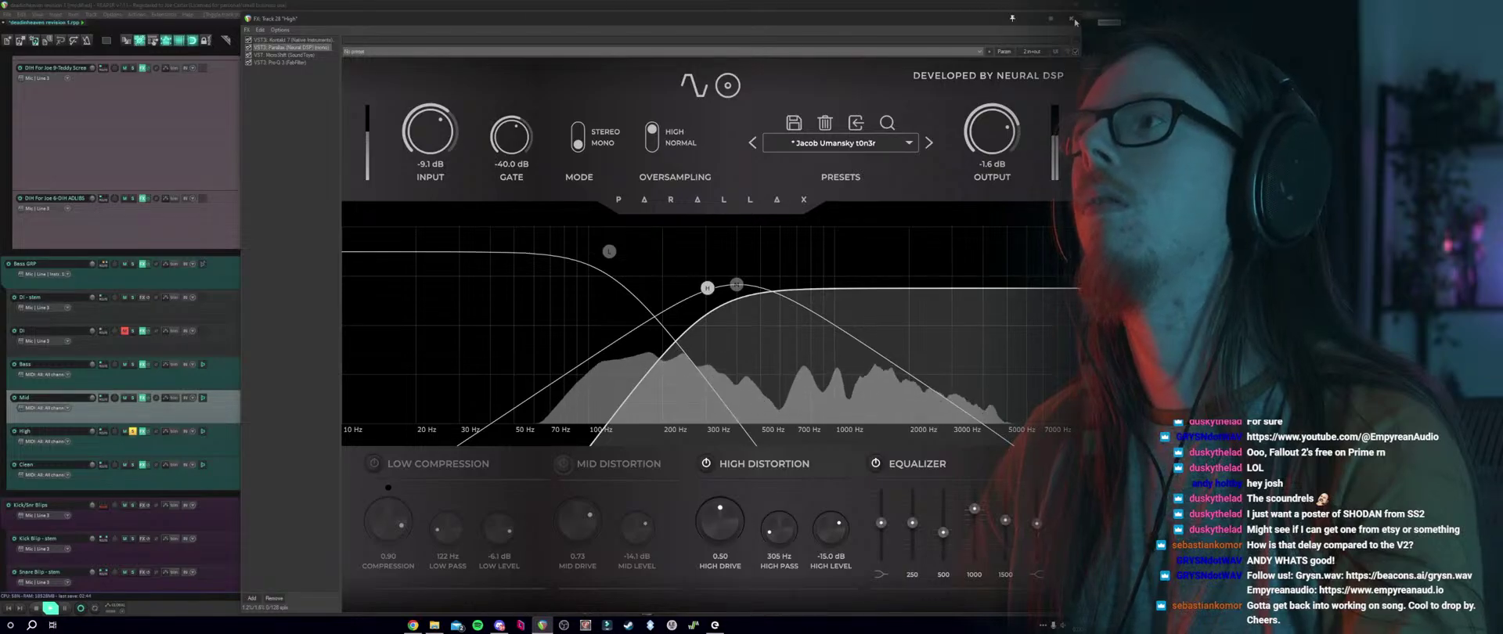
pyautogui.click(284, 56)
pyautogui.click(133, 399)
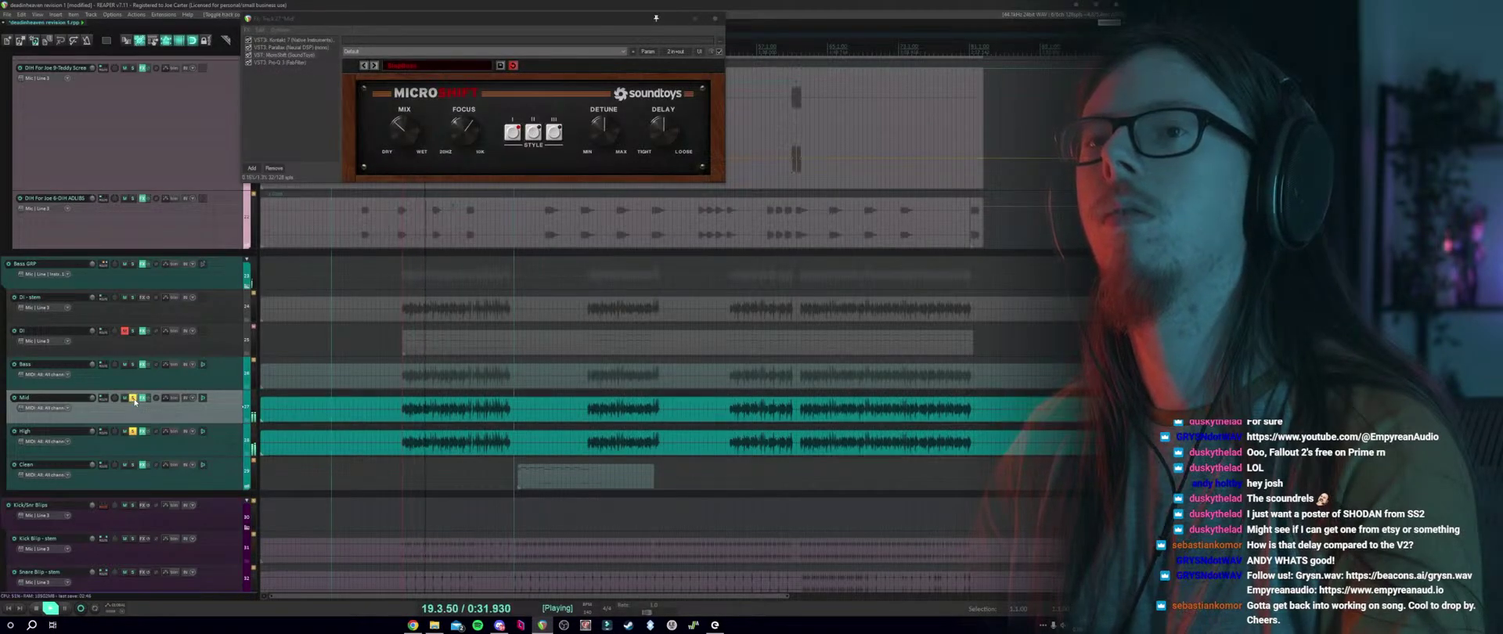
pyautogui.press('space')
pyautogui.click(79, 436)
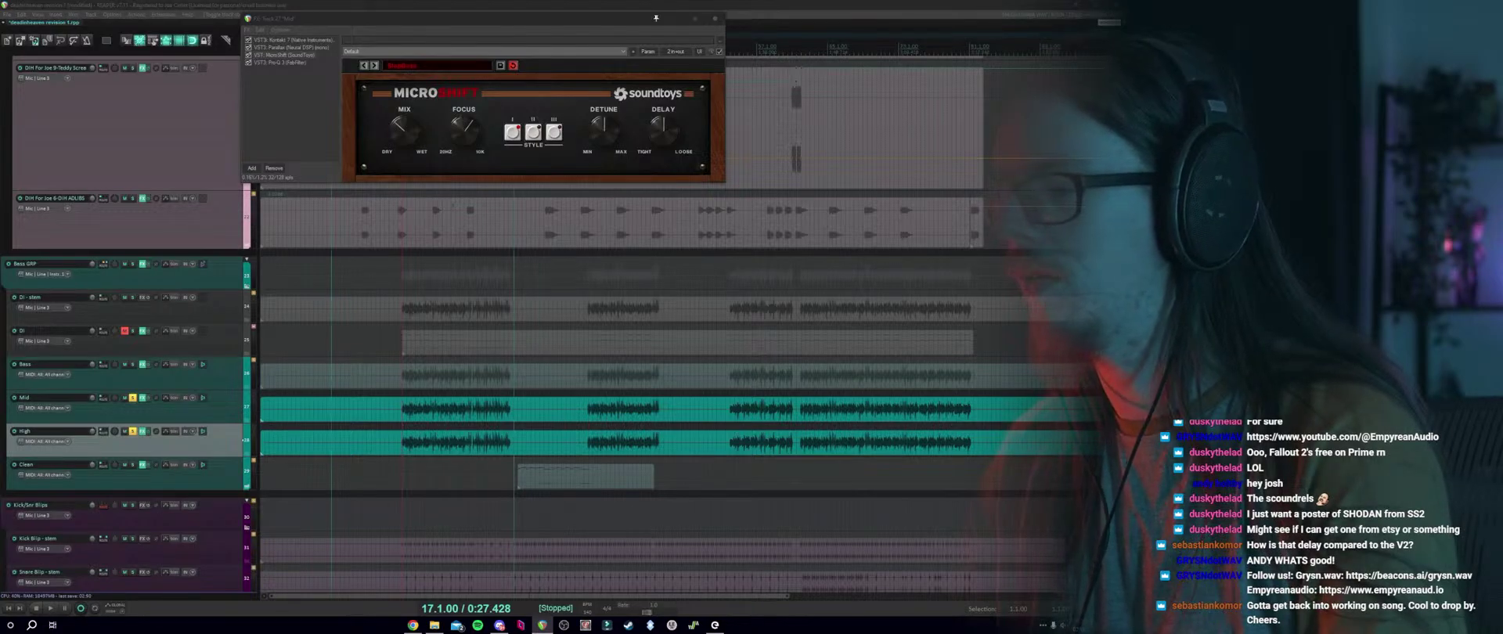
pyautogui.press('space')
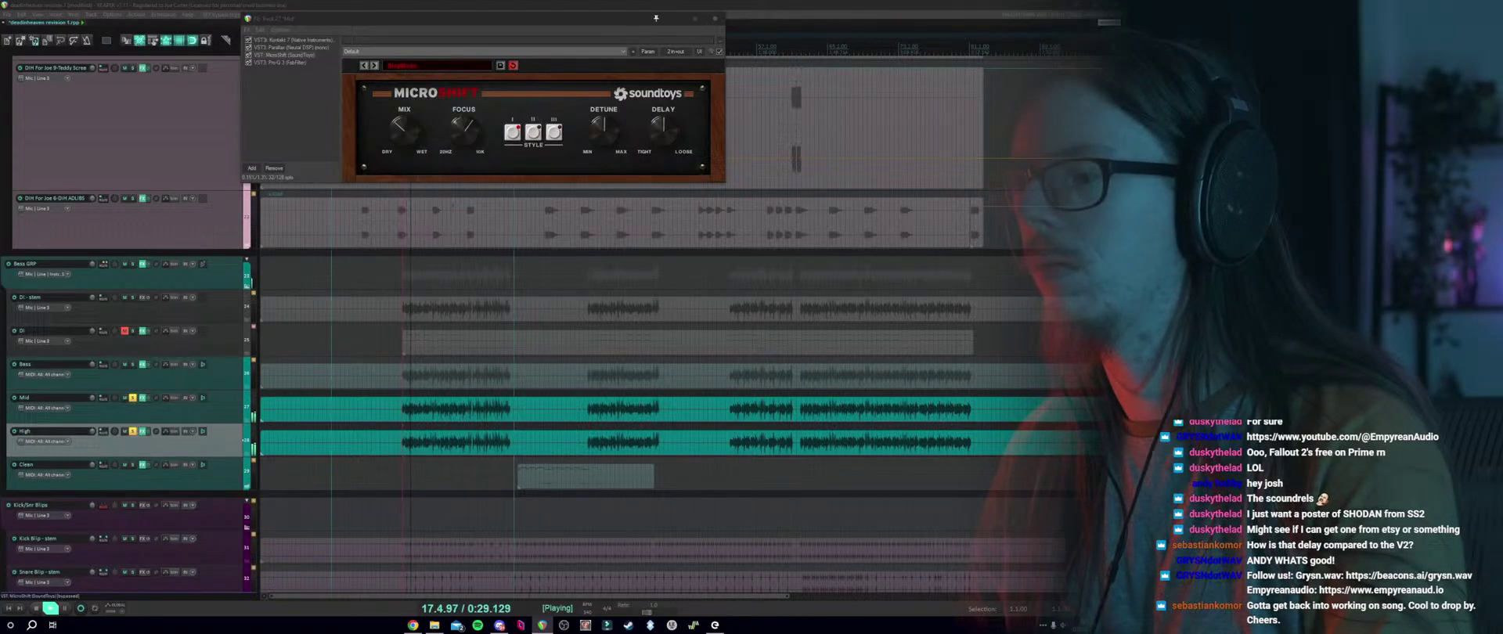
# Listen to Bass, Mid and High soloed together, clear all three solos and close the Mid track's plugin windows.
pyautogui.doubleClick(285, 56)
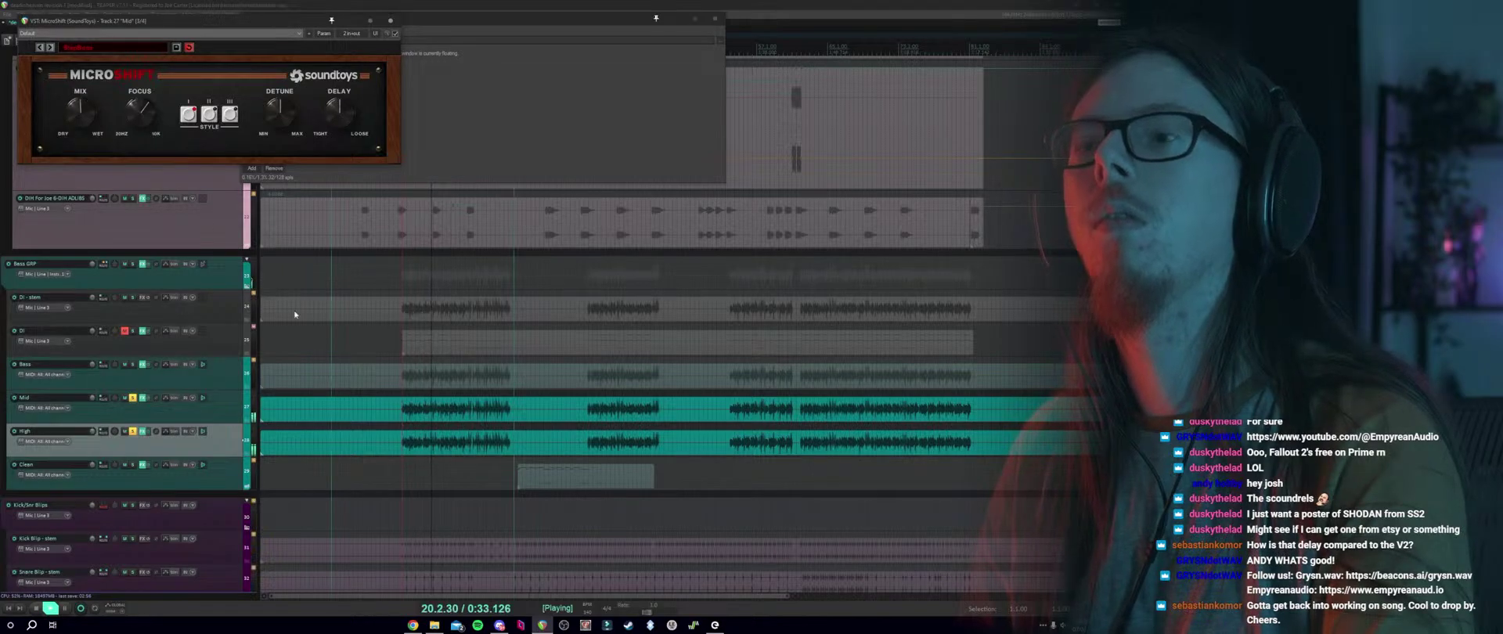
pyautogui.keyDown('ctrl'); pyautogui.click(295, 376); pyautogui.keyUp('ctrl')
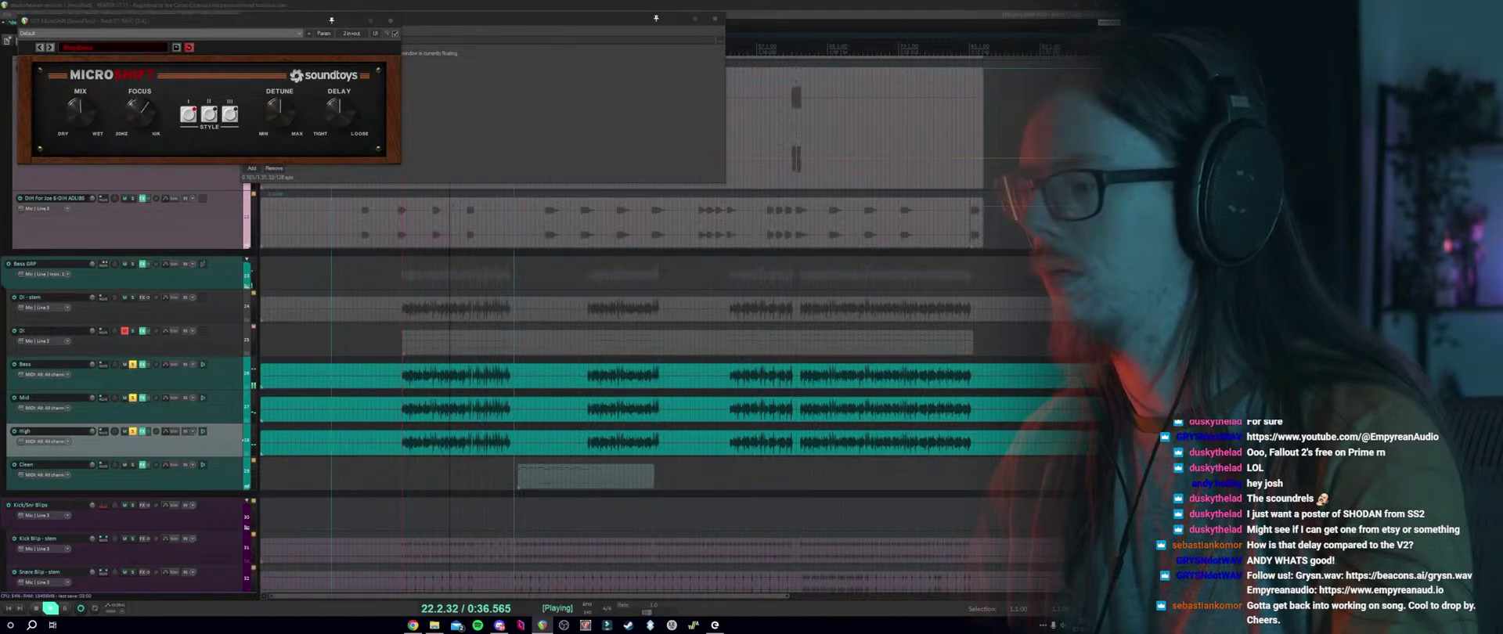
pyautogui.click(132, 432)
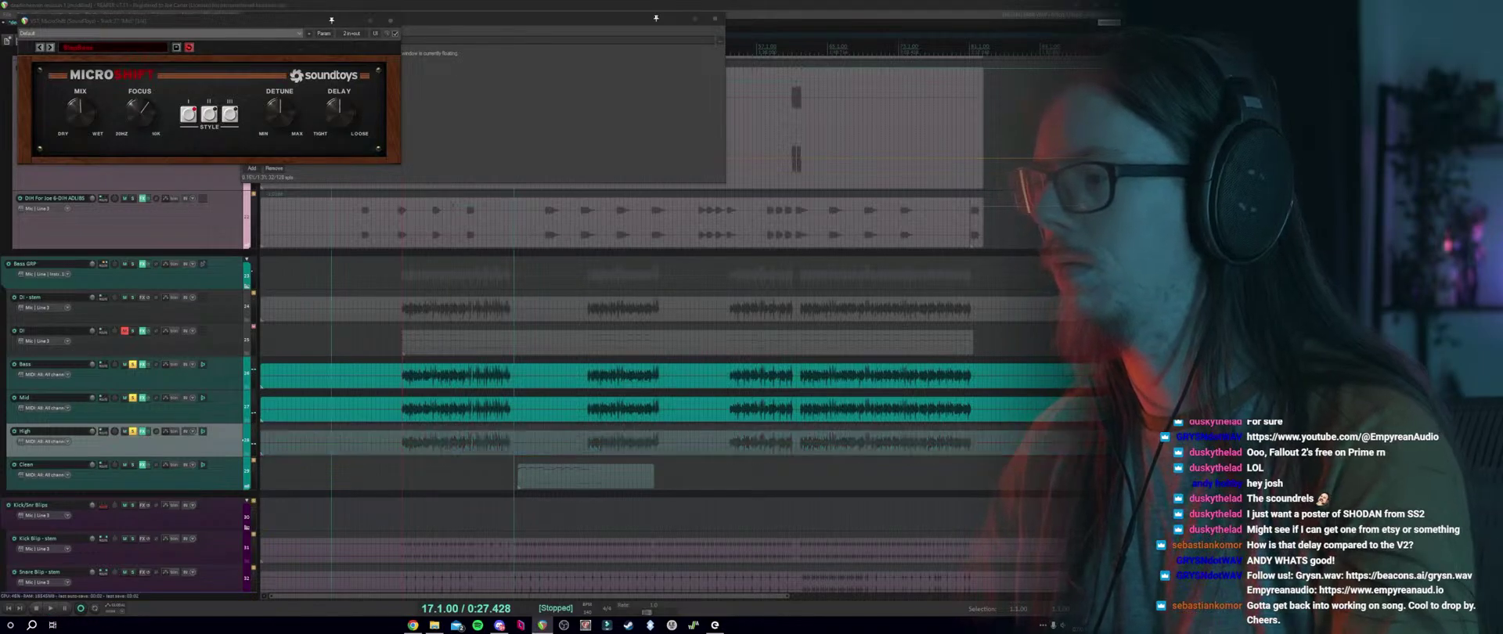
pyautogui.click(133, 398)
pyautogui.click(132, 364)
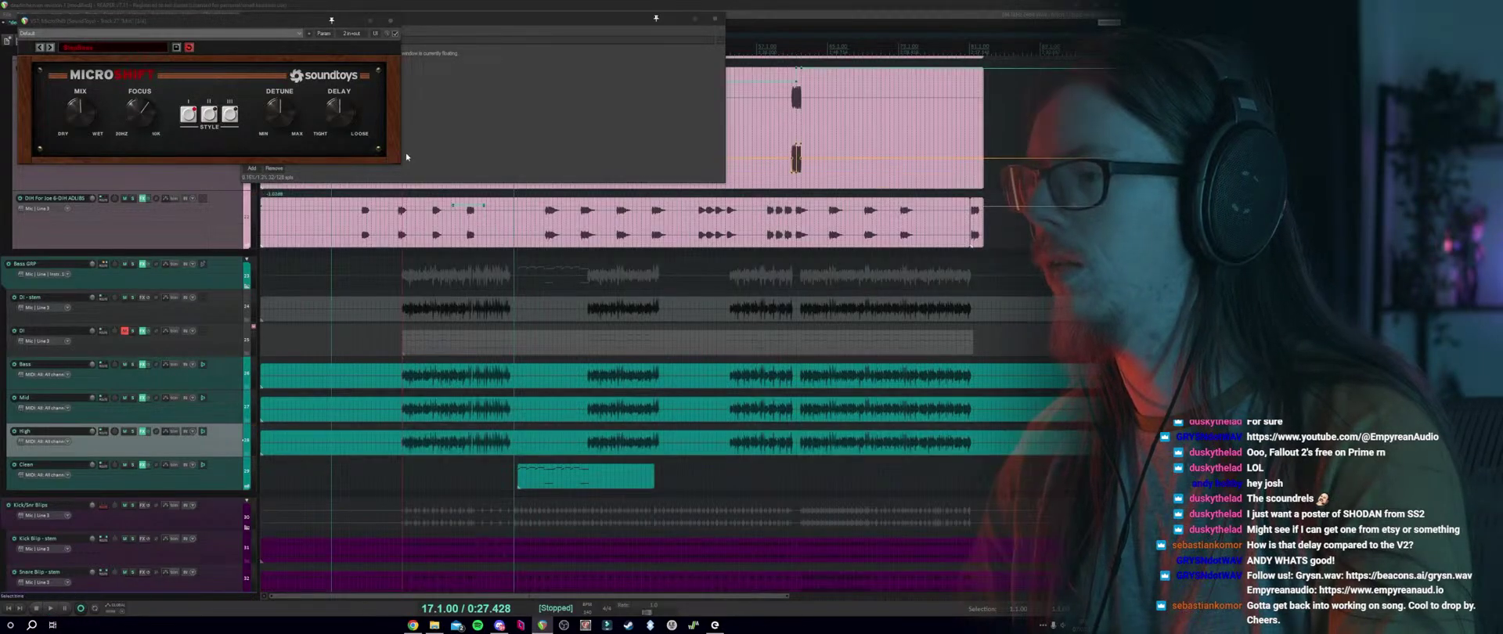
pyautogui.click(713, 18)
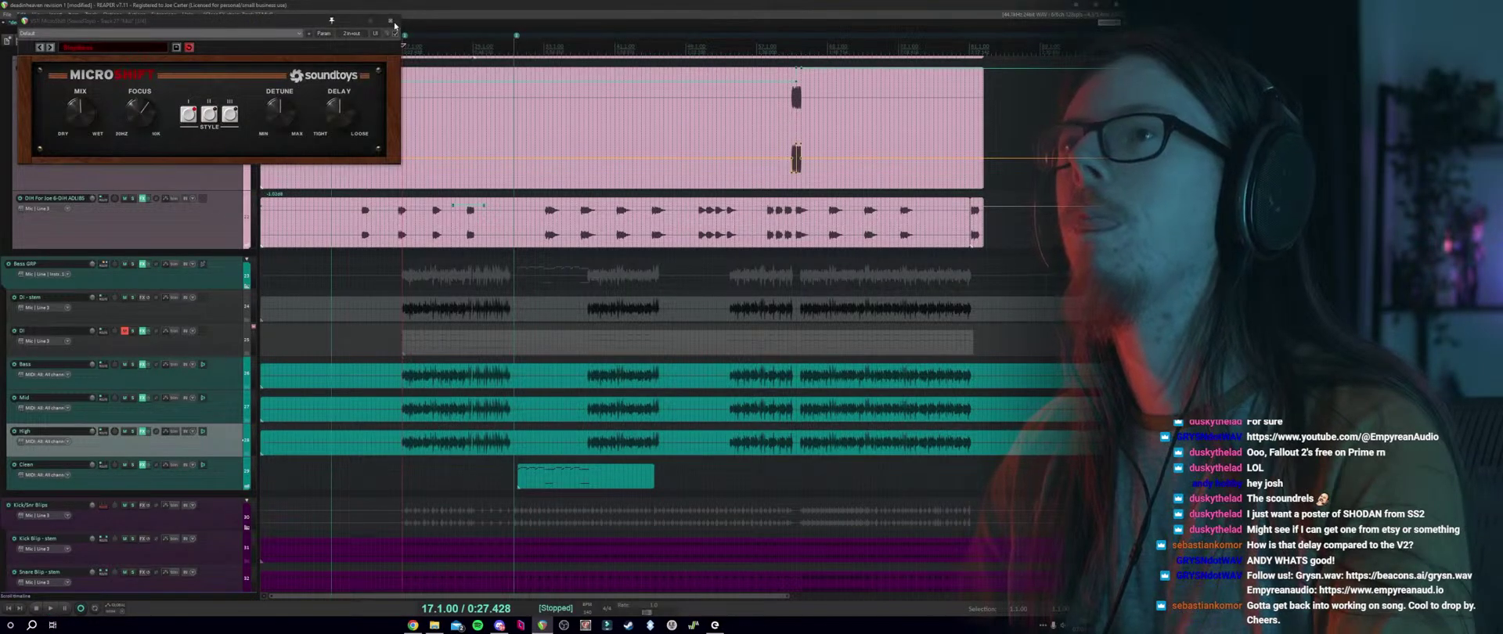
pyautogui.click(391, 21)
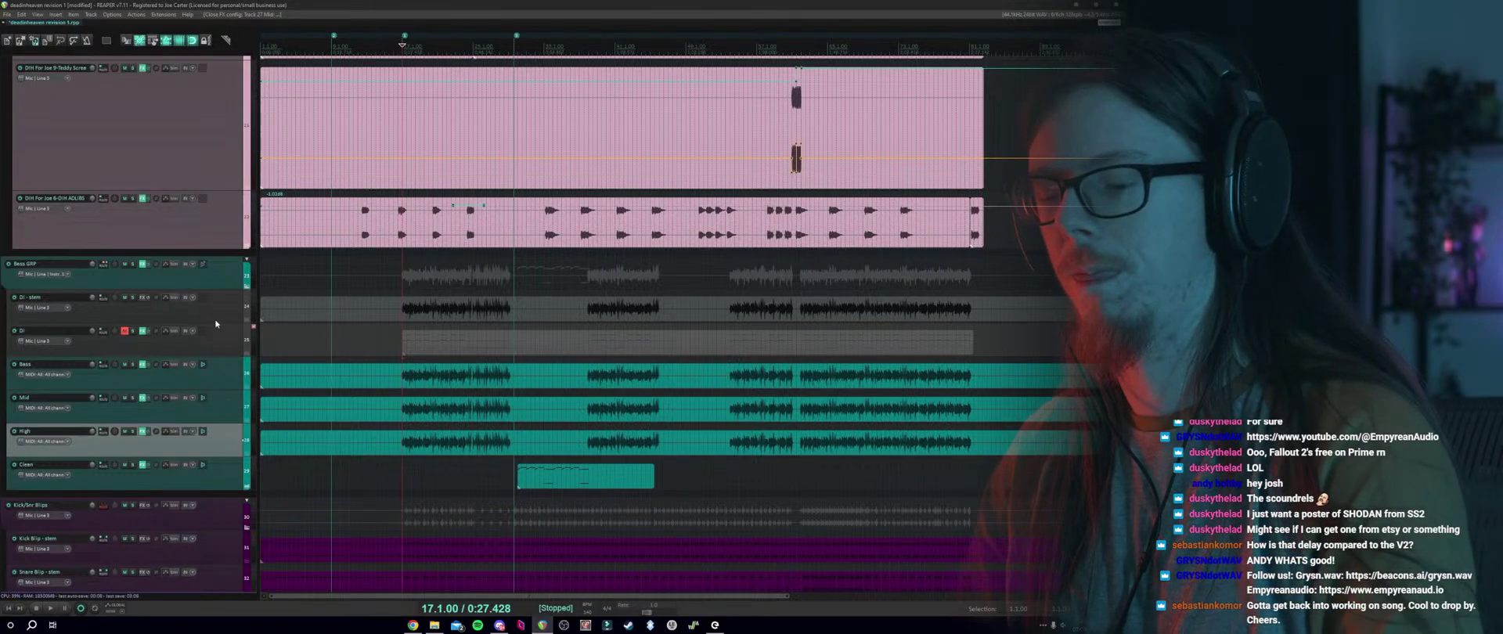
# Solo the Clean track and play it from the start of its MIDI item.
pyautogui.click(133, 465)
pyautogui.click(519, 462)
pyautogui.press('space')
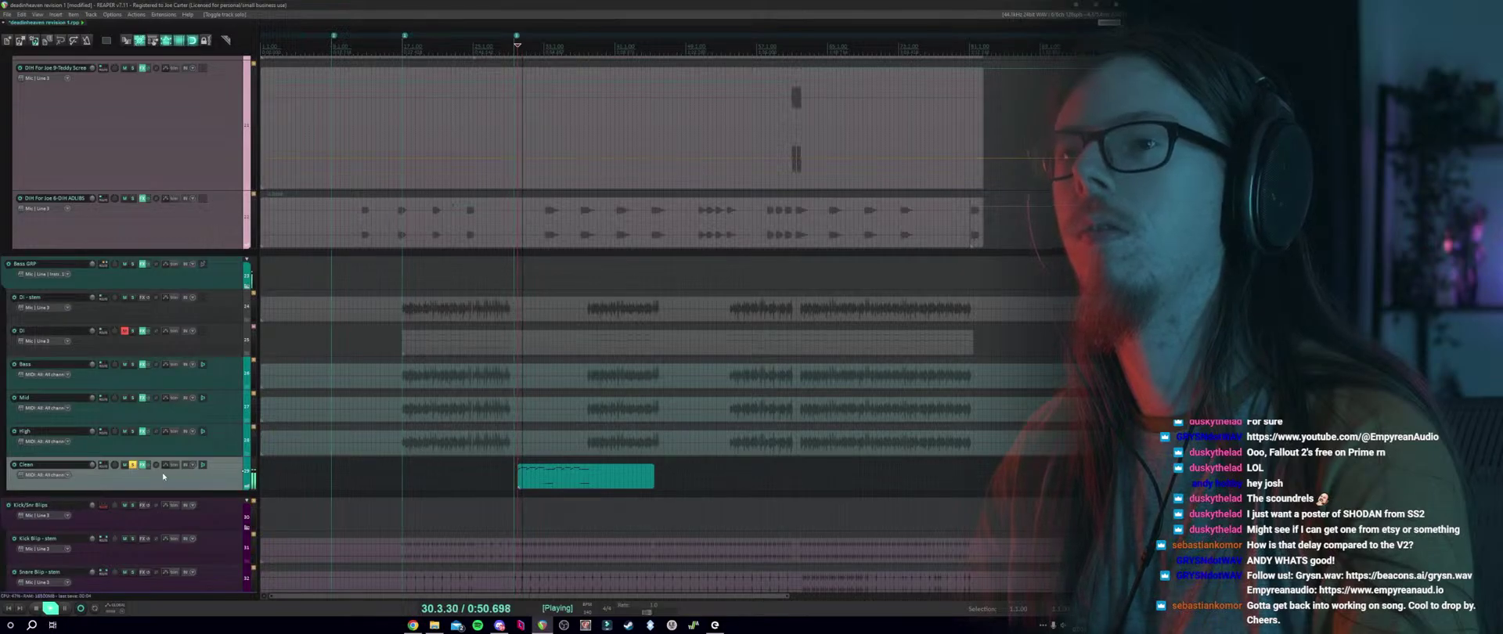
pyautogui.press('space')
# Duplicate the Clean track twice to get three identical Clean tracks.
pyautogui.scroll(-3, 149, 439)
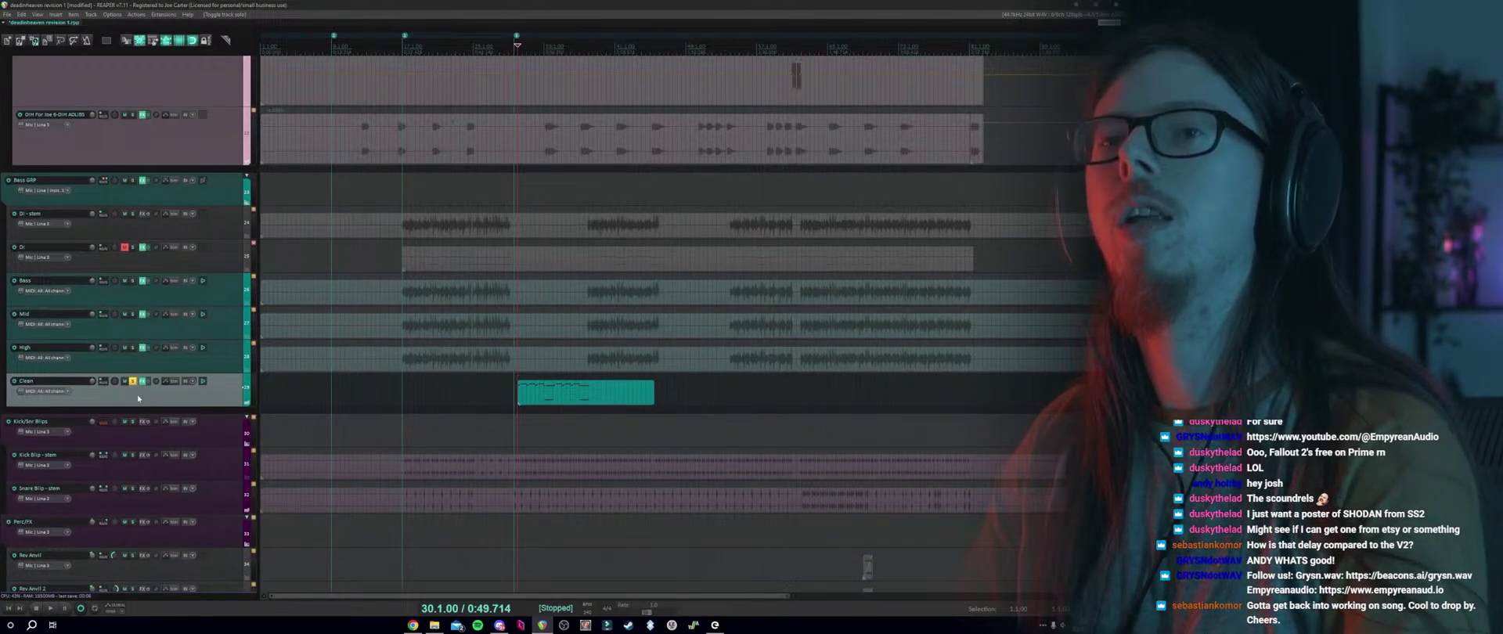
pyautogui.click(47, 280)
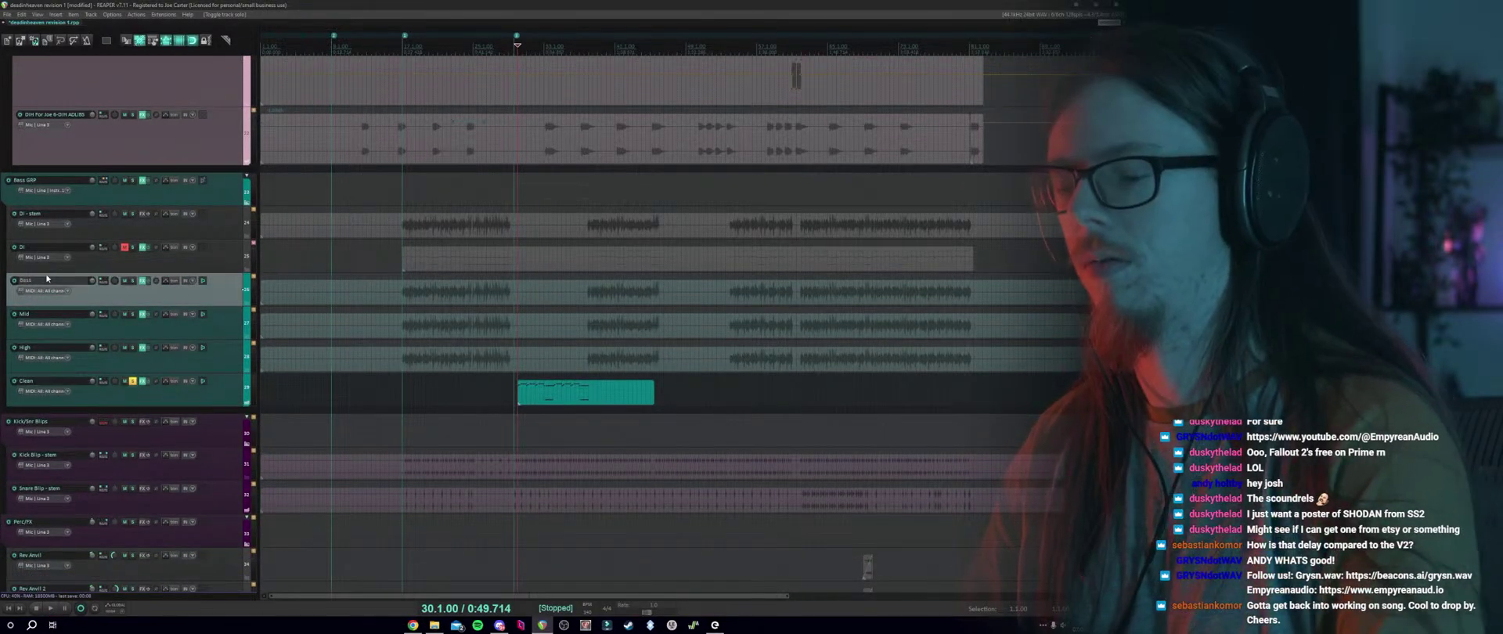
pyautogui.click(116, 400)
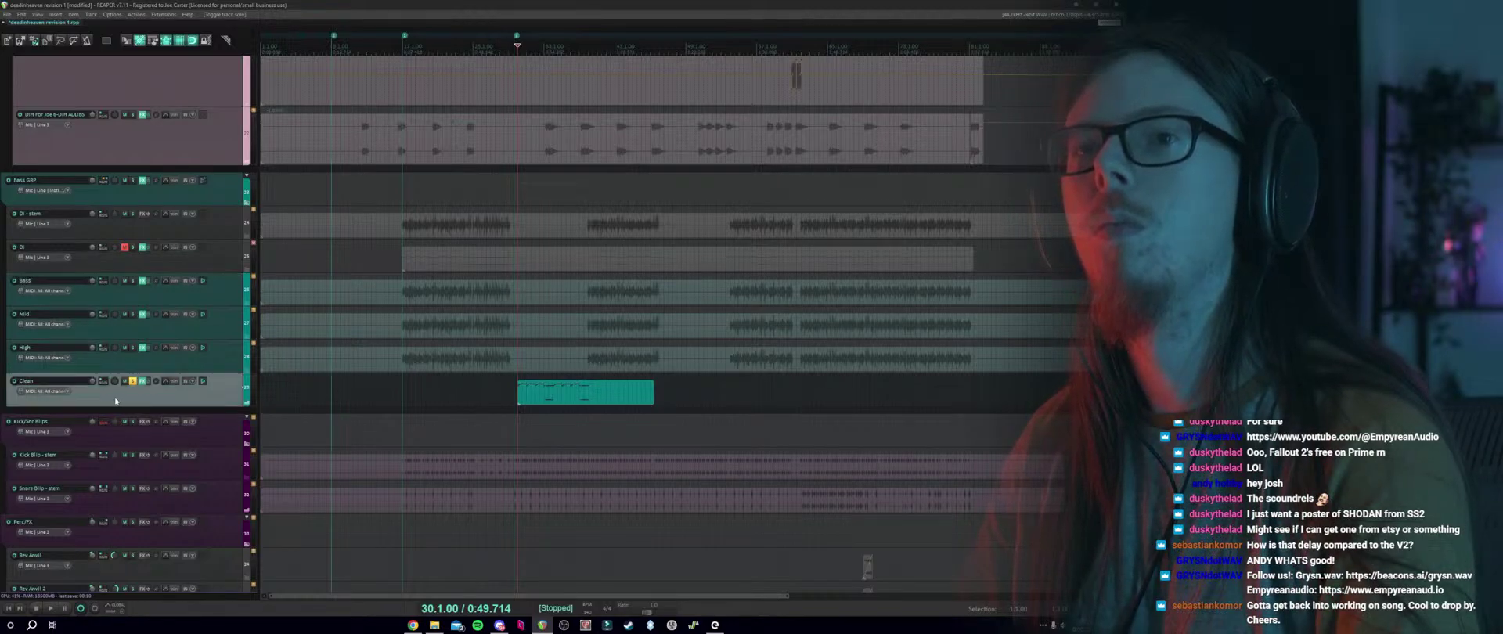
pyautogui.rightClick(116, 400)
pyautogui.click(145, 178)
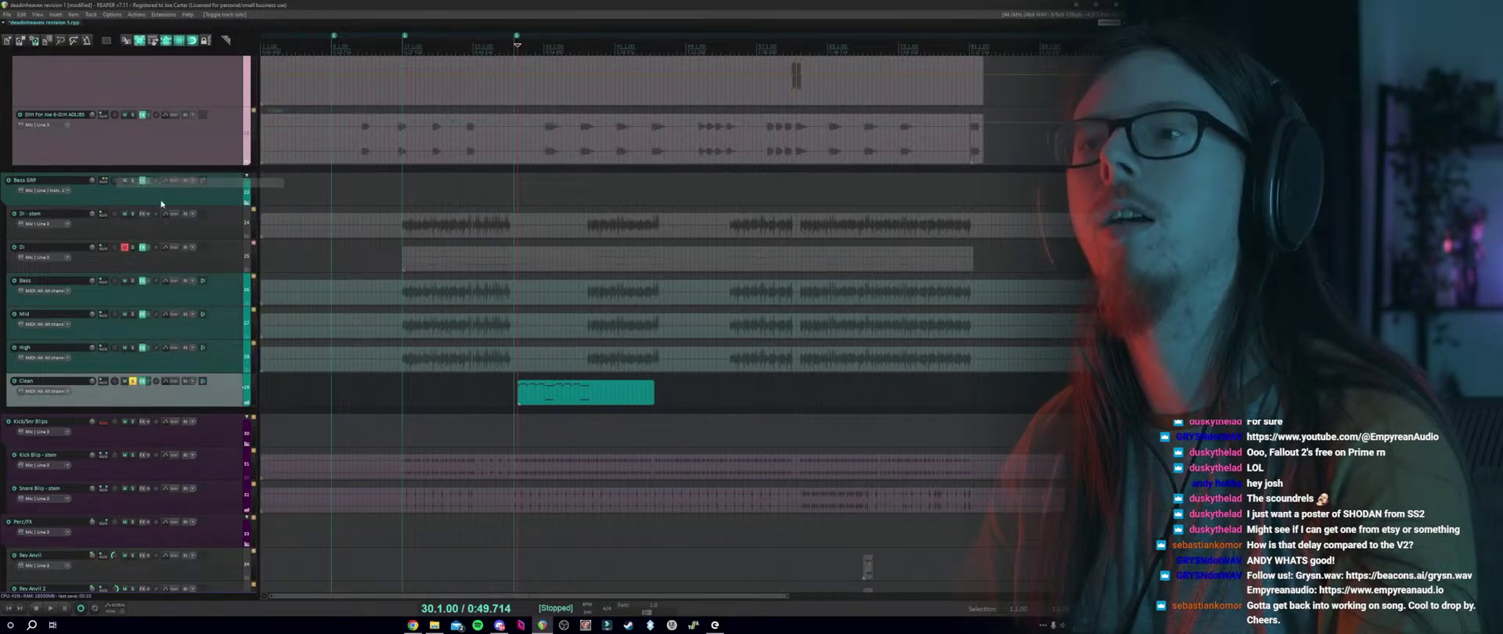
pyautogui.scroll(-1, 114, 382)
pyautogui.rightClick(118, 390)
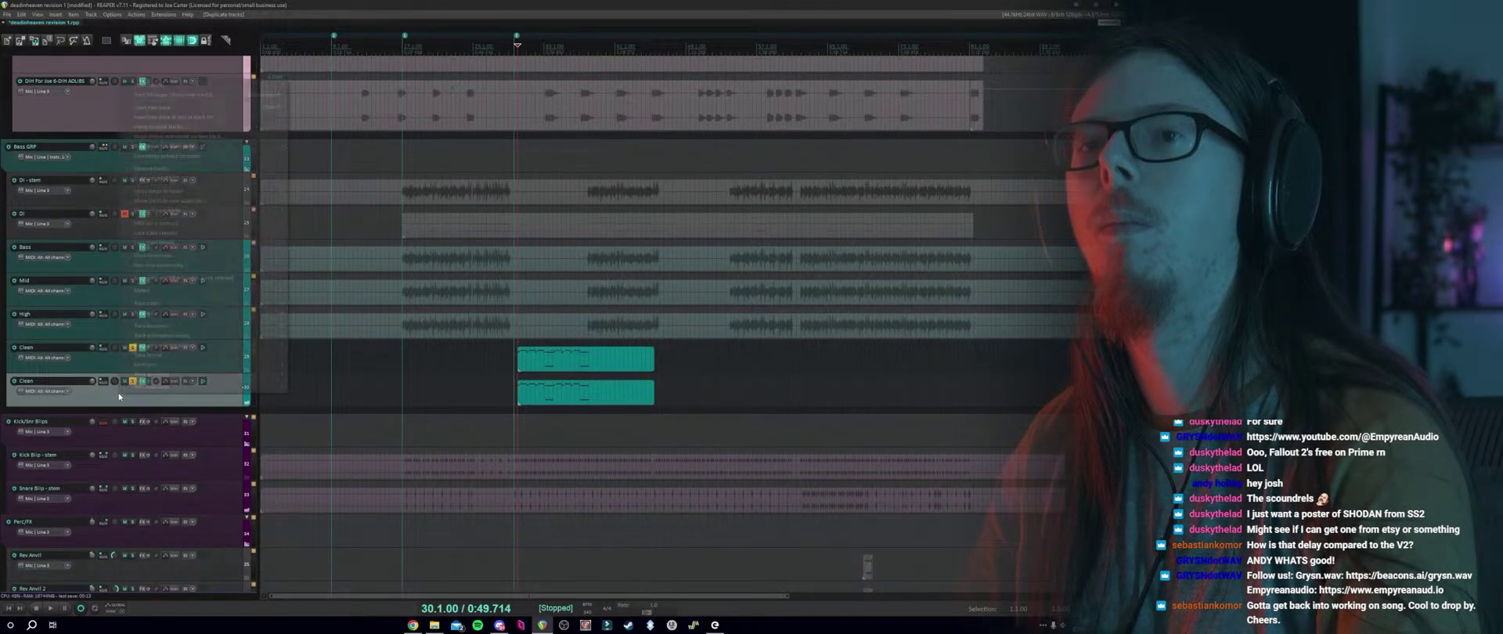
pyautogui.click(174, 180)
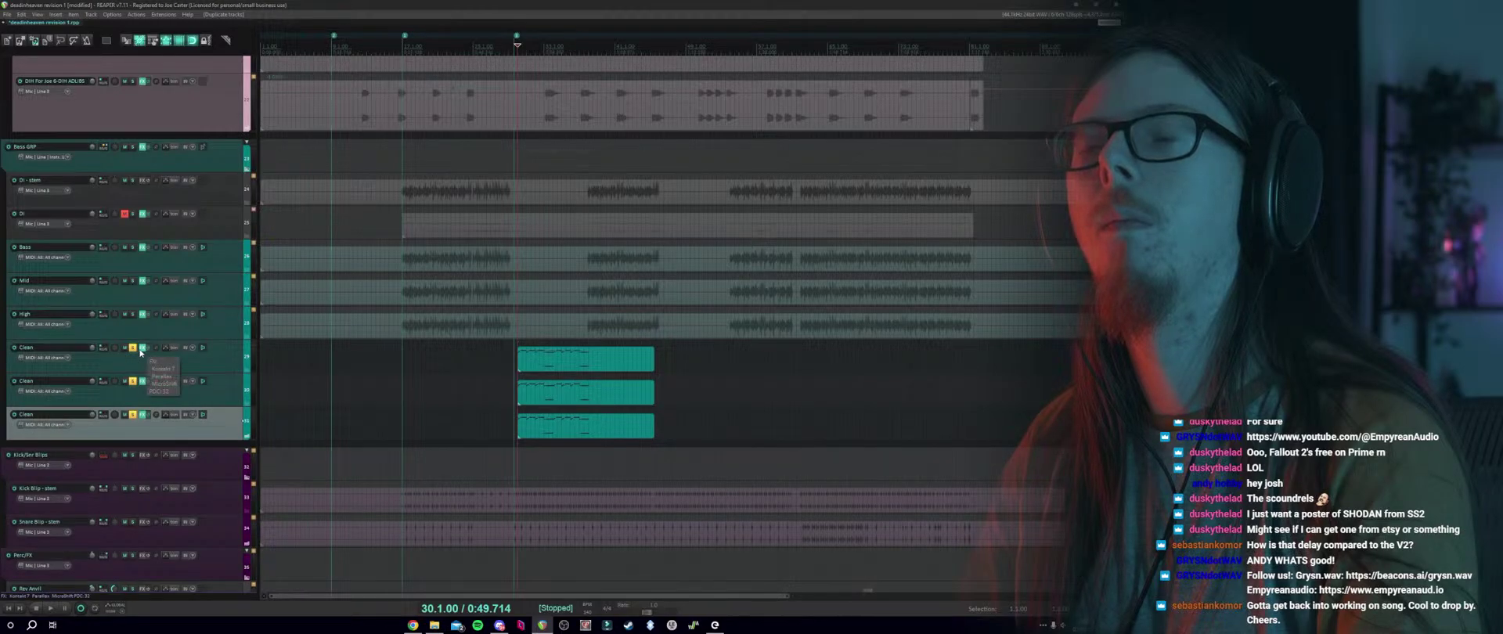
# Review the first Clean track's effects chain, checking Parallax's crossover and cabinet pages, and close the chain.
pyautogui.click(141, 348)
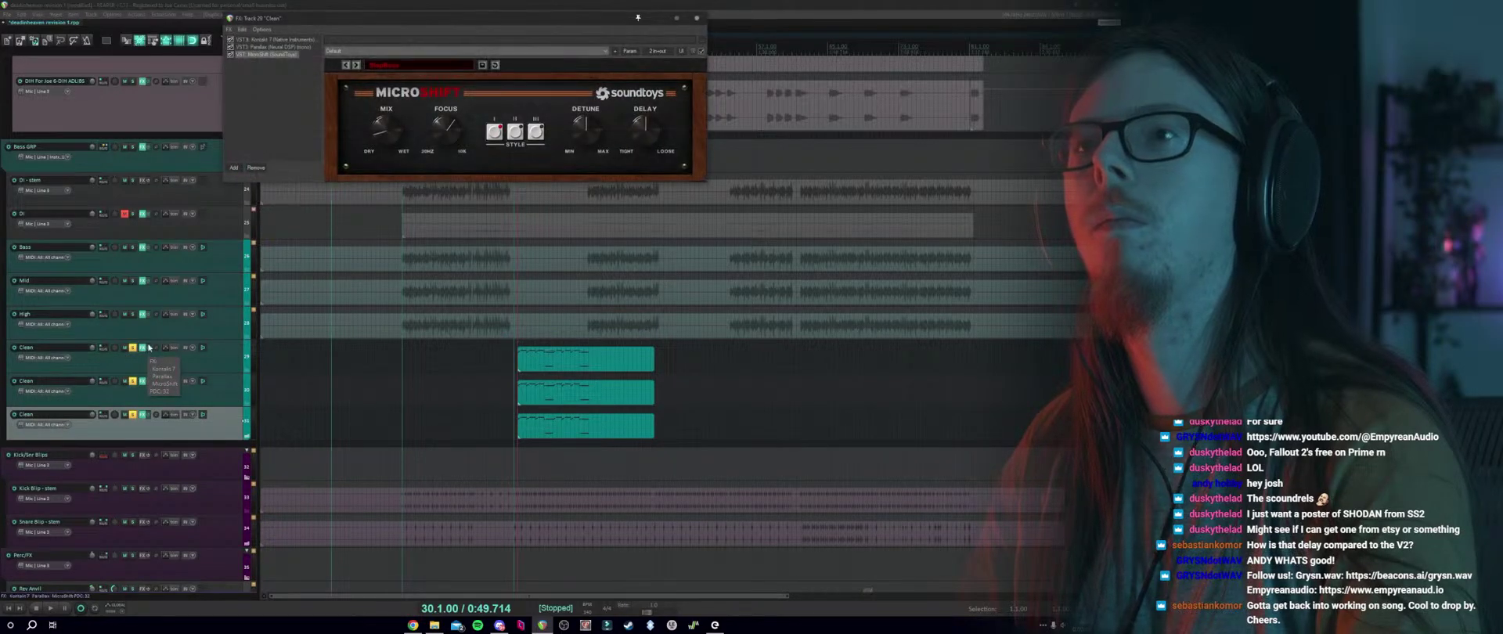
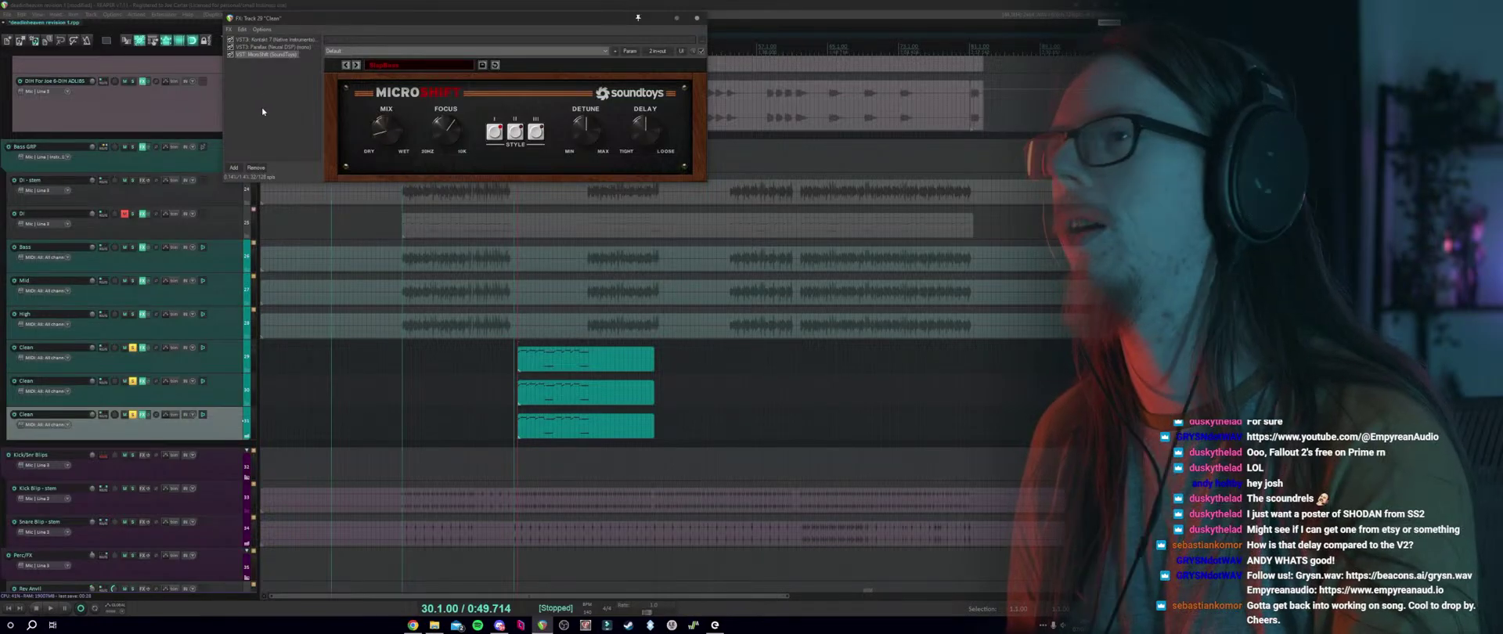
pyautogui.click(522, 340)
pyautogui.click(512, 337)
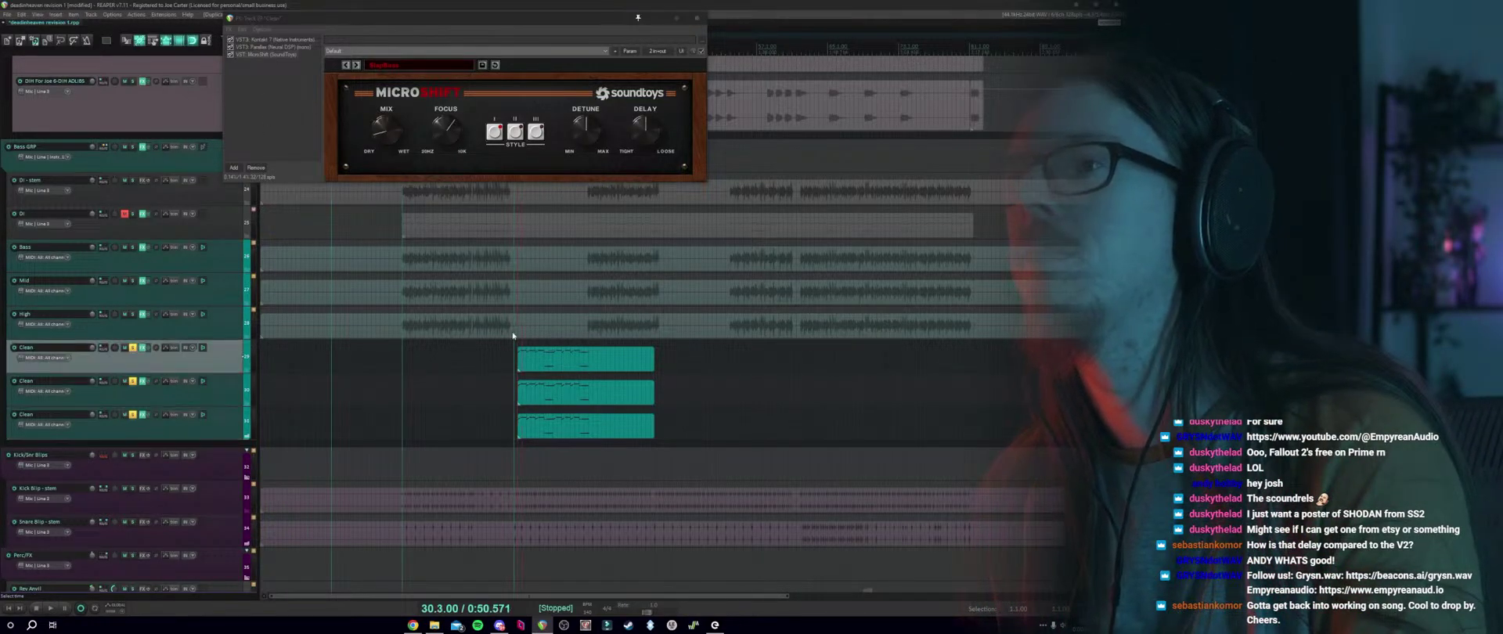
pyautogui.click(269, 47)
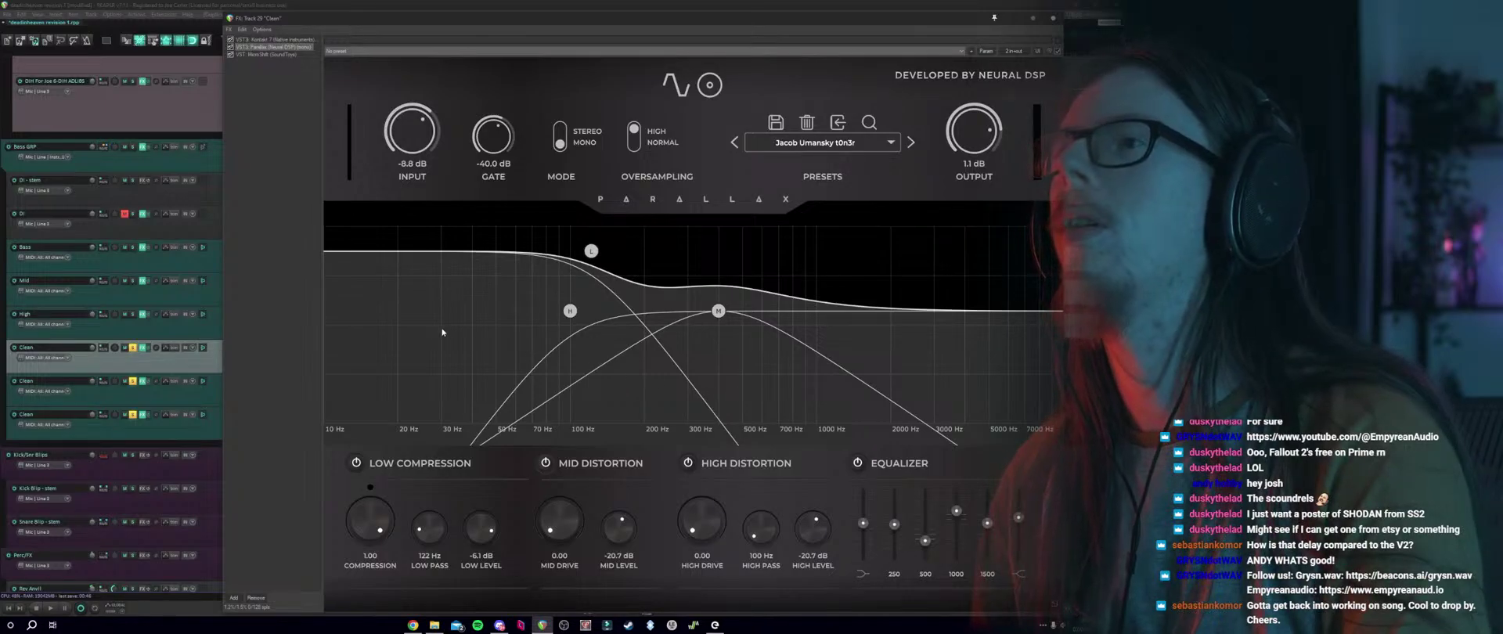
pyautogui.click(708, 86)
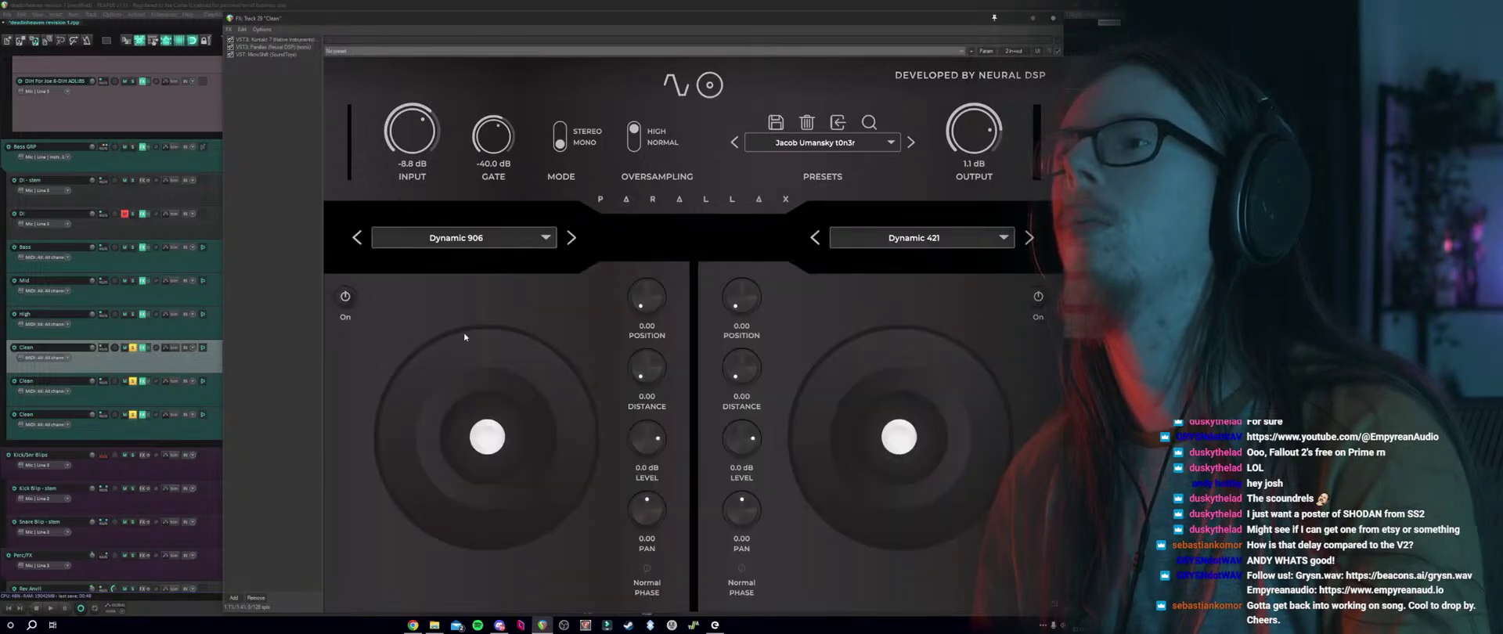
pyautogui.click(675, 82)
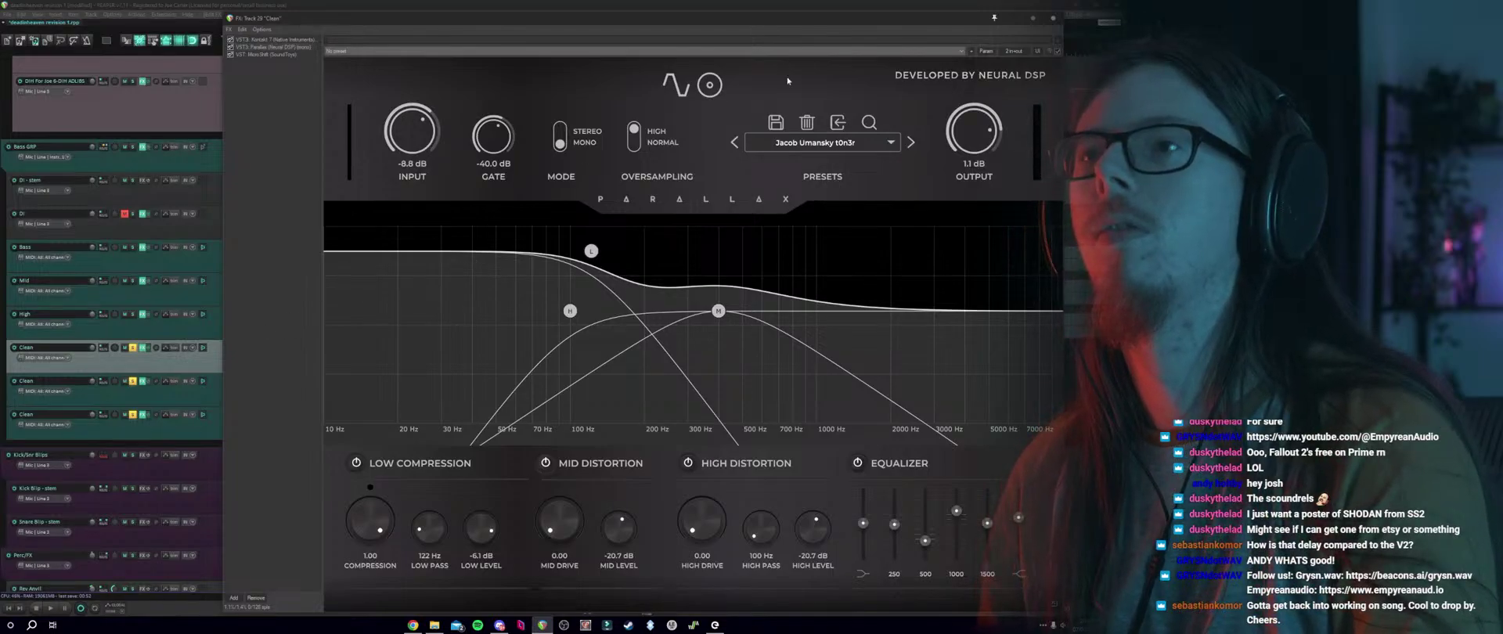
pyautogui.click(1054, 18)
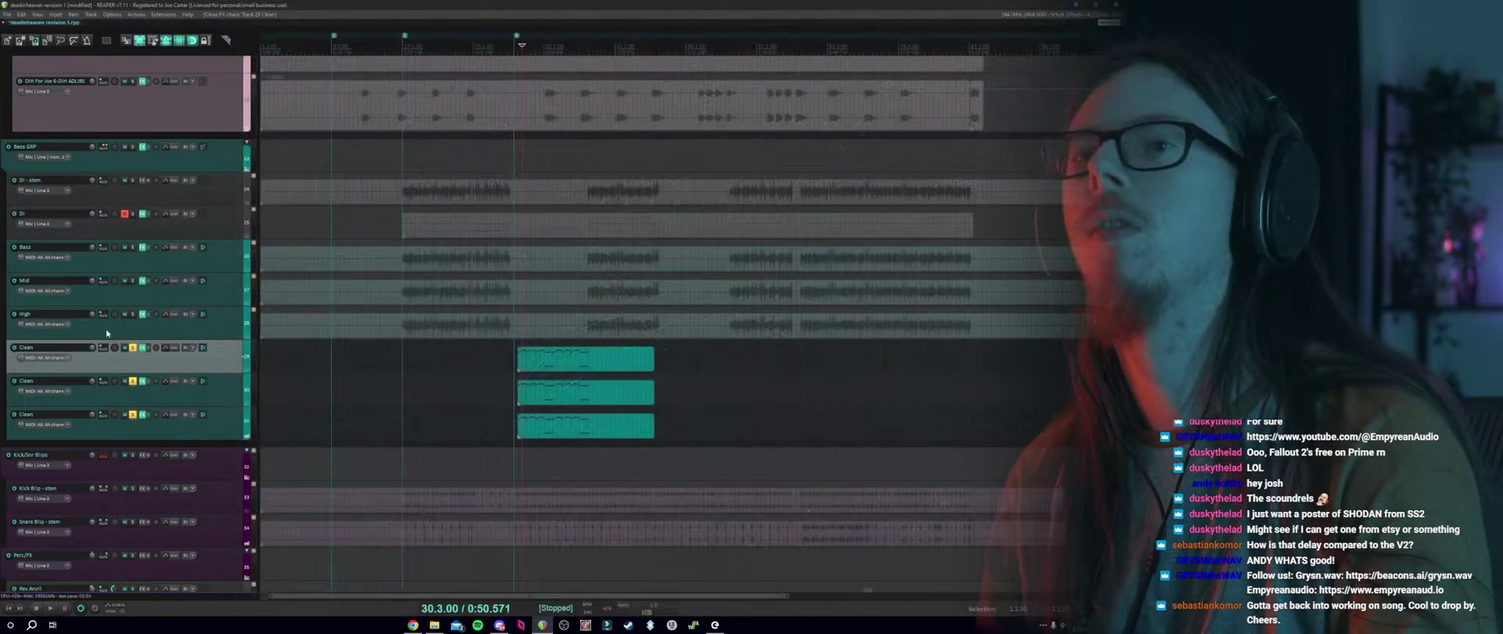
# Rename the three Clean tracks as Clean Low, Clean Mid and Clean High.
pyautogui.doubleClick(76, 350)
pyautogui.write('Ld')
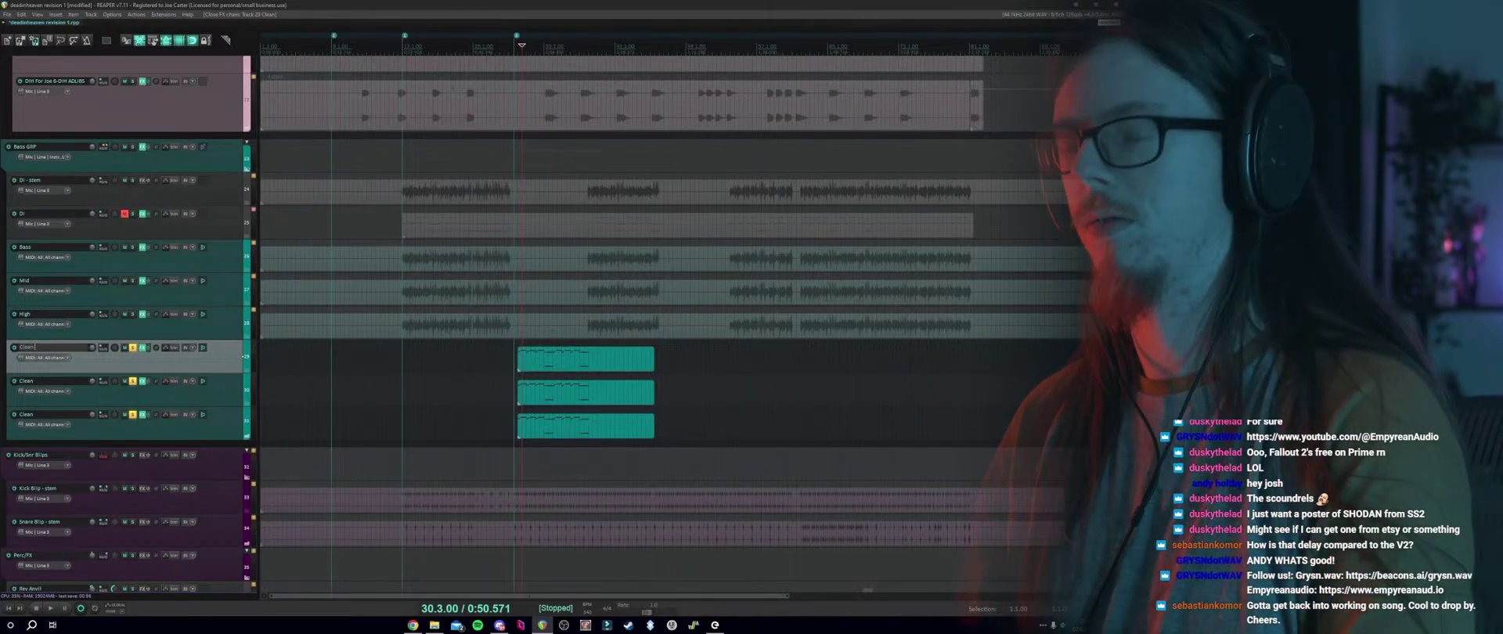
pyautogui.write('a')
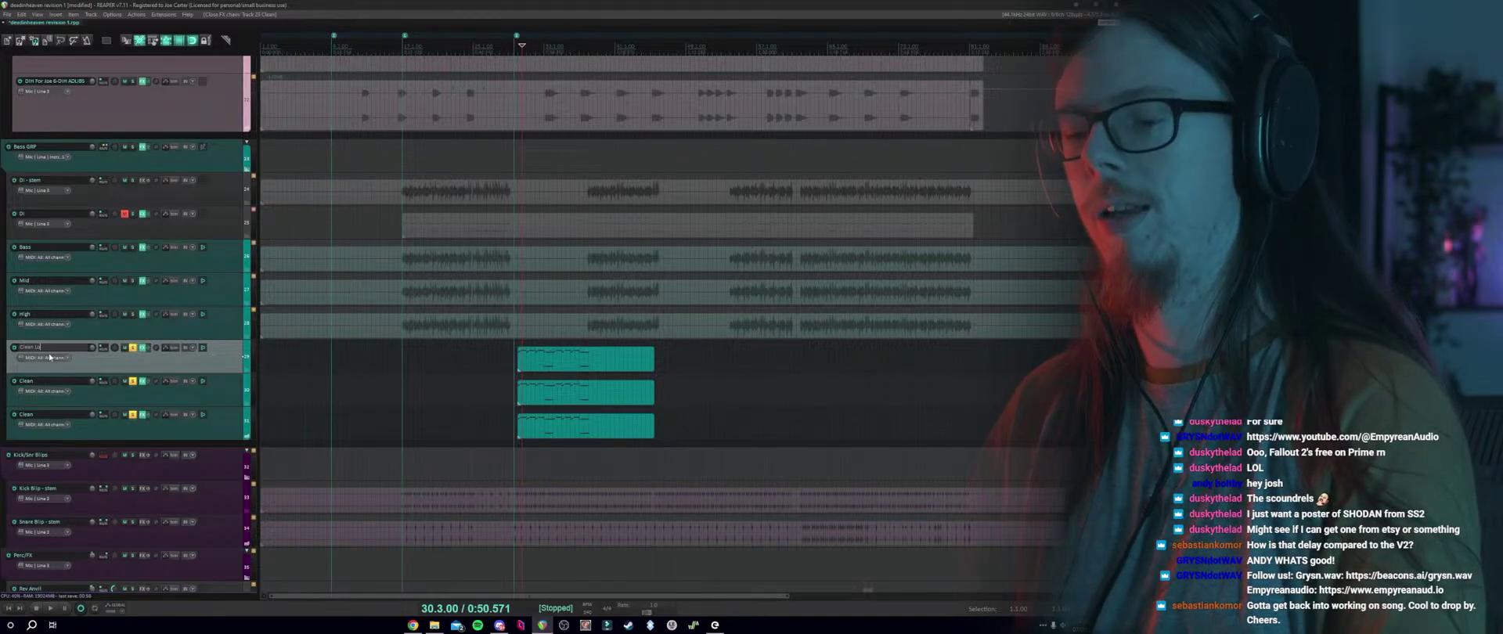
pyautogui.click(54, 379)
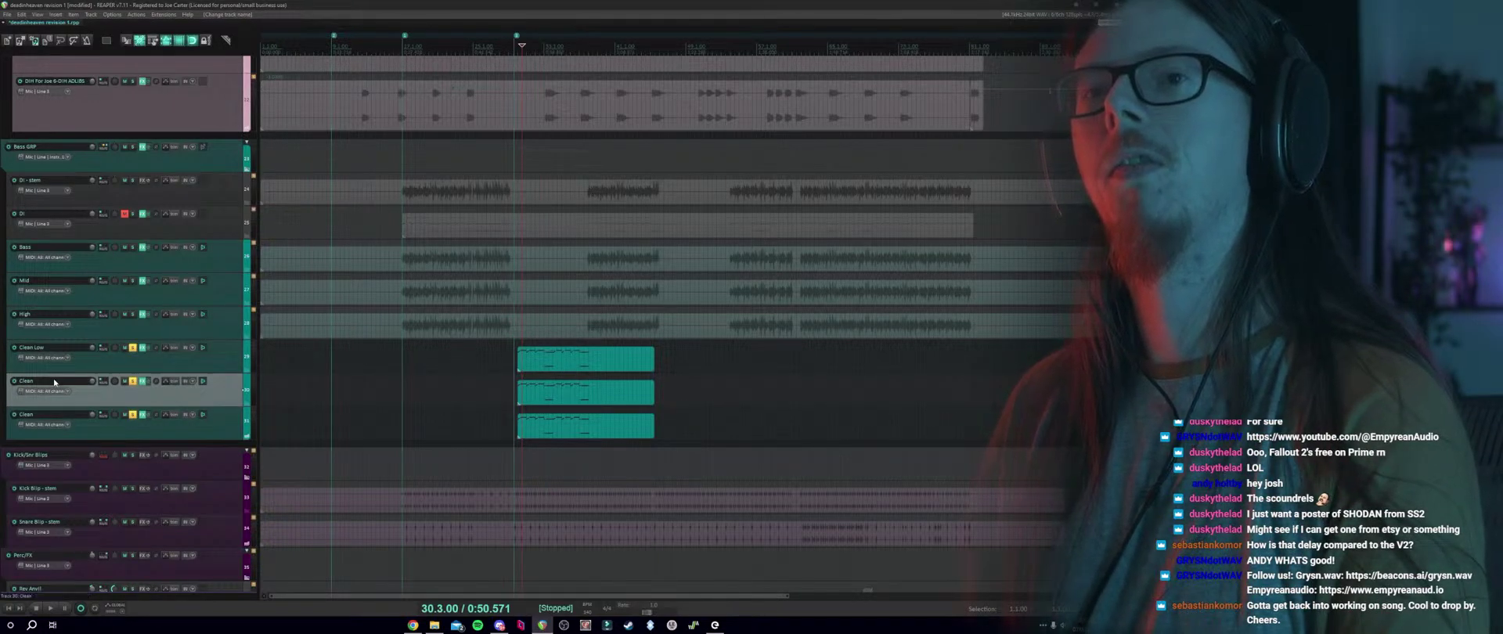
pyautogui.doubleClick(54, 381)
pyautogui.write('Mid')
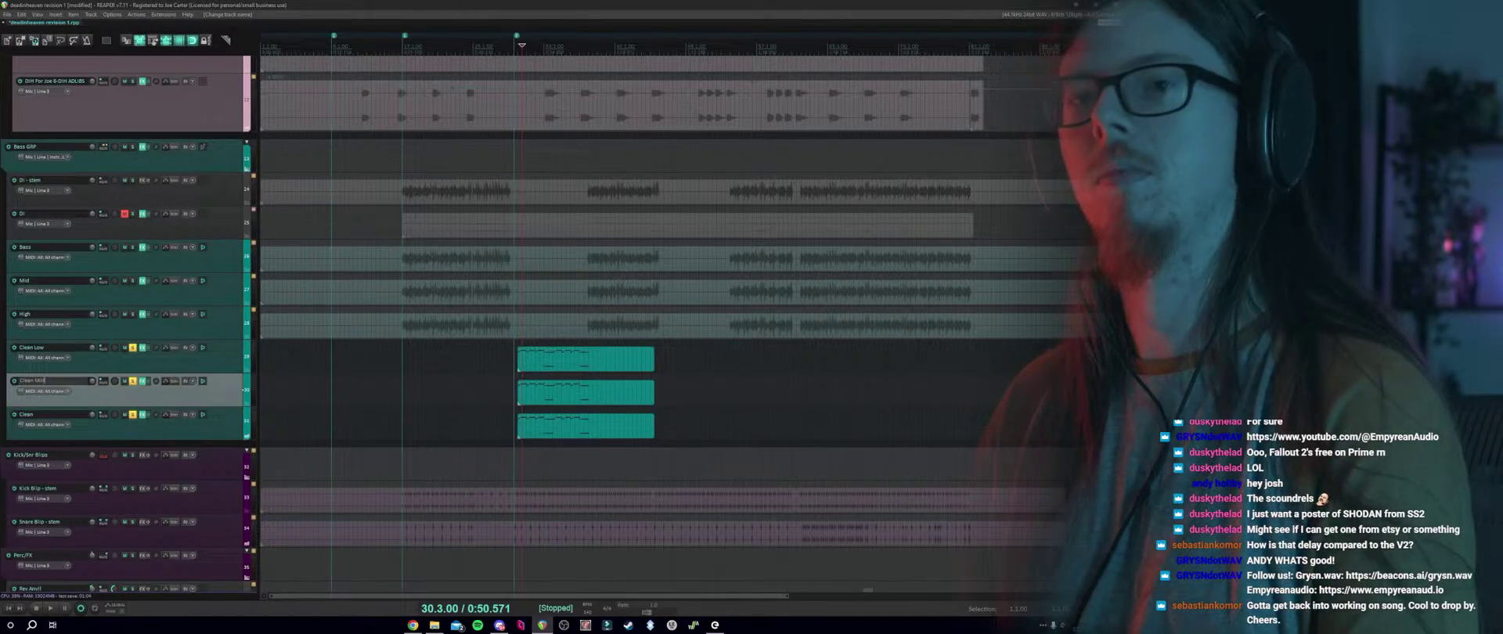
pyautogui.doubleClick(60, 414)
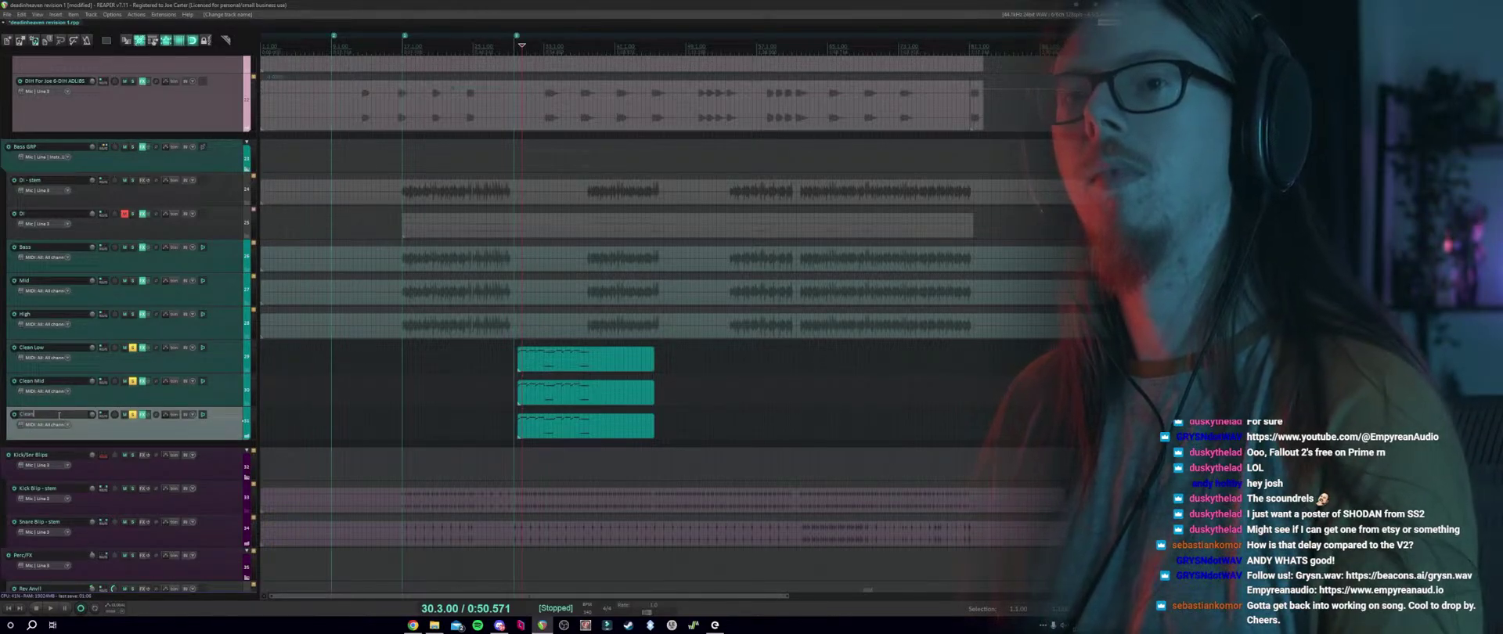
pyautogui.press('Return')
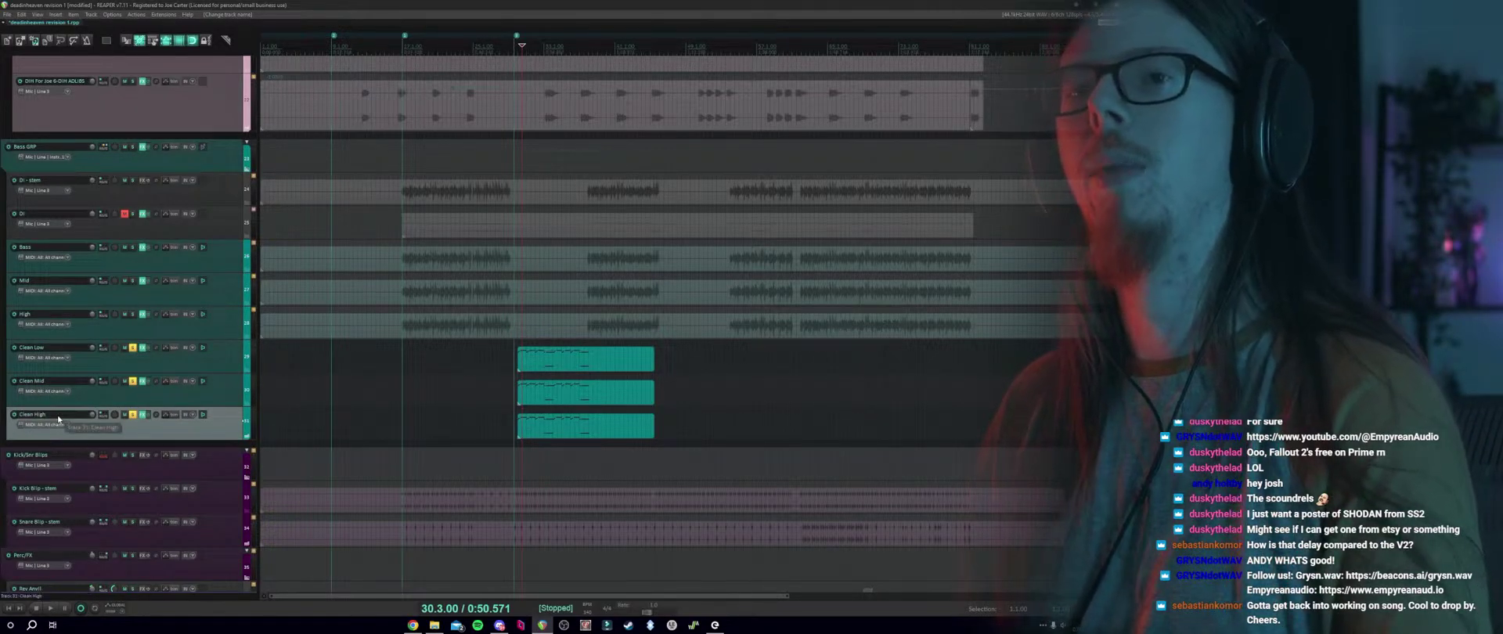
pyautogui.click(516, 344)
pyautogui.scroll(3, 505, 327)
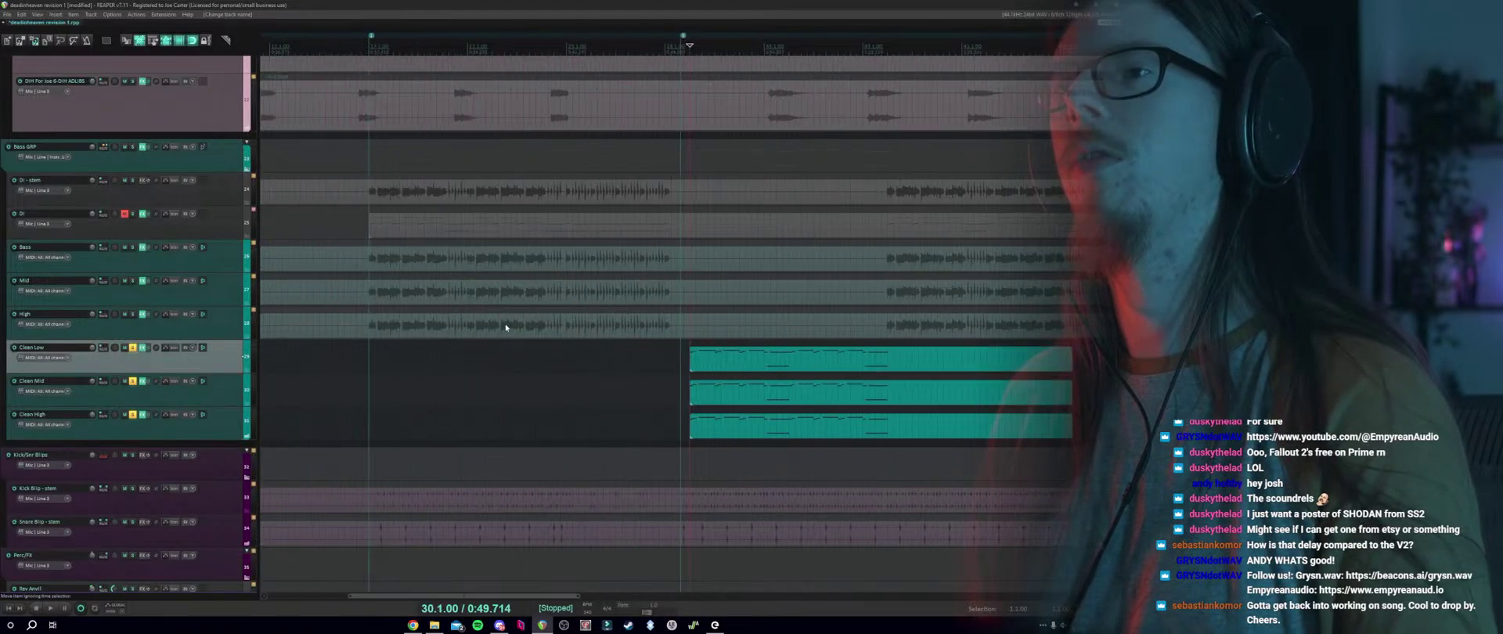
pyautogui.click(150, 402)
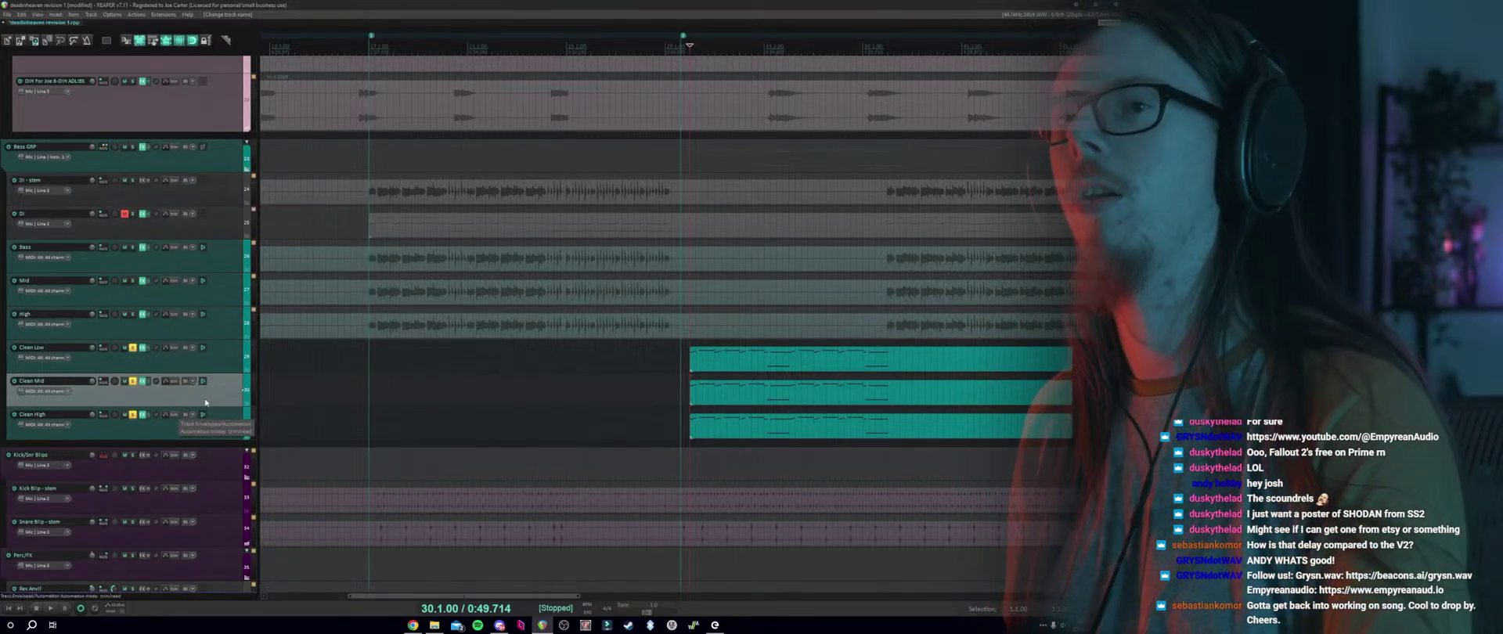
pyautogui.click(105, 430)
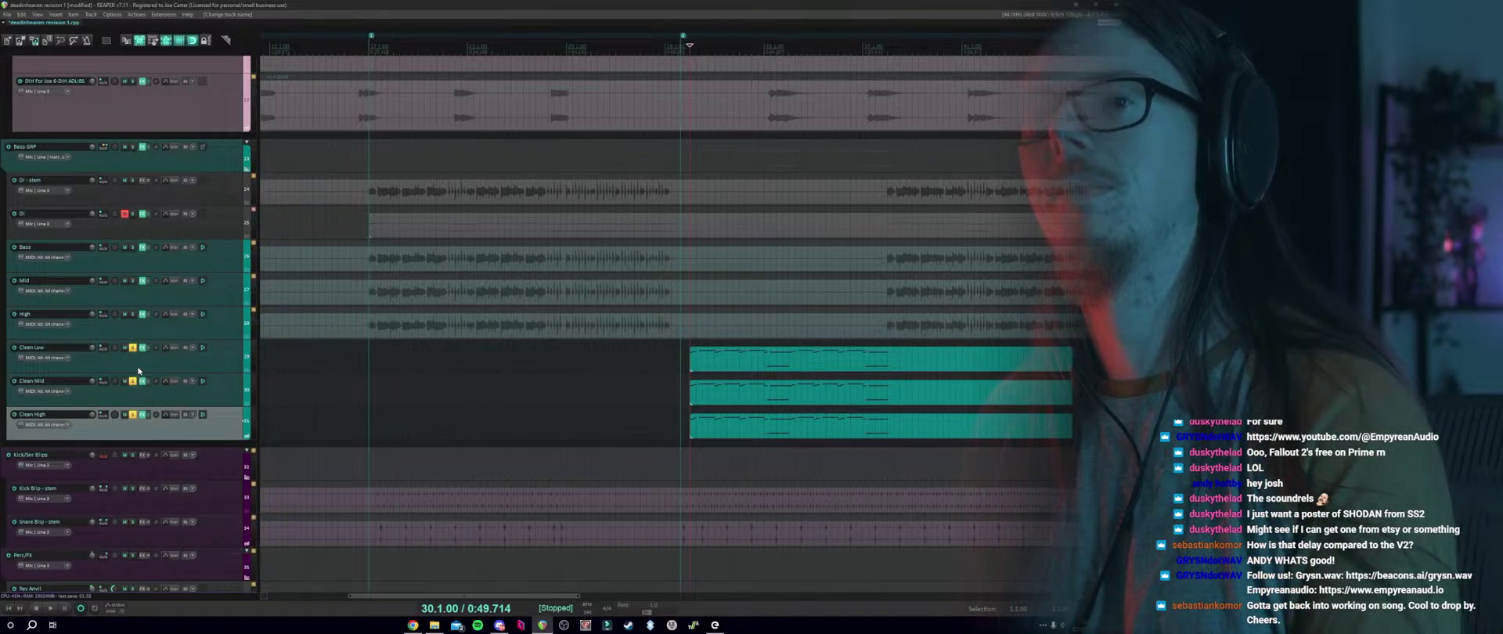
pyautogui.rightClick(138, 367)
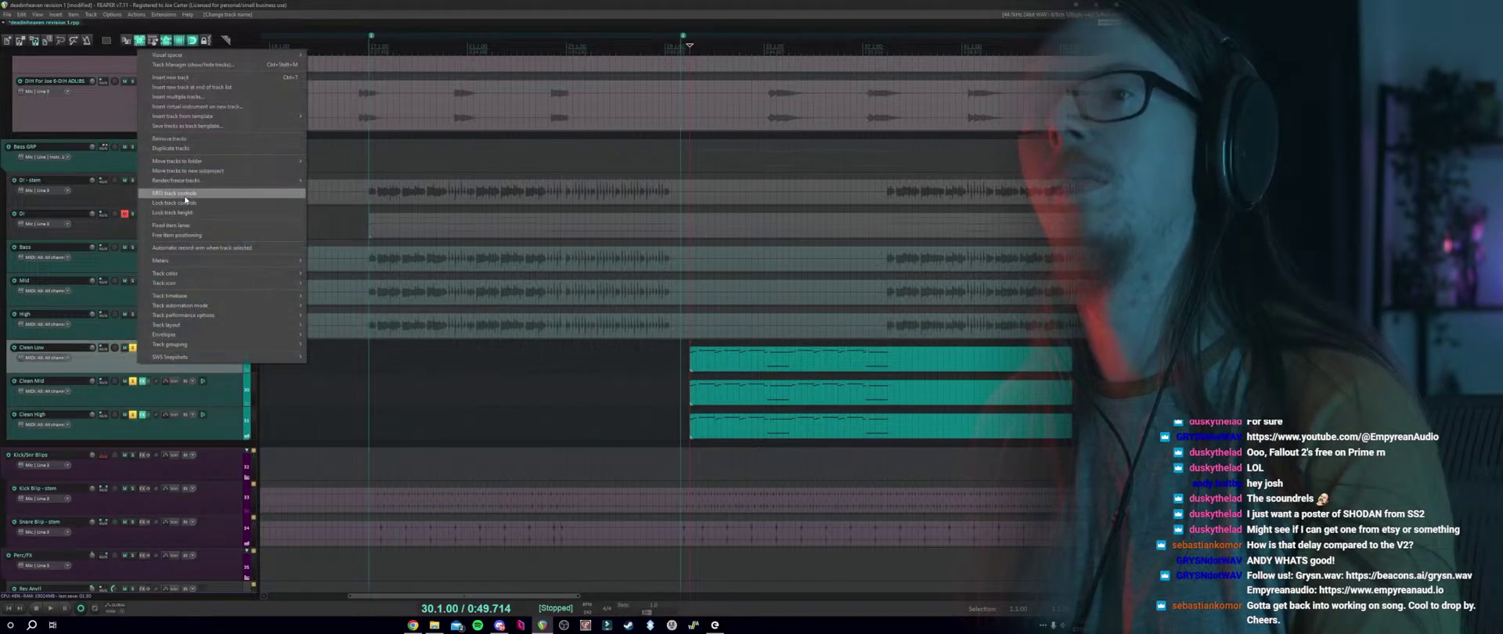
pyautogui.click(171, 76)
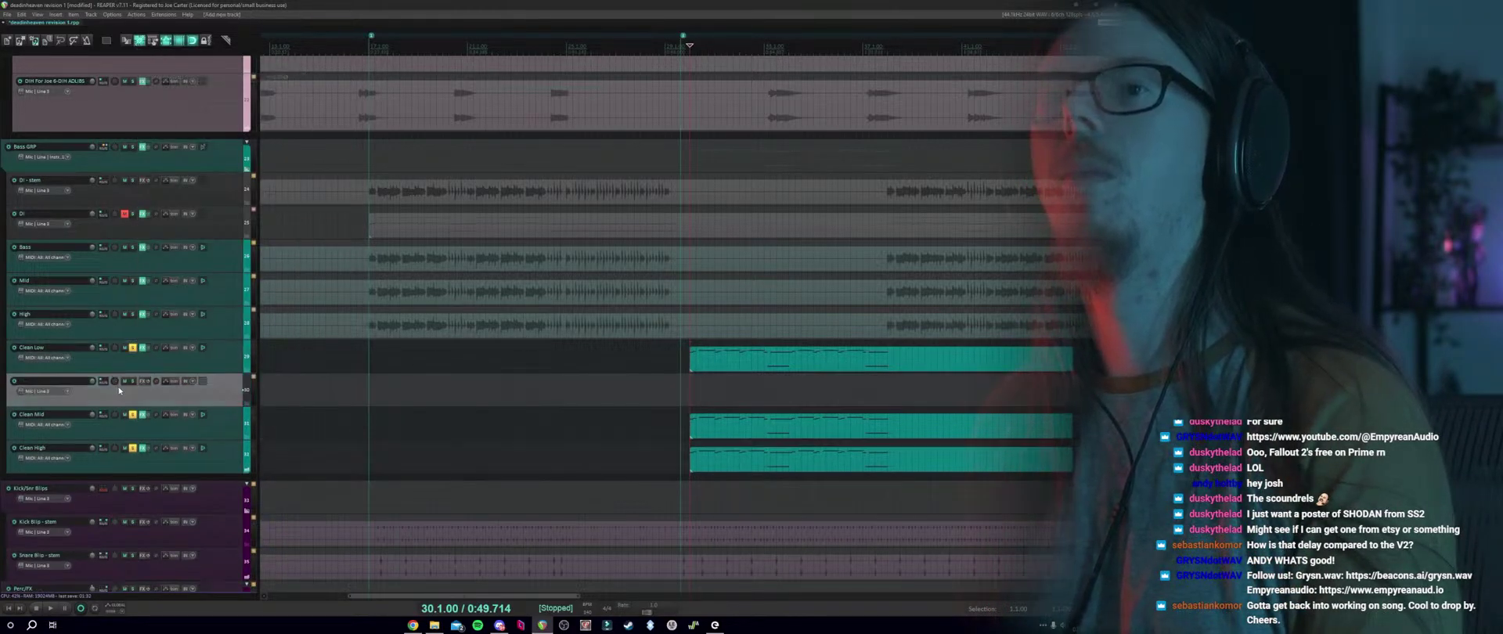
pyautogui.moveTo(105, 341); pyautogui.dragTo(105, 341)
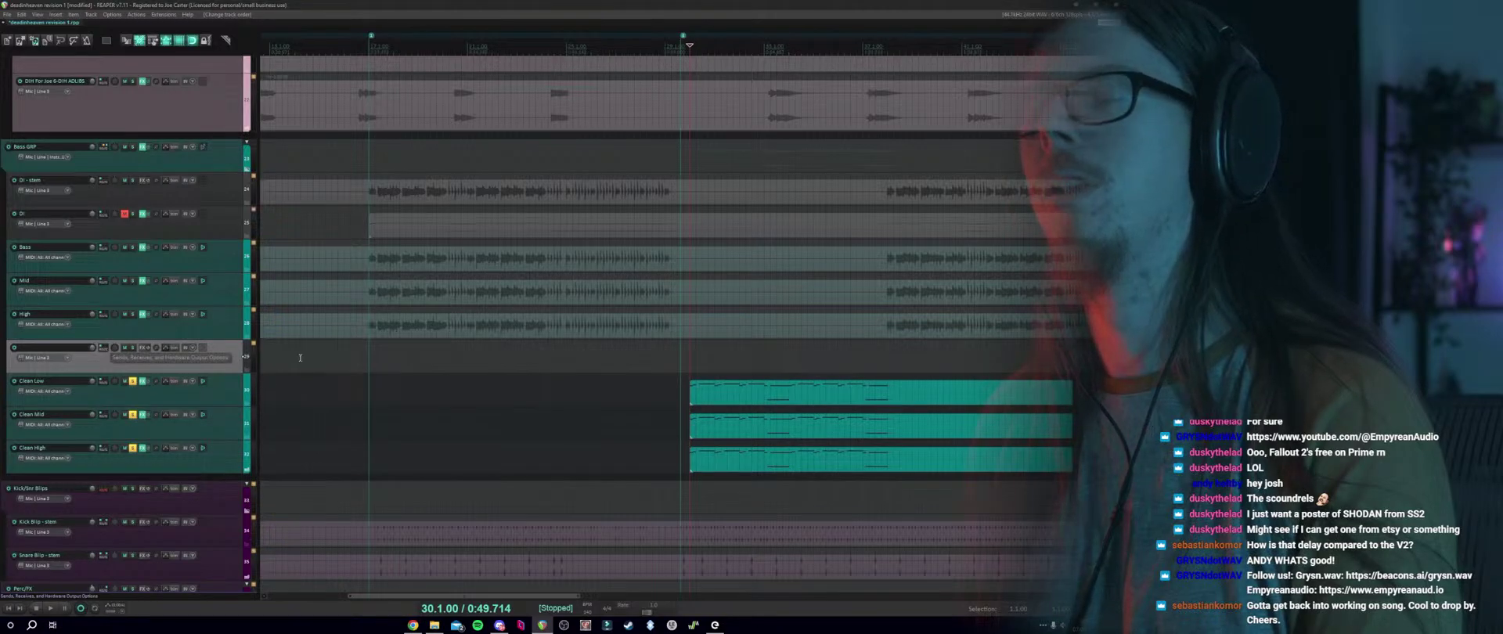
pyautogui.press('Delete')
# Duplicate the Clean Low track, place the copy above it and rename the copy DI Clean.
pyautogui.click(117, 364)
pyautogui.rightClick(123, 364)
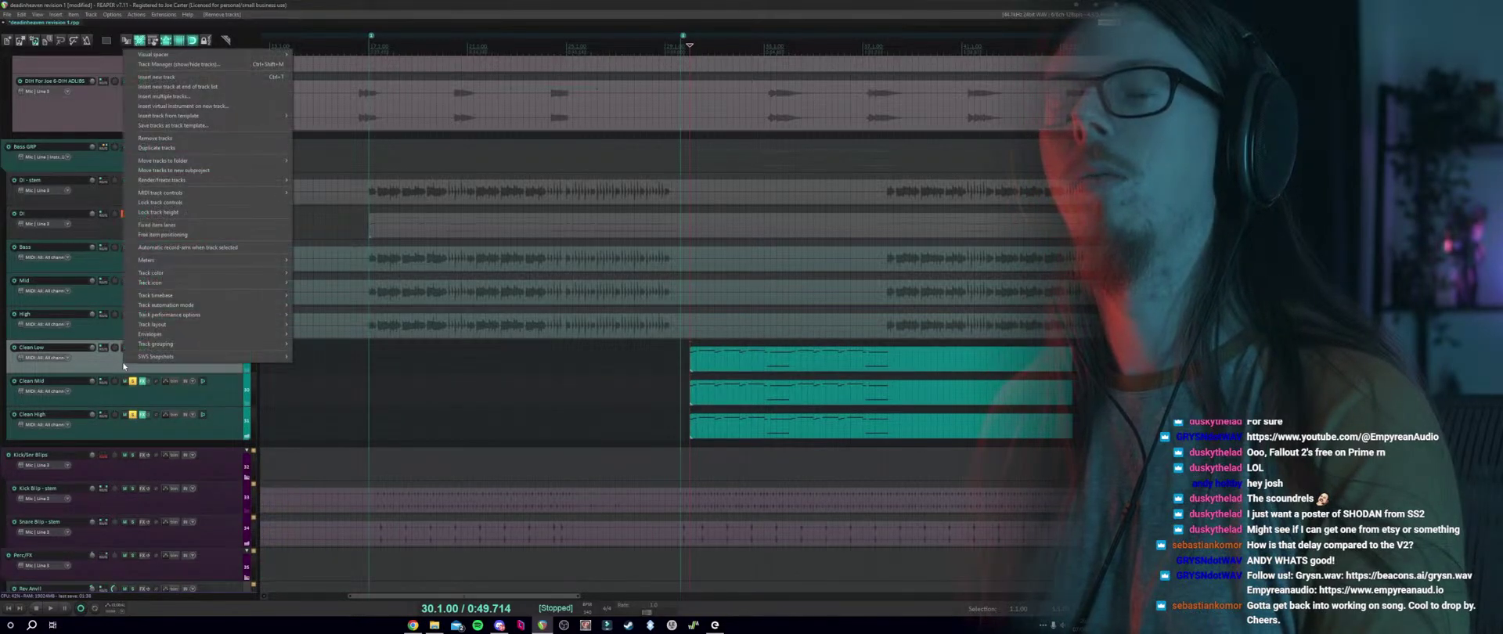
pyautogui.click(156, 148)
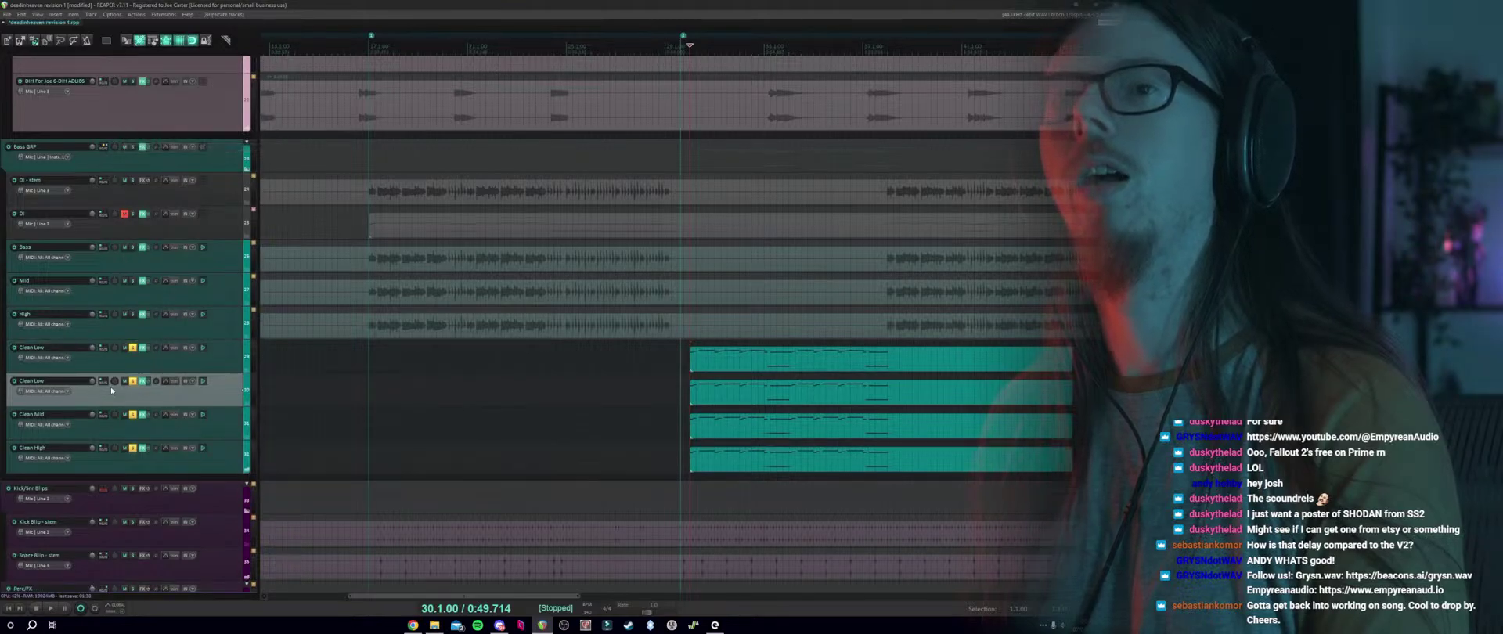
pyautogui.moveTo(119, 394); pyautogui.dragTo(78, 344)
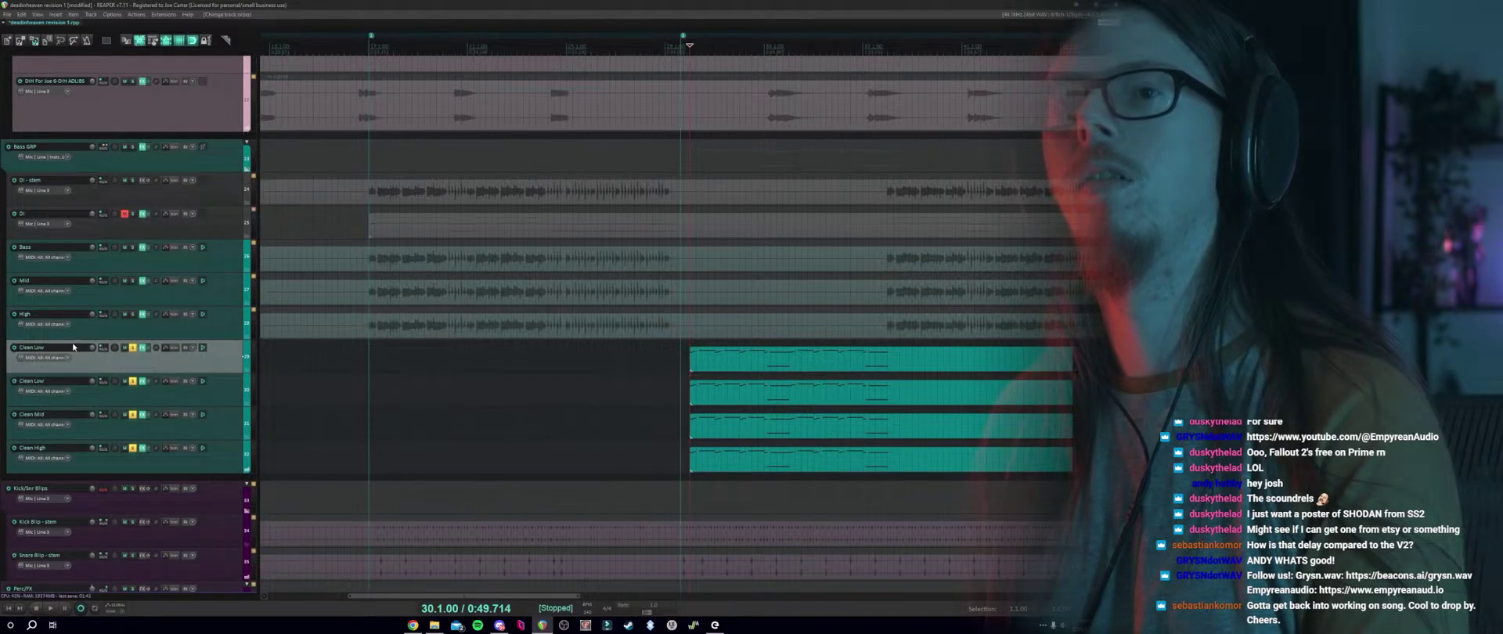
pyautogui.doubleClick(72, 348)
pyautogui.write('DI Clean')
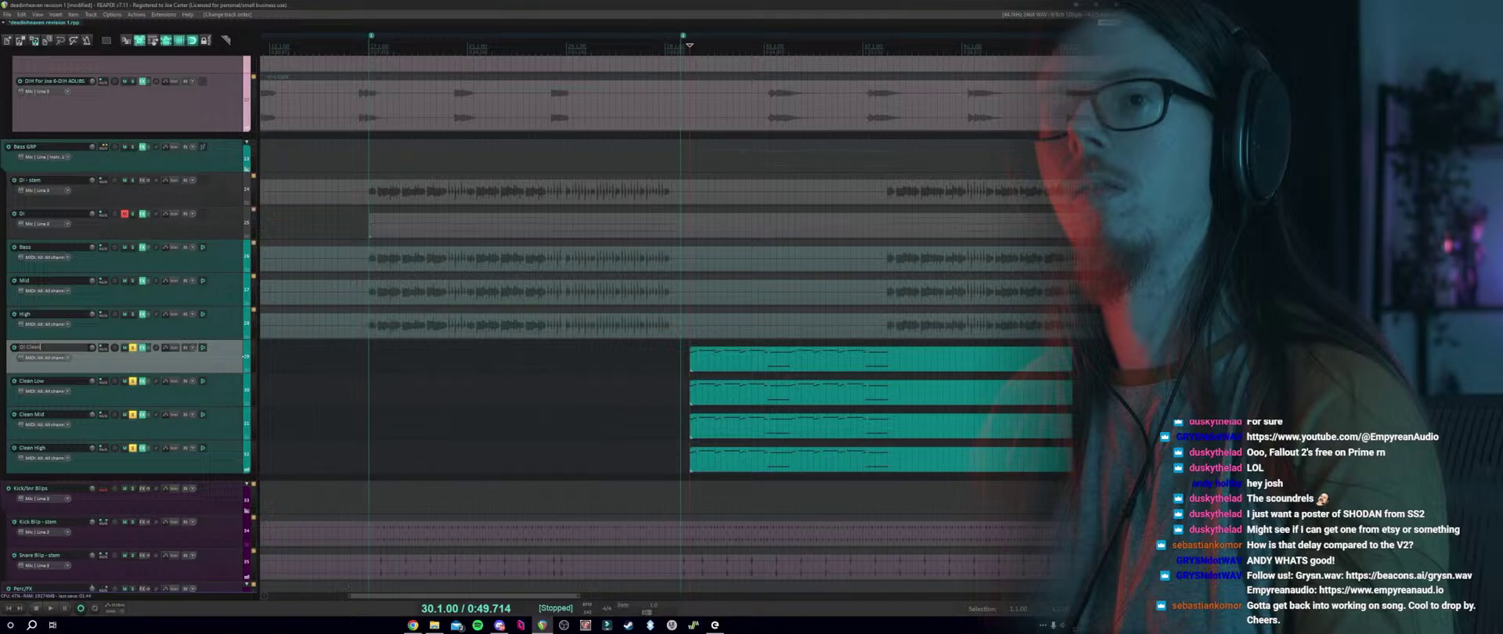
pyautogui.press('Return')
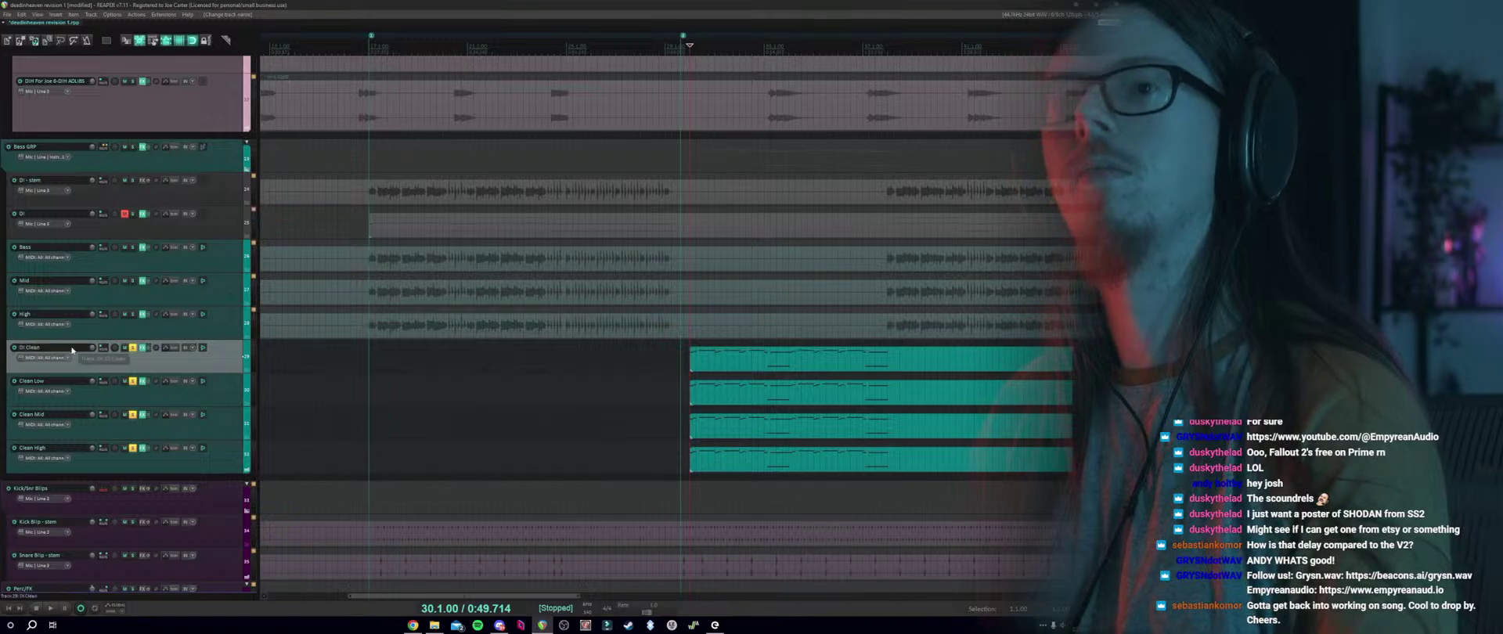
# Remove Parallax and MicroShift from the DI Clean effects chain, keeping only Kontakt, and close the chain.
pyautogui.click(142, 348)
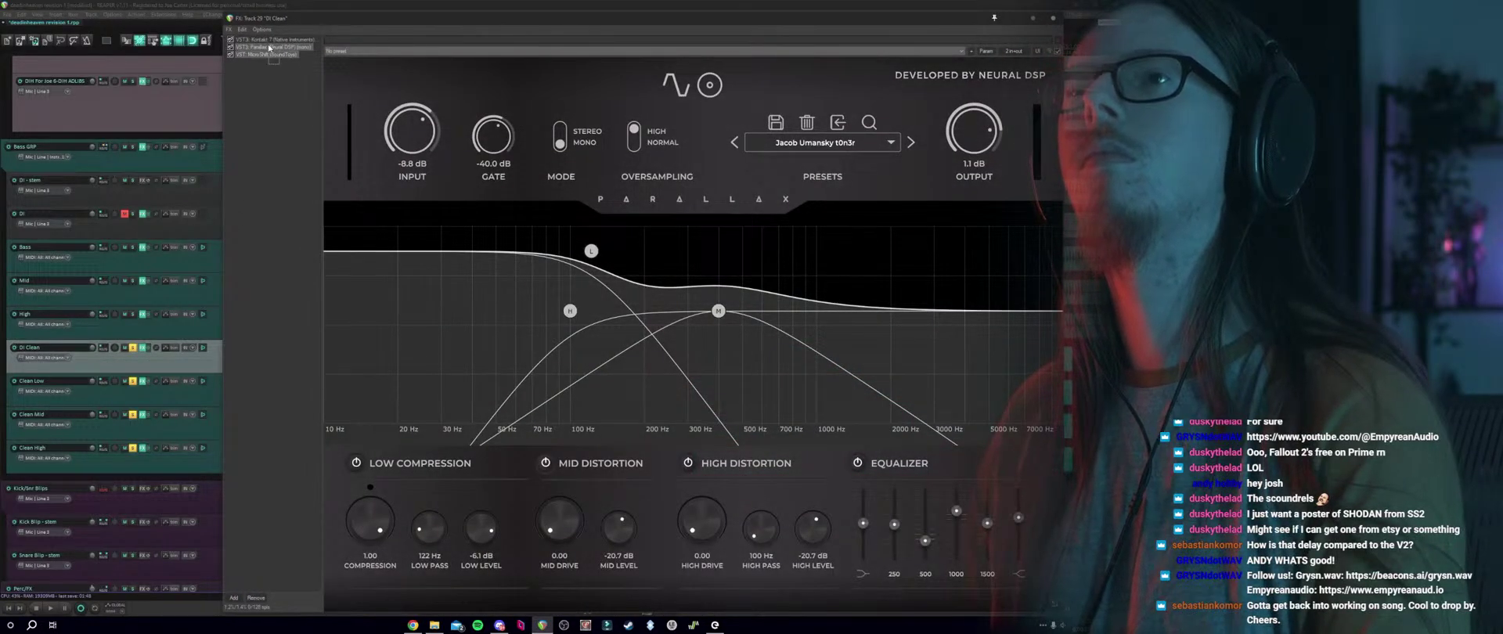
pyautogui.press('Delete')
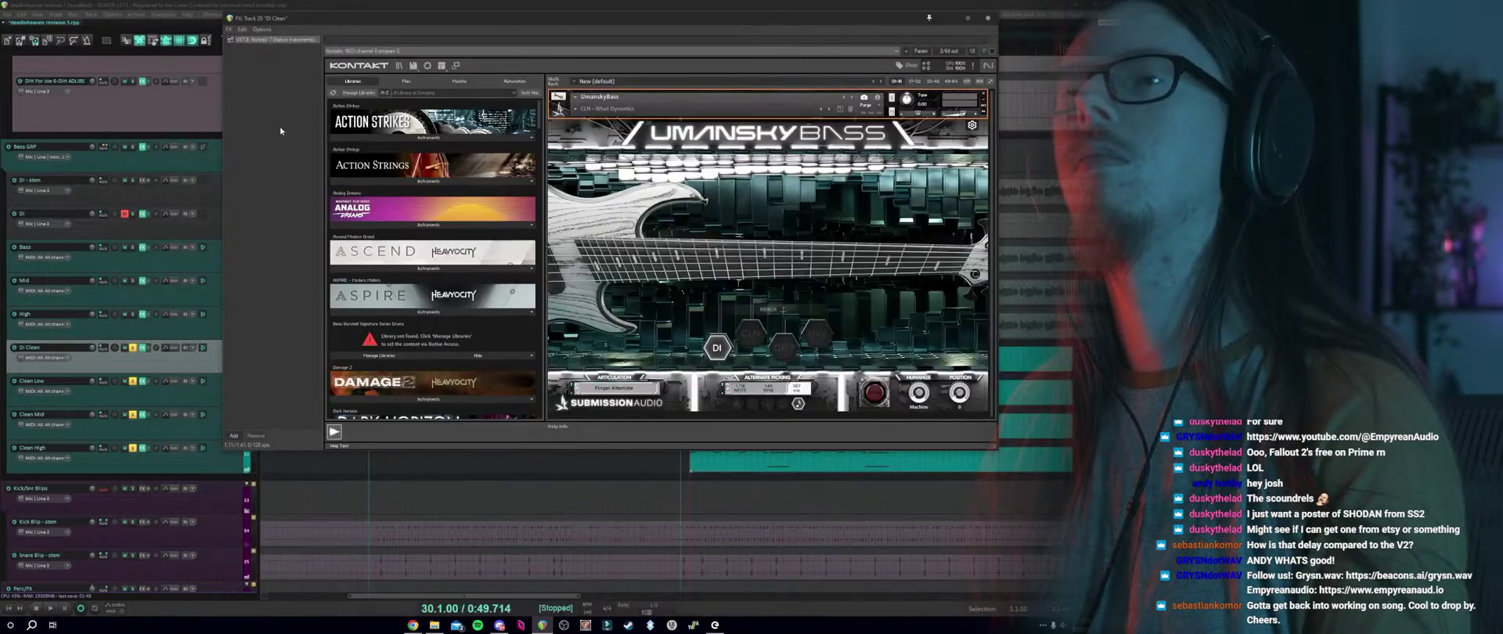
pyautogui.click(988, 19)
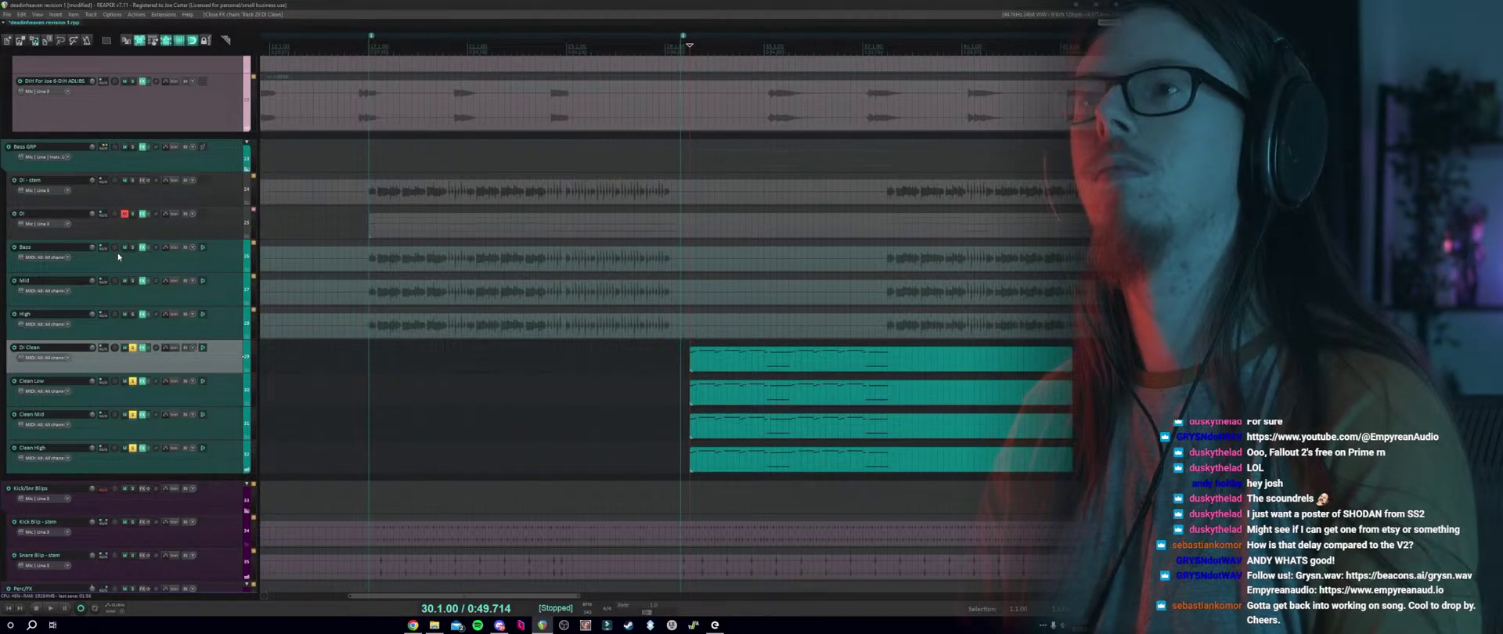
# Unsolo DI Clean and the three Clean tracks, and render DI Clean to a mono stem track with the original muted.
pyautogui.click(132, 347)
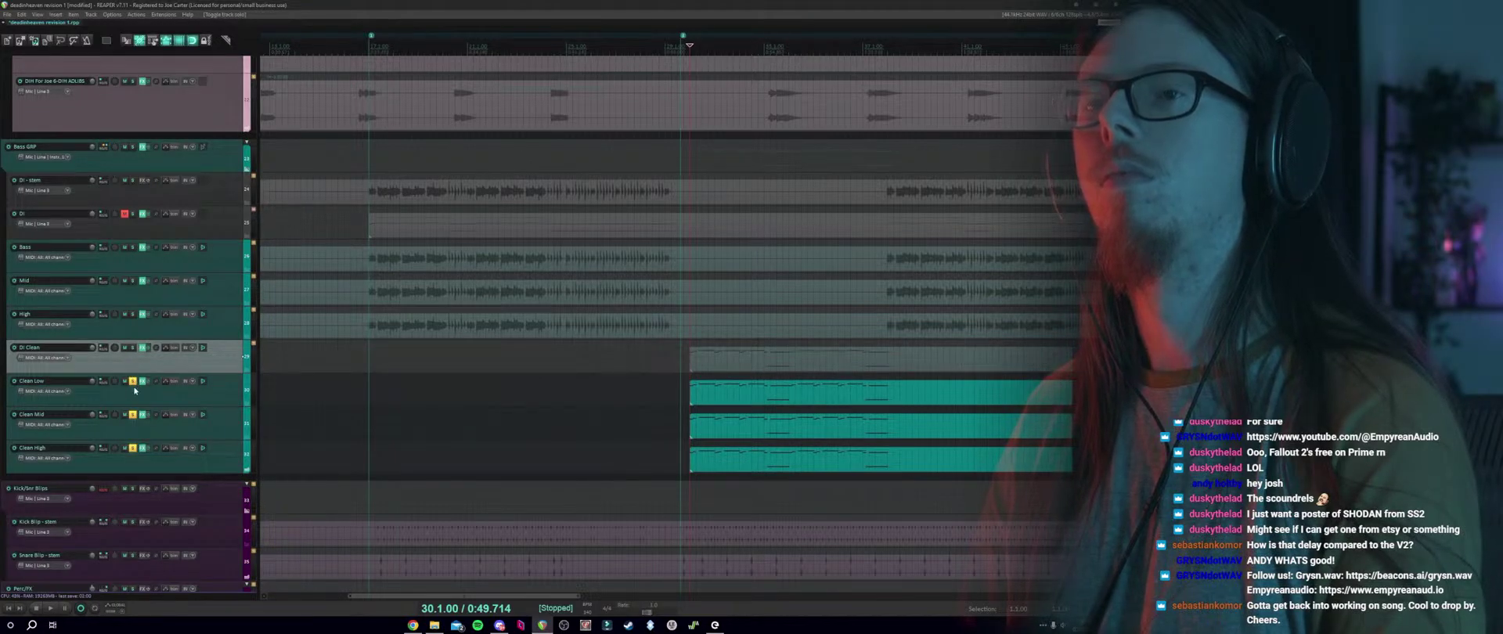
pyautogui.moveTo(132, 381); pyautogui.dragTo(134, 447)
pyautogui.rightClick(144, 362)
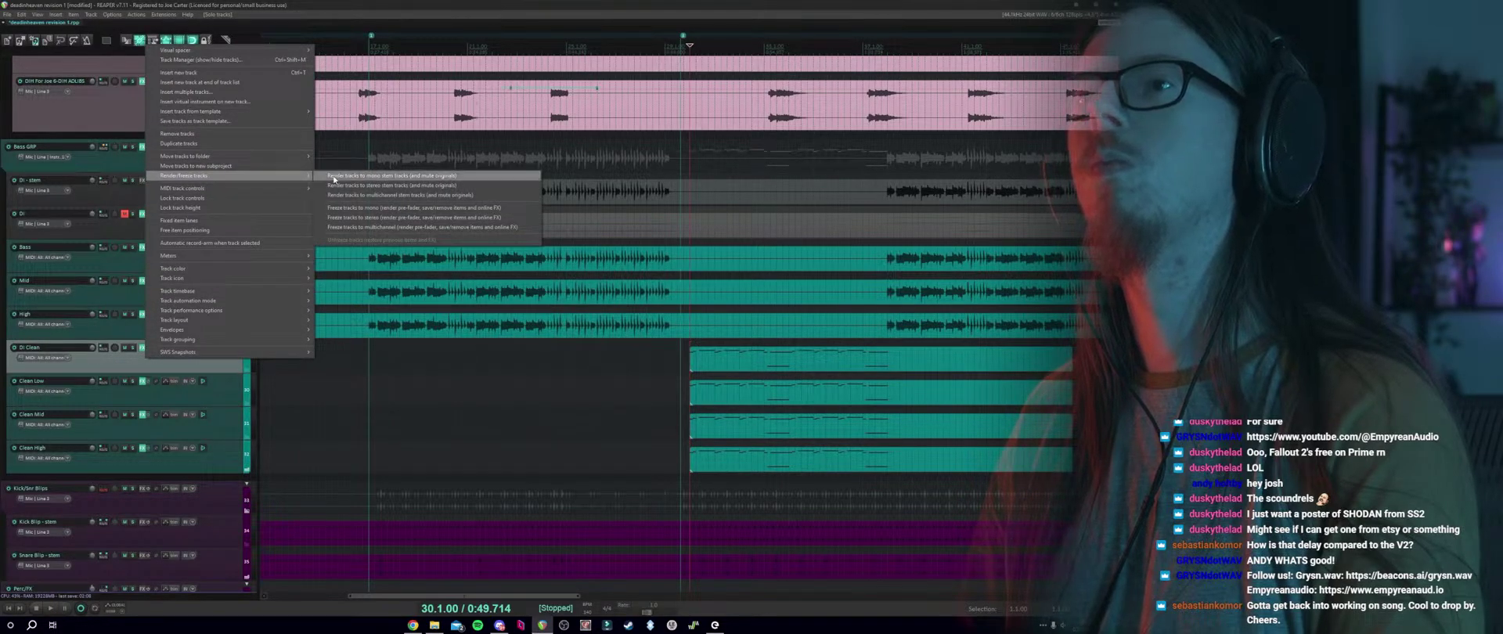
pyautogui.click(337, 176)
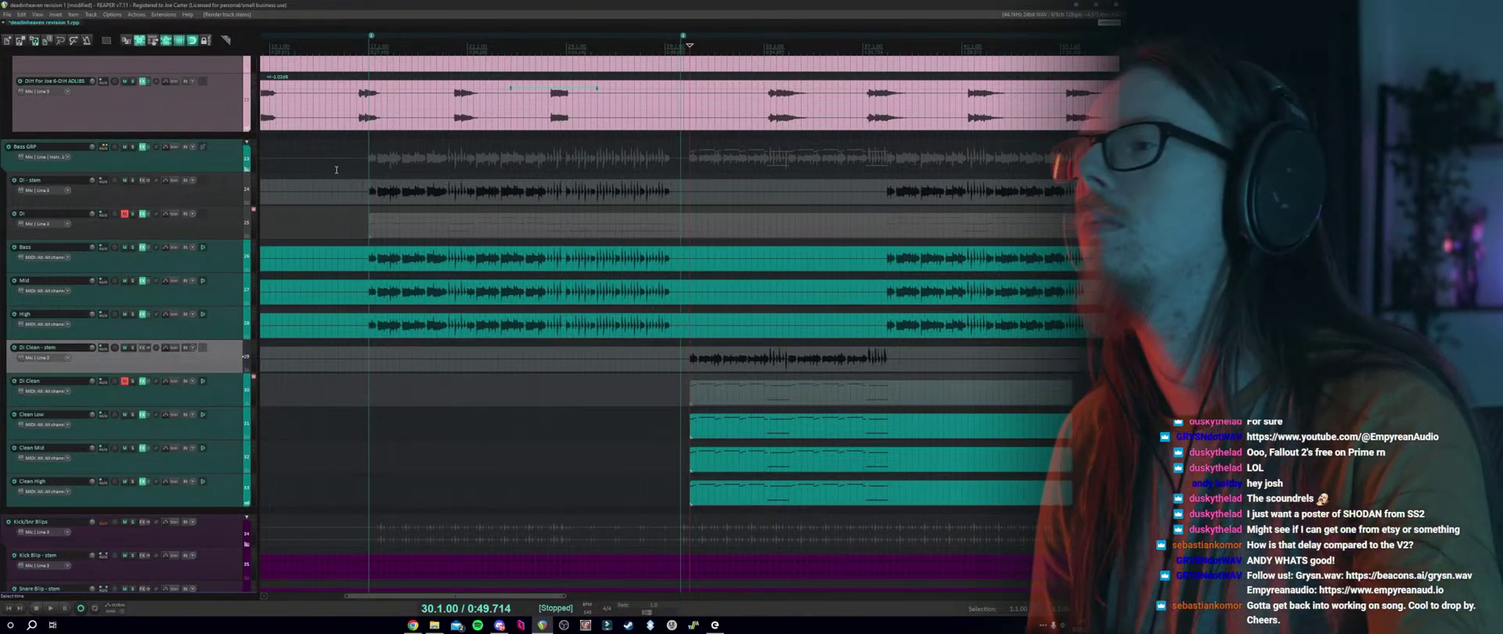
pyautogui.click(199, 396)
pyautogui.press('Delete')
pyautogui.click(549, 337)
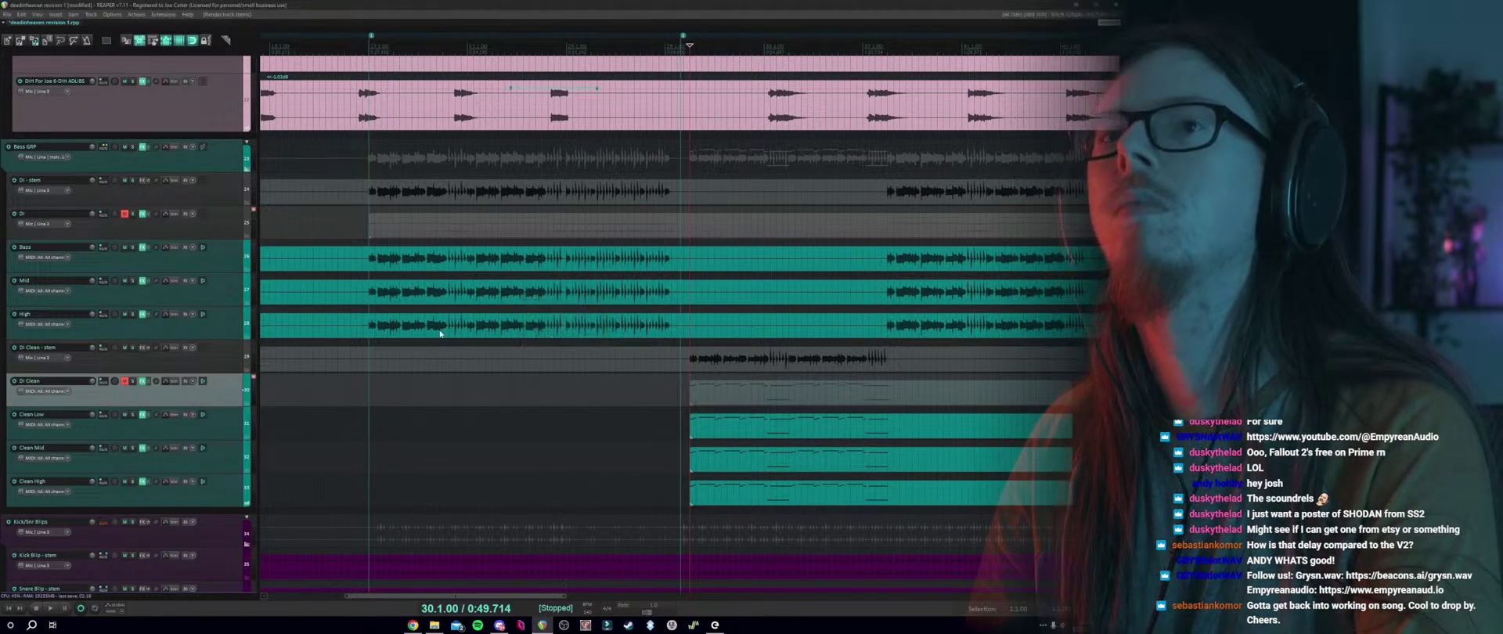
pyautogui.click(230, 231)
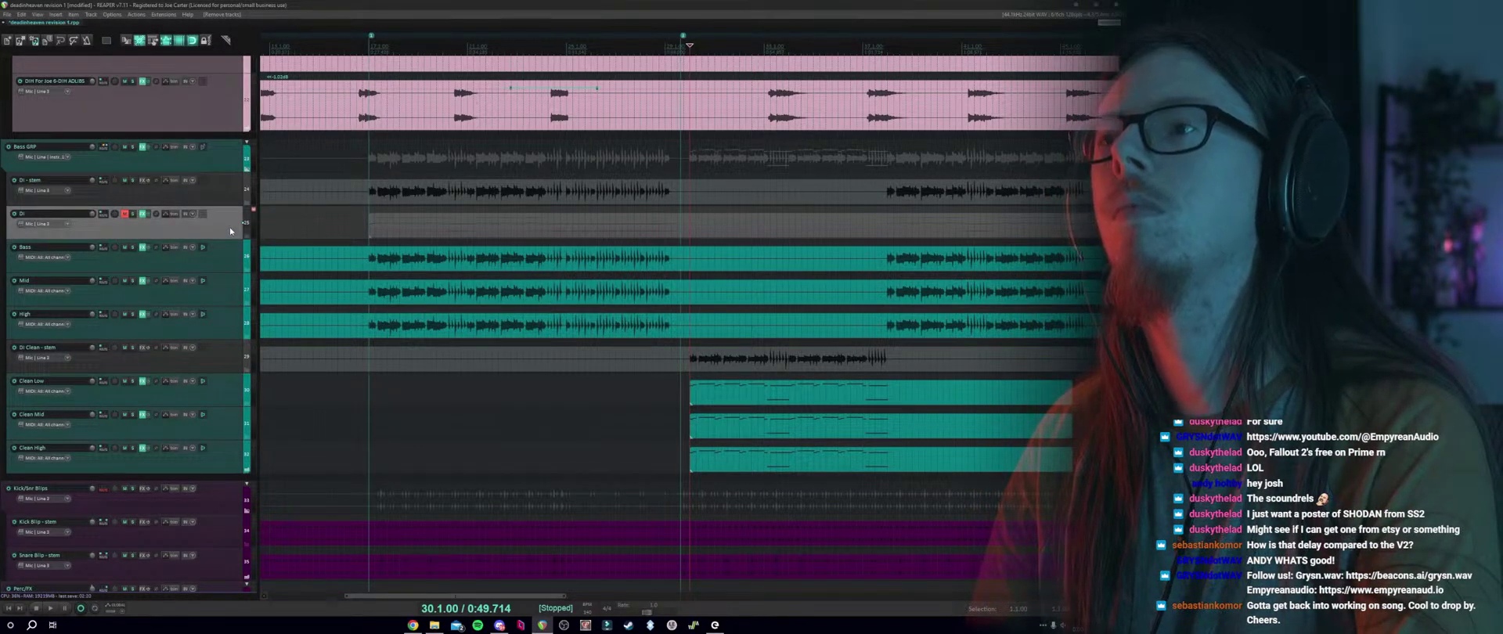
pyautogui.hotkey('ctrl', 'z')
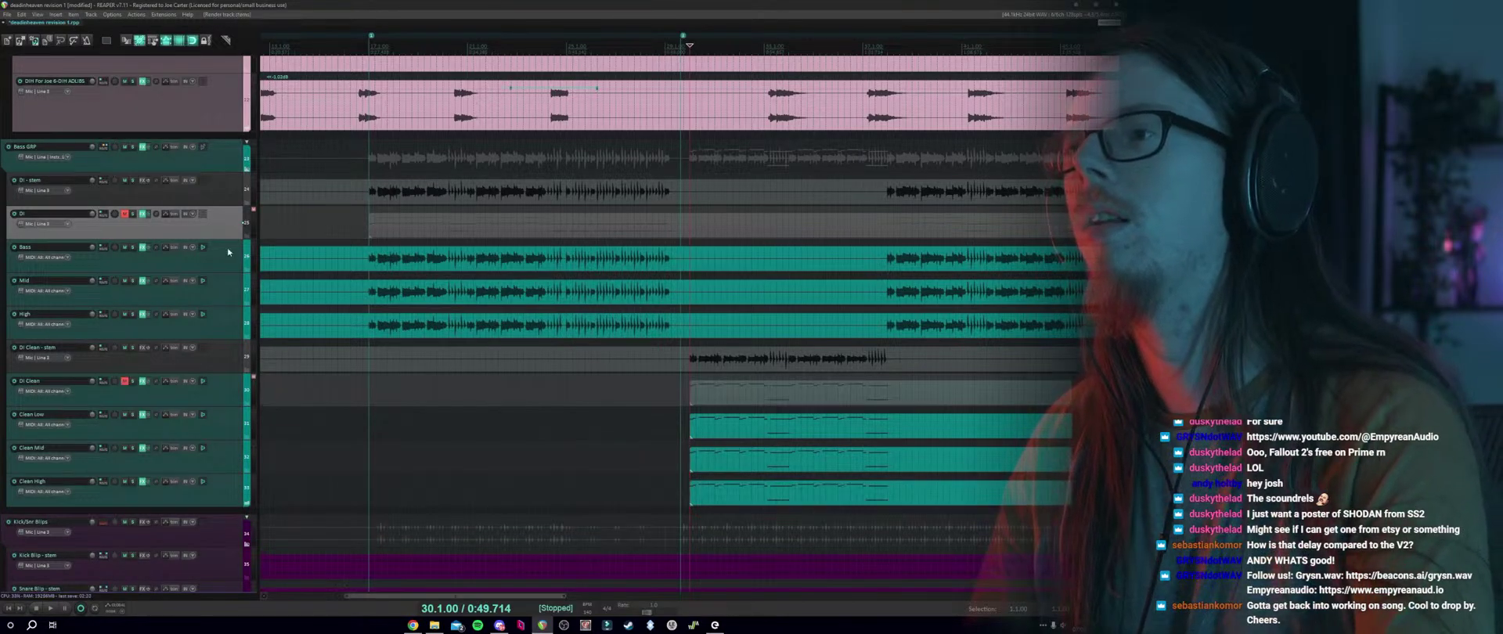
# Delete the MIDI items from the Clean Low, Clean Mid and Clean High tracks.
pyautogui.scroll(-2, 824, 461)
pyautogui.moveTo(830, 505); pyautogui.dragTo(642, 419)
pyautogui.press('Delete')
# Select the rendered DI Clean stem item and move its track below the muted DI Clean track.
pyautogui.click(640, 359)
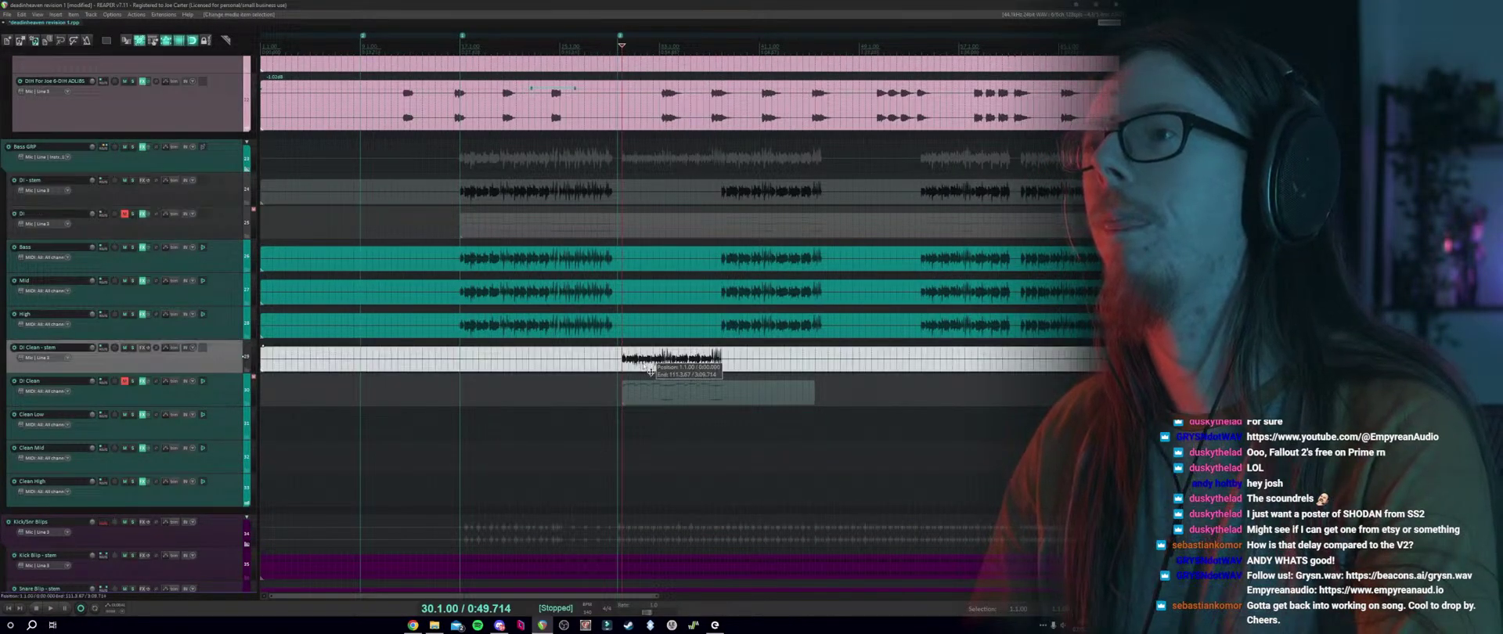
pyautogui.moveTo(157, 356); pyautogui.dragTo(202, 400)
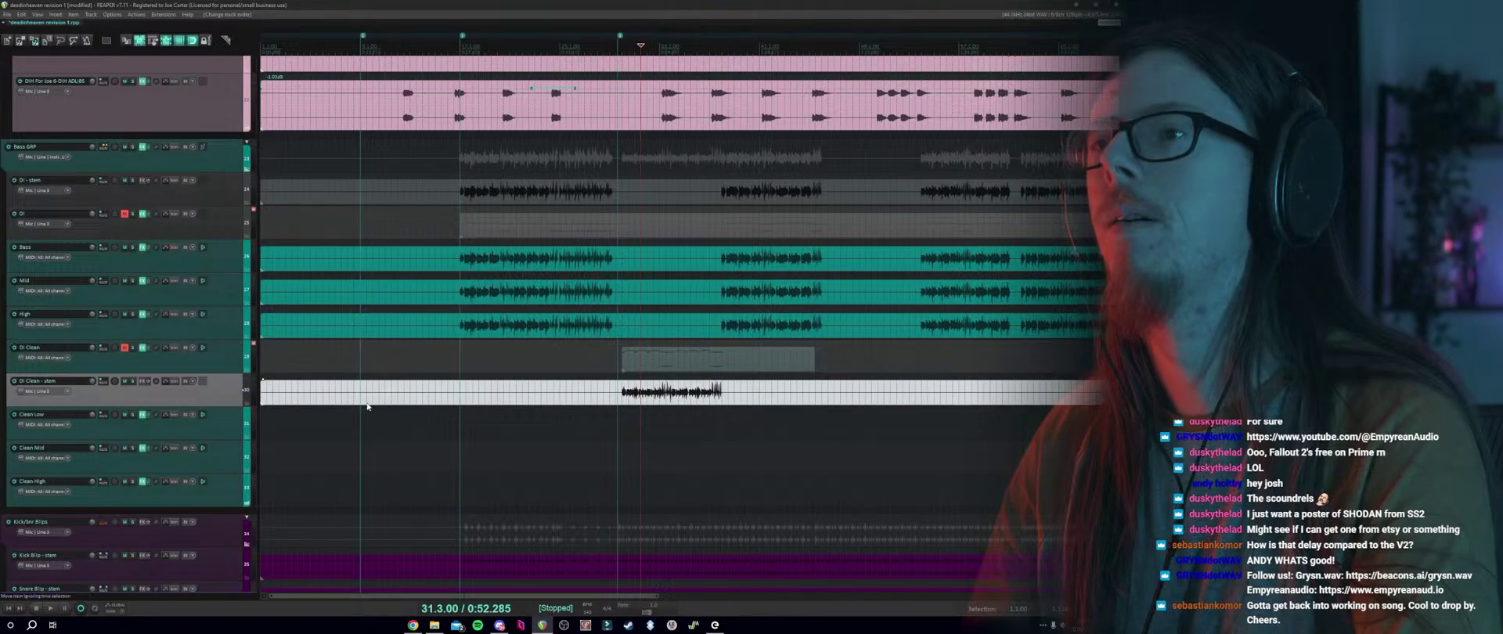
# Copy the DI Clean stem item onto the Clean Low, Clean Mid and Clean High tracks, and mute the DI Clean stem track.
pyautogui.scroll(-2, 367, 406)
pyautogui.moveTo(367, 396); pyautogui.dragTo(296, 494)
pyautogui.click(126, 384)
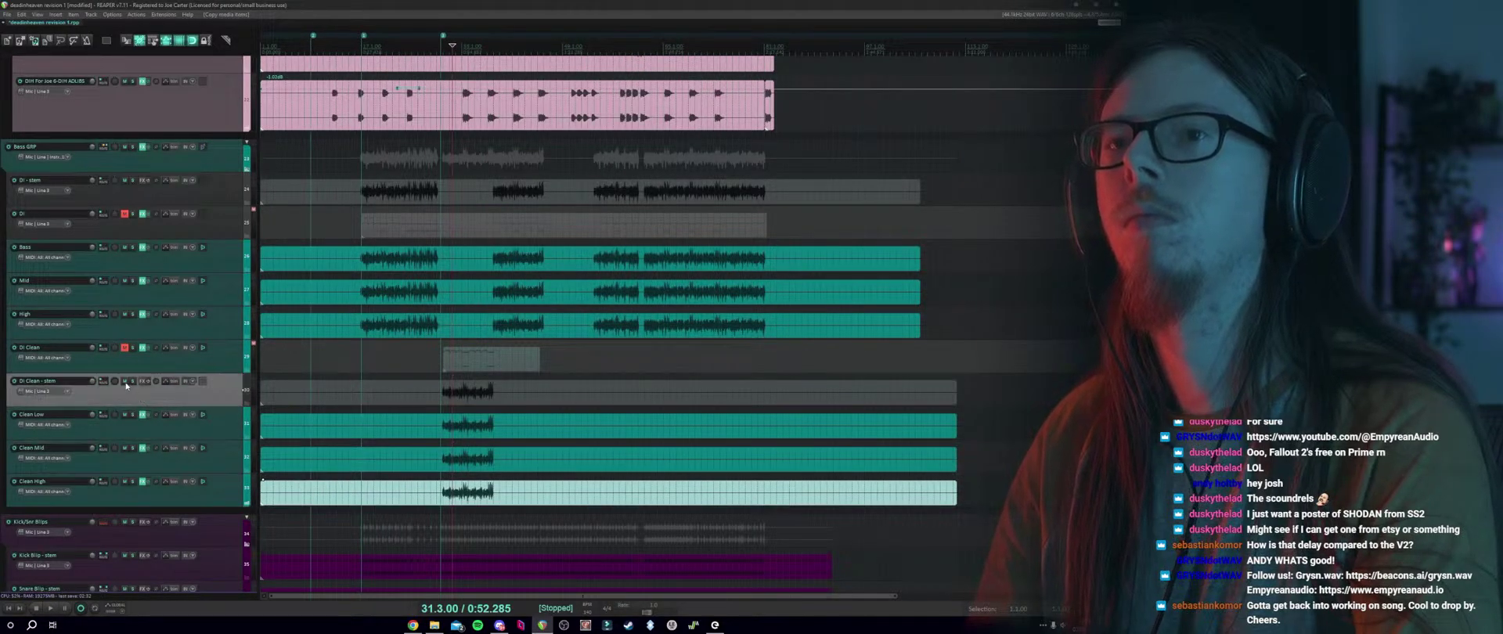
pyautogui.click(124, 381)
# On Clean Low, disable Parallax's mid and high distortion, remove MicroShift from the effects chain, and close the chain.
pyautogui.click(139, 426)
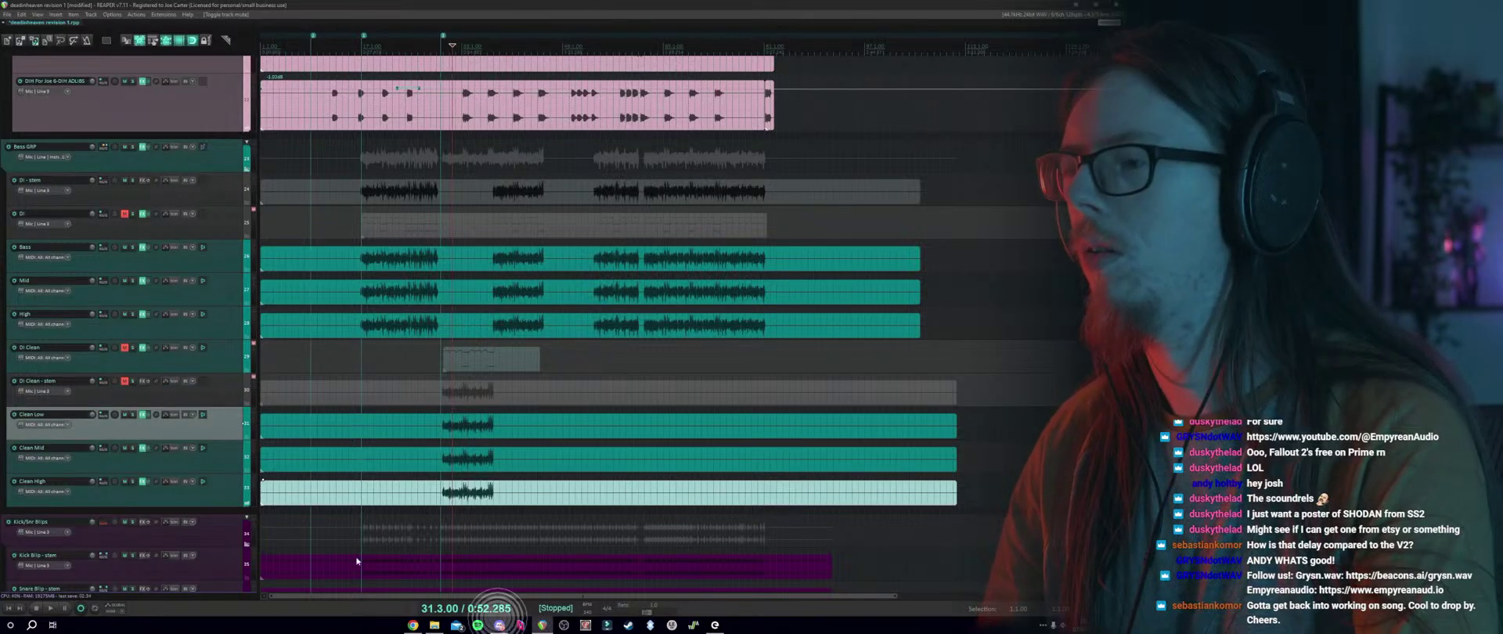
pyautogui.click(143, 415)
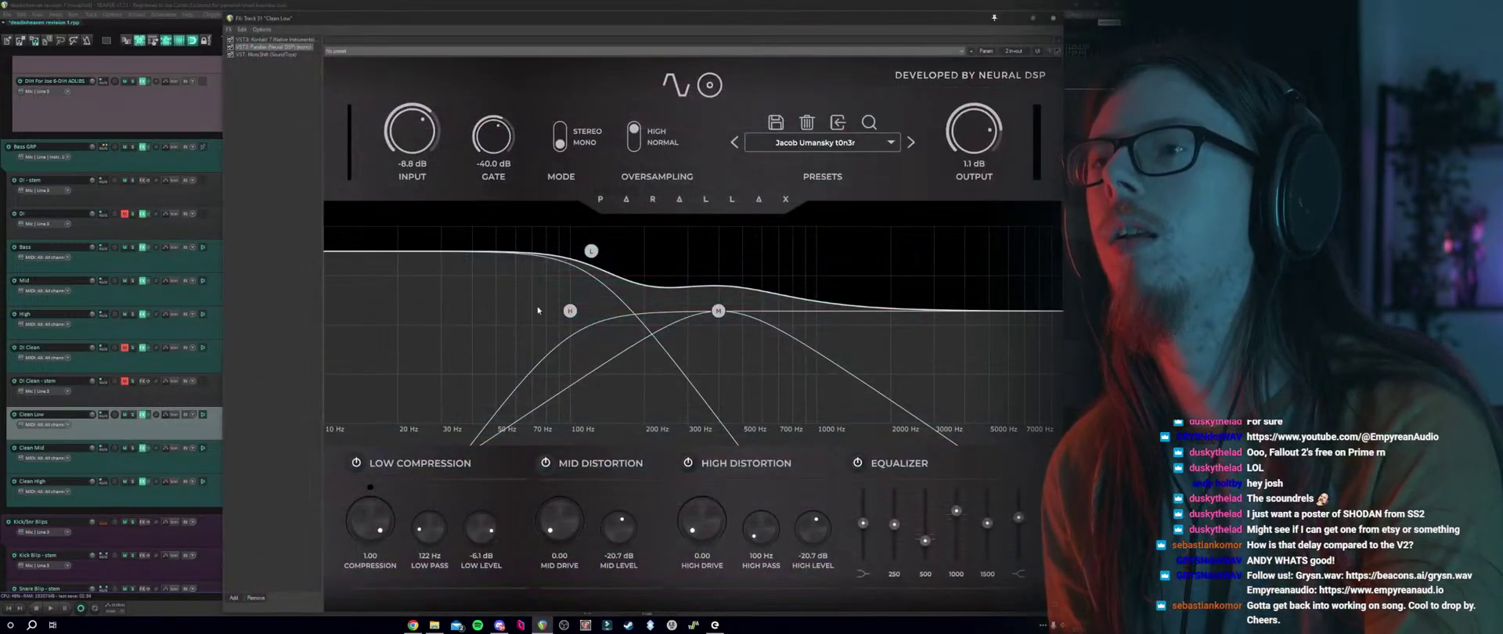
pyautogui.click(687, 463)
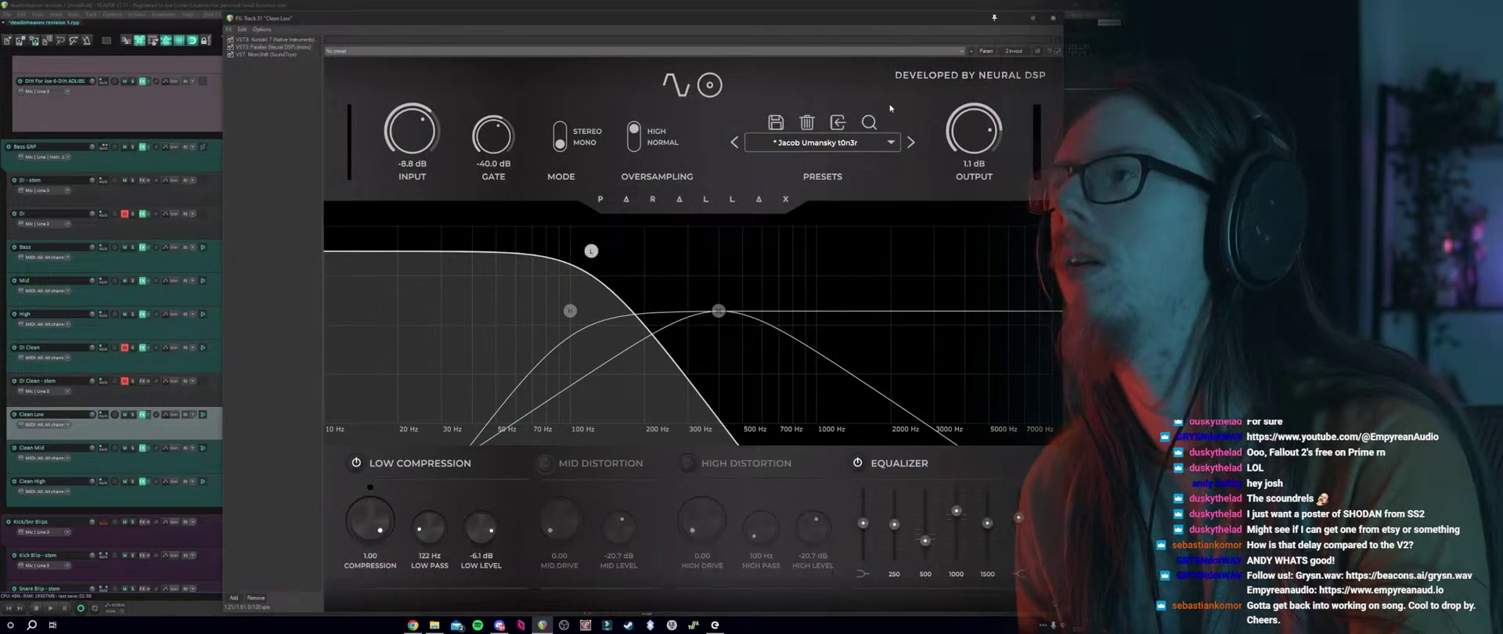
pyautogui.click(261, 55)
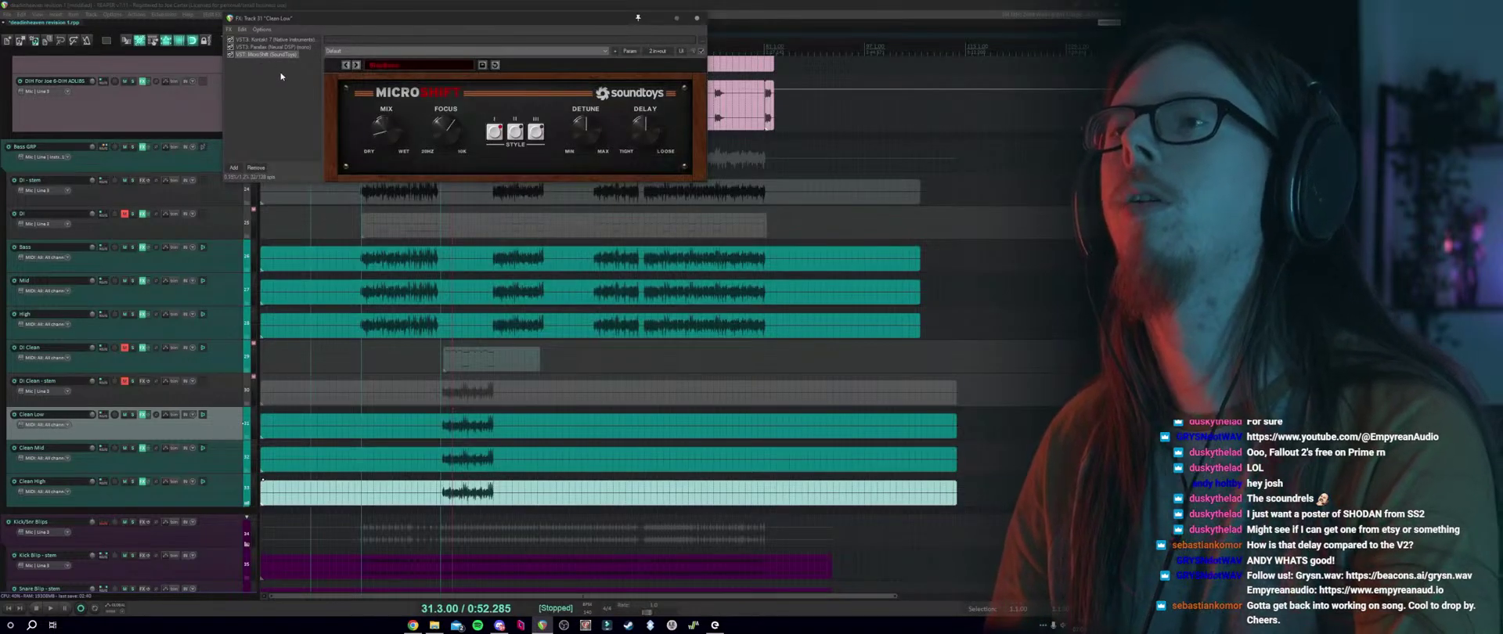
pyautogui.press('Delete')
pyautogui.click(1052, 17)
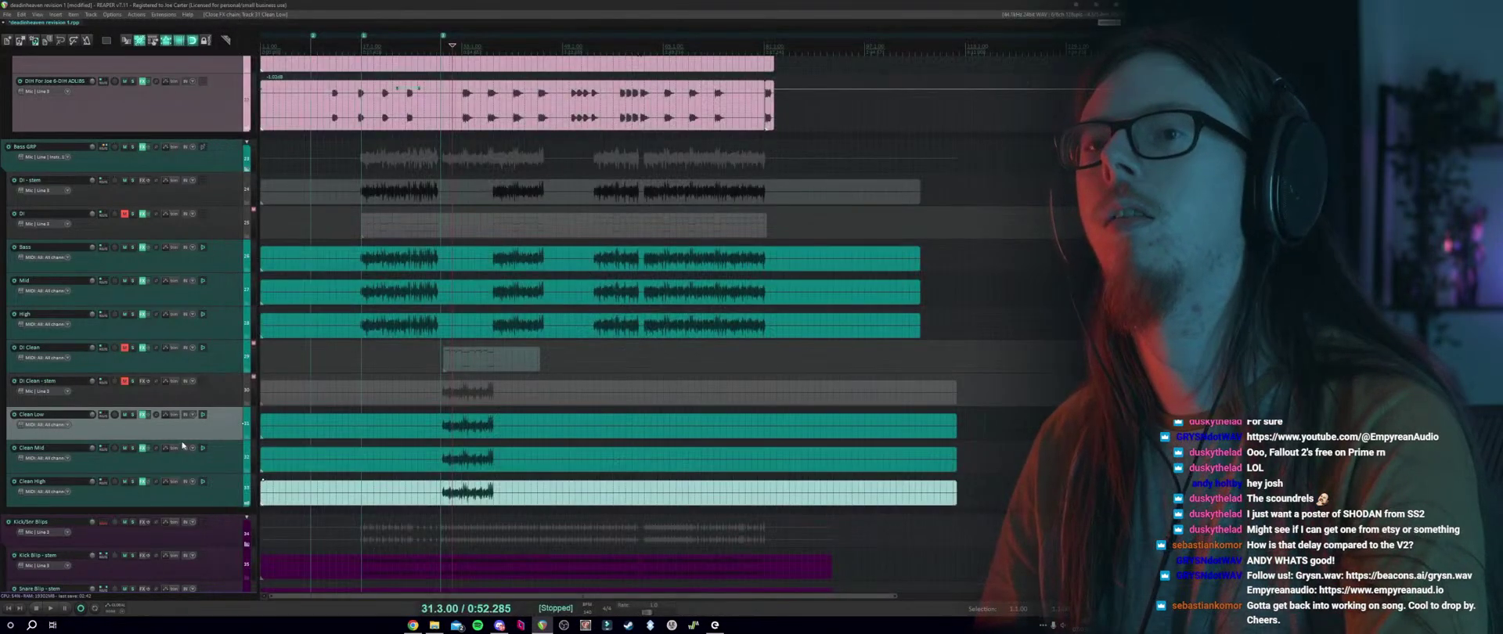
# On Clean Mid, disable Parallax's low compression and high distortion, leaving only the mid band active, and close the chain.
pyautogui.click(141, 449)
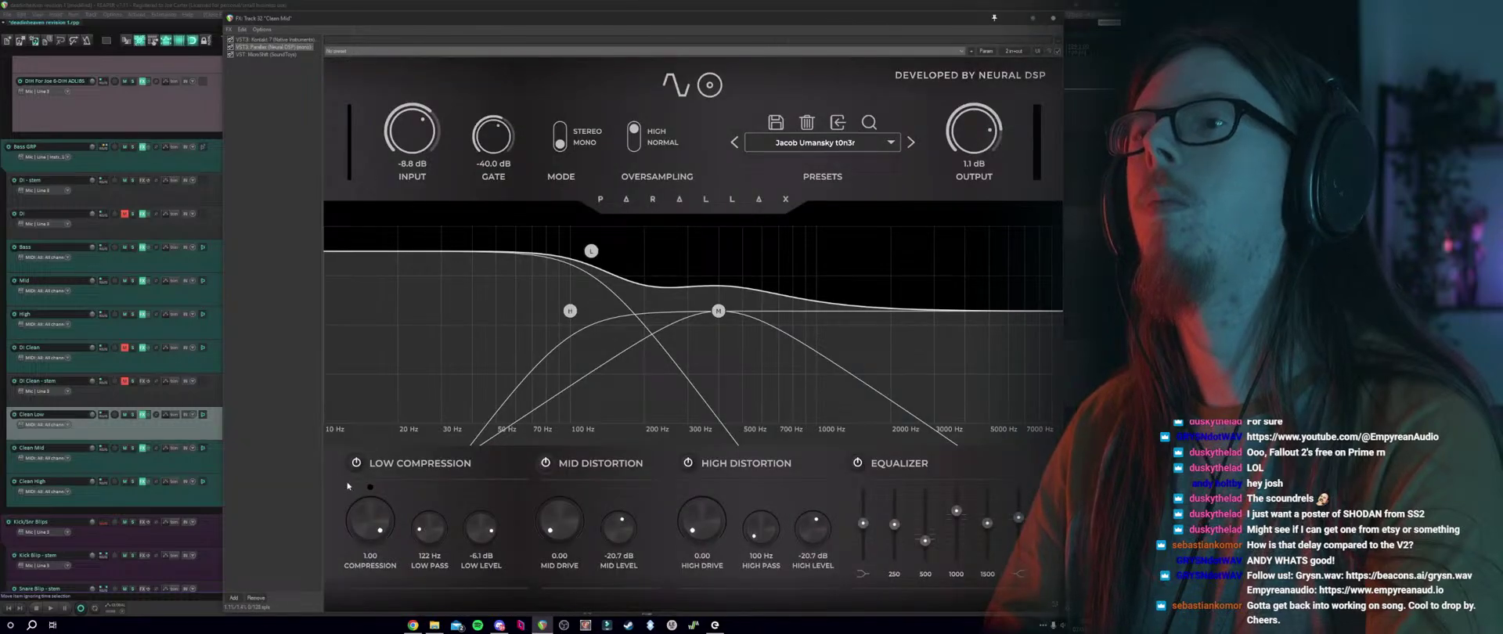
pyautogui.click(356, 462)
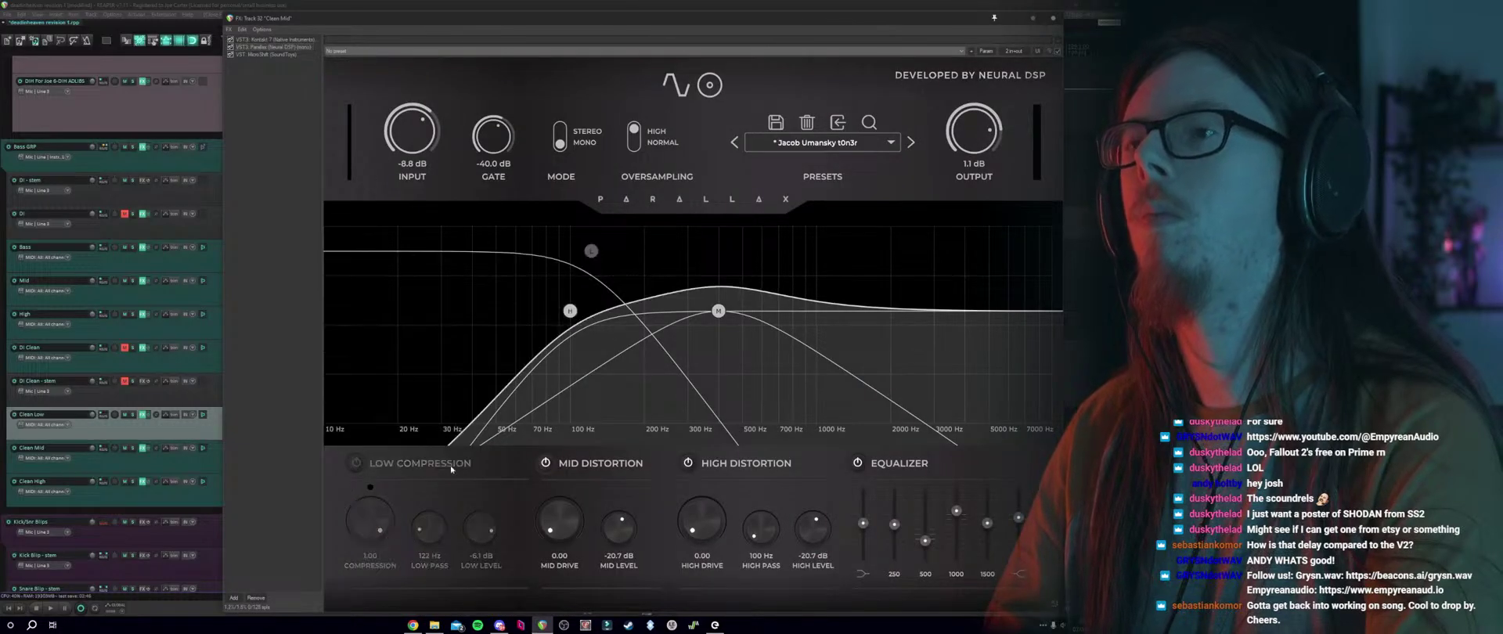
pyautogui.click(688, 463)
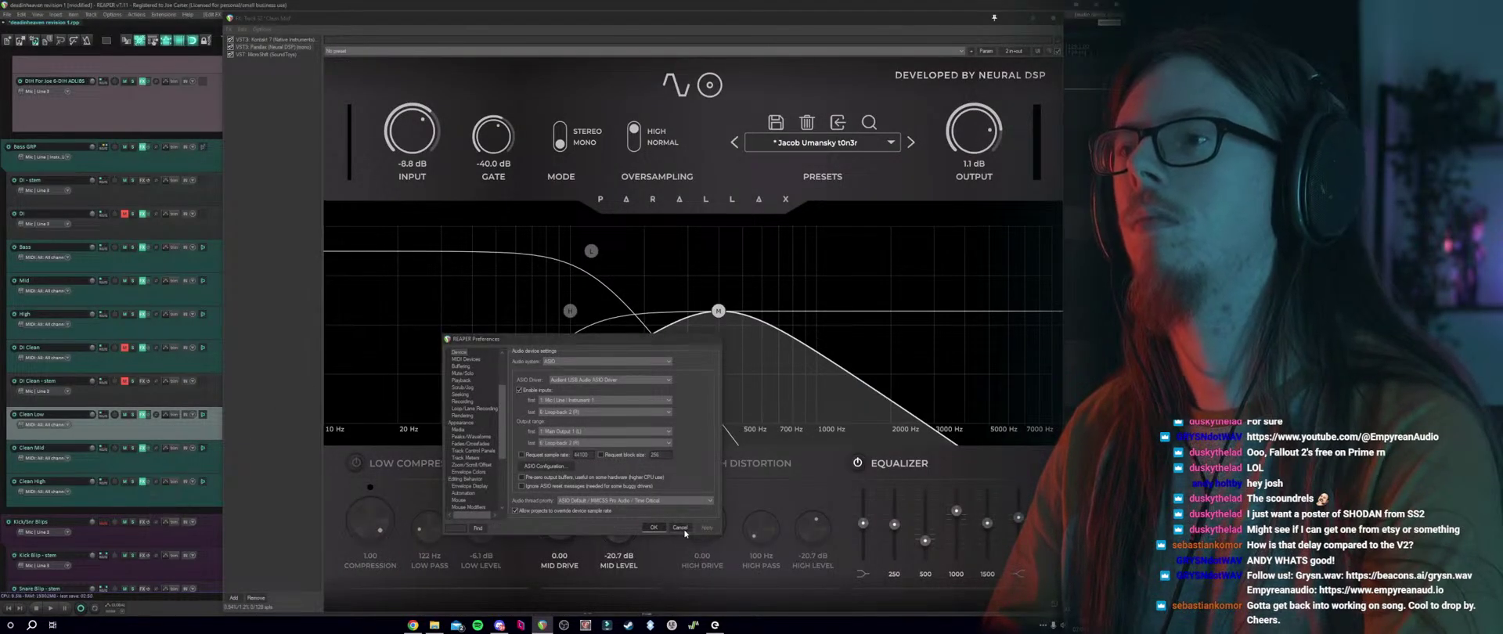
pyautogui.click(1053, 18)
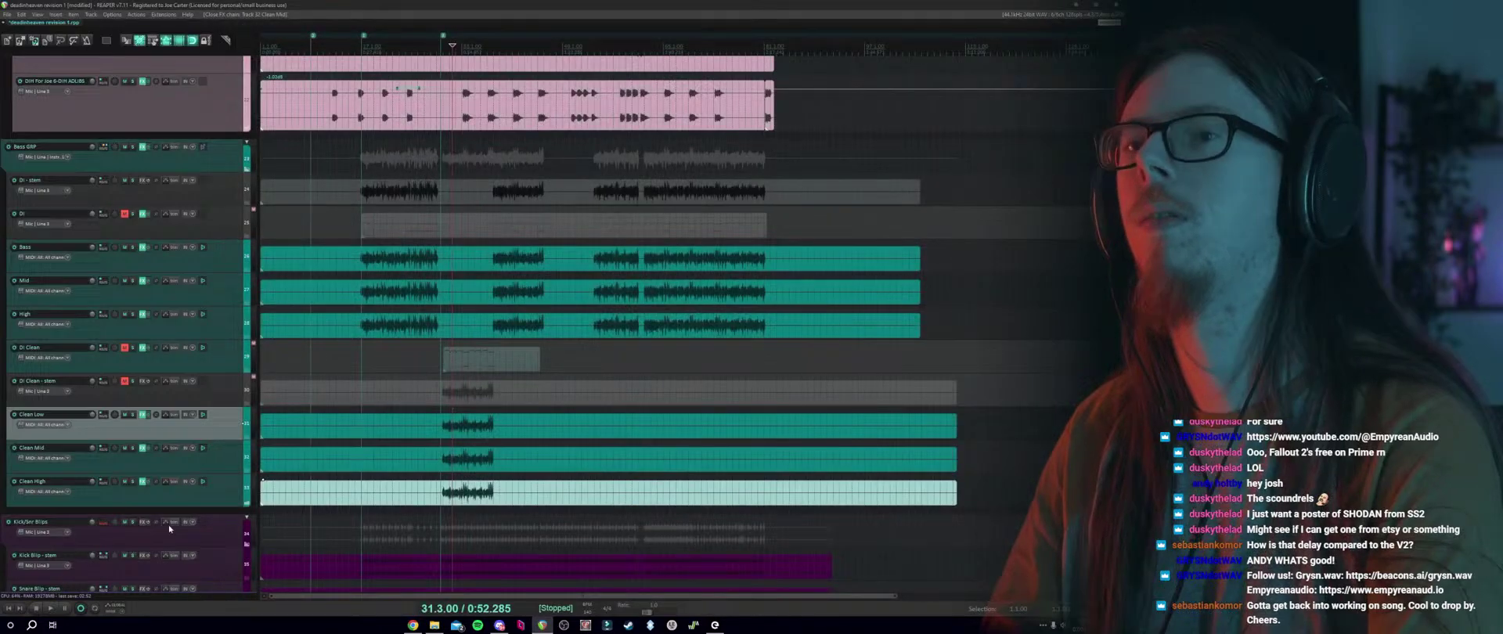
# On Clean High, disable Parallax's low compression and mid distortion, leaving only the high band active, and close the chain.
pyautogui.click(143, 482)
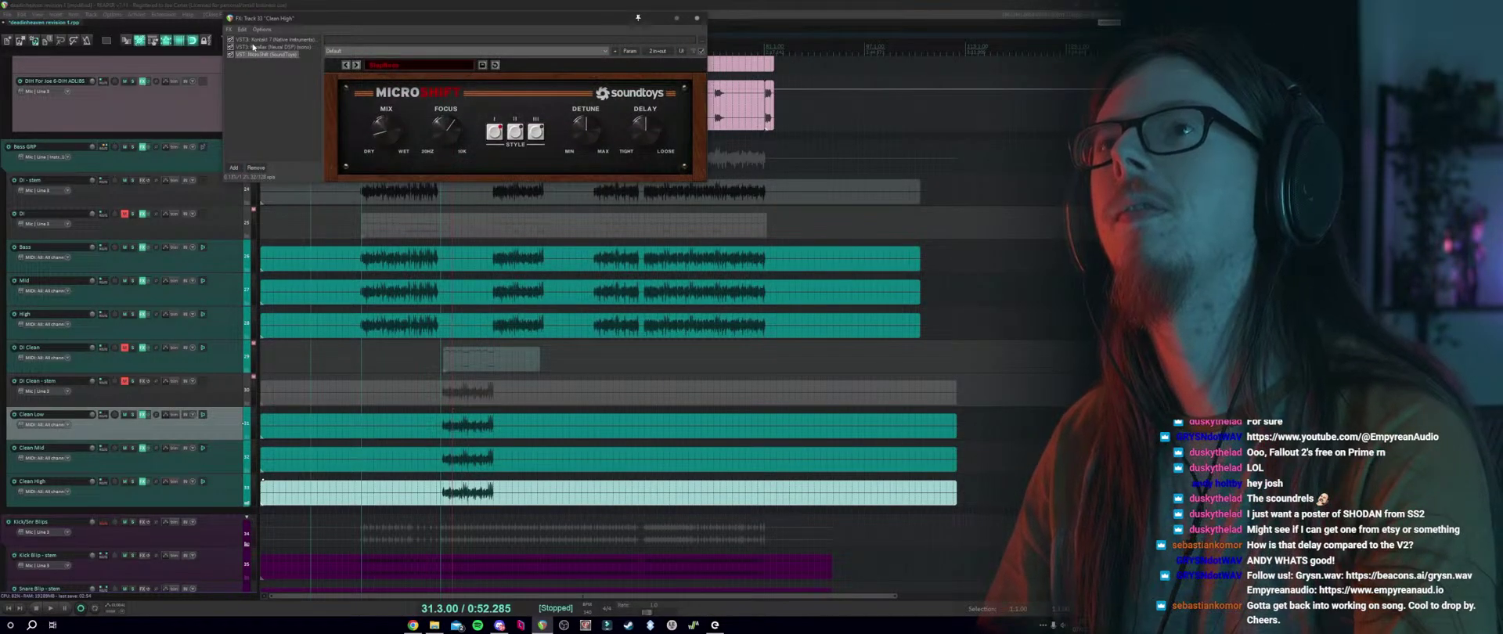
pyautogui.click(253, 47)
pyautogui.click(357, 463)
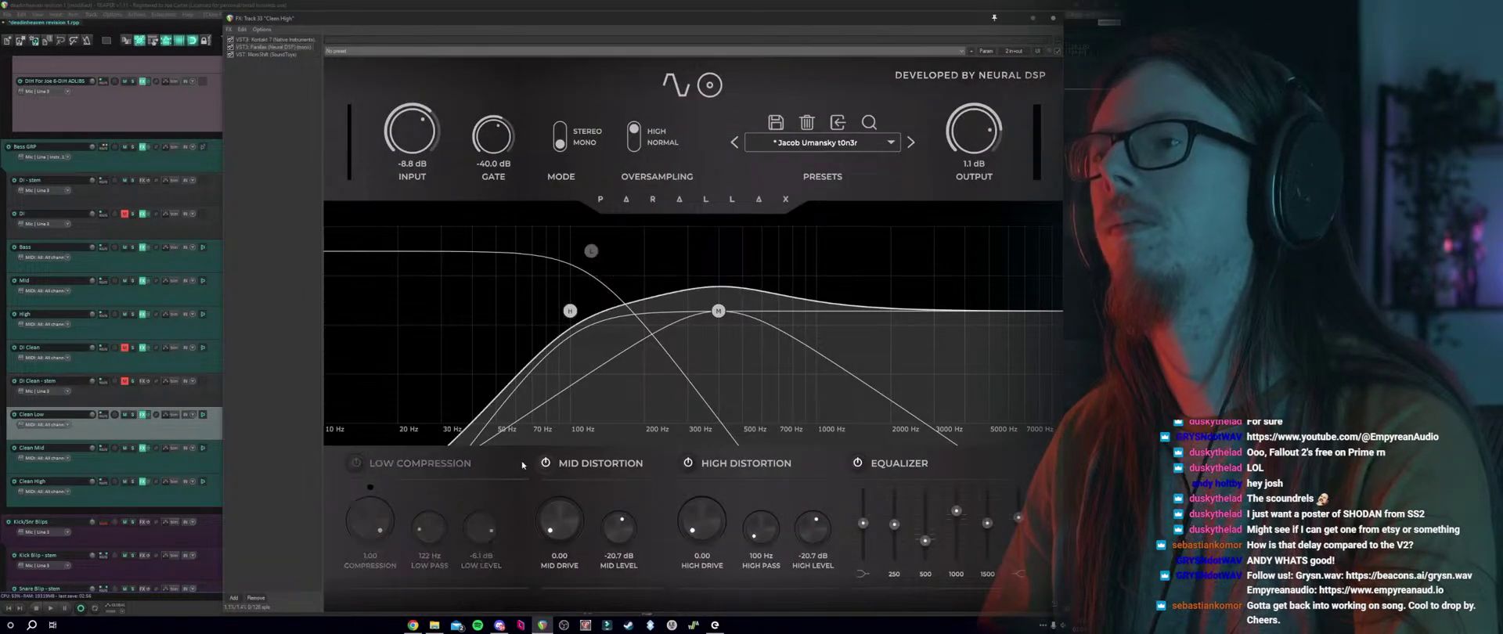
pyautogui.click(546, 463)
pyautogui.click(1049, 20)
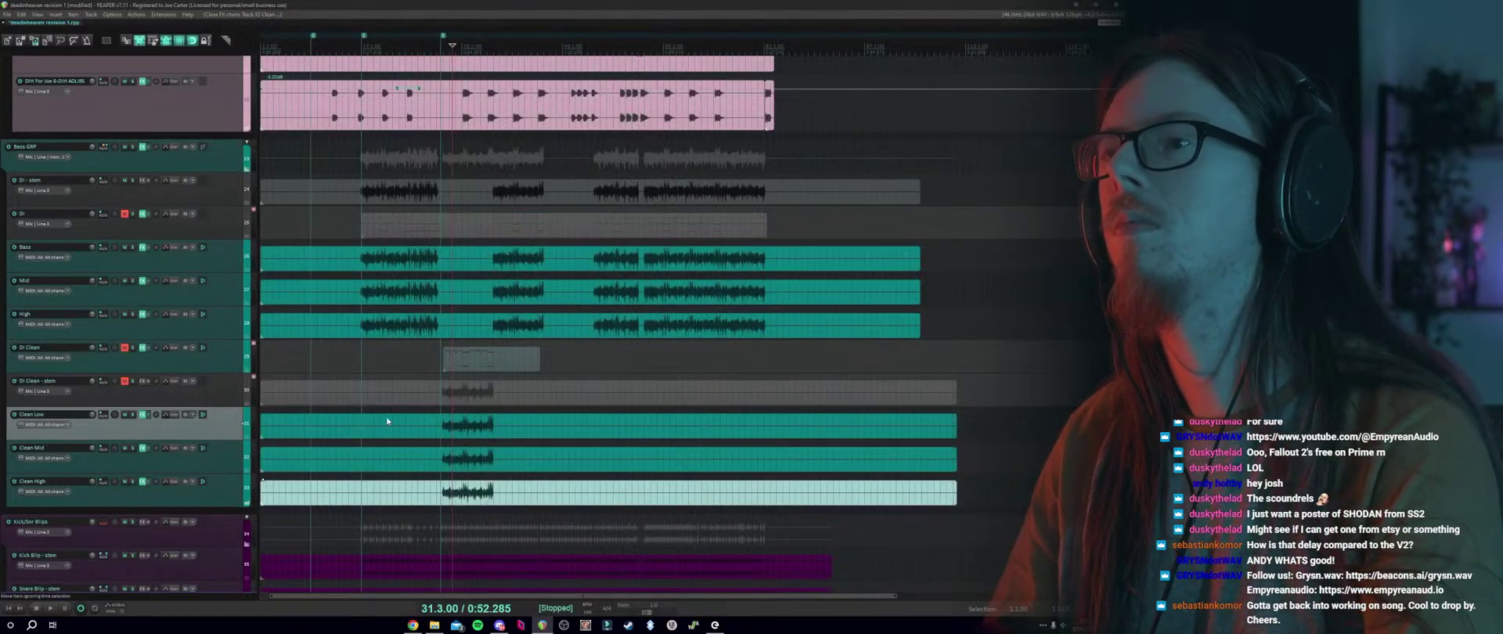
# Audition the three Clean tracks soloed from the start of the clean section, clear the solos, and play the full mix.
pyautogui.click(441, 391)
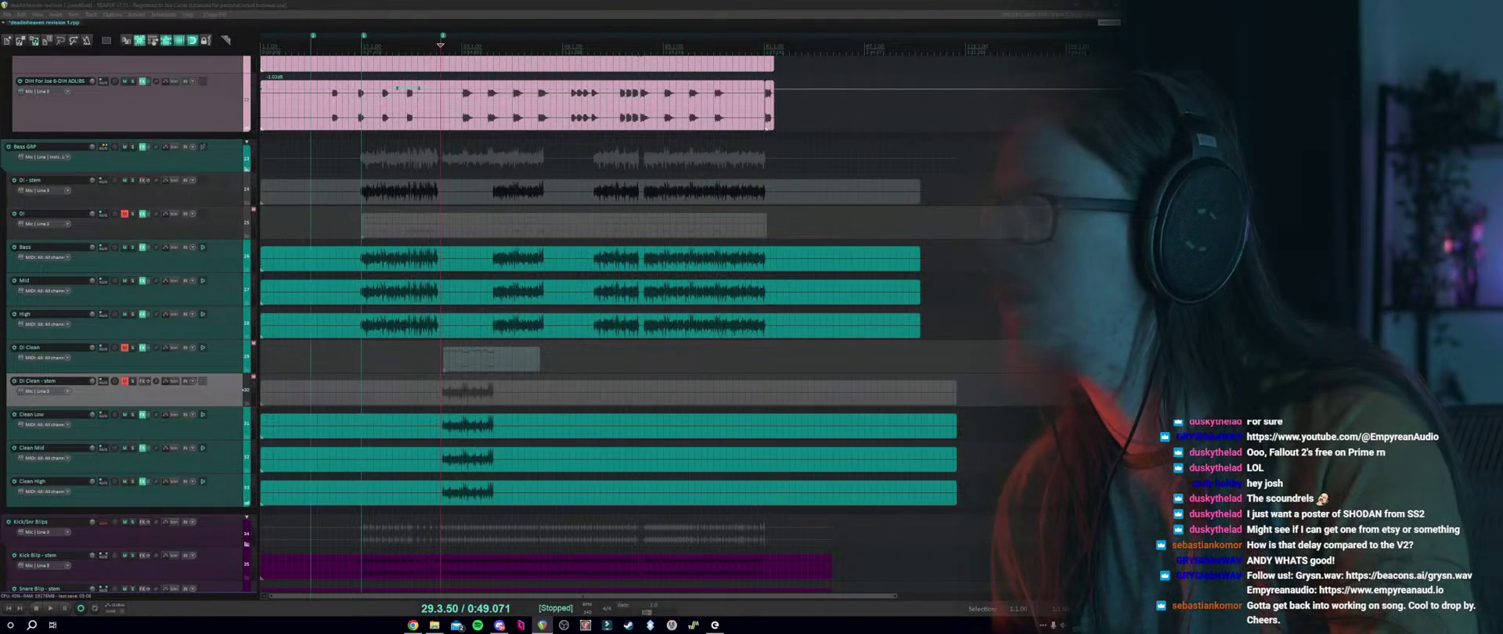
pyautogui.moveTo(132, 414); pyautogui.dragTo(132, 481)
pyautogui.press('space')
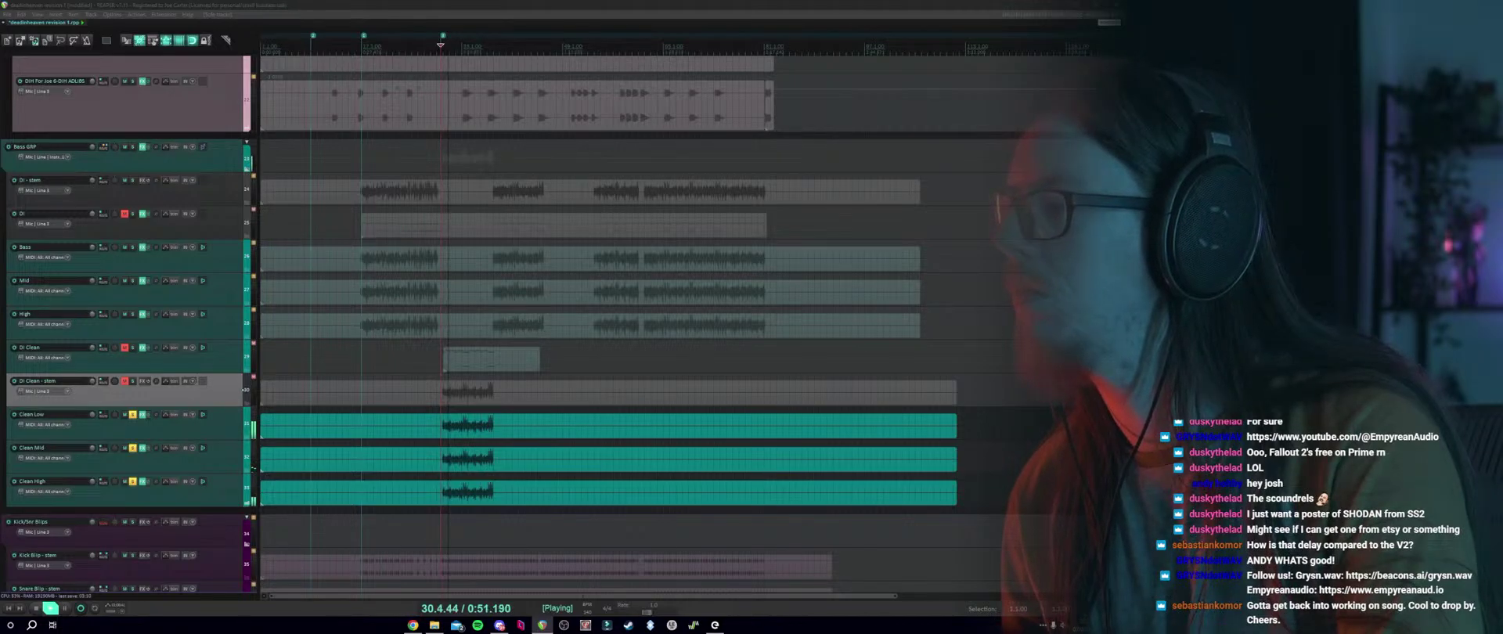
pyautogui.press('space')
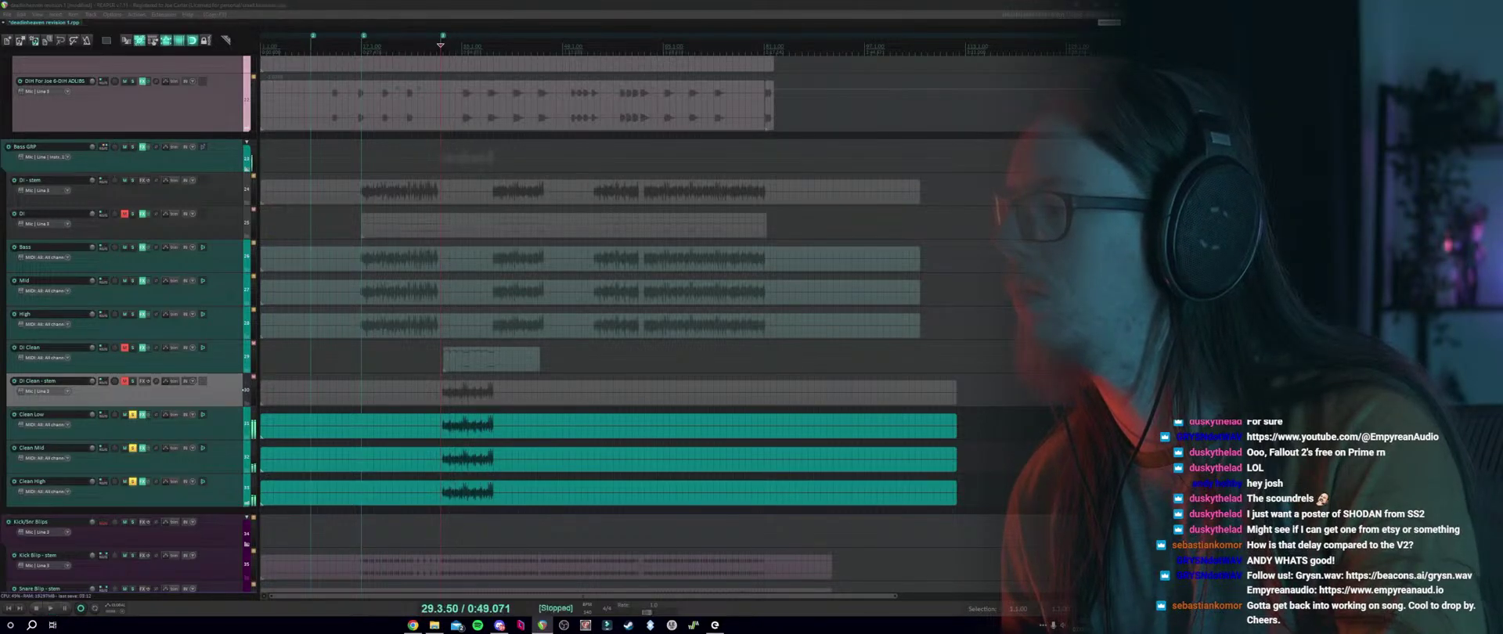
pyautogui.hotkey('ctrl', 'alt', 'F9')
pyautogui.press('space')
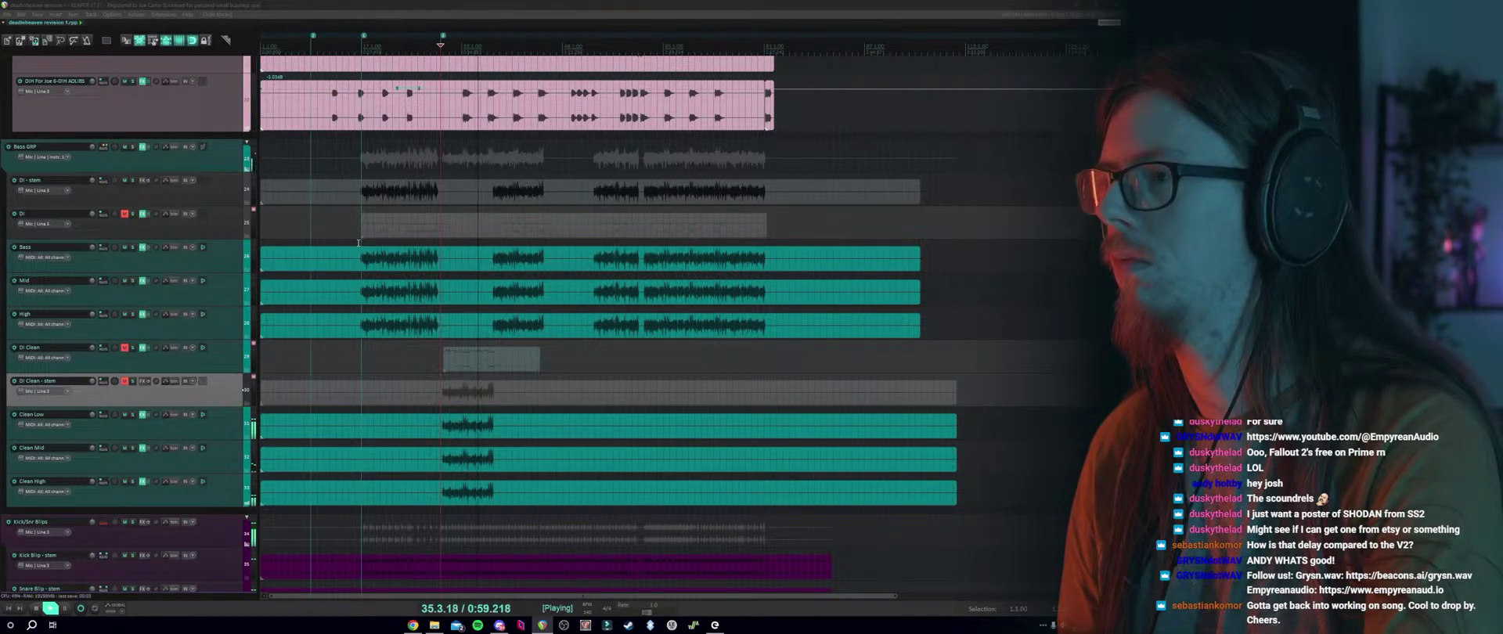
# Solo the Bass GRP folder during playback, toggle the DI - stem track's mute, and stop playback.
pyautogui.click(133, 146)
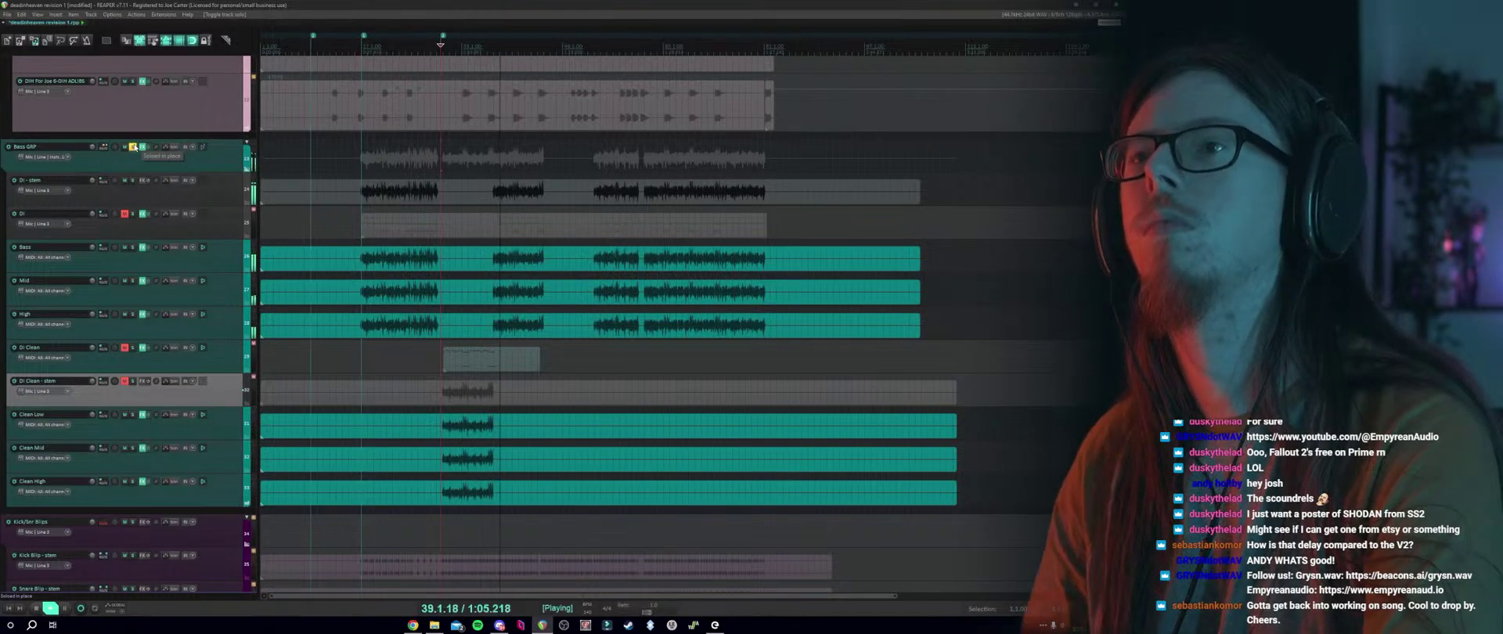
pyautogui.click(125, 181)
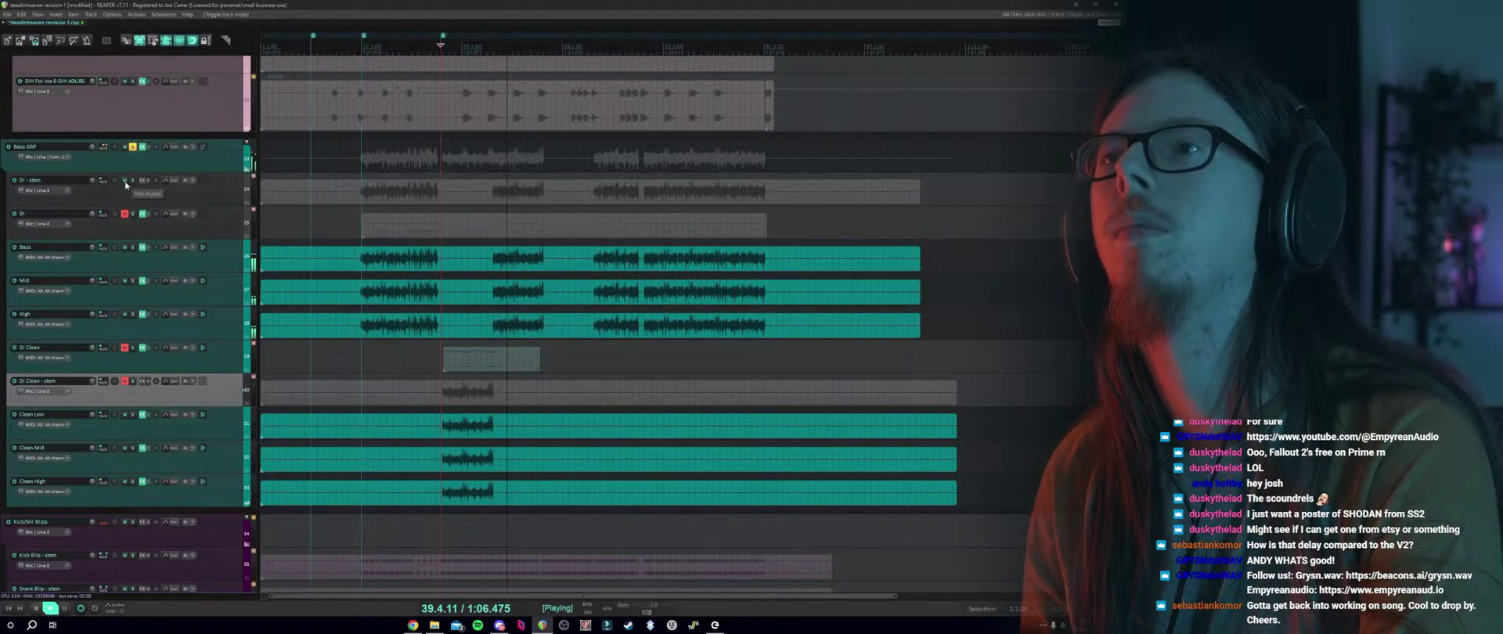
pyautogui.press('space')
# Place the edit cursor at bar 17 and move the DI - stem track below the muted DI track.
pyautogui.click(361, 173)
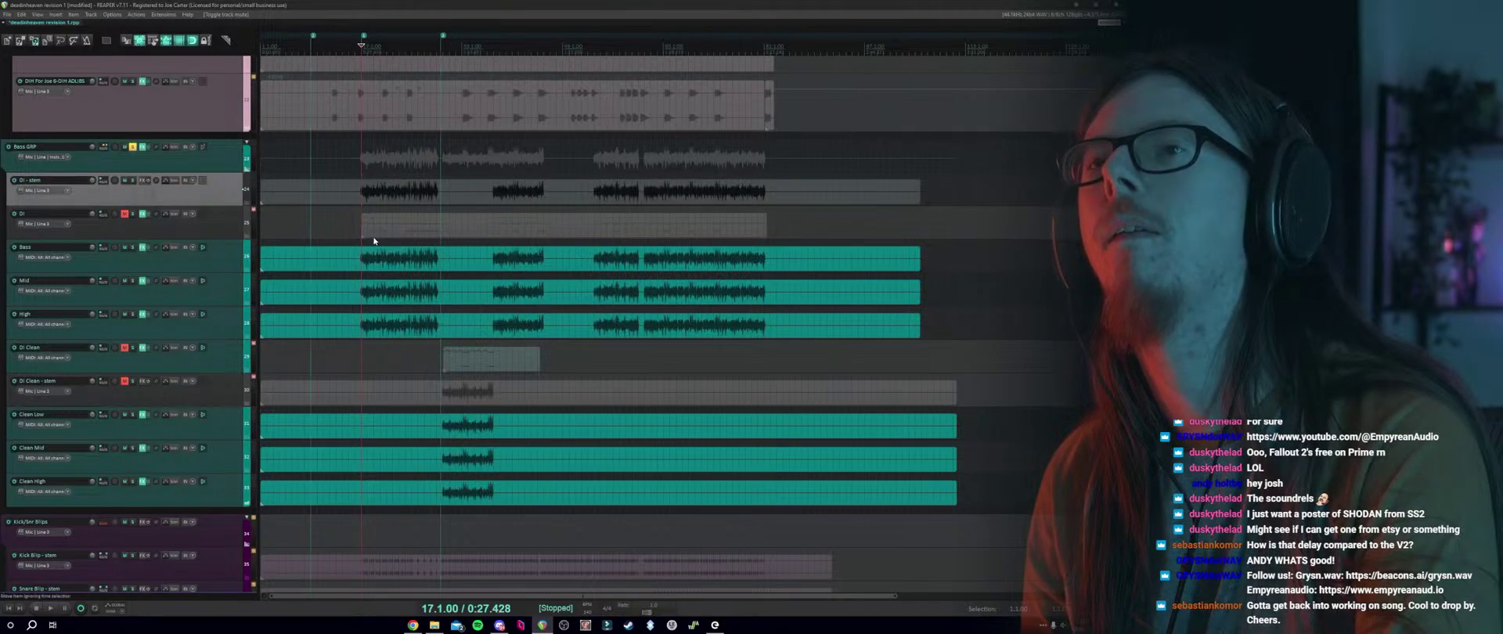
pyautogui.press('=')
pyautogui.moveTo(198, 196); pyautogui.dragTo(130, 248)
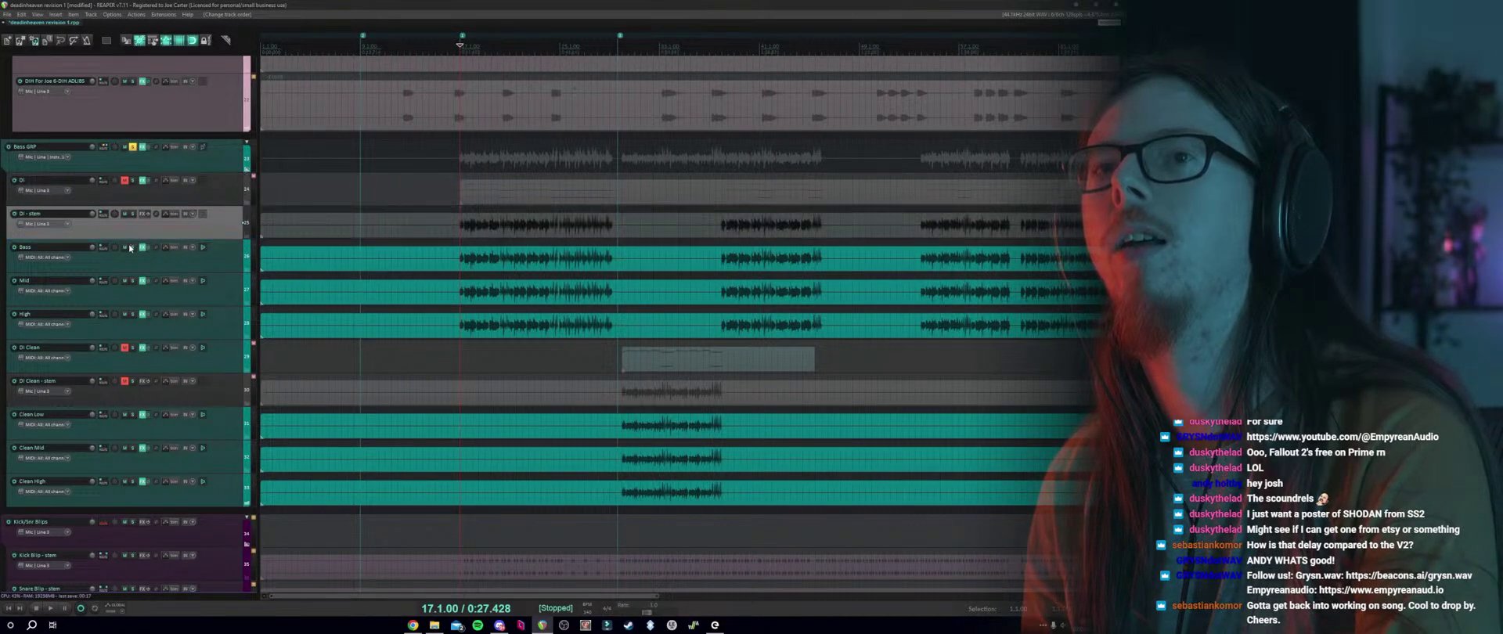
# Play from bar 17, unsolo Bass GRP, solo the DI - stem track instead, and stop playback.
pyautogui.press('space')
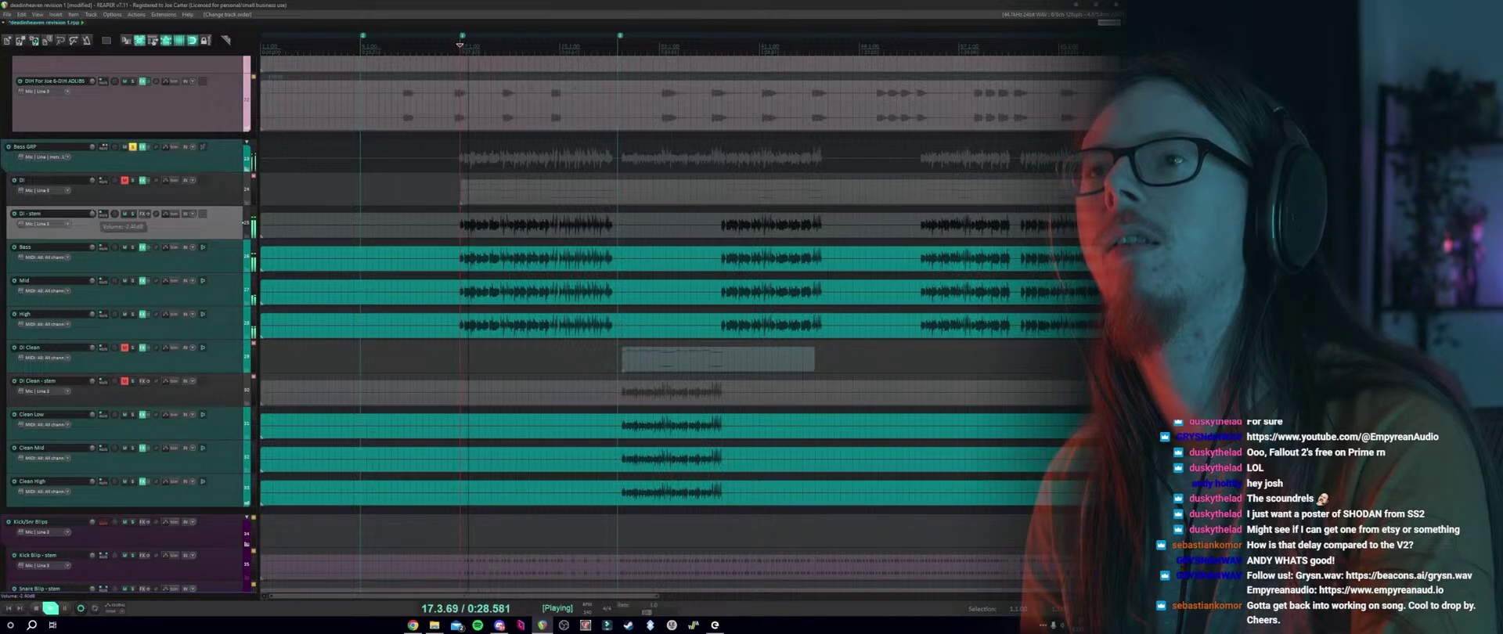
pyautogui.click(133, 148)
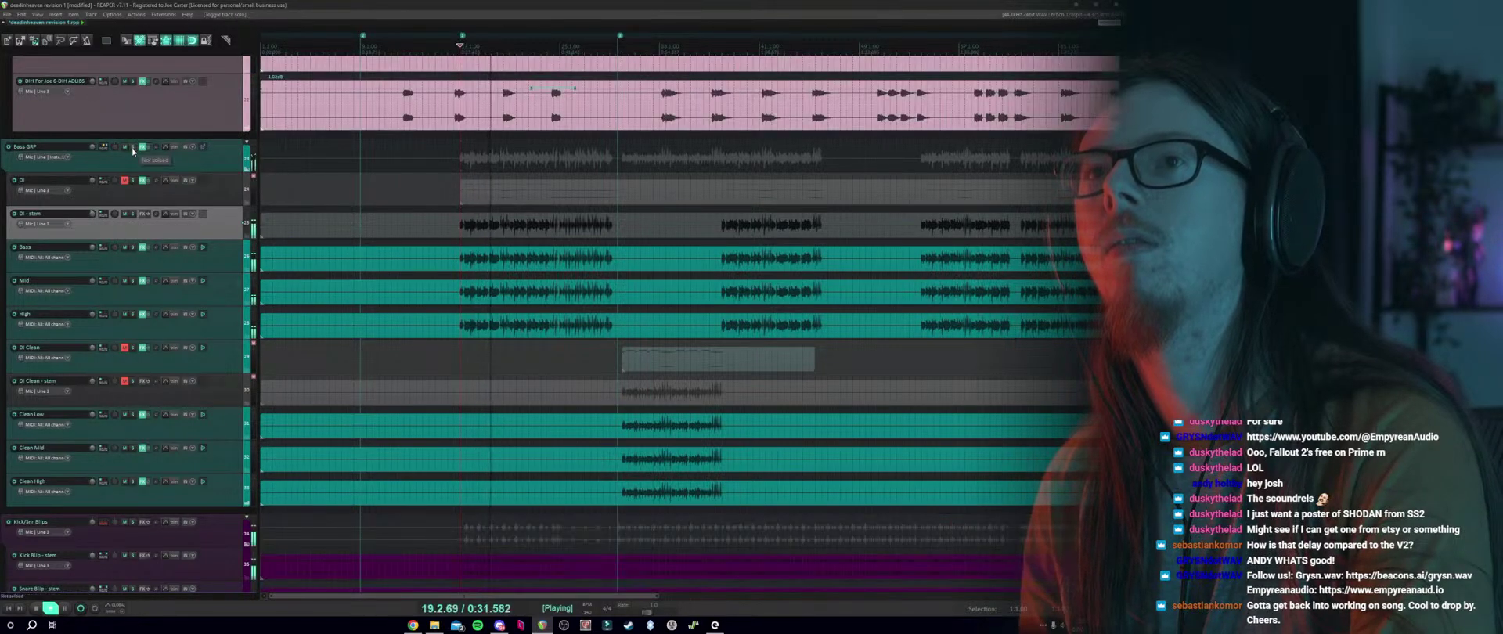
pyautogui.click(133, 214)
pyautogui.press('space')
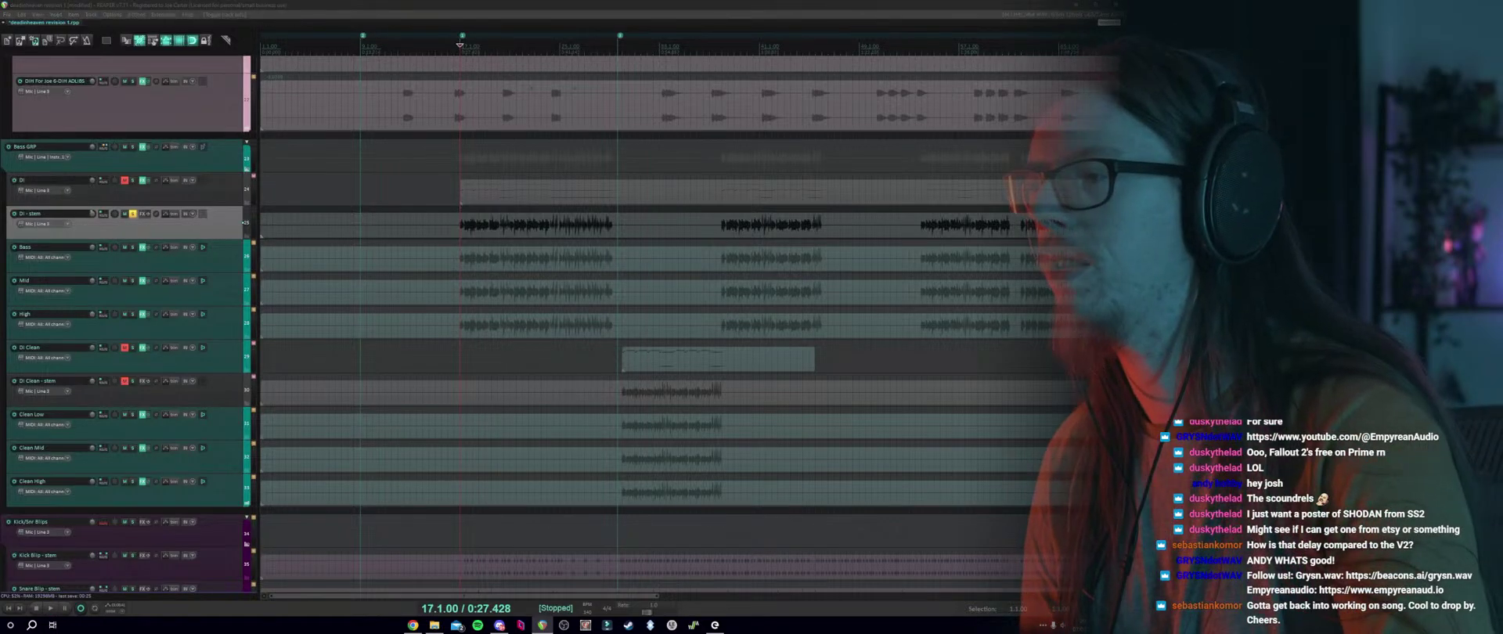
# Add FabFilter Pro-C 2 to the DI - stem track and reposition its window over the arrangement.
pyautogui.click(144, 214)
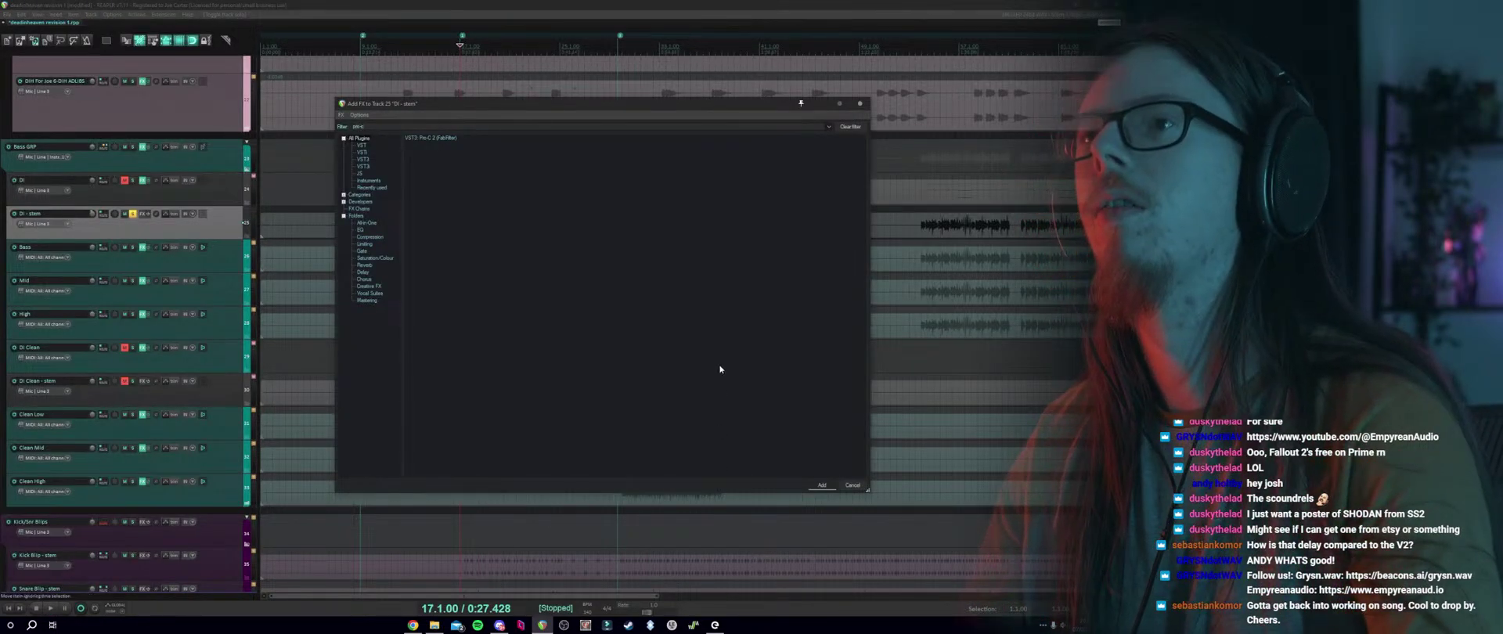
pyautogui.doubleClick(439, 137)
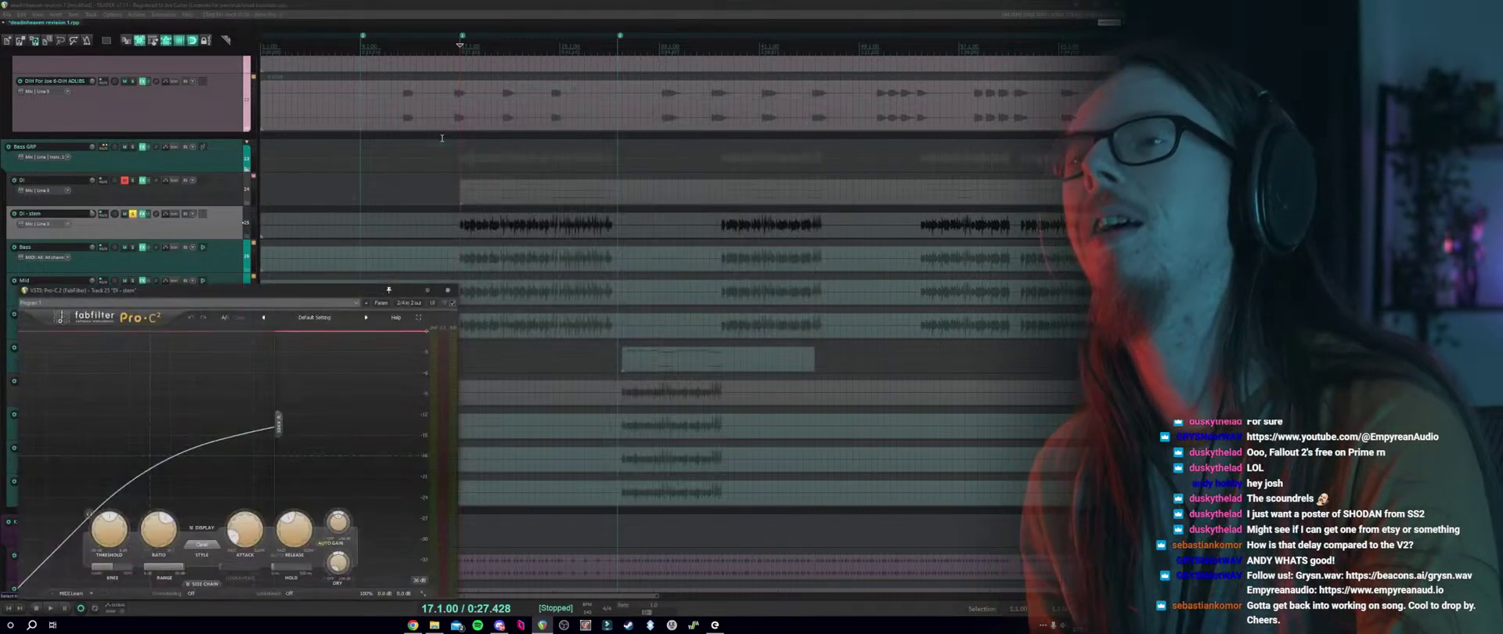
pyautogui.moveTo(335, 296); pyautogui.dragTo(579, 167)
# Load the Clean preset in Pro-C 2, raise the compression ratio, and expand the side-chain section.
pyautogui.click(559, 189)
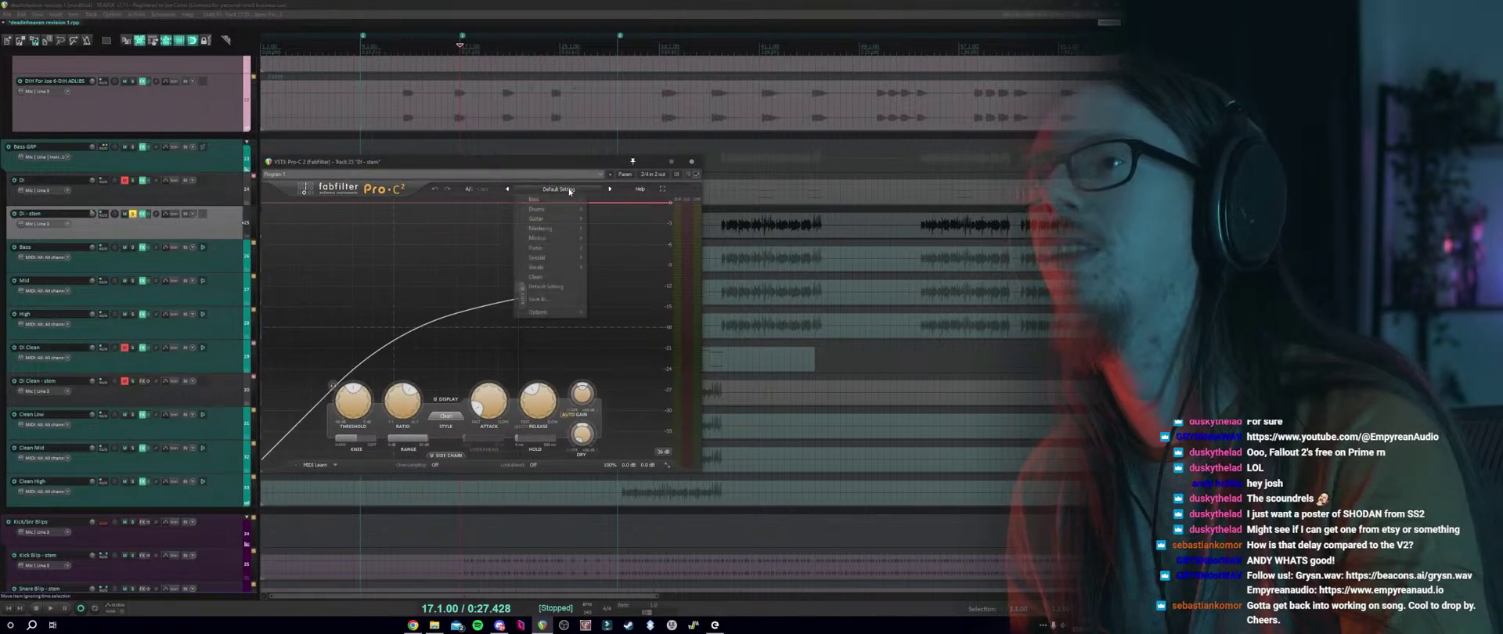
pyautogui.moveTo(569, 228)
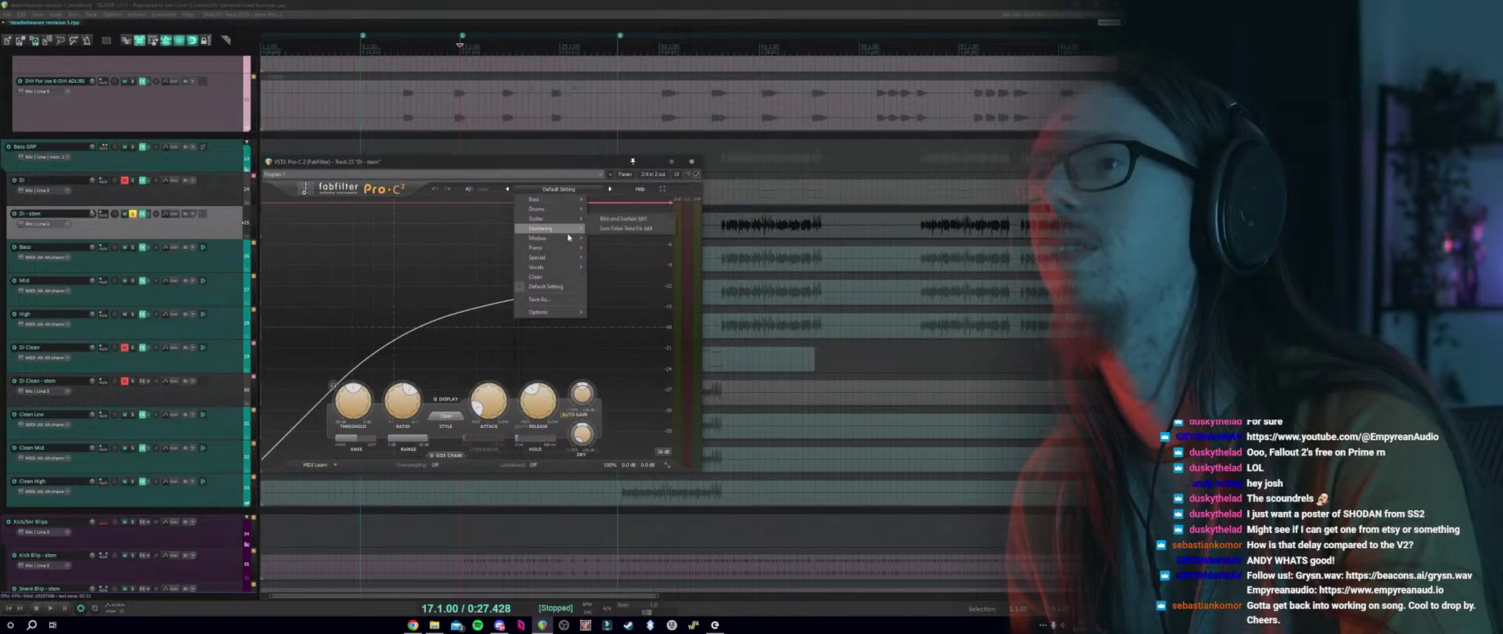
pyautogui.click(566, 277)
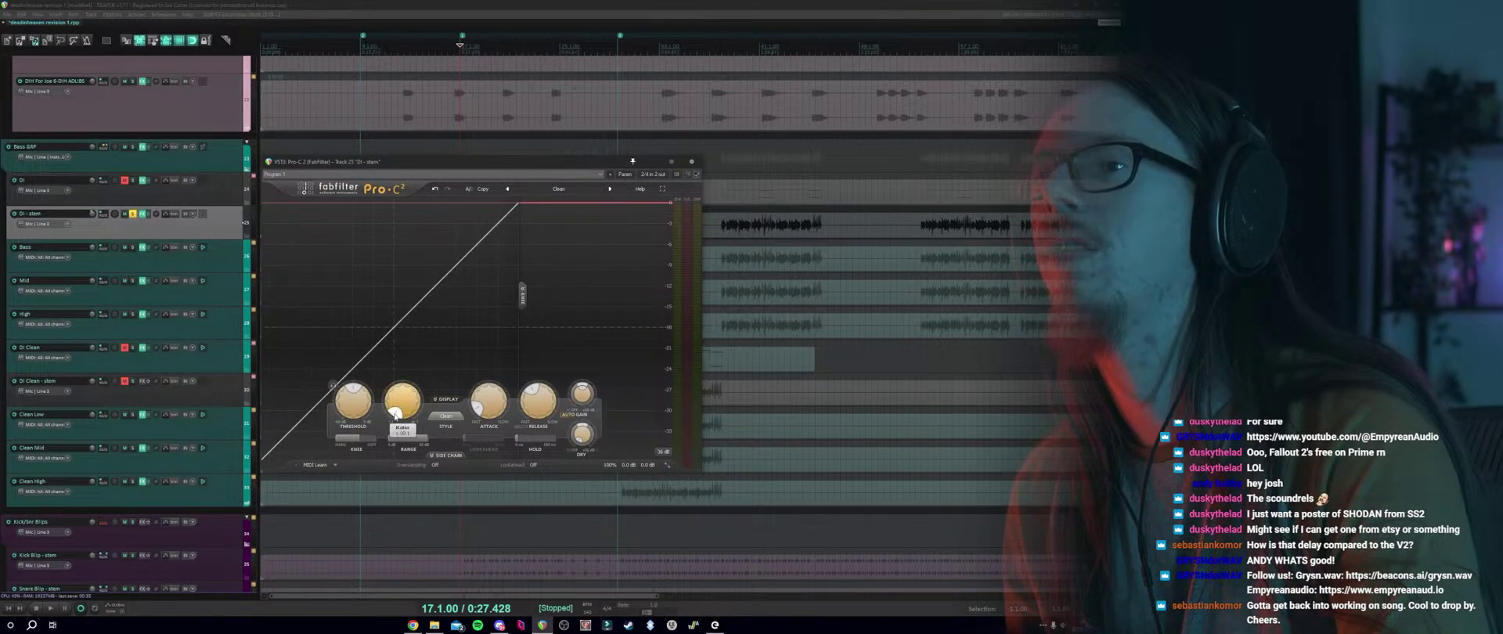
pyautogui.moveTo(396, 389); pyautogui.dragTo(425, 380)
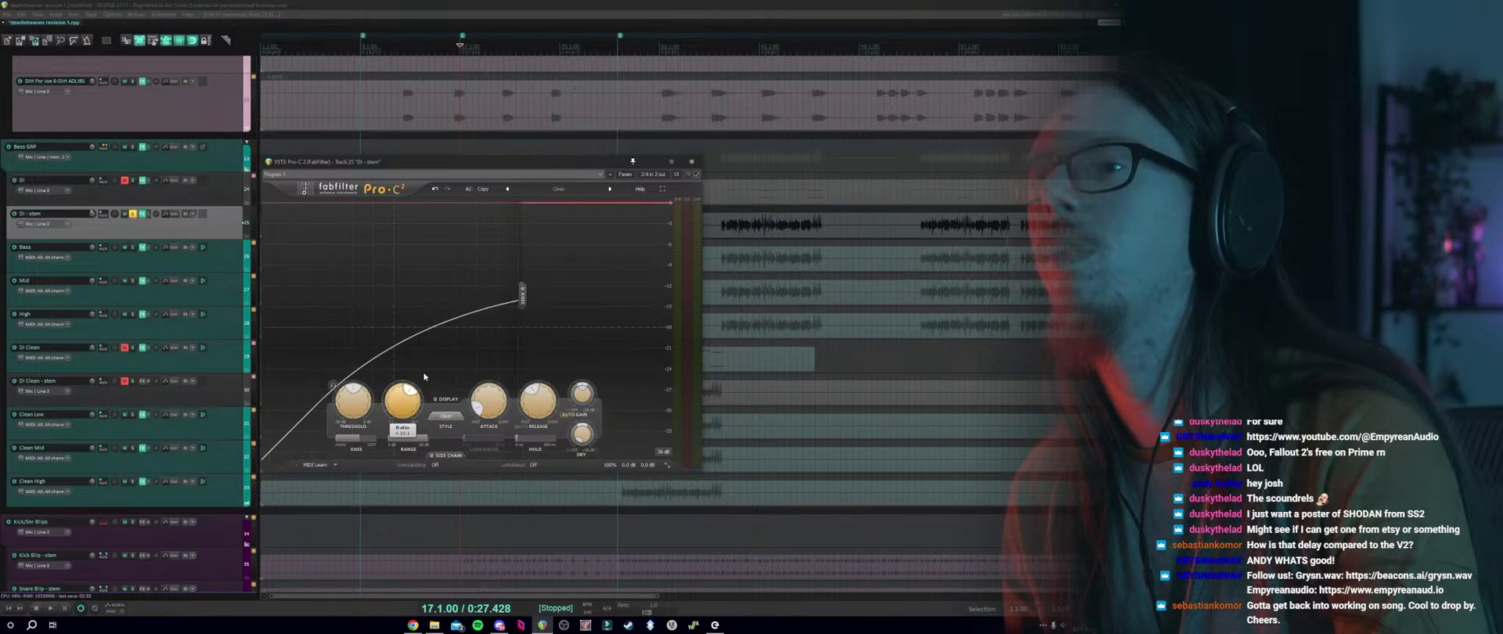
pyautogui.click(445, 455)
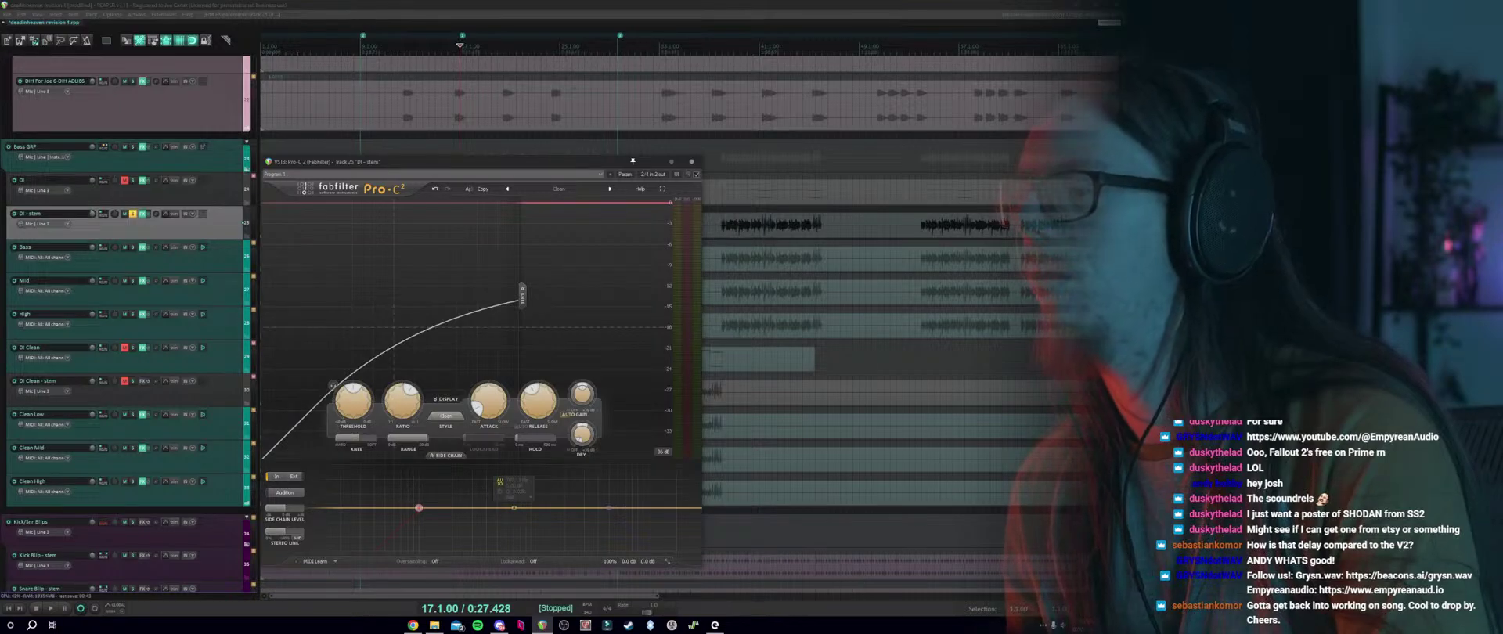
# Add FabFilter Pro-Q 3 to the DI - stem track, create a slight bell cut, and give that band a steeper slope.
pyautogui.press('f')
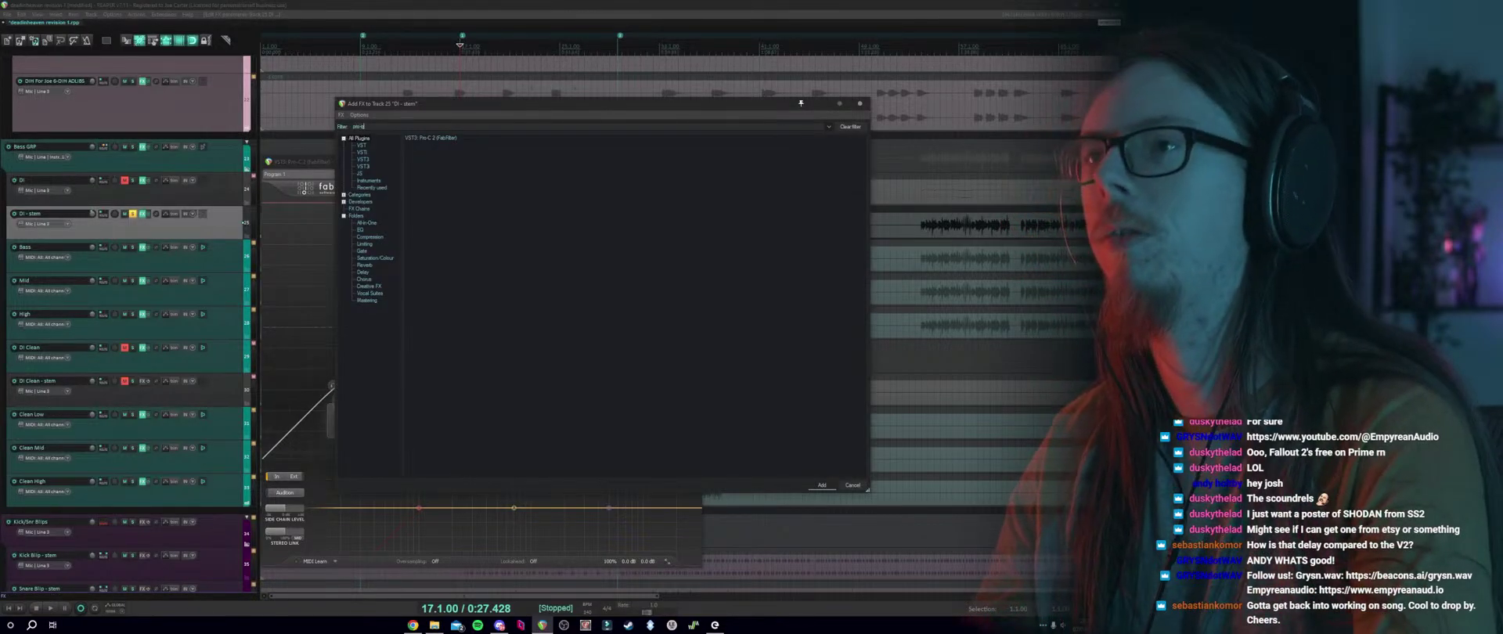
pyautogui.doubleClick(430, 139)
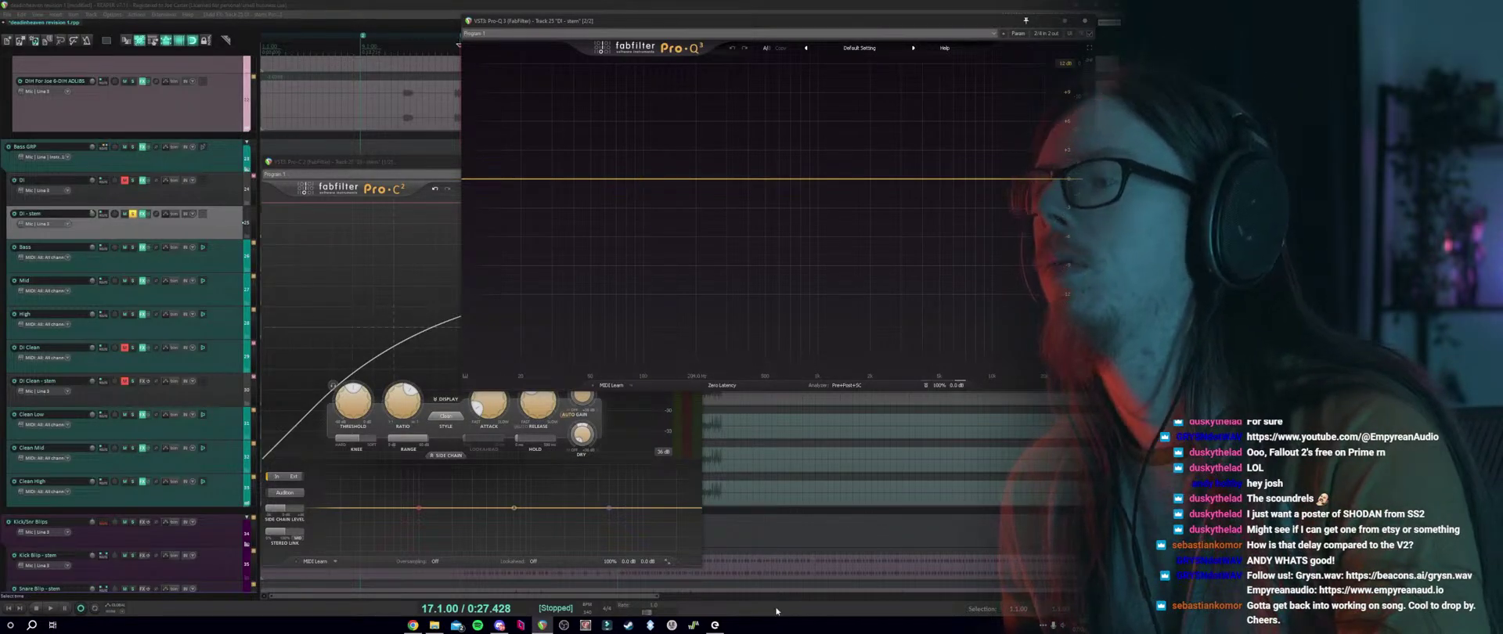
pyautogui.doubleClick(635, 184)
pyautogui.click(559, 353)
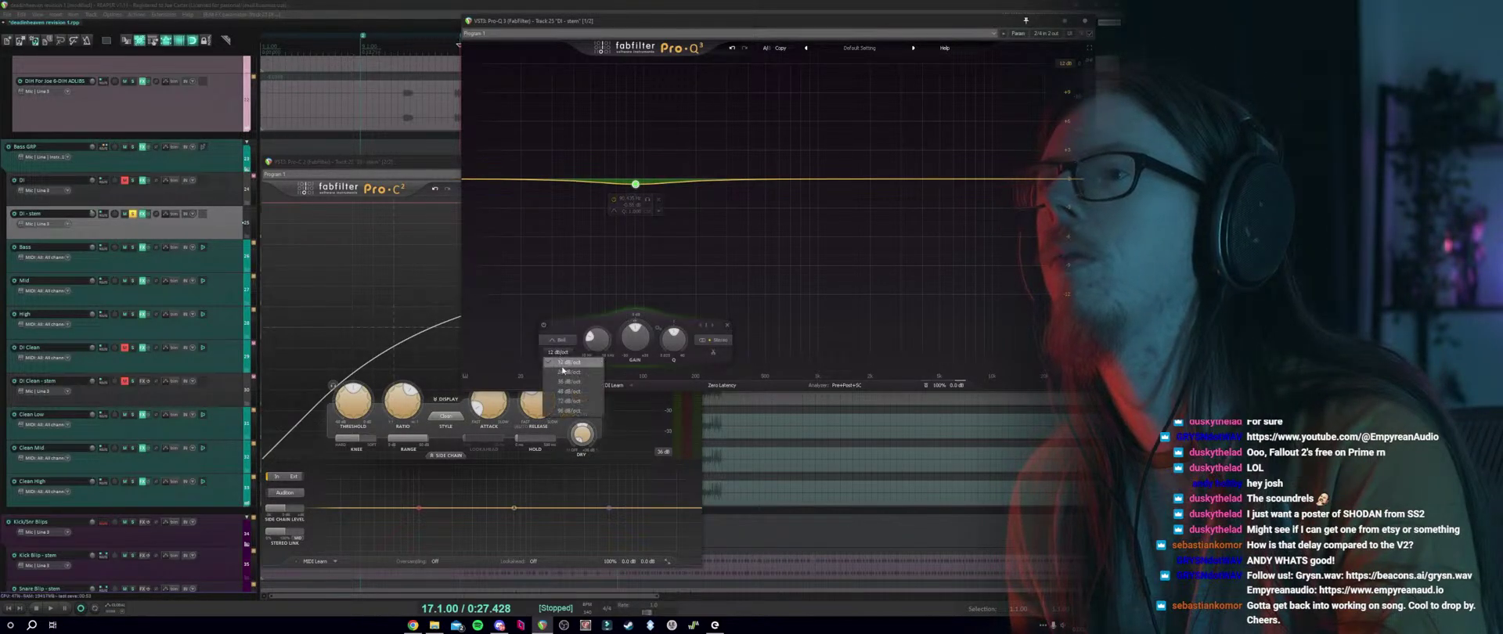
pyautogui.click(565, 382)
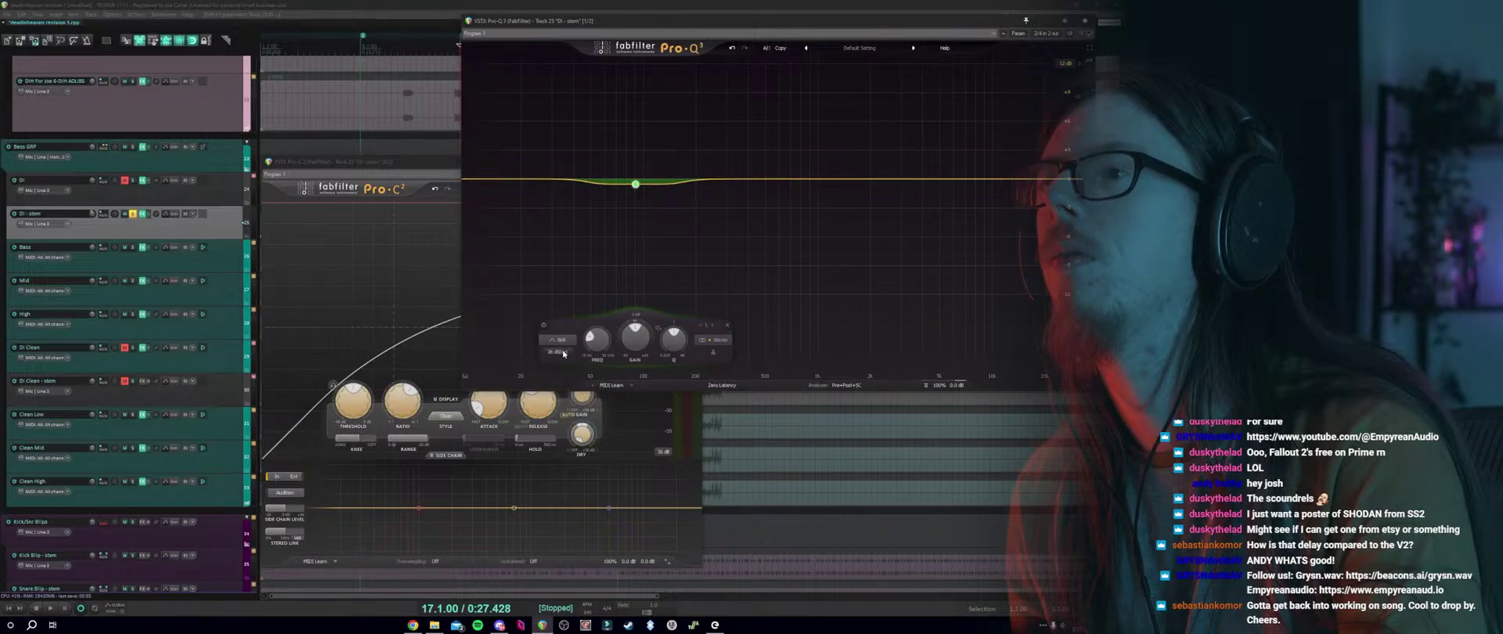
# Turn the Pro-Q 3 band into a low cut, raise its cutoff frequency, and audition it during playback.
pyautogui.click(560, 352)
pyautogui.click(556, 340)
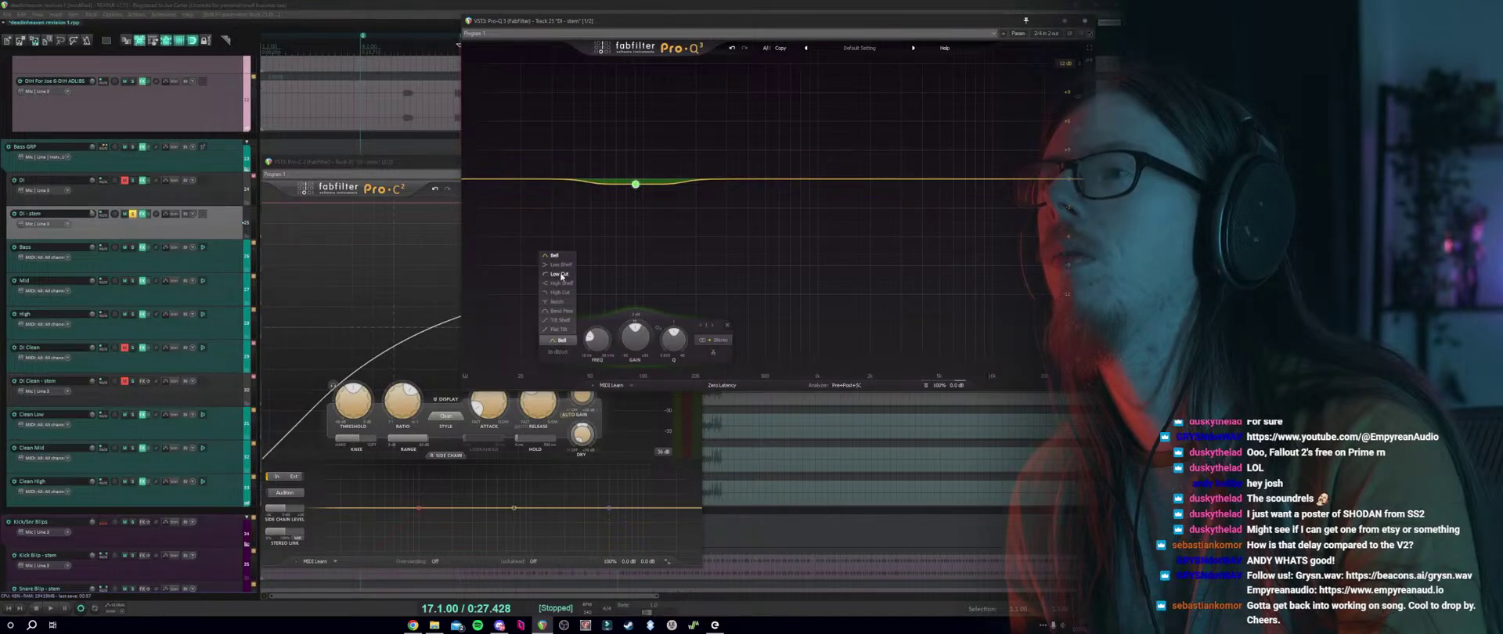
pyautogui.click(561, 274)
pyautogui.moveTo(648, 155); pyautogui.dragTo(695, 157)
pyautogui.press('space')
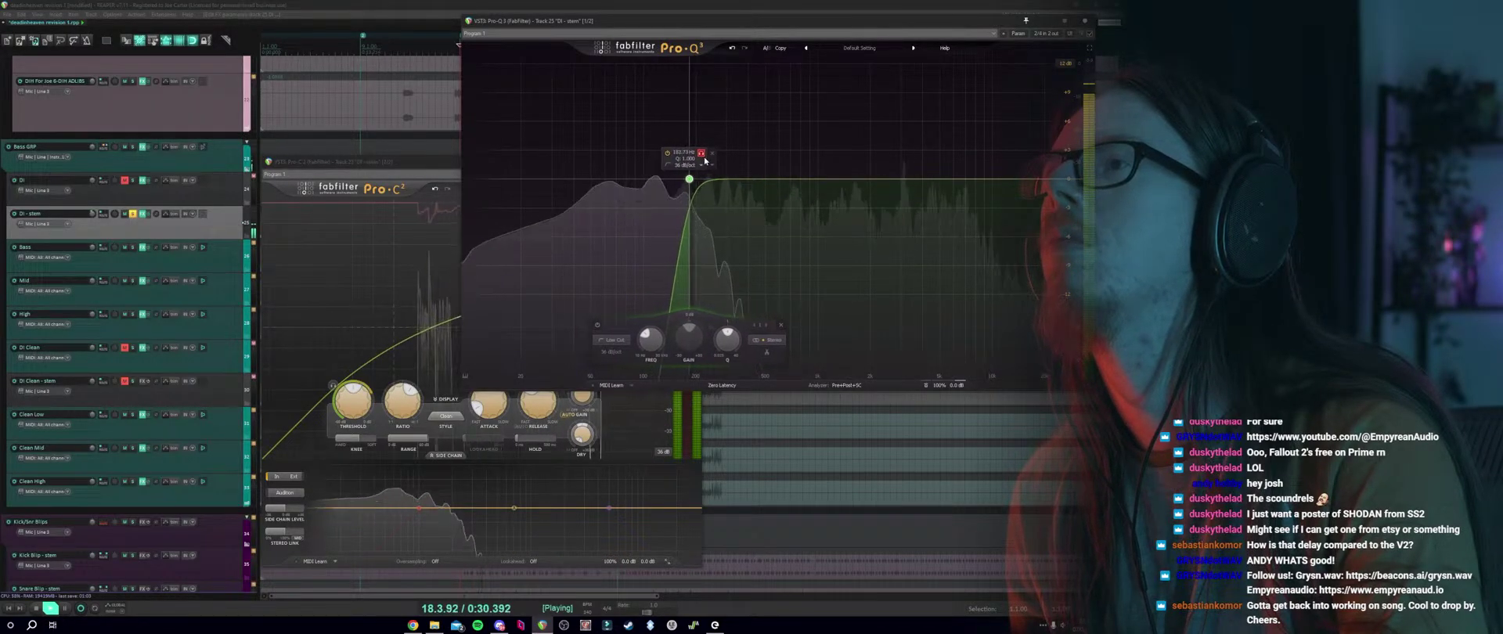
pyautogui.click(702, 154)
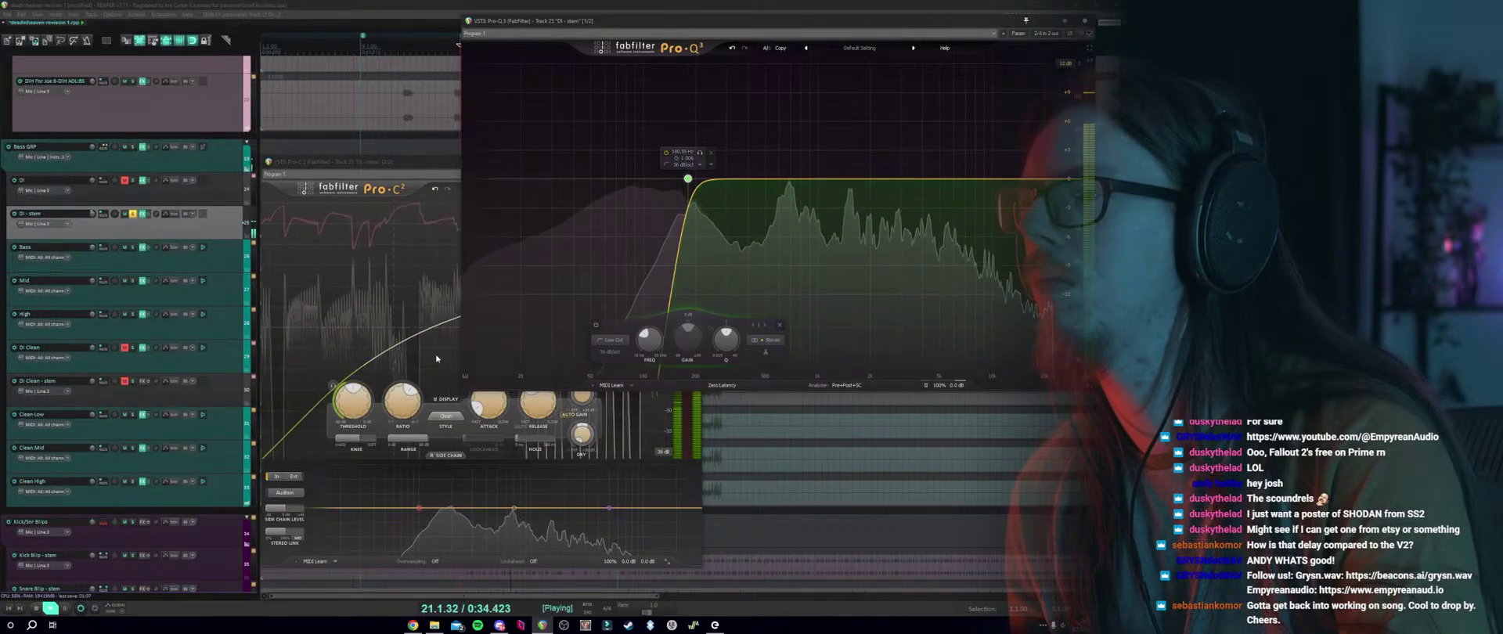
# Audition the compressed DI - stem track from bar 17, soloed and within the full mix, and close the Pro-Q 3 window.
pyautogui.click(383, 162)
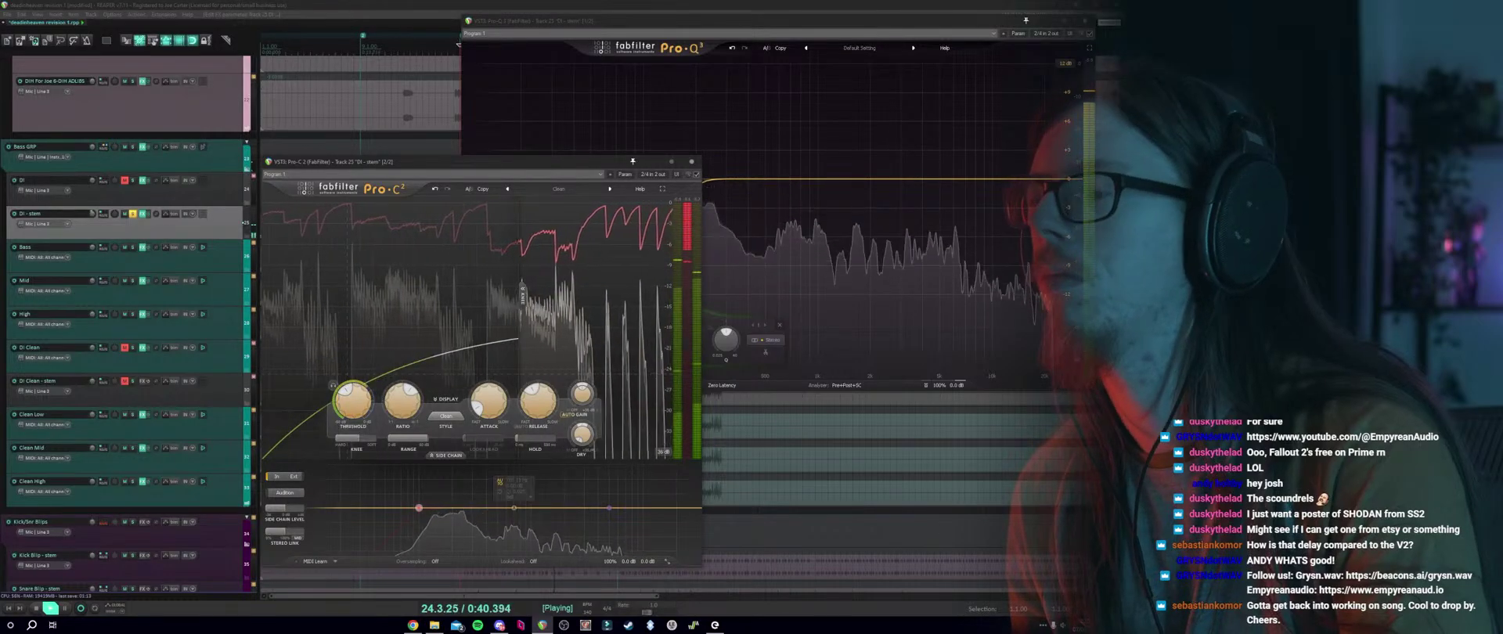
pyautogui.click(92, 212)
pyautogui.press('space')
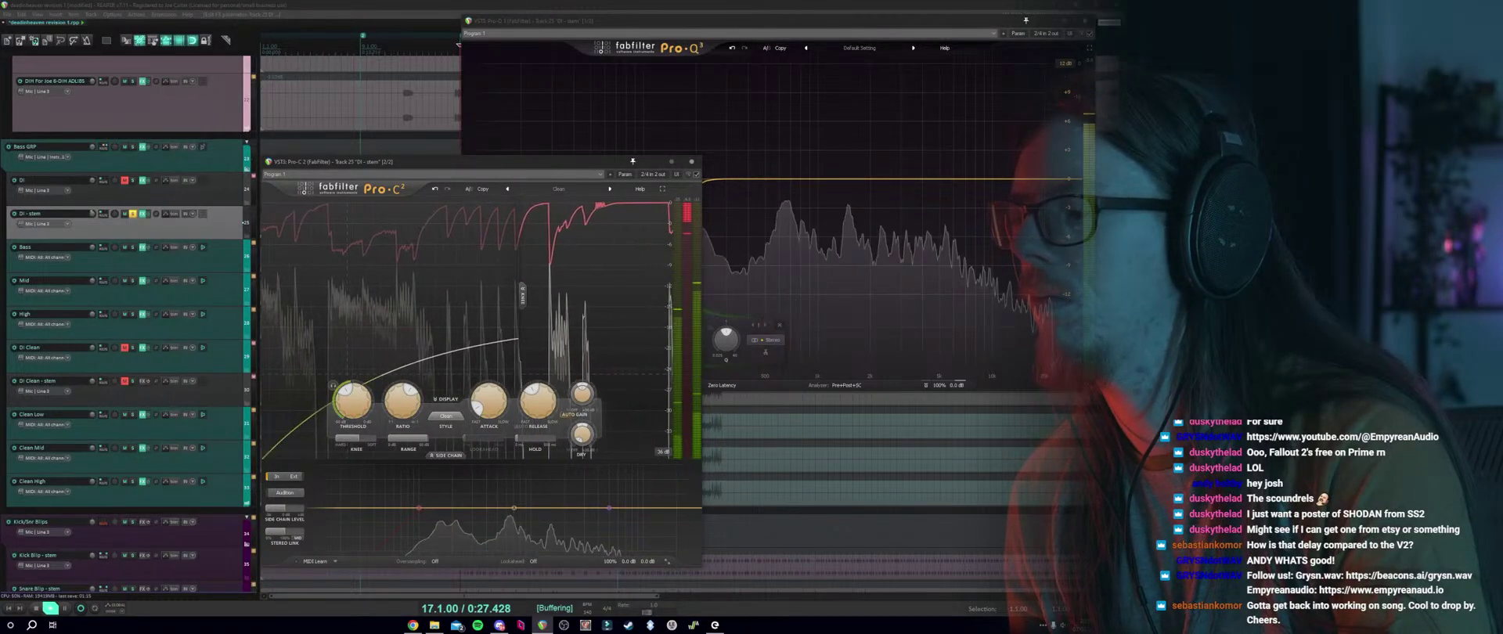
pyautogui.press('space')
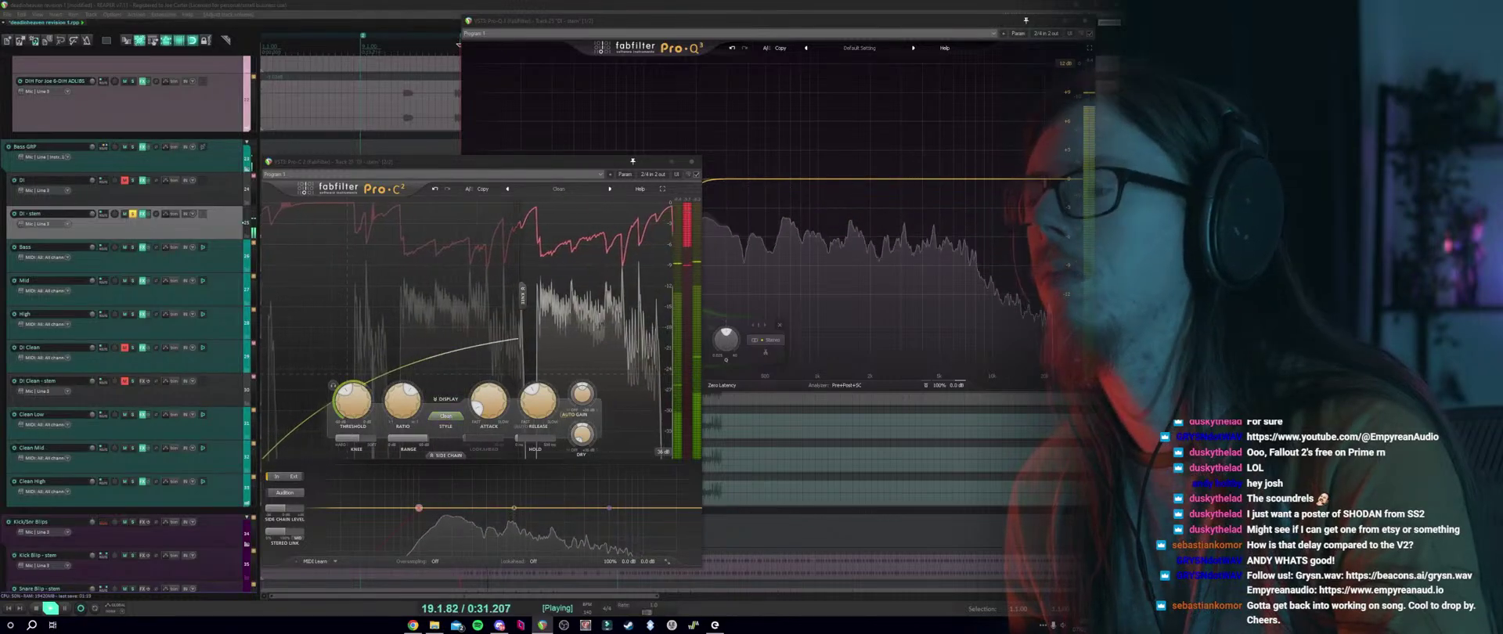
pyautogui.press('space')
pyautogui.press('space')
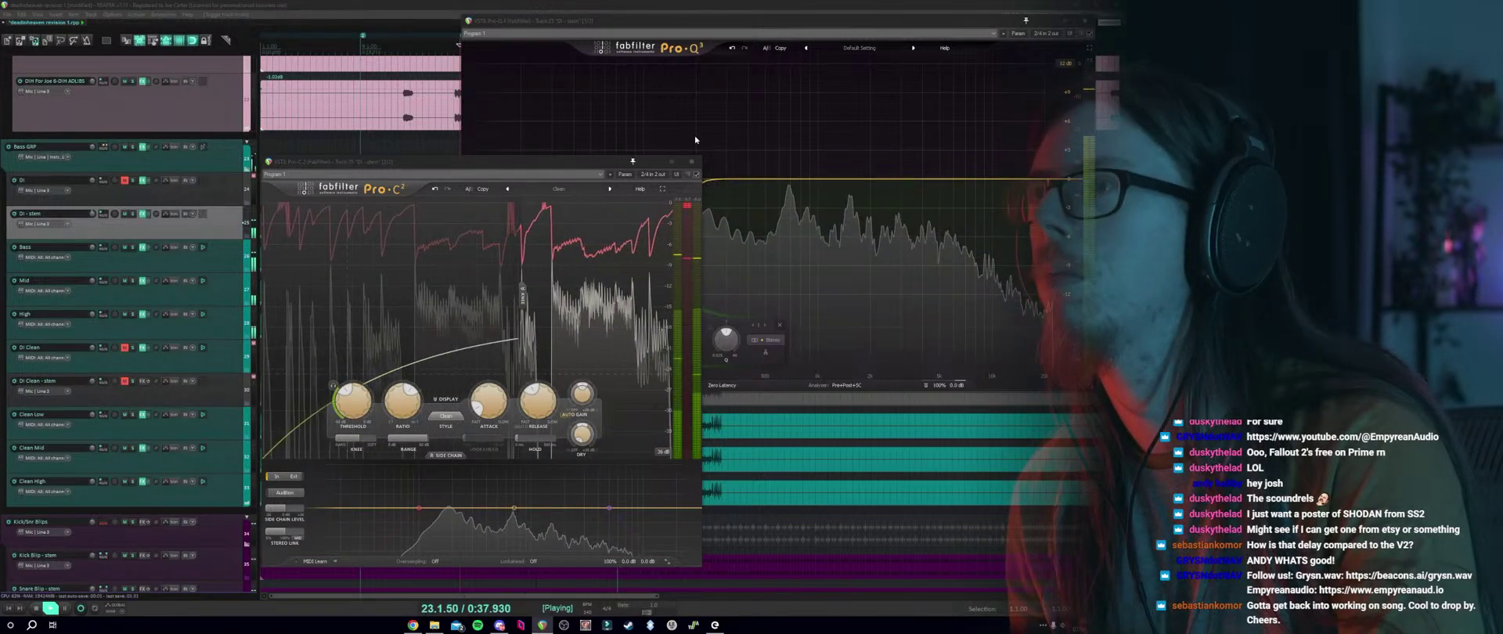
pyautogui.click(692, 161)
pyautogui.click(1084, 21)
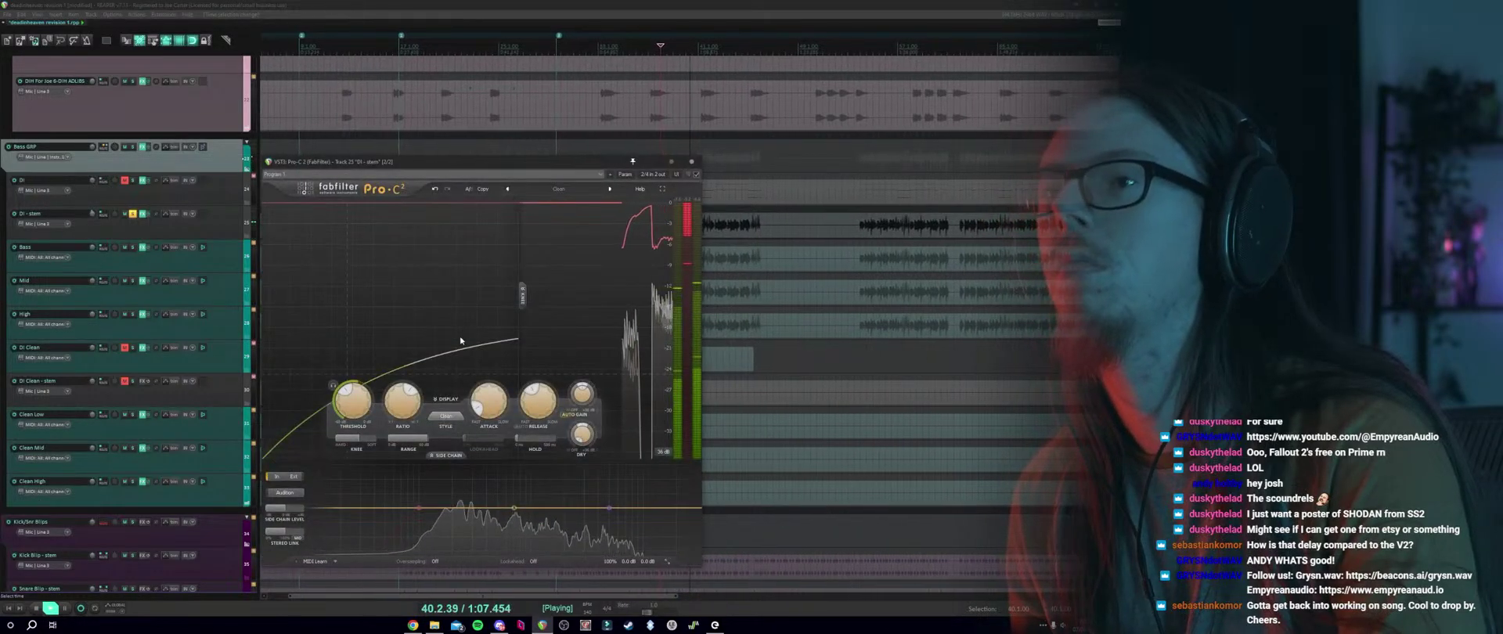
# Stop playback, add the Waves L1 limiter Stereo to the DI - stem track, and move its window over Pro-C 2.
pyautogui.press('space')
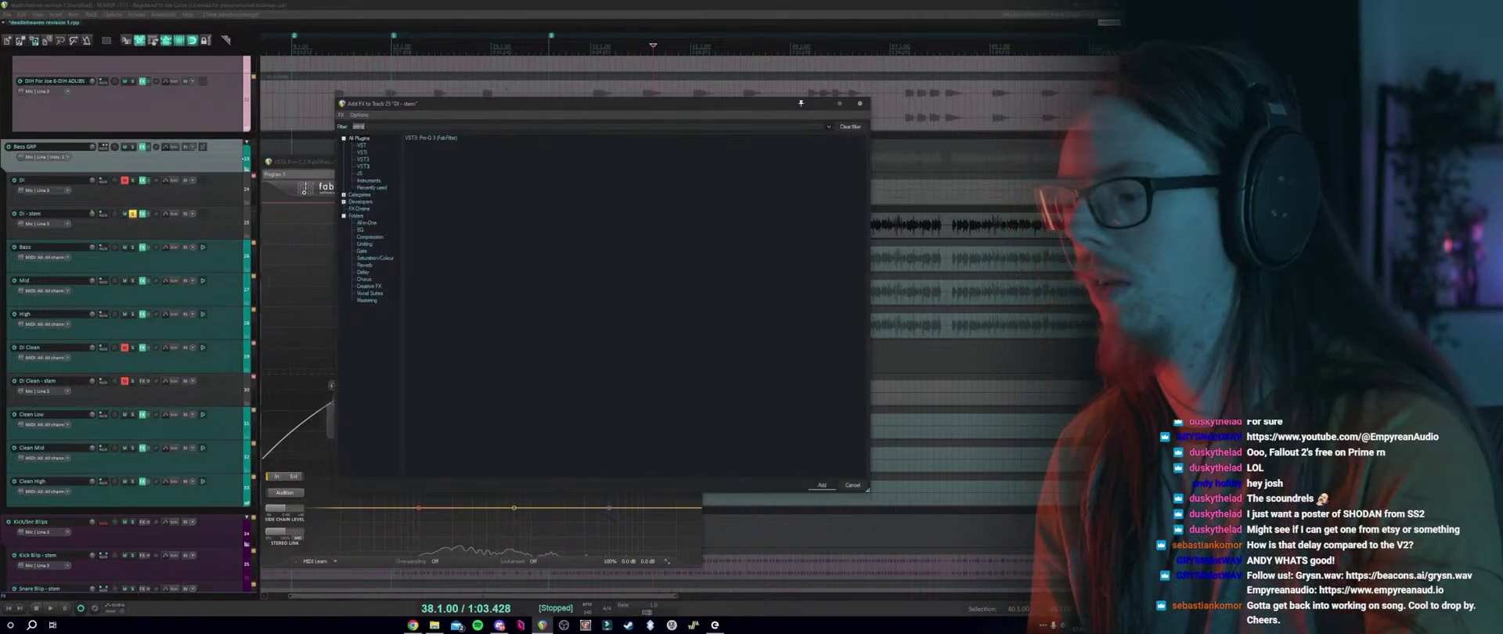
pyautogui.write('l1')
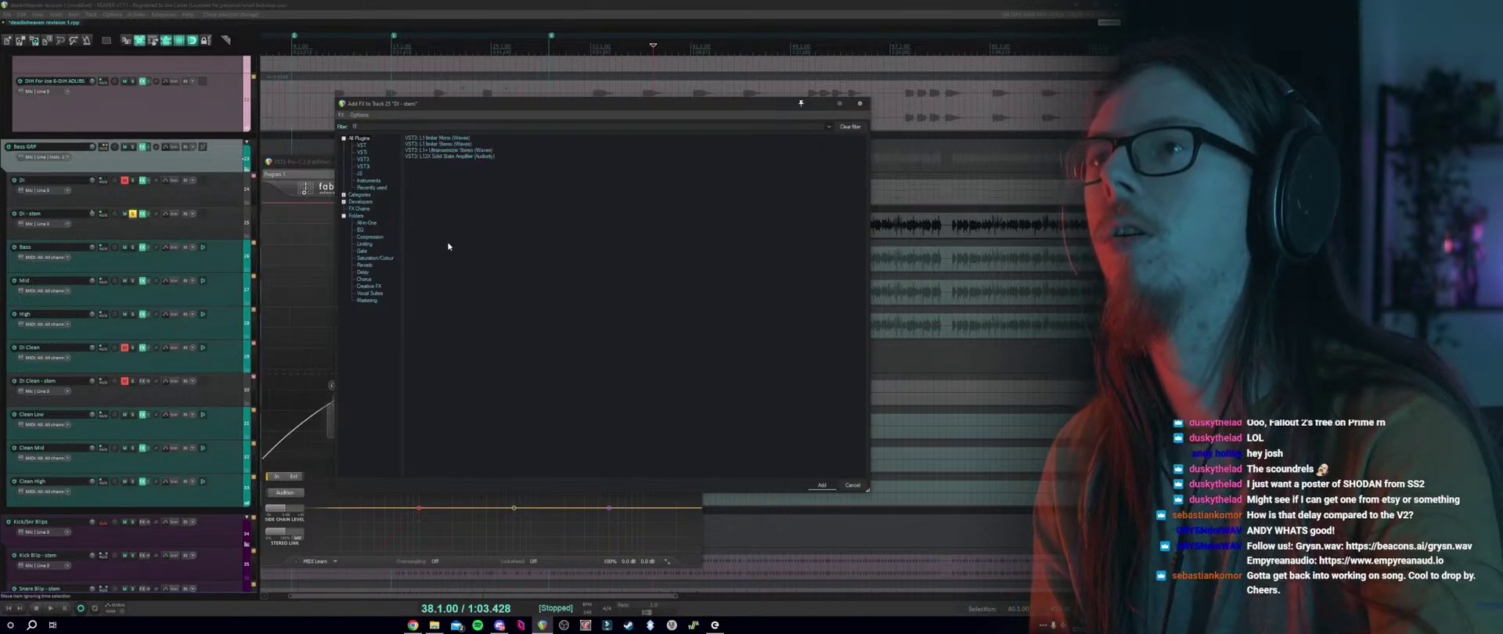
pyautogui.doubleClick(432, 144)
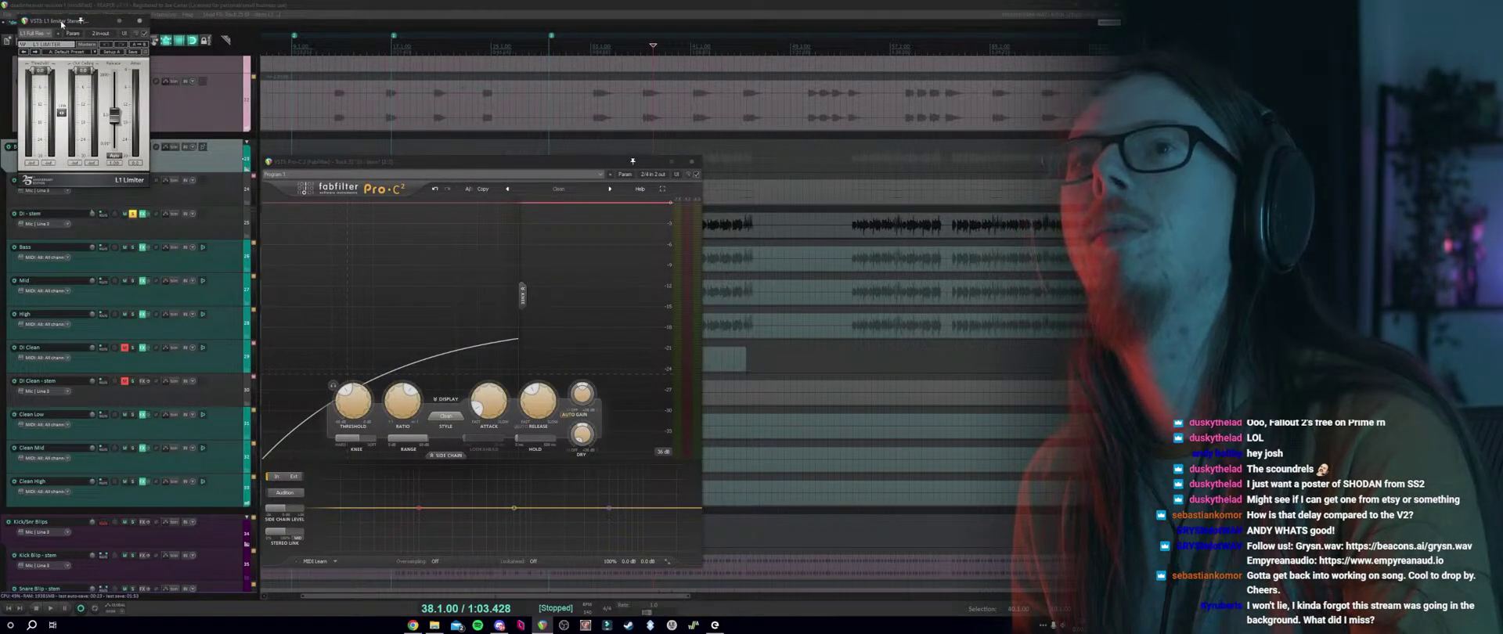
pyautogui.moveTo(61, 24); pyautogui.dragTo(437, 173)
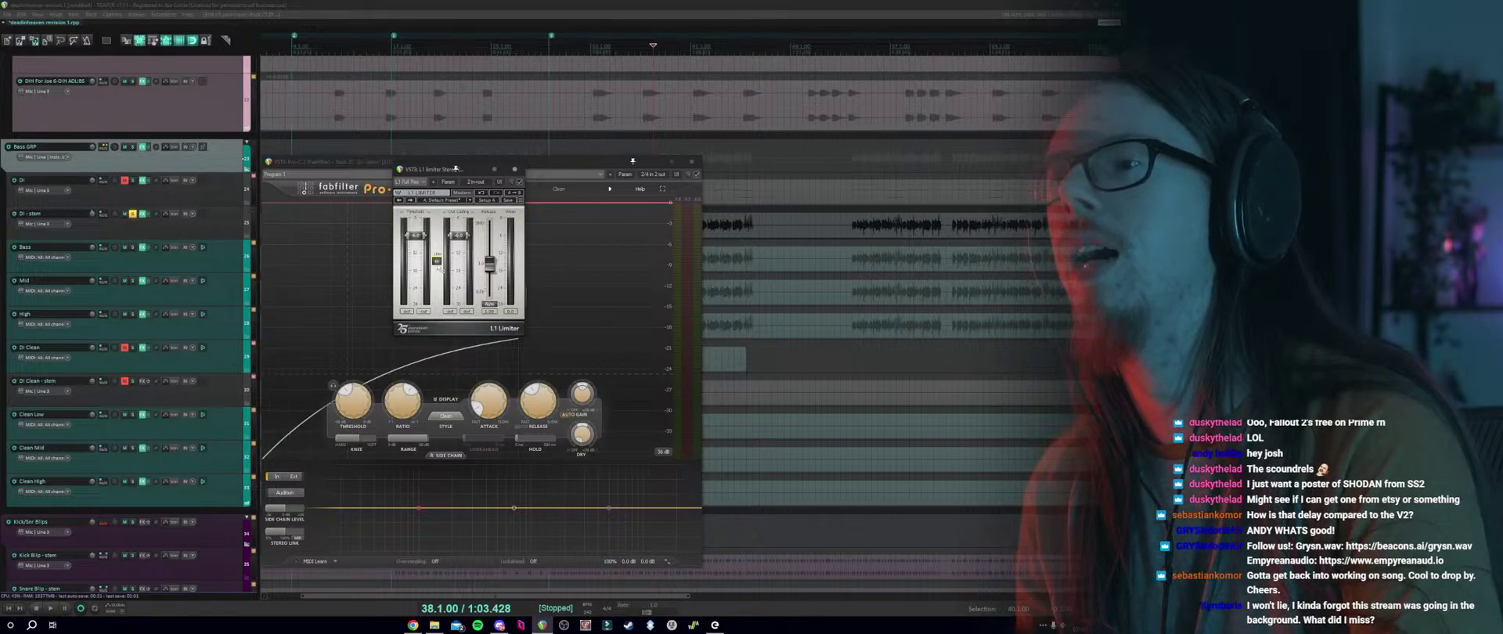
# Lower the L1 limiter's threshold while playing from bar 38, stop playback, and close both plug-in windows.
pyautogui.press('space')
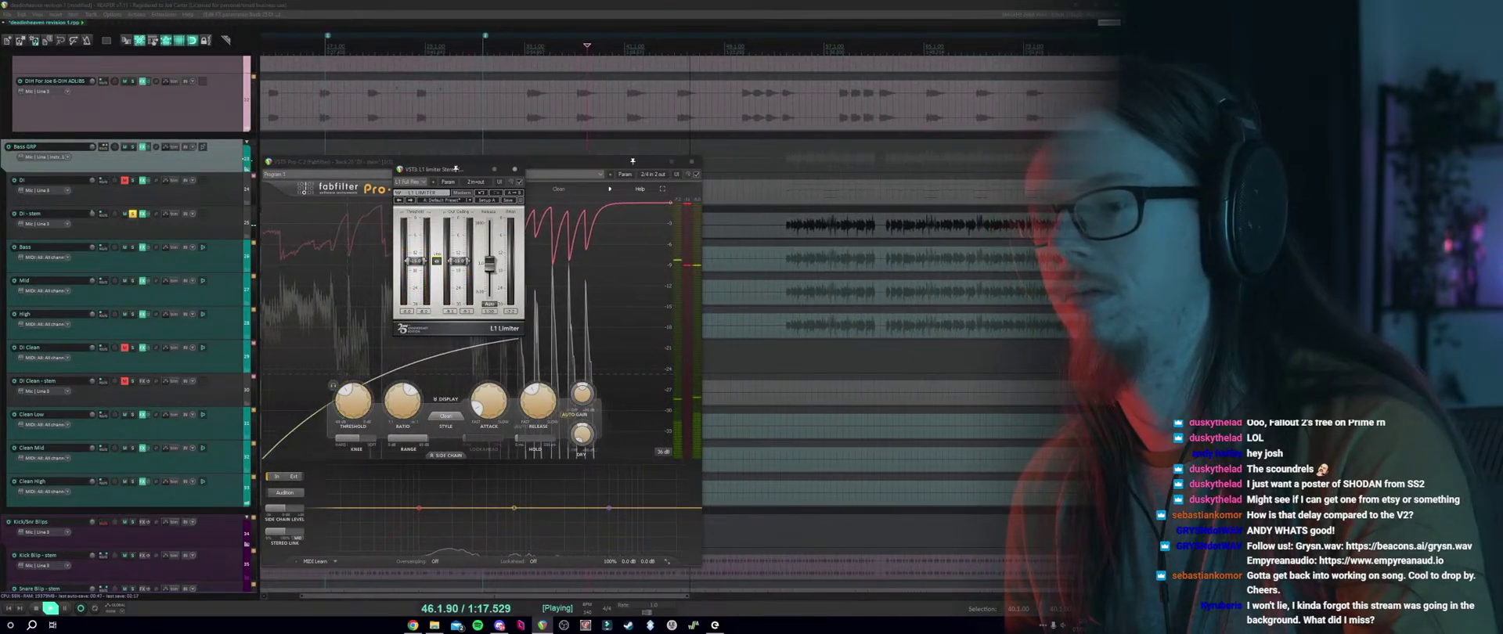
pyautogui.press('space')
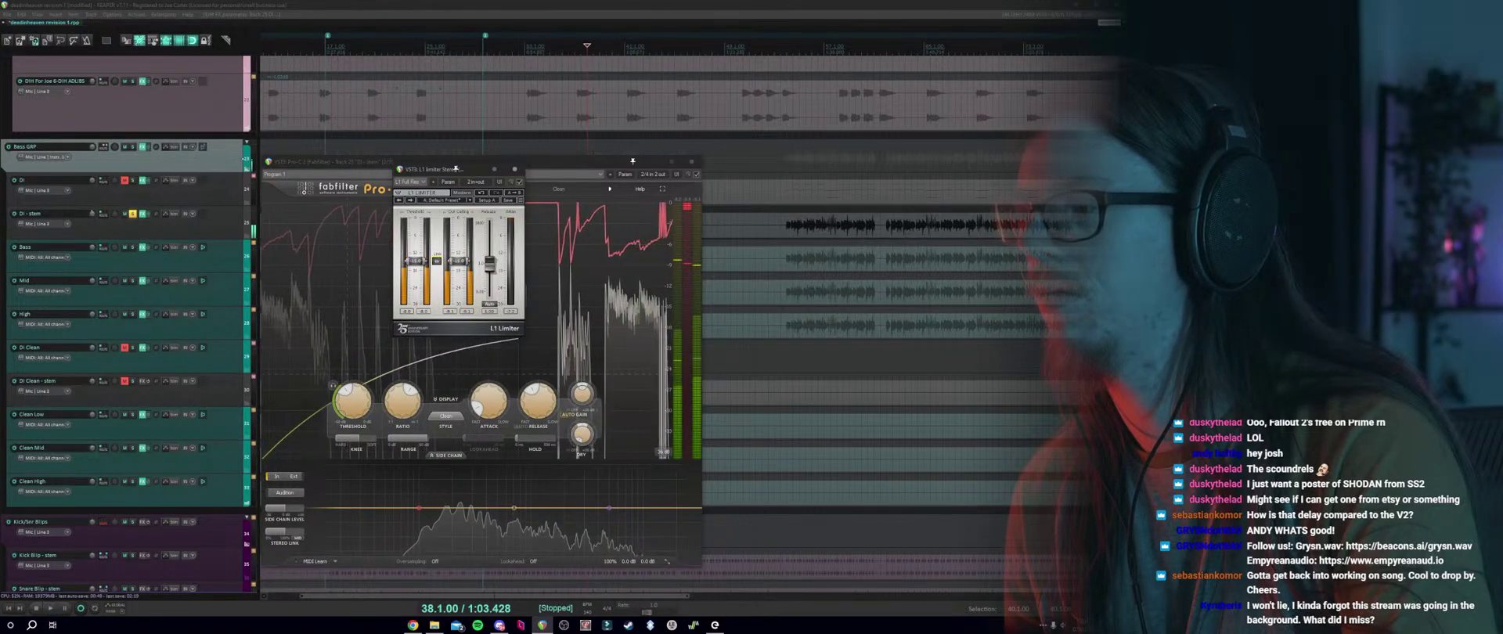
pyautogui.click(691, 162)
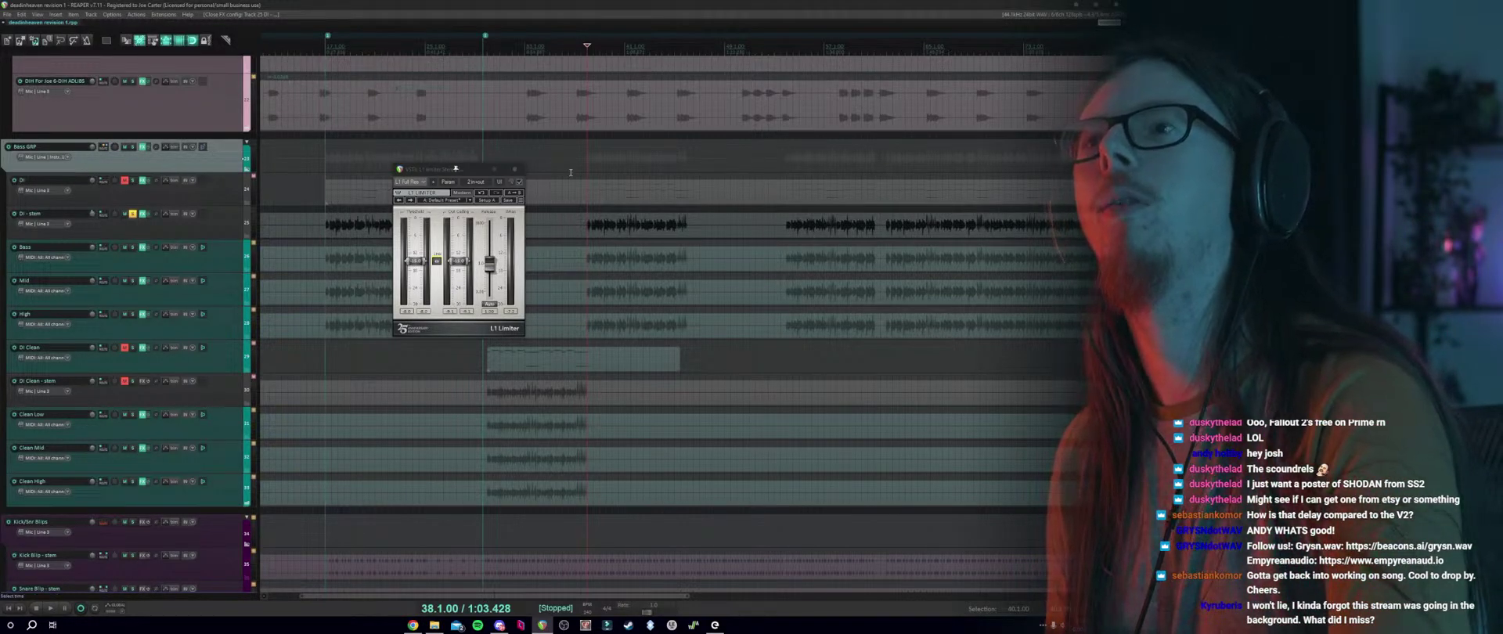
pyautogui.click(515, 169)
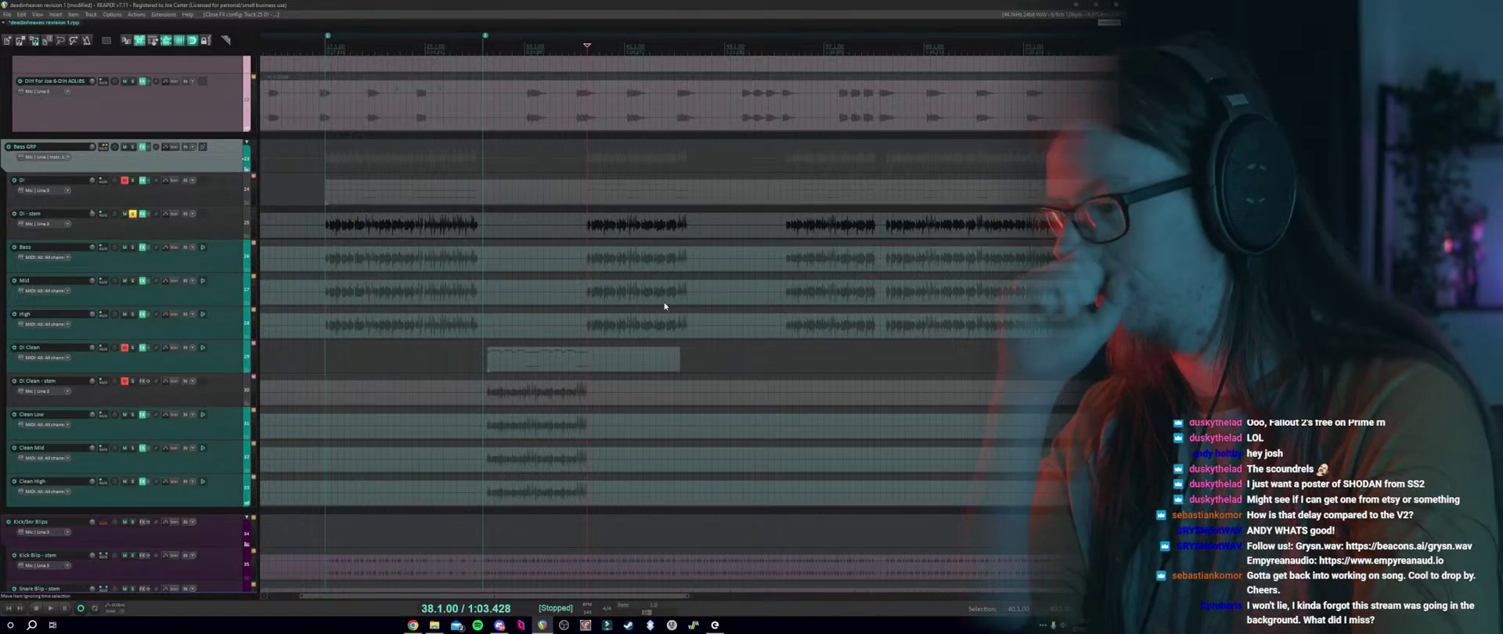
# Add Soundtoys MicroShift to the DI - stem track, reduce its mix, audition it soloed and in the full mix, and close it.
pyautogui.scroll(-3, 664, 306)
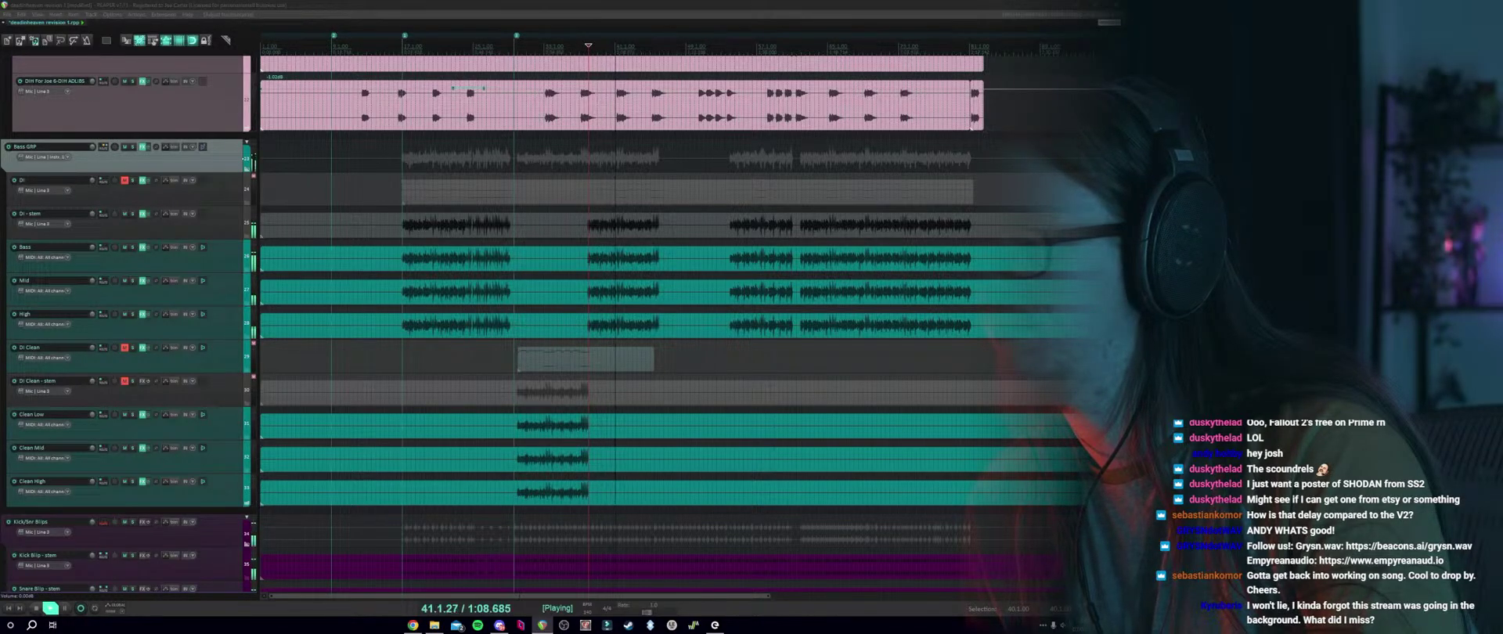
pyautogui.click(132, 213)
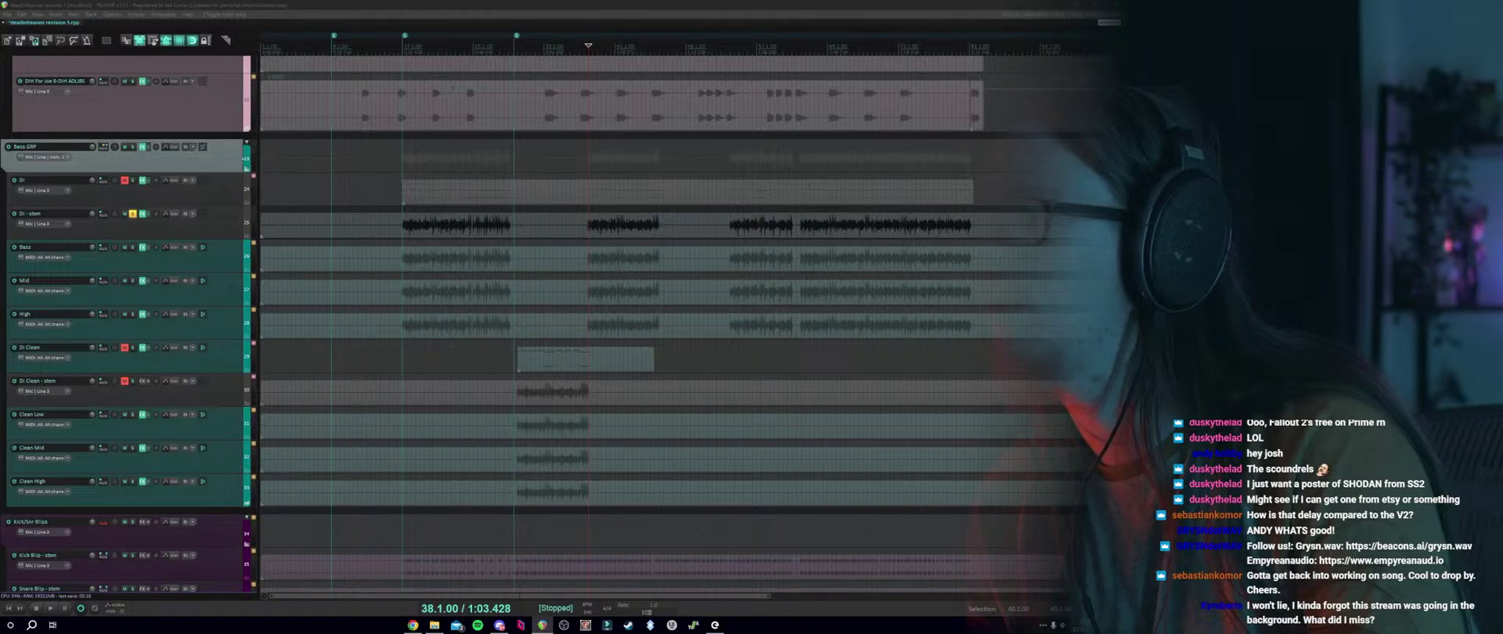
pyautogui.click(142, 213)
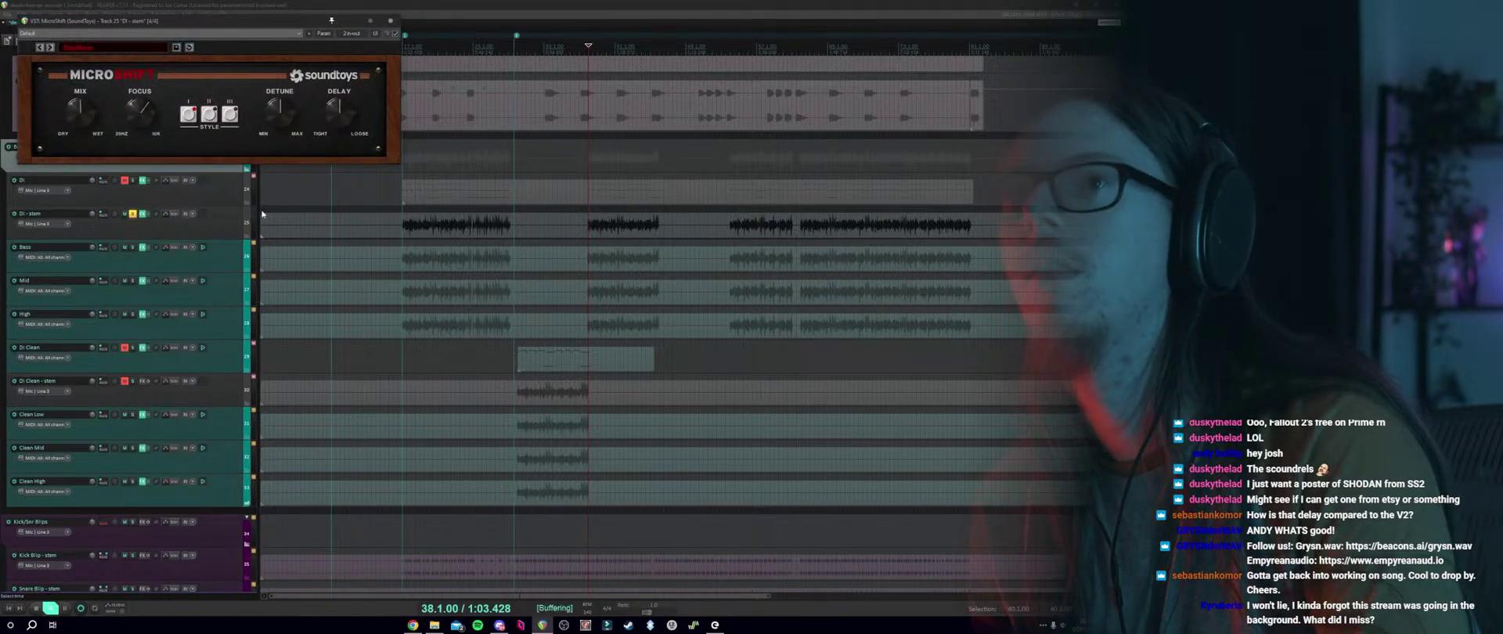
pyautogui.press('space')
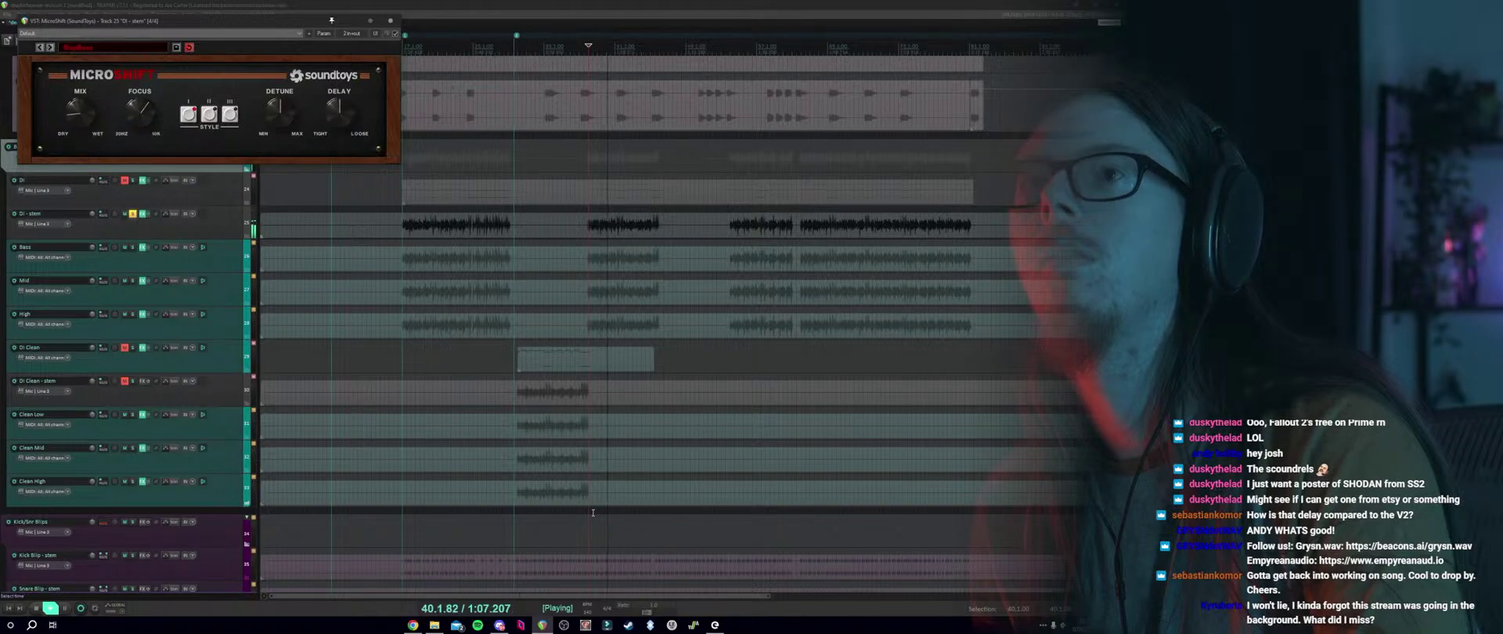
pyautogui.press('space')
pyautogui.press('space')
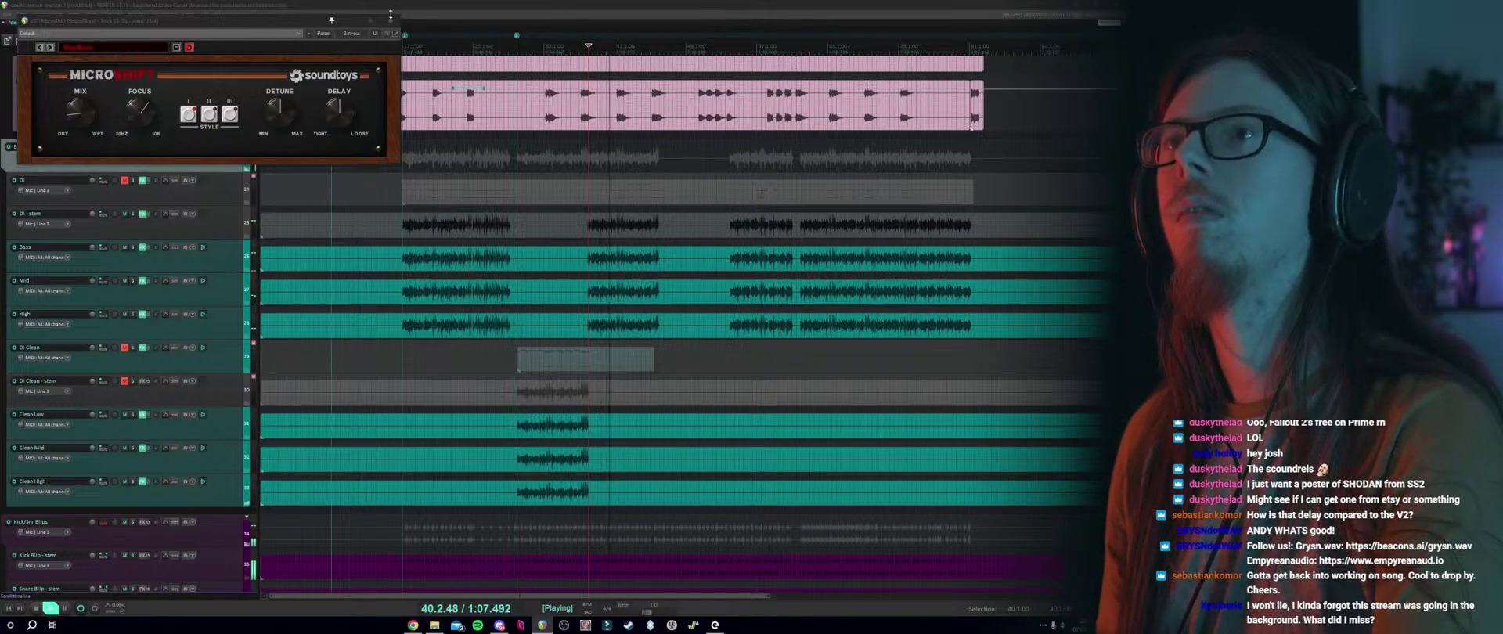
pyautogui.click(391, 19)
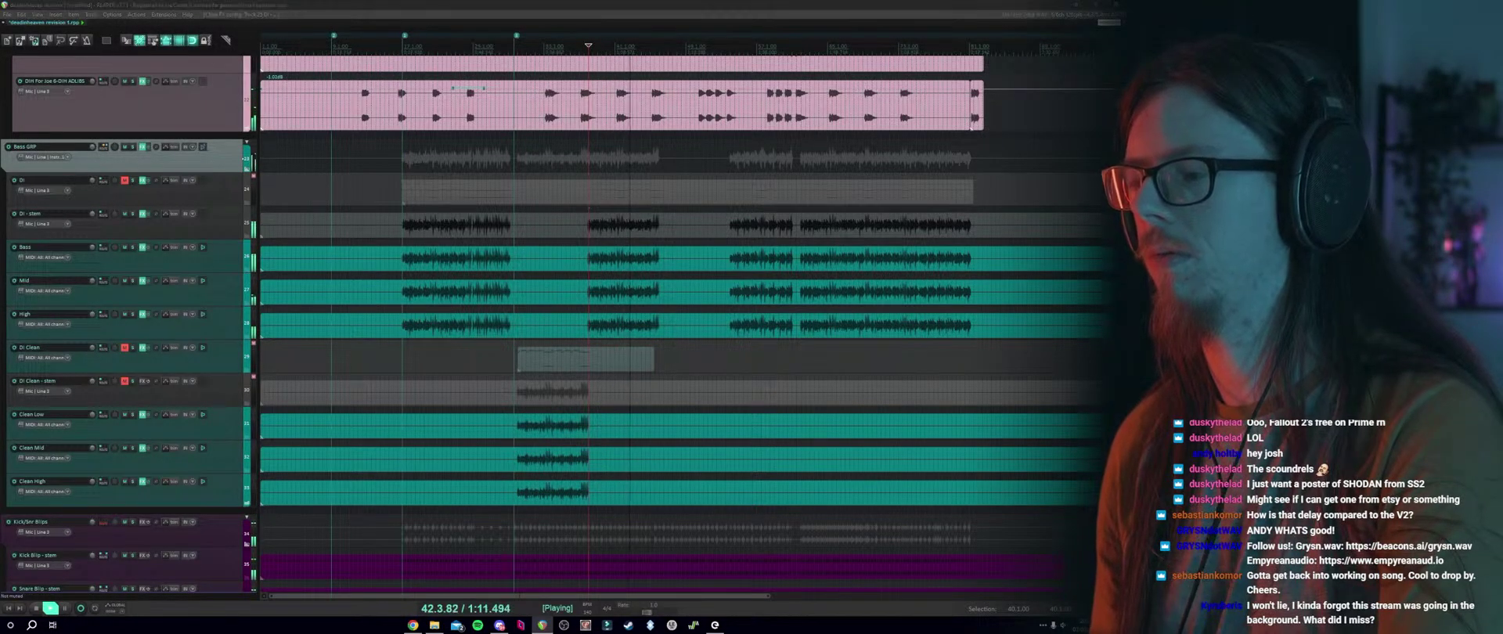
# Mute the DI - stem track, continue playback from a later section, unmute the DI track, and adjust its volume.
pyautogui.click(125, 214)
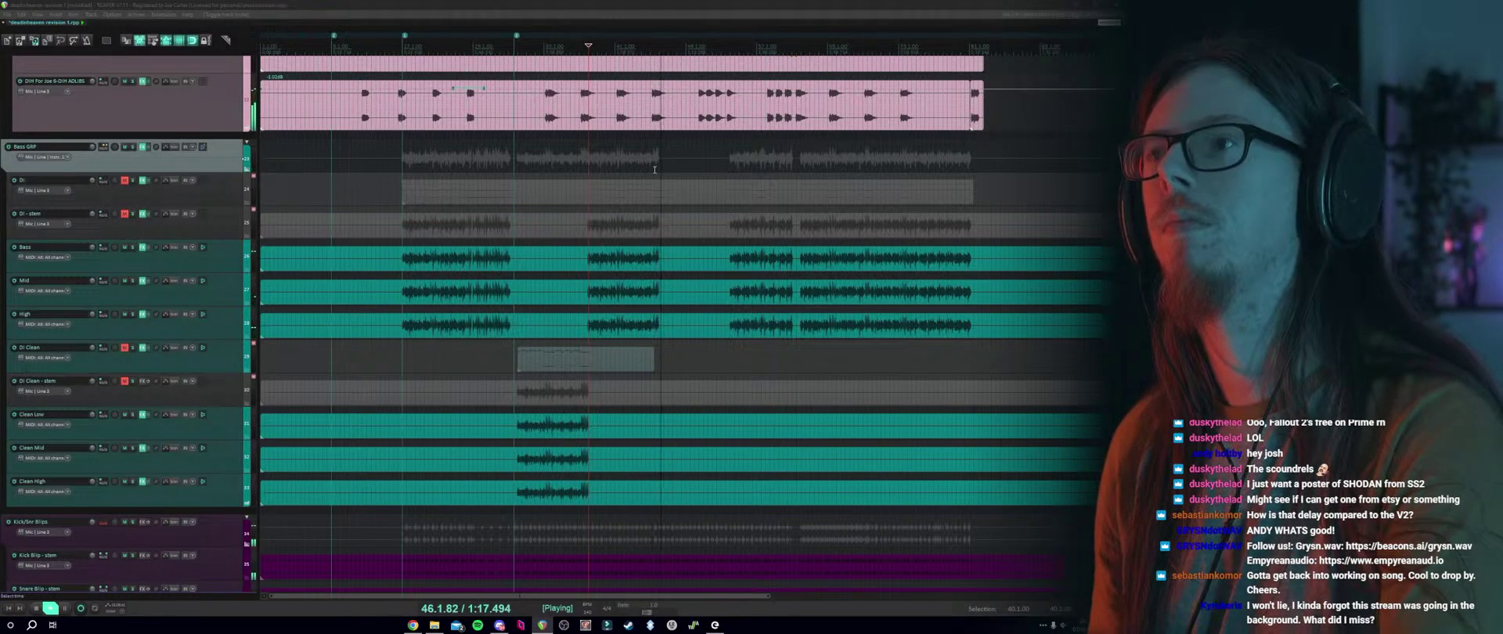
pyautogui.click(720, 167)
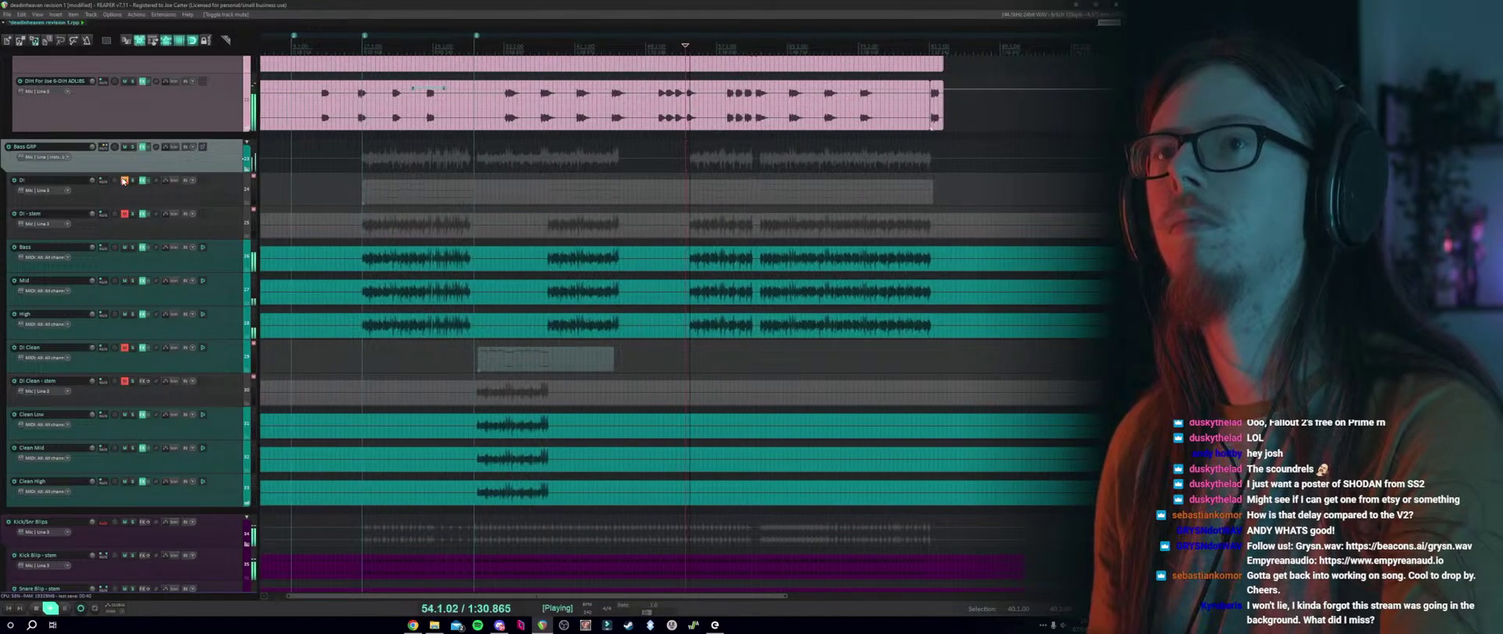
pyautogui.click(123, 180)
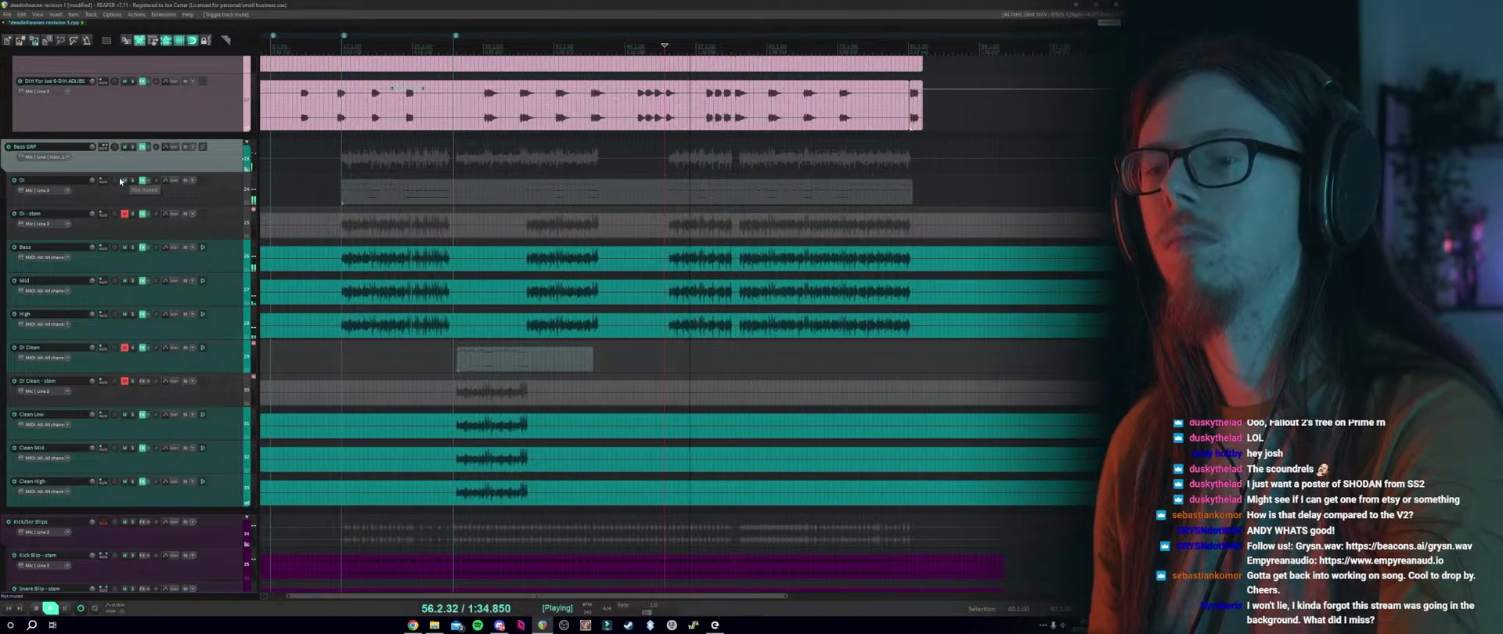
pyautogui.moveTo(92, 184)
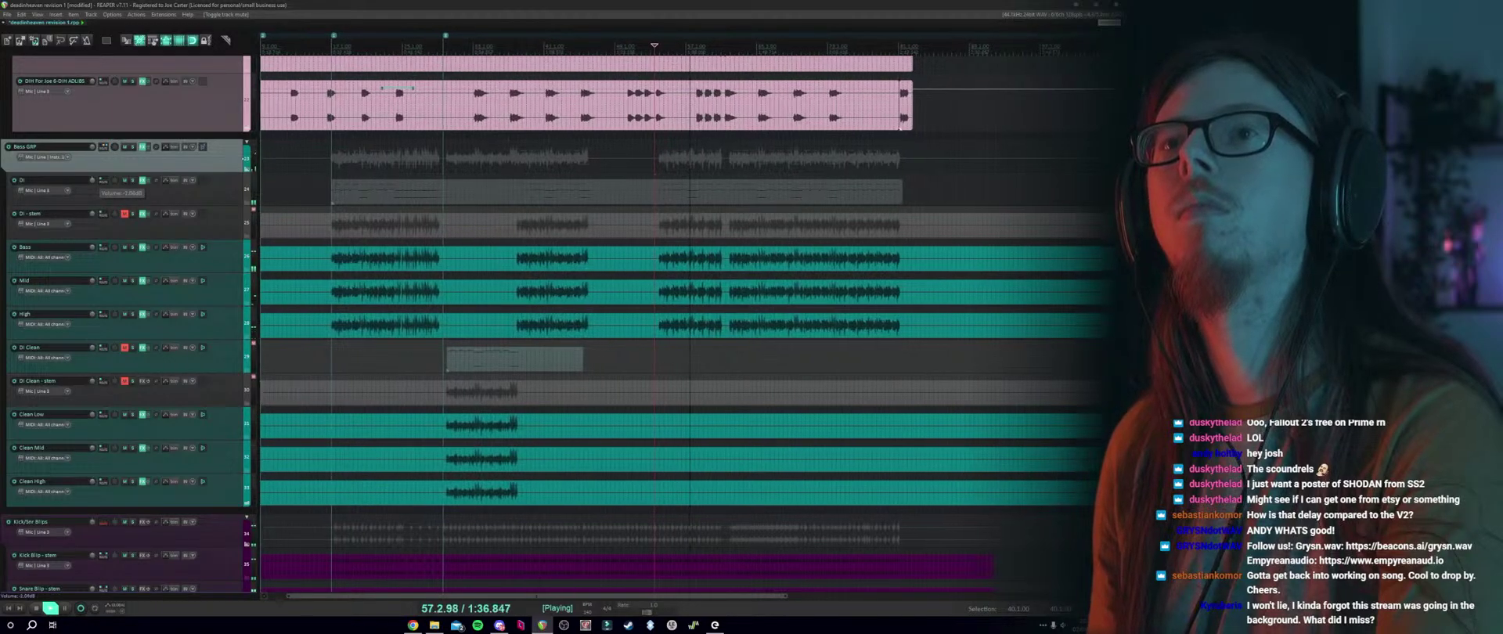
pyautogui.scroll(1, 92, 184)
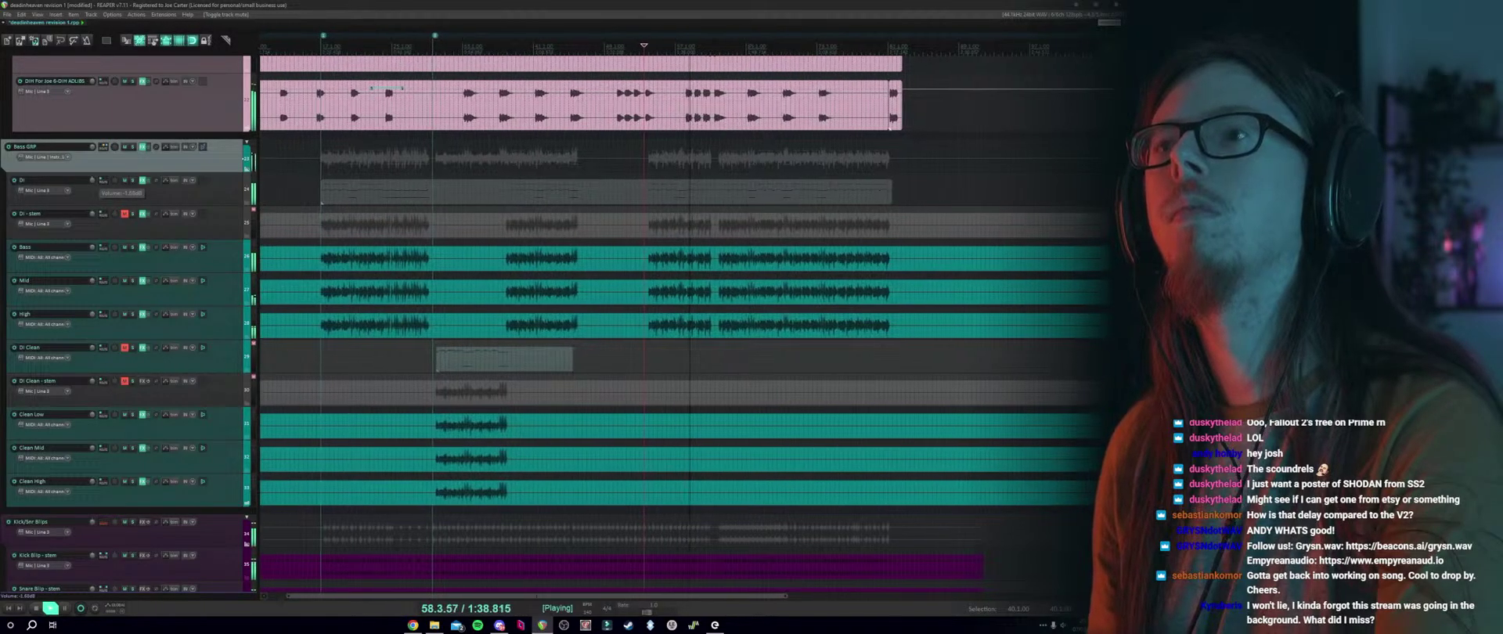
# Mute the DI track, unmute the DI - stem track, and adjust the stem's volume while playing from bar 53.
pyautogui.press('space')
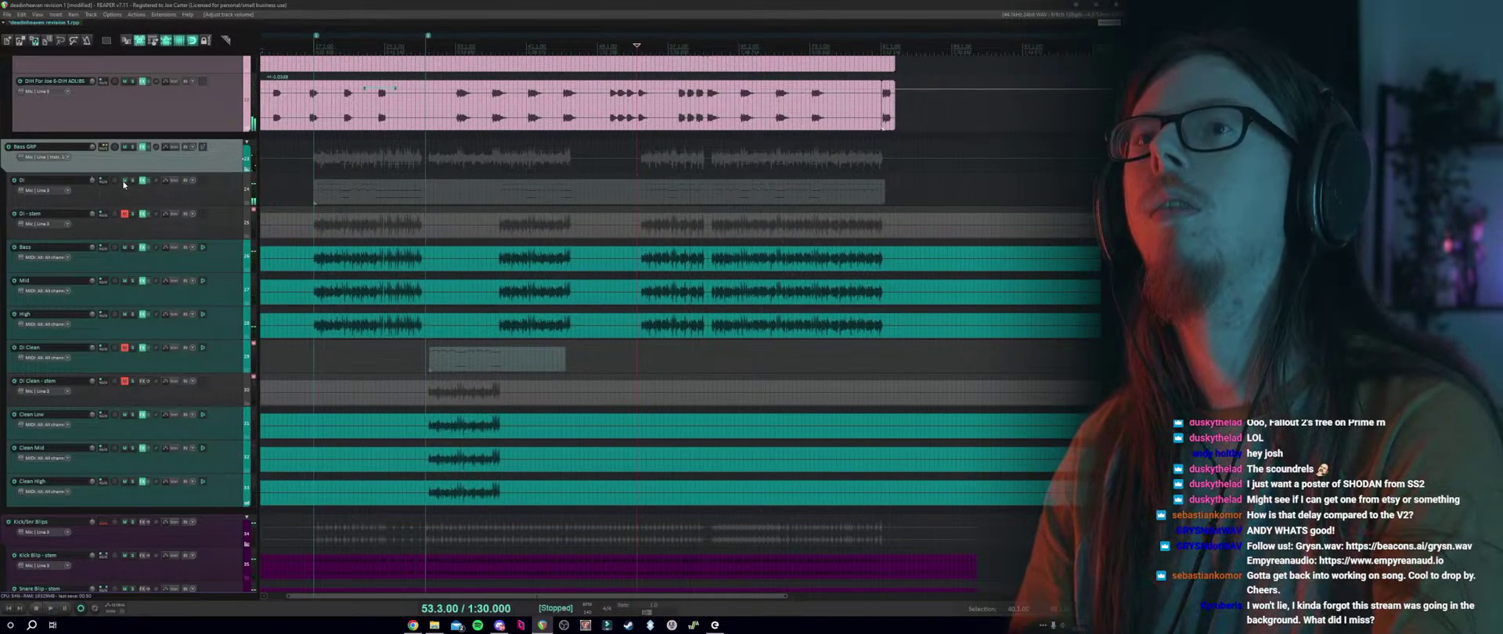
pyautogui.click(125, 180)
pyautogui.click(123, 214)
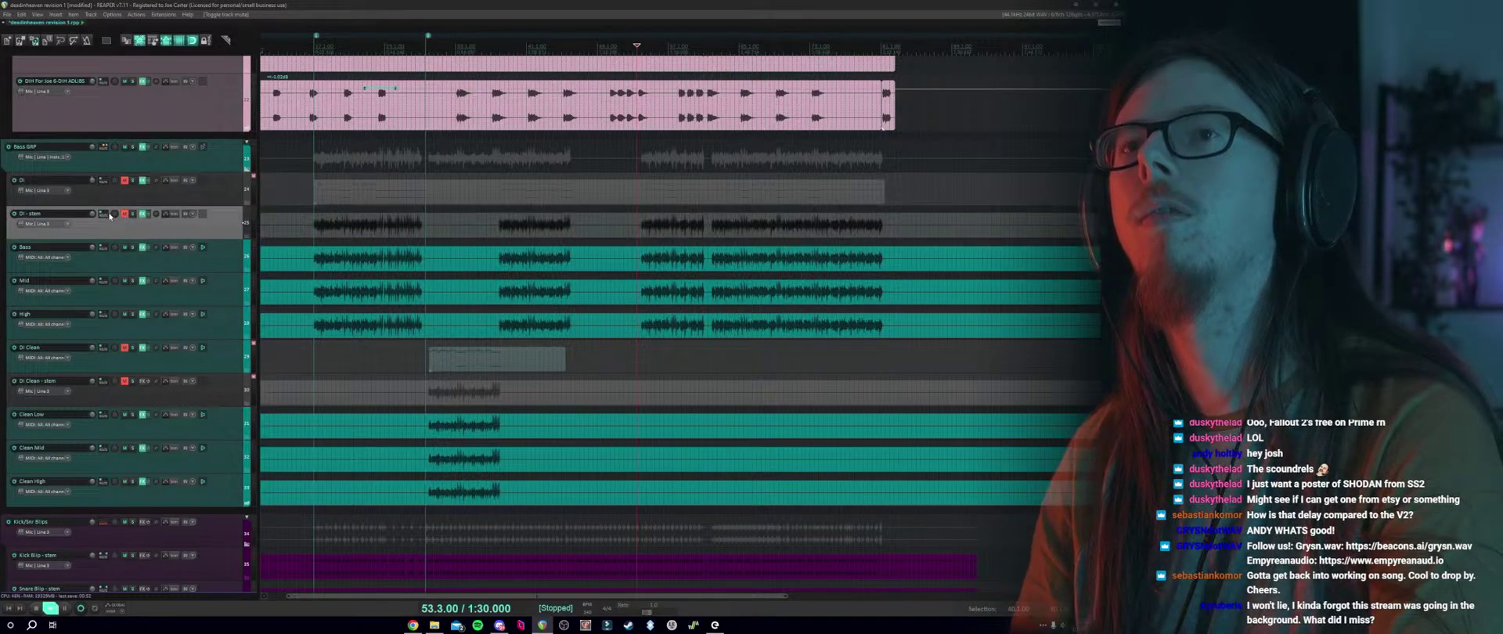
pyautogui.press('space')
pyautogui.moveTo(93, 216)
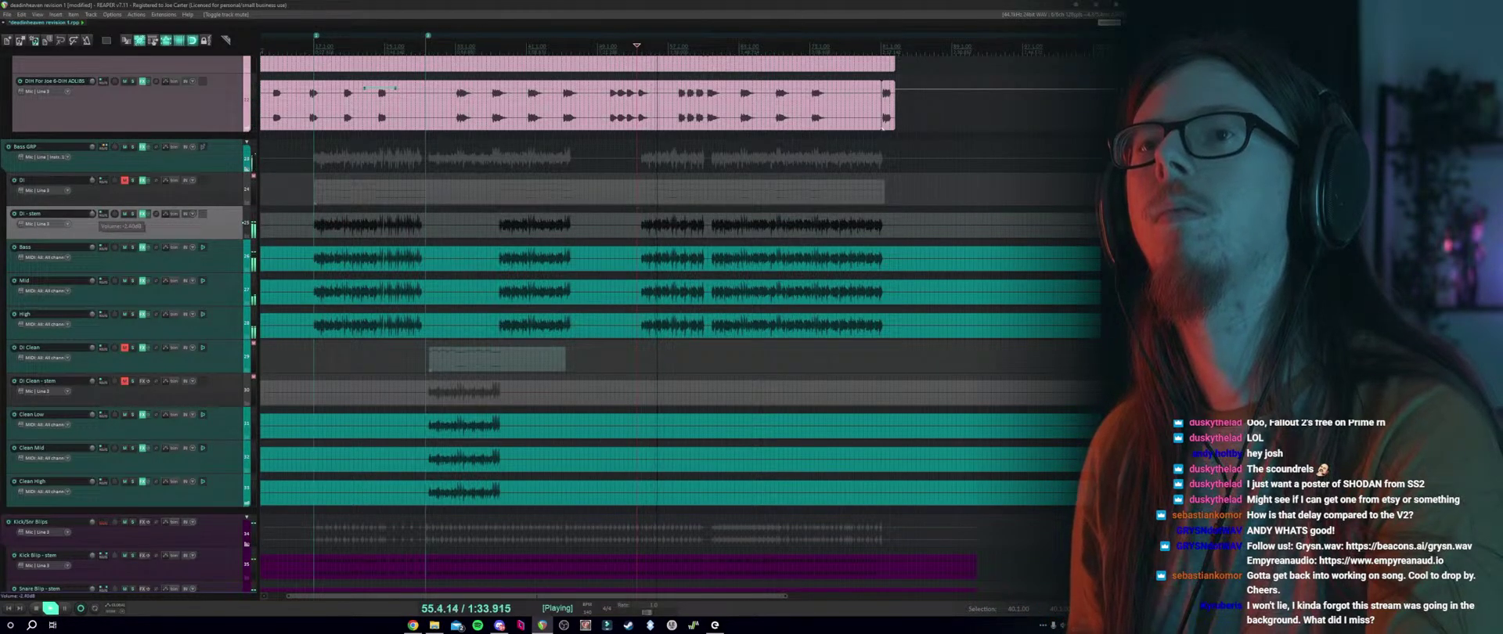
# Solo Bass GRP and balance the DI - stem track's volume while toggling its mute to compare.
pyautogui.click(133, 147)
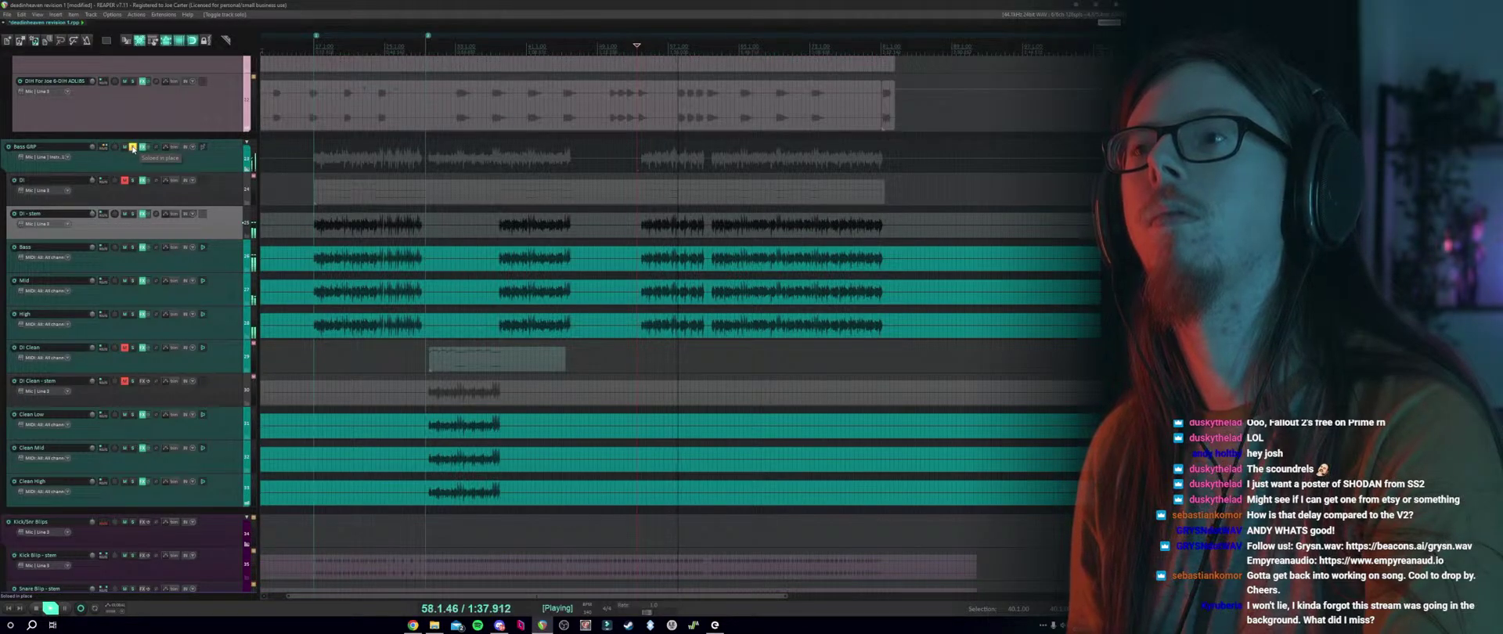
pyautogui.click(123, 214)
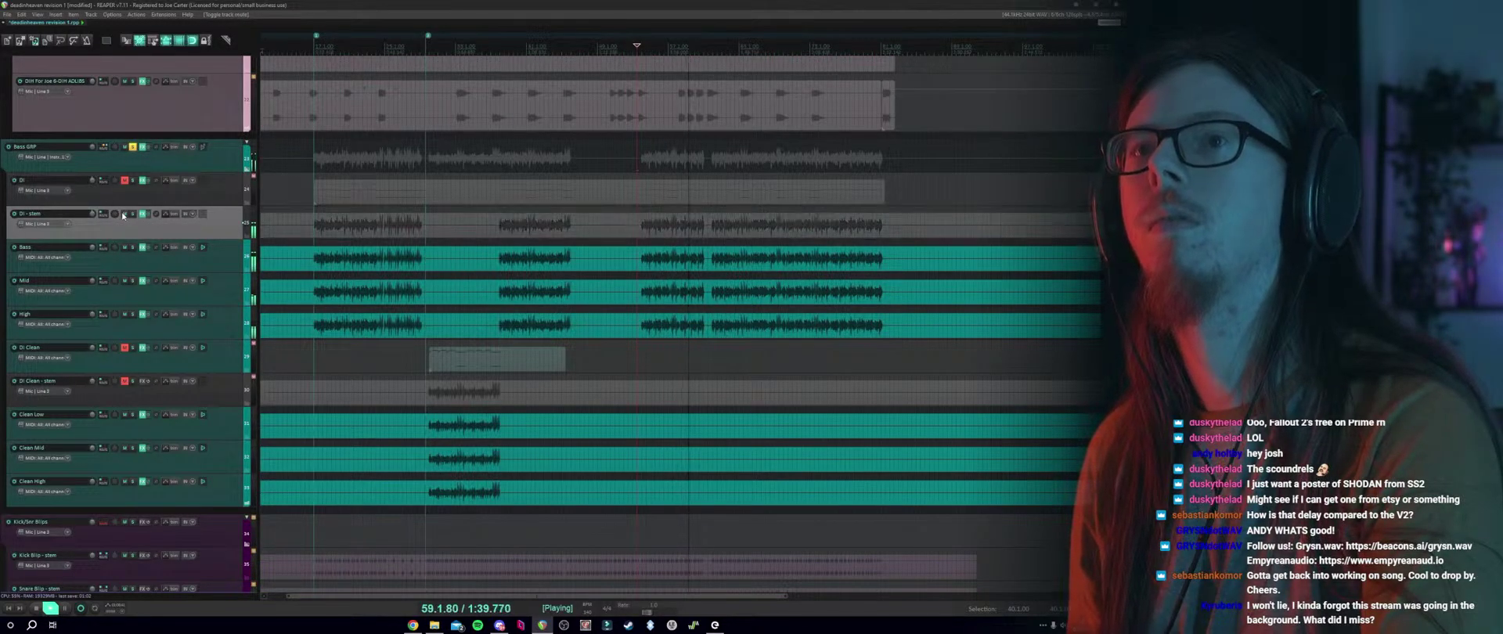
pyautogui.click(123, 214)
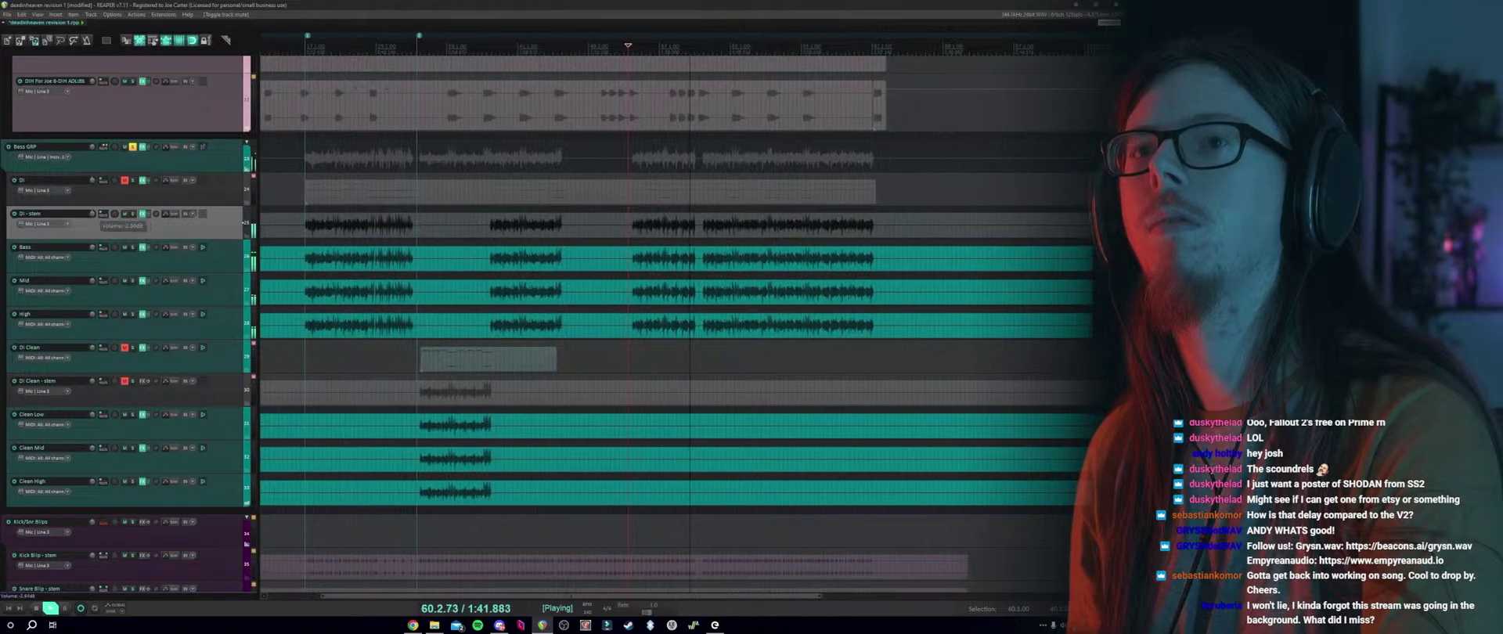
pyautogui.moveTo(115, 215); pyautogui.dragTo(119, 222)
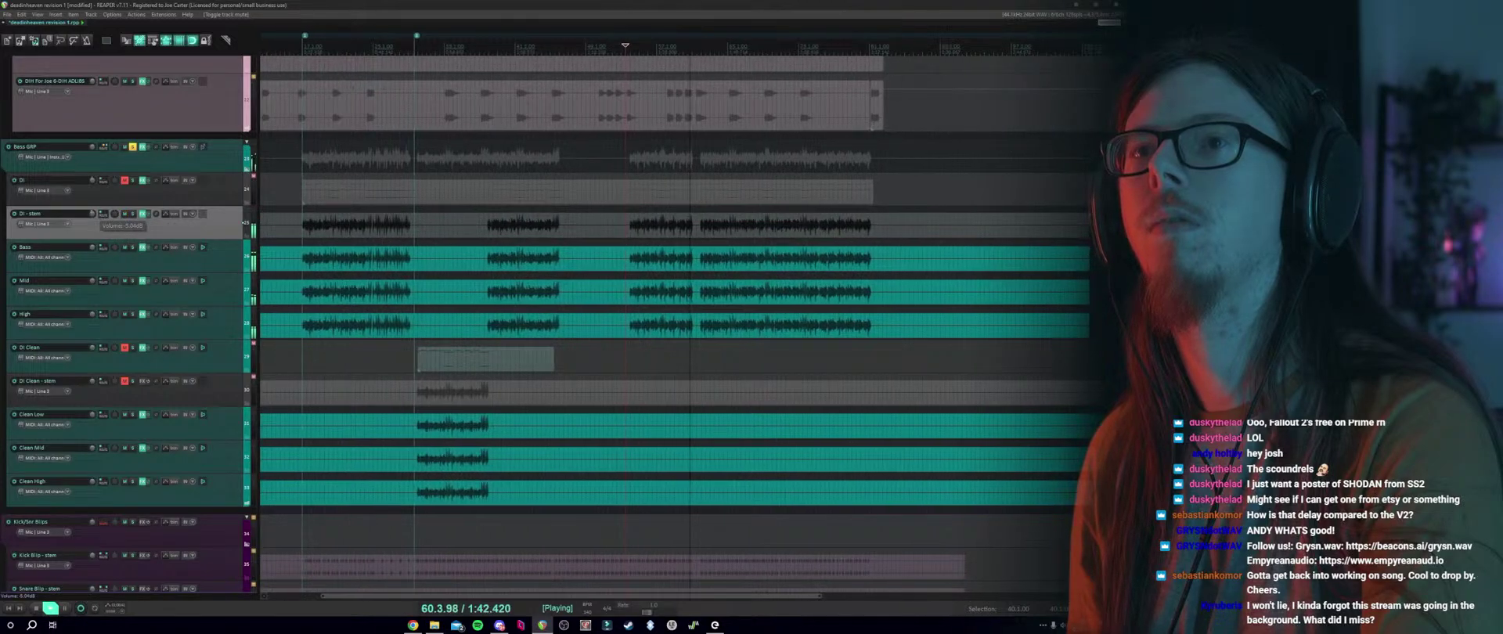
pyautogui.click(123, 213)
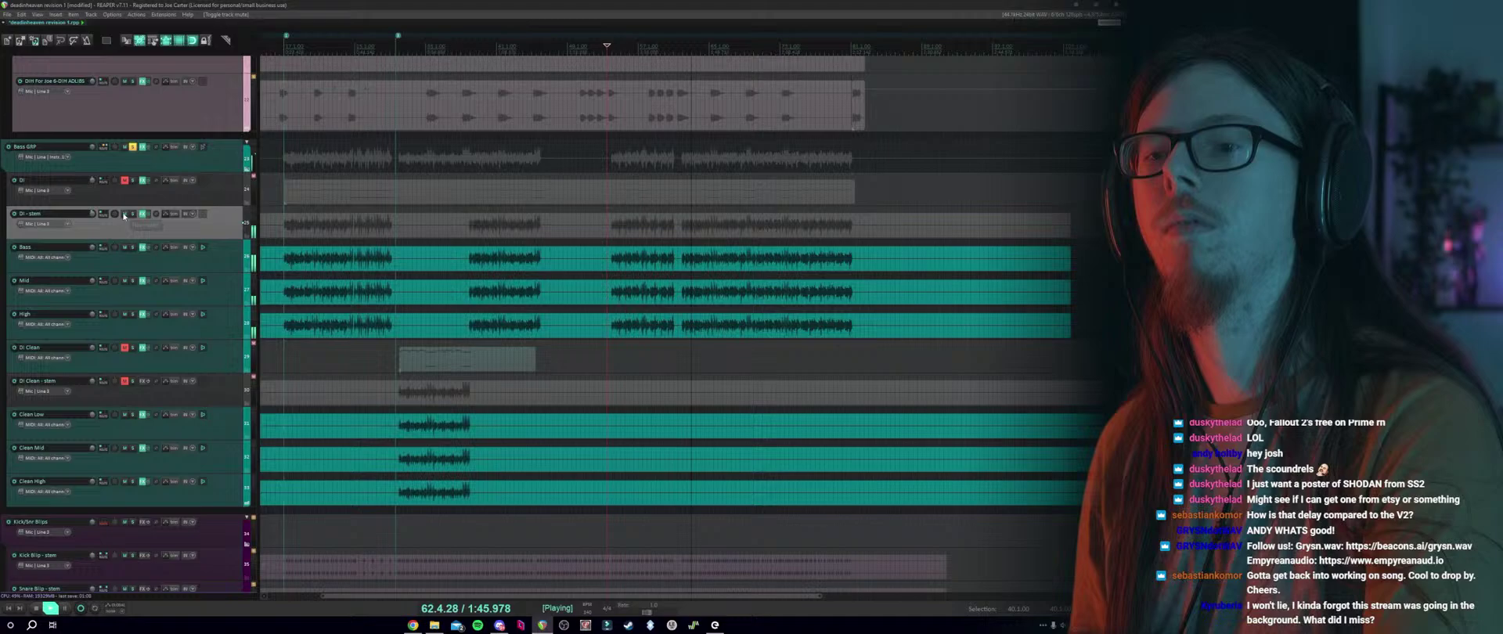
# Unsolo Bass GRP, adjust the DI - stem volume against the full mix, and stop playback.
pyautogui.click(133, 148)
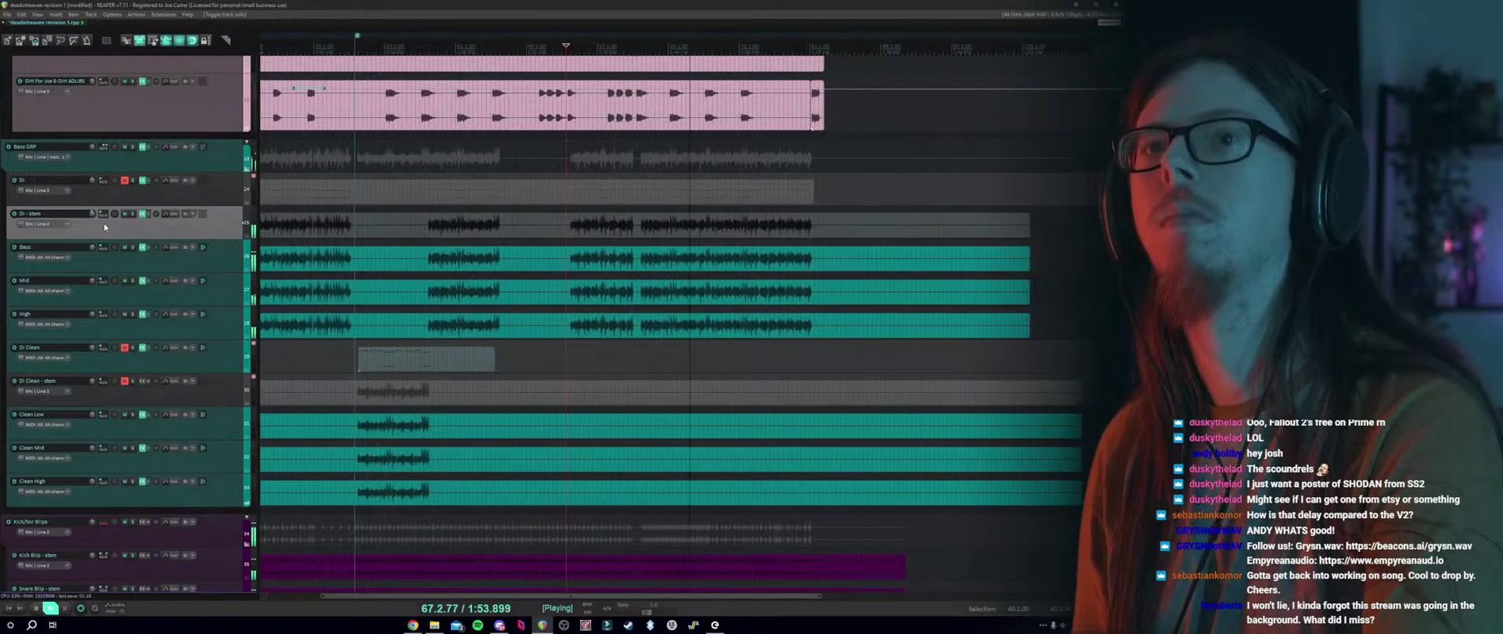
pyautogui.moveTo(93, 218)
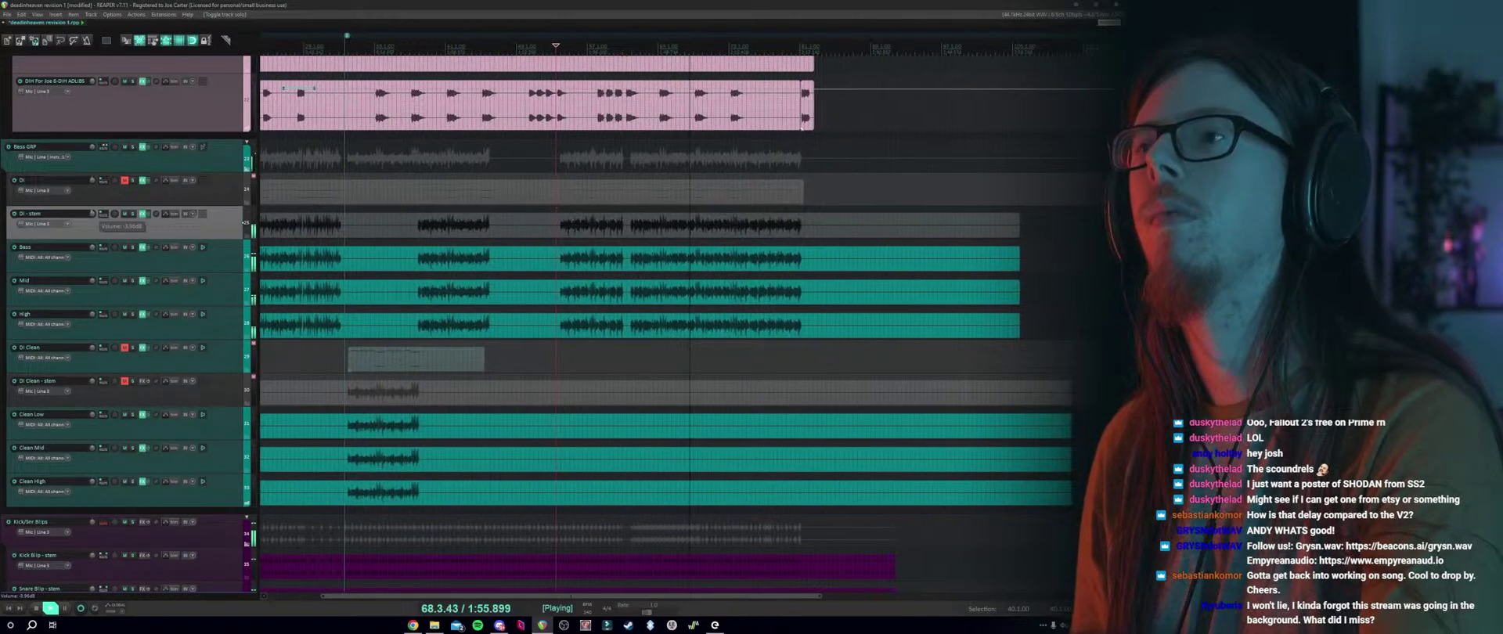
pyautogui.scroll(1, 92, 217)
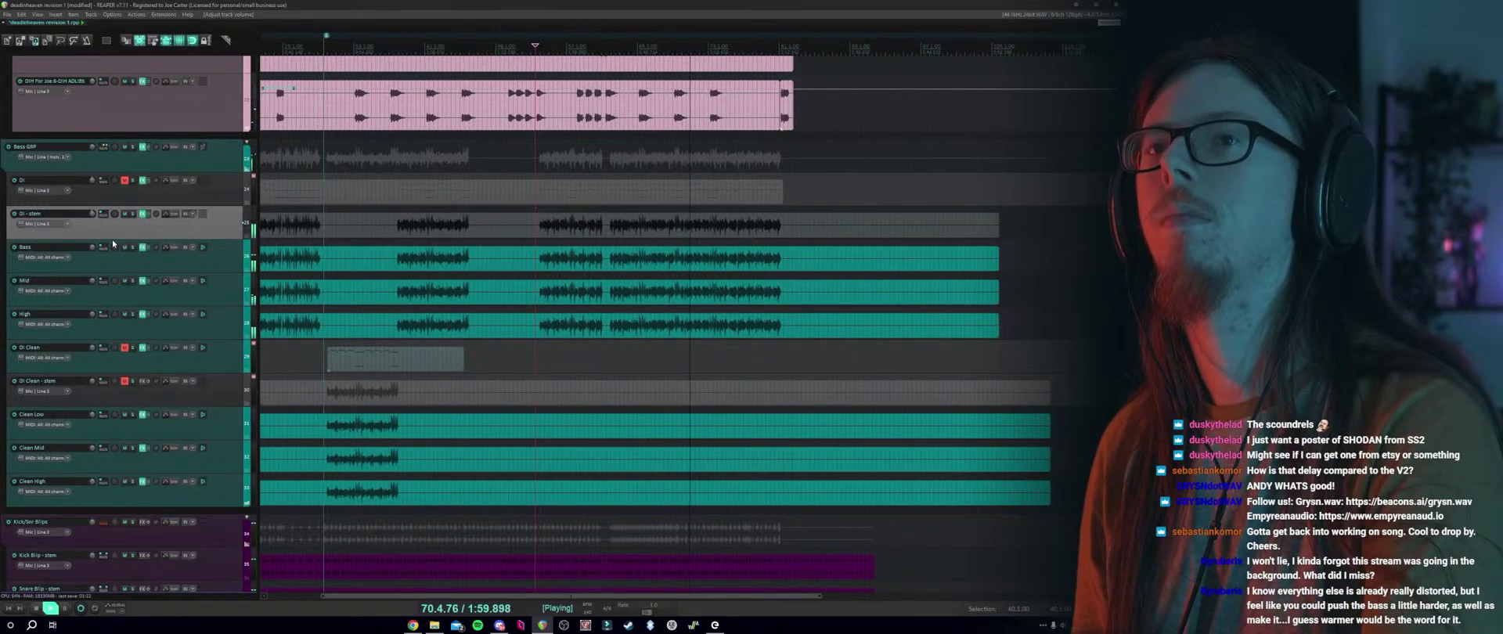
pyautogui.press('space')
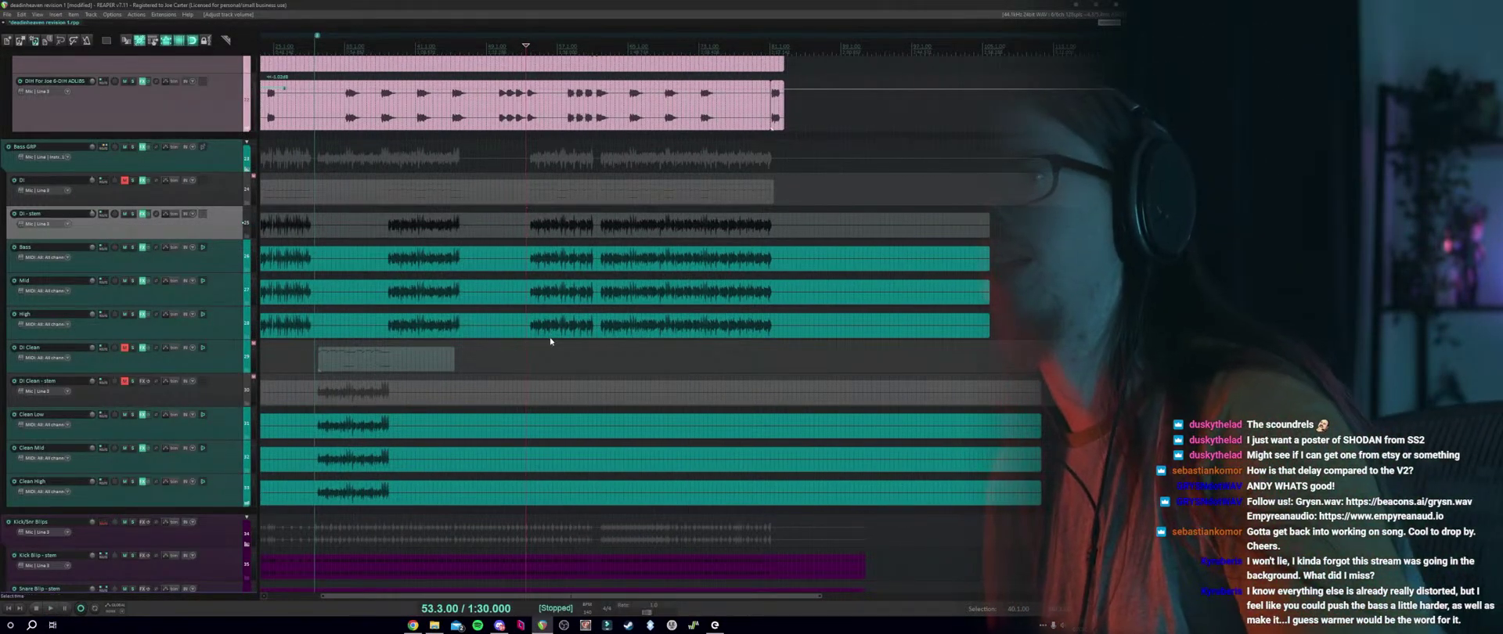
# Place the playback position at 16.4.00, just before the first bass entry.
pyautogui.scroll(-3, 521, 337)
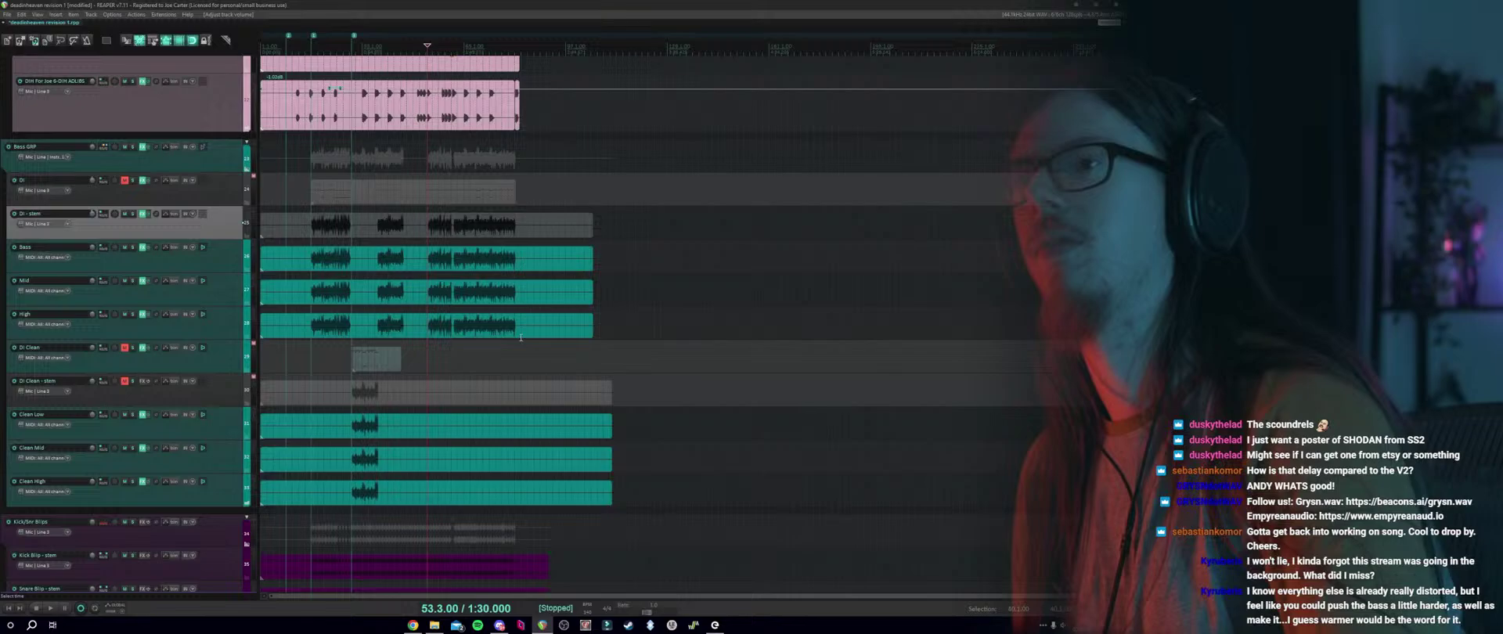
pyautogui.click(310, 161)
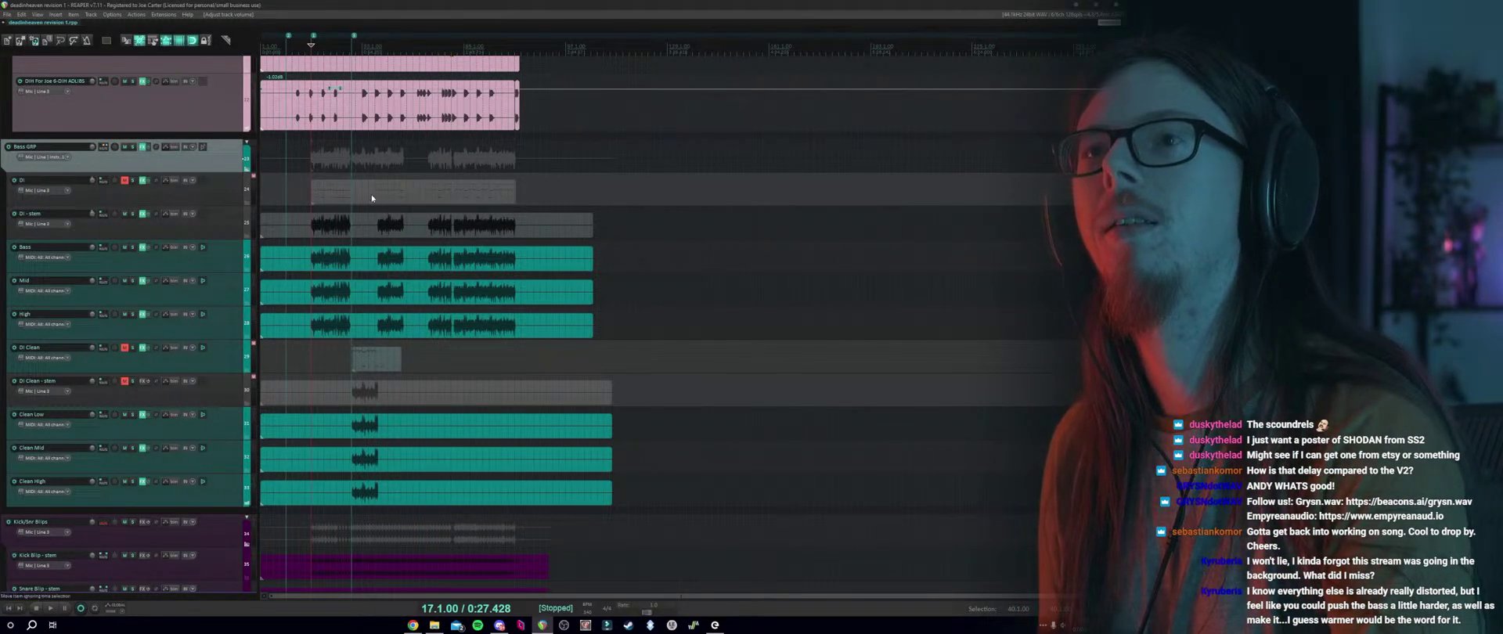
pyautogui.scroll(5, 371, 198)
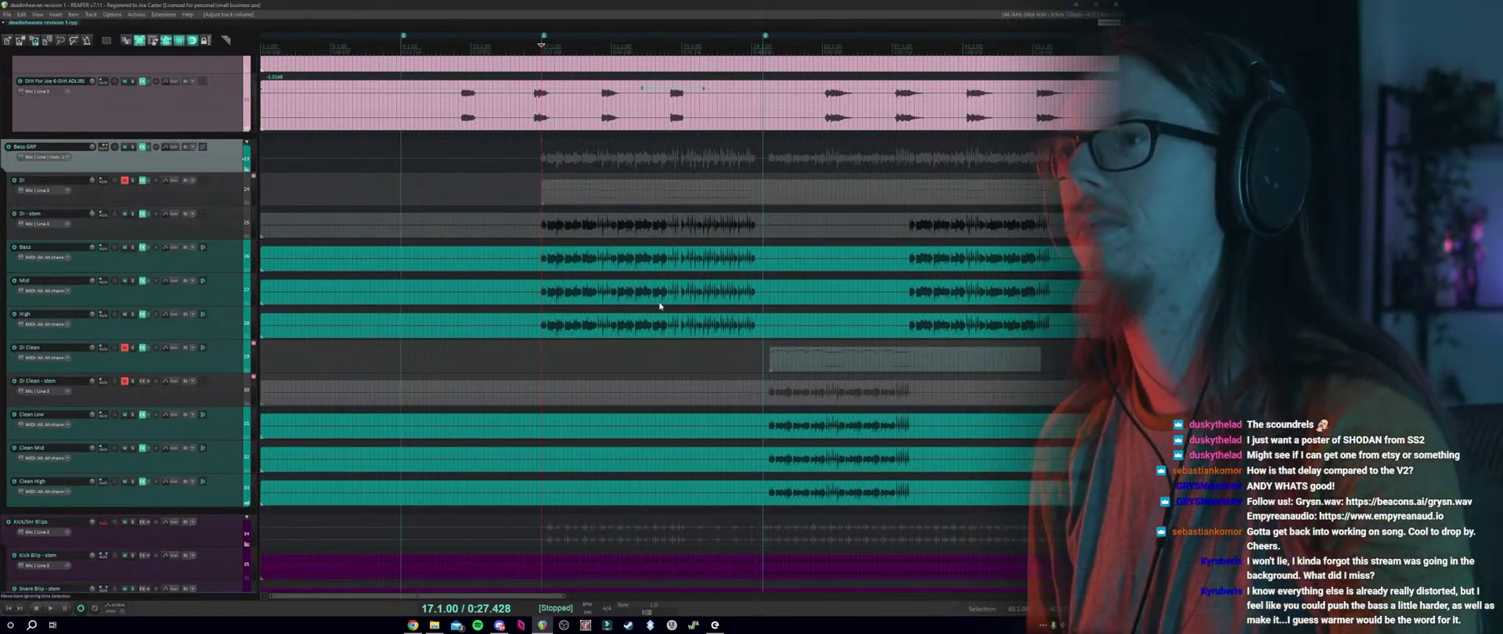
pyautogui.scroll(2, 391, 201)
pyautogui.scroll(-2, 732, 339)
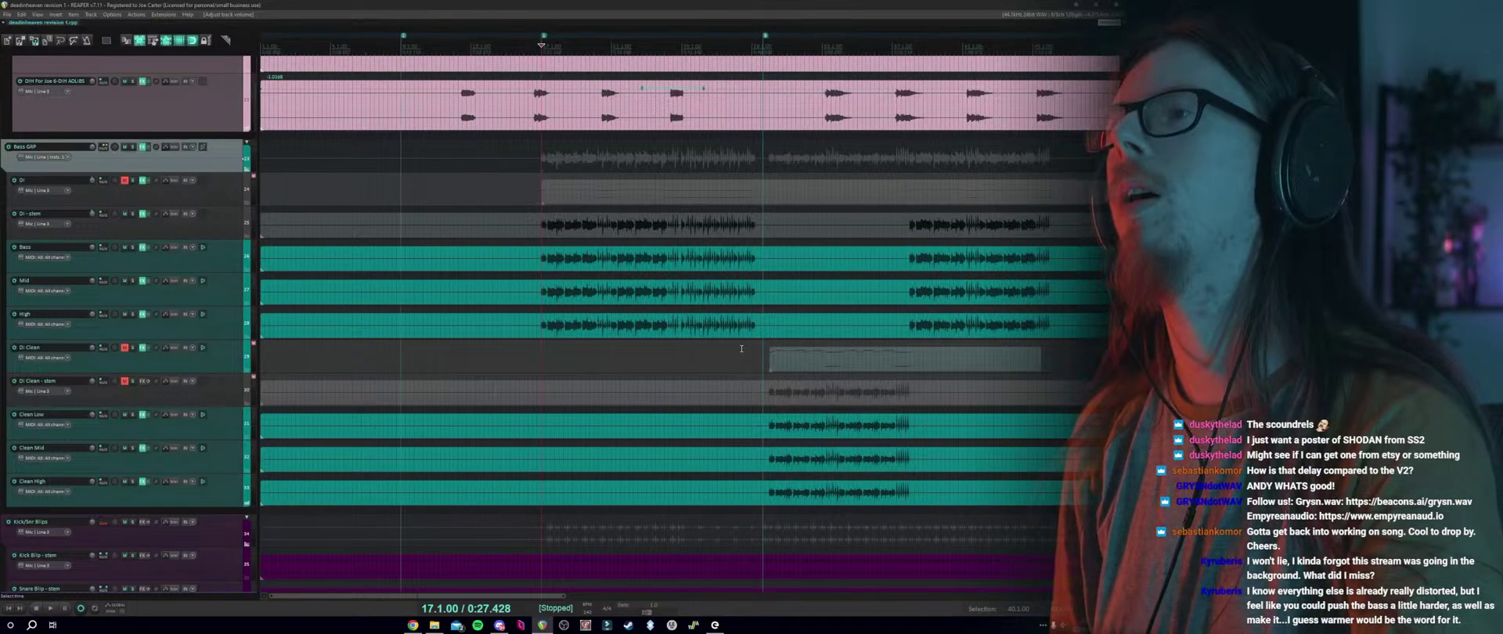
pyautogui.scroll(1, 740, 348)
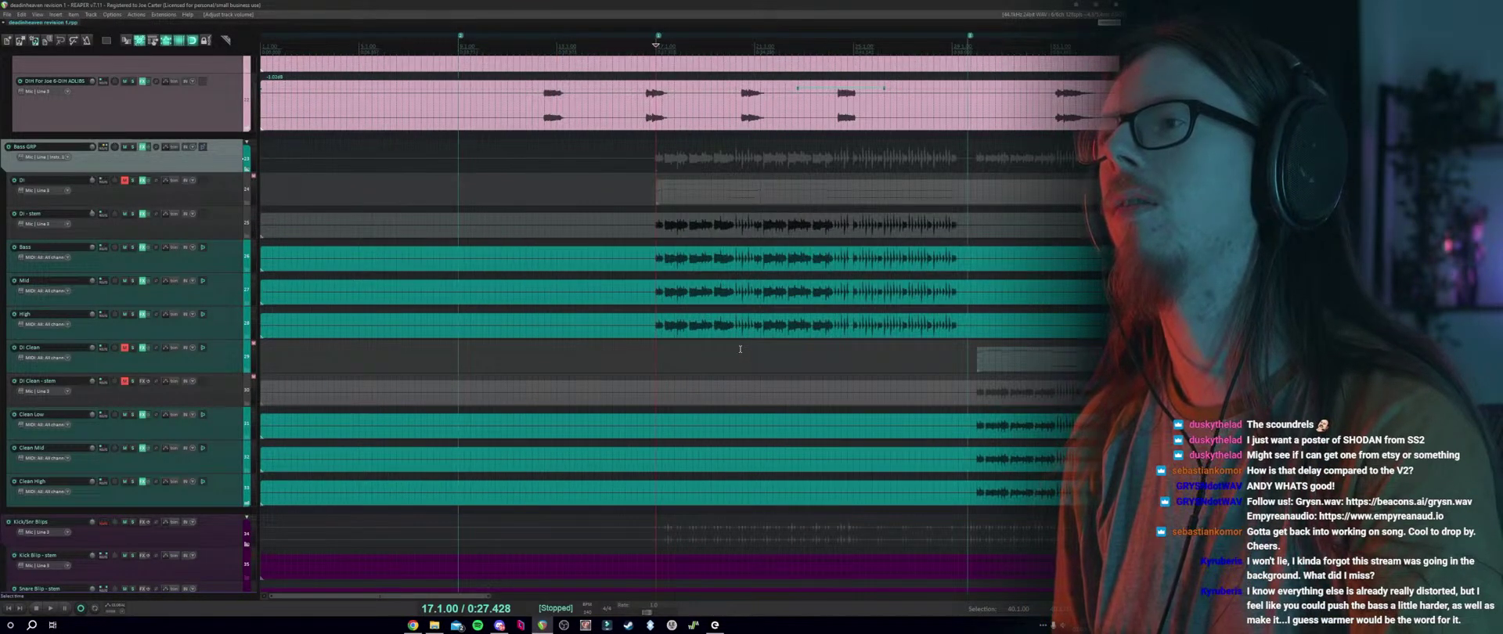
pyautogui.click(649, 173)
pyautogui.scroll(1, 662, 172)
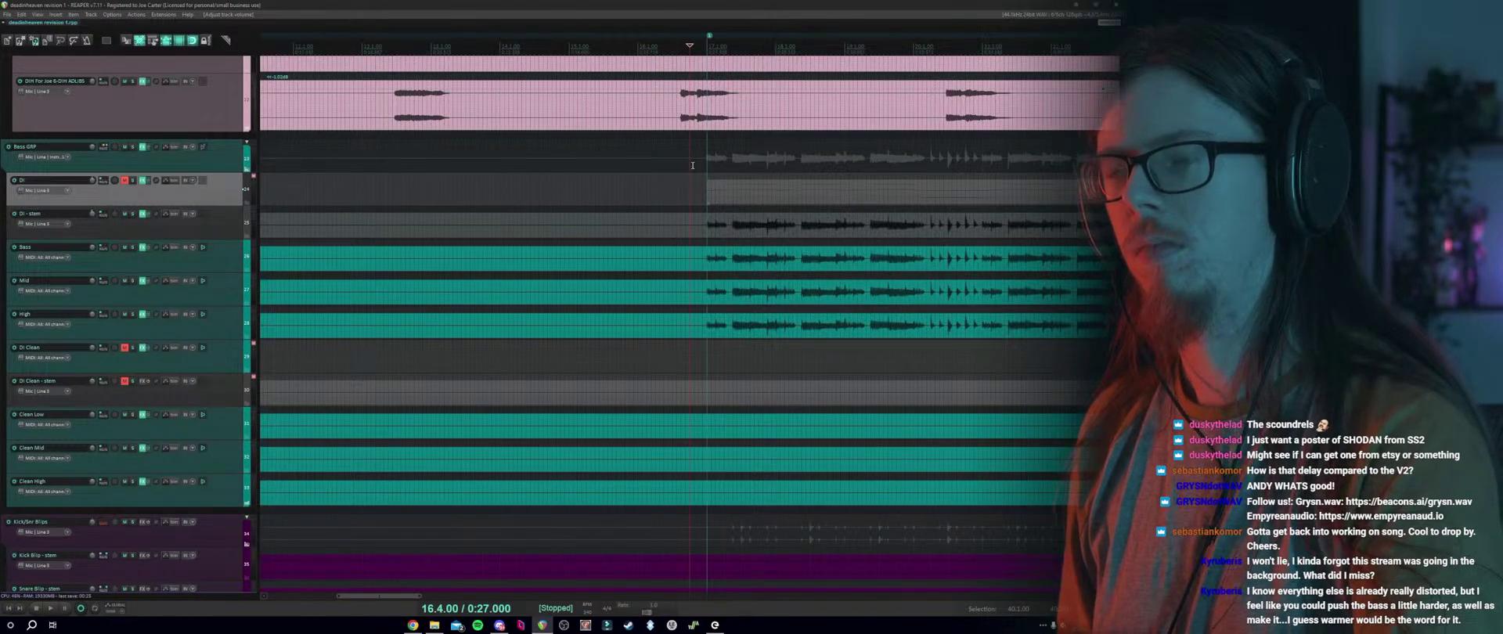
# Solo Bass GRP, audition the first bass entry, and unsolo the group.
pyautogui.click(133, 146)
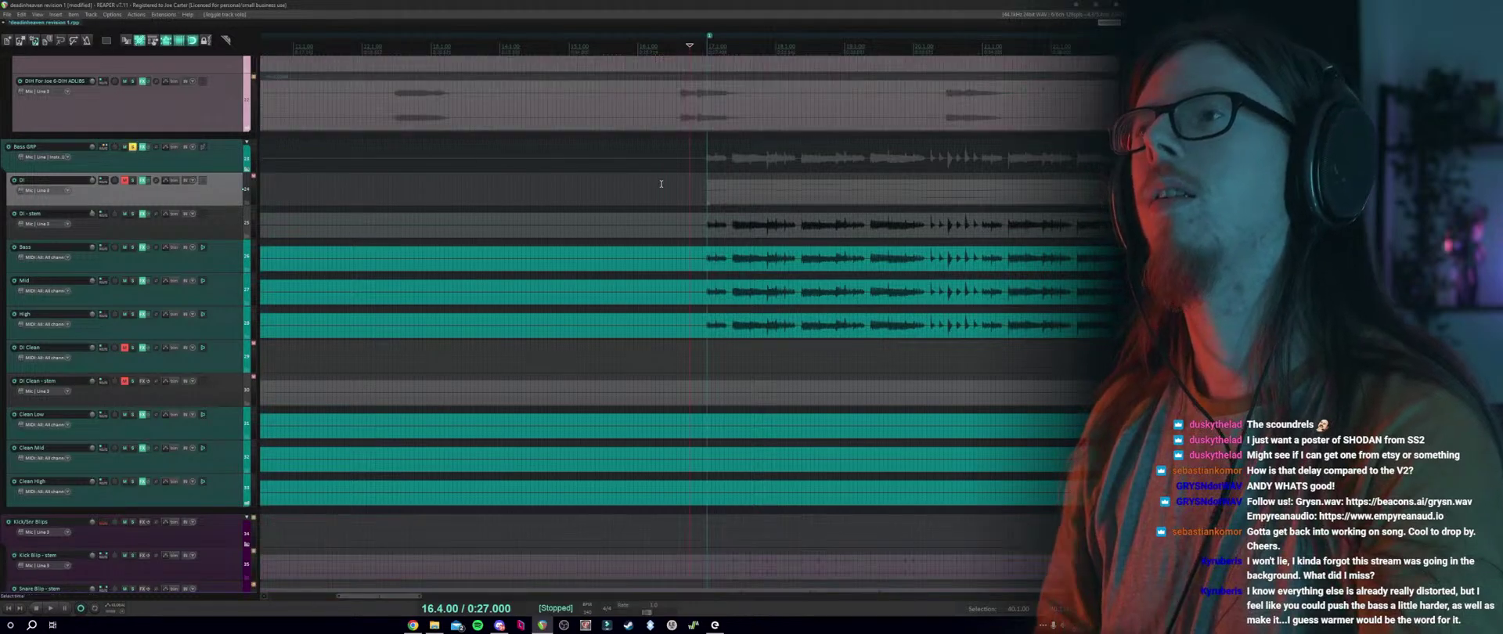
pyautogui.press('space')
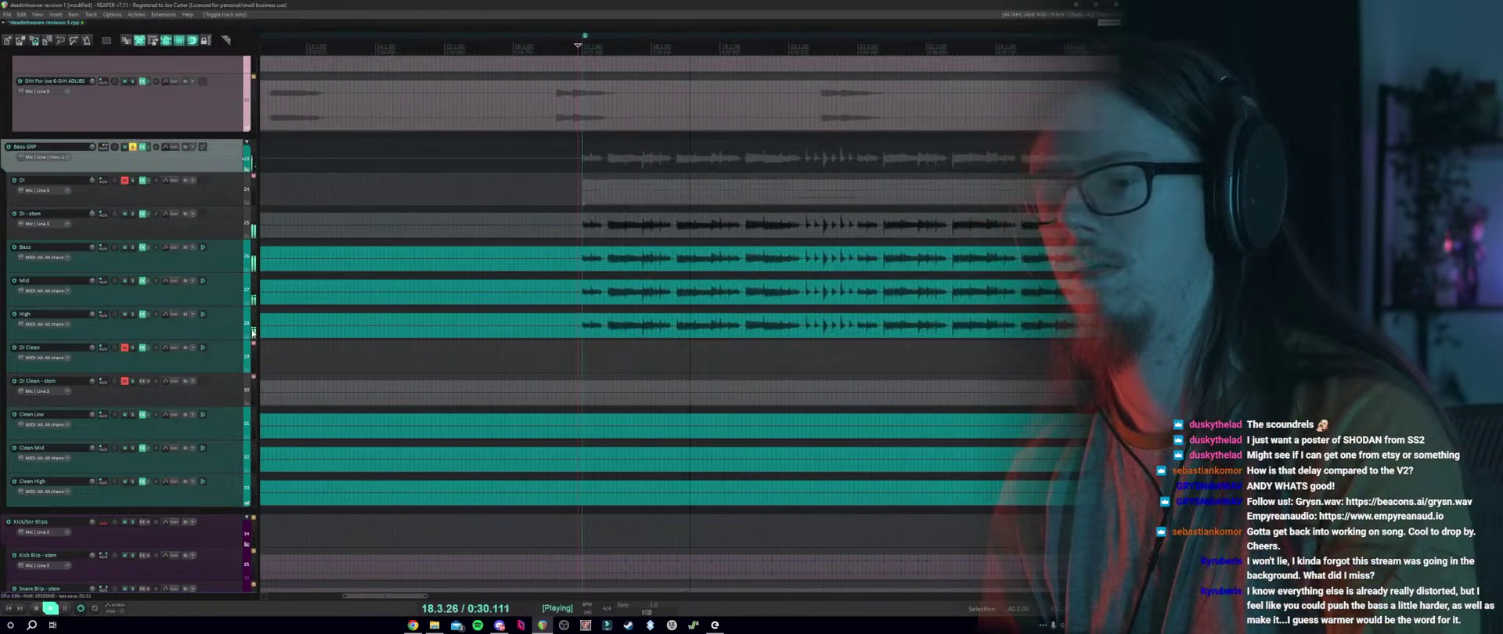
pyautogui.press('space')
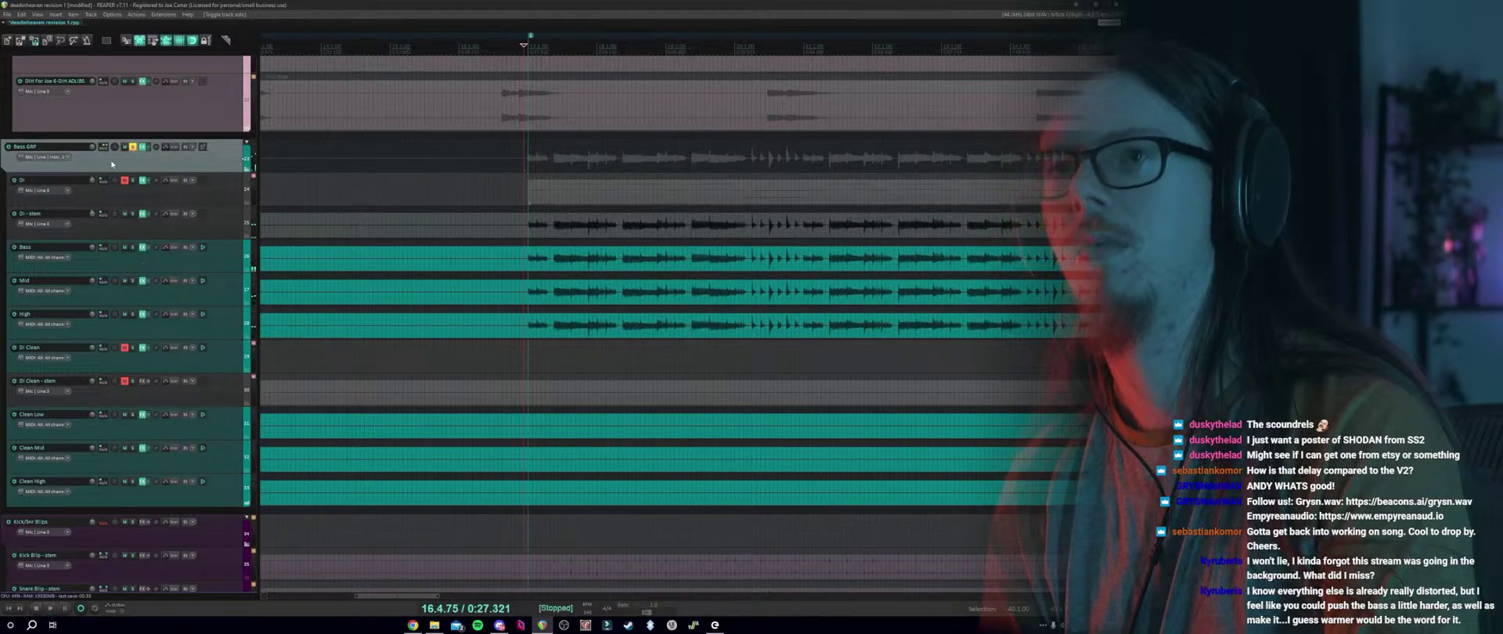
pyautogui.click(134, 149)
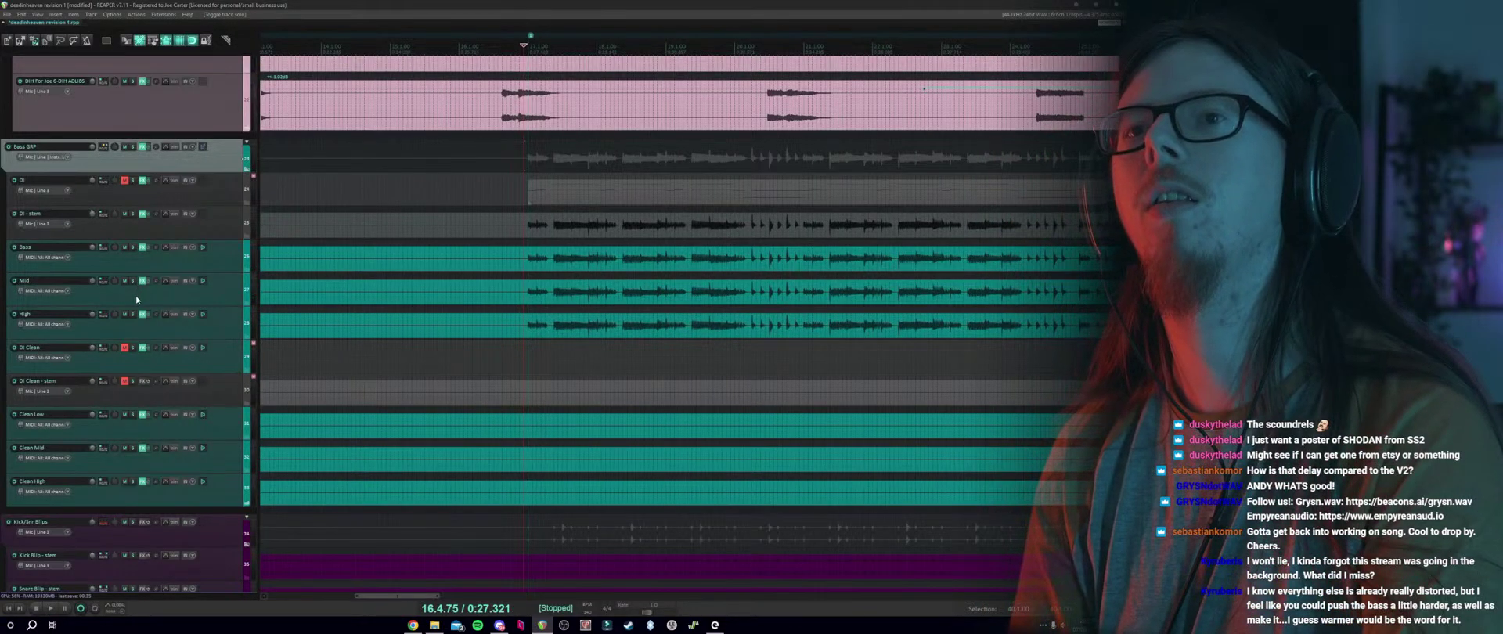
pyautogui.click(135, 296)
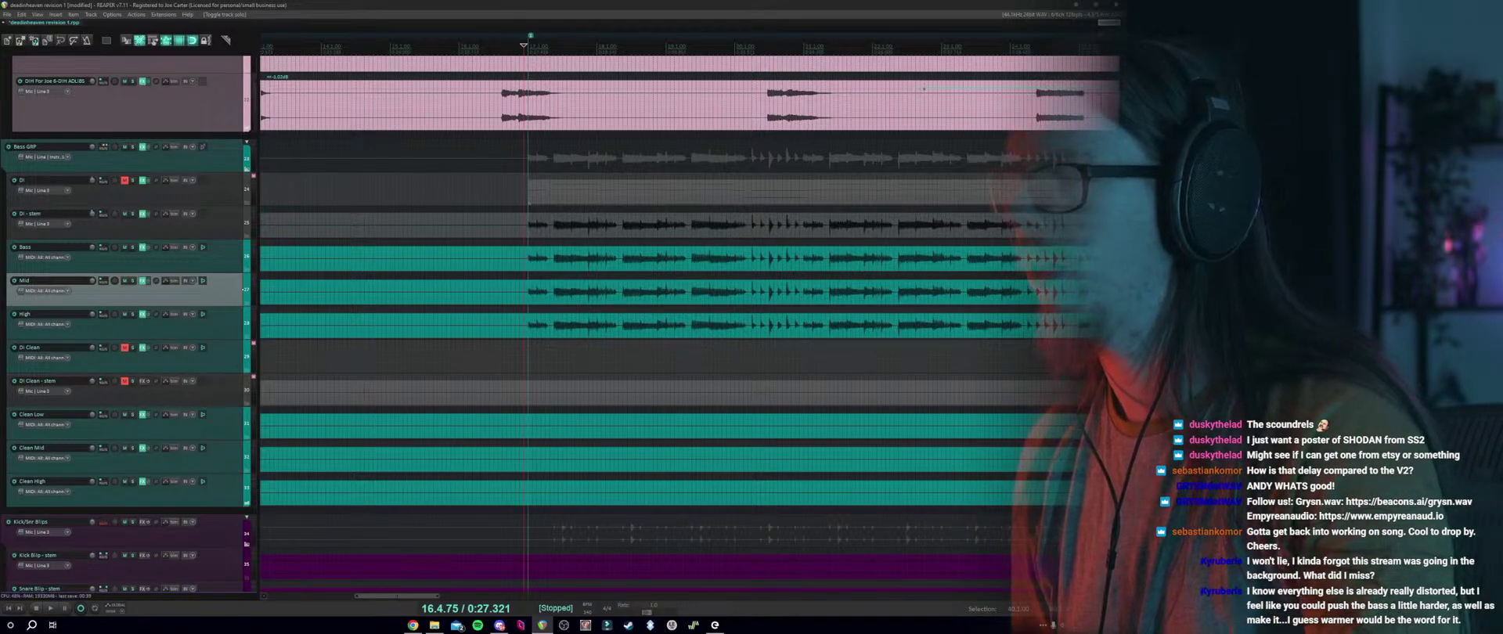
# Solo Bass GRP and add the Arturia Dist TUBE-CULTURE plugin to the group.
pyautogui.click(133, 147)
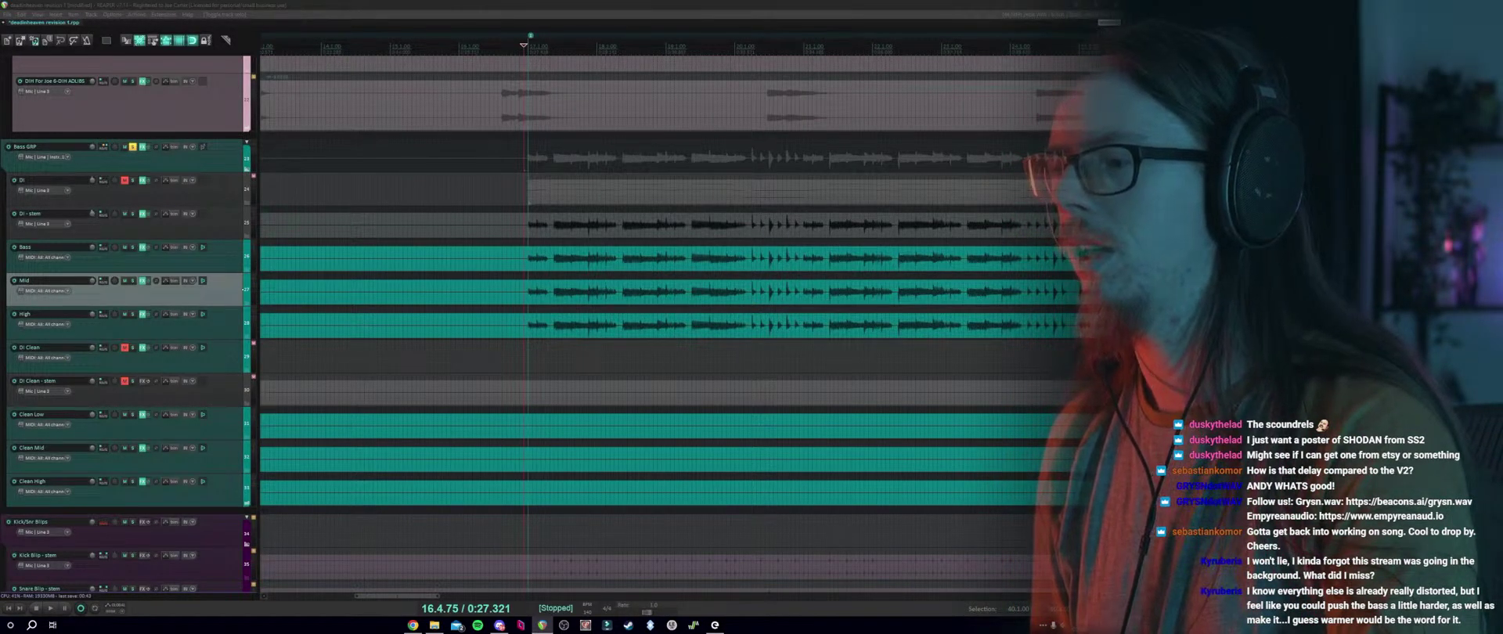
pyautogui.click(143, 147)
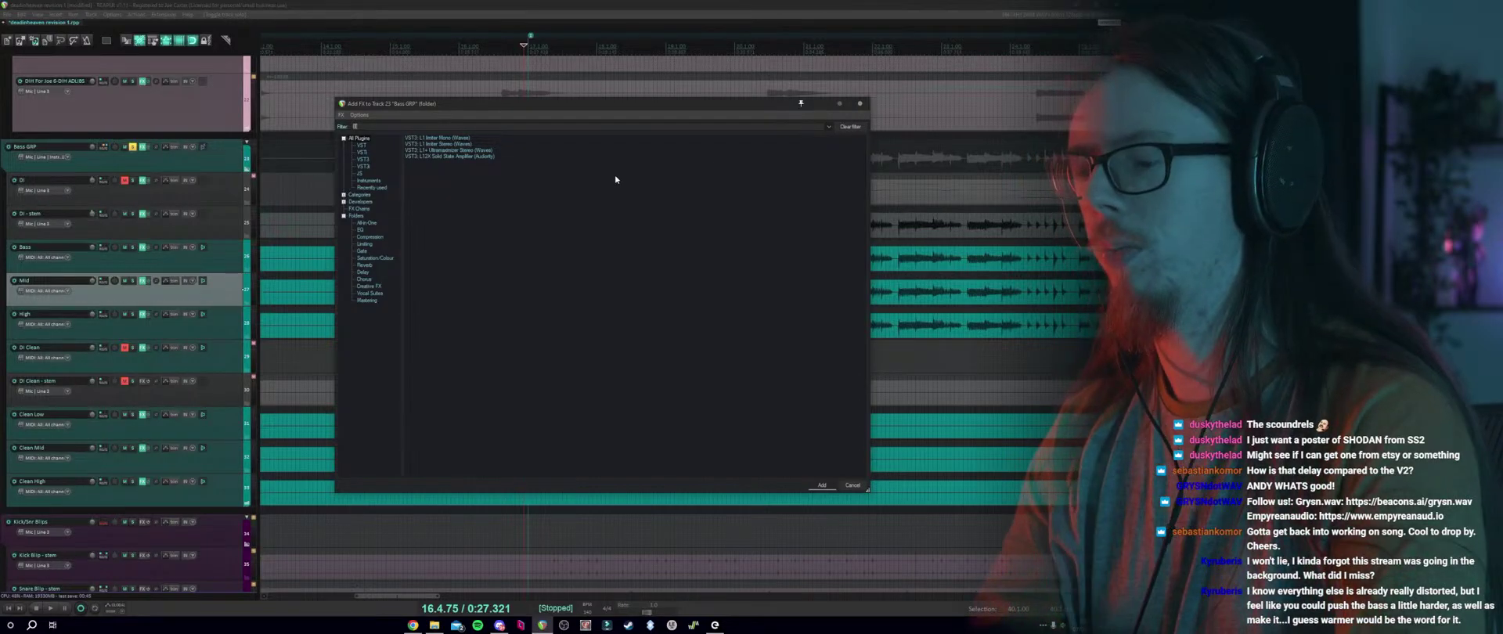
pyautogui.write('satu')
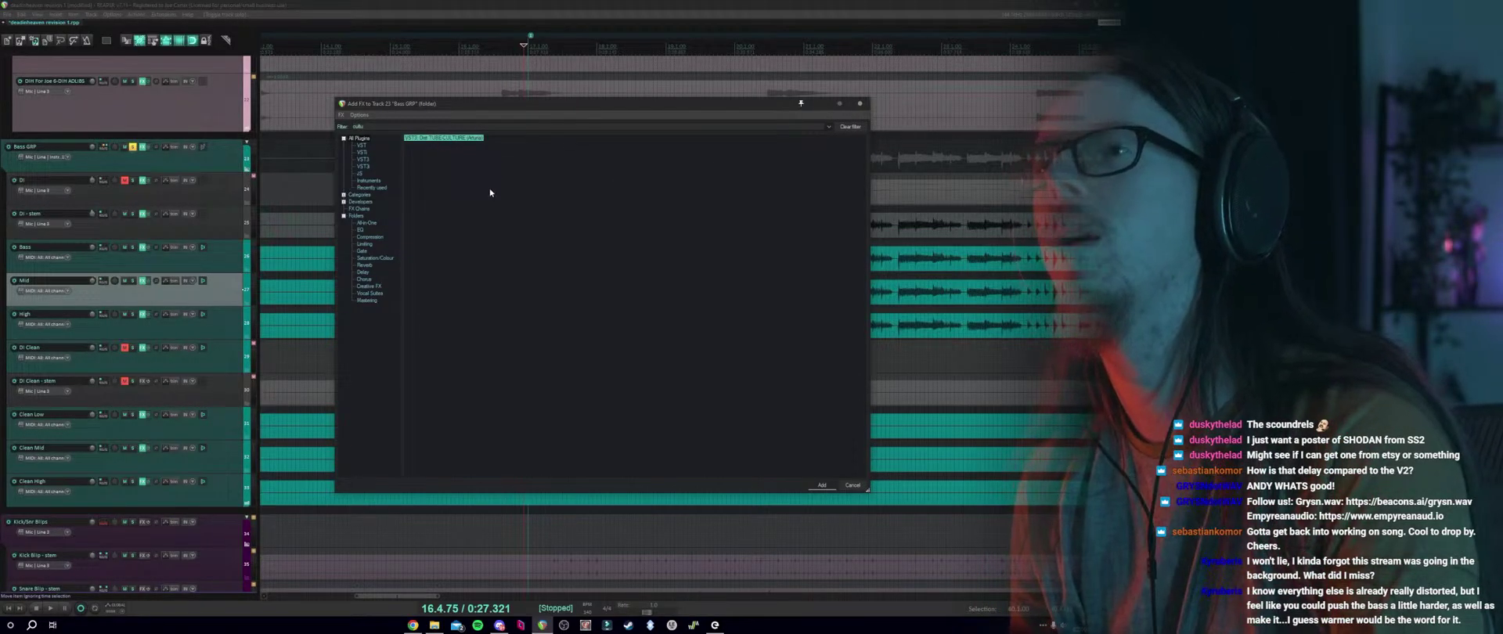
pyautogui.press('Return')
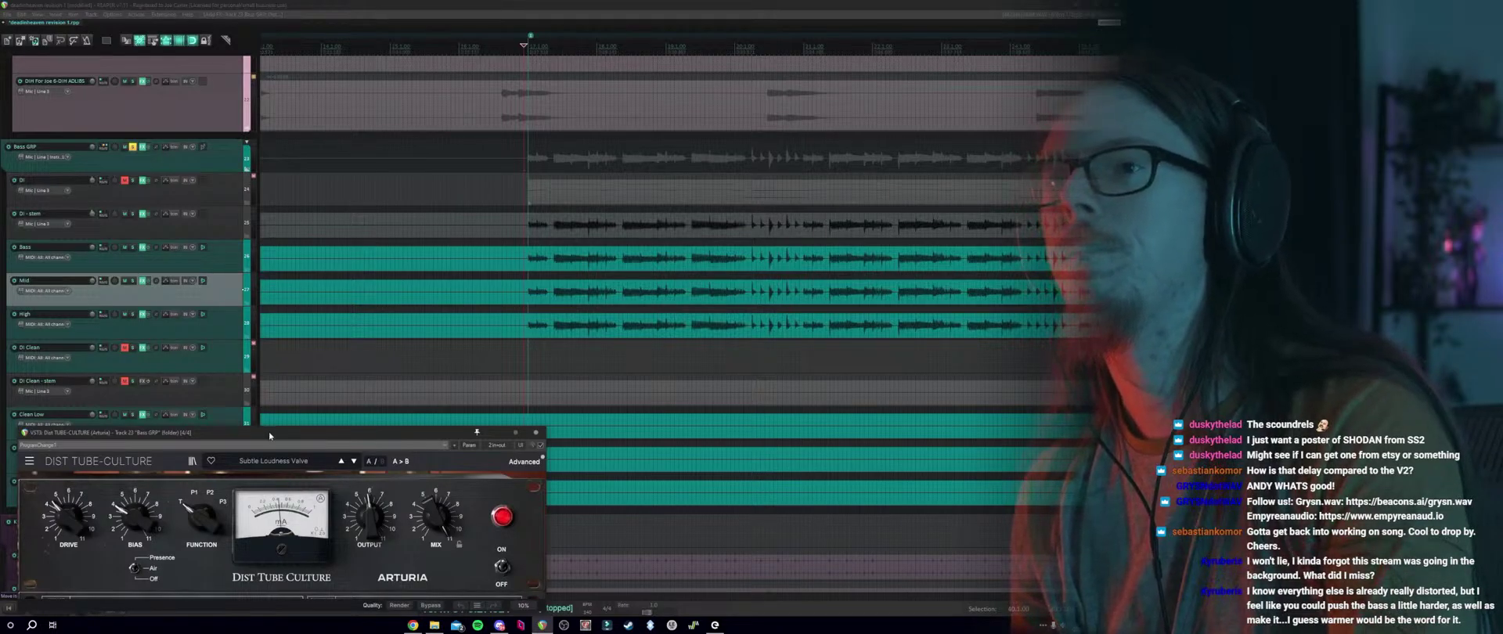
# Load the distortion preset Bass Stands Out With Authority in Dist TUBE-CULTURE.
pyautogui.moveTo(270, 436); pyautogui.dragTo(556, 313)
pyautogui.click(554, 329)
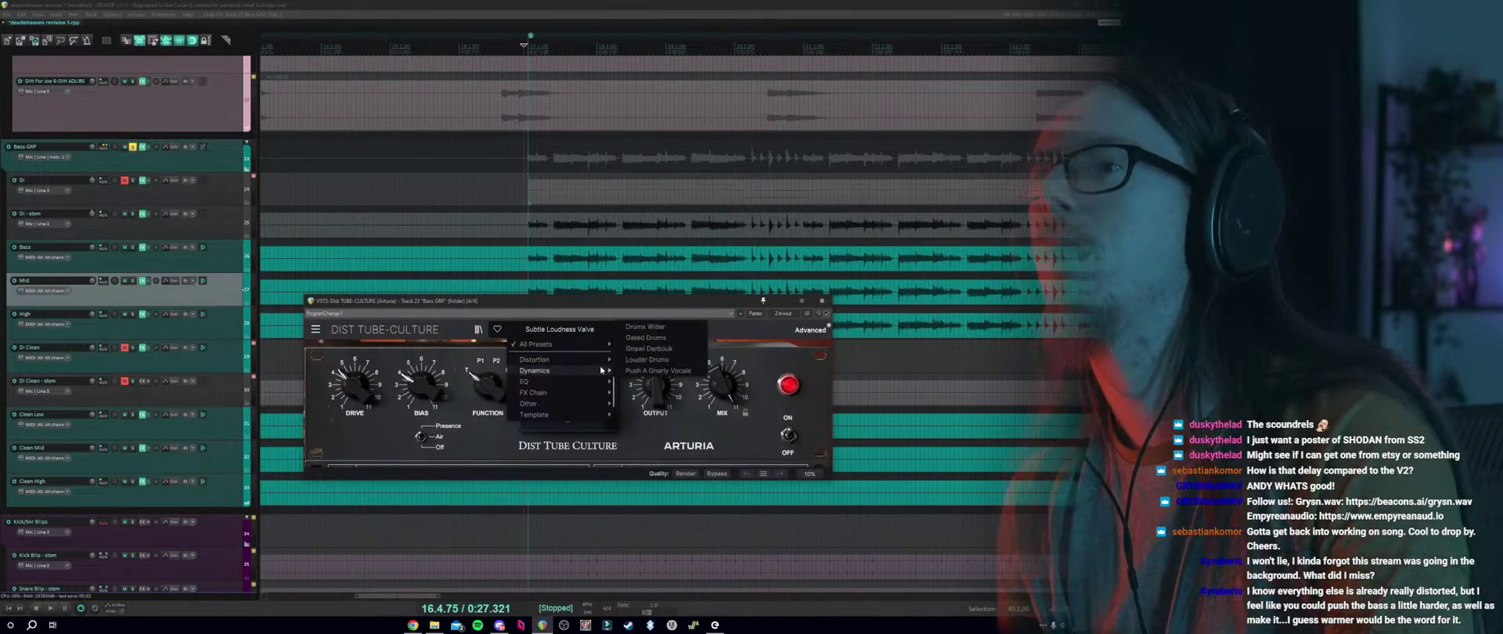
pyautogui.moveTo(601, 364)
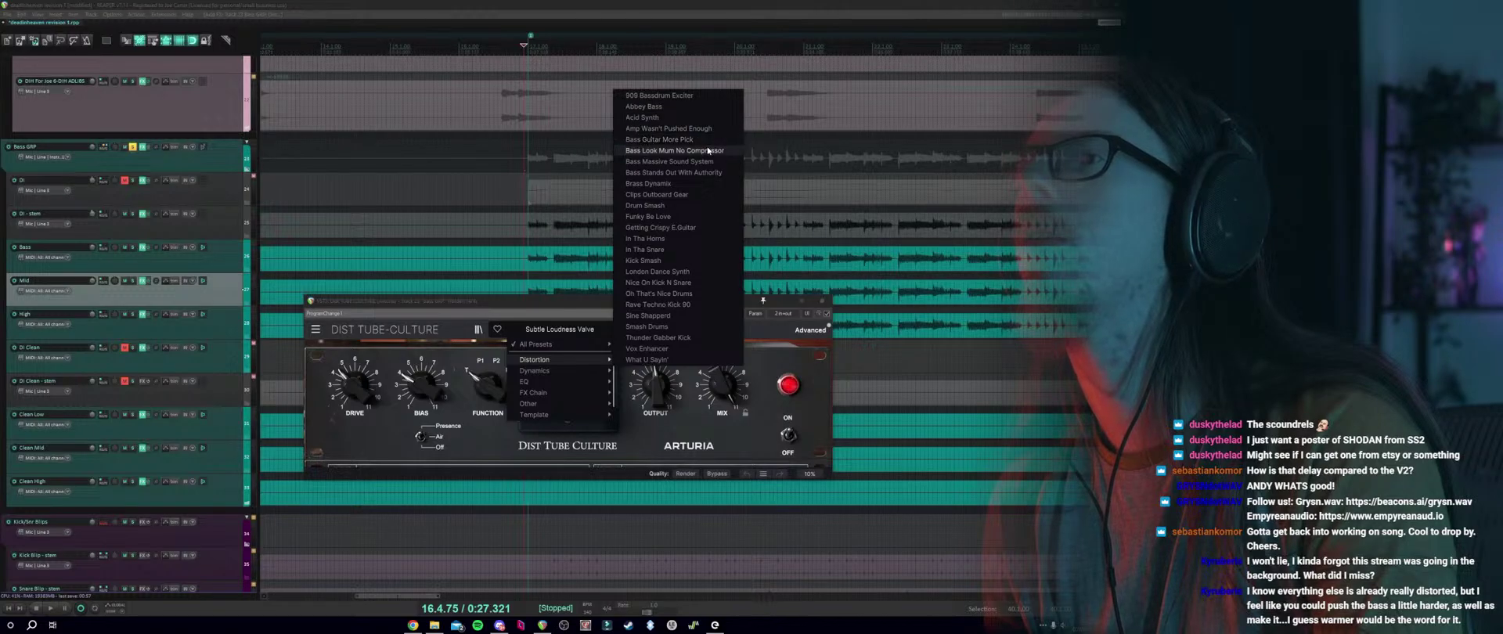
pyautogui.click(689, 173)
# Fine-tune the Dist TUBE-CULTURE drive while comparing it bypassed and active, with Bass GRP soloed and in the full mix.
pyautogui.press('space')
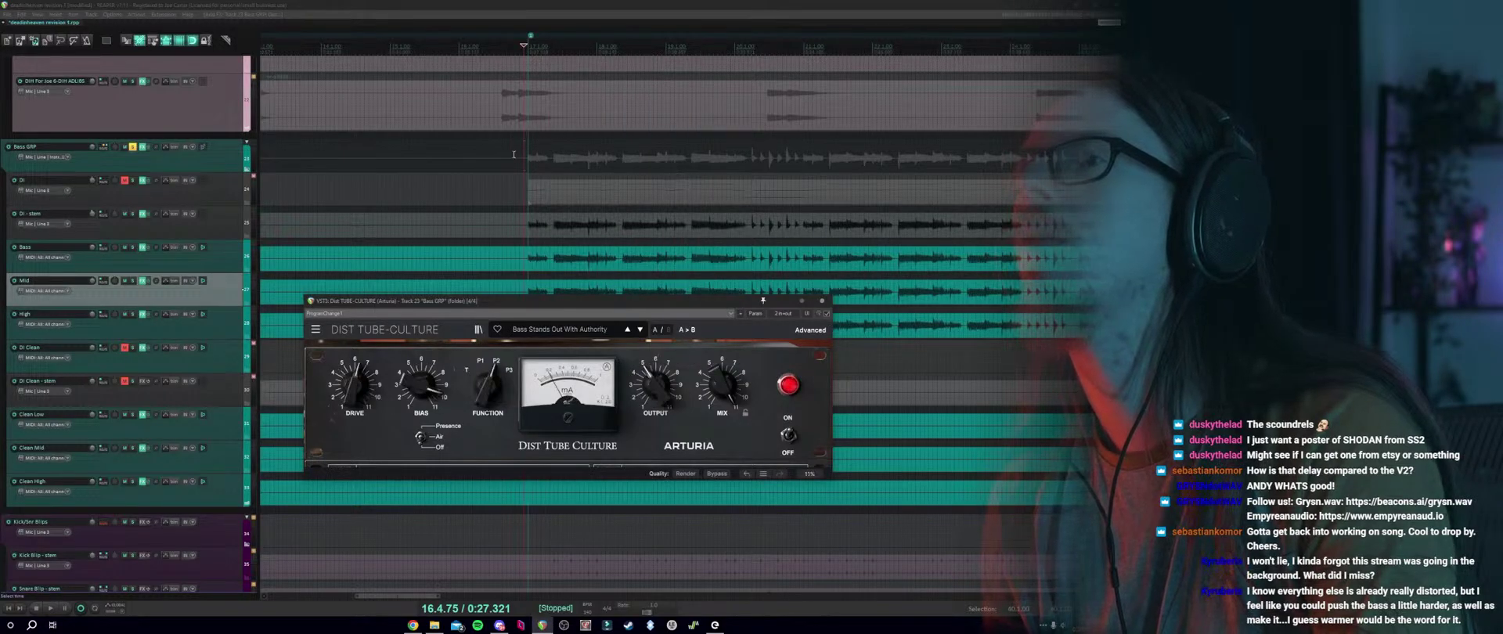
pyautogui.click(826, 314)
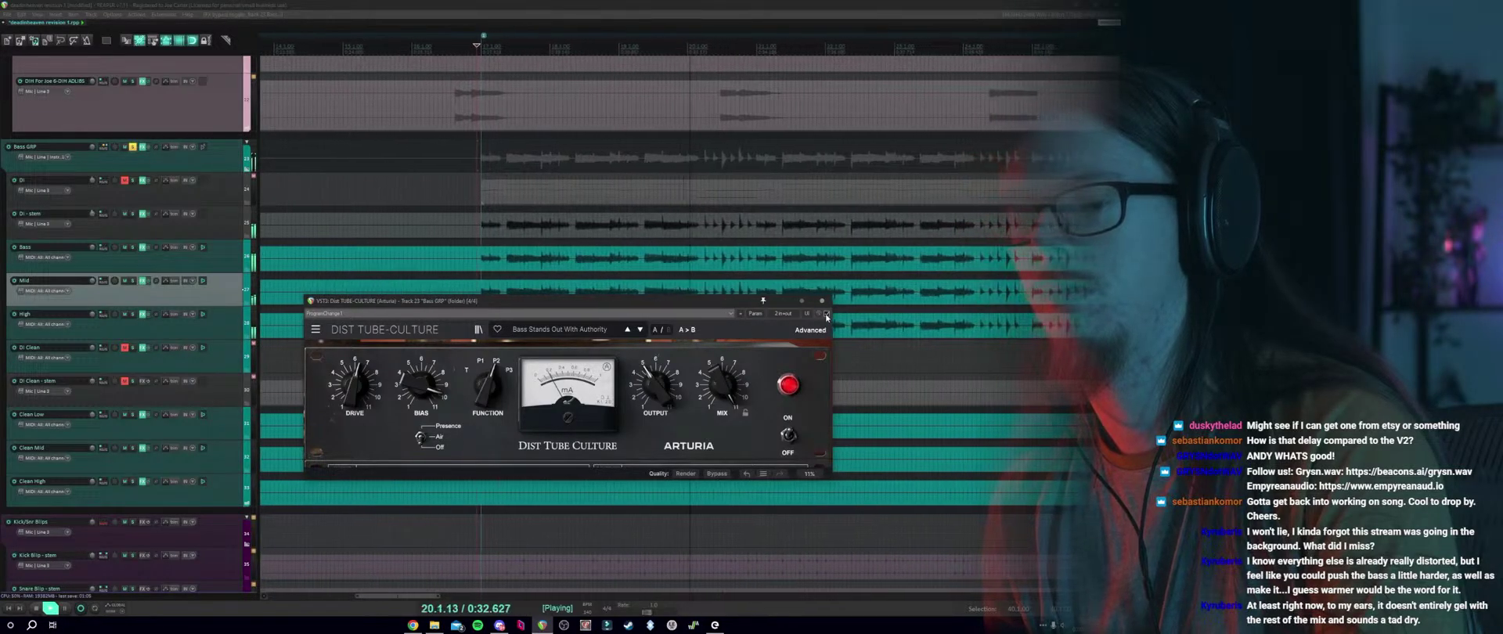
pyautogui.moveTo(355, 384); pyautogui.dragTo(355, 387)
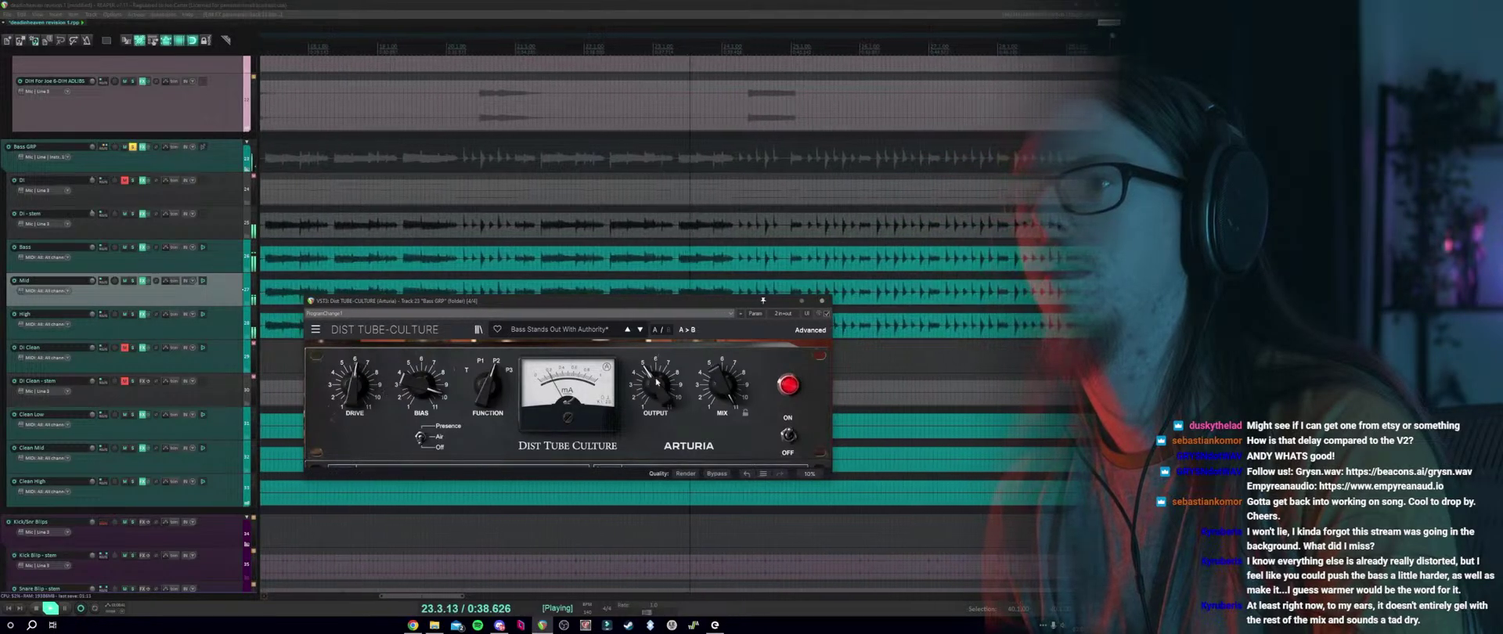
pyautogui.press('space')
pyautogui.press('space')
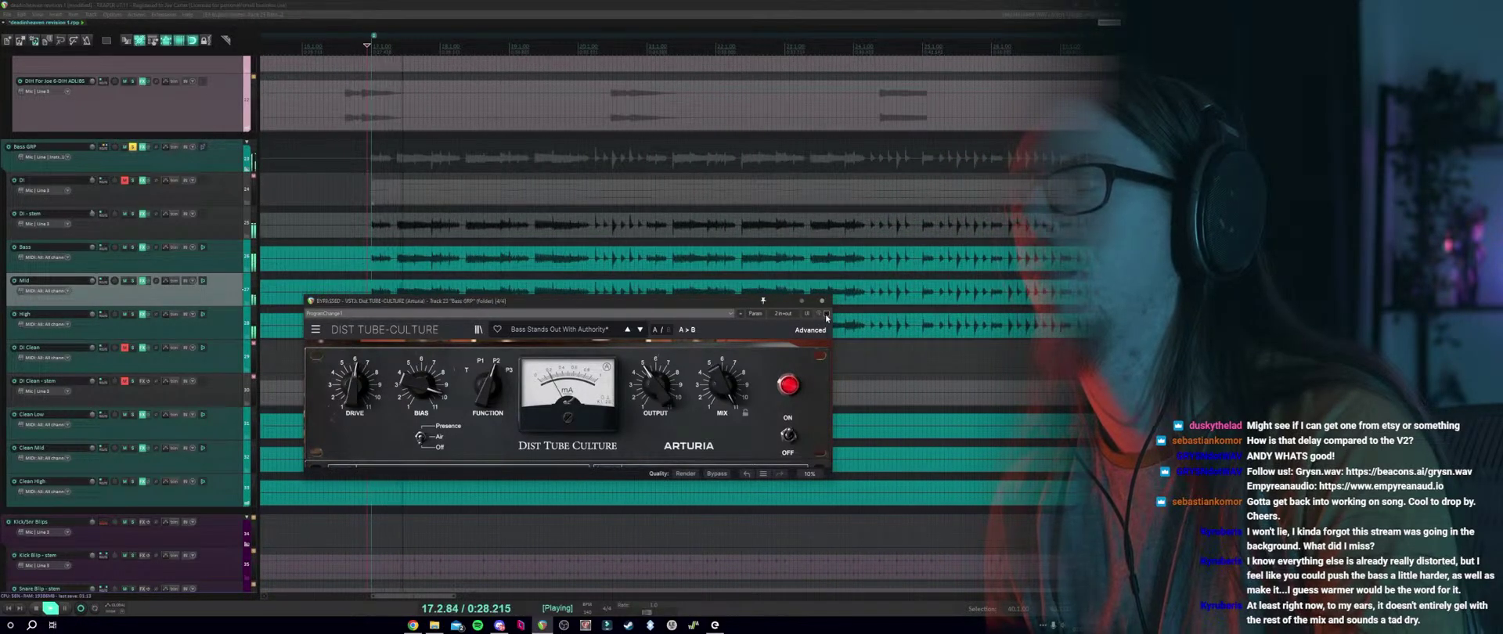
pyautogui.press('space')
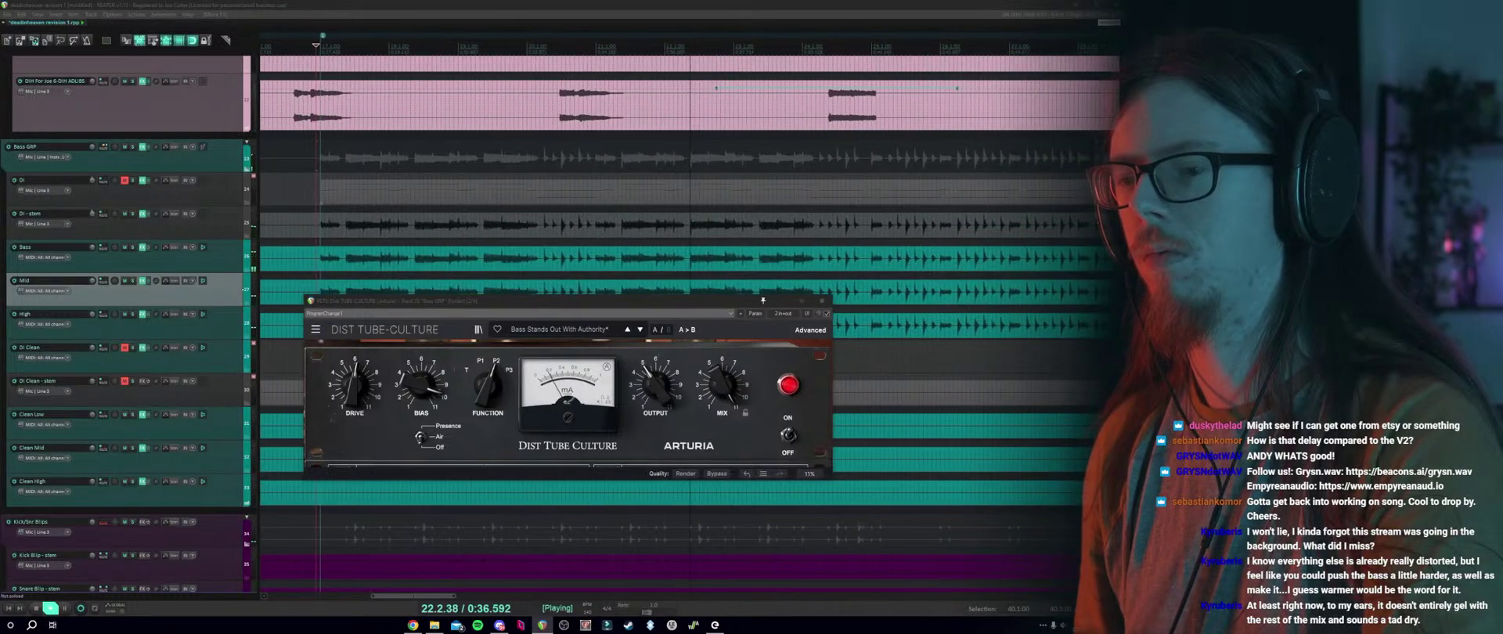
pyautogui.click(133, 147)
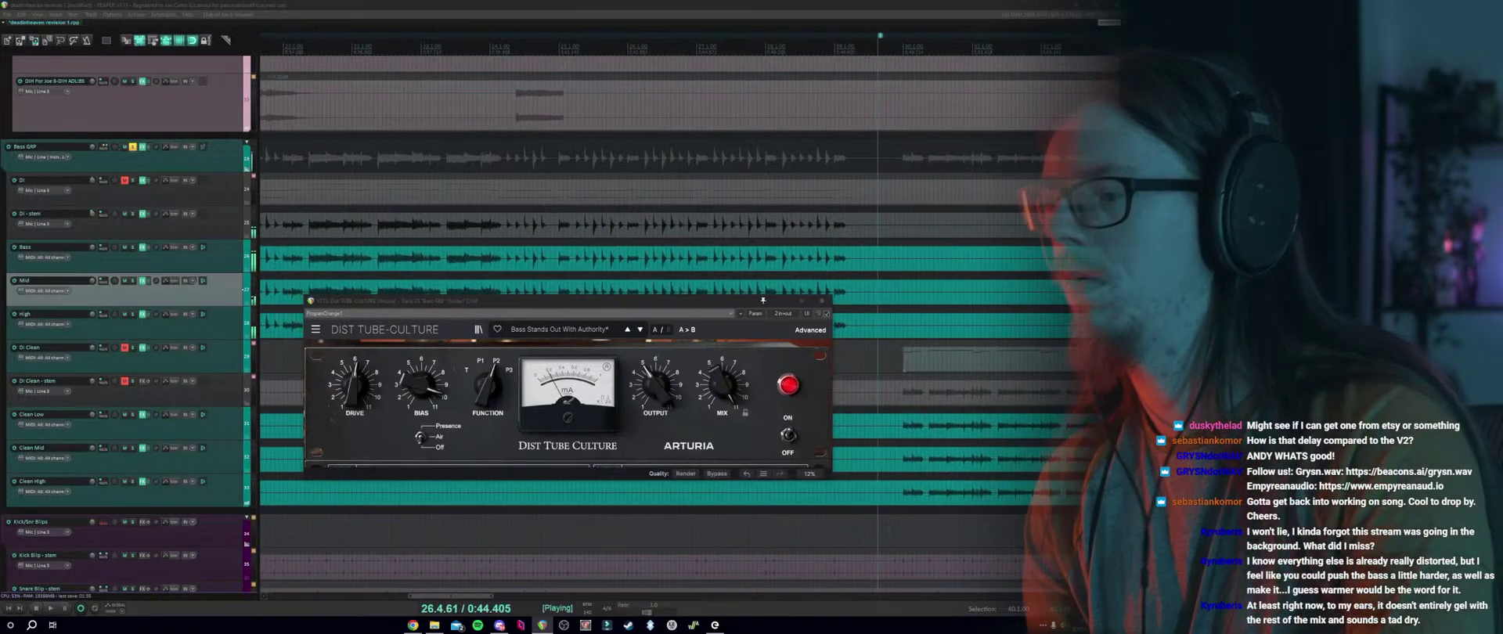
# Open MicroShift on the Mid track, audition it with Bass GRP soloed and in the full mix, and close it.
pyautogui.press('space')
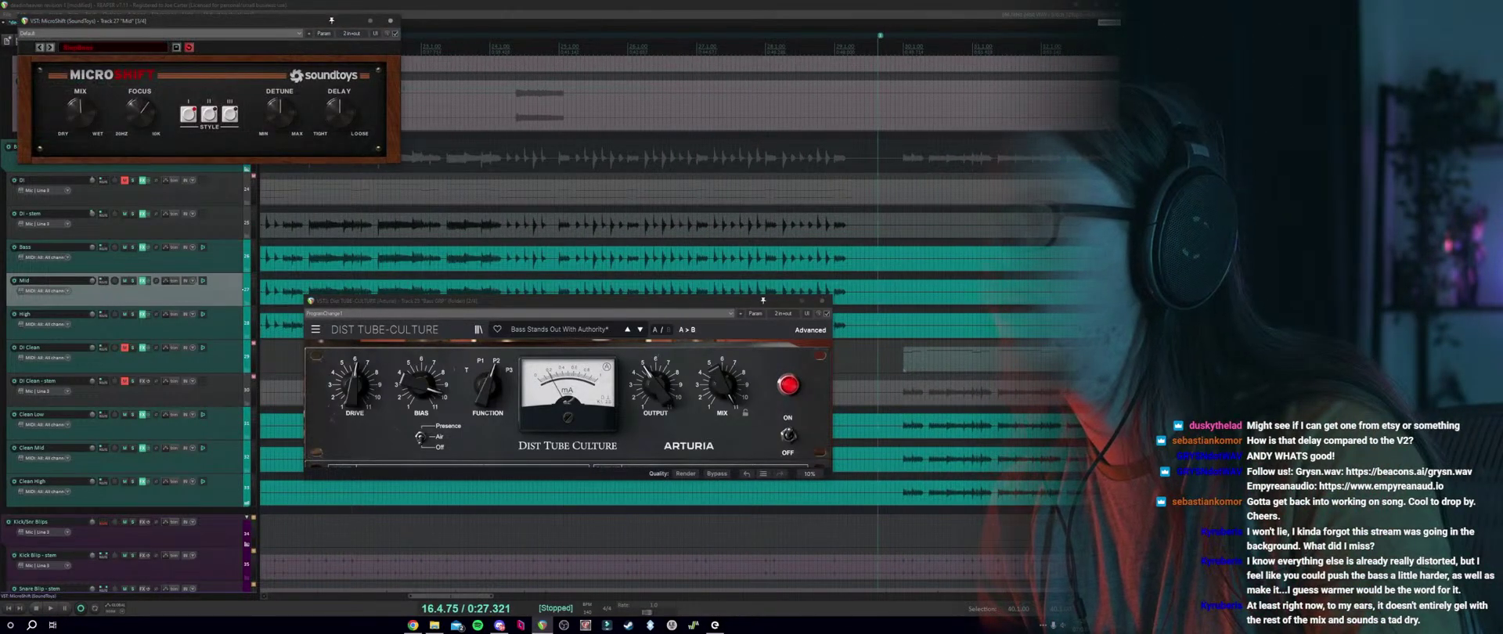
pyautogui.press('space')
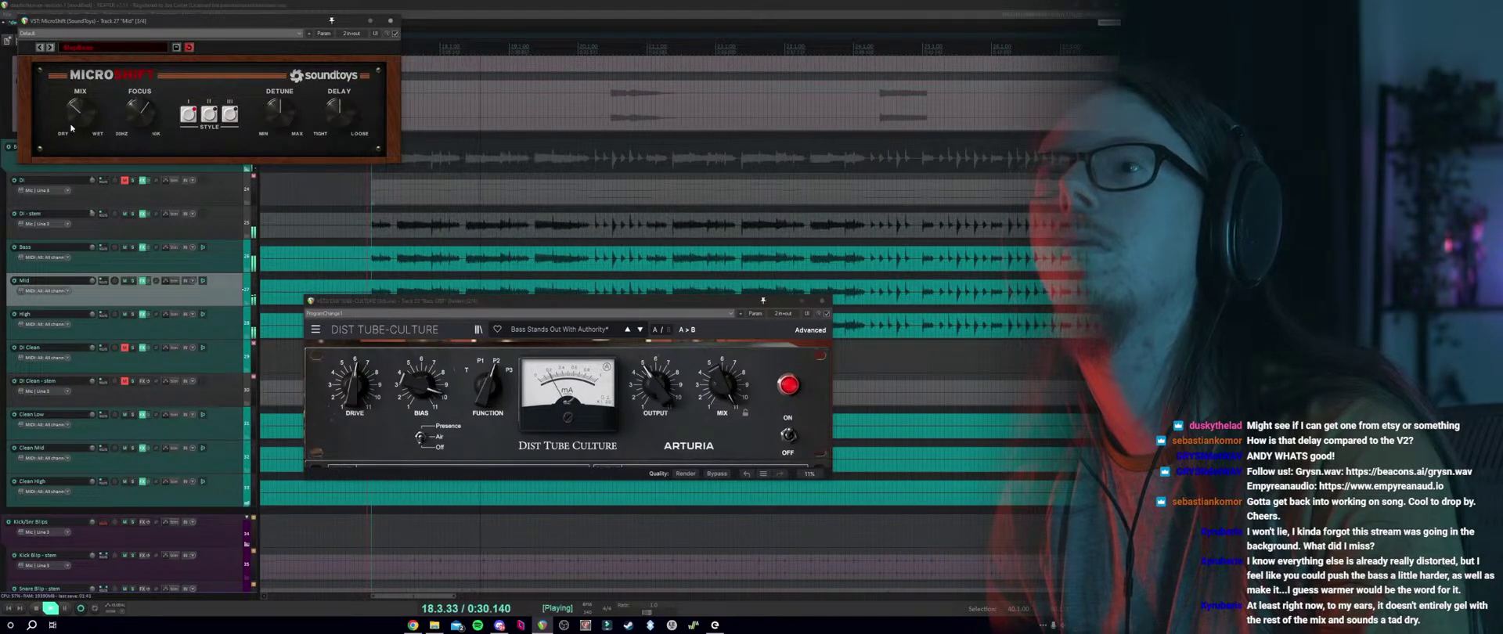
pyautogui.press('space')
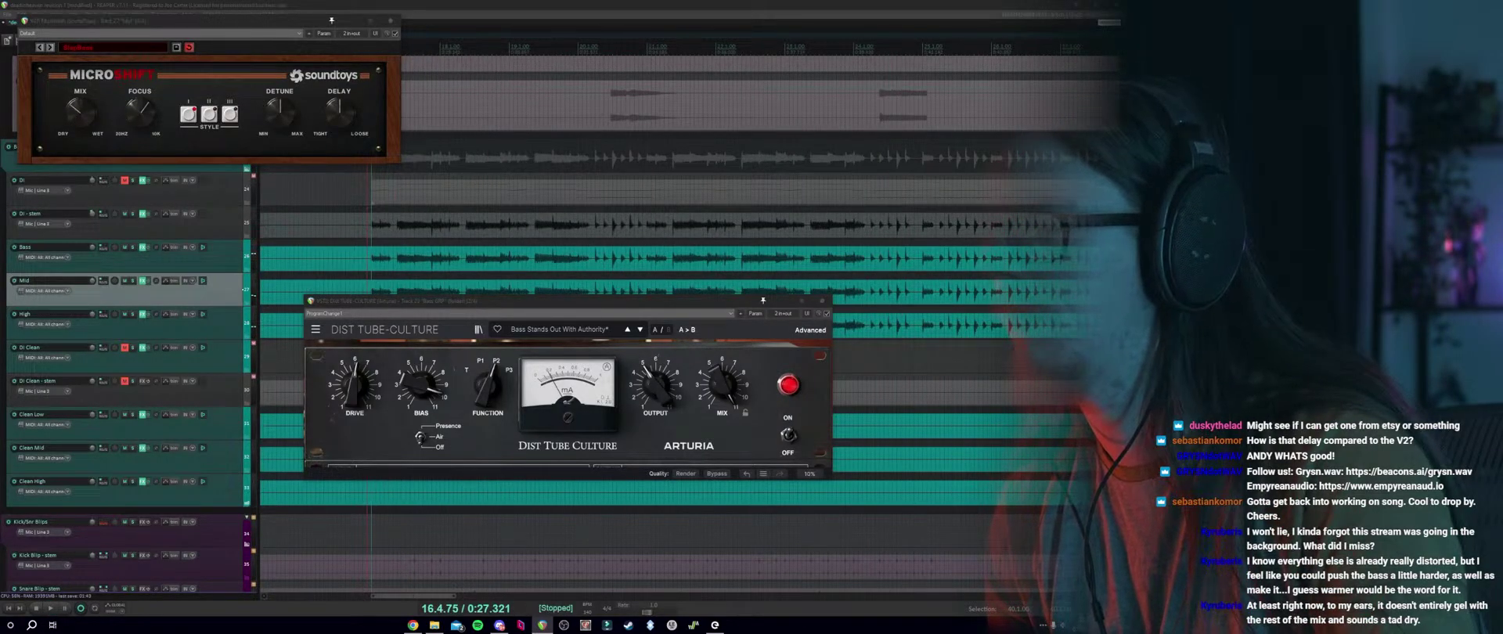
pyautogui.press('space')
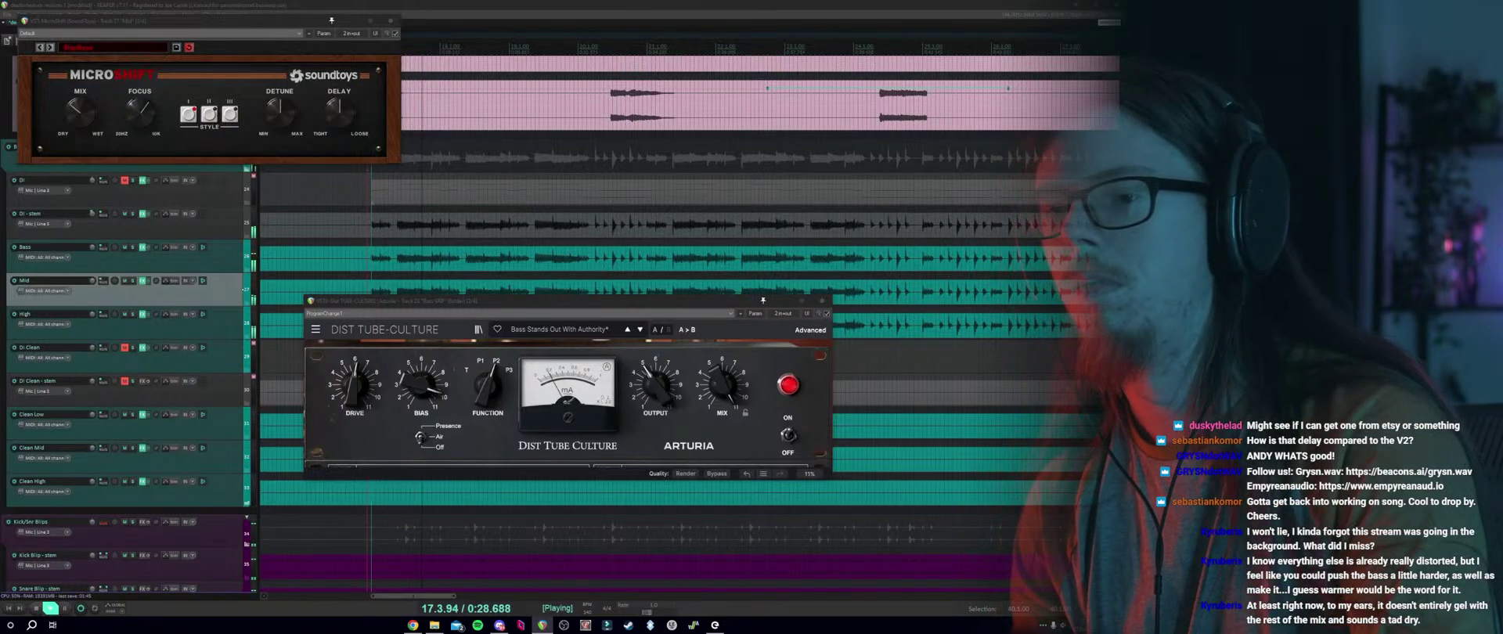
pyautogui.click(391, 21)
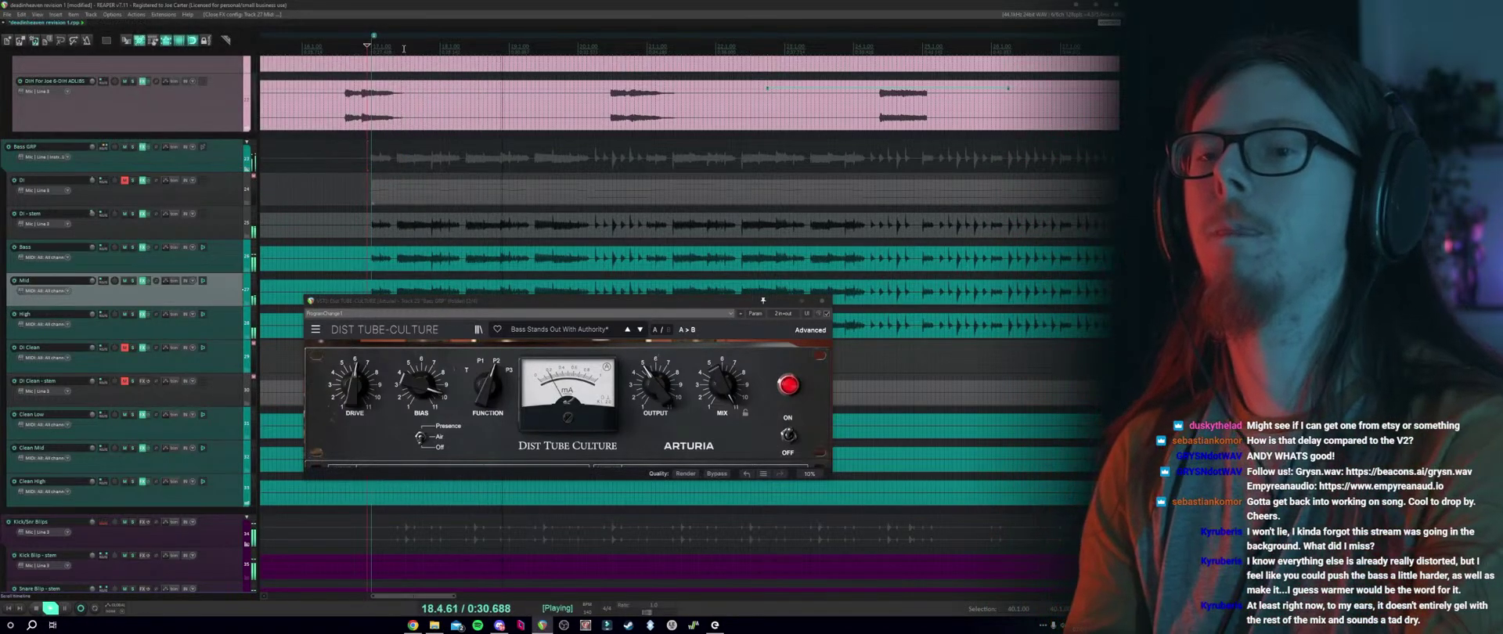
# Audition the Air and Off presence modes of Dist TUBE-CULTURE with Bass GRP soloed.
pyautogui.click(821, 301)
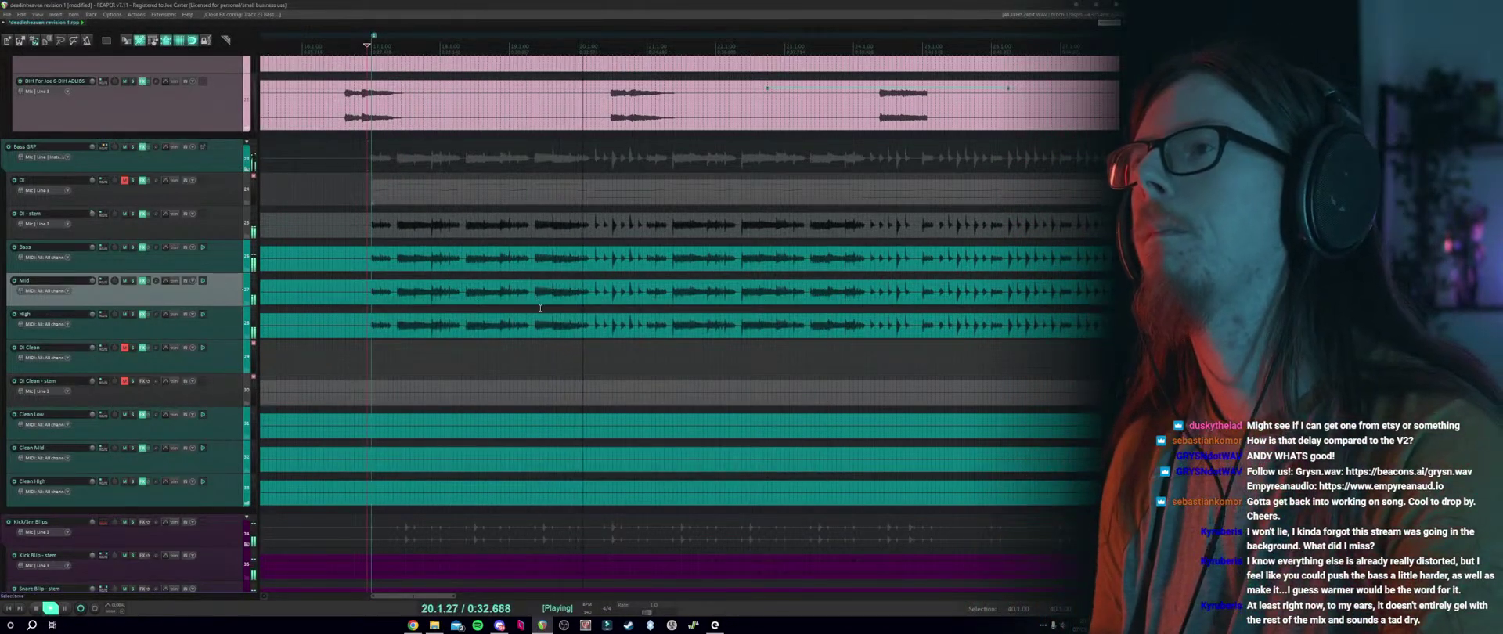
pyautogui.scroll(2, 617, 457)
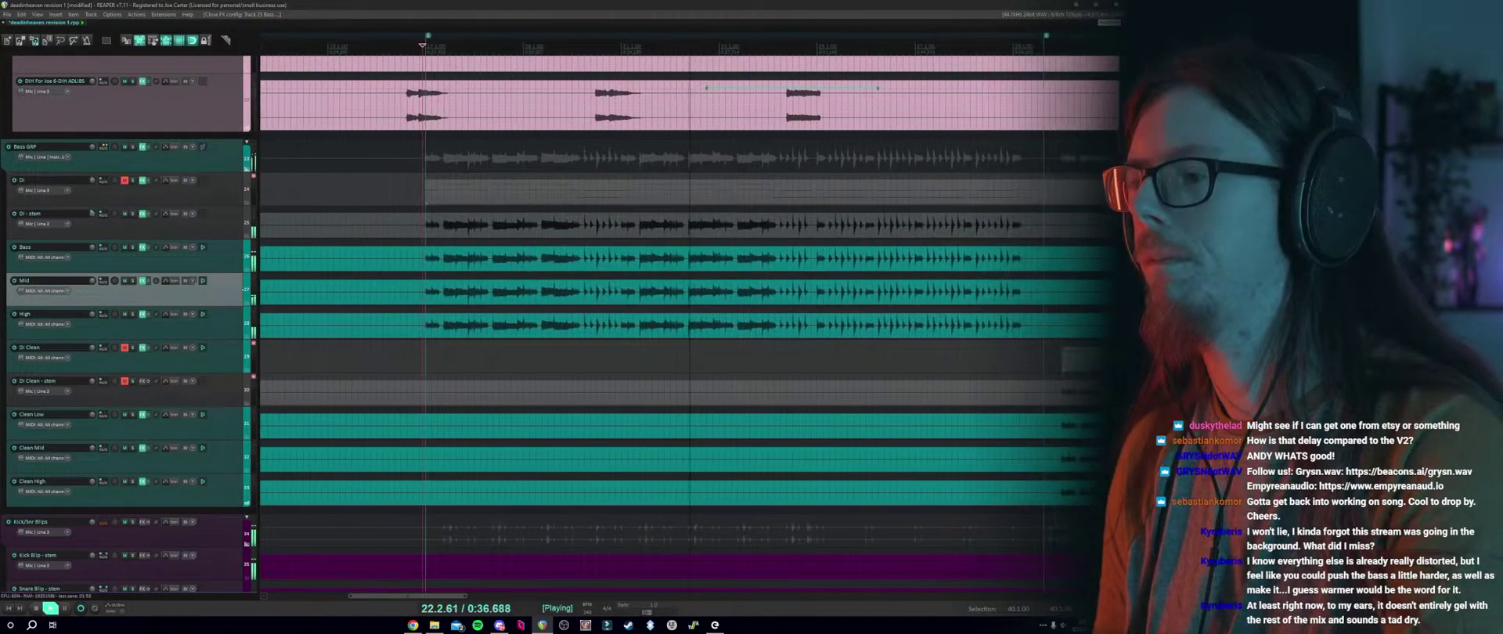
pyautogui.click(132, 147)
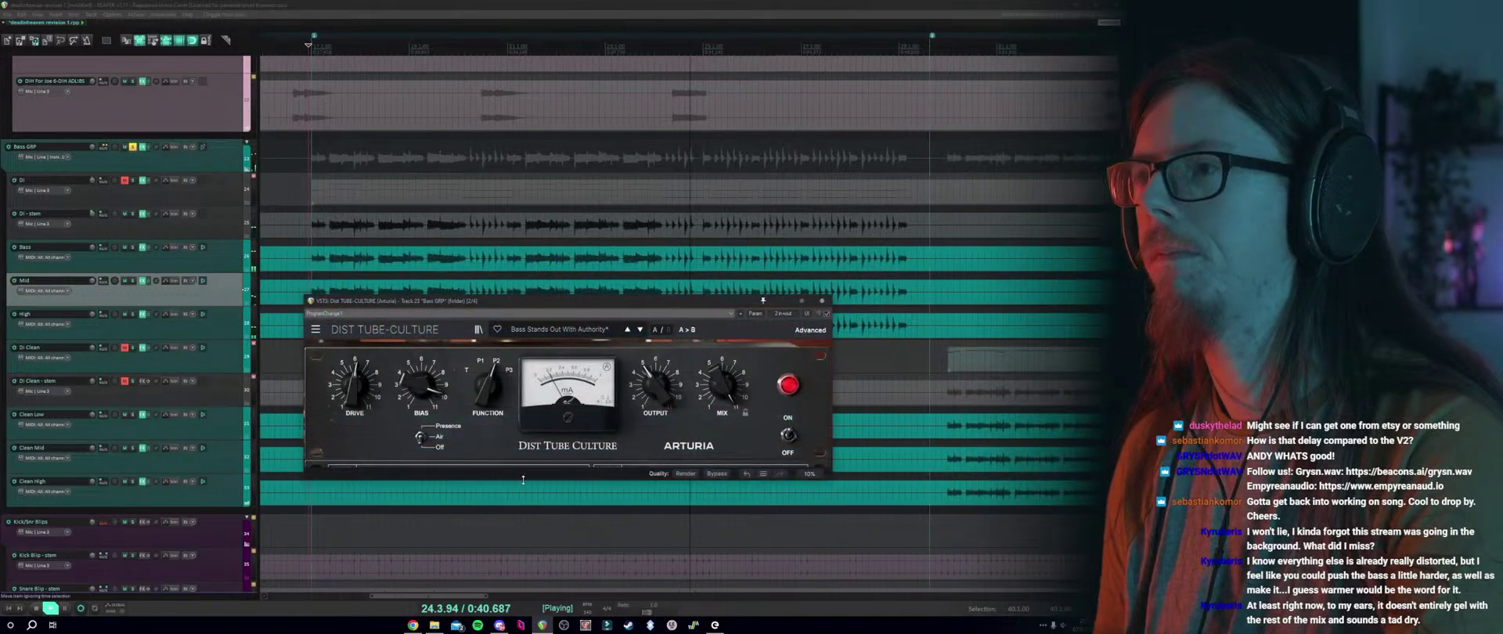
pyautogui.press('space')
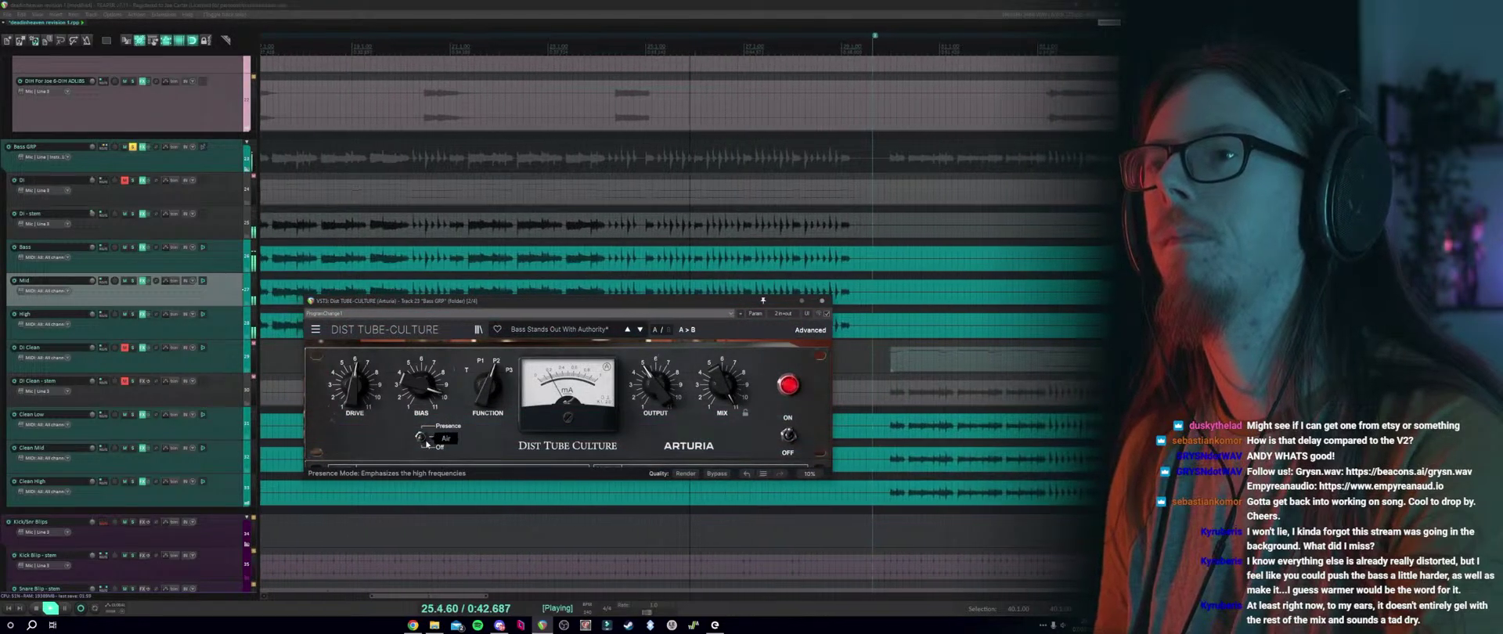
pyautogui.press('space')
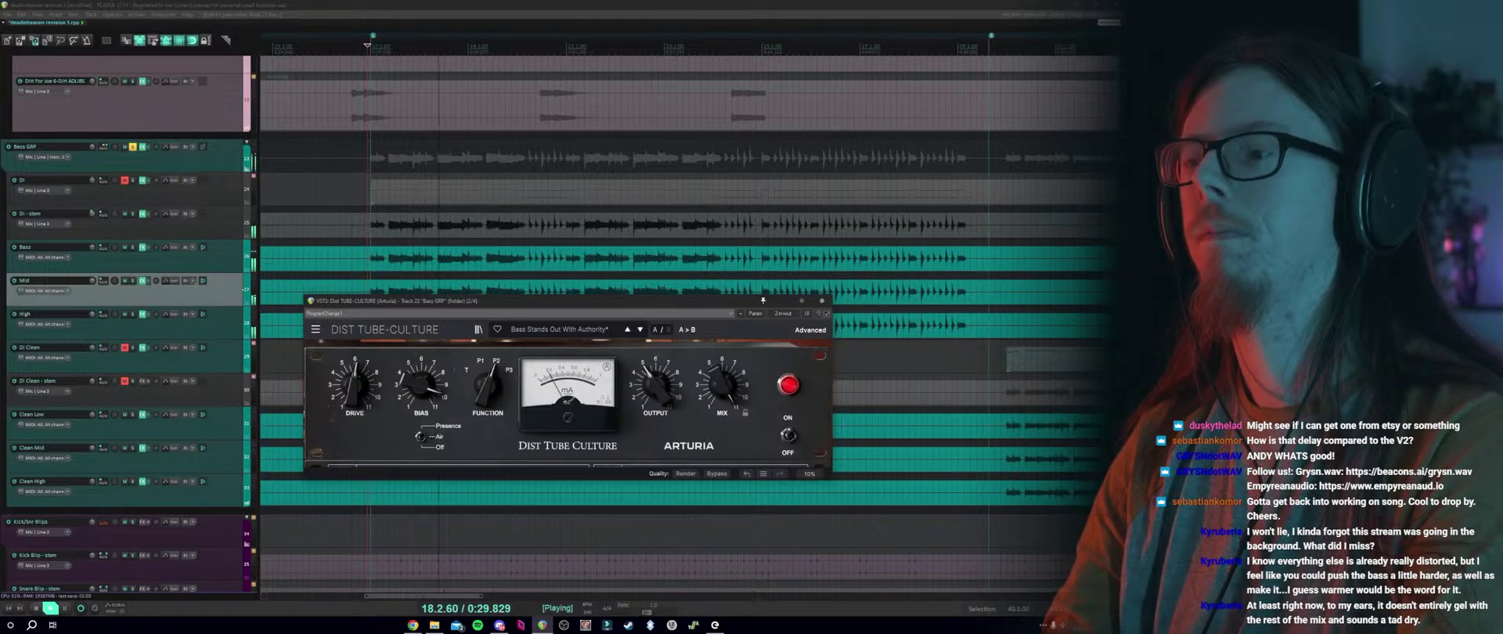
pyautogui.press('space')
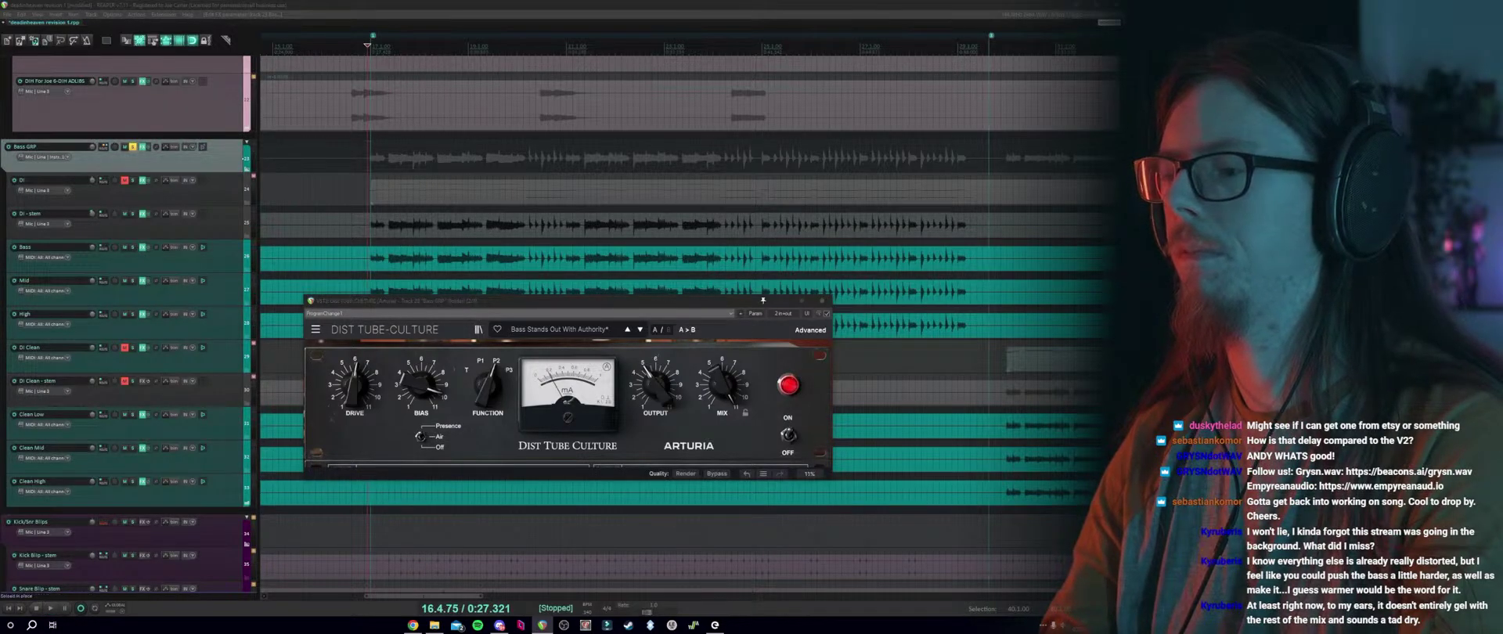
pyautogui.press('space')
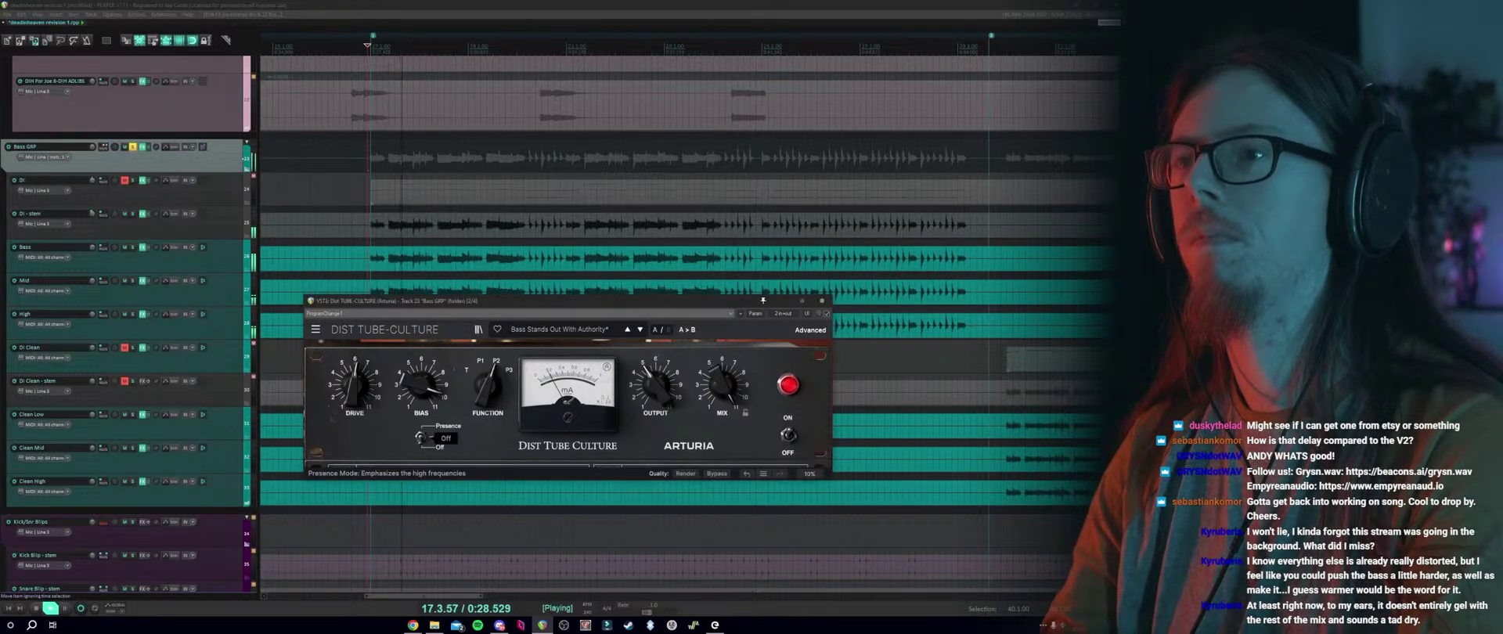
# Set the Dist TUBE-CULTURE drive to about +24.1 dB, compare the soloed group with the plugin bypassed, and close it.
pyautogui.moveTo(358, 401); pyautogui.dragTo(358, 389)
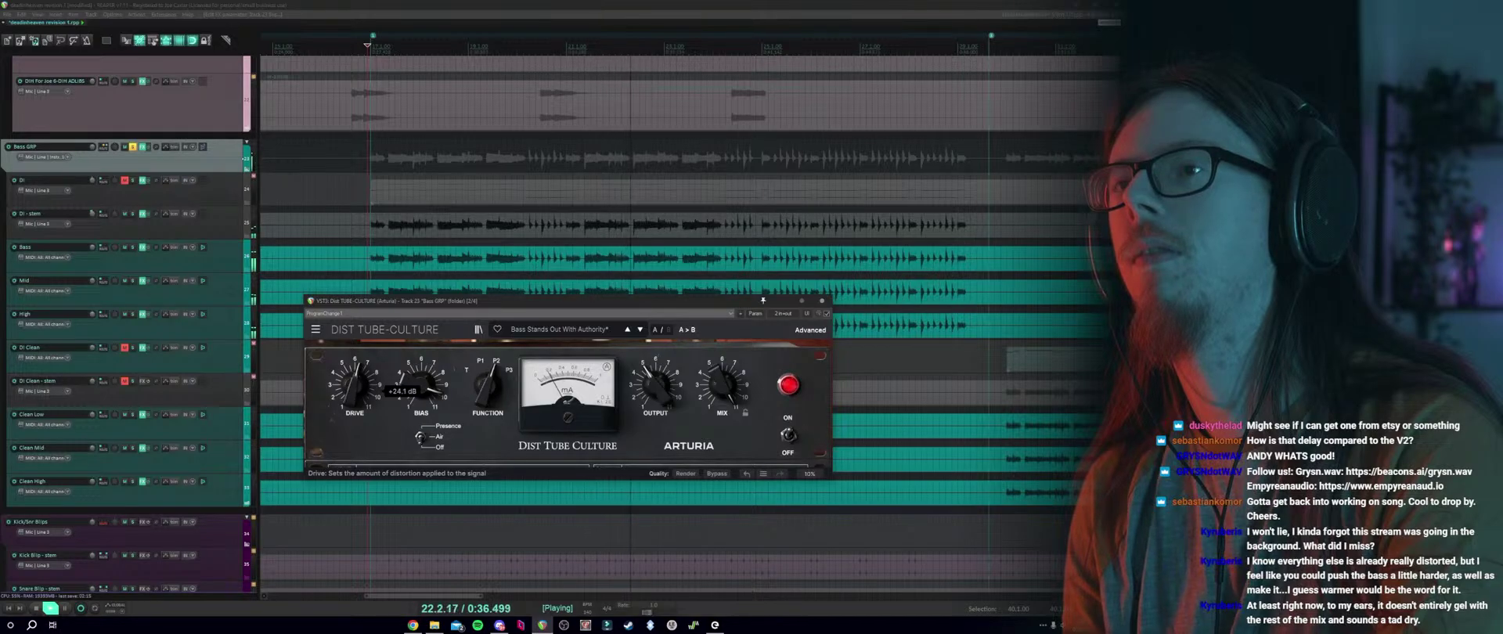
pyautogui.click(787, 443)
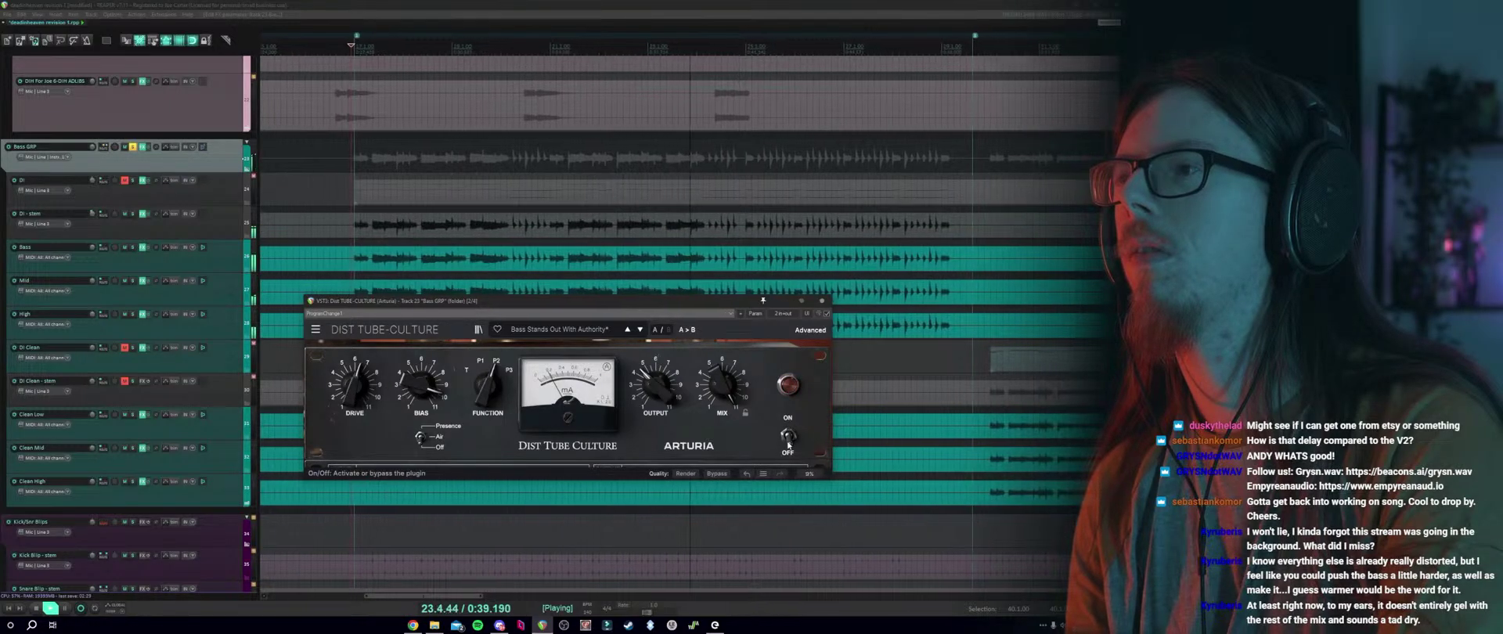
pyautogui.press('Escape')
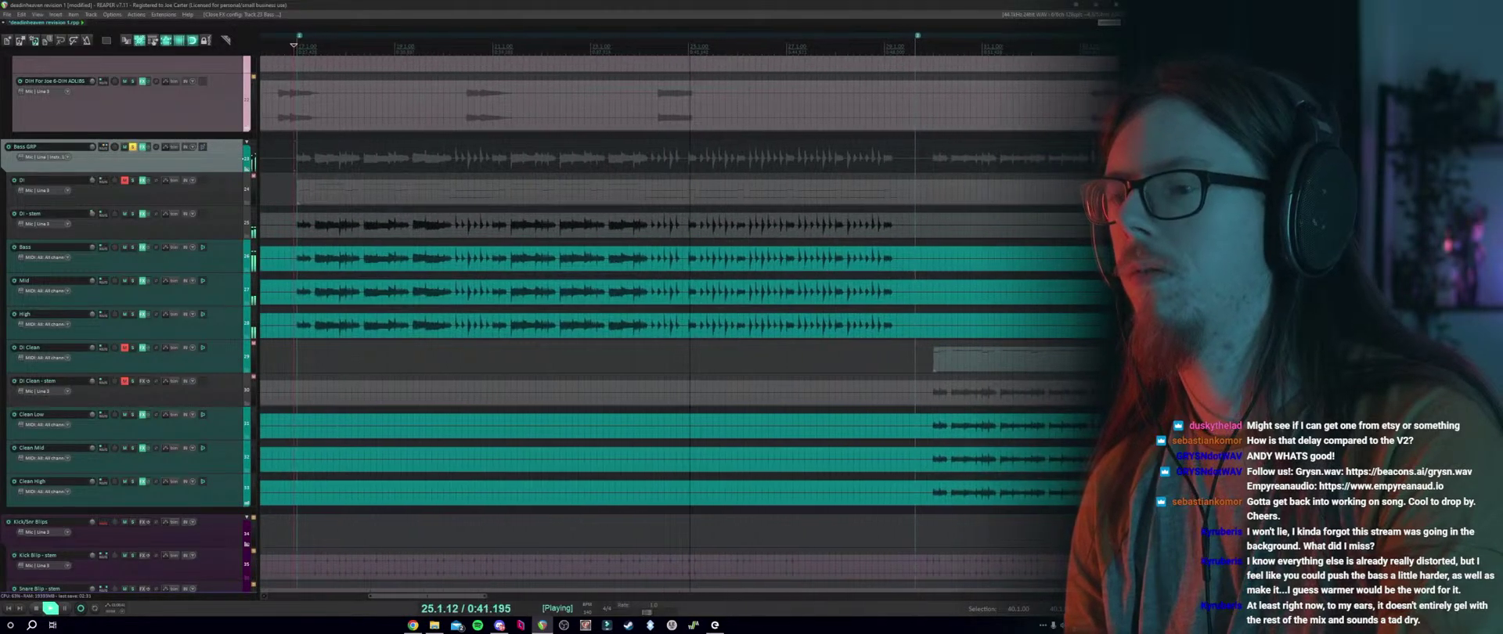
# Stop playback and add the FabFilter Pro-C 2 compressor to Bass GRP.
pyautogui.press('space')
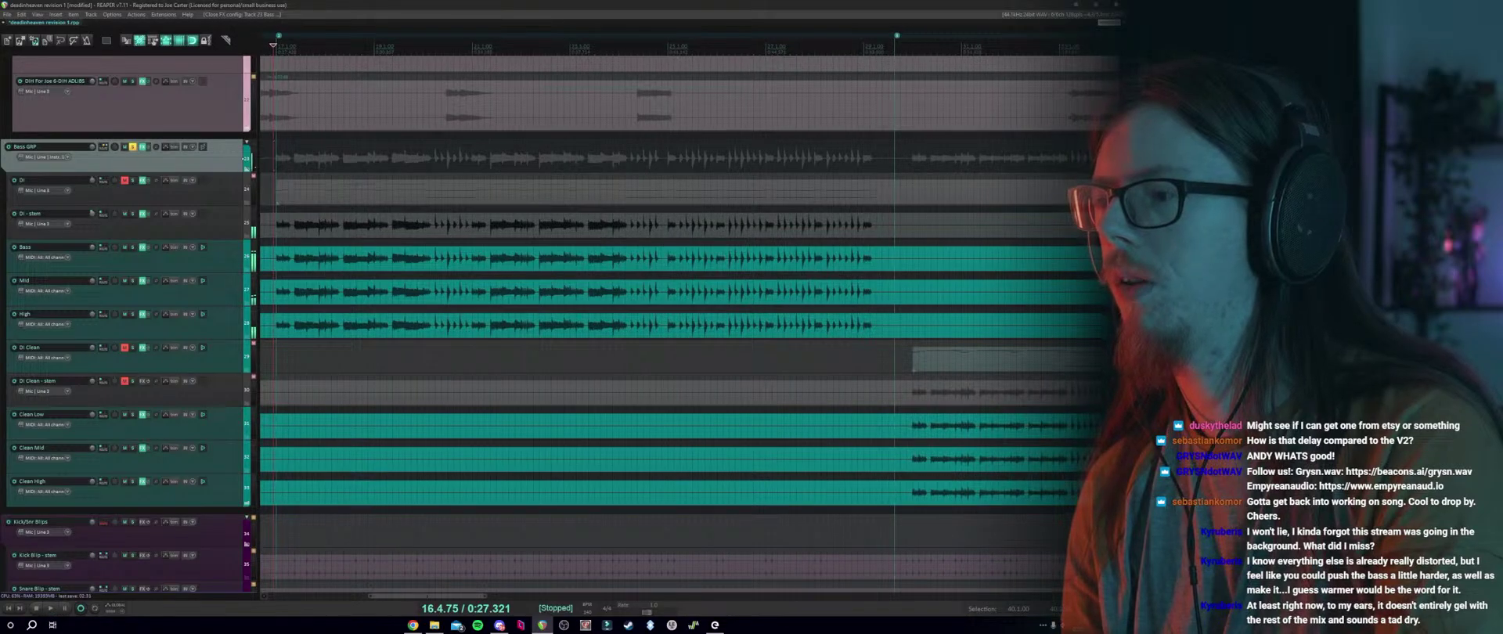
pyautogui.write('f')
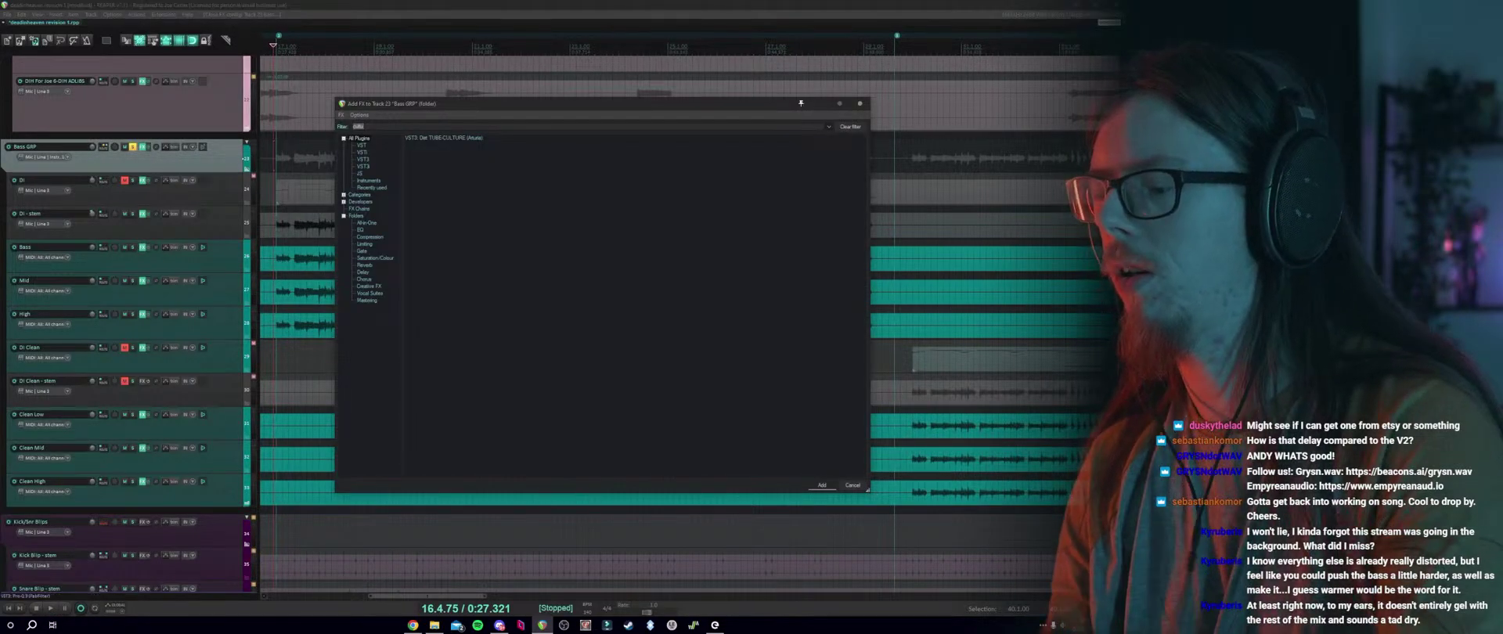
pyautogui.write('pro-c')
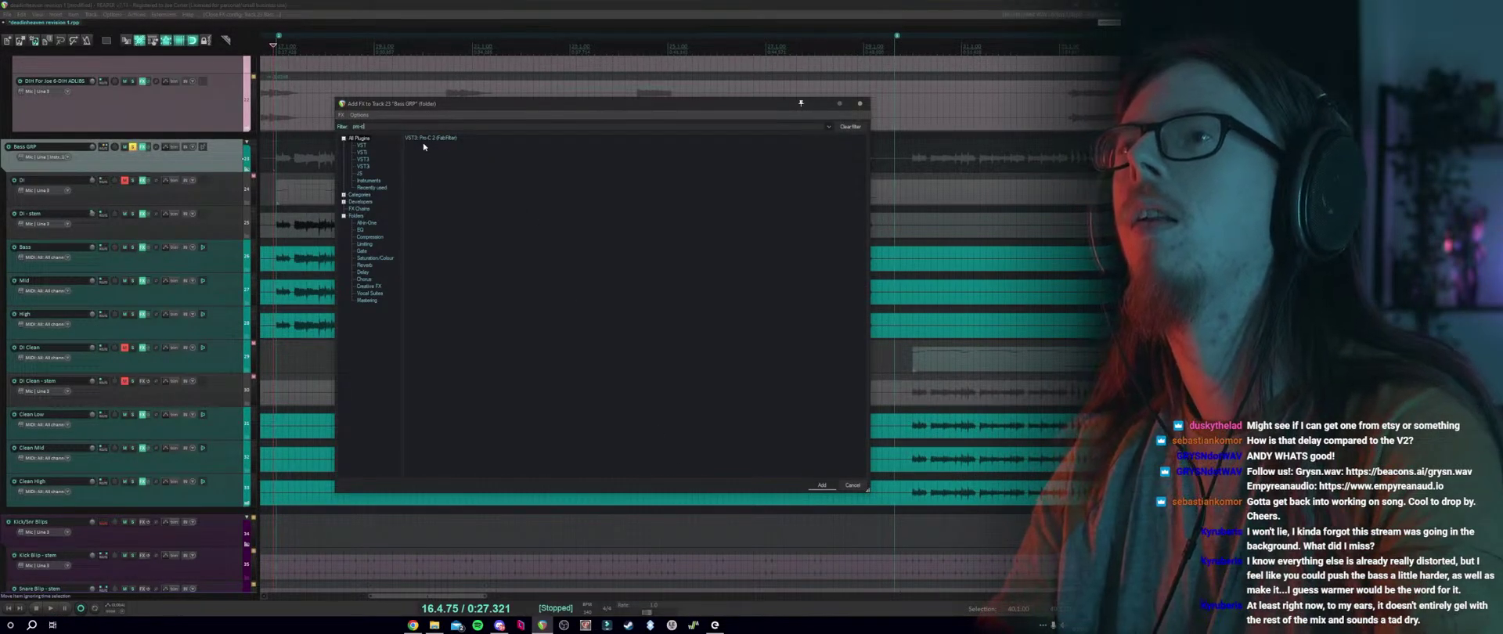
pyautogui.doubleClick(424, 144)
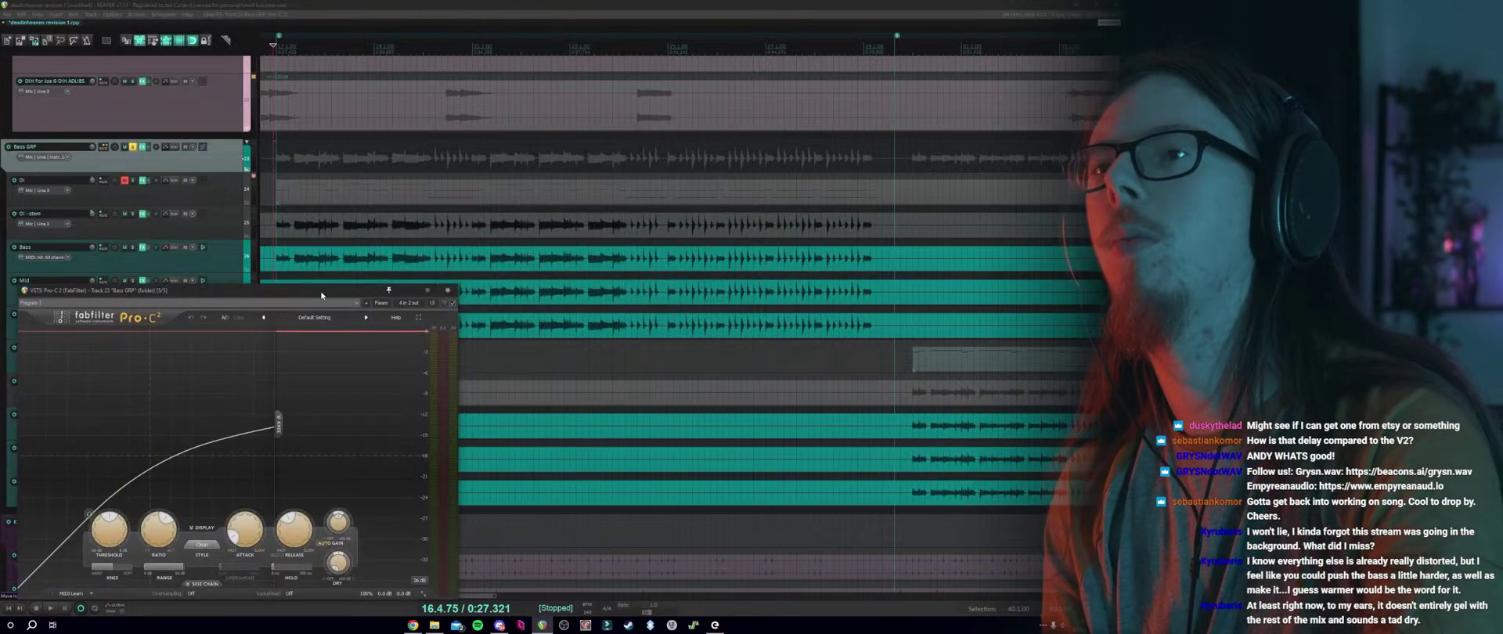
pyautogui.moveTo(311, 272); pyautogui.dragTo(636, 188)
# Browse the Pro-C 2 presets and load the Clean preset.
pyautogui.click(653, 212)
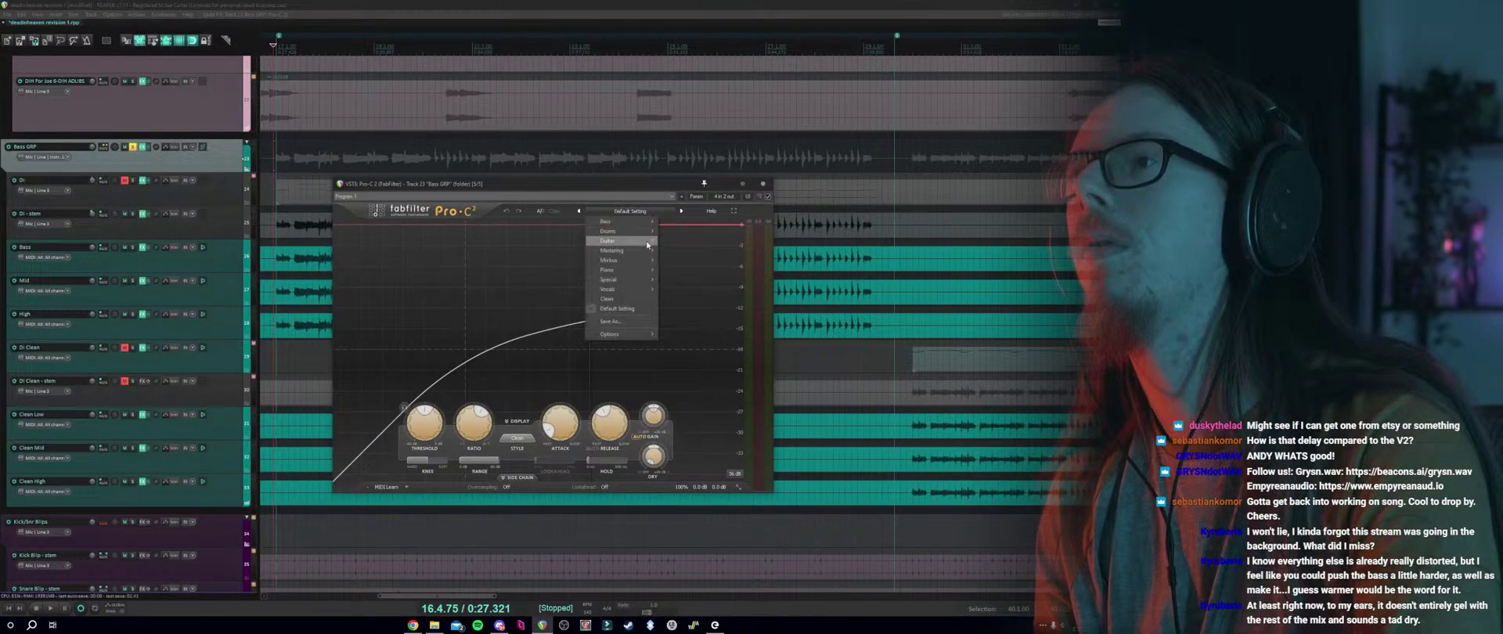
pyautogui.moveTo(649, 244)
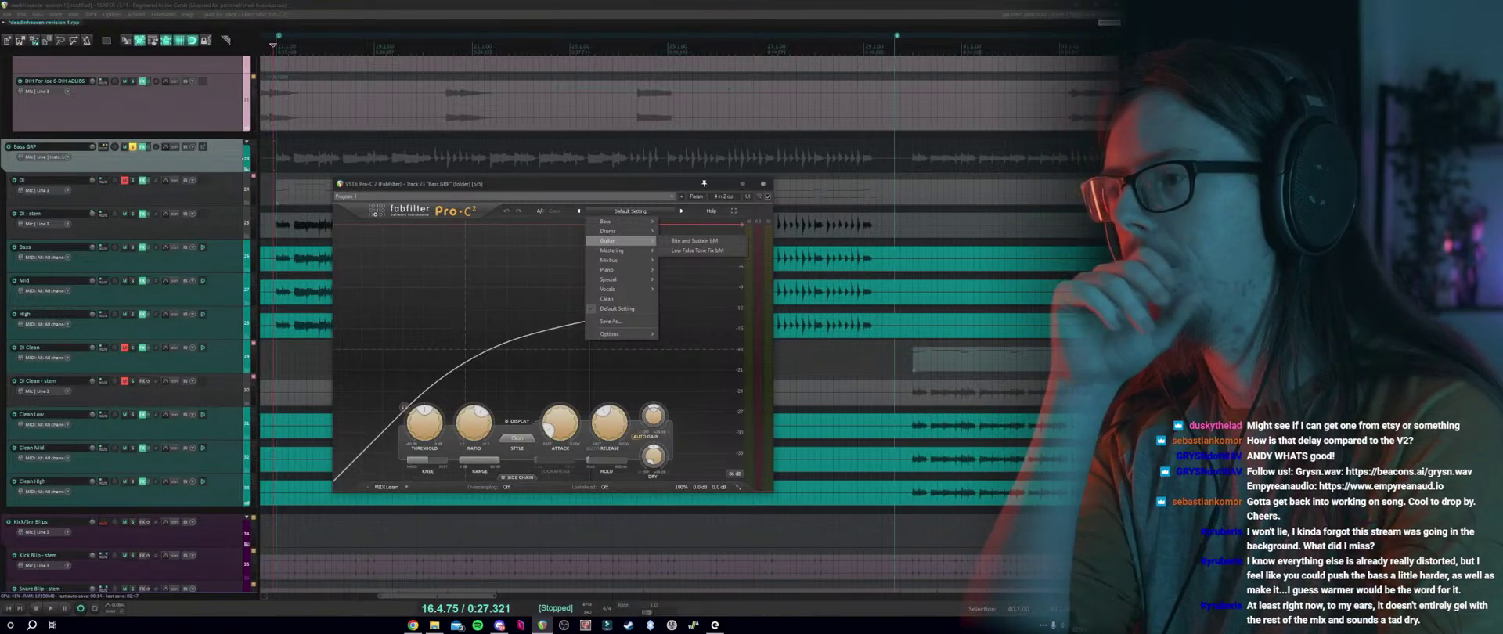
pyautogui.moveTo(634, 223)
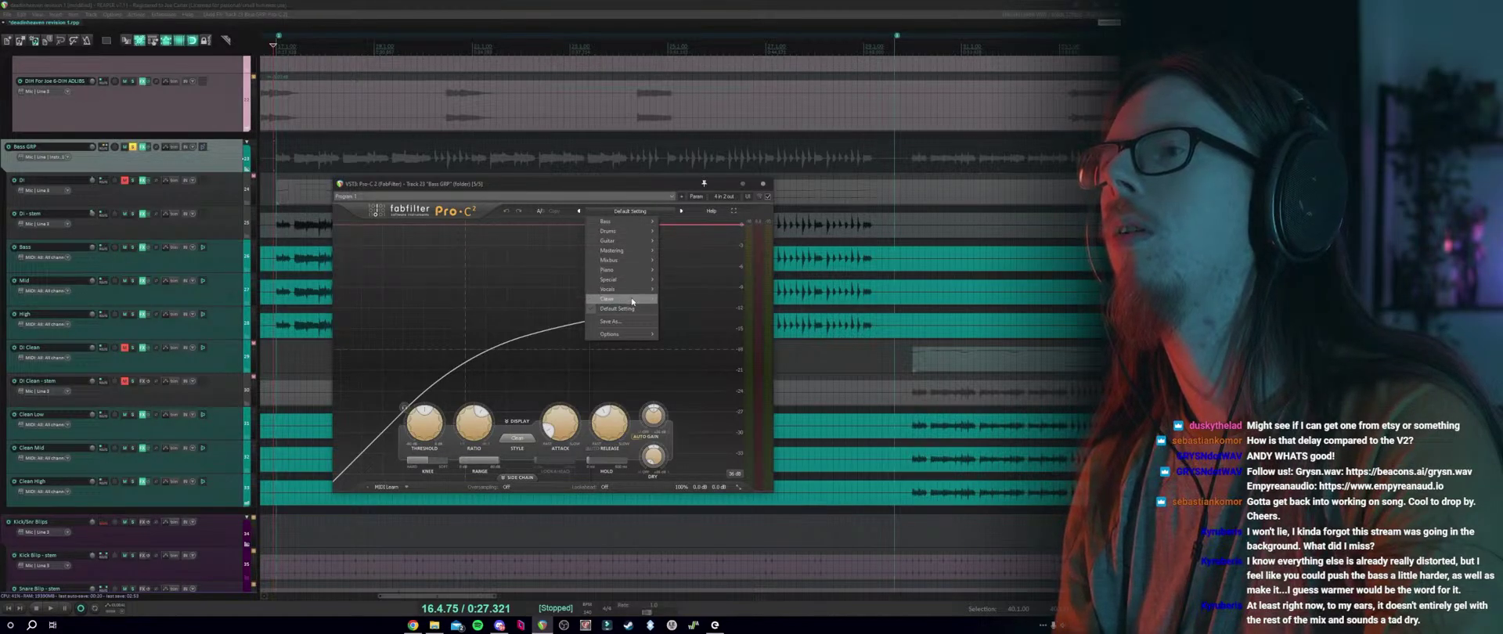
pyautogui.click(607, 299)
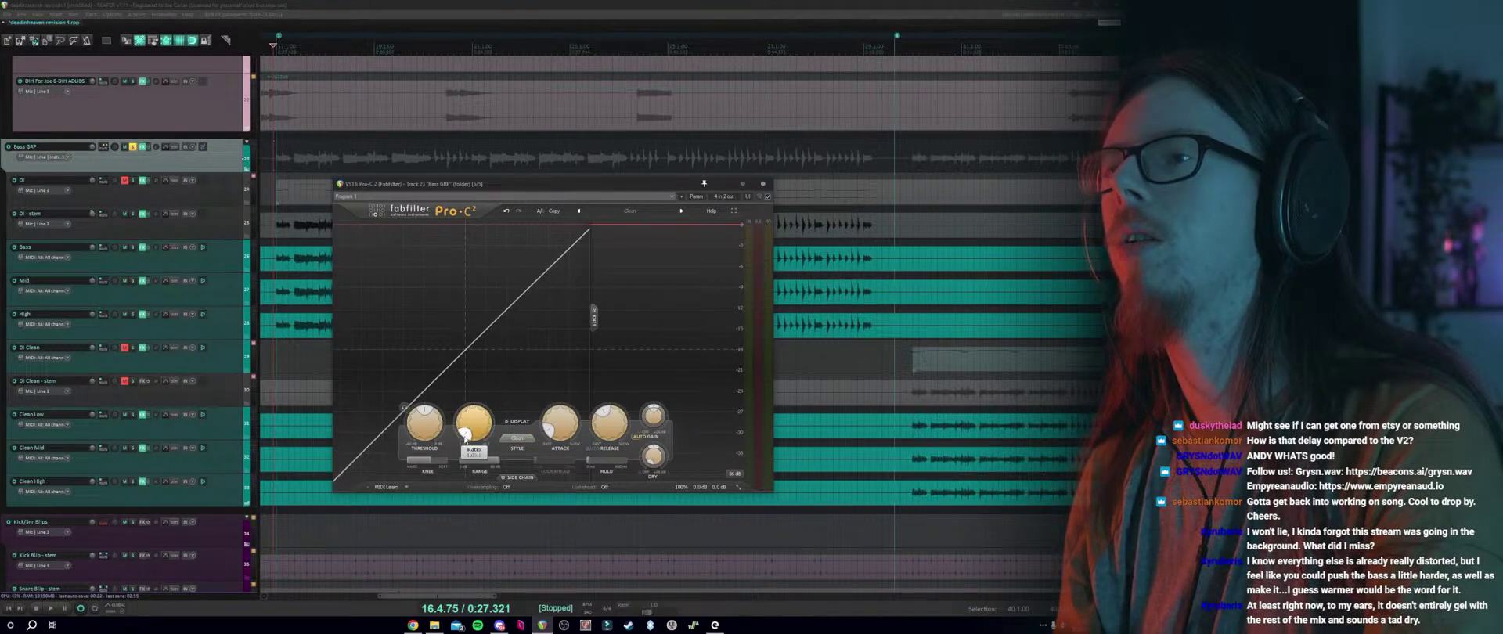
# Raise the Pro-C 2 ratio, expand its side-chain filter section, and lower the threshold while playing the soloed Bass GRP.
pyautogui.moveTo(465, 438); pyautogui.dragTo(462, 417)
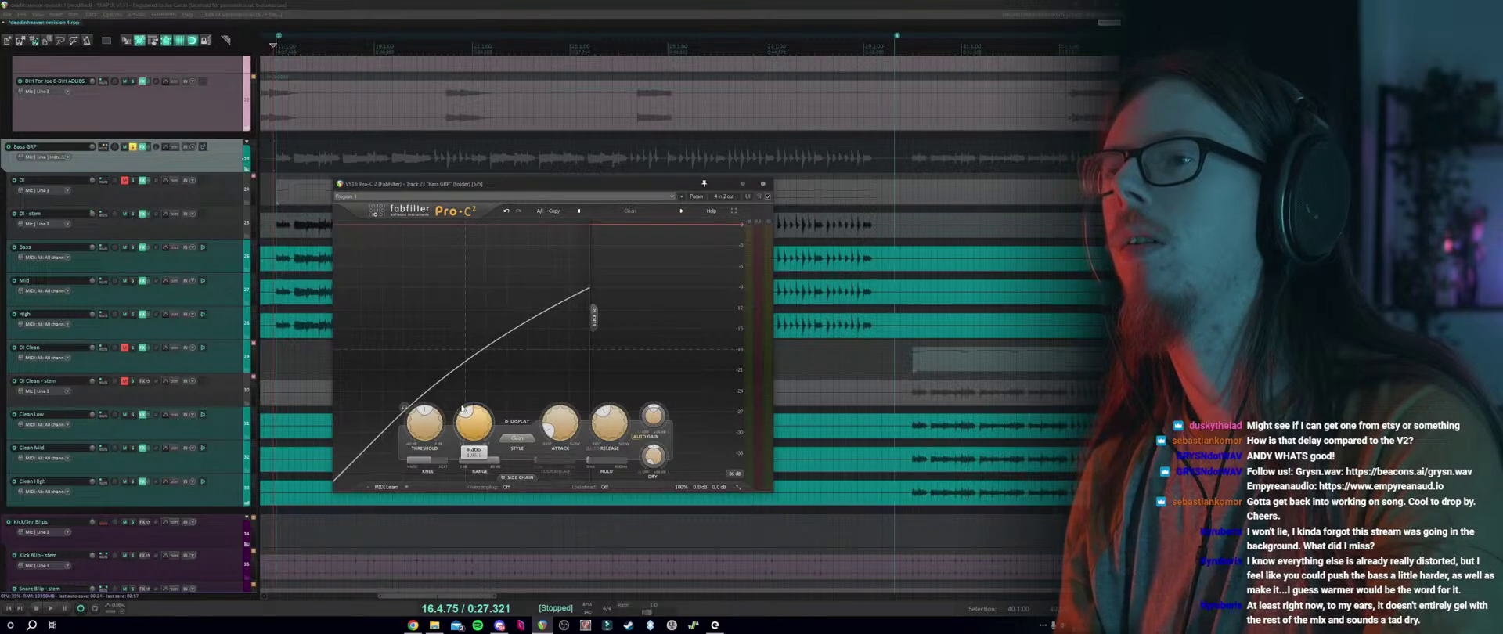
pyautogui.click(519, 477)
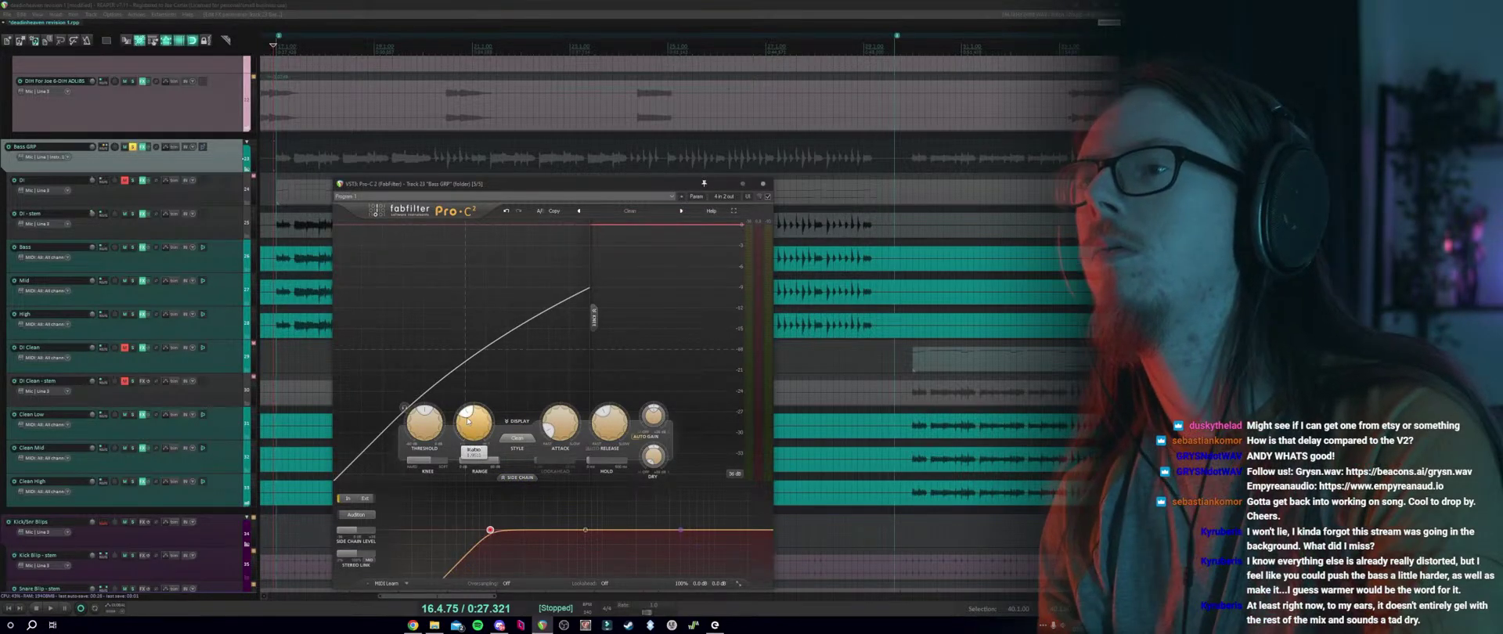
pyautogui.press('space')
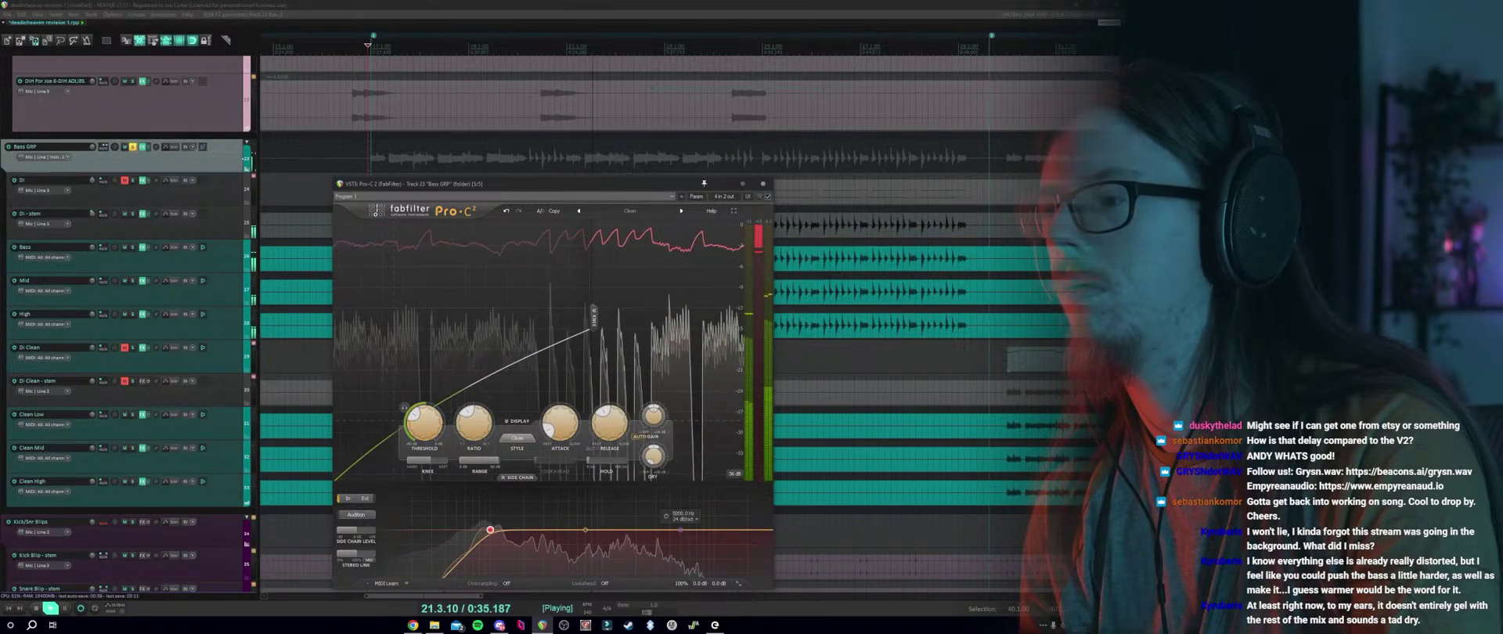
pyautogui.press('space')
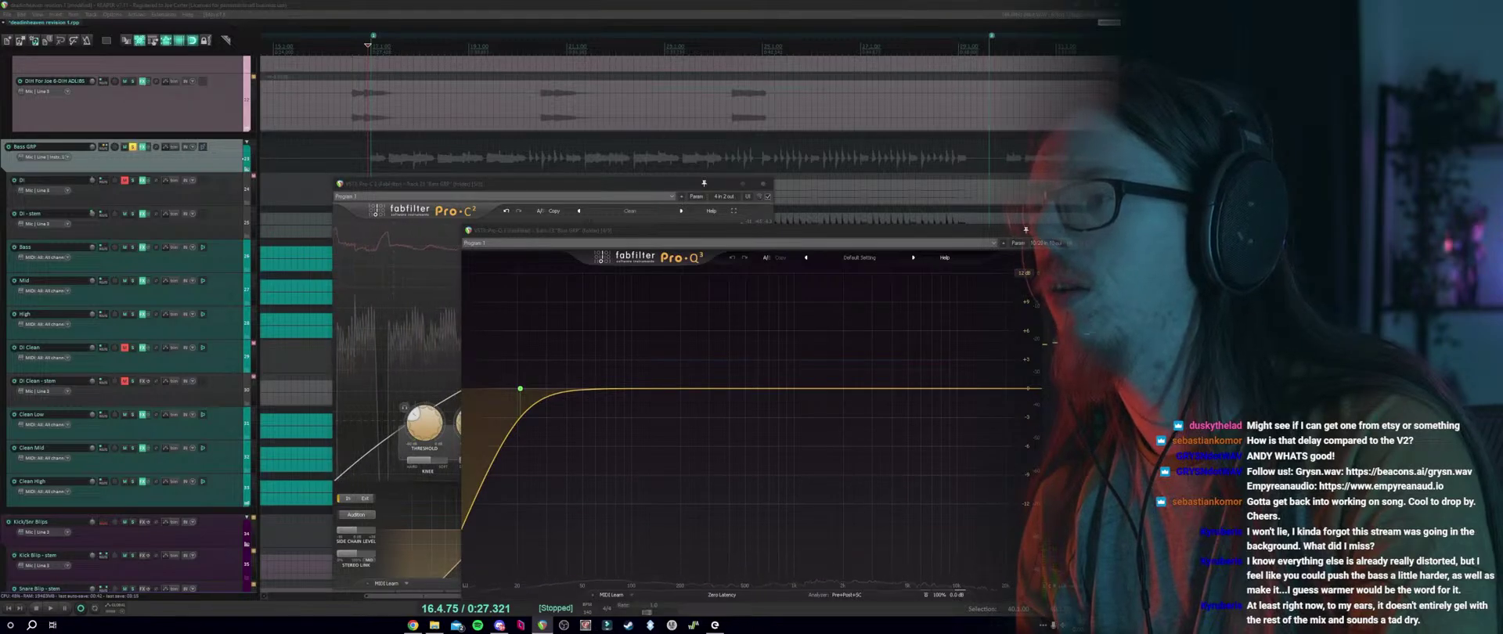
pyautogui.press('Escape')
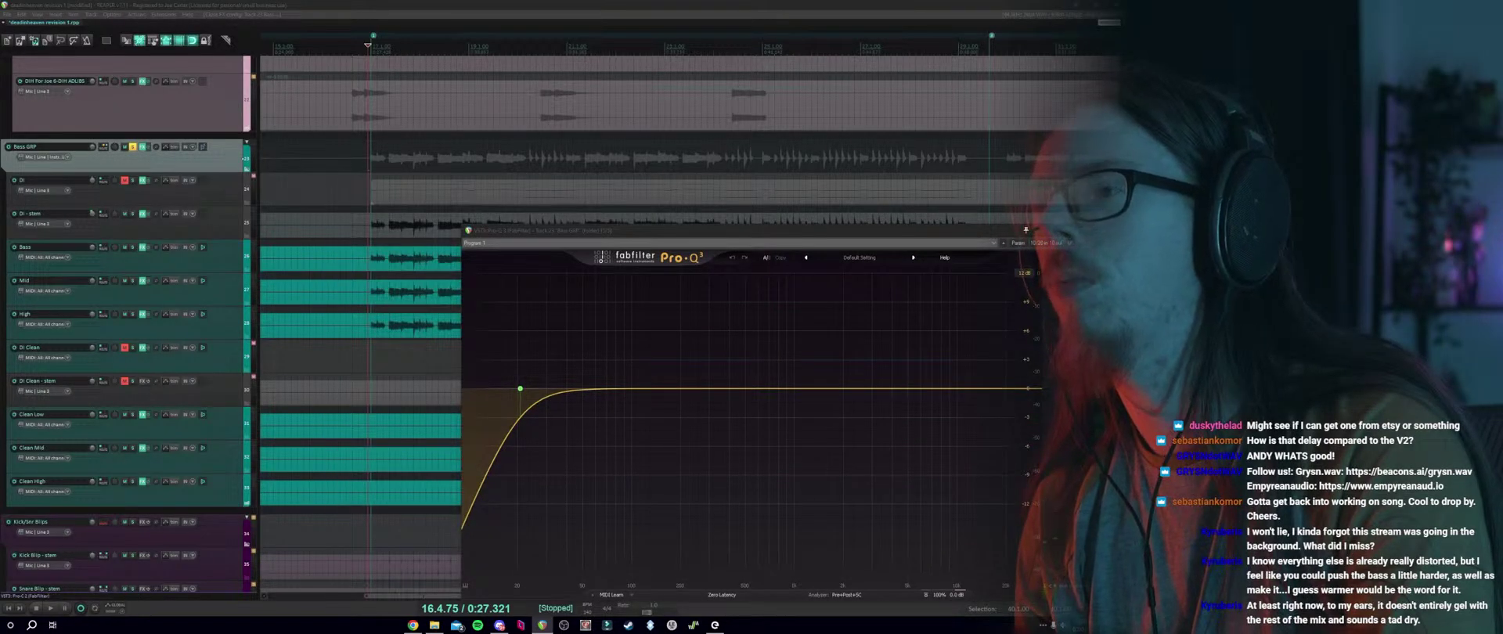
# Fine-tune the Pro-C 2 threshold, comparing it bypassed and active on the soloed group, and play it in the full mix.
pyautogui.press('space')
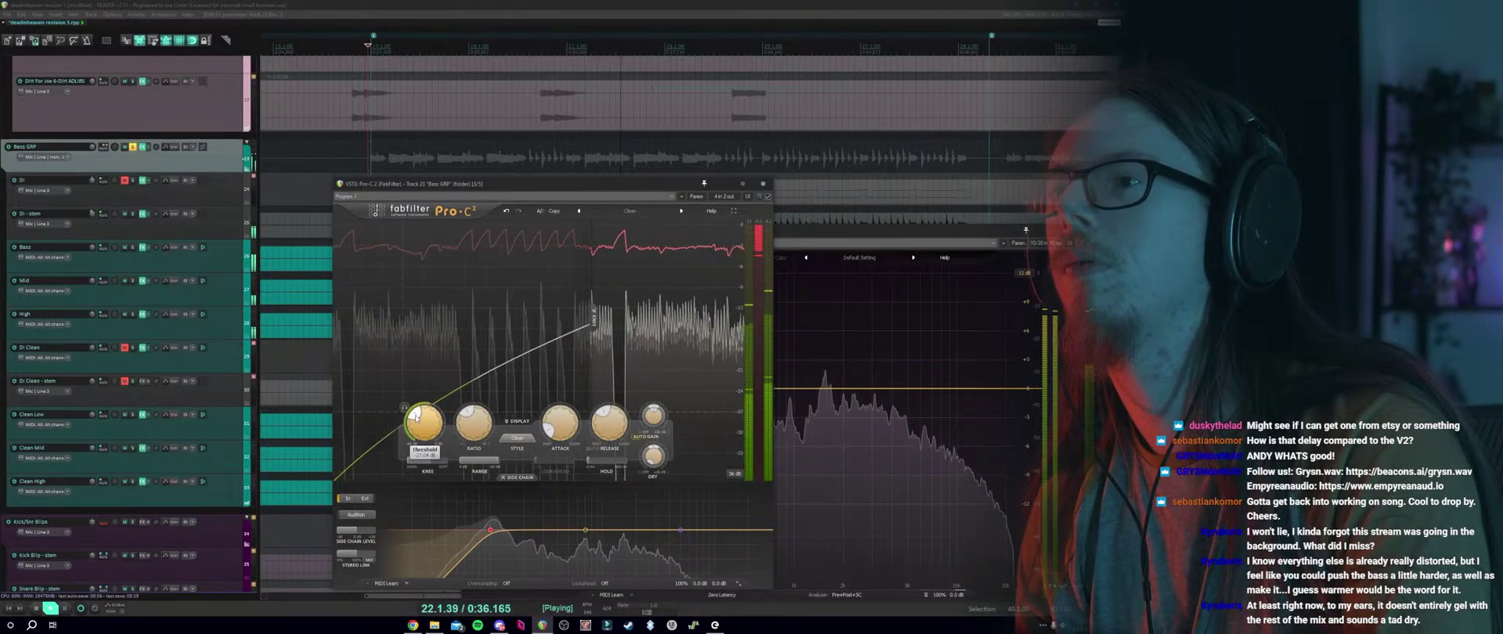
pyautogui.click(767, 197)
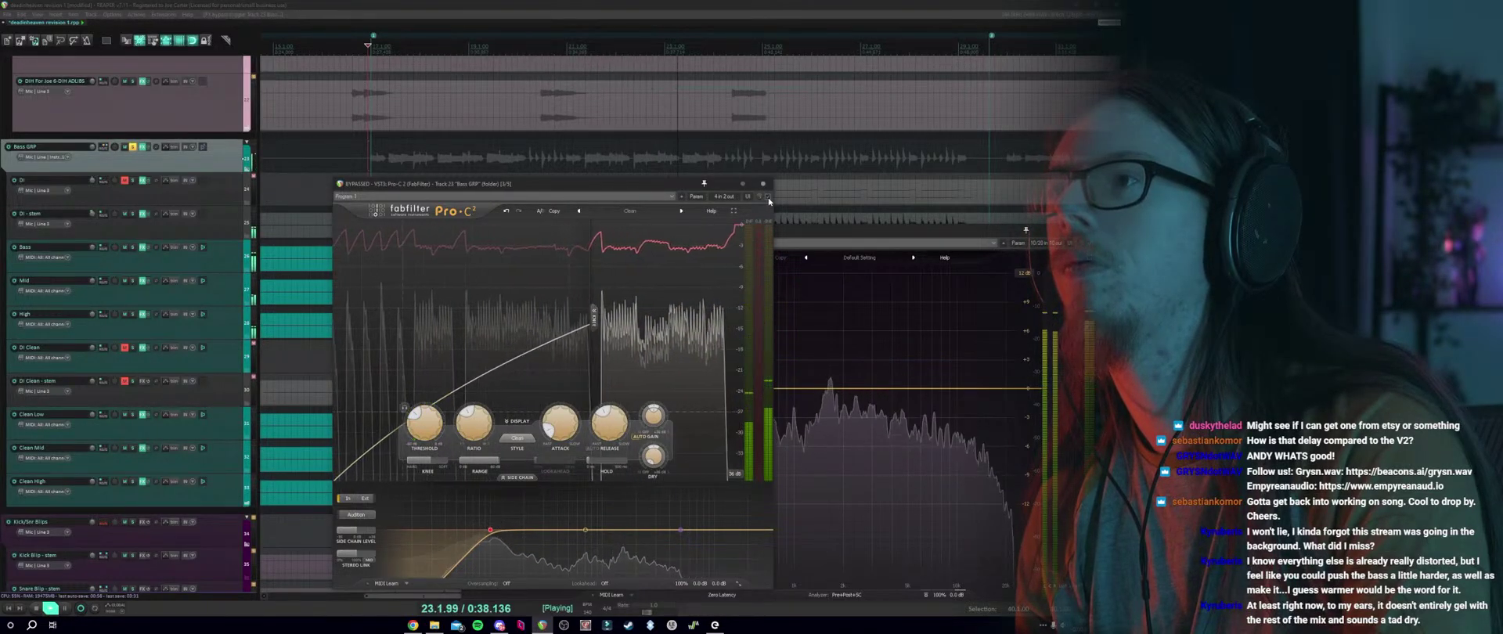
pyautogui.click(767, 197)
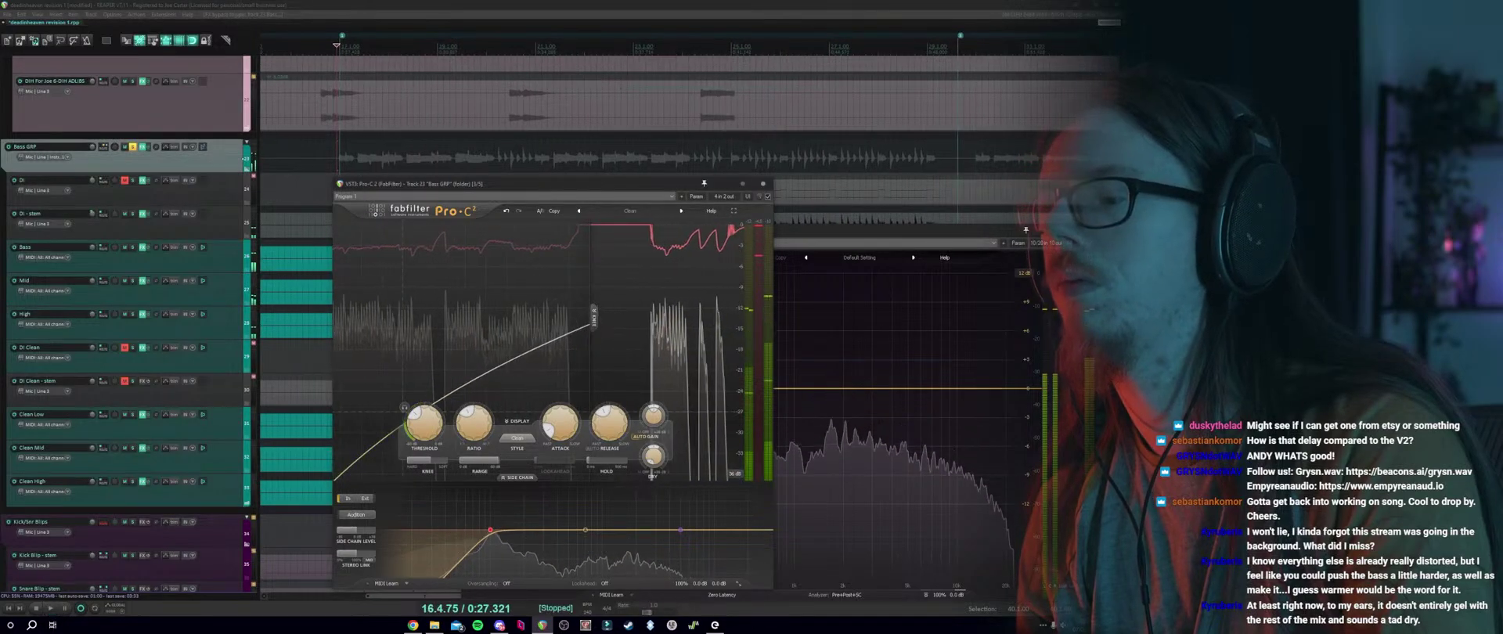
pyautogui.press('space')
pyautogui.press('space')
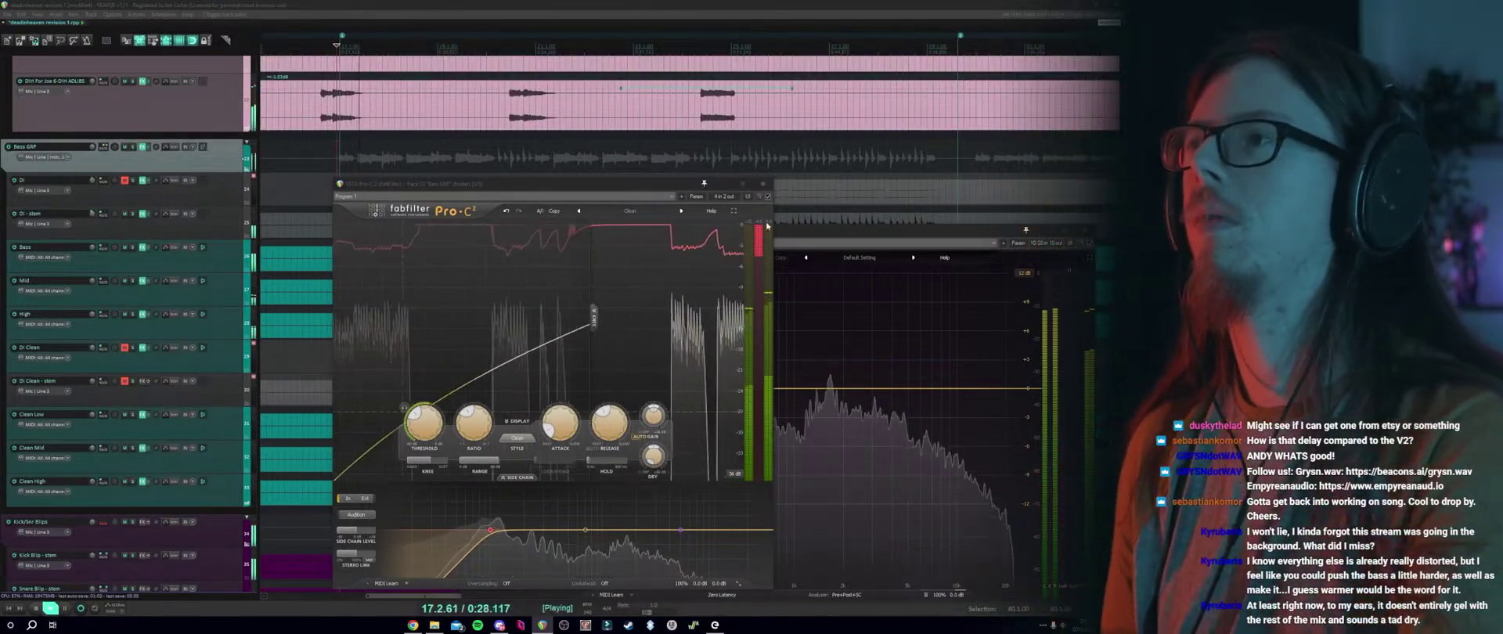
# Close Pro-C 2 and Pro-Q 3, check Virtual Mix Rack on Bass GRP during full-mix playback, and close it.
pyautogui.click(763, 185)
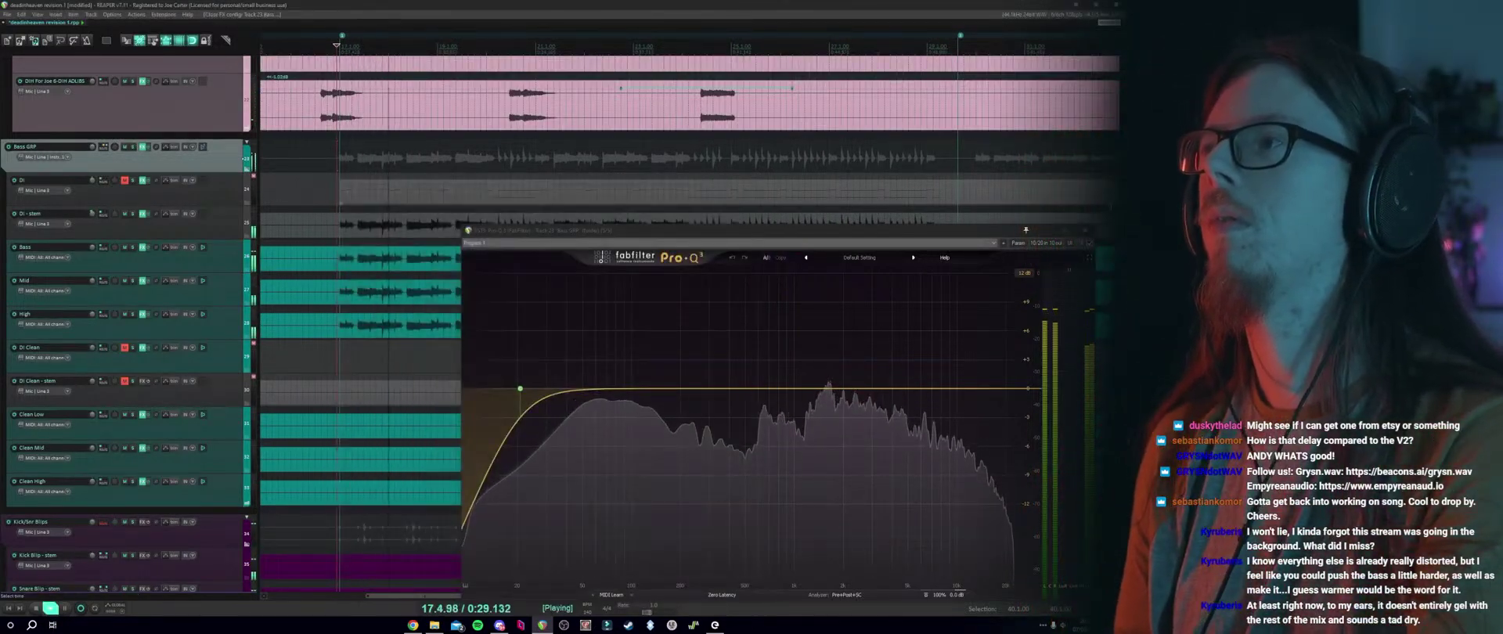
pyautogui.click(1085, 230)
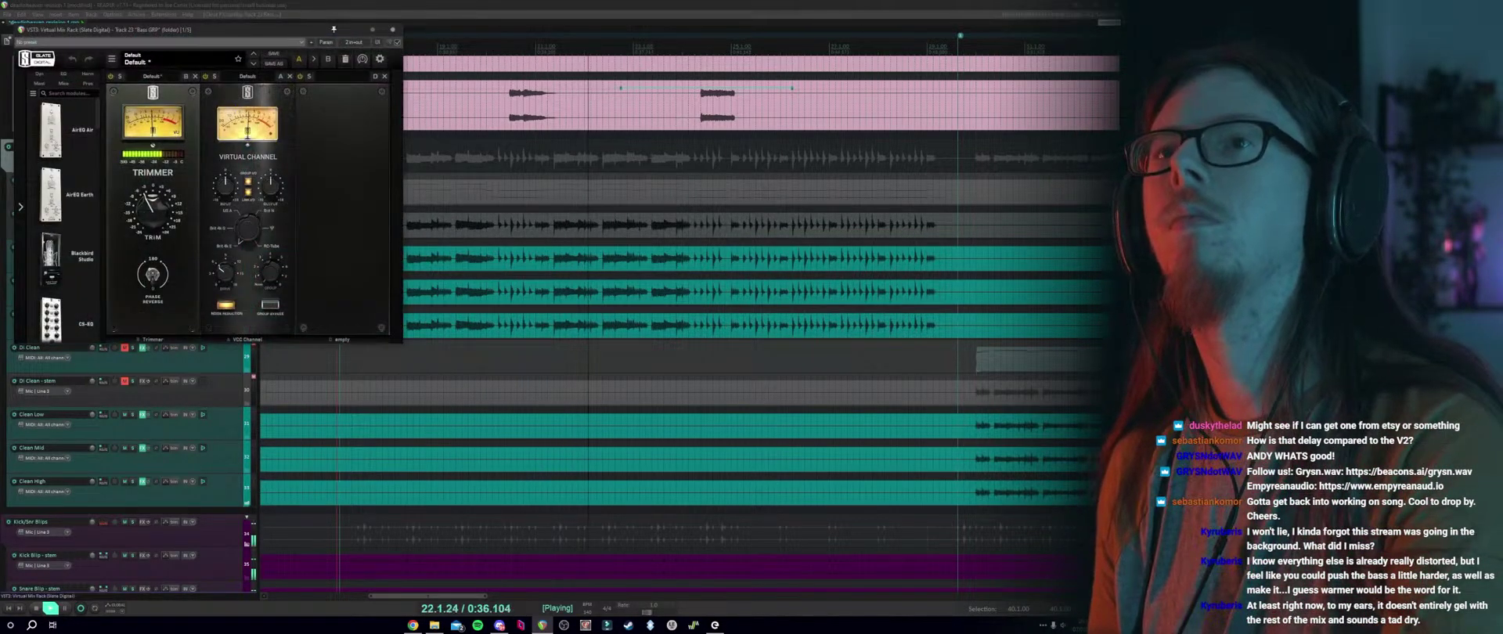
pyautogui.press('Escape')
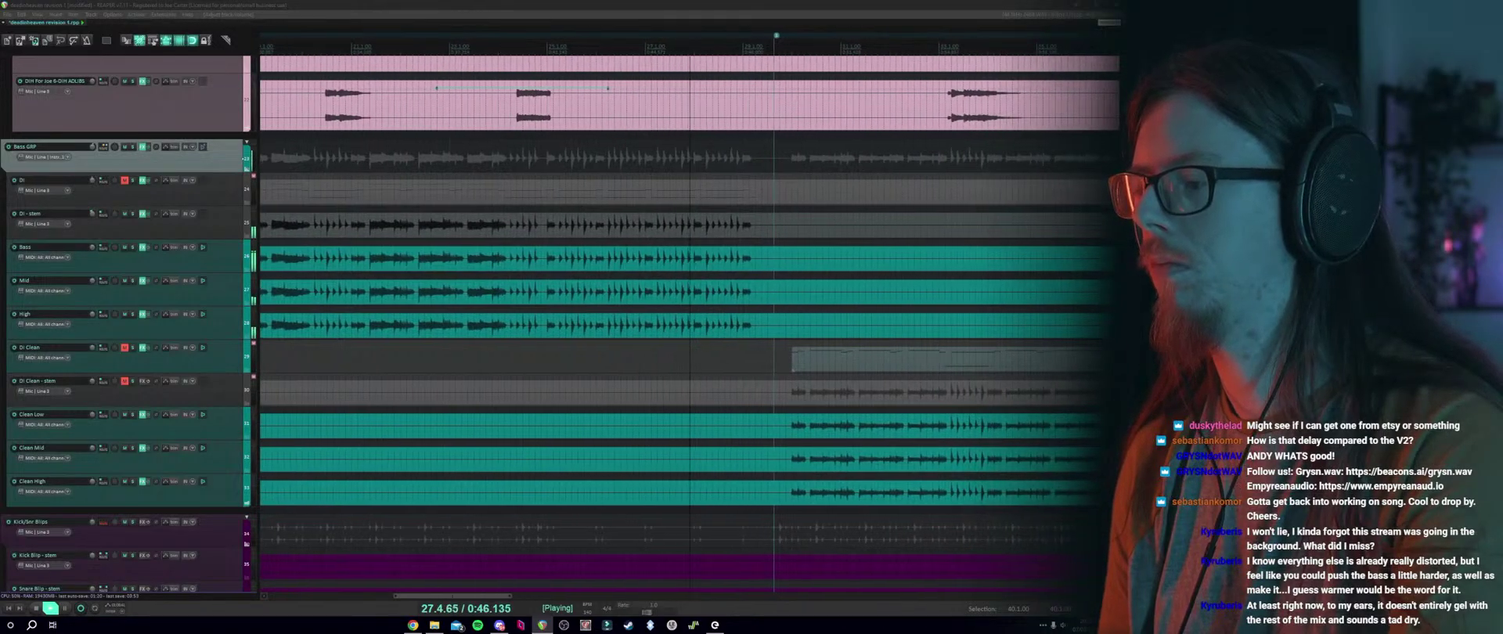
# Raise the Pro-Q 3 low cut on the soloed DI - stem track to about 295 Hz, and unsolo it to hear the full mix.
pyautogui.click(133, 214)
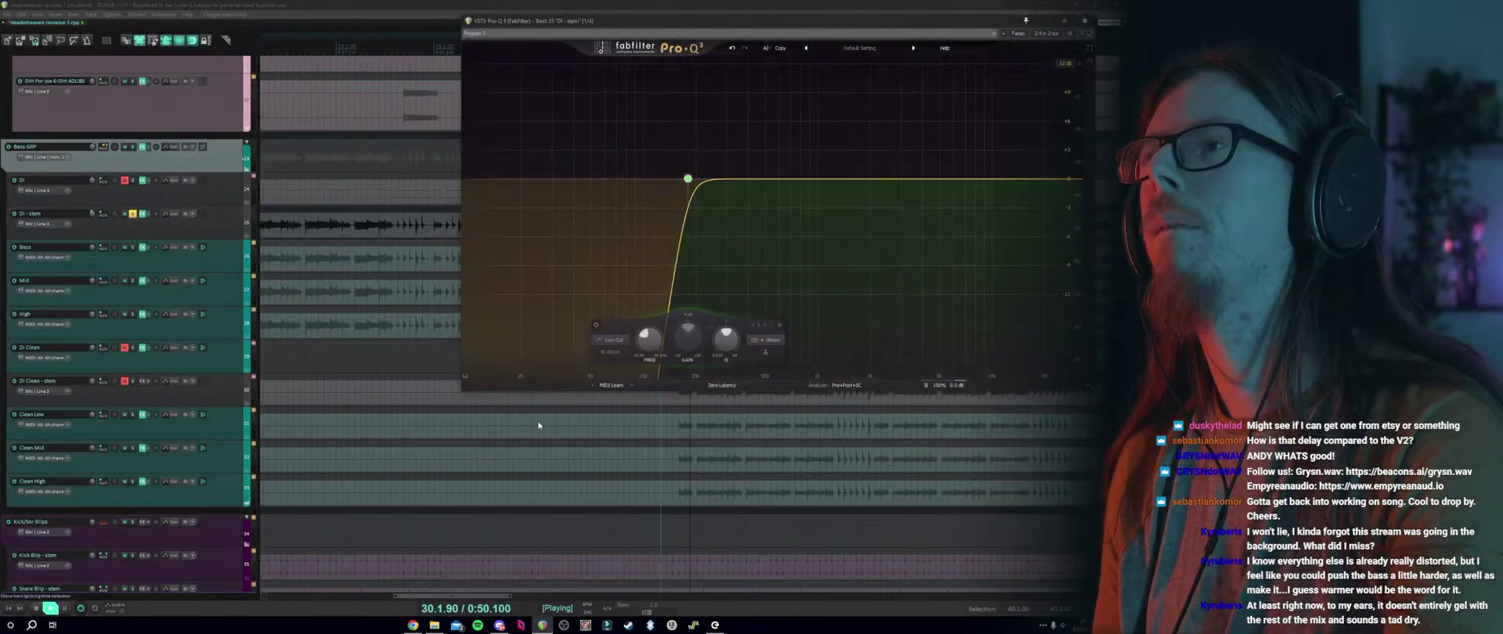
pyautogui.scroll(-3, 526, 422)
pyautogui.click(349, 395)
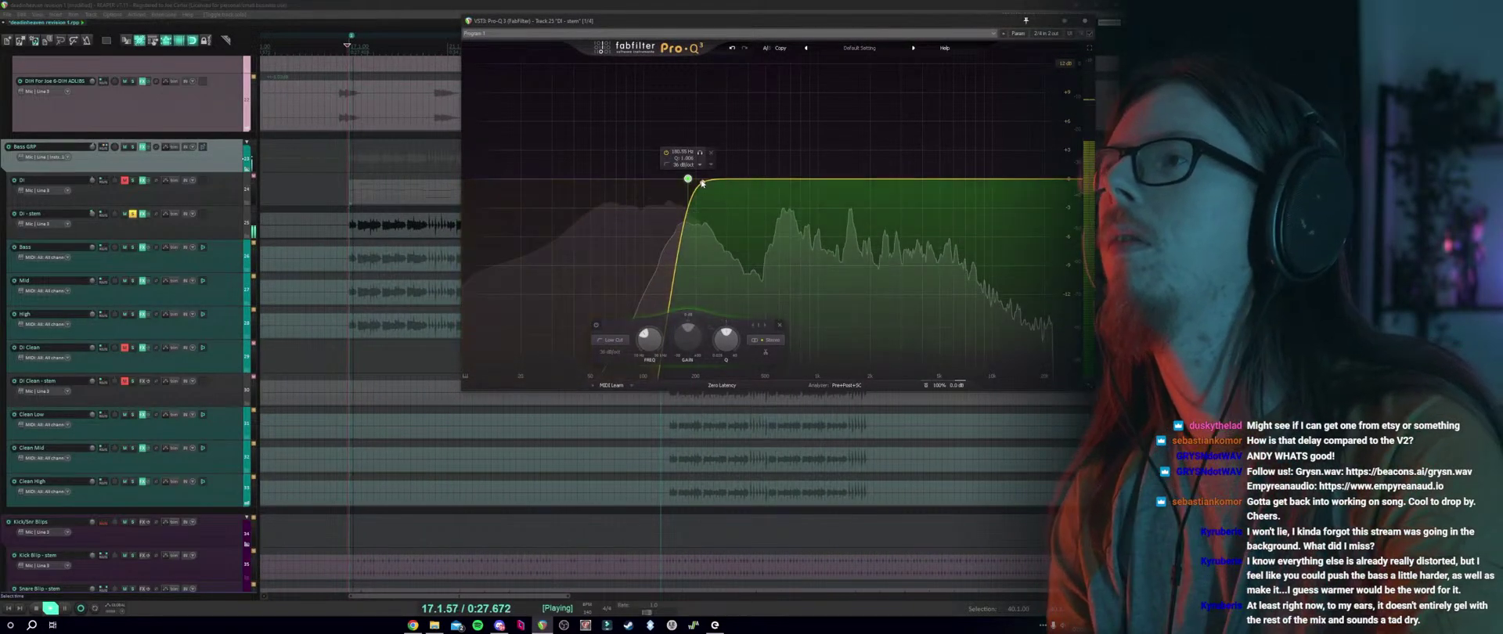
pyautogui.moveTo(687, 178); pyautogui.dragTo(725, 179)
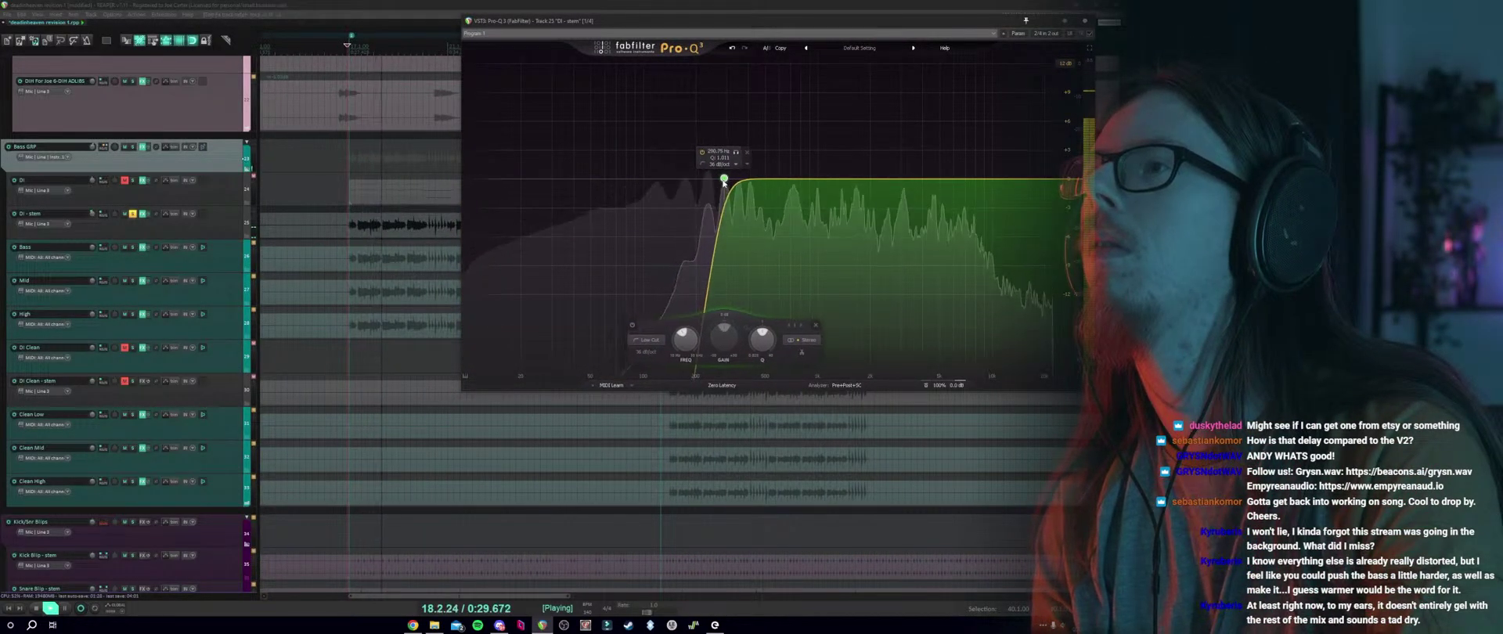
pyautogui.press('space')
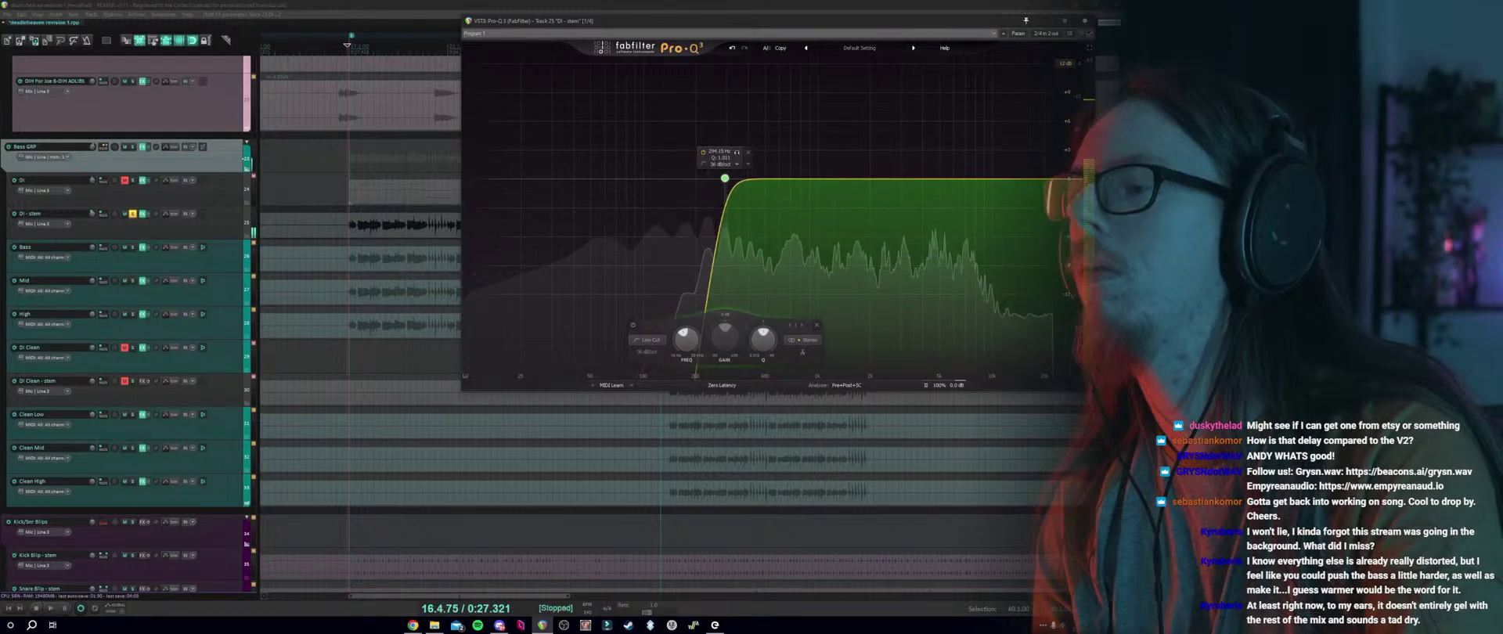
pyautogui.click(133, 213)
pyautogui.press('space')
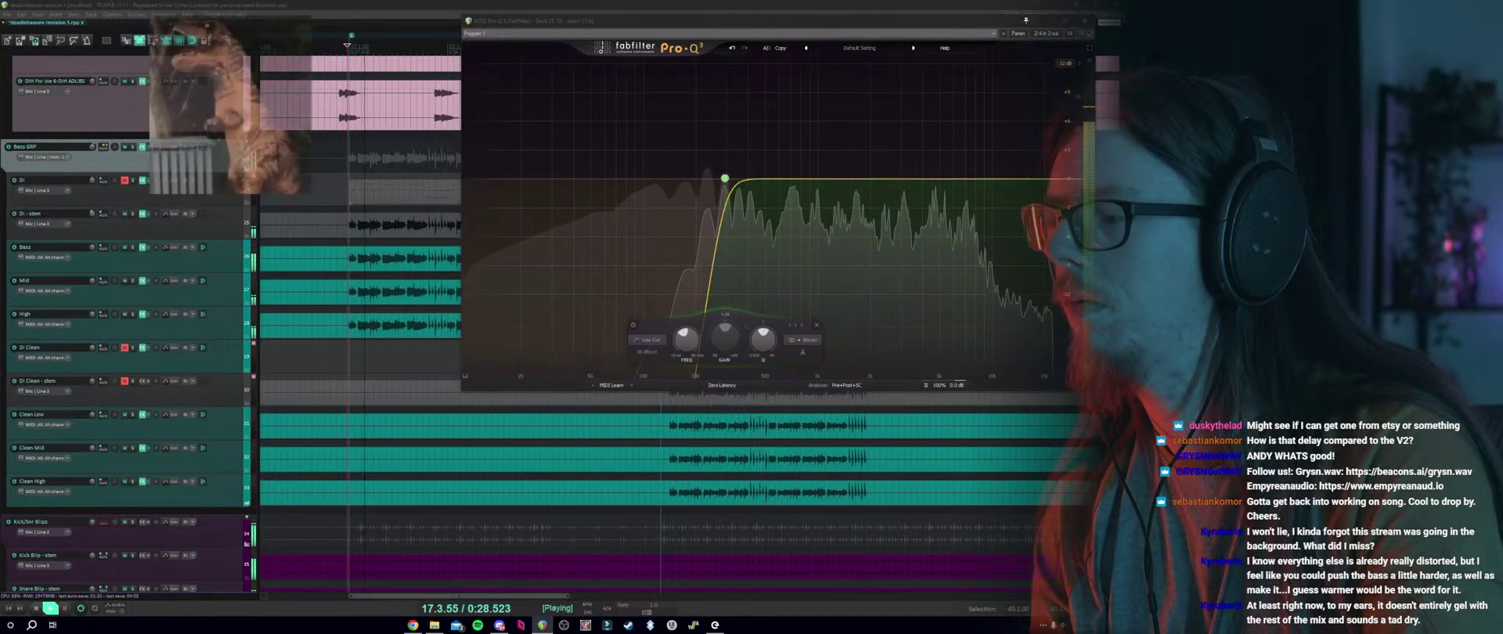
# Stop playback, place the edit cursor just before the bass entry at bar 16, and close the Pro-Q 3 window.
pyautogui.press('space')
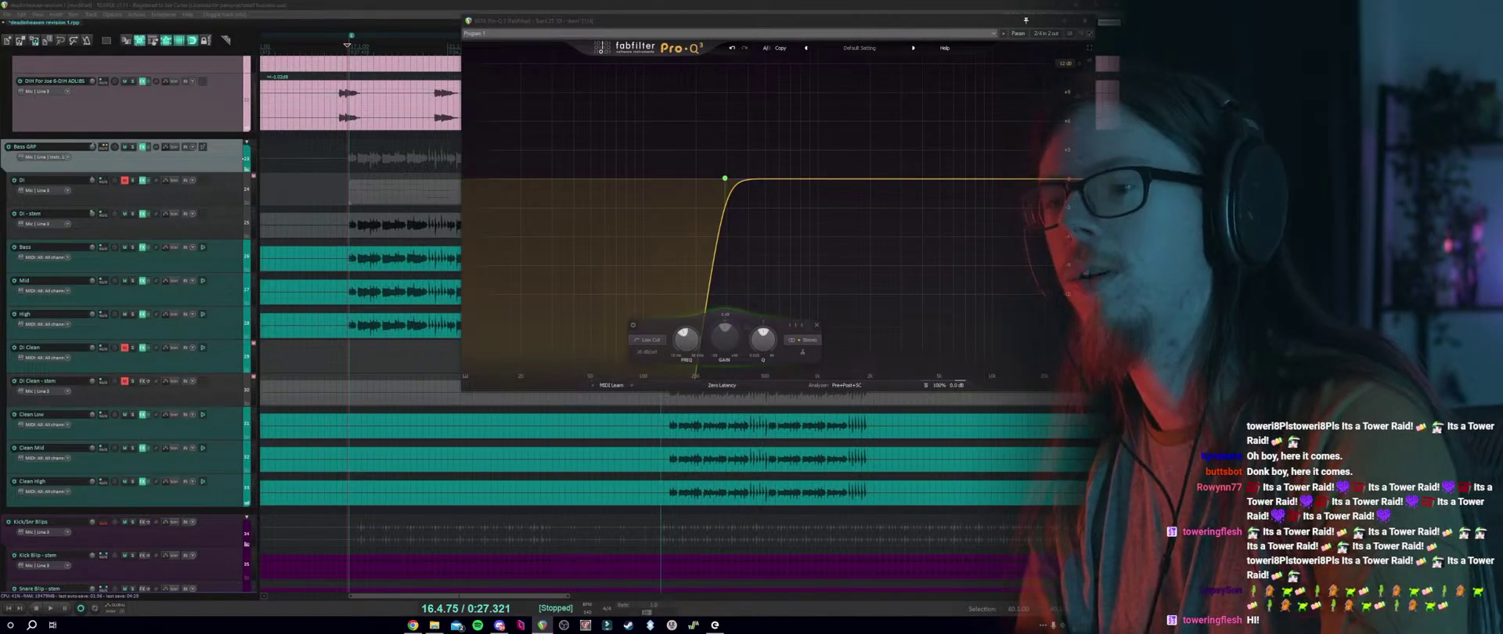
pyautogui.click(345, 357)
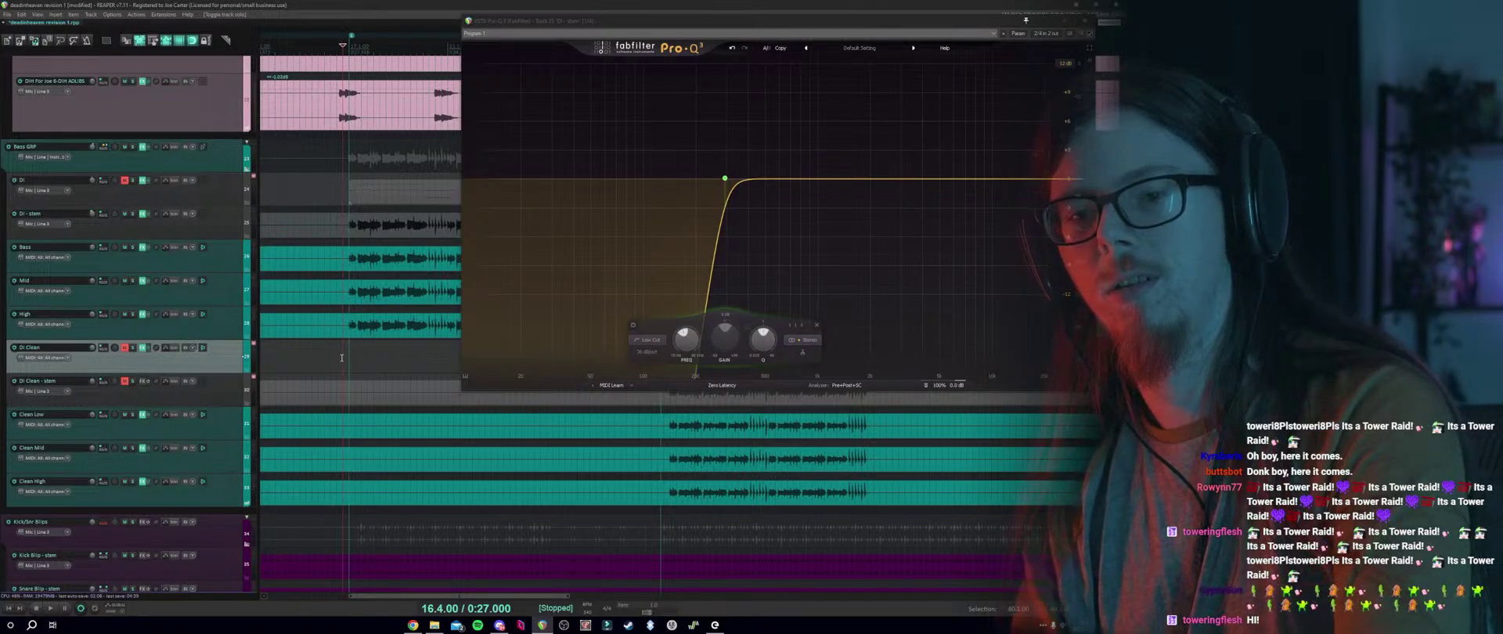
pyautogui.click(336, 157)
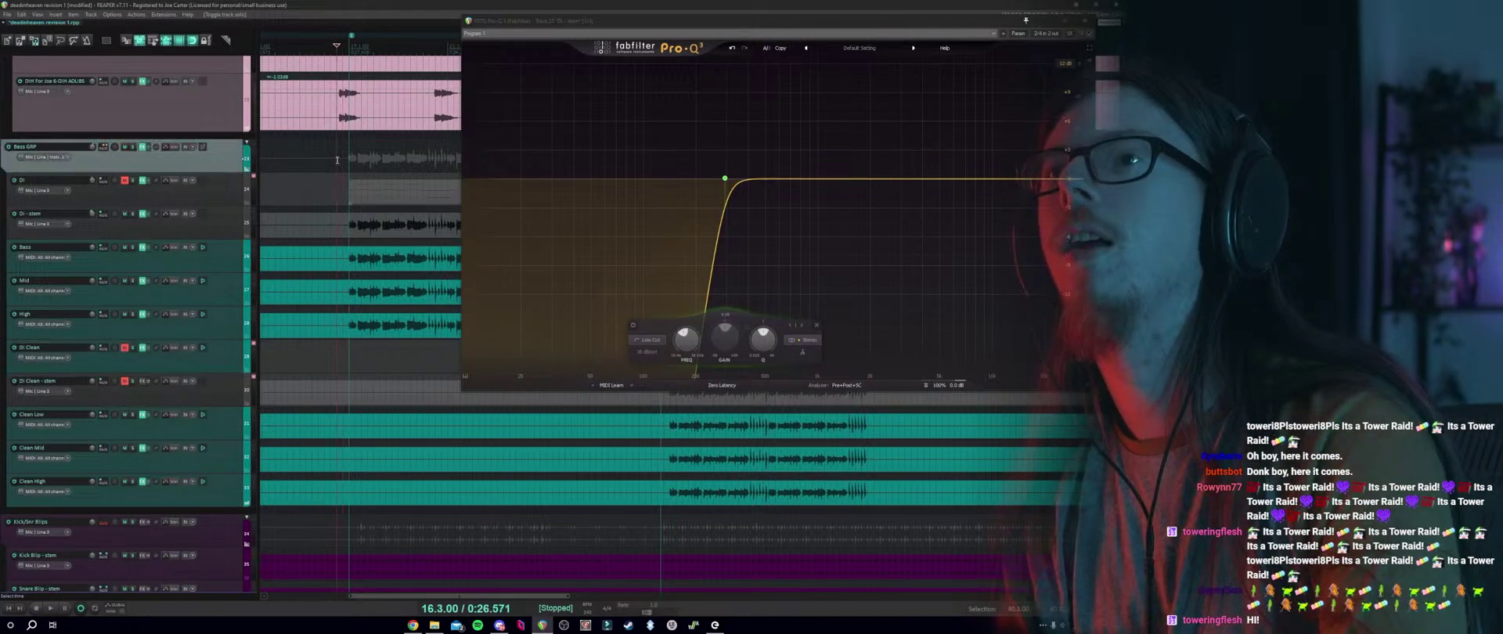
pyautogui.click(6, 14)
pyautogui.press('Escape')
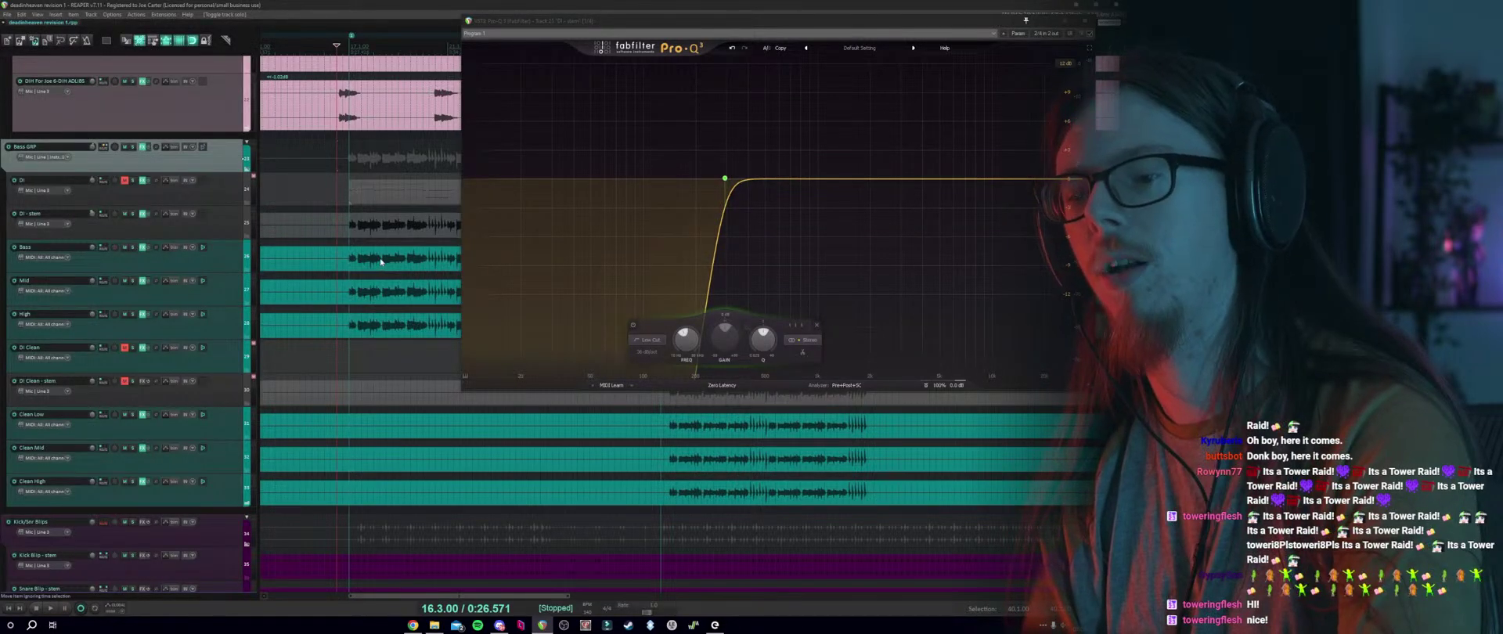
pyautogui.click(1087, 23)
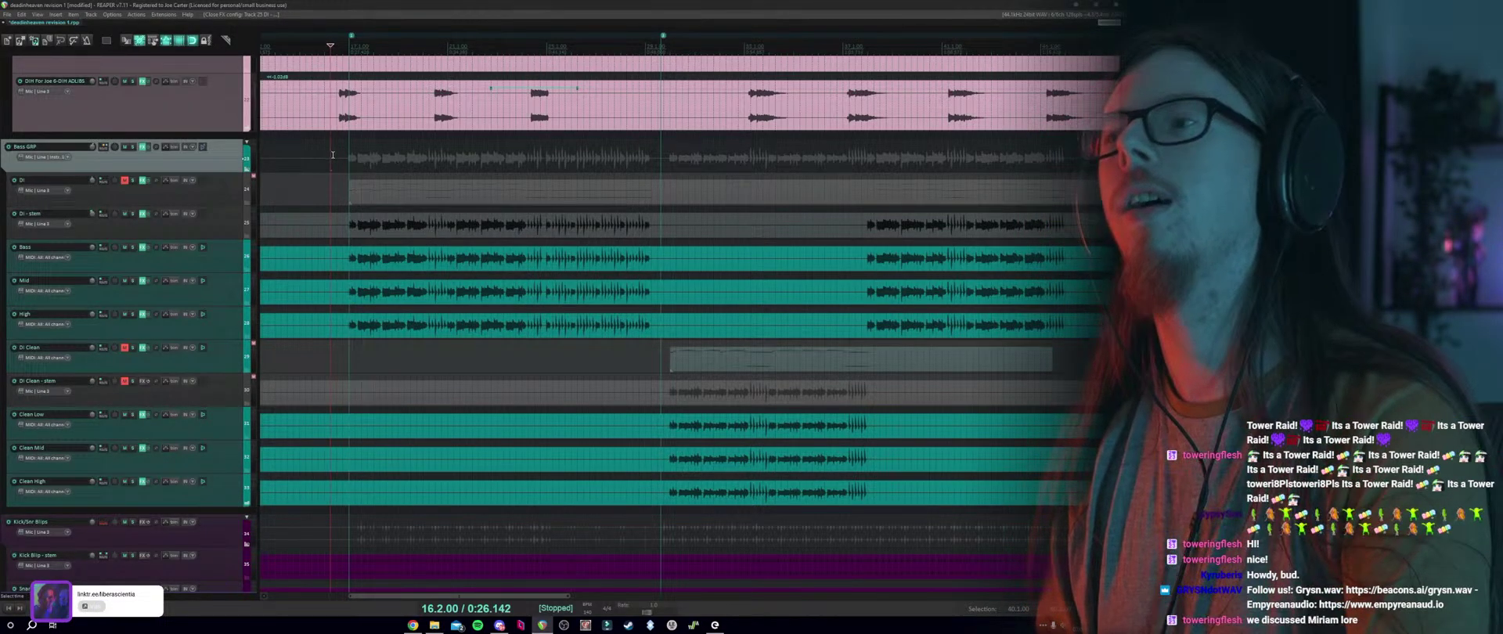
pyautogui.press('Right')
pyautogui.scroll(-2, 453, 186)
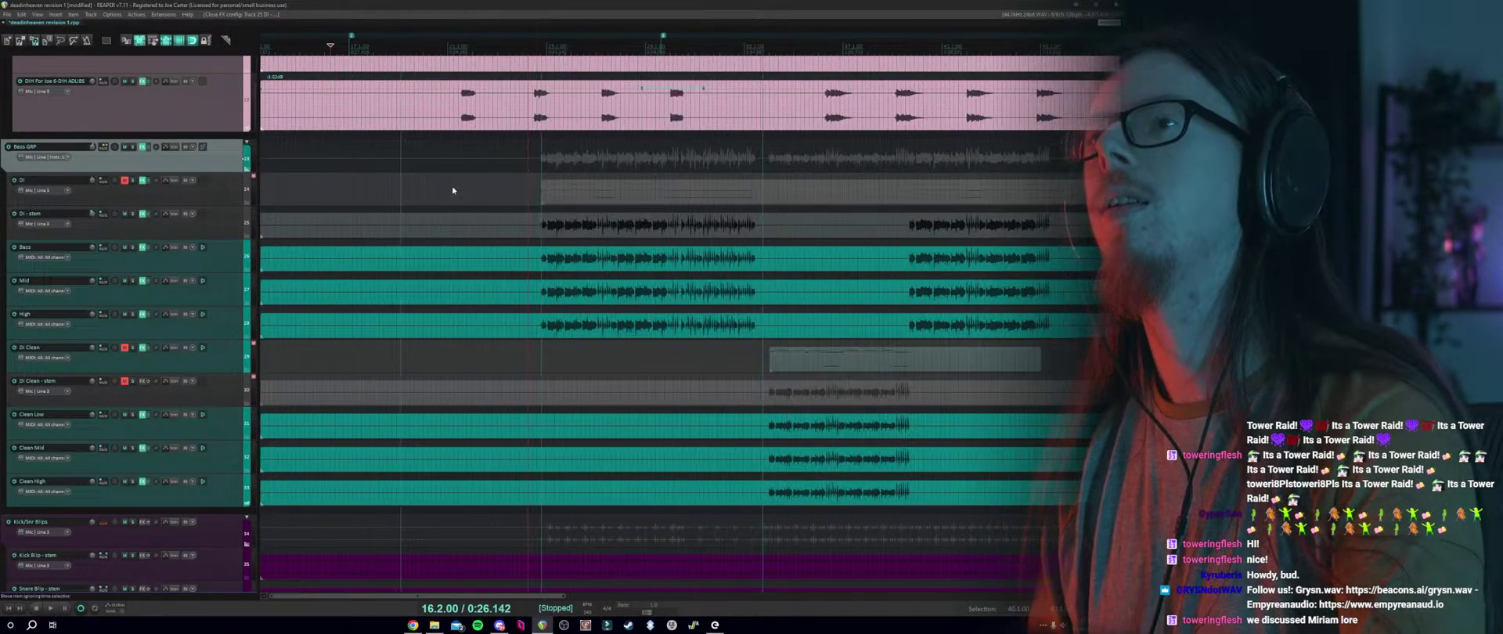
pyautogui.scroll(6, 185, 262)
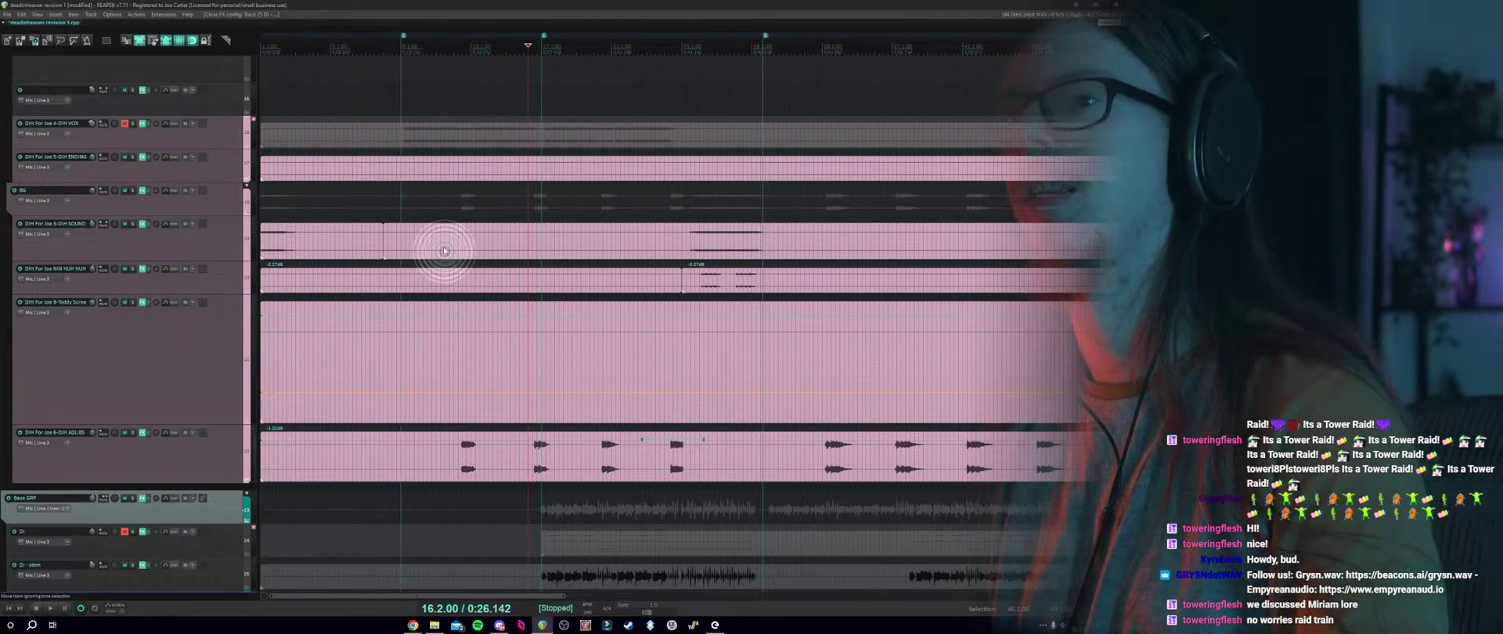
pyautogui.click(428, 218)
pyautogui.click(447, 213)
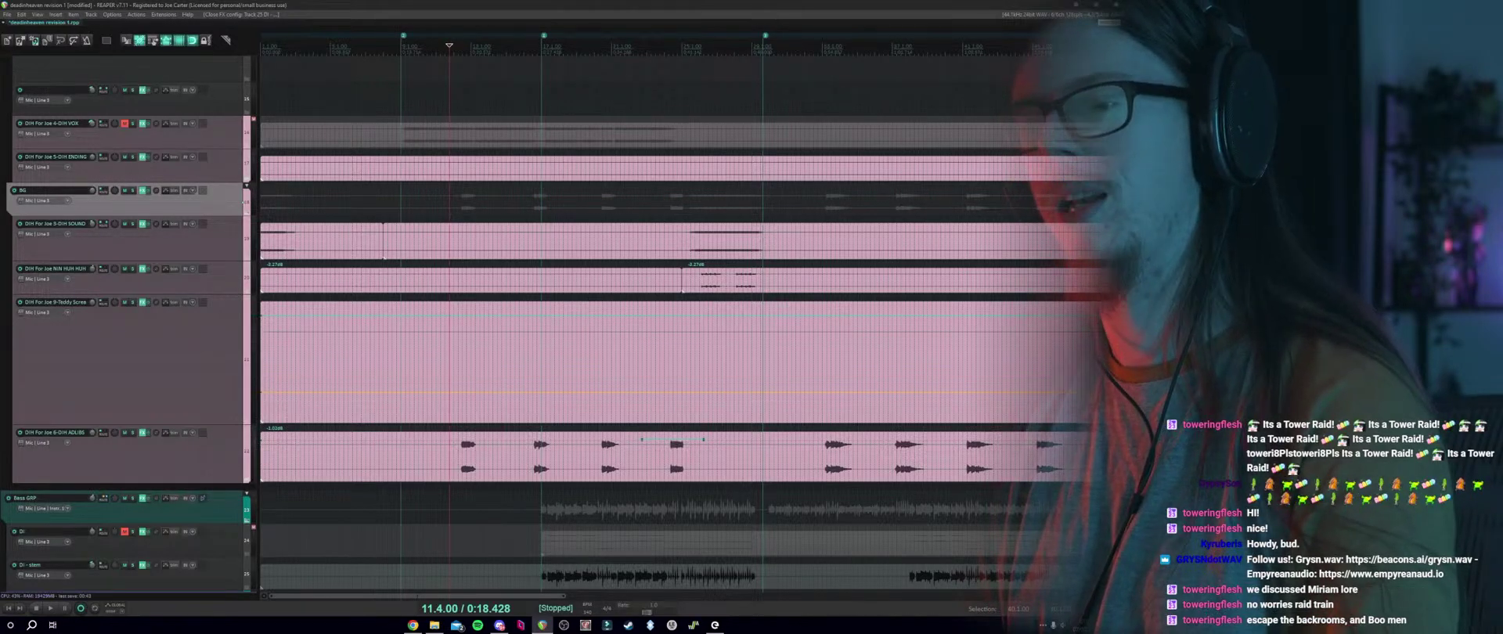
pyautogui.click(546, 234)
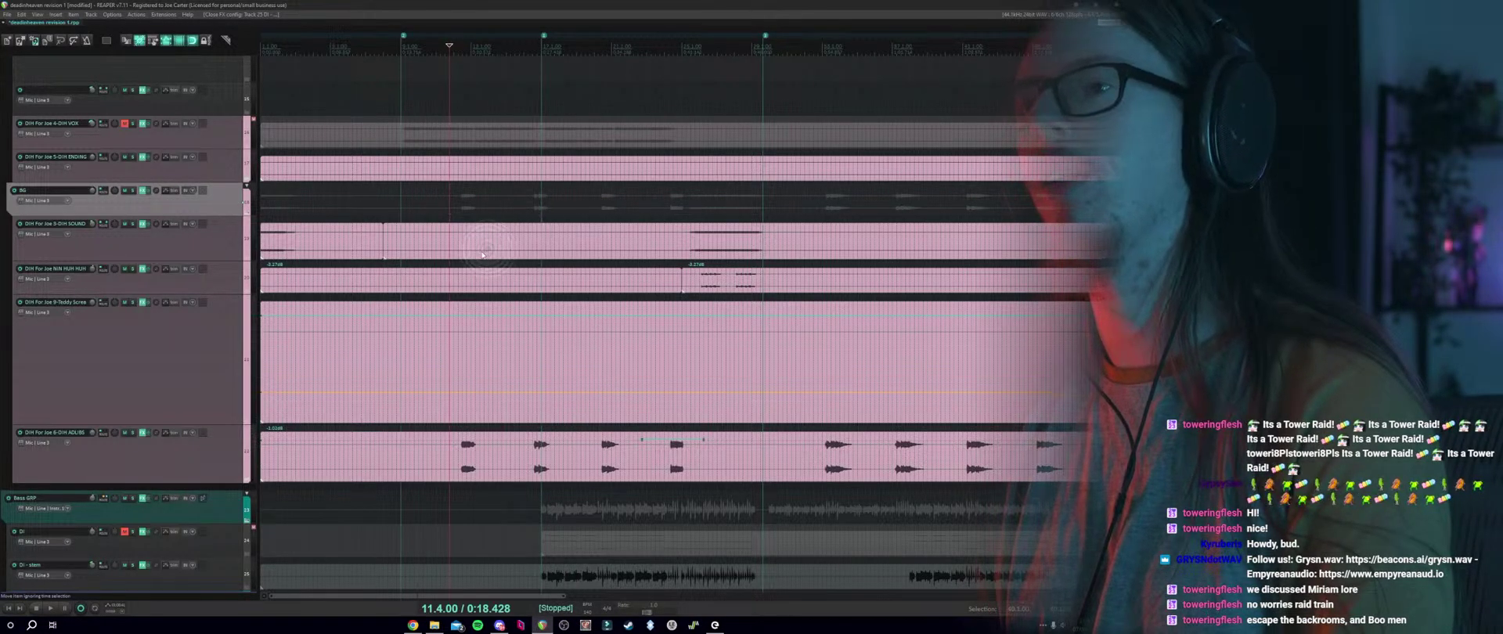
pyautogui.scroll(-2, 439, 260)
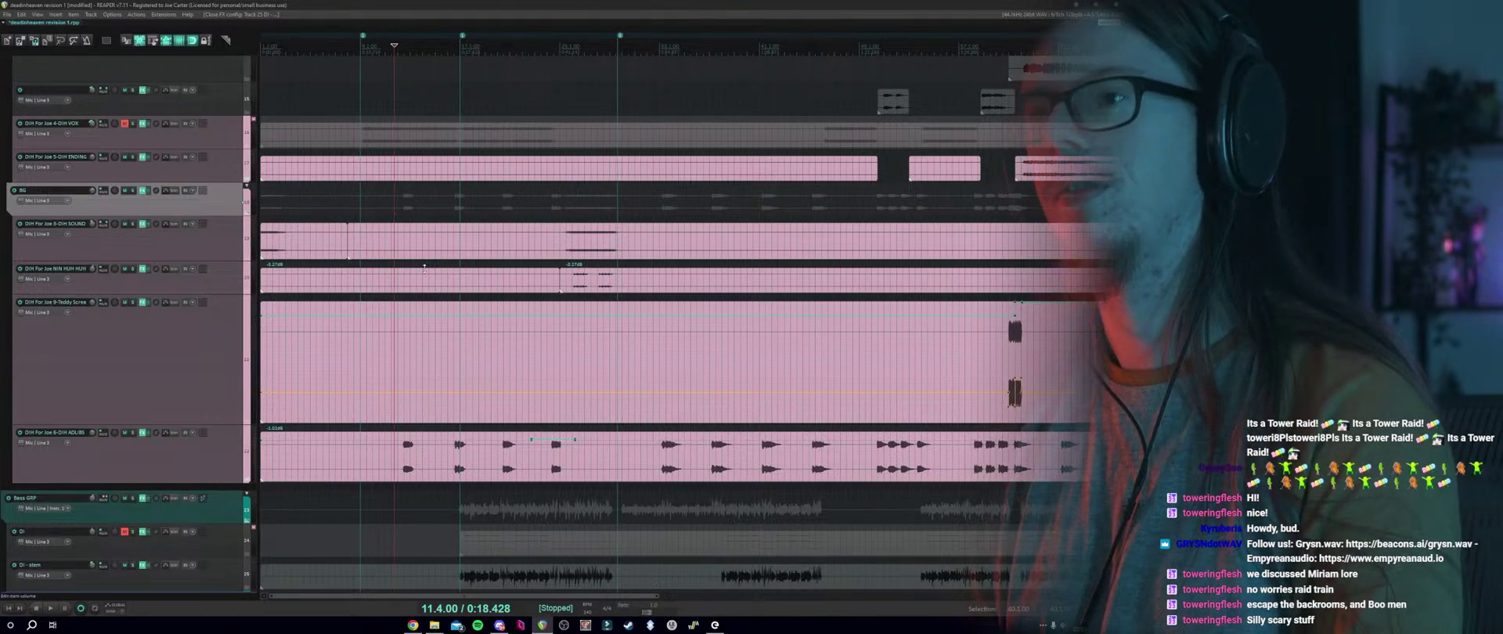
pyautogui.click(399, 210)
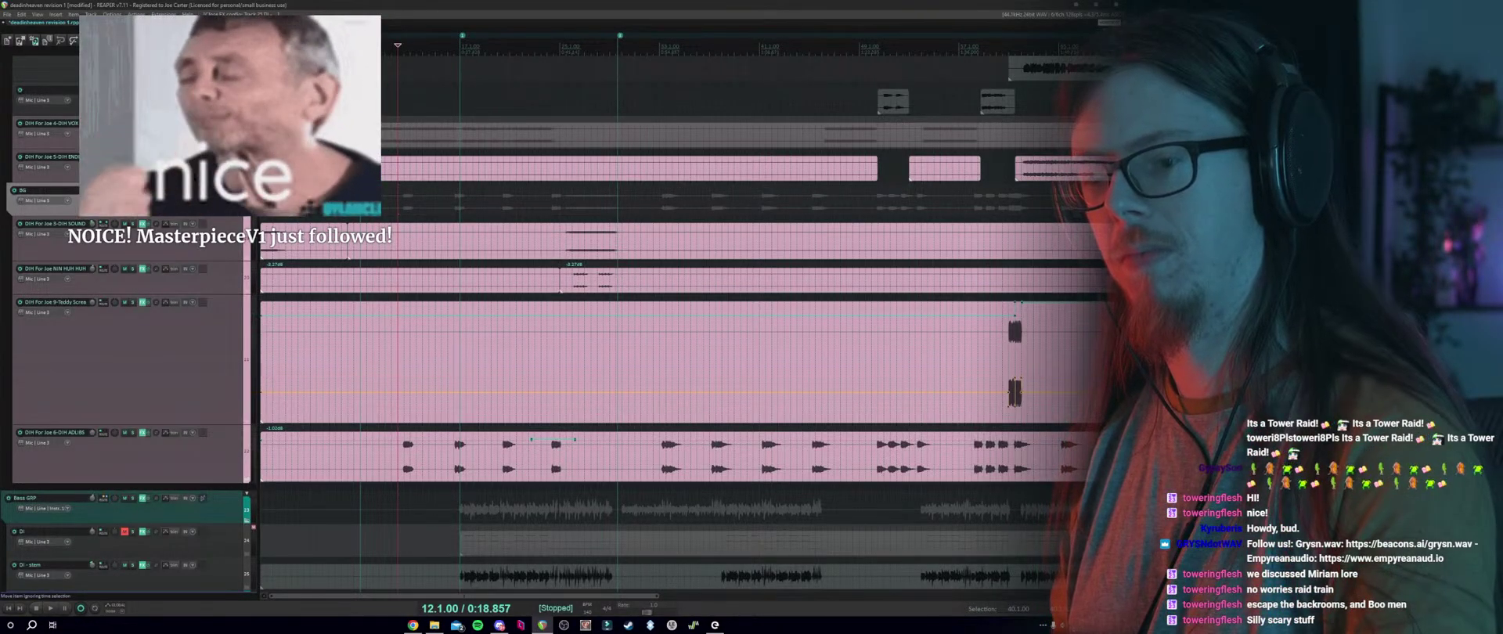
pyautogui.click(413, 625)
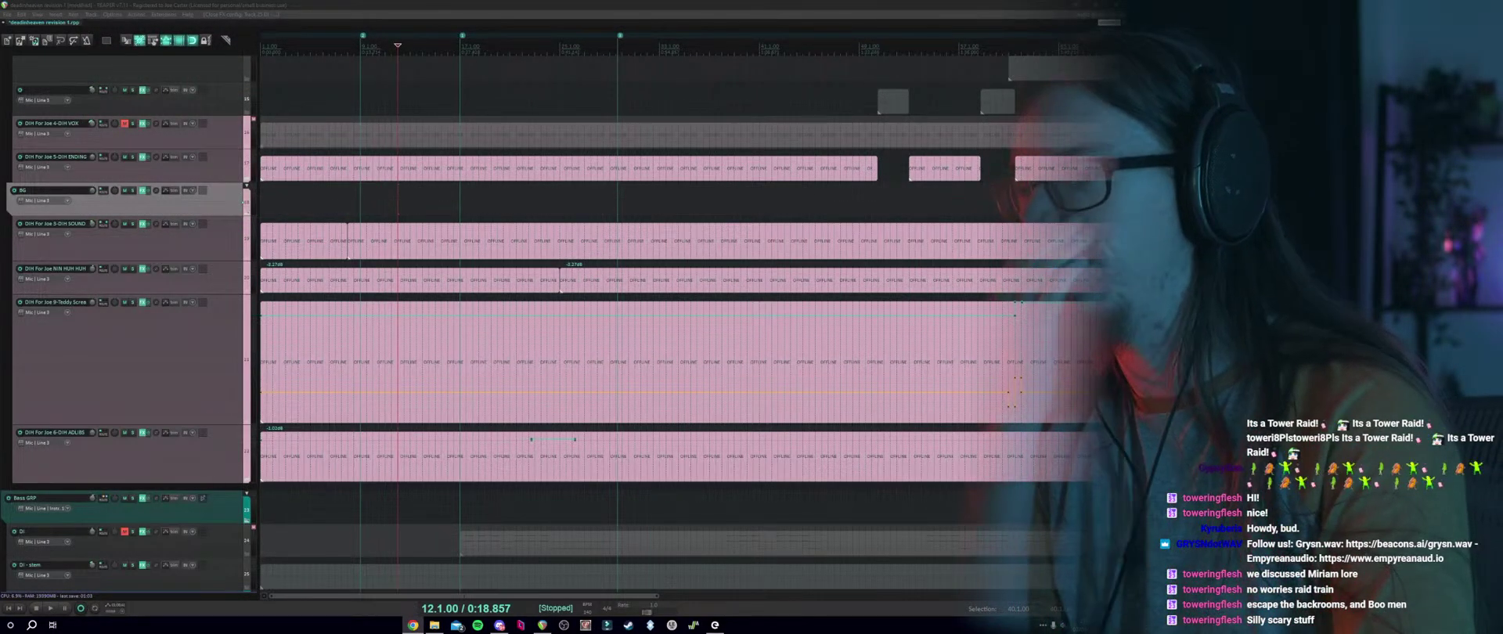
pyautogui.click(395, 76)
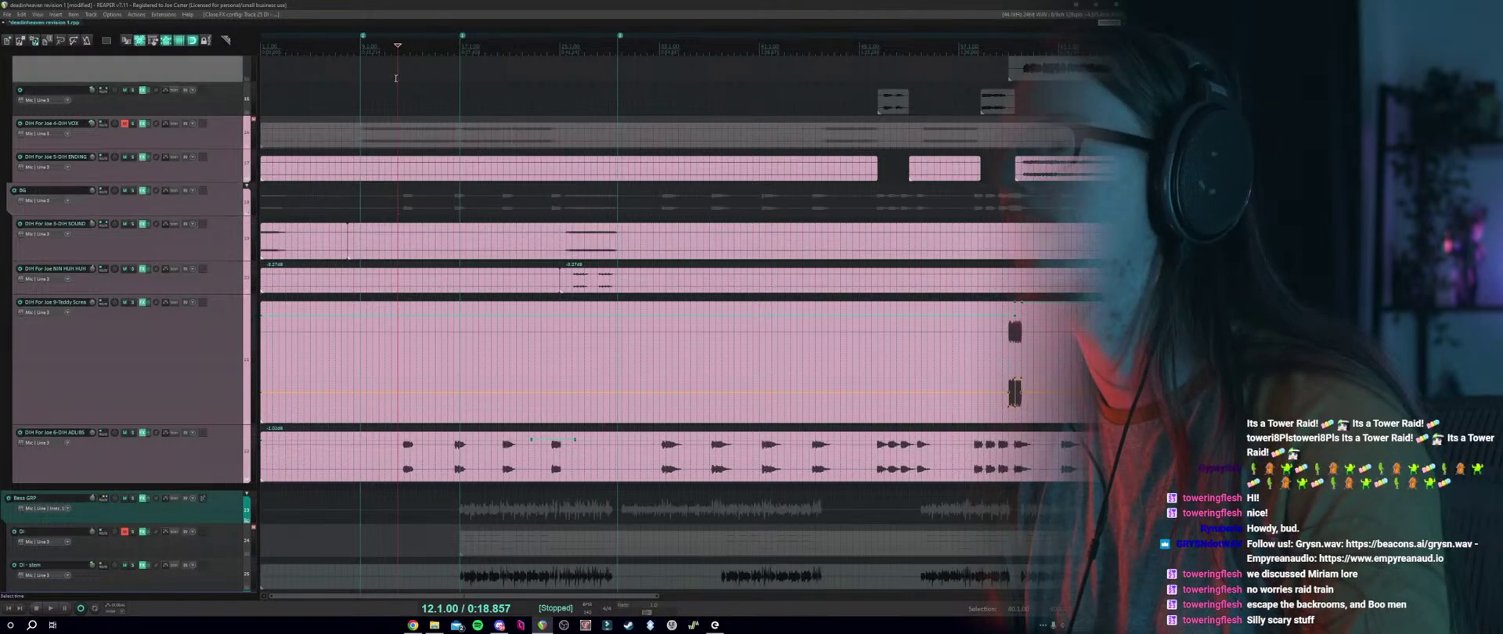
pyautogui.click(400, 426)
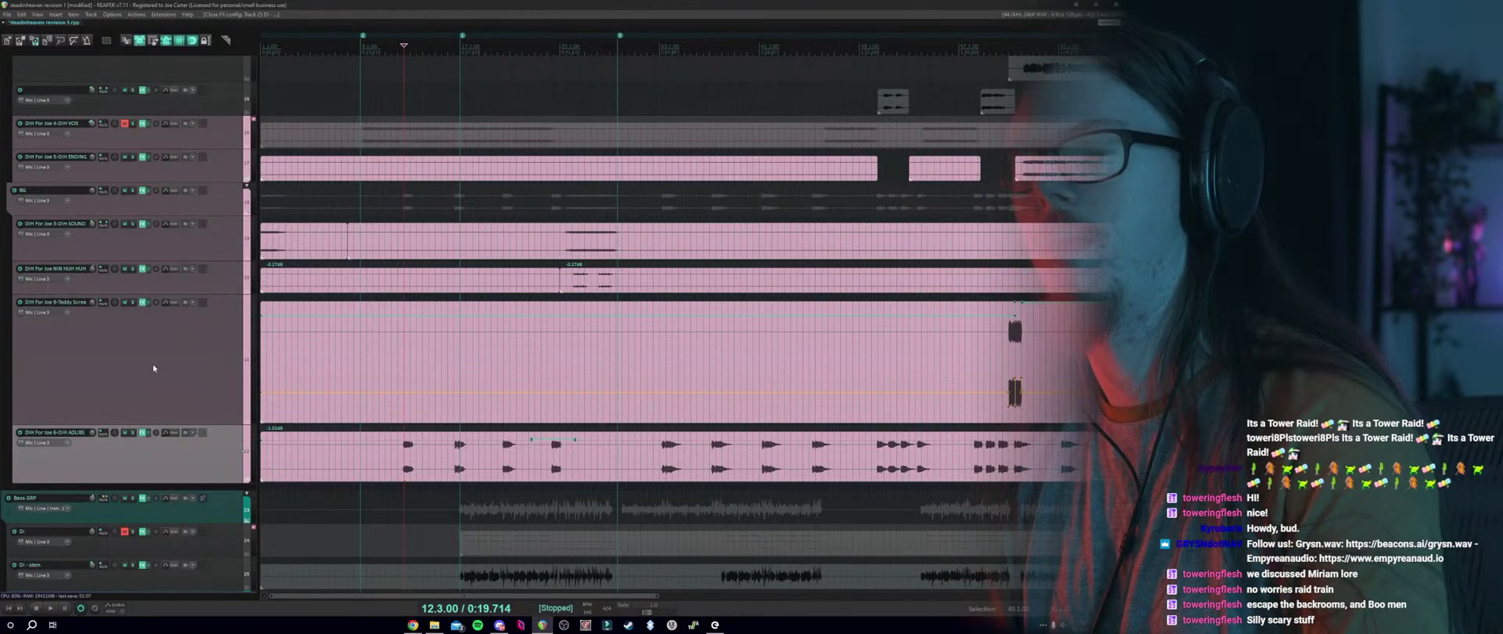
# Play the full mix from bar 16.3, where the bass comes in, and stop it.
pyautogui.click(459, 204)
pyautogui.scroll(-5, 108, 391)
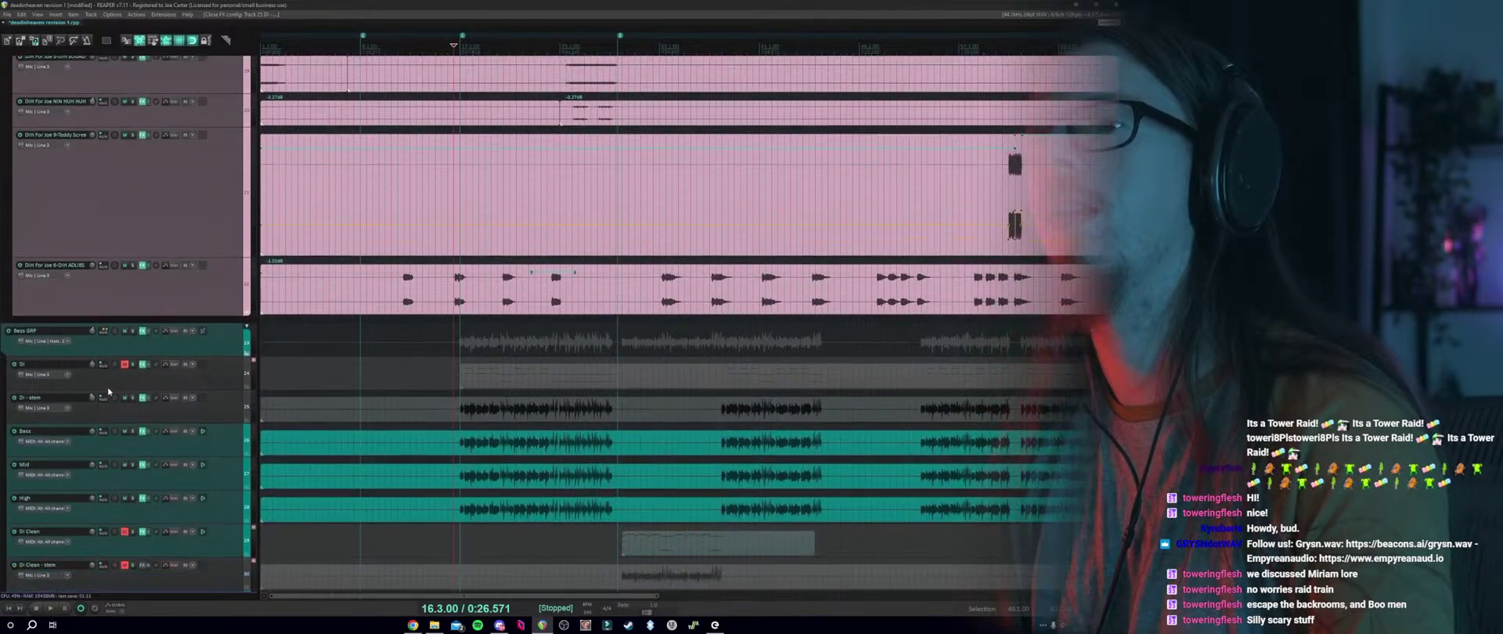
pyautogui.press('space')
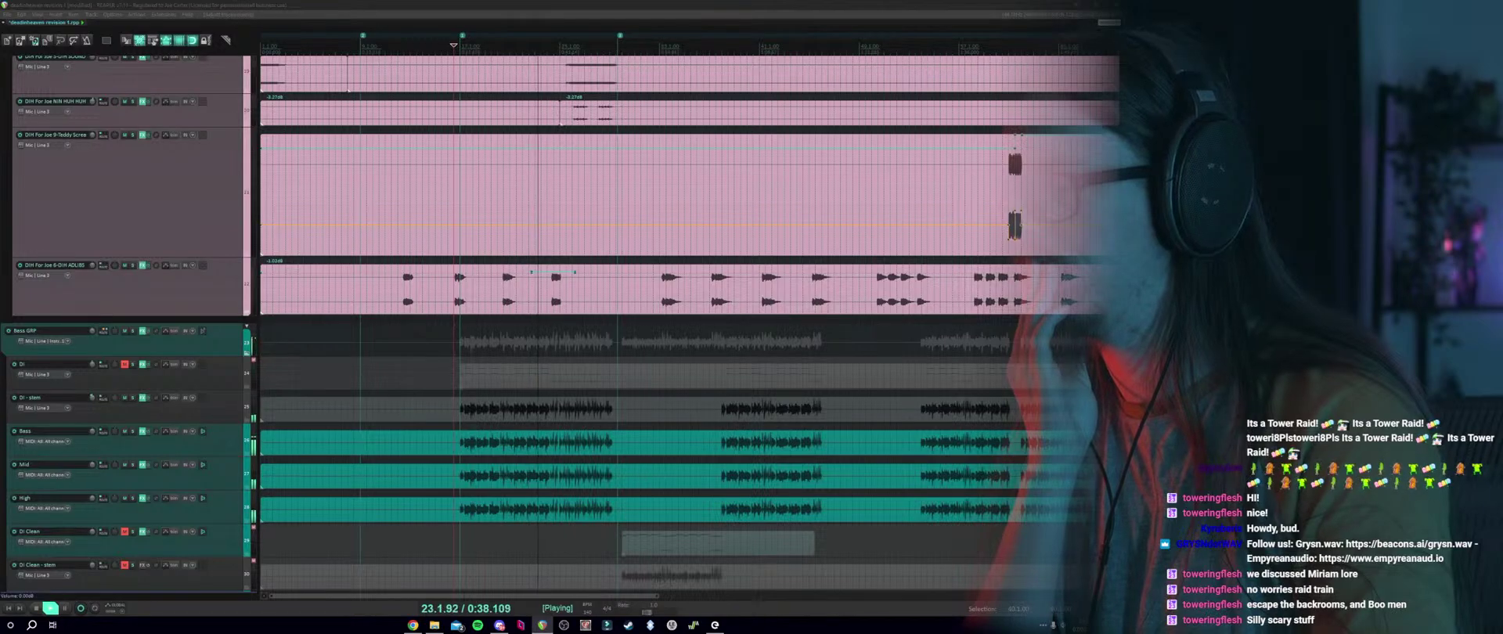
pyautogui.press('space')
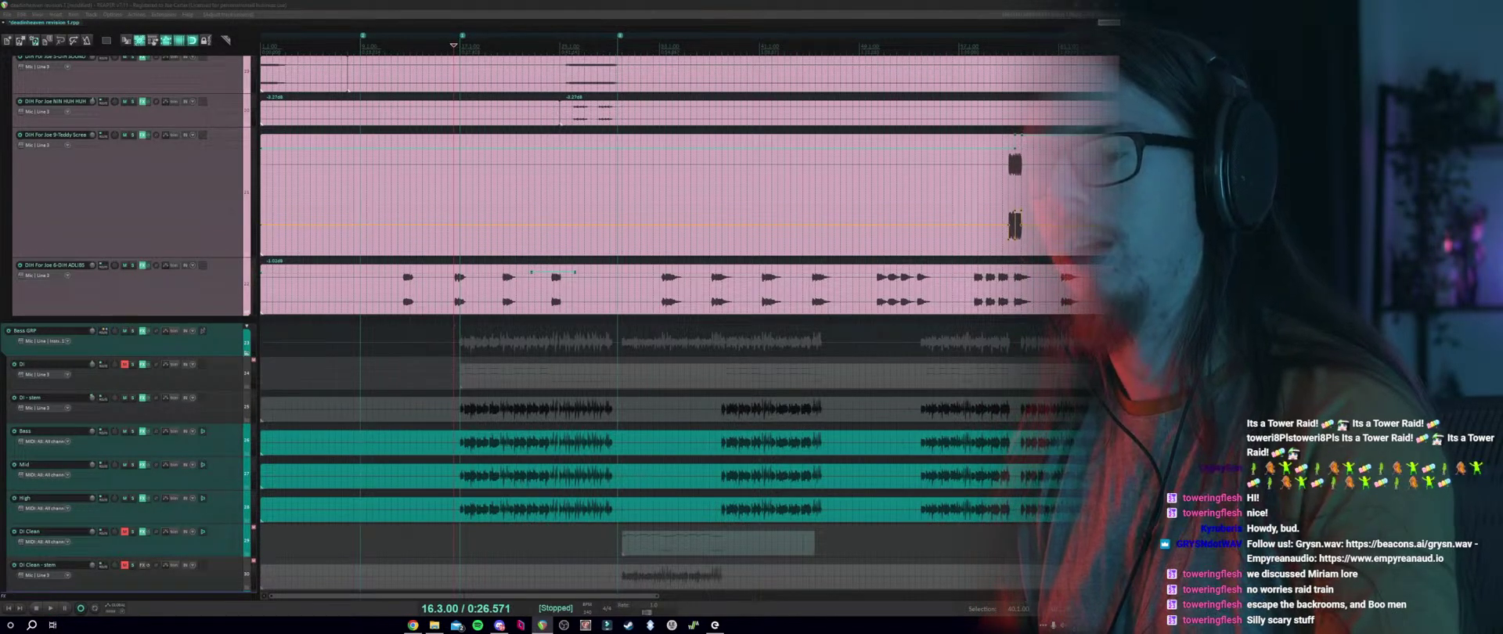
# Replay the bass section from its start, briefly soloing Bass GRP before returning to the full mix.
pyautogui.click(453, 341)
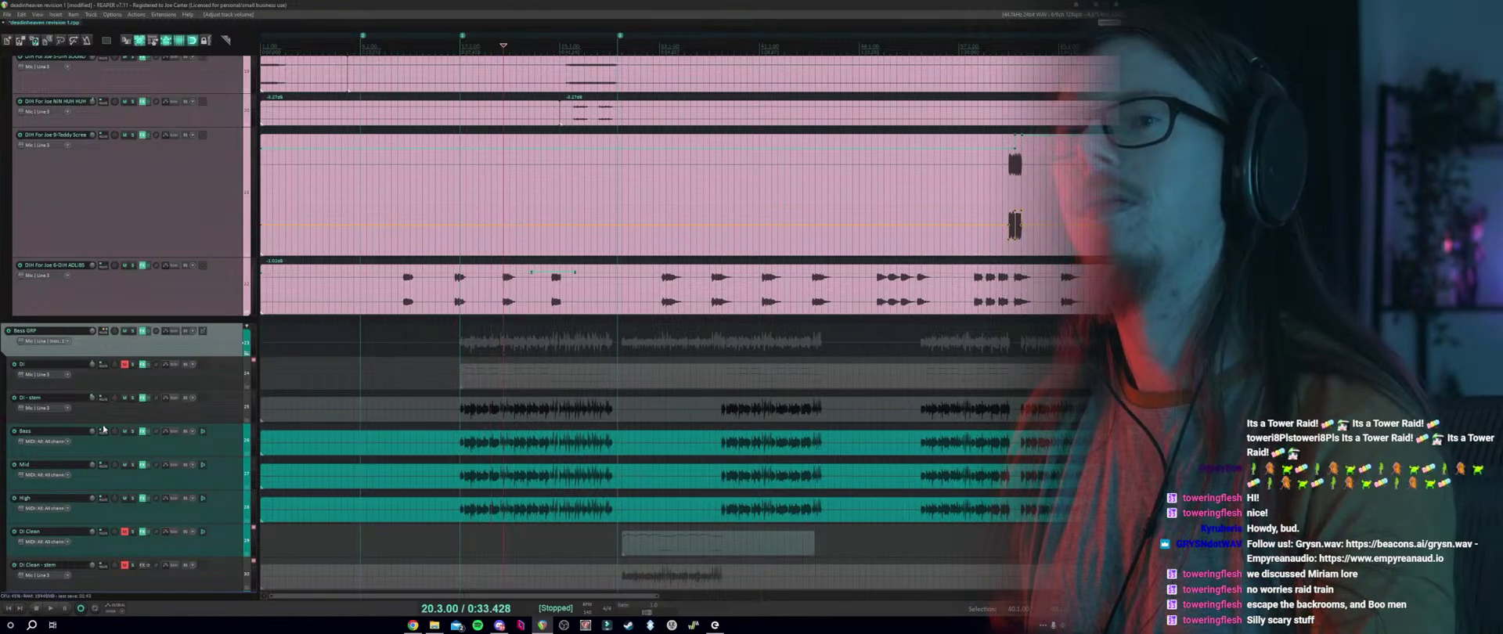
pyautogui.scroll(-1, 117, 439)
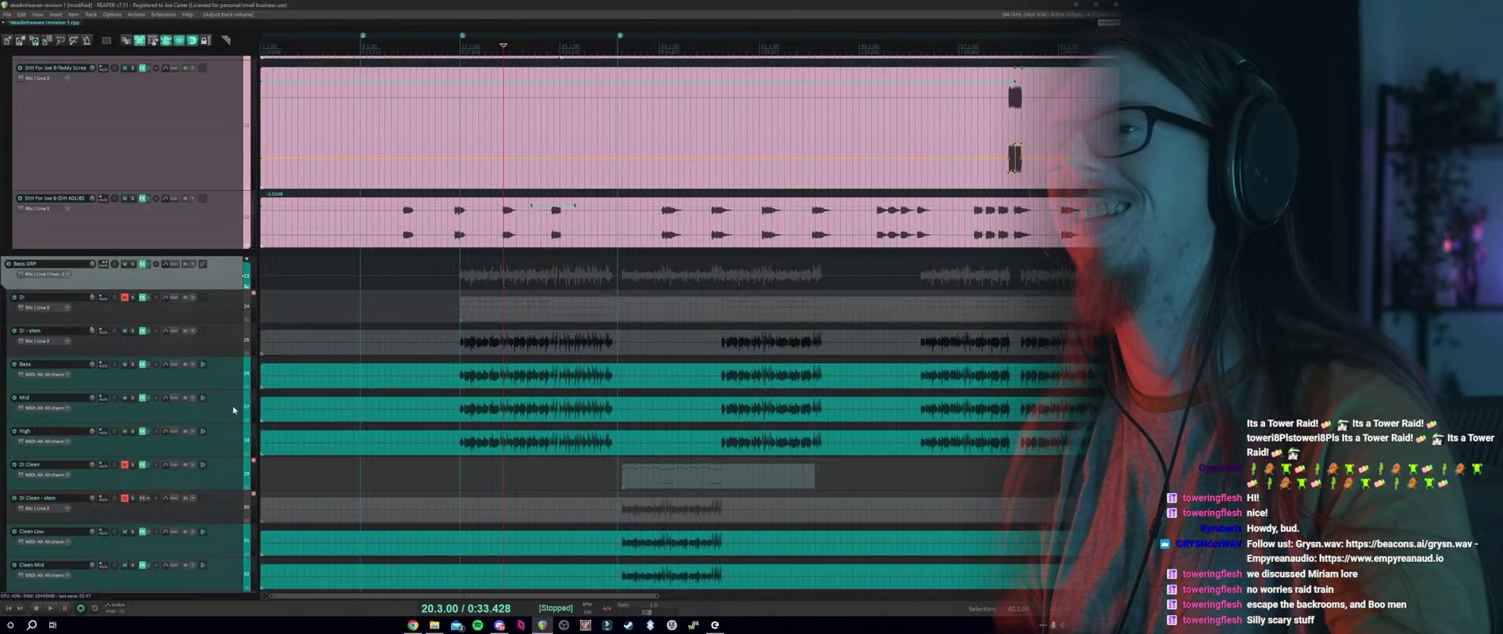
pyautogui.click(619, 460)
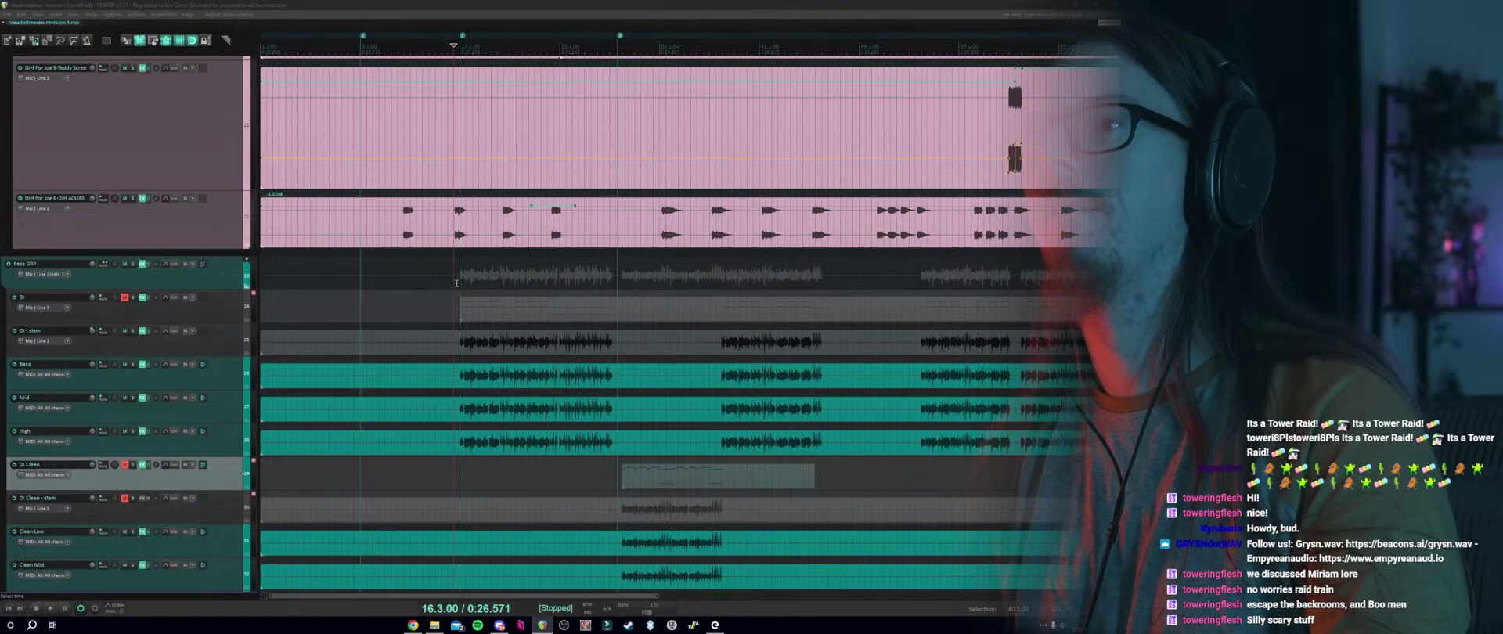
pyautogui.click(390, 287)
pyautogui.press('space')
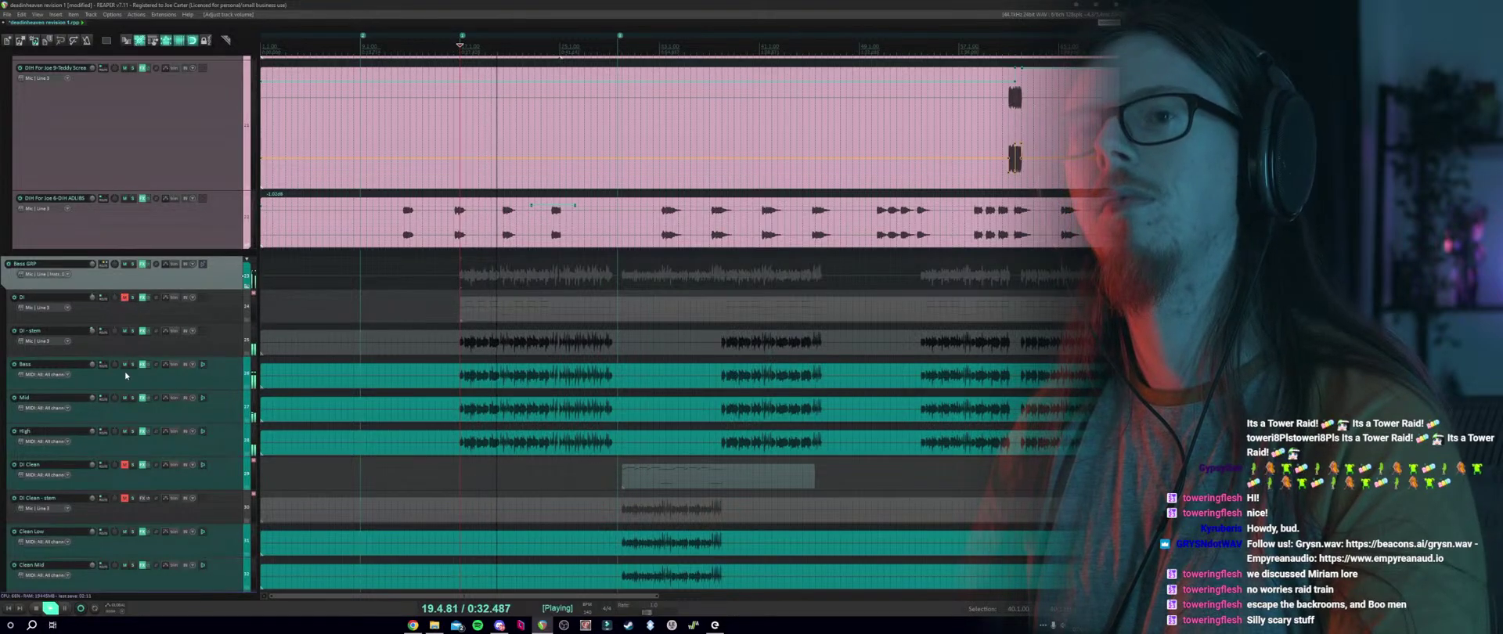
pyautogui.click(134, 264)
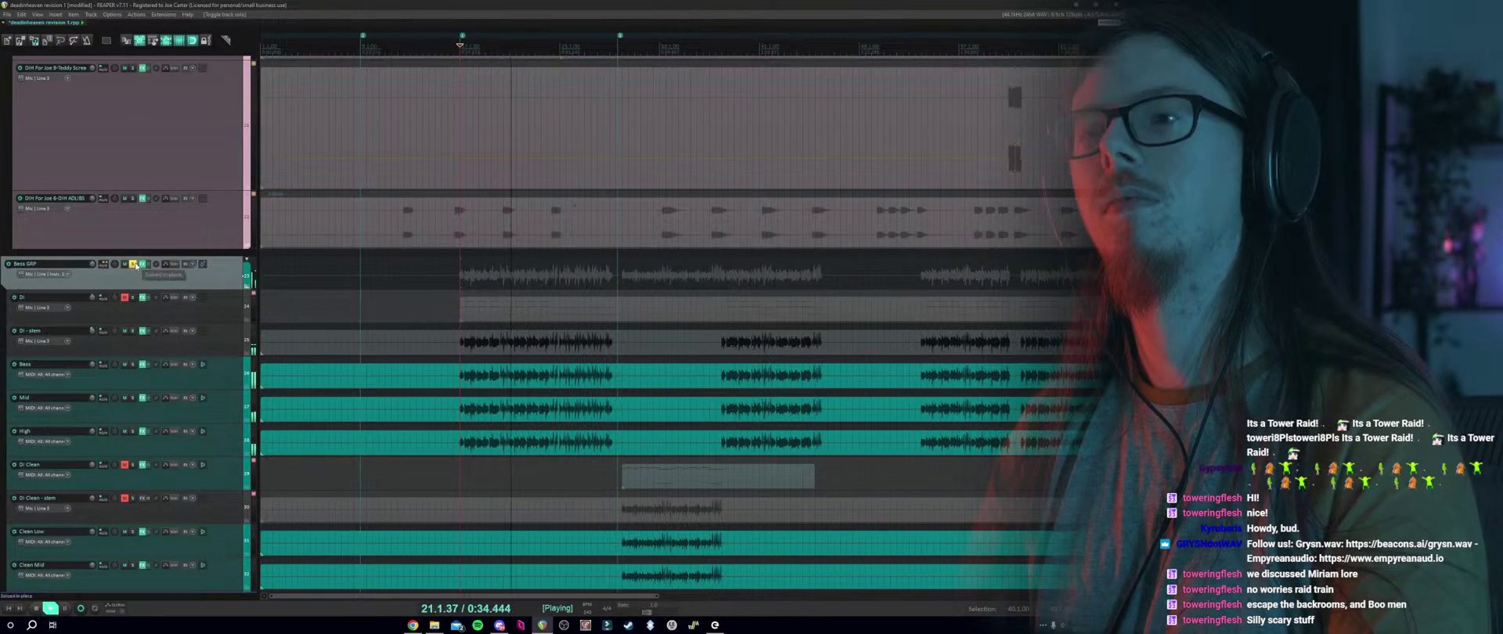
pyautogui.press('F6')
# Select the DI - stem, Mid and High tracks together and lower their volume while replaying the bass section.
pyautogui.click(114, 416)
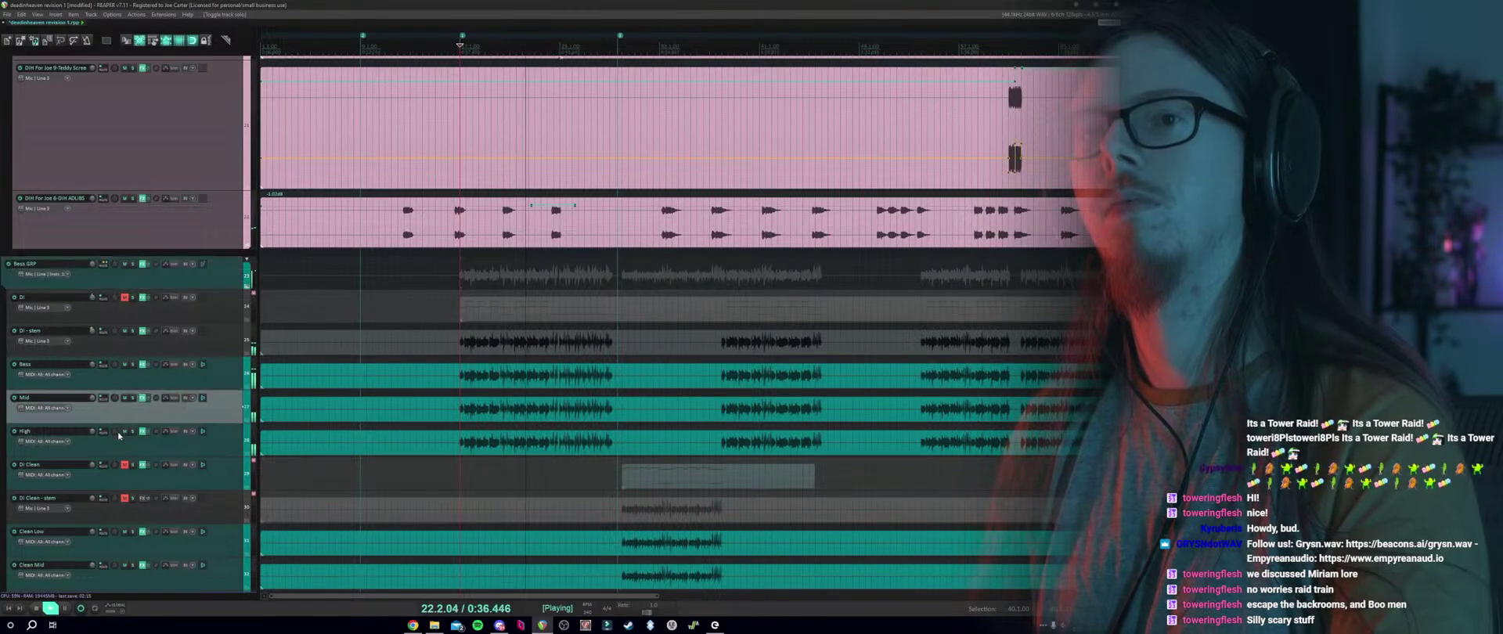
pyautogui.keyDown('ctrl'); pyautogui.click(116, 439); pyautogui.keyUp('ctrl')
pyautogui.keyDown('ctrl'); pyautogui.click(118, 313); pyautogui.keyUp('ctrl')
pyautogui.keyDown('ctrl'); pyautogui.click(117, 311); pyautogui.keyUp('ctrl')
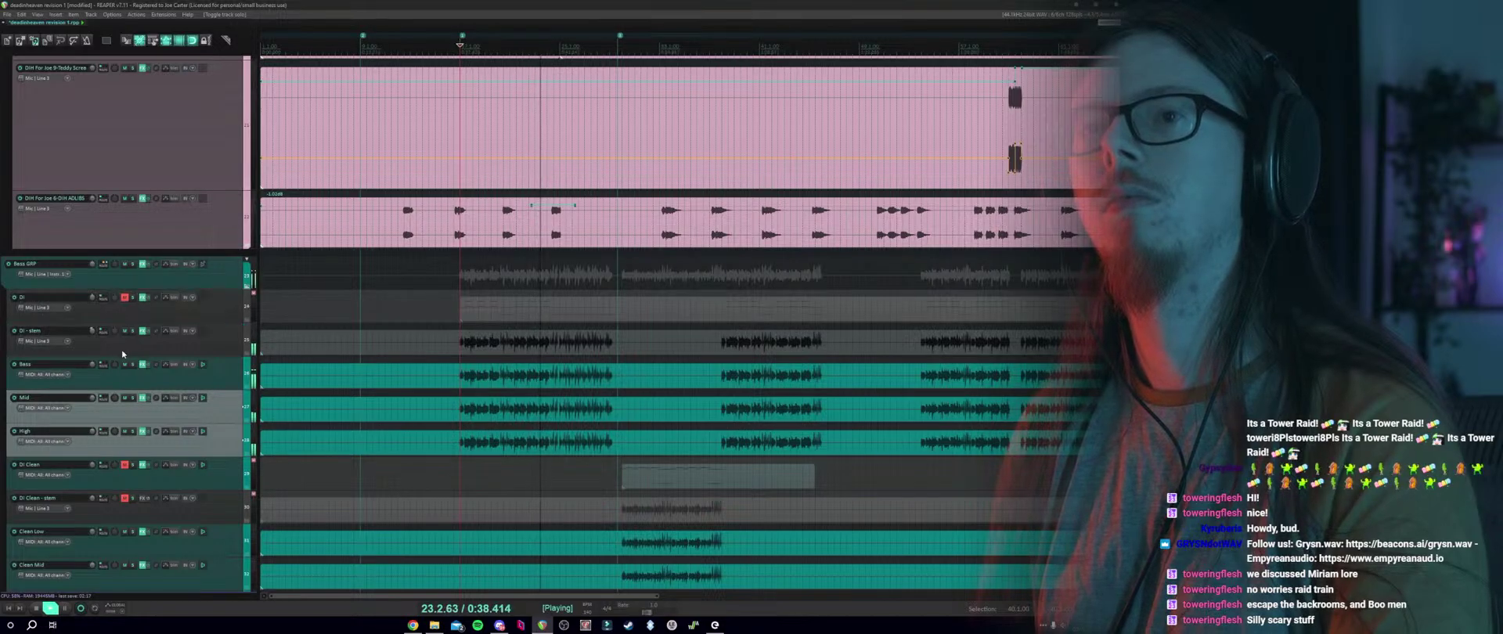
pyautogui.keyDown('ctrl'); pyautogui.click(117, 348); pyautogui.keyUp('ctrl')
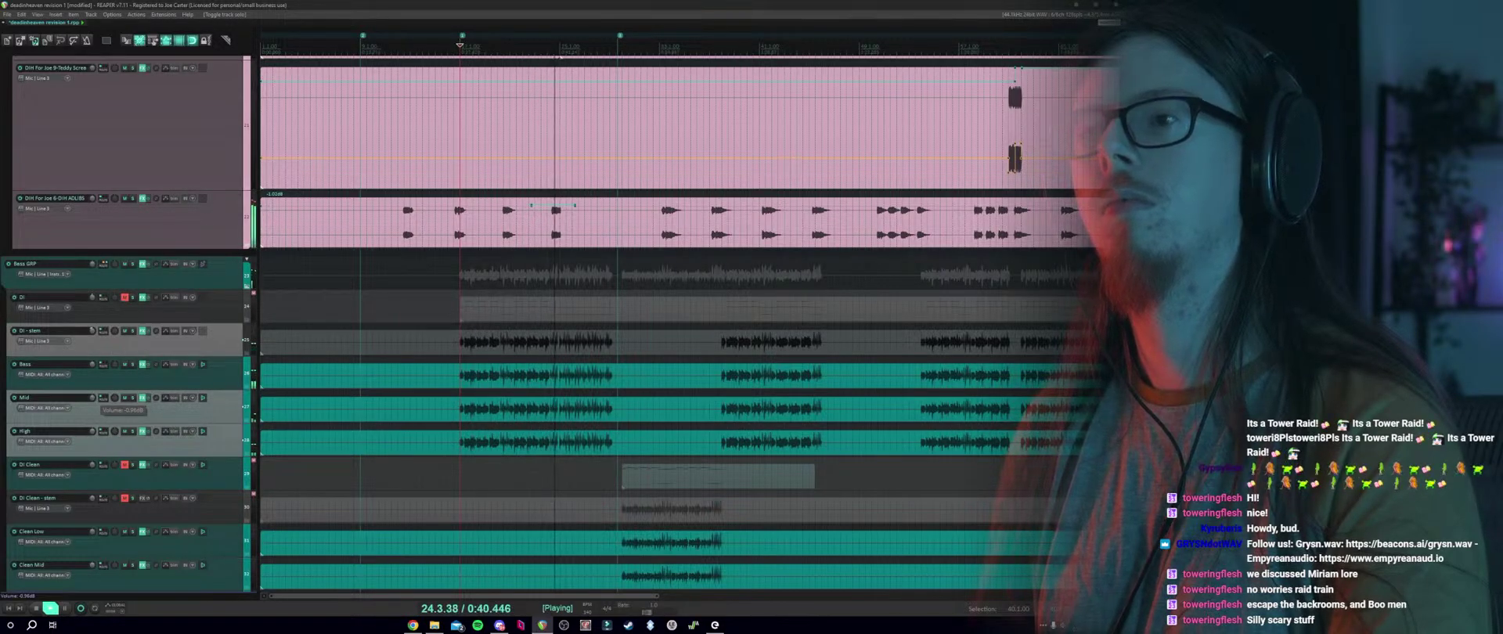
pyautogui.scroll(1, 94, 400)
pyautogui.press('space')
pyautogui.press('space')
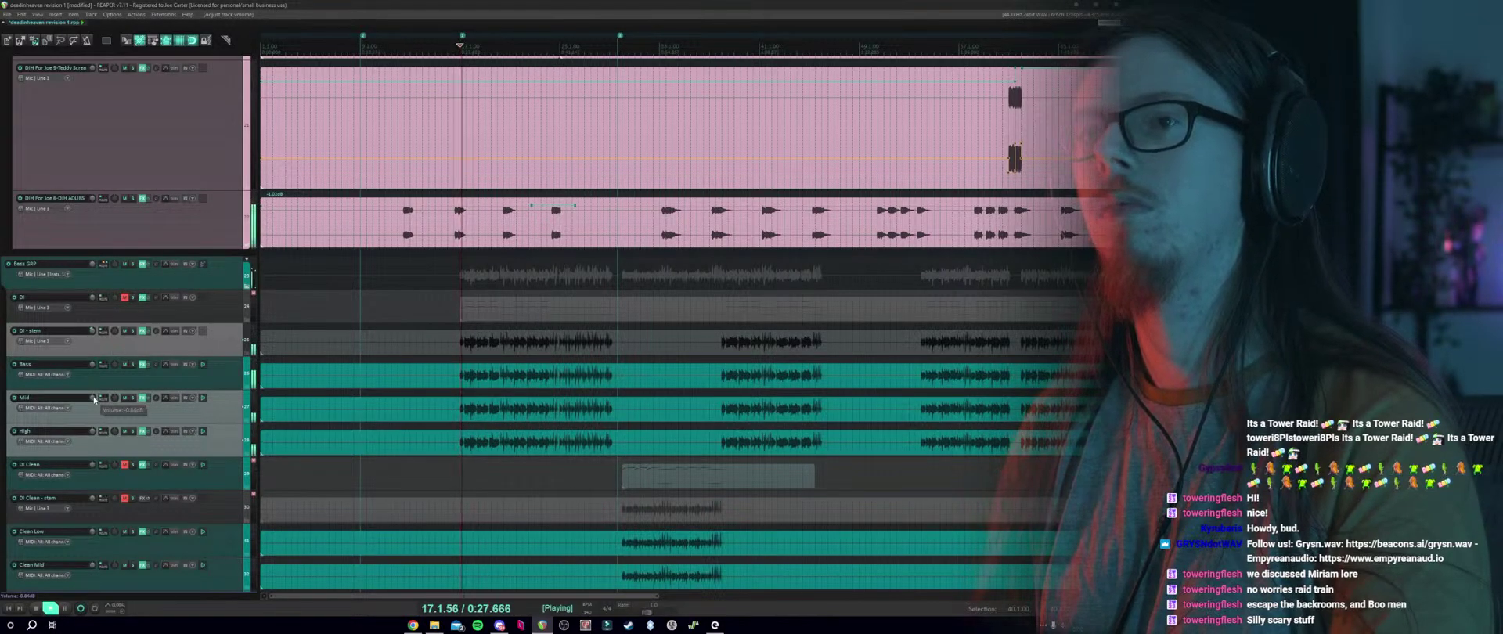
pyautogui.scroll(-6, 94, 401)
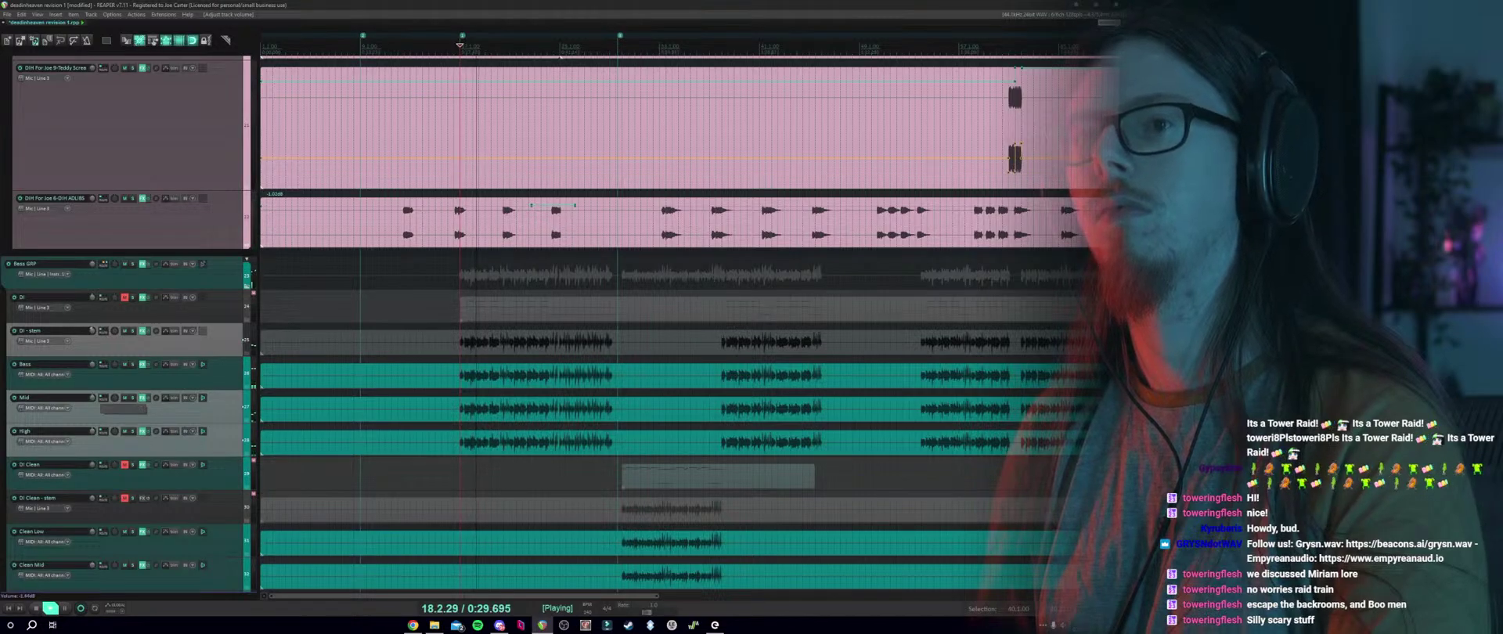
pyautogui.scroll(1, 94, 401)
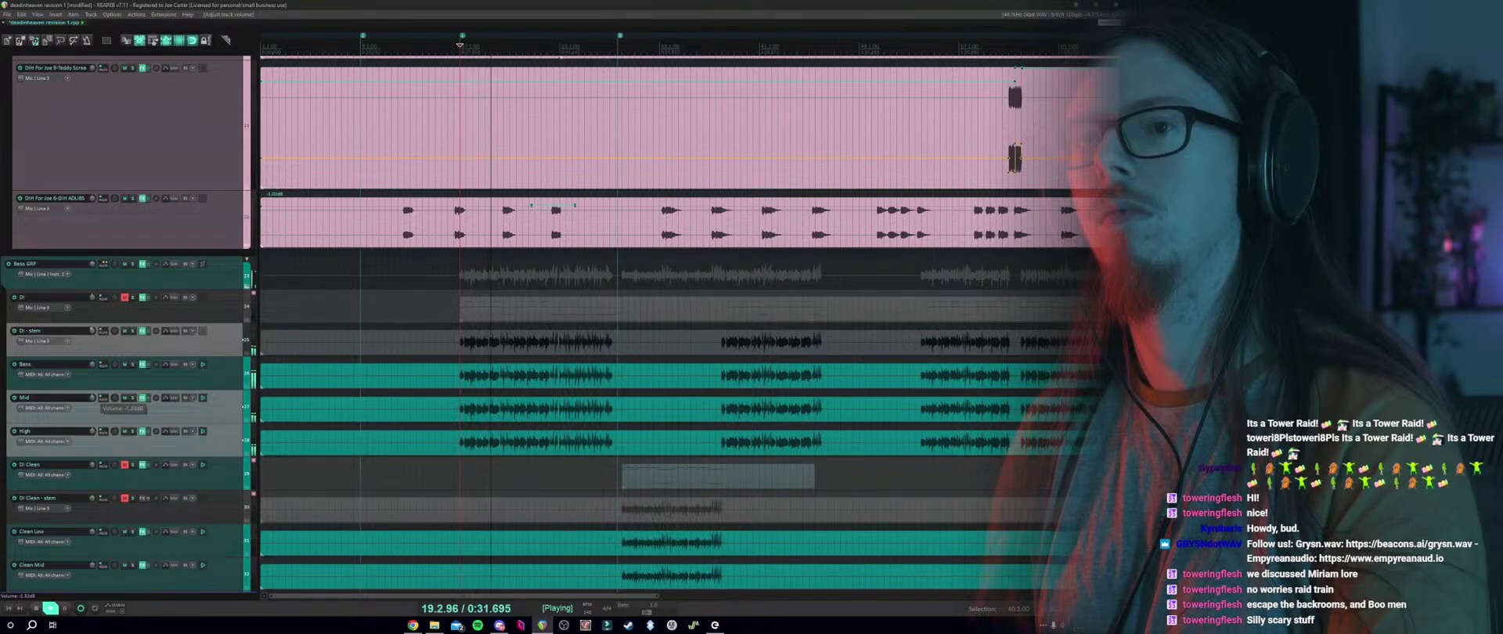
# Select only the Bass track and raise its volume during full-mix playback.
pyautogui.click(95, 368)
pyautogui.scroll(2, 96, 369)
pyautogui.scroll(20, 95, 368)
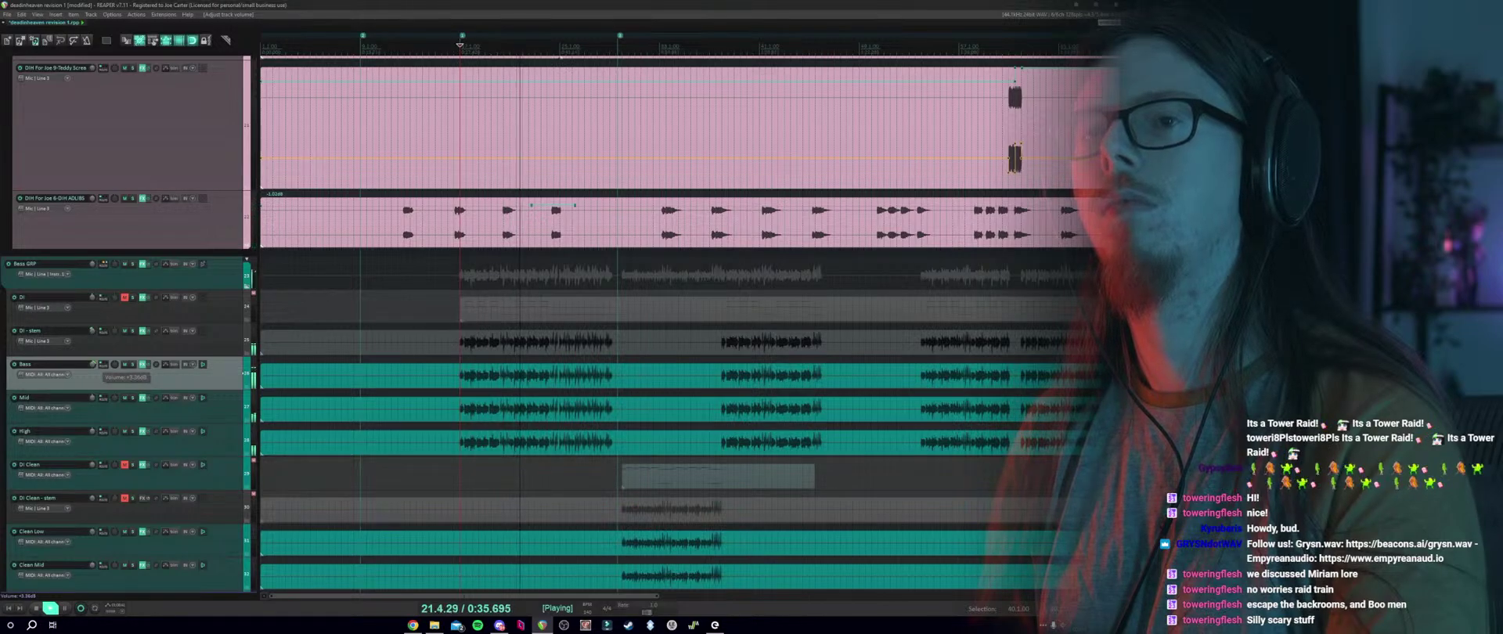
pyautogui.scroll(14, 94, 365)
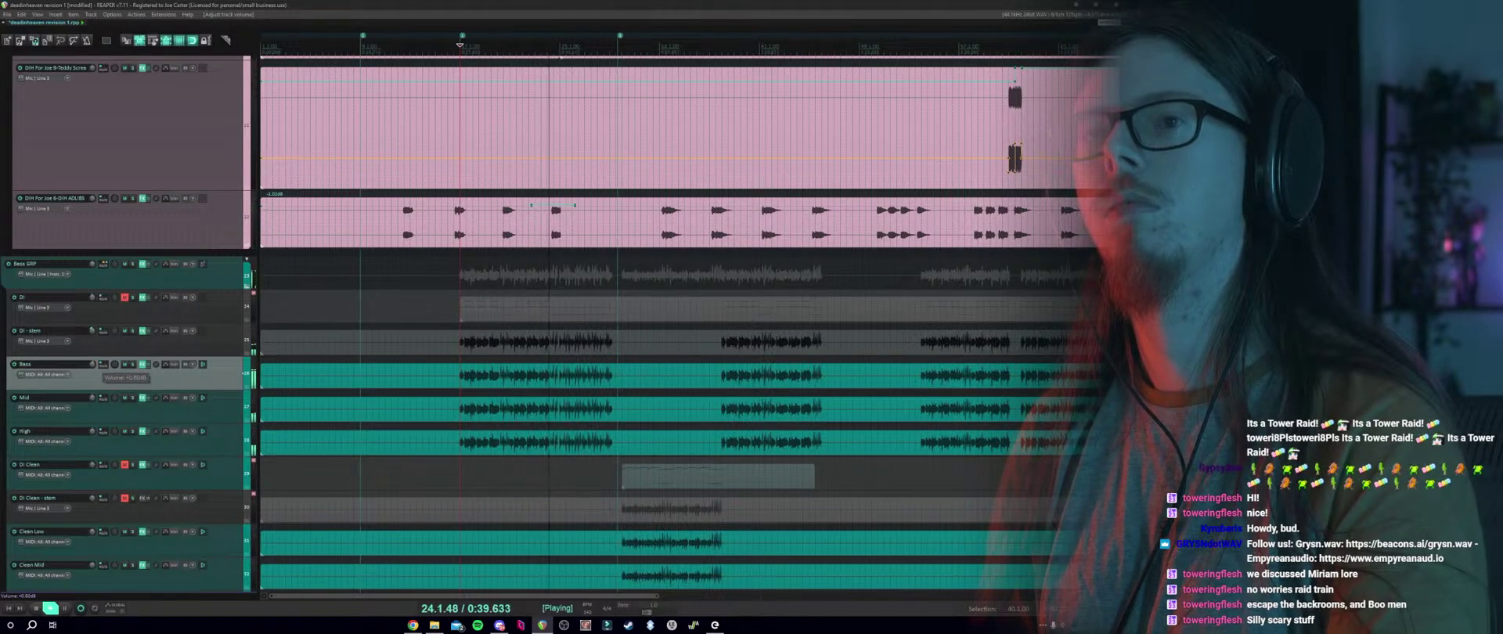
# Raise the Clean Low track's volume and select the Mid track while the full mix keeps playing.
pyautogui.scroll(-1, 94, 364)
pyautogui.scroll(-2, 603, 413)
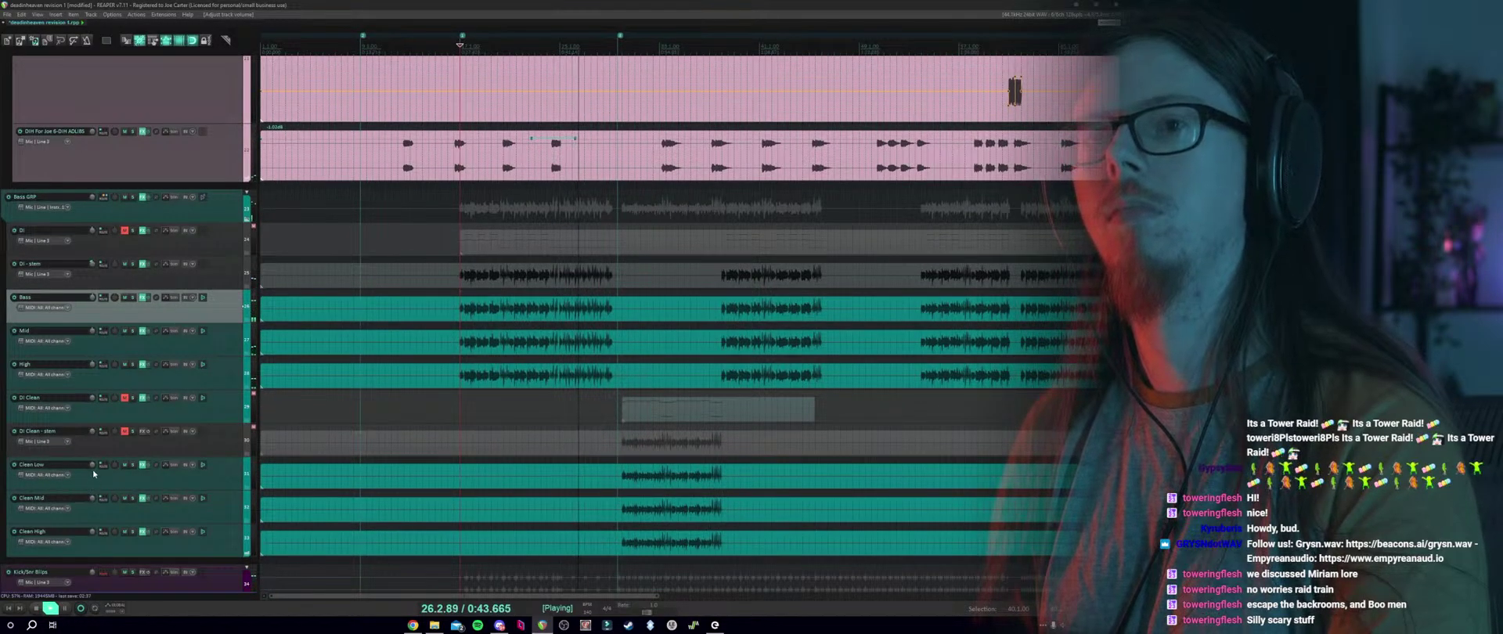
pyautogui.scroll(1, 92, 465)
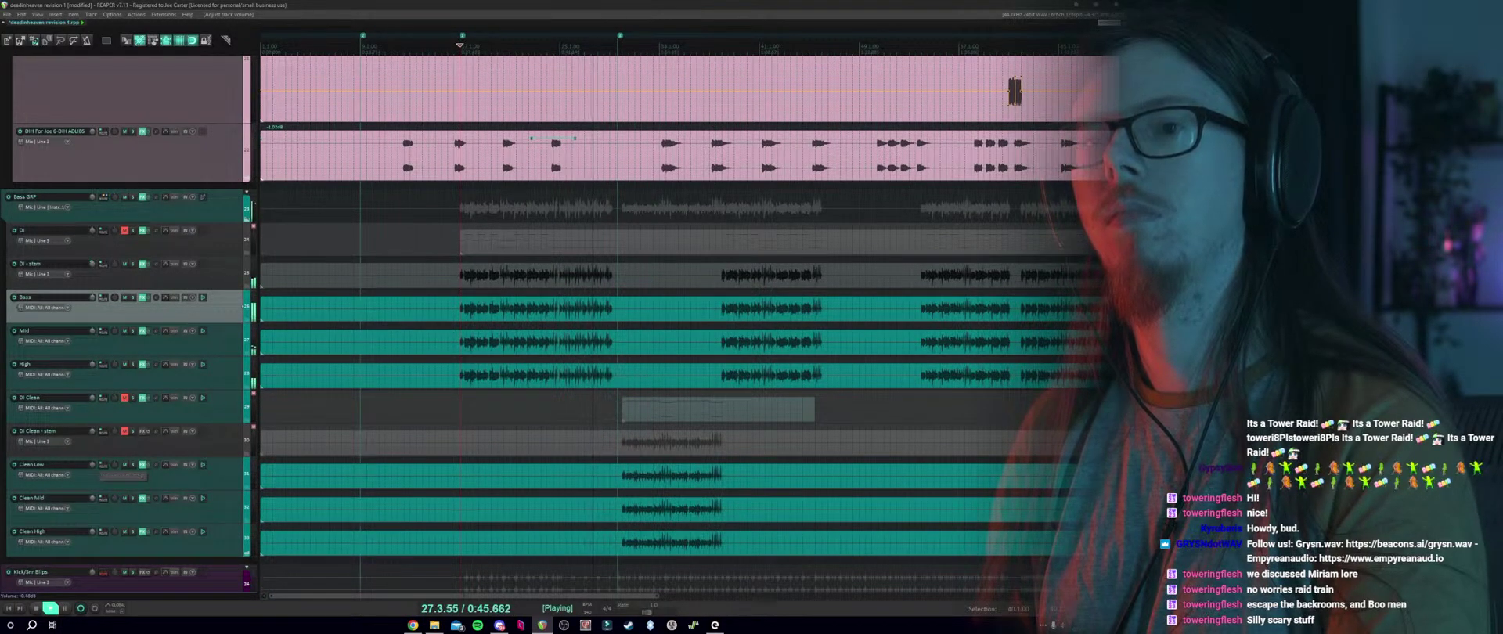
pyautogui.scroll(3, 93, 465)
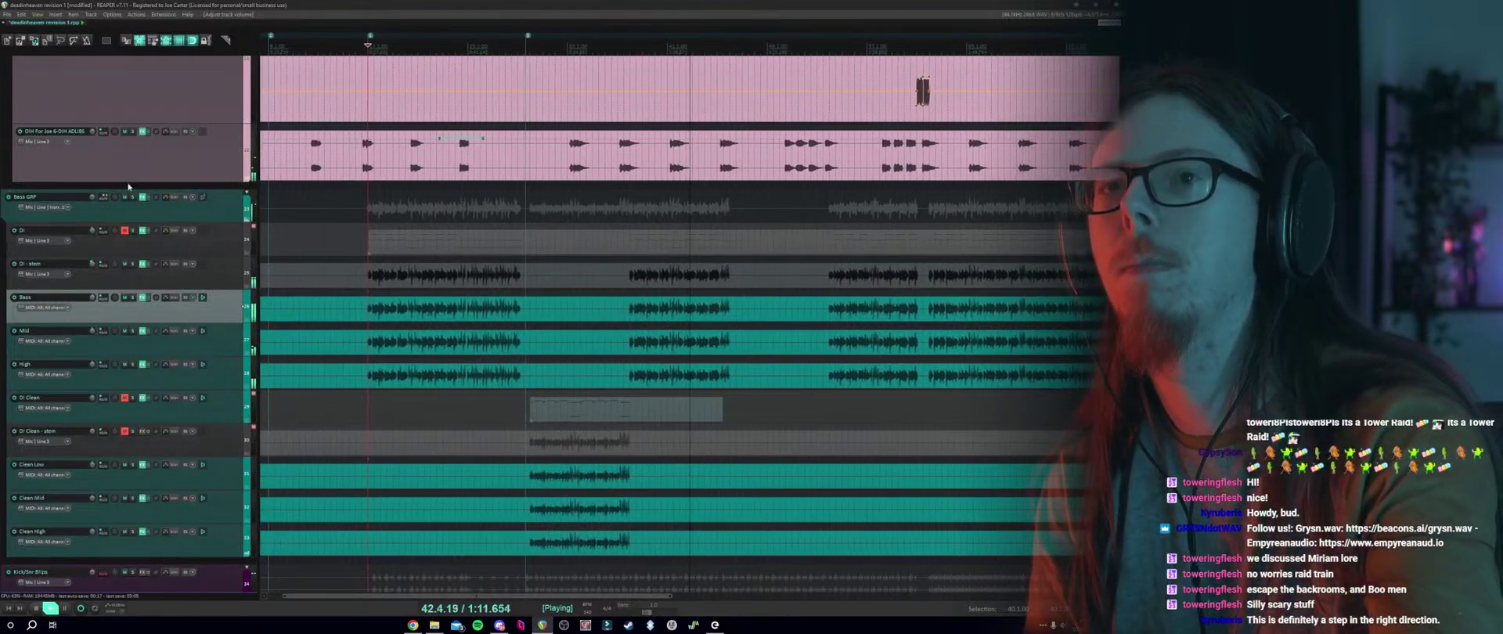
pyautogui.click(93, 337)
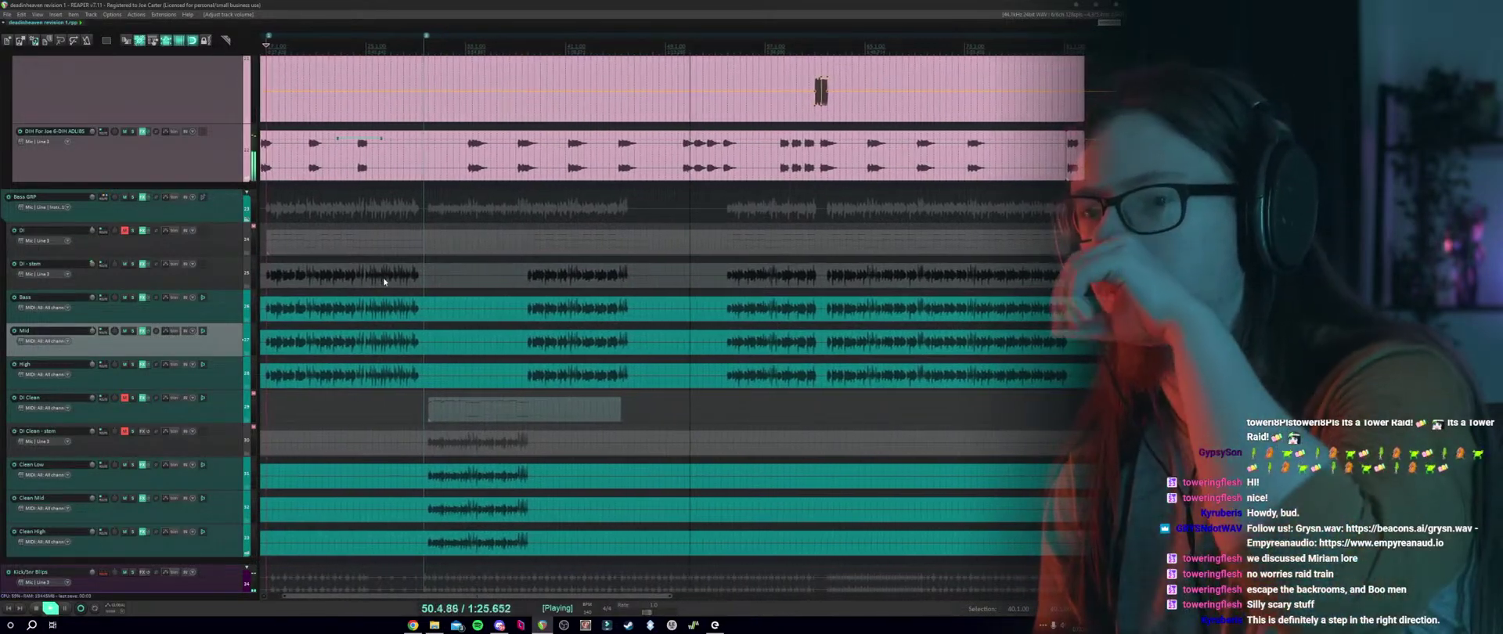
pyautogui.scroll(3, 128, 258)
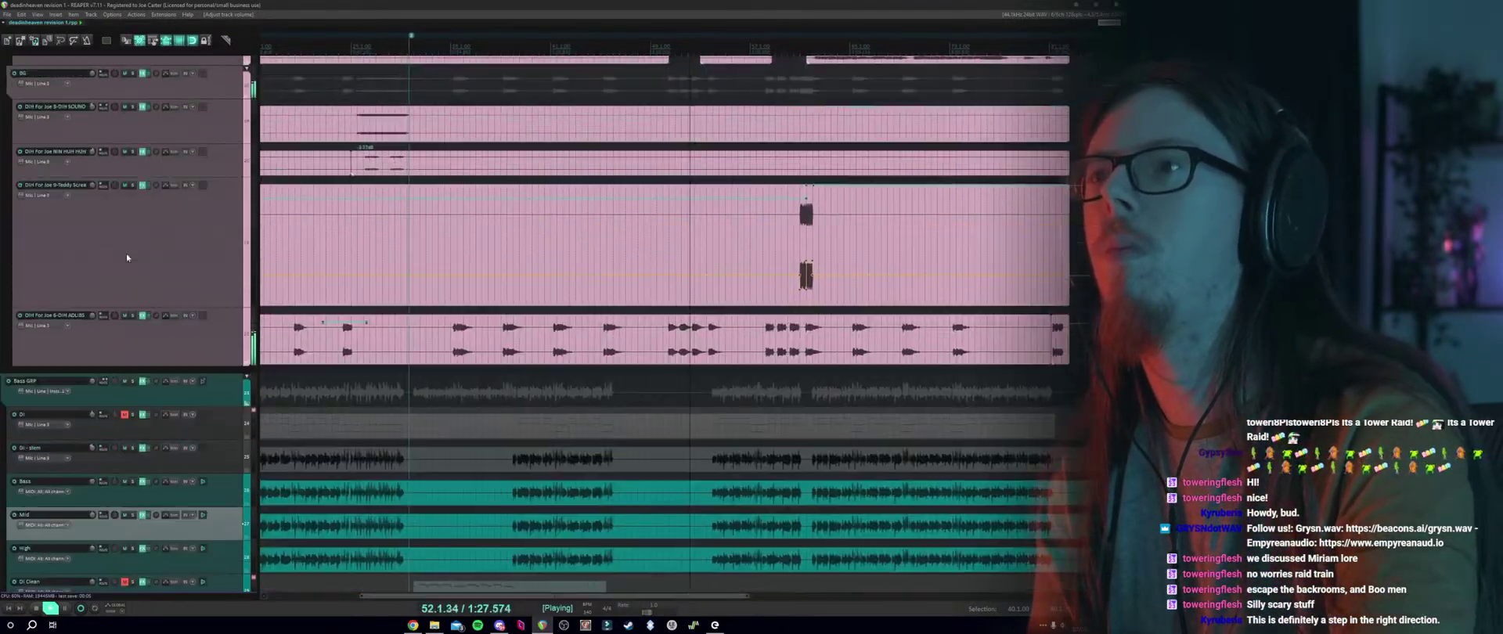
# Select all the vocal tracks in the Vox group and set their custom track color to pink.
pyautogui.scroll(9, 127, 258)
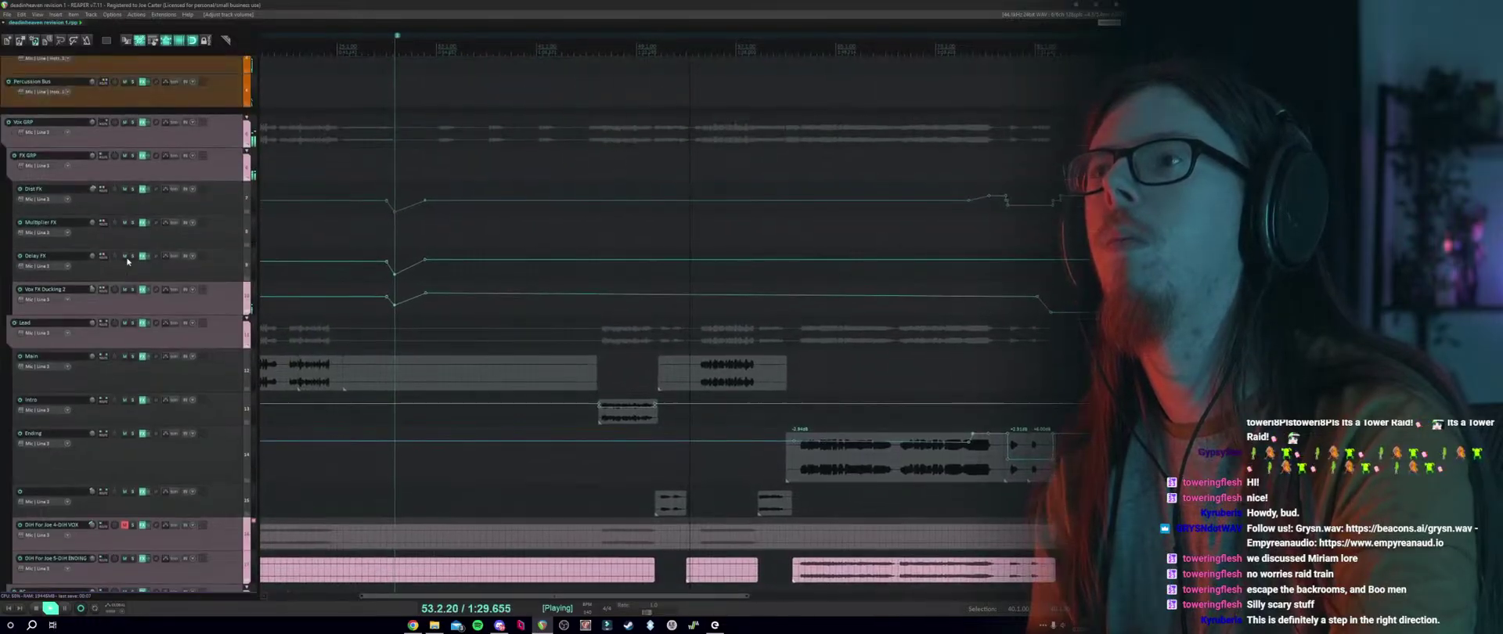
pyautogui.scroll(-3, 582, 360)
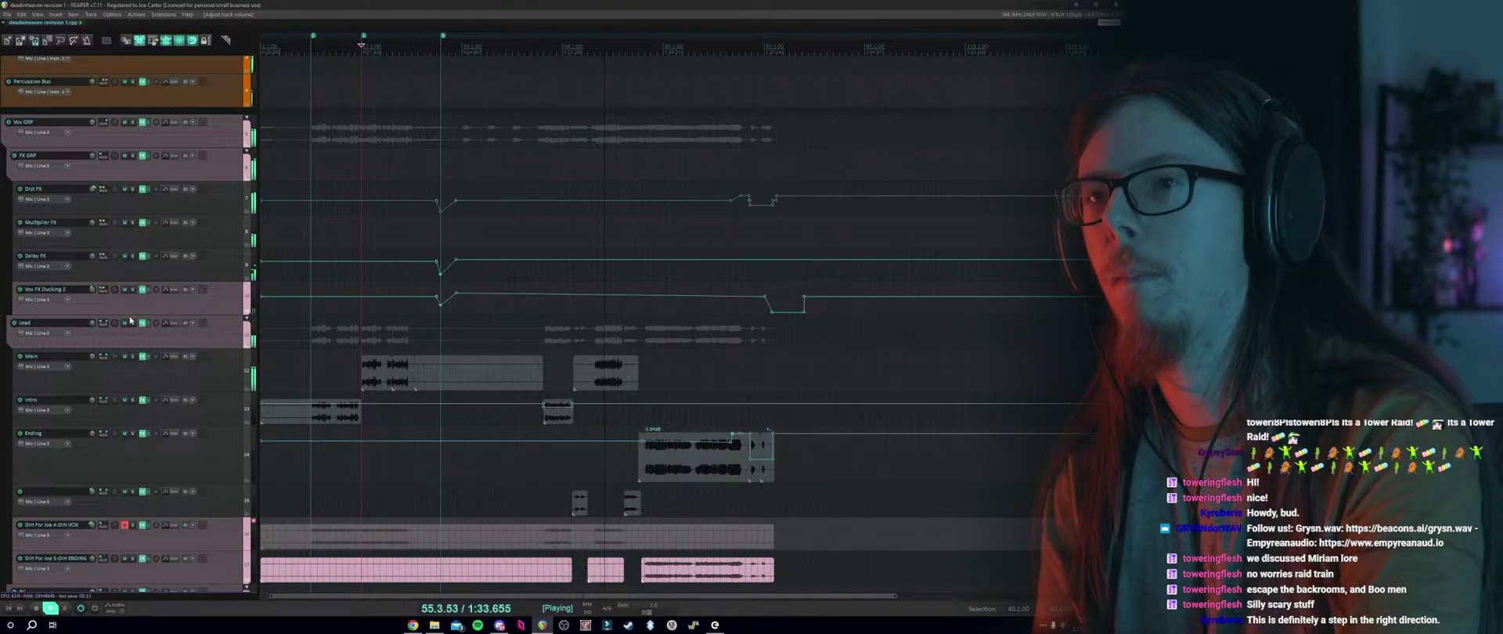
pyautogui.scroll(1, 131, 320)
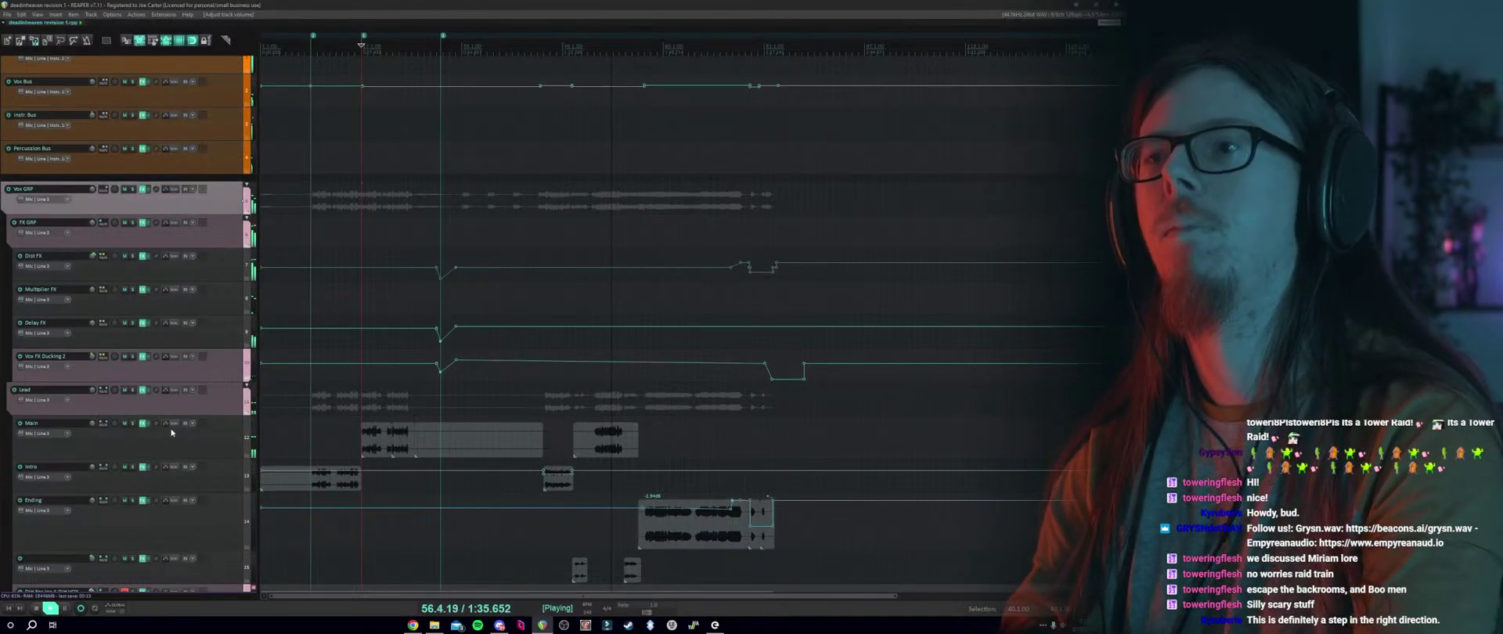
pyautogui.scroll(-6, 172, 432)
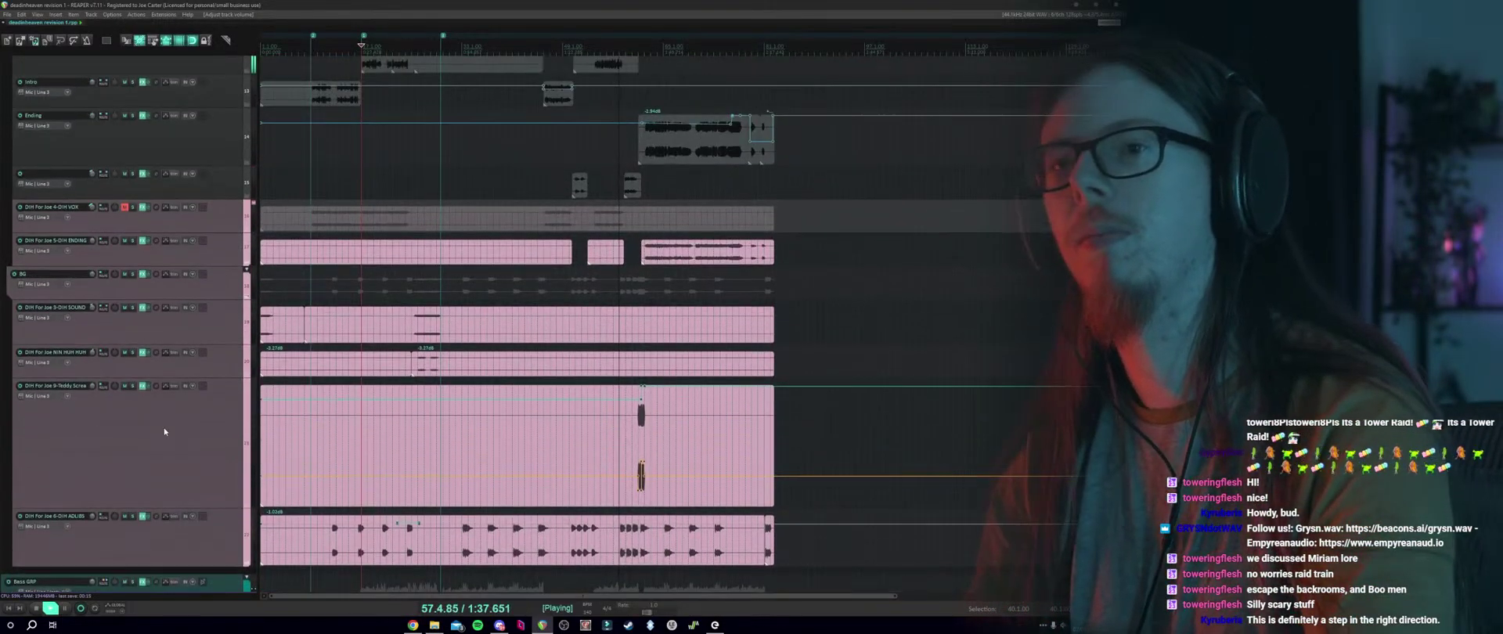
pyautogui.rightClick(157, 453)
pyautogui.moveTo(313, 367)
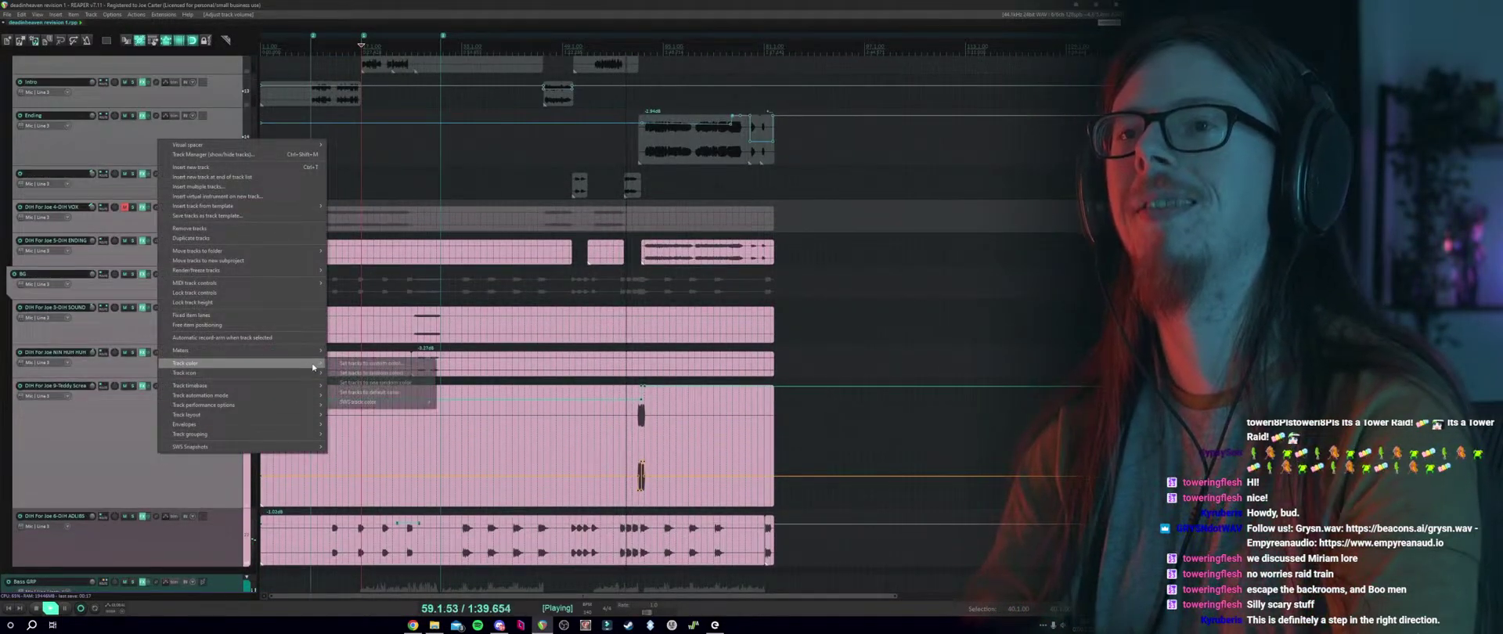
pyautogui.click(372, 363)
pyautogui.click(25, 151)
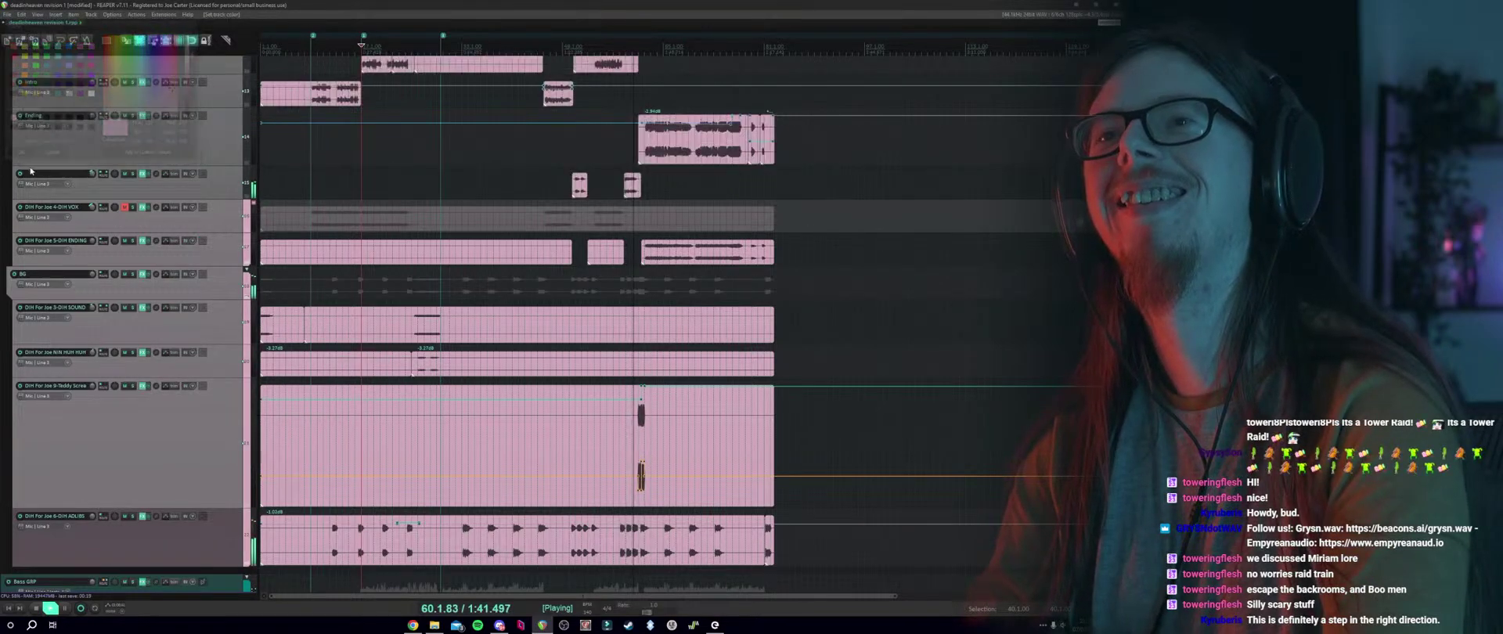
# Look over the vocal tracks from the Vox group down to the bass tracks while the full mix plays.
pyautogui.scroll(5, 30, 170)
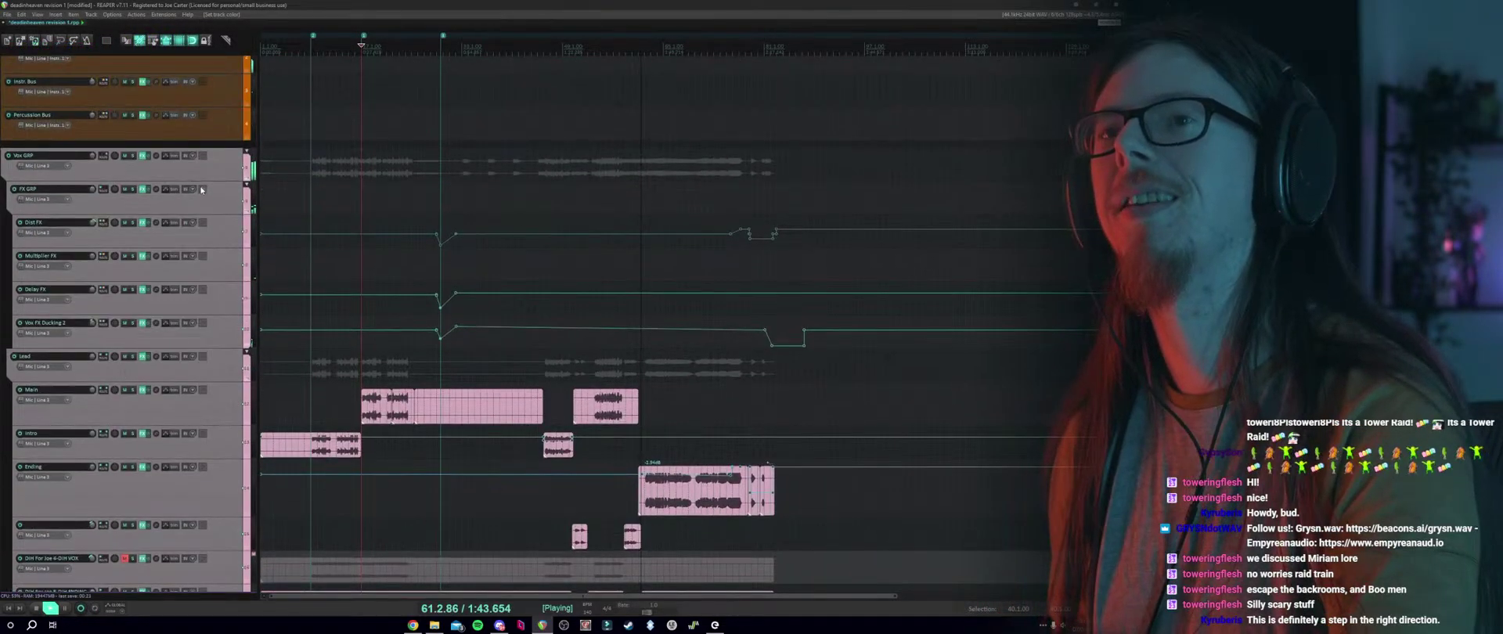
pyautogui.scroll(-1, 197, 314)
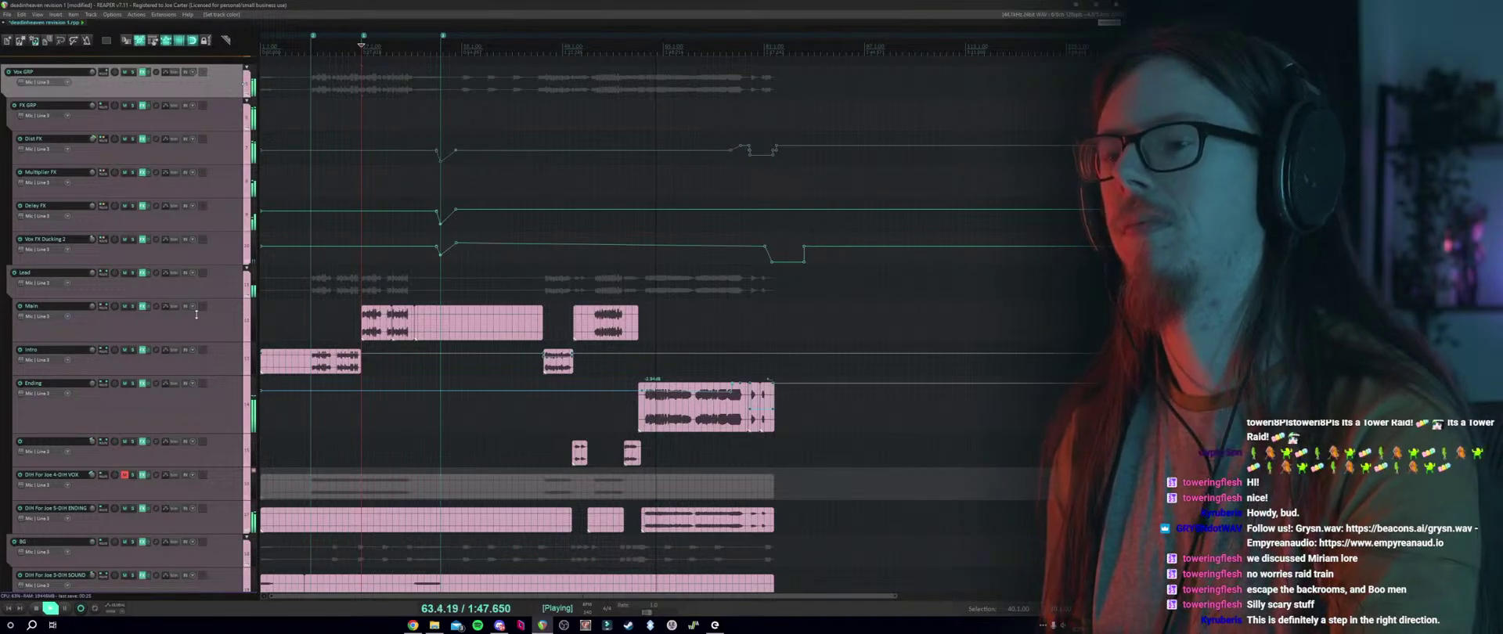
pyautogui.scroll(-1, 122, 347)
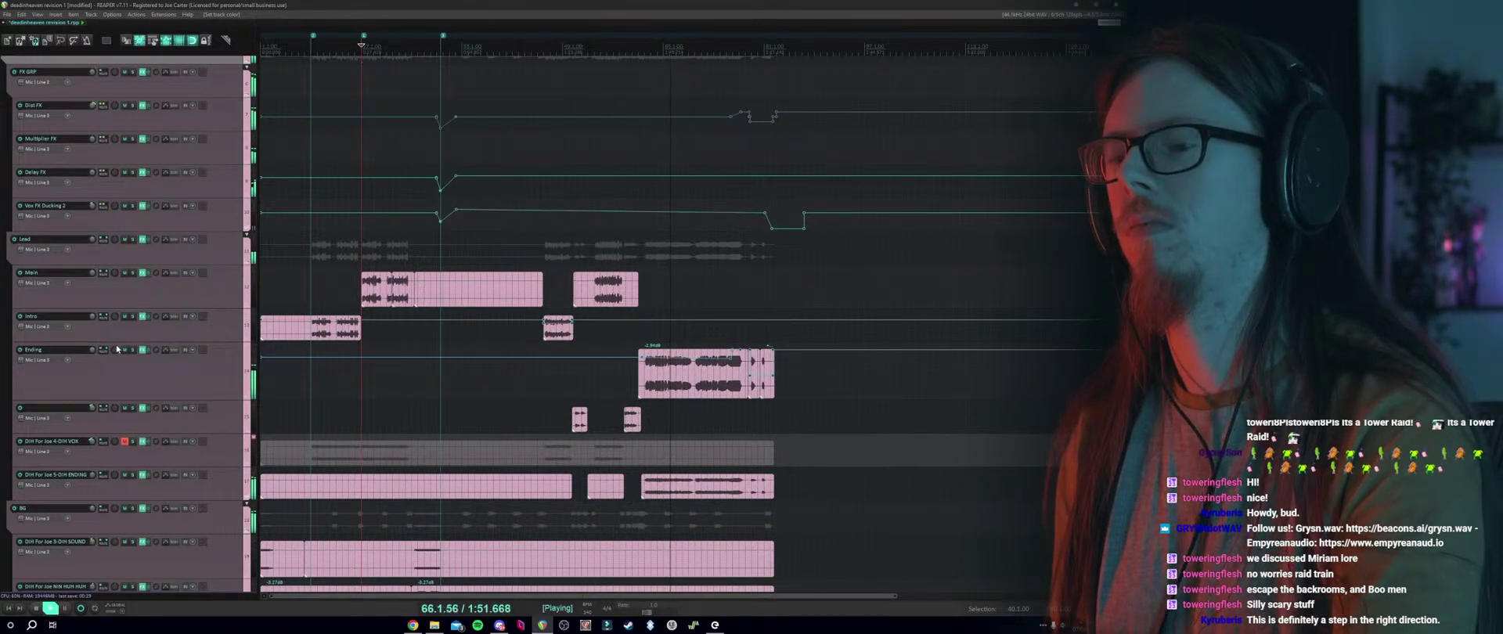
pyautogui.scroll(-5, 116, 348)
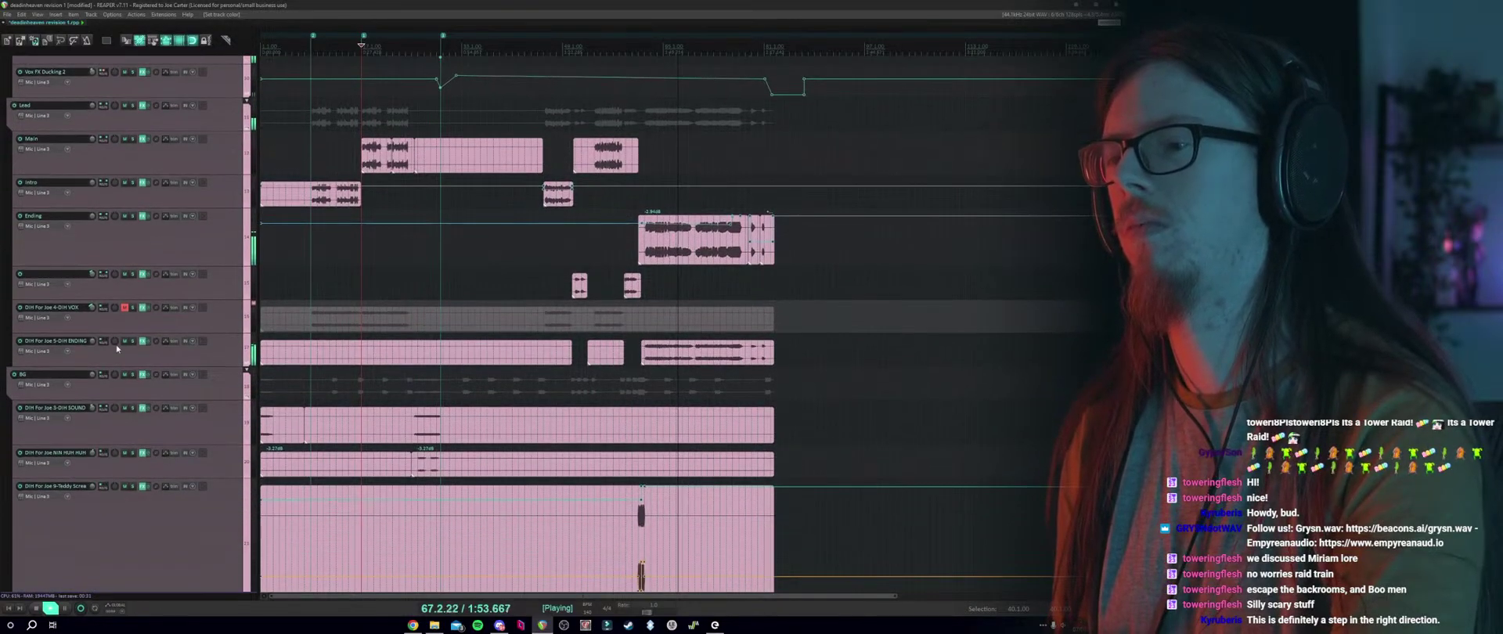
pyautogui.scroll(-6, 116, 348)
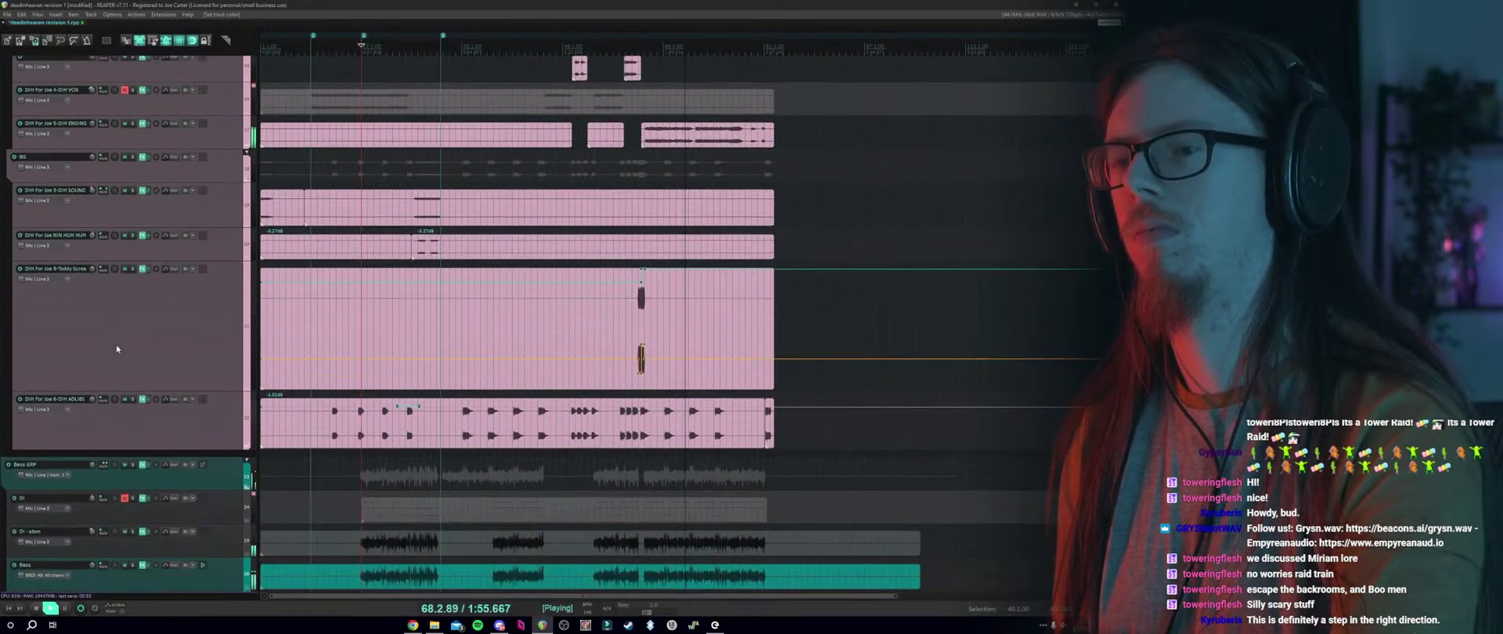
pyautogui.scroll(-2, 116, 345)
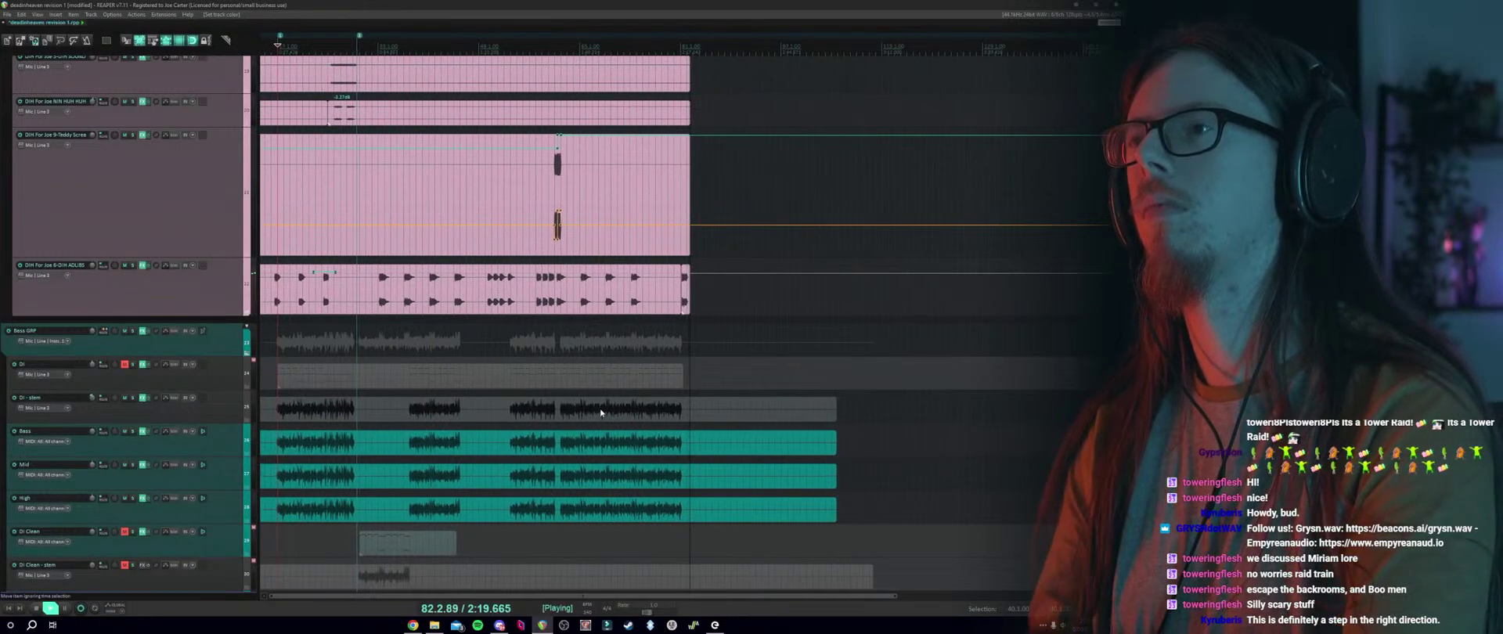
# Stop playback and save the project.
pyautogui.press('space')
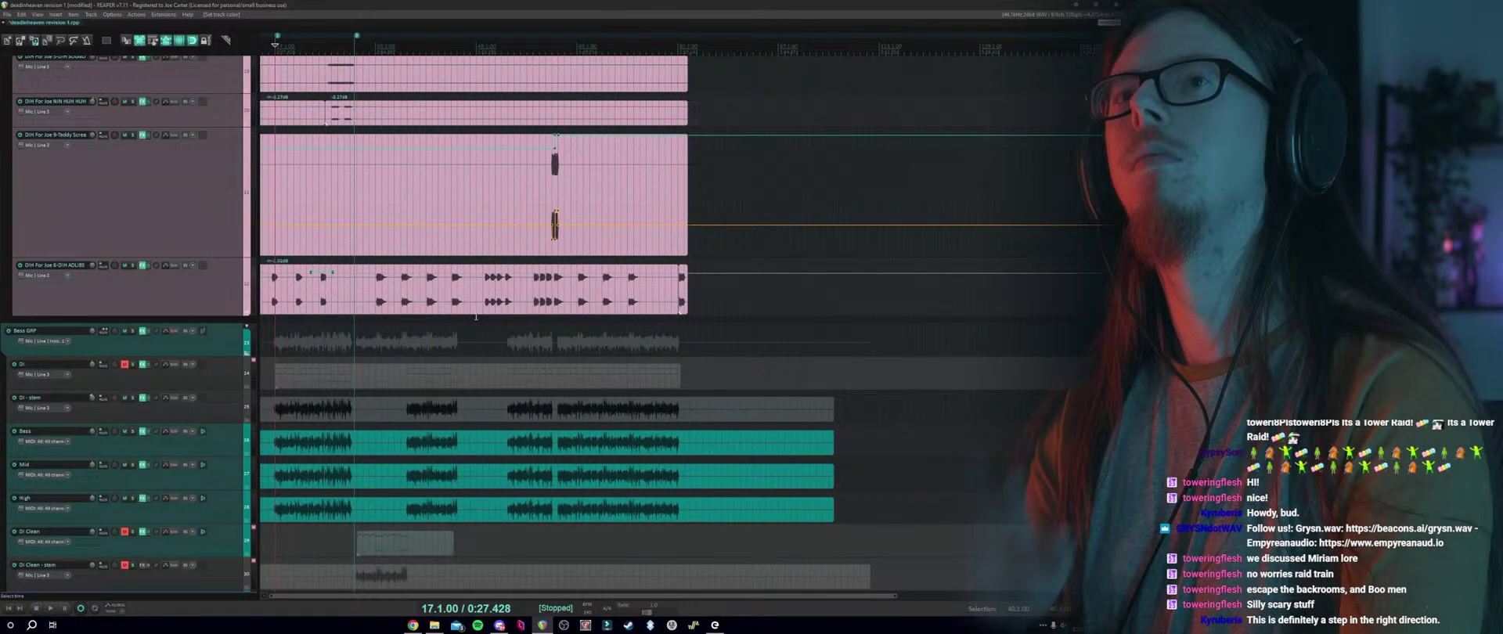
pyautogui.click(8, 14)
pyautogui.click(446, 388)
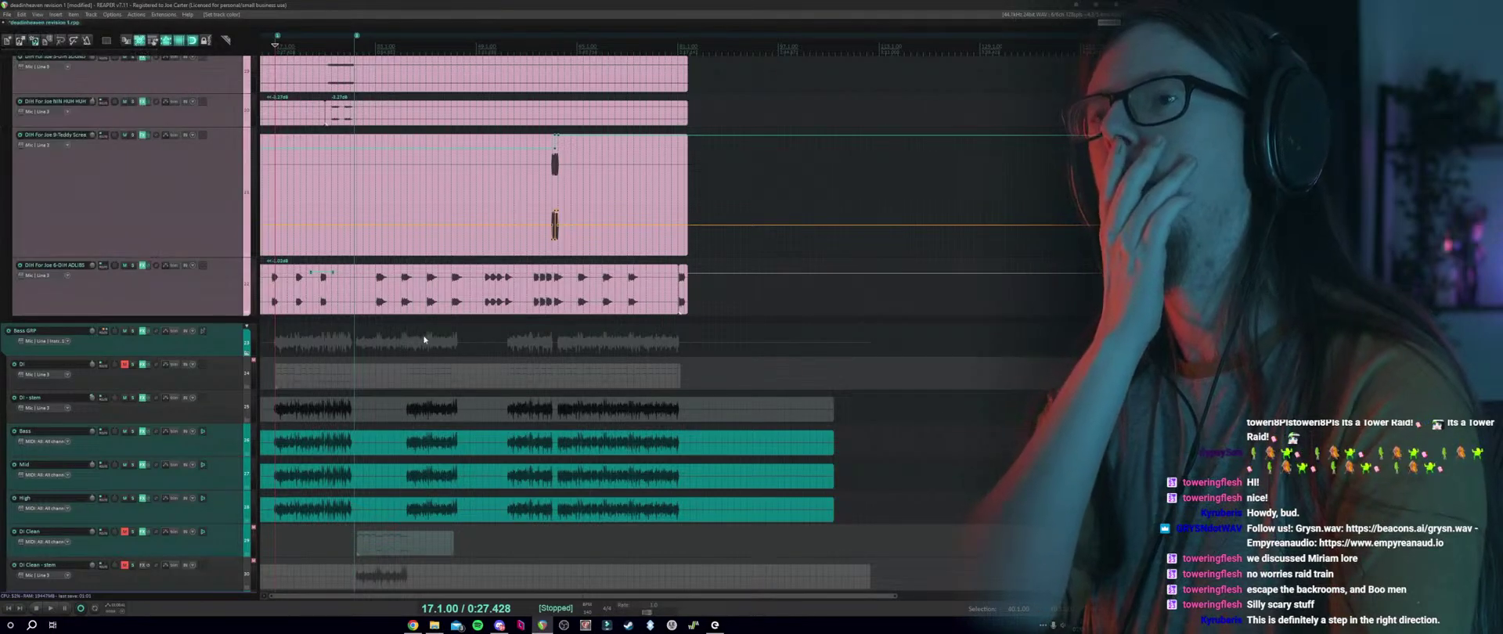
# Return the edit cursor to the project start and look over the bus and vocal tracks.
pyautogui.scroll(-5, 414, 378)
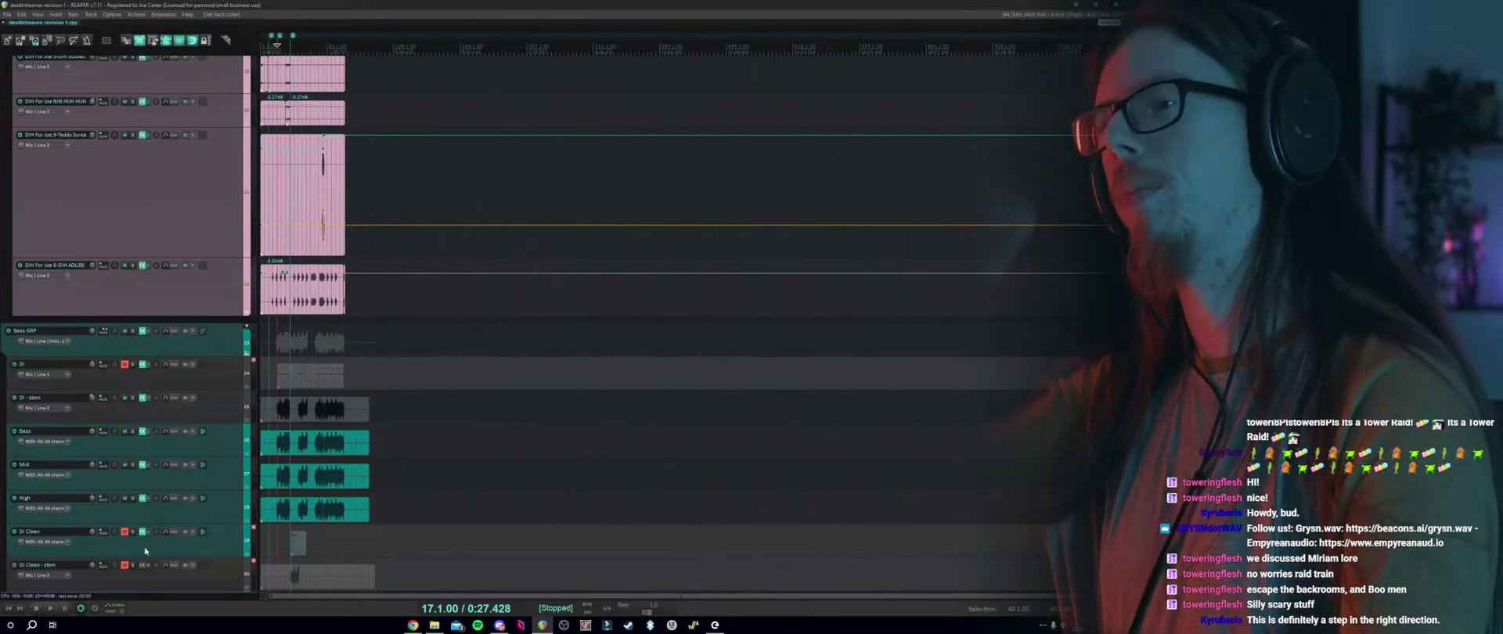
pyautogui.click(17, 607)
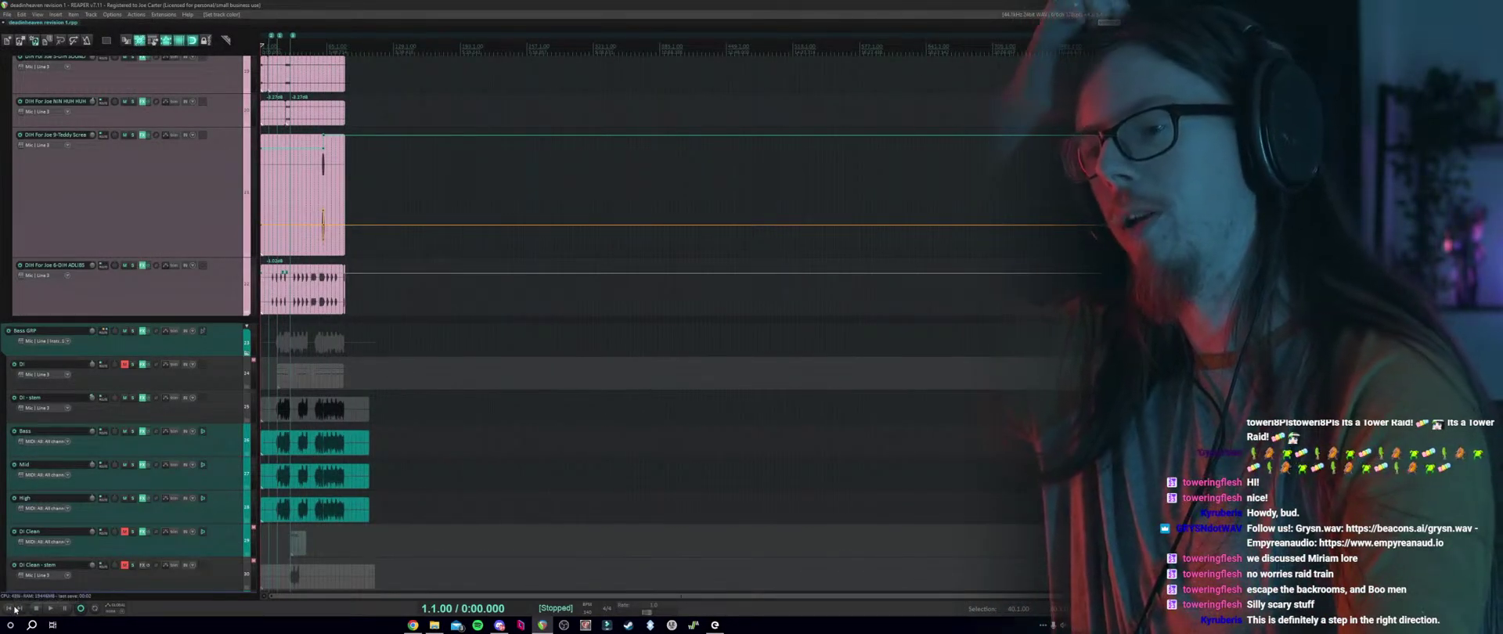
pyautogui.scroll(8, 1057, 303)
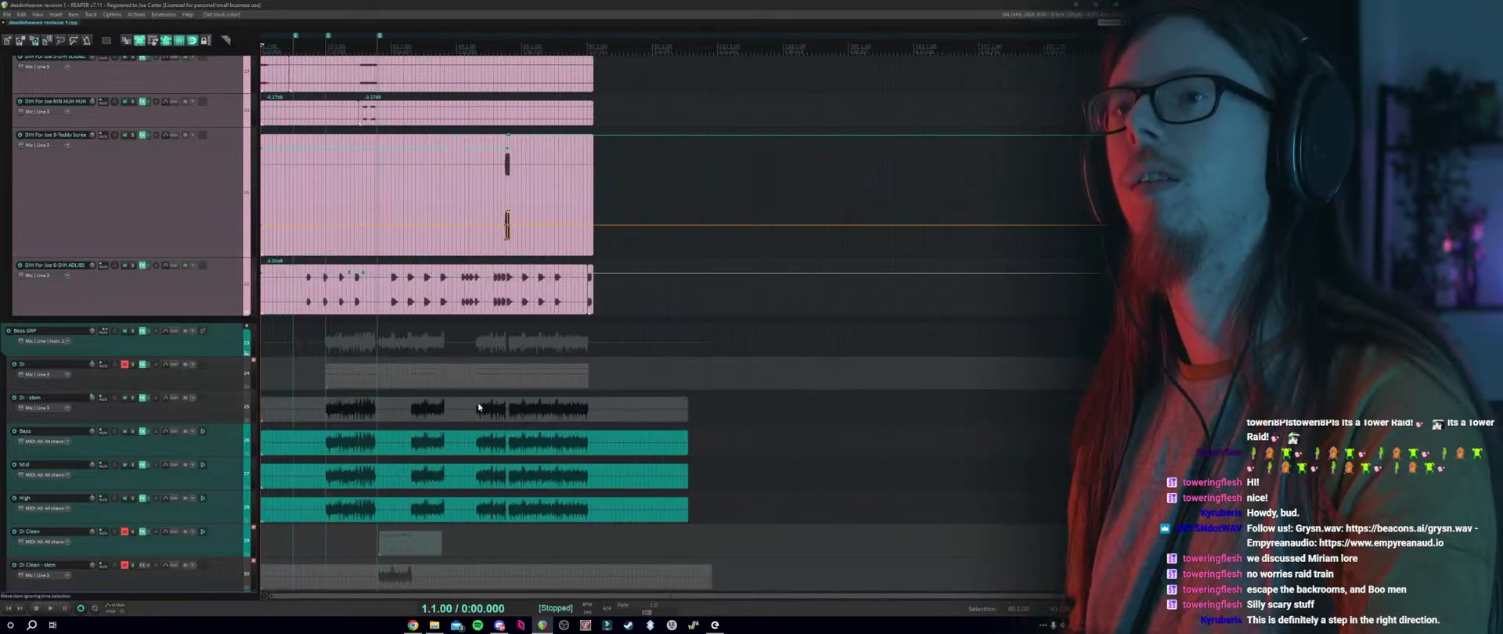
pyautogui.scroll(10, 673, 321)
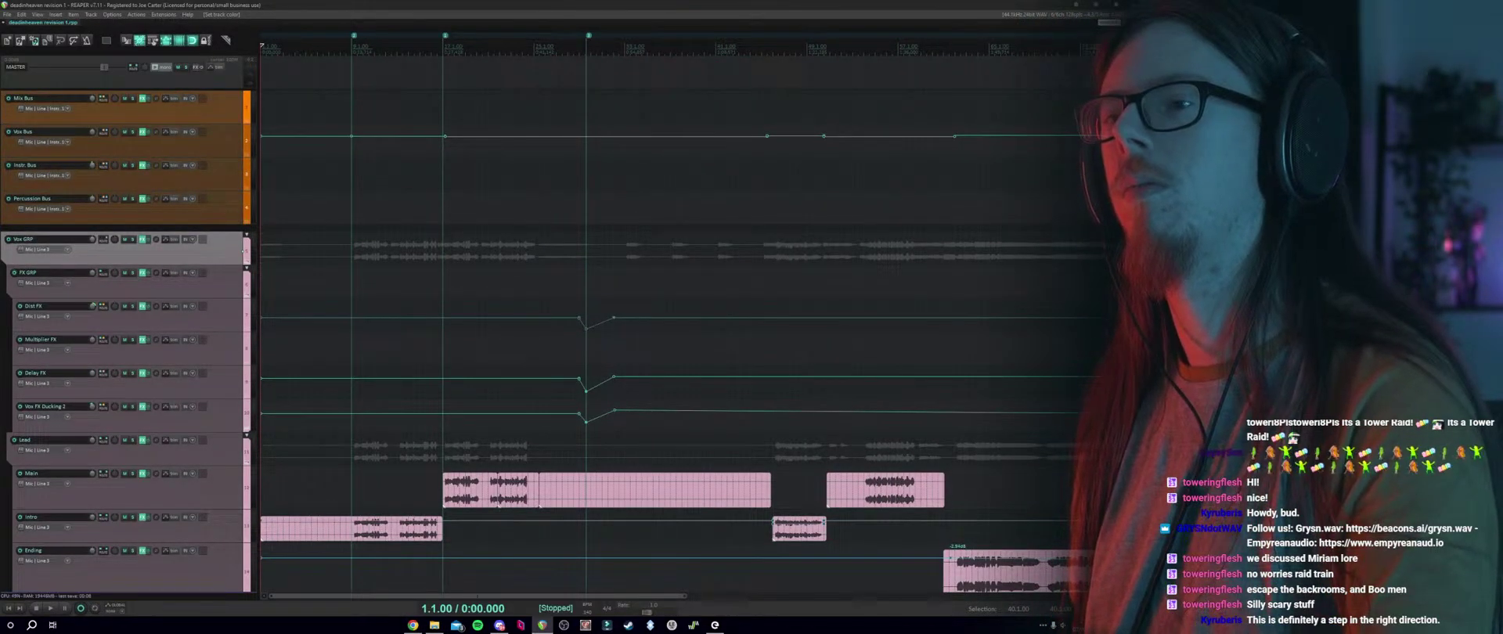
pyautogui.moveTo(413, 624)
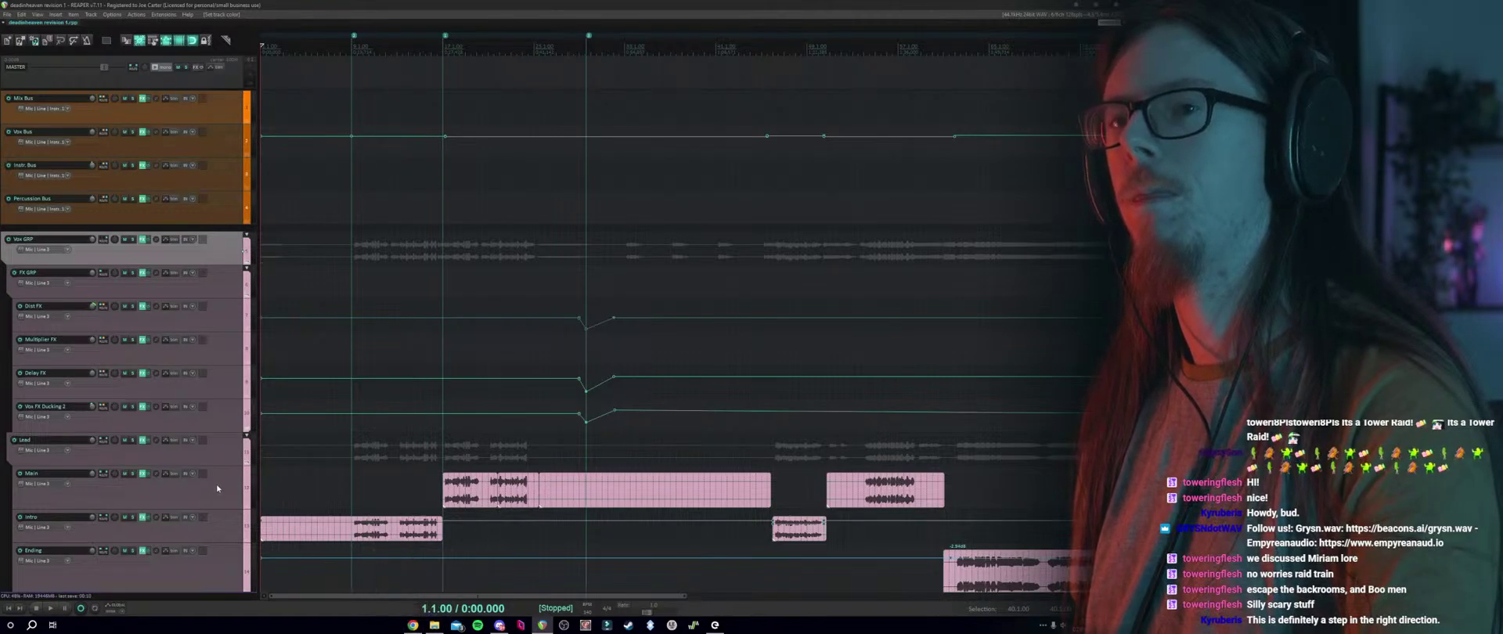
pyautogui.scroll(-5, 218, 485)
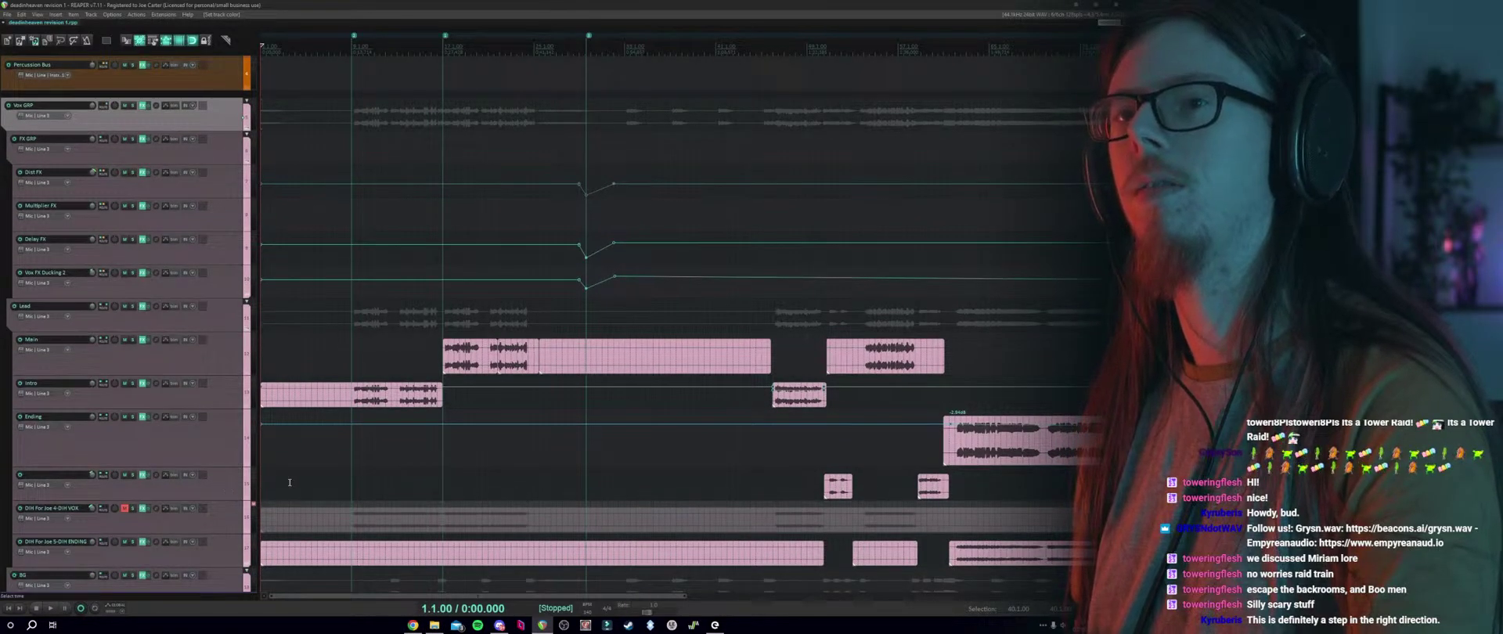
pyautogui.scroll(-2, 289, 482)
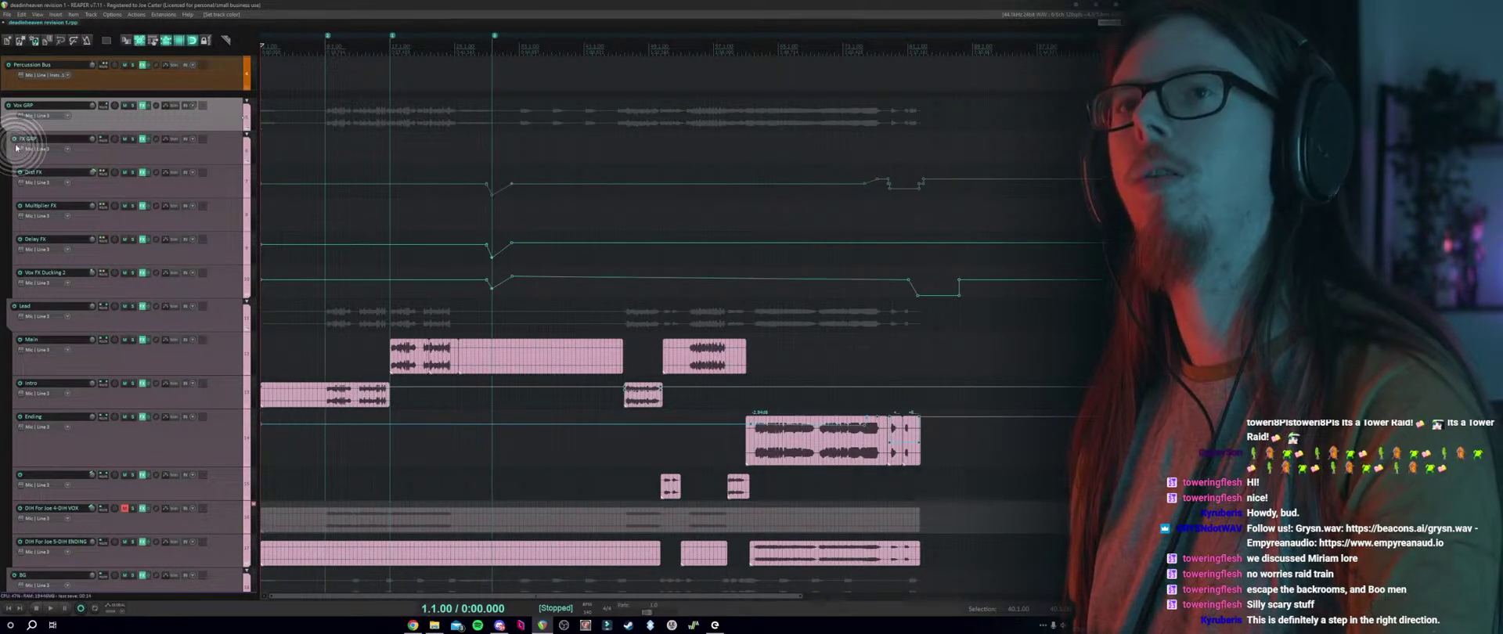
pyautogui.scroll(5, 45, 251)
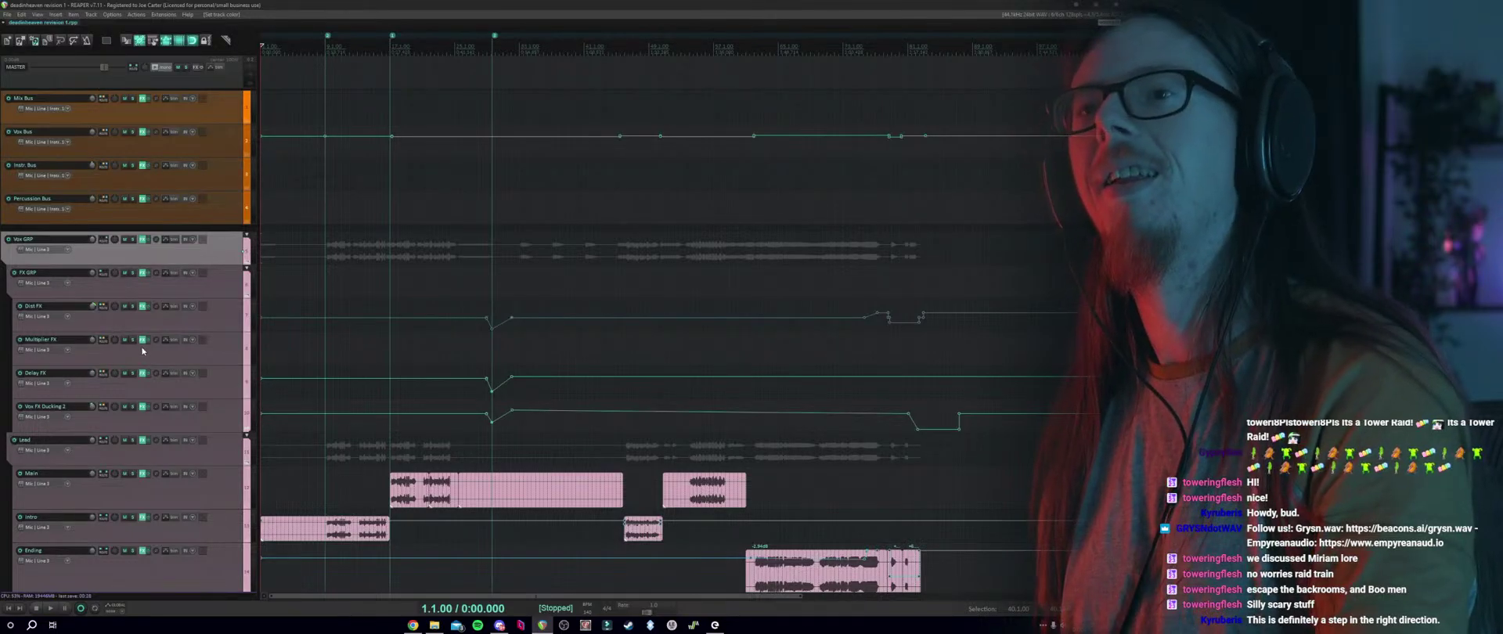
pyautogui.click(198, 362)
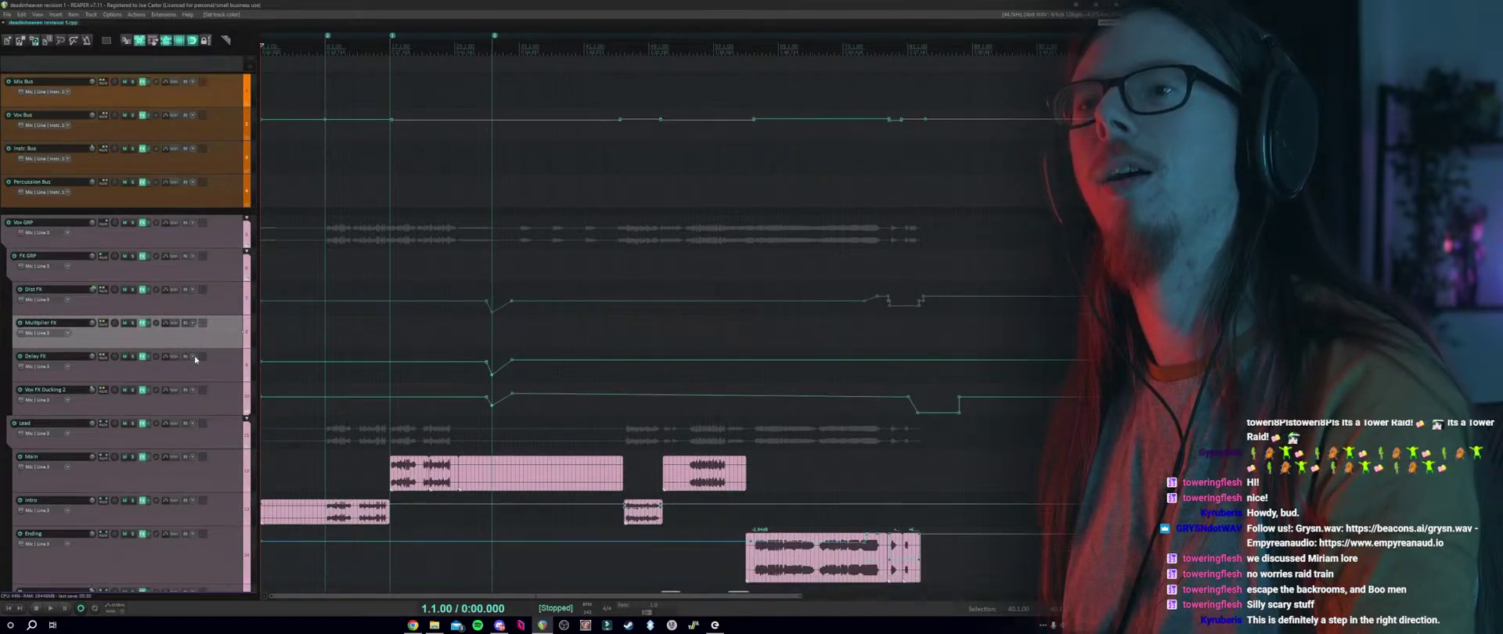
pyautogui.scroll(-1, 194, 355)
pyautogui.click(411, 625)
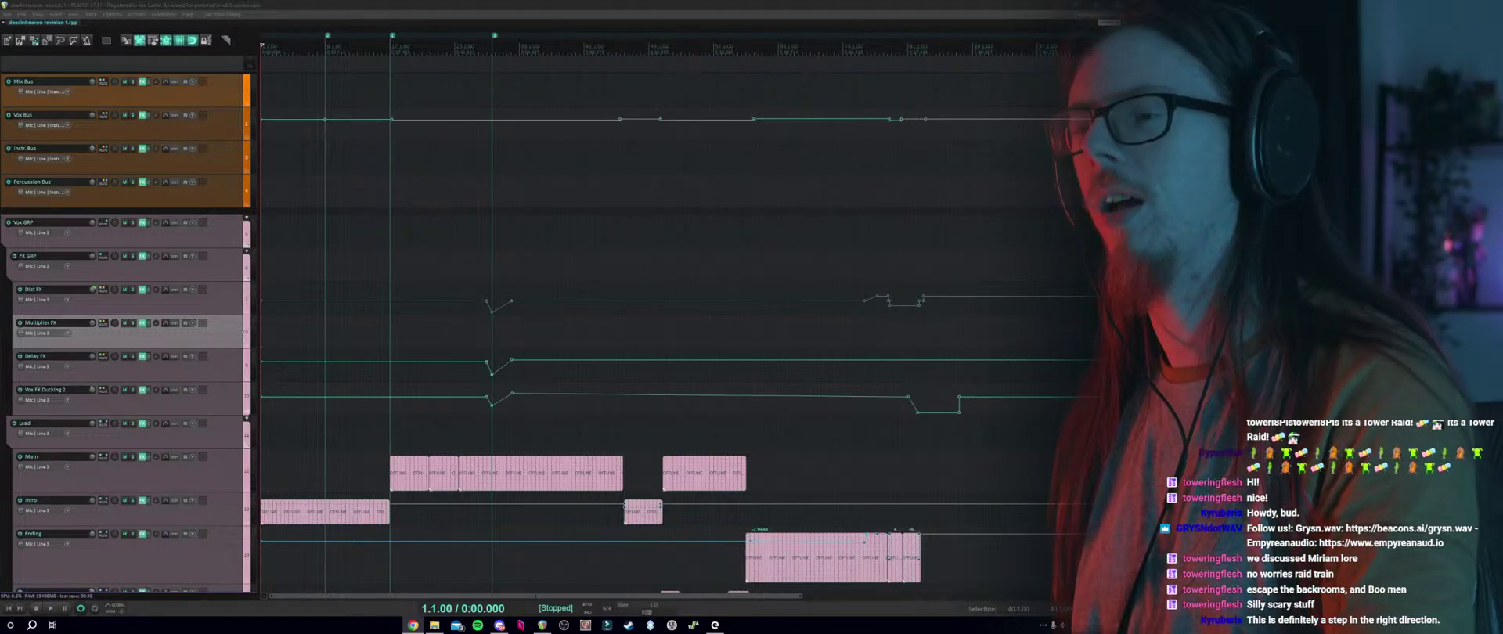
pyautogui.click(434, 12)
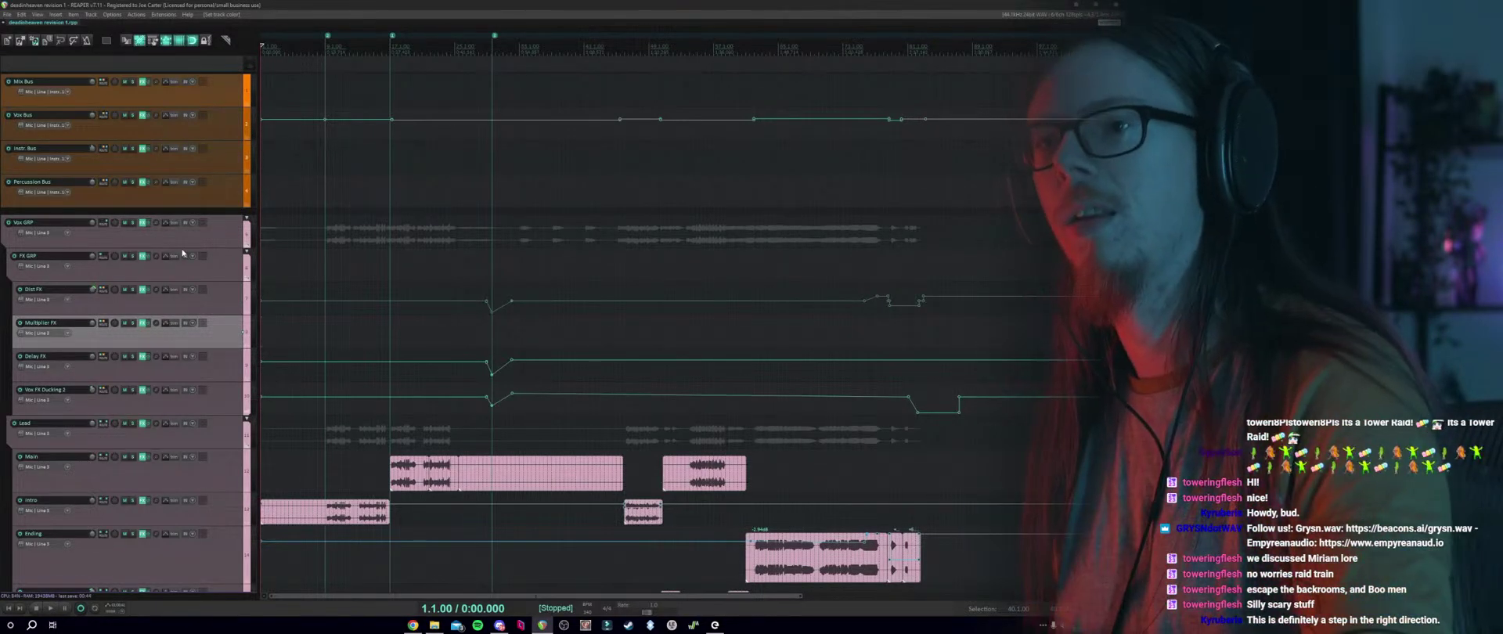
pyautogui.scroll(-2, 206, 390)
pyautogui.scroll(3, 205, 391)
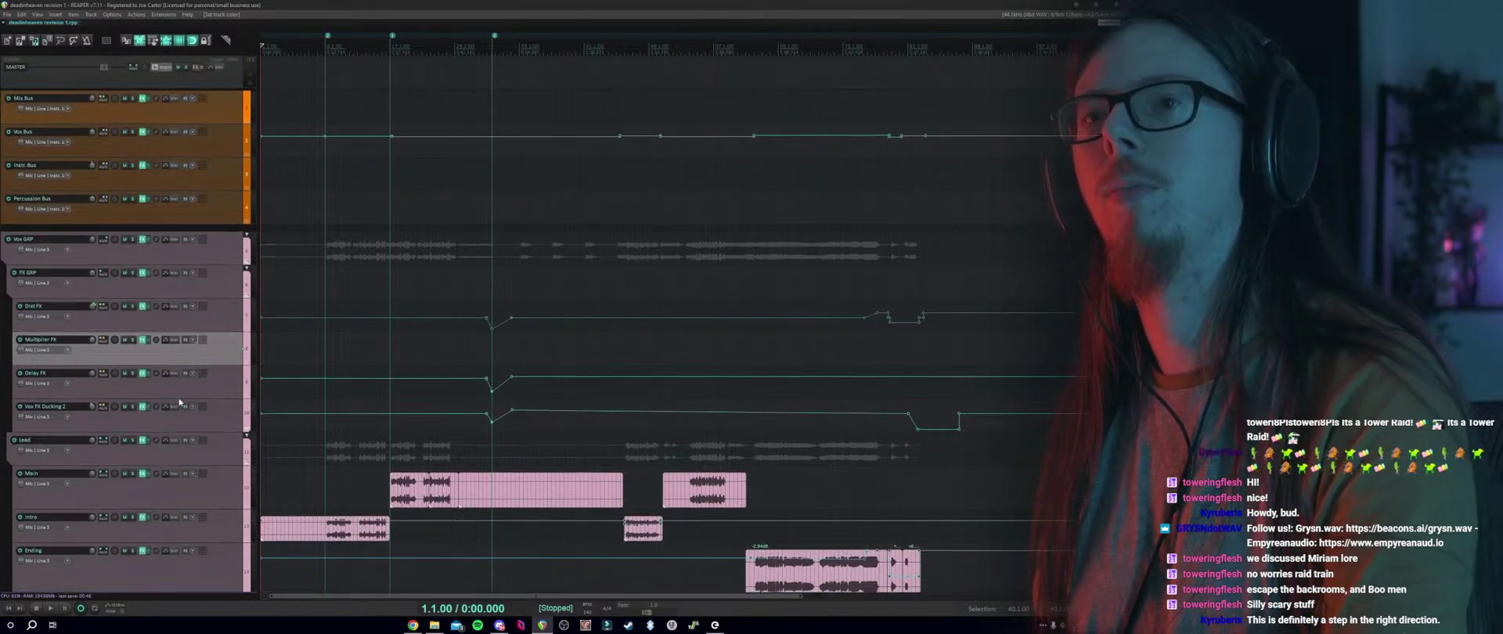
pyautogui.click(6, 15)
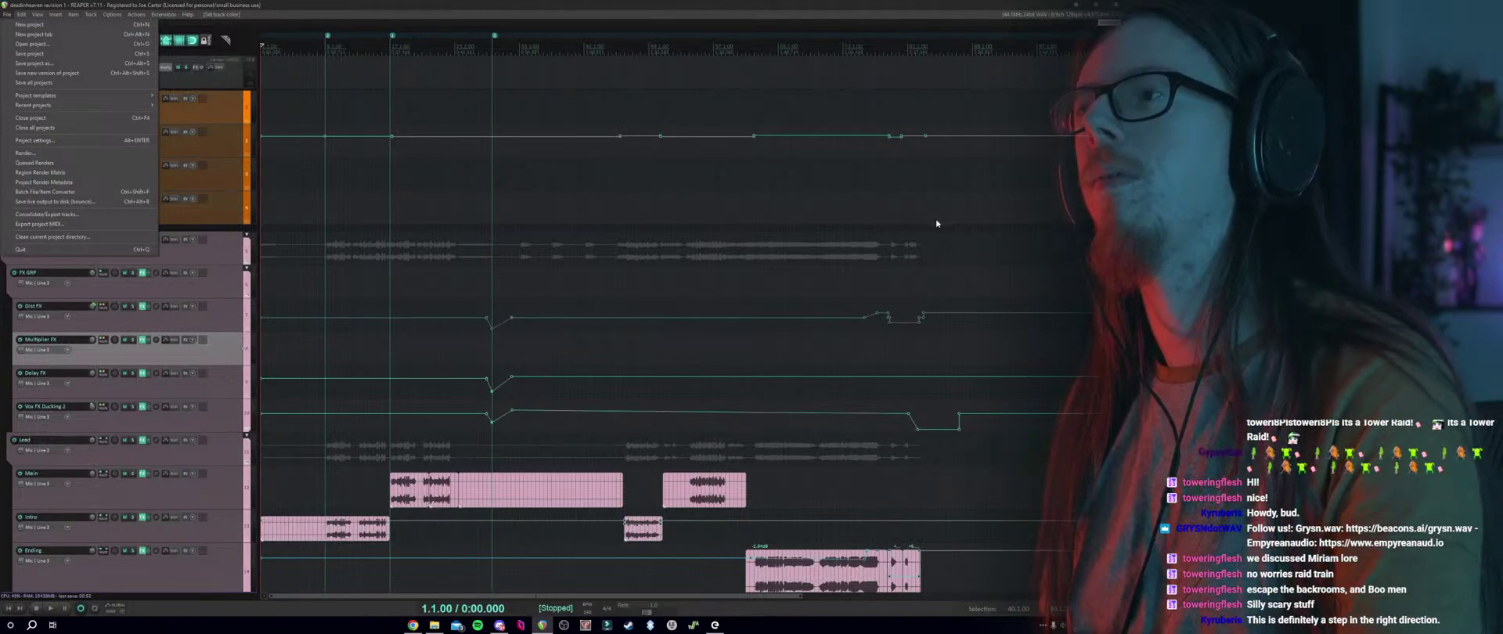
pyautogui.click(283, 290)
pyautogui.click(283, 289)
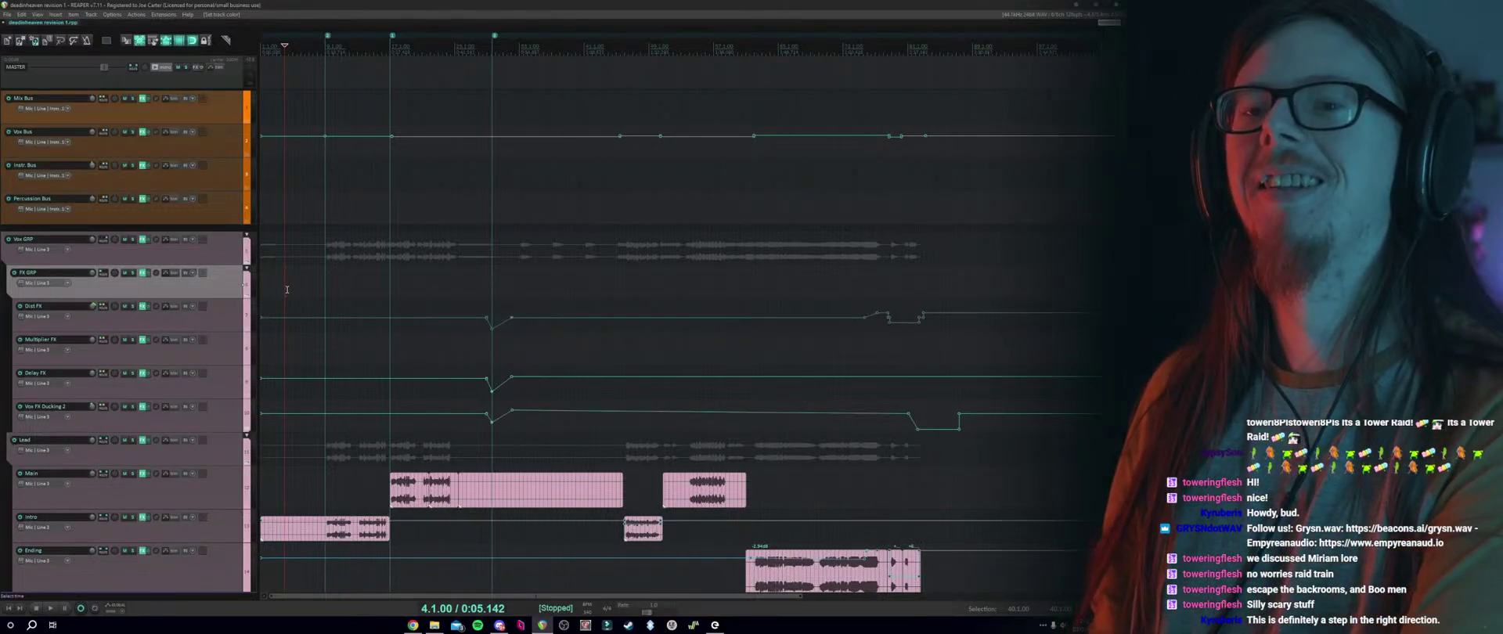
pyautogui.click(157, 321)
pyautogui.scroll(-3, 189, 372)
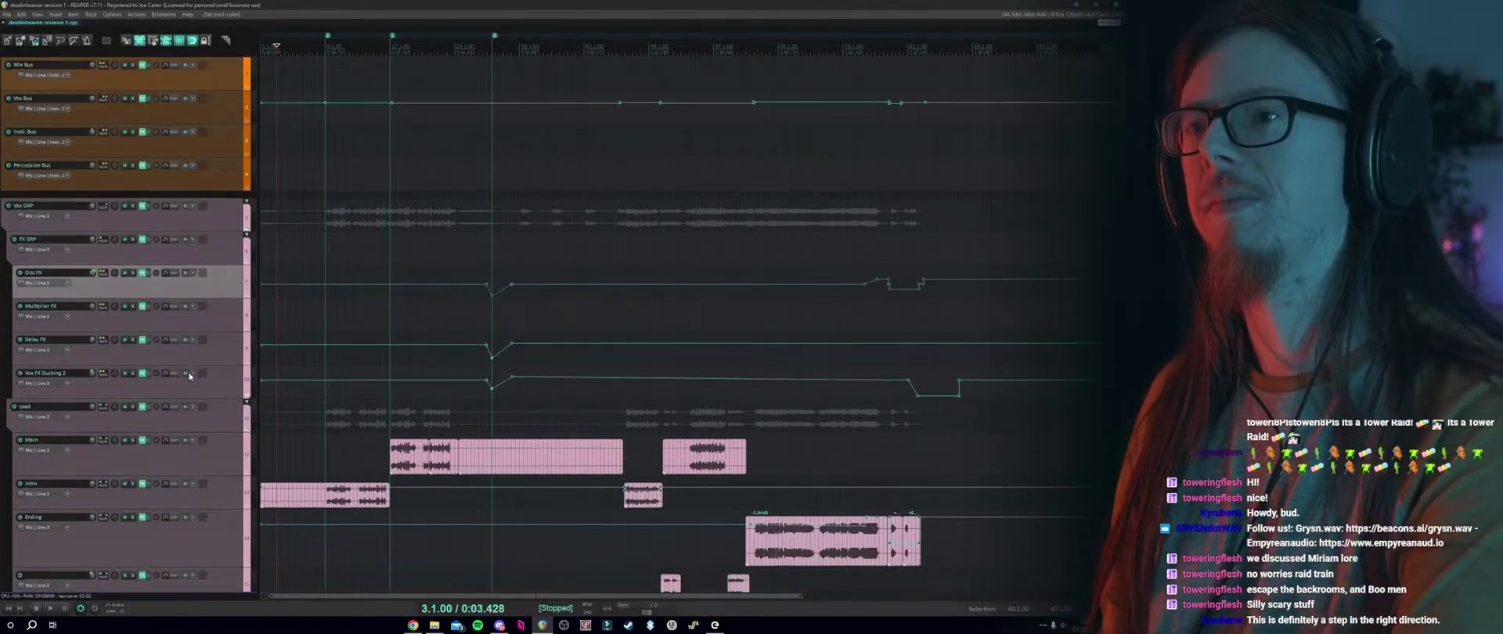
pyautogui.scroll(-3, 190, 372)
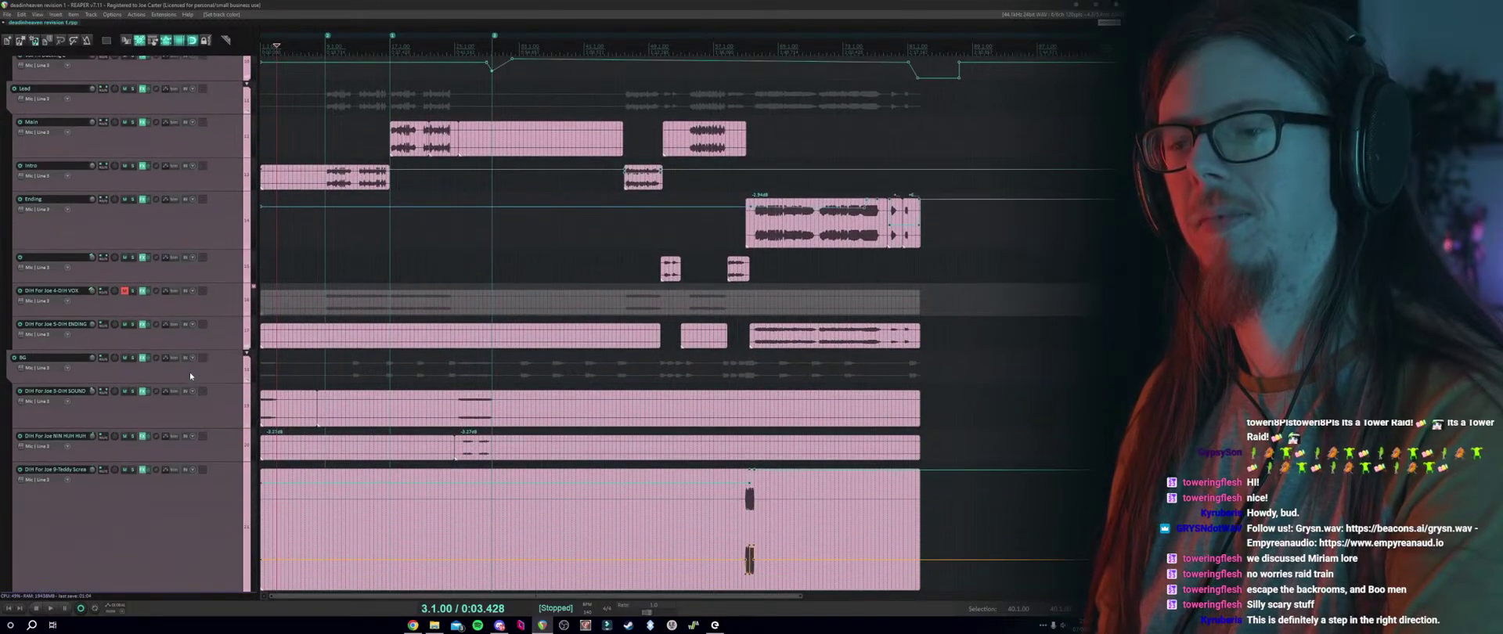
pyautogui.click(414, 625)
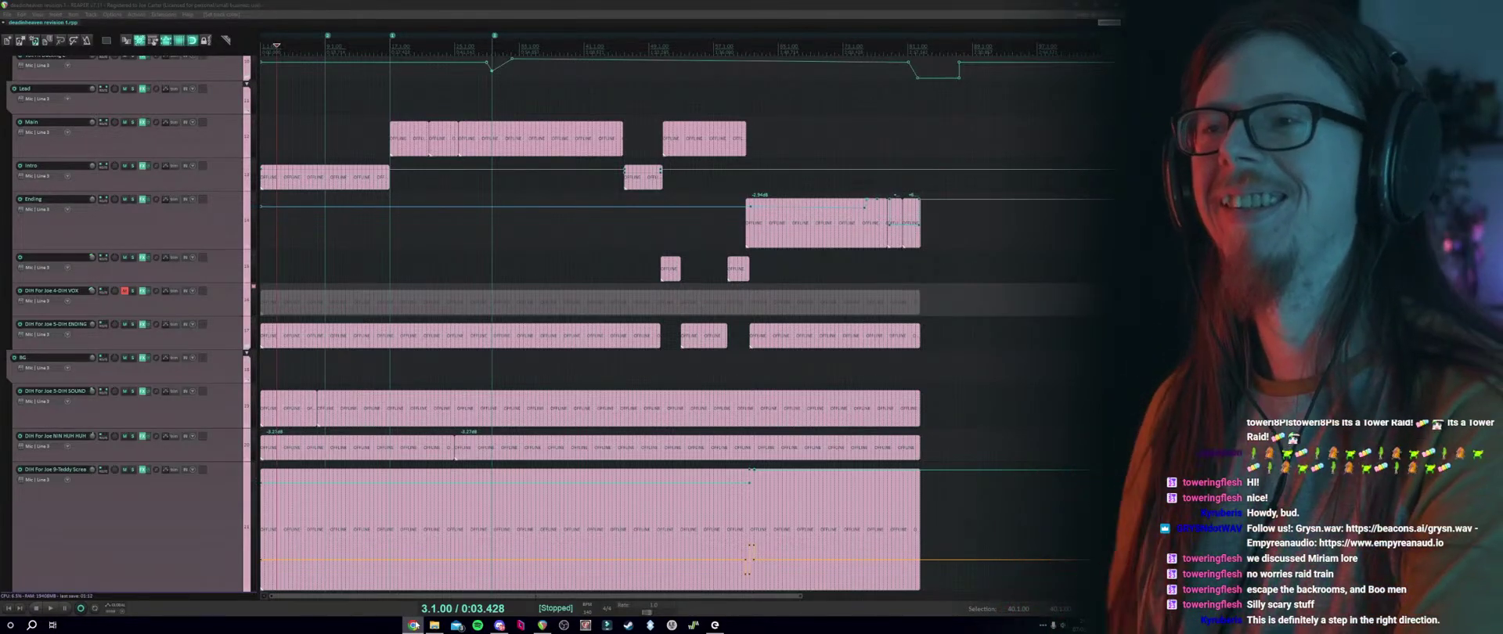
pyautogui.click(209, 505)
pyautogui.scroll(-3, 209, 510)
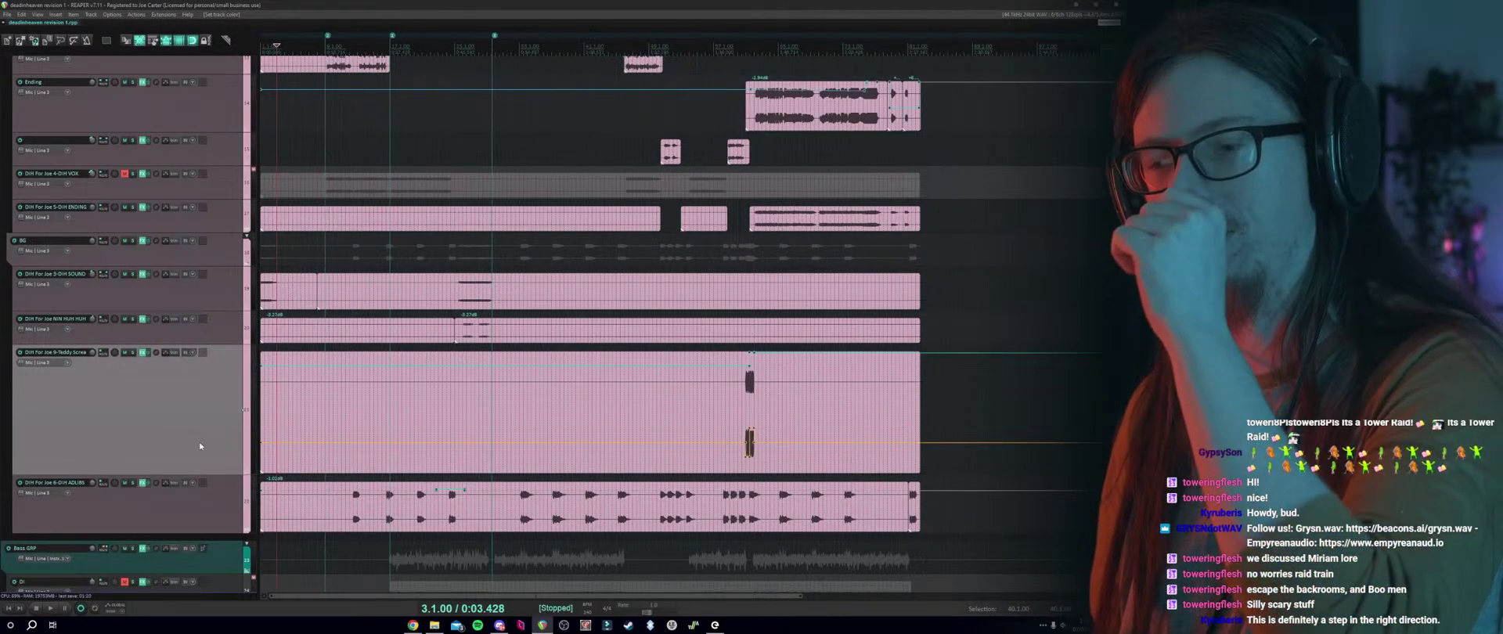
pyautogui.scroll(1, 199, 446)
pyautogui.scroll(2, 310, 345)
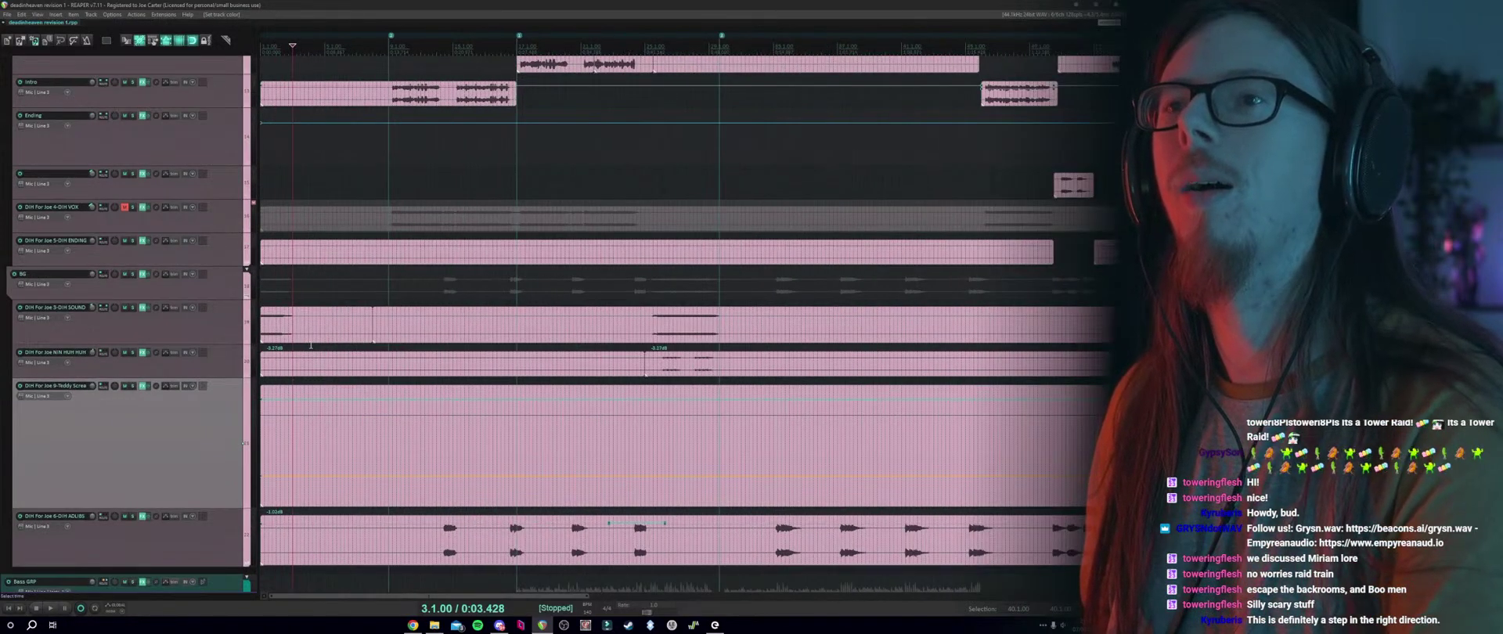
# Return to the project start and place the edit cursor at 1.3.00 on the BG track.
pyautogui.click(8, 609)
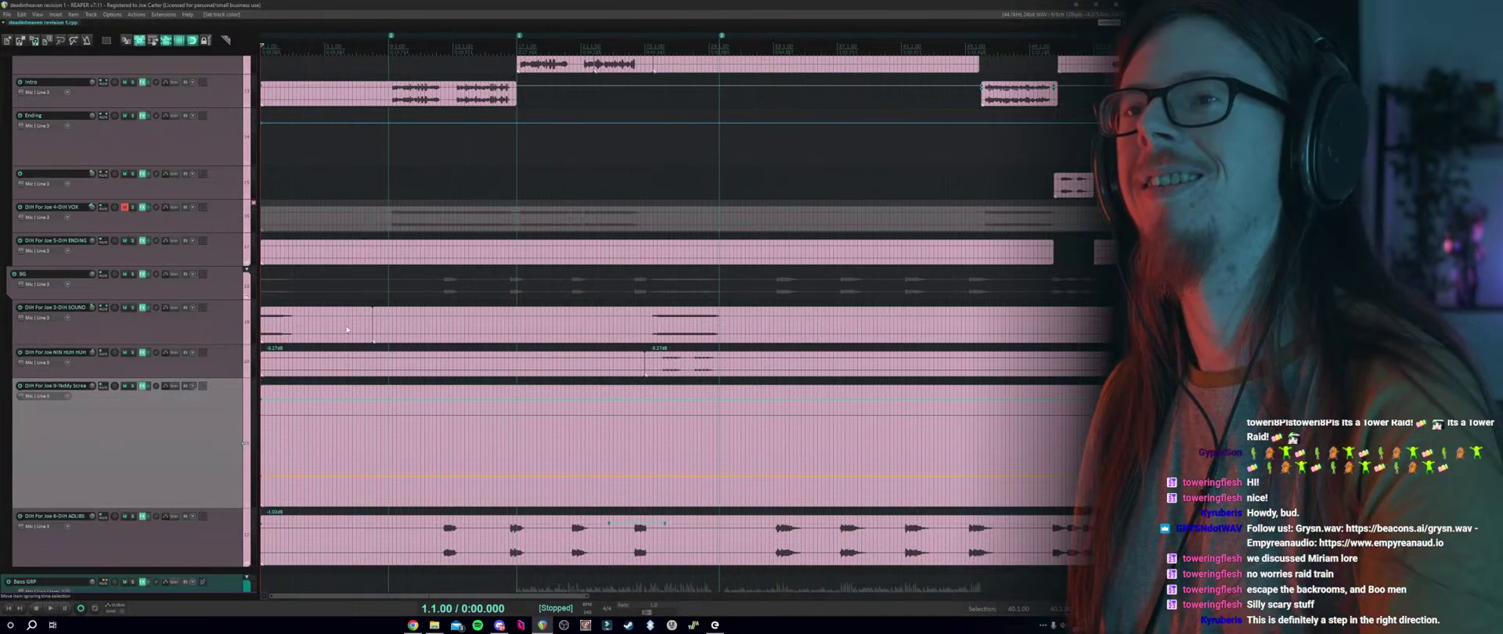
pyautogui.click(267, 289)
pyautogui.scroll(-2, 187, 386)
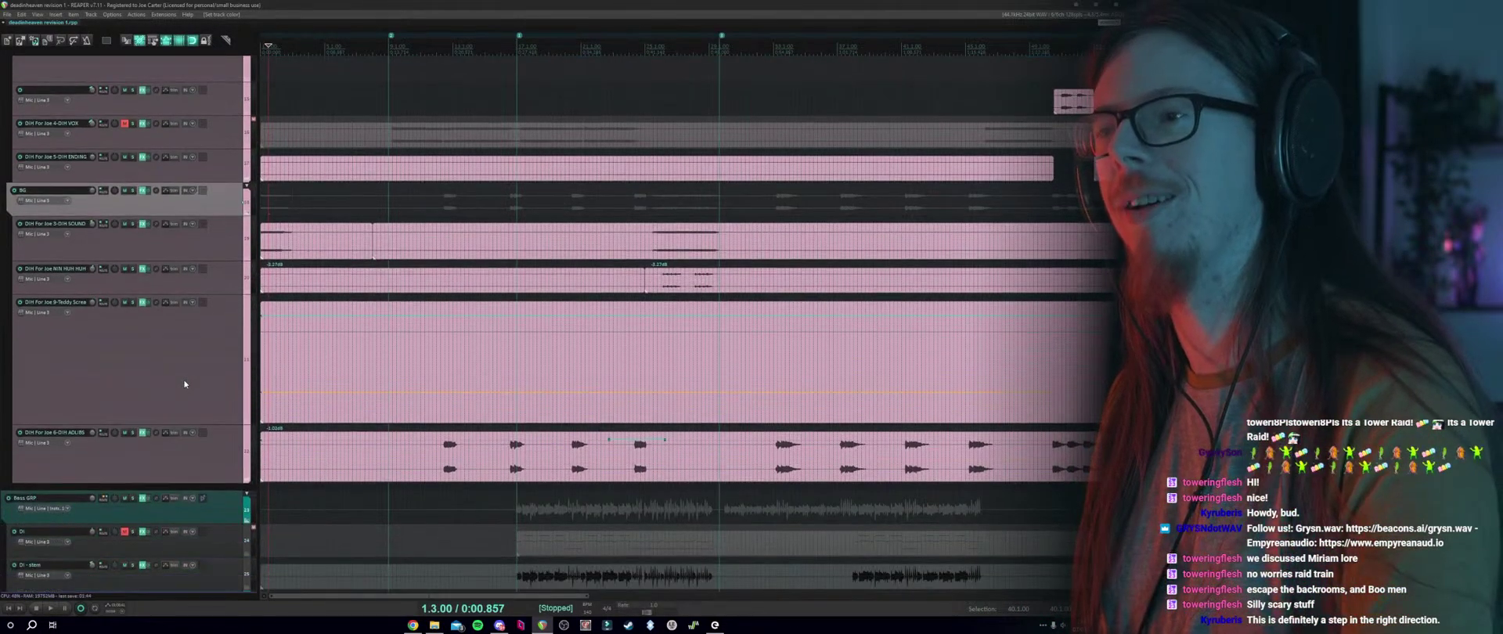
# Place the edit cursor at 25.3.00 on the first track under the BG group and save the project.
pyautogui.click(444, 428)
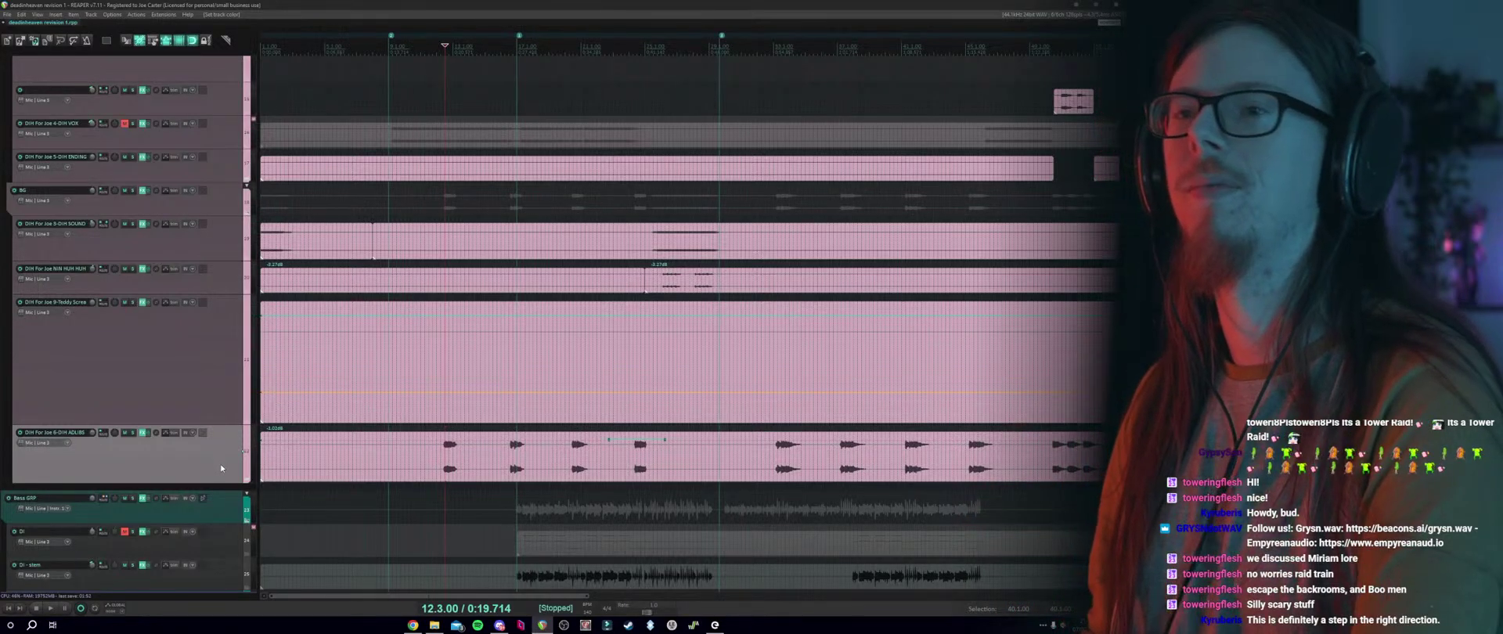
pyautogui.click(83, 374)
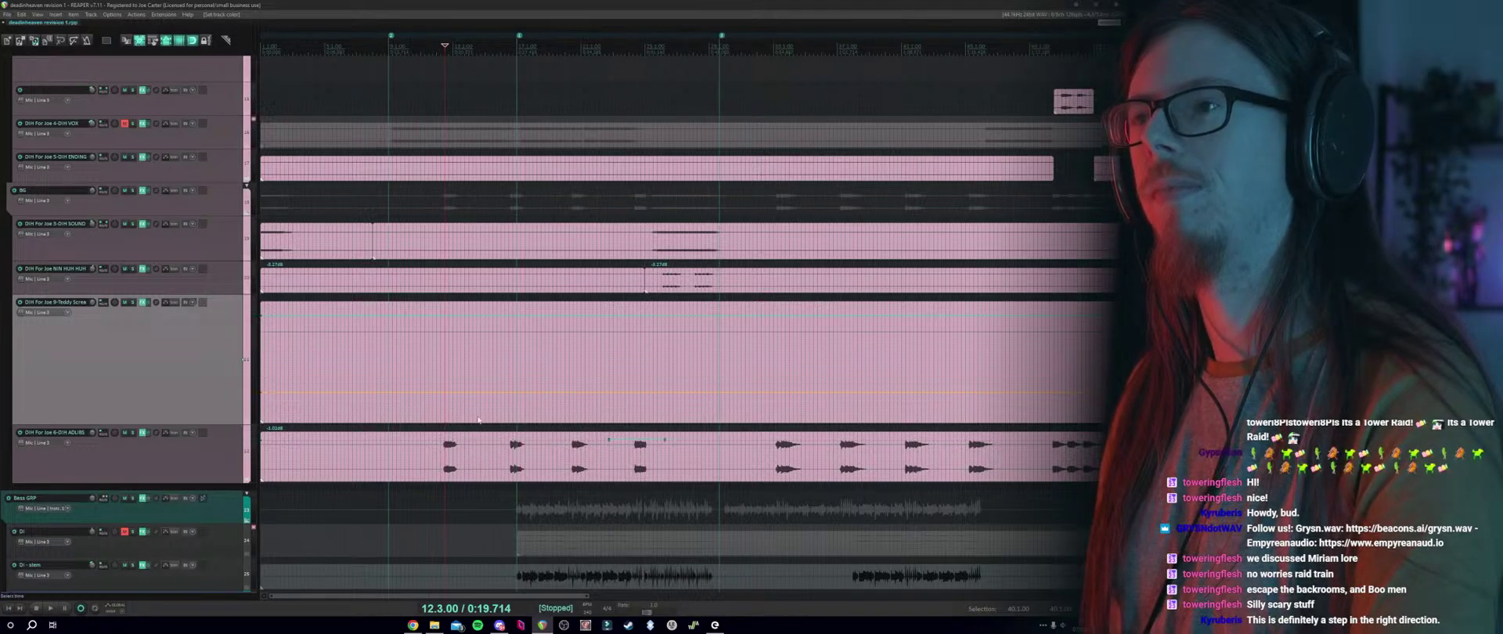
pyautogui.click(654, 213)
pyautogui.click(652, 217)
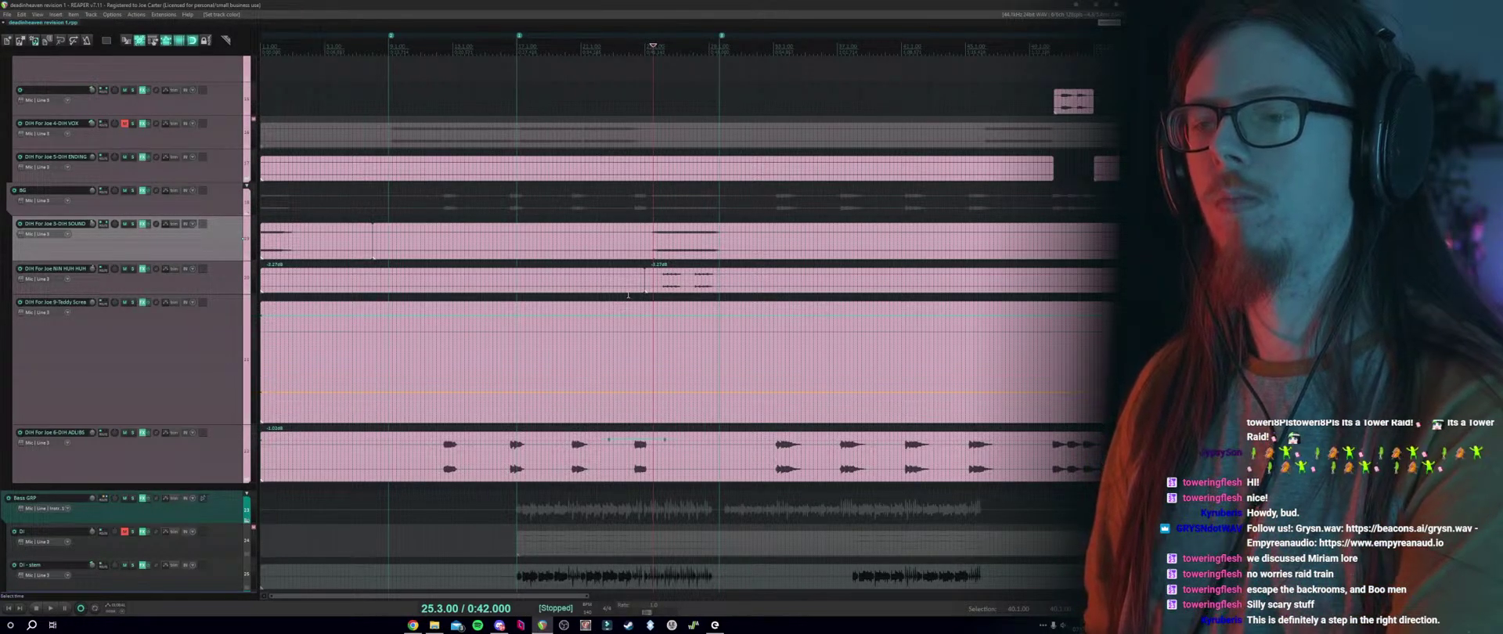
pyautogui.click(7, 14)
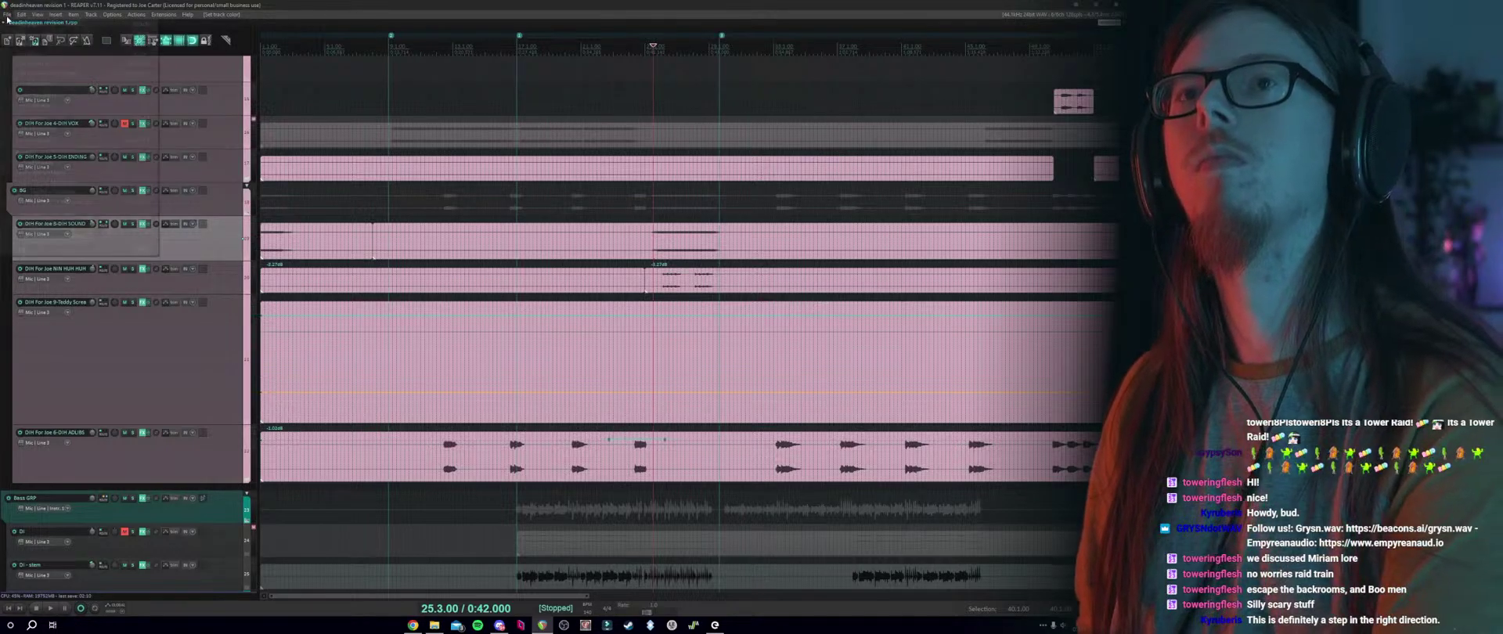
pyautogui.click(24, 54)
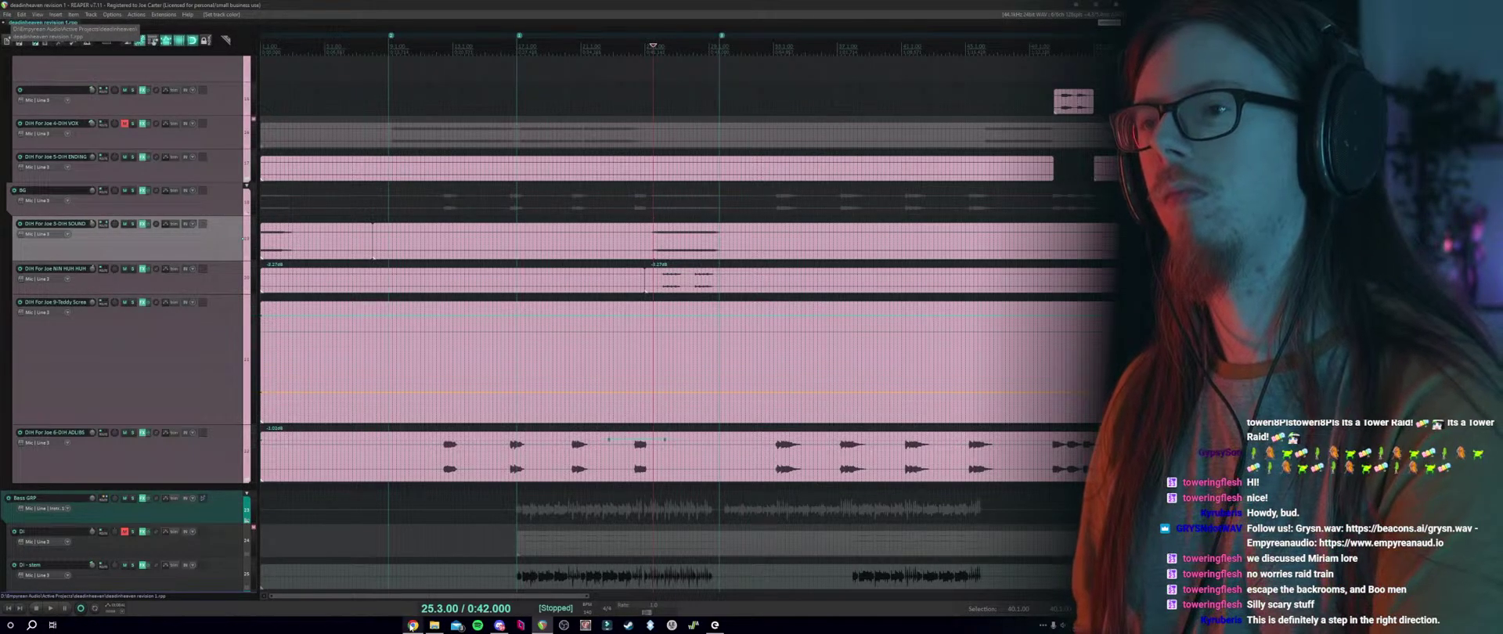
# Open the project's render settings and change the version number in the output file name to 3.
pyautogui.click(412, 625)
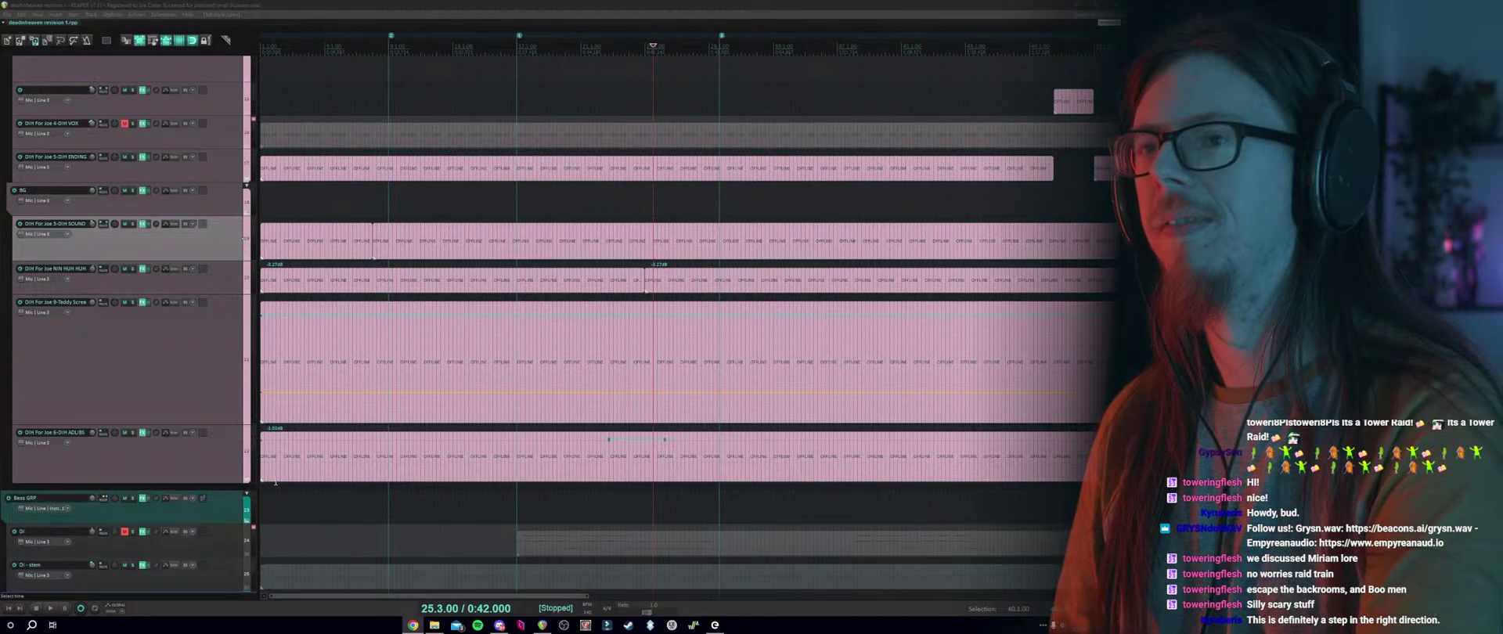
pyautogui.click(232, 477)
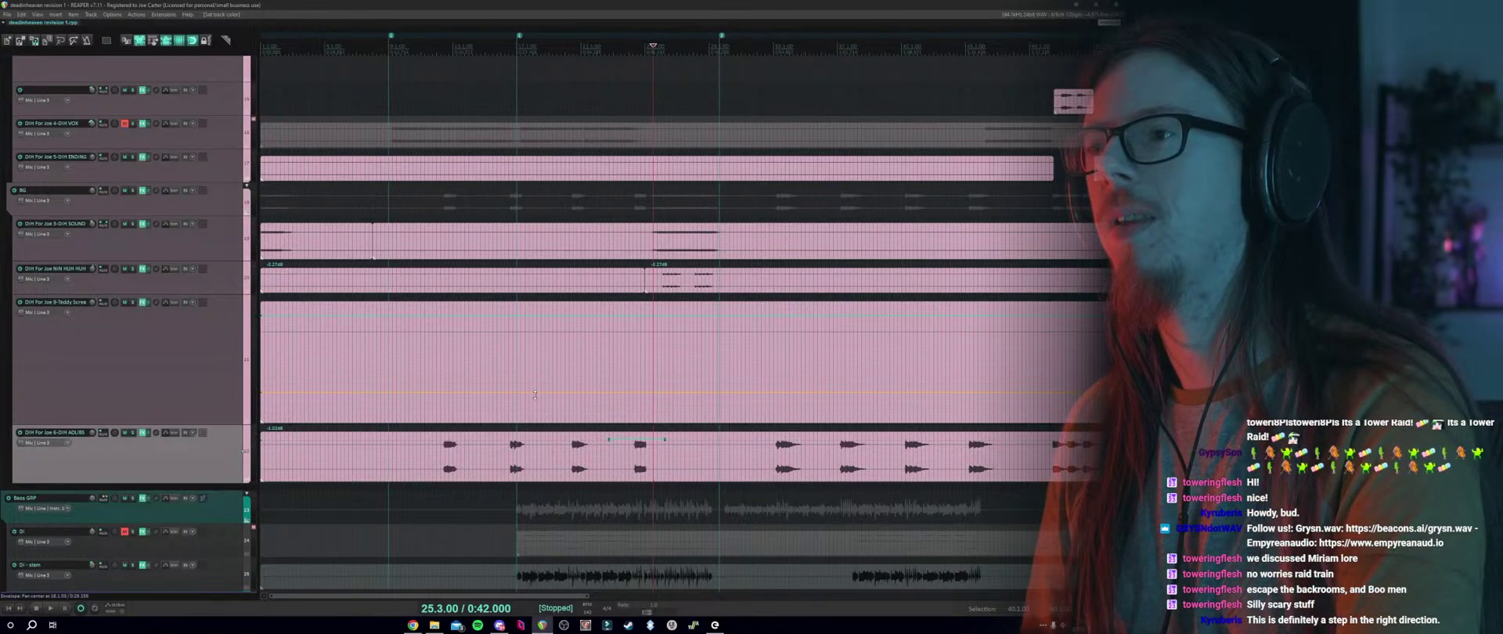
pyautogui.scroll(-10, 692, 346)
pyautogui.scroll(8, 692, 346)
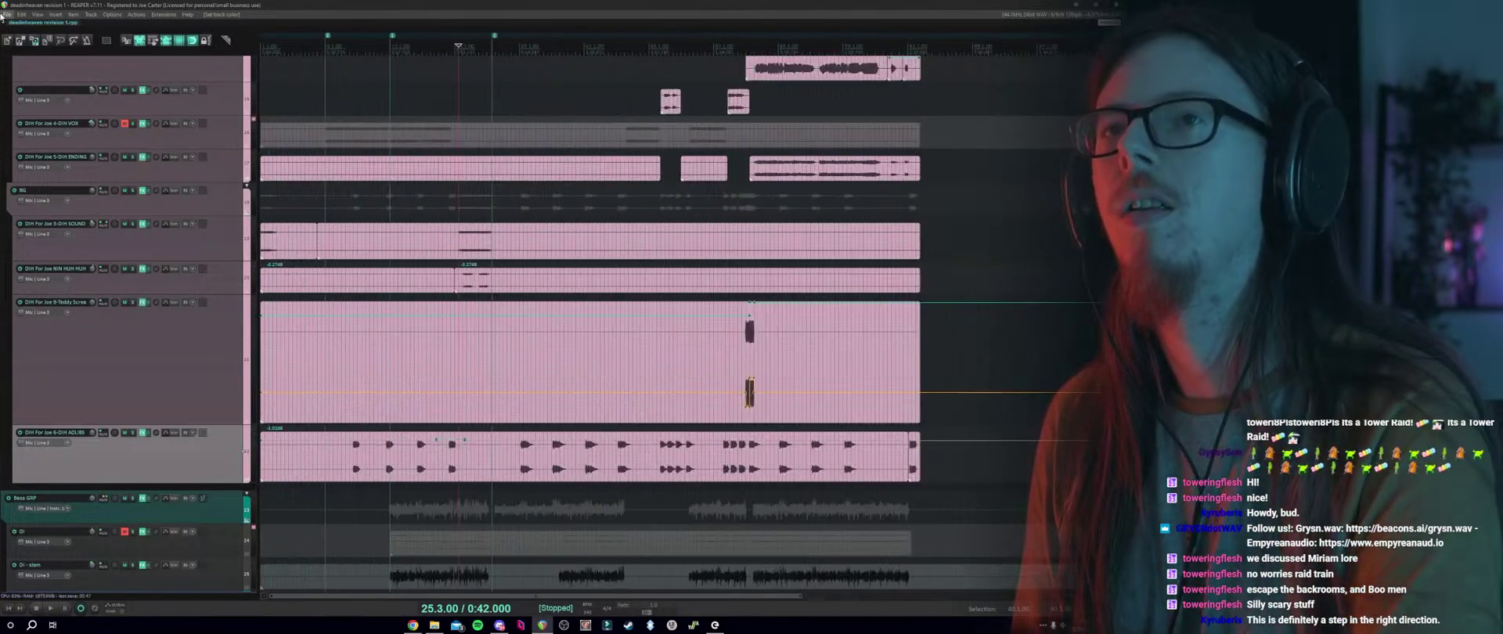
pyautogui.click(7, 14)
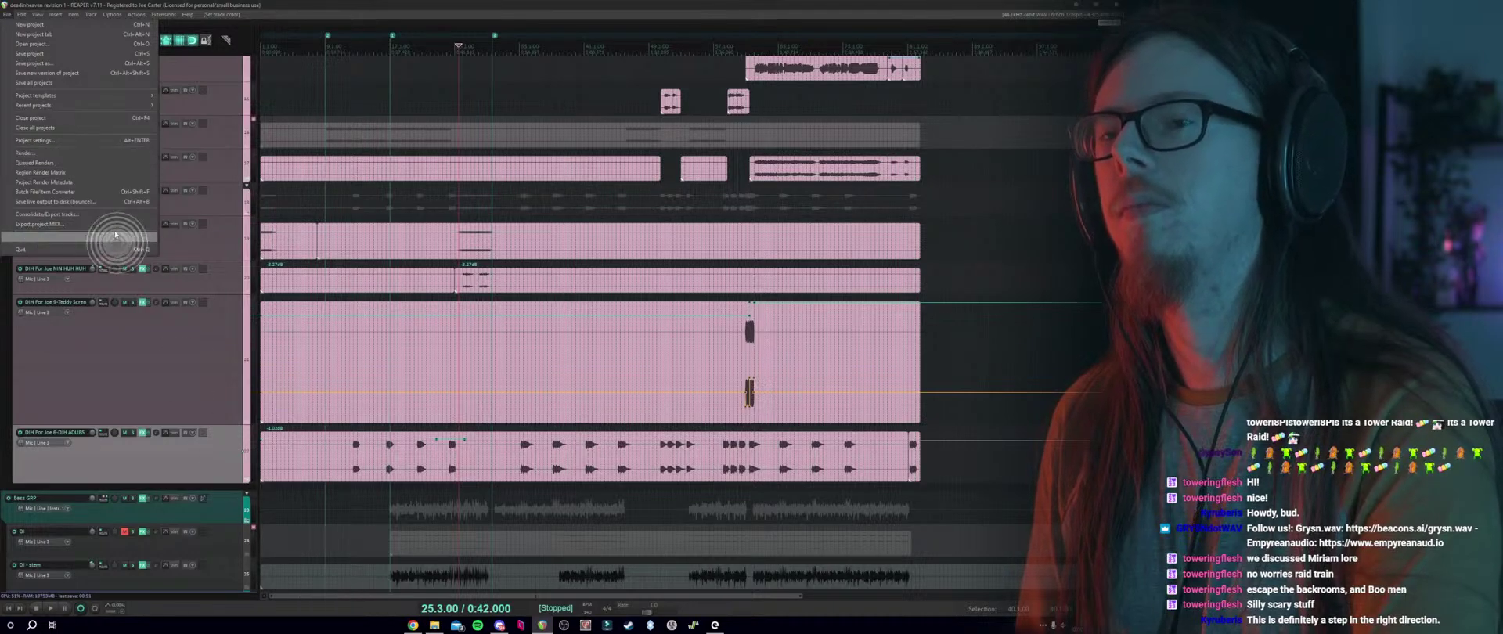
pyautogui.click(27, 152)
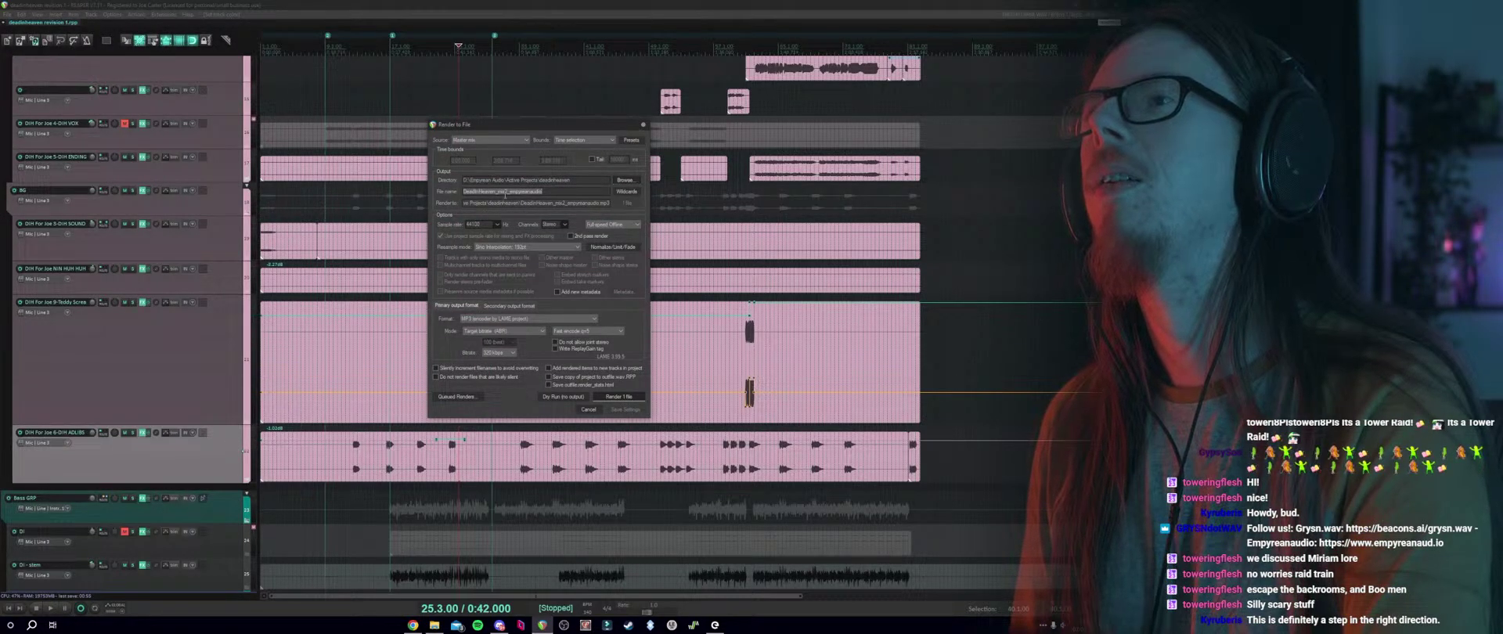
pyautogui.click(507, 192)
pyautogui.press('BackSpace')
pyautogui.write('3')
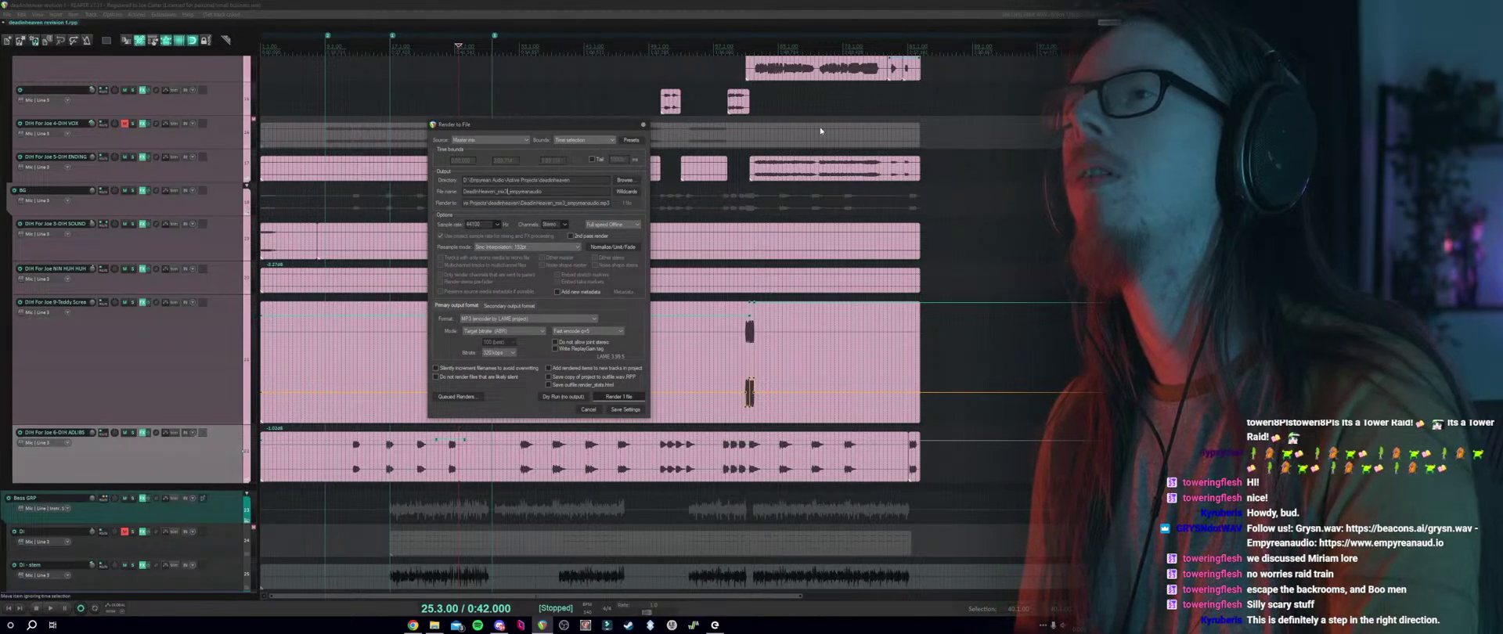
# Extend the time selection from the project start to just past the song's end and render it as an MP3.
pyautogui.moveTo(933, 105); pyautogui.dragTo(260, 104)
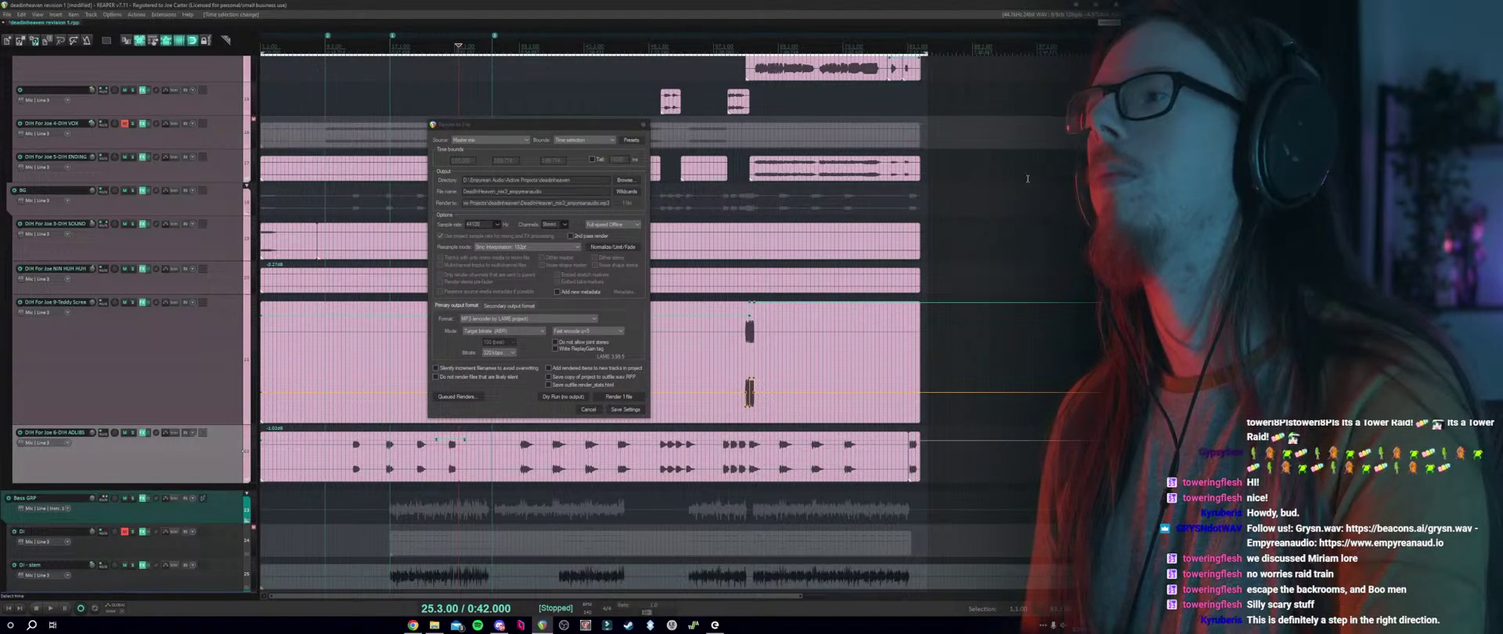
pyautogui.scroll(10, 595, 313)
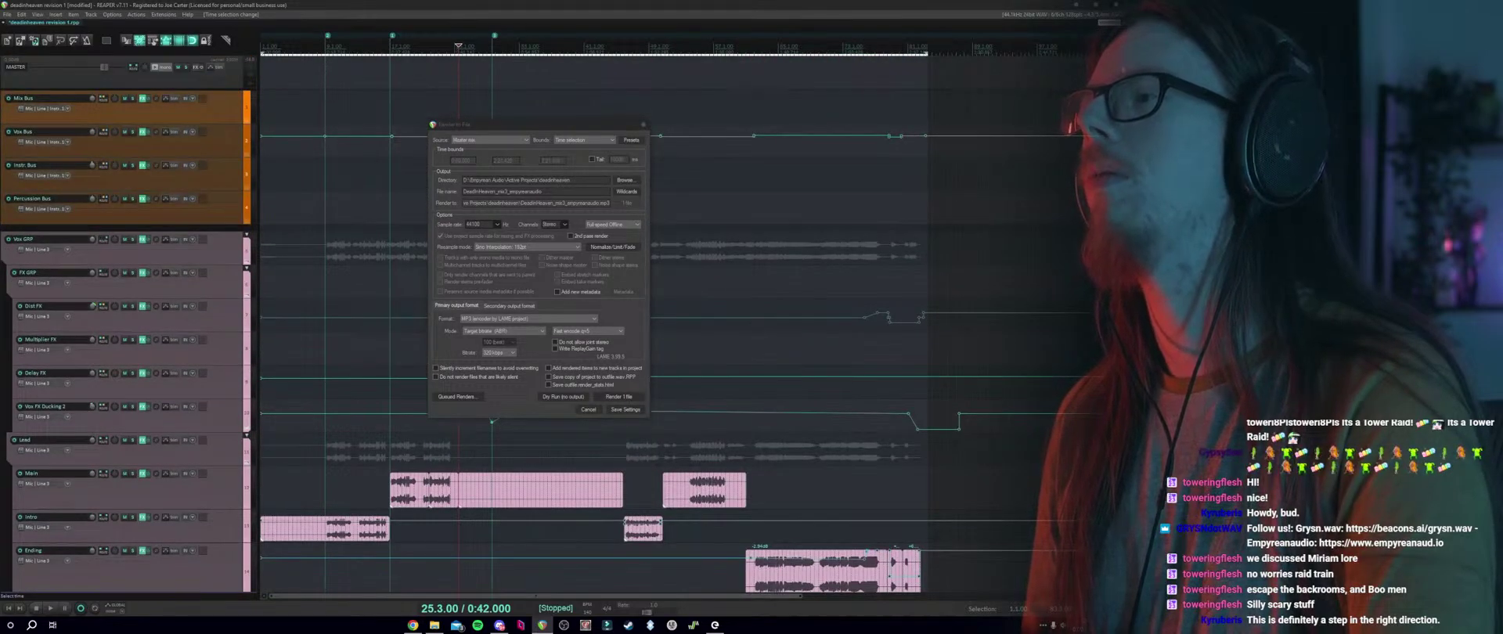
pyautogui.moveTo(927, 54); pyautogui.dragTo(950, 54)
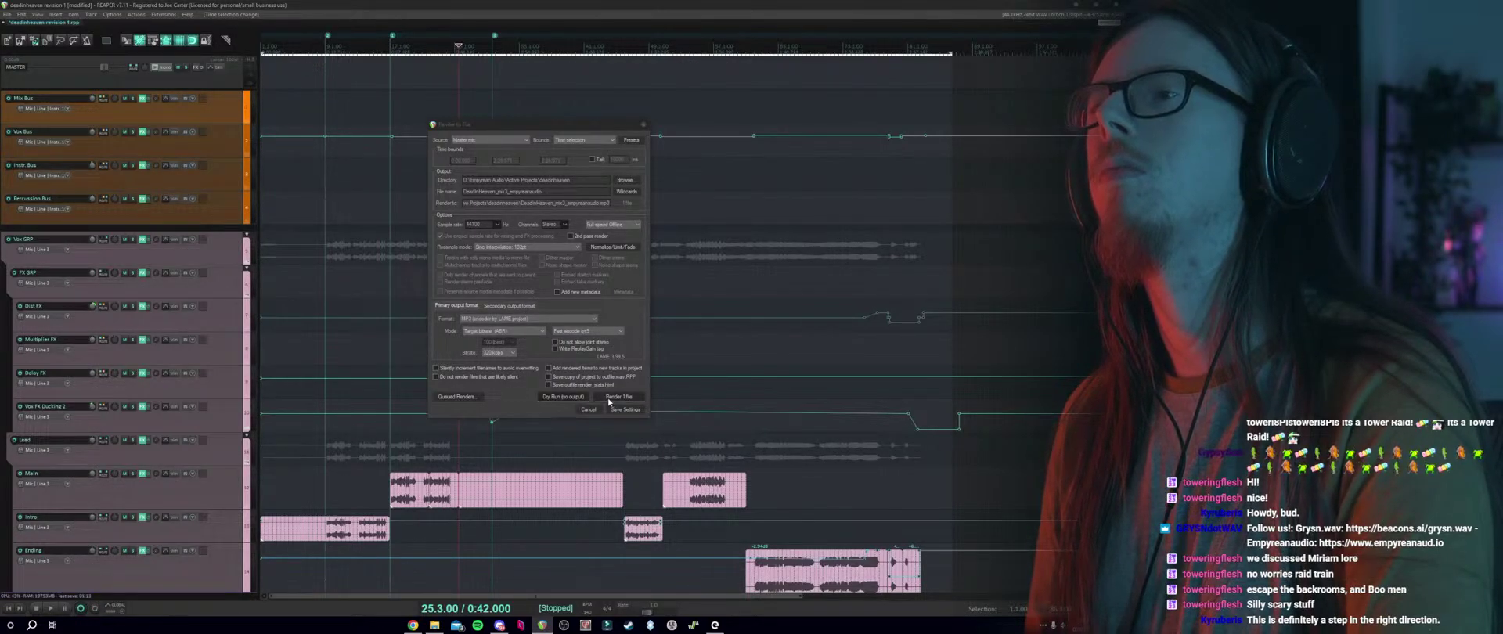
pyautogui.click(612, 398)
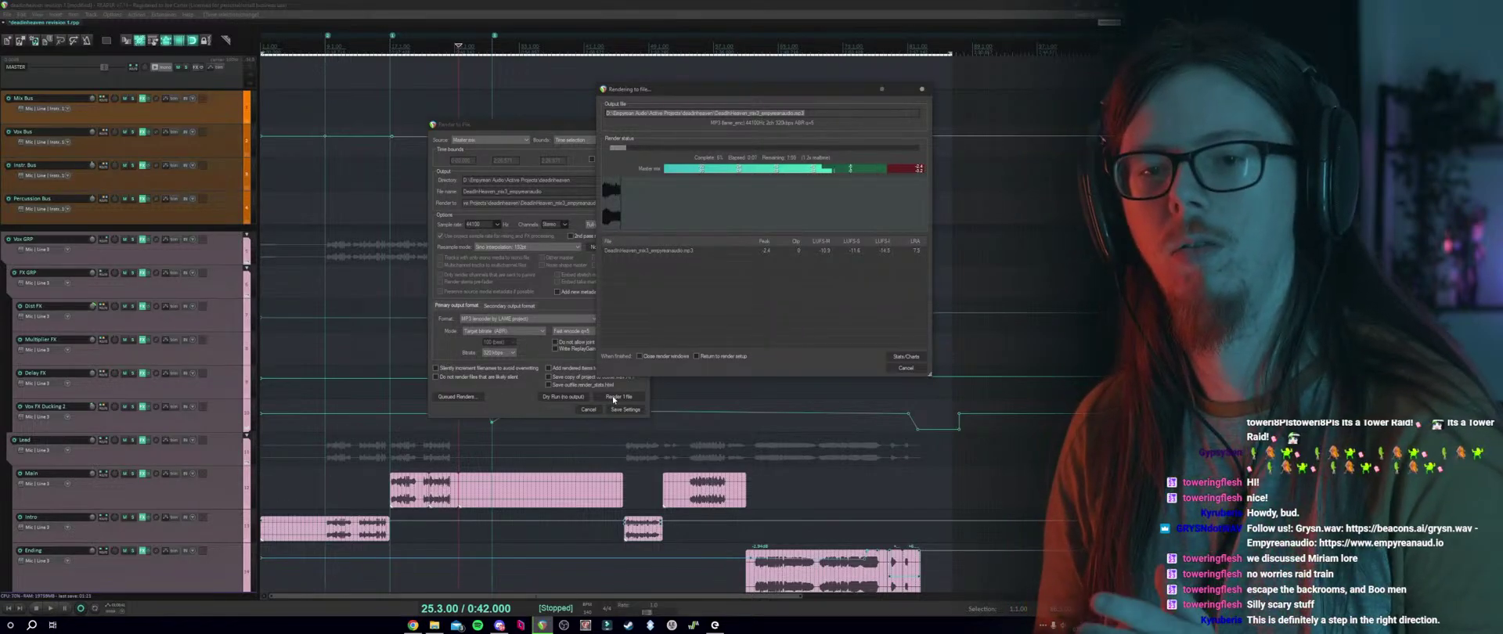
pyautogui.click(420, 605)
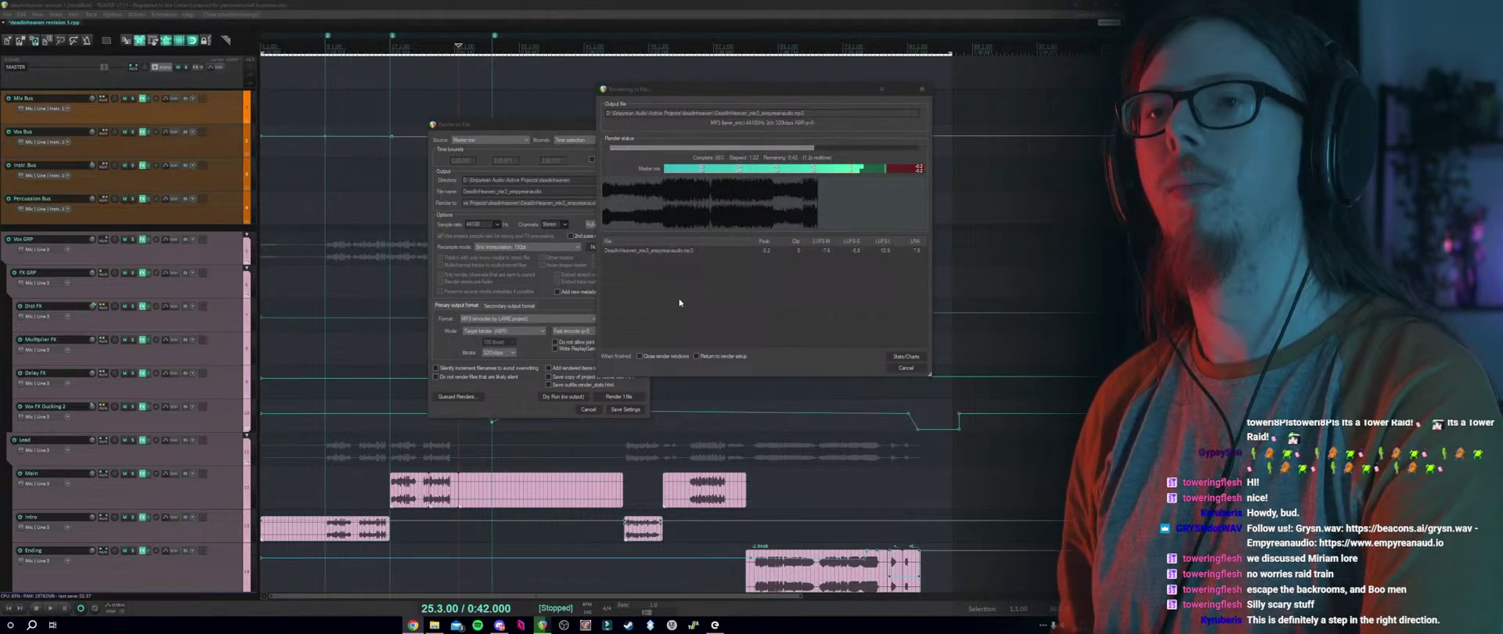
pyautogui.scroll(-5, 163, 338)
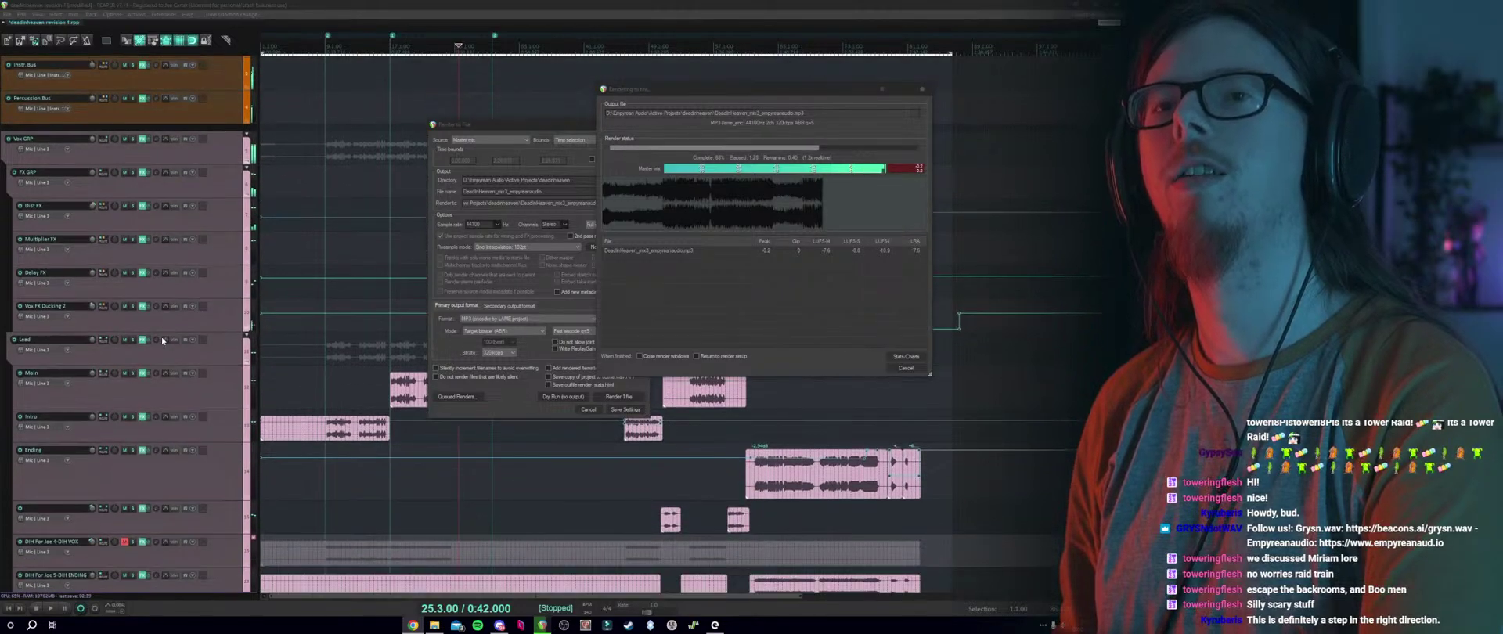
pyautogui.scroll(-2, 162, 337)
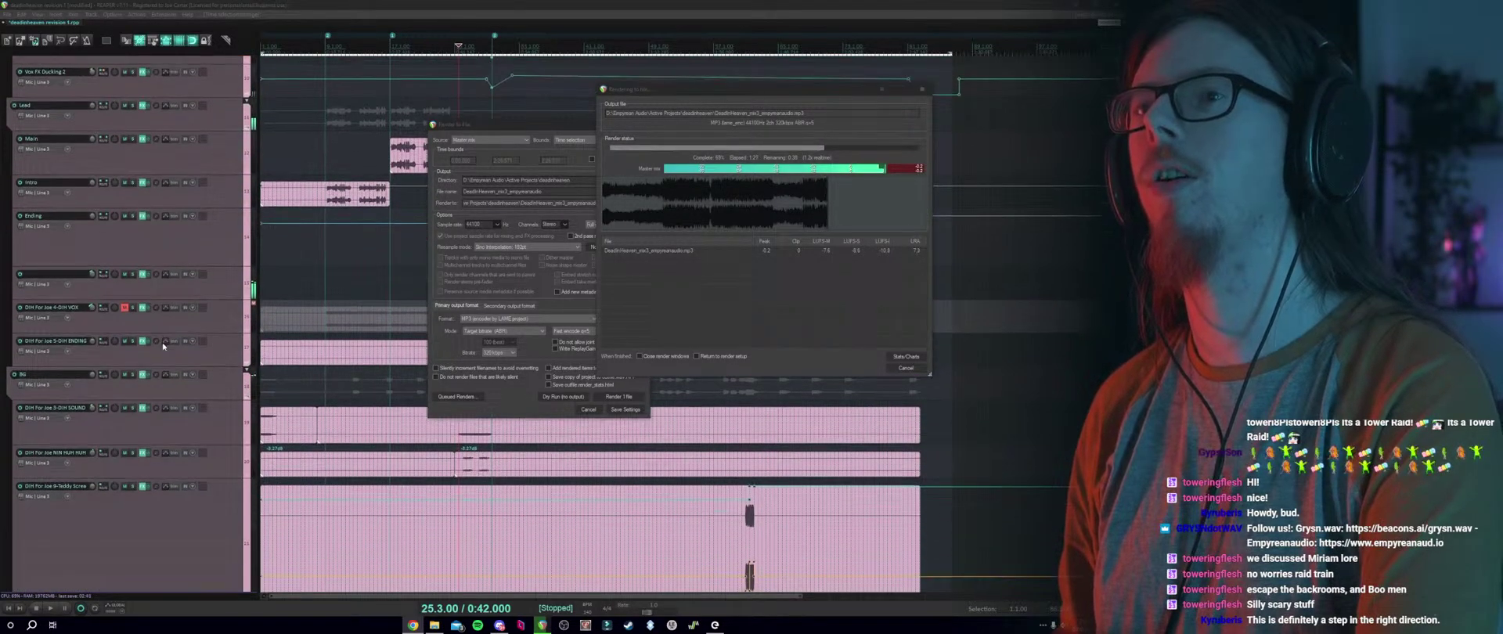
pyautogui.scroll(1, 167, 383)
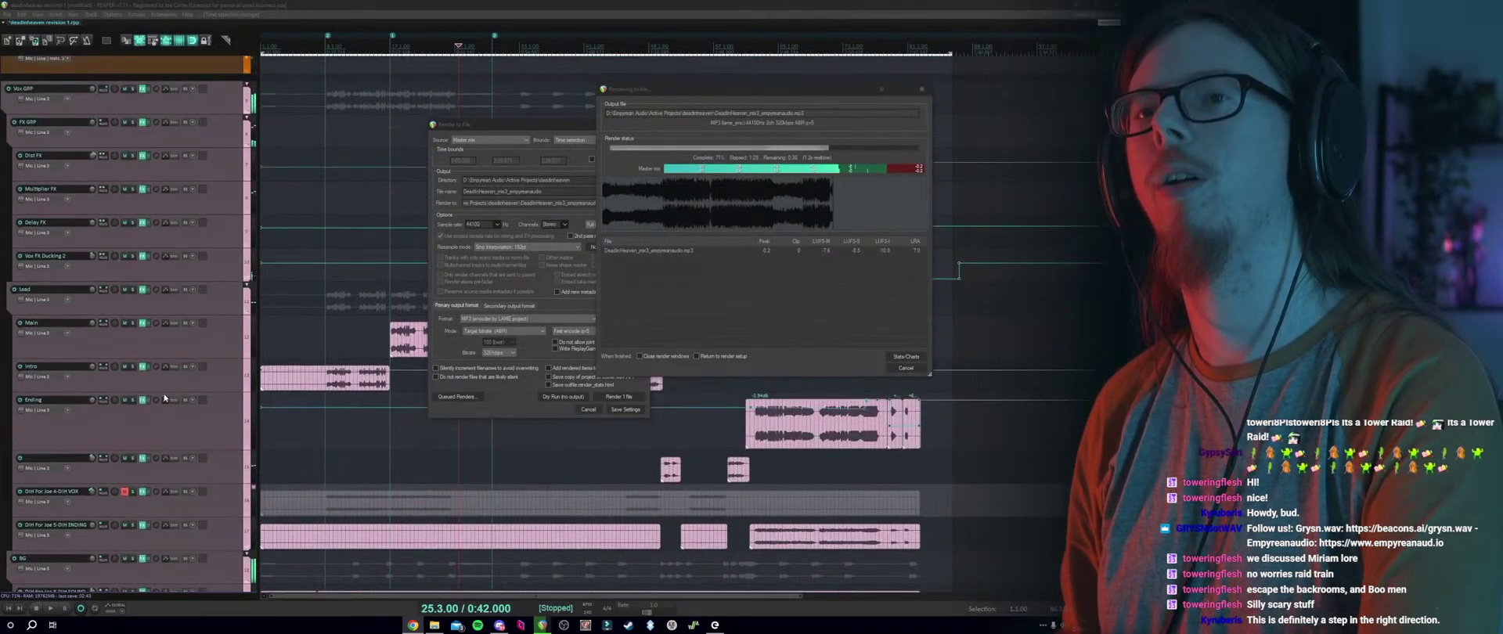
pyautogui.scroll(-3, 175, 448)
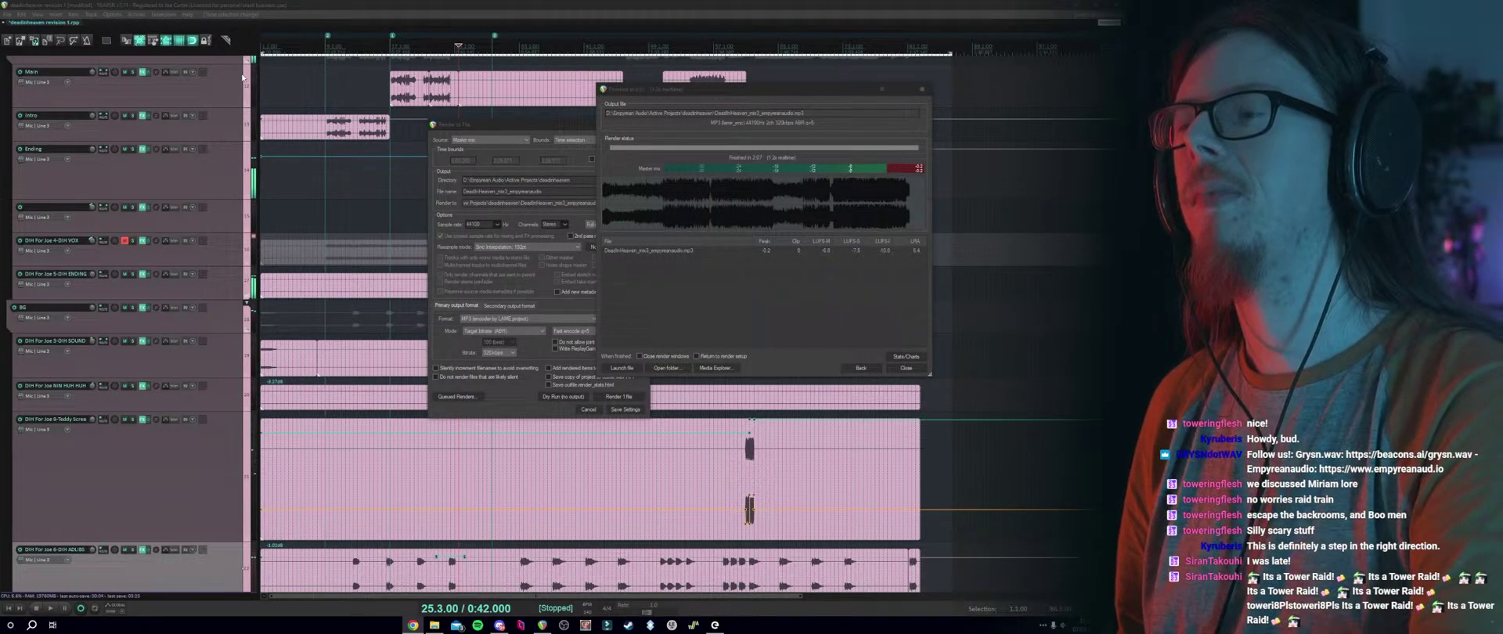
# Close the finished render and its settings, and save the project.
pyautogui.click(906, 368)
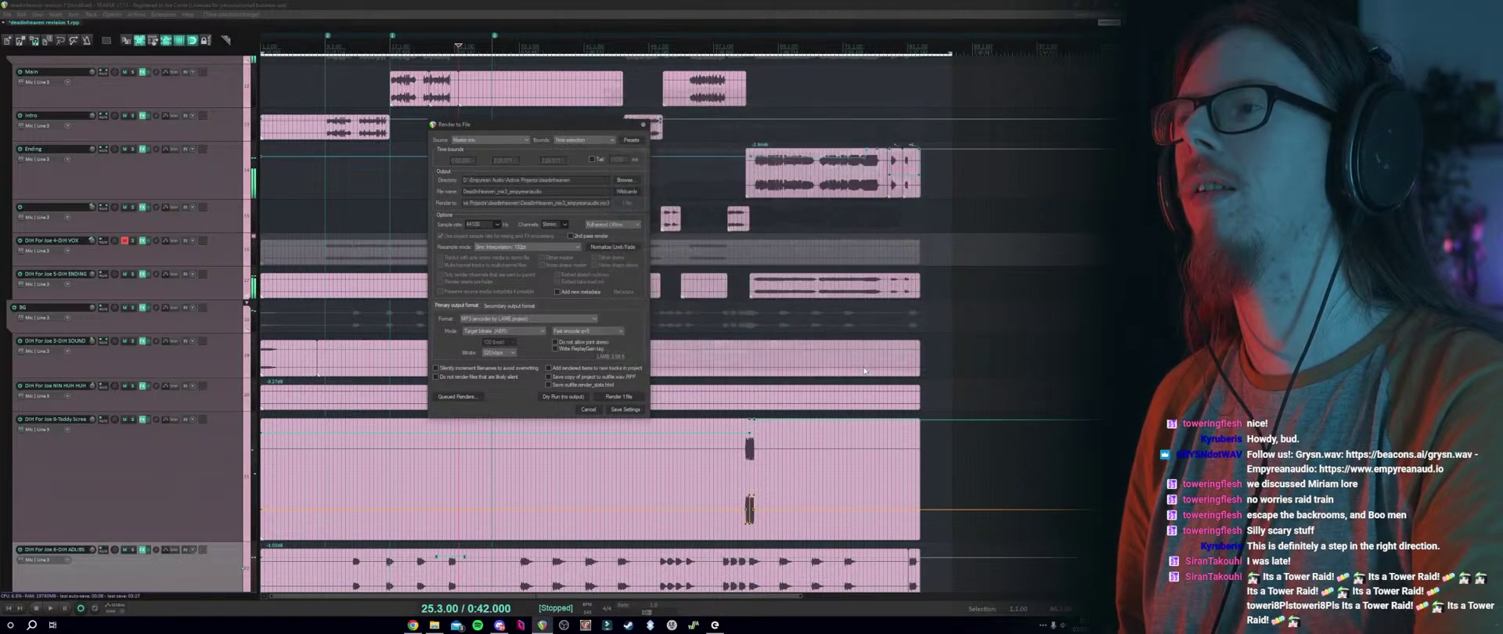
pyautogui.click(587, 409)
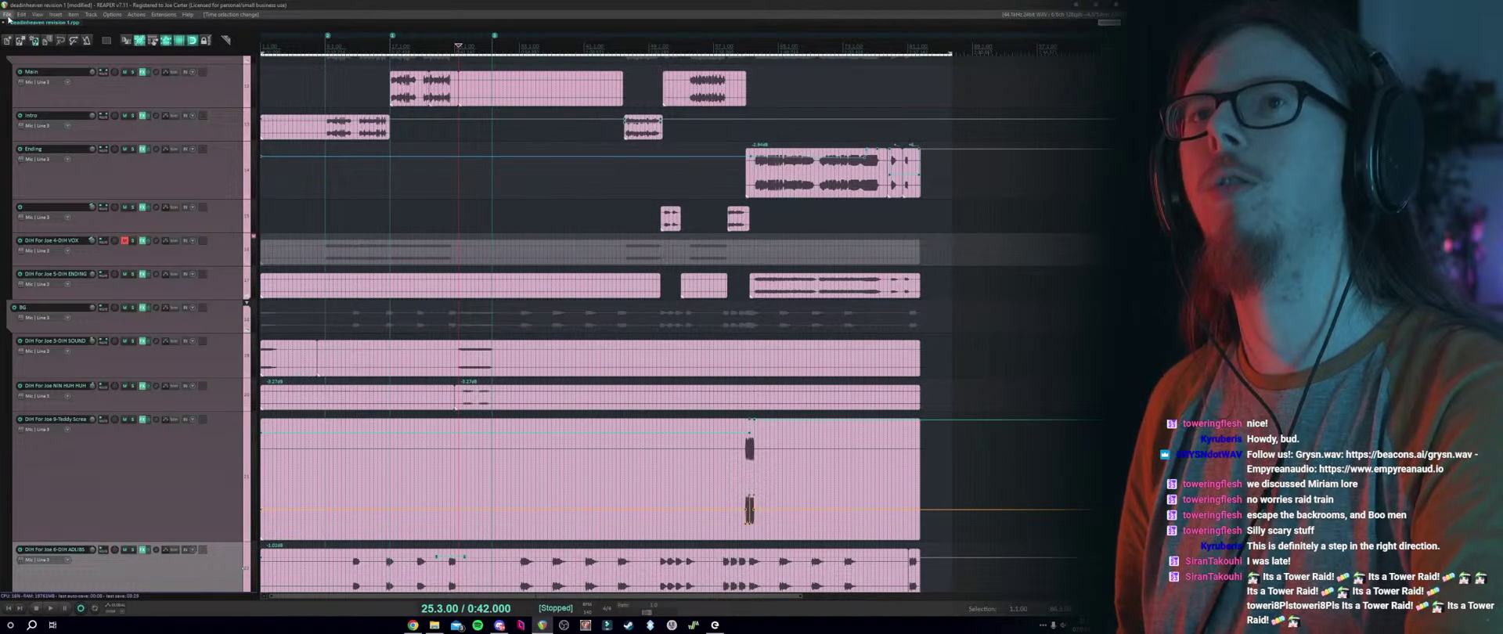
pyautogui.click(7, 14)
pyautogui.click(24, 54)
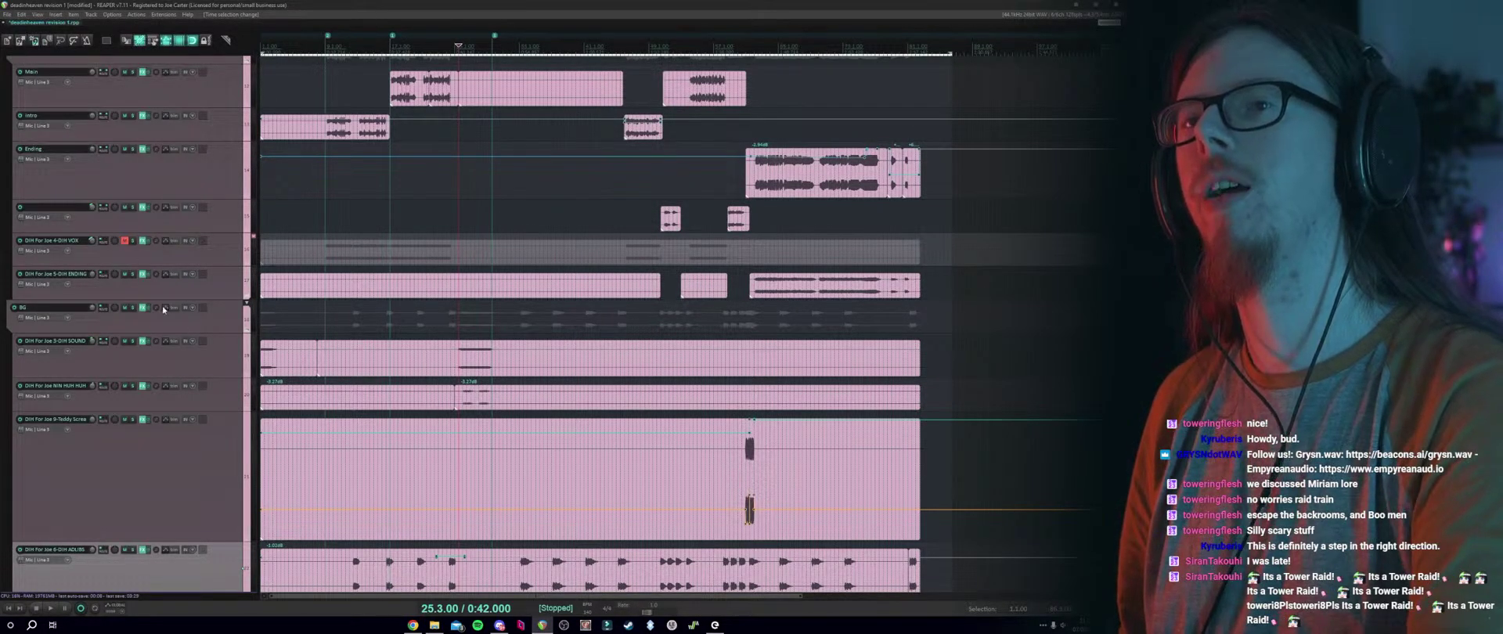
# Look over the tracks from the vocals down to the bass group and back up to the mix buses.
pyautogui.scroll(-2, 185, 329)
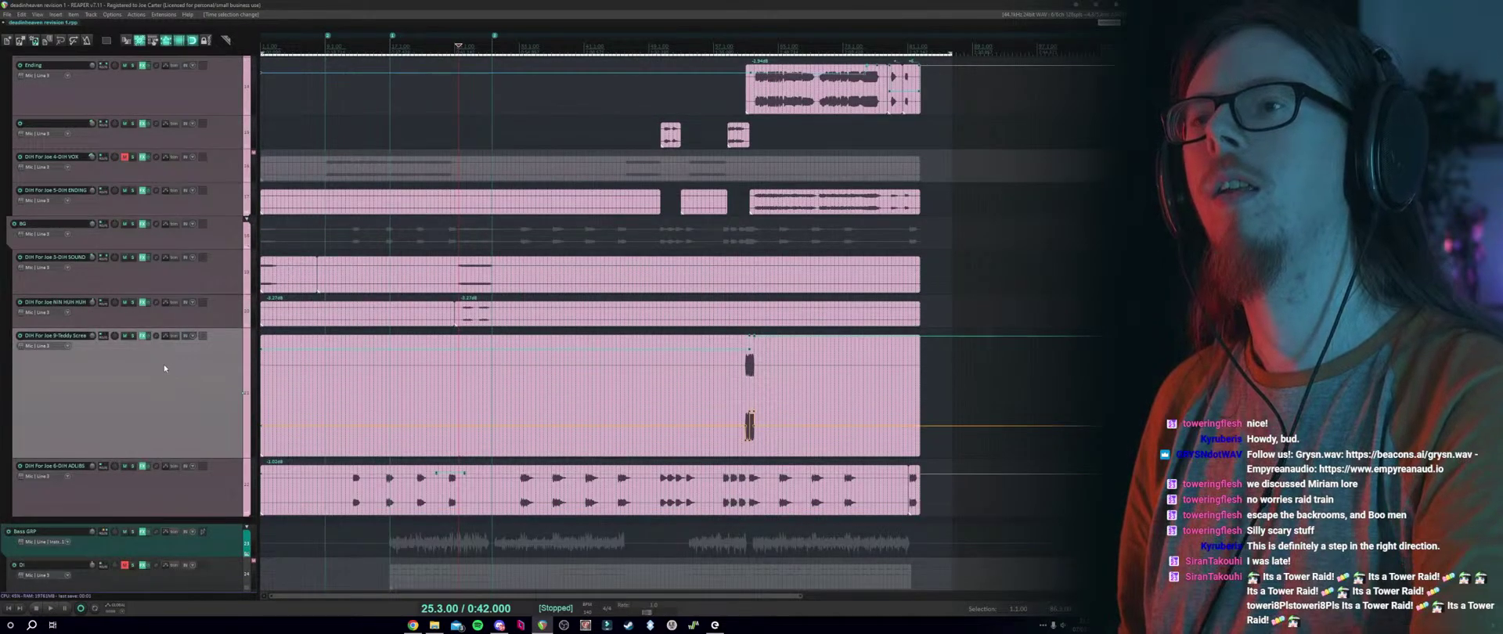
pyautogui.scroll(-2, 163, 364)
pyautogui.scroll(-2, 167, 340)
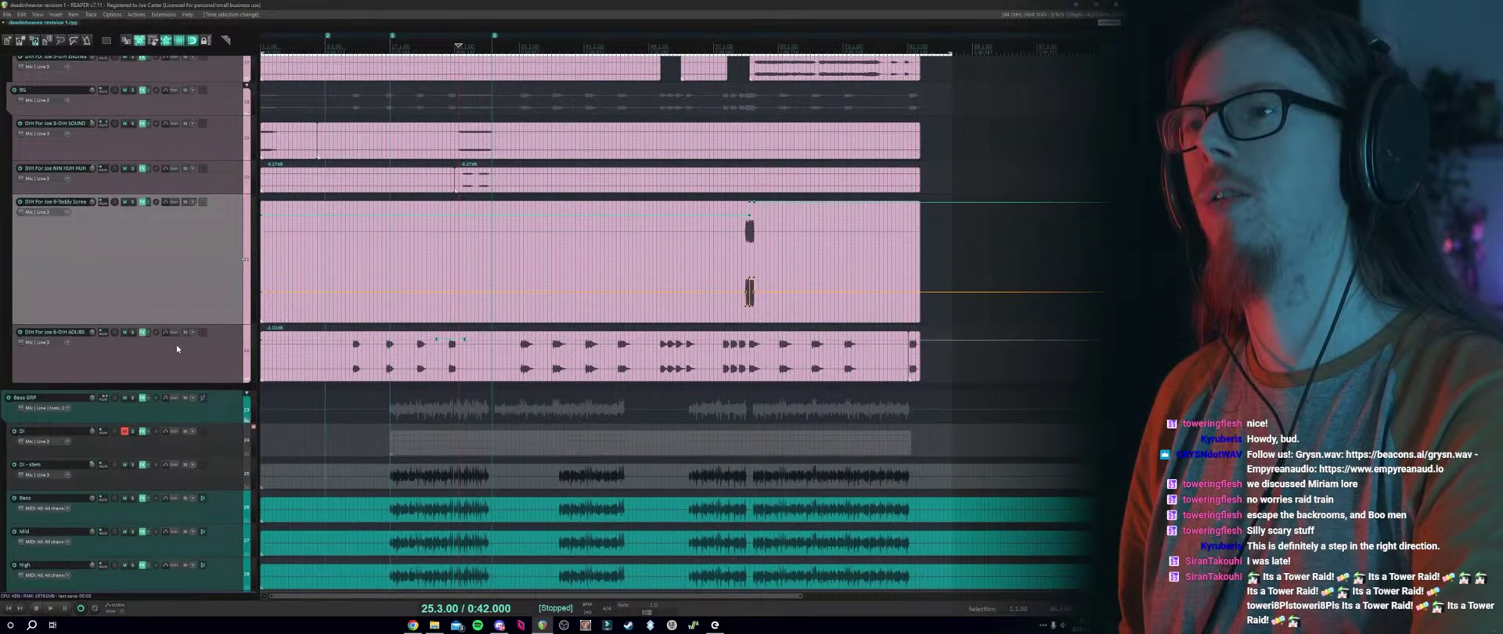
pyautogui.scroll(-2, 172, 346)
pyautogui.click(207, 360)
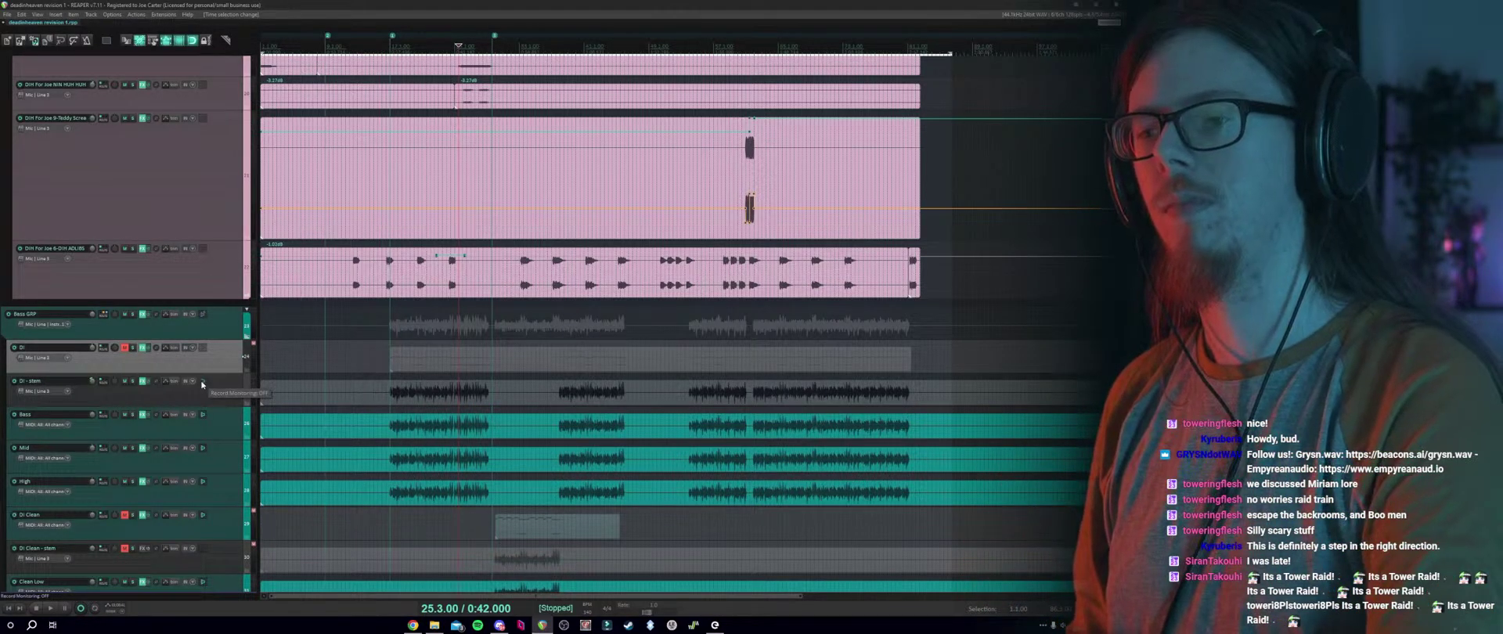
pyautogui.scroll(5, 180, 380)
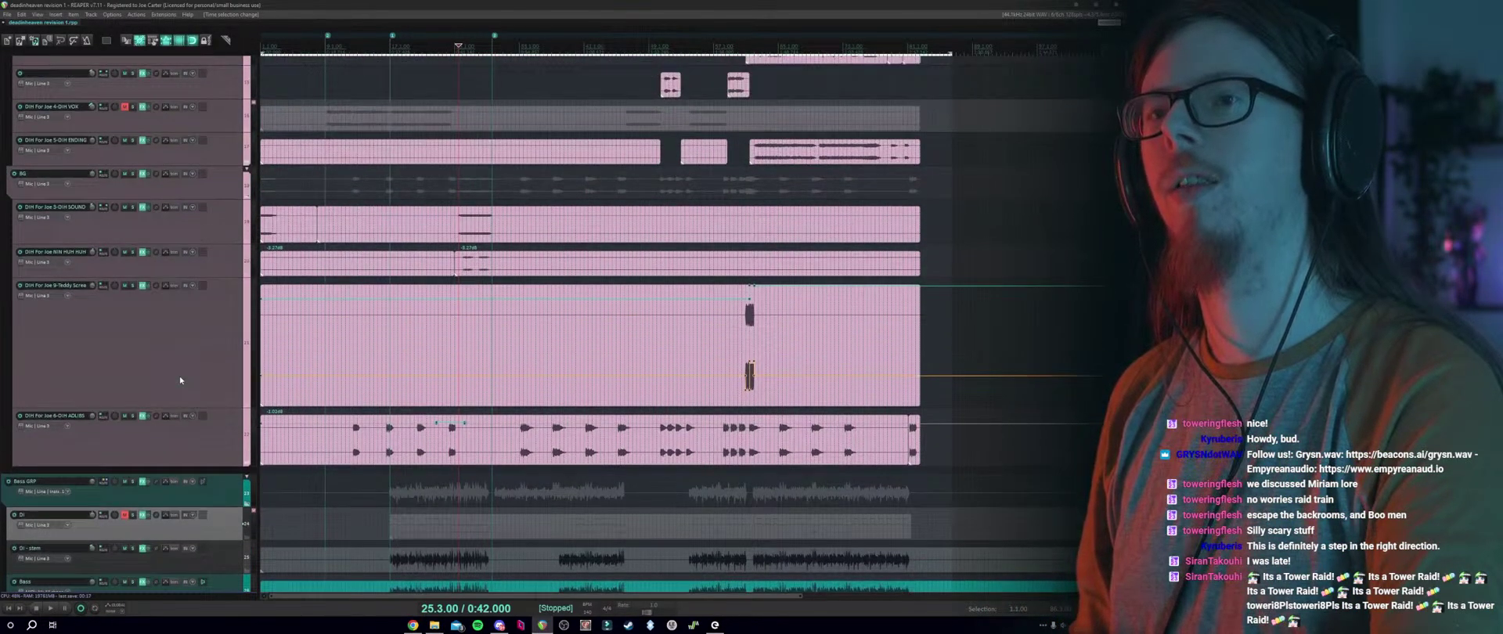
pyautogui.scroll(2, 180, 377)
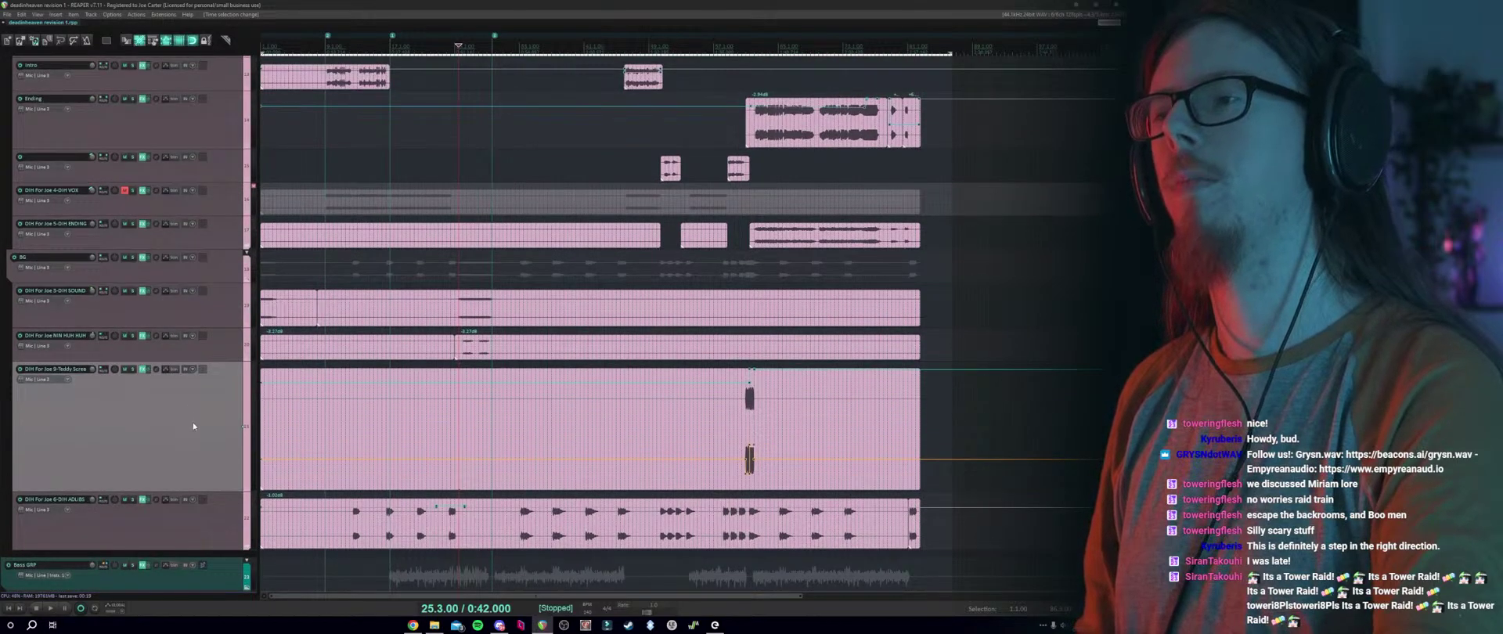
pyautogui.scroll(2, 191, 421)
pyautogui.scroll(3, 199, 415)
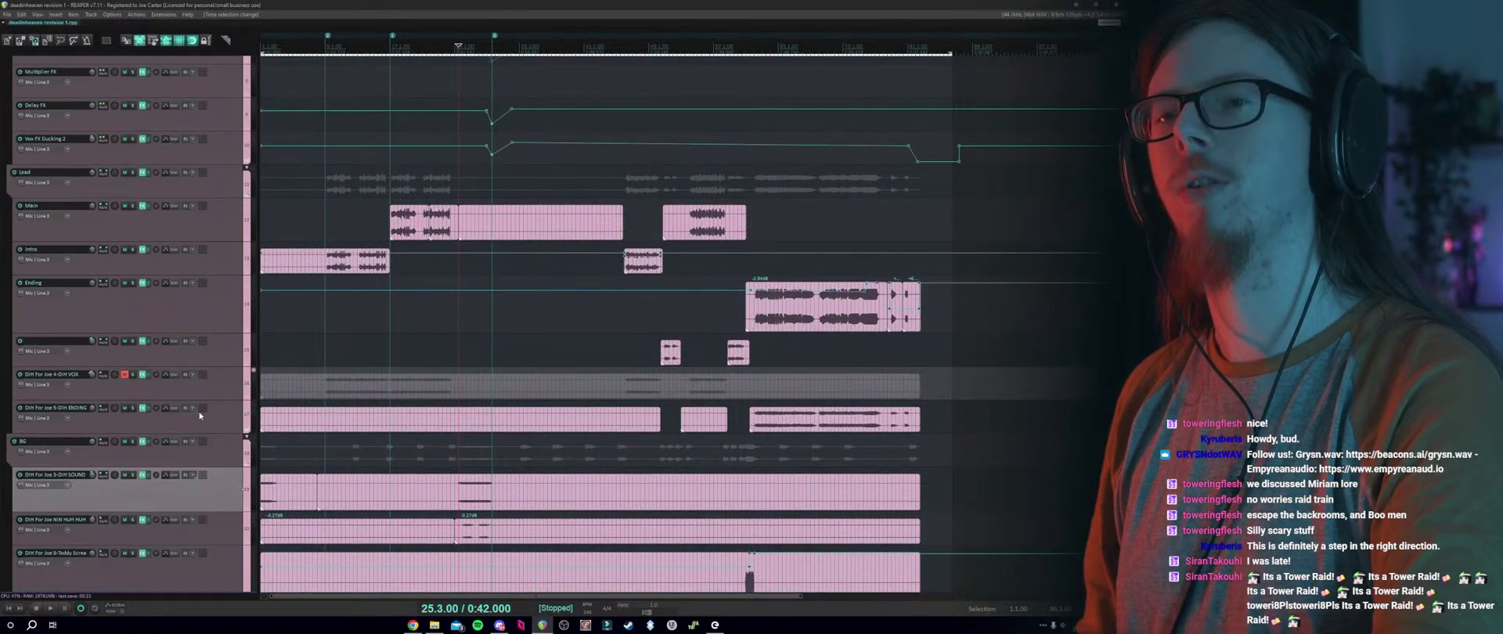
pyautogui.scroll(2, 207, 416)
pyautogui.scroll(4, 209, 415)
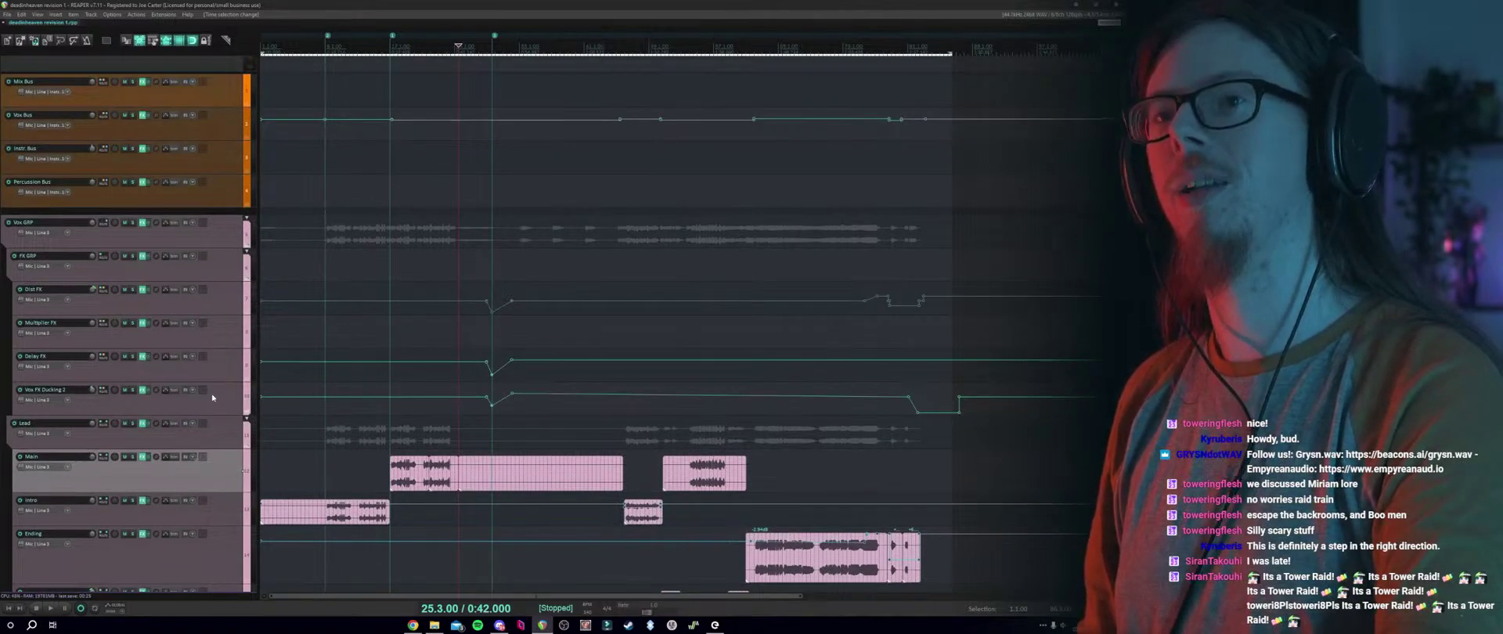
pyautogui.click(212, 397)
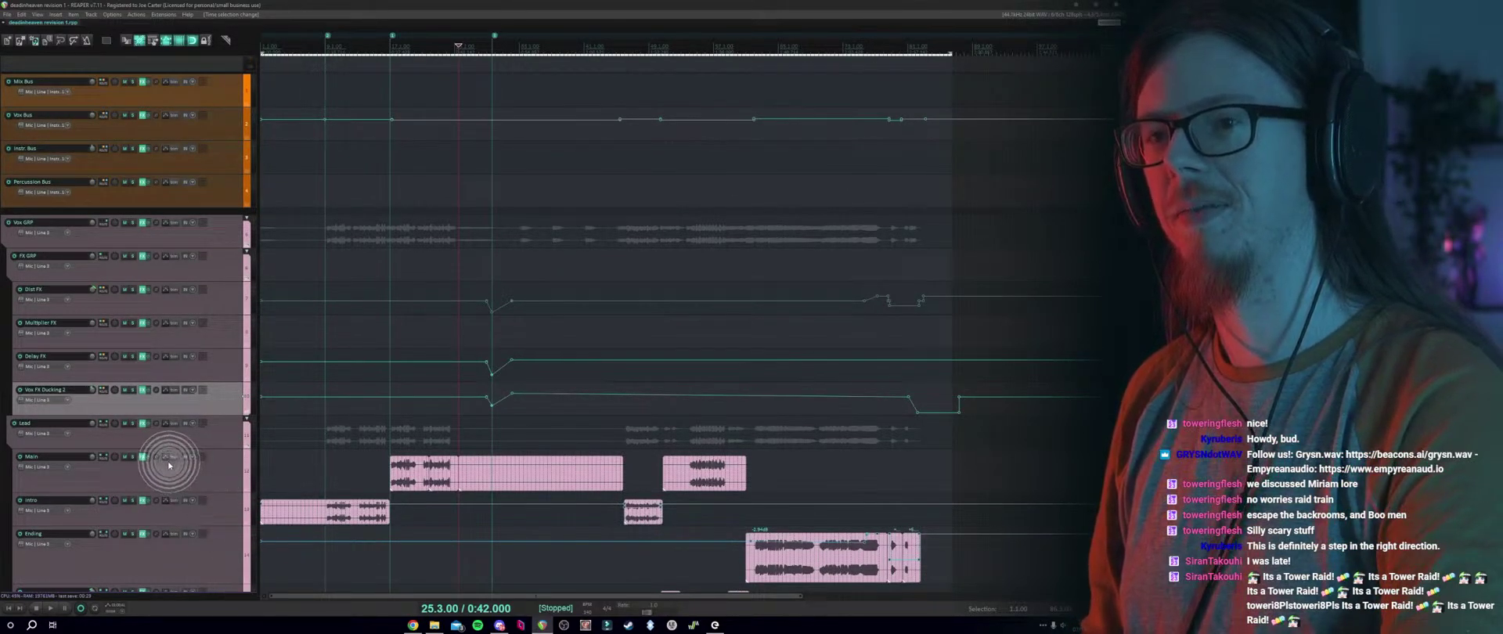
# Look over the arrangement from the lead vocals down through the bass tracks to the percussion and drums.
pyautogui.scroll(-6, 168, 465)
pyautogui.scroll(-7, 168, 465)
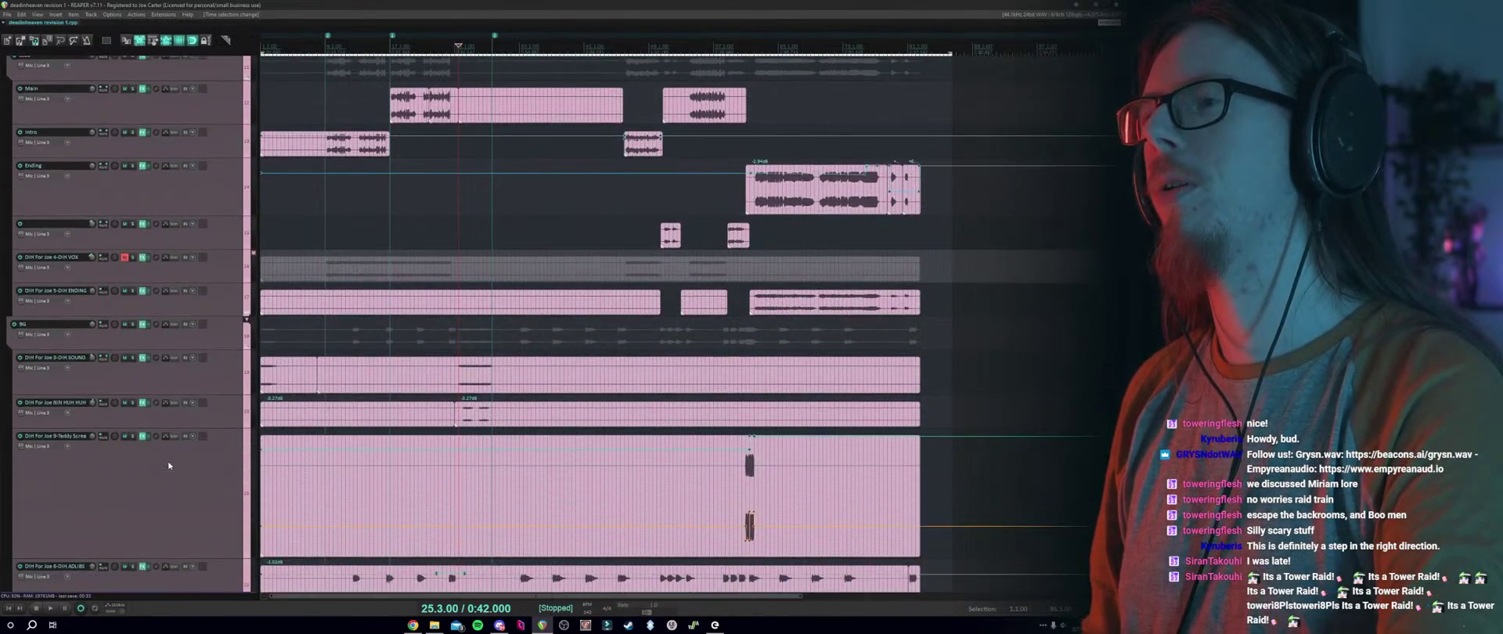
pyautogui.scroll(-9, 168, 465)
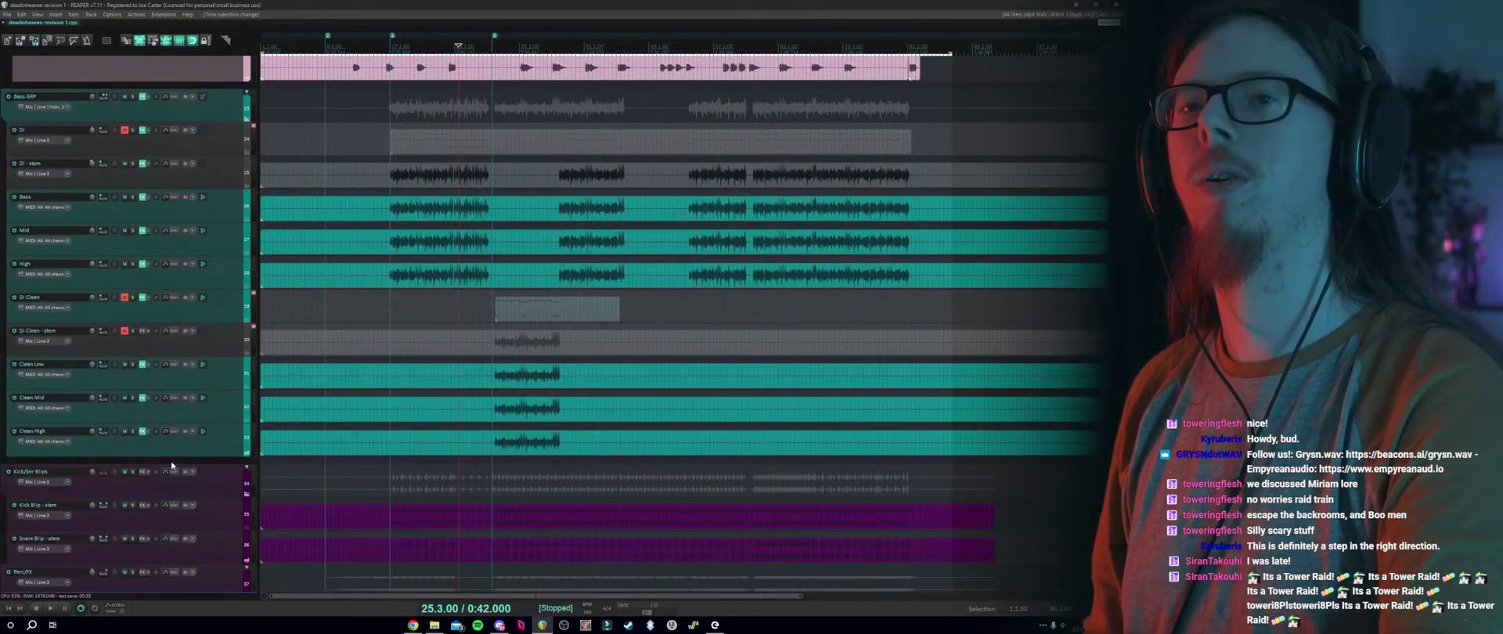
pyautogui.scroll(-1, 172, 466)
pyautogui.scroll(-2, 175, 473)
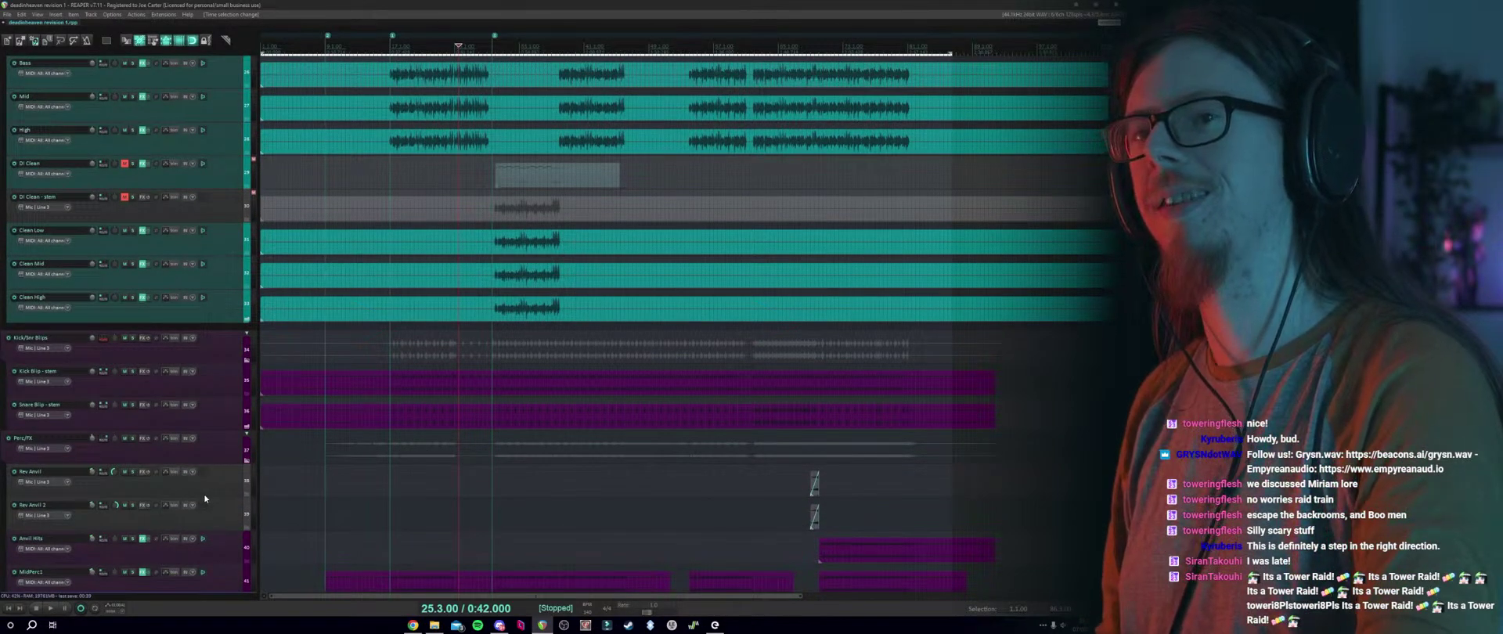
pyautogui.scroll(-3, 205, 493)
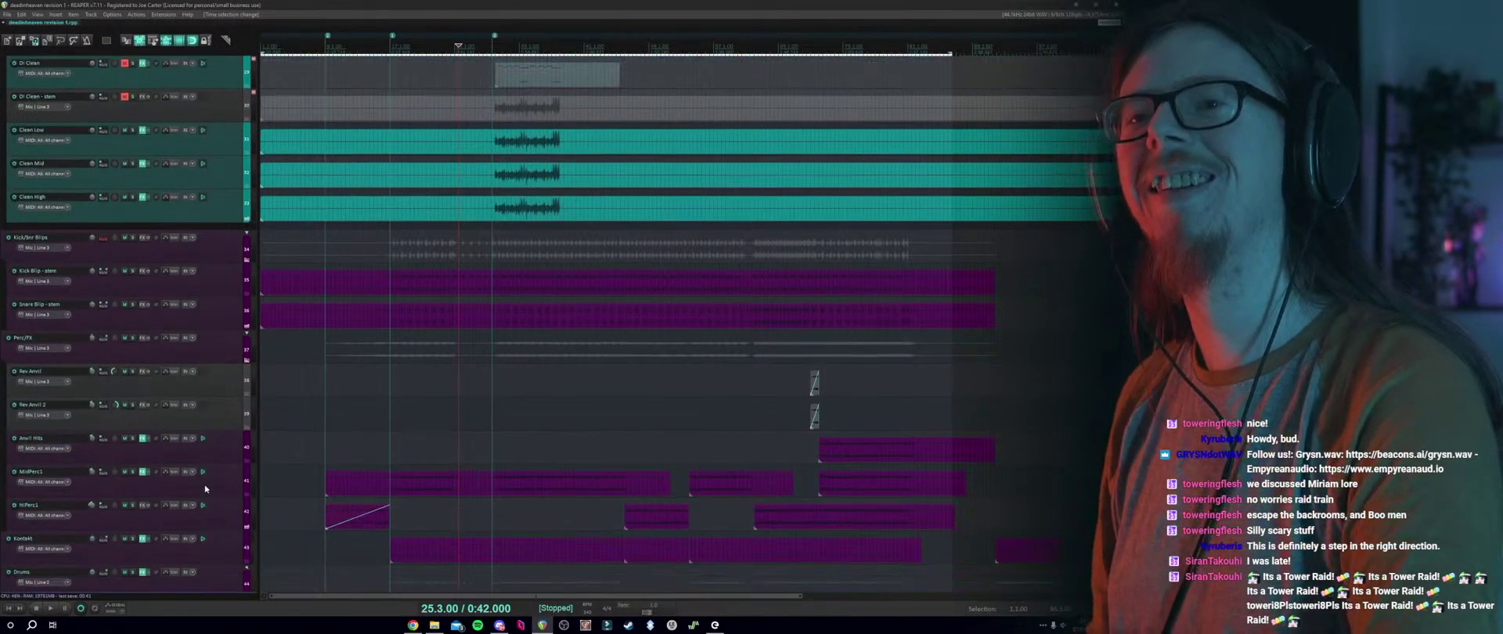
pyautogui.scroll(-1, 206, 487)
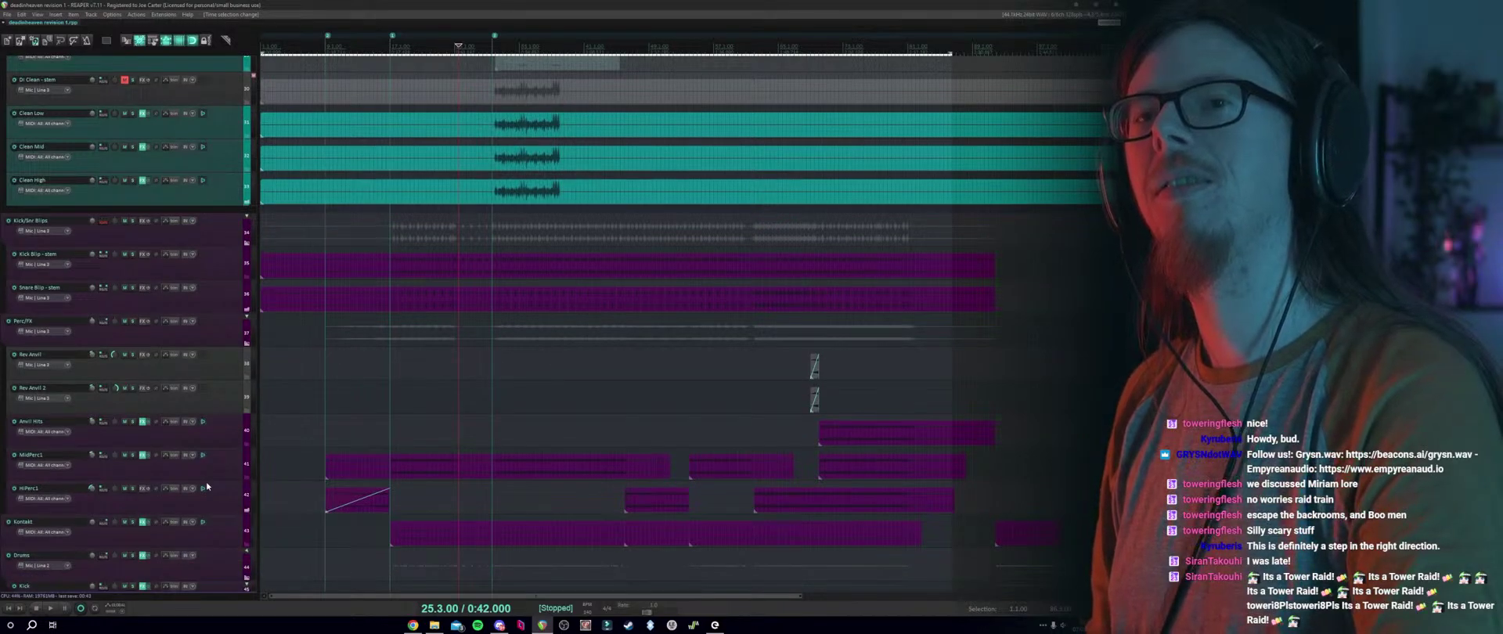
pyautogui.scroll(-2, 209, 493)
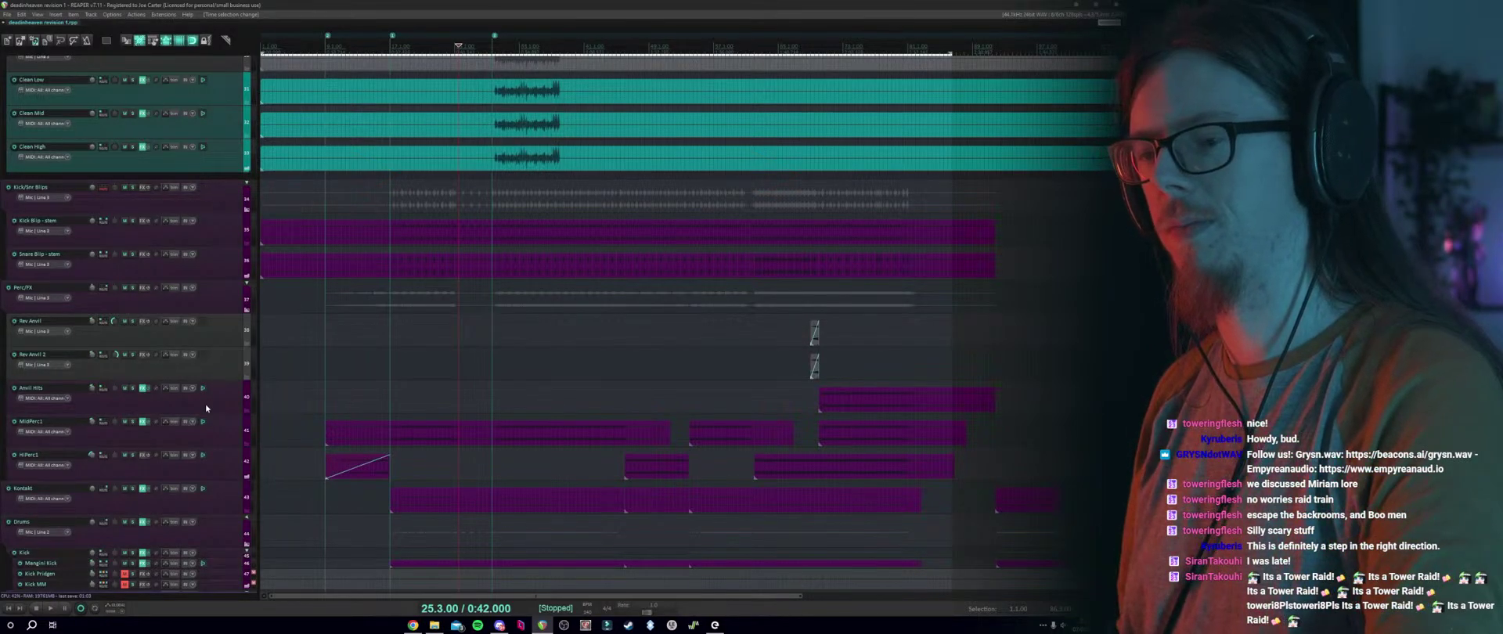
pyautogui.click(413, 624)
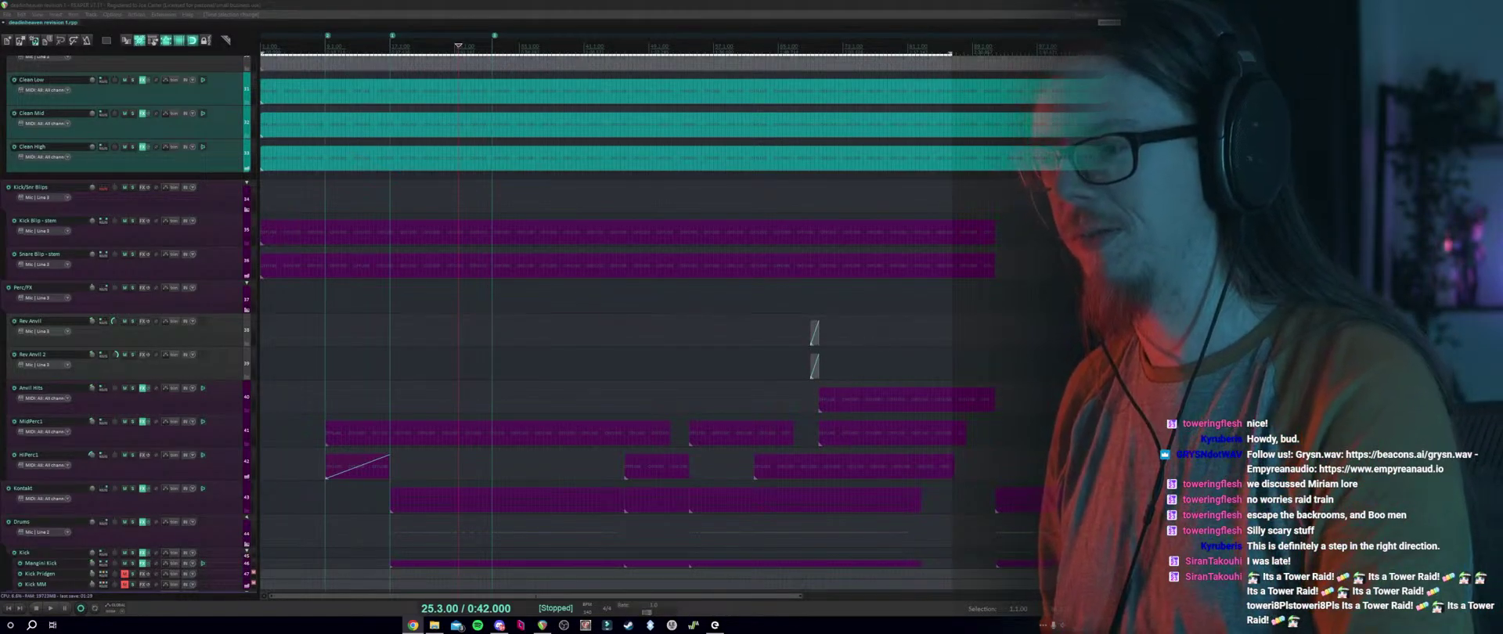
pyautogui.scroll(-6, 478, 547)
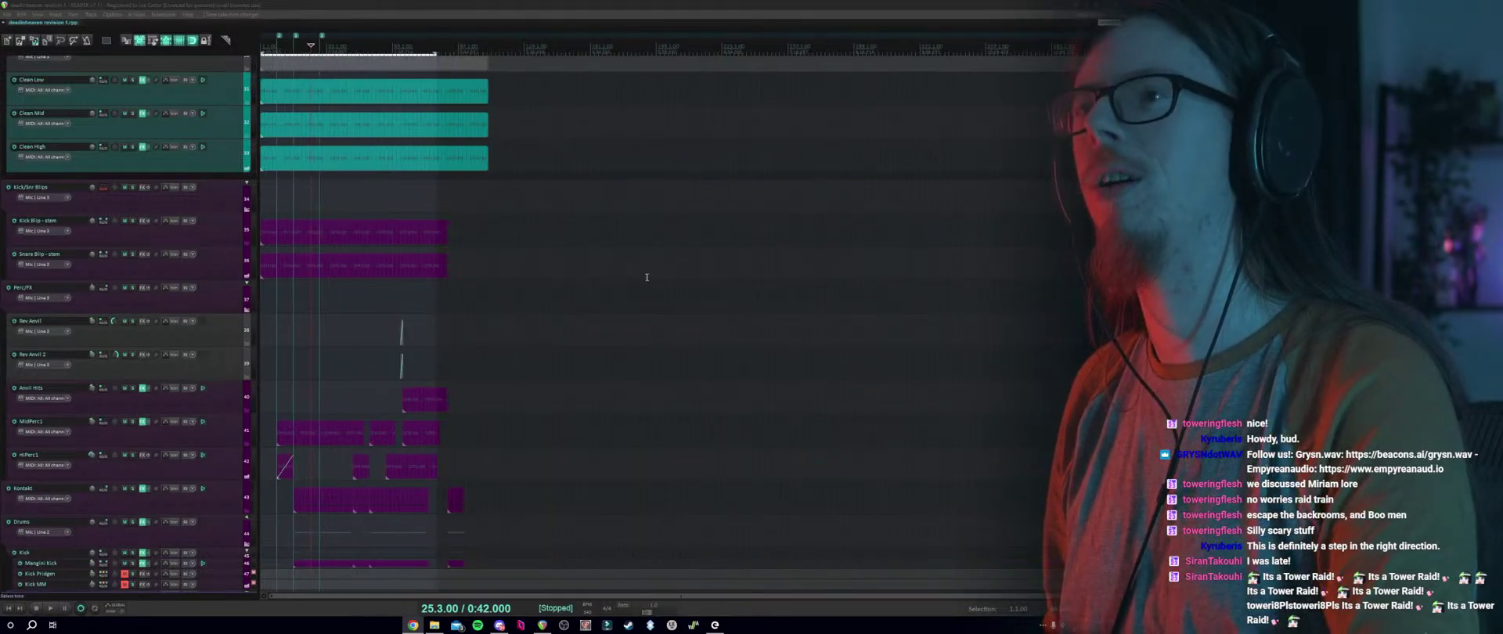
pyautogui.scroll(3, 478, 547)
pyautogui.scroll(-5, 479, 548)
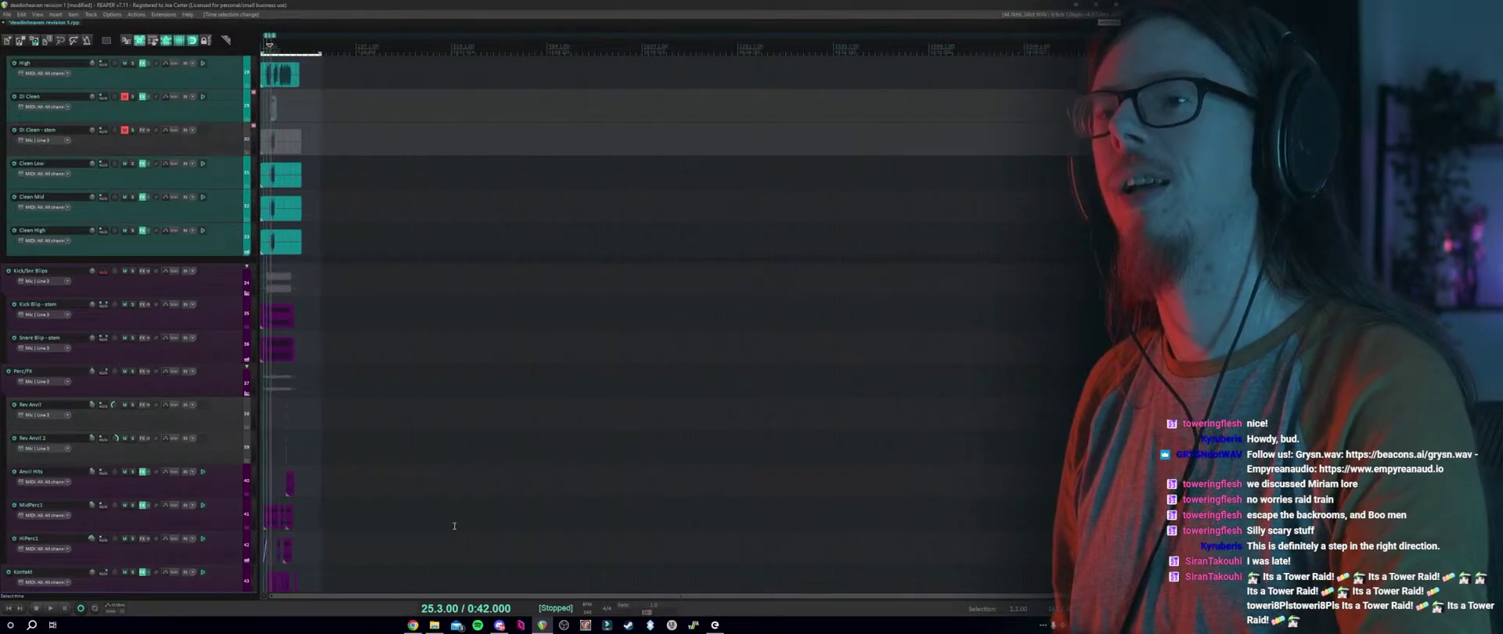
pyautogui.scroll(3, 462, 540)
pyautogui.scroll(-4, 438, 529)
pyautogui.moveTo(474, 535); pyautogui.dragTo(320, 142)
pyautogui.click(835, 46)
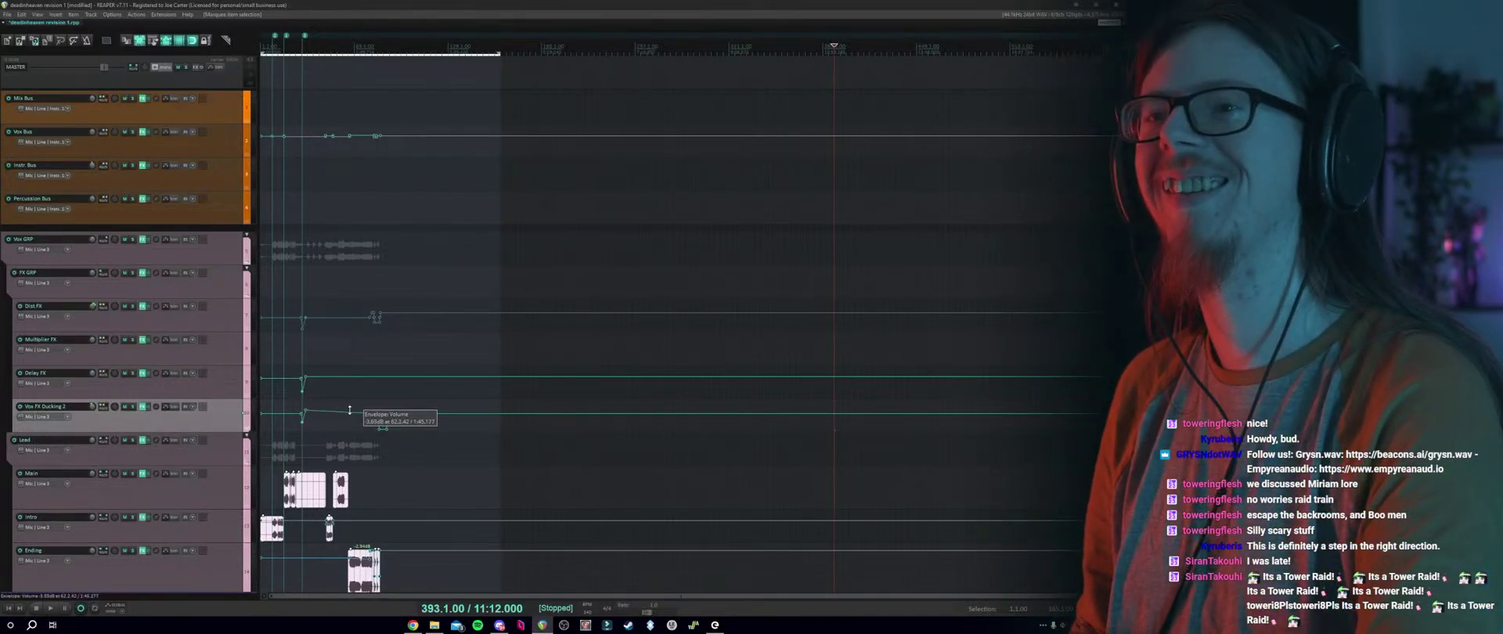
# Lower the volume envelope point just after the first dip on the Vox FX Ducking track, and save the project.
pyautogui.scroll(-2, 352, 416)
pyautogui.click(312, 424)
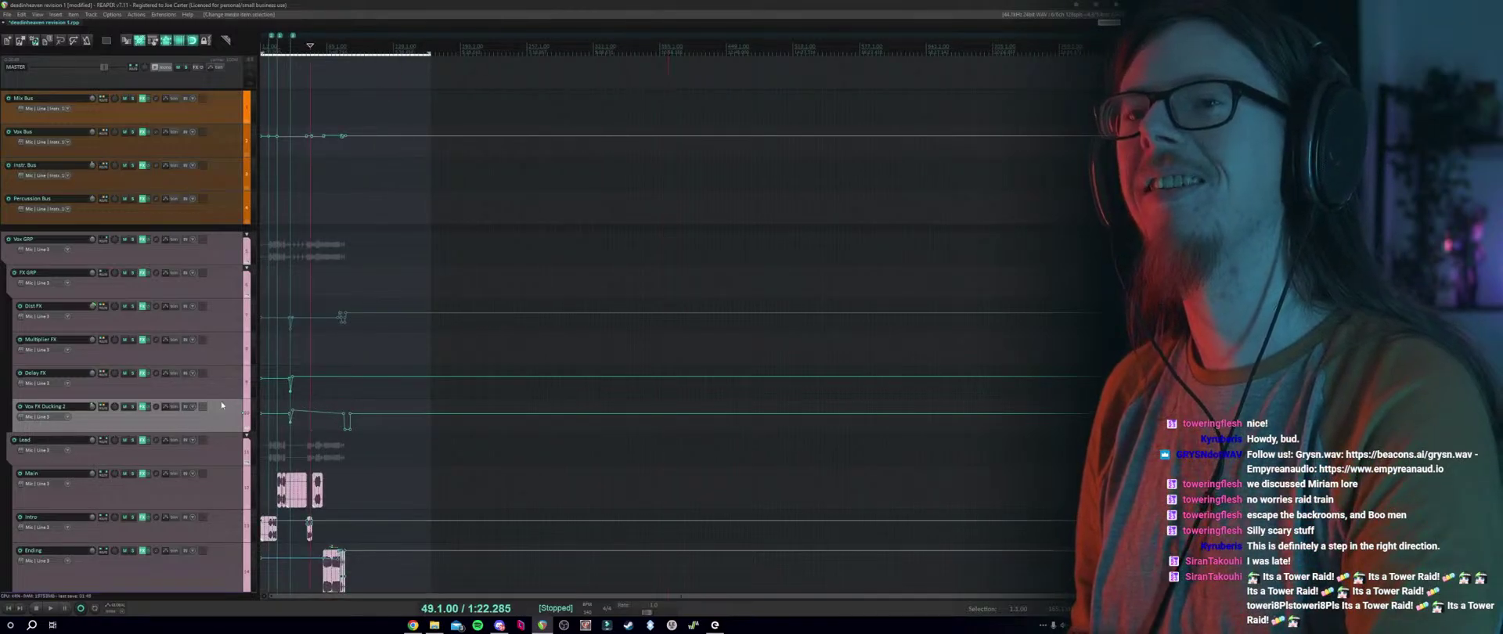
pyautogui.scroll(-1, 387, 385)
pyautogui.scroll(4, 404, 388)
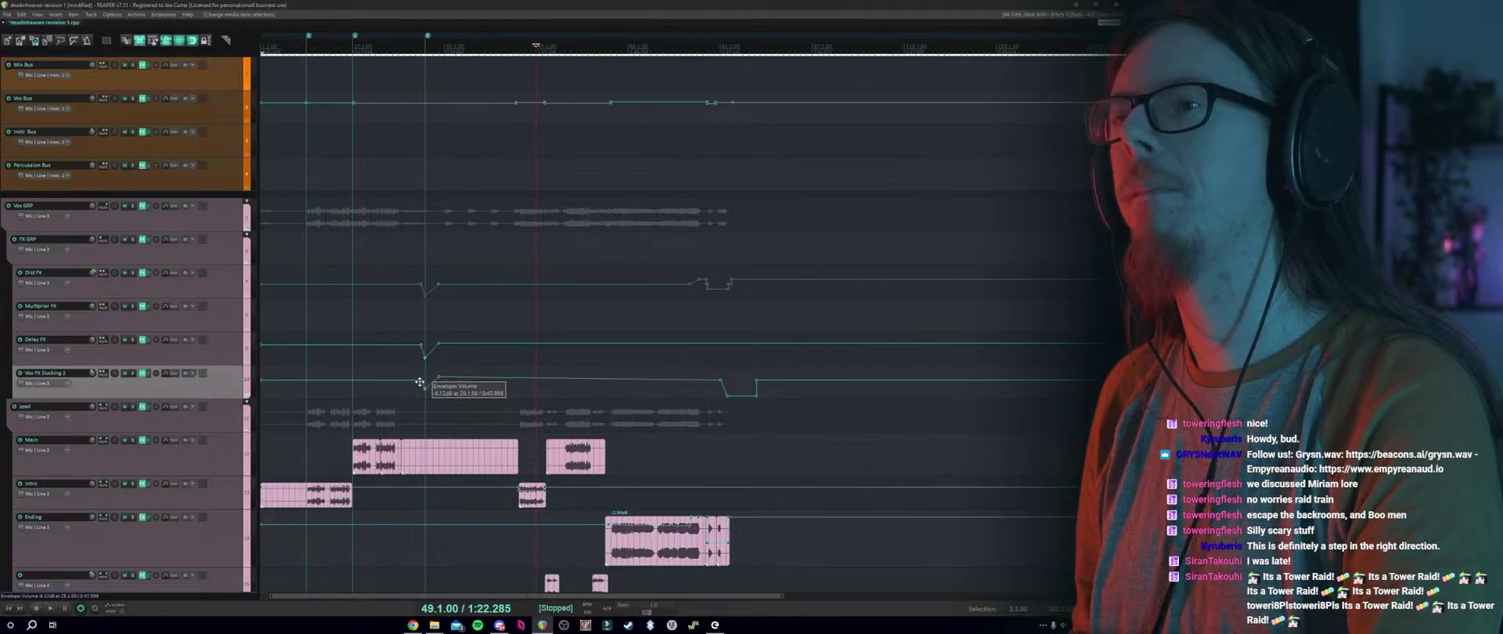
pyautogui.moveTo(439, 378); pyautogui.dragTo(439, 389)
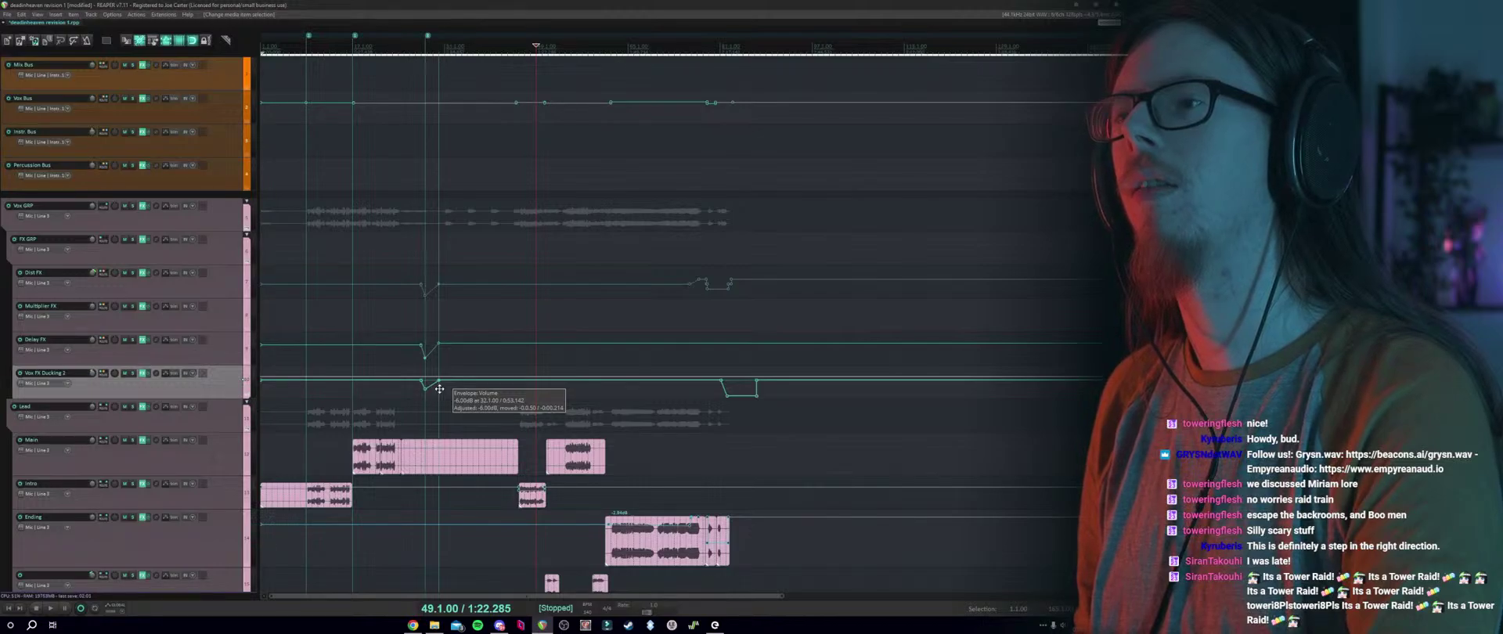
pyautogui.click(7, 14)
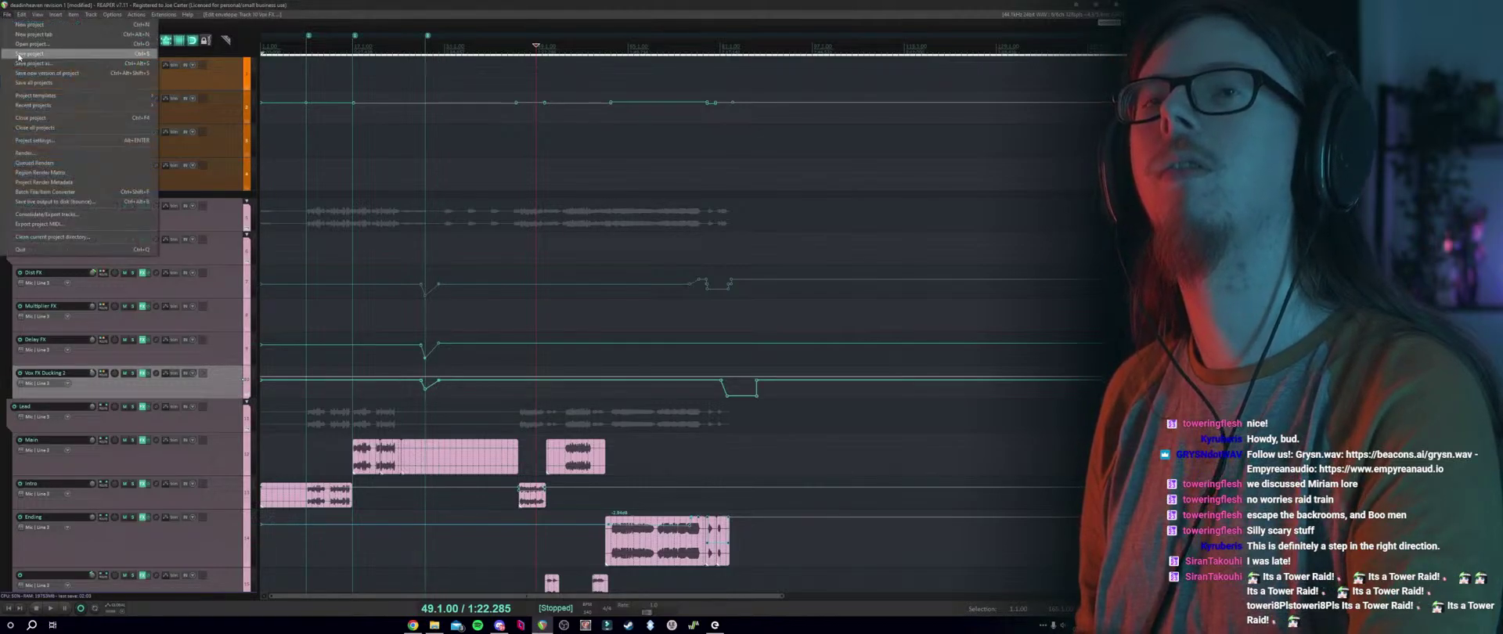
pyautogui.click(19, 54)
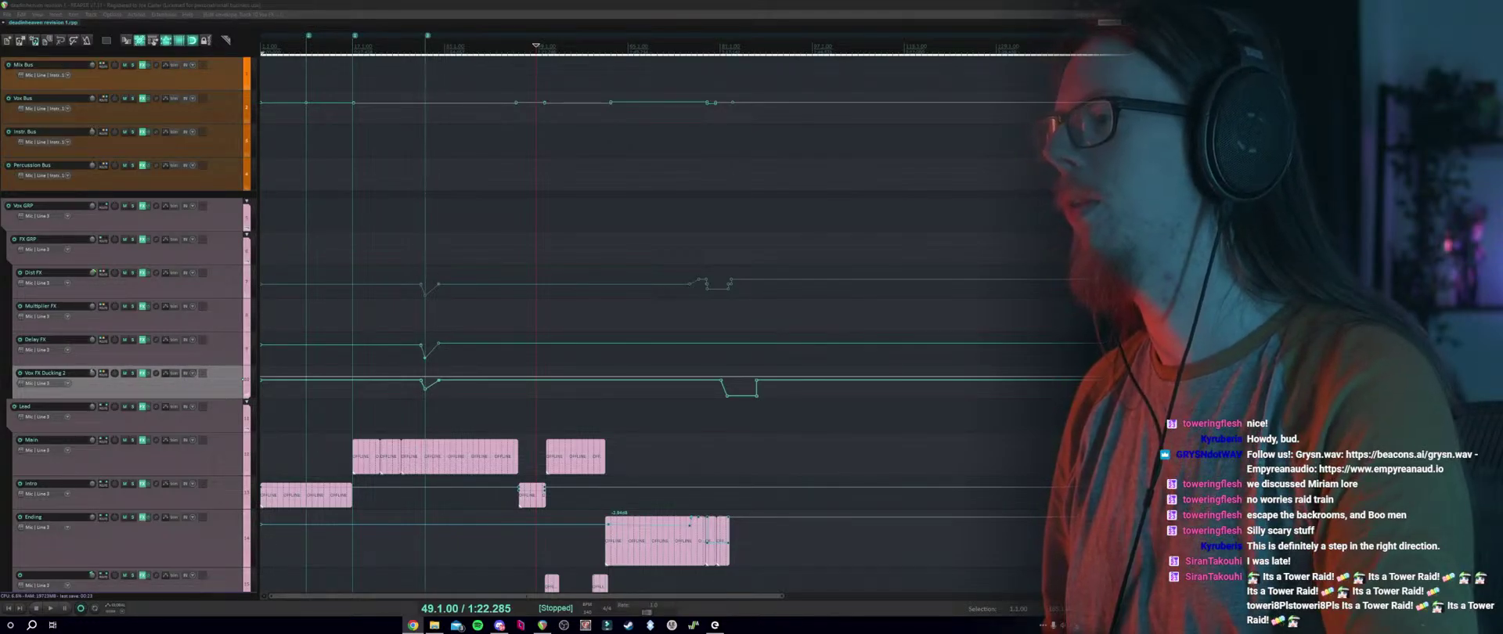
pyautogui.press('super+alt+d')
pyautogui.press('Escape')
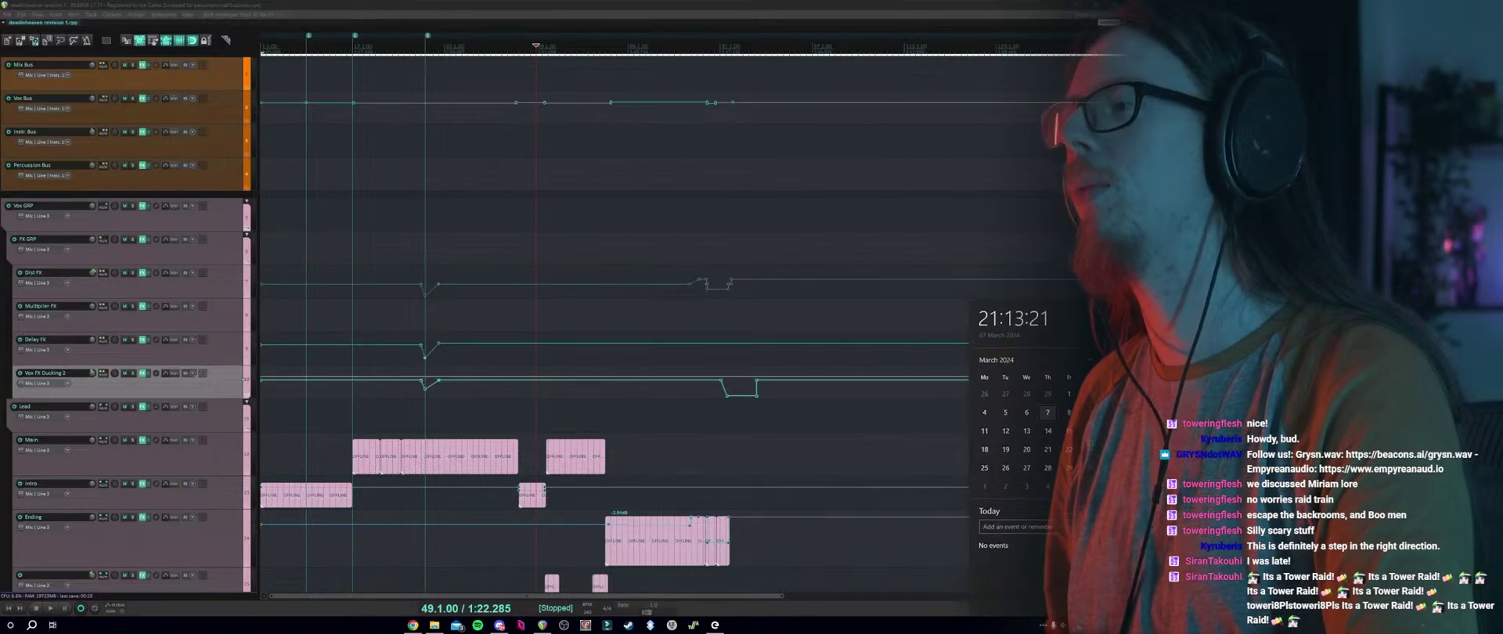